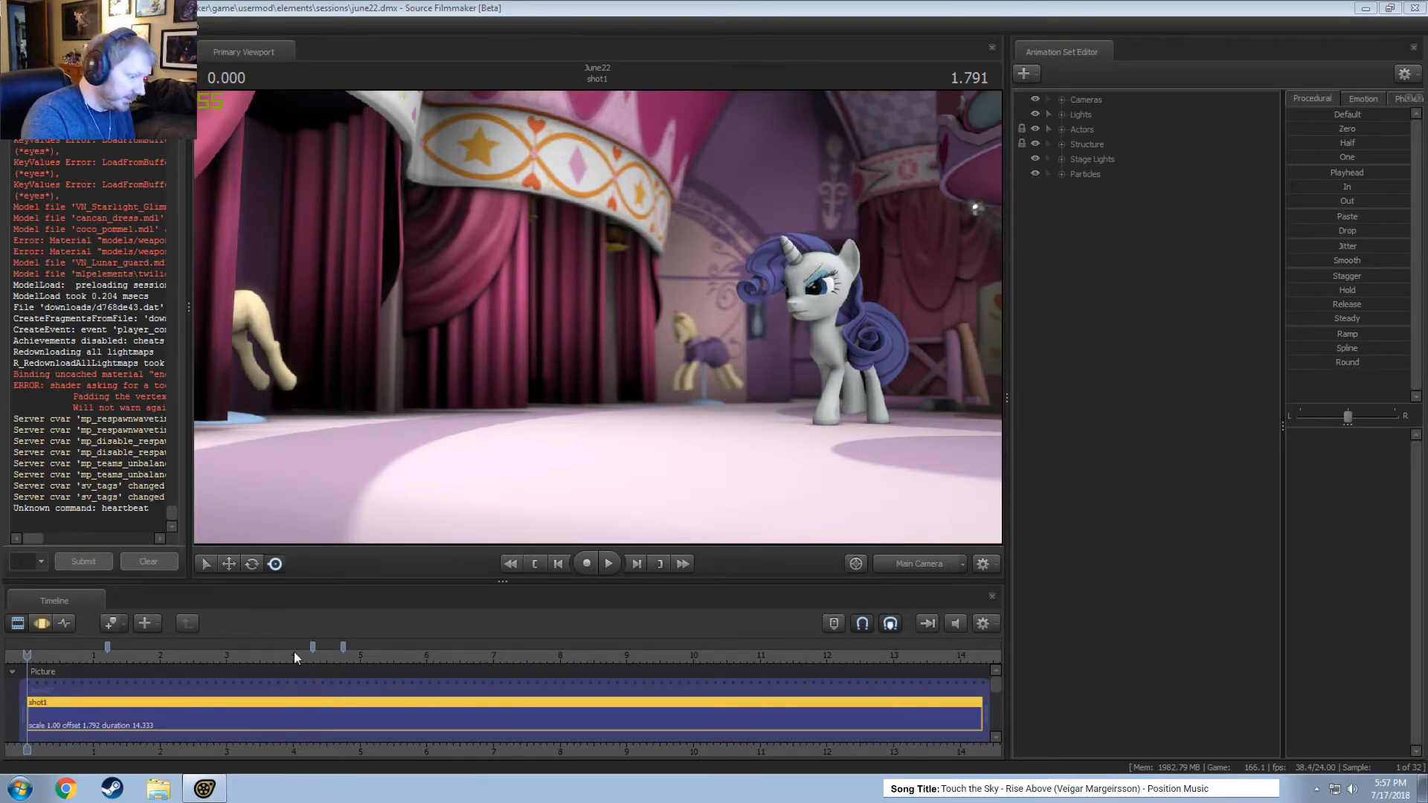
Review the animation of shot1 by scrubbing and playing it from about 4 seconds to near its end.
{"action": "left_click_drag", "start_coordinate": [295, 655], "coordinate": [297, 653]}
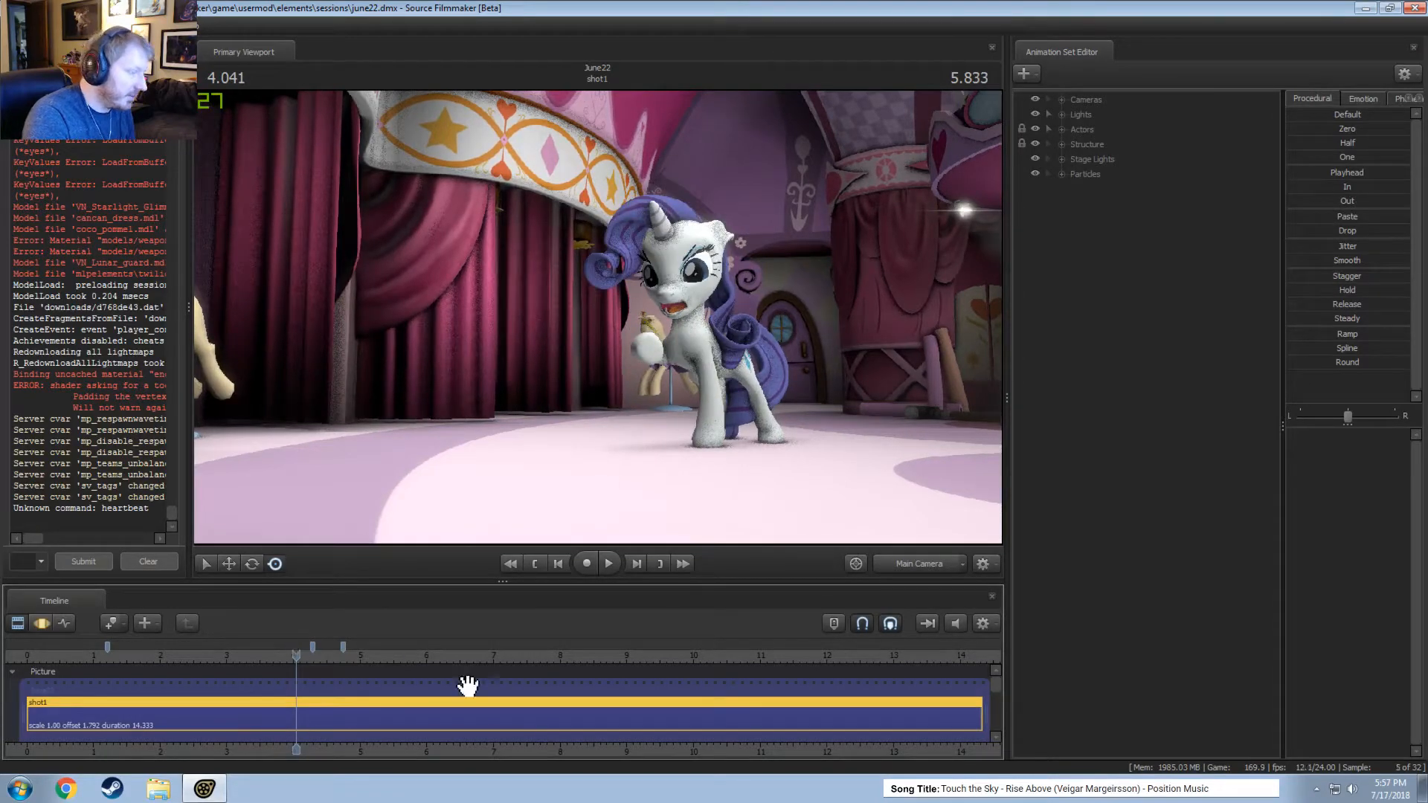
{"action": "left_click", "coordinate": [653, 655]}
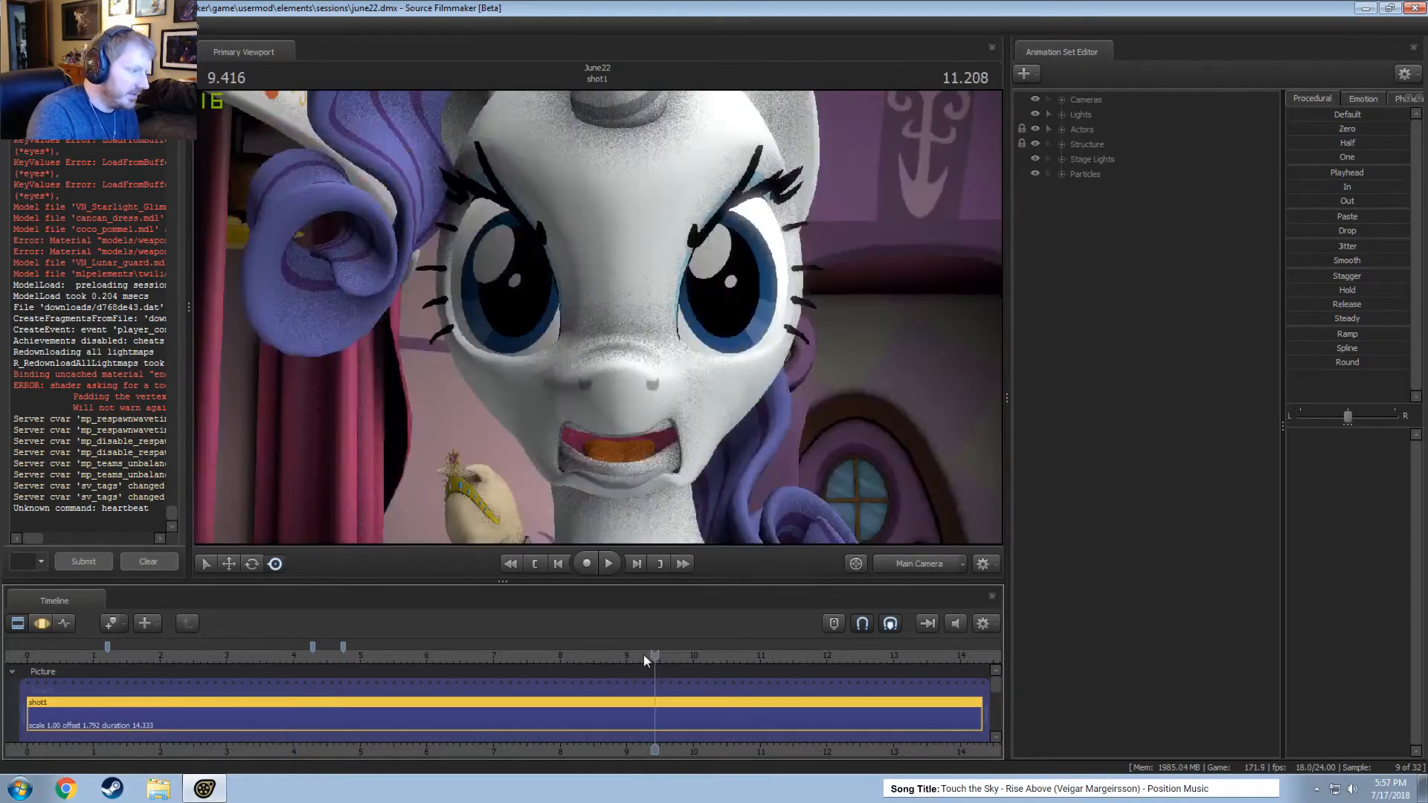
{"action": "left_click_drag", "start_coordinate": [650, 660], "coordinate": [666, 671]}
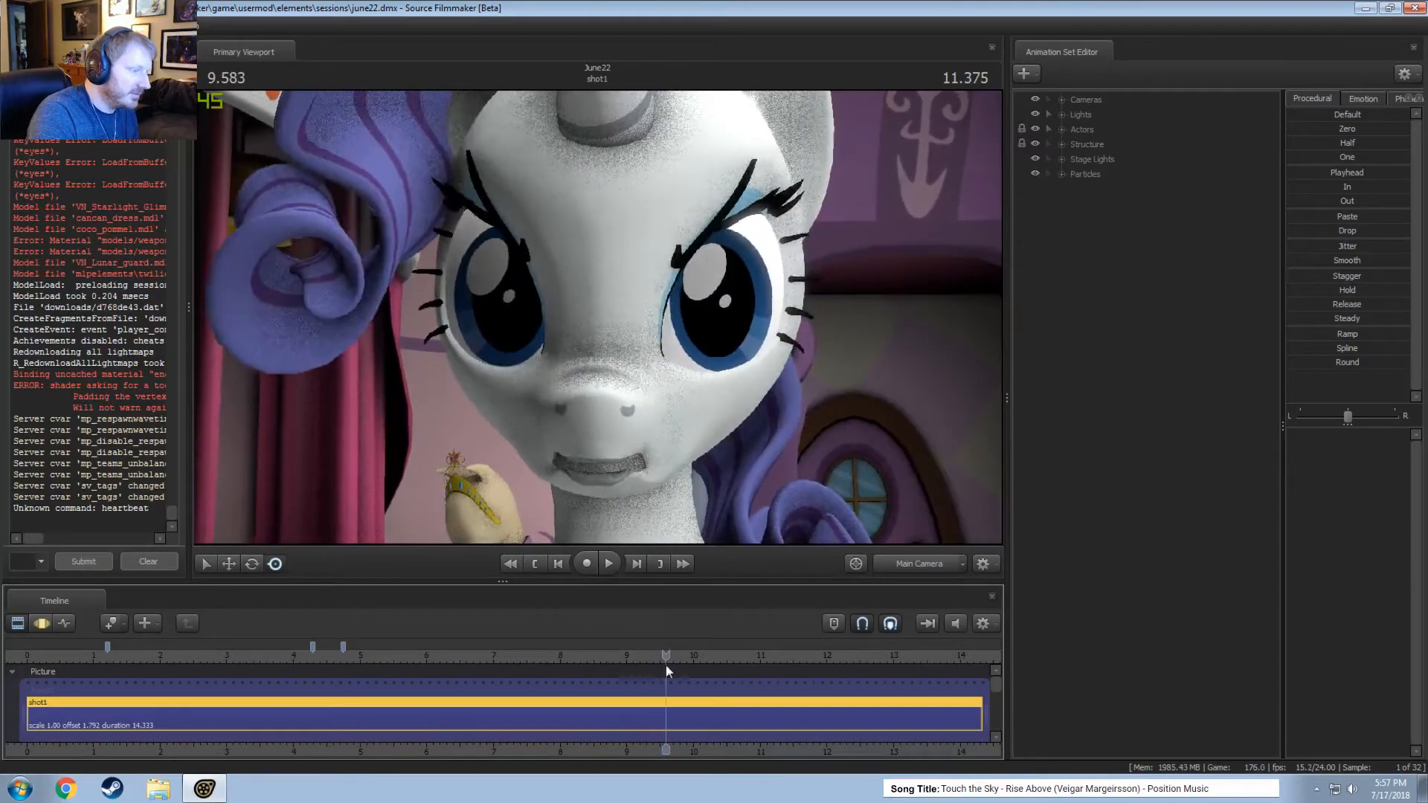
{"action": "key", "text": "space"}
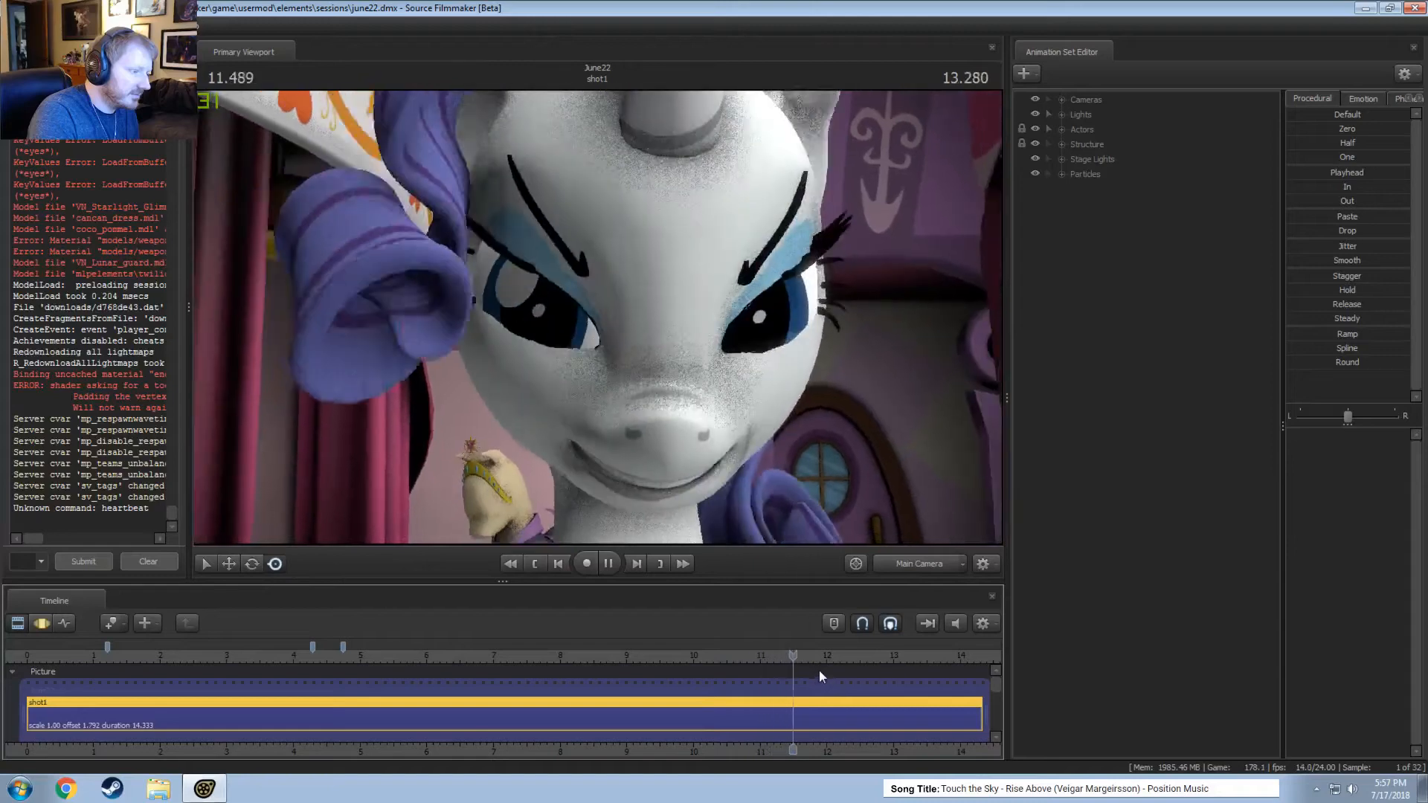
{"action": "key", "text": "space"}
{"action": "left_click_drag", "start_coordinate": [822, 665], "coordinate": [903, 662]}
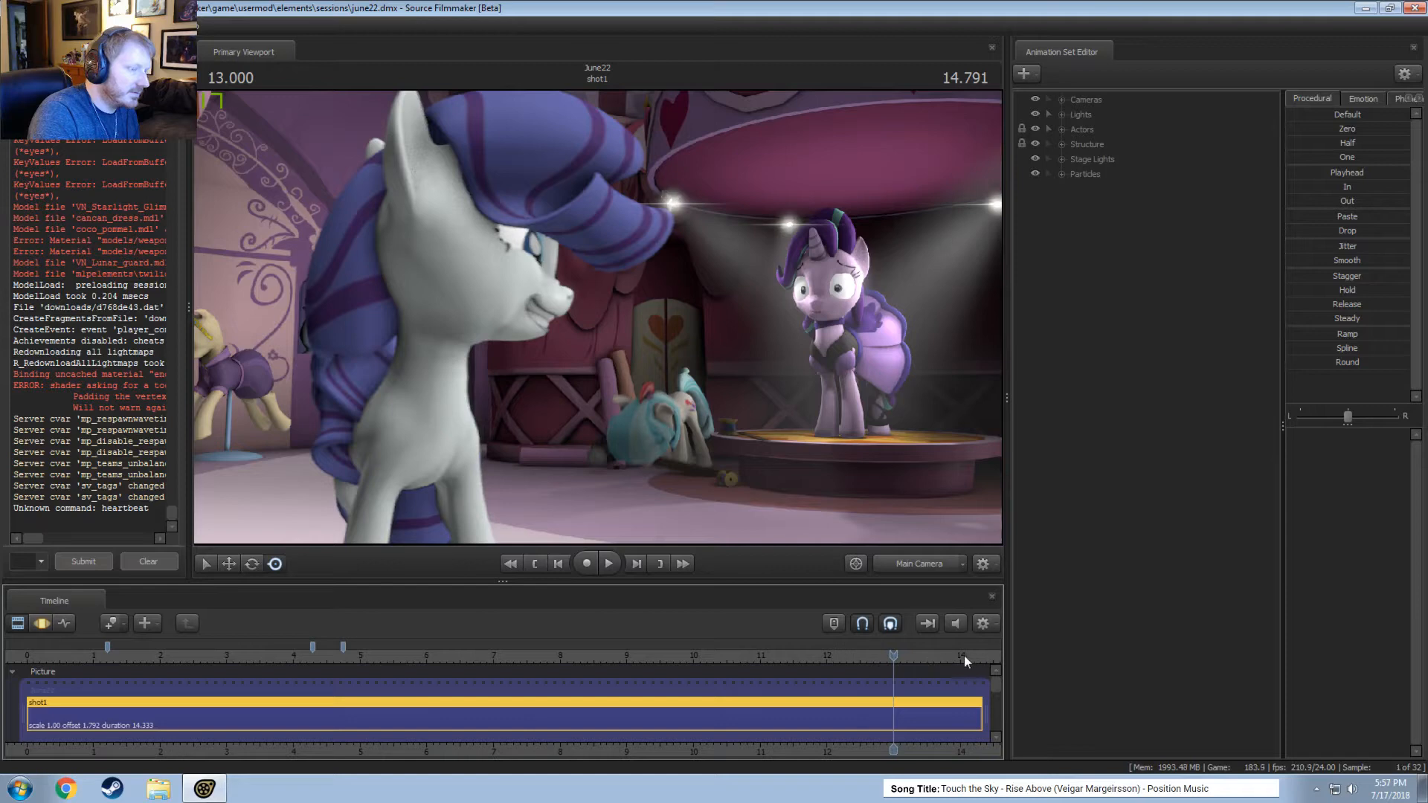
{"action": "key", "text": "space"}
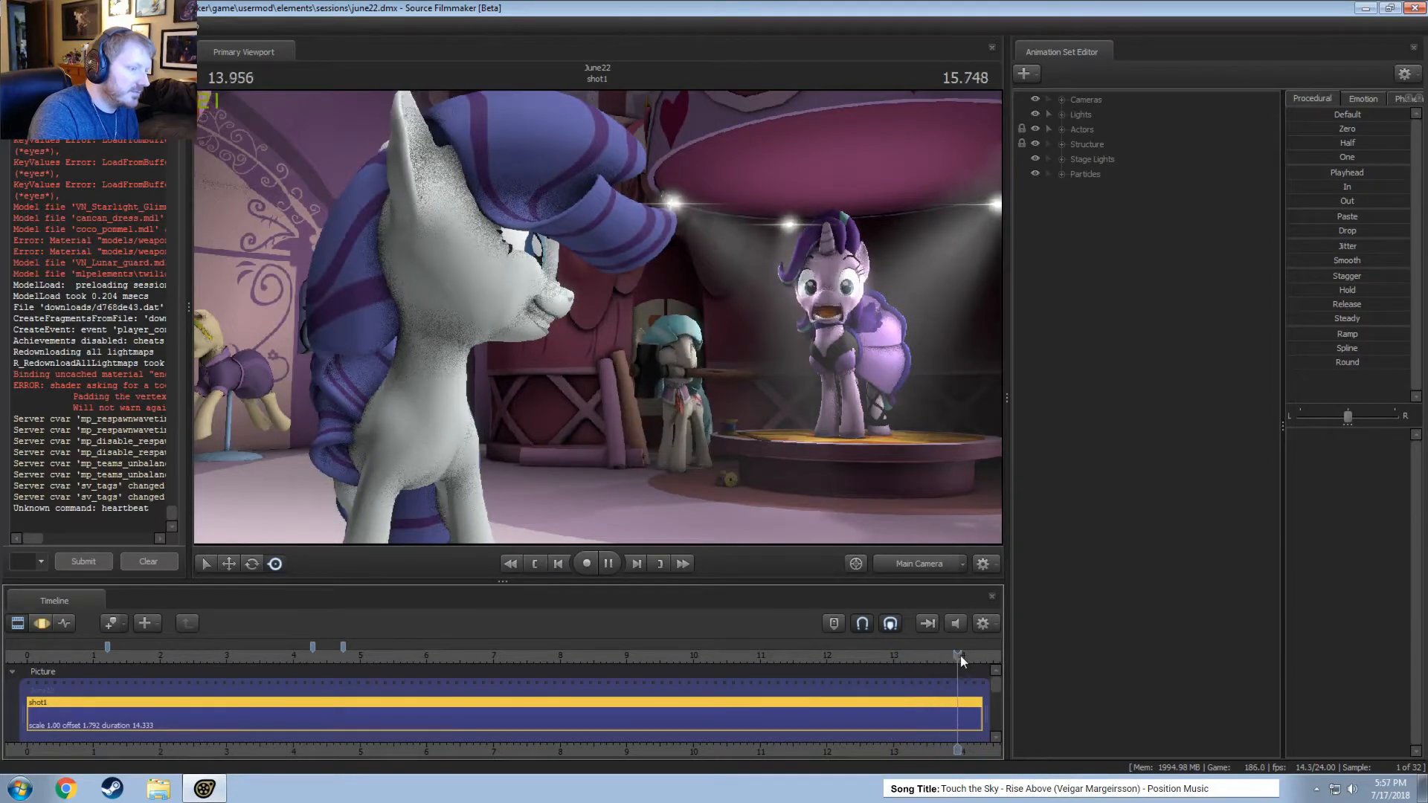
{"action": "key", "text": "space"}
{"action": "left_click", "coordinate": [938, 656]}
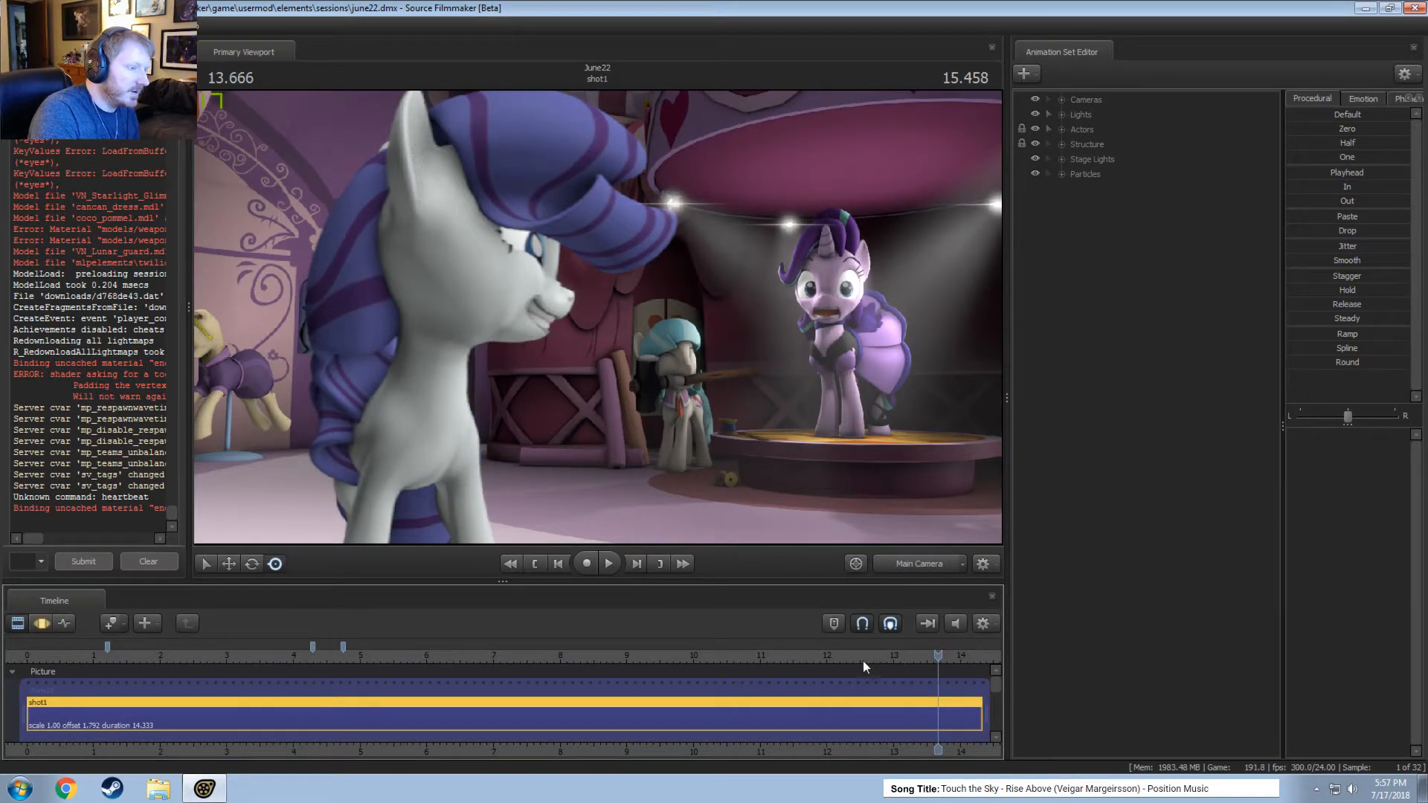
{"action": "left_click", "coordinate": [787, 647]}
{"action": "key", "text": "space"}
{"action": "key", "text": "space"}
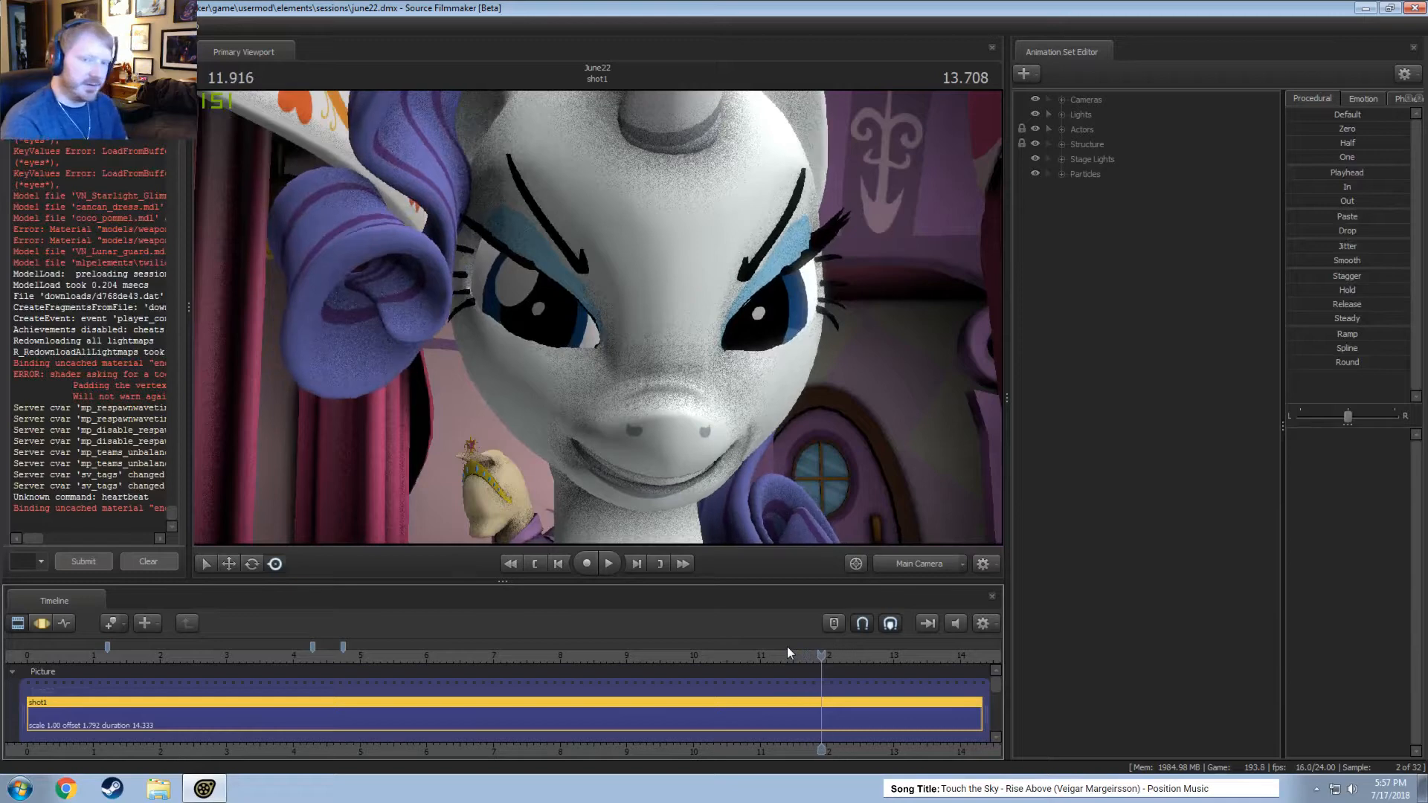
Place the playhead at 13.166 and view the pony on the stage up close through the work camera.
{"action": "left_click_drag", "start_coordinate": [821, 653], "coordinate": [903, 659]}
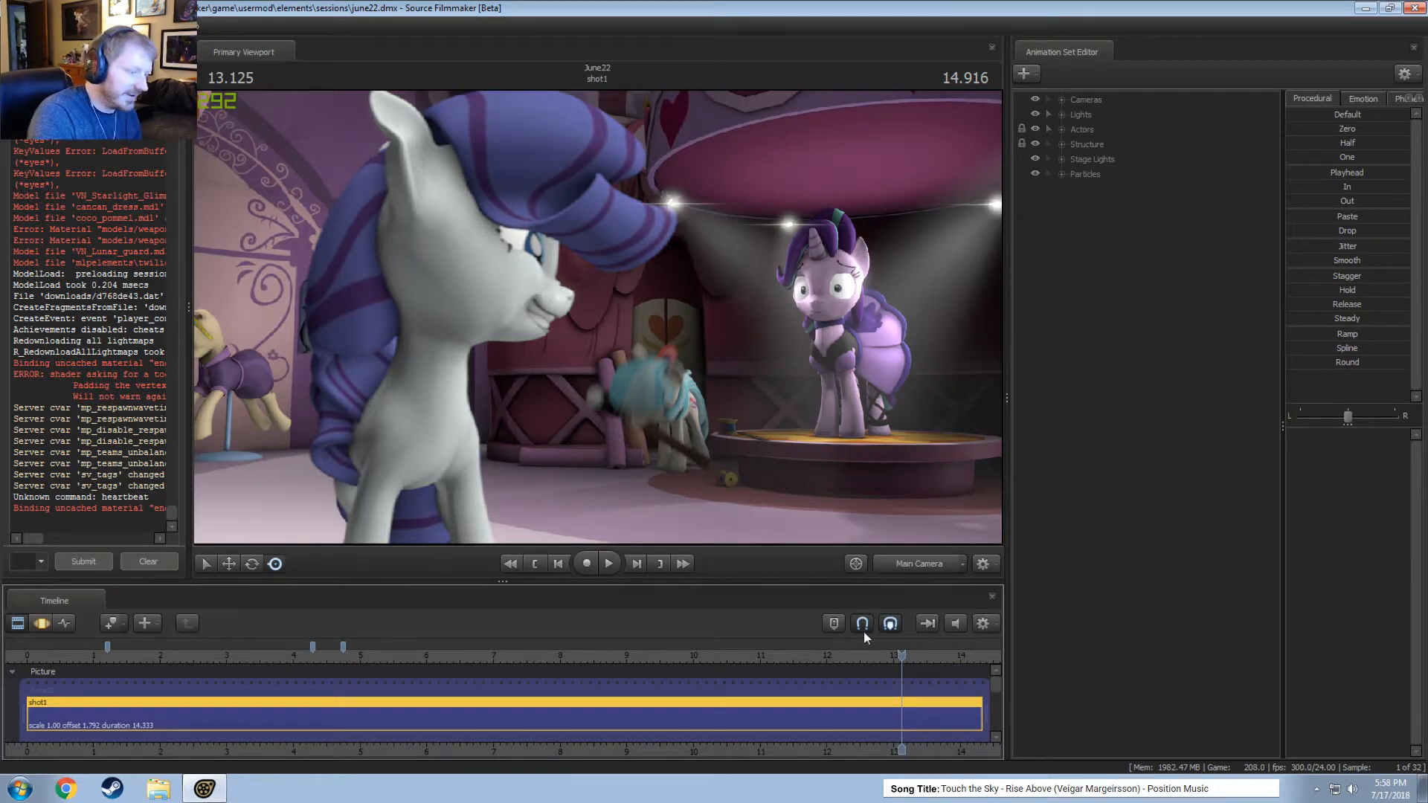
{"action": "left_click_drag", "start_coordinate": [895, 650], "coordinate": [905, 653]}
{"action": "left_click", "coordinate": [926, 569]}
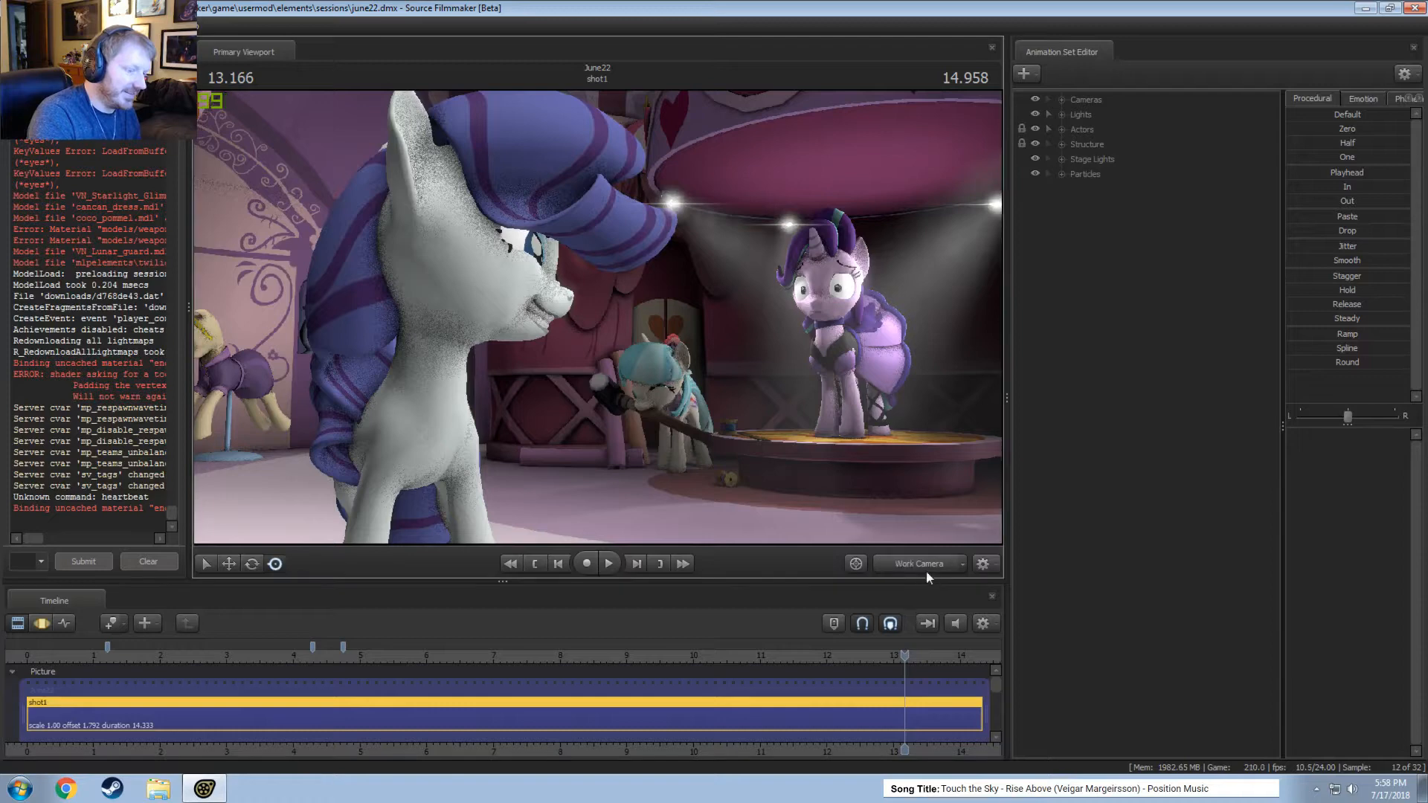
{"action": "left_click_drag", "start_coordinate": [588, 256], "coordinate": [733, 298]}
{"action": "key", "text": "w"}
{"action": "key", "text": "x"}
Find the Actor Main 1 light in the Lights group and duplicate it by copying and pasting its animation set.
{"action": "right_click", "coordinate": [1060, 231]}
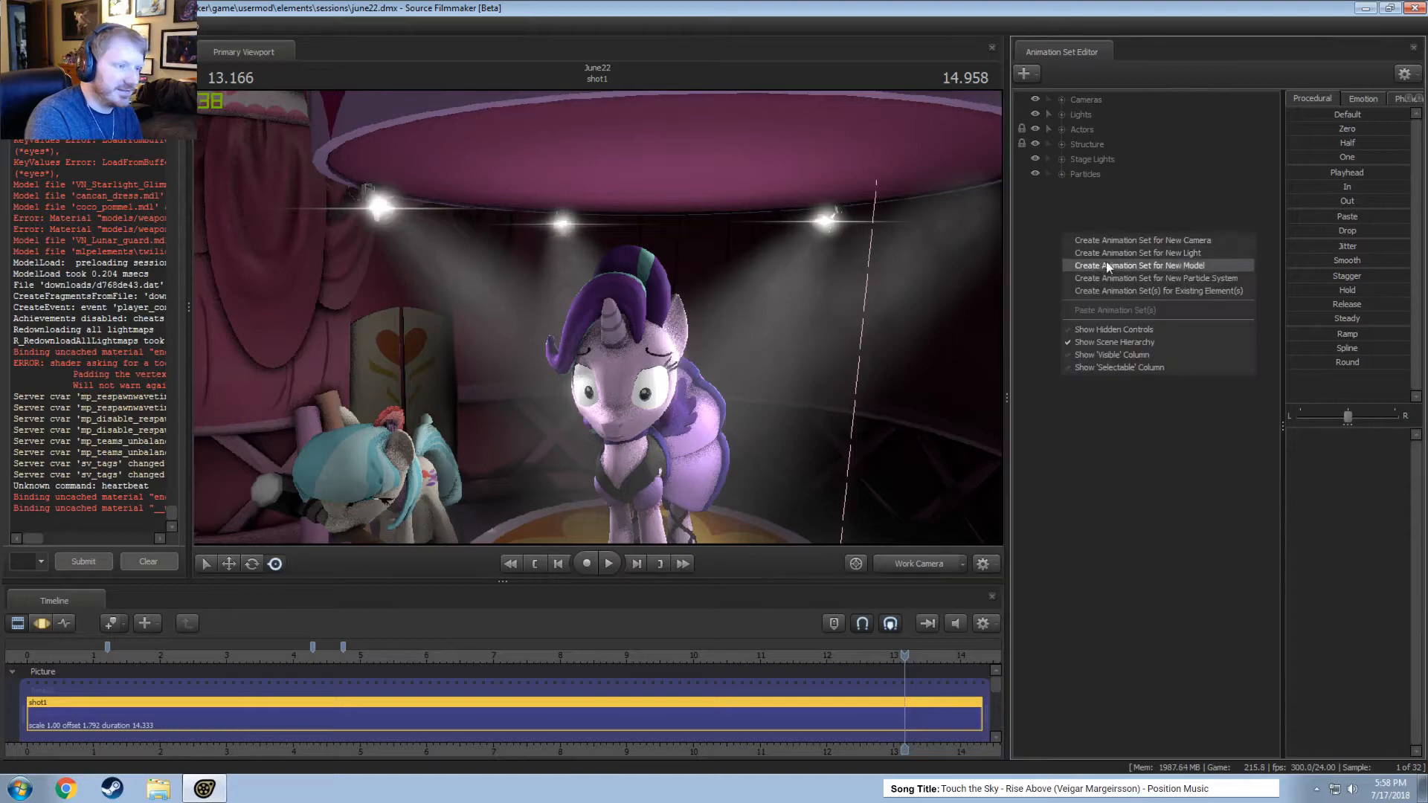
{"action": "key", "text": "Escape"}
{"action": "left_click", "coordinate": [1058, 113]}
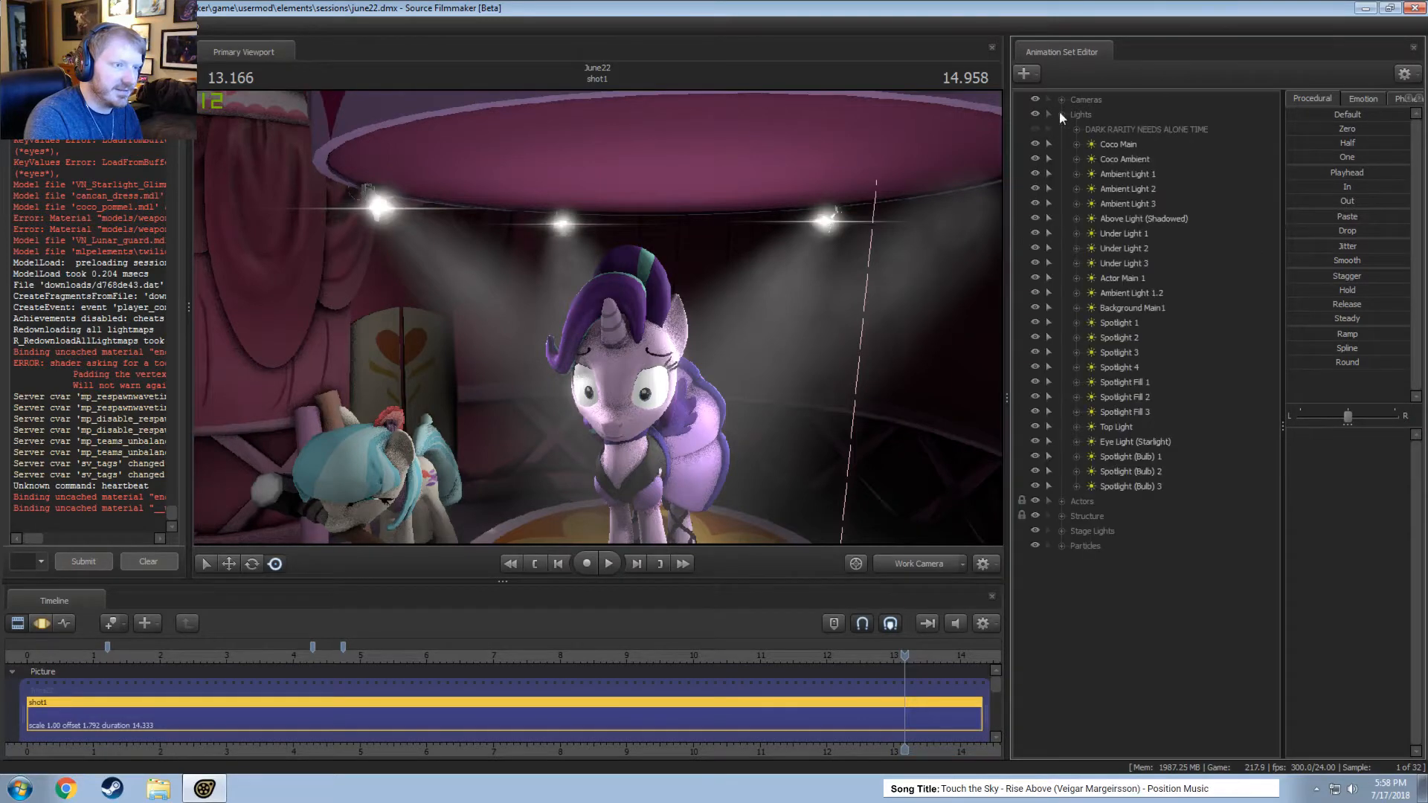
{"action": "left_click", "coordinate": [1124, 174]}
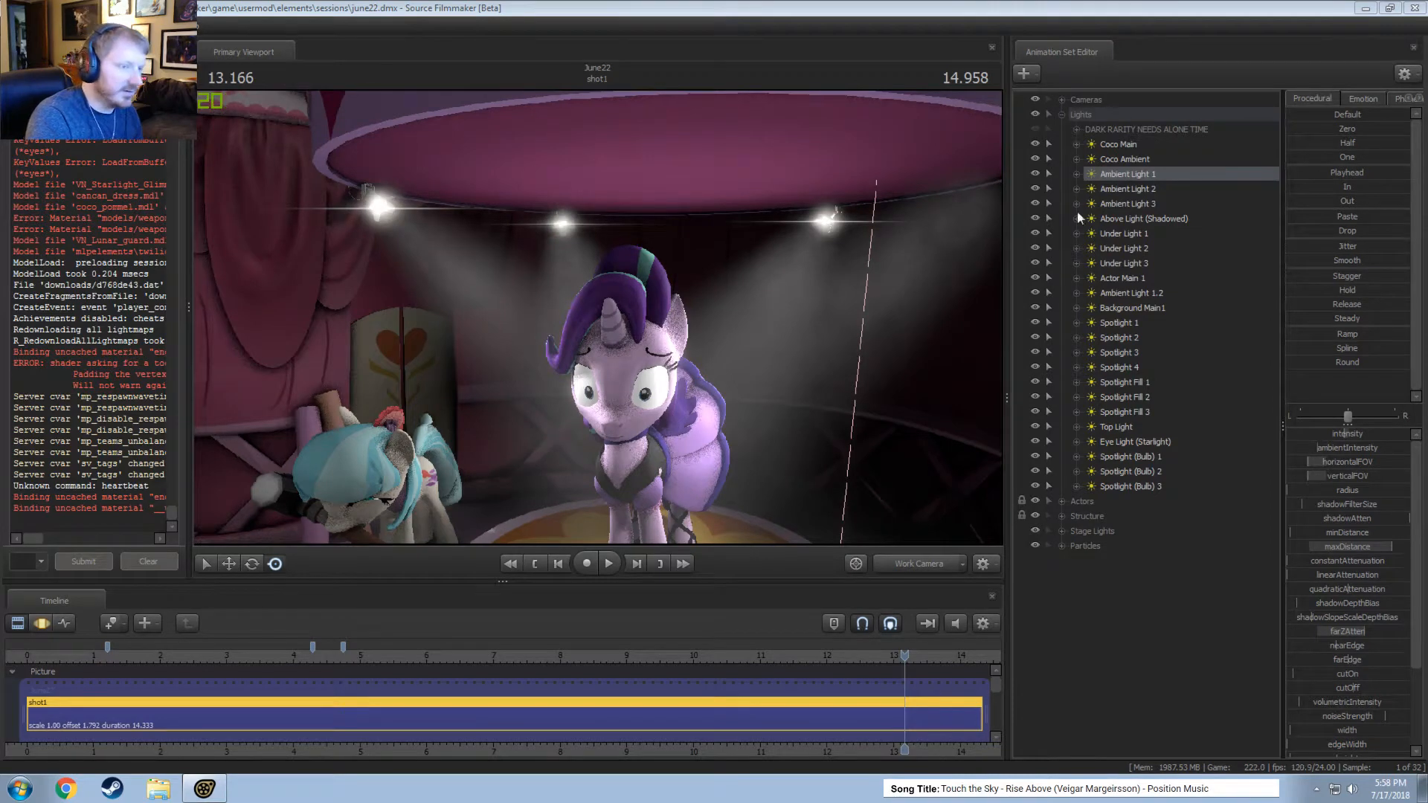
{"action": "left_click", "coordinate": [1122, 232]}
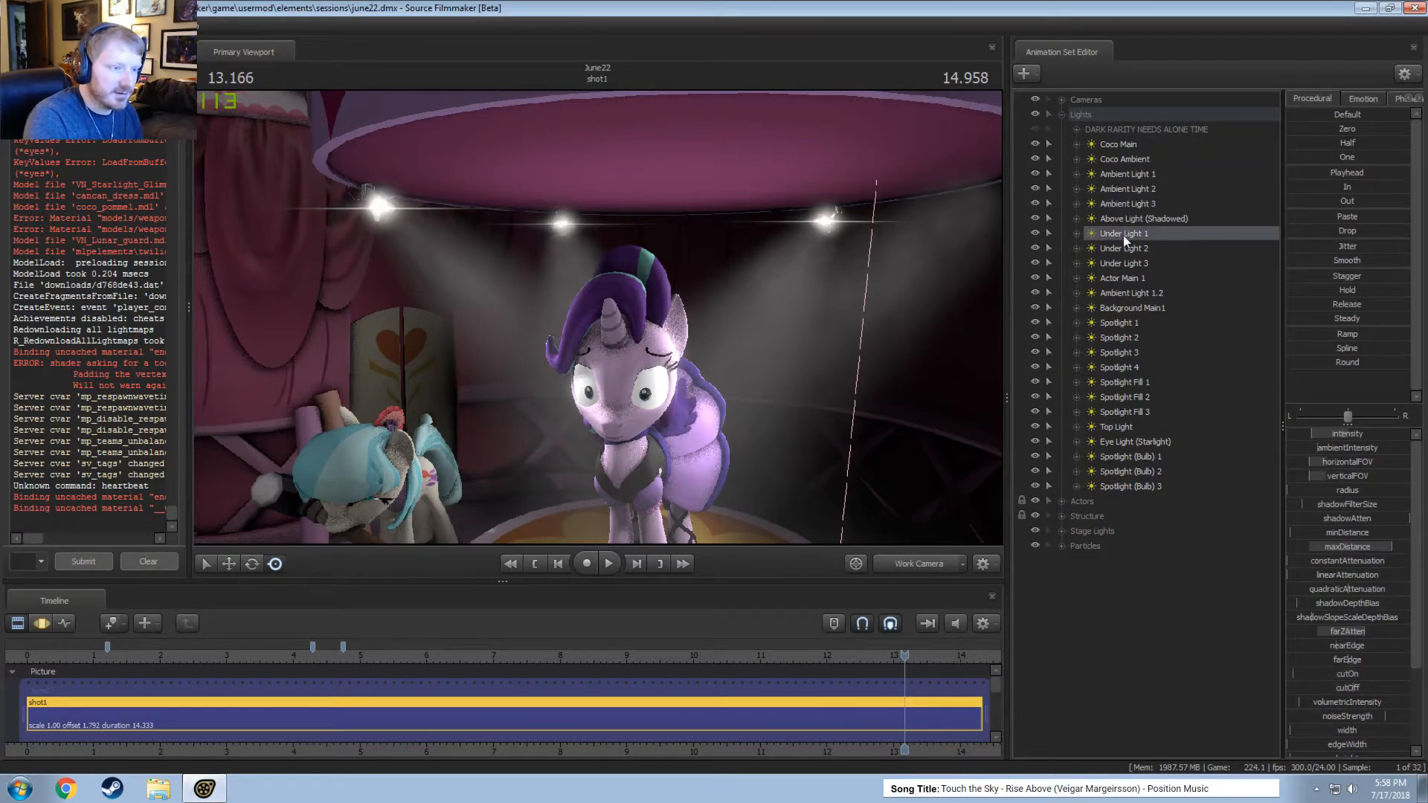
{"action": "left_click", "coordinate": [1114, 278]}
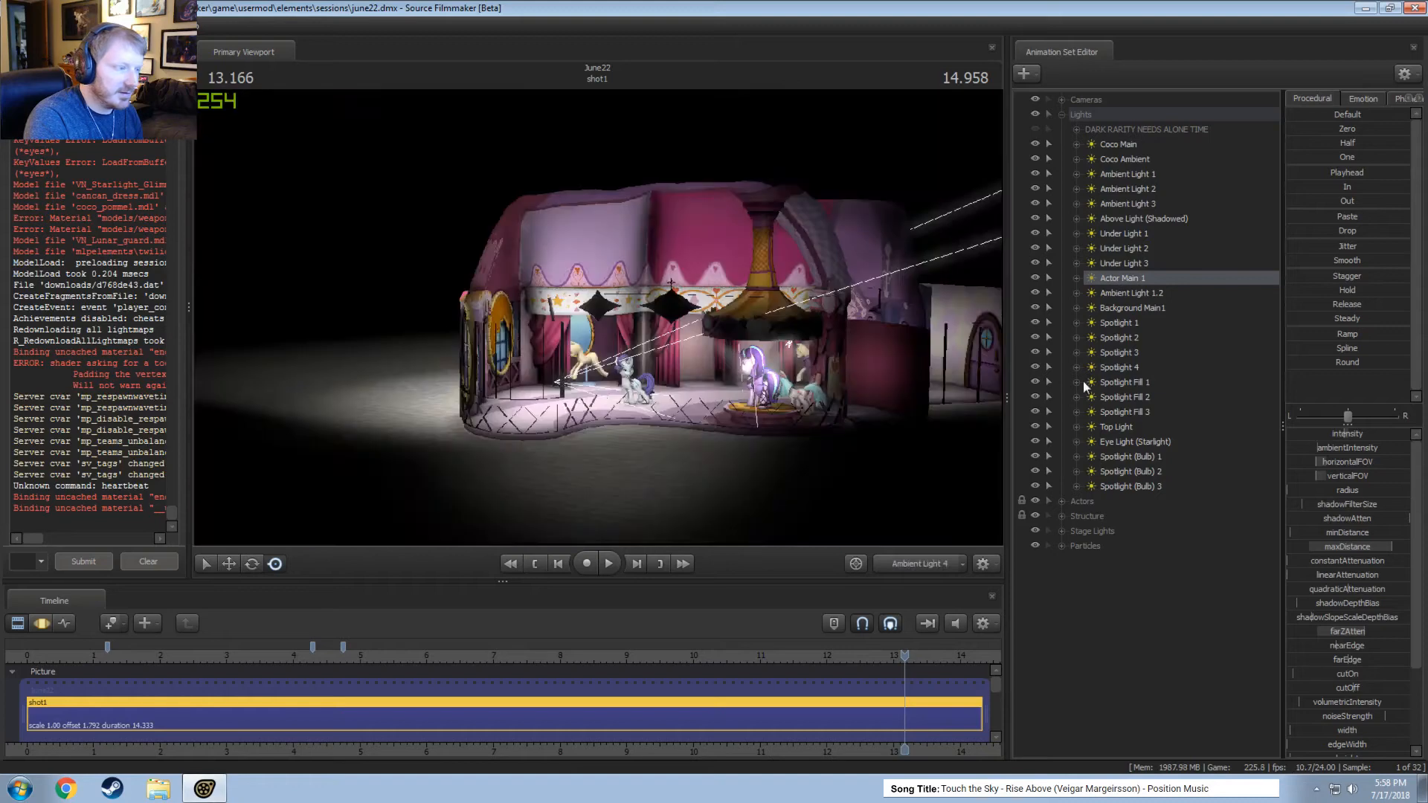
{"action": "right_click", "coordinate": [1111, 278]}
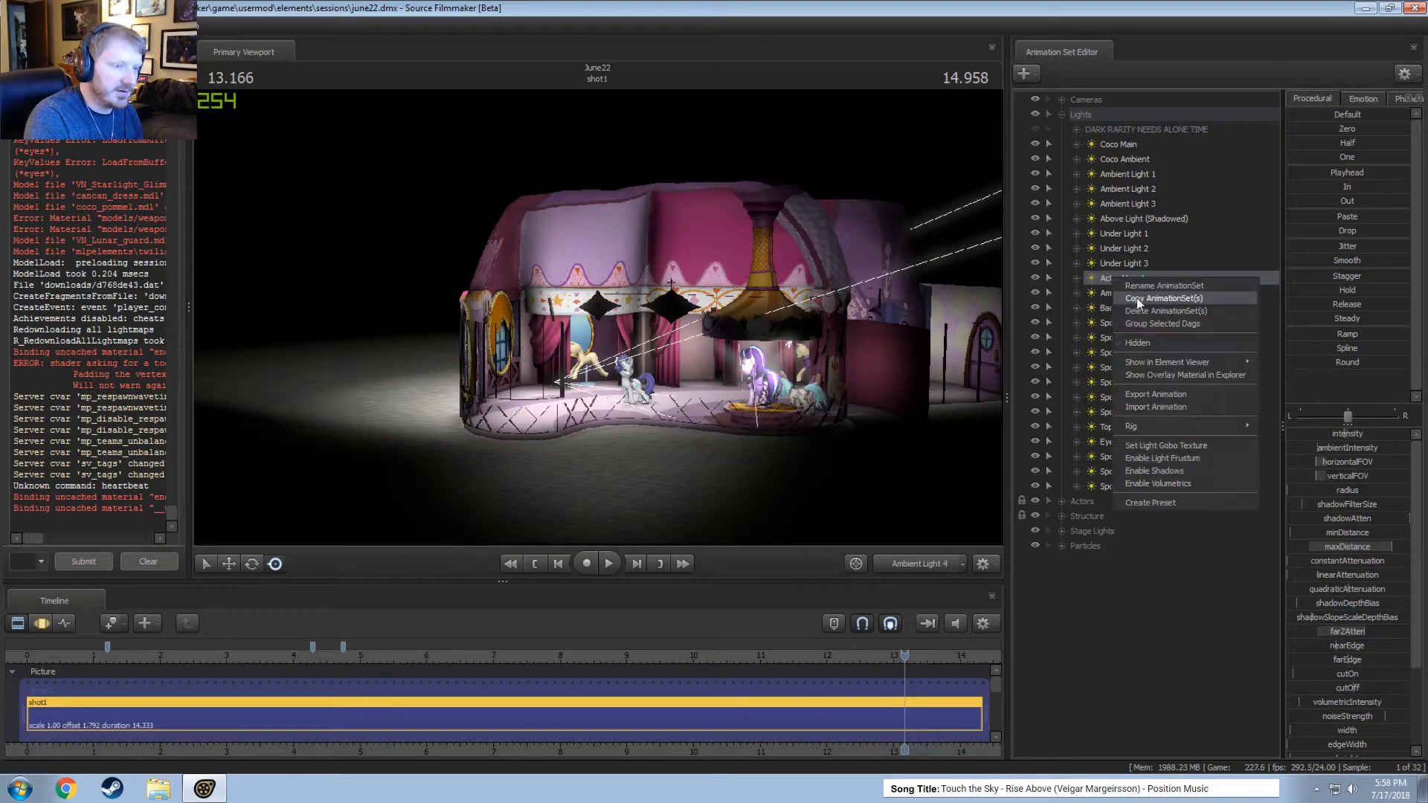
{"action": "left_click", "coordinate": [1137, 299]}
{"action": "right_click", "coordinate": [1064, 307]}
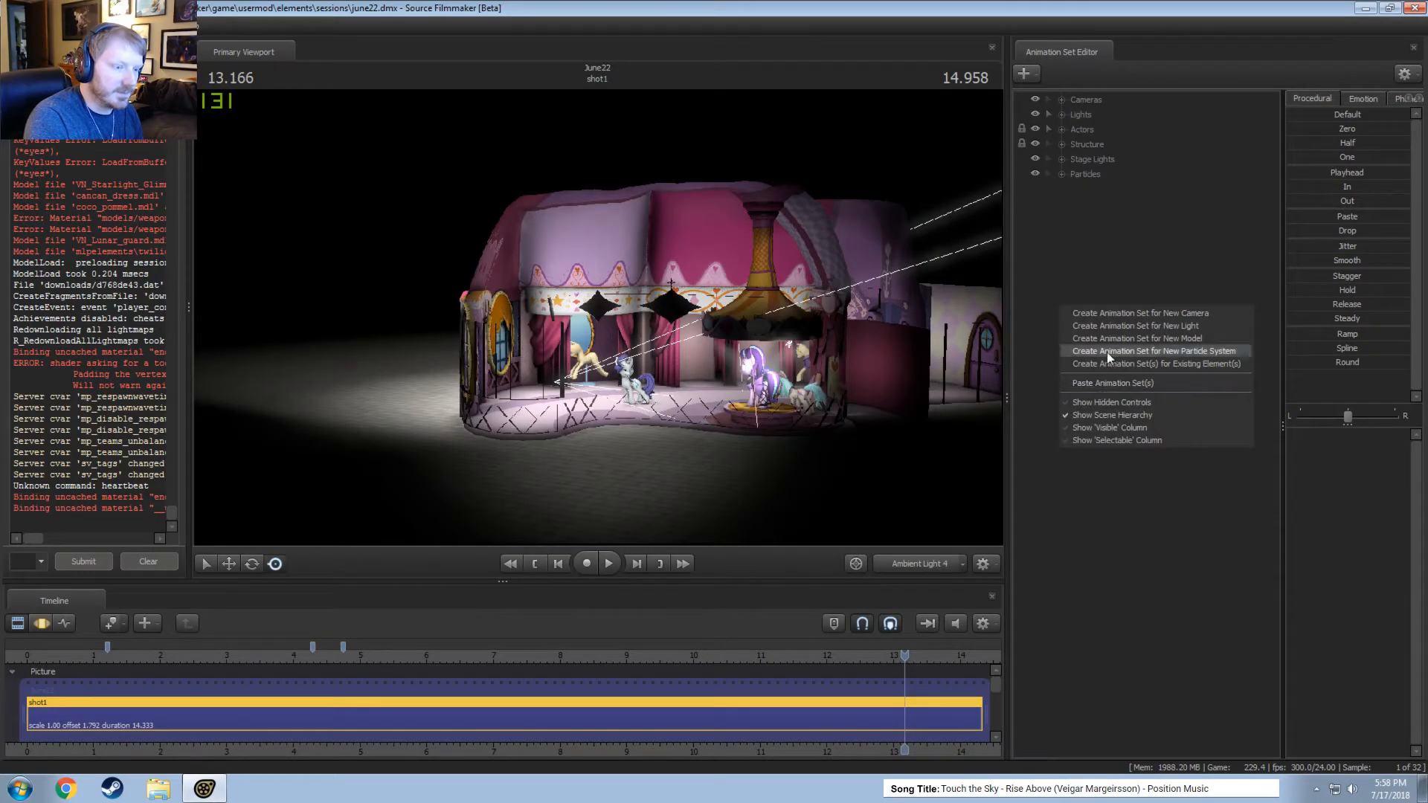
{"action": "left_click", "coordinate": [1109, 382]}
Reposition the pasted Actor Main 2 light while looking through it, and return the viewport to the main camera.
{"action": "left_click", "coordinate": [1100, 189]}
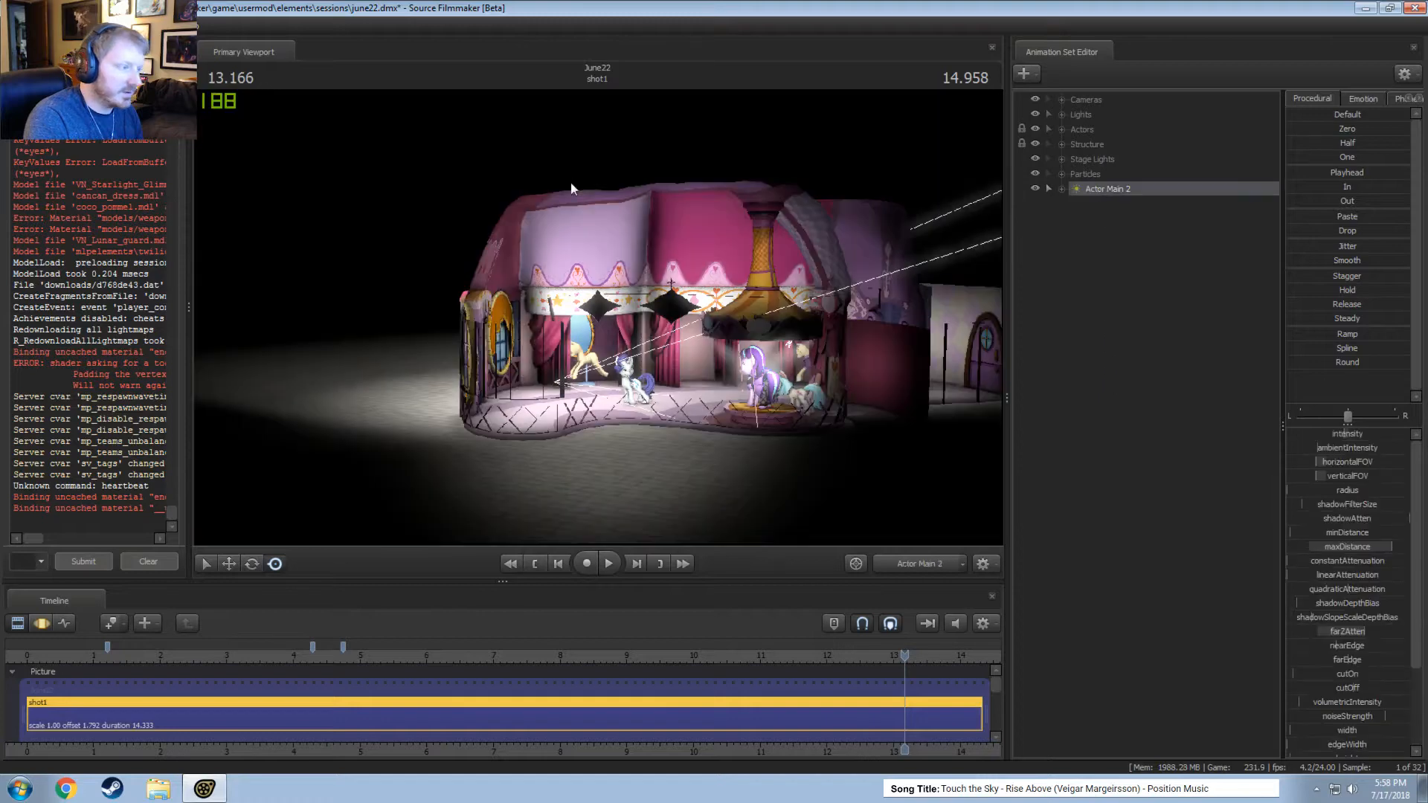
{"action": "key", "text": "ctrl+a"}
{"action": "mouse_move", "coordinate": [669, 342]}
{"action": "left_mouse_down"}
{"action": "mouse_move", "coordinate": [774, 329]}
{"action": "mouse_move", "coordinate": [759, 335]}
{"action": "mouse_move", "coordinate": [908, 338]}
{"action": "mouse_move", "coordinate": [625, 338]}
{"action": "mouse_move", "coordinate": [670, 331]}
{"action": "left_mouse_up"}
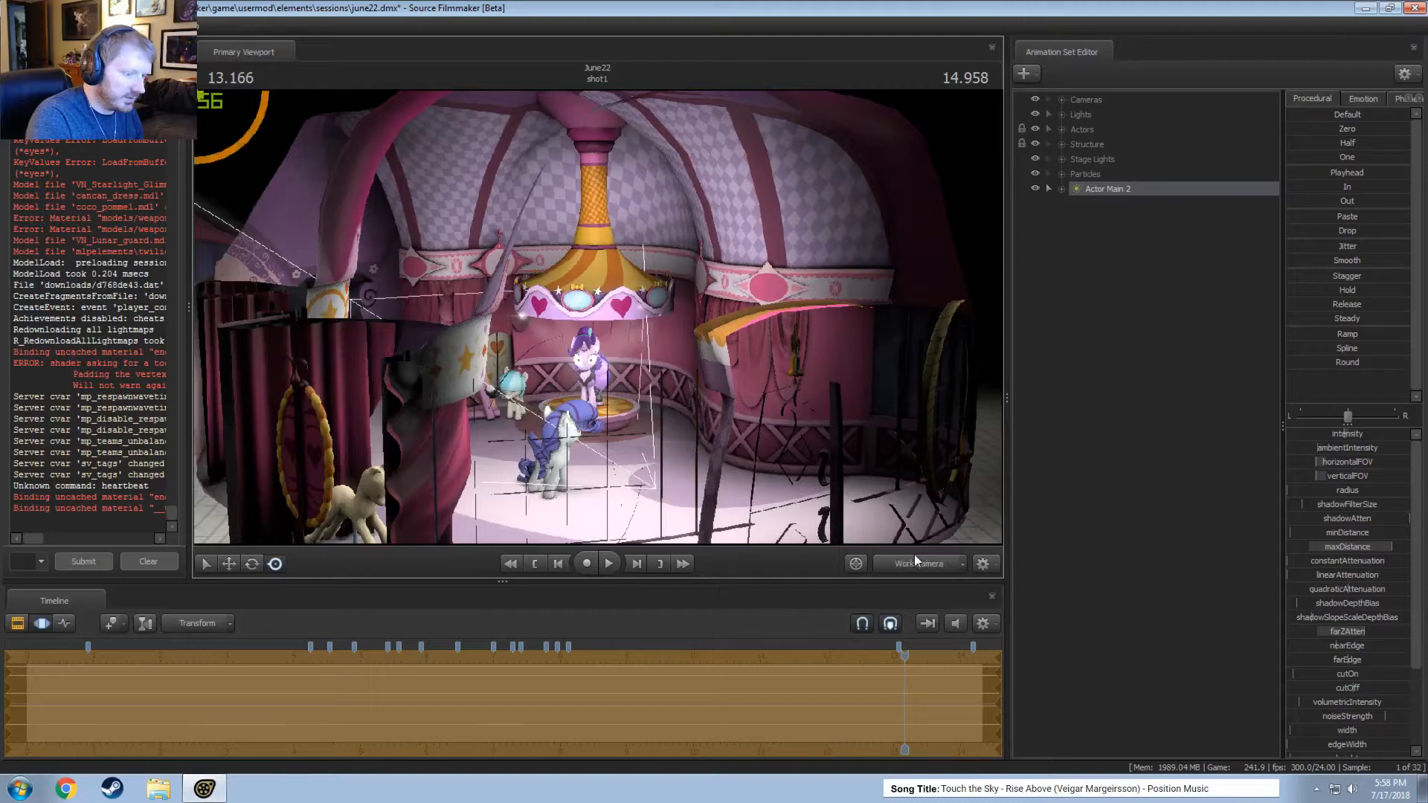
{"action": "left_click", "coordinate": [913, 559]}
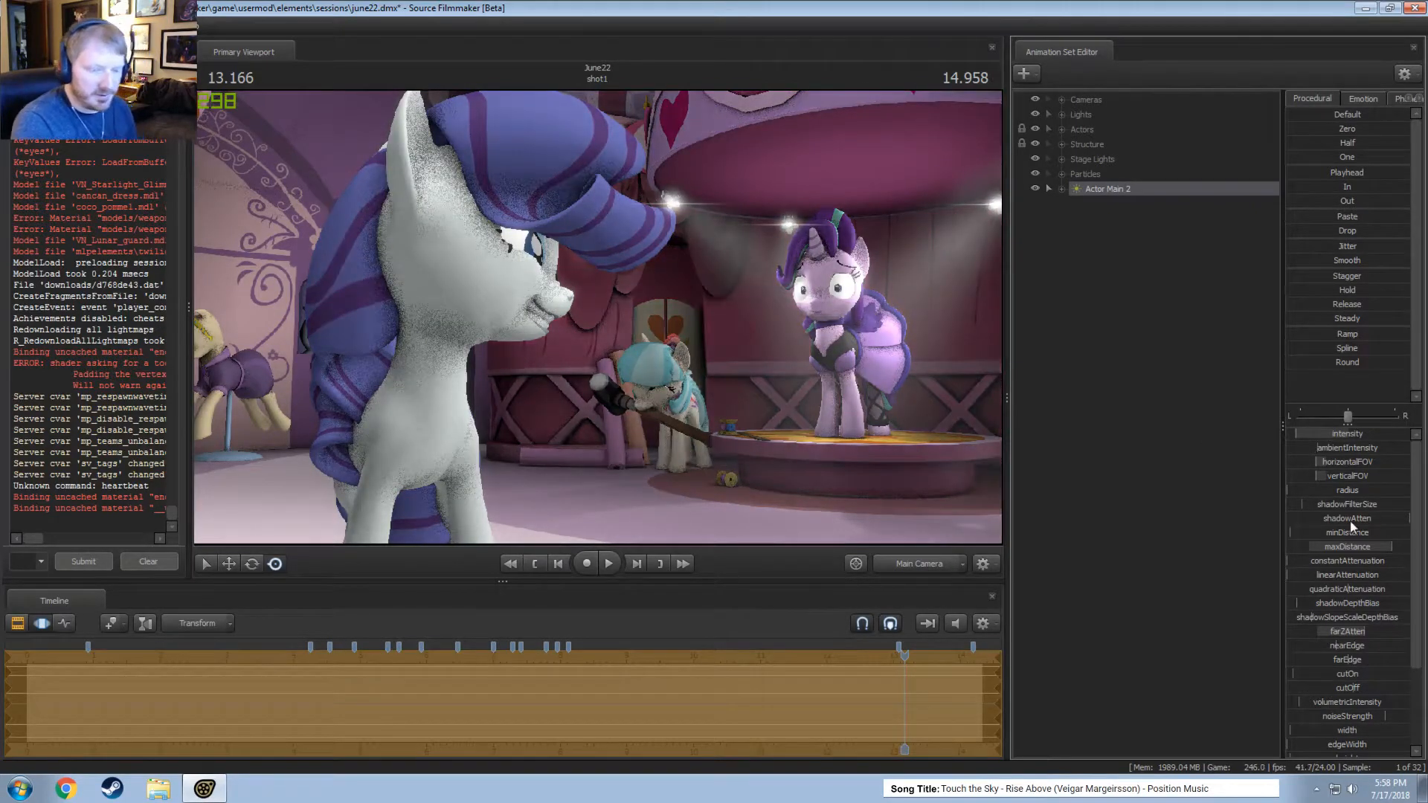
Edit the minimum, maximum and default limits of the Actor Main 2 light's intensity.
{"action": "right_click", "coordinate": [1311, 434]}
{"action": "left_click", "coordinate": [1319, 456]}
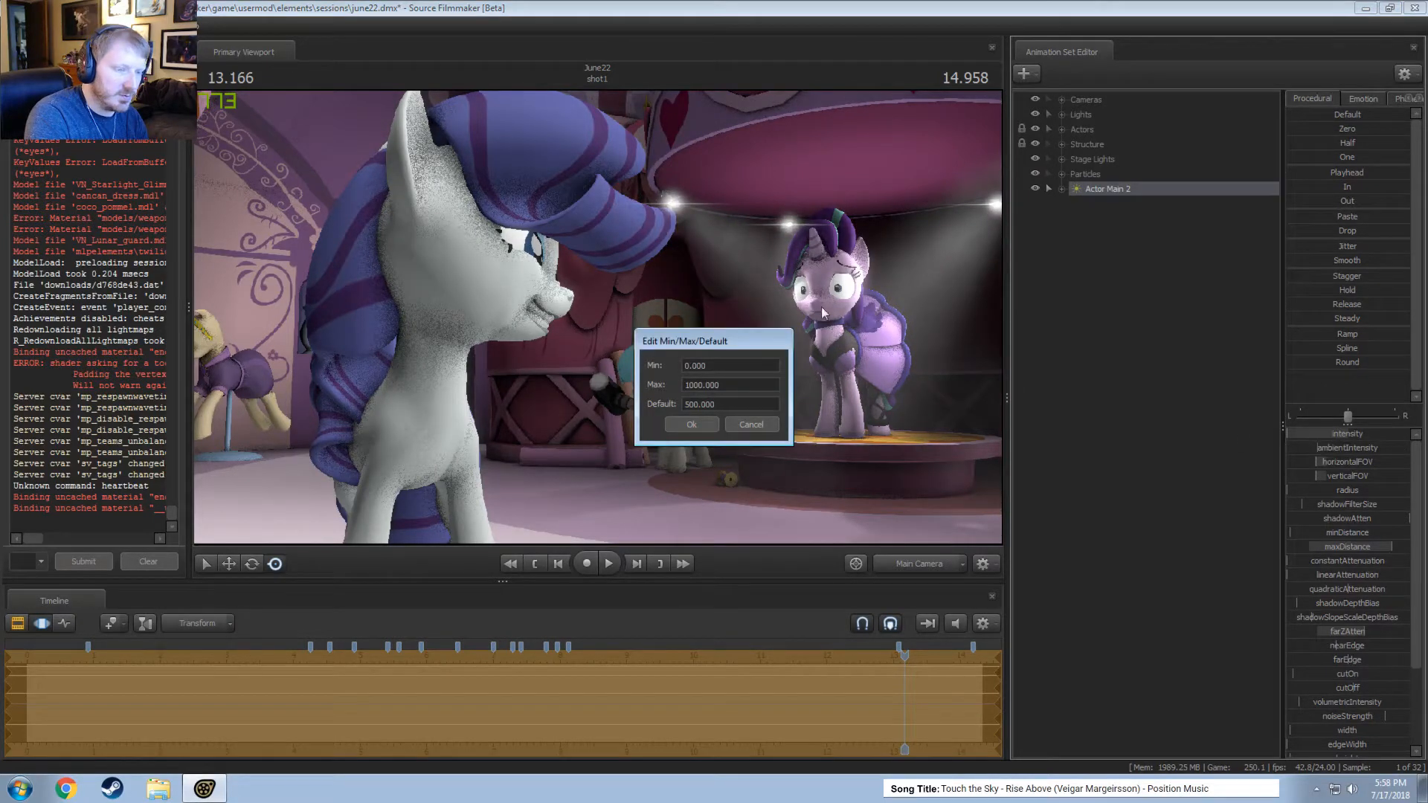
{"action": "left_click", "coordinate": [695, 406]}
{"action": "left_click", "coordinate": [691, 424]}
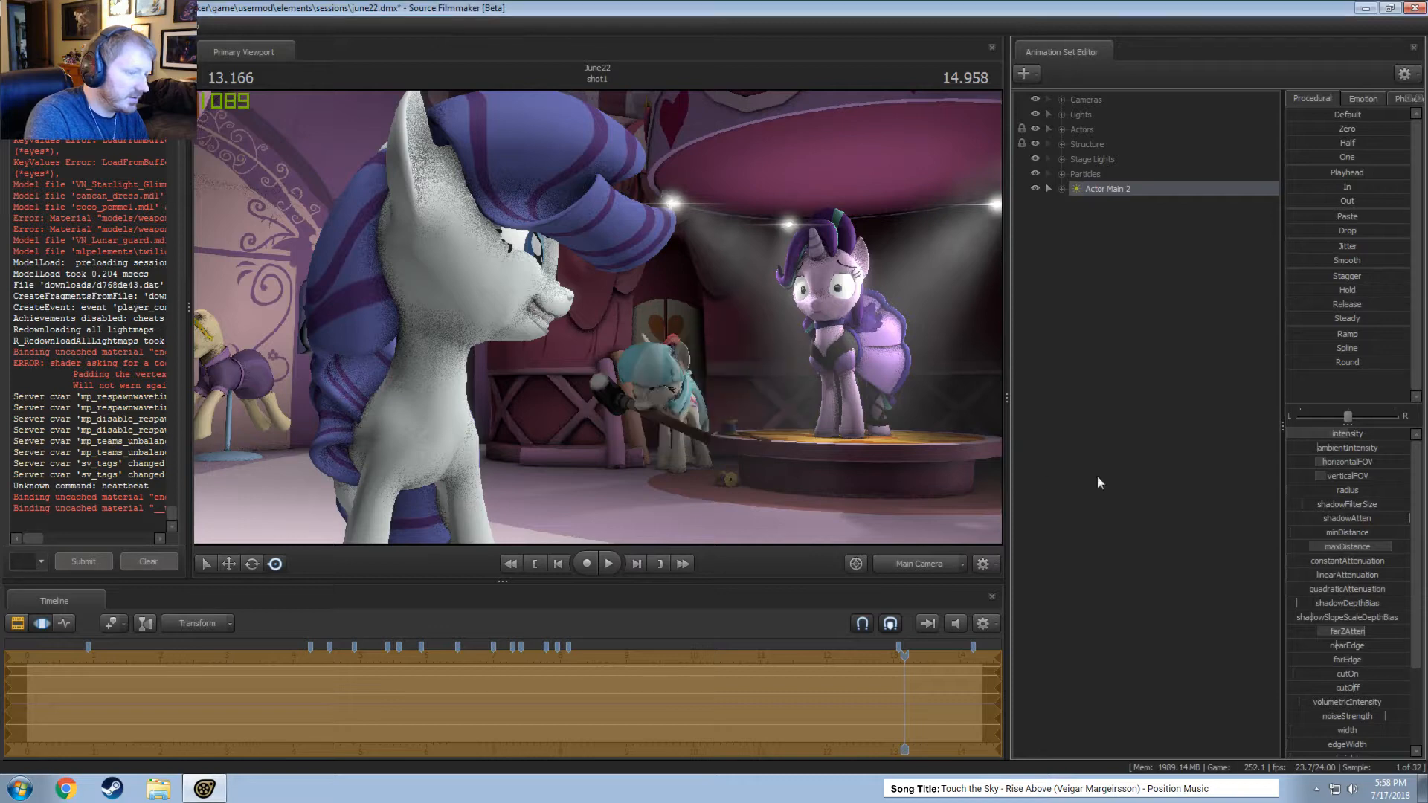
Fine-tune the intensity of the Actor Main 2 light, checking its effect on the rendered shot.
{"action": "left_click", "coordinate": [1317, 434]}
{"action": "key", "text": "Return"}
{"action": "left_click_drag", "start_coordinate": [1301, 434], "coordinate": [1399, 434]}
{"action": "key", "text": "F2"}
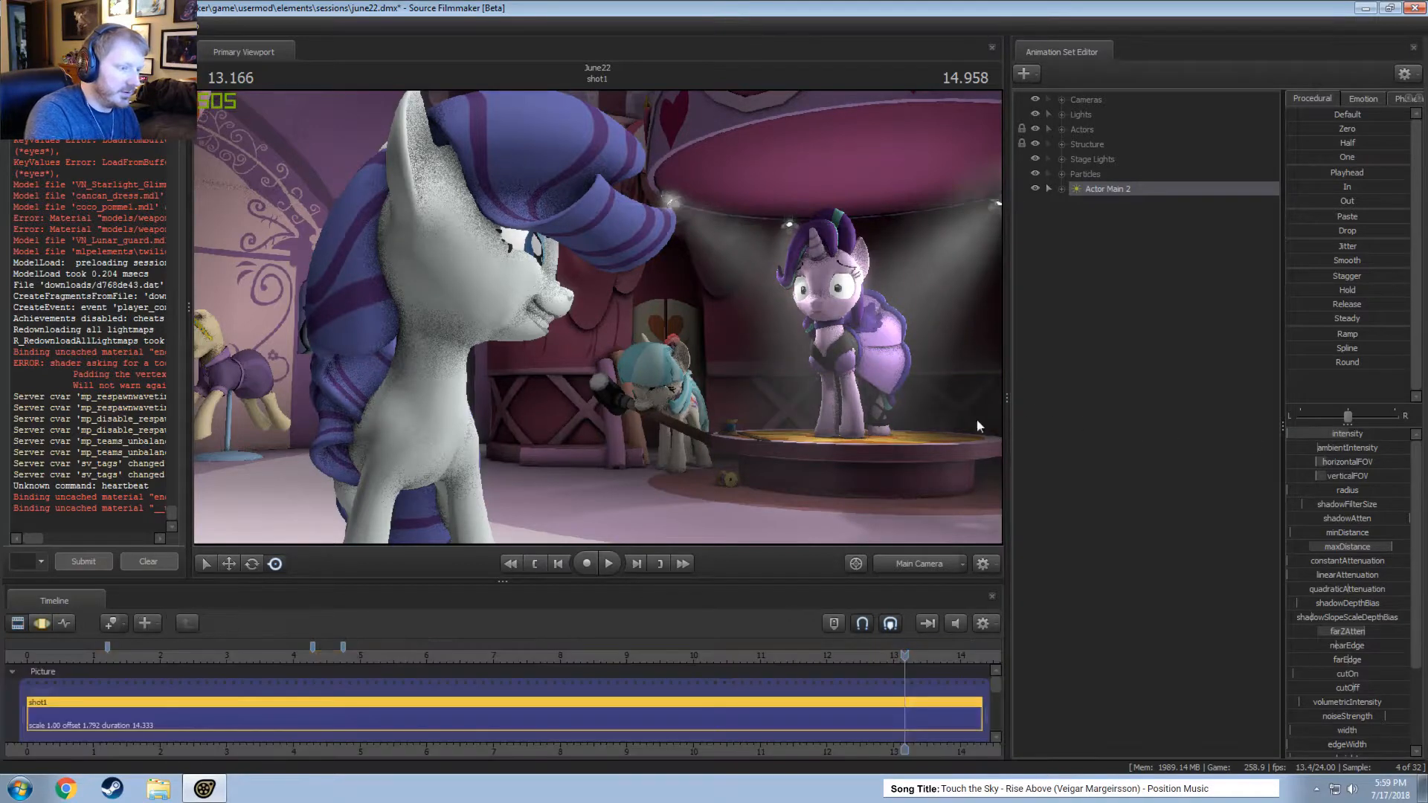
{"action": "key", "text": "F3"}
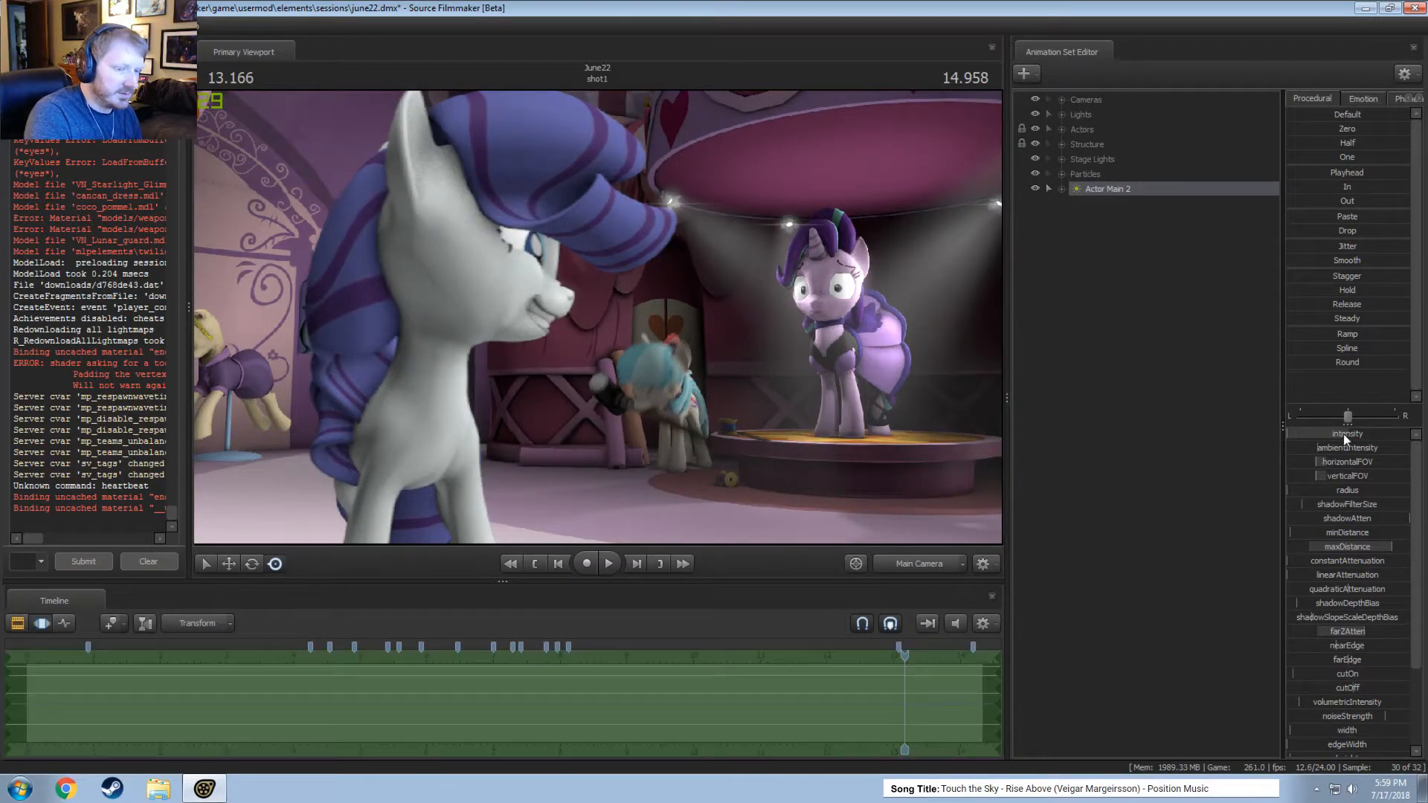
{"action": "left_click_drag", "start_coordinate": [1344, 434], "coordinate": [1332, 434]}
{"action": "key", "text": "F2"}
{"action": "key", "text": "F3"}
{"action": "key", "text": "F2"}
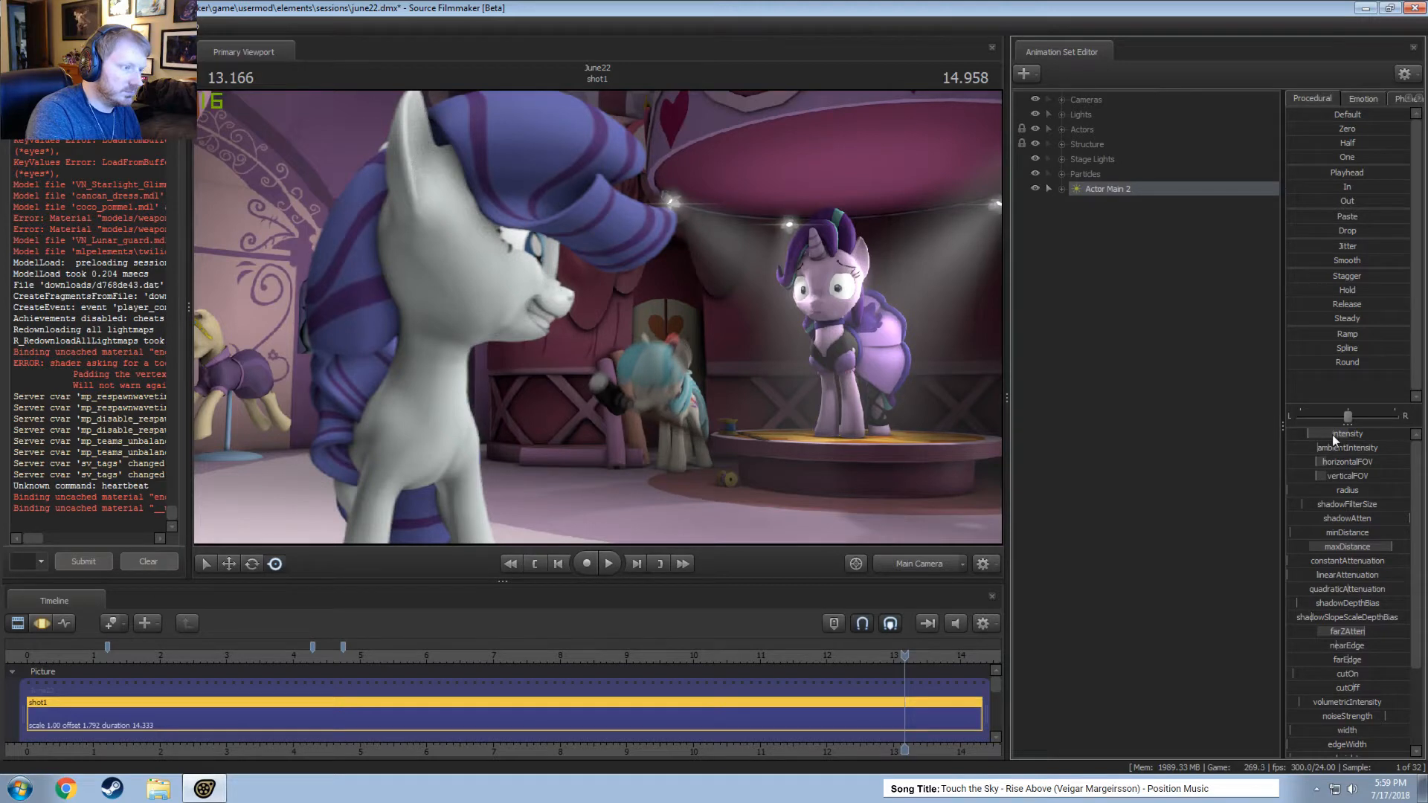
{"action": "right_click", "coordinate": [1118, 189]}
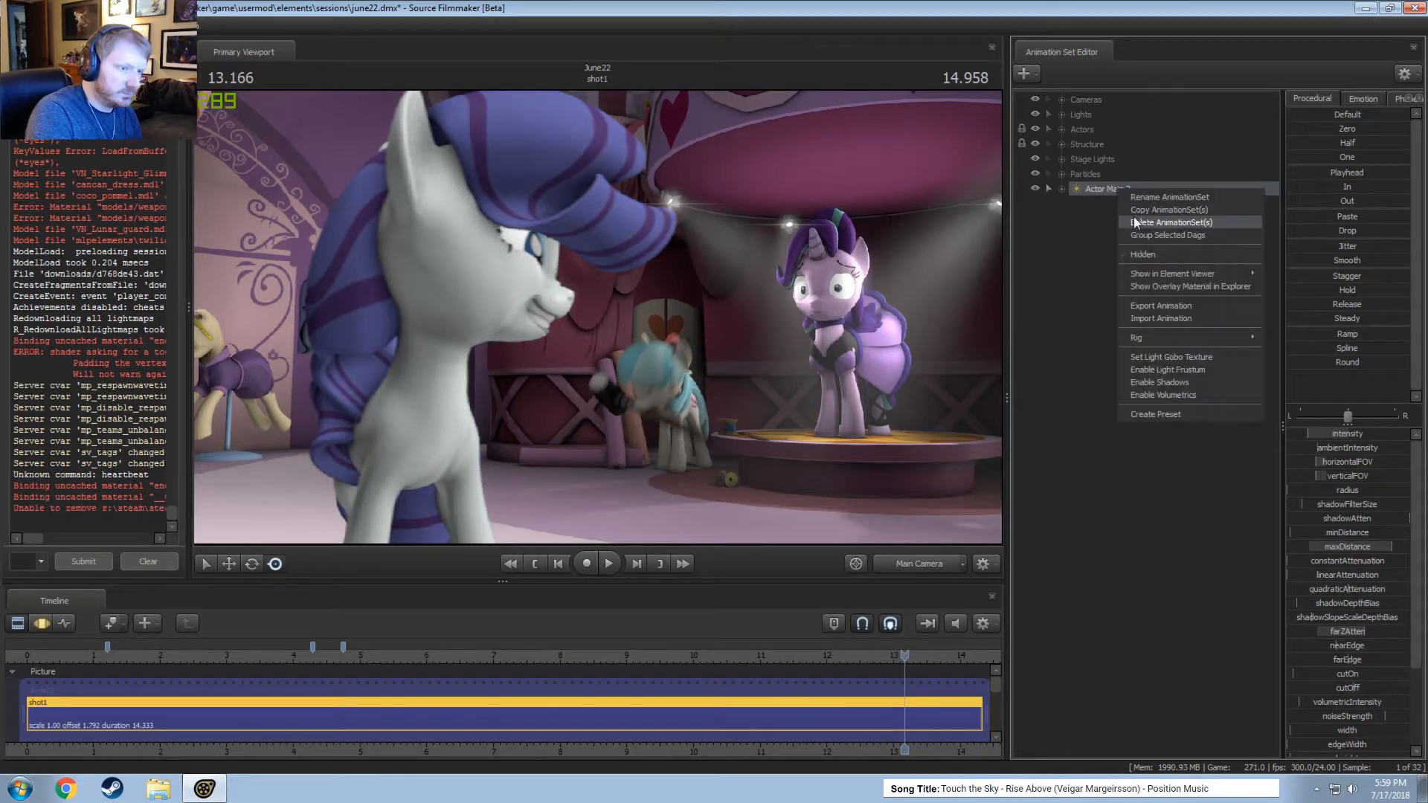
{"action": "left_click", "coordinate": [1128, 211]}
{"action": "right_click", "coordinate": [1094, 251]}
{"action": "left_click", "coordinate": [1139, 284]}
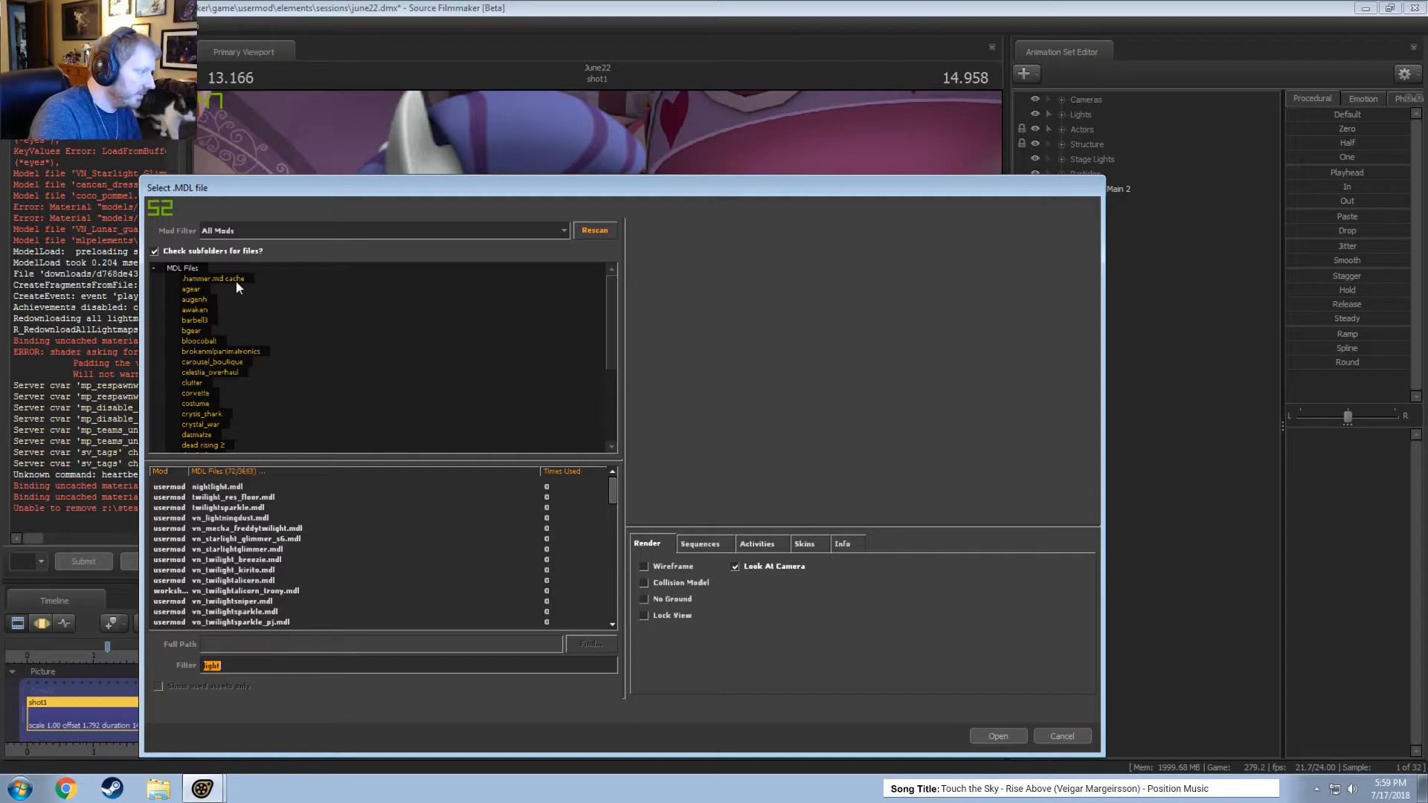
{"action": "left_click", "coordinate": [1052, 733]}
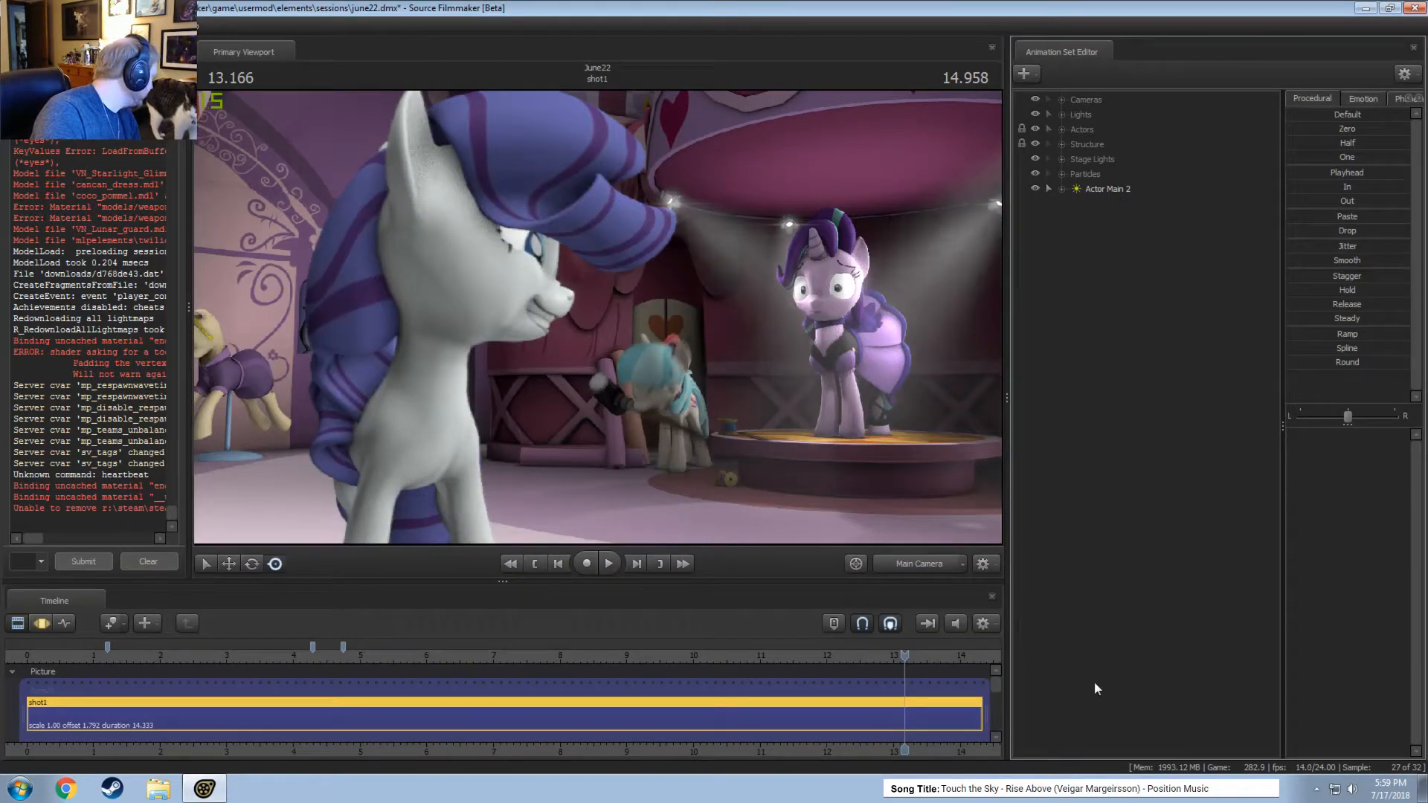
{"action": "right_click", "coordinate": [1106, 298]}
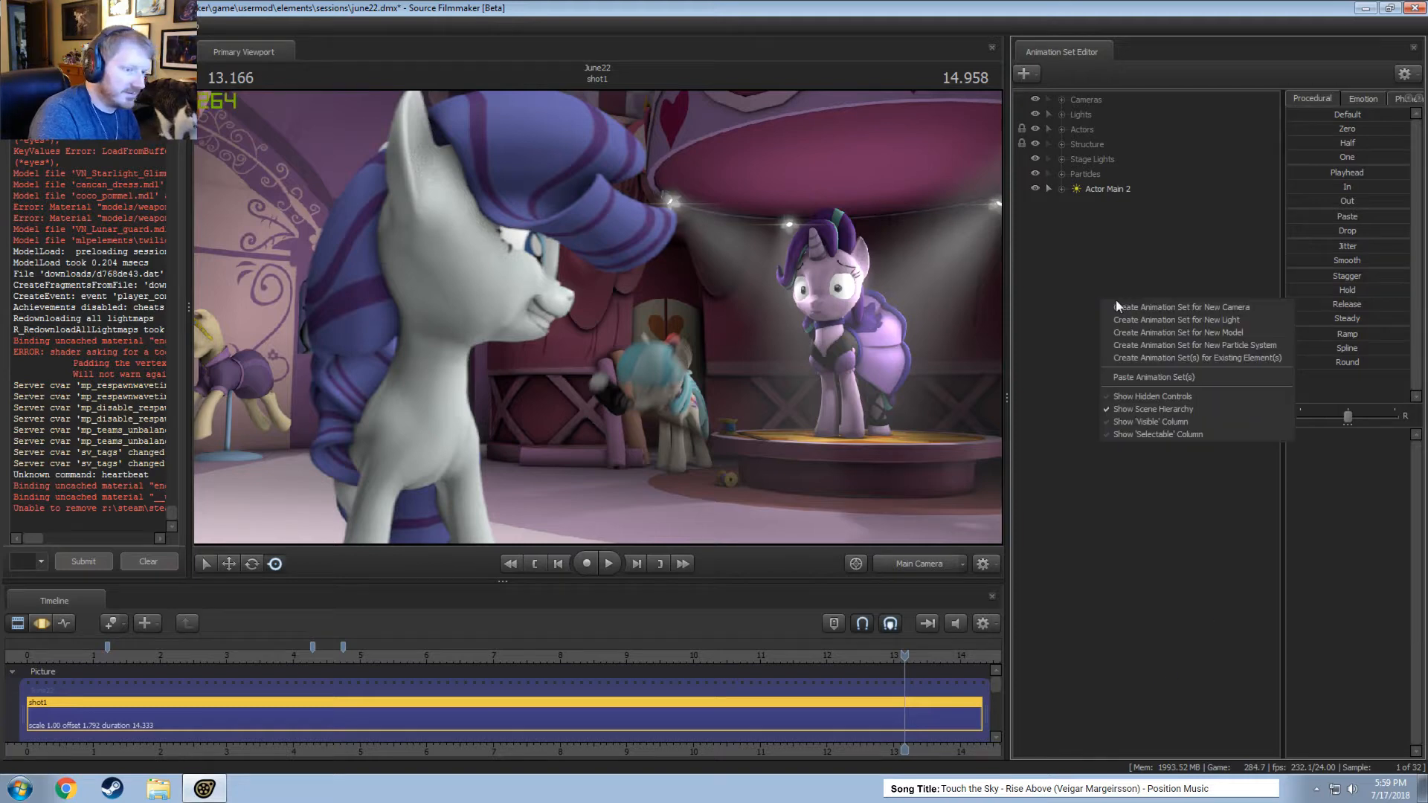
{"action": "left_click", "coordinate": [1166, 323]}
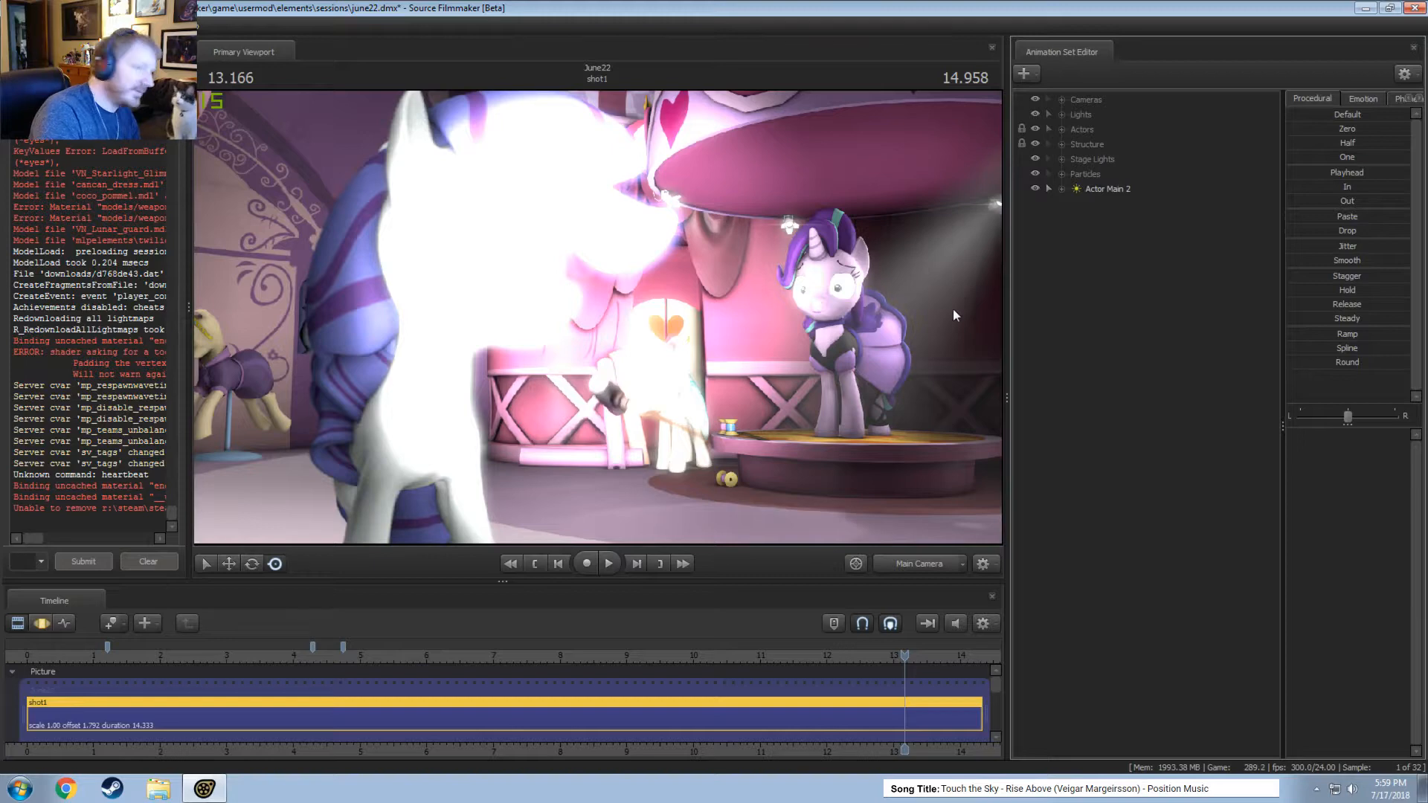
Look through the Actor Main 2 light and aim it at the white pony with the stage behind her.
{"action": "left_click_drag", "start_coordinate": [1116, 189], "coordinate": [711, 368]}
{"action": "key", "text": "F3"}
{"action": "key", "text": "w"}
{"action": "key", "text": "s"}
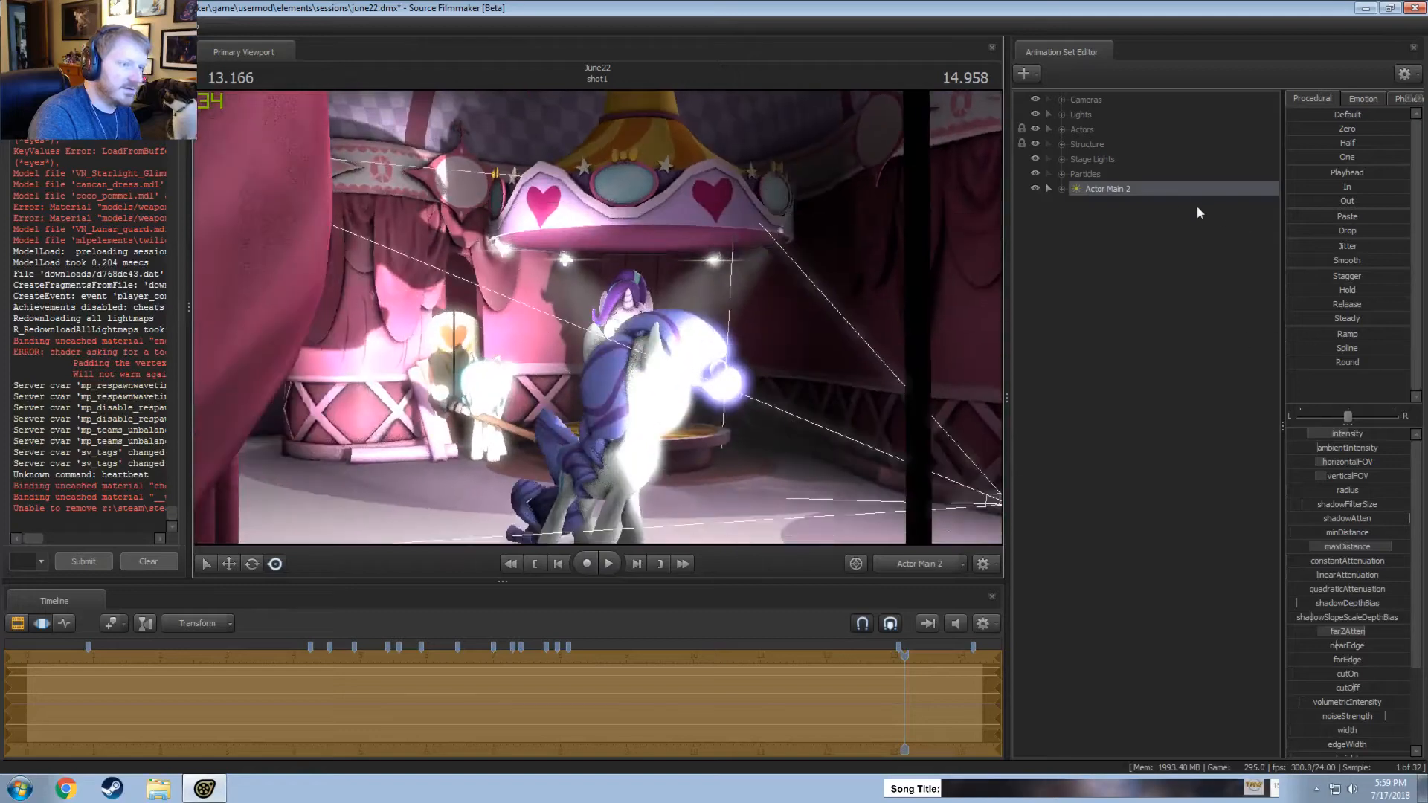
Show the Light element of the Actor Main 2 light in the Element Viewer.
{"action": "right_click", "coordinate": [1176, 196]}
{"action": "right_click", "coordinate": [1176, 197]}
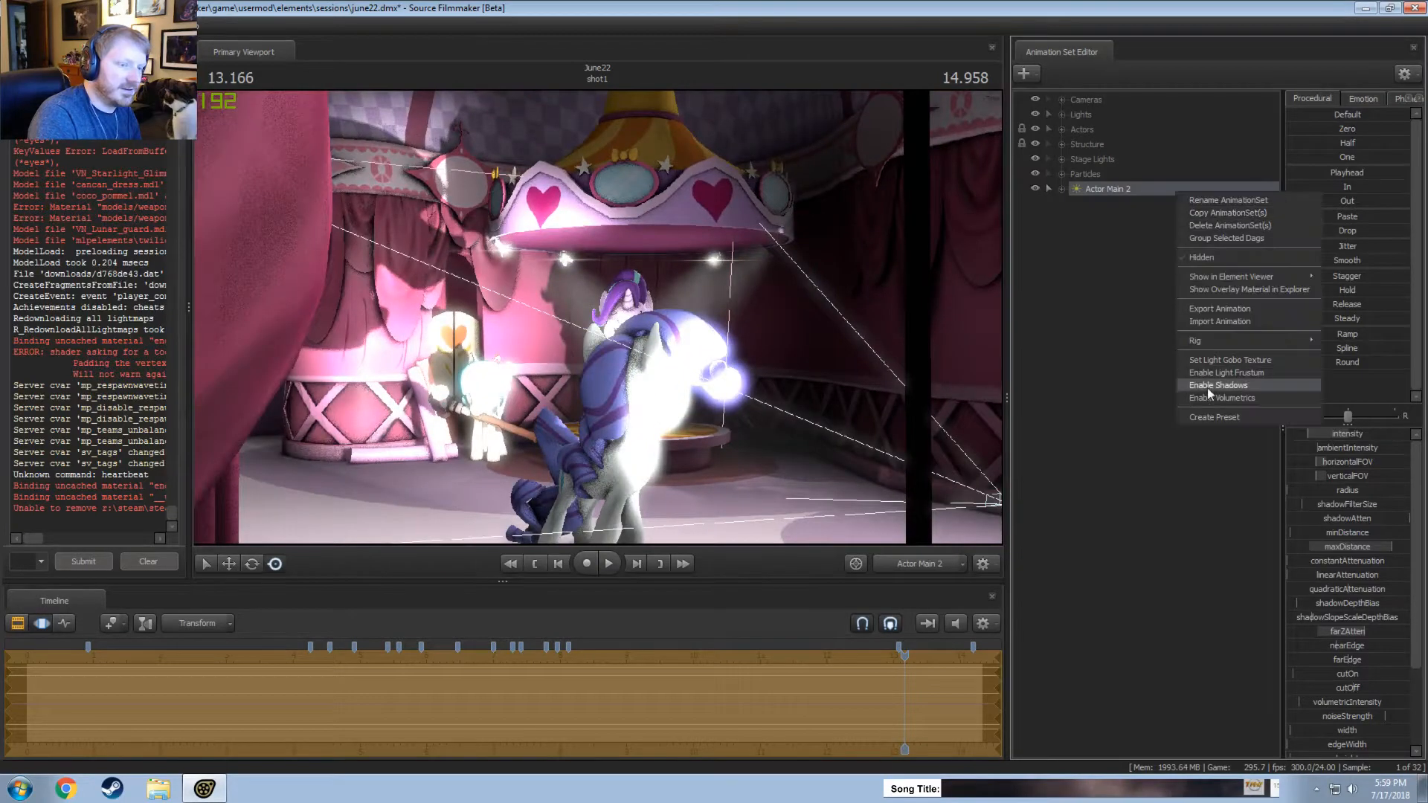
{"action": "right_click", "coordinate": [1108, 189]}
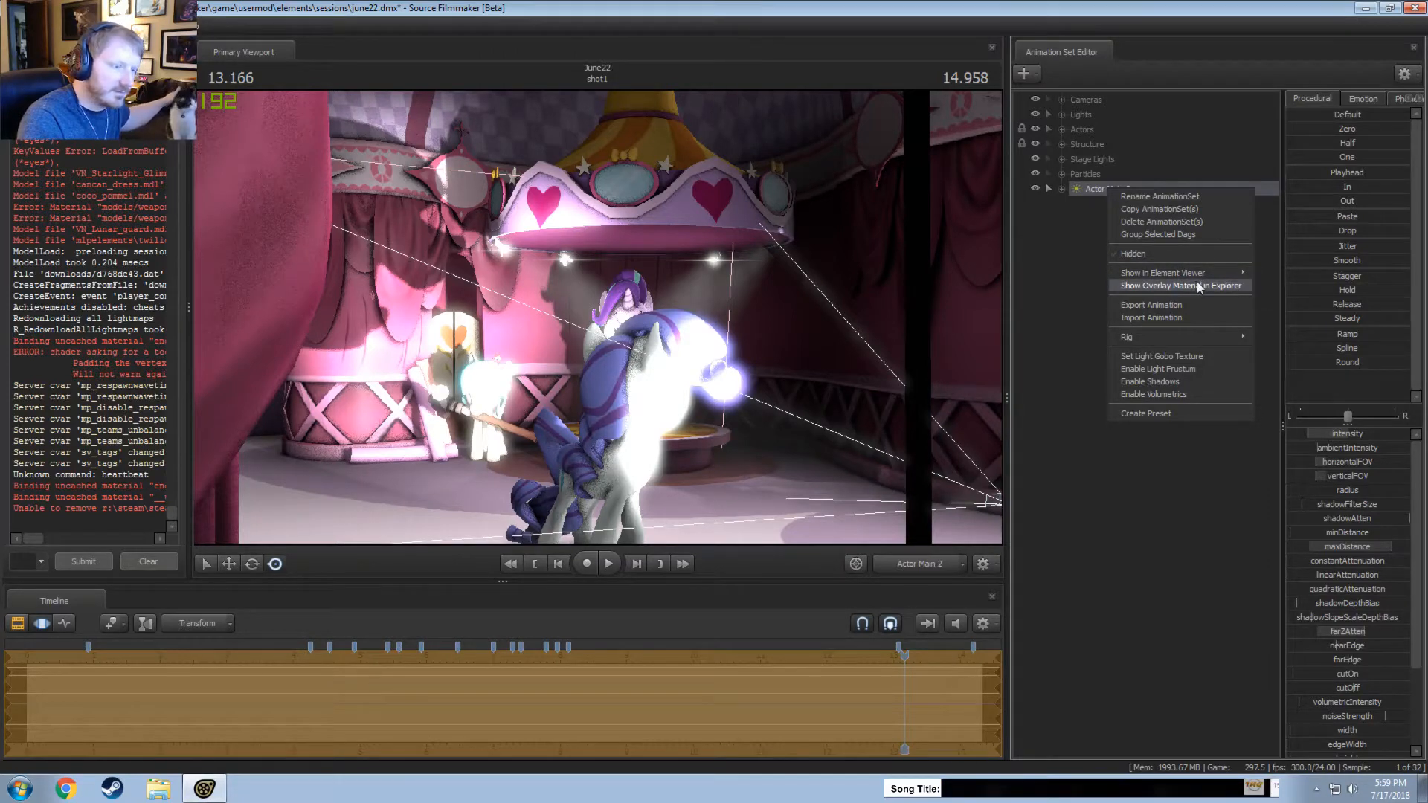
{"action": "mouse_move", "coordinate": [1211, 276]}
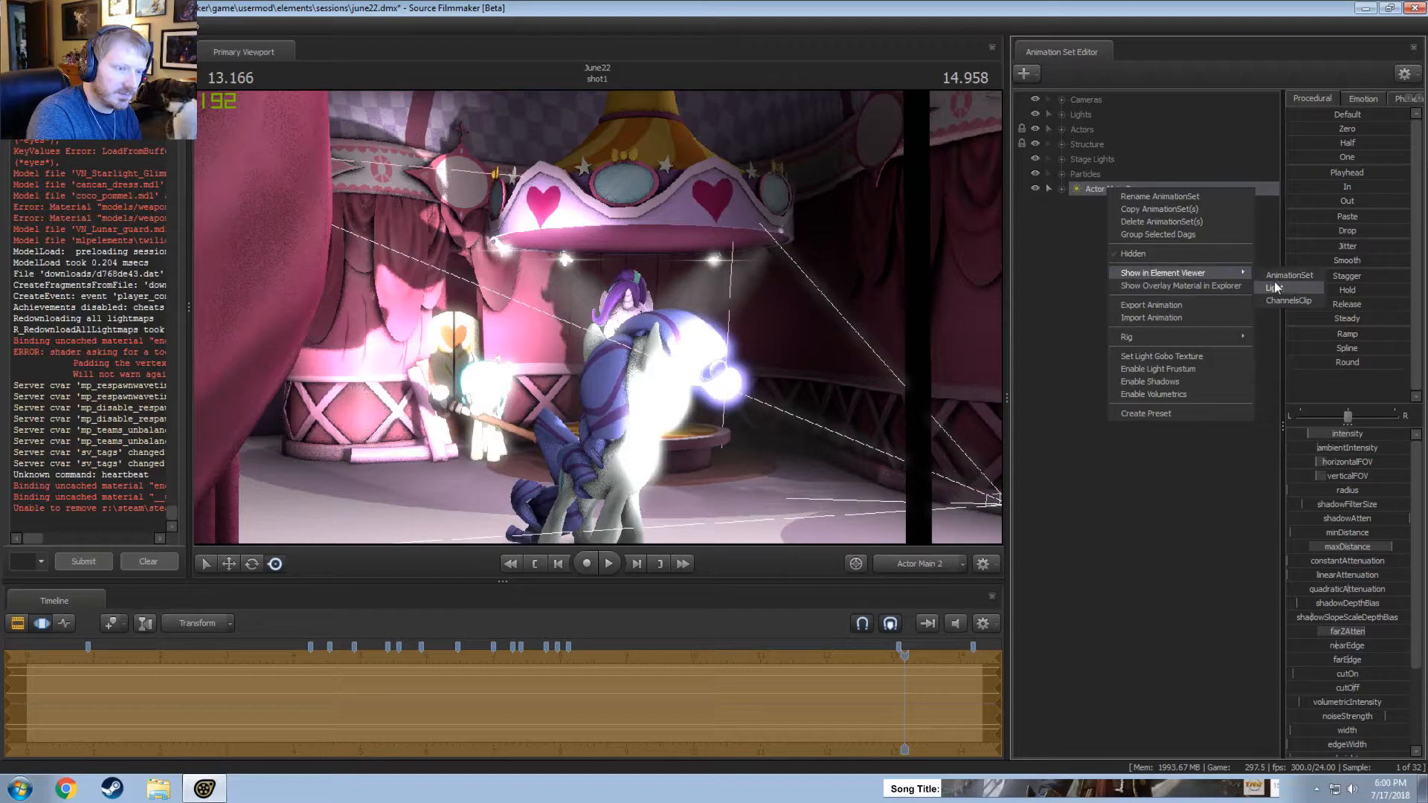
{"action": "left_click", "coordinate": [1275, 288]}
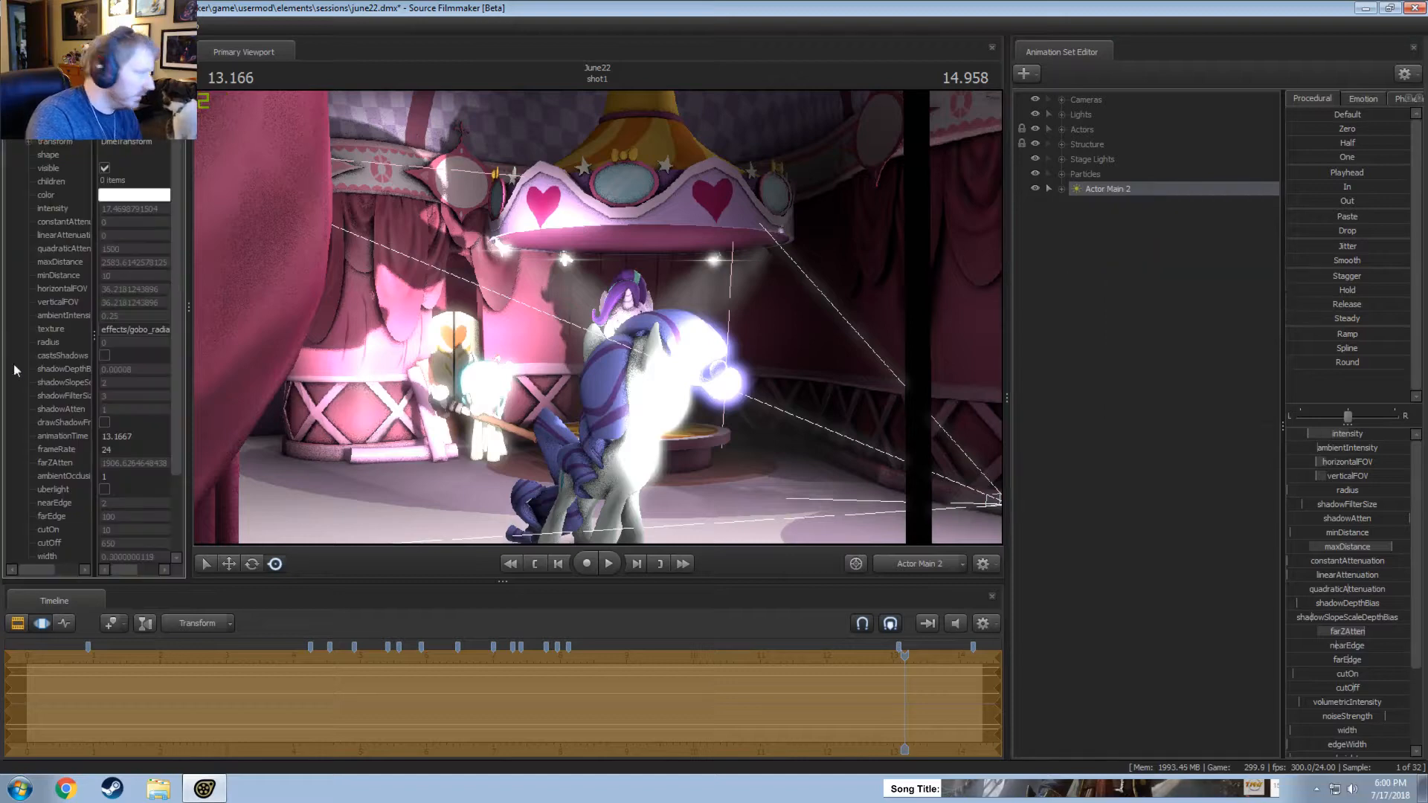
Enable uberlight on the Actor Main 2 light and check its effect while looking through it.
{"action": "left_click", "coordinate": [105, 489]}
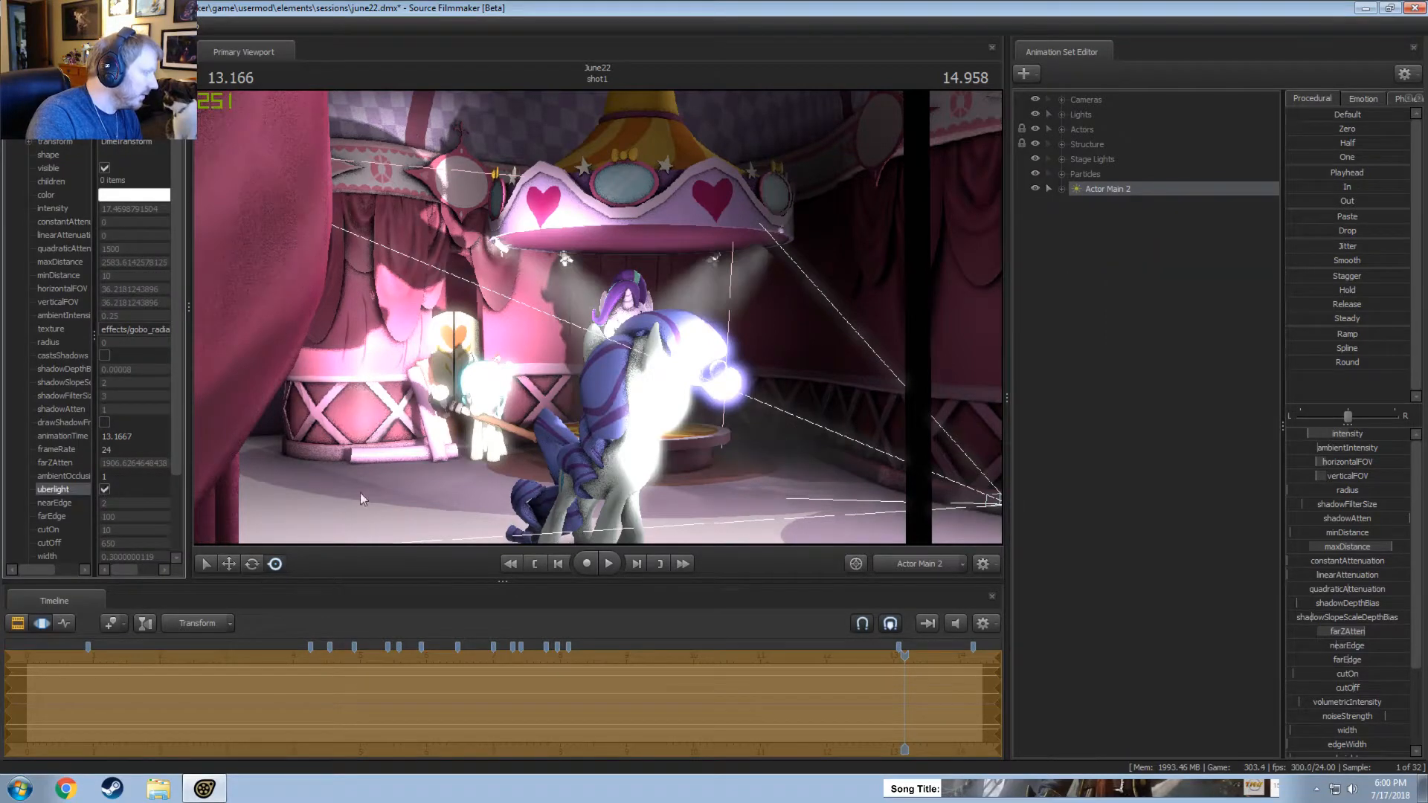
{"action": "left_click", "coordinate": [1092, 192]}
{"action": "left_click_drag", "start_coordinate": [620, 323], "coordinate": [608, 326]}
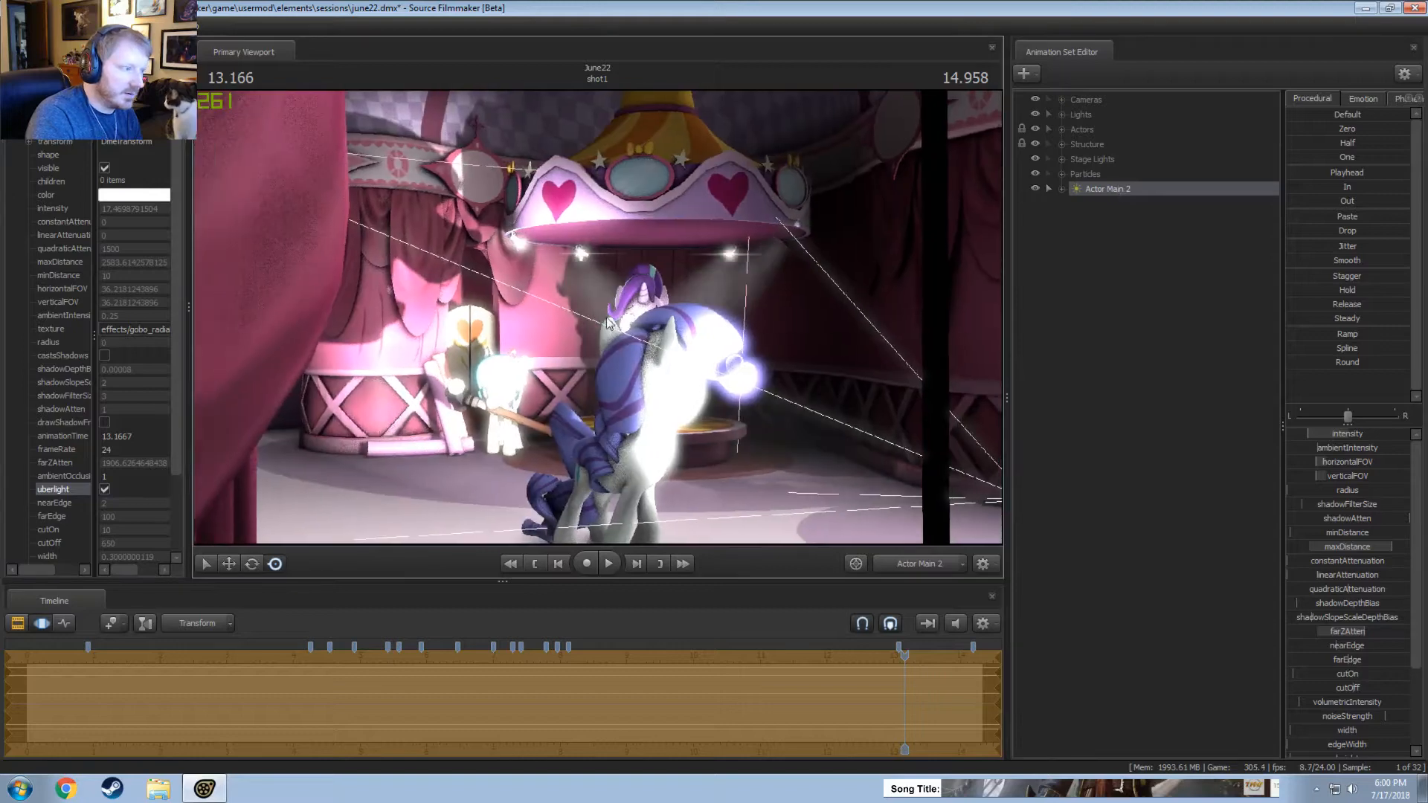
Look through the Actor Main 2 light and aim it closely at the purple unicorn on the stage.
{"action": "key", "text": "F2"}
{"action": "left_click_drag", "start_coordinate": [1091, 189], "coordinate": [753, 257]}
{"action": "left_click", "coordinate": [752, 373]}
{"action": "left_click", "coordinate": [721, 408]}
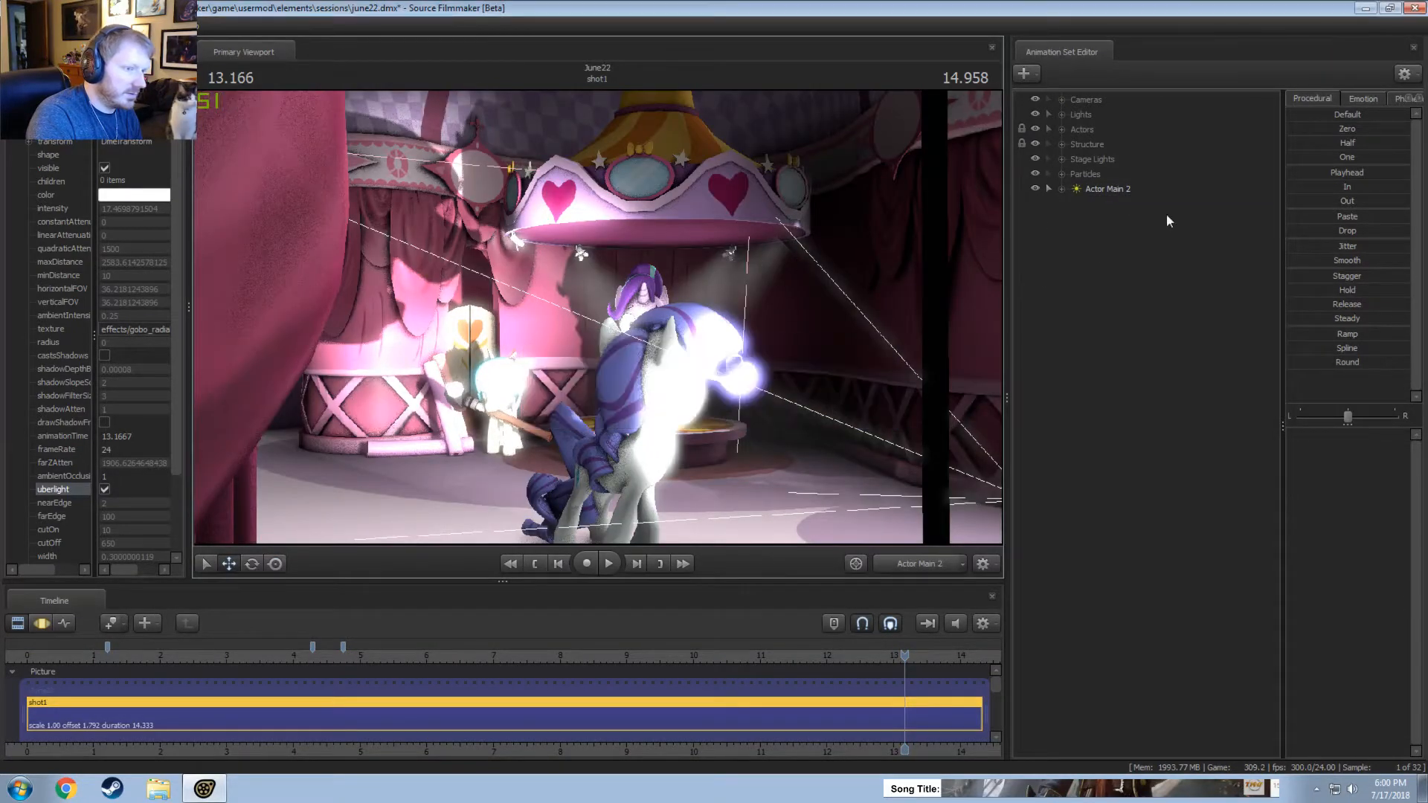
{"action": "left_click", "coordinate": [1139, 191]}
{"action": "key", "text": "F3"}
{"action": "left_click_drag", "start_coordinate": [811, 329], "coordinate": [833, 361]}
{"action": "key", "text": "w"}
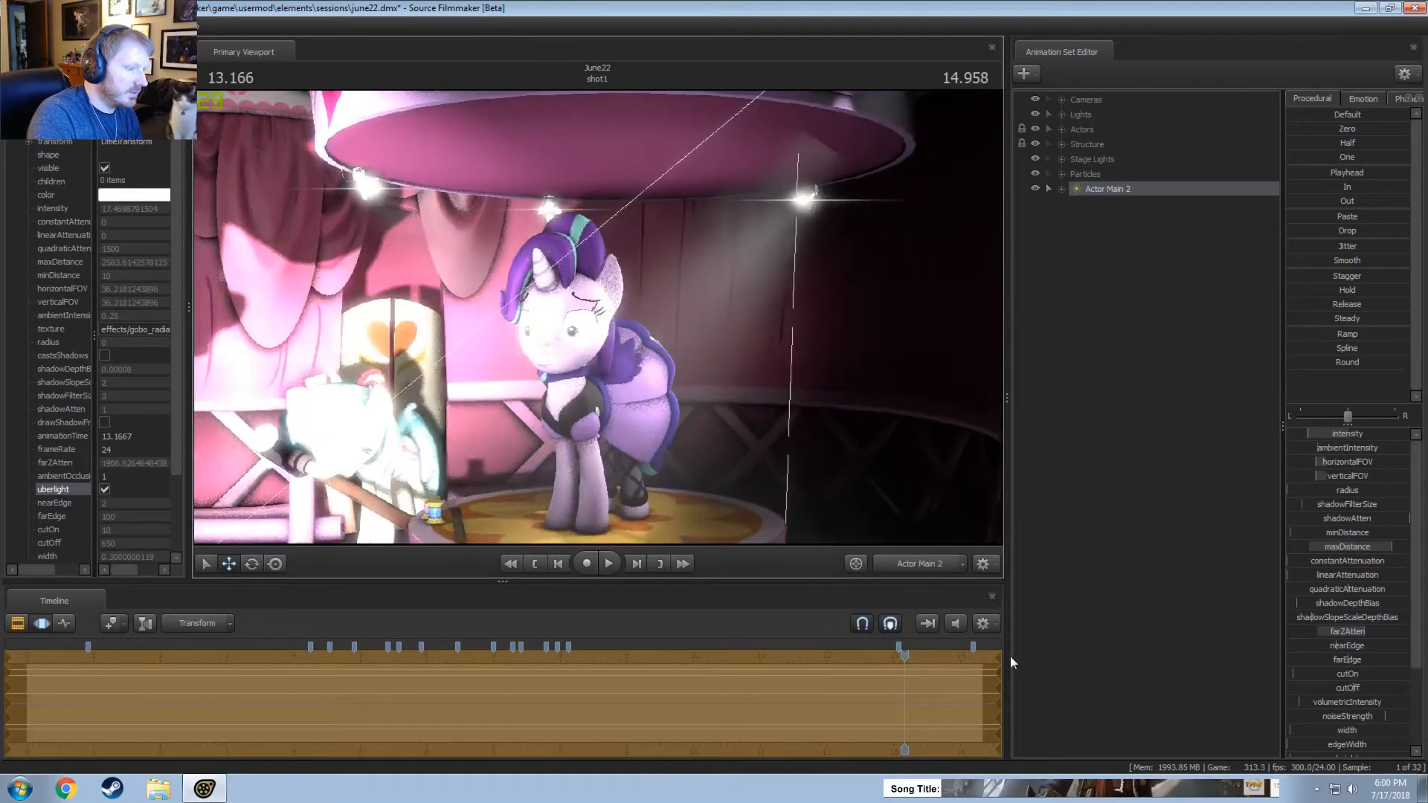
Look through light6 in the Lights group and delete that light.
{"action": "left_click", "coordinate": [938, 563]}
{"action": "double_click", "coordinate": [1082, 116]}
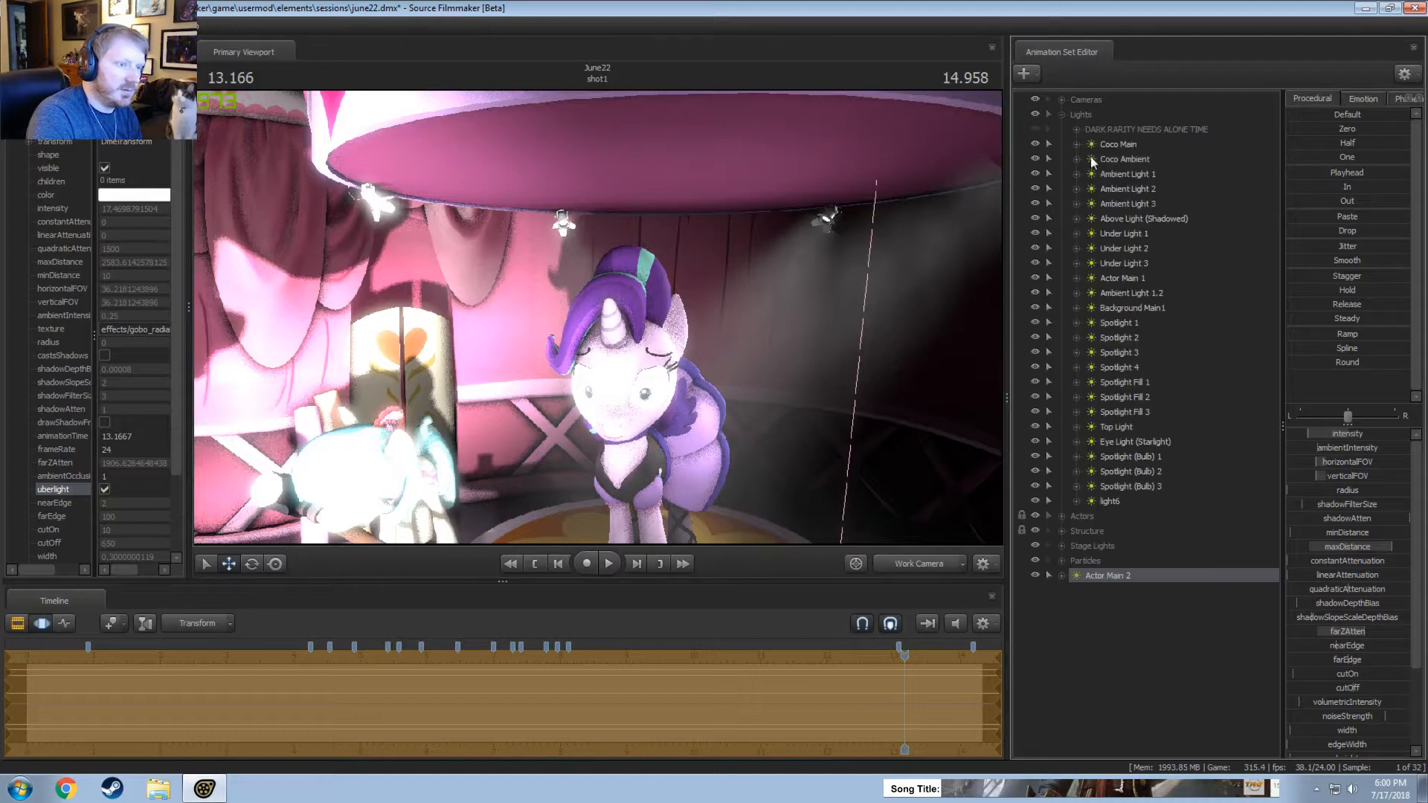
{"action": "double_click", "coordinate": [1109, 500]}
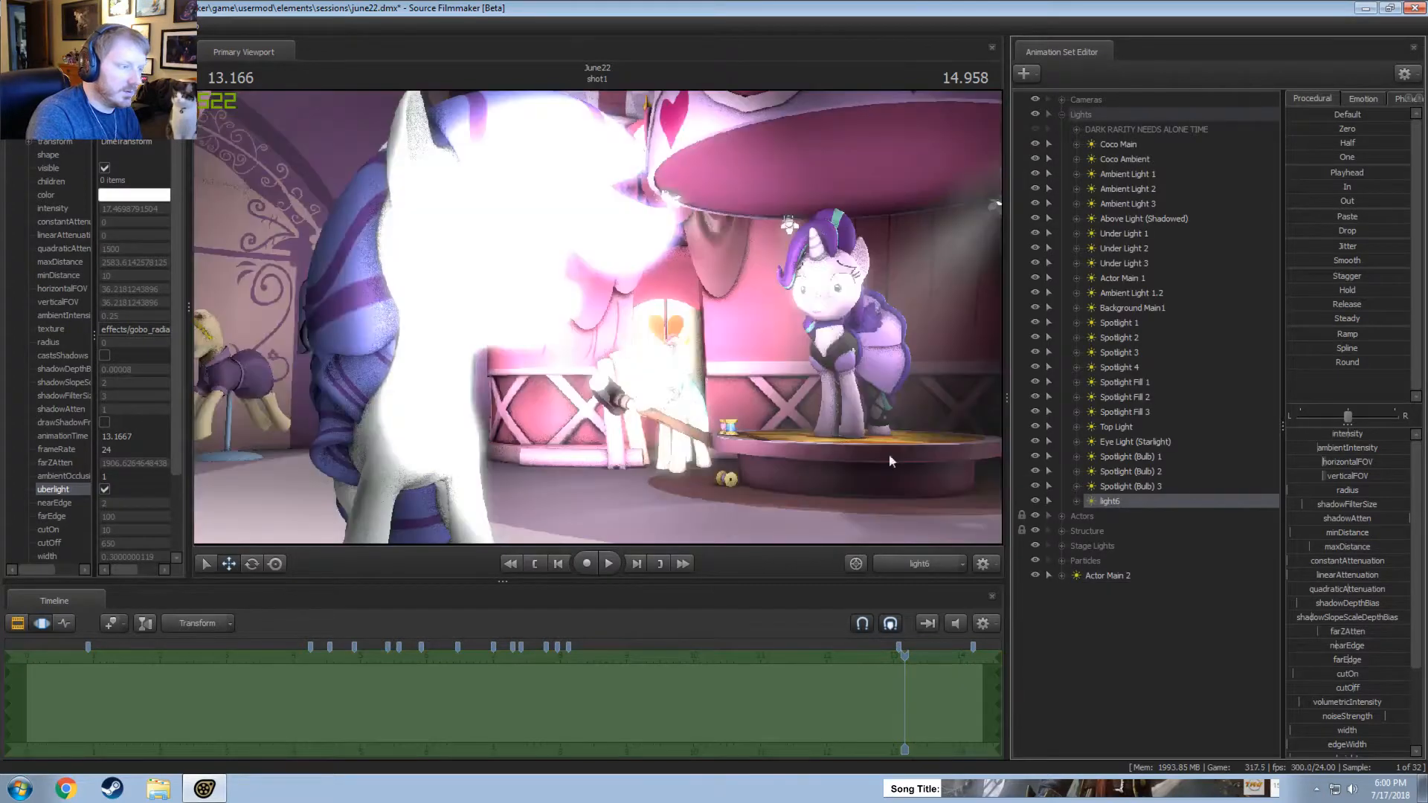
{"action": "right_click", "coordinate": [1128, 502]}
{"action": "left_click", "coordinate": [1162, 542]}
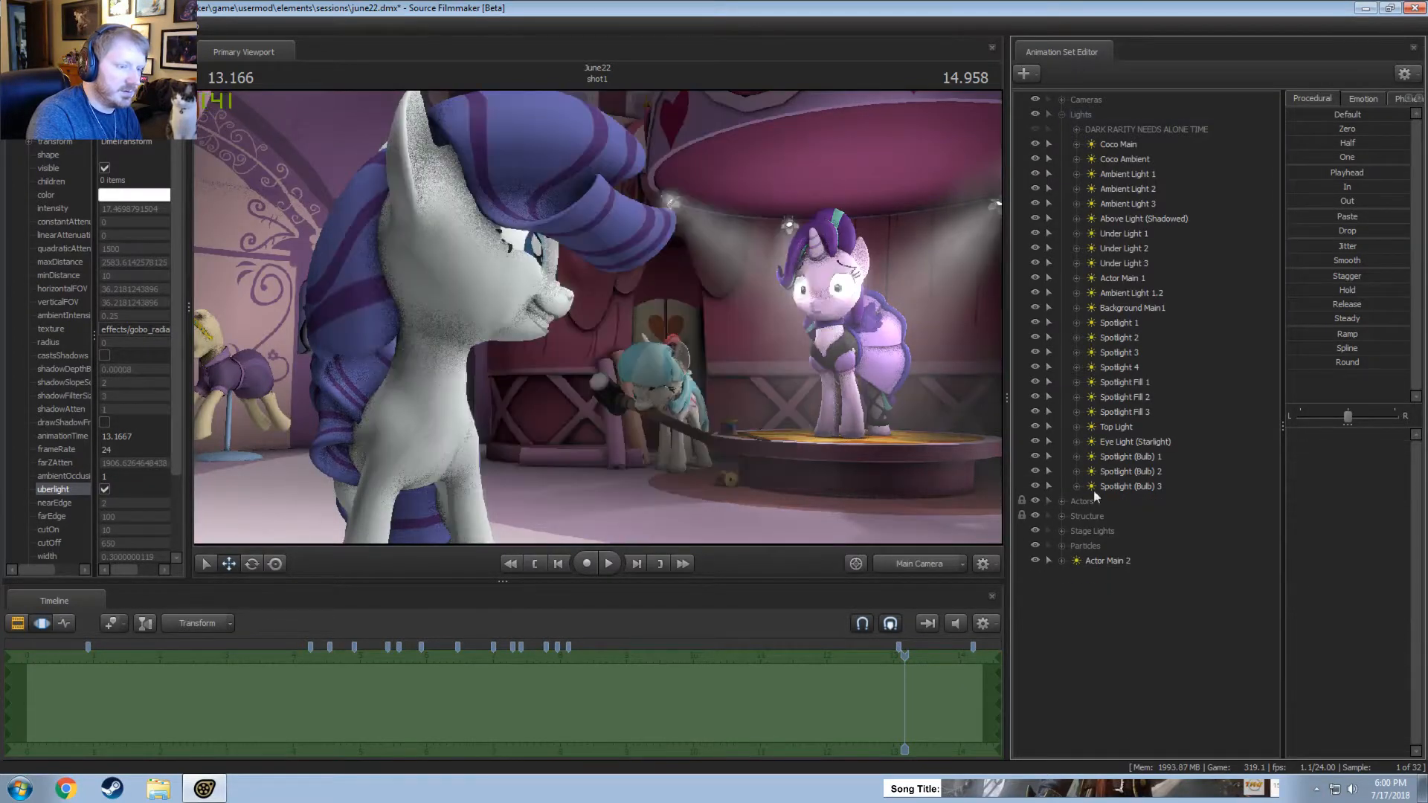
Undo the deletion of light6 and the recent aiming of the Actor Main 2 light, keeping light6 in the scene.
{"action": "double_click", "coordinate": [1091, 560]}
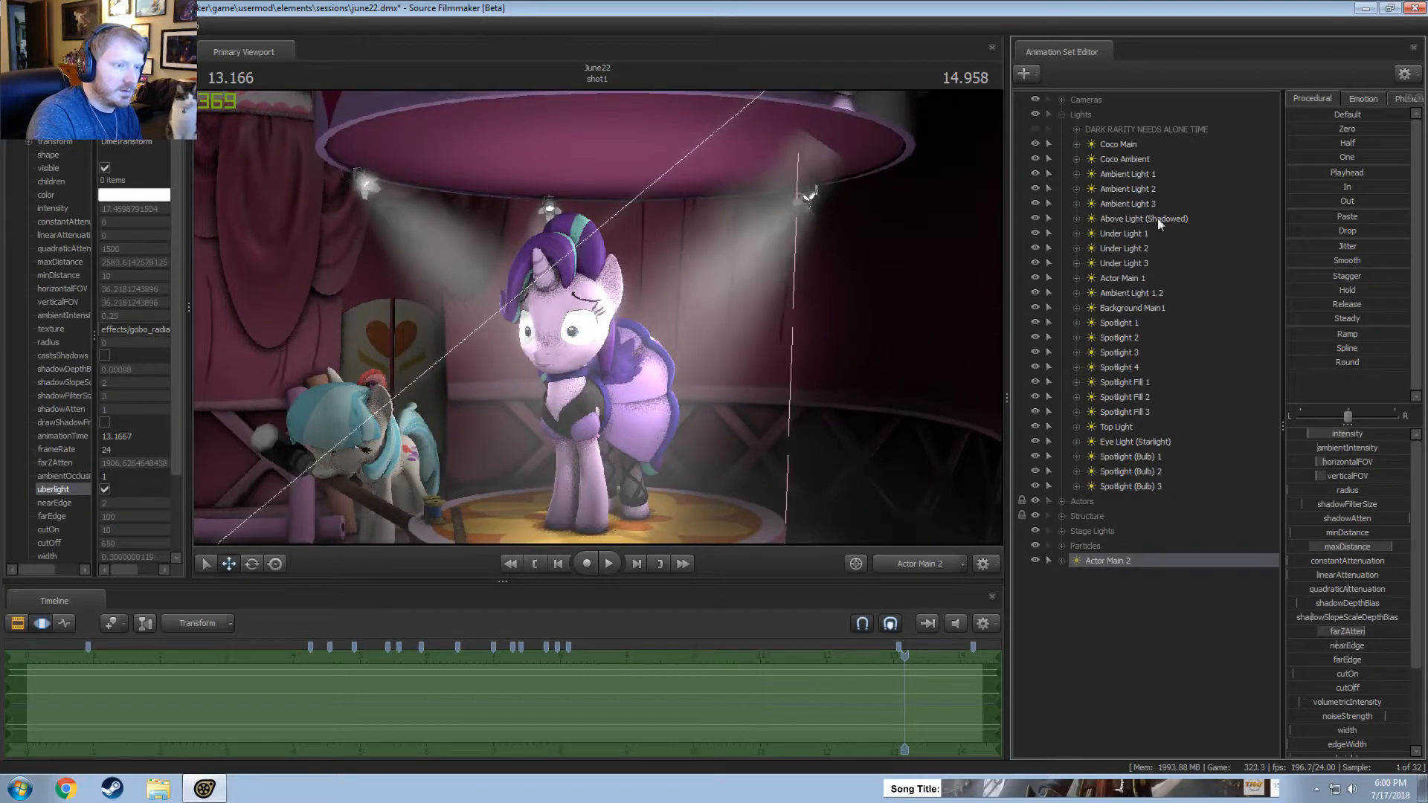
{"action": "key", "text": "ctrl+z"}
{"action": "key", "text": "ctrl+z"}
{"action": "key", "text": "ctrl+z"}
{"action": "key", "text": "ctrl+z"}
{"action": "key", "text": "ctrl+z"}
{"action": "key", "text": "ctrl+z"}
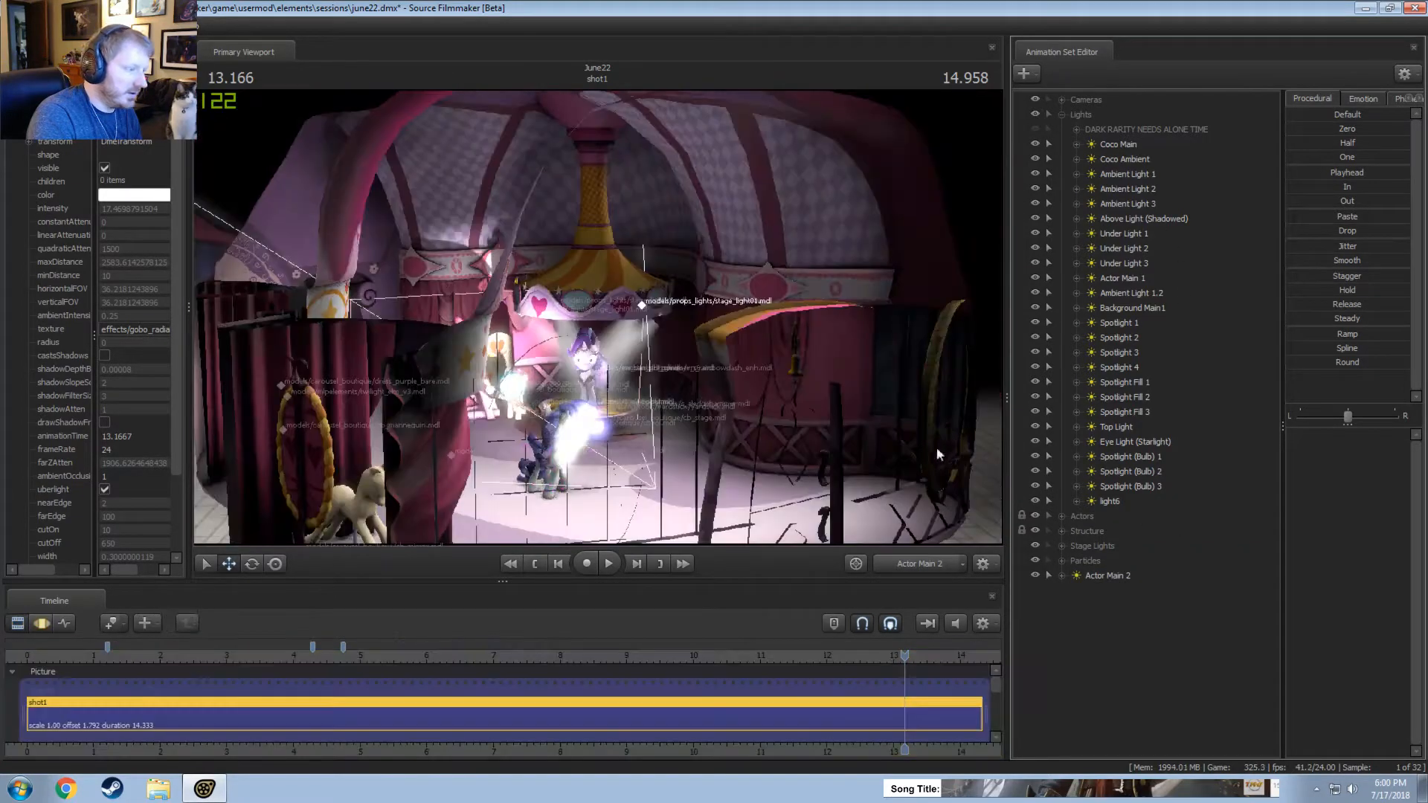
{"action": "key", "text": "ctrl+z"}
{"action": "key", "text": "ctrl+z"}
{"action": "key", "text": "ctrl+z"}
{"action": "key", "text": "ctrl+z"}
{"action": "key", "text": "ctrl+z"}
{"action": "key", "text": "ctrl+z"}
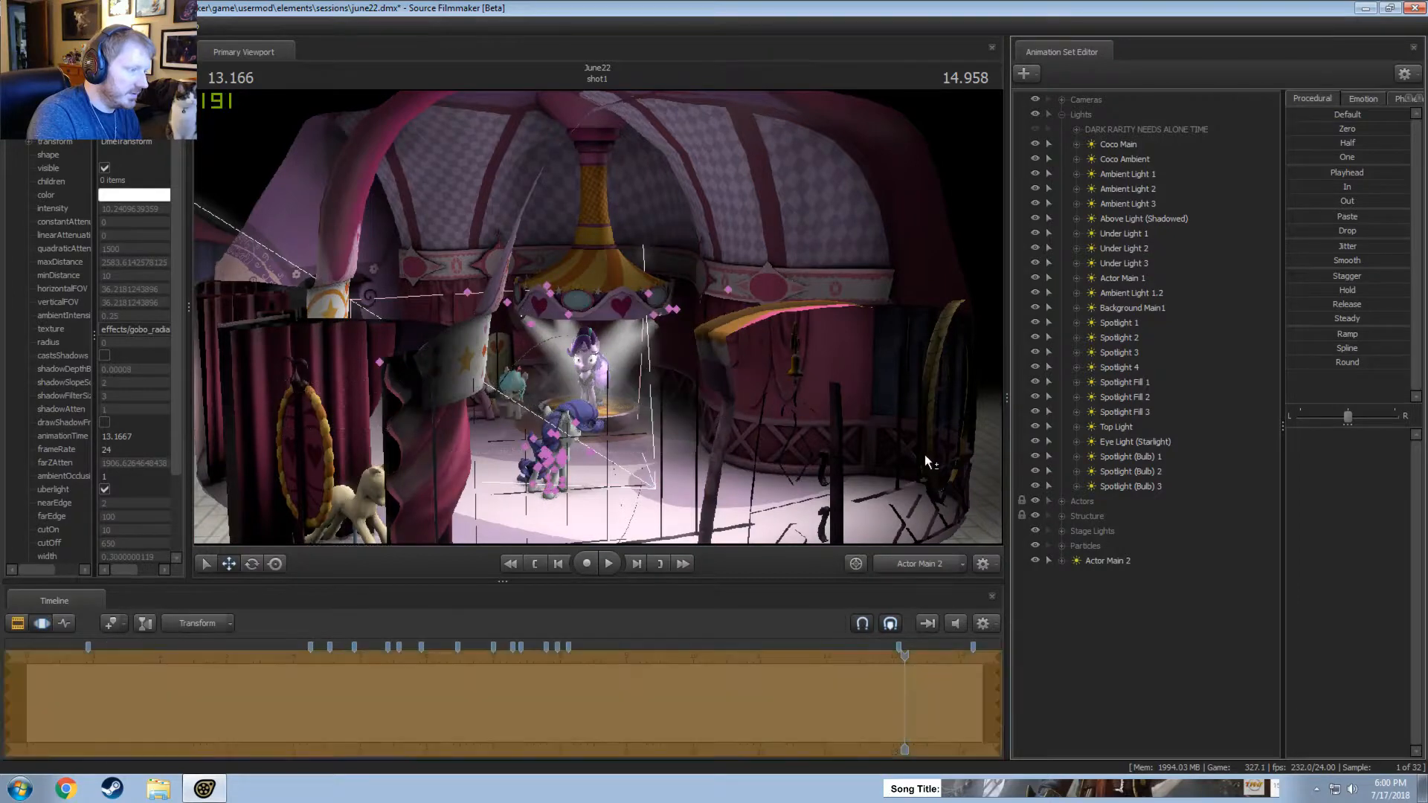
{"action": "key", "text": "ctrl+y"}
{"action": "key", "text": "ctrl+y"}
{"action": "key", "text": "ctrl+y"}
{"action": "key", "text": "ctrl+y"}
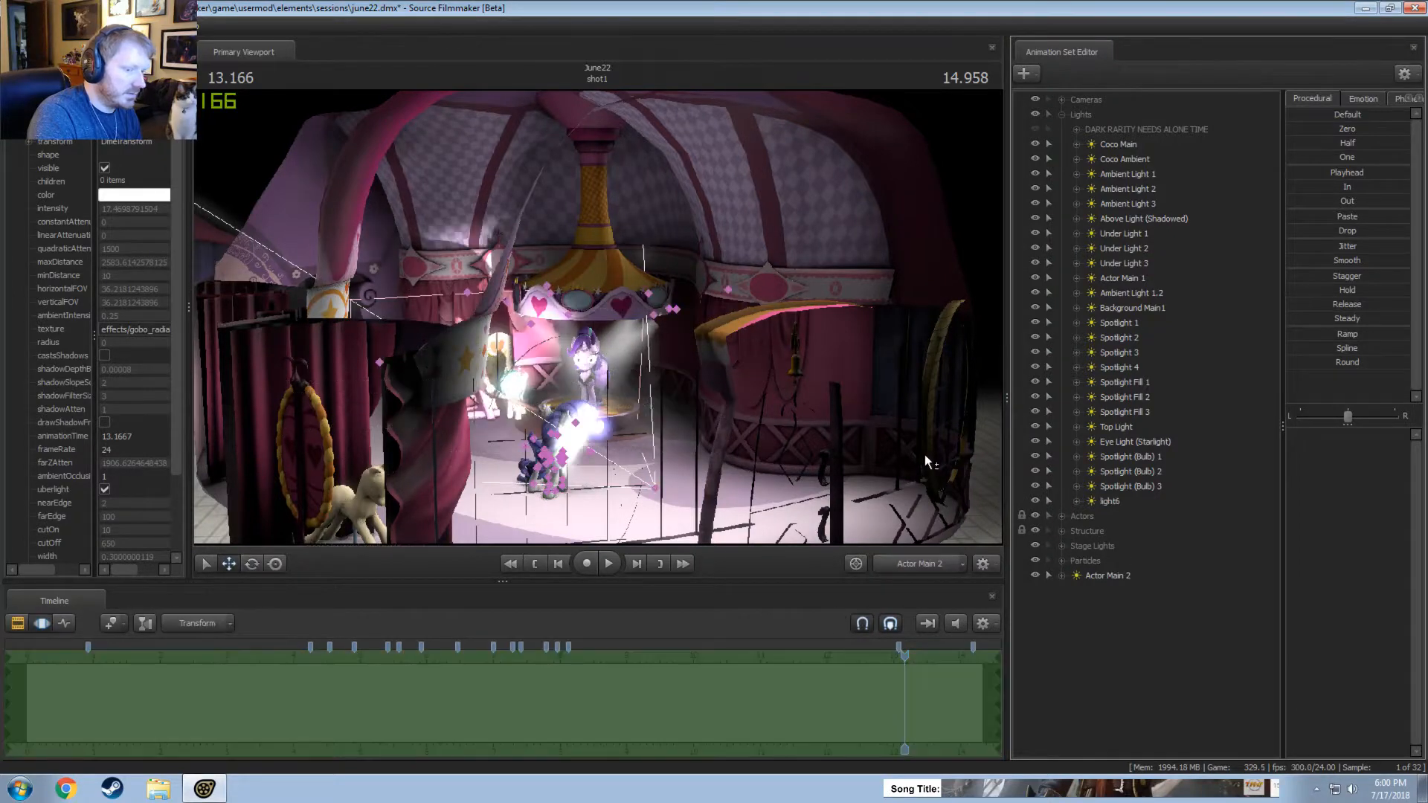
Move Actor Main 2 into the Lights group and take light6 out of it to the end of the animation set list.
{"action": "left_click", "coordinate": [1110, 501]}
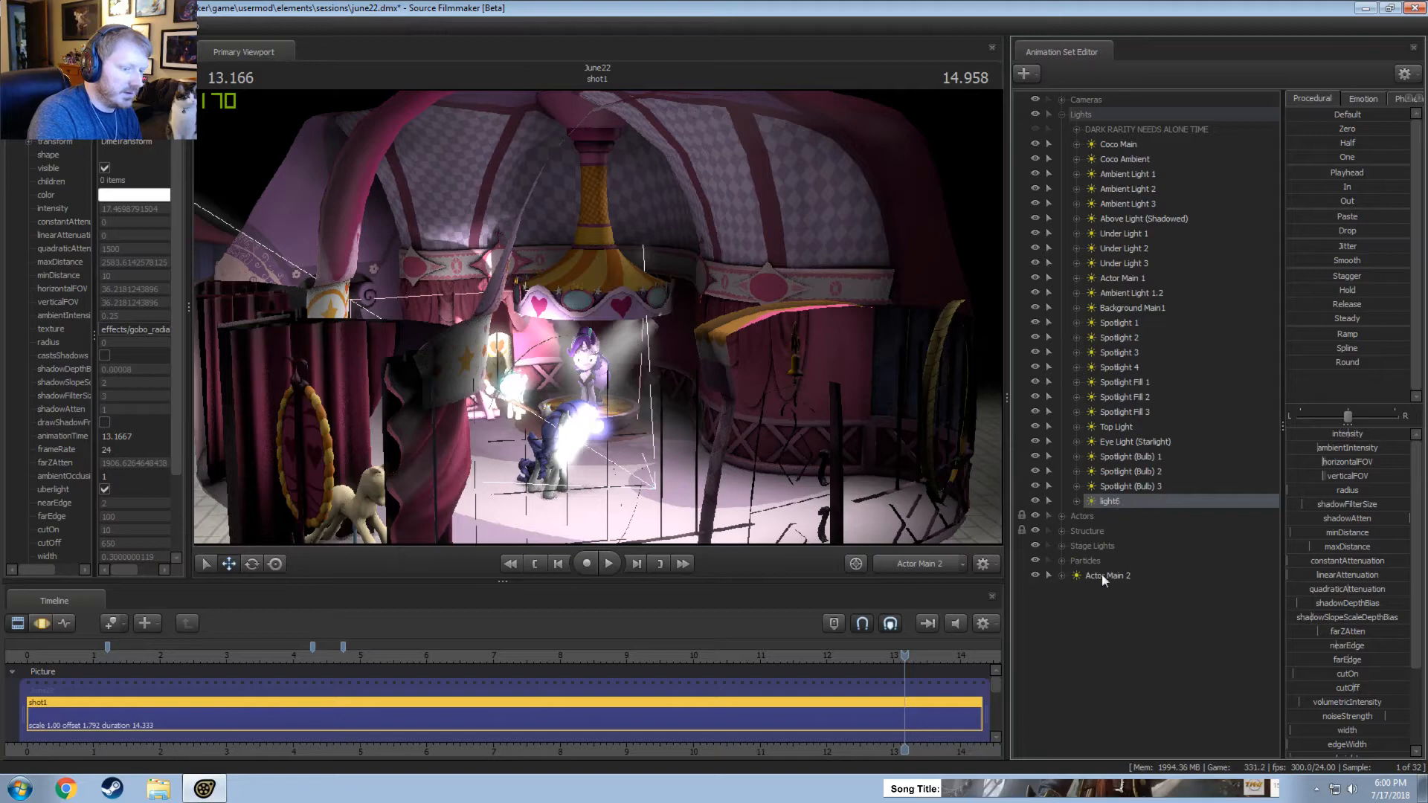
{"action": "left_click_drag", "start_coordinate": [1104, 580], "coordinate": [1144, 281]}
{"action": "left_click_drag", "start_coordinate": [1107, 517], "coordinate": [1106, 654]}
{"action": "left_click", "coordinate": [1070, 114]}
{"action": "left_click", "coordinate": [1085, 187]}
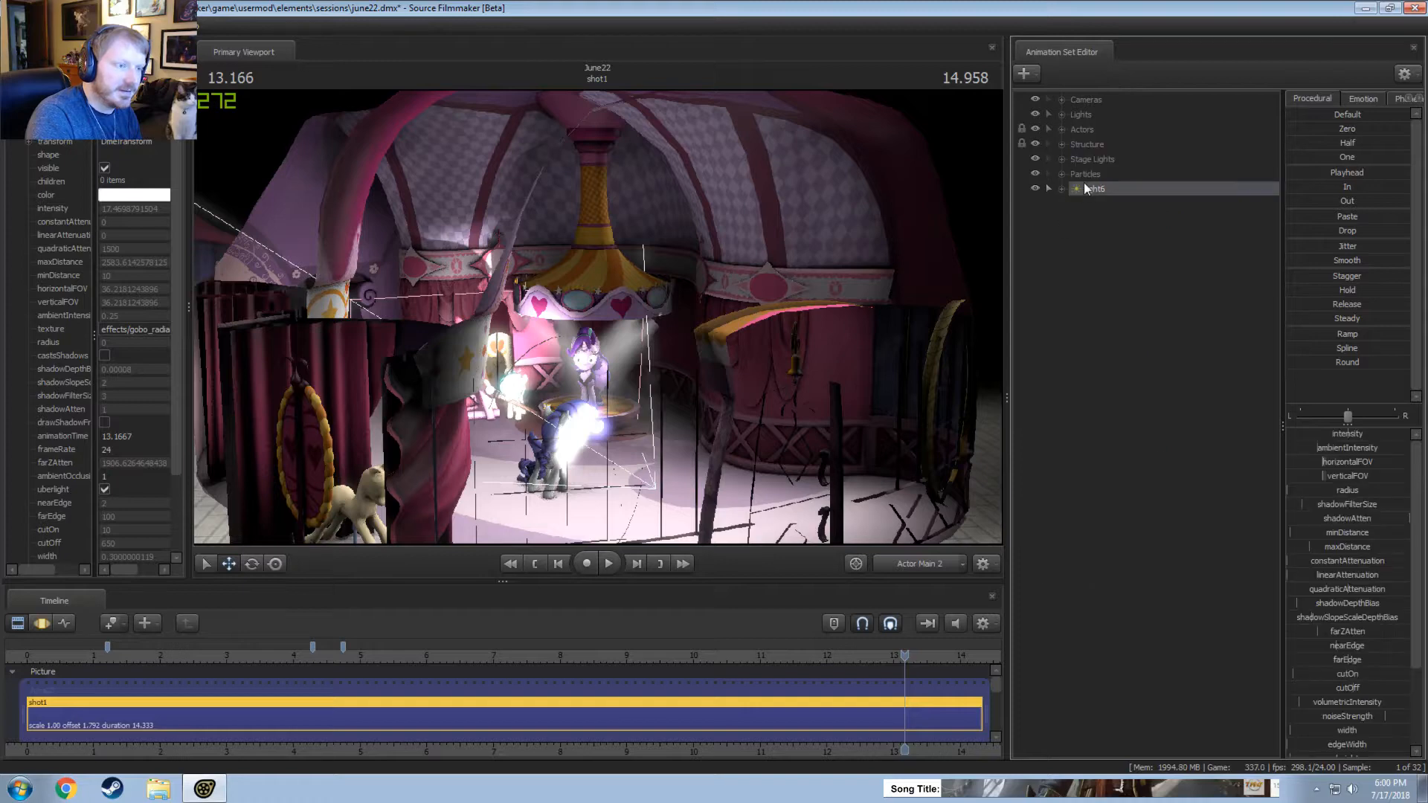
Show the Light element of light6 in the Element Viewer and enable uberlight for it.
{"action": "right_click", "coordinate": [1090, 187]}
{"action": "mouse_move", "coordinate": [1114, 273]}
{"action": "left_click", "coordinate": [1272, 287]}
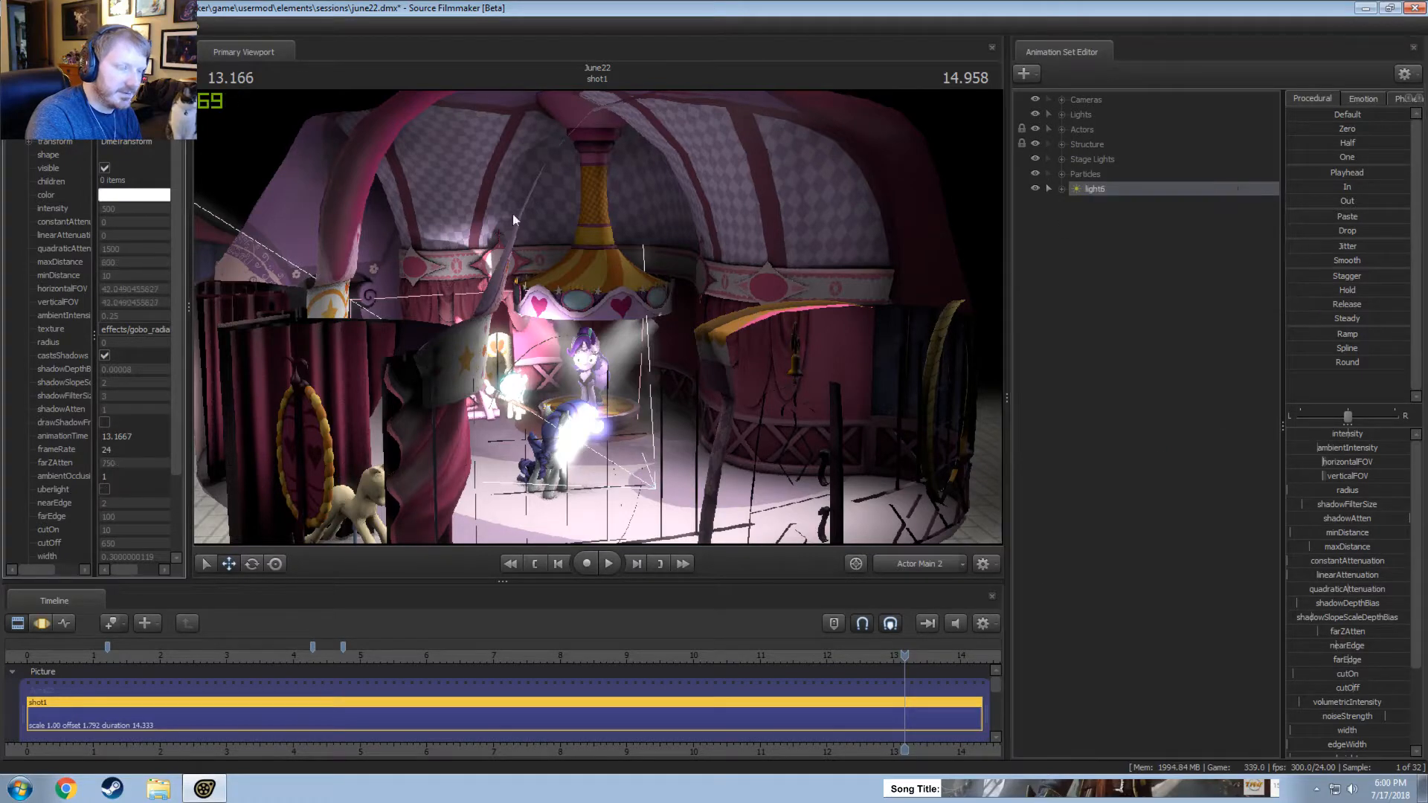
{"action": "left_click", "coordinate": [104, 490]}
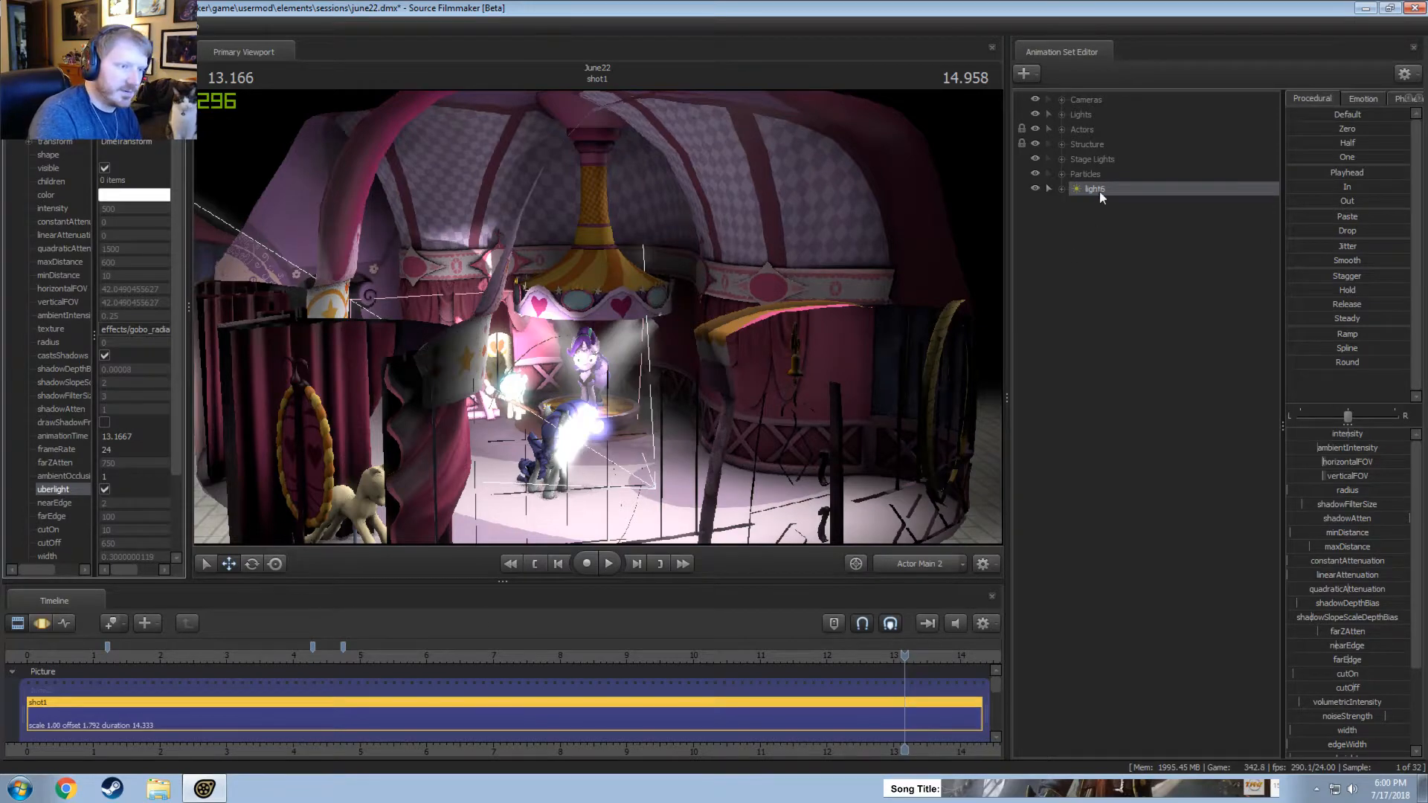
Look through light6, aim it at the unicorn on the stage and disable its shadows.
{"action": "left_click_drag", "start_coordinate": [1101, 198], "coordinate": [610, 394]}
{"action": "key", "text": "F3"}
{"action": "left_click_drag", "start_coordinate": [713, 445], "coordinate": [855, 335]}
{"action": "right_click", "coordinate": [1126, 189]}
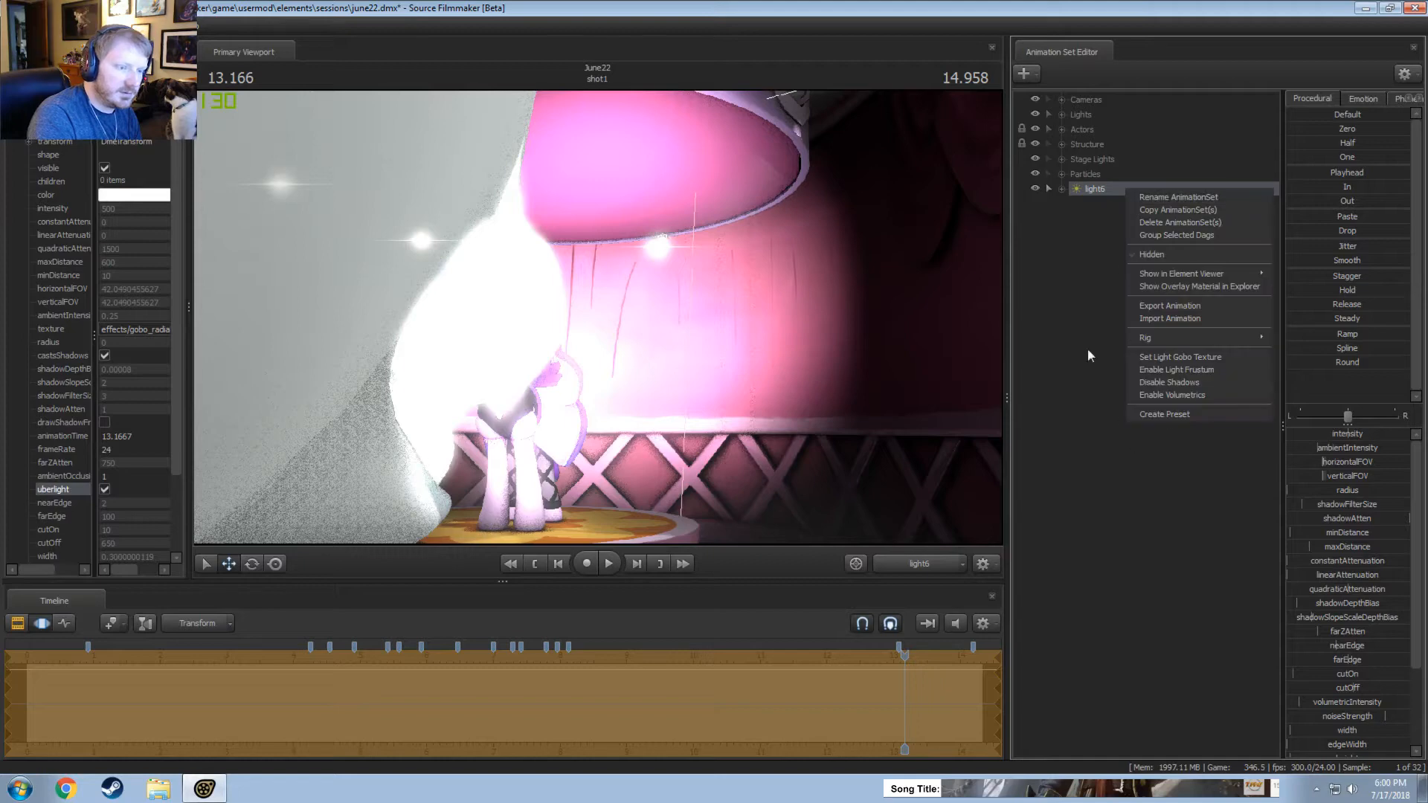
{"action": "left_click", "coordinate": [1166, 381]}
Show light6's Light element again and adjust its uberlight shape, bringing the width to about 0.38.
{"action": "right_click", "coordinate": [1113, 192]}
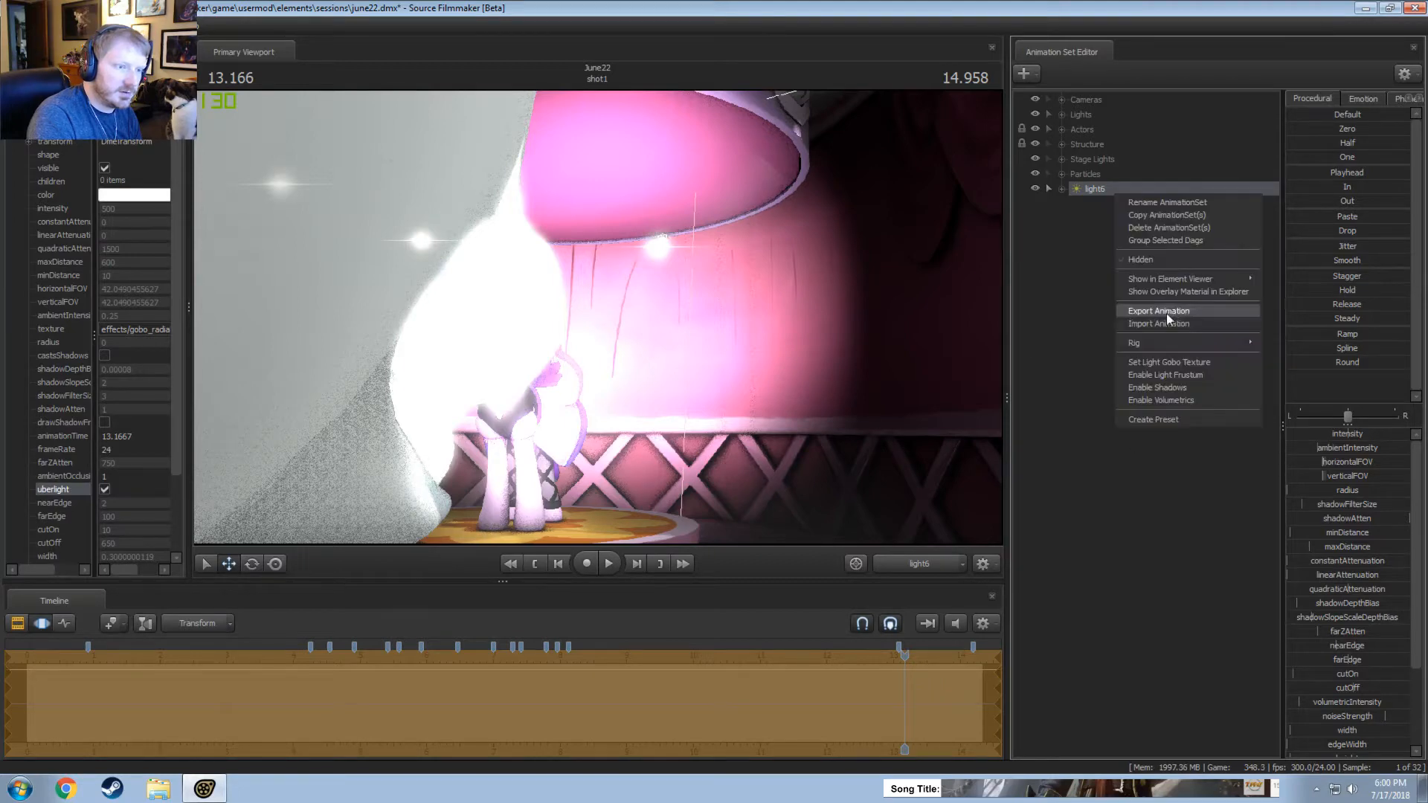
{"action": "left_click", "coordinate": [1301, 294]}
{"action": "scroll", "coordinate": [1325, 691], "scroll_direction": "down", "scroll_amount": 3}
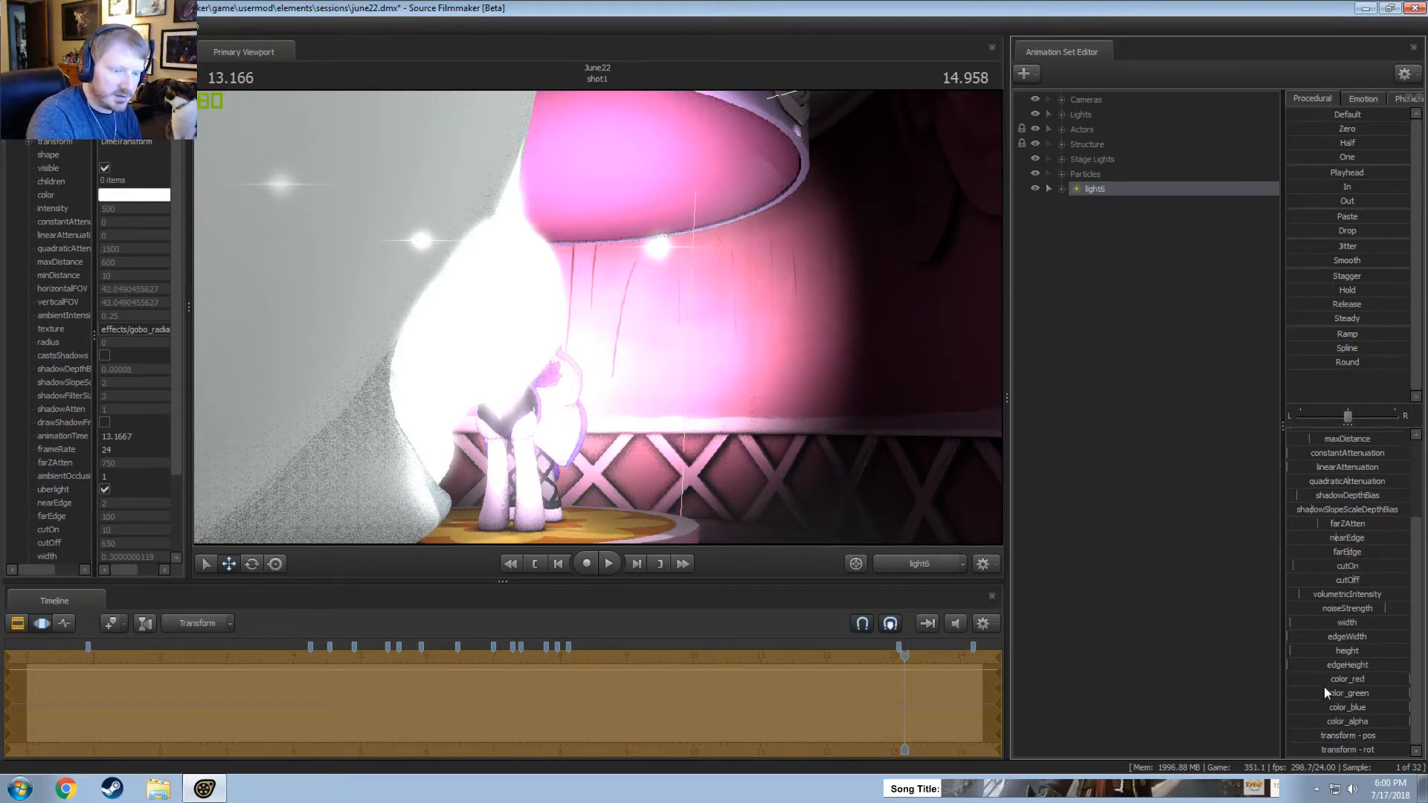
{"action": "mouse_move", "coordinate": [1365, 648]}
{"action": "left_mouse_down"}
{"action": "mouse_move", "coordinate": [1362, 662]}
{"action": "mouse_move", "coordinate": [1345, 633]}
{"action": "left_mouse_up"}
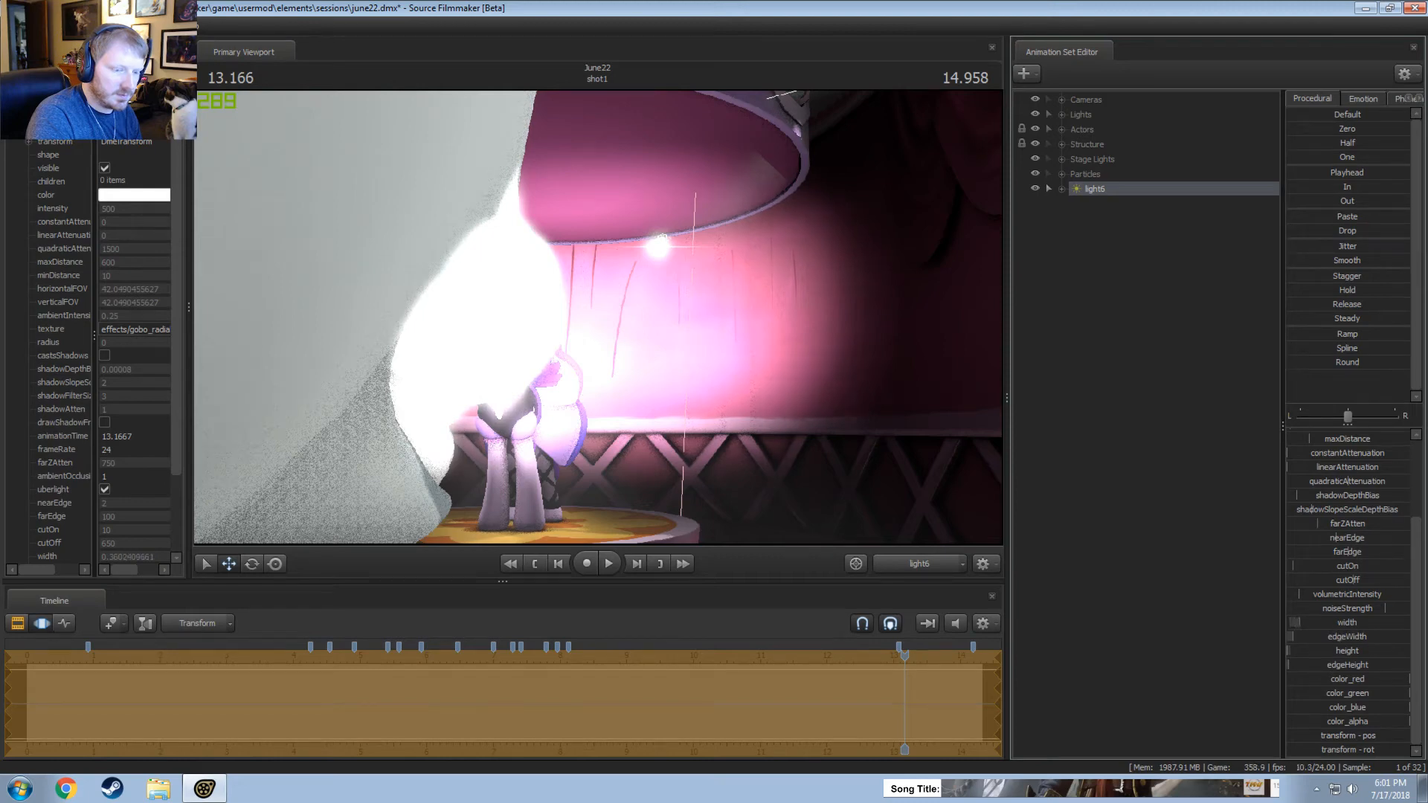
Reposition light6 facing the unicorn, widening its horizontal FOV to about 66 and setting cutOn to about 11.2.
{"action": "scroll", "coordinate": [1328, 548], "scroll_direction": "up", "scroll_amount": 3}
{"action": "left_click_drag", "start_coordinate": [781, 327], "coordinate": [703, 334]}
{"action": "key", "text": "s"}
{"action": "left_click_drag", "start_coordinate": [1339, 462], "coordinate": [1343, 462]}
{"action": "key", "text": "s"}
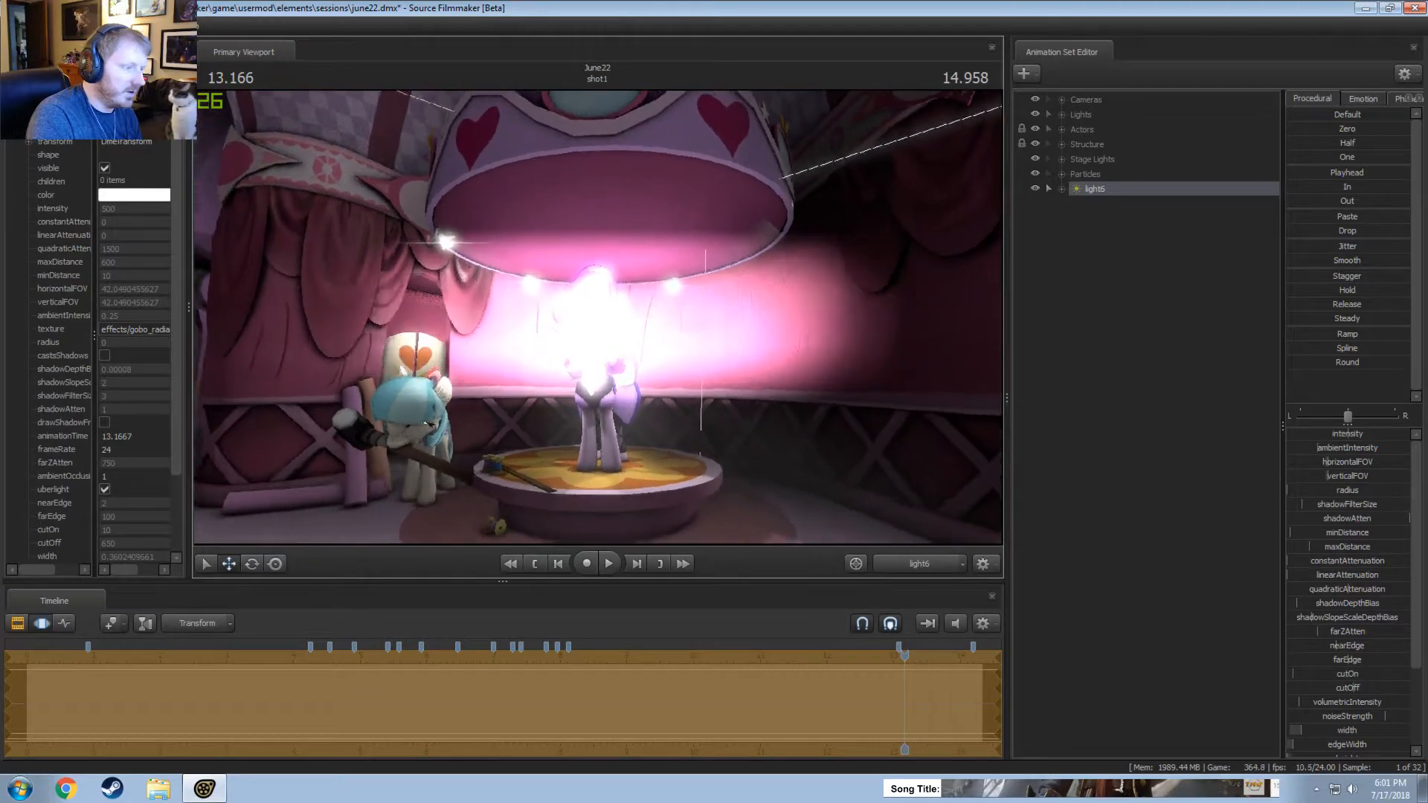
{"action": "key", "text": "w"}
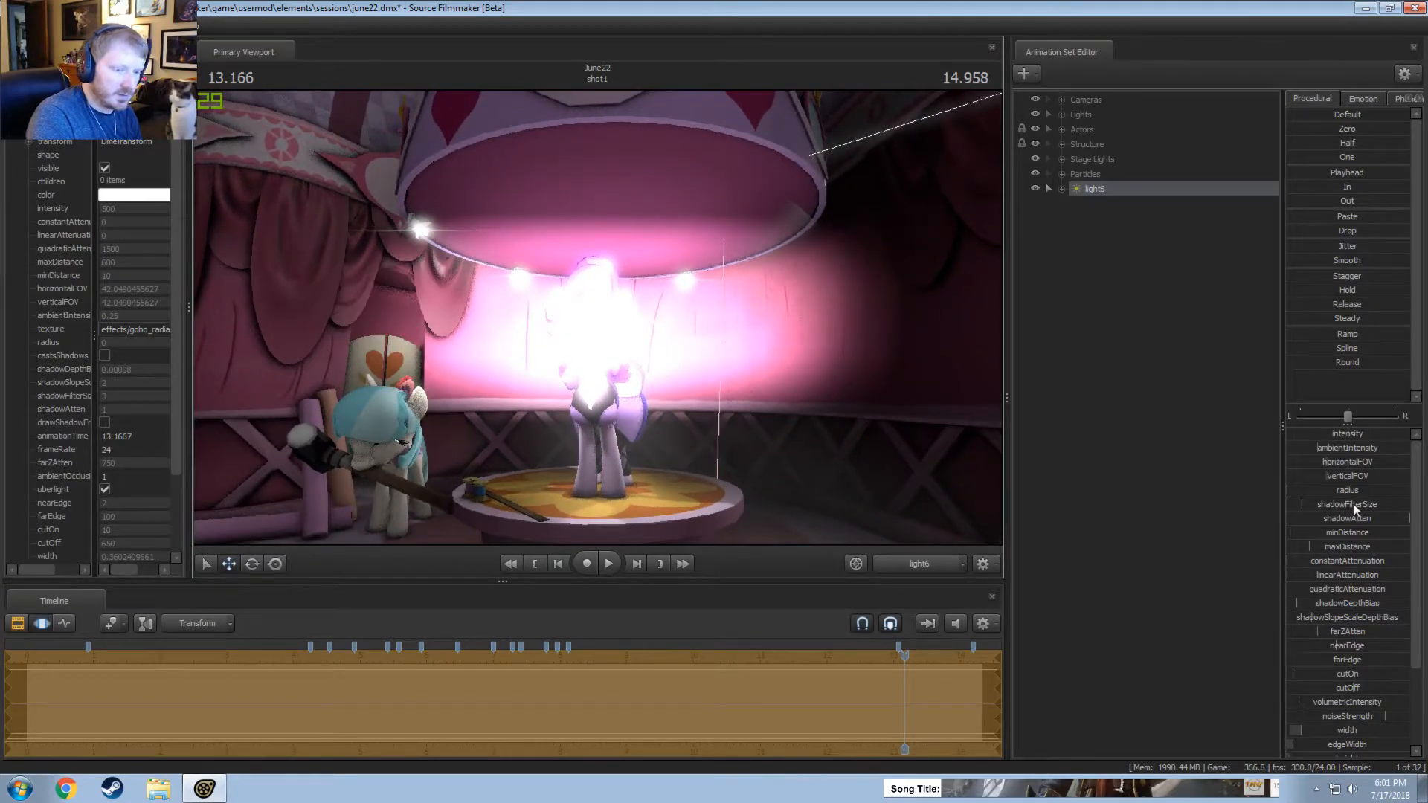
{"action": "left_click_drag", "start_coordinate": [1327, 673], "coordinate": [1360, 674]}
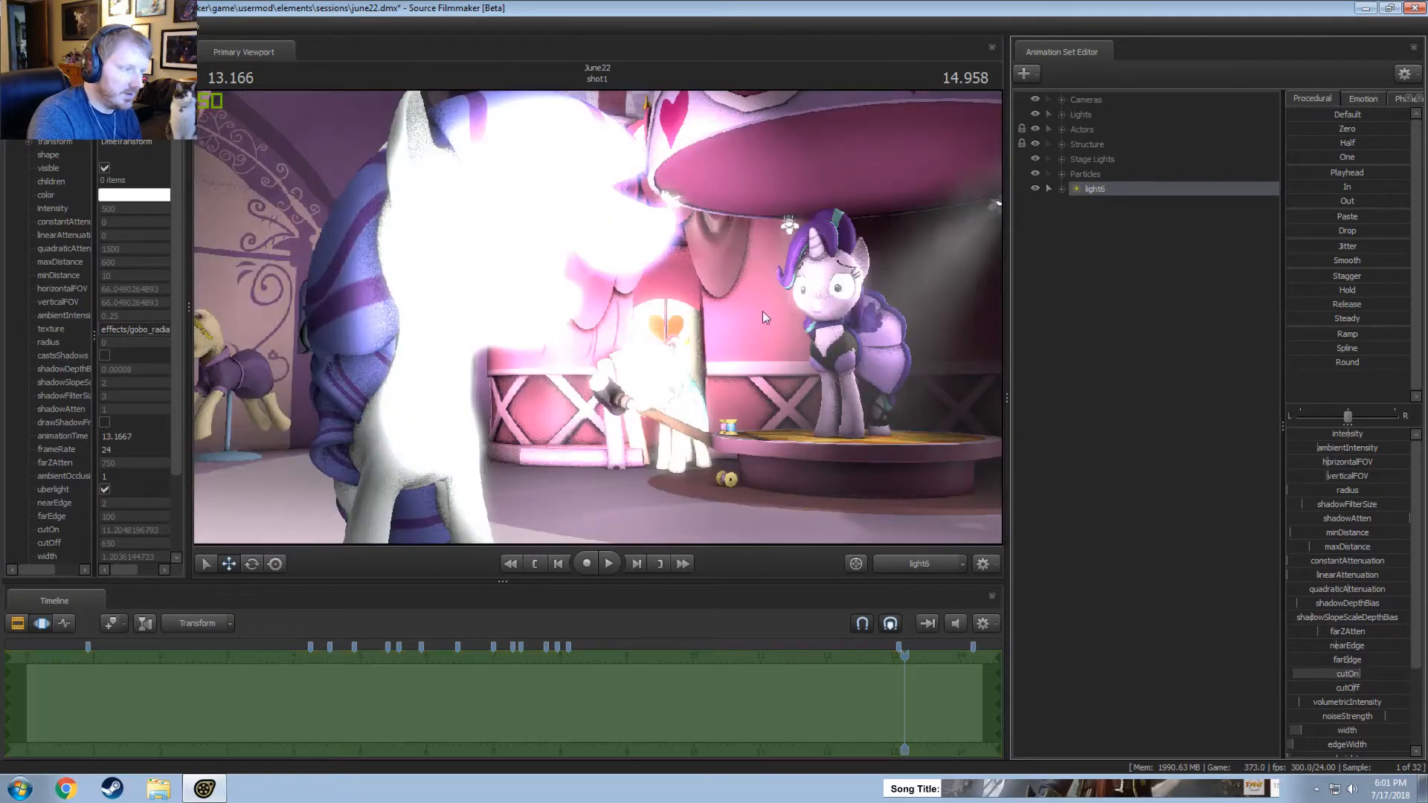
Undo the last change and move light6 low and close in front of the unicorn on the stage.
{"action": "key", "text": "ctrl+z"}
{"action": "mouse_move", "coordinate": [768, 311]}
{"action": "left_mouse_down"}
{"action": "mouse_move", "coordinate": [762, 331]}
{"action": "mouse_move", "coordinate": [764, 288]}
{"action": "left_mouse_up"}
{"action": "key", "text": "w"}
{"action": "key", "text": "z"}
{"action": "key", "text": "s"}
{"action": "left_click_drag", "start_coordinate": [601, 320], "coordinate": [605, 332]}
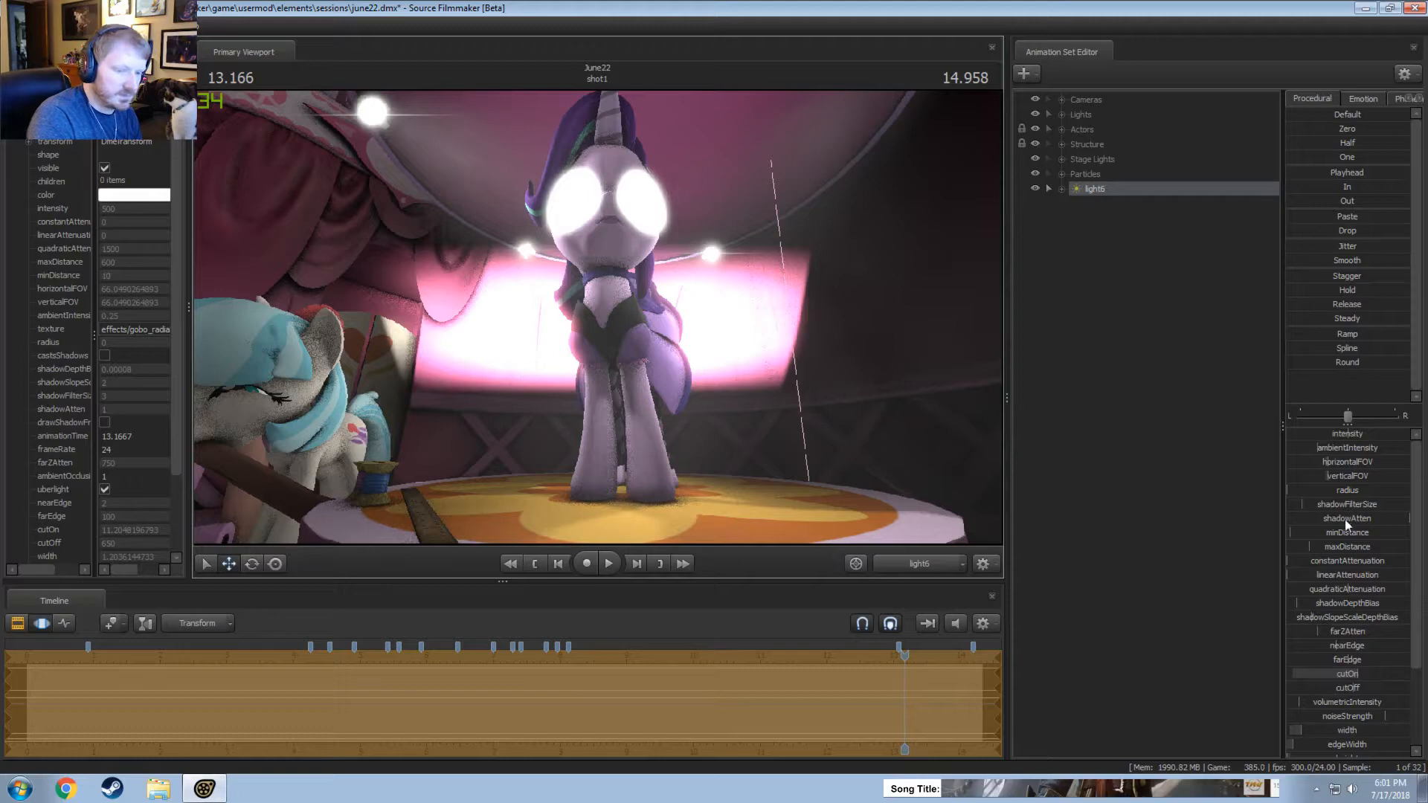
Set light6's minimum distance to 1, maximum distance to about 618 and cutOn to about 116, and refine its position before the unicorn.
{"action": "left_click_drag", "start_coordinate": [1345, 520], "coordinate": [1336, 548]}
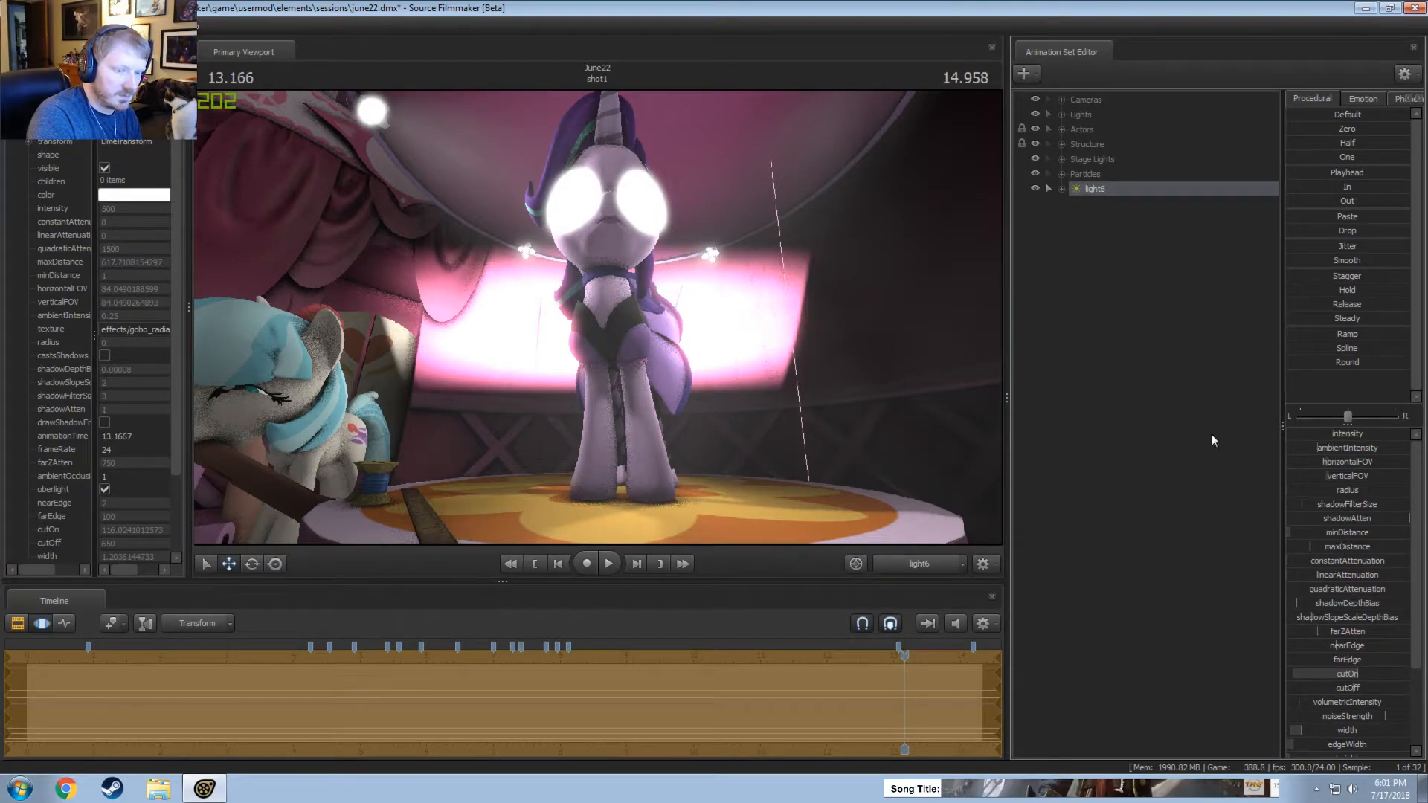
{"action": "key", "text": "w"}
{"action": "left_click_drag", "start_coordinate": [818, 320], "coordinate": [793, 293]}
{"action": "key", "text": "w"}
{"action": "key", "text": "s"}
{"action": "key", "text": "s"}
{"action": "left_click_drag", "start_coordinate": [596, 320], "coordinate": [598, 318]}
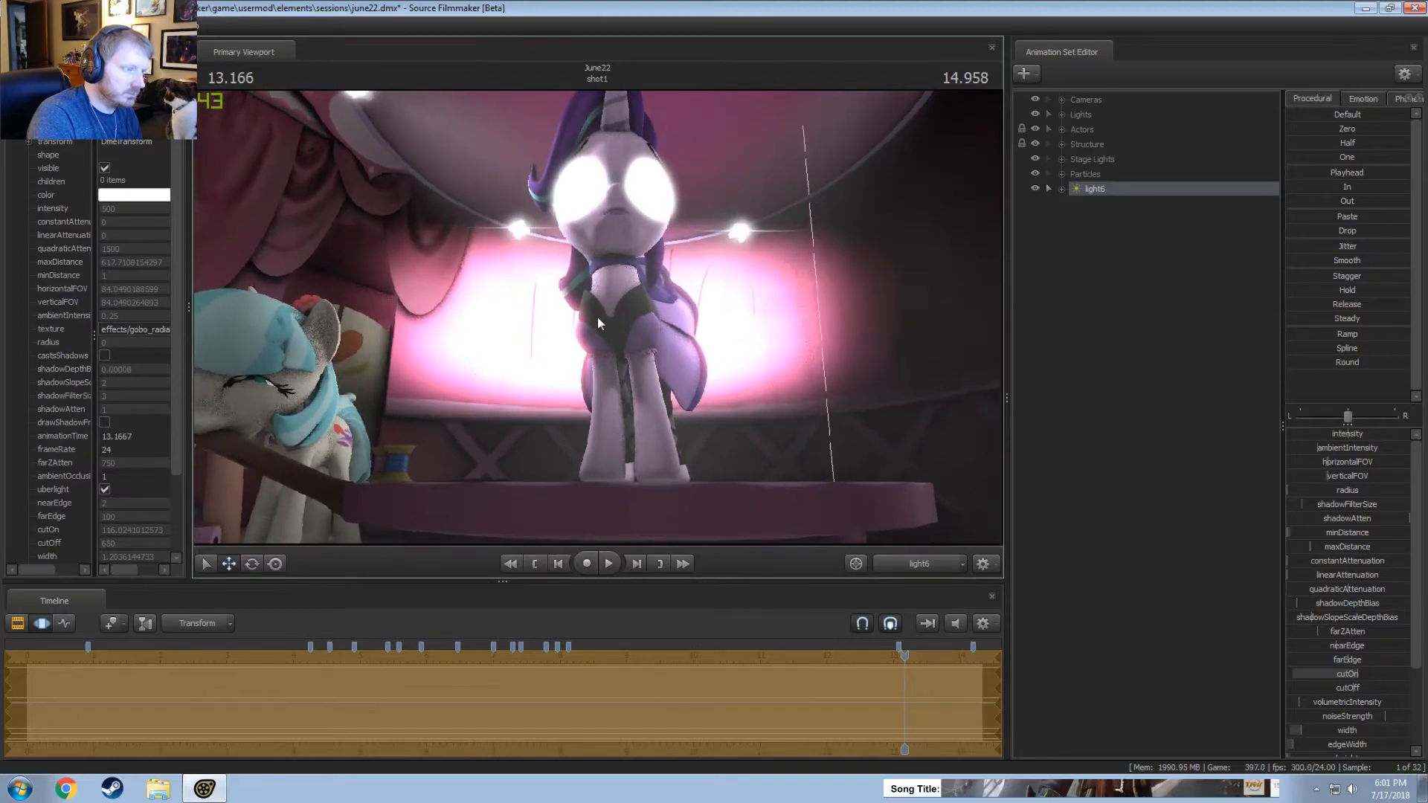
Check light6's effect on the rendered shot from the main camera and lower its intensity.
{"action": "left_click", "coordinate": [908, 565]}
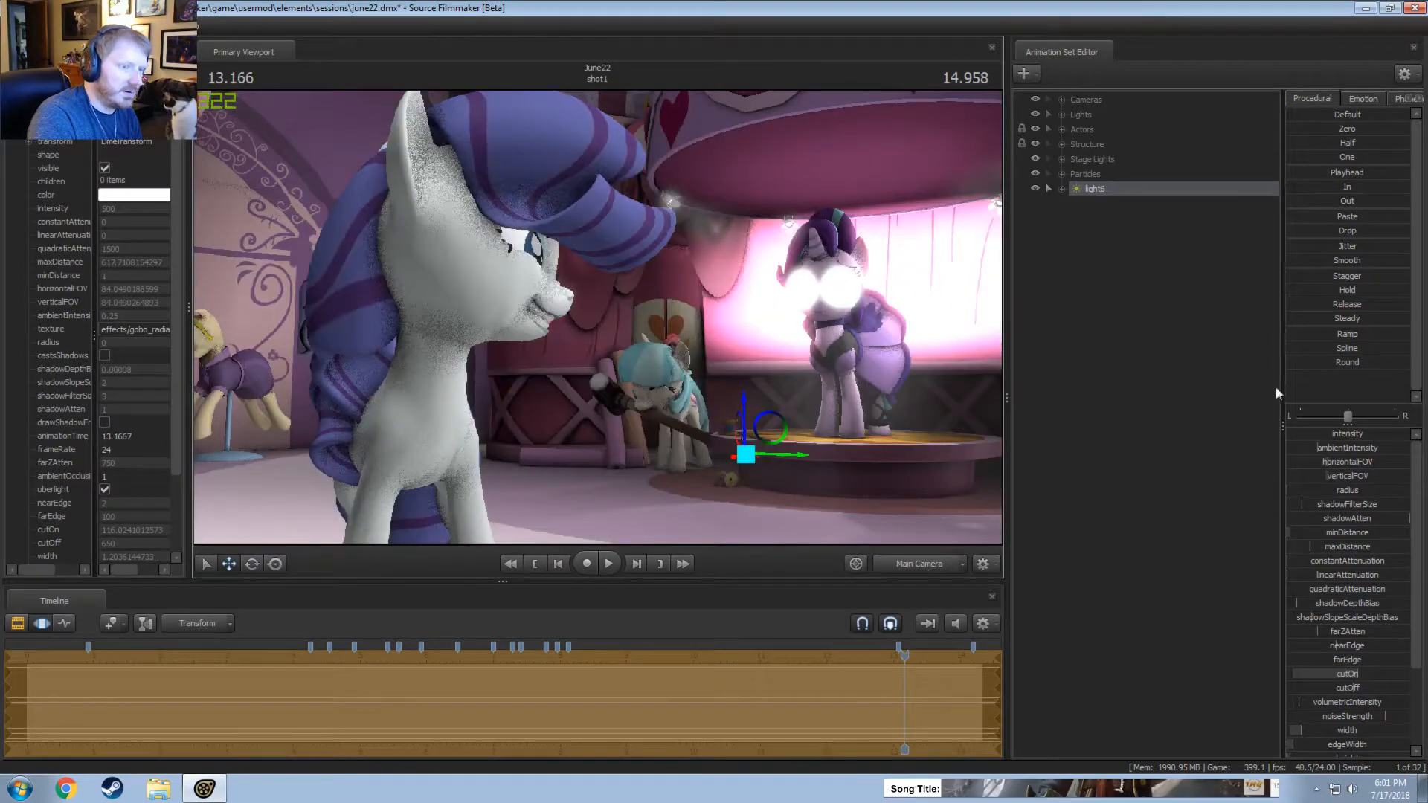
{"action": "key", "text": "F2"}
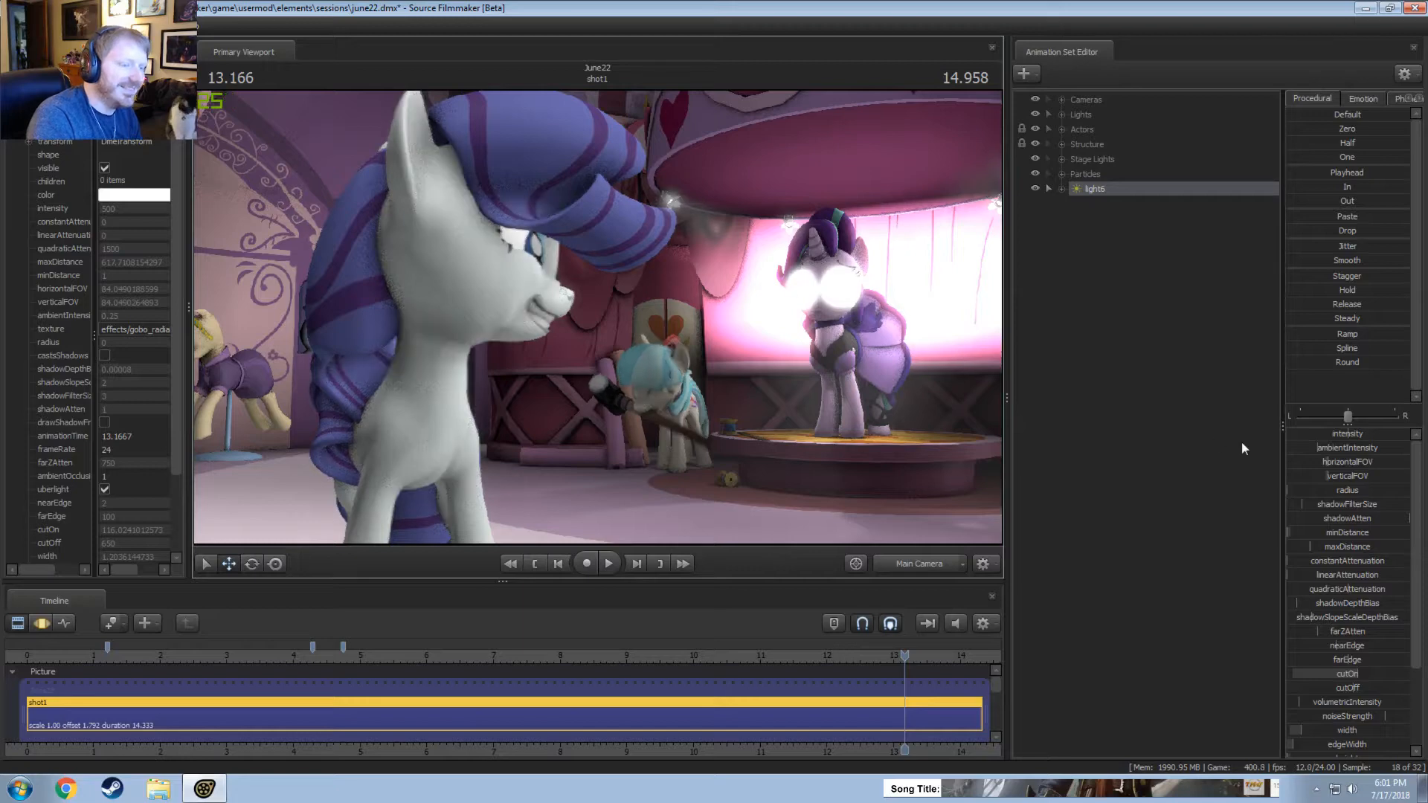
{"action": "key", "text": "F3"}
{"action": "key", "text": "F2"}
{"action": "key", "text": "F3"}
{"action": "left_click_drag", "start_coordinate": [1363, 436], "coordinate": [1288, 435]}
Look through light6 and reposition it towards the unicorn, checking the rendered shot from the main camera.
{"action": "left_click_drag", "start_coordinate": [1095, 194], "coordinate": [665, 218]}
{"action": "key", "text": "F2"}
{"action": "left_click", "coordinate": [672, 188]}
{"action": "key", "text": "F3"}
{"action": "key", "text": "w"}
{"action": "key", "text": "z"}
{"action": "key", "text": "z"}
{"action": "key", "text": "s"}
{"action": "key", "text": "w"}
{"action": "left_click", "coordinate": [892, 563]}
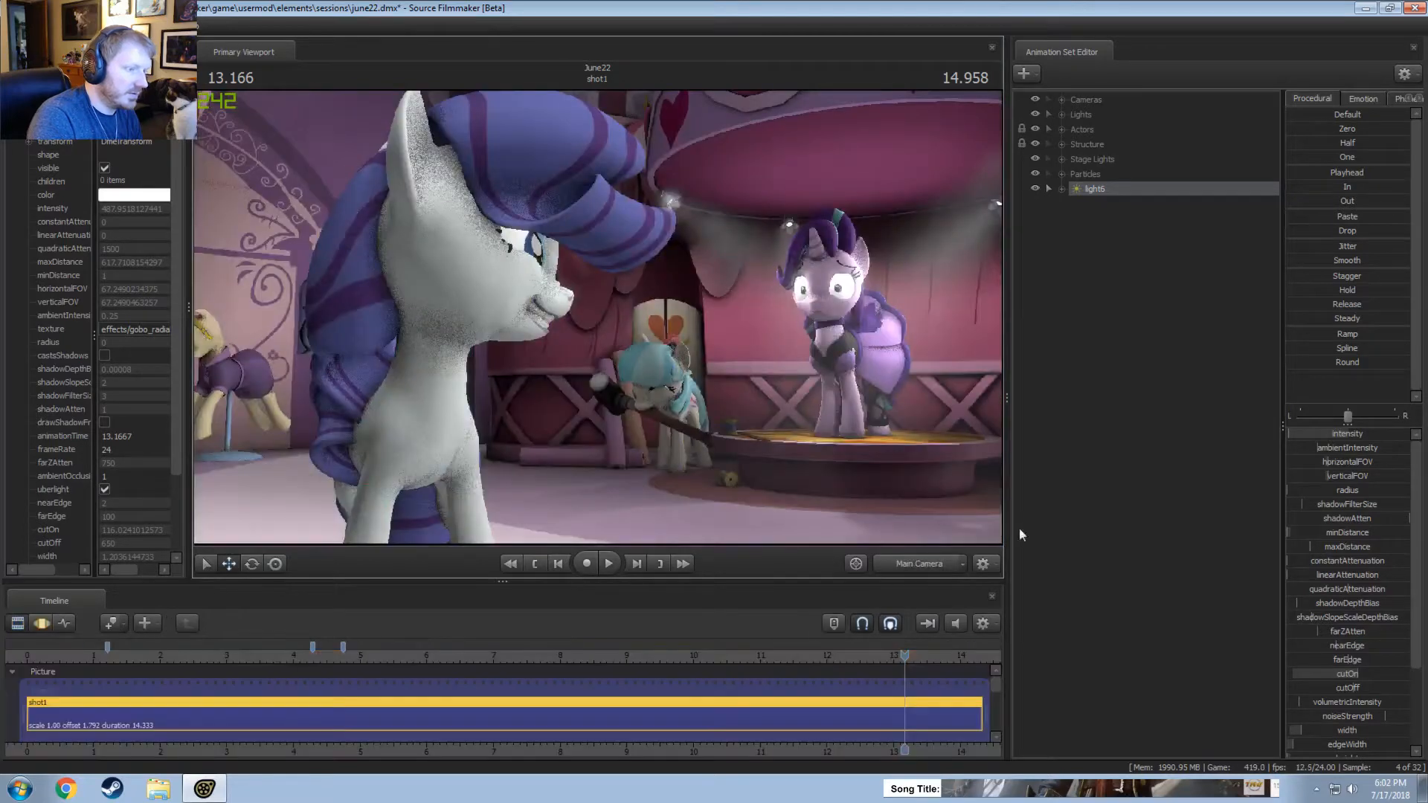
{"action": "key", "text": "F3"}
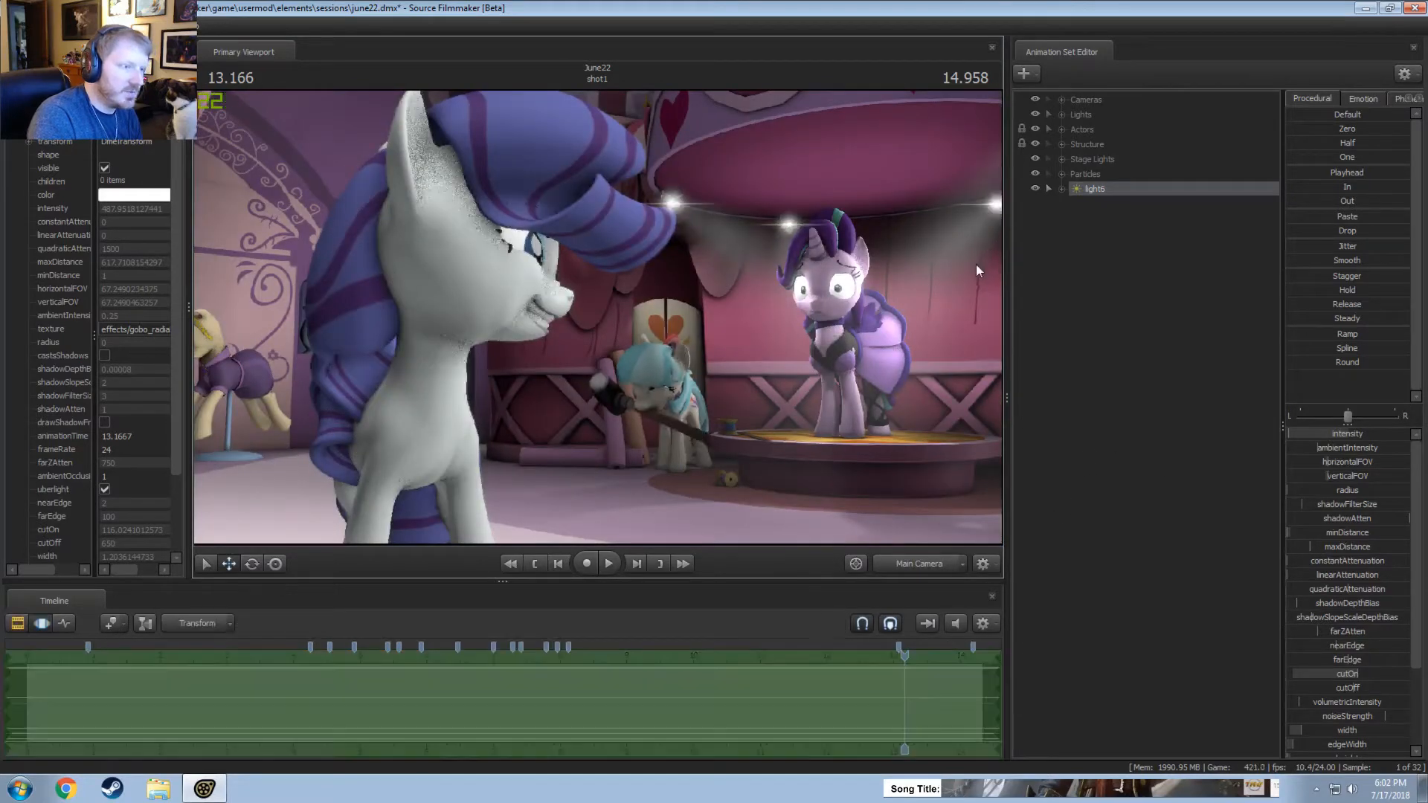
View the scene through the work camera and rotate light6 above the stage.
{"action": "left_click", "coordinate": [895, 570]}
{"action": "left_click_drag", "start_coordinate": [766, 338], "coordinate": [844, 292]}
{"action": "key", "text": "s"}
{"action": "key", "text": "e"}
{"action": "left_click_drag", "start_coordinate": [615, 148], "coordinate": [617, 154]}
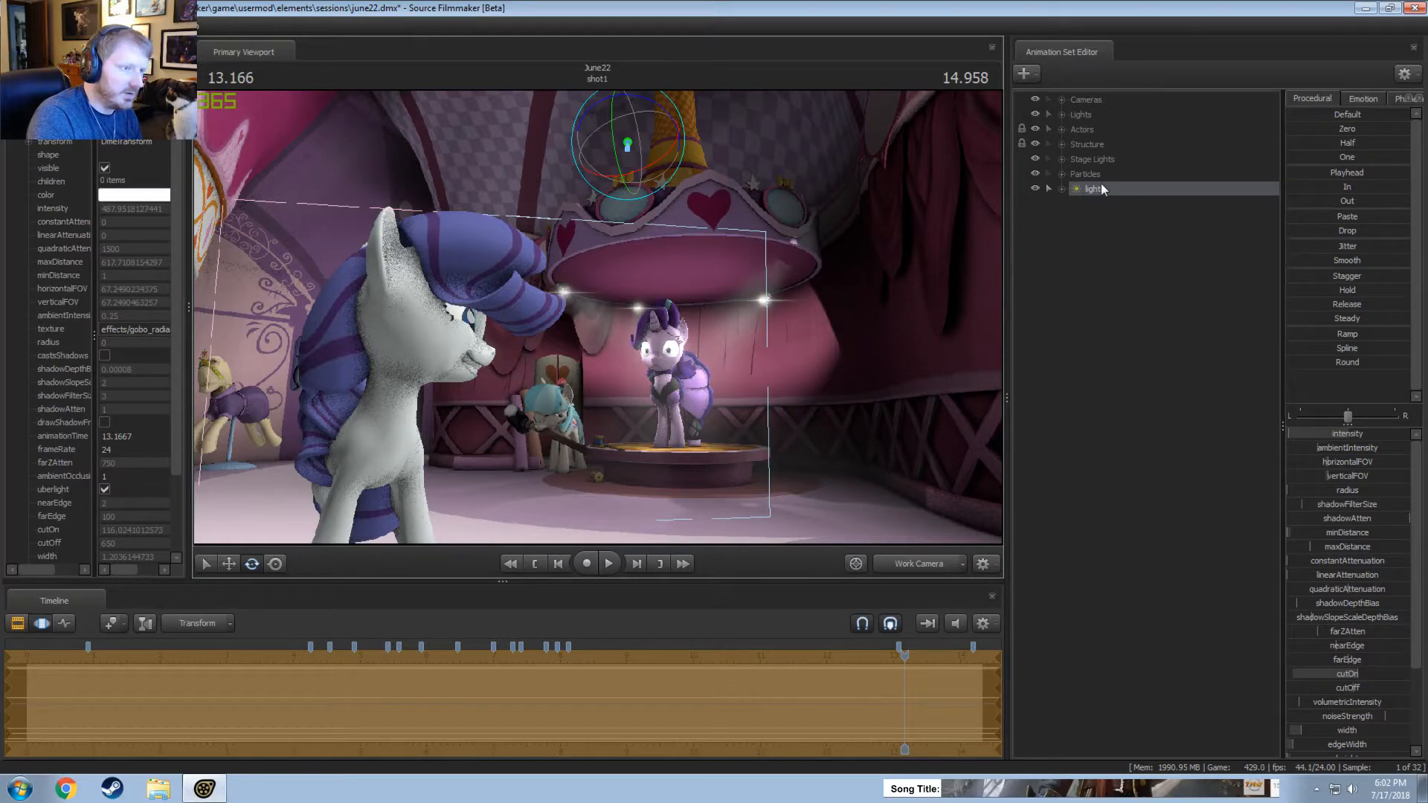
Look through light6 and pull it back from the striped canopy above the stage.
{"action": "left_click_drag", "start_coordinate": [1101, 185], "coordinate": [656, 242]}
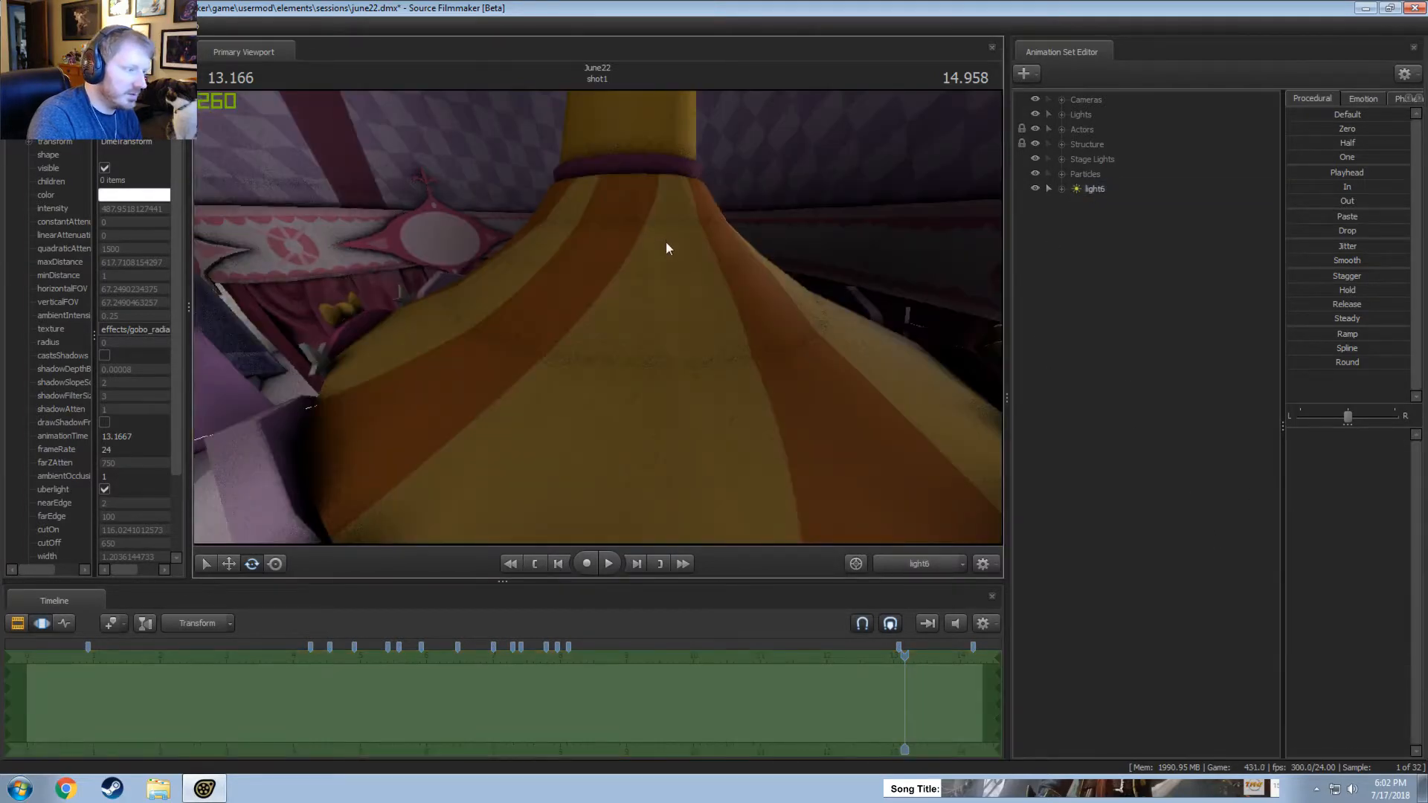
{"action": "left_click", "coordinate": [1095, 190]}
{"action": "key", "text": "s"}
{"action": "left_click_drag", "start_coordinate": [804, 260], "coordinate": [803, 264]}
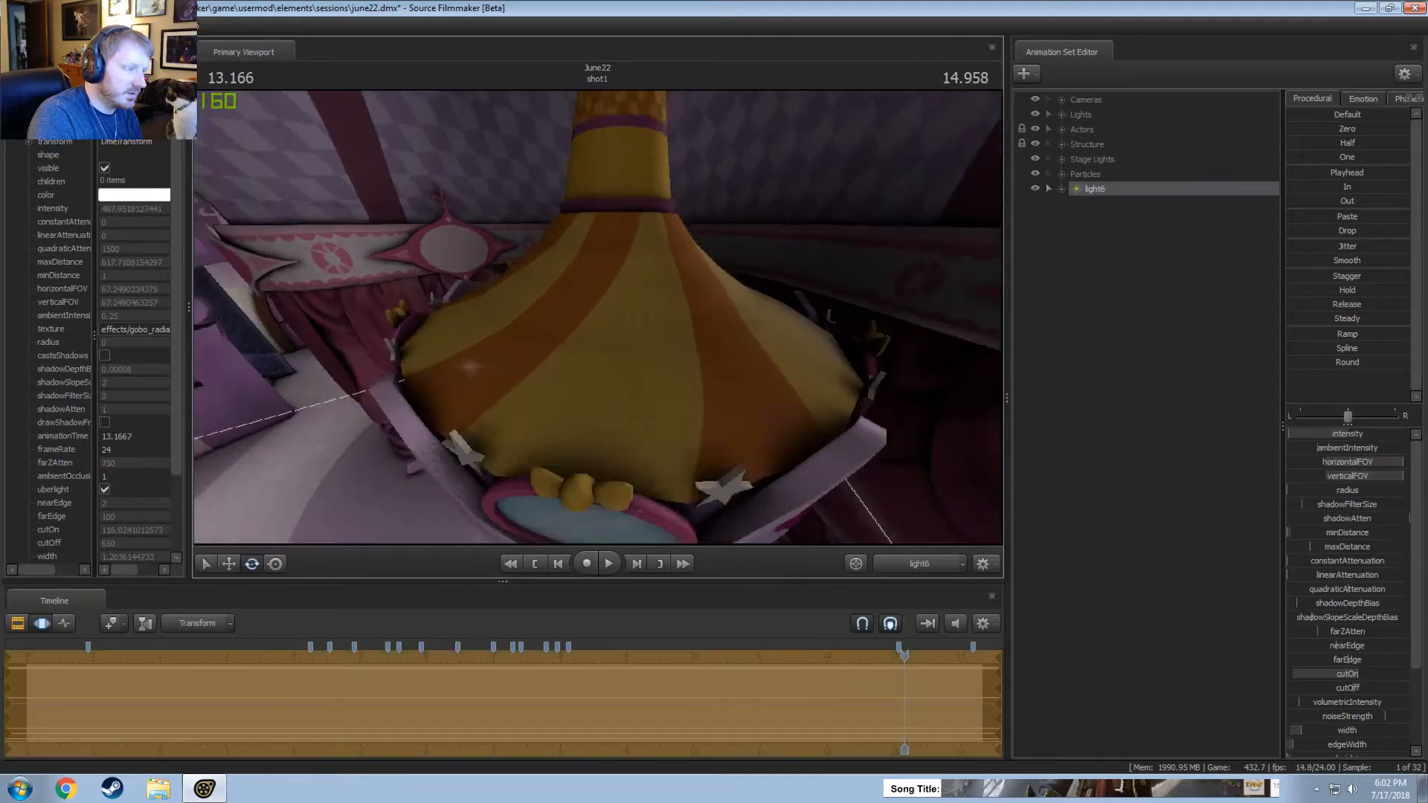
{"action": "left_click_drag", "start_coordinate": [598, 317], "coordinate": [596, 317]}
From the main camera, remap light6's intensity slider to a 0–100 range with default 50 and lower its intensity.
{"action": "left_click", "coordinate": [903, 572]}
{"action": "key", "text": "F2"}
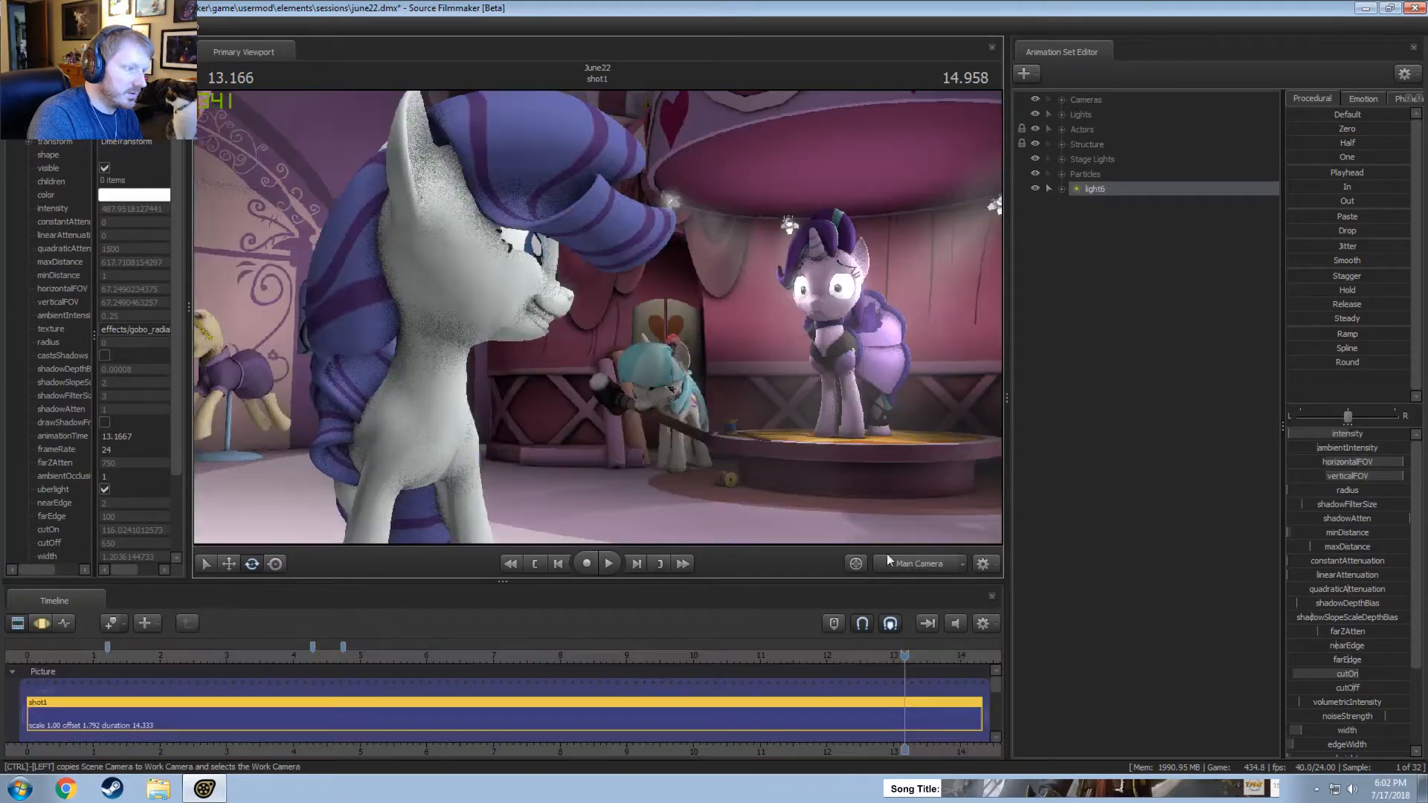
{"action": "key", "text": "F3"}
{"action": "right_click", "coordinate": [1330, 436]}
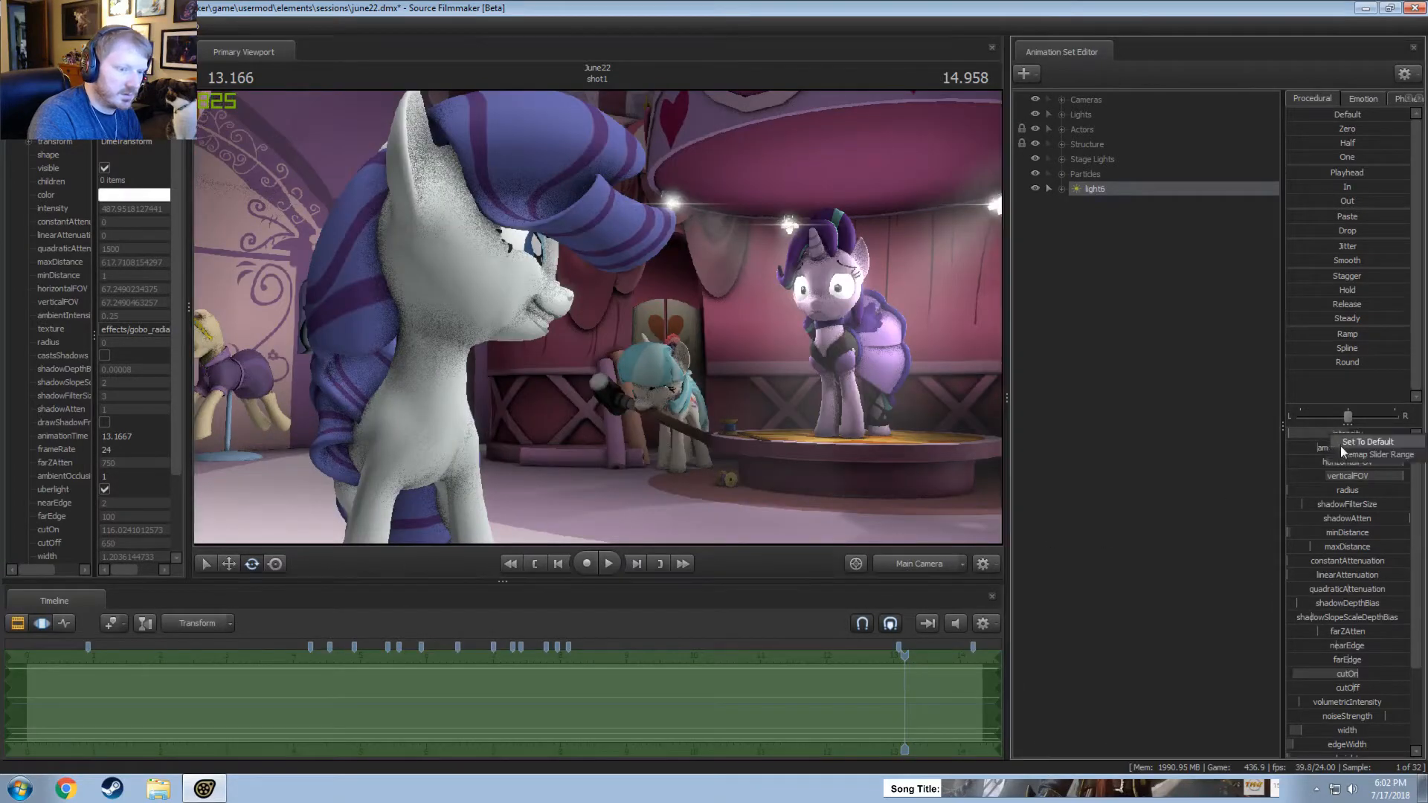
{"action": "left_click", "coordinate": [1343, 445]}
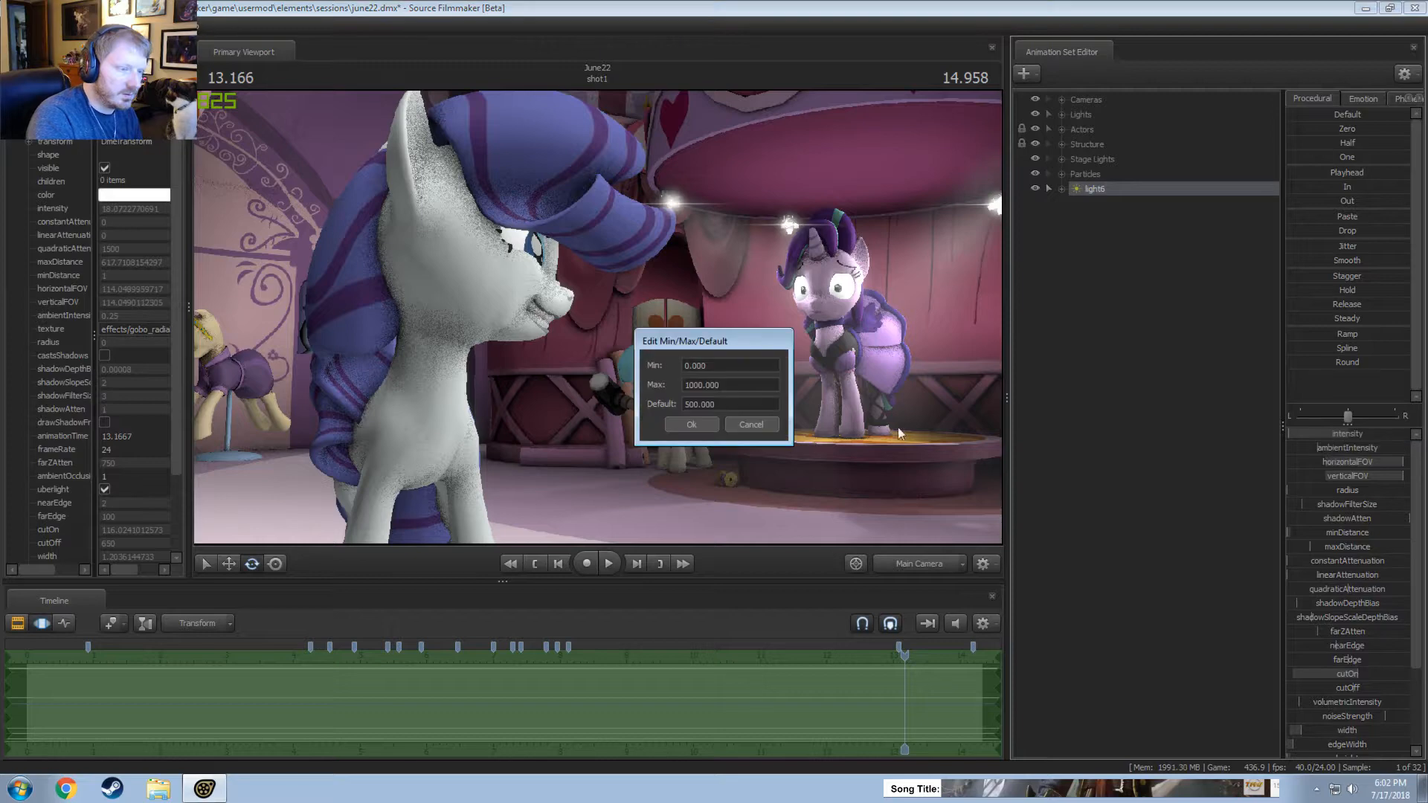
{"action": "left_click", "coordinate": [692, 424]}
{"action": "left_click", "coordinate": [1306, 434]}
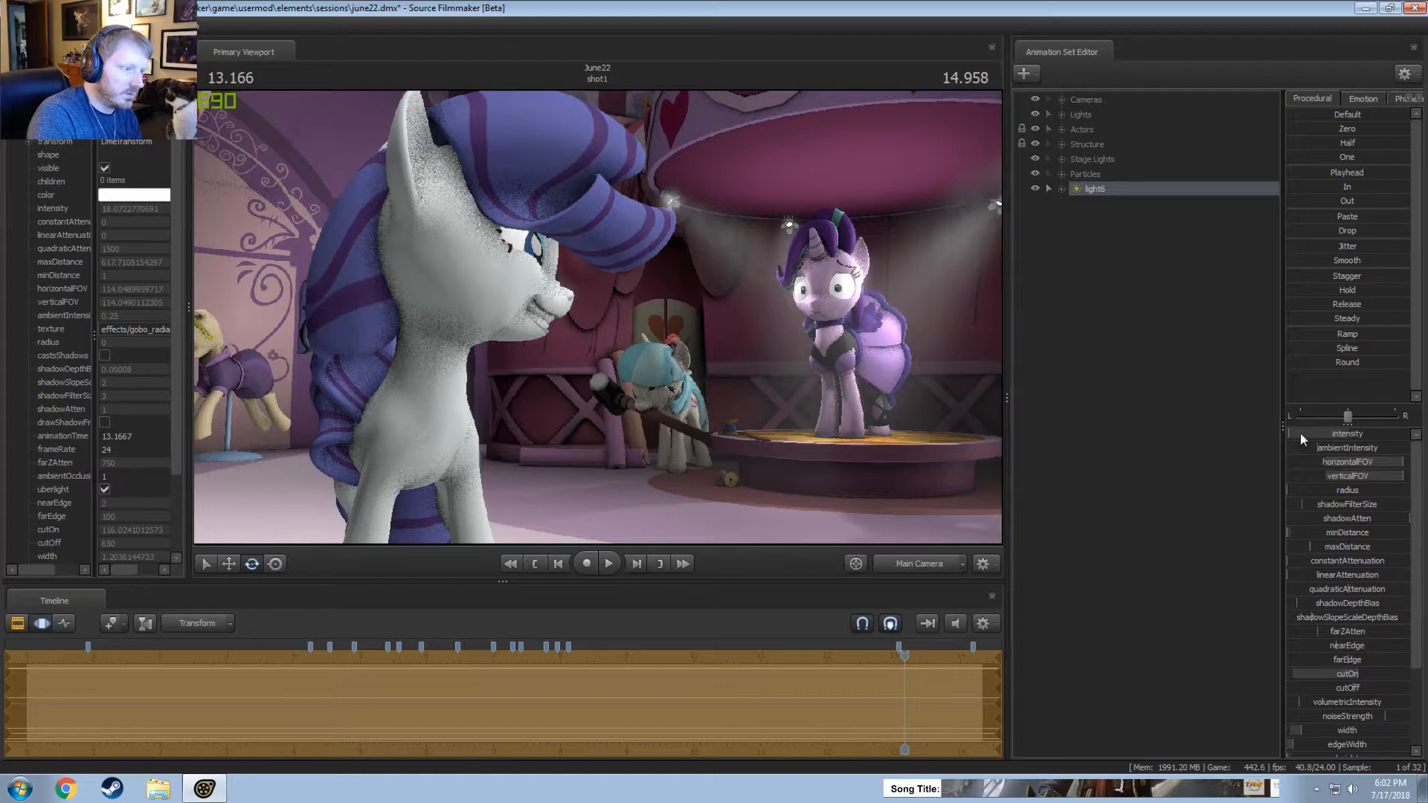
Check the rendered shot, remap light6's intensity slider to a smaller maximum, and raise the intensity slightly.
{"action": "key", "text": "F2"}
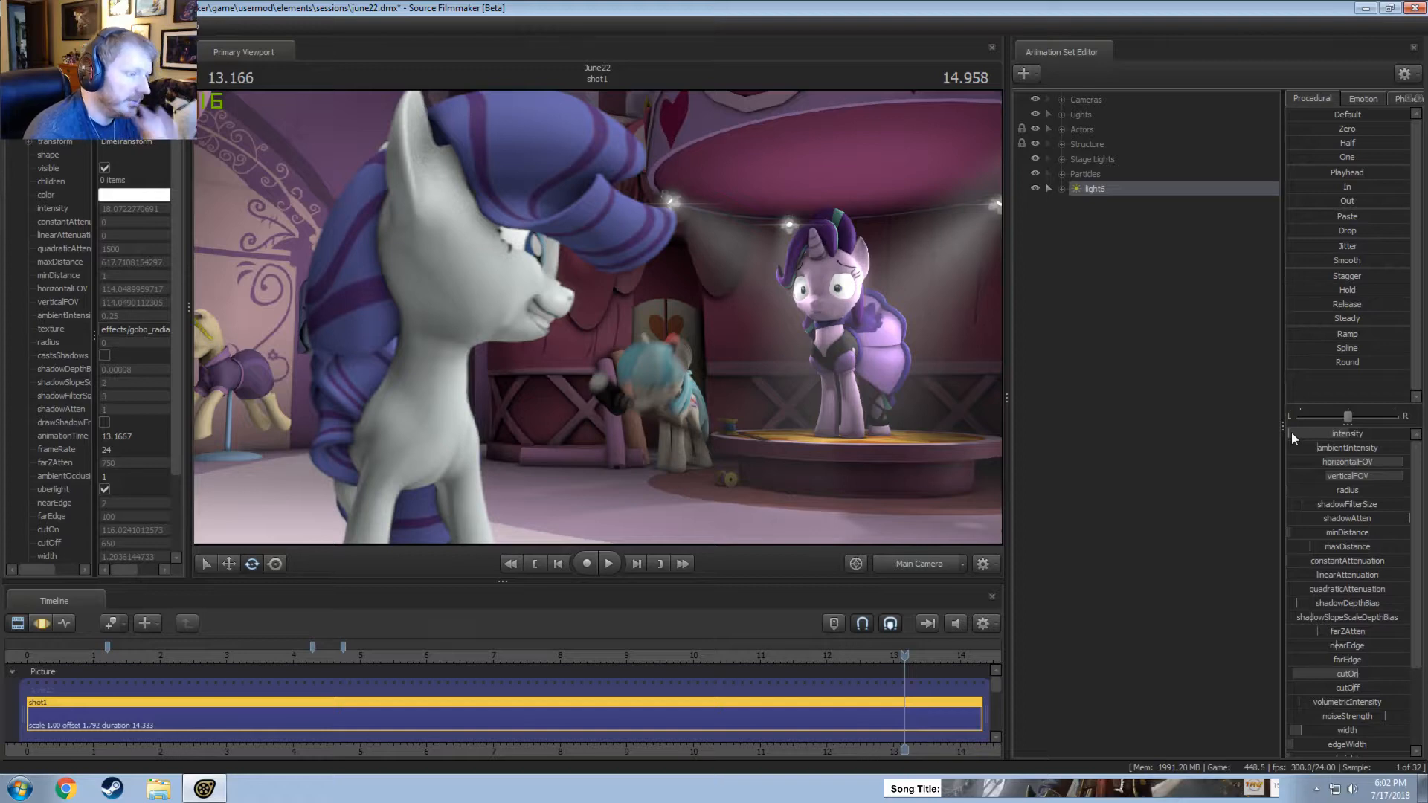
{"action": "key", "text": "F3"}
{"action": "right_click", "coordinate": [1306, 428]}
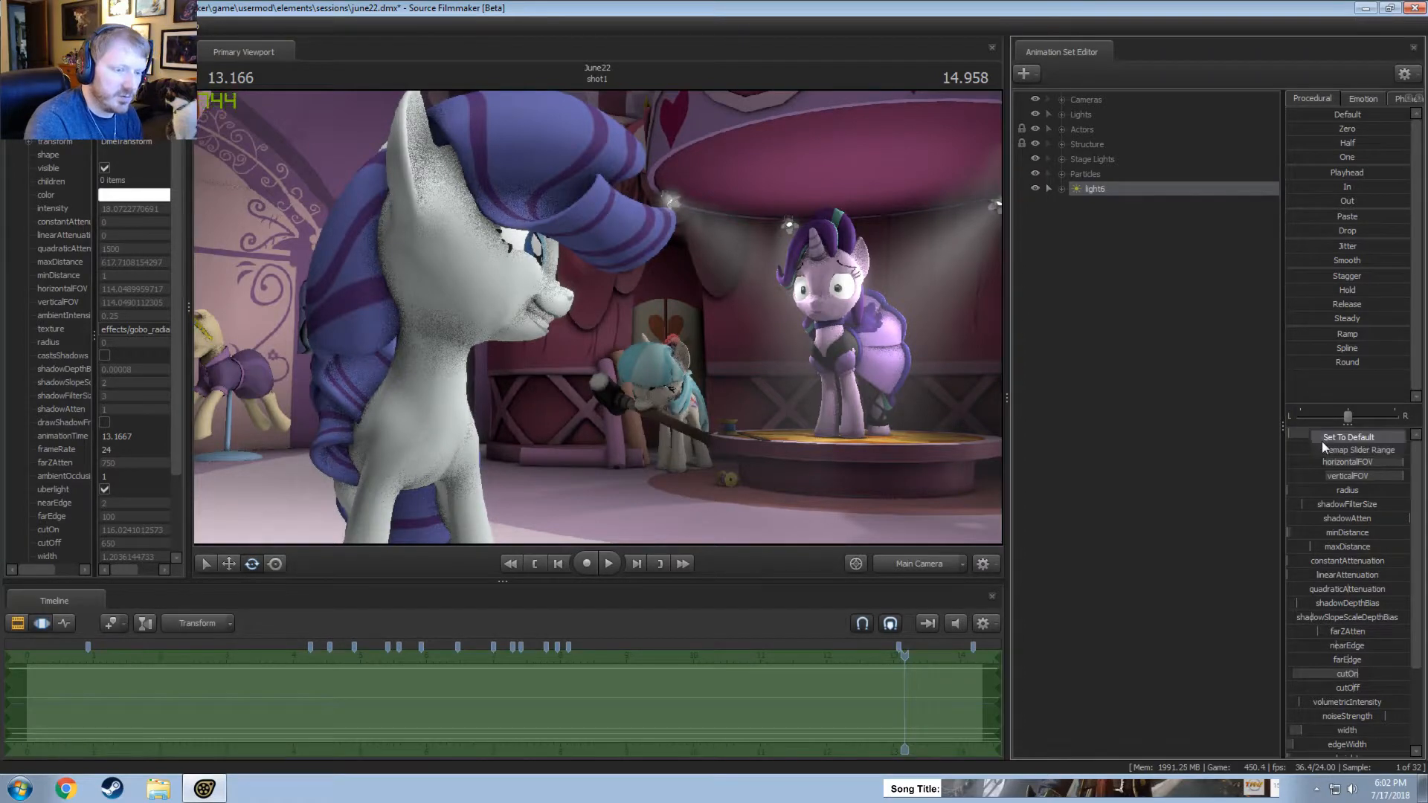
{"action": "left_click", "coordinate": [1328, 442]}
{"action": "key", "text": "Tab"}
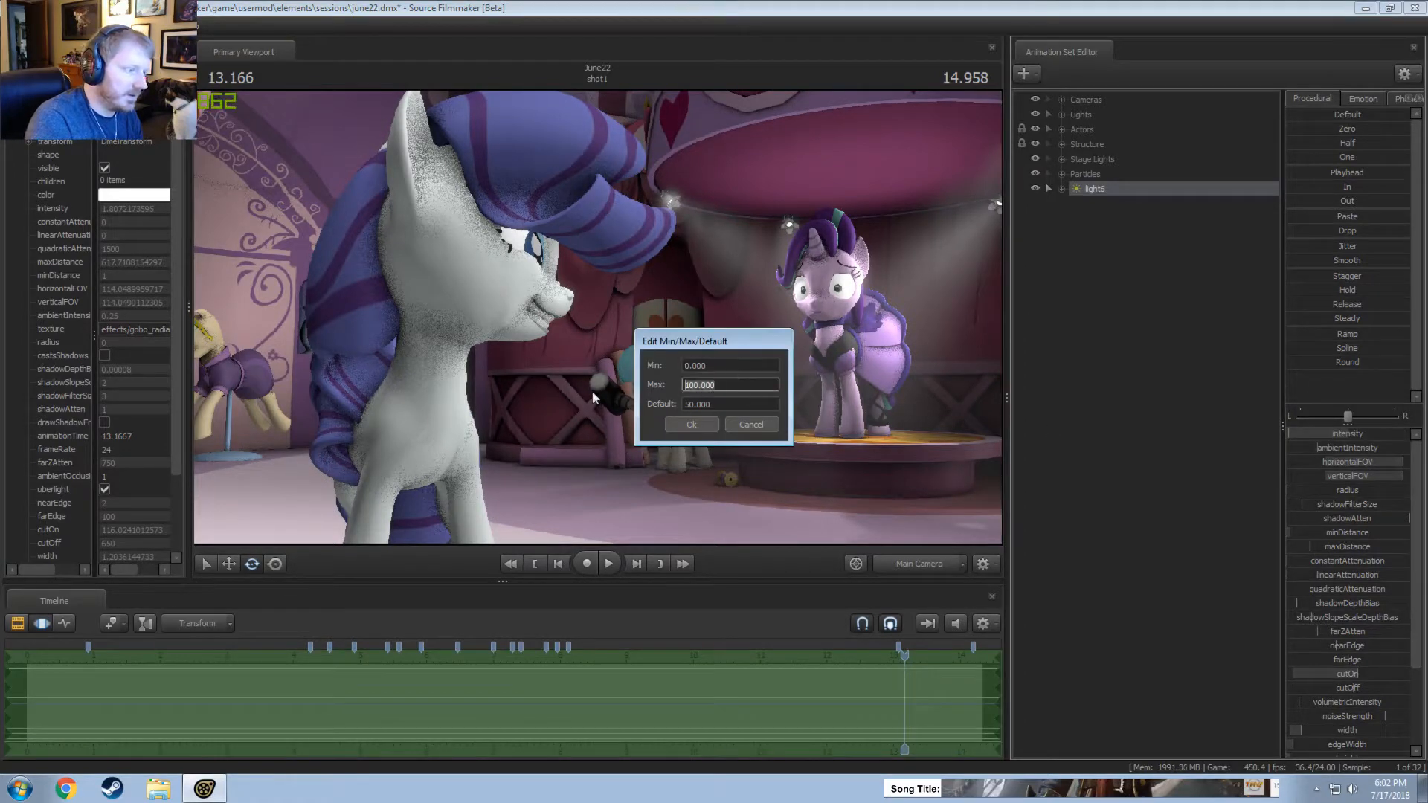
{"action": "key", "text": "Return"}
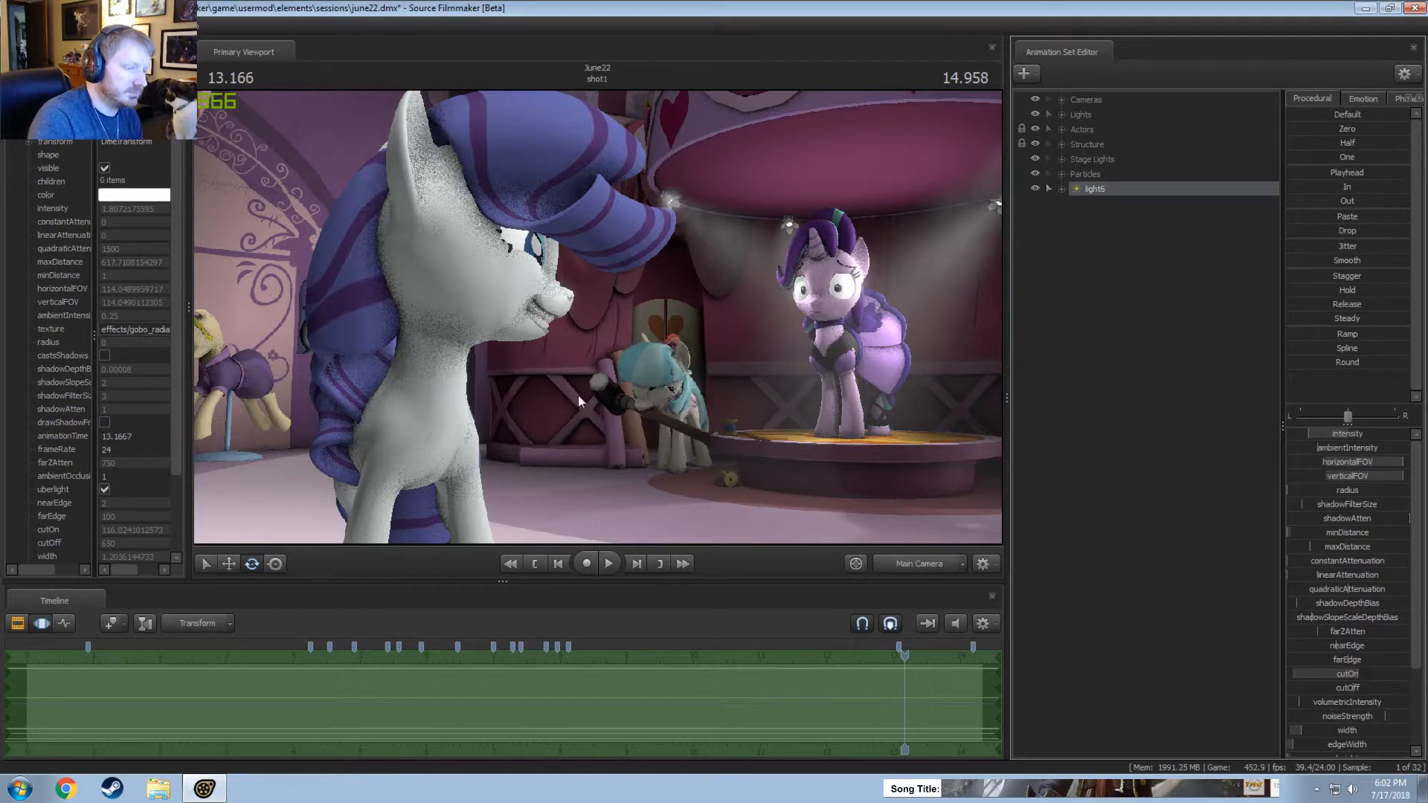
{"action": "left_click_drag", "start_coordinate": [1315, 437], "coordinate": [1323, 438]}
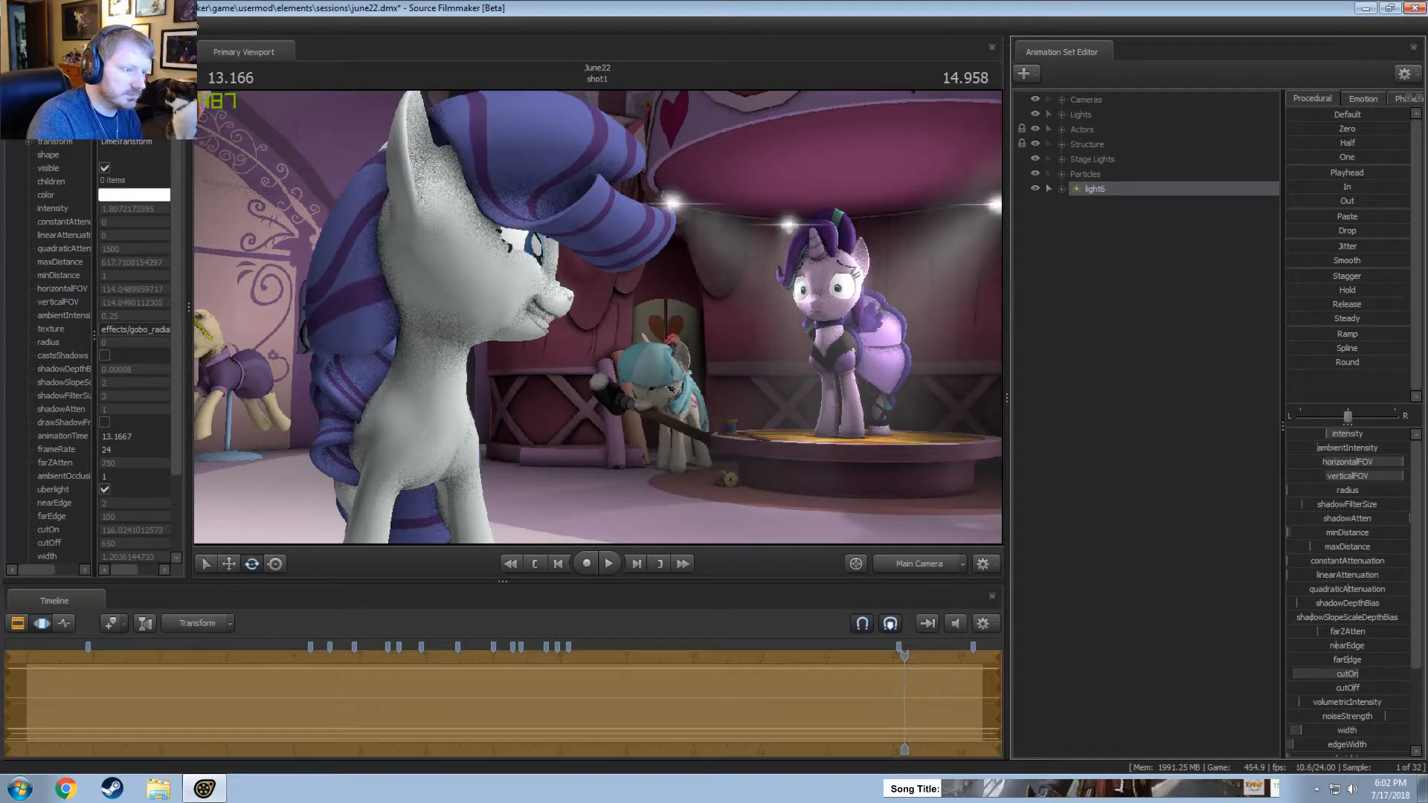
Check the rendered shot from the main camera again and fine-tune light6's intensity.
{"action": "key", "text": "F2"}
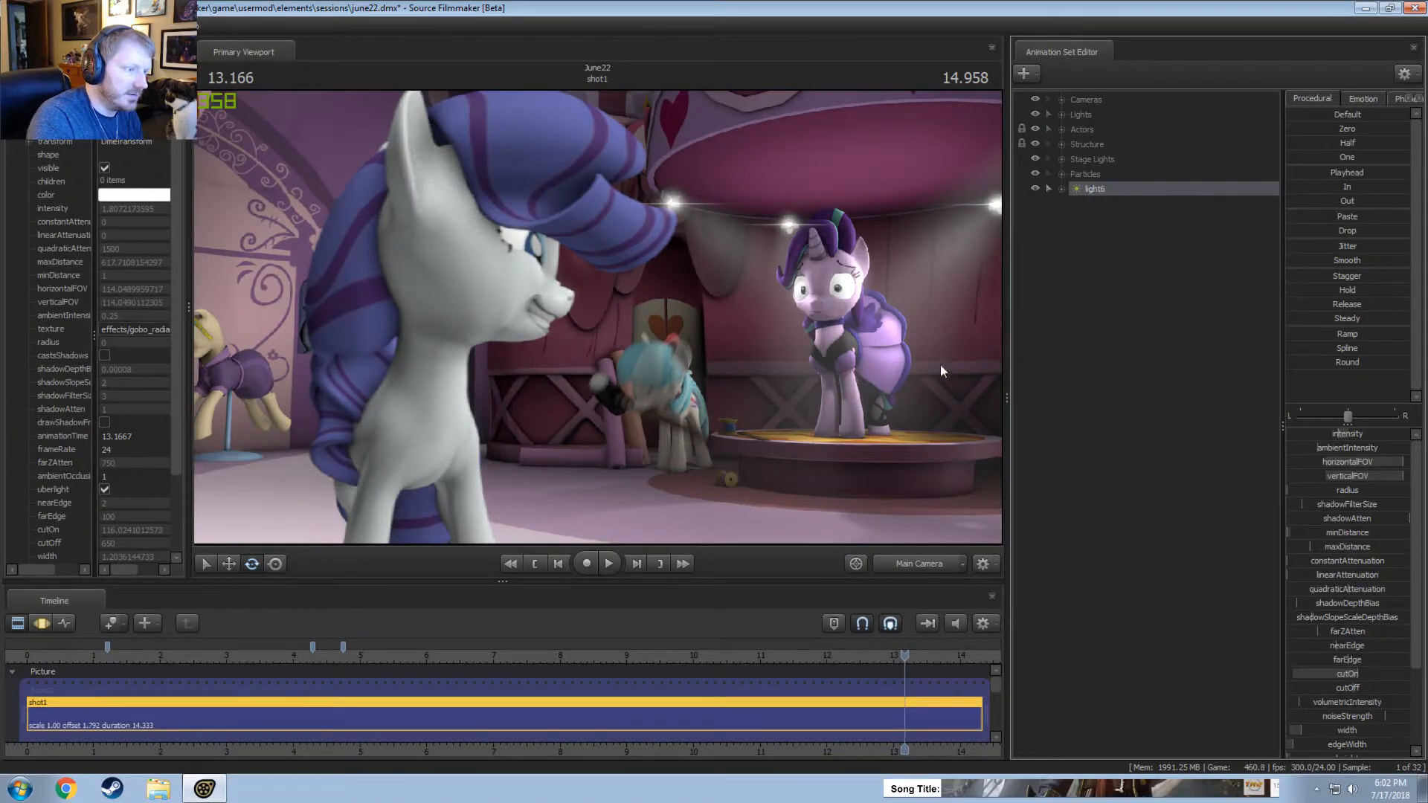
{"action": "key", "text": "F3"}
{"action": "key", "text": "F2"}
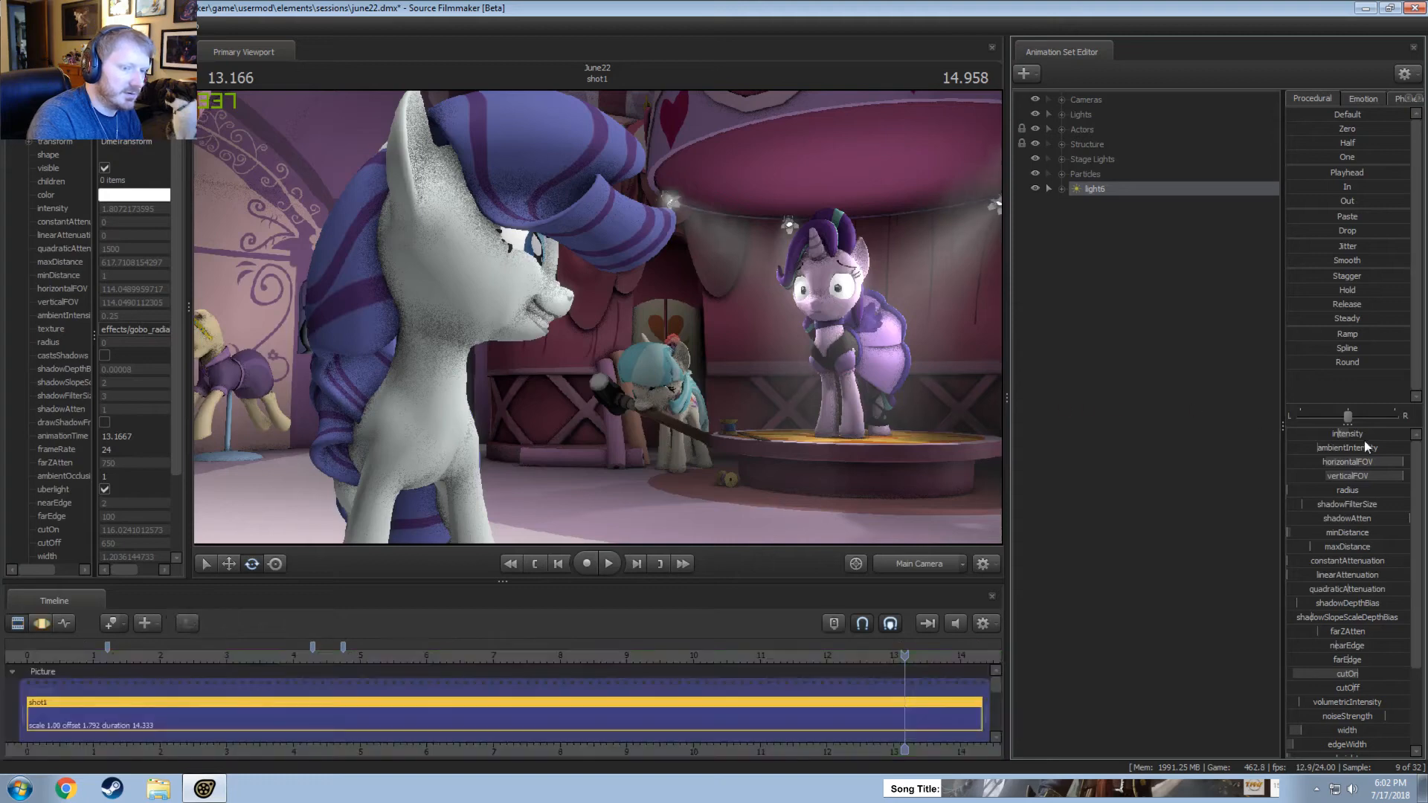
{"action": "key", "text": "F3"}
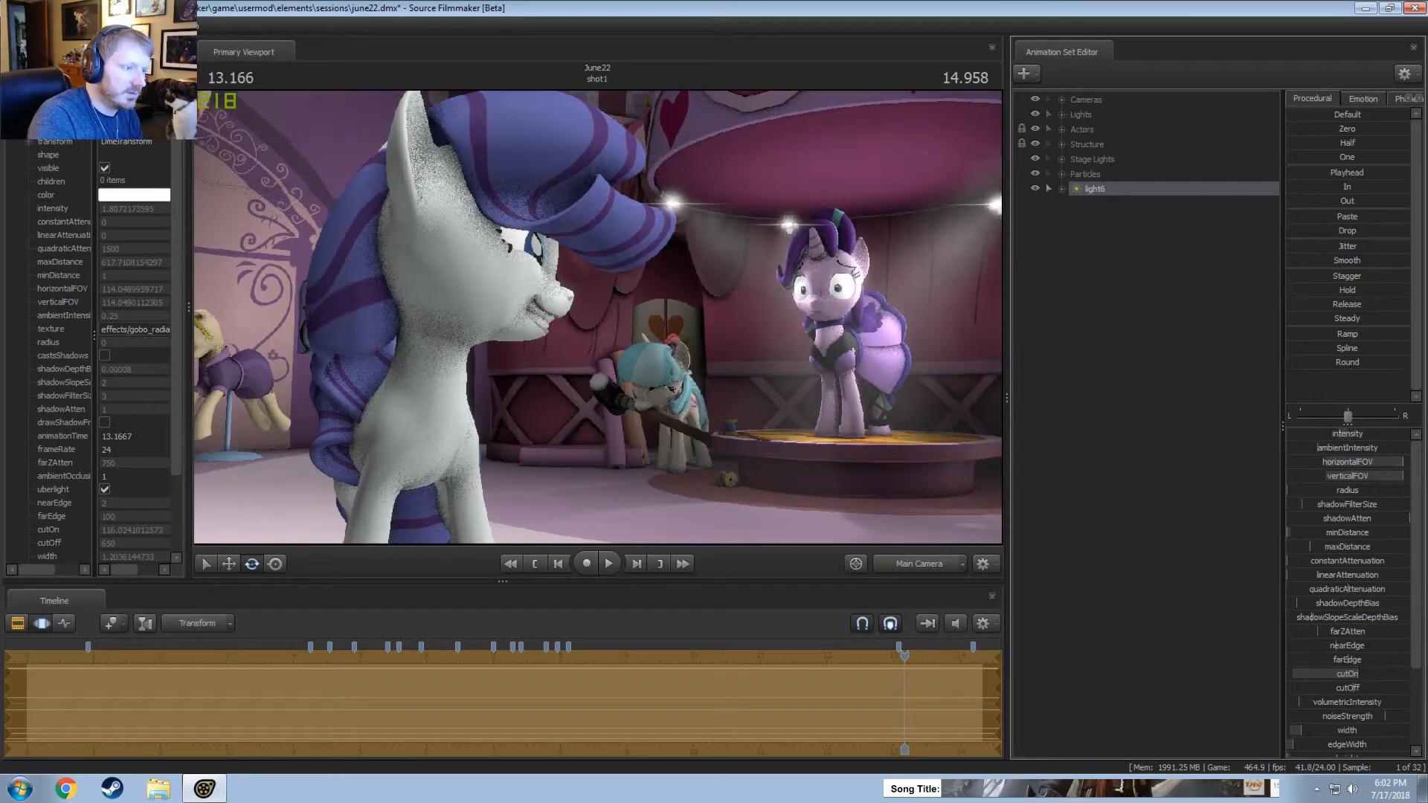
Look through light6, move it closer to the striped canopy, and return to the main camera.
{"action": "left_click_drag", "start_coordinate": [1093, 186], "coordinate": [833, 185]}
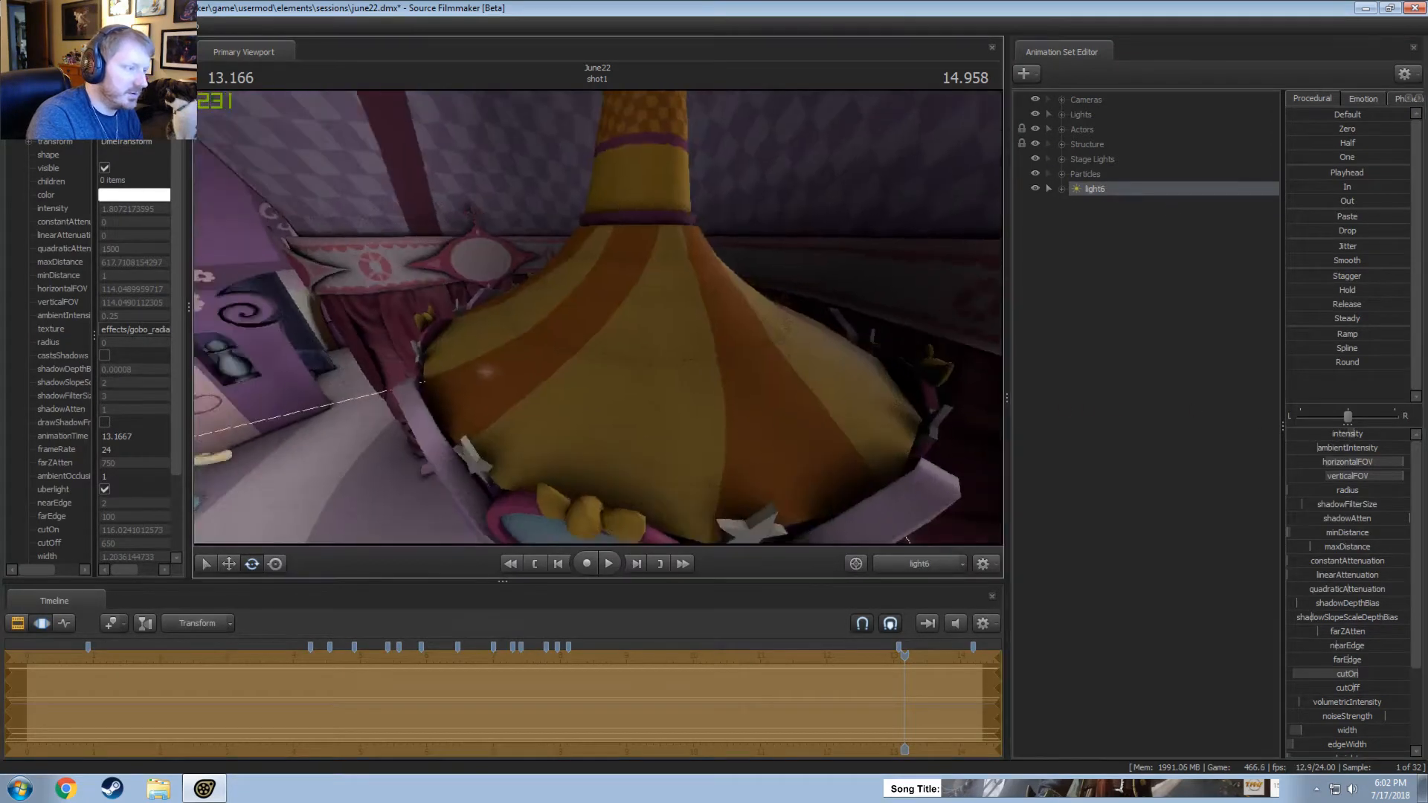
{"action": "key", "text": "w"}
{"action": "left_click_drag", "start_coordinate": [598, 317], "coordinate": [598, 321]}
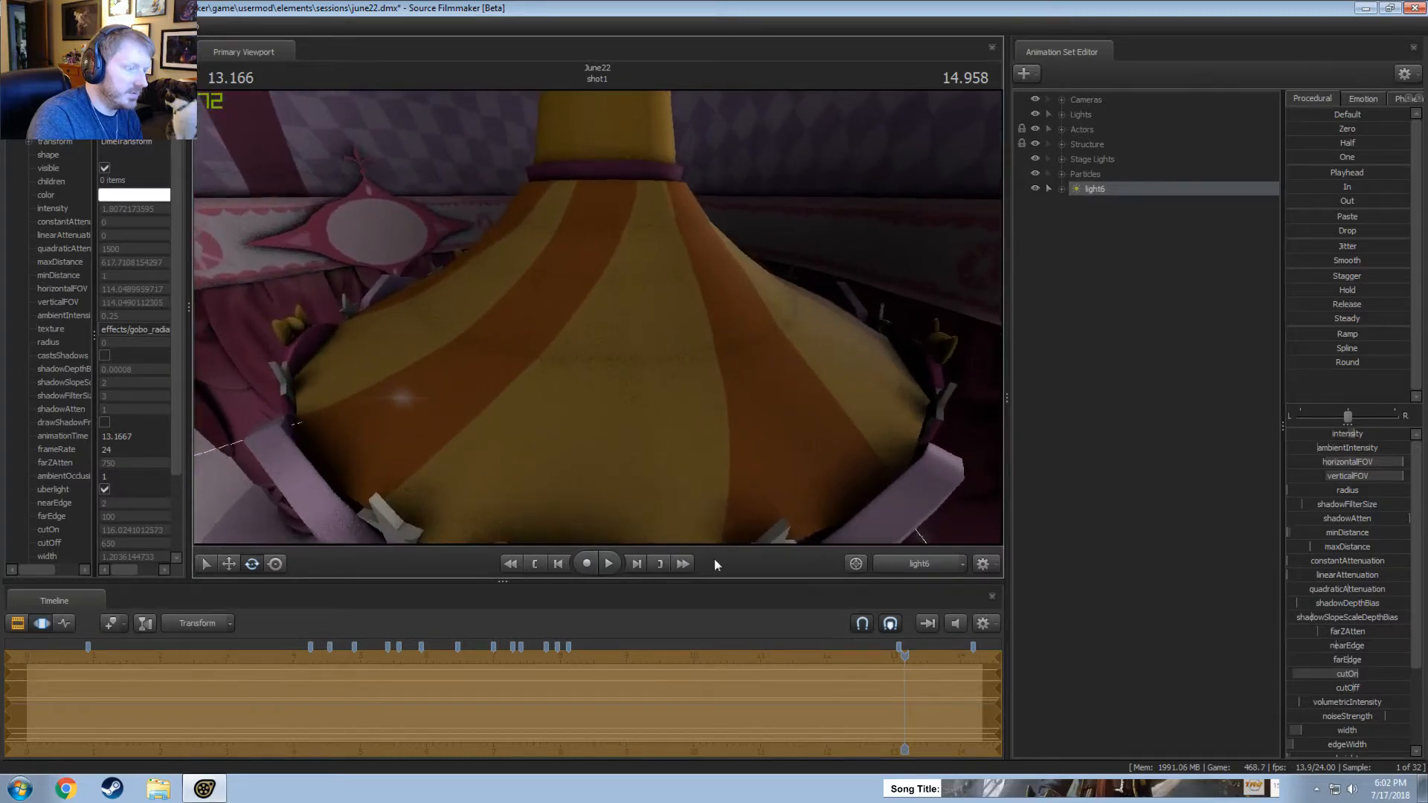
{"action": "left_click", "coordinate": [913, 565]}
{"action": "key", "text": "F2"}
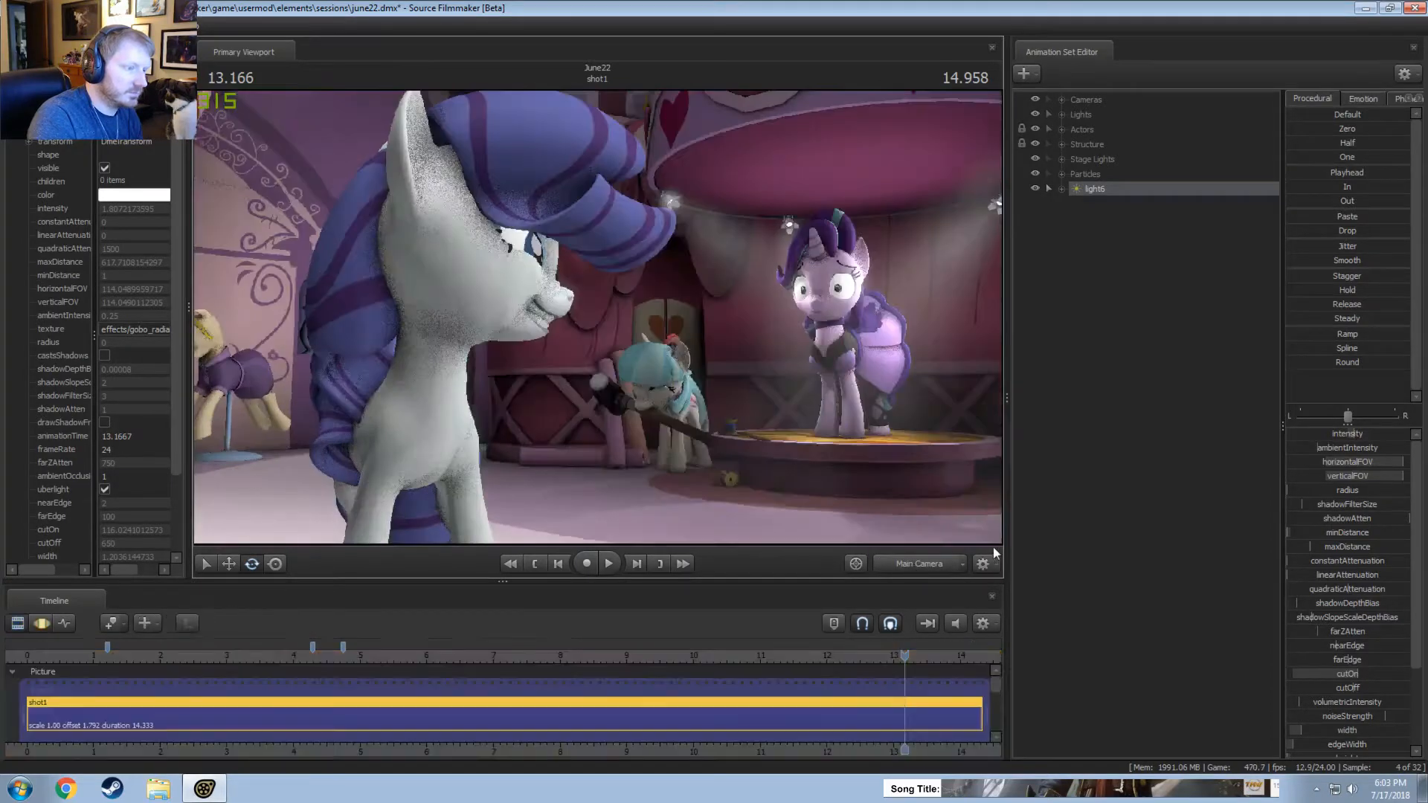
Play back the last seconds of shot1 repeatedly from the main camera to review the lighting and the unicorn's animation.
{"action": "key", "text": "space"}
{"action": "key", "text": "space"}
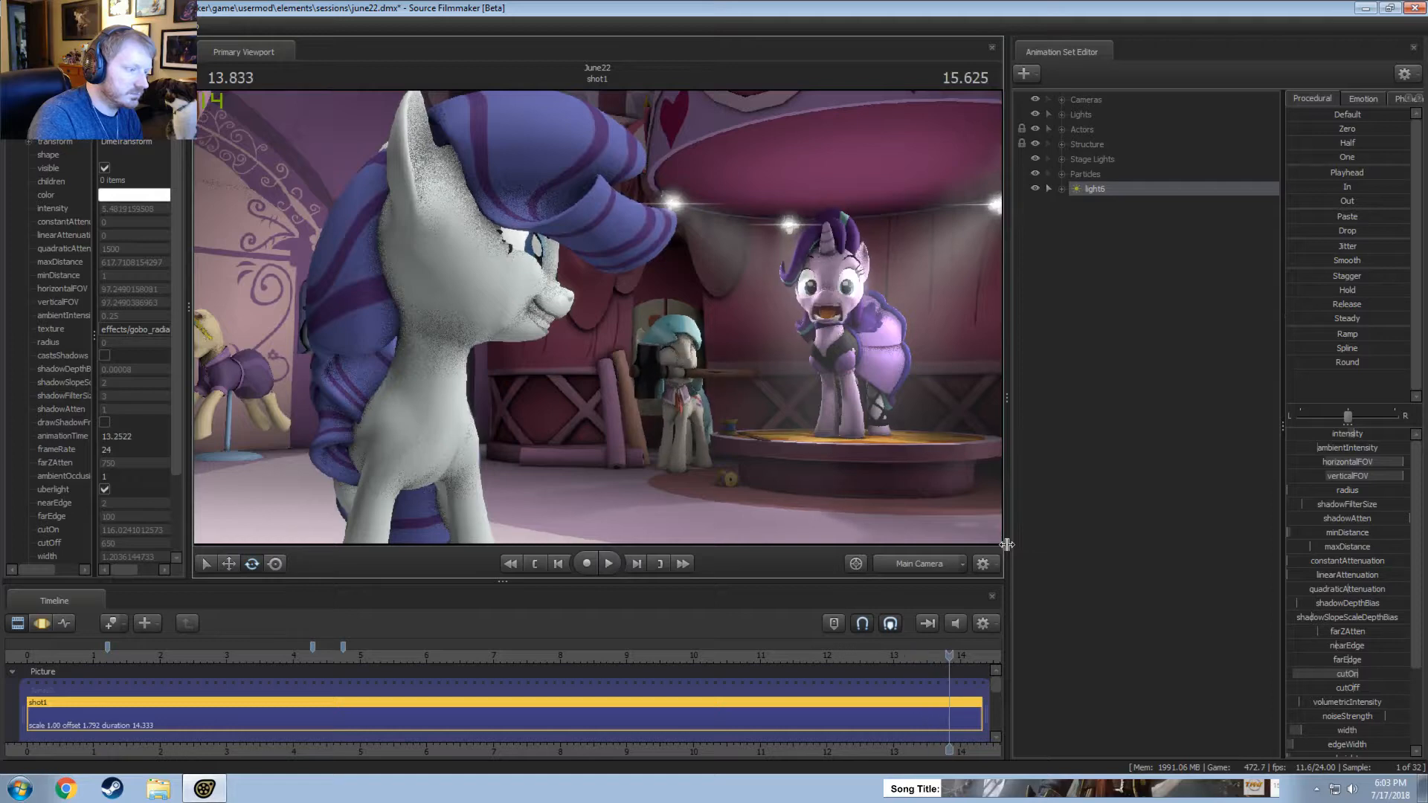
{"action": "key", "text": "F3"}
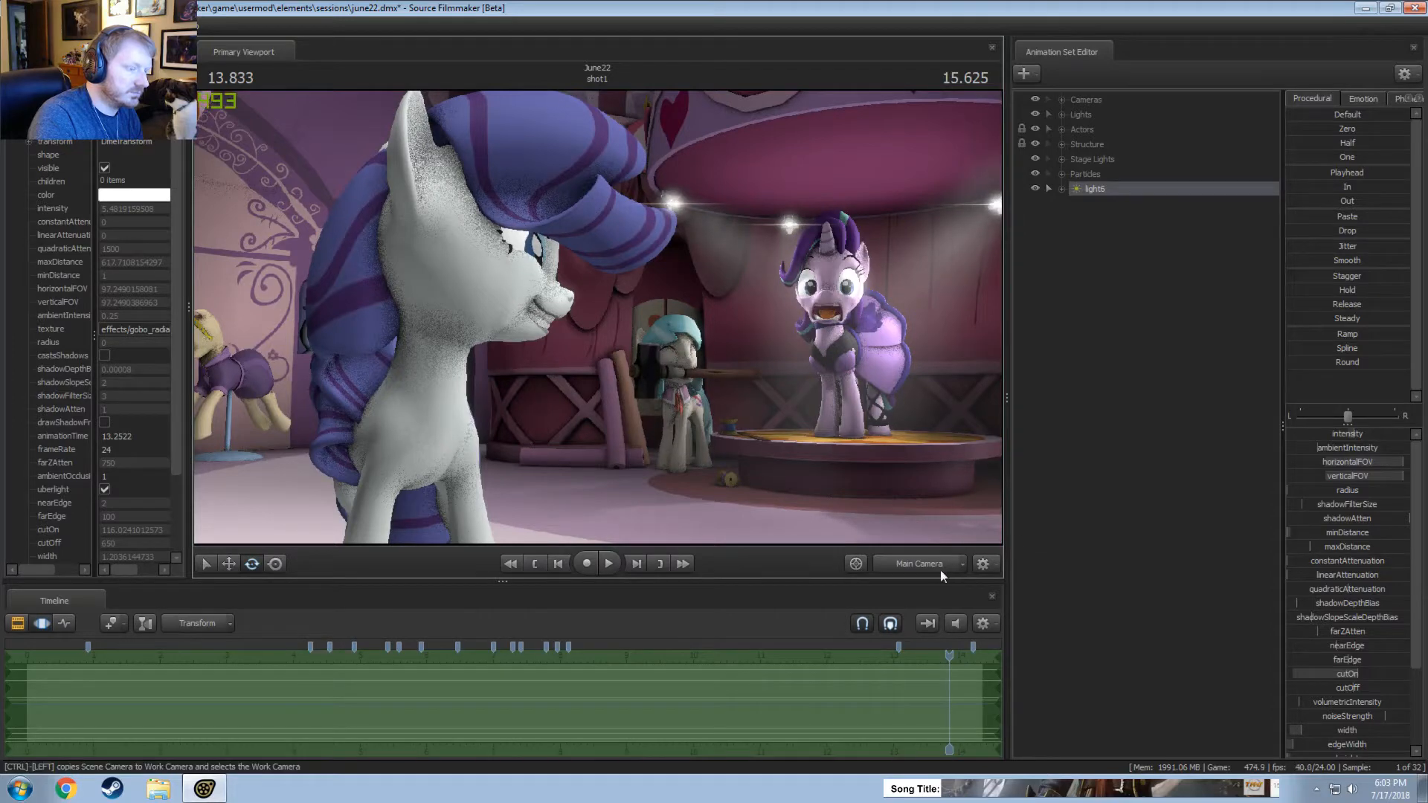
{"action": "key", "text": "space"}
{"action": "key", "text": "F2"}
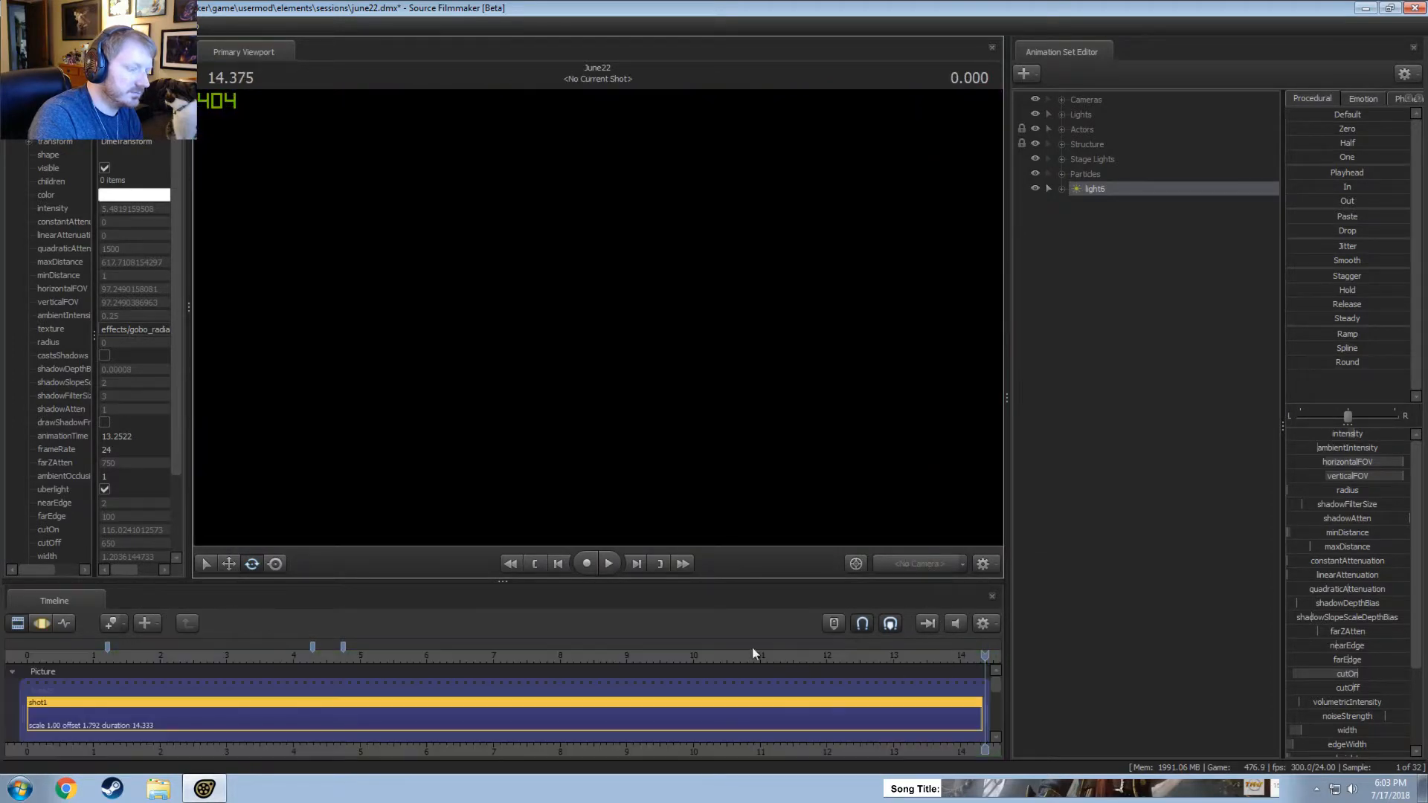
{"action": "left_click", "coordinate": [716, 654]}
{"action": "key", "text": "space"}
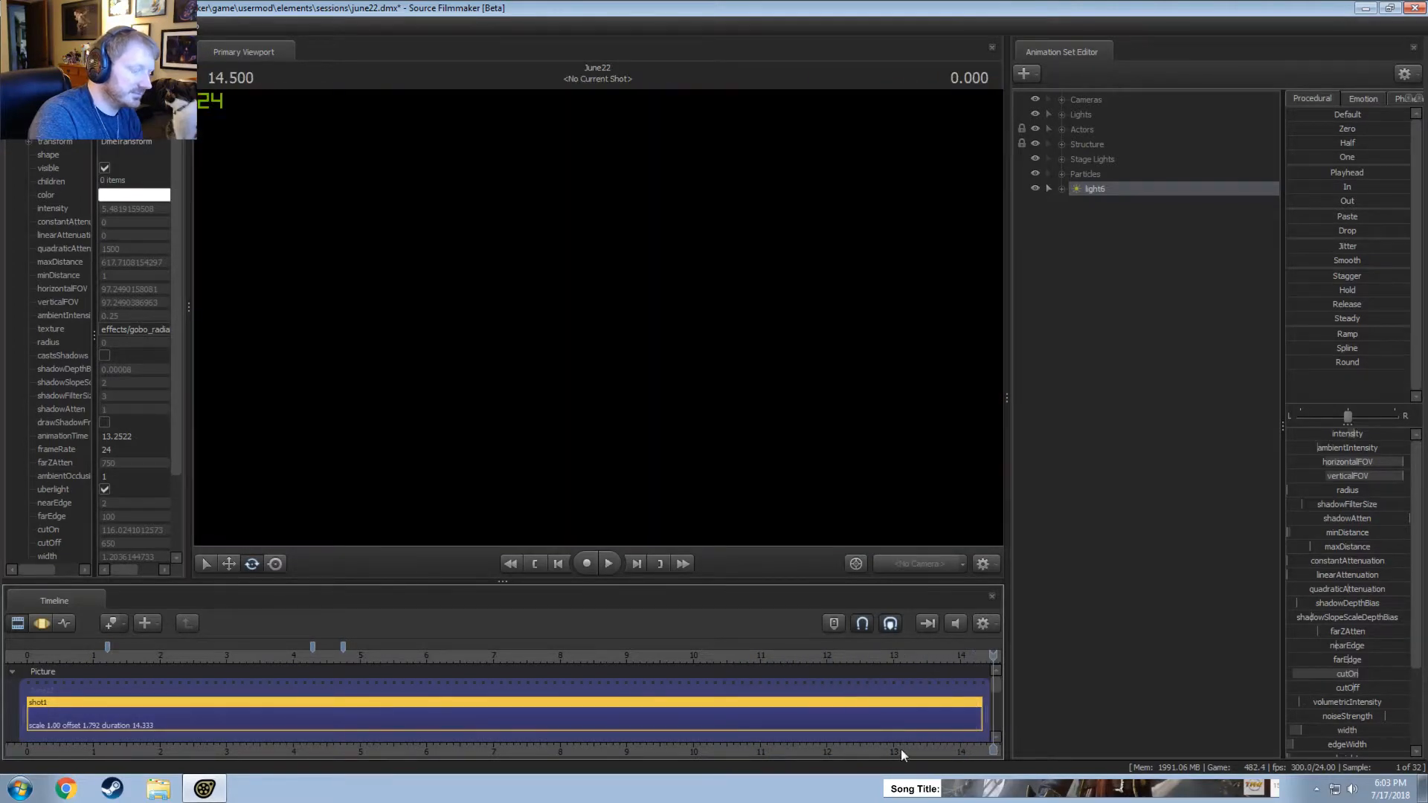
{"action": "middle_click_drag", "start_coordinate": [901, 749], "coordinate": [717, 699]}
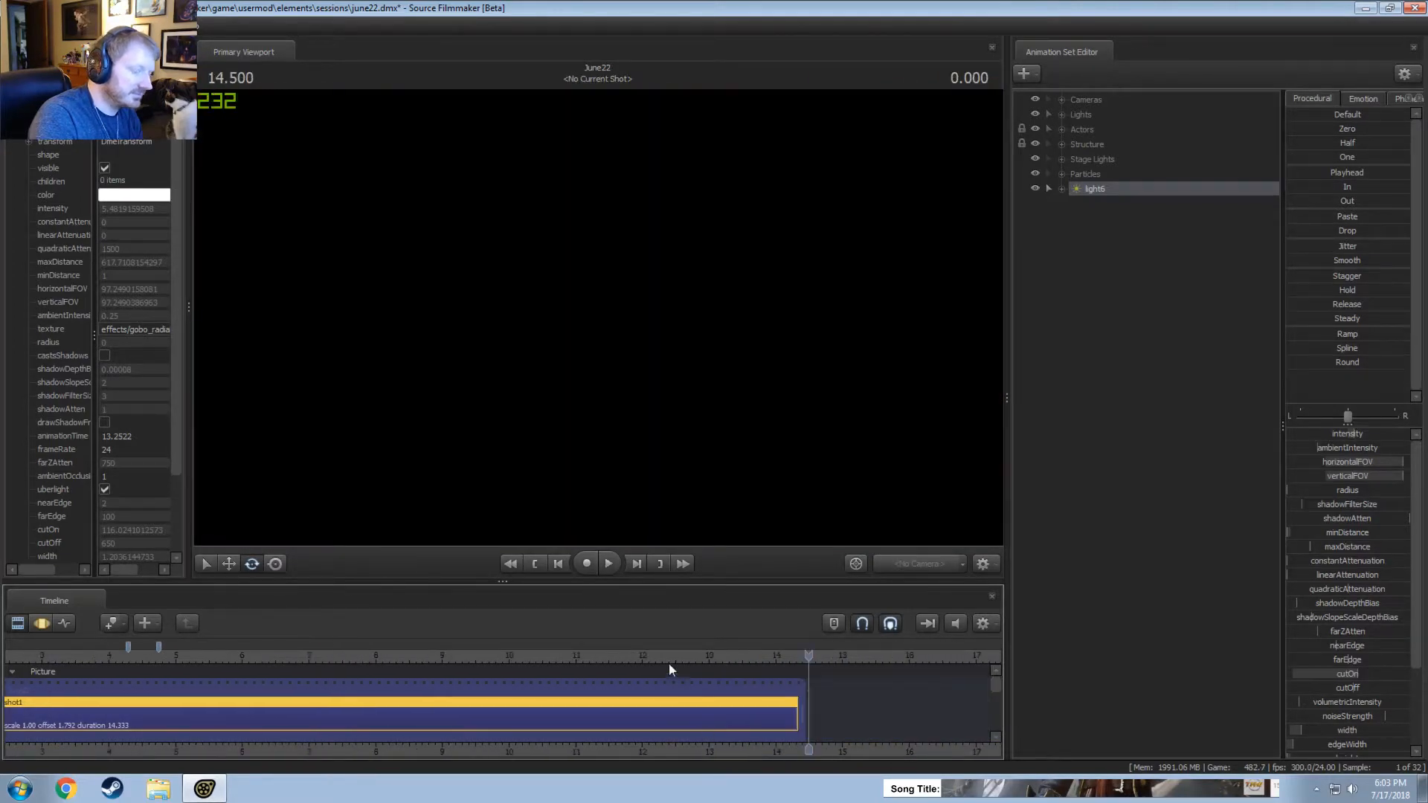
{"action": "left_click", "coordinate": [630, 656]}
{"action": "key", "text": "space"}
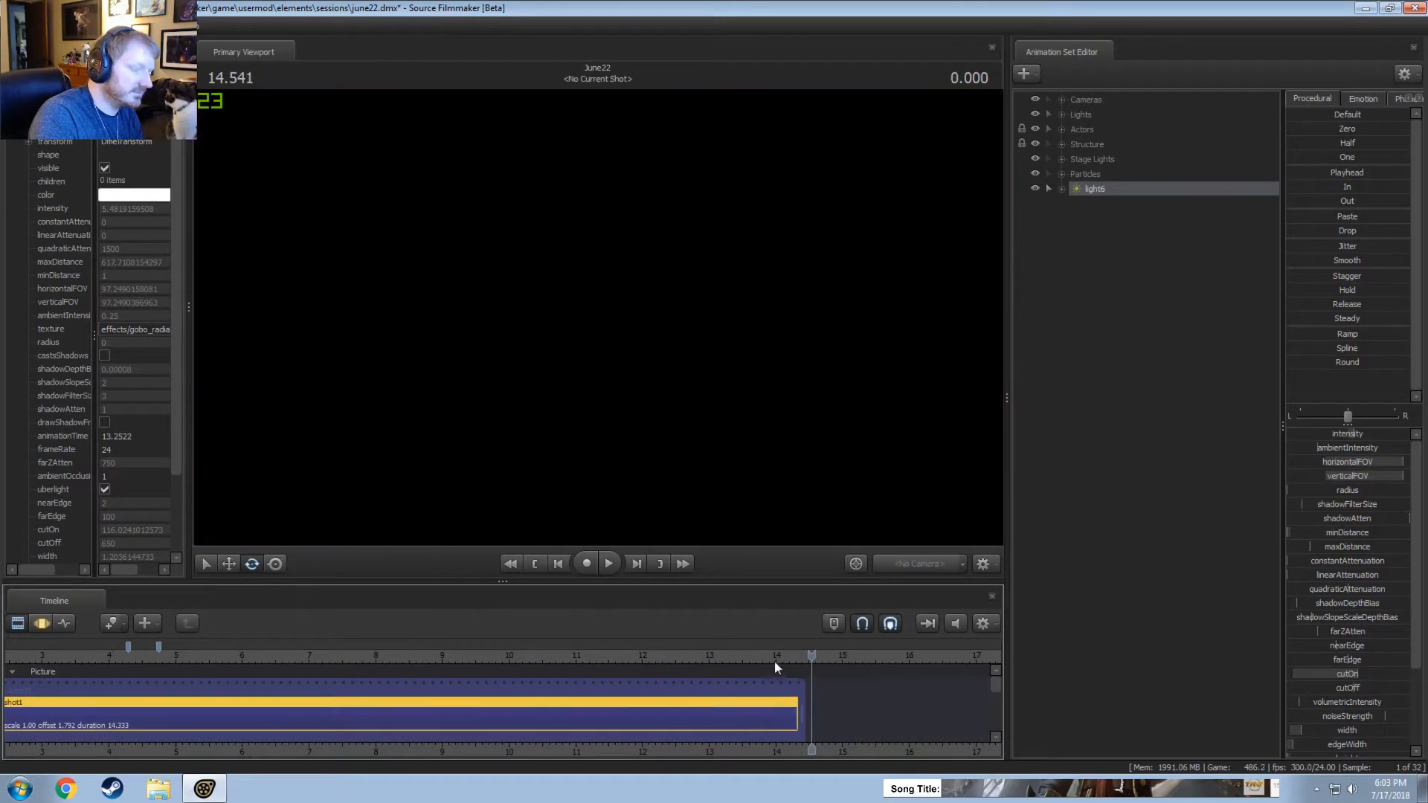
{"action": "left_click", "coordinate": [748, 656]}
{"action": "key", "text": "space"}
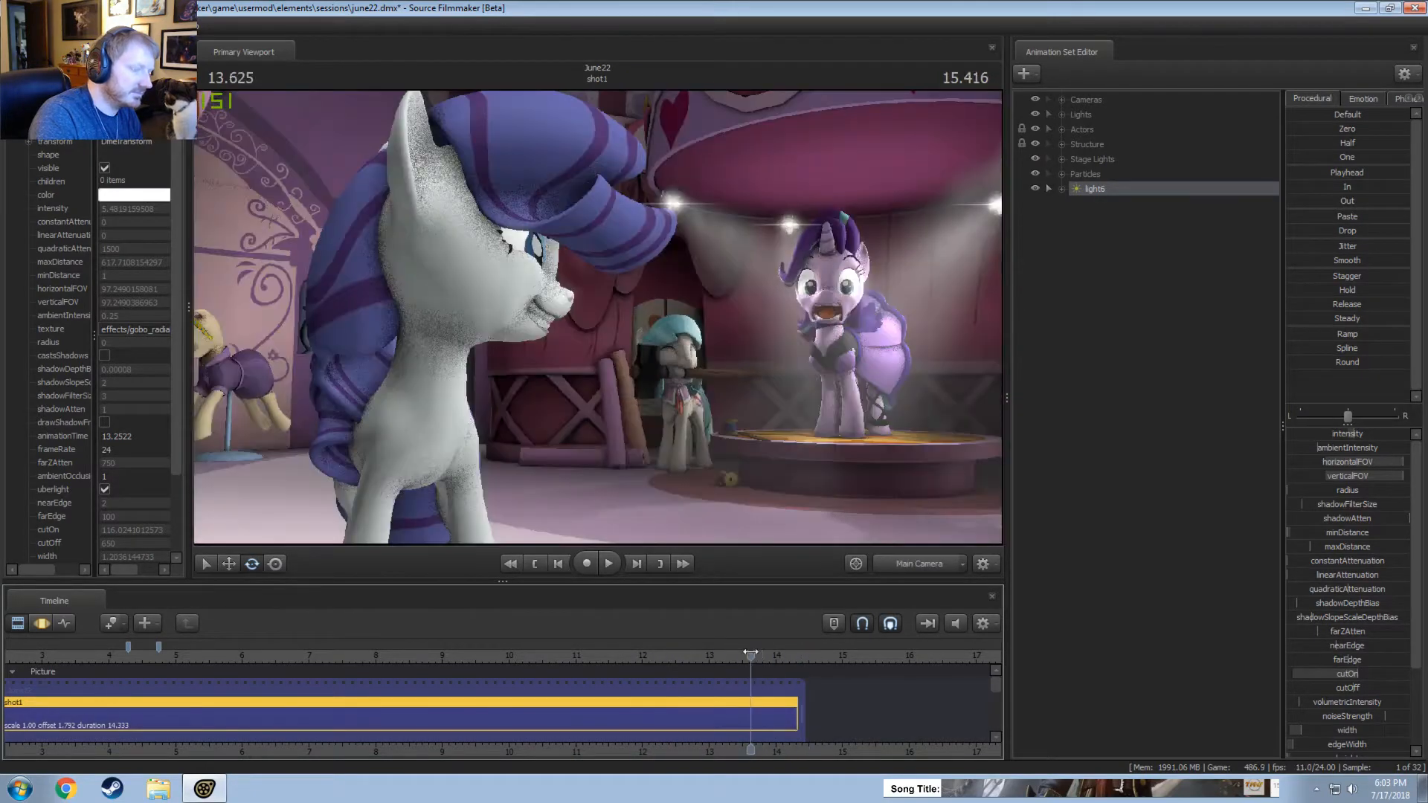
{"action": "key", "text": "space"}
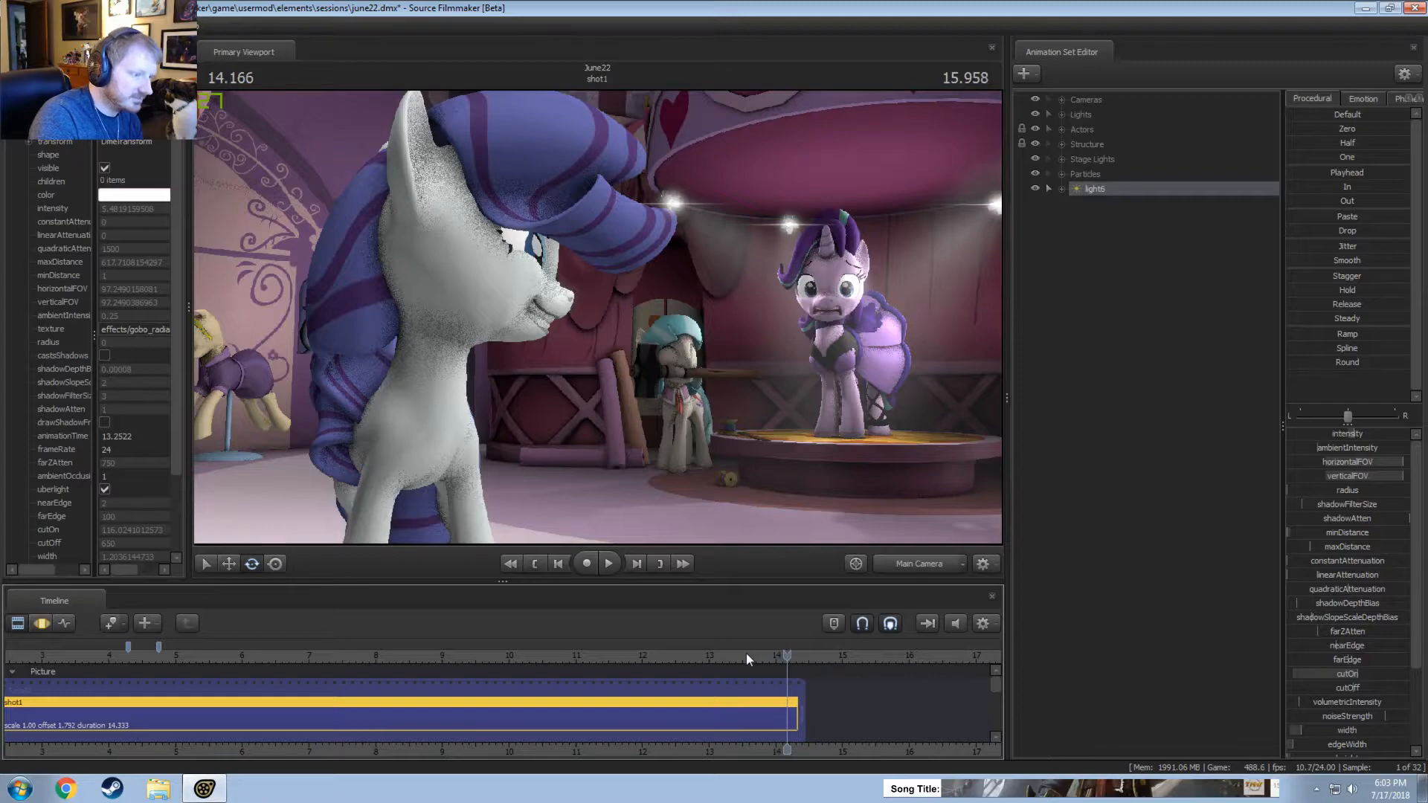
{"action": "left_click", "coordinate": [659, 659]}
{"action": "key", "text": "space"}
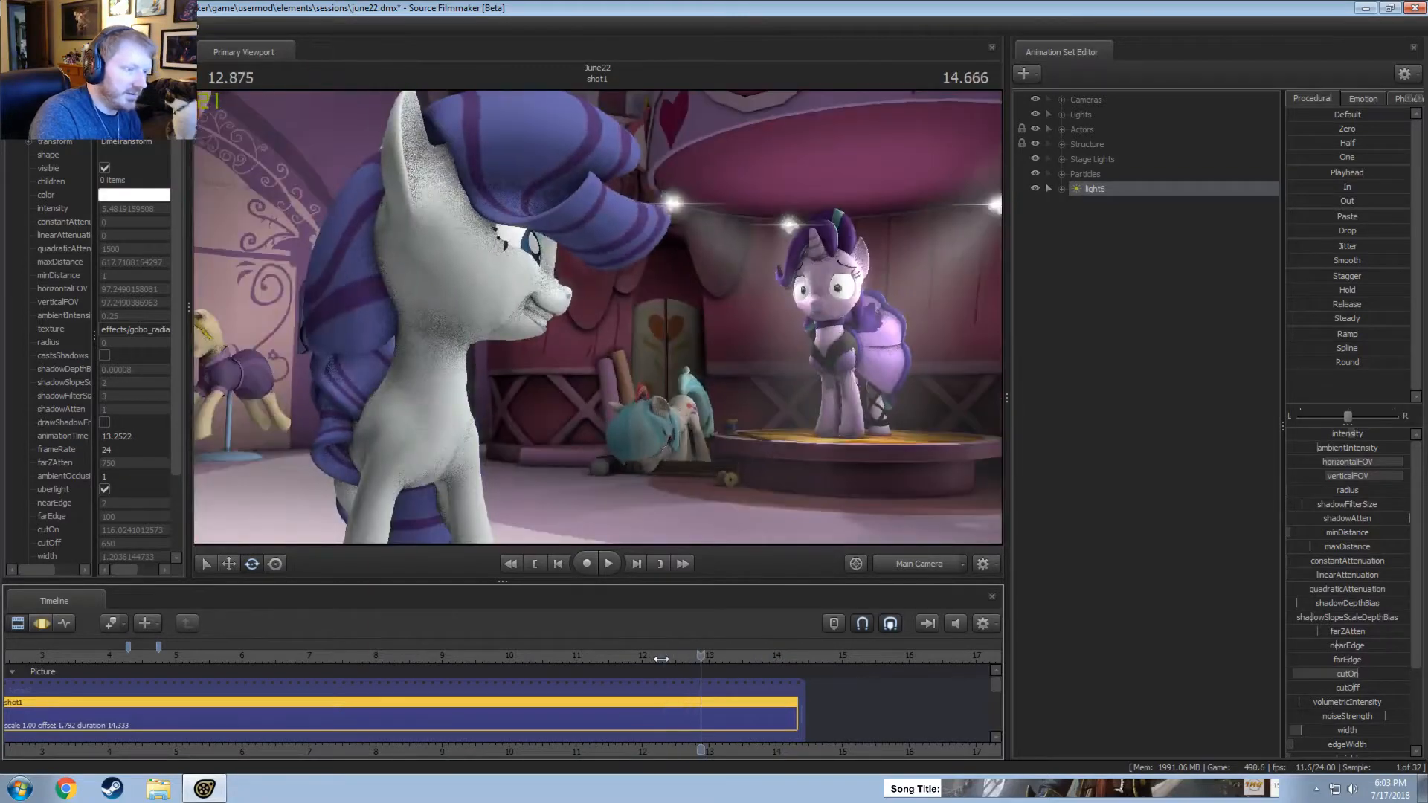
{"action": "left_click", "coordinate": [656, 654]}
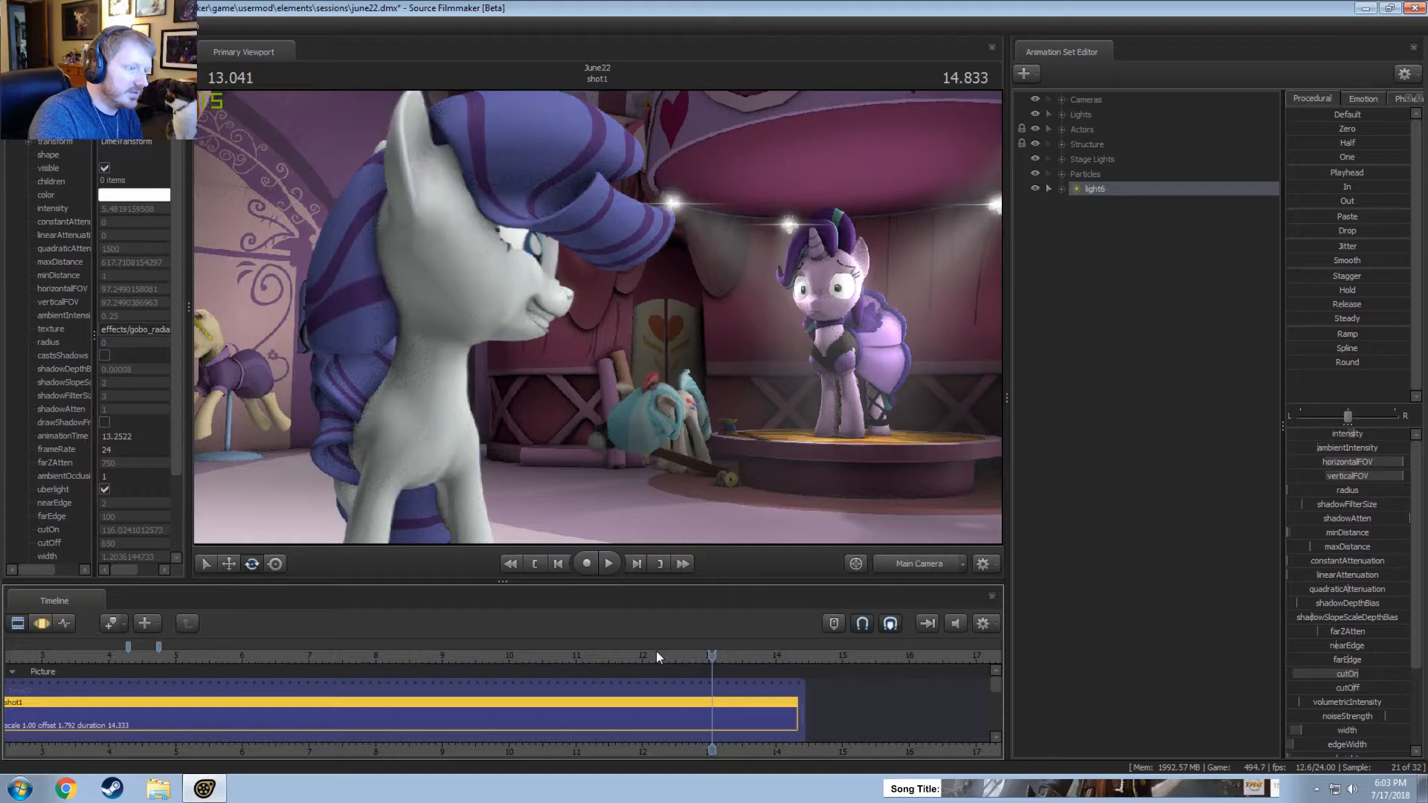
{"action": "key", "text": "space"}
{"action": "left_click", "coordinate": [657, 655]}
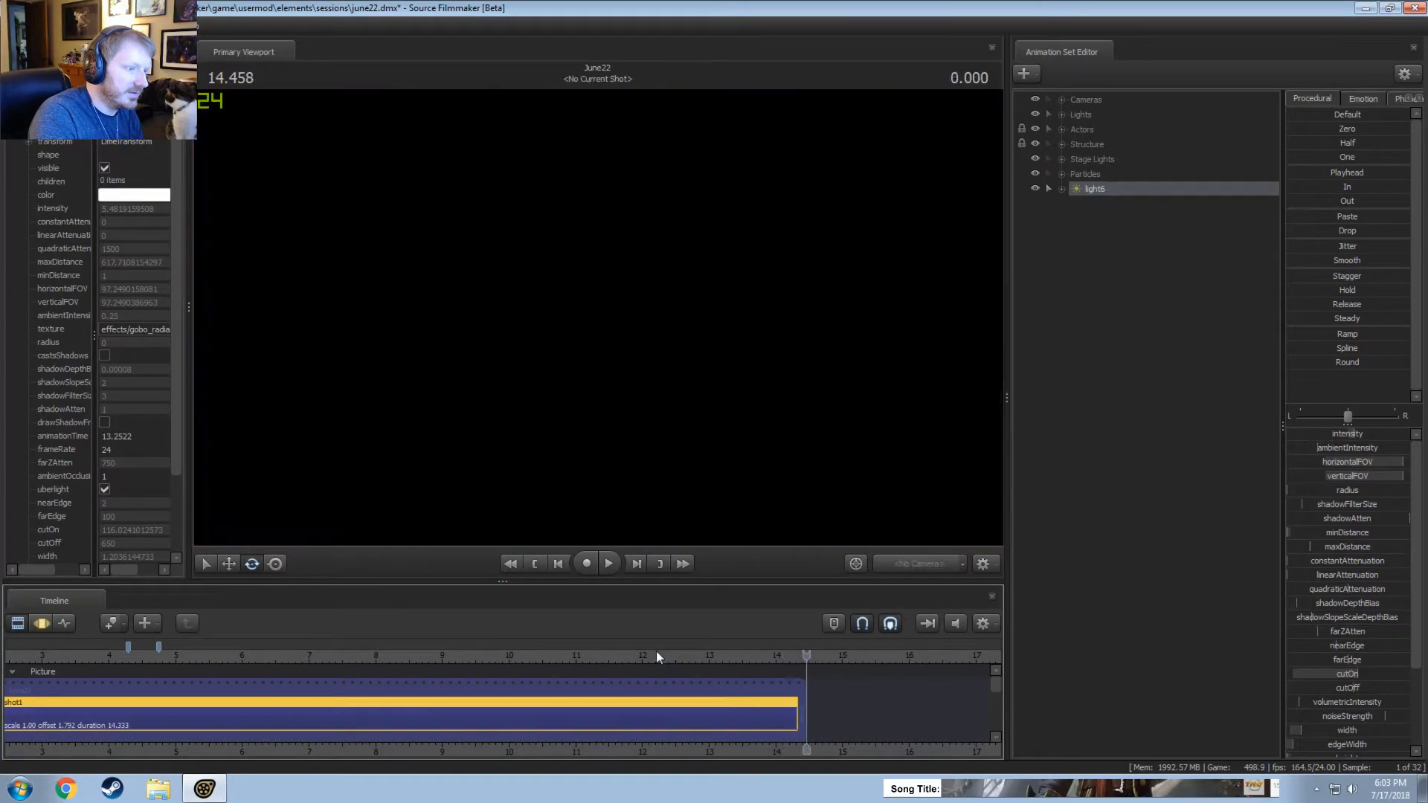
{"action": "left_click", "coordinate": [659, 651]}
{"action": "key", "text": "space"}
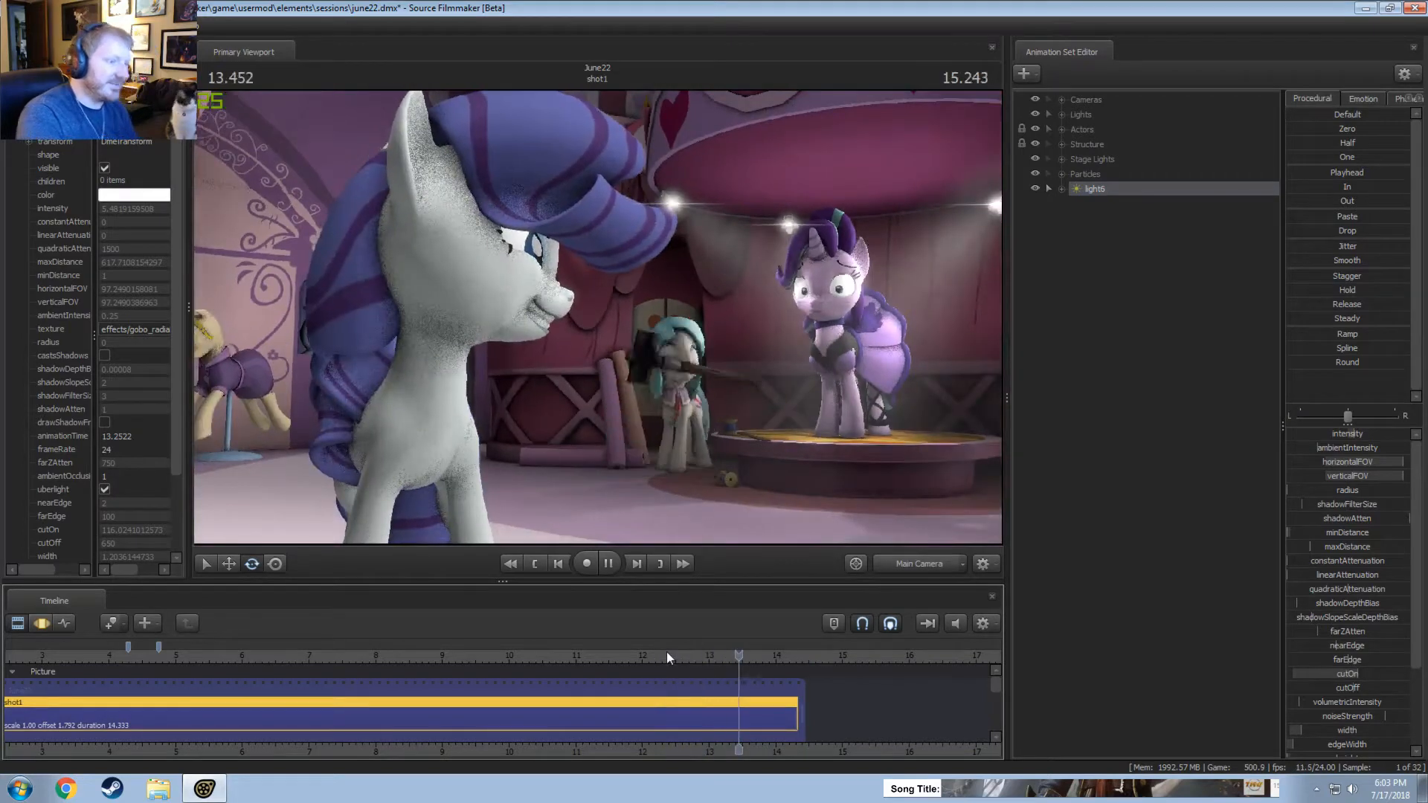
{"action": "key", "text": "space"}
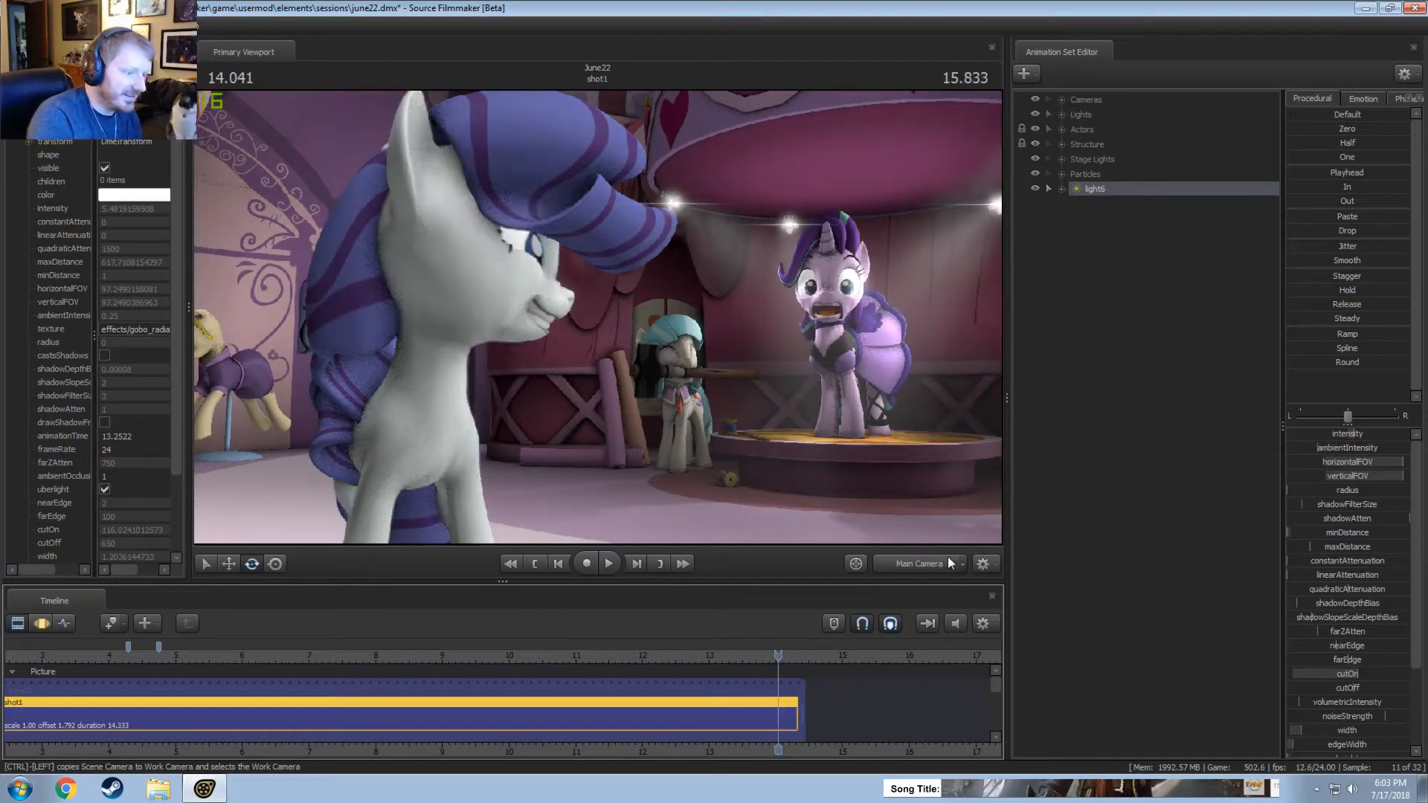
Through the work camera in front of the stage, select Starlight's Neck bone and rotate it to tilt her head at 14.041 seconds.
{"action": "left_click", "coordinate": [920, 564]}
{"action": "left_click_drag", "start_coordinate": [803, 416], "coordinate": [900, 416]}
{"action": "key", "text": "a"}
{"action": "left_click_drag", "start_coordinate": [598, 317], "coordinate": [583, 369]}
{"action": "key", "text": "w"}
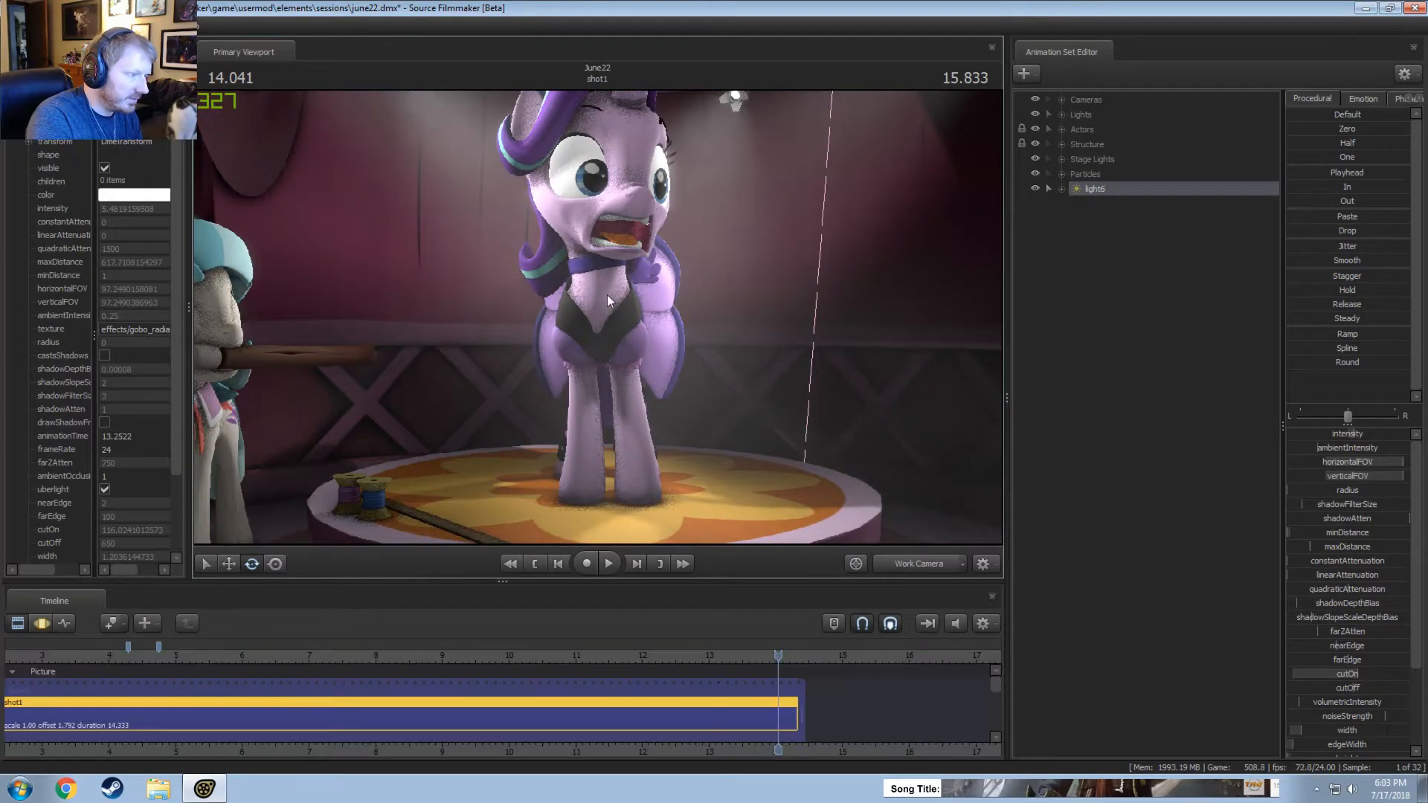
{"action": "key", "text": "ctrl+F2"}
{"action": "left_click", "coordinate": [1063, 130]}
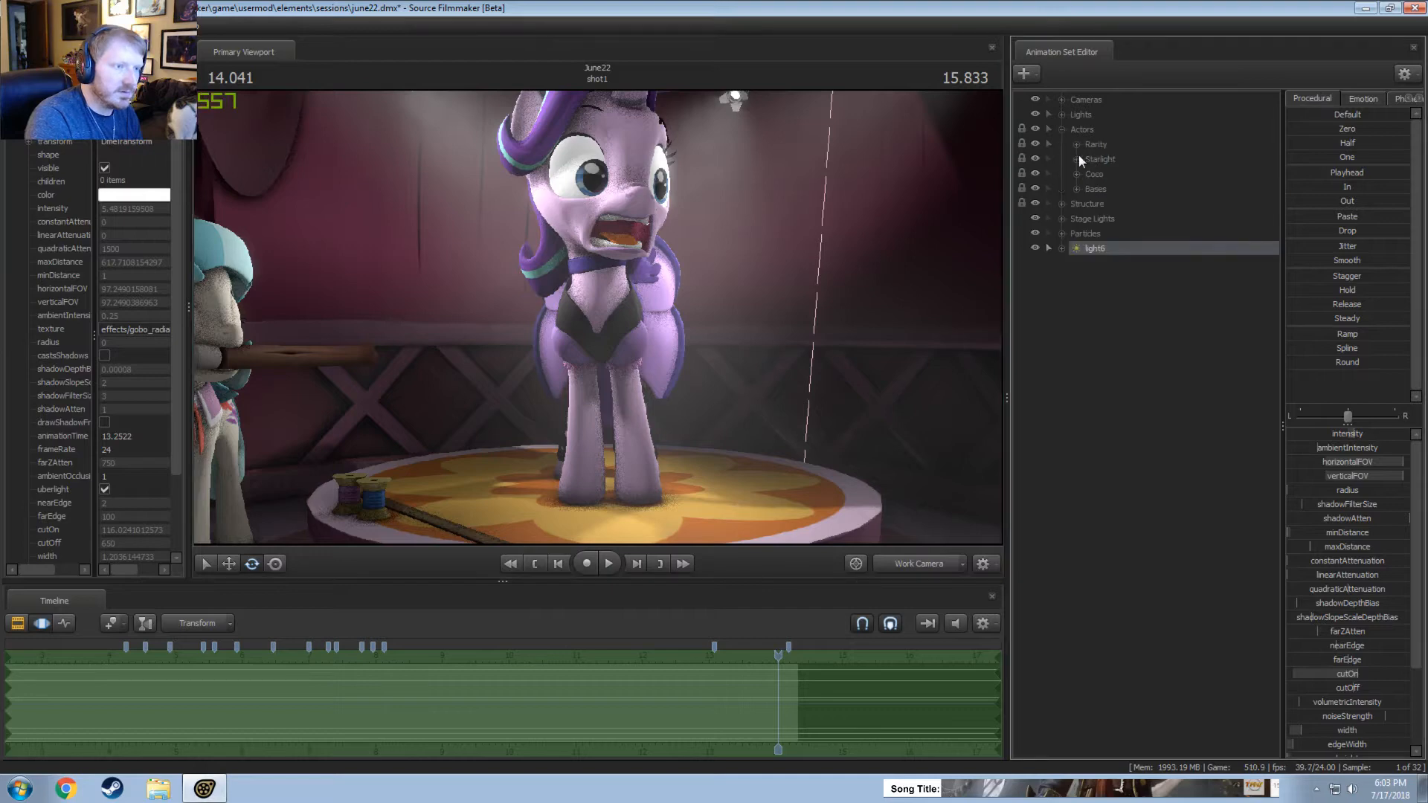
{"action": "left_click", "coordinate": [1076, 159]}
{"action": "left_click", "coordinate": [1126, 173]}
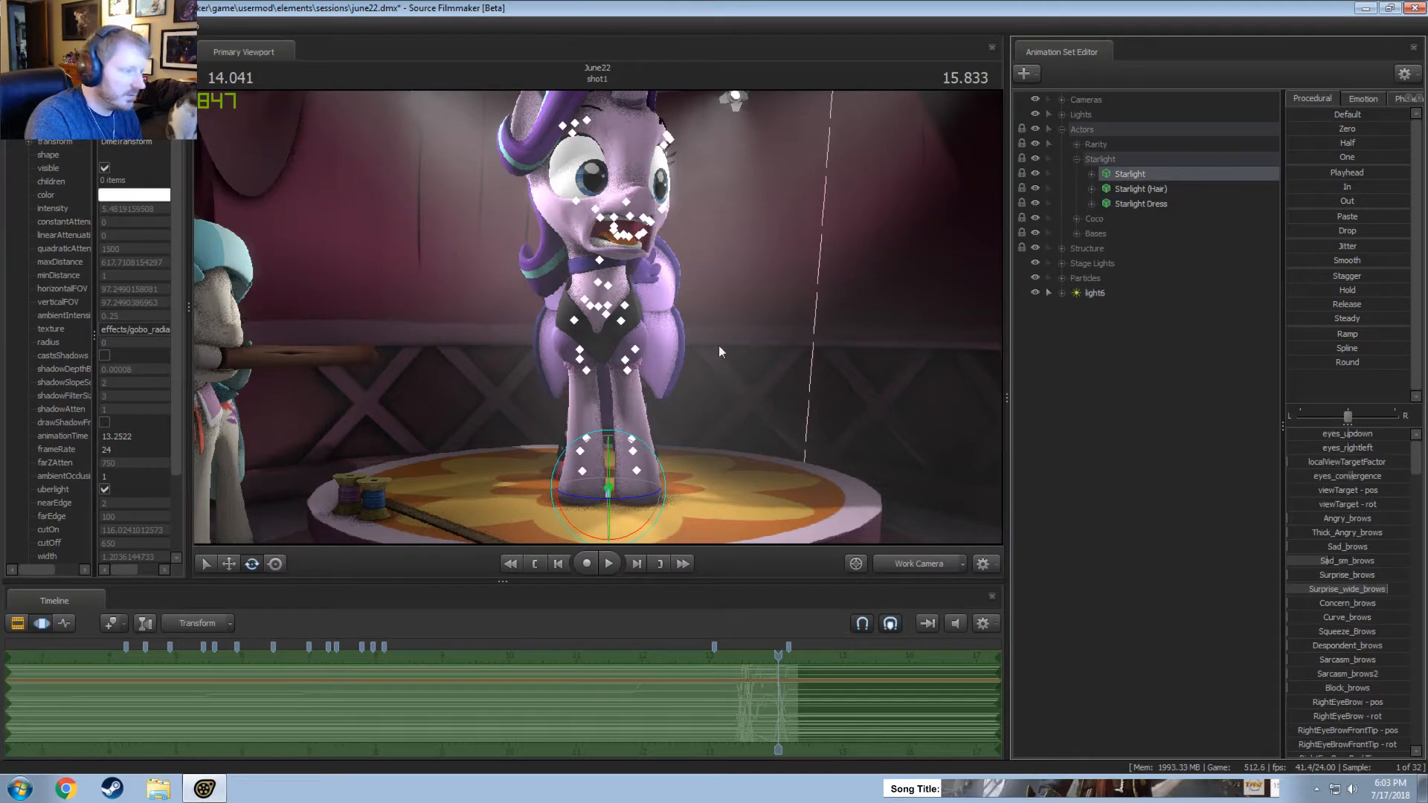
{"action": "left_click", "coordinate": [597, 296]}
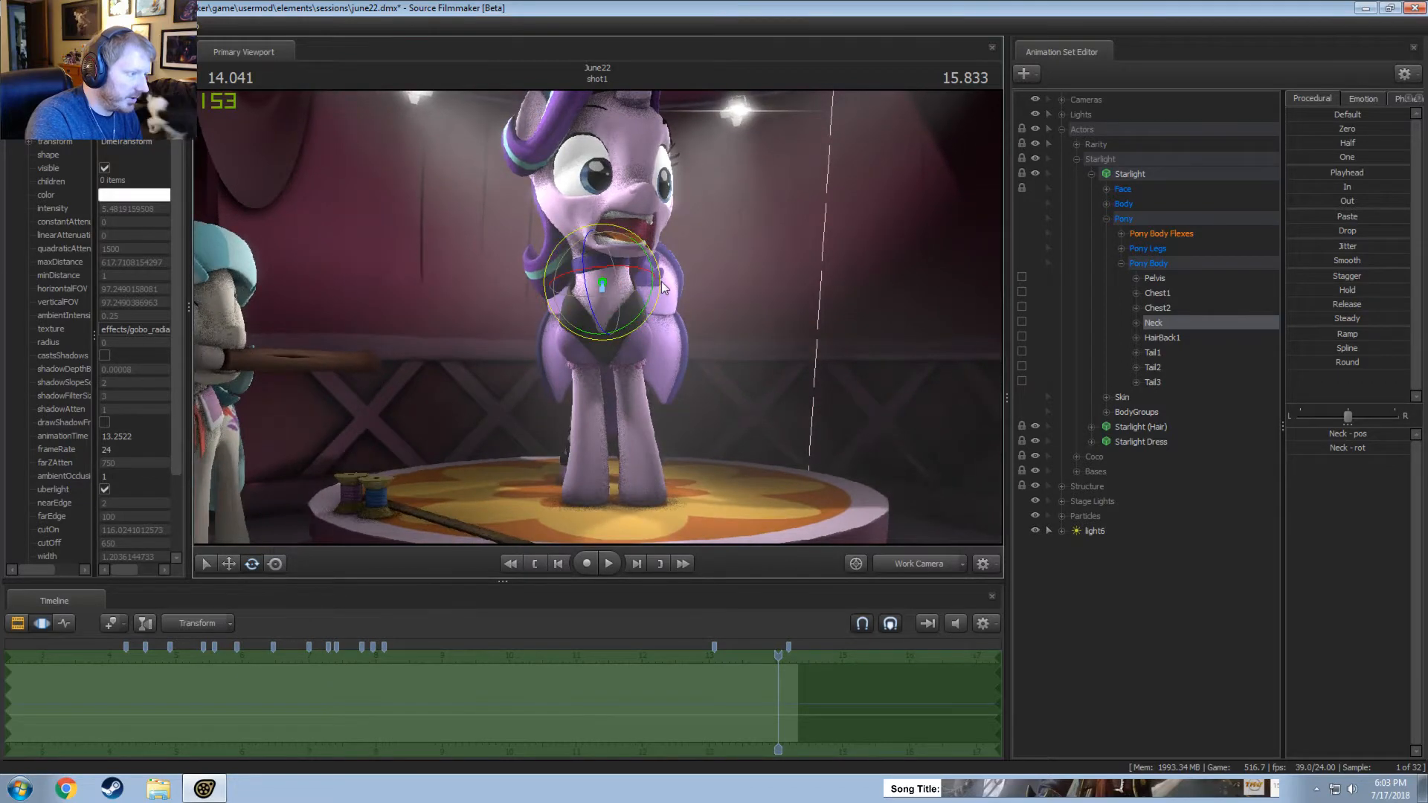
{"action": "left_click_drag", "start_coordinate": [661, 287], "coordinate": [675, 300]}
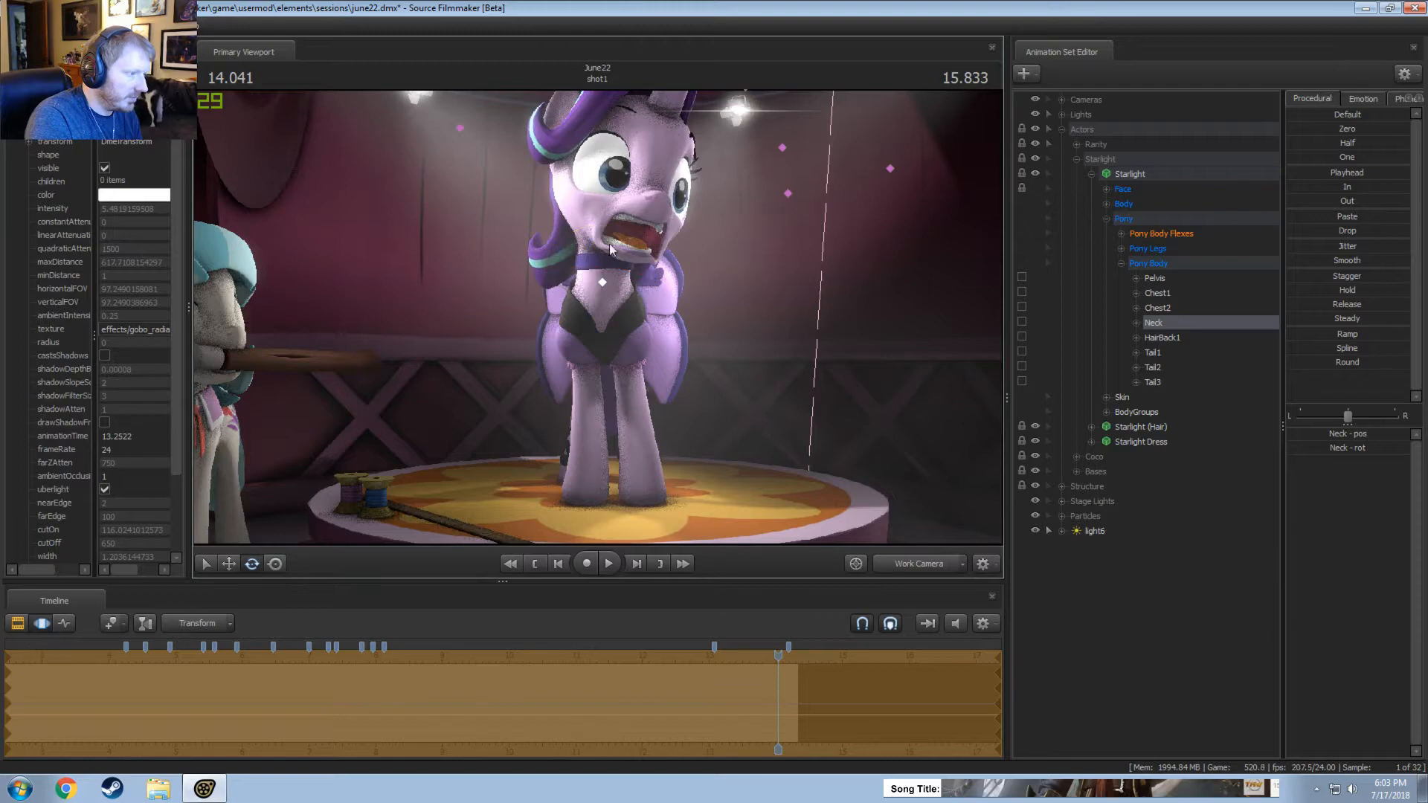
Select Starlight's Head bone and rotate it to lower and turn her face at 14.041 seconds.
{"action": "left_click", "coordinate": [566, 210], "text": "ctrl"}
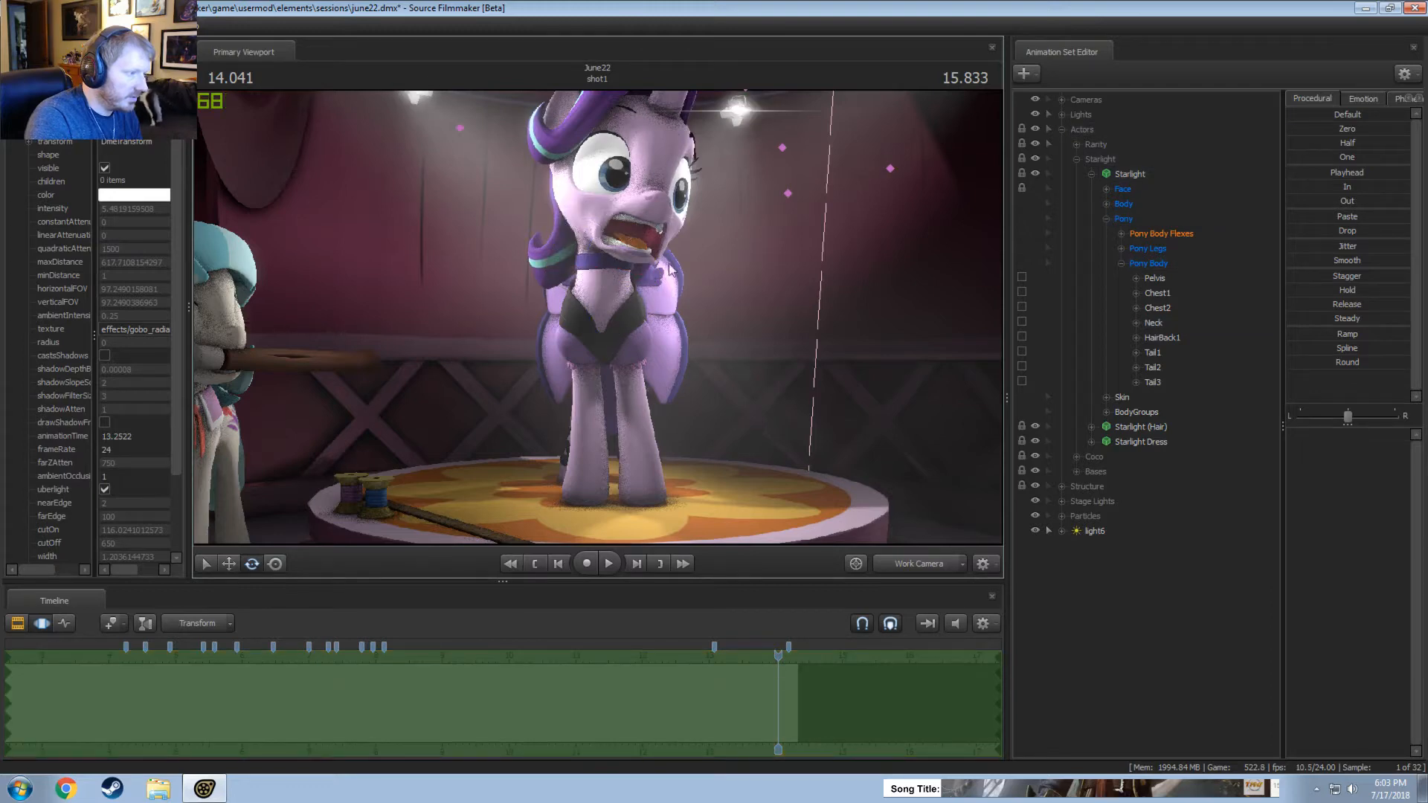
{"action": "left_click", "coordinate": [1106, 204]}
{"action": "left_click", "coordinate": [1145, 230]}
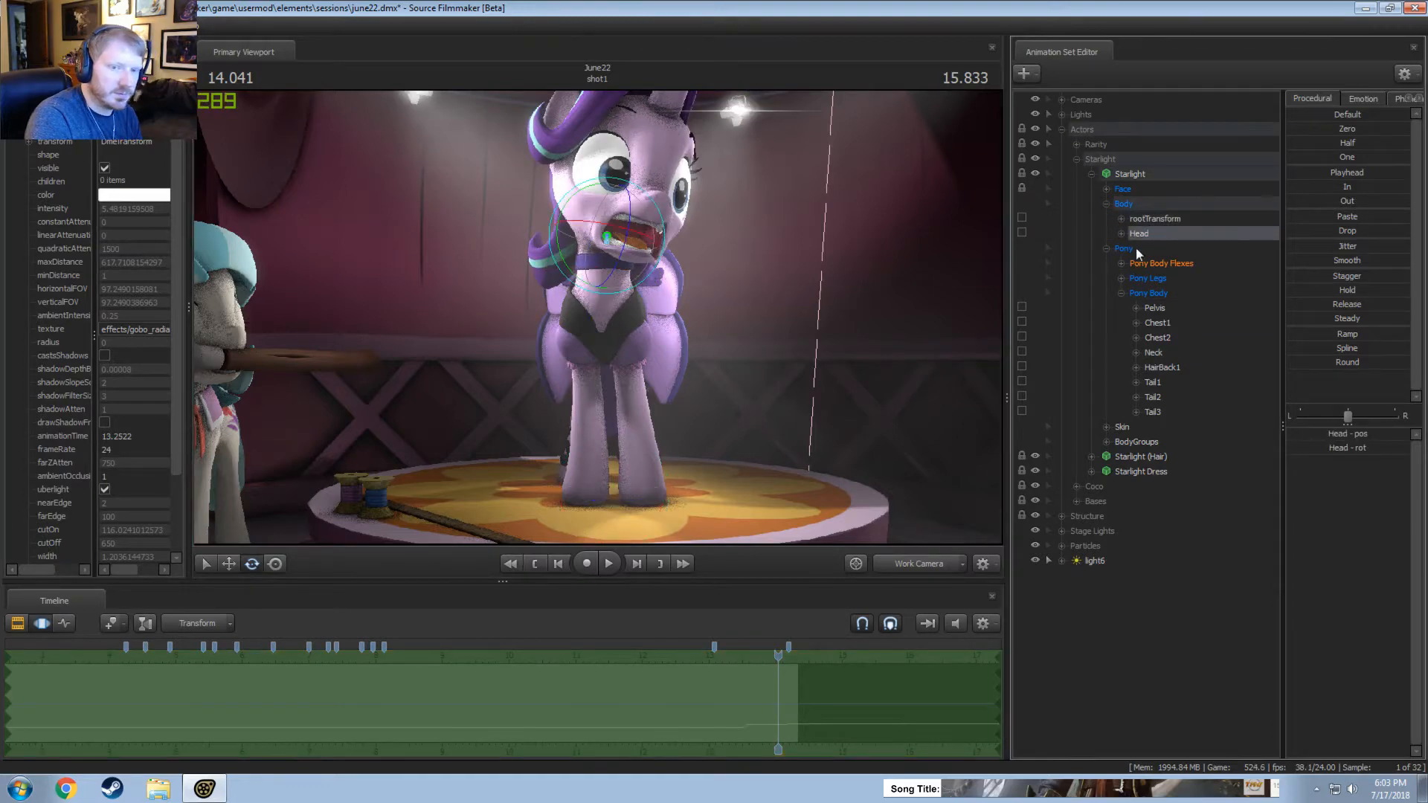
{"action": "left_click_drag", "start_coordinate": [671, 236], "coordinate": [670, 220]}
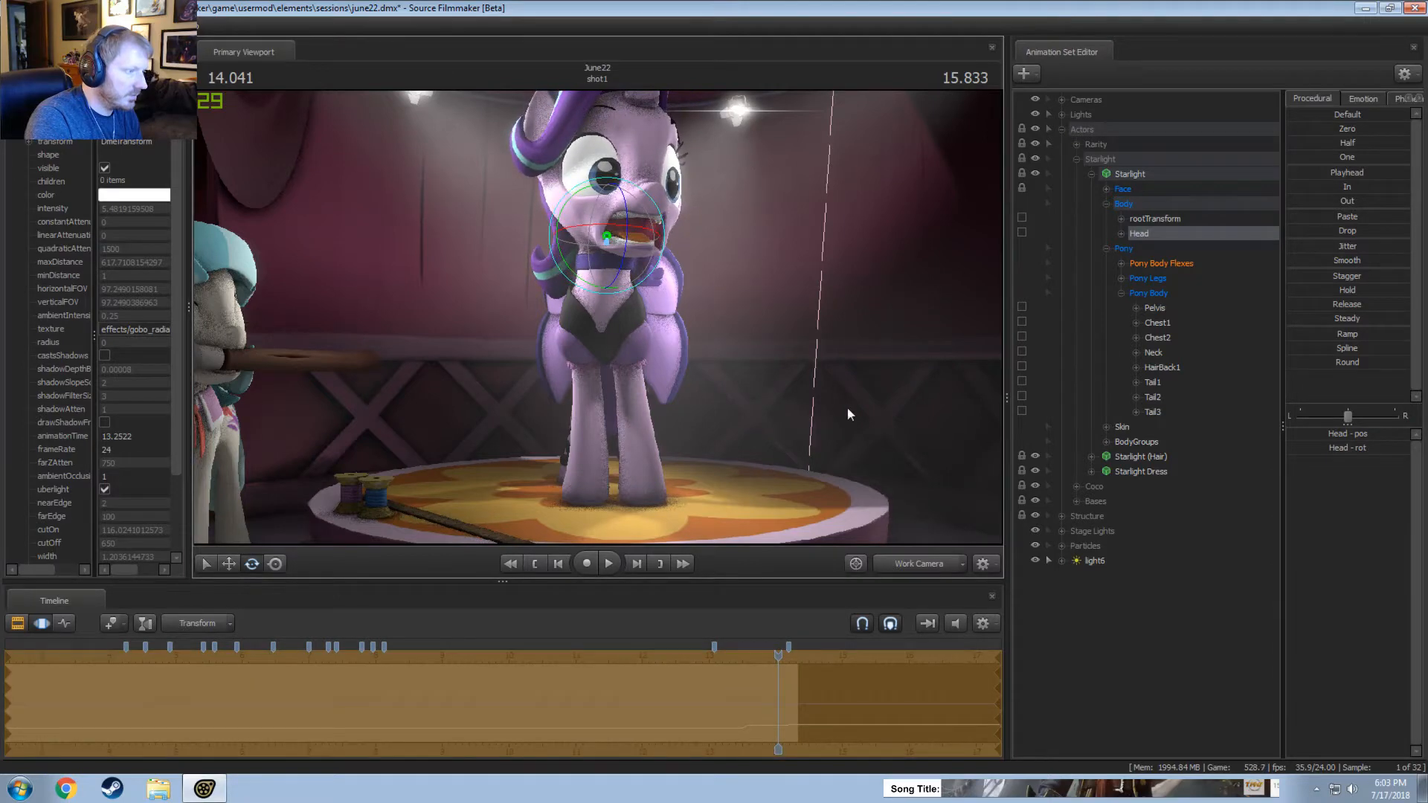
In the clip editor, replay the last seconds of shot1 from the main camera to review the adjusted head movement.
{"action": "key", "text": "F2"}
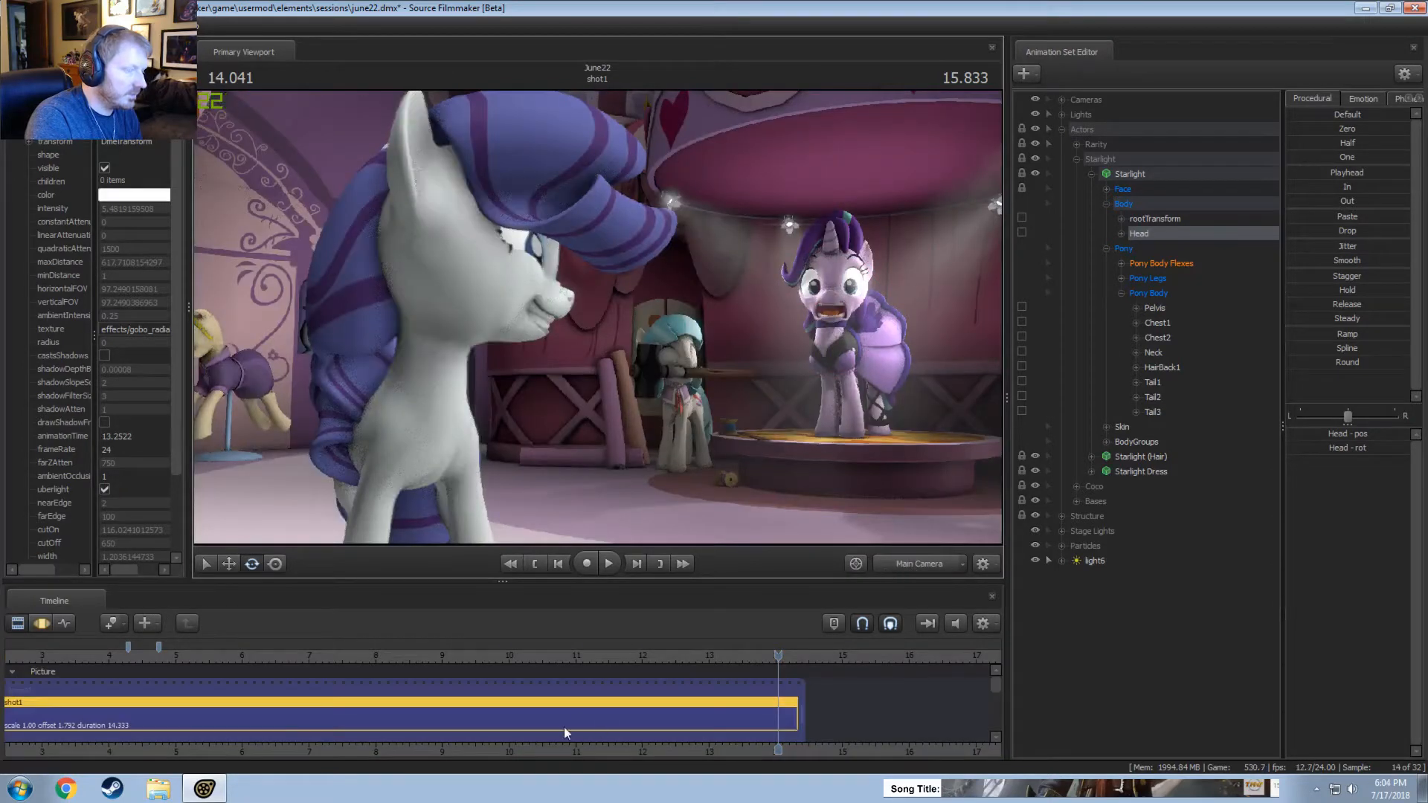
{"action": "left_click", "coordinate": [615, 657]}
{"action": "key", "text": "space"}
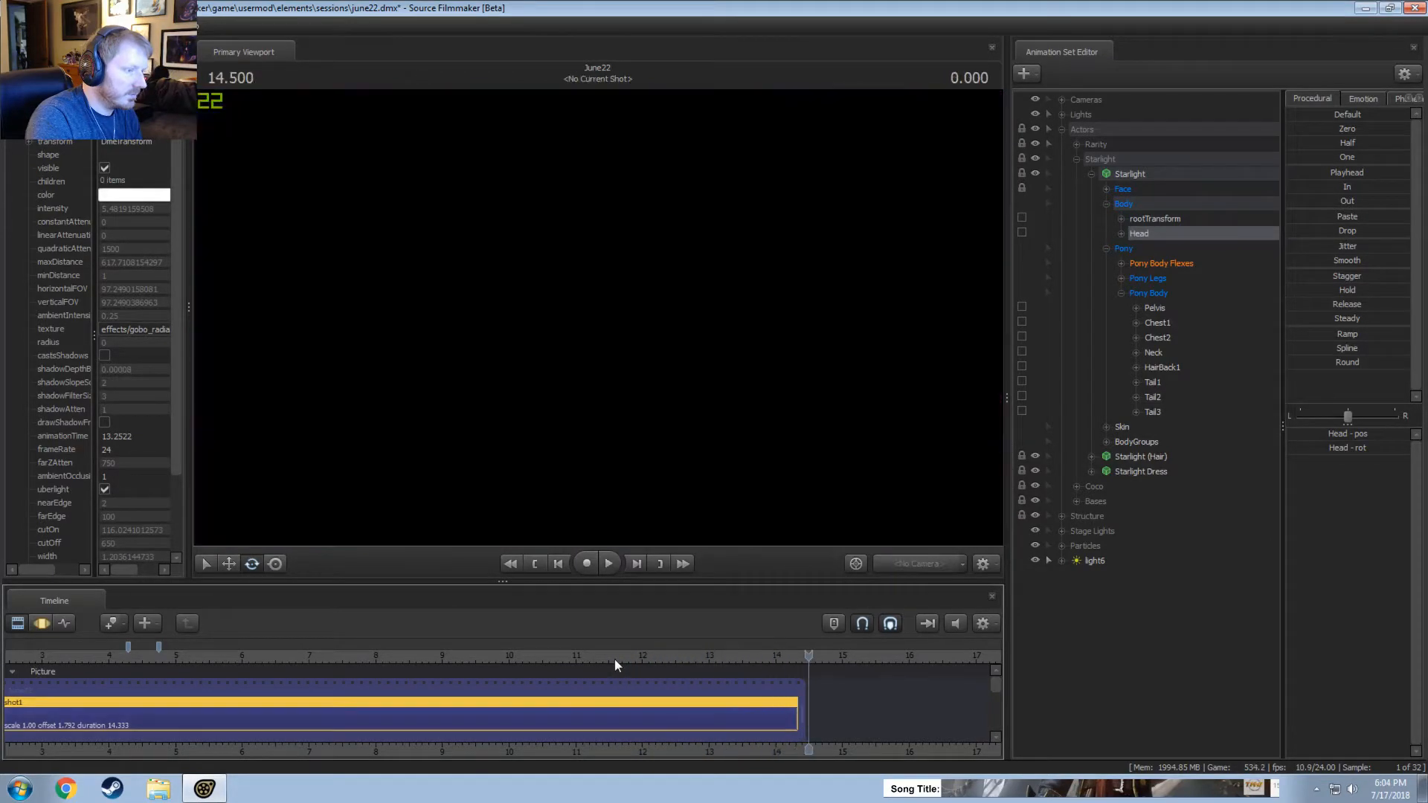
{"action": "left_click", "coordinate": [658, 656]}
{"action": "key", "text": "space"}
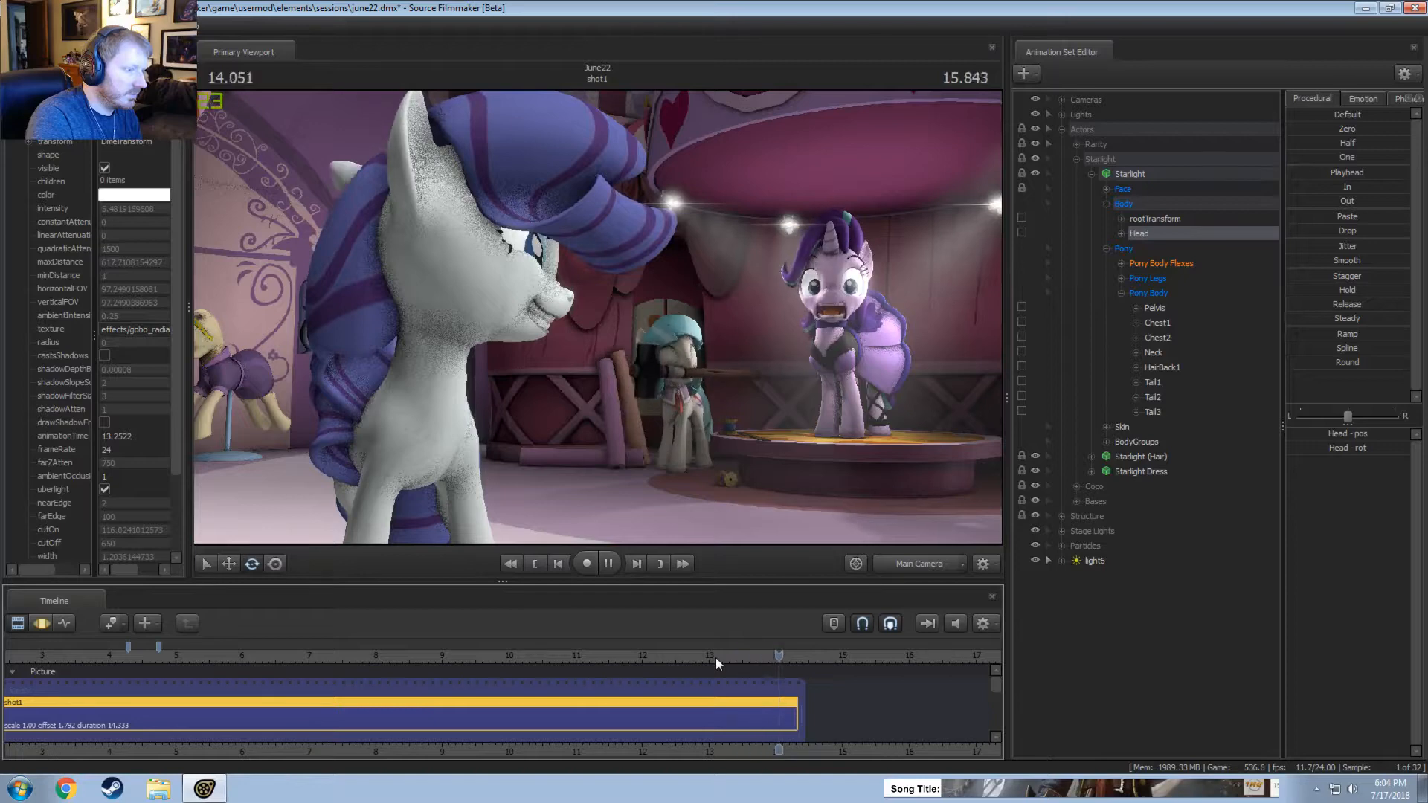
{"action": "left_click", "coordinate": [715, 658]}
{"action": "key", "text": "space"}
{"action": "left_click", "coordinate": [714, 661]}
{"action": "key", "text": "space"}
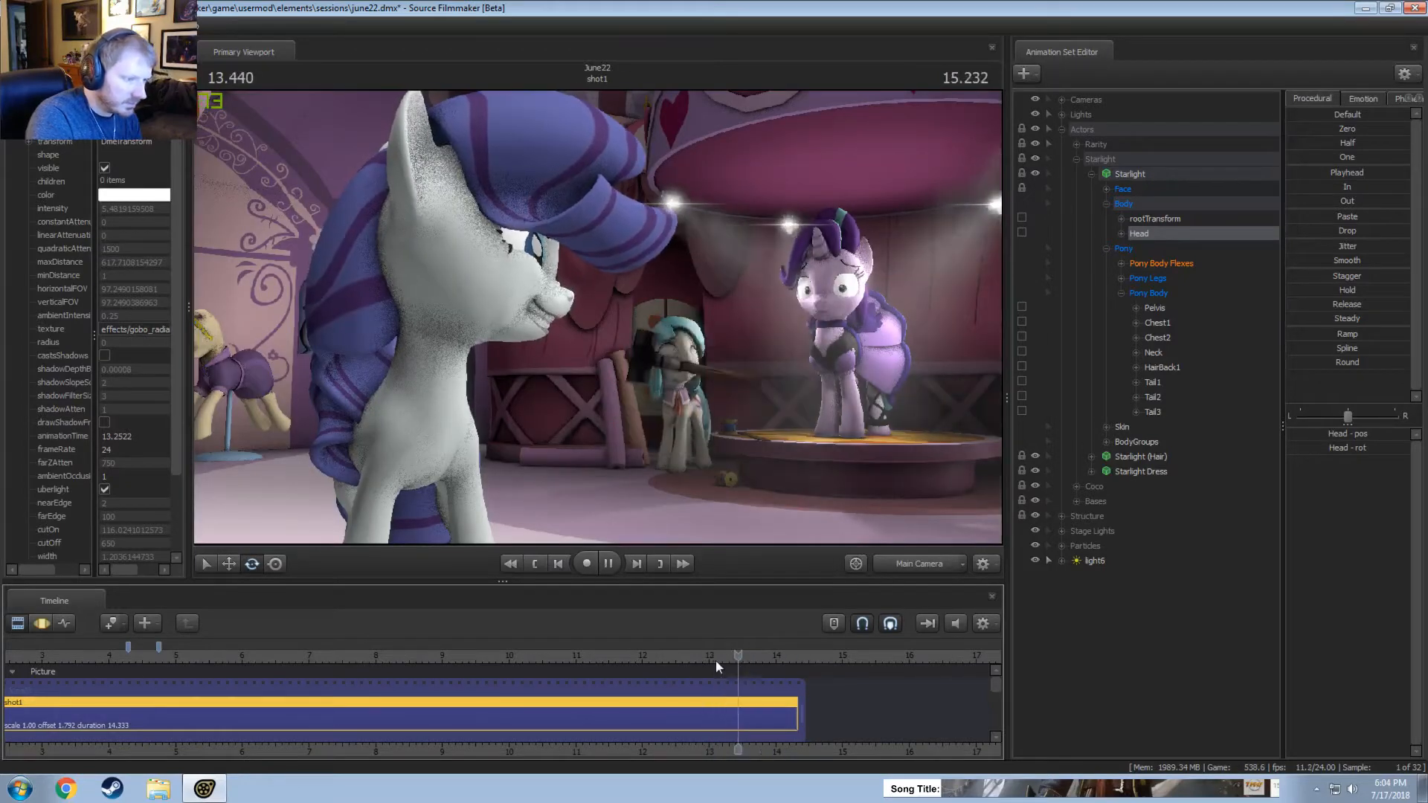
{"action": "left_click", "coordinate": [685, 661]}
{"action": "key", "text": "space"}
{"action": "left_click", "coordinate": [648, 660]}
{"action": "key", "text": "space"}
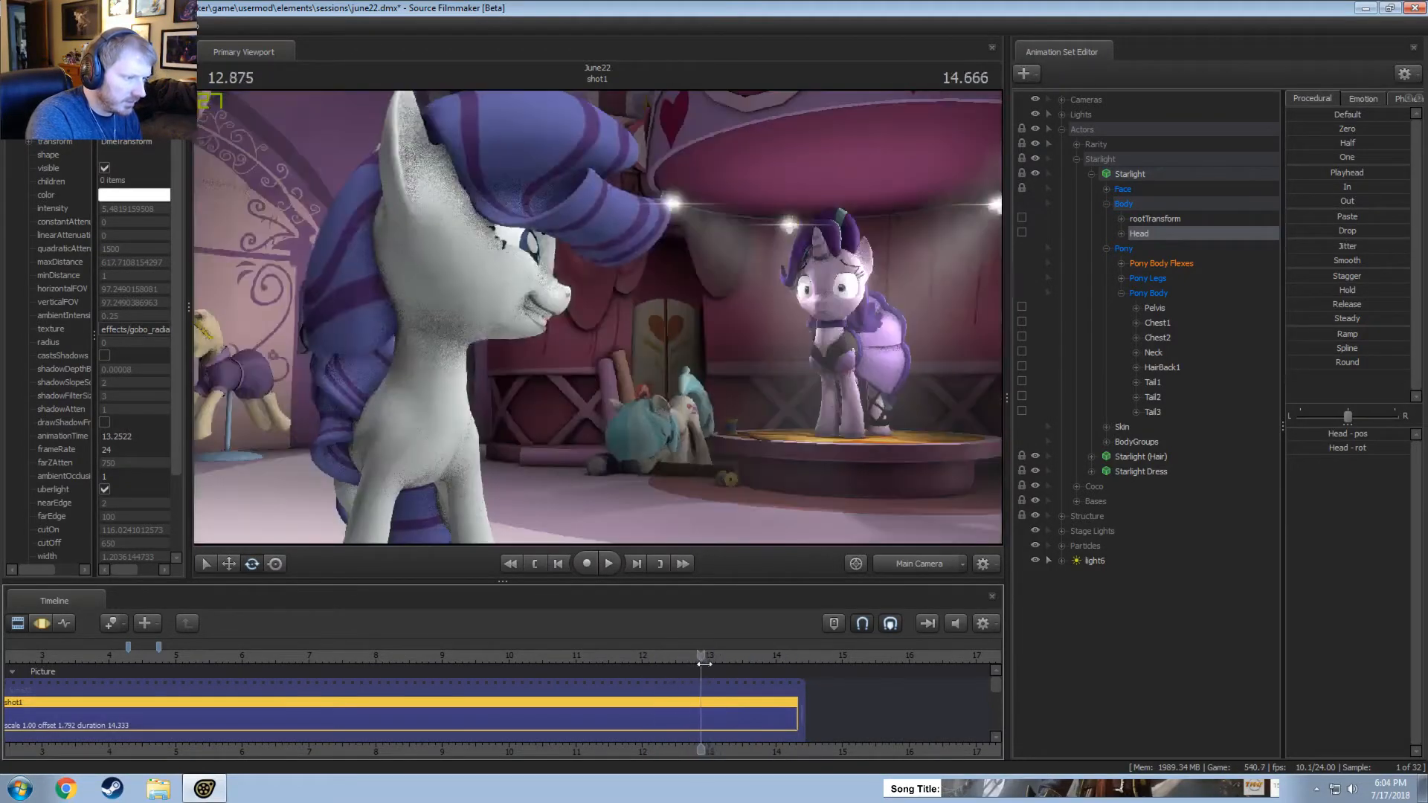
{"action": "key", "text": "space"}
{"action": "key", "text": "space"}
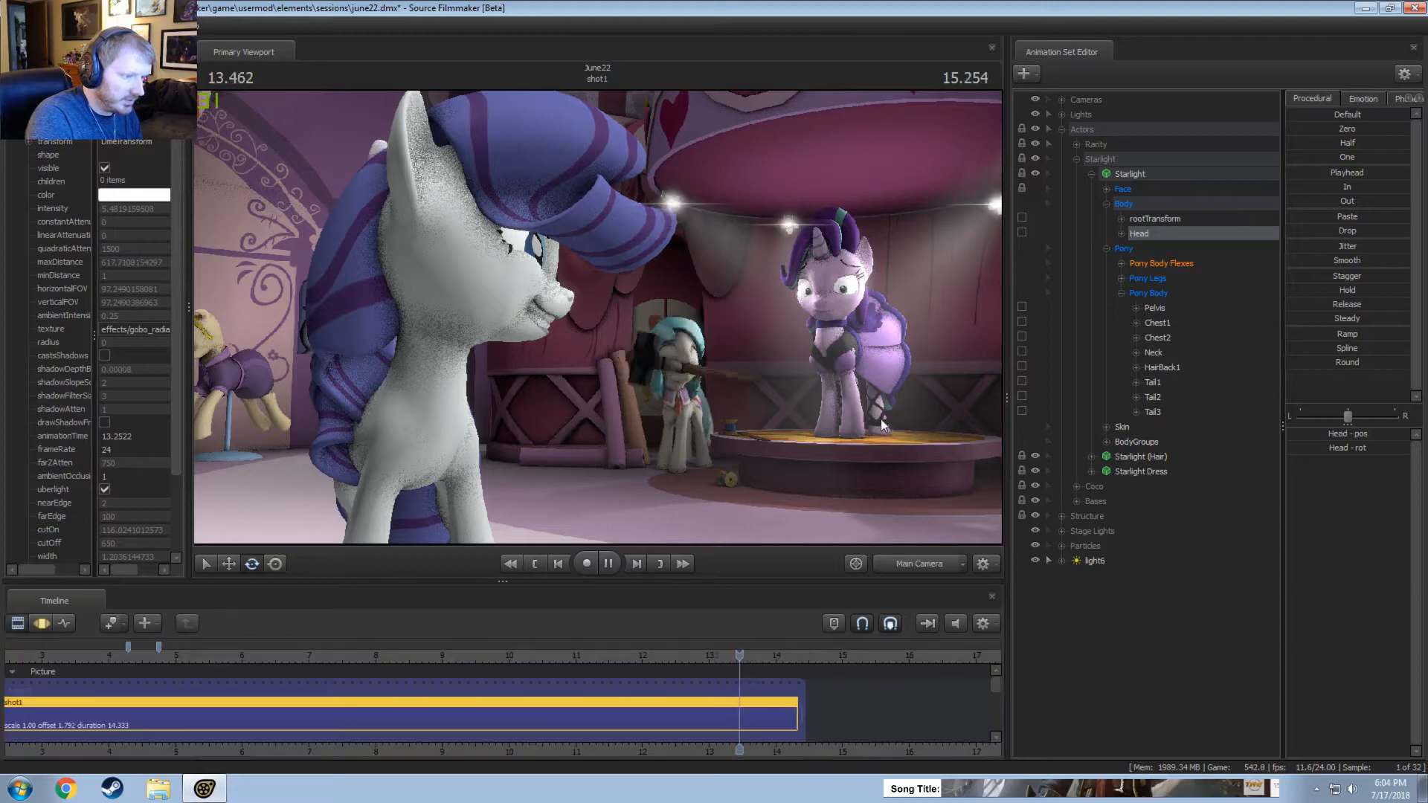
{"action": "left_click", "coordinate": [627, 655]}
{"action": "key", "text": "space"}
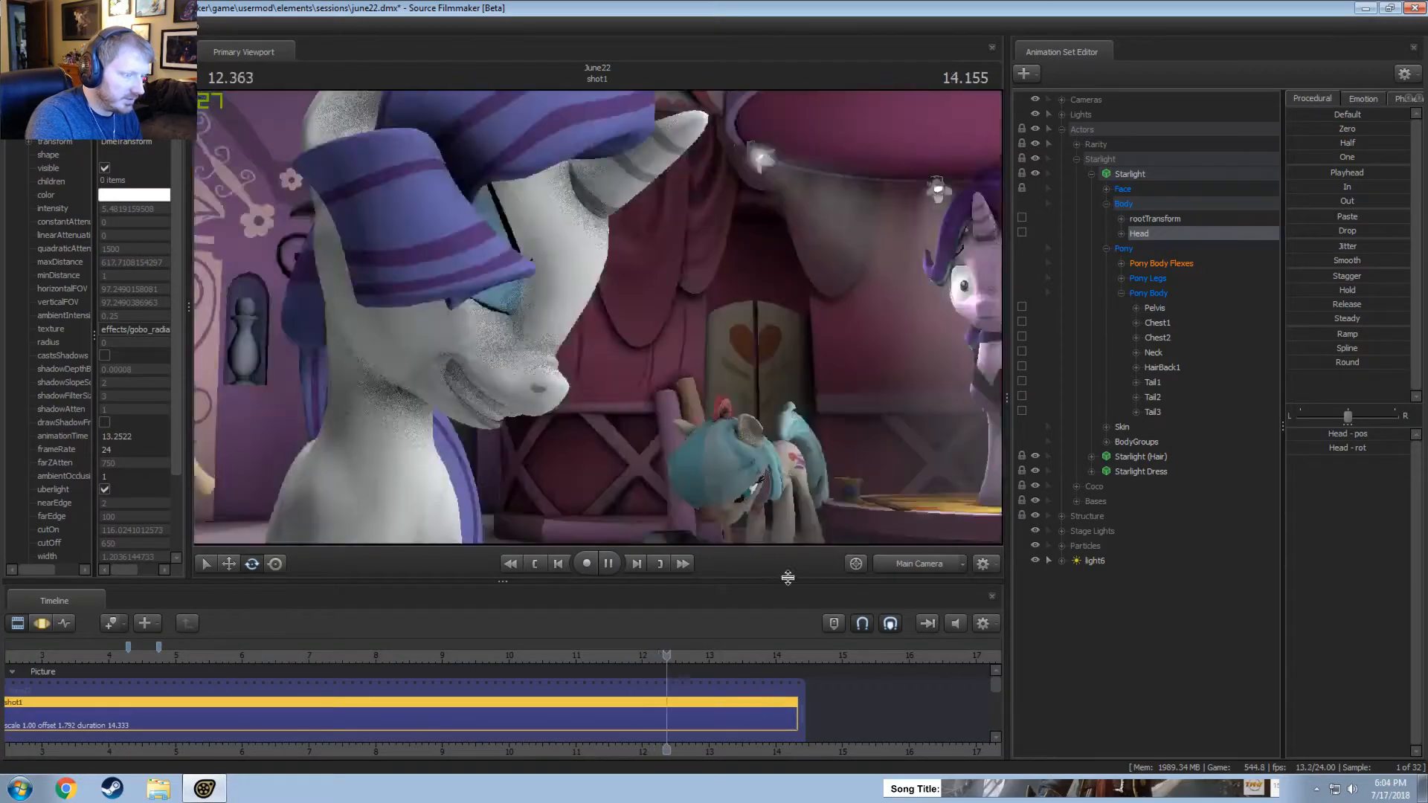
{"action": "key", "text": "space"}
{"action": "key", "text": "space"}
{"action": "key", "text": "space"}
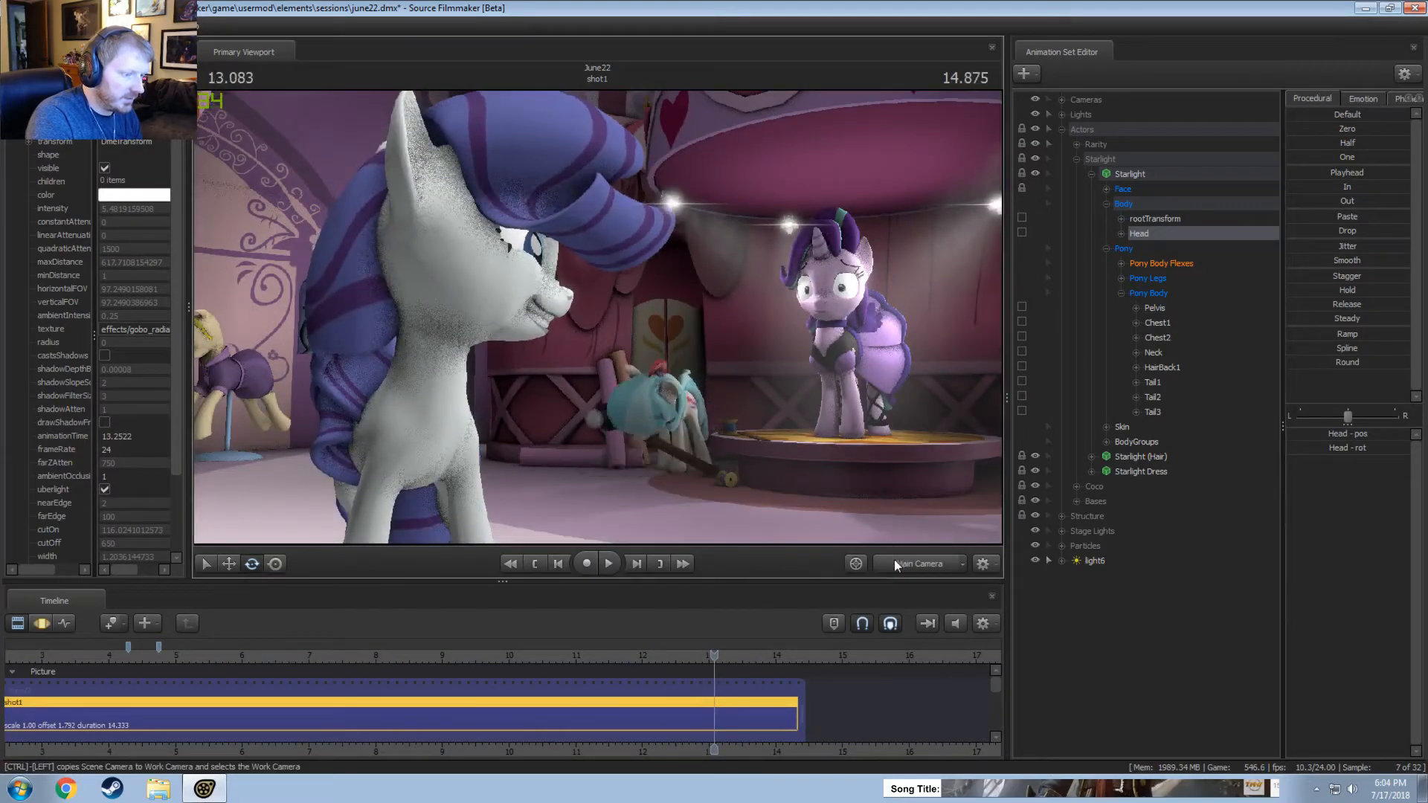
Move the work camera close to the stage to examine Starlight's legs and dress at 13.083 seconds.
{"action": "key", "text": "w"}
{"action": "left_click_drag", "start_coordinate": [833, 446], "coordinate": [877, 499]}
{"action": "key", "text": "w"}
{"action": "left_click_drag", "start_coordinate": [598, 318], "coordinate": [636, 322]}
{"action": "key", "text": "s"}
{"action": "key", "text": "a"}
{"action": "key", "text": "d"}
{"action": "key", "text": "a"}
{"action": "key", "text": "x"}
Show the Starlight Dress game model in the Element Viewer and add override materials to it.
{"action": "right_click", "coordinate": [1132, 178]}
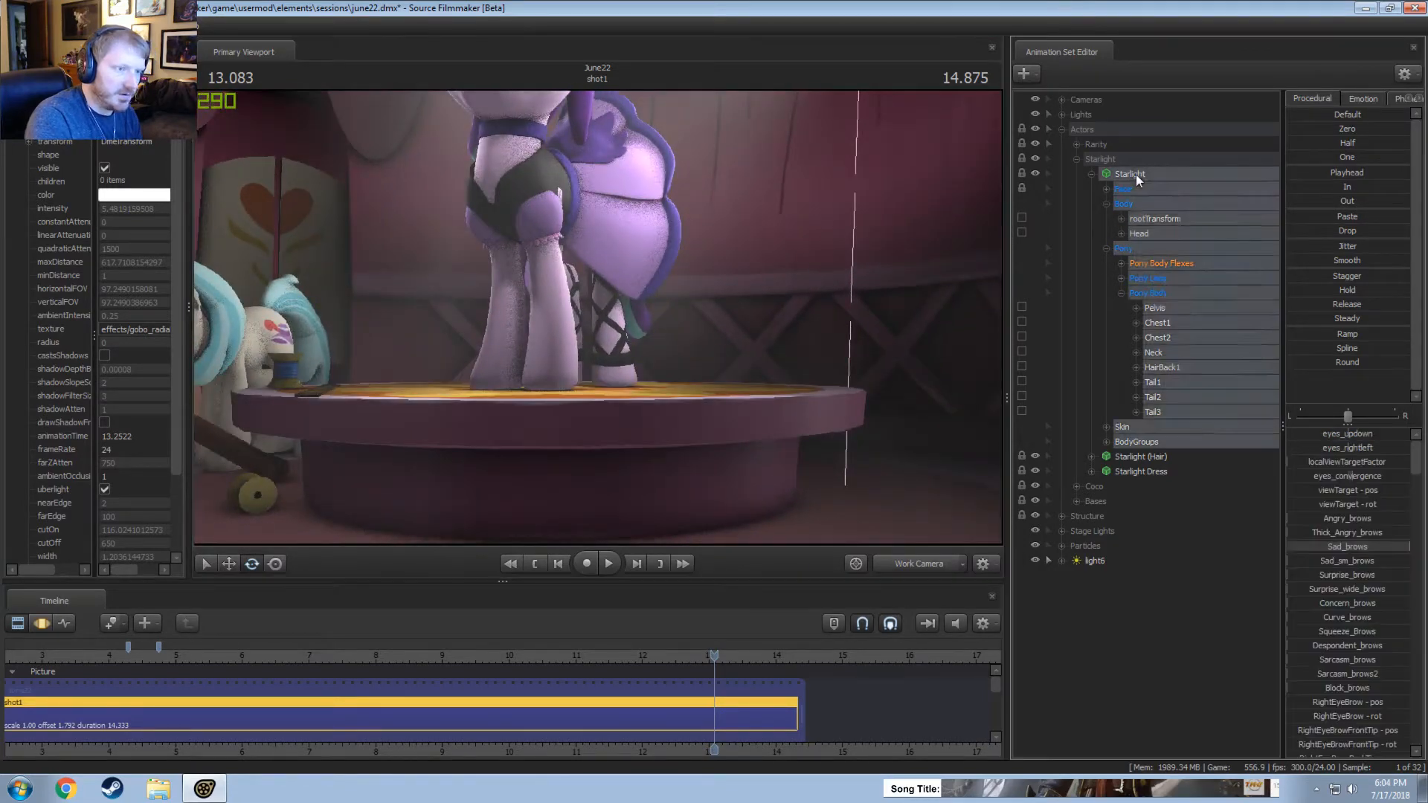
{"action": "mouse_move", "coordinate": [1163, 392]}
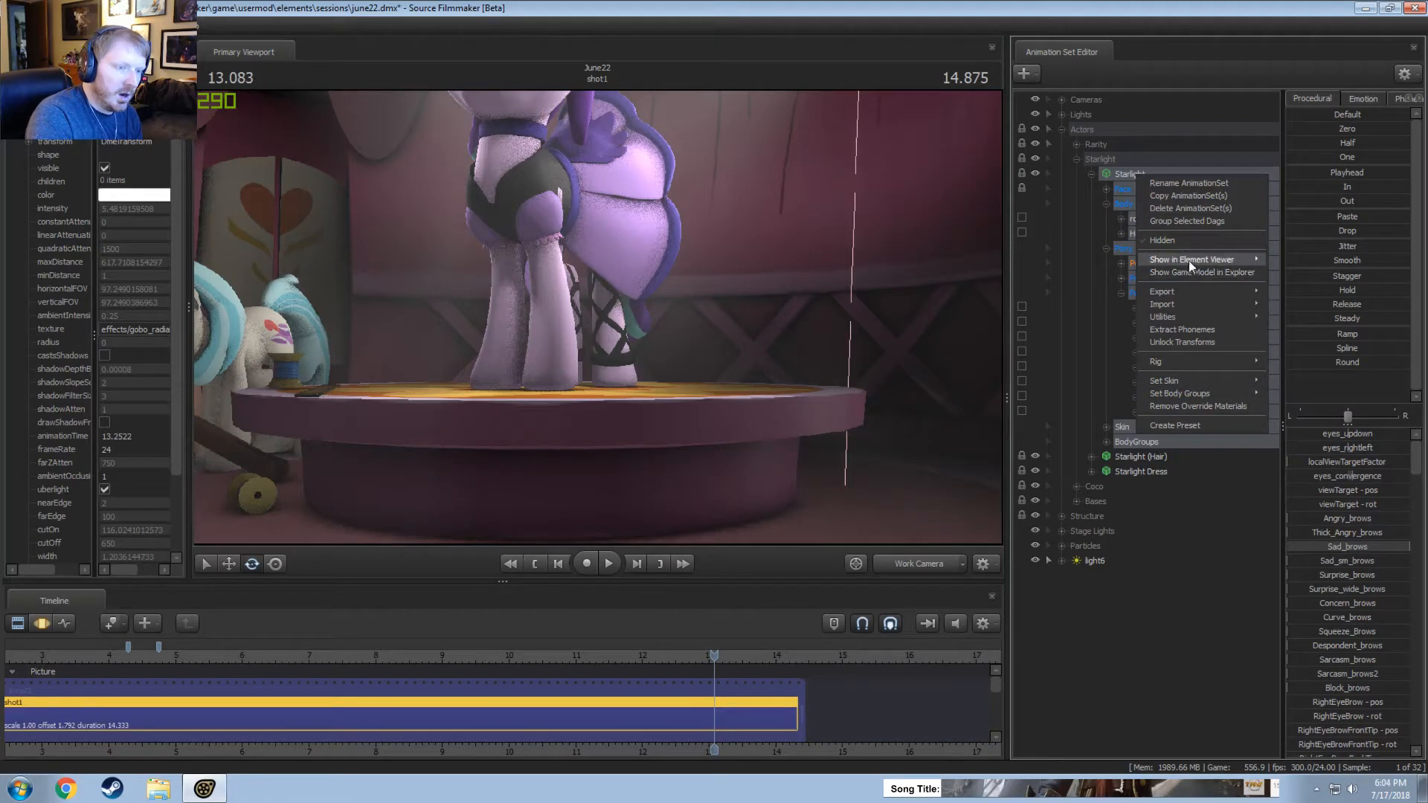
{"action": "left_click", "coordinate": [1091, 174]}
{"action": "right_click", "coordinate": [1135, 206]}
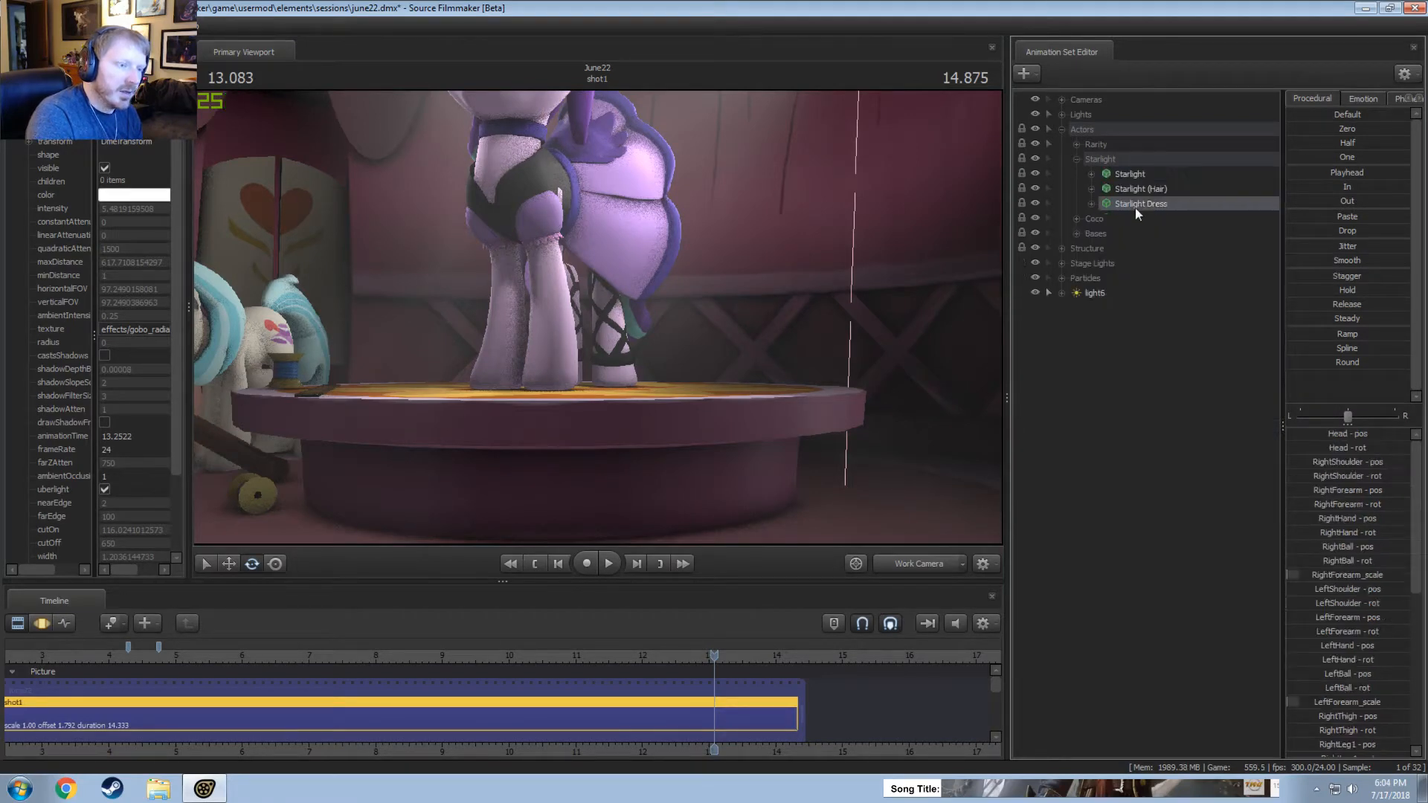
{"action": "left_click", "coordinate": [1303, 306]}
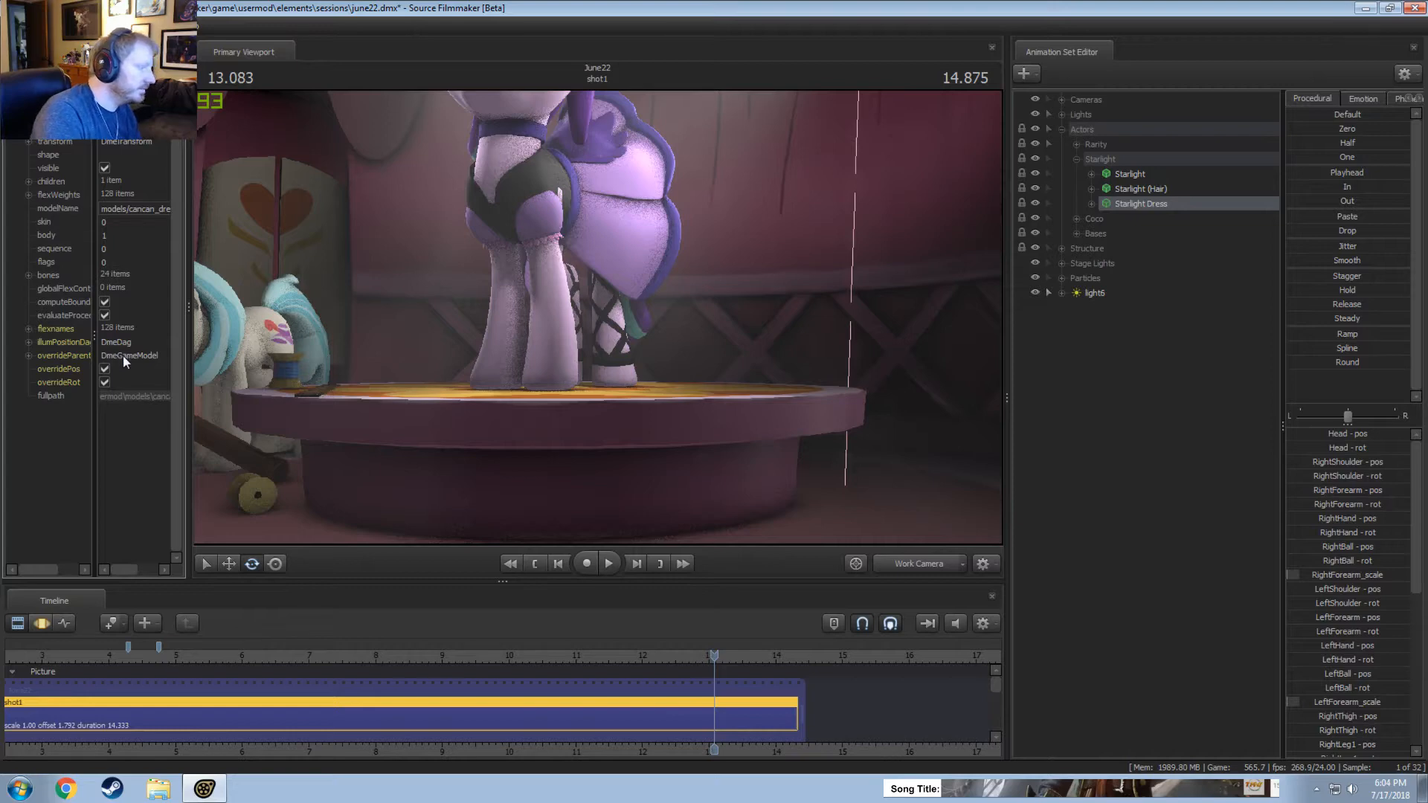
{"action": "right_click", "coordinate": [1154, 202]}
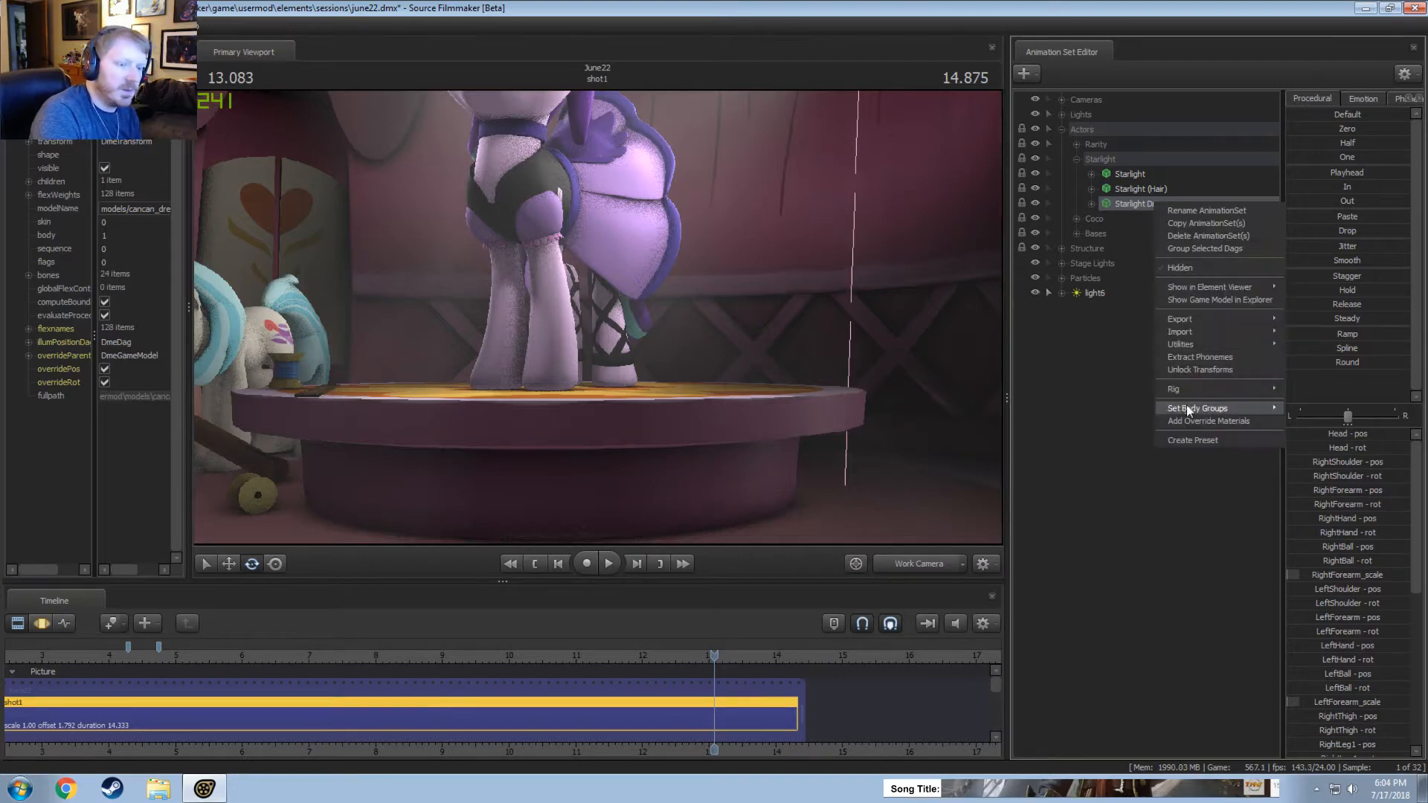
{"action": "left_click", "coordinate": [1190, 415]}
Expand the dress model's materials list, widen the attribute name column, and expand the cancan_alpha material.
{"action": "left_click", "coordinate": [28, 410]}
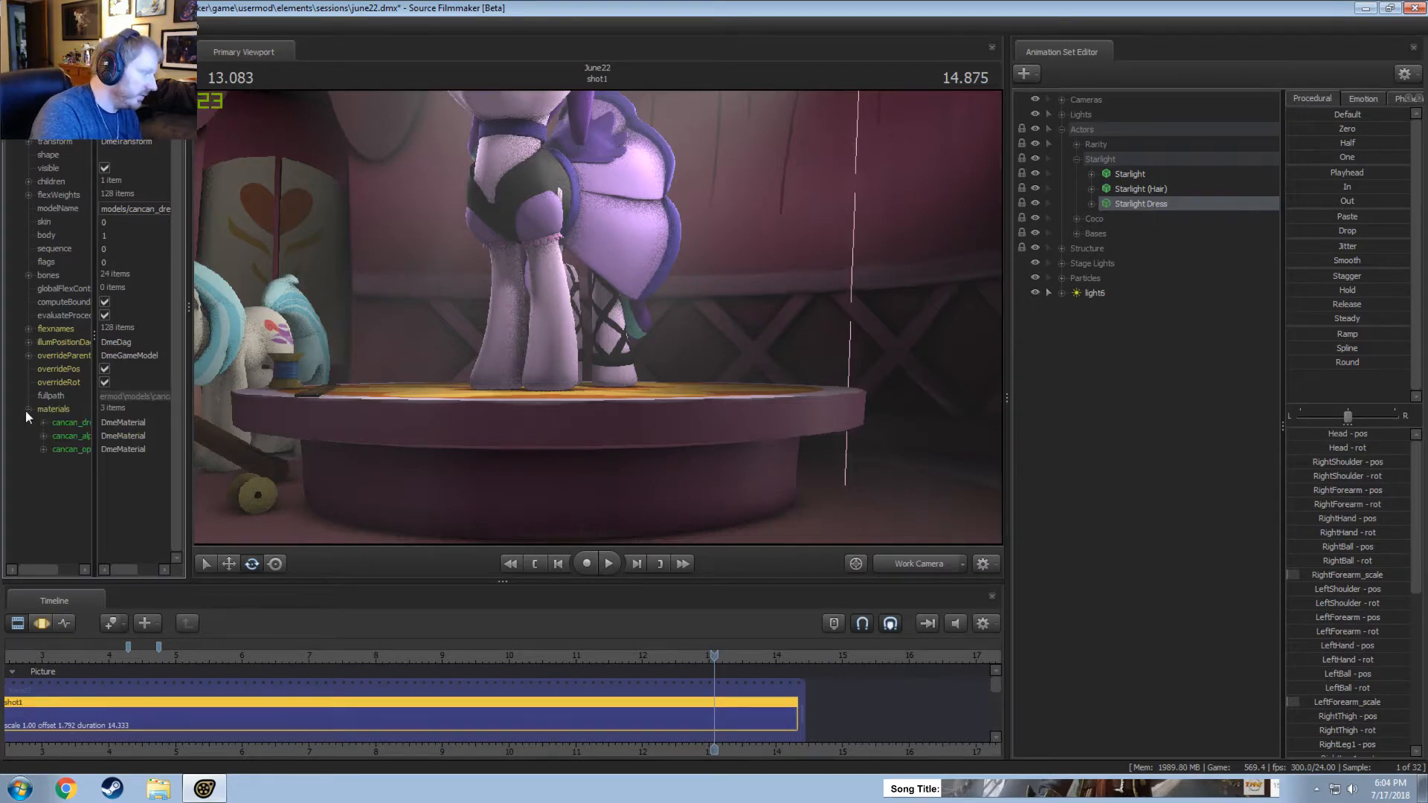
{"action": "left_click_drag", "start_coordinate": [91, 446], "coordinate": [131, 455]}
{"action": "left_click", "coordinate": [43, 436]}
{"action": "right_click", "coordinate": [78, 452]}
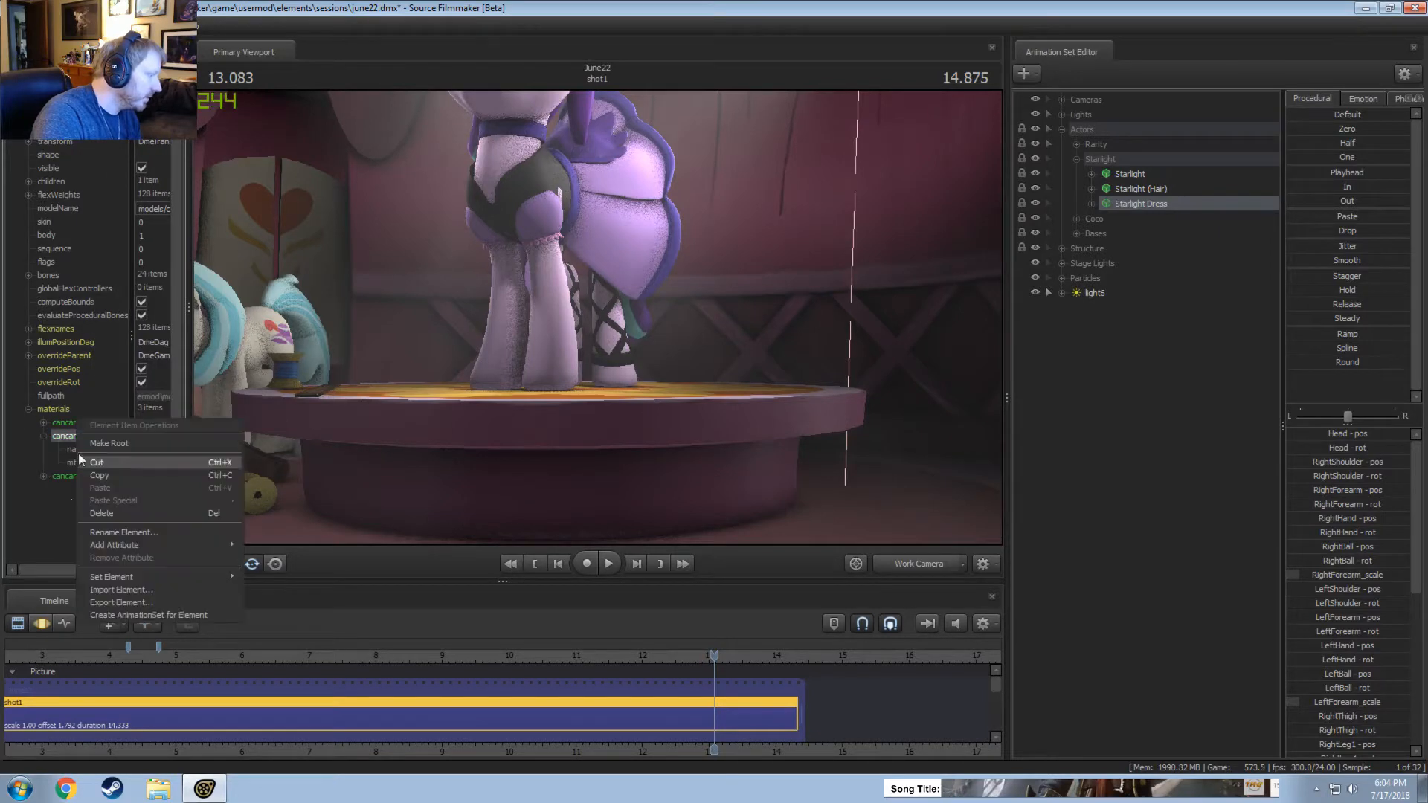
Add a float attribute named $alpha to the dress's cancan_opaque material.
{"action": "left_click", "coordinate": [61, 476]}
{"action": "right_click", "coordinate": [61, 476]}
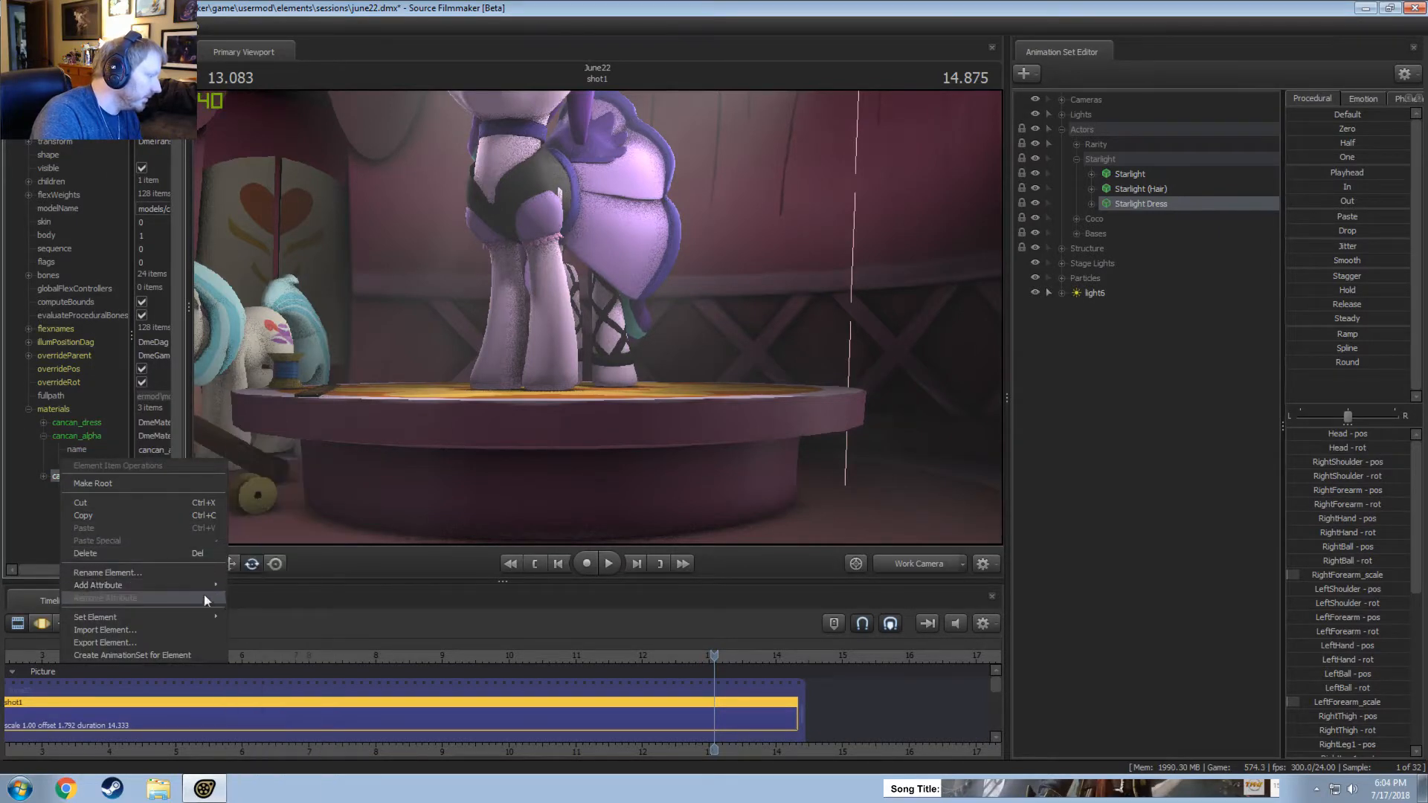
{"action": "left_click", "coordinate": [185, 589]}
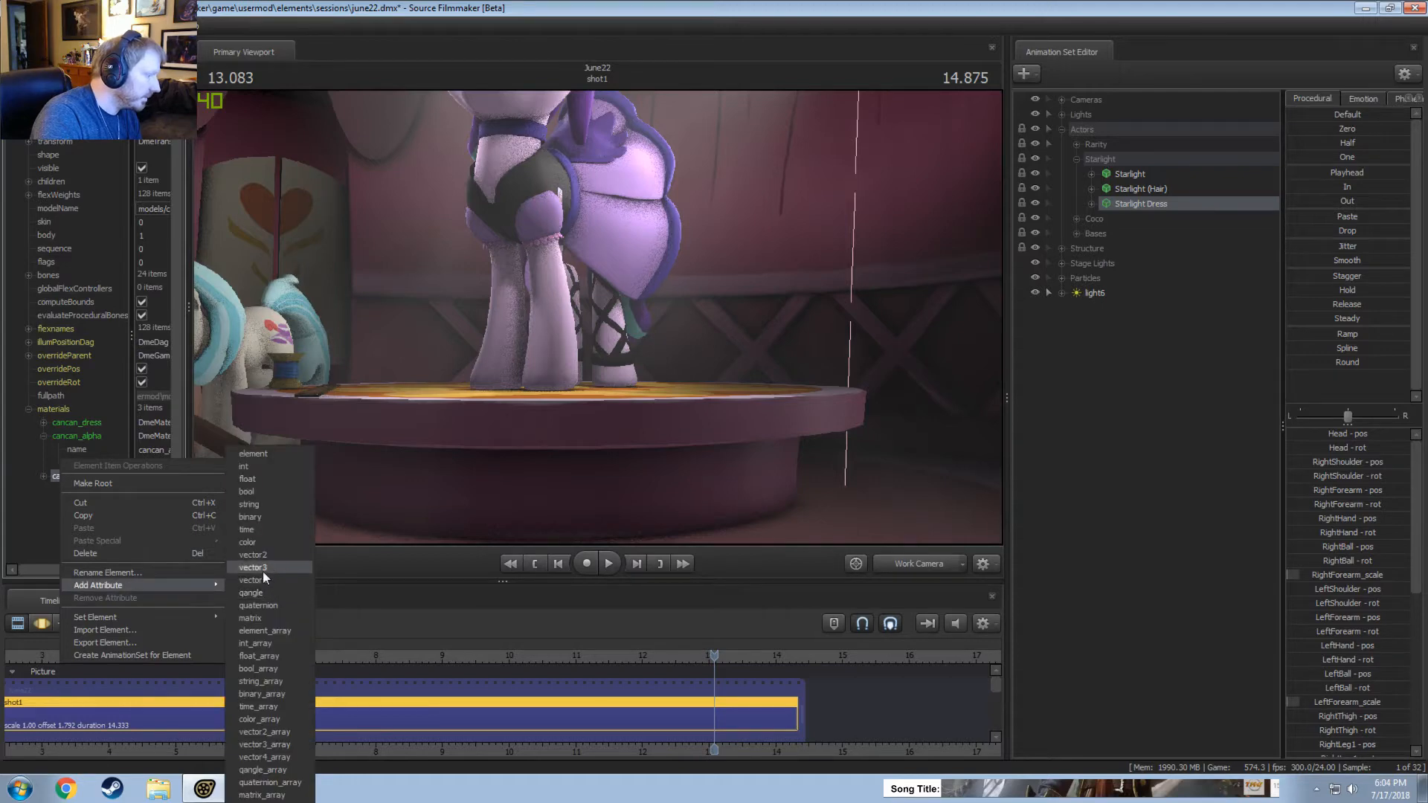
{"action": "left_click", "coordinate": [248, 480]}
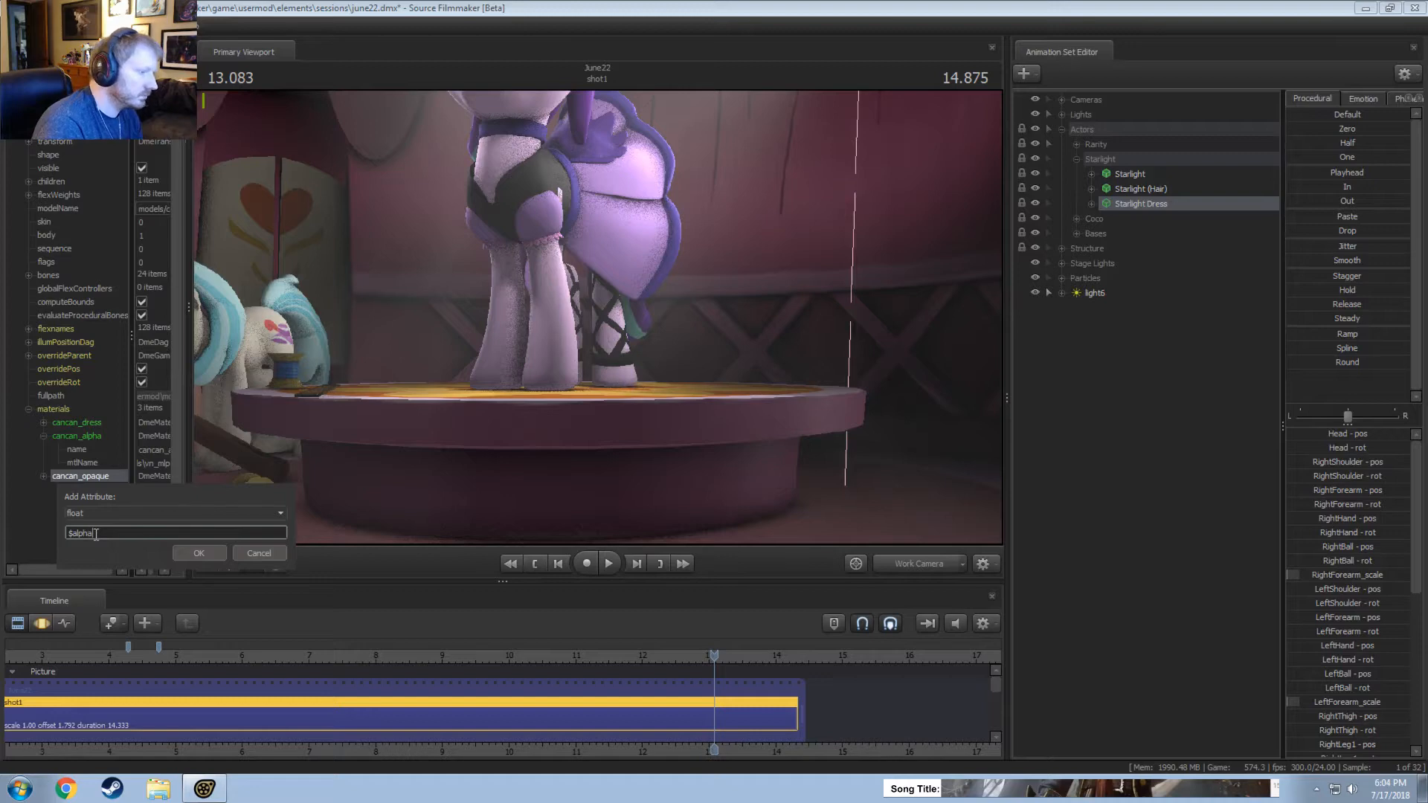
{"action": "type", "text": "$alpha"}
{"action": "key", "text": "Return"}
Check the stockings up close and delete the $alpha attribute from the cancan_opaque material.
{"action": "key", "text": "w"}
{"action": "mouse_move", "coordinate": [533, 288]}
{"action": "left_mouse_down"}
{"action": "mouse_move", "coordinate": [550, 312]}
{"action": "mouse_move", "coordinate": [513, 298]}
{"action": "left_mouse_up"}
{"action": "key", "text": "w"}
{"action": "left_click_drag", "start_coordinate": [598, 319], "coordinate": [600, 319]}
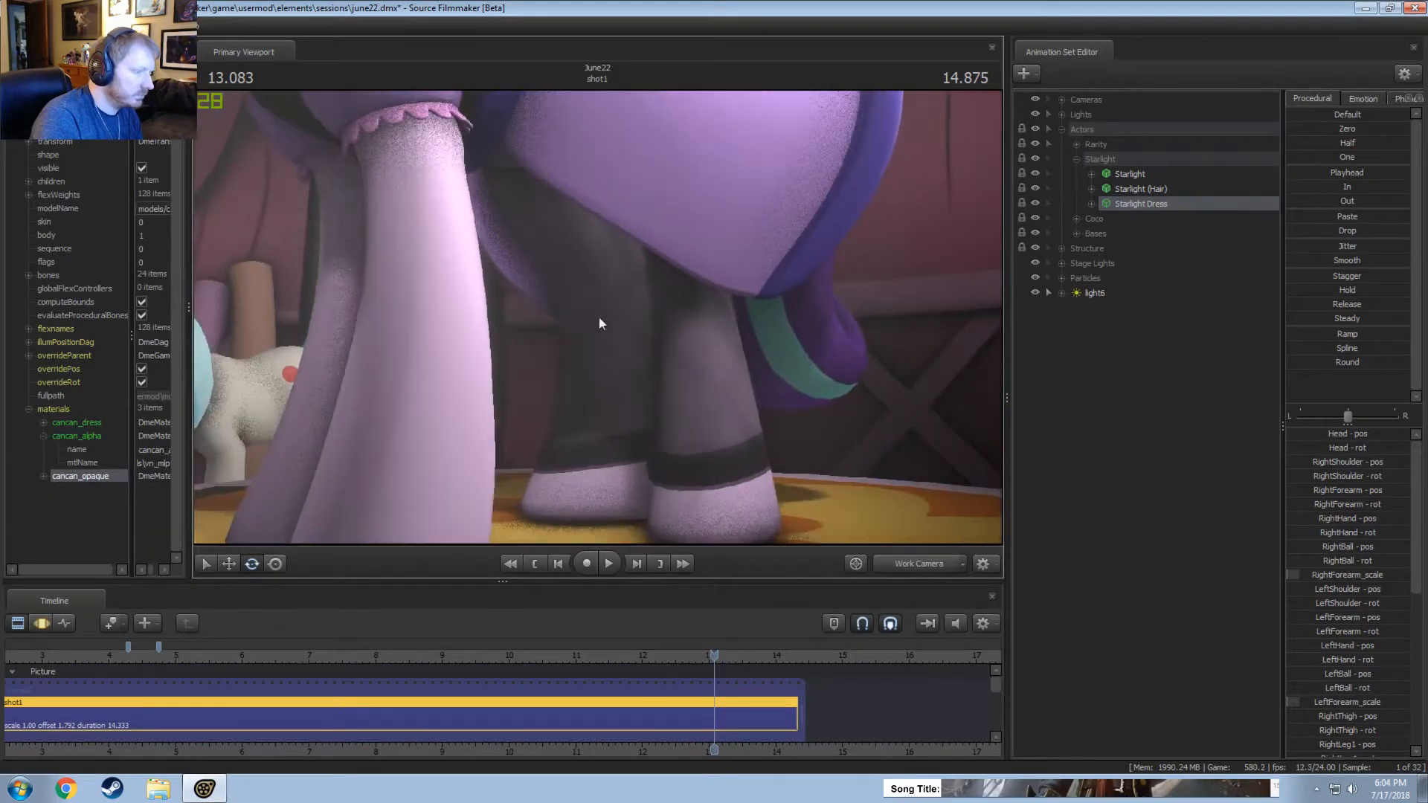
{"action": "left_click", "coordinate": [42, 476]}
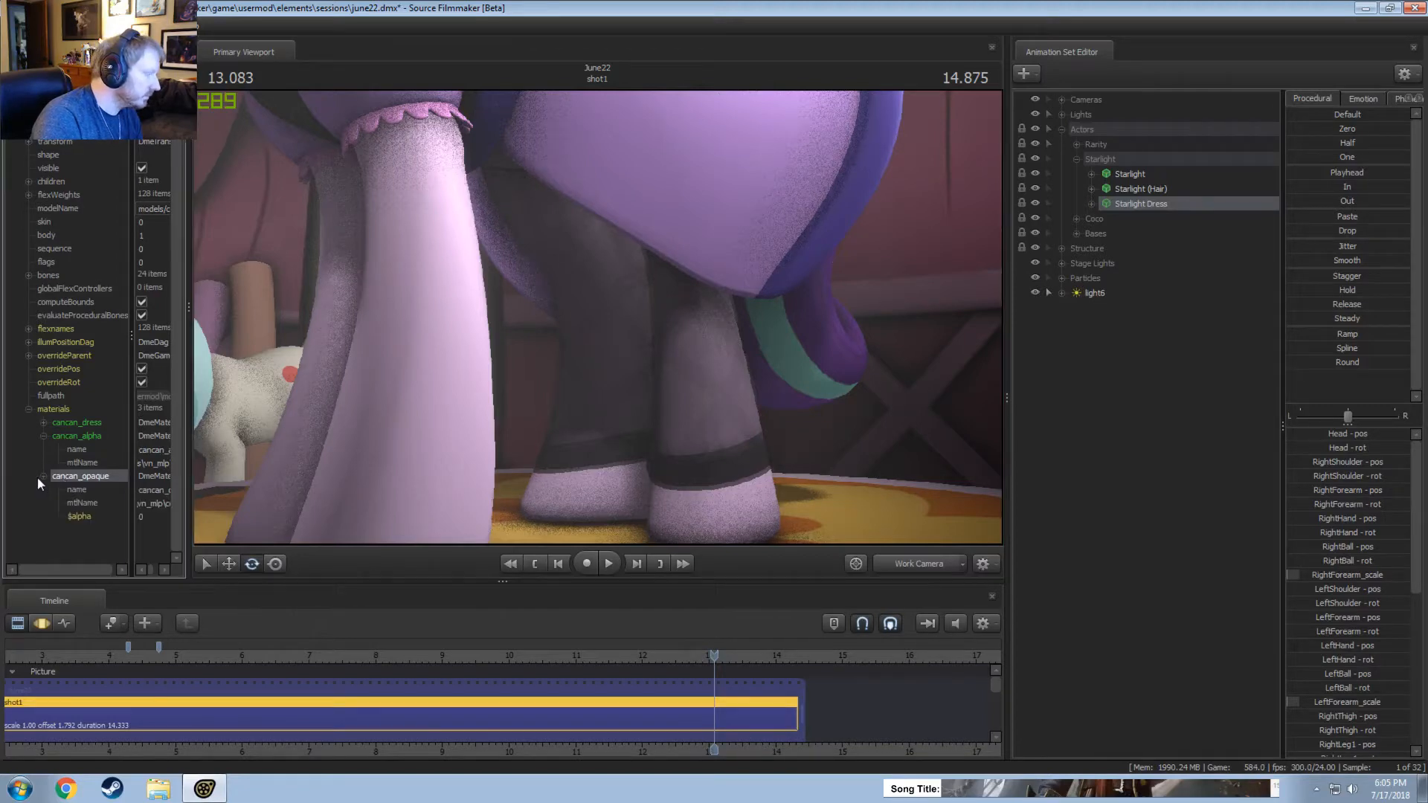
{"action": "left_click", "coordinate": [87, 517]}
{"action": "right_click", "coordinate": [88, 519]}
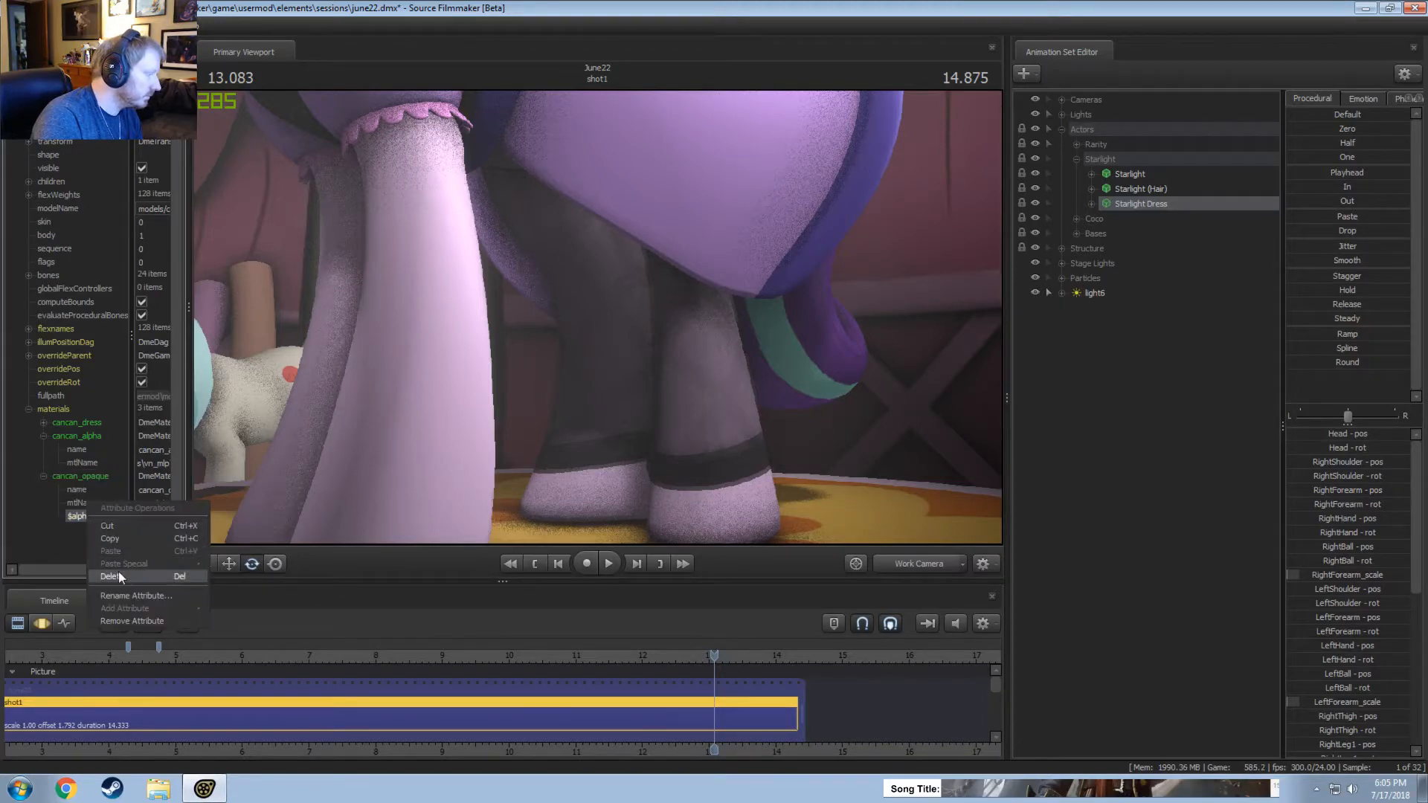
{"action": "left_click", "coordinate": [116, 572]}
Add a float attribute named $alpha to the cancan_alpha material and check the stockings from farther back.
{"action": "right_click", "coordinate": [76, 436]}
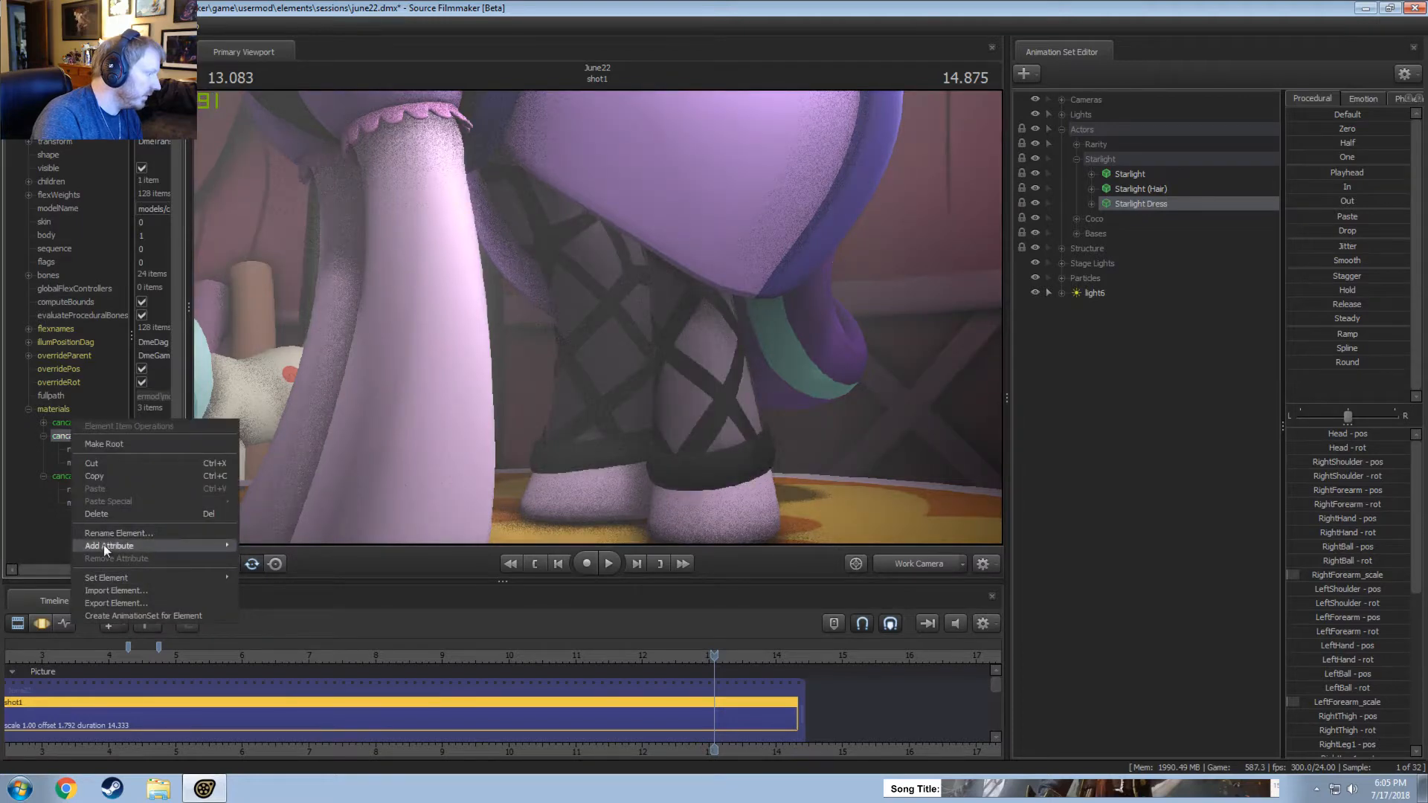
{"action": "mouse_move", "coordinate": [109, 545]}
{"action": "left_click", "coordinate": [259, 479]}
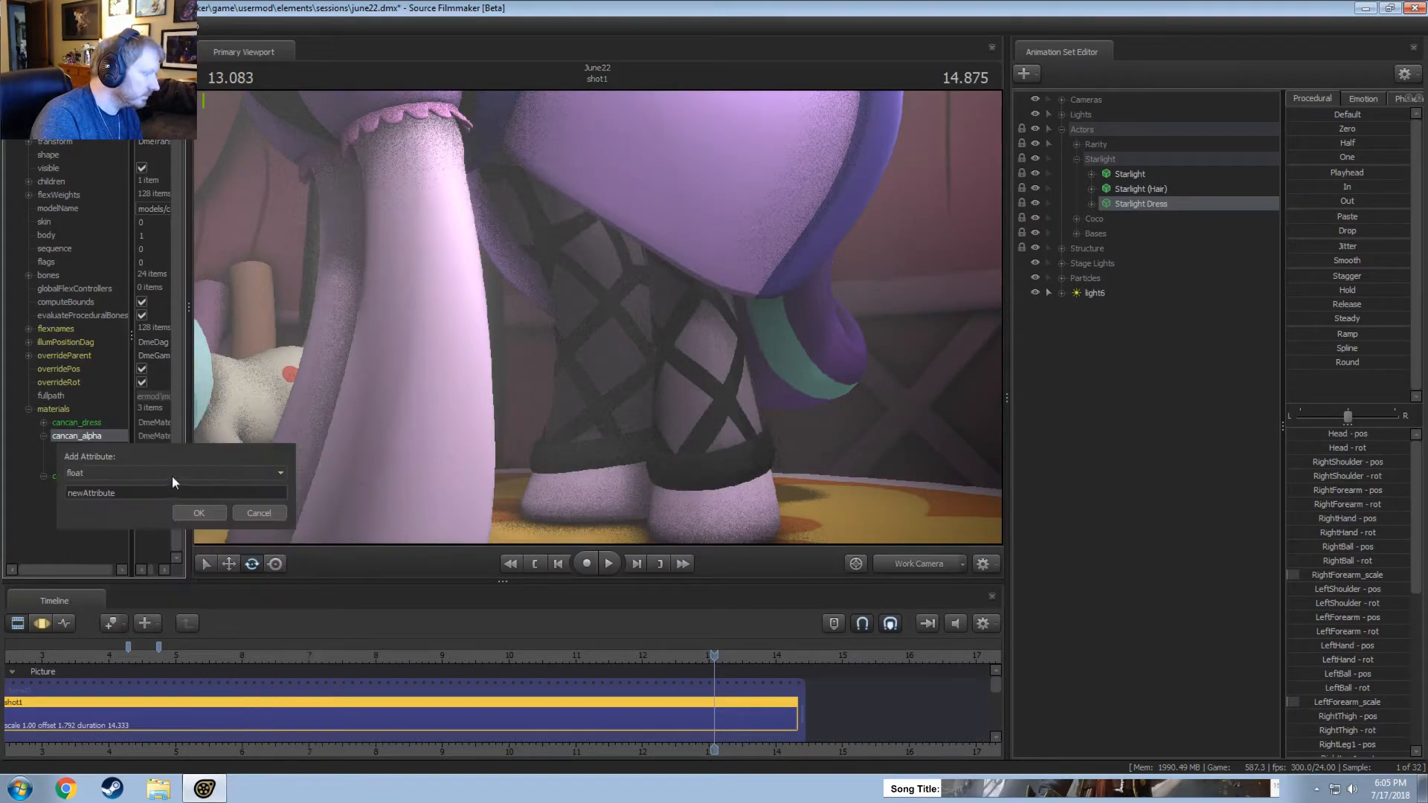
{"action": "type", "text": "$alpha"}
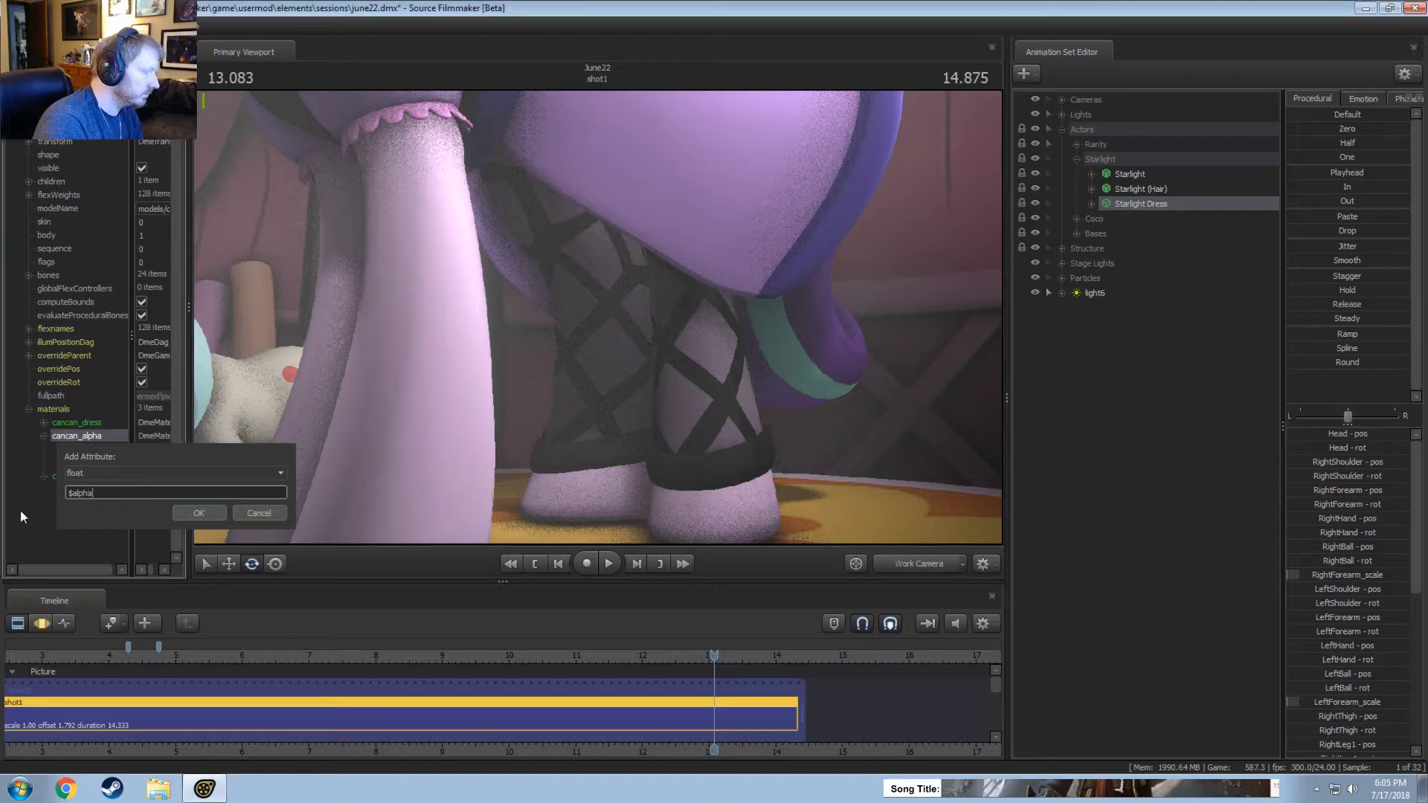
{"action": "key", "text": "Return"}
{"action": "key", "text": "s"}
{"action": "left_click_drag", "start_coordinate": [598, 319], "coordinate": [598, 318]}
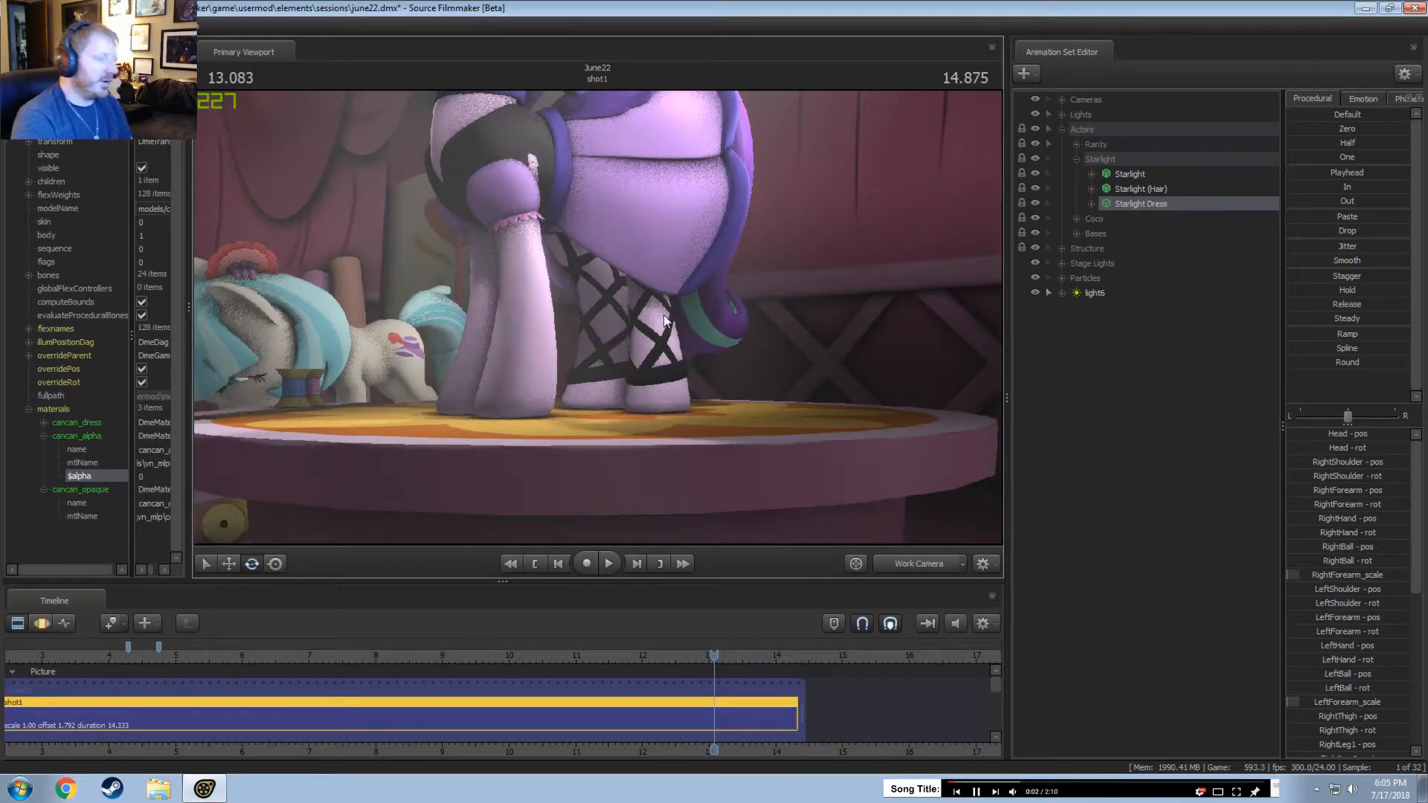
Return to the main camera, then play and scrub shot1 around 13.4 seconds to review Starlight's look.
{"action": "left_click", "coordinate": [908, 565]}
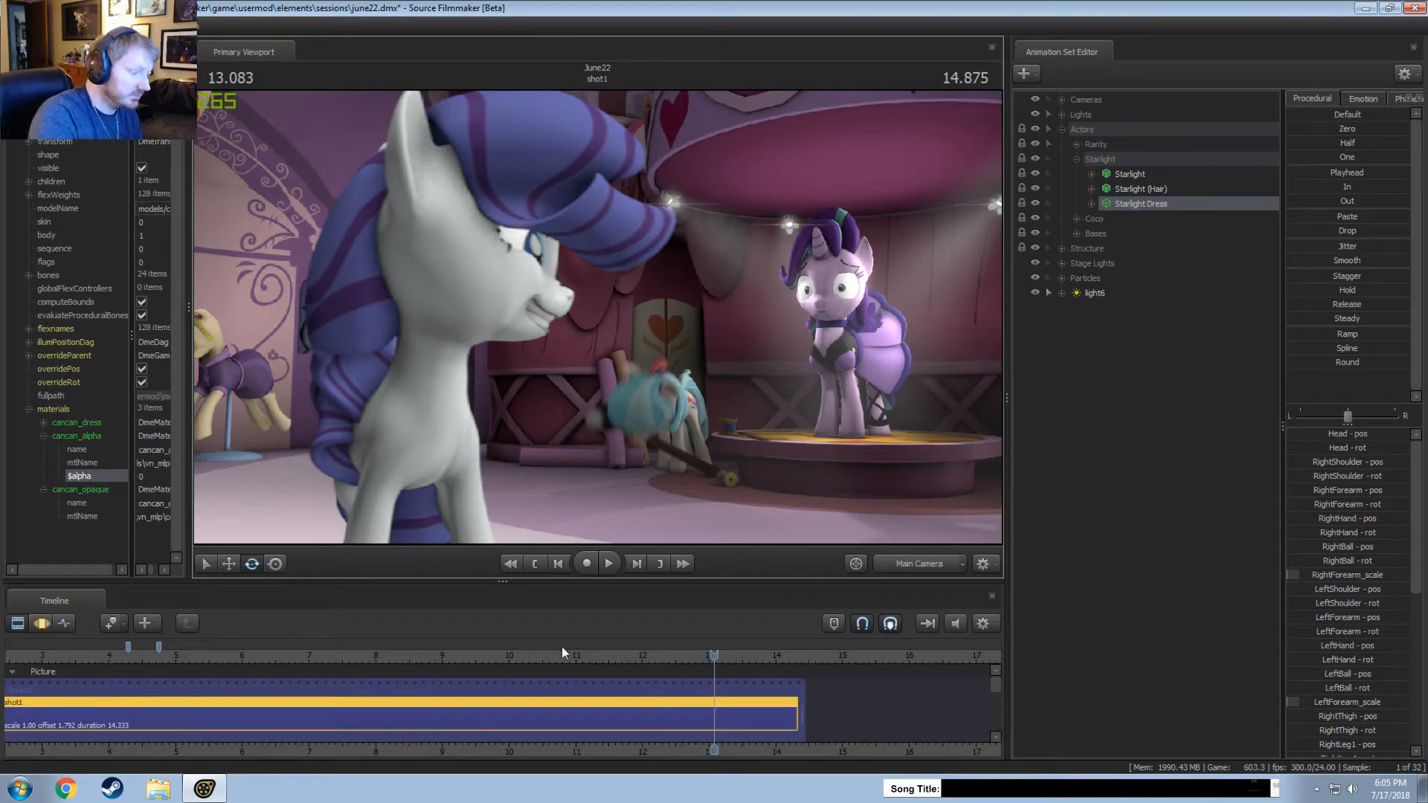
{"action": "left_click_drag", "start_coordinate": [562, 654], "coordinate": [723, 654]}
{"action": "key", "text": "space"}
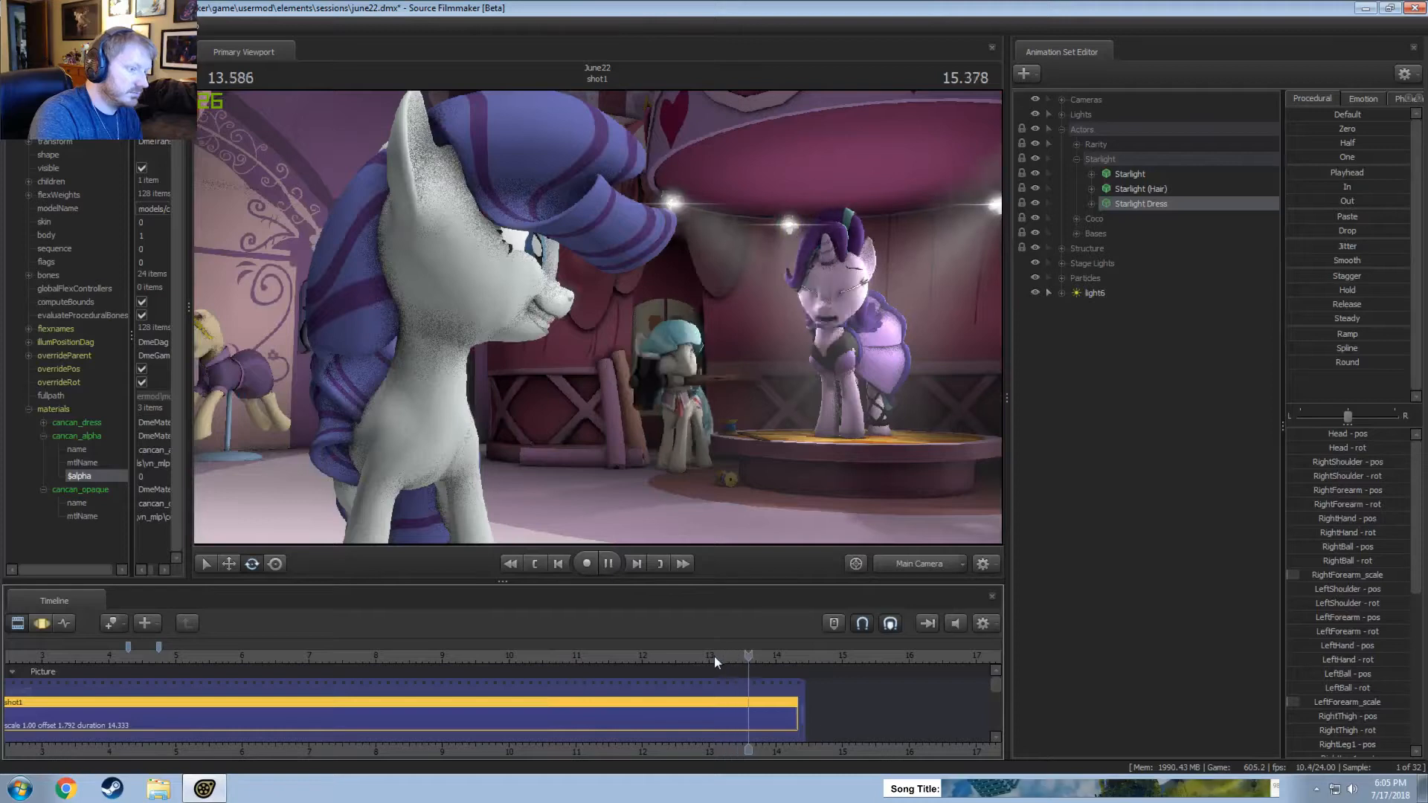
{"action": "left_click", "coordinate": [734, 656]}
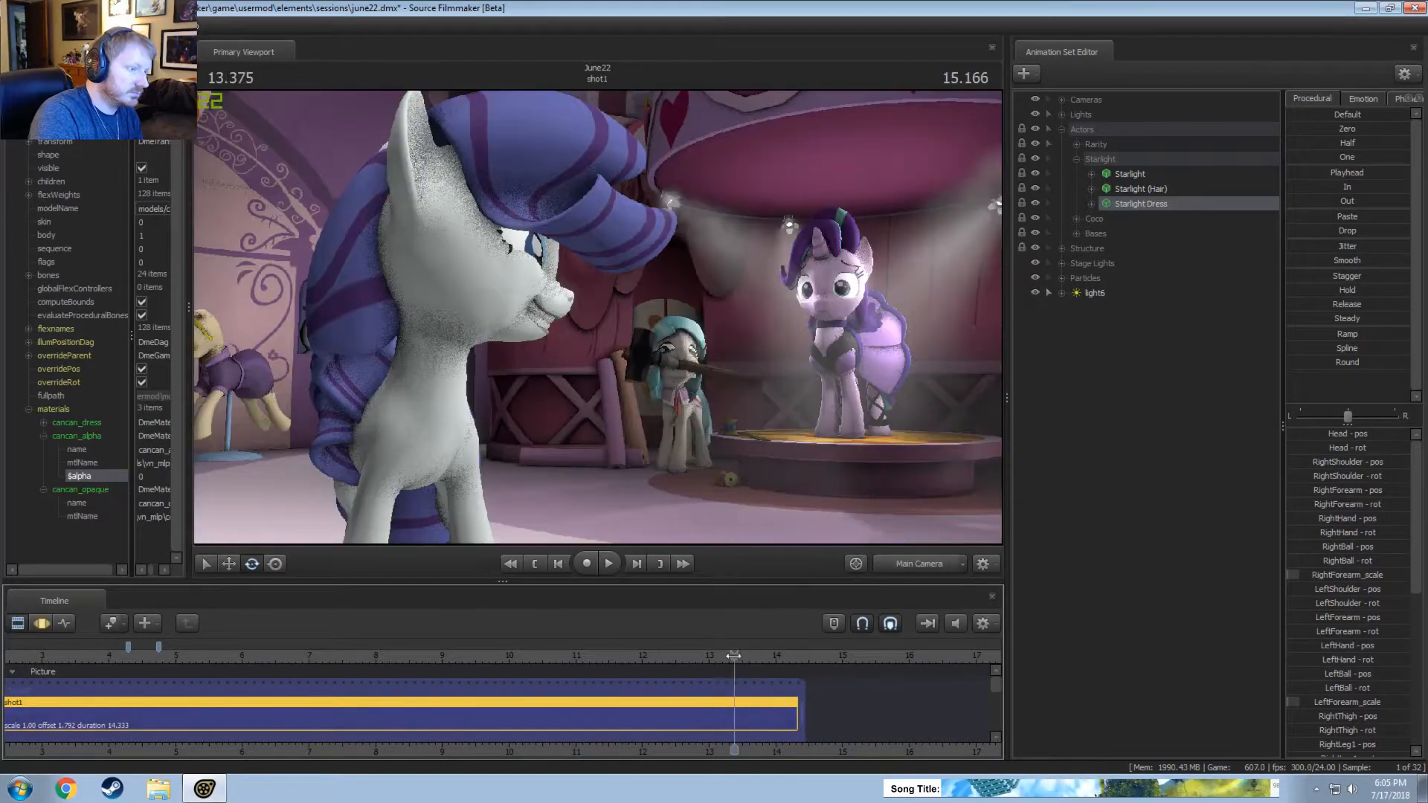
{"action": "left_click_drag", "start_coordinate": [733, 656], "coordinate": [740, 663]}
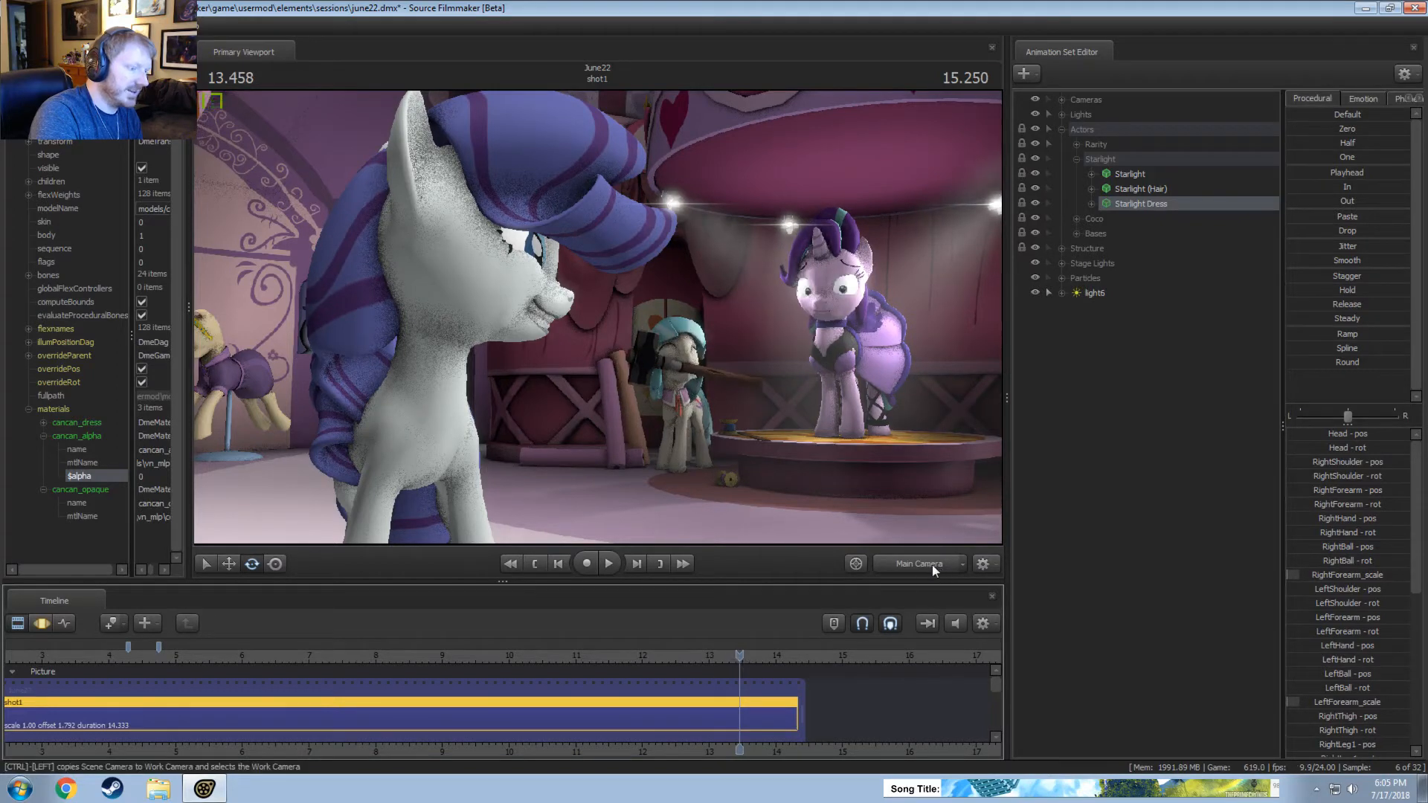
Examine Starlight's face up close through the work camera while scrubbing, and magnify the timeline around the end of shot1.
{"action": "left_click", "coordinate": [931, 565]}
{"action": "key", "text": "w"}
{"action": "key", "text": "w"}
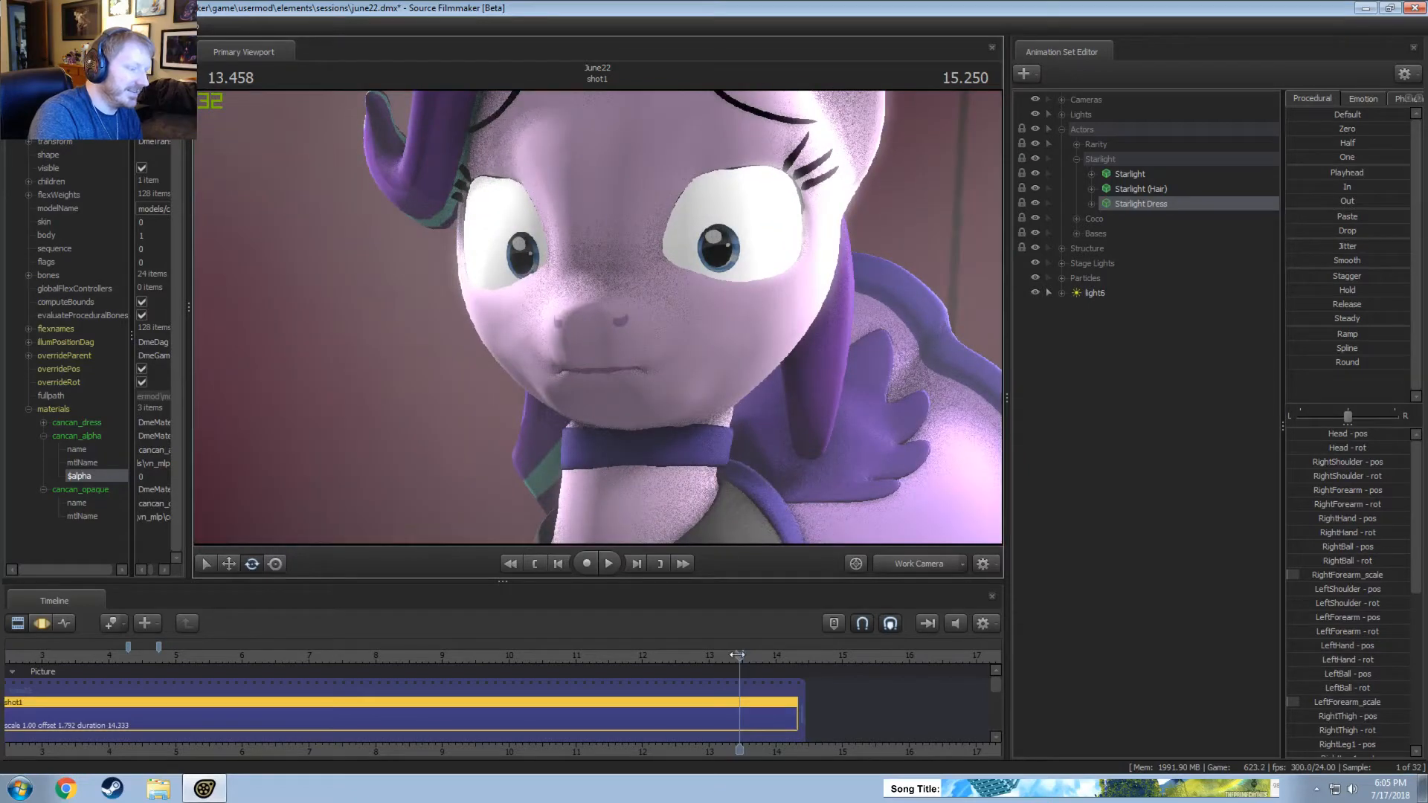
{"action": "left_click_drag", "start_coordinate": [740, 655], "coordinate": [437, 681]}
{"action": "scroll", "coordinate": [720, 659], "scroll_direction": "up", "scroll_amount": 5}
Switch back to the main camera and play through shot1 from about 12.5 to 13.8 seconds.
{"action": "left_click", "coordinate": [923, 557]}
{"action": "key", "text": "space"}
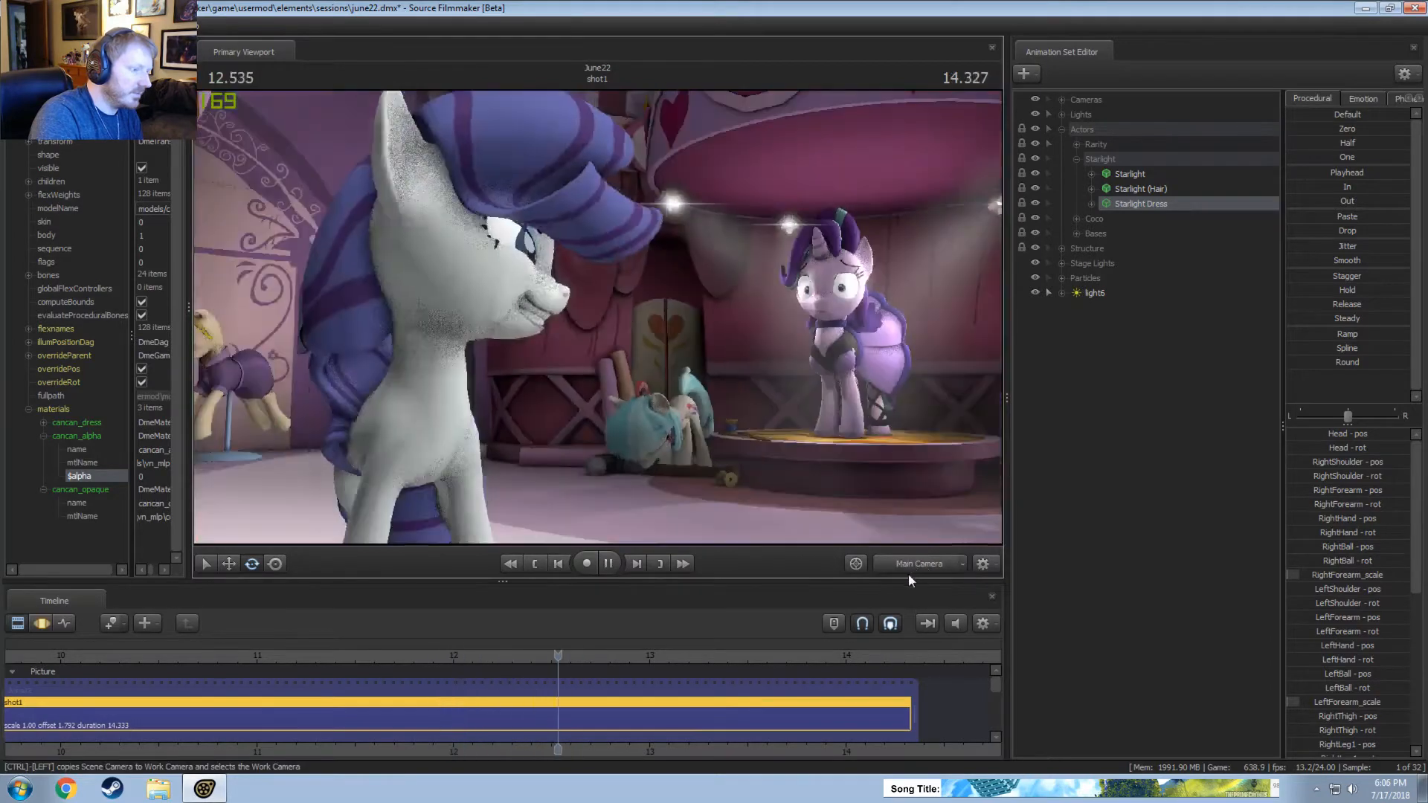
{"action": "key", "text": "space"}
{"action": "left_click_drag", "start_coordinate": [658, 658], "coordinate": [813, 685]}
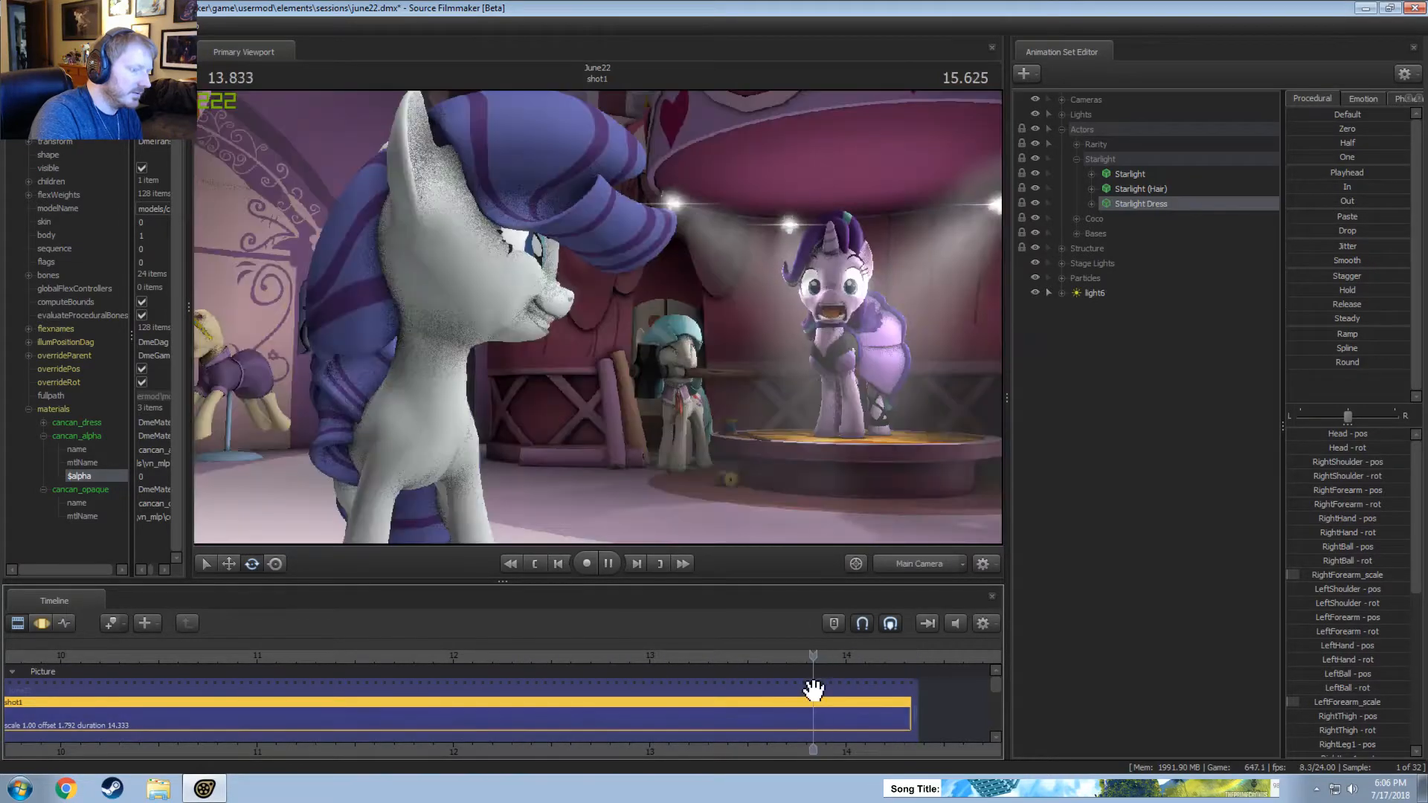
Play and scrub the end of shot1 through the main and work cameras, examining Starlight's face around 13.8 seconds.
{"action": "key", "text": "space"}
{"action": "left_click", "coordinate": [756, 658]}
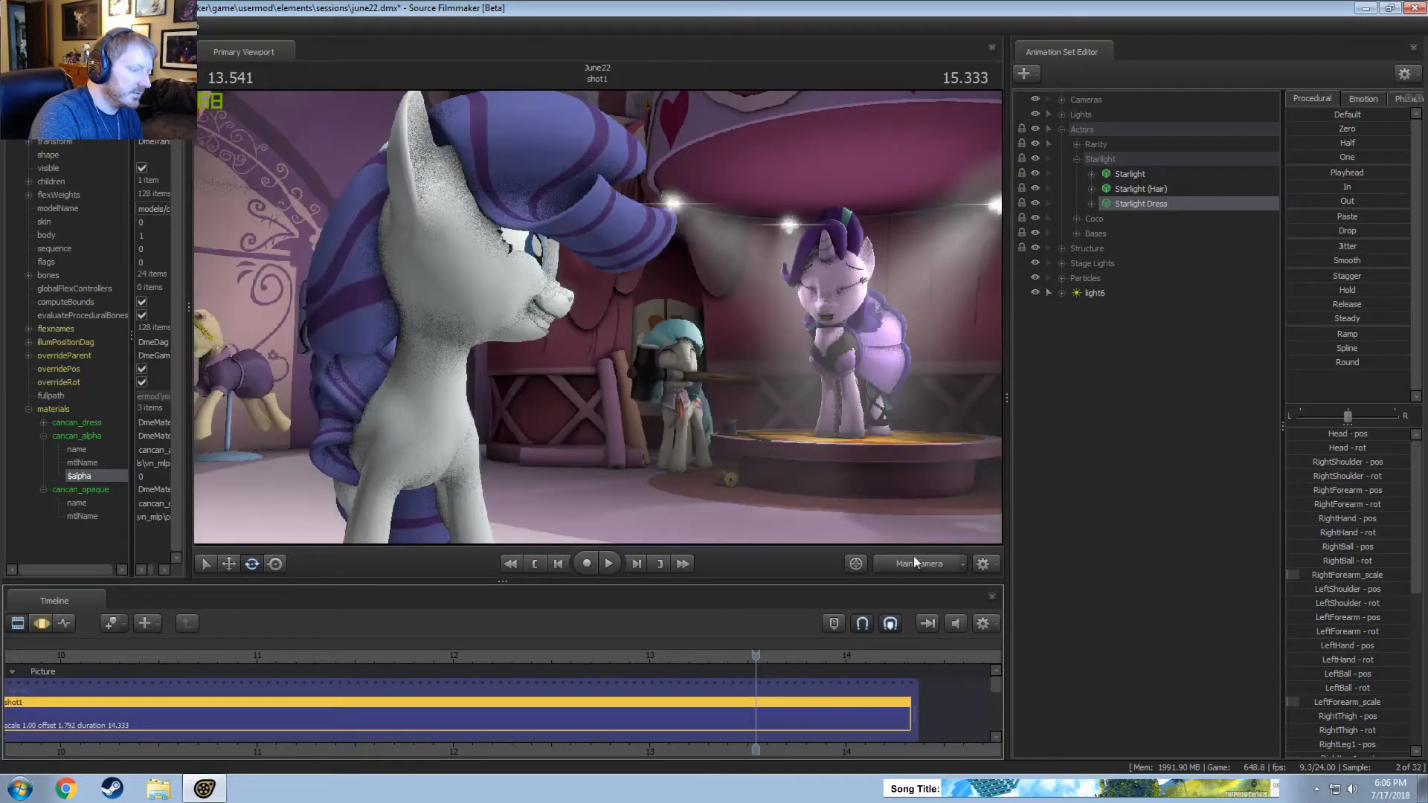
{"action": "left_click", "coordinate": [913, 558]}
{"action": "left_click_drag", "start_coordinate": [841, 476], "coordinate": [818, 457]}
{"action": "left_click_drag", "start_coordinate": [599, 316], "coordinate": [581, 299]}
{"action": "key", "text": "space"}
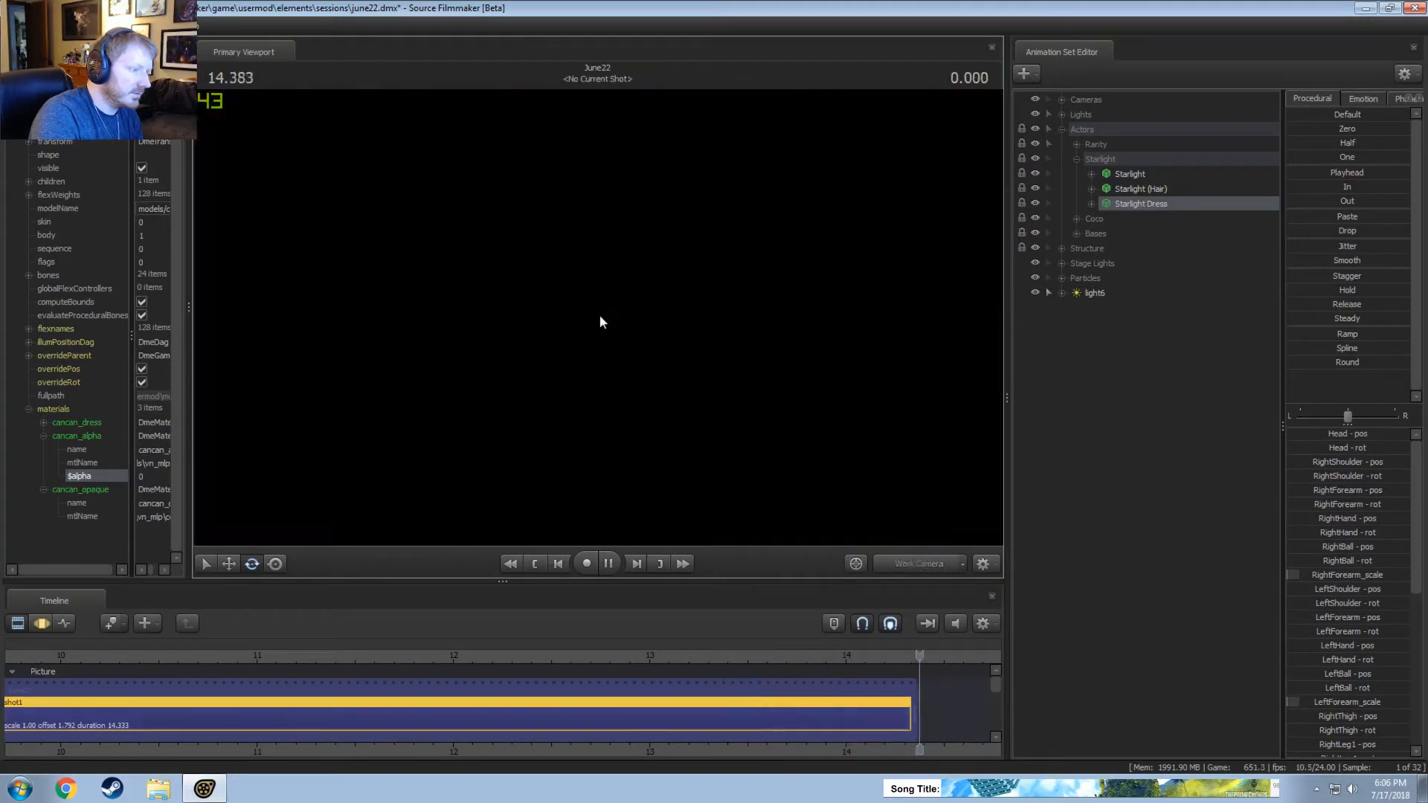
{"action": "key", "text": "space"}
{"action": "left_click", "coordinate": [836, 651]}
{"action": "left_click_drag", "start_coordinate": [836, 653], "coordinate": [805, 655]}
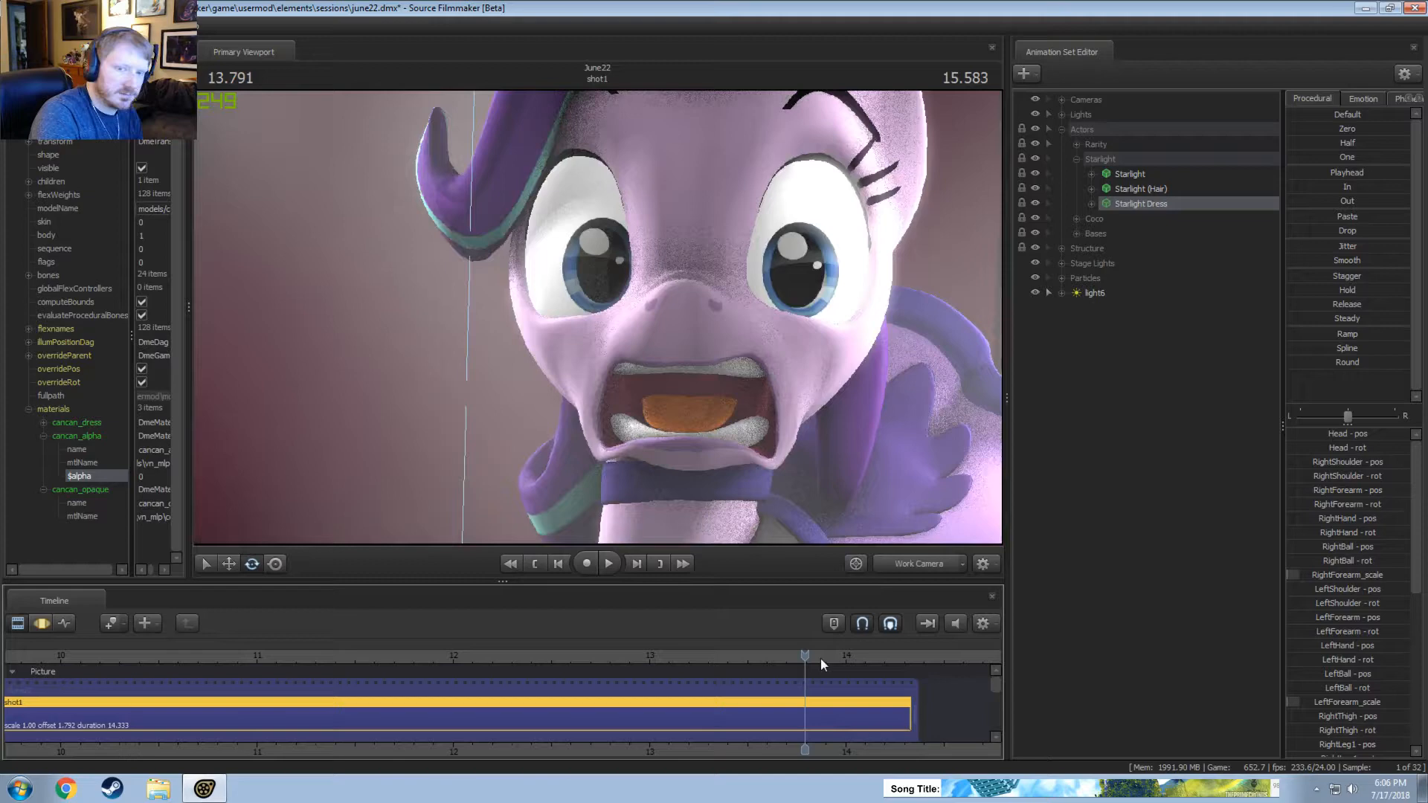
Pull the work camera back to a frontal view of Starlight and play shot1 from about 12.6 seconds.
{"action": "left_click", "coordinate": [917, 568]}
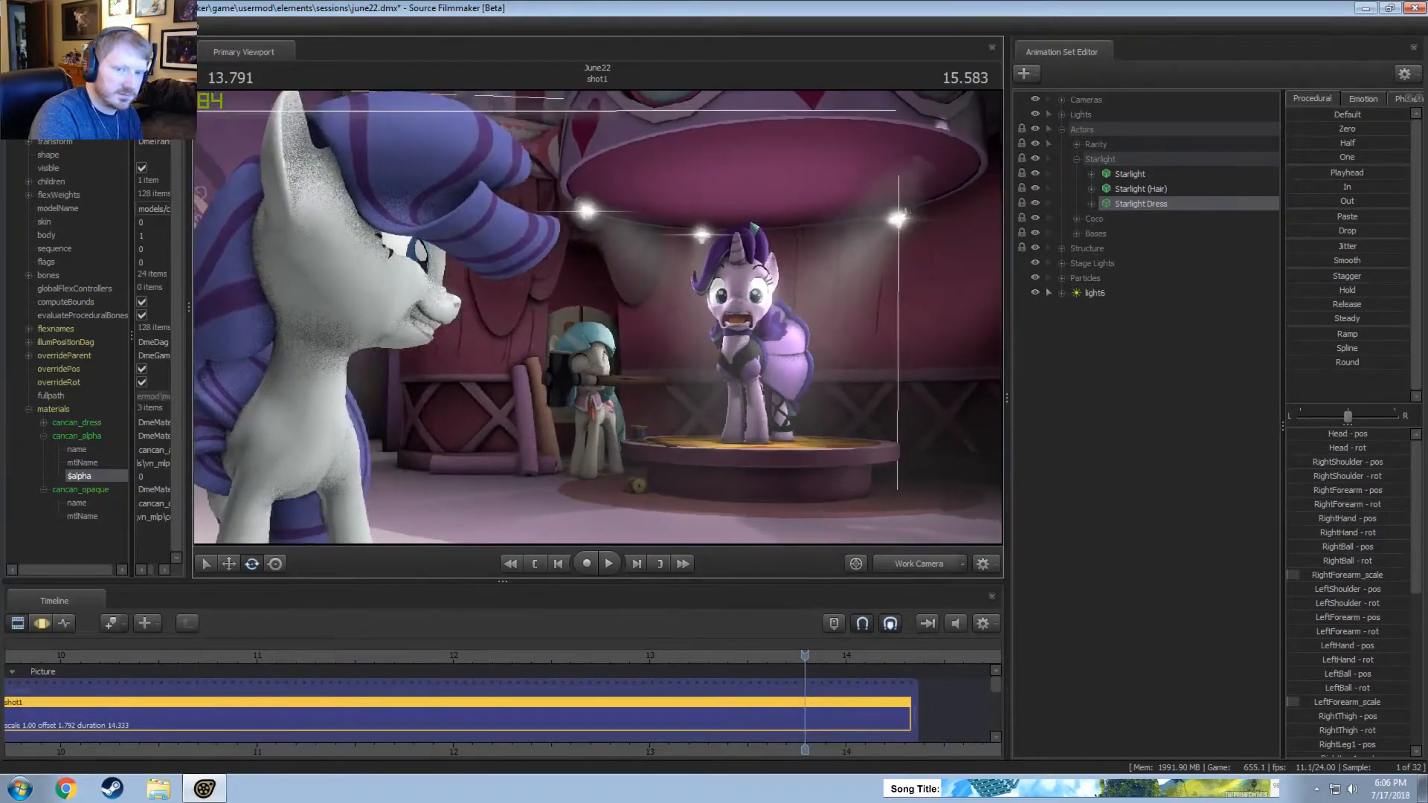
{"action": "key", "text": "space"}
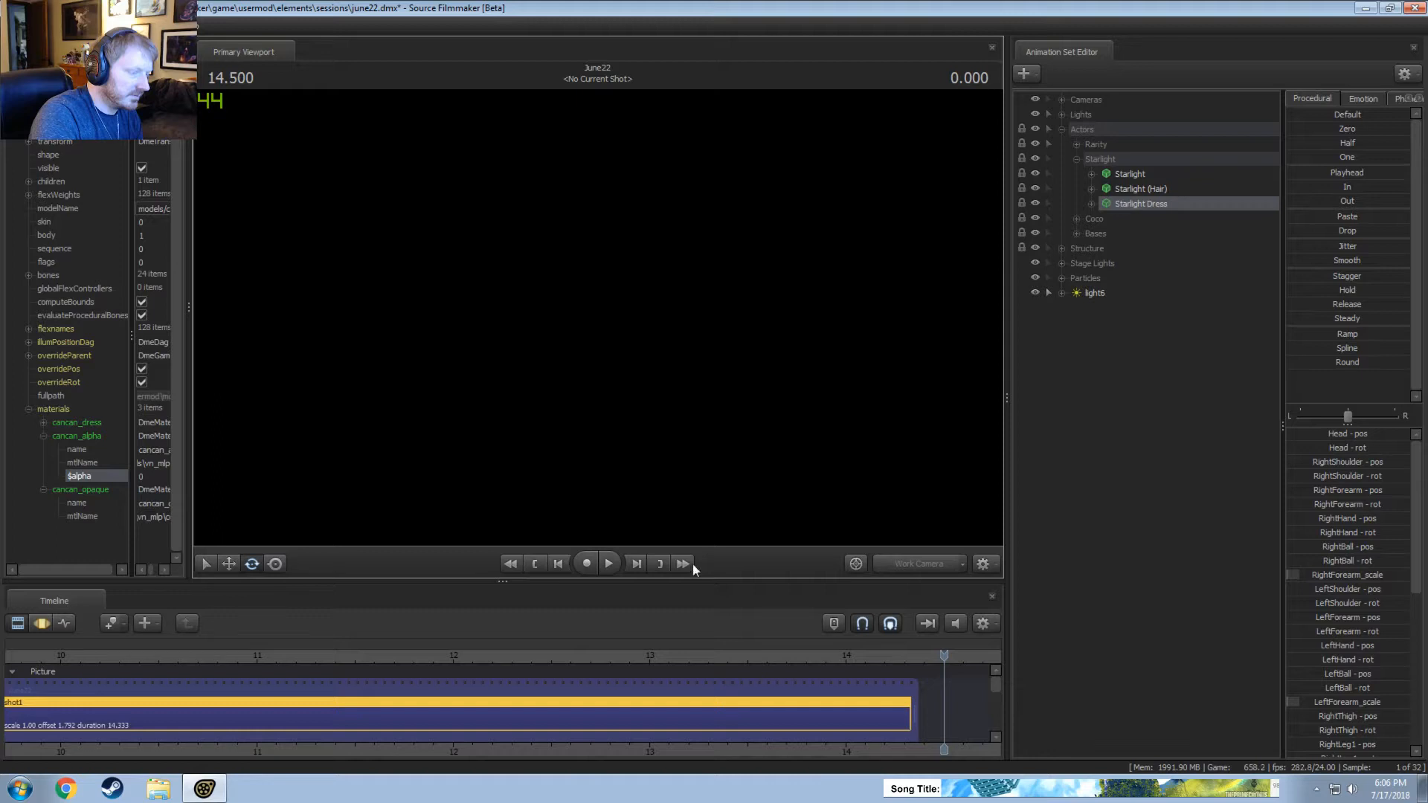
{"action": "left_click", "coordinate": [567, 658]}
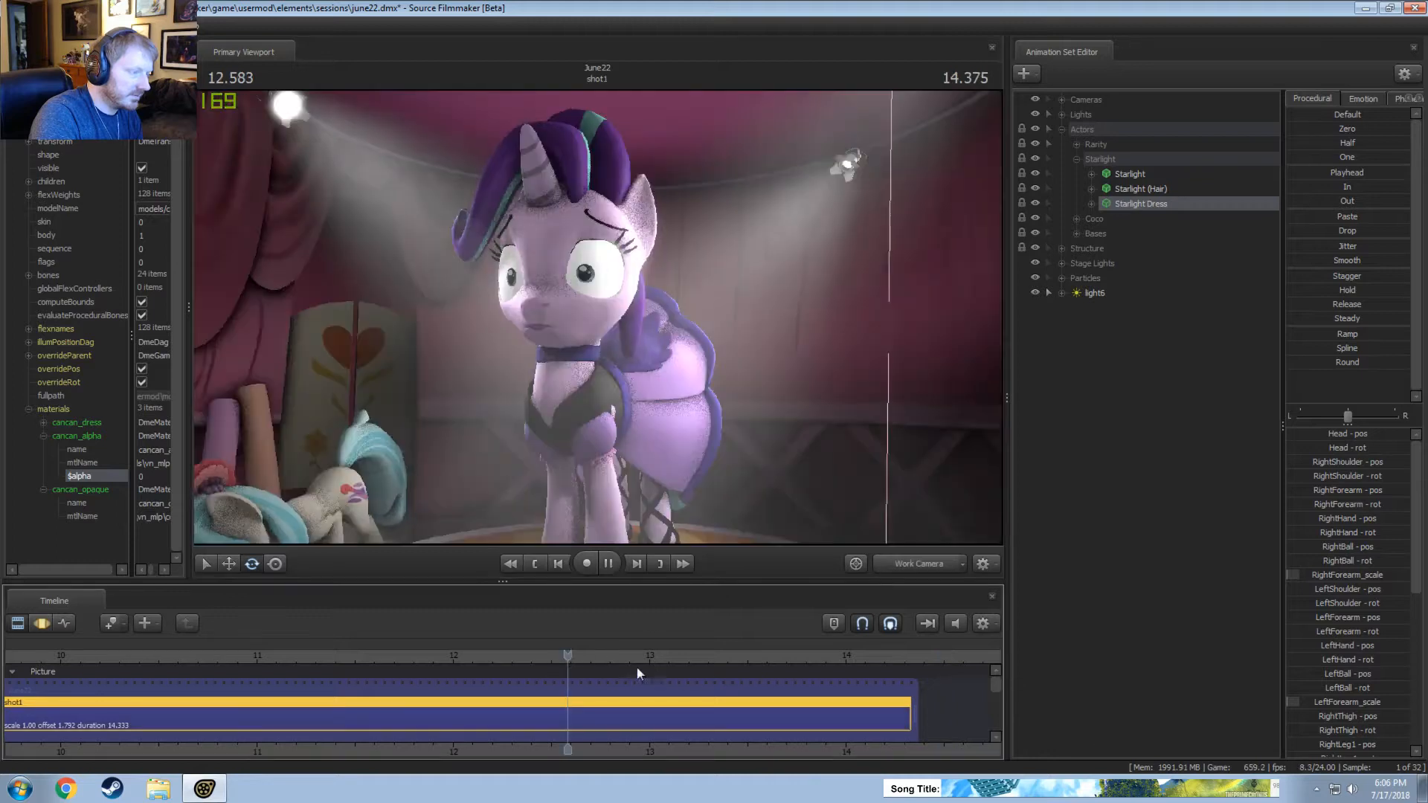
{"action": "key", "text": "space"}
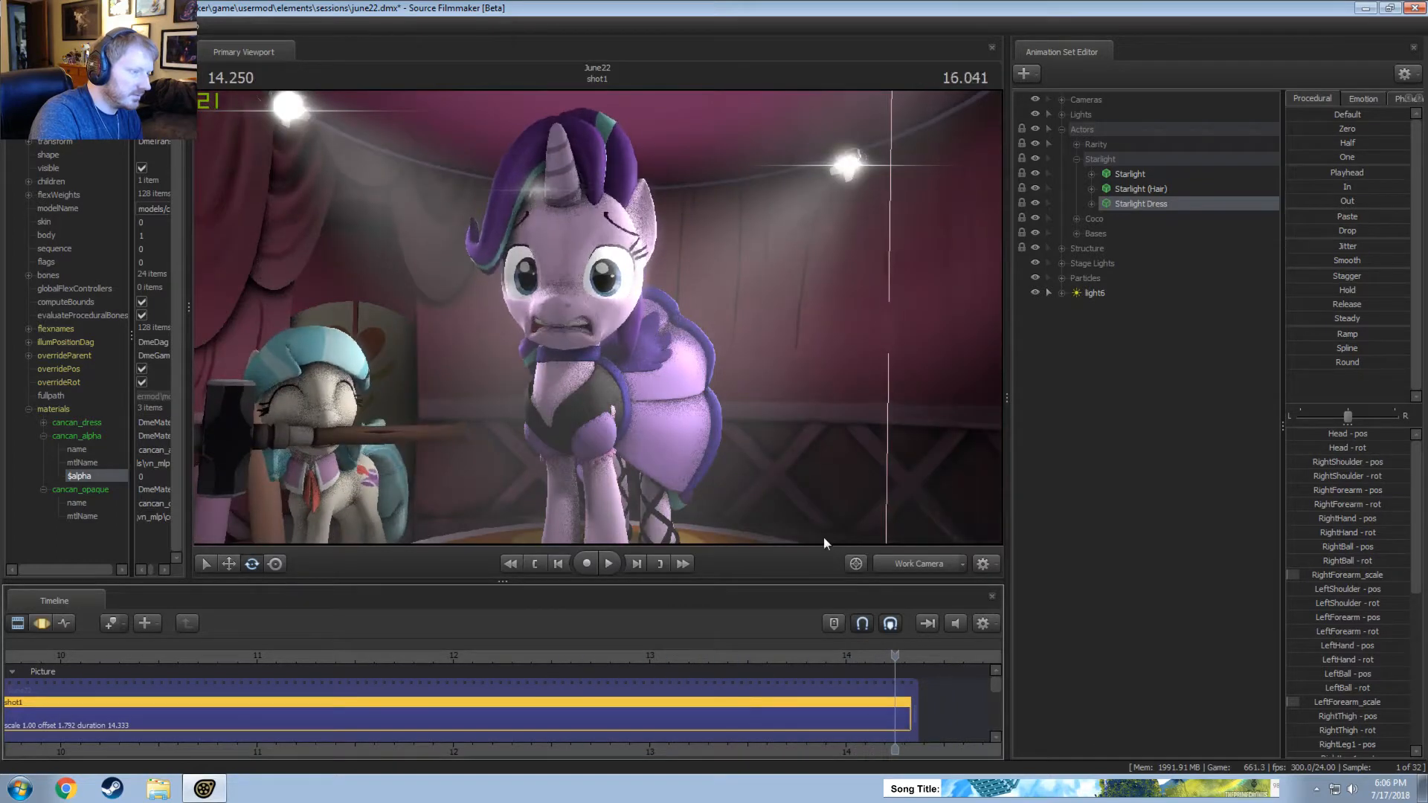
Select the time around Starlight's blink at about 13.54 seconds in the Motion Editor, adjust her eyes_updown control, and play it back.
{"action": "left_click", "coordinate": [1092, 174]}
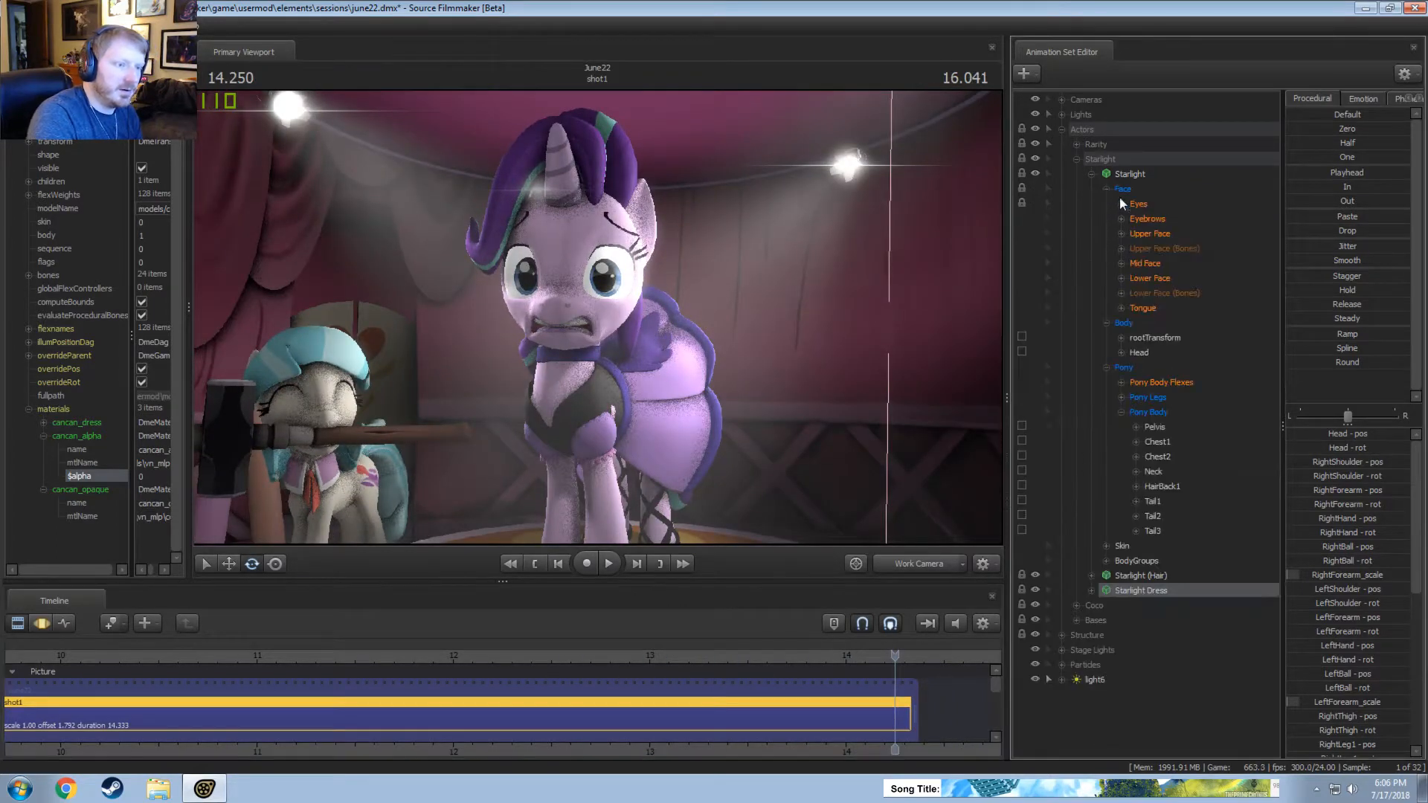
{"action": "left_click", "coordinate": [1149, 235]}
{"action": "key", "text": "F3"}
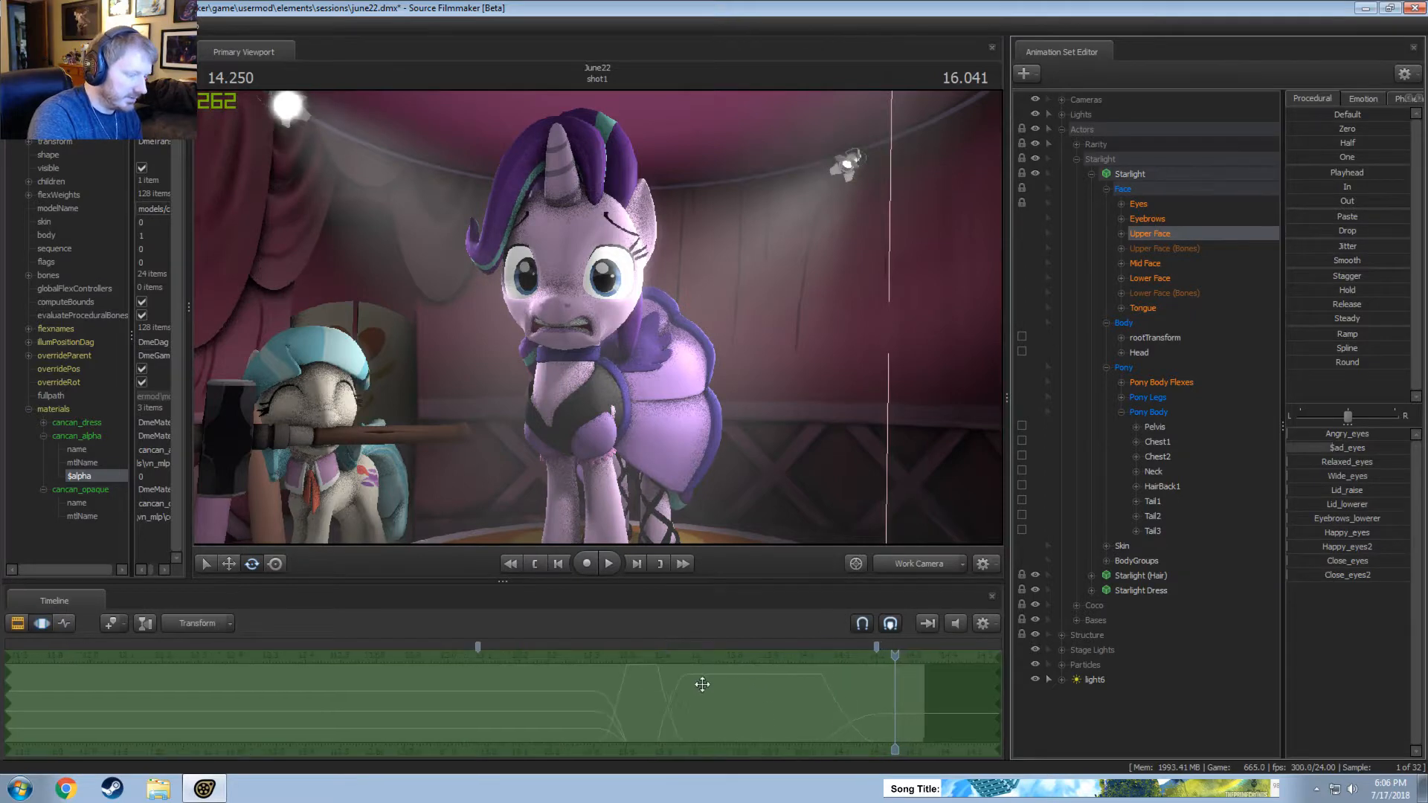
{"action": "left_click", "coordinate": [604, 692]}
{"action": "left_click_drag", "start_coordinate": [627, 693], "coordinate": [653, 693]}
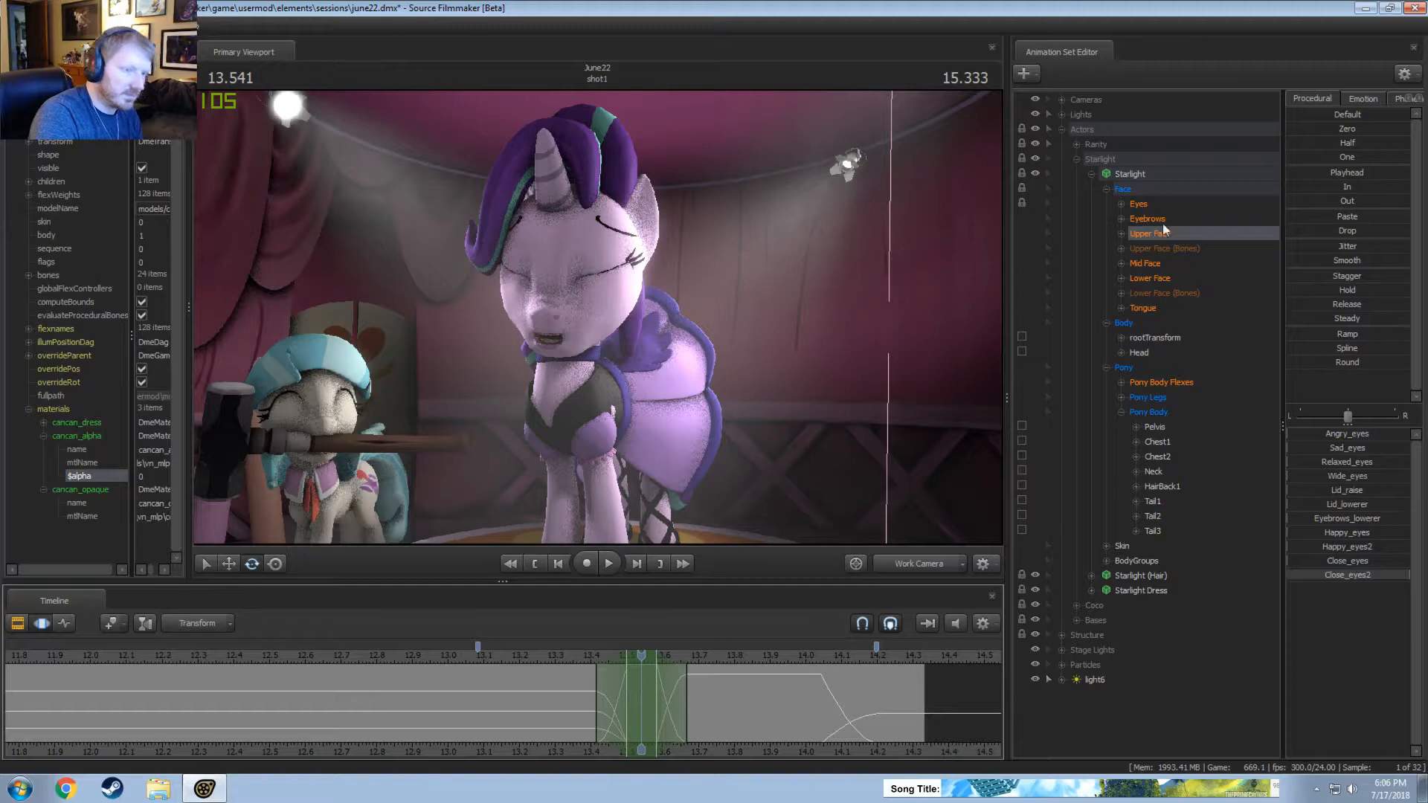
{"action": "left_click", "coordinate": [1144, 192]}
{"action": "left_click", "coordinate": [1138, 205]}
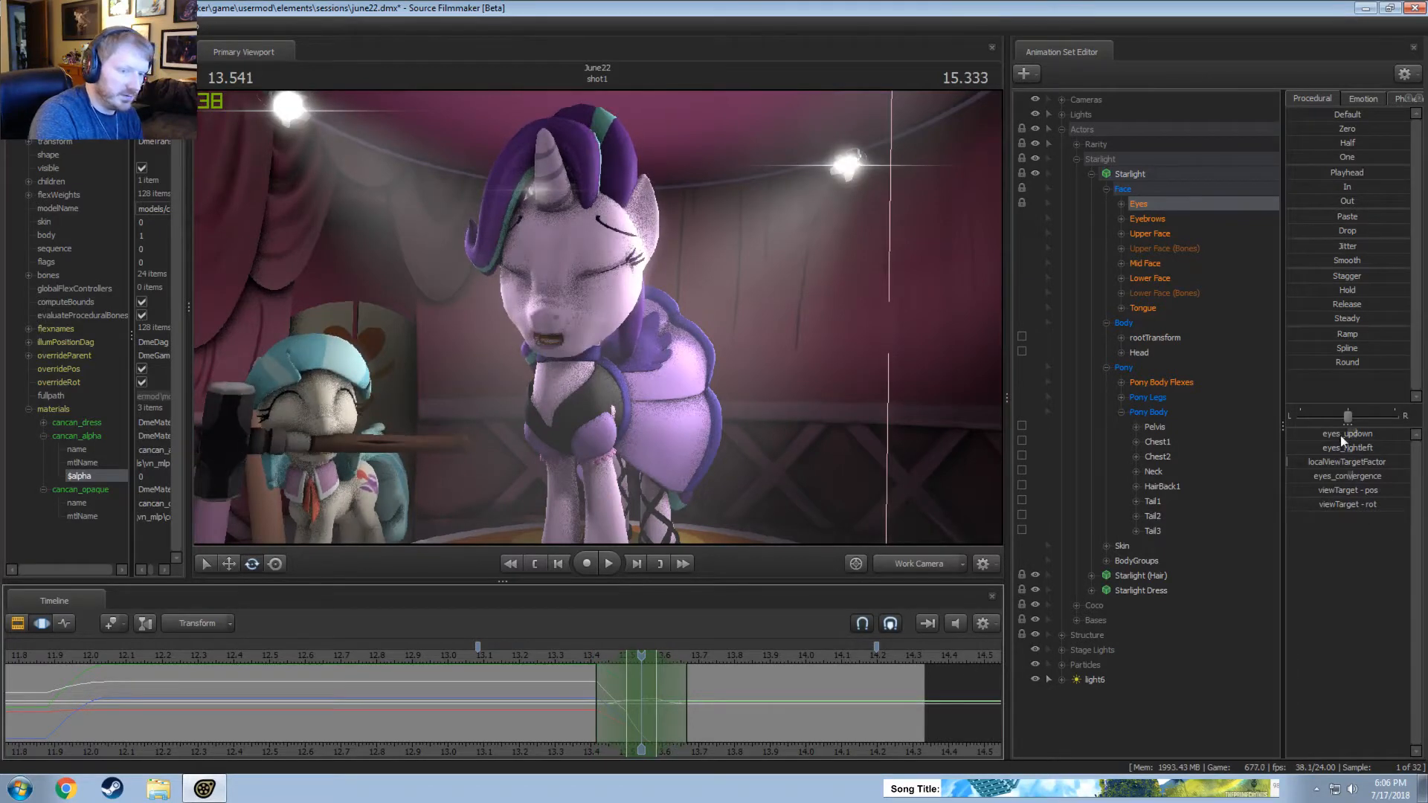
{"action": "left_click_drag", "start_coordinate": [1341, 437], "coordinate": [1348, 437]}
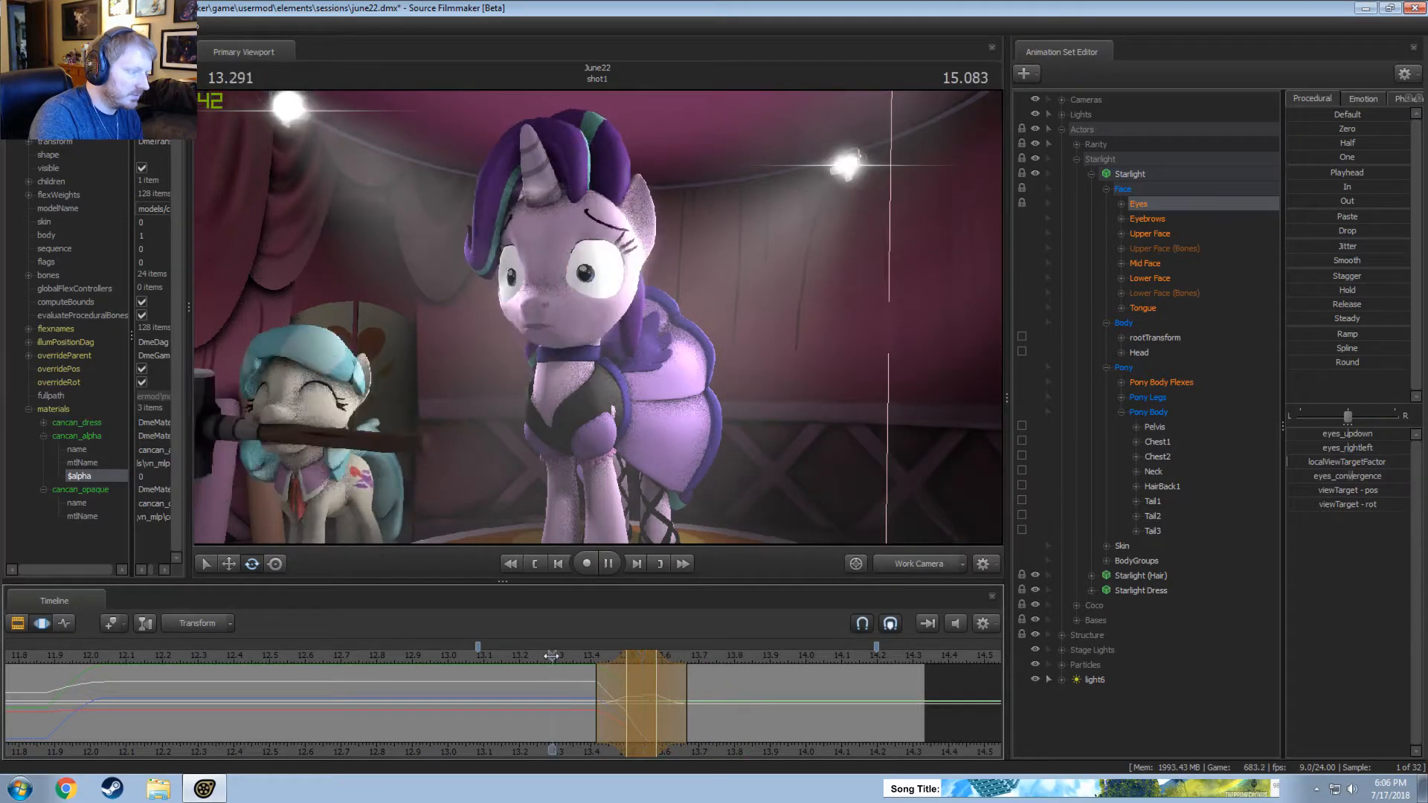
{"action": "key", "text": "space"}
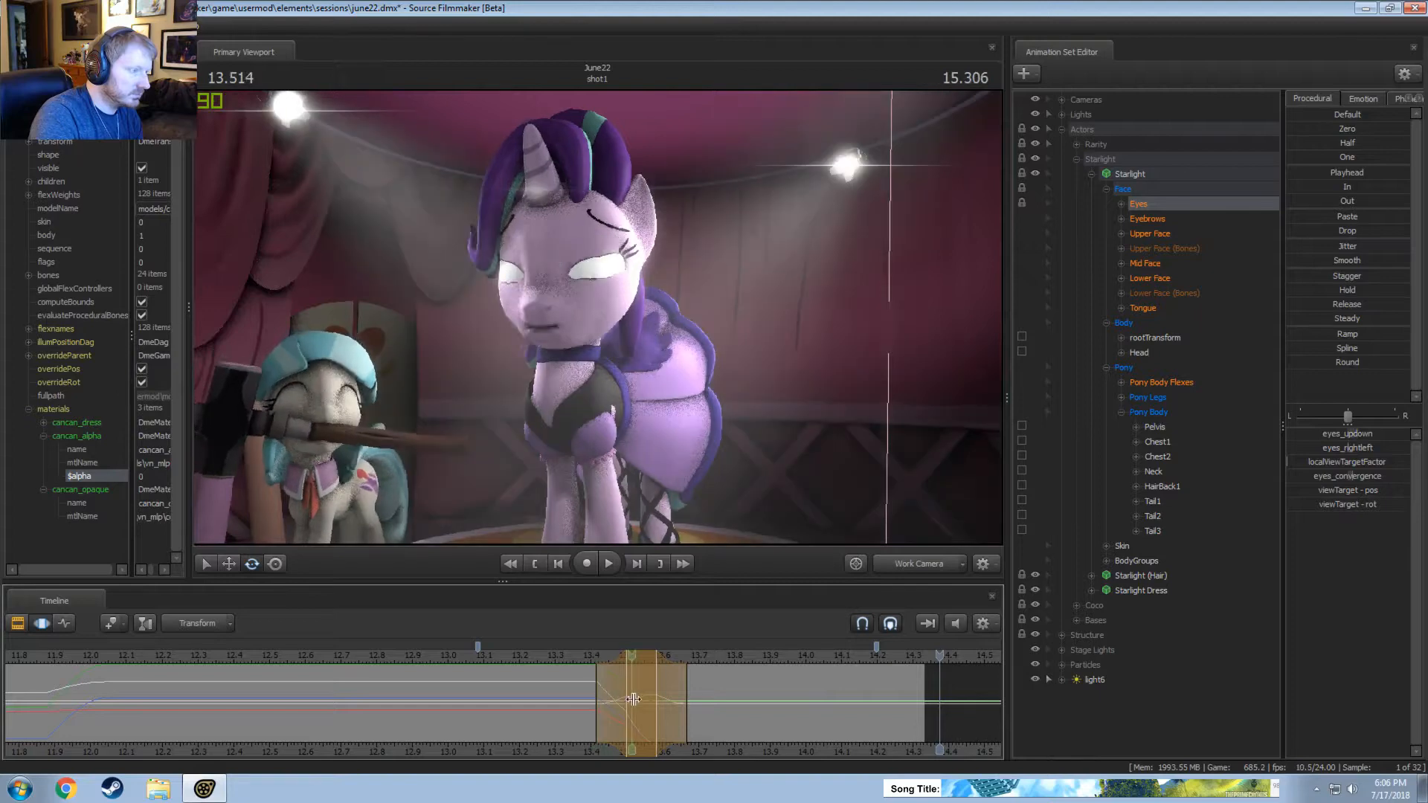
Set the time selection from about 13.66 to 14.04 seconds with falloffs to 13.58 and 14.2, and adjust Starlight's eyes_updown.
{"action": "mouse_move", "coordinate": [597, 698]}
{"action": "left_mouse_down"}
{"action": "mouse_move", "coordinate": [640, 701]}
{"action": "mouse_move", "coordinate": [610, 701]}
{"action": "left_mouse_up"}
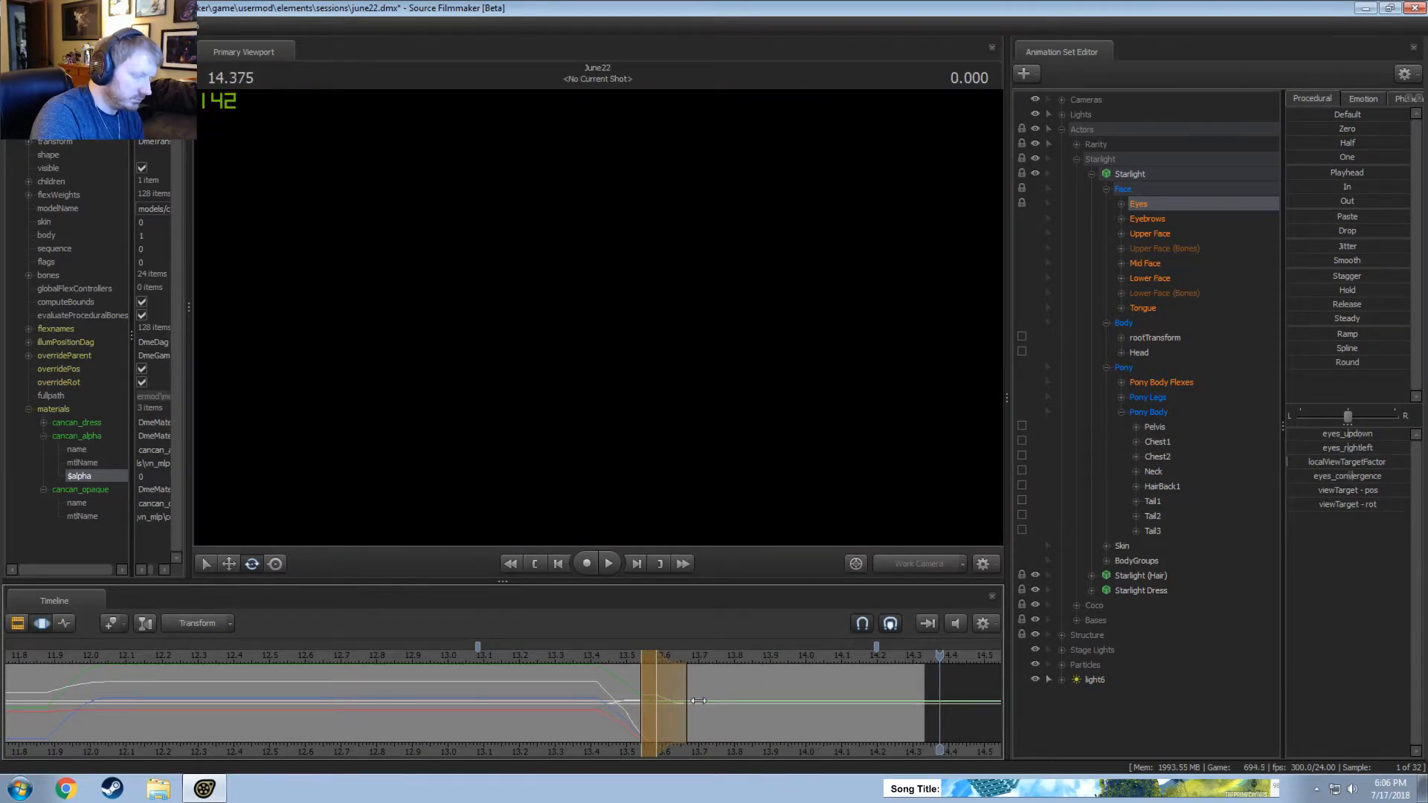
{"action": "left_click_drag", "start_coordinate": [698, 701], "coordinate": [892, 718]}
{"action": "key", "text": "space"}
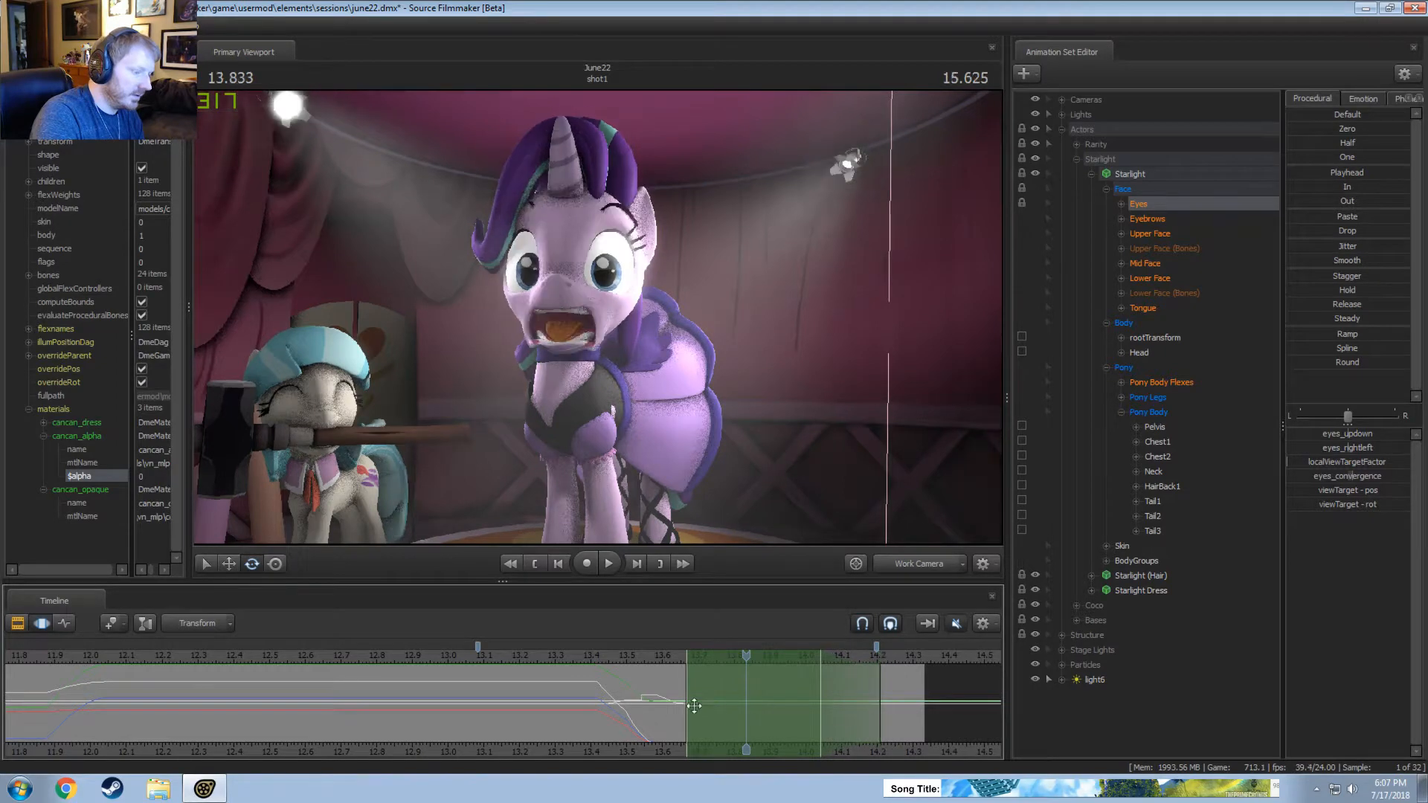
{"action": "left_click_drag", "start_coordinate": [678, 705], "coordinate": [652, 705]}
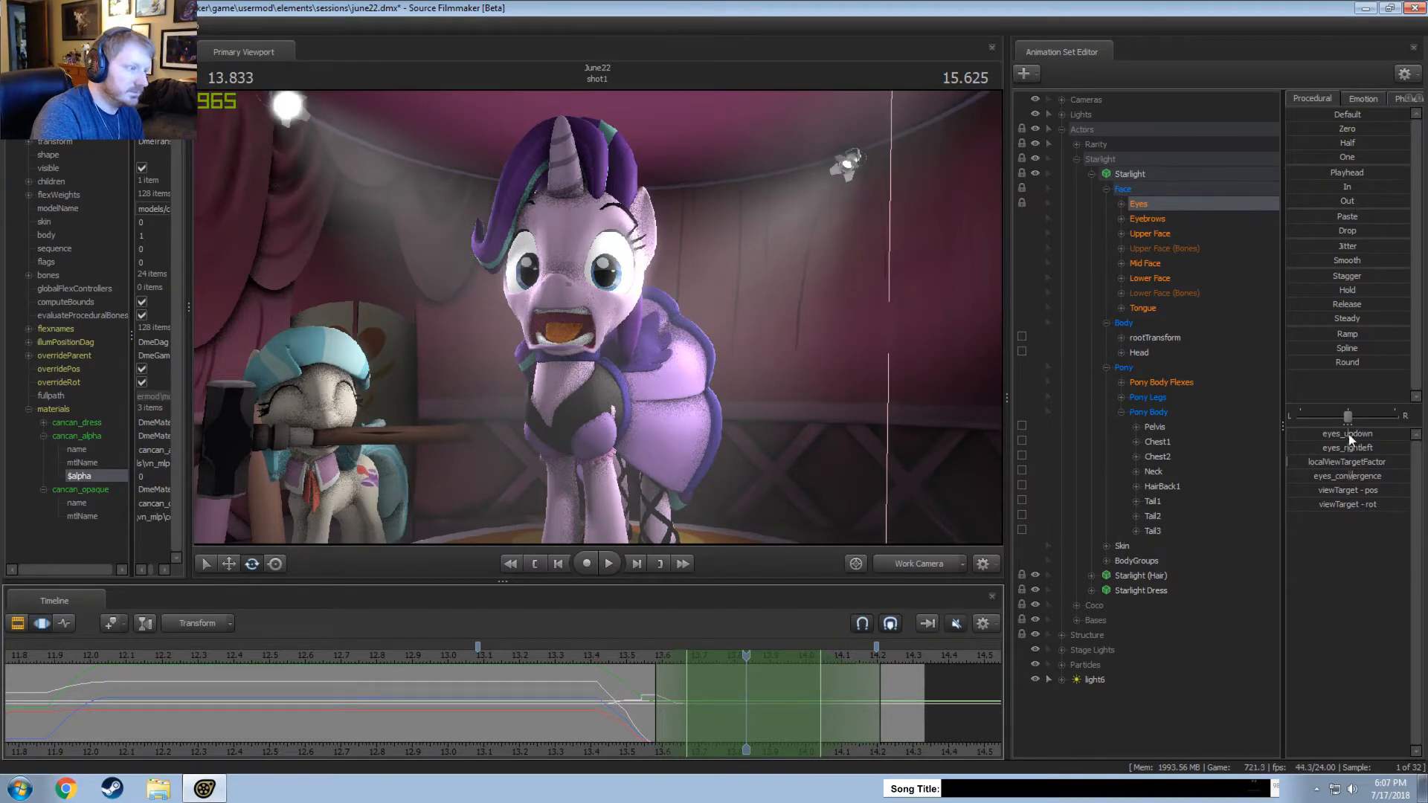
{"action": "left_click_drag", "start_coordinate": [1349, 436], "coordinate": [1350, 436]}
Play back Starlight's eye movement around the blink through the work camera and the main camera.
{"action": "left_click", "coordinate": [639, 657]}
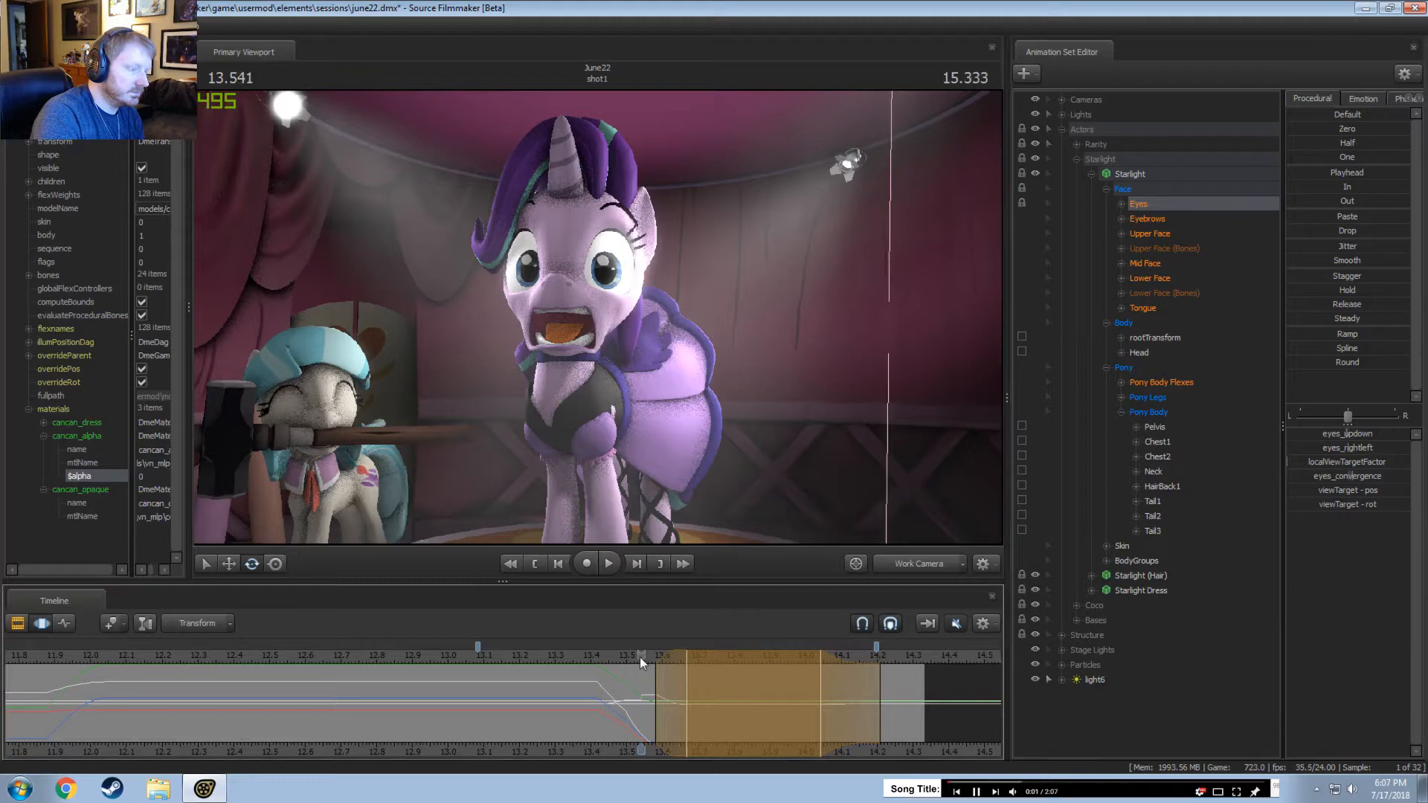
{"action": "key", "text": "space"}
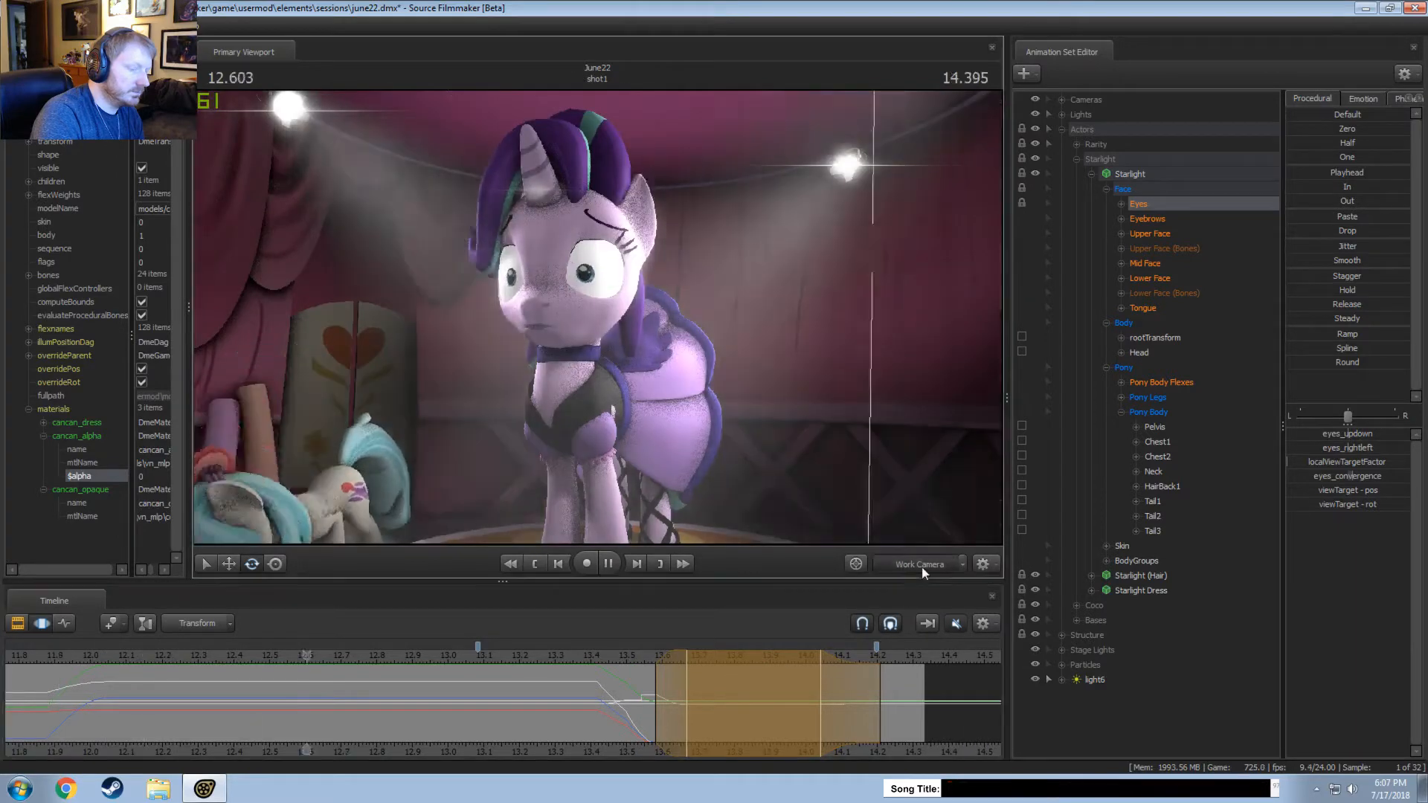
{"action": "key", "text": "space"}
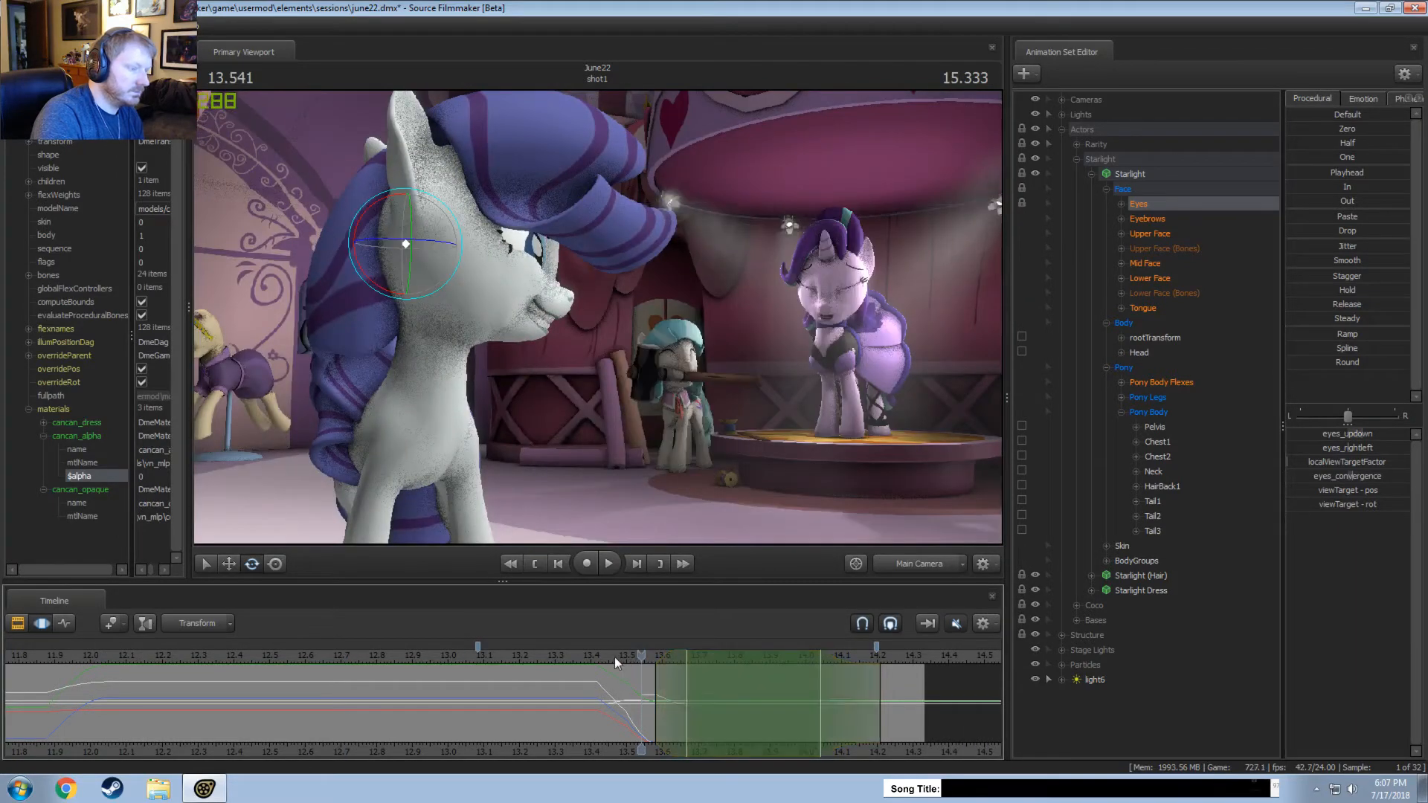
{"action": "key", "text": "space"}
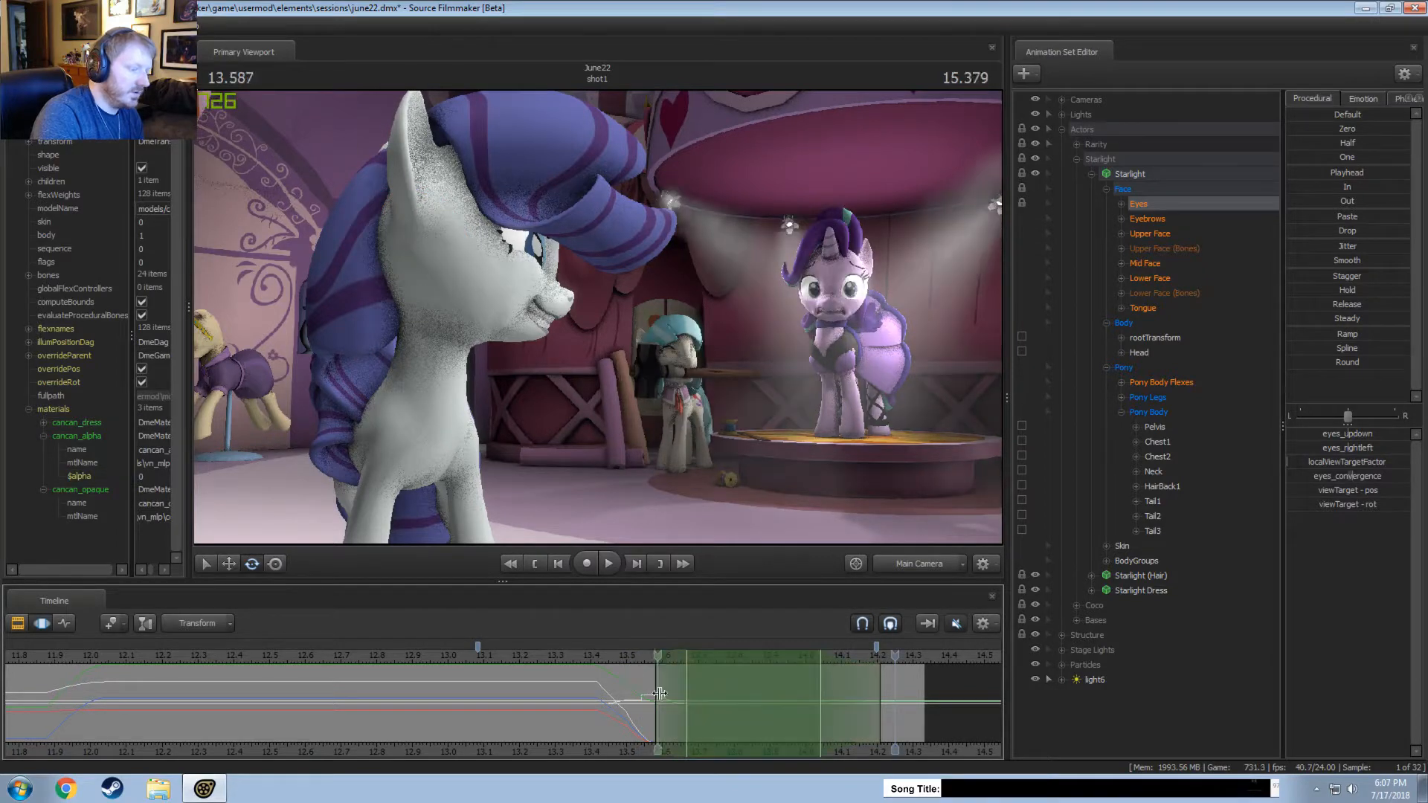
Adjust Starlight's eyes over the last stretch of shot1, about 14.0 to 14.3 seconds, and shift that time selection slightly earlier.
{"action": "left_click_drag", "start_coordinate": [829, 724], "coordinate": [926, 691]}
{"action": "key", "text": "Escape"}
{"action": "left_click", "coordinate": [926, 563]}
{"action": "left_click", "coordinate": [863, 704], "text": "shift"}
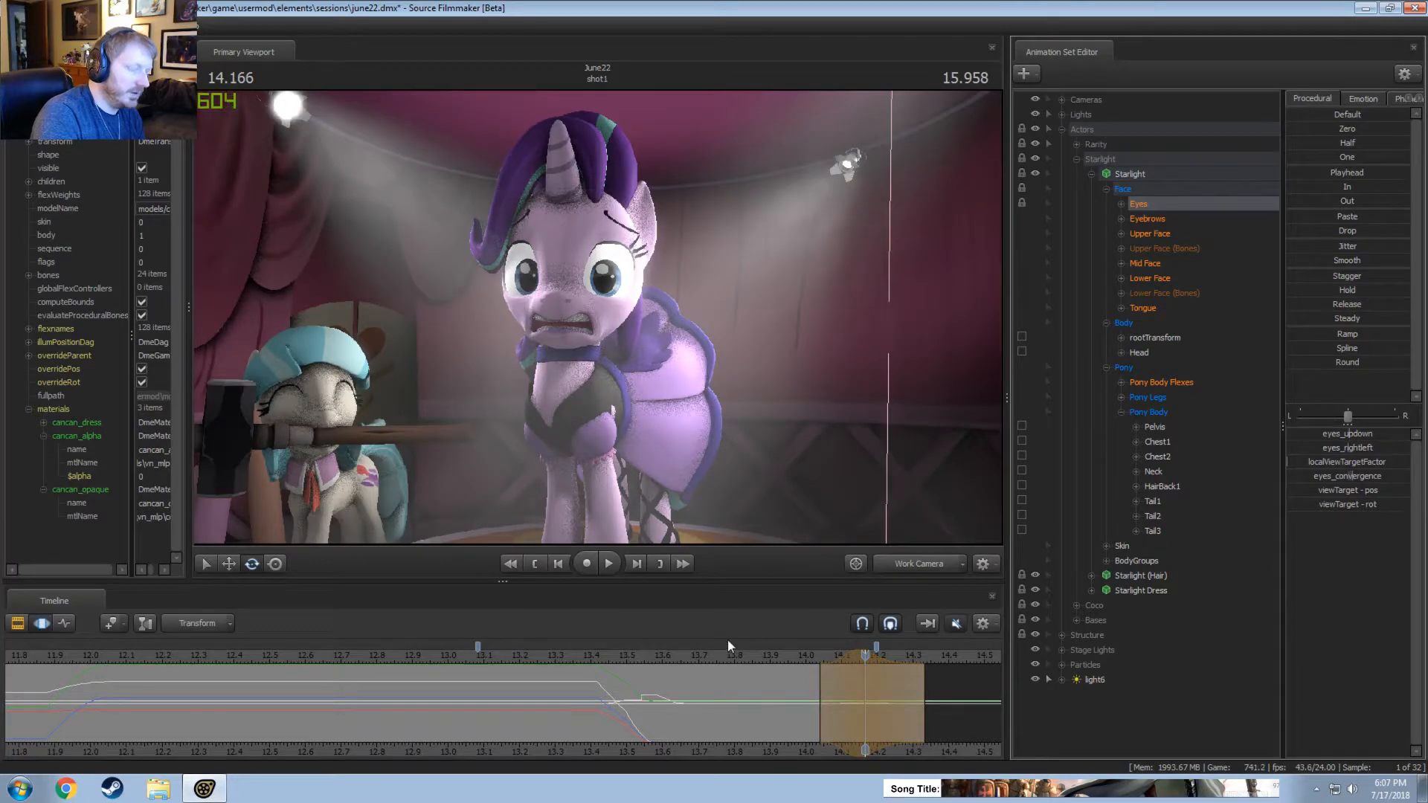
{"action": "left_click", "coordinate": [689, 654]}
{"action": "key", "text": "space"}
{"action": "key", "text": "space"}
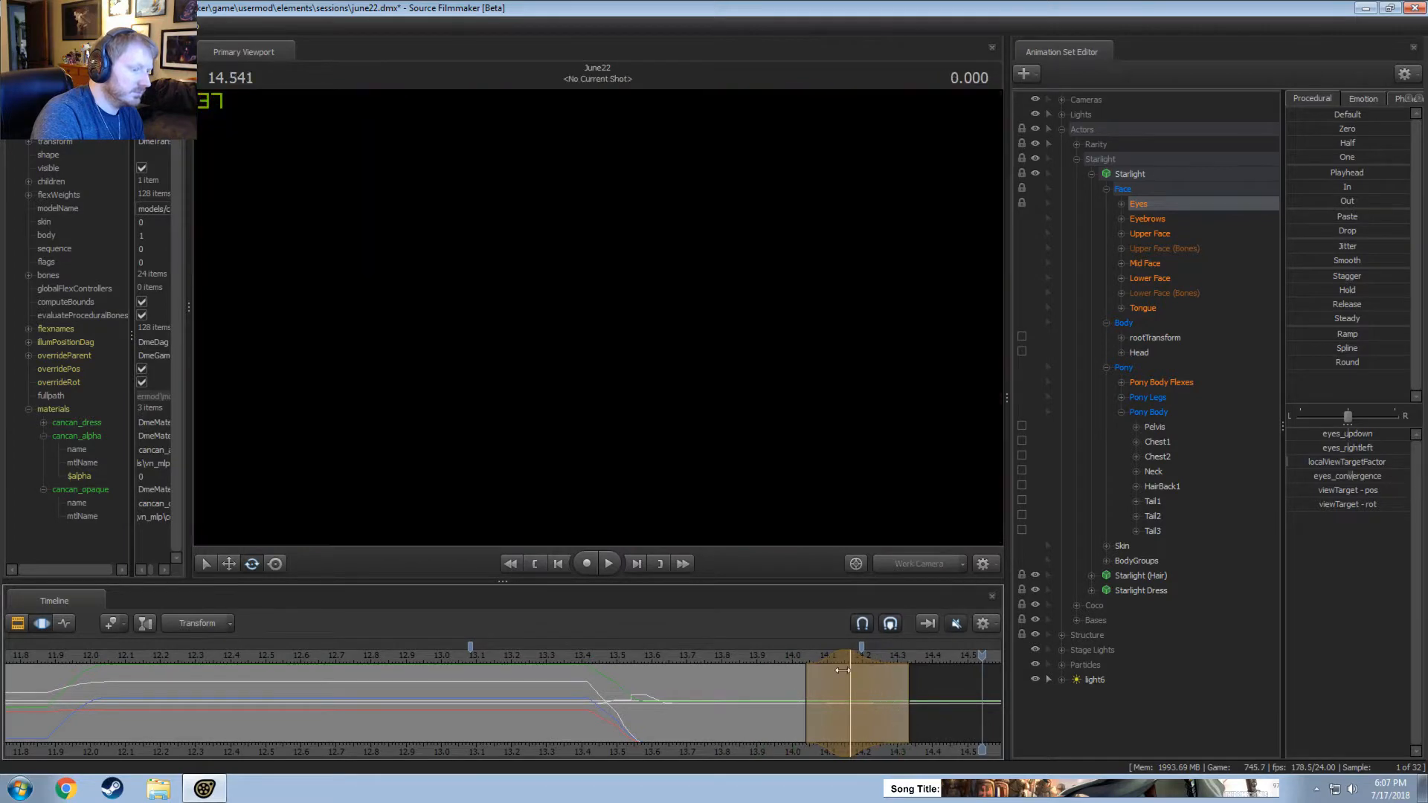
{"action": "left_click_drag", "start_coordinate": [843, 670], "coordinate": [823, 661]}
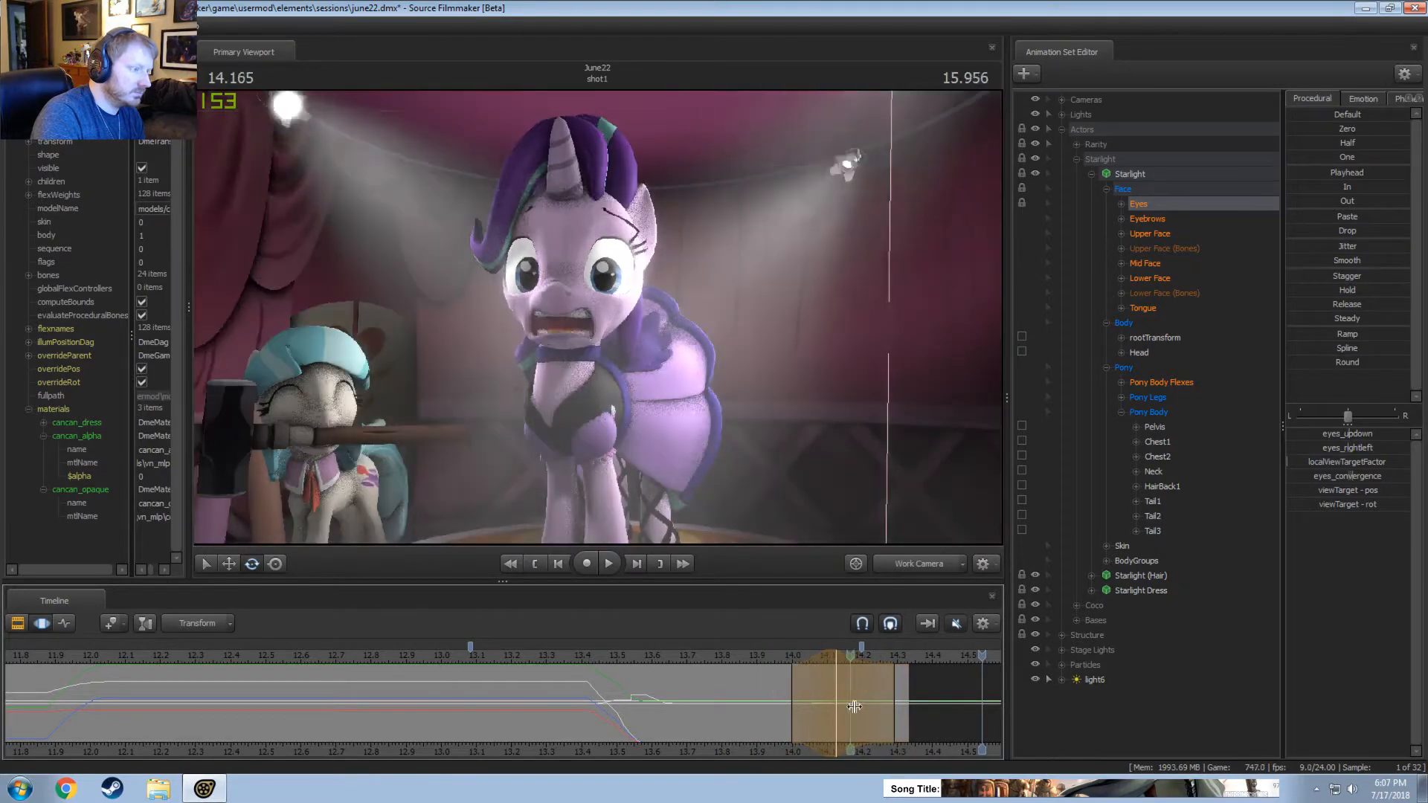
{"action": "key", "text": "space"}
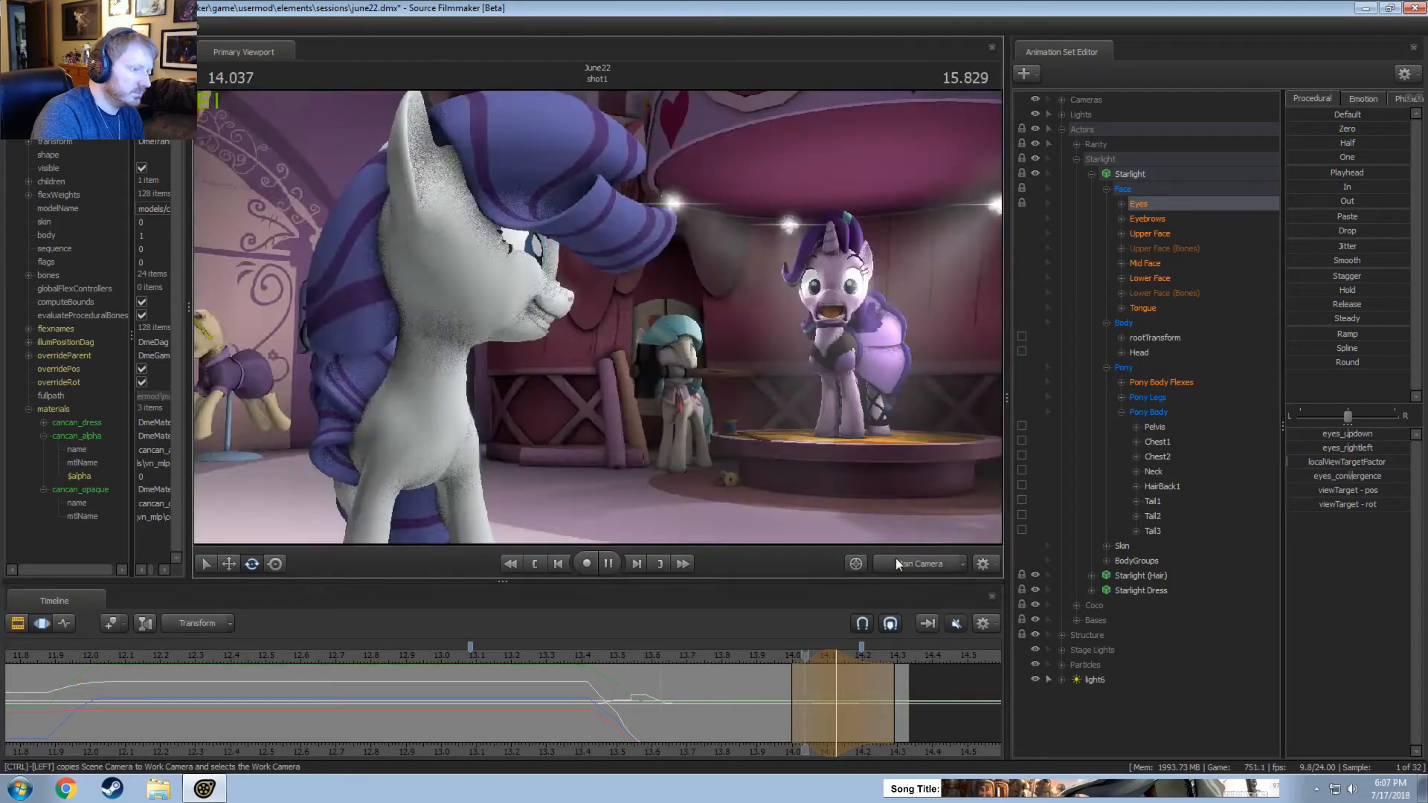
Return to the Clip Editor and extend the end of shot1 to a duration of 14.542 seconds.
{"action": "key", "text": "F2"}
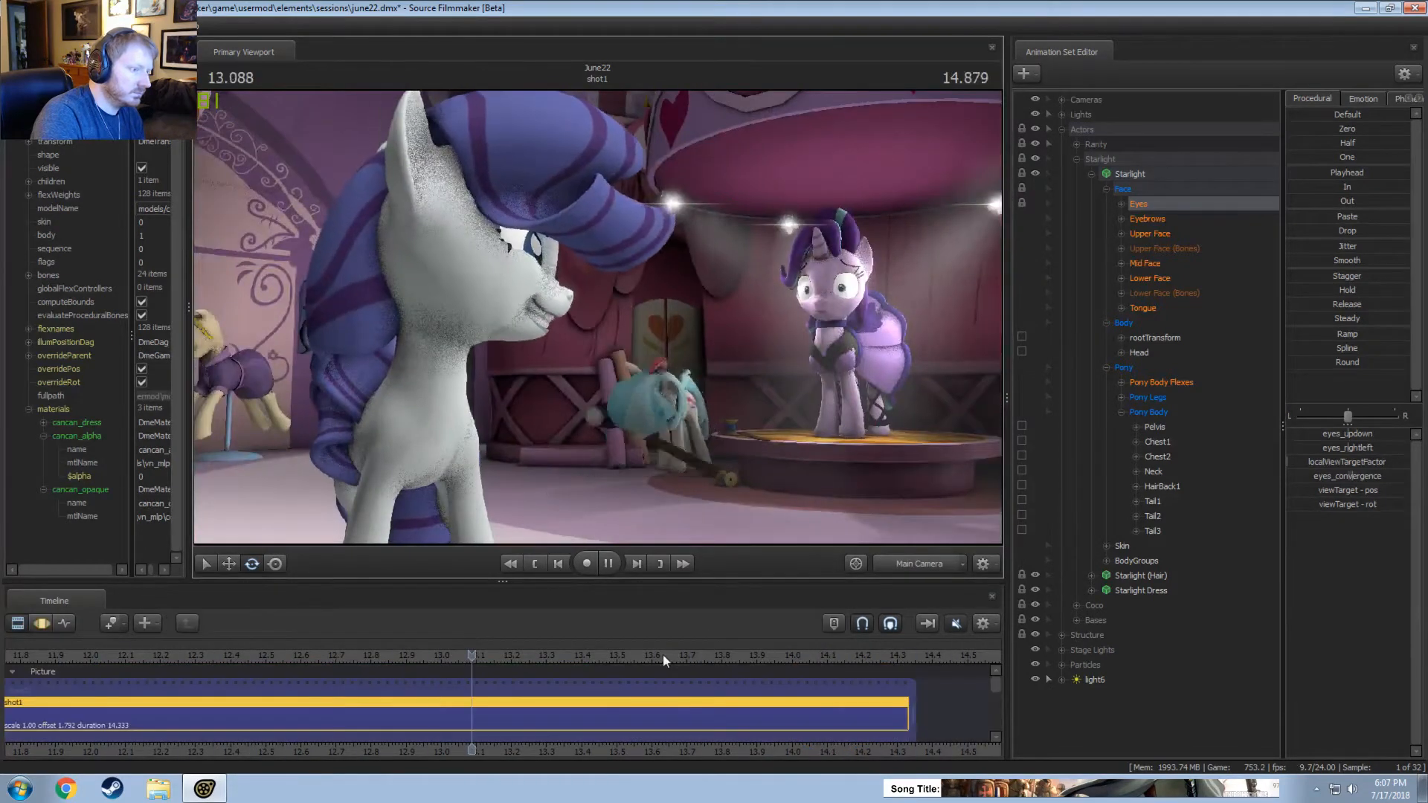
{"action": "key", "text": "space"}
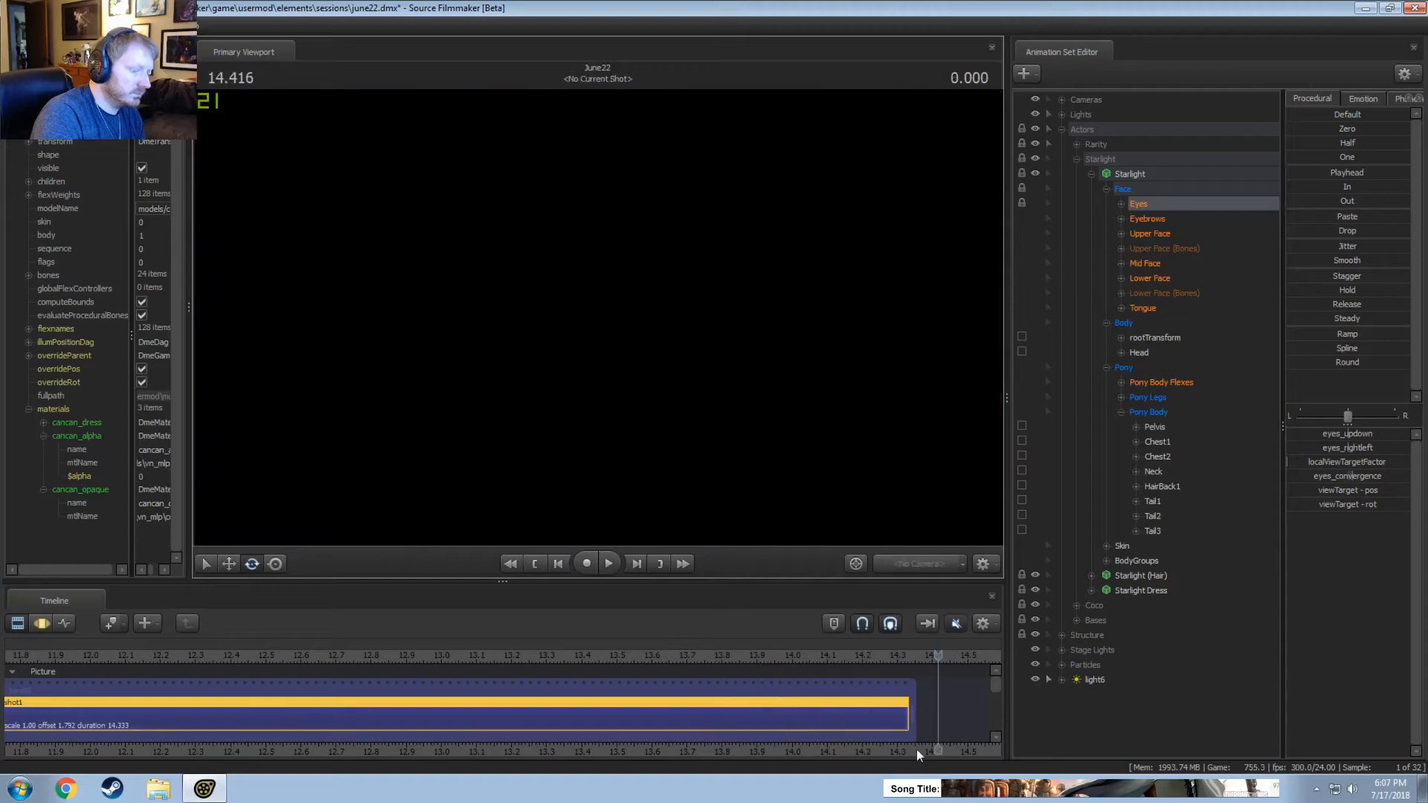
{"action": "scroll", "coordinate": [623, 736], "scroll_direction": "down", "scroll_amount": 2}
{"action": "left_click_drag", "start_coordinate": [627, 706], "coordinate": [685, 706]}
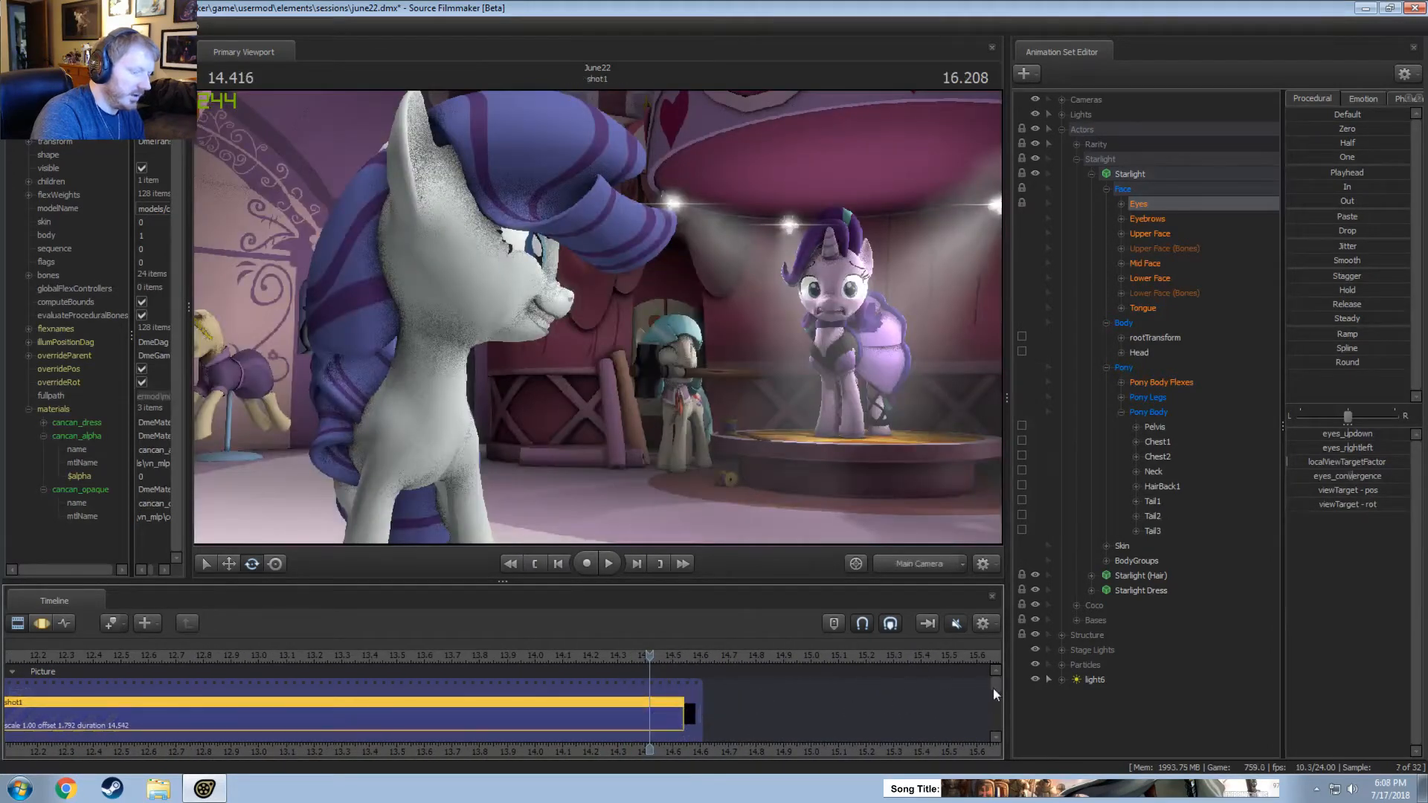
{"action": "mouse_move", "coordinate": [993, 689]}
{"action": "left_mouse_down"}
{"action": "mouse_move", "coordinate": [993, 716]}
{"action": "mouse_move", "coordinate": [991, 683]}
{"action": "left_mouse_up"}
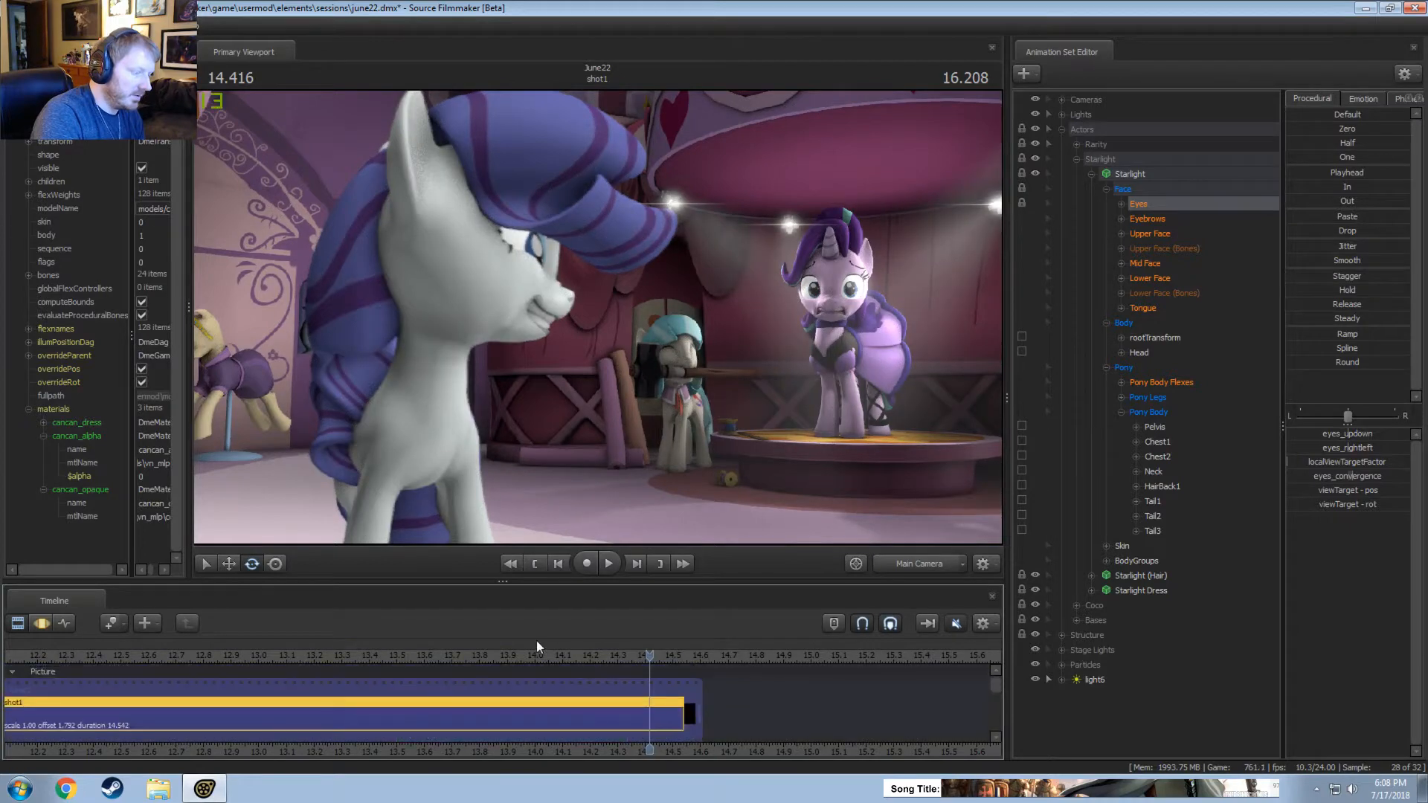
Scrub and play the extended end of shot1 through the main camera from several starting points.
{"action": "mouse_move", "coordinate": [527, 654]}
{"action": "left_mouse_down"}
{"action": "mouse_move", "coordinate": [476, 655]}
{"action": "mouse_move", "coordinate": [545, 660]}
{"action": "left_mouse_up"}
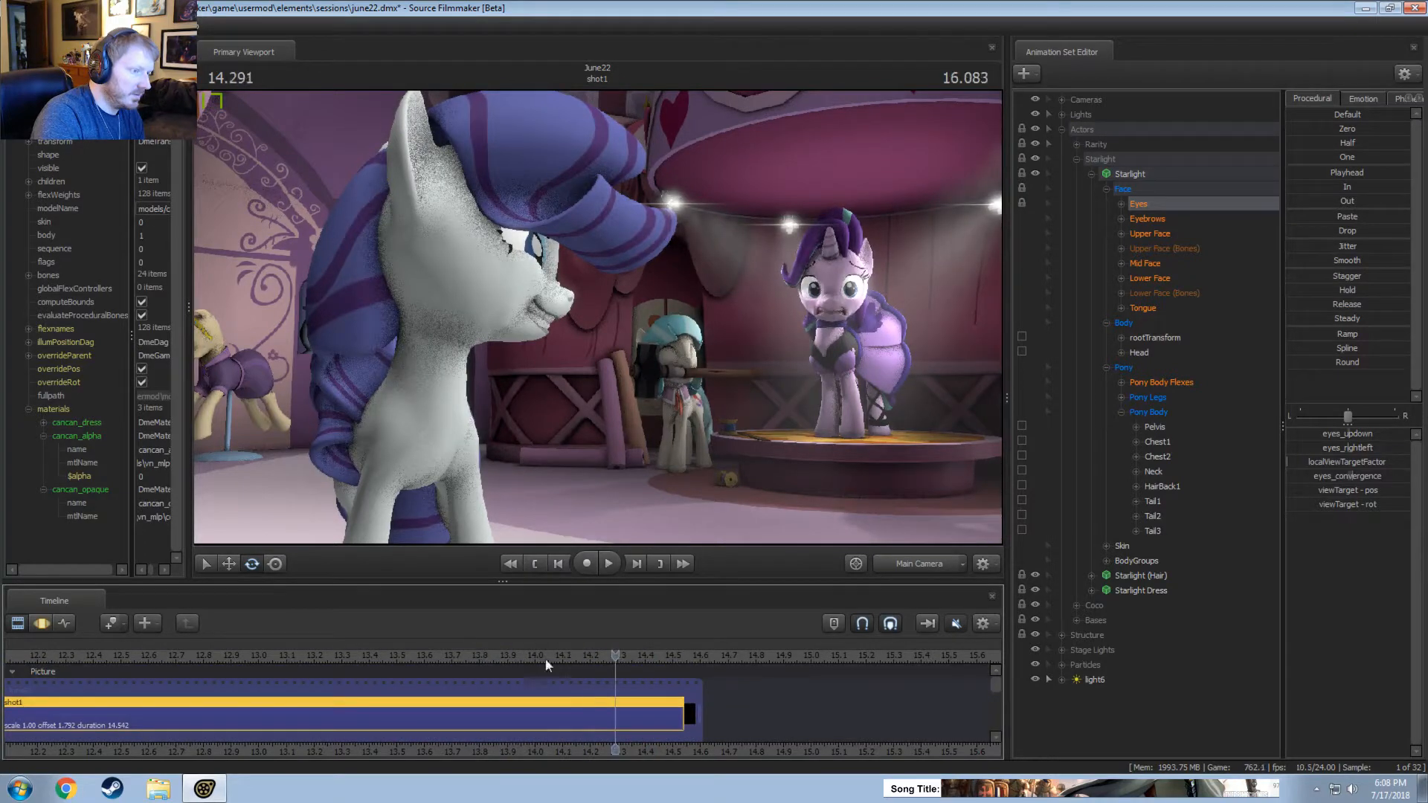
{"action": "left_click", "coordinate": [446, 668]}
{"action": "key", "text": "space"}
{"action": "left_click", "coordinate": [443, 654]}
{"action": "left_click", "coordinate": [444, 655]}
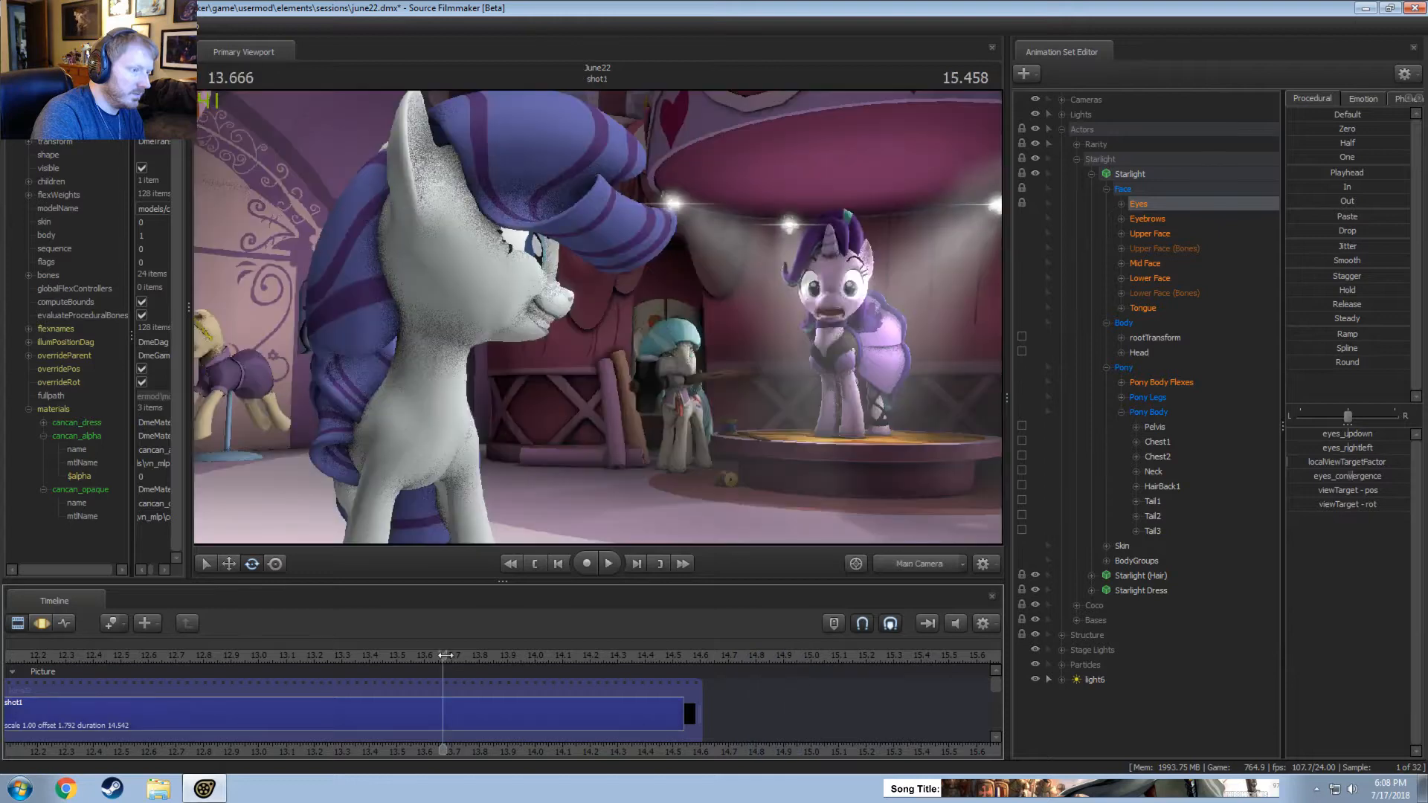
{"action": "left_click", "coordinate": [248, 651]}
{"action": "left_click", "coordinate": [248, 652]}
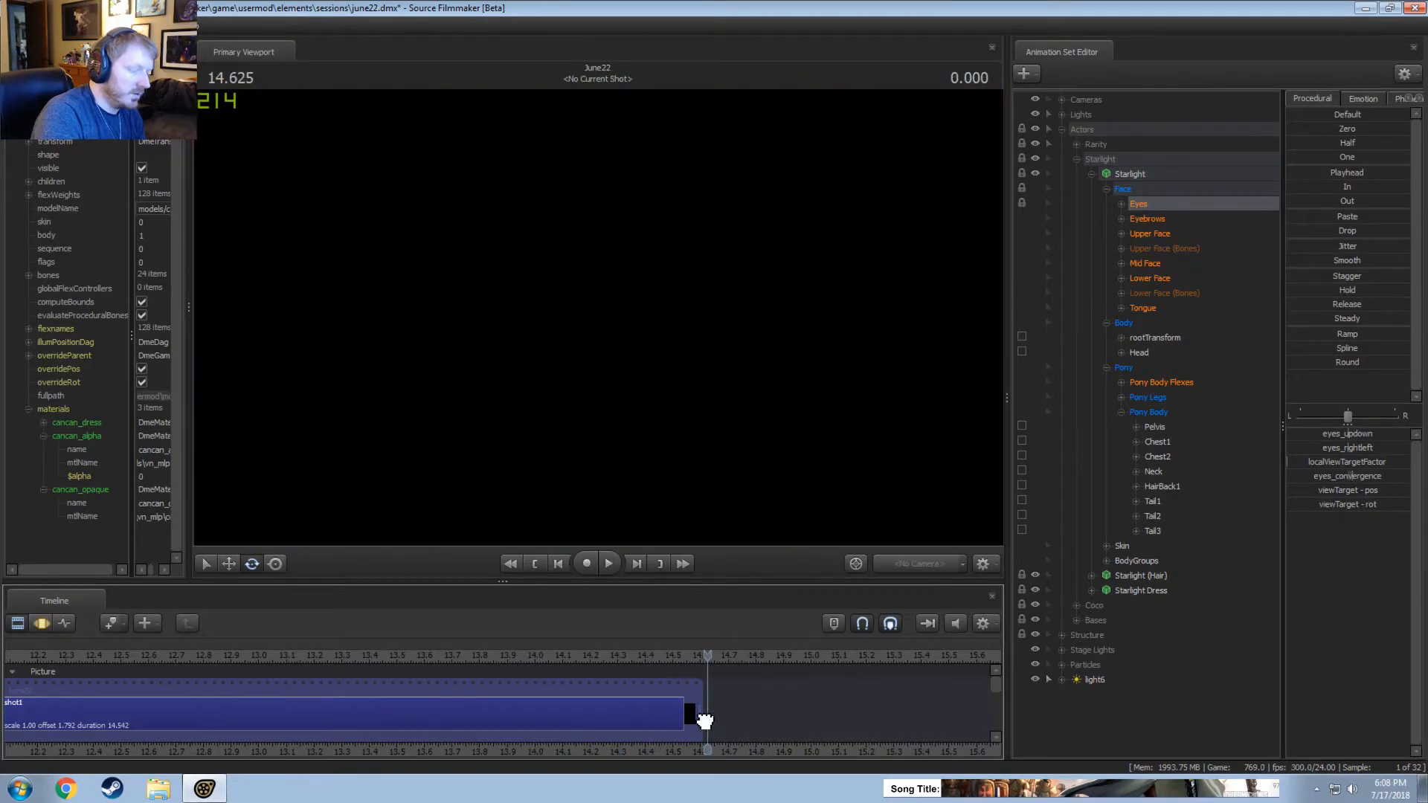
Show the whole of shot1 in the timeline and move the playhead near its start, at about 0.67 seconds.
{"action": "key", "text": "Right"}
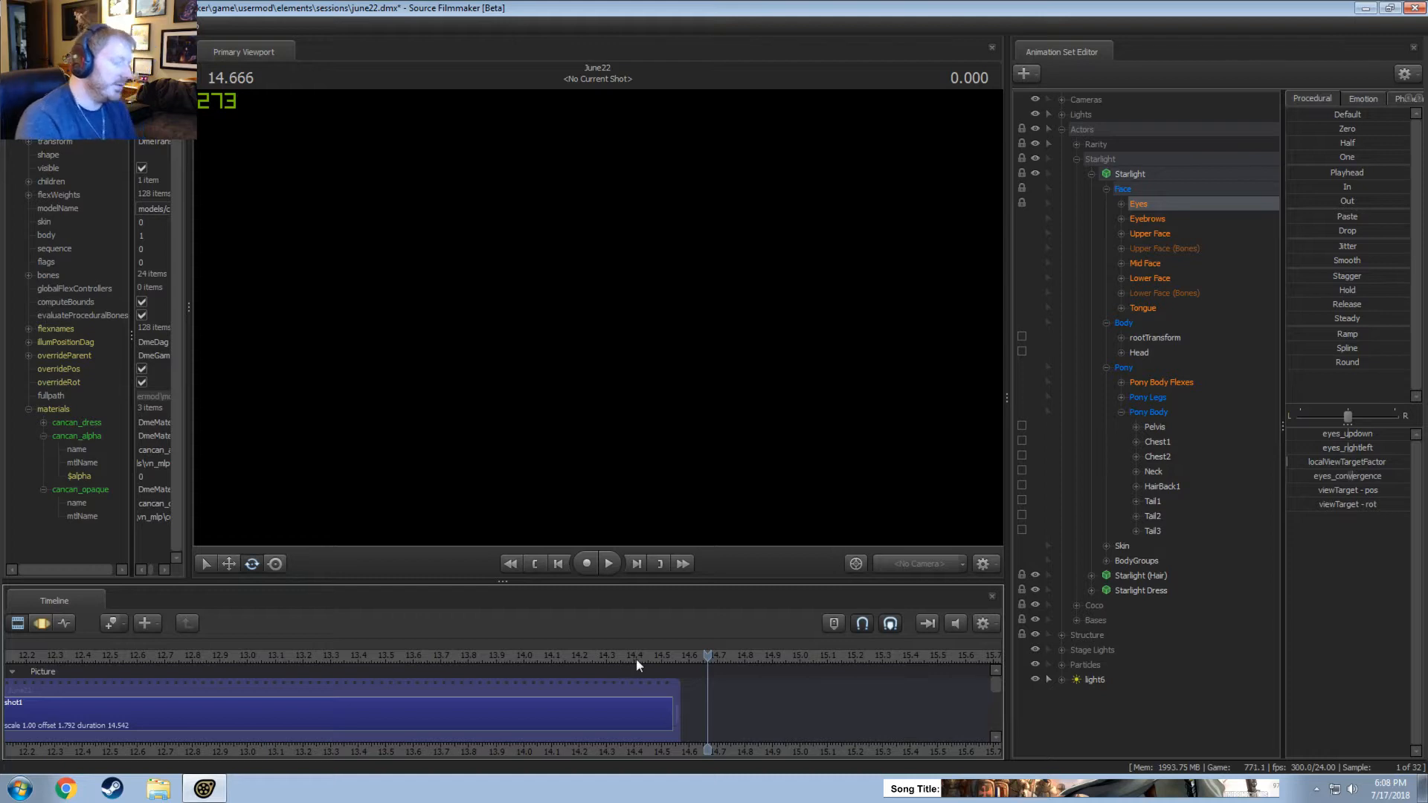
{"action": "scroll", "coordinate": [672, 729], "scroll_direction": "down", "scroll_amount": 5}
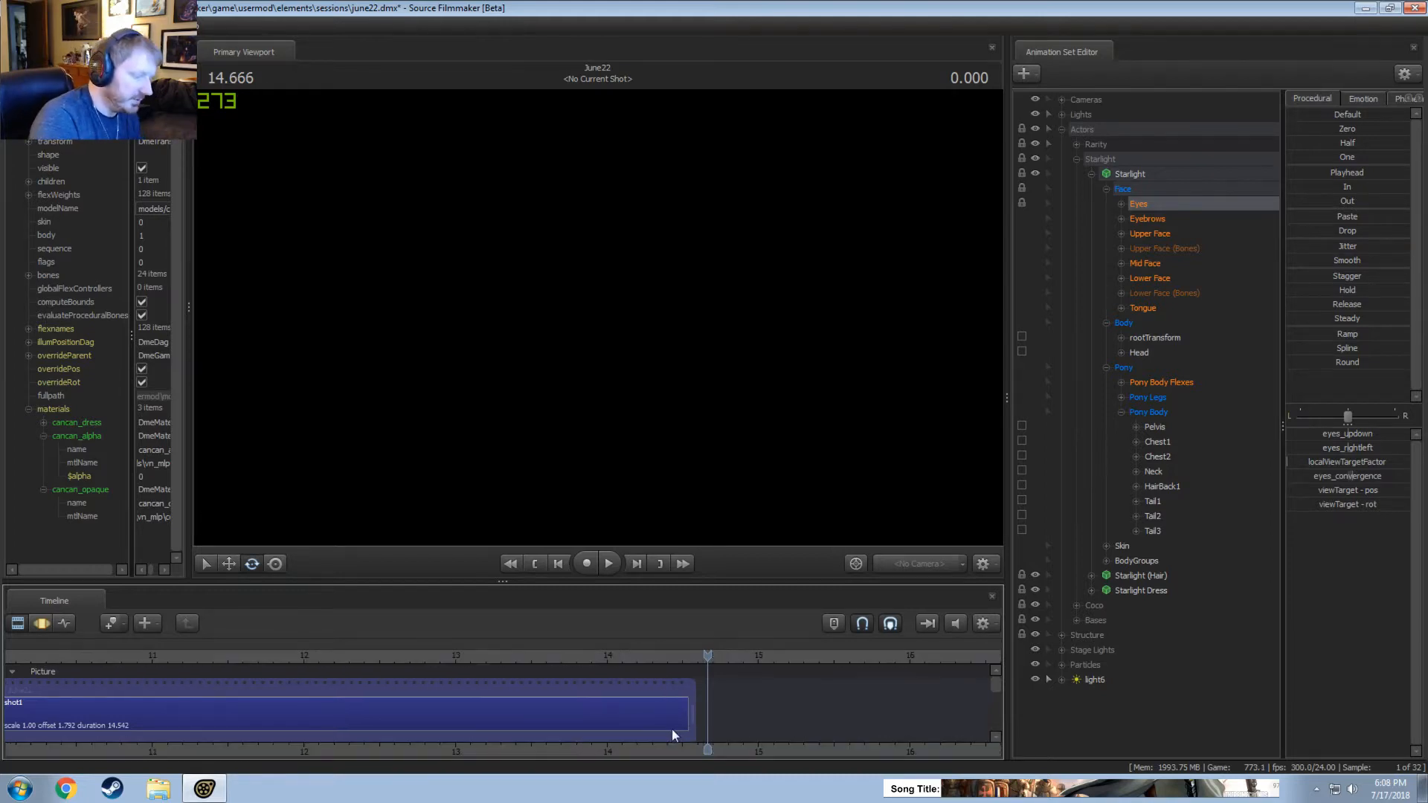
{"action": "scroll", "coordinate": [688, 737], "scroll_direction": "down", "scroll_amount": 2}
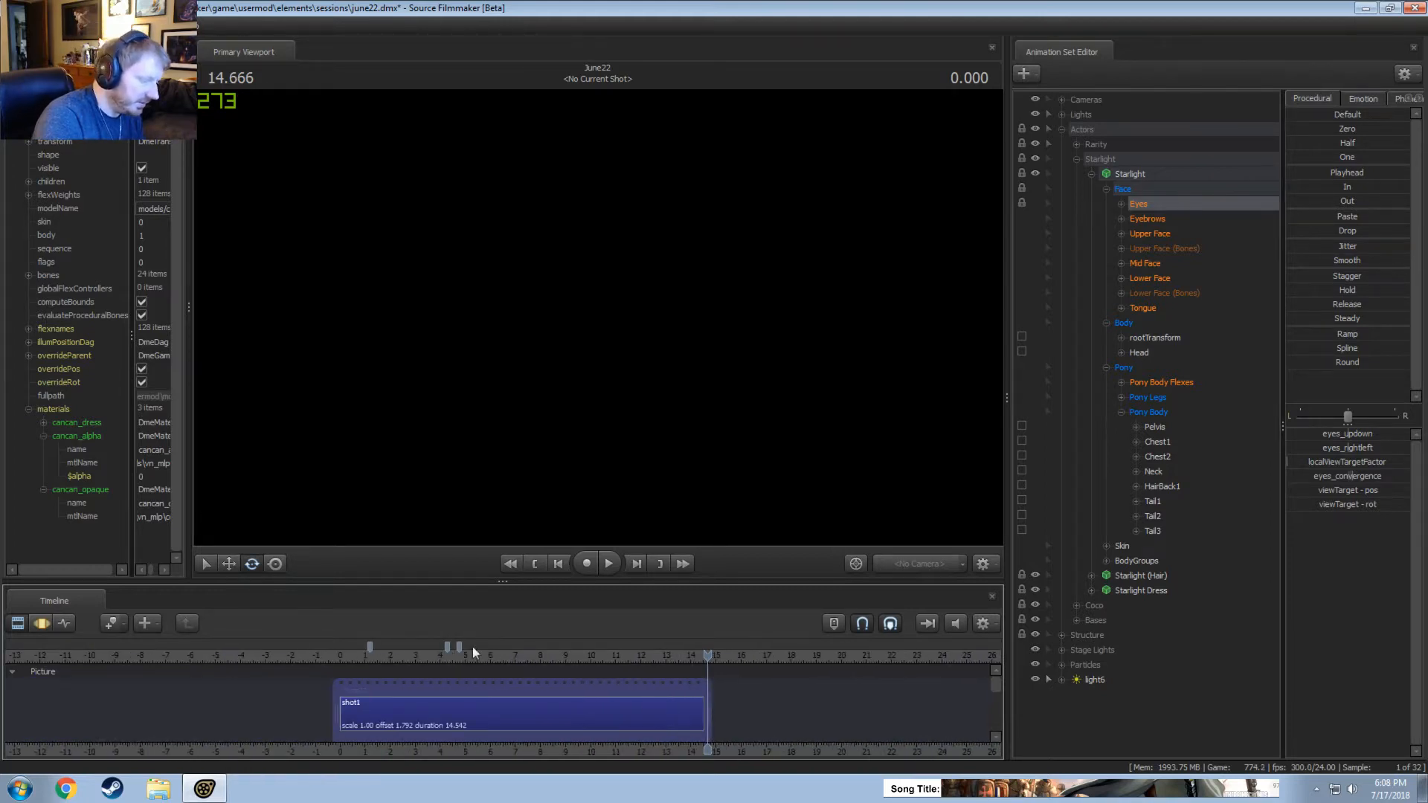
{"action": "left_click", "coordinate": [356, 657]}
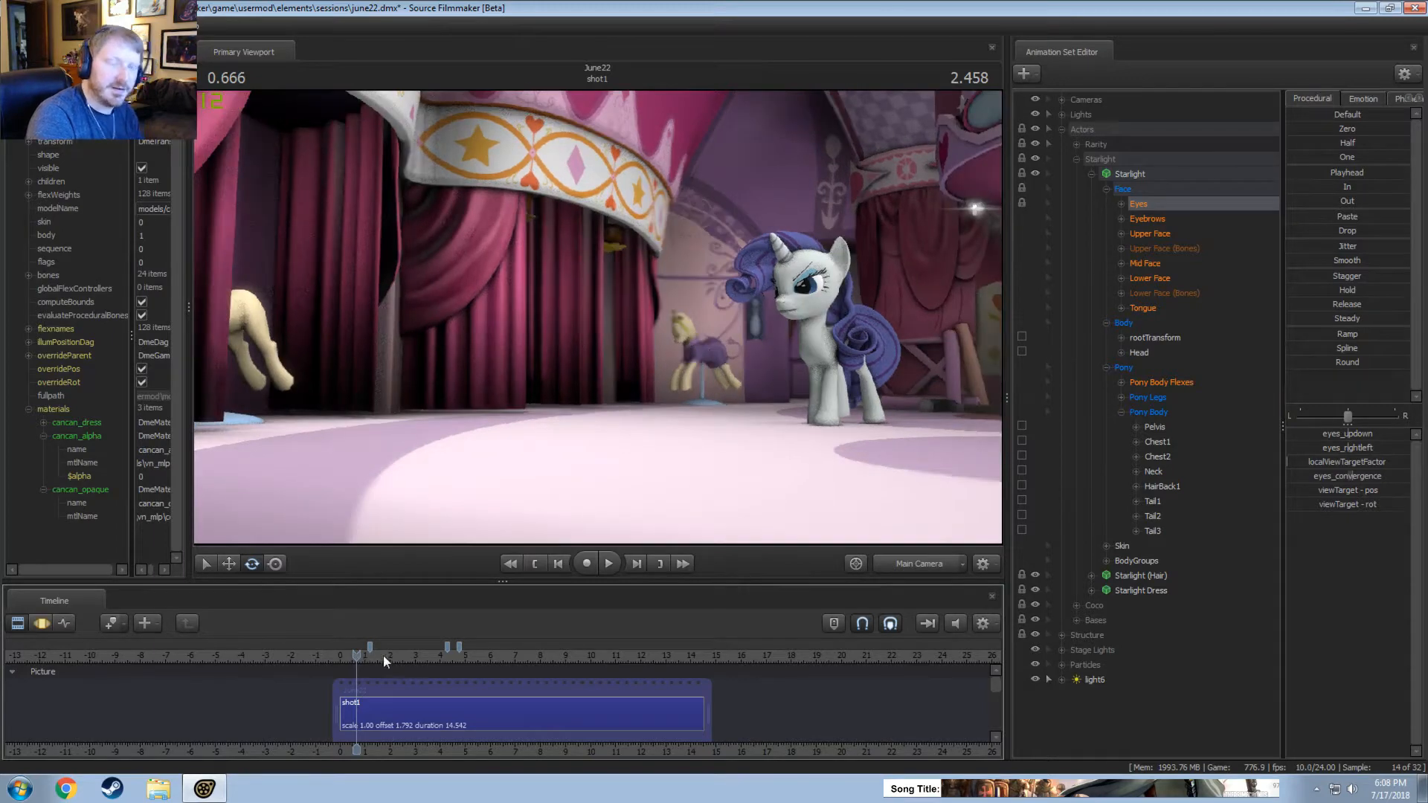
Select shot1, return the playhead to about 0.04 seconds and play the shot's opening through the main camera.
{"action": "left_click", "coordinate": [369, 703]}
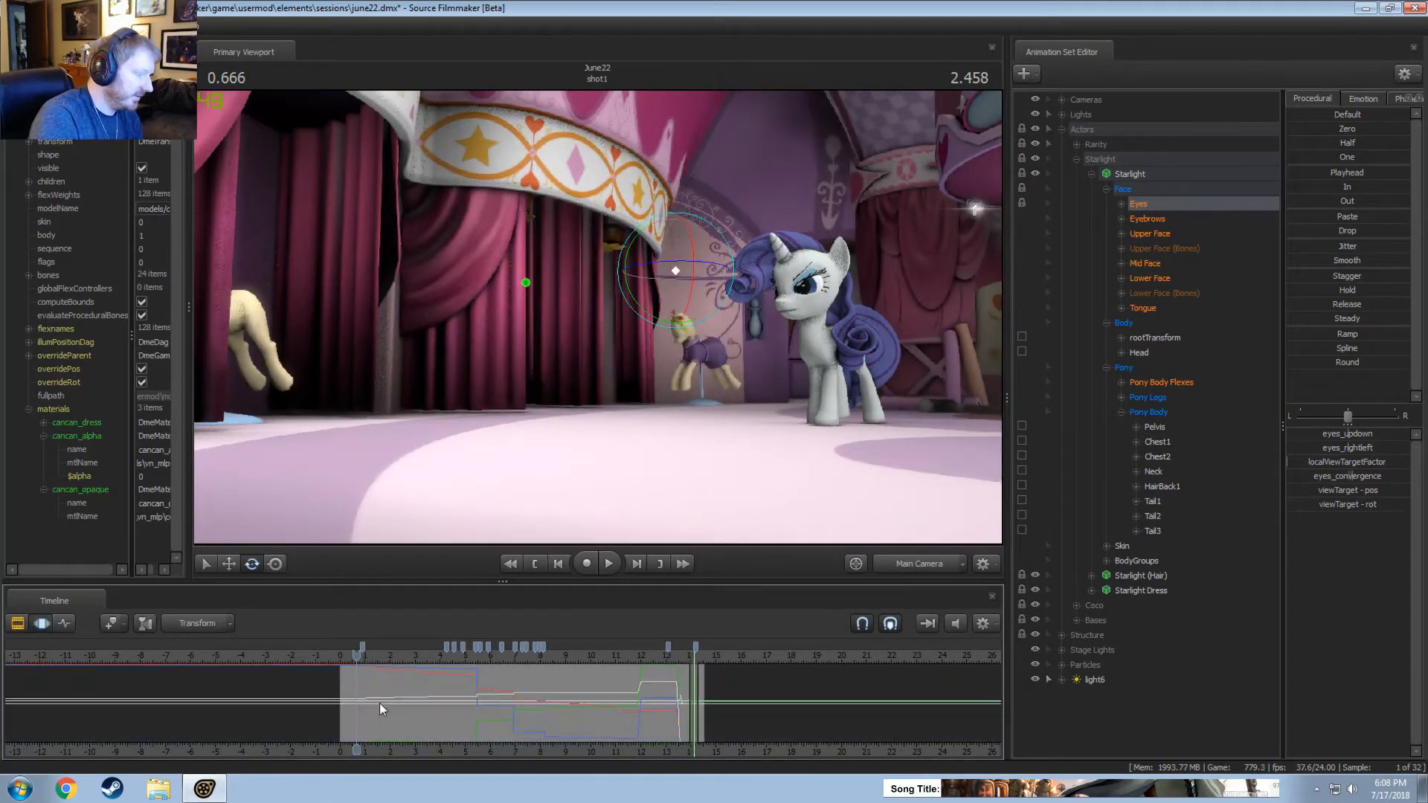
{"action": "scroll", "coordinate": [376, 711], "scroll_direction": "up", "scroll_amount": 3}
{"action": "scroll", "coordinate": [380, 714], "scroll_direction": "down", "scroll_amount": 1}
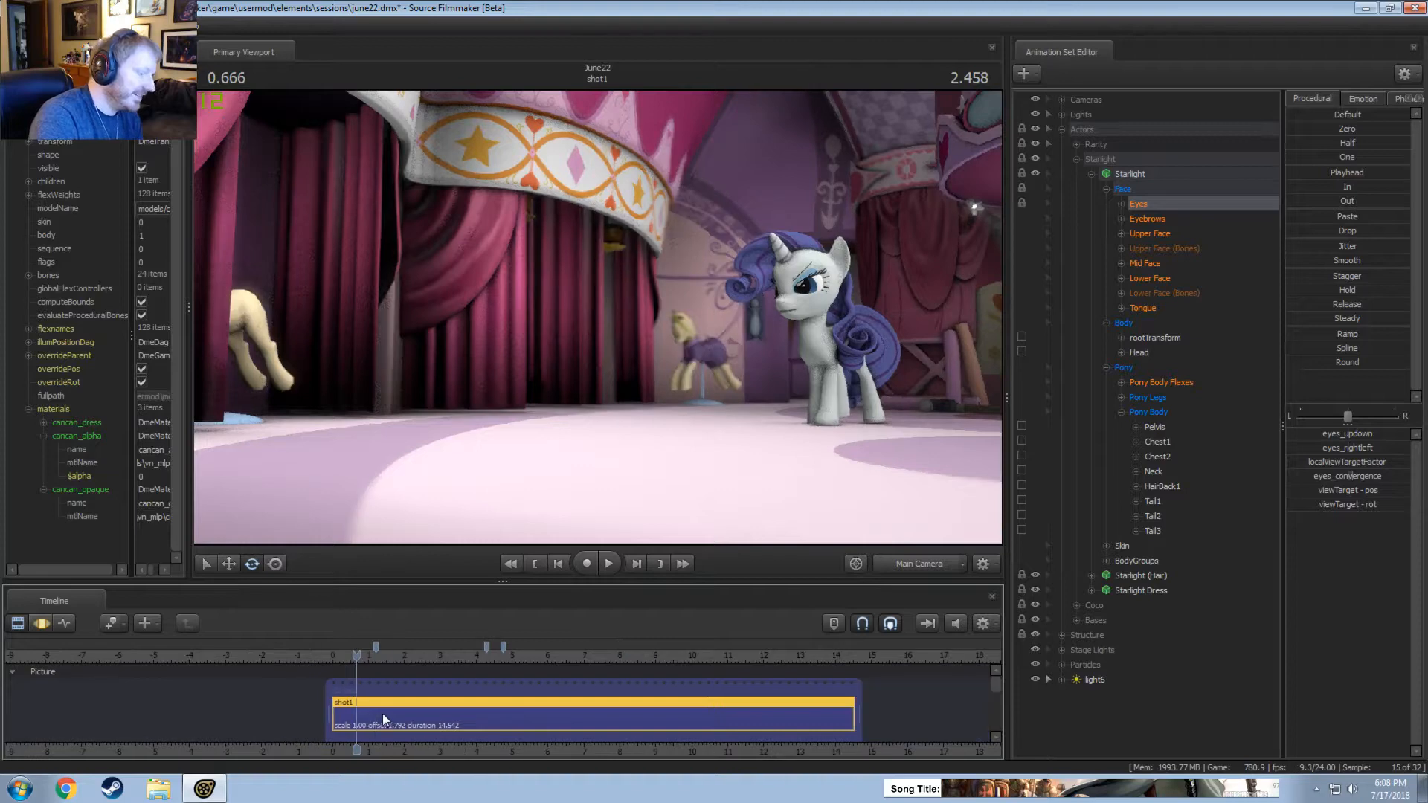
{"action": "left_click_drag", "start_coordinate": [349, 660], "coordinate": [341, 660]}
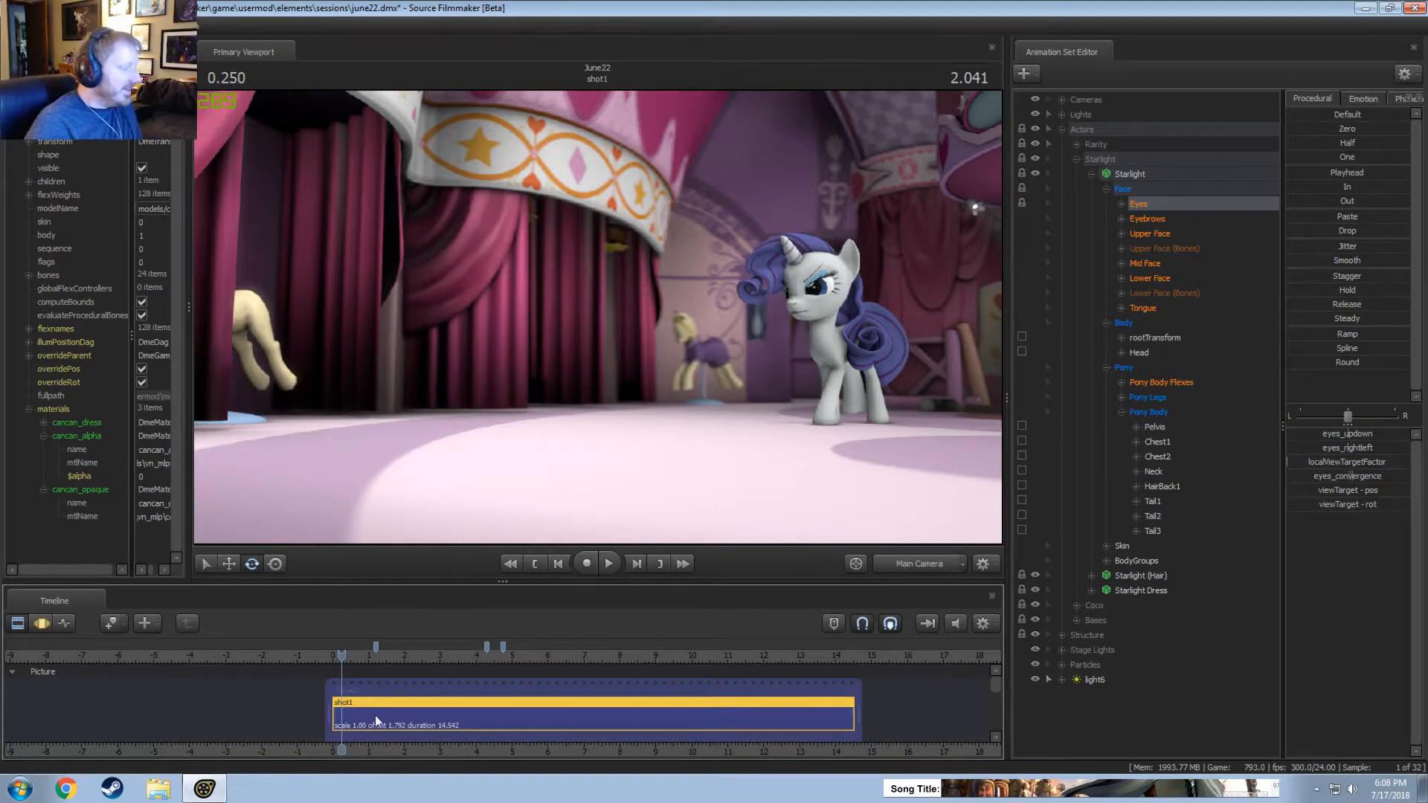
{"action": "left_click_drag", "start_coordinate": [341, 657], "coordinate": [334, 659]}
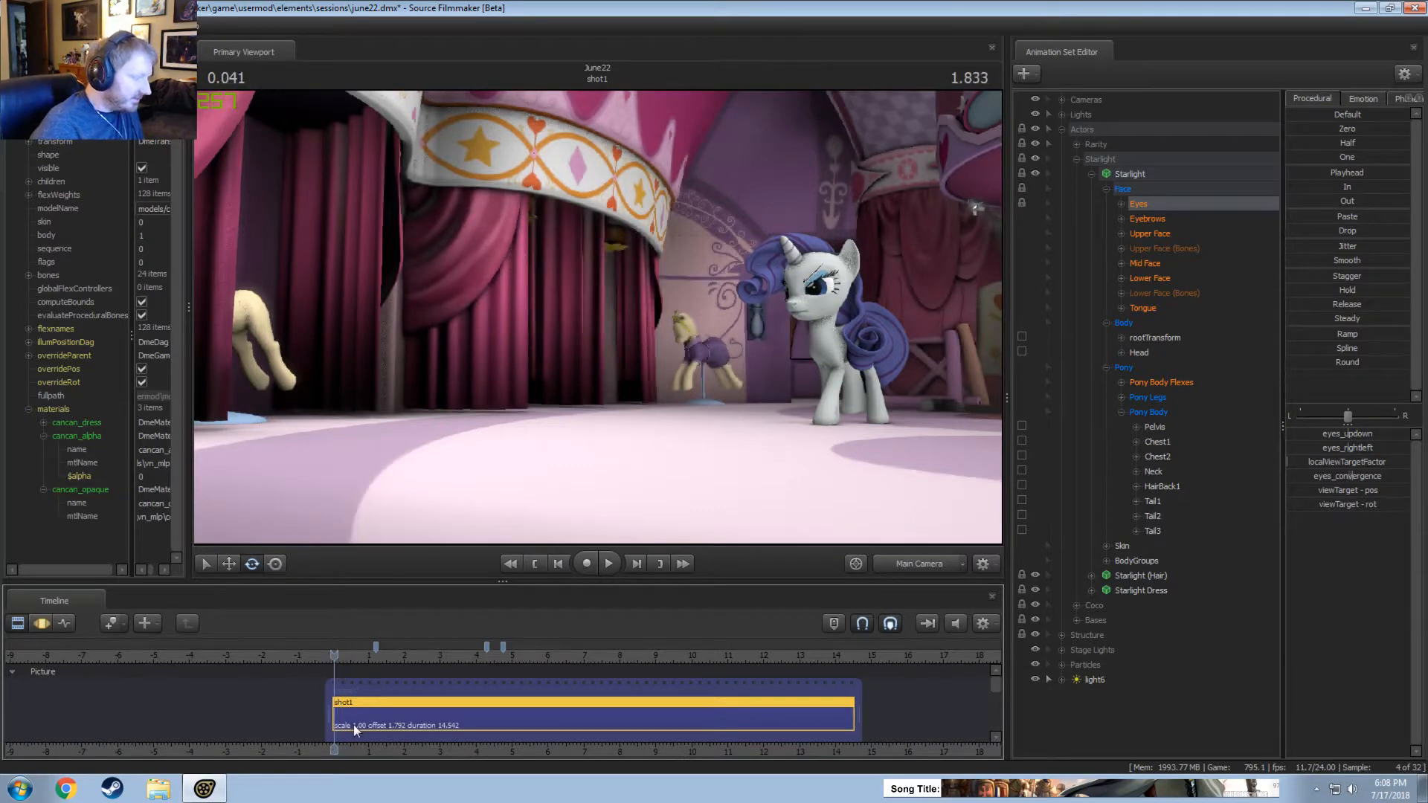
{"action": "middle_click_drag", "start_coordinate": [363, 751], "coordinate": [265, 684]}
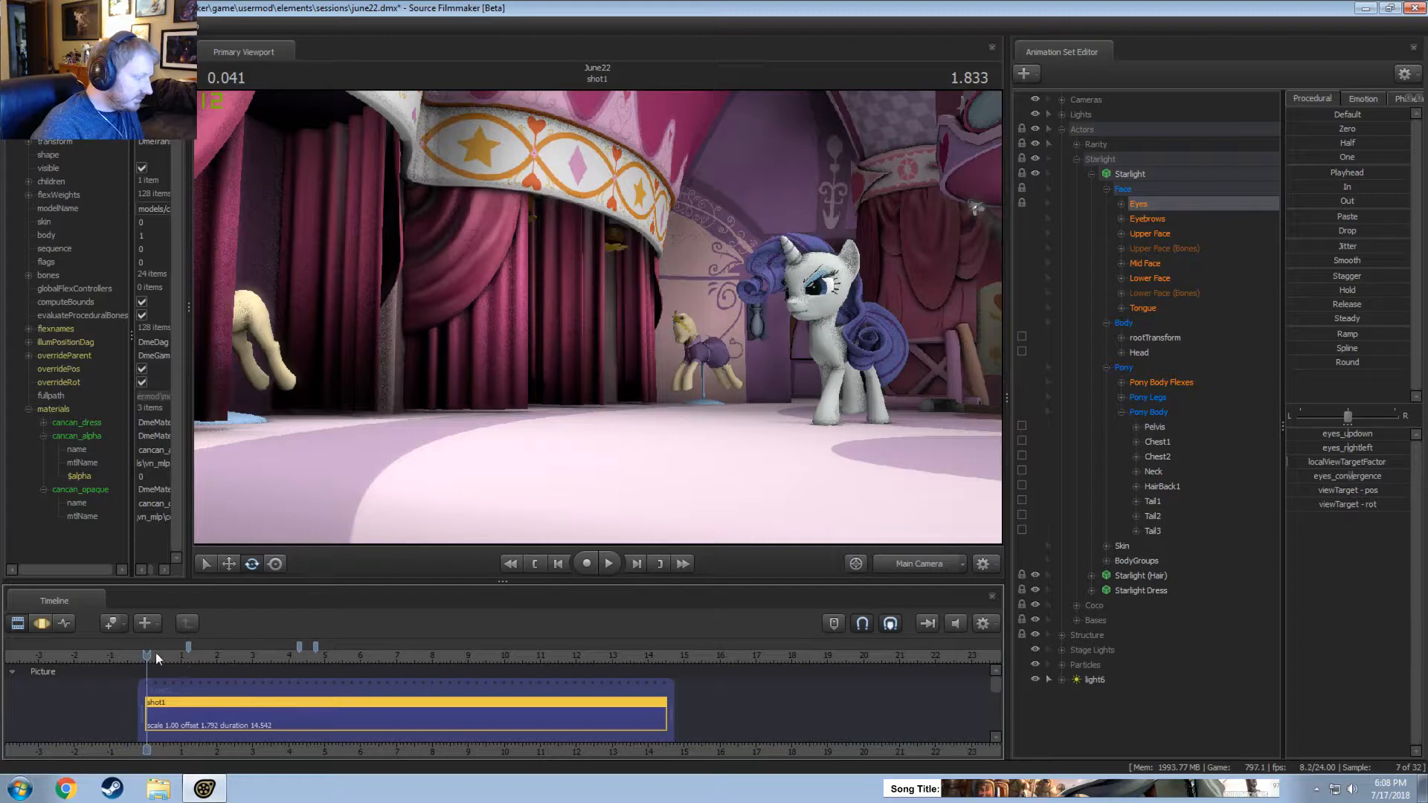
{"action": "key", "text": "space"}
{"action": "key", "text": "F3"}
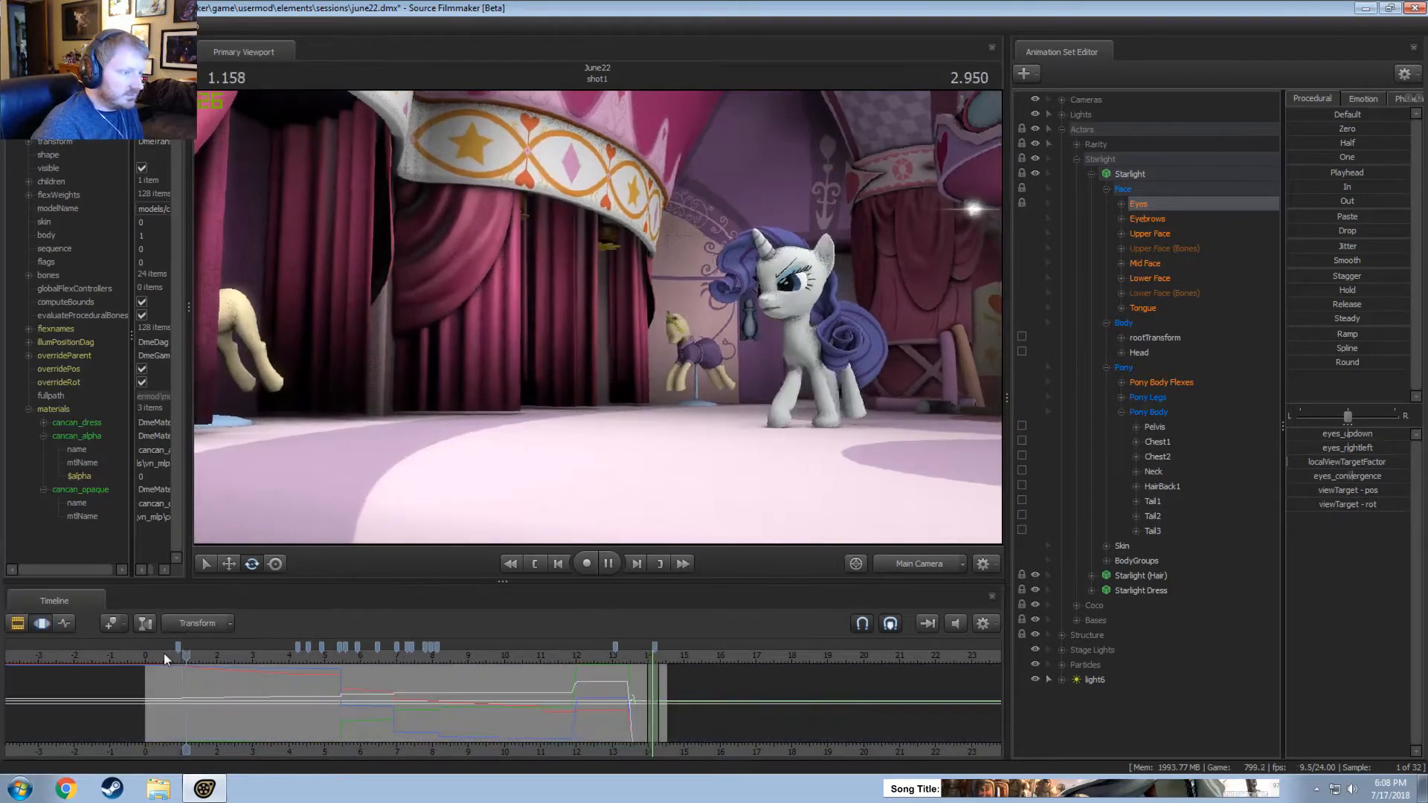
{"action": "key", "text": "space"}
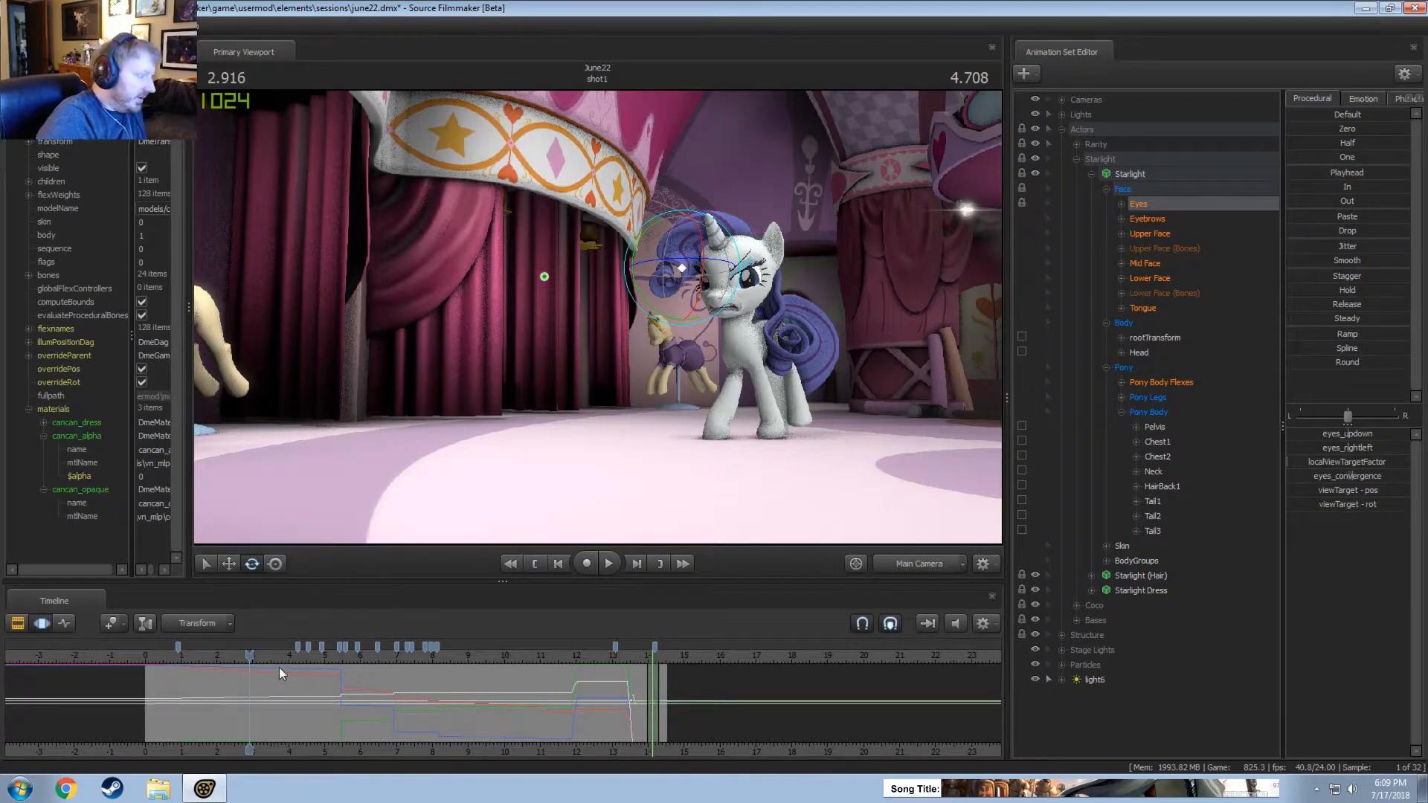
Scrub and play shot1 through the performance between about 3 and 6.9 seconds.
{"action": "left_click_drag", "start_coordinate": [279, 667], "coordinate": [270, 664]}
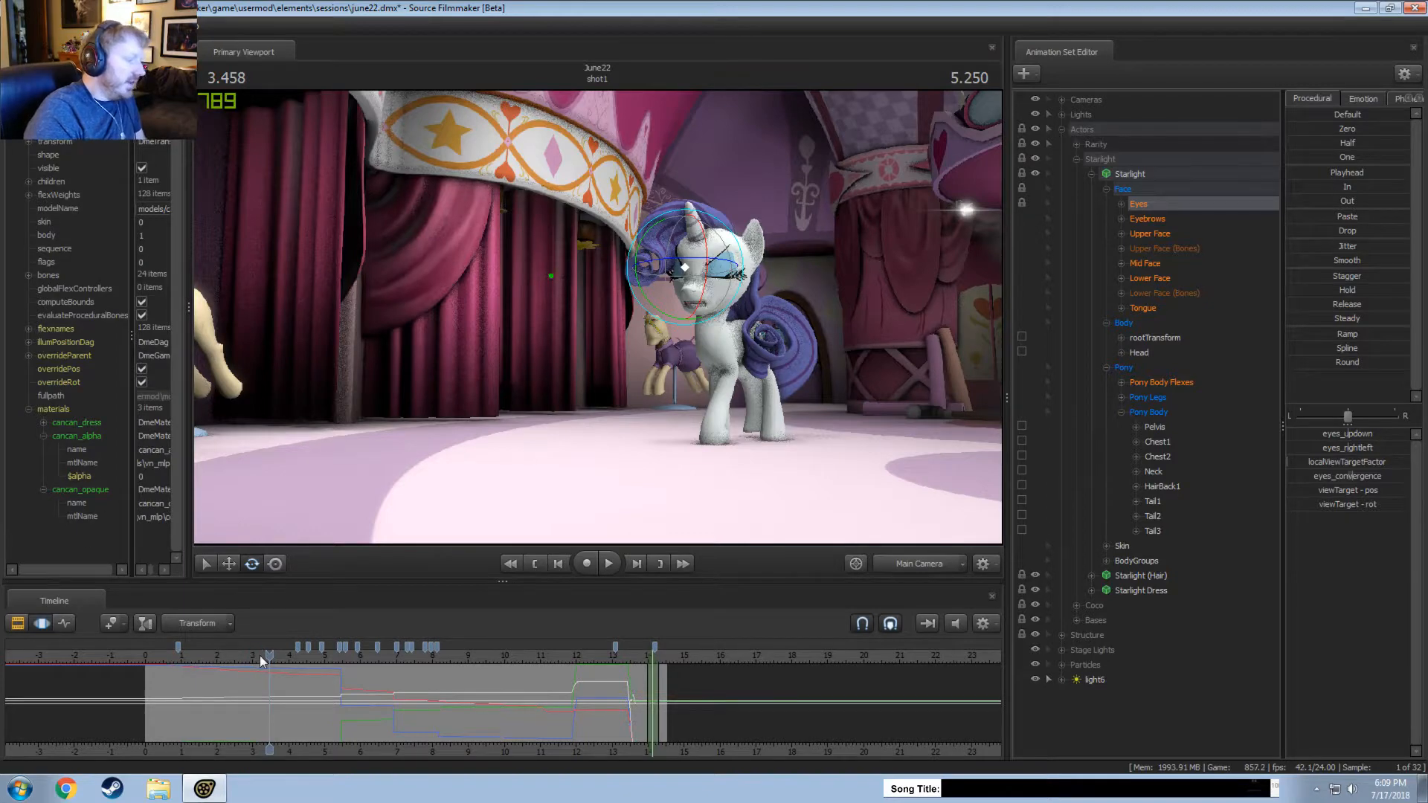
{"action": "left_click_drag", "start_coordinate": [262, 660], "coordinate": [286, 662]}
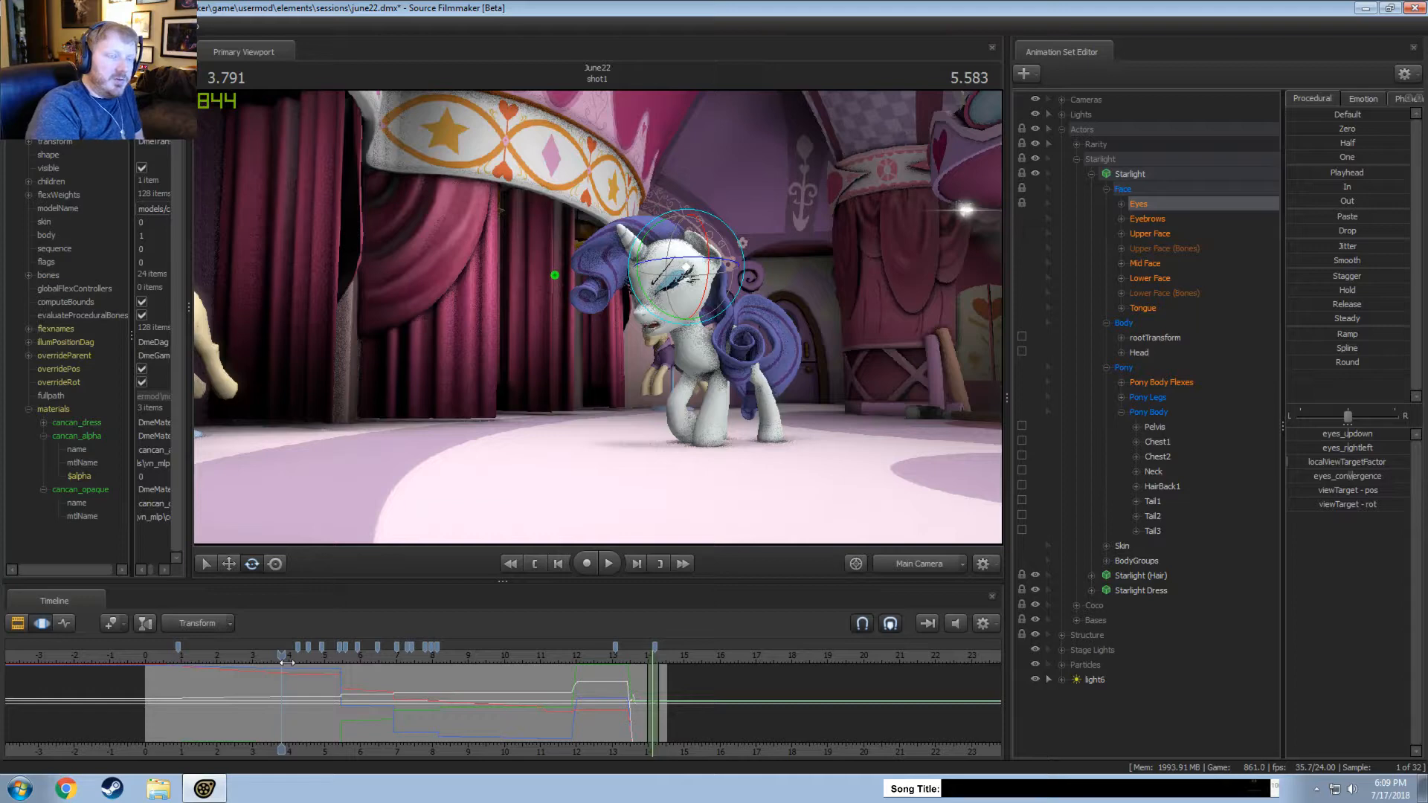
{"action": "left_click", "coordinate": [336, 661]}
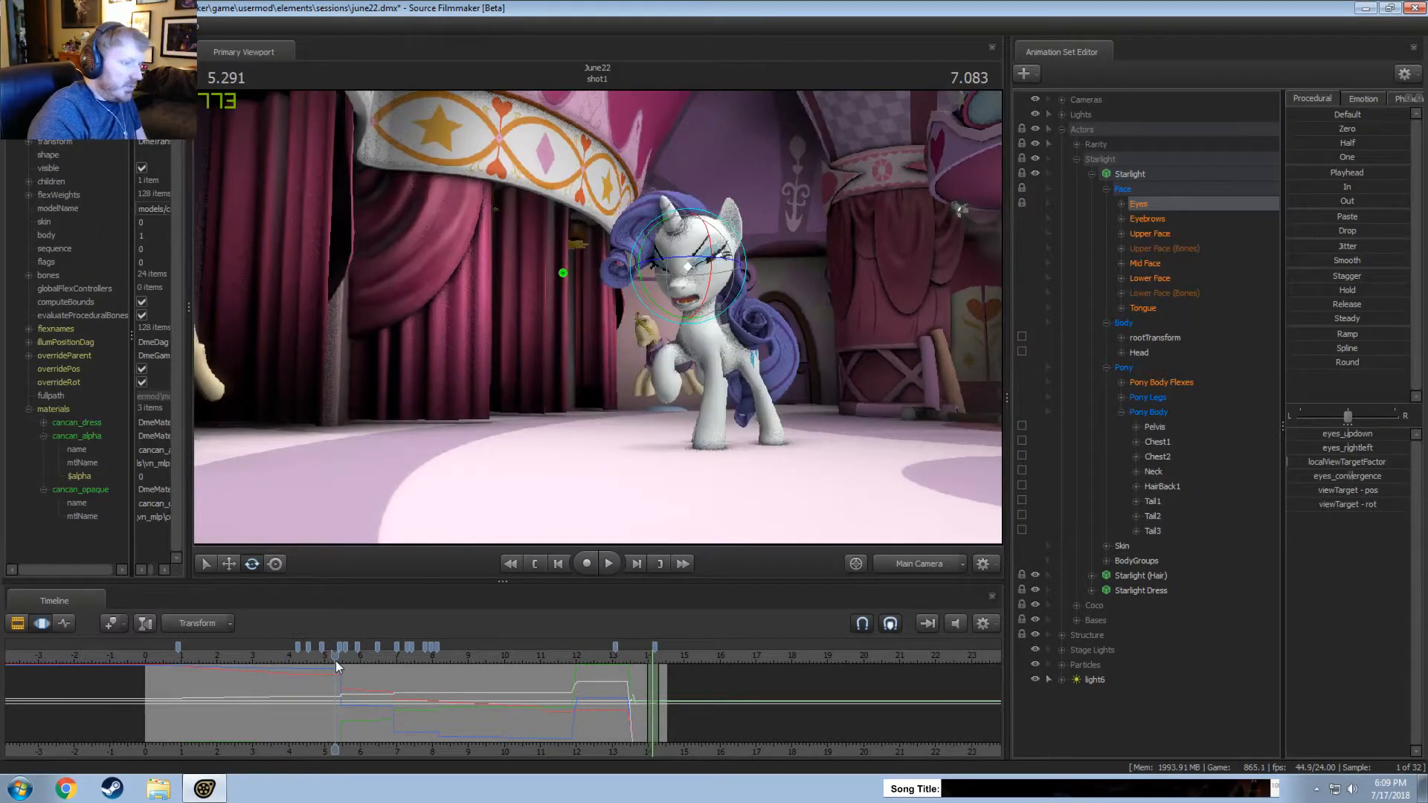
{"action": "left_click_drag", "start_coordinate": [336, 660], "coordinate": [313, 658]}
{"action": "key", "text": "space"}
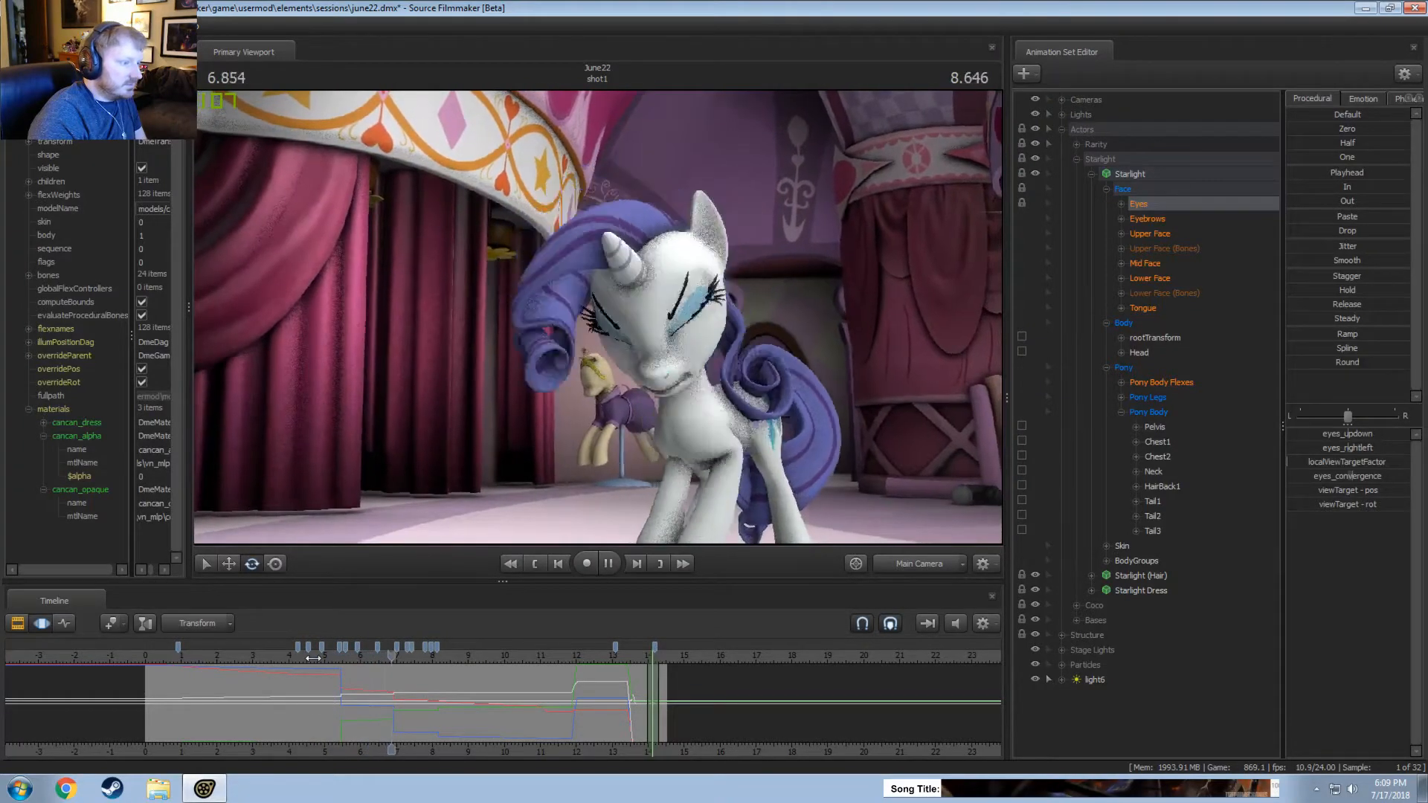
{"action": "key", "text": "space"}
Select the Cameras animation set and place the playhead exactly on its cut at about 6.958 seconds.
{"action": "left_click_drag", "start_coordinate": [389, 653], "coordinate": [395, 661]}
{"action": "scroll", "coordinate": [394, 681], "scroll_direction": "up", "scroll_amount": 10}
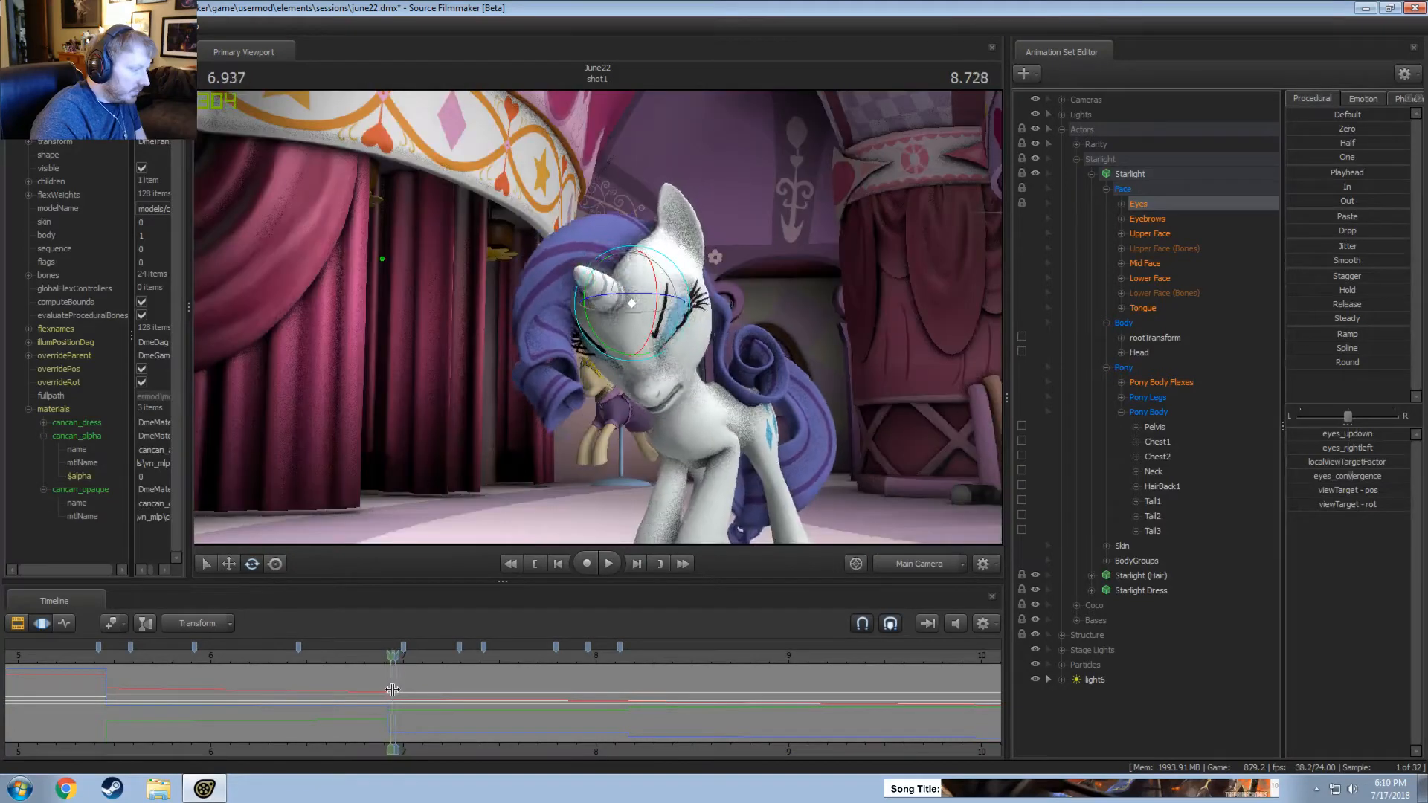
{"action": "left_click", "coordinate": [1093, 102]}
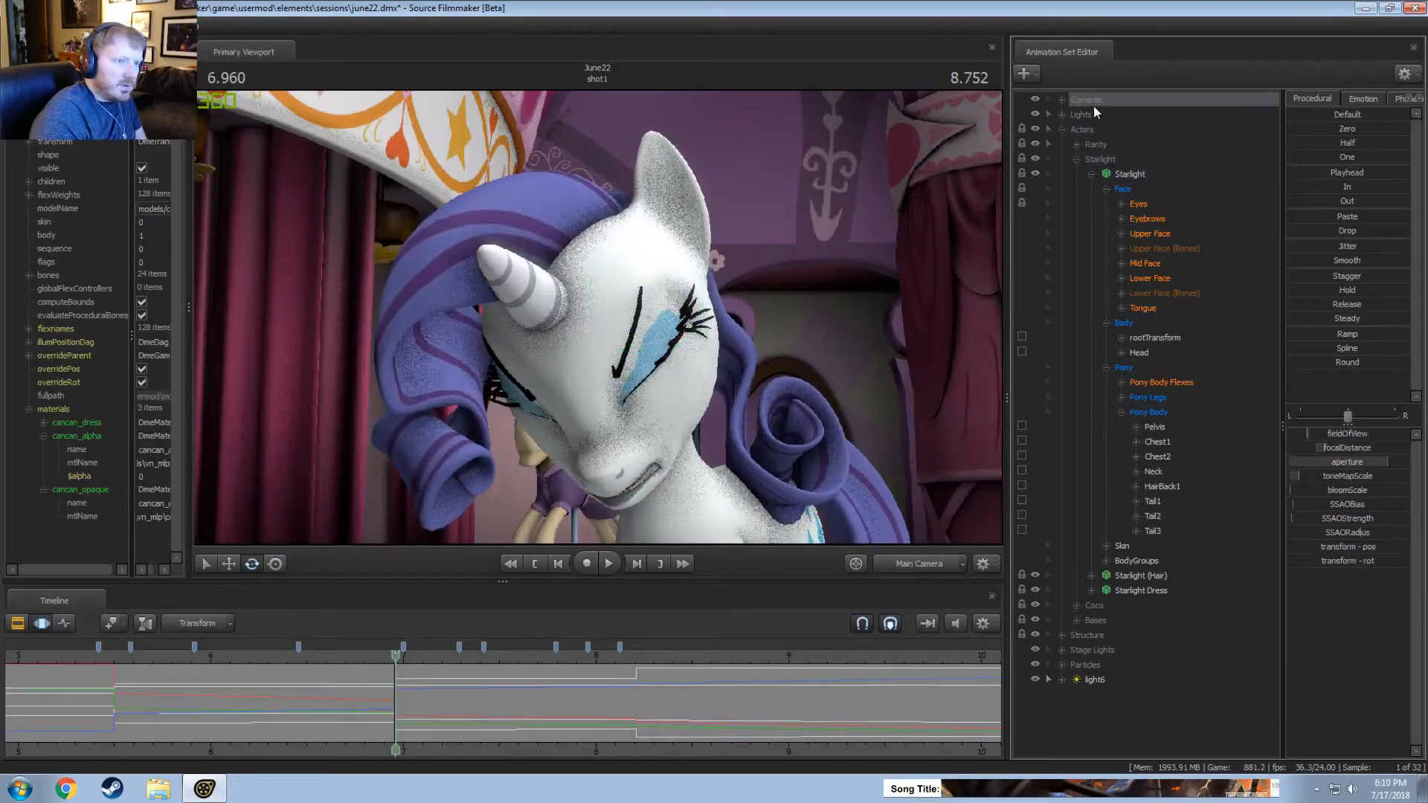
{"action": "scroll", "coordinate": [372, 701], "scroll_direction": "up", "scroll_amount": 10}
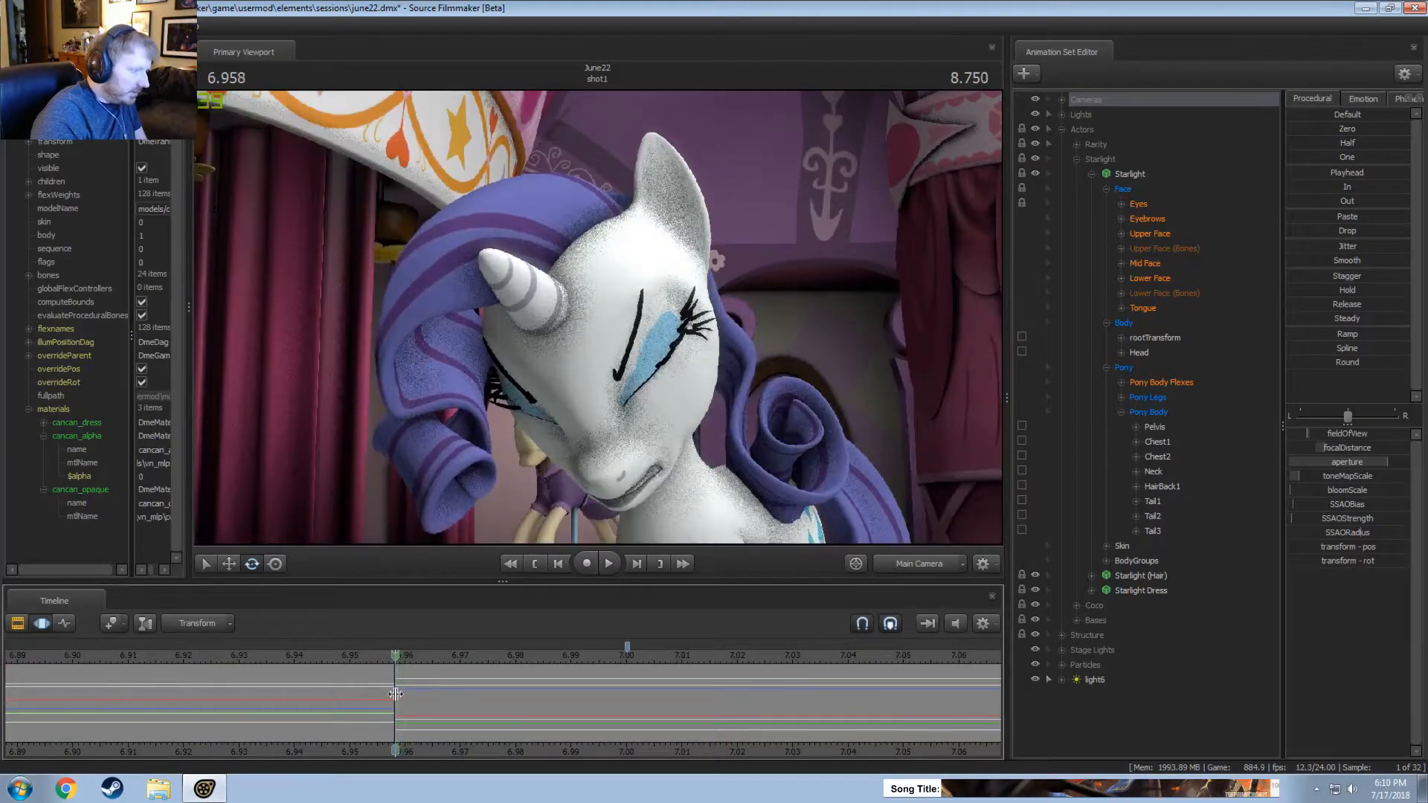
{"action": "scroll", "coordinate": [395, 694], "scroll_direction": "down", "scroll_amount": 8}
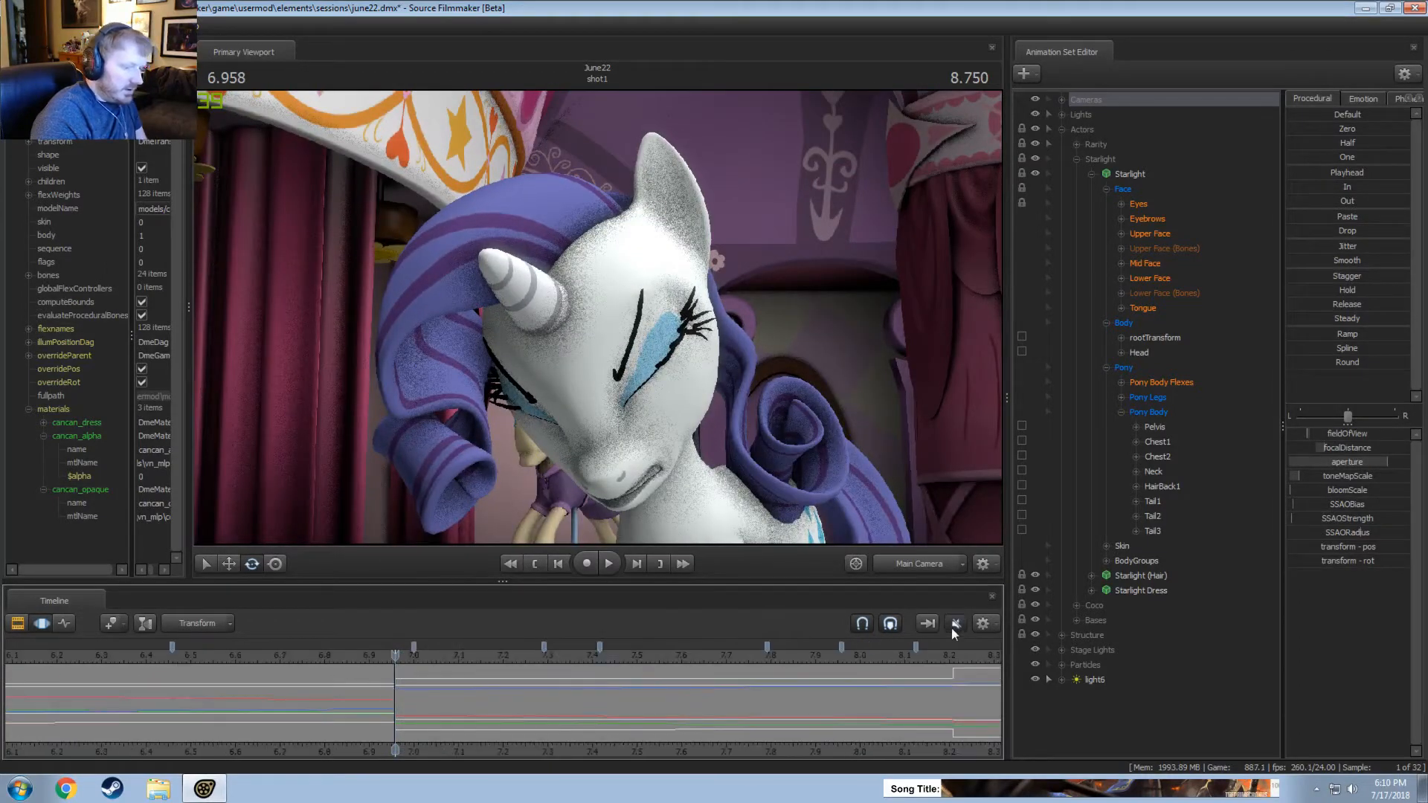
Play shot1 from about 5.3 seconds and again from about 6 seconds, reviewing both close-up camera cuts in the Clip Editor.
{"action": "scroll", "coordinate": [427, 702], "scroll_direction": "down", "scroll_amount": 5}
{"action": "left_click", "coordinate": [217, 654]}
{"action": "key", "text": "space"}
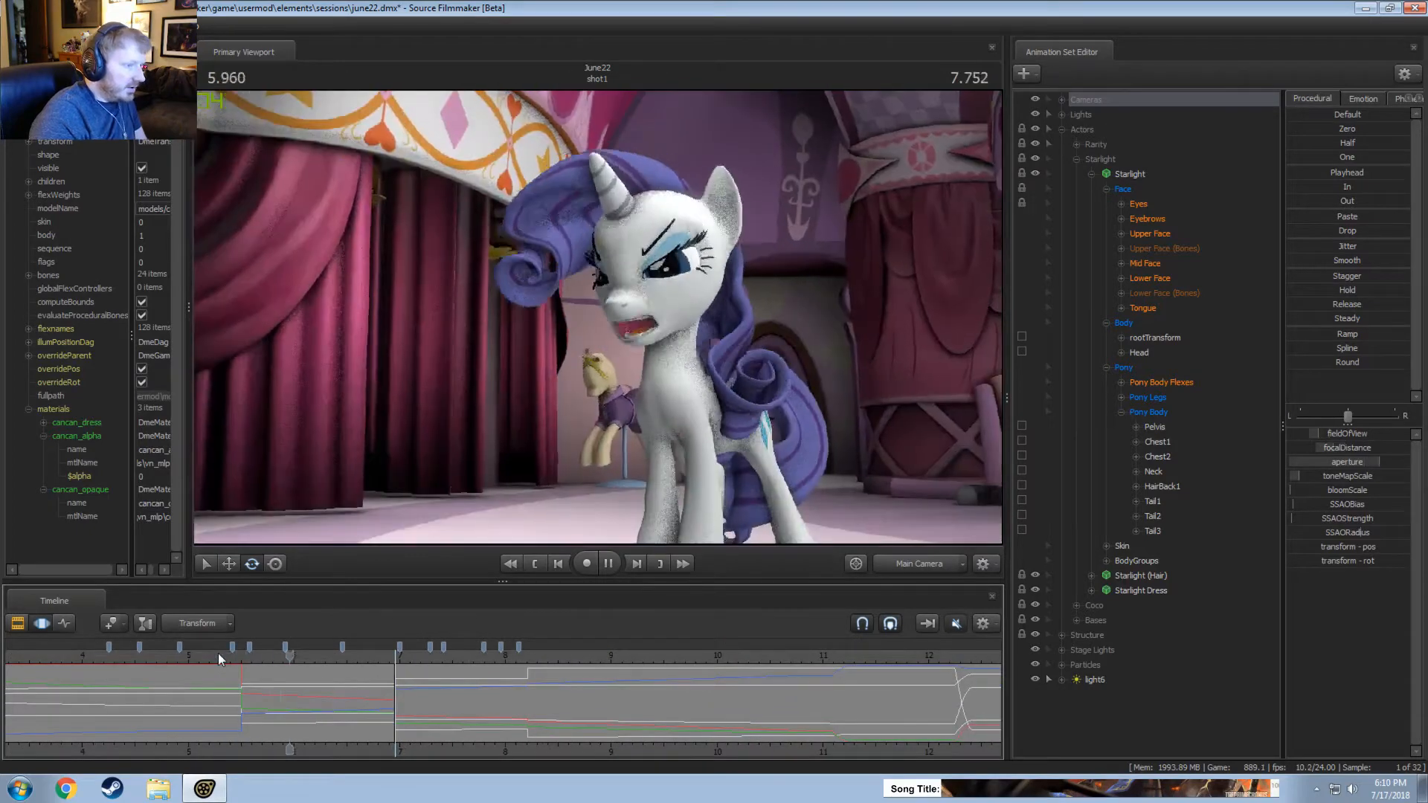
{"action": "key", "text": "F2"}
{"action": "key", "text": "space"}
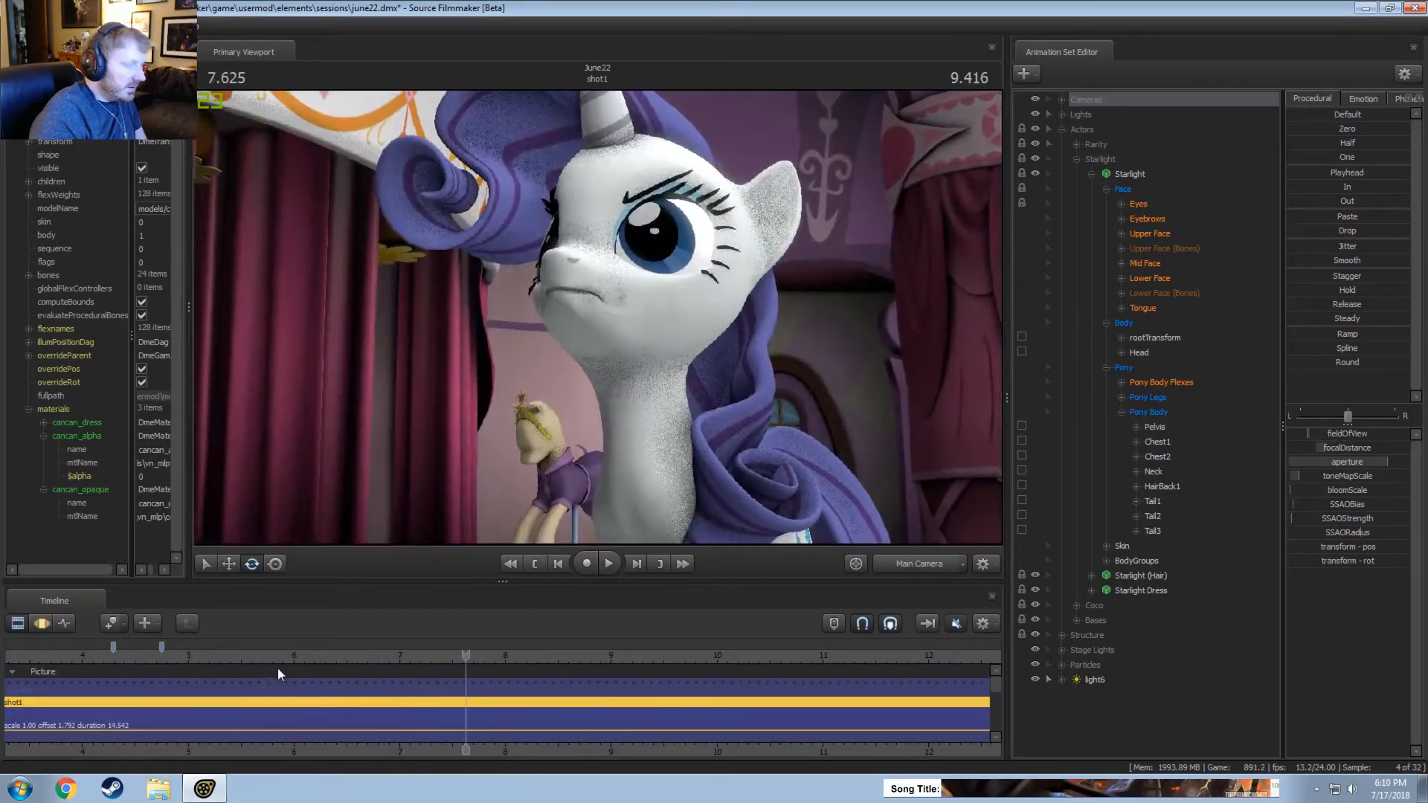
{"action": "left_click", "coordinate": [286, 656]}
{"action": "key", "text": "space"}
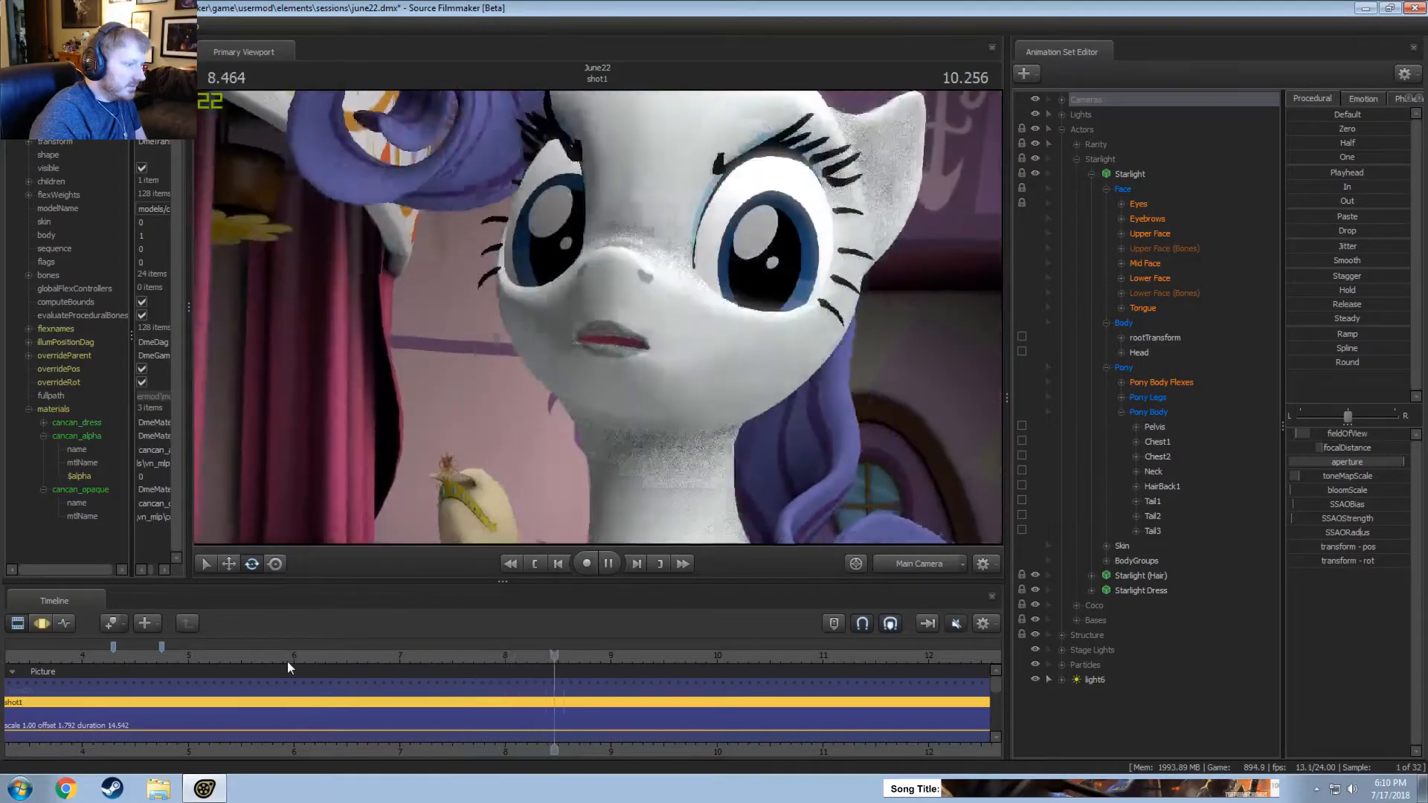
Replay the stretch around the second camera cut from about 7 seconds several times, ending in the Motion Editor.
{"action": "left_click", "coordinate": [433, 656]}
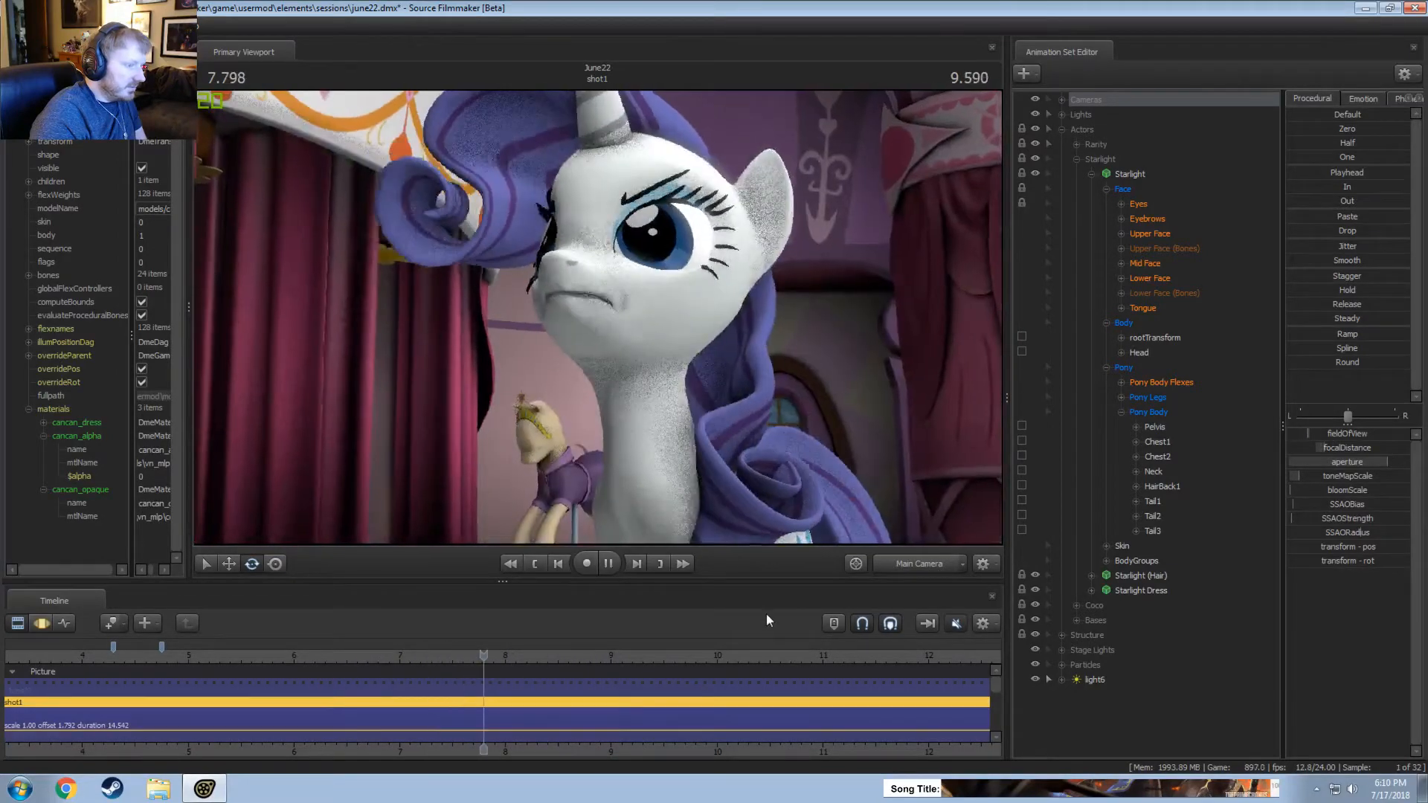
{"action": "key", "text": "space"}
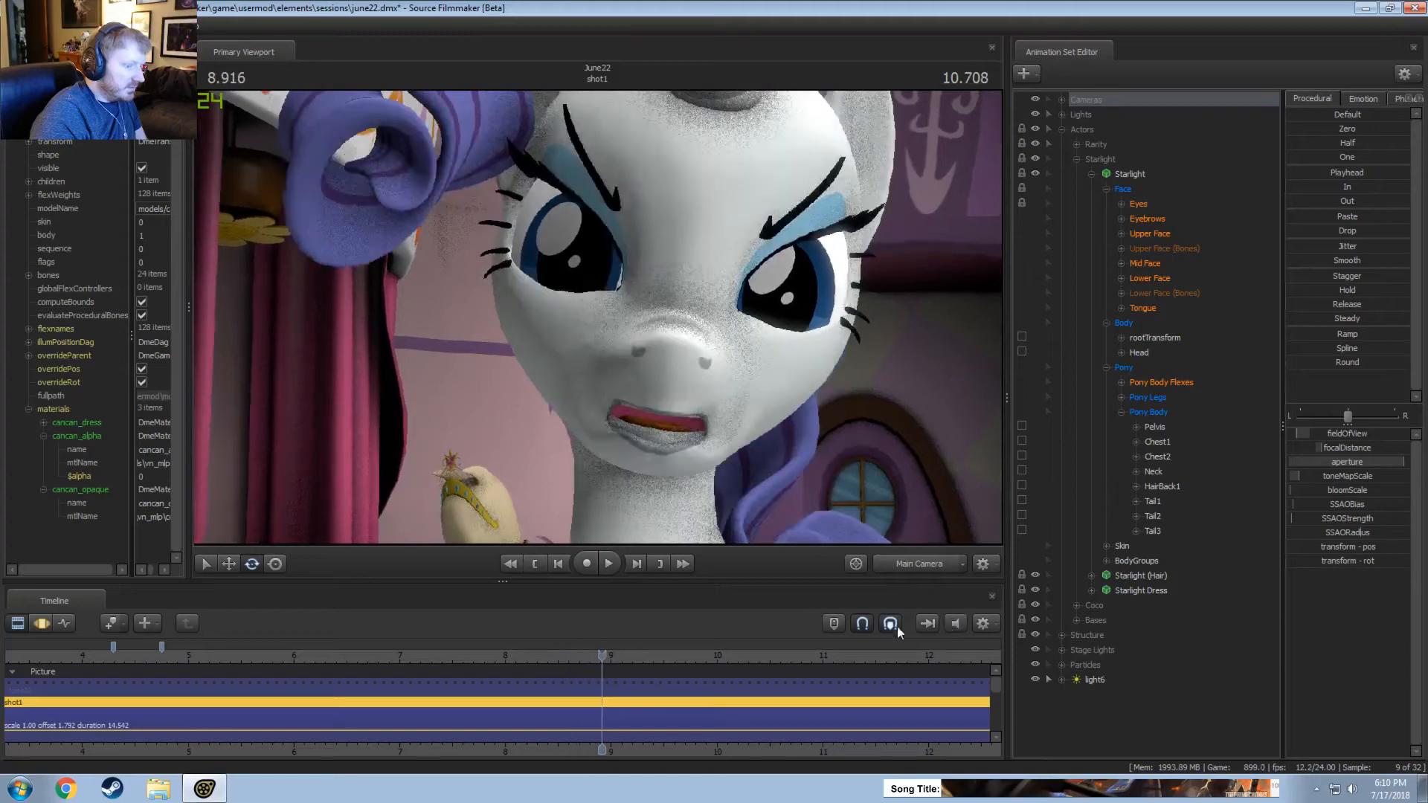
{"action": "left_click", "coordinate": [403, 656]}
{"action": "key", "text": "space"}
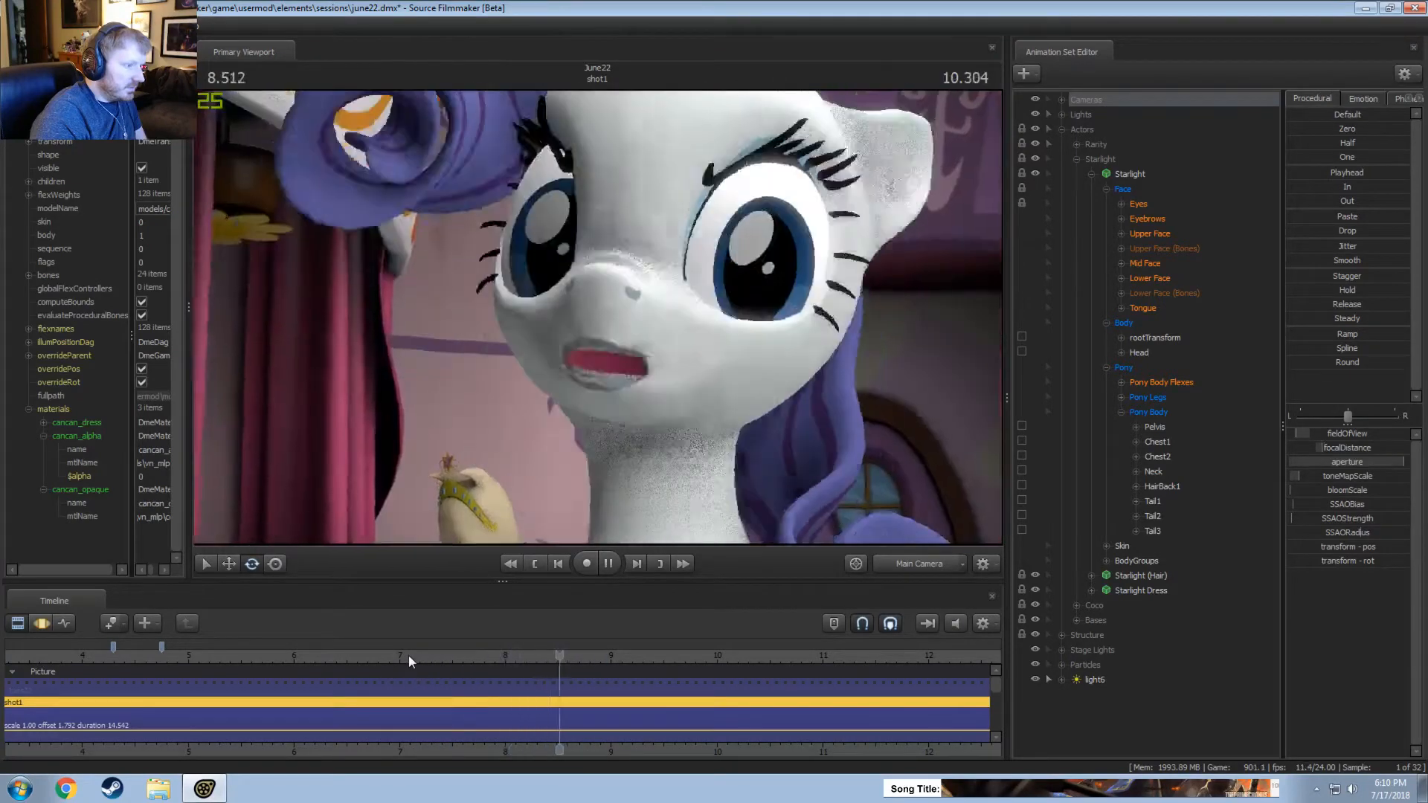
{"action": "key", "text": "space"}
{"action": "key", "text": "F3"}
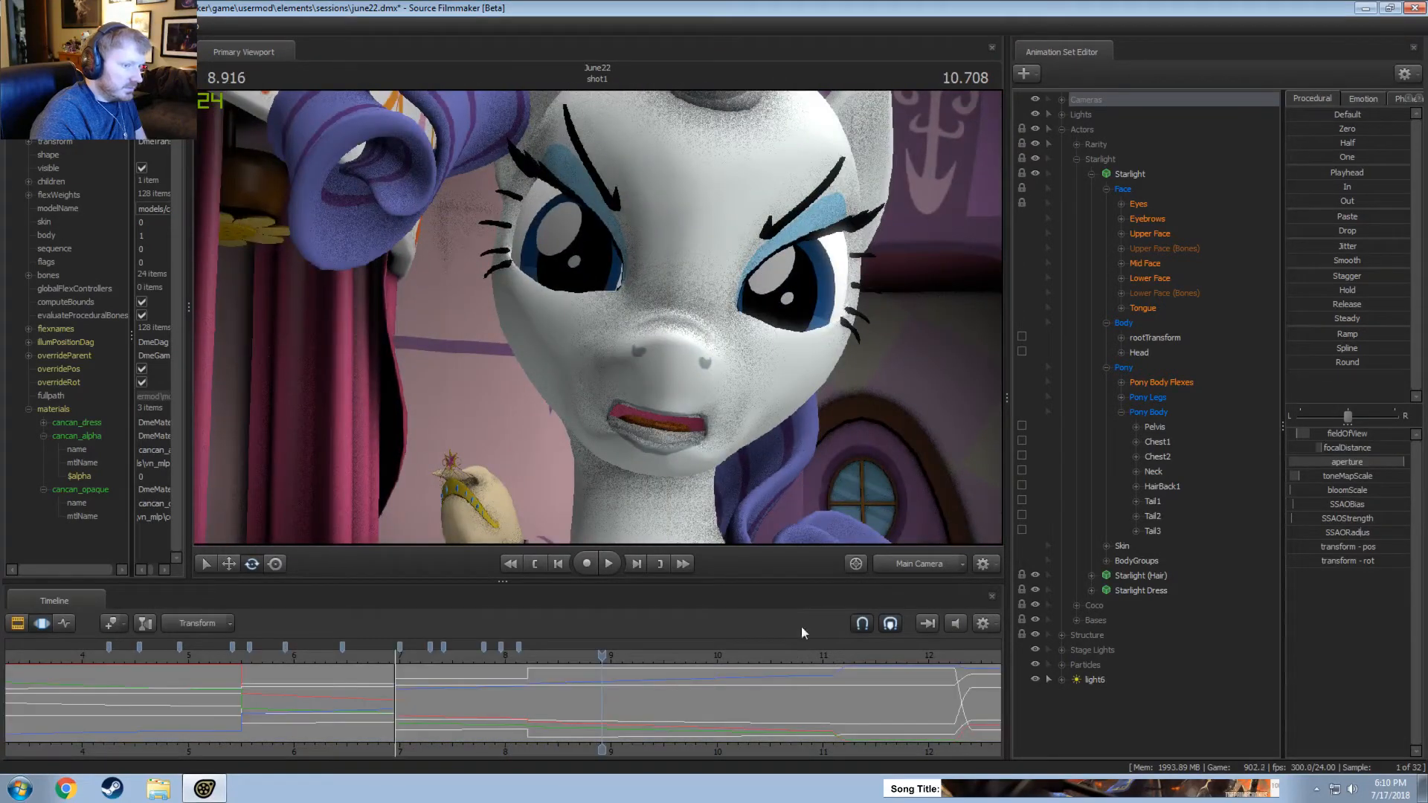
{"action": "left_click", "coordinate": [462, 660]}
{"action": "key", "text": "space"}
{"action": "key", "text": "space"}
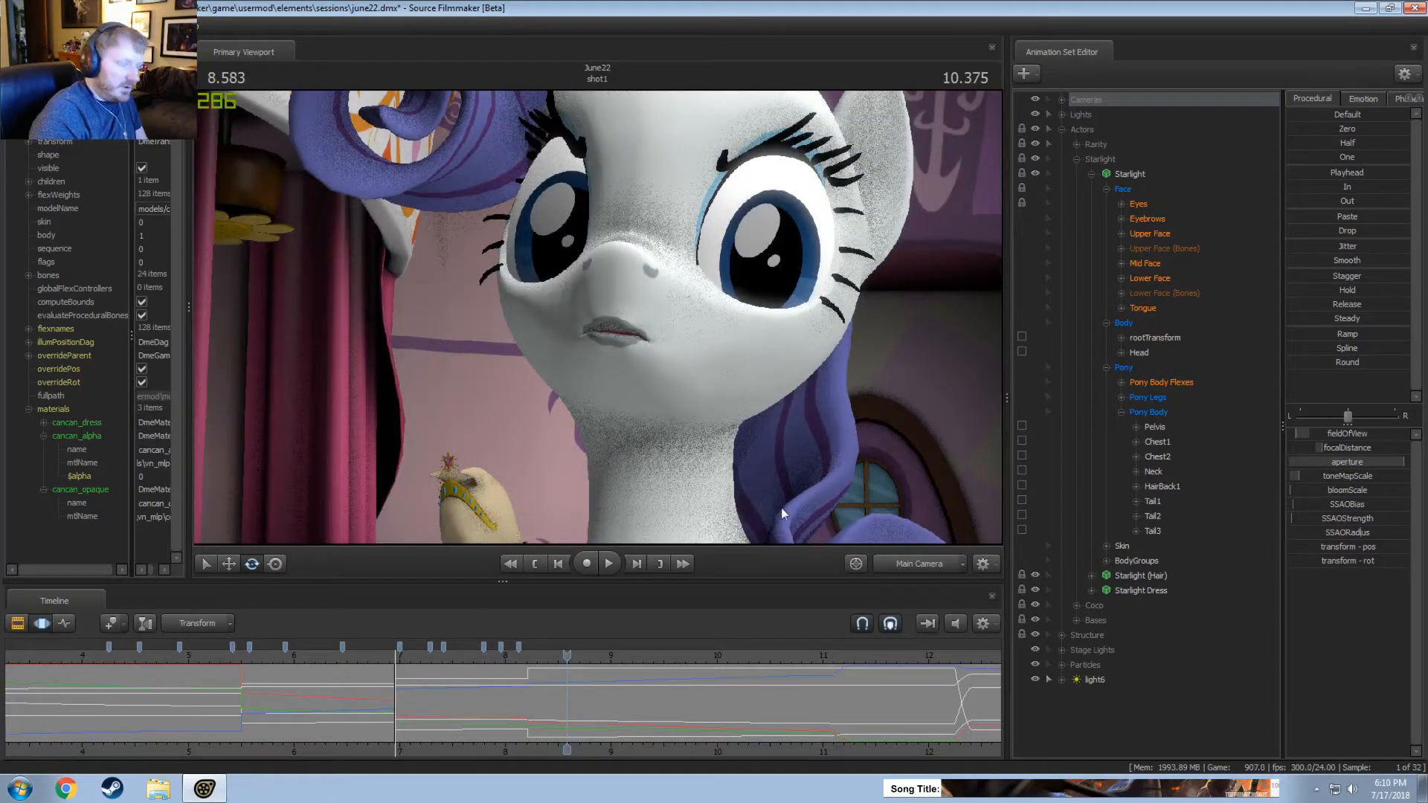
Set the cameras' time selection around the 8.208-second cut, with falloff reaching from about 6.96 to 11.1 seconds.
{"action": "left_click", "coordinate": [533, 693]}
{"action": "mouse_move", "coordinate": [535, 693]}
{"action": "left_mouse_down"}
{"action": "mouse_move", "coordinate": [554, 693]}
{"action": "mouse_move", "coordinate": [527, 689]}
{"action": "left_mouse_up"}
{"action": "scroll", "coordinate": [527, 688], "scroll_direction": "up", "scroll_amount": 20}
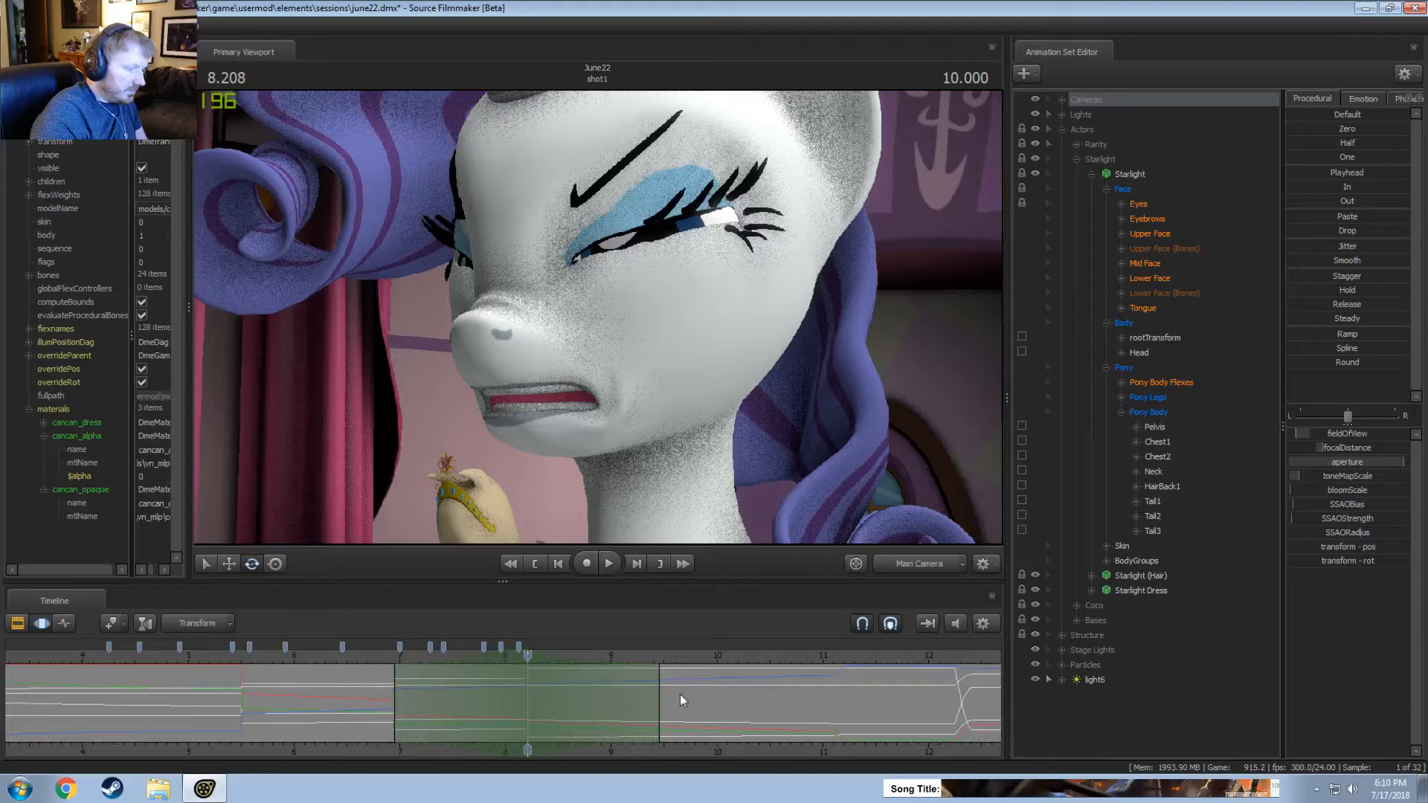
{"action": "left_click_drag", "start_coordinate": [660, 699], "coordinate": [831, 736]}
Try shifting the second camera cut later, undo the shift and turn off Bookmarks Attached To Log Data.
{"action": "left_click_drag", "start_coordinate": [549, 694], "coordinate": [575, 694]}
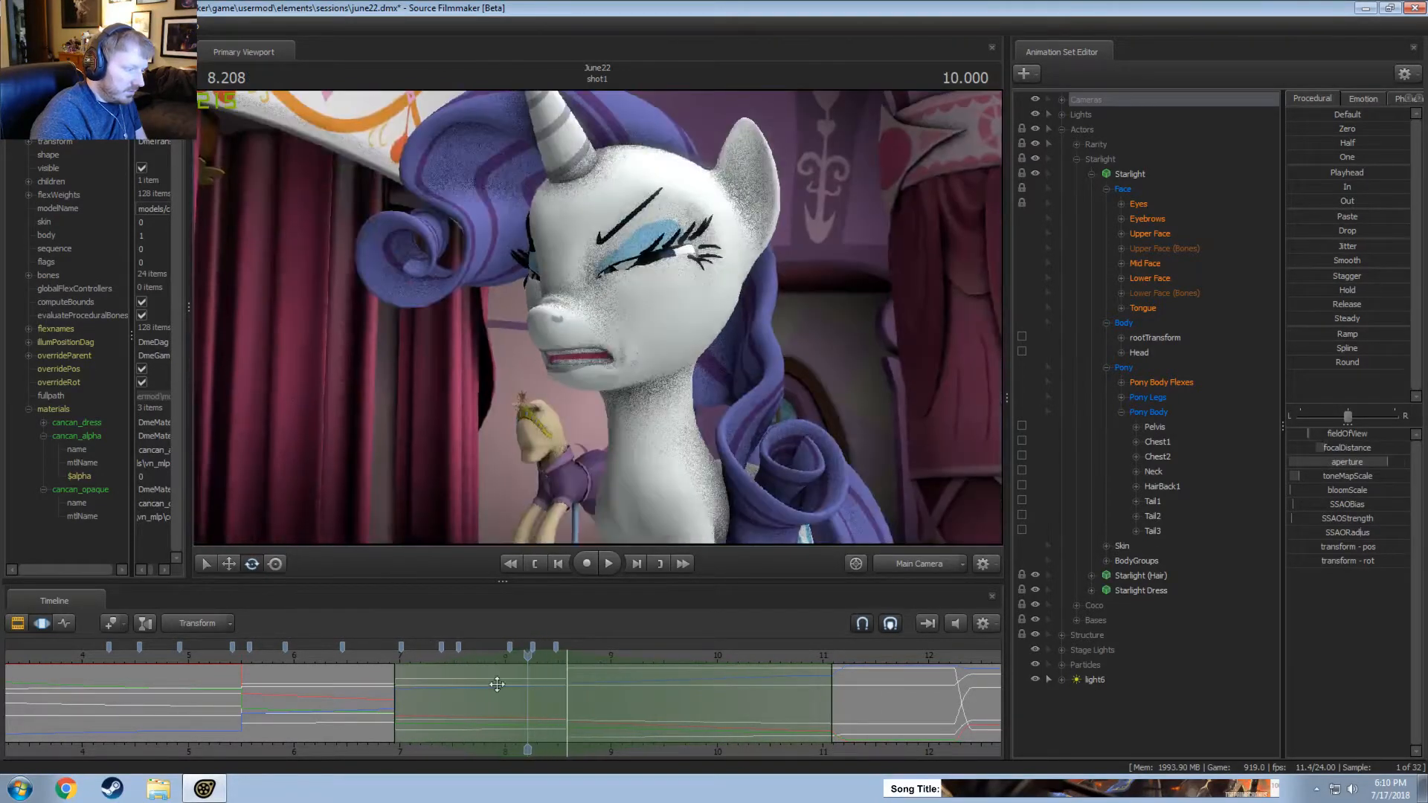
{"action": "key", "text": "ctrl+z"}
{"action": "left_click", "coordinate": [986, 626]}
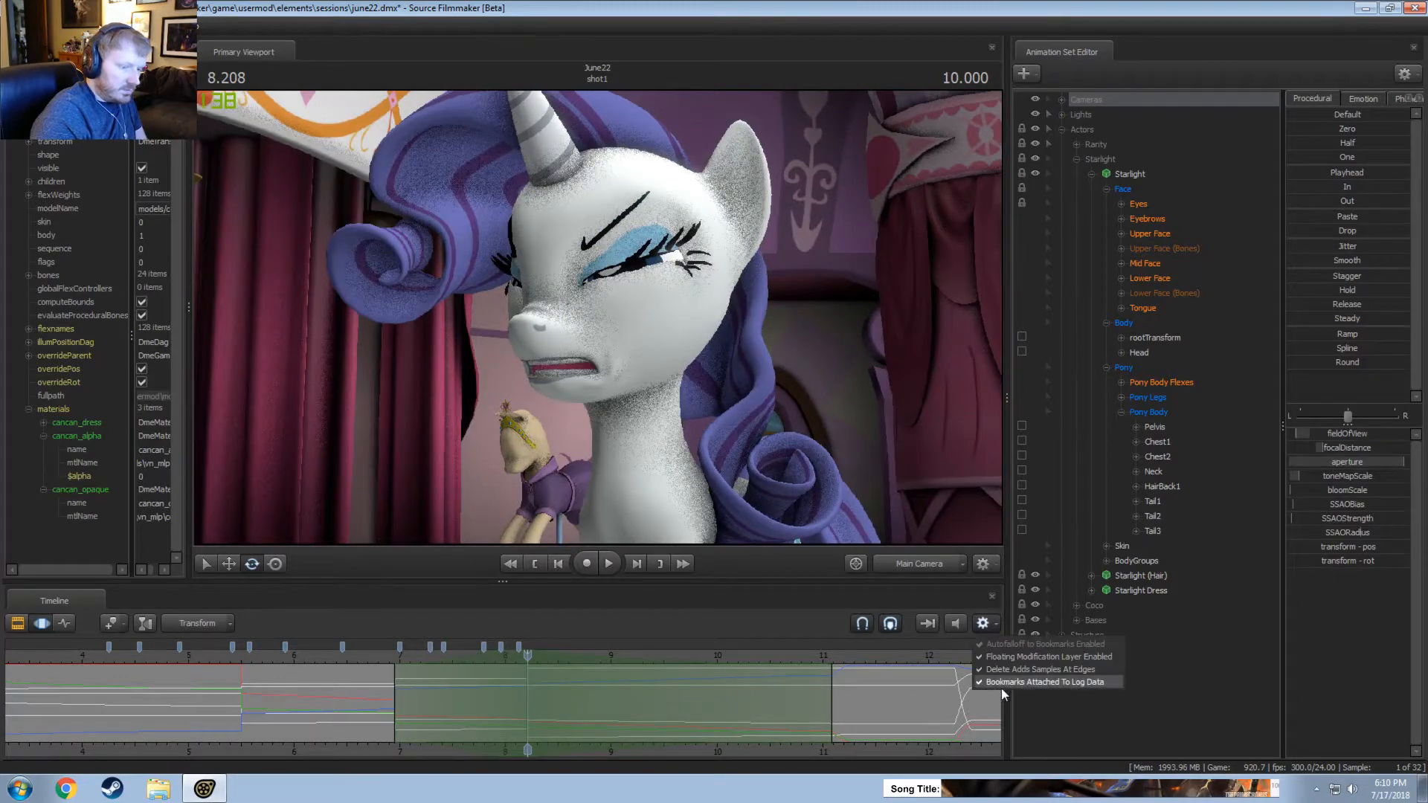
{"action": "left_click", "coordinate": [1004, 684]}
Try the second camera cut at about 8.4 seconds, playing and scrubbing across it to check its timing.
{"action": "key", "text": "space"}
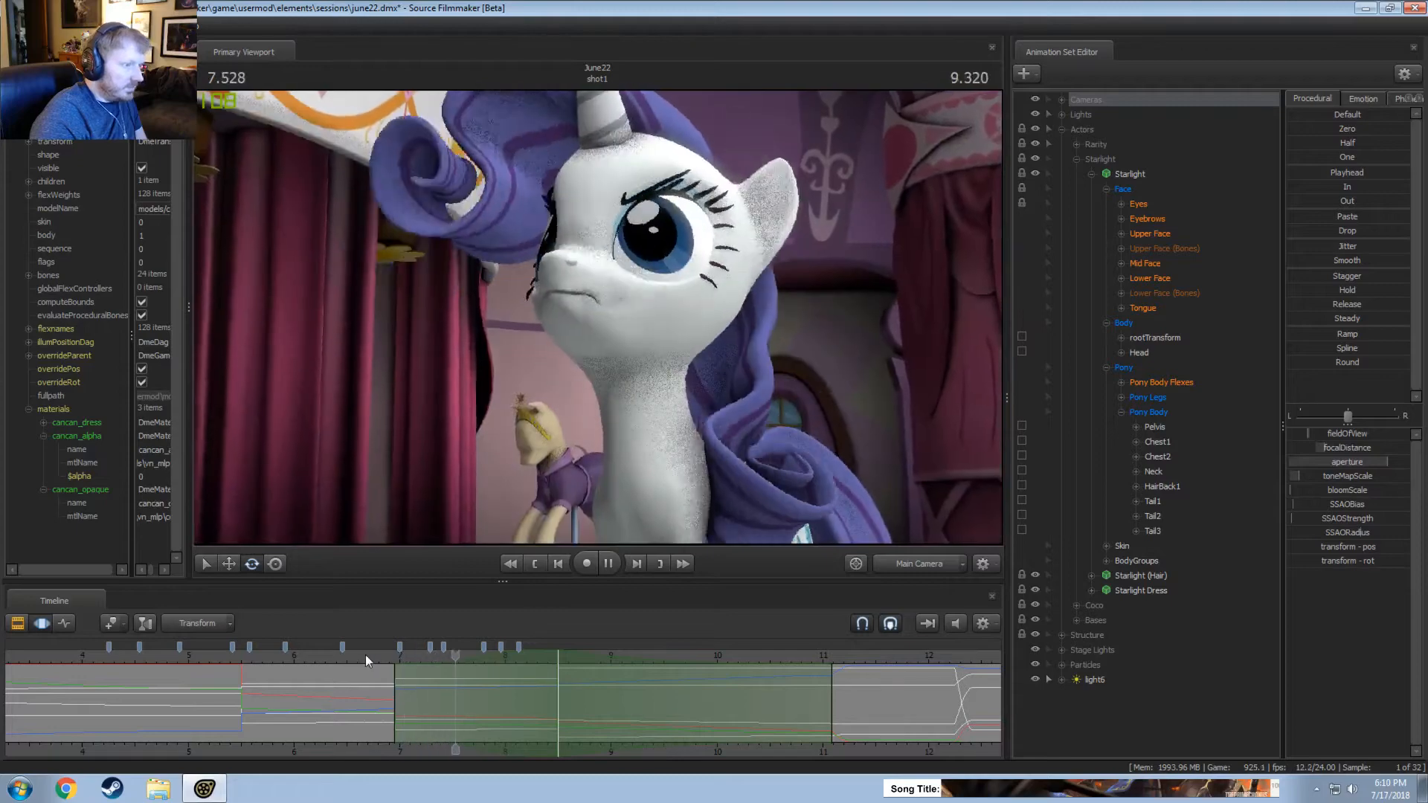
{"action": "key", "text": "space"}
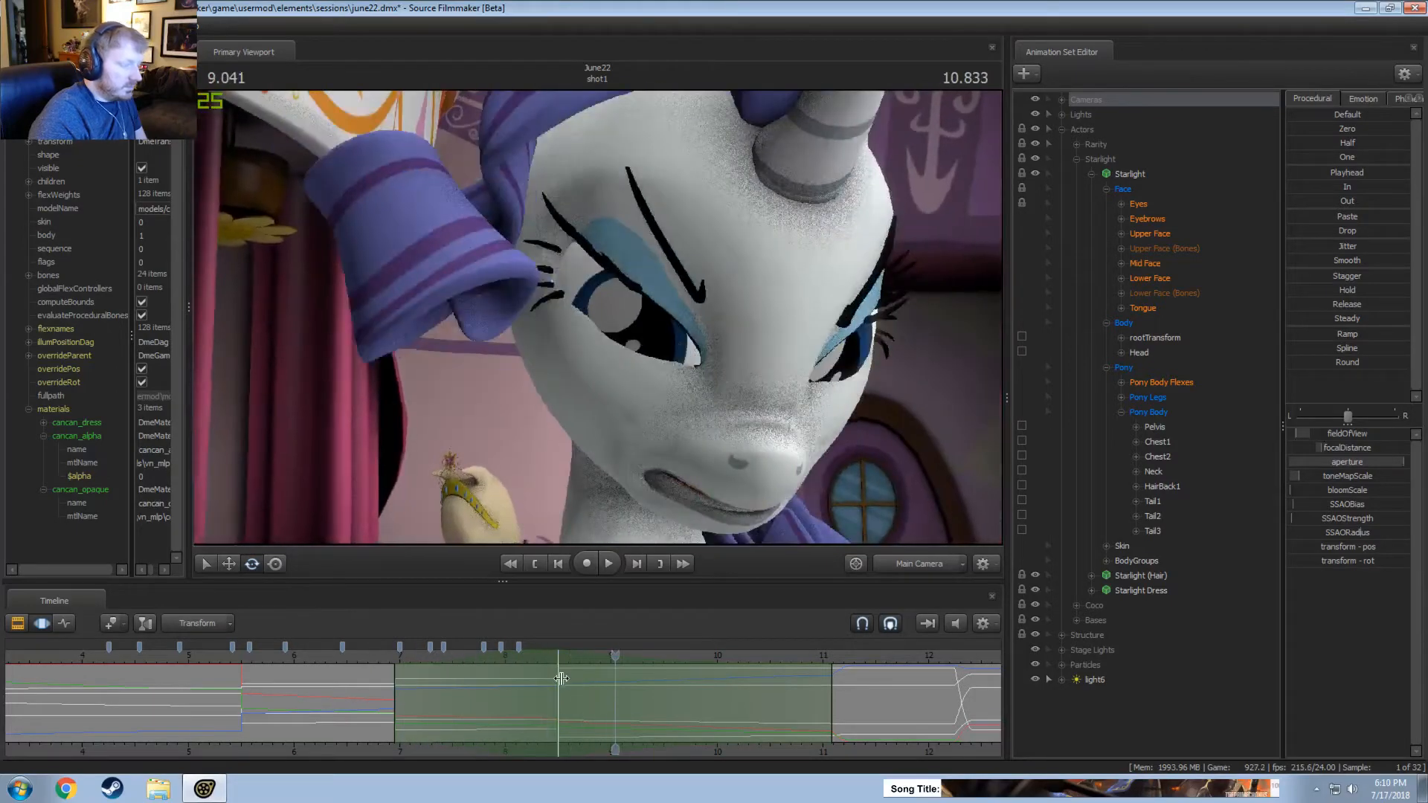
{"action": "left_click_drag", "start_coordinate": [562, 678], "coordinate": [546, 686]}
{"action": "left_click", "coordinate": [367, 654]}
{"action": "key", "text": "space"}
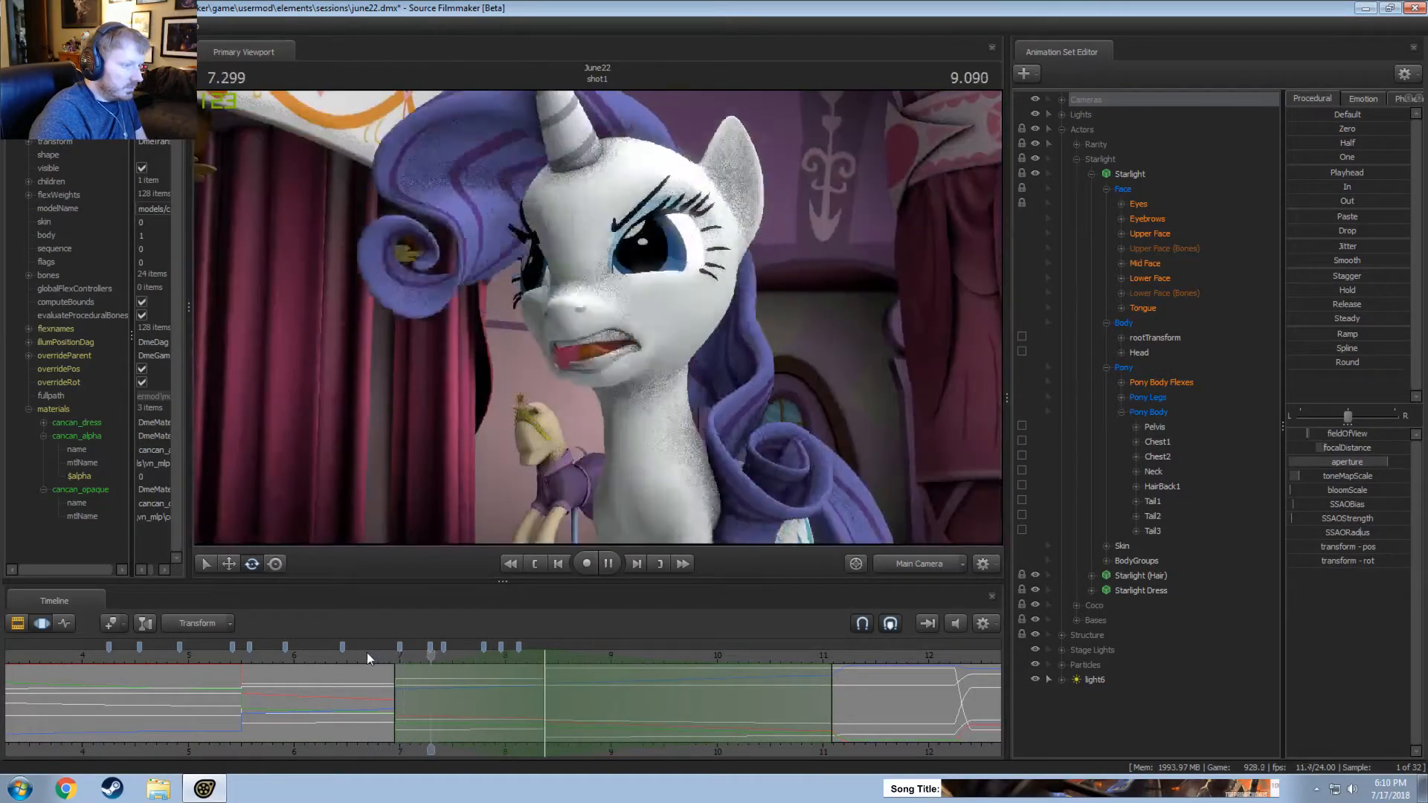
{"action": "key", "text": "space"}
{"action": "left_click_drag", "start_coordinate": [487, 659], "coordinate": [608, 707]}
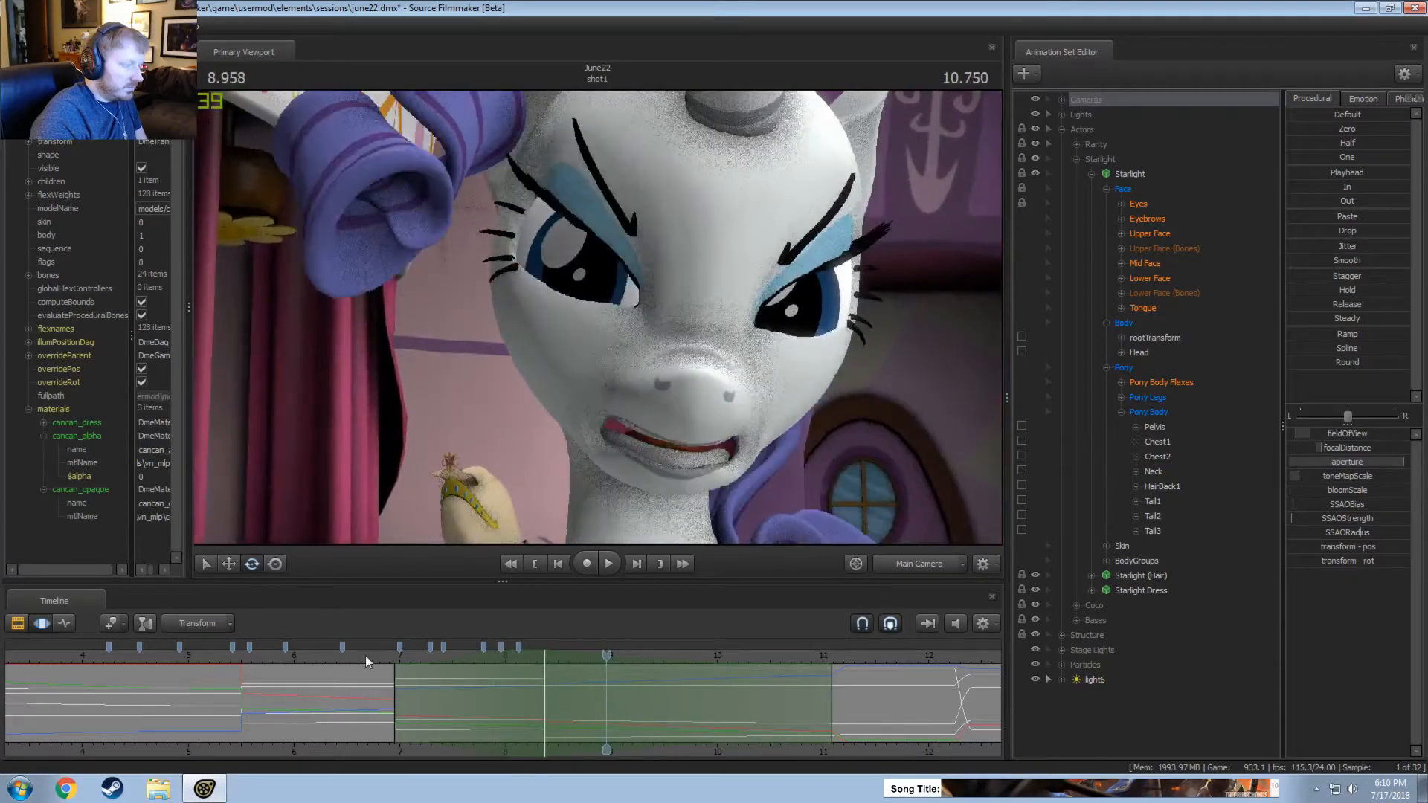
Review the delayed camera cut from about 6 seconds in the Clip Editor and undo the timing changes in the Motion Editor.
{"action": "left_click", "coordinate": [350, 655]}
{"action": "key", "text": "F2"}
{"action": "key", "text": "space"}
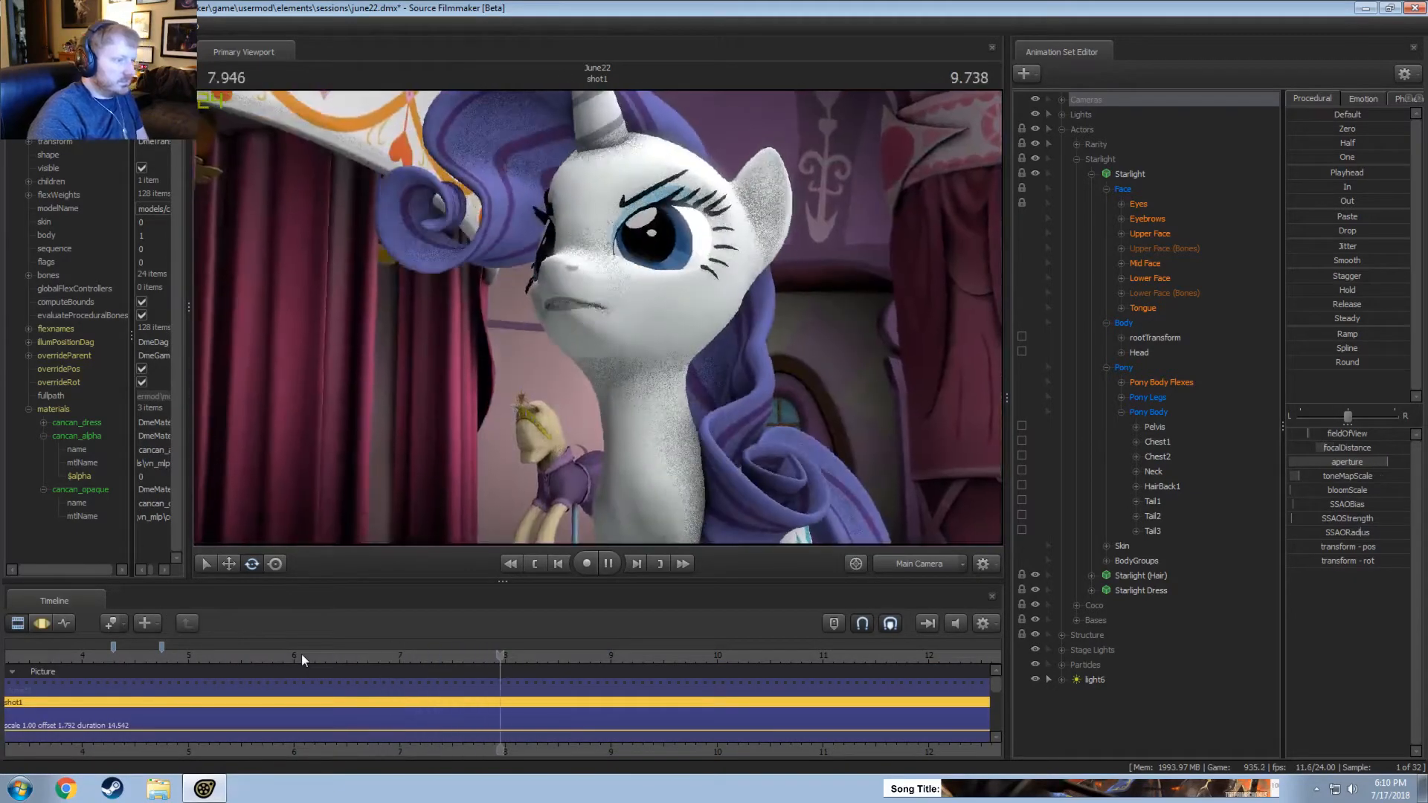
{"action": "key", "text": "space"}
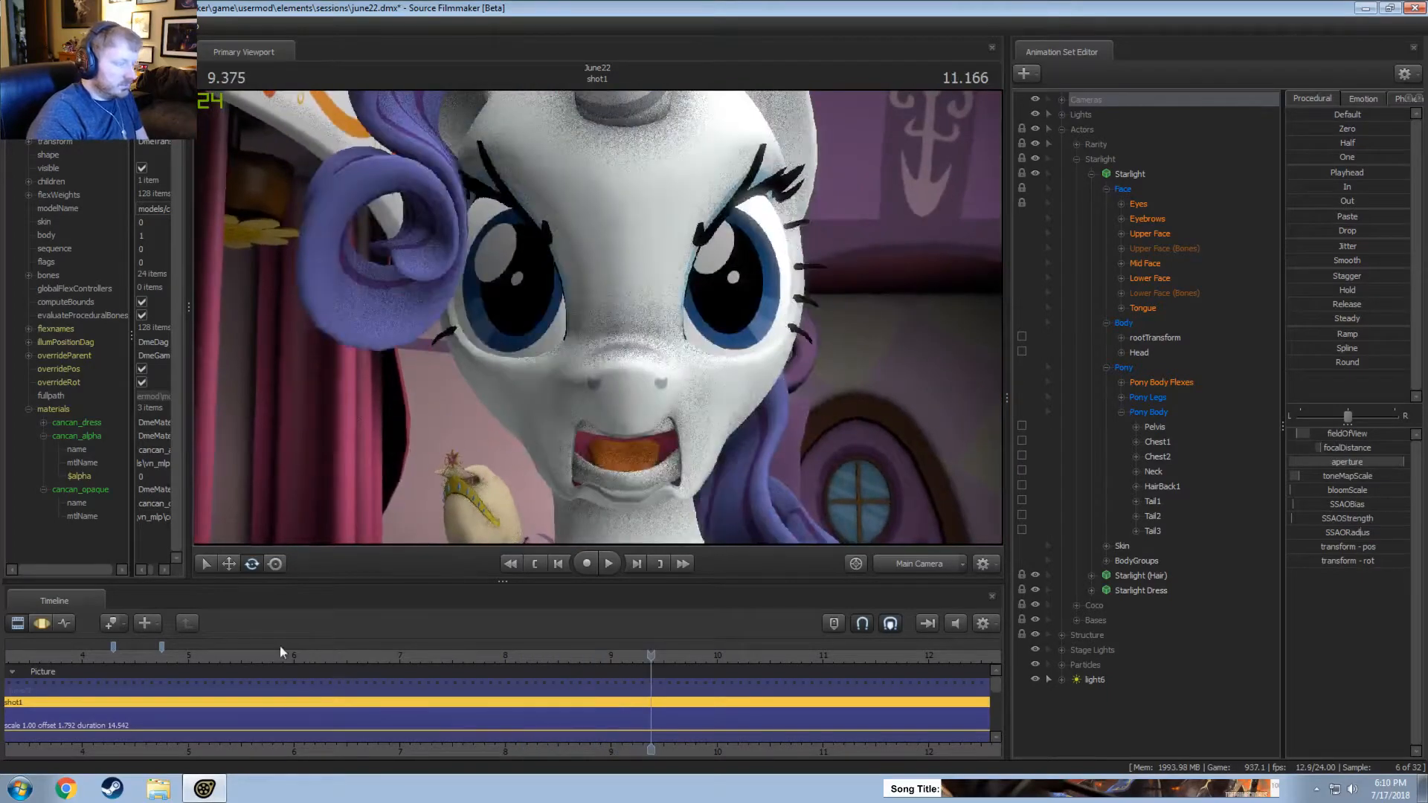
{"action": "left_click", "coordinate": [274, 648]}
{"action": "key", "text": "space"}
{"action": "key", "text": "F3"}
{"action": "key", "text": "ctrl+z"}
{"action": "key", "text": "ctrl+z"}
{"action": "key", "text": "ctrl+z"}
{"action": "key", "text": "ctrl+z"}
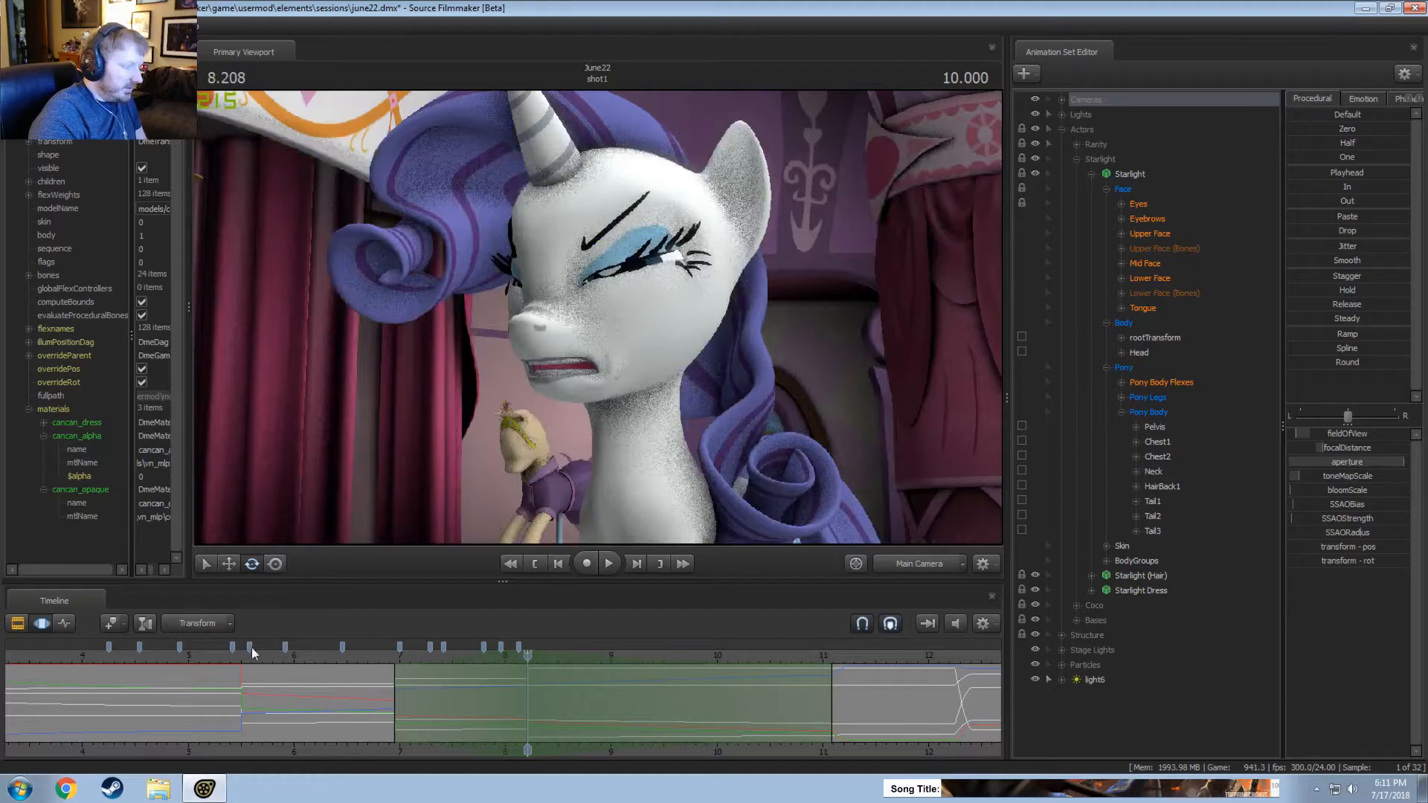
Play the restored camera cuts from about 6 to 8.9 seconds in the Clip Editor.
{"action": "left_click", "coordinate": [285, 648]}
{"action": "key", "text": "space"}
{"action": "key", "text": "F2"}
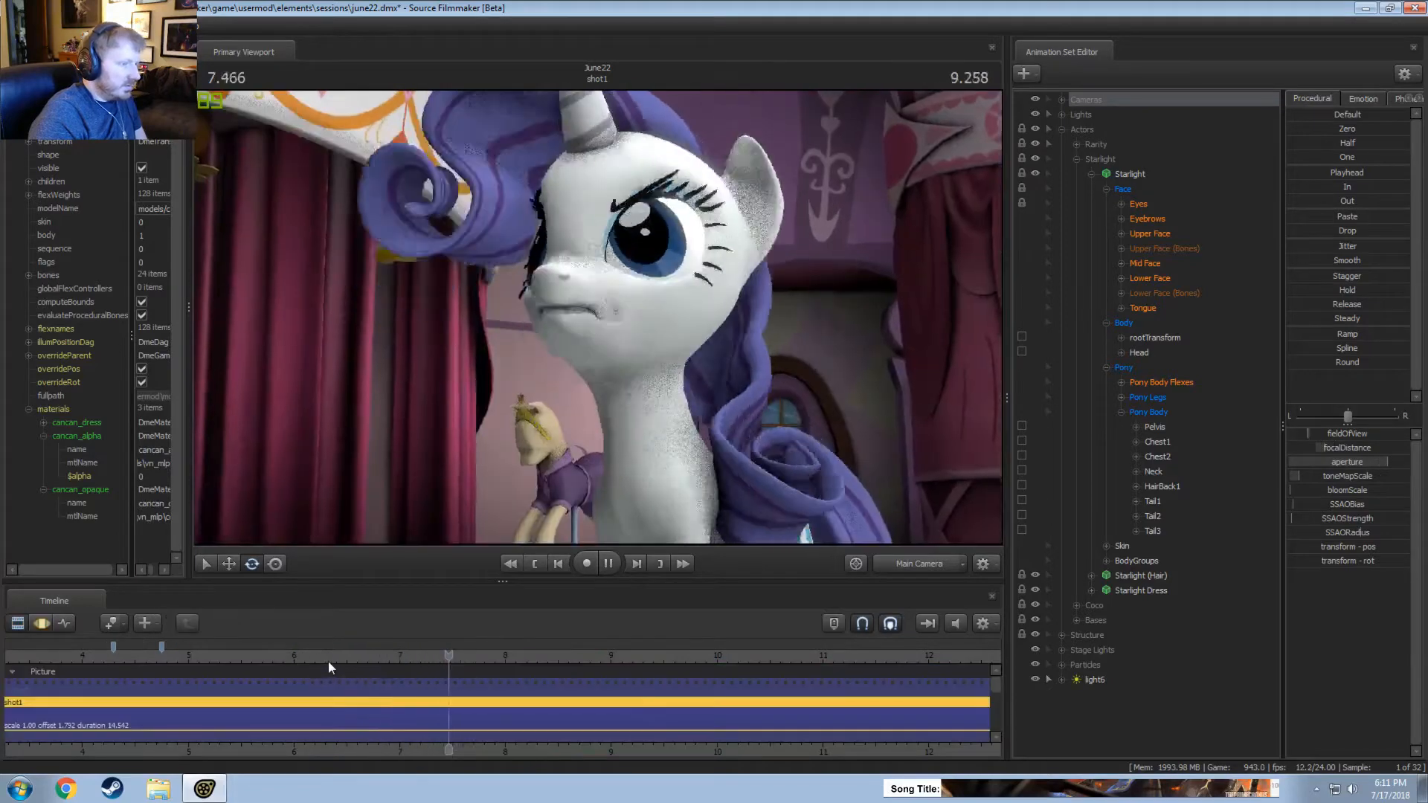
{"action": "key", "text": "space"}
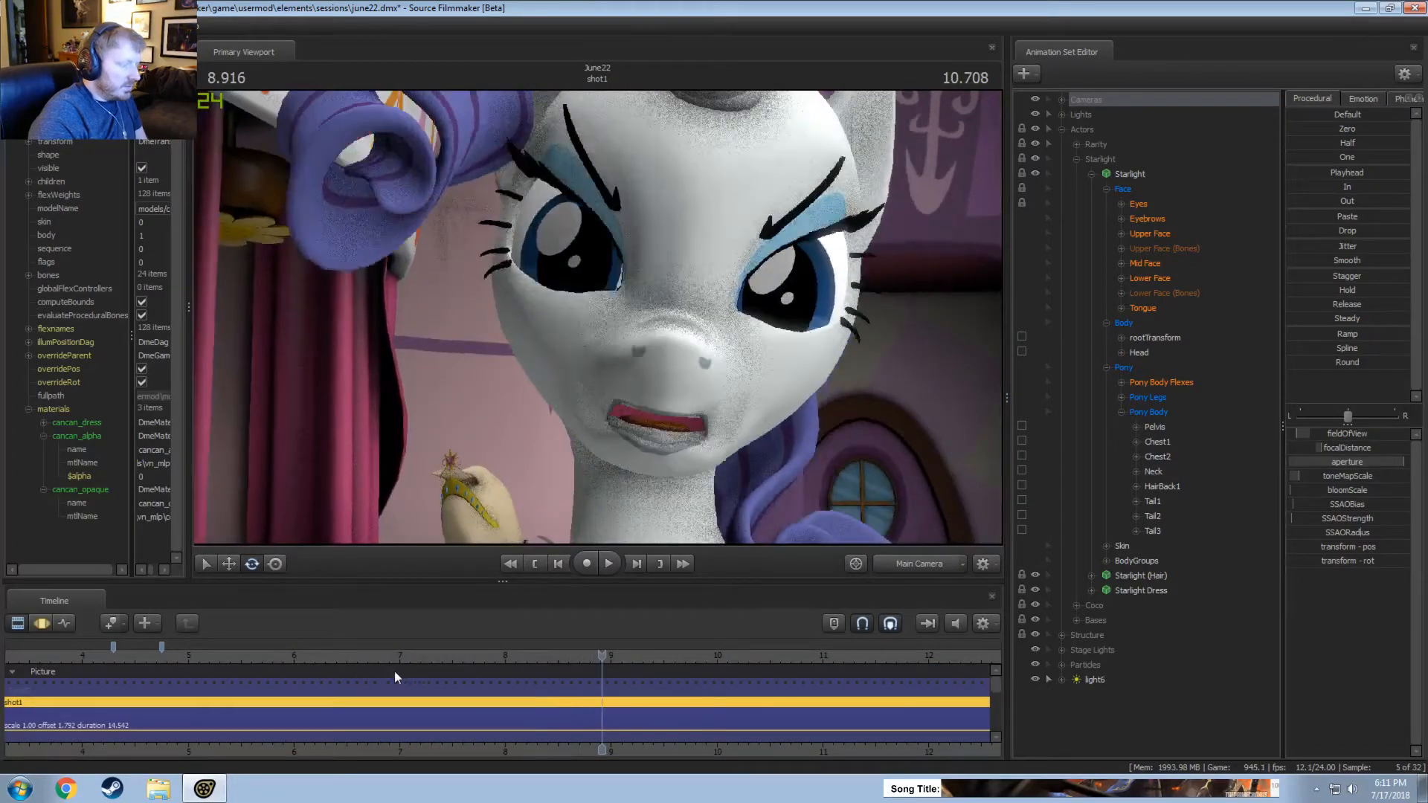
Play shot1 from 7 seconds across the second camera cut to about 8.9 seconds, viewing it in the Clip Editor.
{"action": "left_click", "coordinate": [395, 671]}
{"action": "key", "text": "F3"}
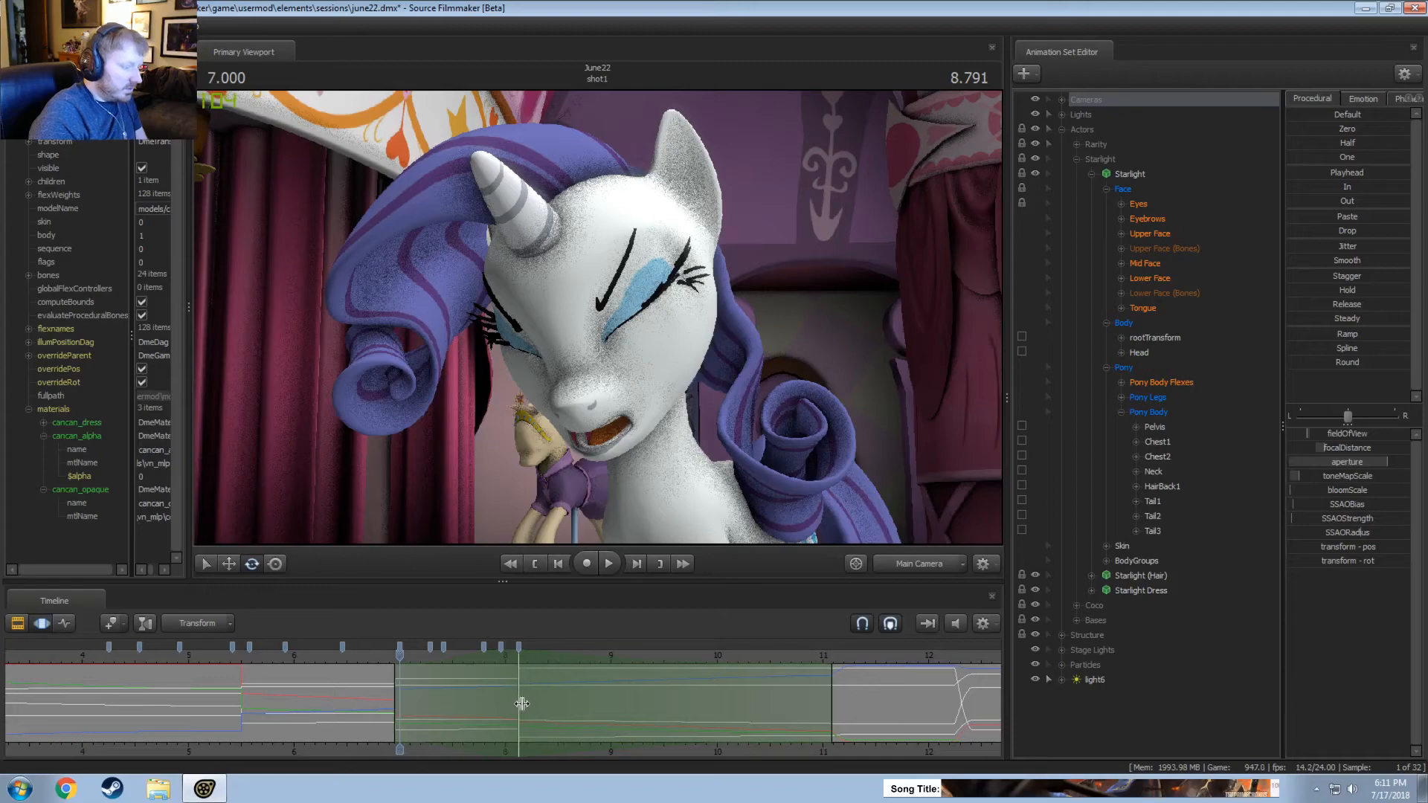
{"action": "key", "text": "space"}
{"action": "key", "text": "F2"}
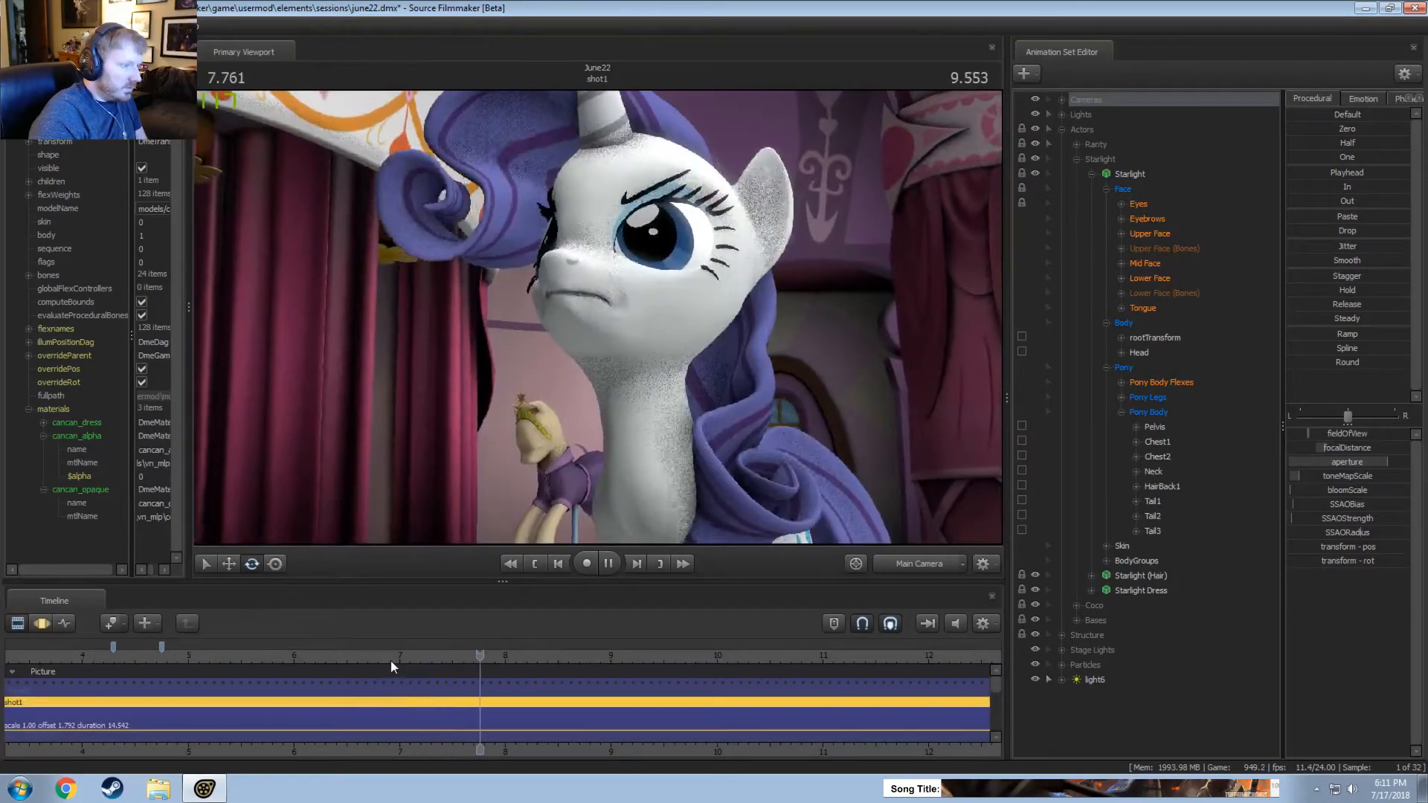
{"action": "key", "text": "space"}
{"action": "key", "text": "F3"}
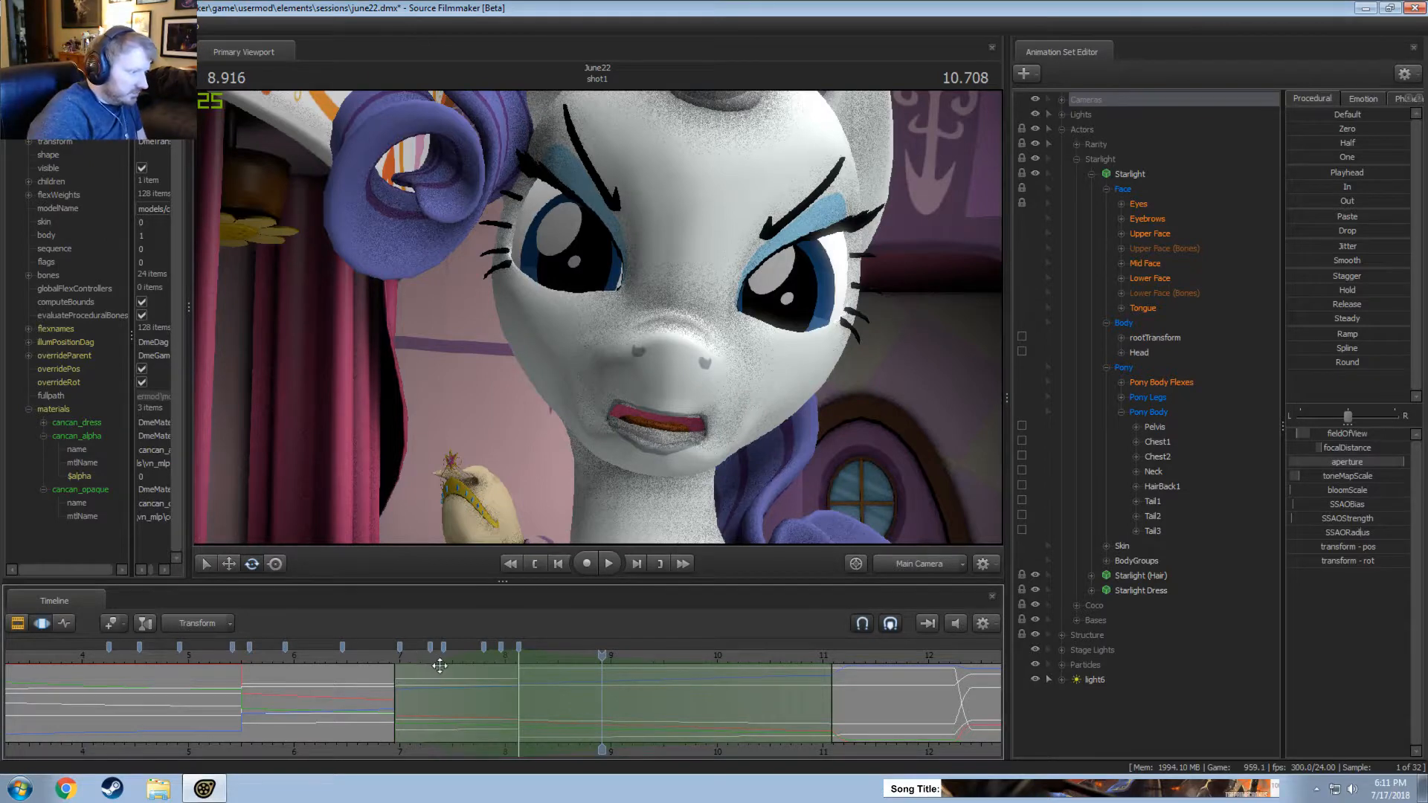
Undo the latest camera changes in the Motion Editor.
{"action": "key", "text": "ctrl+z"}
{"action": "key", "text": "ctrl+z"}
{"action": "key", "text": "ctrl+z"}
{"action": "key", "text": "ctrl+z"}
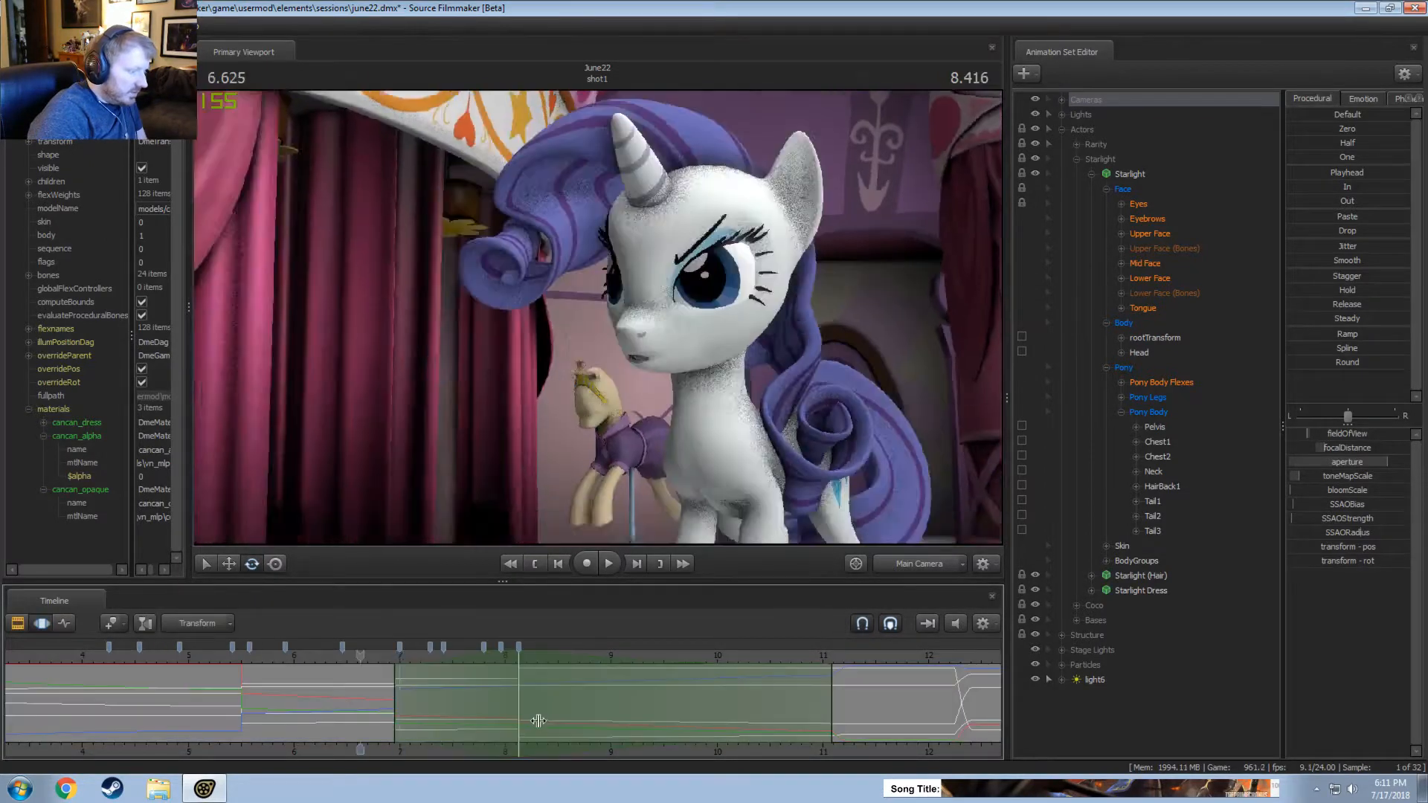
{"action": "key", "text": "ctrl+z"}
{"action": "key", "text": "ctrl+z"}
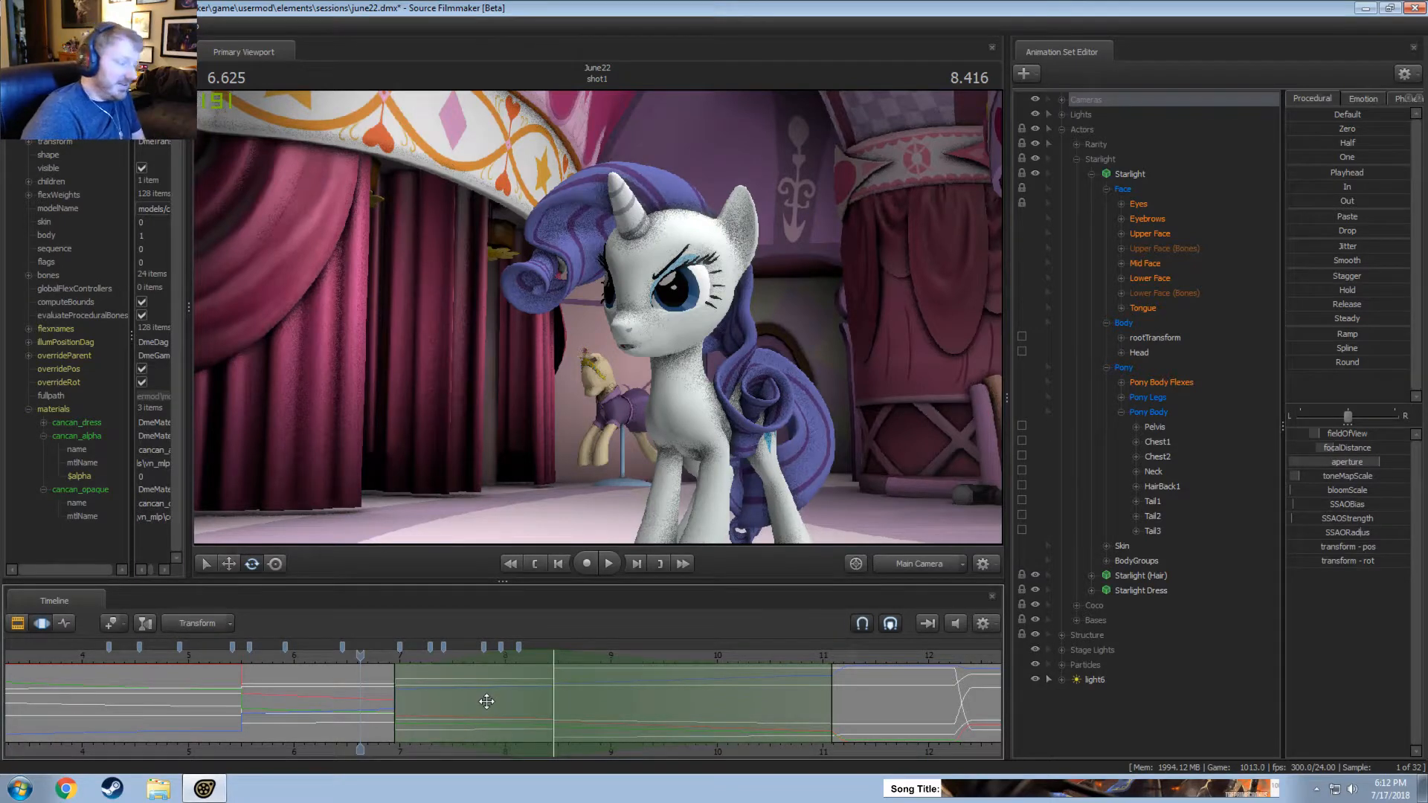
Play across the camera cuts, replaying from about 7 seconds, and move the second cut to about 8.3 seconds.
{"action": "key", "text": "space"}
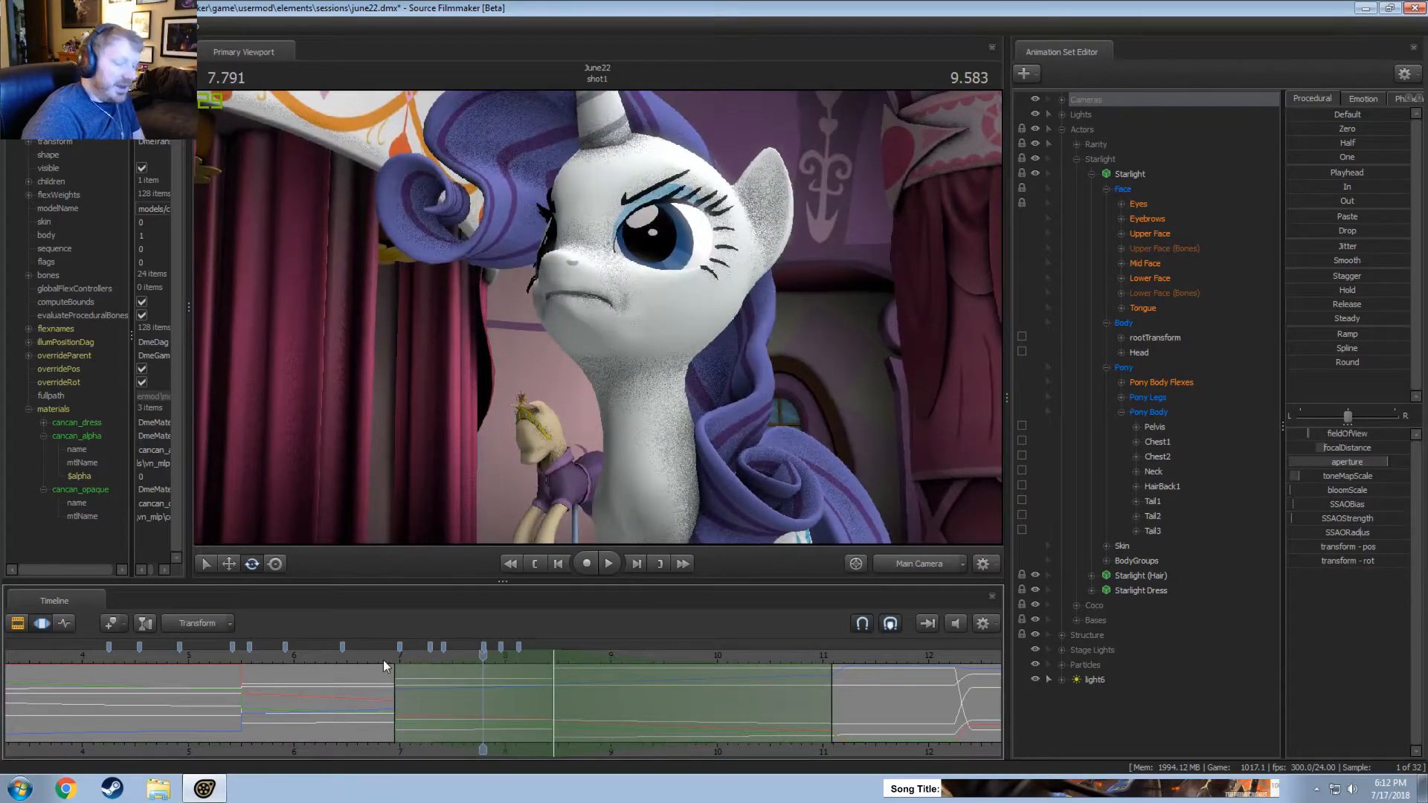
{"action": "left_click_drag", "start_coordinate": [382, 659], "coordinate": [394, 660]}
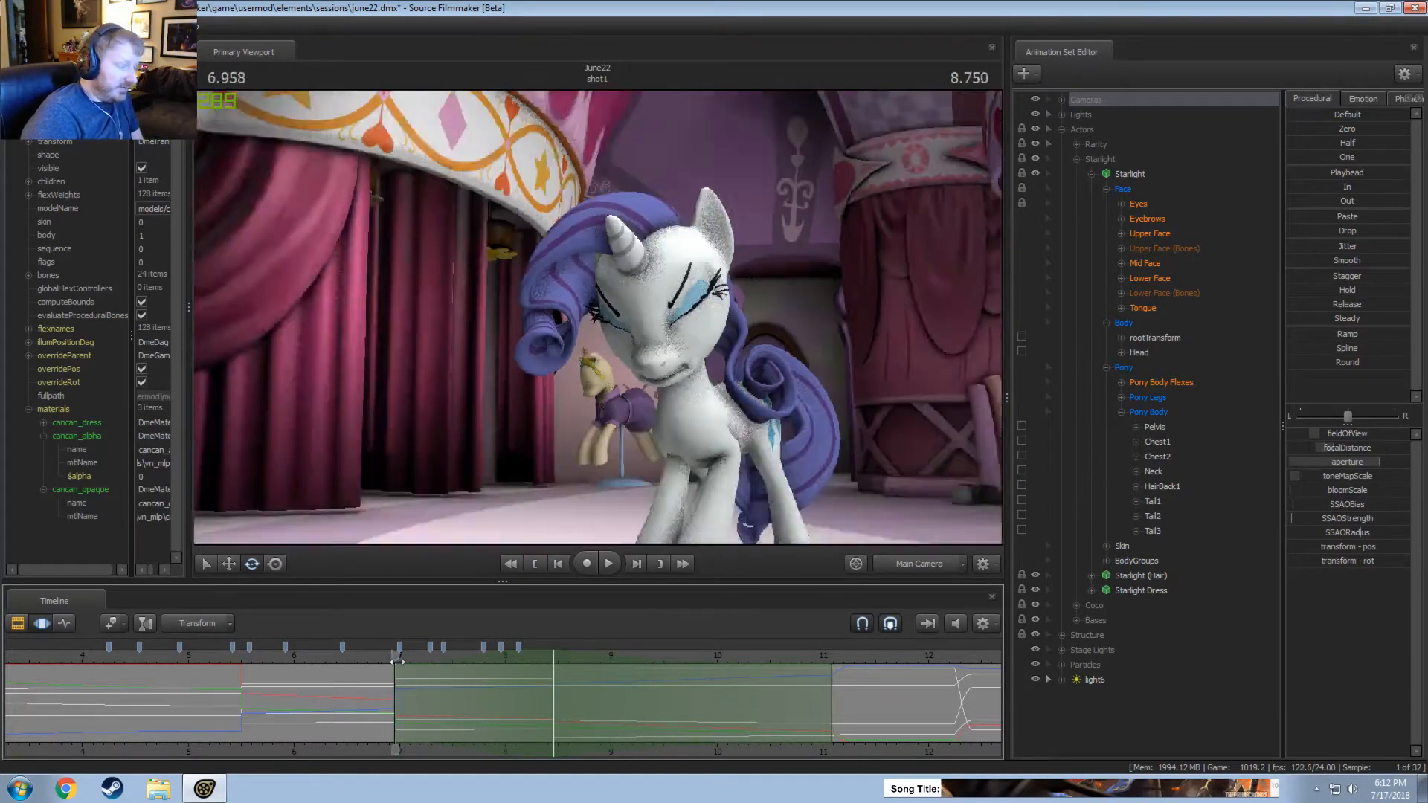
{"action": "key", "text": "space"}
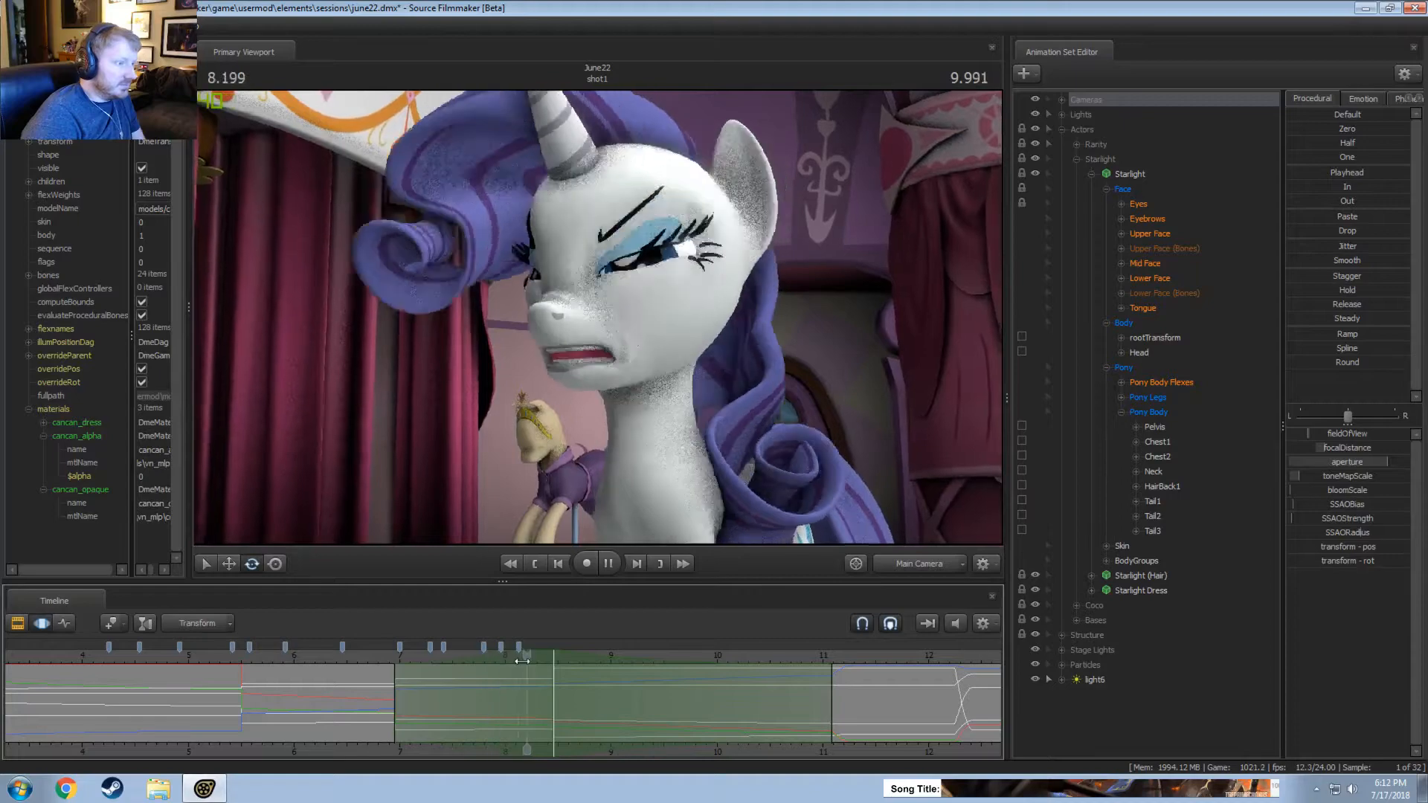
{"action": "key", "text": "space"}
{"action": "key", "text": "shift"}
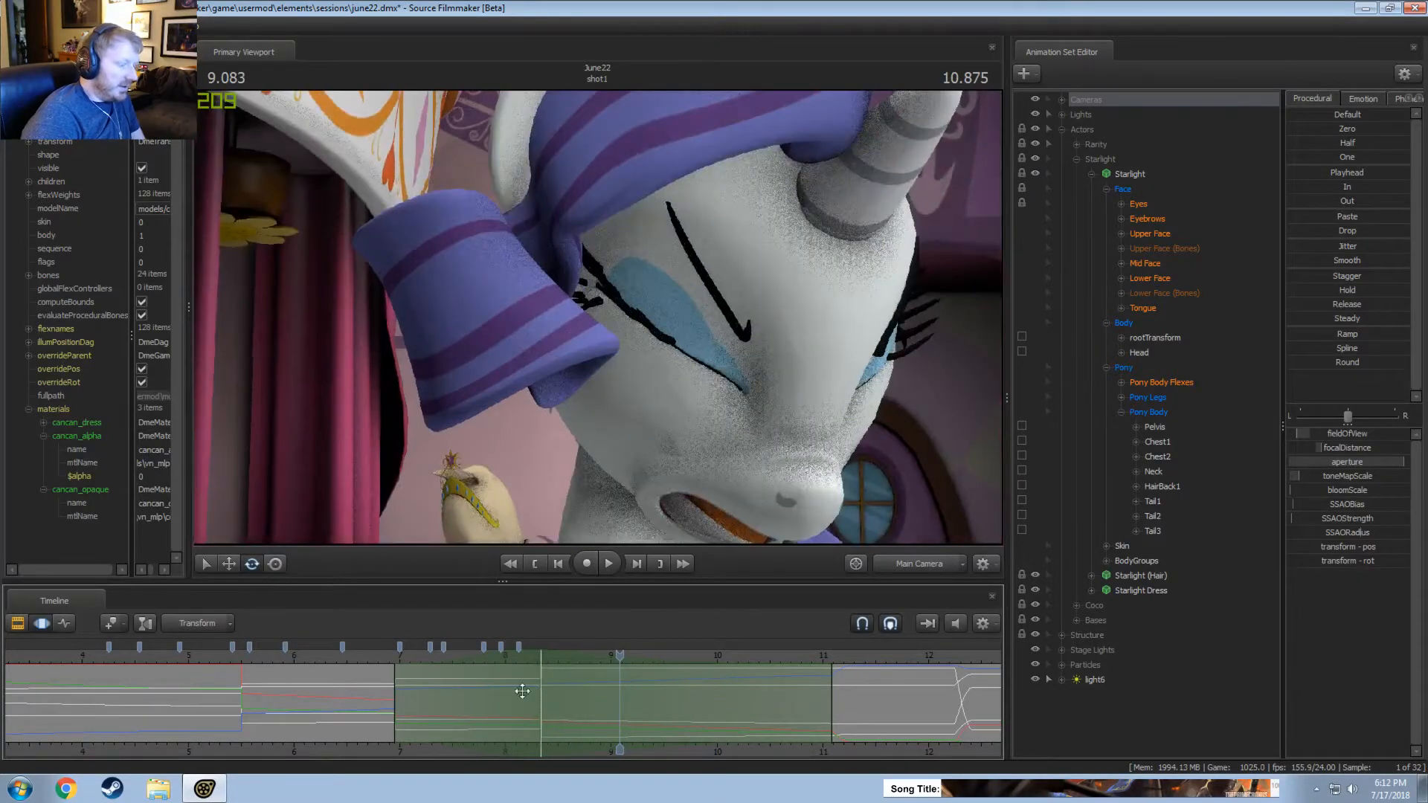
Check the second camera cut's timing by scrubbing and replaying from about 6.8 seconds, finishing in the Clip Editor at about 8.9 seconds.
{"action": "left_click", "coordinate": [378, 656]}
{"action": "key", "text": "space"}
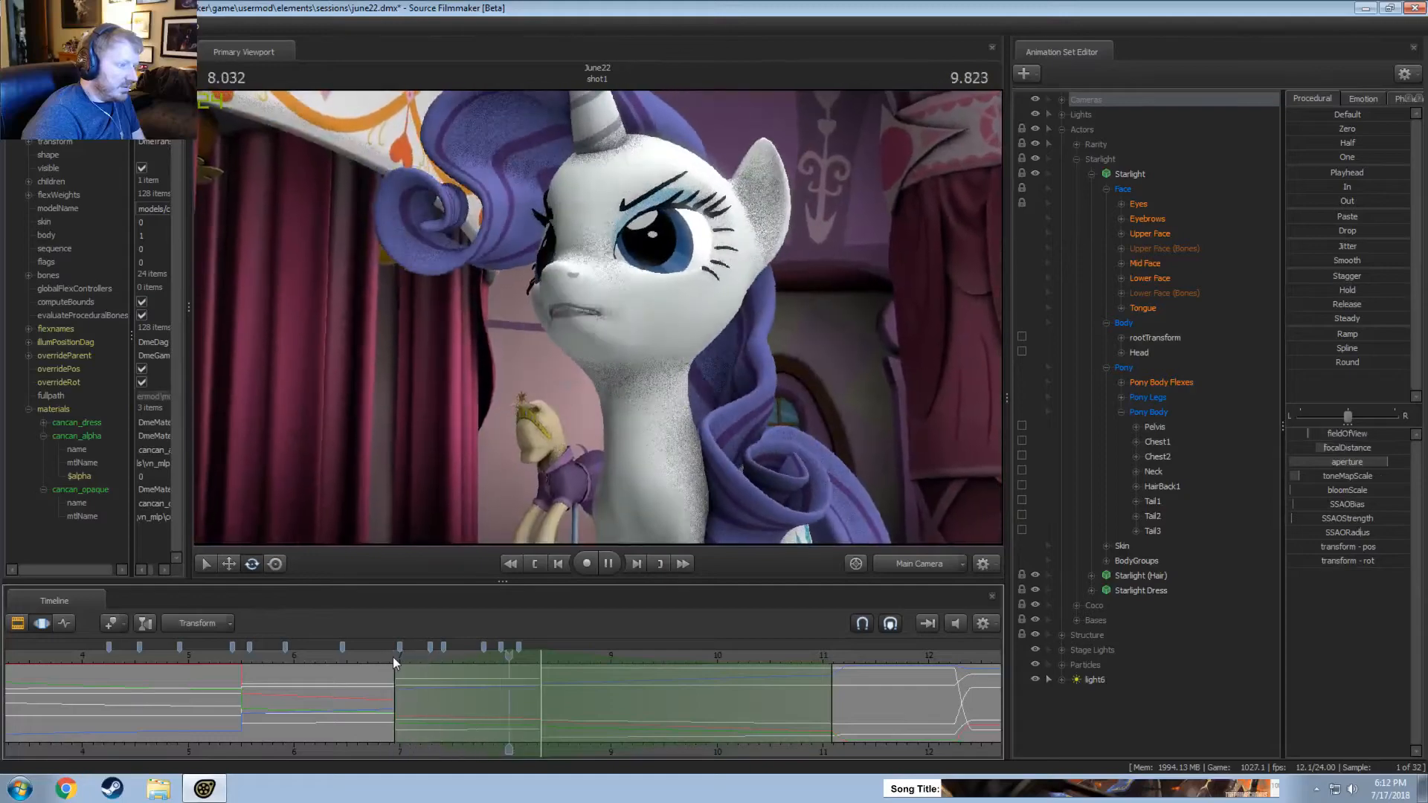
{"action": "key", "text": "space"}
{"action": "key", "text": "shift"}
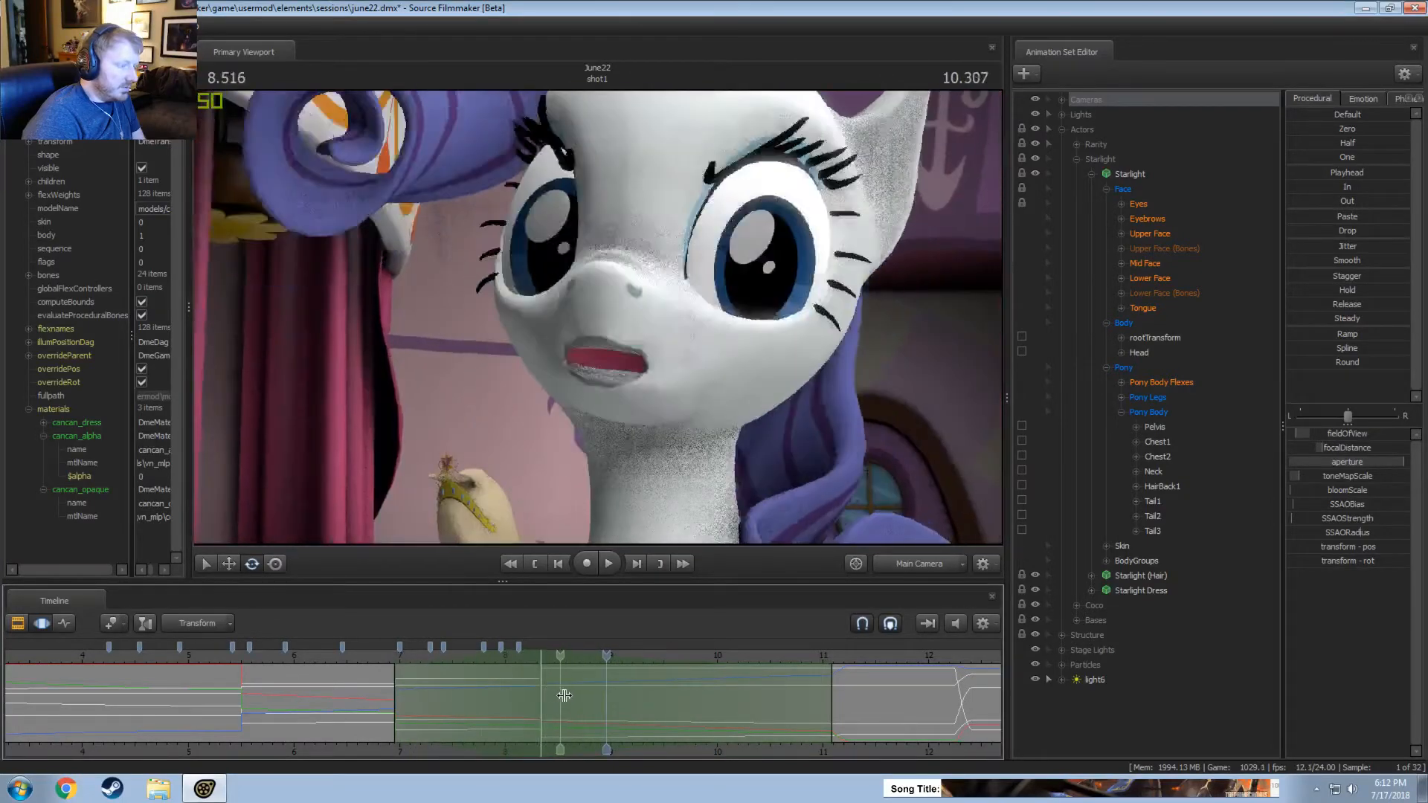
{"action": "left_click", "coordinate": [370, 658]}
{"action": "key", "text": "space"}
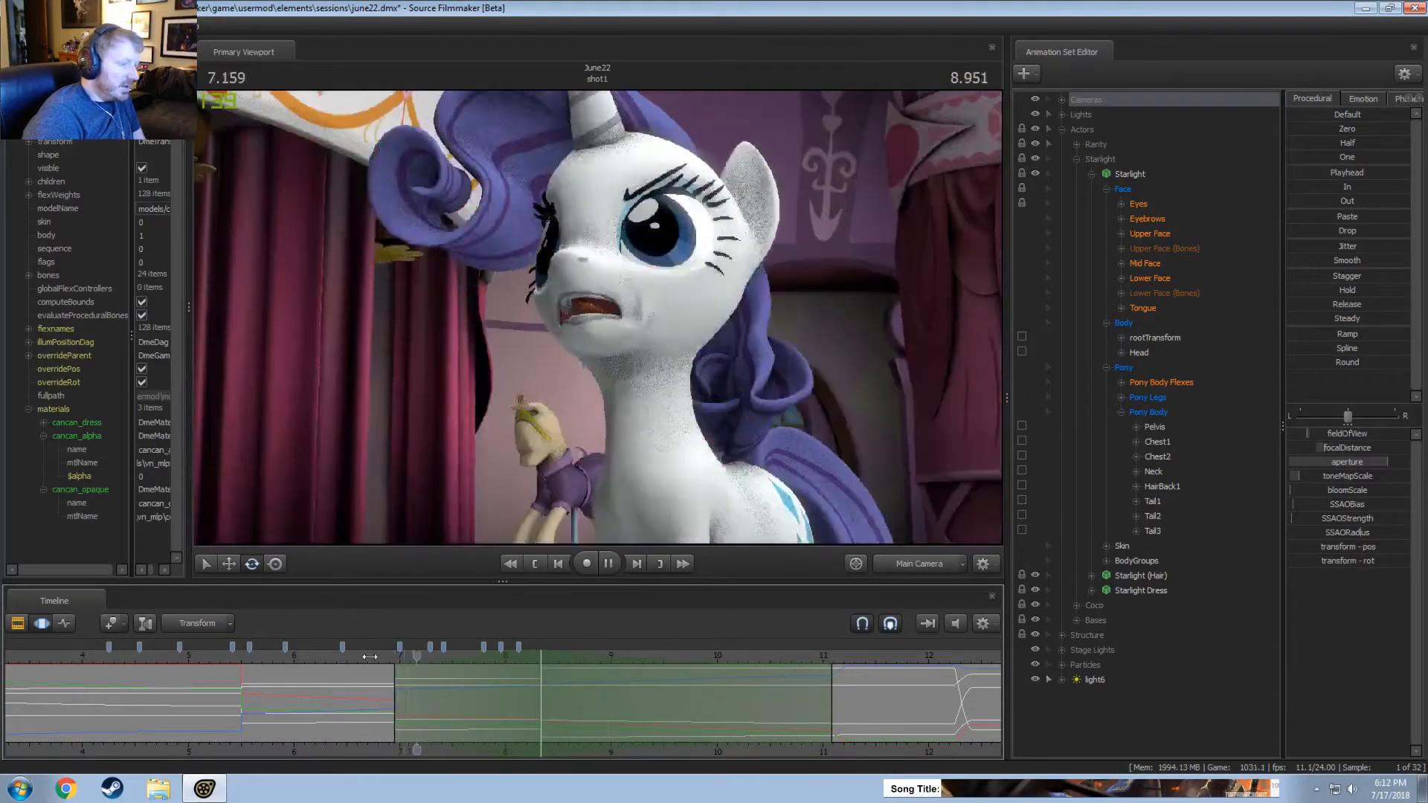
{"action": "key", "text": "F2"}
{"action": "key", "text": "space"}
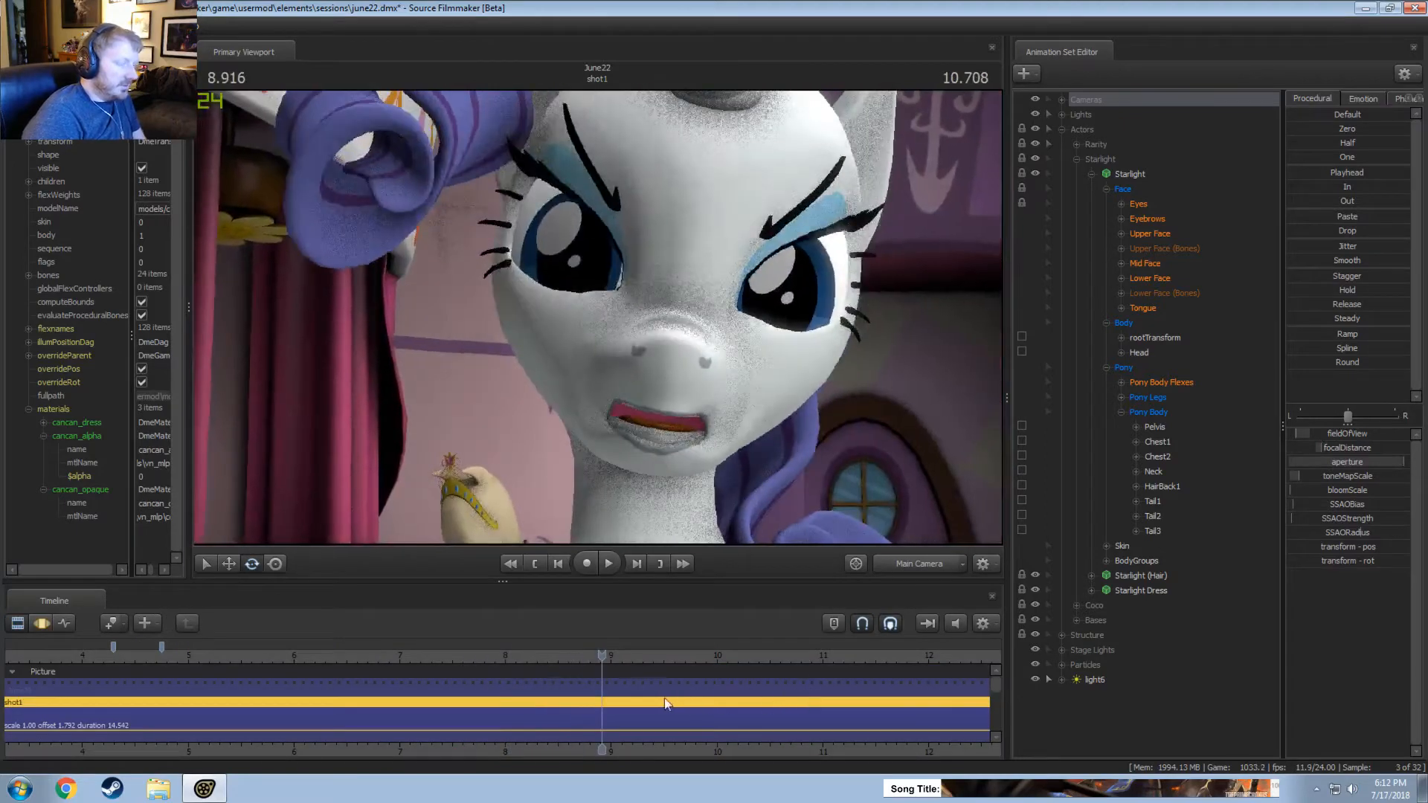
Review shot1 over its full range in the Clip Editor, playing from about 6.5 seconds and from about 0.5 seconds.
{"action": "scroll", "coordinate": [567, 698], "scroll_direction": "down", "scroll_amount": 6}
{"action": "left_click", "coordinate": [525, 662]}
{"action": "key", "text": "space"}
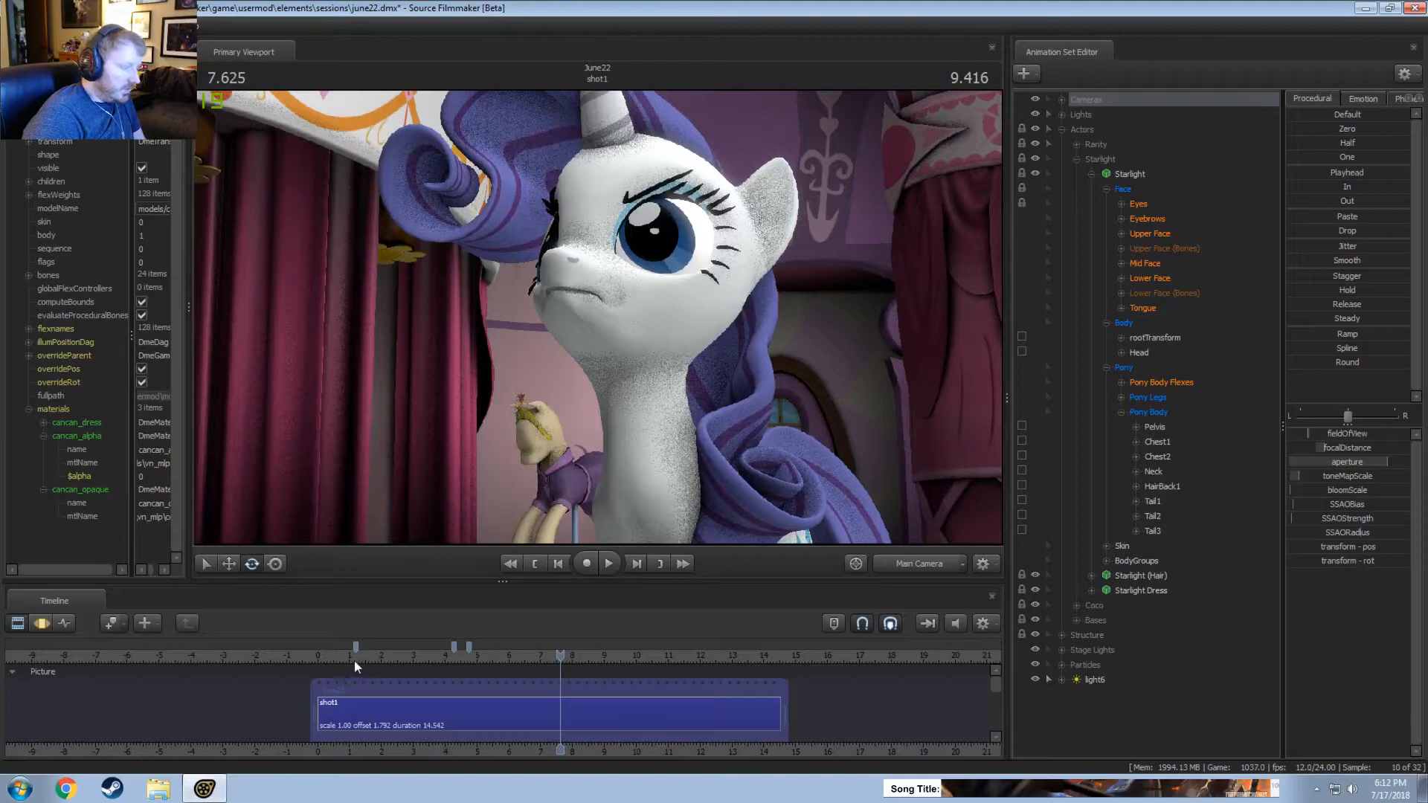
{"action": "left_click", "coordinate": [335, 658]}
{"action": "key", "text": "space"}
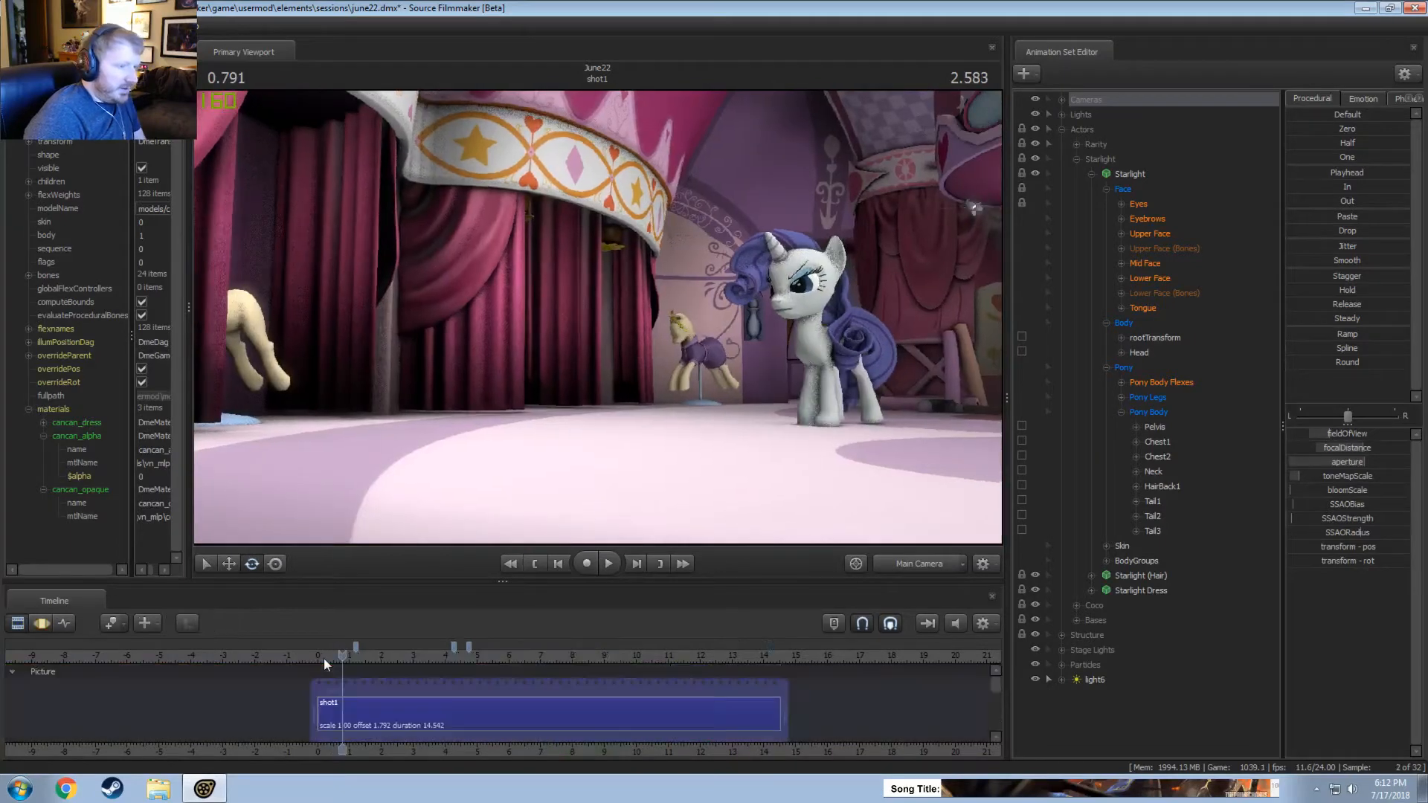
{"action": "key", "text": "space"}
{"action": "key", "text": "space"}
Turn off lighting in the viewport and play shot1 from about 0.7 to 4.5 seconds.
{"action": "right_click", "coordinate": [735, 400]}
{"action": "left_click", "coordinate": [757, 440]}
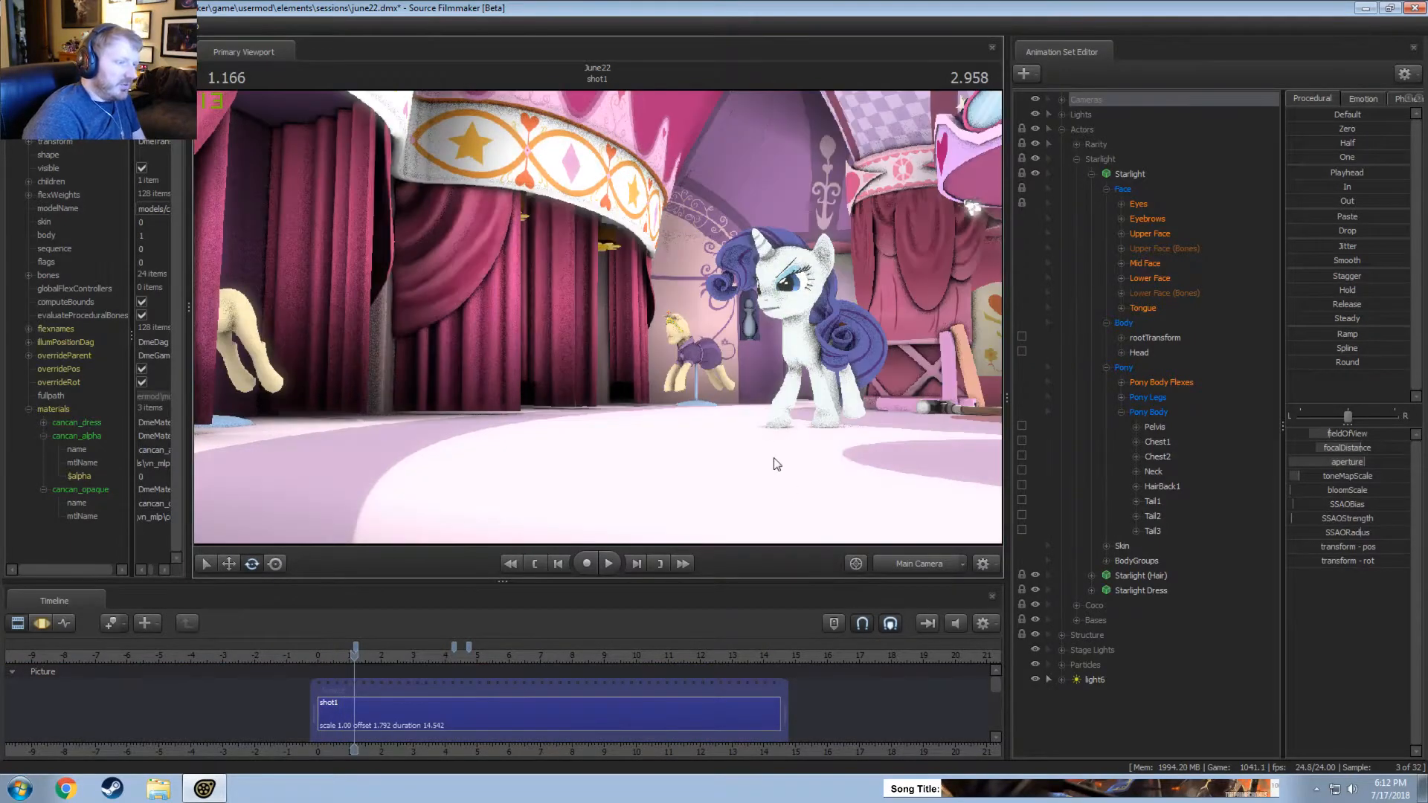
{"action": "key", "text": "F4"}
{"action": "key", "text": "F2"}
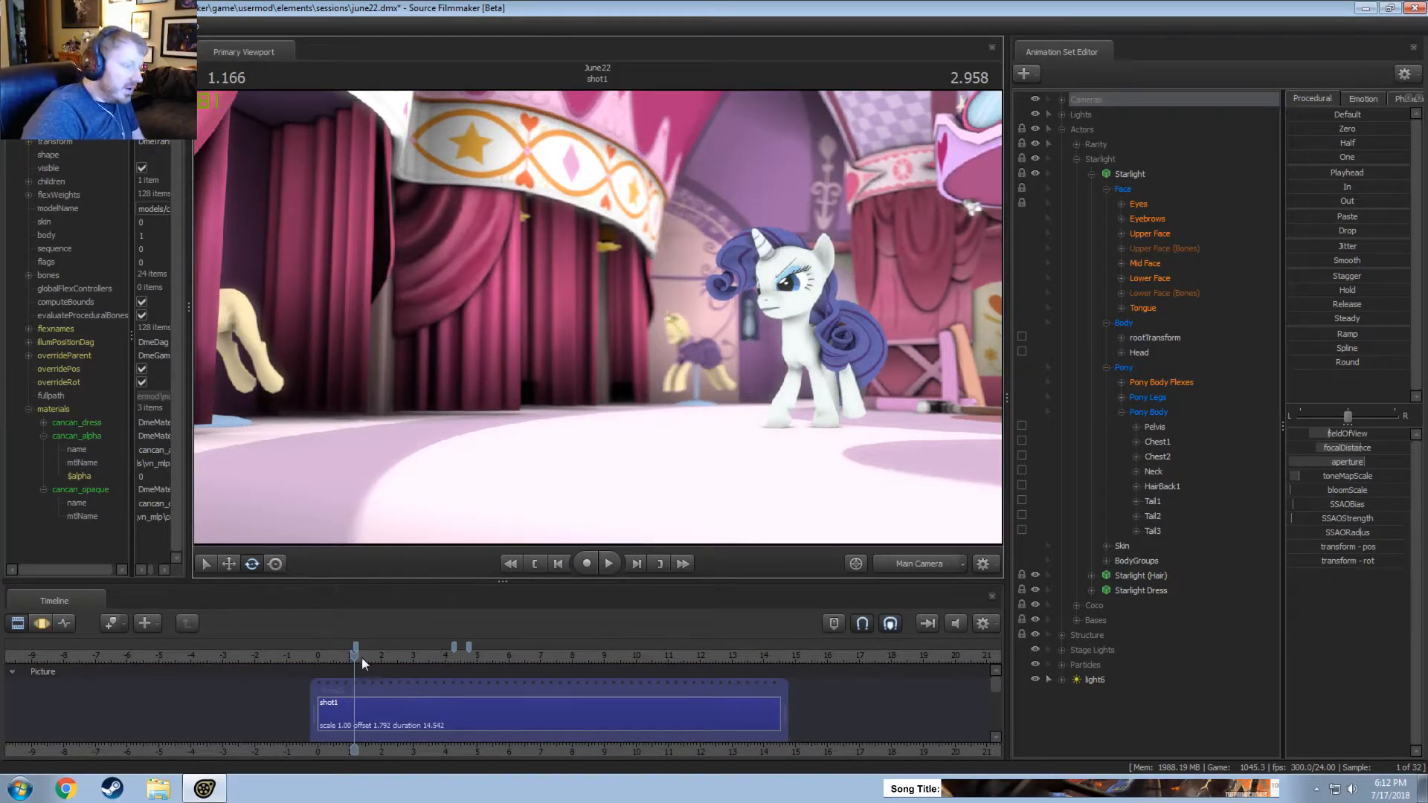
{"action": "left_click", "coordinate": [341, 654]}
{"action": "key", "text": "space"}
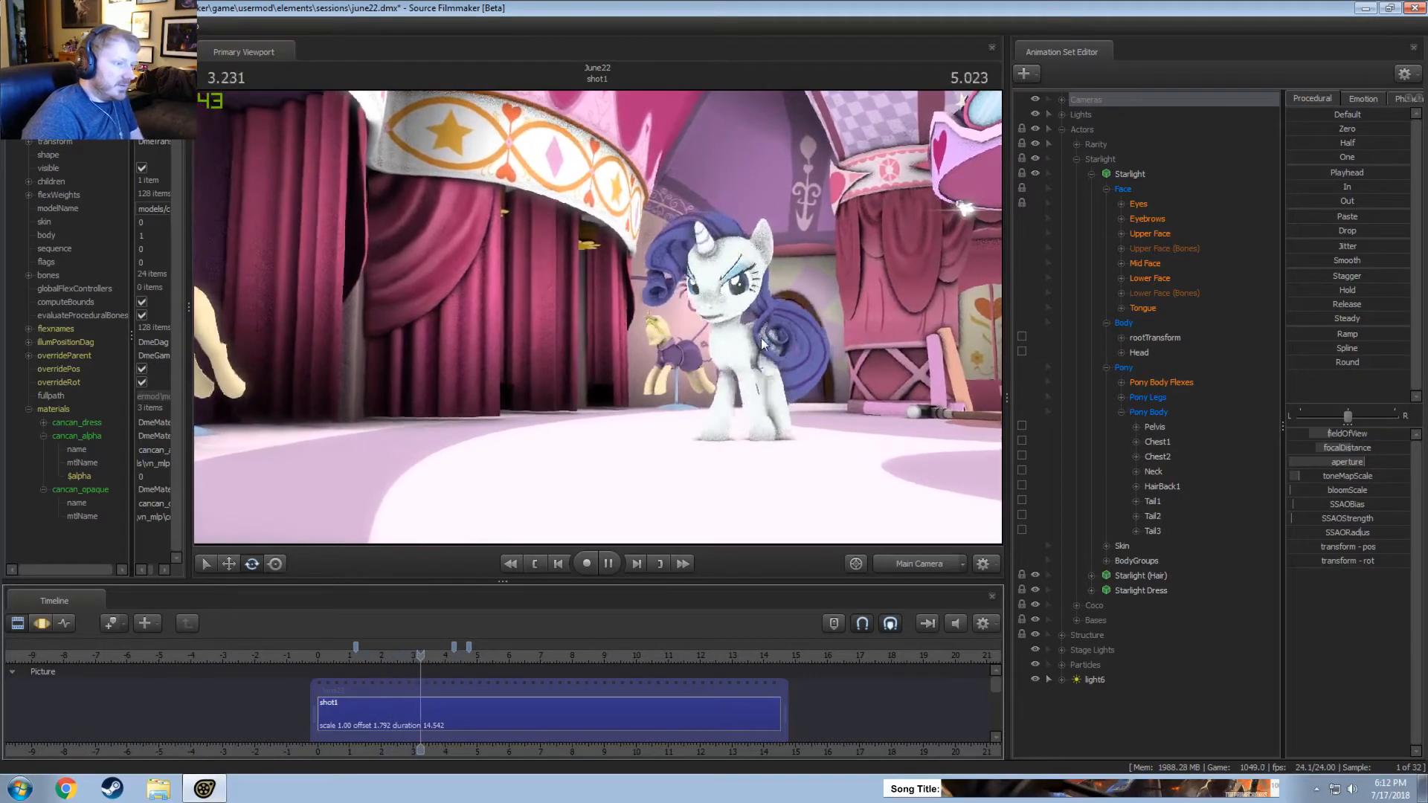
{"action": "key", "text": "space"}
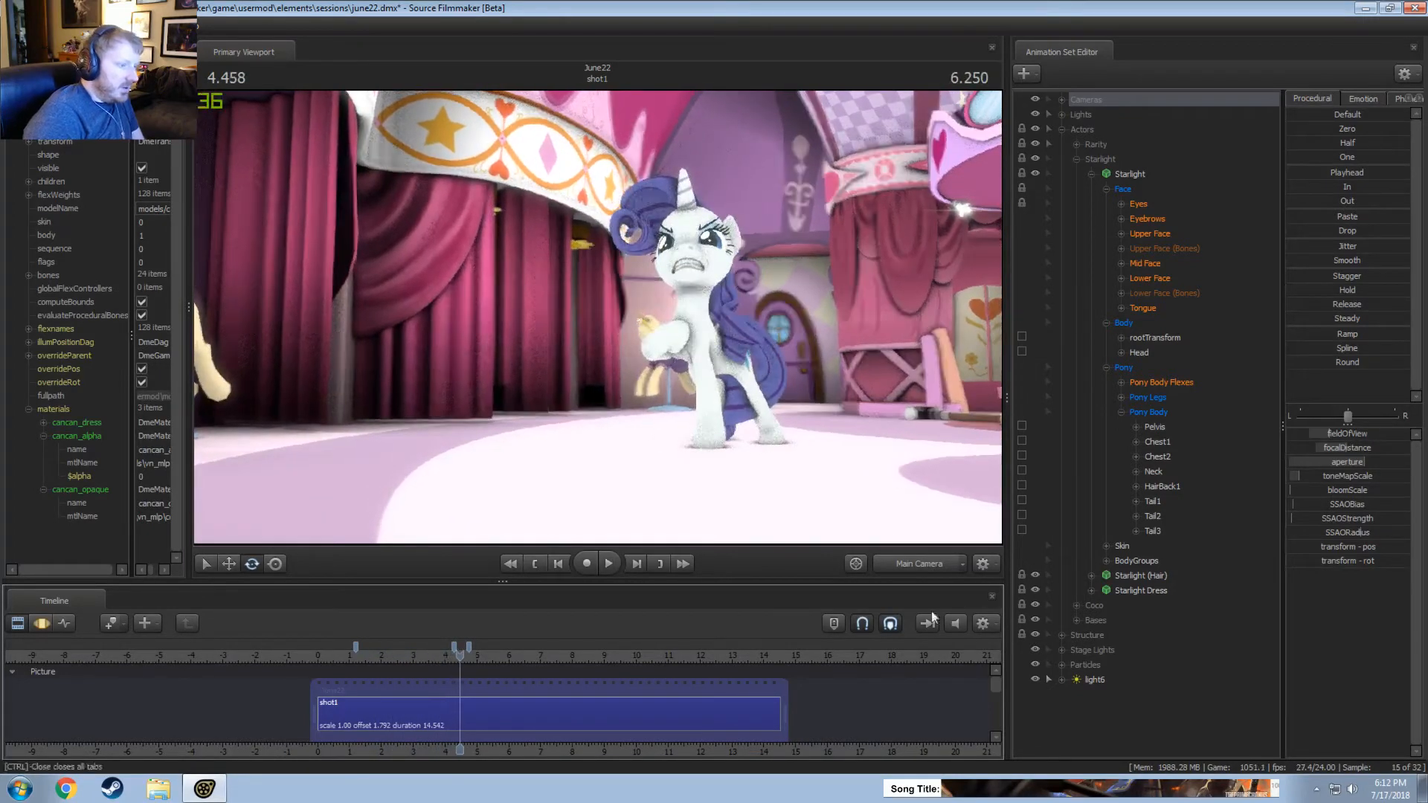
Switch the viewport to the work camera and view the pony from the side at about 4.5 seconds.
{"action": "left_click", "coordinate": [921, 566]}
{"action": "left_click_drag", "start_coordinate": [919, 324], "coordinate": [796, 327]}
{"action": "key", "text": "s"}
{"action": "key", "text": "d"}
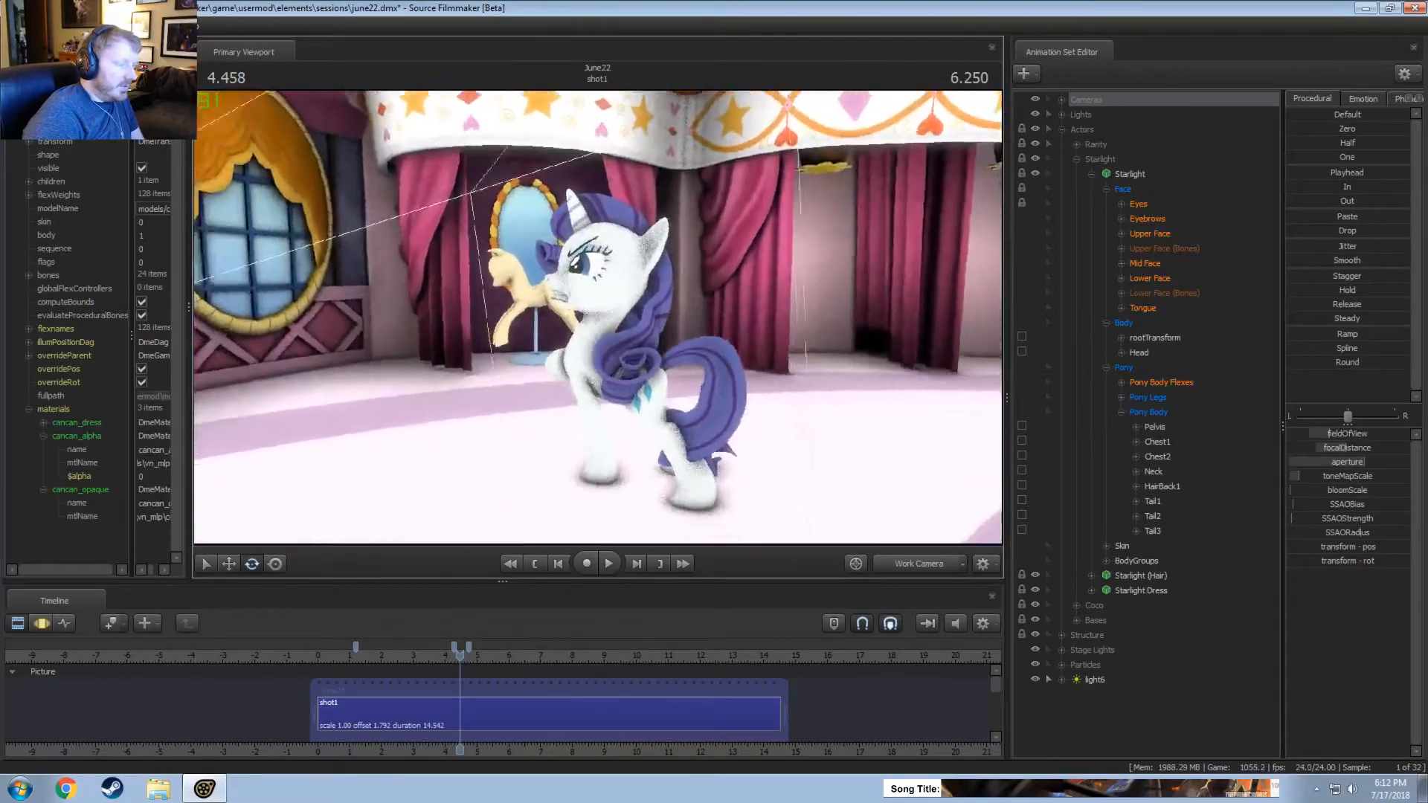
{"action": "key", "text": "w"}
{"action": "left_click_drag", "start_coordinate": [629, 385], "coordinate": [641, 404]}
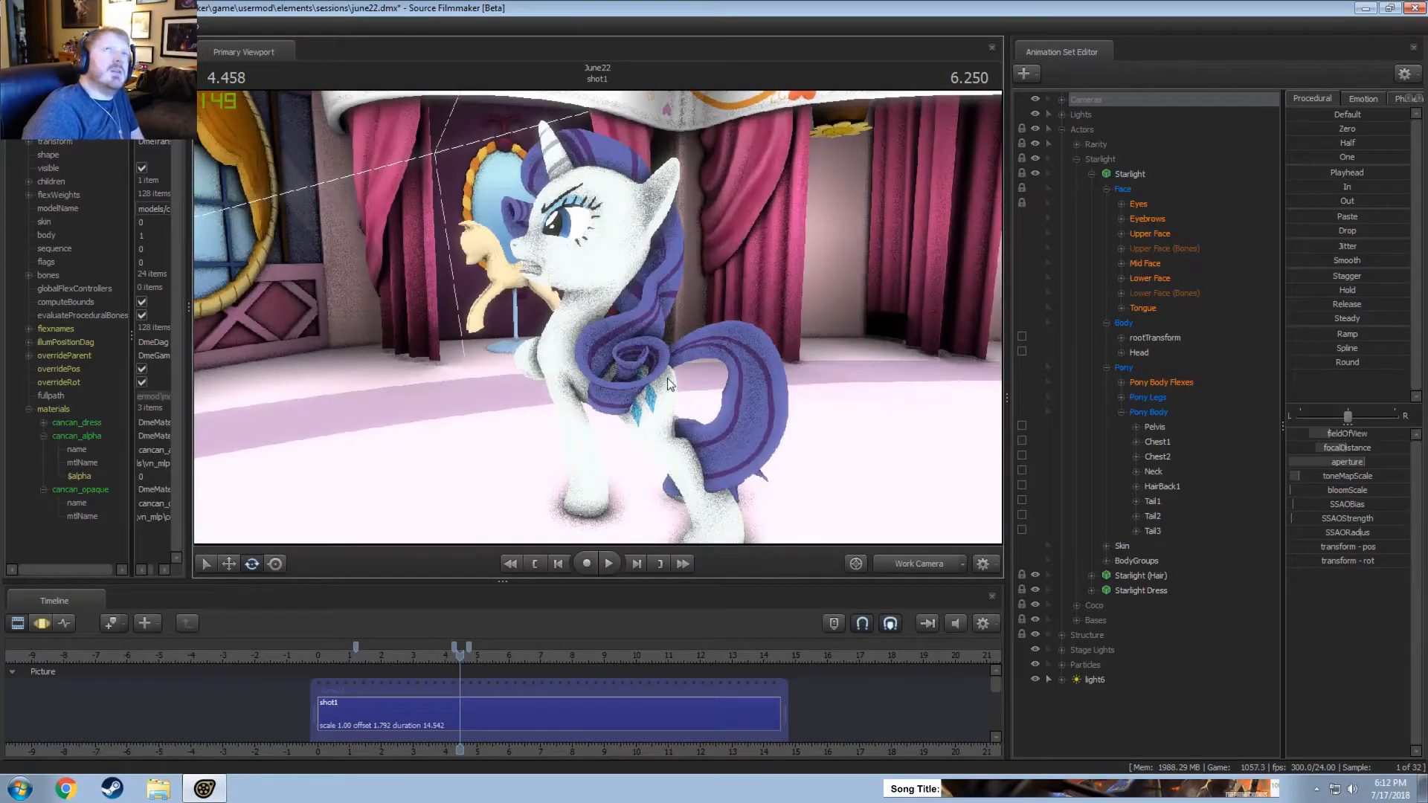
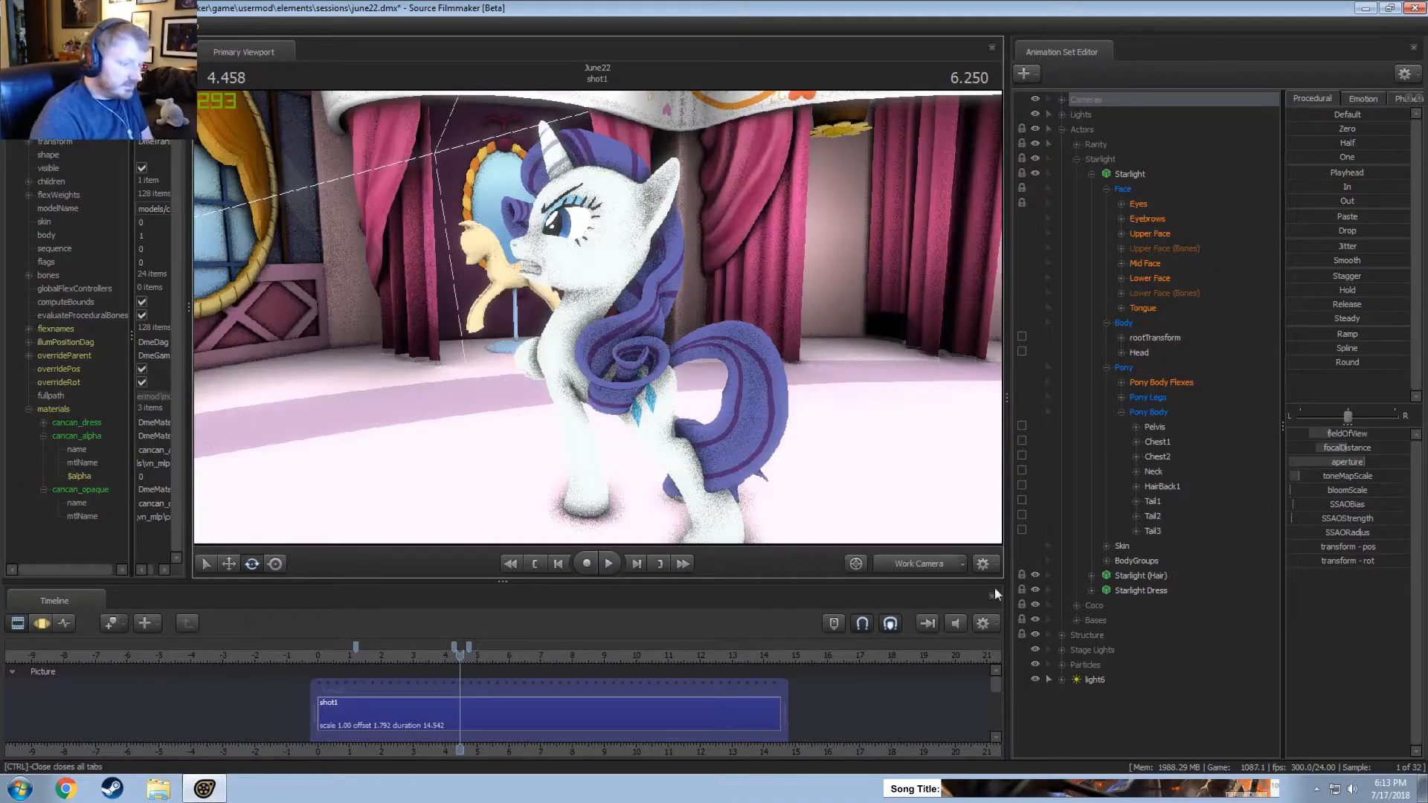
Review the white pony's movement from the side, playing from about 1.5 seconds and checking the pose at 0.75 seconds.
{"action": "left_click_drag", "start_coordinate": [702, 360], "coordinate": [818, 360]}
{"action": "key", "text": "a"}
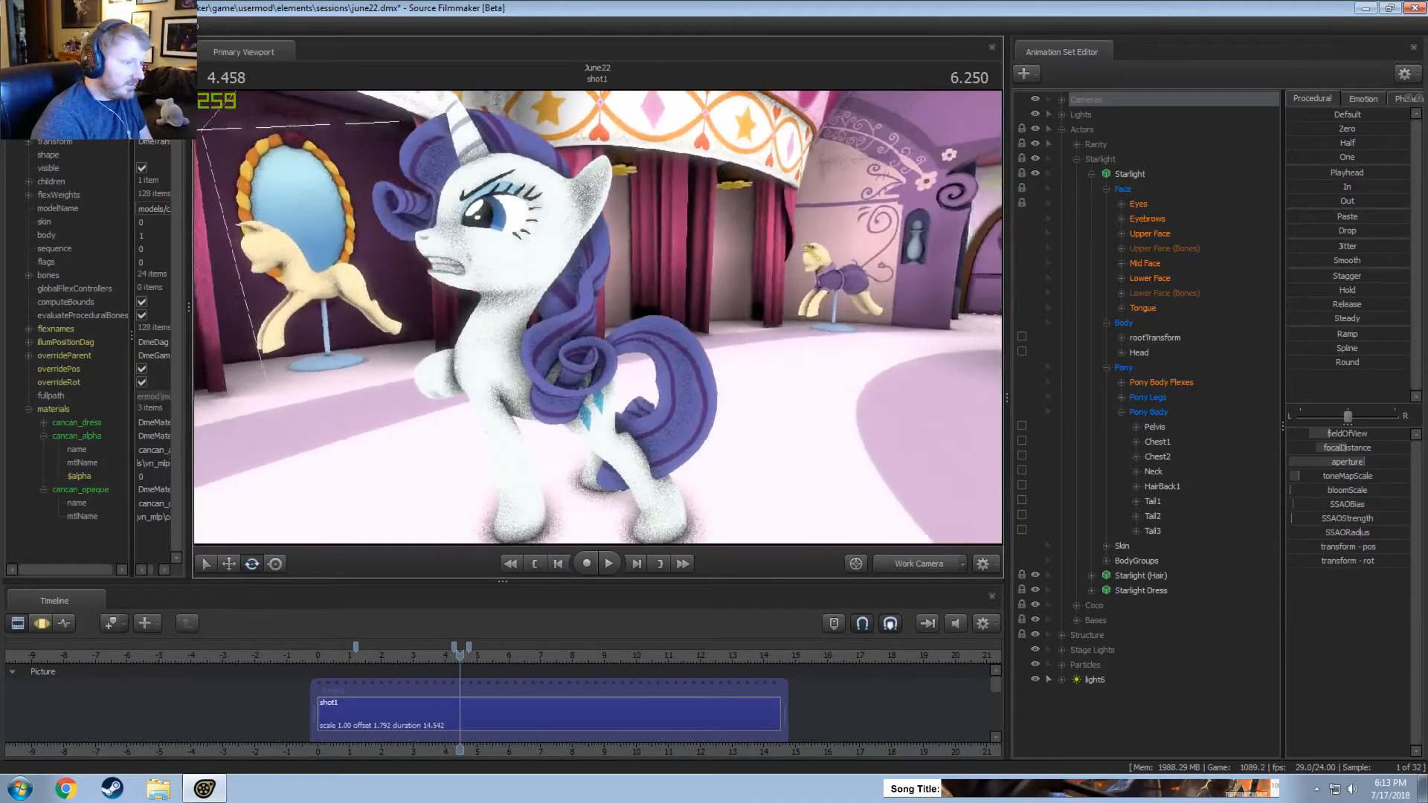
{"action": "left_click_drag", "start_coordinate": [460, 656], "coordinate": [363, 659]}
{"action": "key", "text": "space"}
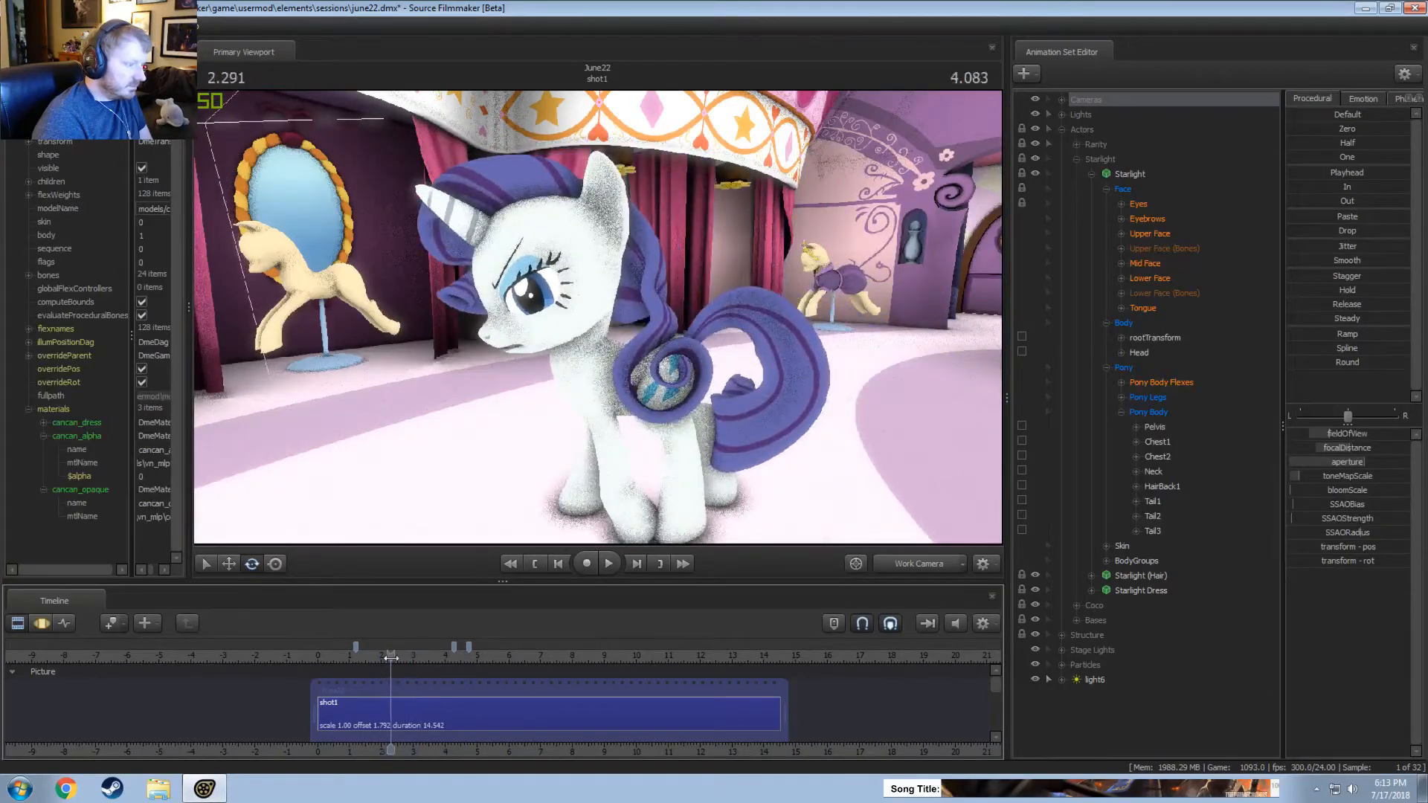
{"action": "mouse_move", "coordinate": [392, 658]}
{"action": "left_mouse_down"}
{"action": "mouse_move", "coordinate": [375, 658]}
{"action": "mouse_move", "coordinate": [391, 659]}
{"action": "left_mouse_up"}
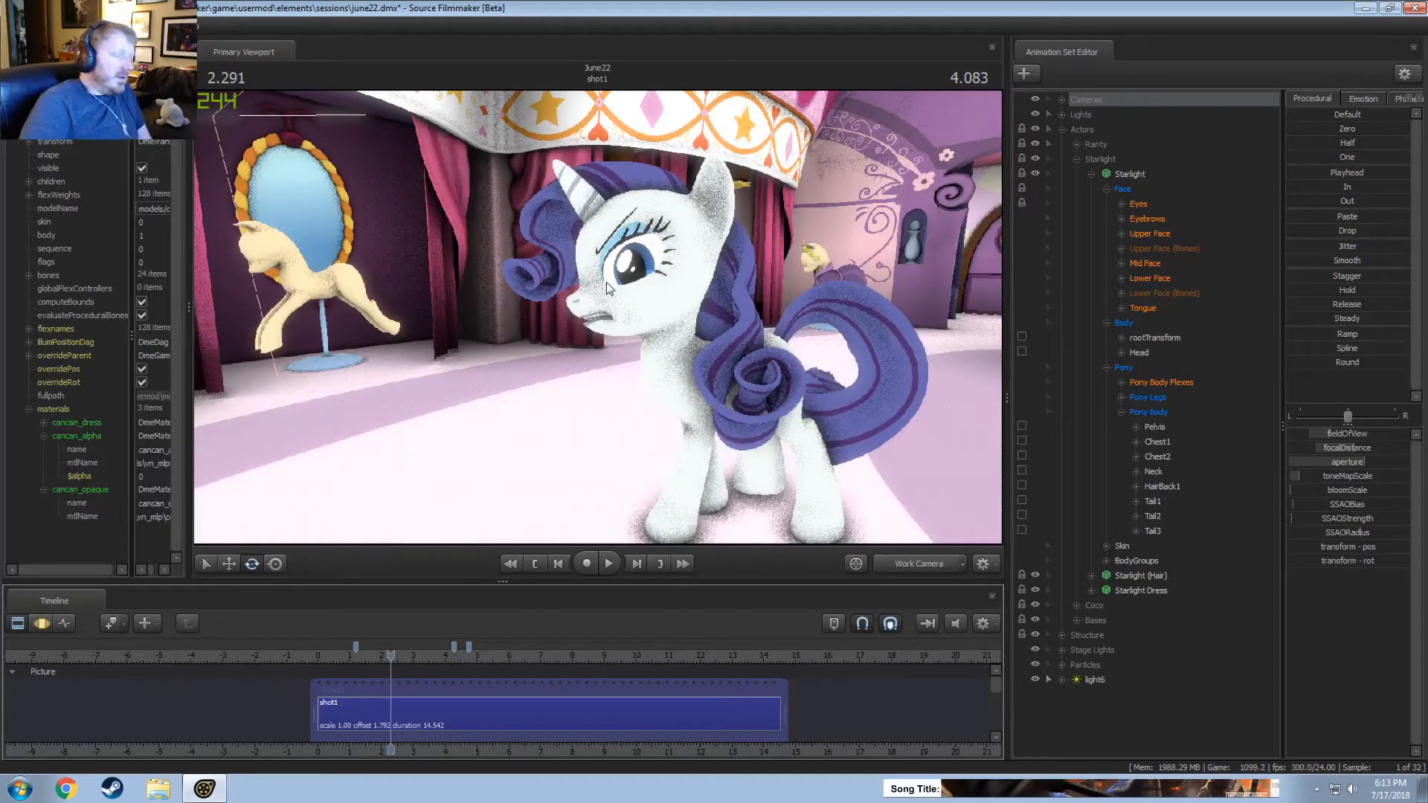
{"action": "left_click", "coordinate": [342, 657]}
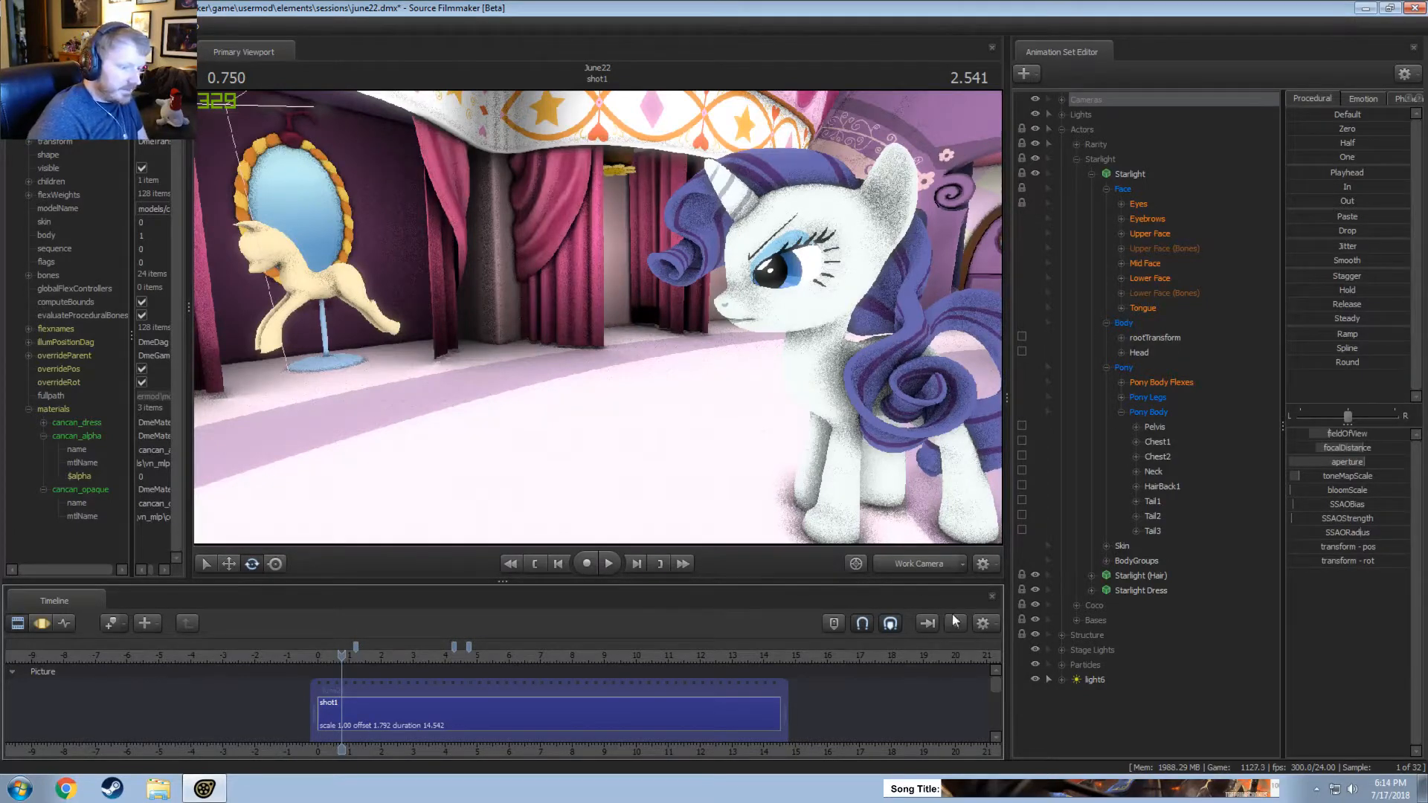
{"action": "mouse_move", "coordinate": [714, 375]}
{"action": "left_mouse_down"}
{"action": "mouse_move", "coordinate": [759, 378]}
{"action": "mouse_move", "coordinate": [725, 368]}
{"action": "left_mouse_up"}
{"action": "key", "text": "s"}
{"action": "left_click_drag", "start_coordinate": [597, 317], "coordinate": [648, 295]}
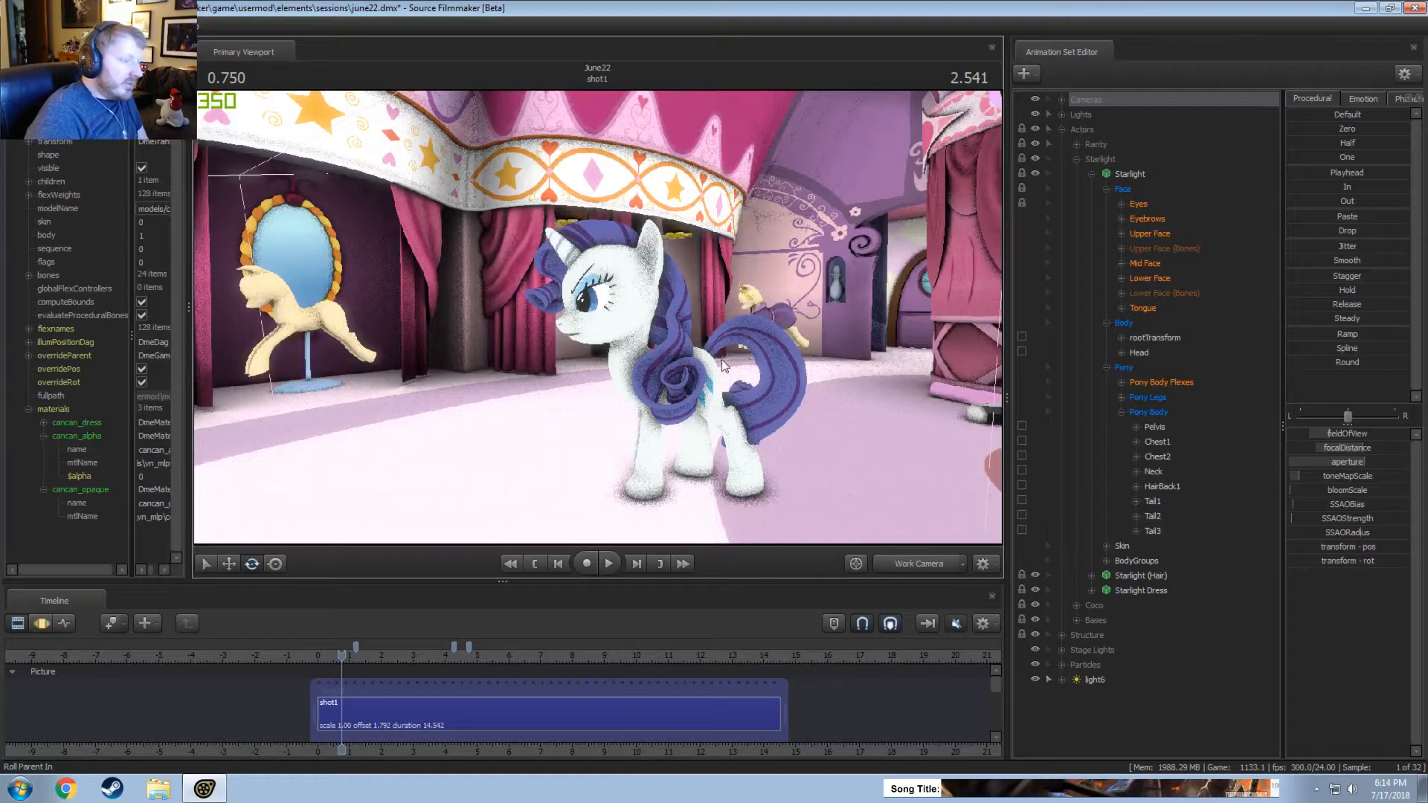
{"action": "left_click_drag", "start_coordinate": [683, 345], "coordinate": [691, 340]}
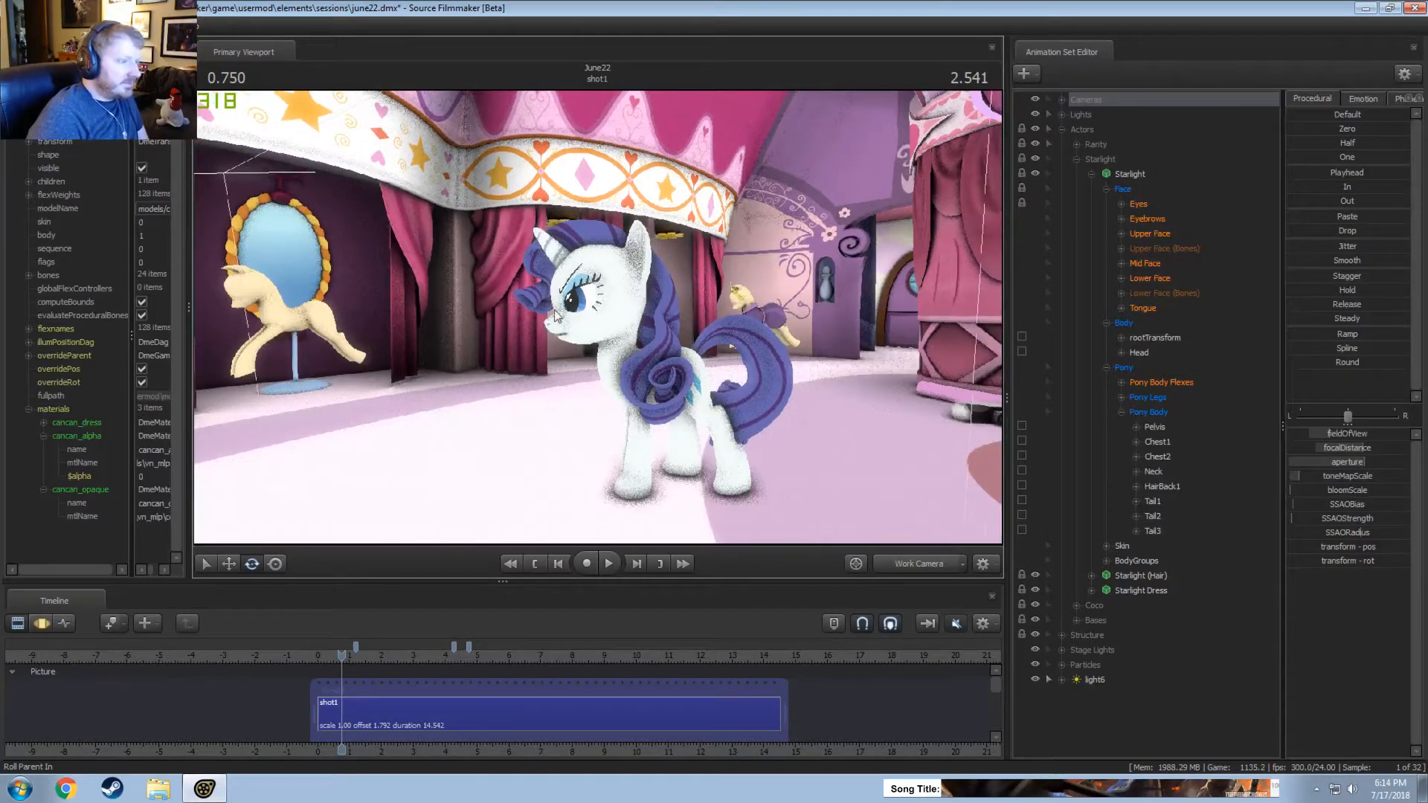
{"action": "left_click_drag", "start_coordinate": [555, 310], "coordinate": [584, 283]}
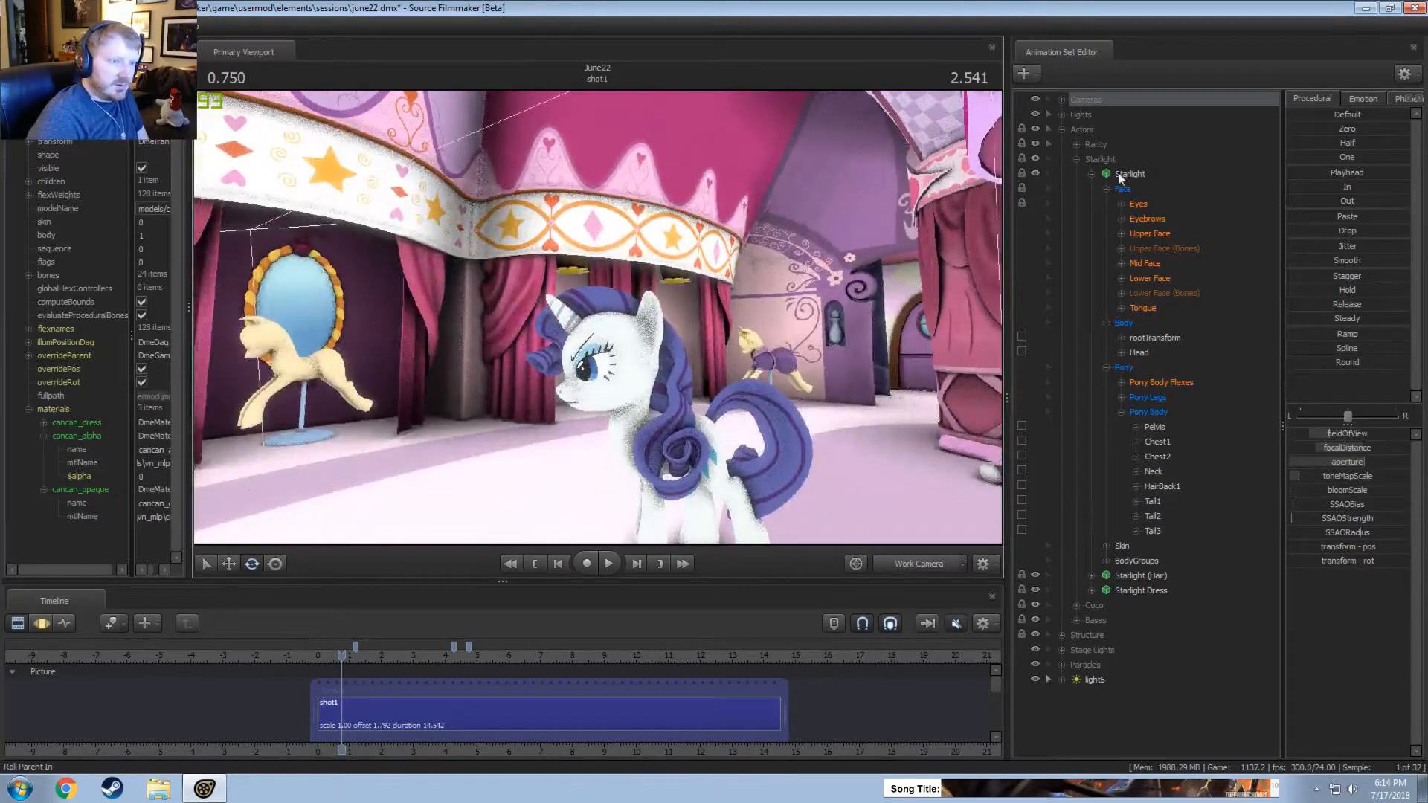
Rename light6 as Stage Back Light and move it into the Lights group.
{"action": "left_click", "coordinate": [1077, 160]}
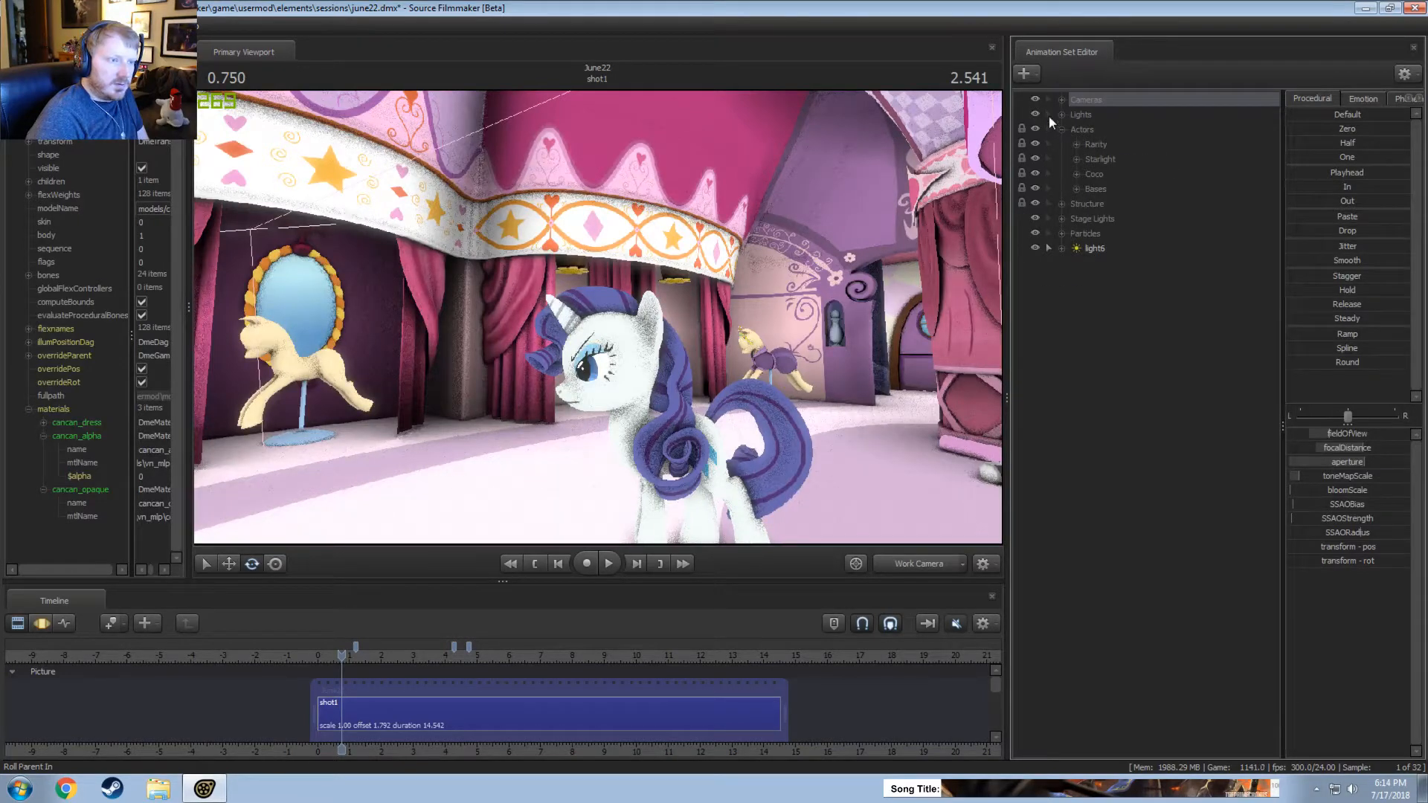
{"action": "left_click", "coordinate": [1096, 249]}
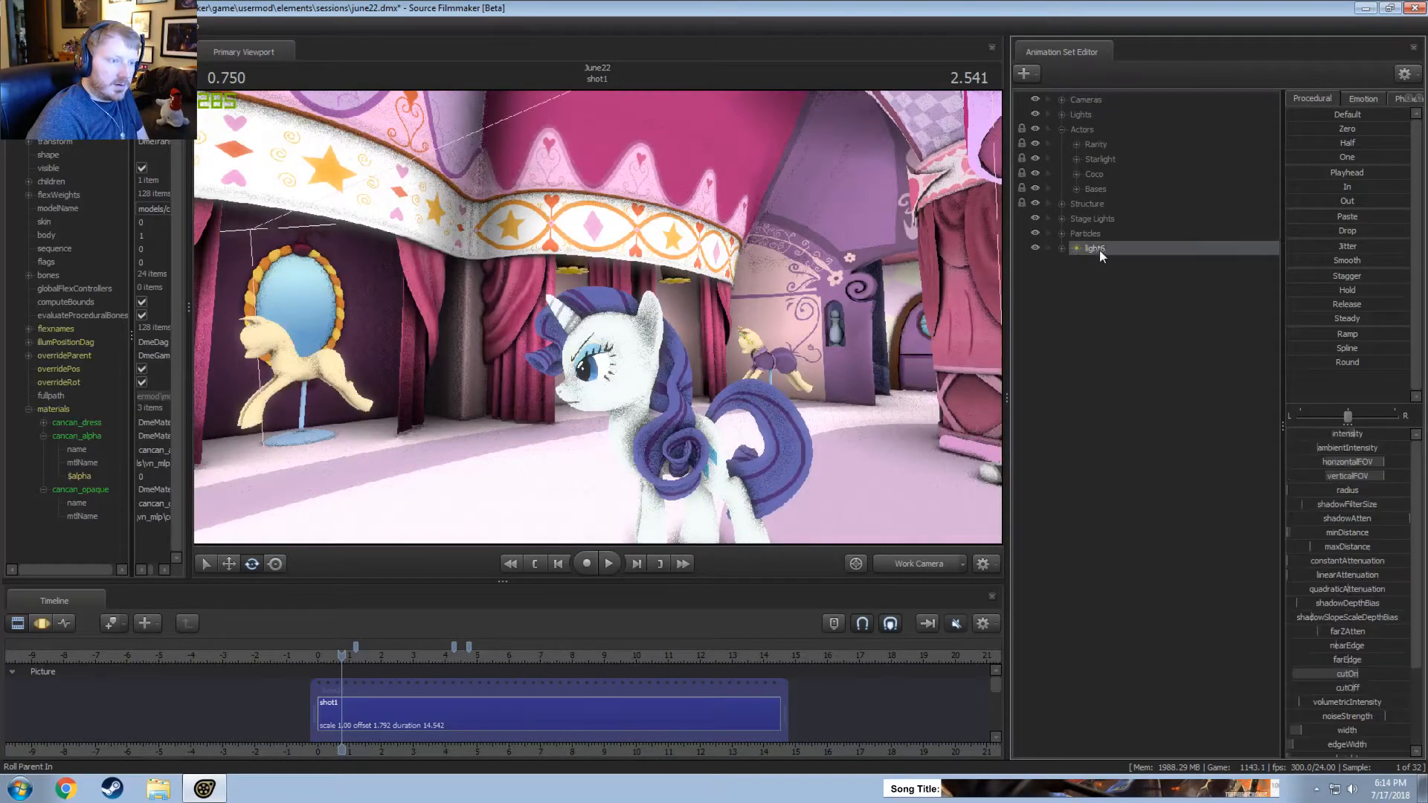
{"action": "double_click", "coordinate": [1096, 248]}
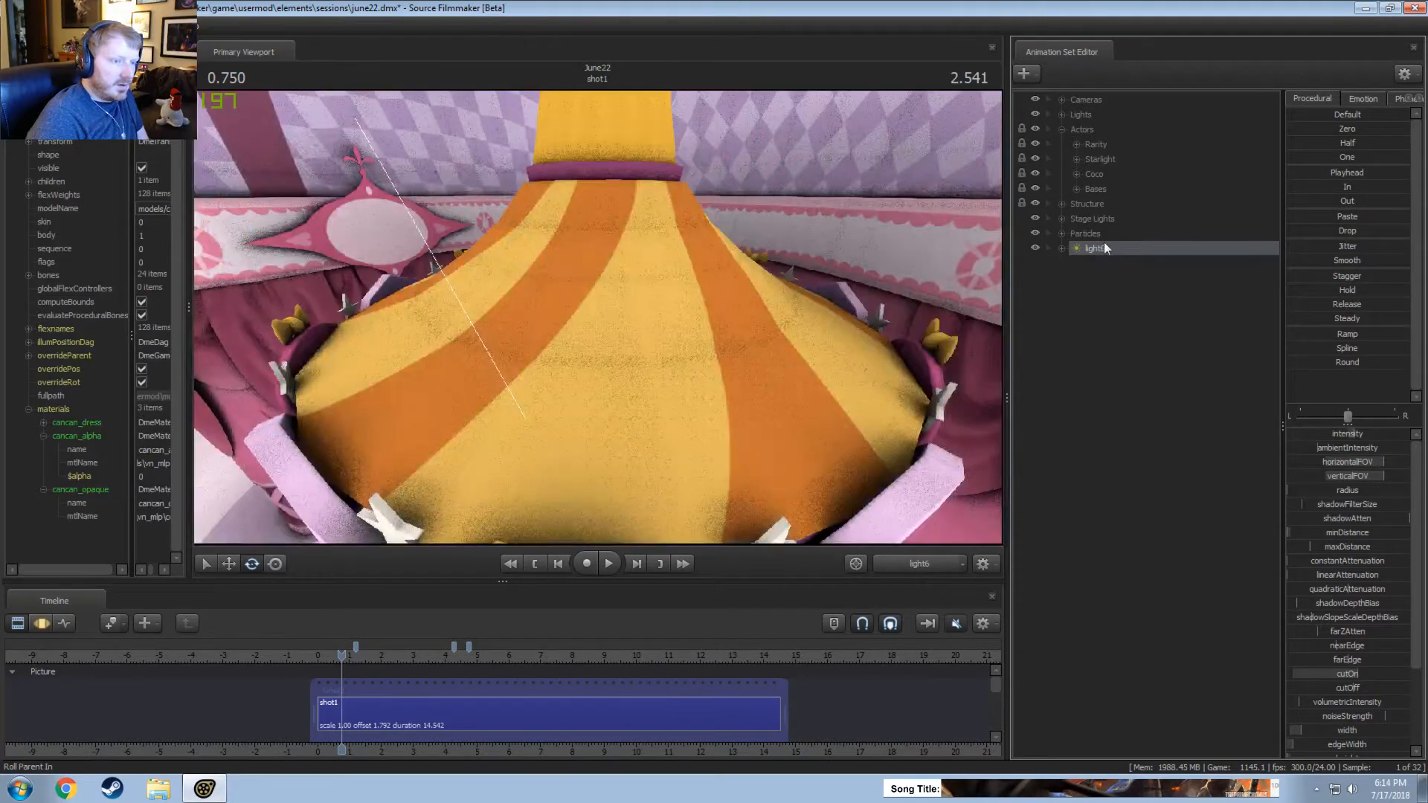
{"action": "right_click", "coordinate": [1106, 250]}
{"action": "left_click", "coordinate": [1142, 254]}
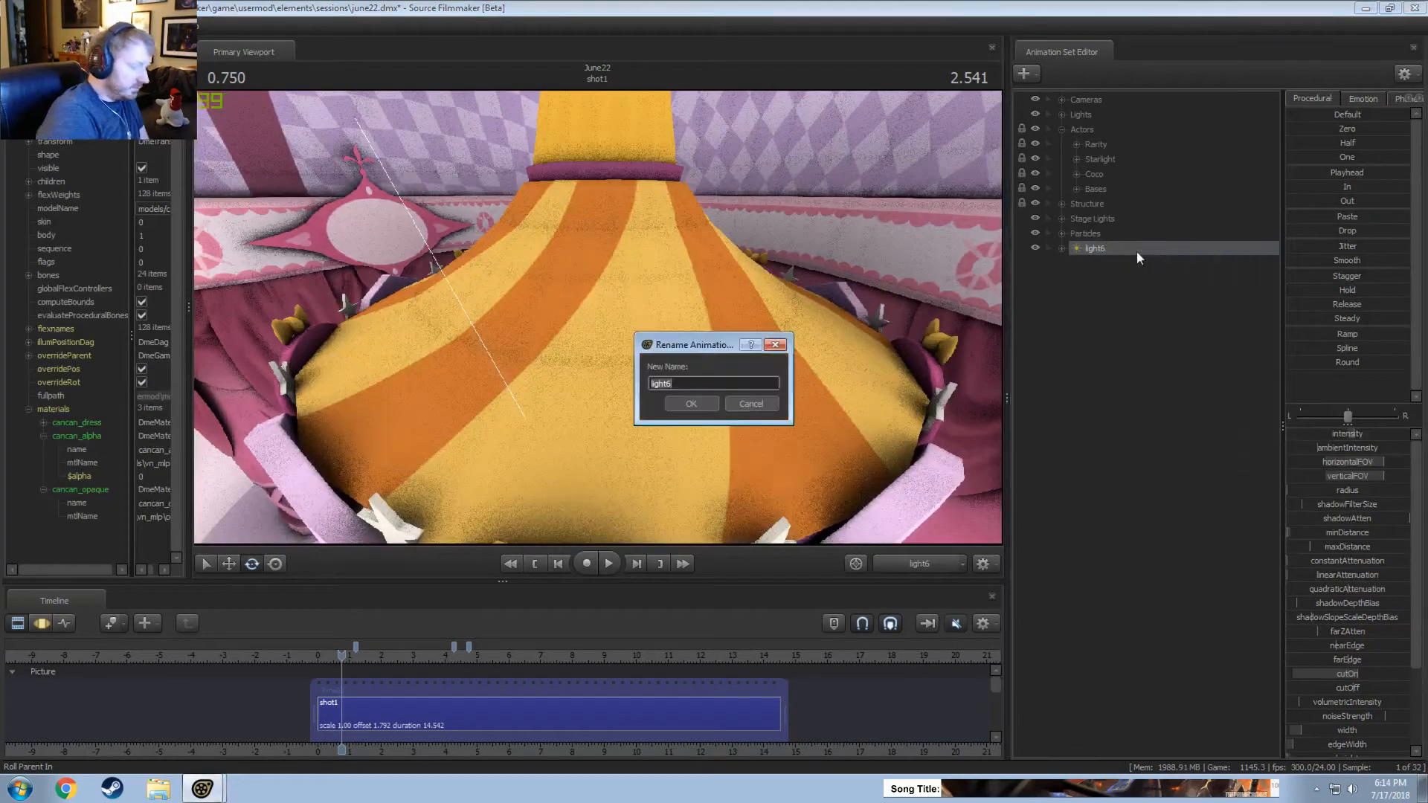
{"action": "type", "text": "Stage Back L"}
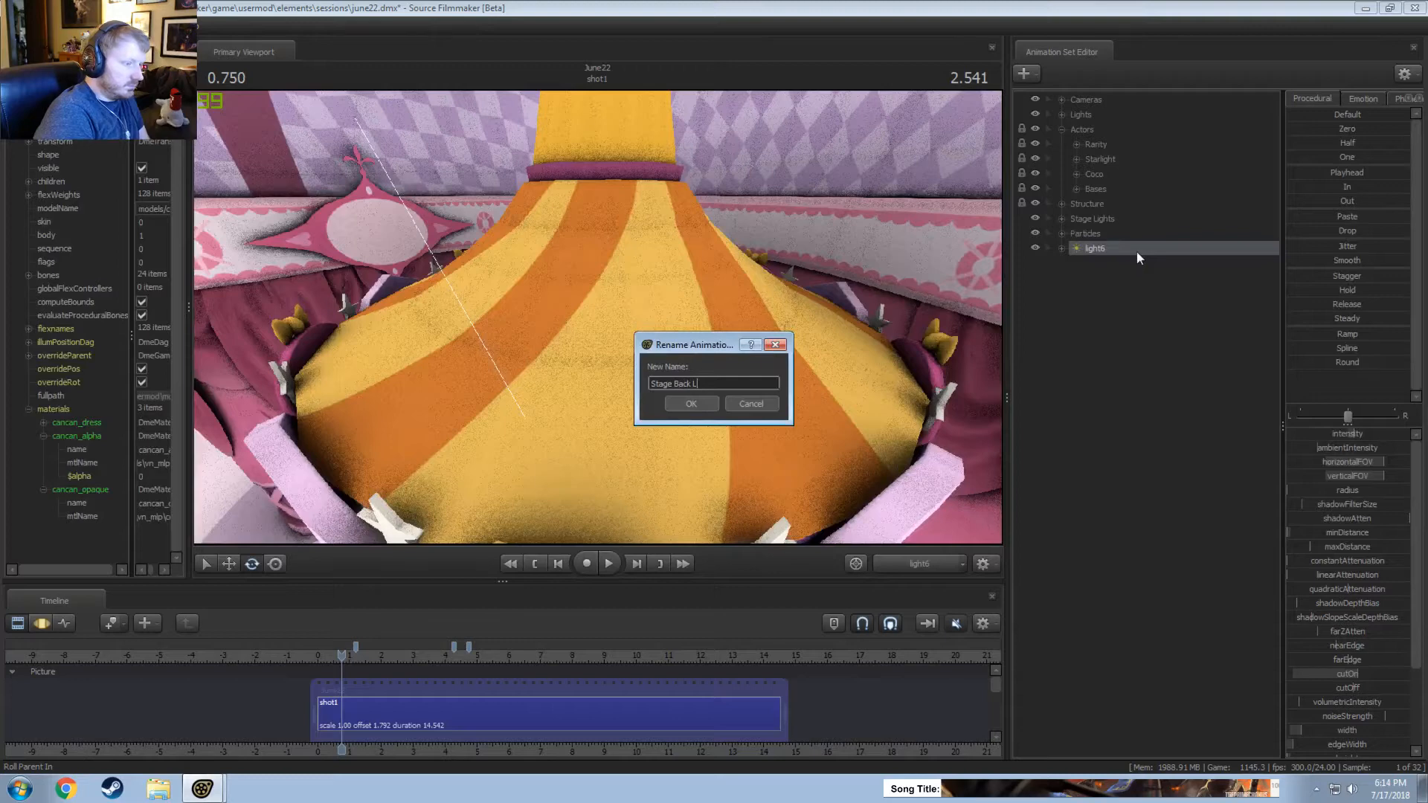
{"action": "type", "text": "ight"}
{"action": "key", "text": "Return"}
{"action": "left_click_drag", "start_coordinate": [1137, 252], "coordinate": [1072, 122]}
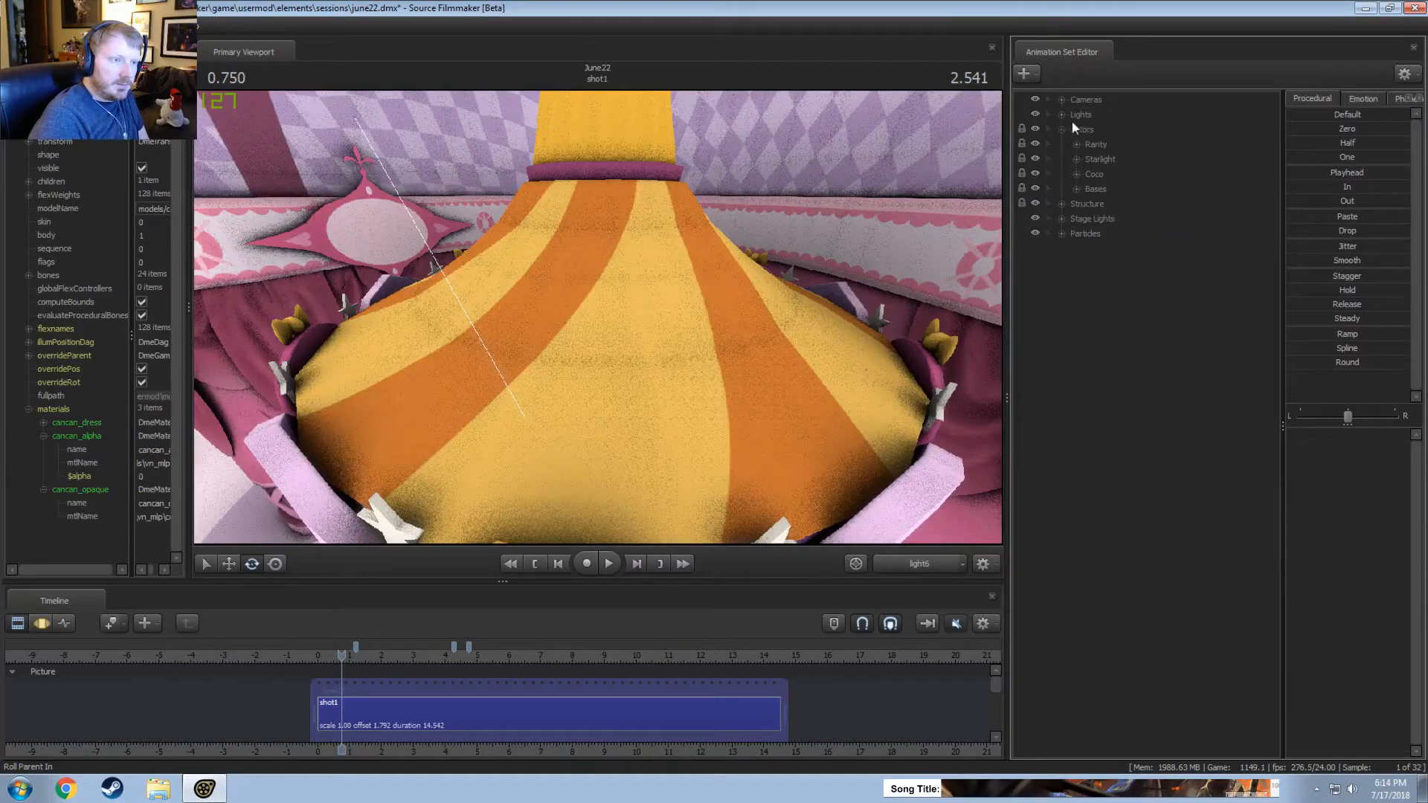
Return the viewport to the work camera and play shot1 from its start to about 2.8 seconds, viewing the pony from behind.
{"action": "left_click", "coordinate": [922, 572]}
{"action": "left_click_drag", "start_coordinate": [827, 463], "coordinate": [811, 493]}
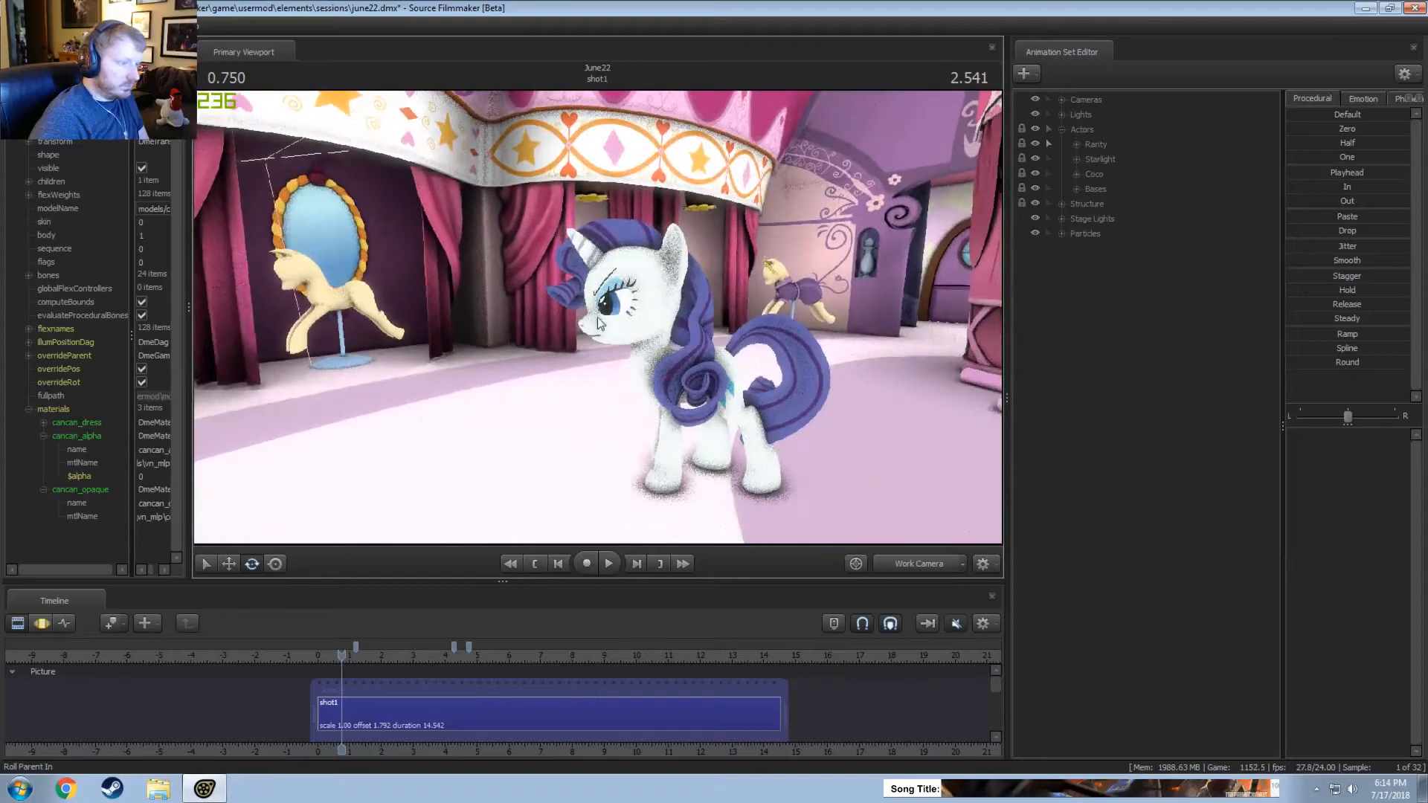
{"action": "left_click_drag", "start_coordinate": [599, 324], "coordinate": [454, 344], "text": "alt"}
{"action": "key", "text": "space"}
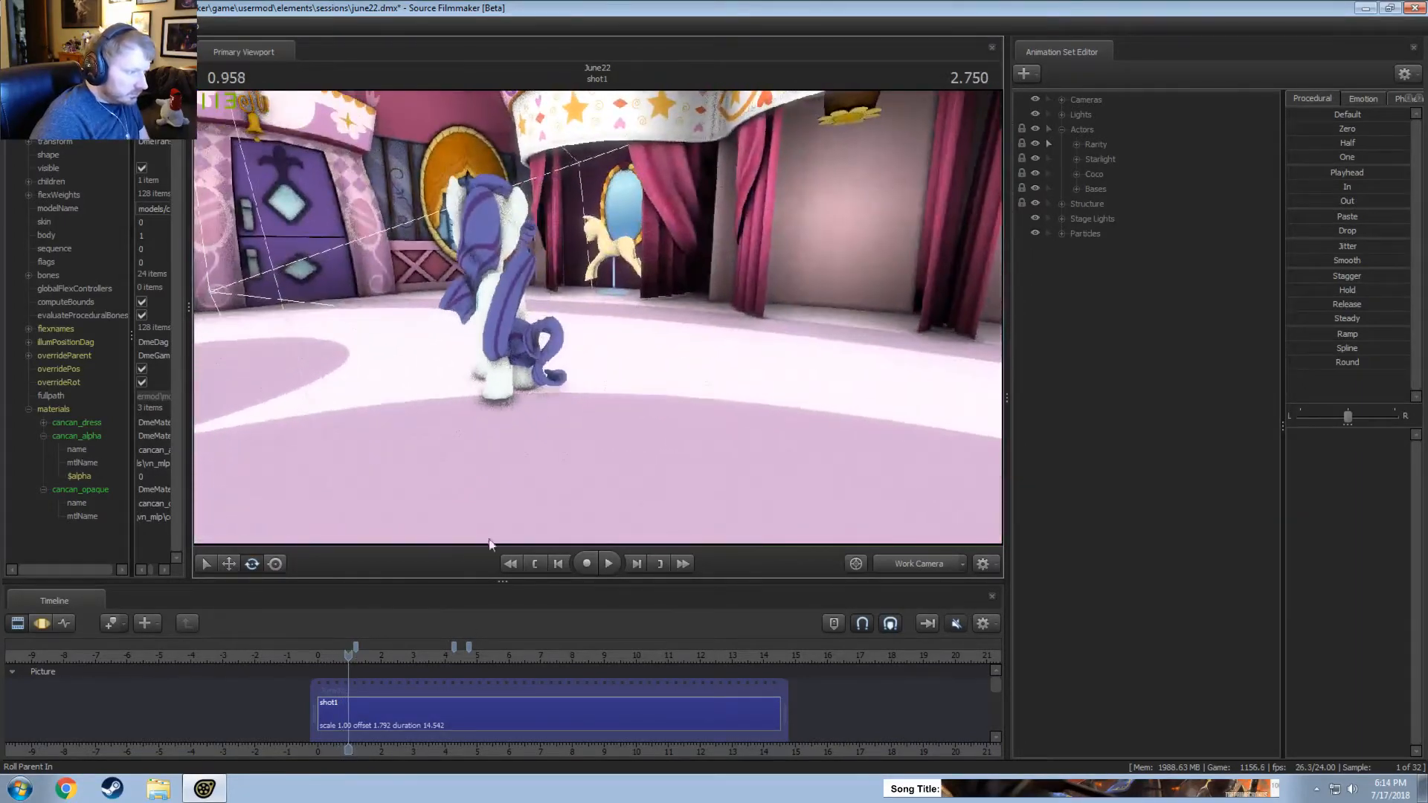
{"action": "left_click_drag", "start_coordinate": [335, 658], "coordinate": [315, 656]}
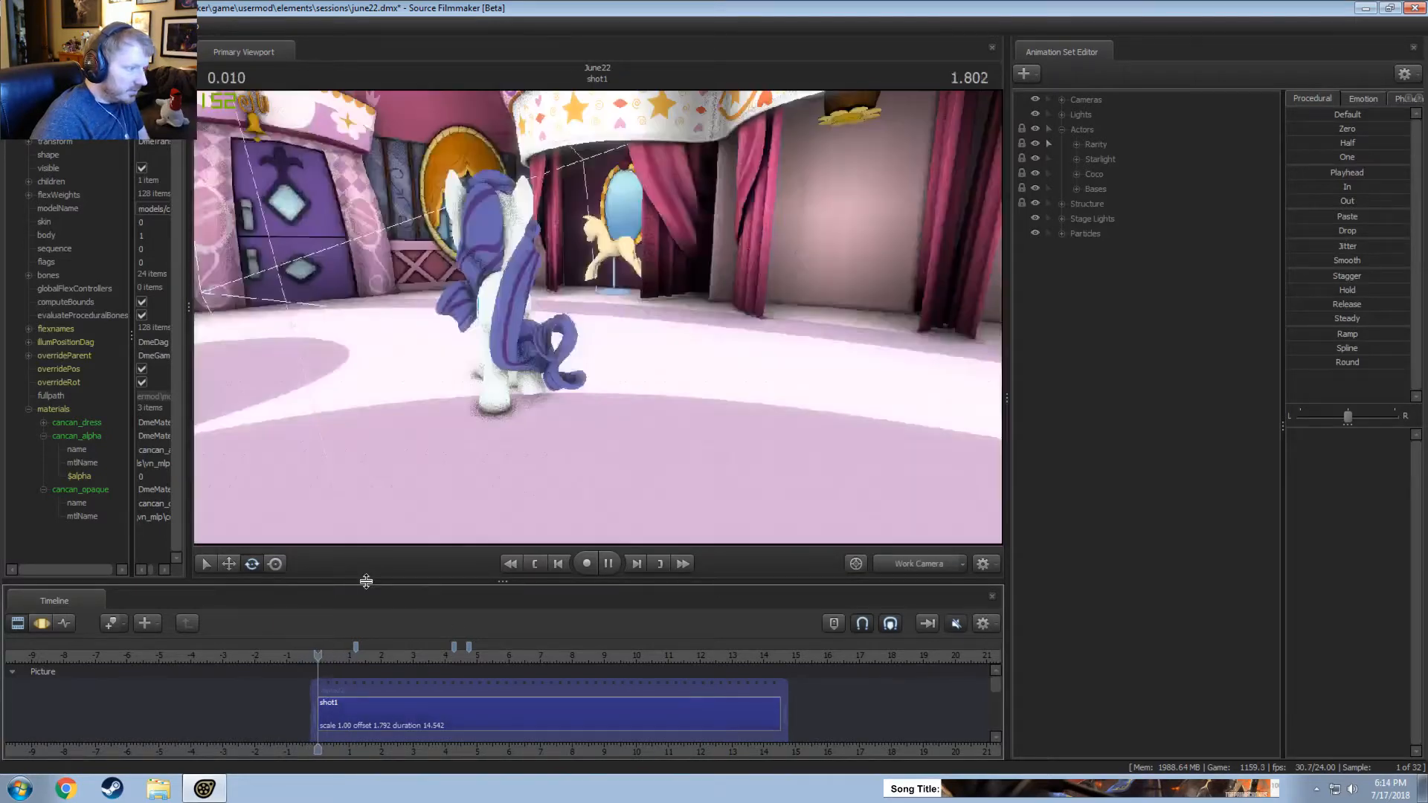
{"action": "key", "text": "space"}
{"action": "left_click_drag", "start_coordinate": [493, 467], "coordinate": [537, 418], "text": "alt"}
{"action": "key", "text": "space"}
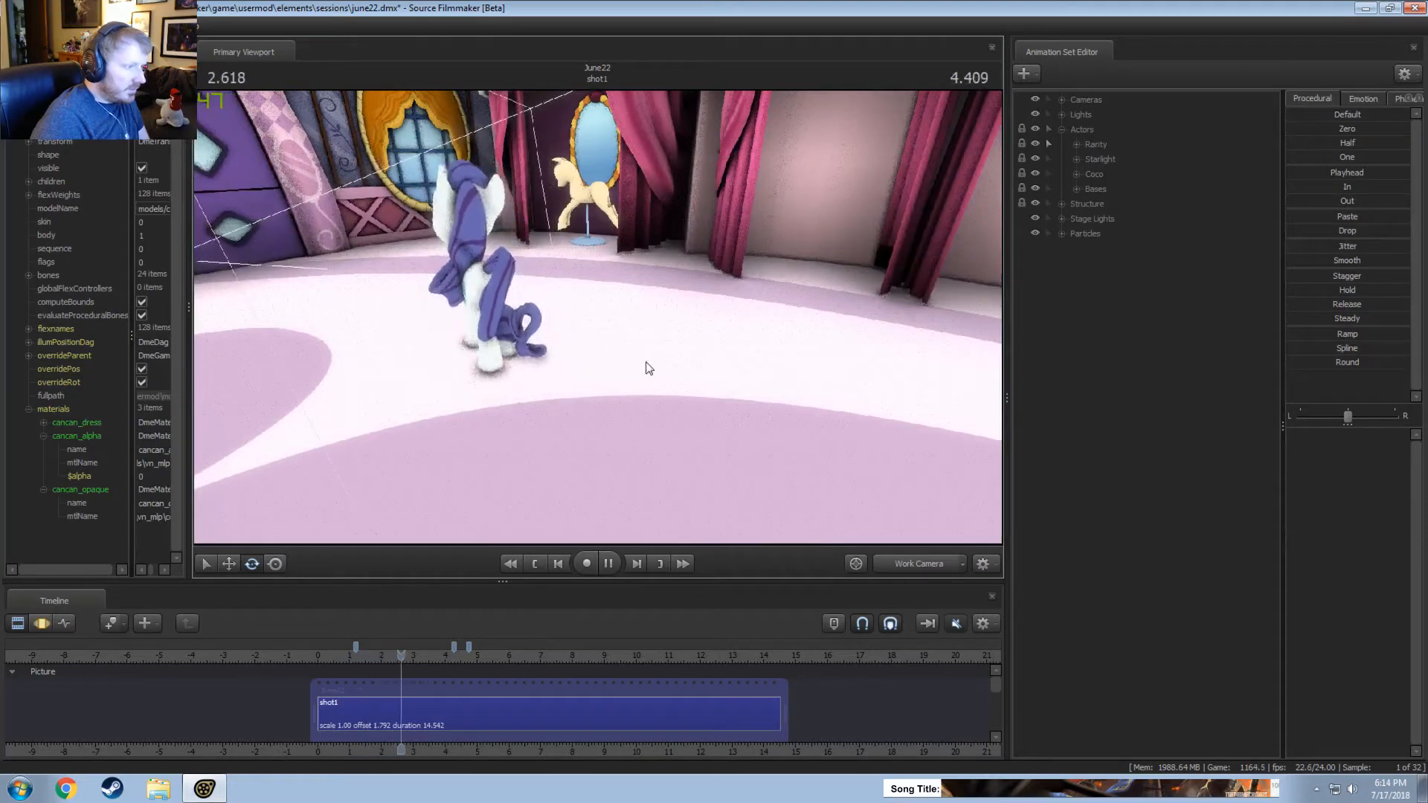
{"action": "key", "text": "space"}
Apply Reattach To Model to Rarity (Animated) in the Rarity group and replay the shot from about 2.2 to 3.7 seconds.
{"action": "left_click", "coordinate": [1074, 143]}
{"action": "left_click", "coordinate": [1117, 157]}
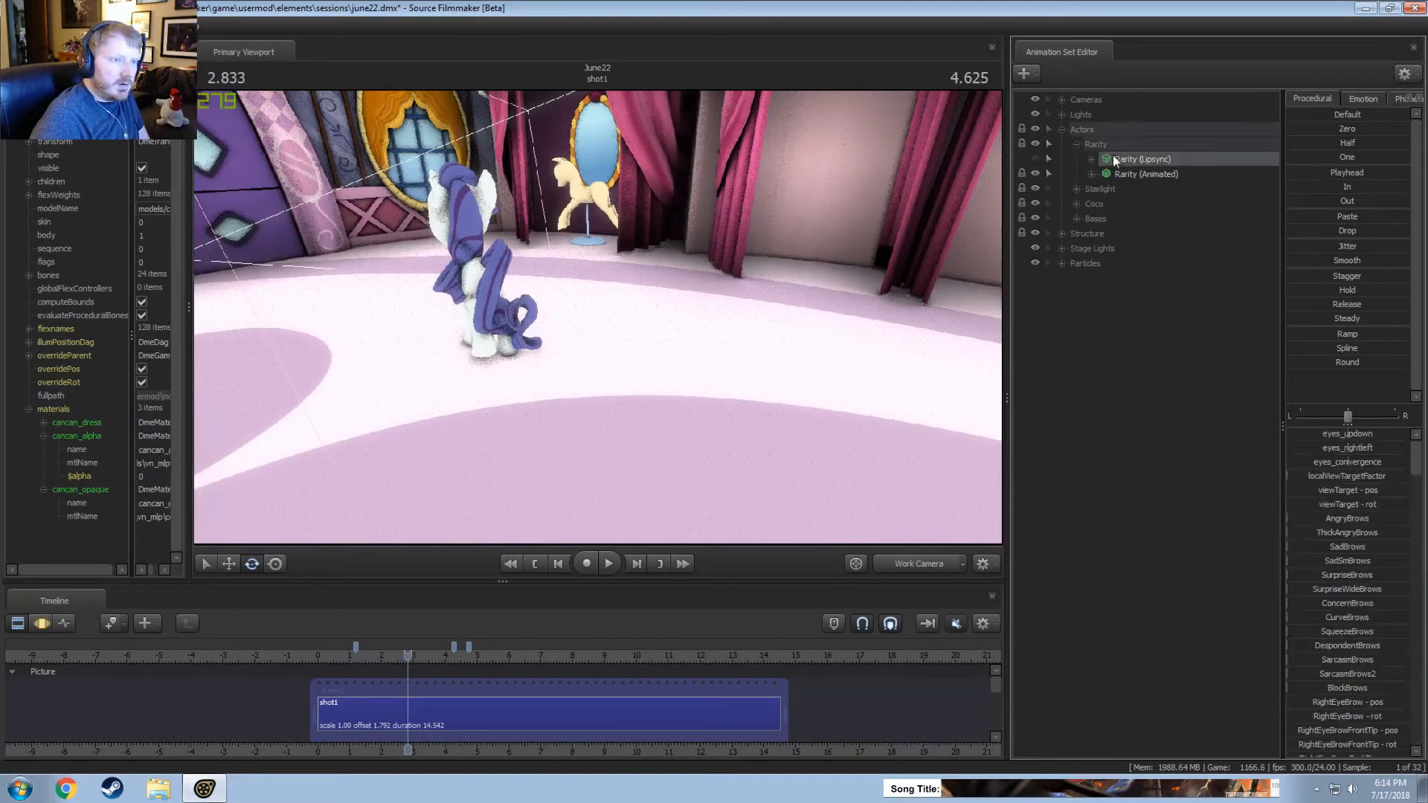
{"action": "right_click", "coordinate": [1117, 158]}
{"action": "left_click", "coordinate": [1104, 171]}
{"action": "right_click", "coordinate": [1103, 172]}
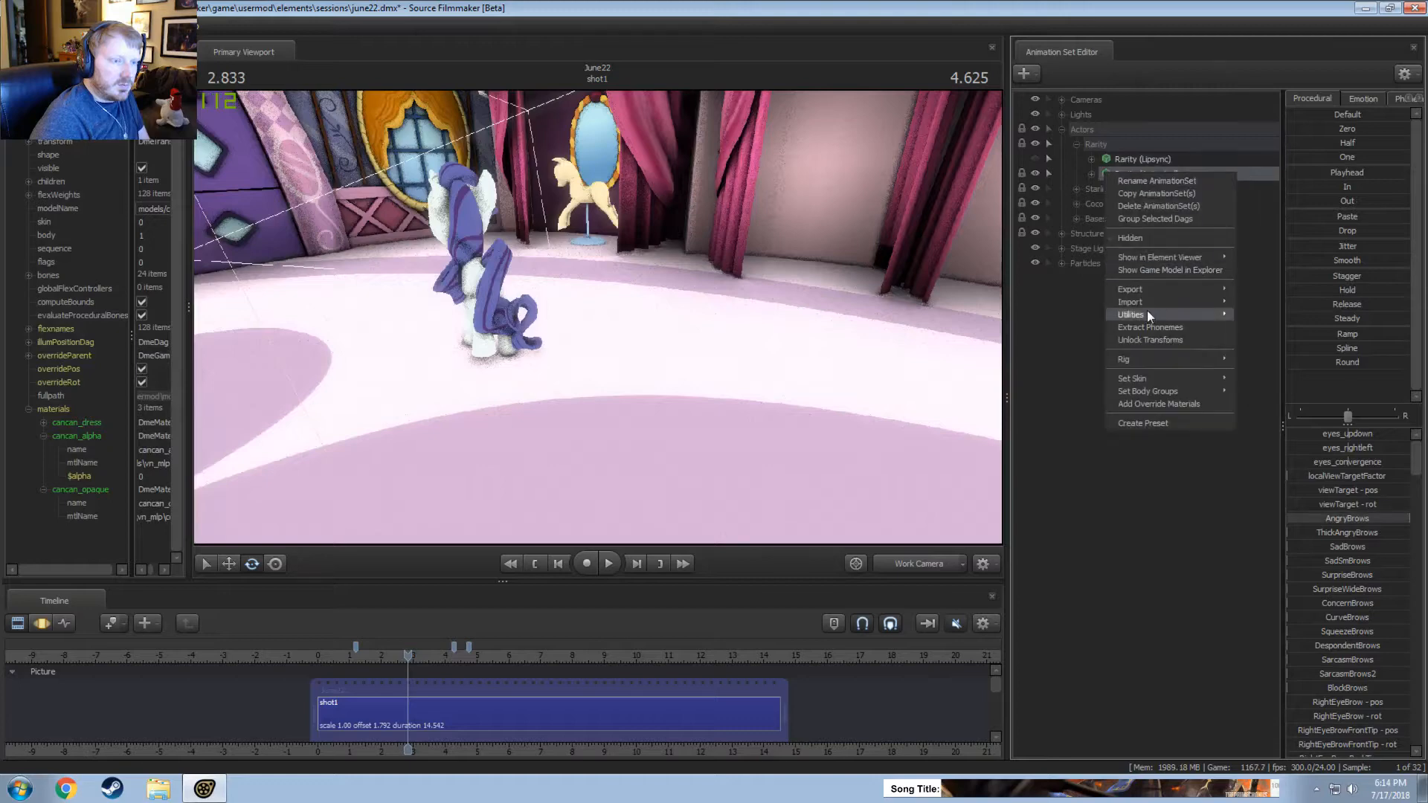
{"action": "mouse_move", "coordinate": [1147, 311]}
{"action": "left_click", "coordinate": [1267, 318]}
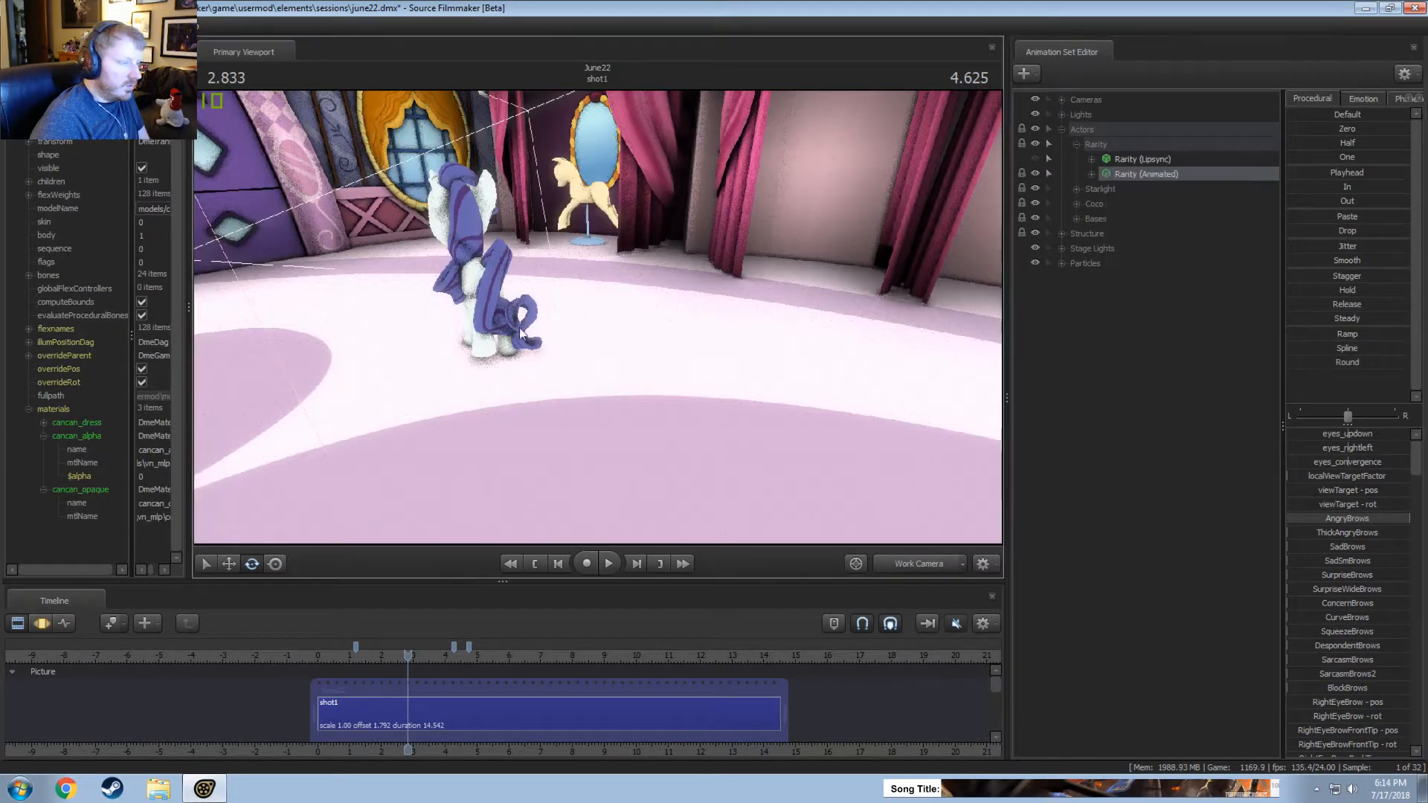
{"action": "mouse_move", "coordinate": [404, 657]}
{"action": "left_mouse_down"}
{"action": "mouse_move", "coordinate": [418, 658]}
{"action": "mouse_move", "coordinate": [332, 658]}
{"action": "mouse_move", "coordinate": [389, 659]}
{"action": "left_mouse_up"}
{"action": "left_click_drag", "start_coordinate": [470, 477], "coordinate": [685, 373], "text": "alt"}
{"action": "key", "text": "space"}
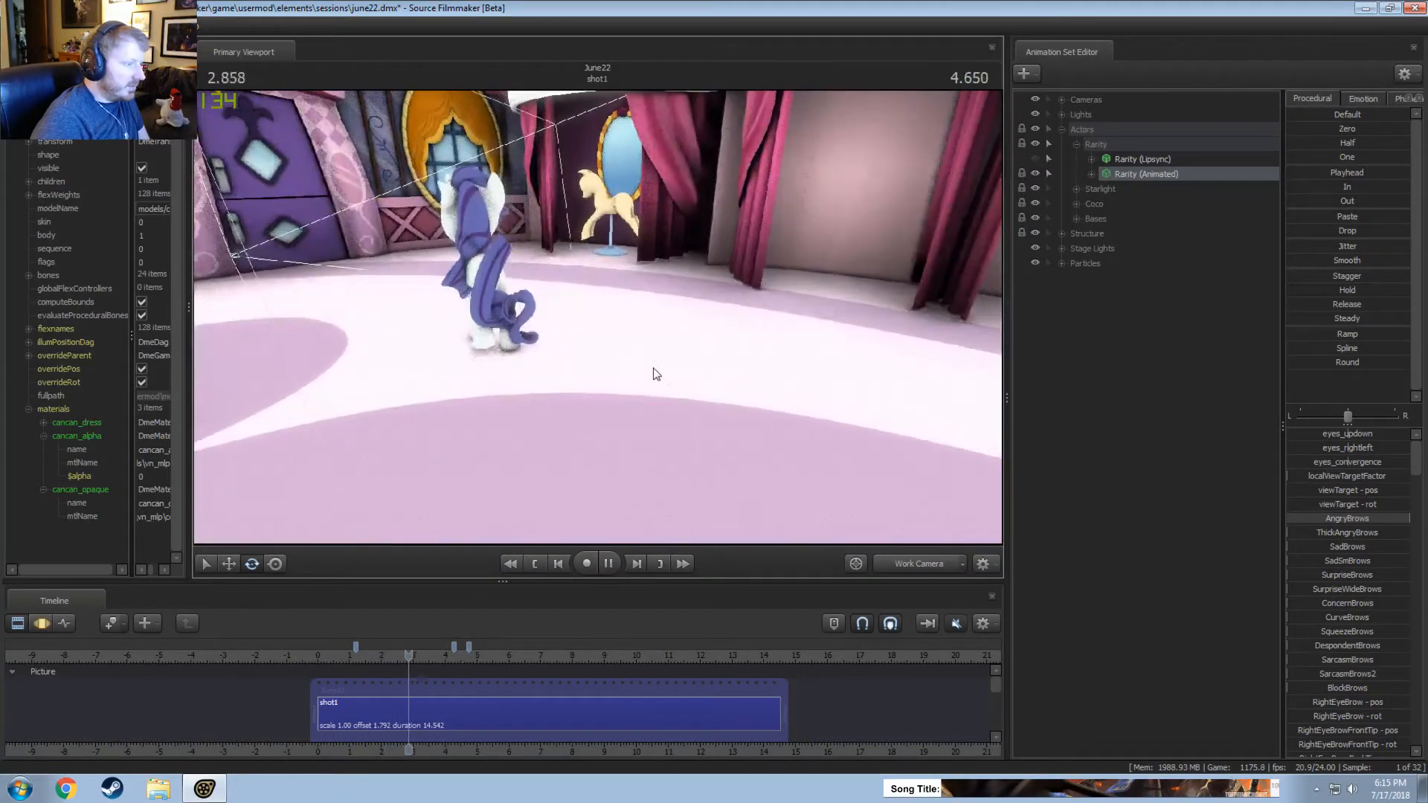
{"action": "key", "text": "space"}
Toggle the procedural bones of Rarity (Animated) and test the playback from about 3.7 to 4.1 seconds.
{"action": "right_click", "coordinate": [1153, 176]}
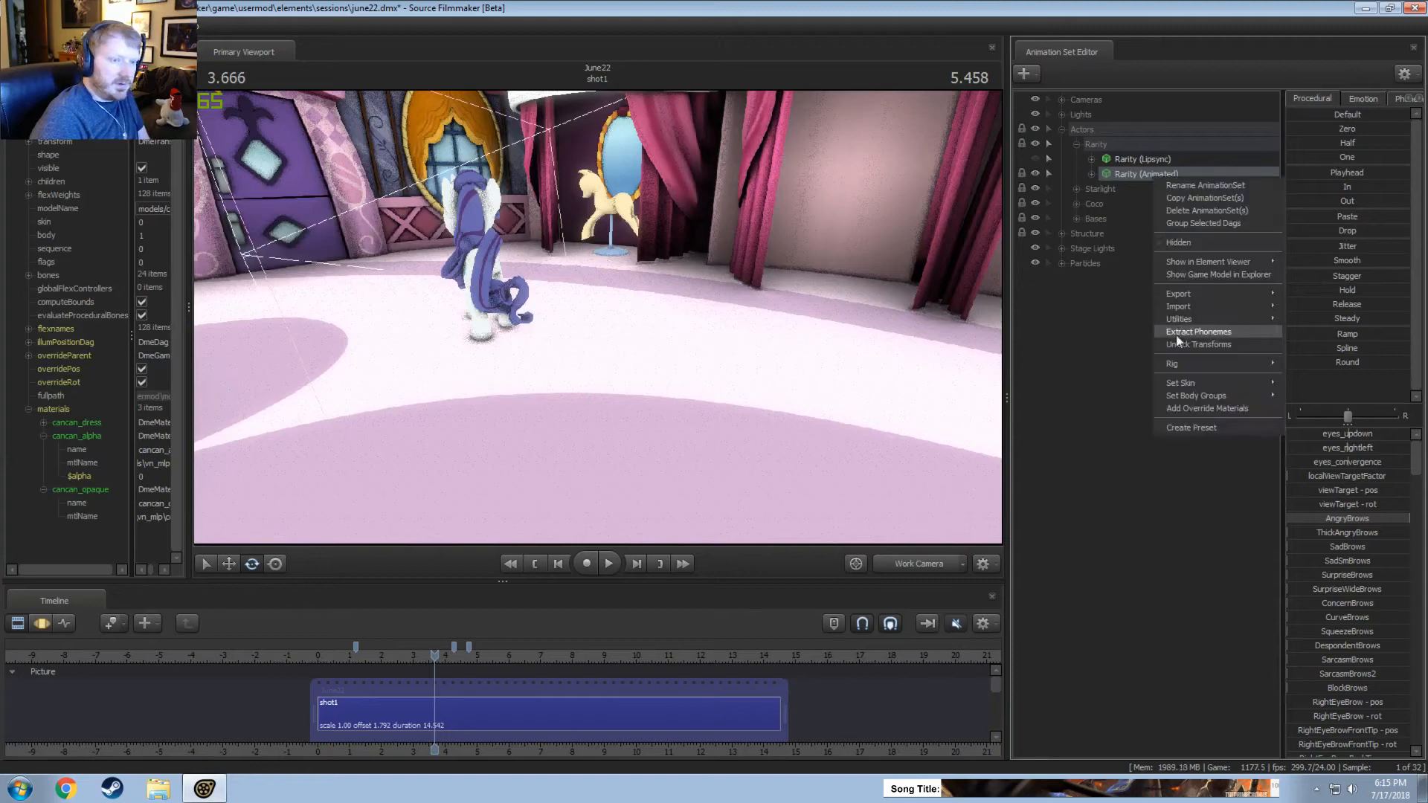
{"action": "mouse_move", "coordinate": [1181, 319]}
{"action": "left_click", "coordinate": [1315, 346]}
{"action": "key", "text": "space"}
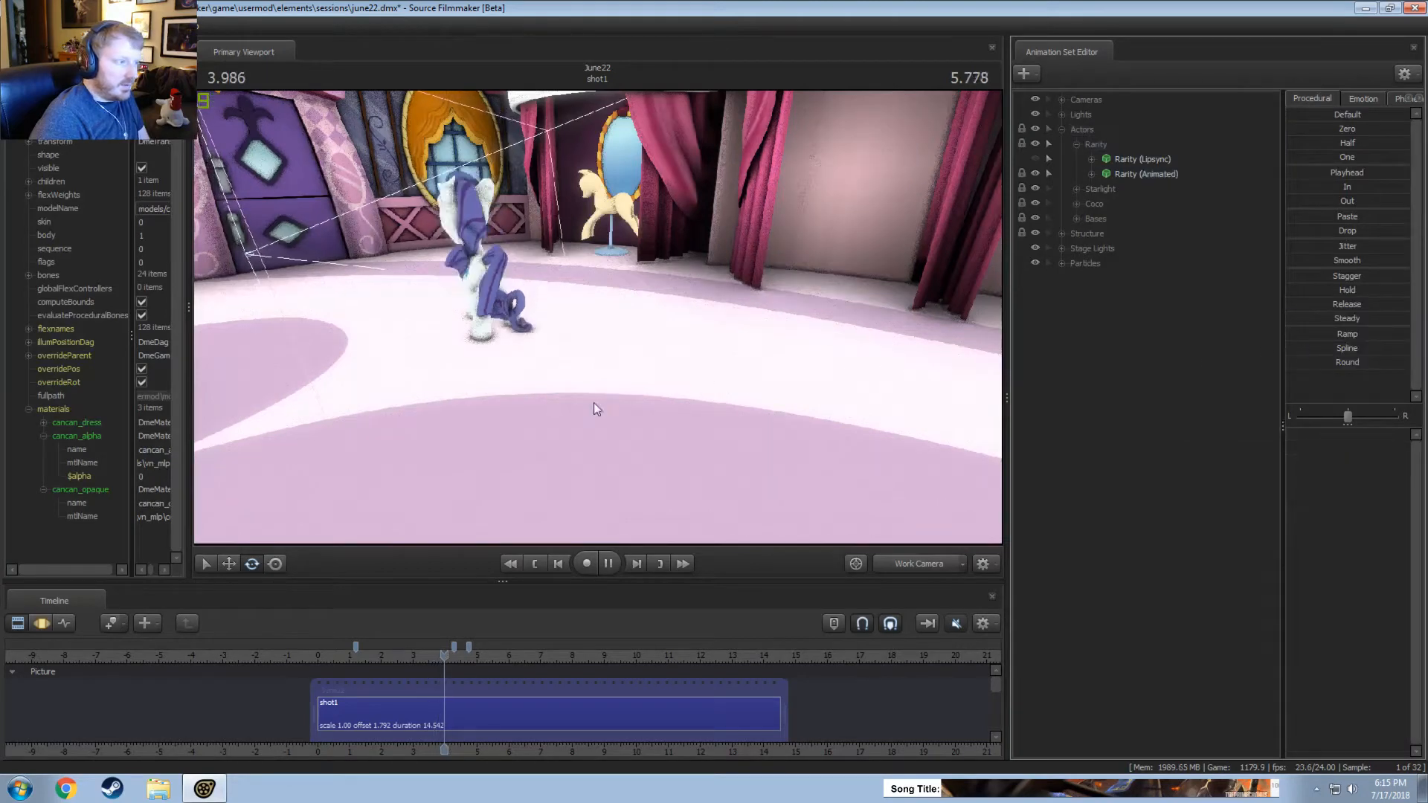
{"action": "key", "text": "space"}
Enable procedural bones on Rarity (Animated) and play on from about 4.1 to 4.5 seconds.
{"action": "left_click", "coordinate": [1137, 171]}
{"action": "right_click", "coordinate": [1136, 171]}
{"action": "mouse_move", "coordinate": [1186, 313]}
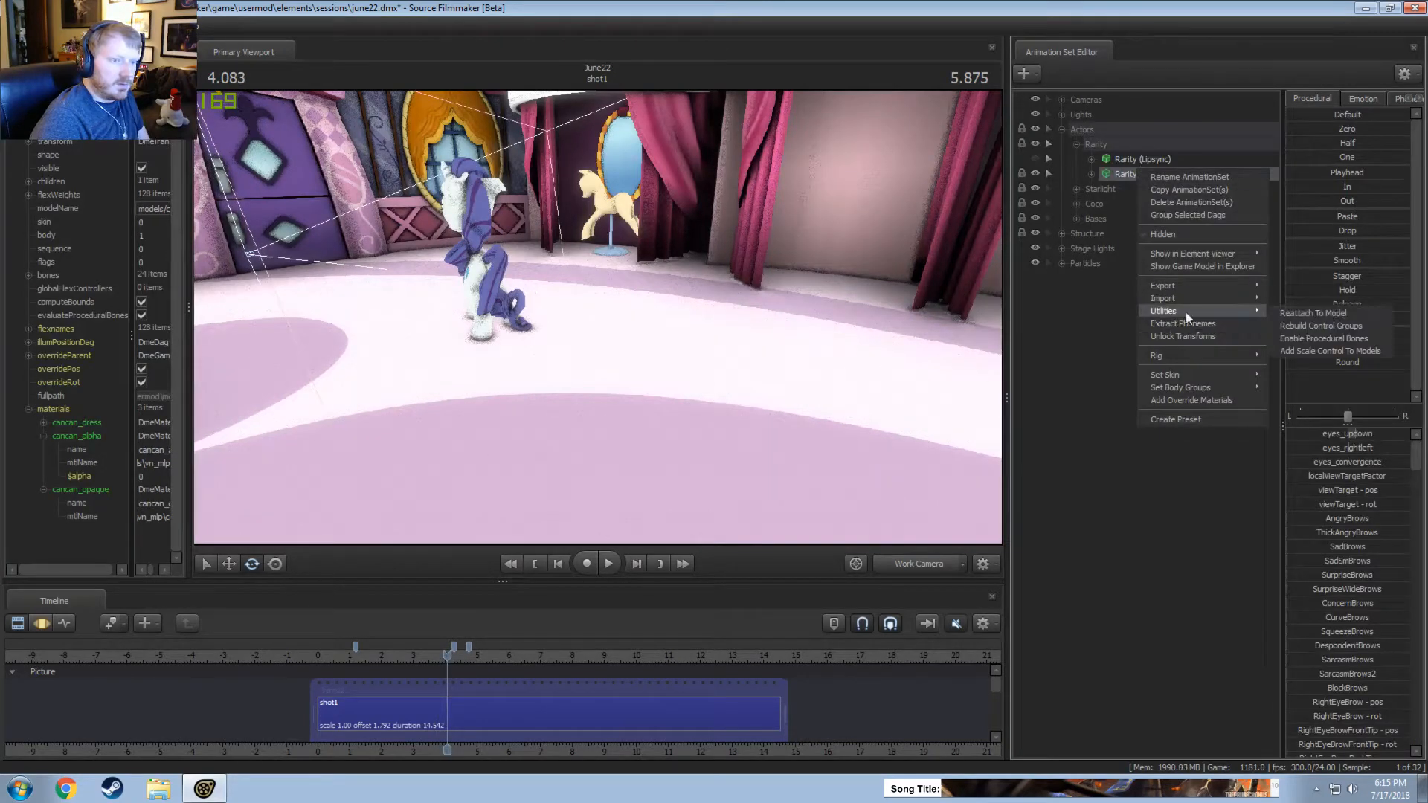
{"action": "left_click", "coordinate": [1340, 338]}
{"action": "key", "text": "space"}
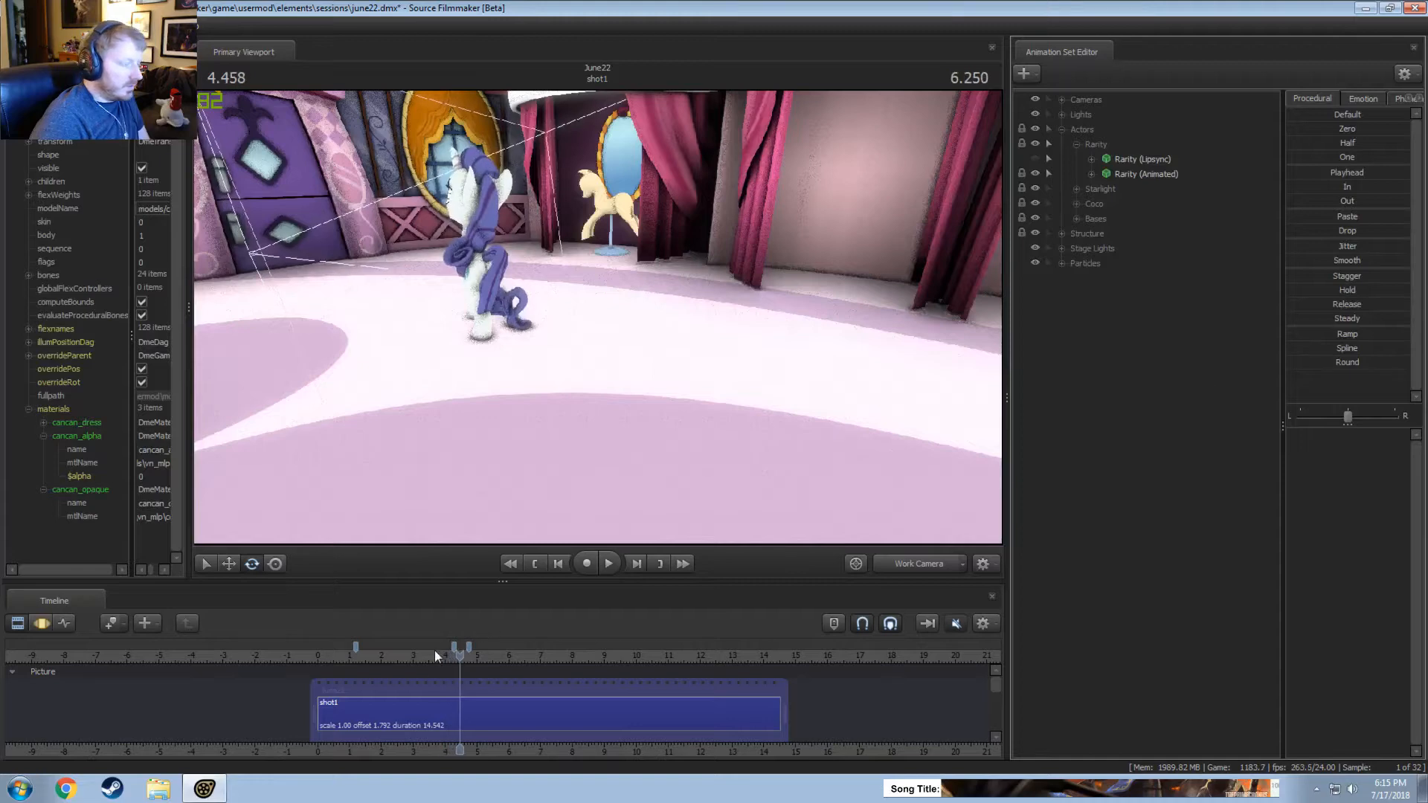
Inspect the pony's hair, tail and hind legs up close at 1.5 seconds.
{"action": "left_click_drag", "start_coordinate": [434, 657], "coordinate": [365, 657]}
{"action": "left_click_drag", "start_coordinate": [588, 335], "coordinate": [598, 322]}
{"action": "key", "text": "w"}
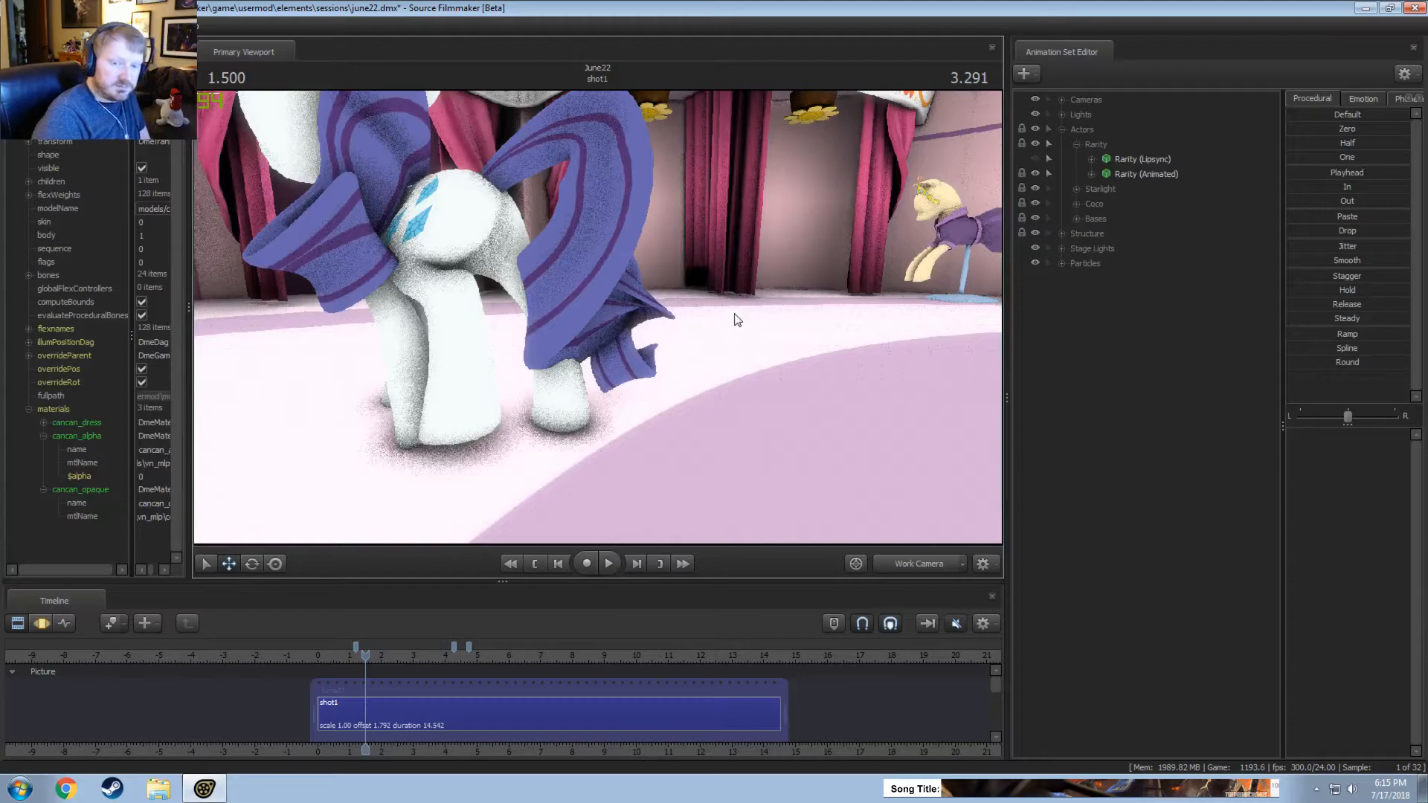
{"action": "left_click_drag", "start_coordinate": [598, 317], "coordinate": [598, 317]}
Play the shot from about 0.4 to 3.5 seconds and again from near its start, viewing the pony from the side and front.
{"action": "left_click_drag", "start_coordinate": [332, 657], "coordinate": [332, 658]}
{"action": "key", "text": "space"}
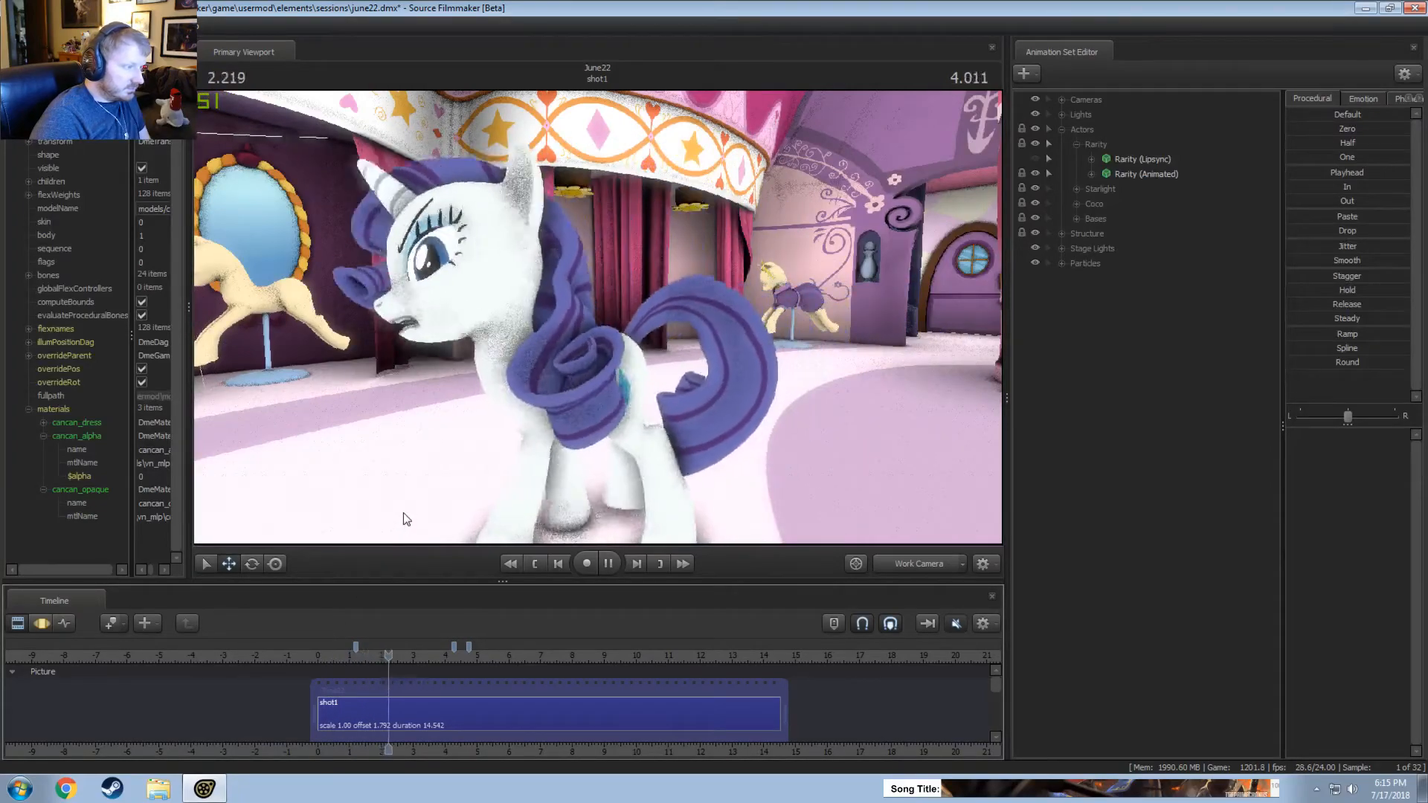
{"action": "key", "text": "space"}
{"action": "left_click_drag", "start_coordinate": [413, 508], "coordinate": [579, 329]}
{"action": "key", "text": "space"}
{"action": "key", "text": "space"}
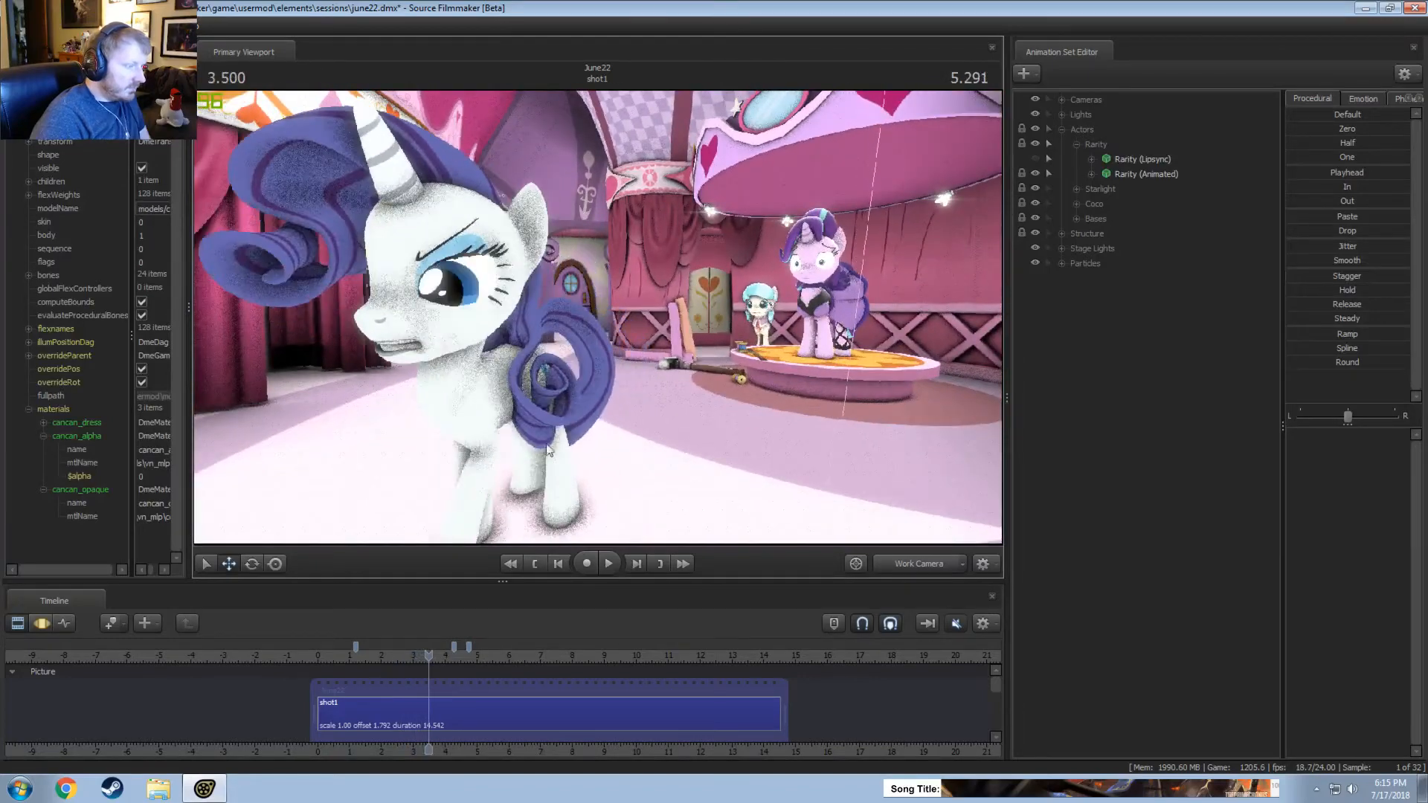
{"action": "left_click_drag", "start_coordinate": [405, 656], "coordinate": [324, 655]}
{"action": "key", "text": "space"}
{"action": "key", "text": "space"}
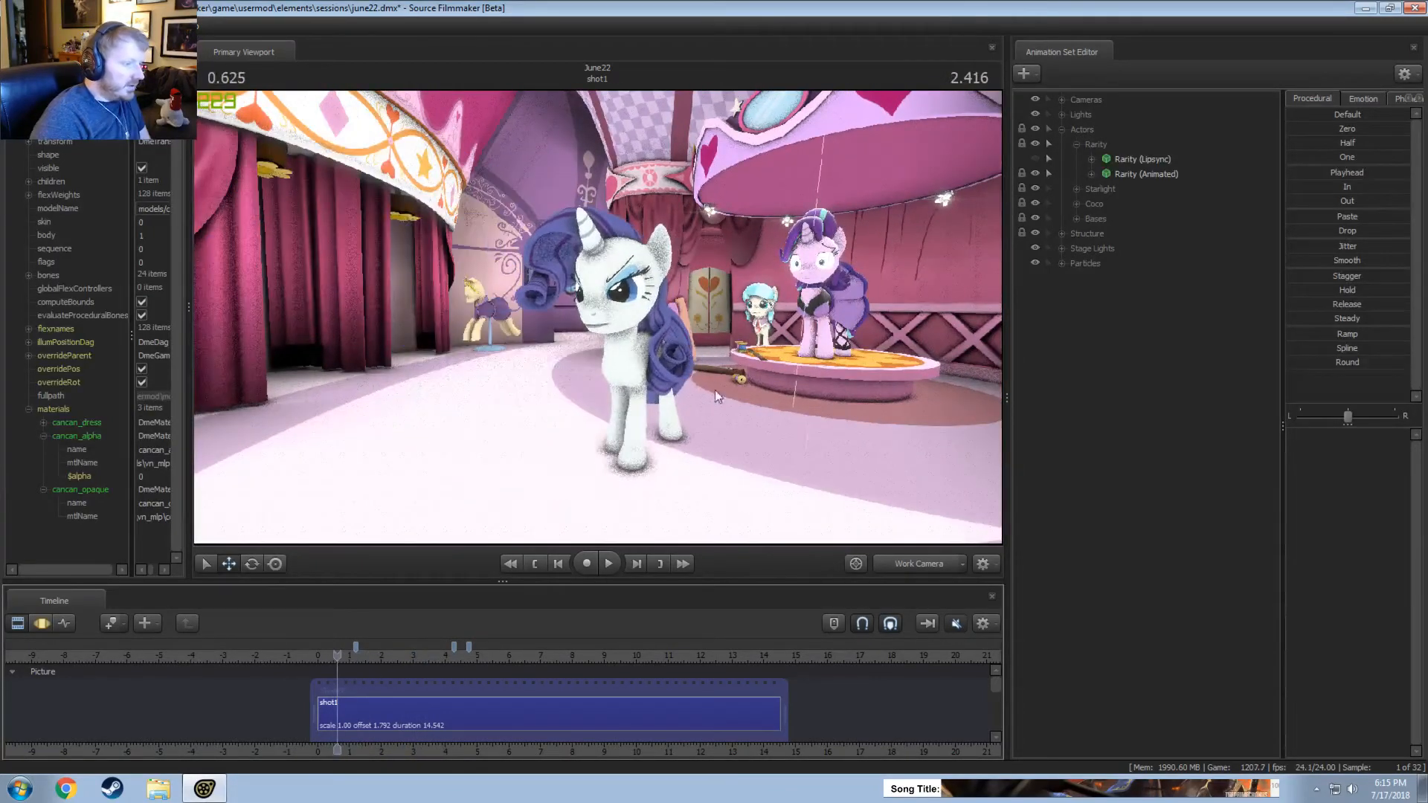
Switch the timeline to the Motion Editor, select all of time, and play the shot from about 0.1 to 0.4 seconds.
{"action": "left_click_drag", "start_coordinate": [716, 390], "coordinate": [605, 271]}
{"action": "key", "text": "F3"}
{"action": "left_click", "coordinate": [548, 716]}
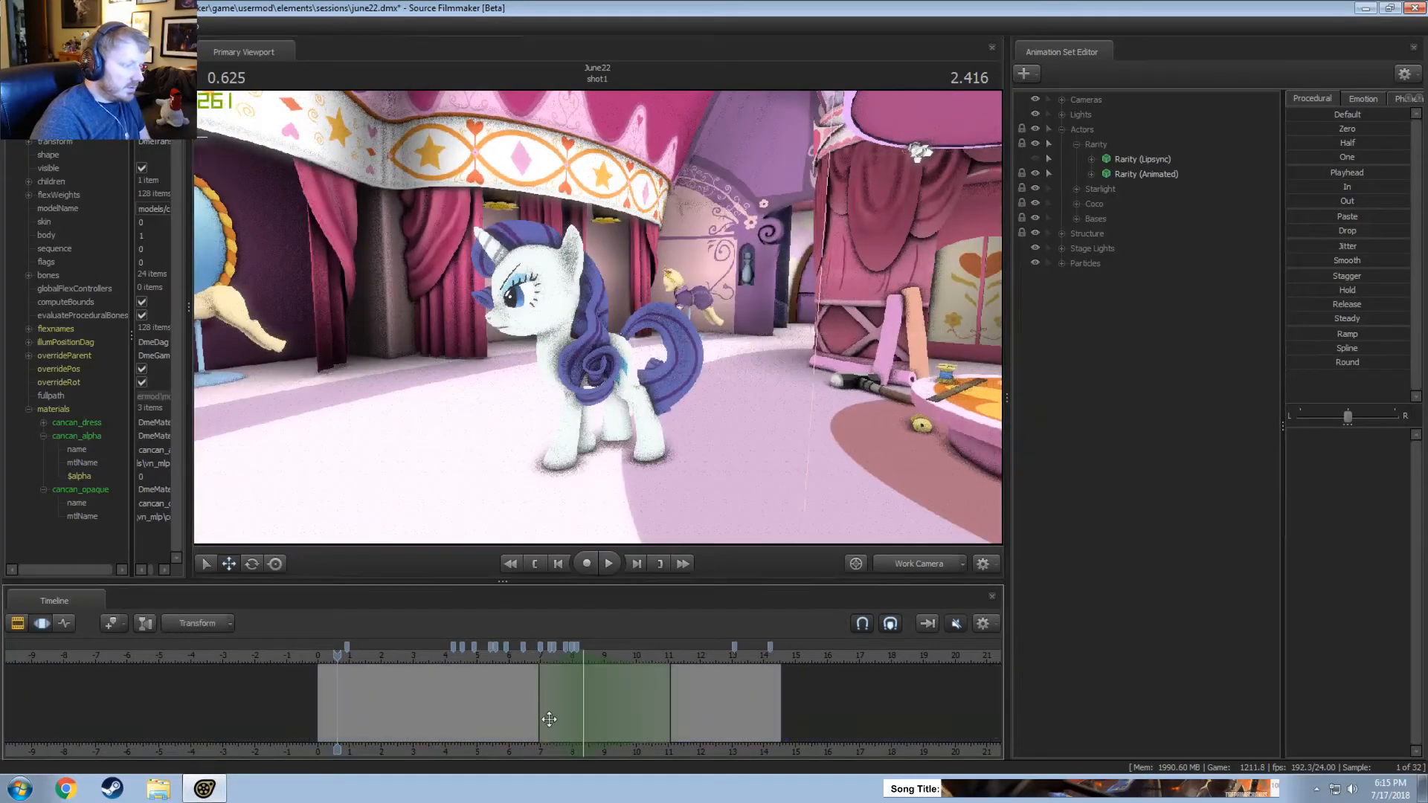
{"action": "key", "text": "ctrl+a"}
{"action": "left_click_drag", "start_coordinate": [338, 659], "coordinate": [323, 659]}
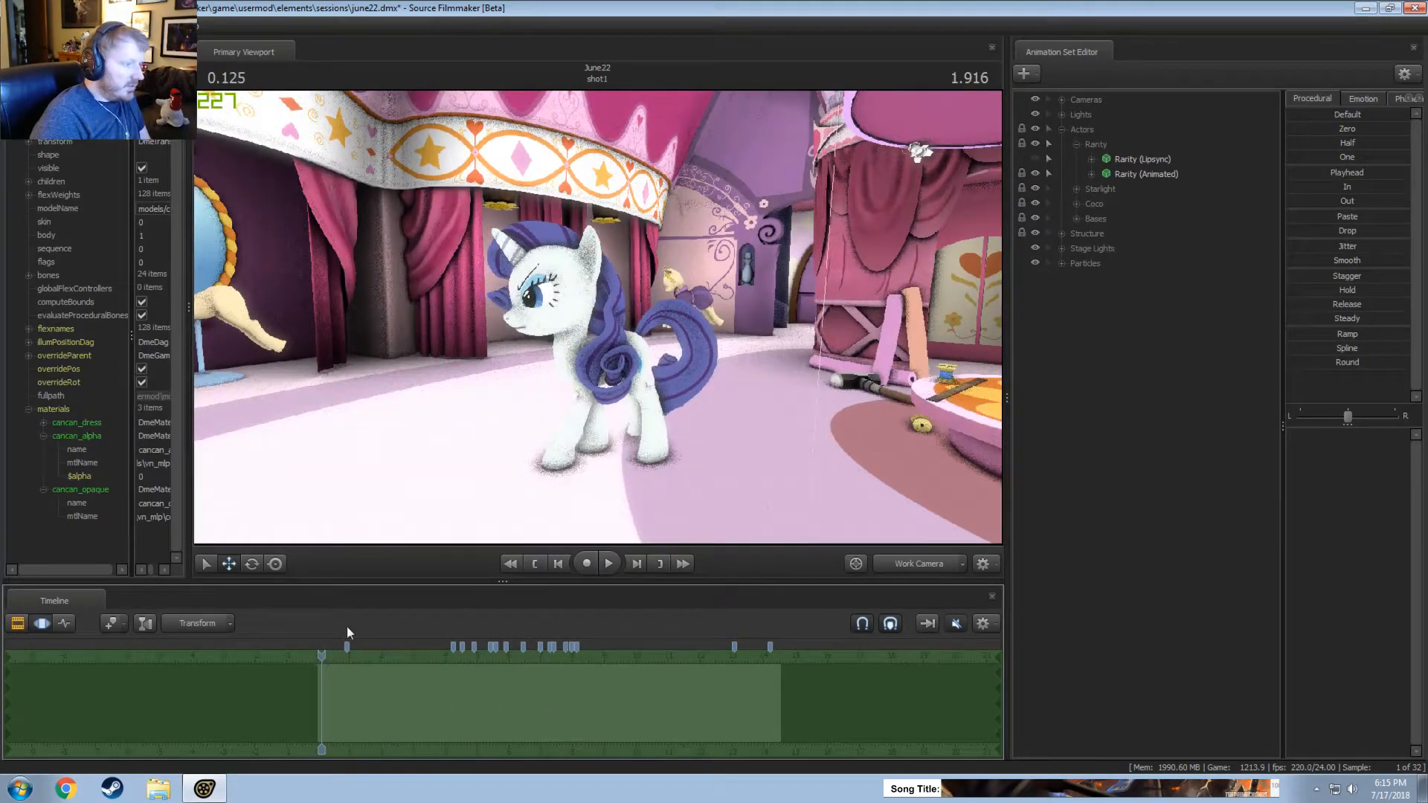
{"action": "key", "text": "space"}
{"action": "key", "text": "space"}
Select Rarity's HairBack1 bone and the mHairBack1 bone in turn at 0.375 seconds, examining their manipulators around the back hair.
{"action": "key", "text": "ctrl"}
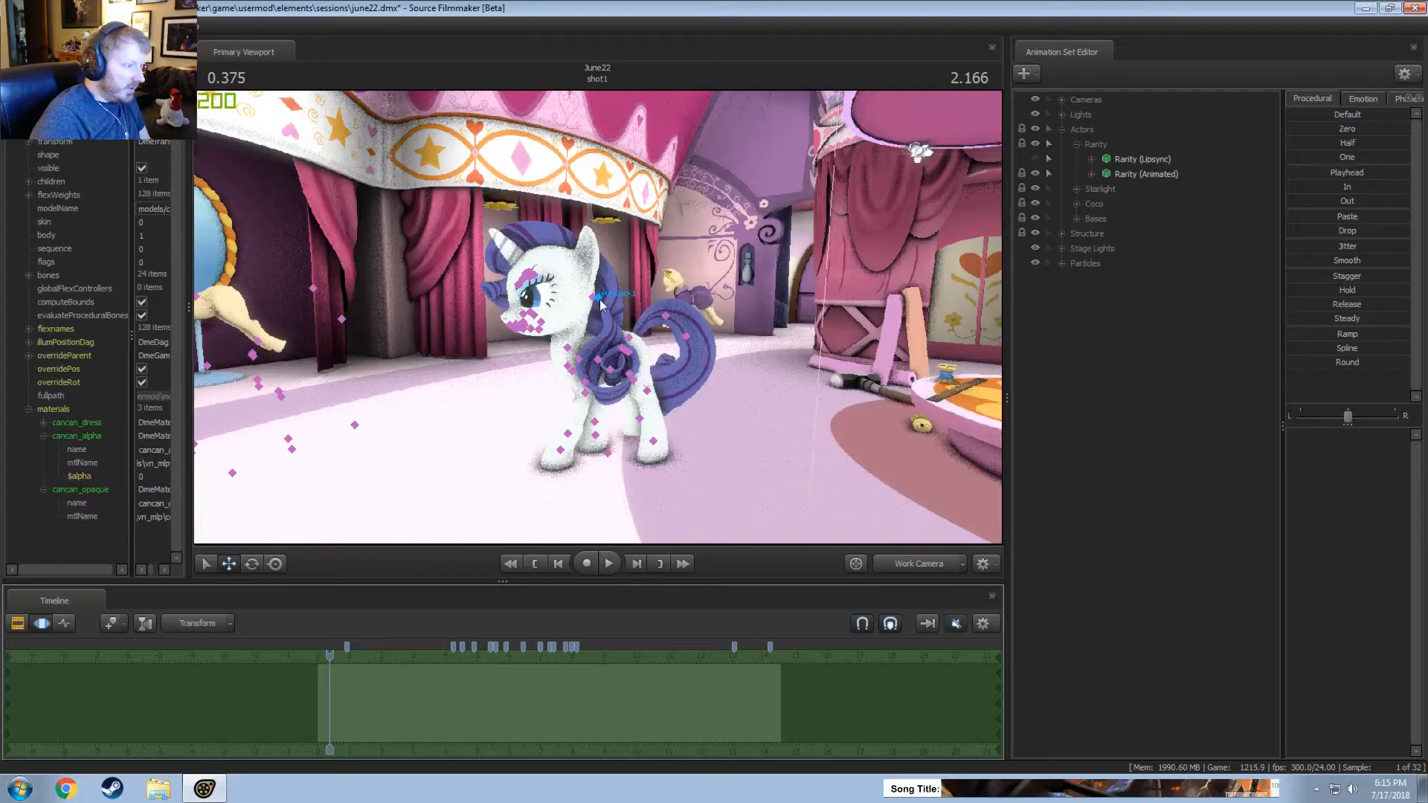
{"action": "left_click", "coordinate": [594, 297], "text": "ctrl"}
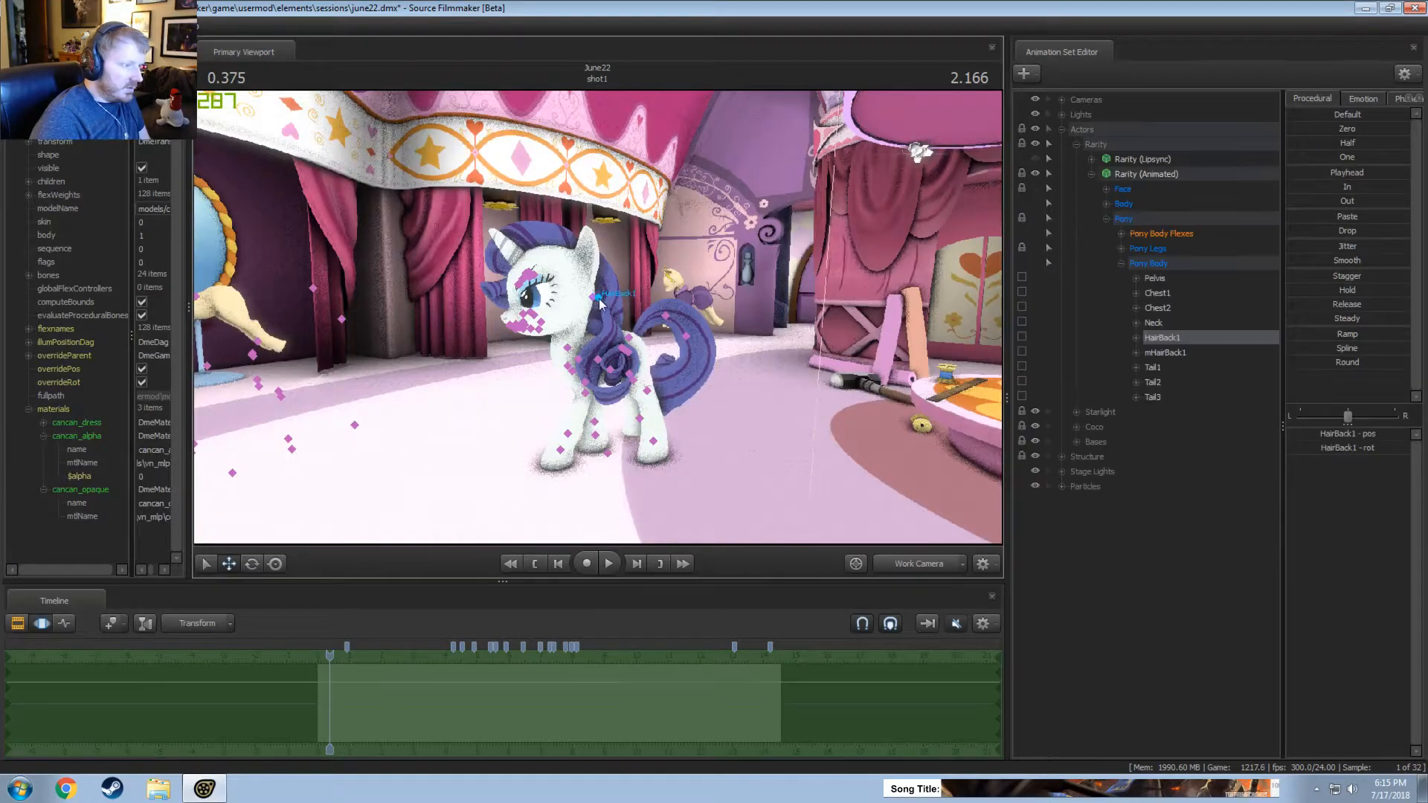
{"action": "left_click_drag", "start_coordinate": [632, 464], "coordinate": [781, 293], "text": "alt"}
{"action": "key", "text": "w"}
{"action": "mouse_move", "coordinate": [591, 299]}
{"action": "left_mouse_down", "text": "alt"}
{"action": "mouse_move", "coordinate": [622, 300]}
{"action": "mouse_move", "coordinate": [616, 287]}
{"action": "left_mouse_up", "text": "alt"}
{"action": "mouse_move", "coordinate": [967, 404]}
{"action": "left_mouse_down", "text": "alt"}
{"action": "mouse_move", "coordinate": [1041, 405]}
{"action": "mouse_move", "coordinate": [957, 405]}
{"action": "left_mouse_up", "text": "alt"}
{"action": "left_click", "coordinate": [1168, 353]}
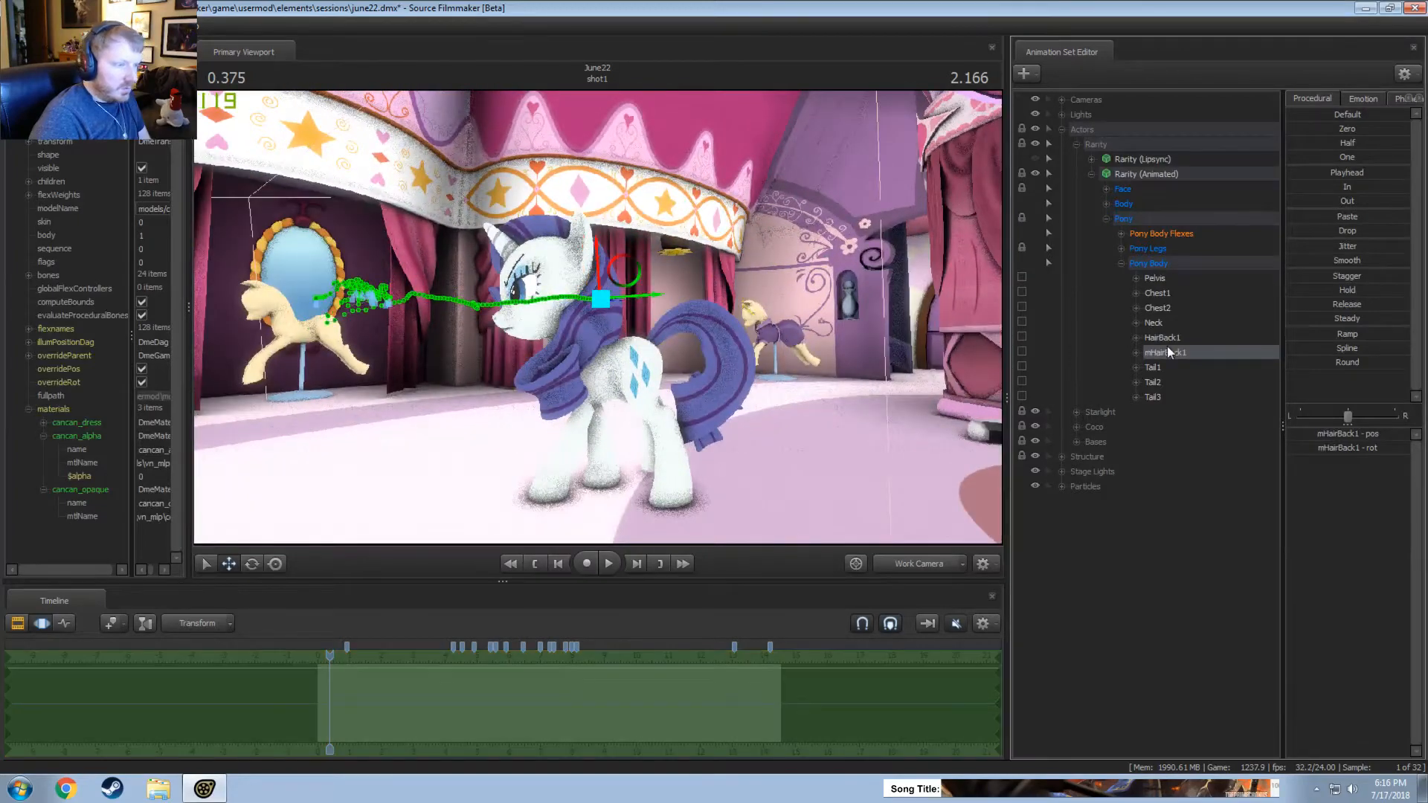
{"action": "key", "text": "e"}
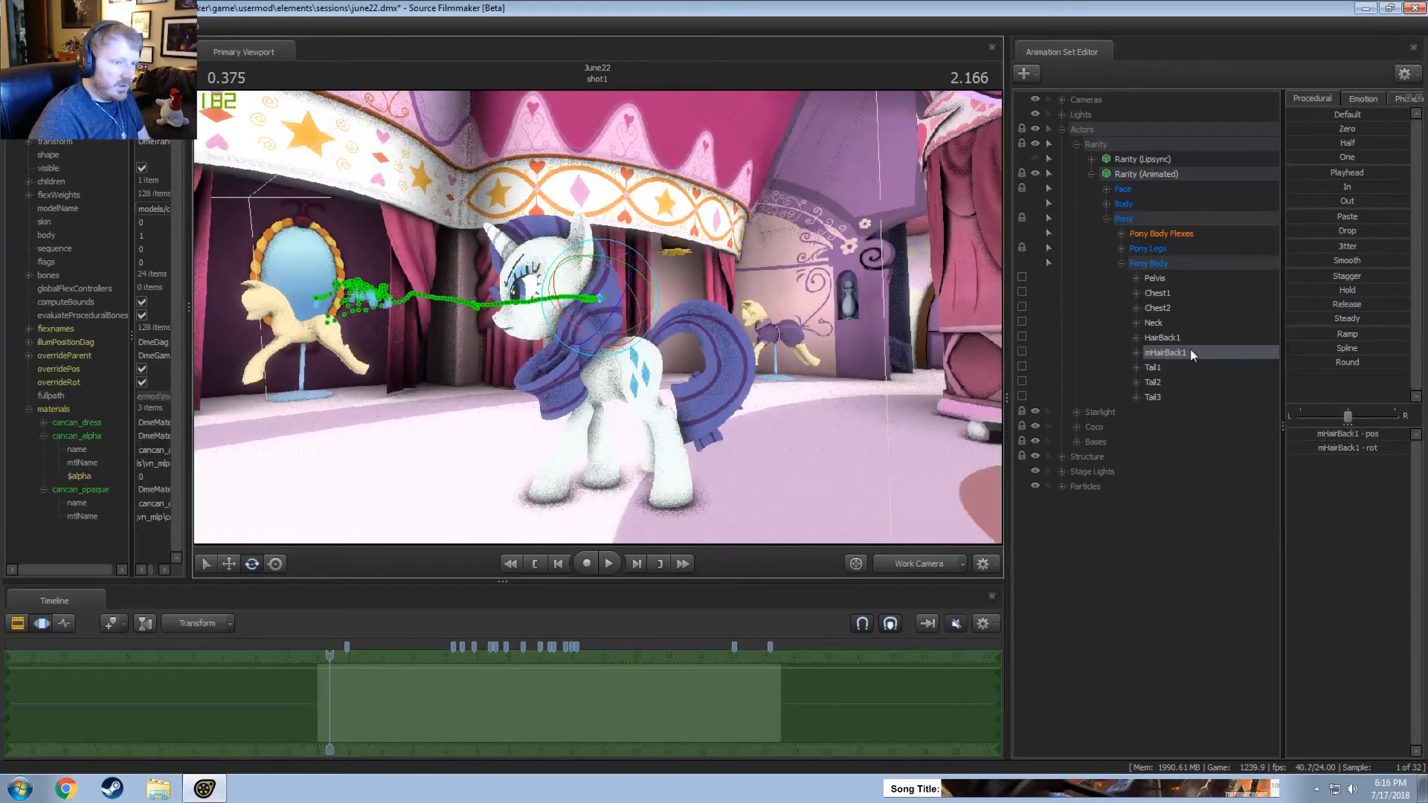
Rotate Rarity's HairBack1 bone across all of time, playing the shot on to about 1 second.
{"action": "left_click", "coordinate": [1185, 339]}
{"action": "left_click_drag", "start_coordinate": [615, 374], "coordinate": [670, 357], "text": "alt"}
{"action": "key", "text": "space"}
{"action": "key", "text": "space"}
{"action": "left_click_drag", "start_coordinate": [640, 301], "coordinate": [600, 362]}
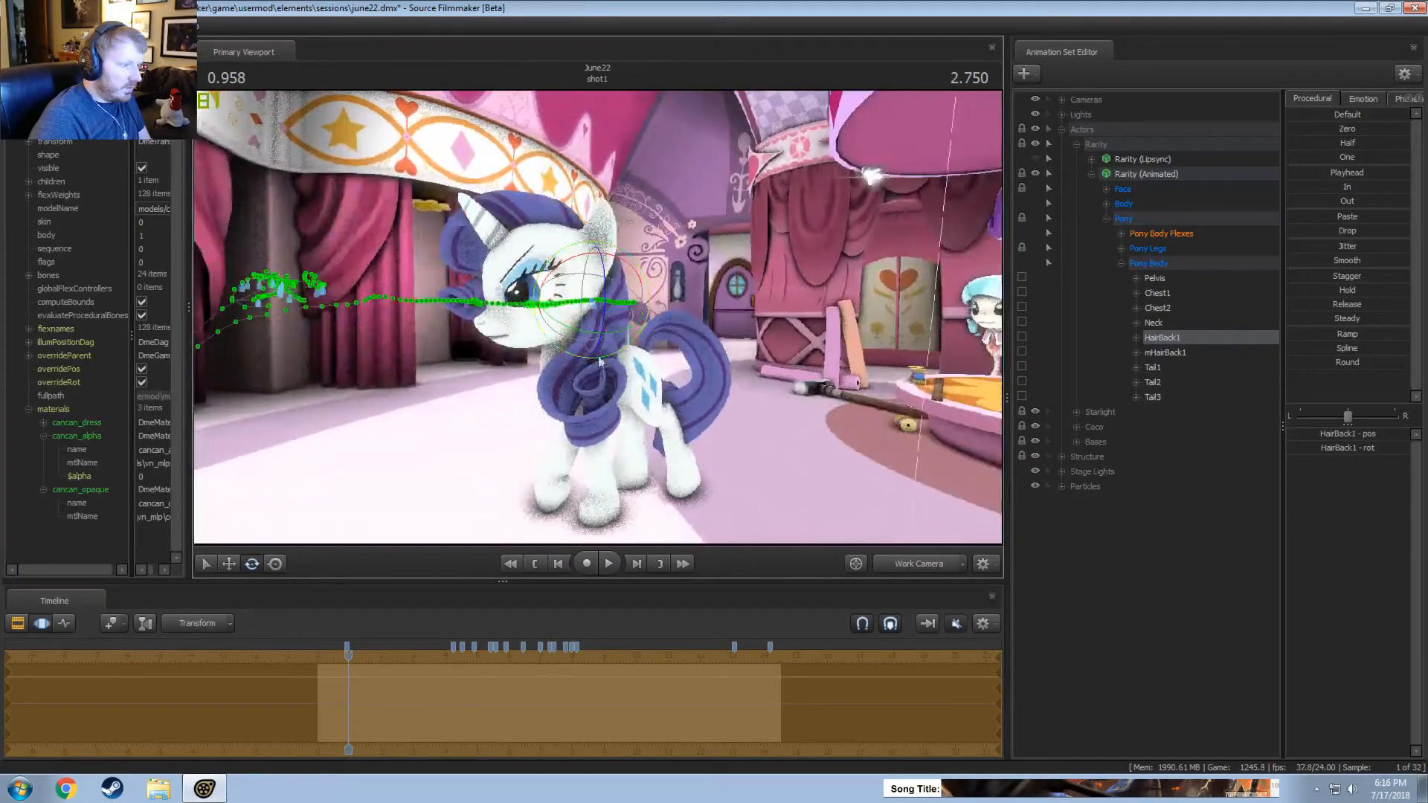
Play on to about 4.5 seconds, watching the hair through Main Camera, and return to Work Camera.
{"action": "key", "text": "space"}
{"action": "key", "text": "space"}
{"action": "left_click", "coordinate": [896, 564]}
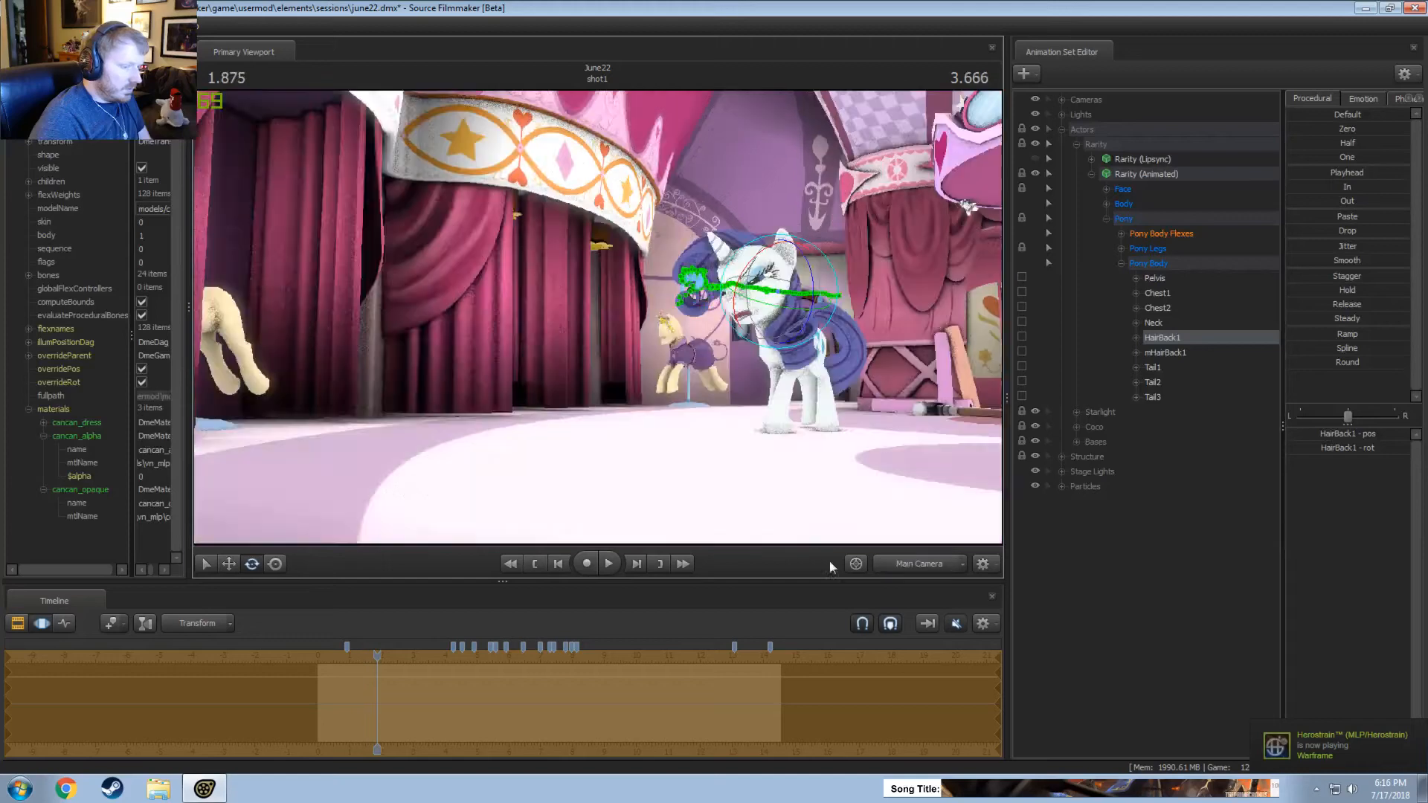
{"action": "key", "text": "space"}
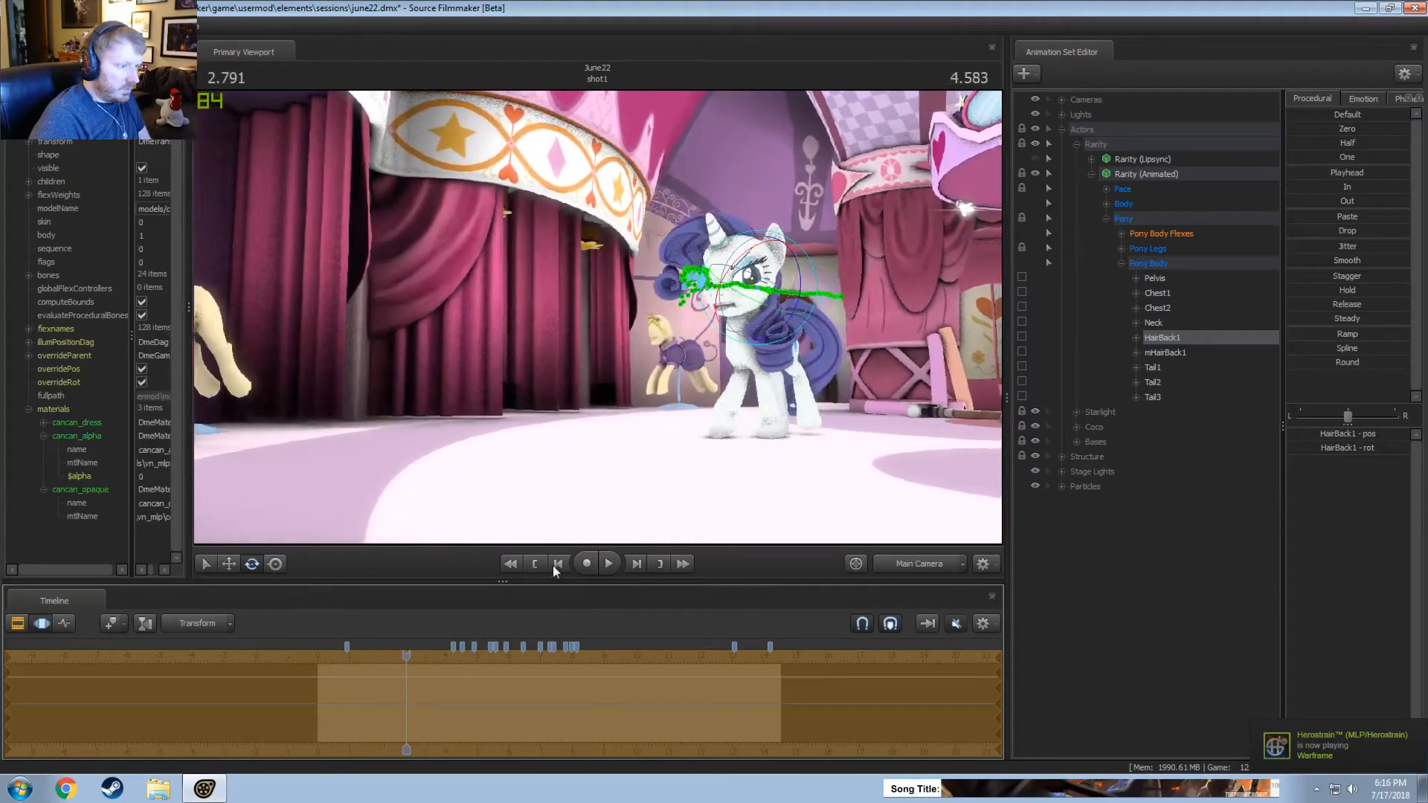
{"action": "key", "text": "space"}
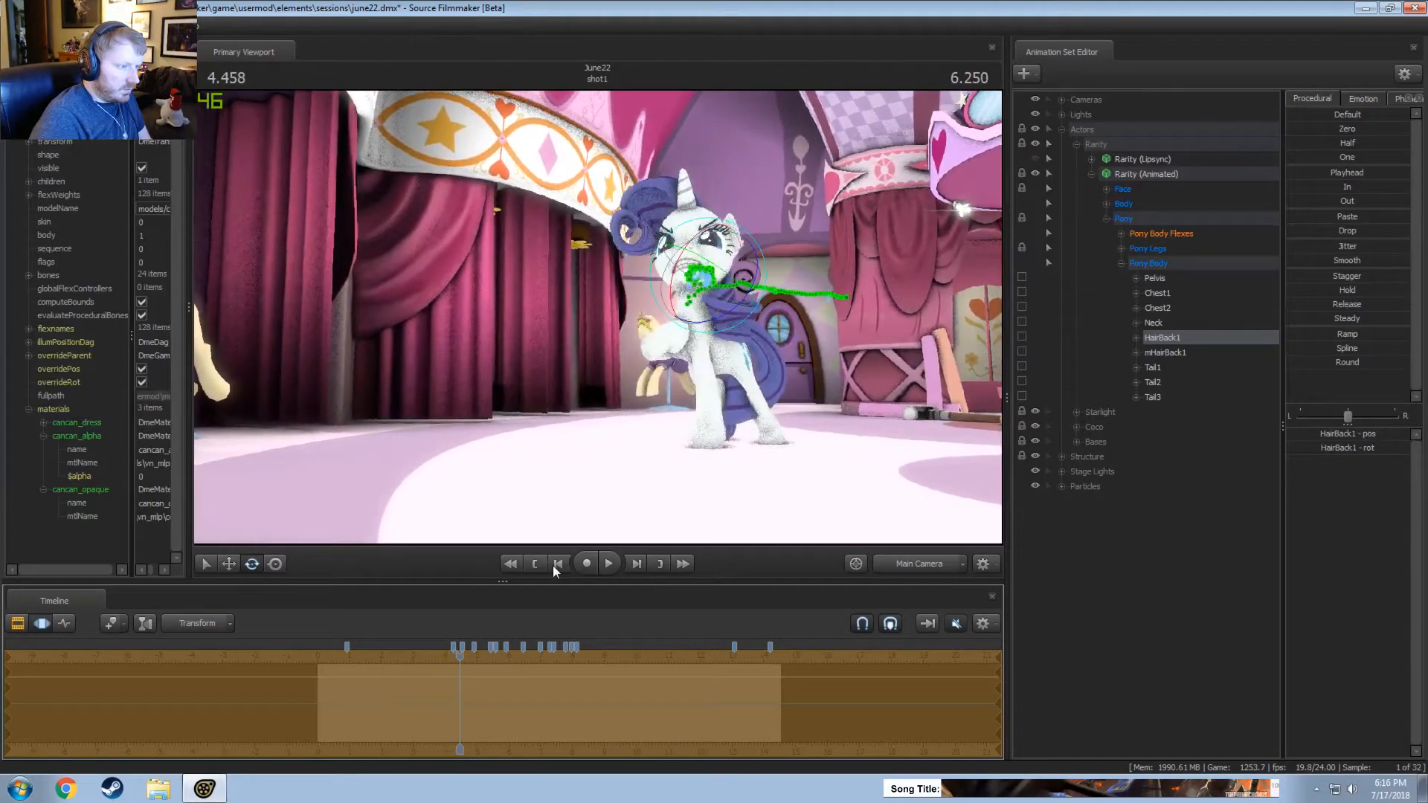
{"action": "left_click", "coordinate": [943, 566]}
Return to 0.625 seconds and refine the HairBack1 rotation across all of time, checking the hair from the side and front.
{"action": "left_click_drag", "start_coordinate": [490, 428], "coordinate": [615, 401]}
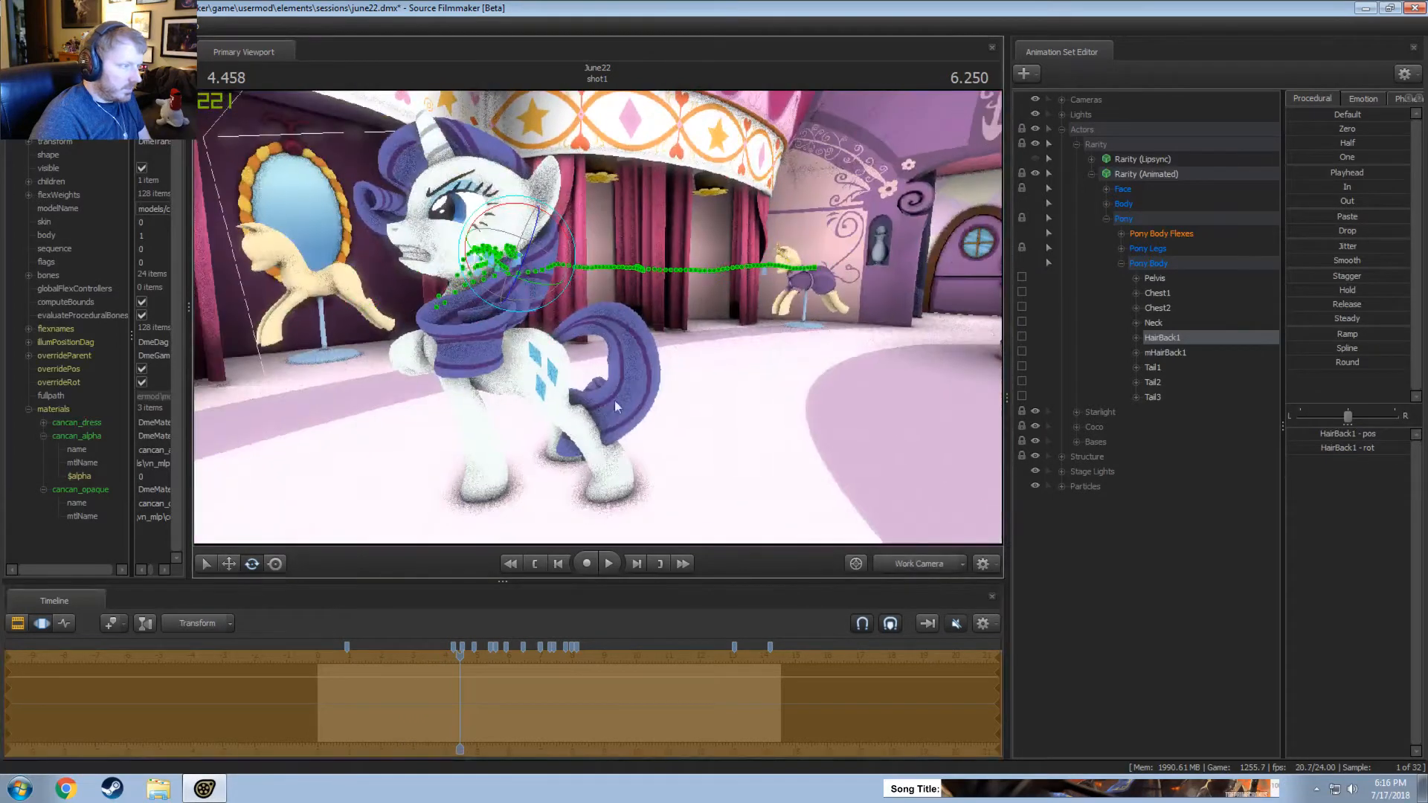
{"action": "left_click_drag", "start_coordinate": [445, 656], "coordinate": [331, 654]}
{"action": "key", "text": "space"}
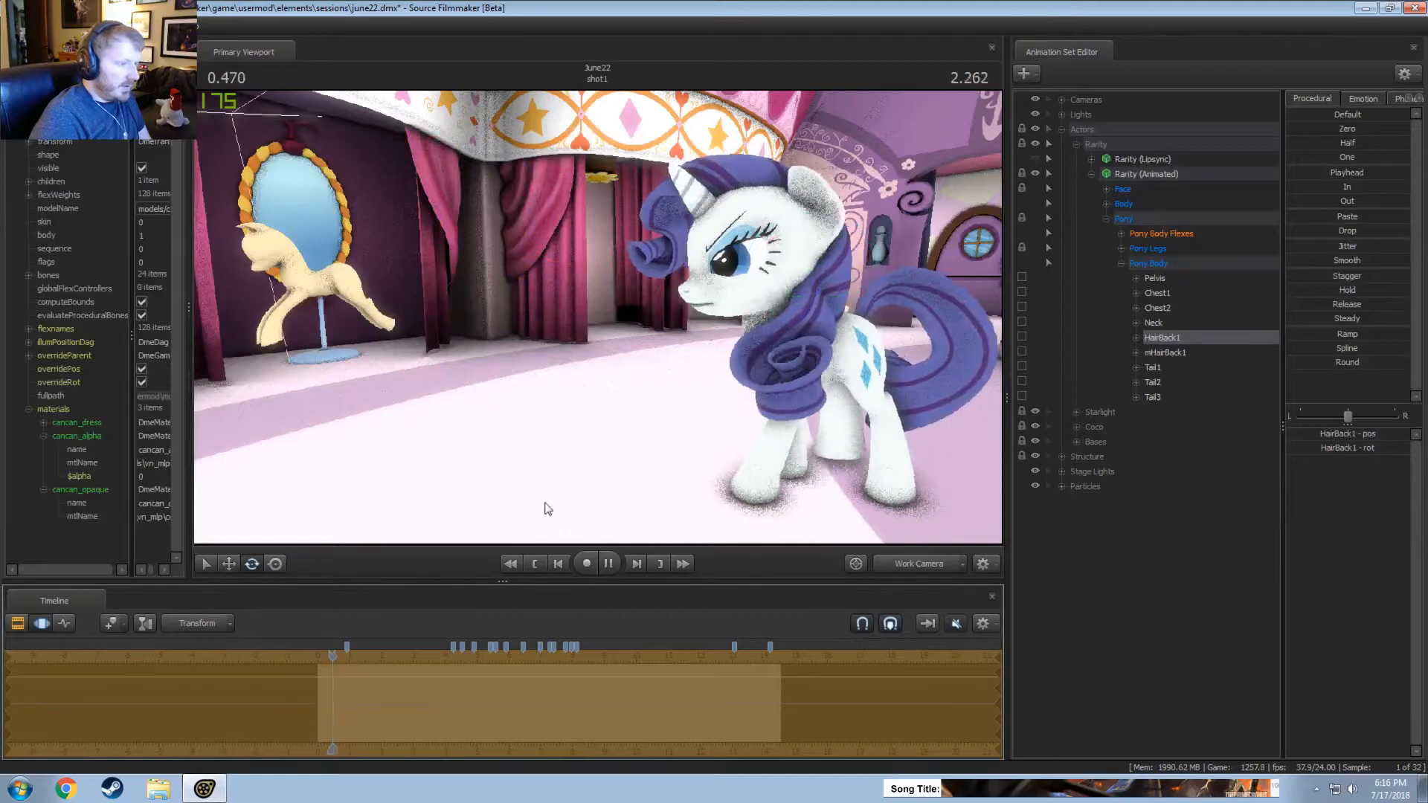
{"action": "mouse_move", "coordinate": [545, 507]}
{"action": "left_mouse_down"}
{"action": "mouse_move", "coordinate": [602, 525]}
{"action": "mouse_move", "coordinate": [536, 513]}
{"action": "left_mouse_up"}
{"action": "left_click_drag", "start_coordinate": [673, 272], "coordinate": [696, 281]}
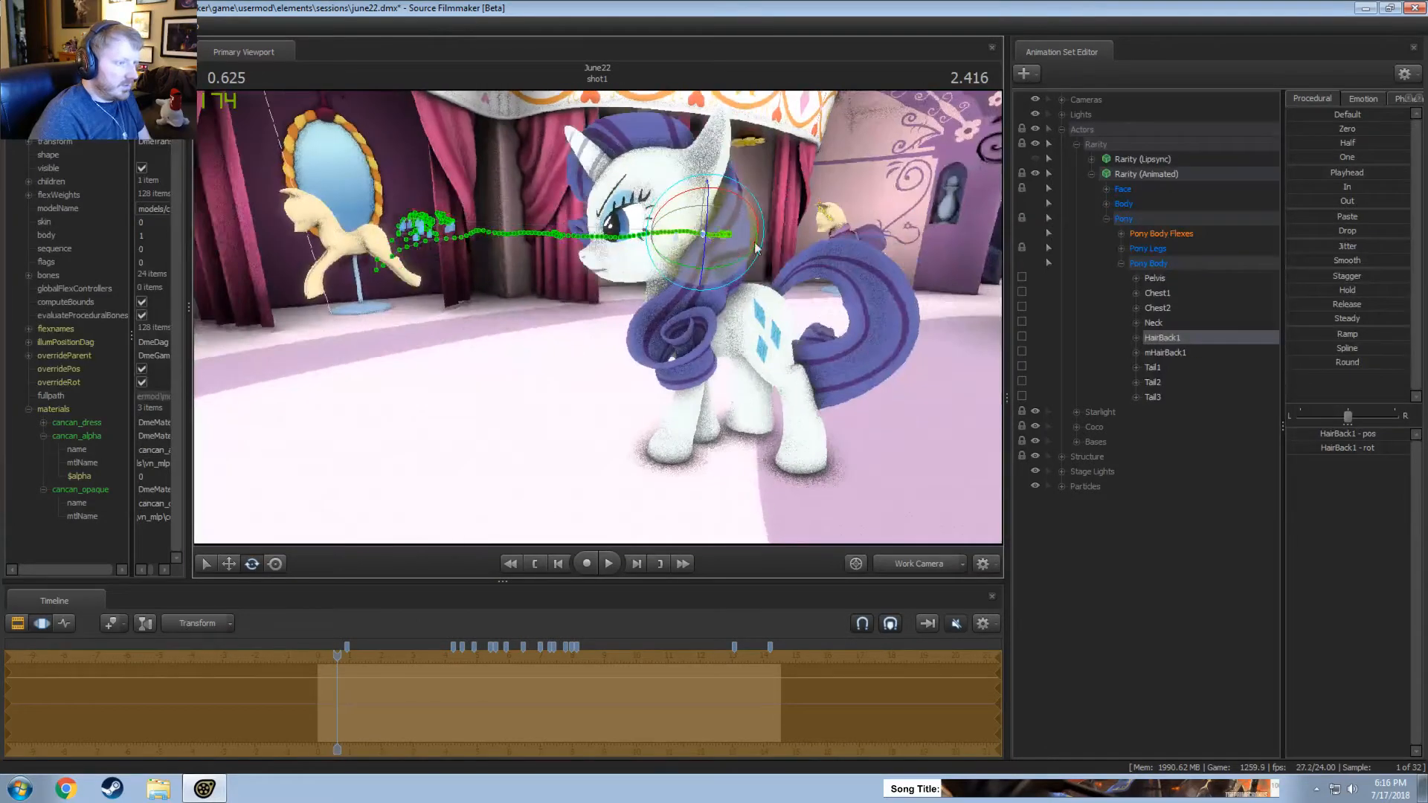
{"action": "left_click_drag", "start_coordinate": [669, 334], "coordinate": [684, 345], "text": "alt"}
{"action": "left_click_drag", "start_coordinate": [770, 250], "coordinate": [594, 340]}
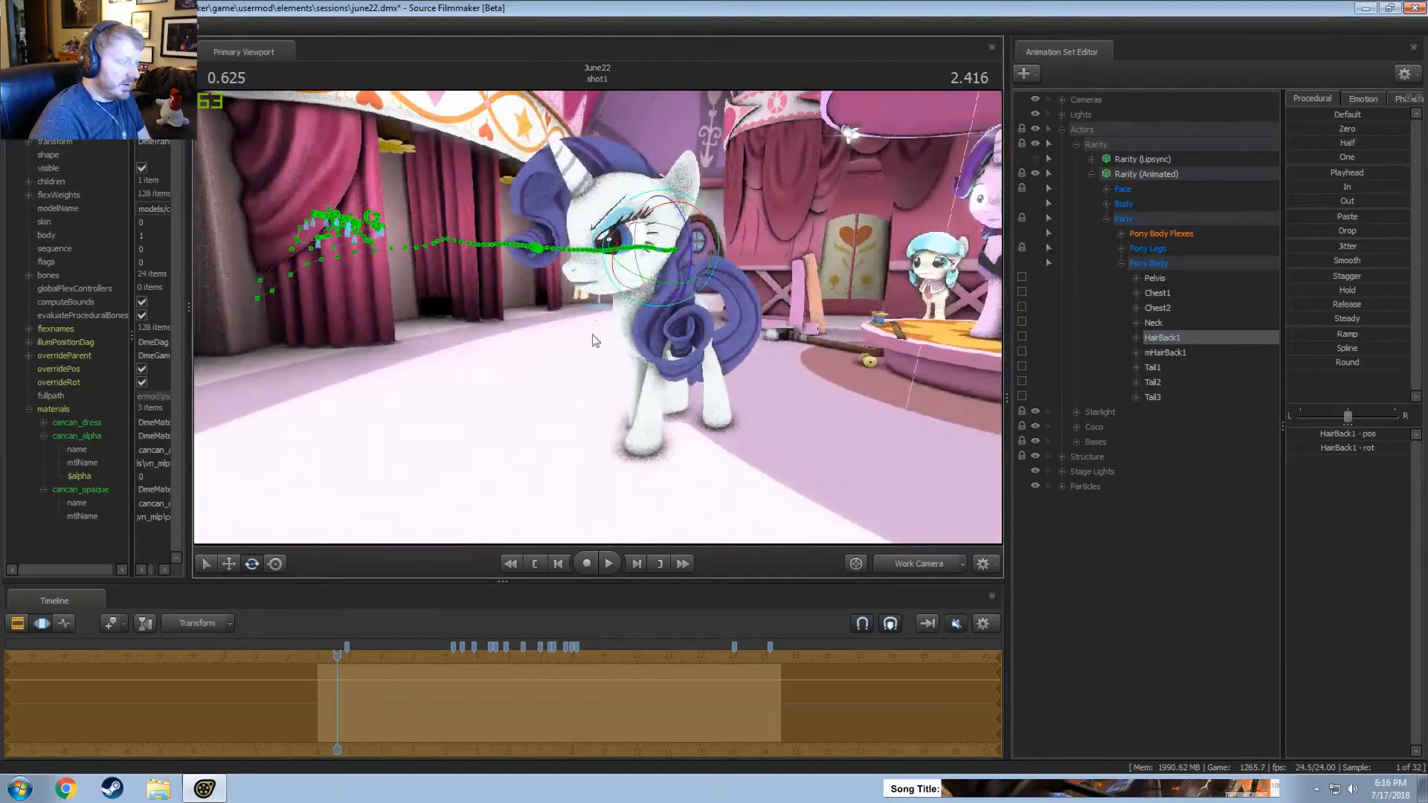
Select the time from 2.166 seconds onward with a falloff starting at about 2 seconds, and rotate HairBack1.
{"action": "key", "text": "space"}
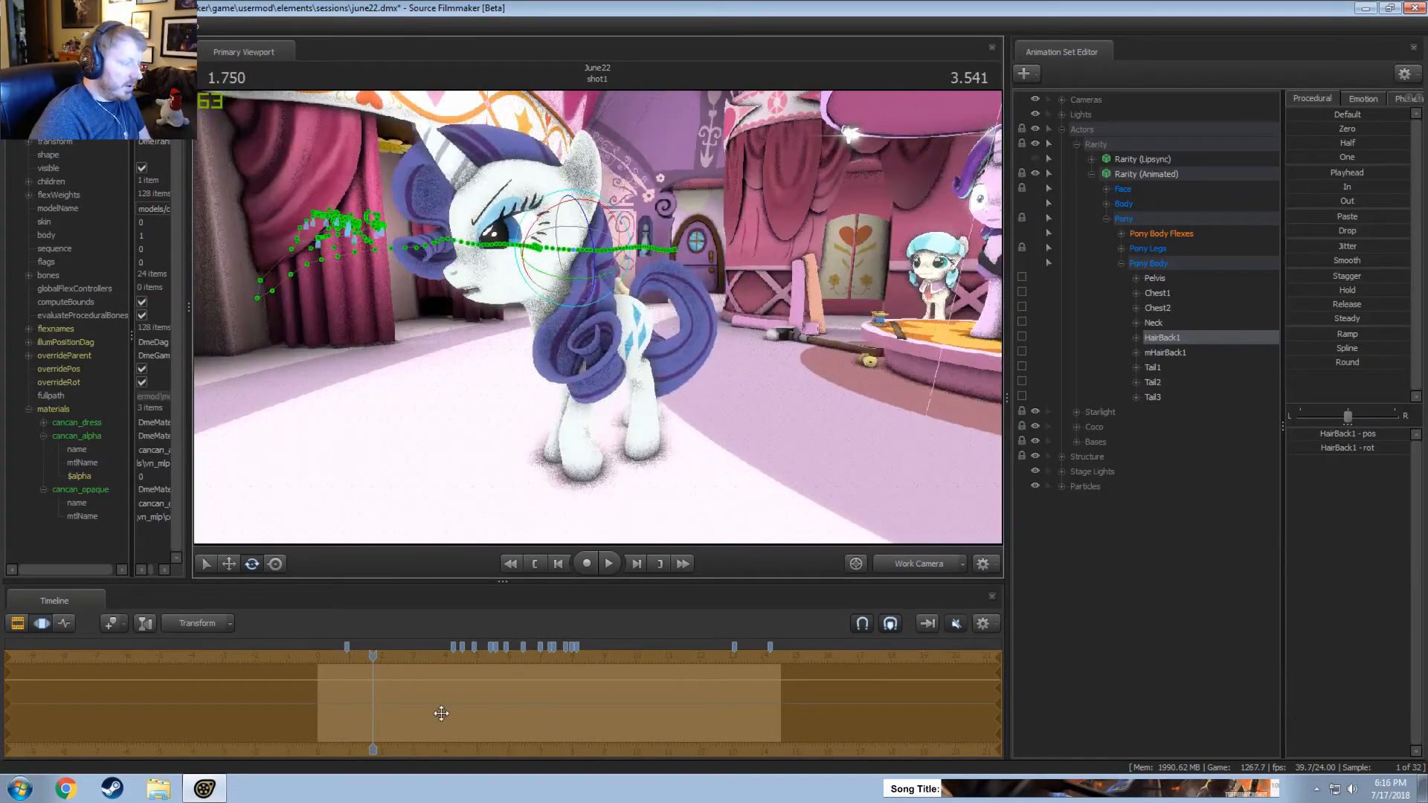
{"action": "left_click_drag", "start_coordinate": [394, 695], "coordinate": [1180, 673]}
{"action": "scroll", "coordinate": [342, 692], "scroll_direction": "up", "scroll_amount": 4}
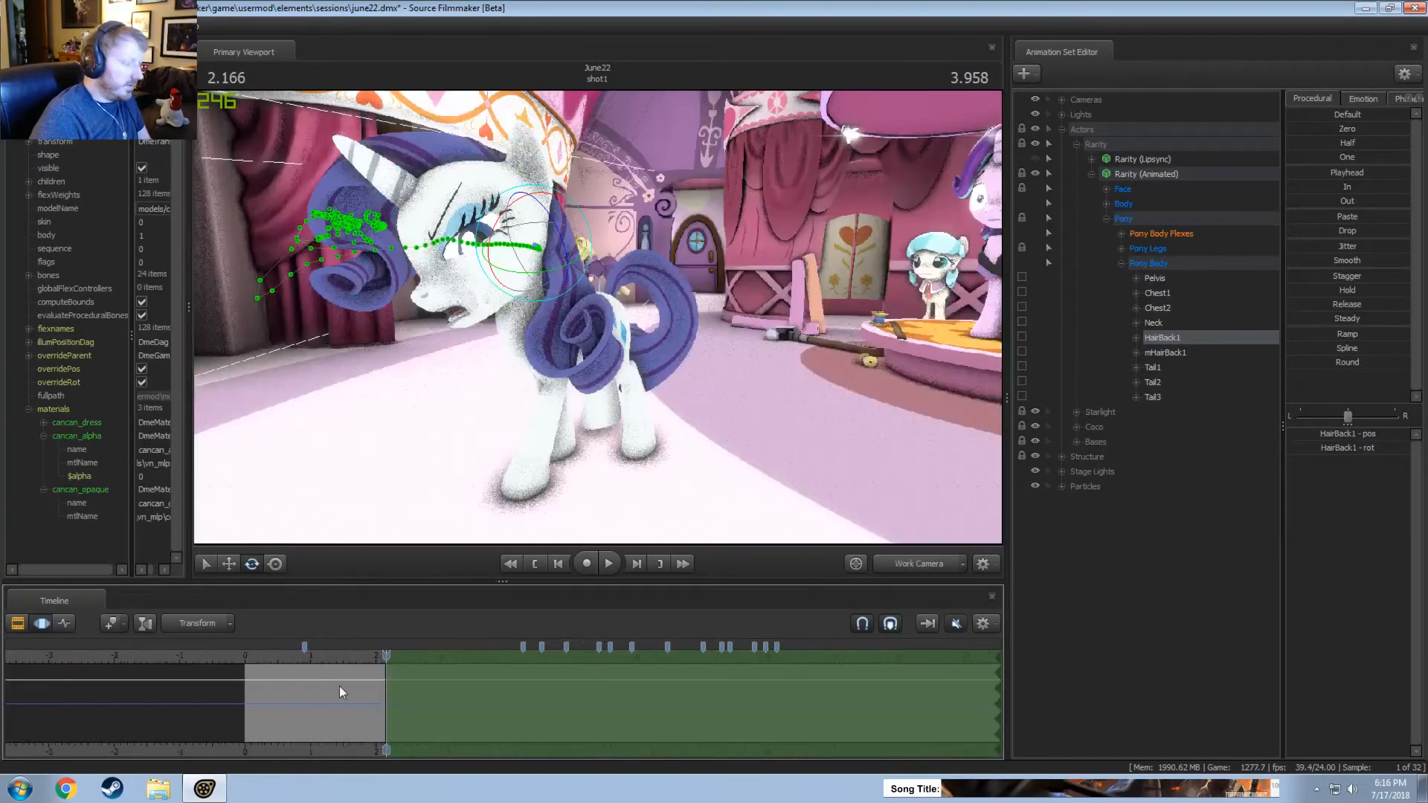
{"action": "scroll", "coordinate": [339, 687], "scroll_direction": "up", "scroll_amount": 2}
{"action": "mouse_move", "coordinate": [376, 694]}
{"action": "left_mouse_down"}
{"action": "mouse_move", "coordinate": [359, 694]}
{"action": "mouse_move", "coordinate": [374, 691]}
{"action": "left_mouse_up"}
{"action": "left_click_drag", "start_coordinate": [612, 279], "coordinate": [608, 273]}
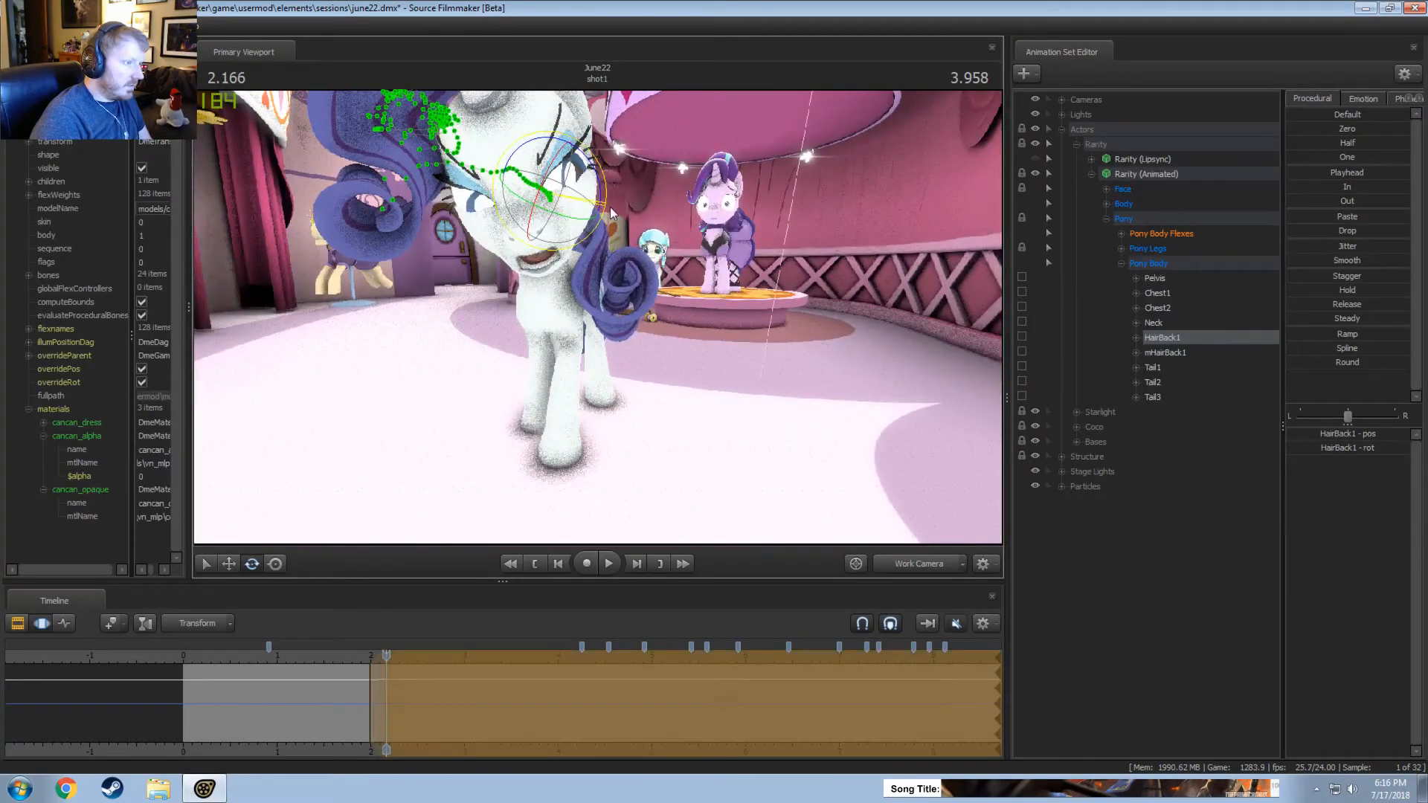
Play the shot from about 1.8 to 2.8 seconds, scrub over the blended hair motion, and clear the time selection.
{"action": "left_click", "coordinate": [350, 654]}
{"action": "key", "text": "space"}
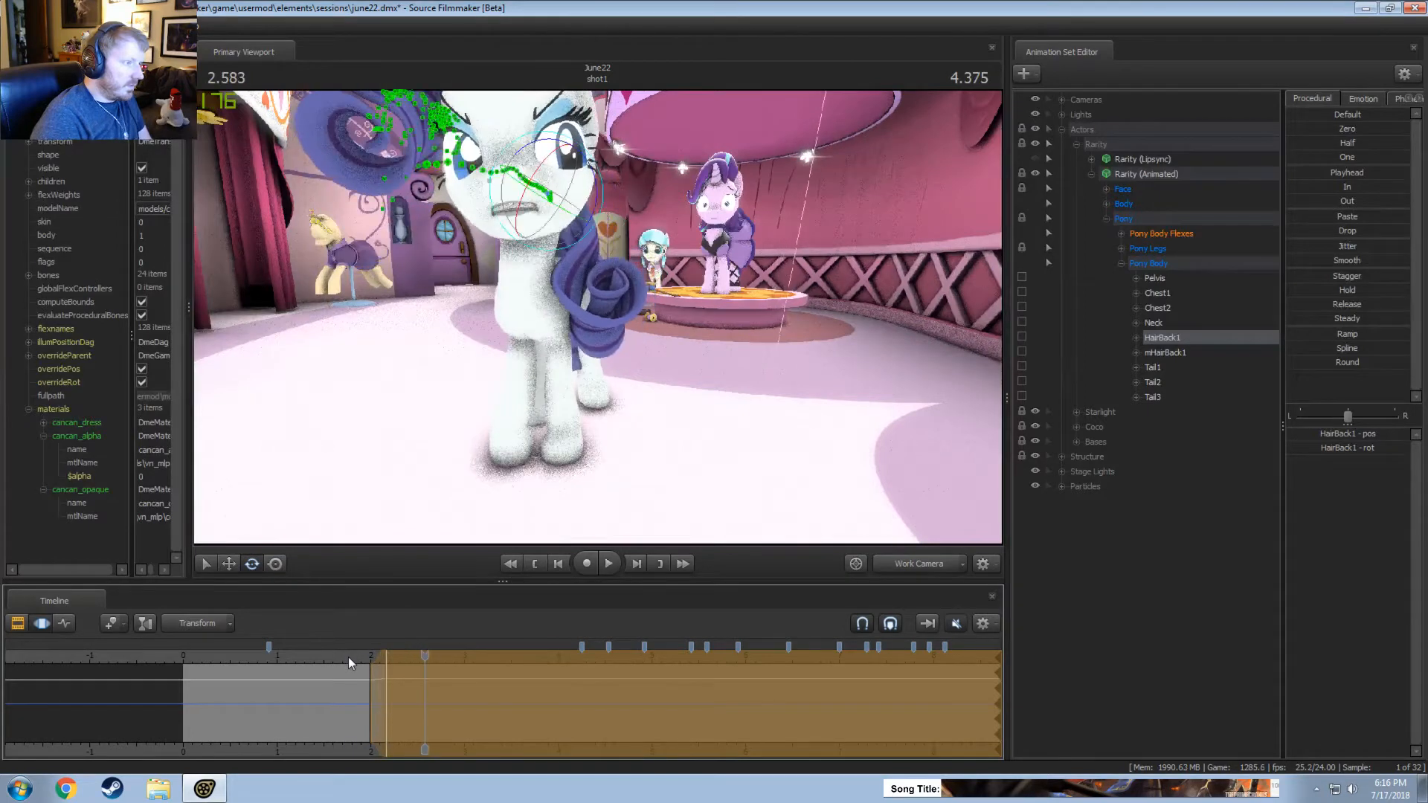
{"action": "left_click_drag", "start_coordinate": [539, 515], "coordinate": [581, 408]}
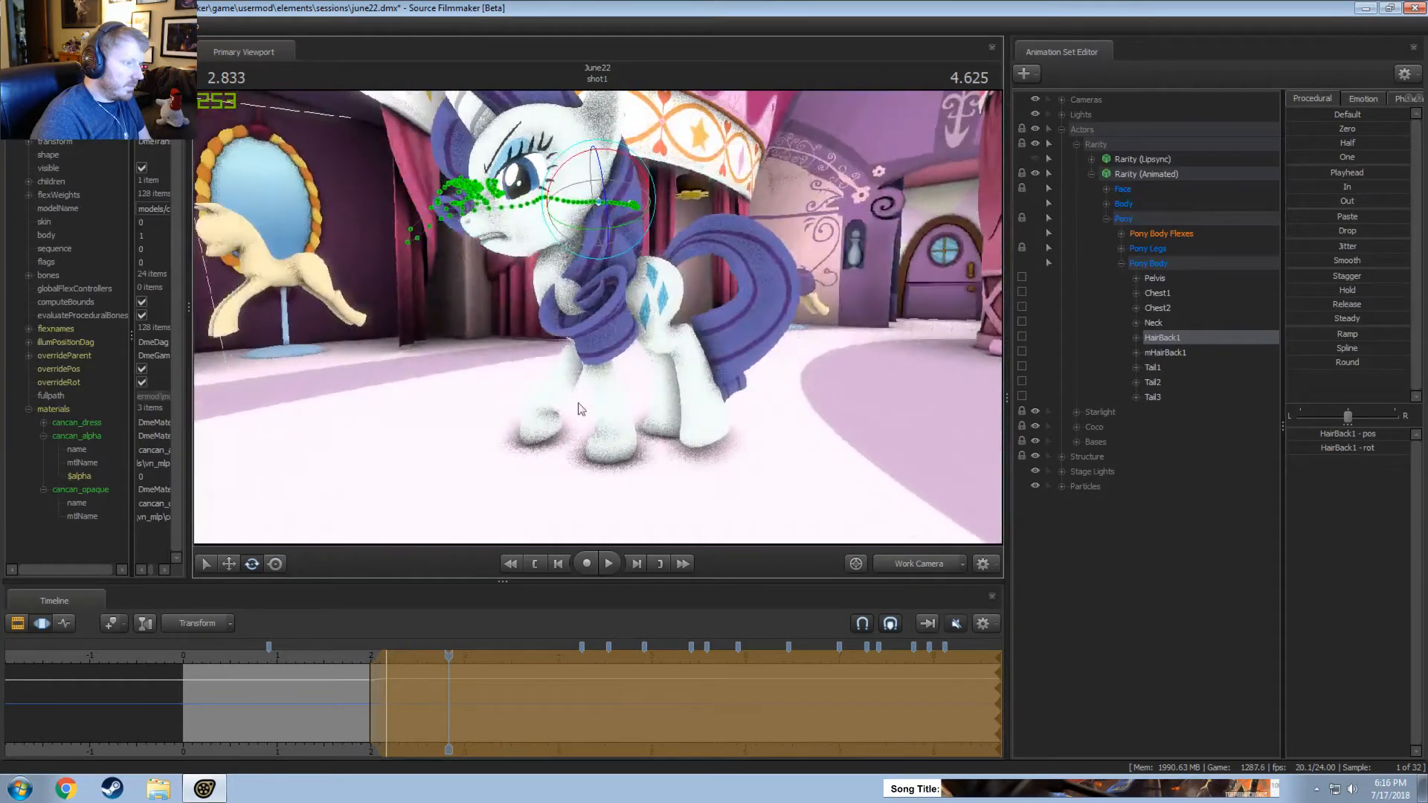
{"action": "left_click_drag", "start_coordinate": [429, 697], "coordinate": [384, 699]}
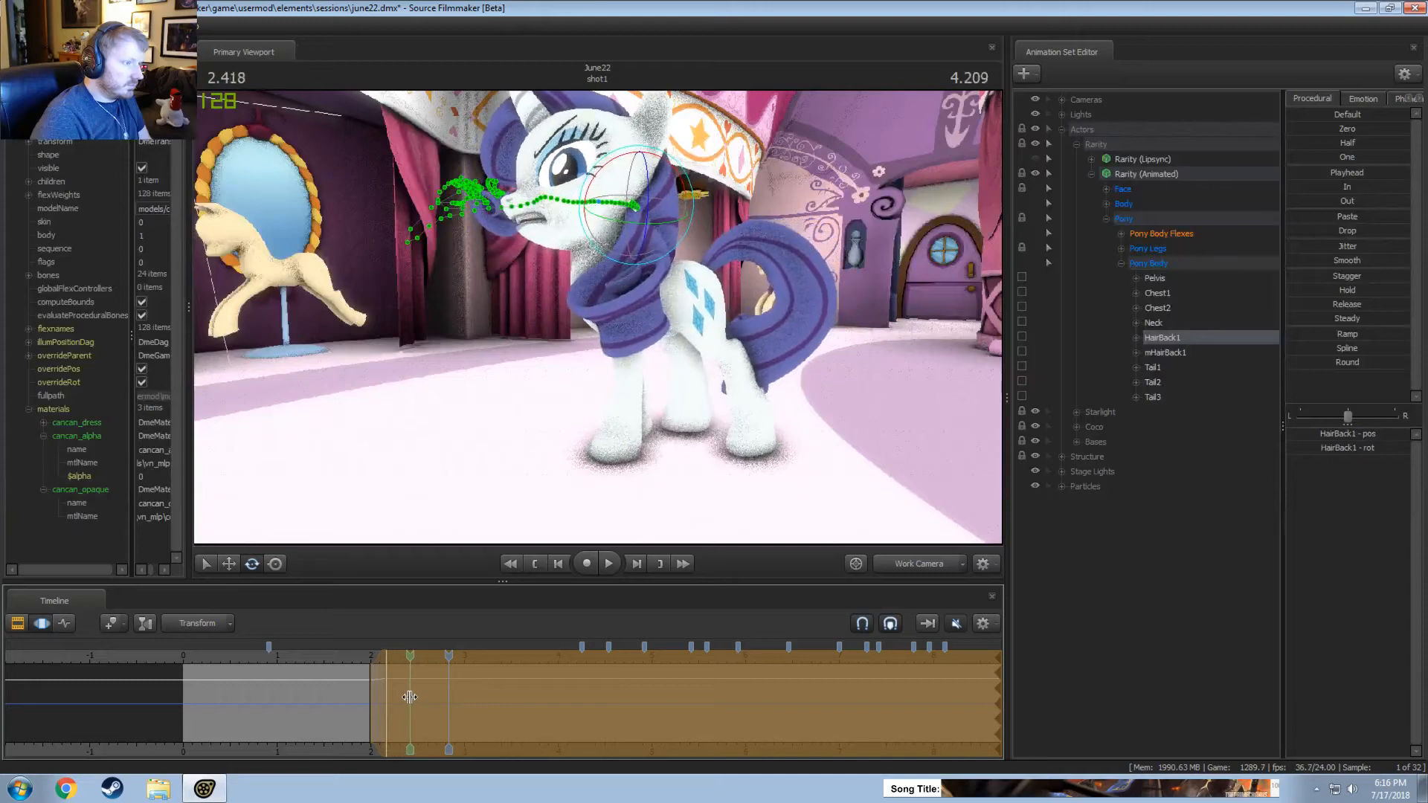
{"action": "left_click_drag", "start_coordinate": [410, 697], "coordinate": [448, 697]}
{"action": "key", "text": "Escape"}
{"action": "left_click_drag", "start_coordinate": [505, 357], "coordinate": [632, 352], "text": "alt"}
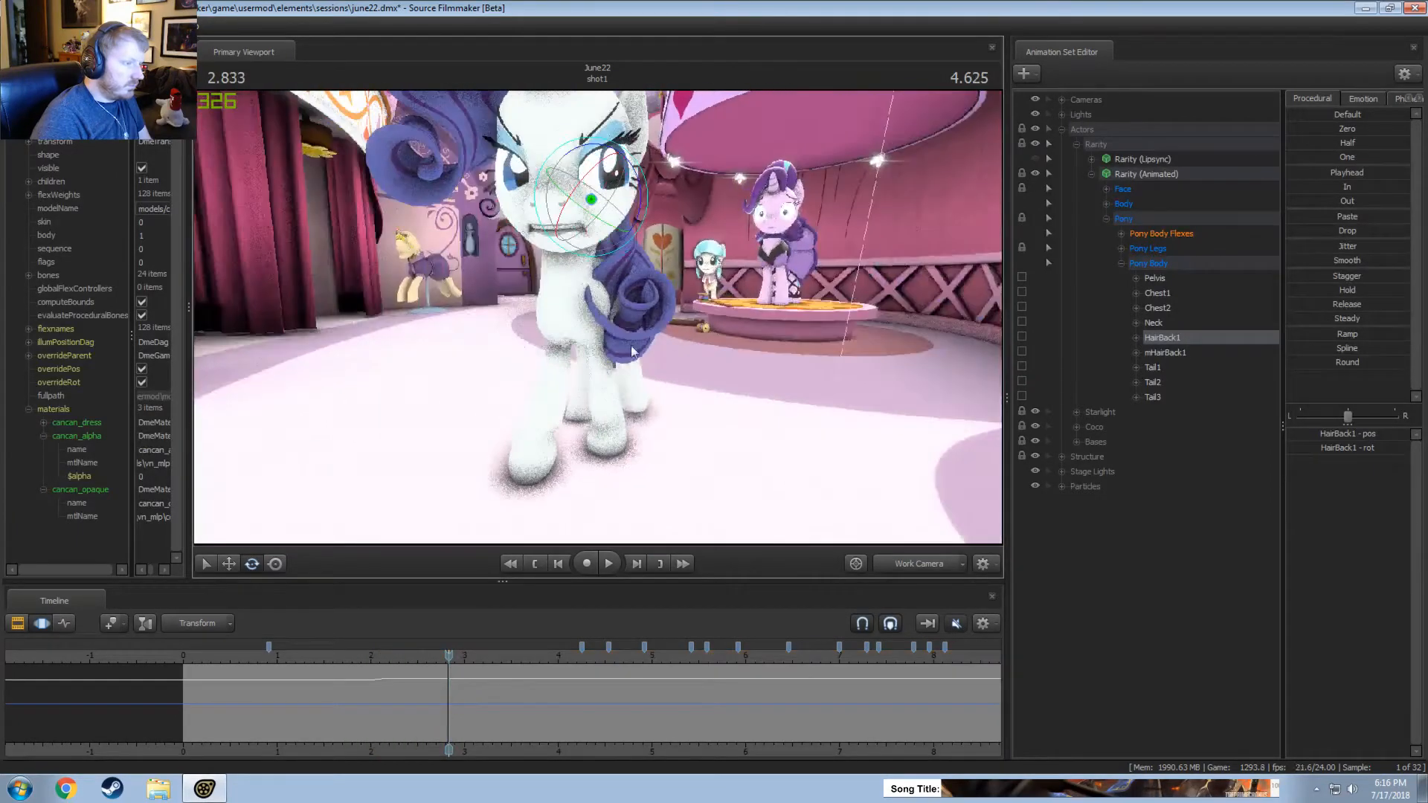
Select the time from 3.125 seconds onward with a falloff starting at about 2.5 seconds, and rotate HairBack1 within it.
{"action": "left_click_drag", "start_coordinate": [461, 712], "coordinate": [431, 701]}
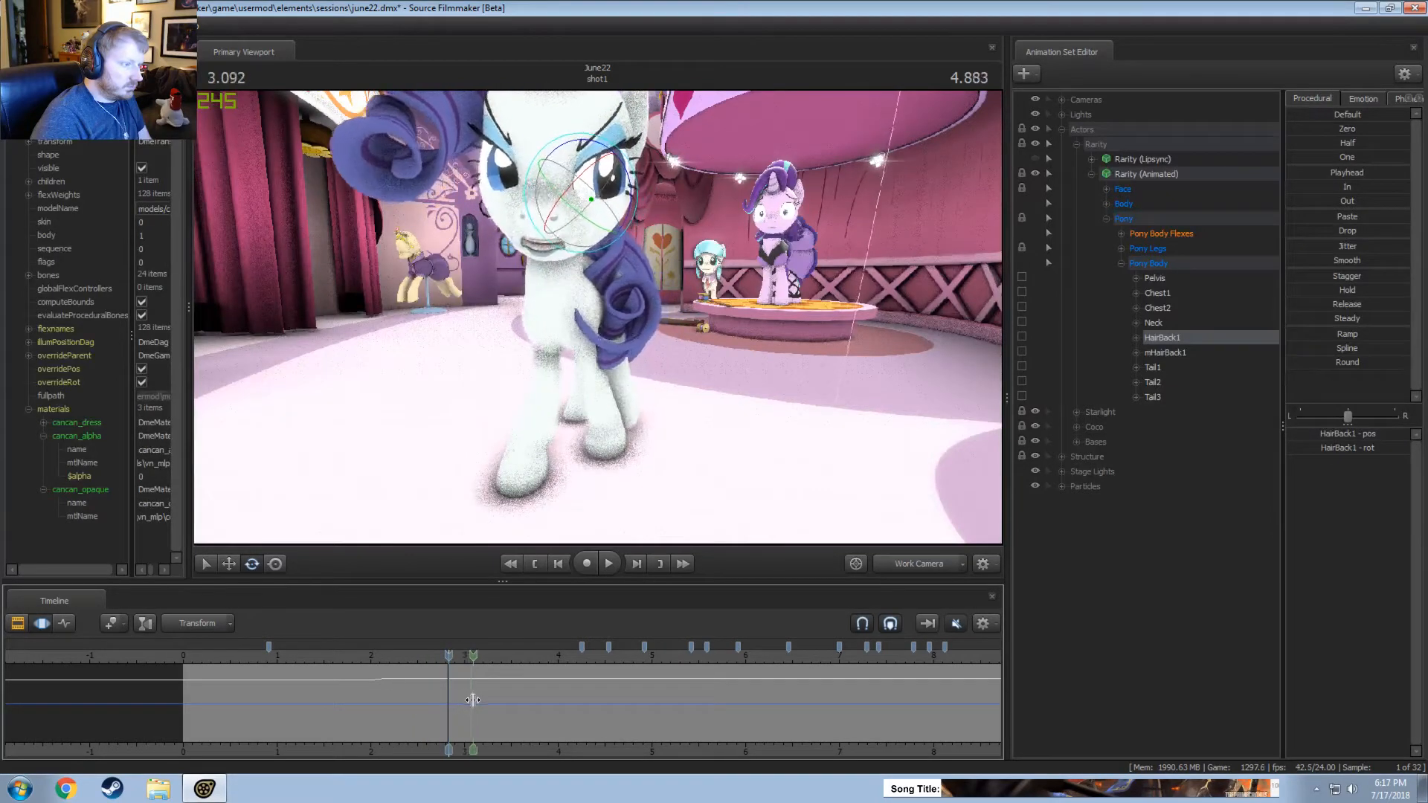
{"action": "left_click_drag", "start_coordinate": [478, 701], "coordinate": [996, 710]}
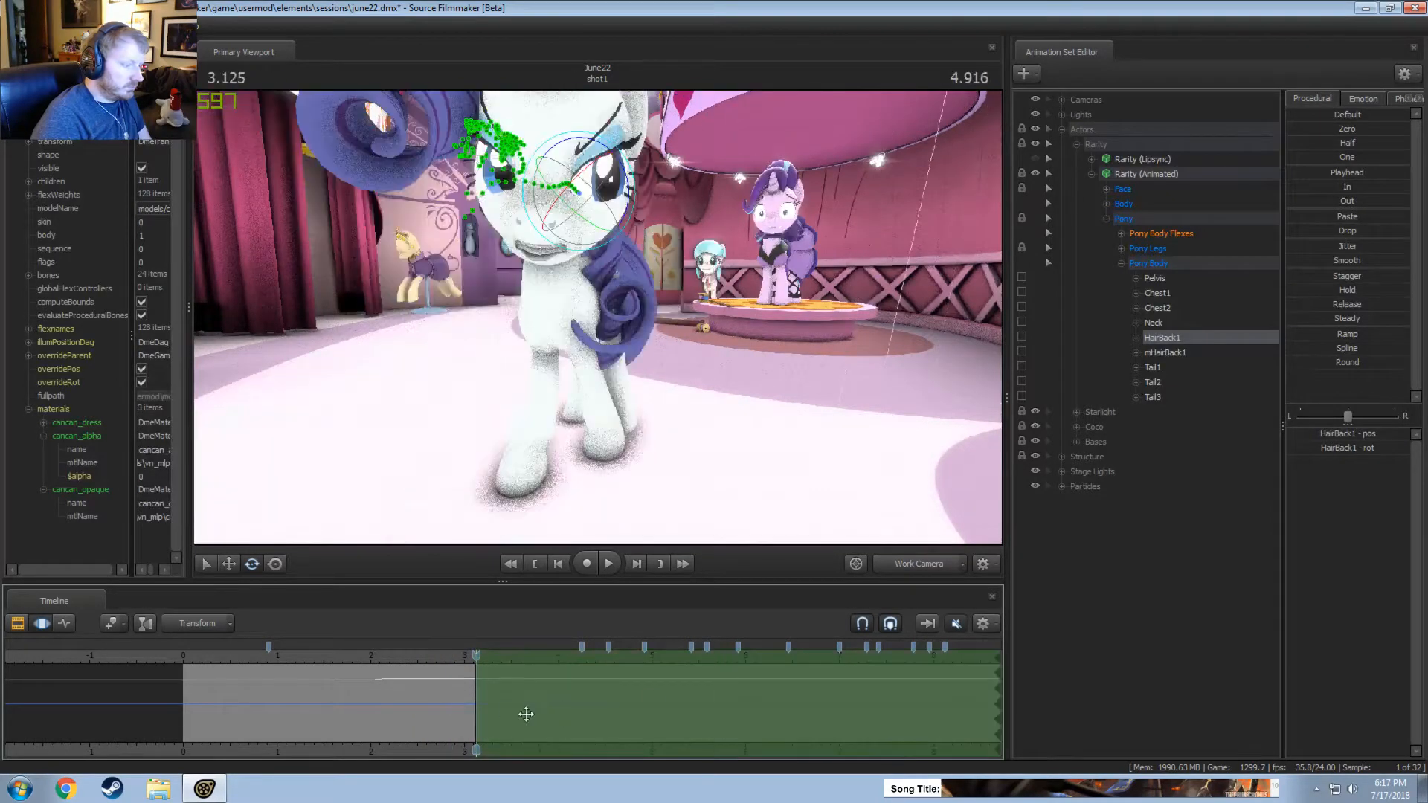
{"action": "left_click_drag", "start_coordinate": [467, 715], "coordinate": [406, 722]}
{"action": "left_click_drag", "start_coordinate": [513, 416], "coordinate": [326, 421]}
{"action": "left_click_drag", "start_coordinate": [659, 137], "coordinate": [679, 146]}
{"action": "left_click_drag", "start_coordinate": [679, 146], "coordinate": [845, 147], "text": "alt"}
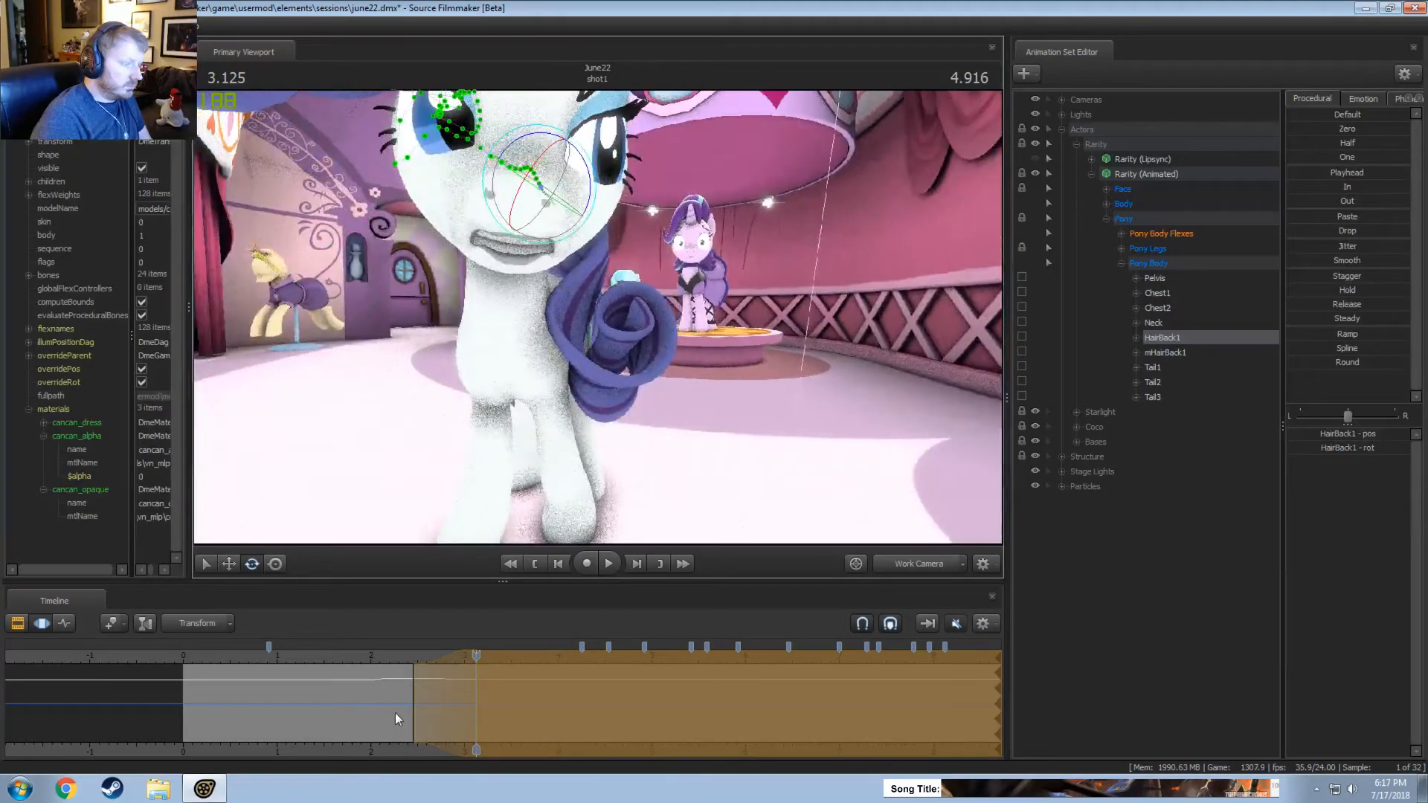
{"action": "left_click_drag", "start_coordinate": [398, 720], "coordinate": [474, 711]}
{"action": "left_click_drag", "start_coordinate": [599, 317], "coordinate": [556, 564], "text": "alt"}
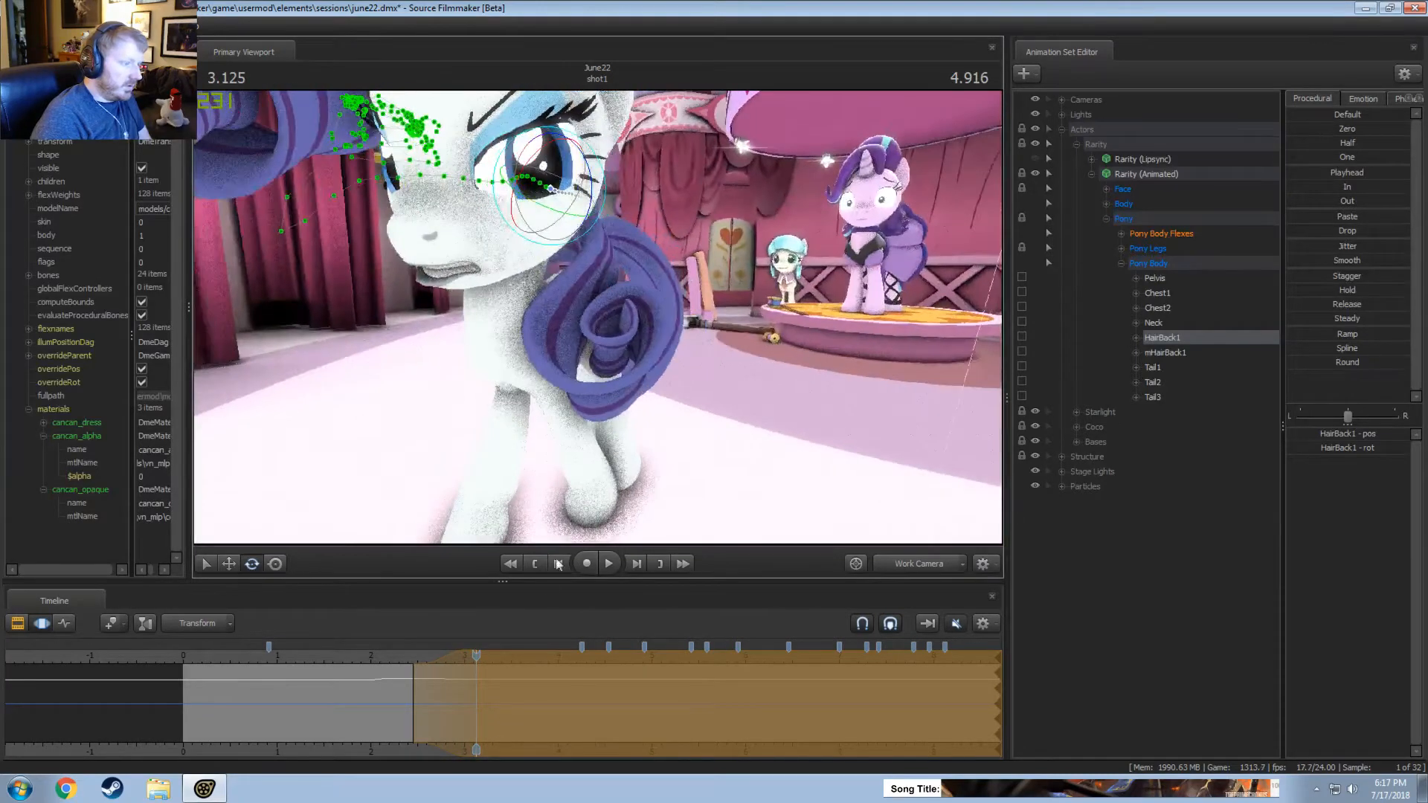
Scrub and play the shot between about 2.7 and 4.3 seconds to examine the hair against the neck and chest.
{"action": "left_click_drag", "start_coordinate": [478, 655], "coordinate": [482, 653]}
{"action": "left_click_drag", "start_coordinate": [595, 320], "coordinate": [601, 318], "text": "alt"}
{"action": "left_click_drag", "start_coordinate": [481, 655], "coordinate": [499, 655]}
{"action": "key", "text": "shift"}
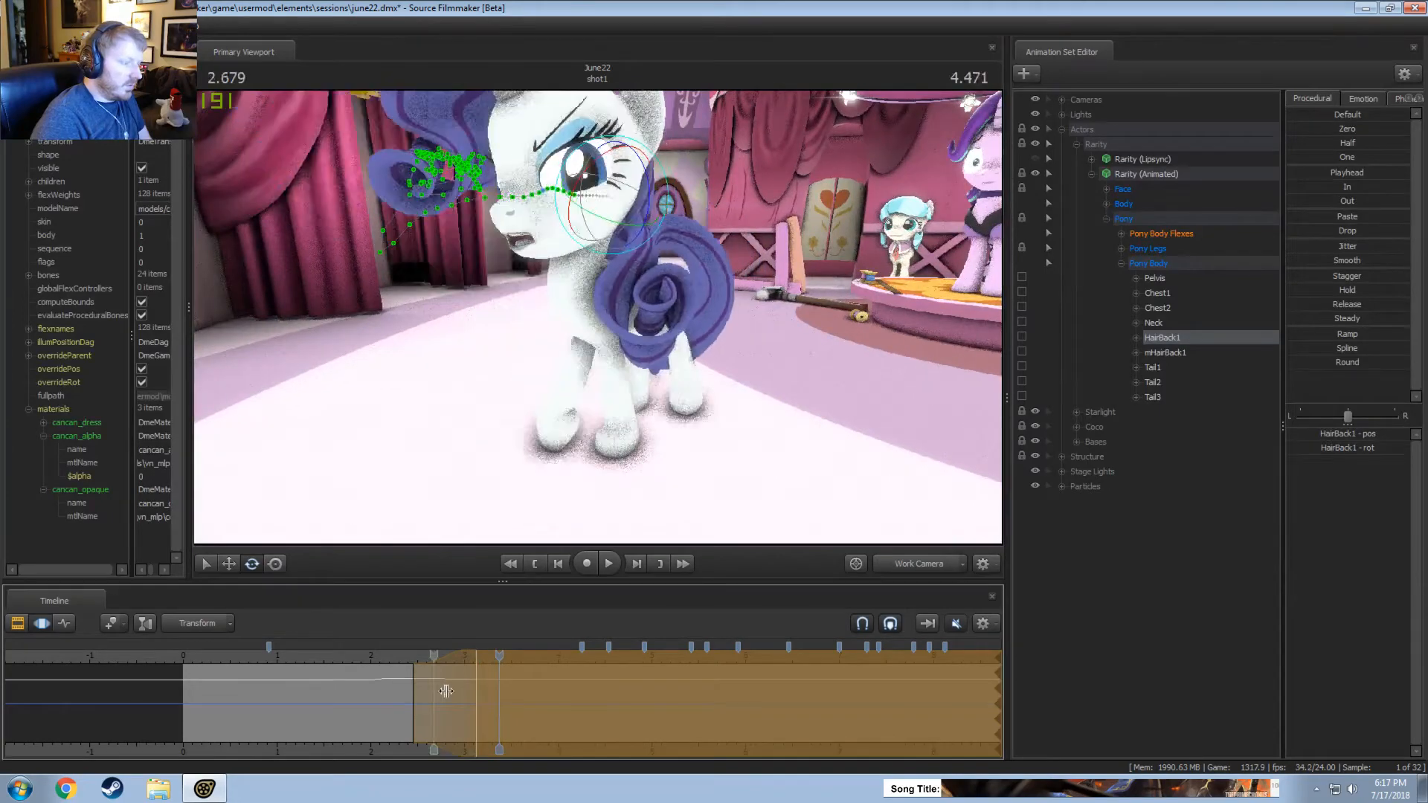
{"action": "key", "text": "space"}
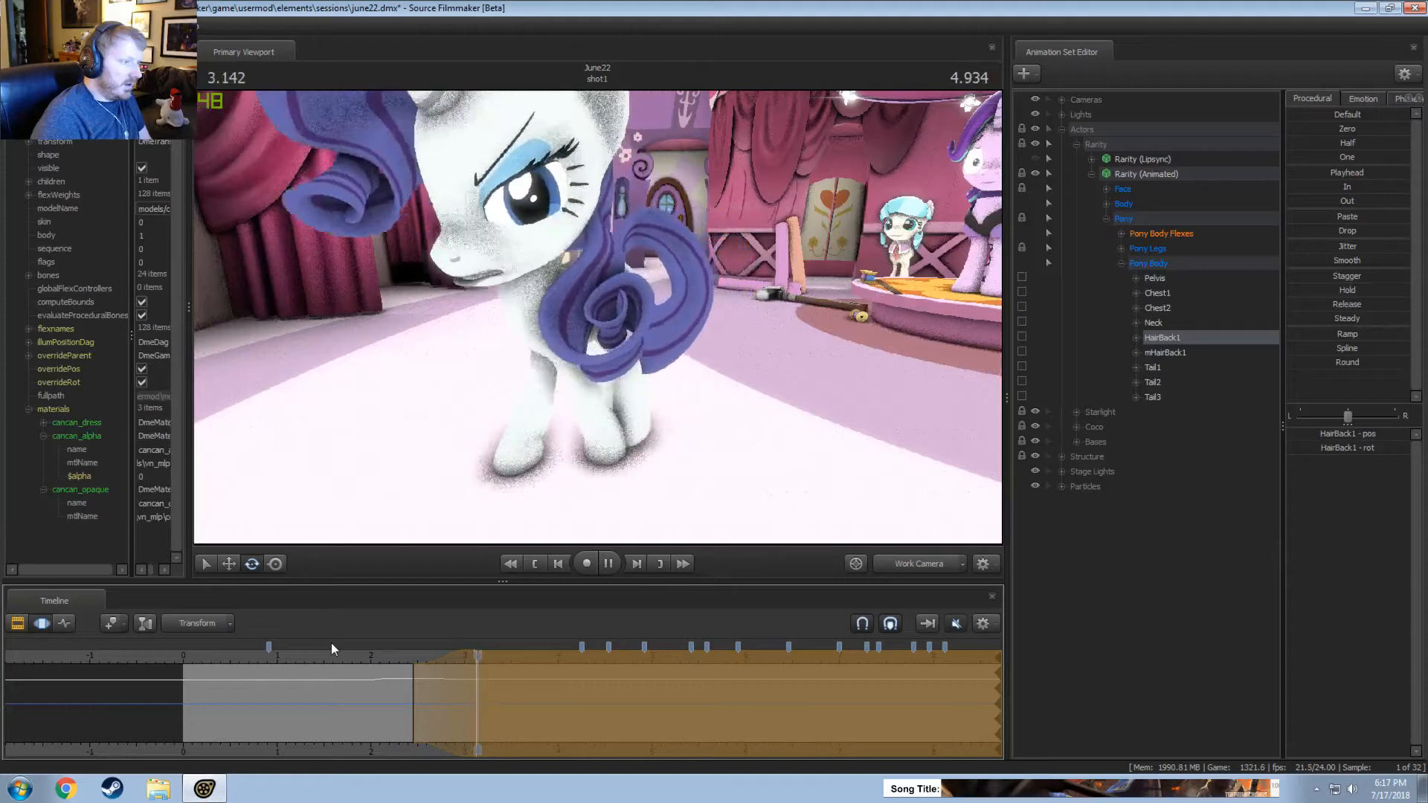
{"action": "key", "text": "space"}
{"action": "key", "text": "s"}
{"action": "mouse_move", "coordinate": [595, 494]}
{"action": "left_mouse_down"}
{"action": "mouse_move", "coordinate": [573, 487]}
{"action": "mouse_move", "coordinate": [595, 494]}
{"action": "left_mouse_up"}
{"action": "key", "text": "space"}
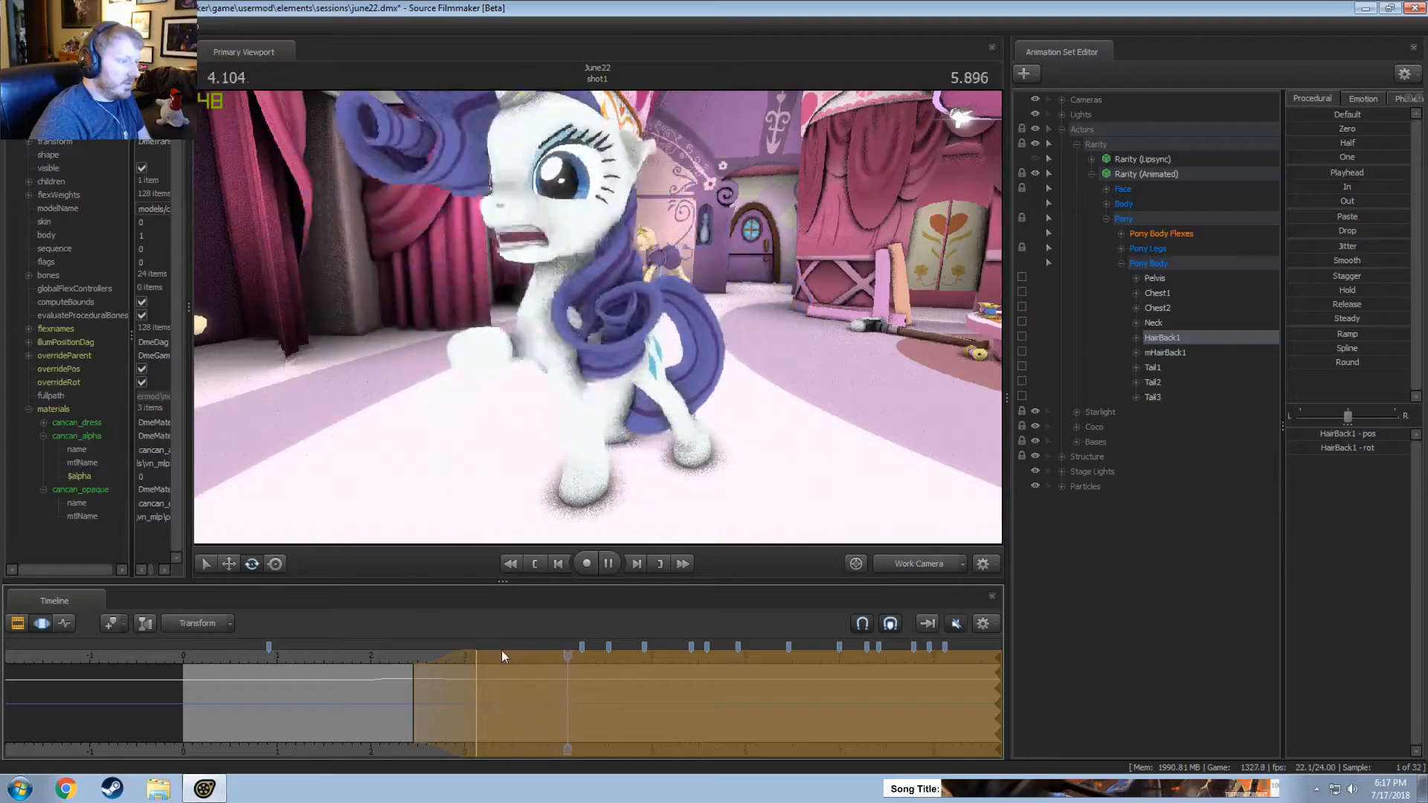
{"action": "key", "text": "space"}
{"action": "left_click_drag", "start_coordinate": [595, 446], "coordinate": [513, 446], "text": "alt"}
Select the time from about 1.8 to 2.4 seconds, centred on 2.083 seconds, and rotate HairBack1 there.
{"action": "key", "text": "shift"}
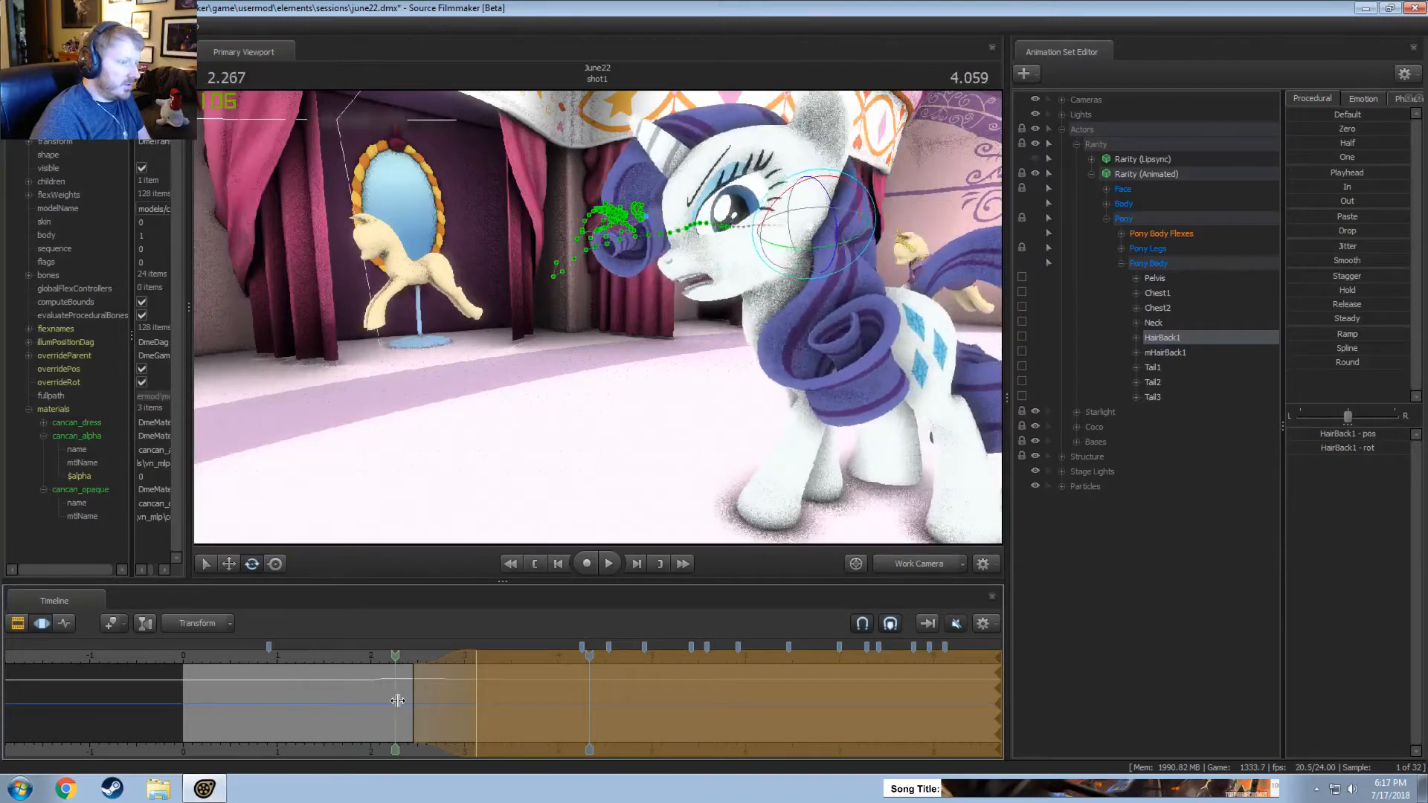
{"action": "left_click", "coordinate": [405, 699]}
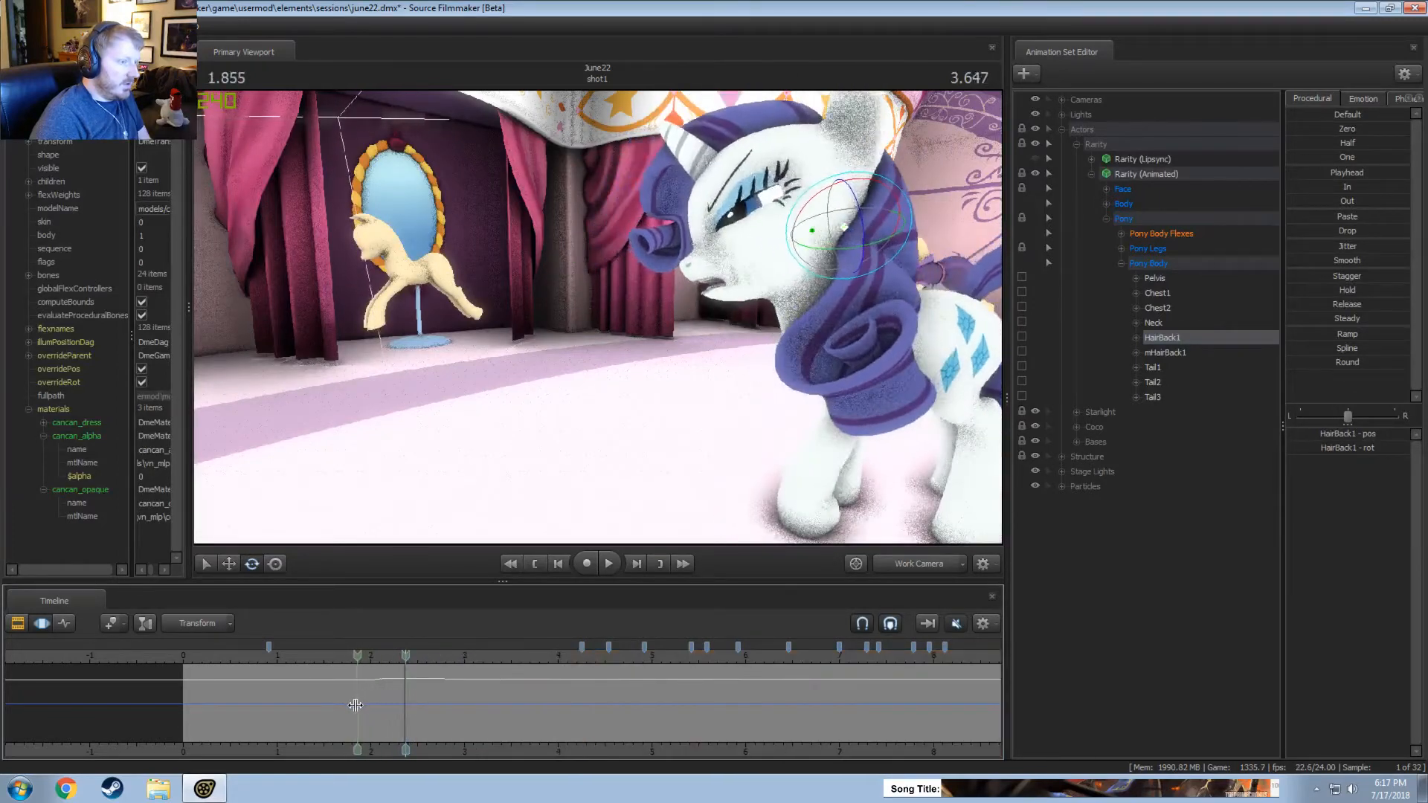
{"action": "left_click", "coordinate": [346, 704], "text": "shift"}
{"action": "left_click", "coordinate": [380, 705]}
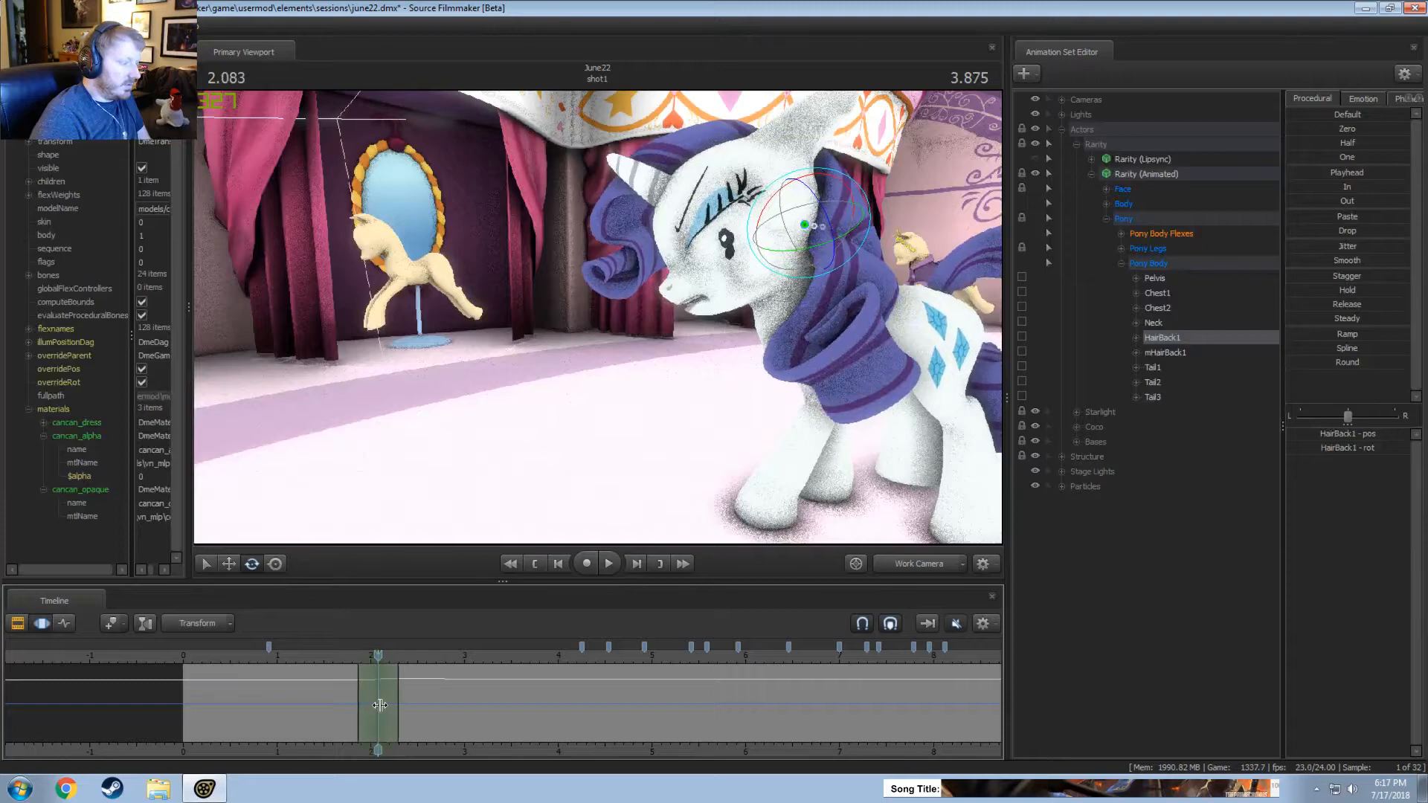
{"action": "mouse_move", "coordinate": [774, 243]}
{"action": "left_mouse_down"}
{"action": "mouse_move", "coordinate": [758, 257]}
{"action": "mouse_move", "coordinate": [773, 244]}
{"action": "left_mouse_up"}
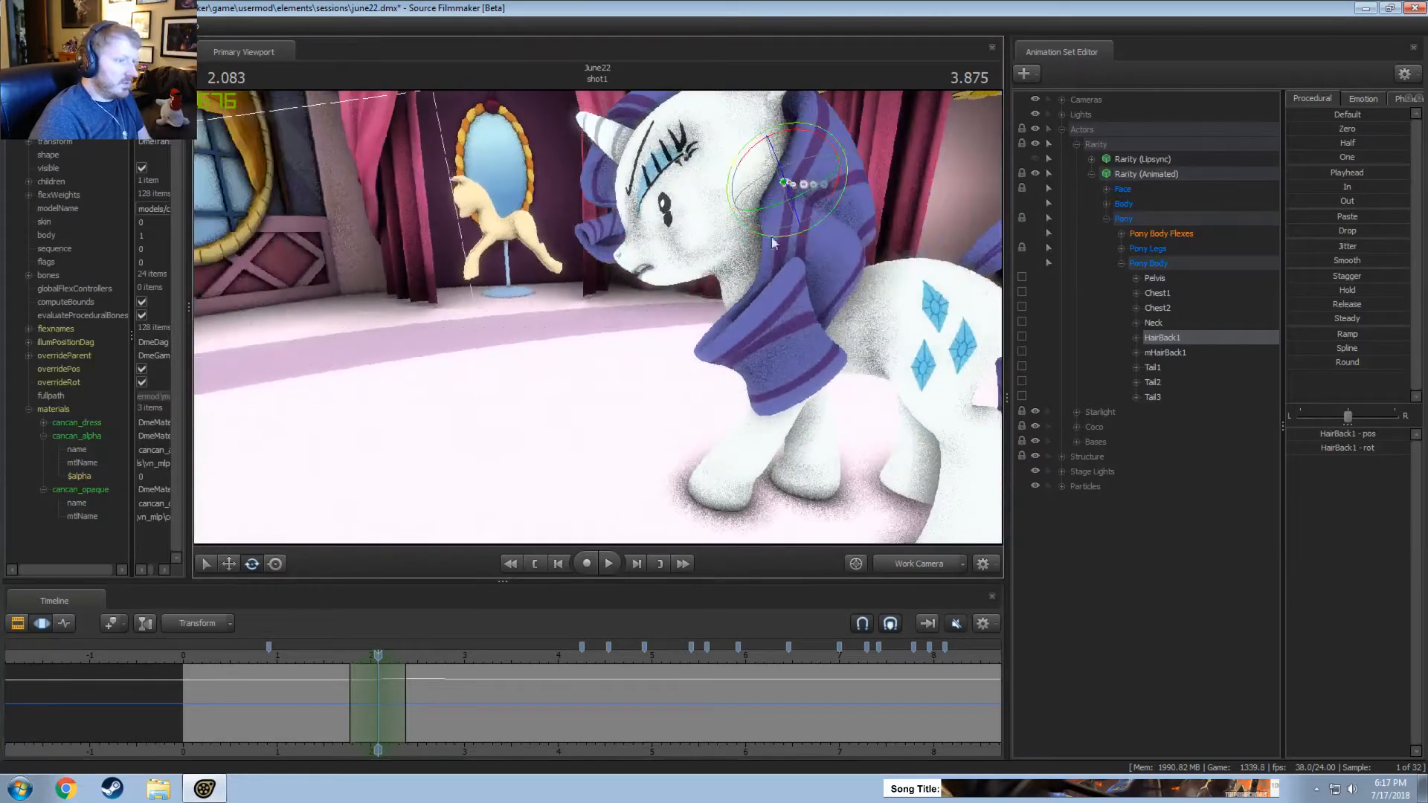
Play the shot repeatedly from about 1.6 seconds to past 3.8 seconds to check the hair from the side.
{"action": "left_click", "coordinate": [328, 657]}
{"action": "key", "text": "space"}
{"action": "key", "text": "space"}
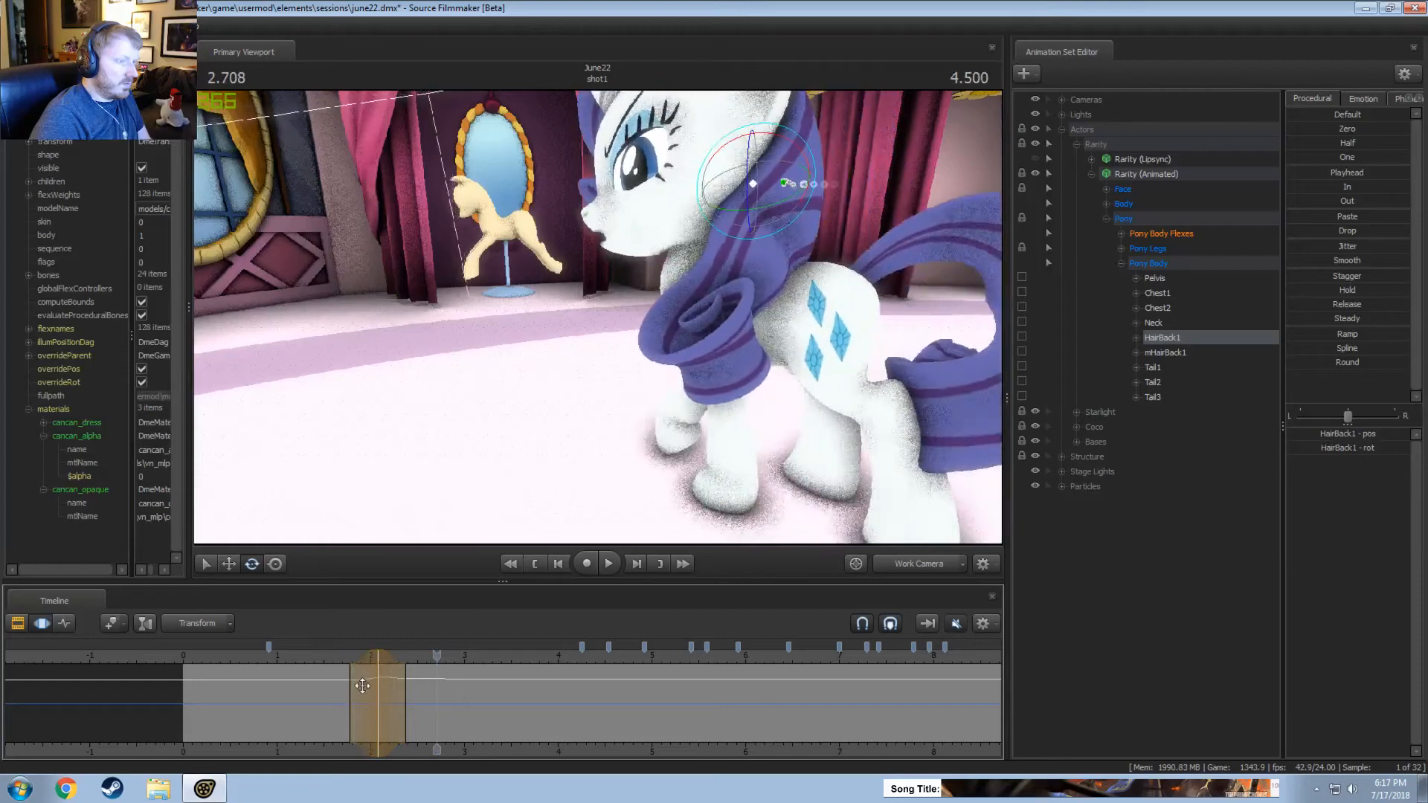
{"action": "left_click", "coordinate": [336, 656]}
{"action": "key", "text": "space"}
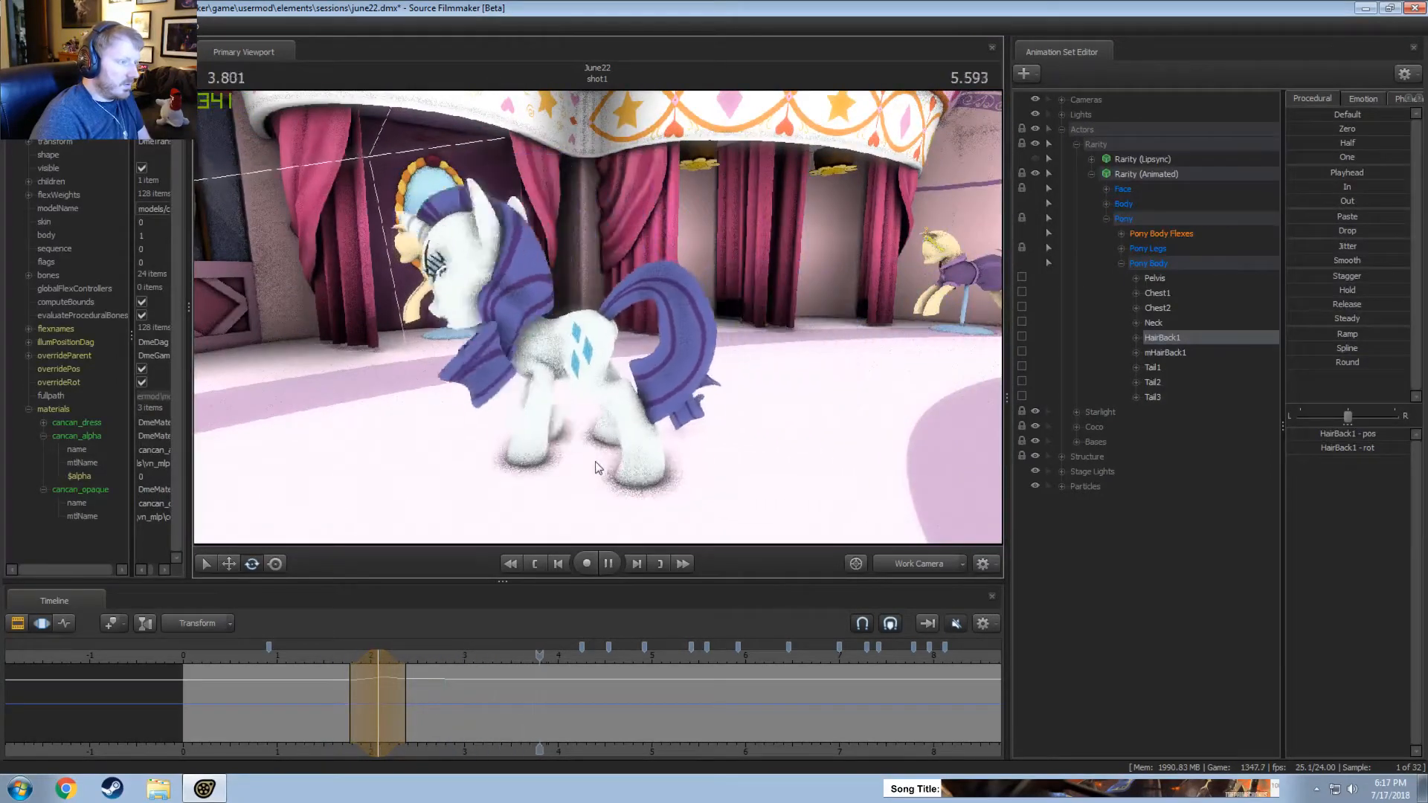
{"action": "key", "text": "space"}
Select the time from about 3 to 3.5 seconds around 3.291 seconds, rotate HairBack1, and replay that part.
{"action": "left_click_drag", "start_coordinate": [445, 686], "coordinate": [492, 697]}
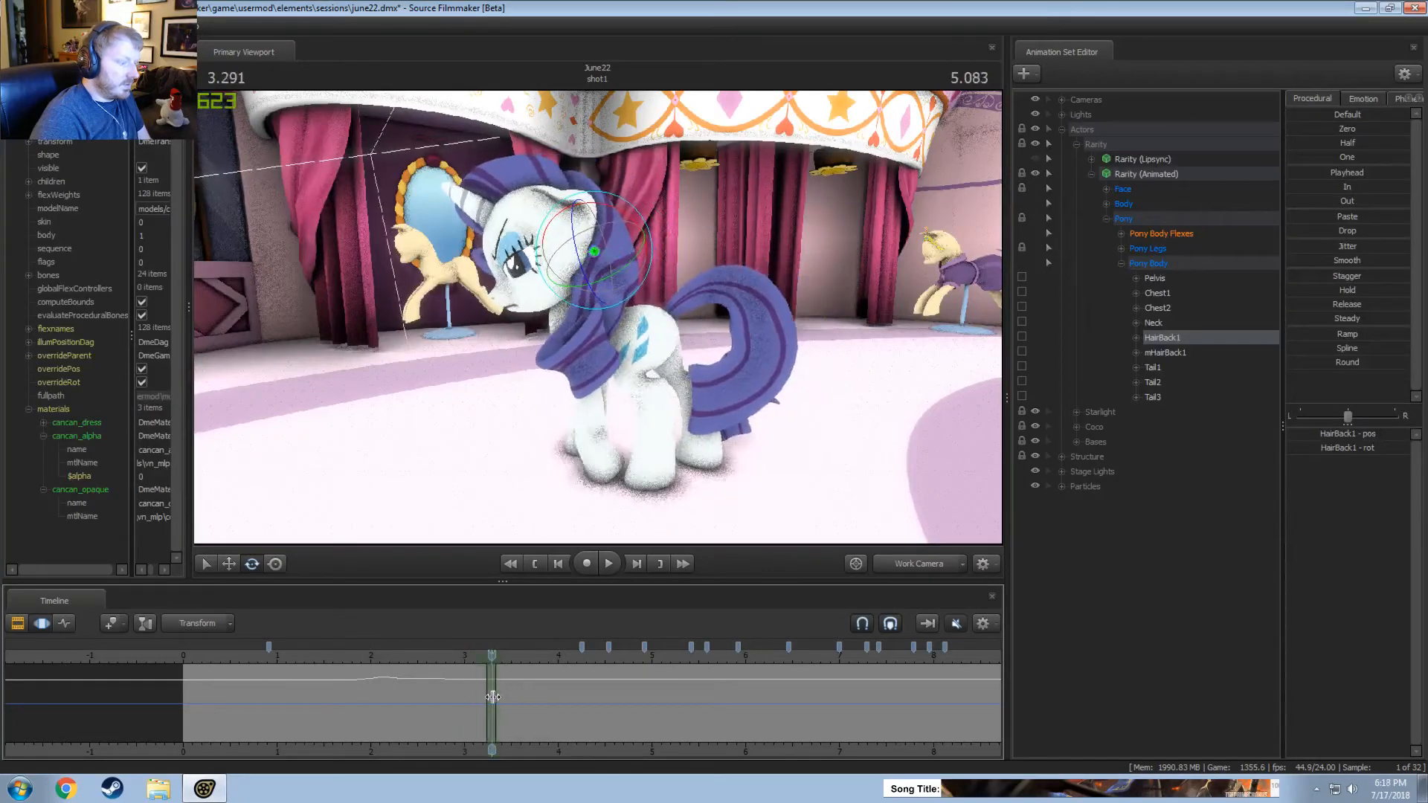
{"action": "left_click_drag", "start_coordinate": [655, 251], "coordinate": [639, 255]}
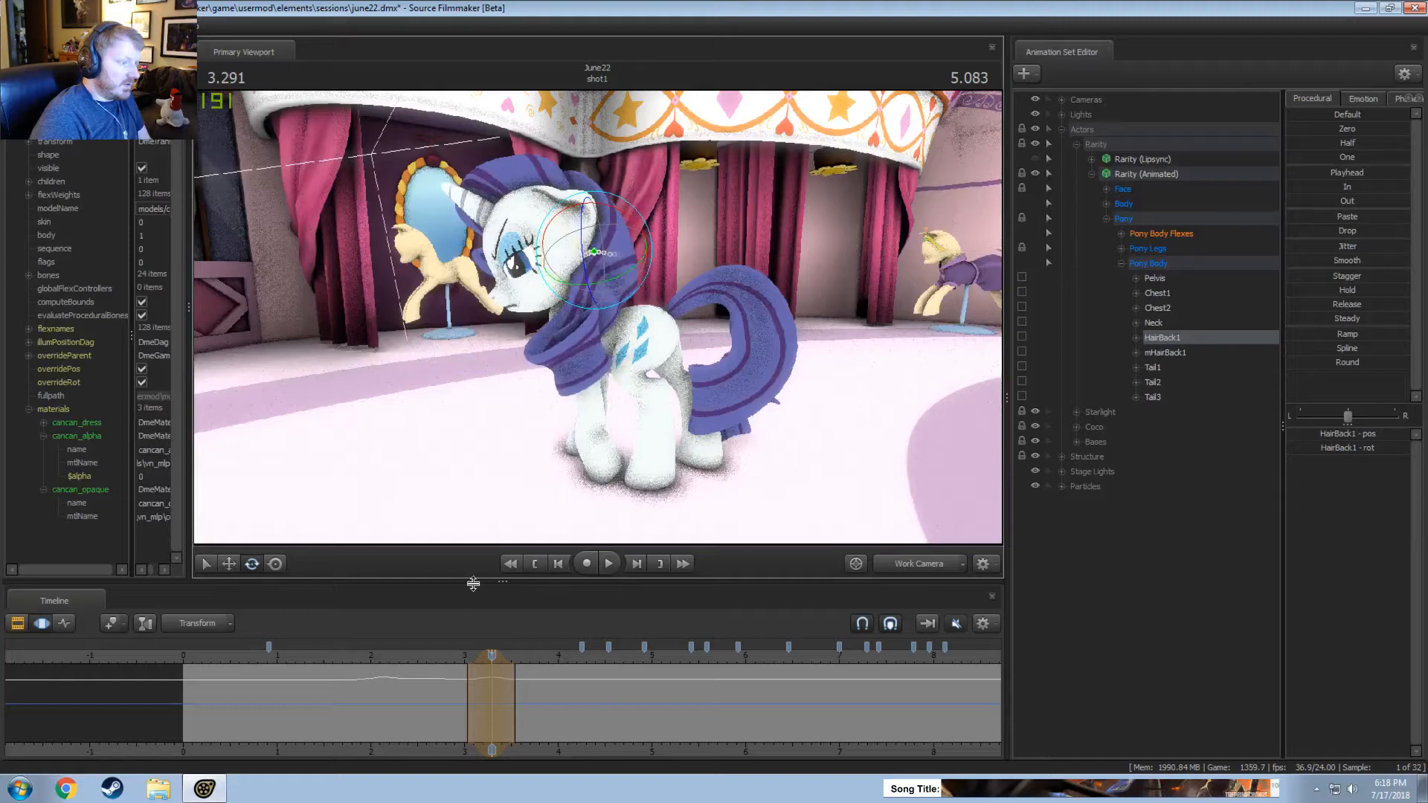
{"action": "left_click", "coordinate": [447, 654]}
{"action": "key", "text": "space"}
{"action": "key", "text": "space"}
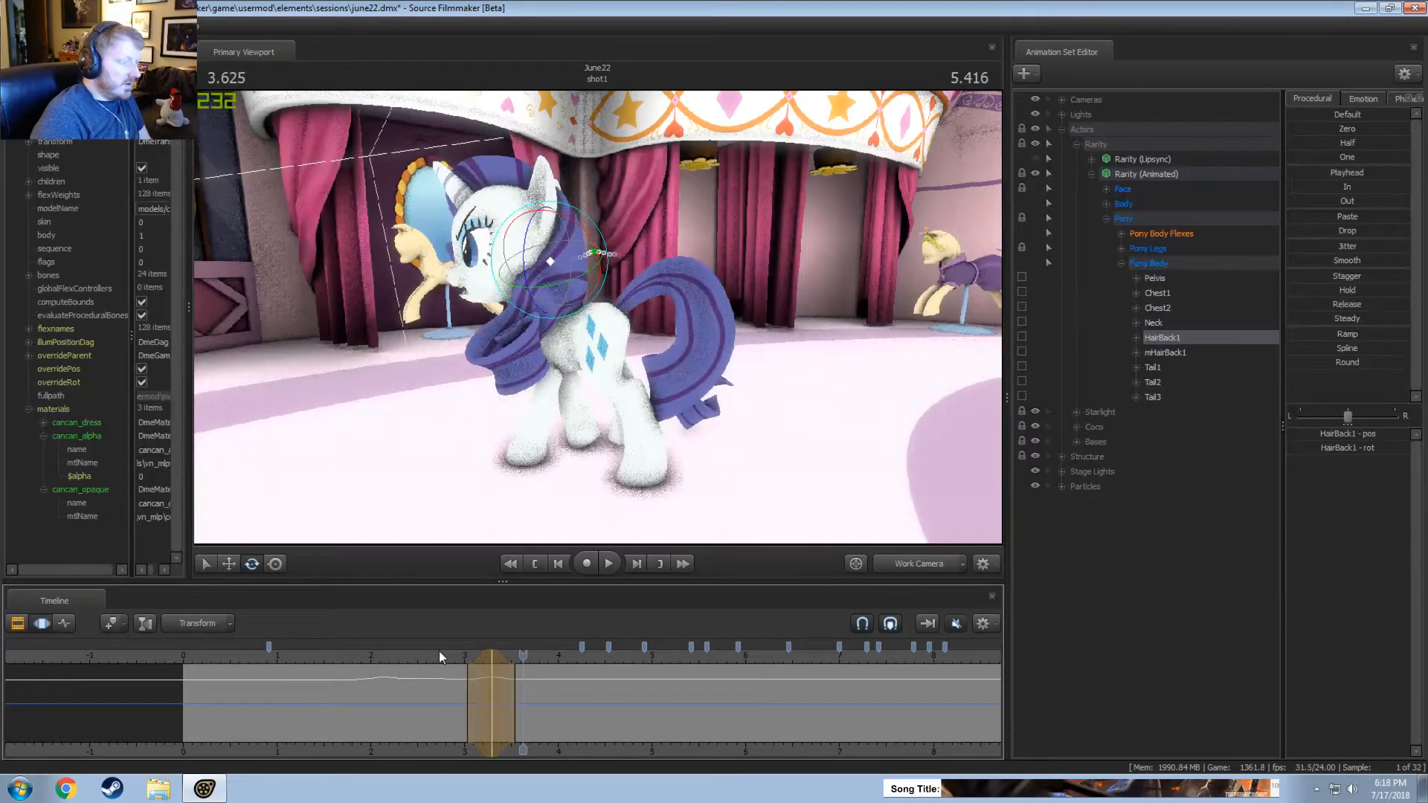
Select the time from about 3.5 seconds to the end of the shot, fading in from 3.3 seconds, and rotate HairBack1.
{"action": "key", "text": "shift"}
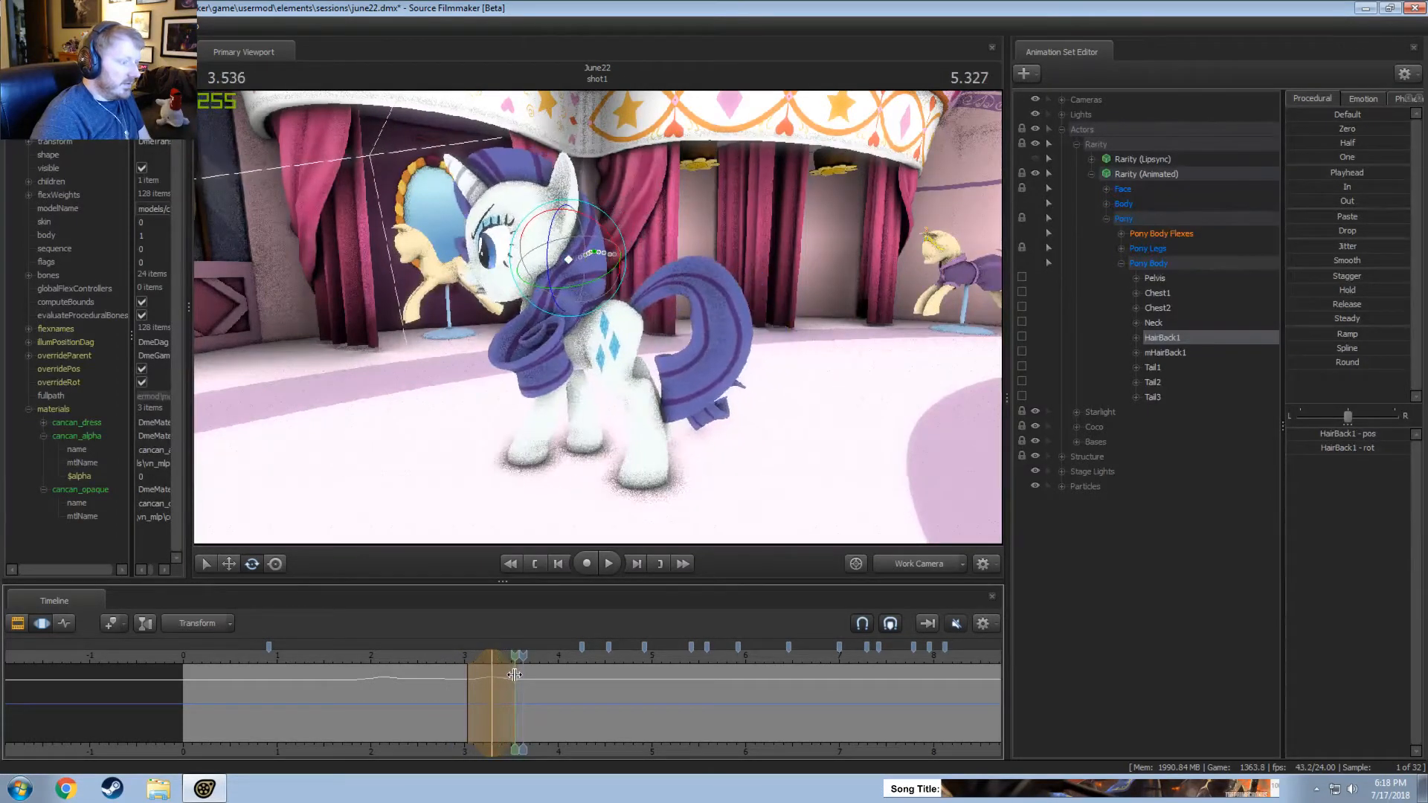
{"action": "left_click_drag", "start_coordinate": [514, 675], "coordinate": [1427, 706], "text": "shift"}
{"action": "scroll", "coordinate": [640, 732], "scroll_direction": "up", "scroll_amount": 2}
{"action": "key", "text": "shift"}
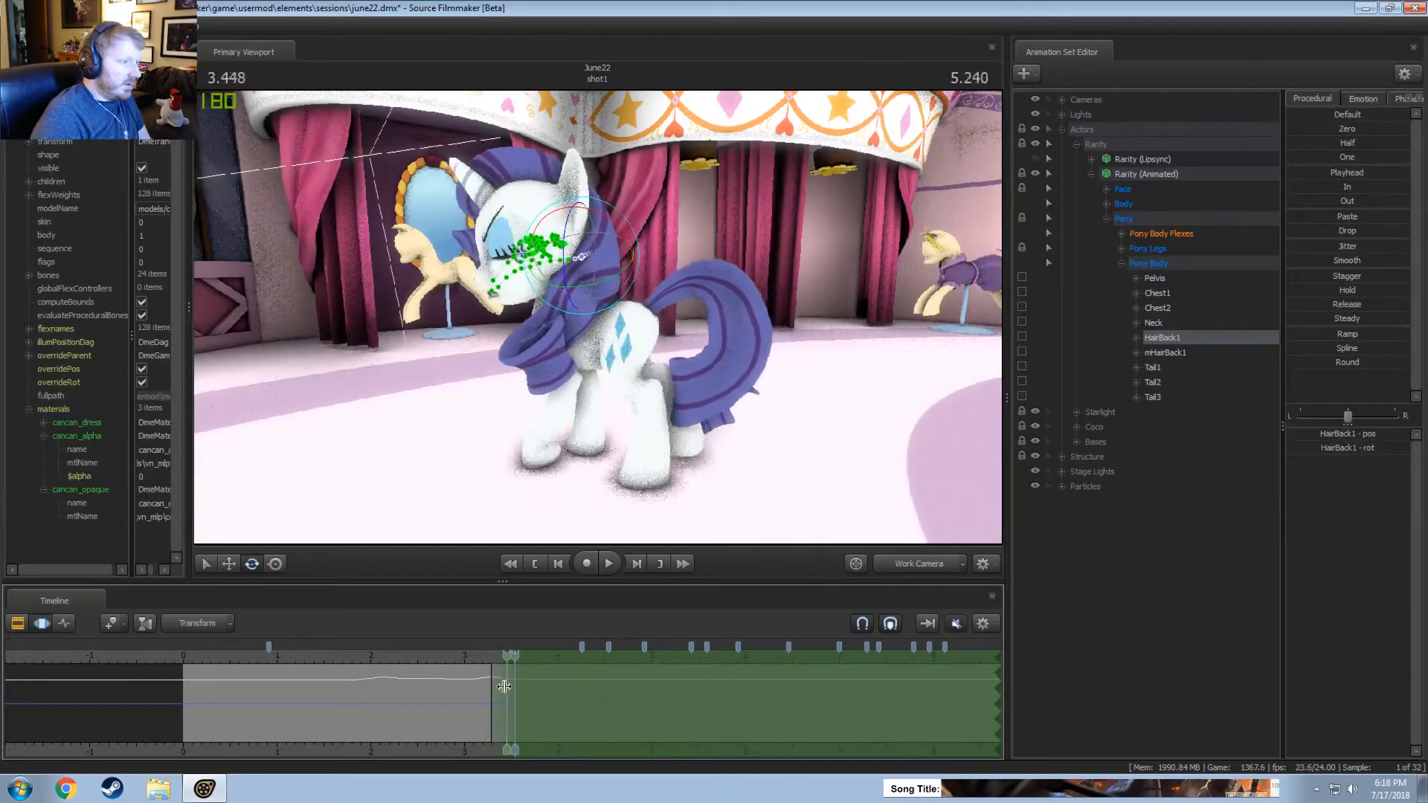
{"action": "left_click_drag", "start_coordinate": [627, 262], "coordinate": [611, 264]}
Select the time from about 3.5 to 4 seconds, centred on 3.791 seconds, and rotate HairBack1 there.
{"action": "key", "text": "shift"}
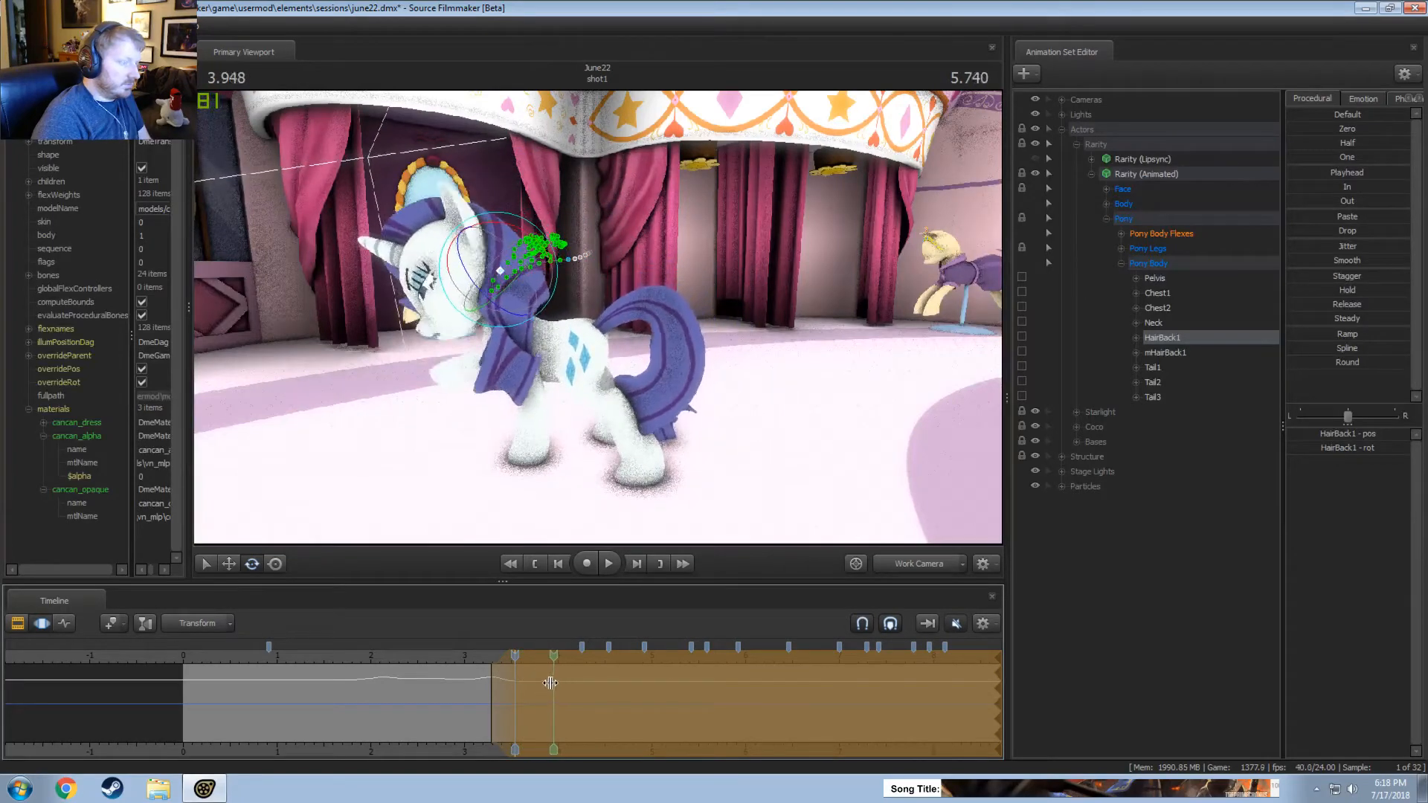
{"action": "left_click", "coordinate": [539, 677]}
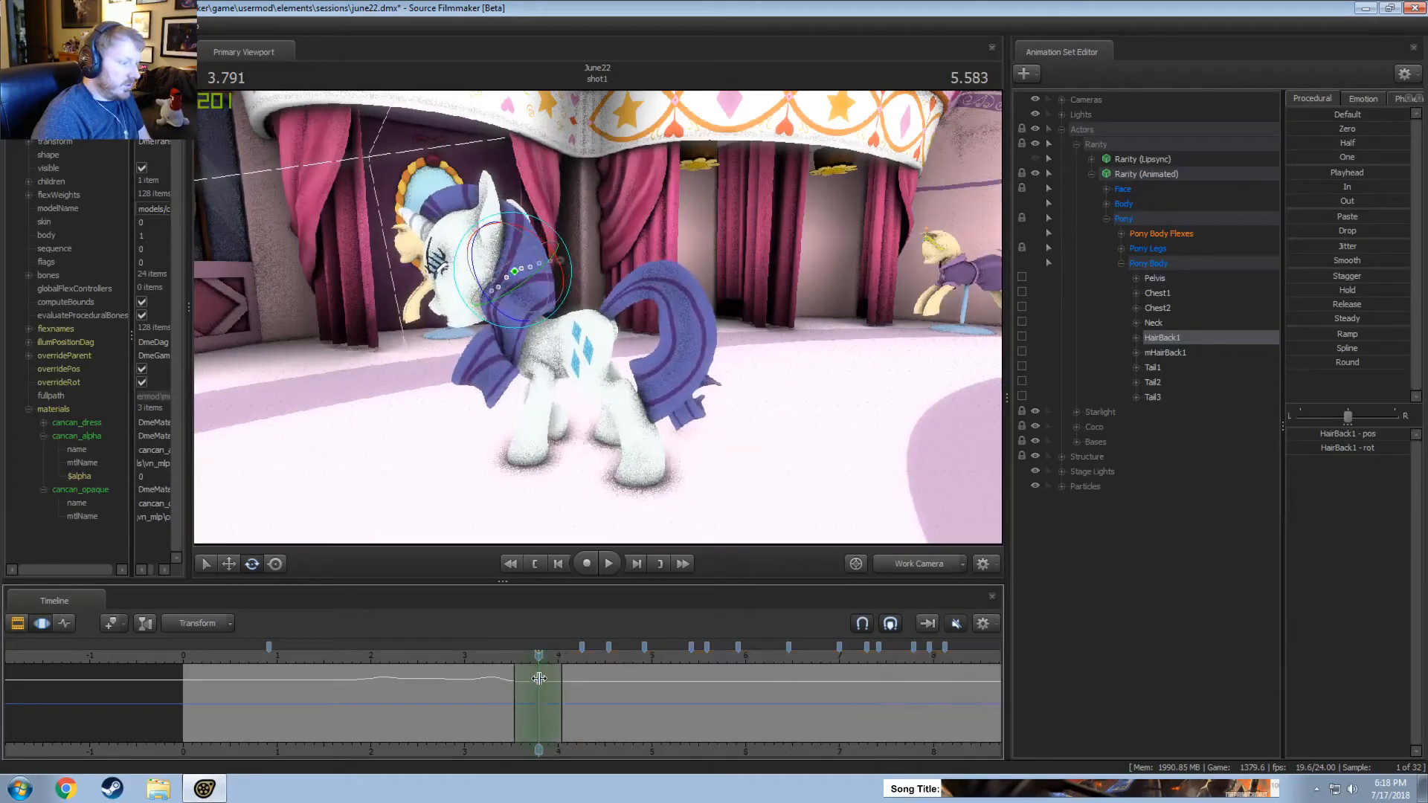
{"action": "left_click_drag", "start_coordinate": [564, 412], "coordinate": [598, 235]}
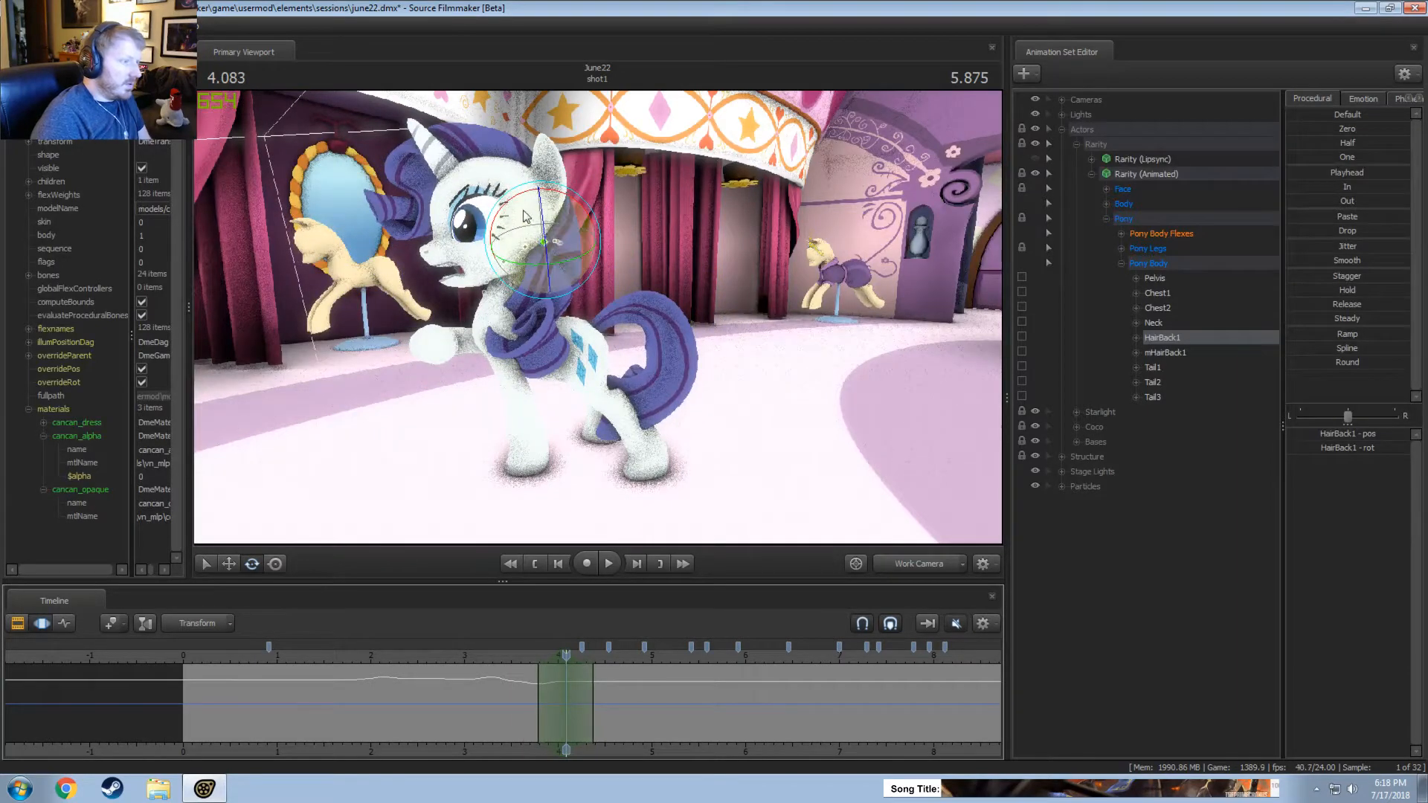
Rotate HairBack1 over about 3.8 to 4.4 seconds, centred on 4.083 seconds, and replay from about 3.4 seconds.
{"action": "left_click_drag", "start_coordinate": [525, 215], "coordinate": [532, 210]}
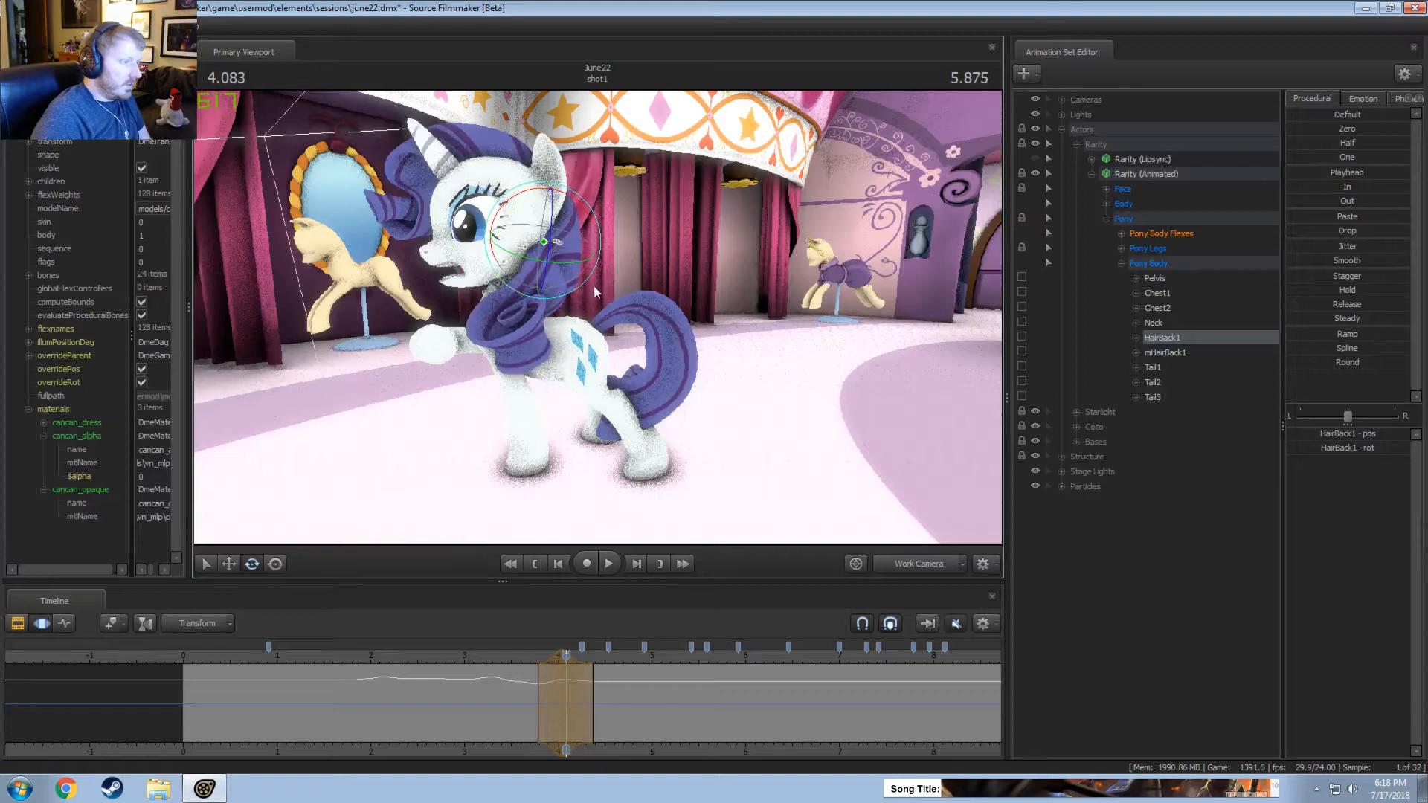
{"action": "left_click_drag", "start_coordinate": [556, 661], "coordinate": [553, 661]}
{"action": "left_click", "coordinate": [502, 660]}
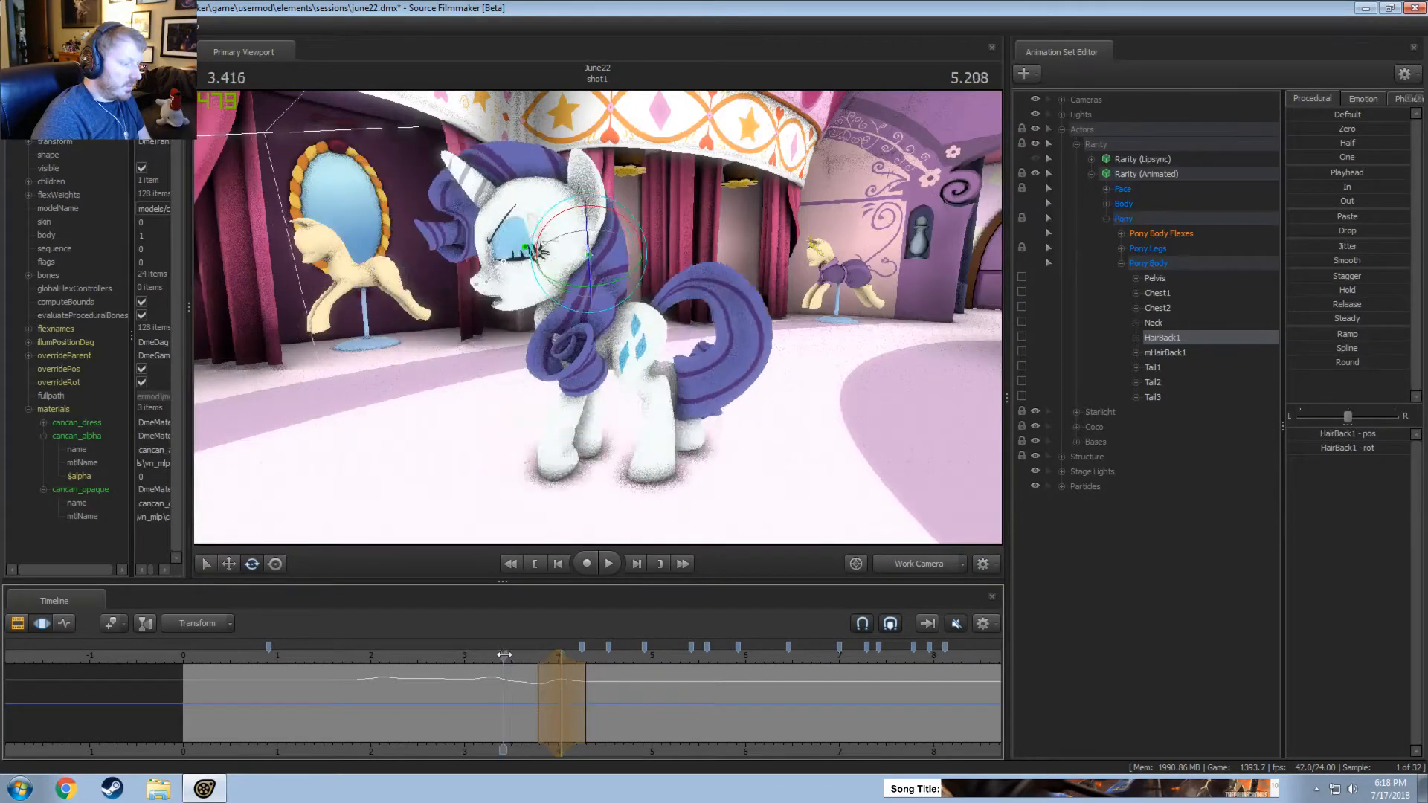
{"action": "key", "text": "space"}
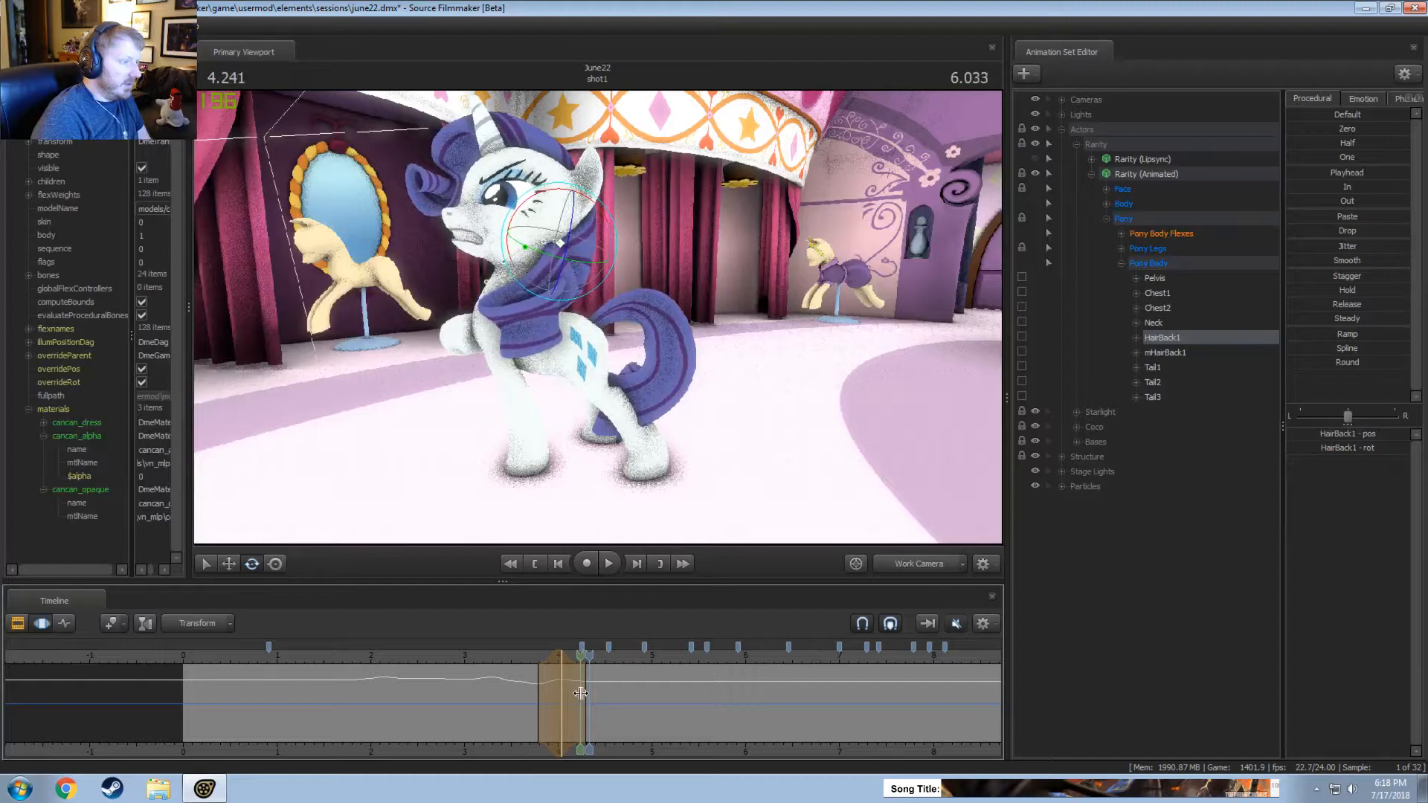
Select from 4.333 seconds to the shot's end with a fade-in from about 4 seconds, rotate HairBack1, and play it back.
{"action": "left_click", "coordinate": [590, 692]}
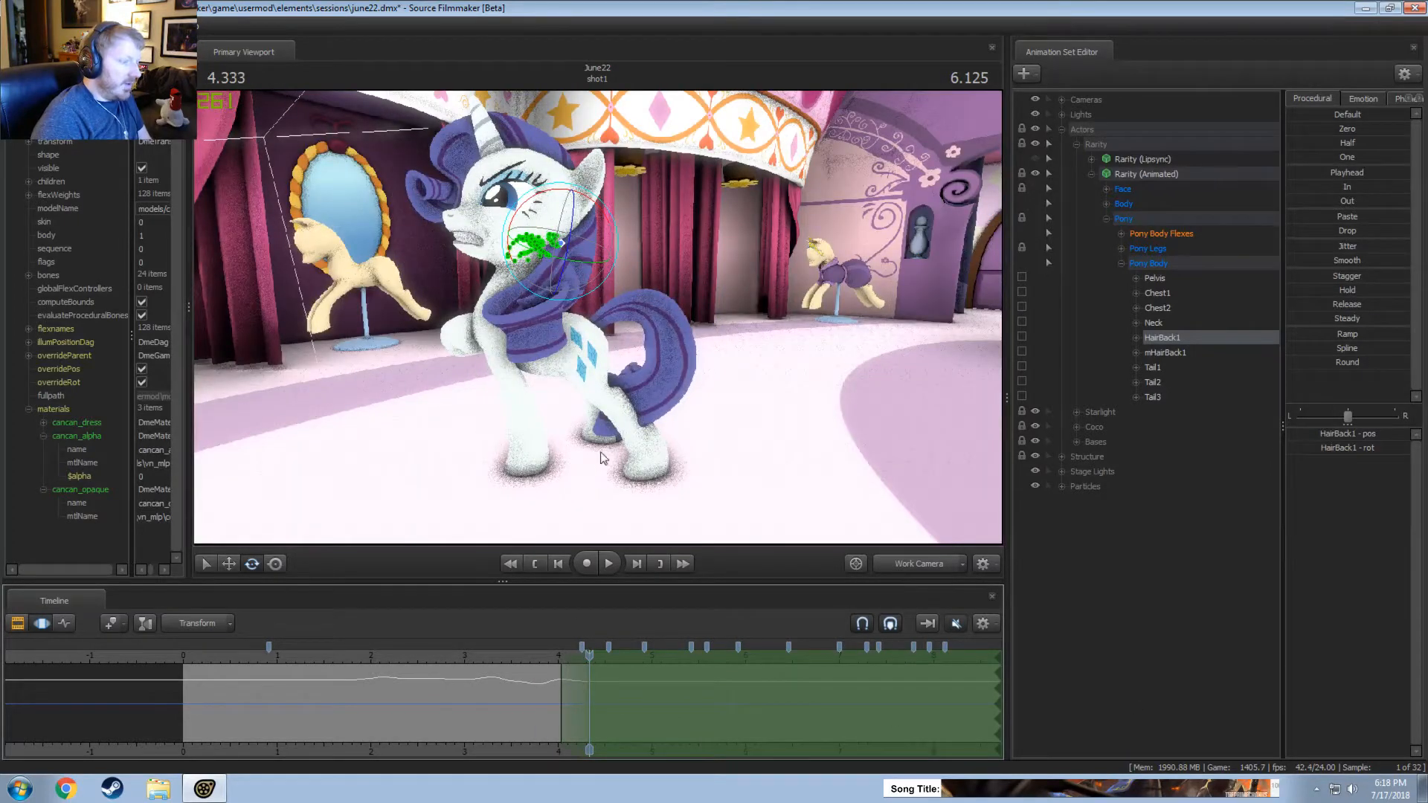
{"action": "left_click_drag", "start_coordinate": [603, 457], "coordinate": [600, 322]}
{"action": "left_click_drag", "start_coordinate": [590, 259], "coordinate": [595, 318]}
{"action": "mouse_move", "coordinate": [595, 317]}
{"action": "left_mouse_down", "text": "alt"}
{"action": "mouse_move", "coordinate": [666, 320]}
{"action": "mouse_move", "coordinate": [592, 313]}
{"action": "left_mouse_up", "text": "alt"}
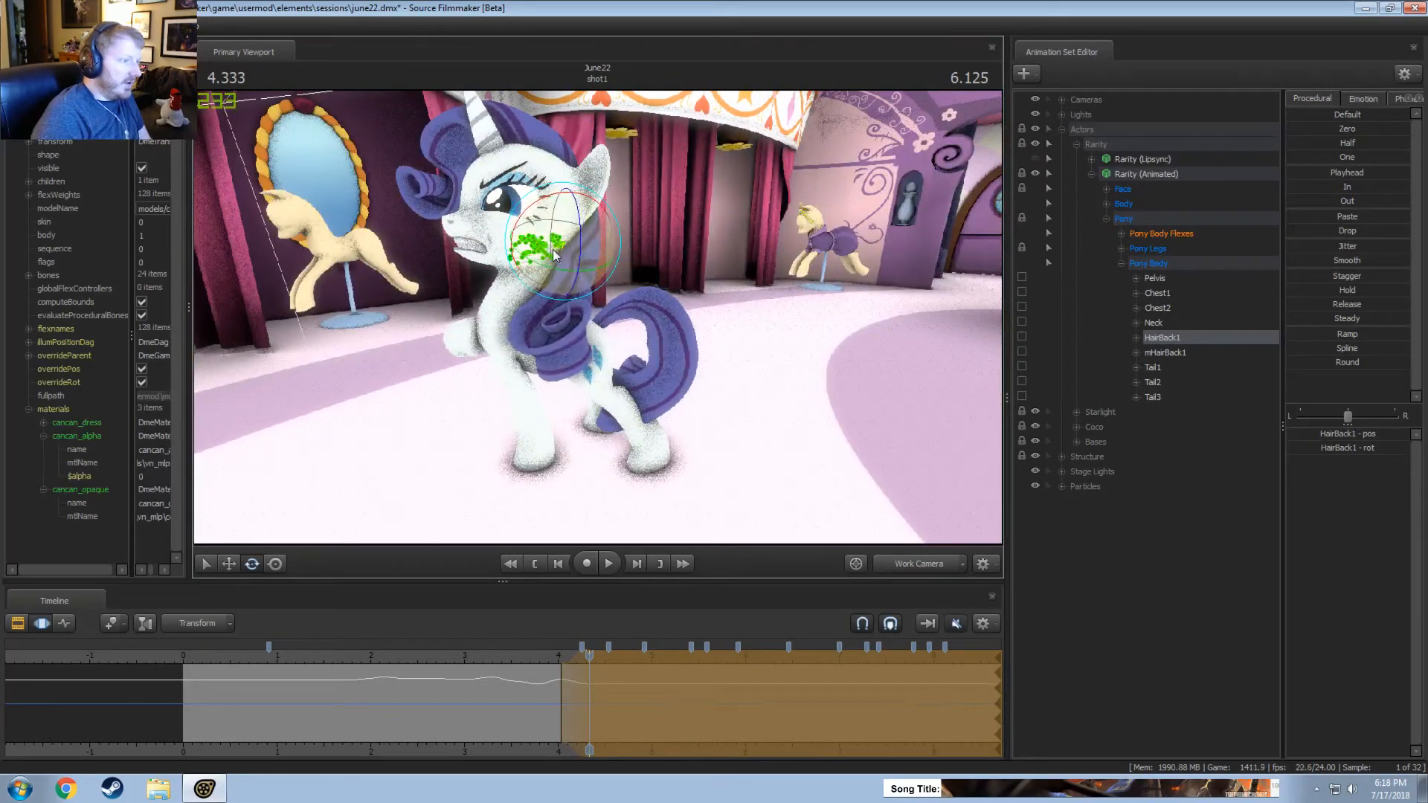
{"action": "left_click_drag", "start_coordinate": [552, 250], "coordinate": [578, 339], "text": "alt"}
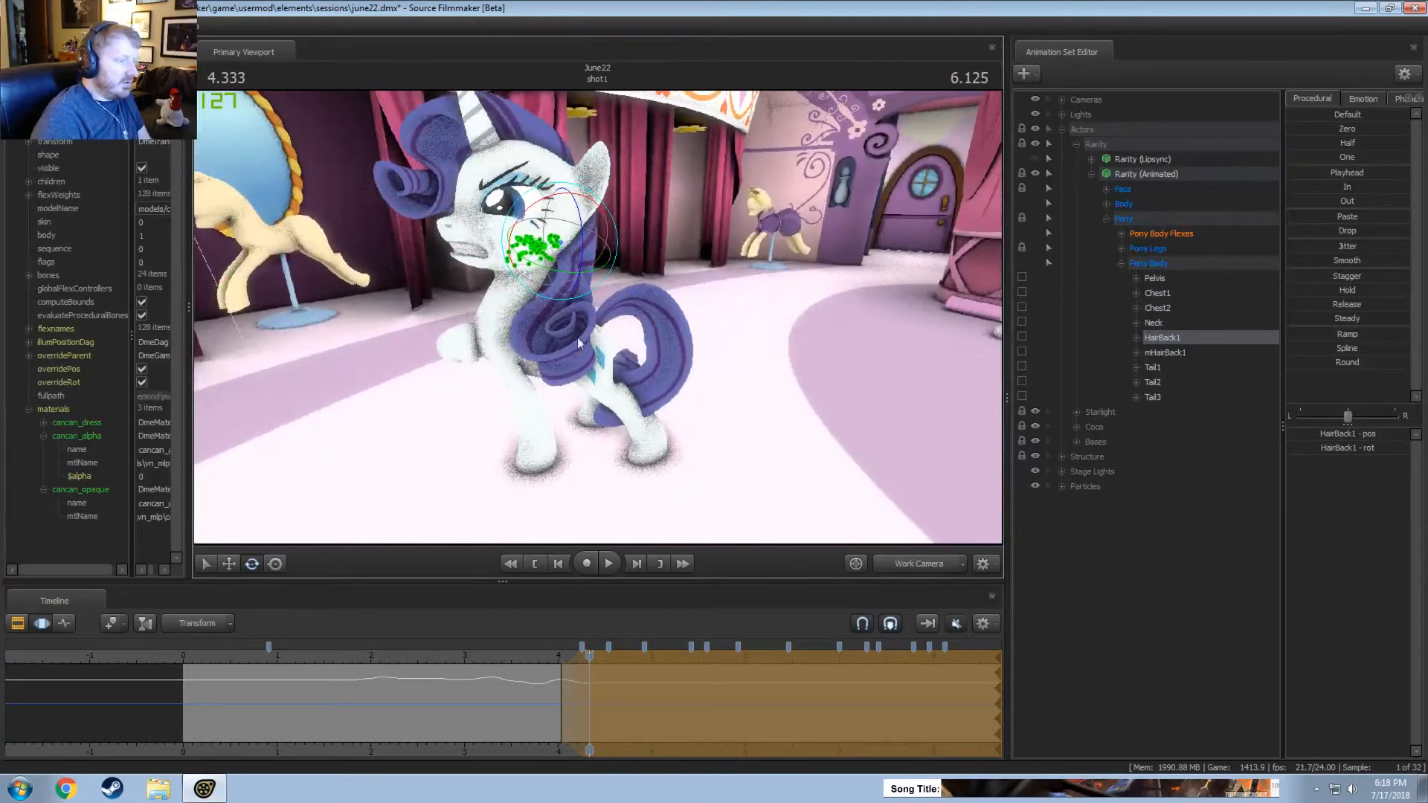
{"action": "key", "text": "space"}
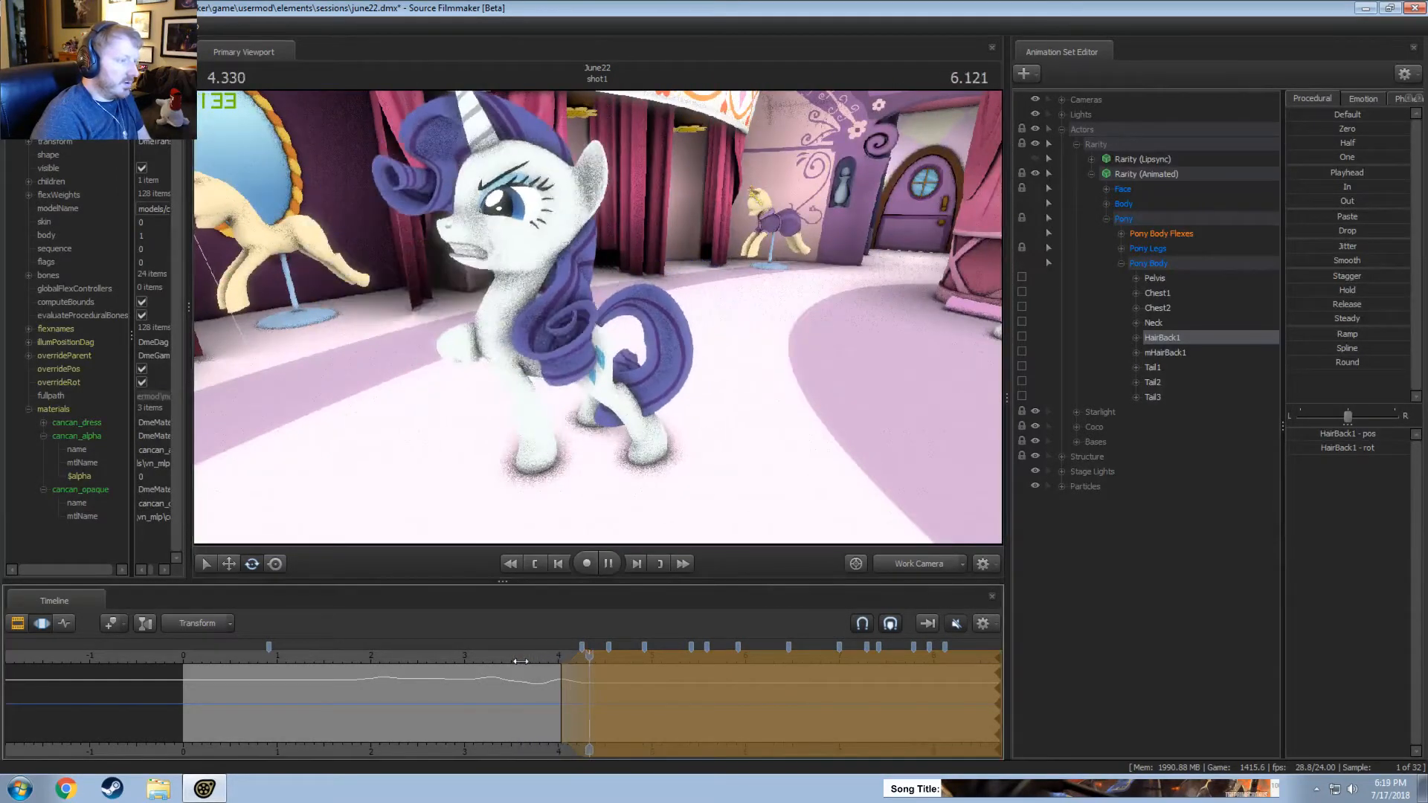
{"action": "key", "text": "space"}
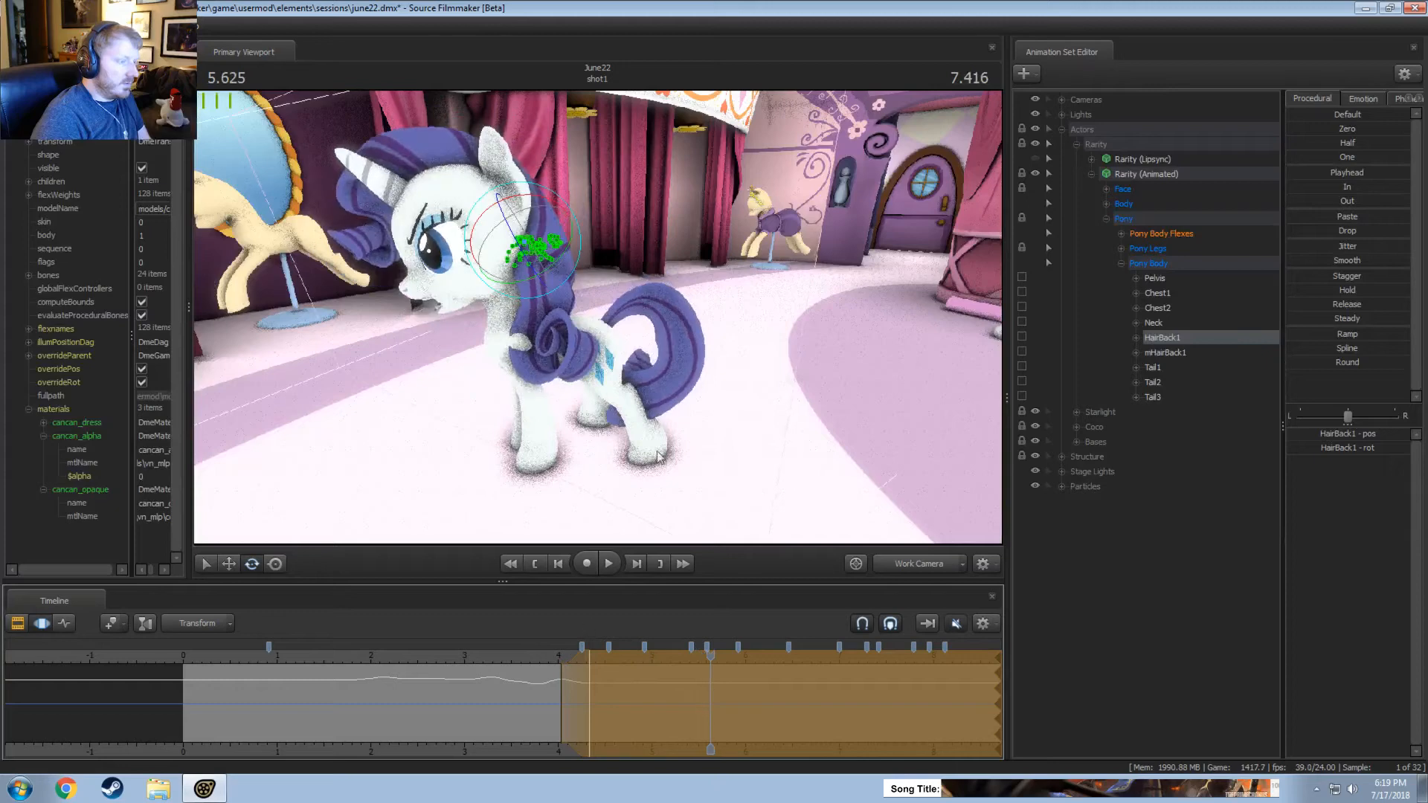
Select the time from about 4.9 to 5.4 seconds around 5.125 seconds, rotate HairBack1, and replay that part.
{"action": "key", "text": "shift"}
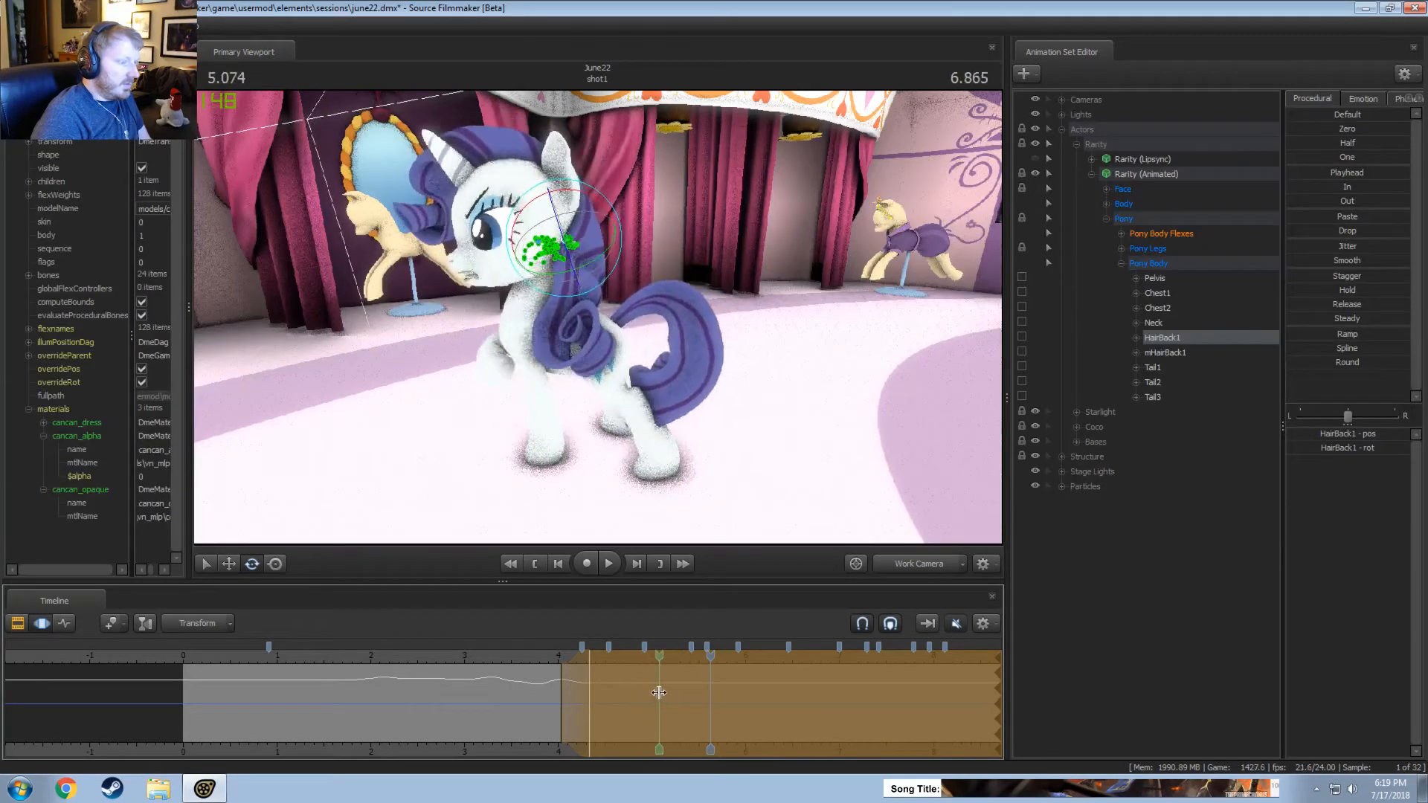
{"action": "left_click", "coordinate": [663, 693]}
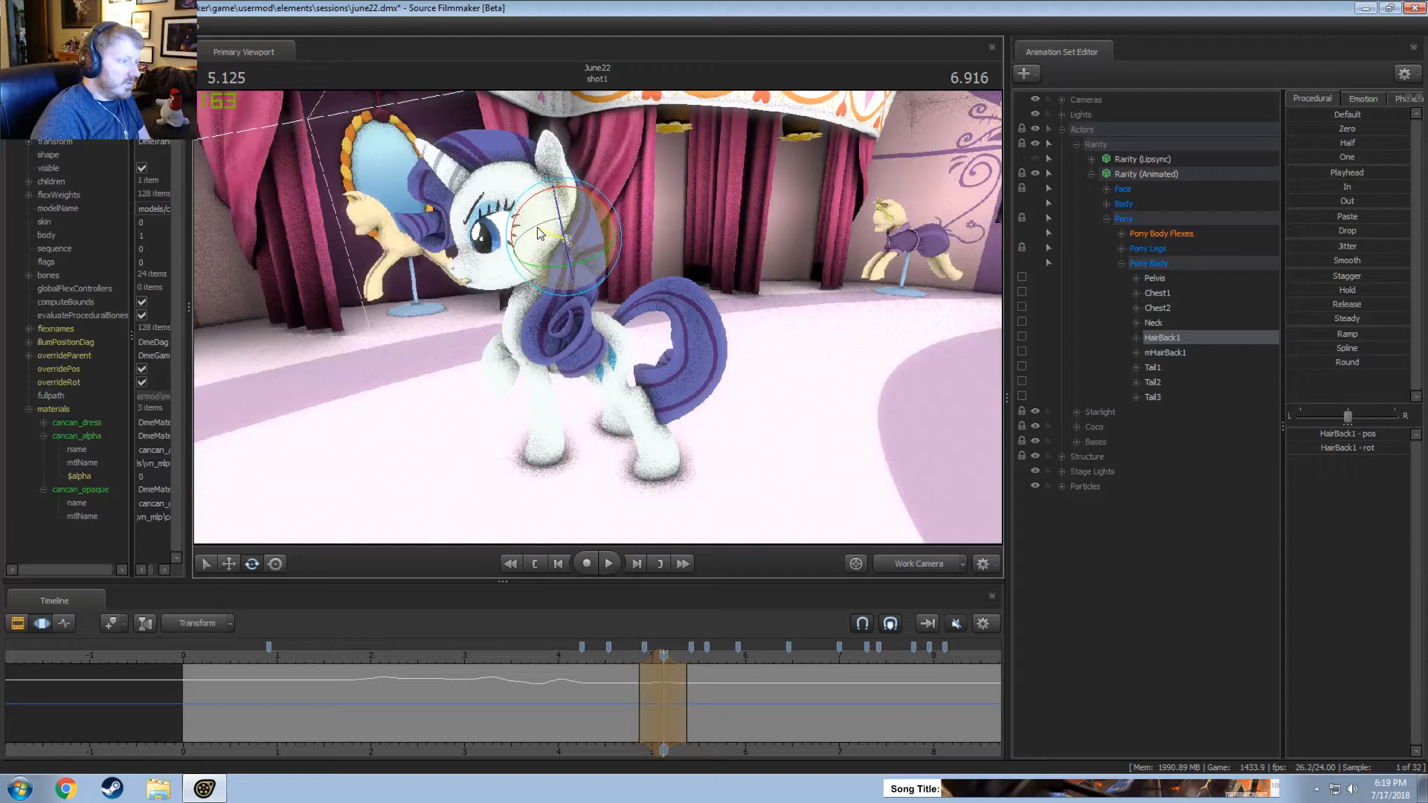
{"action": "key", "text": "space"}
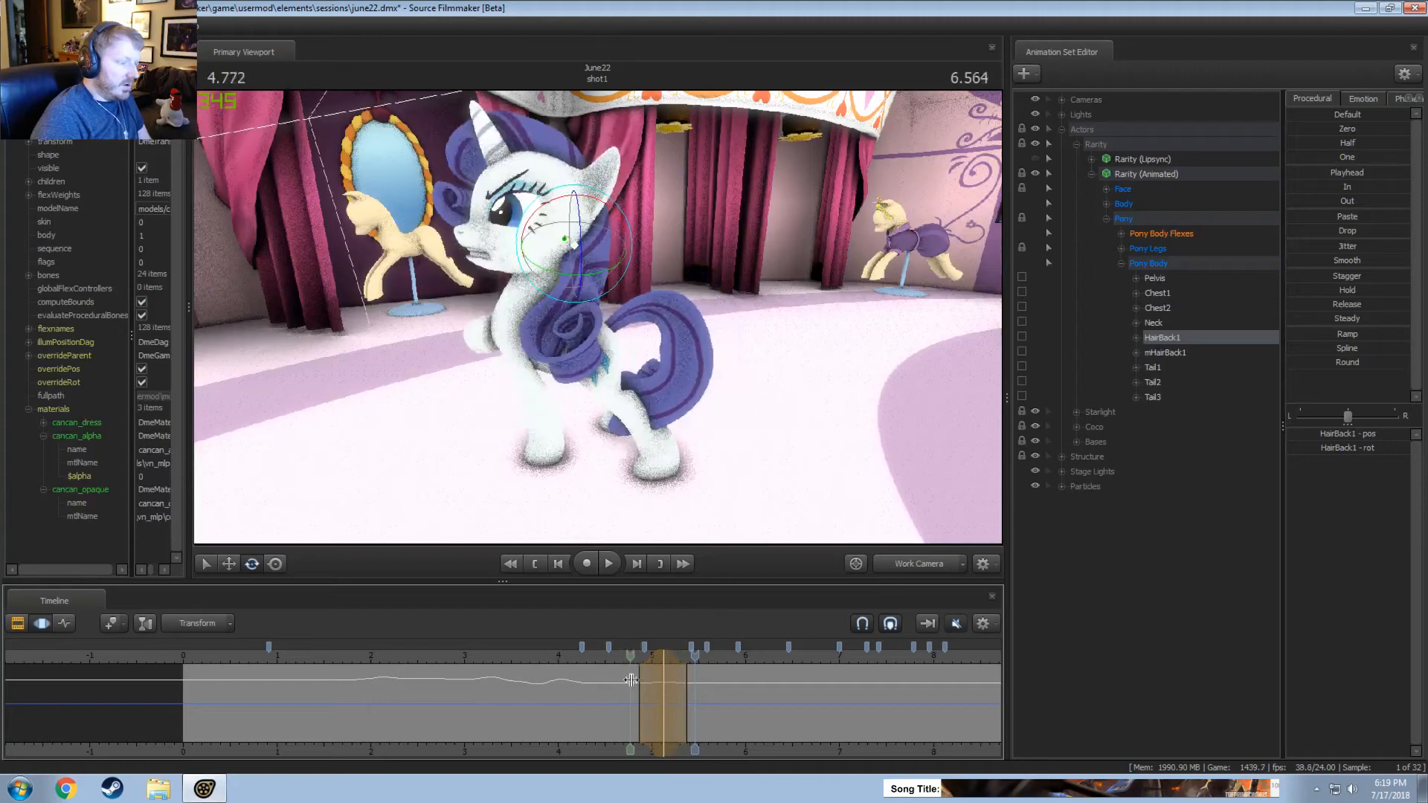
Select the time from about 5.1 to 5.7 seconds around 5.416 seconds, rotate HairBack1, and replay that part.
{"action": "left_click", "coordinate": [690, 695]}
{"action": "left_click_drag", "start_coordinate": [515, 299], "coordinate": [525, 303]}
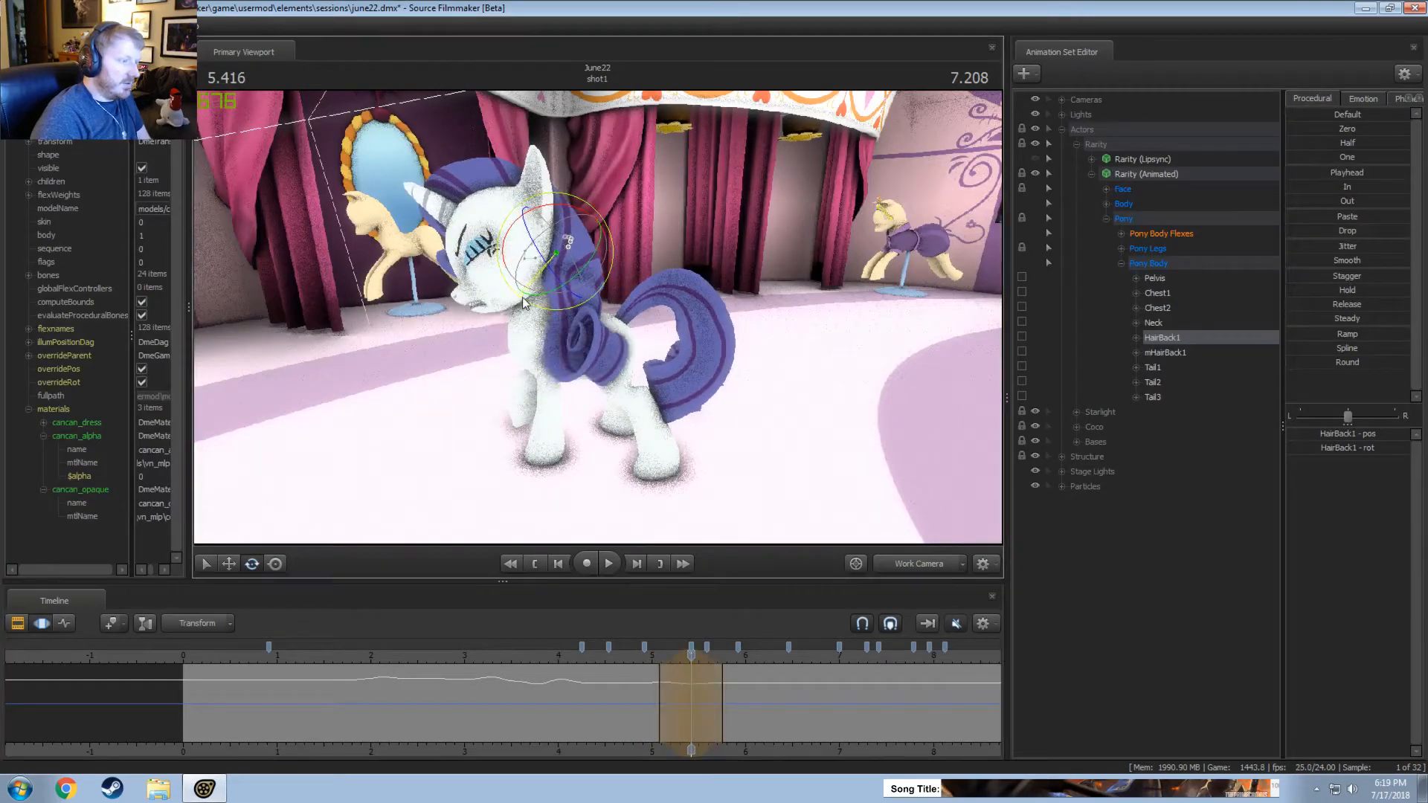
{"action": "key", "text": "space"}
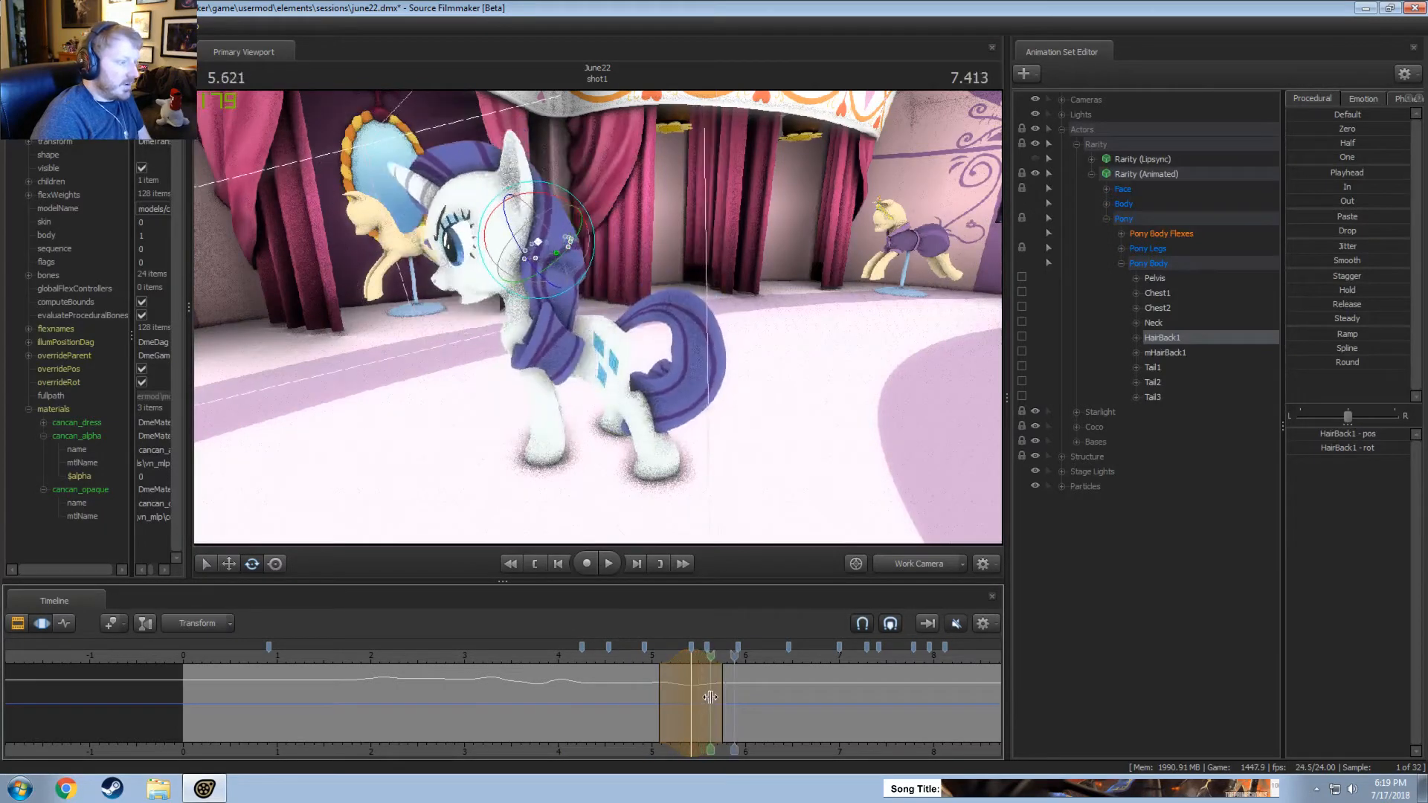
Try rotating HairBack1 over about 5.4 to 5.9 seconds, centred on 5.625 seconds, and replay that part.
{"action": "left_click", "coordinate": [710, 696]}
{"action": "left_click_drag", "start_coordinate": [560, 255], "coordinate": [593, 251]}
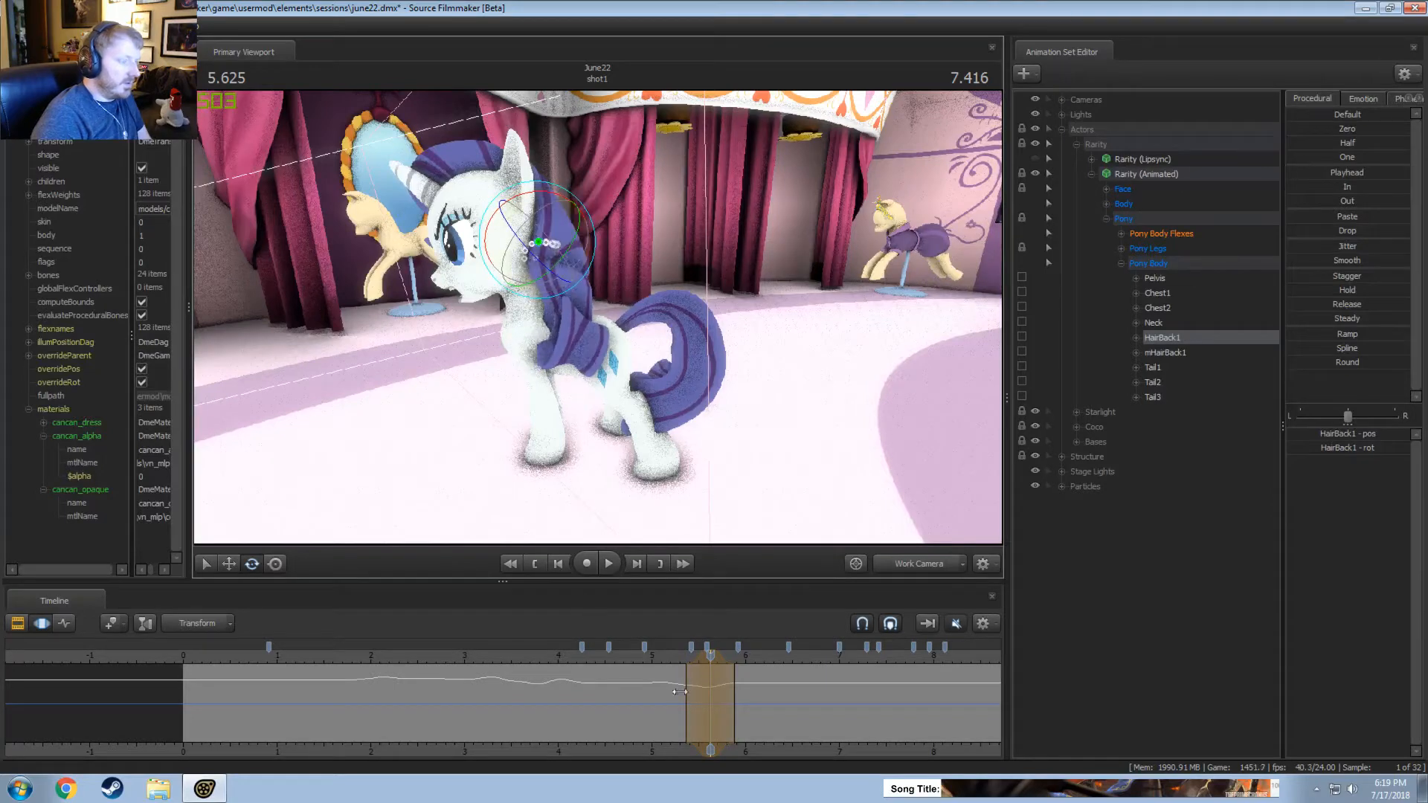
{"action": "key", "text": "space"}
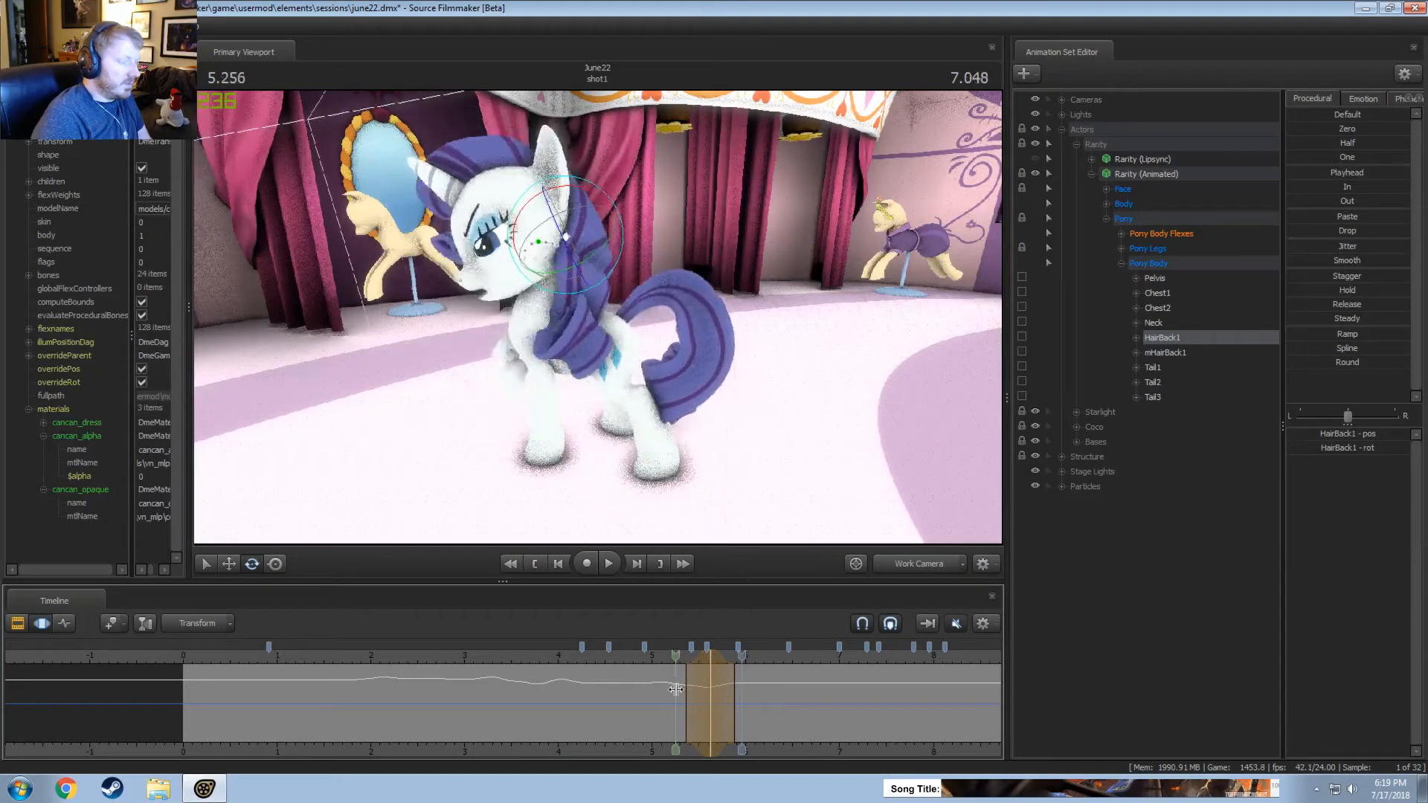
Review the hair between about 5.25 and 5.95 seconds and undo the HairBack1 rotation made around 5.625 seconds.
{"action": "left_click", "coordinate": [703, 703]}
{"action": "left_click_drag", "start_coordinate": [703, 703], "coordinate": [697, 686]}
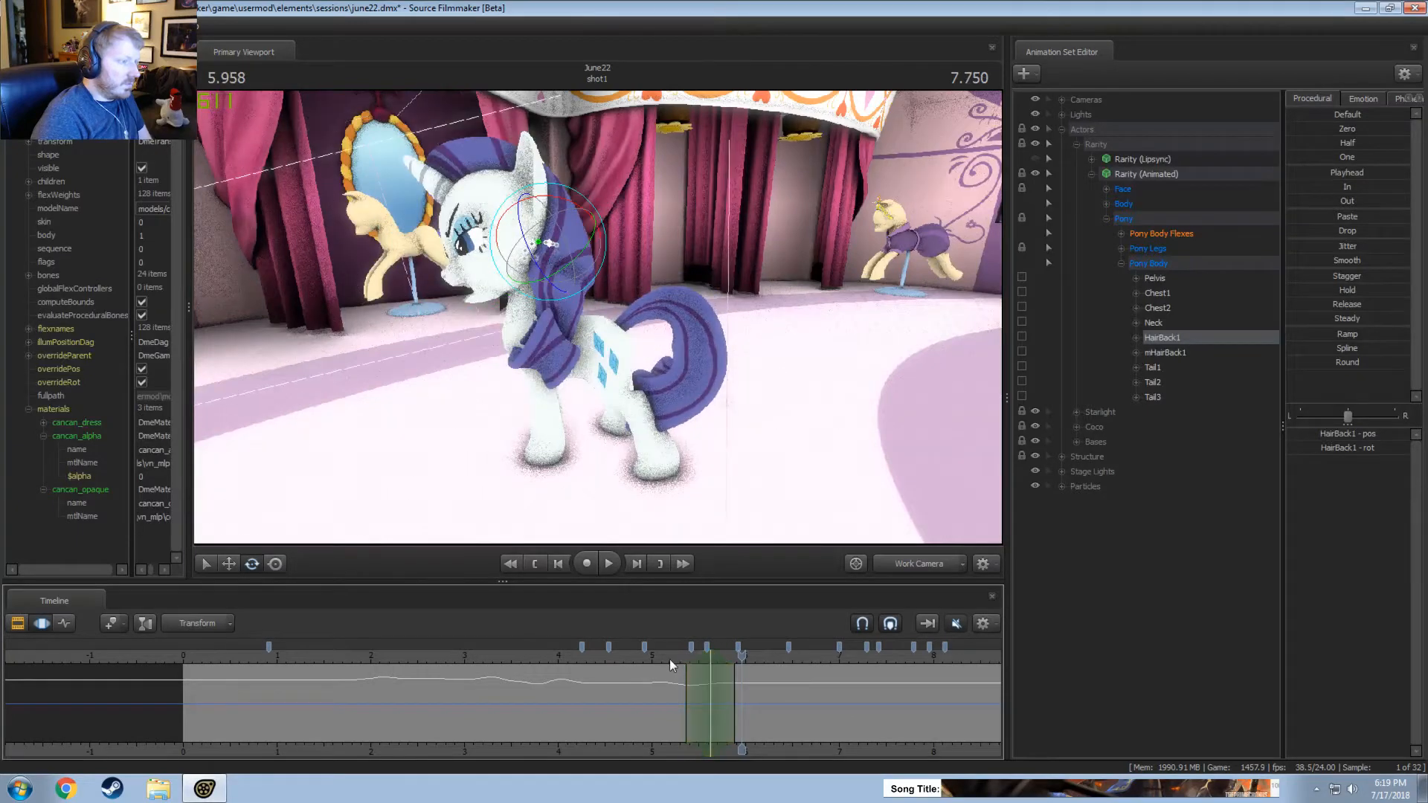
{"action": "key", "text": "shift"}
{"action": "key", "text": "ctrl+z"}
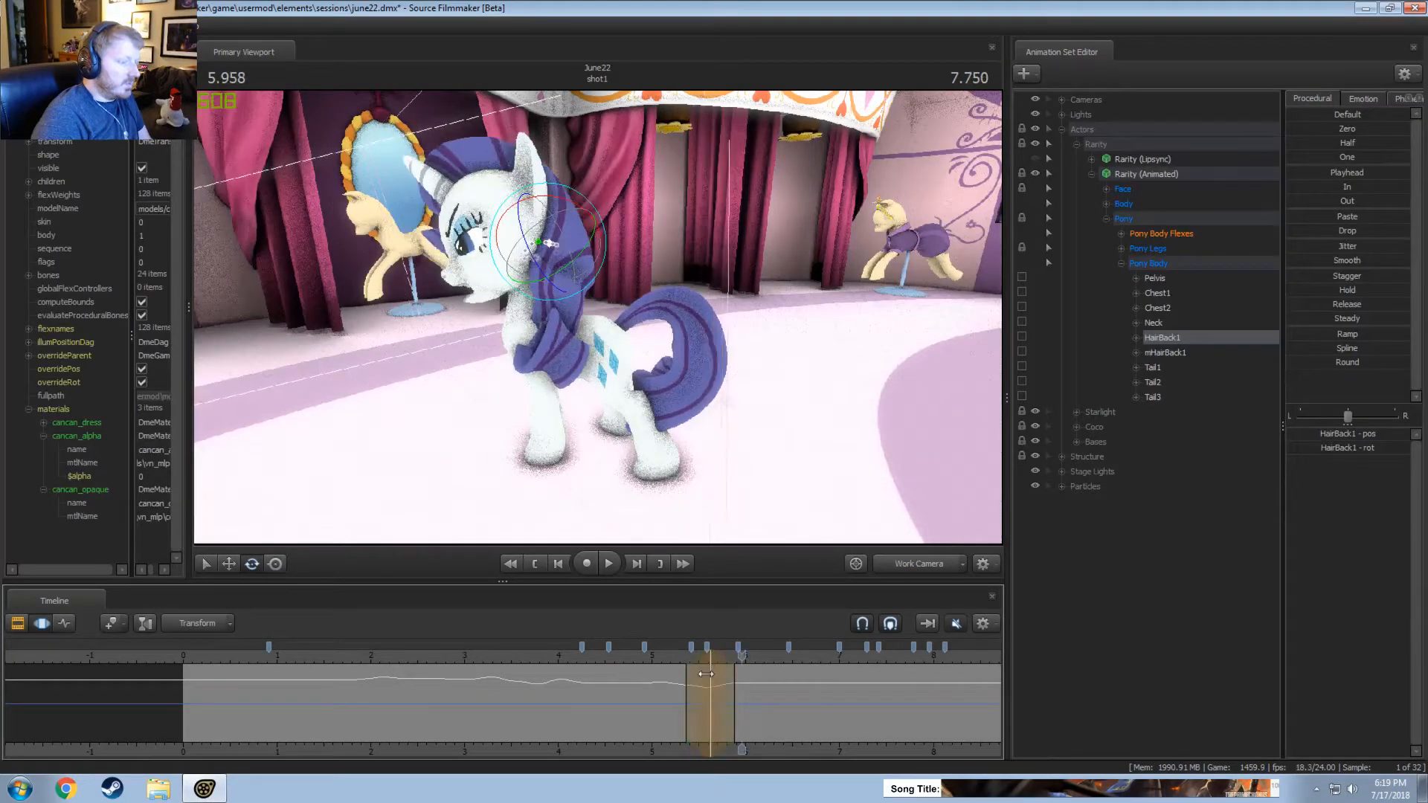
{"action": "left_click", "coordinate": [710, 673], "text": "shift"}
{"action": "key", "text": "ctrl+z"}
Adjust the time selection to about 5.45 to 5.9 seconds, centred on 5.666 seconds, and rotate HairBack1.
{"action": "key", "text": "shift"}
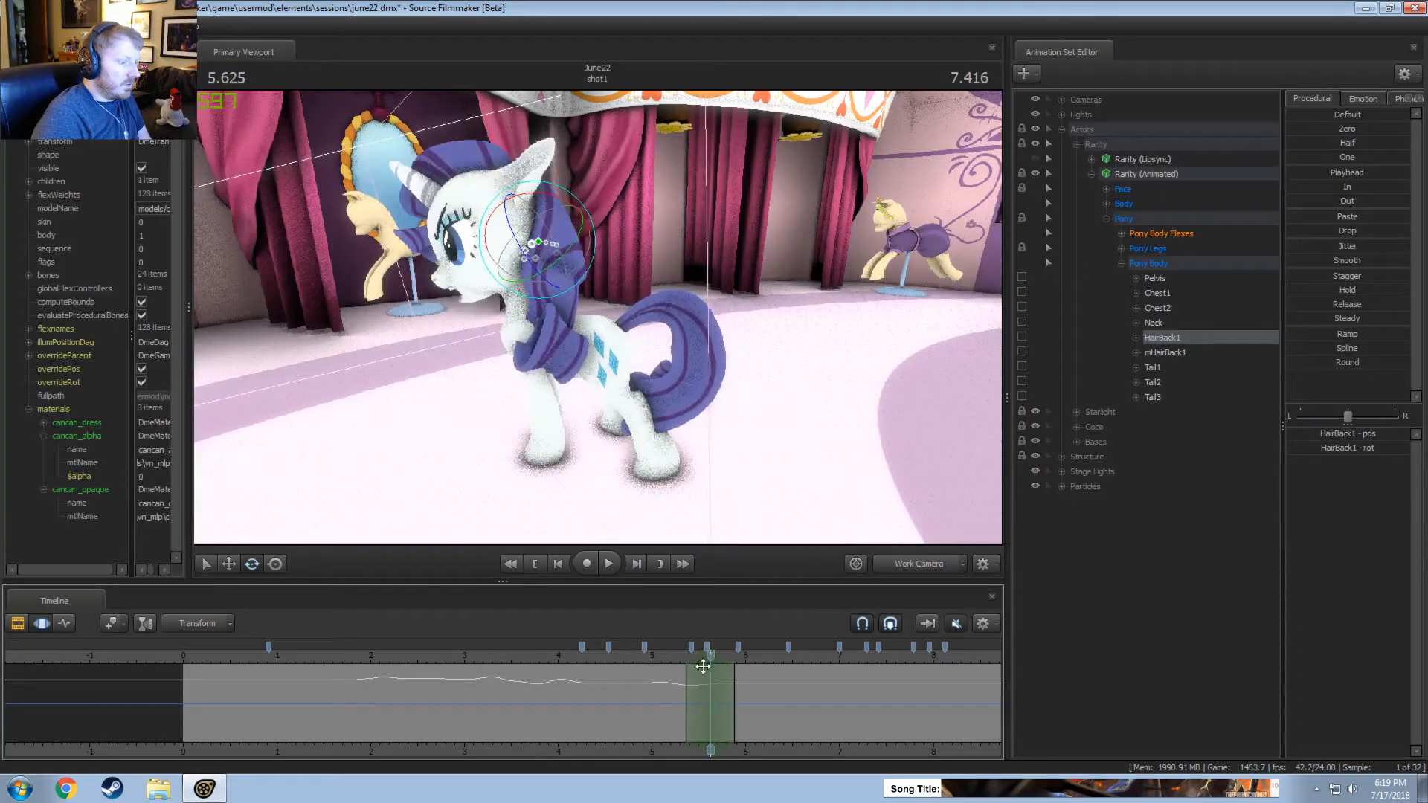
{"action": "left_click_drag", "start_coordinate": [698, 664], "coordinate": [714, 663]}
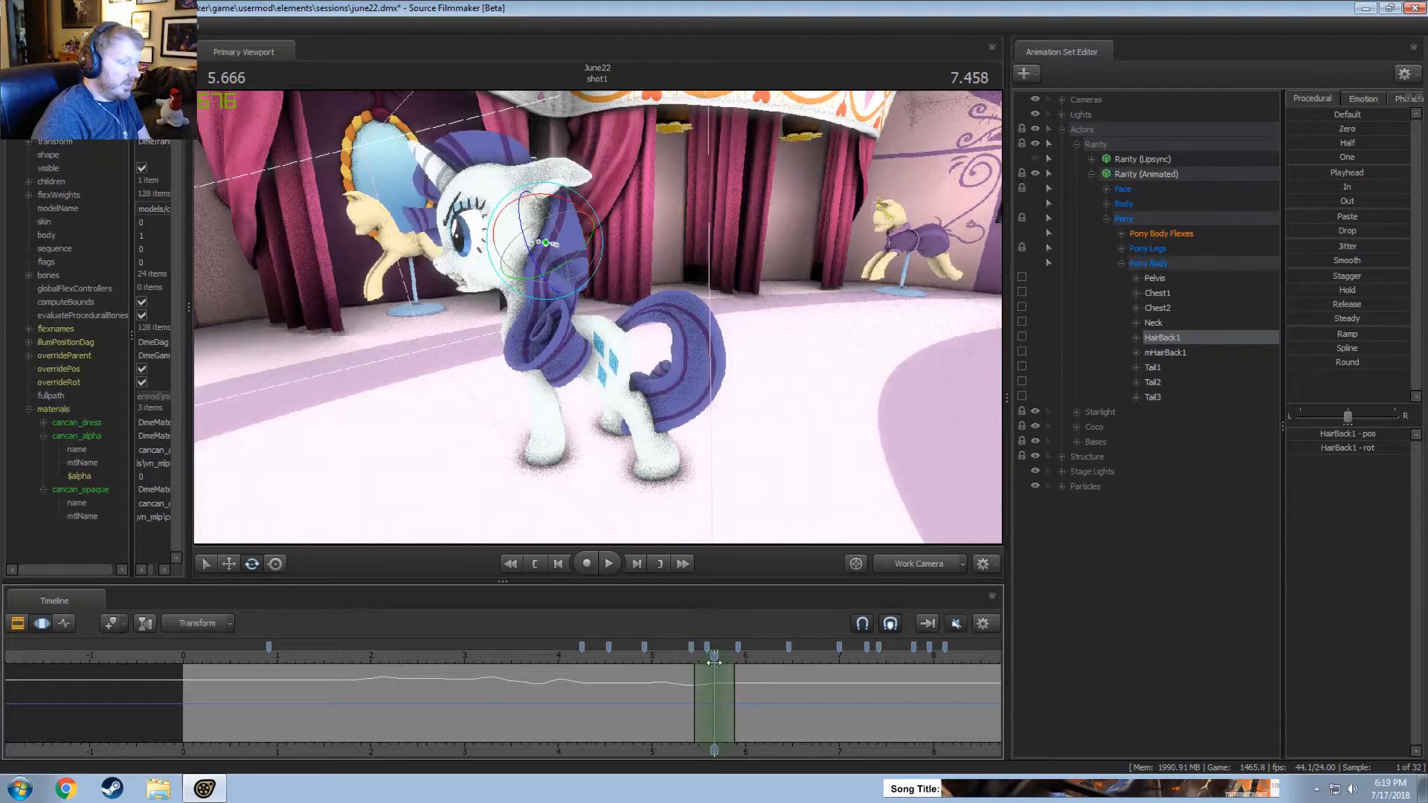
{"action": "left_click_drag", "start_coordinate": [576, 262], "coordinate": [552, 280]}
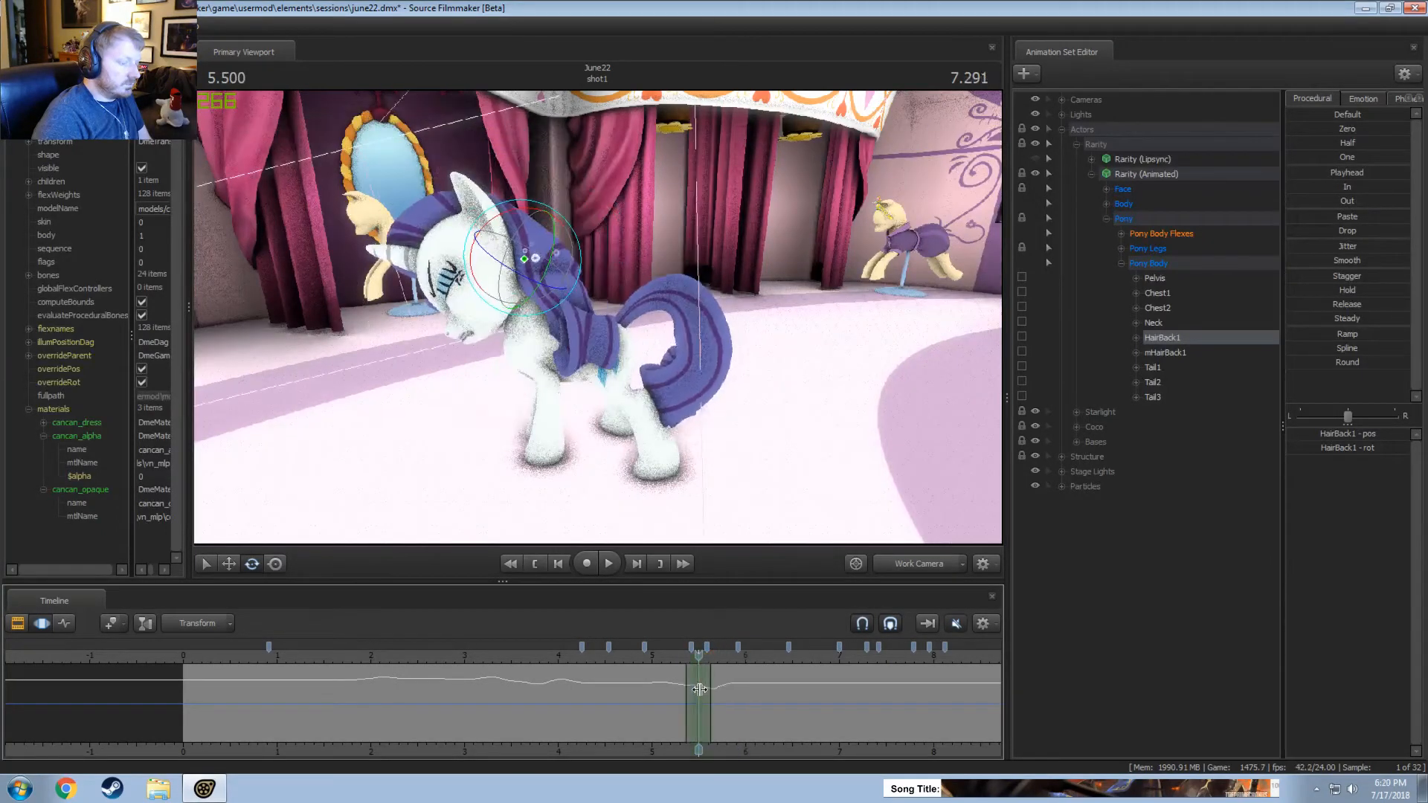
Rotate HairBack1 around 5.5 seconds, replay, and rotate it over about 5.5 to 6.2 seconds, centred on 5.833 seconds.
{"action": "left_click_drag", "start_coordinate": [511, 247], "coordinate": [512, 238]}
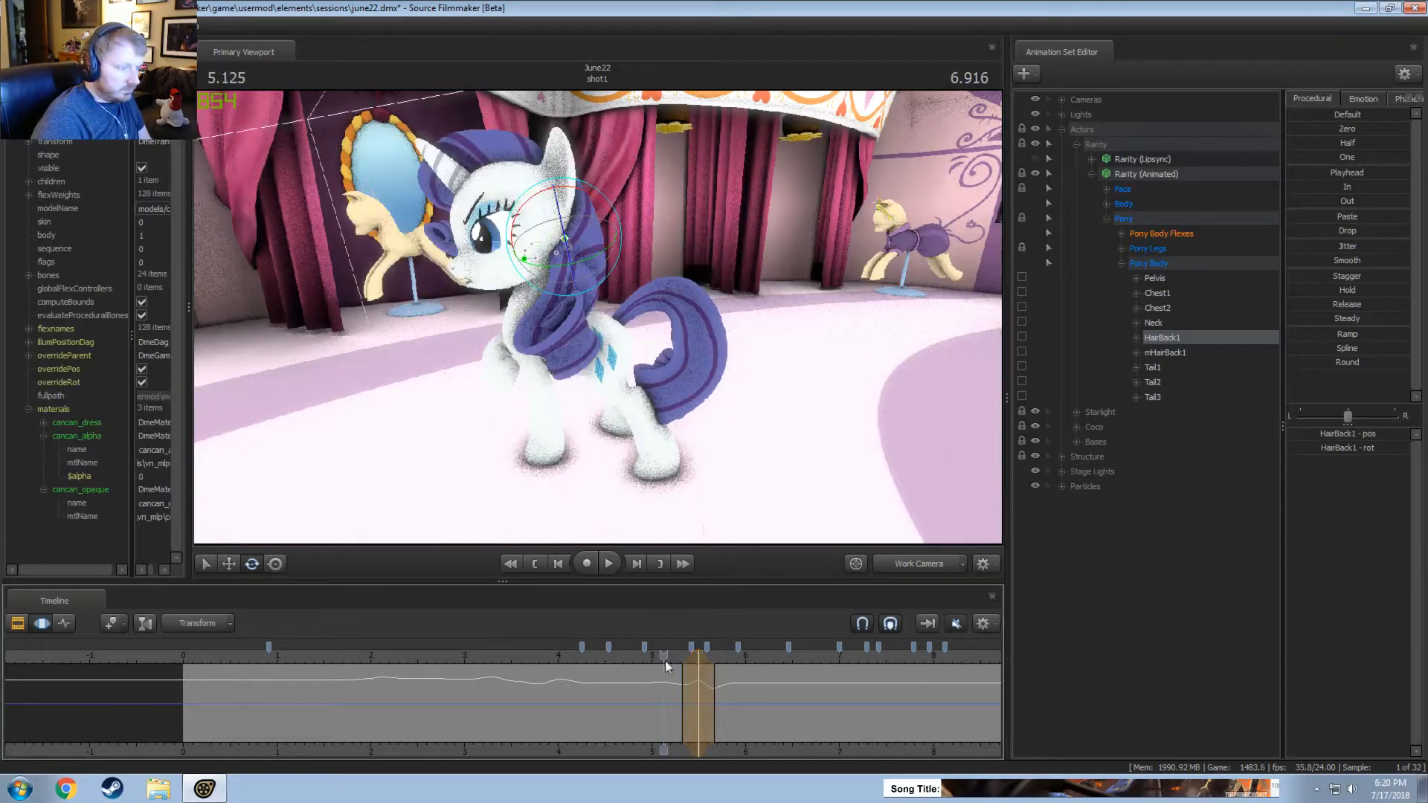
{"action": "key", "text": "space"}
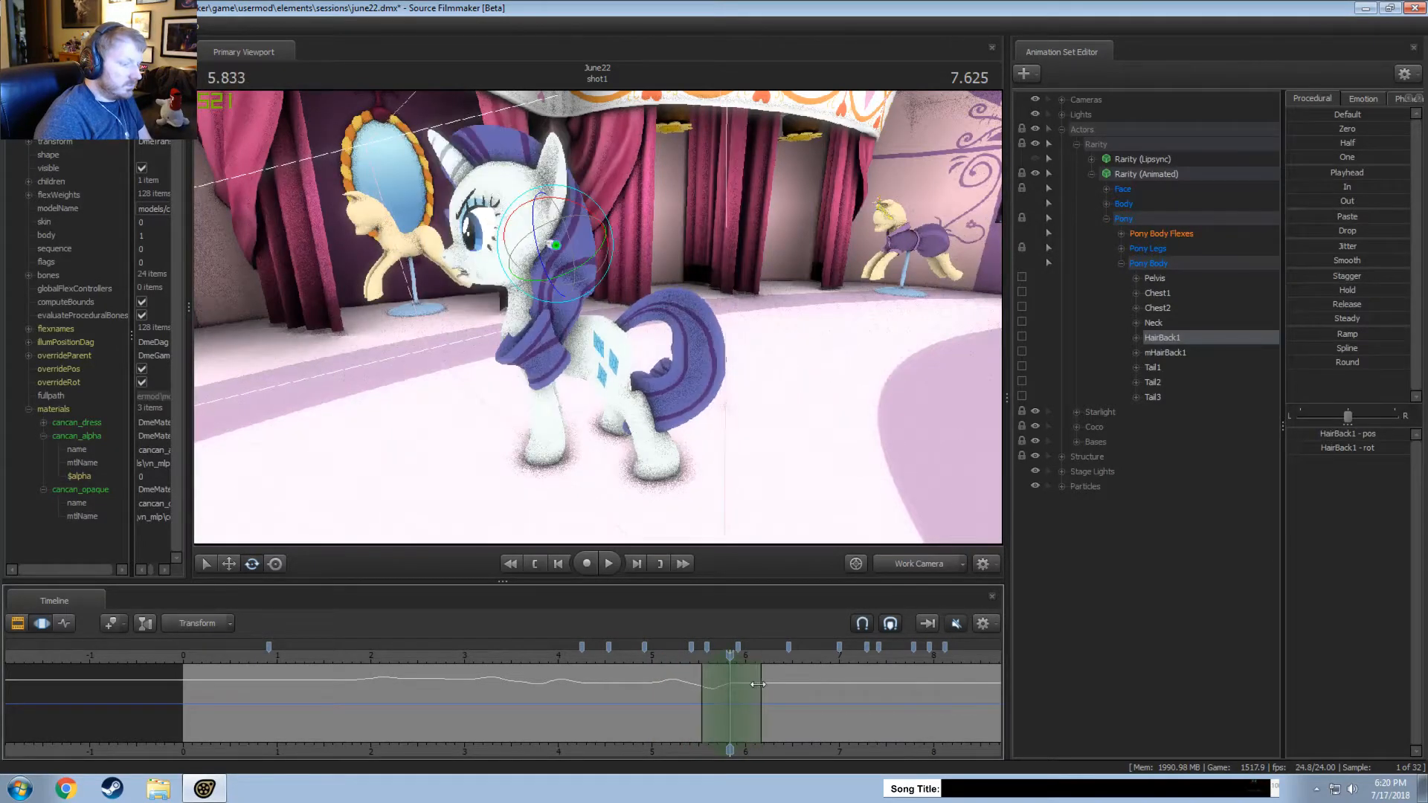
{"action": "left_click_drag", "start_coordinate": [614, 236], "coordinate": [607, 277]}
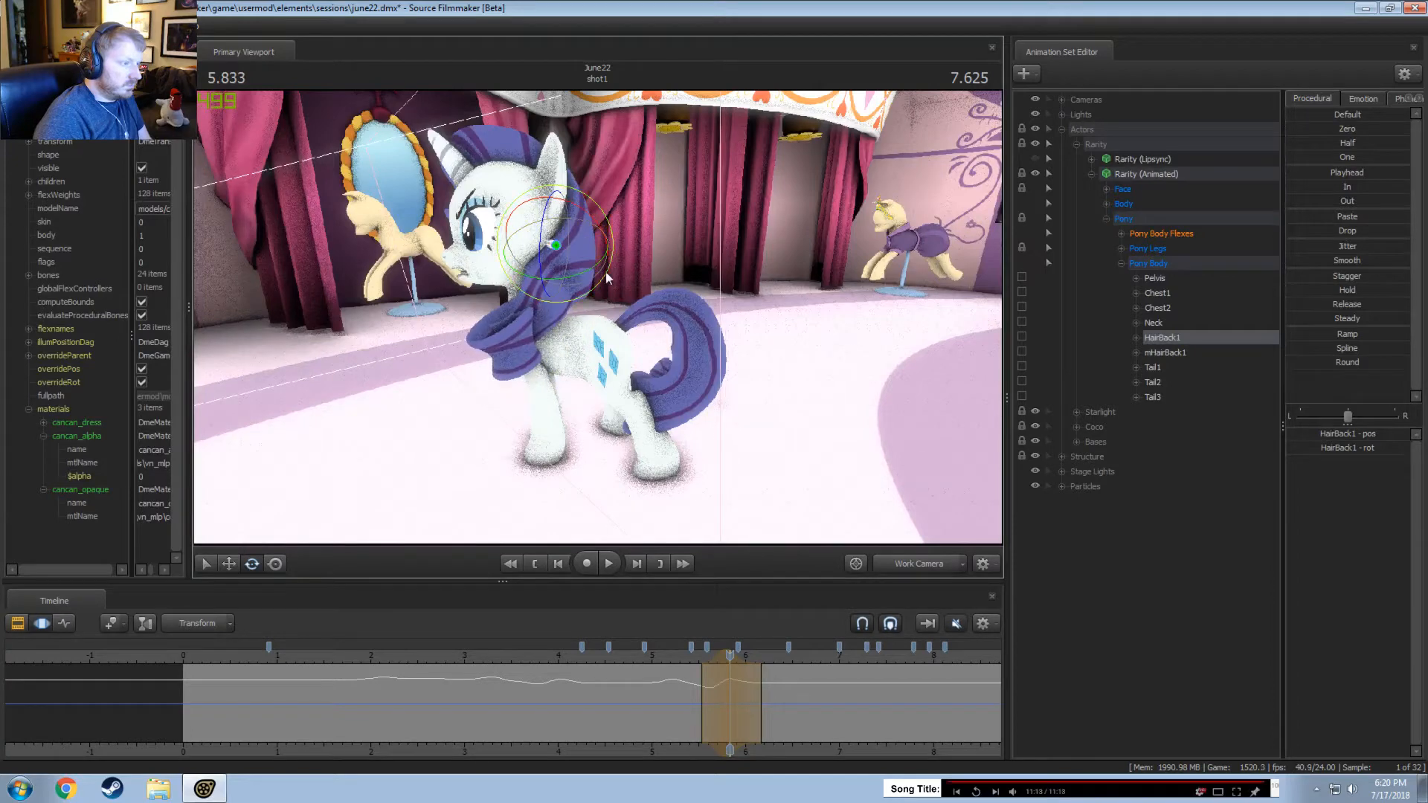
Play the shot from about 5 seconds through the Main Camera and again through the Work Camera to check the hair.
{"action": "left_click", "coordinate": [657, 654]}
{"action": "left_click", "coordinate": [902, 567]}
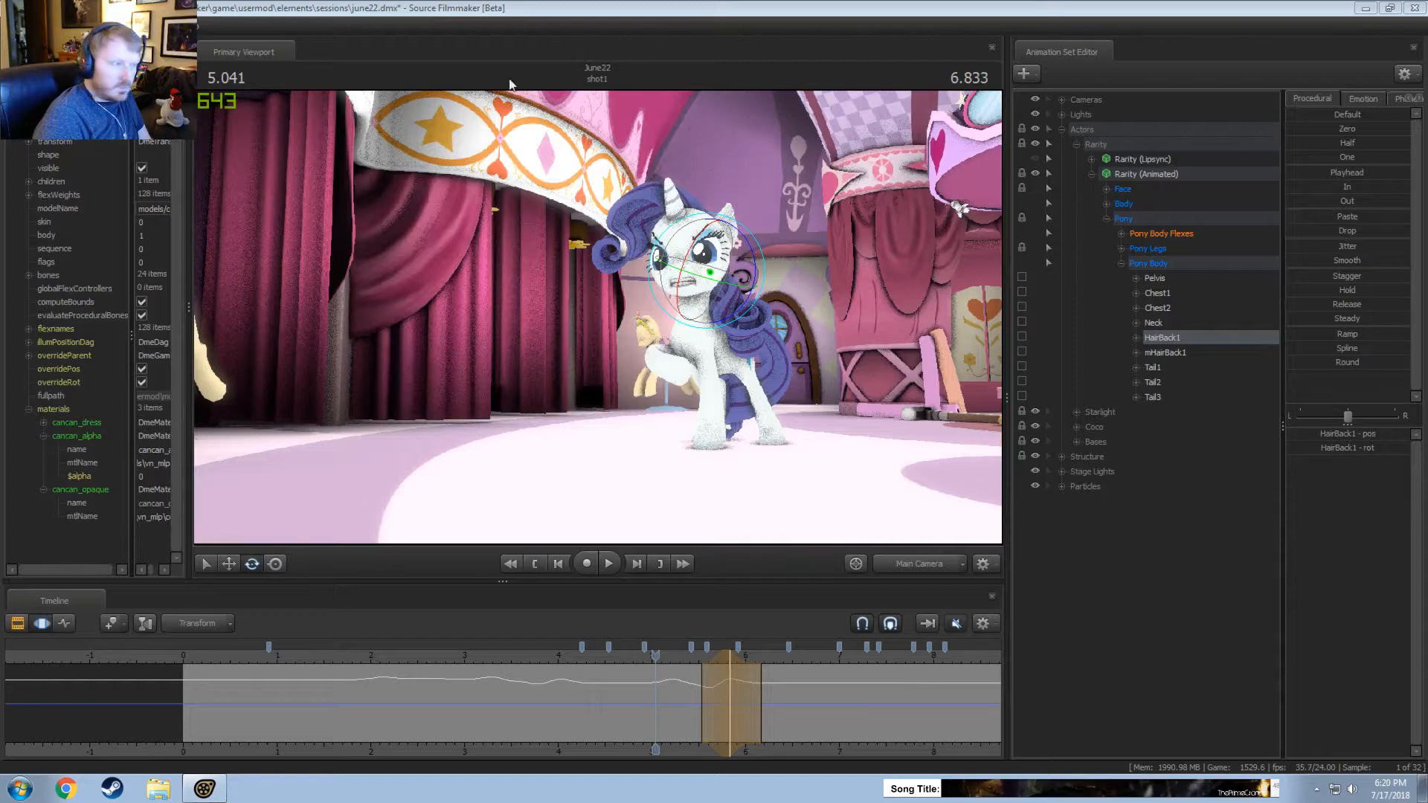
{"action": "key", "text": "space"}
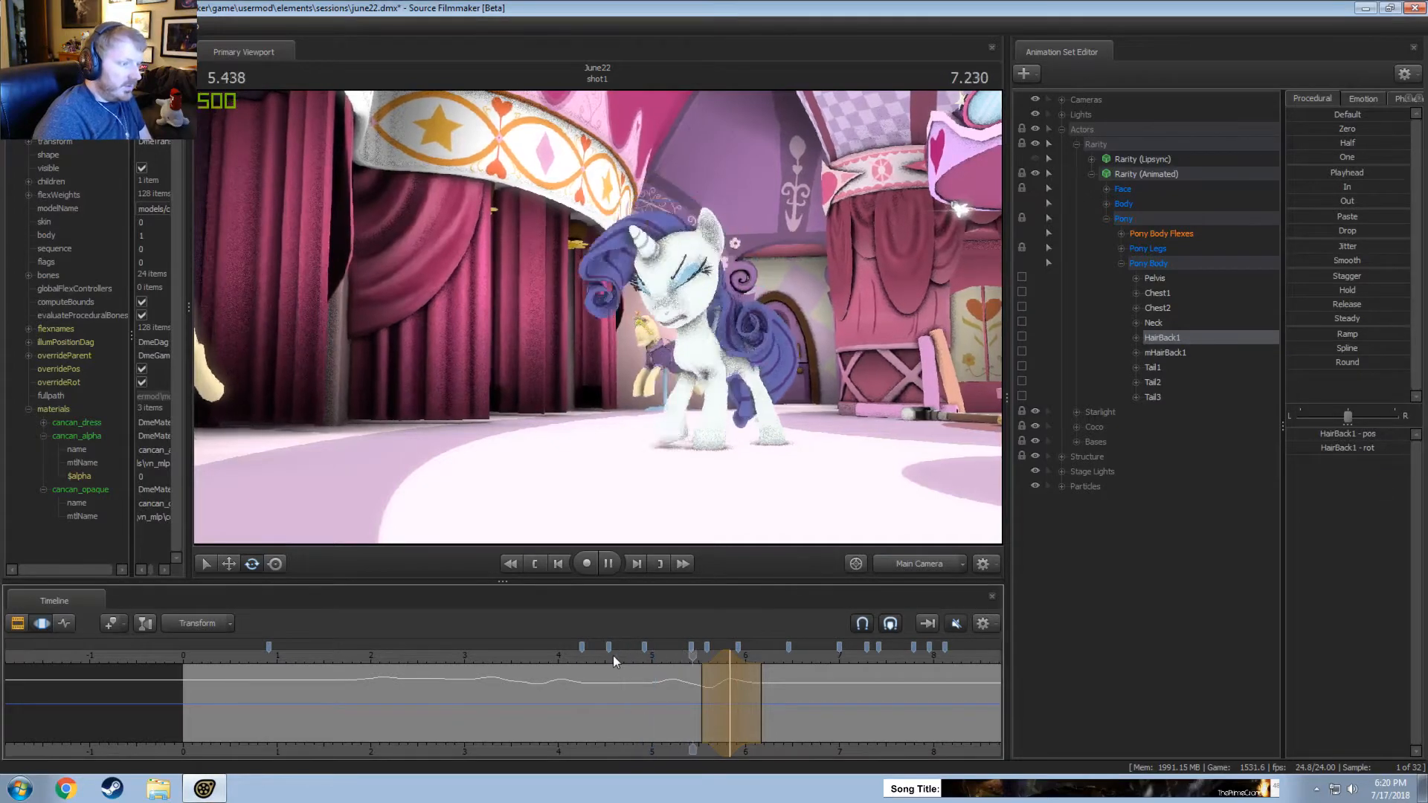
{"action": "key", "text": "space"}
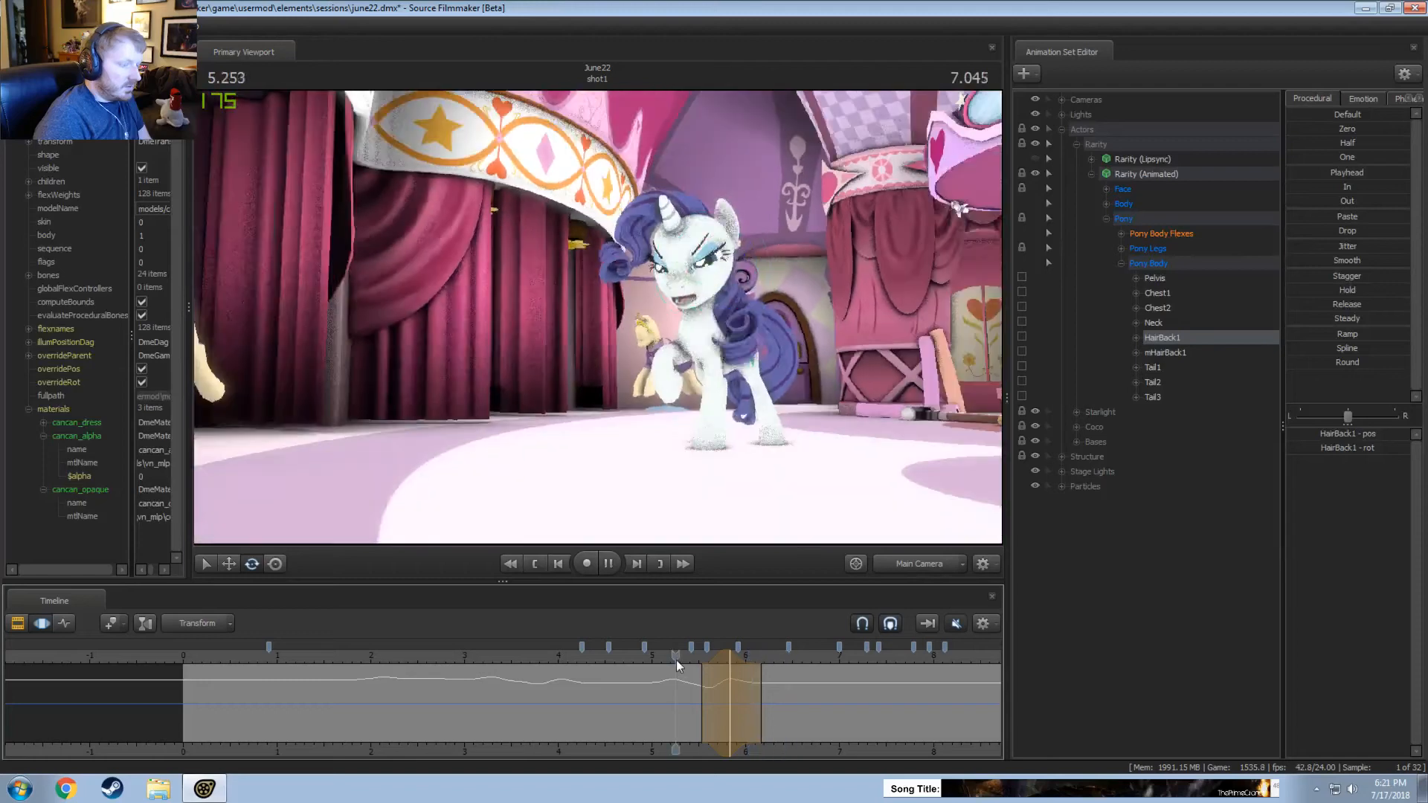
{"action": "key", "text": "space"}
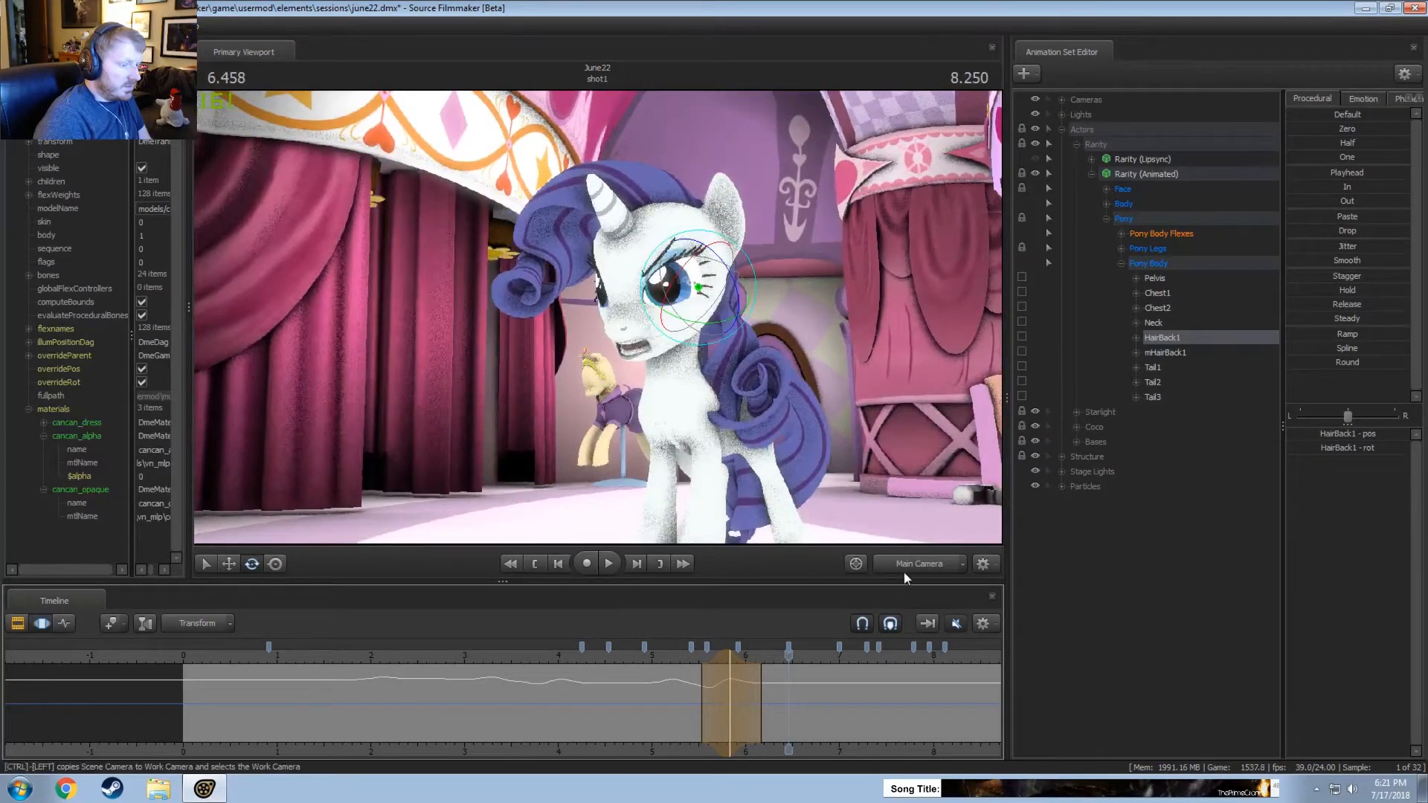
{"action": "left_click", "coordinate": [904, 573], "text": "ctrl"}
{"action": "key", "text": "space"}
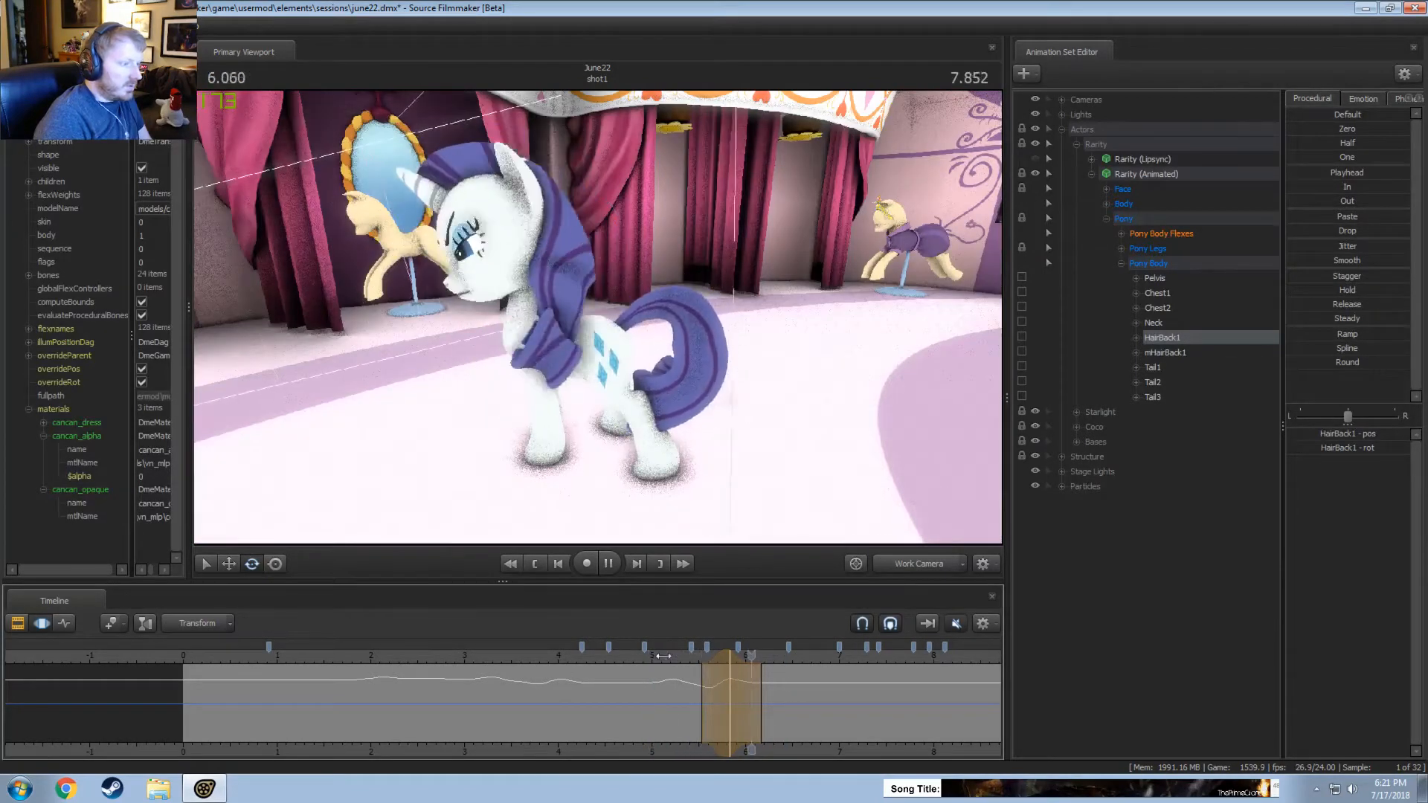
{"action": "key", "text": "space"}
Set the time selection to about 6.6 to 7.25 seconds, centred on 6.916 seconds, and try a HairBack1 rotation with playback.
{"action": "middle_click_drag", "start_coordinate": [789, 742], "coordinate": [586, 694]}
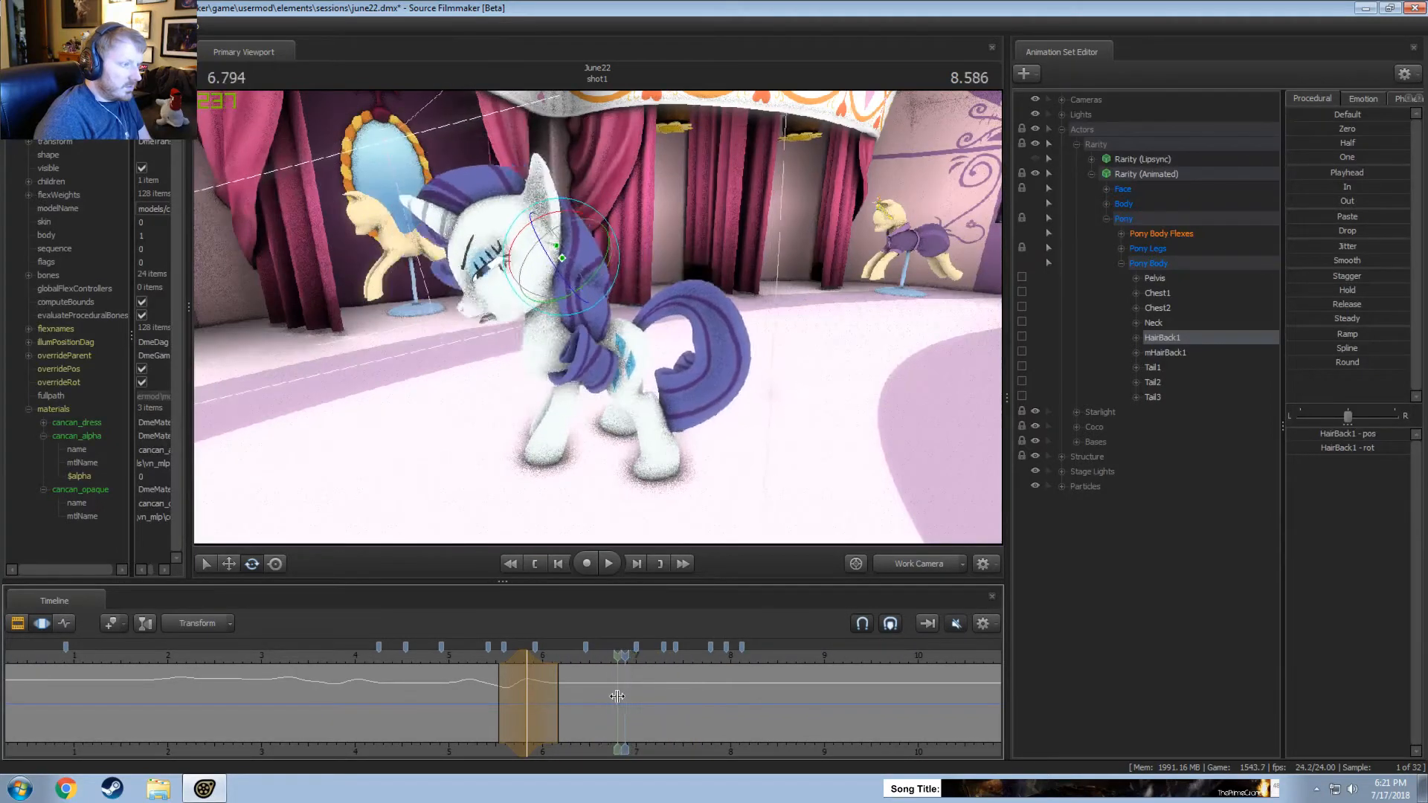
{"action": "left_click", "coordinate": [622, 700]}
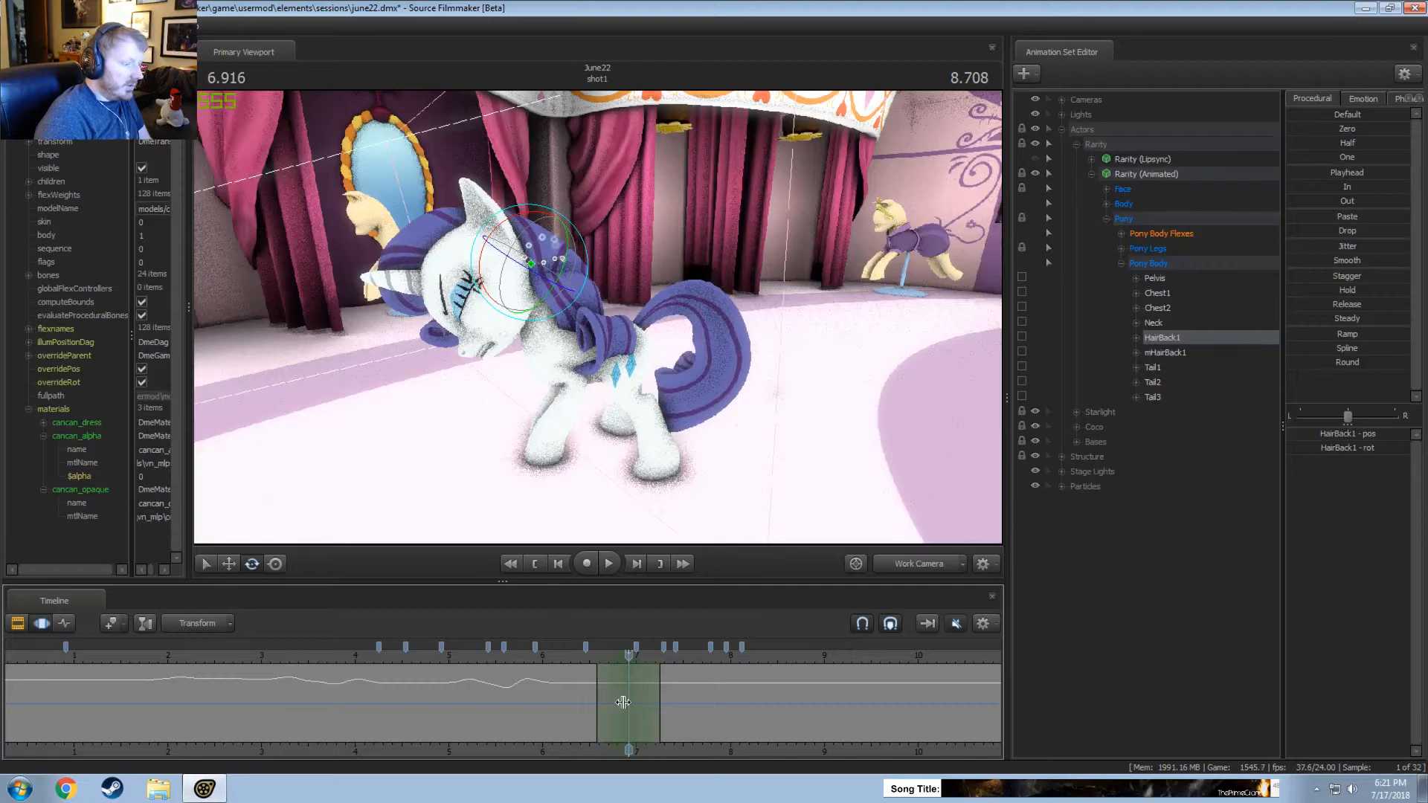
{"action": "left_click_drag", "start_coordinate": [573, 244], "coordinate": [531, 296]}
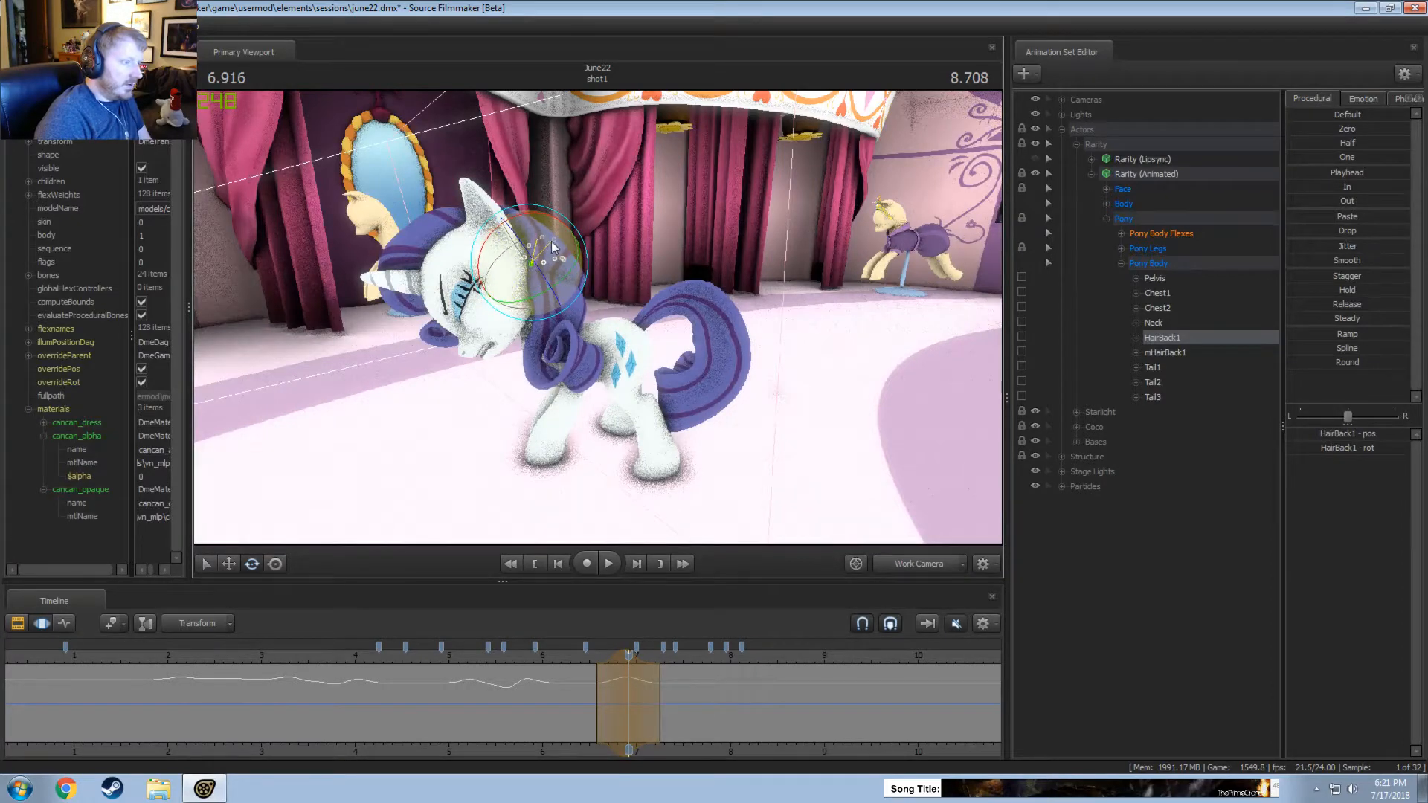
{"action": "key", "text": "space"}
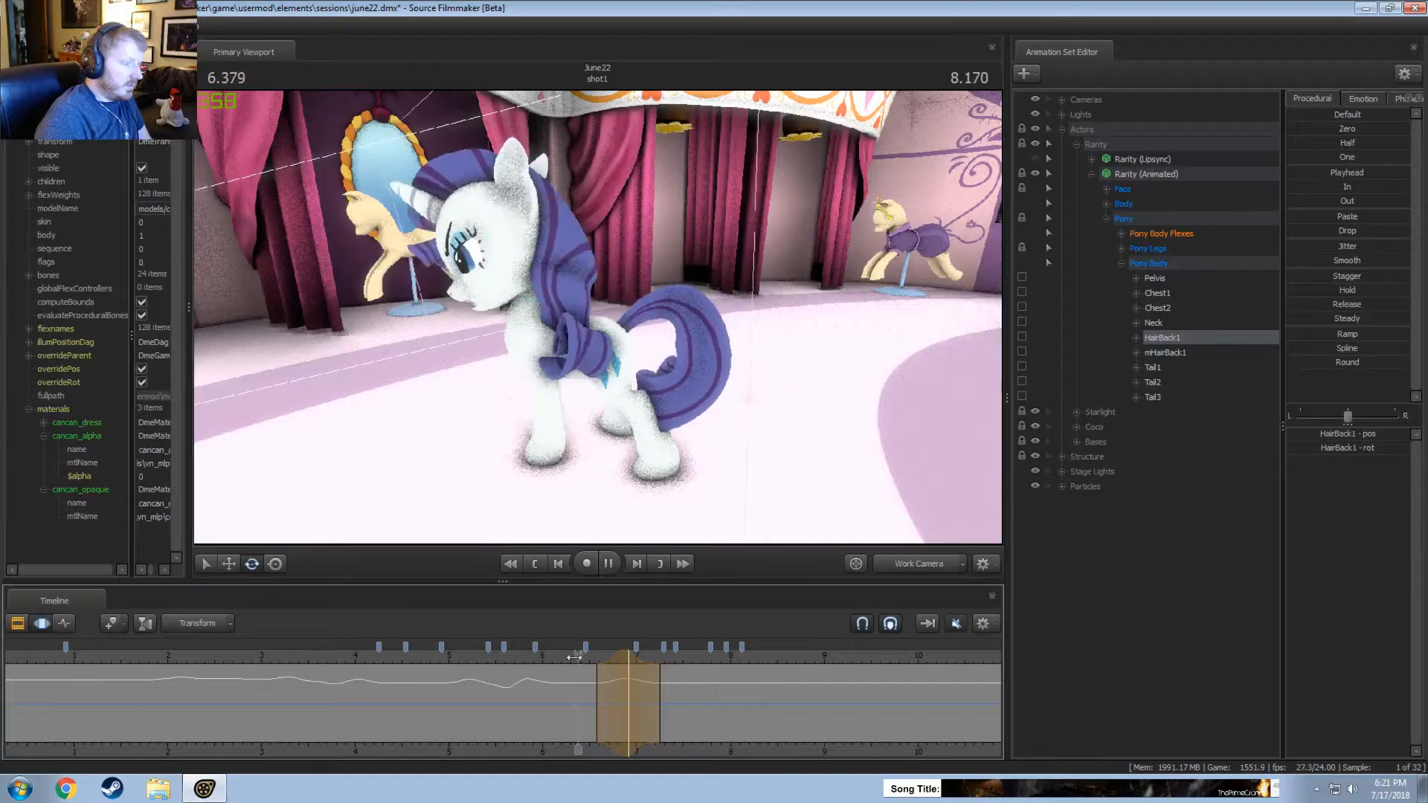
{"action": "key", "text": "space"}
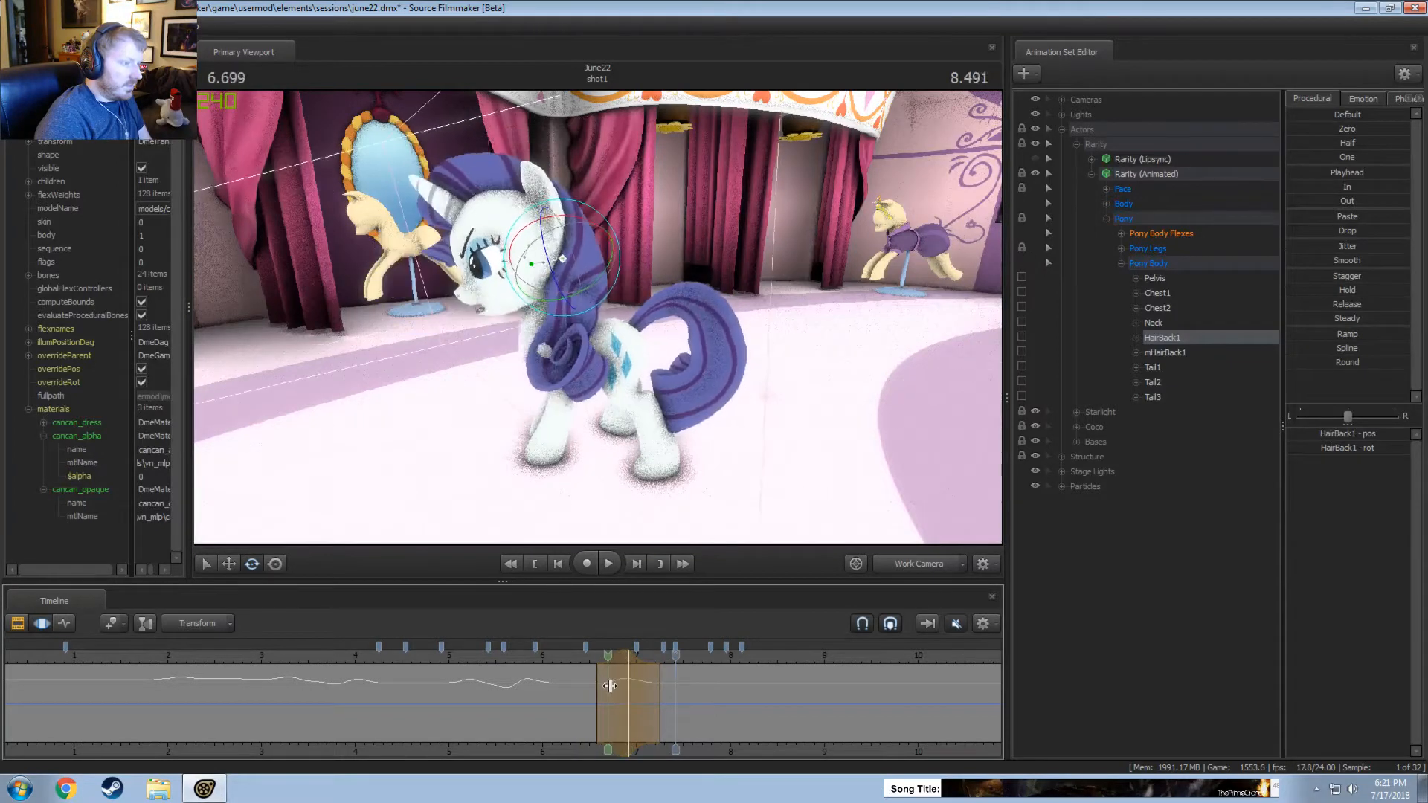
{"action": "left_click_drag", "start_coordinate": [560, 216], "coordinate": [570, 365]}
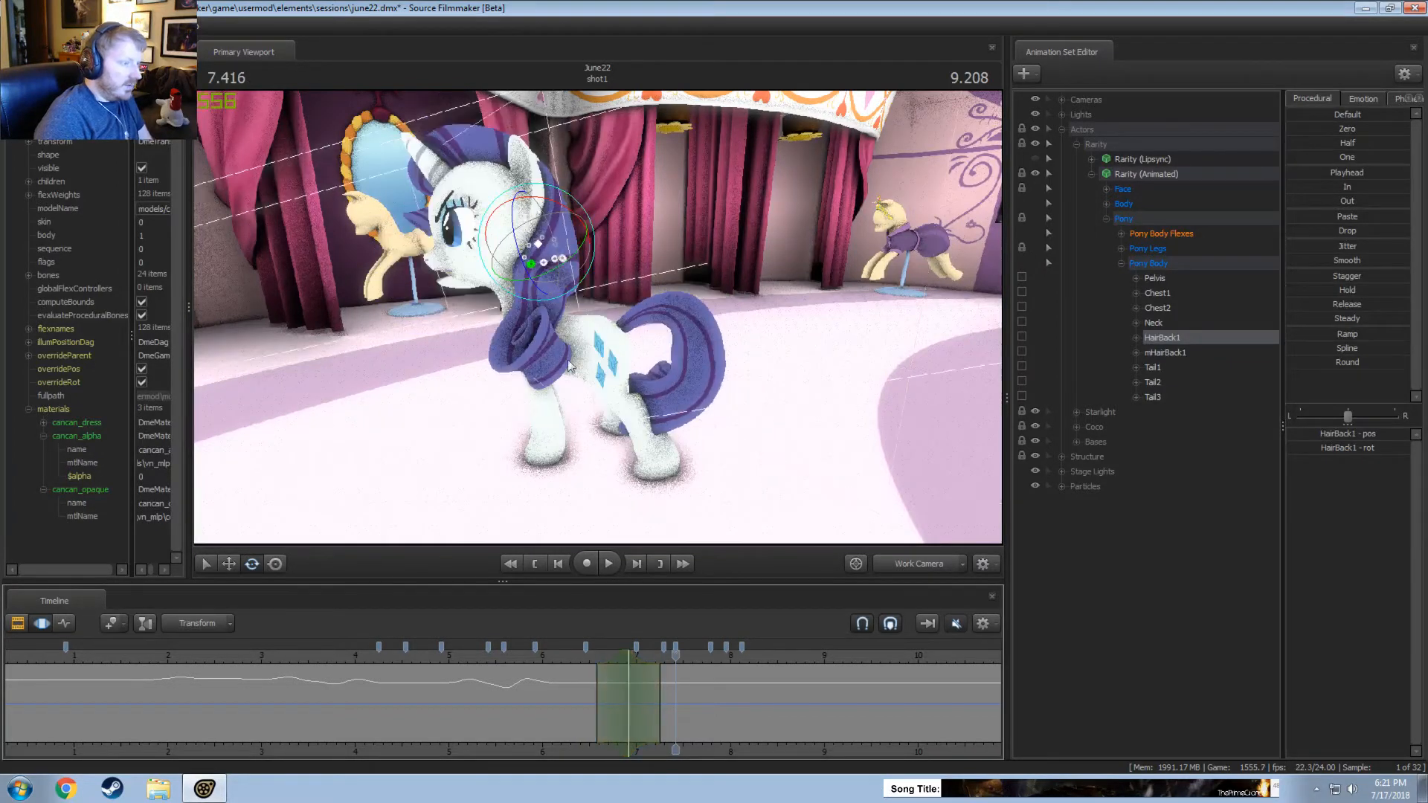
Rotate HairBack1 again at 6.916 seconds and replay the hair motion.
{"action": "left_click_drag", "start_coordinate": [622, 656], "coordinate": [628, 655]}
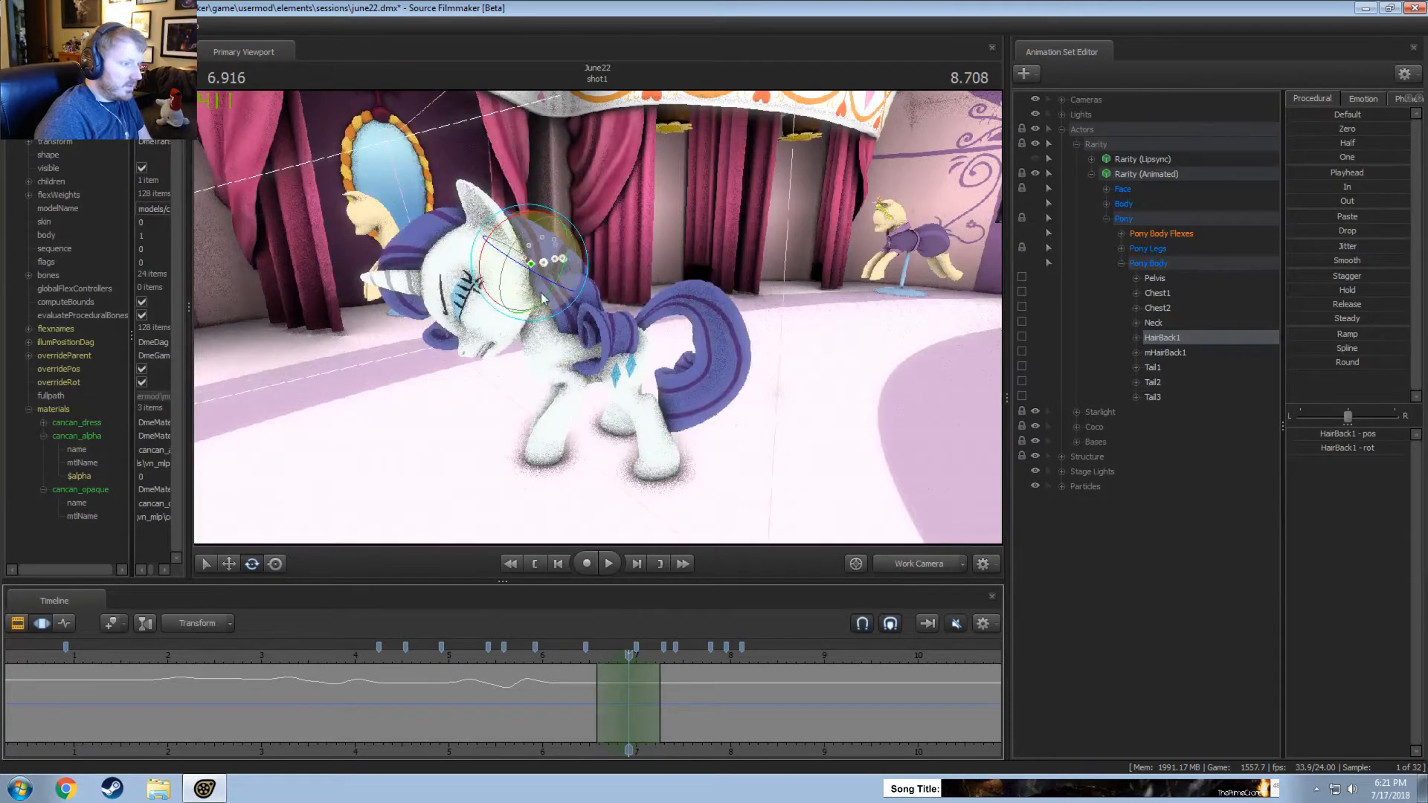
{"action": "left_click_drag", "start_coordinate": [542, 299], "coordinate": [530, 289]}
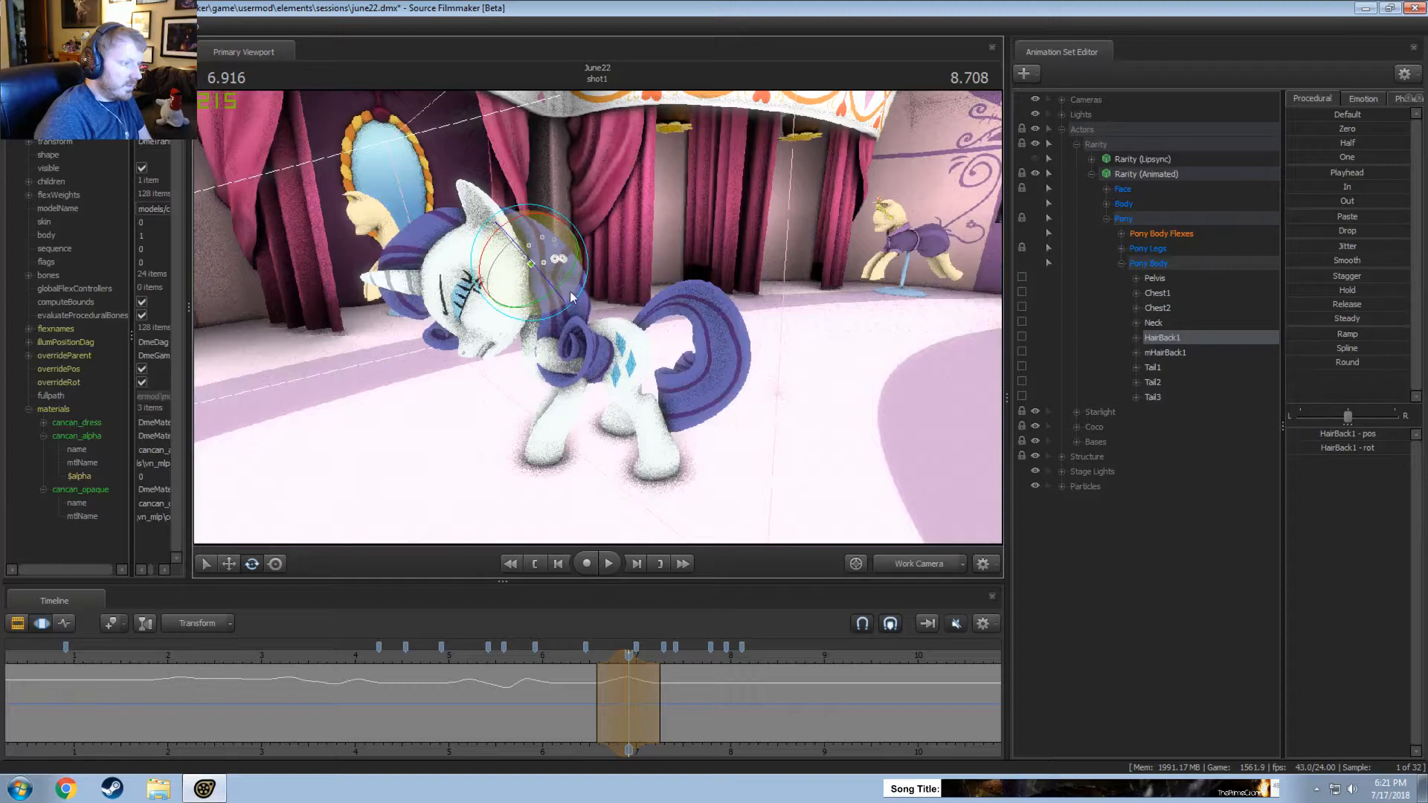
{"action": "left_click_drag", "start_coordinate": [564, 654], "coordinate": [595, 681]}
{"action": "key", "text": "space"}
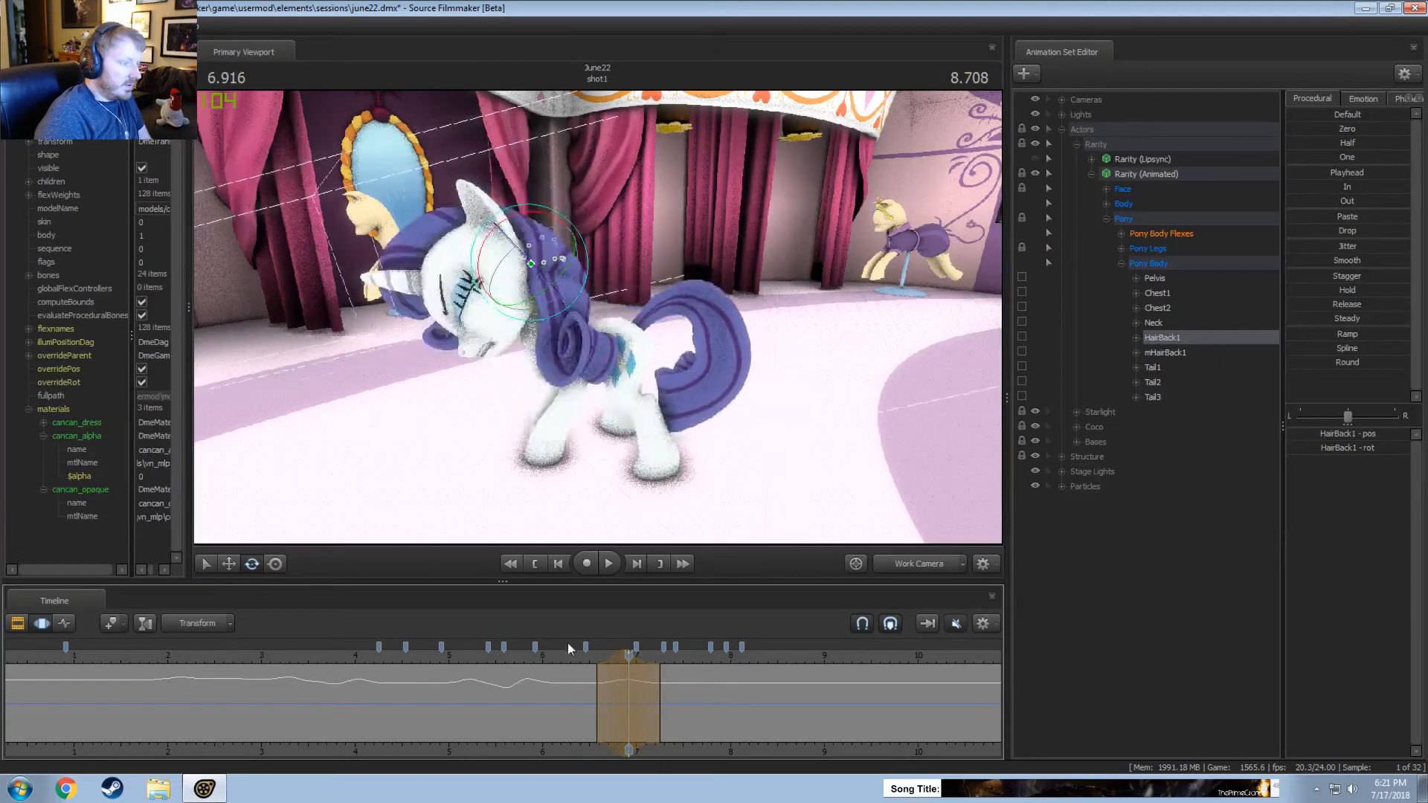
{"action": "key", "text": "space"}
Rotate HairBack1 over about 6.9 to 7.25 seconds, centred on 7.083, and over about 6.95 to 7.6 seconds, centred on 7.291.
{"action": "key", "text": "shift"}
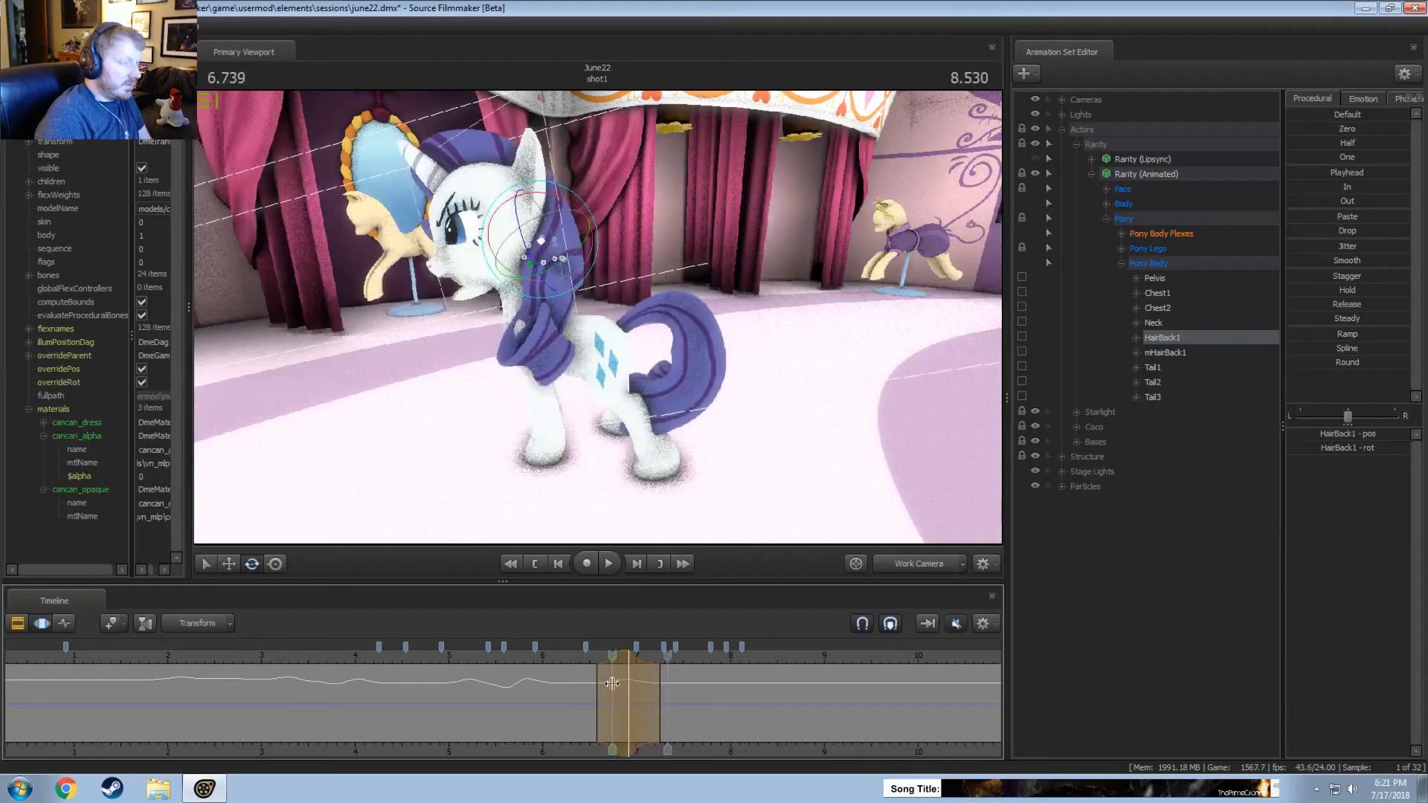
{"action": "left_click", "coordinate": [643, 699], "text": "shift"}
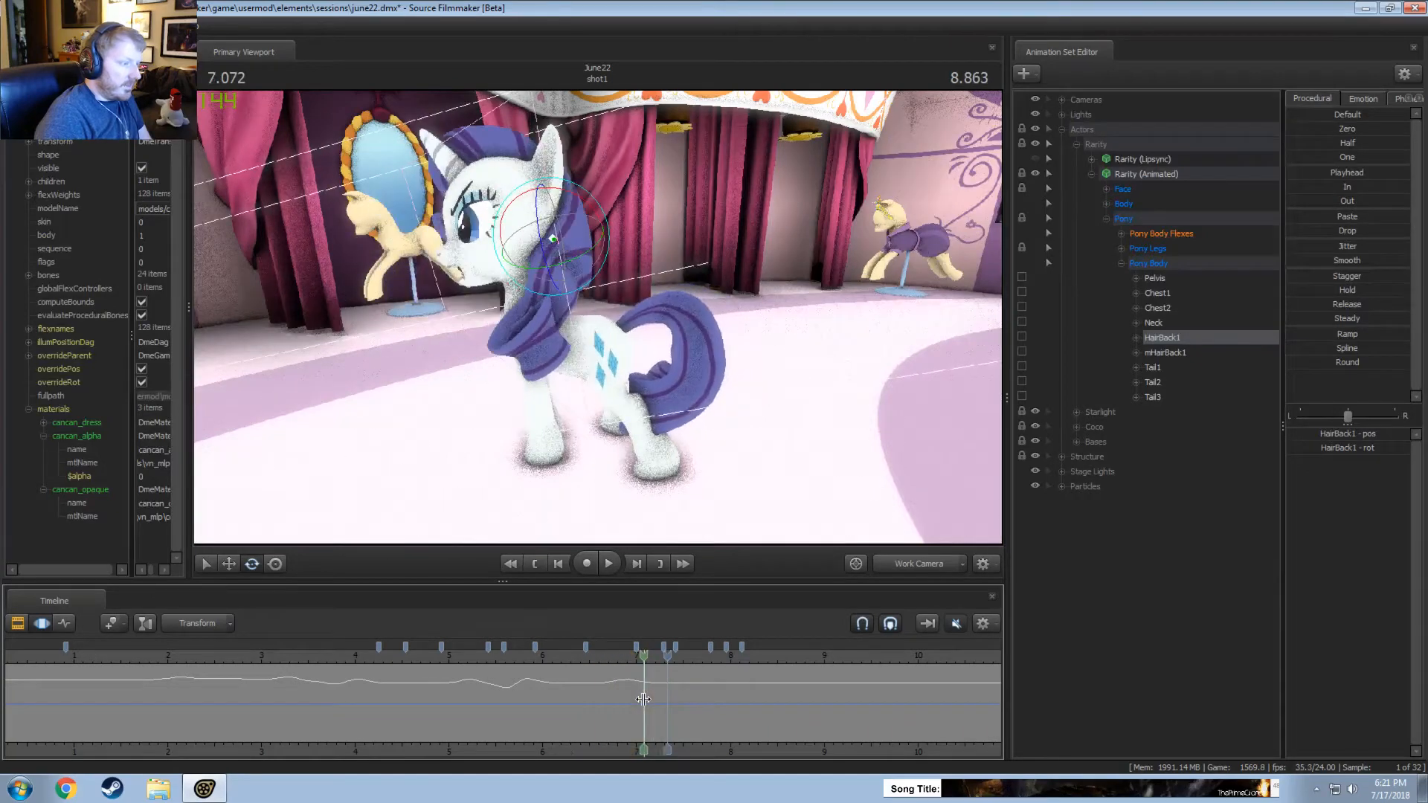
{"action": "scroll", "coordinate": [643, 699], "scroll_direction": "up", "scroll_amount": 2}
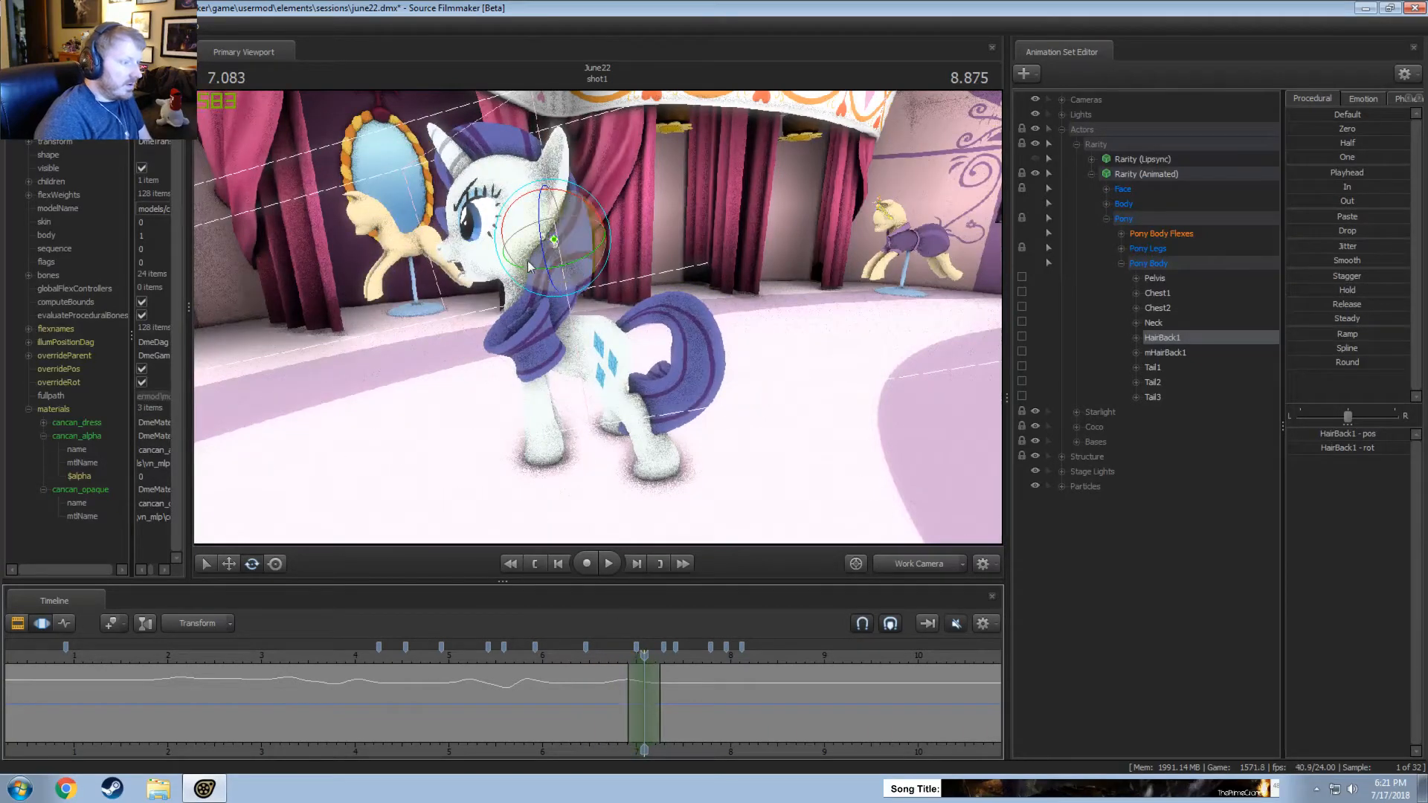
{"action": "left_click_drag", "start_coordinate": [530, 266], "coordinate": [551, 301]}
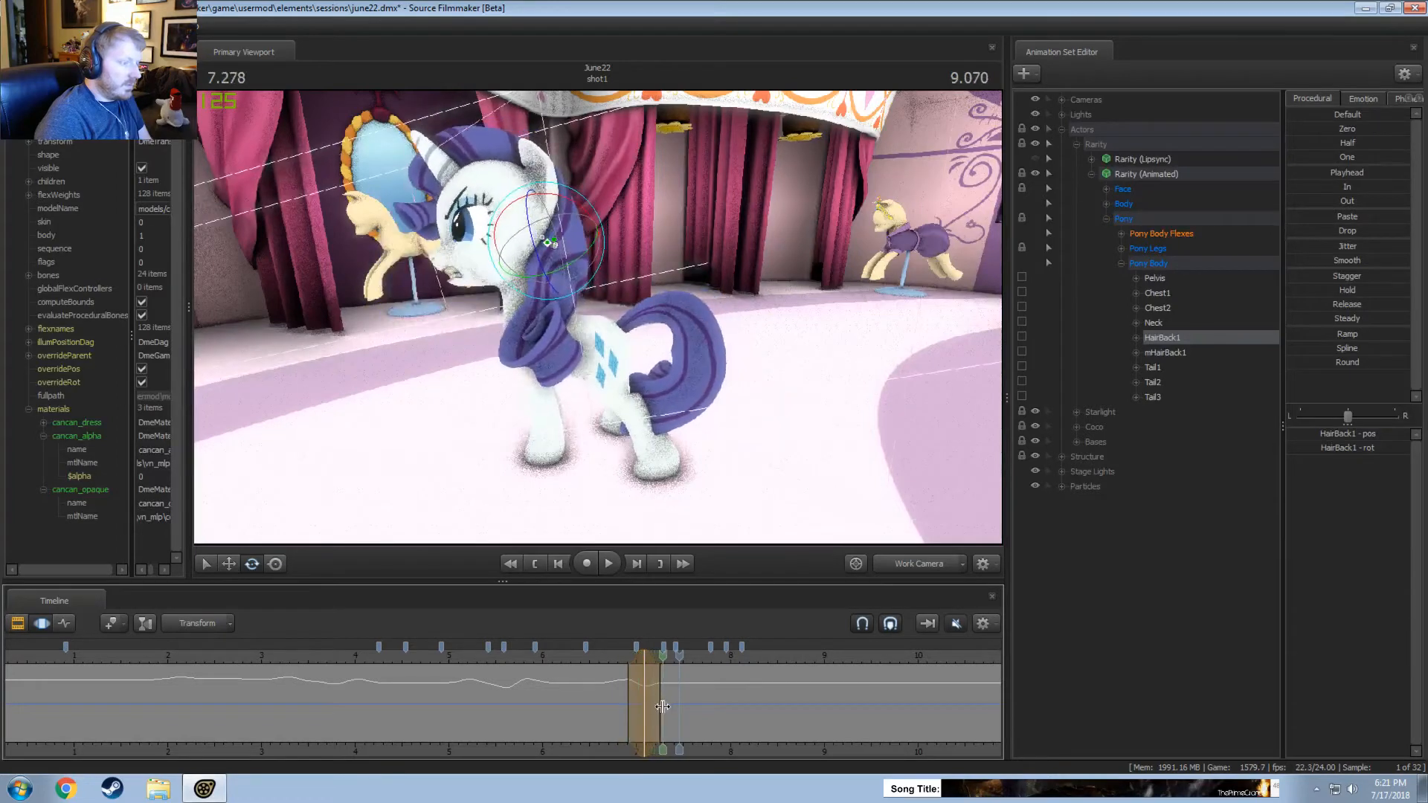
{"action": "scroll", "coordinate": [664, 707], "scroll_direction": "up", "scroll_amount": 5, "text": "shift"}
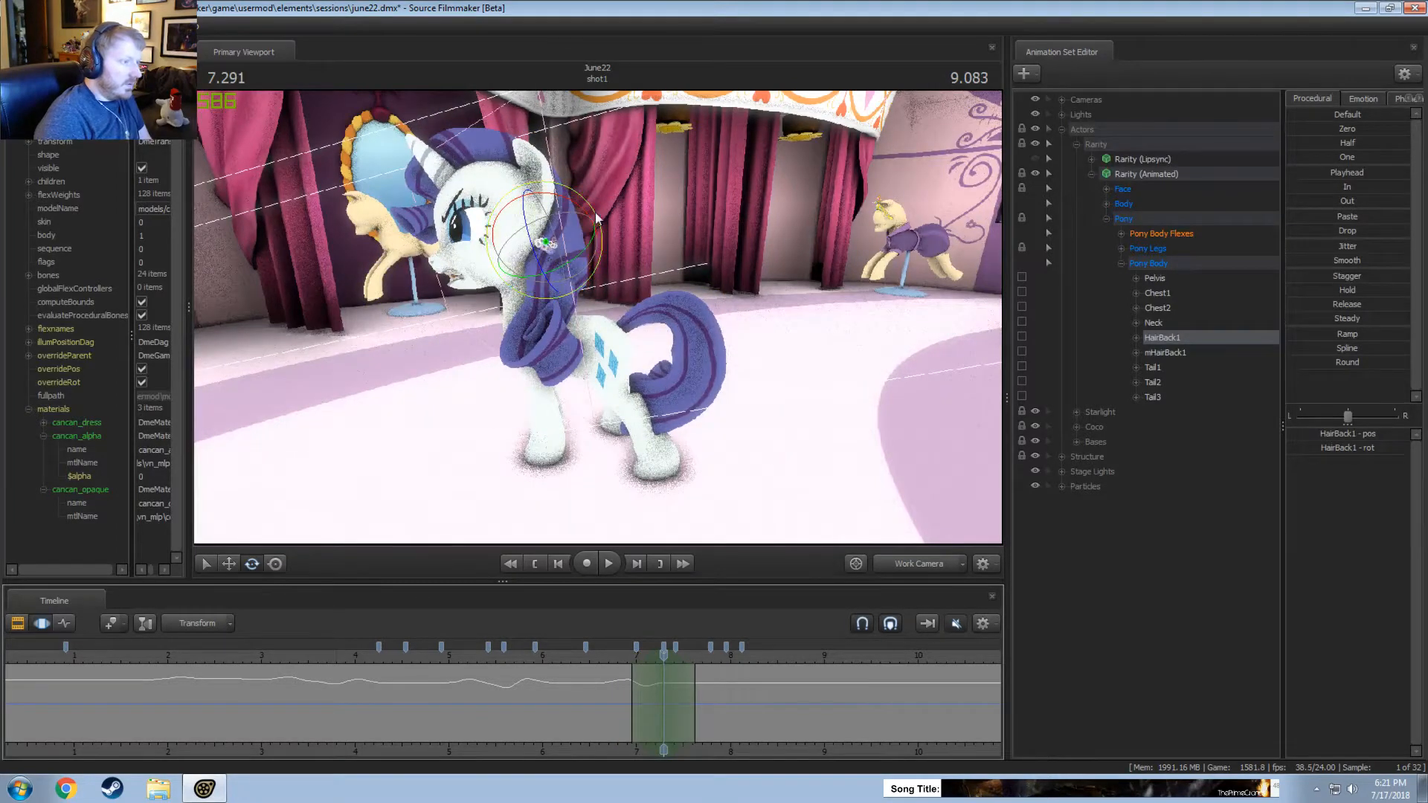
{"action": "left_click_drag", "start_coordinate": [595, 216], "coordinate": [586, 230]}
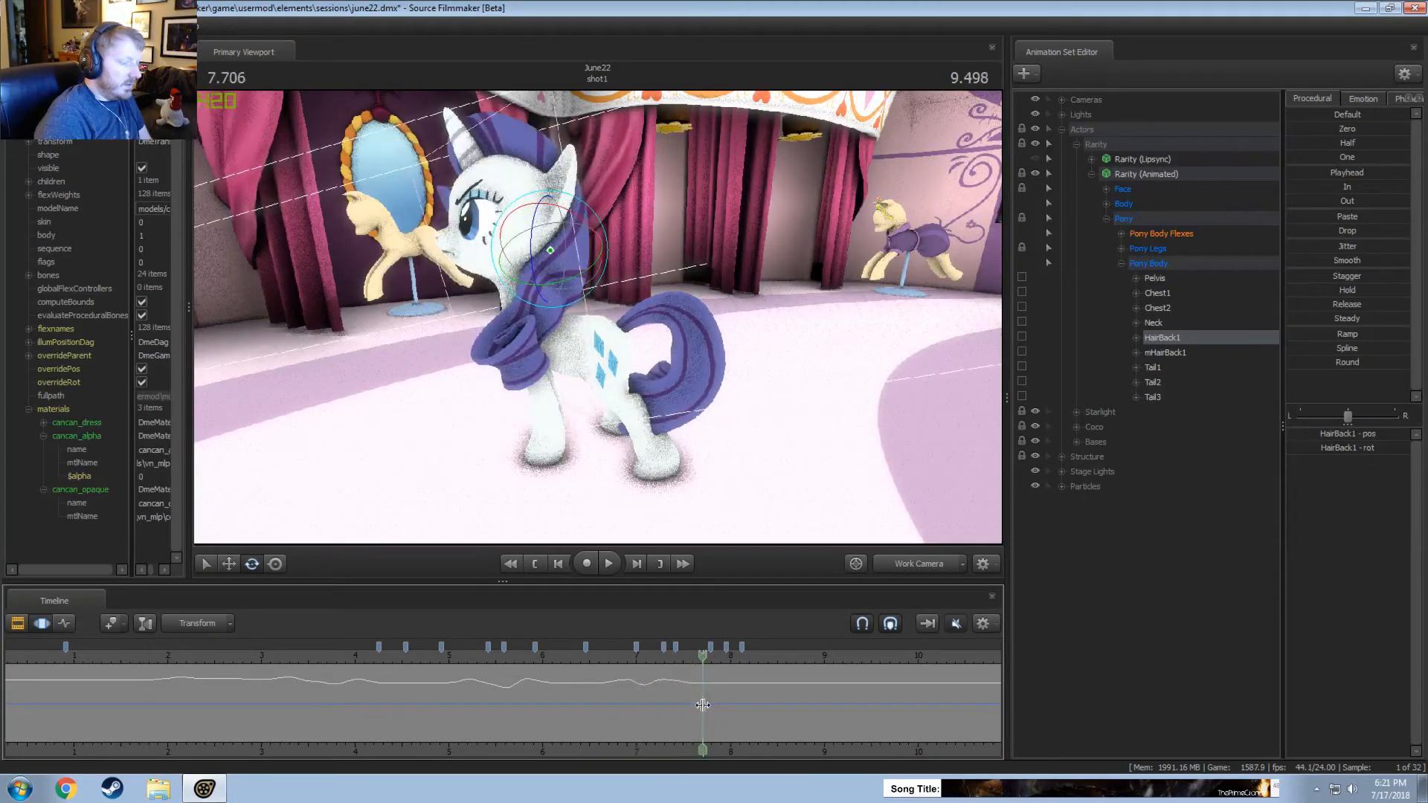
Rotate HairBack1 over about 7.3 to 8.1 seconds, centred on 7.708 seconds, and replay the motion.
{"action": "left_click_drag", "start_coordinate": [585, 289], "coordinate": [565, 276]}
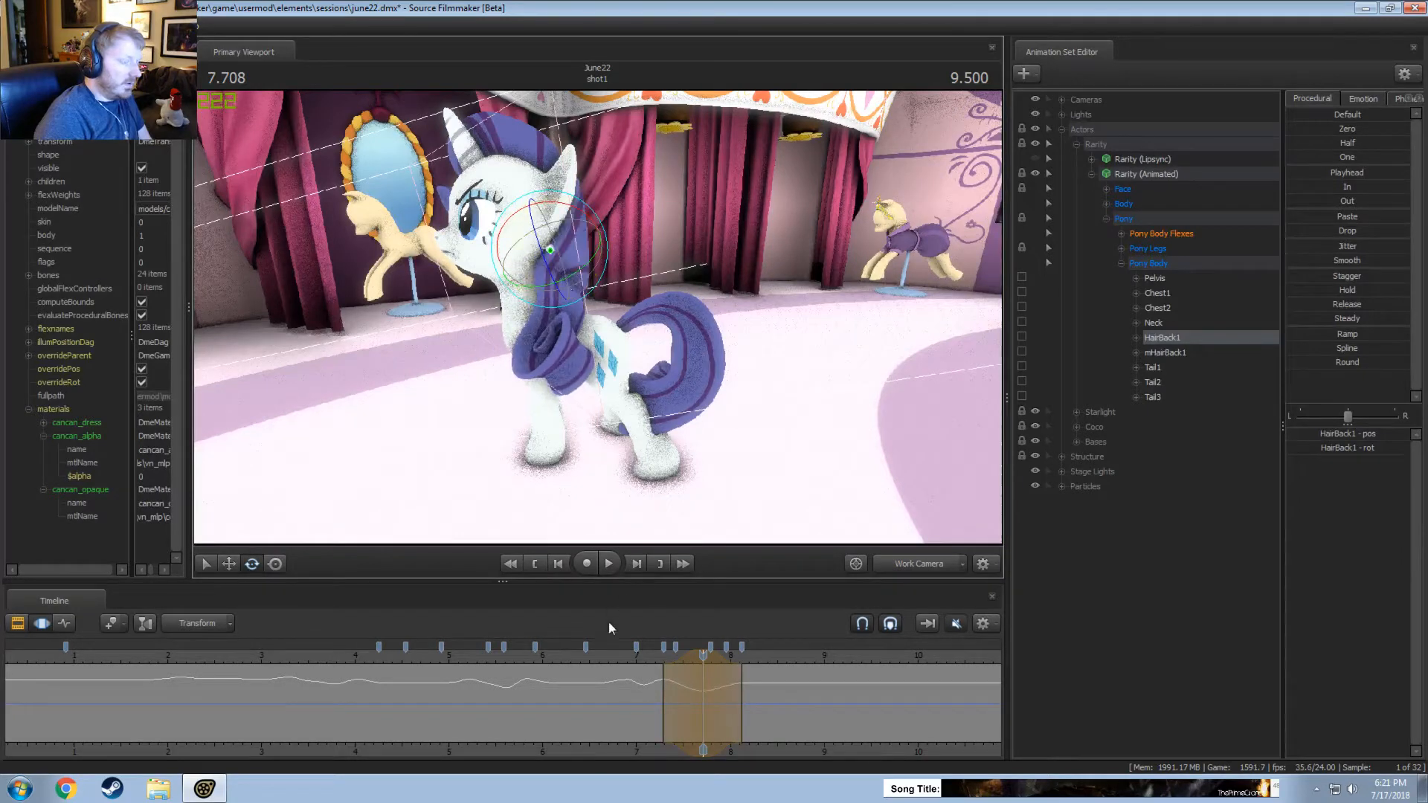
{"action": "left_click", "coordinate": [635, 659]}
{"action": "key", "text": "space"}
Shift the latest HairBack1 motion and its time selection earlier to about 7.15 to 7.9 seconds and replay the shot.
{"action": "key", "text": "space"}
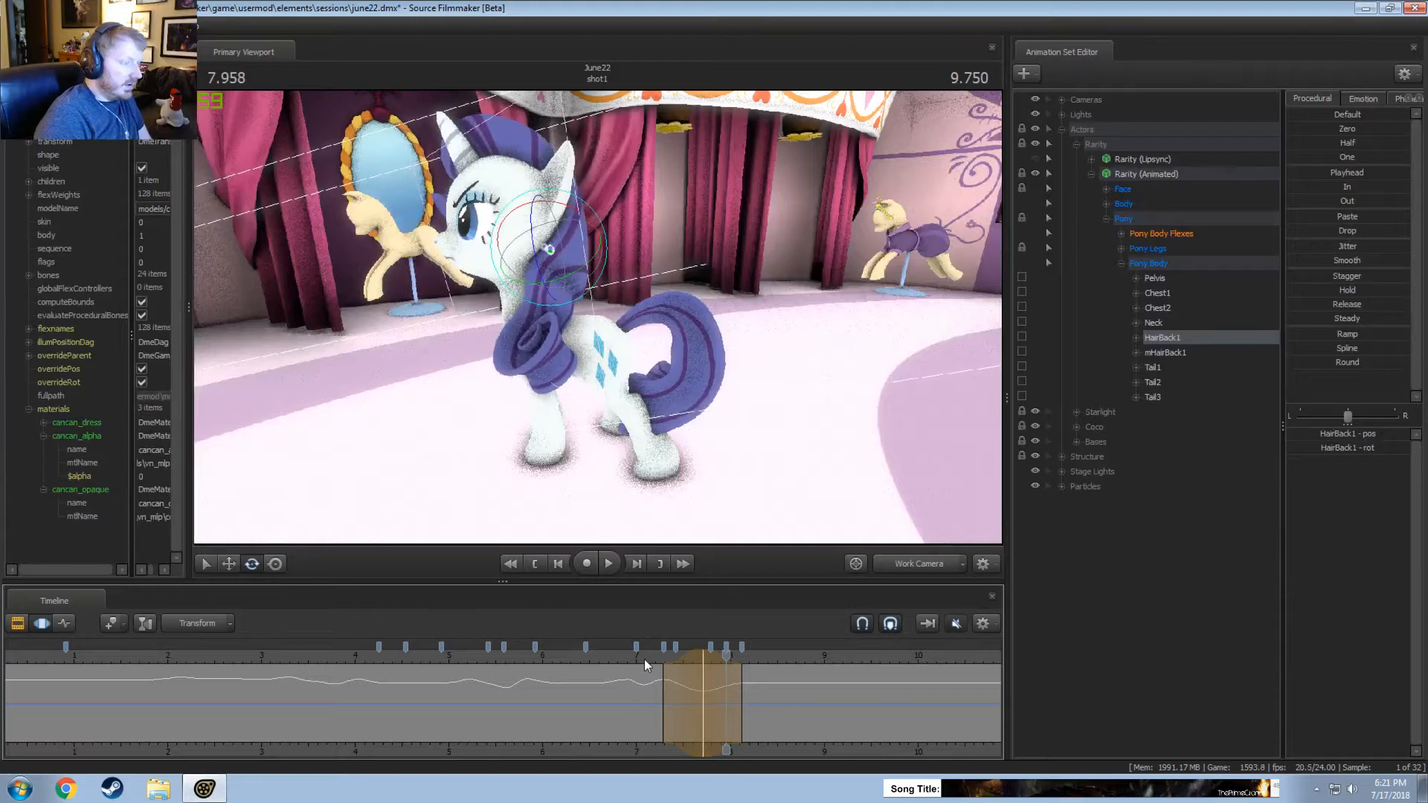
{"action": "left_click_drag", "start_coordinate": [685, 660], "coordinate": [668, 661]}
{"action": "left_click", "coordinate": [638, 660]}
{"action": "key", "text": "space"}
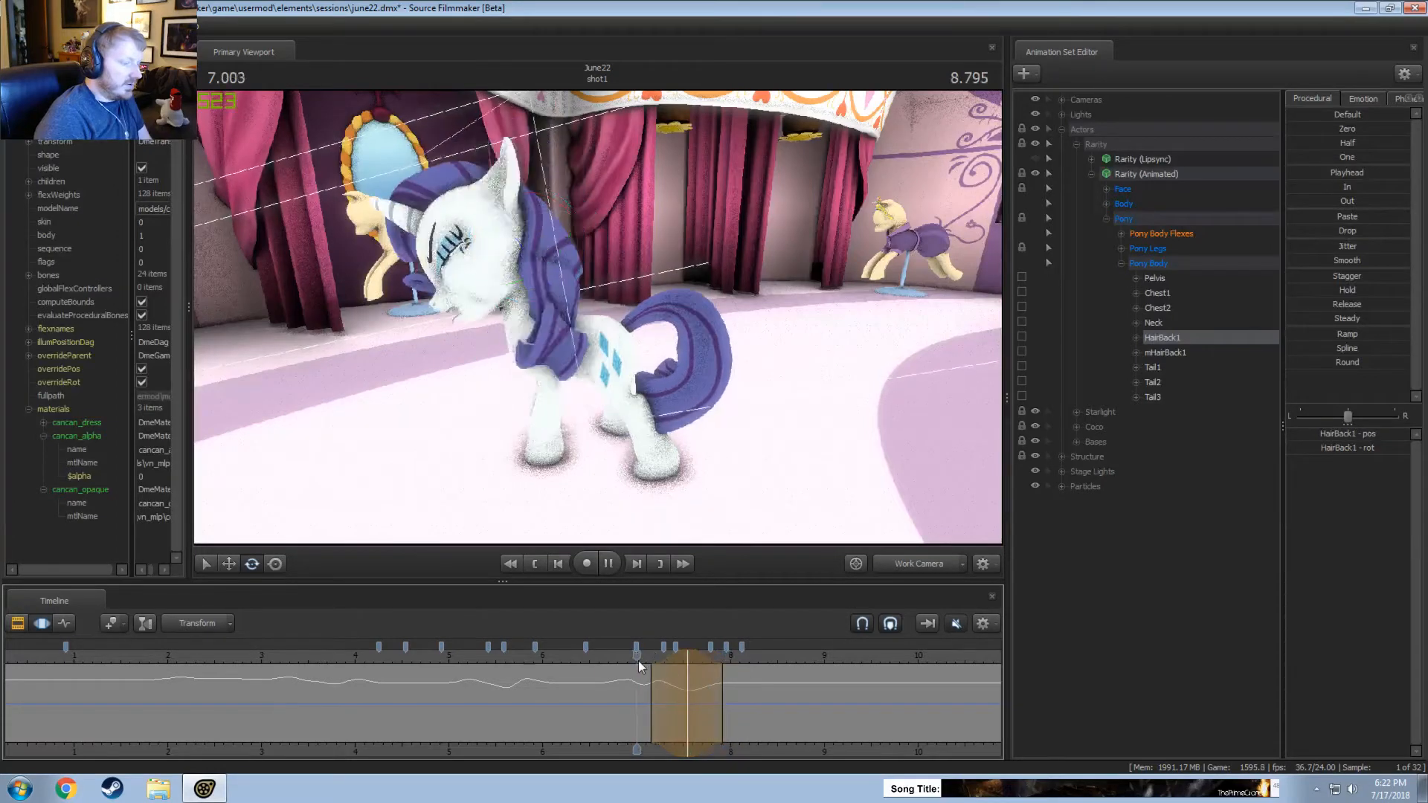
{"action": "key", "text": "space"}
{"action": "left_click", "coordinate": [629, 661]}
{"action": "left_click", "coordinate": [903, 565]}
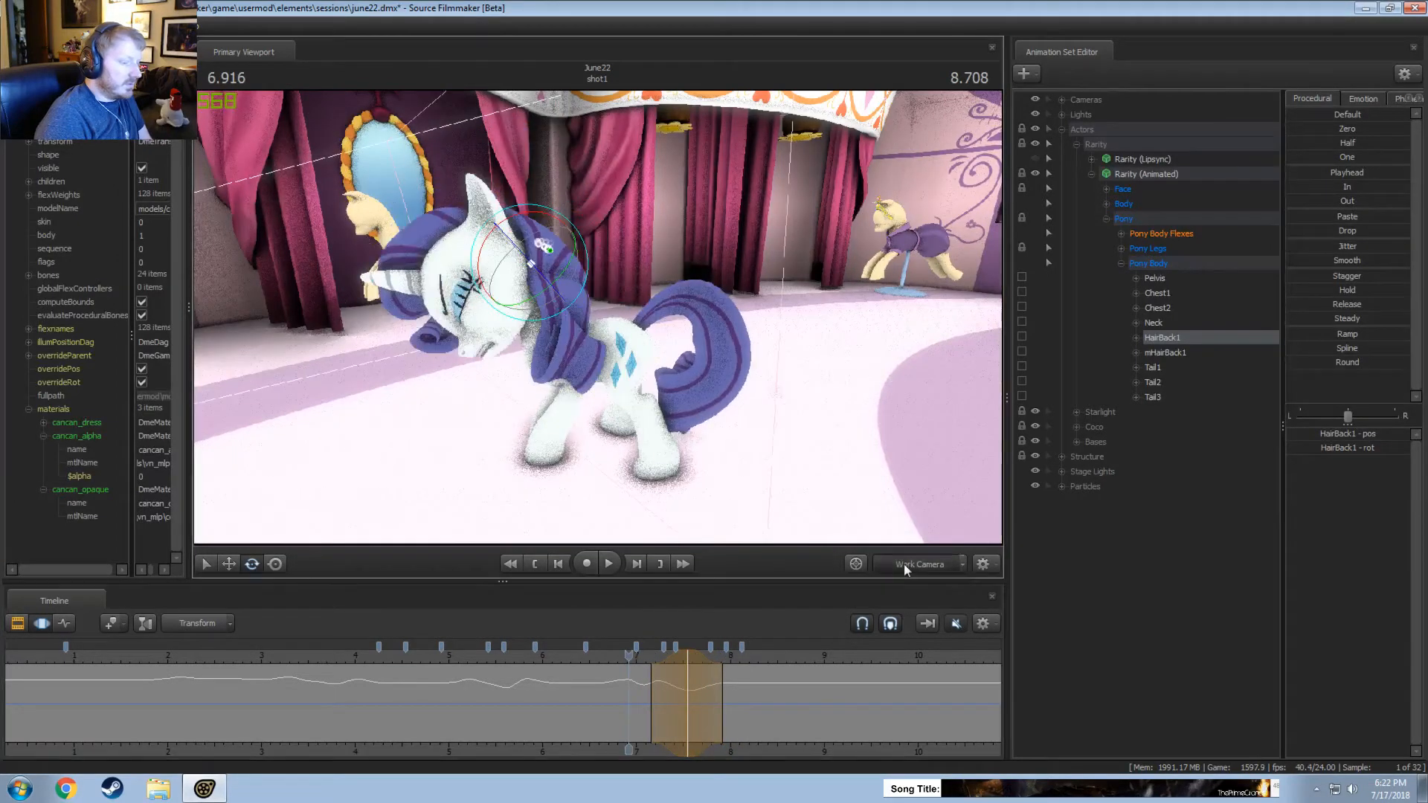
{"action": "key", "text": "space"}
Play the shot from about 6.7 seconds from front and side angles to examine Rarity's back hair movement.
{"action": "key", "text": "space"}
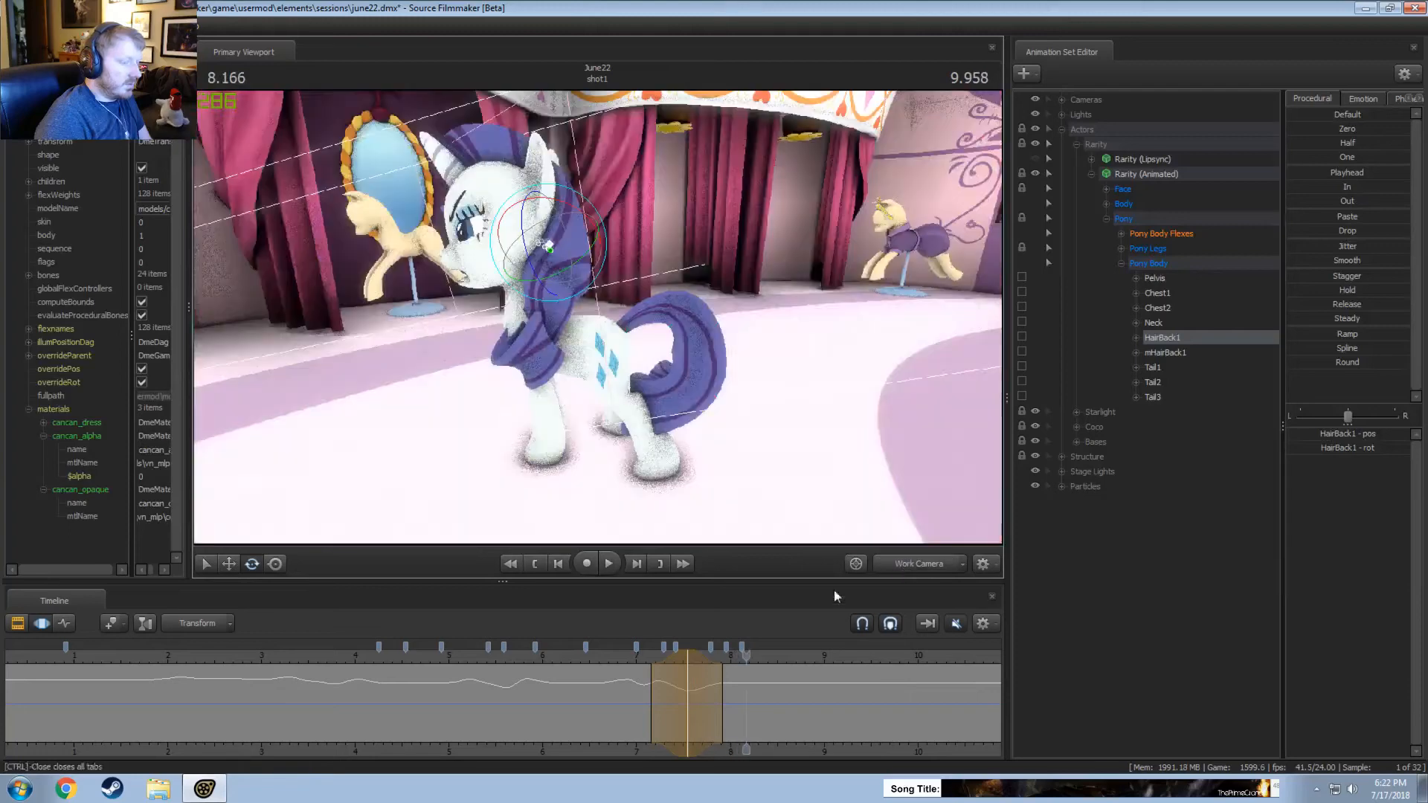
{"action": "left_click", "coordinate": [605, 653]}
{"action": "key", "text": "space"}
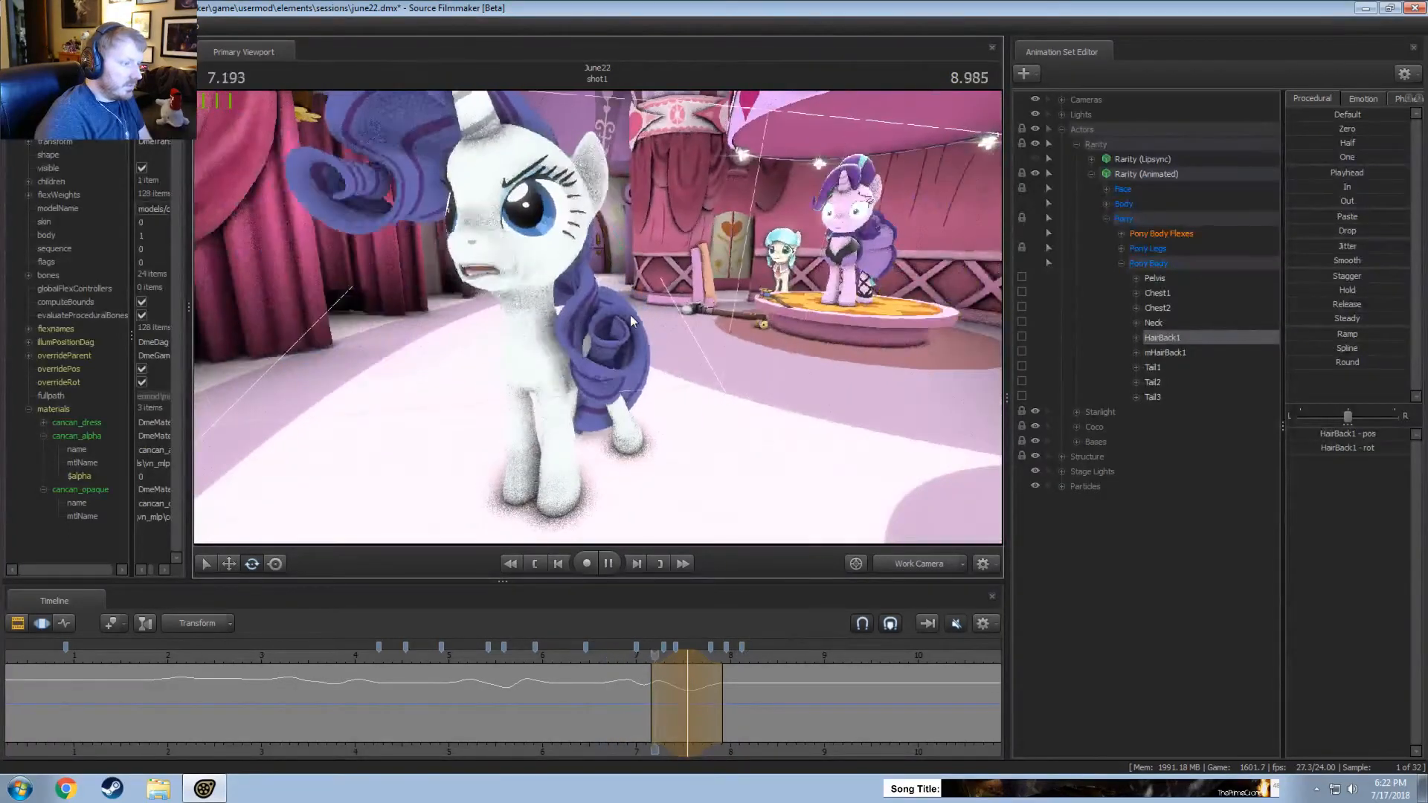
{"action": "key", "text": "space"}
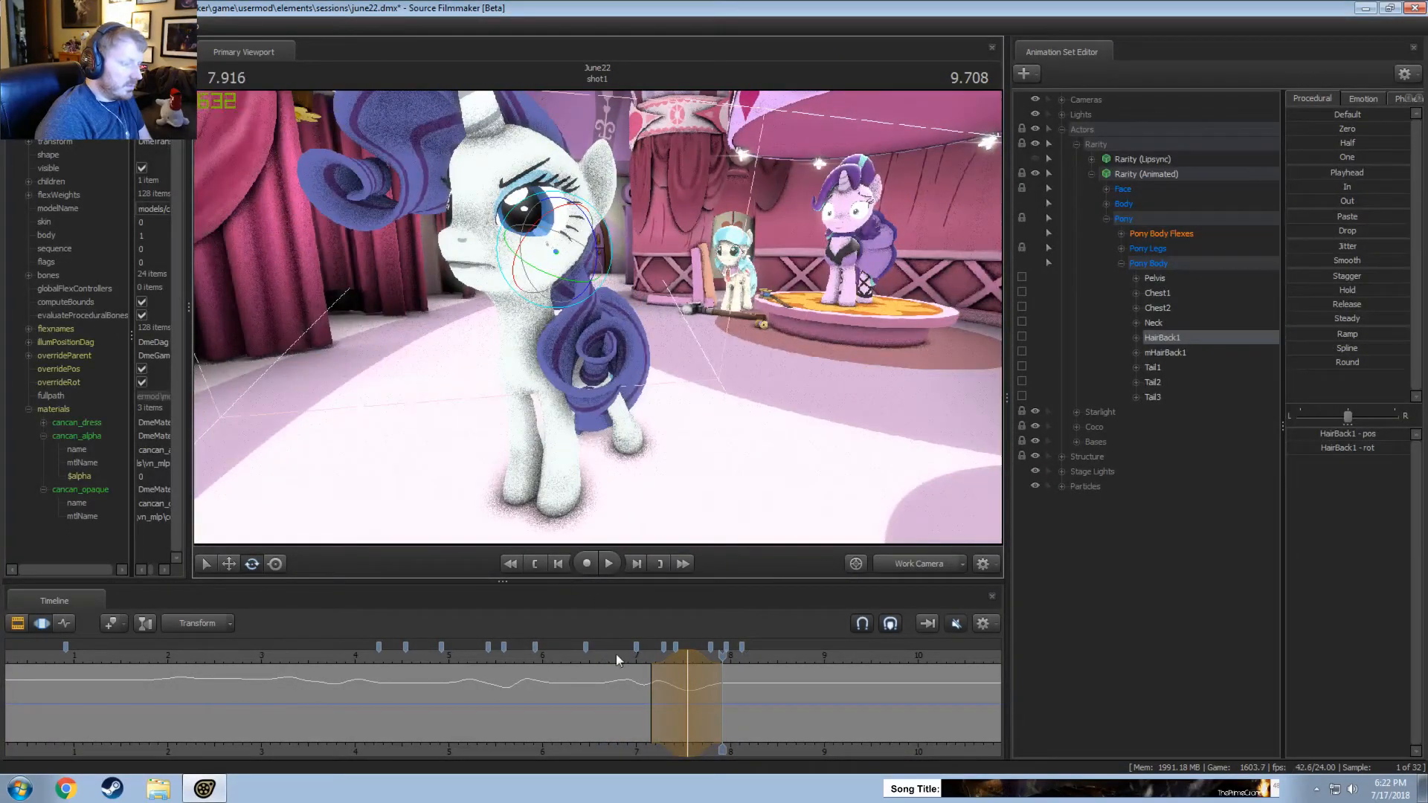
{"action": "key", "text": "space"}
{"action": "key", "text": "space"}
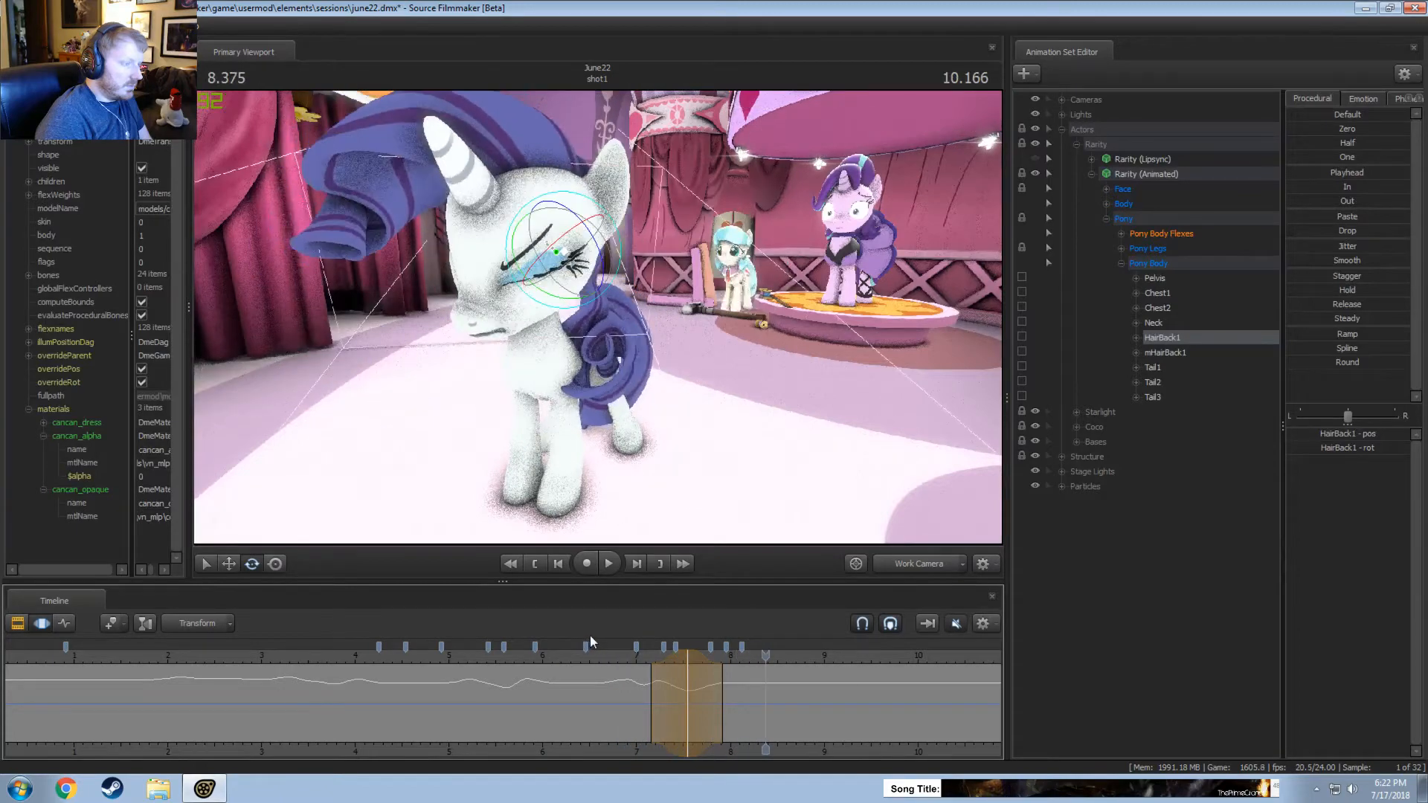
{"action": "left_click_drag", "start_coordinate": [618, 447], "coordinate": [446, 446], "text": "alt"}
{"action": "left_click", "coordinate": [619, 653]}
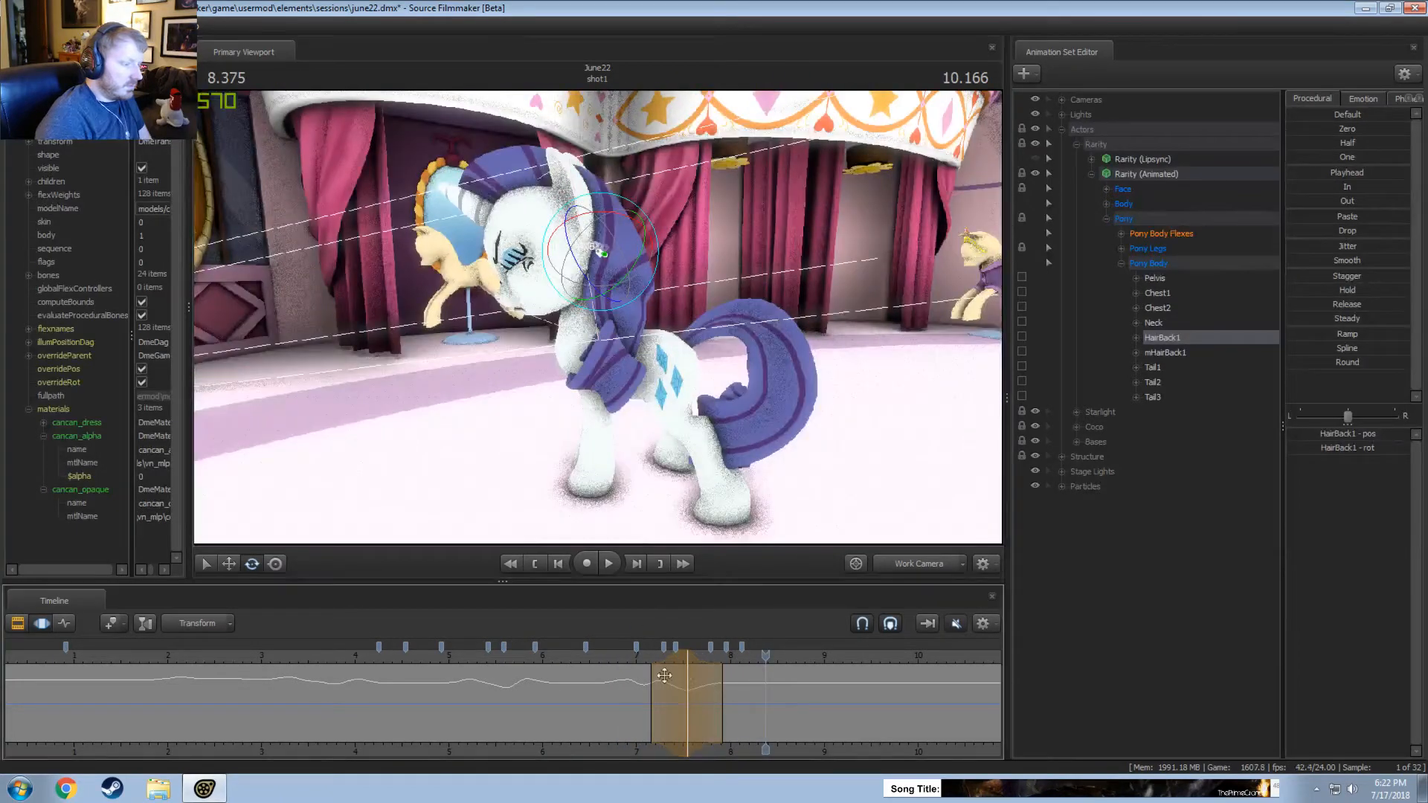
{"action": "key", "text": "space"}
{"action": "key", "text": "space"}
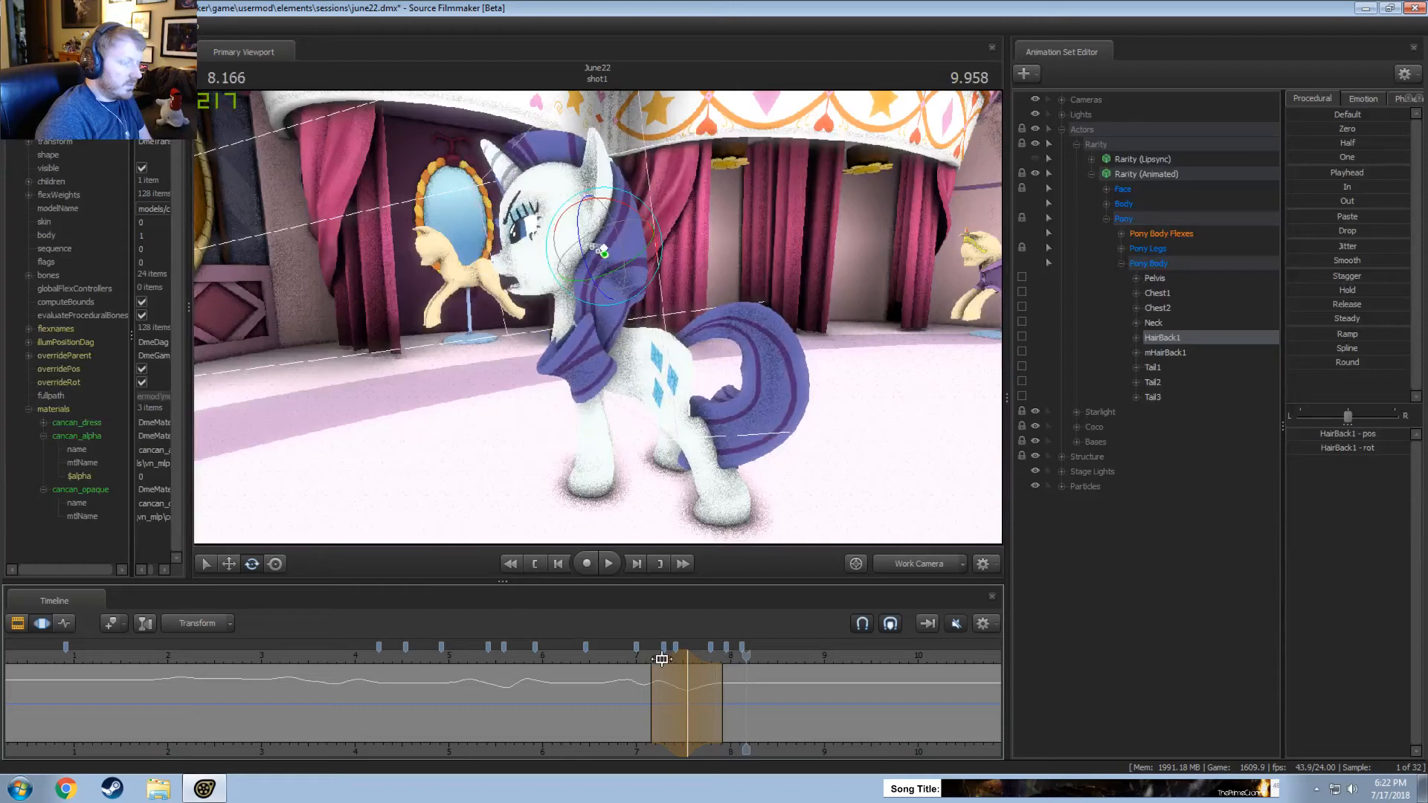
Shift the HairBack1 motion earlier to about 7.1 to 7.8 seconds and replay it through the Work Camera and Main Camera.
{"action": "left_click_drag", "start_coordinate": [673, 656], "coordinate": [665, 656]}
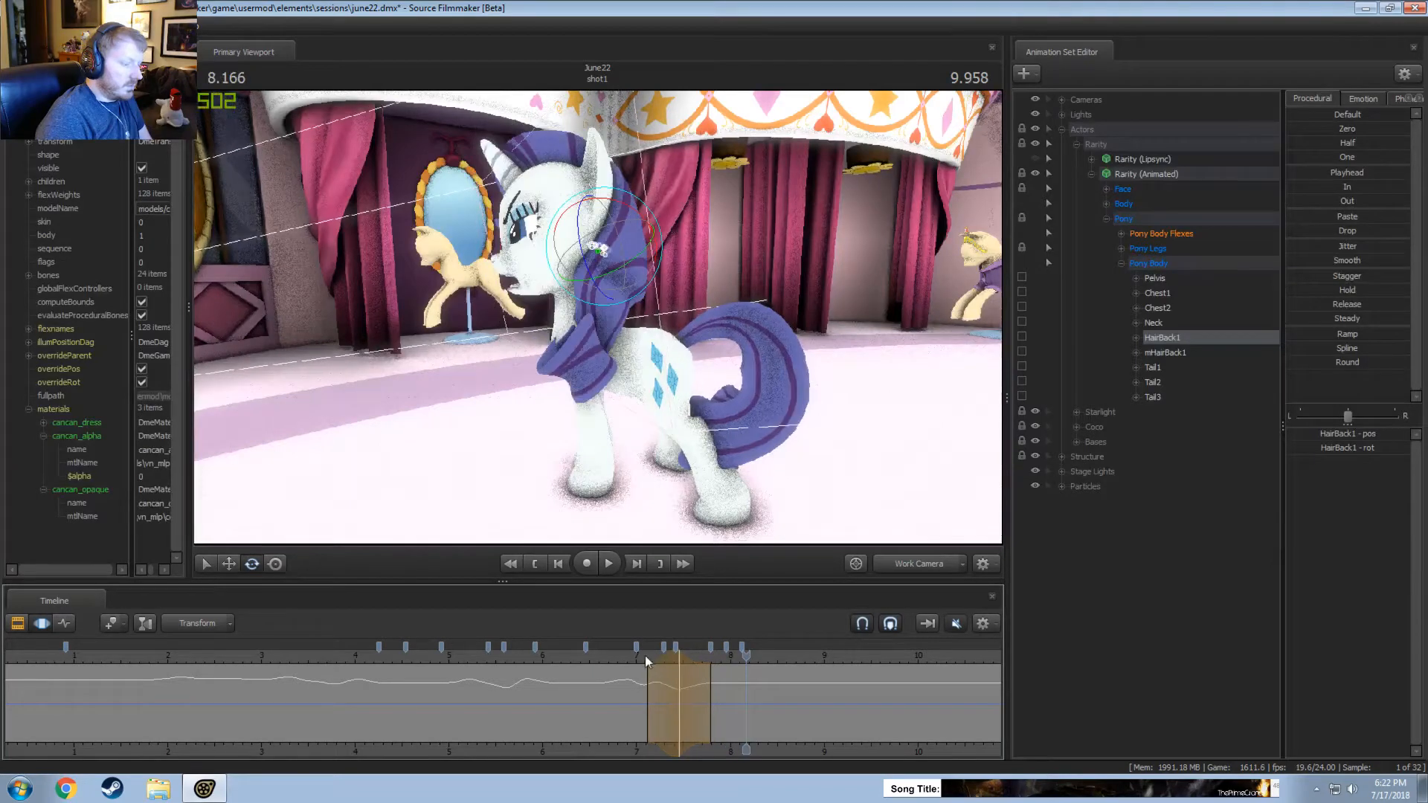
{"action": "left_click", "coordinate": [640, 658]}
{"action": "key", "text": "space"}
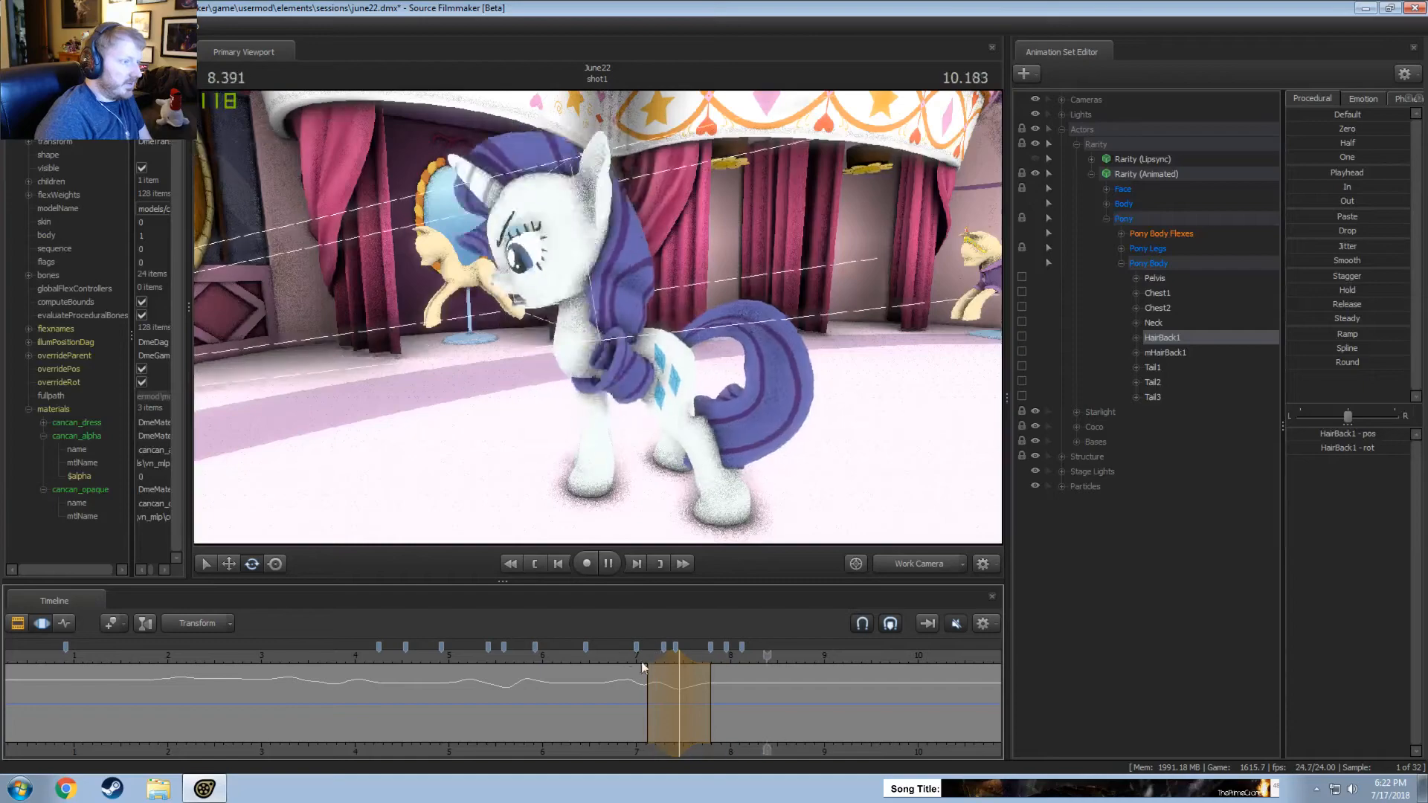
{"action": "key", "text": "space"}
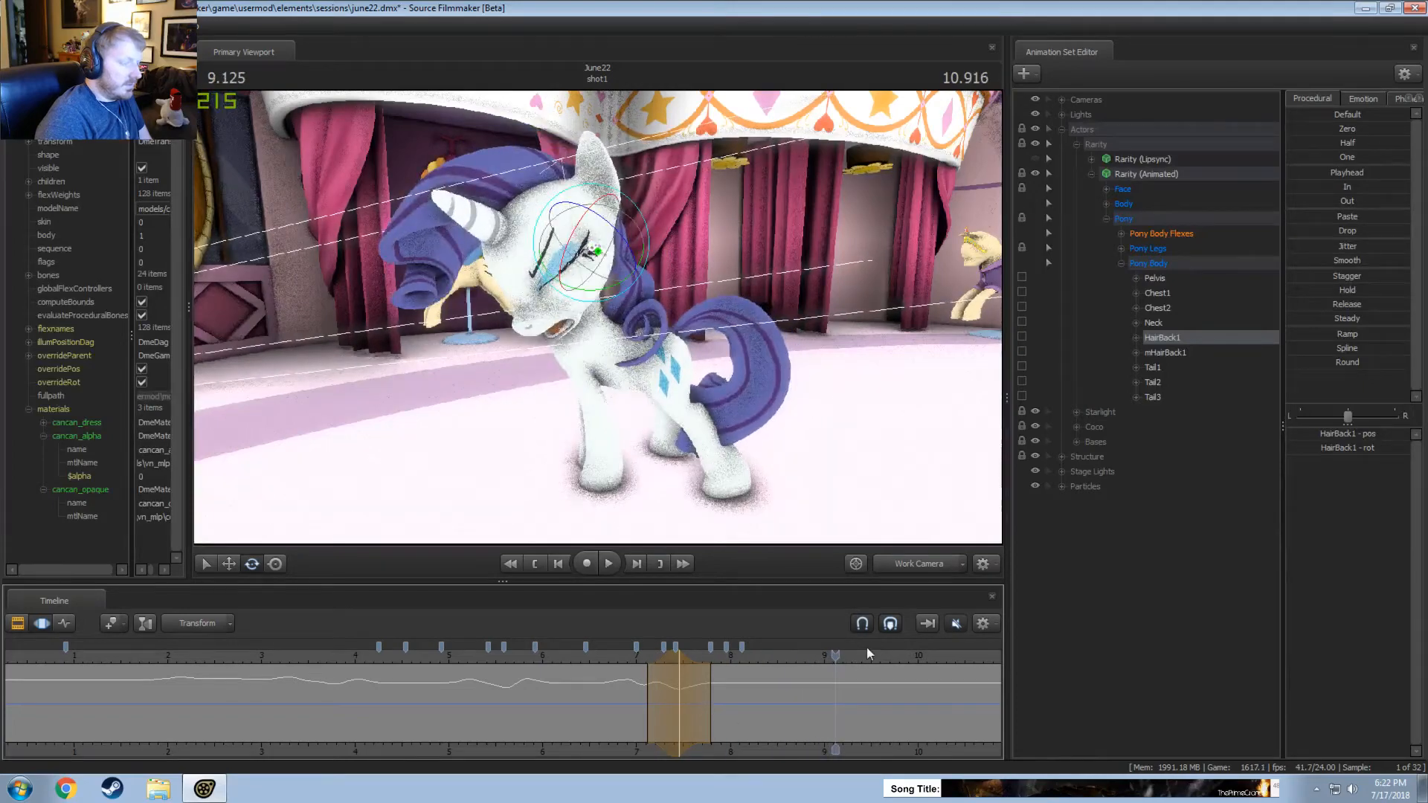
{"action": "left_click", "coordinate": [908, 563]}
{"action": "left_click", "coordinate": [578, 661]}
{"action": "key", "text": "space"}
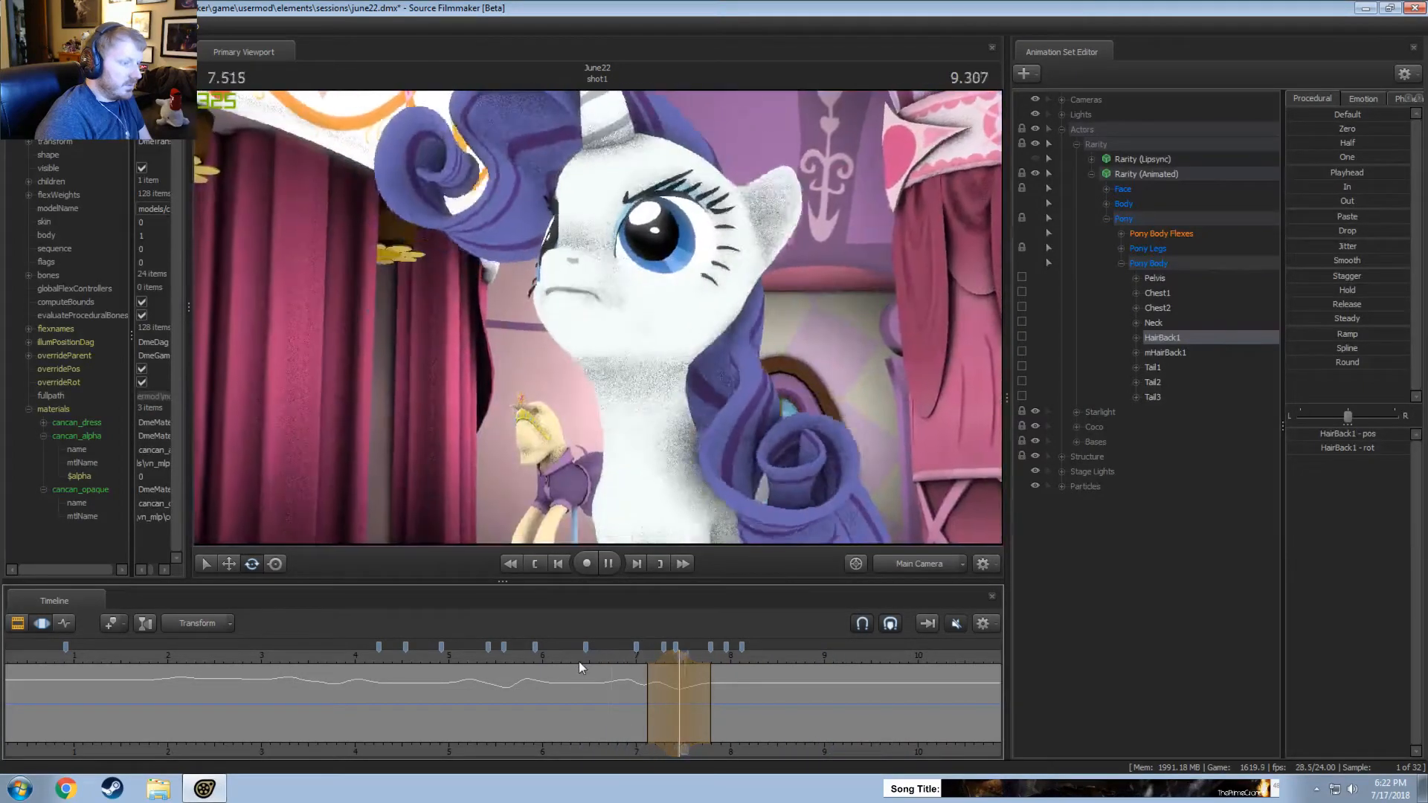
{"action": "key", "text": "space"}
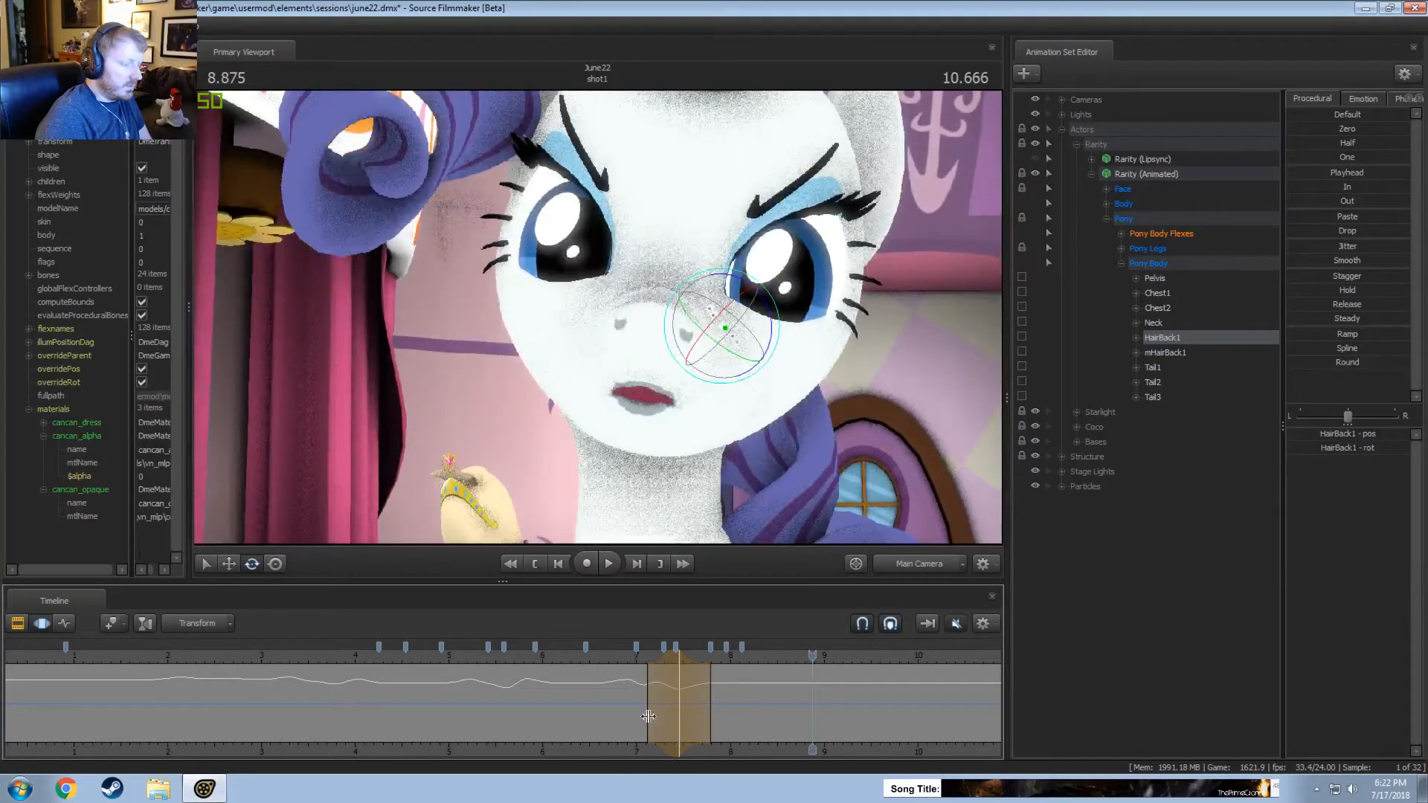
Rotate HairBack1 over about 7.95 to 8.7 seconds, centred on 8.333 seconds, in the Work Camera view and replay.
{"action": "left_click_drag", "start_coordinate": [648, 717], "coordinate": [758, 709]}
{"action": "key", "text": "F4"}
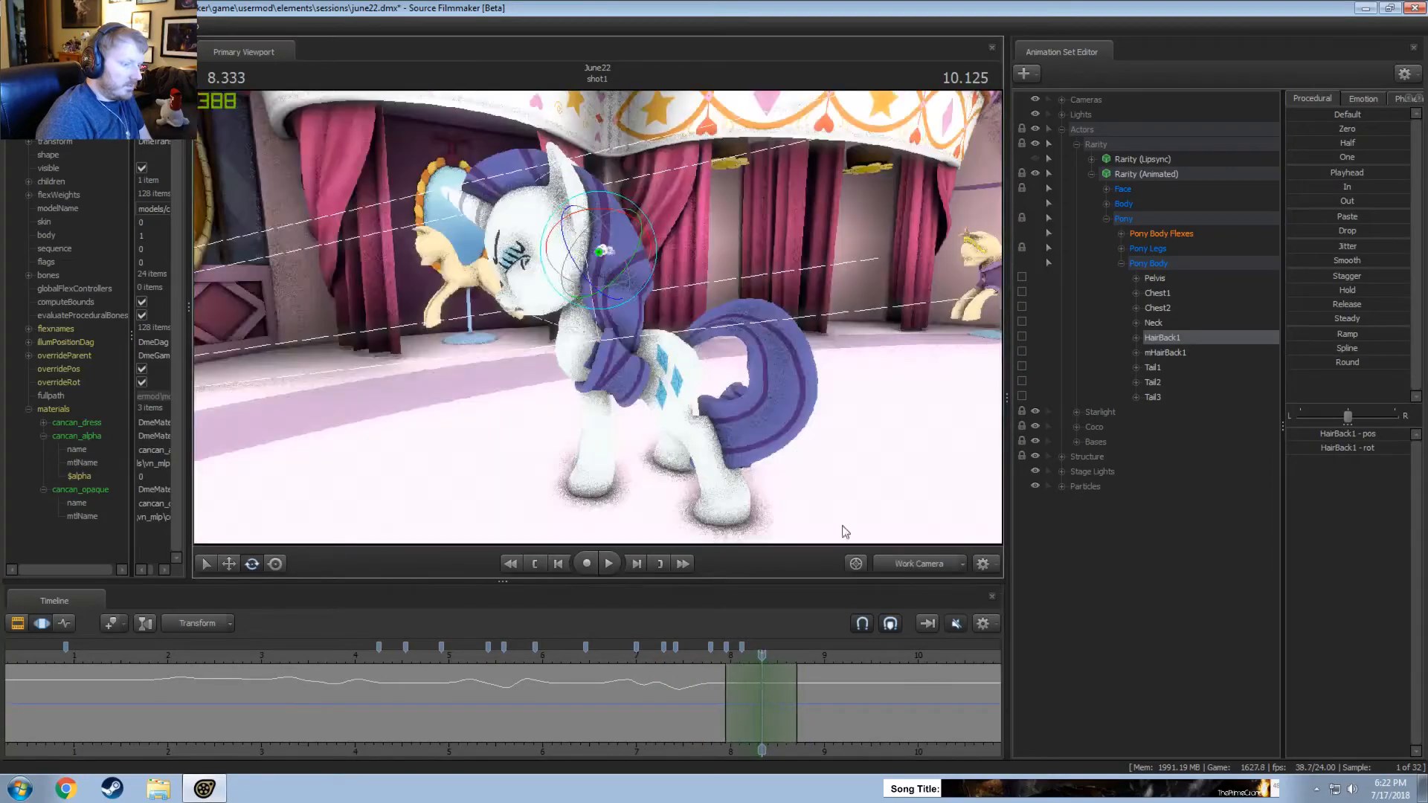
{"action": "left_click_drag", "start_coordinate": [641, 217], "coordinate": [684, 251]}
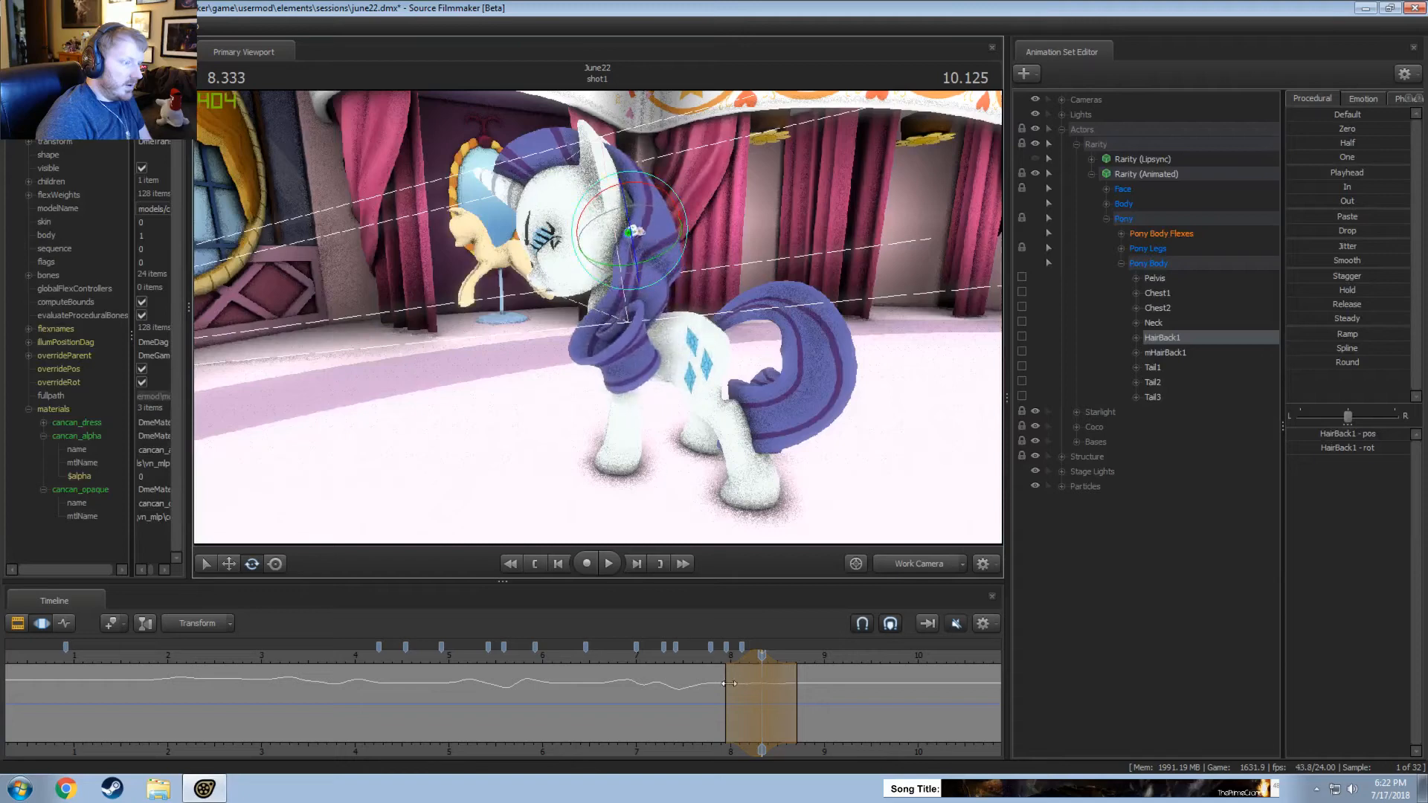
{"action": "key", "text": "space"}
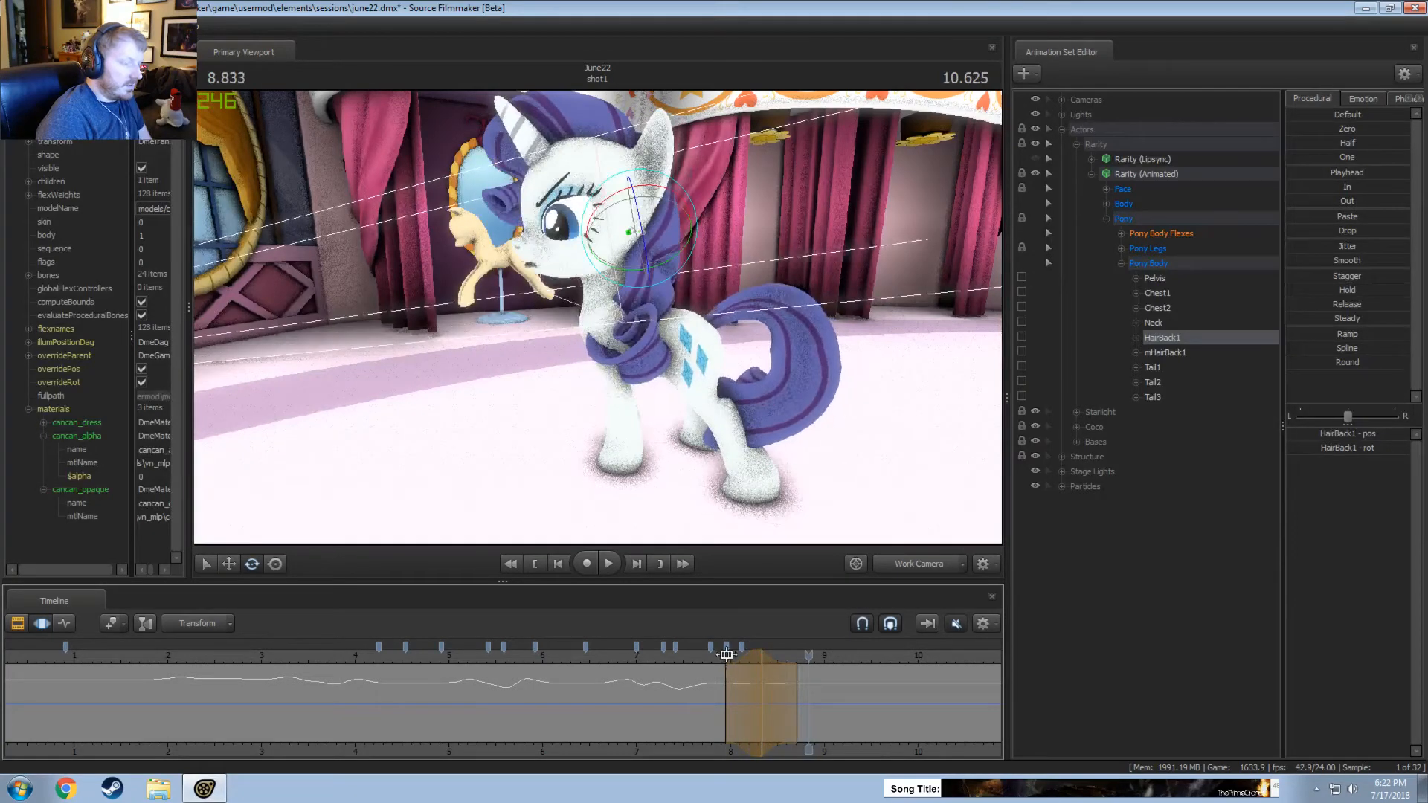
Play the shot from about 7.7 seconds through the Main Camera to check the hair movement.
{"action": "left_click", "coordinate": [916, 563]}
{"action": "left_click", "coordinate": [916, 562]}
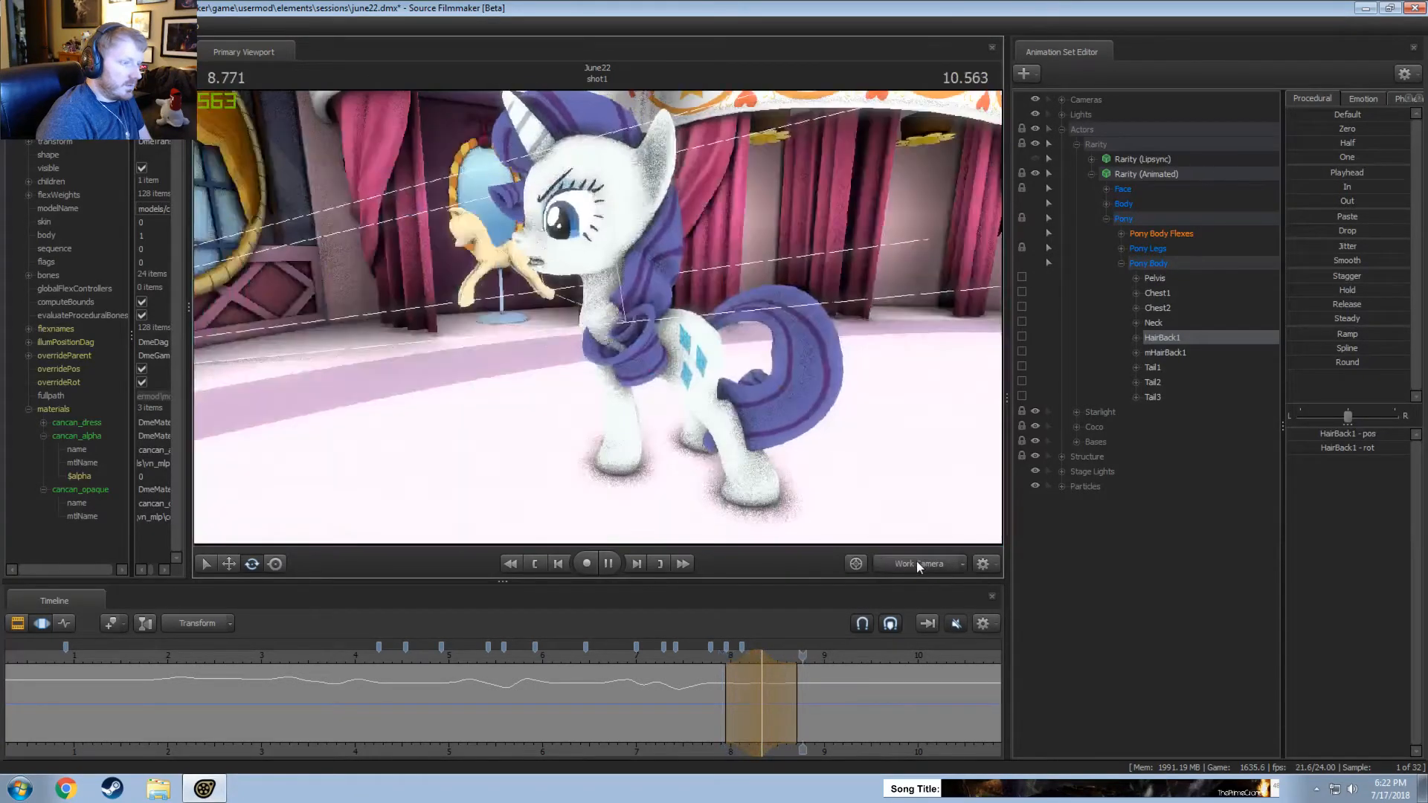
{"action": "key", "text": "space"}
{"action": "left_click", "coordinate": [701, 659]}
{"action": "key", "text": "space"}
{"action": "left_click", "coordinate": [908, 560]}
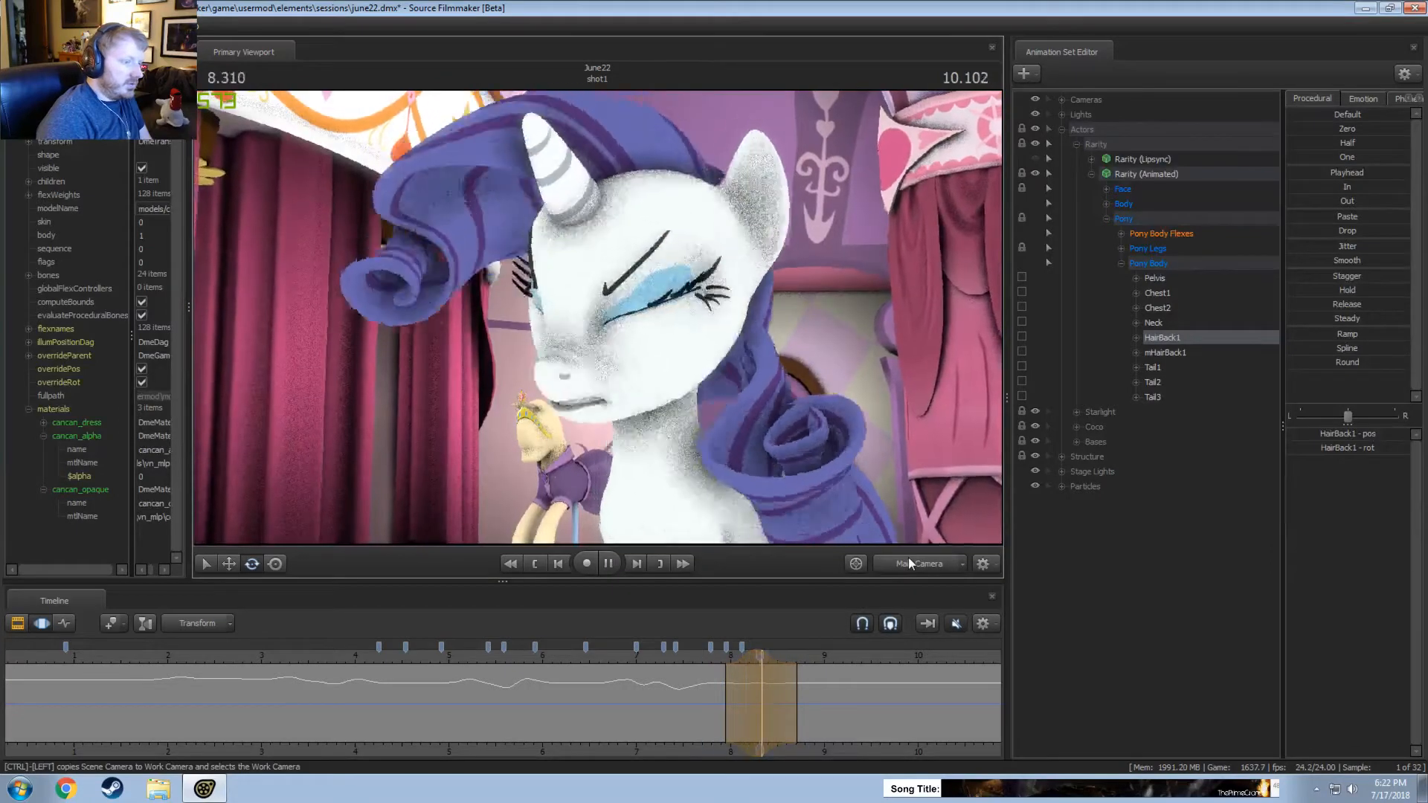
Play the shot repeatedly from about 7.7 seconds through the Work Camera to examine Rarity's back hair.
{"action": "left_click", "coordinate": [908, 558]}
{"action": "key", "text": "space"}
{"action": "key", "text": "space"}
{"action": "left_click", "coordinate": [705, 664]}
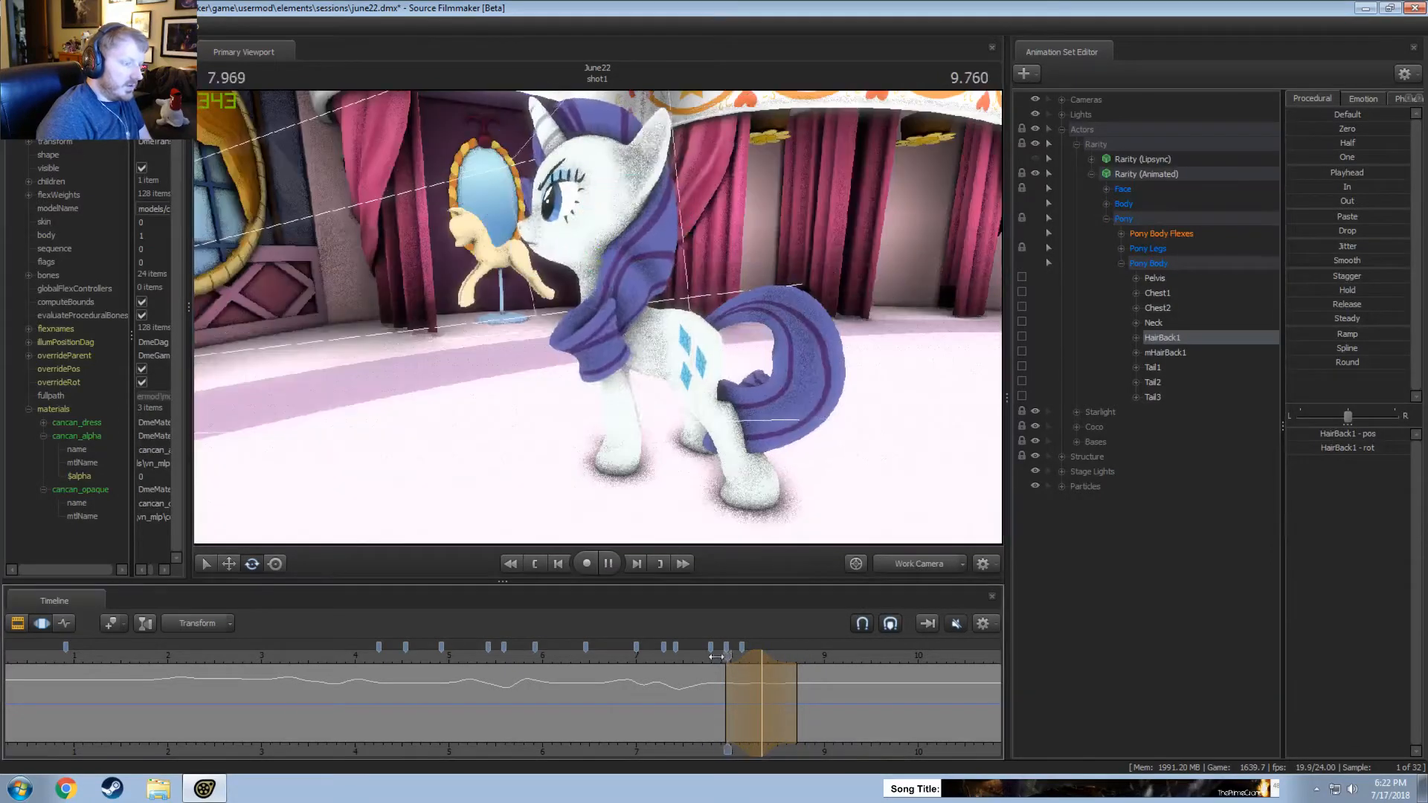
{"action": "key", "text": "space"}
{"action": "key", "text": "space"}
{"action": "left_click", "coordinate": [722, 671]}
{"action": "left_click_drag", "start_coordinate": [723, 675], "coordinate": [795, 690]}
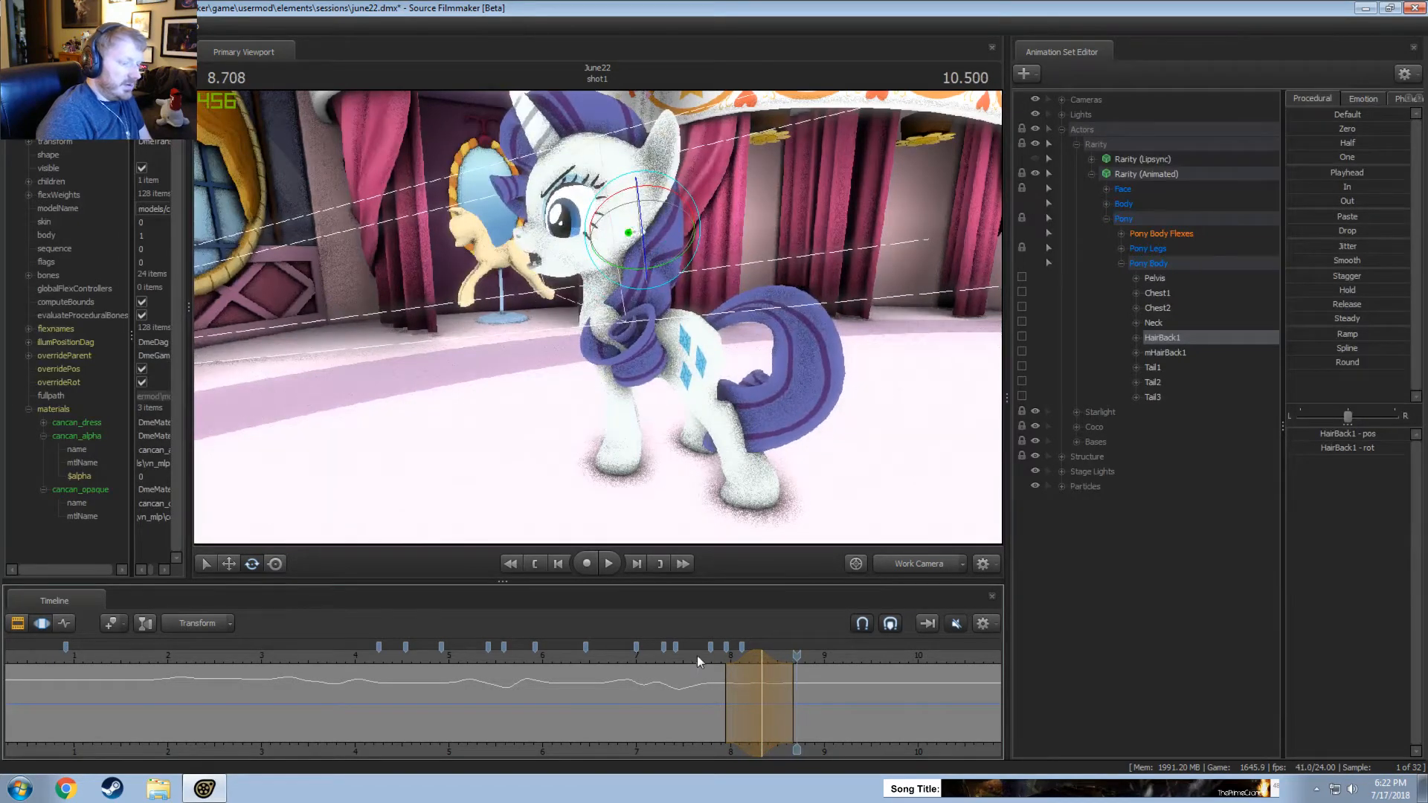
{"action": "key", "text": "space"}
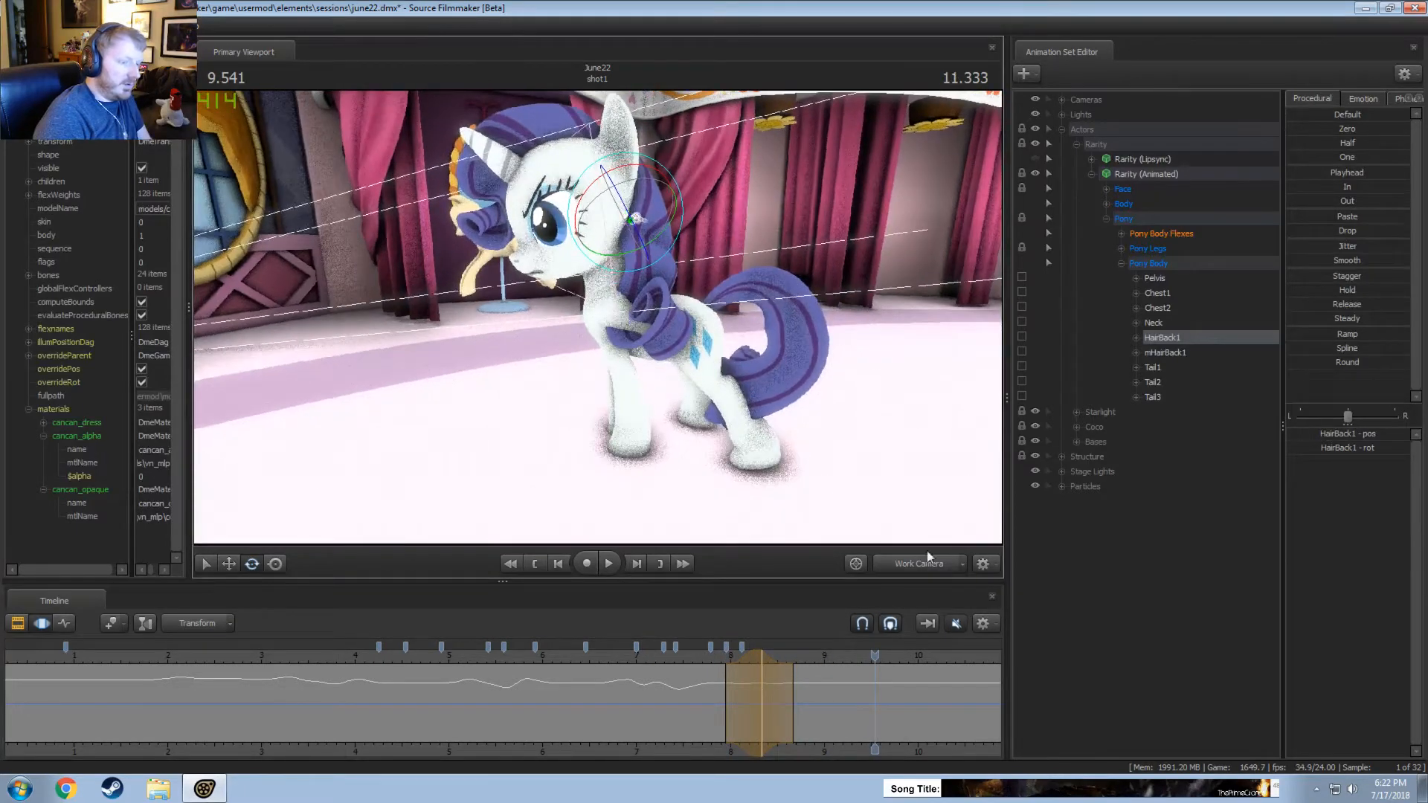
Play the shot from about 9 seconds through the Main Camera to check the hair movement.
{"action": "left_click", "coordinate": [924, 561]}
{"action": "left_click", "coordinate": [828, 658]}
{"action": "key", "text": "space"}
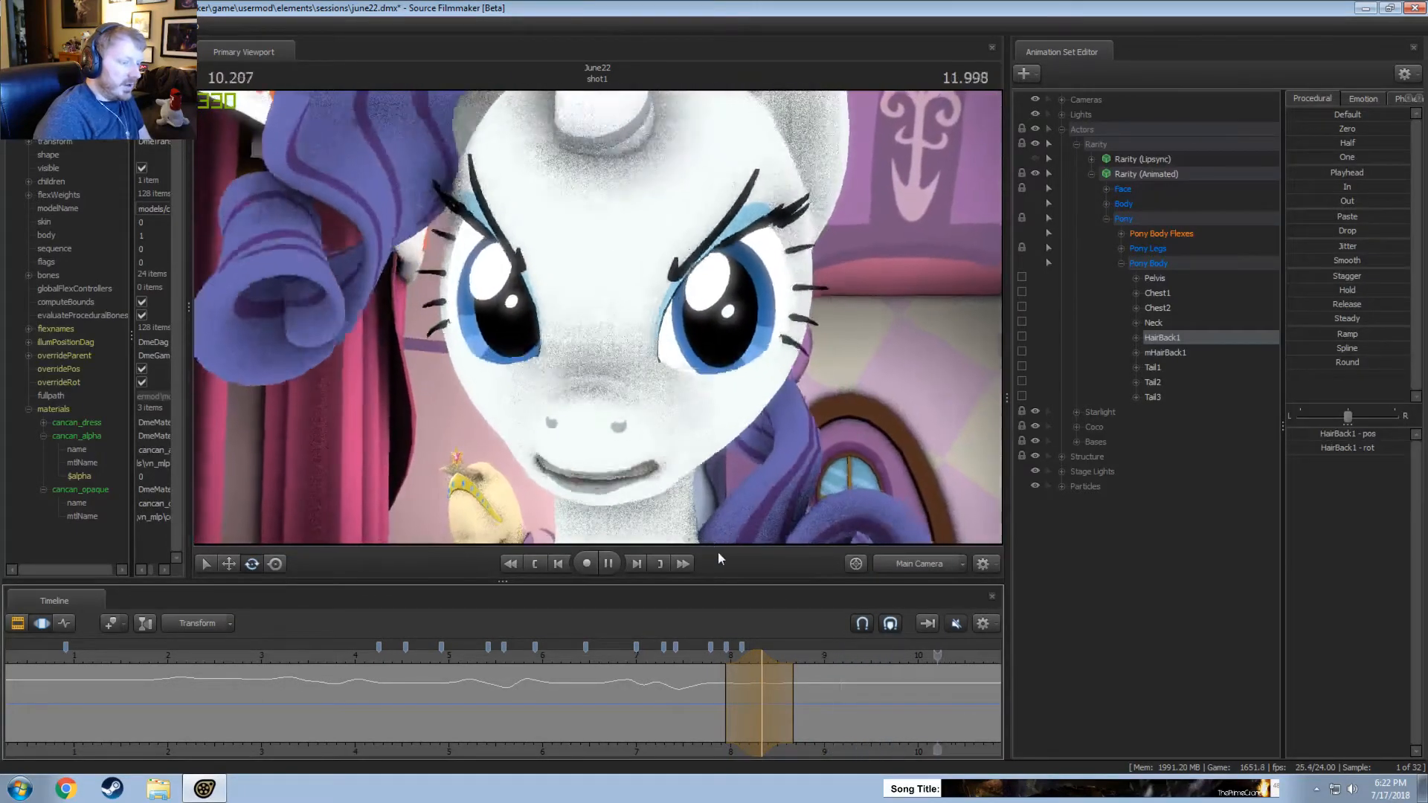
{"action": "key", "text": "space"}
Try to rotate HairBack1 from about 8.67 seconds onward in a front Work Camera view.
{"action": "left_click", "coordinate": [933, 569]}
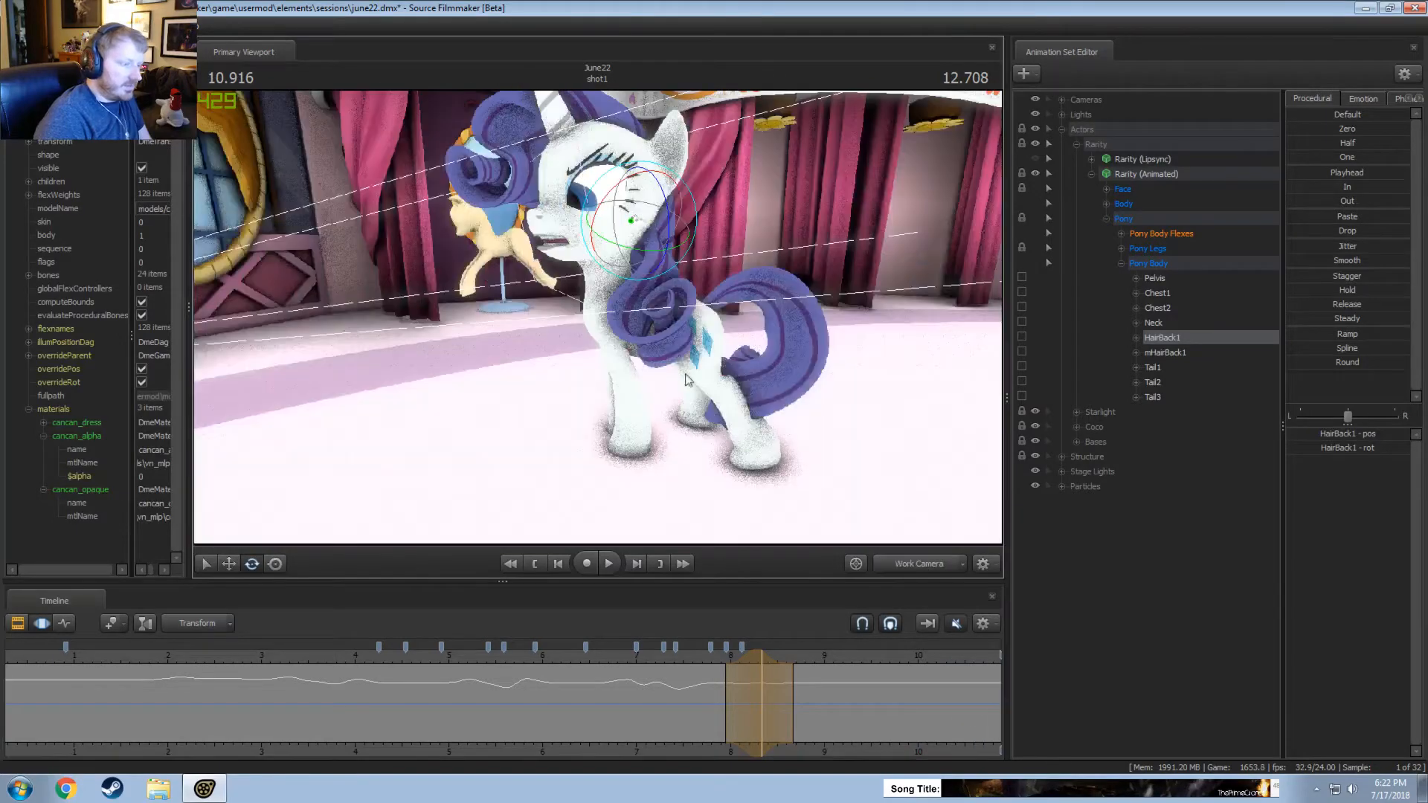
{"action": "left_click_drag", "start_coordinate": [625, 350], "coordinate": [714, 351], "text": "alt"}
{"action": "left_click_drag", "start_coordinate": [773, 416], "coordinate": [803, 394]}
{"action": "key", "text": "w"}
{"action": "scroll", "coordinate": [706, 734], "scroll_direction": "down", "scroll_amount": 1}
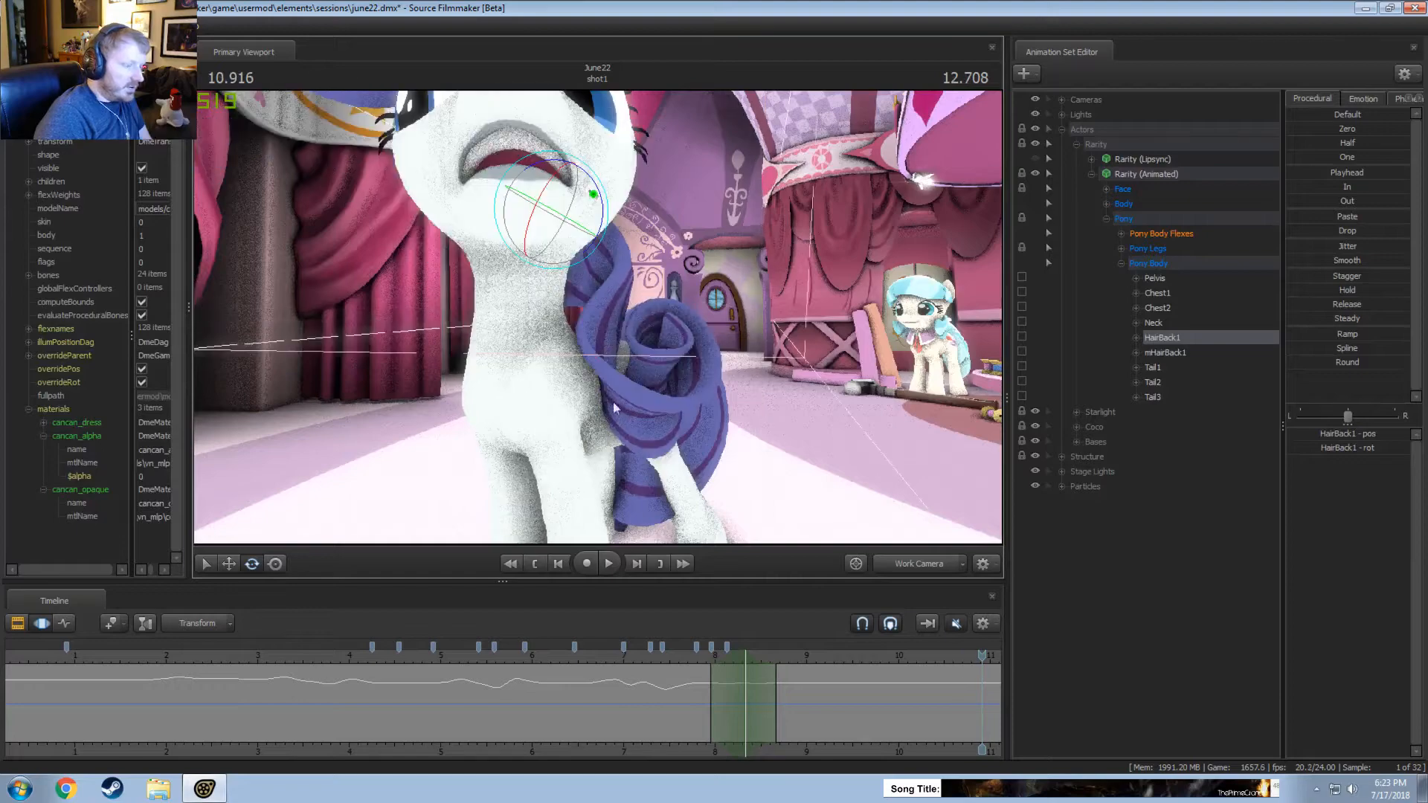
{"action": "middle_click_drag", "start_coordinate": [744, 707], "coordinate": [561, 709]}
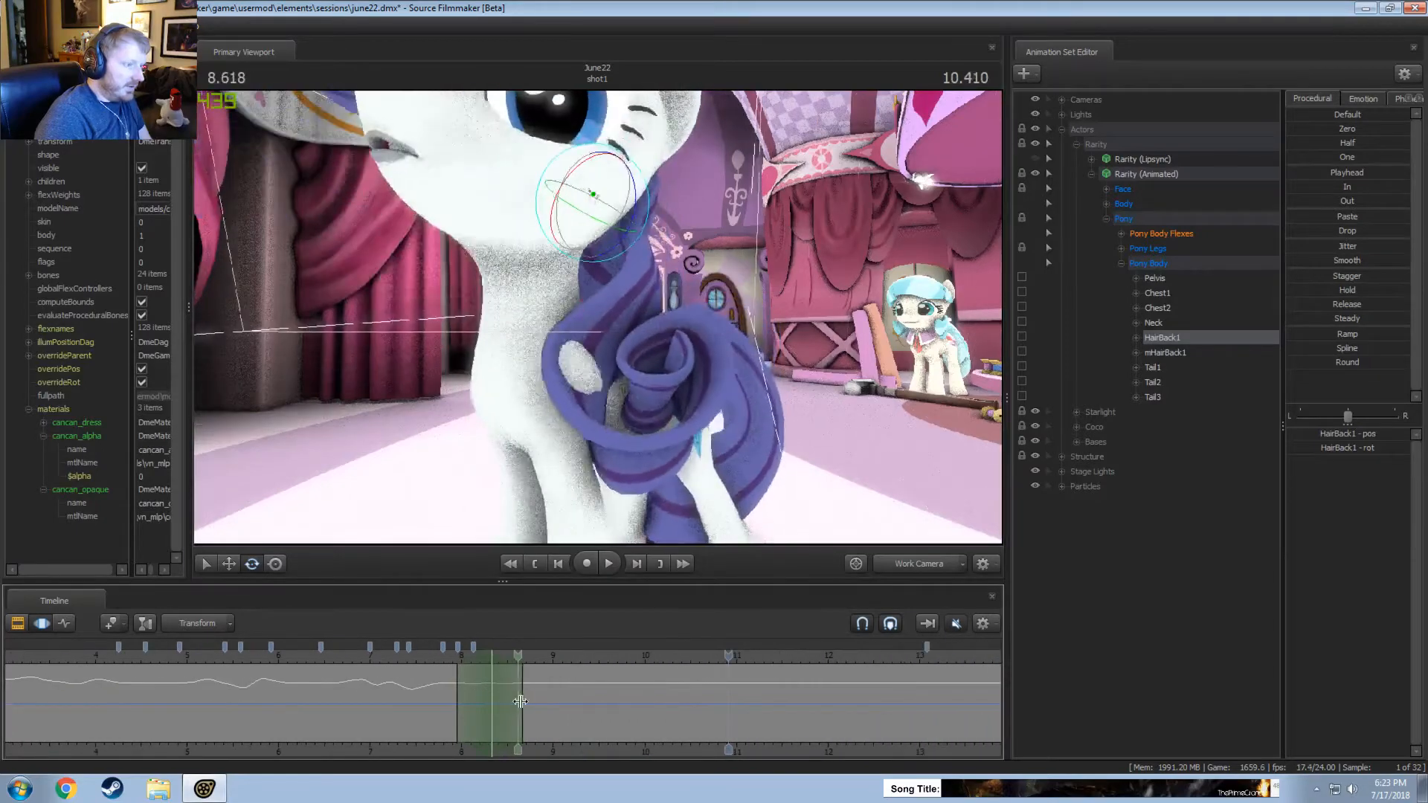
{"action": "left_click_drag", "start_coordinate": [561, 708], "coordinate": [513, 716]}
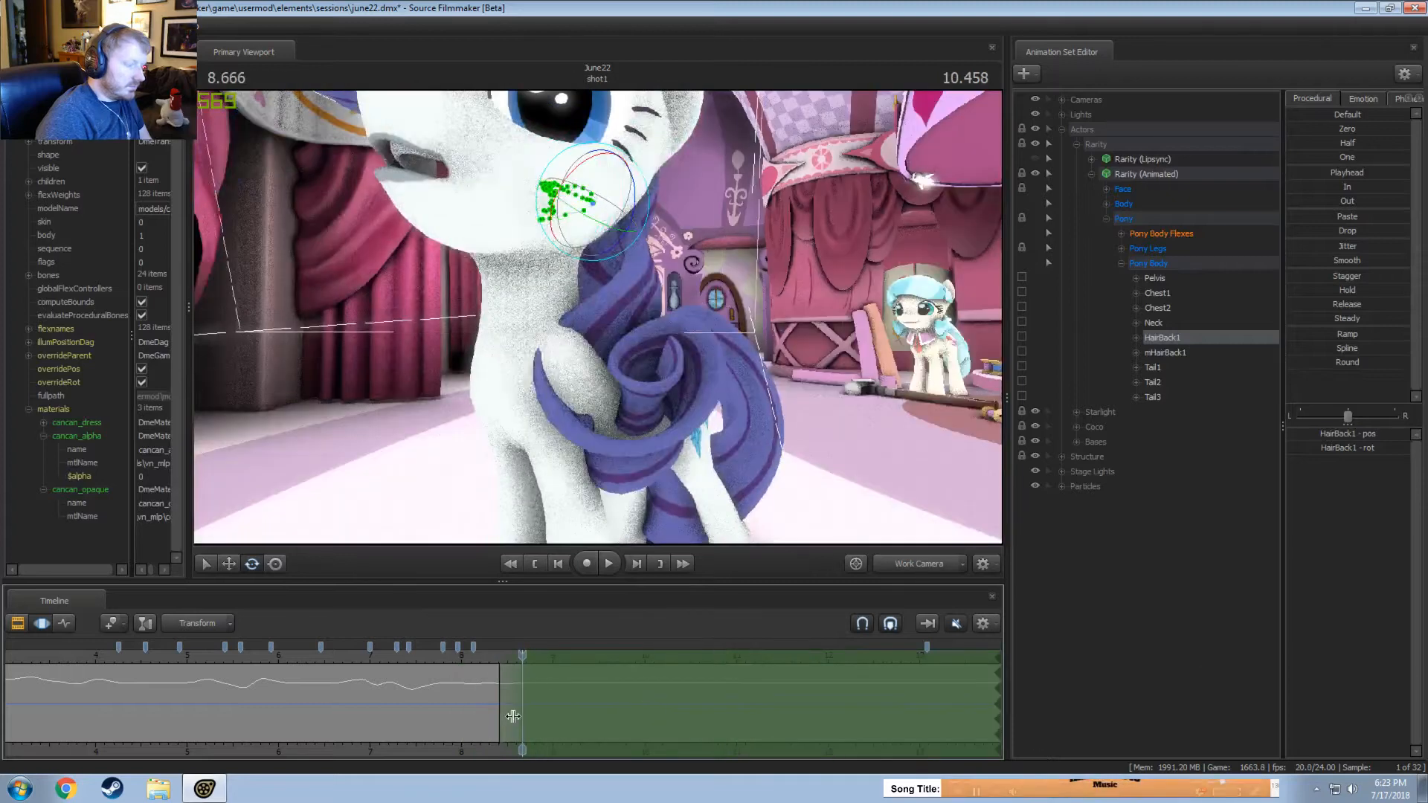
{"action": "left_click_drag", "start_coordinate": [732, 476], "coordinate": [667, 196]}
{"action": "key", "text": "ctrl+z"}
Make the Rarity (Lipsync) controls and the Face group of Rarity (Animated) unselectable in the viewport.
{"action": "left_click_drag", "start_coordinate": [654, 307], "coordinate": [626, 296], "text": "alt"}
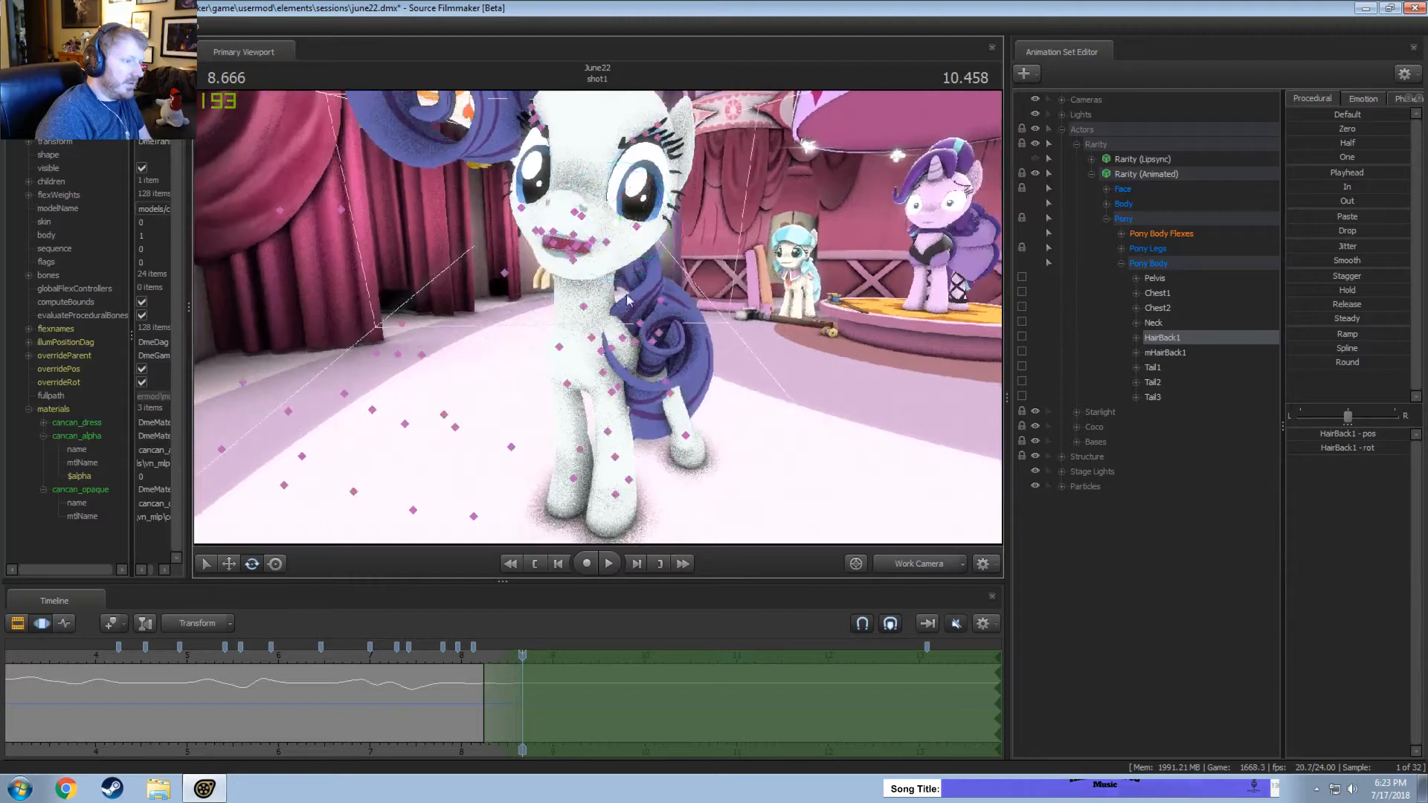
{"action": "left_click", "coordinate": [452, 430]}
{"action": "left_click", "coordinate": [1105, 203]}
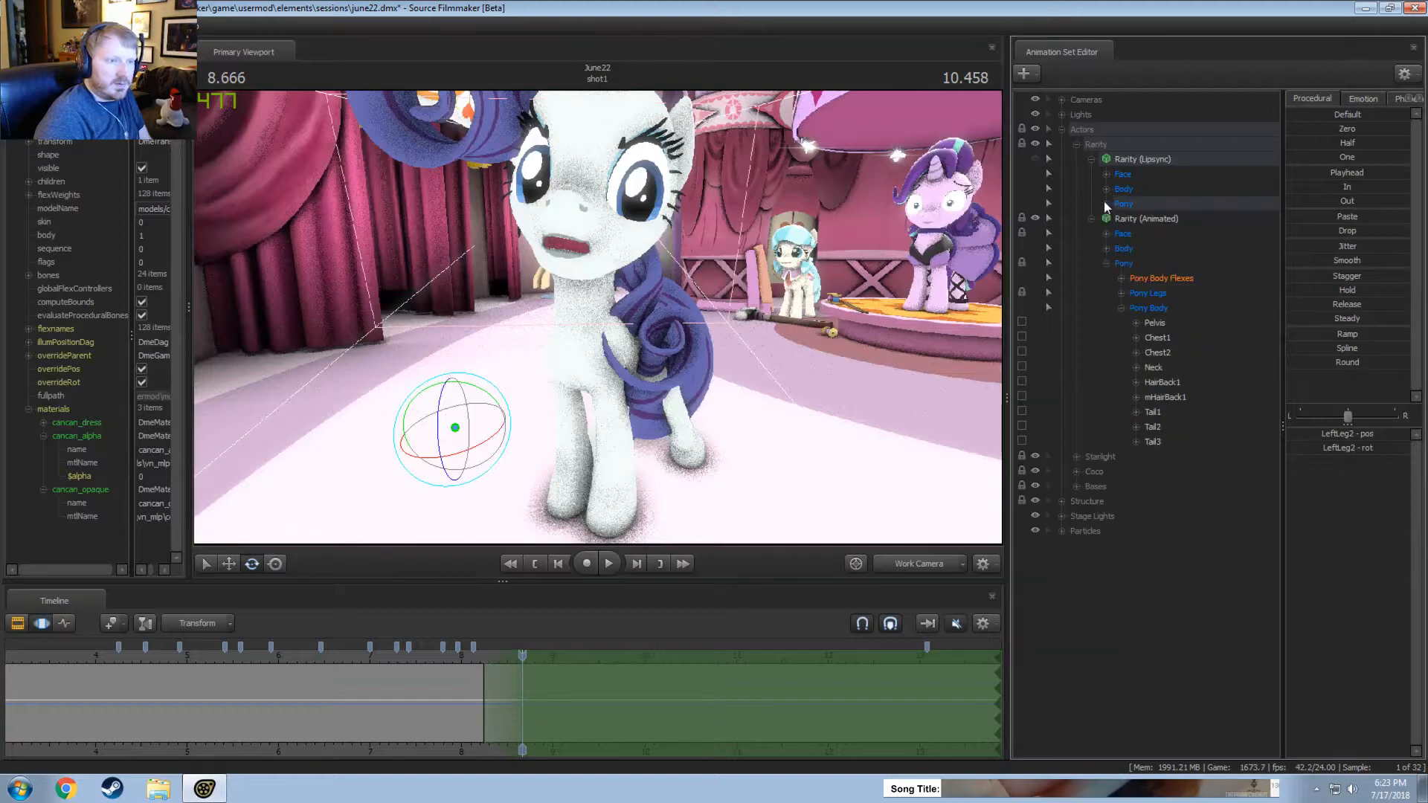
{"action": "left_click", "coordinate": [1048, 161]}
{"action": "left_click", "coordinate": [804, 372], "text": "ctrl"}
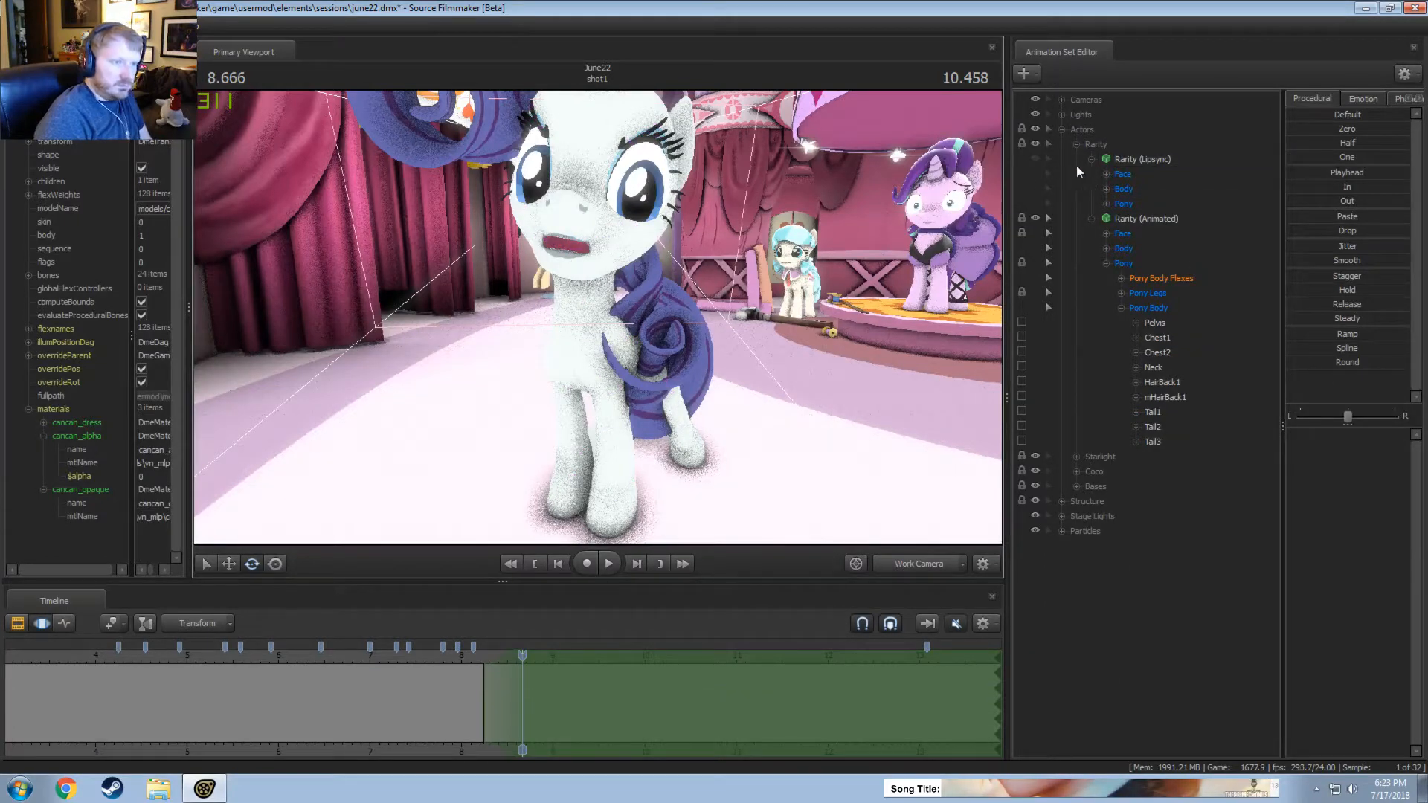
{"action": "left_click", "coordinate": [1093, 173]}
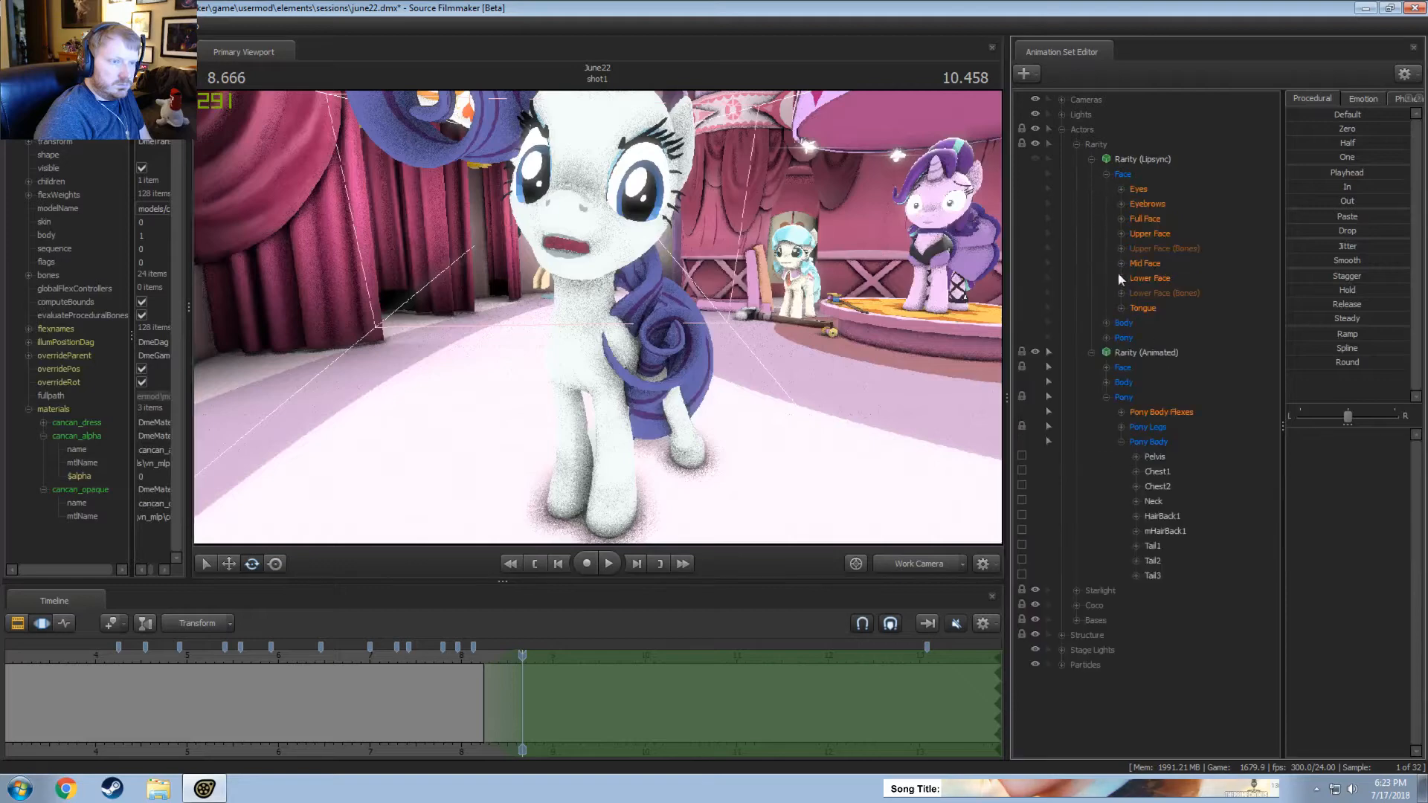
{"action": "left_click", "coordinate": [1091, 160]}
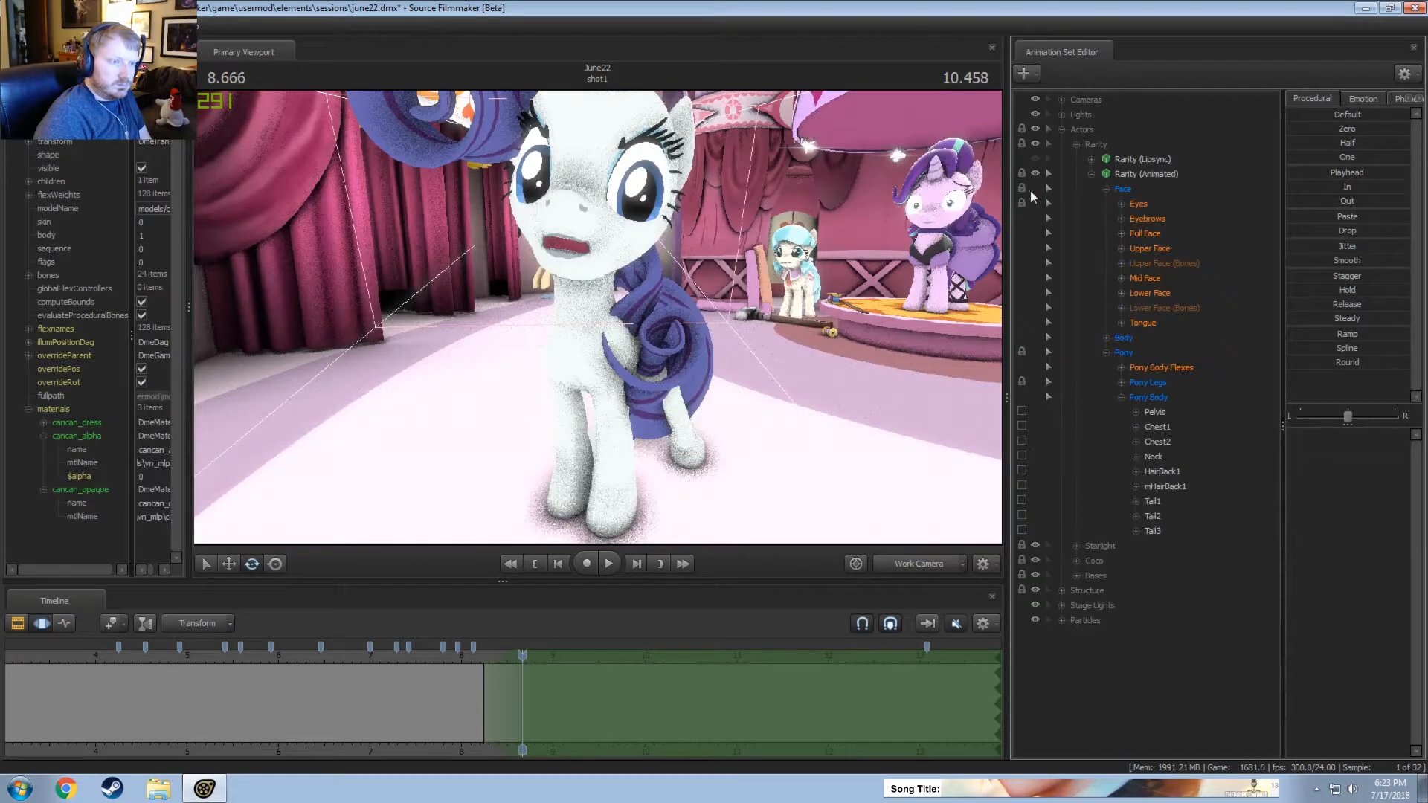
Play the shot from 8.666 seconds in the Work Camera, and from about 10 seconds through the Main Camera.
{"action": "key", "text": "space"}
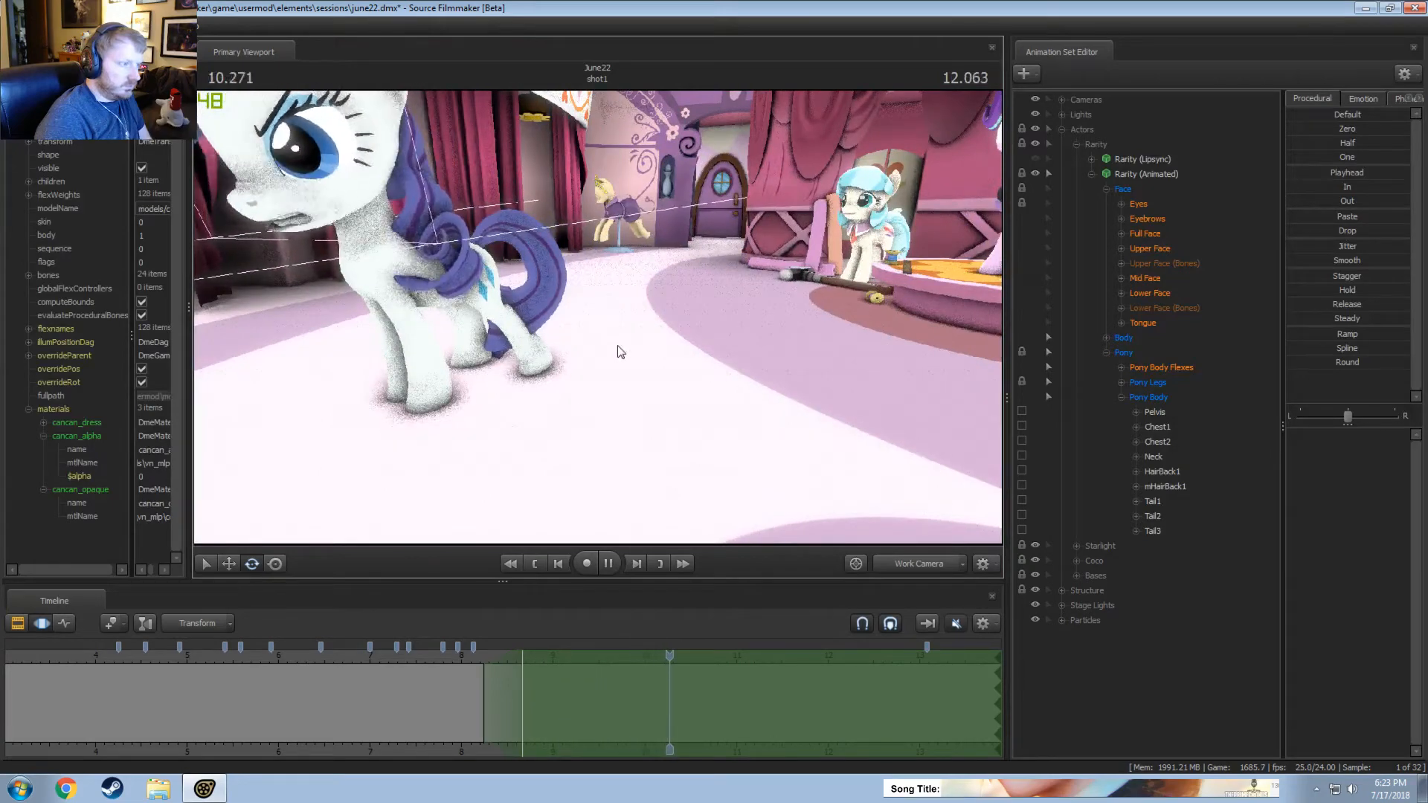
{"action": "key", "text": "space"}
{"action": "left_click", "coordinate": [918, 565]}
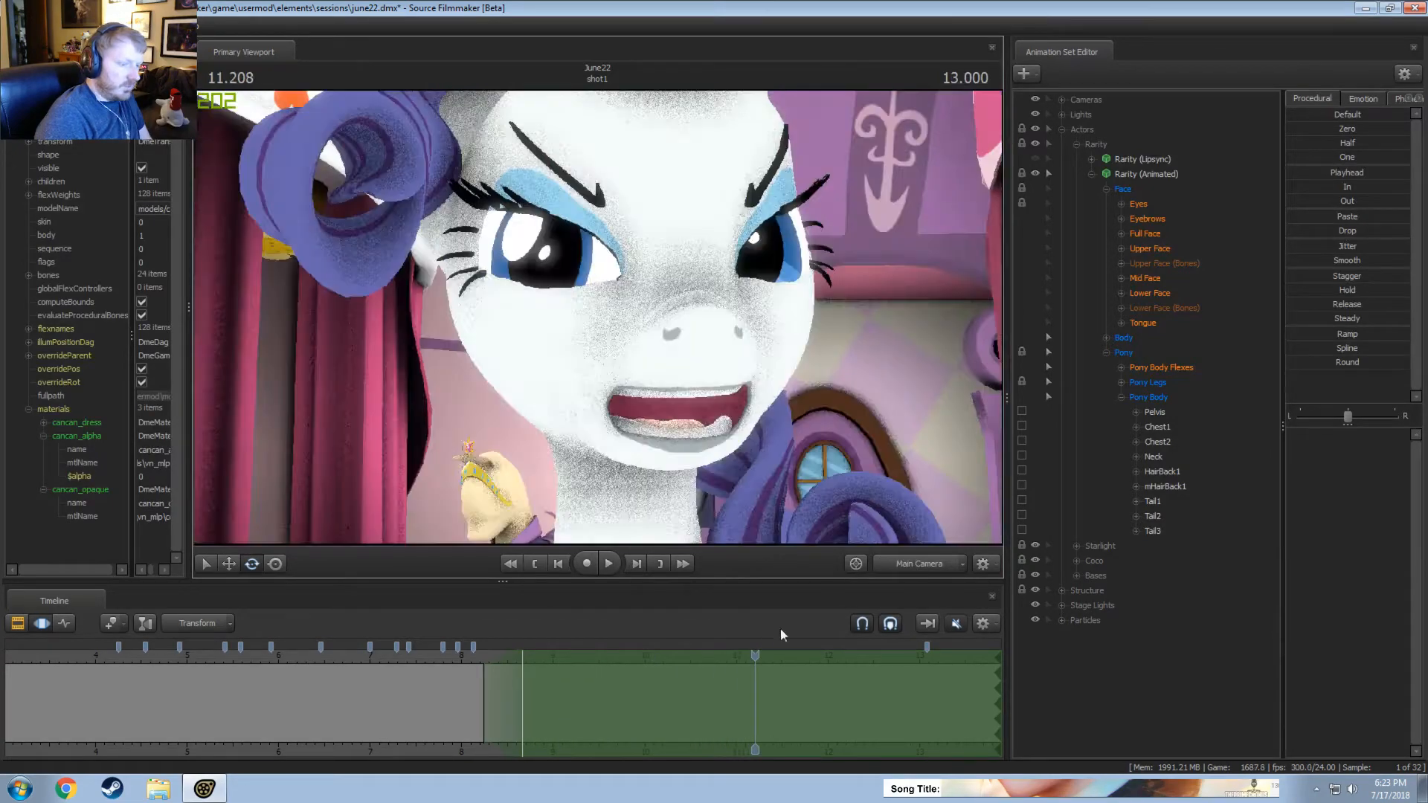
{"action": "left_click_drag", "start_coordinate": [757, 653], "coordinate": [654, 656]}
{"action": "key", "text": "space"}
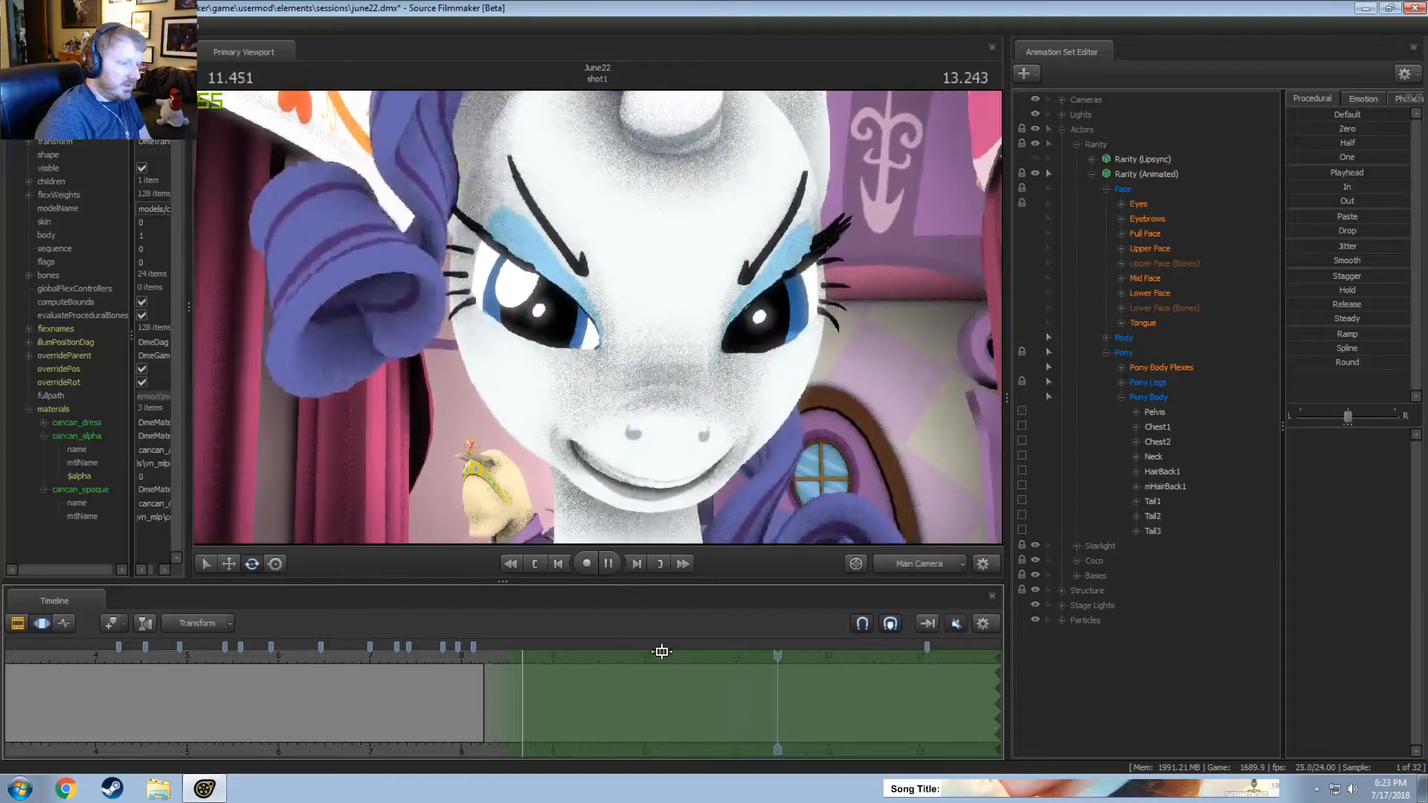
{"action": "key", "text": "space"}
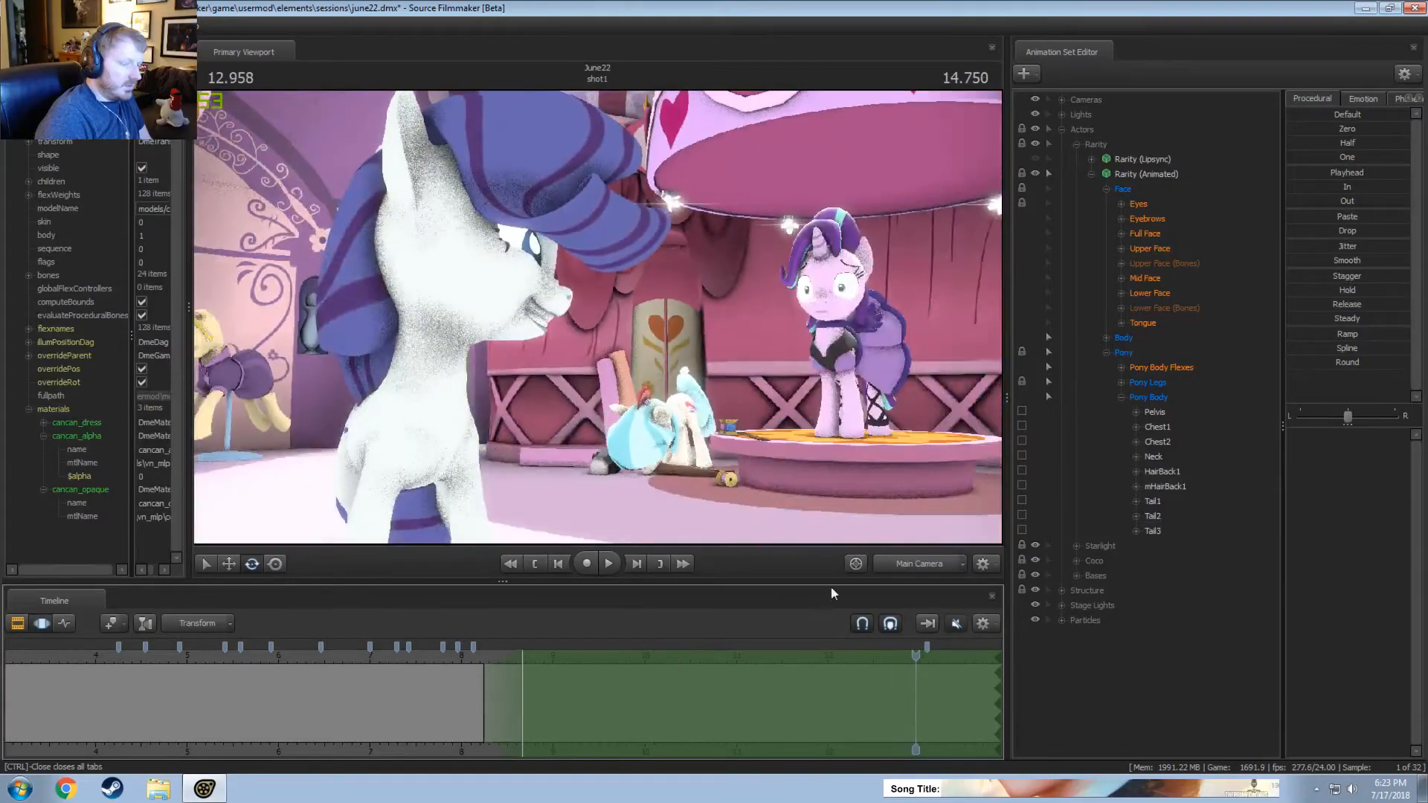
Rotate HairBack1 over about 12.1 to 12.65 seconds, centred on 12.375 seconds, in the Work Camera view and replay.
{"action": "left_click", "coordinate": [920, 568]}
{"action": "left_click", "coordinate": [912, 568]}
{"action": "left_click", "coordinate": [912, 570]}
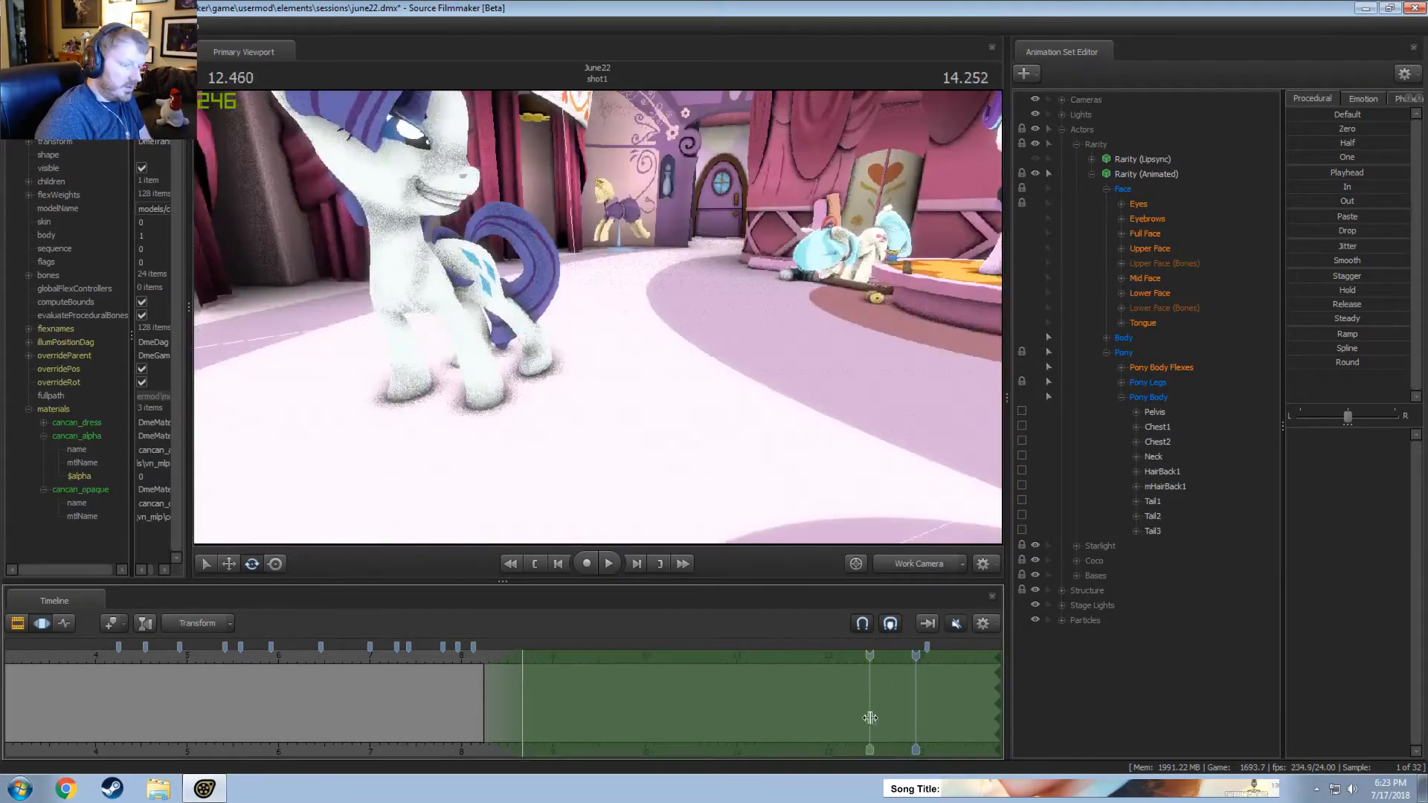
{"action": "left_click", "coordinate": [870, 716], "text": "shift"}
{"action": "middle_click_drag", "start_coordinate": [900, 752], "coordinate": [617, 732]}
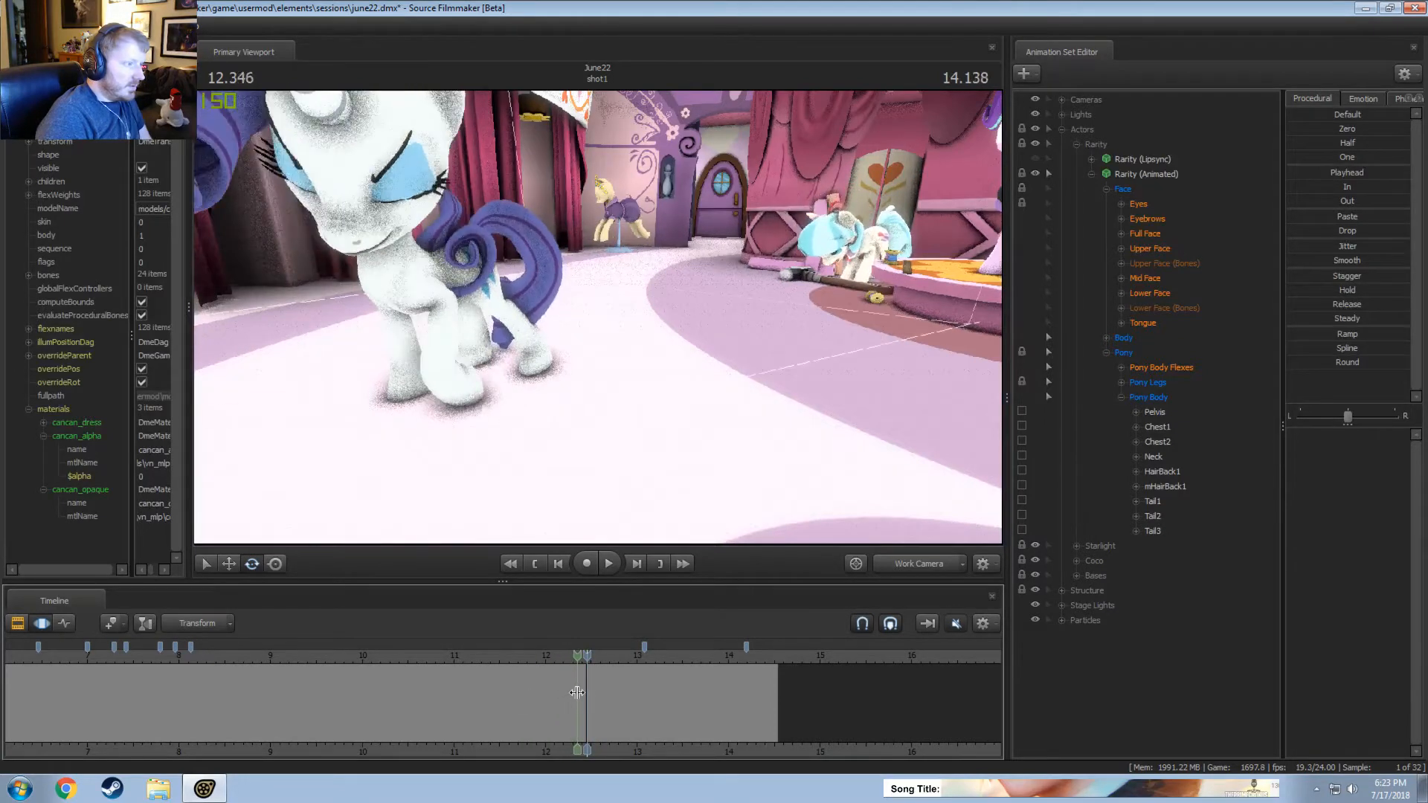
{"action": "left_click", "coordinate": [579, 693]}
{"action": "left_click_drag", "start_coordinate": [601, 683], "coordinate": [605, 683]}
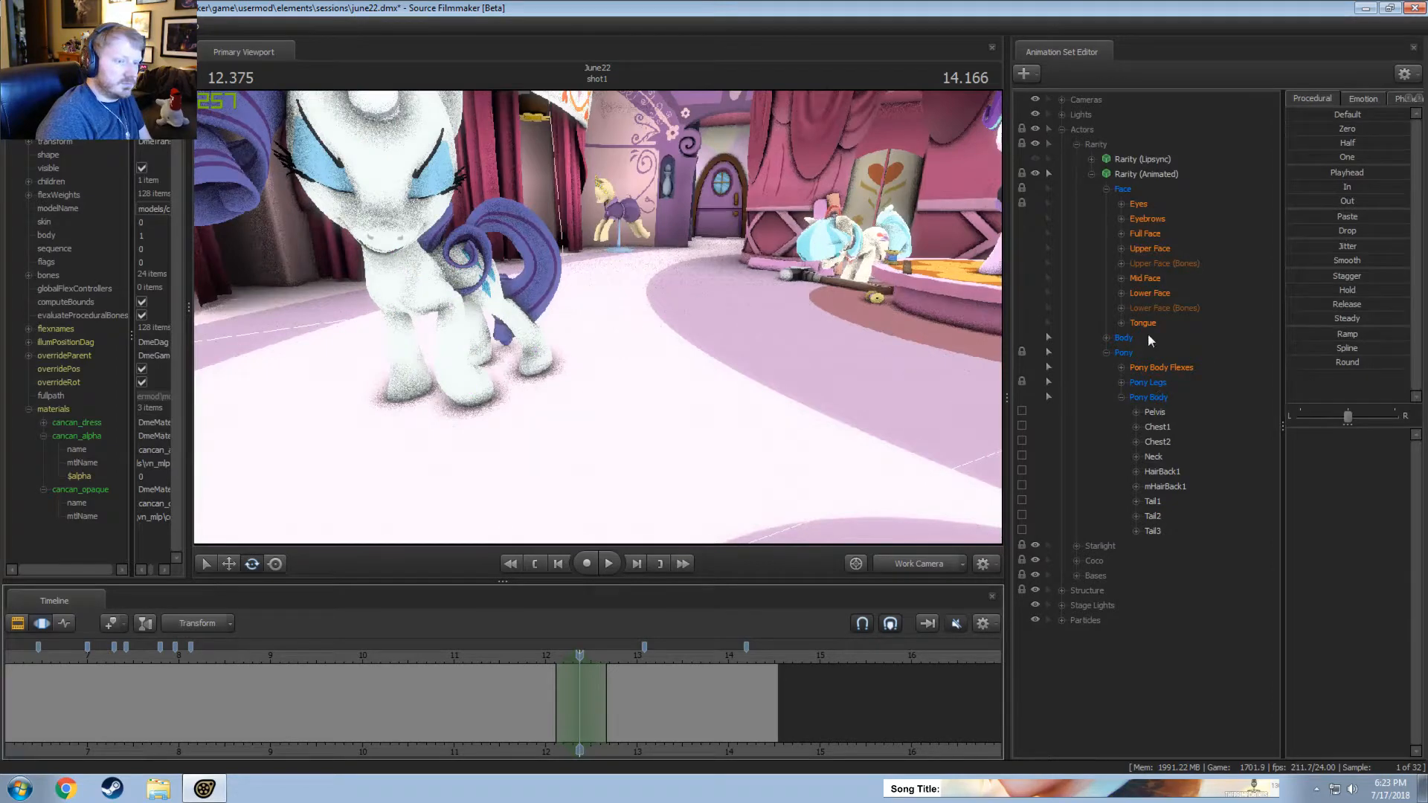
{"action": "left_click", "coordinate": [1162, 468]}
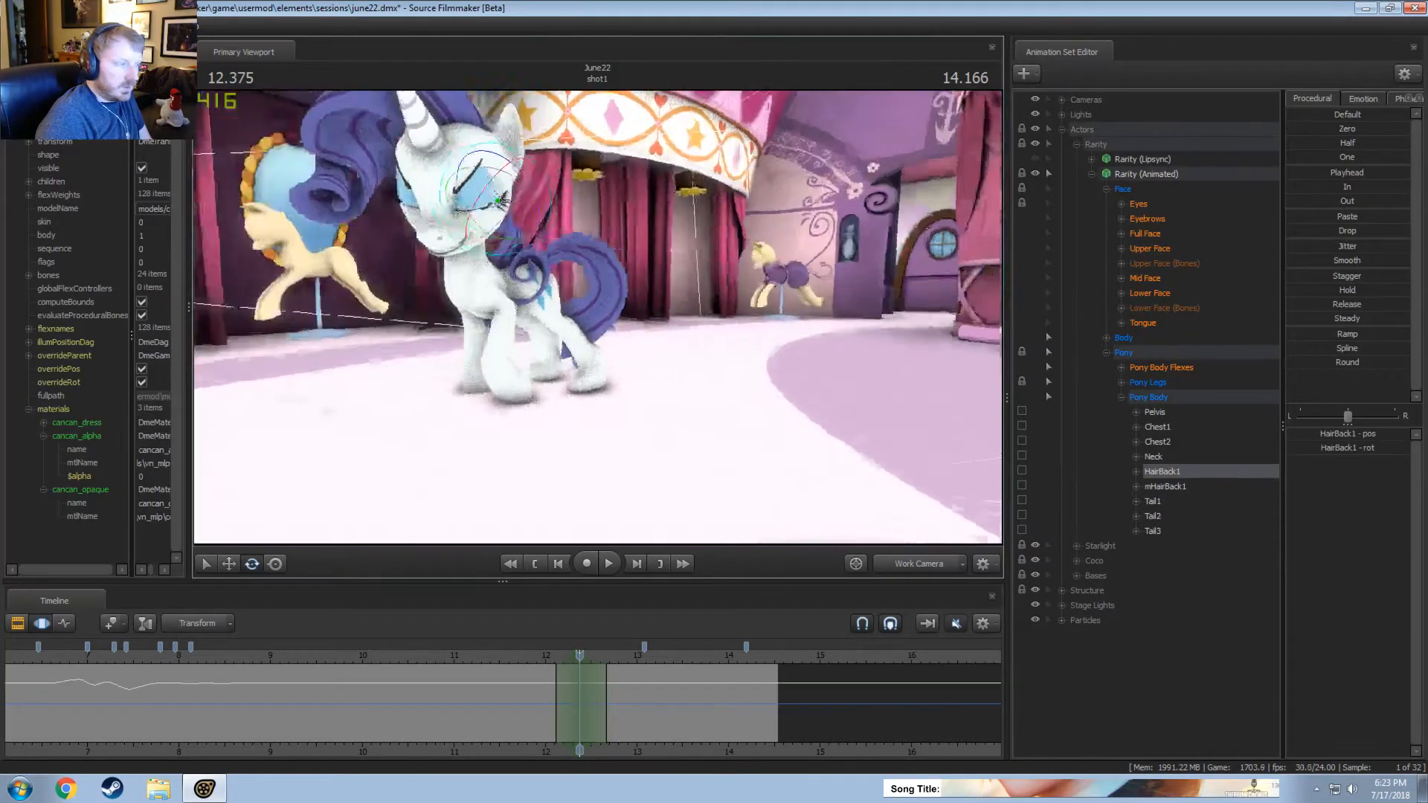
{"action": "left_click_drag", "start_coordinate": [543, 222], "coordinate": [699, 252]}
{"action": "left_click", "coordinate": [534, 659]}
{"action": "key", "text": "space"}
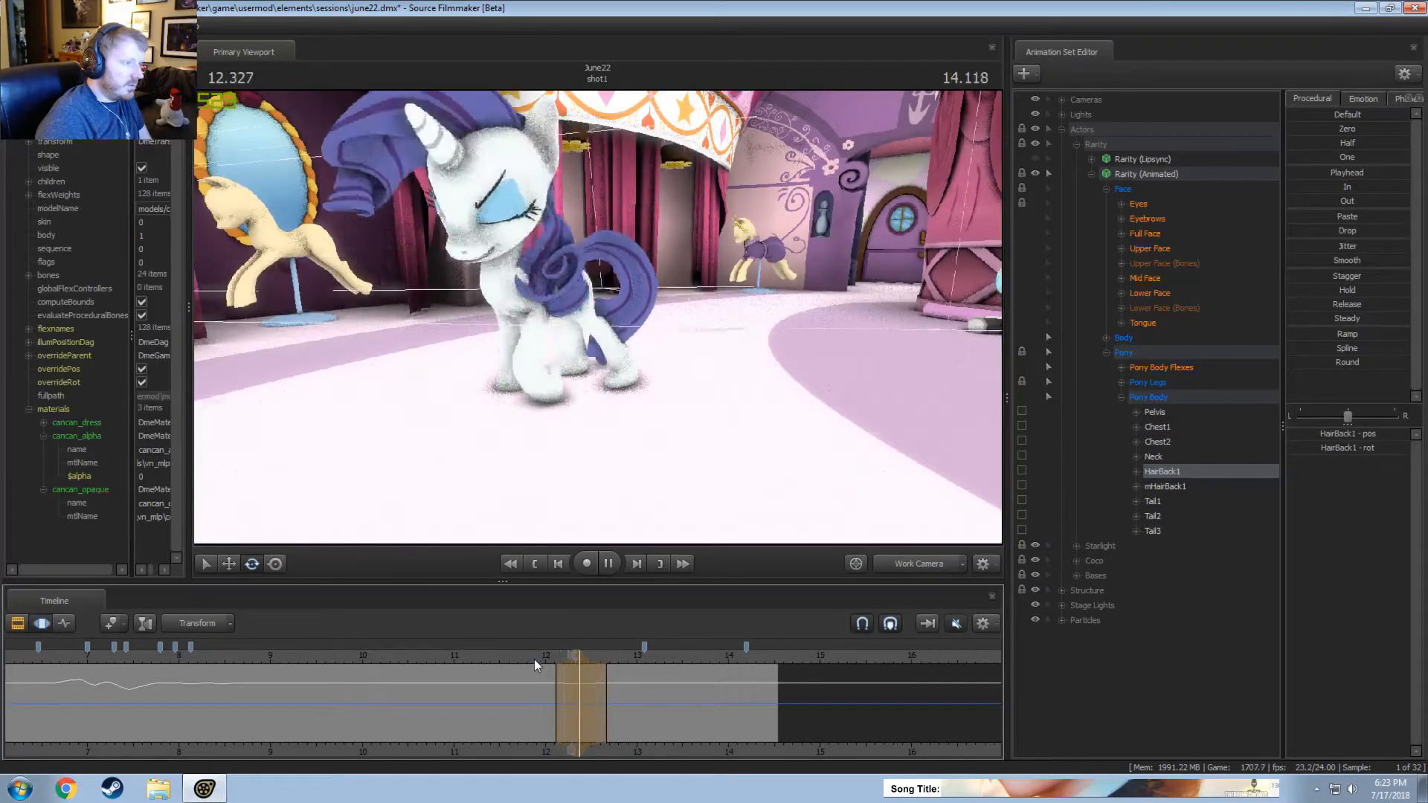
{"action": "key", "text": "space"}
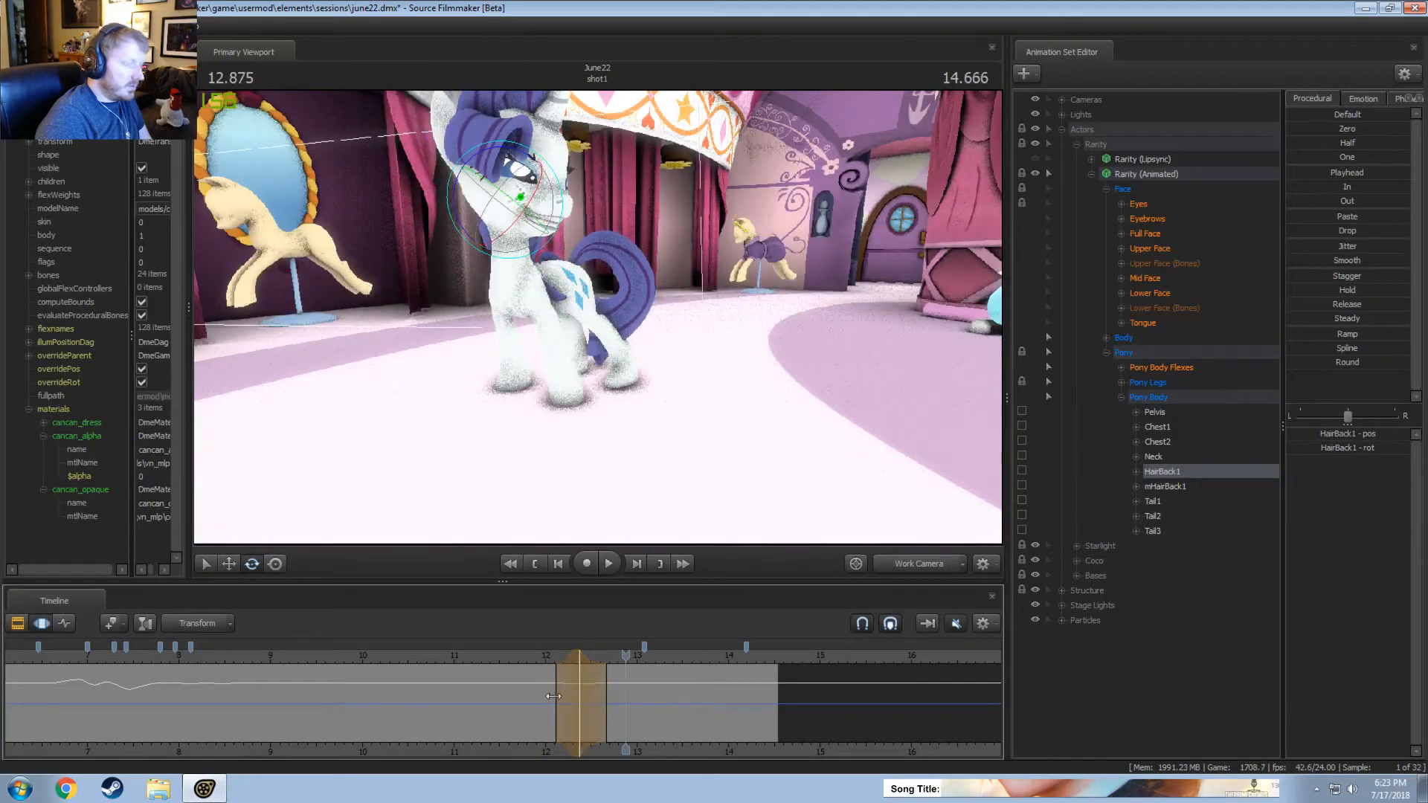
Rotate HairBack1 from about 12.66 seconds onward, easing in from about 12.3 seconds, in the Main Camera view.
{"action": "left_click", "coordinate": [898, 567]}
{"action": "key", "text": "shift"}
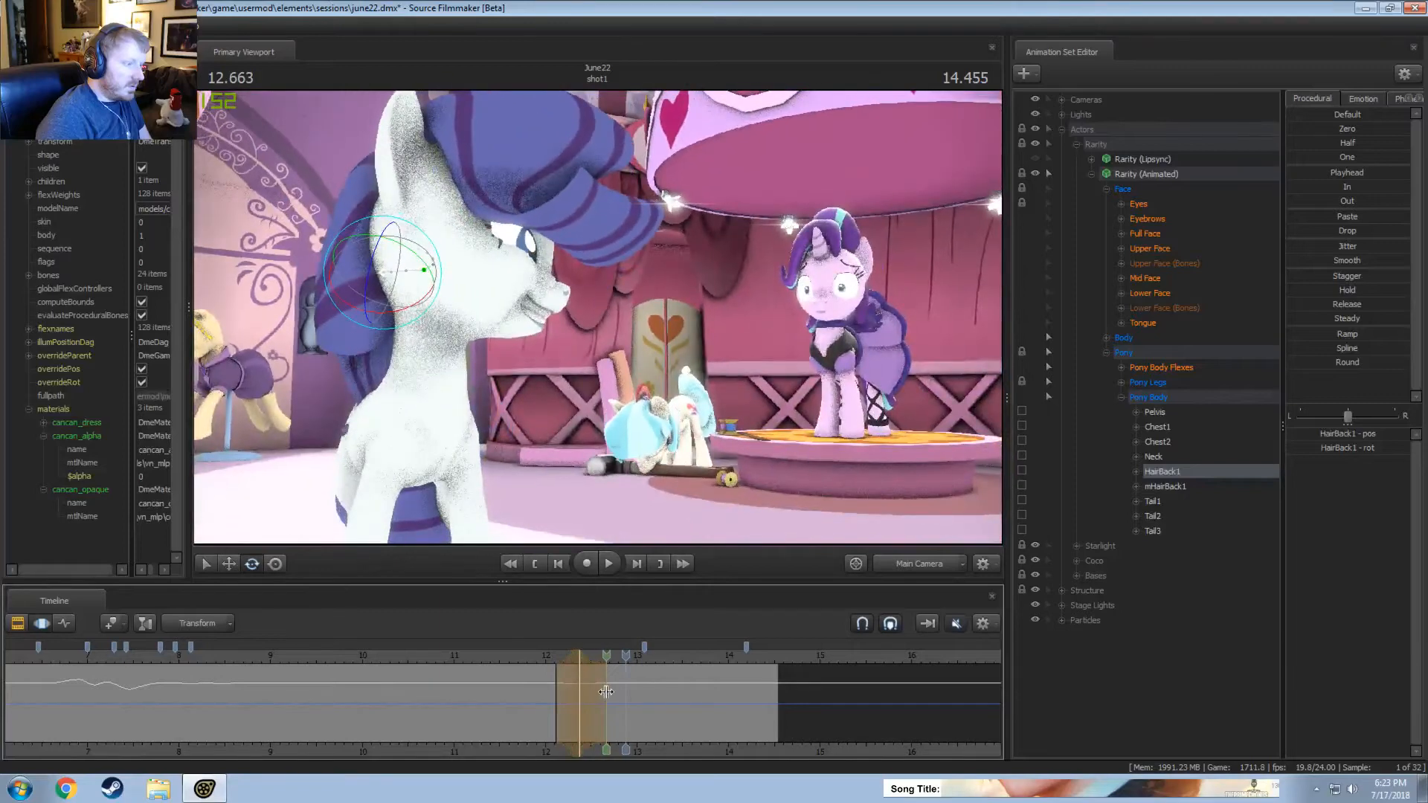
{"action": "left_click_drag", "start_coordinate": [606, 692], "coordinate": [750, 693], "text": "shift"}
{"action": "left_click_drag", "start_coordinate": [605, 729], "coordinate": [576, 733]}
{"action": "mouse_move", "coordinate": [375, 262]}
{"action": "left_mouse_down"}
{"action": "mouse_move", "coordinate": [431, 260]}
{"action": "mouse_move", "coordinate": [350, 253]}
{"action": "mouse_move", "coordinate": [354, 277]}
{"action": "left_mouse_up"}
Replay the shot from about 12.2 seconds through the Main Camera to review the hair correction during the head turn.
{"action": "left_click", "coordinate": [560, 654]}
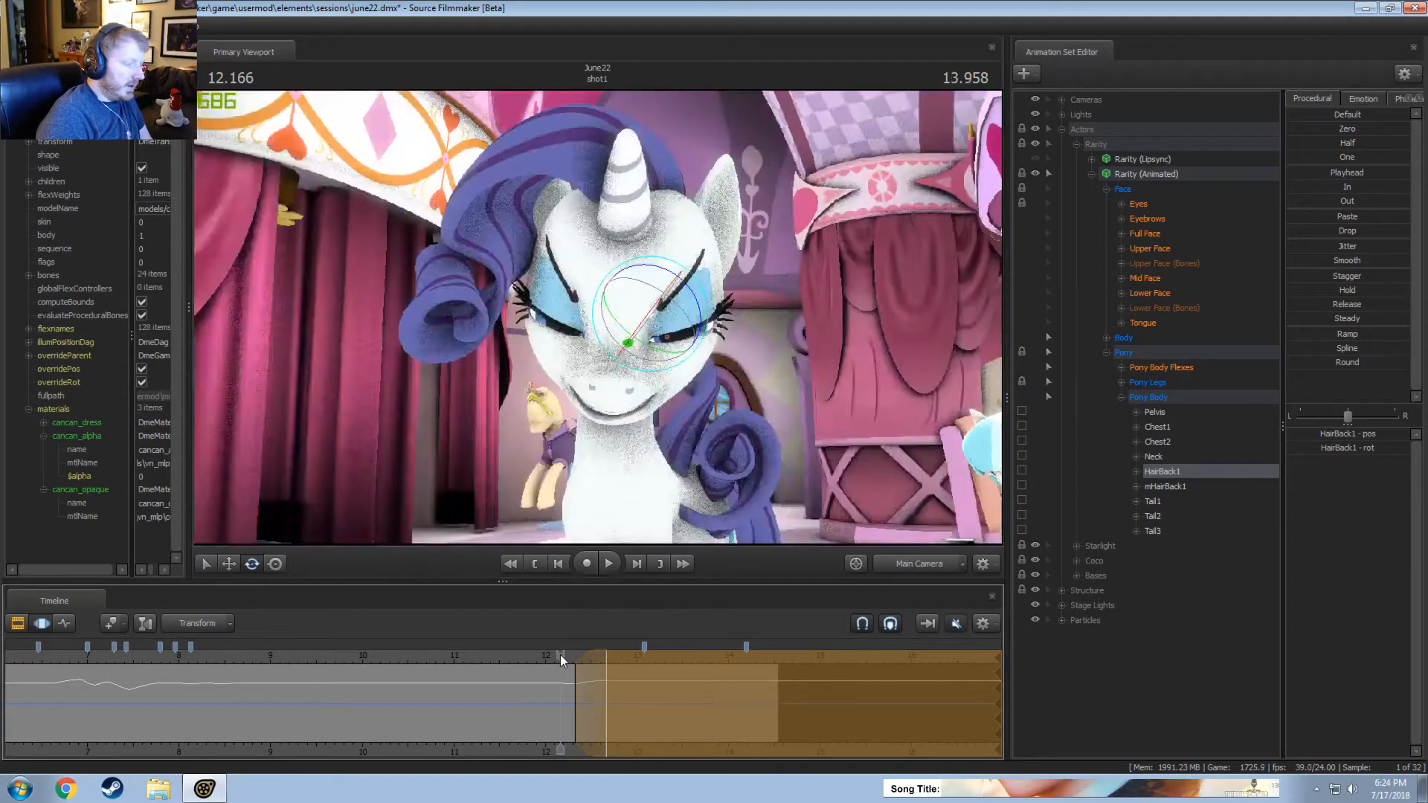
{"action": "key", "text": "space"}
{"action": "key", "text": "space"}
{"action": "key", "text": "space"}
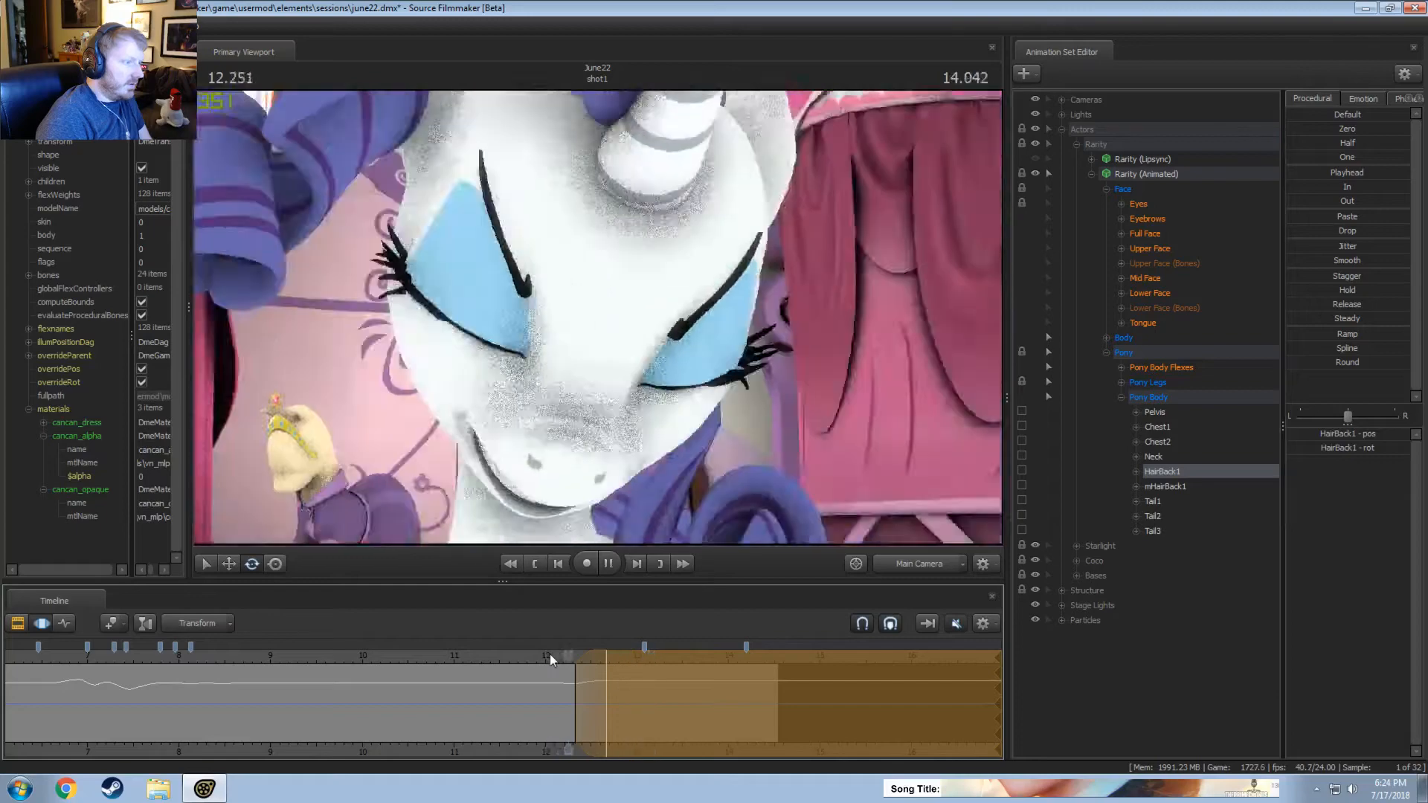
{"action": "key", "text": "space"}
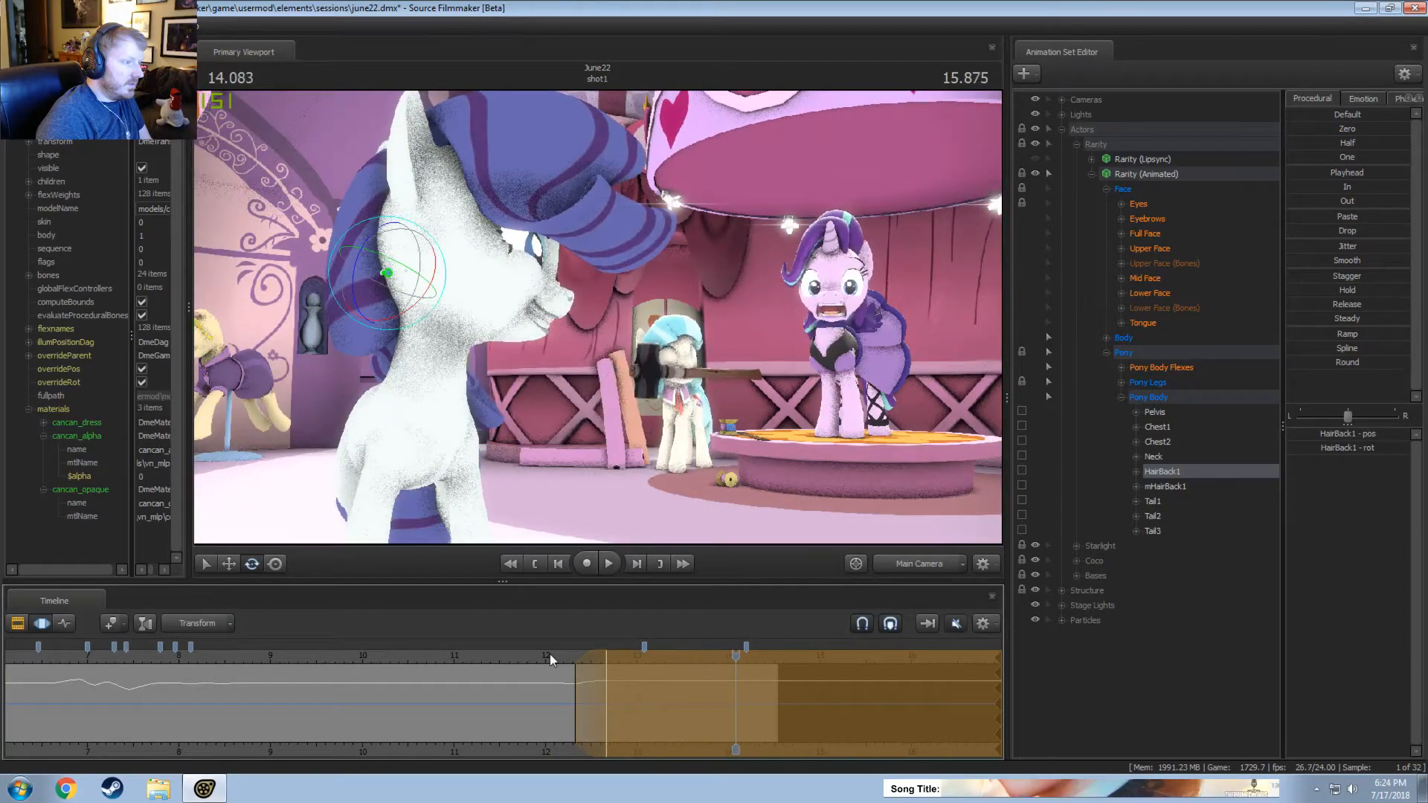
{"action": "key", "text": "space"}
{"action": "key", "text": "space"}
{"action": "key", "text": "space"}
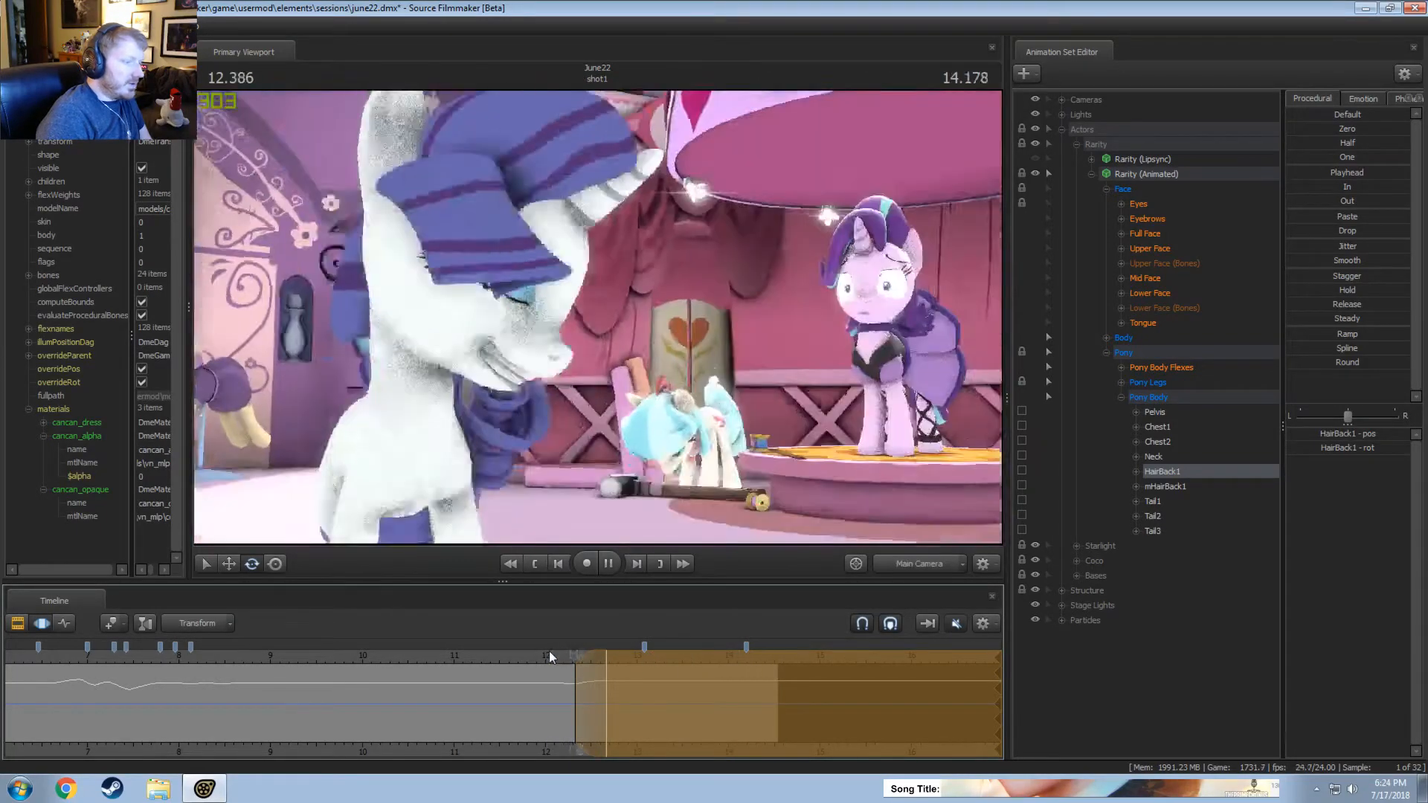
Return to the Motion Editor and review the shot from about 6.5 seconds through the Main Camera.
{"action": "key", "text": "F2"}
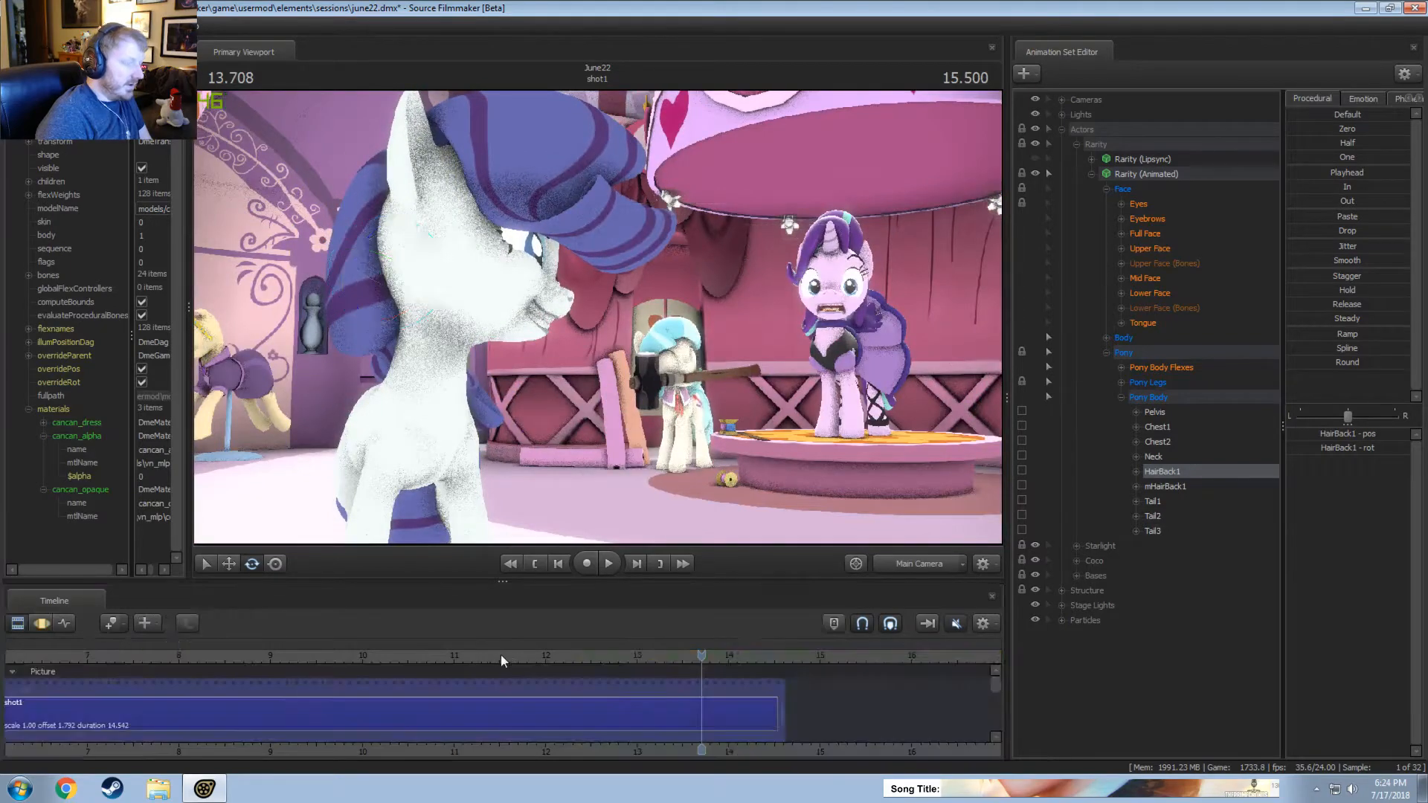
{"action": "key", "text": "F3"}
{"action": "scroll", "coordinate": [336, 653], "scroll_direction": "down", "scroll_amount": 2}
{"action": "left_click", "coordinate": [291, 657]}
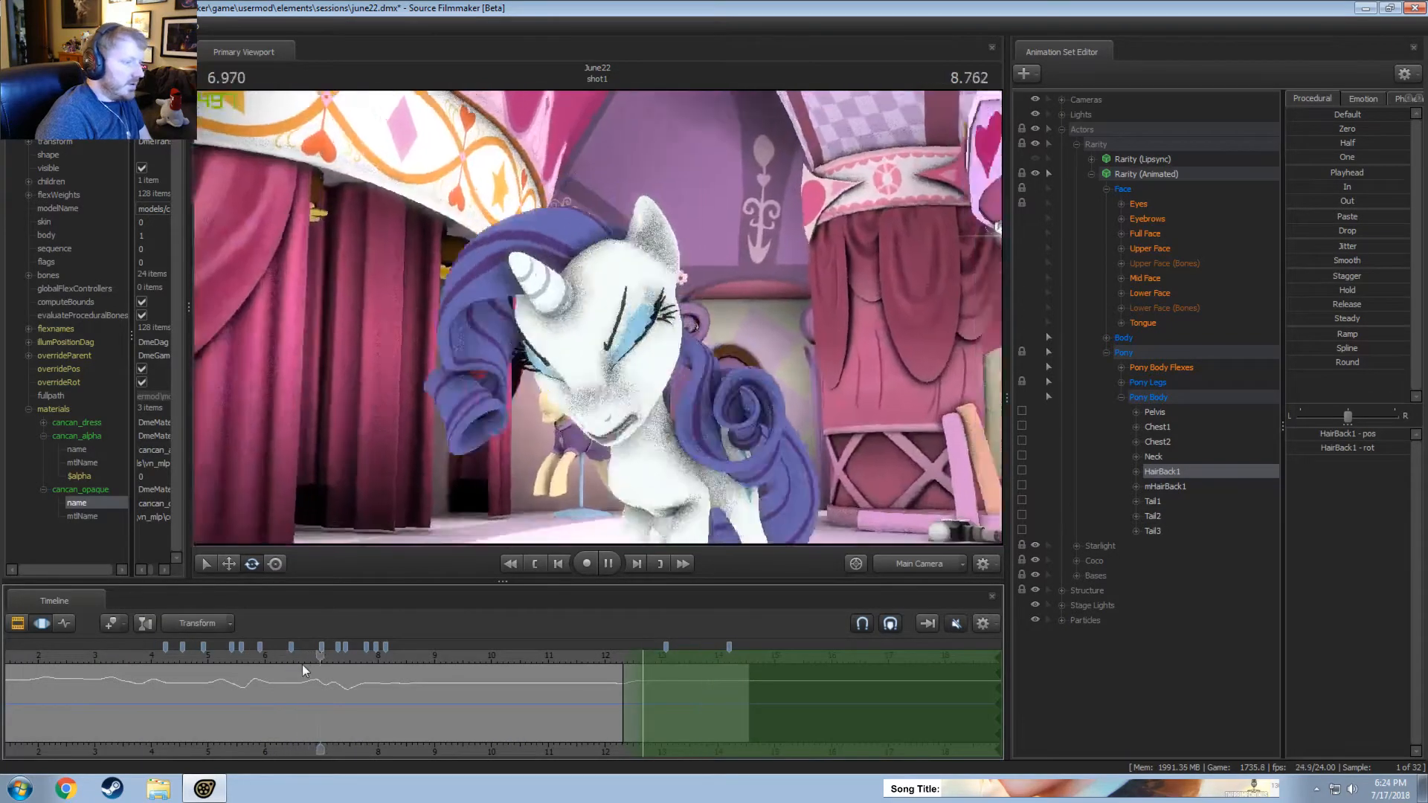
{"action": "scroll", "coordinate": [316, 675], "scroll_direction": "down", "scroll_amount": 2}
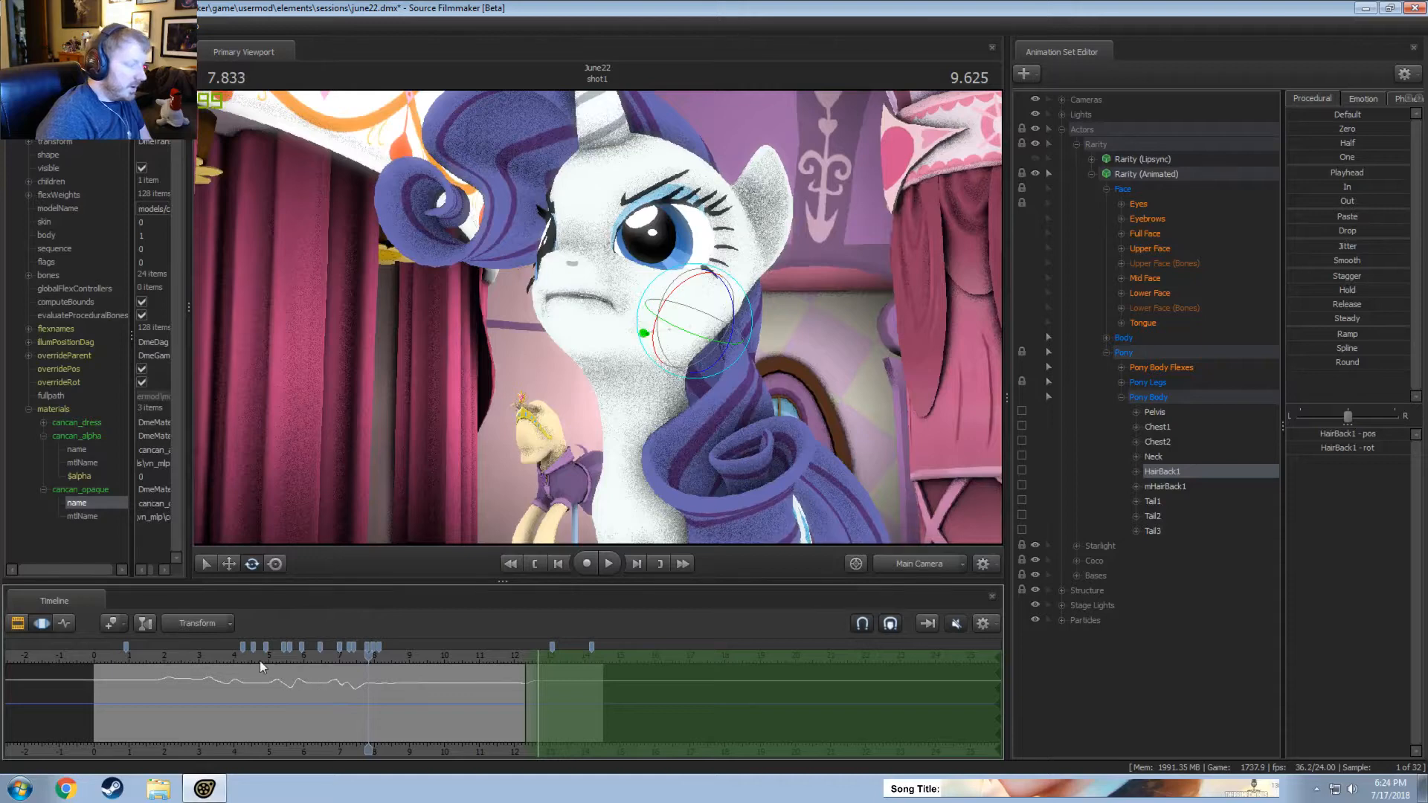
{"action": "left_click", "coordinate": [239, 657]}
Select Rarity's Tail1 and play the shot's opening from about 0.5 seconds through the Work Camera and Main Camera.
{"action": "left_click", "coordinate": [900, 568]}
{"action": "left_click_drag", "start_coordinate": [773, 468], "coordinate": [576, 317]}
{"action": "left_click", "coordinate": [149, 655]}
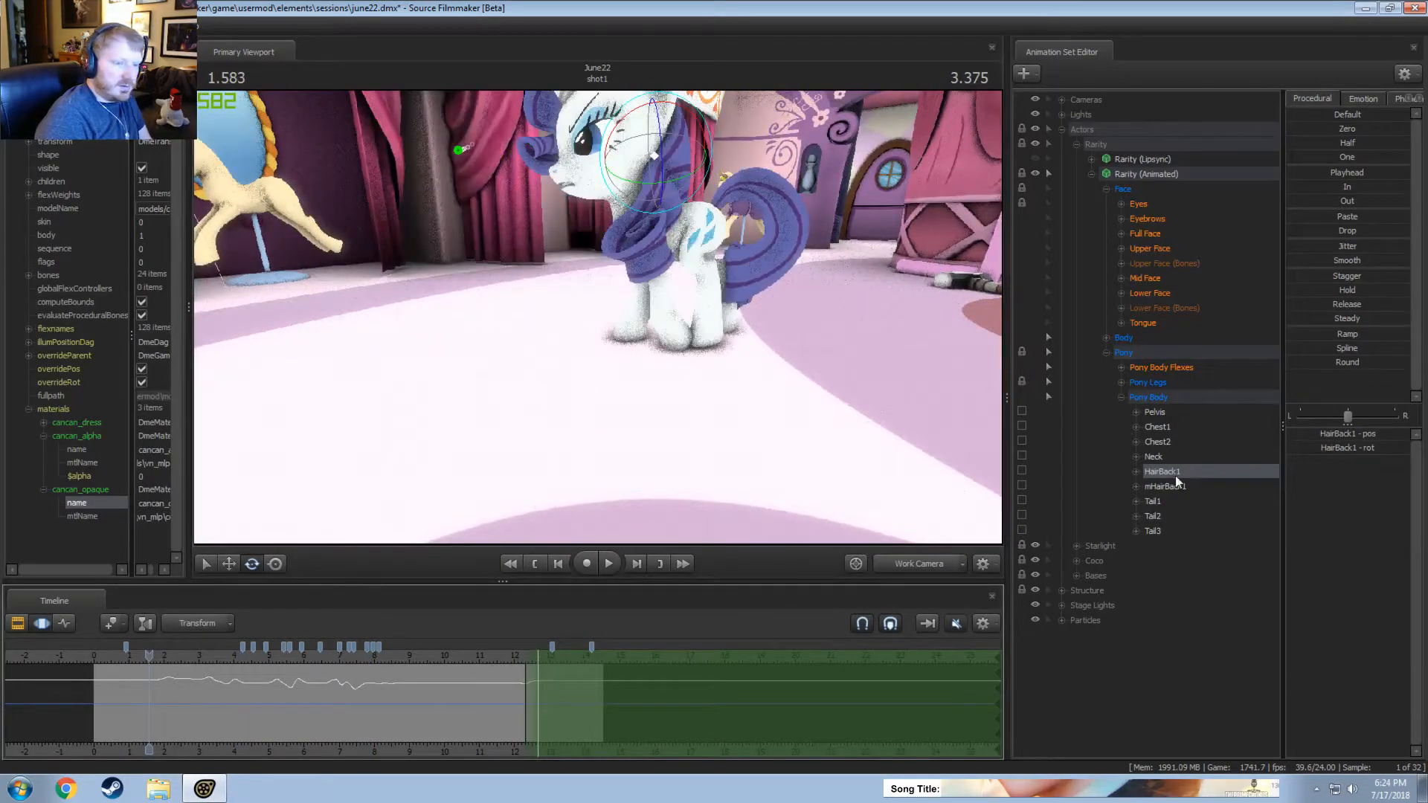
{"action": "left_click", "coordinate": [1165, 501]}
{"action": "left_click", "coordinate": [112, 656]}
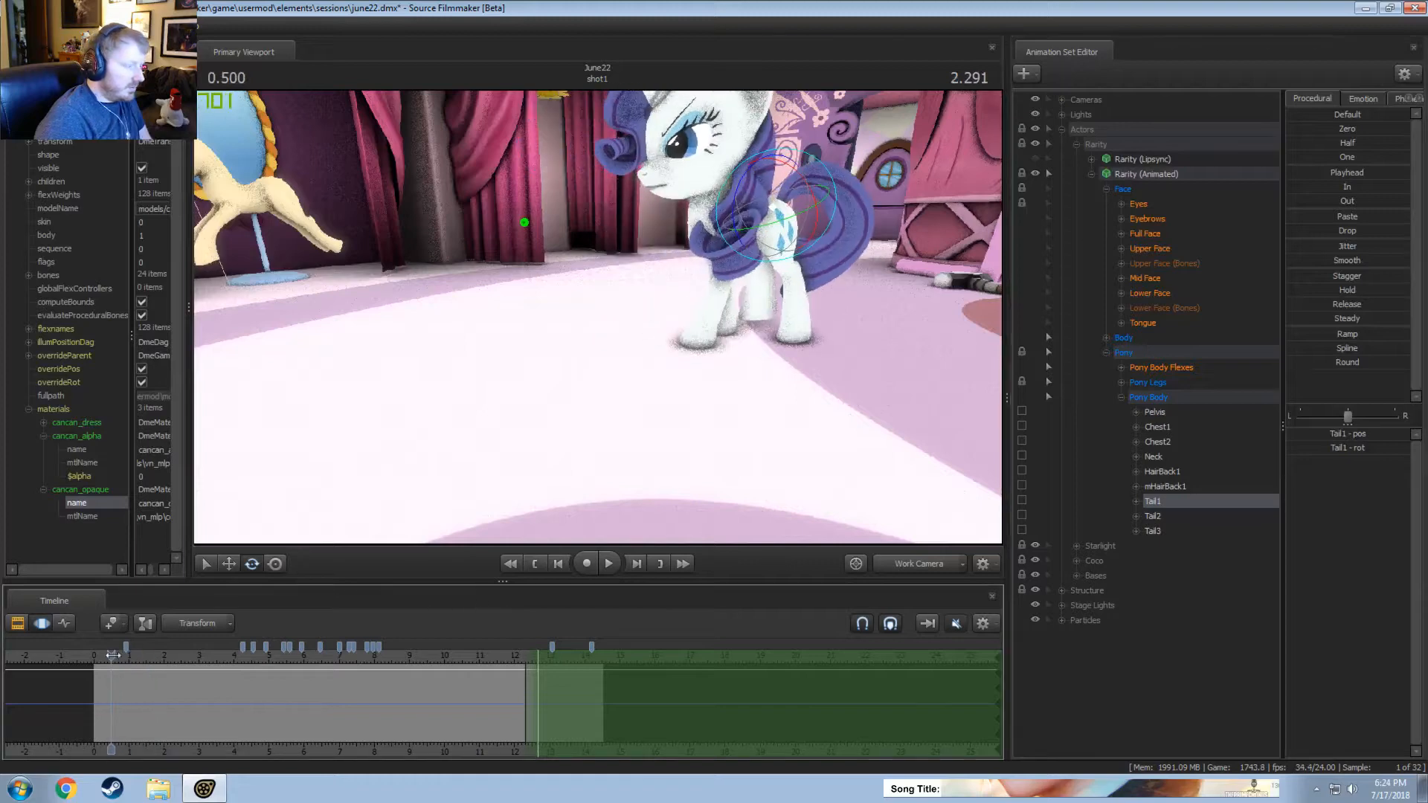
{"action": "key", "text": "space"}
{"action": "left_click_drag", "start_coordinate": [593, 456], "coordinate": [596, 317]}
{"action": "key", "text": "space"}
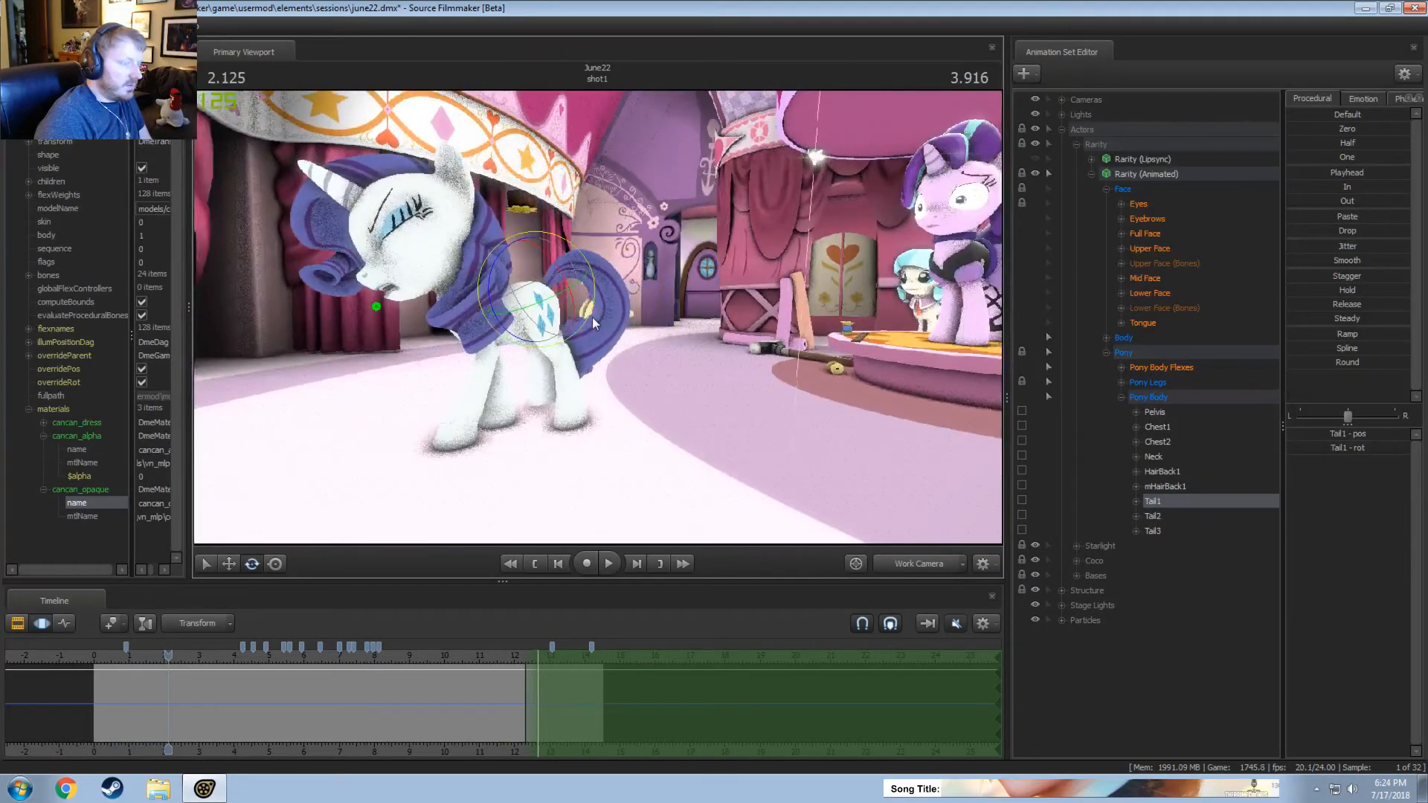
{"action": "left_click", "coordinate": [931, 565]}
{"action": "left_click", "coordinate": [114, 658]}
{"action": "key", "text": "space"}
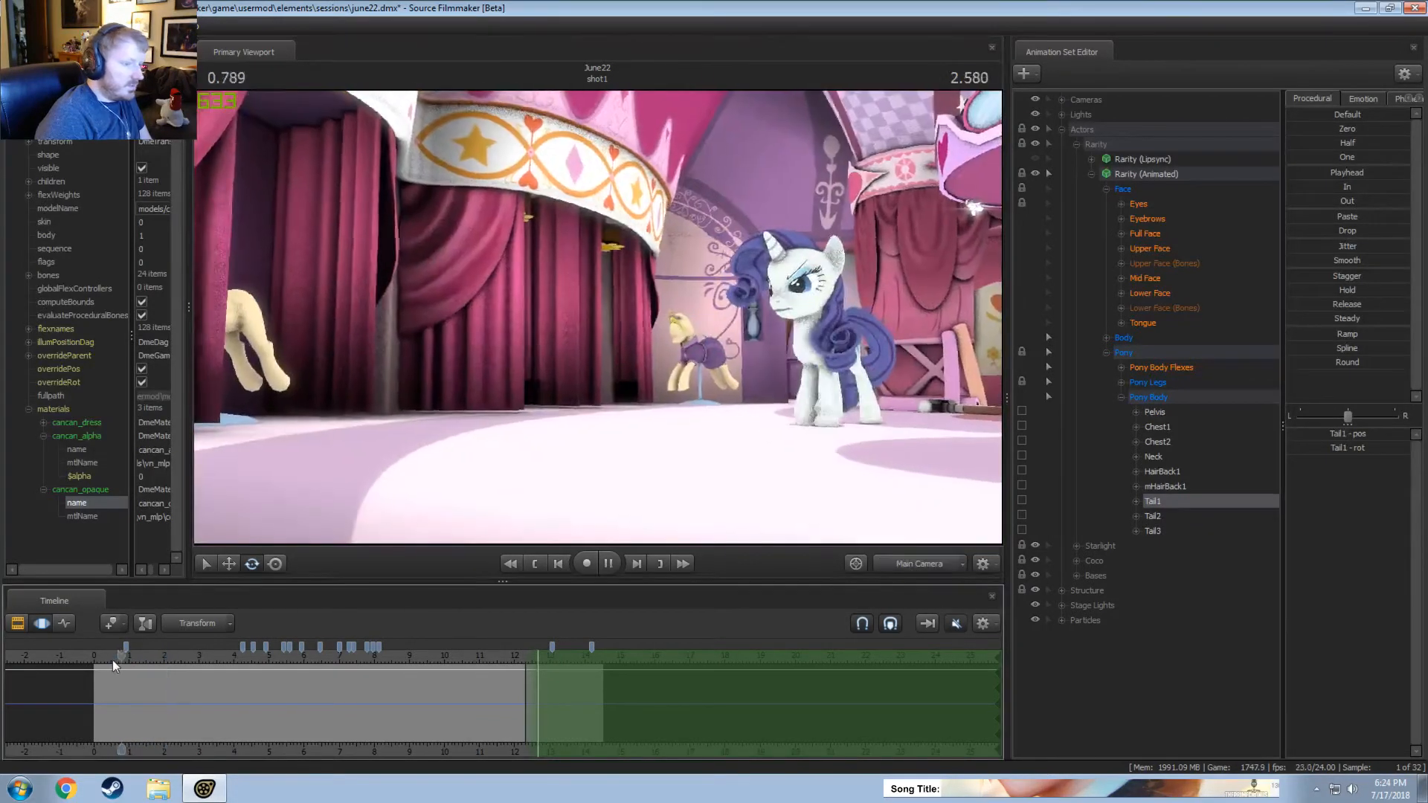
Frame Rarity's tail from above in the Work Camera and make a time selection from about 0.8 to 1.6 seconds.
{"action": "key", "text": "space"}
{"action": "left_click", "coordinate": [905, 561]}
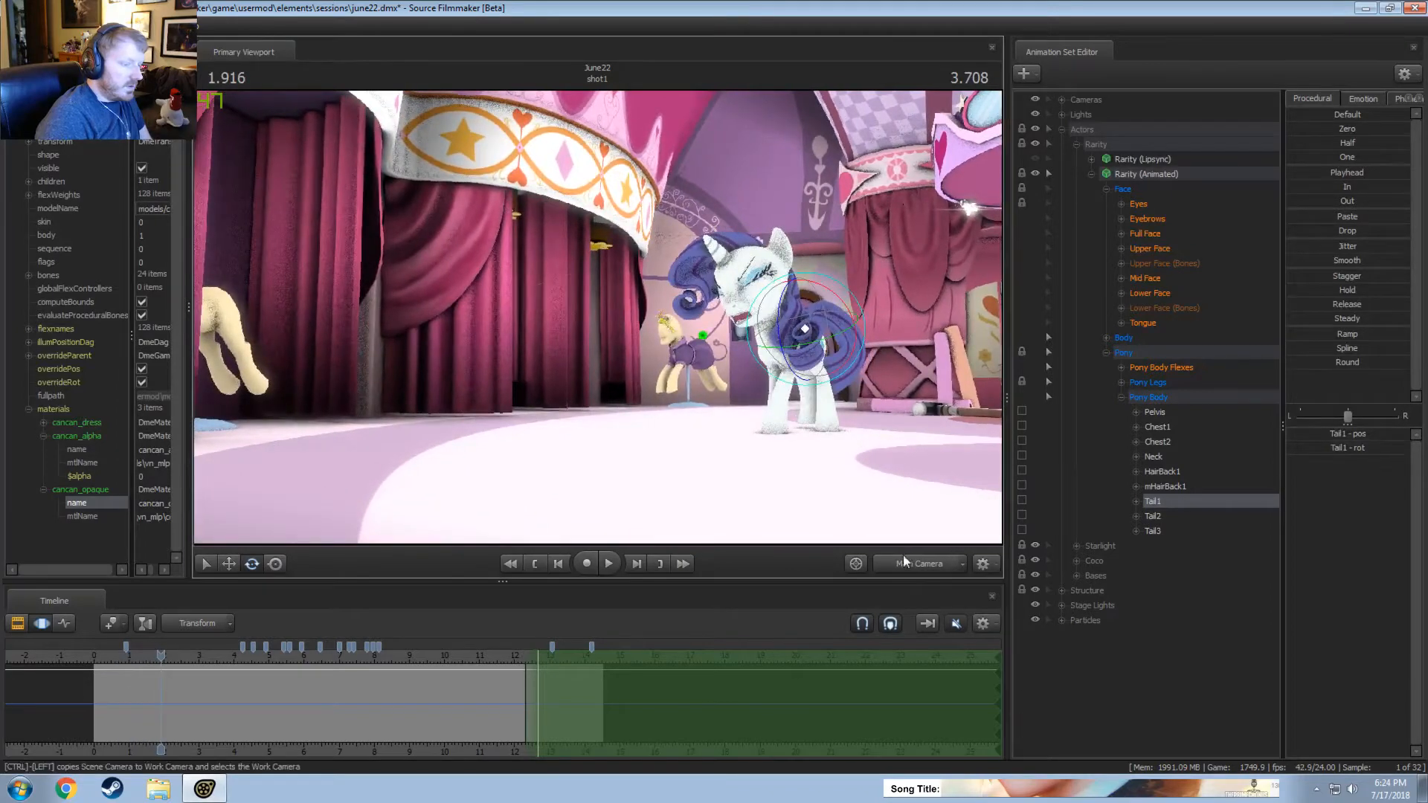
{"action": "left_click_drag", "start_coordinate": [598, 320], "coordinate": [596, 347]}
{"action": "left_click_drag", "start_coordinate": [696, 404], "coordinate": [587, 418]}
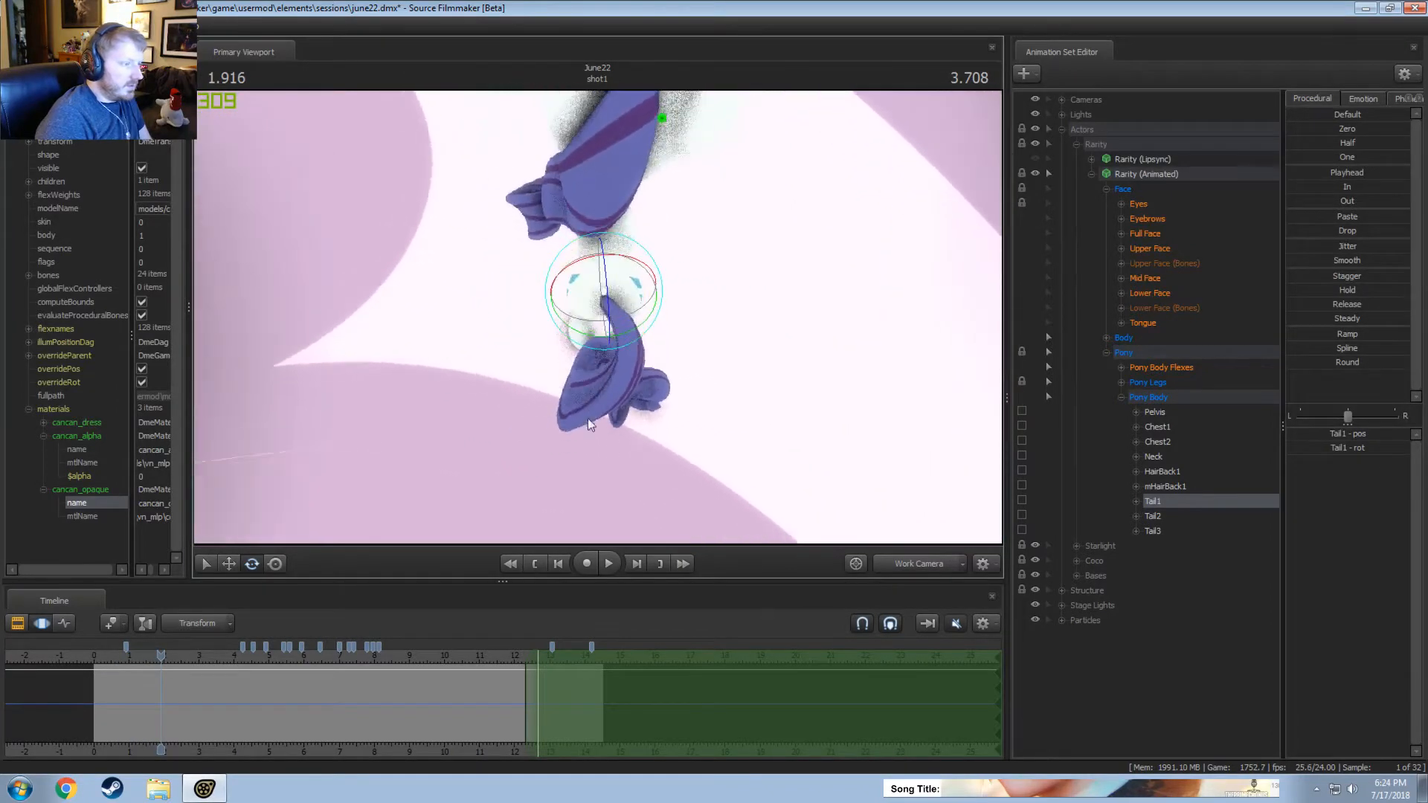
{"action": "mouse_move", "coordinate": [136, 690]}
{"action": "left_mouse_down"}
{"action": "mouse_move", "coordinate": [102, 691]}
{"action": "mouse_move", "coordinate": [134, 694]}
{"action": "mouse_move", "coordinate": [121, 693]}
{"action": "left_mouse_up"}
{"action": "left_click", "coordinate": [127, 692]}
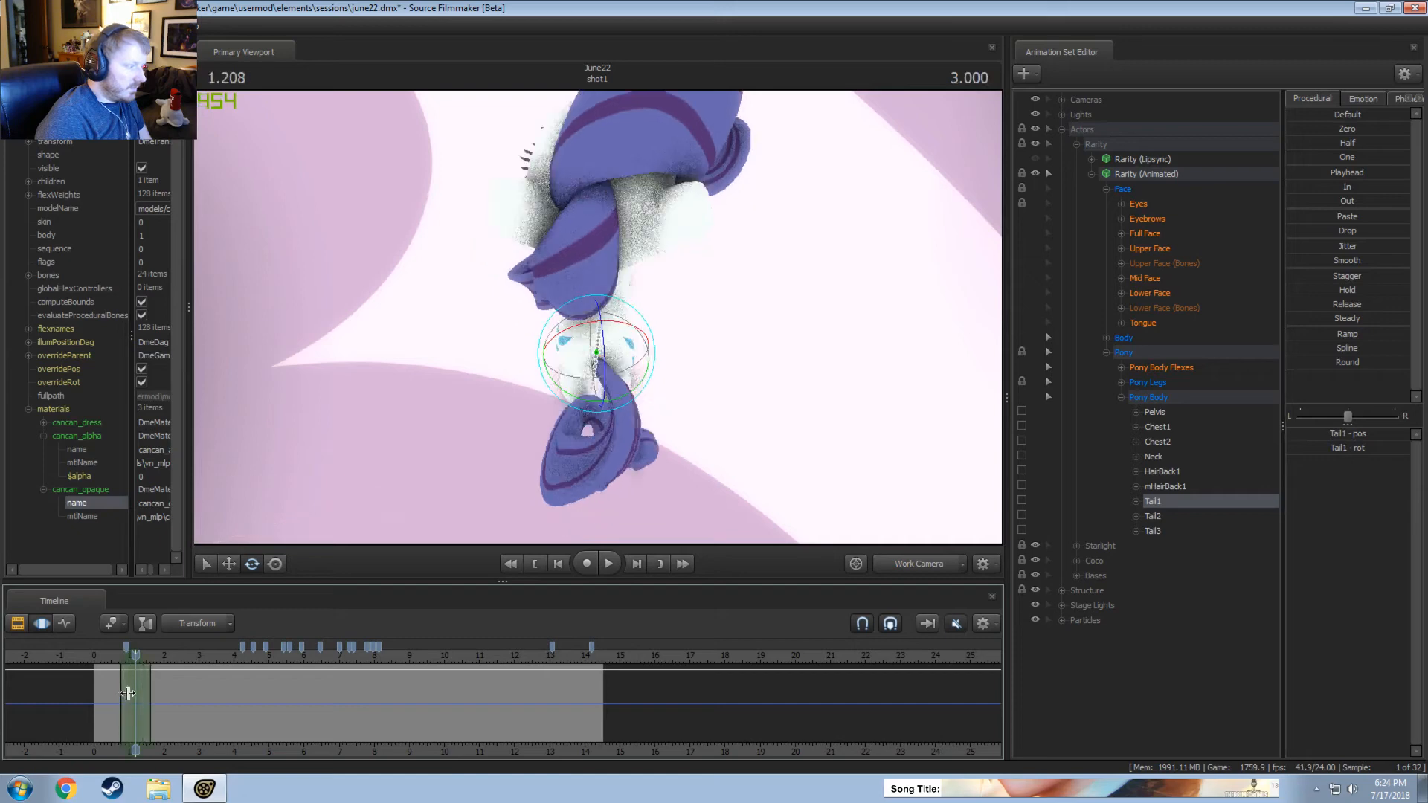
Try to swing Tail1 to the right at about 1.2 seconds and play back the shot's opening.
{"action": "left_click_drag", "start_coordinate": [327, 492], "coordinate": [341, 516]}
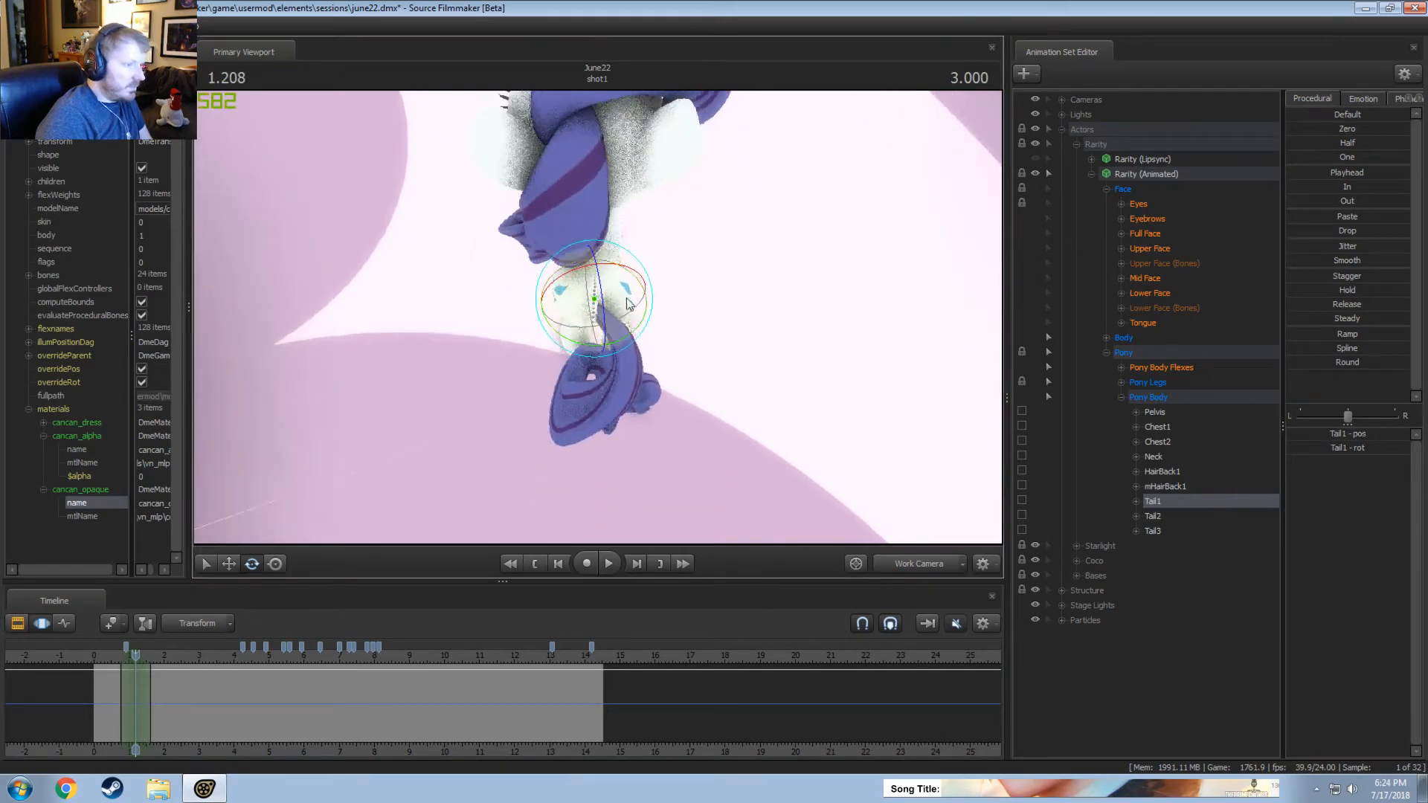
{"action": "left_click_drag", "start_coordinate": [621, 291], "coordinate": [626, 283]}
{"action": "left_click_drag", "start_coordinate": [616, 348], "coordinate": [647, 329]}
{"action": "left_click", "coordinate": [102, 657]}
{"action": "key", "text": "space"}
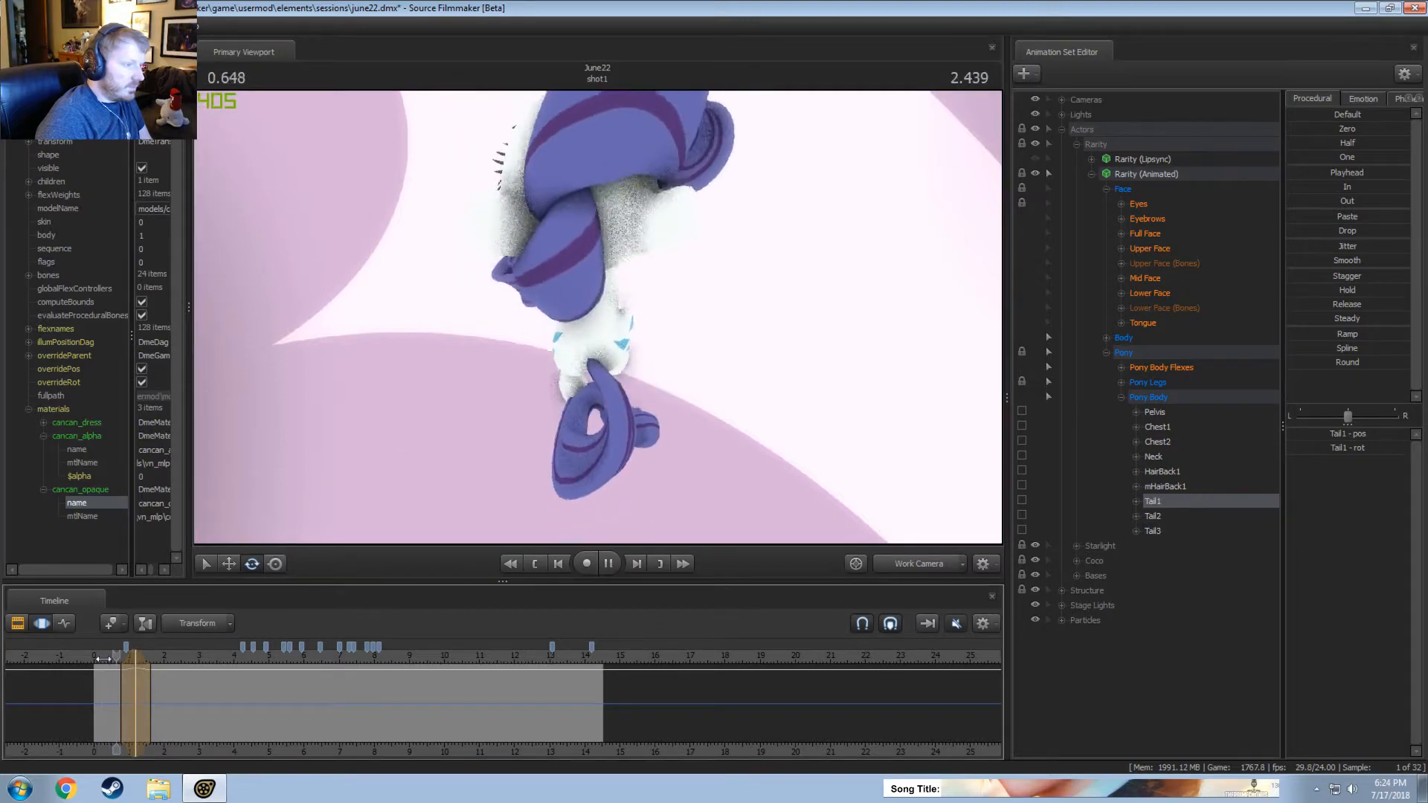
{"action": "key", "text": "space"}
Widen the time selection around the Tail1 rotation, shift it slightly earlier, and replay the movement from about 0.4 seconds.
{"action": "left_click_drag", "start_coordinate": [150, 698], "coordinate": [130, 683]}
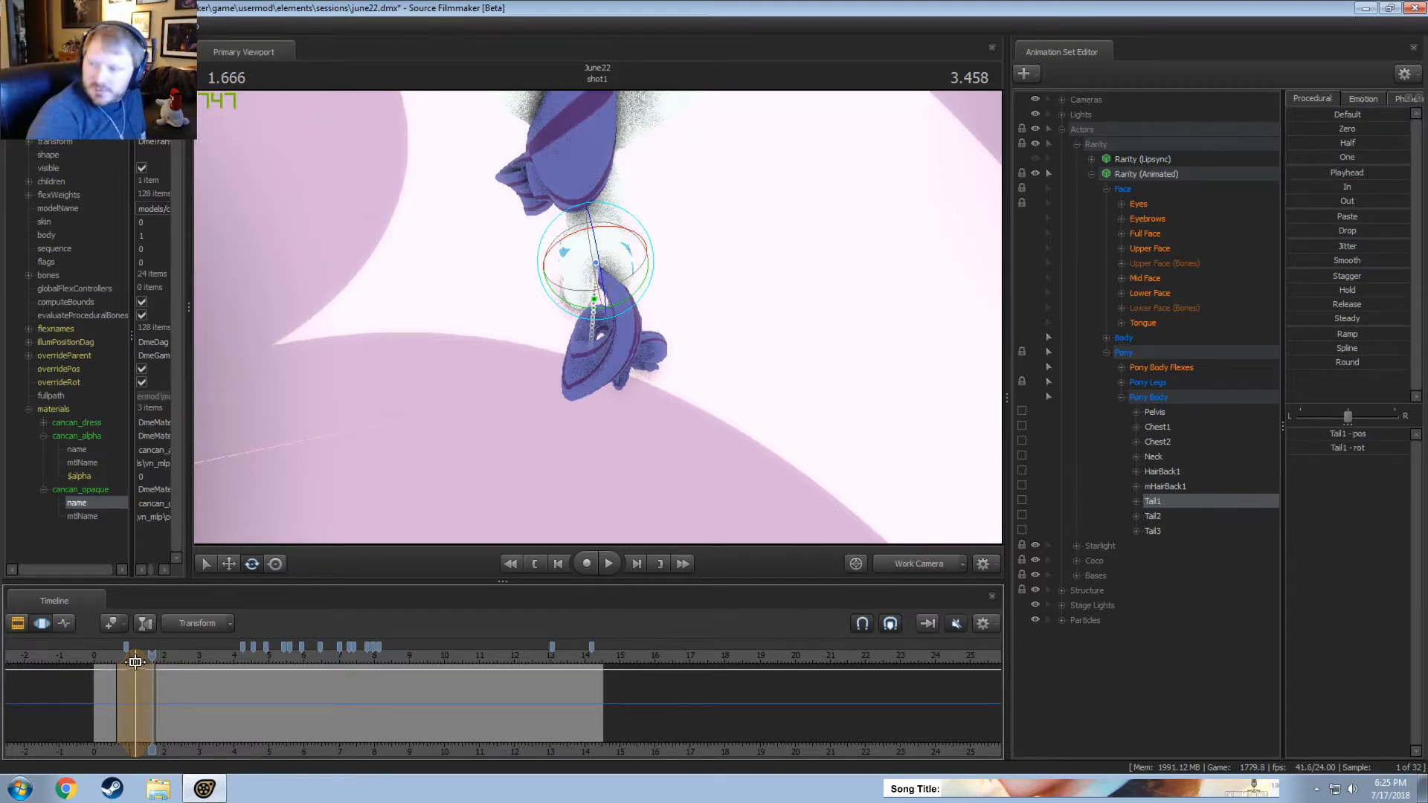
{"action": "left_click", "coordinate": [107, 657]}
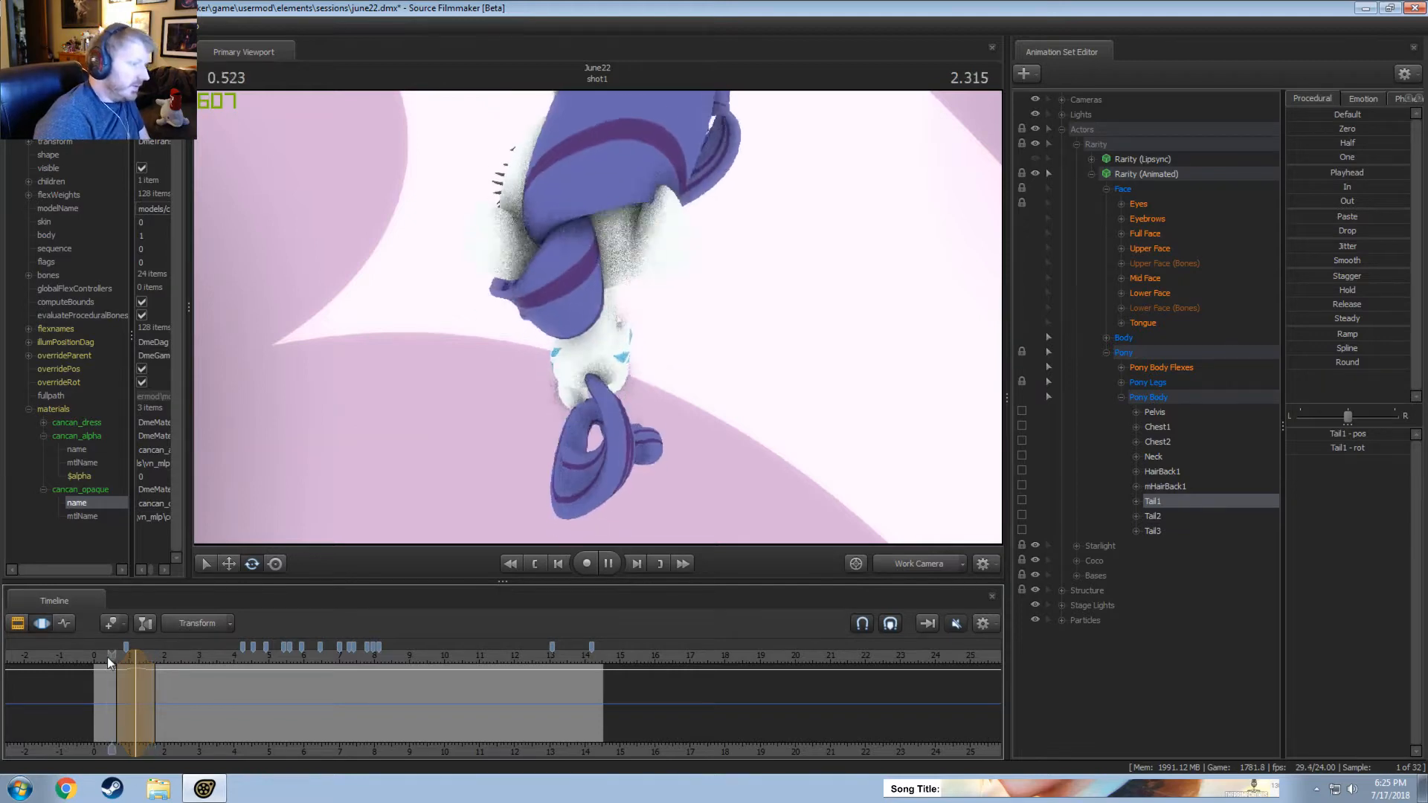
{"action": "left_click", "coordinate": [107, 662]}
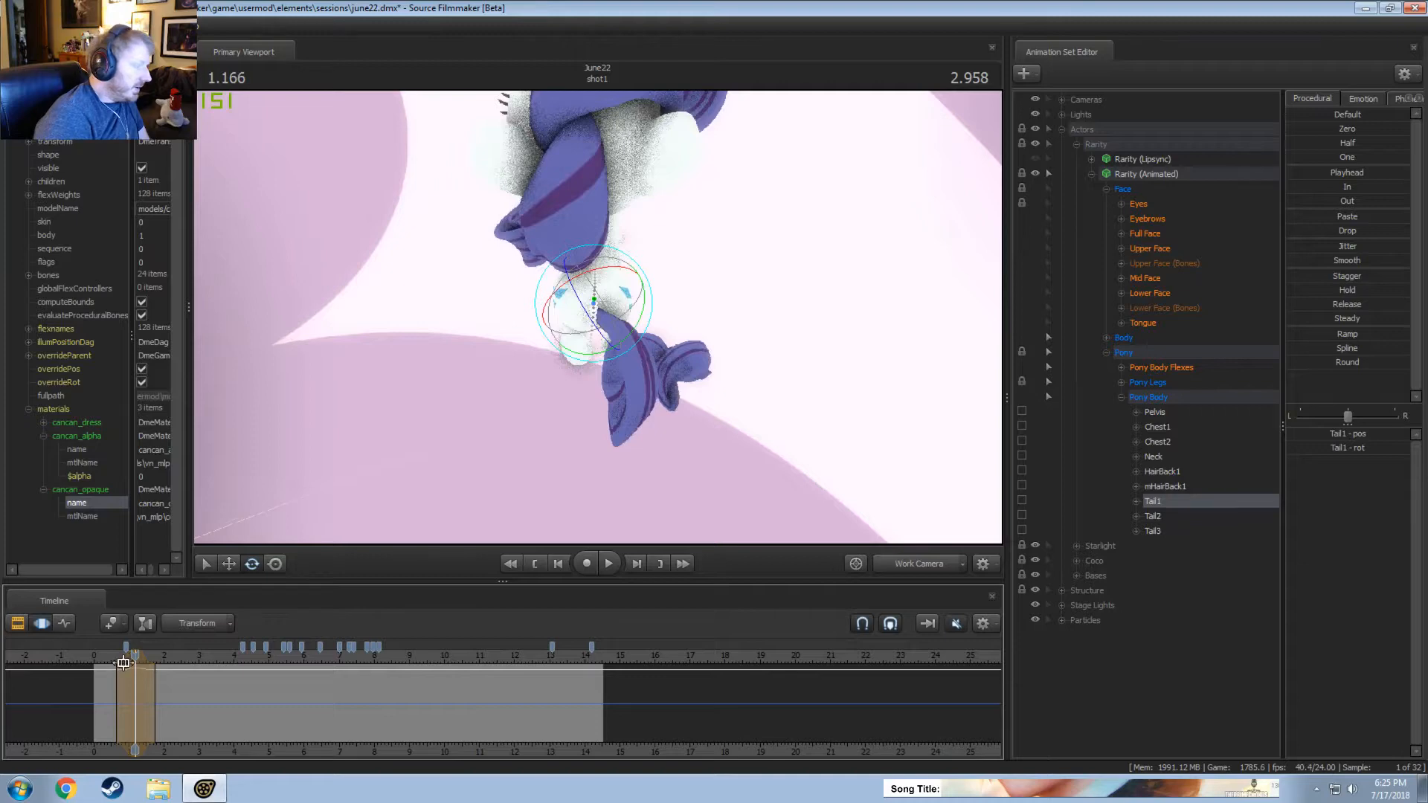
{"action": "left_click", "coordinate": [109, 660]}
{"action": "key", "text": "space"}
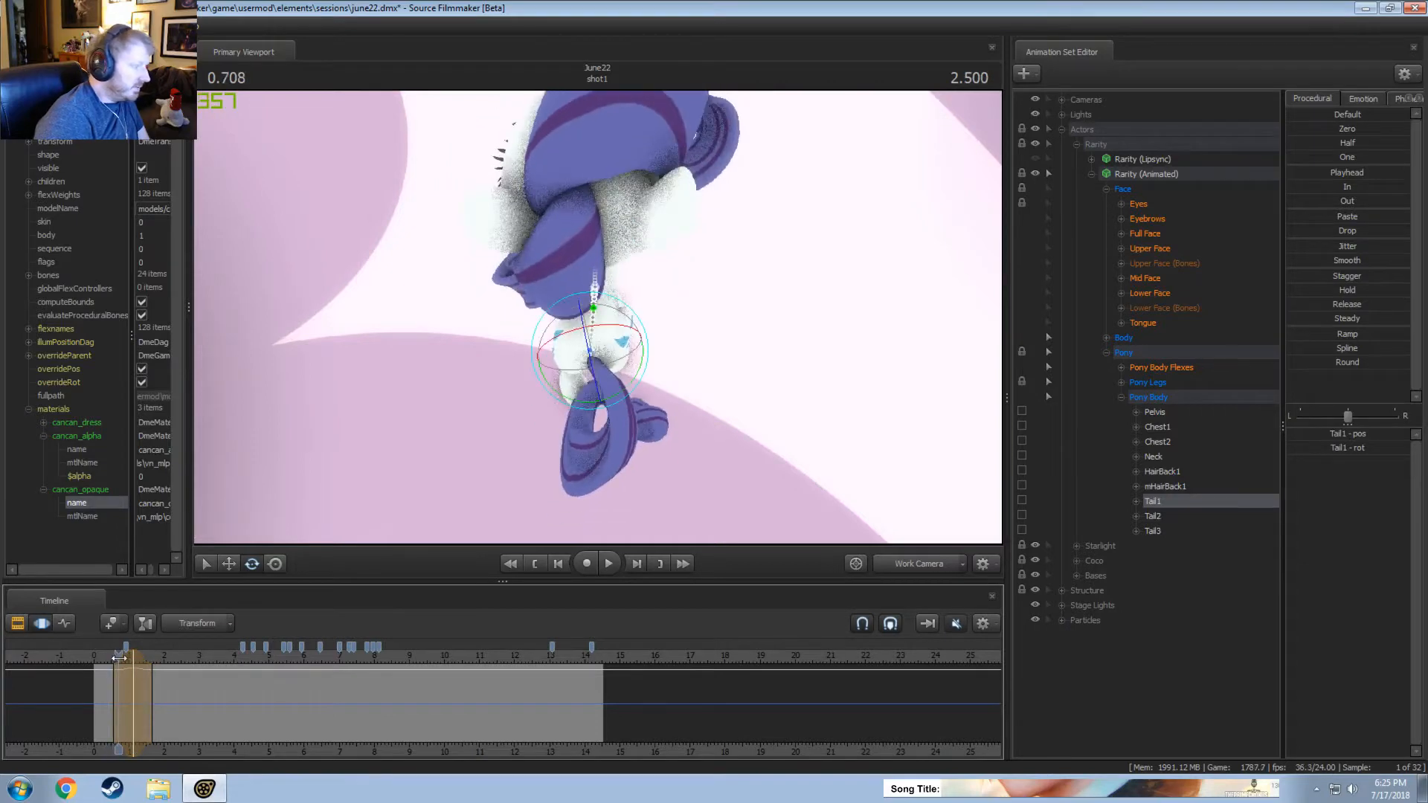
{"action": "left_click_drag", "start_coordinate": [118, 659], "coordinate": [109, 660]}
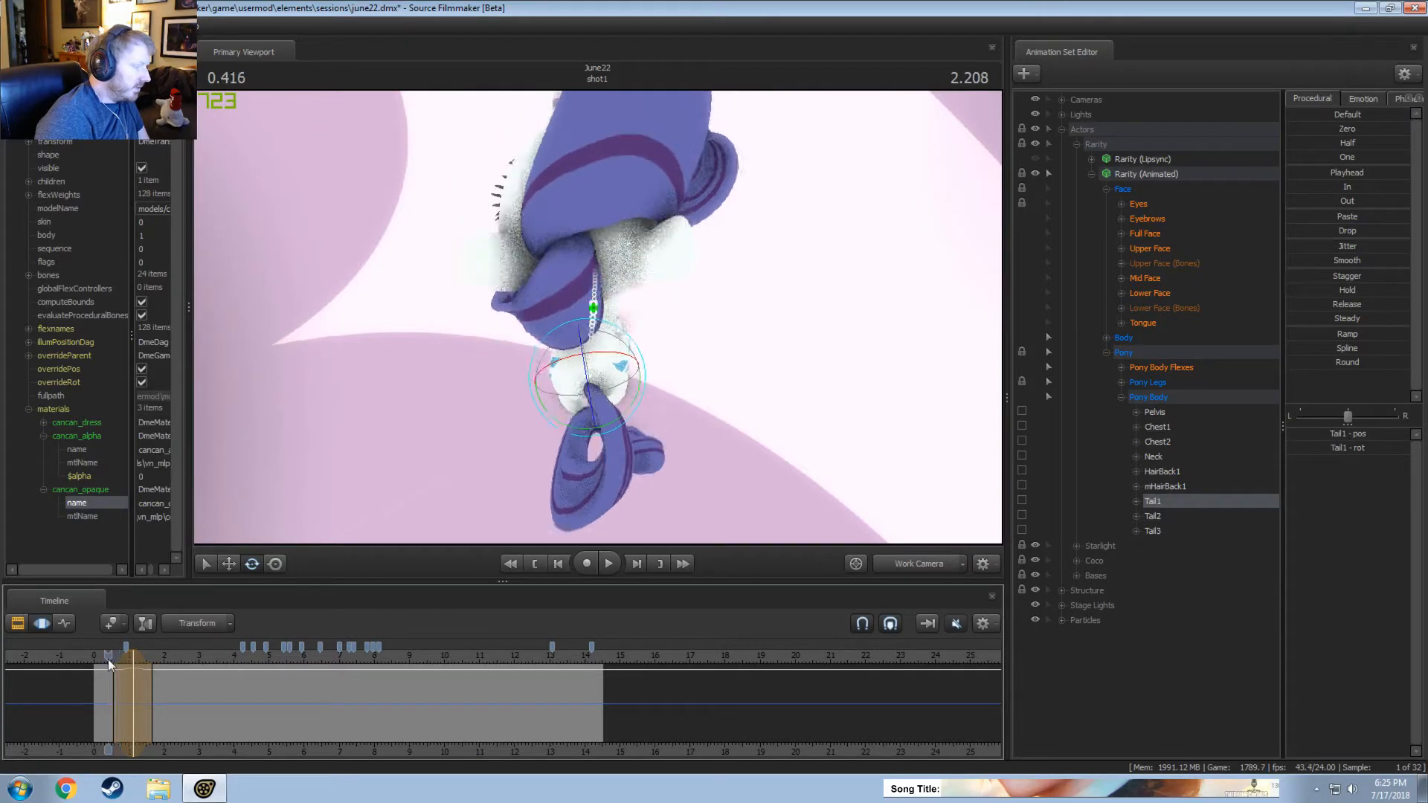
{"action": "key", "text": "space"}
{"action": "key", "text": "space"}
Undo the Tail1 rotation and rotate the bone more gently to the right around 1.125 seconds, over about 0.6 to 1.6 seconds.
{"action": "scroll", "coordinate": [120, 667], "scroll_direction": "up", "scroll_amount": 2}
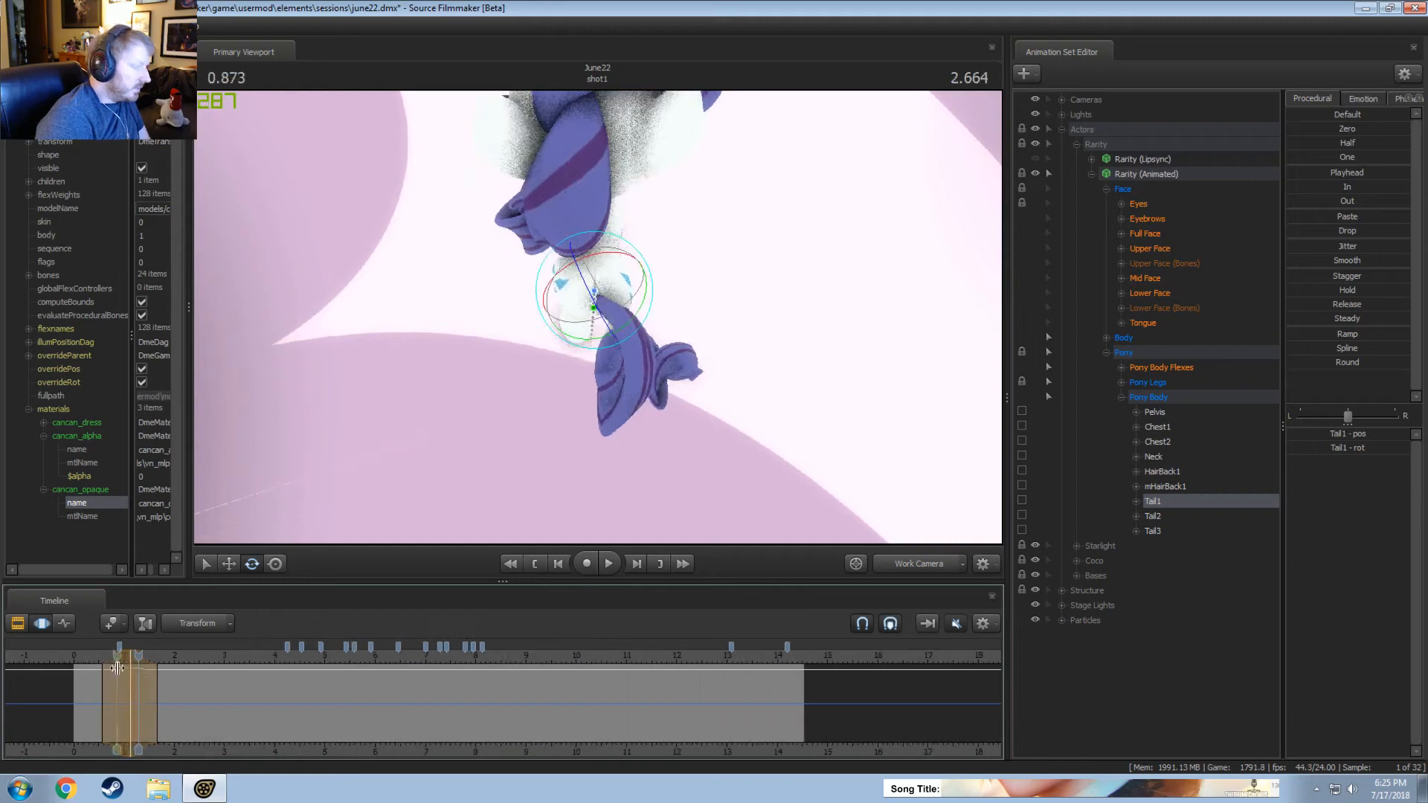
{"action": "left_click_drag", "start_coordinate": [98, 660], "coordinate": [130, 660]}
{"action": "key", "text": "ctrl+z"}
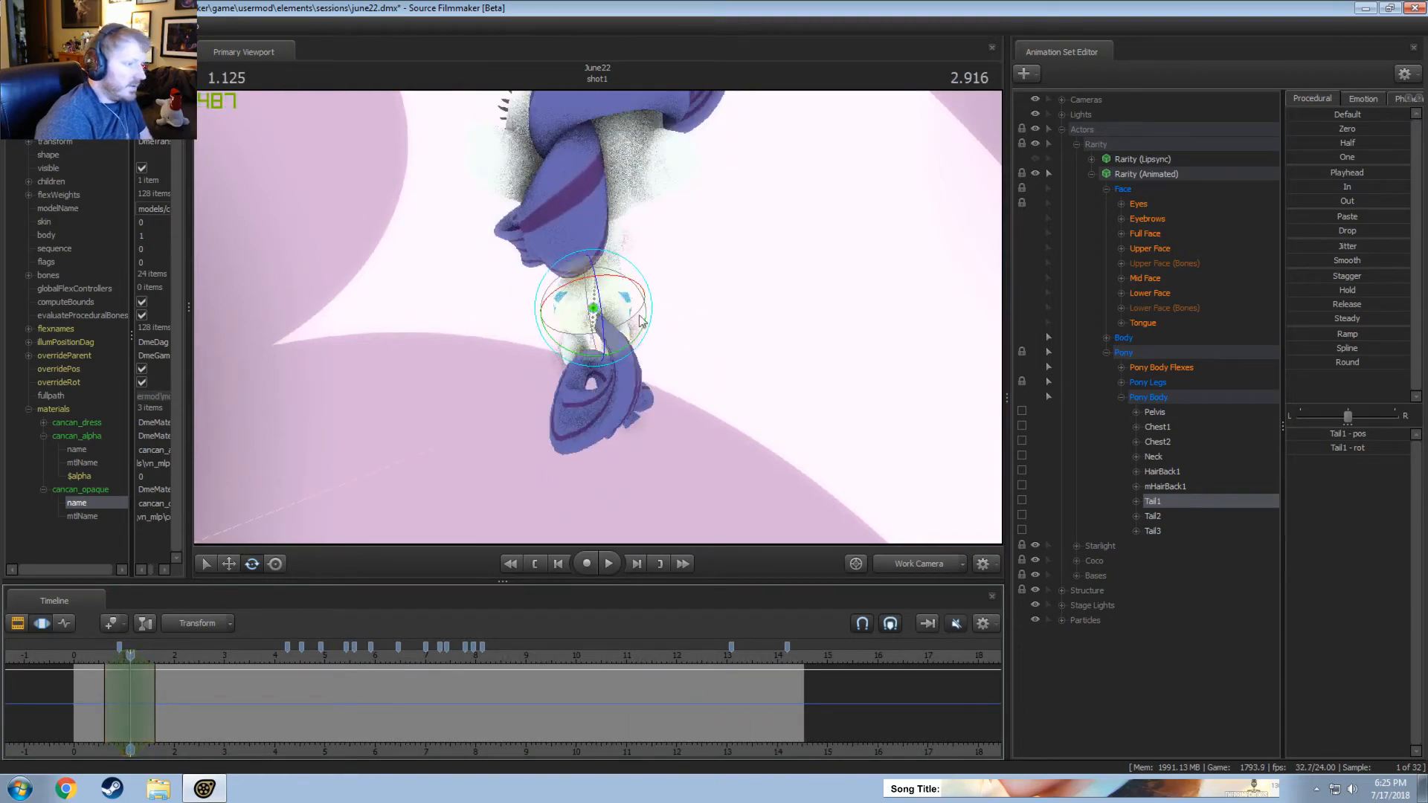
{"action": "left_click_drag", "start_coordinate": [623, 289], "coordinate": [615, 289]}
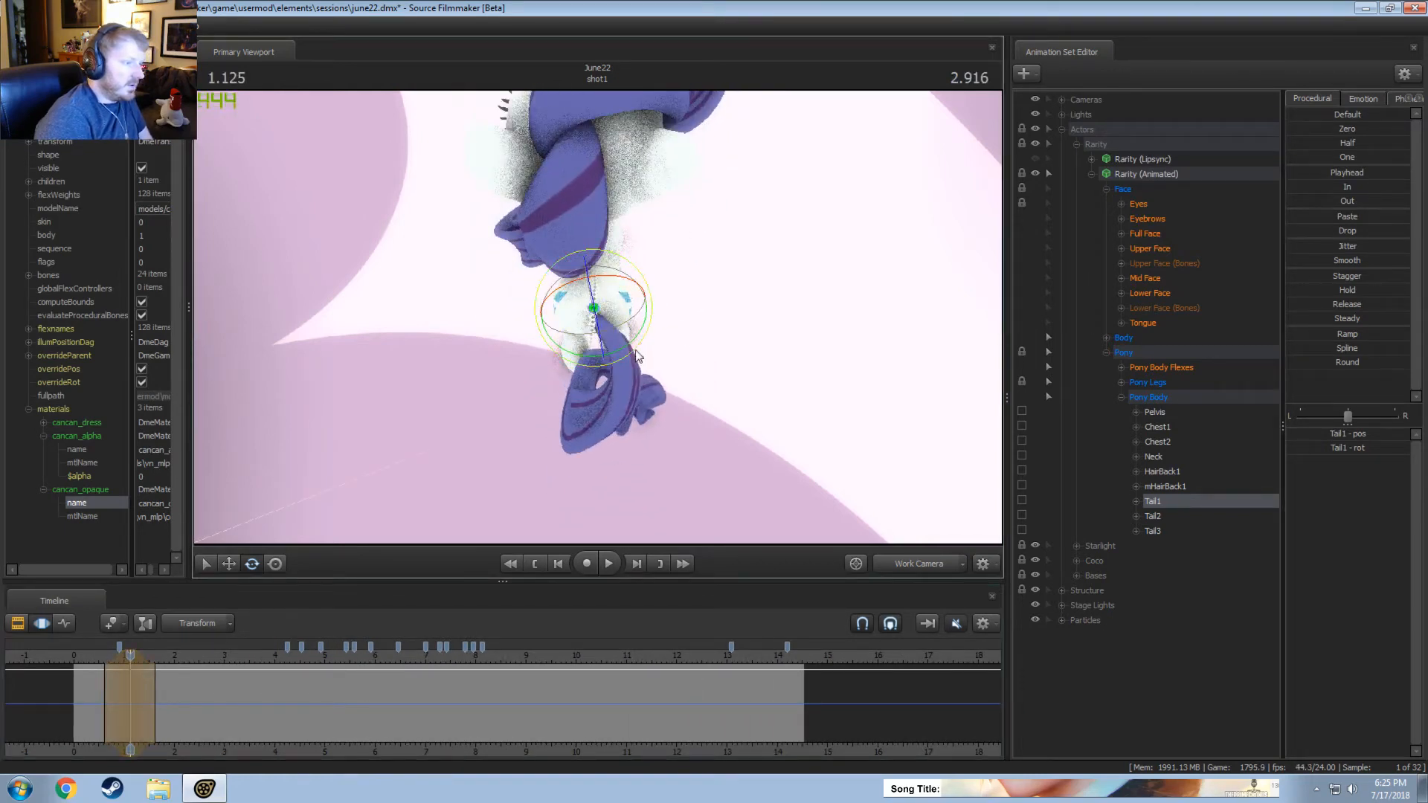
Replay the opening of the shot in the Work Camera to review the gentler tail swing.
{"action": "key", "text": "space"}
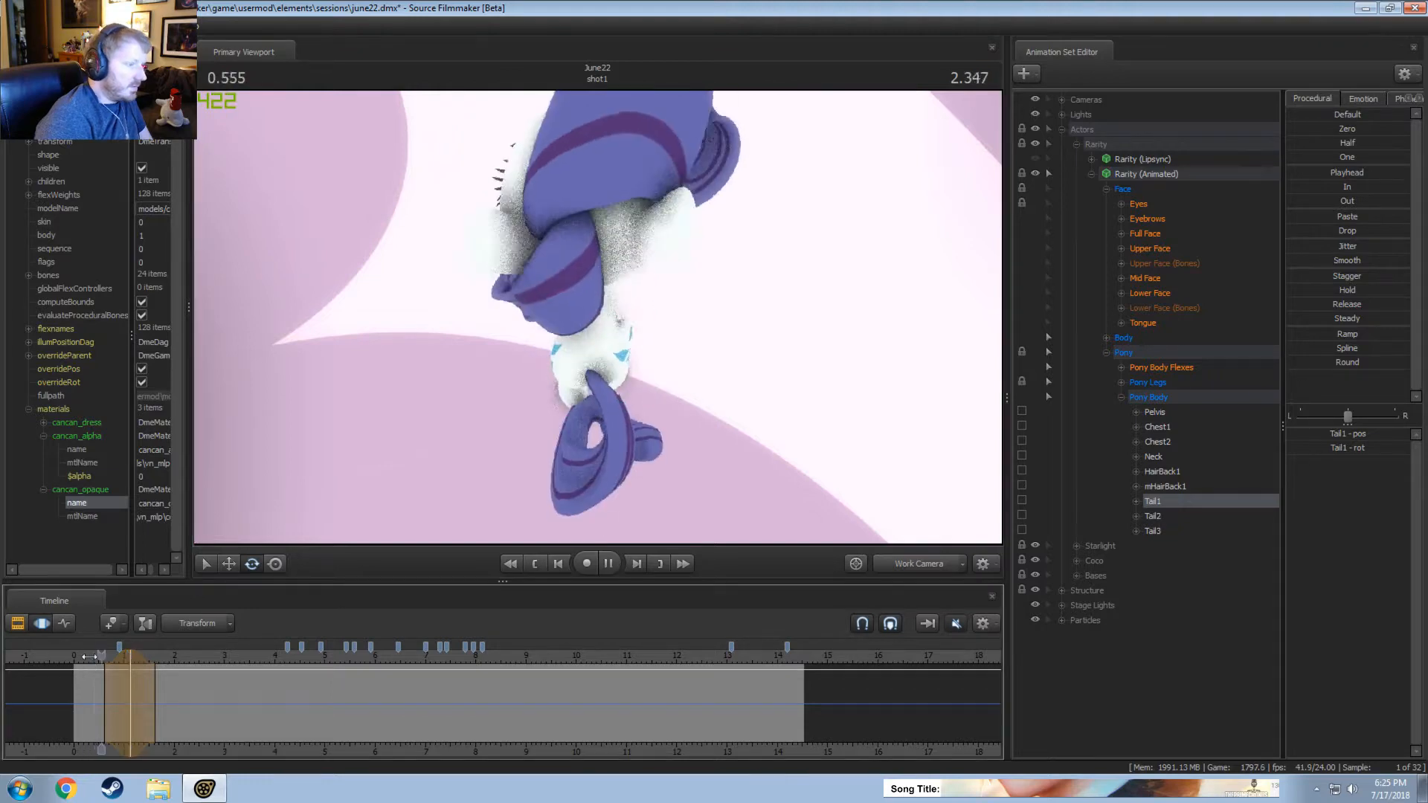
{"action": "key", "text": "space"}
{"action": "key", "text": "space"}
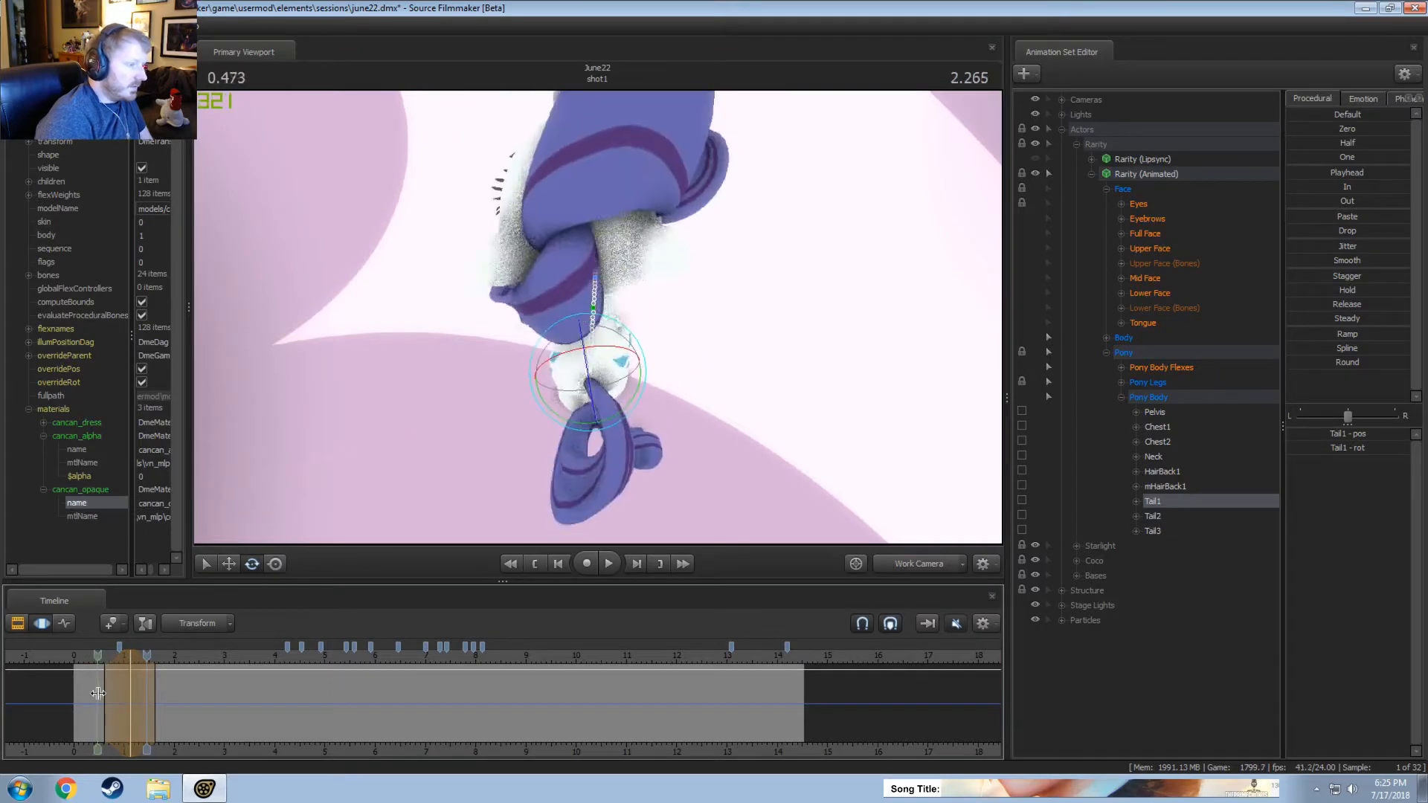
{"action": "key", "text": "space"}
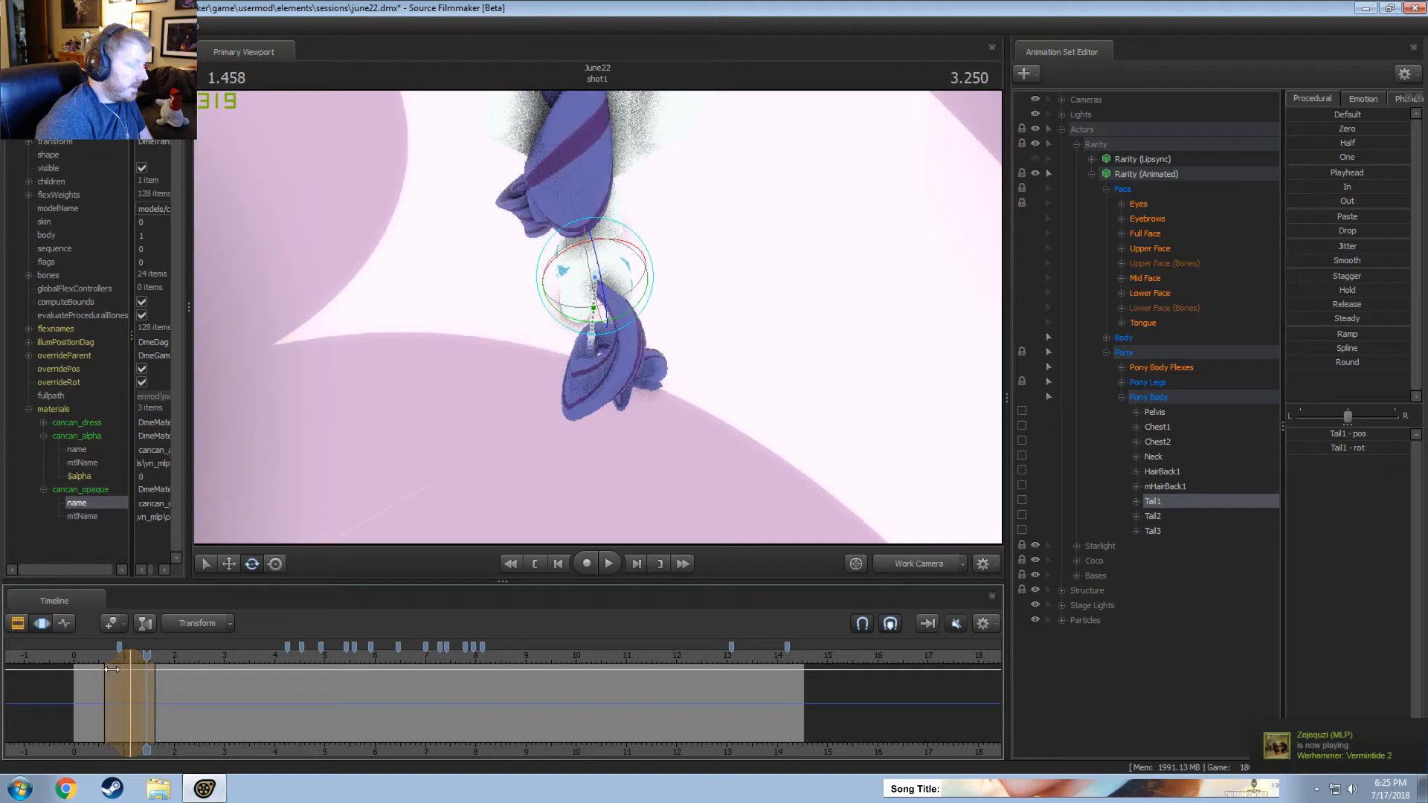
{"action": "key", "text": "space"}
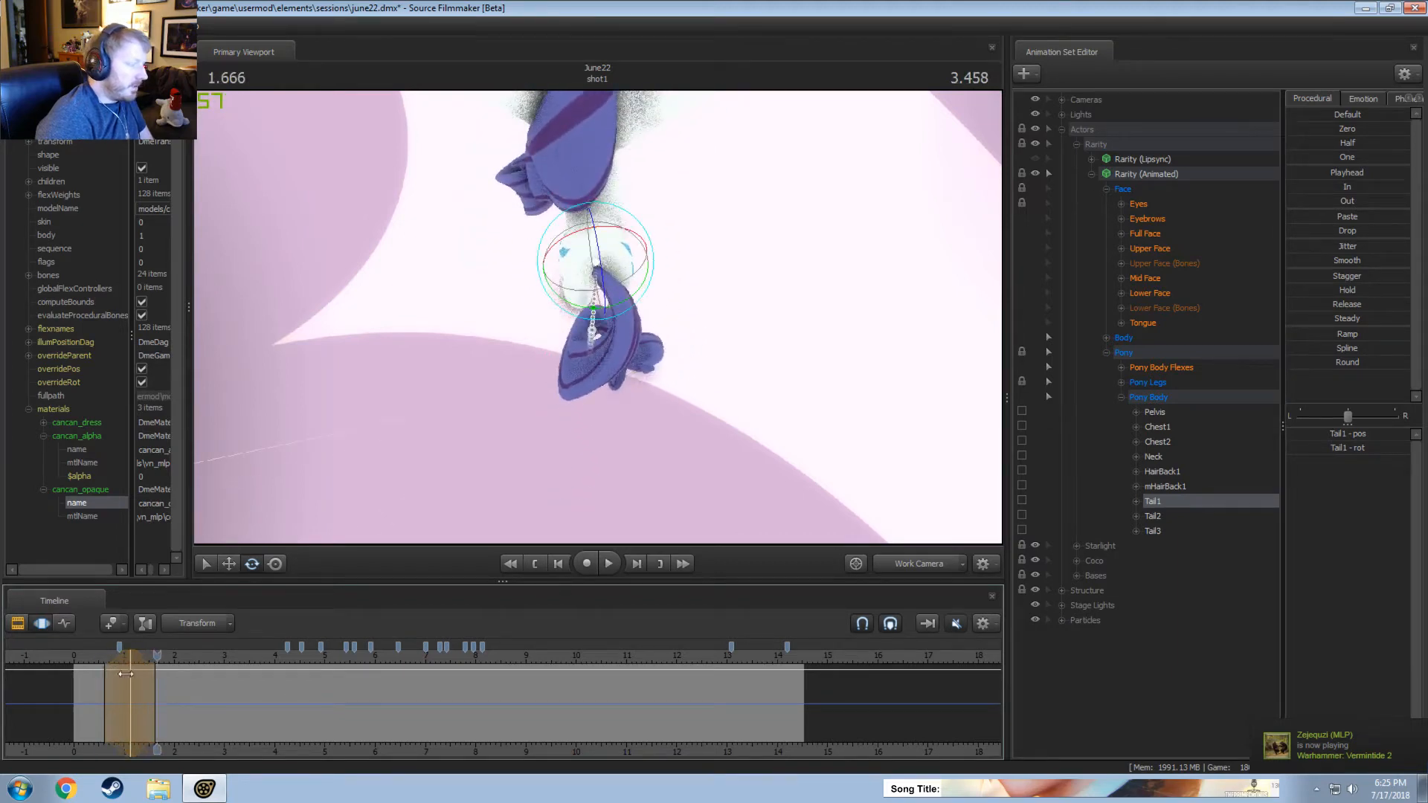
Widen the Tail1 edit's time selection to about 0.55 to 1.75 seconds and replay it from about 0.2 seconds.
{"action": "left_click", "coordinate": [110, 654]}
{"action": "mouse_move", "coordinate": [112, 656]}
{"action": "left_mouse_down"}
{"action": "mouse_move", "coordinate": [130, 660]}
{"action": "mouse_move", "coordinate": [80, 662]}
{"action": "mouse_move", "coordinate": [108, 662]}
{"action": "left_mouse_up"}
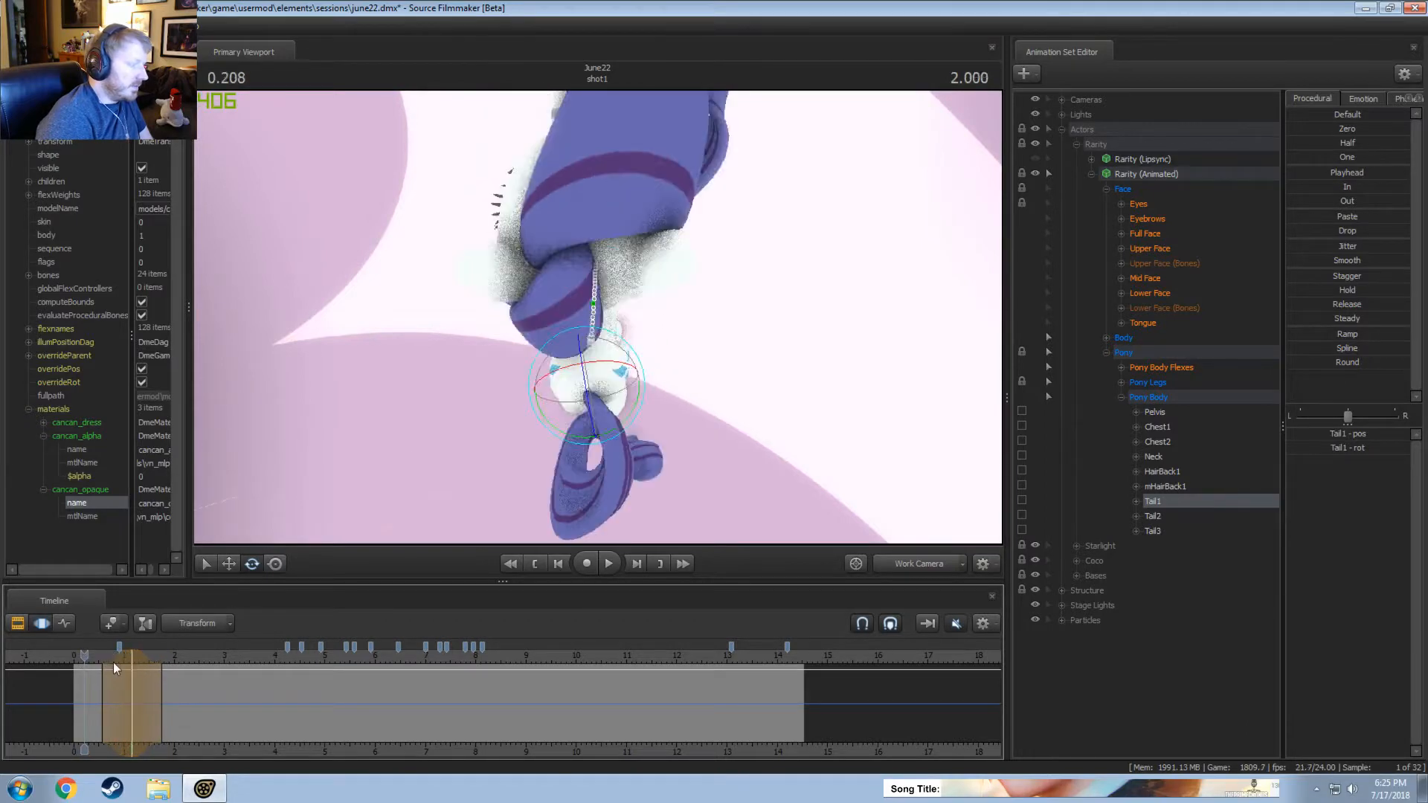
{"action": "key", "text": "space"}
{"action": "key", "text": "space"}
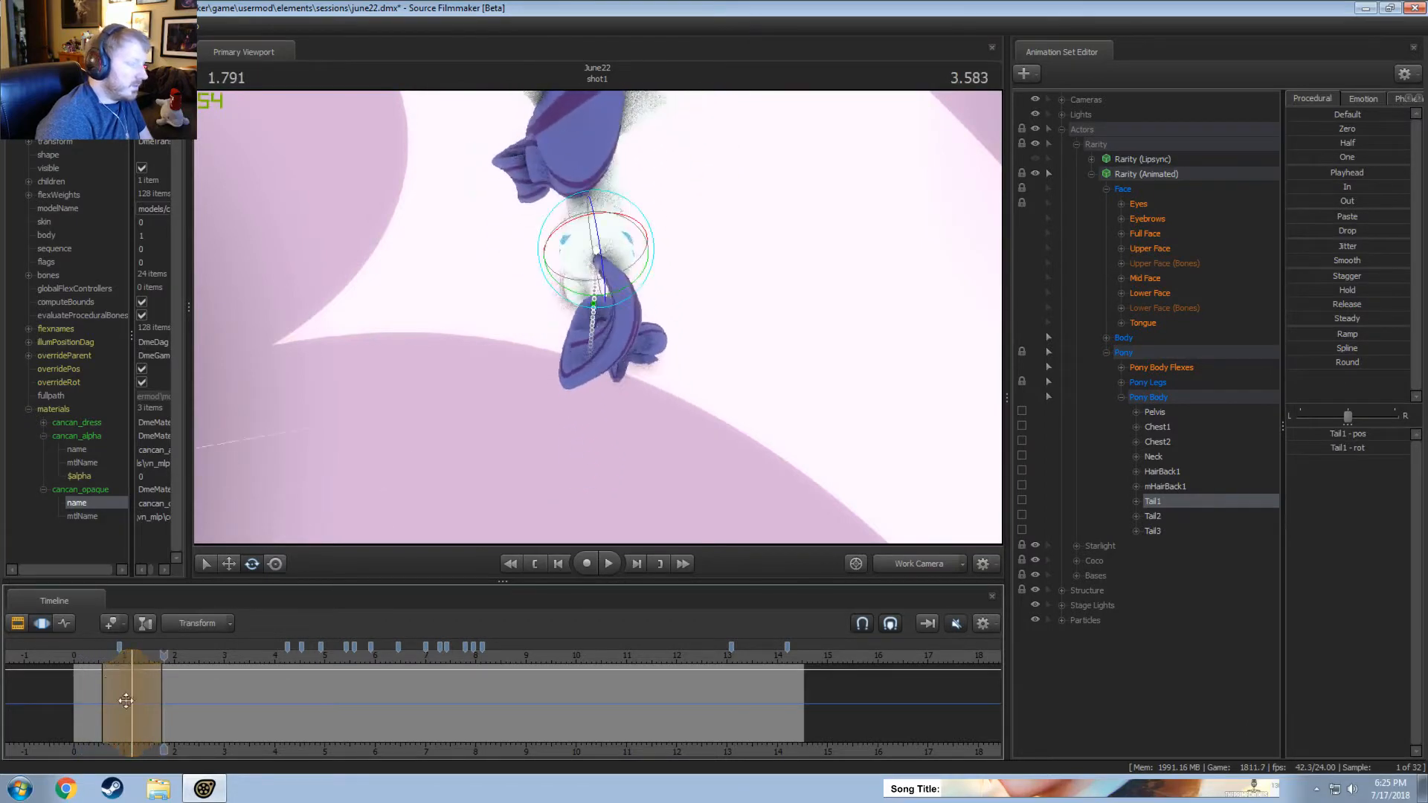
{"action": "key", "text": "ctrl+z"}
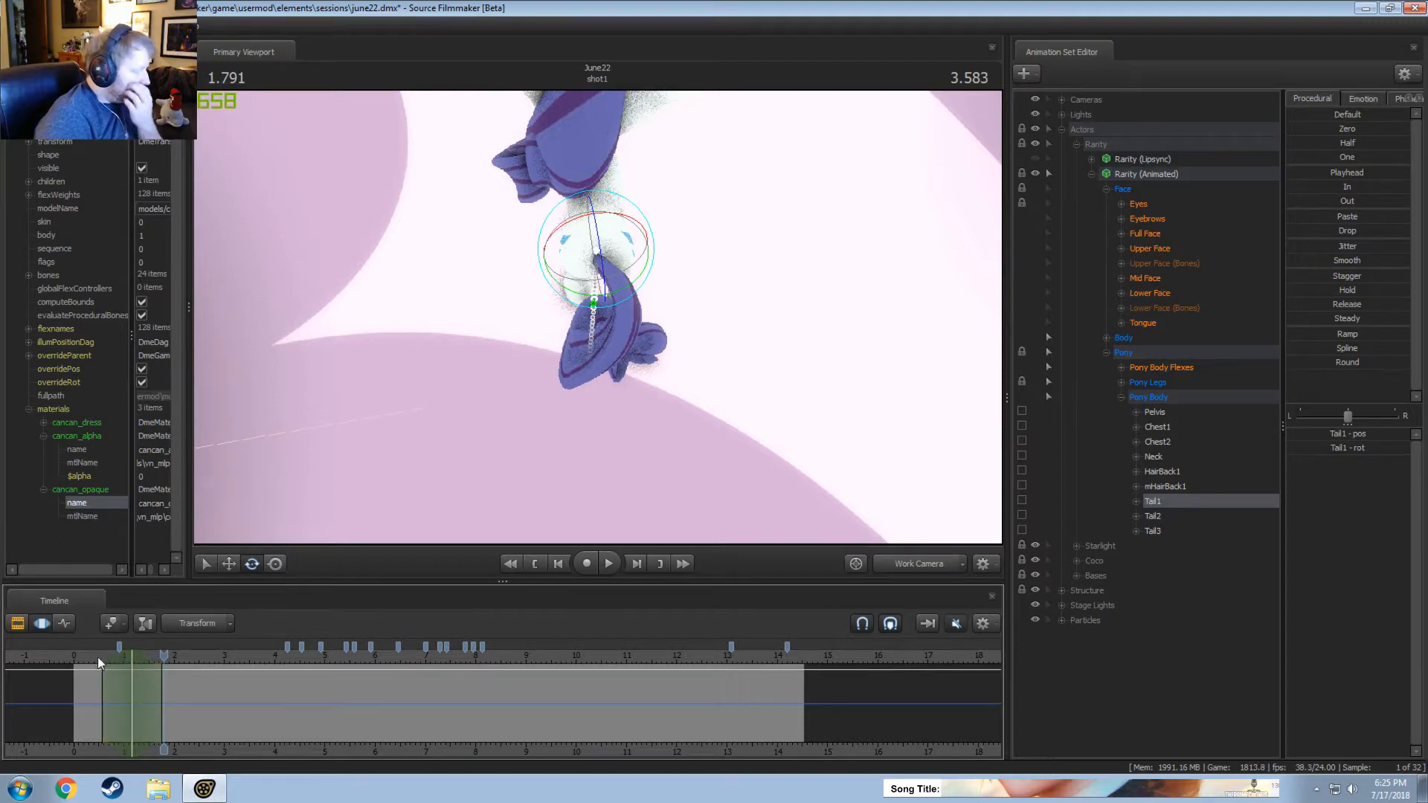
Rotate Tail1 slightly to the left at about 1.83 seconds, over a time selection from about 1.2 to 2.4 seconds.
{"action": "left_click_drag", "start_coordinate": [104, 662], "coordinate": [173, 663]}
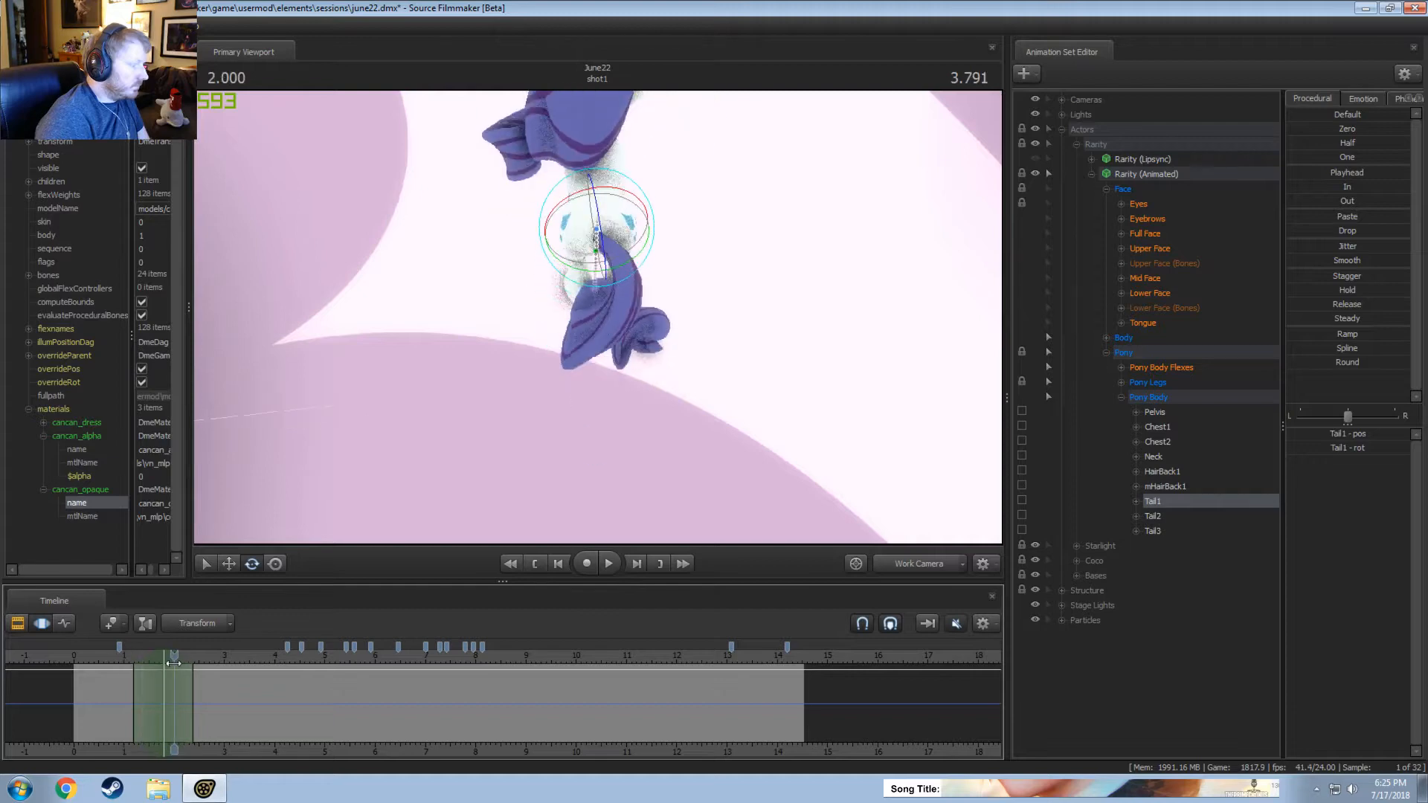
{"action": "left_click_drag", "start_coordinate": [625, 224], "coordinate": [634, 224]}
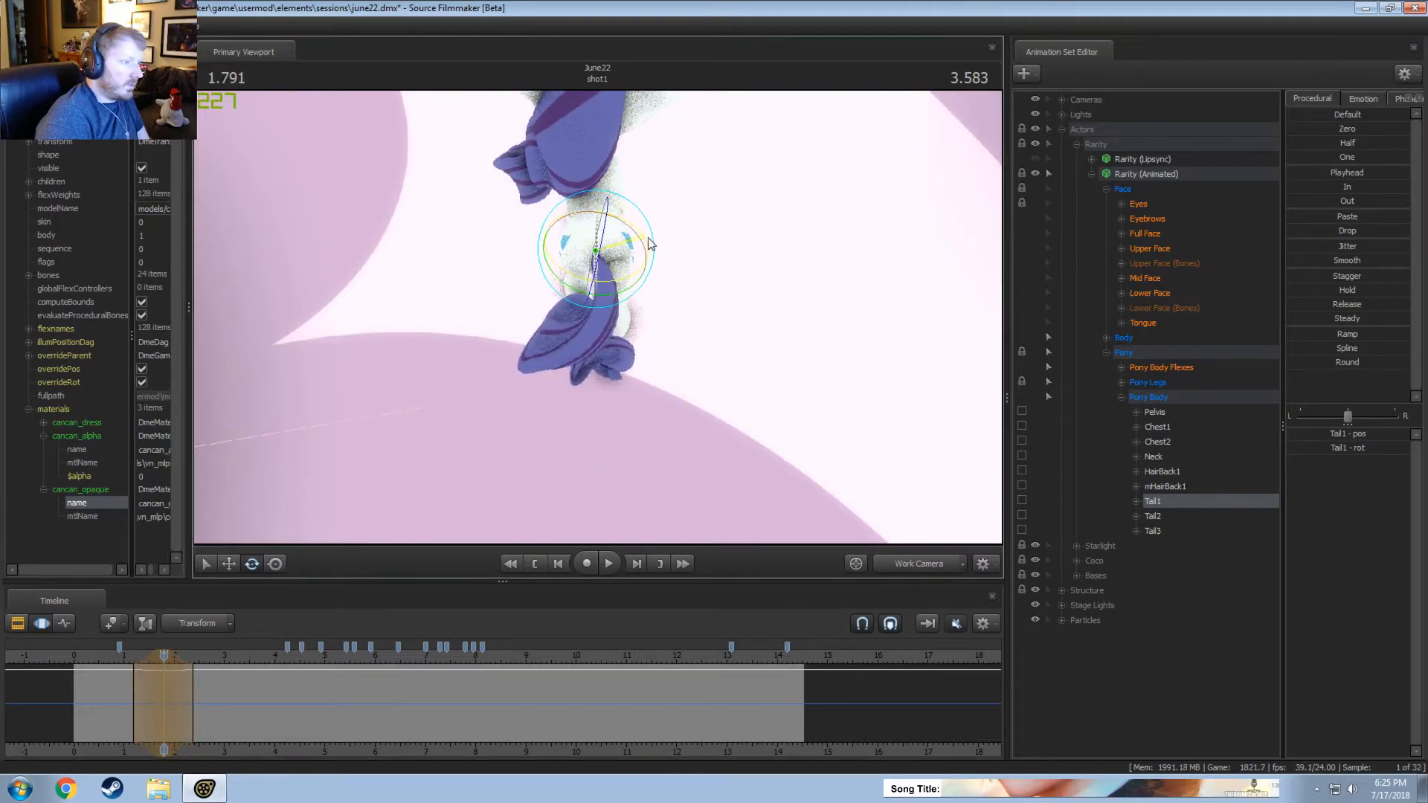
{"action": "key", "text": "space"}
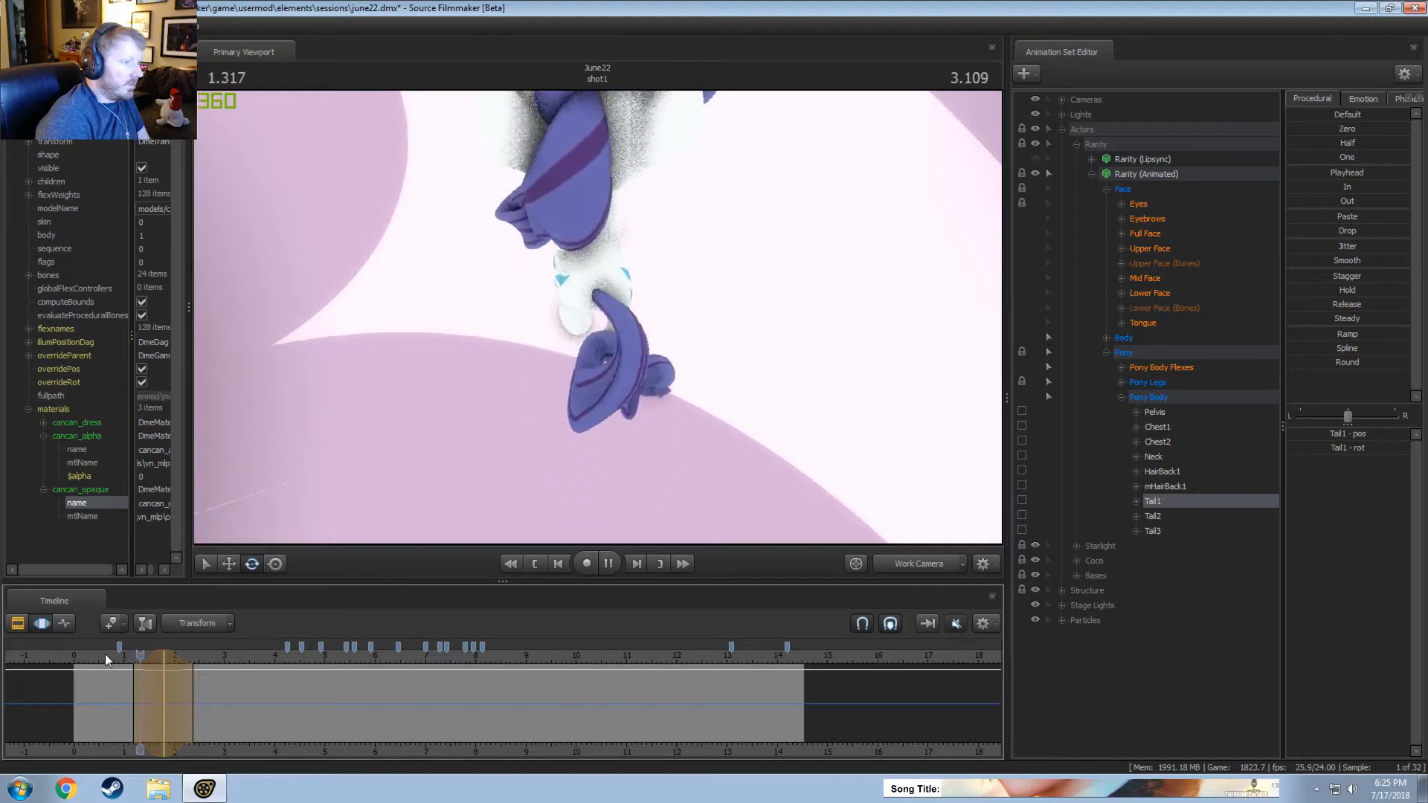
{"action": "key", "text": "space"}
{"action": "left_click_drag", "start_coordinate": [174, 659], "coordinate": [166, 661]}
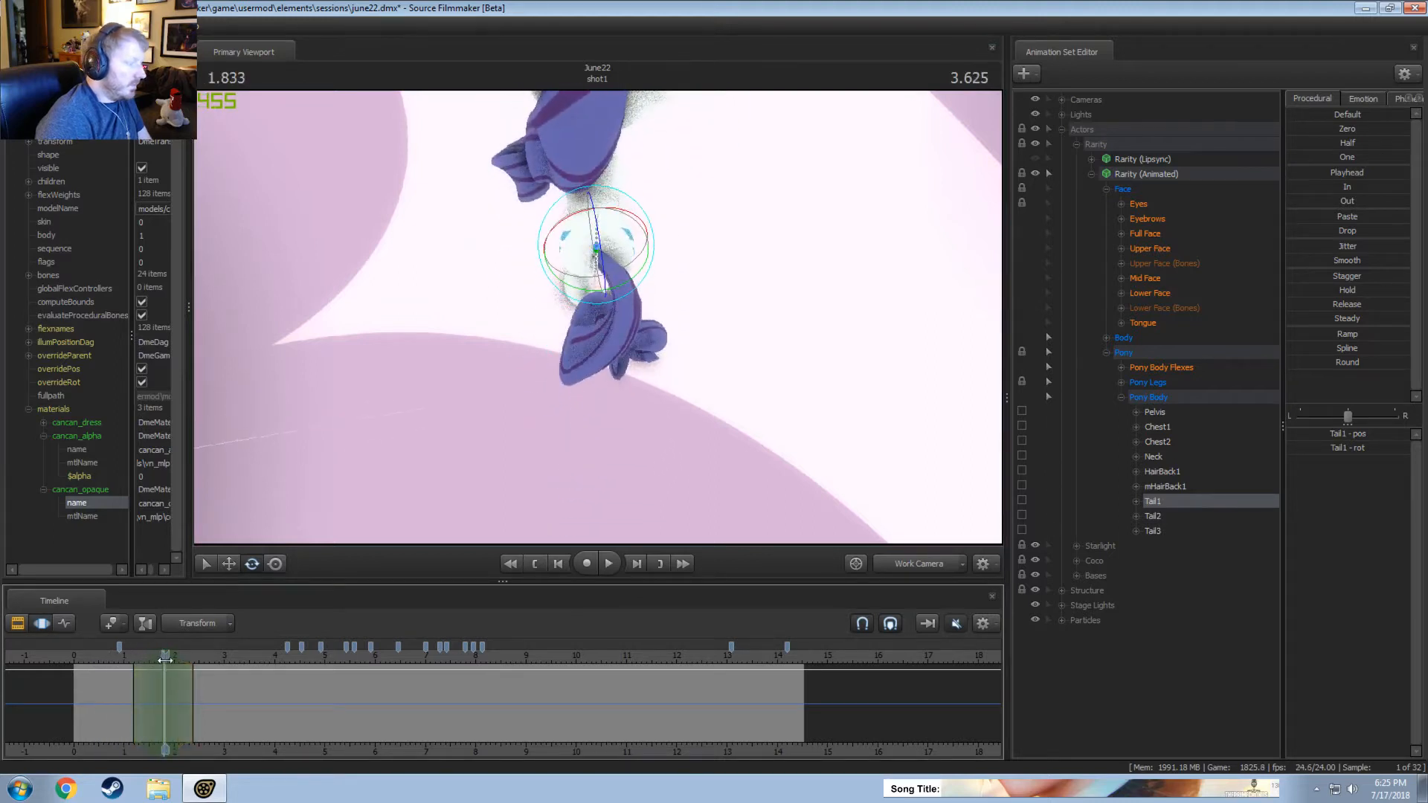
{"action": "left_click_drag", "start_coordinate": [638, 217], "coordinate": [642, 218]}
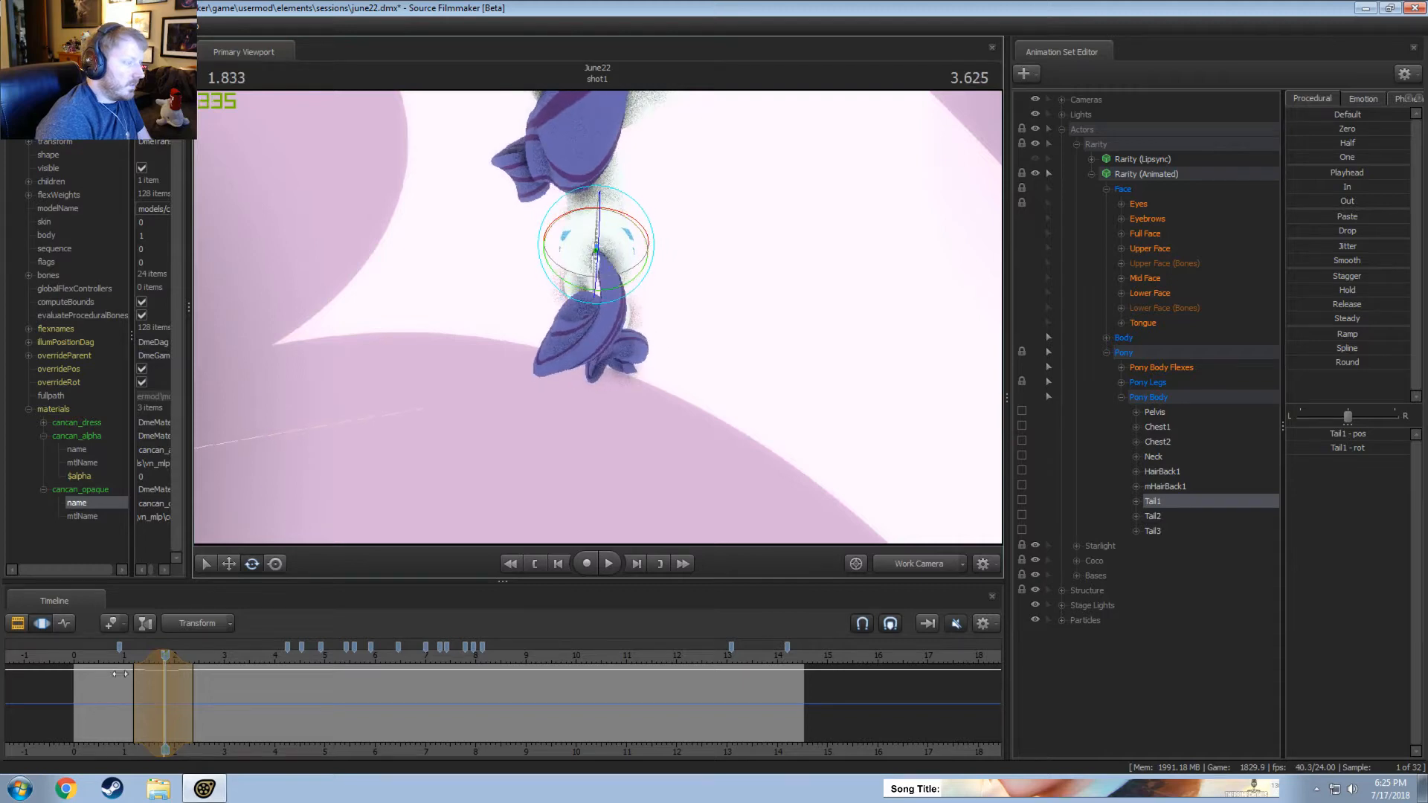
Replay the leftward tail swing and extend the end of its time selection to about 2.45 seconds.
{"action": "key", "text": "space"}
{"action": "key", "text": "space"}
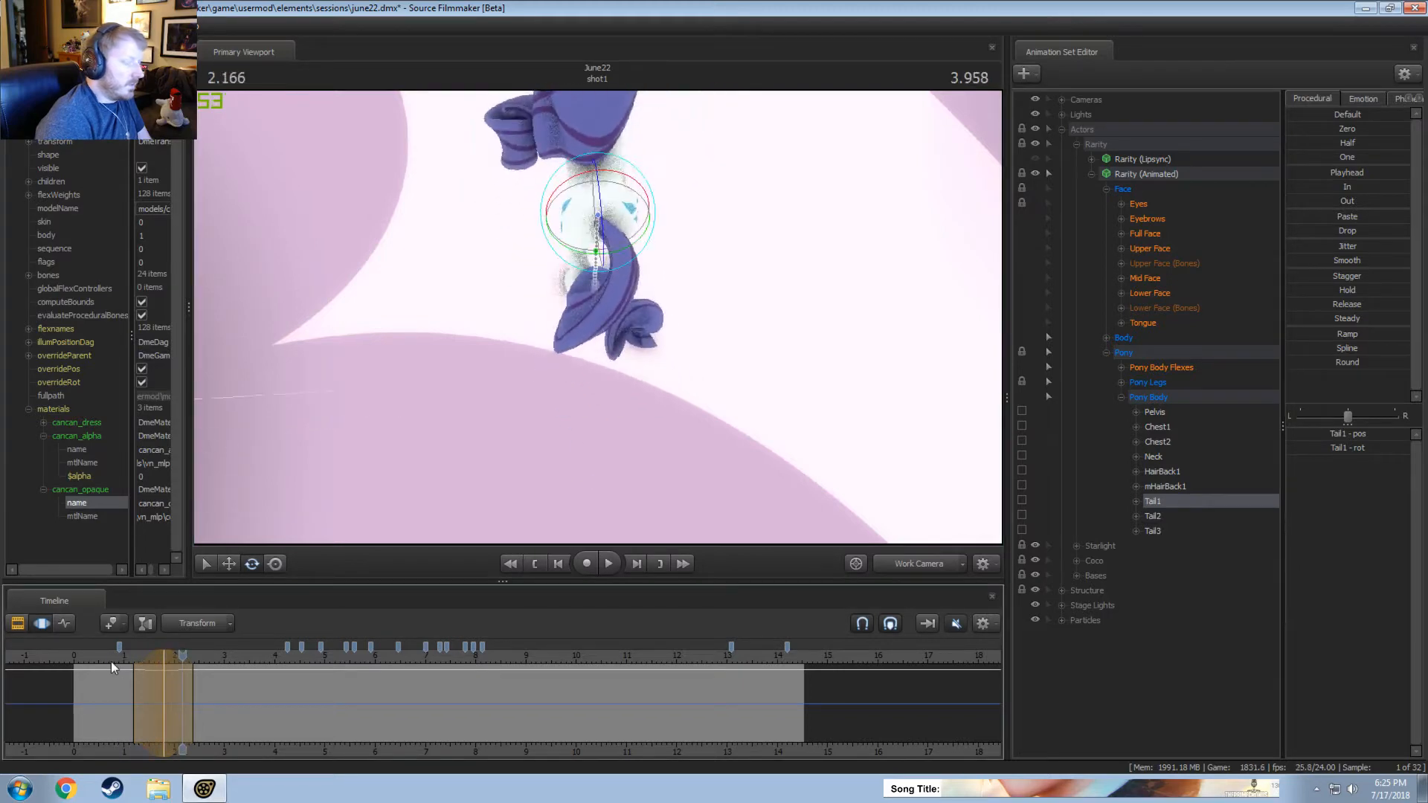
{"action": "key", "text": "space"}
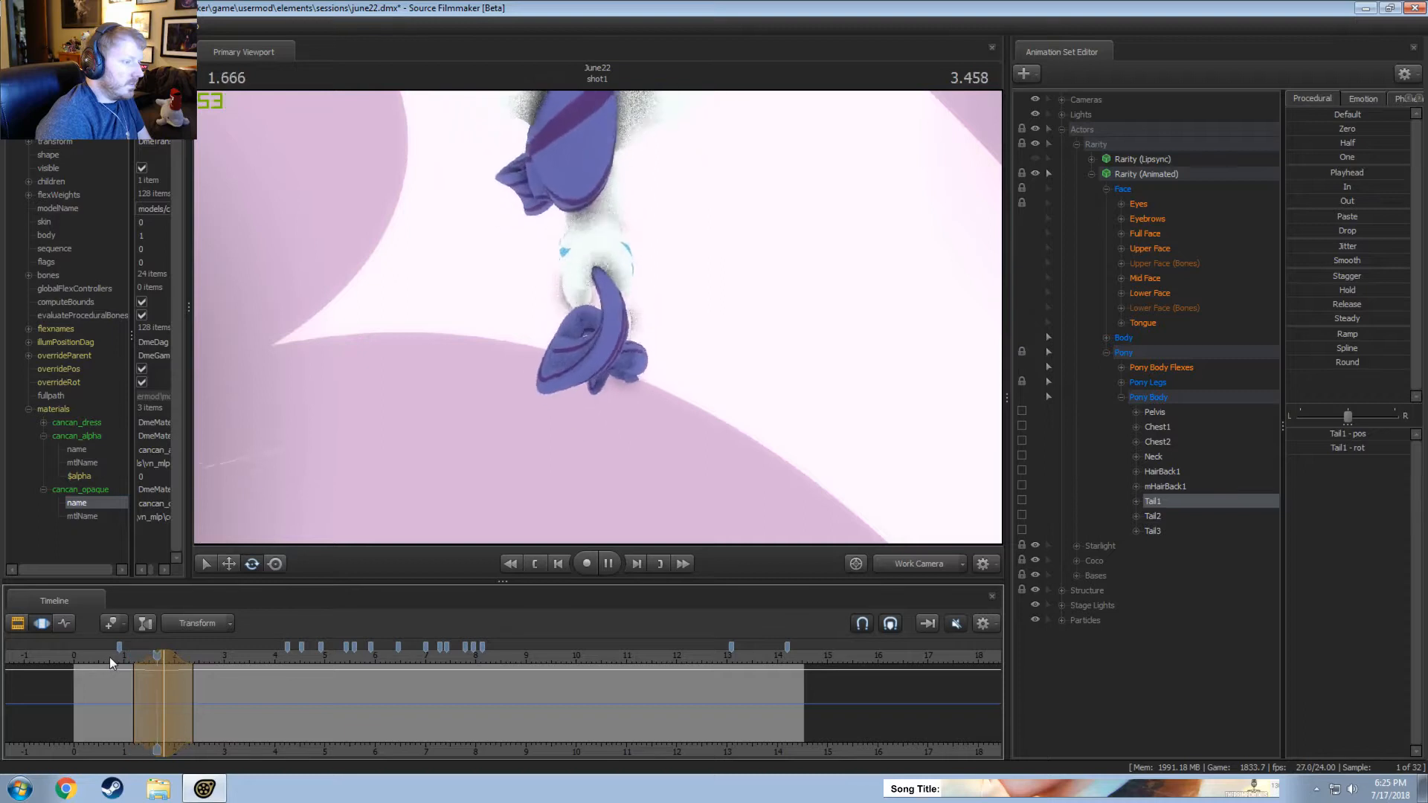
{"action": "key", "text": "space"}
{"action": "left_click_drag", "start_coordinate": [151, 659], "coordinate": [154, 659]}
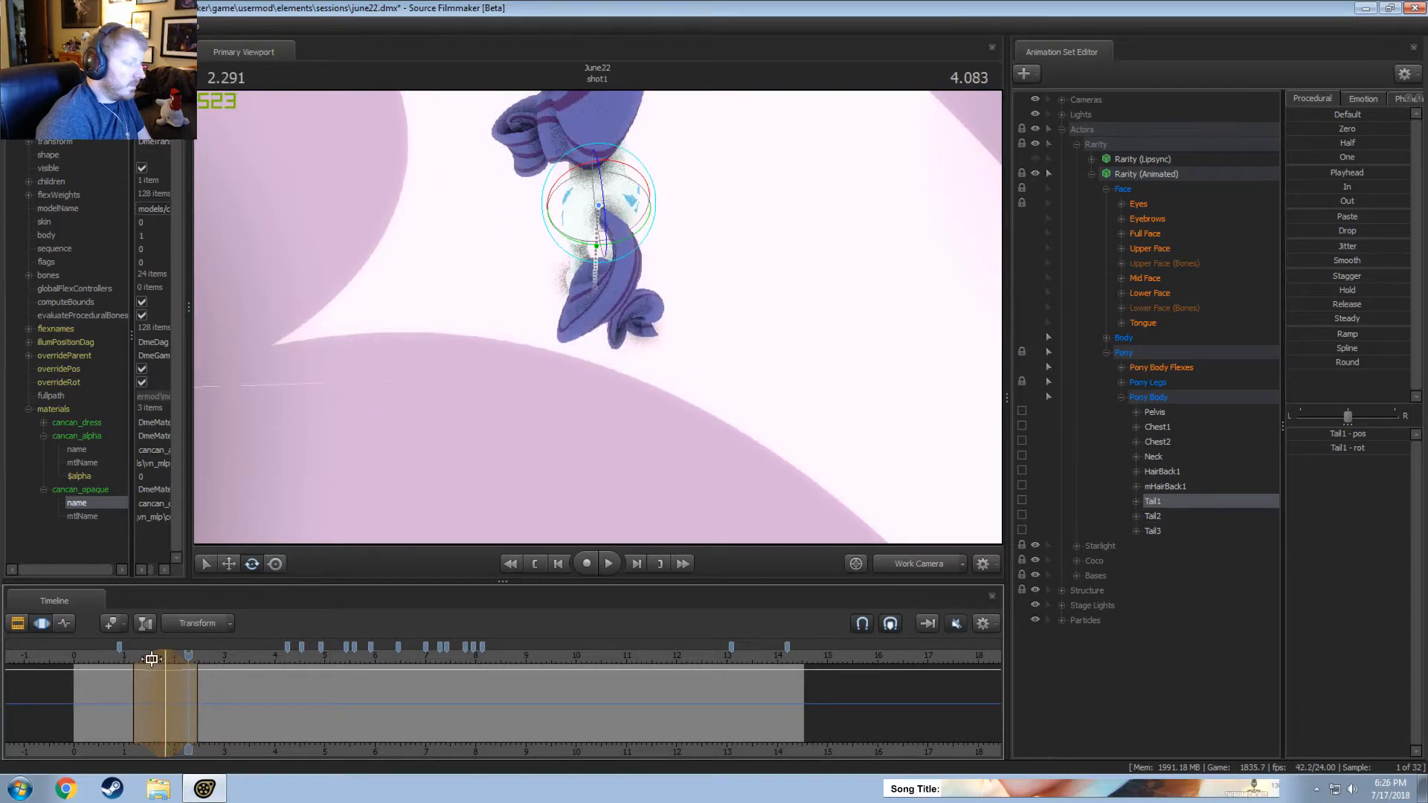
{"action": "key", "text": "space"}
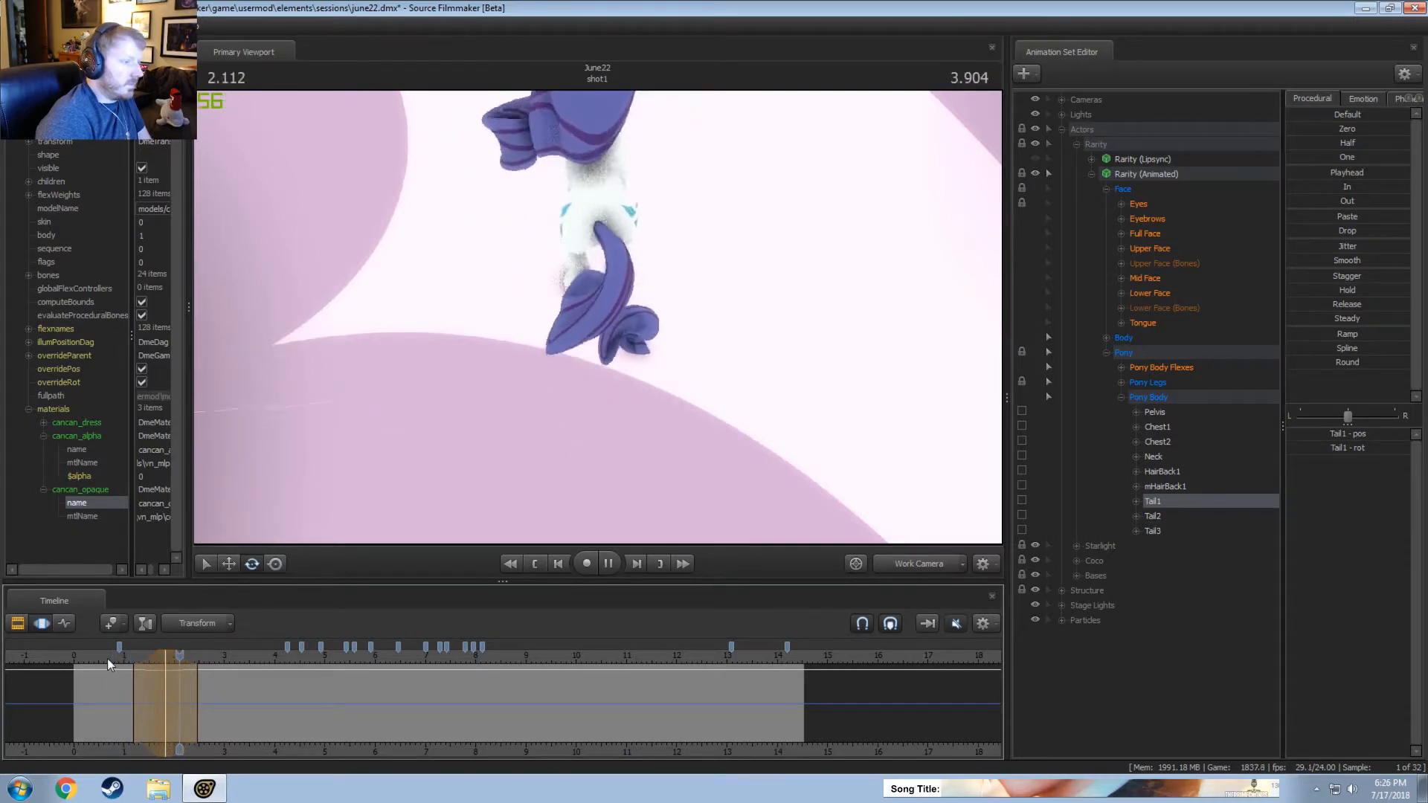
{"action": "key", "text": "space"}
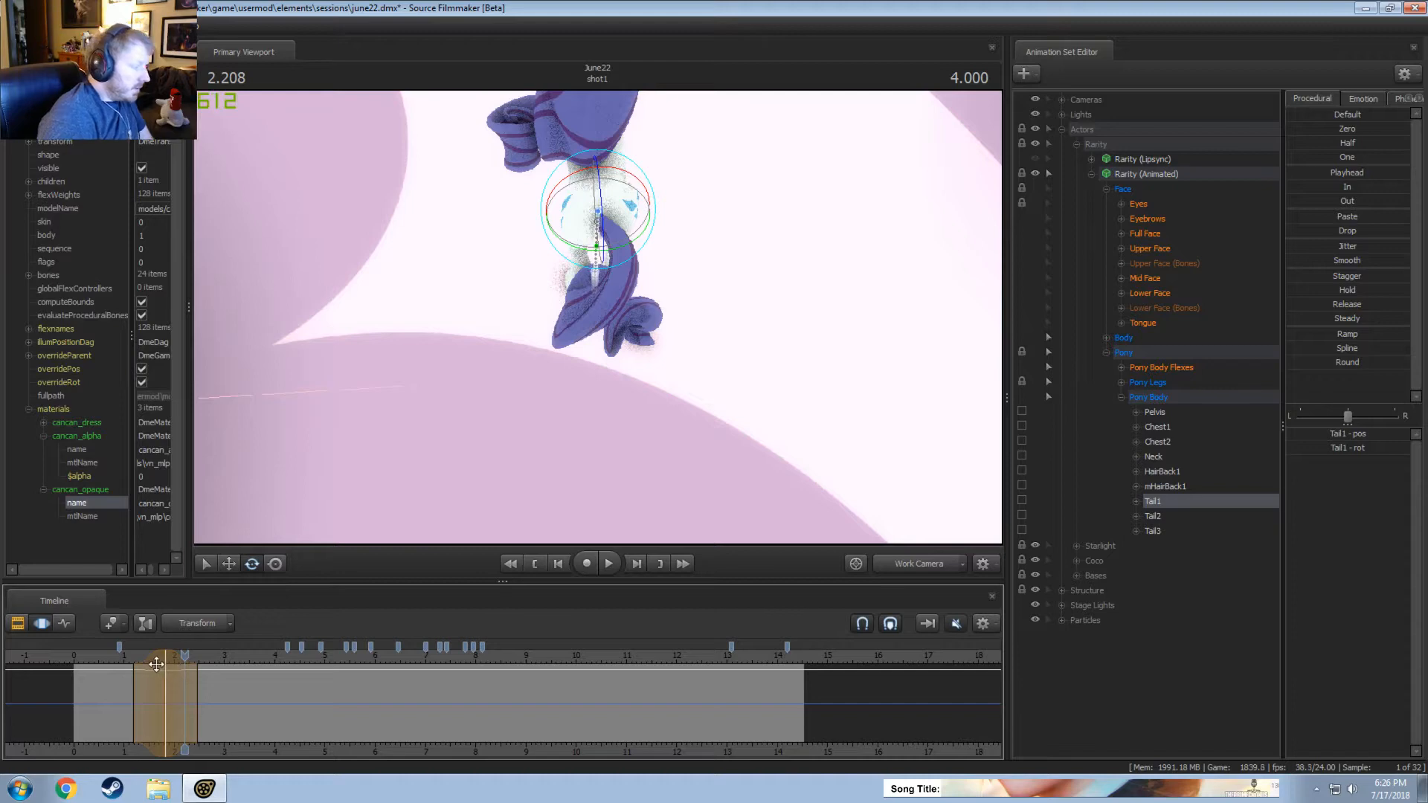
Rotate Tail1 slightly back to the right at about 2.54 seconds, over a time selection from about 1.9 to 3.2 seconds.
{"action": "left_click_drag", "start_coordinate": [156, 664], "coordinate": [201, 658]}
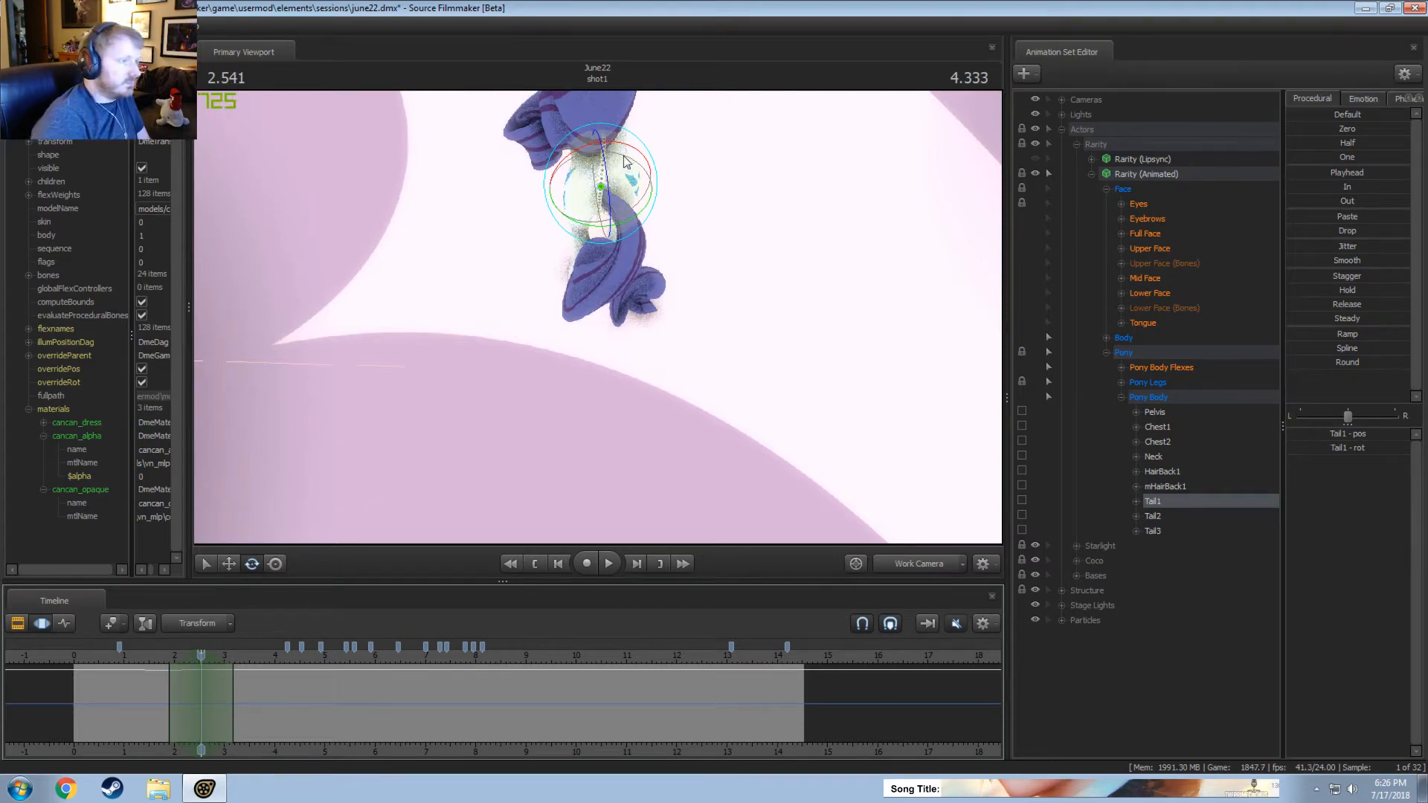
{"action": "left_click_drag", "start_coordinate": [622, 152], "coordinate": [619, 203]}
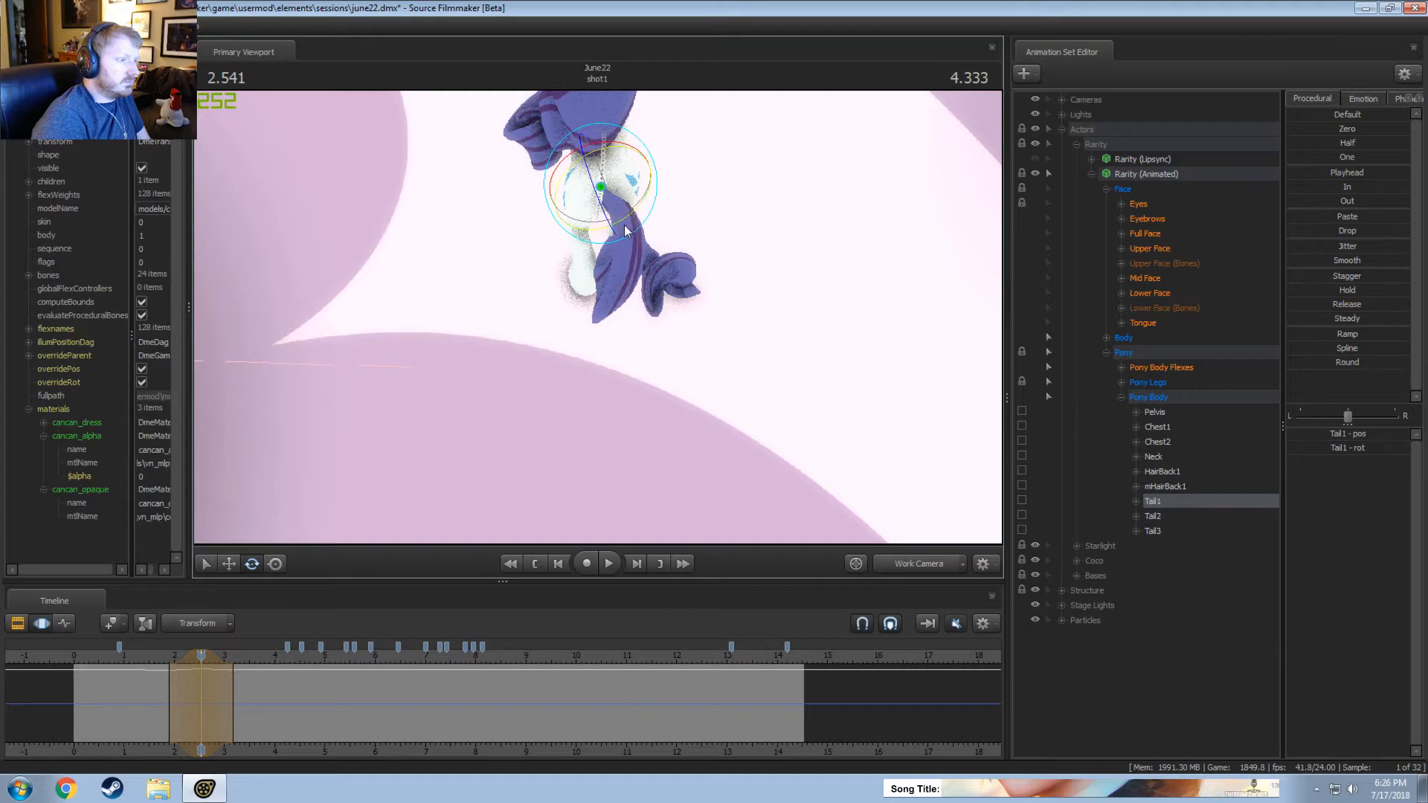
{"action": "key", "text": "ctrl+z"}
{"action": "left_click_drag", "start_coordinate": [623, 150], "coordinate": [614, 152]}
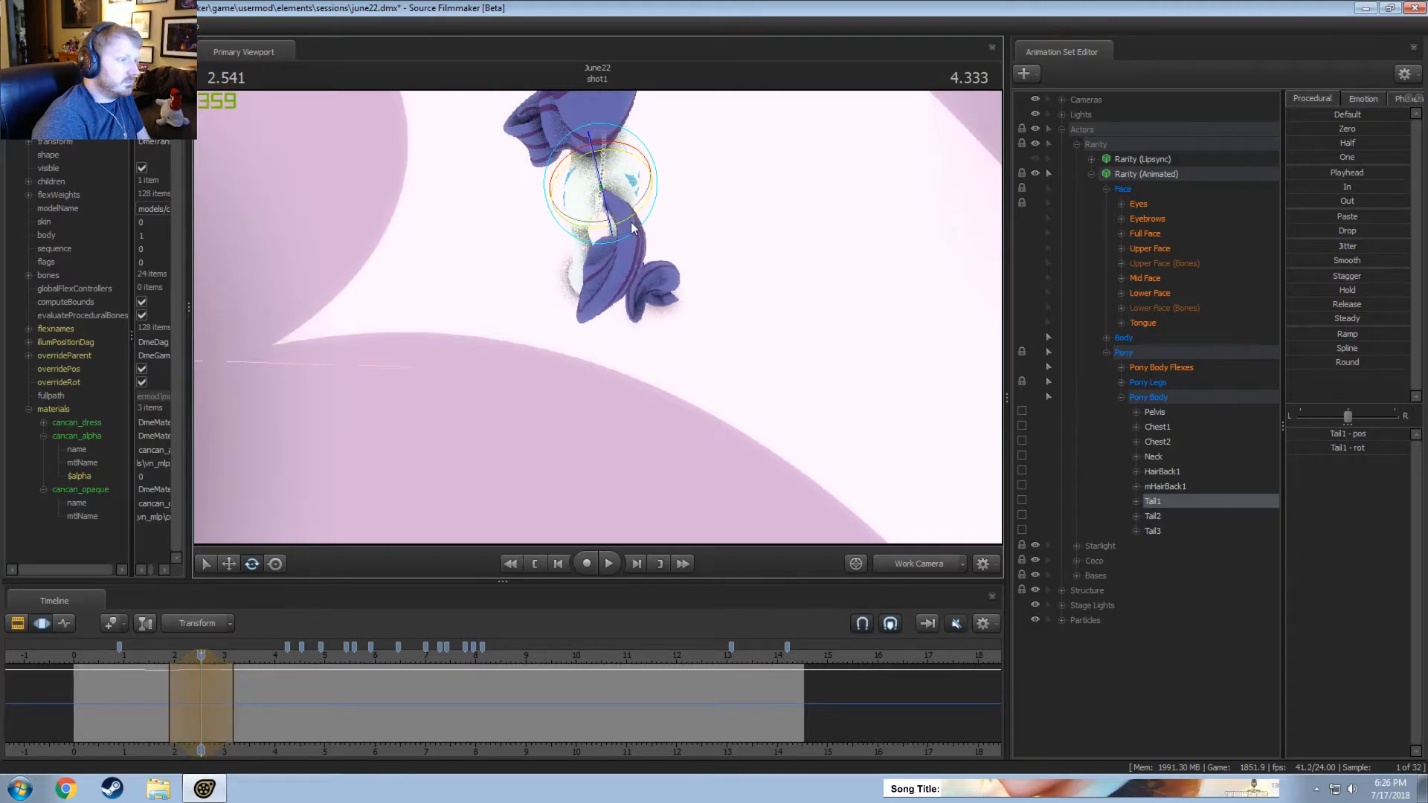
{"action": "left_click_drag", "start_coordinate": [631, 227], "coordinate": [641, 225]}
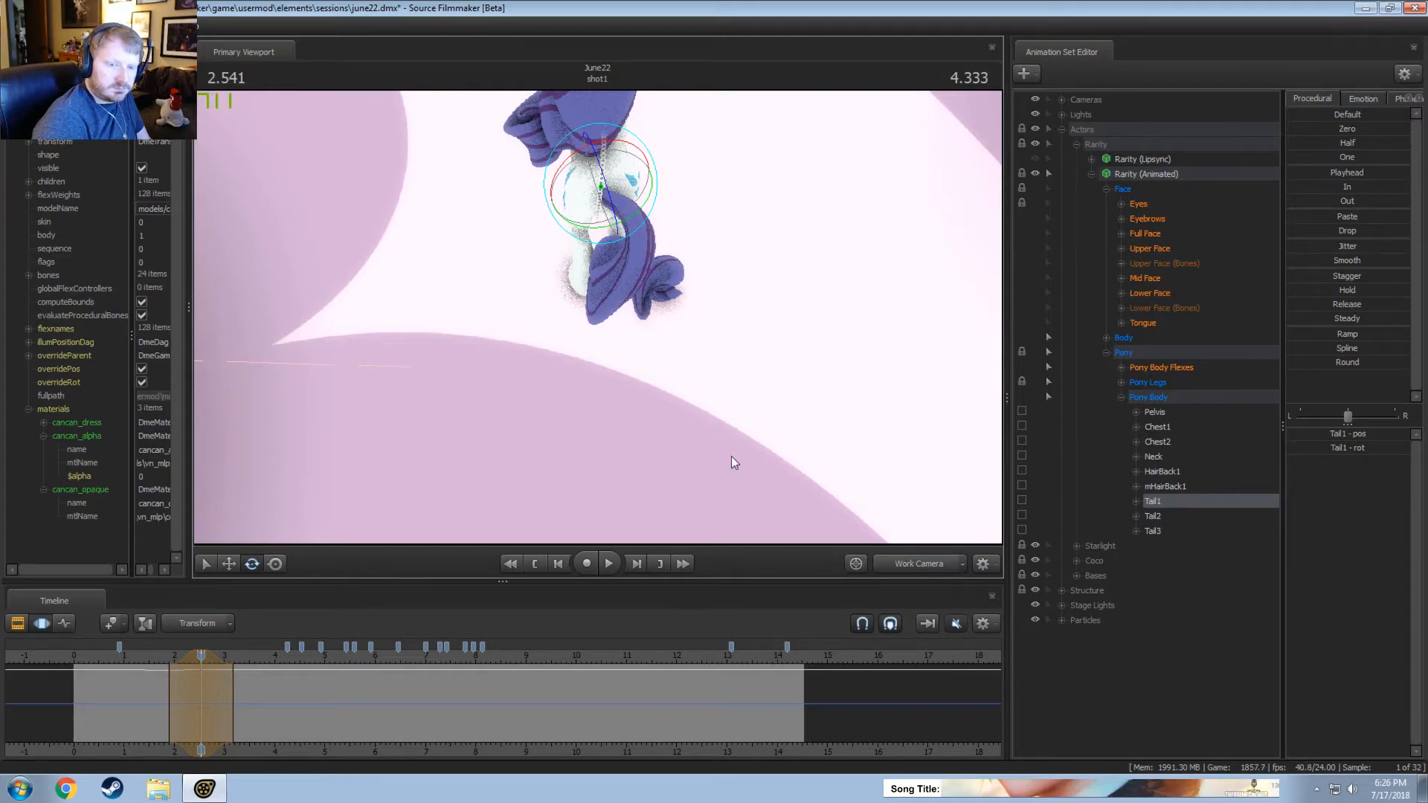
{"action": "left_click", "coordinate": [153, 656]}
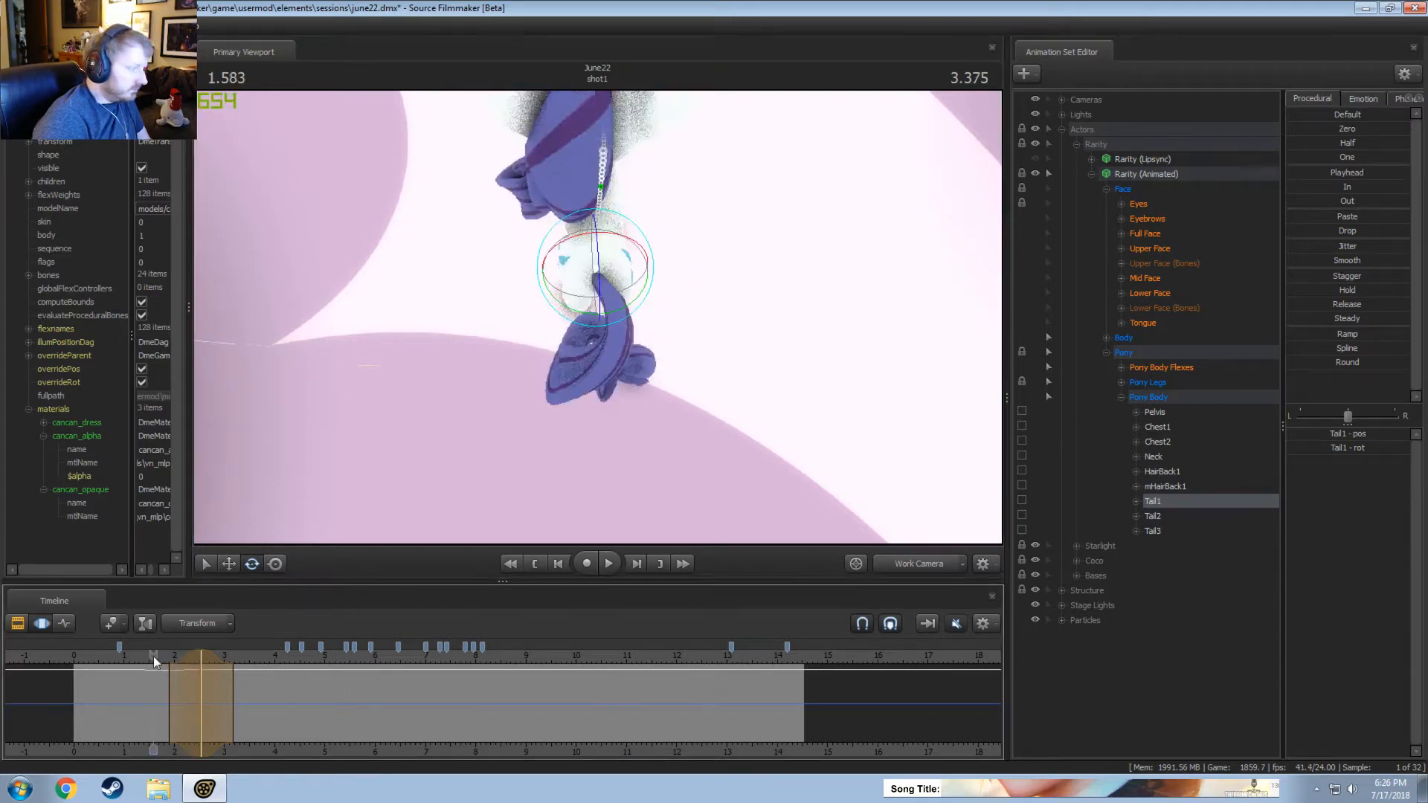
Rotate Tail1 slightly to the left at about 3.21 seconds, over a time selection from about 2.55 to 3.85 seconds.
{"action": "left_click", "coordinate": [97, 663]}
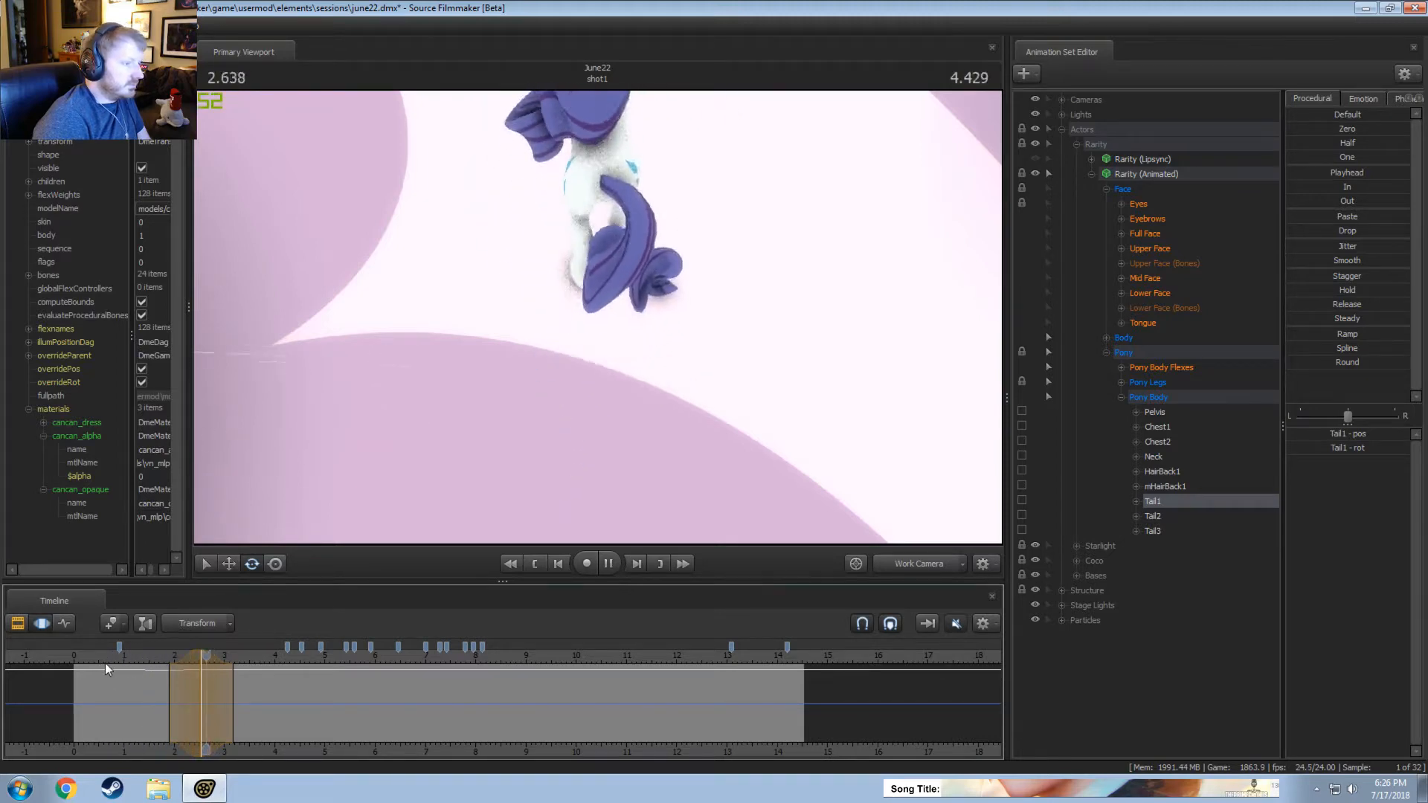
{"action": "key", "text": "space"}
{"action": "left_click_drag", "start_coordinate": [153, 660], "coordinate": [234, 660]}
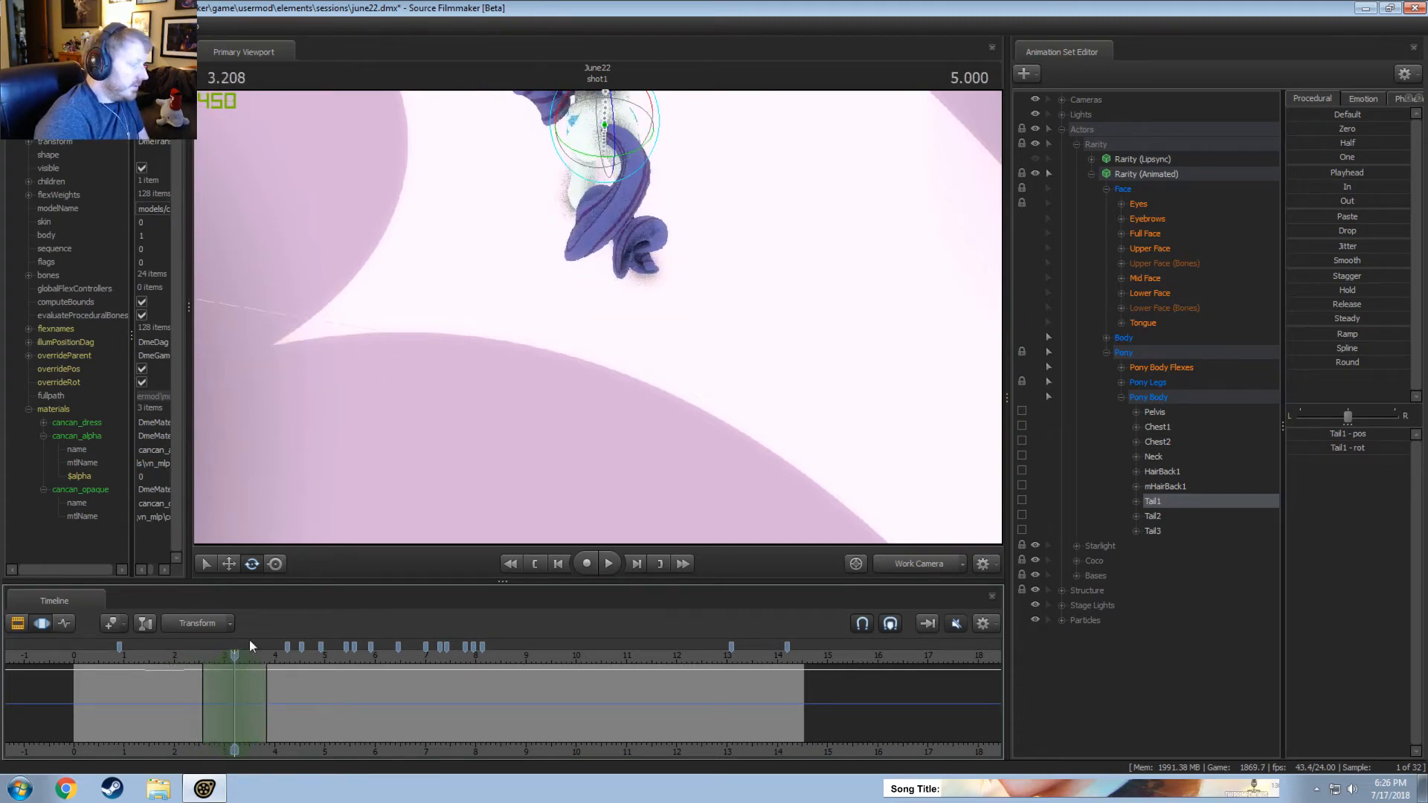
{"action": "left_click_drag", "start_coordinate": [620, 330], "coordinate": [617, 290]}
{"action": "left_click_drag", "start_coordinate": [695, 353], "coordinate": [680, 361]}
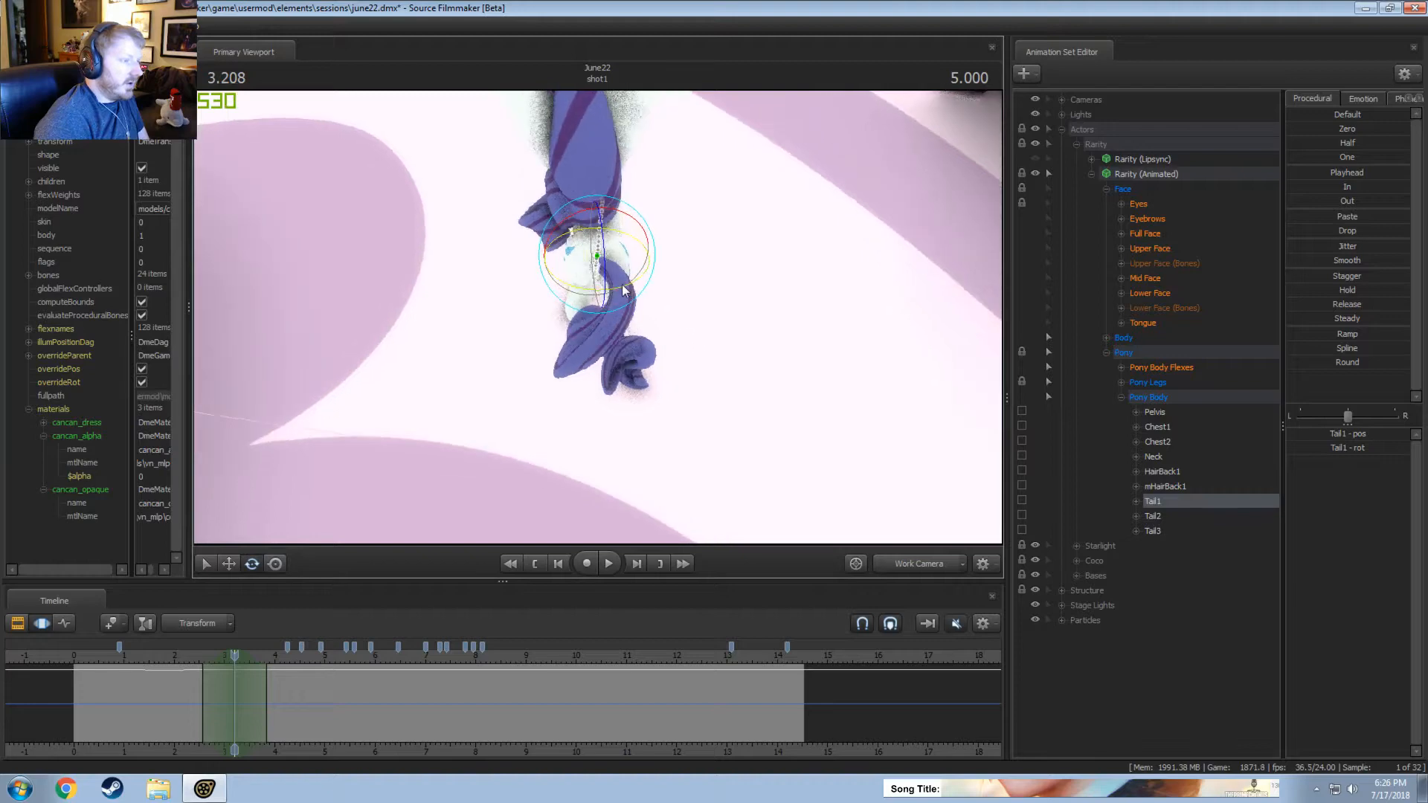
{"action": "left_click_drag", "start_coordinate": [623, 290], "coordinate": [616, 291]}
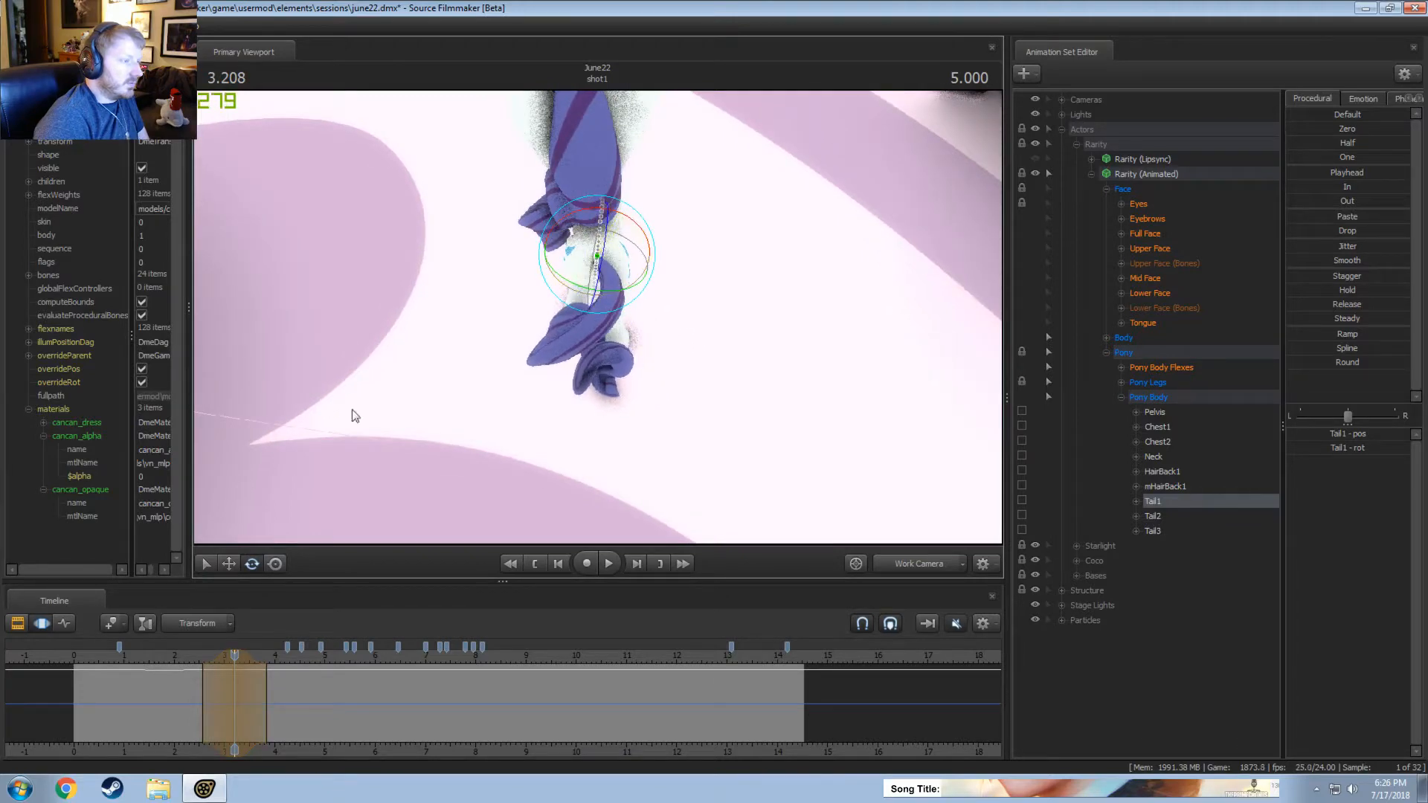
Replay the leftward swing, then rotate Tail1 slightly to the right at about 3.92 seconds, over a time selection from about 3.2 to 4.8 seconds.
{"action": "key", "text": "space"}
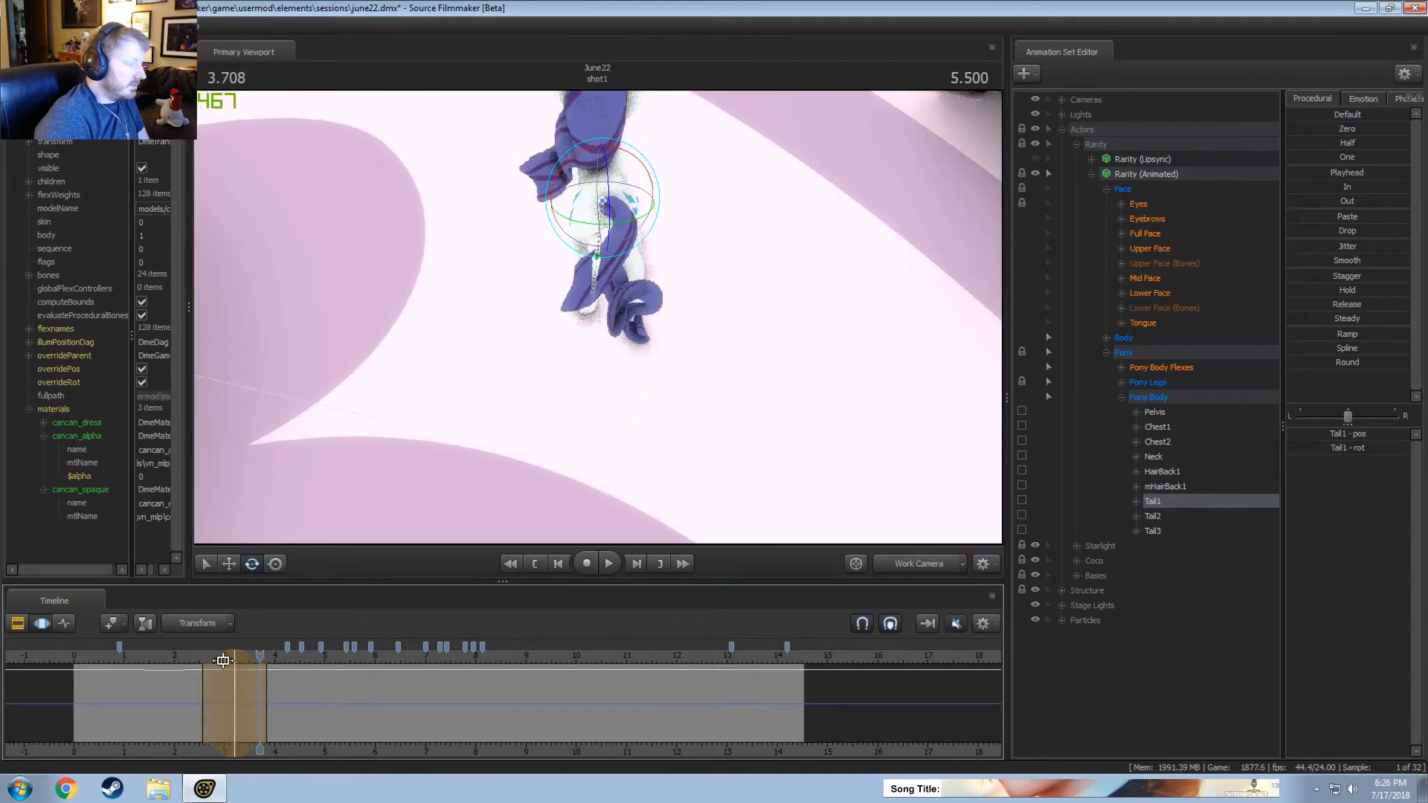
{"action": "key", "text": "space"}
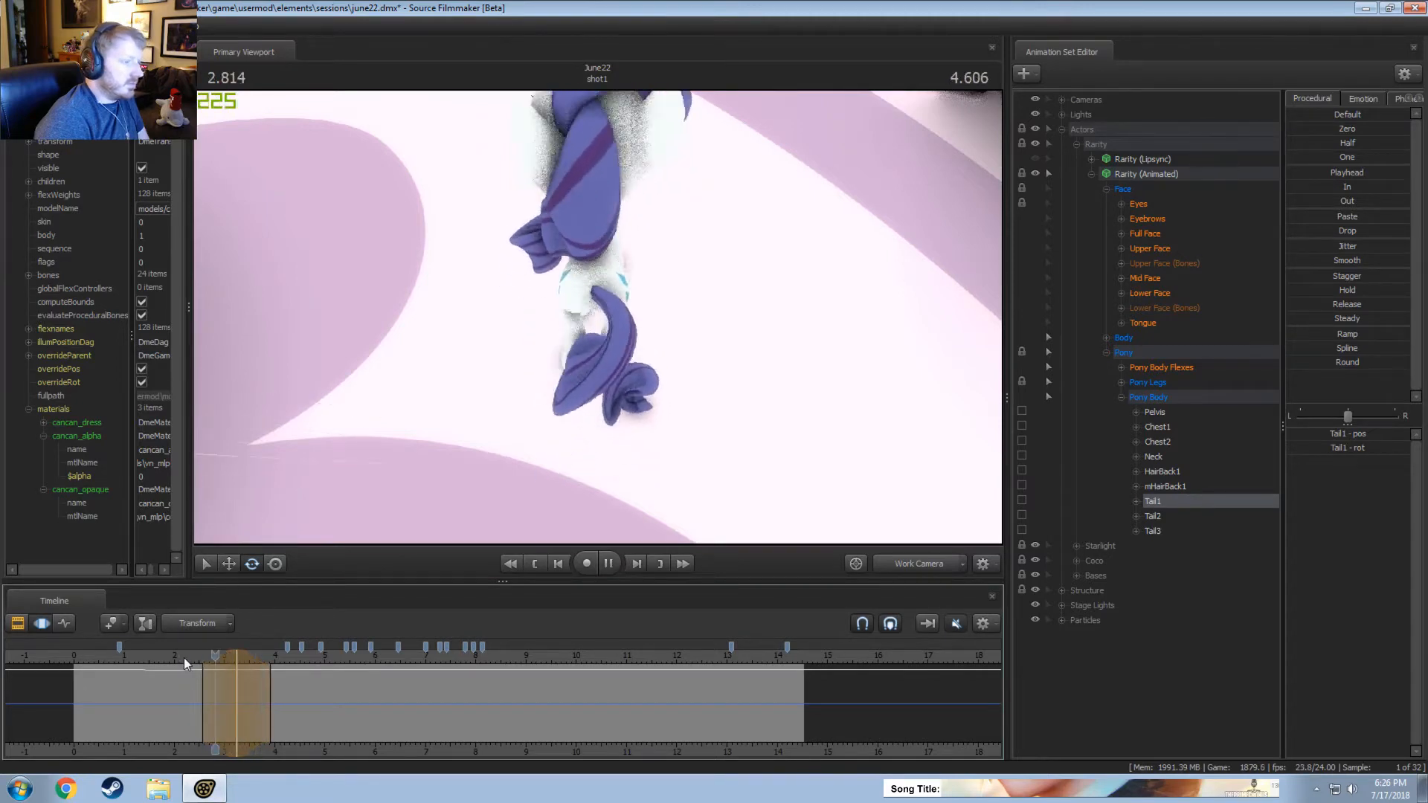
{"action": "key", "text": "space"}
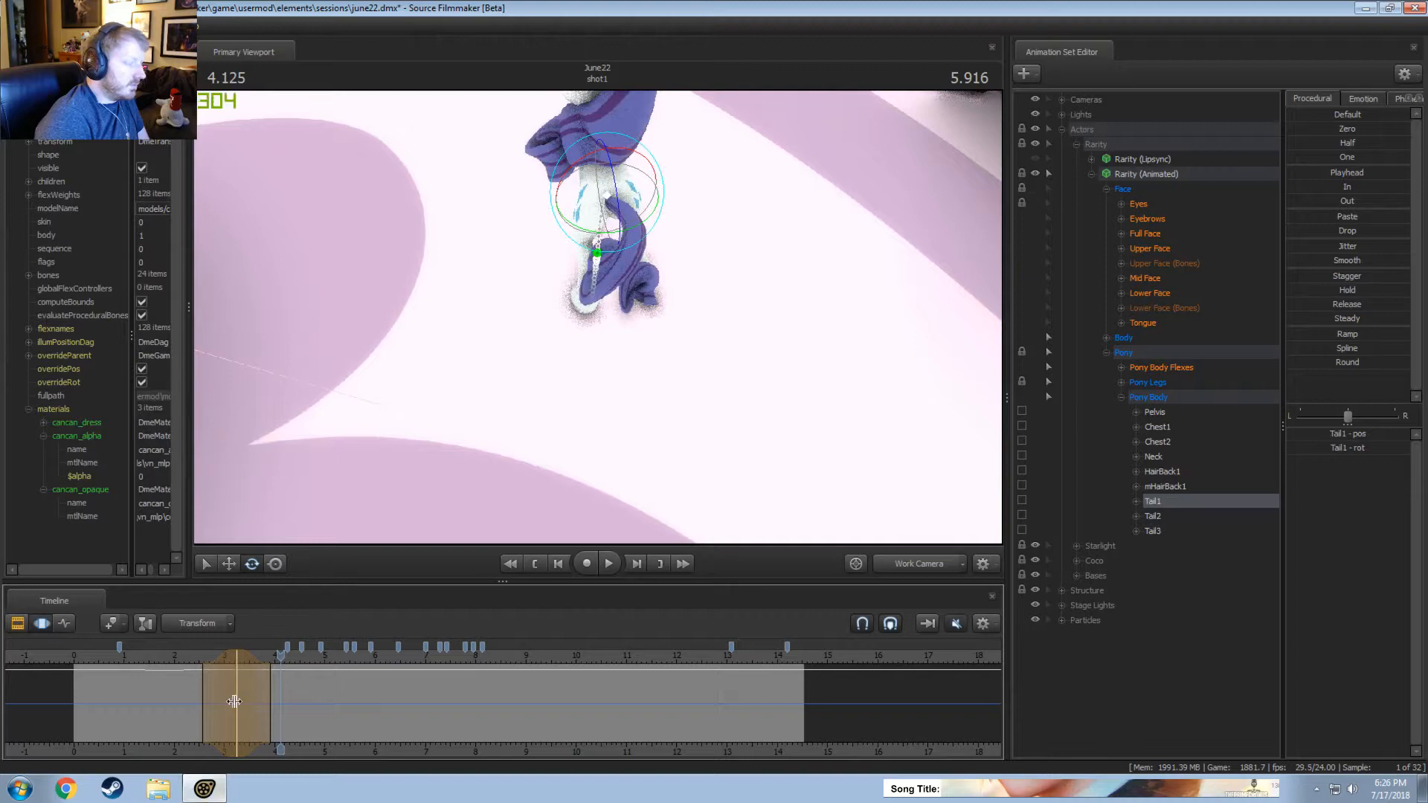
{"action": "left_click_drag", "start_coordinate": [235, 702], "coordinate": [270, 707]}
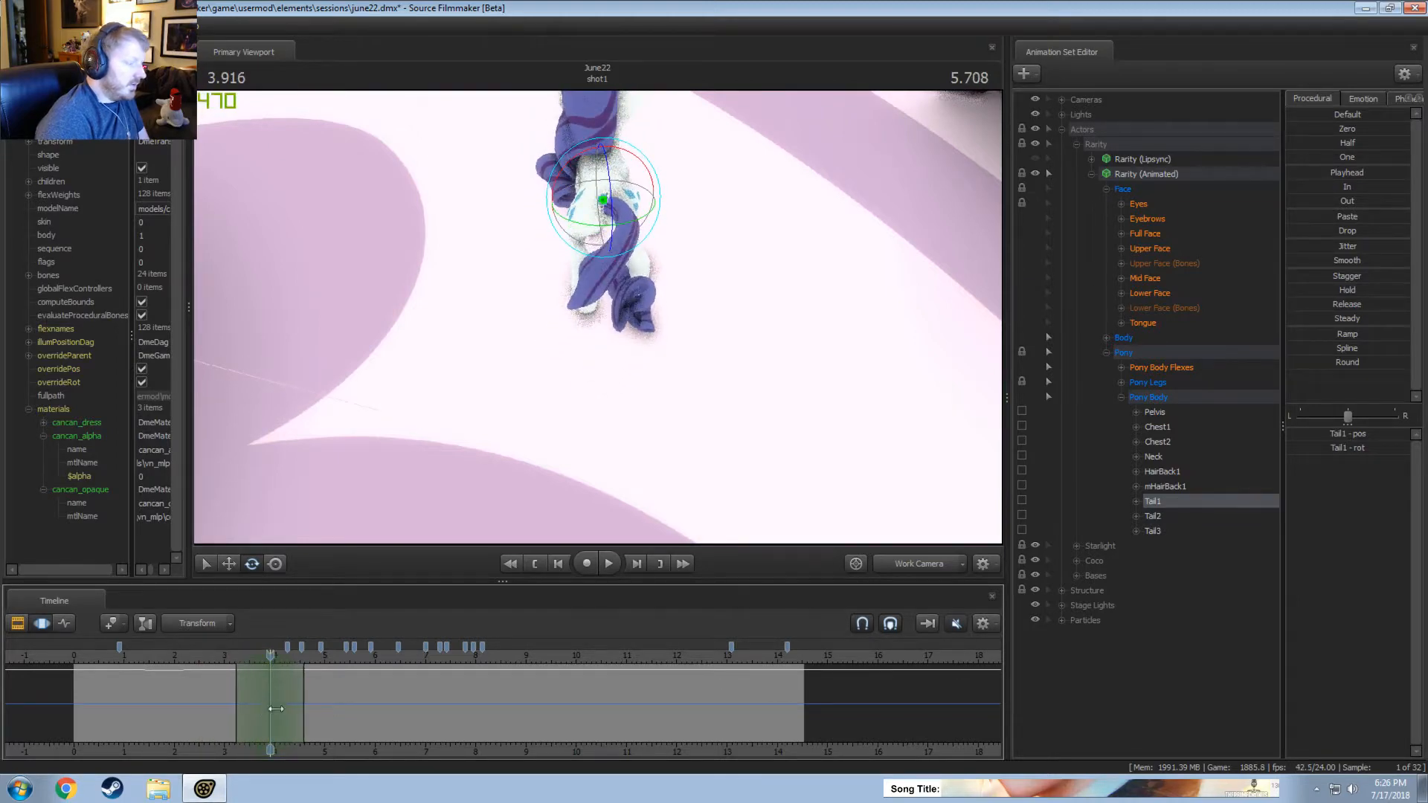
{"action": "left_click_drag", "start_coordinate": [597, 195], "coordinate": [566, 189]}
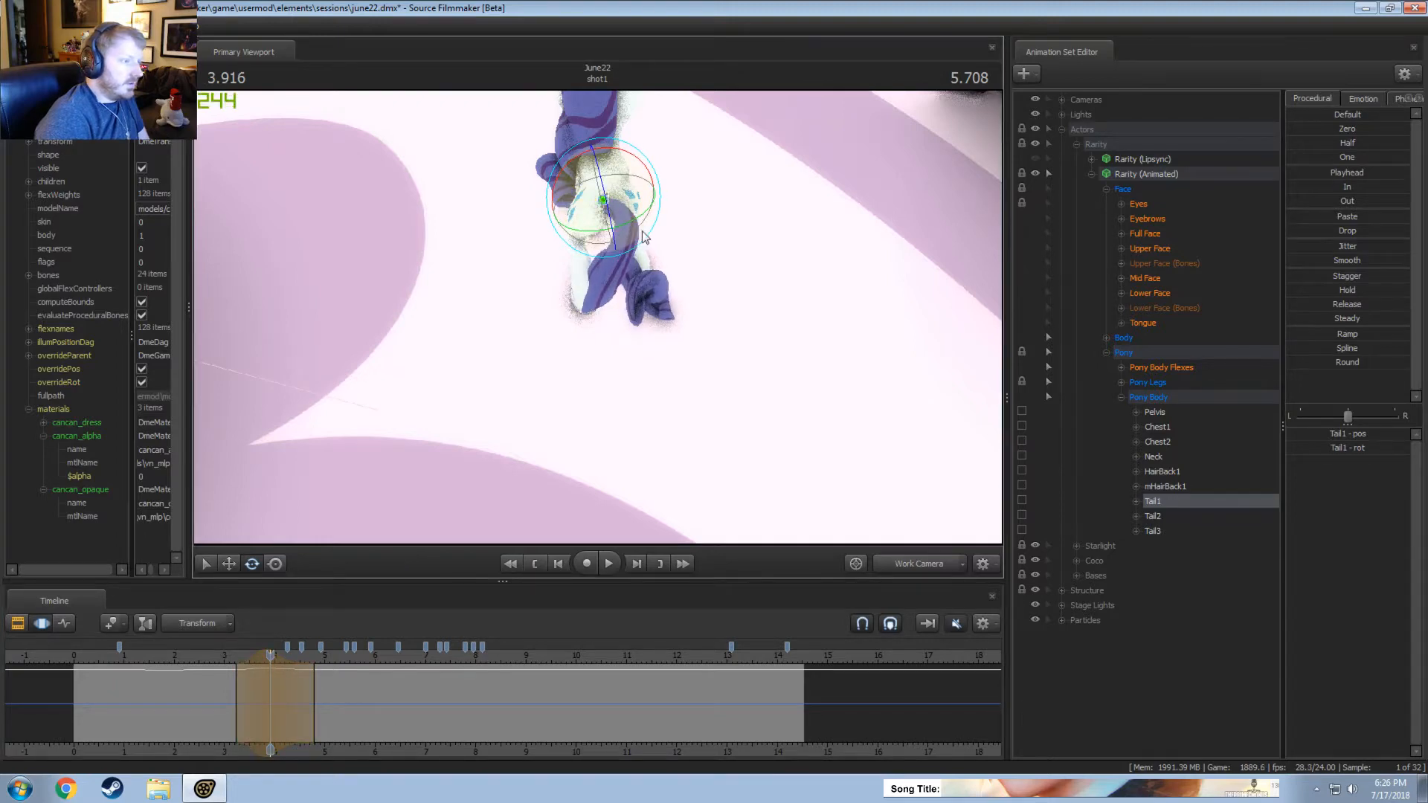
Review the tail sway from above and from Rarity's side, replaying it from about 2, 0.6 and 1.3 seconds.
{"action": "left_click", "coordinate": [178, 654]}
{"action": "key", "text": "space"}
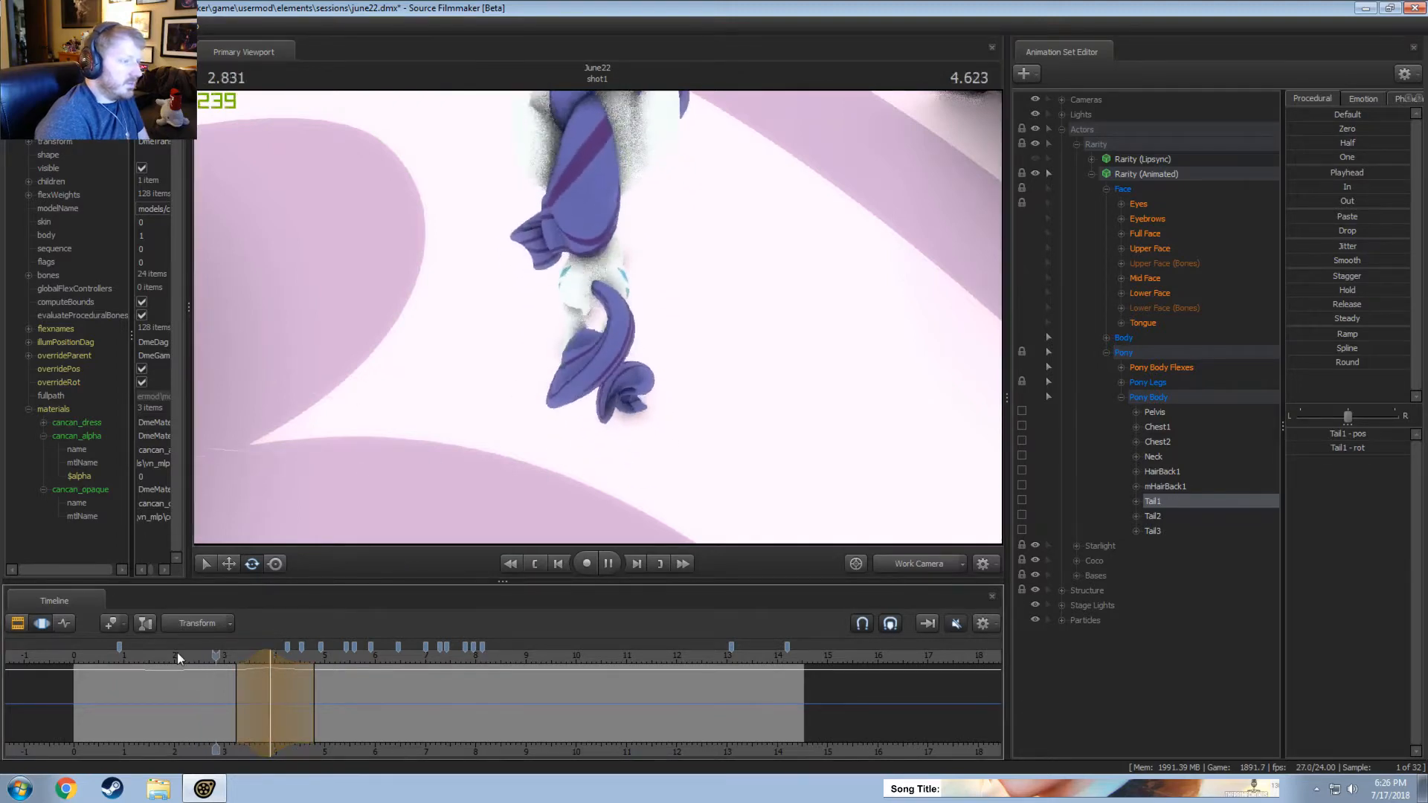
{"action": "key", "text": "space"}
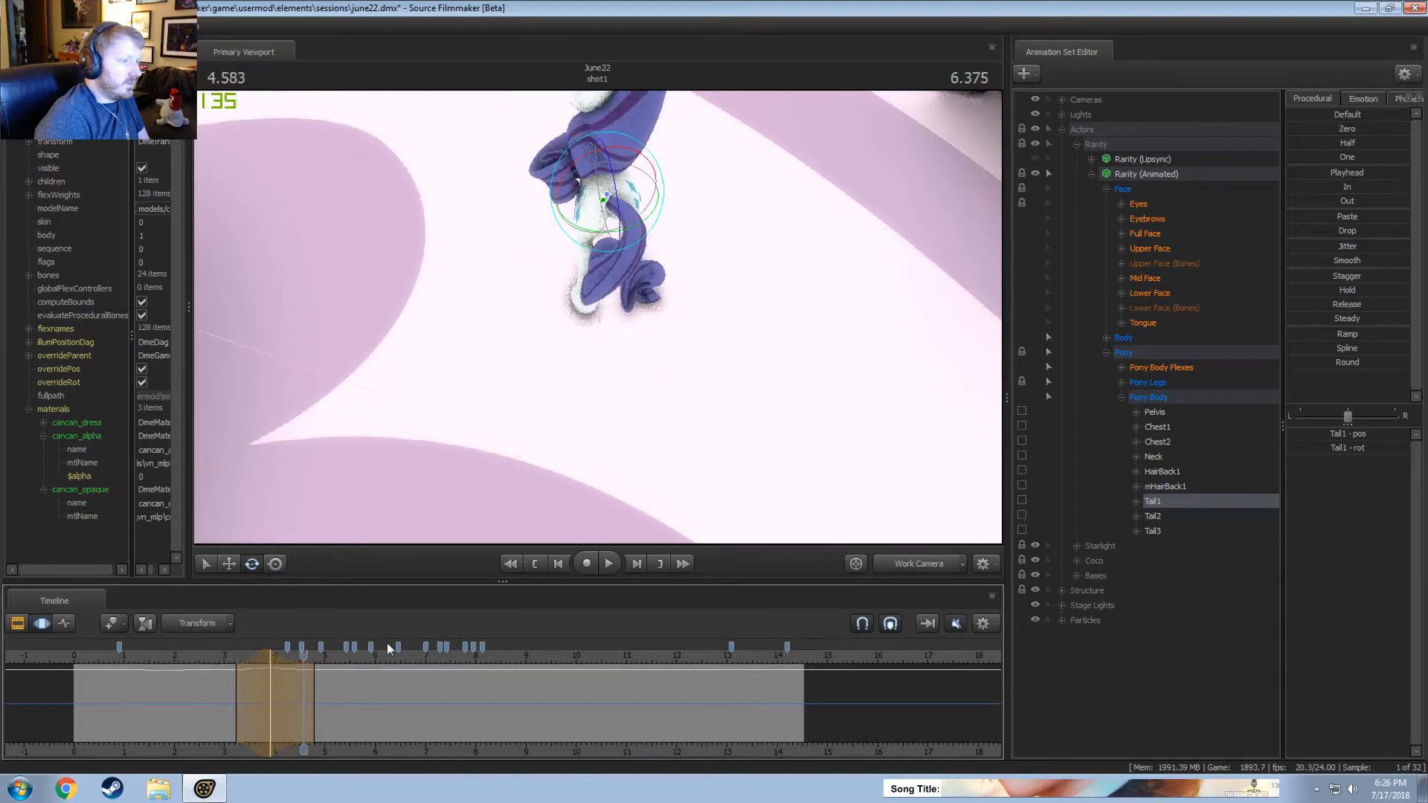
{"action": "left_click_drag", "start_coordinate": [679, 453], "coordinate": [632, 358]}
{"action": "left_click_drag", "start_coordinate": [650, 442], "coordinate": [555, 348]}
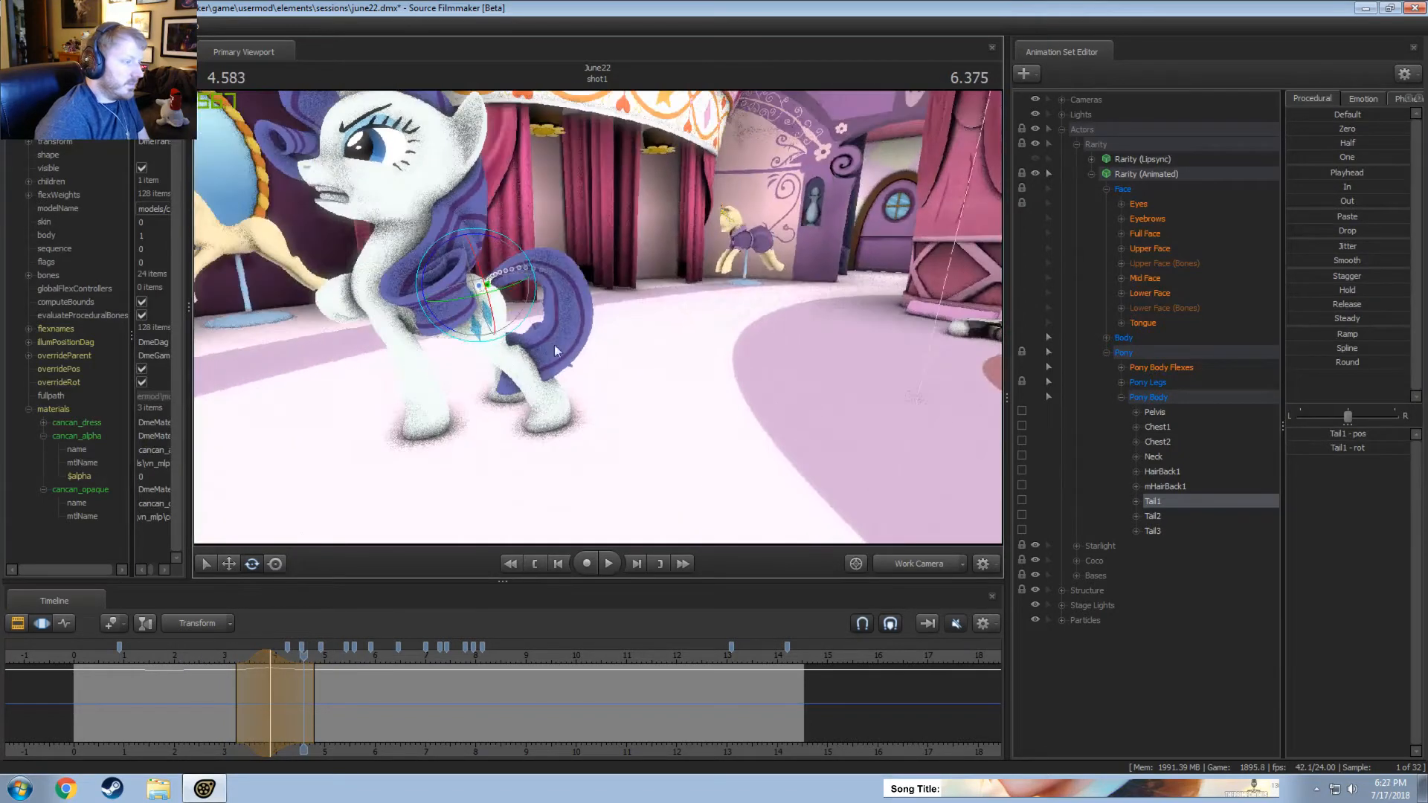
{"action": "left_click", "coordinate": [106, 658]}
{"action": "key", "text": "space"}
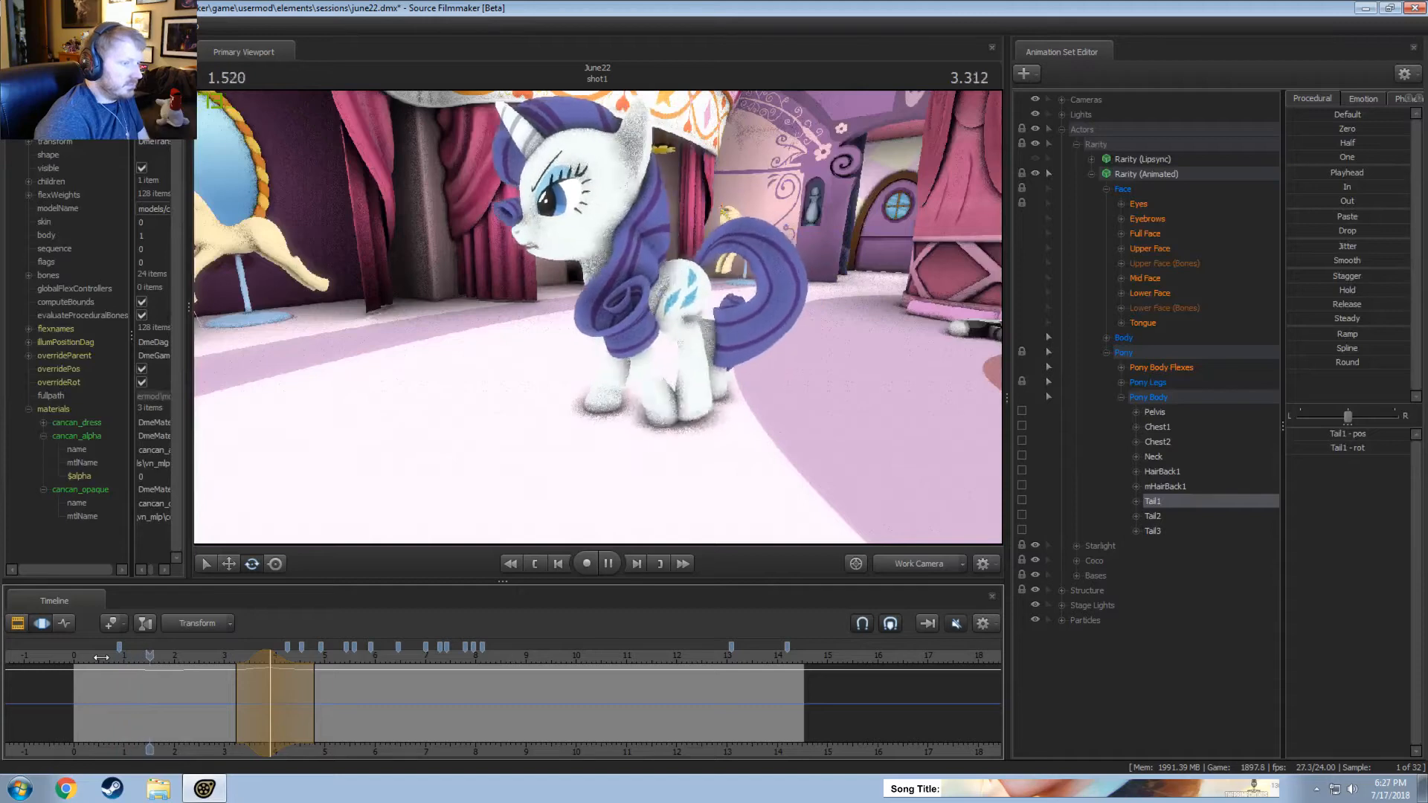
{"action": "key", "text": "space"}
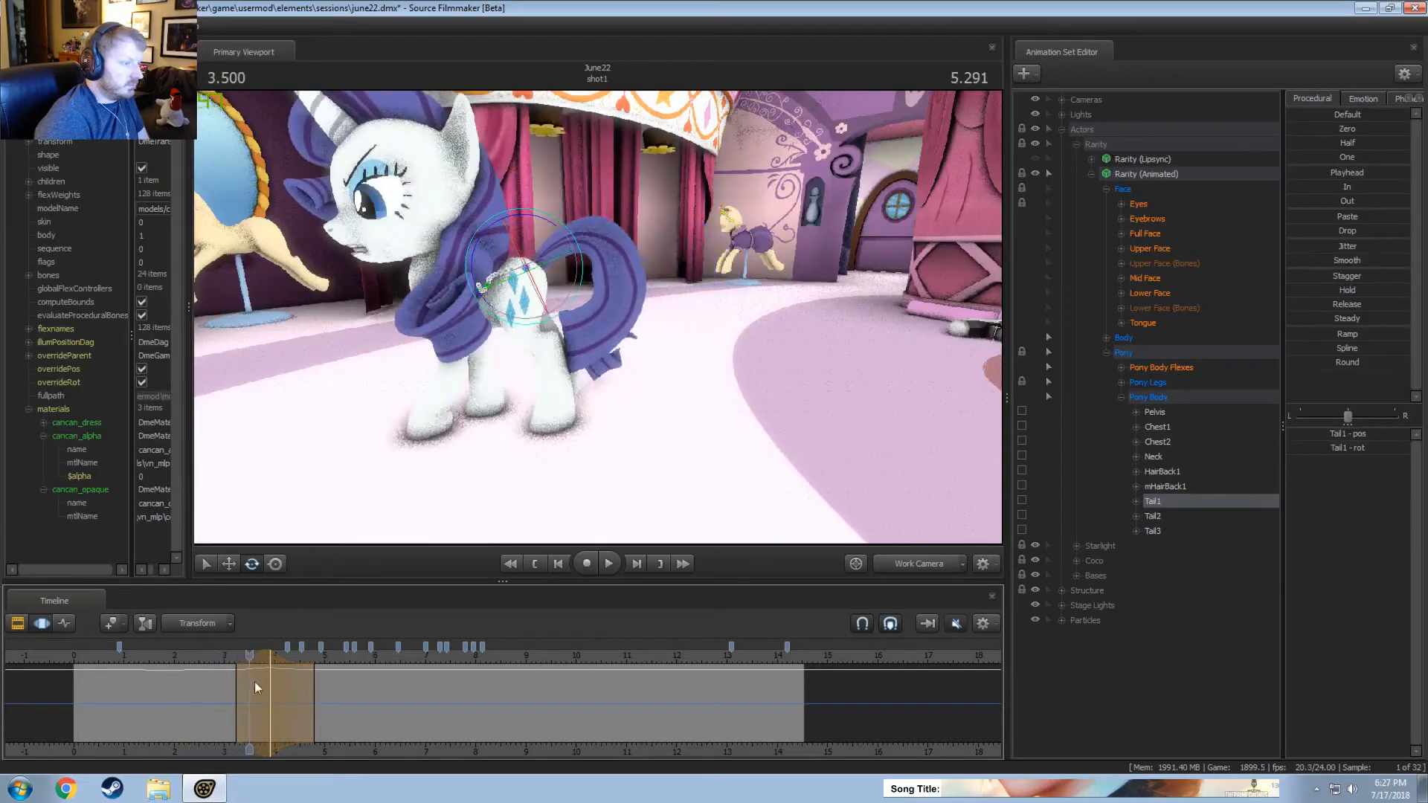
{"action": "left_click", "coordinate": [141, 658]}
{"action": "key", "text": "space"}
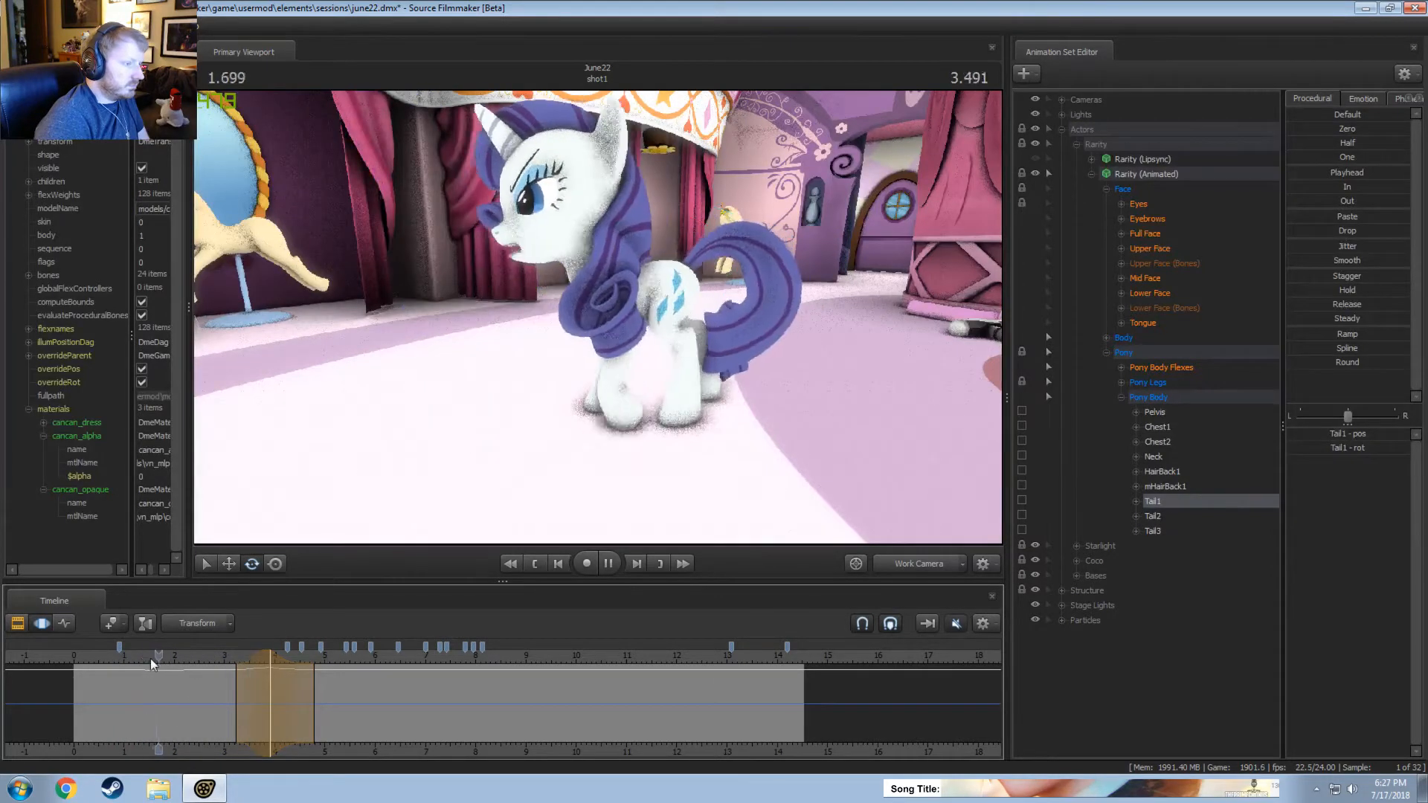
{"action": "key", "text": "space"}
Rotate Tail1 slightly to the right at about 1.63 seconds, over a time selection from about 1.0 to 2.2 seconds.
{"action": "left_click_drag", "start_coordinate": [684, 401], "coordinate": [590, 328], "text": "alt"}
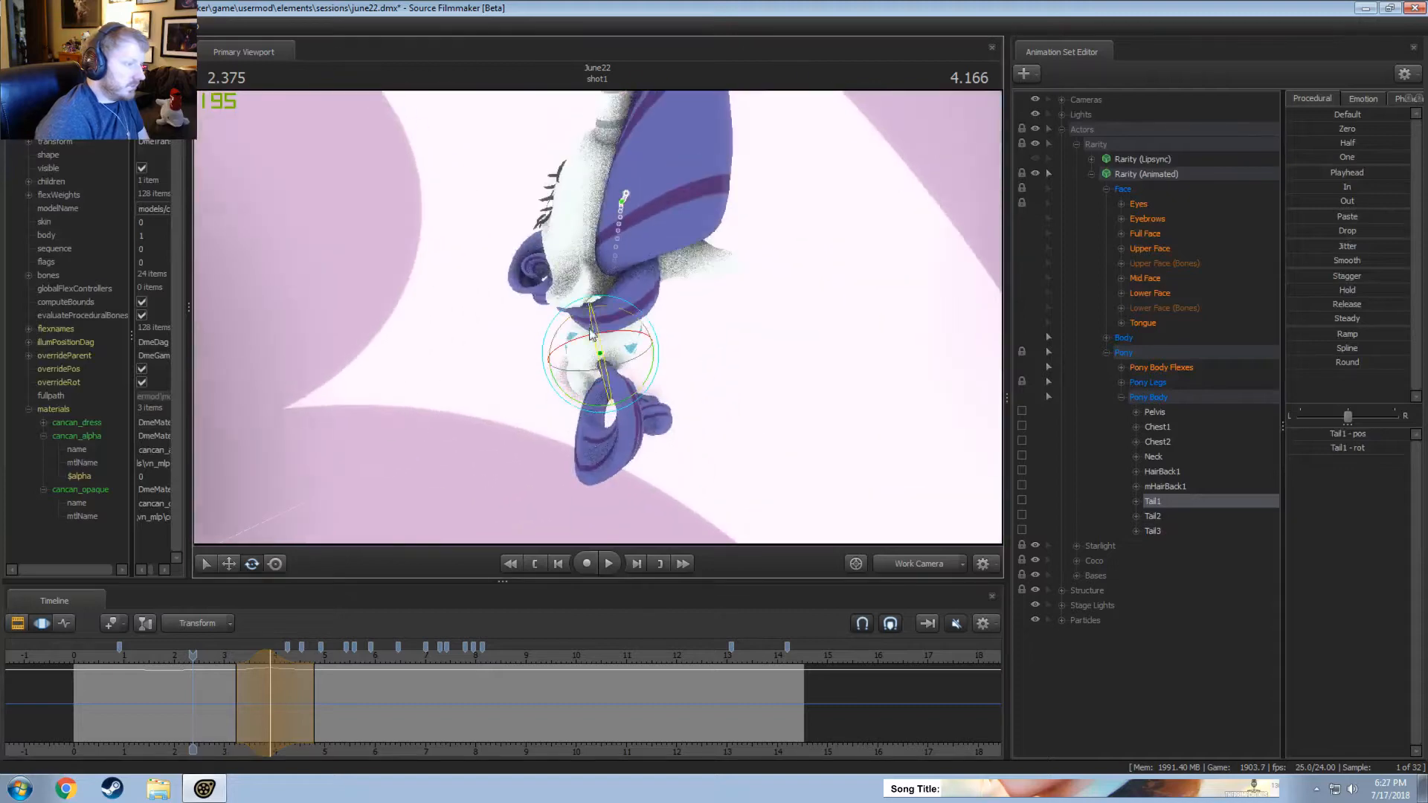
{"action": "mouse_move", "coordinate": [611, 403]}
{"action": "left_mouse_down"}
{"action": "mouse_move", "coordinate": [596, 305]}
{"action": "mouse_move", "coordinate": [579, 319]}
{"action": "mouse_move", "coordinate": [584, 395]}
{"action": "left_mouse_up"}
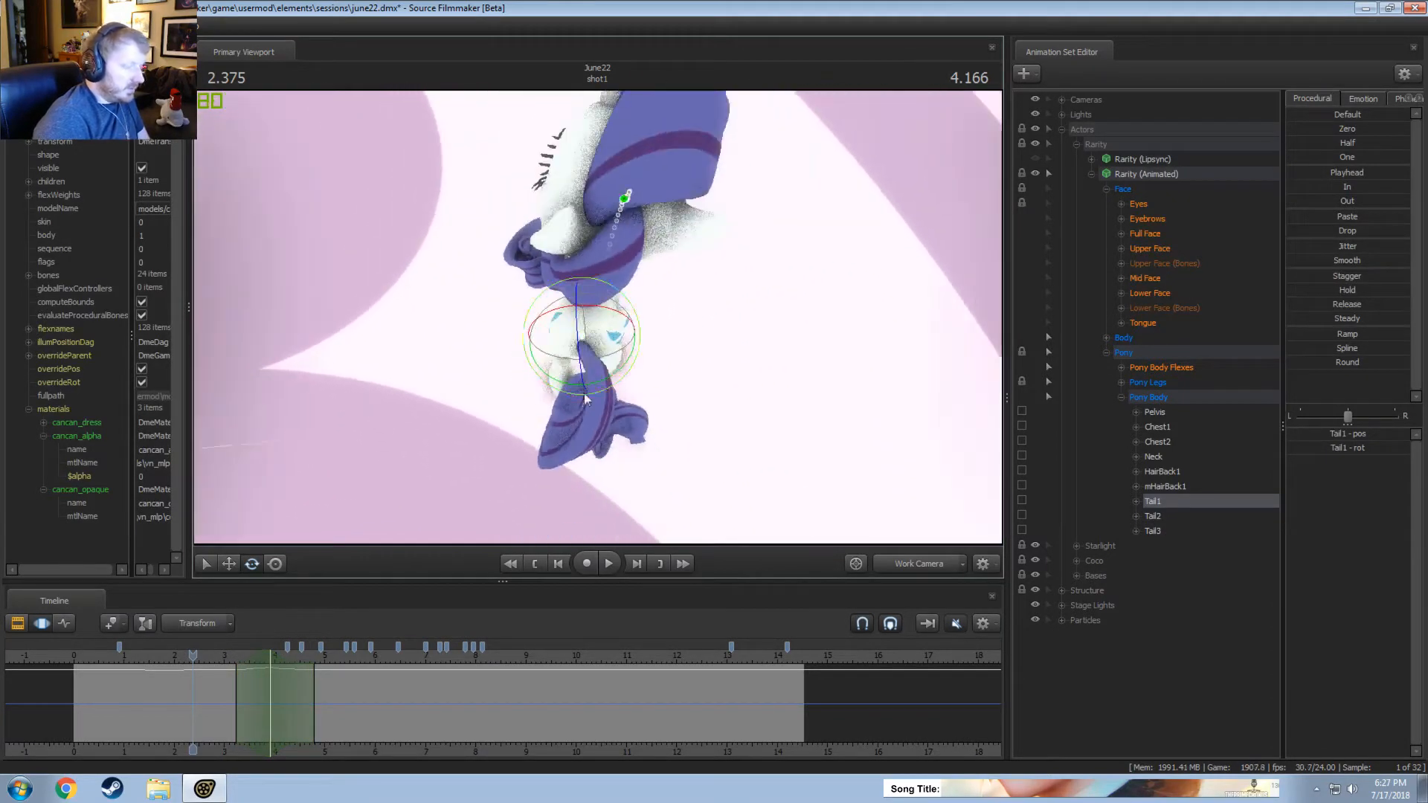
{"action": "mouse_move", "coordinate": [211, 712]}
{"action": "left_mouse_down"}
{"action": "mouse_move", "coordinate": [97, 685]}
{"action": "mouse_move", "coordinate": [154, 684]}
{"action": "left_mouse_up"}
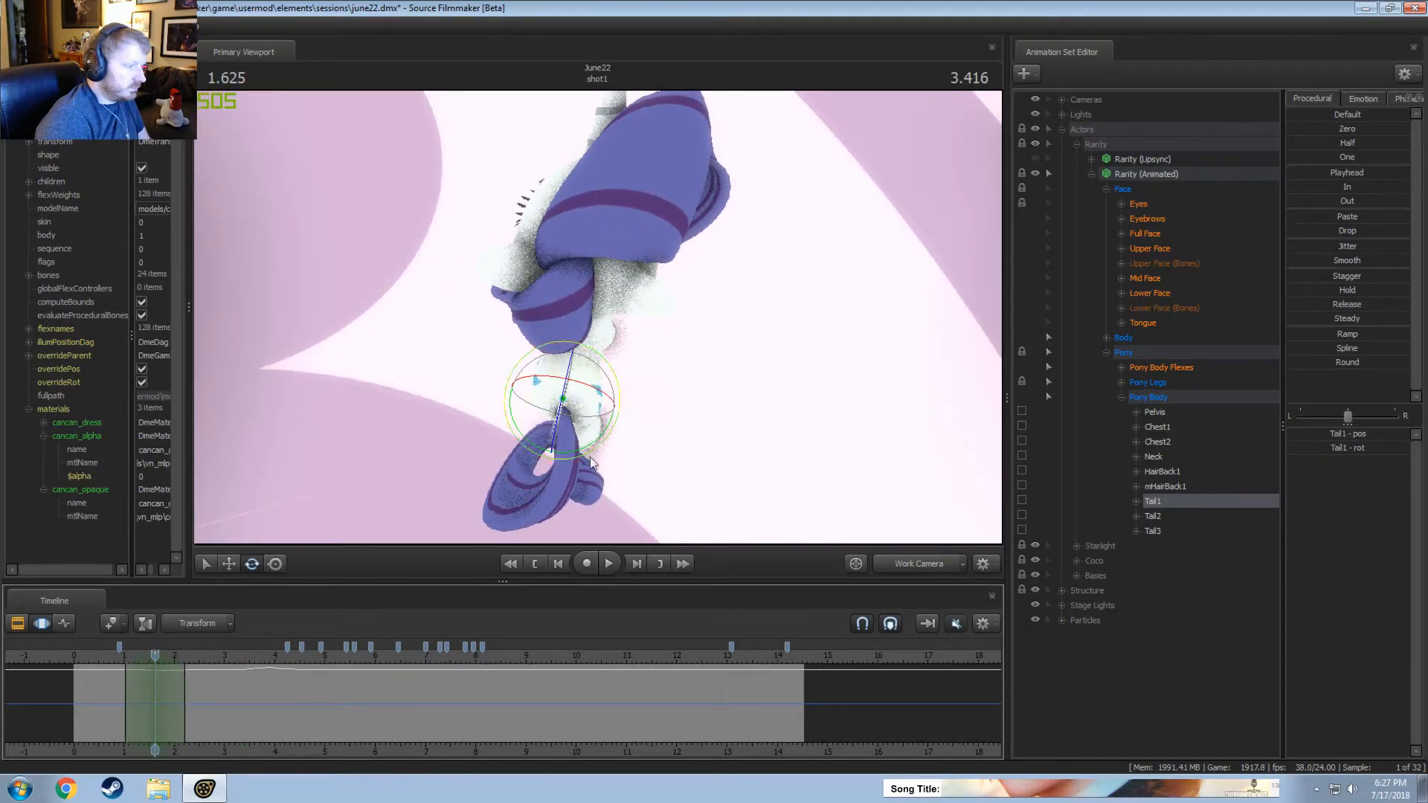
{"action": "left_click_drag", "start_coordinate": [592, 392], "coordinate": [582, 393]}
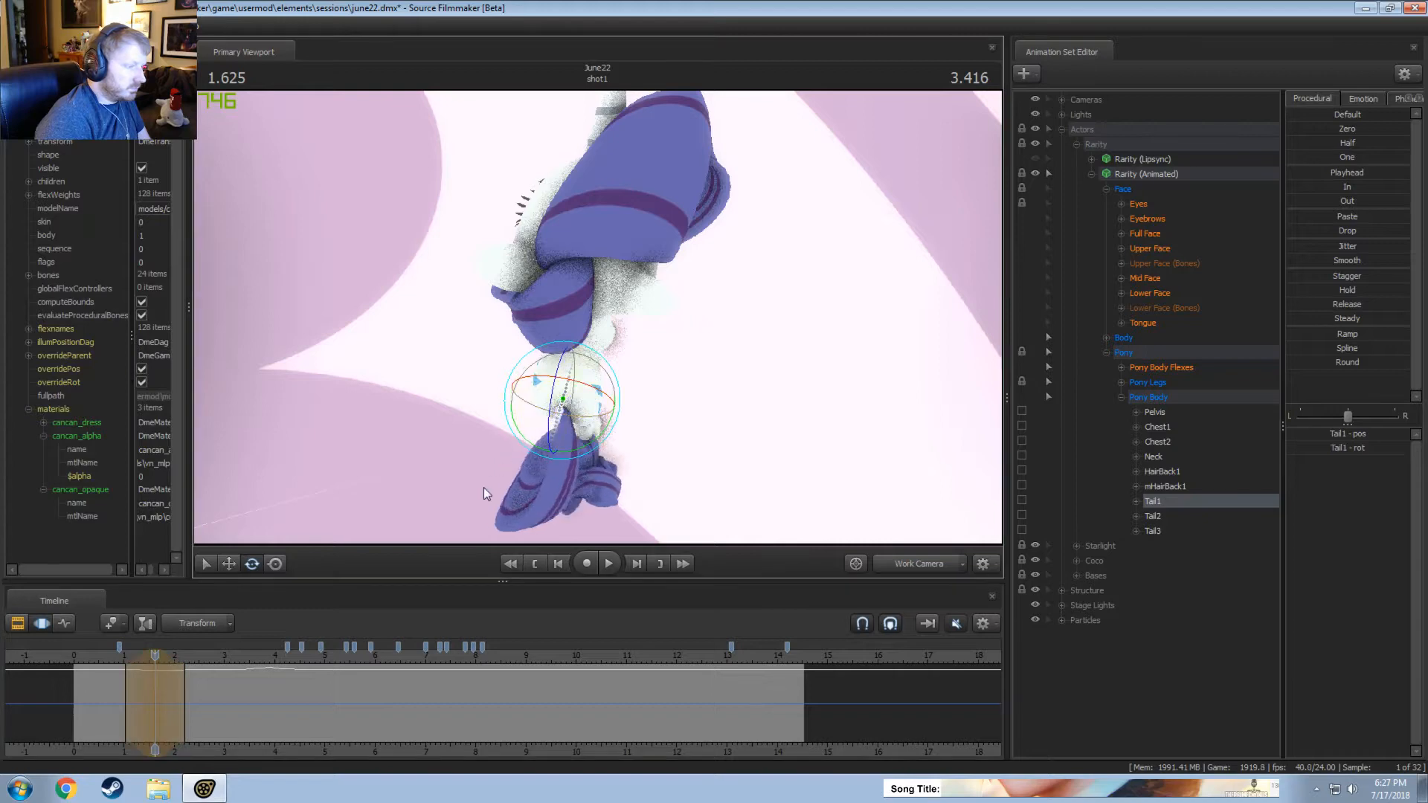
Replay the adjusted tail swing and rotate Tail1 slightly to the left at about 2.29 seconds, over a time selection from about 1.65 to 2.9 seconds.
{"action": "mouse_move", "coordinate": [119, 678]}
{"action": "left_mouse_down"}
{"action": "mouse_move", "coordinate": [177, 688]}
{"action": "mouse_move", "coordinate": [146, 674]}
{"action": "left_mouse_up"}
{"action": "key", "text": "space"}
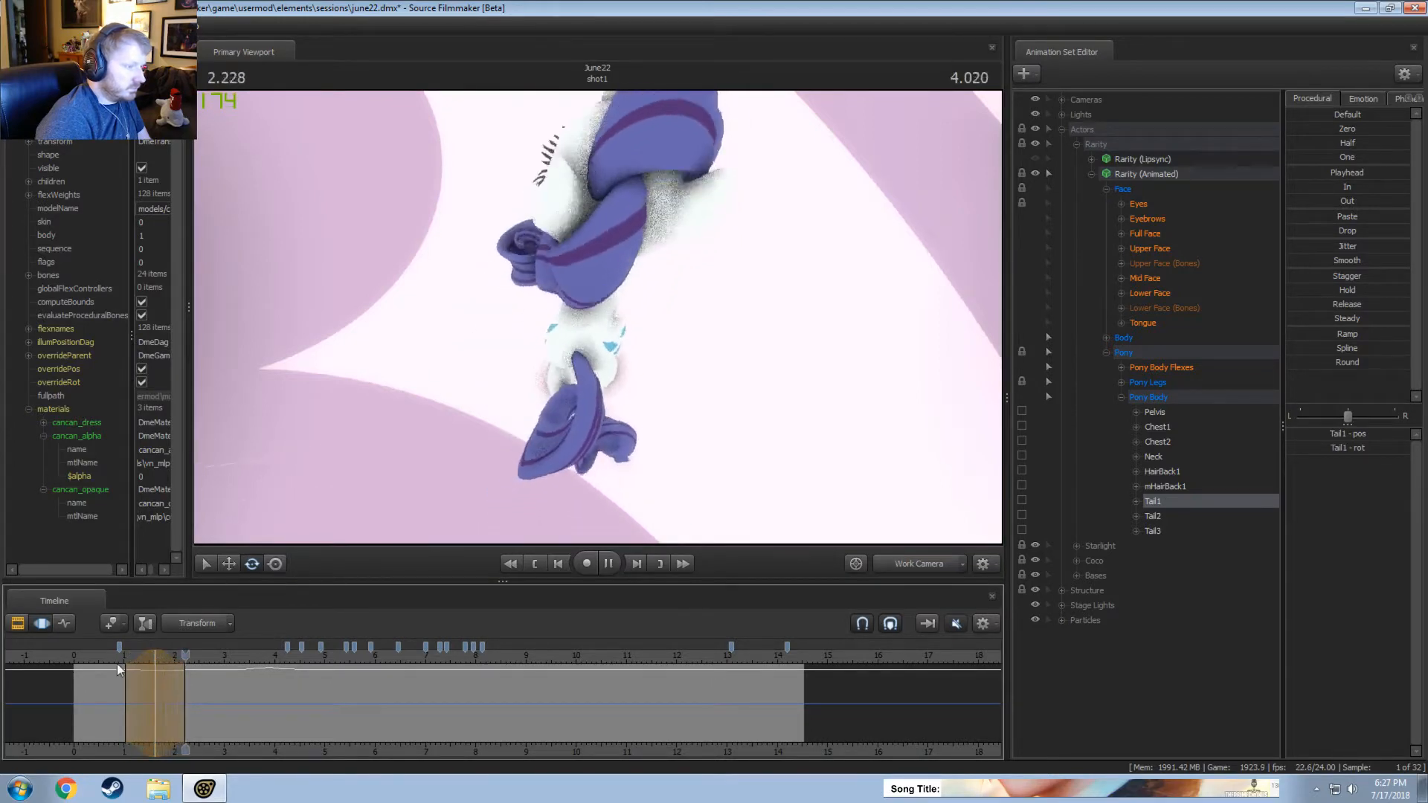
{"action": "left_click", "coordinate": [97, 654]}
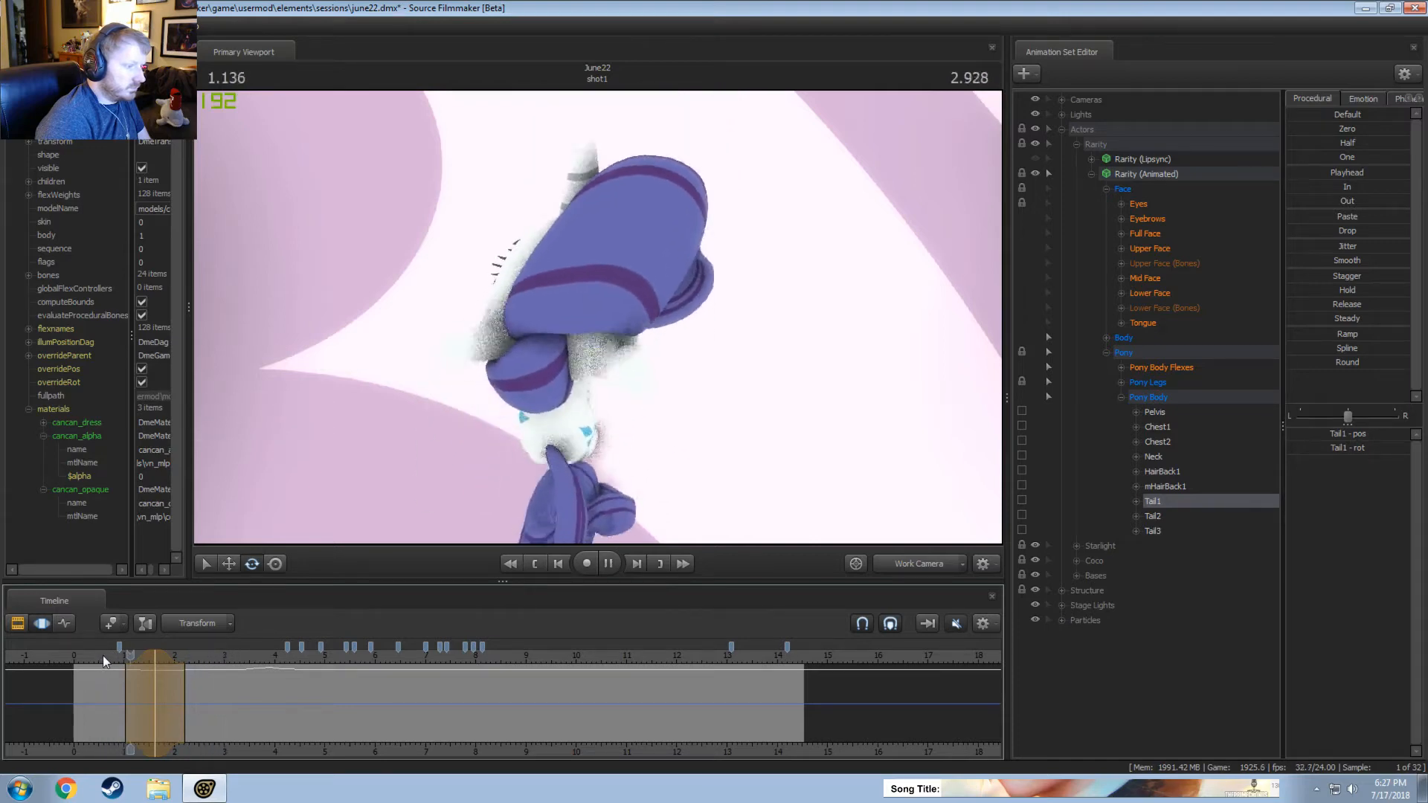
{"action": "key", "text": "space"}
{"action": "left_click_drag", "start_coordinate": [158, 670], "coordinate": [189, 674]}
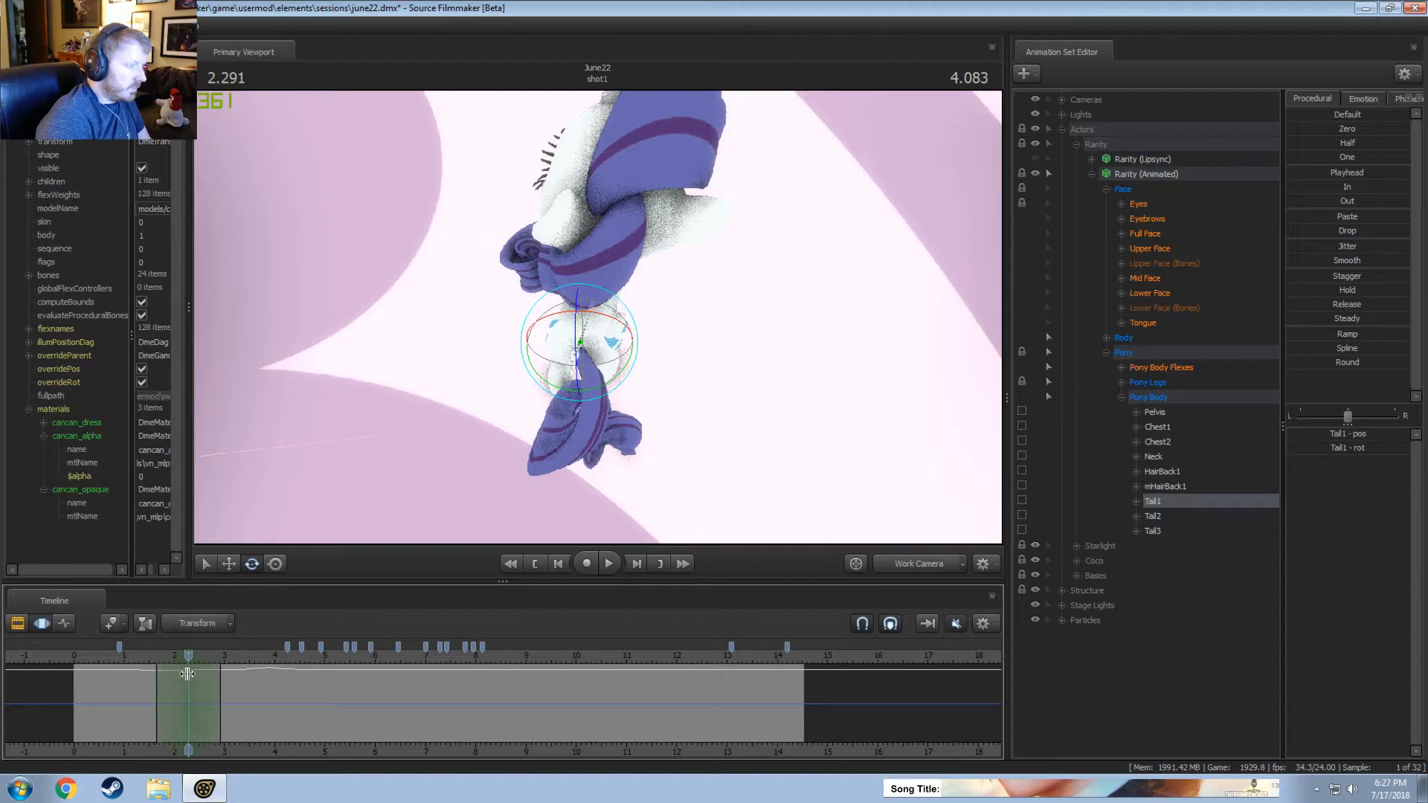
{"action": "left_click_drag", "start_coordinate": [606, 319], "coordinate": [616, 322]}
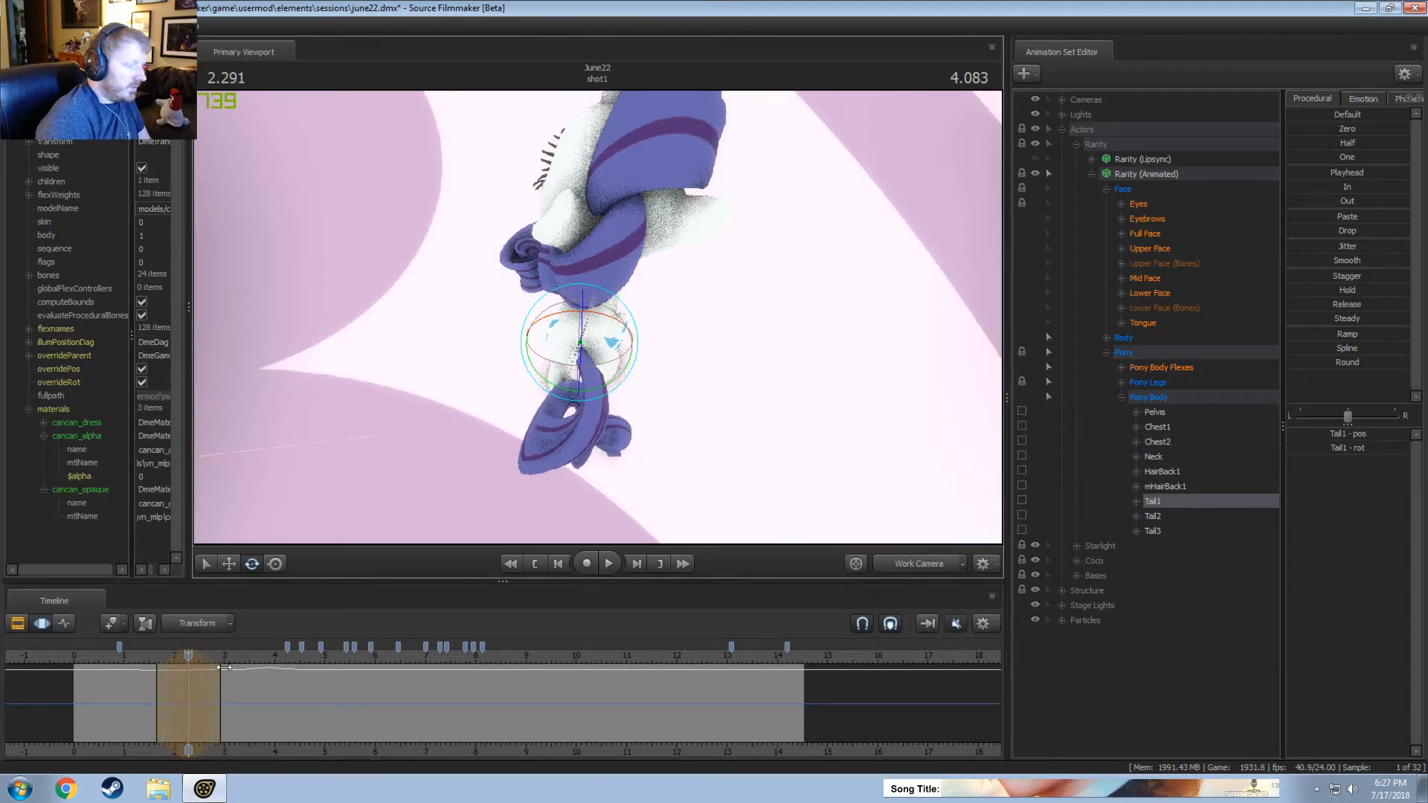
Rotate Tail1 slightly to the right at about 2.83 seconds, replay it and widen its time selection to about 2.2 to 3.55 seconds.
{"action": "left_click_drag", "start_coordinate": [146, 671], "coordinate": [215, 688]}
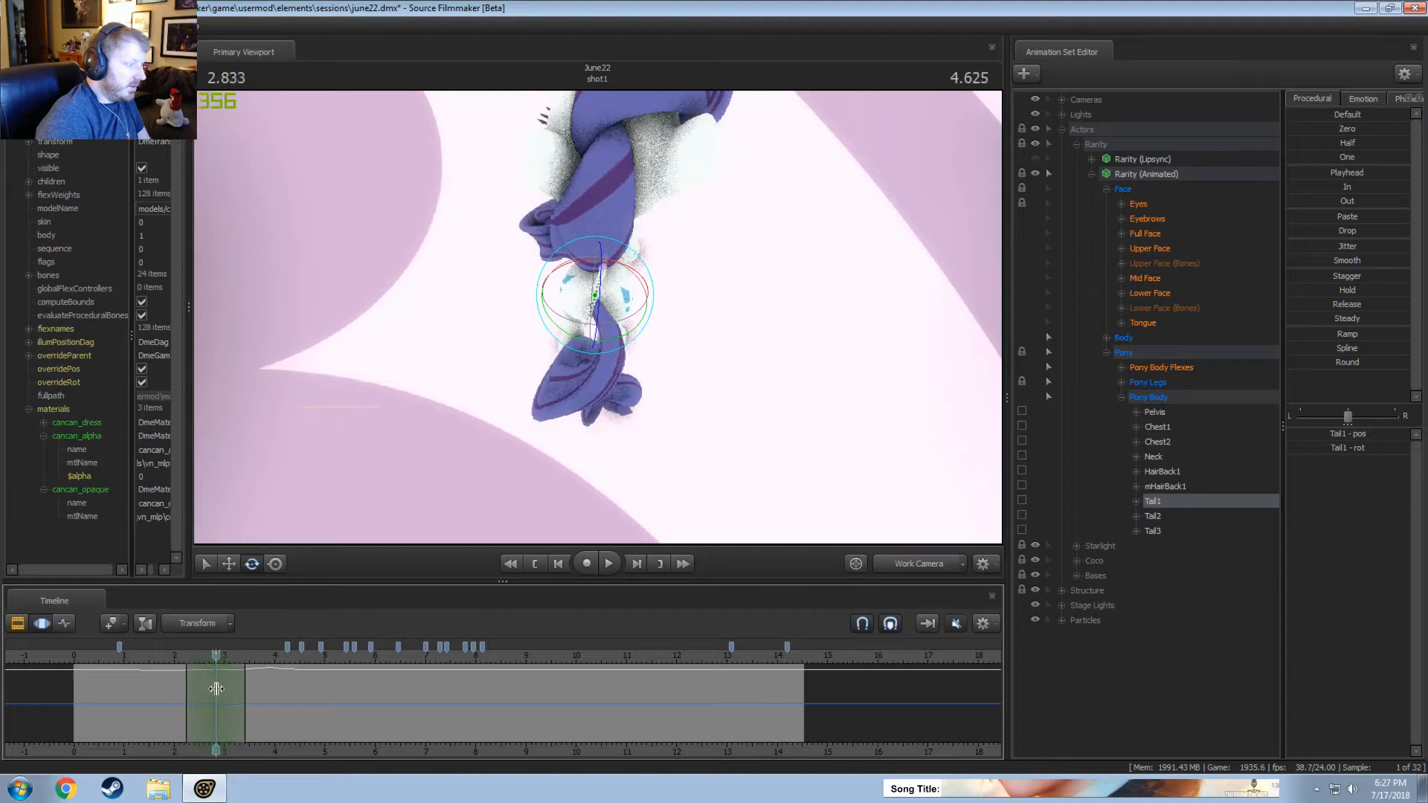
{"action": "left_click_drag", "start_coordinate": [627, 273], "coordinate": [620, 271]}
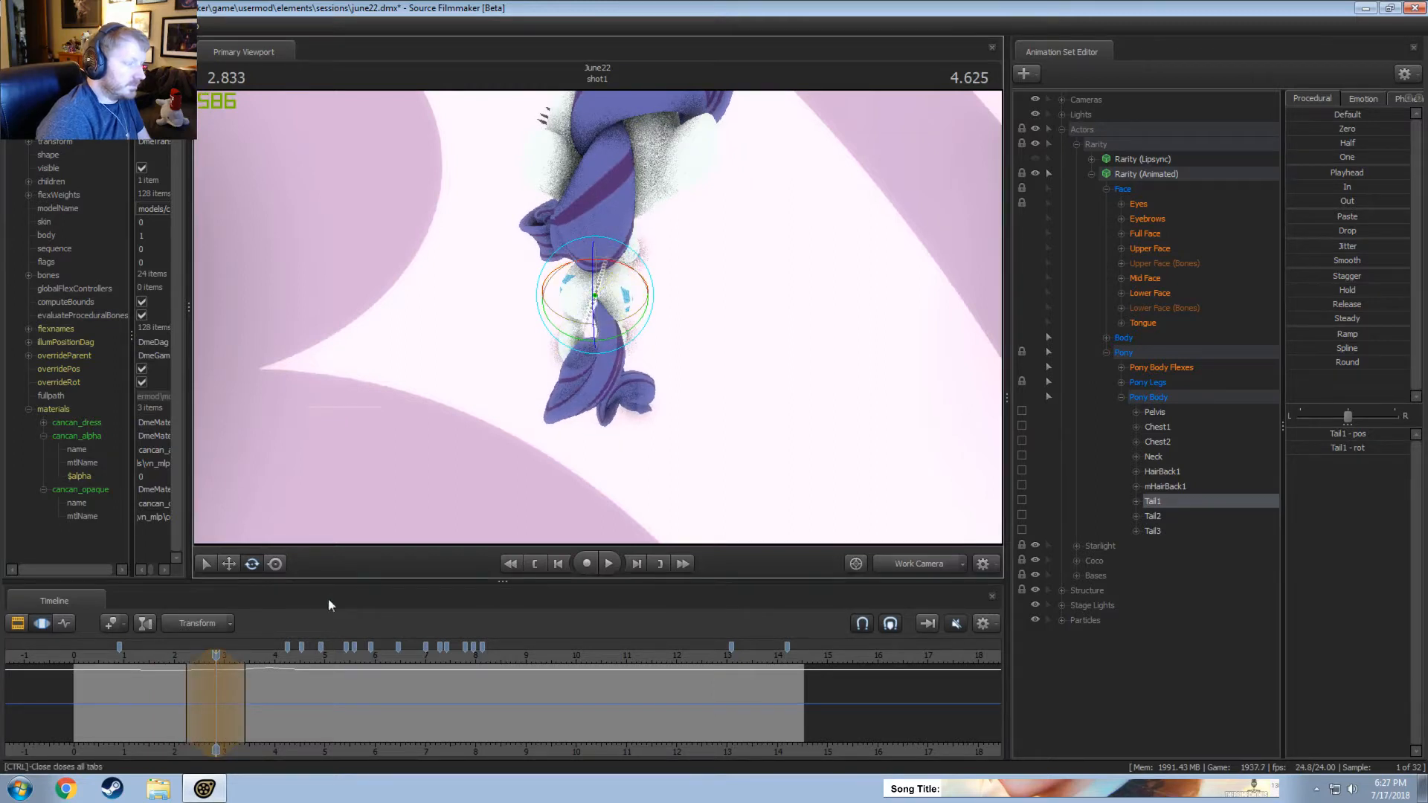
{"action": "left_click", "coordinate": [118, 659]}
{"action": "key", "text": "space"}
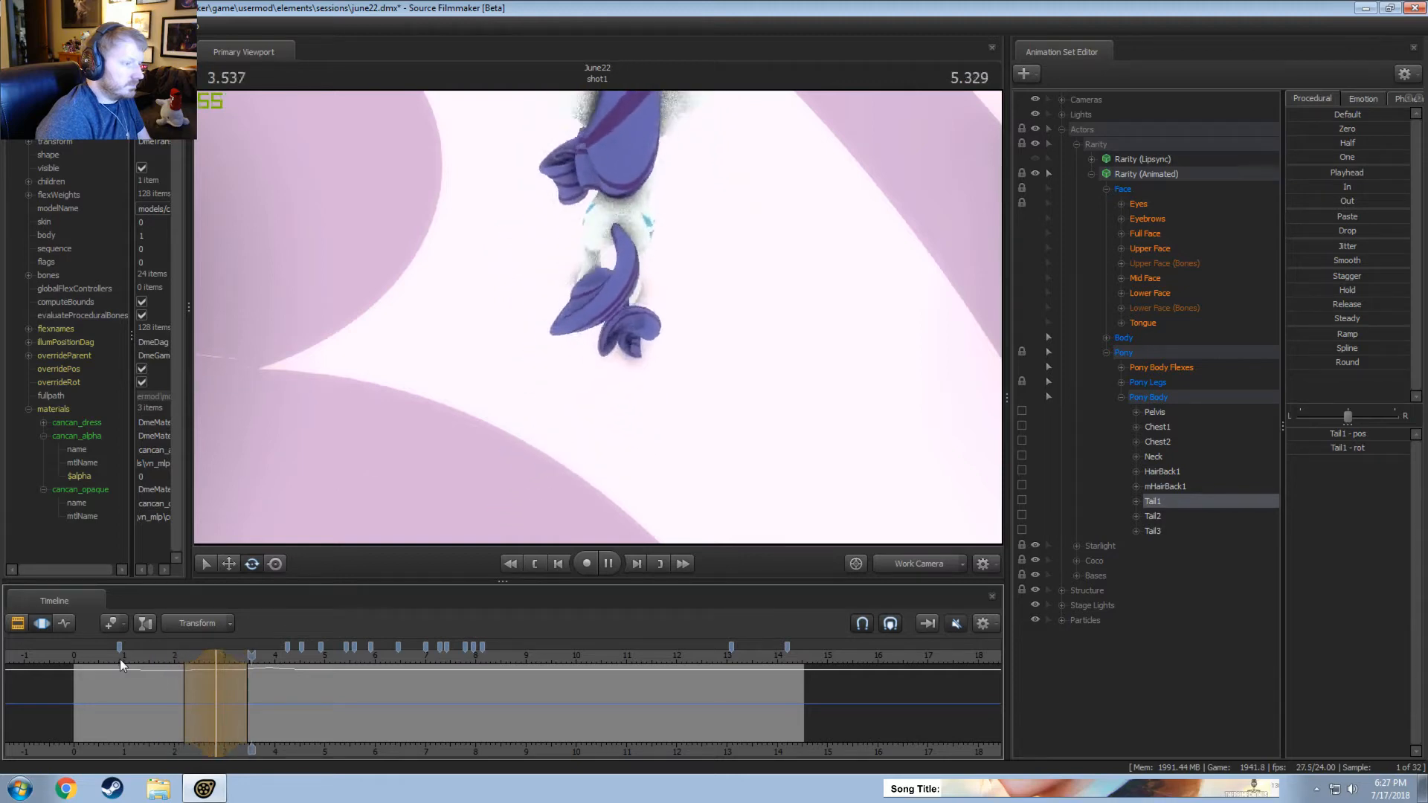
{"action": "key", "text": "space"}
{"action": "key", "text": "shift"}
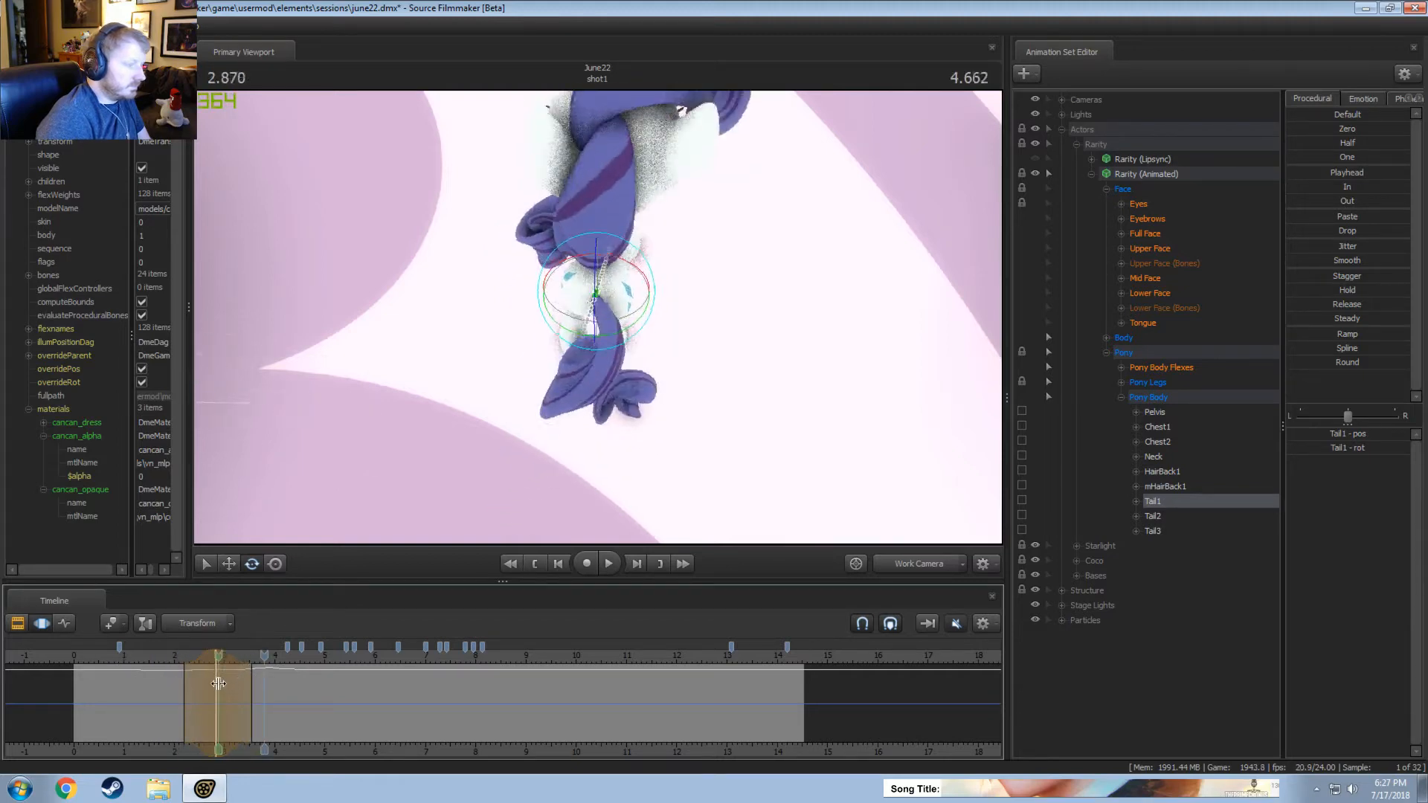
Rotate Tail1 slightly to the left at about 3.46 seconds, over a time selection from about 2.85 to 4.05 seconds, and replay the sway.
{"action": "left_click", "coordinate": [246, 687], "text": "shift"}
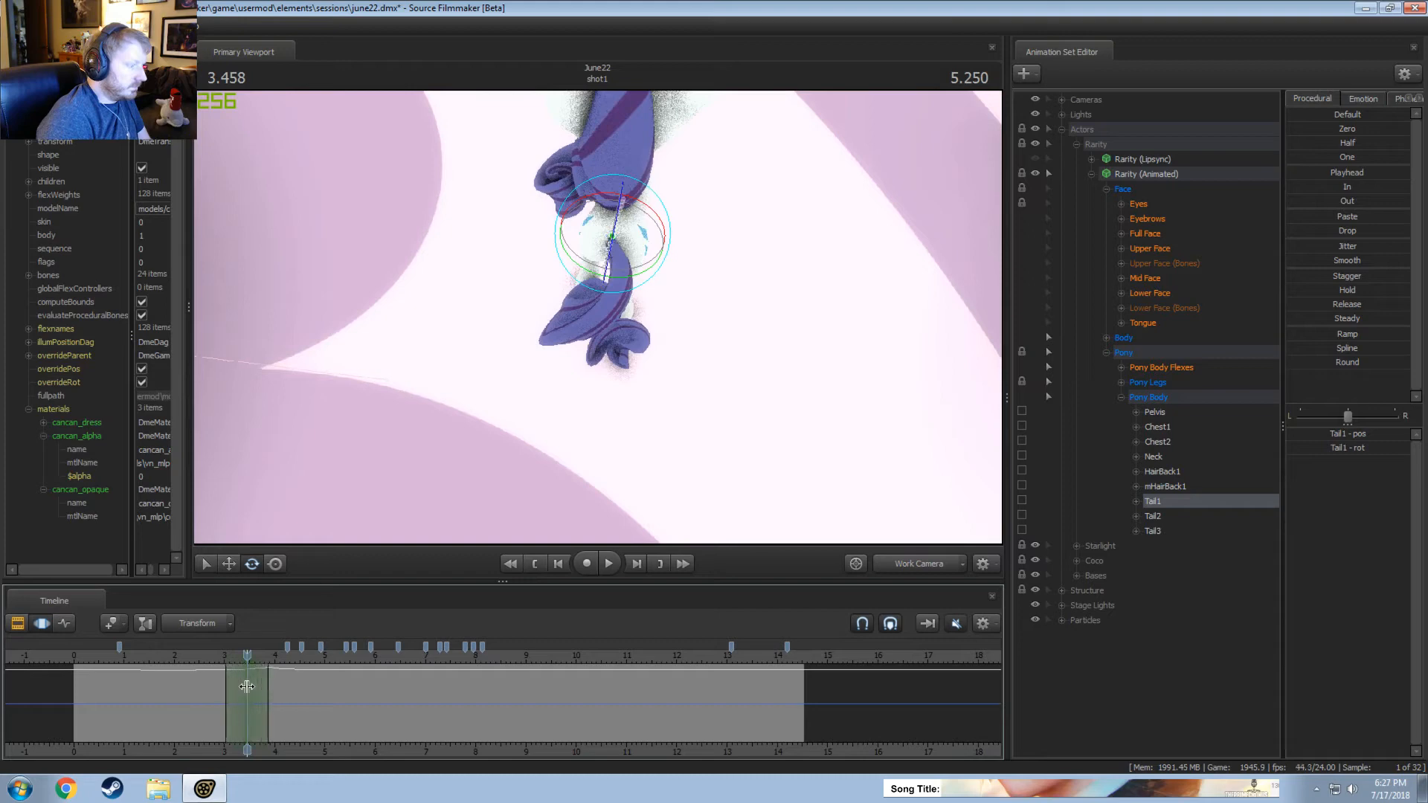
{"action": "left_click_drag", "start_coordinate": [636, 209], "coordinate": [646, 206]}
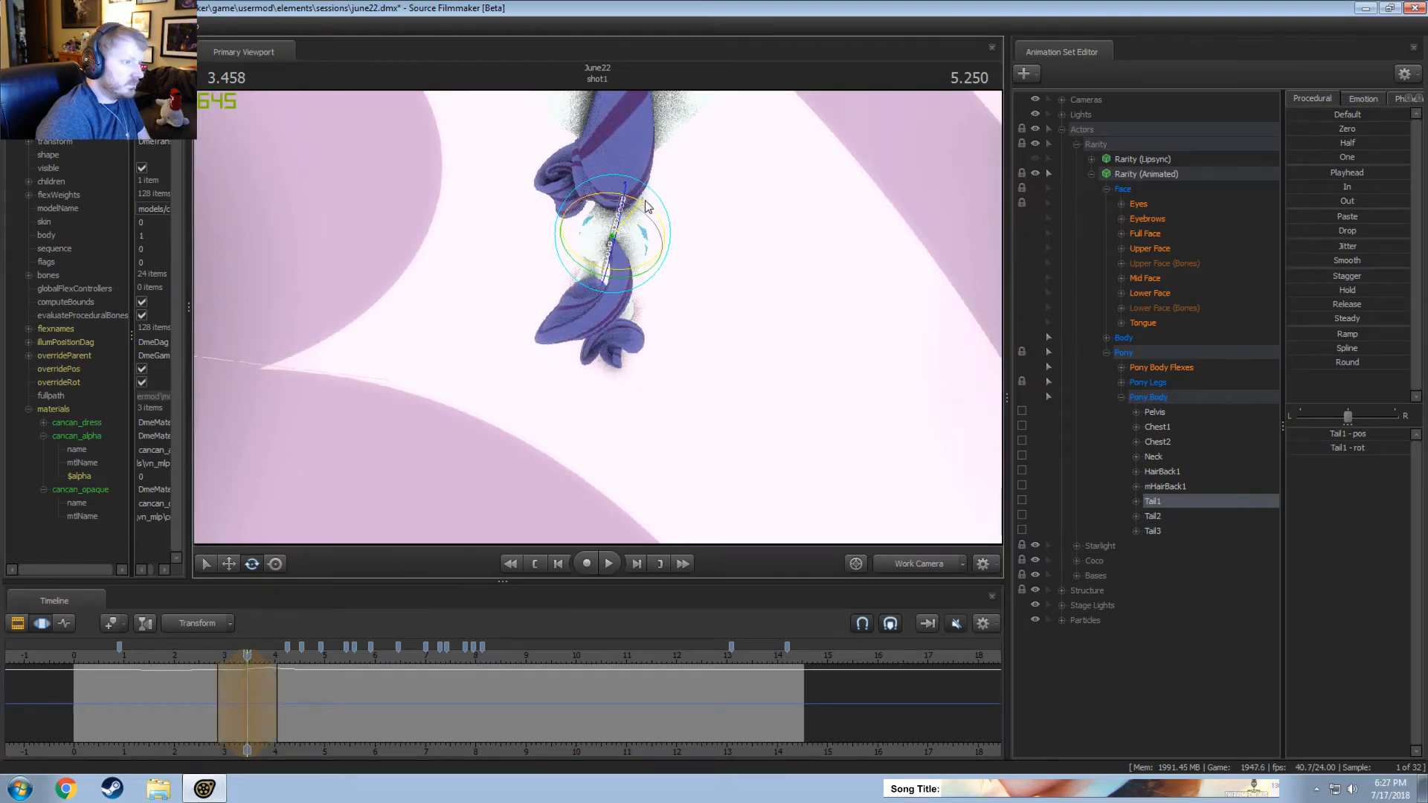
{"action": "left_click", "coordinate": [105, 665]}
{"action": "key", "text": "space"}
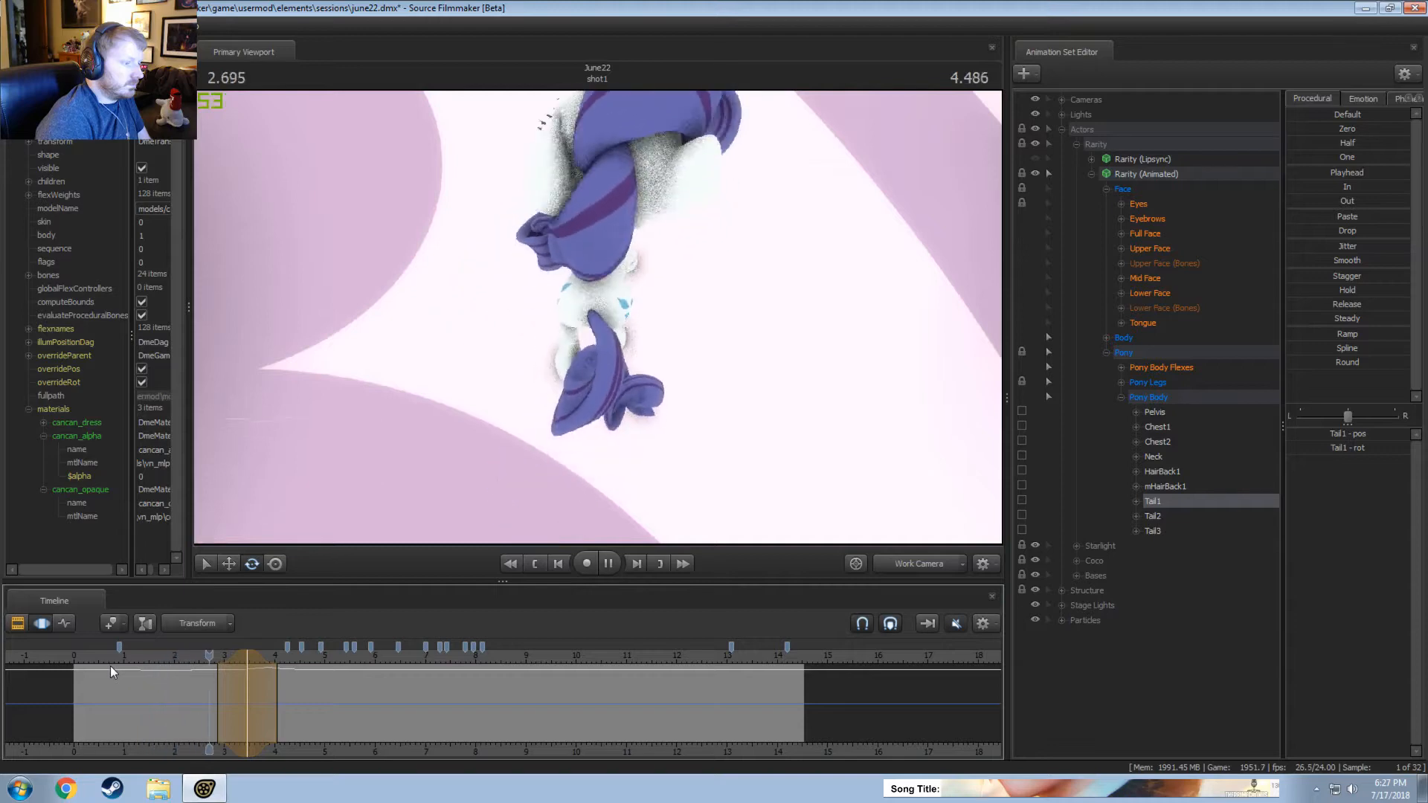
{"action": "key", "text": "space"}
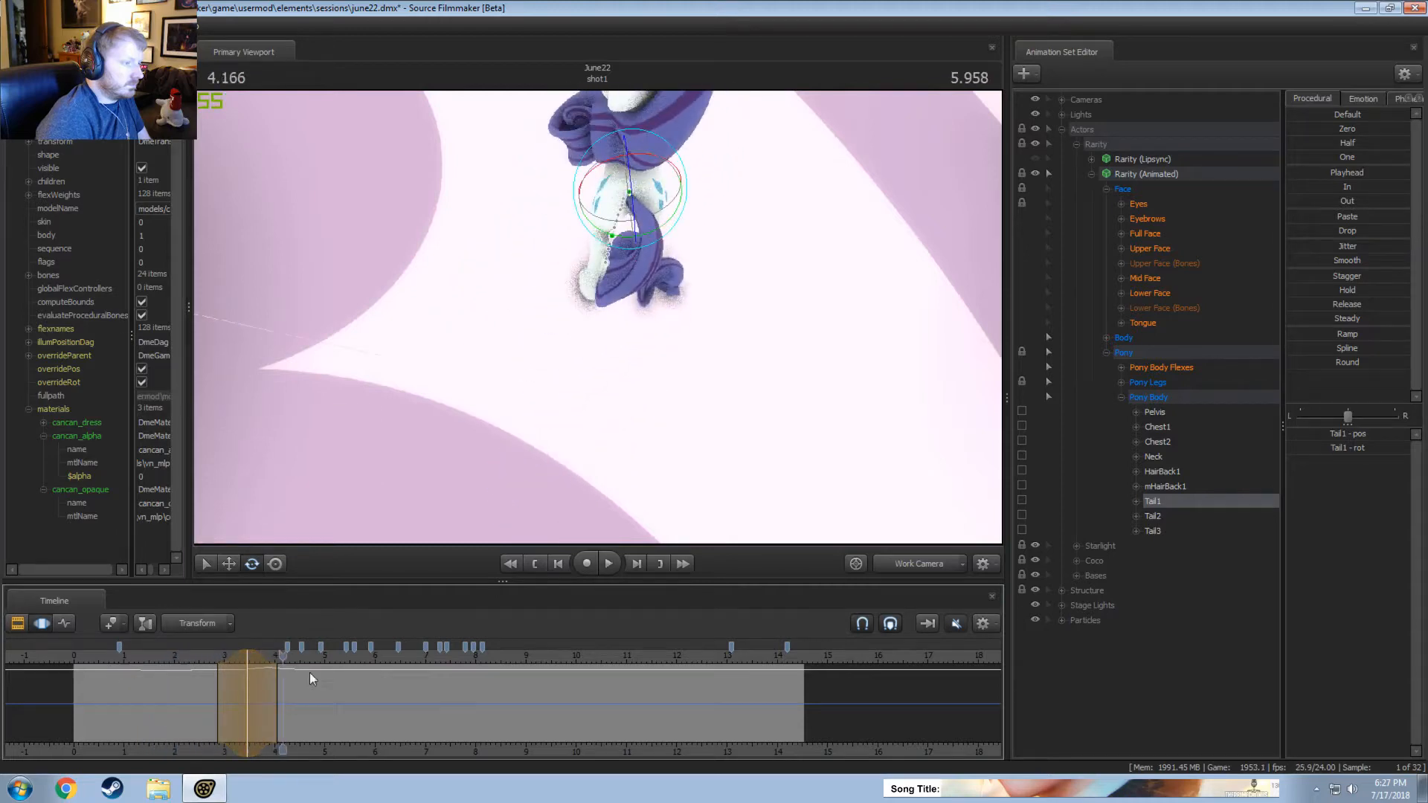
Review the tail sway through the Main Camera from about 2.3 seconds, then return to the Work Camera.
{"action": "left_click", "coordinate": [899, 567]}
{"action": "left_click", "coordinate": [189, 662]}
{"action": "key", "text": "space"}
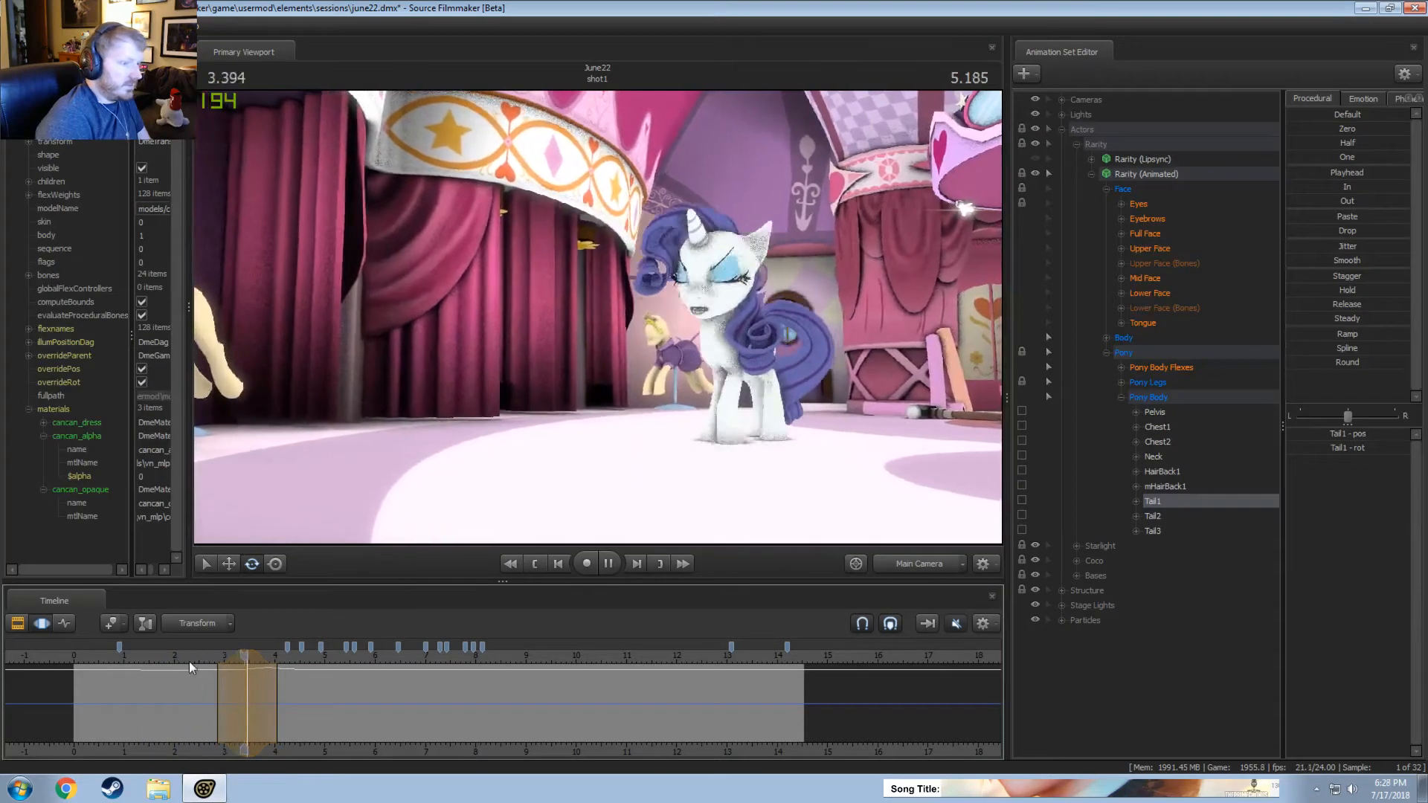
{"action": "key", "text": "space"}
{"action": "left_click", "coordinate": [900, 564]}
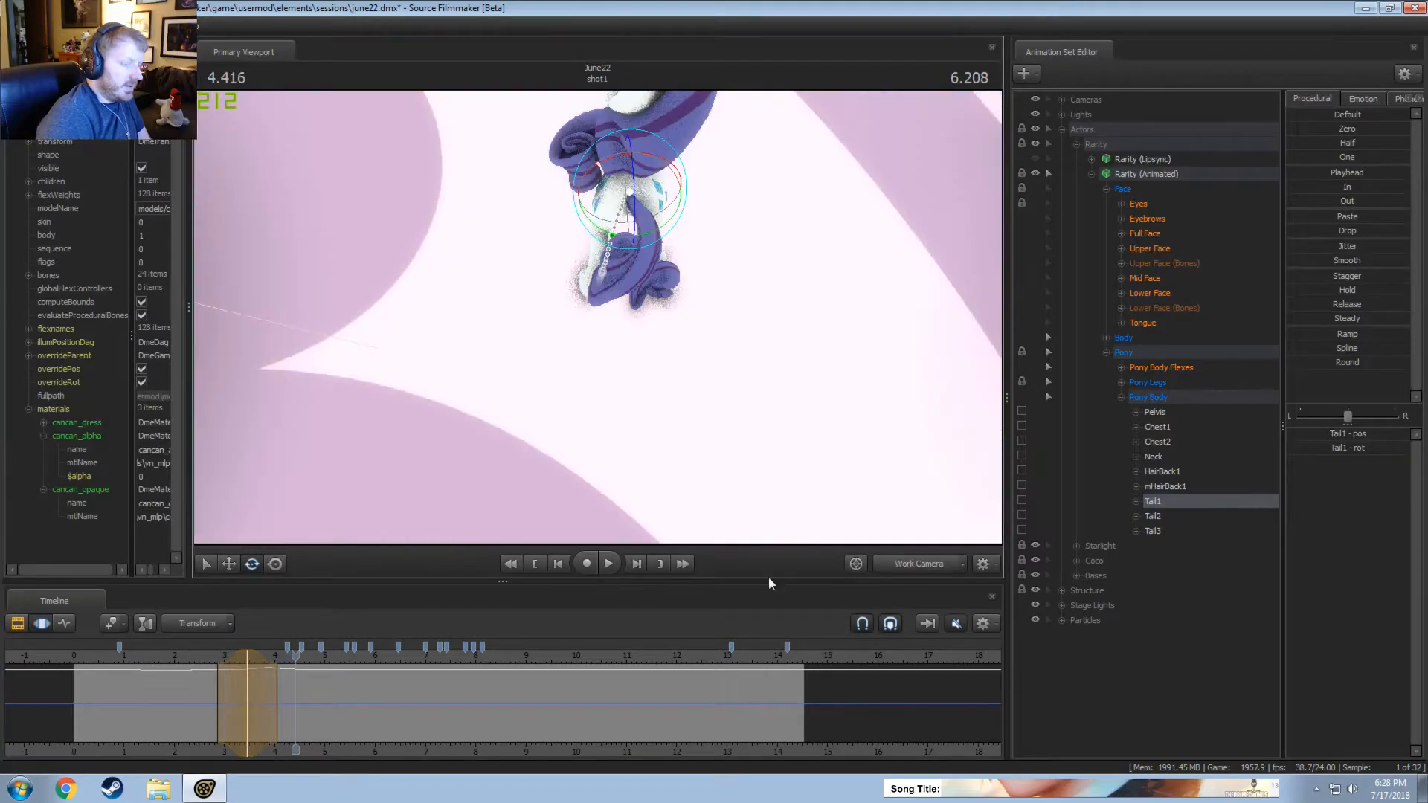
Raise Rarity's tail by rotating Tail1 at 4.25 seconds, over a time selection from about 3.9 seconds onward, and replay the motion.
{"action": "key", "text": "F2"}
{"action": "key", "text": "F3"}
{"action": "left_click_drag", "start_coordinate": [476, 416], "coordinate": [595, 319], "text": "alt"}
{"action": "key", "text": "space"}
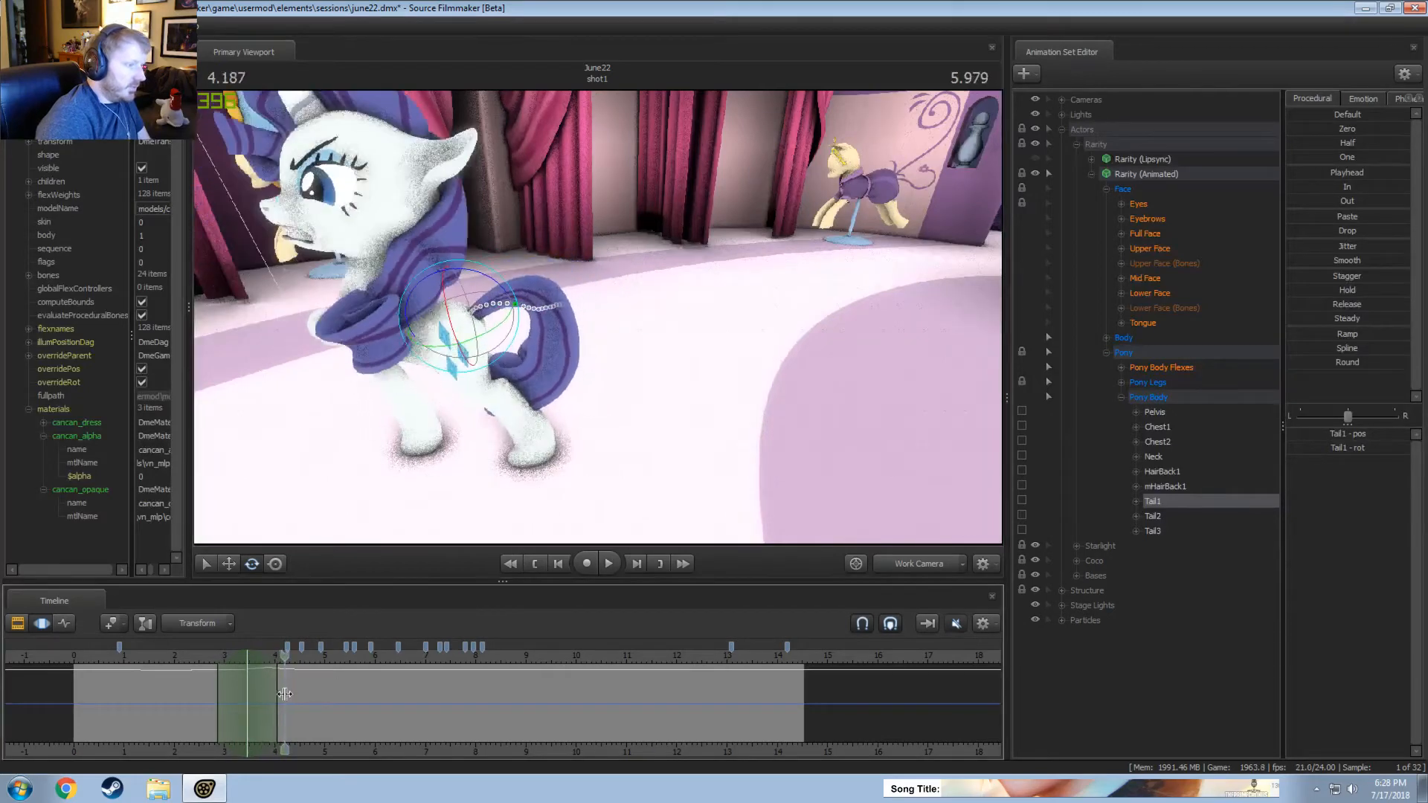
{"action": "mouse_move", "coordinate": [269, 694]}
{"action": "left_mouse_down"}
{"action": "mouse_move", "coordinate": [353, 667]}
{"action": "mouse_move", "coordinate": [261, 692]}
{"action": "mouse_move", "coordinate": [277, 691]}
{"action": "left_mouse_up"}
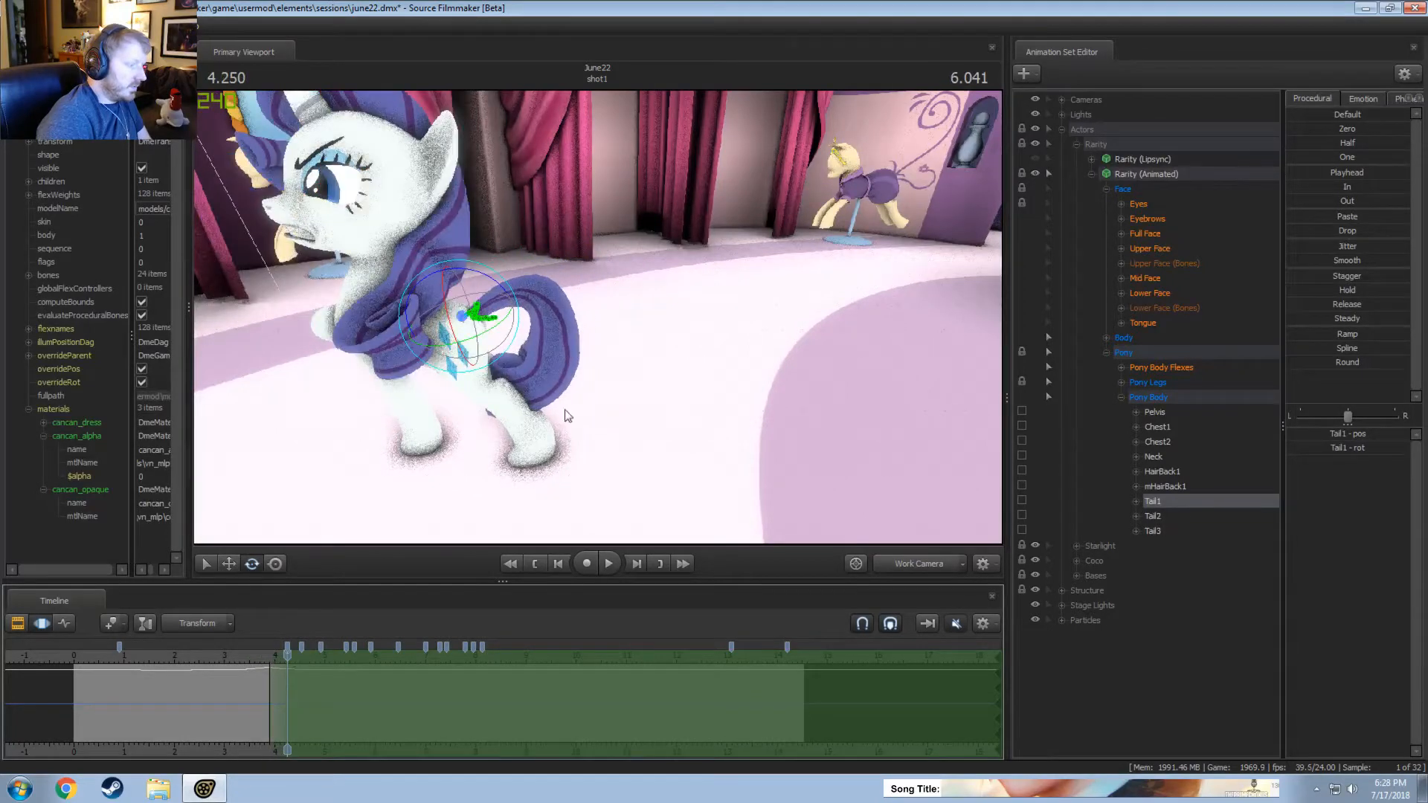
{"action": "left_click_drag", "start_coordinate": [491, 282], "coordinate": [474, 270]}
{"action": "left_click_drag", "start_coordinate": [544, 329], "coordinate": [567, 301], "text": "alt"}
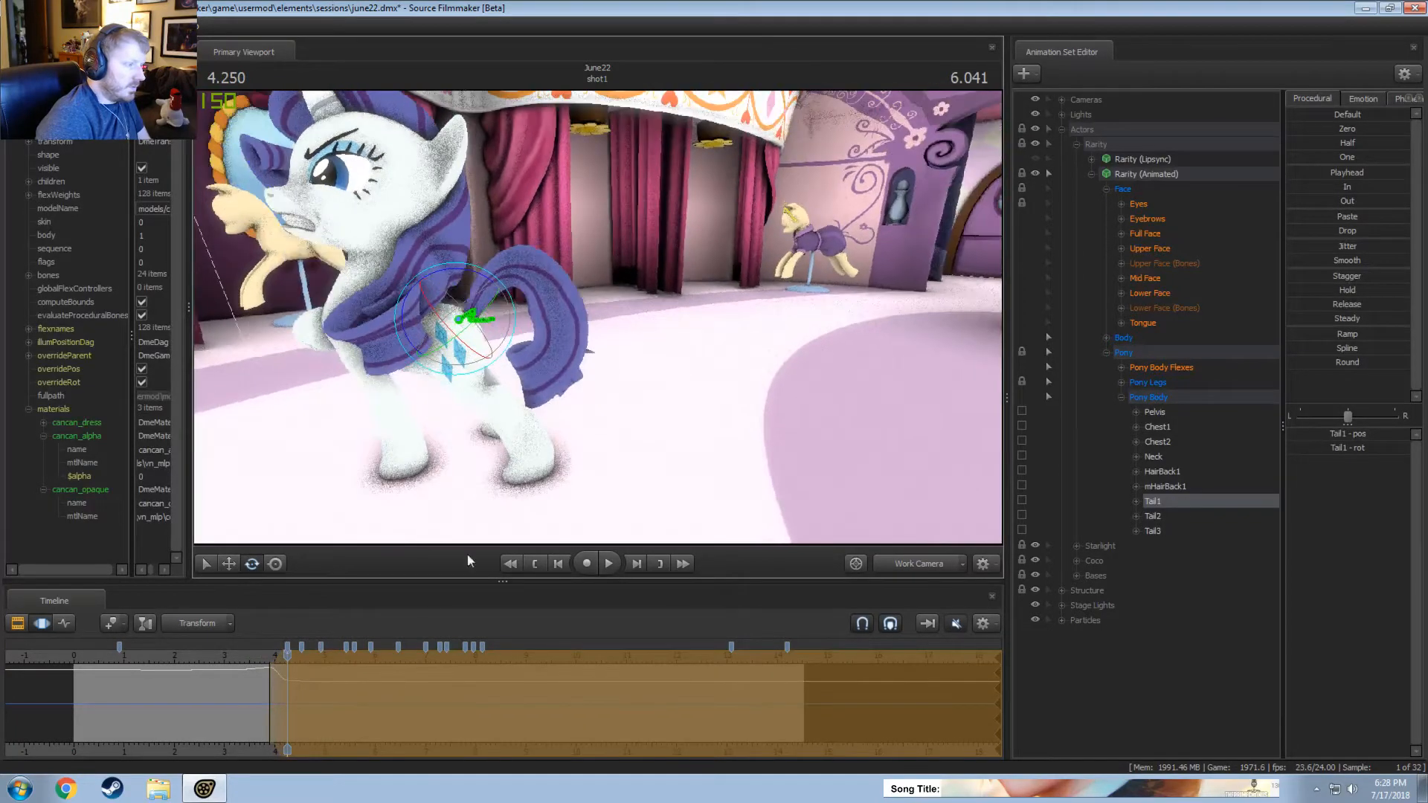
{"action": "left_click", "coordinate": [260, 654]}
{"action": "key", "text": "space"}
Rotate Tail1 to lower the tail at 4.0 seconds, over a time selection from about 3.7 to 4.25 seconds, and replay it.
{"action": "key", "text": "space"}
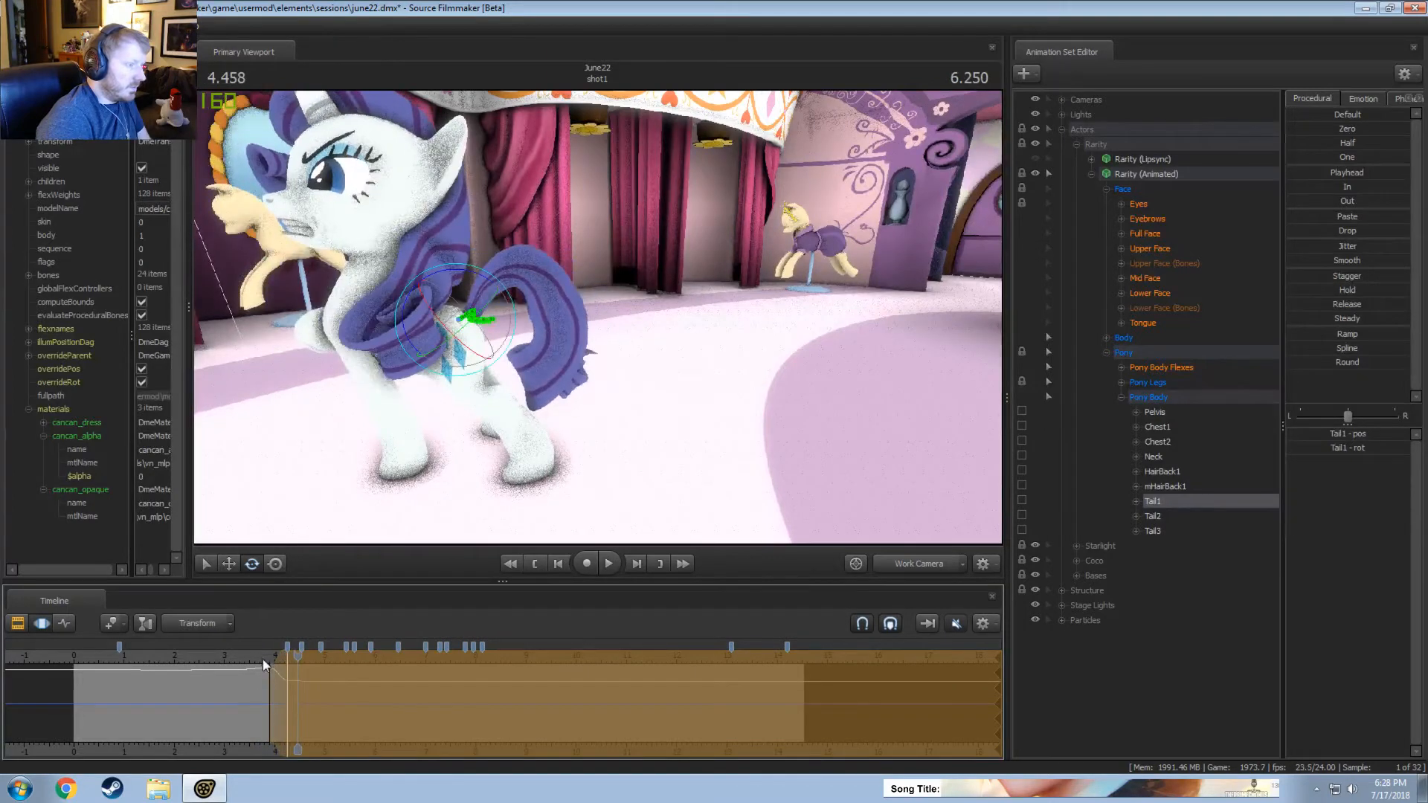
{"action": "mouse_move", "coordinate": [269, 662]}
{"action": "left_mouse_down"}
{"action": "mouse_move", "coordinate": [253, 659]}
{"action": "mouse_move", "coordinate": [274, 675]}
{"action": "left_mouse_up"}
{"action": "key", "text": "space"}
{"action": "key", "text": "space"}
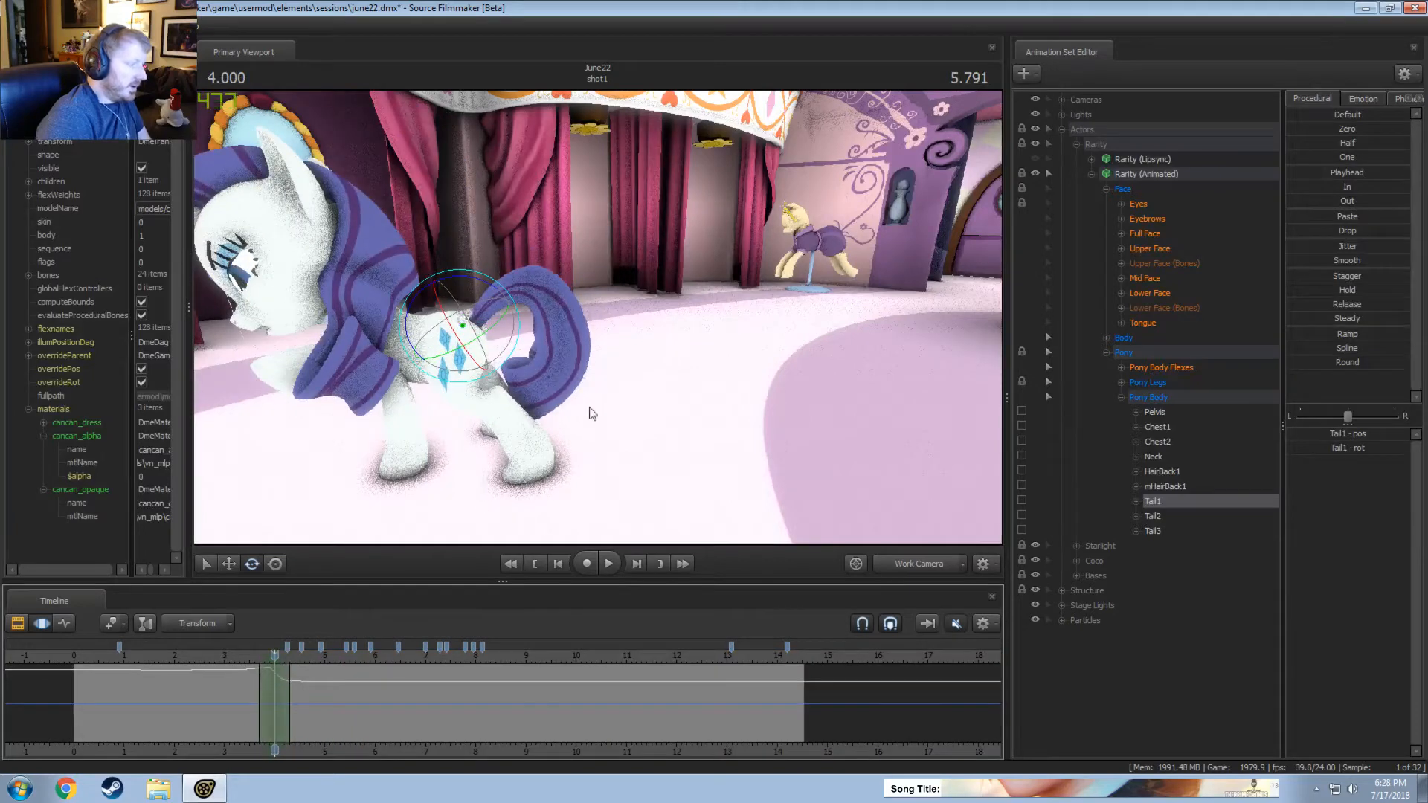
{"action": "left_click_drag", "start_coordinate": [592, 414], "coordinate": [582, 369], "text": "alt"}
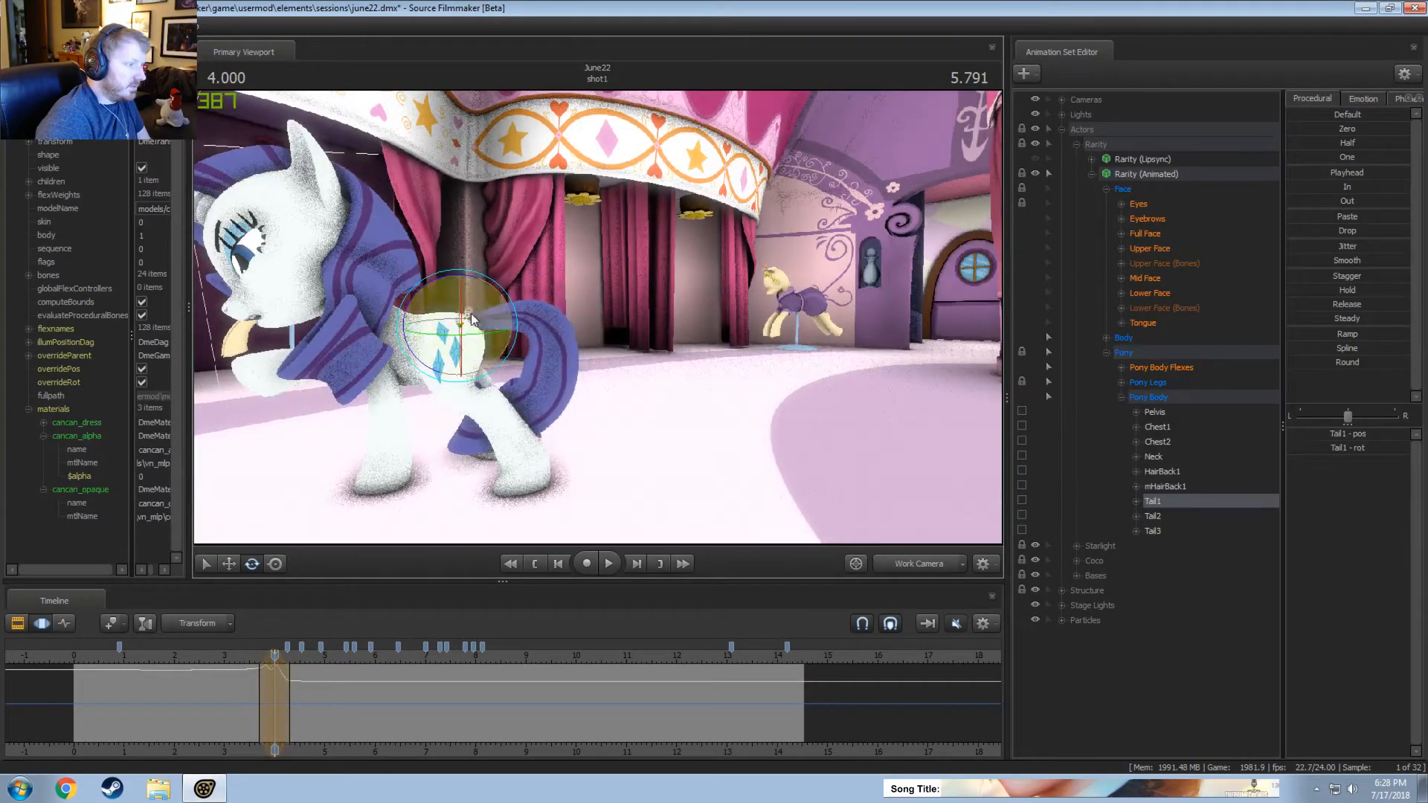
{"action": "left_click", "coordinate": [254, 658]}
{"action": "key", "text": "space"}
Tighten the Tail1 time selection to about 3.7 to 4.2 seconds and replay the tail dip from about 3.2 seconds.
{"action": "key", "text": "space"}
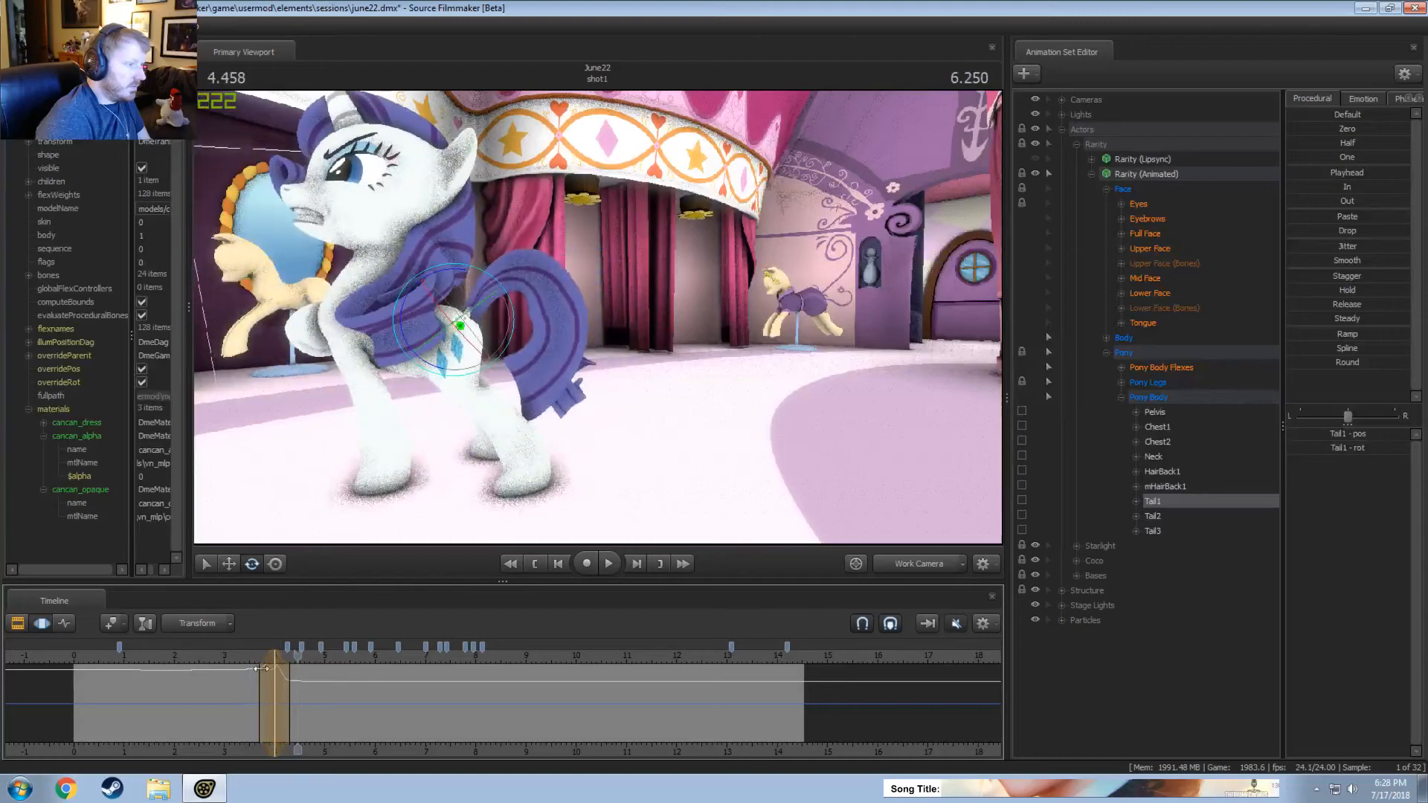
{"action": "key", "text": "space"}
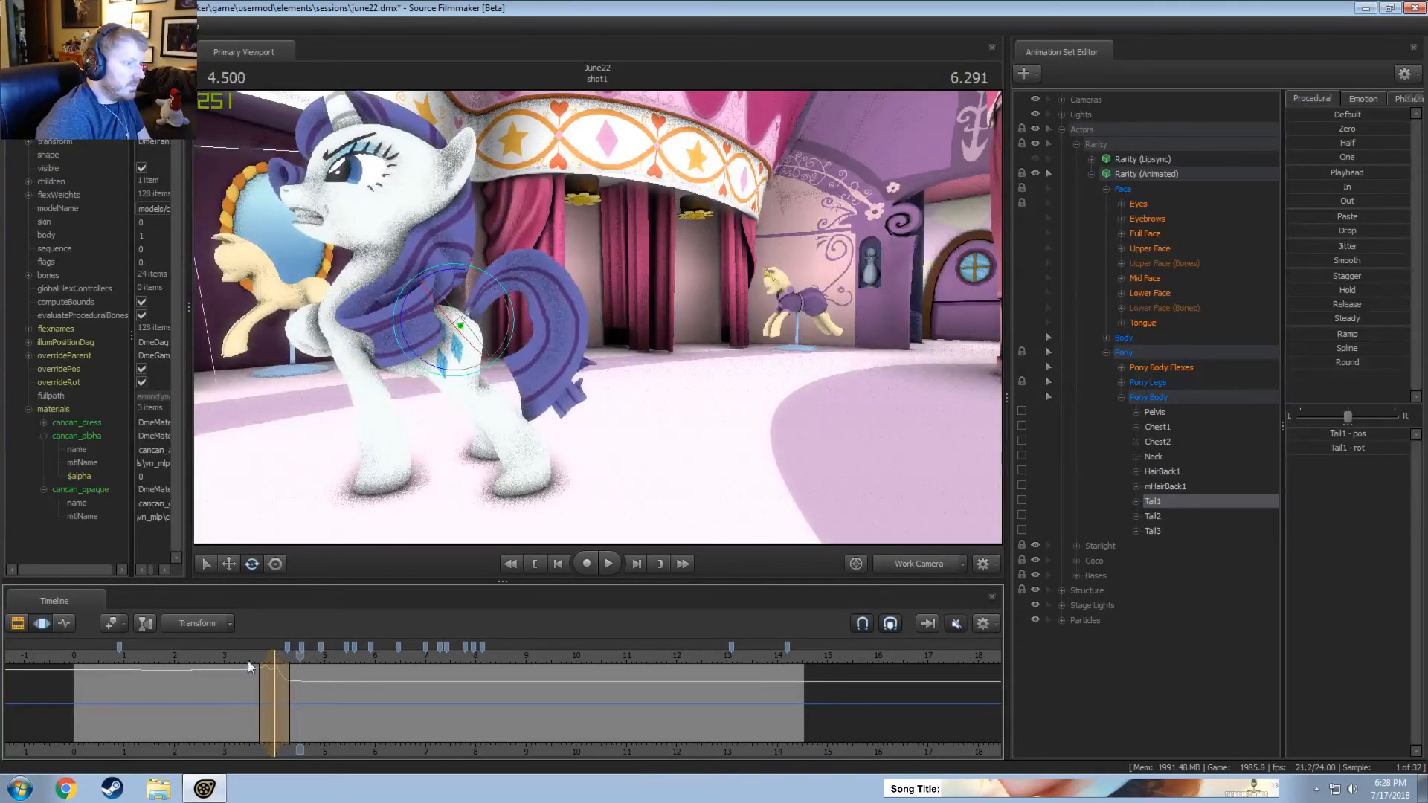
{"action": "key", "text": "space"}
{"action": "left_click", "coordinate": [242, 656]}
{"action": "key", "text": "space"}
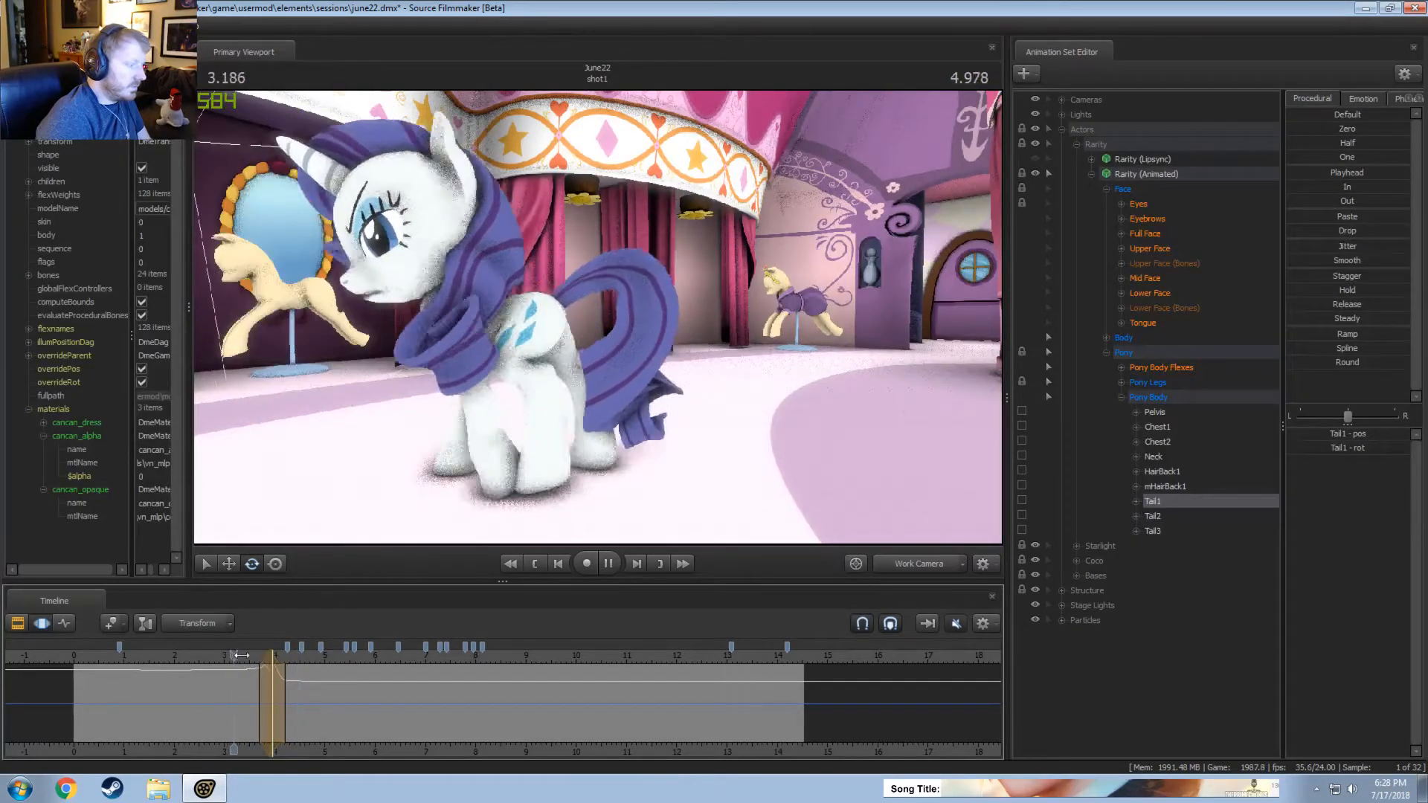
{"action": "key", "text": "space"}
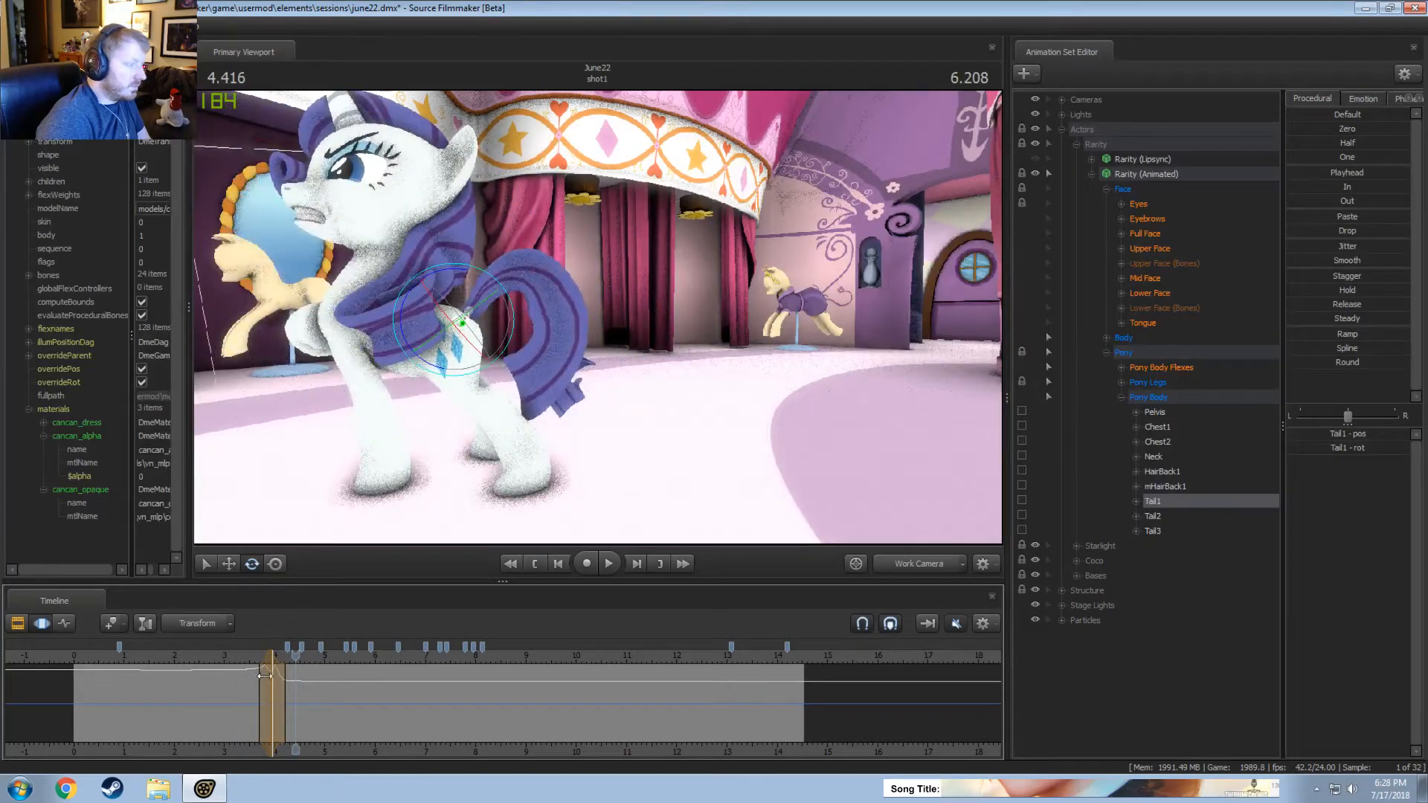
Rotate Tail1 at about 4.13 seconds, extend its time selection to about 3.9 to 4.45 seconds, and replay the motion.
{"action": "left_click_drag", "start_coordinate": [265, 675], "coordinate": [294, 676]}
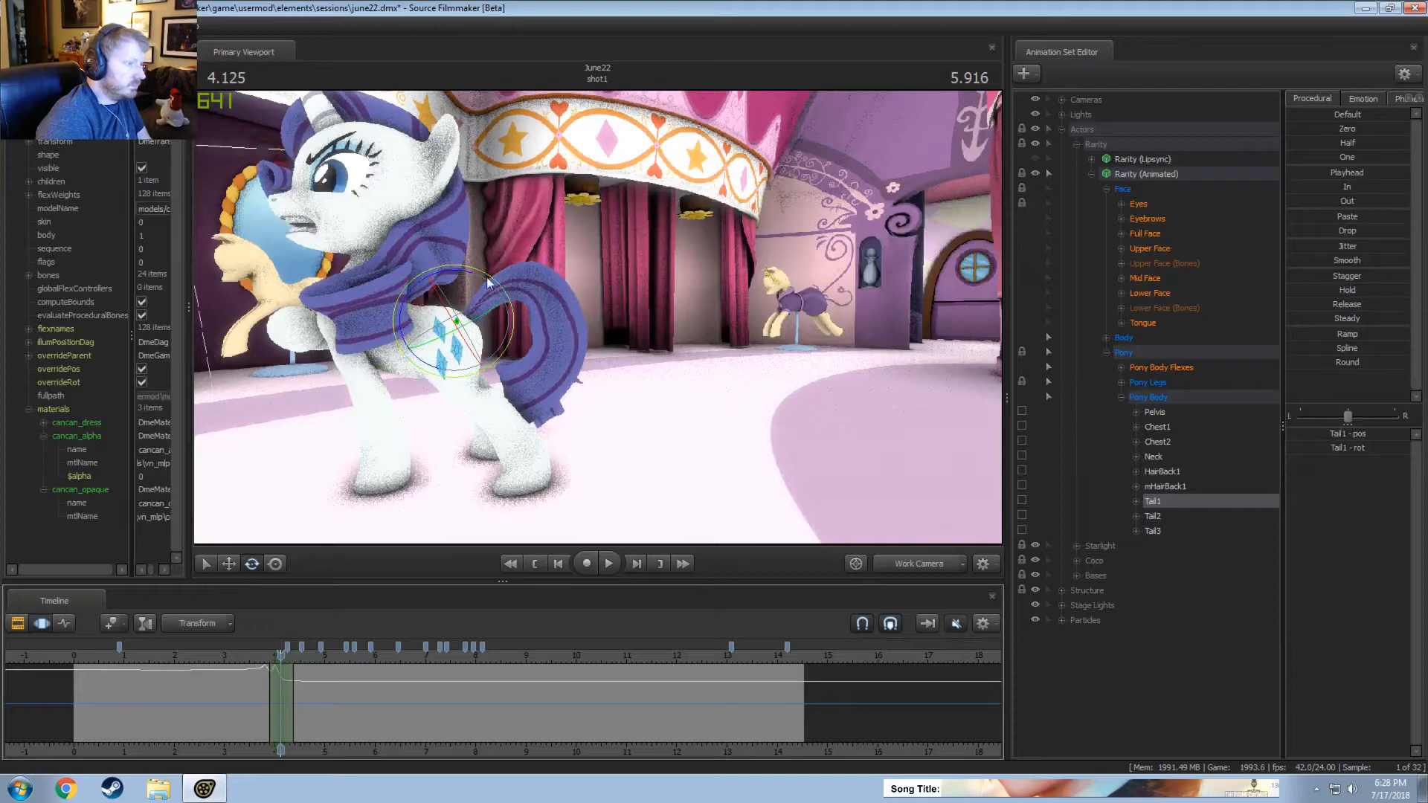
{"action": "left_click", "coordinate": [249, 655]}
{"action": "key", "text": "space"}
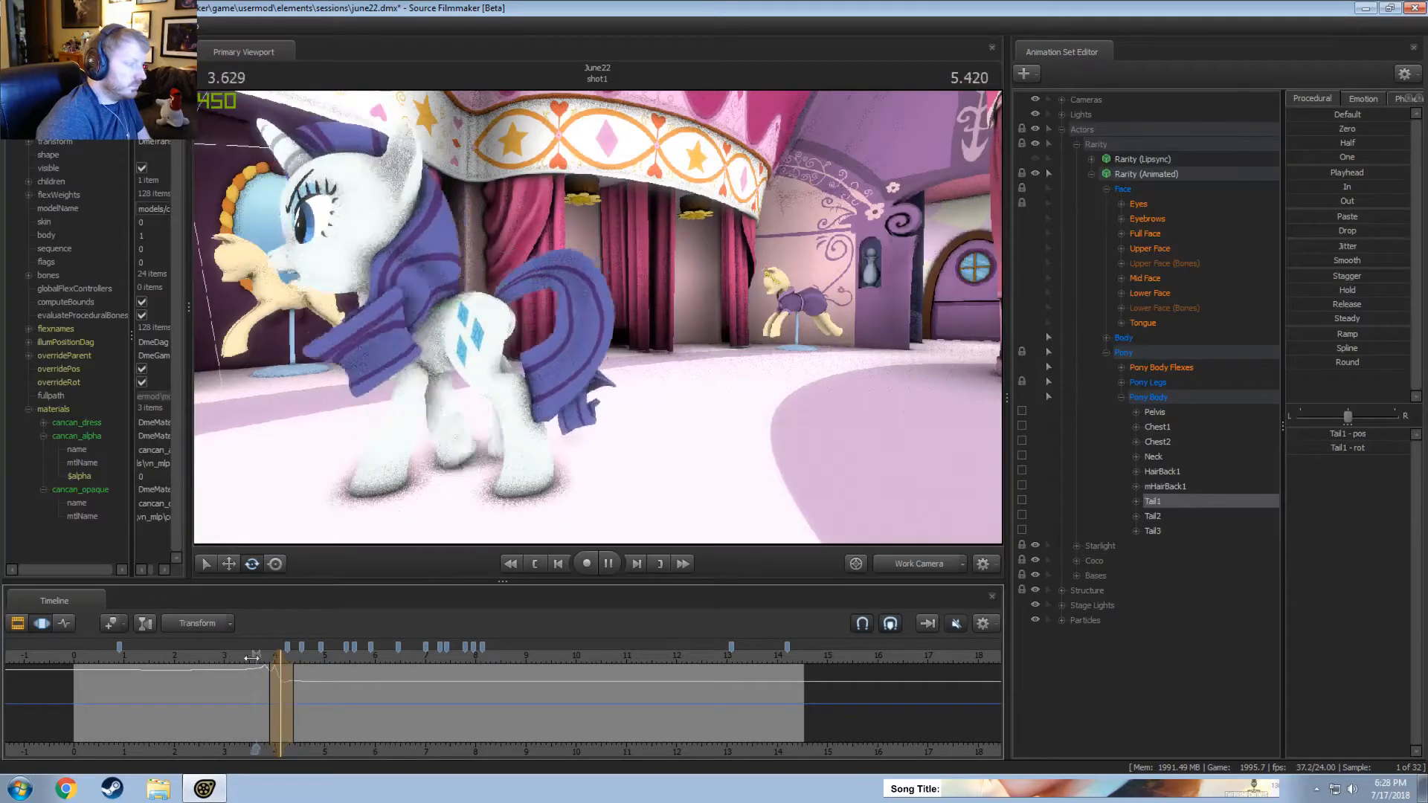
{"action": "key", "text": "space"}
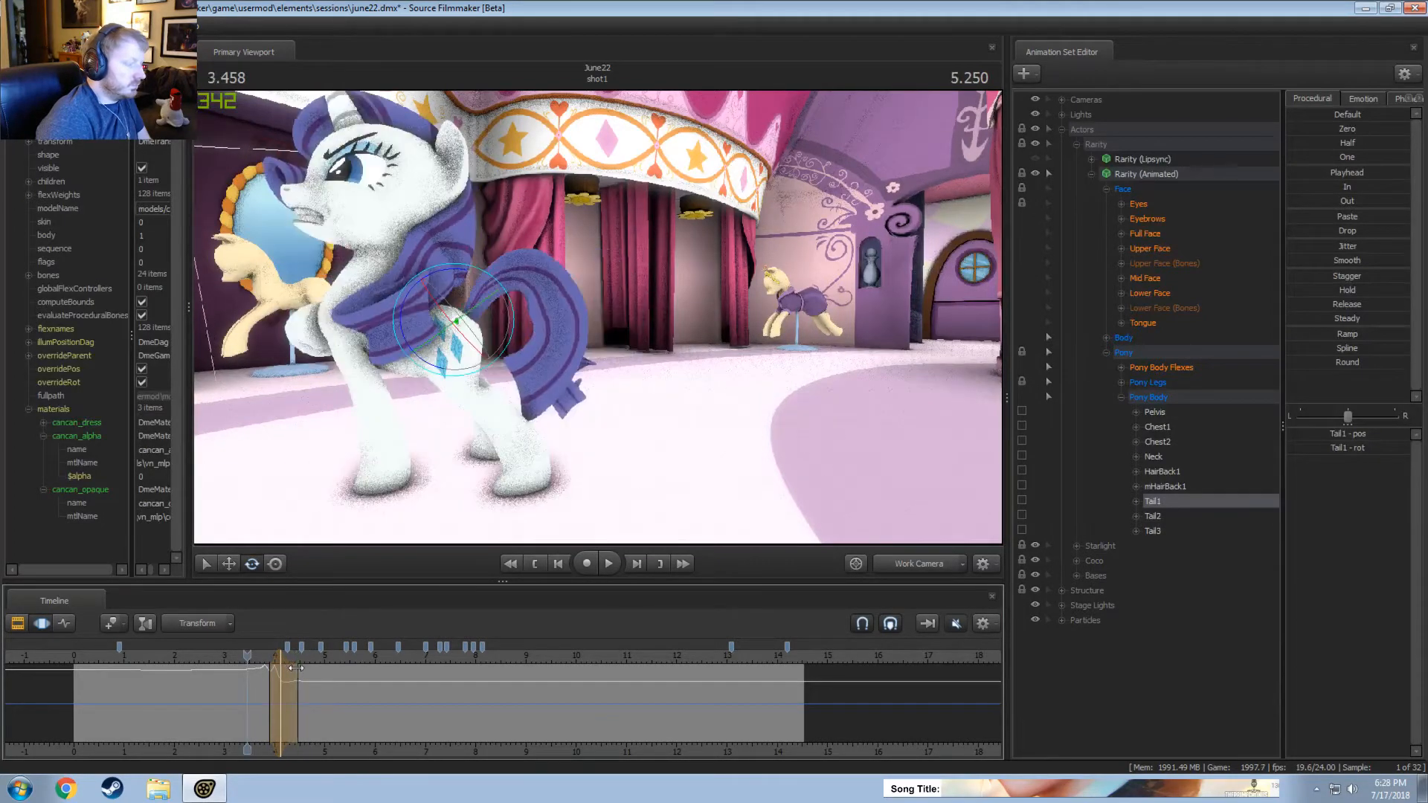
{"action": "key", "text": "space"}
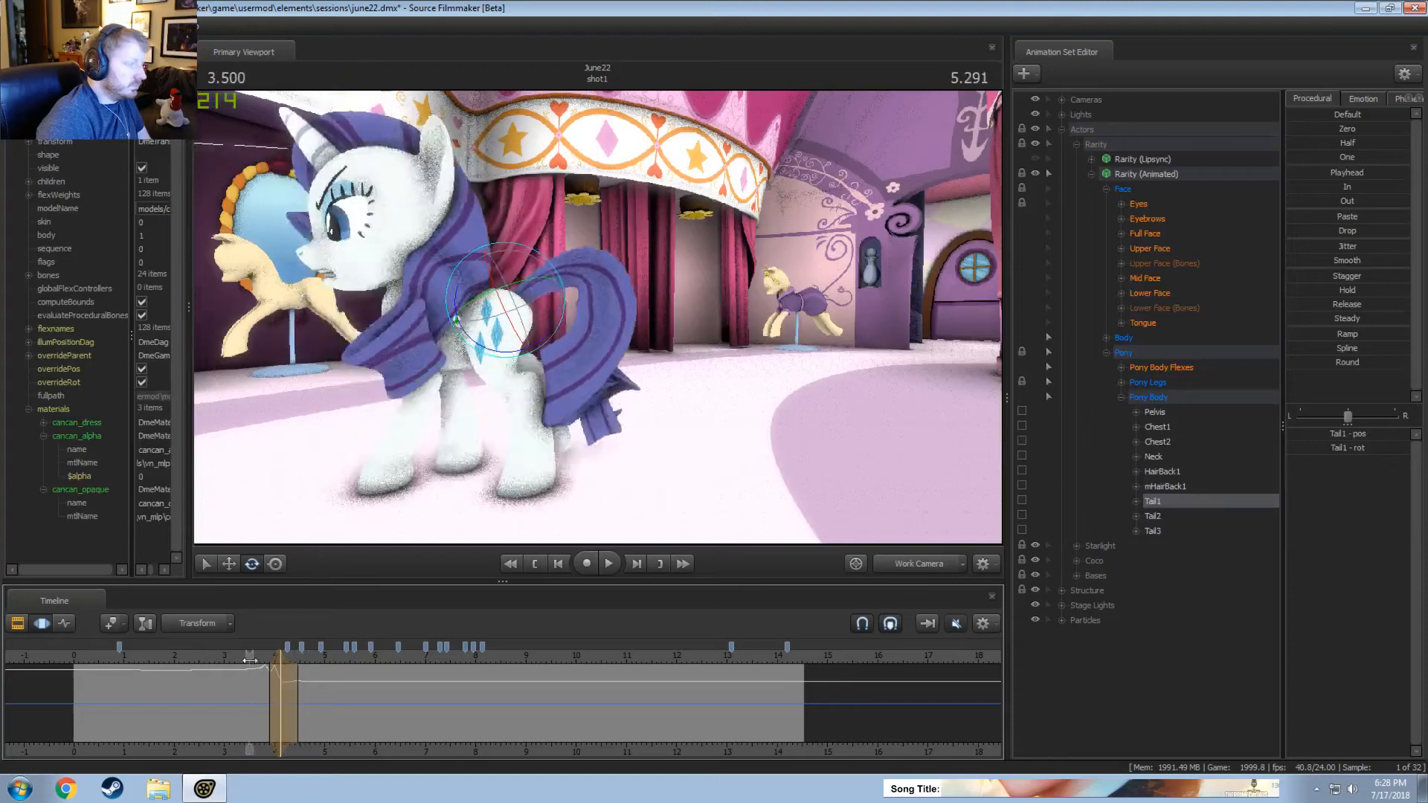
Review the tail motion through the Main Camera, return to the Work Camera, and replay from about 2.9 seconds.
{"action": "left_click", "coordinate": [909, 562]}
{"action": "key", "text": "space"}
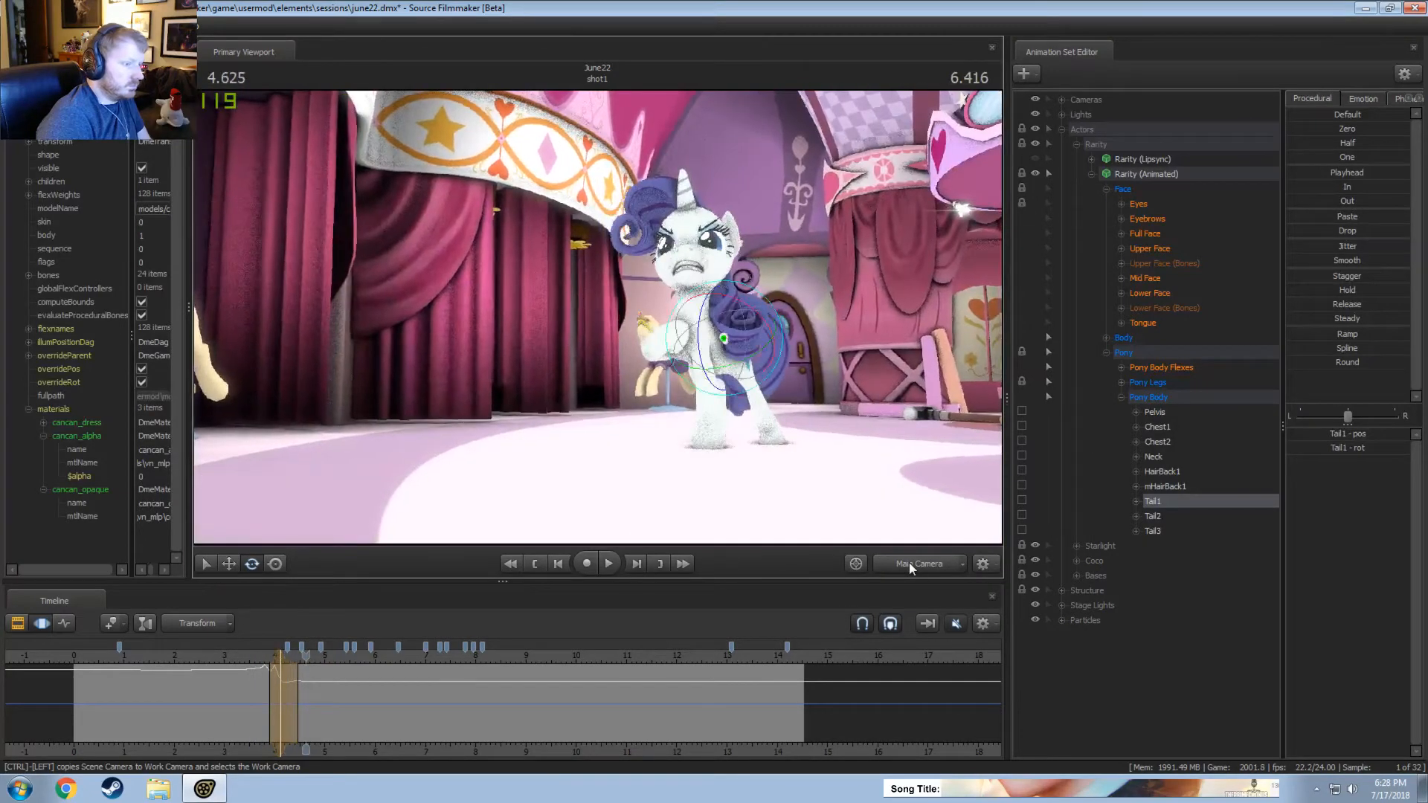
{"action": "left_click", "coordinate": [909, 562]}
{"action": "left_click", "coordinate": [221, 658]}
{"action": "key", "text": "space"}
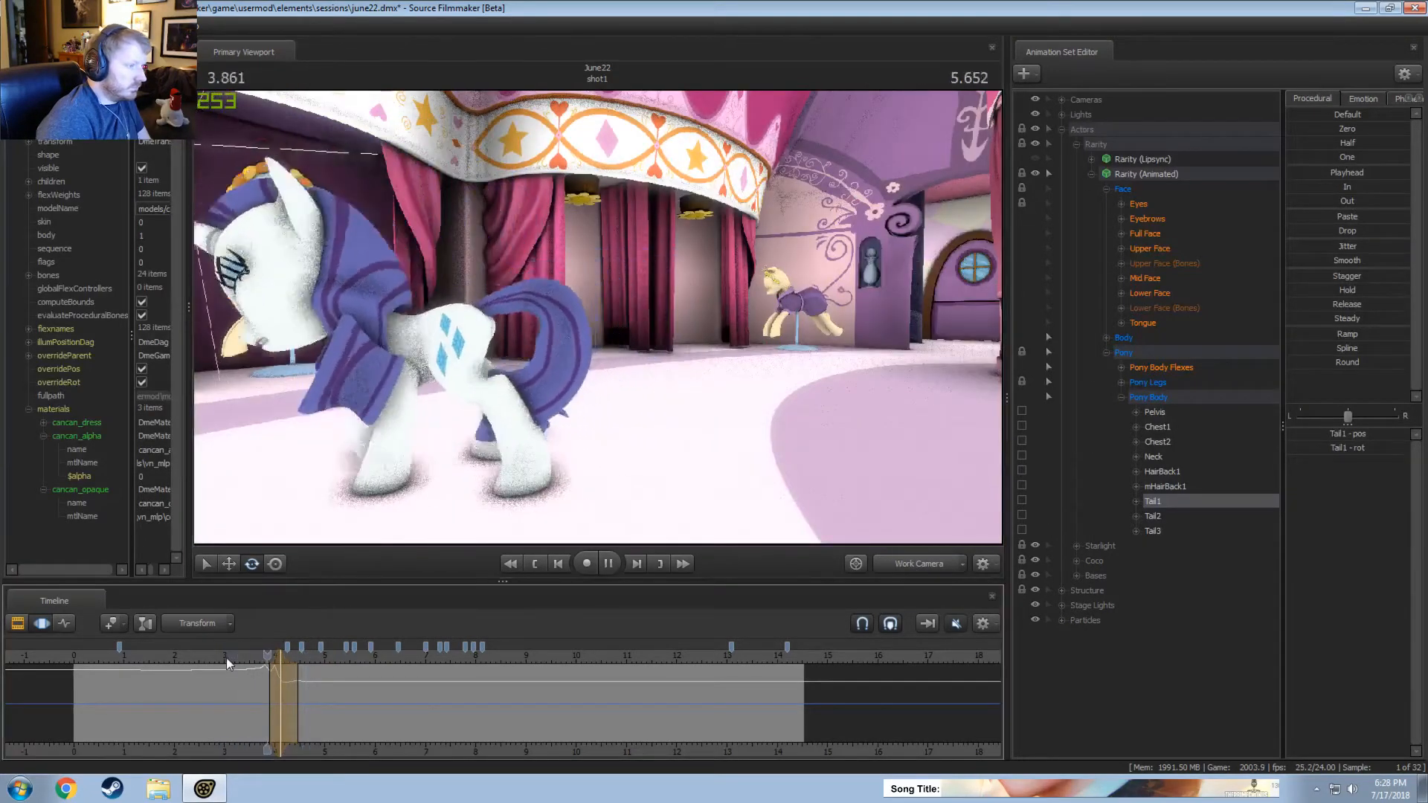
Replay the tail sway from behind Rarity from about 1.7 seconds and select the Tail2 control.
{"action": "left_click", "coordinate": [252, 704]}
{"action": "left_click", "coordinate": [257, 703]}
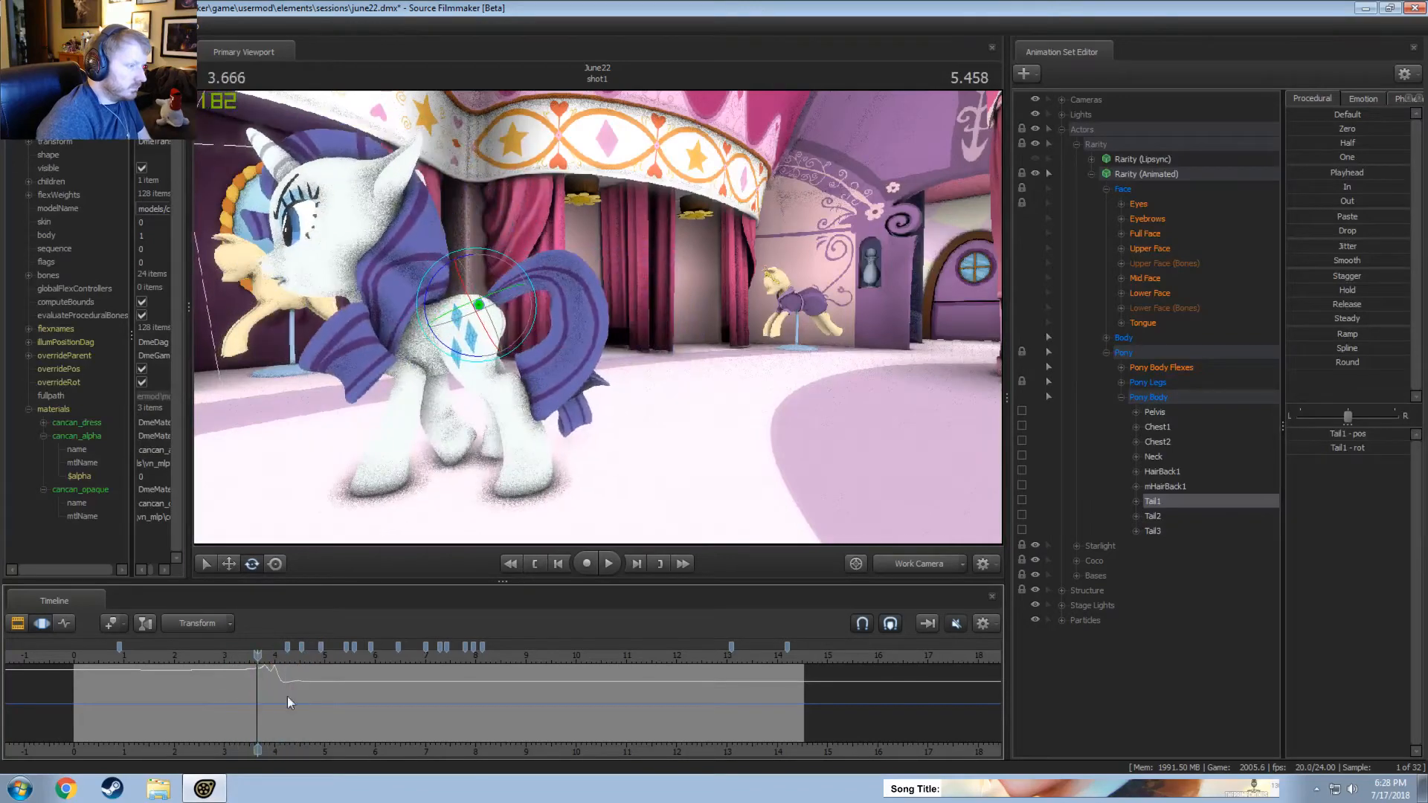
{"action": "left_click_drag", "start_coordinate": [538, 514], "coordinate": [539, 514]}
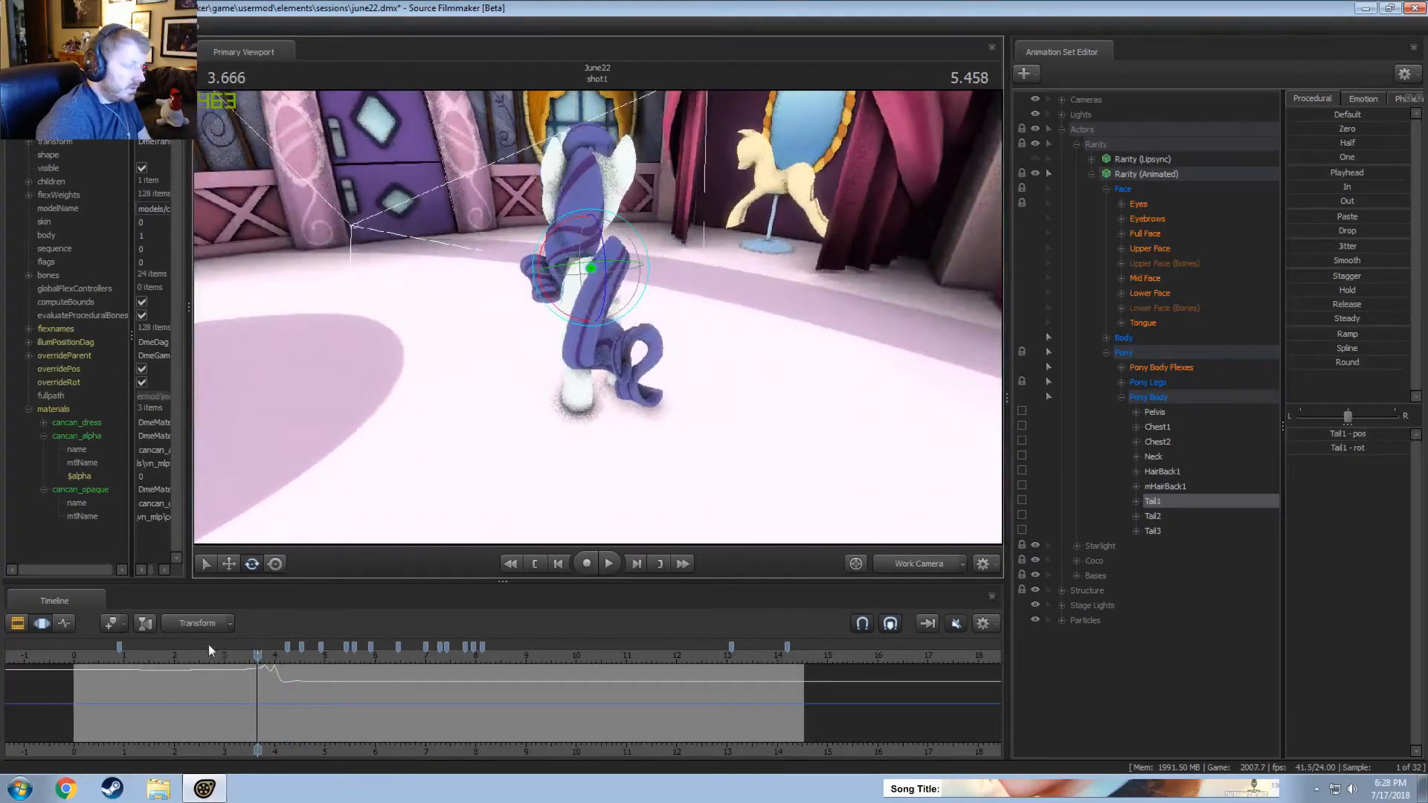
{"action": "left_click", "coordinate": [158, 652]}
{"action": "key", "text": "space"}
{"action": "key", "text": "space"}
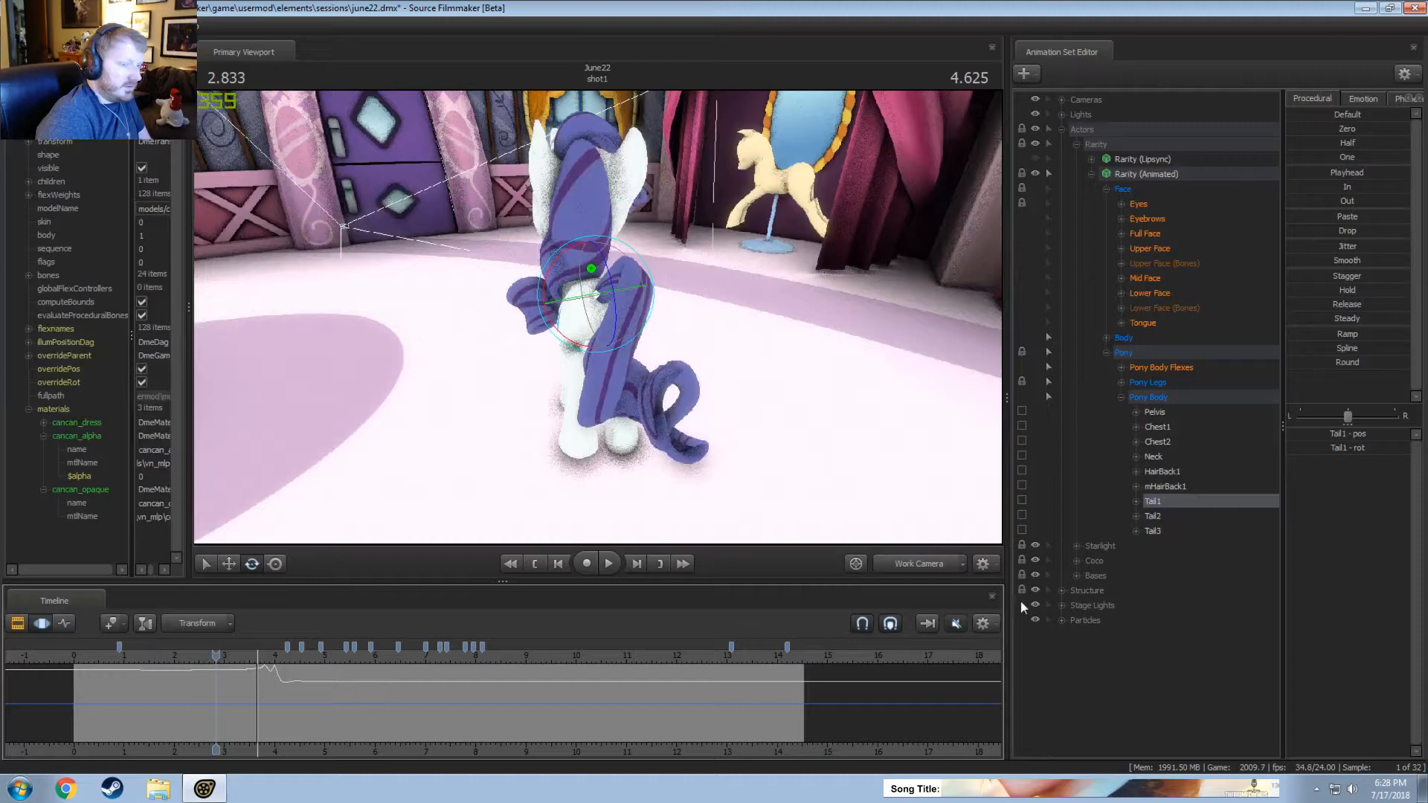
{"action": "left_click", "coordinate": [1153, 515]}
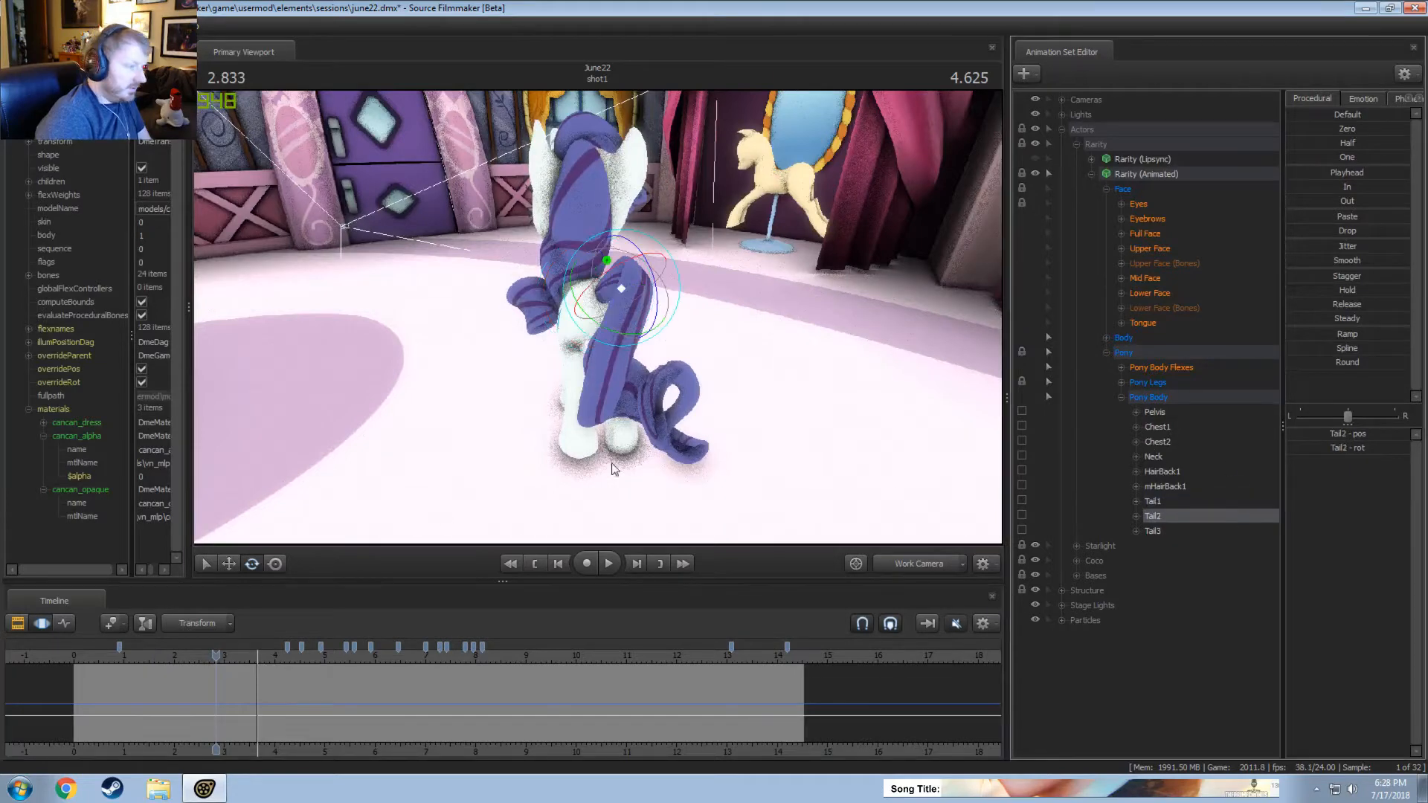
Try rotating Tail2 over the entire timeline and undo the rotation.
{"action": "left_click", "coordinate": [586, 316]}
{"action": "key", "text": "ctrl+a"}
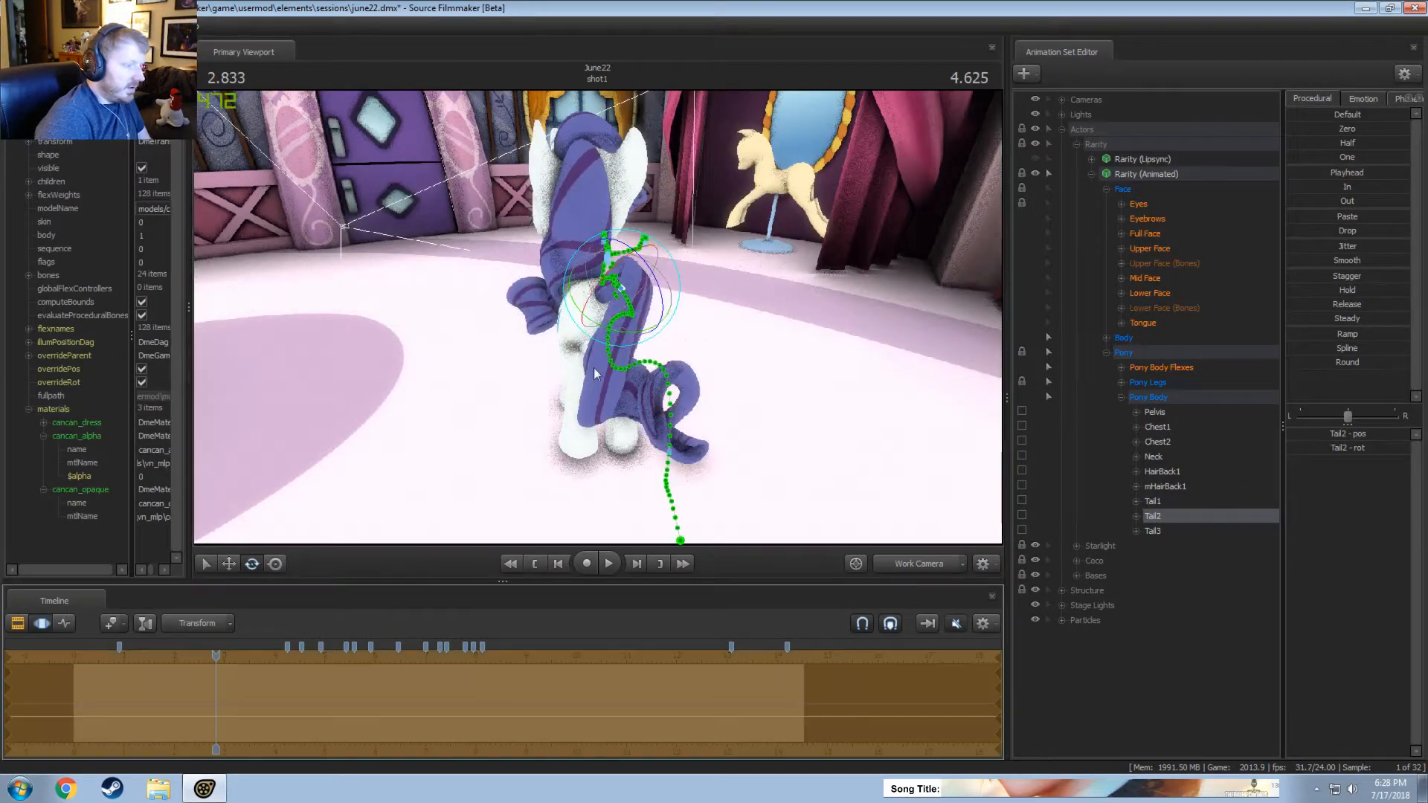
{"action": "left_click_drag", "start_coordinate": [586, 316], "coordinate": [604, 252]}
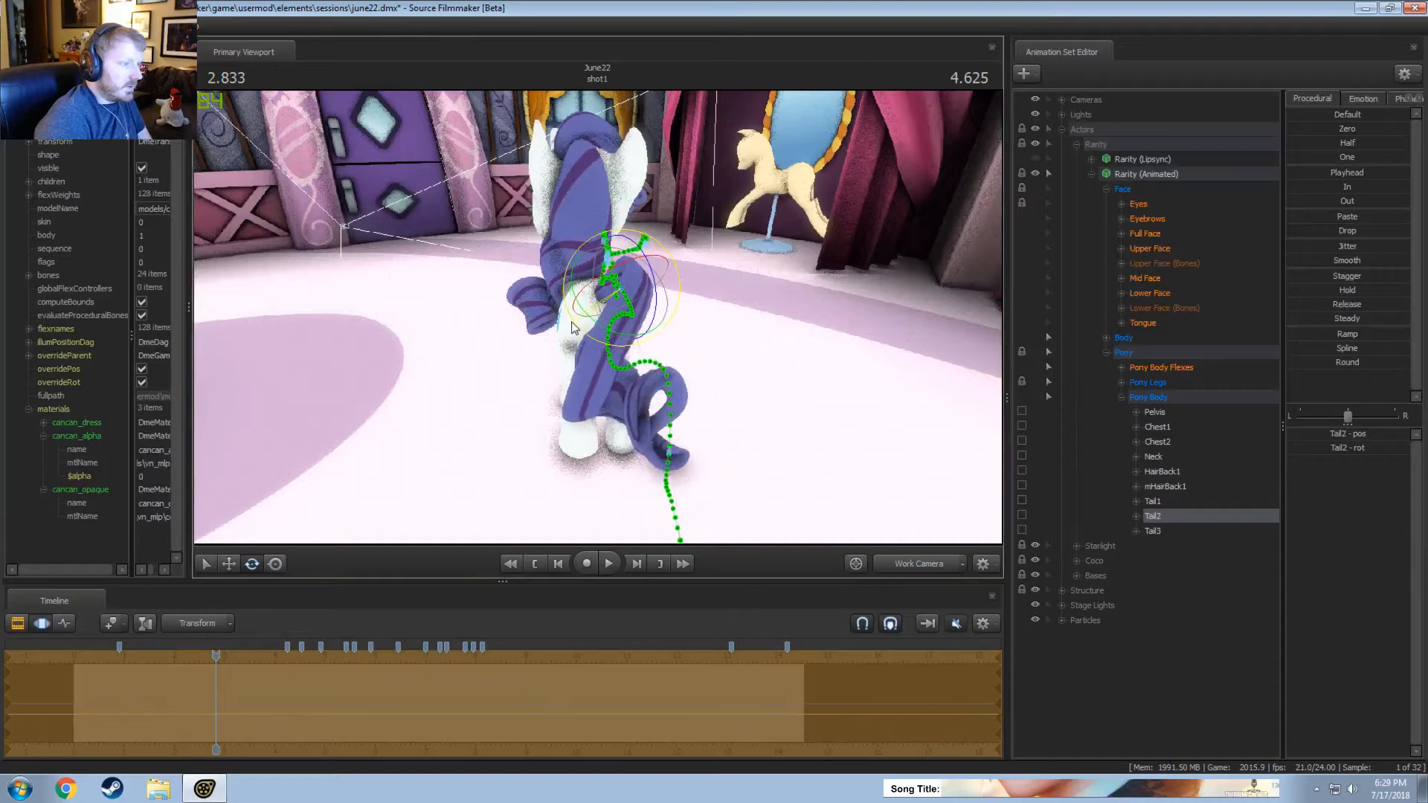
{"action": "key", "text": "ctrl+z"}
Rotate Tail2 to the right at about 1.88 seconds, over a time selection from about 1.3 to 2.4 seconds, and replay it.
{"action": "left_click_drag", "start_coordinate": [664, 495], "coordinate": [593, 331], "text": "alt"}
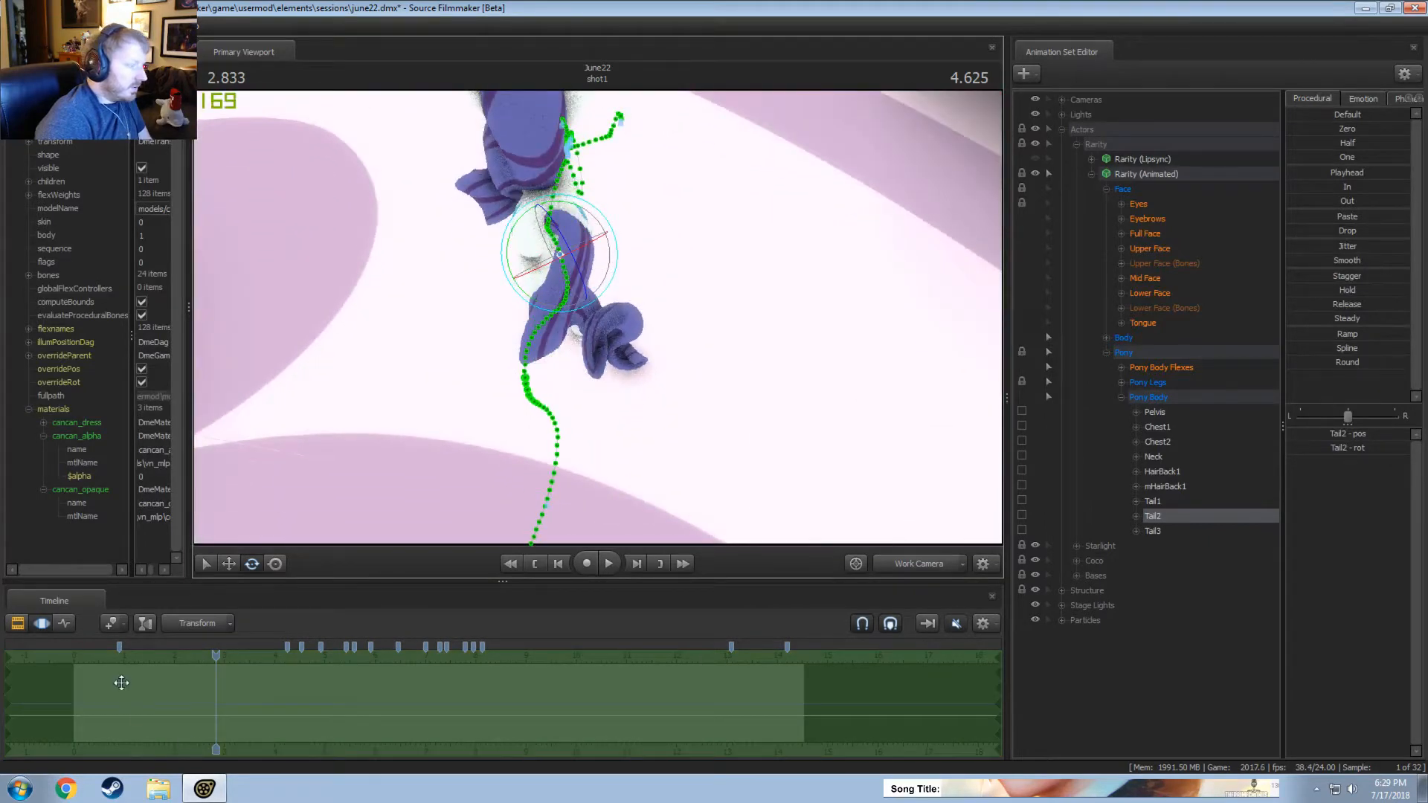
{"action": "left_click_drag", "start_coordinate": [121, 682], "coordinate": [169, 690]}
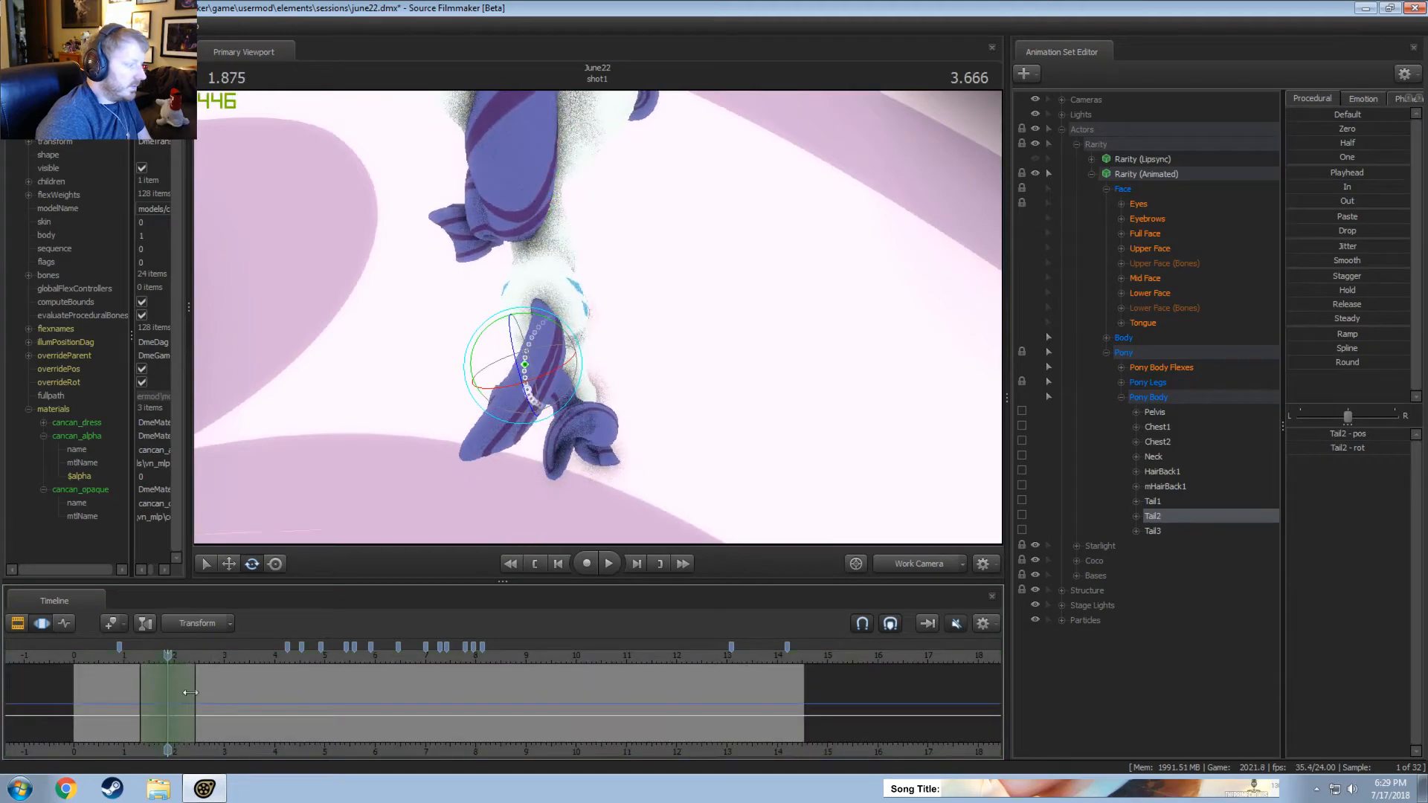
{"action": "mouse_move", "coordinate": [556, 332]}
{"action": "left_mouse_down", "text": "alt"}
{"action": "mouse_move", "coordinate": [599, 324]}
{"action": "mouse_move", "coordinate": [569, 311]}
{"action": "left_mouse_up", "text": "alt"}
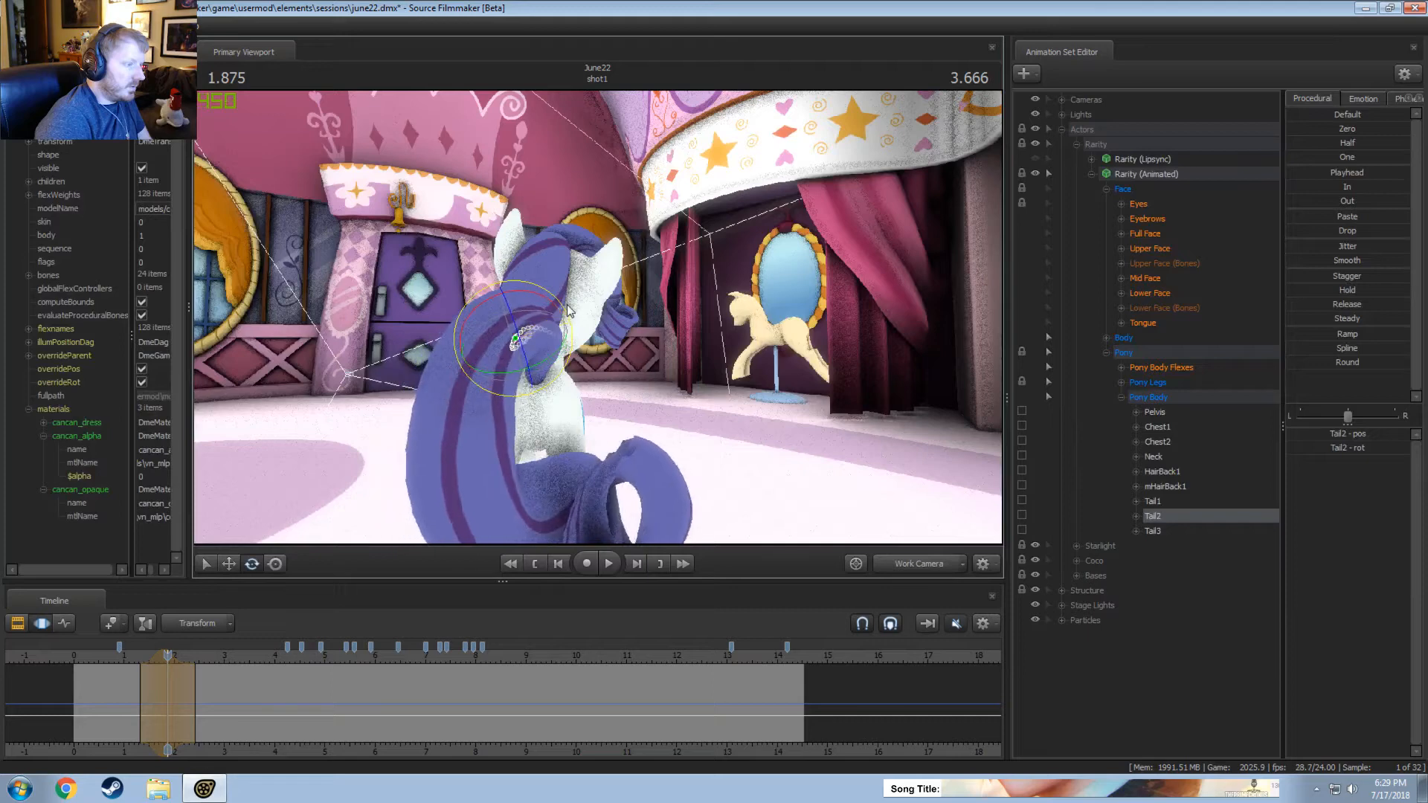
{"action": "left_click", "coordinate": [135, 659]}
{"action": "key", "text": "space"}
Shift the Tail2 time selection to about 1.45 to 2.5 seconds and replay the sway from about 1.1 seconds.
{"action": "key", "text": "space"}
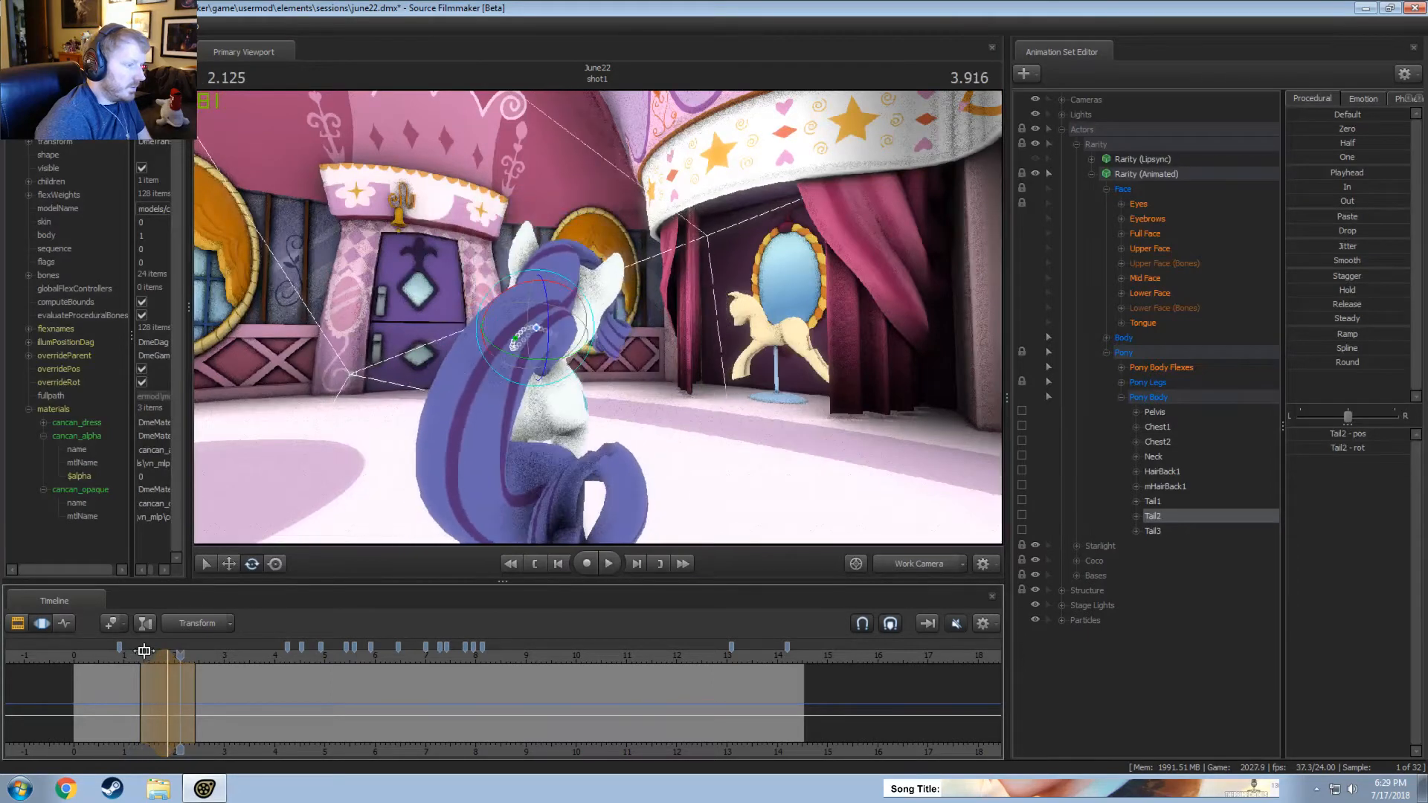
{"action": "left_click", "coordinate": [128, 660]}
{"action": "key", "text": "space"}
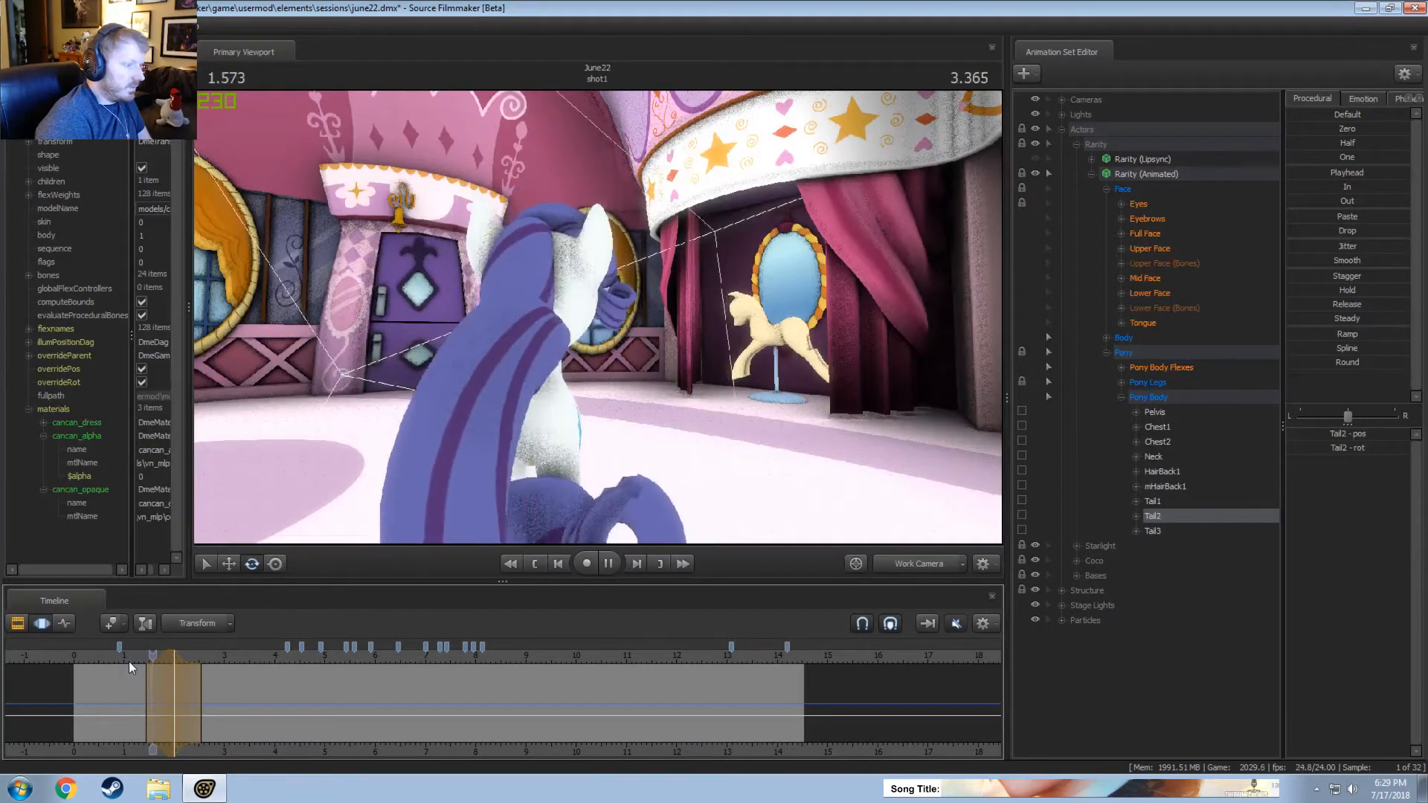
{"action": "key", "text": "space"}
{"action": "left_click", "coordinate": [128, 659]}
{"action": "key", "text": "space"}
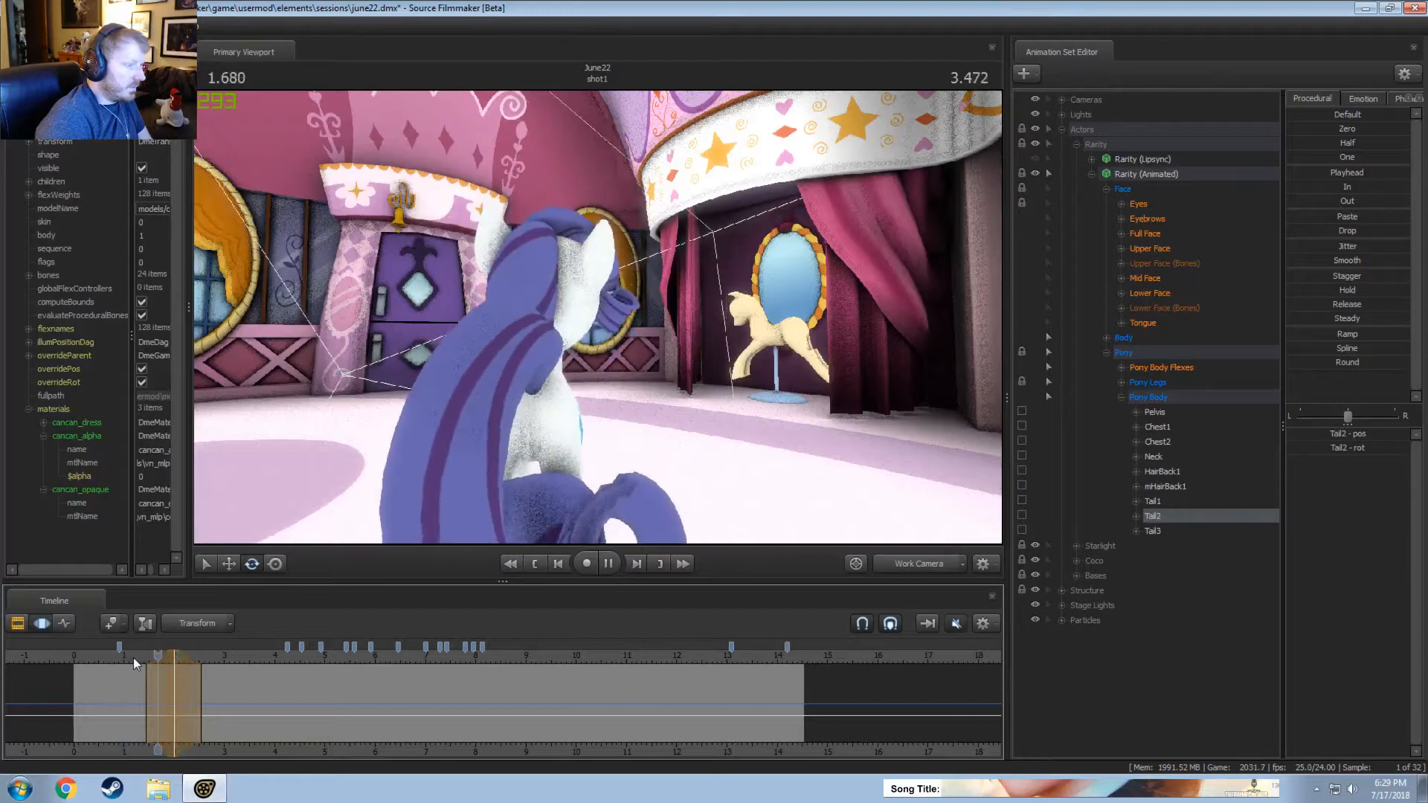
{"action": "key", "text": "space"}
Widen the Tail2 time selection and shift it earlier to about 1.2 to 2.5 seconds, replaying the sway from above.
{"action": "left_click_drag", "start_coordinate": [378, 484], "coordinate": [376, 525], "text": "alt"}
{"action": "left_click_drag", "start_coordinate": [155, 675], "coordinate": [151, 676]}
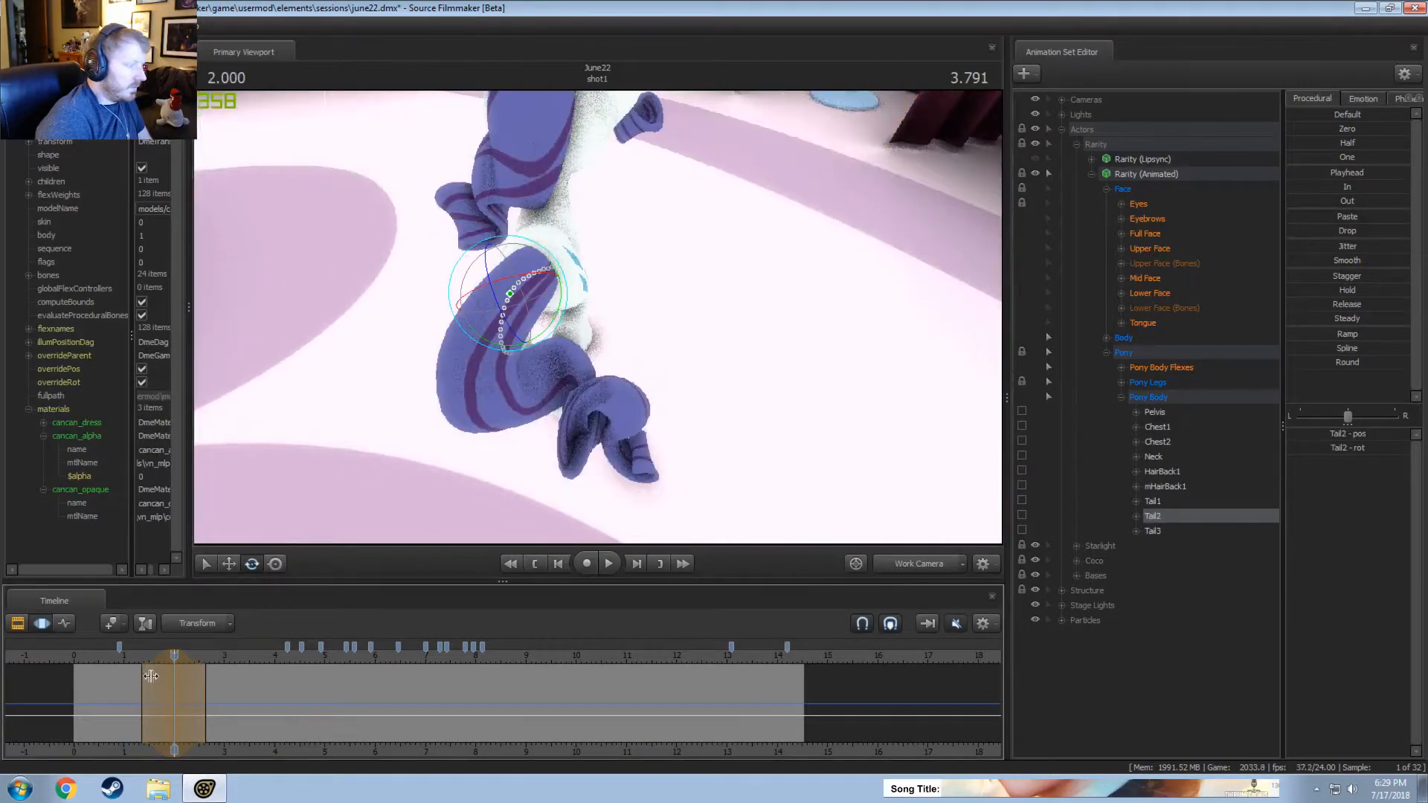
{"action": "left_click", "coordinate": [123, 662]}
{"action": "key", "text": "space"}
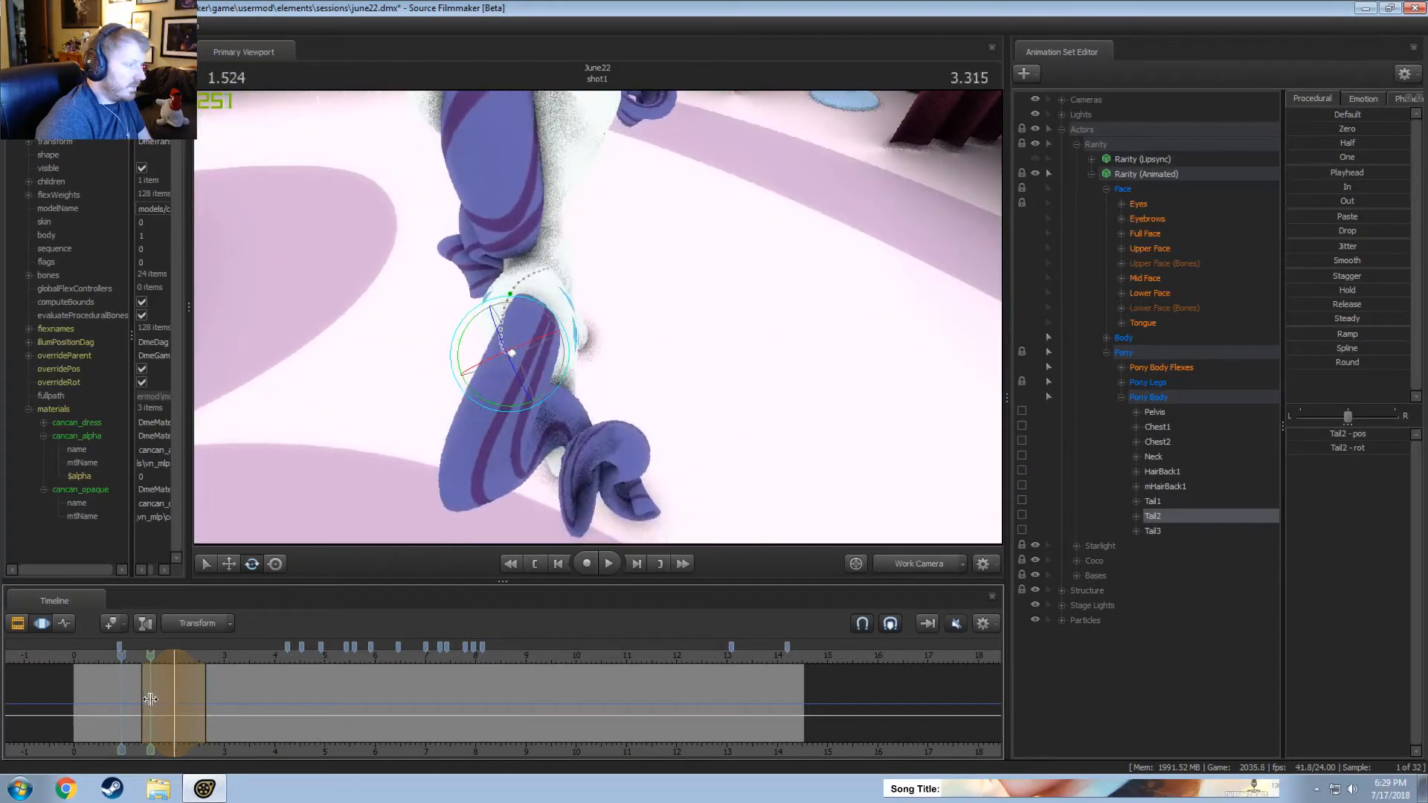
{"action": "left_click", "coordinate": [125, 660]}
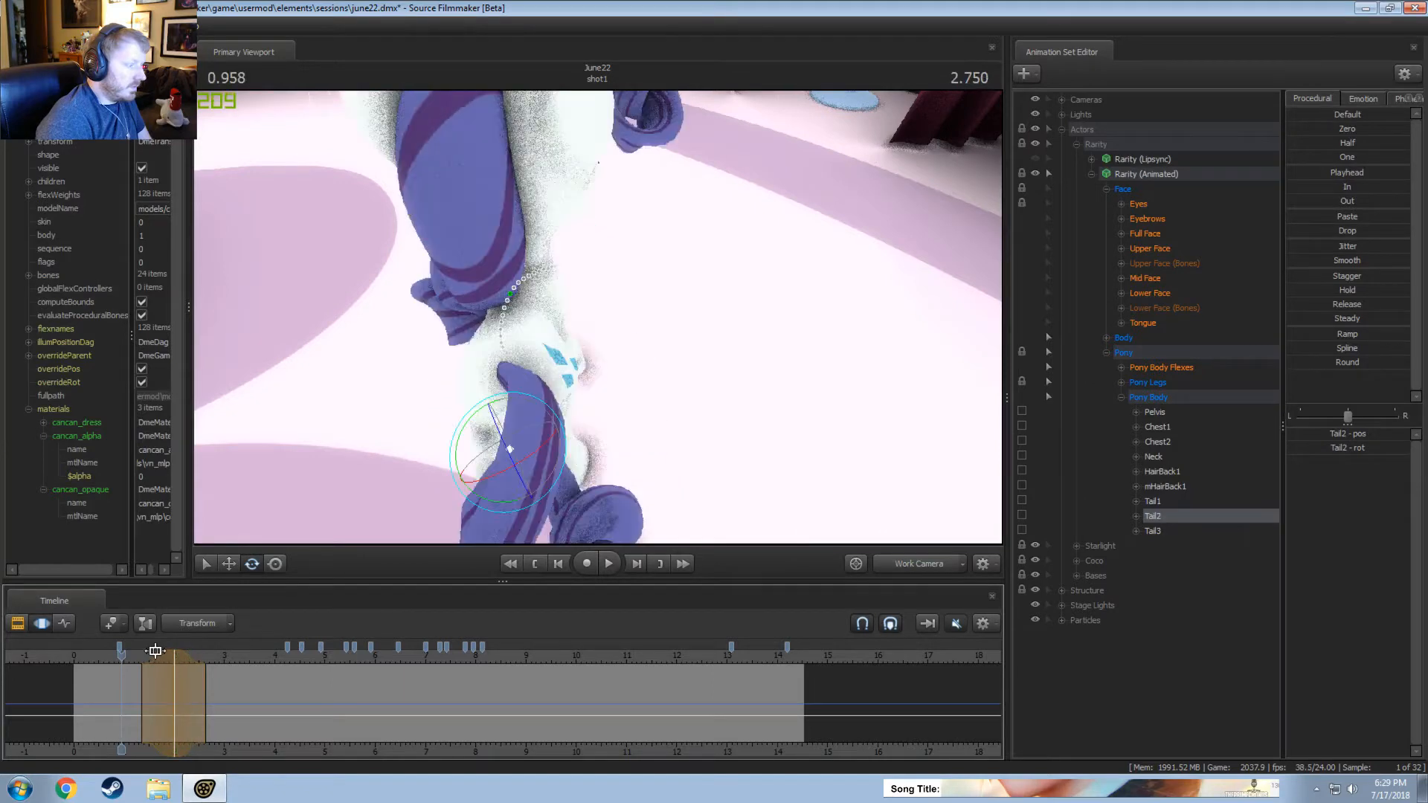
{"action": "key", "text": "space"}
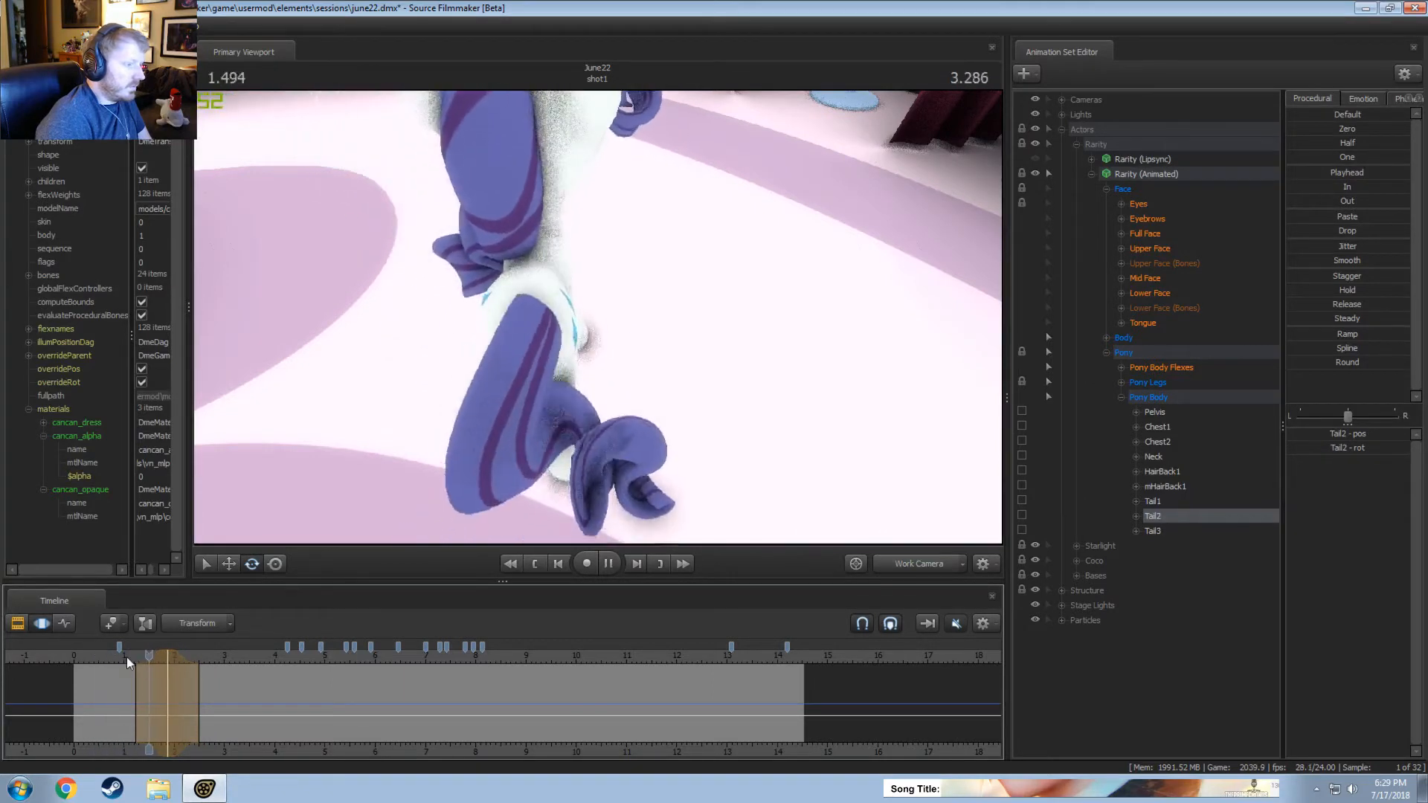
{"action": "left_click", "coordinate": [114, 656]}
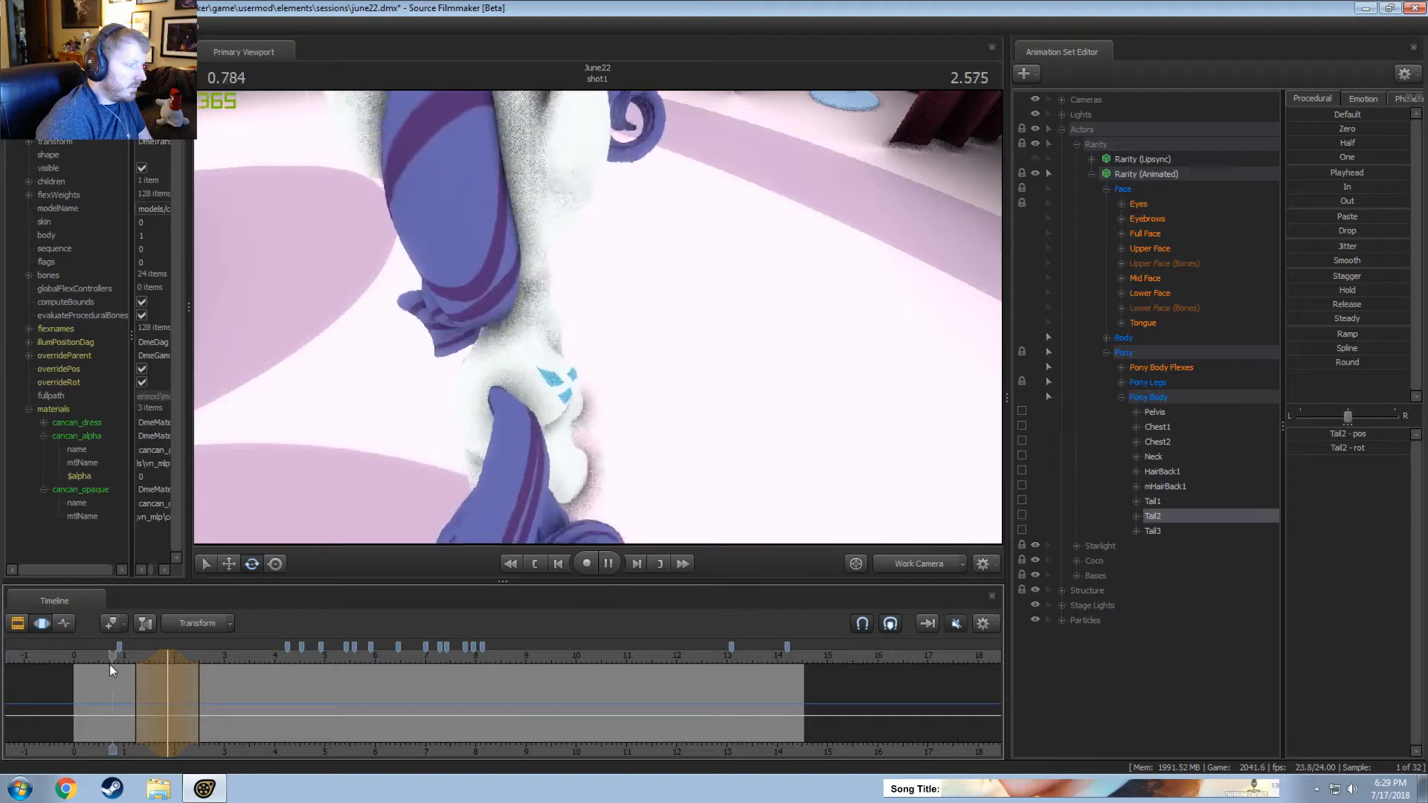
Rotate Tail2 slightly to the left at about 2.42 seconds, over a time selection from about 1.95 to 2.85 seconds.
{"action": "key", "text": "space"}
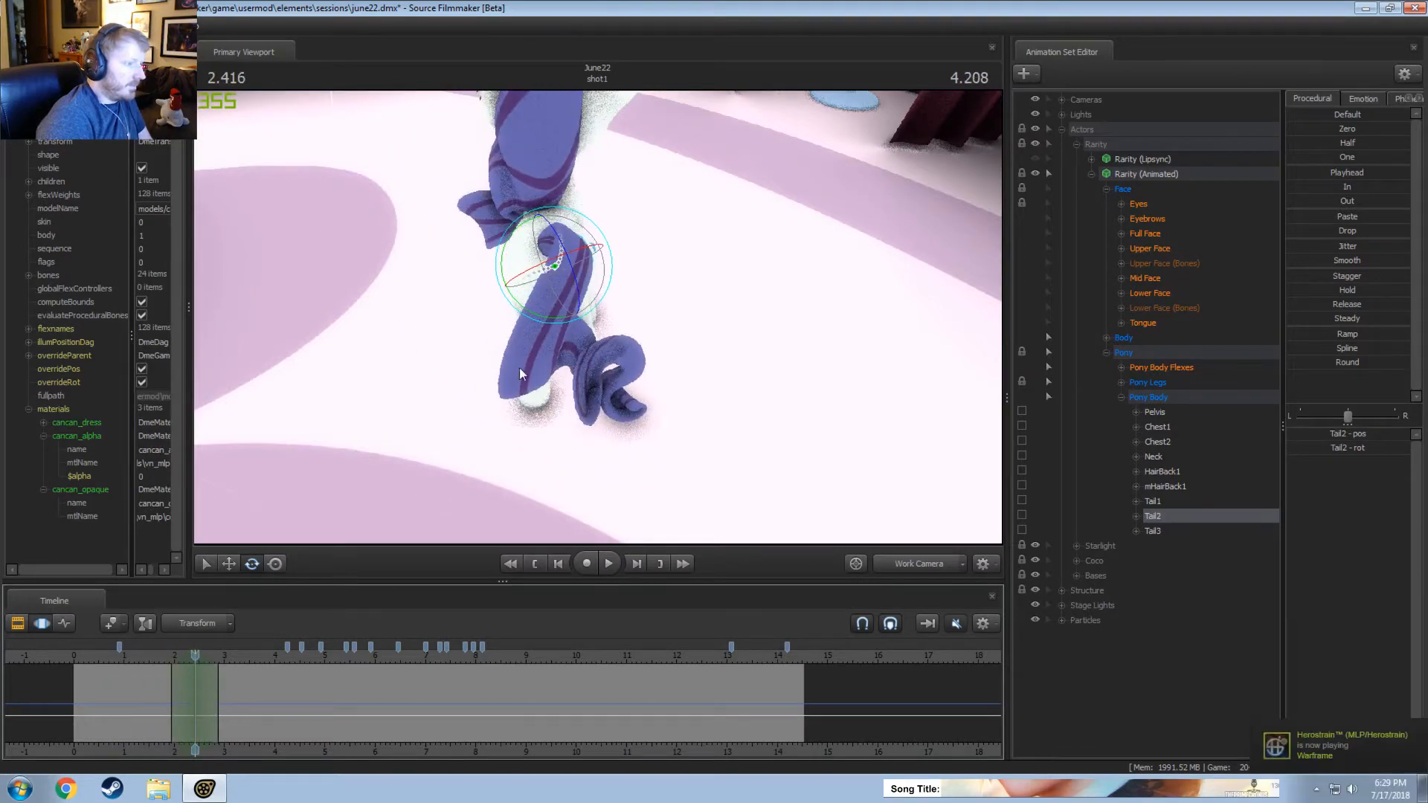
{"action": "left_click_drag", "start_coordinate": [573, 236], "coordinate": [583, 240]}
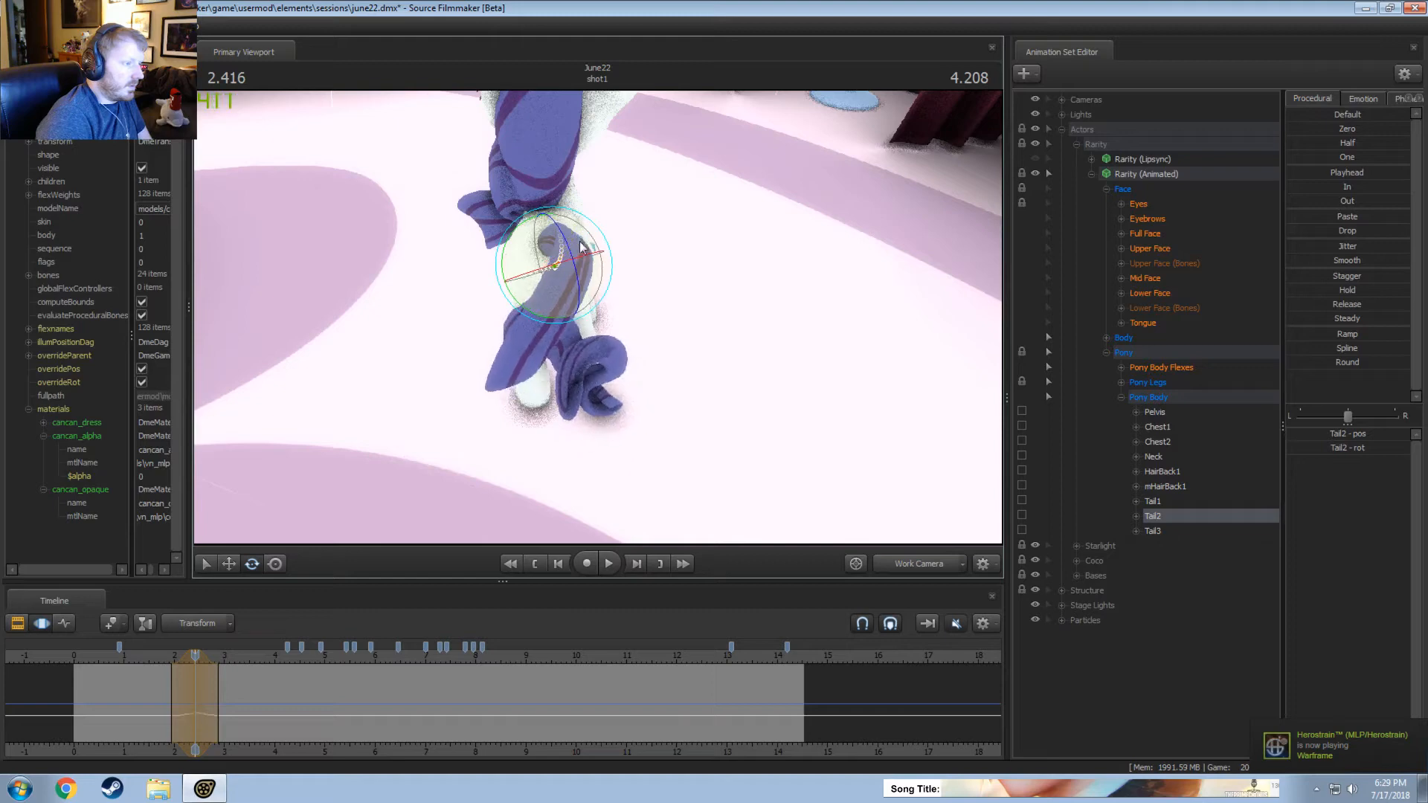
Extend the Tail2 time selection to about 1.95 to 3.0 seconds and replay the sway from about 1.5 seconds.
{"action": "left_click", "coordinate": [145, 656]}
{"action": "key", "text": "space"}
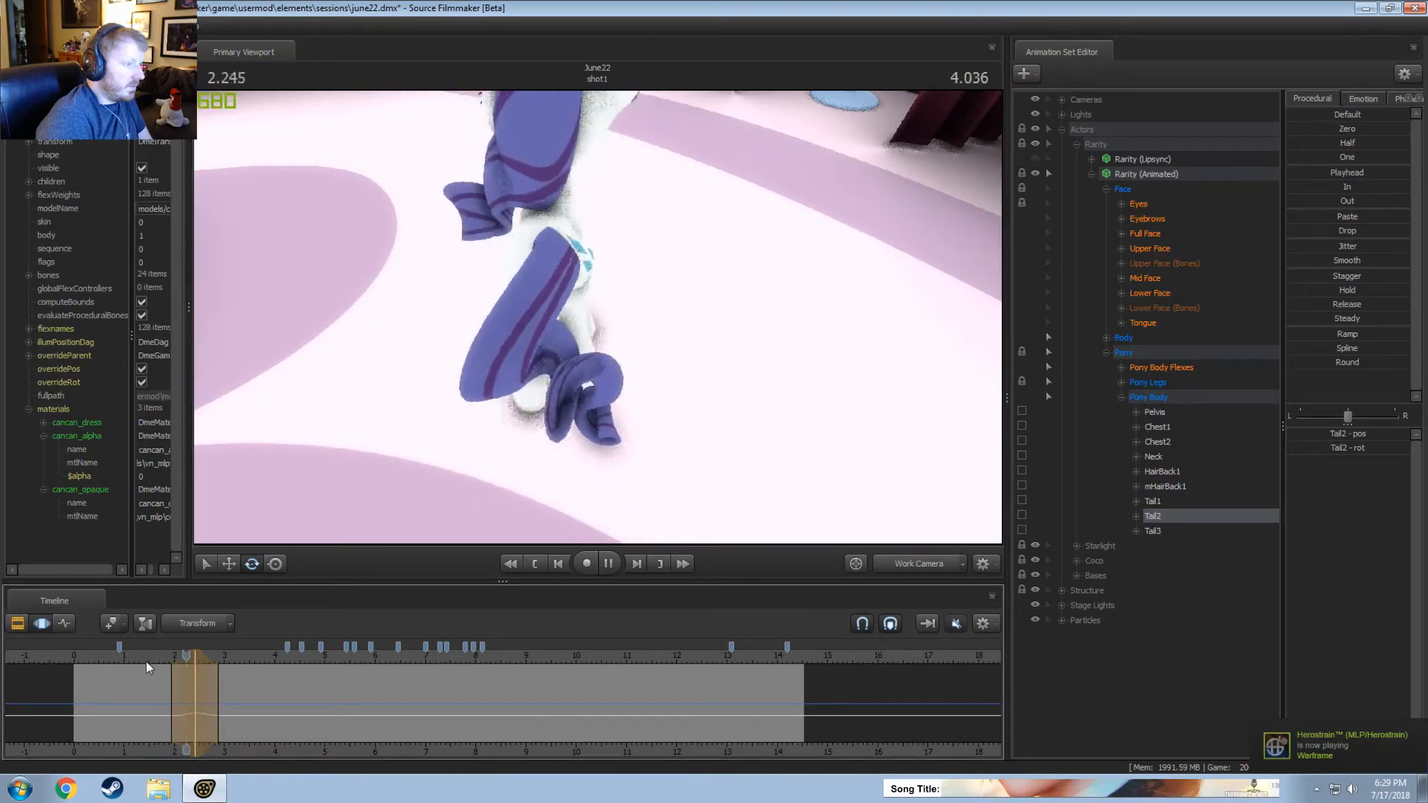
{"action": "key", "text": "space"}
{"action": "left_click", "coordinate": [140, 655]}
{"action": "key", "text": "space"}
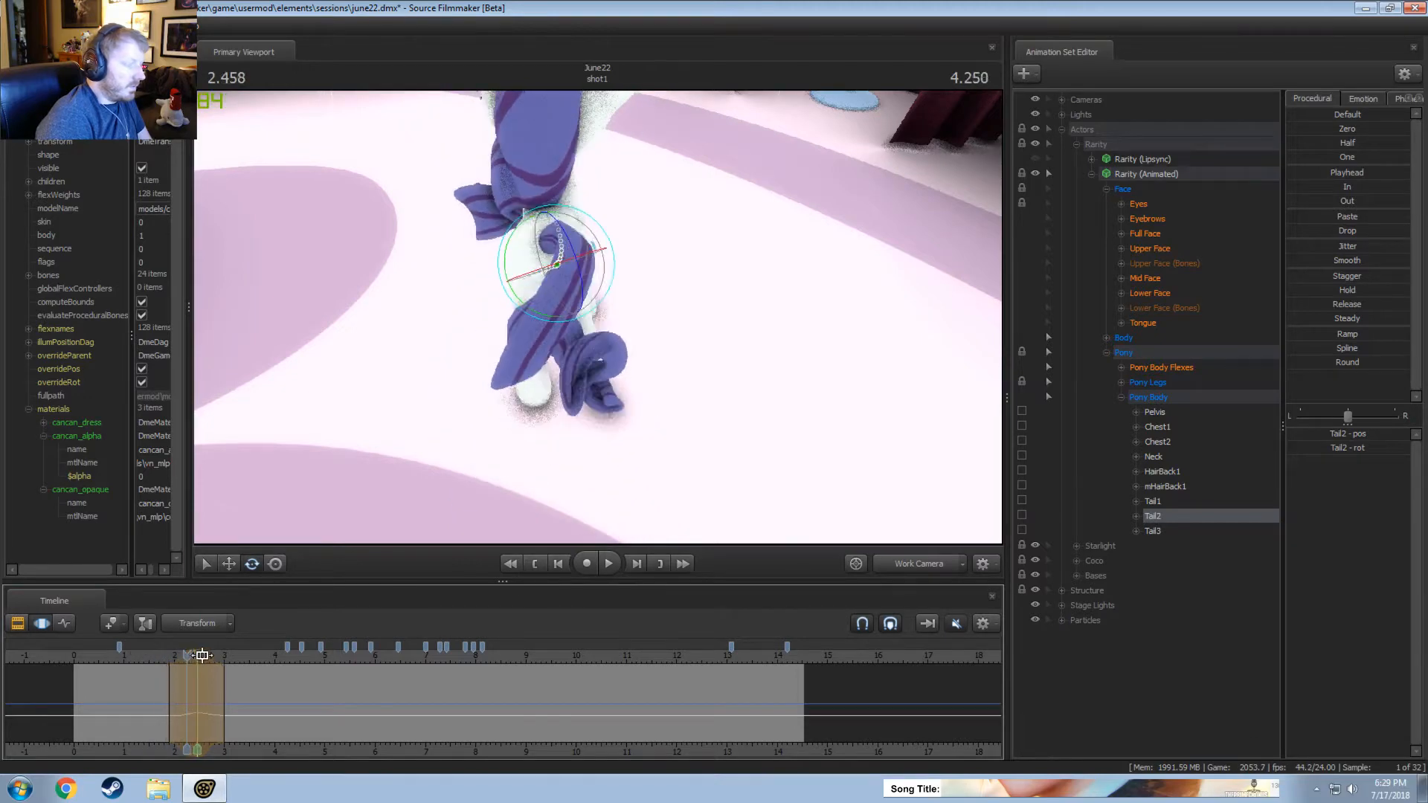
{"action": "left_click", "coordinate": [156, 656]}
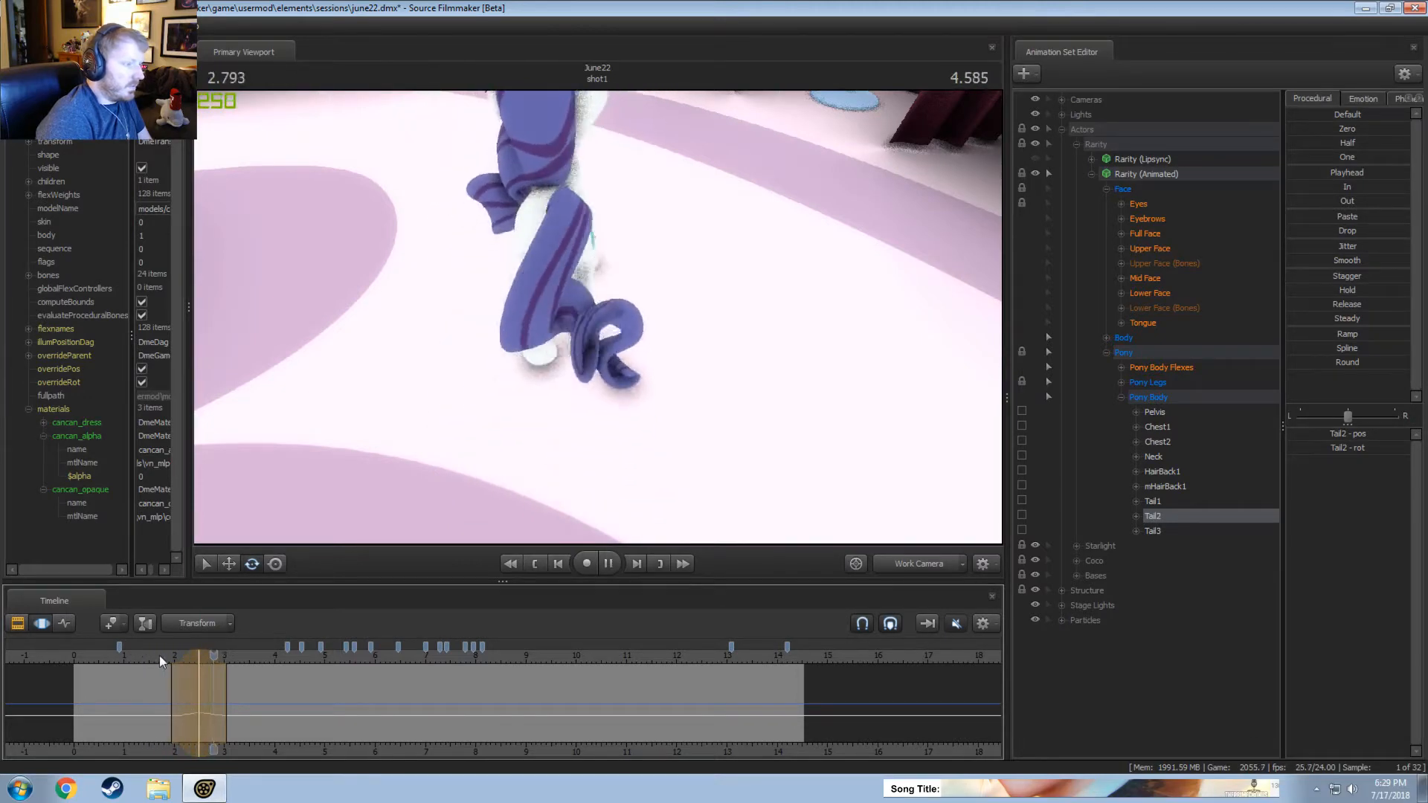
Rotate Tail2 to the right at about 3.08 seconds, over a time selection from about 2.5 to 3.6 seconds, and replay it.
{"action": "left_click", "coordinate": [211, 686]}
{"action": "left_click_drag", "start_coordinate": [210, 685], "coordinate": [227, 691]}
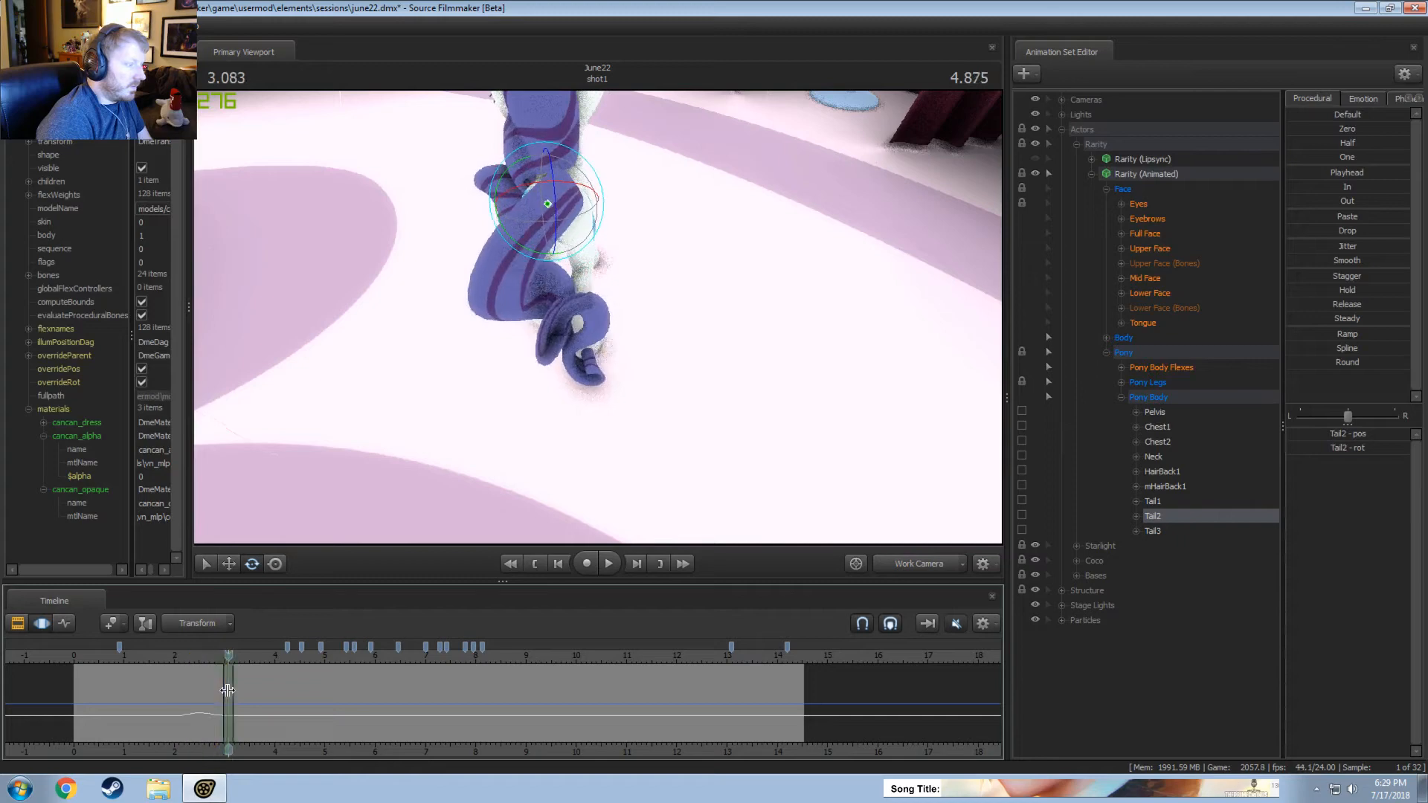
{"action": "left_click_drag", "start_coordinate": [601, 199], "coordinate": [595, 187]}
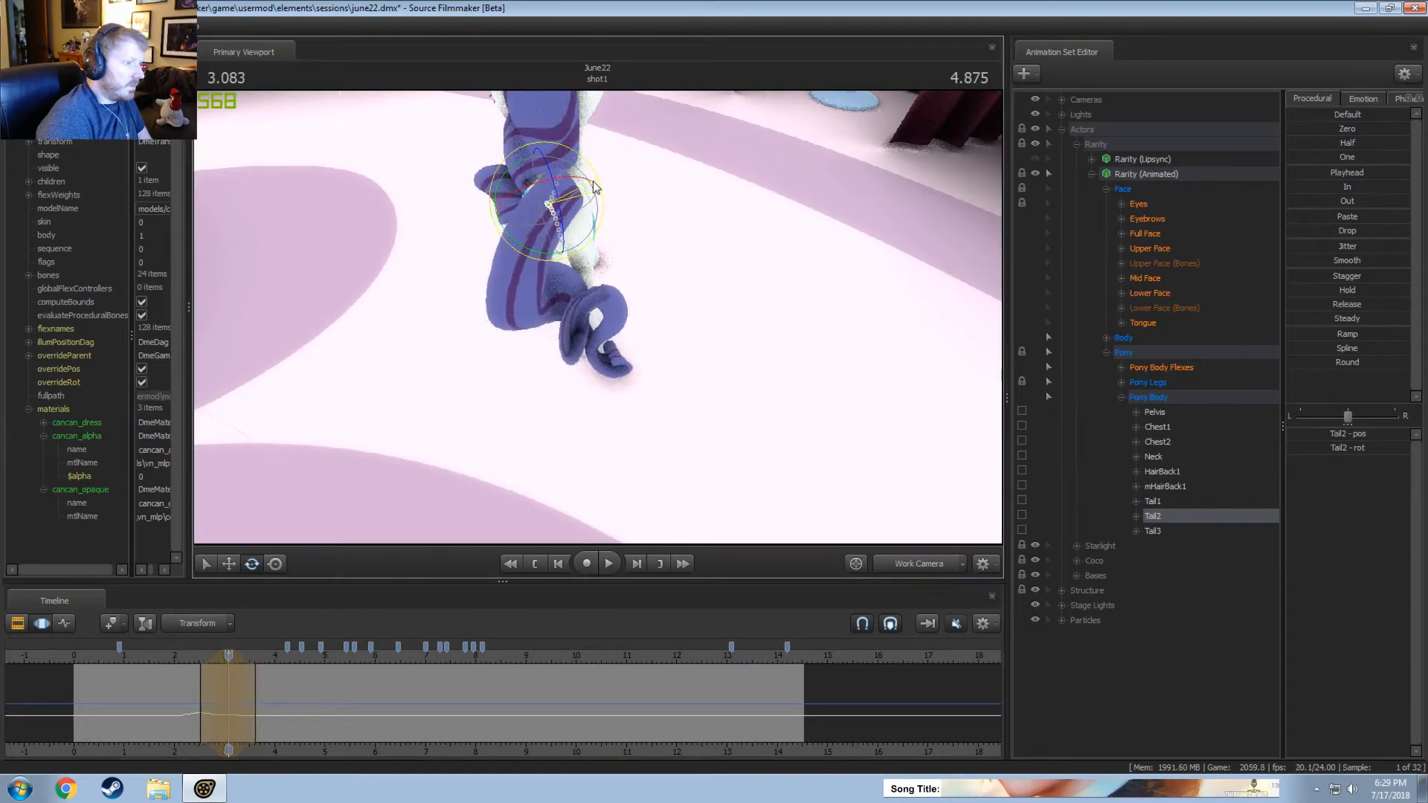
{"action": "left_click_drag", "start_coordinate": [583, 243], "coordinate": [589, 237]}
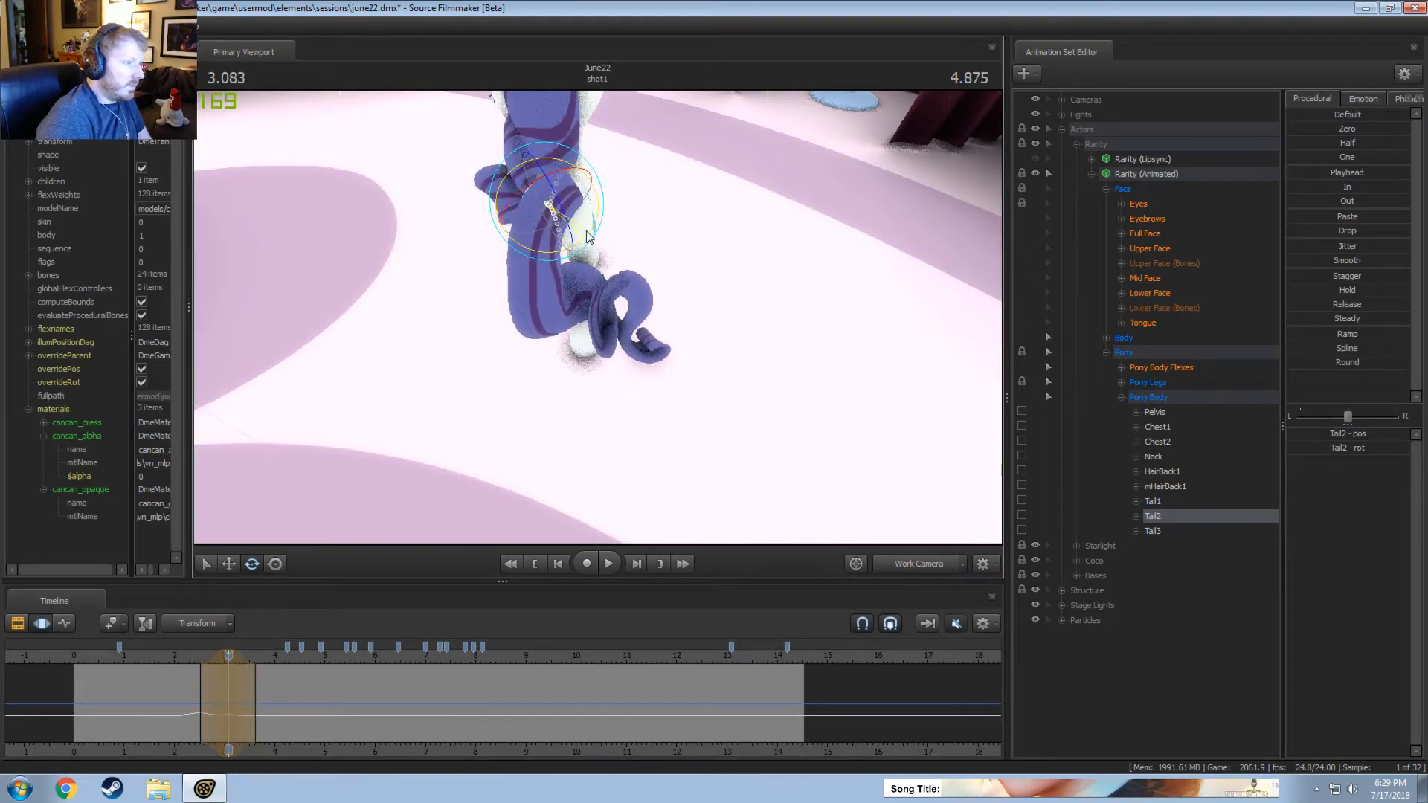
{"action": "key", "text": "space"}
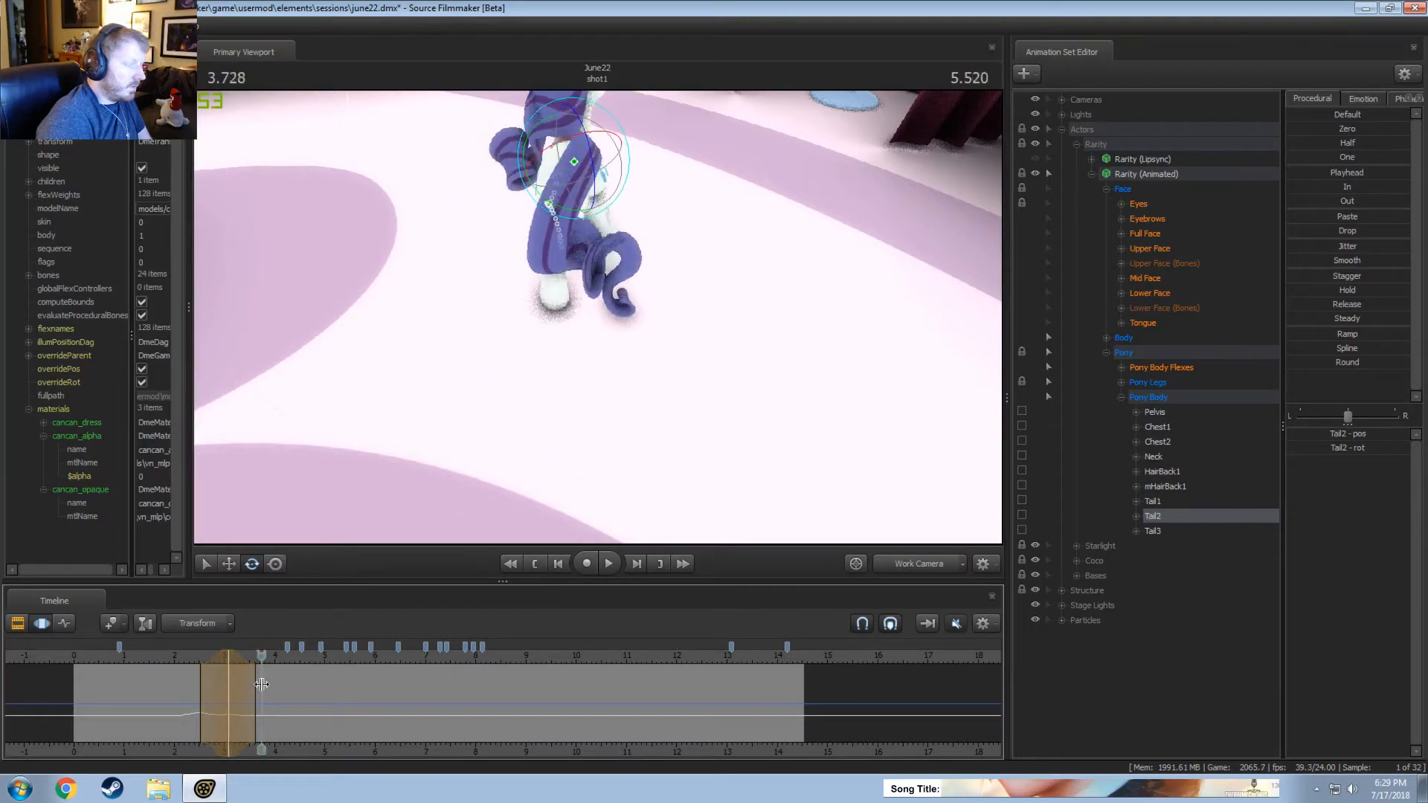
Rotate Tail2 slightly to the left at about 3.71 seconds, over a time selection from about 3.0 to 4.4 seconds, and replay it.
{"action": "left_click_drag", "start_coordinate": [262, 684], "coordinate": [260, 684]}
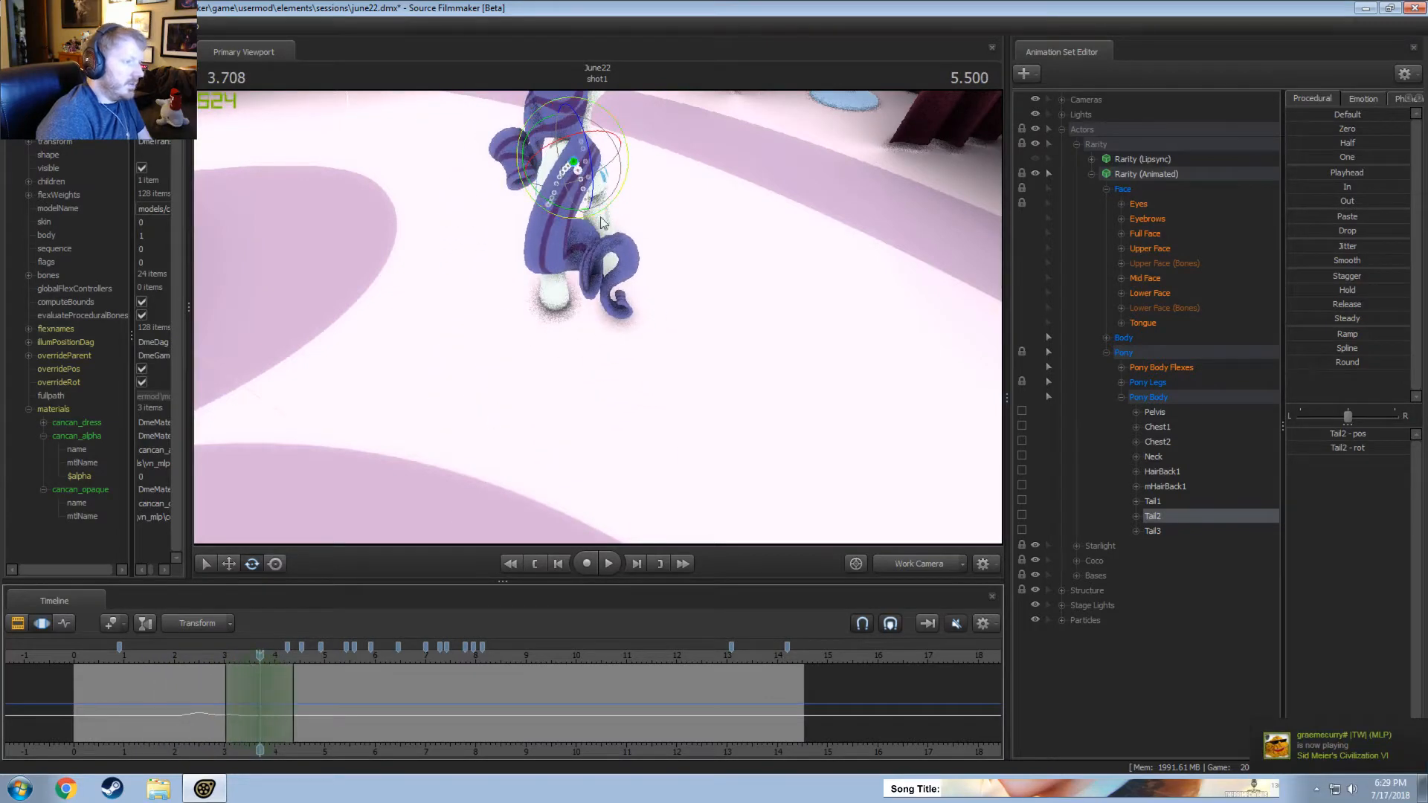
{"action": "left_click_drag", "start_coordinate": [676, 177], "coordinate": [675, 183]}
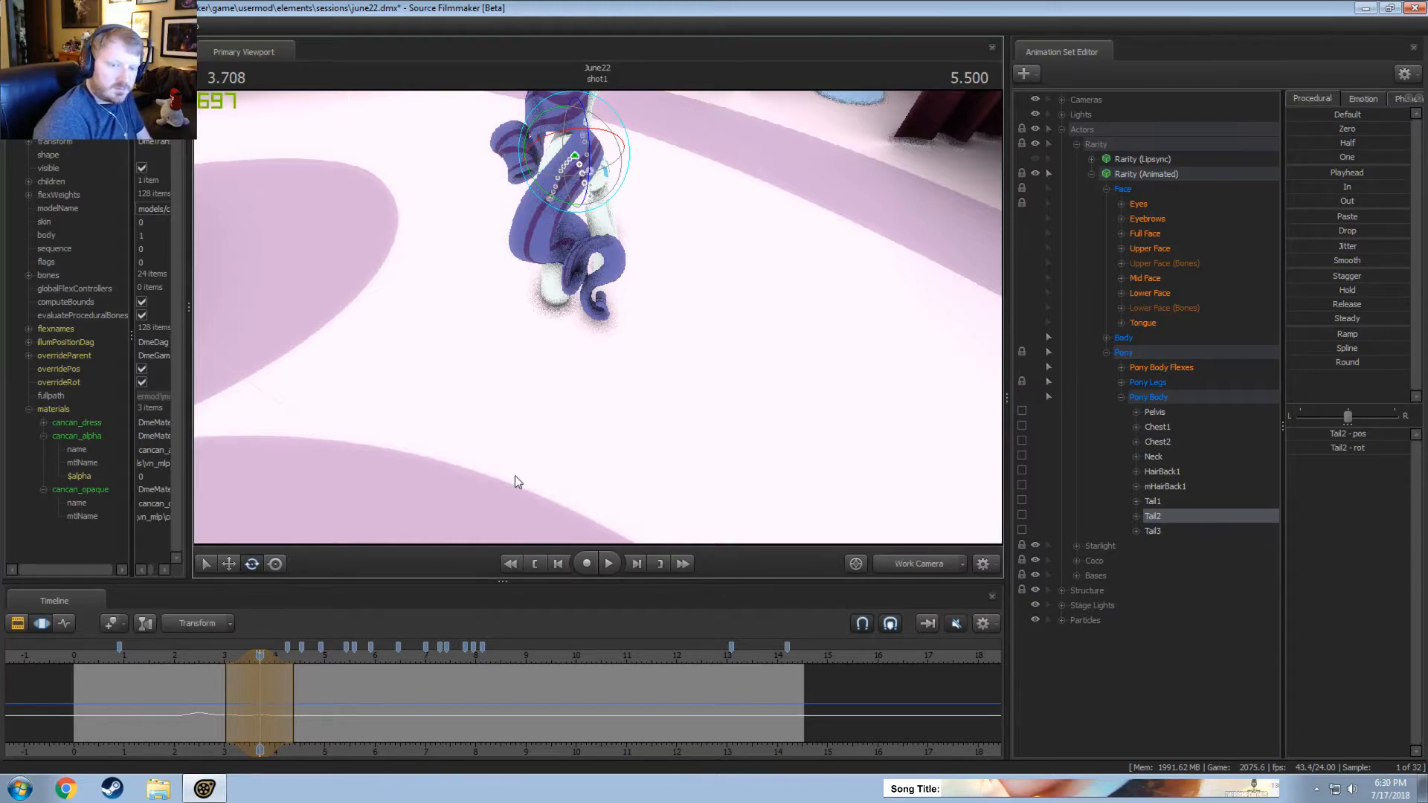
{"action": "key", "text": "space"}
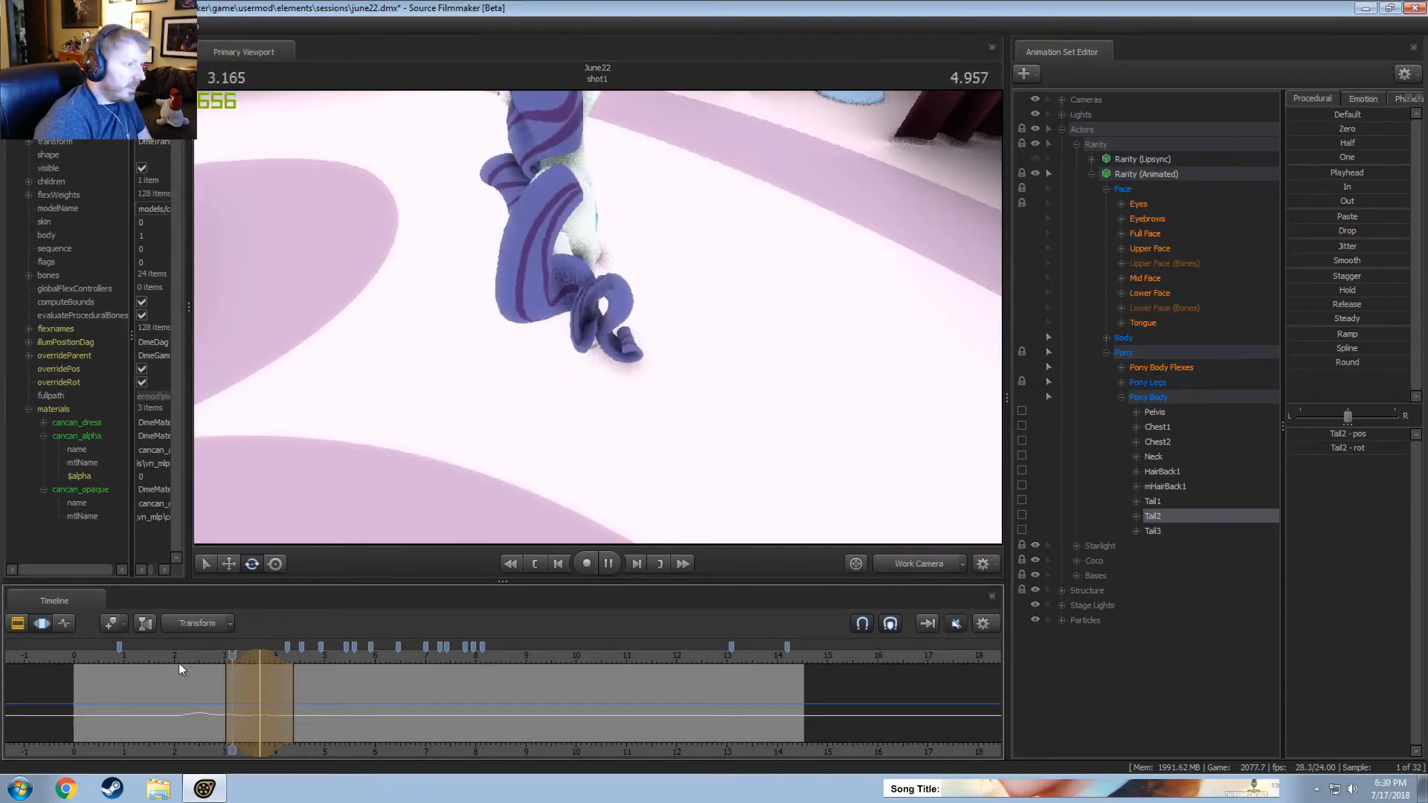
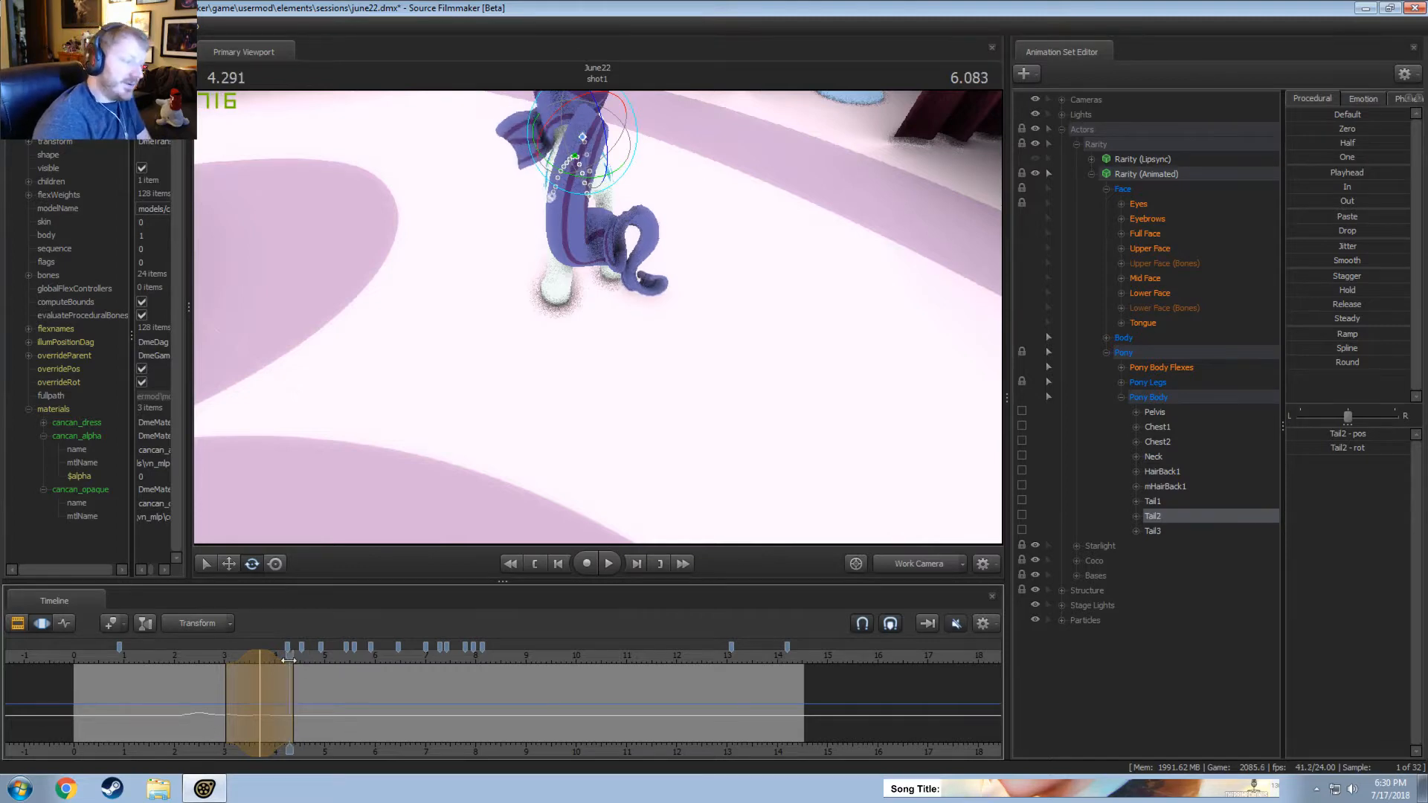
Rotate Tail2 to the right at about 4.08 seconds, over a time selection from about 3.65 to 4.5 seconds, and replay it.
{"action": "left_click_drag", "start_coordinate": [289, 661], "coordinate": [275, 662]}
{"action": "key", "text": "space"}
{"action": "key", "text": "space"}
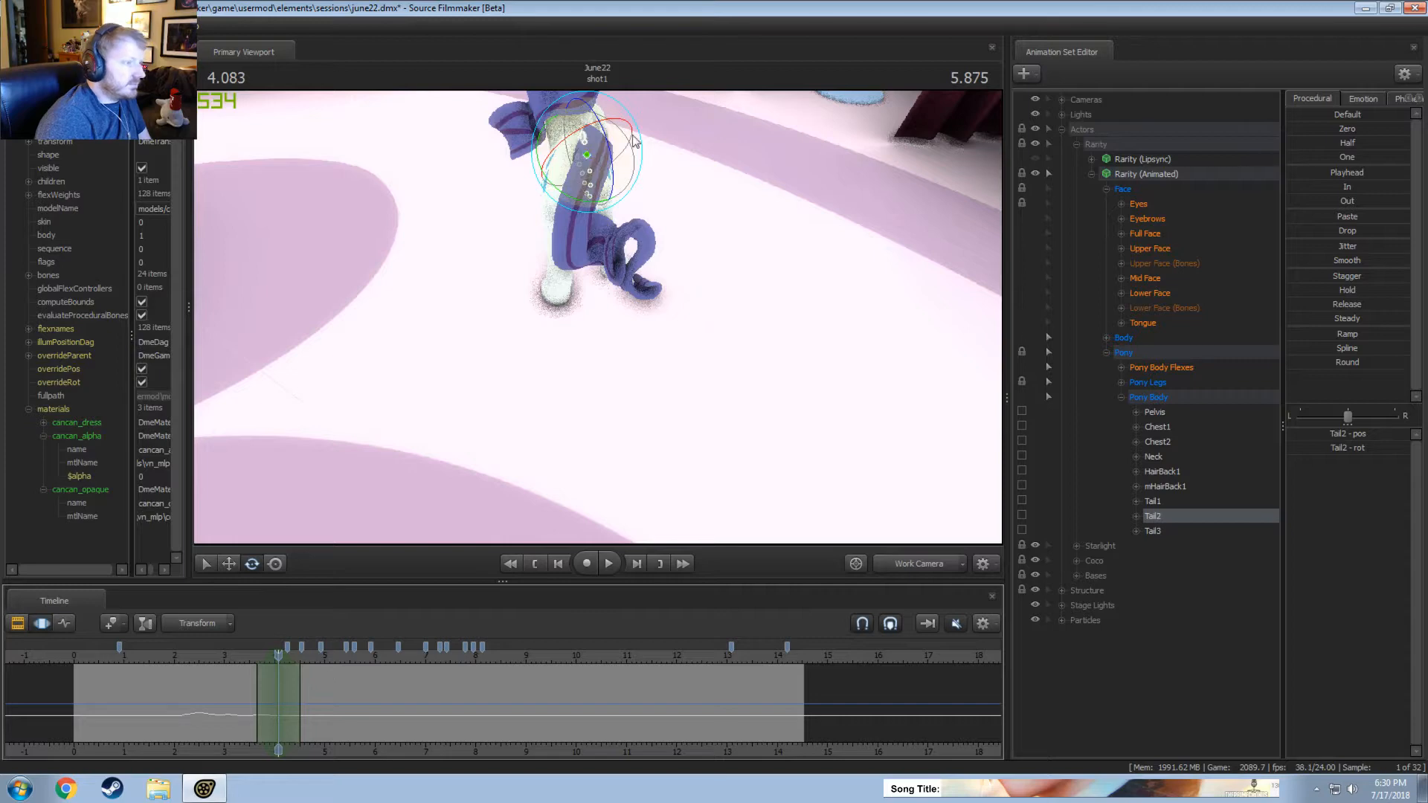
{"action": "left_click_drag", "start_coordinate": [633, 140], "coordinate": [631, 138]}
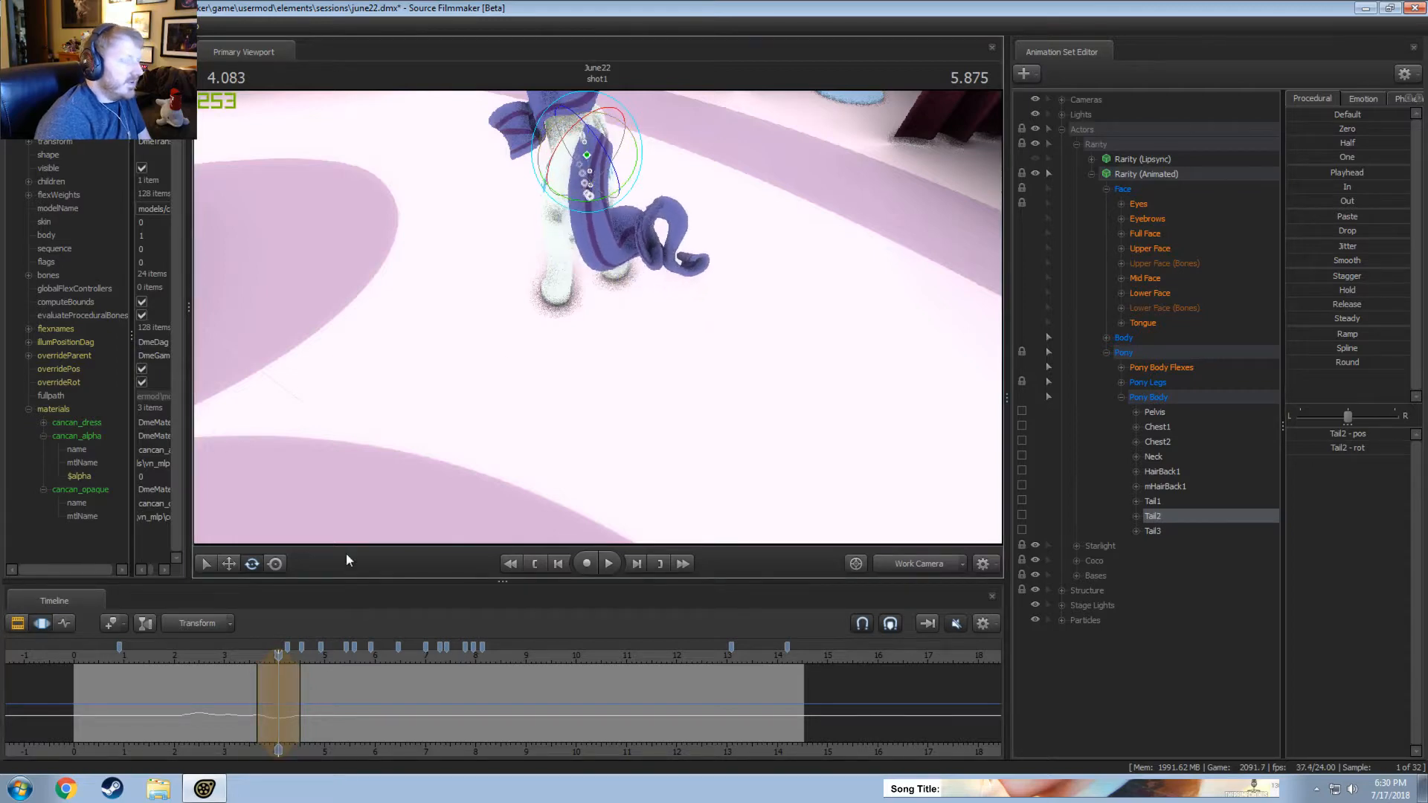
{"action": "left_click", "coordinate": [248, 656]}
{"action": "key", "text": "space"}
{"action": "key", "text": "space"}
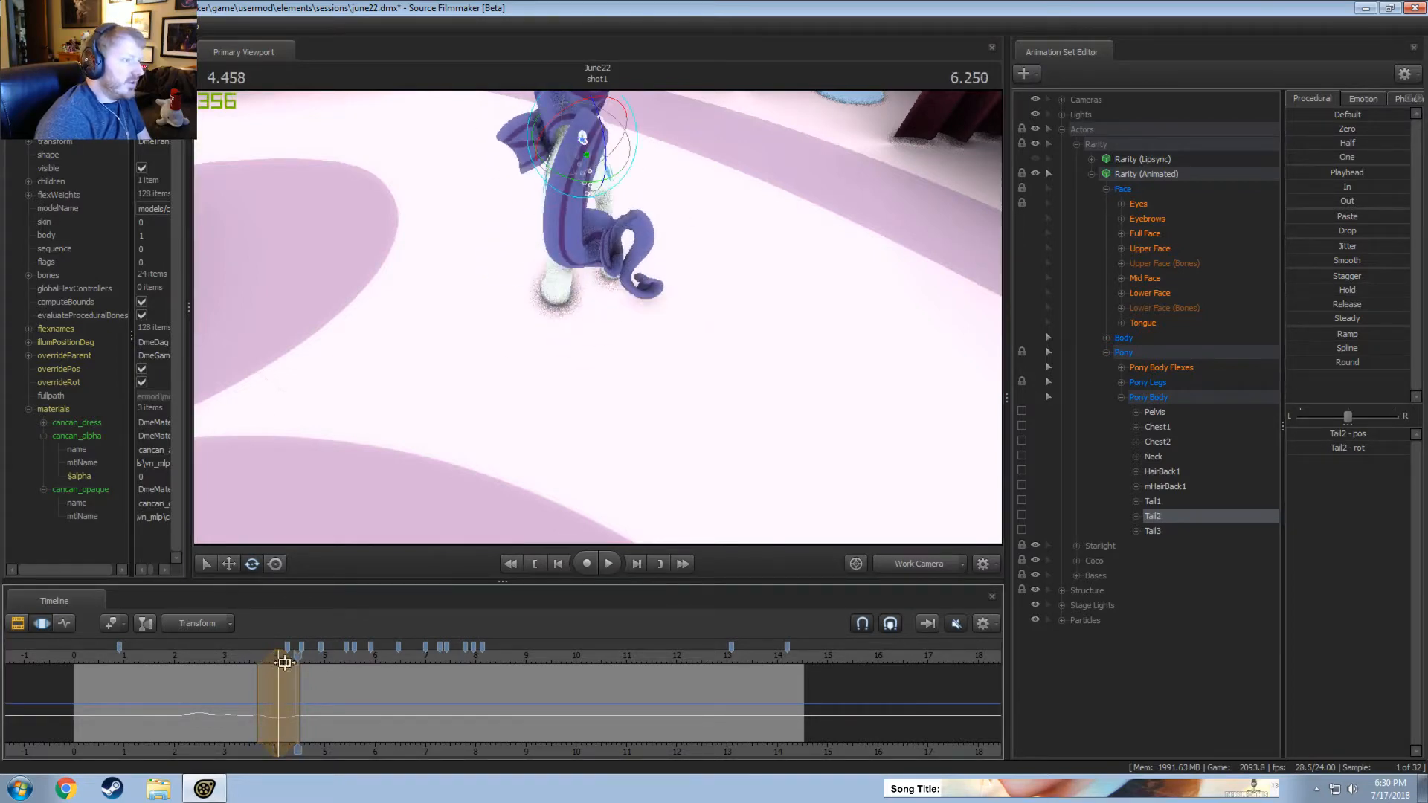
Rotate Tail2 slightly at about 4.33 seconds, over a time selection from about 3.8 to 4.8 seconds, and replay it.
{"action": "left_click", "coordinate": [260, 658]}
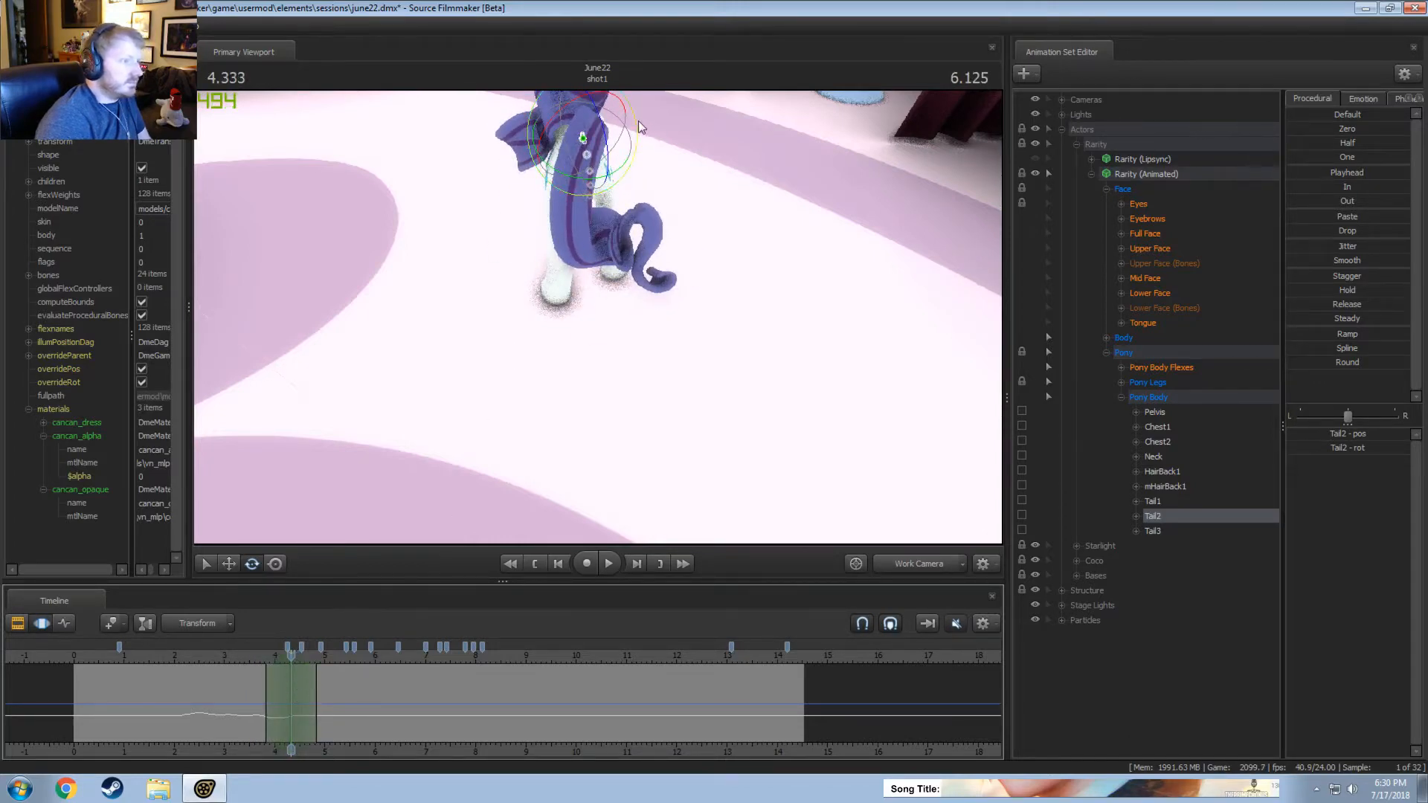
{"action": "left_click_drag", "start_coordinate": [638, 120], "coordinate": [640, 143]}
{"action": "key", "text": "space"}
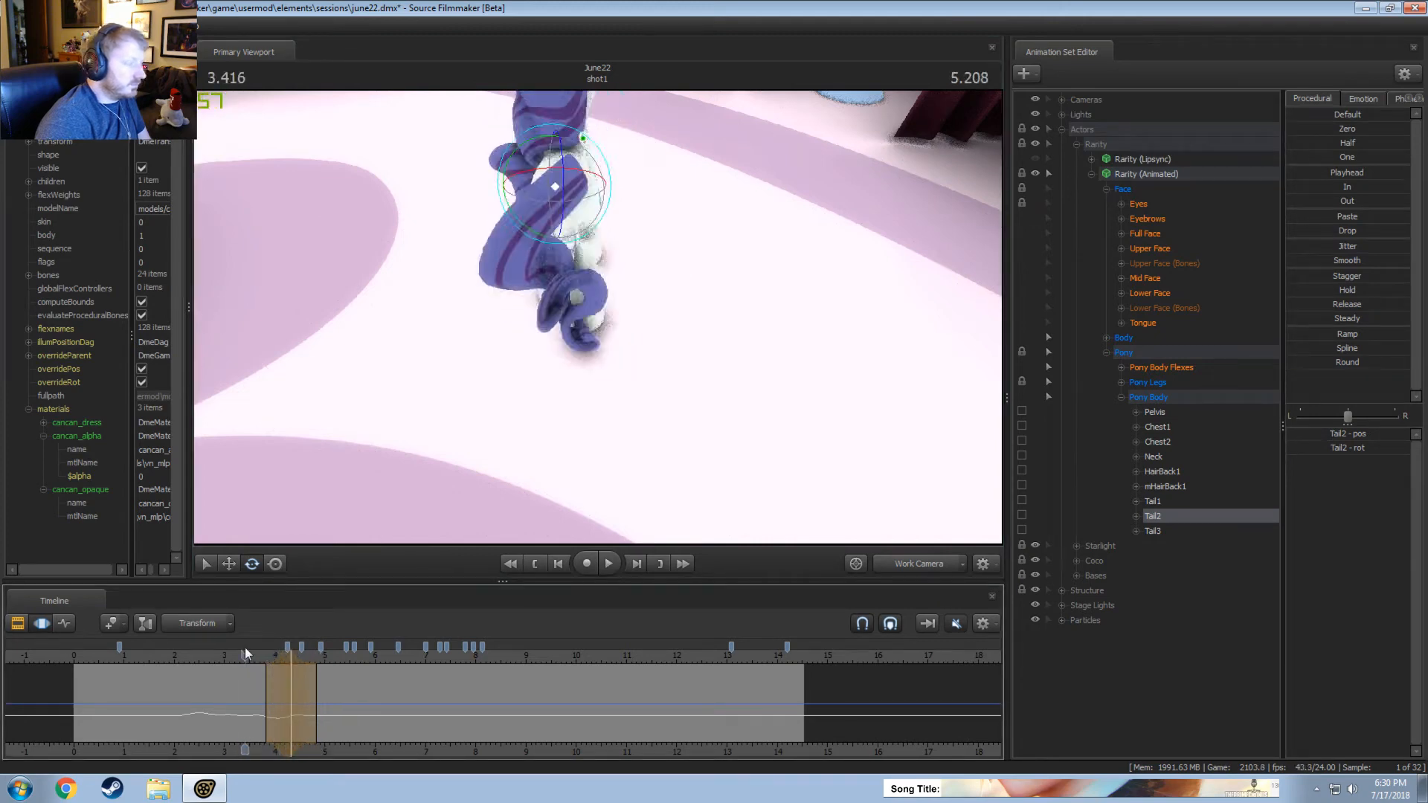
{"action": "key", "text": "space"}
Switch to the Main Camera and review the tail sway, replaying it from about 2.5 seconds.
{"action": "left_click", "coordinate": [923, 569]}
{"action": "key", "text": "space"}
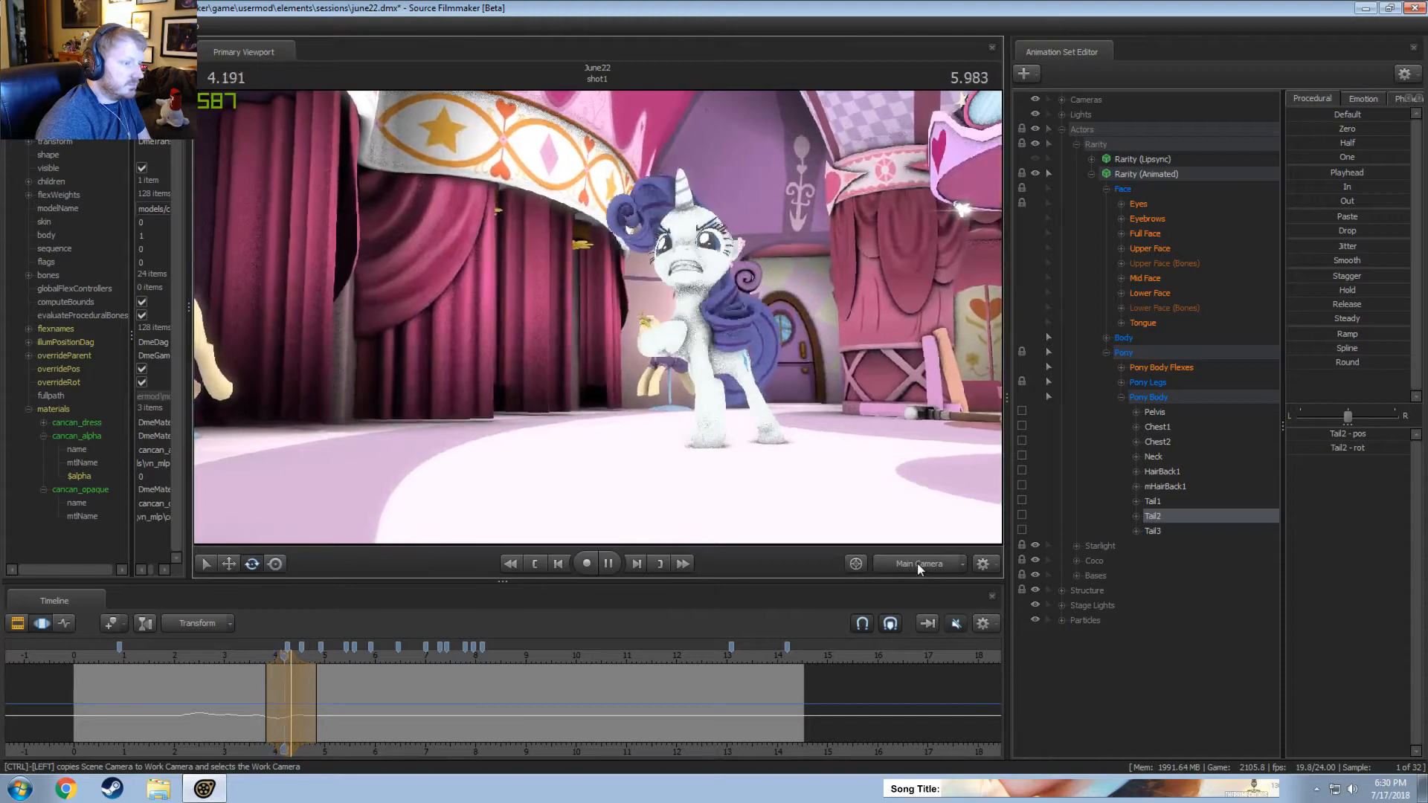
{"action": "key", "text": "space"}
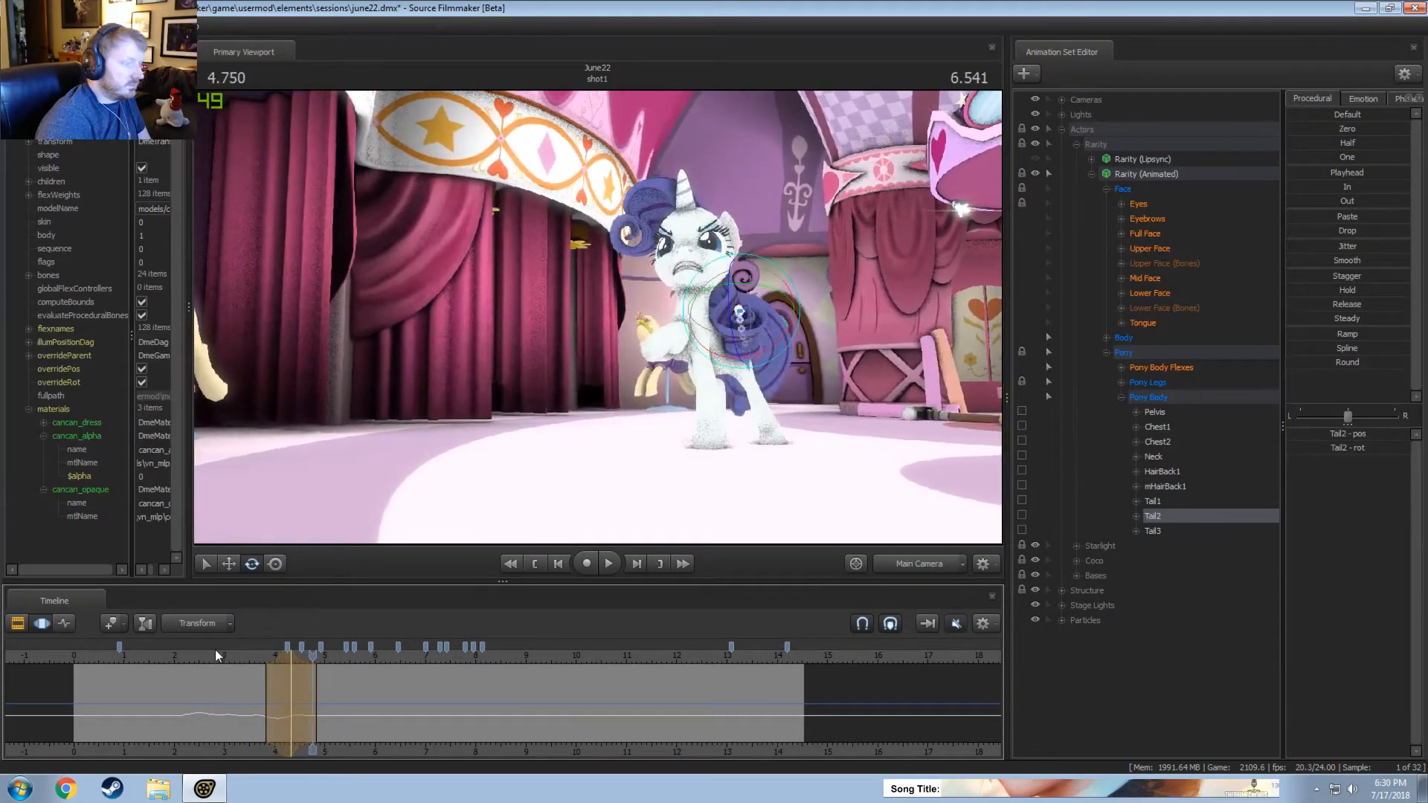
{"action": "left_click", "coordinate": [198, 654]}
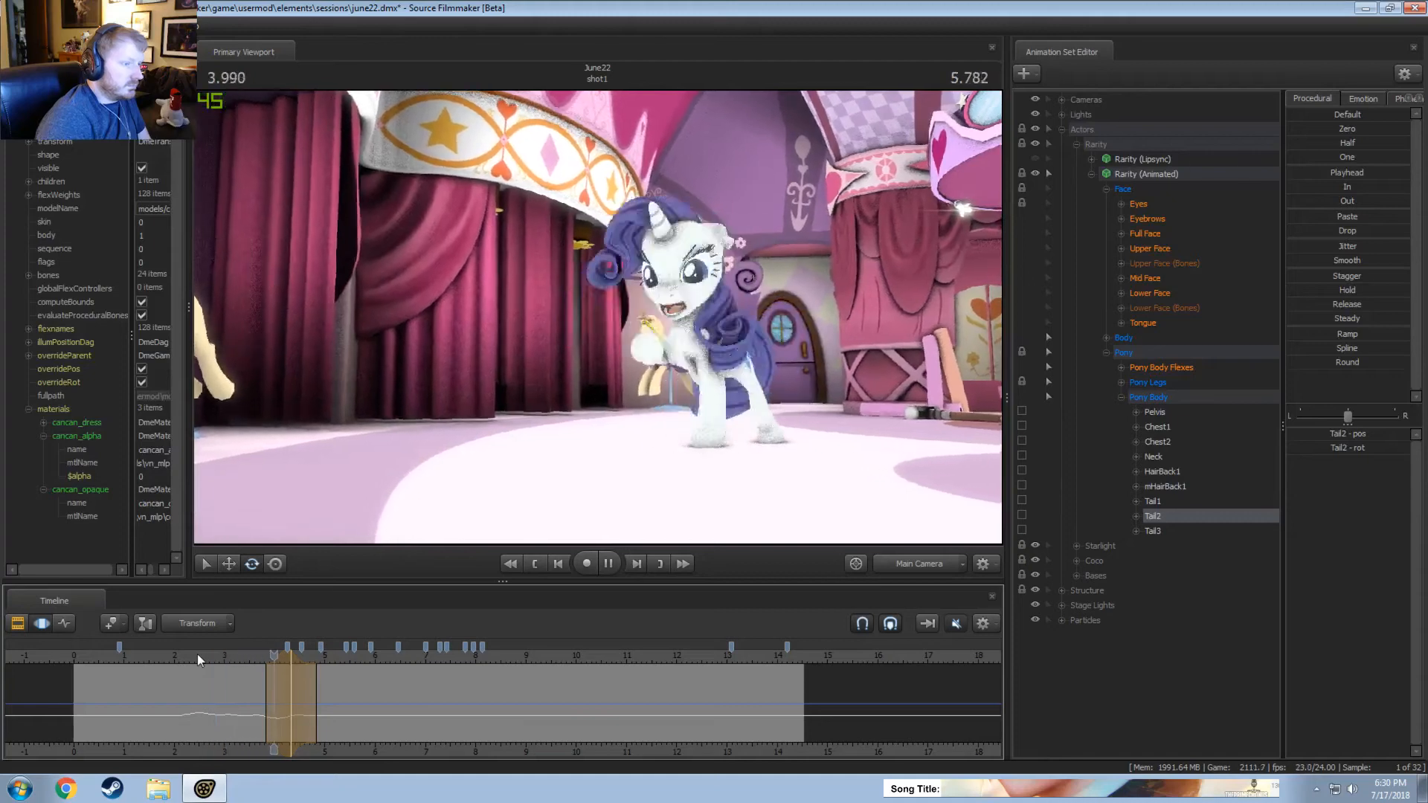
{"action": "key", "text": "space"}
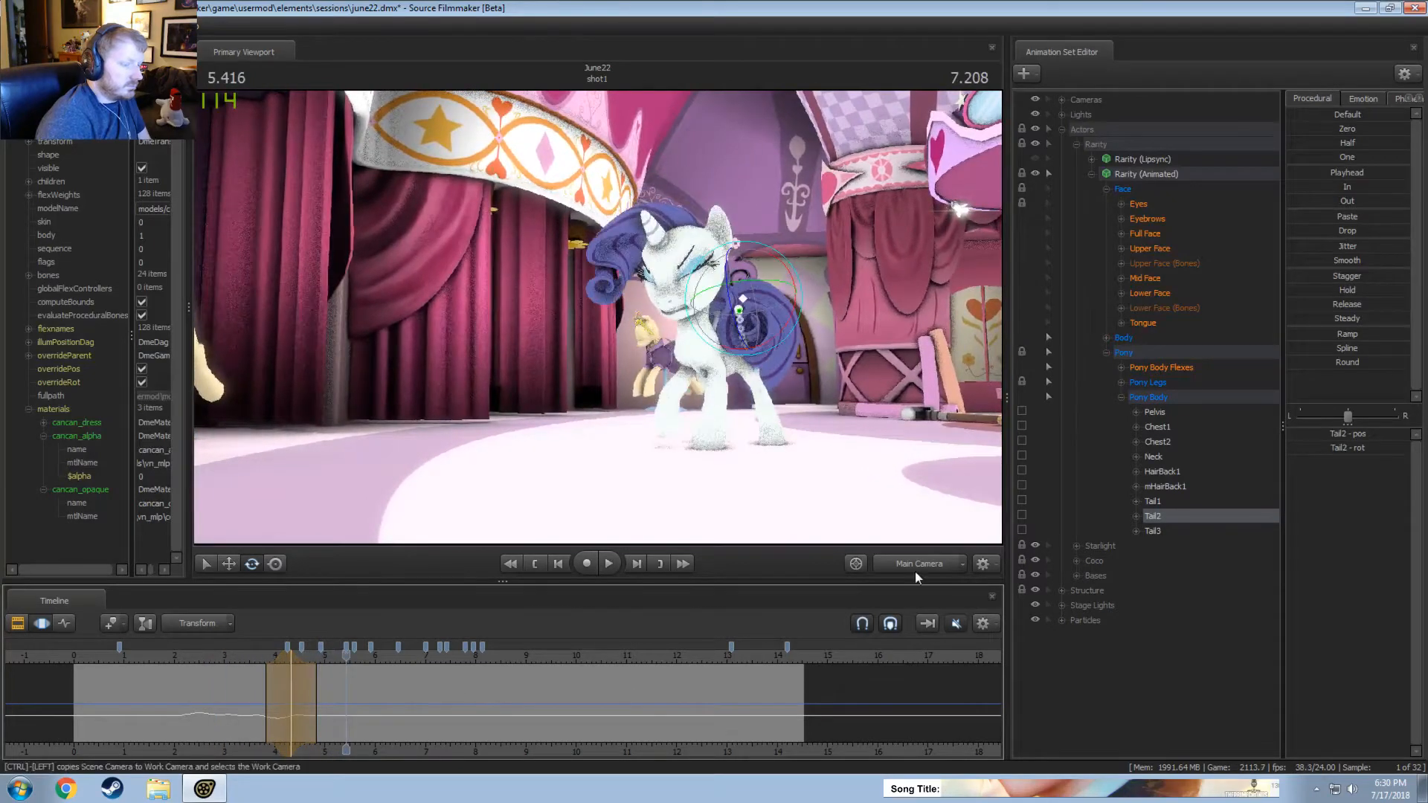
From the Work Camera, rotate Tail1 down at about 5.46 seconds, over a time selection from about 4.9 to 5.75 seconds, and replay it.
{"action": "mouse_move", "coordinate": [598, 317]}
{"action": "left_mouse_down"}
{"action": "mouse_move", "coordinate": [627, 339]}
{"action": "mouse_move", "coordinate": [602, 335]}
{"action": "left_mouse_up"}
{"action": "left_click_drag", "start_coordinate": [343, 704], "coordinate": [346, 704]}
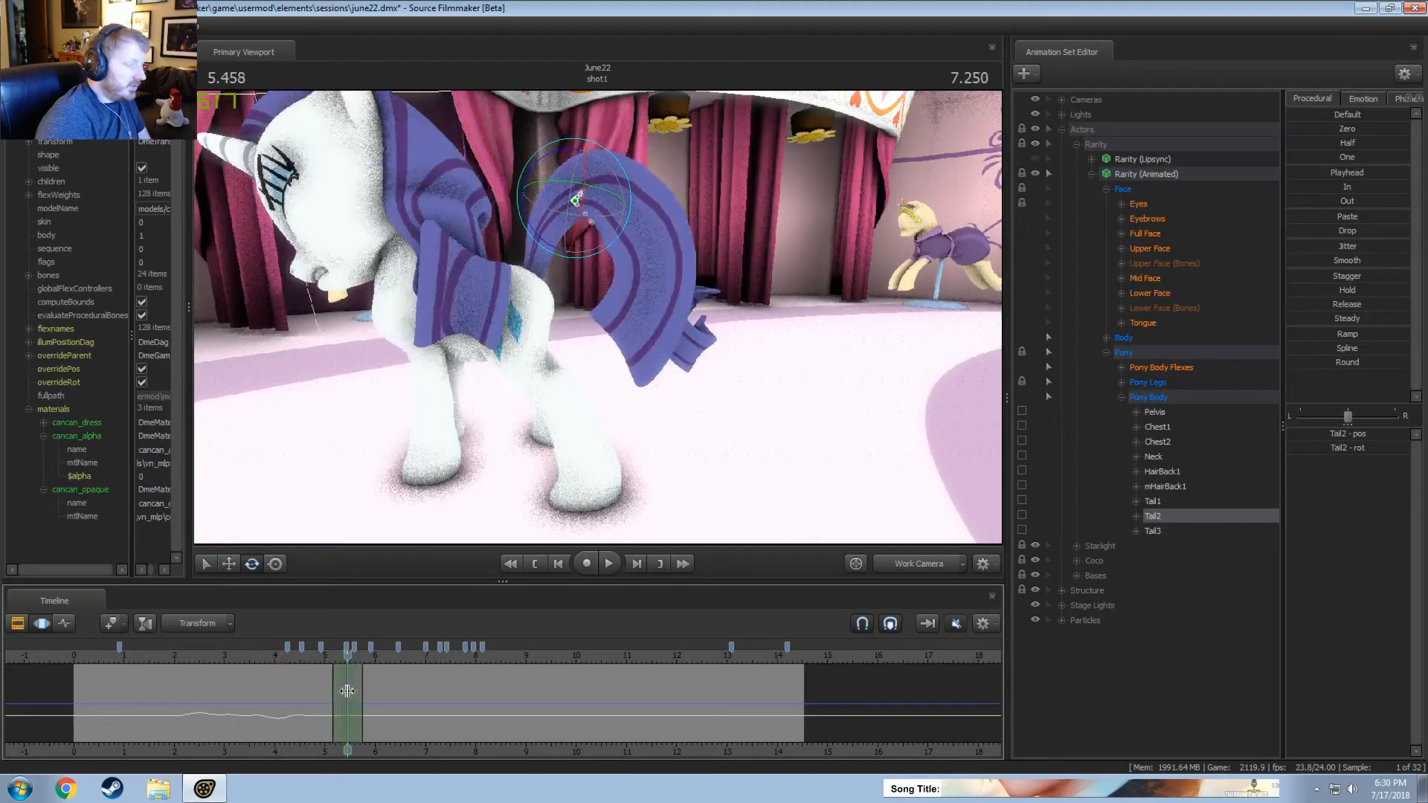
{"action": "scroll", "coordinate": [339, 691], "scroll_direction": "up", "scroll_amount": 1}
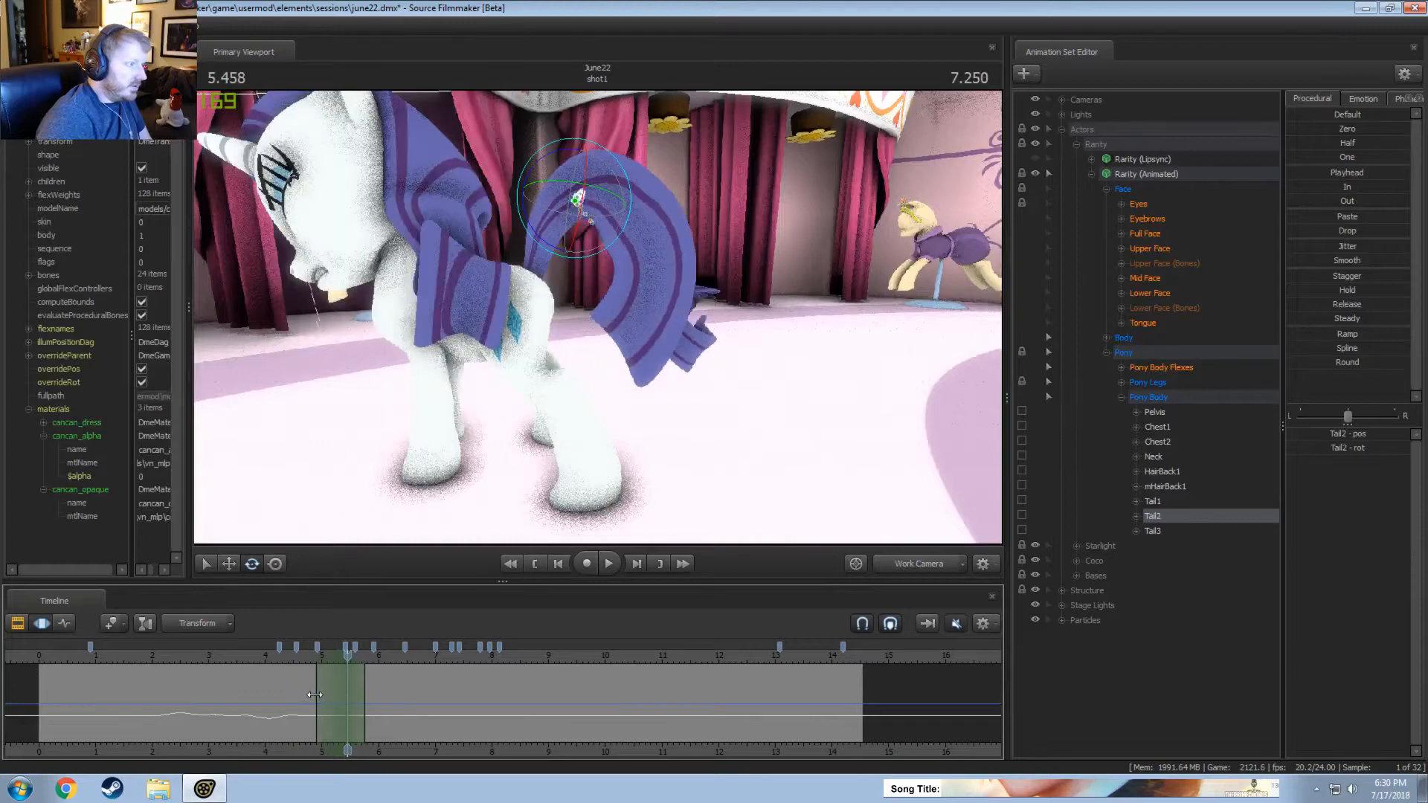
{"action": "left_click", "coordinate": [519, 281]}
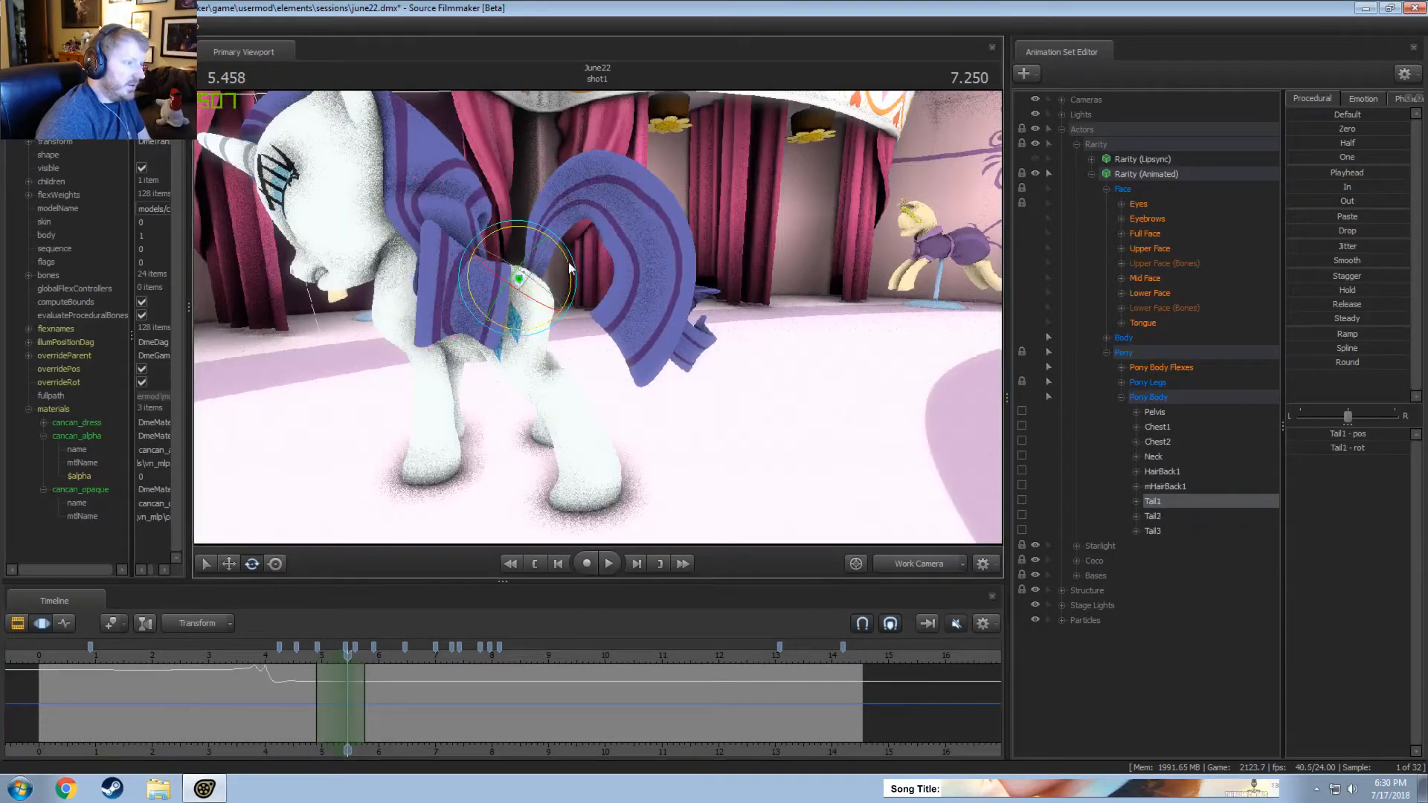
{"action": "left_click", "coordinate": [310, 661]}
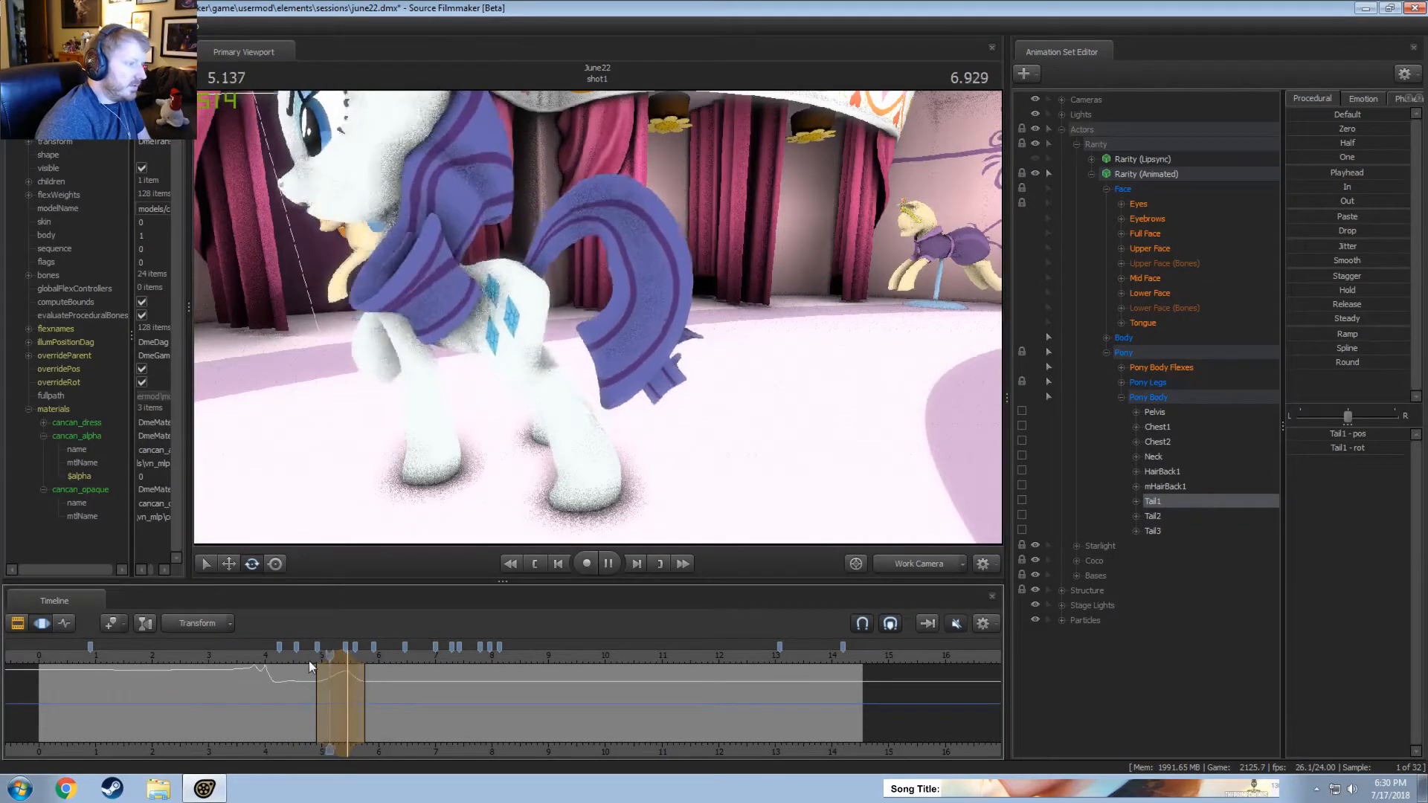
{"action": "key", "text": "space"}
Shorten the Tail1 time selection to end at about 5.7 seconds and replay the tail movement.
{"action": "scroll", "coordinate": [311, 670], "scroll_direction": "up", "scroll_amount": 1}
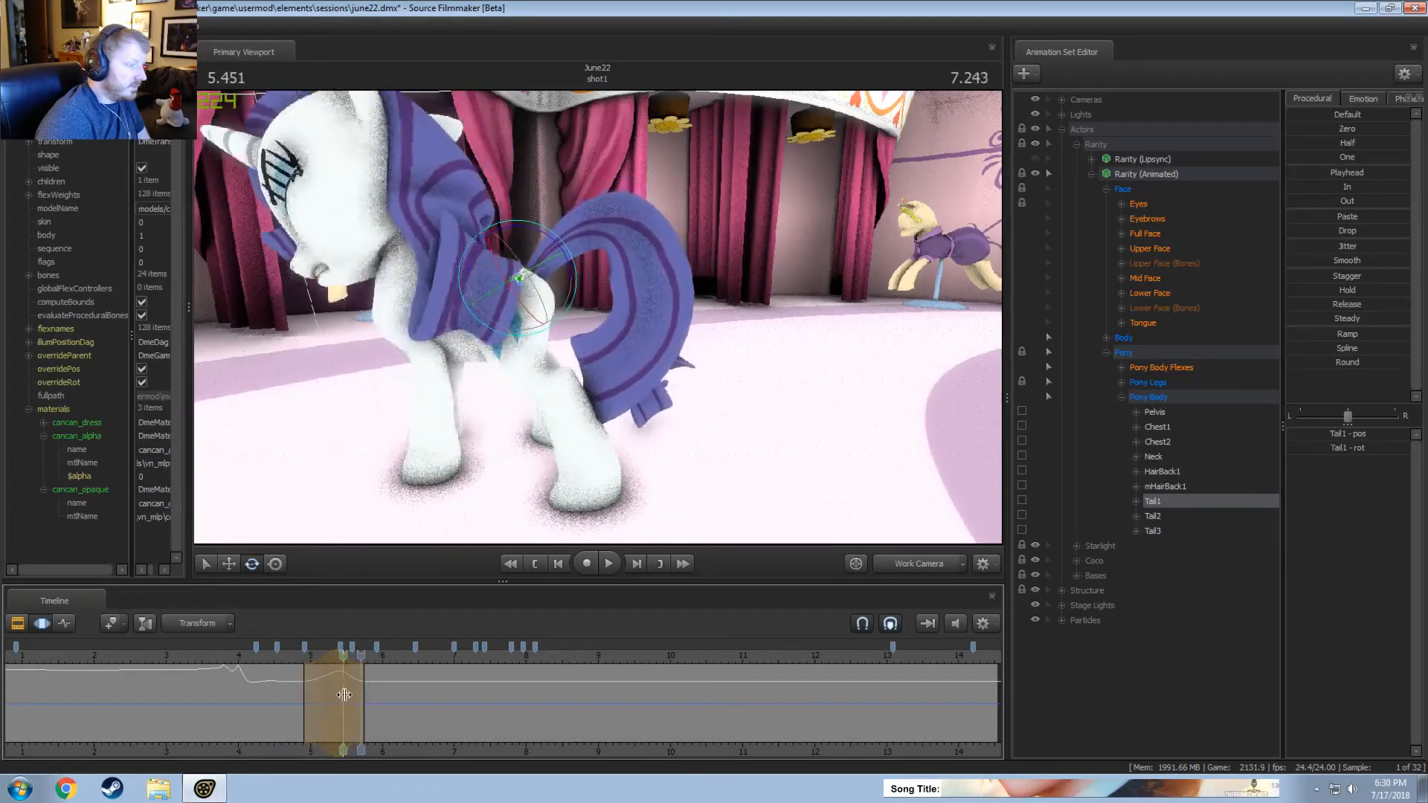
{"action": "key", "text": "space"}
{"action": "left_click_drag", "start_coordinate": [355, 695], "coordinate": [364, 695]}
{"action": "left_click_drag", "start_coordinate": [321, 650], "coordinate": [287, 654]}
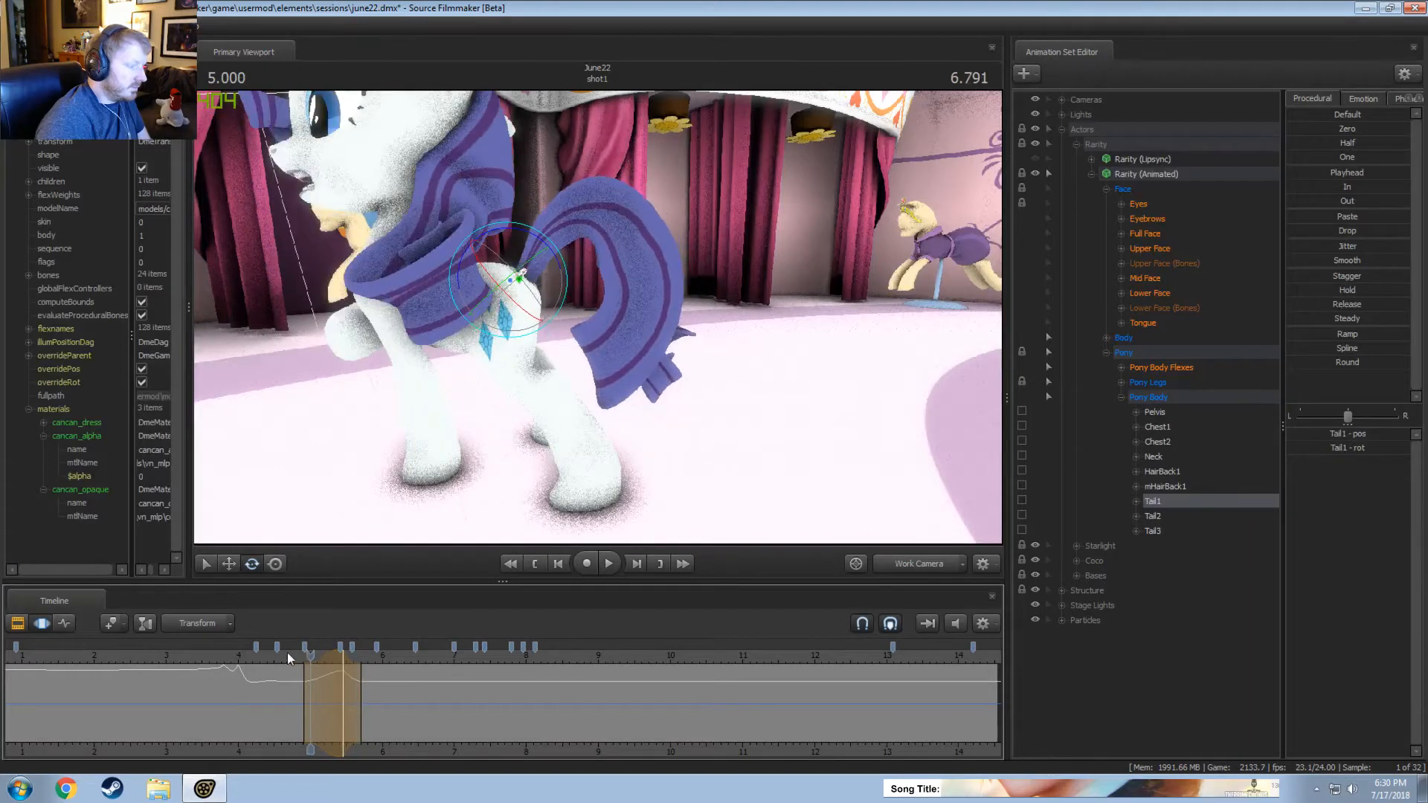
{"action": "key", "text": "space"}
{"action": "key", "text": "space"}
{"action": "key", "text": "space"}
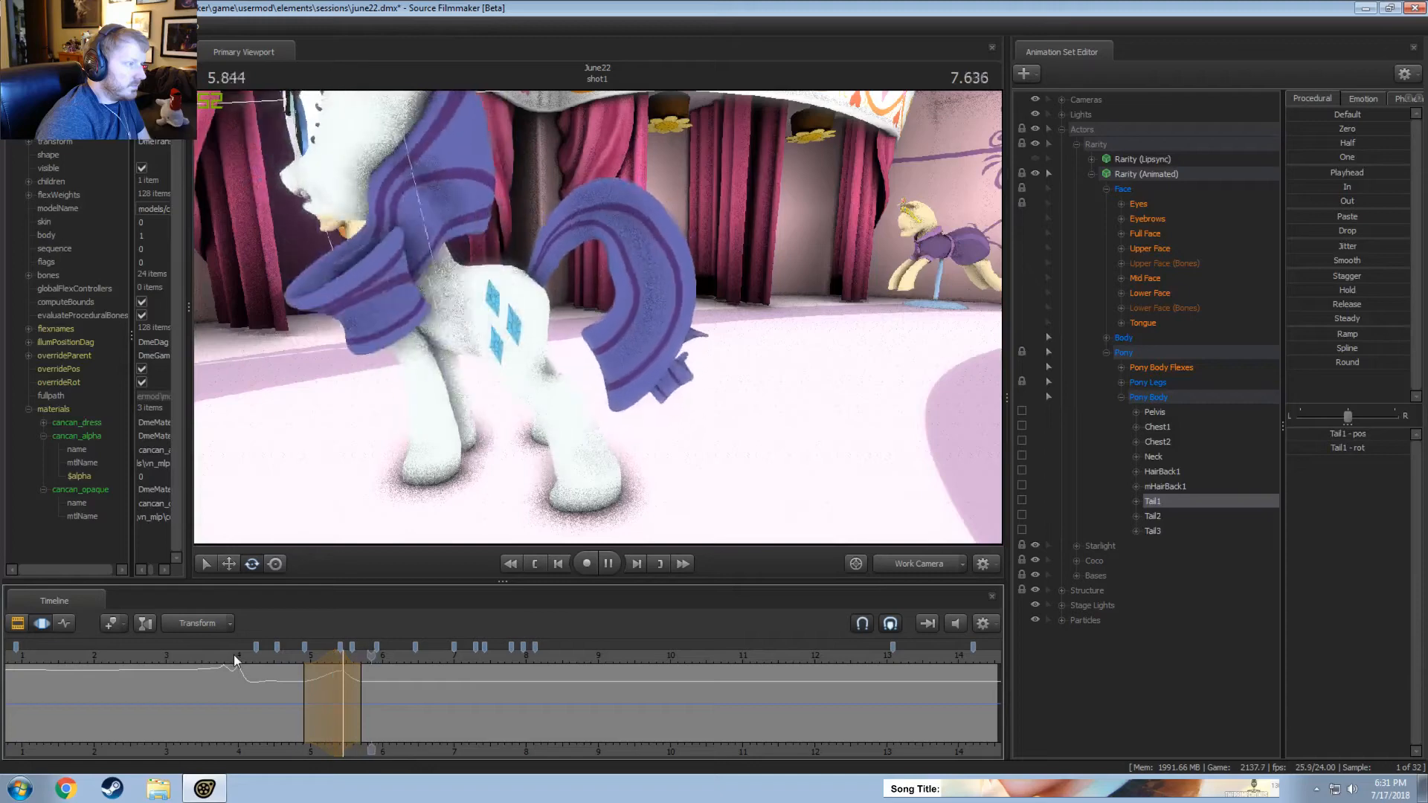
Rotate Tail1 further down at about 5.46 seconds within the same time selection and replay the movement.
{"action": "left_click", "coordinate": [343, 662]}
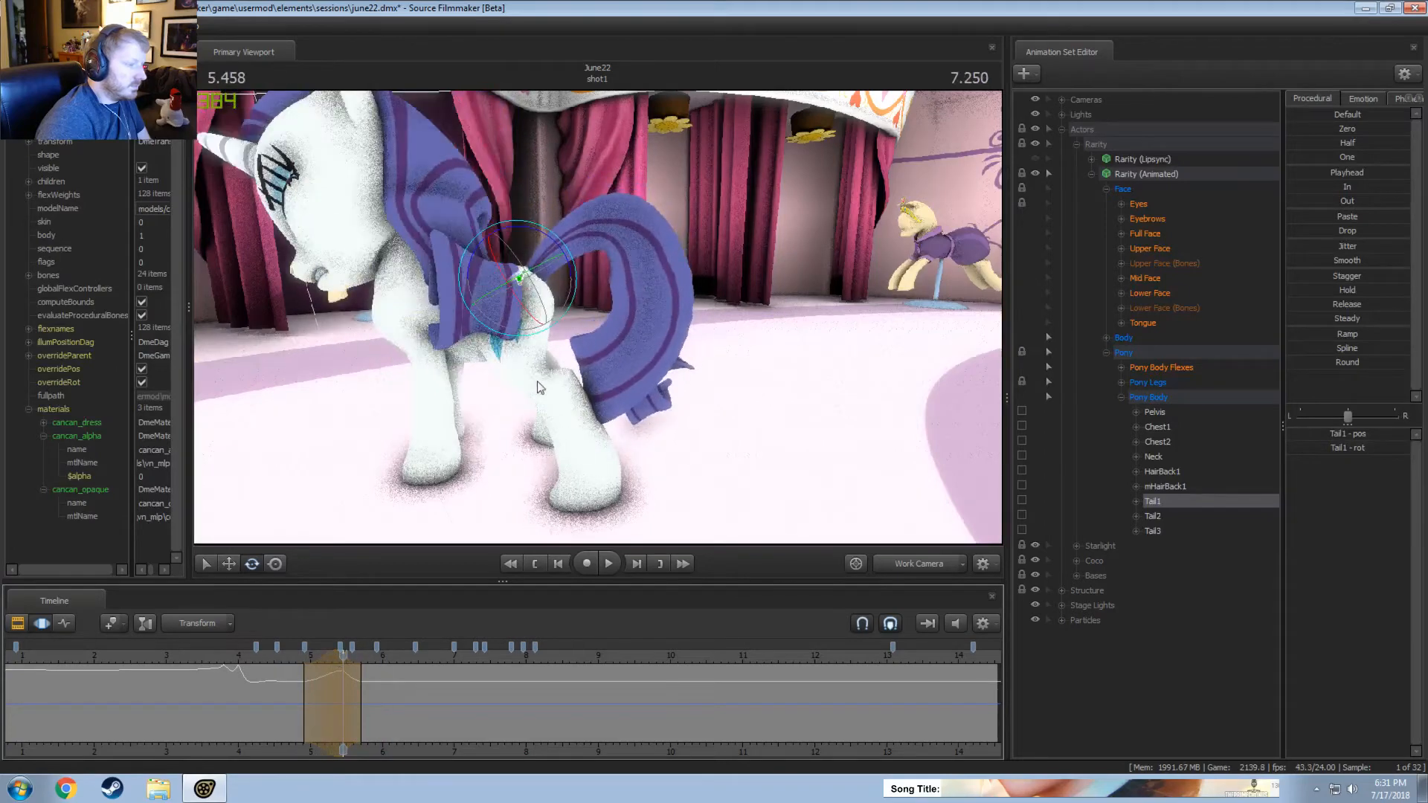
{"action": "left_click", "coordinate": [284, 660]}
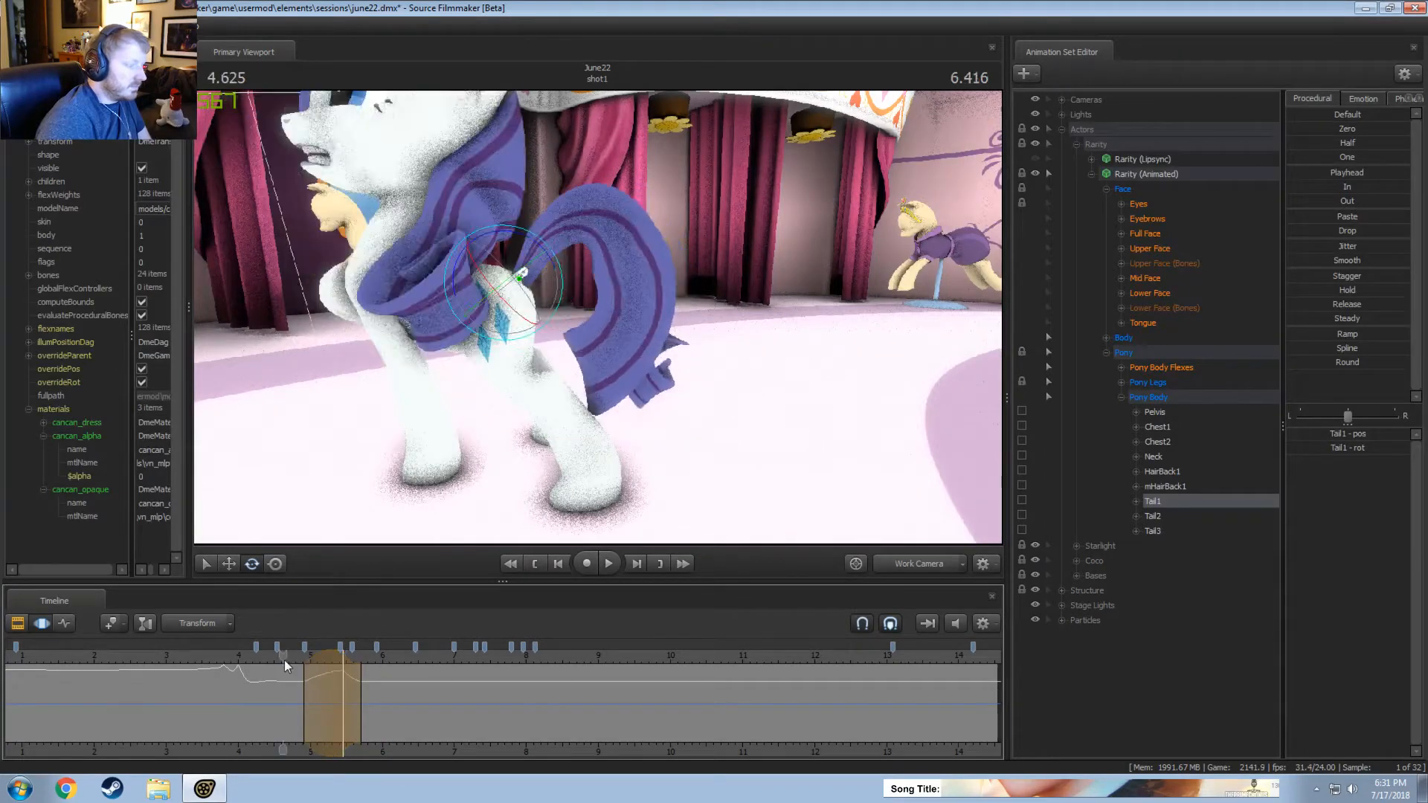
{"action": "key", "text": "space"}
{"action": "key", "text": "space"}
{"action": "left_click", "coordinate": [350, 667]}
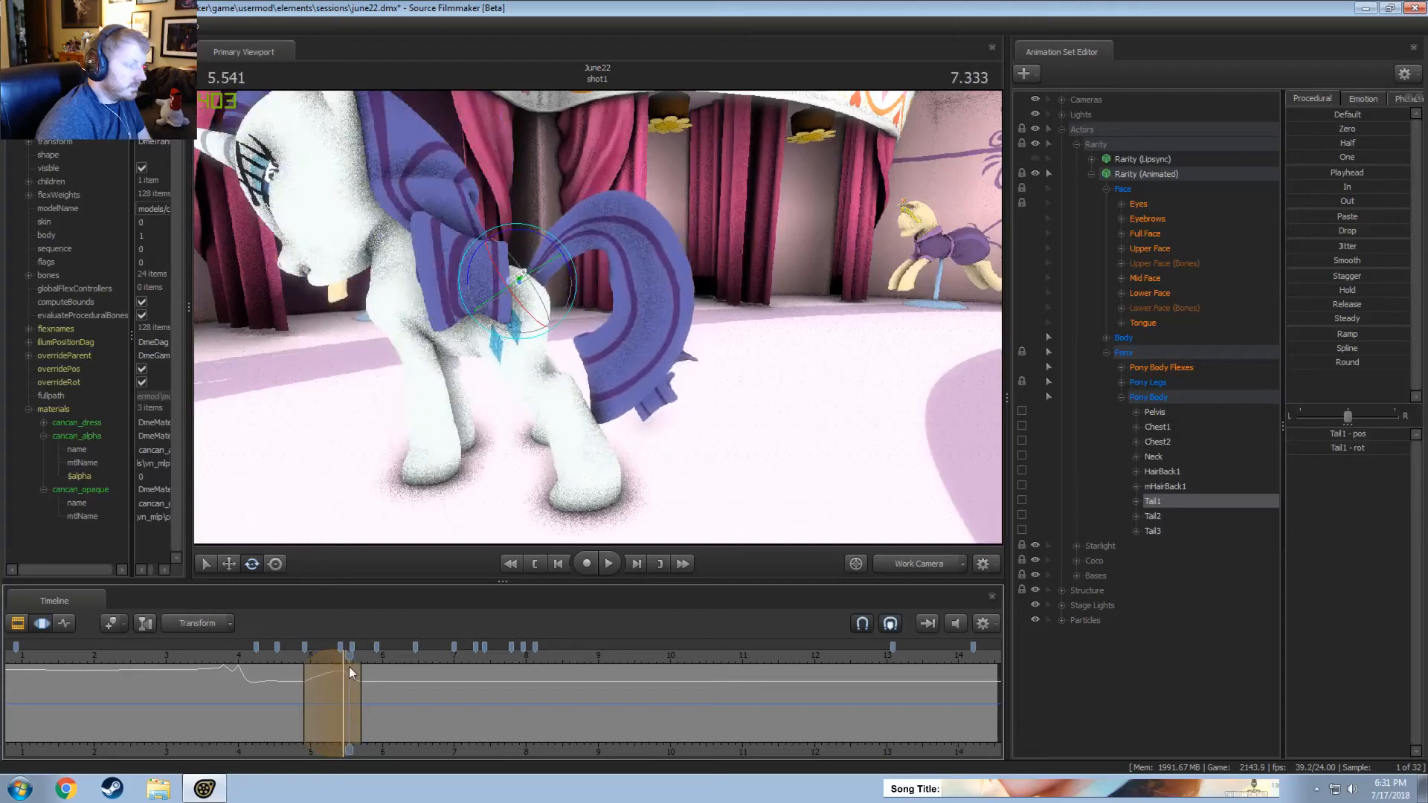
{"action": "left_click", "coordinate": [346, 670]}
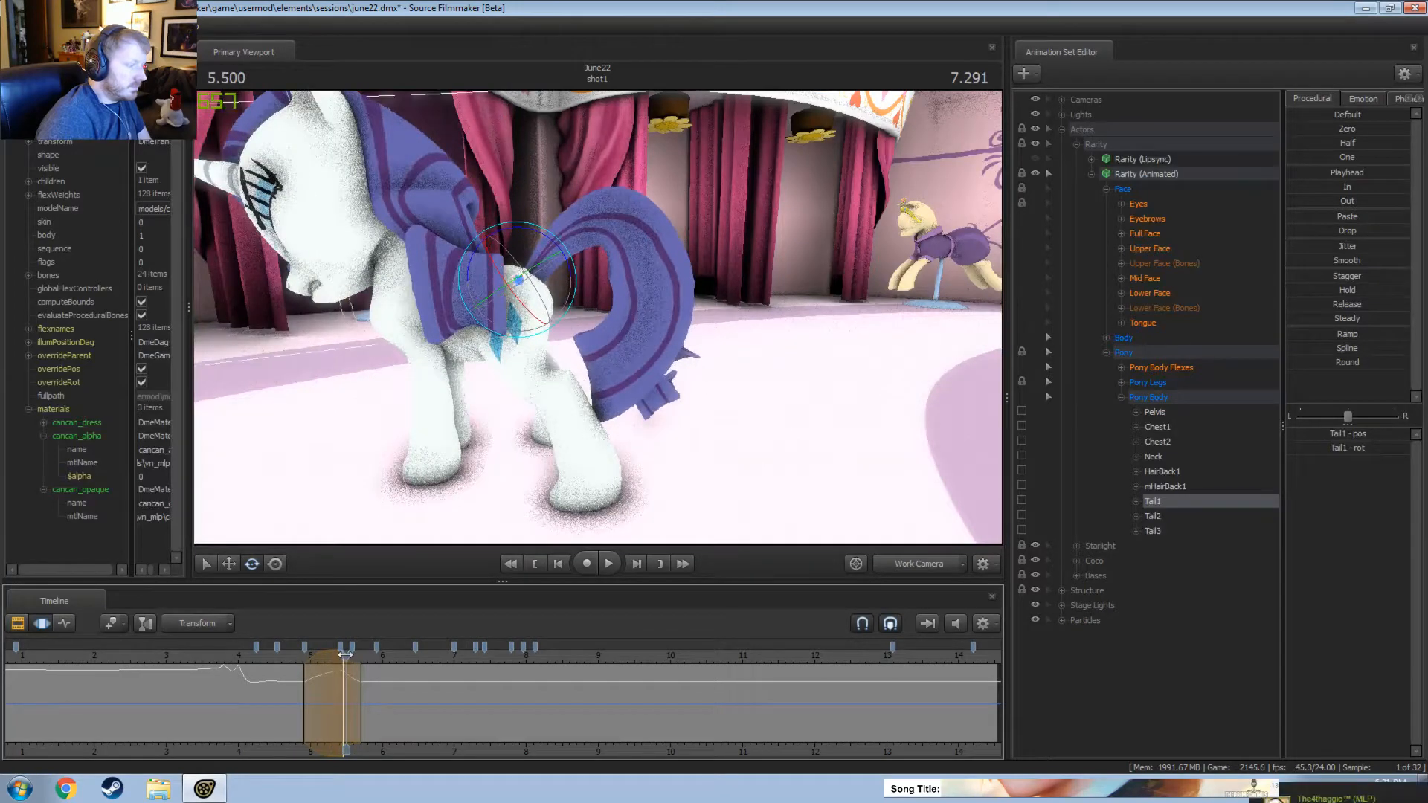
{"action": "left_click", "coordinate": [343, 654]}
{"action": "left_click_drag", "start_coordinate": [583, 259], "coordinate": [578, 283]}
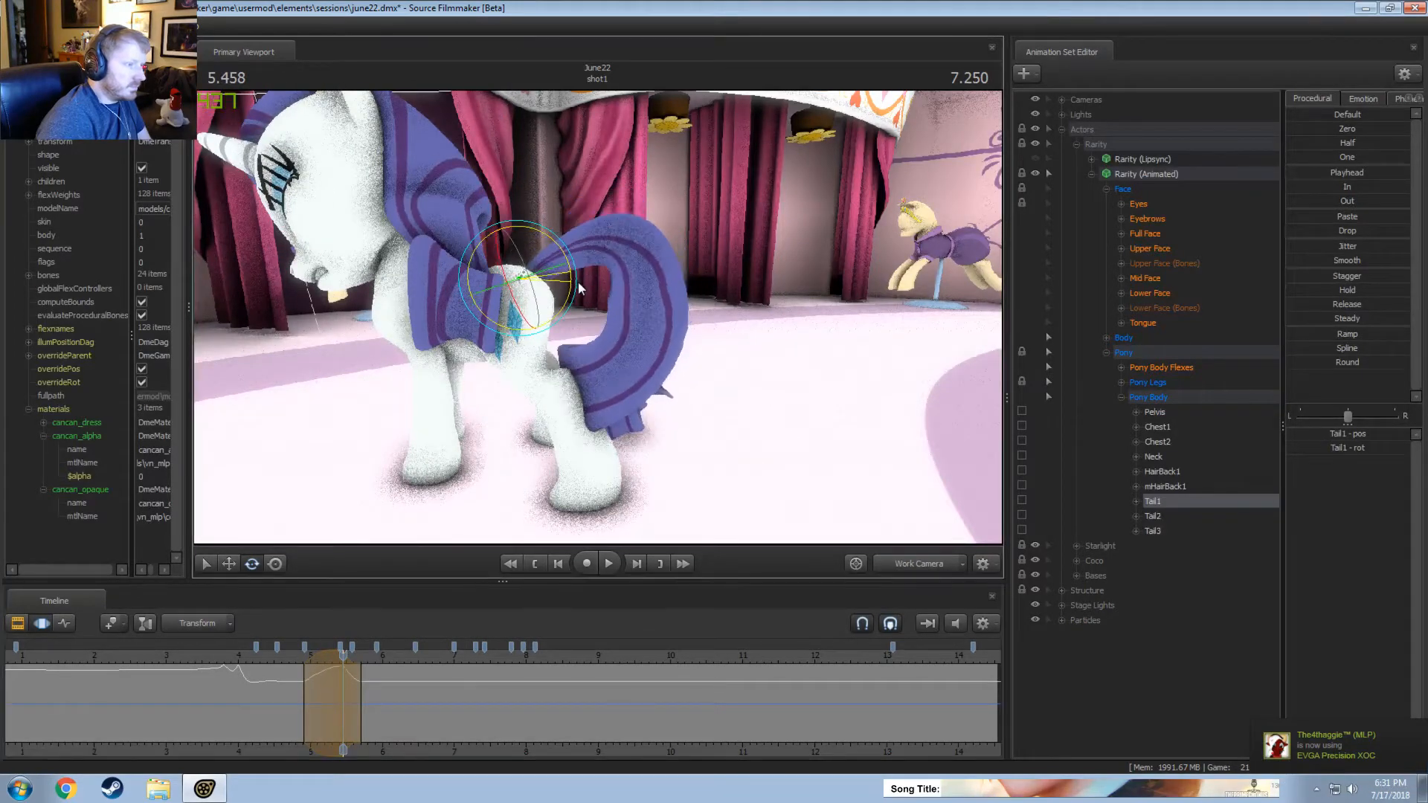
{"action": "key", "text": "space"}
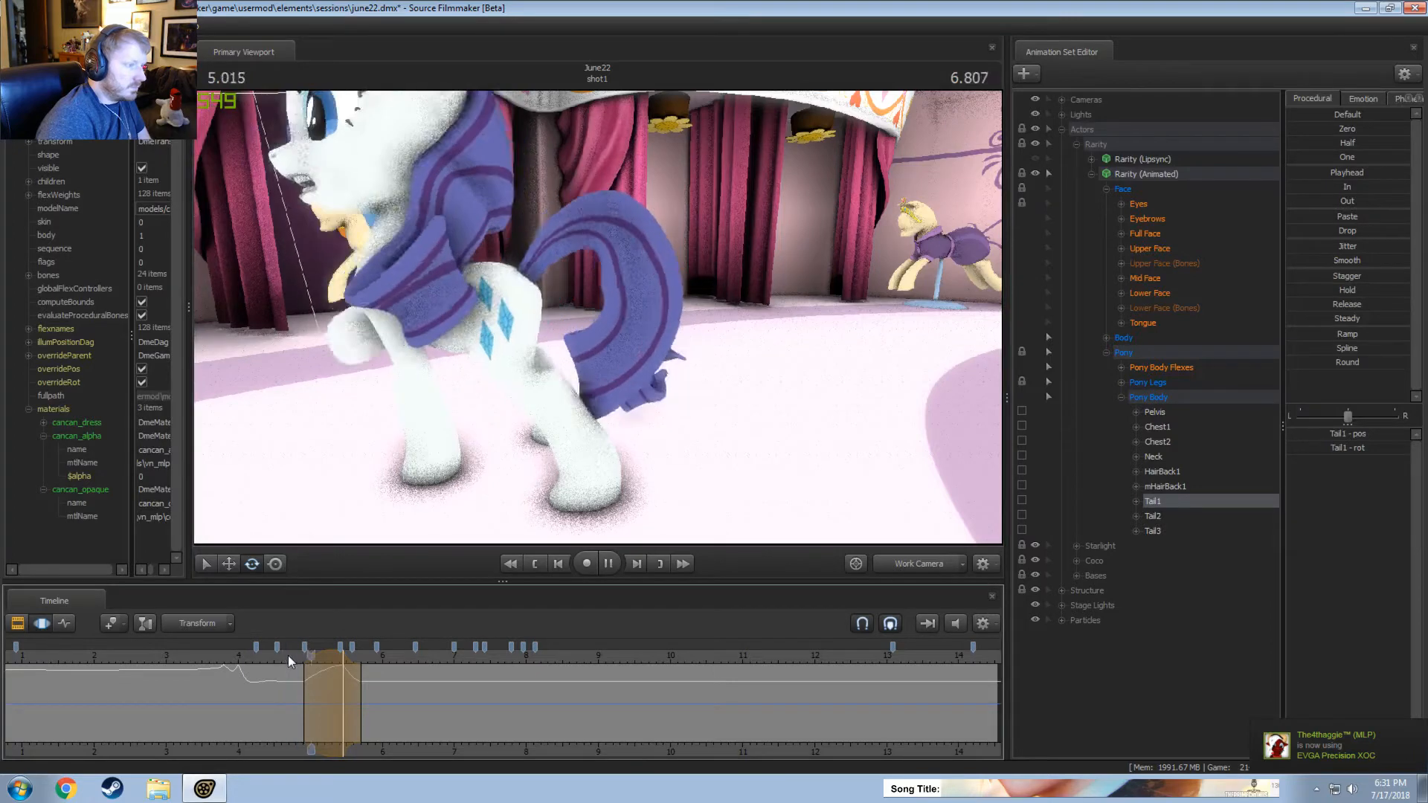
{"action": "key", "text": "space"}
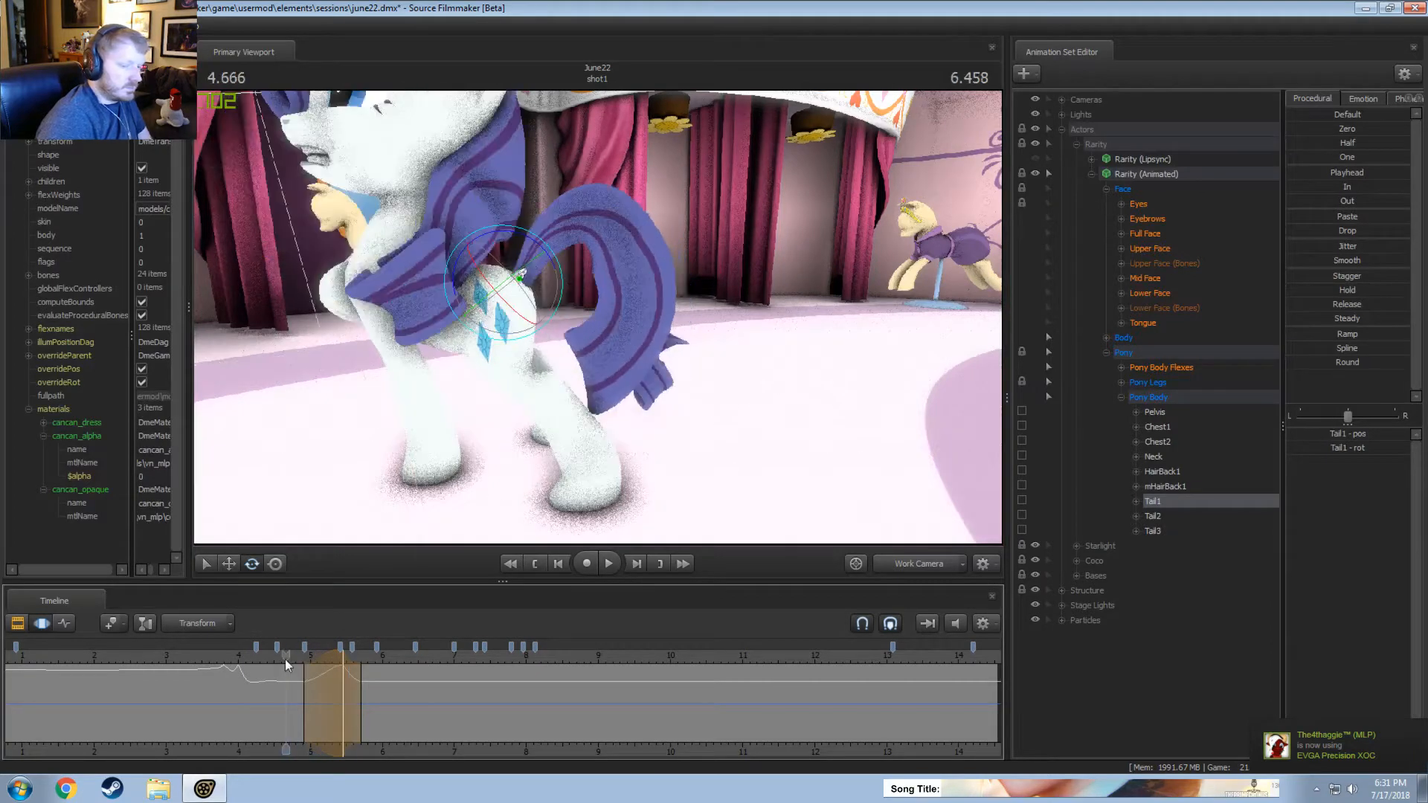
Rotate Tail1 up at about 5.71 seconds, over a time selection from about 5.4 to 6.3 seconds, and replay it, including through the Main Camera.
{"action": "left_click", "coordinate": [358, 704]}
{"action": "left_click_drag", "start_coordinate": [342, 684], "coordinate": [407, 695]}
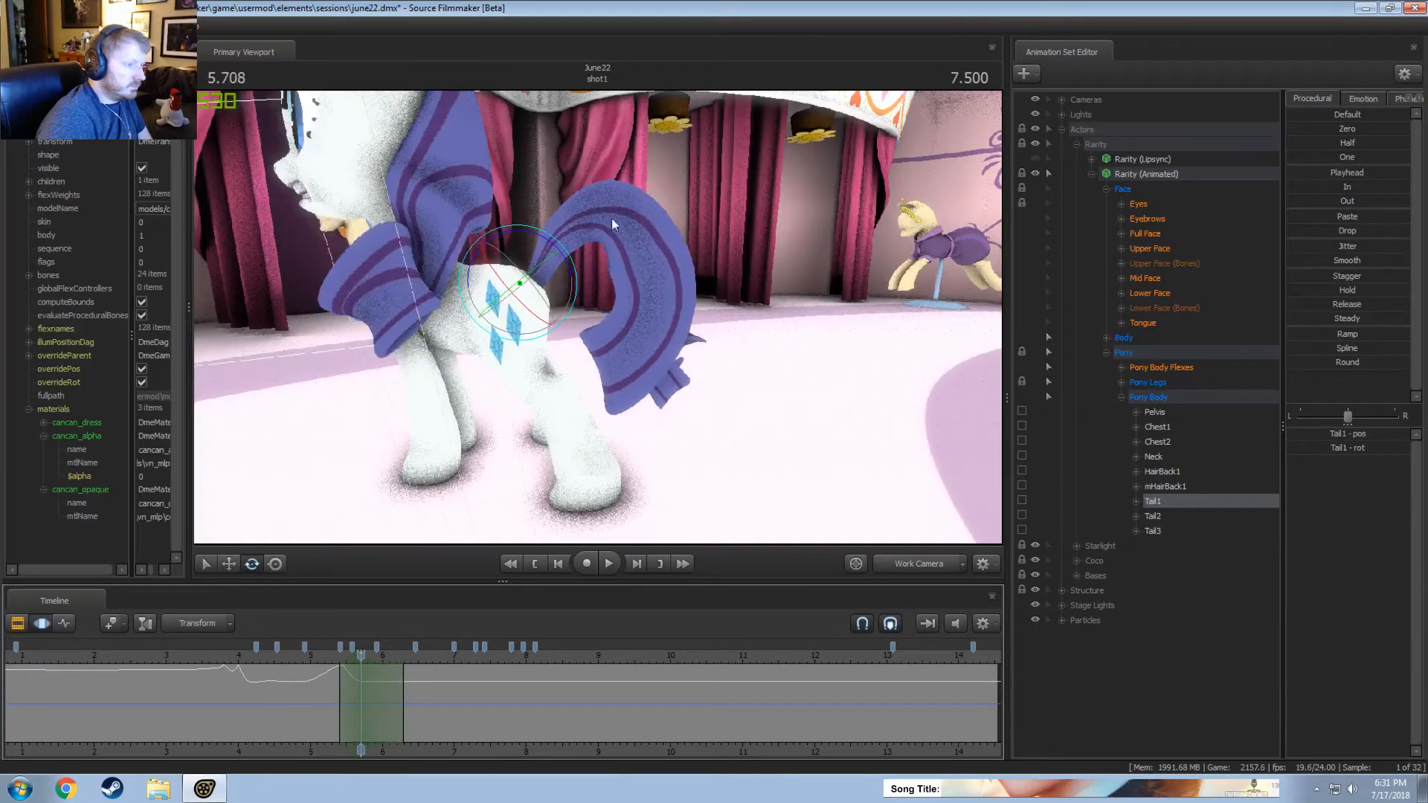
{"action": "left_click_drag", "start_coordinate": [555, 245], "coordinate": [544, 250]}
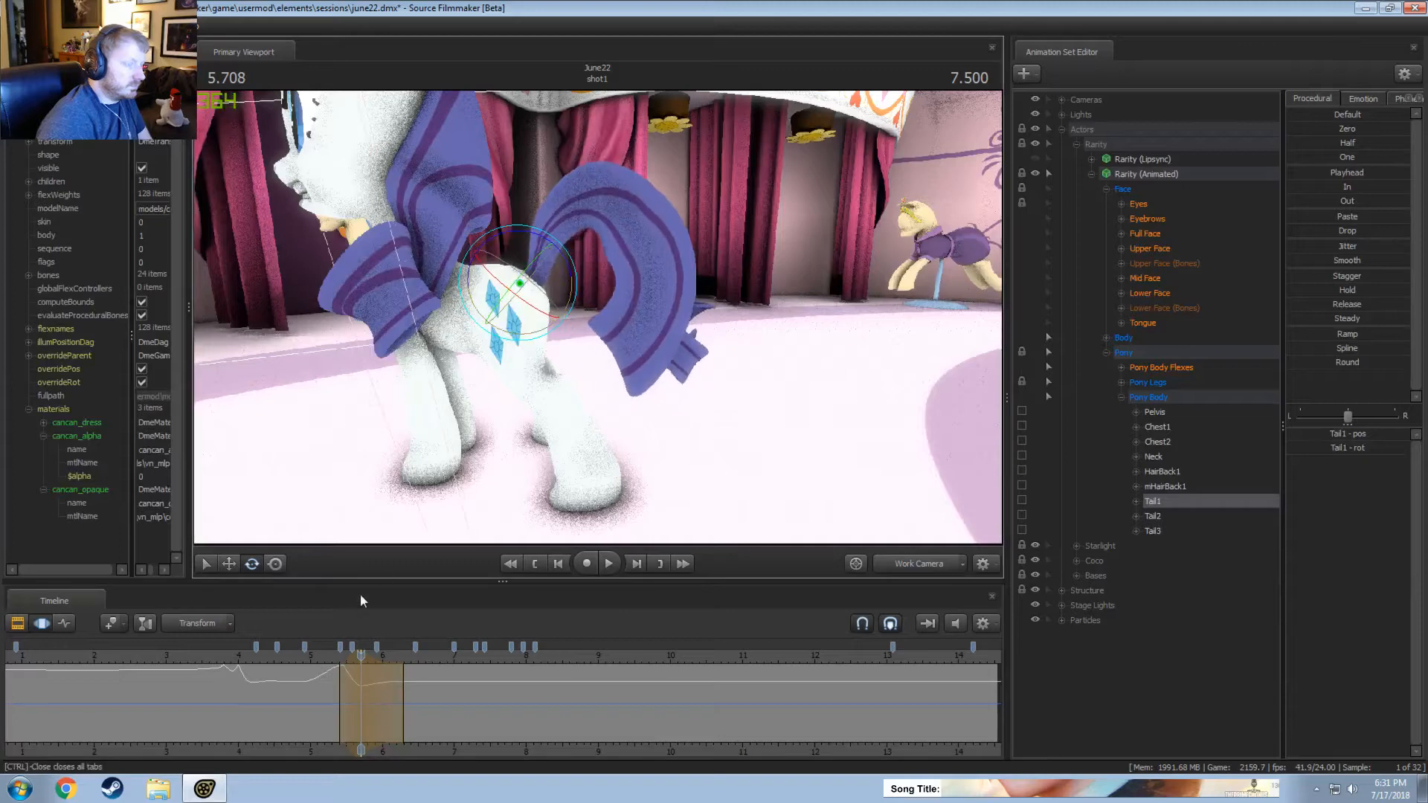
{"action": "left_click", "coordinate": [328, 661]}
{"action": "key", "text": "space"}
{"action": "key", "text": "space"}
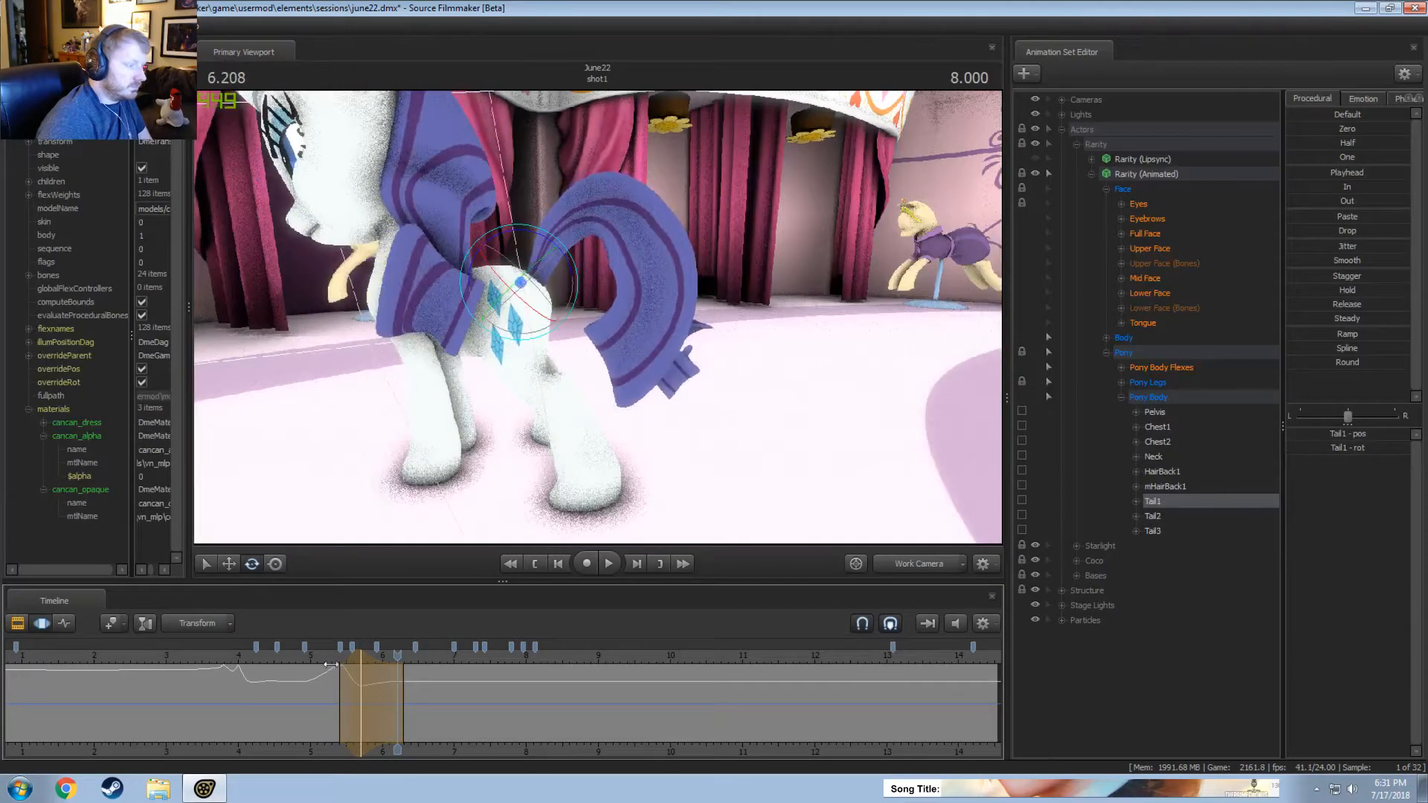
{"action": "left_click", "coordinate": [330, 665]}
{"action": "key", "text": "space"}
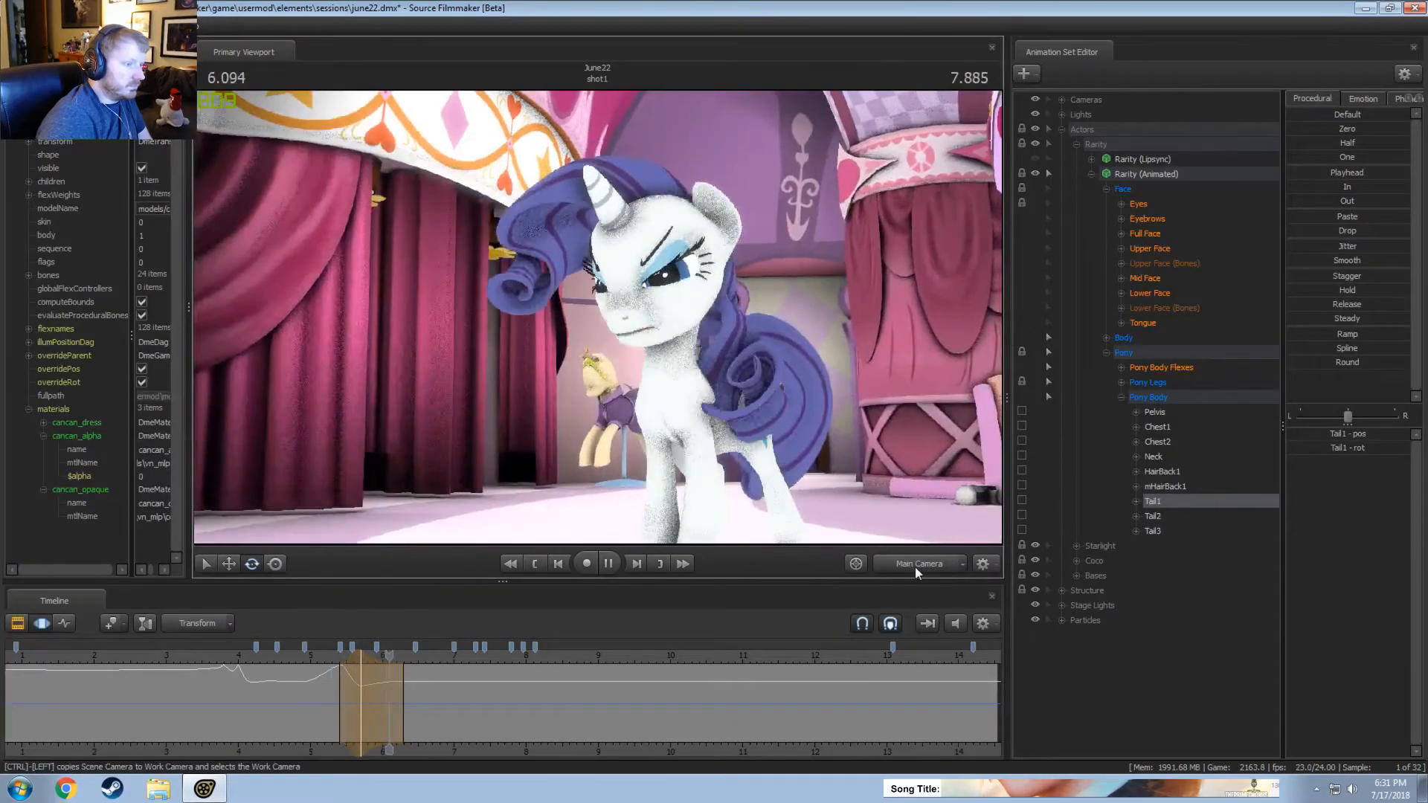
Rotate Tail1 further down at about 5.53 seconds, over a time selection from about 5.35 to 5.7 seconds, and replay it.
{"action": "key", "text": "space"}
{"action": "left_click_drag", "start_coordinate": [319, 662], "coordinate": [347, 719]}
{"action": "left_click_drag", "start_coordinate": [554, 242], "coordinate": [511, 378]}
{"action": "left_click", "coordinate": [319, 662]}
{"action": "key", "text": "space"}
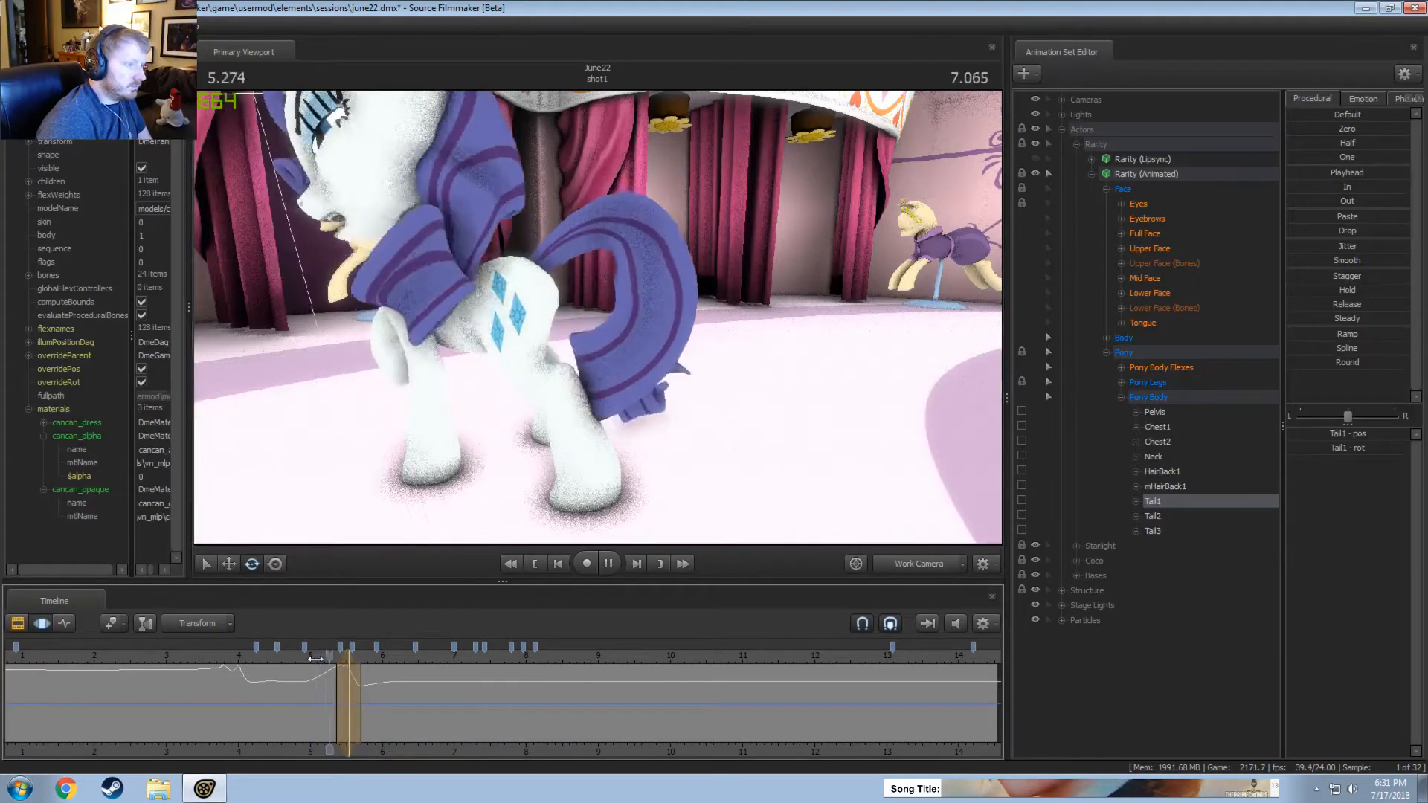
{"action": "key", "text": "space"}
Rotate Tail1 down at about 6.08 seconds, over a time selection from about 5.8 seconds through the end of the shot, and replay it.
{"action": "key", "text": "space"}
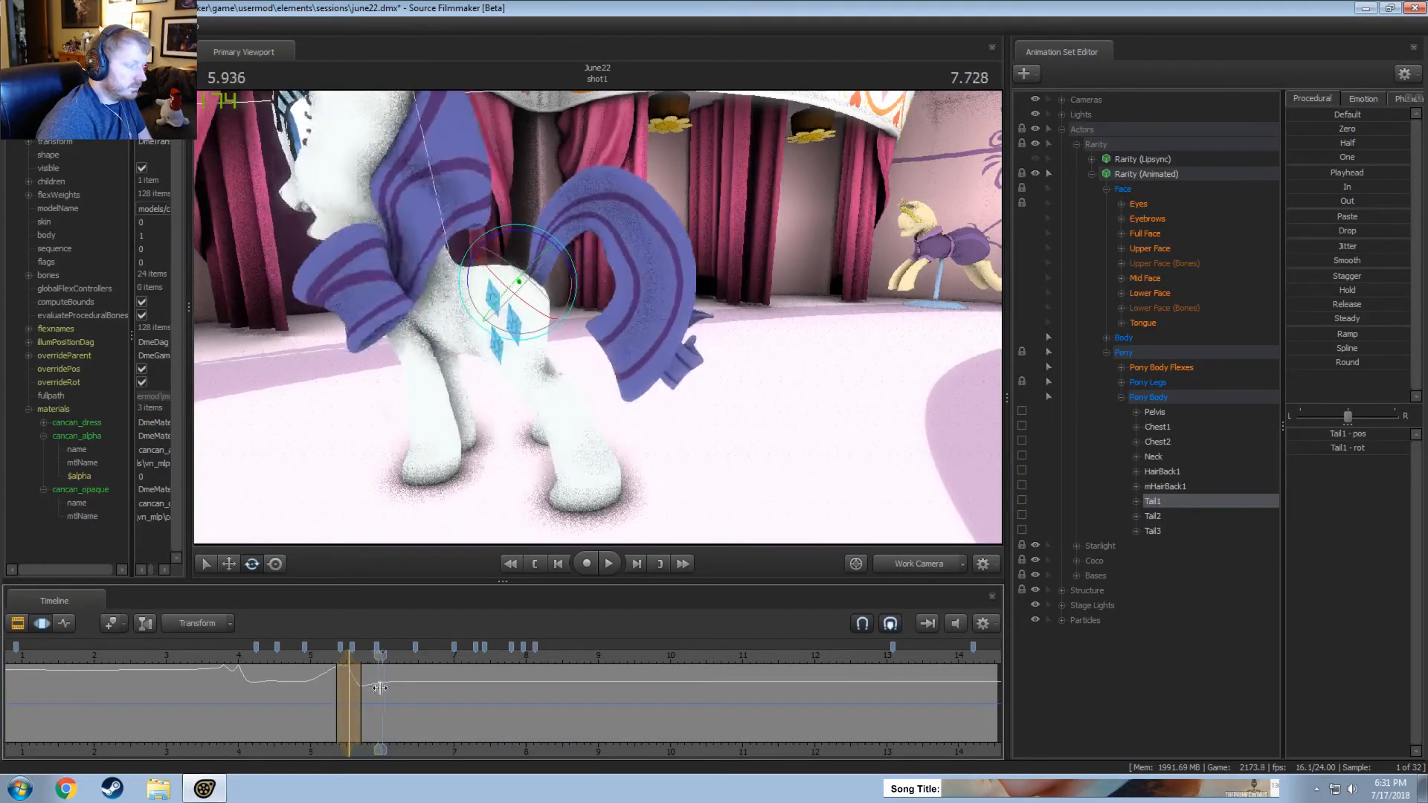
{"action": "left_click", "coordinate": [392, 692]}
{"action": "key", "text": "space"}
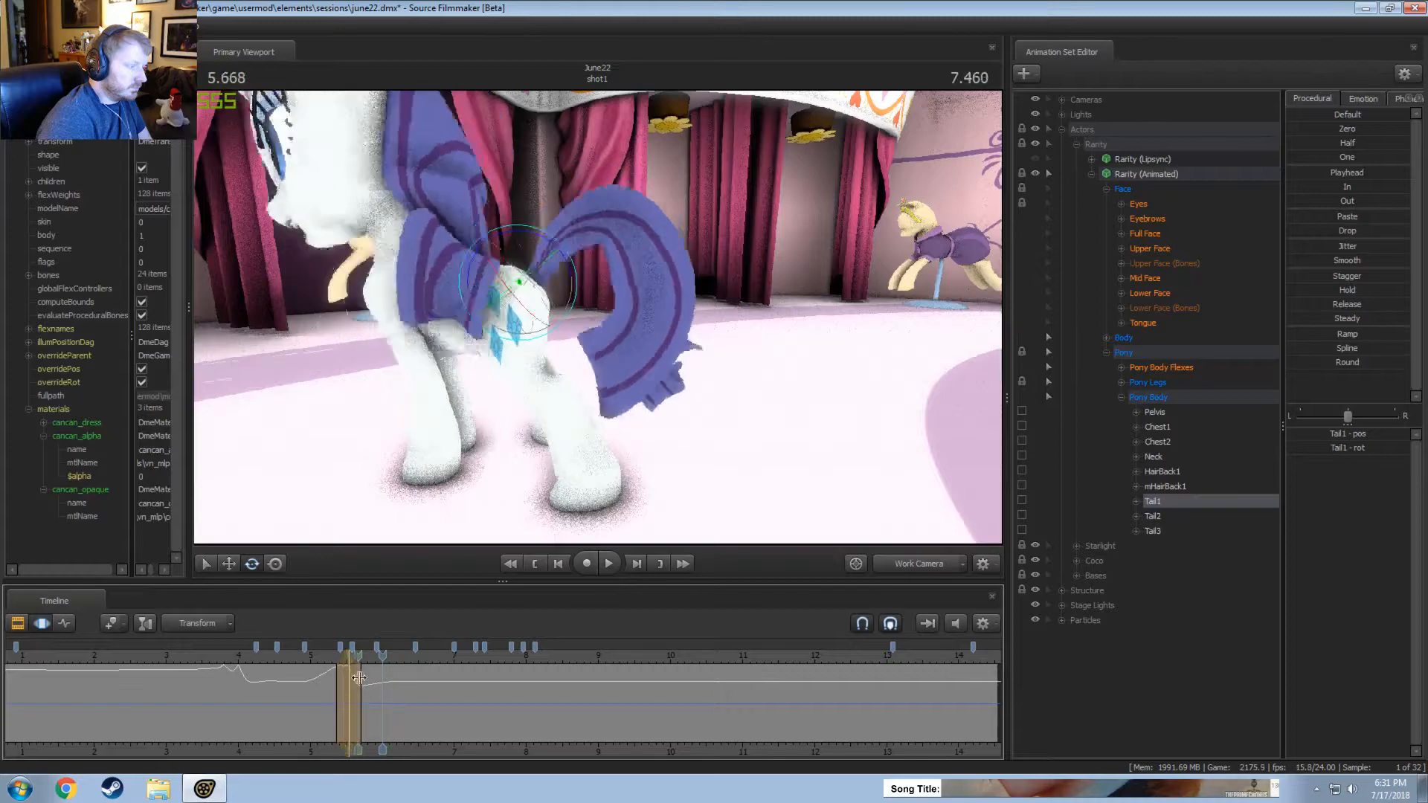
{"action": "left_click_drag", "start_coordinate": [388, 685], "coordinate": [628, 674], "text": "shift"}
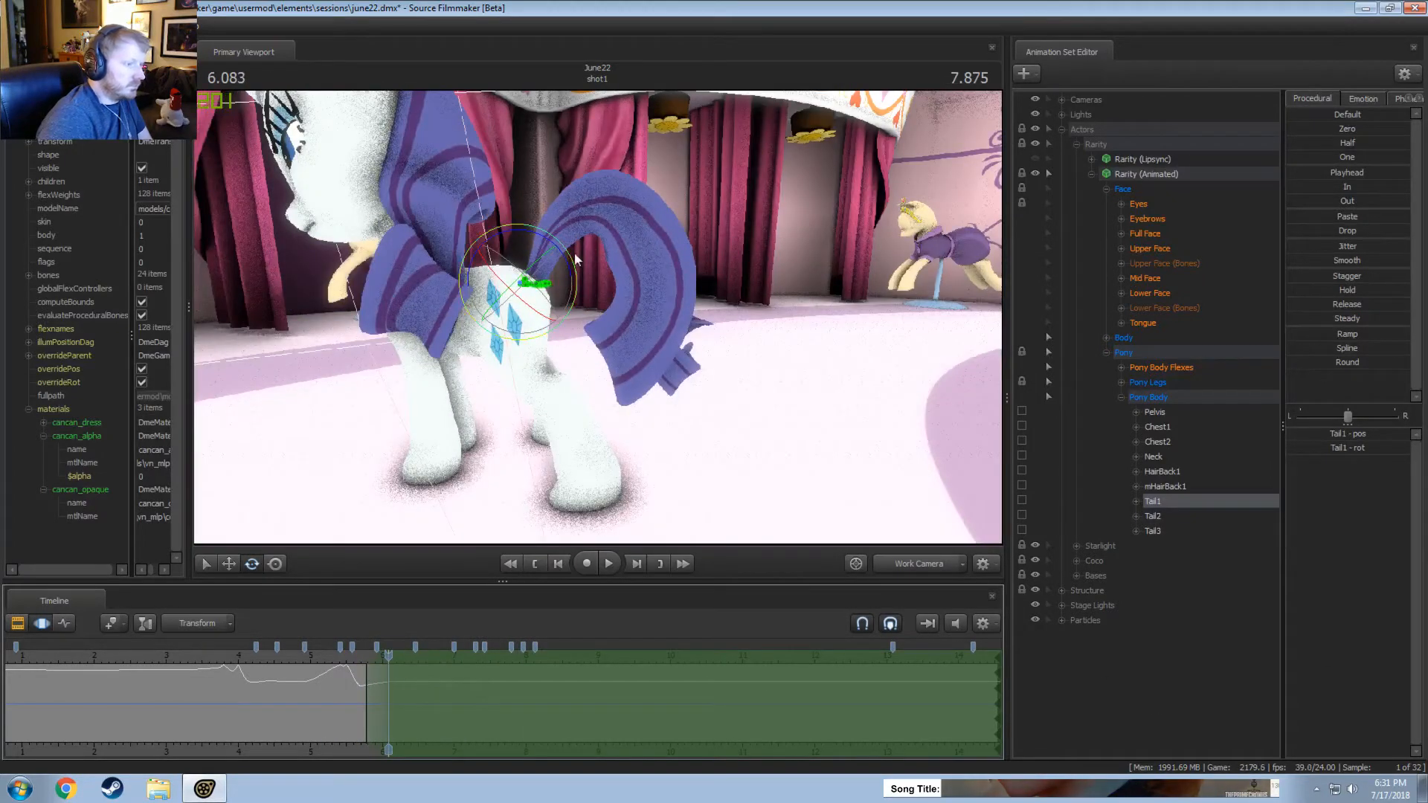
{"action": "left_click_drag", "start_coordinate": [573, 276], "coordinate": [571, 305]}
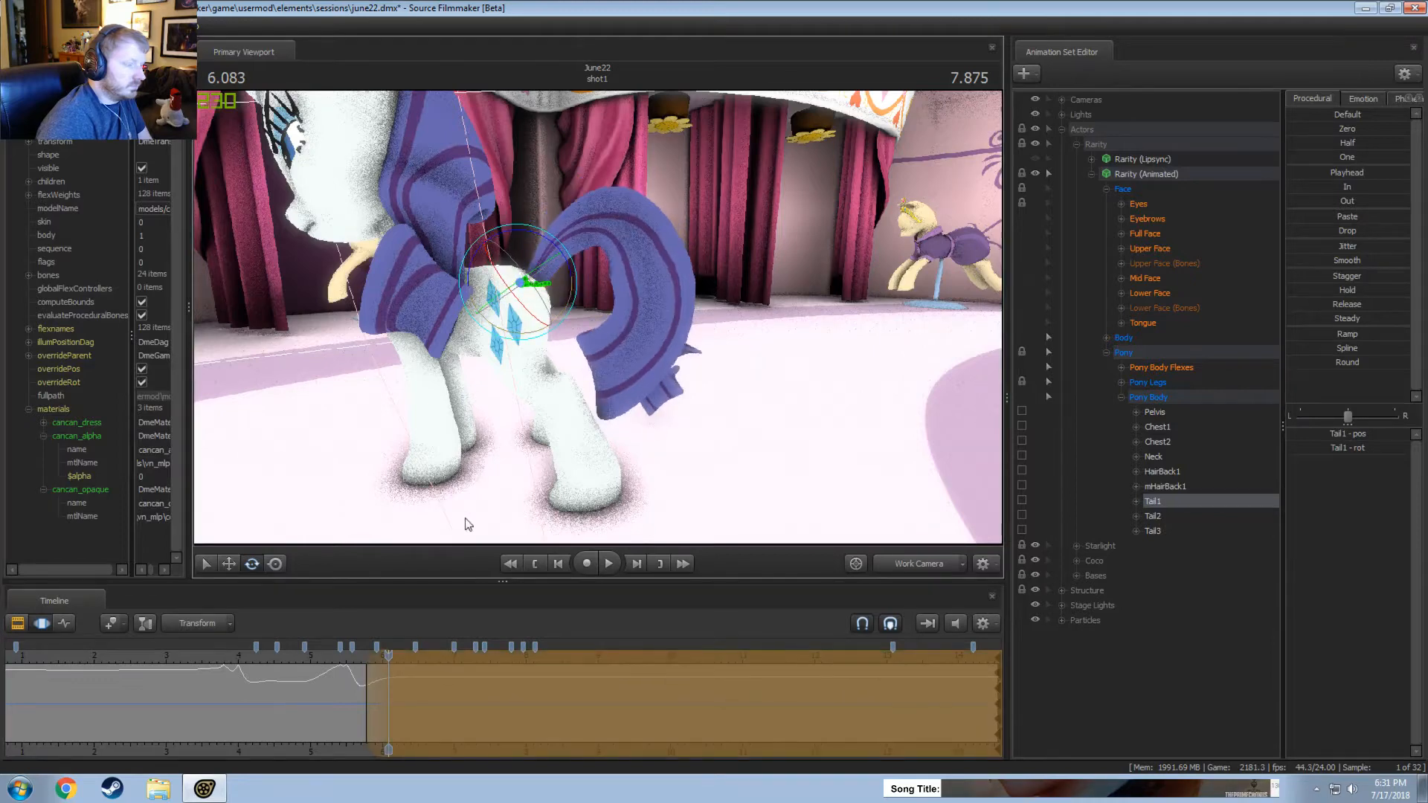
{"action": "left_click", "coordinate": [340, 656]}
{"action": "key", "text": "space"}
Lengthen the start falloff of the Tail1 time selection to about 6.3 seconds and replay the movement.
{"action": "key", "text": "space"}
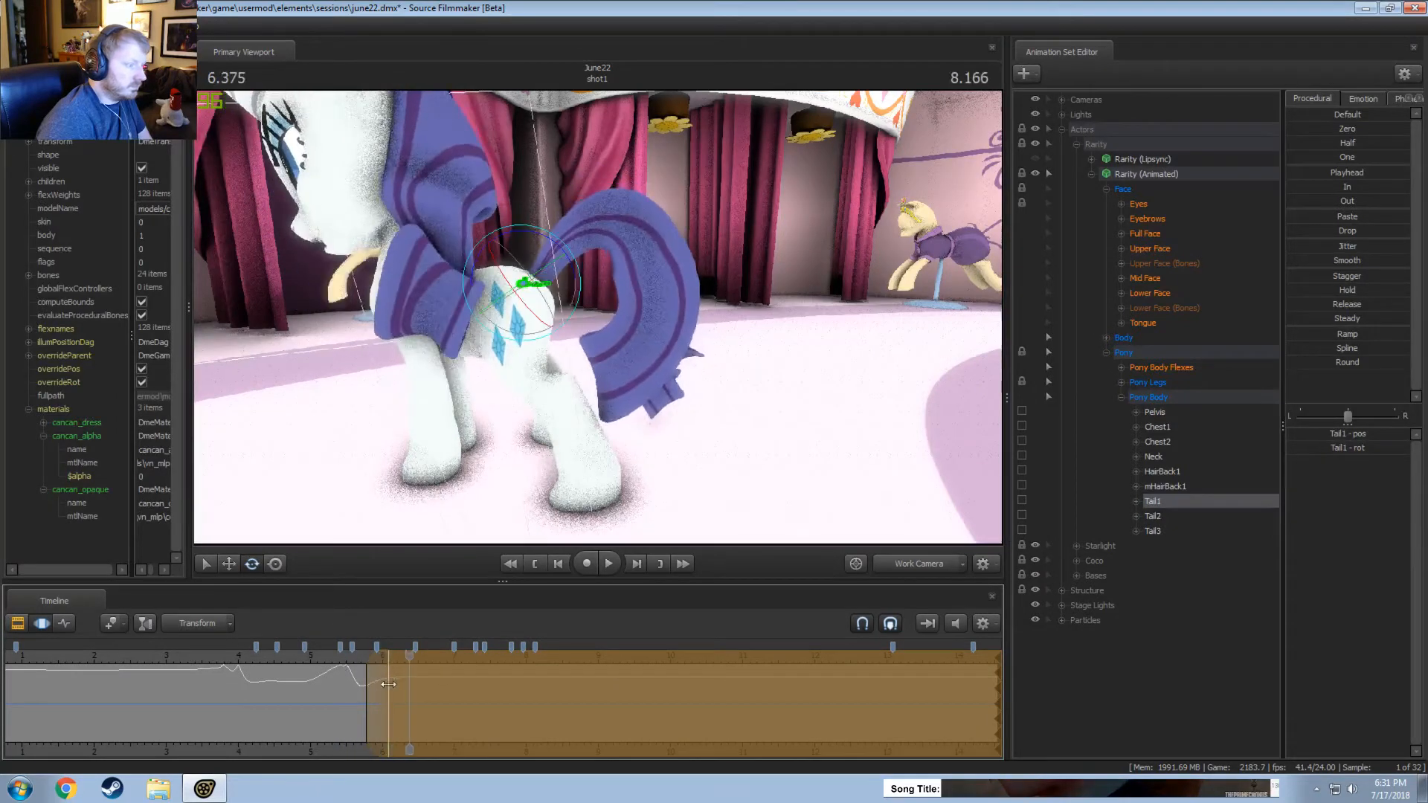
{"action": "left_click", "coordinate": [342, 656]}
{"action": "key", "text": "space"}
{"action": "key", "text": "space"}
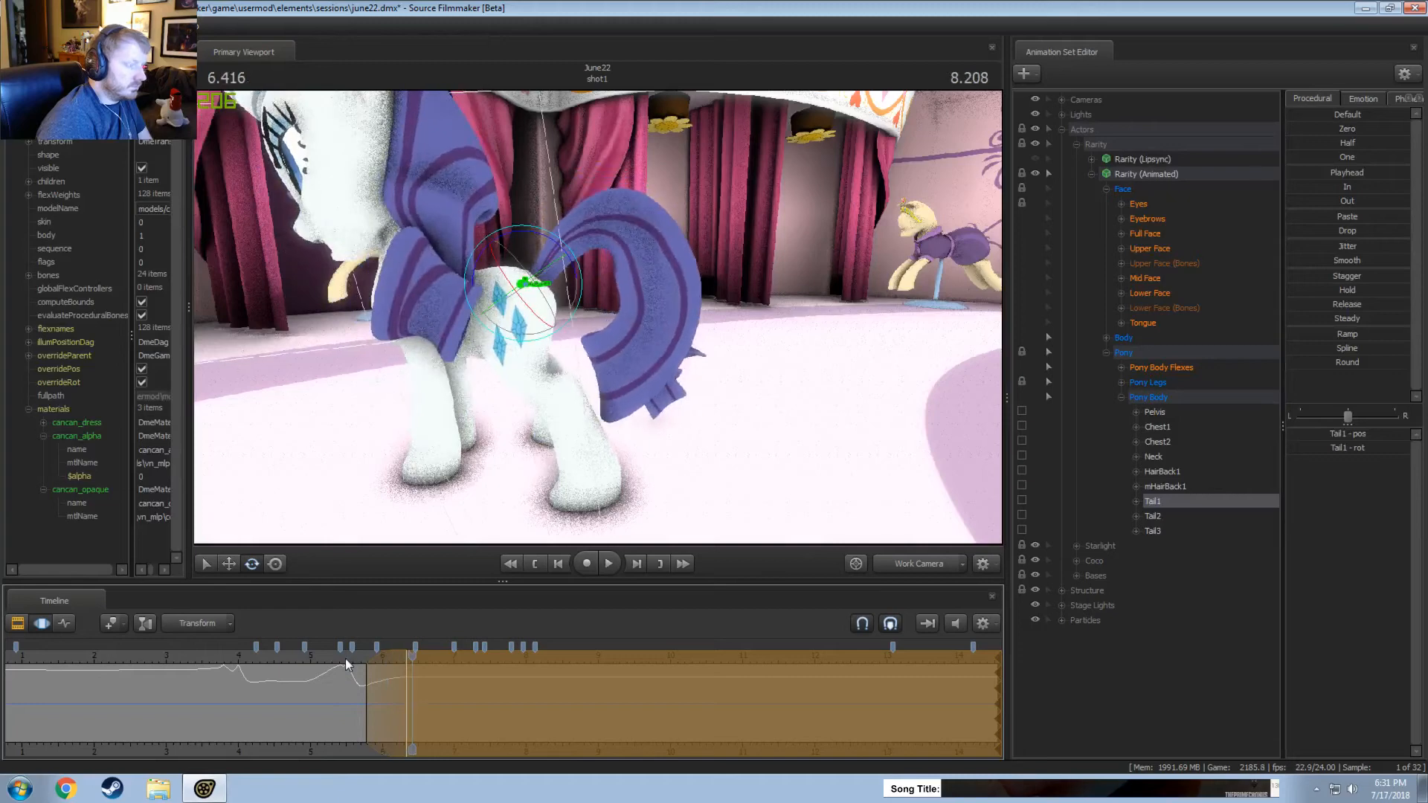
Rotate Tail1 down at about 6.92 seconds, over a time selection from about 6.35 to 7.25 seconds, and replay it, including through the Main Camera.
{"action": "mouse_move", "coordinate": [413, 690]}
{"action": "left_mouse_down"}
{"action": "mouse_move", "coordinate": [449, 705]}
{"action": "mouse_move", "coordinate": [408, 692]}
{"action": "left_mouse_up"}
{"action": "left_click", "coordinate": [449, 704], "text": "shift"}
{"action": "scroll", "coordinate": [449, 704], "scroll_direction": "up", "scroll_amount": 4}
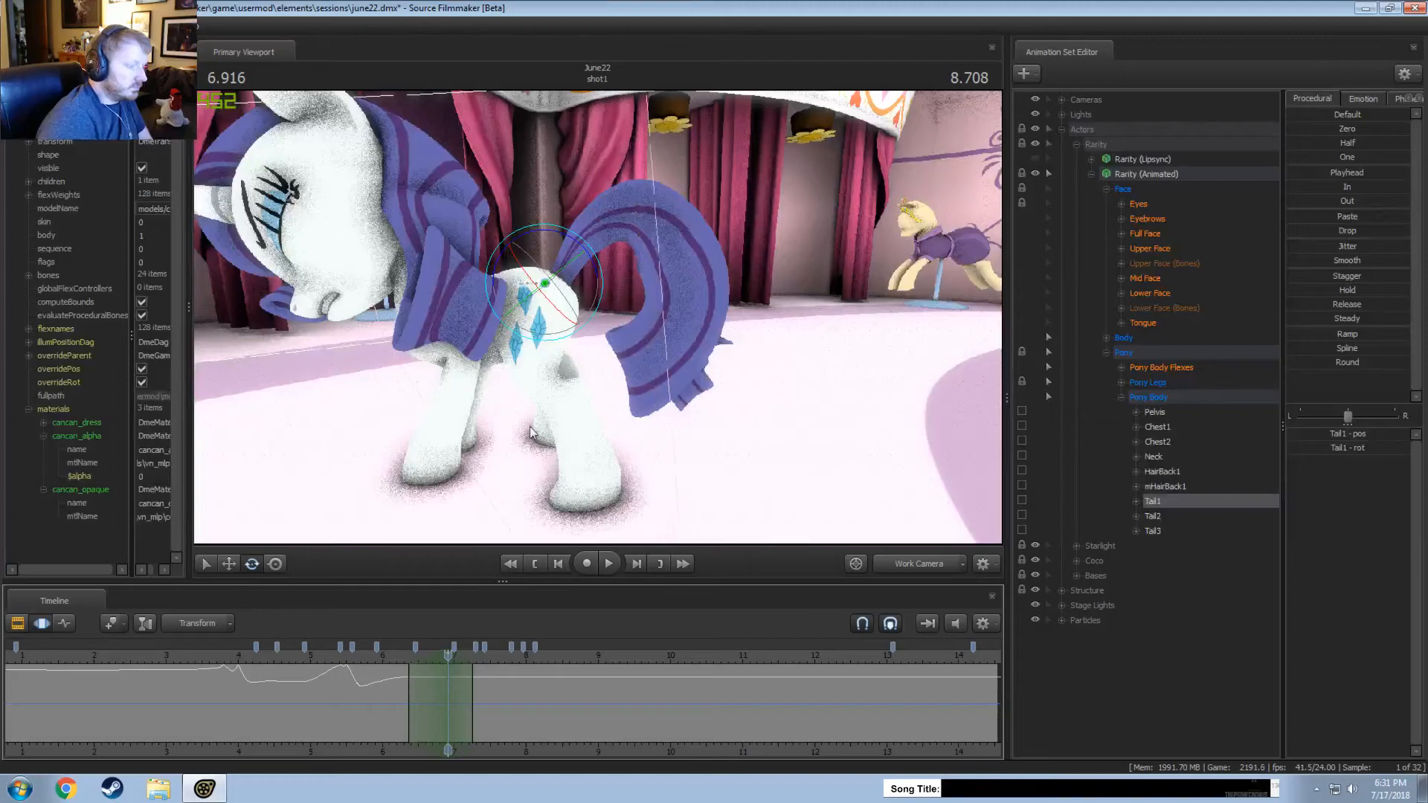
{"action": "left_click_drag", "start_coordinate": [593, 273], "coordinate": [597, 292]}
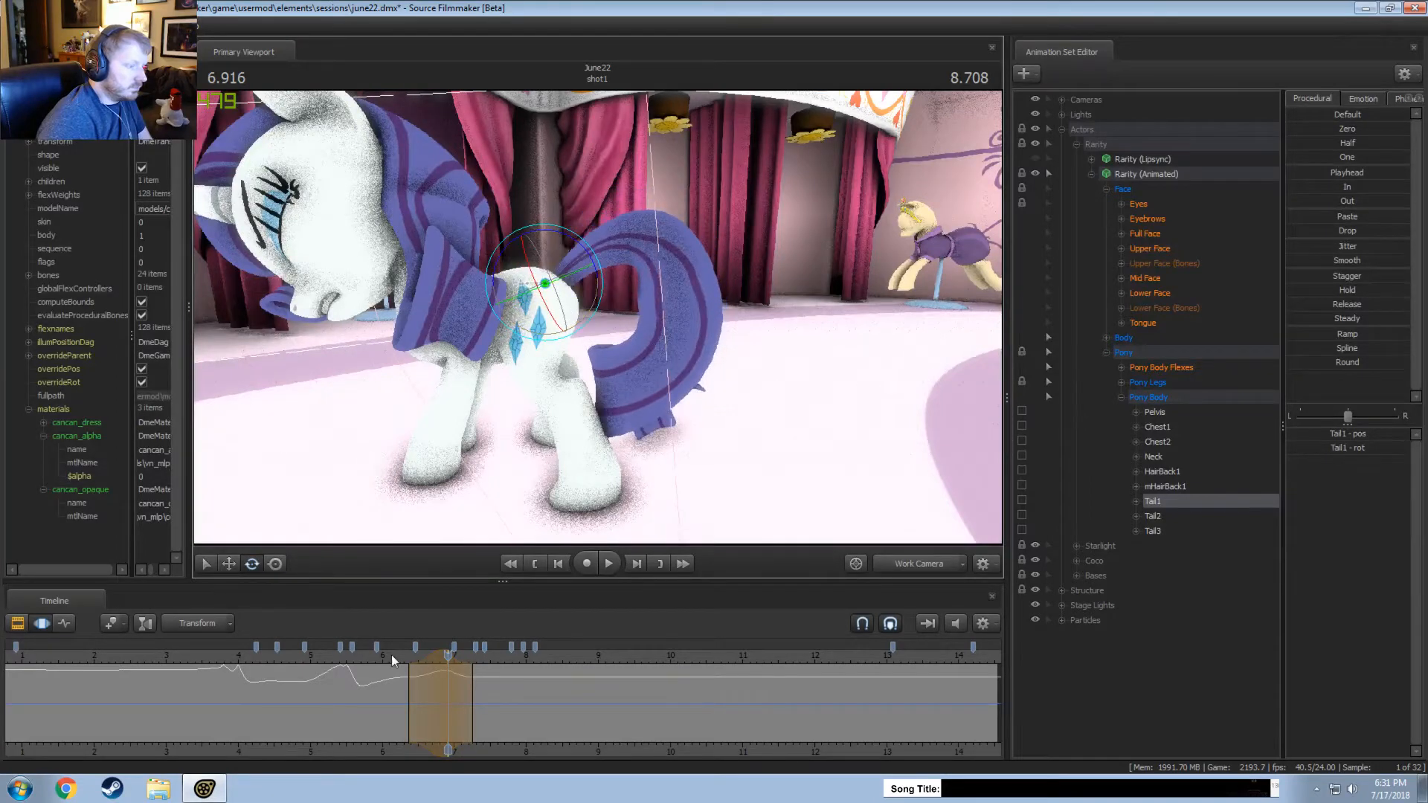
{"action": "key", "text": "space"}
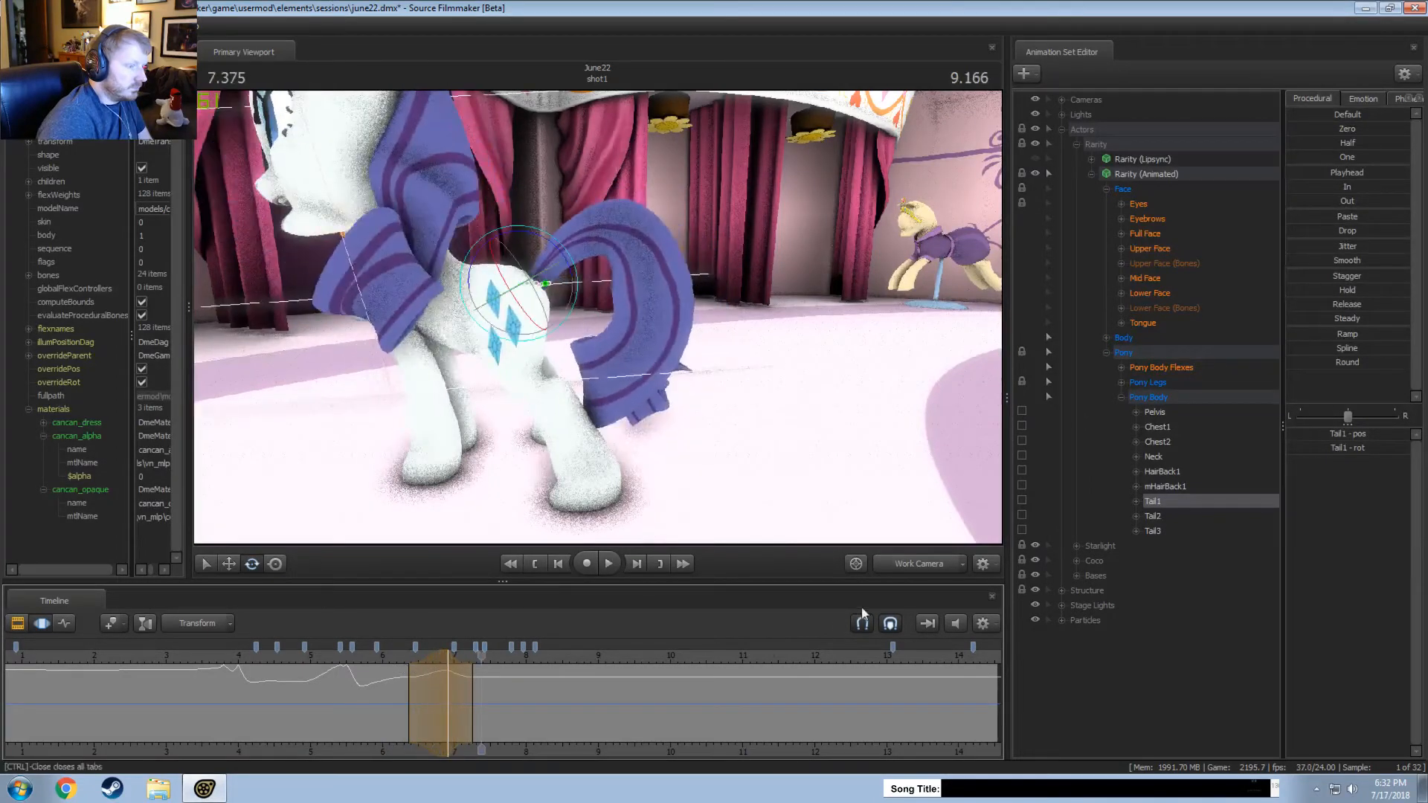
{"action": "left_click", "coordinate": [919, 564]}
{"action": "left_click_drag", "start_coordinate": [479, 655], "coordinate": [382, 660]}
{"action": "key", "text": "space"}
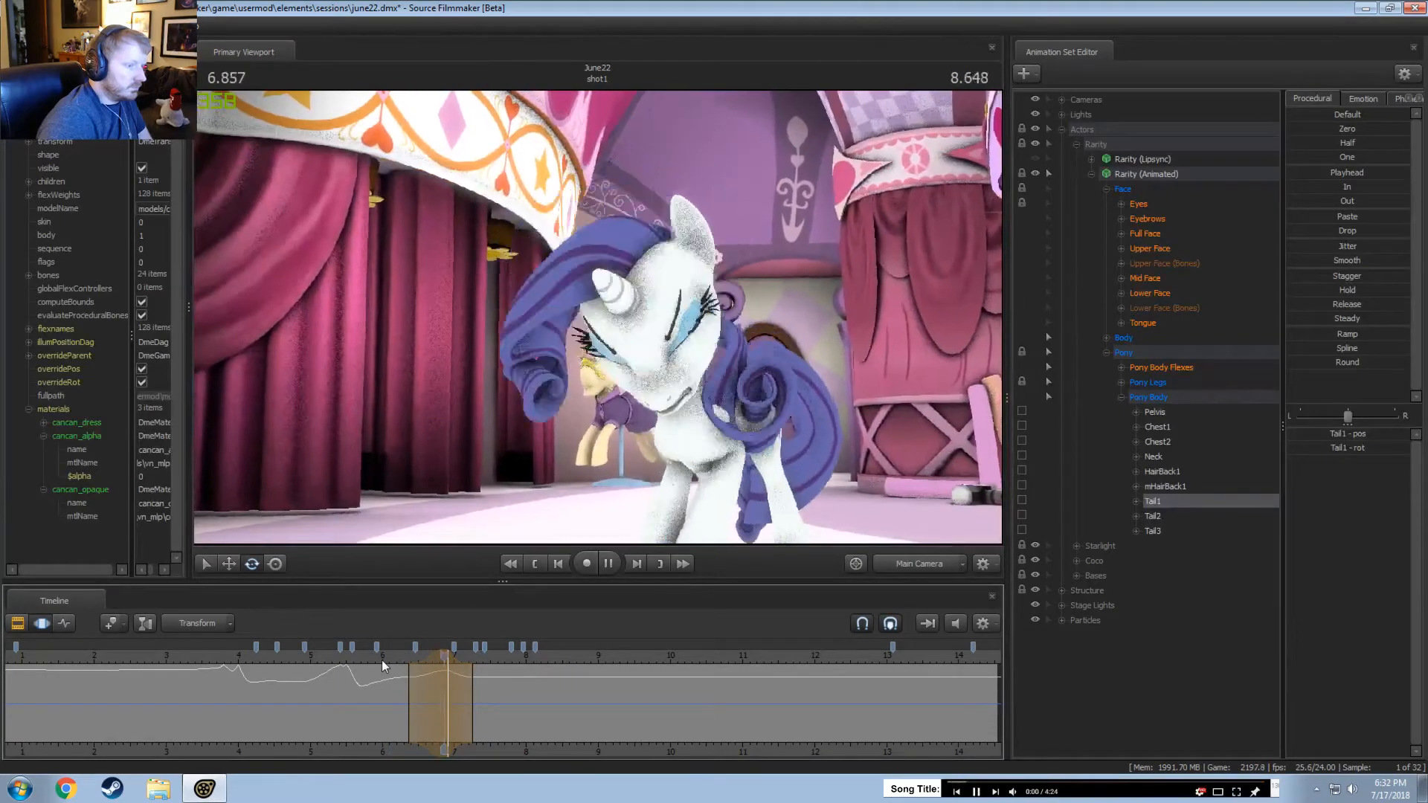
{"action": "key", "text": "space"}
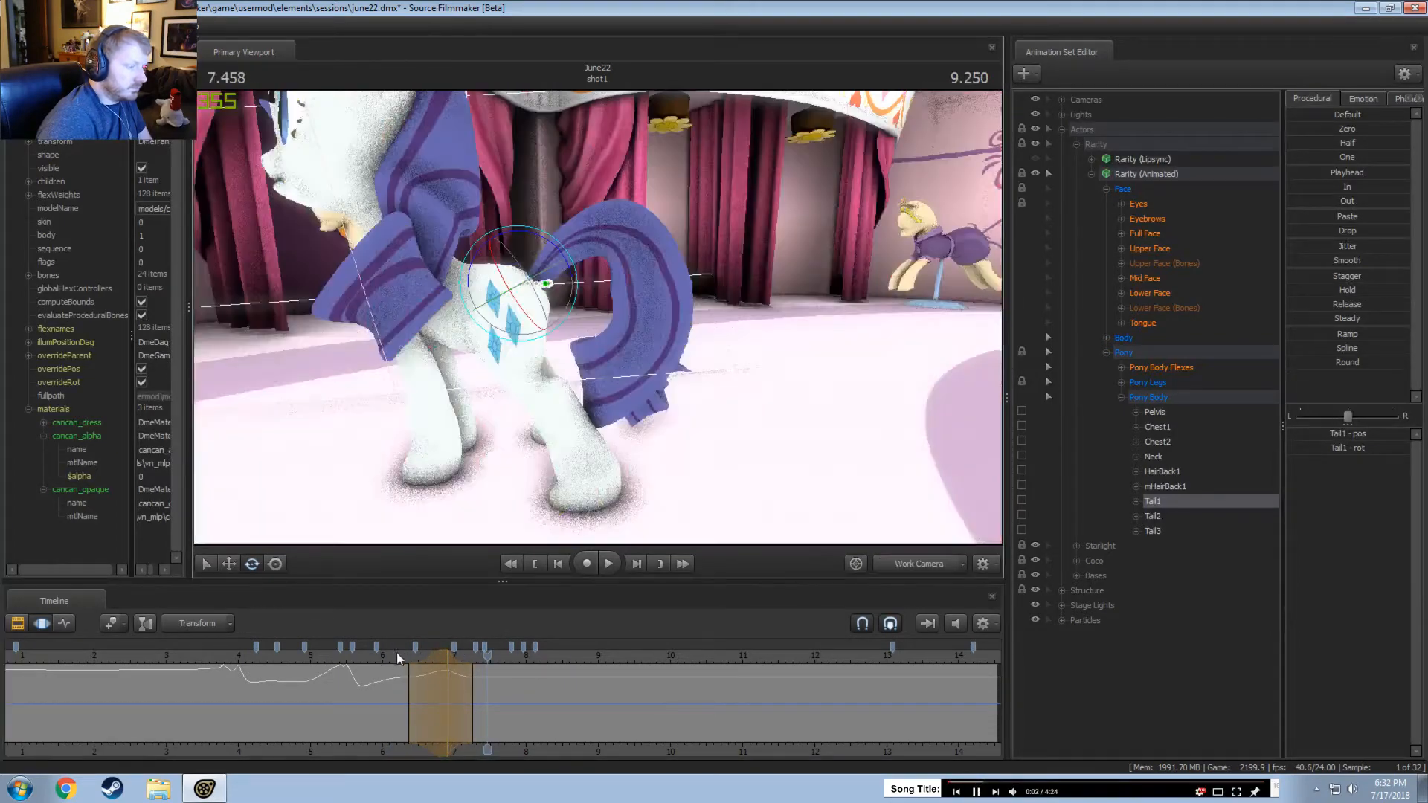
Rotate Tail1 further down at about 6.9 seconds within the same time selection and check the movement through the Work Camera and Main Camera.
{"action": "left_click_drag", "start_coordinate": [398, 657], "coordinate": [448, 657]}
{"action": "left_click_drag", "start_coordinate": [586, 253], "coordinate": [596, 276]}
{"action": "key", "text": "space"}
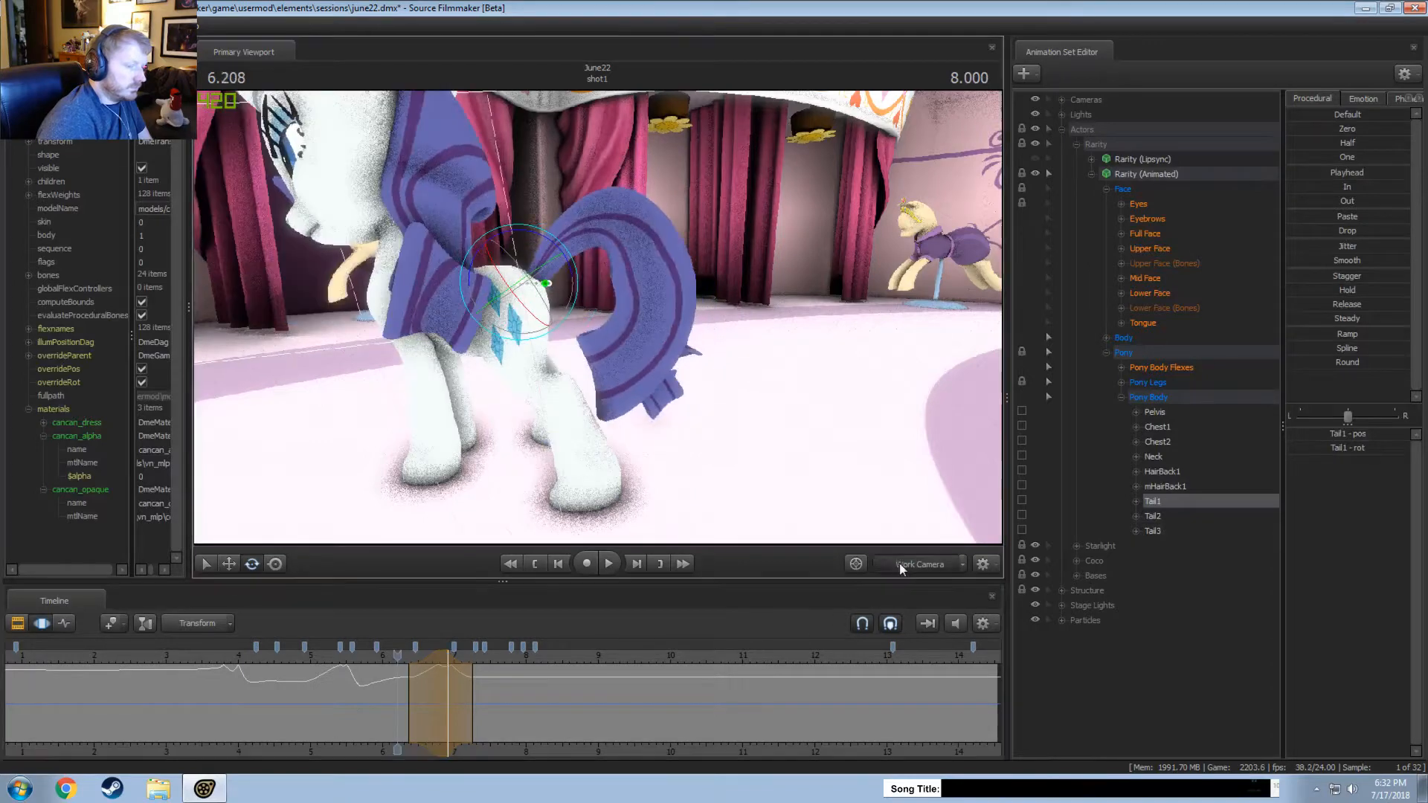
{"action": "left_click", "coordinate": [899, 563]}
{"action": "key", "text": "space"}
{"action": "left_click", "coordinate": [899, 565]}
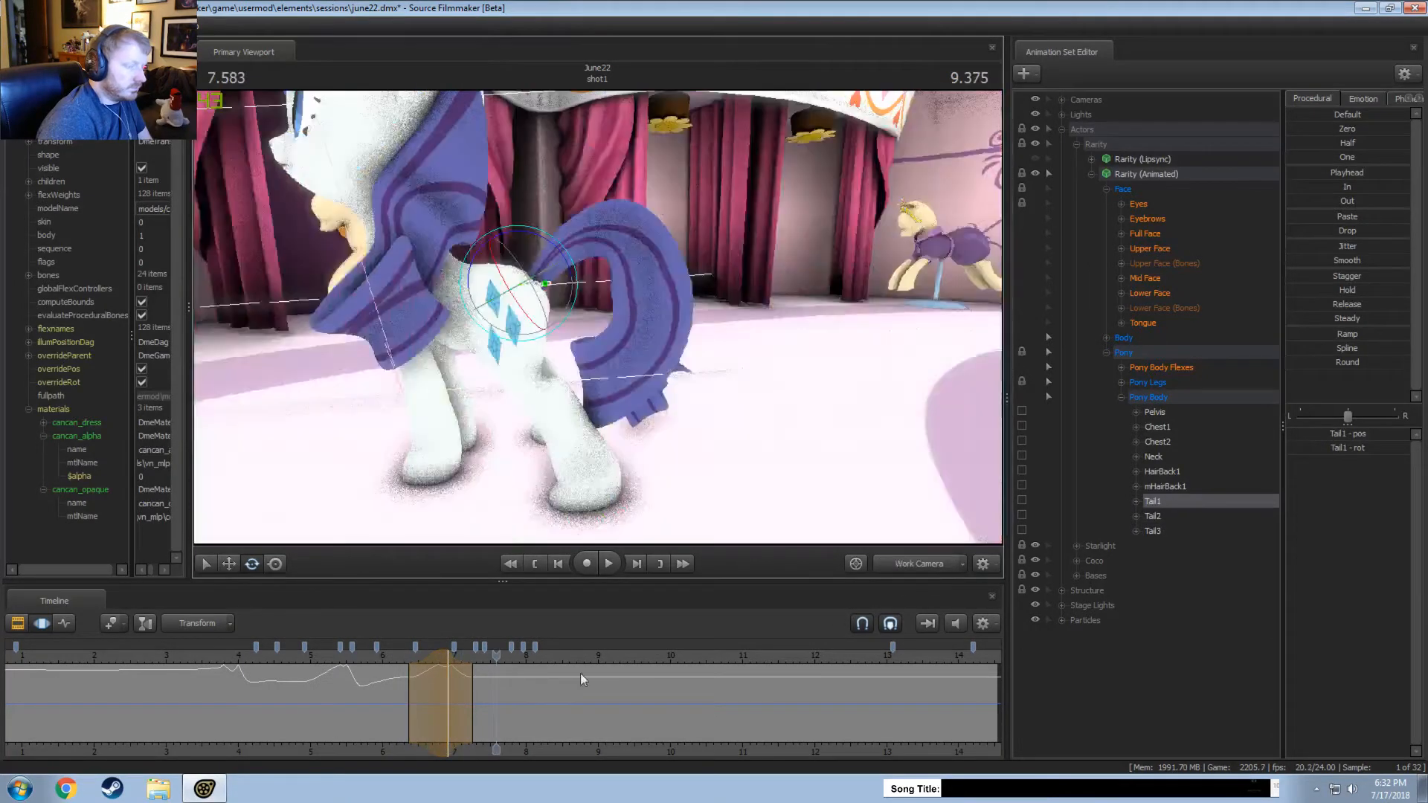
Rotate Tail1 up at about 7.17 seconds, over a time selection from about 6.9 to 8 seconds, and replay it.
{"action": "key", "text": "shift"}
{"action": "left_click", "coordinate": [465, 674]}
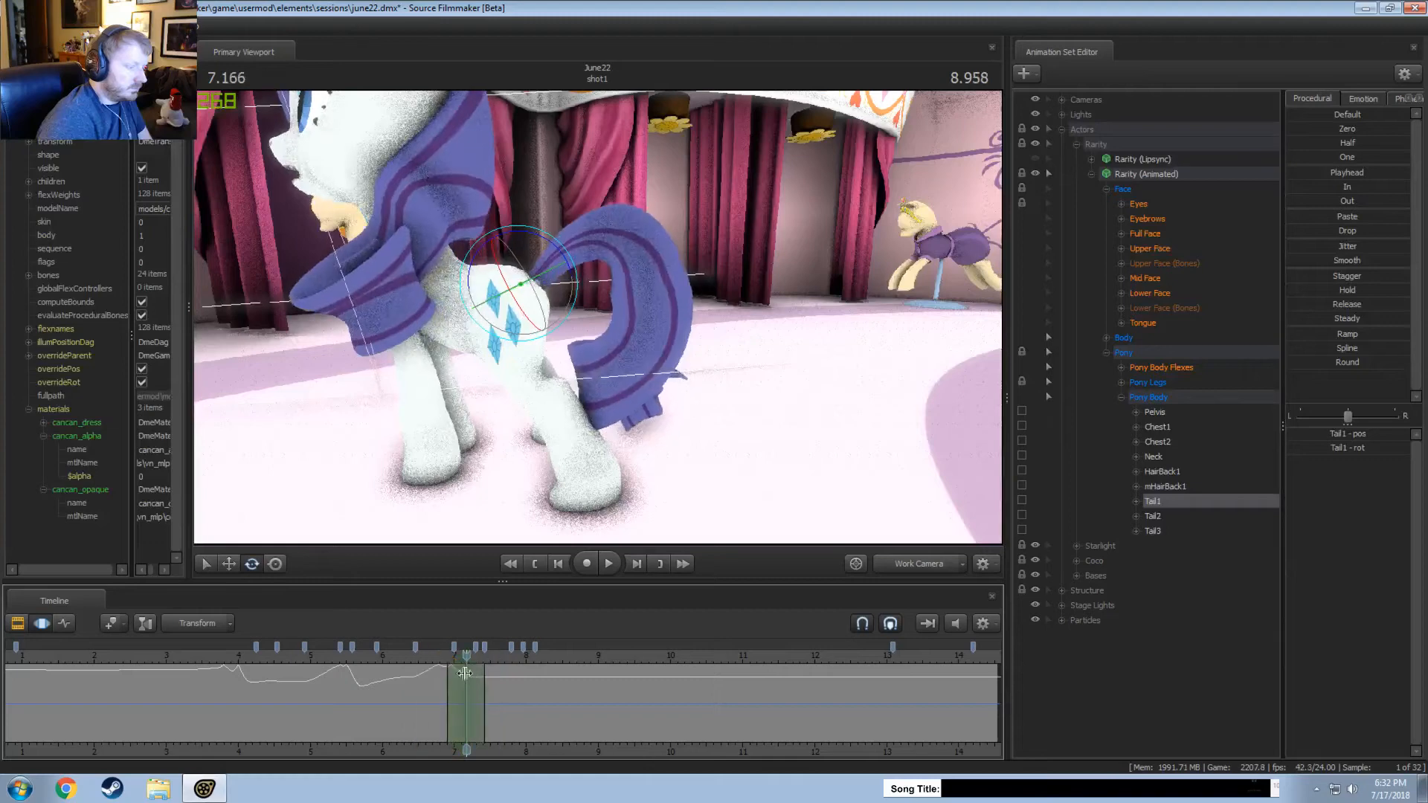
{"action": "left_click_drag", "start_coordinate": [484, 674], "coordinate": [526, 675]}
{"action": "key", "text": "space"}
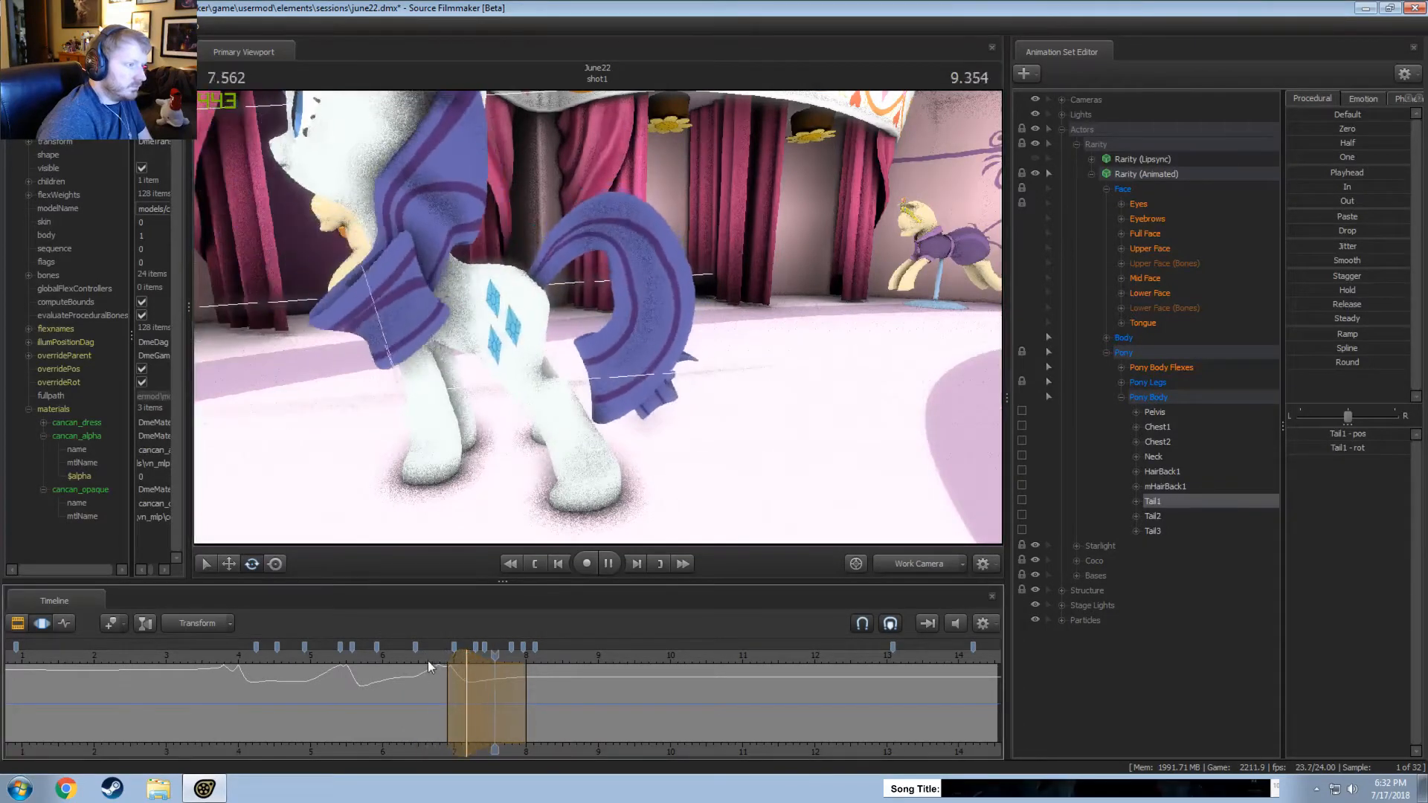
{"action": "key", "text": "space"}
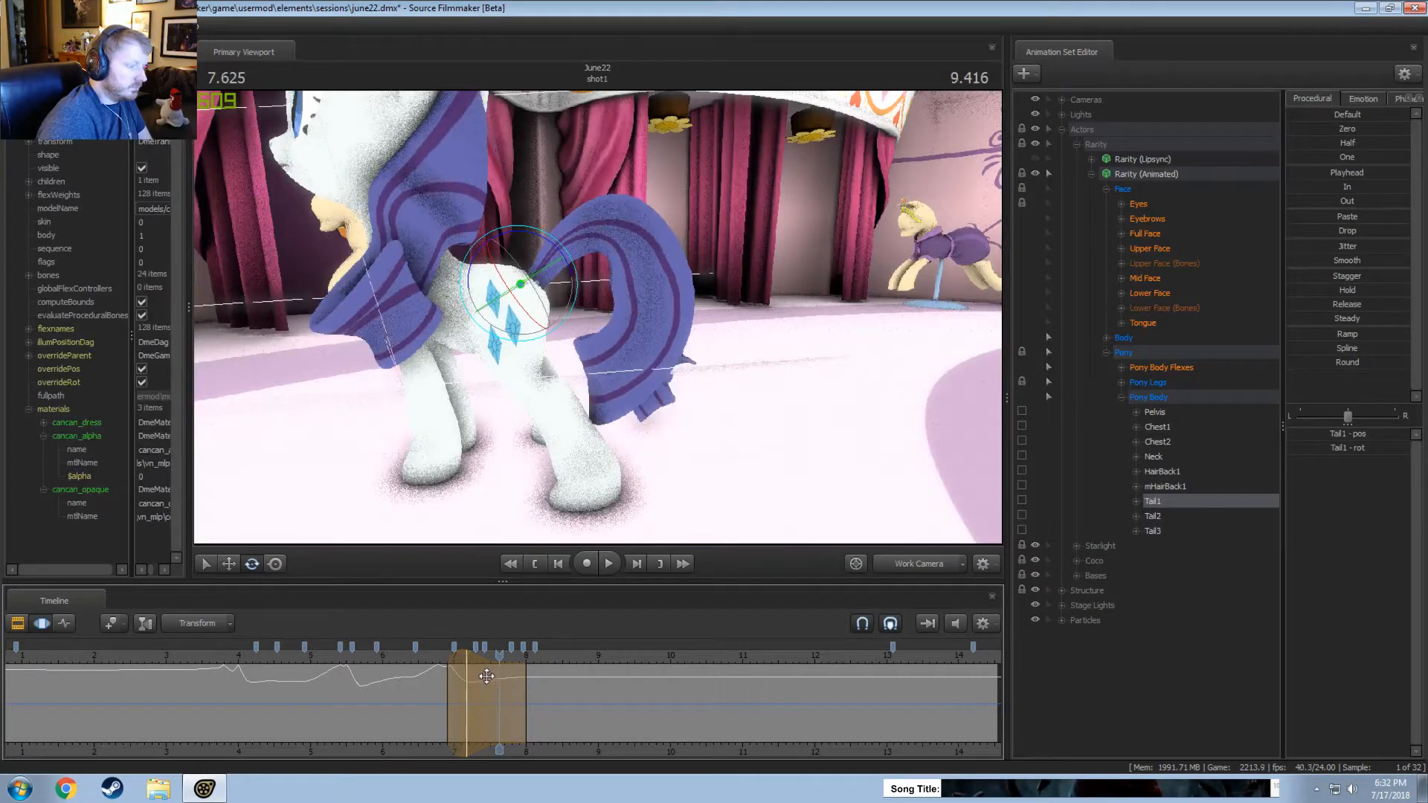
{"action": "key", "text": "space"}
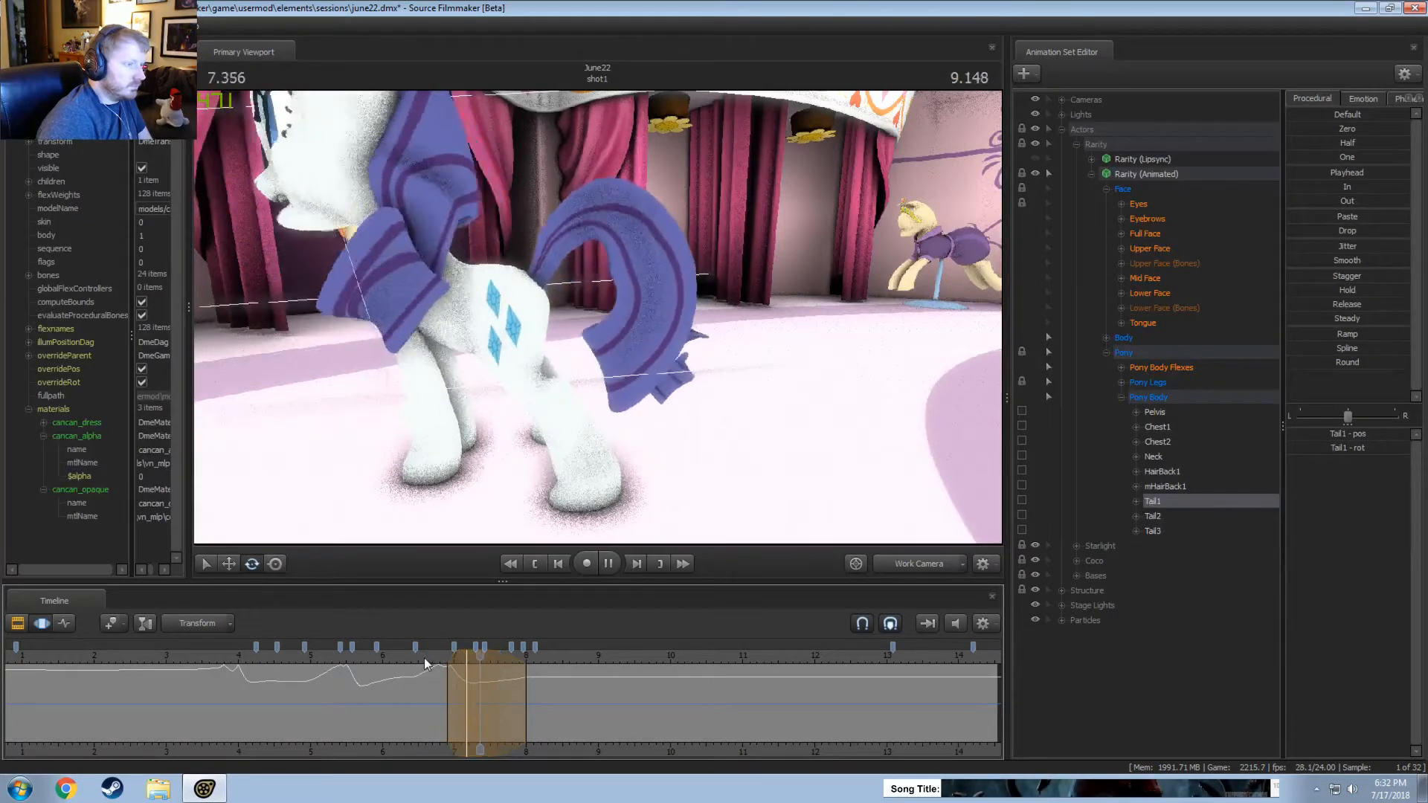
{"action": "key", "text": "space"}
Shift the Tail1 time selection slightly earlier, to about 6.85 to 7.9 seconds, and replay the movement.
{"action": "left_click_drag", "start_coordinate": [501, 692], "coordinate": [445, 664]}
{"action": "key", "text": "space"}
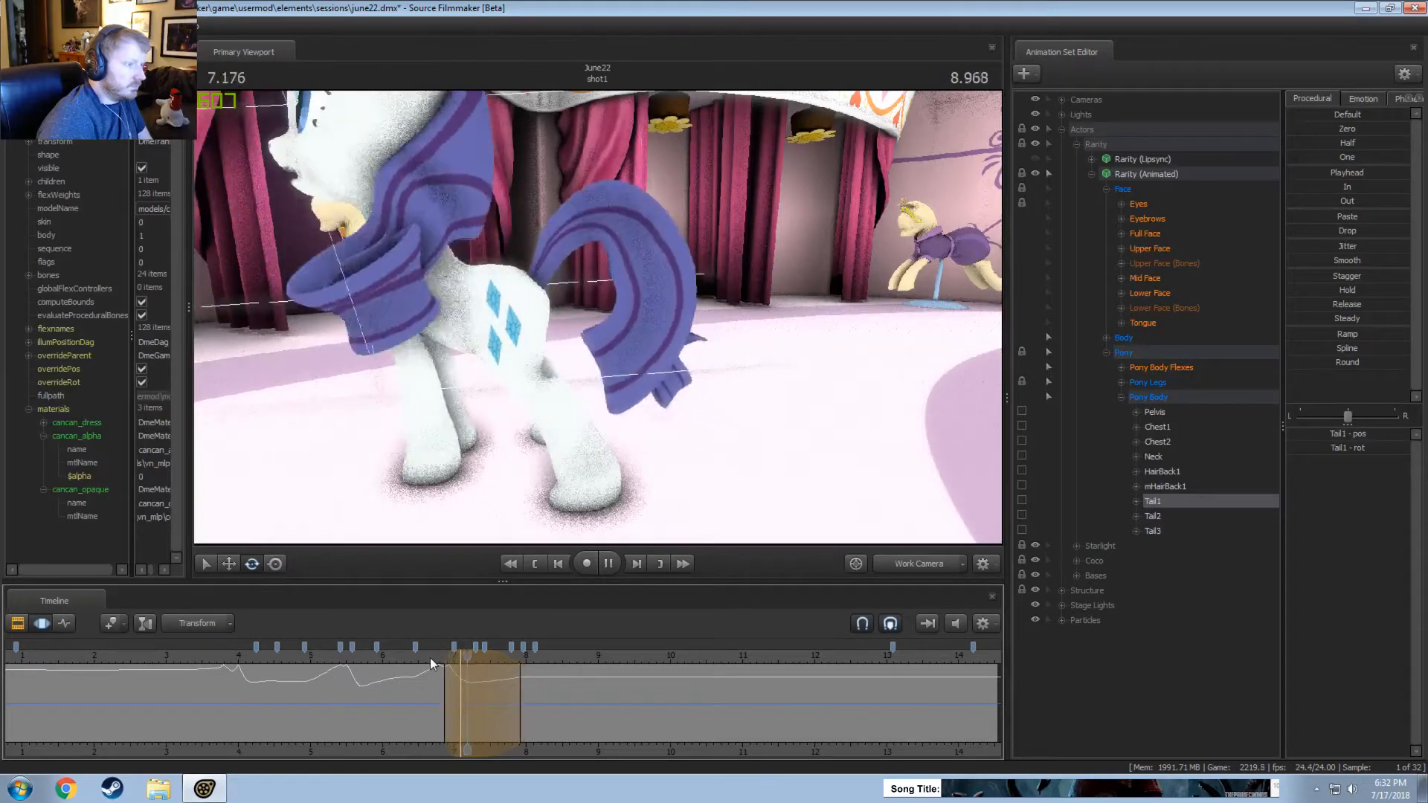
{"action": "left_click_drag", "start_coordinate": [474, 659], "coordinate": [470, 659]}
{"action": "left_click", "coordinate": [404, 654]}
{"action": "key", "text": "space"}
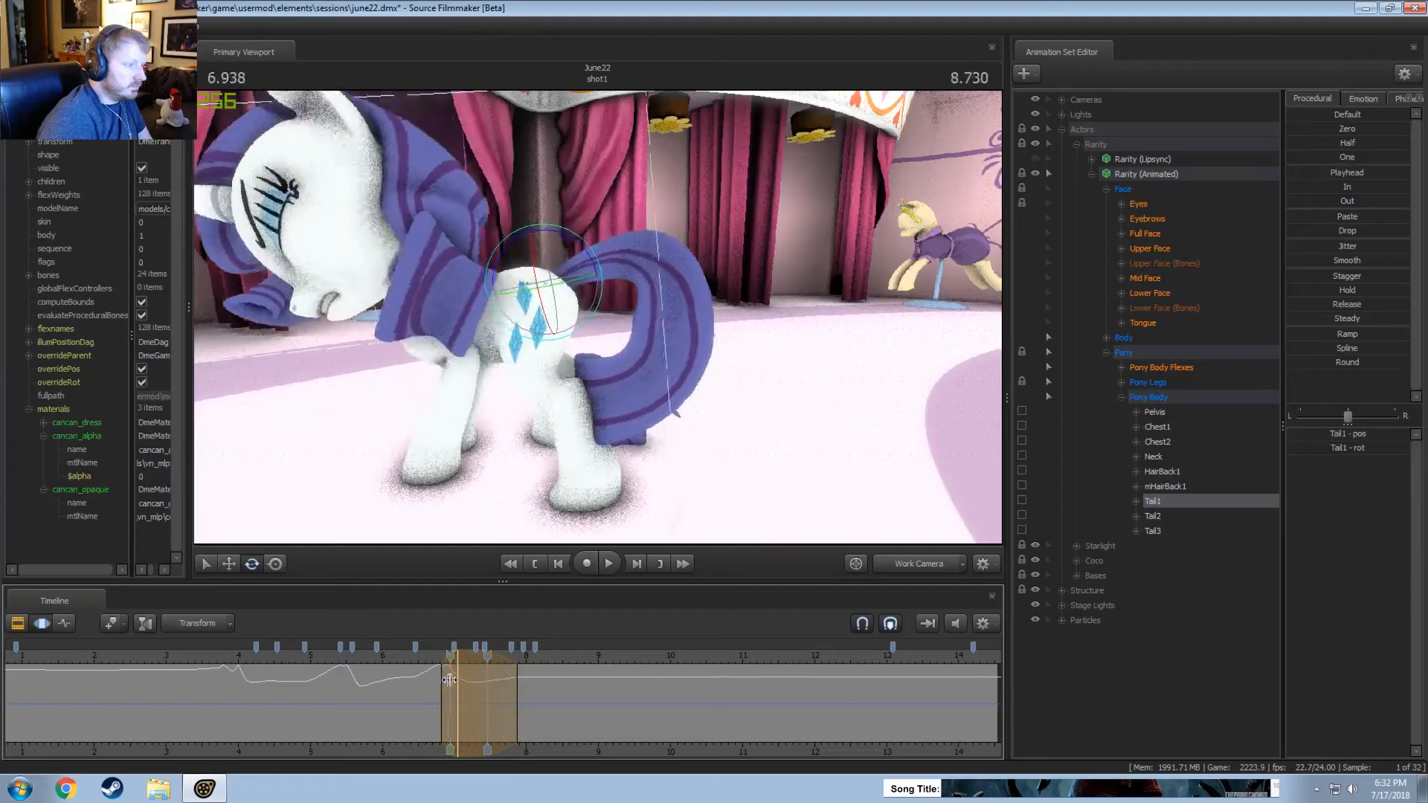
{"action": "key", "text": "space"}
{"action": "key", "text": "space"}
{"action": "left_click", "coordinate": [336, 656]}
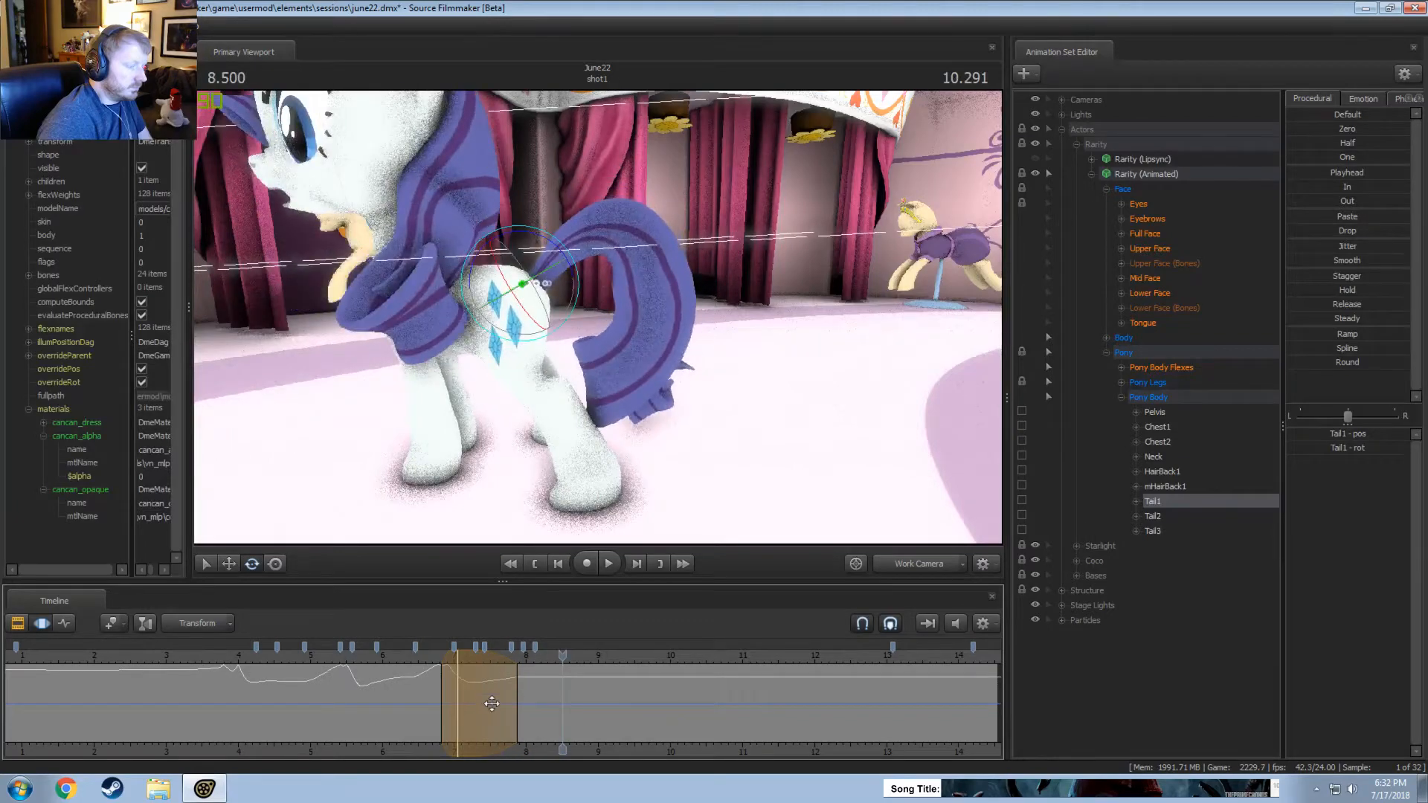
Clear the time selection and review the shot between about 7.7 and 8.9 seconds through the Main Camera and the Work Camera.
{"action": "left_click", "coordinate": [528, 699]}
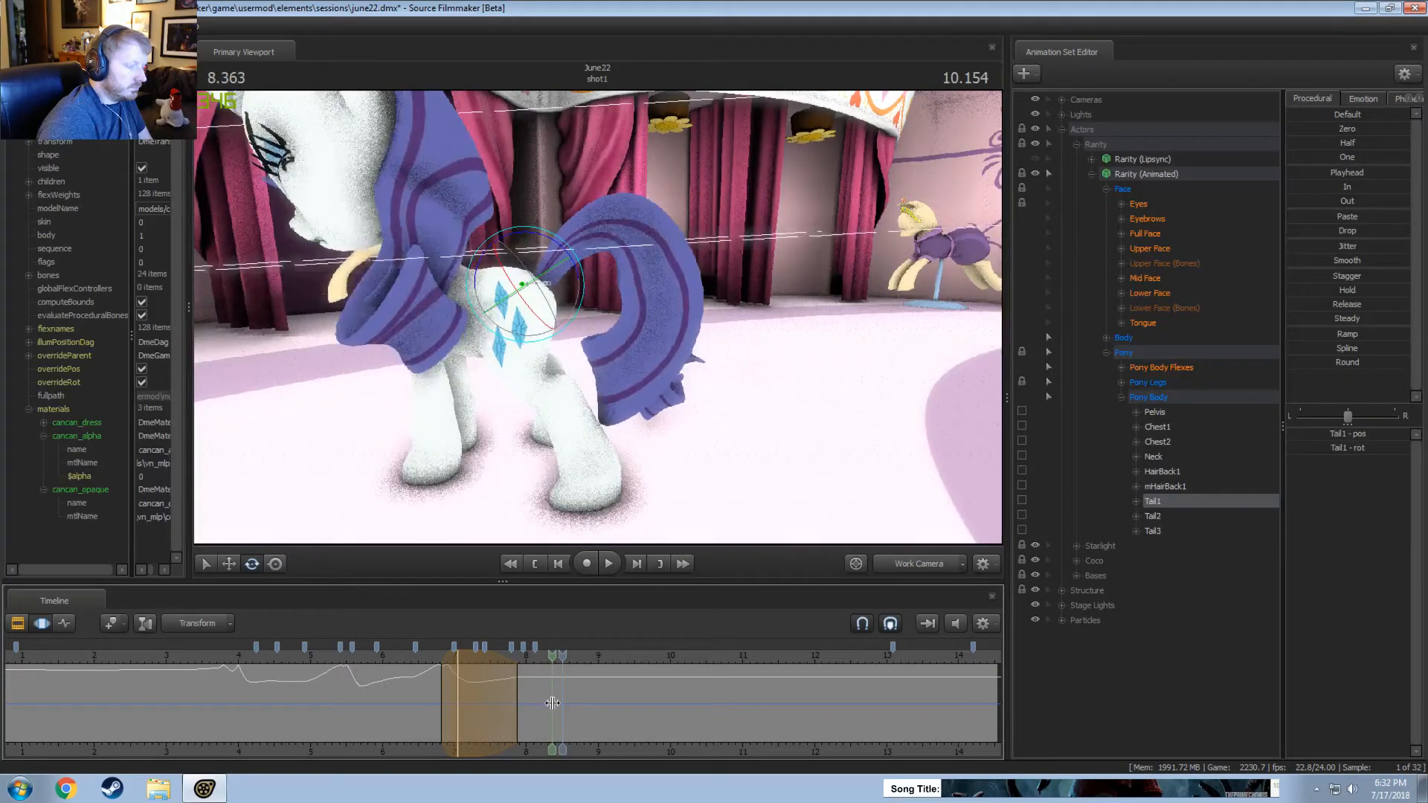
{"action": "left_click", "coordinate": [553, 703], "text": "shift"}
{"action": "left_click", "coordinate": [922, 567]}
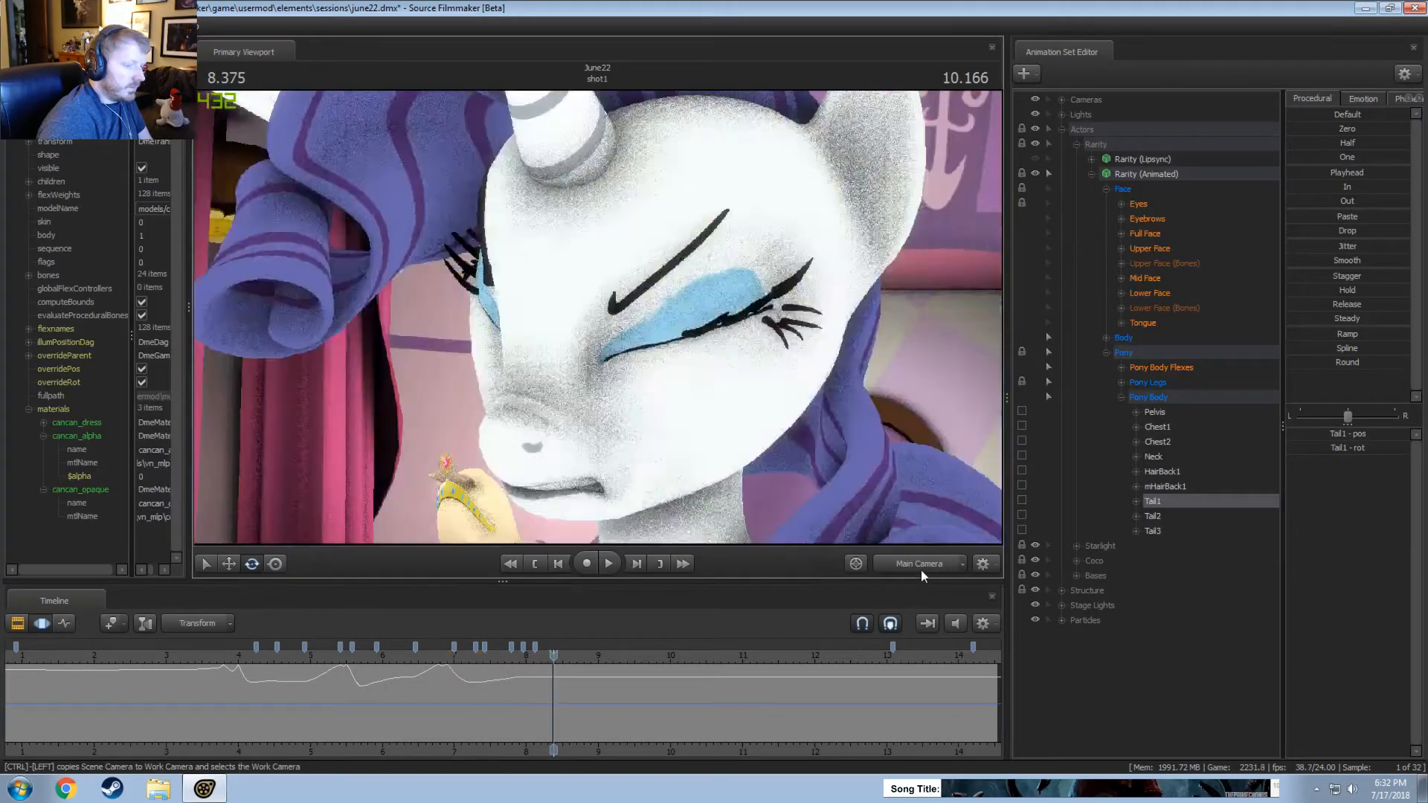
{"action": "key", "text": "space"}
{"action": "key", "text": "space"}
{"action": "left_click", "coordinate": [923, 568]}
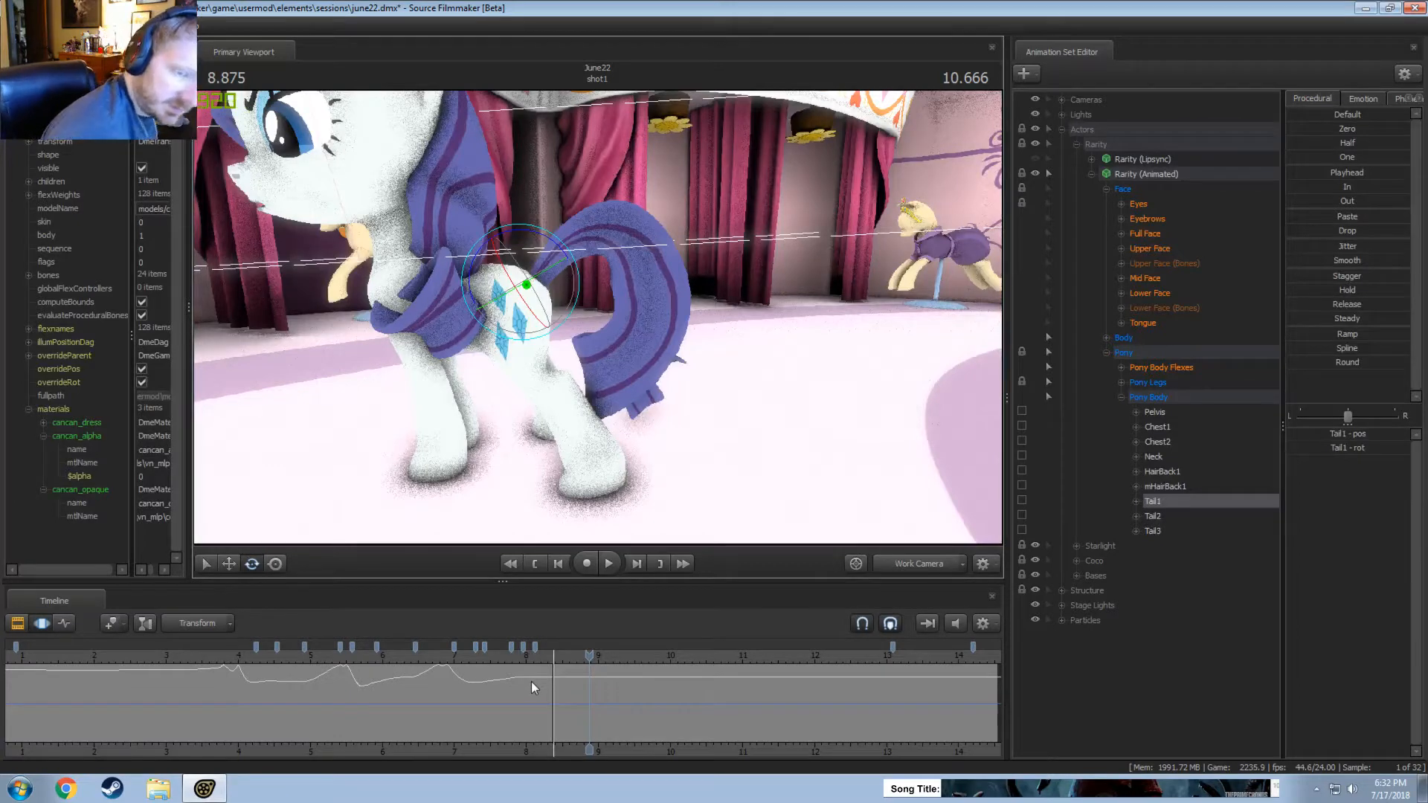
{"action": "left_click", "coordinate": [503, 656]}
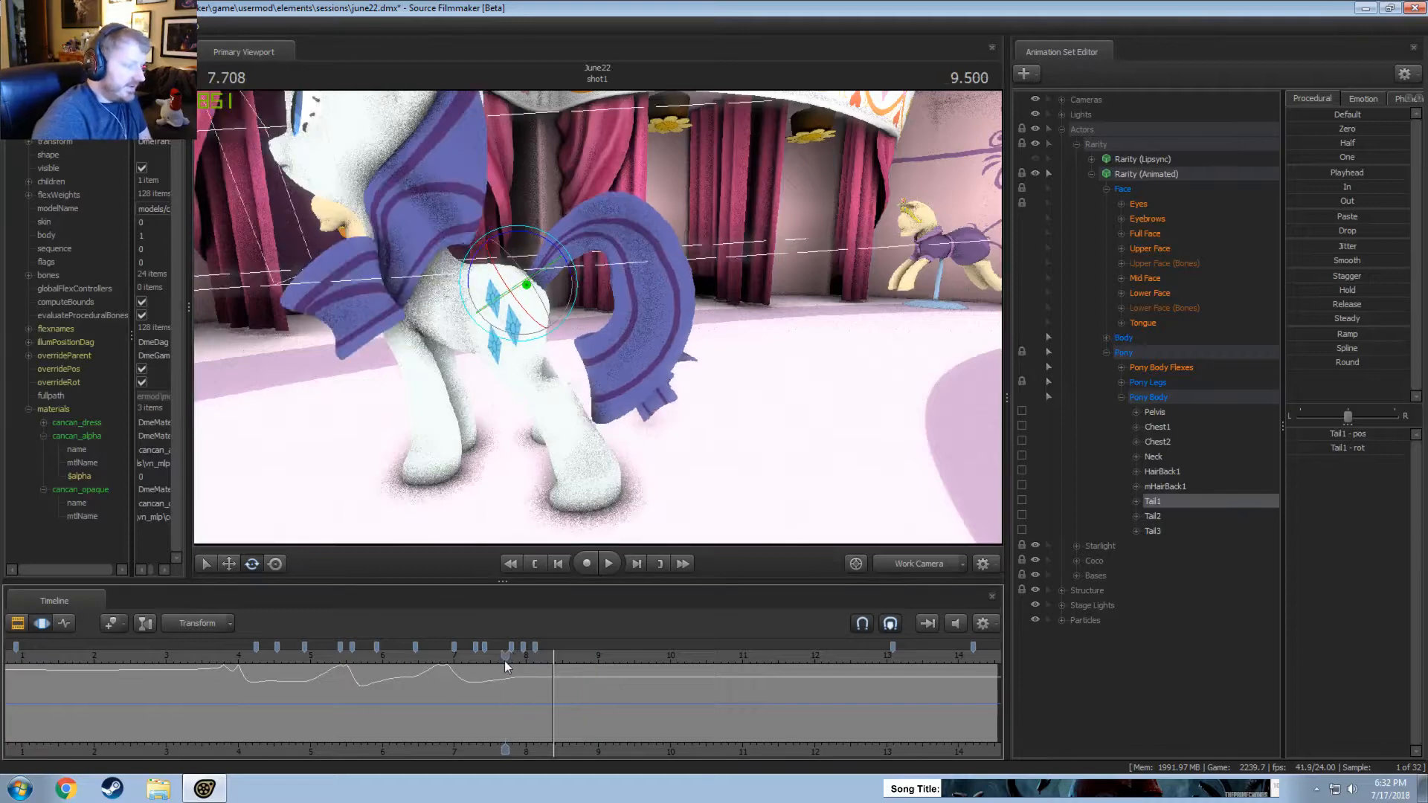
{"action": "left_click_drag", "start_coordinate": [503, 660], "coordinate": [554, 660]}
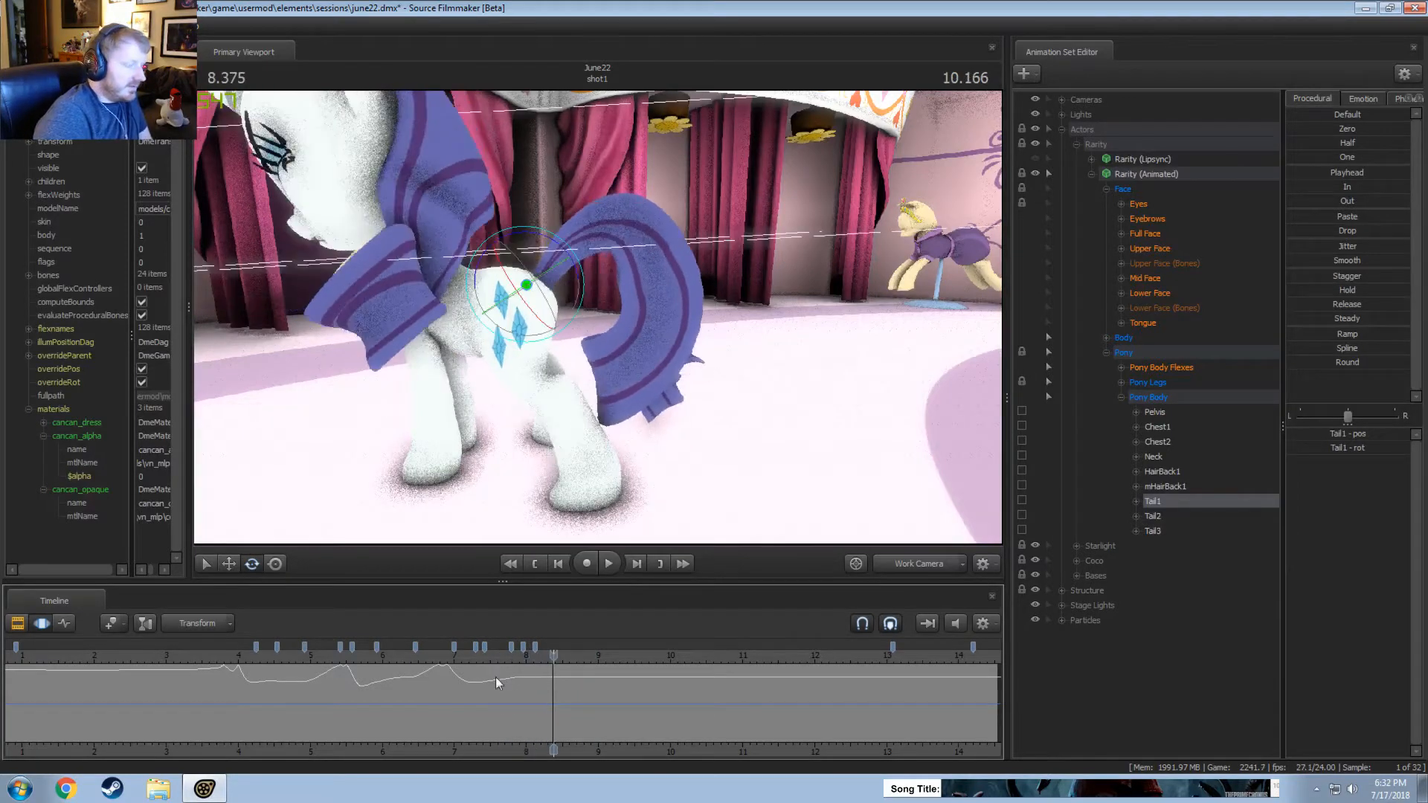
Rotate Tail1 down at about 8.42 seconds, over a time selection from about 7.95 to 8.75 seconds, and replay it.
{"action": "key", "text": "shift"}
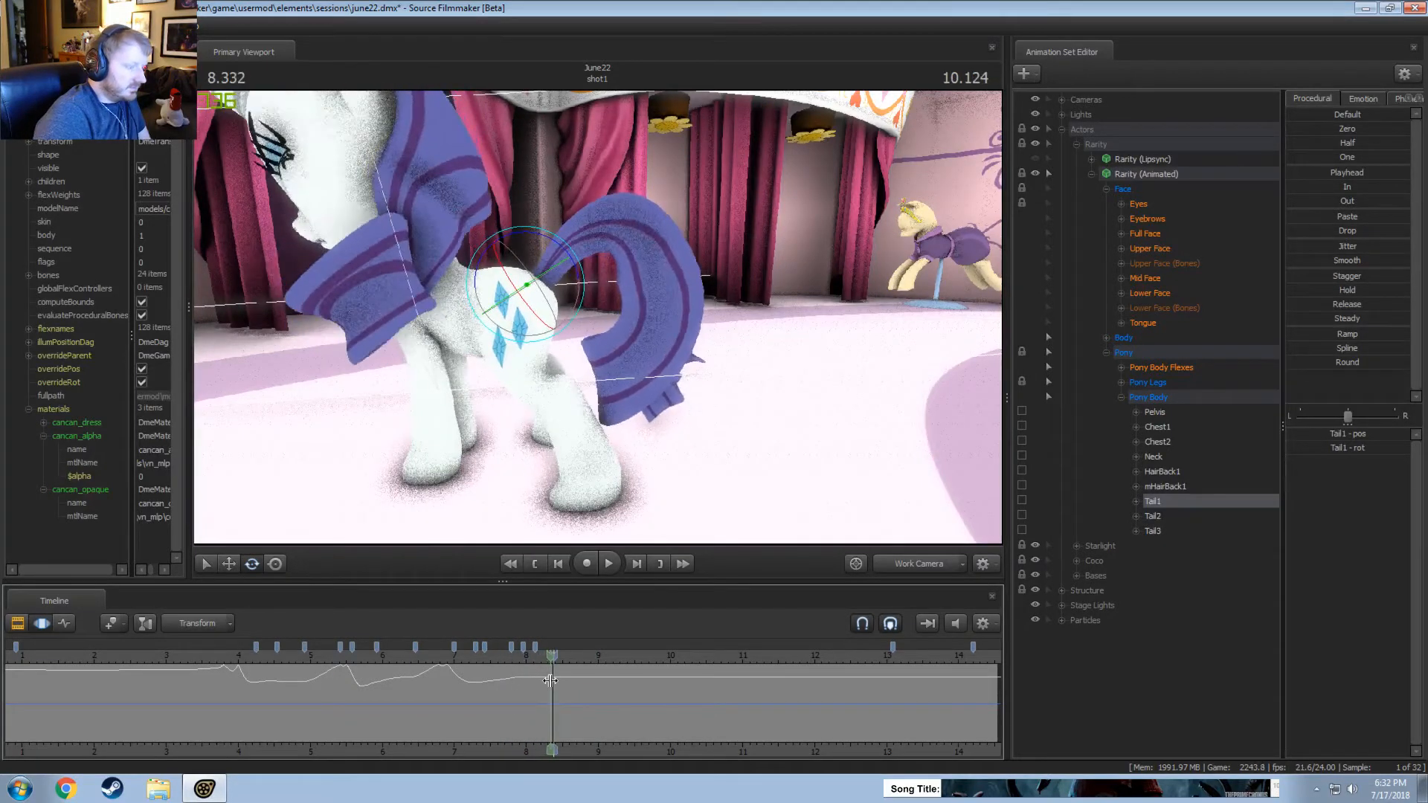
{"action": "left_click_drag", "start_coordinate": [557, 681], "coordinate": [537, 681], "text": "shift"}
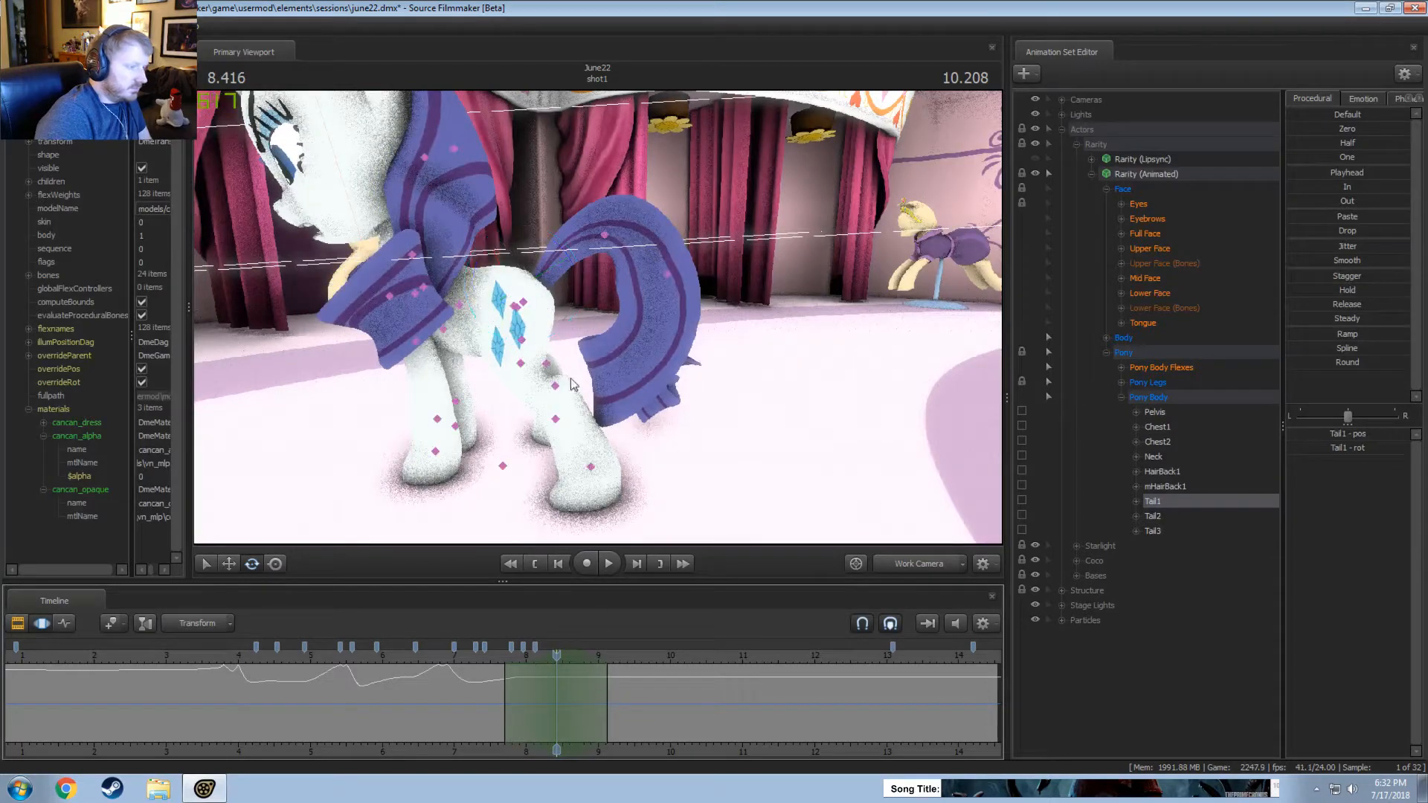
{"action": "left_click_drag", "start_coordinate": [608, 671], "coordinate": [580, 672]}
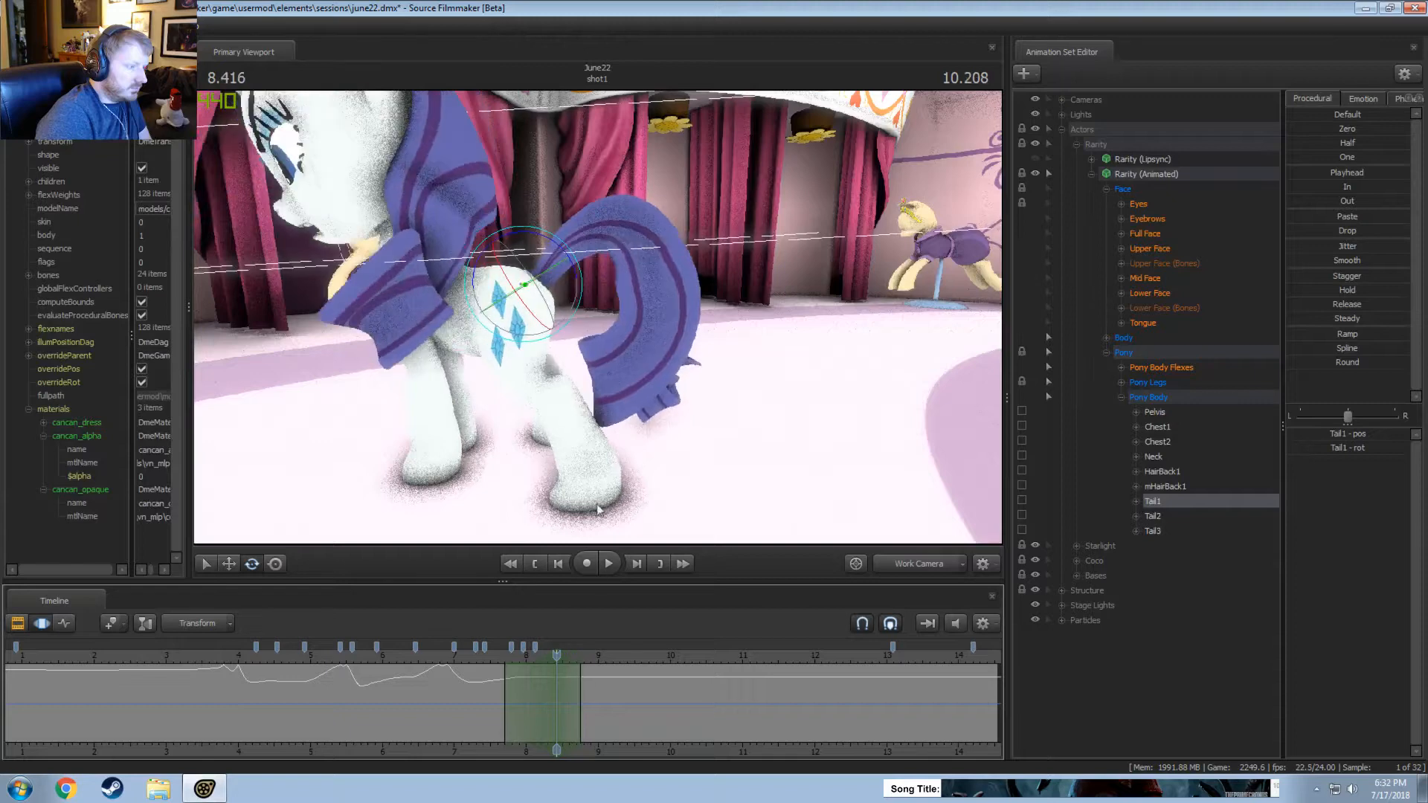
{"action": "left_click_drag", "start_coordinate": [580, 282], "coordinate": [591, 315]}
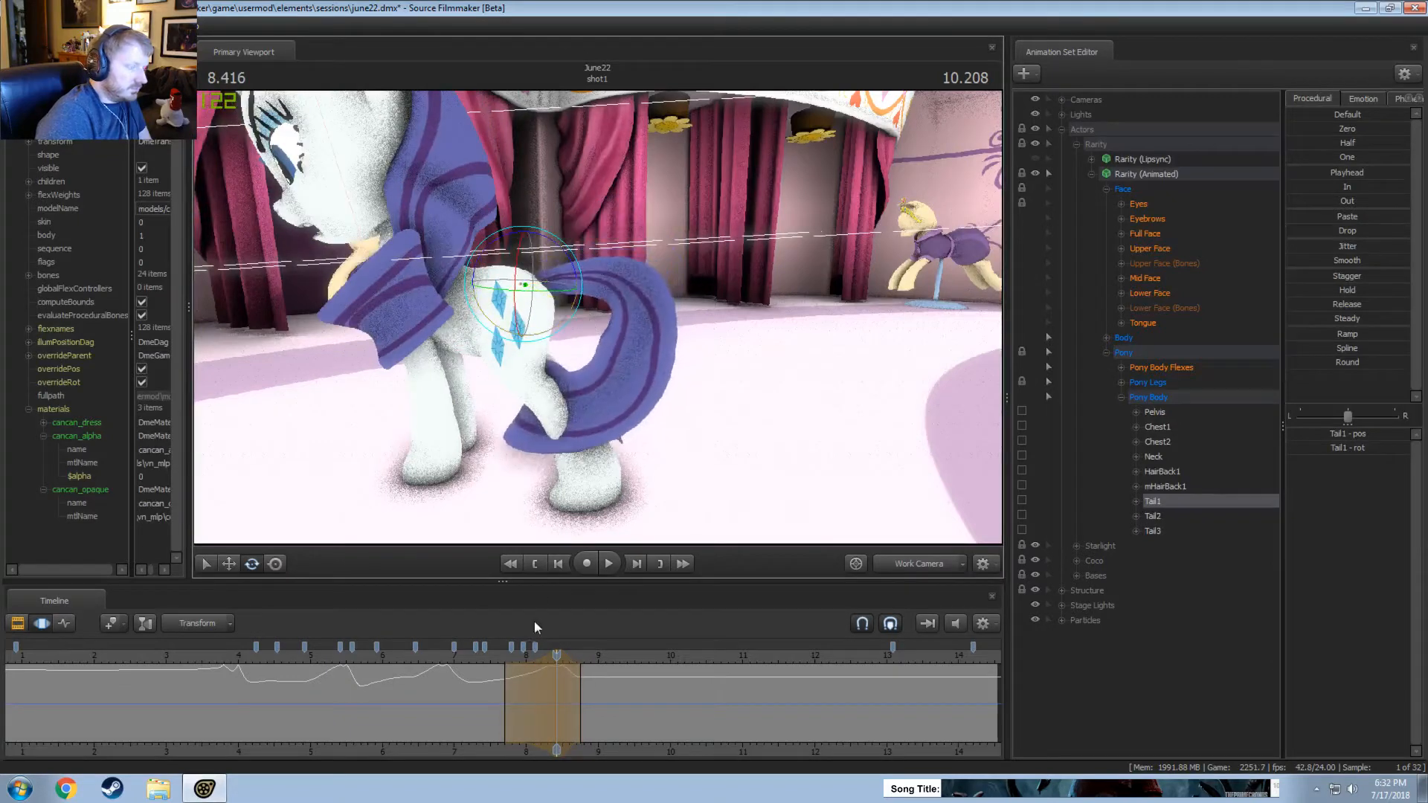
{"action": "left_click_drag", "start_coordinate": [502, 658], "coordinate": [523, 682]}
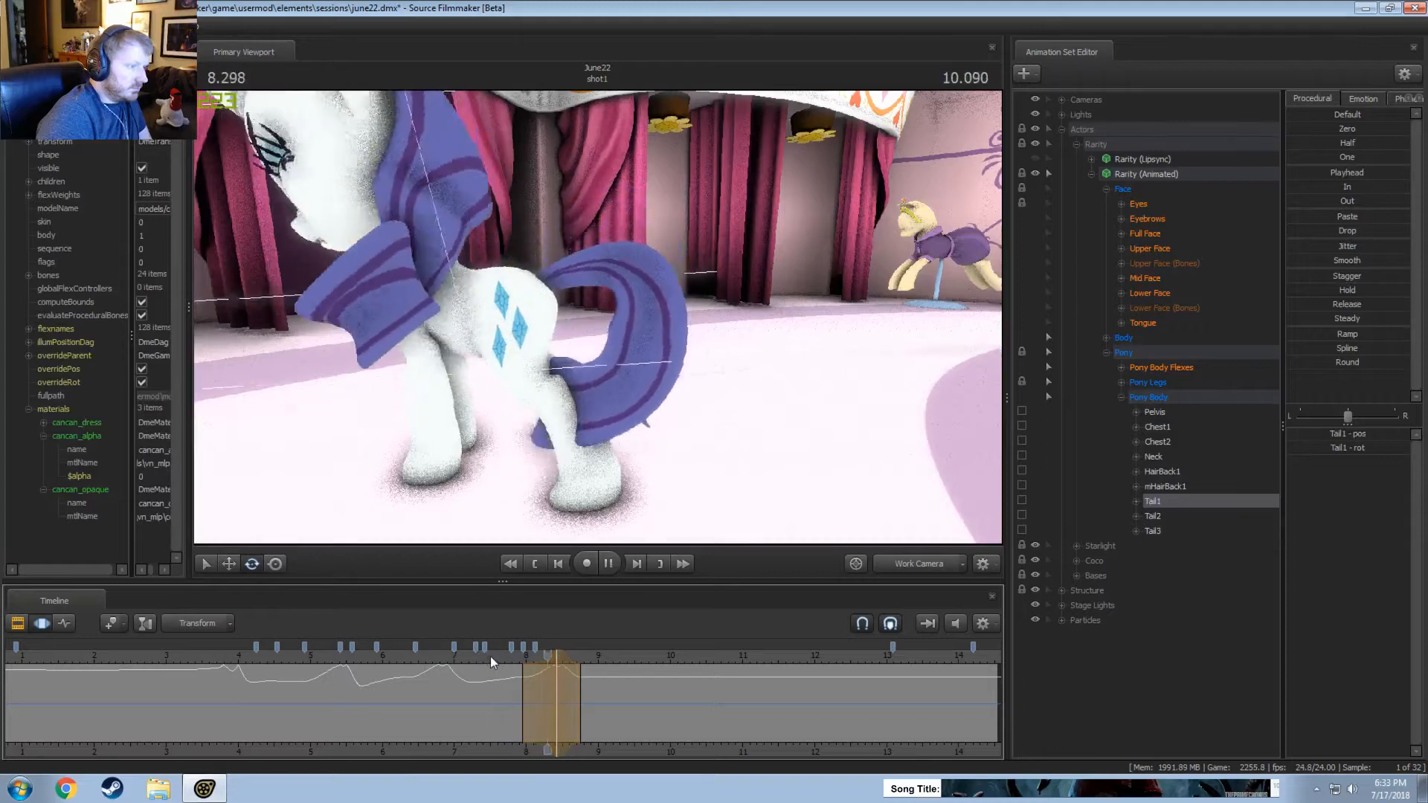
Rotate Tail1 slightly up at about 7.83 seconds, over a time selection from about 7.55 to 8.4 seconds, and replay it.
{"action": "left_click_drag", "start_coordinate": [526, 671], "coordinate": [512, 672], "text": "shift"}
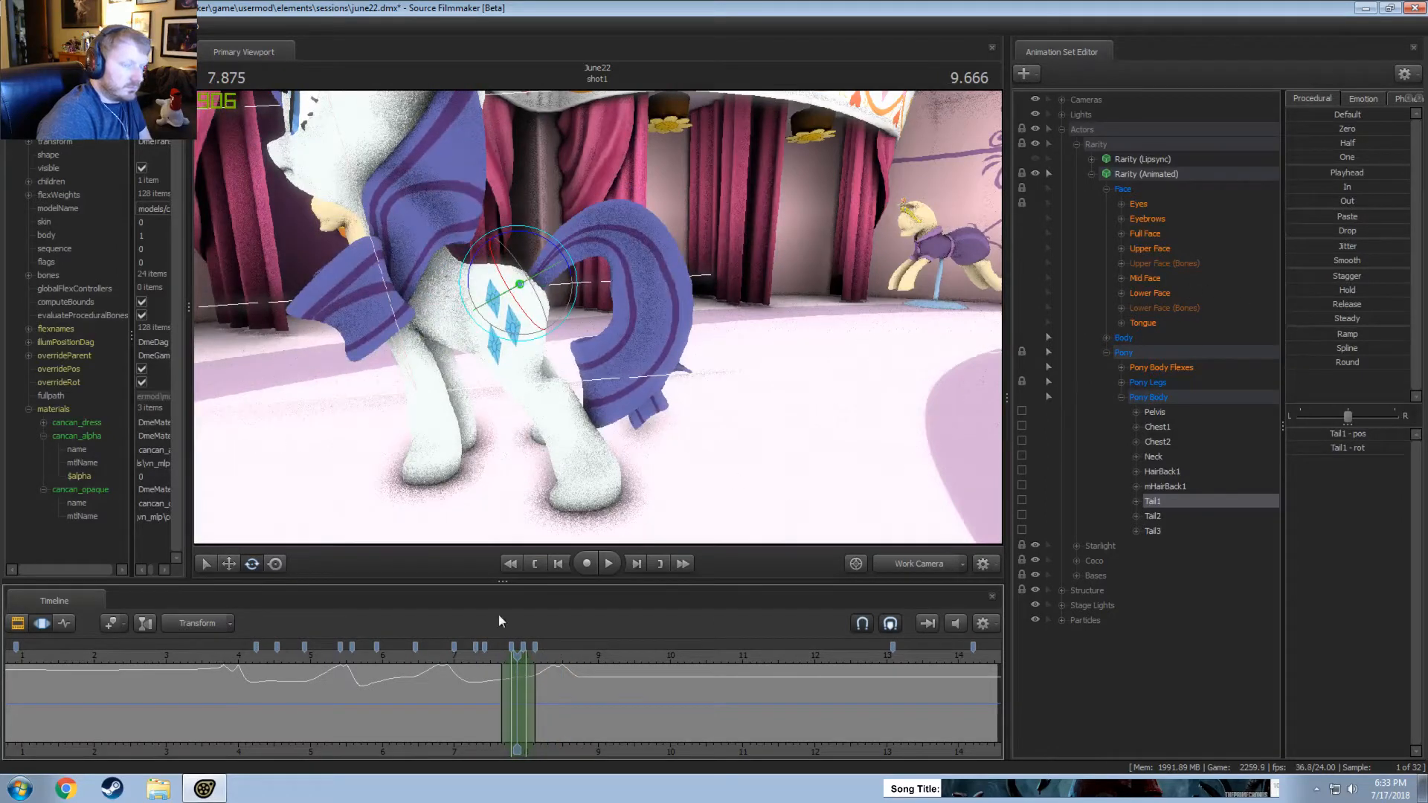
{"action": "left_click", "coordinate": [515, 683]}
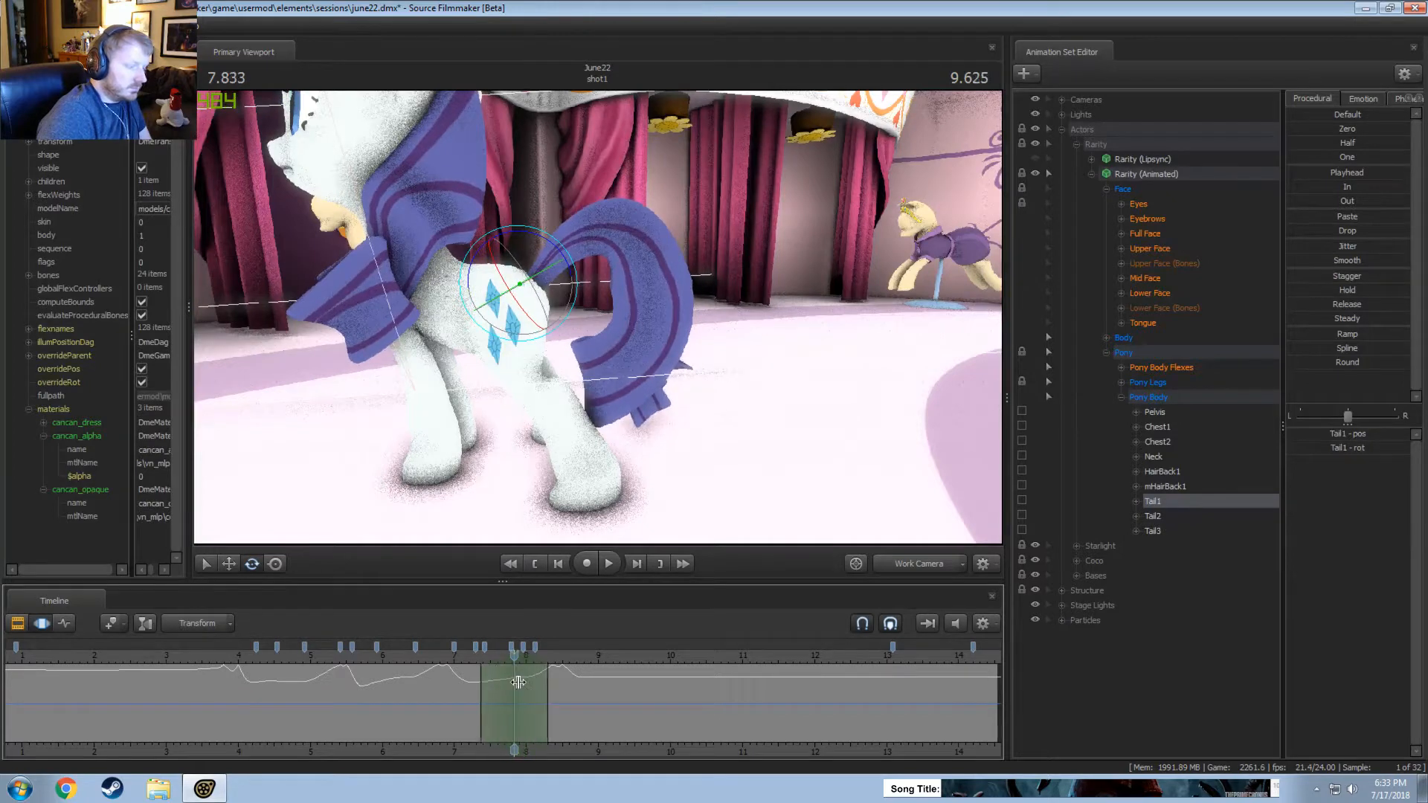
{"action": "left_click_drag", "start_coordinate": [484, 672], "coordinate": [493, 673]}
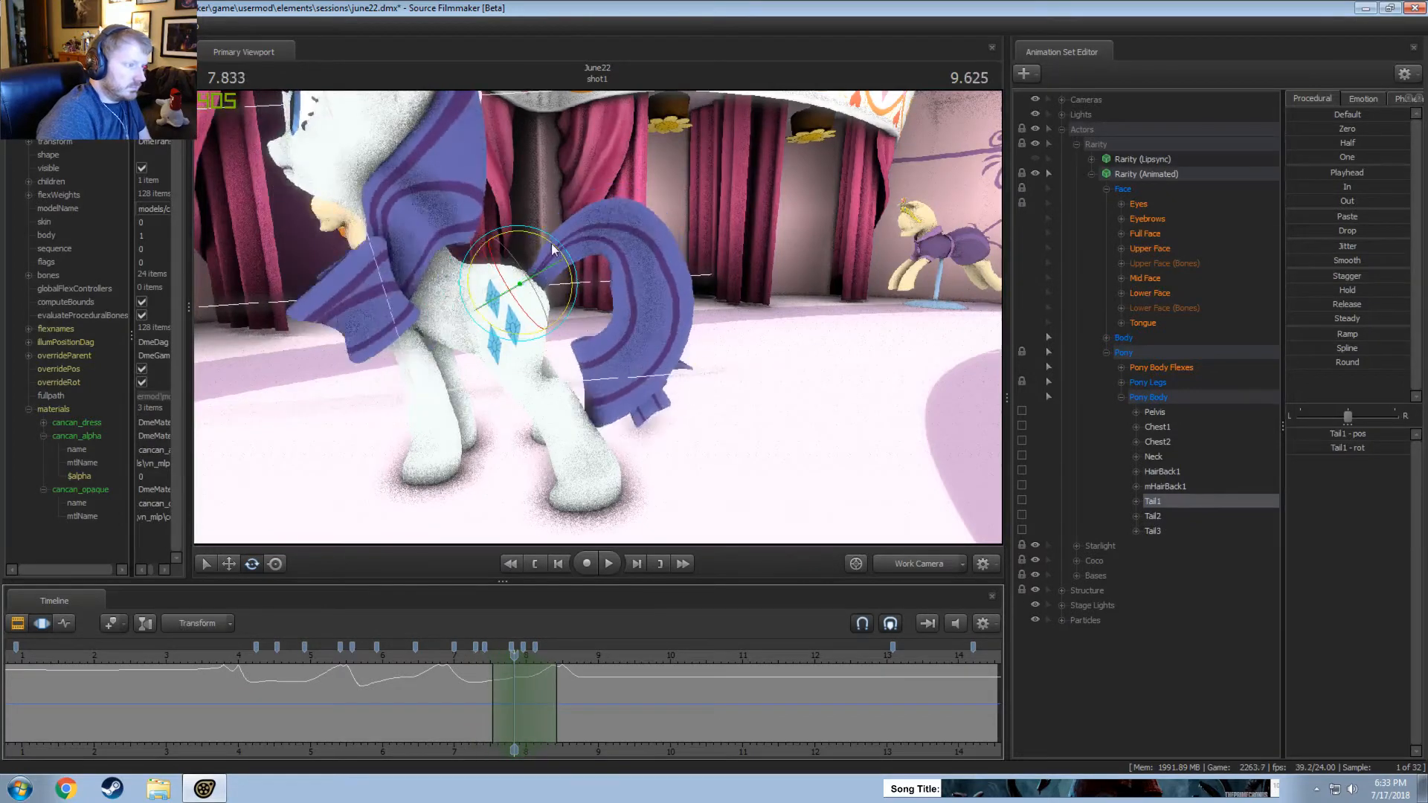
{"action": "left_click_drag", "start_coordinate": [553, 249], "coordinate": [545, 245]}
{"action": "left_click", "coordinate": [472, 658]}
{"action": "key", "text": "space"}
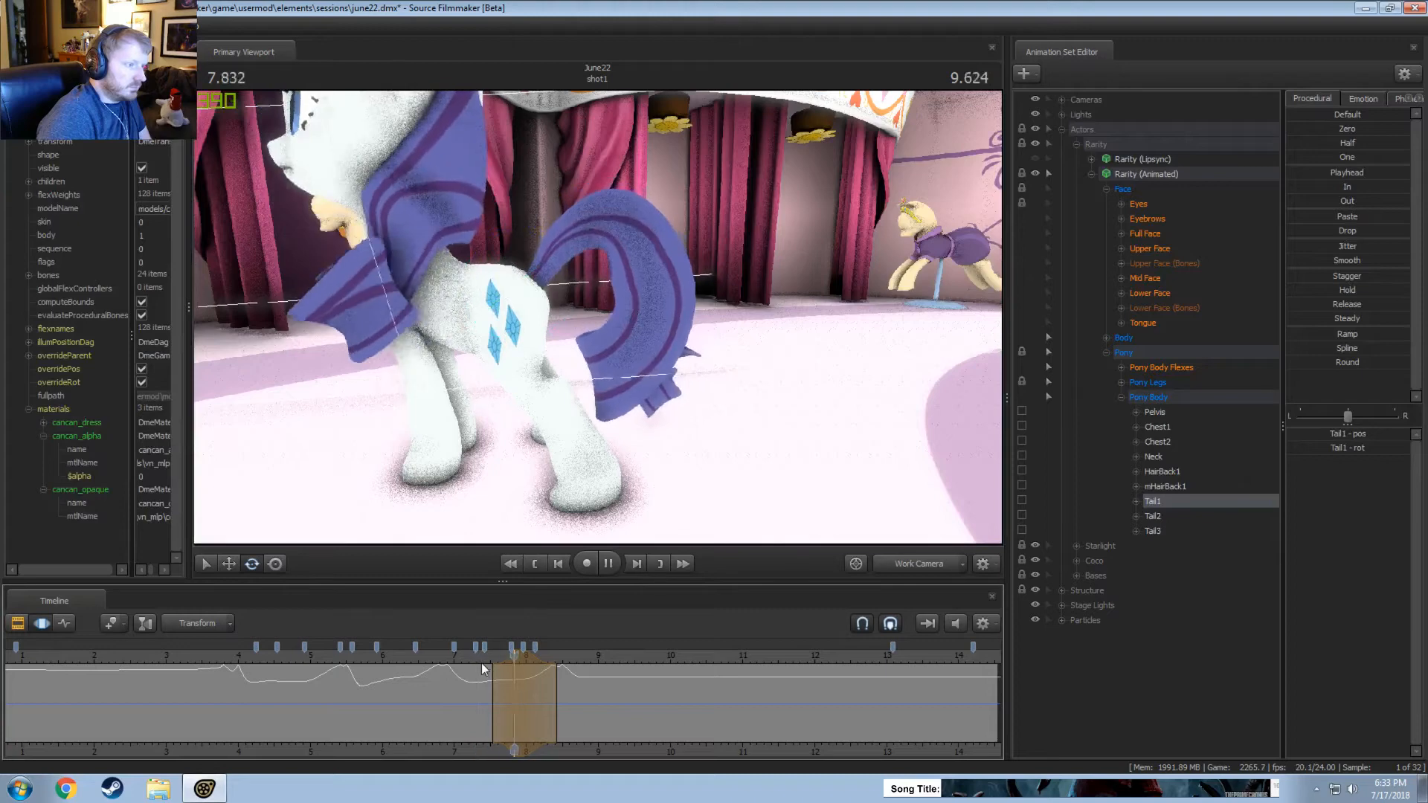
{"action": "key", "text": "space"}
Rotate Tail1 further up at about 7.83 seconds within the same time selection and replay the movement.
{"action": "left_click", "coordinate": [512, 663]}
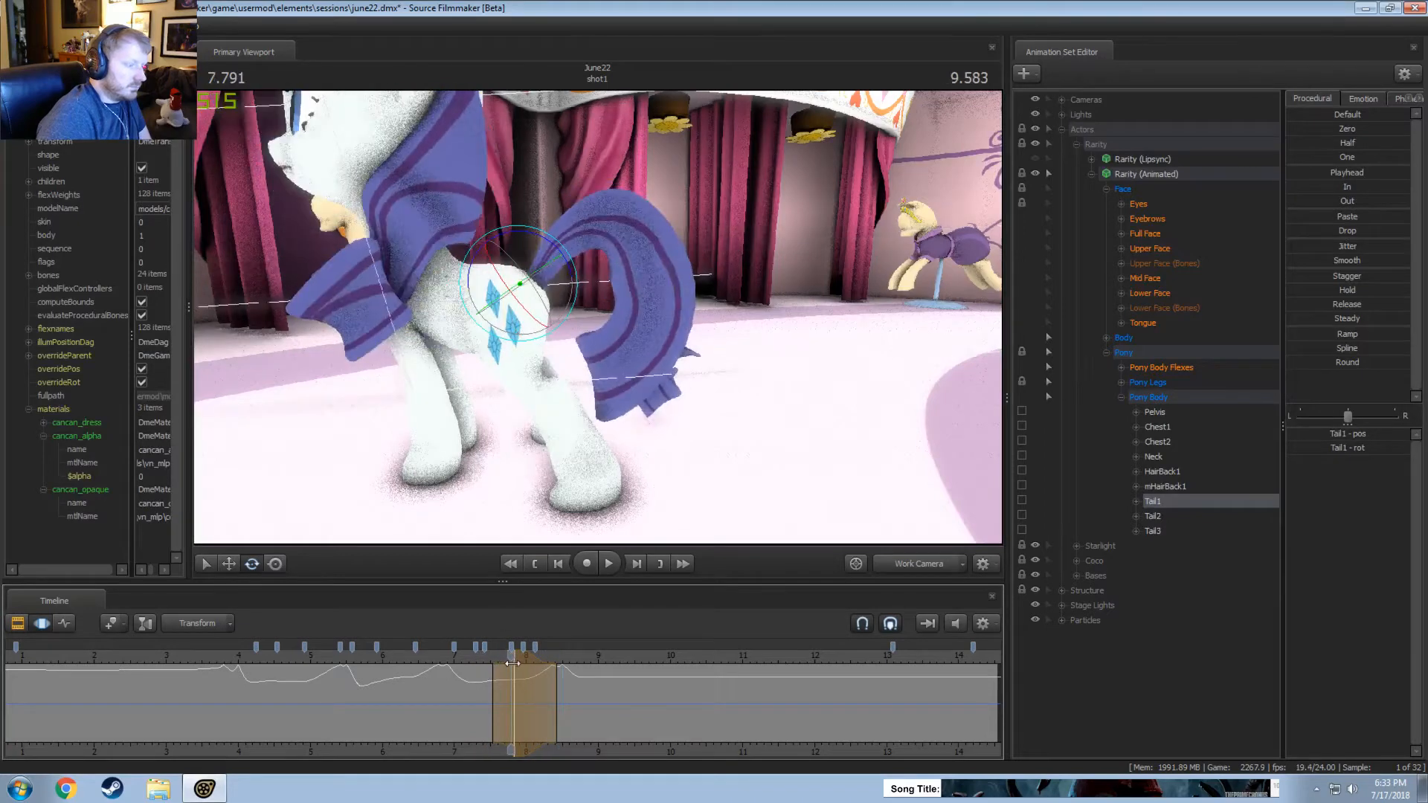
{"action": "left_click_drag", "start_coordinate": [560, 251], "coordinate": [553, 245]}
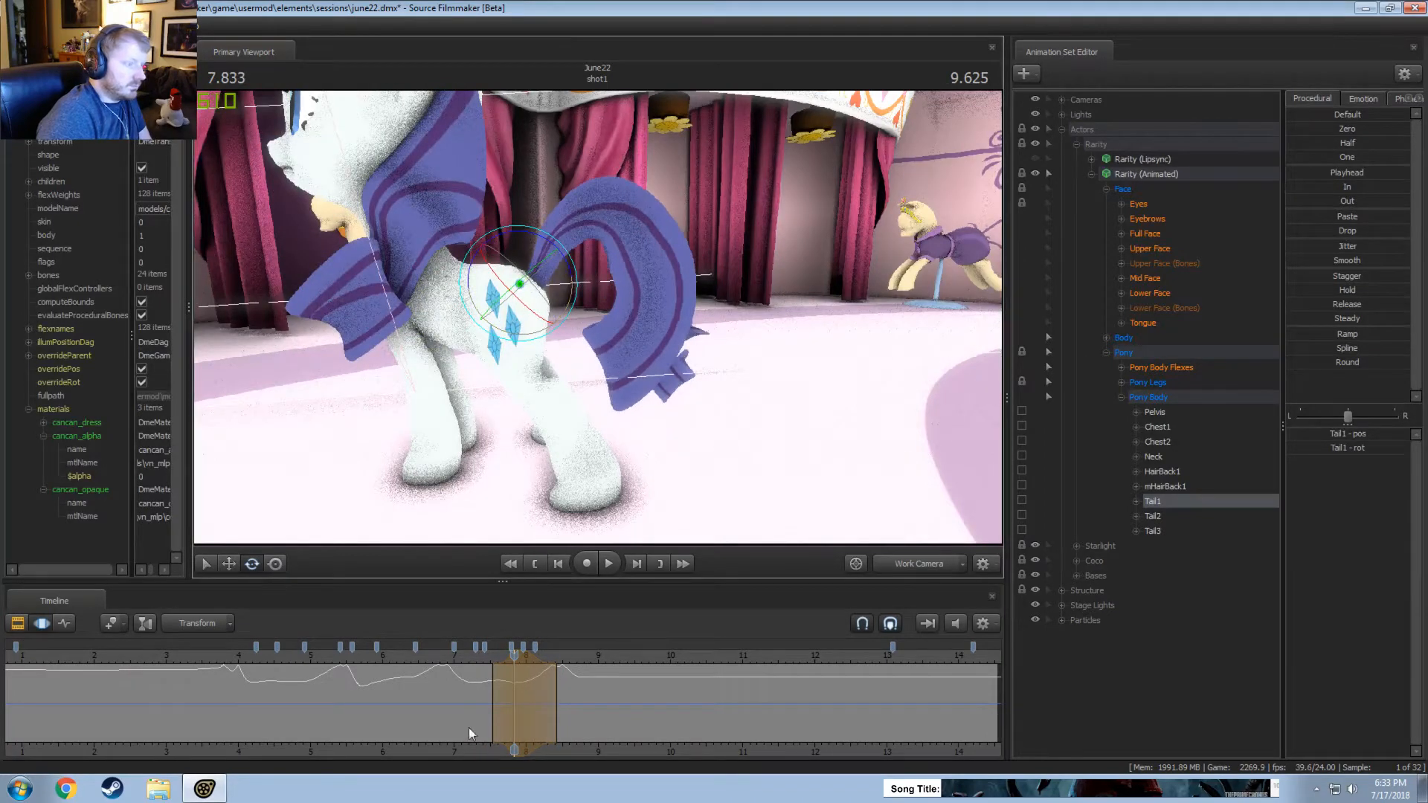
{"action": "left_click", "coordinate": [471, 657]}
{"action": "key", "text": "space"}
Shift the peak of the Tail1 time selection slightly later, to about 7.9 seconds, and replay the movement, including through the Main Camera.
{"action": "key", "text": "space"}
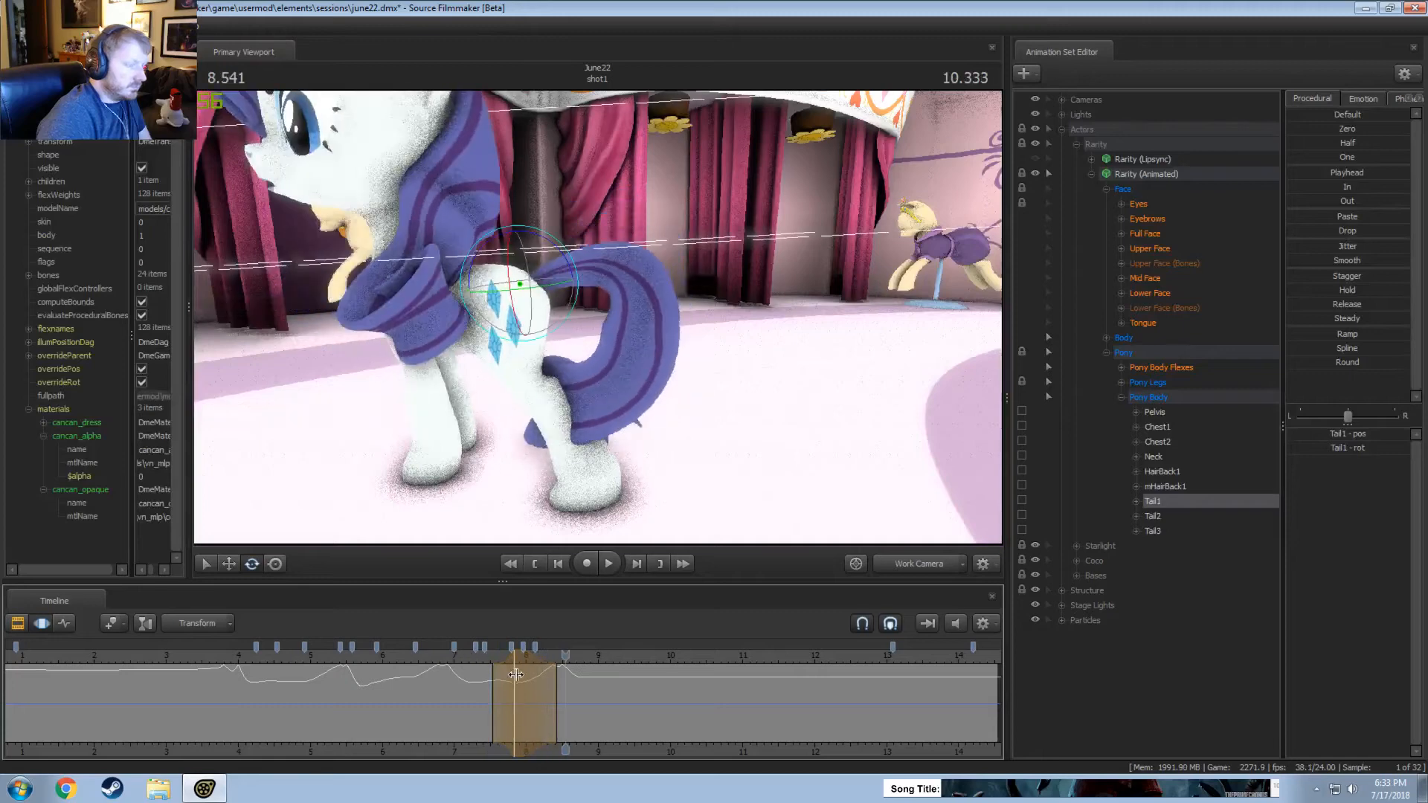
{"action": "left_click", "coordinate": [481, 659]}
{"action": "key", "text": "space"}
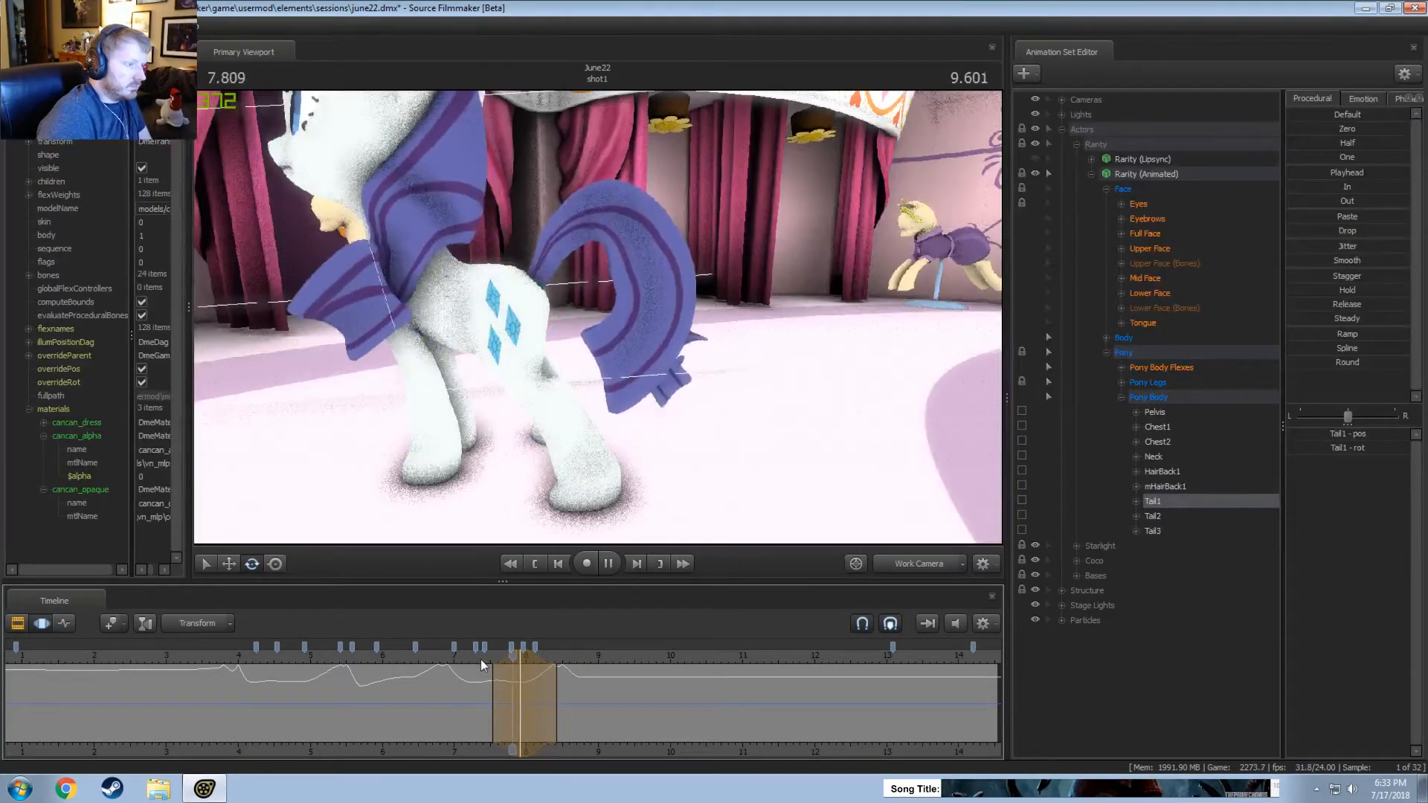
{"action": "key", "text": "space"}
{"action": "left_click", "coordinate": [894, 570]}
{"action": "left_click", "coordinate": [479, 661]}
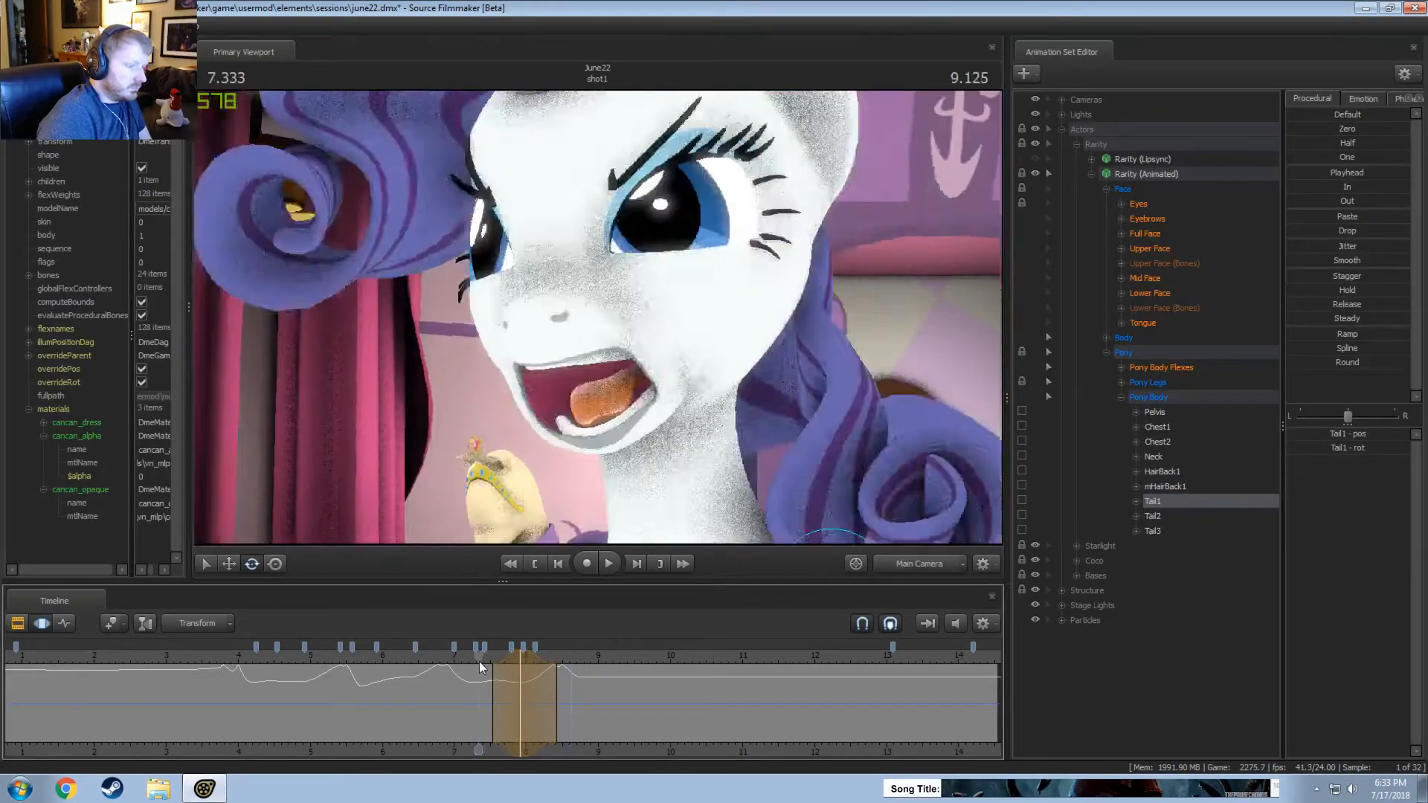
{"action": "key", "text": "space"}
{"action": "left_click", "coordinate": [410, 660]}
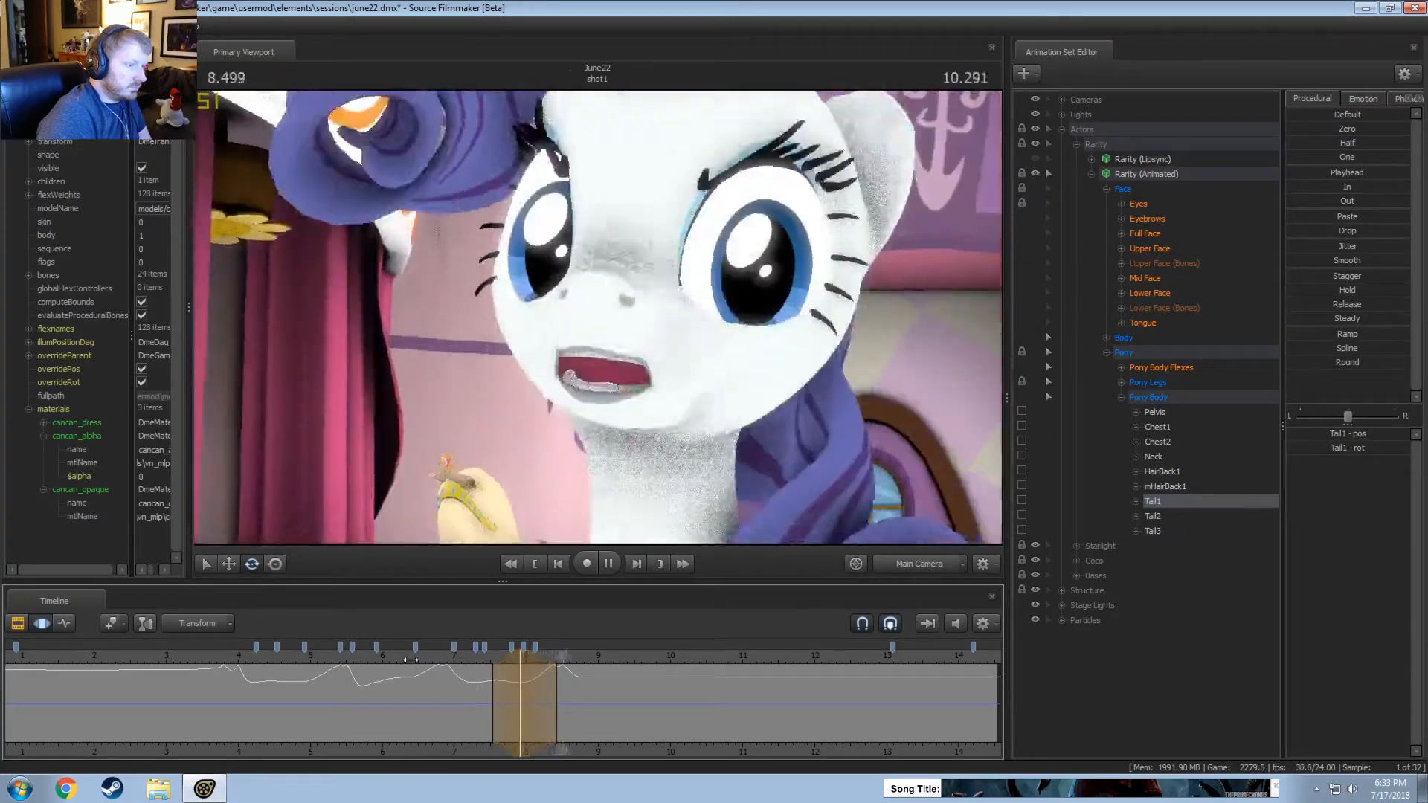
{"action": "key", "text": "space"}
Rotate Tail1 up at about 8.71 seconds in the Work Camera, over a time selection from about 8.45 to 9.2 seconds, and replay it.
{"action": "left_click", "coordinate": [926, 572]}
{"action": "left_click_drag", "start_coordinate": [583, 694], "coordinate": [615, 681]}
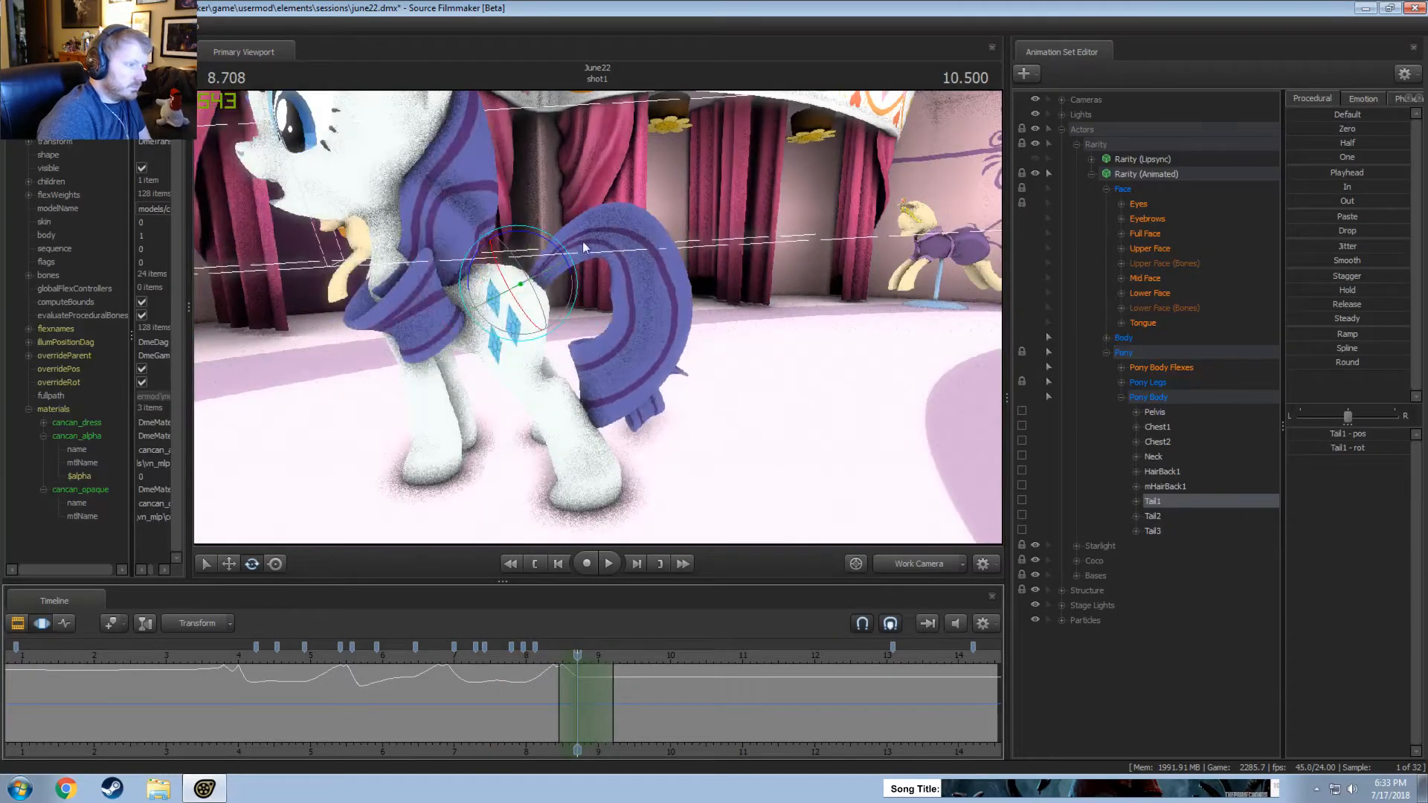
{"action": "left_click_drag", "start_coordinate": [583, 241], "coordinate": [500, 465]}
{"action": "left_click", "coordinate": [538, 667]}
{"action": "key", "text": "space"}
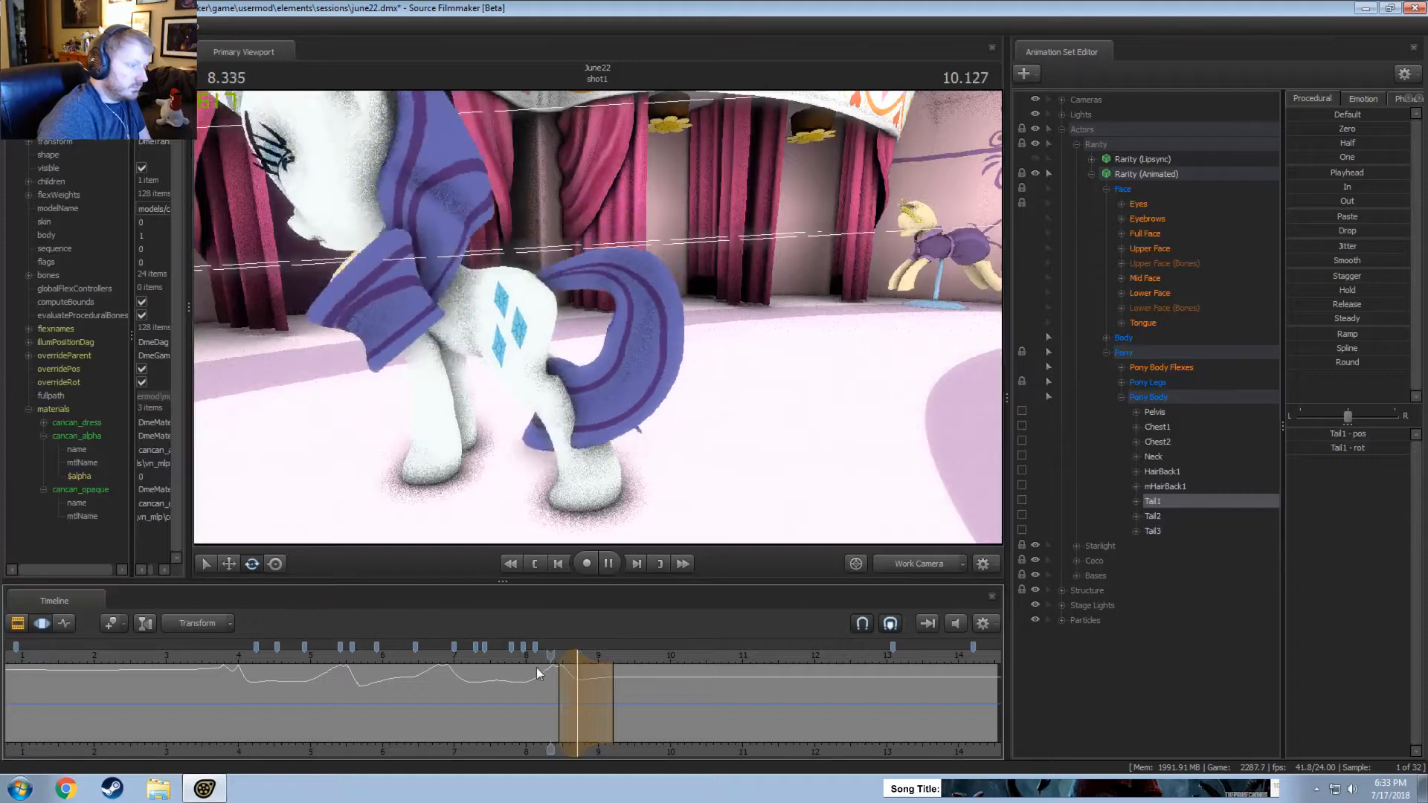
Shift the Tail1 time selection slightly earlier, to about 8.4 to 9.15 seconds, and replay the movement.
{"action": "key", "text": "space"}
{"action": "left_click_drag", "start_coordinate": [604, 655], "coordinate": [535, 655]}
{"action": "key", "text": "space"}
Replay and scrub through the Tail1 movement between about 8 and 9 seconds to judge its timing.
{"action": "key", "text": "space"}
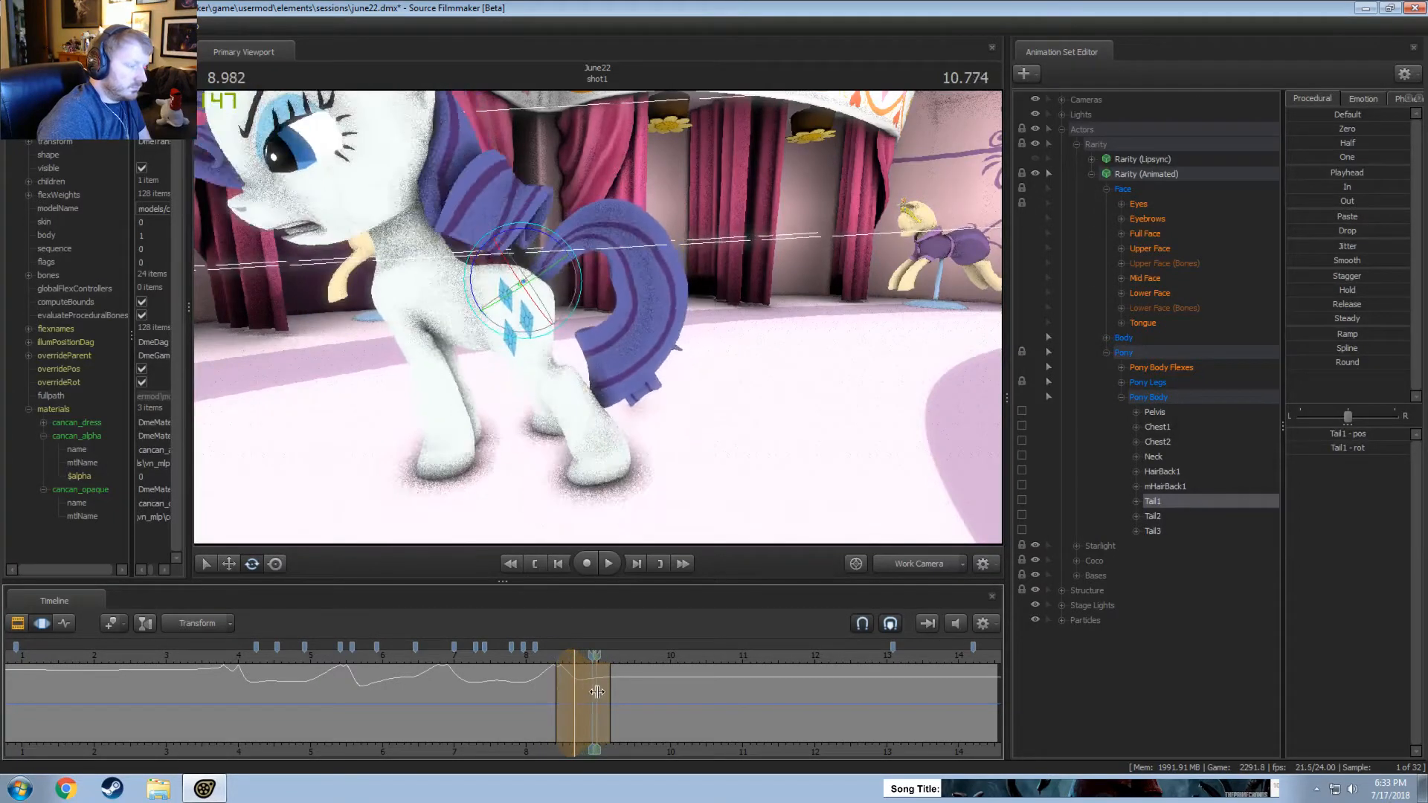
{"action": "left_click_drag", "start_coordinate": [616, 692], "coordinate": [528, 686]}
{"action": "left_click", "coordinate": [543, 665]}
{"action": "key", "text": "space"}
{"action": "key", "text": "space"}
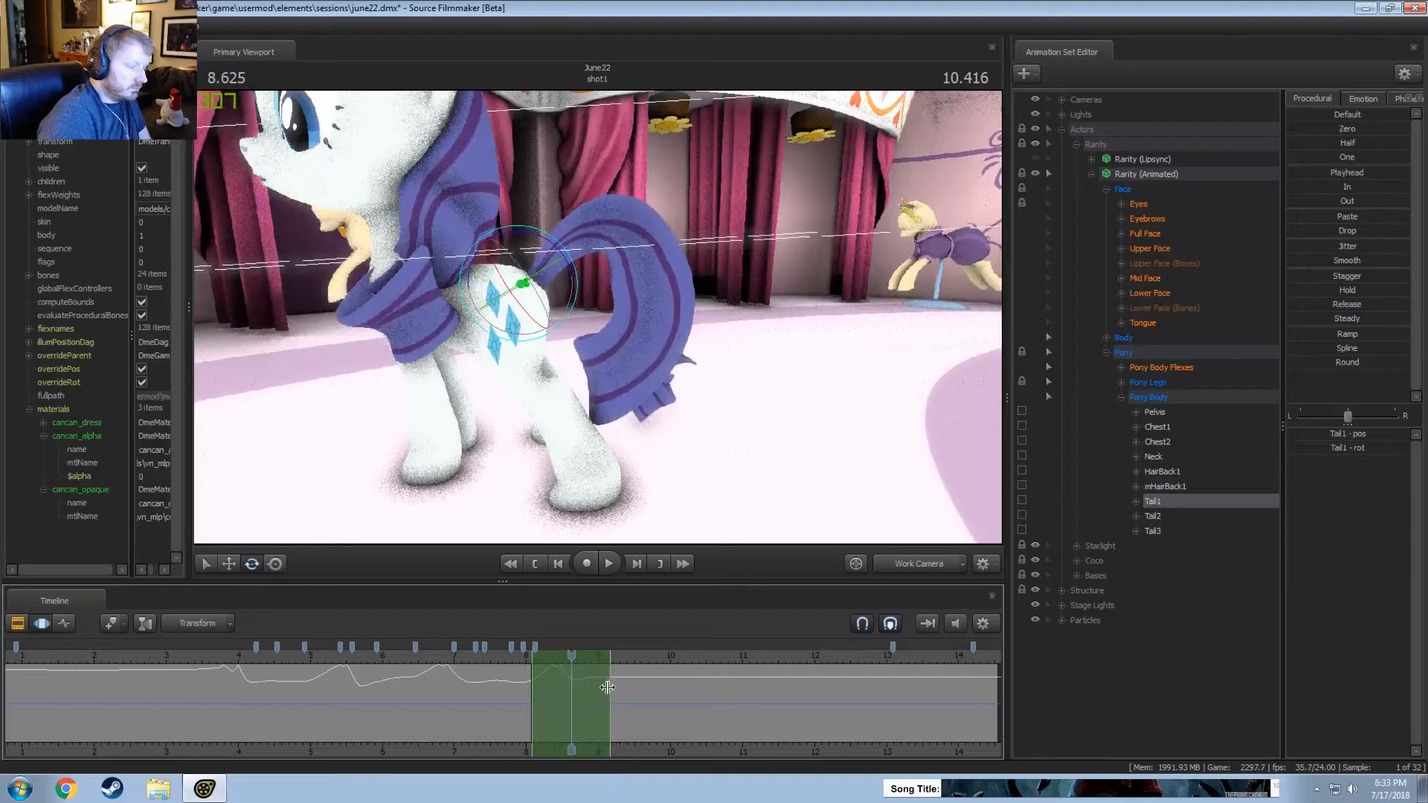
{"action": "key", "text": "space"}
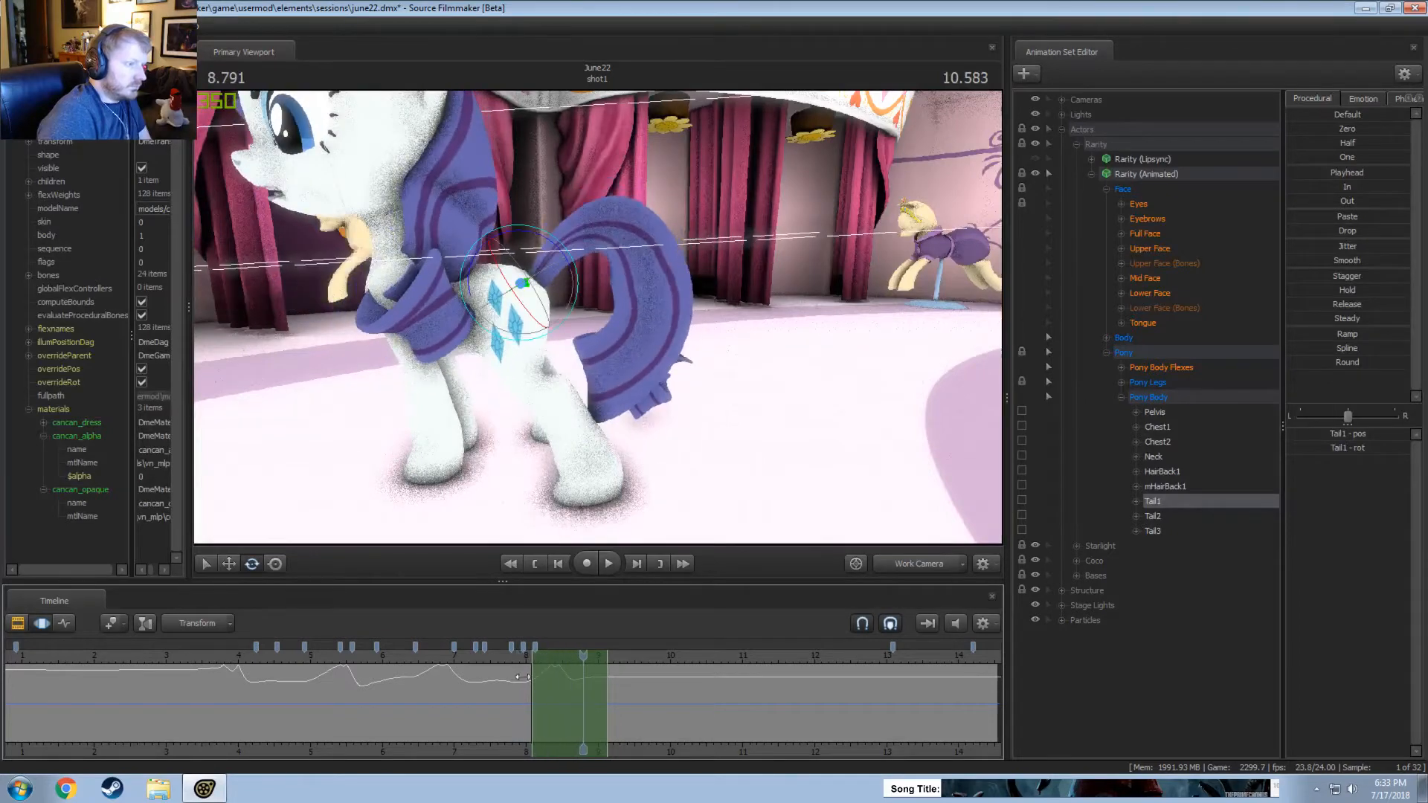
{"action": "left_click", "coordinate": [567, 680], "text": "shift"}
{"action": "scroll", "coordinate": [567, 681], "scroll_direction": "up", "scroll_amount": 4, "text": "shift"}
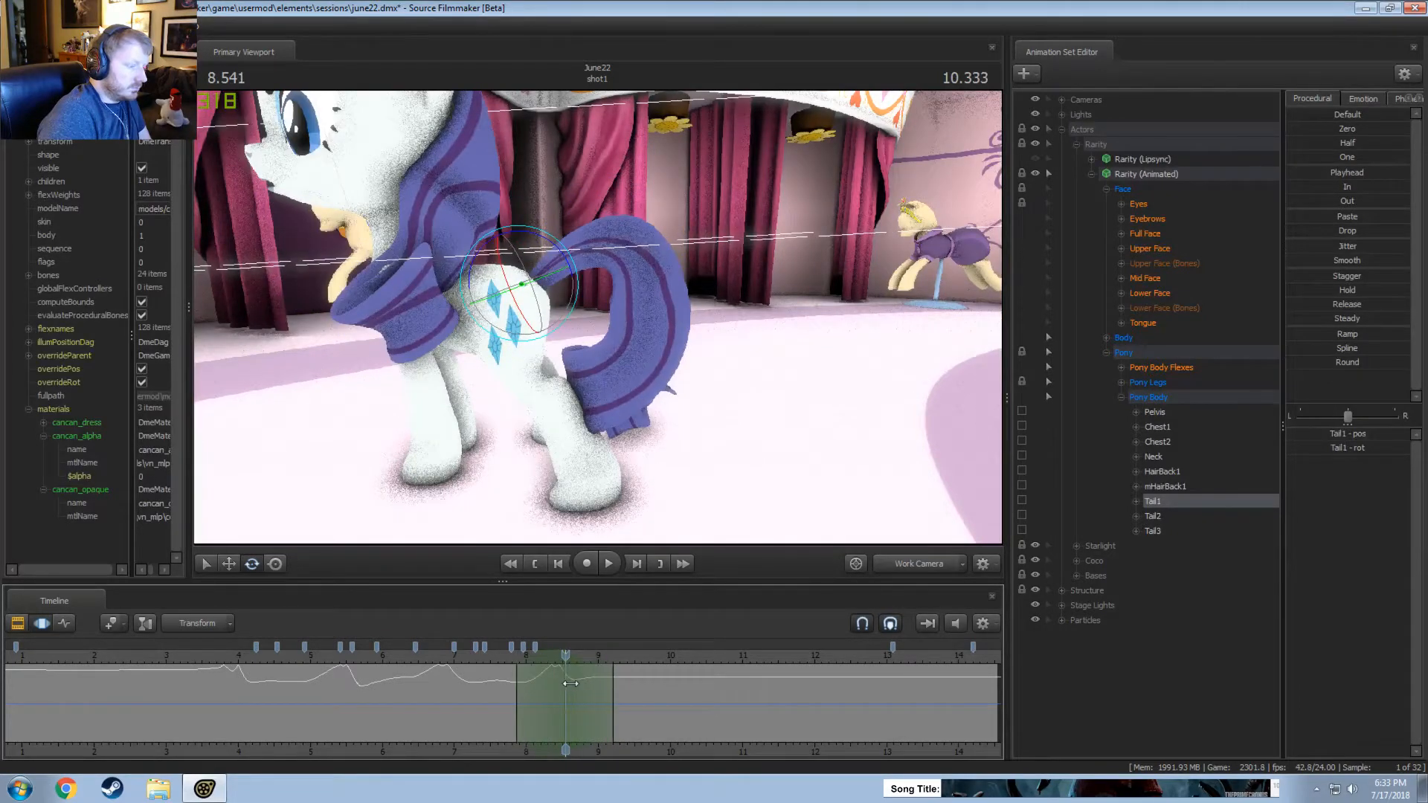
{"action": "key", "text": "space"}
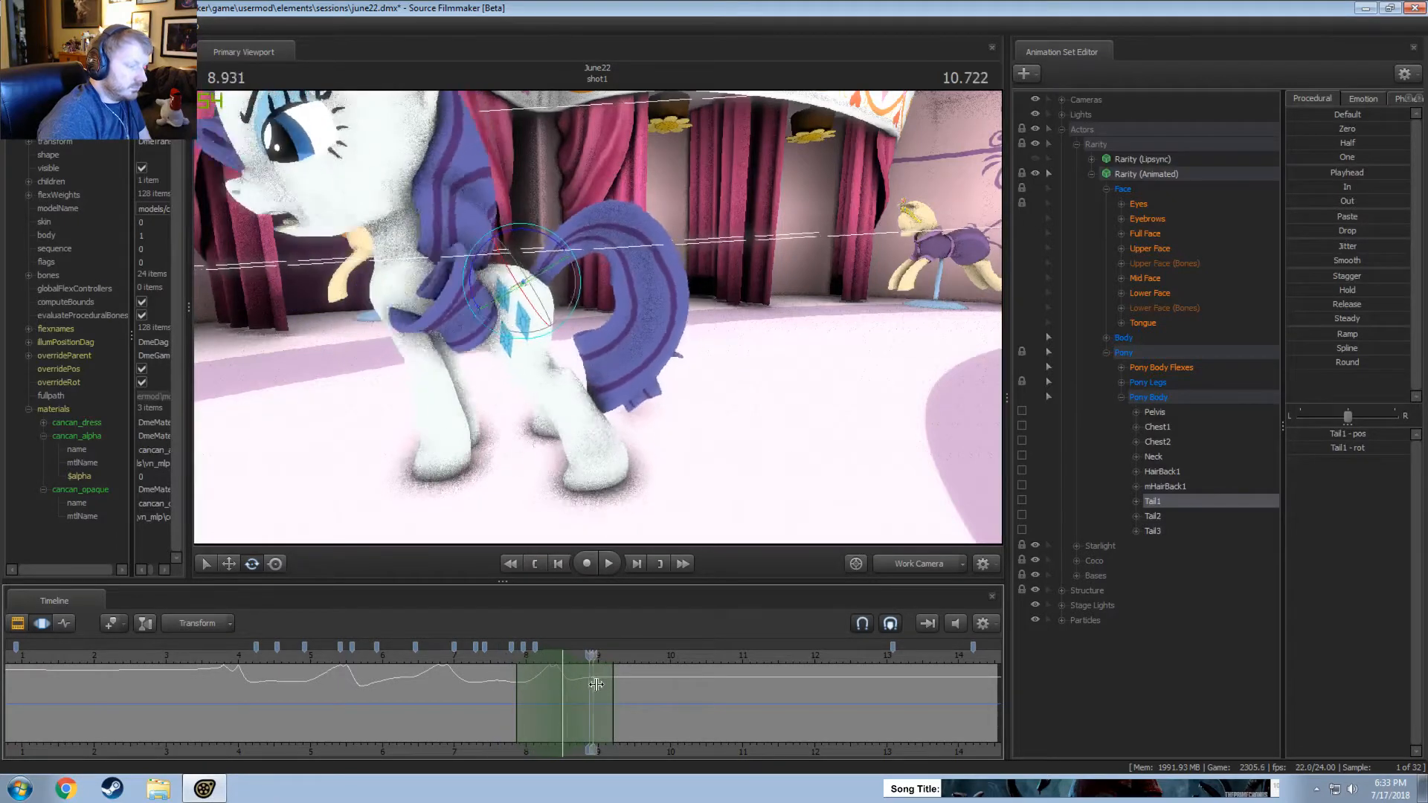
{"action": "key", "text": "space"}
Rotate Tail1 slightly down at about 9.13 seconds, over a time selection from about 8.5 to 9.7 seconds, and replay it.
{"action": "left_click", "coordinate": [607, 692], "text": "shift"}
{"action": "scroll", "coordinate": [606, 696], "scroll_direction": "up", "scroll_amount": 2, "text": "shift"}
{"action": "scroll", "coordinate": [606, 696], "scroll_direction": "up", "scroll_amount": 3, "text": "shift"}
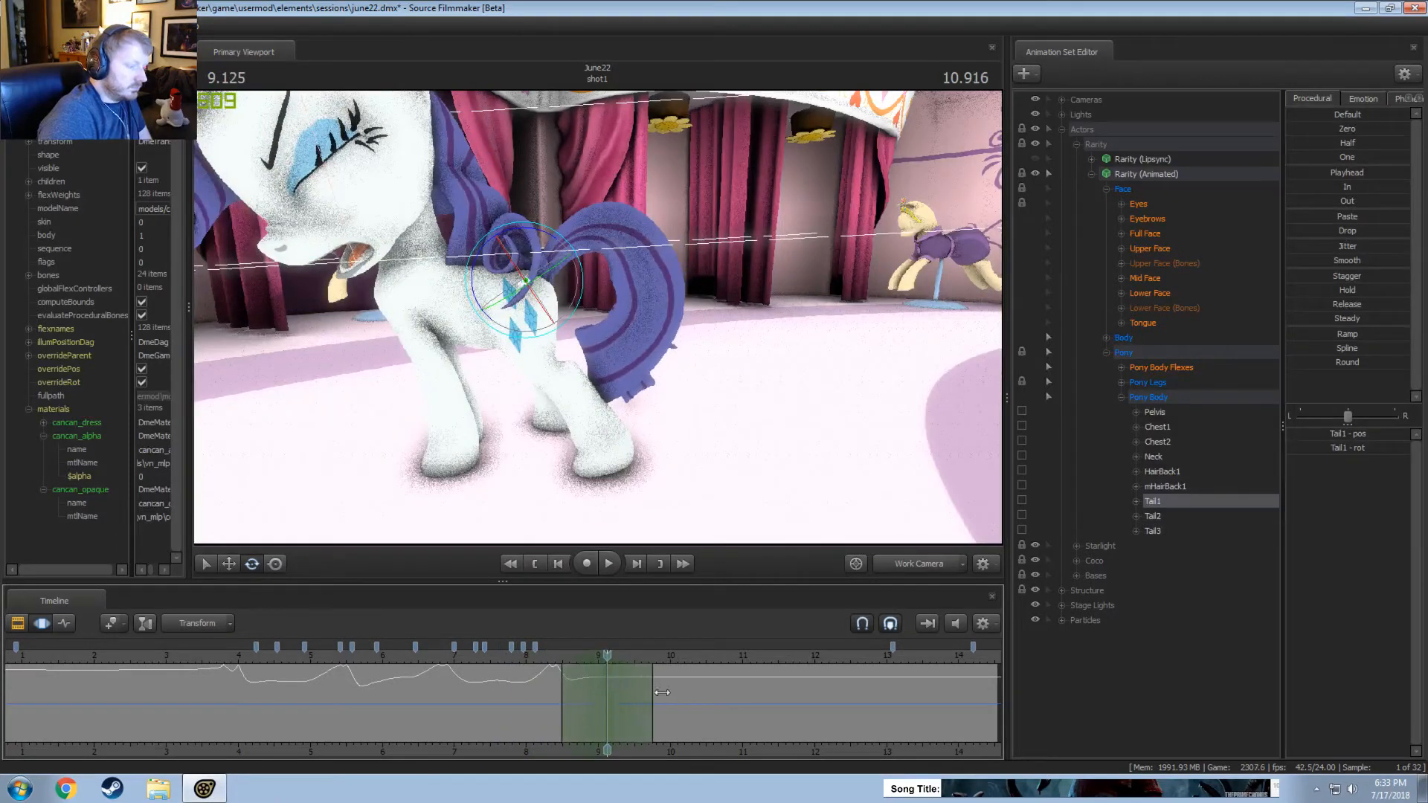
{"action": "left_click_drag", "start_coordinate": [543, 232], "coordinate": [548, 240]}
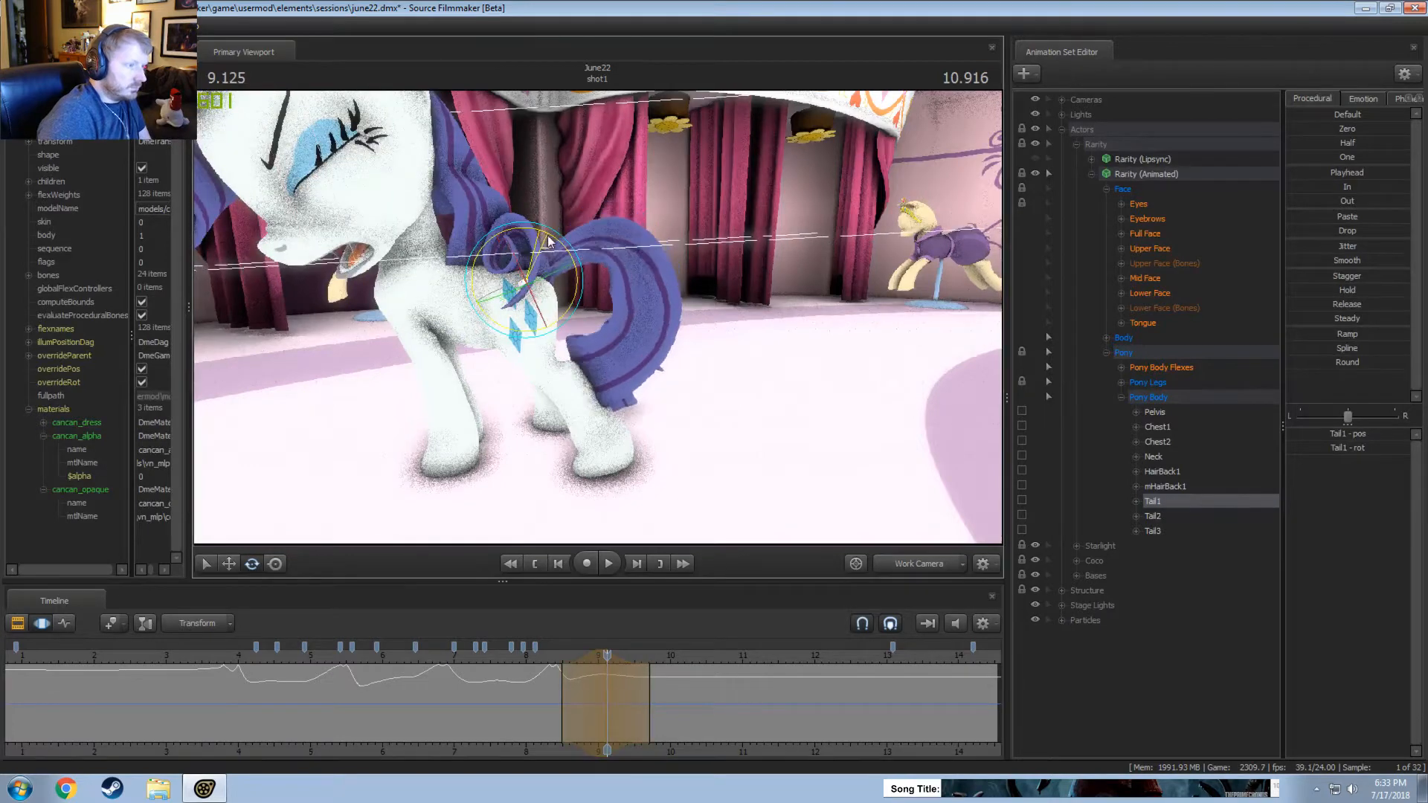
{"action": "left_click", "coordinate": [546, 662]}
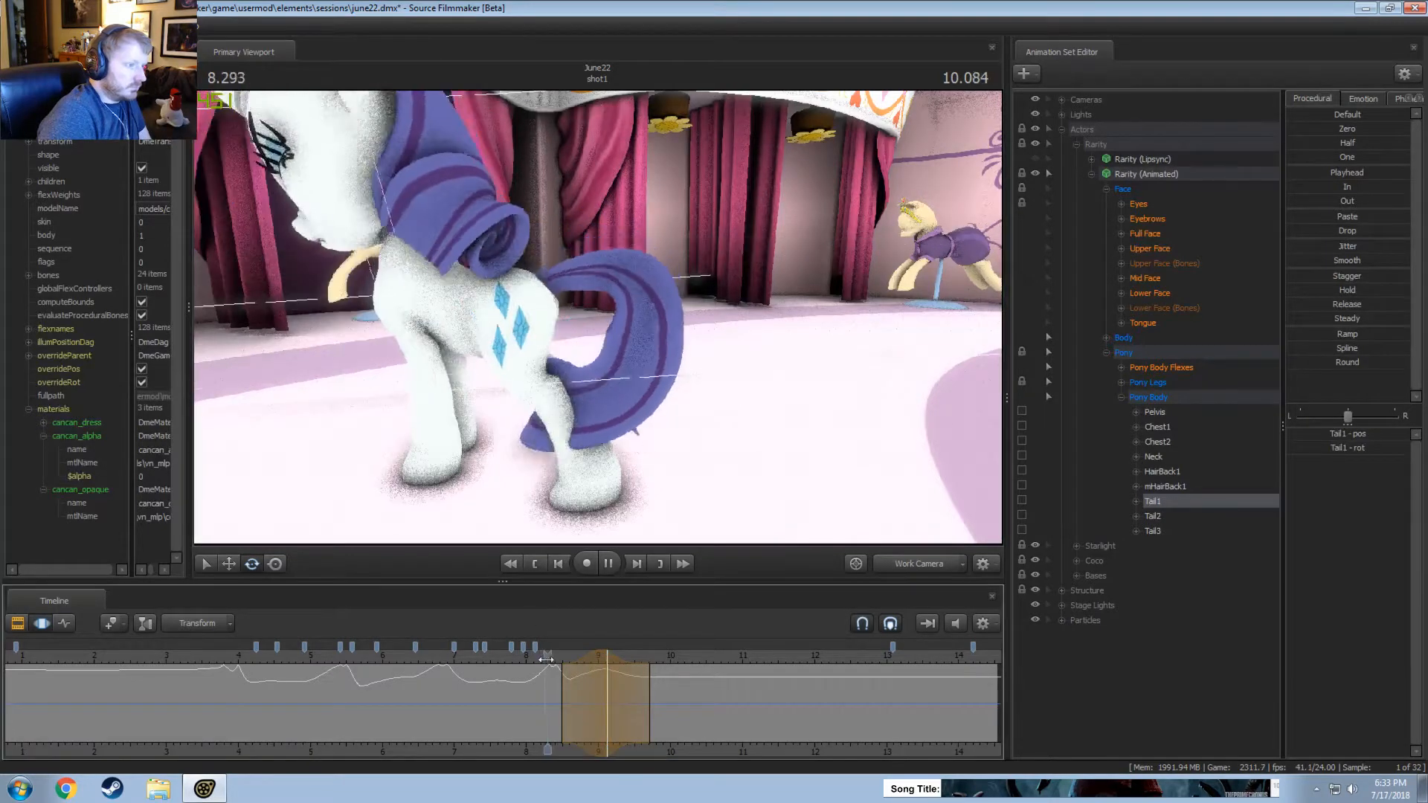
{"action": "key", "text": "space"}
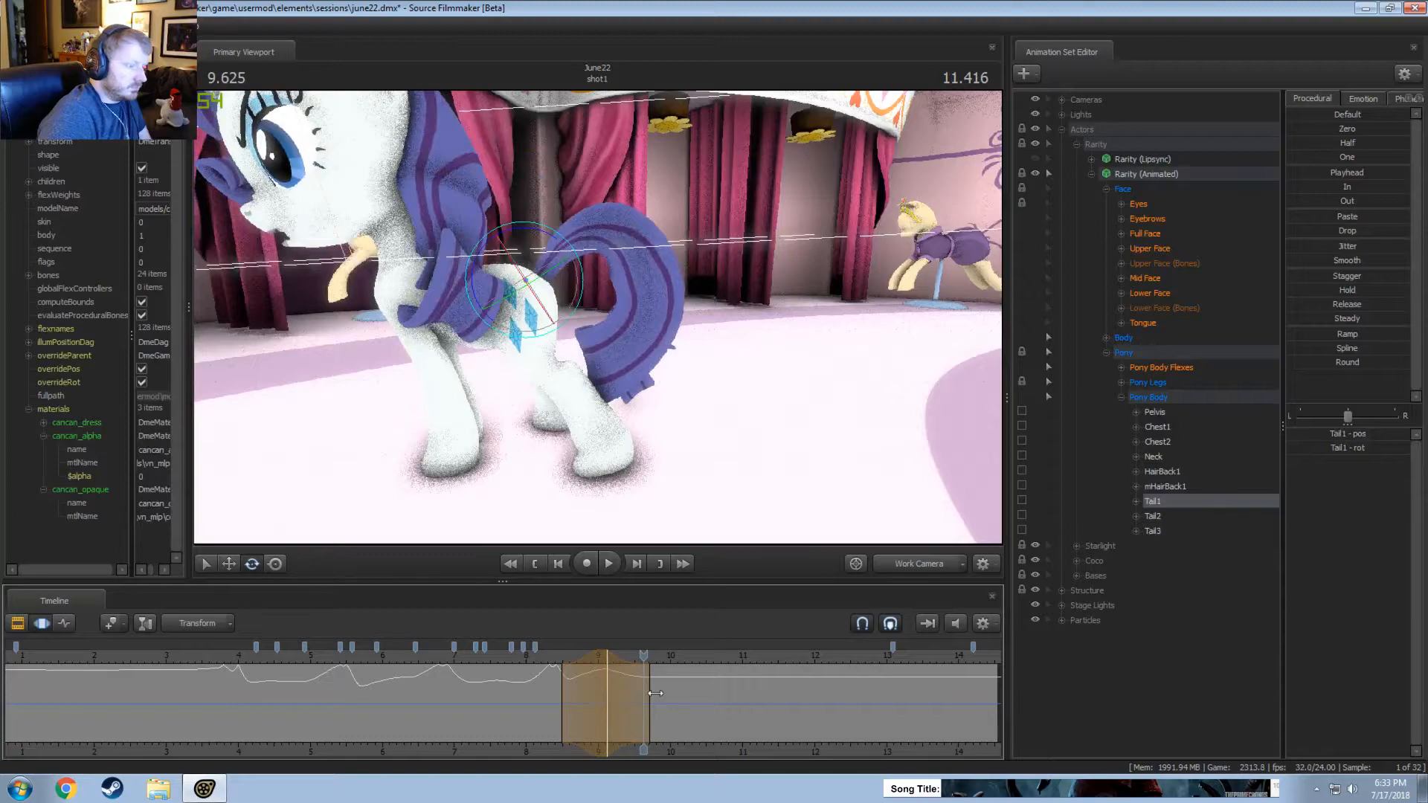
Shorten the Tail1 time selection to end at about 9.35 seconds, and replay the movement, including through the Main Camera.
{"action": "left_click_drag", "start_coordinate": [655, 694], "coordinate": [630, 693]}
{"action": "left_click", "coordinate": [555, 657]}
{"action": "key", "text": "space"}
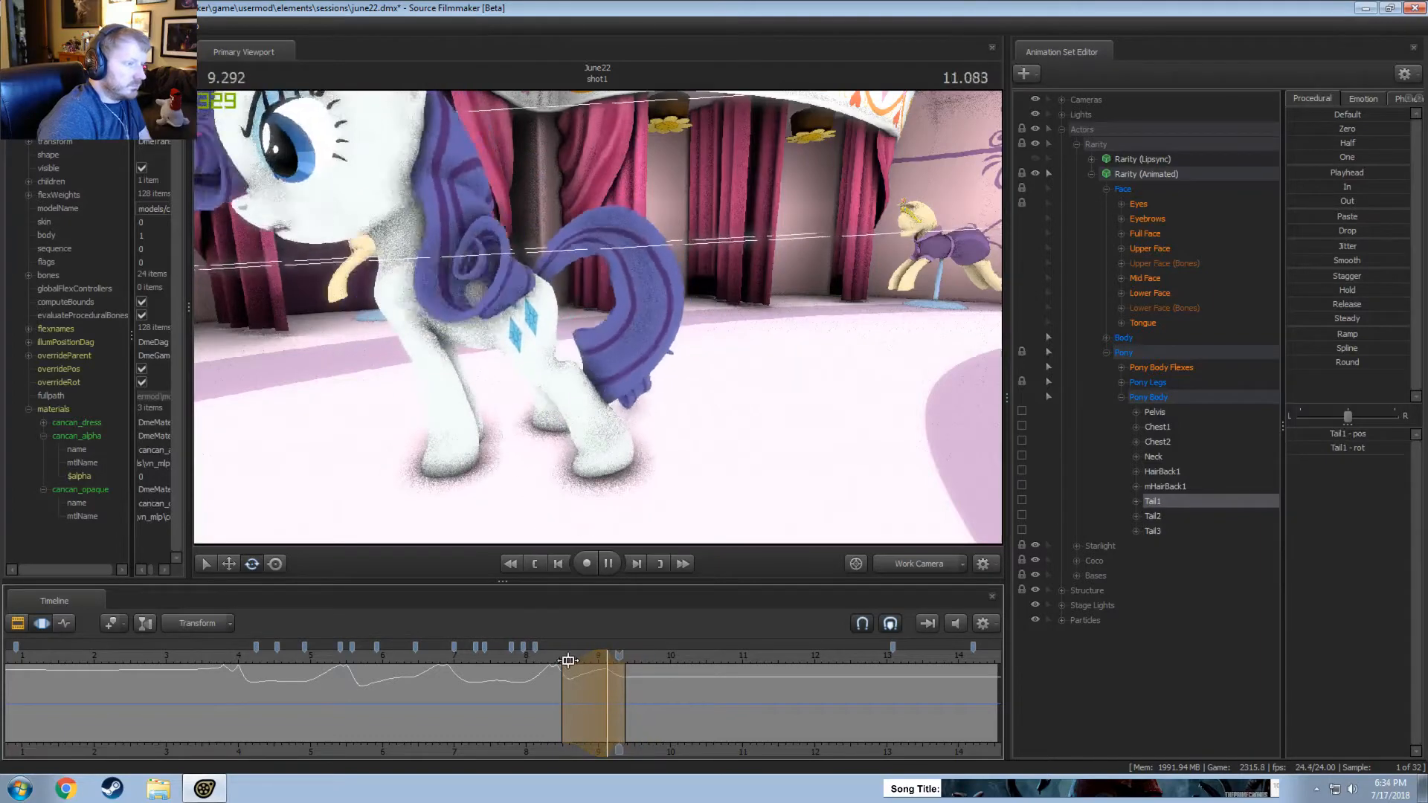
{"action": "key", "text": "space"}
{"action": "left_click", "coordinate": [916, 565]}
{"action": "left_click", "coordinate": [512, 656]}
{"action": "key", "text": "space"}
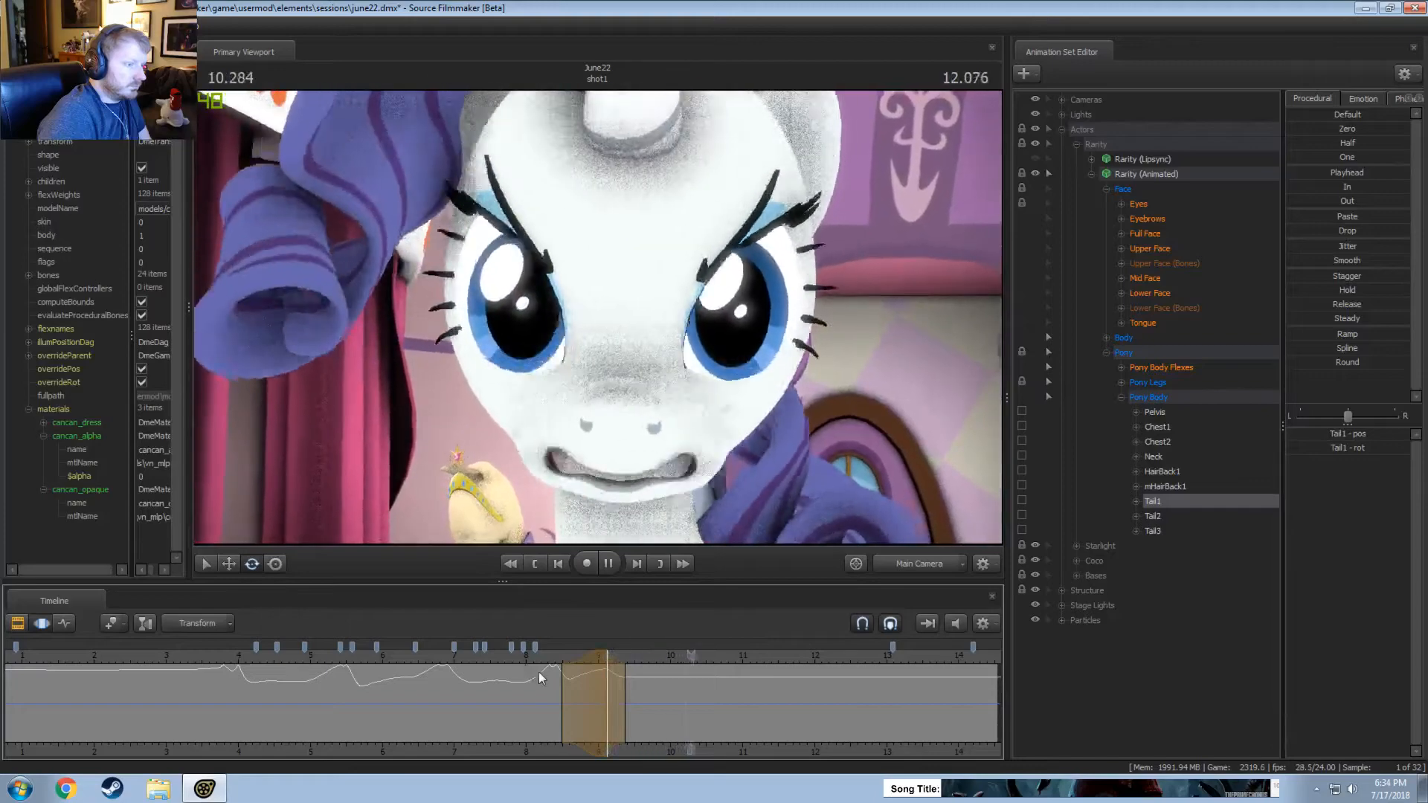
{"action": "key", "text": "space"}
{"action": "left_click", "coordinate": [928, 571]}
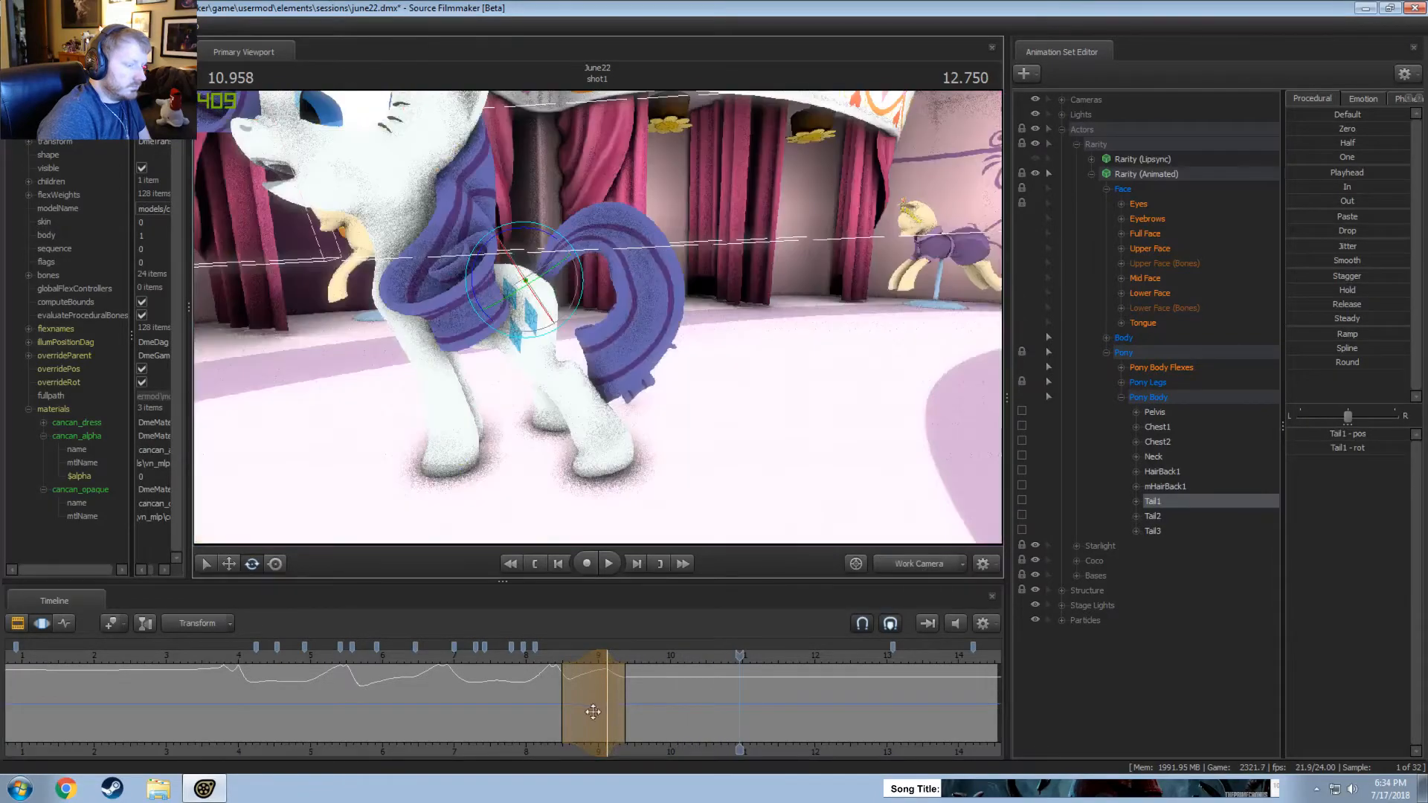
Rotate Tail1 slightly up at 9.5 seconds in the Work Camera, over a time selection from about 8.7 to 10.3 seconds, and replay it.
{"action": "middle_click_drag", "start_coordinate": [656, 747], "coordinate": [647, 751]}
{"action": "left_click_drag", "start_coordinate": [619, 714], "coordinate": [620, 714]}
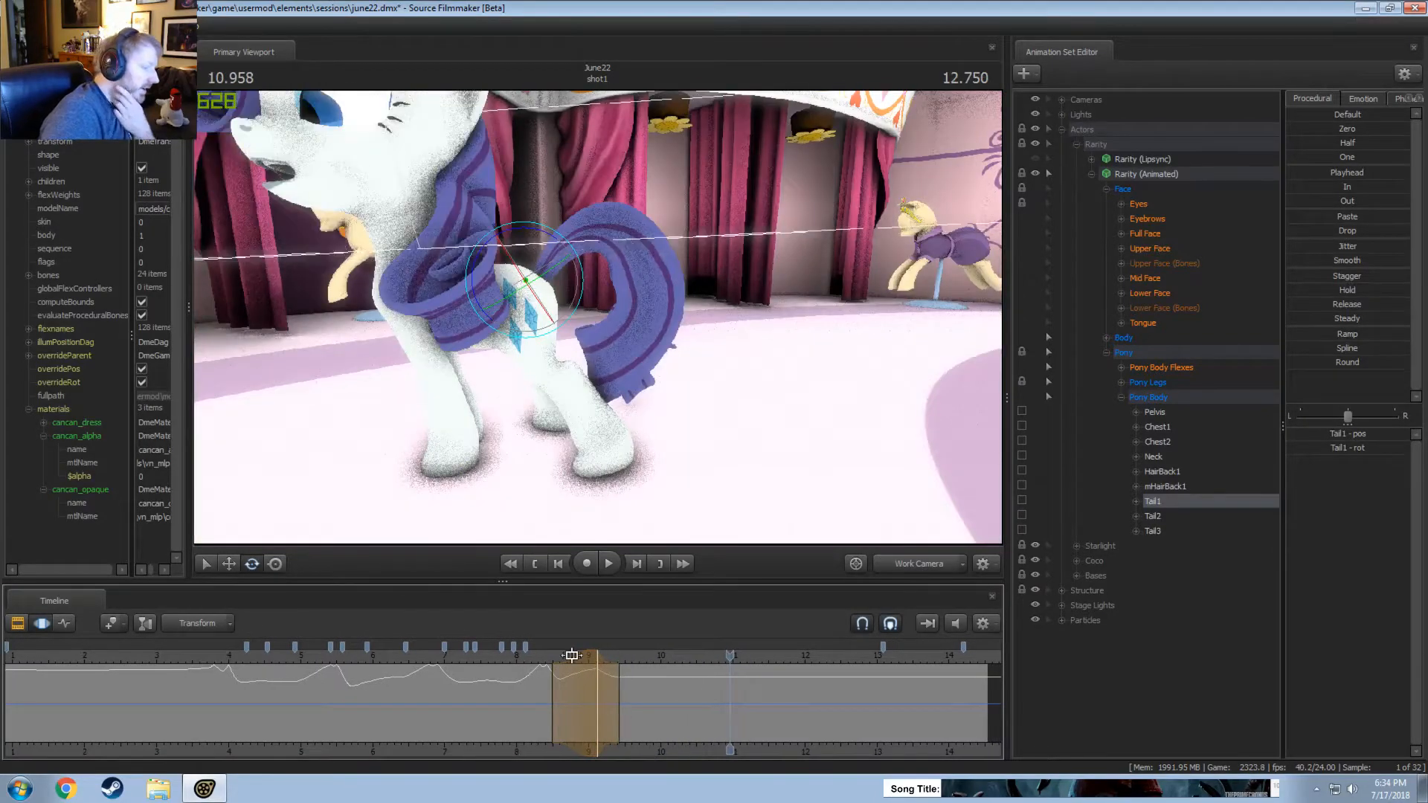
{"action": "left_click", "coordinate": [537, 658]}
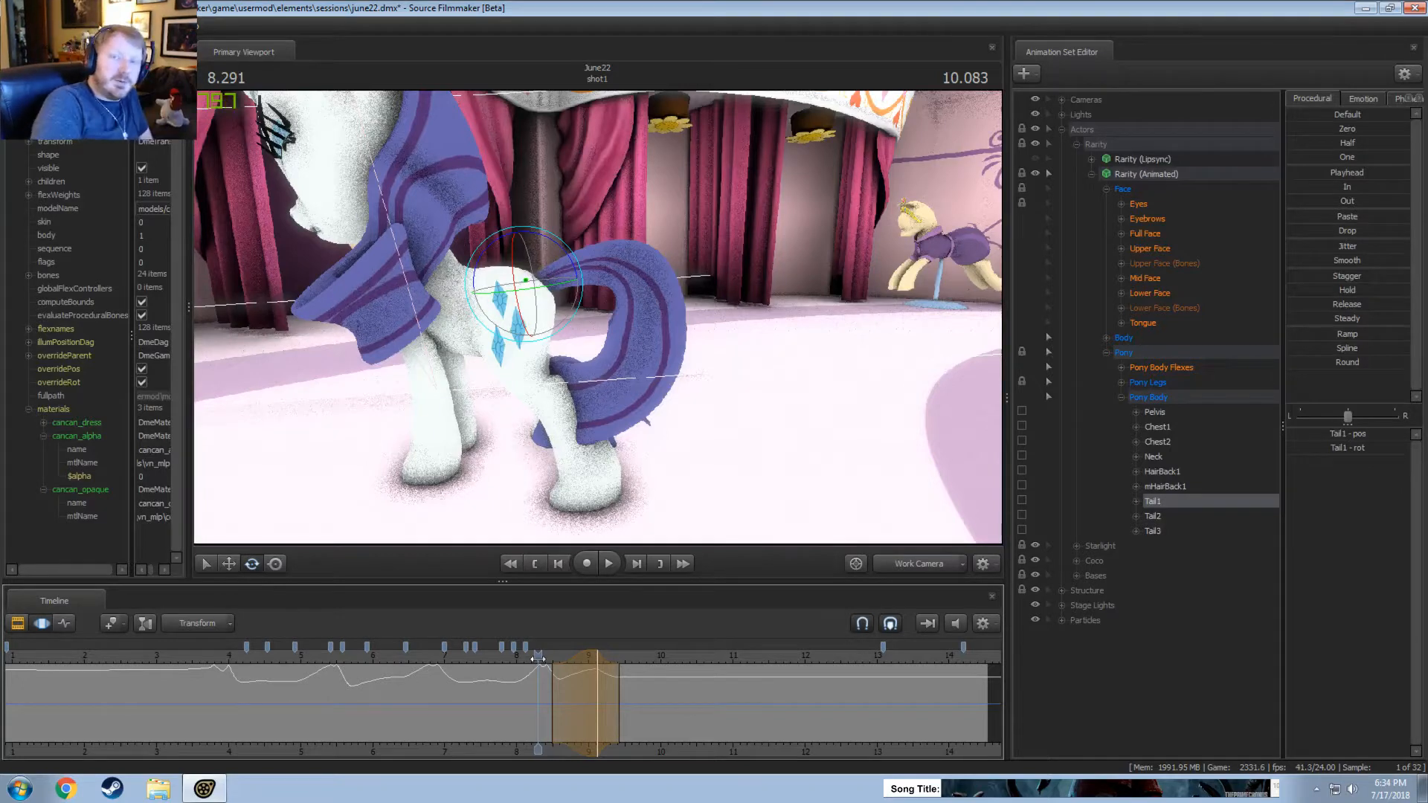
{"action": "key", "text": "space"}
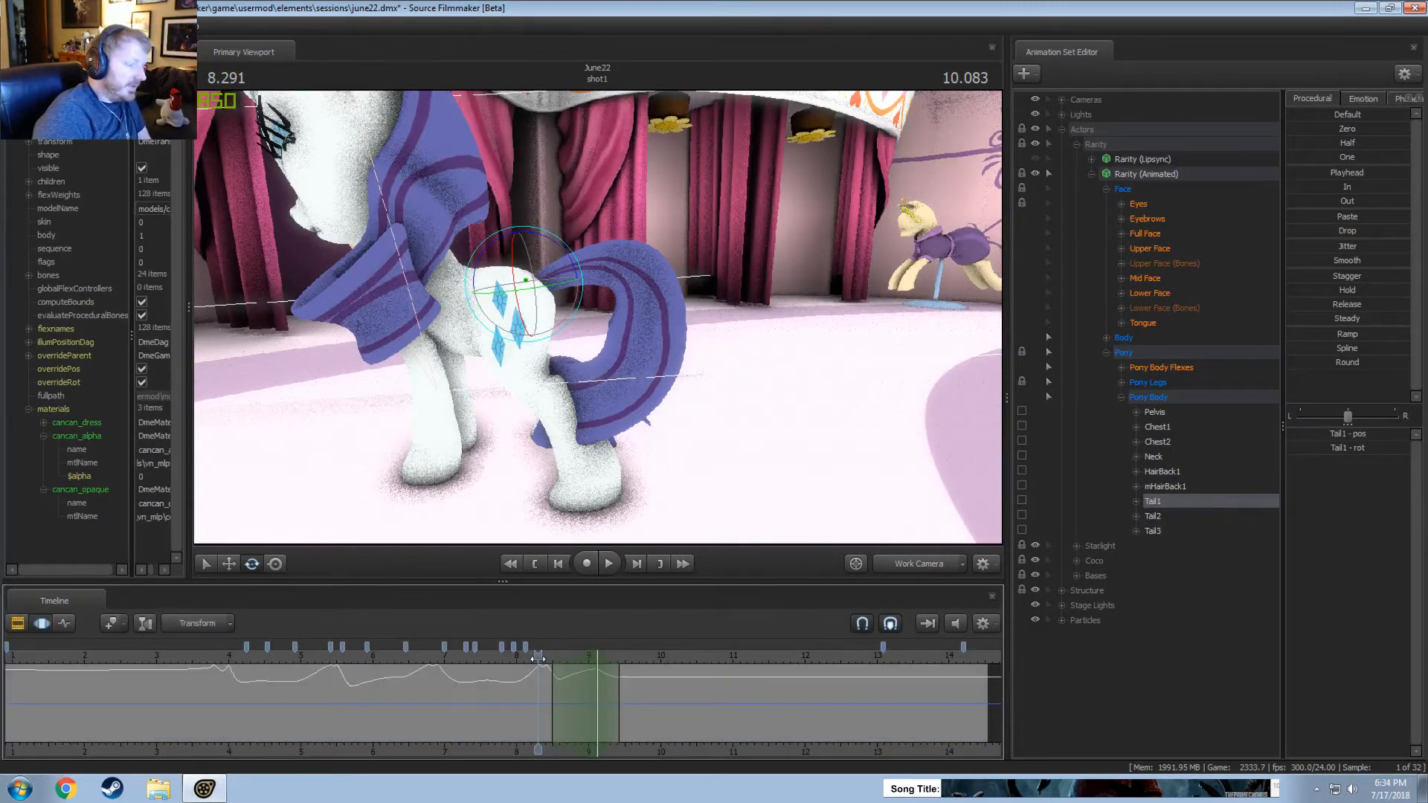
{"action": "left_click", "coordinate": [538, 659]}
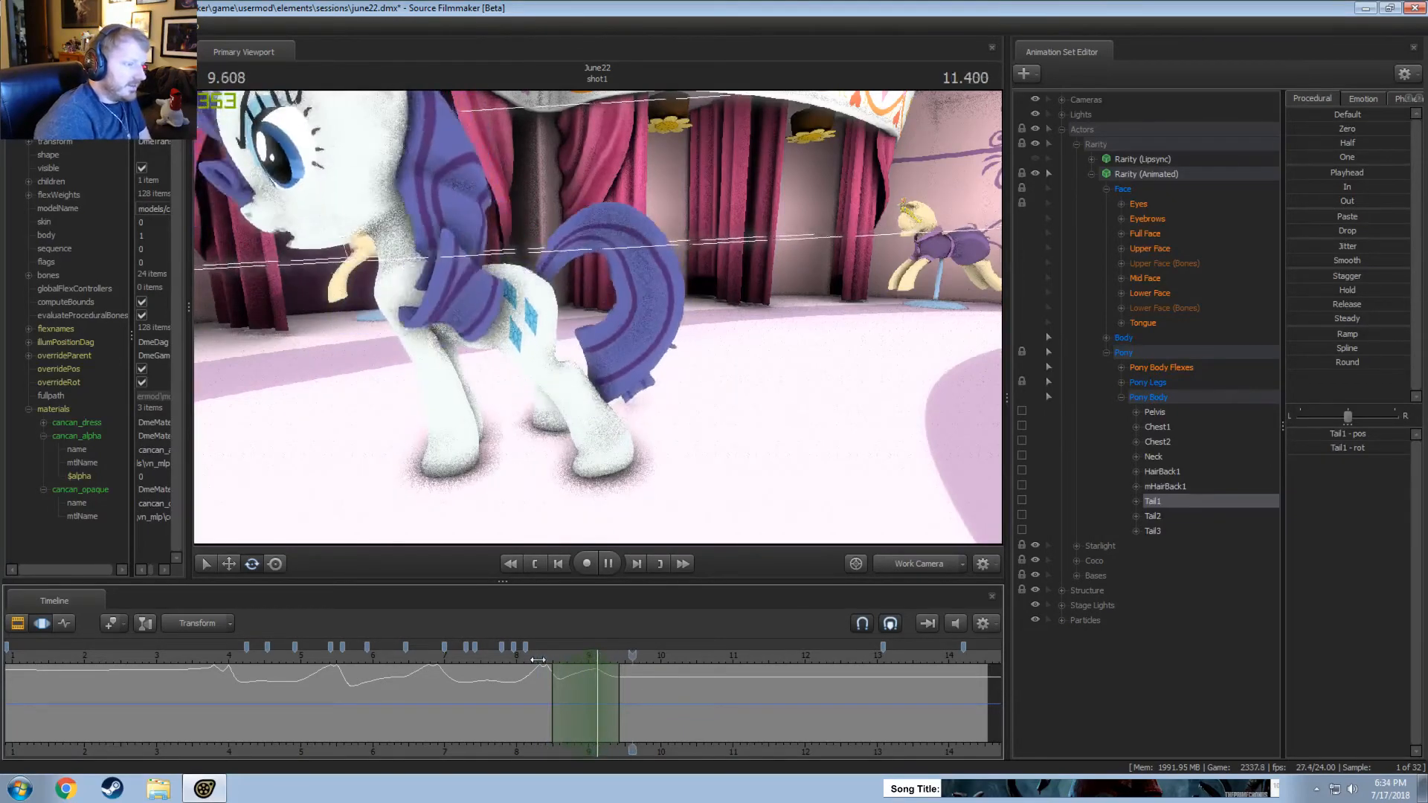
{"action": "left_click", "coordinate": [625, 696], "text": "shift"}
{"action": "scroll", "coordinate": [624, 696], "scroll_direction": "up", "scroll_amount": 5, "text": "shift"}
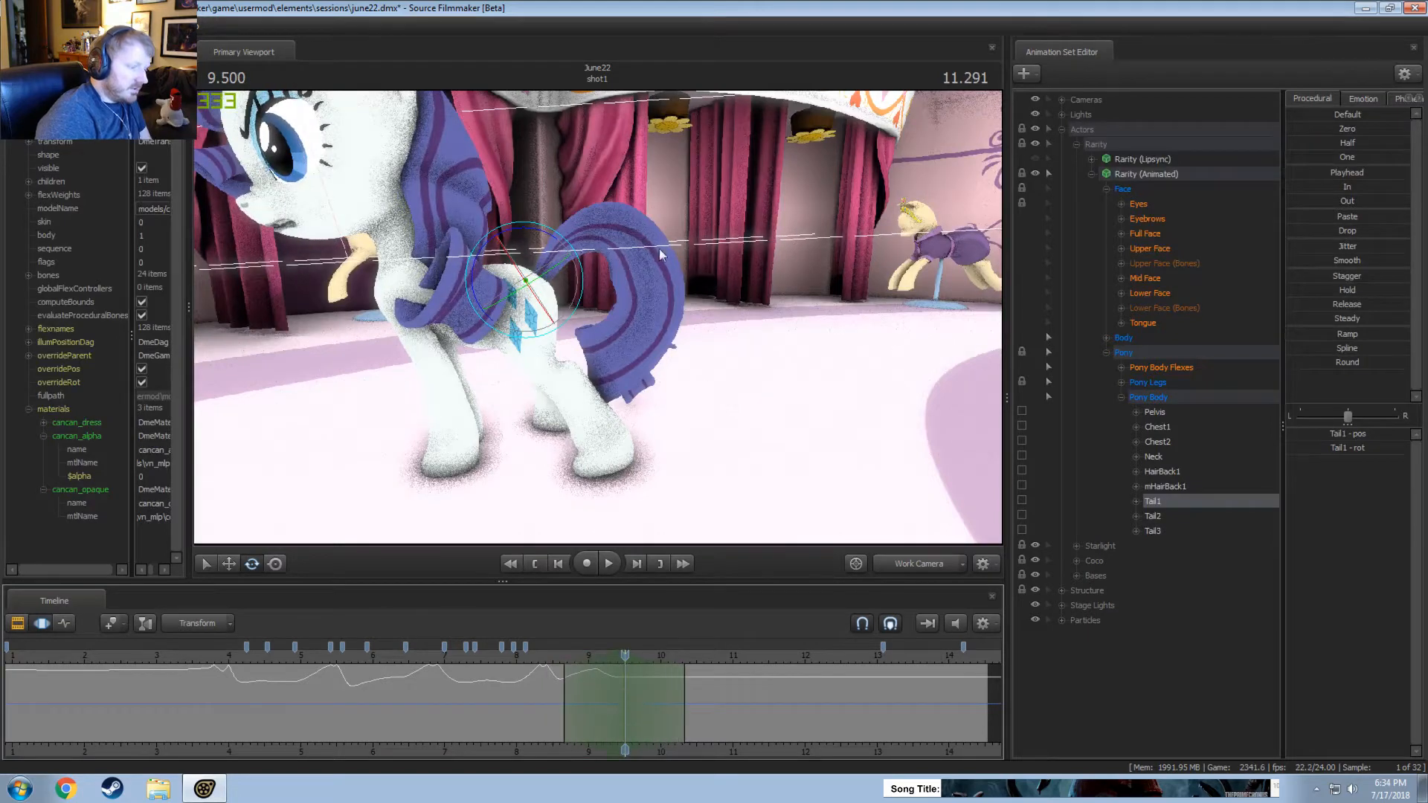
{"action": "left_click_drag", "start_coordinate": [546, 235], "coordinate": [543, 233]}
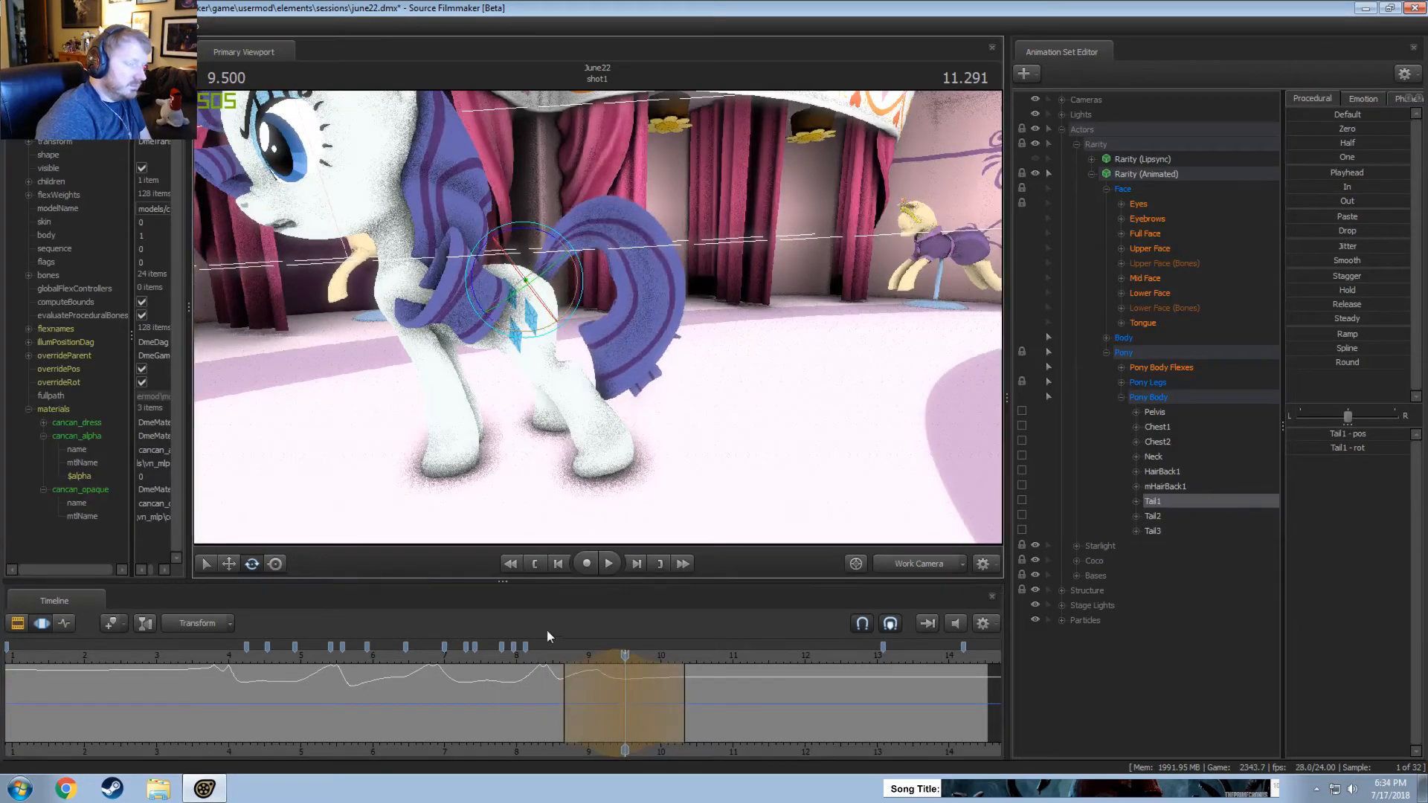
{"action": "key", "text": "space"}
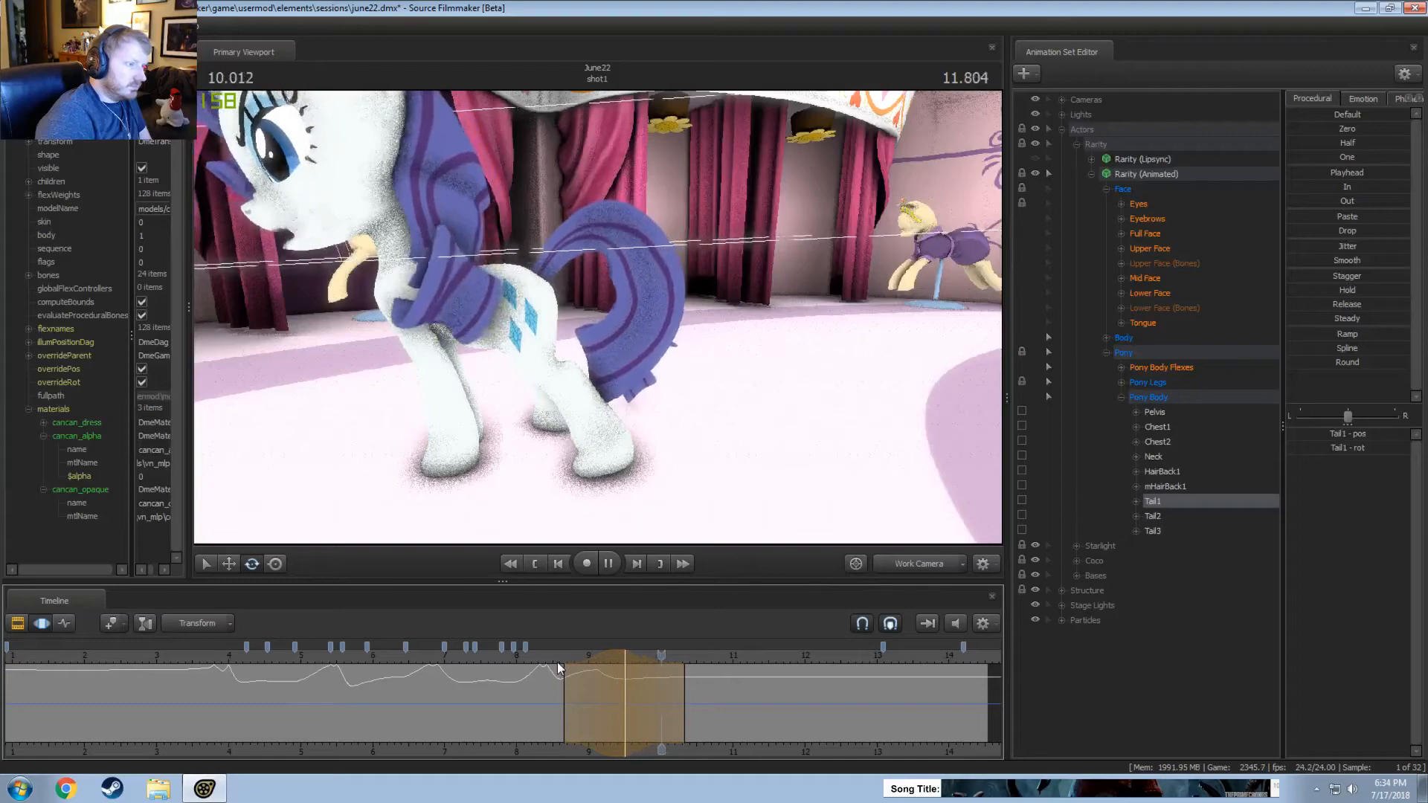
{"action": "key", "text": "space"}
Check the pose through the Main Camera, and try rotating Tail1 sideways at about 10.46 seconds, over a selection from about 9.9 to 11 seconds.
{"action": "left_click_drag", "start_coordinate": [674, 687], "coordinate": [614, 690]}
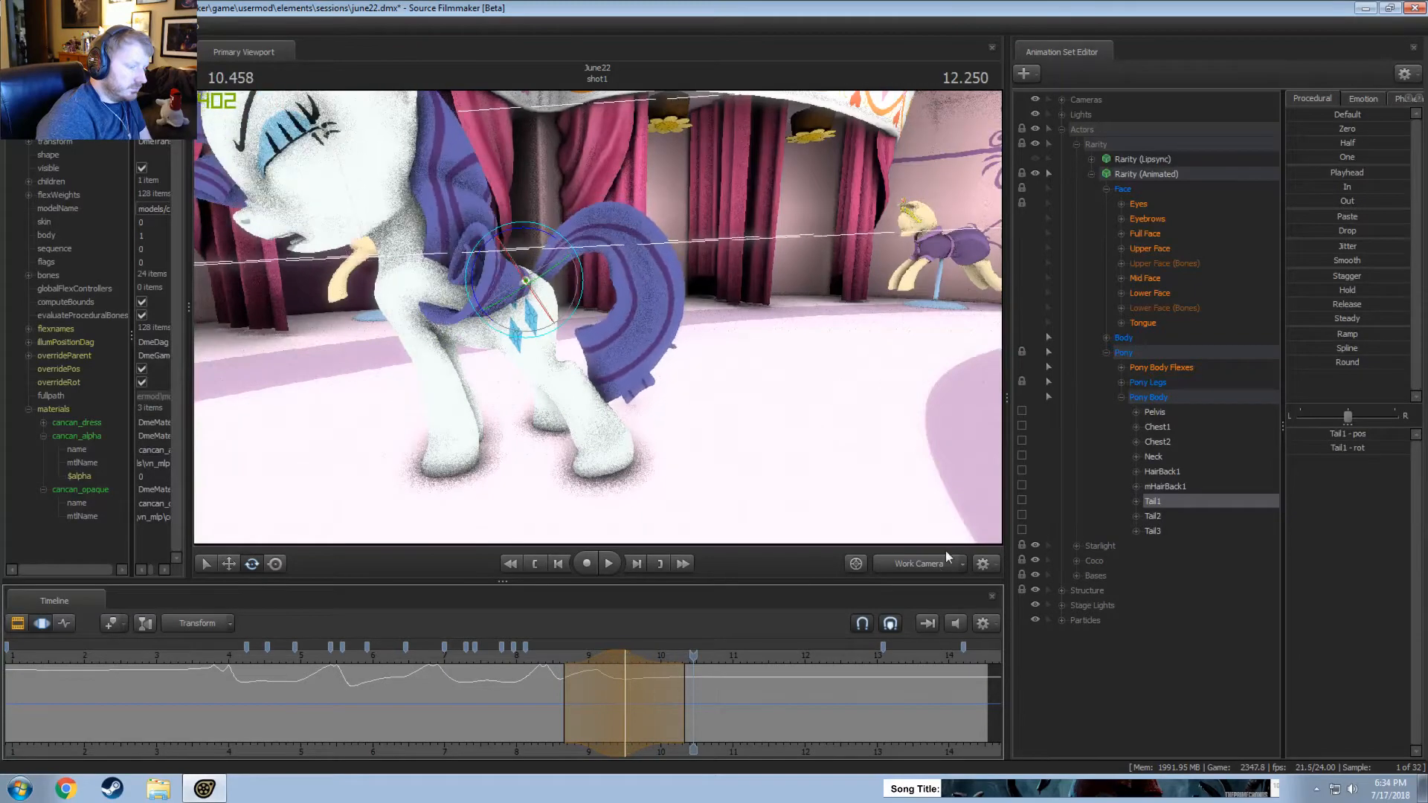
{"action": "left_click", "coordinate": [942, 560]}
{"action": "key", "text": "shift"}
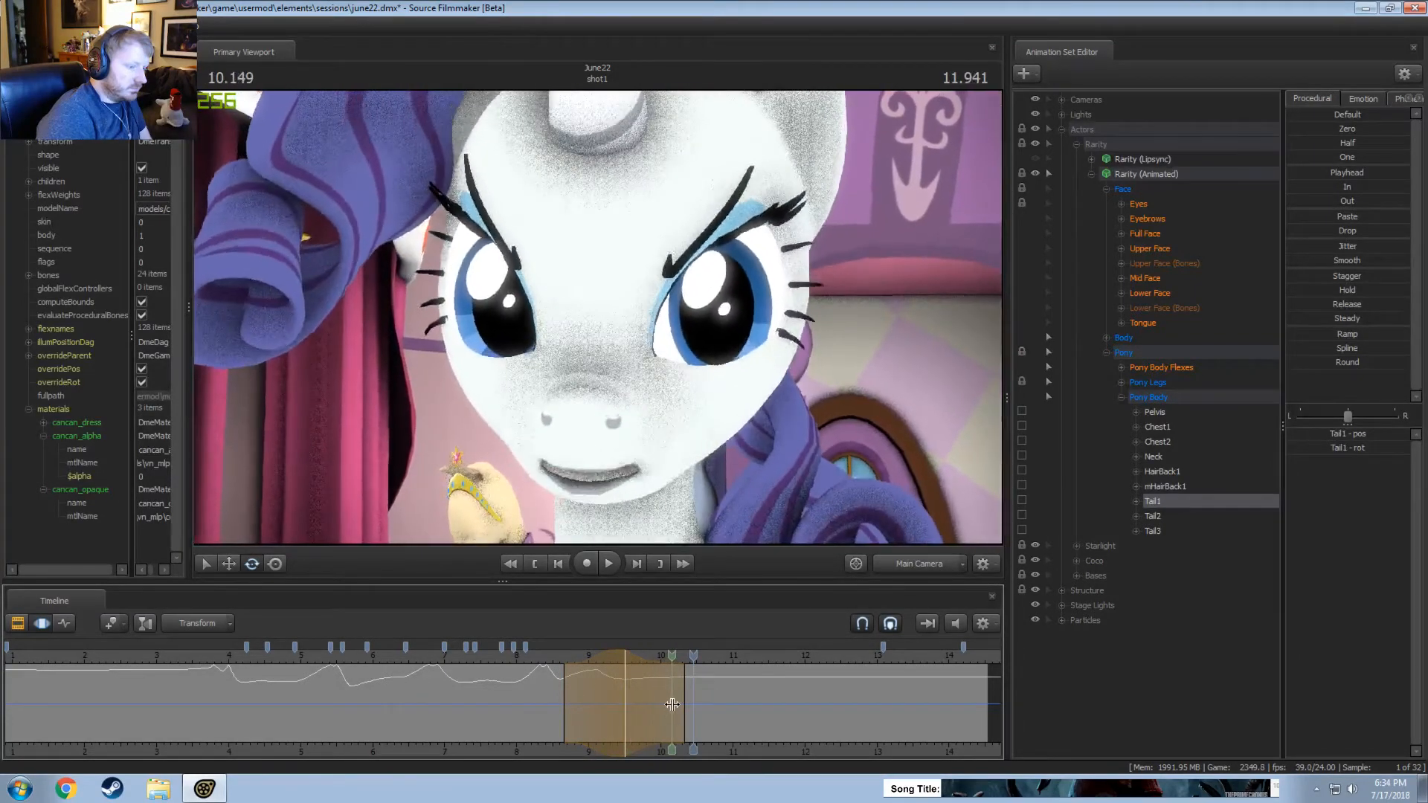
{"action": "left_click", "coordinate": [690, 703]}
{"action": "left_click", "coordinate": [906, 566]}
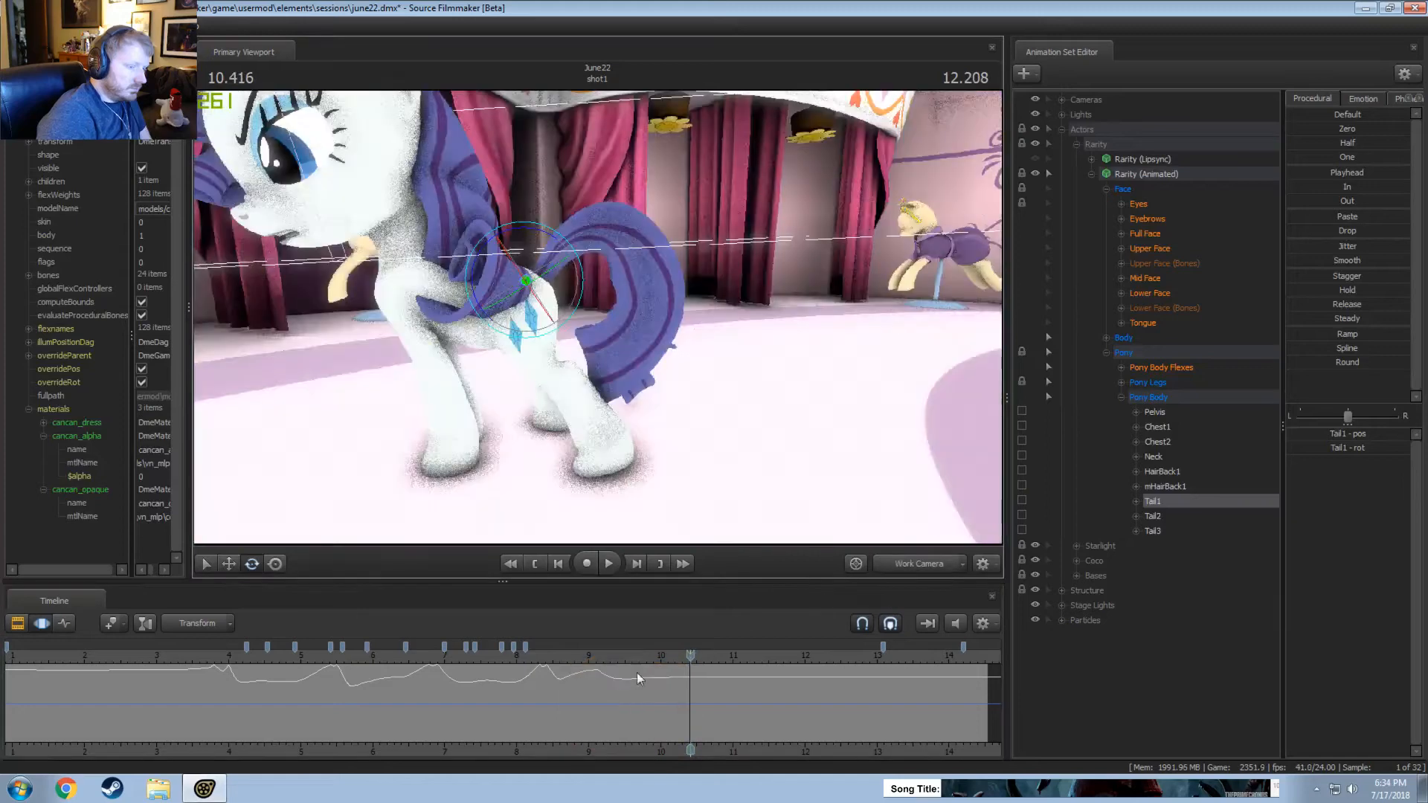
{"action": "left_click", "coordinate": [692, 708], "text": "shift"}
{"action": "scroll", "coordinate": [692, 707], "scroll_direction": "up", "scroll_amount": 3, "text": "shift"}
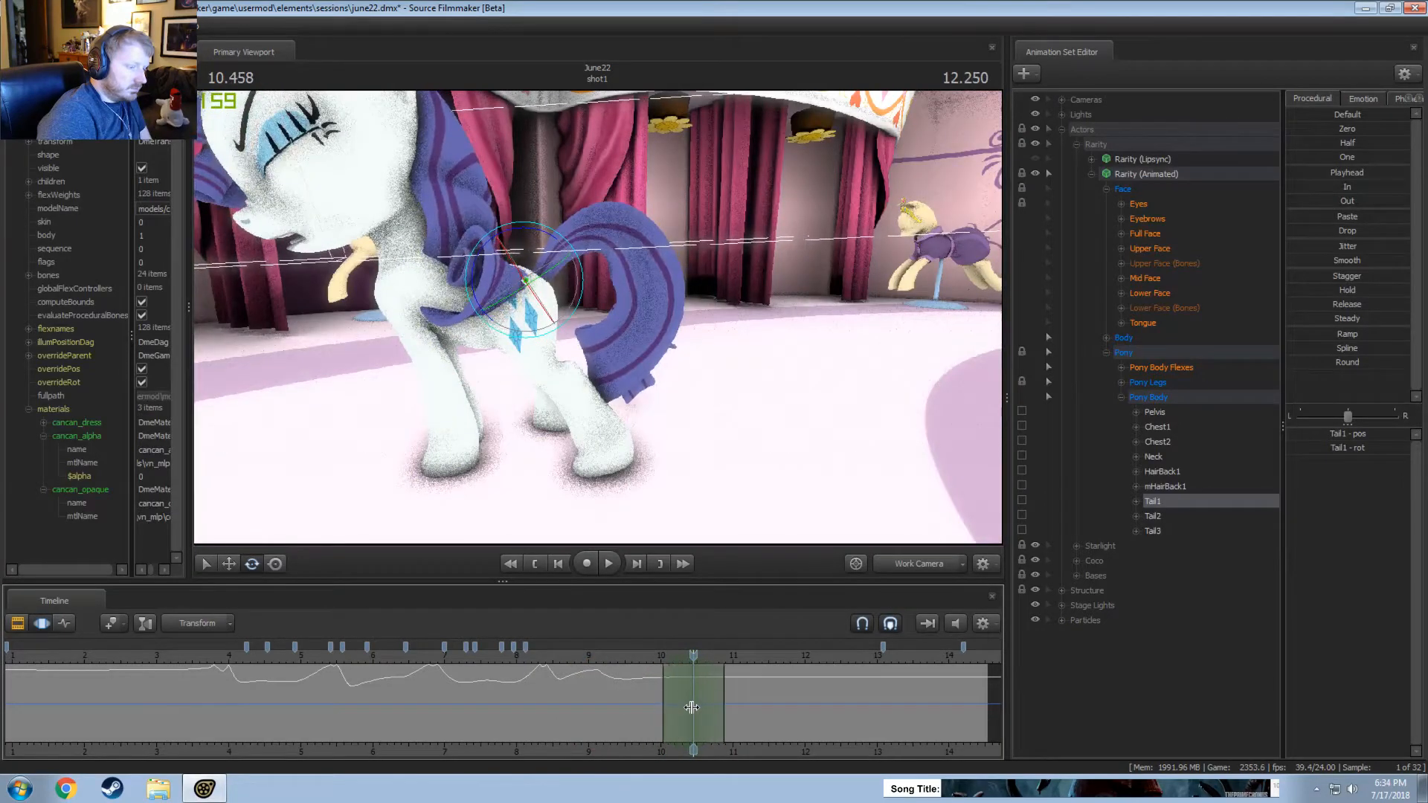
{"action": "scroll", "coordinate": [692, 707], "scroll_direction": "up", "scroll_amount": 2, "text": "shift"}
{"action": "scroll", "coordinate": [692, 707], "scroll_direction": "up", "scroll_amount": 1}
{"action": "left_click_drag", "start_coordinate": [580, 320], "coordinate": [608, 340], "text": "alt"}
{"action": "left_click_drag", "start_coordinate": [517, 321], "coordinate": [522, 318]}
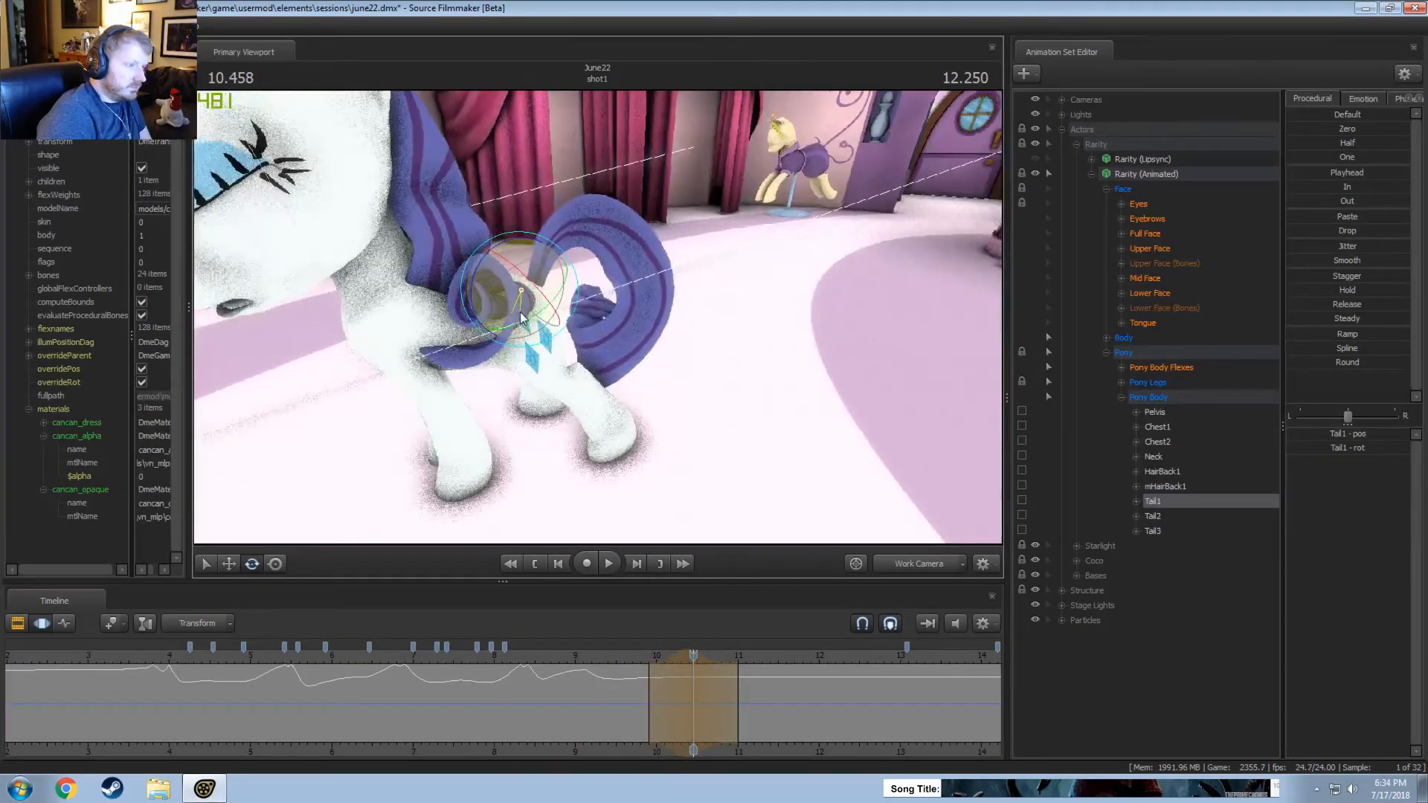
Replay the sideways Tail1 movement from the side and from behind, and undo the last rotation.
{"action": "left_click", "coordinate": [630, 694]}
{"action": "key", "text": "space"}
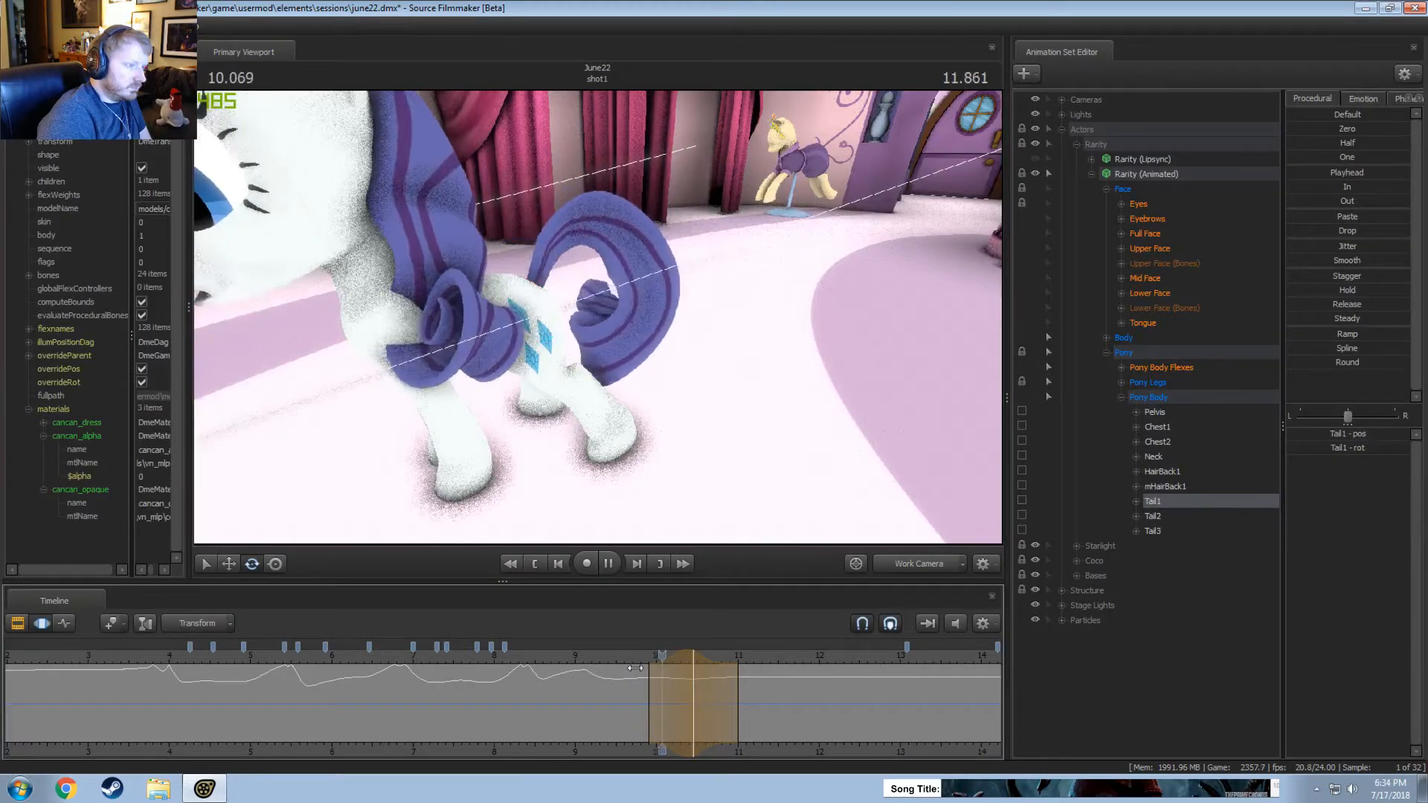
{"action": "key", "text": "space"}
{"action": "left_click_drag", "start_coordinate": [711, 525], "coordinate": [632, 418], "text": "alt"}
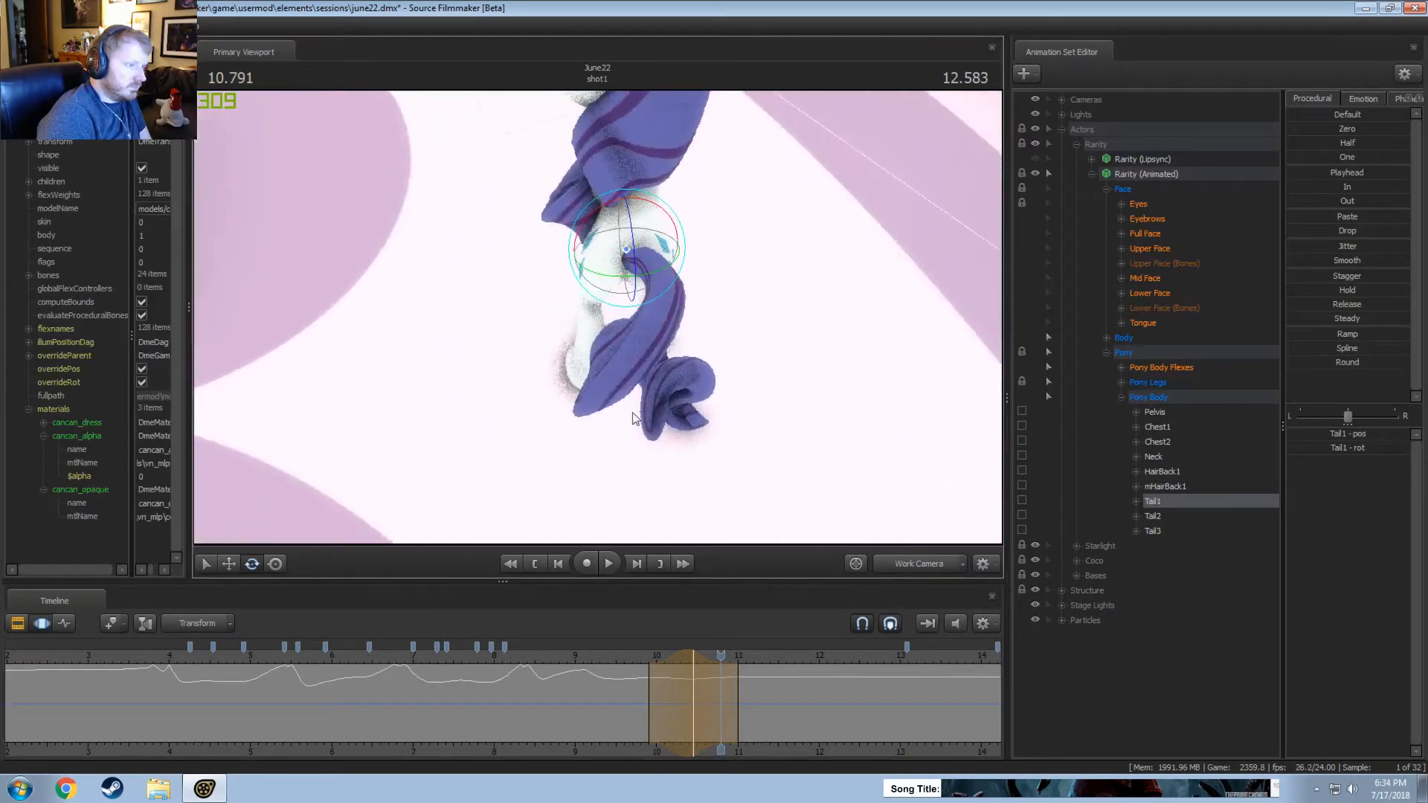
{"action": "left_click", "coordinate": [627, 673]}
{"action": "left_click_drag", "start_coordinate": [633, 483], "coordinate": [642, 439]}
{"action": "key", "text": "space"}
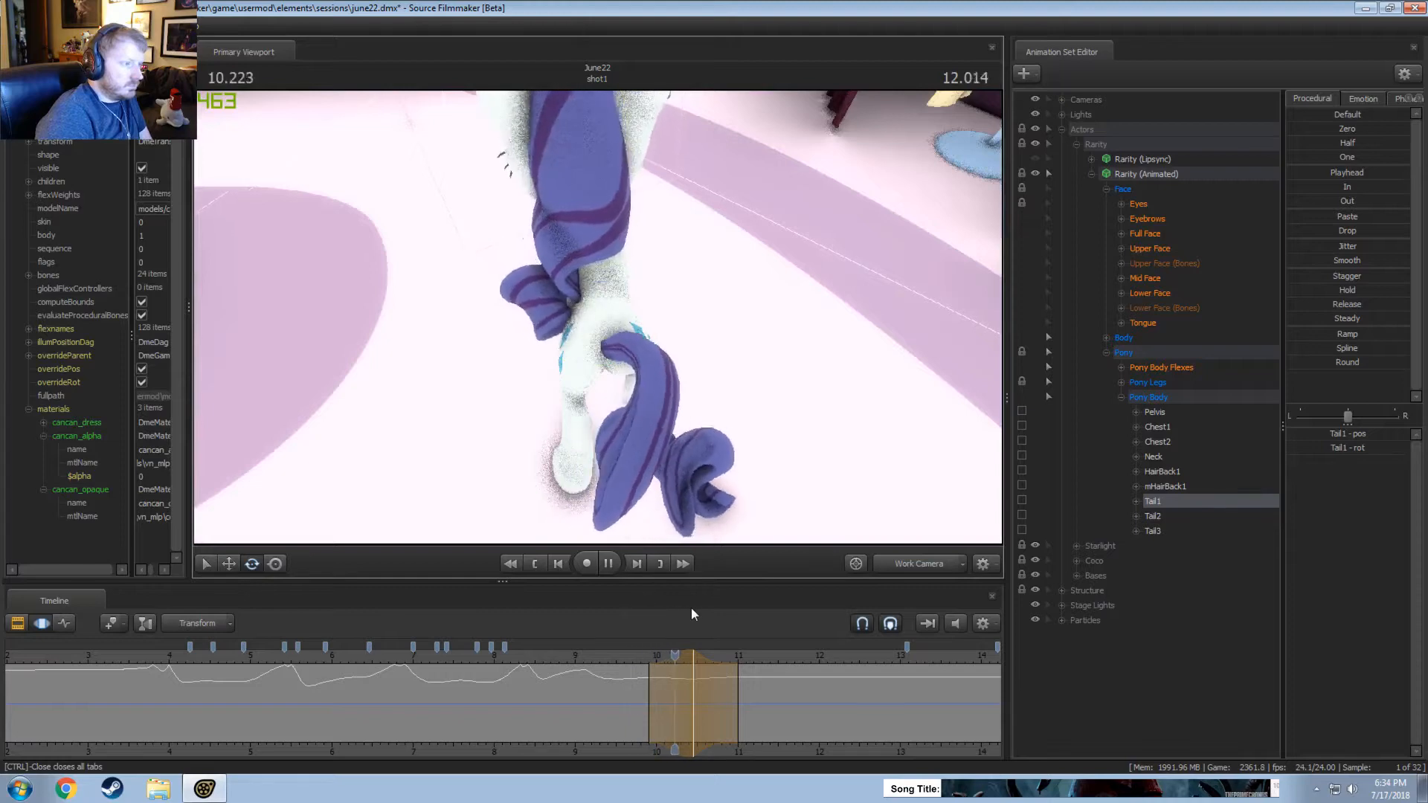
{"action": "key", "text": "space"}
{"action": "key", "text": "ctrl+z"}
Swing Tail1 slightly to the right as seen from behind at about 10.38 seconds, over a selection from about 10.1 to 10.6 seconds, and replay it.
{"action": "left_click_drag", "start_coordinate": [622, 702], "coordinate": [686, 699]}
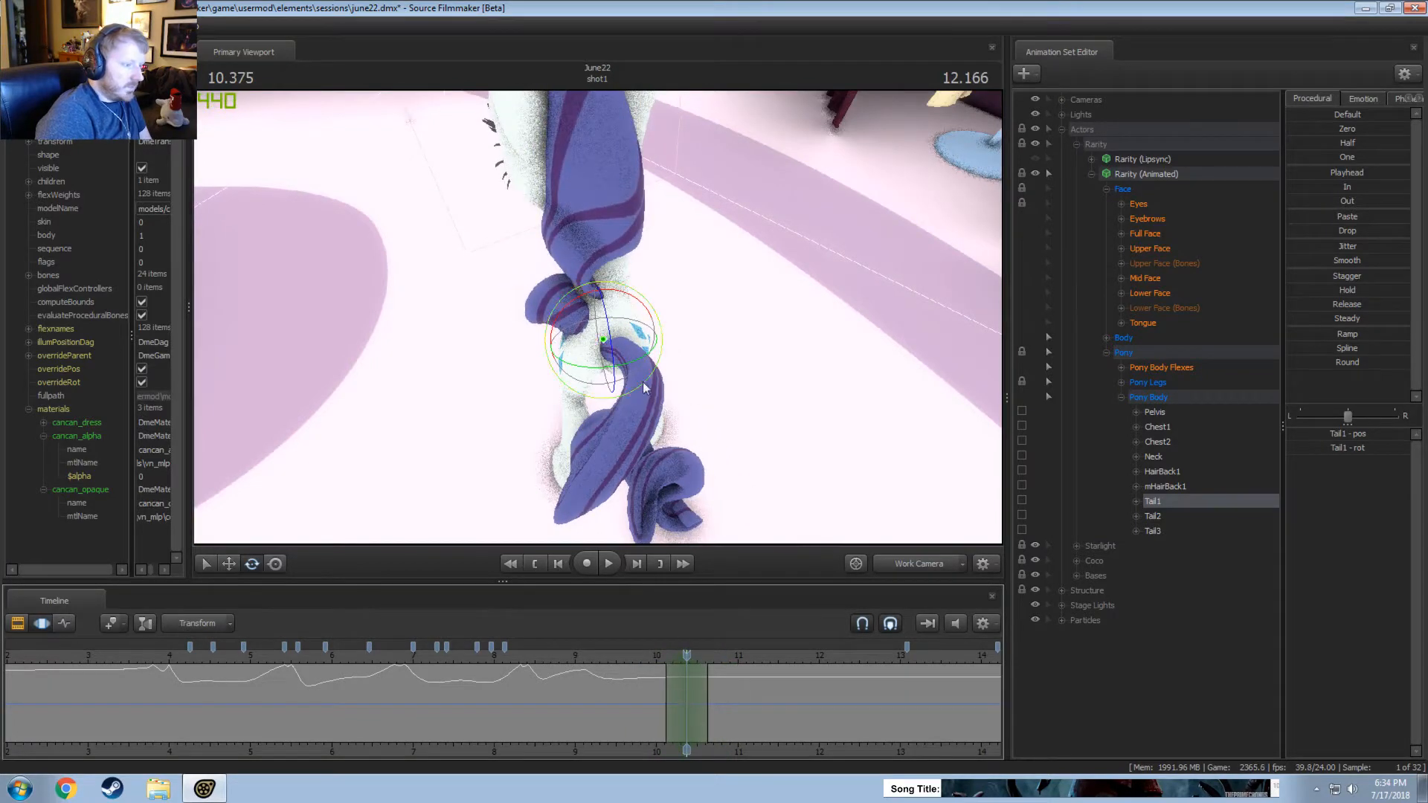
{"action": "left_click_drag", "start_coordinate": [637, 386], "coordinate": [644, 387]}
{"action": "left_click_drag", "start_coordinate": [654, 680], "coordinate": [710, 688]}
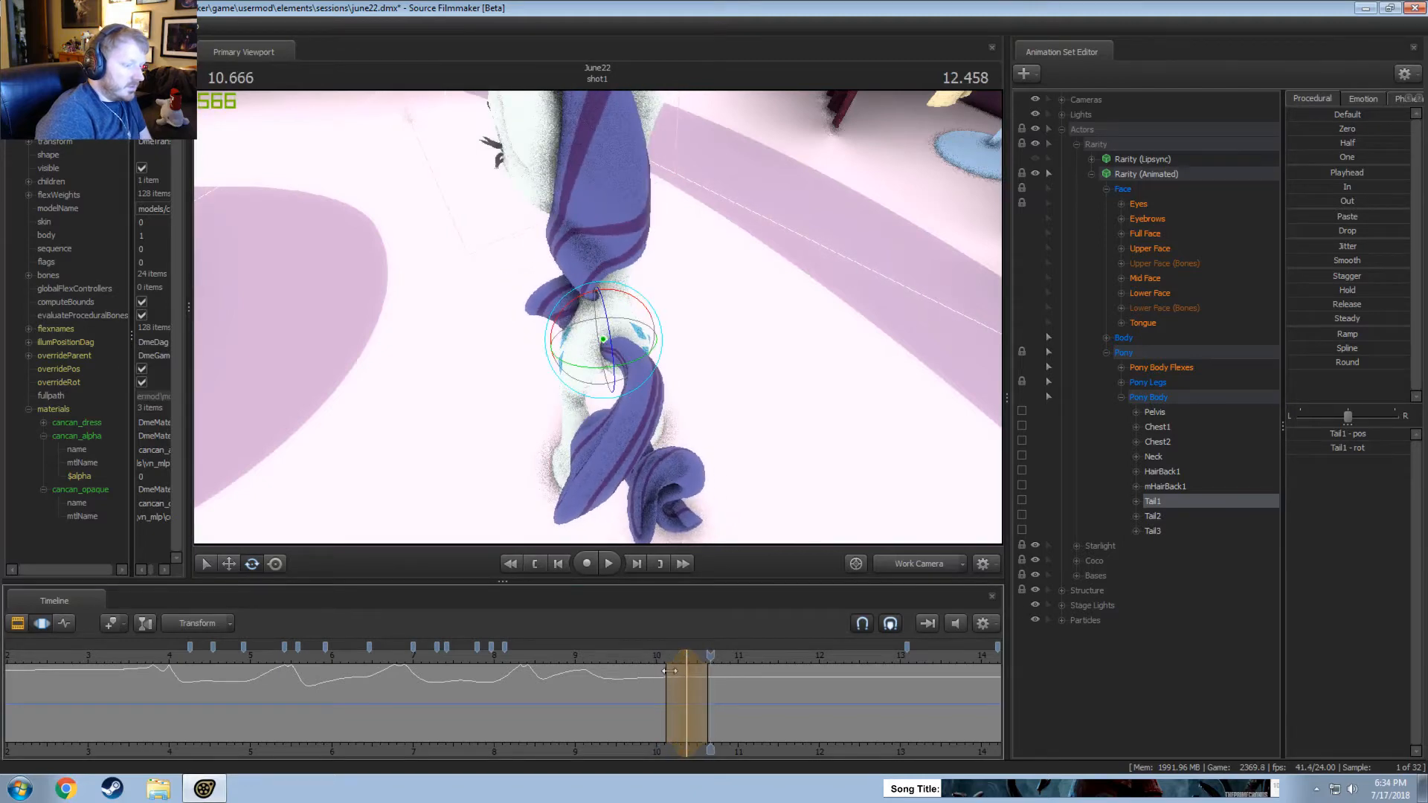
{"action": "left_click", "coordinate": [645, 654]}
{"action": "key", "text": "space"}
Narrow the Tail1 time selection and shift it earlier, to about 10.0 to 10.45 seconds, and review the movement.
{"action": "key", "text": "space"}
{"action": "left_click_drag", "start_coordinate": [670, 660], "coordinate": [675, 660]}
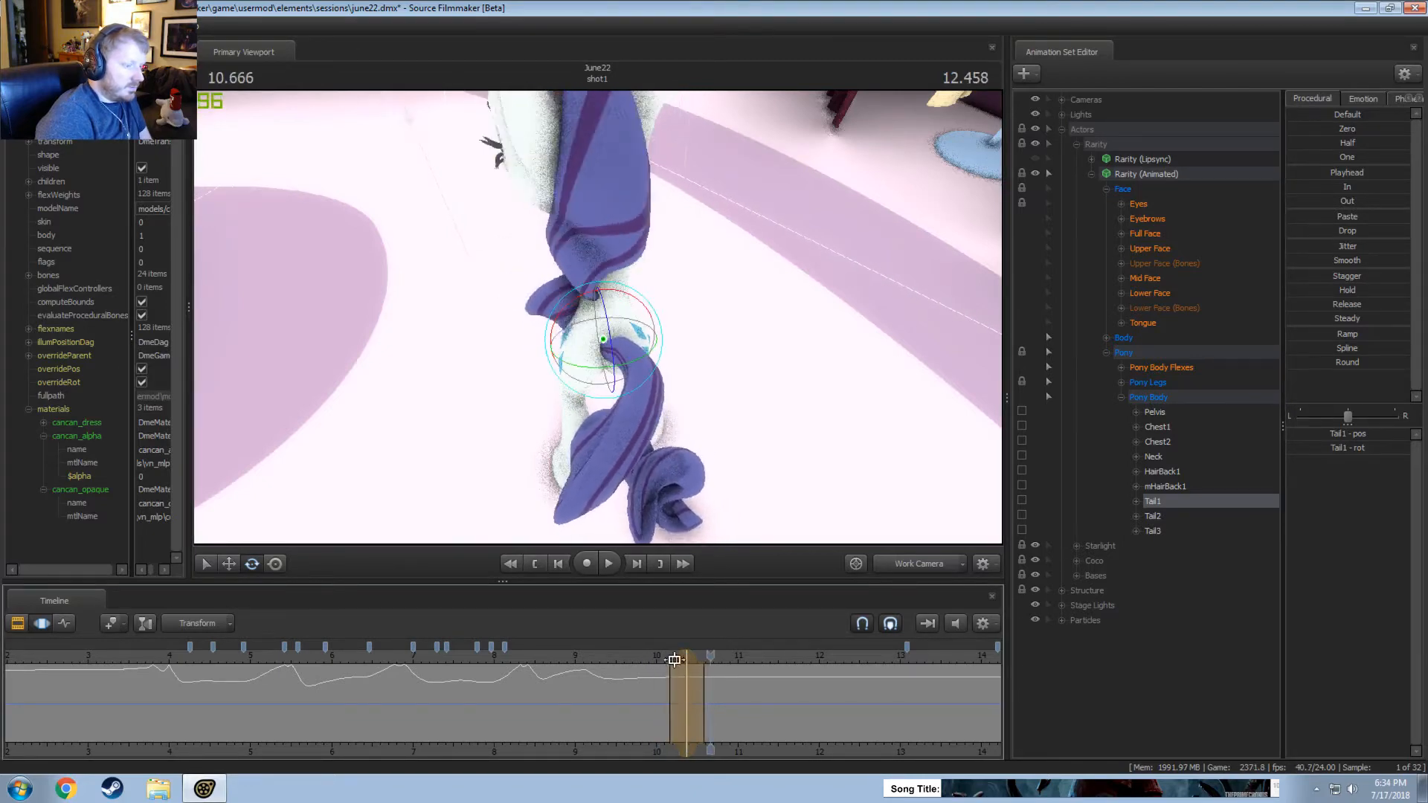
{"action": "key", "text": "space"}
{"action": "left_click", "coordinate": [696, 672]}
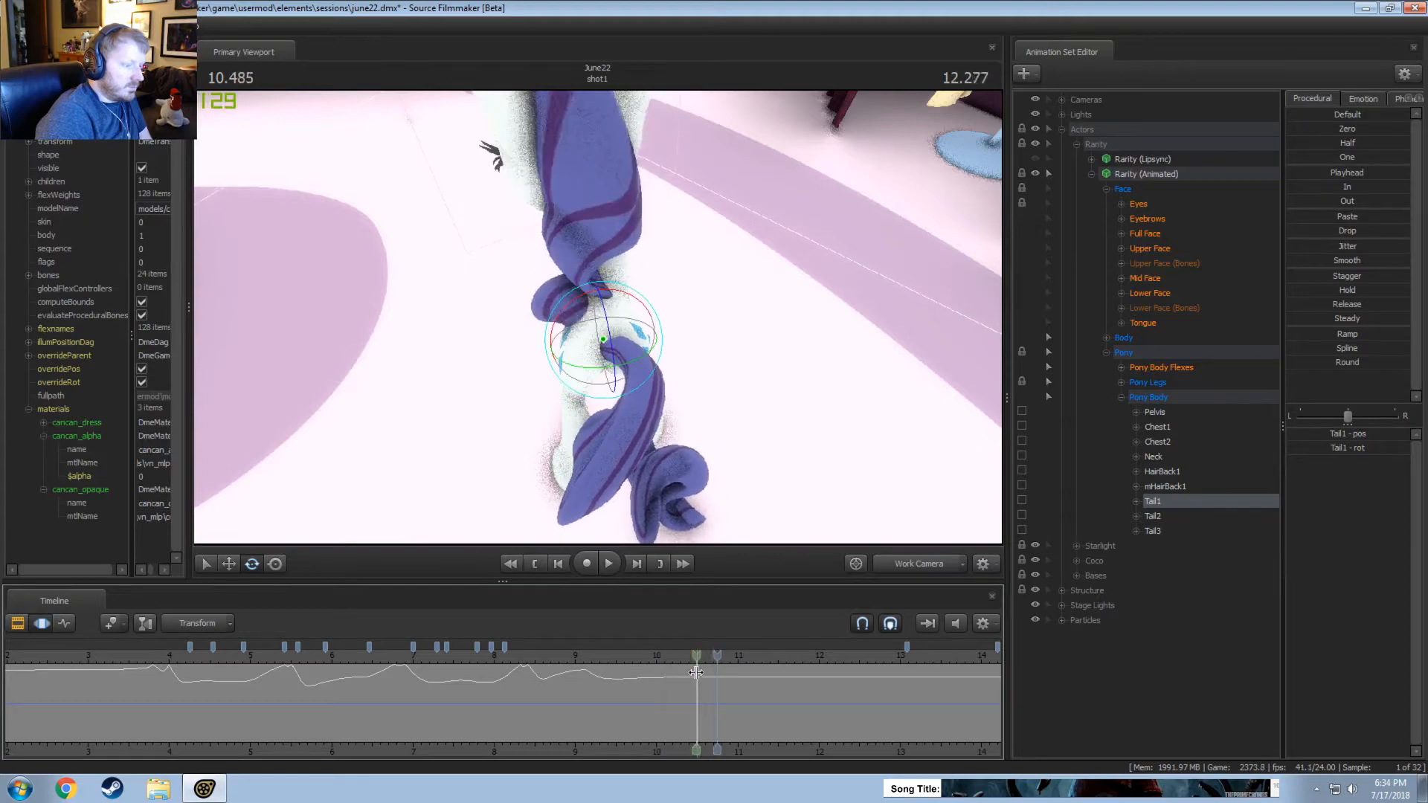
{"action": "left_click", "coordinate": [694, 672]}
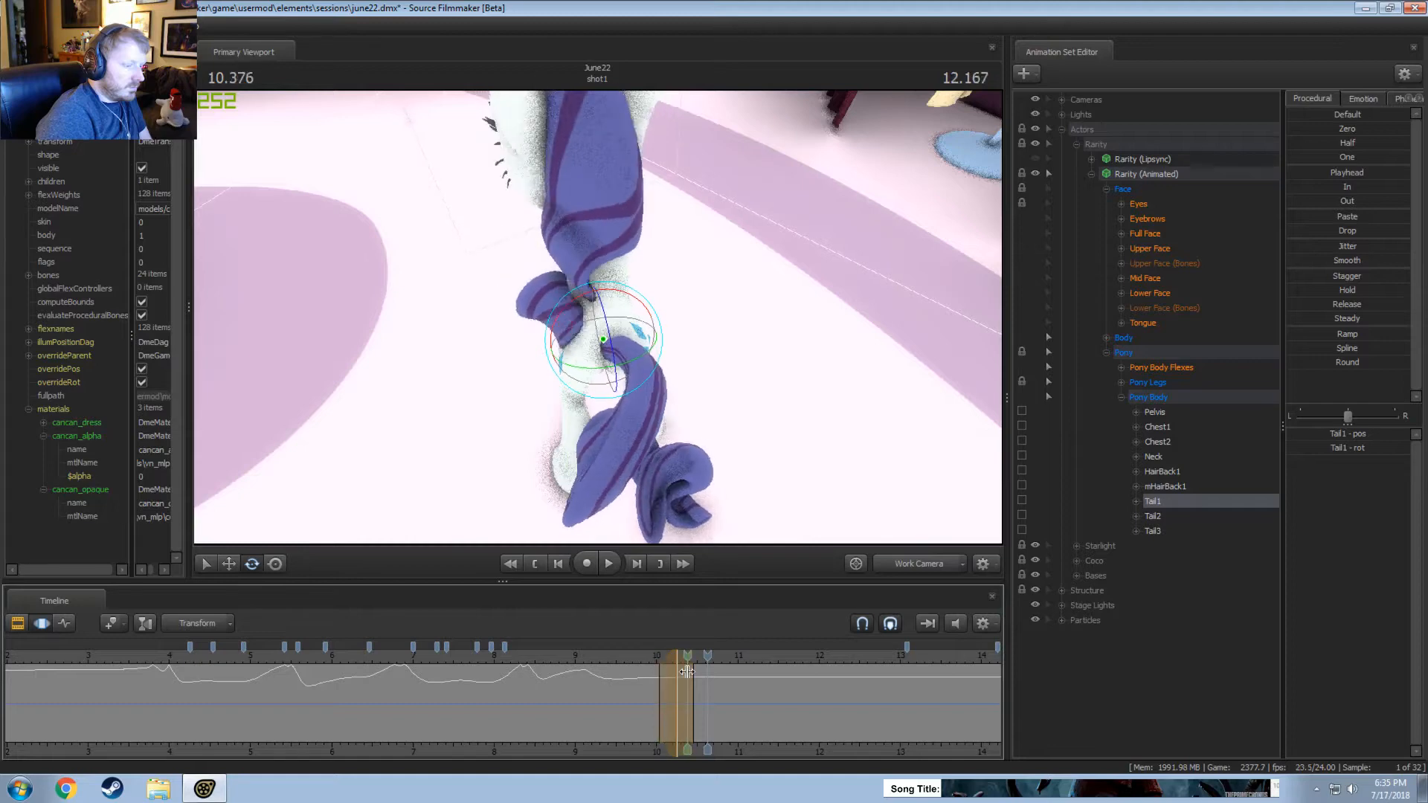
Swing Tail1 to the left as seen from behind at about 10.42 seconds, over a time selection from about 10.15 to 10.65 seconds.
{"action": "left_click", "coordinate": [690, 672]}
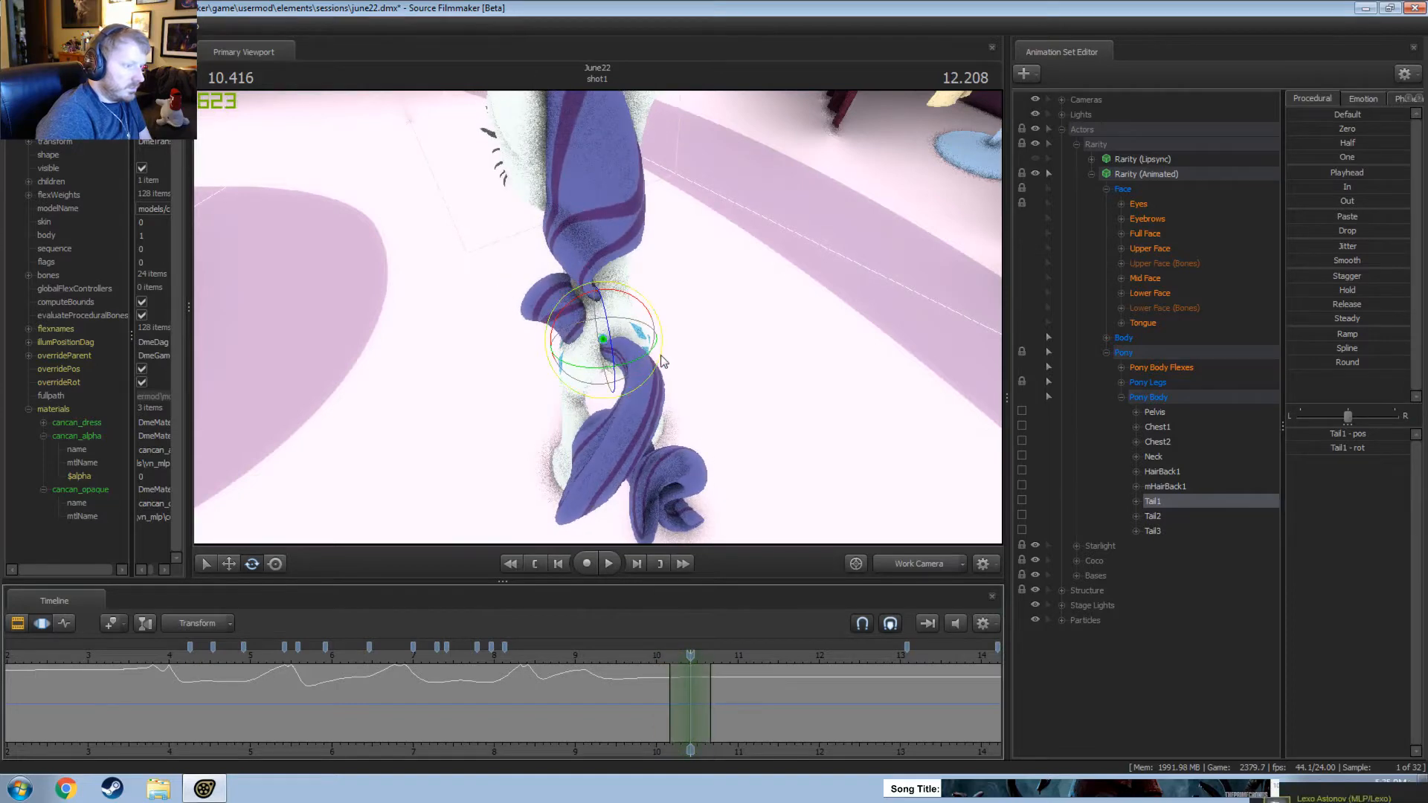
{"action": "left_click_drag", "start_coordinate": [655, 339], "coordinate": [658, 368]}
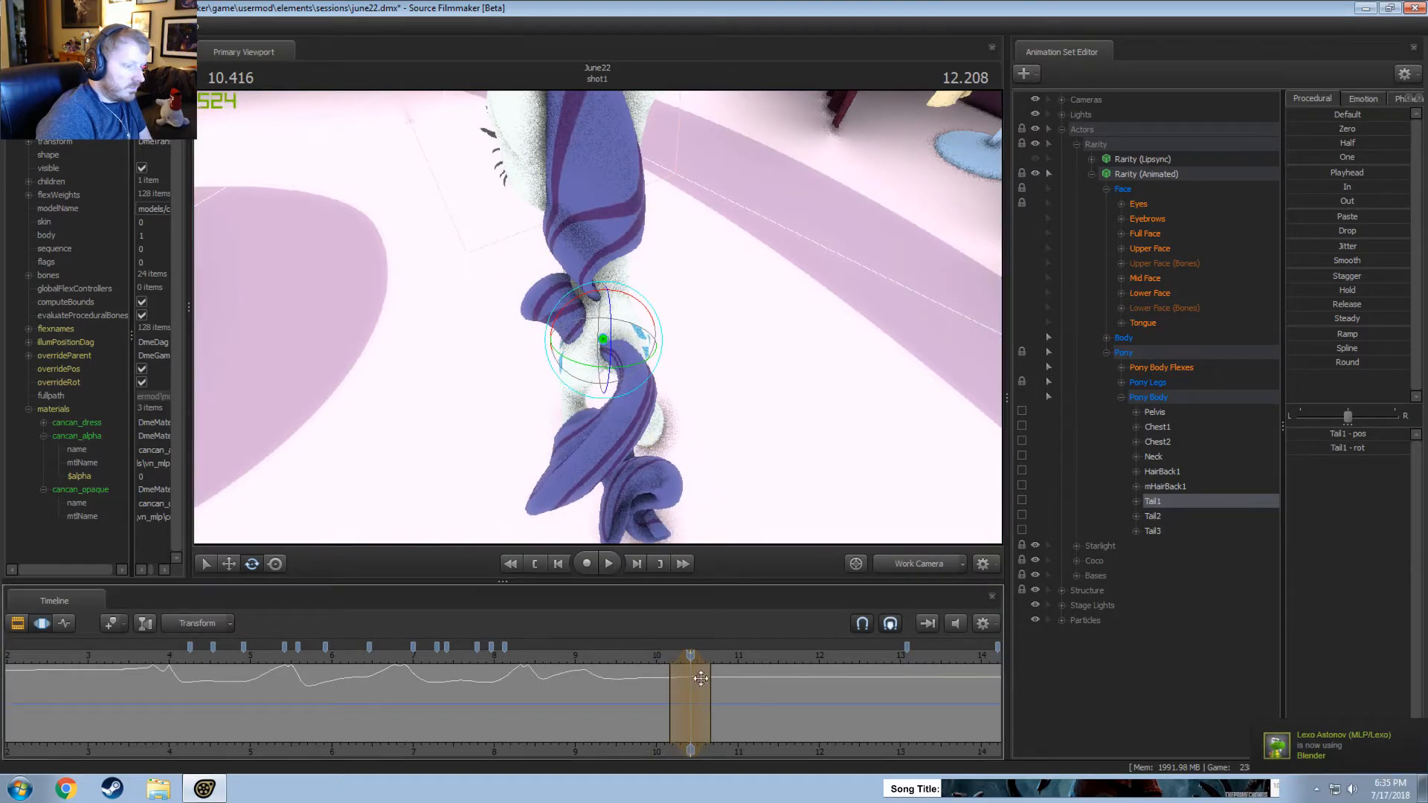
{"action": "left_click", "coordinate": [649, 668]}
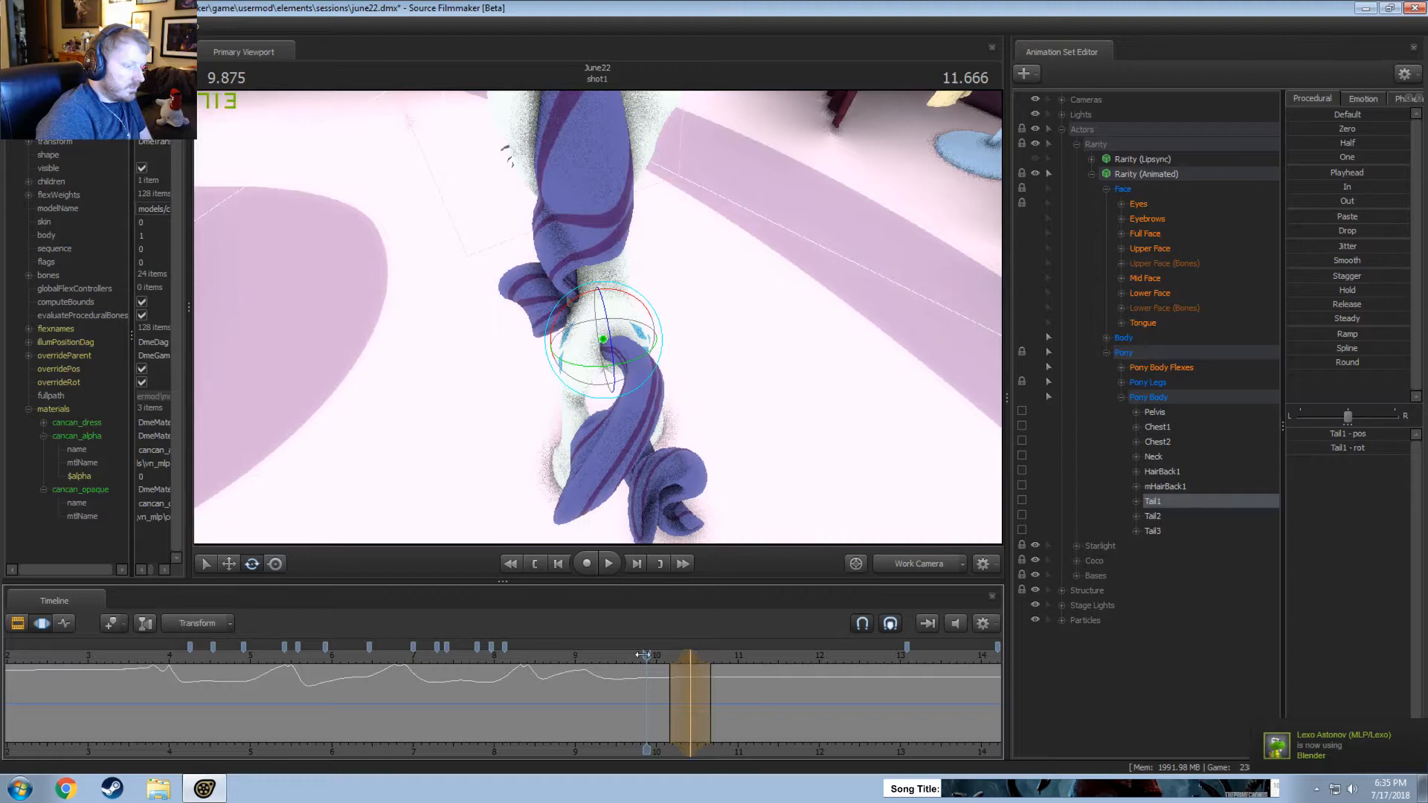
Swing Tail1 to the right as seen from behind at about 10.71 seconds, over a selection from about 10.4 to 11.3 seconds, and replay it.
{"action": "left_click_drag", "start_coordinate": [644, 654], "coordinate": [761, 687]}
{"action": "left_click", "coordinate": [714, 675], "text": "shift"}
{"action": "scroll", "coordinate": [714, 676], "scroll_direction": "up", "scroll_amount": 5, "text": "shift"}
{"action": "left_click_drag", "start_coordinate": [604, 390], "coordinate": [624, 357], "text": "alt"}
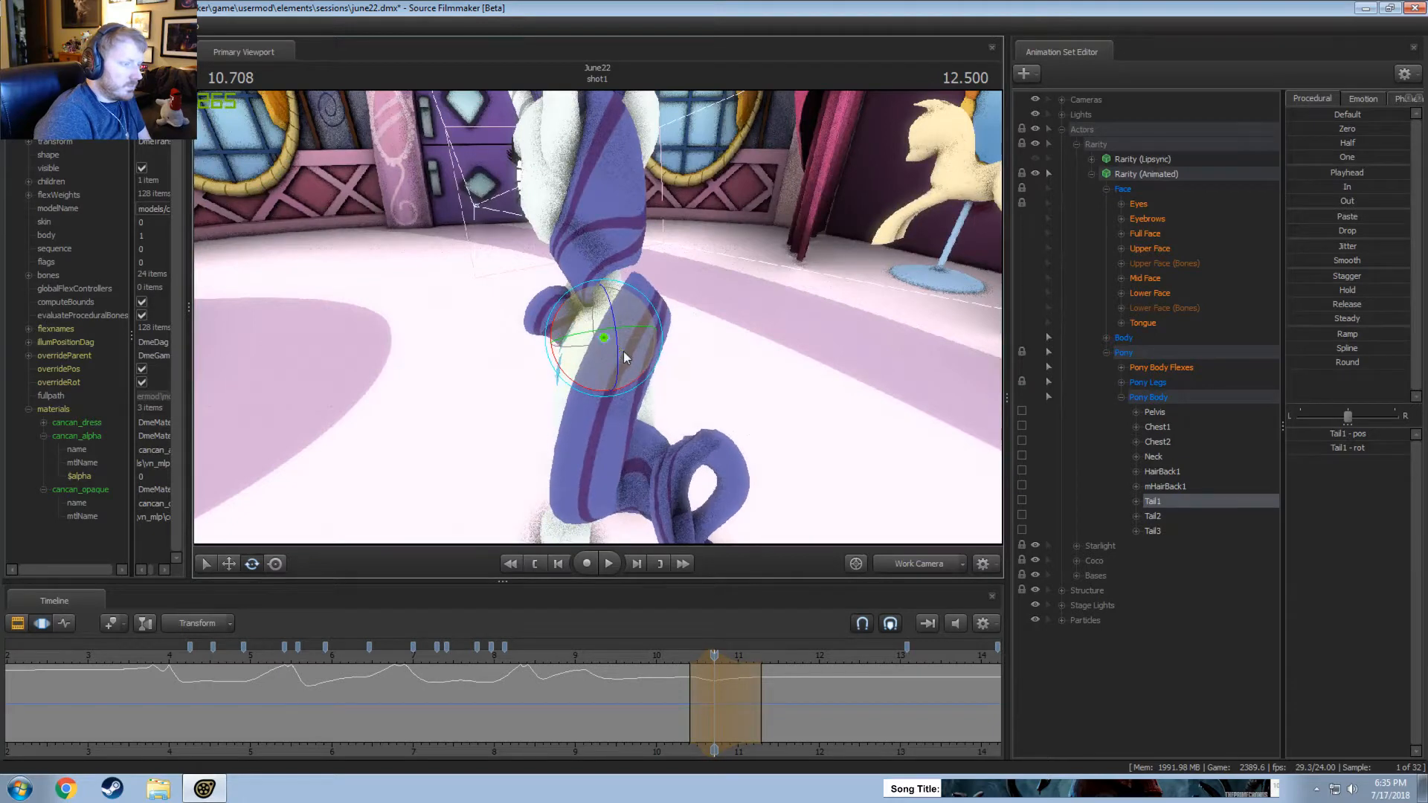
{"action": "left_click", "coordinate": [650, 661]}
{"action": "key", "text": "space"}
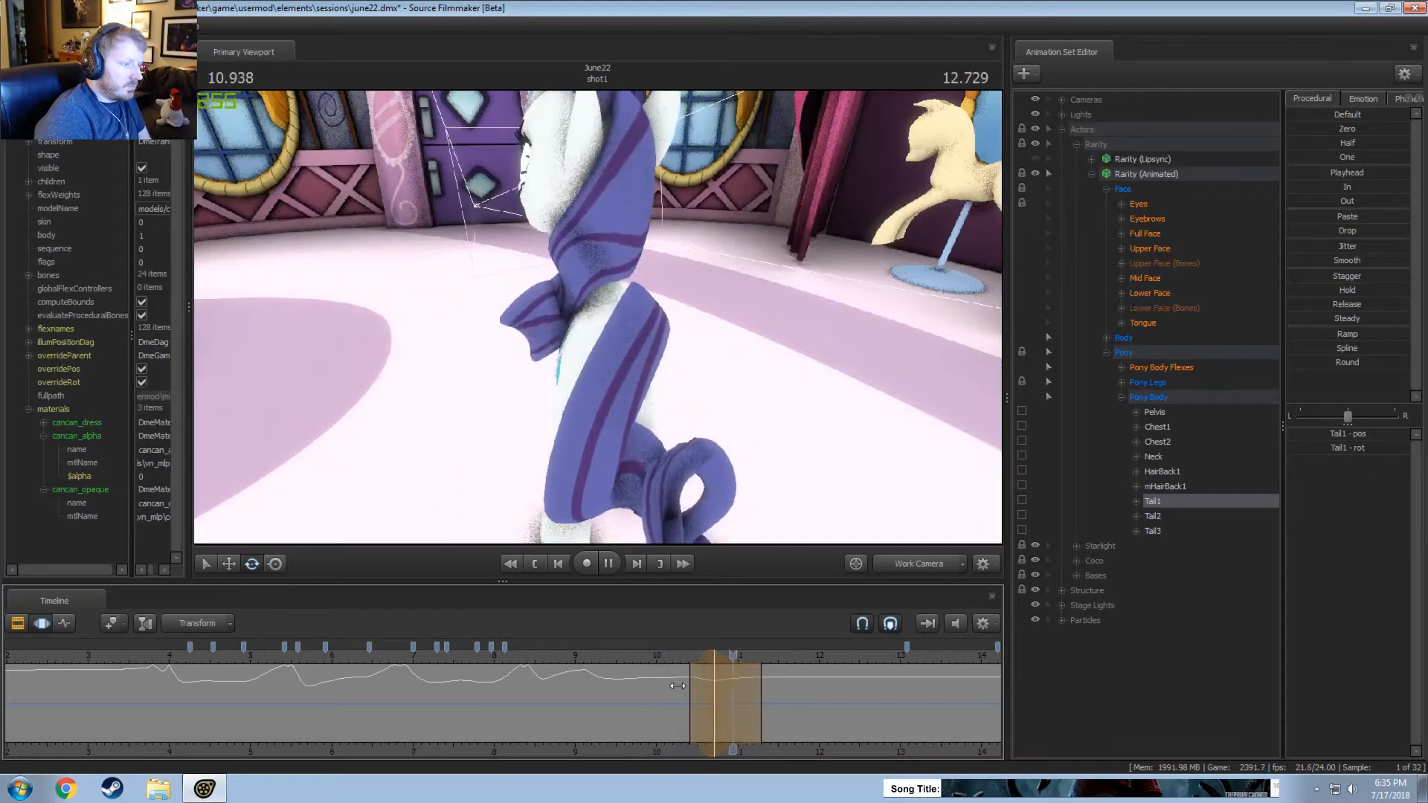
{"action": "key", "text": "space"}
Review the swing, stretch the hold of the Tail1 time selection to about 11.1 seconds with falloff to about 11.35, and replay it.
{"action": "left_click_drag", "start_coordinate": [692, 663], "coordinate": [713, 664]}
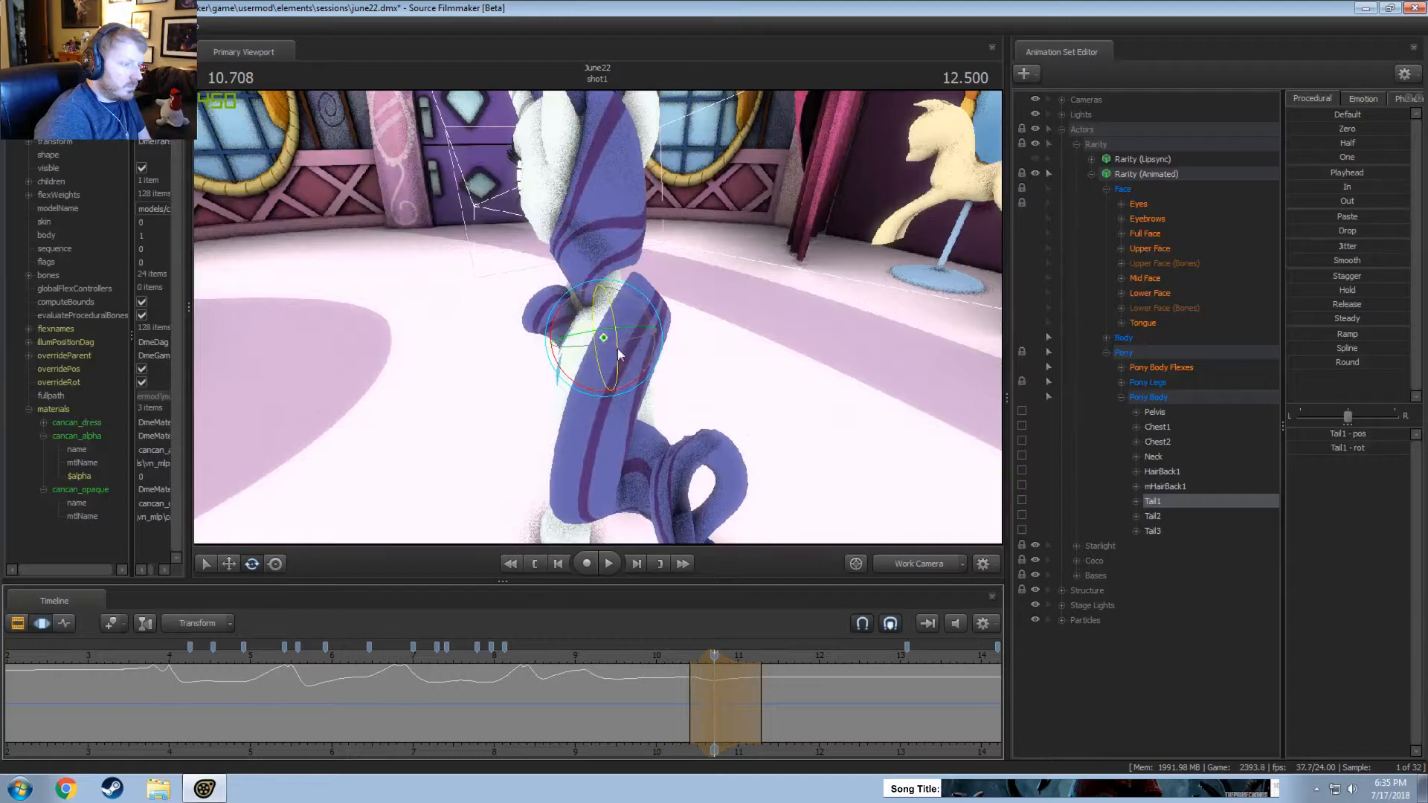
{"action": "left_click", "coordinate": [658, 662]}
{"action": "key", "text": "space"}
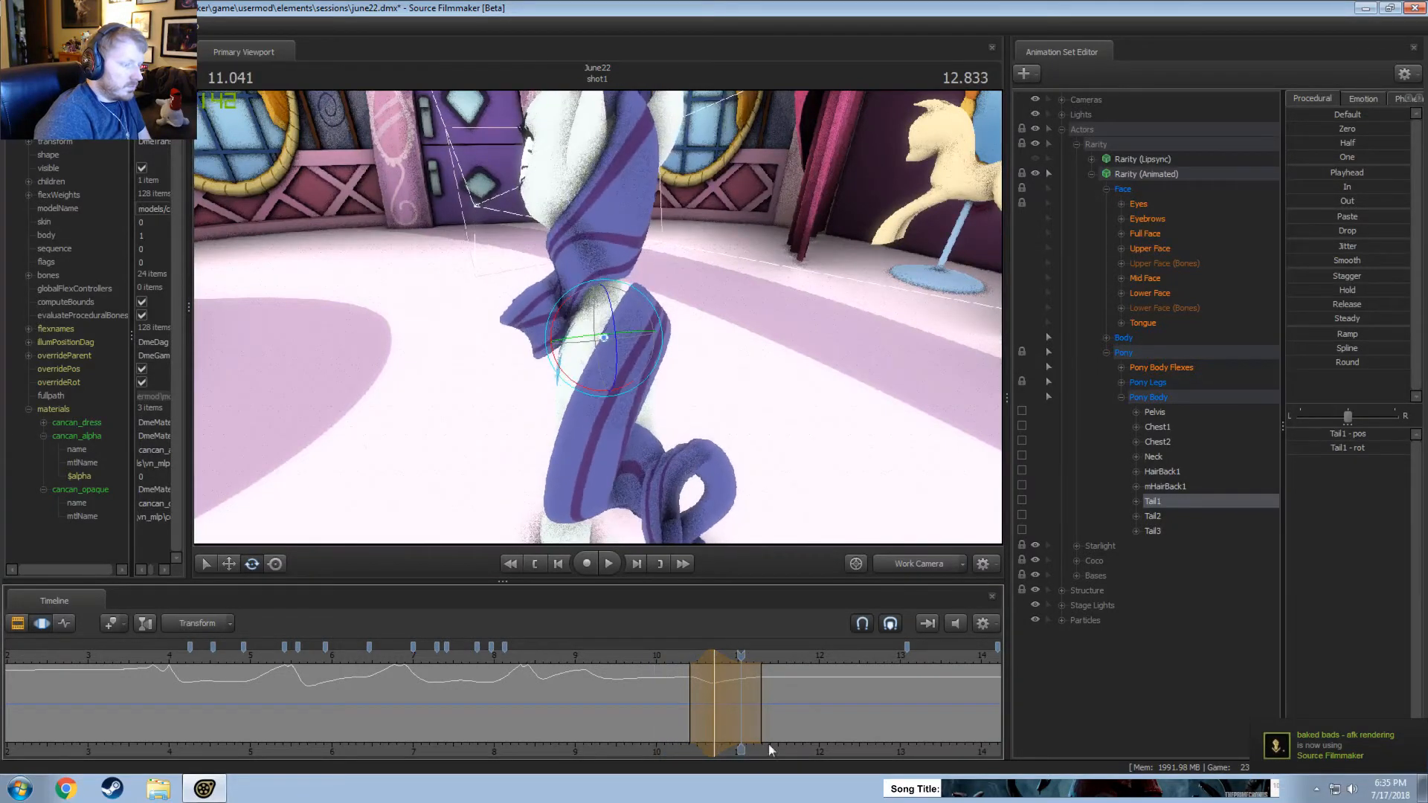
{"action": "left_click_drag", "start_coordinate": [721, 686], "coordinate": [775, 689]}
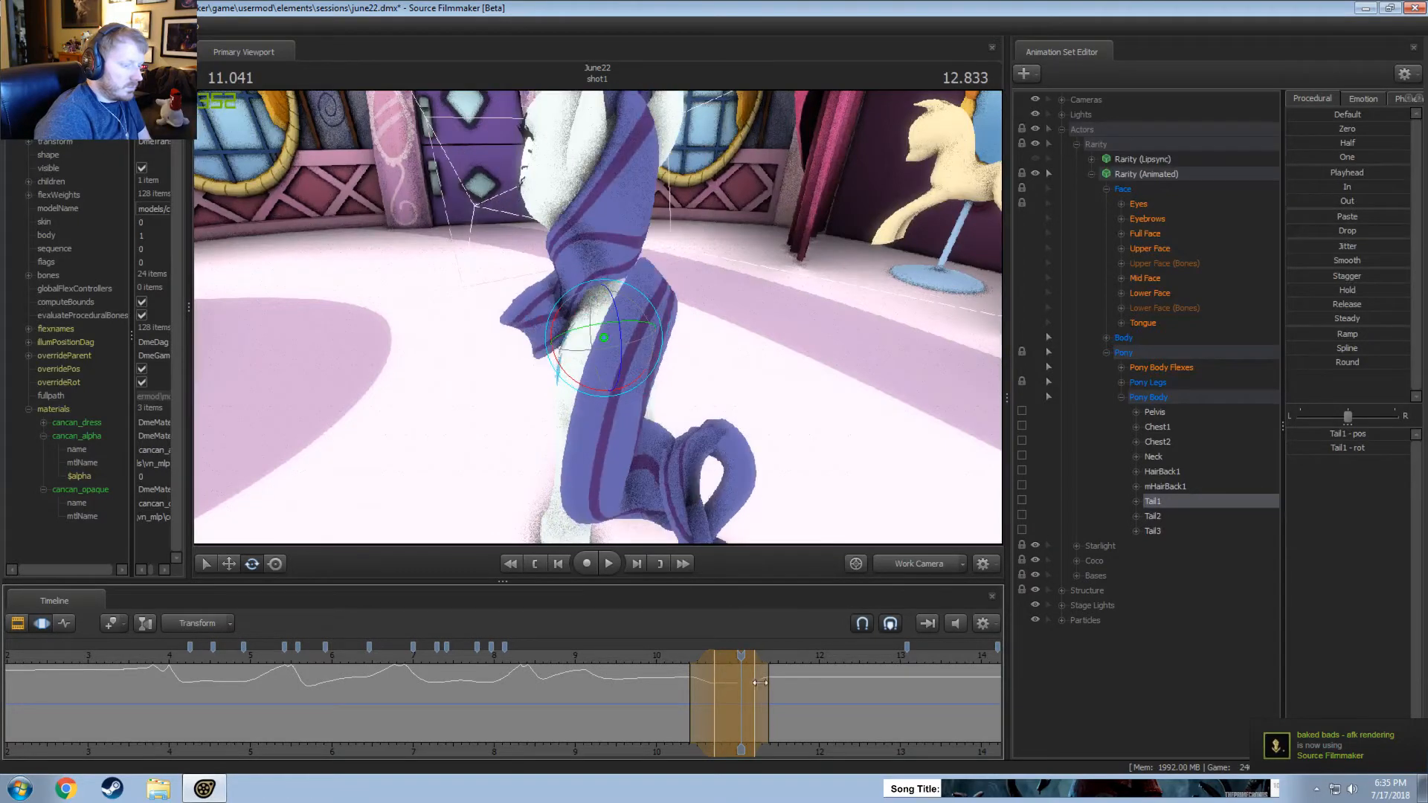
{"action": "key", "text": "space"}
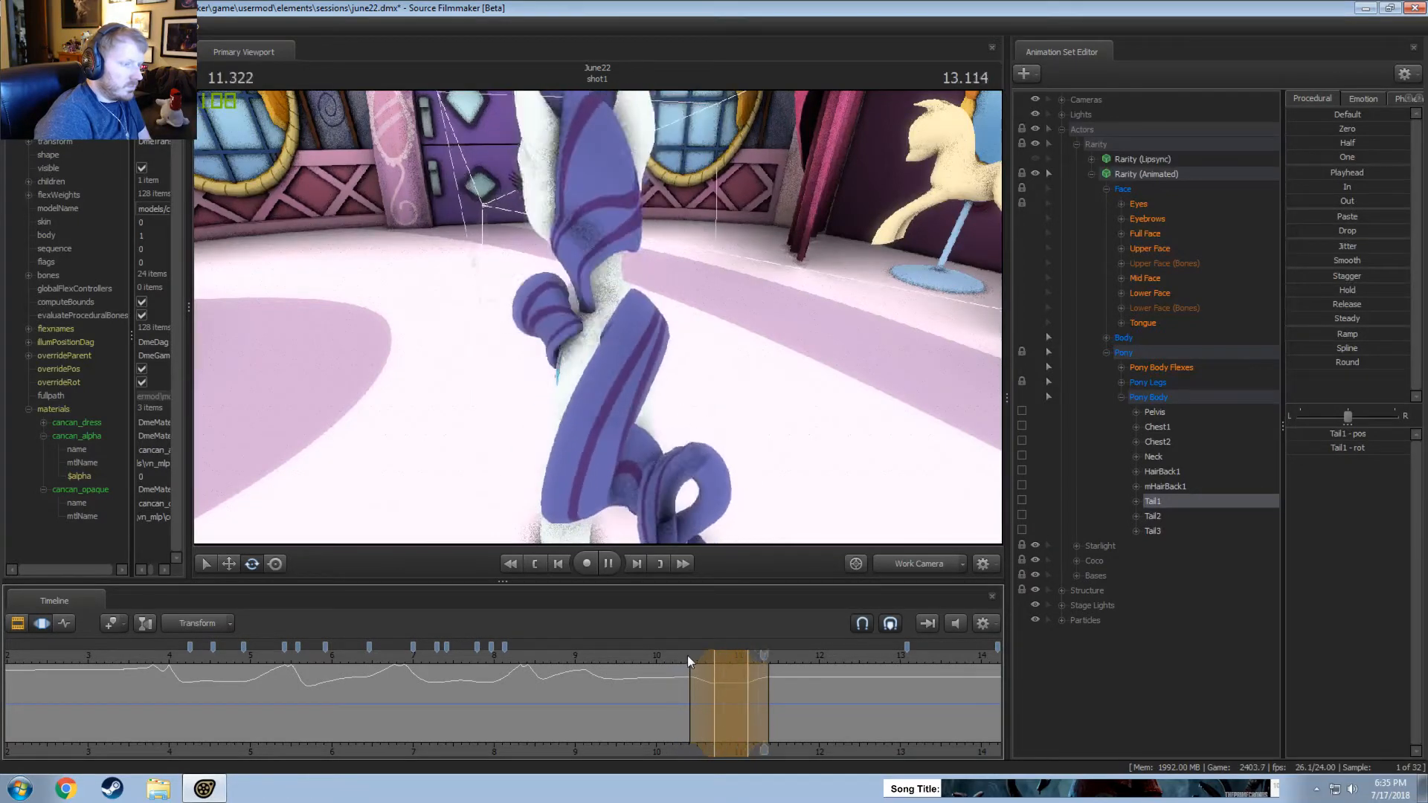
Rotate Tail1 the opposite way at about 11.42 seconds, over a selection from about 11.1 to 11.7 seconds, and replay it from the side.
{"action": "left_click", "coordinate": [772, 693]}
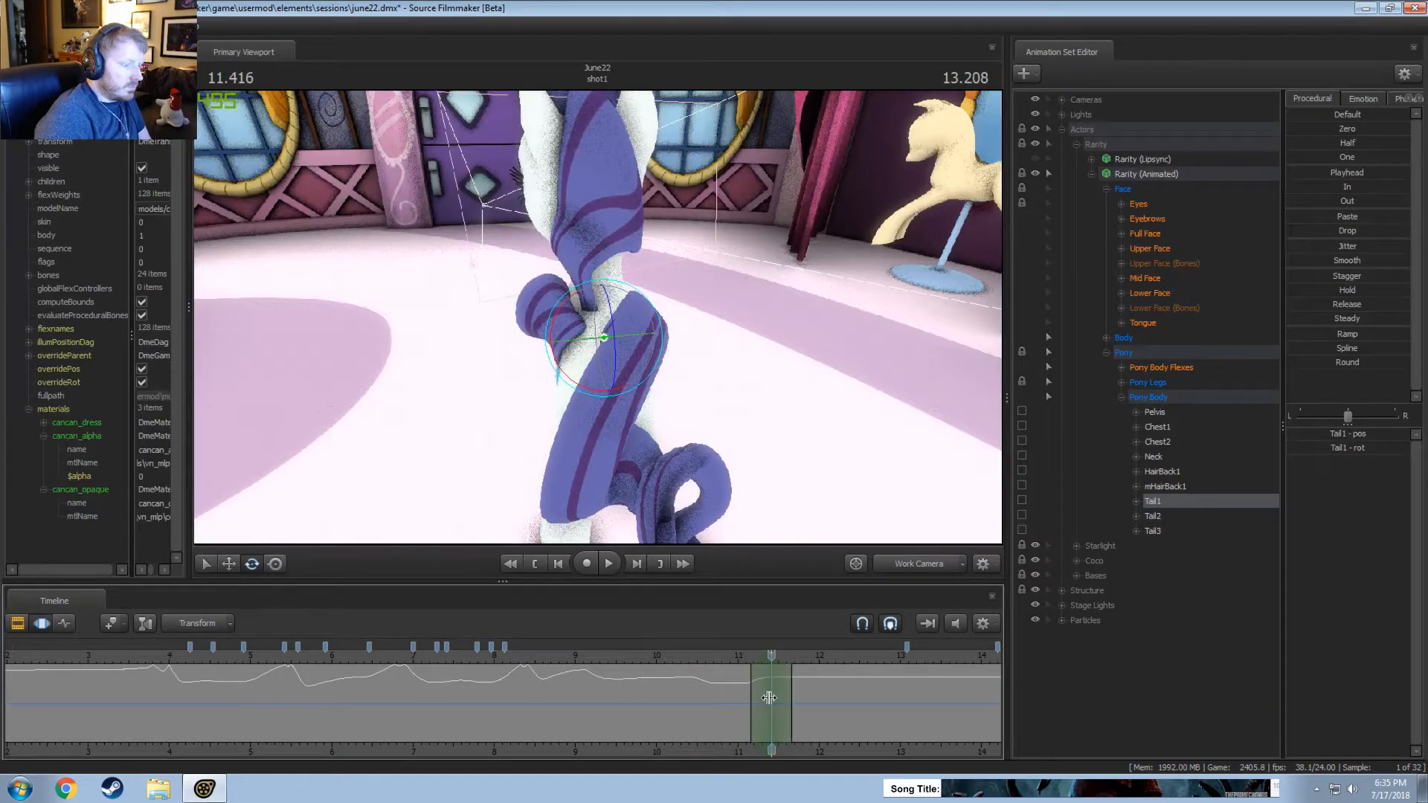
{"action": "left_click_drag", "start_coordinate": [610, 331], "coordinate": [649, 312], "text": "alt"}
{"action": "left_click", "coordinate": [702, 669]}
{"action": "key", "text": "space"}
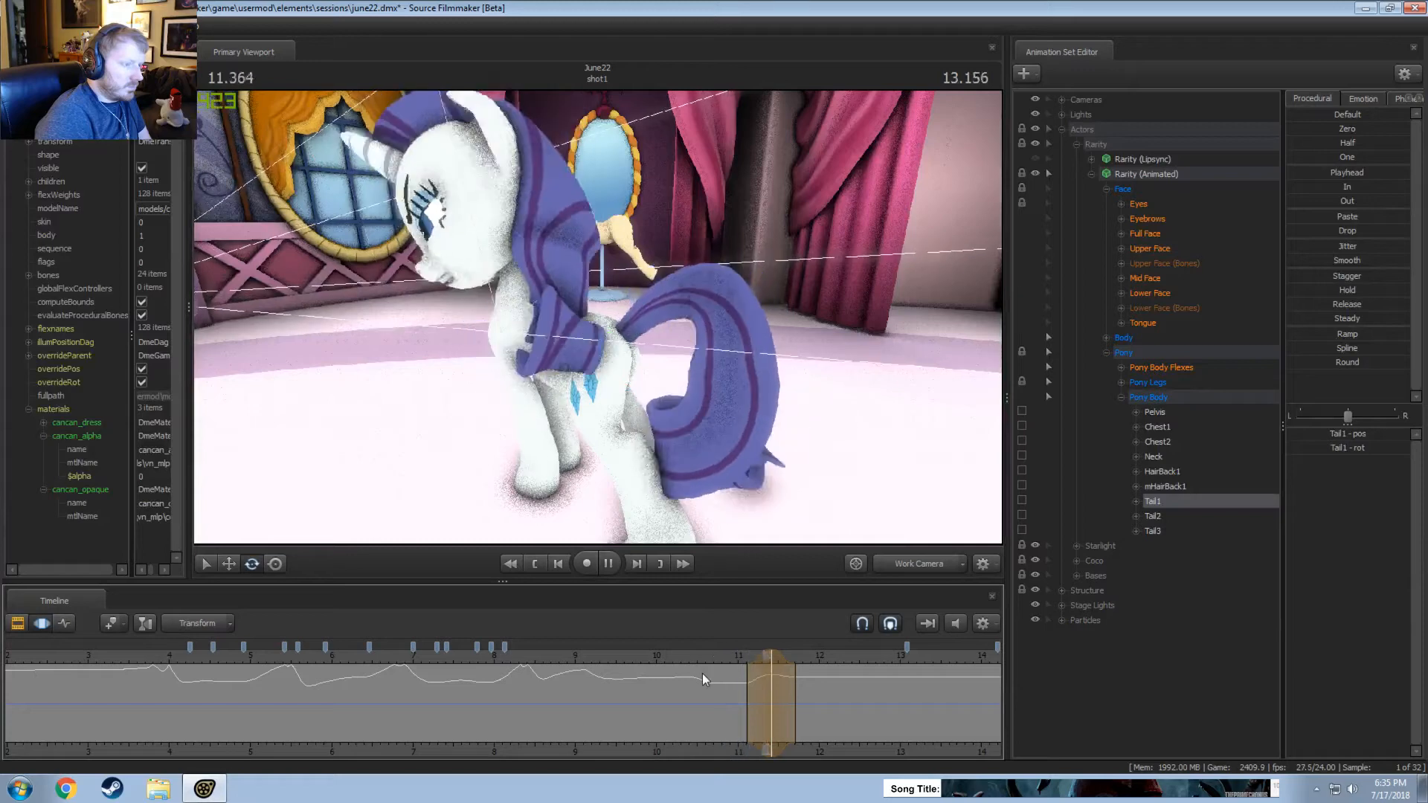
{"action": "key", "text": "space"}
Move the peak of the Tail1 time selection earlier, to about 11.27 seconds, and replay the movement.
{"action": "key", "text": "shift"}
{"action": "left_click_drag", "start_coordinate": [773, 661], "coordinate": [762, 660]}
{"action": "left_click_drag", "start_coordinate": [743, 664], "coordinate": [746, 664]}
{"action": "left_click", "coordinate": [743, 662]}
{"action": "key", "text": "space"}
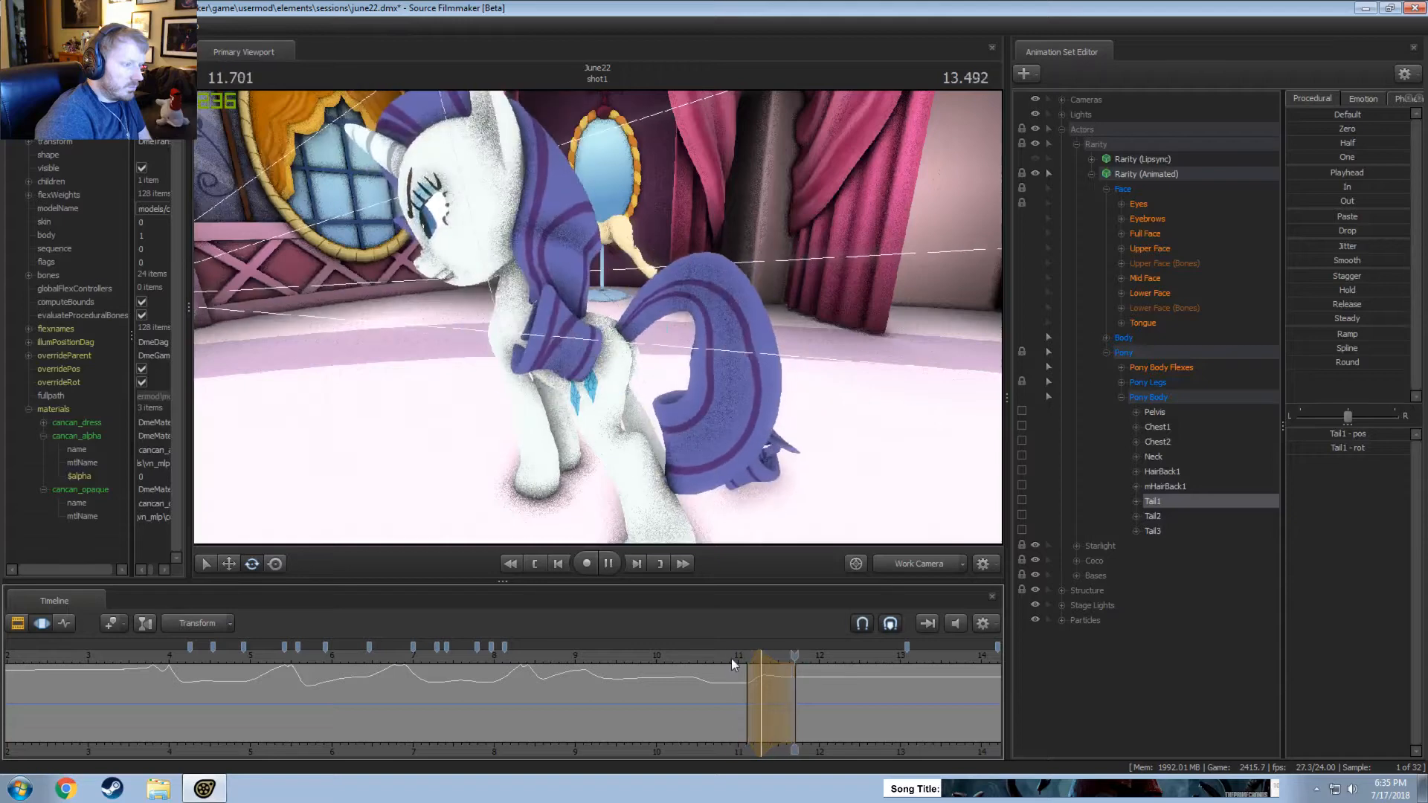
{"action": "left_click", "coordinate": [691, 652]}
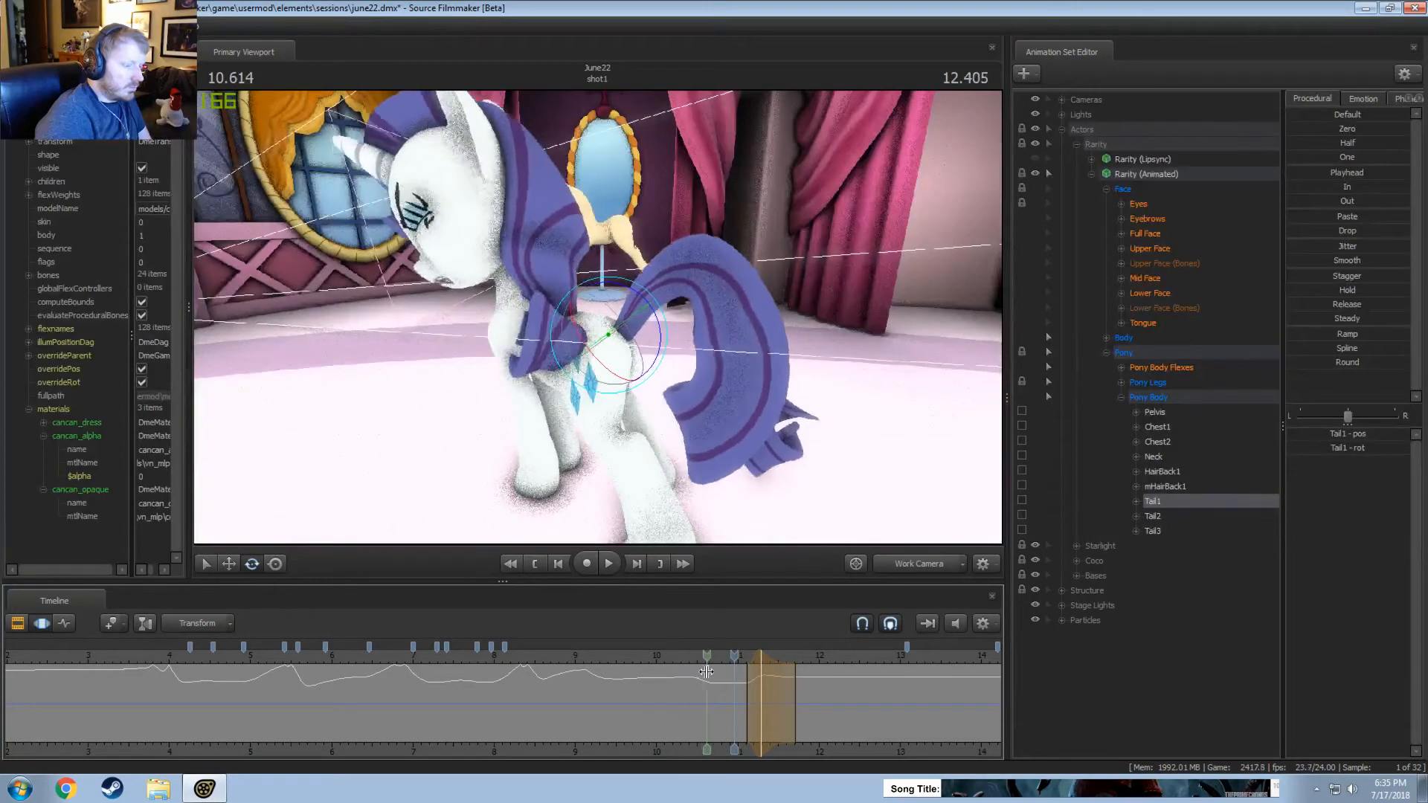
Raise Tail1 slightly at about 10.67 seconds, over a time selection from about 10.45 to 11.2 seconds, and play it back.
{"action": "left_click", "coordinate": [710, 671]}
{"action": "left_click_drag", "start_coordinate": [729, 674], "coordinate": [754, 679]}
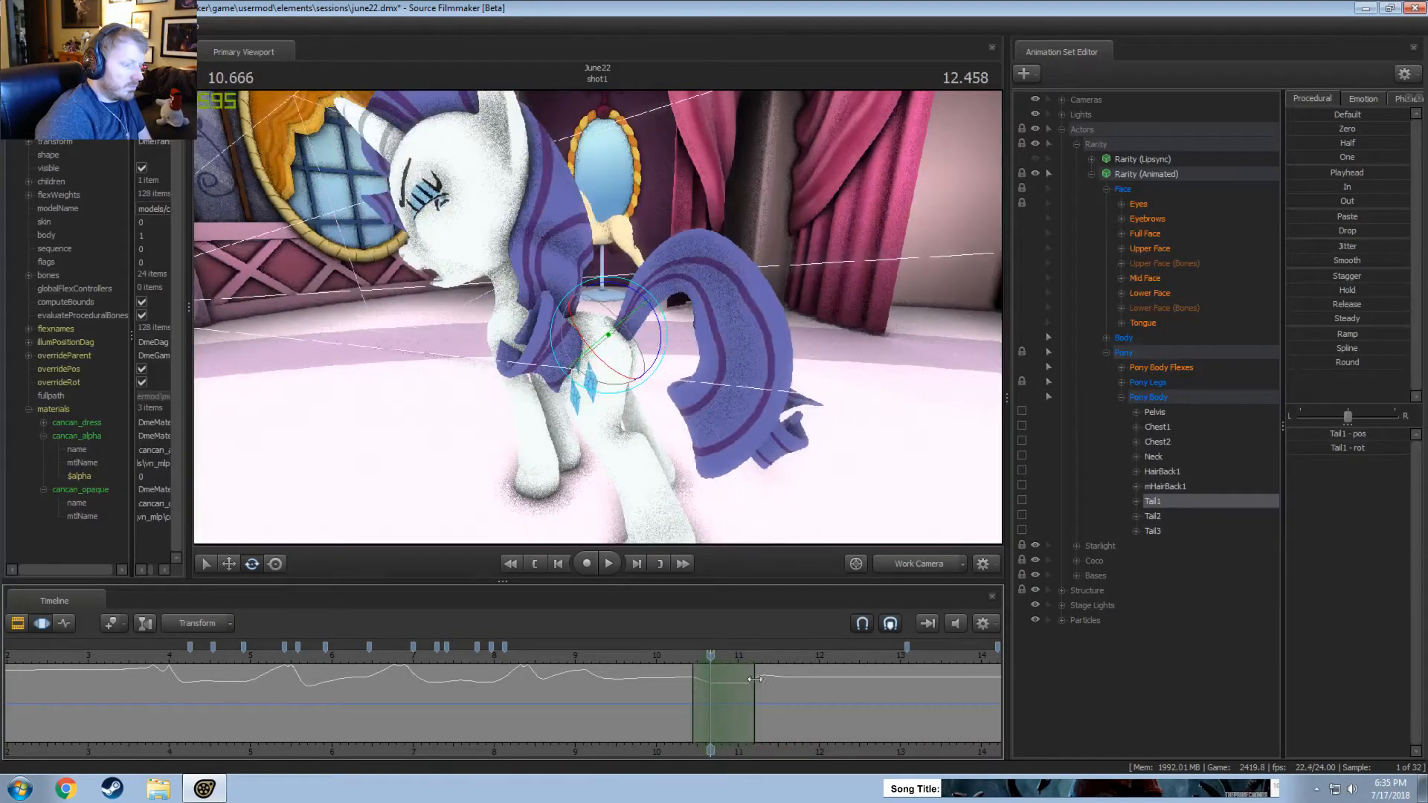
{"action": "left_click_drag", "start_coordinate": [619, 287], "coordinate": [615, 287]}
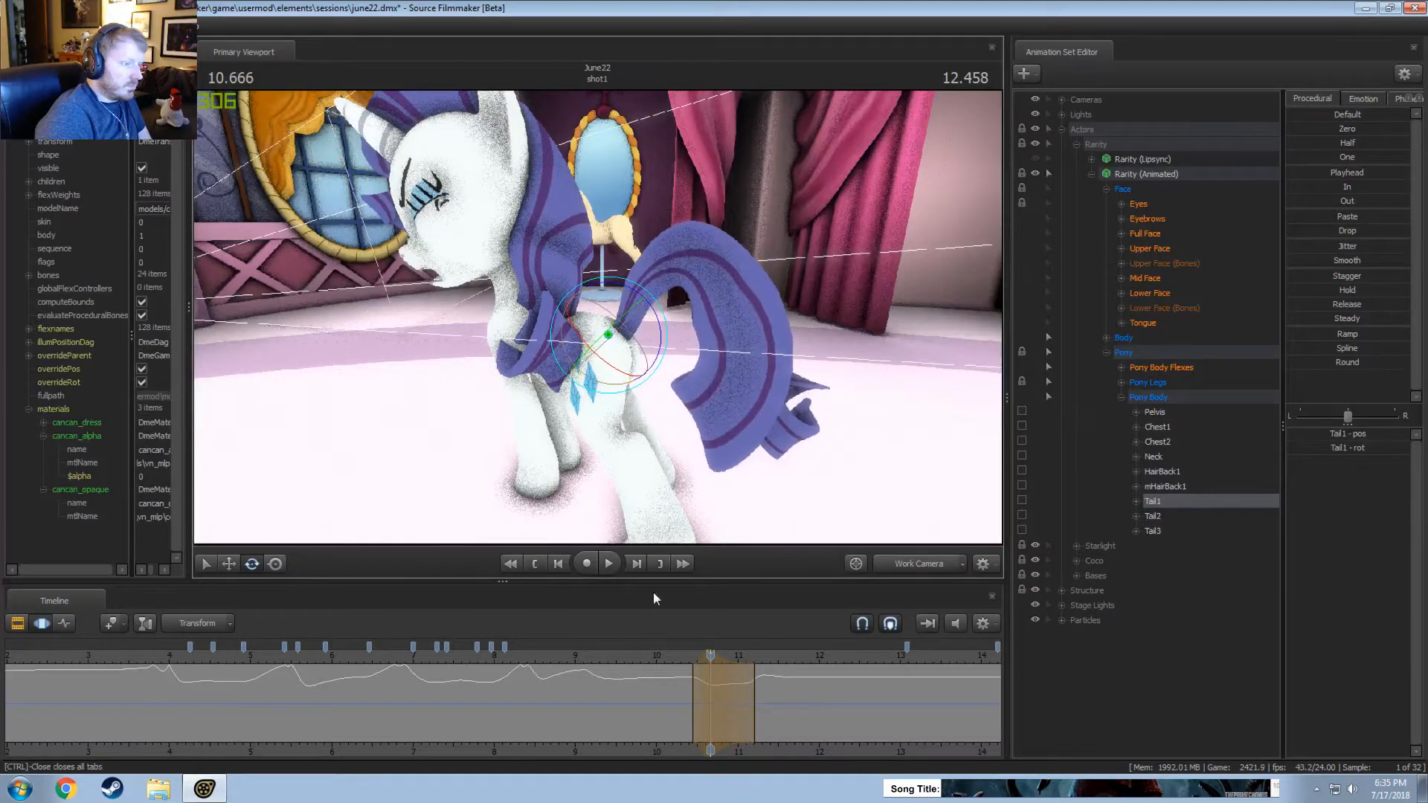
{"action": "key", "text": "space"}
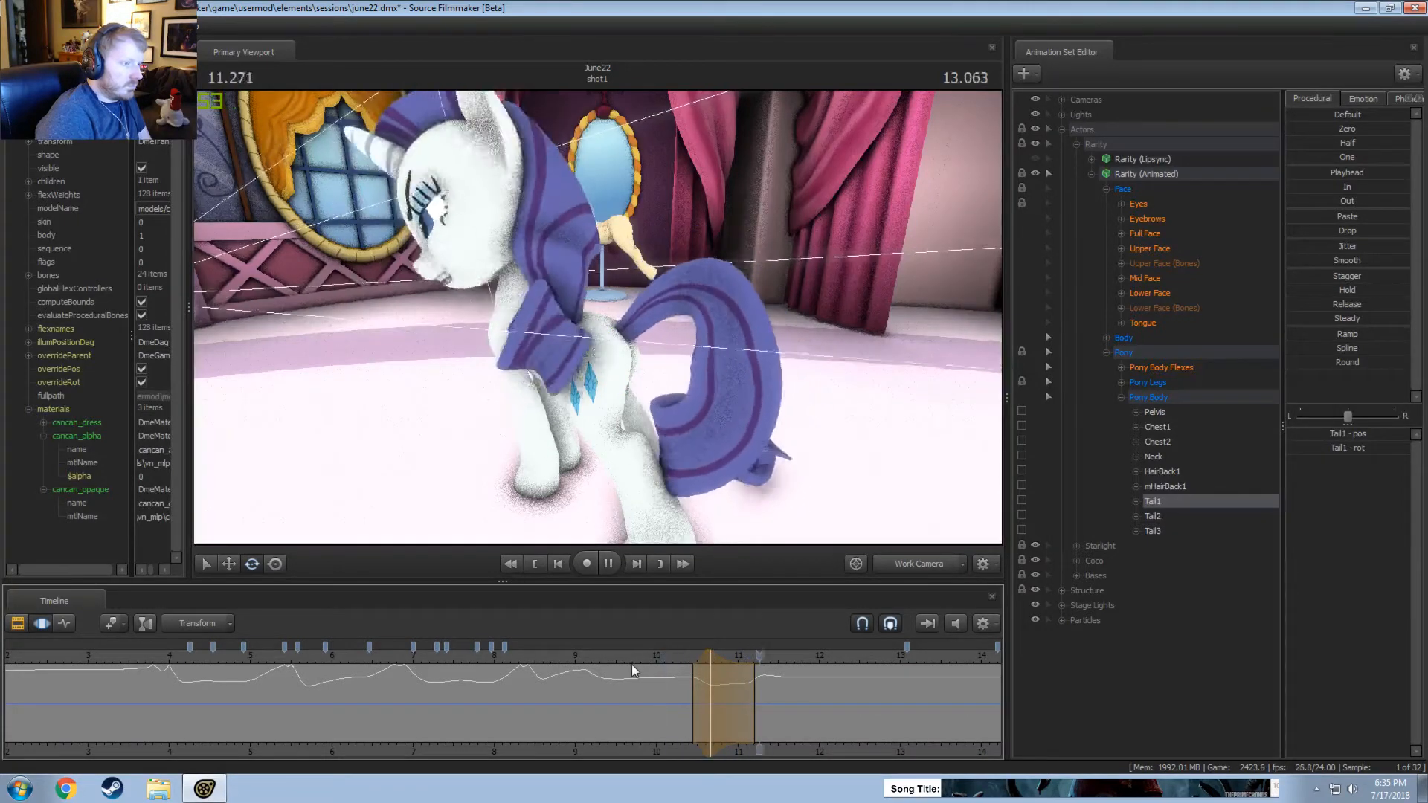
Review Rarity's motion through the main camera by repeatedly playing the shot from about 9.5 seconds onward.
{"action": "key", "text": "F4"}
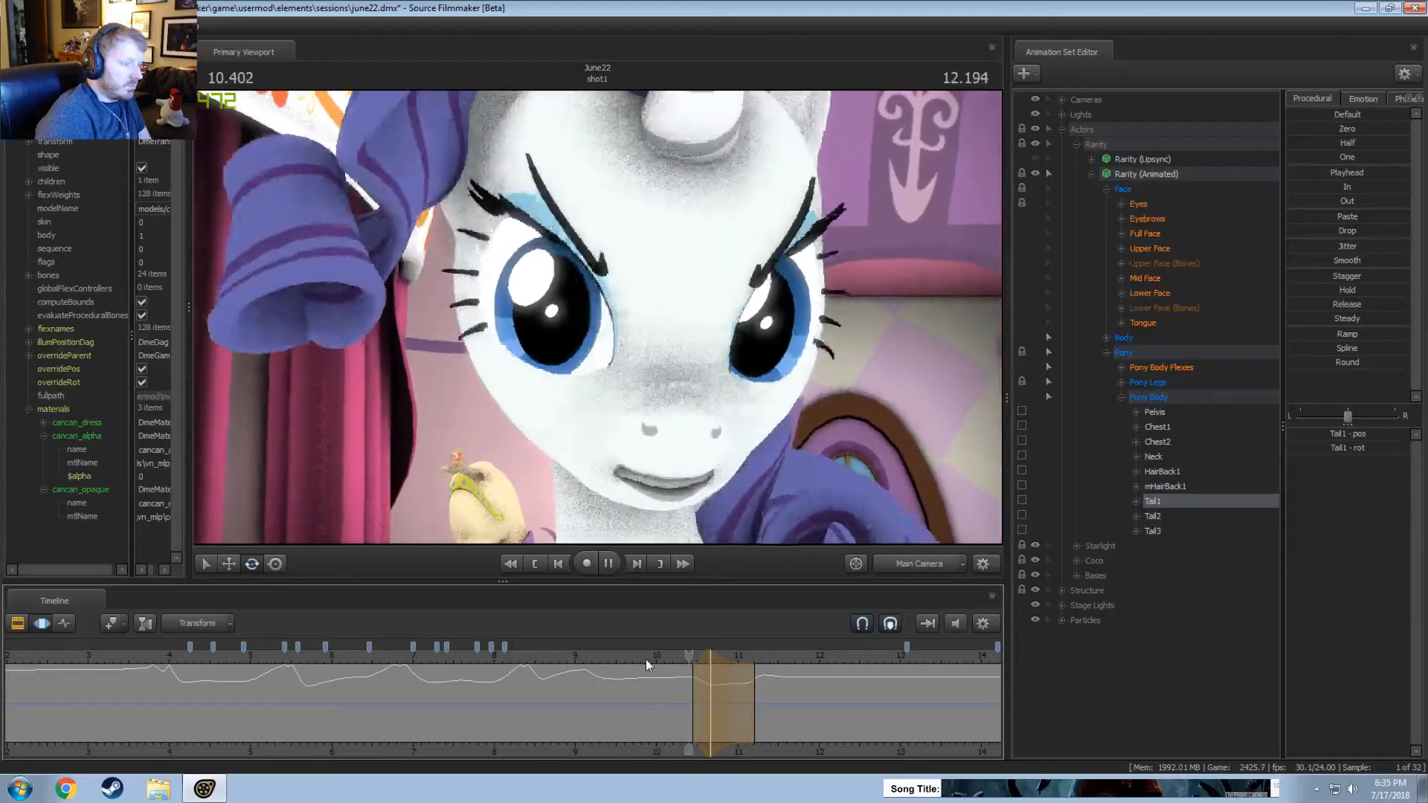
{"action": "left_click", "coordinate": [646, 662]}
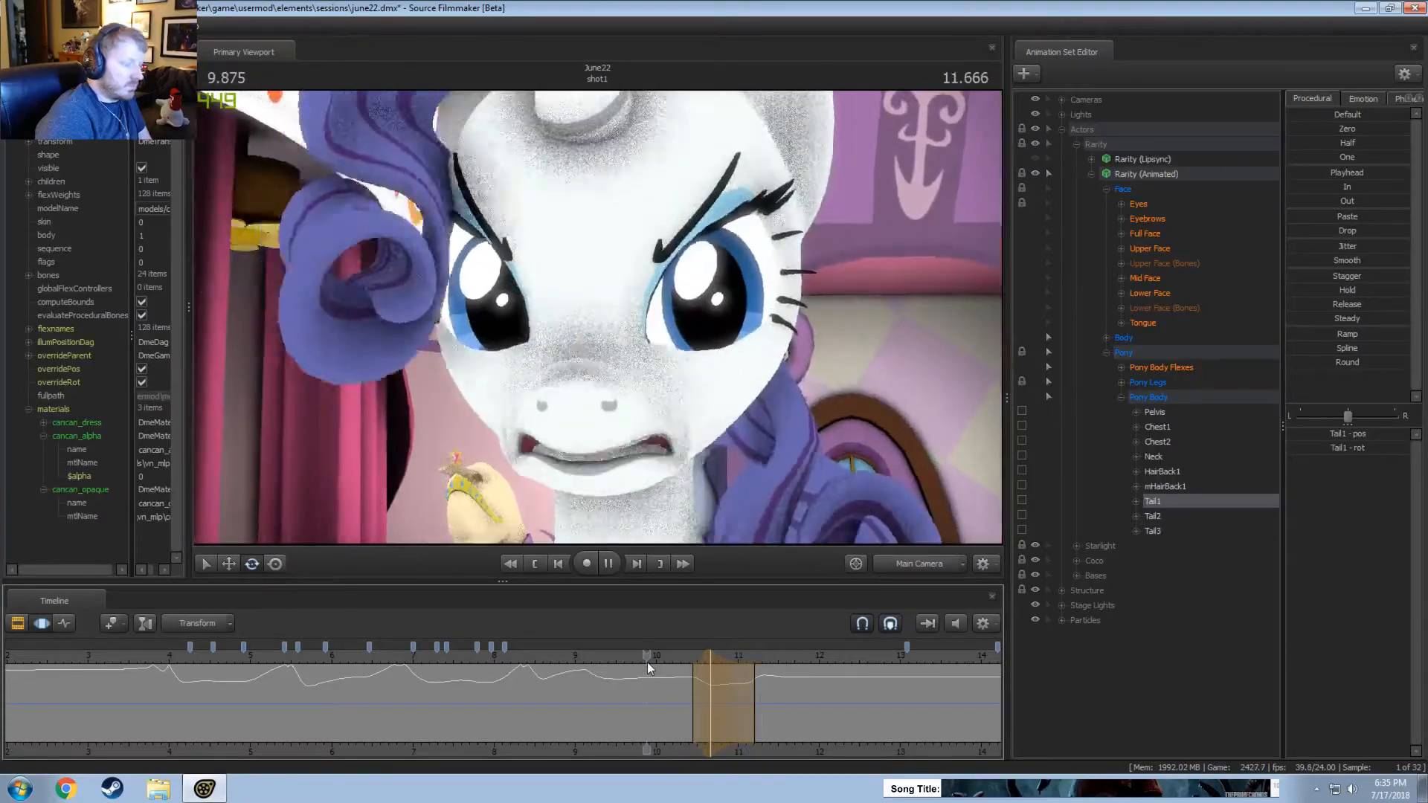
{"action": "key", "text": "space"}
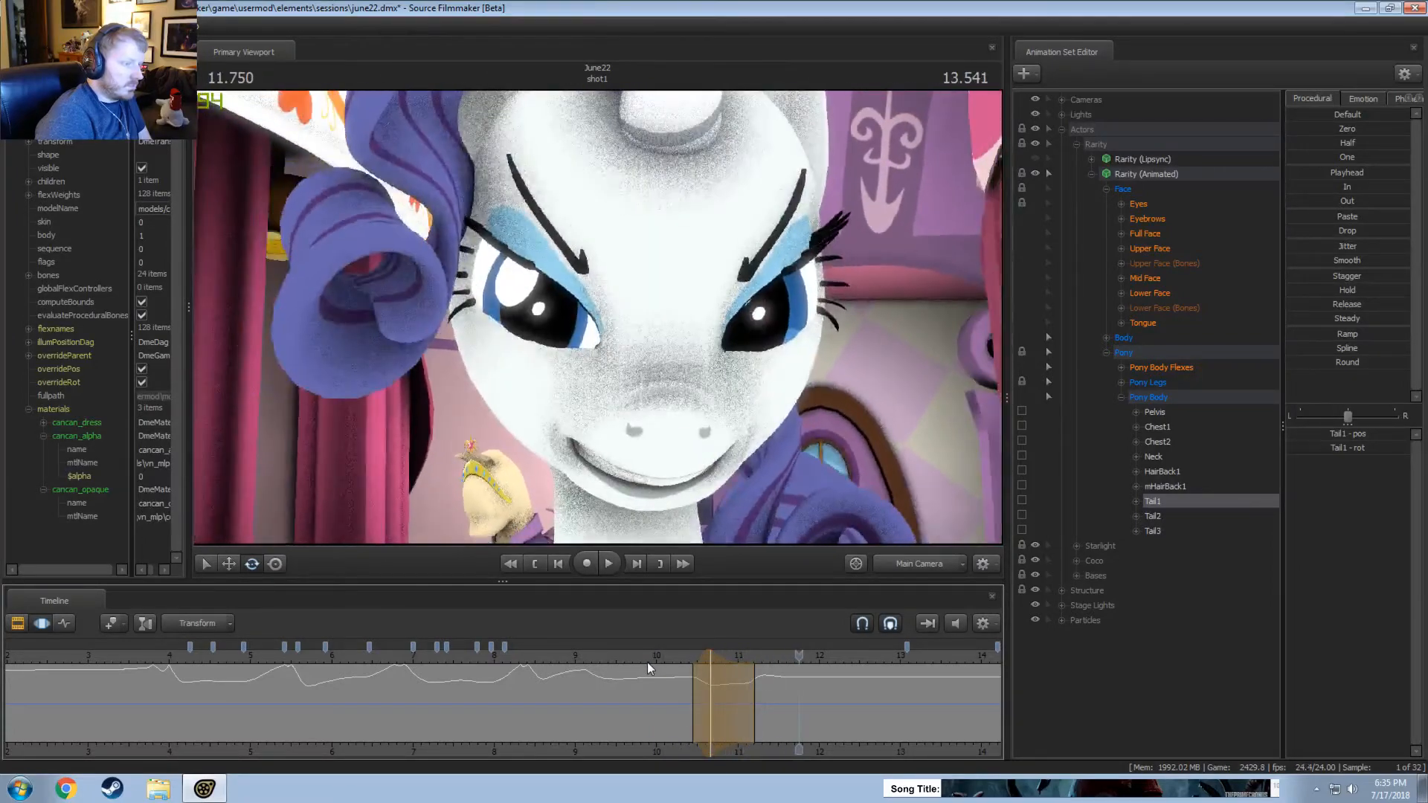
{"action": "key", "text": "space"}
{"action": "left_click", "coordinate": [678, 658]}
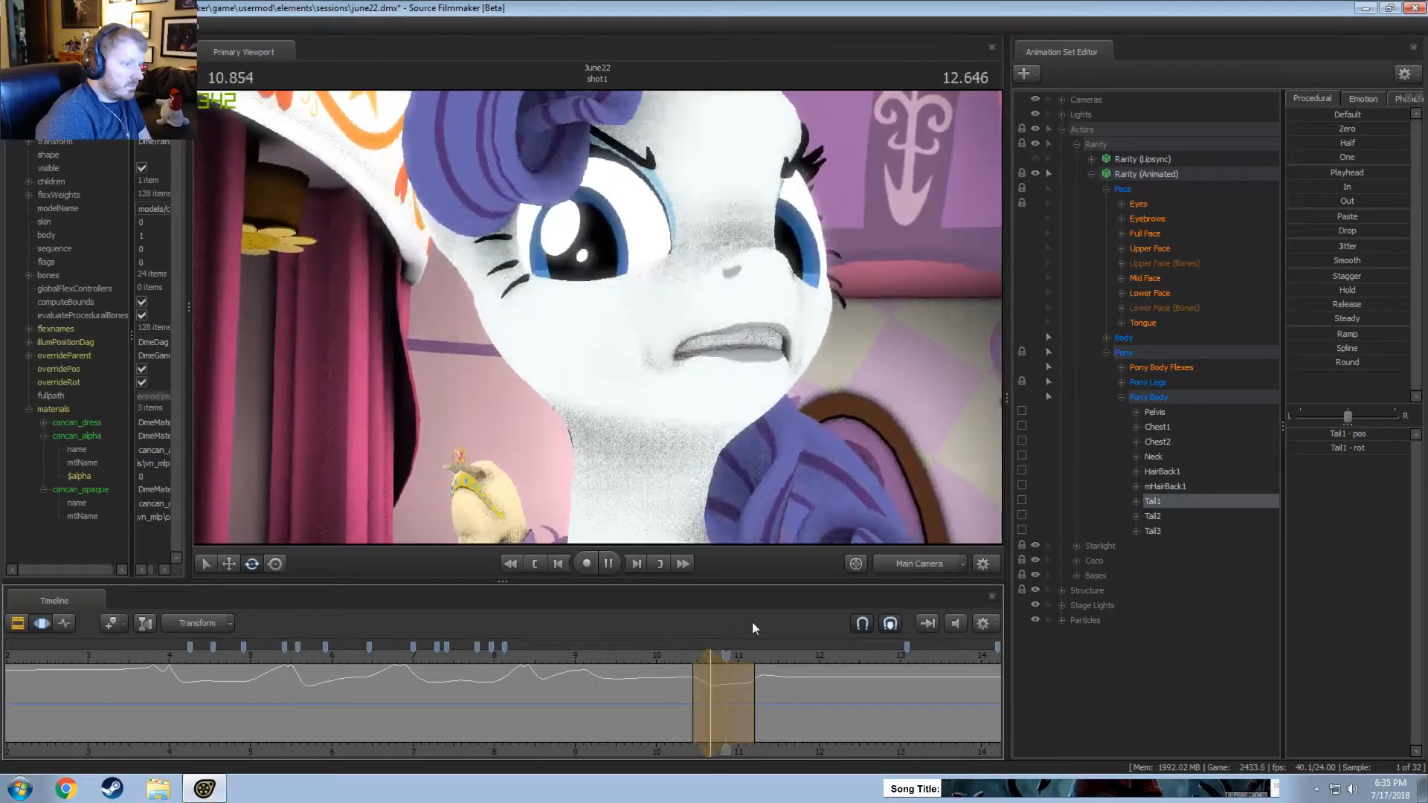
{"action": "key", "text": "space"}
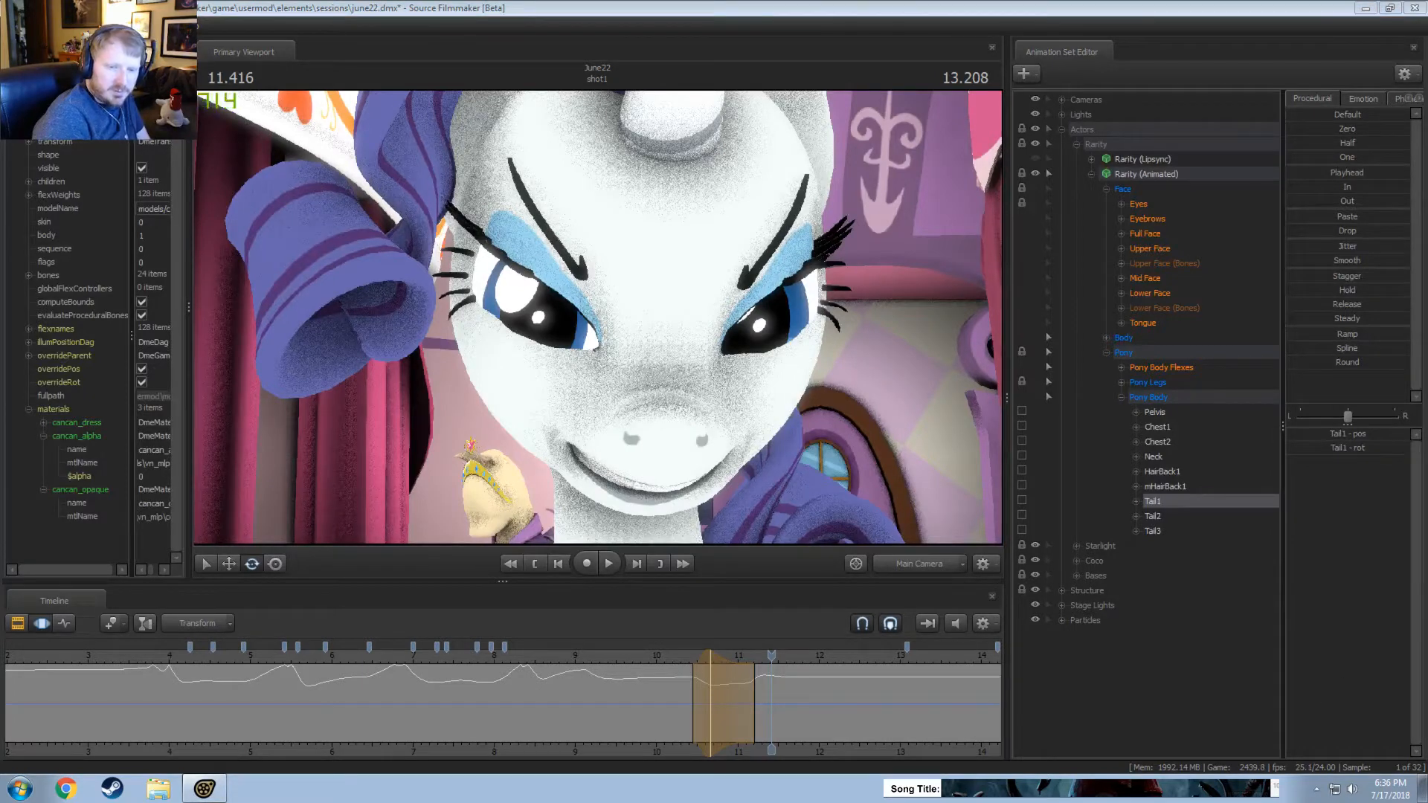
{"action": "left_click", "coordinate": [622, 653]}
{"action": "key", "text": "space"}
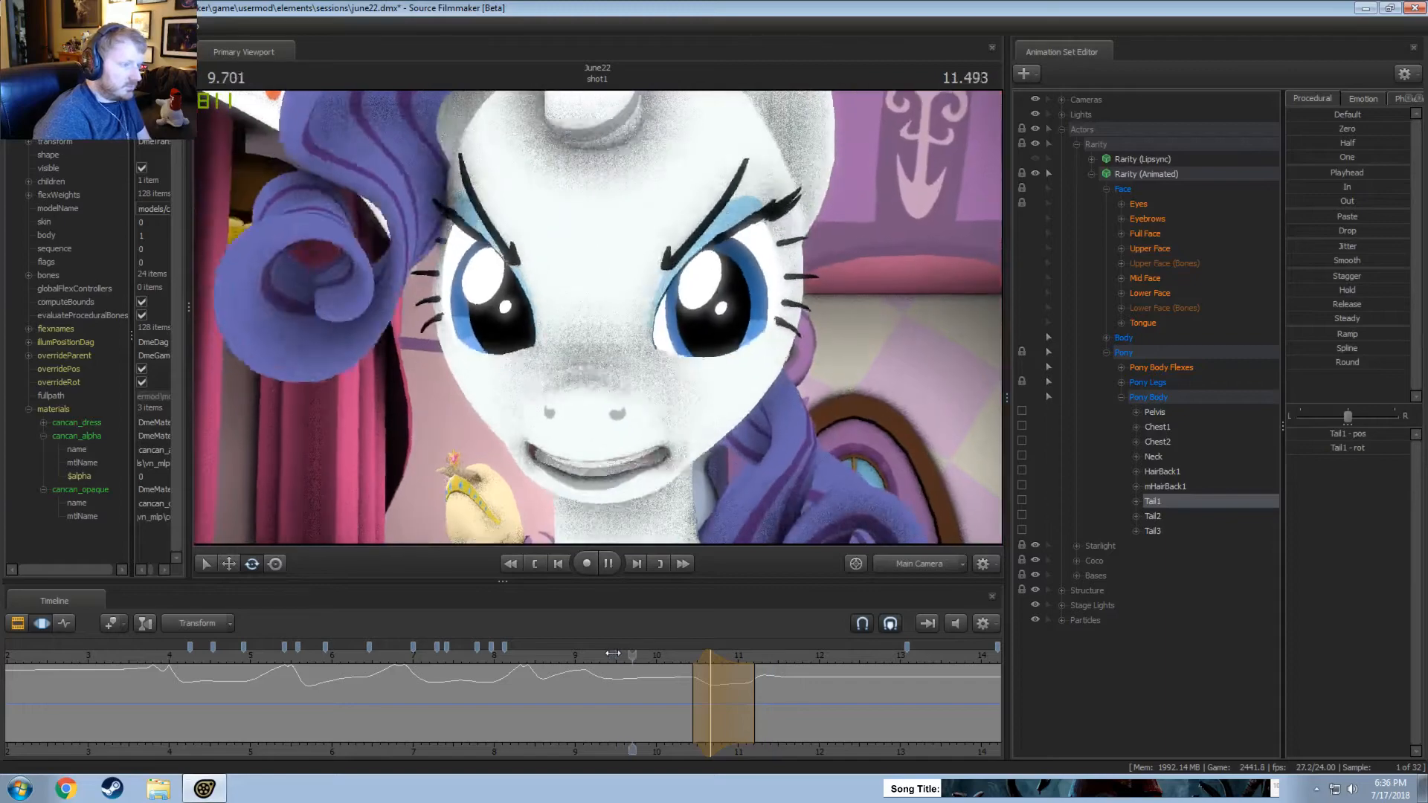
{"action": "left_click", "coordinate": [587, 656]}
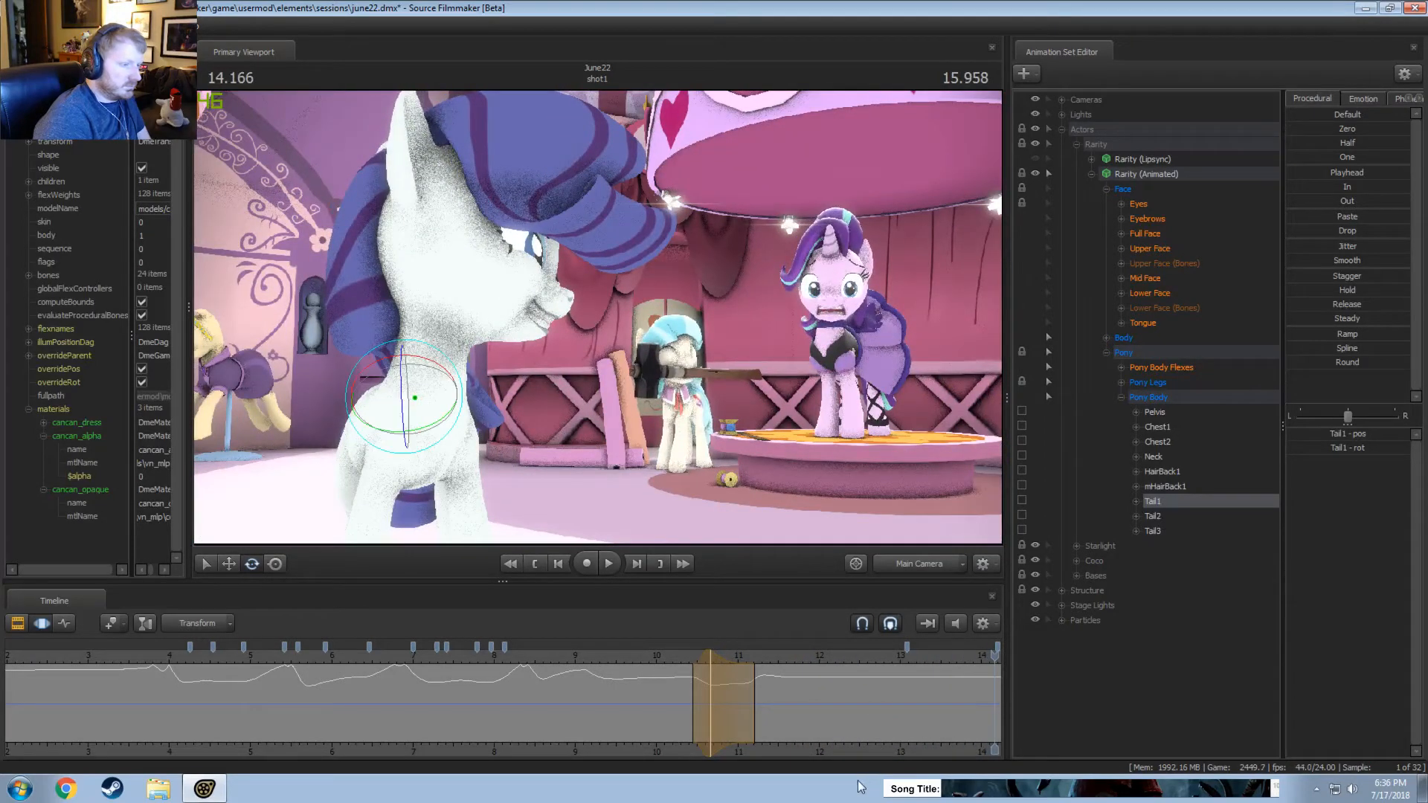
Review the end of the shot through the main camera, playing from about 13.5 seconds.
{"action": "middle_click_drag", "start_coordinate": [836, 732], "coordinate": [365, 710]}
{"action": "left_click", "coordinate": [455, 653]}
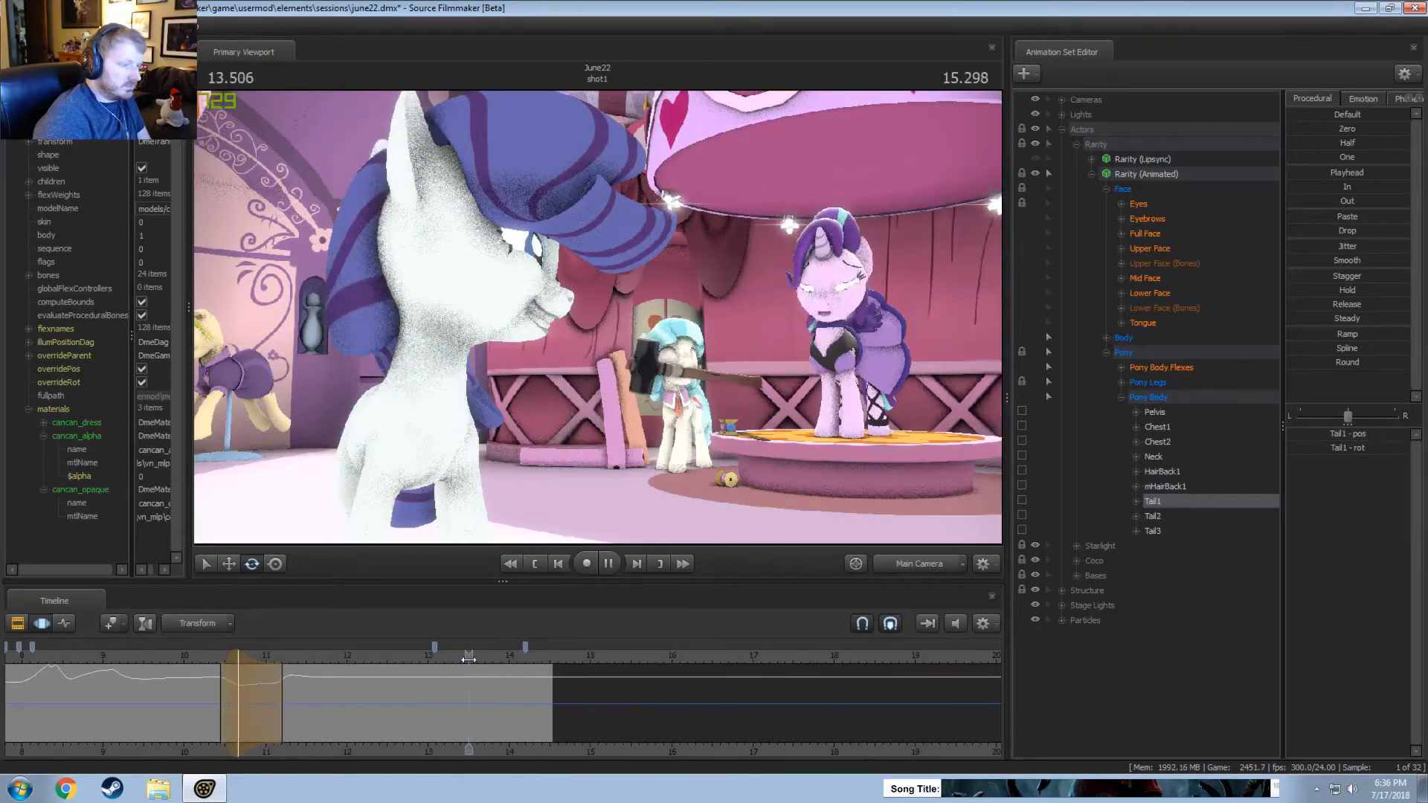
{"action": "key", "text": "space"}
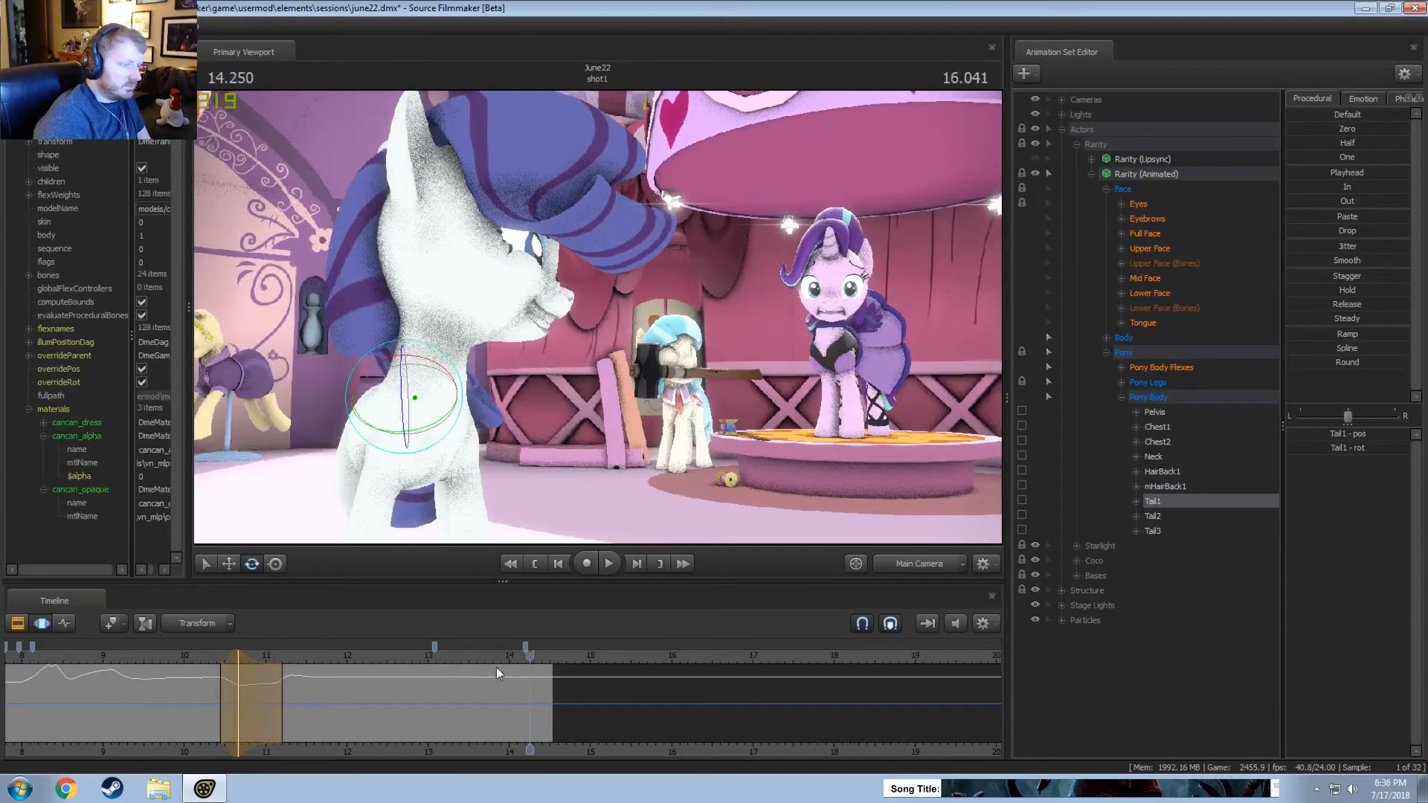
{"action": "left_click", "coordinate": [480, 653]}
{"action": "key", "text": "space"}
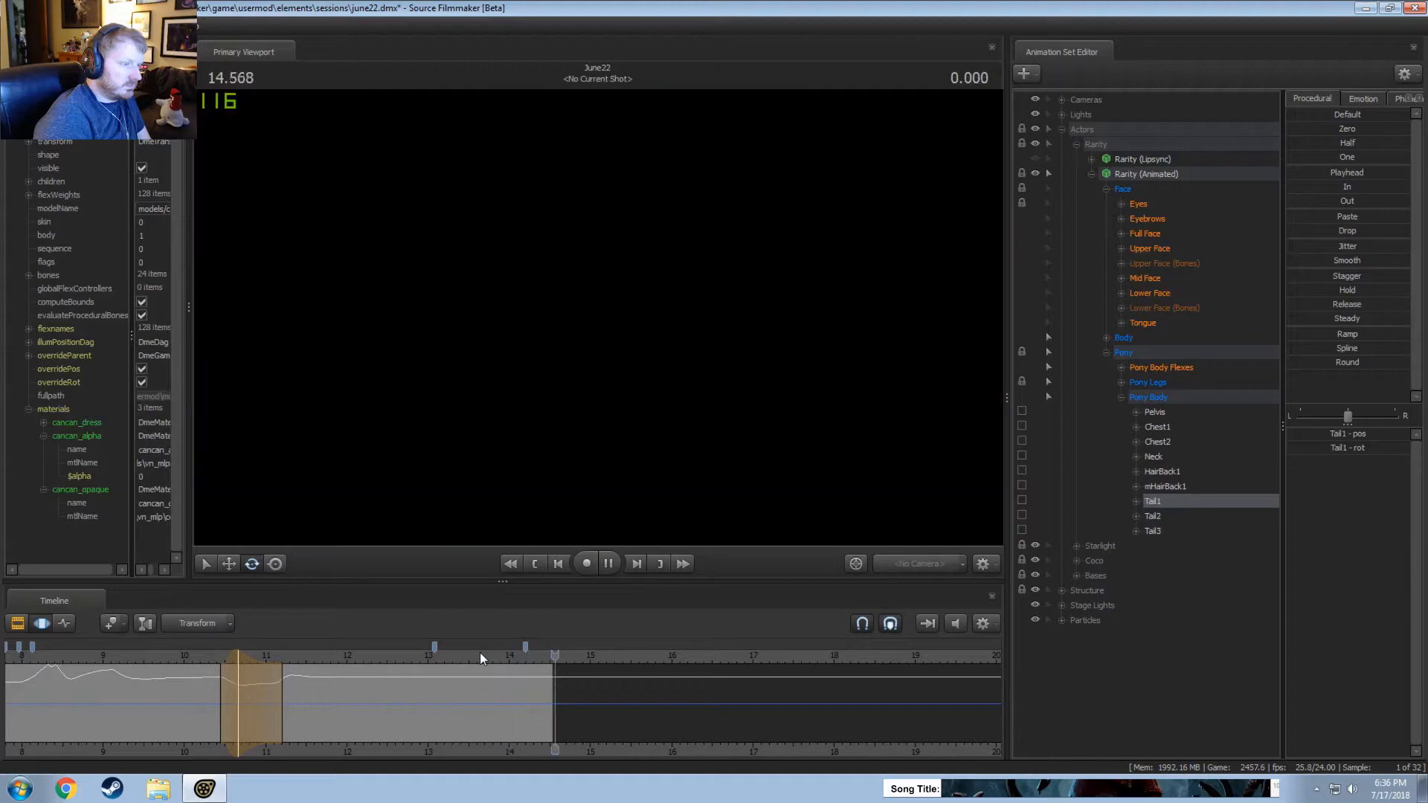
Replay the main camera view from about 9.5 seconds to examine Rarity's performance around 10 to 11.3 seconds.
{"action": "left_click", "coordinate": [152, 655]}
{"action": "key", "text": "space"}
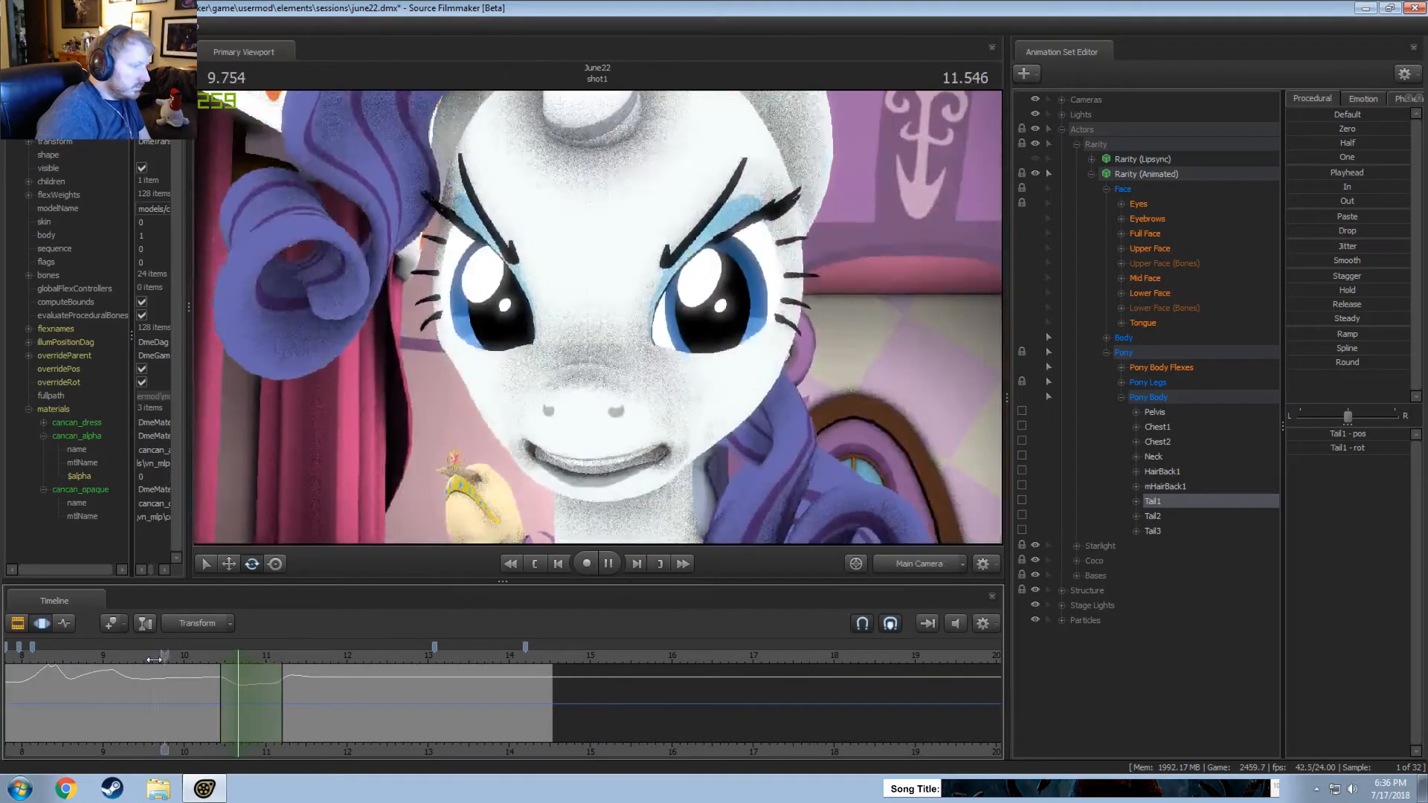
{"action": "left_click", "coordinate": [144, 655]}
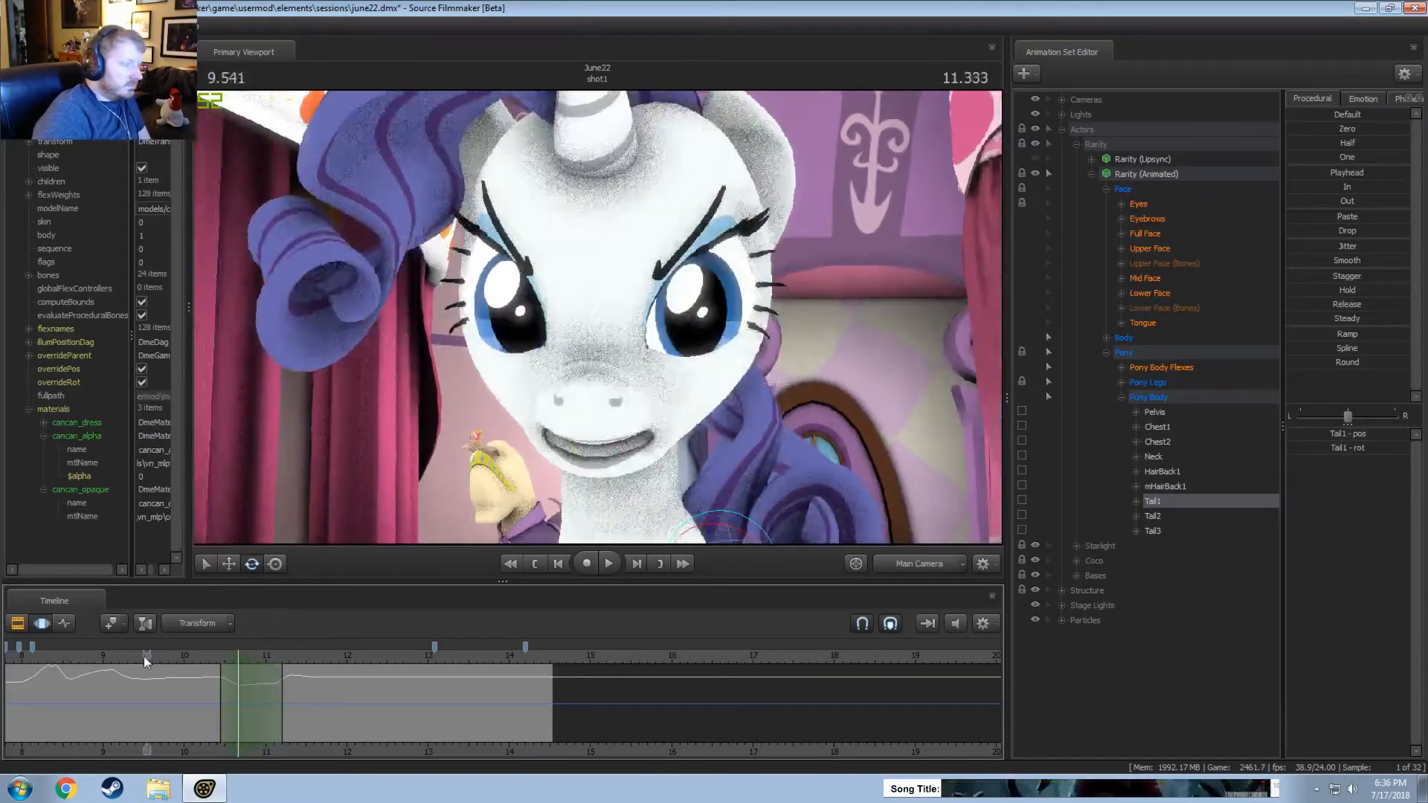
{"action": "key", "text": "space"}
{"action": "key", "text": "space"}
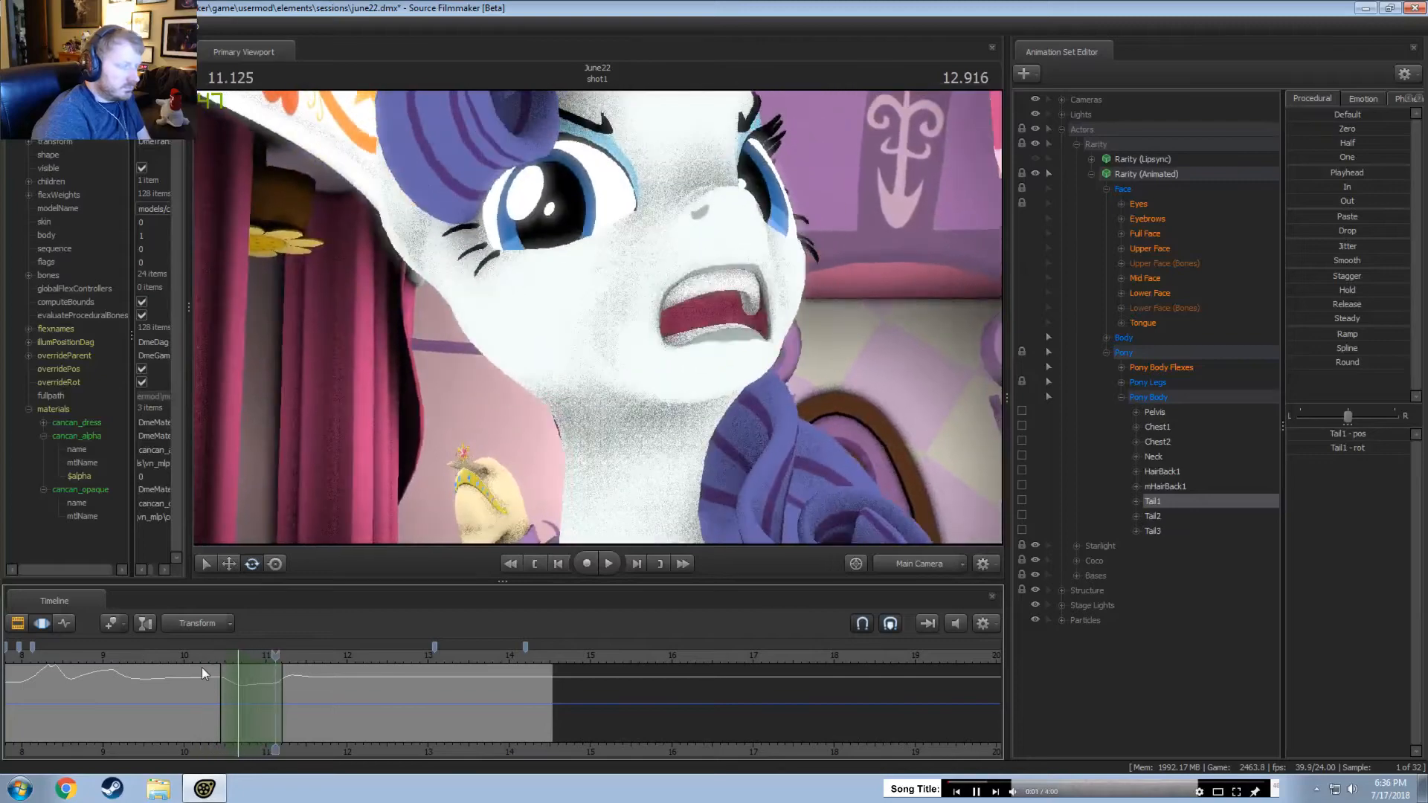
{"action": "key", "text": "space"}
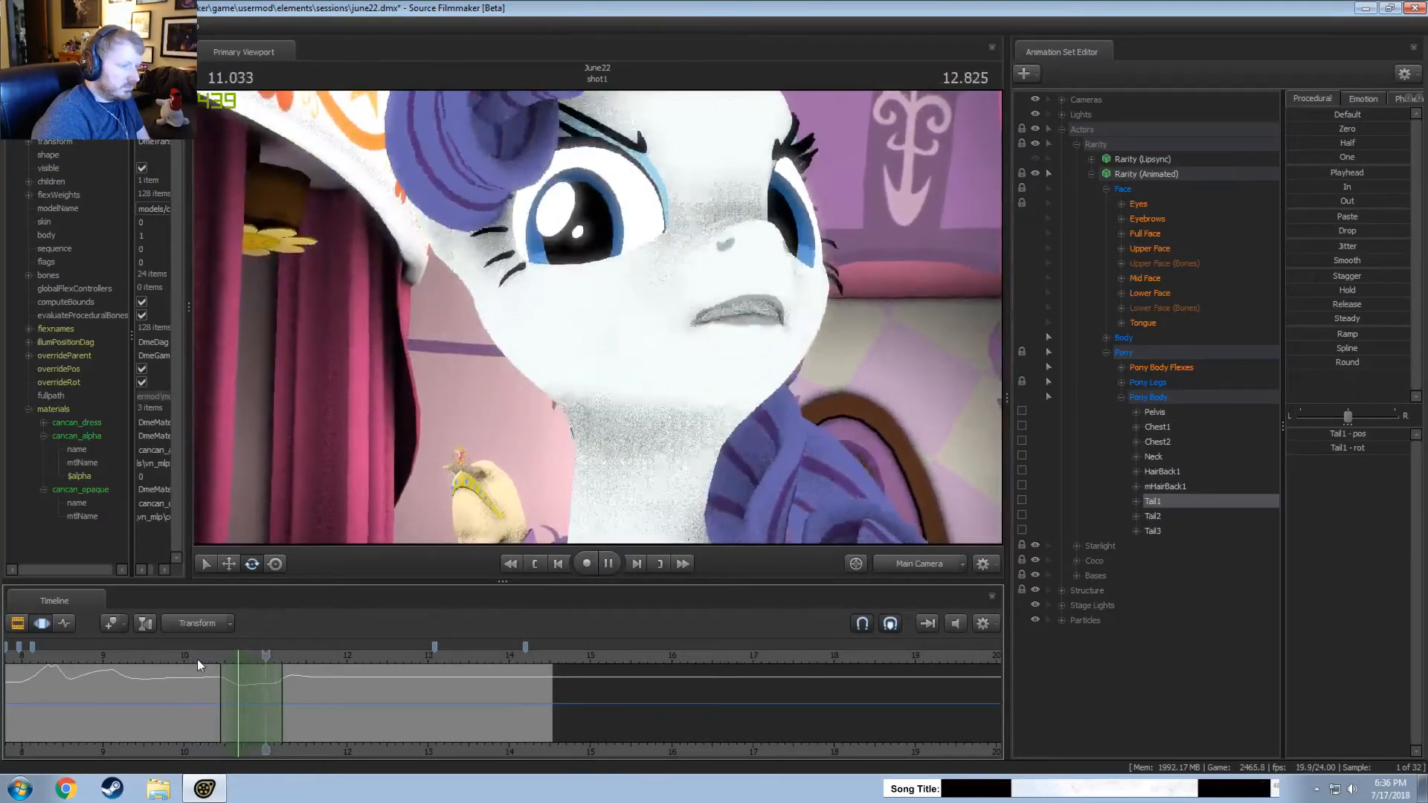
{"action": "left_click", "coordinate": [211, 656]}
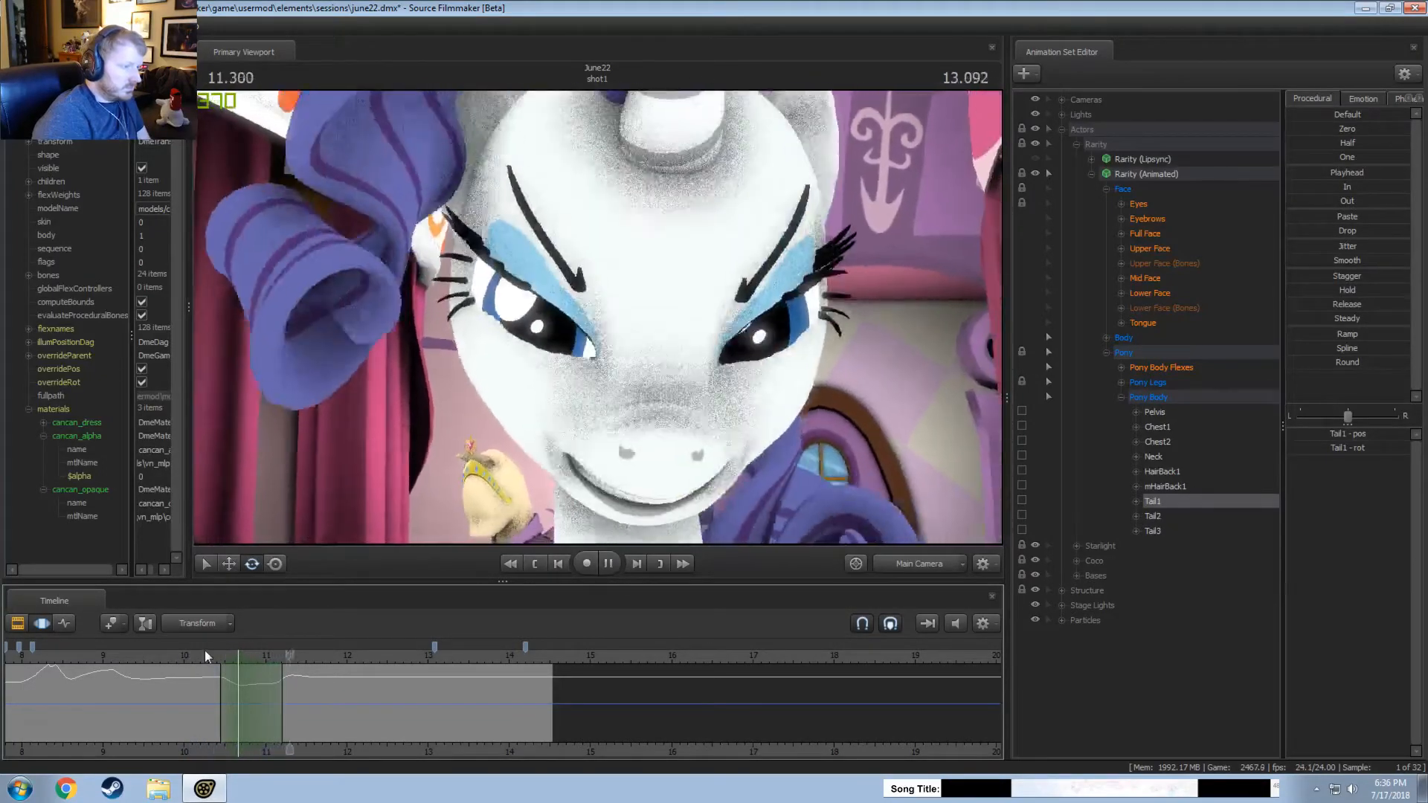
Glance at the shot in the Clip Editor, return to the Motion Editor, and replay from about 9.5 to 11.5 seconds.
{"action": "key", "text": "F2"}
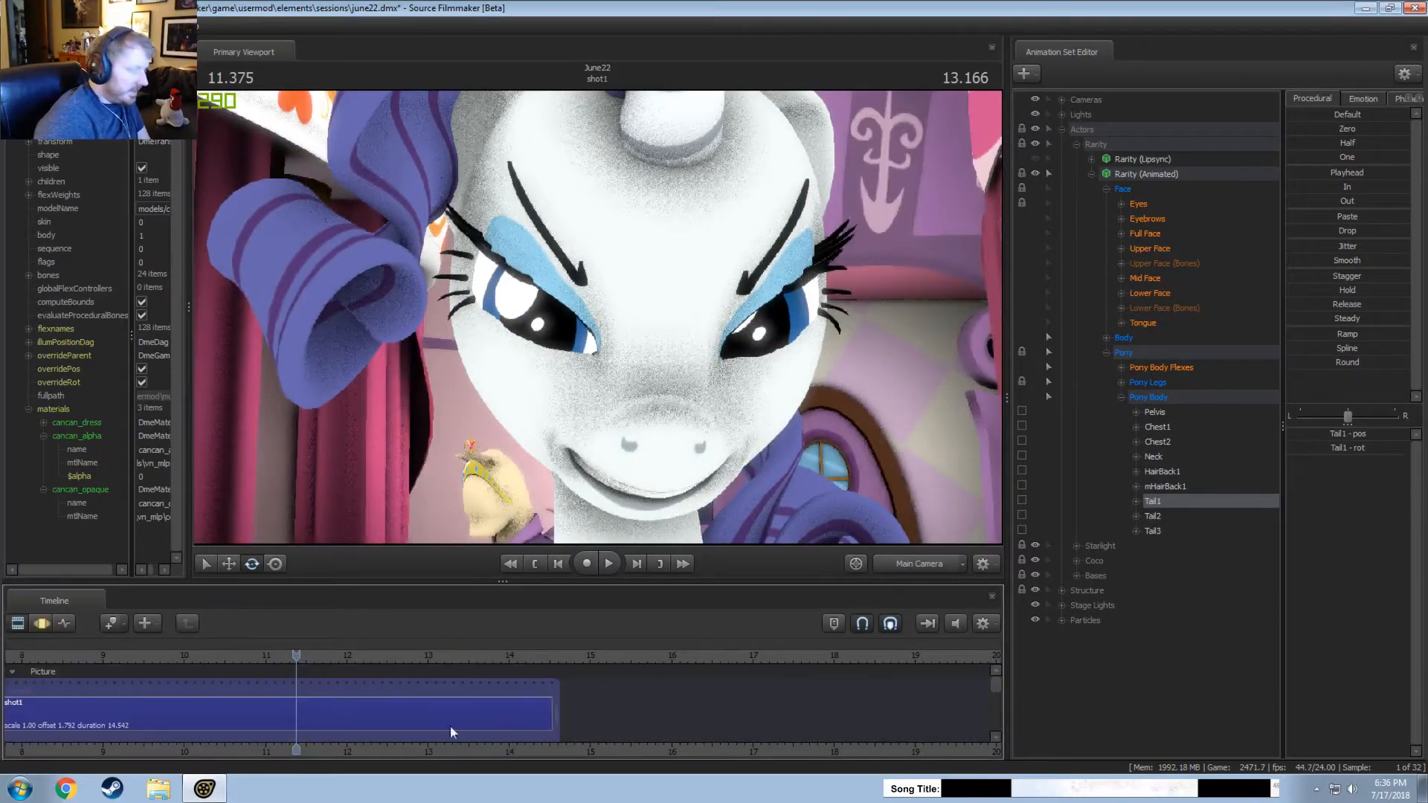
{"action": "key", "text": "F3"}
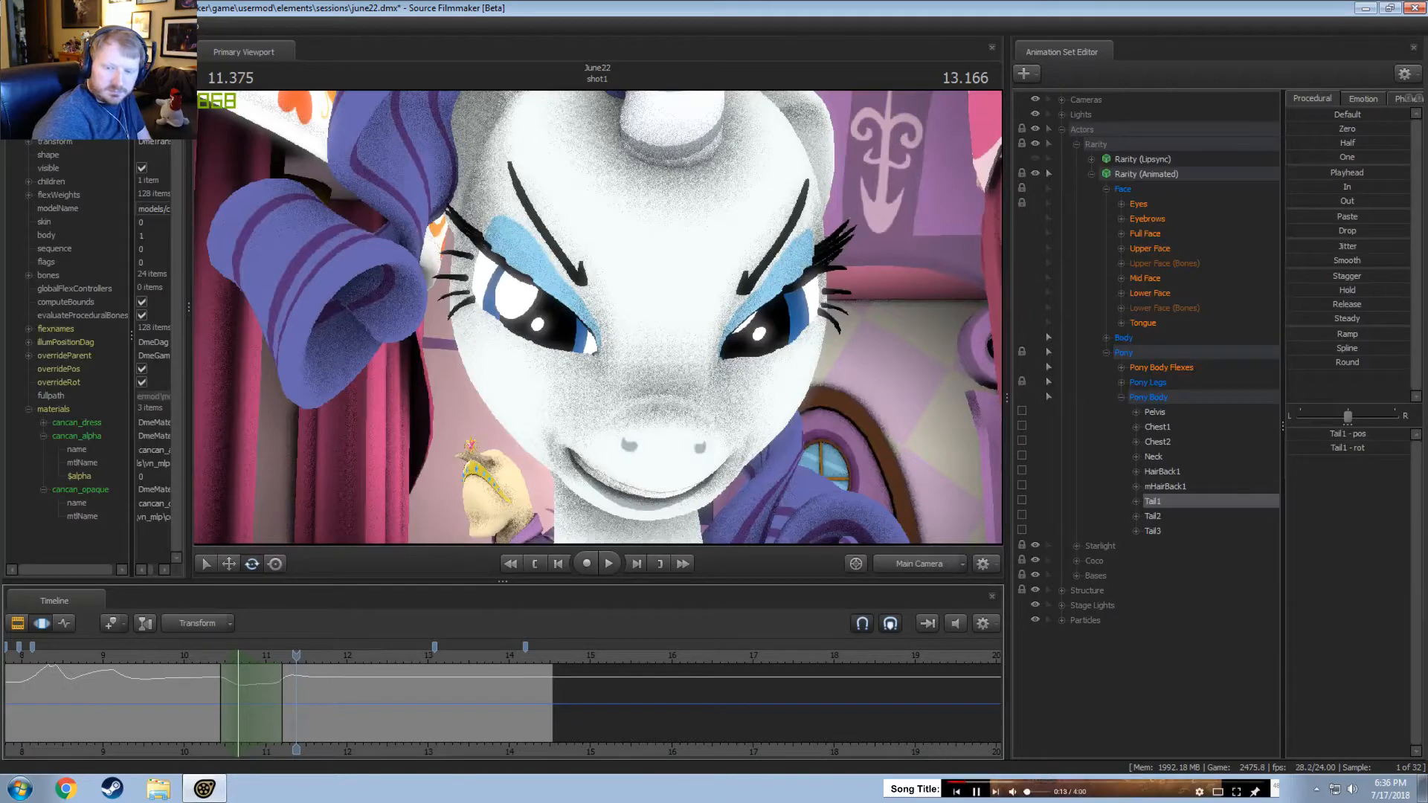
{"action": "left_click", "coordinate": [294, 6]}
{"action": "left_click", "coordinate": [170, 657]}
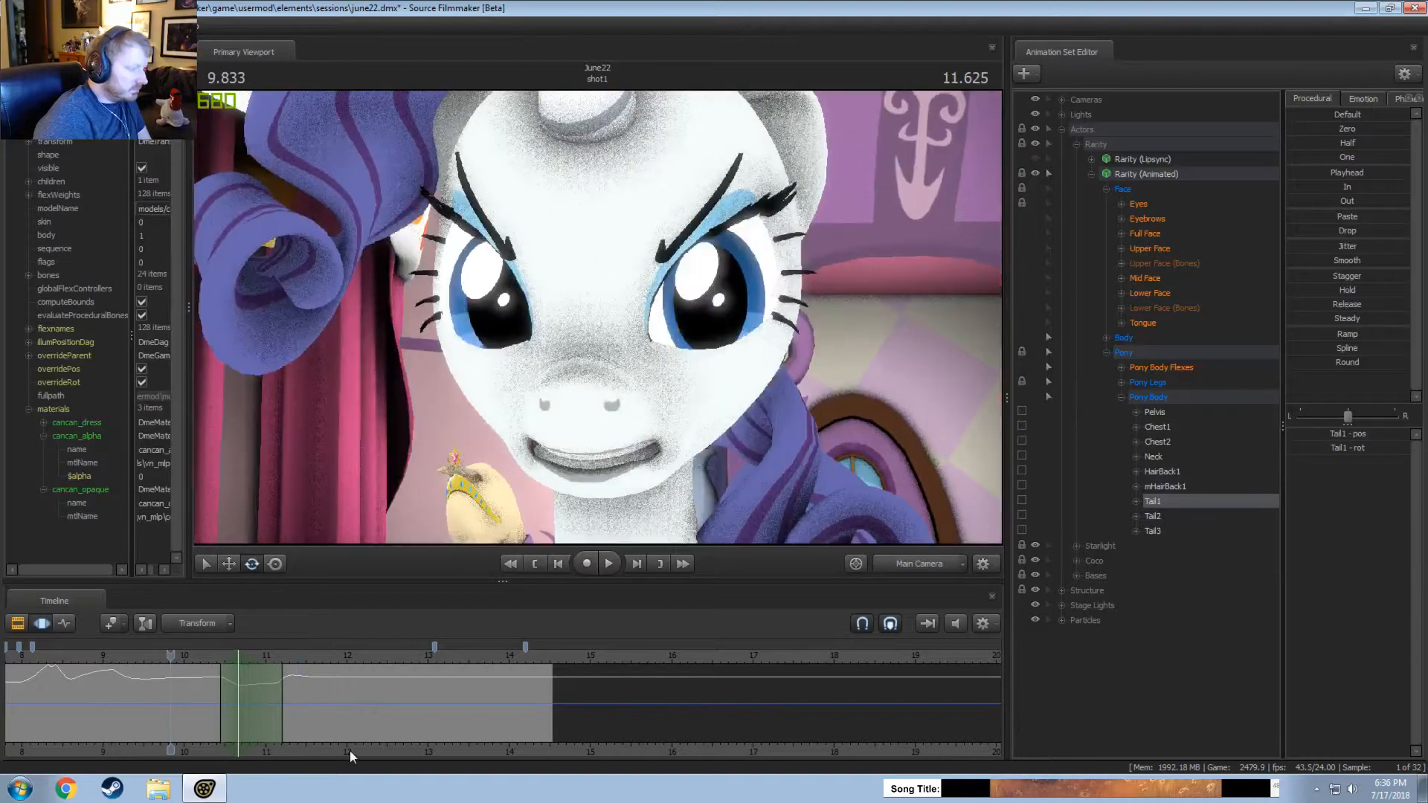
{"action": "middle_click_drag", "start_coordinate": [350, 751], "coordinate": [587, 725]}
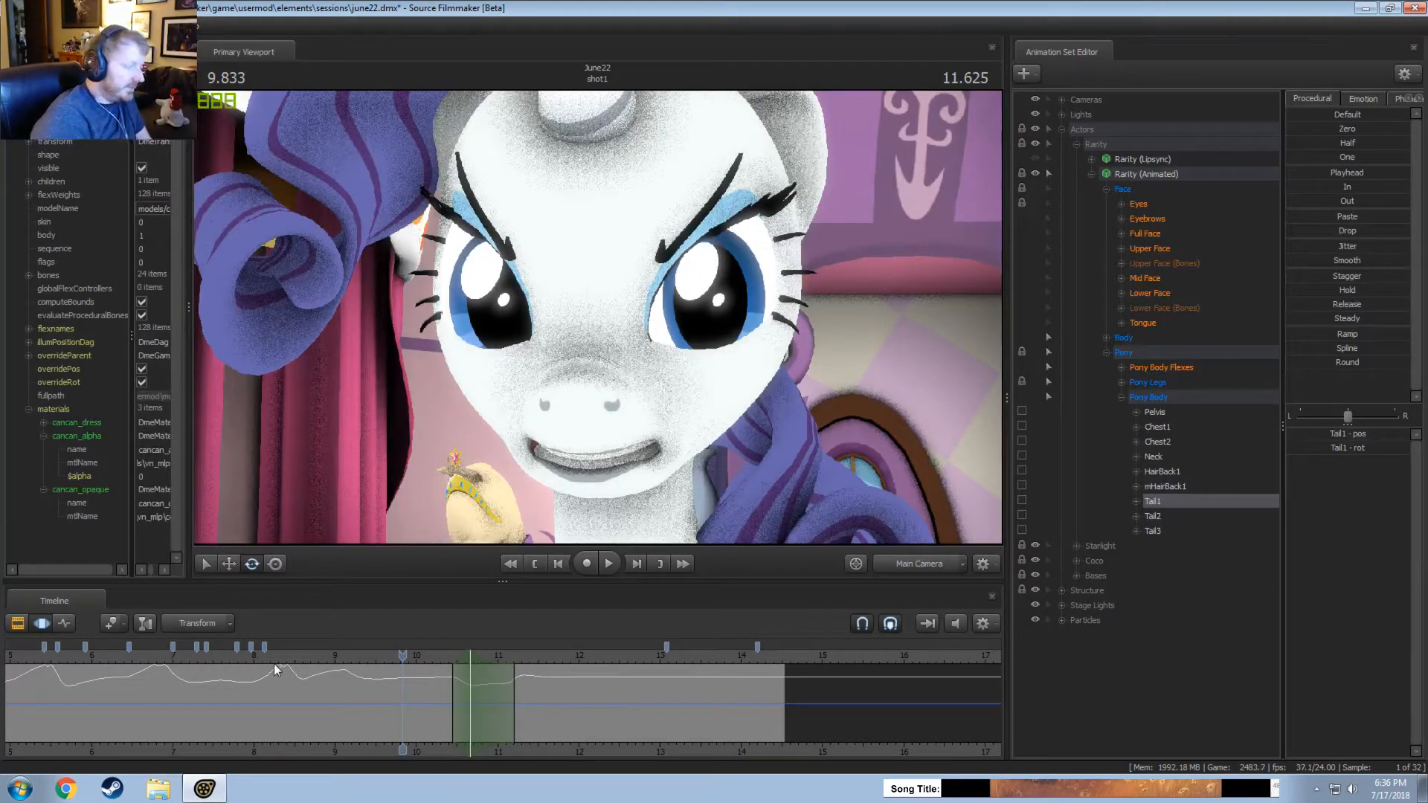
{"action": "key", "text": "space"}
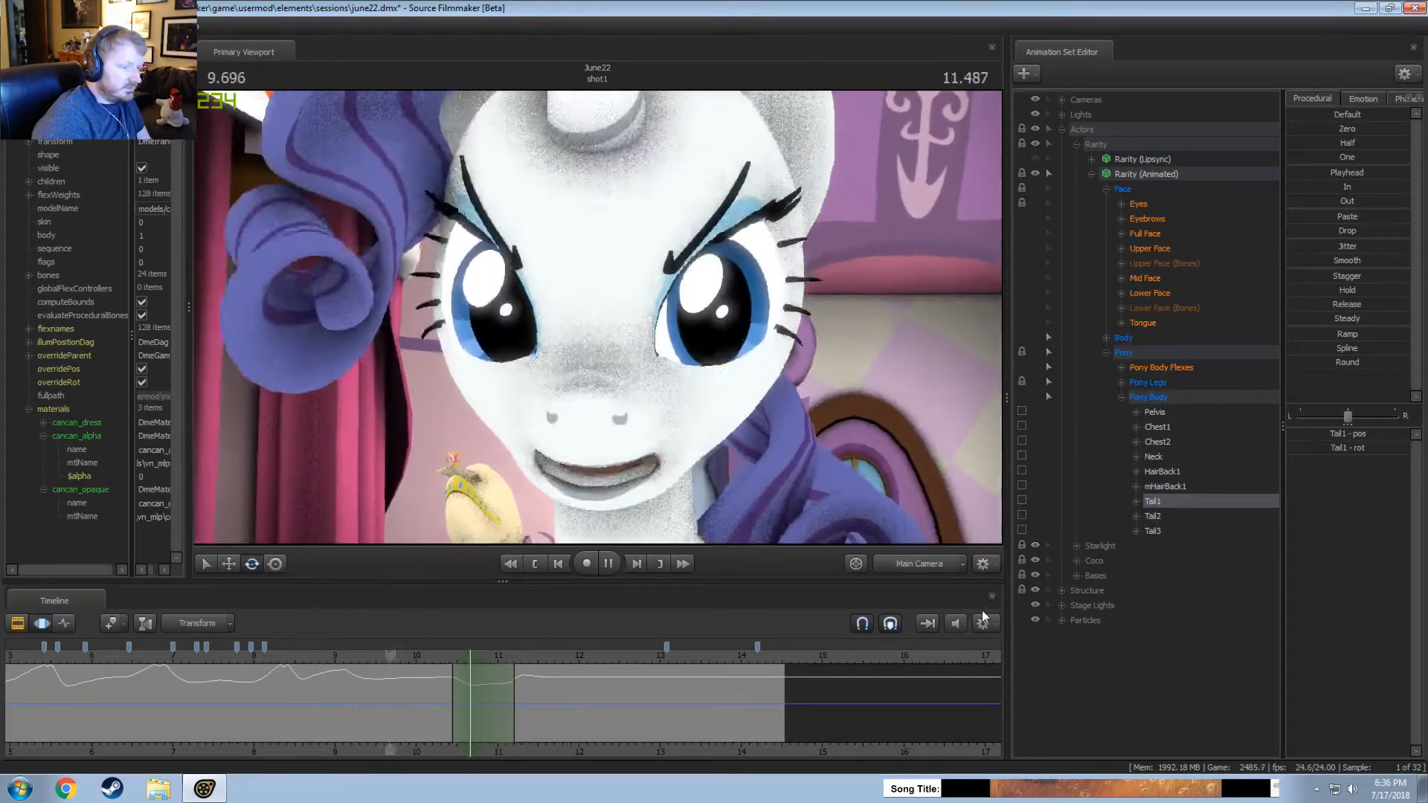
{"action": "key", "text": "space"}
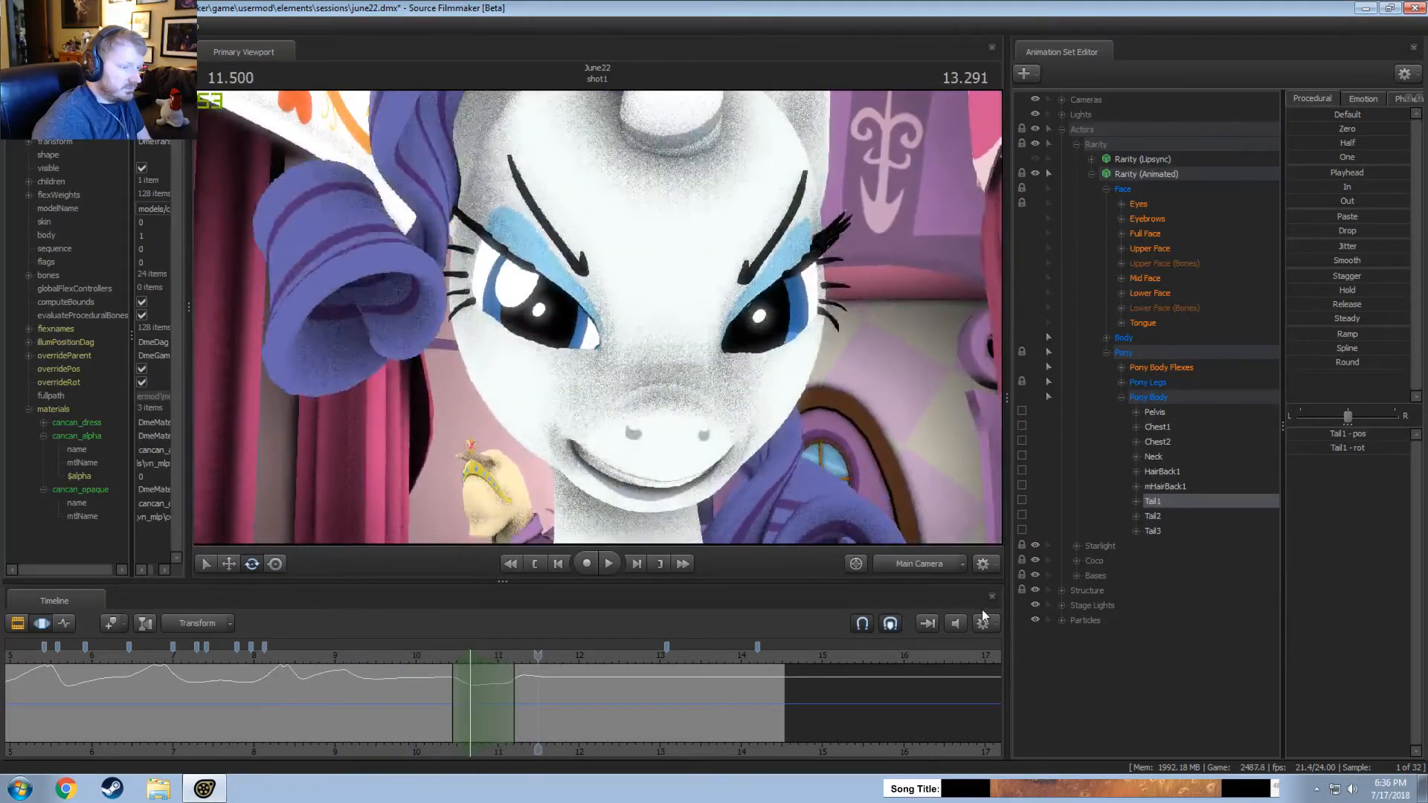
Check Rarity's tail in the work camera and replay the shot through the main camera from about 7 and 4.5 seconds.
{"action": "left_click", "coordinate": [930, 567]}
{"action": "left_click_drag", "start_coordinate": [521, 521], "coordinate": [449, 519]}
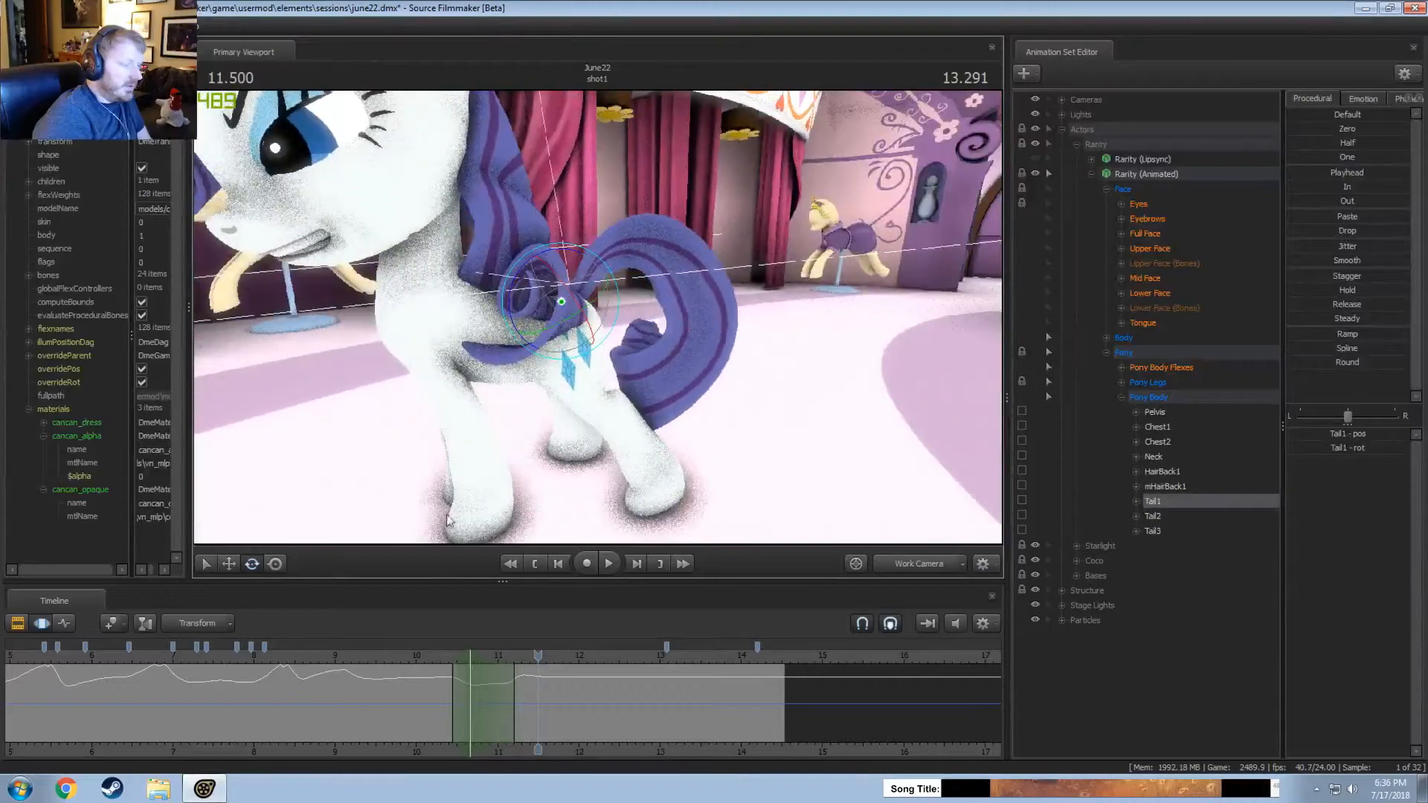
{"action": "left_click", "coordinate": [177, 657]}
{"action": "left_click", "coordinate": [915, 565]}
{"action": "key", "text": "space"}
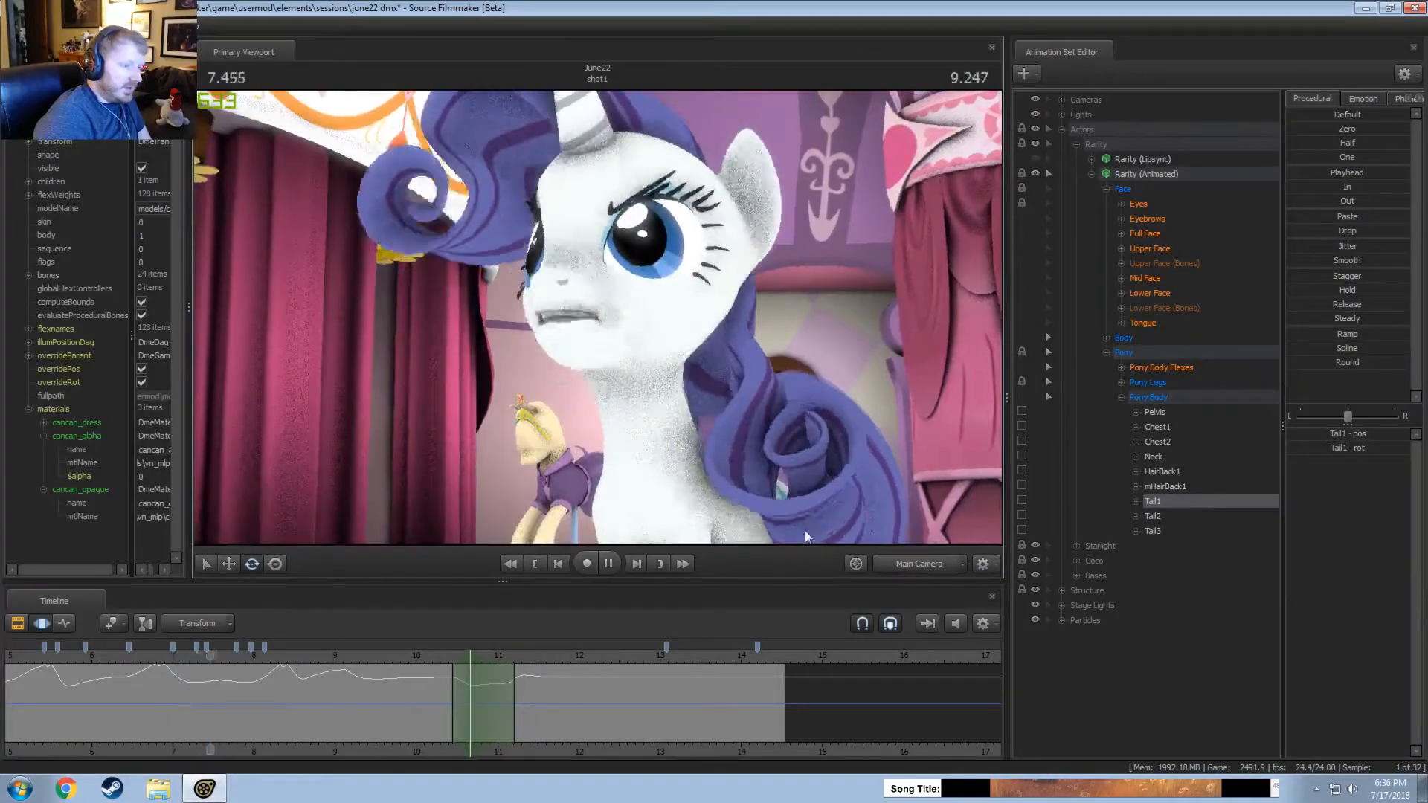
{"action": "key", "text": "space"}
{"action": "scroll", "coordinate": [302, 706], "scroll_direction": "down", "scroll_amount": 3}
{"action": "left_click", "coordinate": [83, 665]}
{"action": "key", "text": "space"}
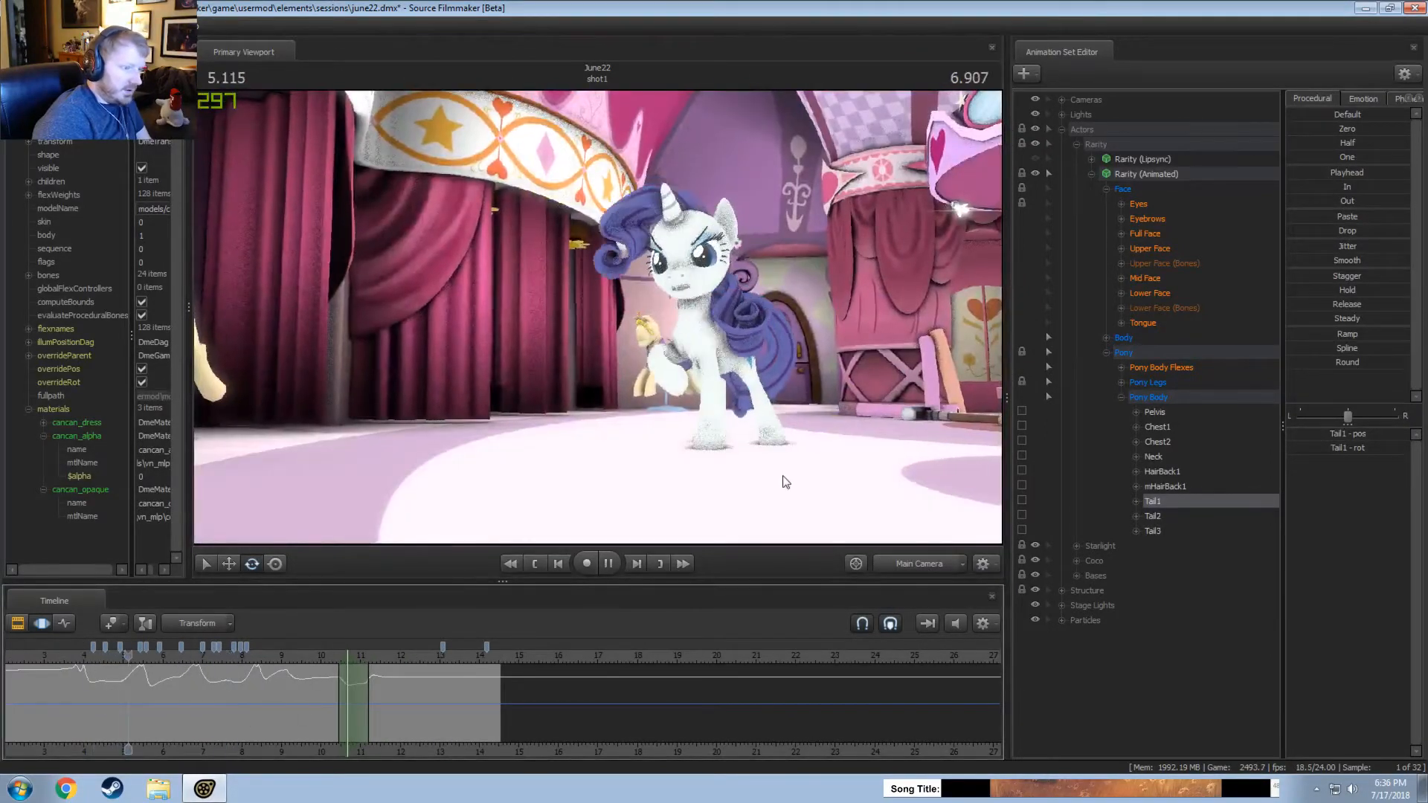
{"action": "key", "text": "space"}
In the work camera, set a short time selection around 5.46 seconds and try adjusting the rotation of Rarity's Tail3 bone.
{"action": "left_click", "coordinate": [927, 565]}
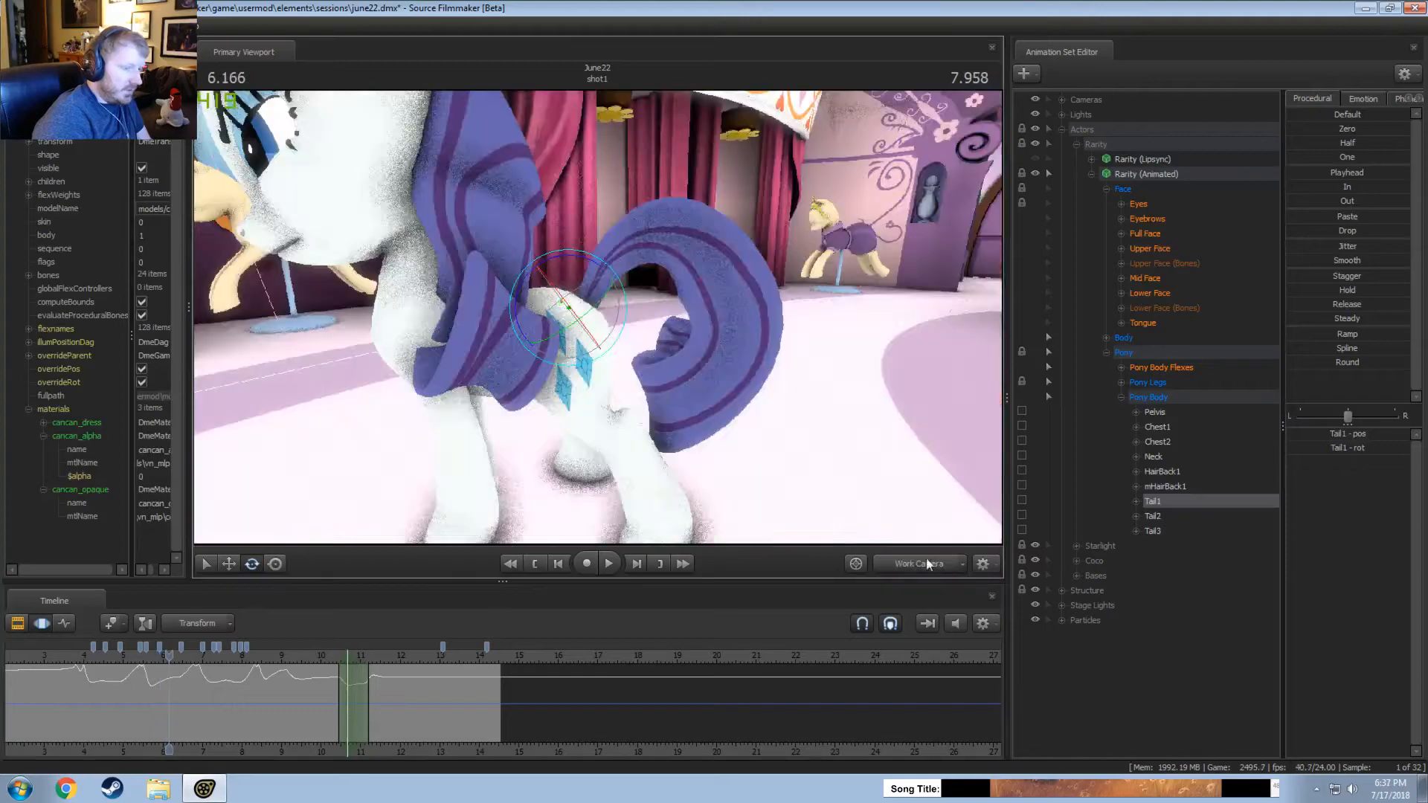
{"action": "left_click_drag", "start_coordinate": [597, 337], "coordinate": [595, 329]}
{"action": "scroll", "coordinate": [223, 691], "scroll_direction": "up", "scroll_amount": 2}
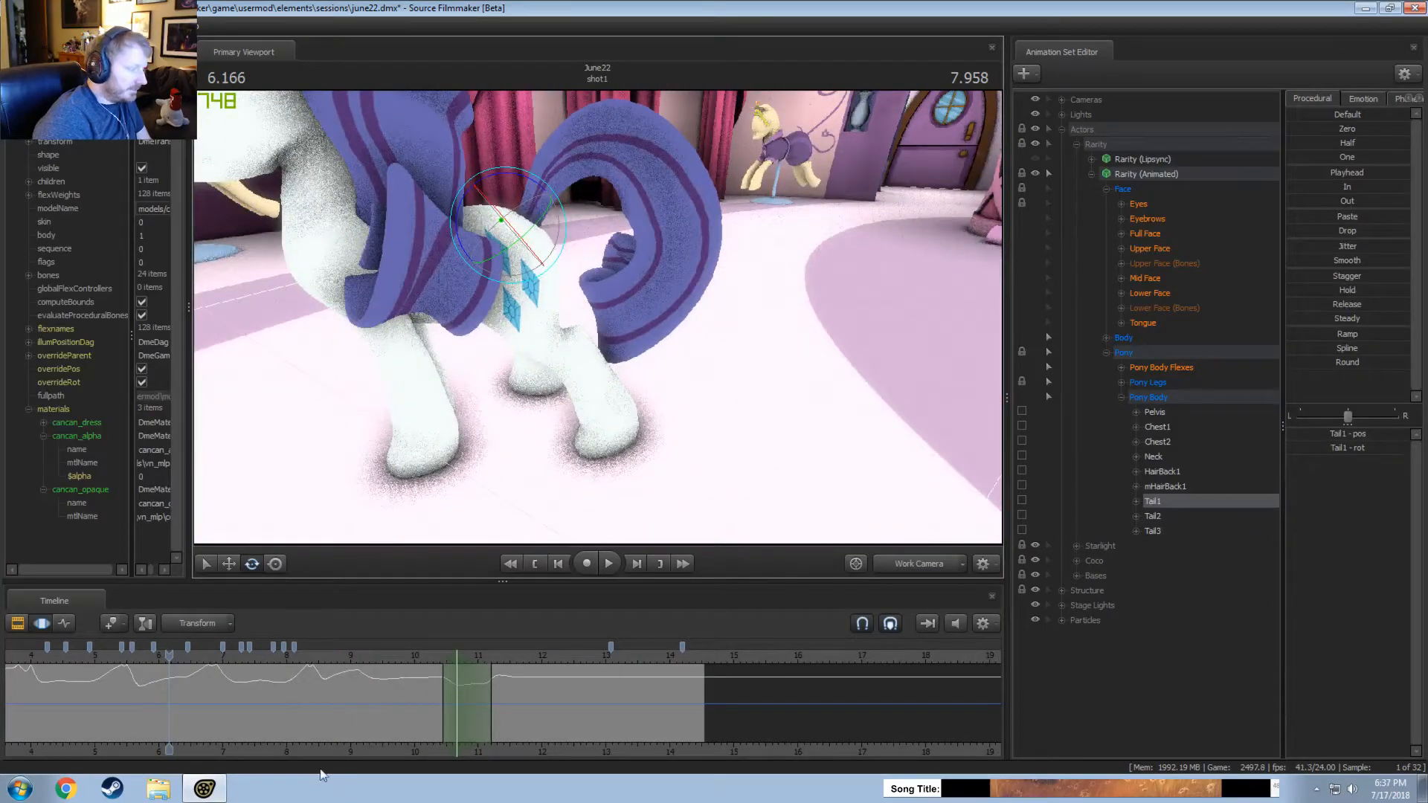
{"action": "scroll", "coordinate": [305, 708], "scroll_direction": "up", "scroll_amount": 2}
{"action": "mouse_move", "coordinate": [305, 708]}
{"action": "left_mouse_down"}
{"action": "mouse_move", "coordinate": [343, 700]}
{"action": "mouse_move", "coordinate": [322, 701]}
{"action": "left_mouse_up"}
{"action": "left_click", "coordinate": [1153, 531]}
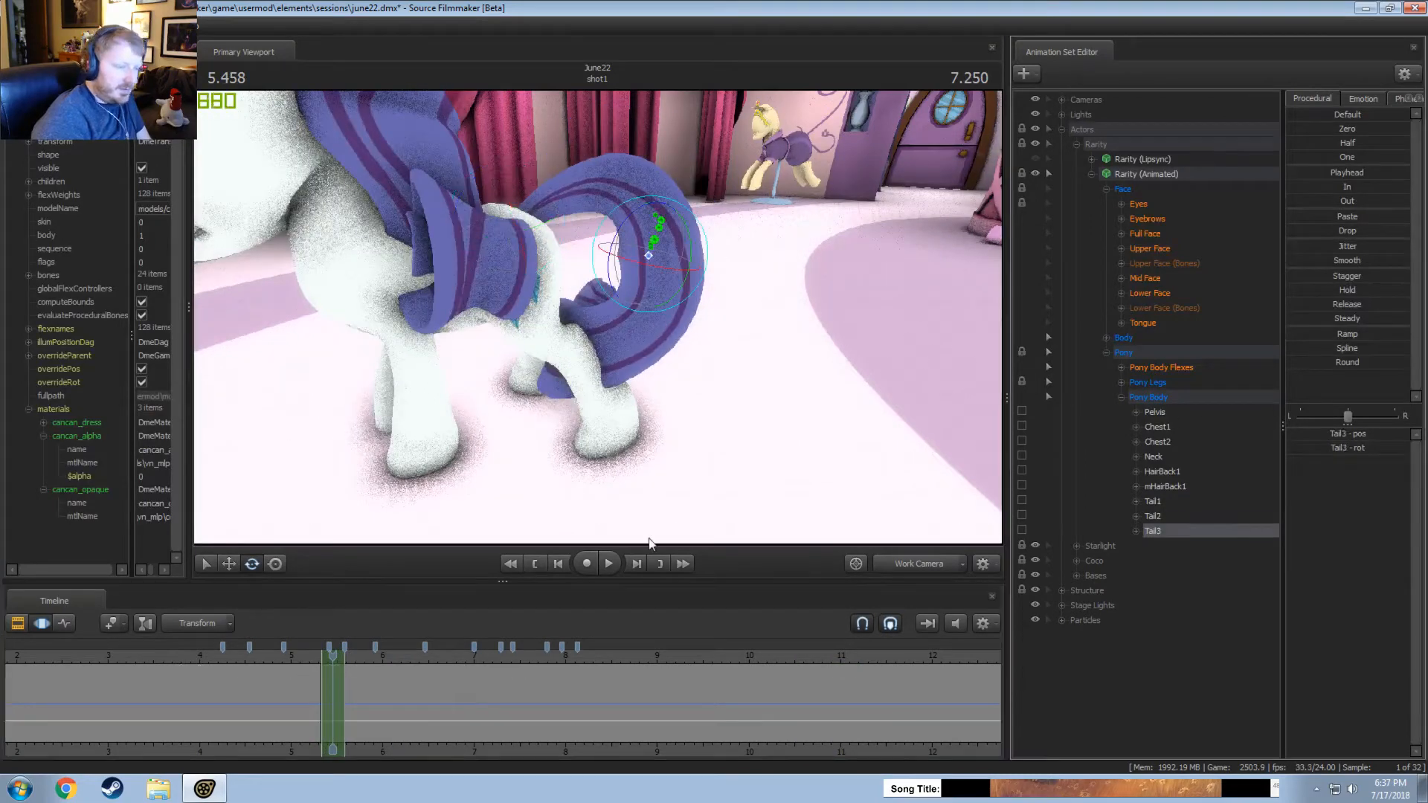
{"action": "left_click", "coordinate": [334, 706], "text": "shift"}
{"action": "scroll", "coordinate": [334, 706], "scroll_direction": "up", "scroll_amount": 5, "text": "shift"}
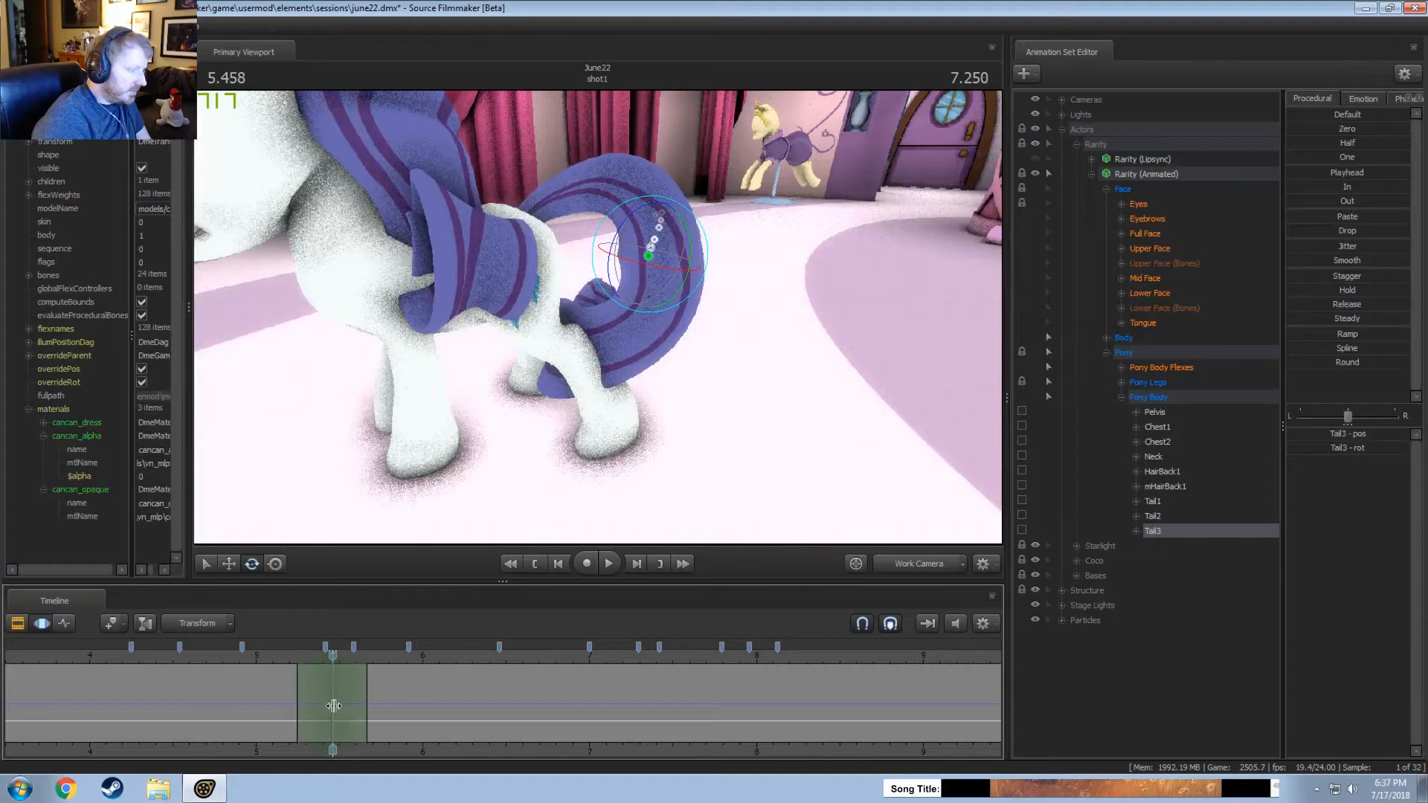
{"action": "left_click_drag", "start_coordinate": [607, 332], "coordinate": [578, 334], "text": "alt"}
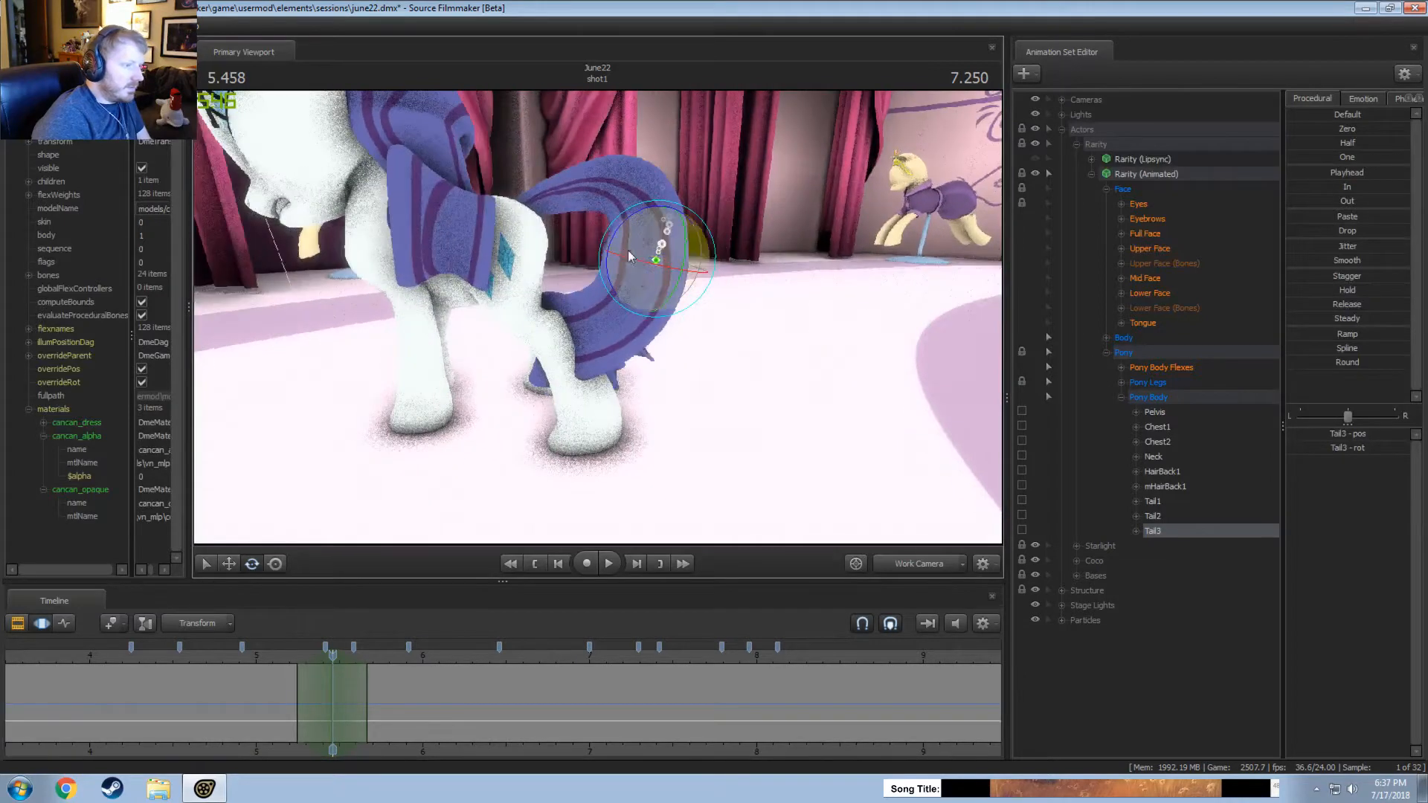
{"action": "left_click_drag", "start_coordinate": [616, 249], "coordinate": [614, 252]}
{"action": "left_click_drag", "start_coordinate": [728, 334], "coordinate": [539, 529], "text": "alt"}
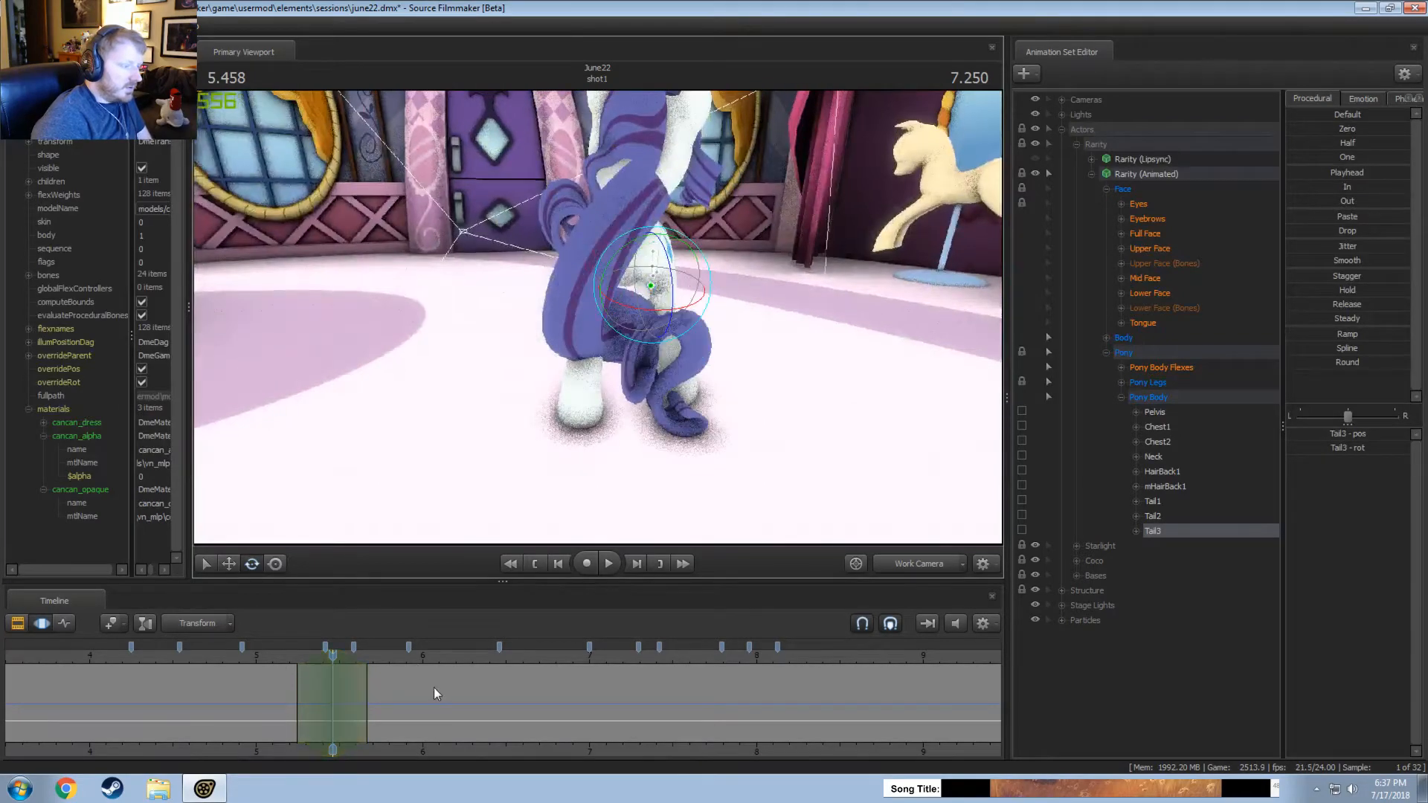
{"action": "left_click_drag", "start_coordinate": [670, 328], "coordinate": [602, 437], "text": "alt"}
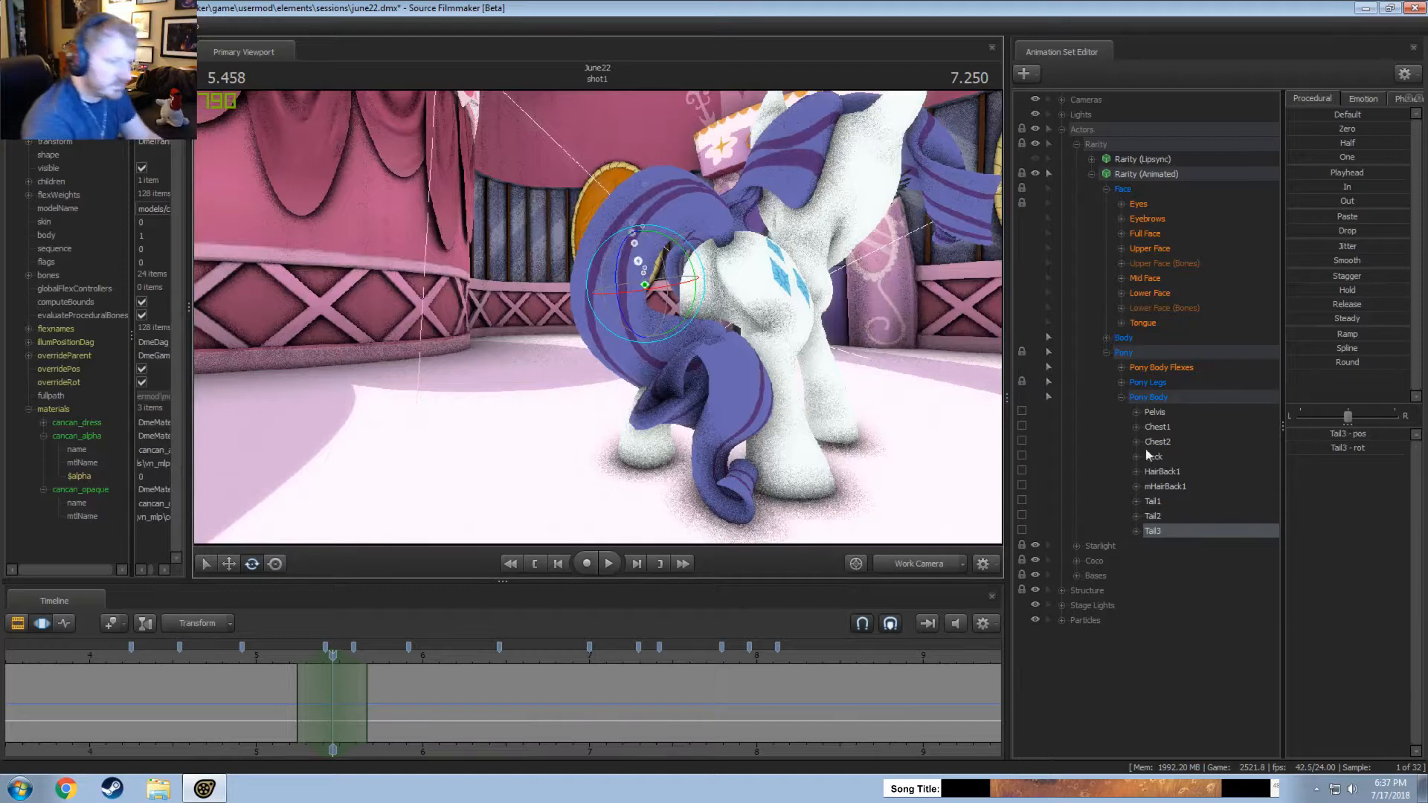
Try rotating Rarity's Tail2 bone around 5.46 seconds and play the motion from about 5.1 seconds.
{"action": "left_click", "coordinate": [1158, 428]}
{"action": "left_click", "coordinate": [1153, 516]}
{"action": "left_click_drag", "start_coordinate": [655, 320], "coordinate": [569, 302], "text": "alt"}
{"action": "left_click_drag", "start_coordinate": [489, 204], "coordinate": [489, 213]}
{"action": "left_click", "coordinate": [275, 654]}
{"action": "key", "text": "space"}
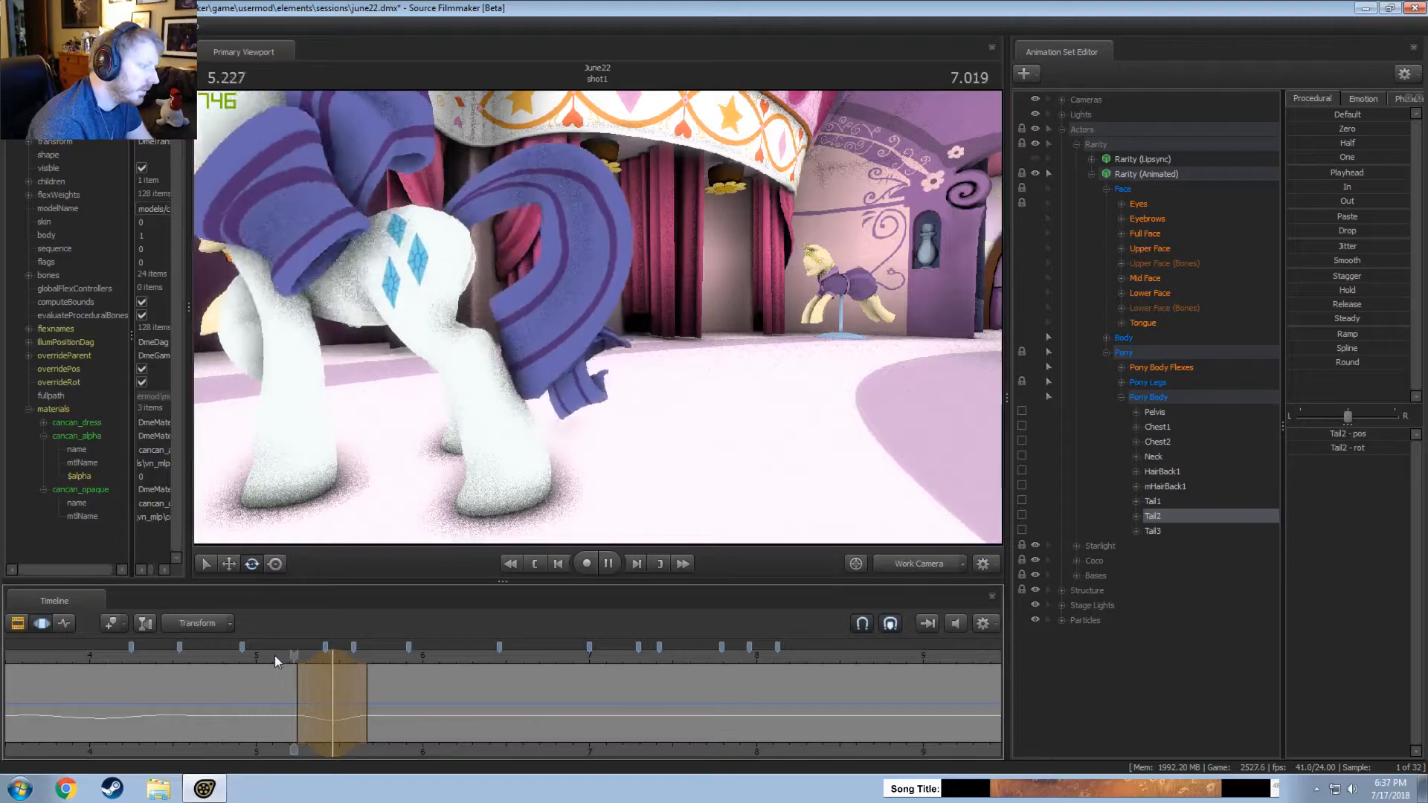
{"action": "key", "text": "space"}
Replay the adjusted tail through the main camera from about 5 seconds and undo the Tail2 rotation.
{"action": "left_click", "coordinate": [898, 566]}
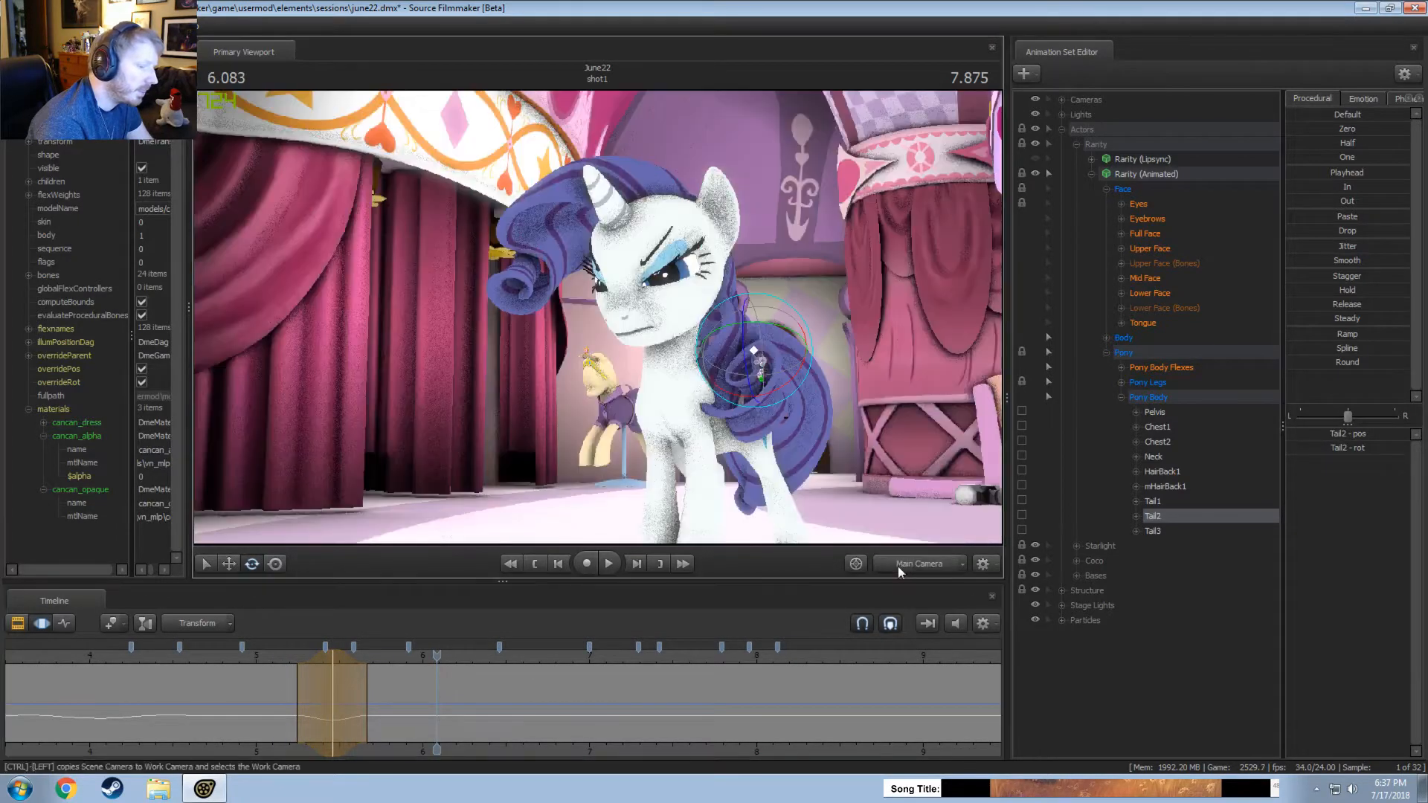
{"action": "left_click", "coordinate": [256, 662]}
{"action": "key", "text": "space"}
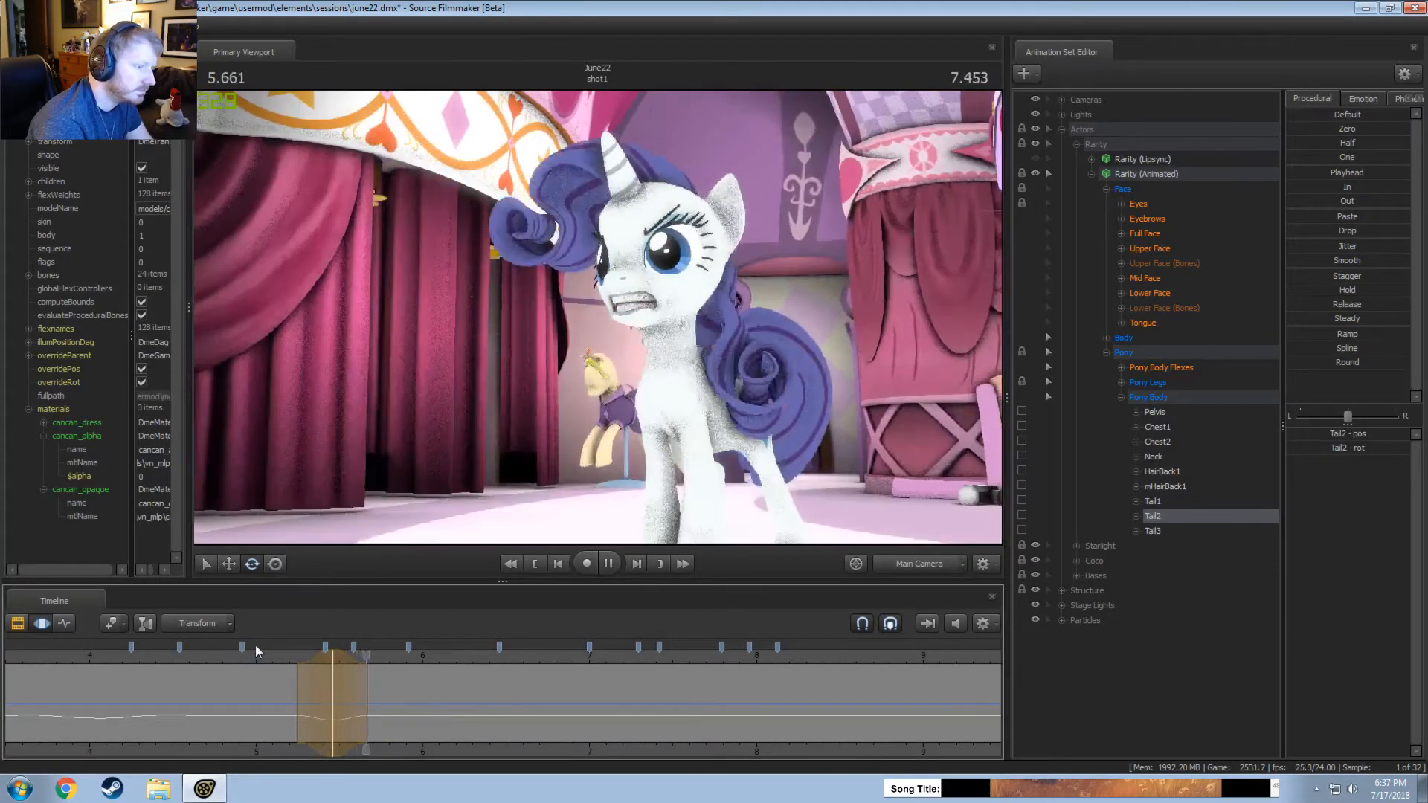
{"action": "key", "text": "space"}
{"action": "left_click", "coordinate": [912, 566]}
{"action": "key", "text": "ctrl+z"}
Rotate Rarity's Tail2 bone again at 5.46 seconds, toggling the change off and on to compare the poses.
{"action": "left_click", "coordinate": [333, 659]}
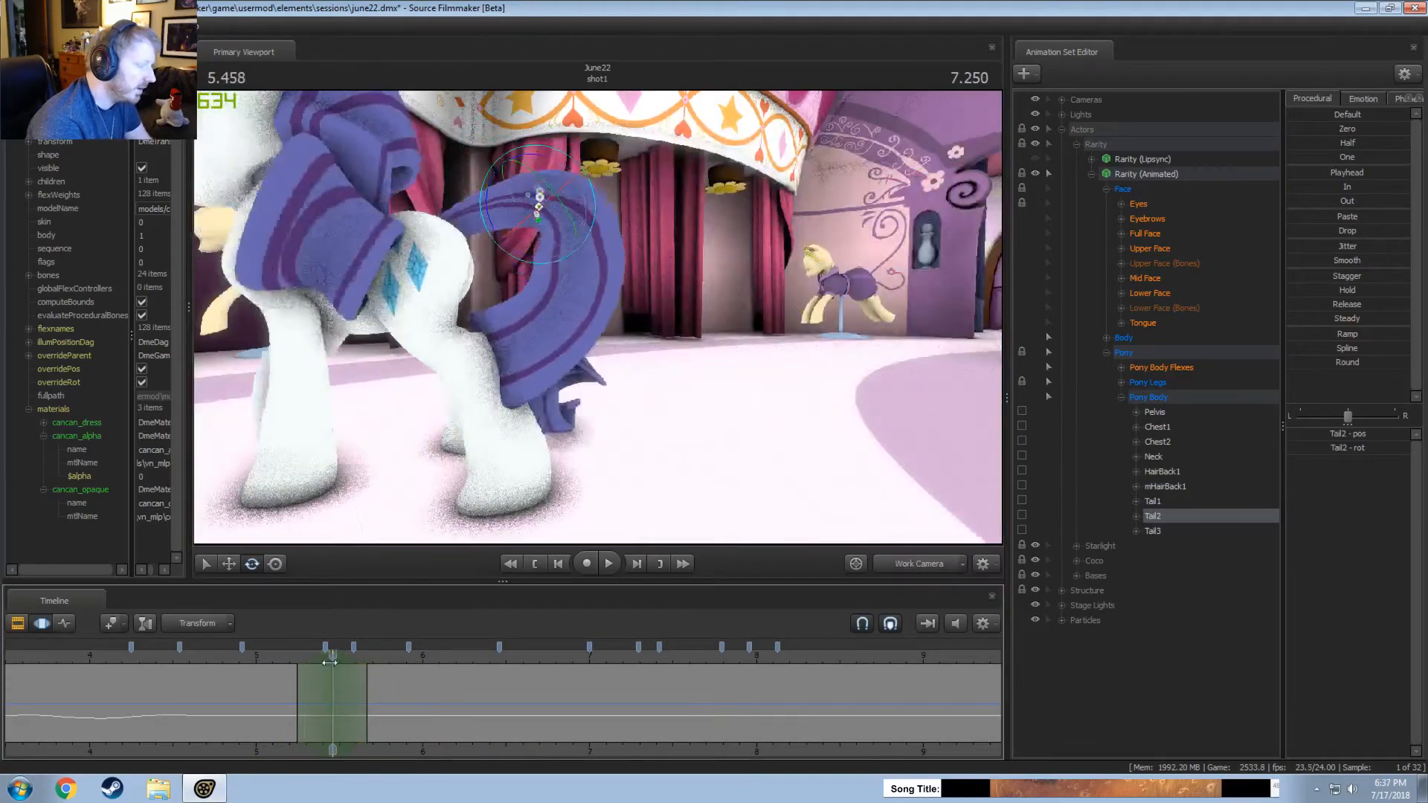
{"action": "left_click_drag", "start_coordinate": [485, 232], "coordinate": [495, 263]}
{"action": "left_click_drag", "start_coordinate": [495, 263], "coordinate": [625, 246], "text": "alt"}
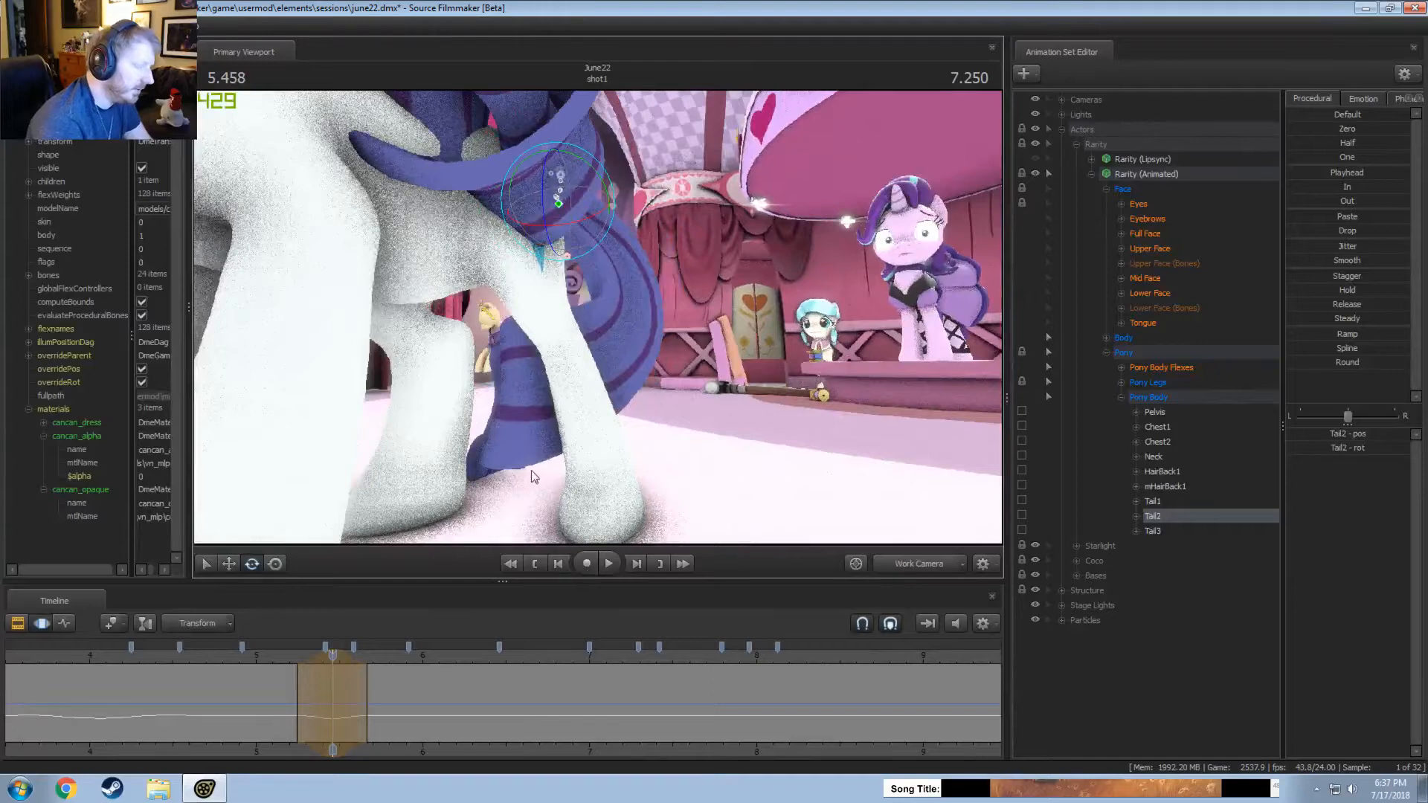
{"action": "key", "text": "ctrl+z"}
{"action": "key", "text": "ctrl+y"}
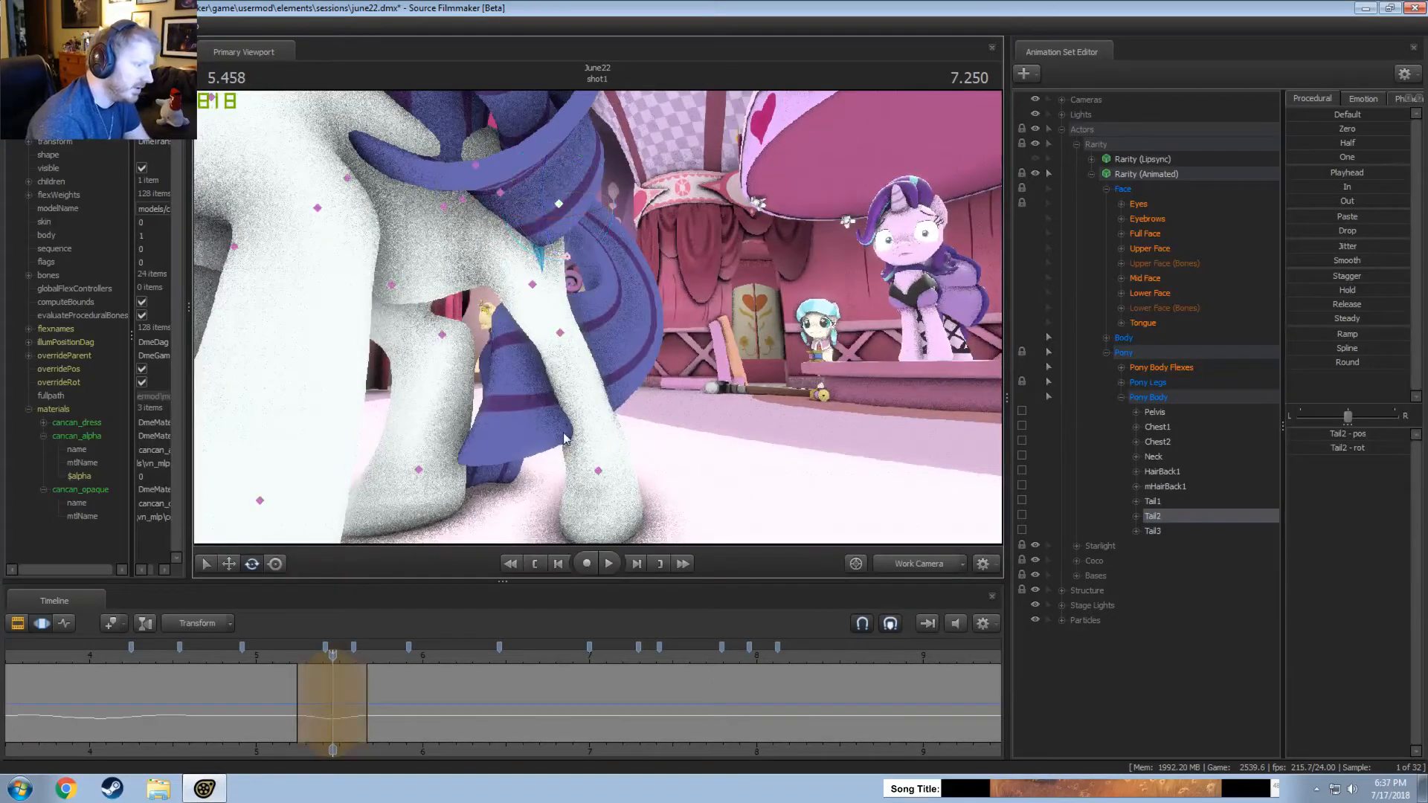
Review the tail's movement from about 5 seconds onward, comparing the work camera and main camera views.
{"action": "left_click", "coordinate": [290, 660]}
{"action": "key", "text": "space"}
{"action": "key", "text": "space"}
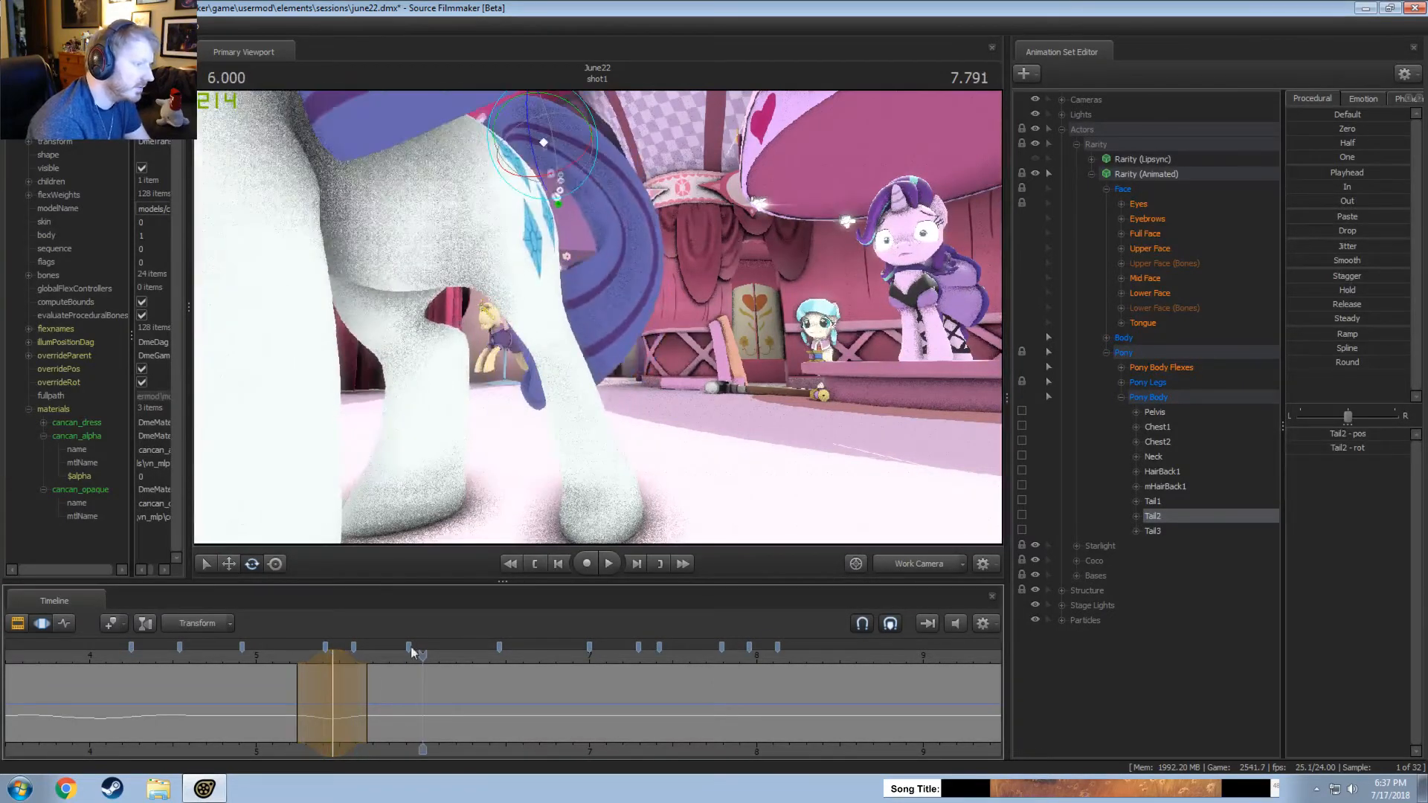
{"action": "left_click", "coordinate": [892, 564]}
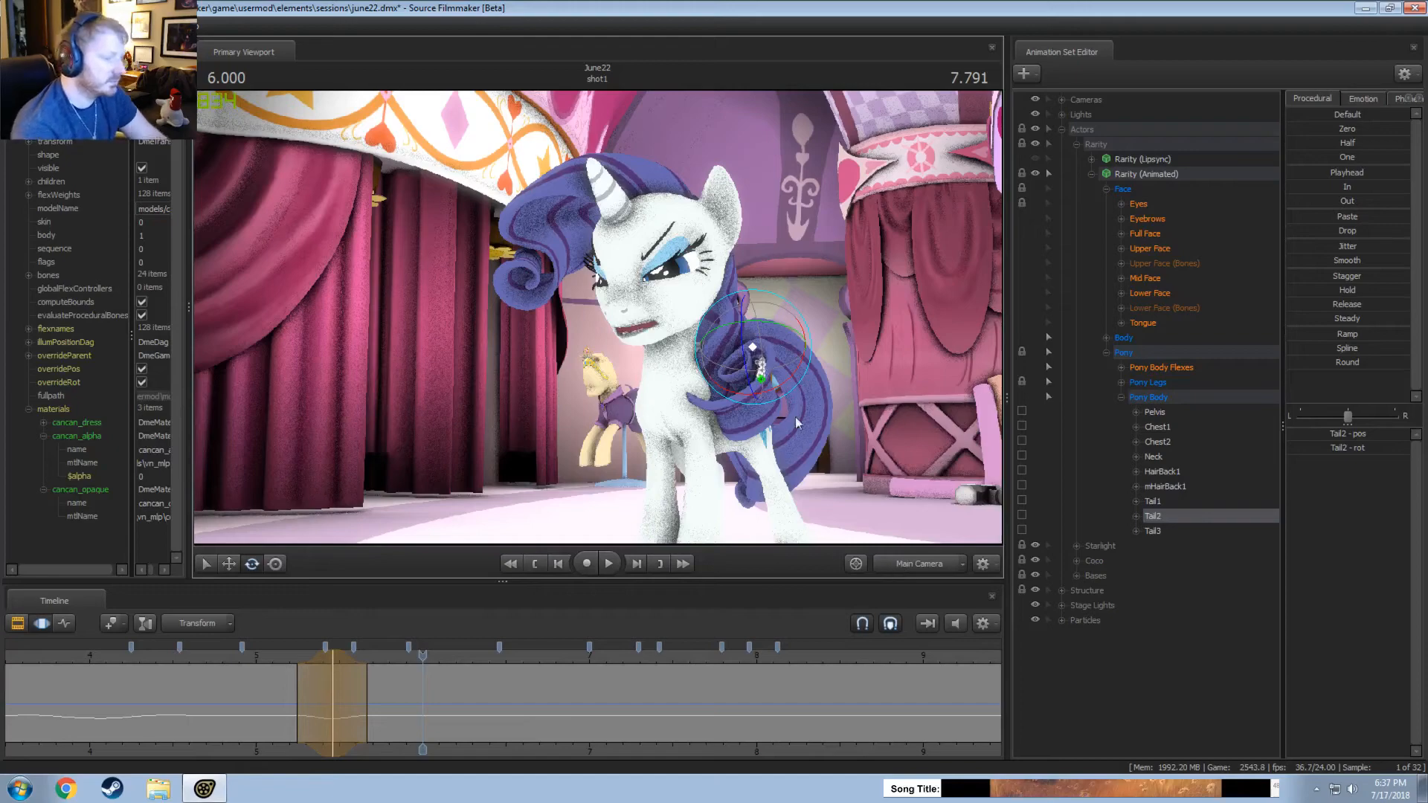
{"action": "left_click_drag", "start_coordinate": [925, 502], "coordinate": [720, 347]}
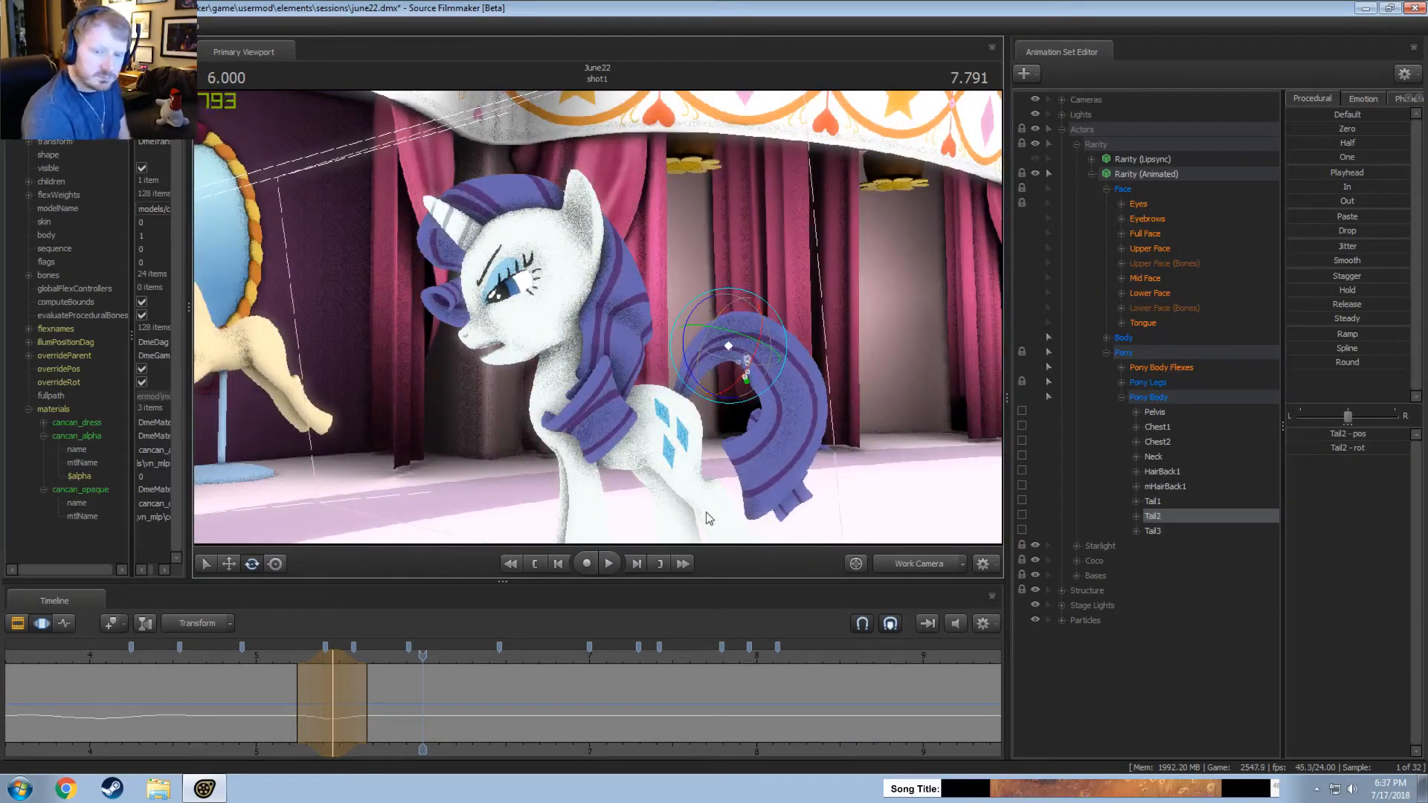
{"action": "key", "text": "space"}
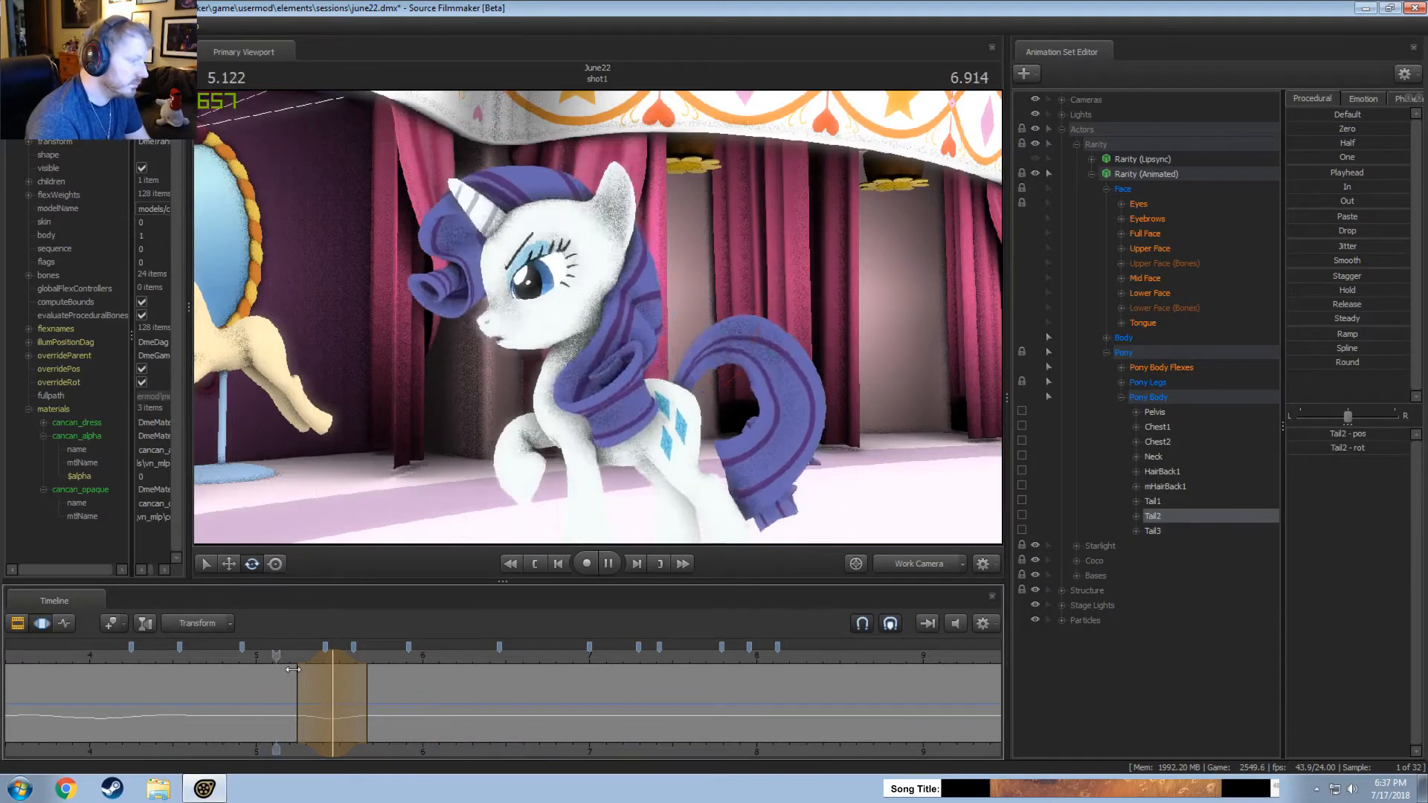
{"action": "key", "text": "space"}
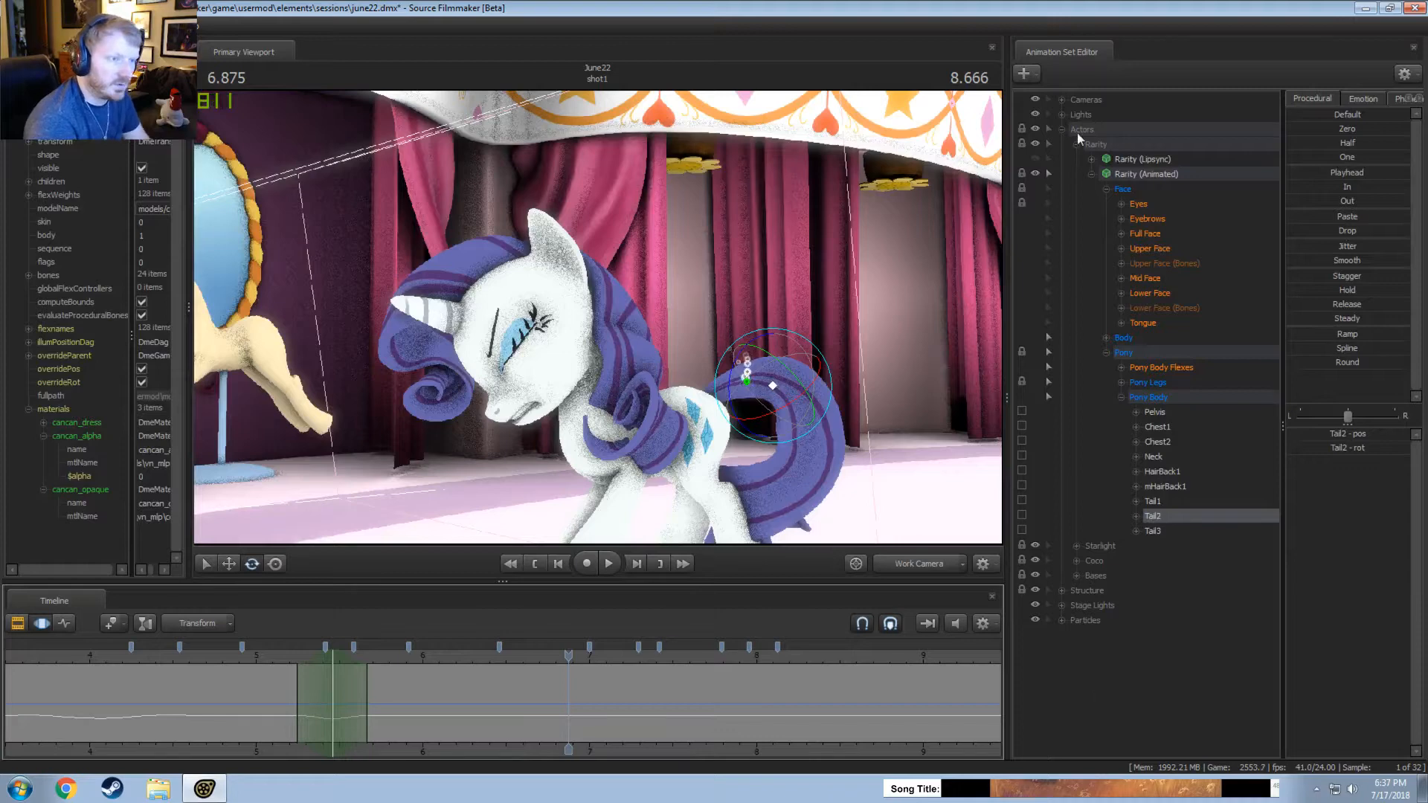
Select BASE HORSE in the Bases group and extend the time selection across the whole timeline.
{"action": "left_click", "coordinate": [1077, 575]}
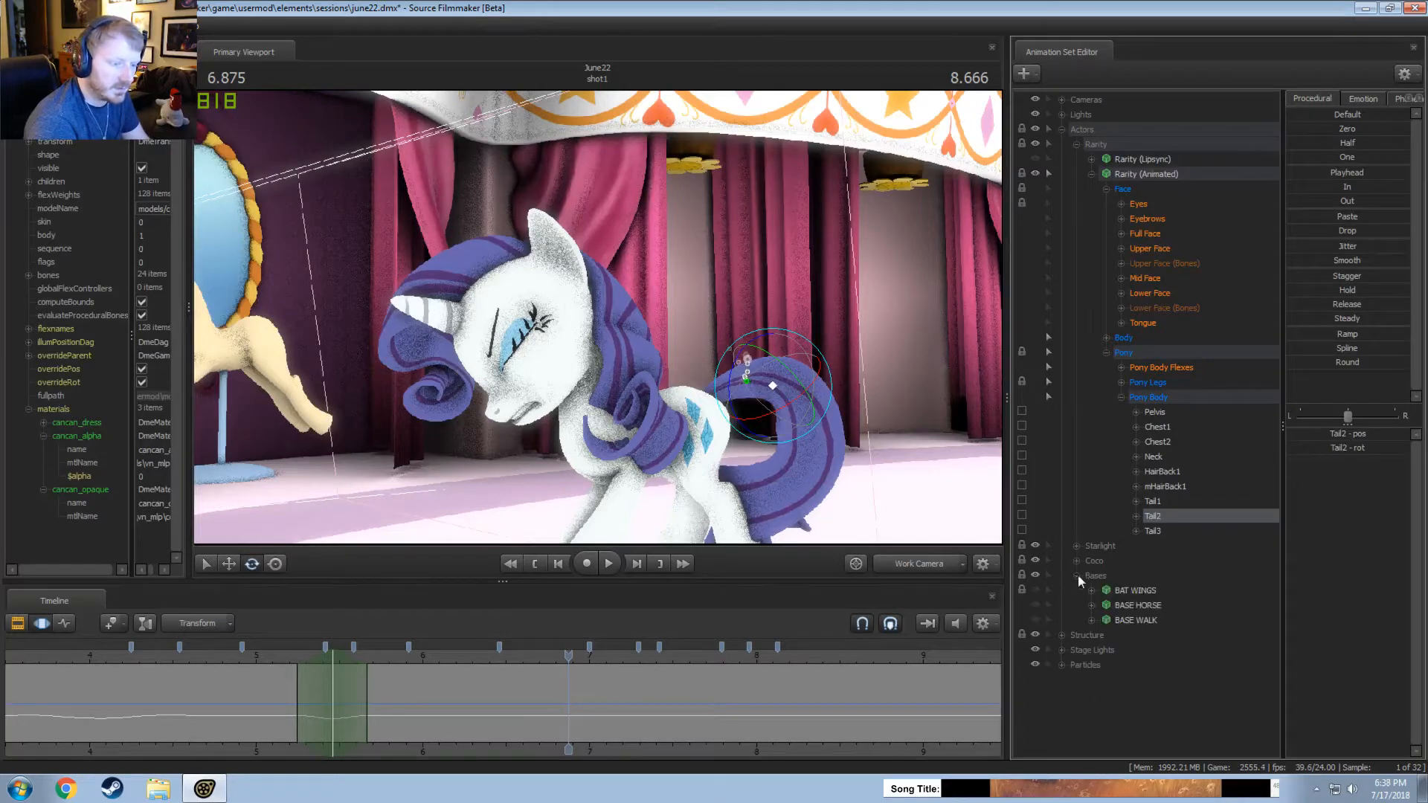
{"action": "left_click", "coordinate": [1144, 605]}
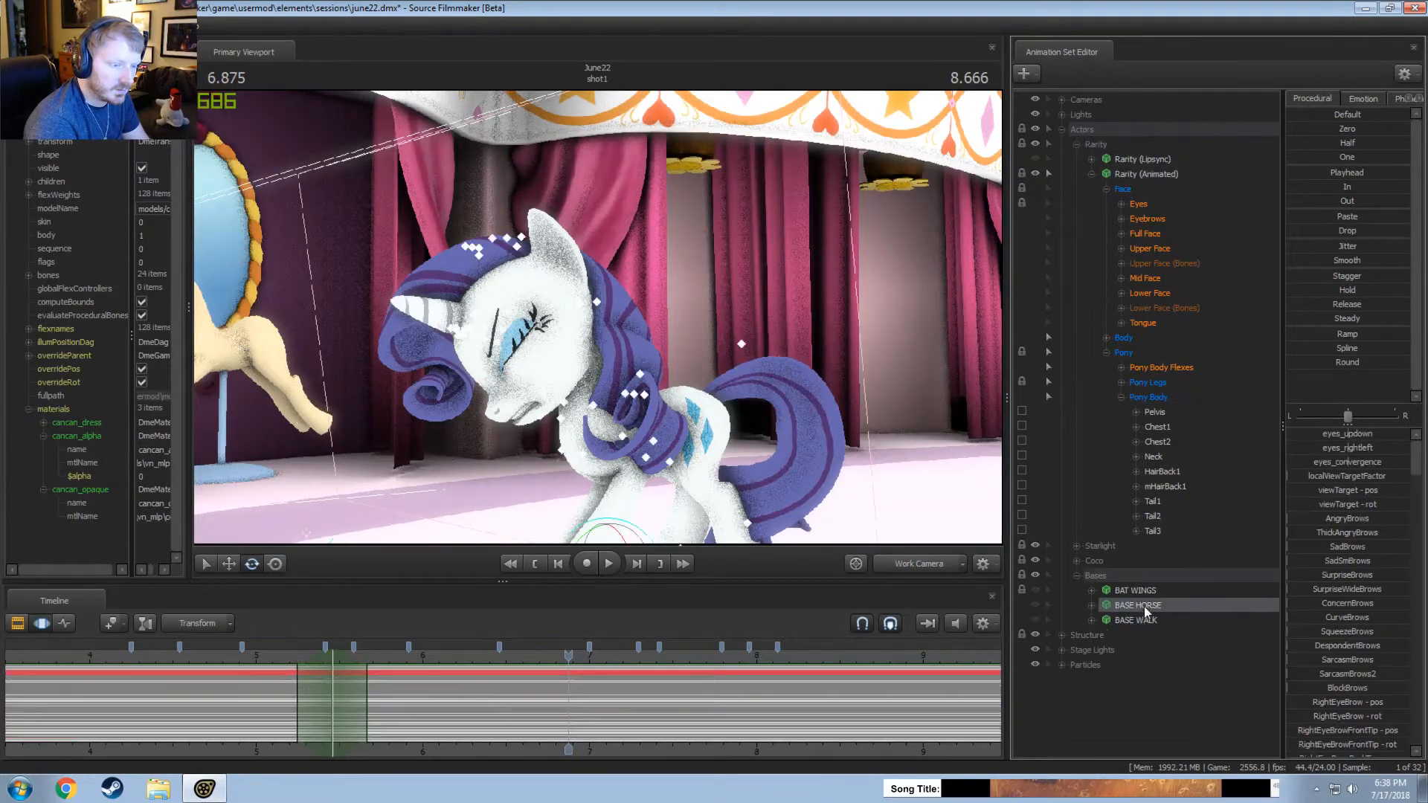
{"action": "double_click", "coordinate": [542, 681]}
{"action": "left_click", "coordinate": [1093, 174]}
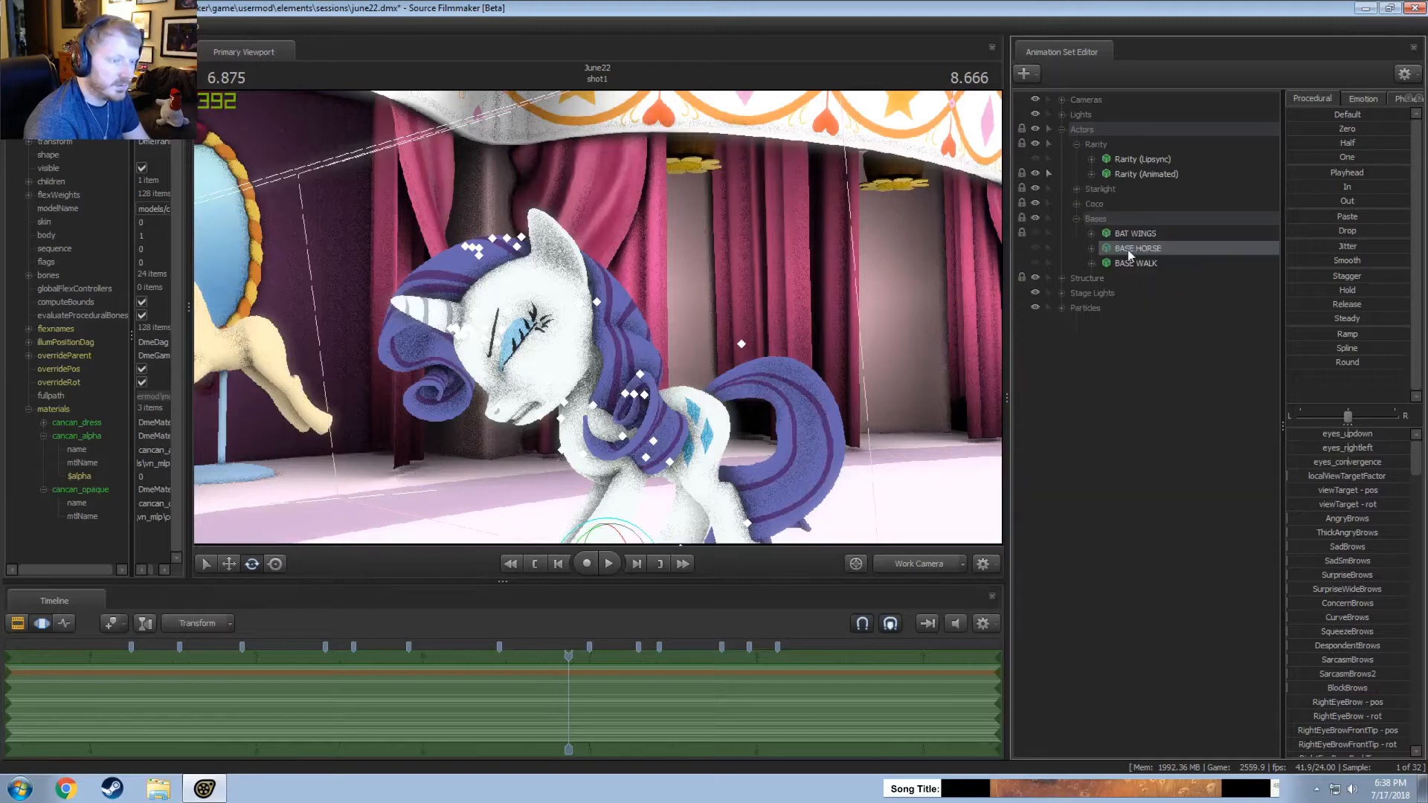
{"action": "left_click", "coordinate": [1091, 175]}
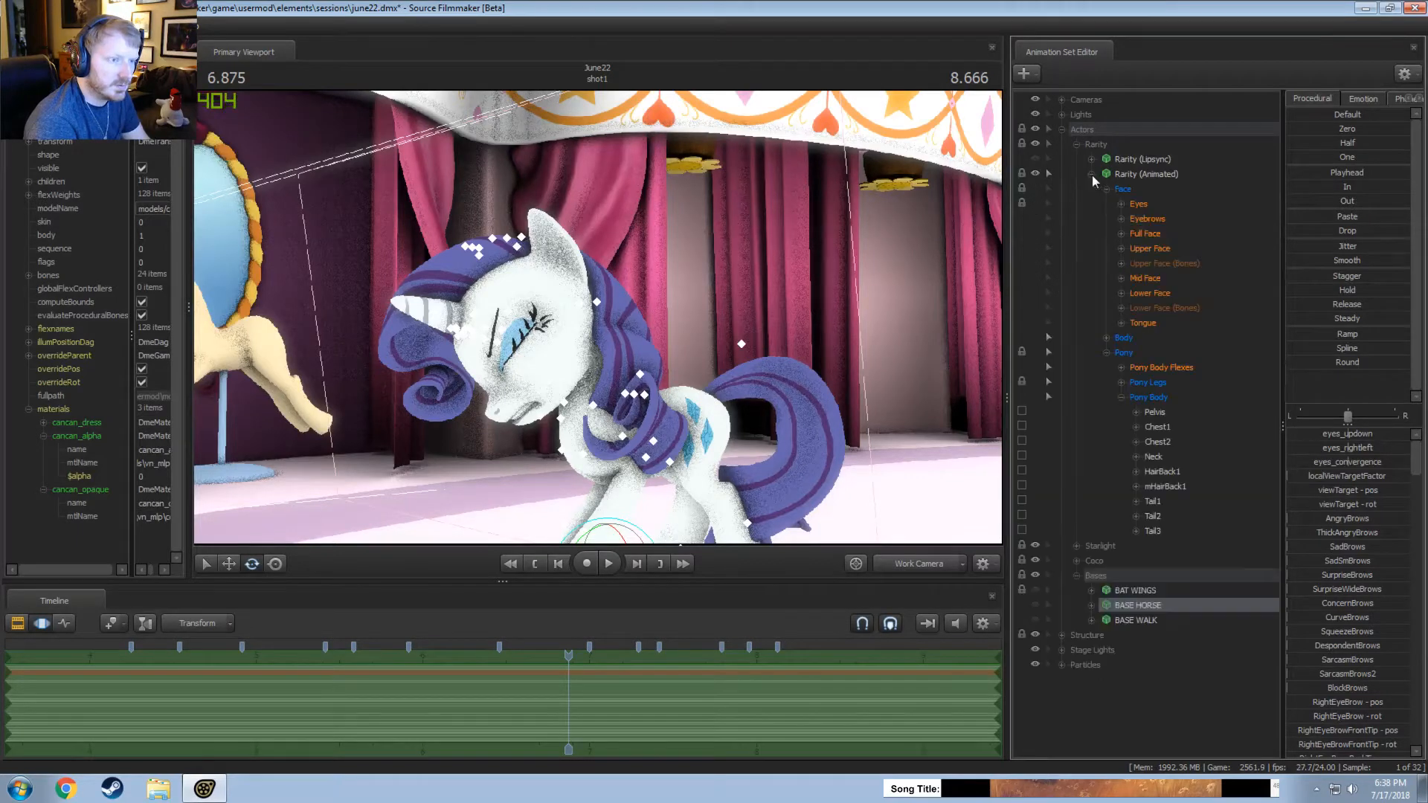
Adjust Rarity's Tail3 bone across the entire timeline and play the result from about 6.9 seconds.
{"action": "left_click", "coordinate": [1153, 531]}
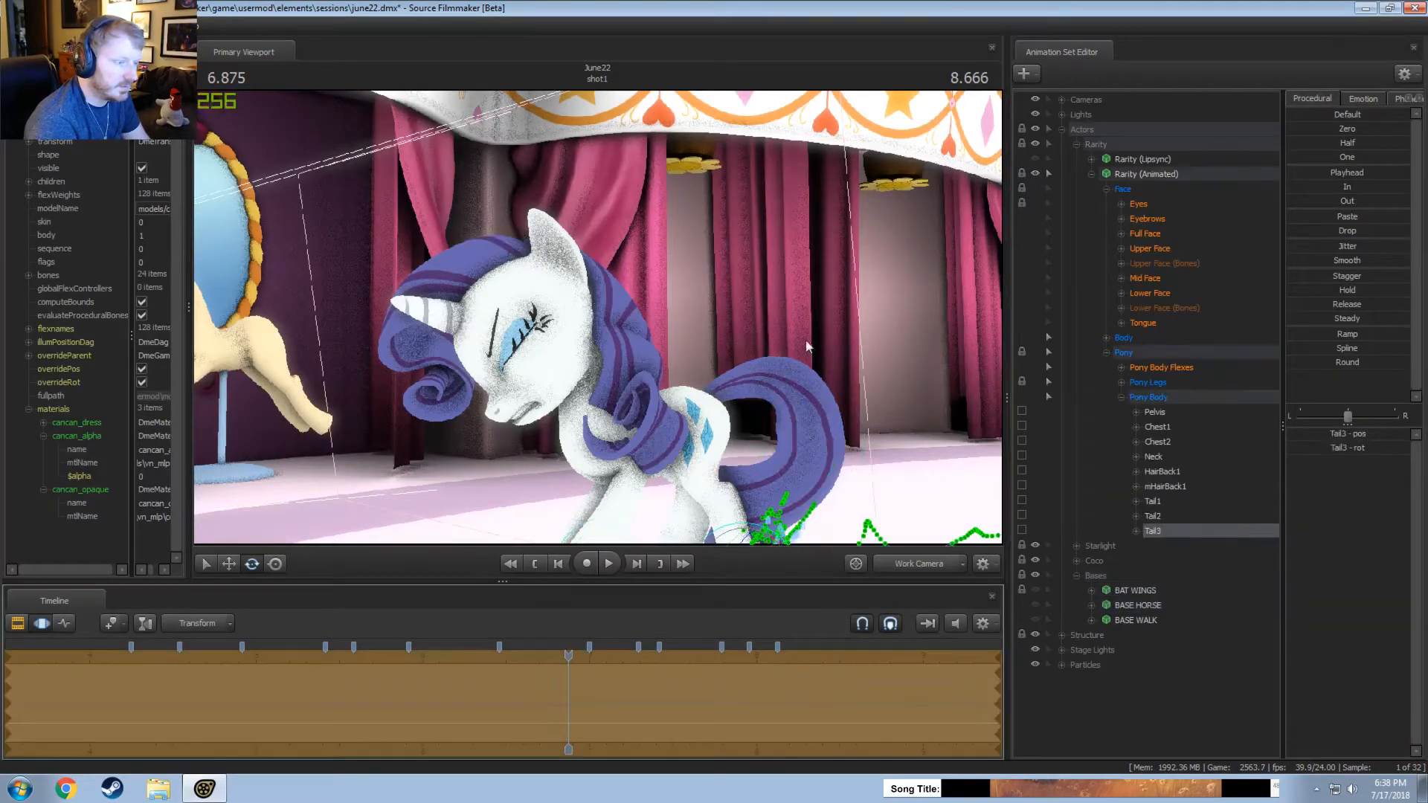
{"action": "left_click_drag", "start_coordinate": [598, 316], "coordinate": [585, 317], "text": "alt"}
{"action": "key", "text": "space"}
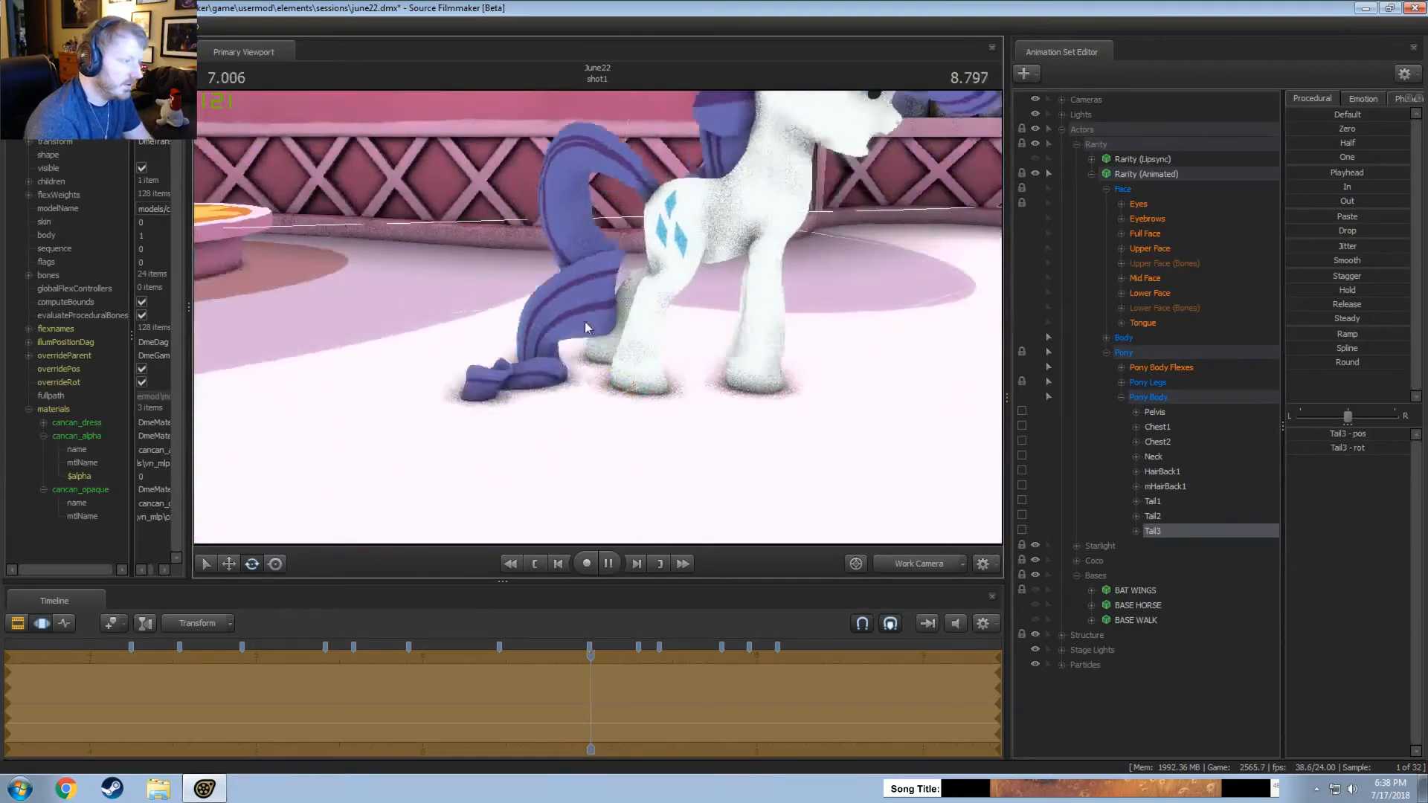
{"action": "key", "text": "space"}
Review the shot through the main camera in the Clip Editor, replaying from about 1.4 seconds.
{"action": "left_click", "coordinate": [906, 563]}
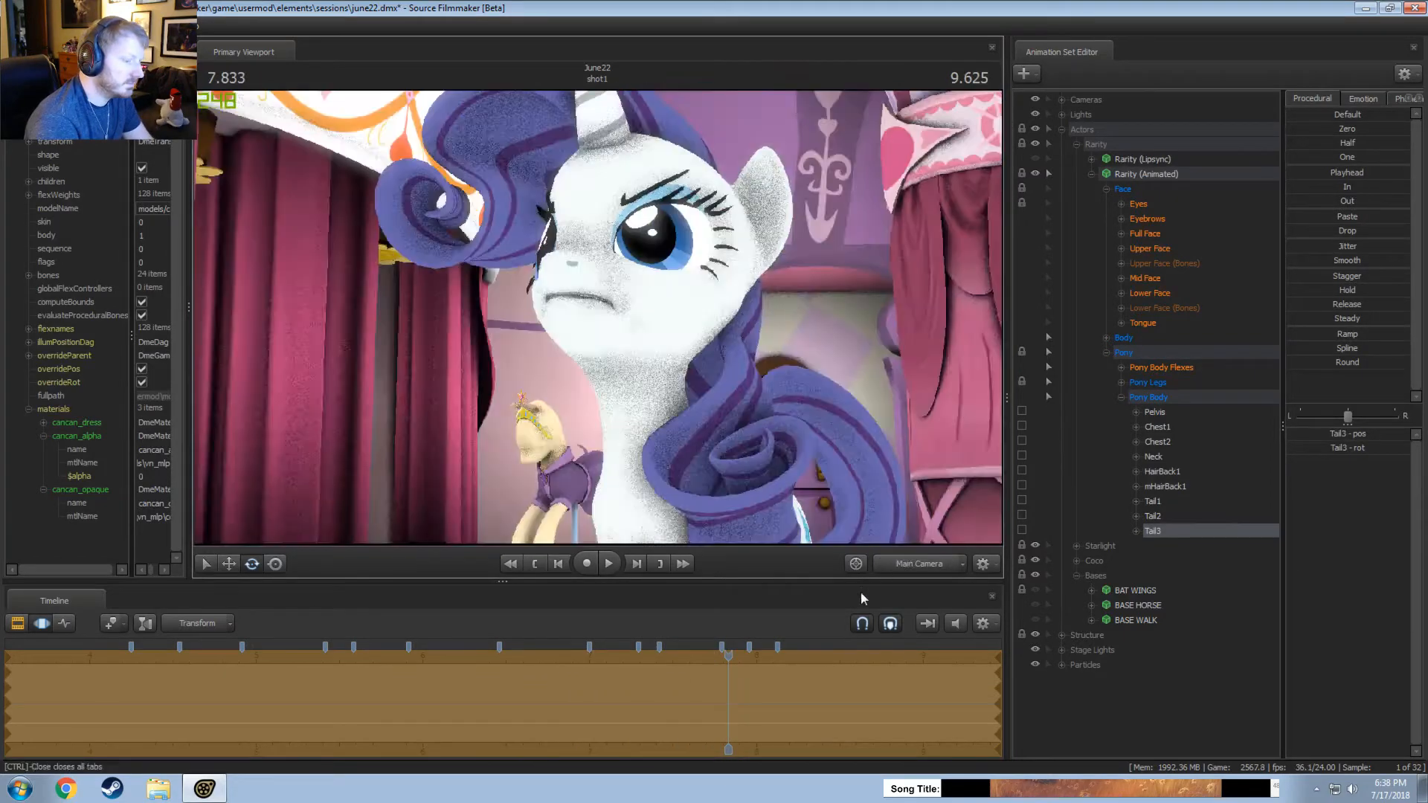
{"action": "key", "text": "F2"}
{"action": "key", "text": "space"}
{"action": "key", "text": "space"}
{"action": "scroll", "coordinate": [179, 661], "scroll_direction": "down", "scroll_amount": 6}
{"action": "left_click", "coordinate": [230, 662]}
{"action": "key", "text": "space"}
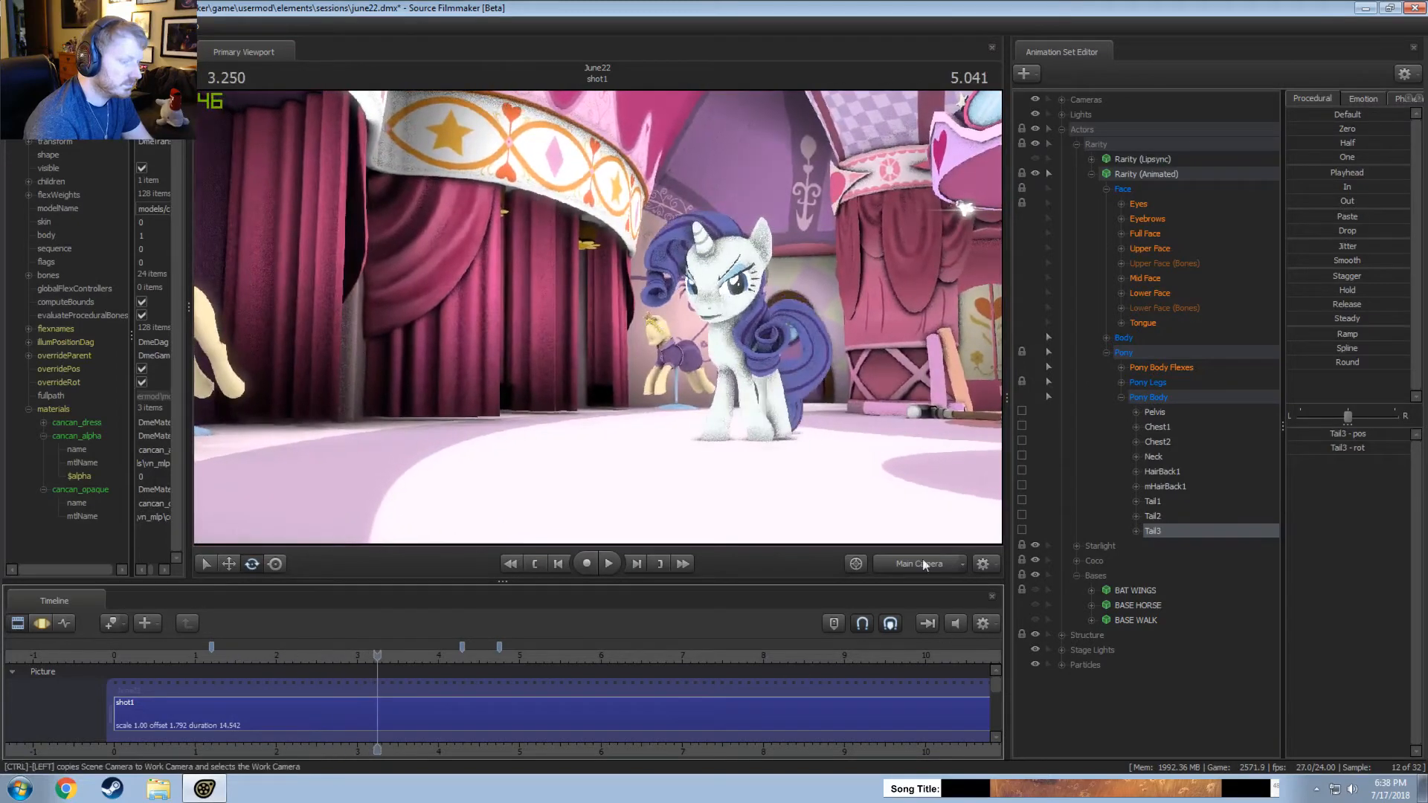
Add a scale control to Rarity's Tail2 bone and select it in the Motion Editor.
{"action": "left_click", "coordinate": [921, 563]}
{"action": "left_click_drag", "start_coordinate": [616, 346], "coordinate": [639, 346]}
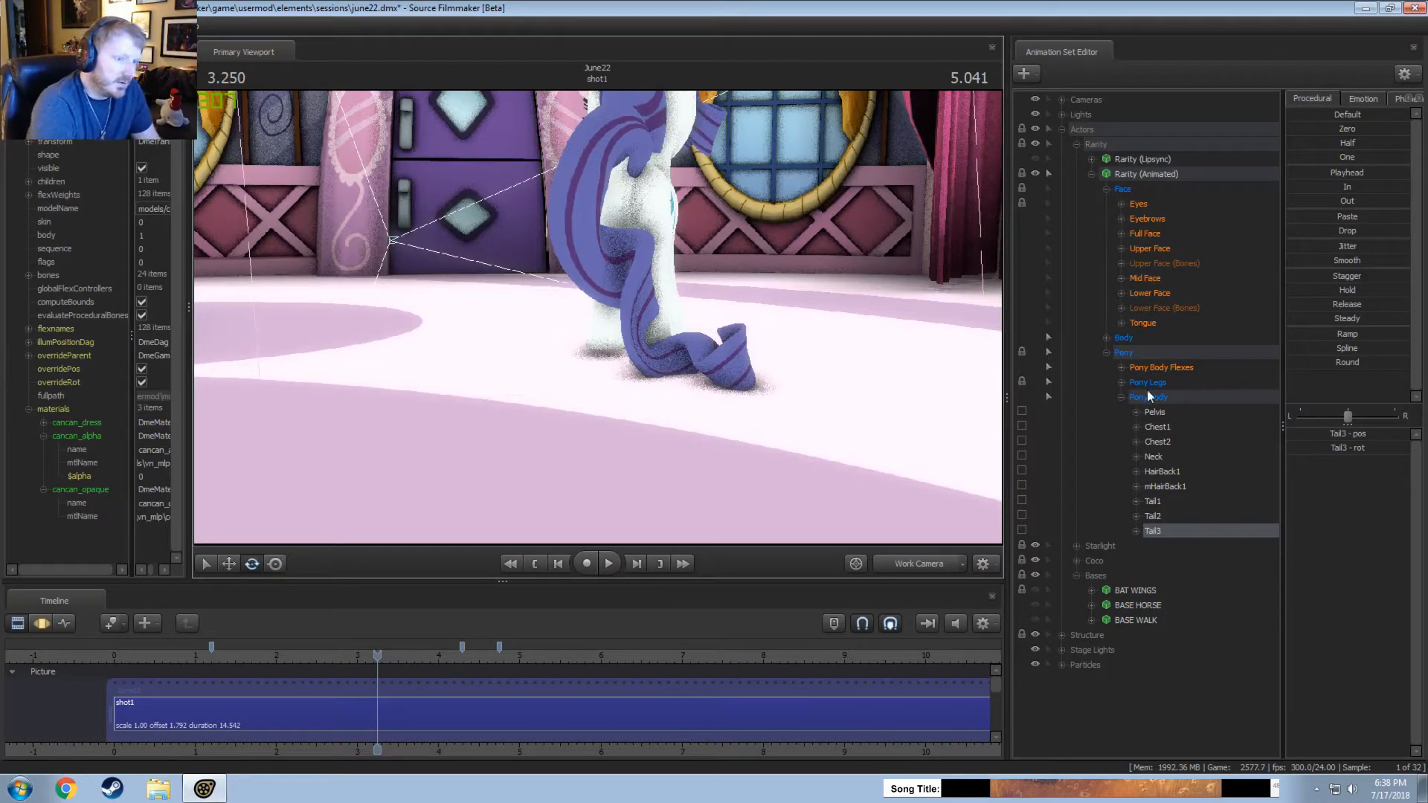
{"action": "right_click", "coordinate": [1158, 517]}
{"action": "left_click", "coordinate": [1205, 559]}
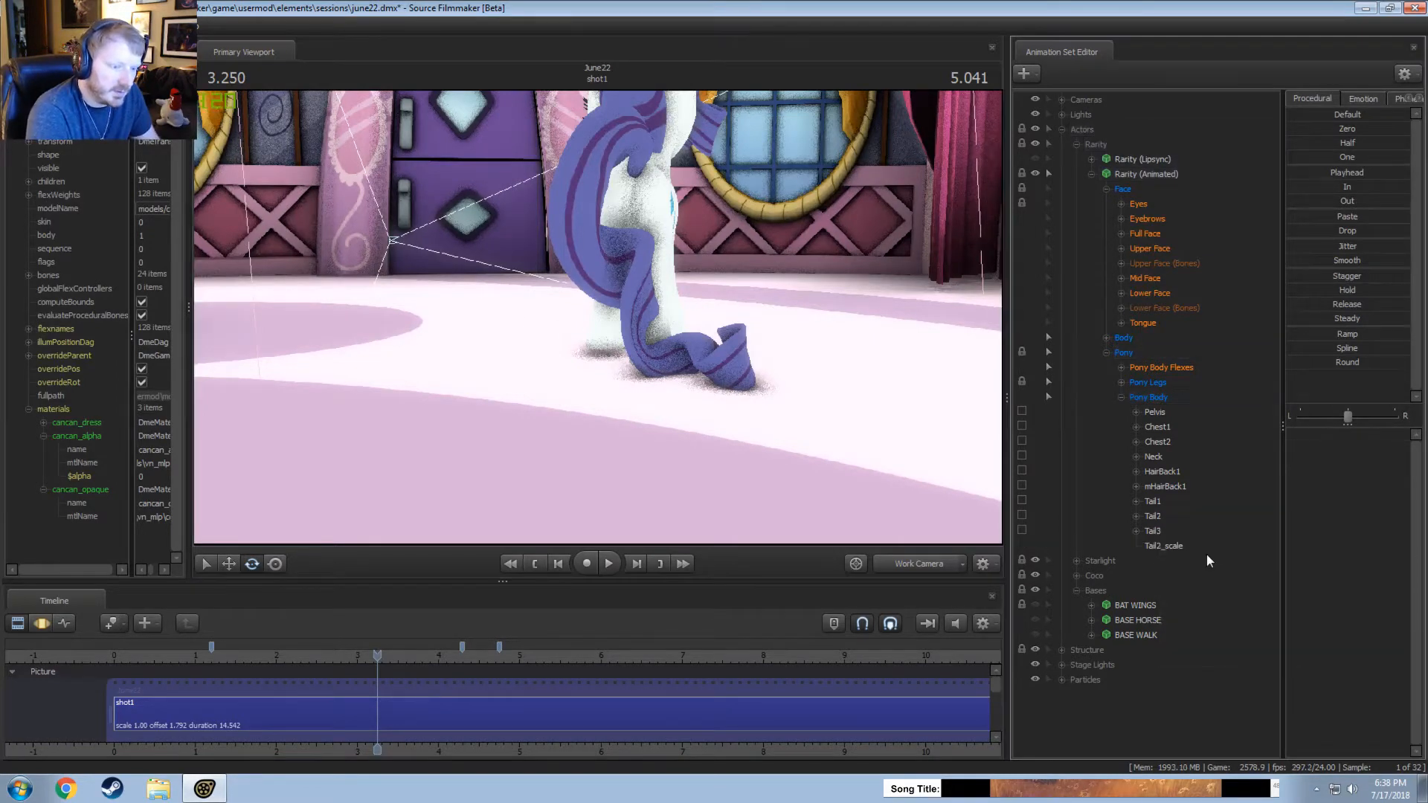
{"action": "left_click", "coordinate": [1165, 546]}
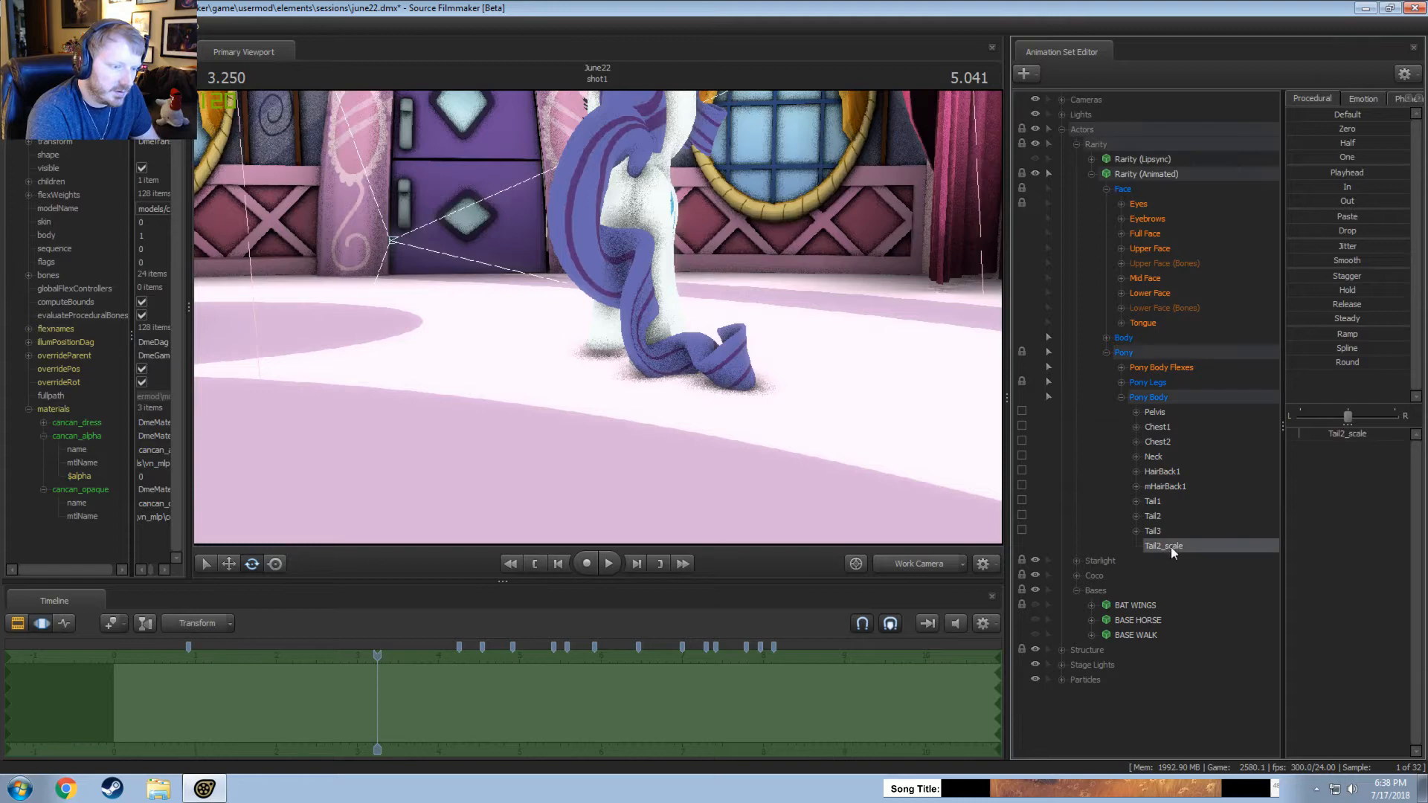
Set Tail2_scale to 0.9 across the whole timeline and play the shot from about 2.4 seconds.
{"action": "double_click", "coordinate": [1347, 433]}
{"action": "type", "text": "0.9"}
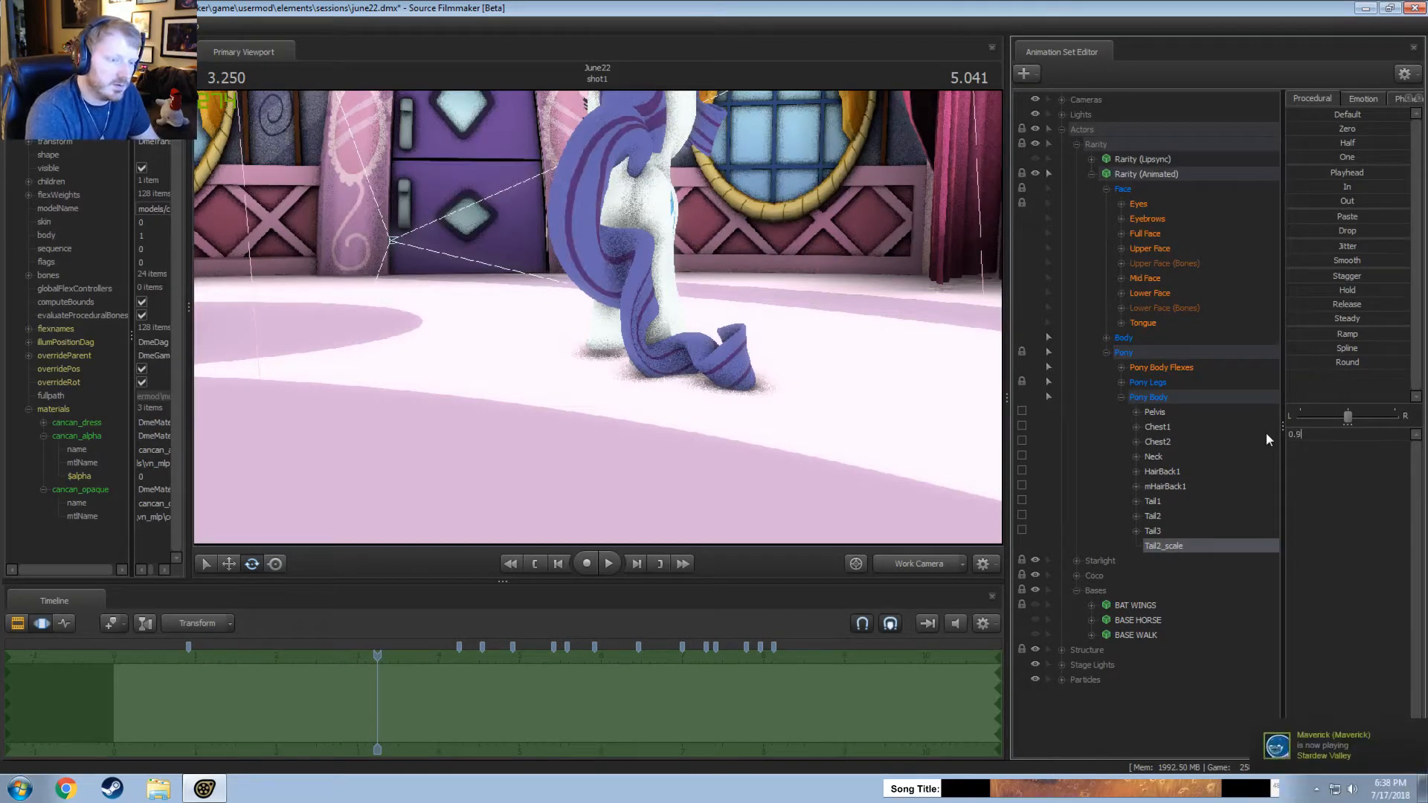
{"action": "key", "text": "Return"}
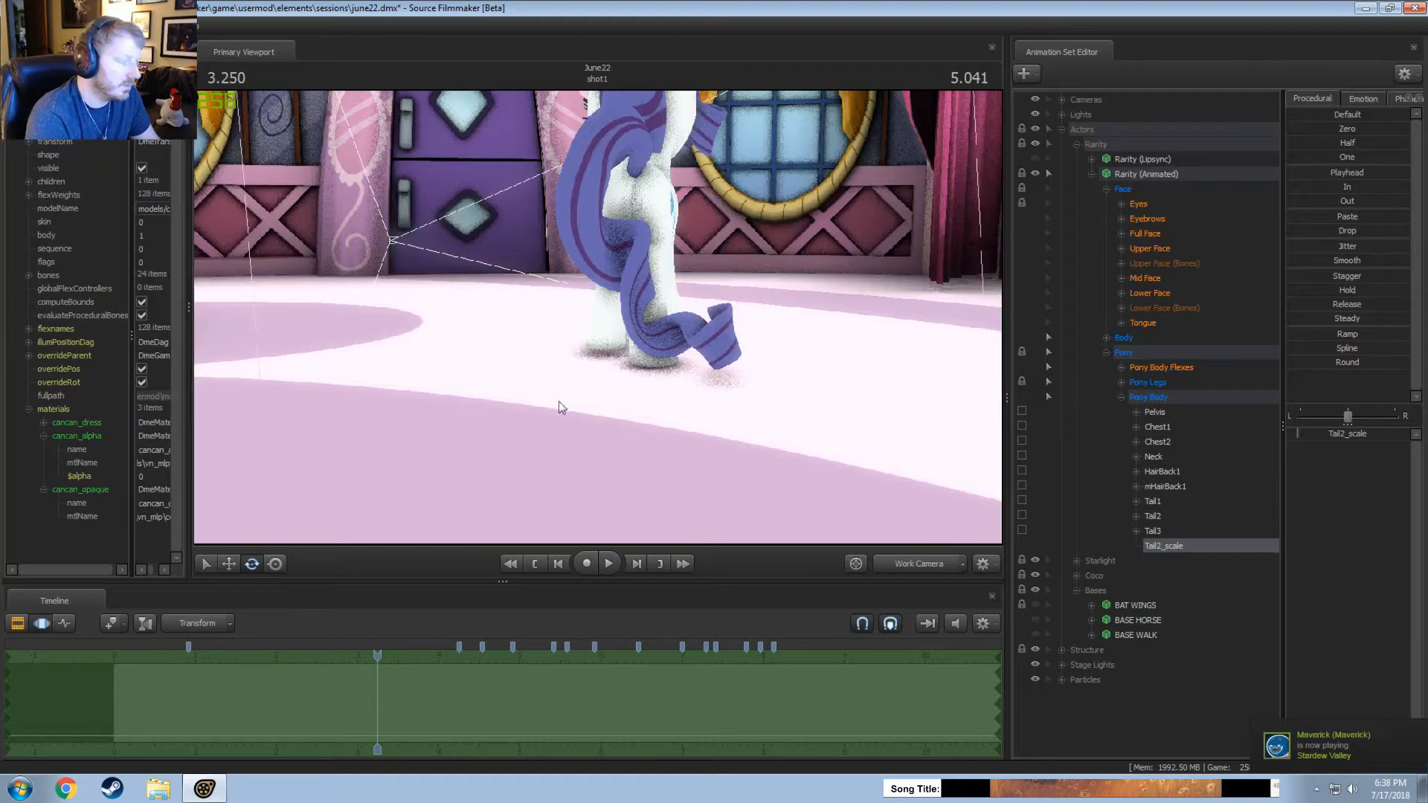
{"action": "left_click_drag", "start_coordinate": [372, 656], "coordinate": [303, 656]}
{"action": "key", "text": "space"}
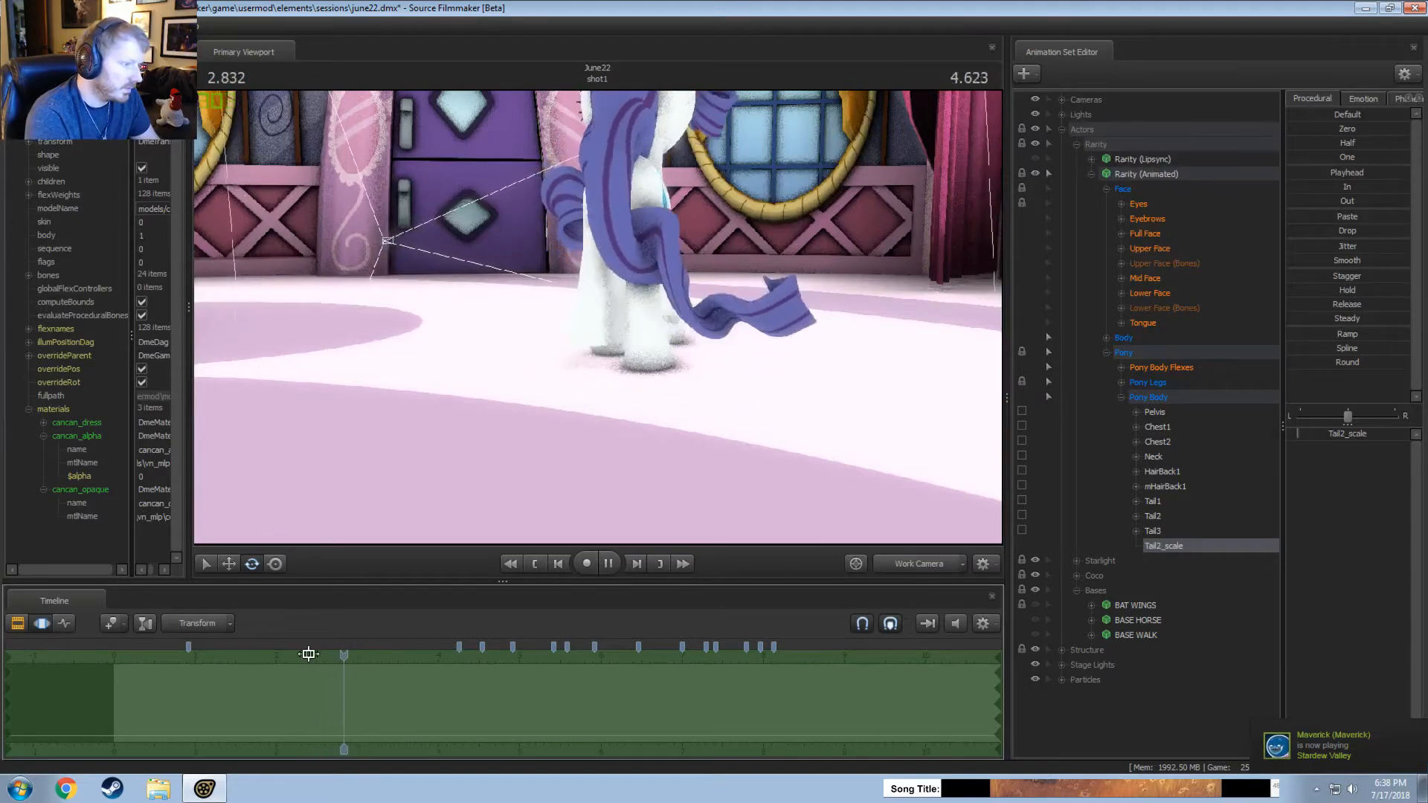
Select Rarity's Tail3 bone, make a short time selection around 0.9 seconds, and try a small rotation before undoing it.
{"action": "left_click", "coordinate": [1157, 530]}
{"action": "left_click_drag", "start_coordinate": [149, 669], "coordinate": [193, 675]}
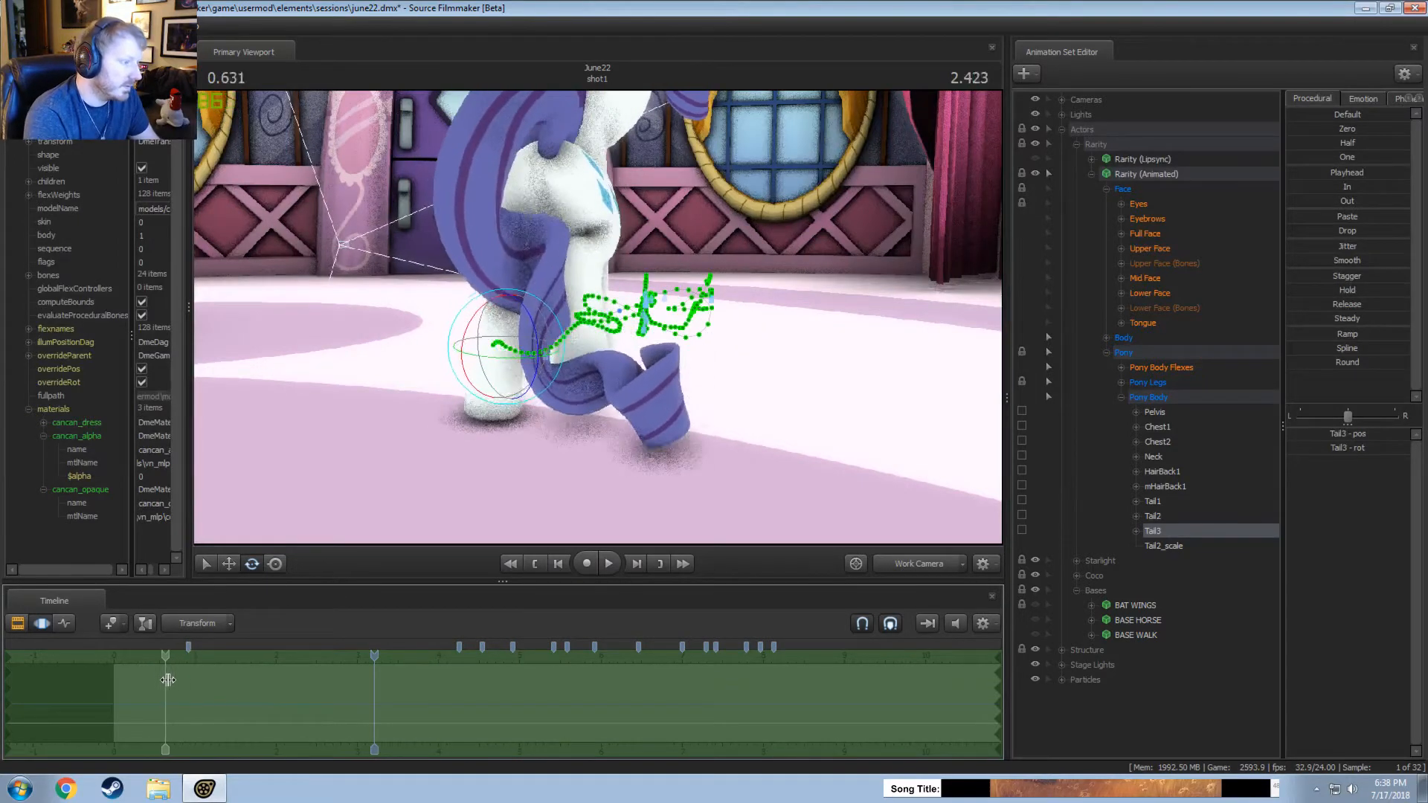
{"action": "left_click", "coordinate": [186, 678], "text": "shift"}
{"action": "scroll", "coordinate": [186, 681], "scroll_direction": "up", "scroll_amount": 3}
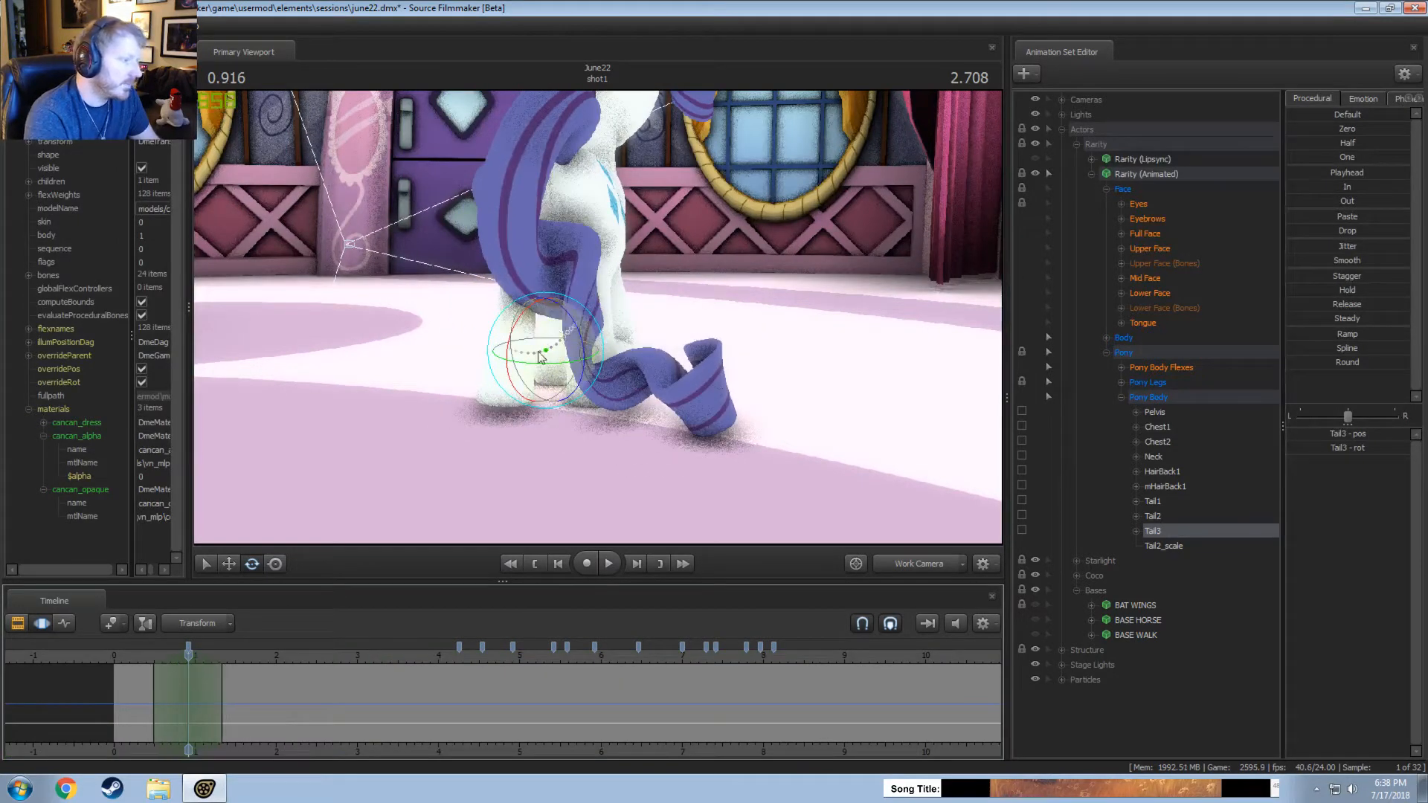
{"action": "mouse_move", "coordinate": [595, 325]}
{"action": "left_mouse_down"}
{"action": "mouse_move", "coordinate": [610, 354]}
{"action": "mouse_move", "coordinate": [597, 321]}
{"action": "left_mouse_up"}
{"action": "key", "text": "ctrl+z"}
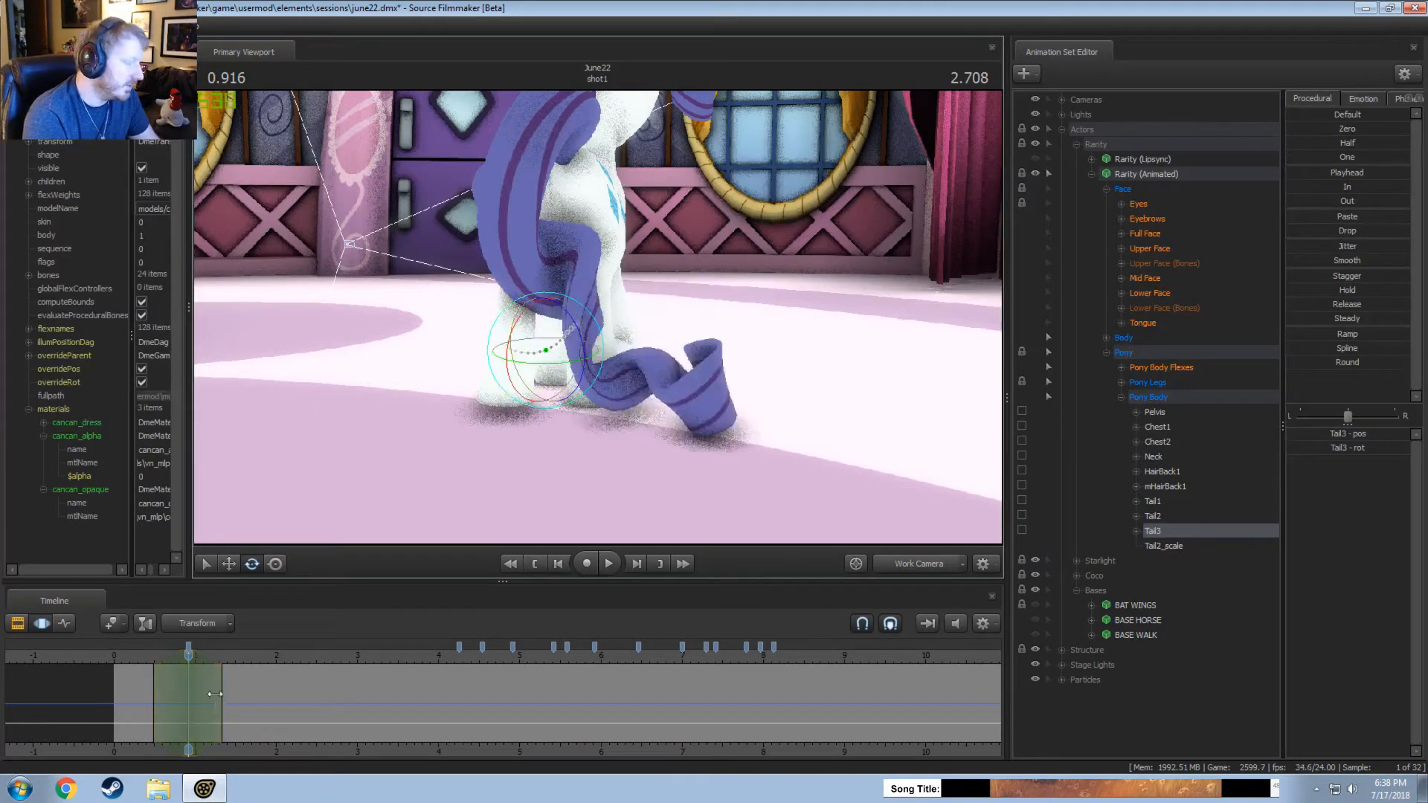
Shift the time selection to about 2.125 seconds, and rotate and move the Tail3 bone there.
{"action": "mouse_move", "coordinate": [214, 694]}
{"action": "left_mouse_down"}
{"action": "mouse_move", "coordinate": [194, 686]}
{"action": "mouse_move", "coordinate": [286, 687]}
{"action": "left_mouse_up"}
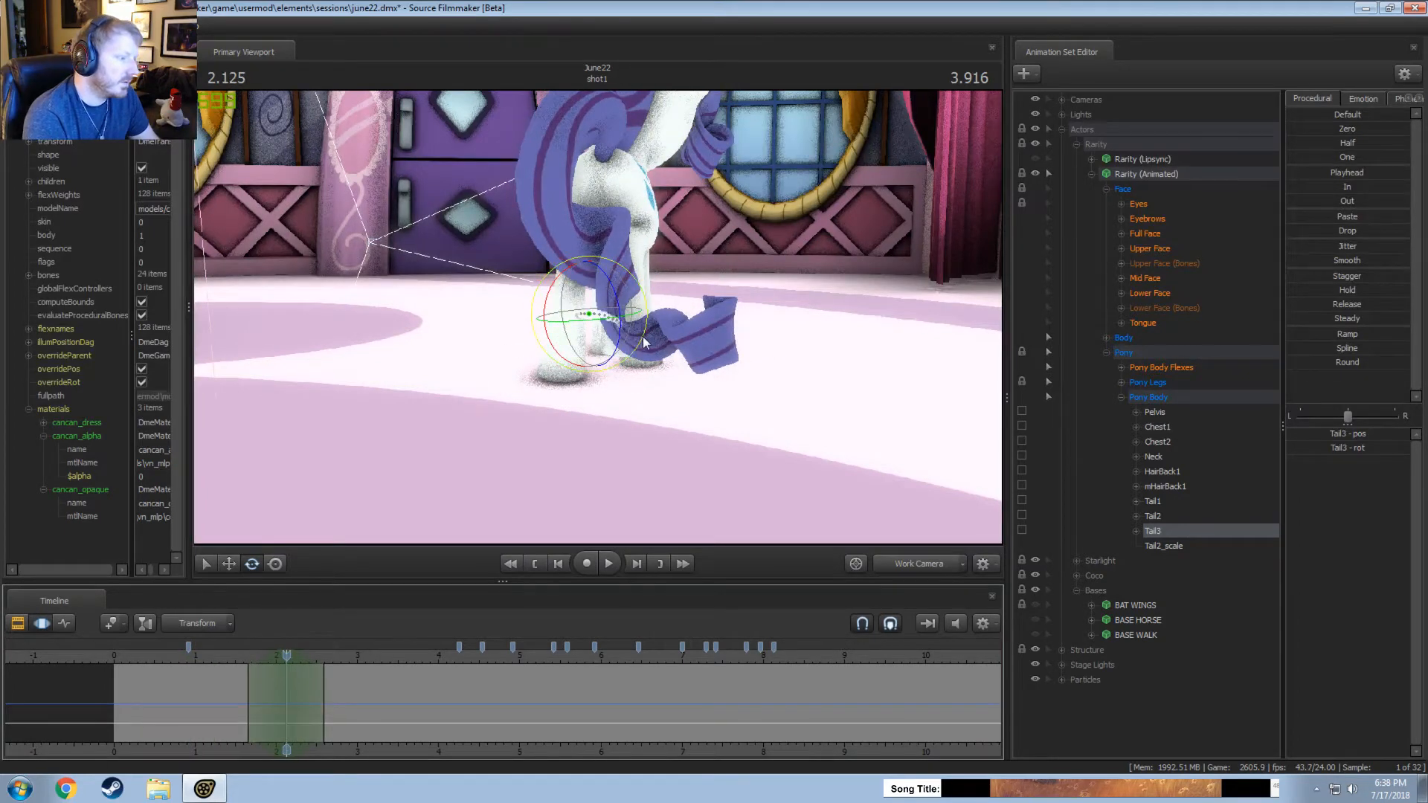
{"action": "mouse_move", "coordinate": [644, 343]}
{"action": "left_mouse_down"}
{"action": "mouse_move", "coordinate": [683, 365]}
{"action": "mouse_move", "coordinate": [640, 370]}
{"action": "left_mouse_up"}
{"action": "key", "text": "w"}
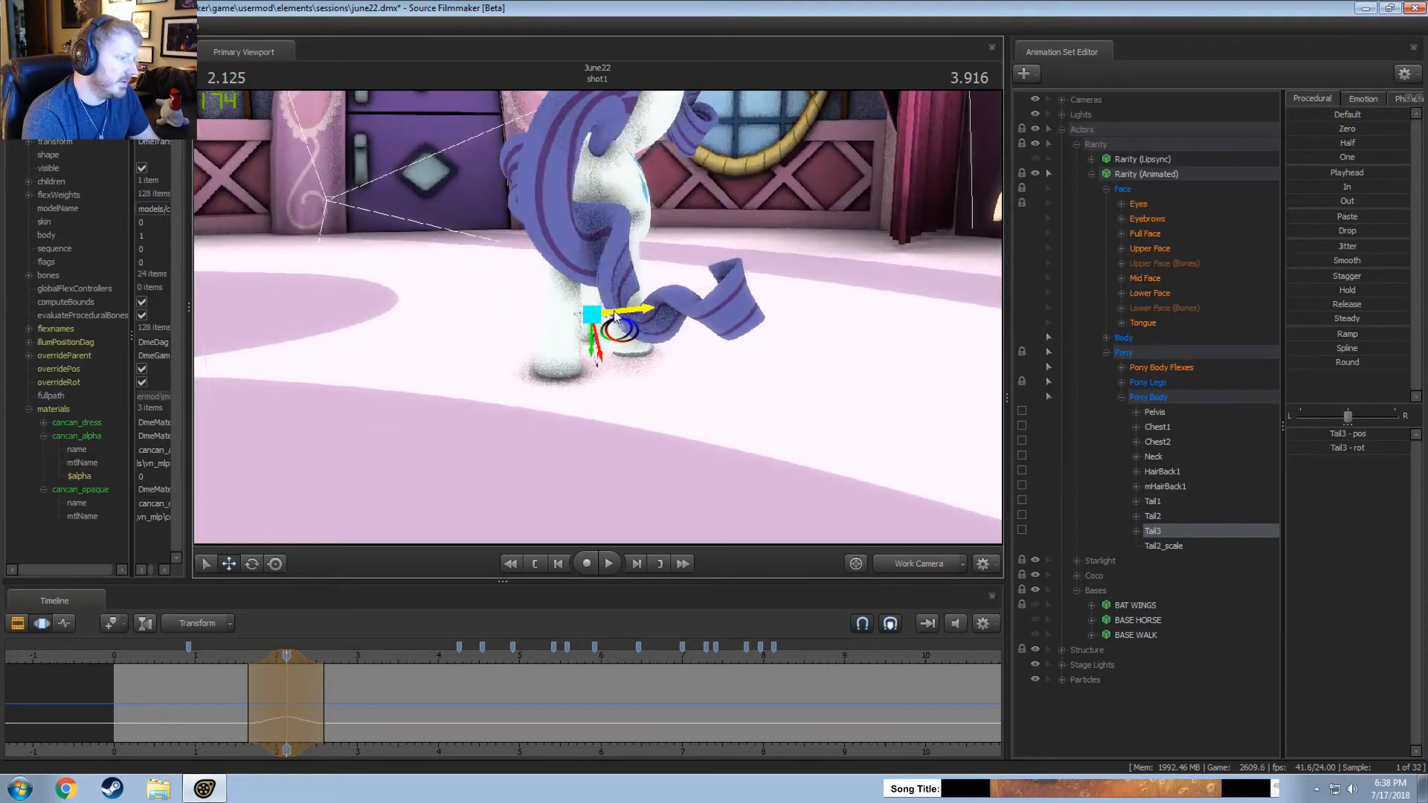
{"action": "left_click_drag", "start_coordinate": [616, 317], "coordinate": [627, 316]}
Adjust the Tail3 bone's pose in short time selections around 2.833 and 3.291 seconds.
{"action": "left_click_drag", "start_coordinate": [268, 669], "coordinate": [345, 687]}
{"action": "left_click", "coordinate": [343, 688]}
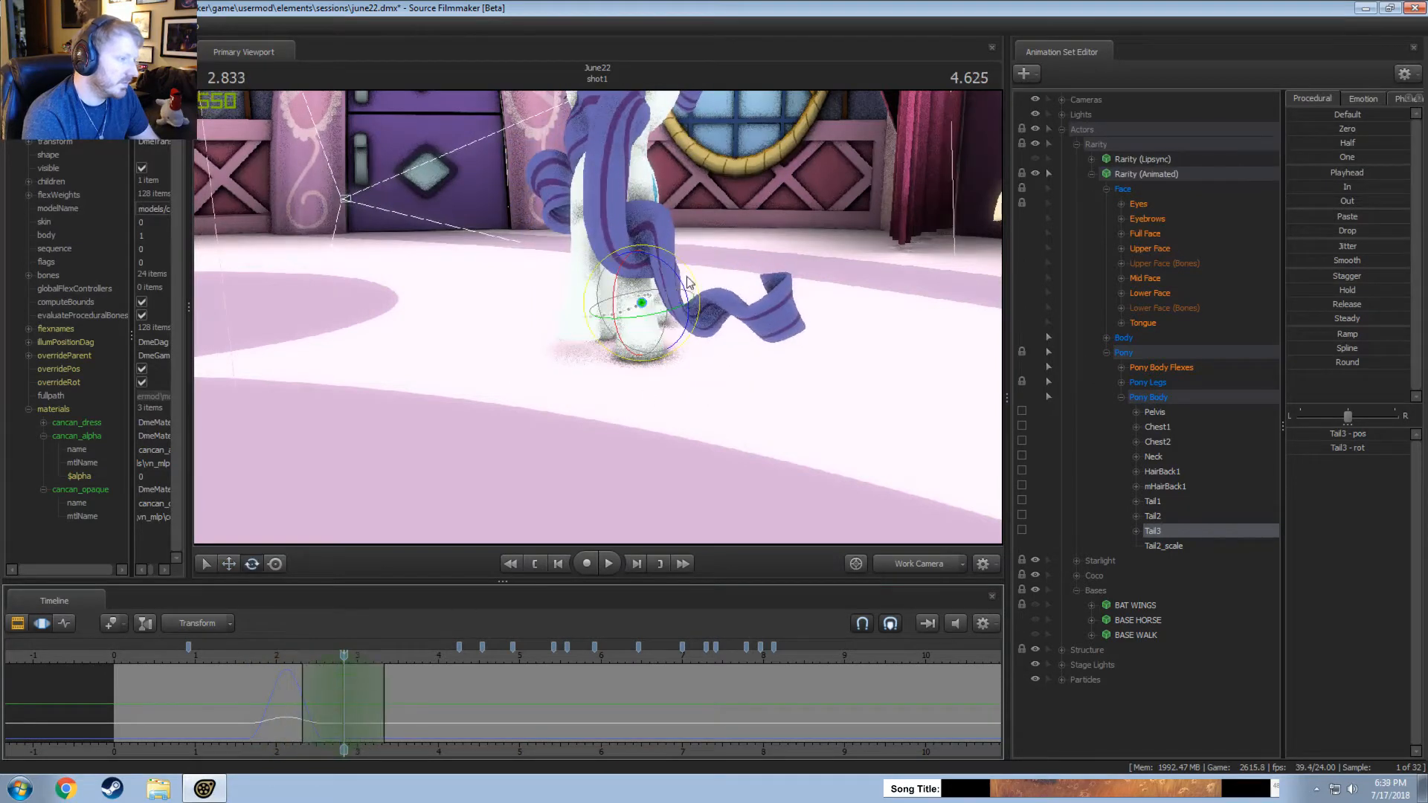
{"action": "mouse_move", "coordinate": [633, 284]}
{"action": "left_mouse_down"}
{"action": "mouse_move", "coordinate": [648, 298]}
{"action": "mouse_move", "coordinate": [618, 302]}
{"action": "mouse_move", "coordinate": [638, 301]}
{"action": "left_mouse_up"}
{"action": "key", "text": "w"}
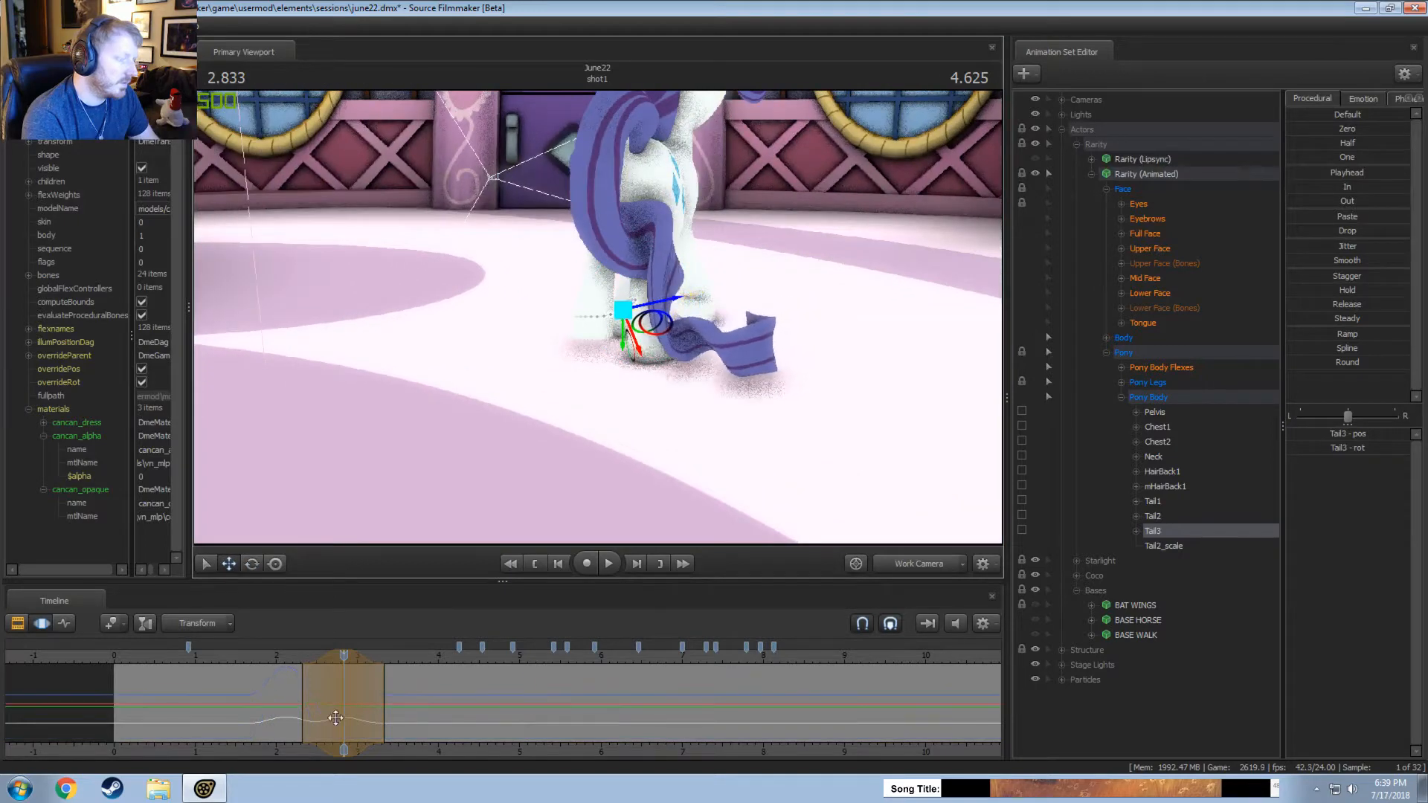
{"action": "mouse_move", "coordinate": [335, 718]}
{"action": "left_mouse_down"}
{"action": "mouse_move", "coordinate": [281, 706]}
{"action": "mouse_move", "coordinate": [380, 689]}
{"action": "left_mouse_up"}
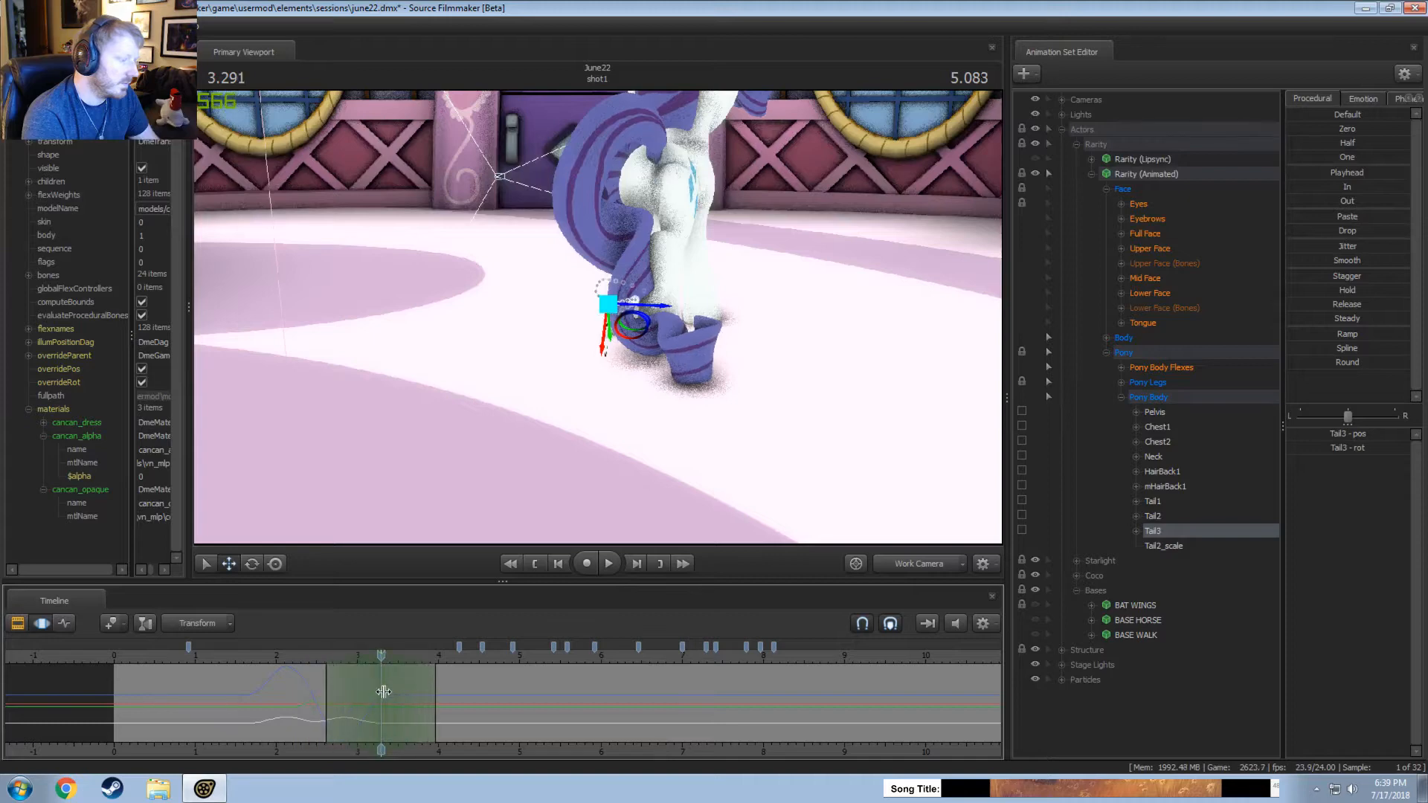
{"action": "left_click_drag", "start_coordinate": [665, 305], "coordinate": [593, 312]}
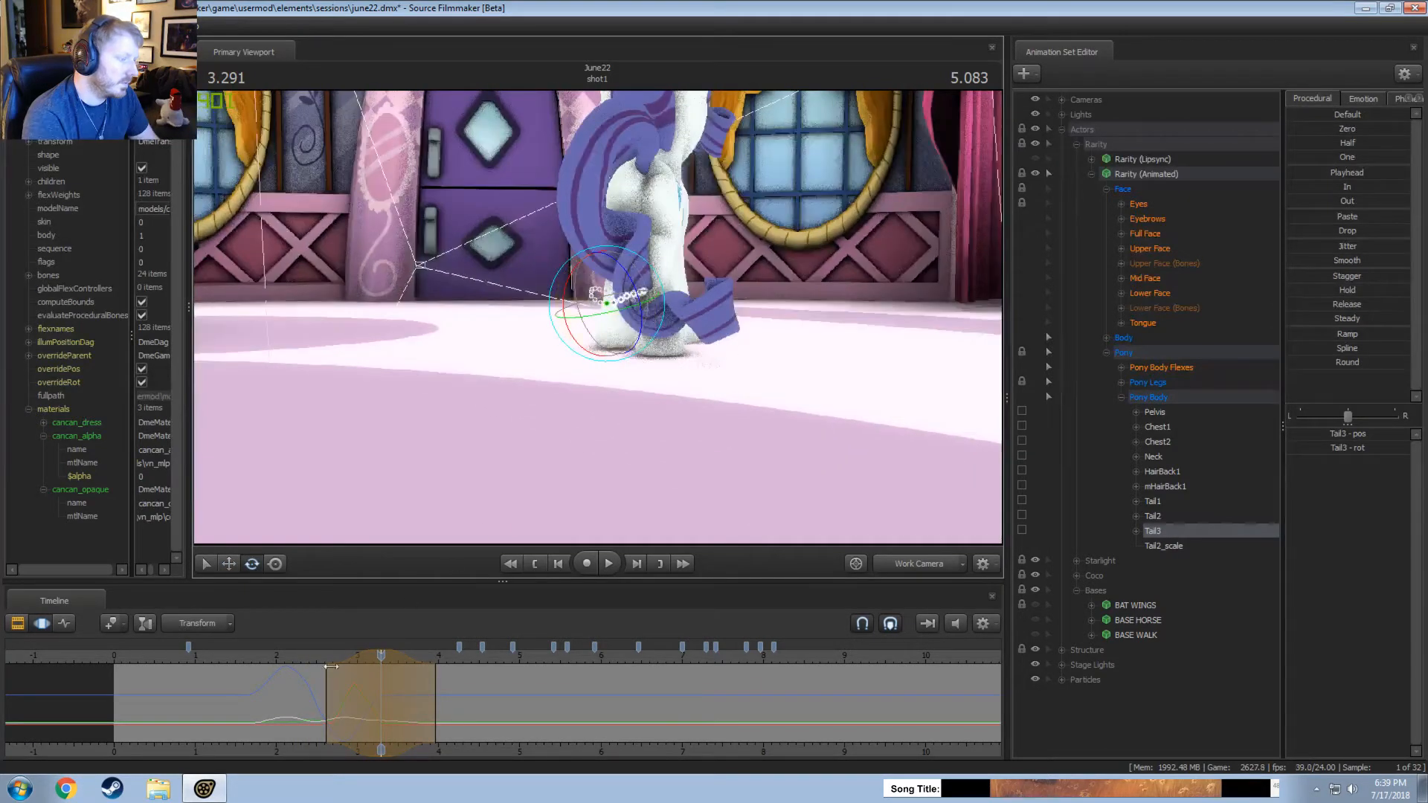
Rotate the Tail3 bone inward in a time selection around 3.75 seconds and play the motion.
{"action": "left_click_drag", "start_coordinate": [331, 666], "coordinate": [418, 685]}
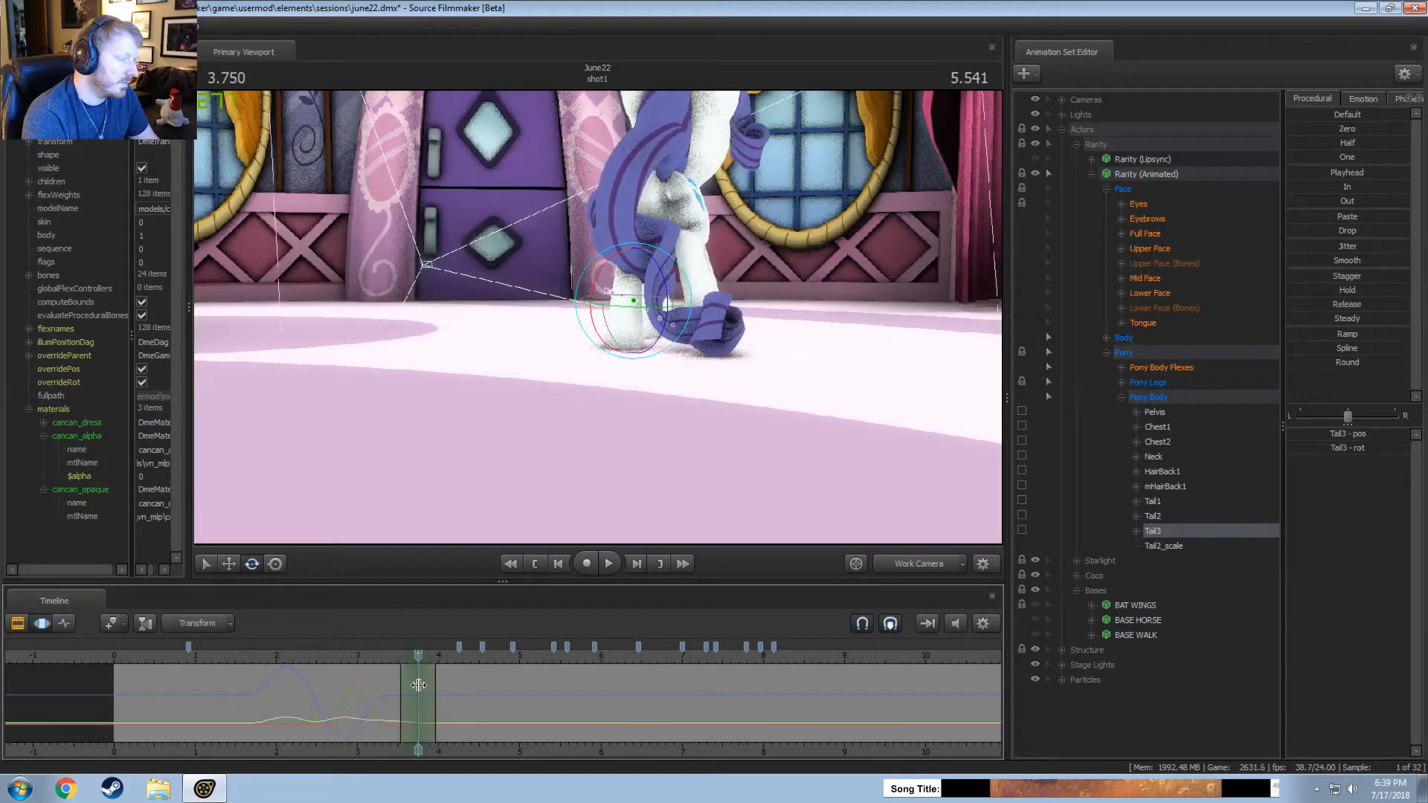
{"action": "scroll", "coordinate": [418, 685], "scroll_direction": "up", "scroll_amount": 3}
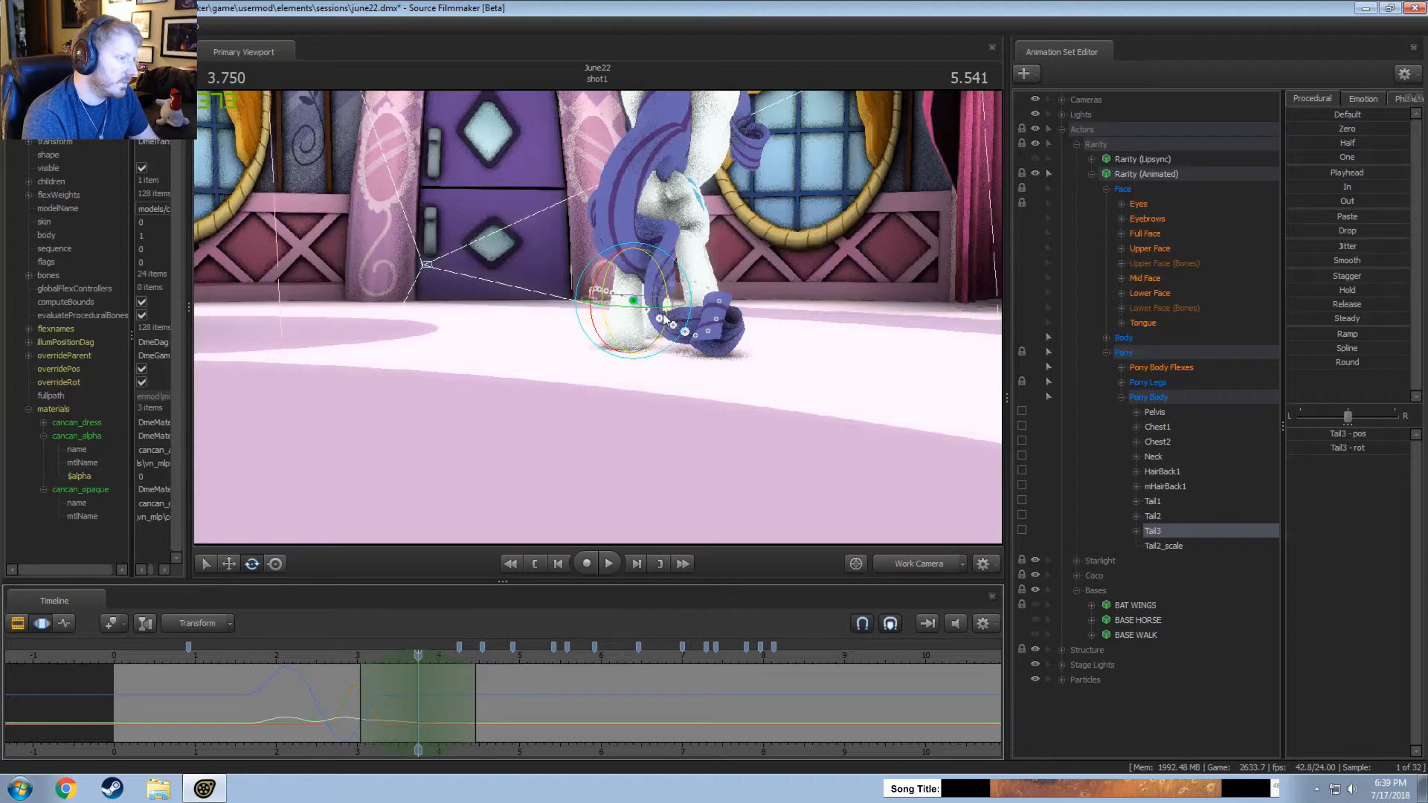
{"action": "left_click_drag", "start_coordinate": [664, 320], "coordinate": [630, 322]}
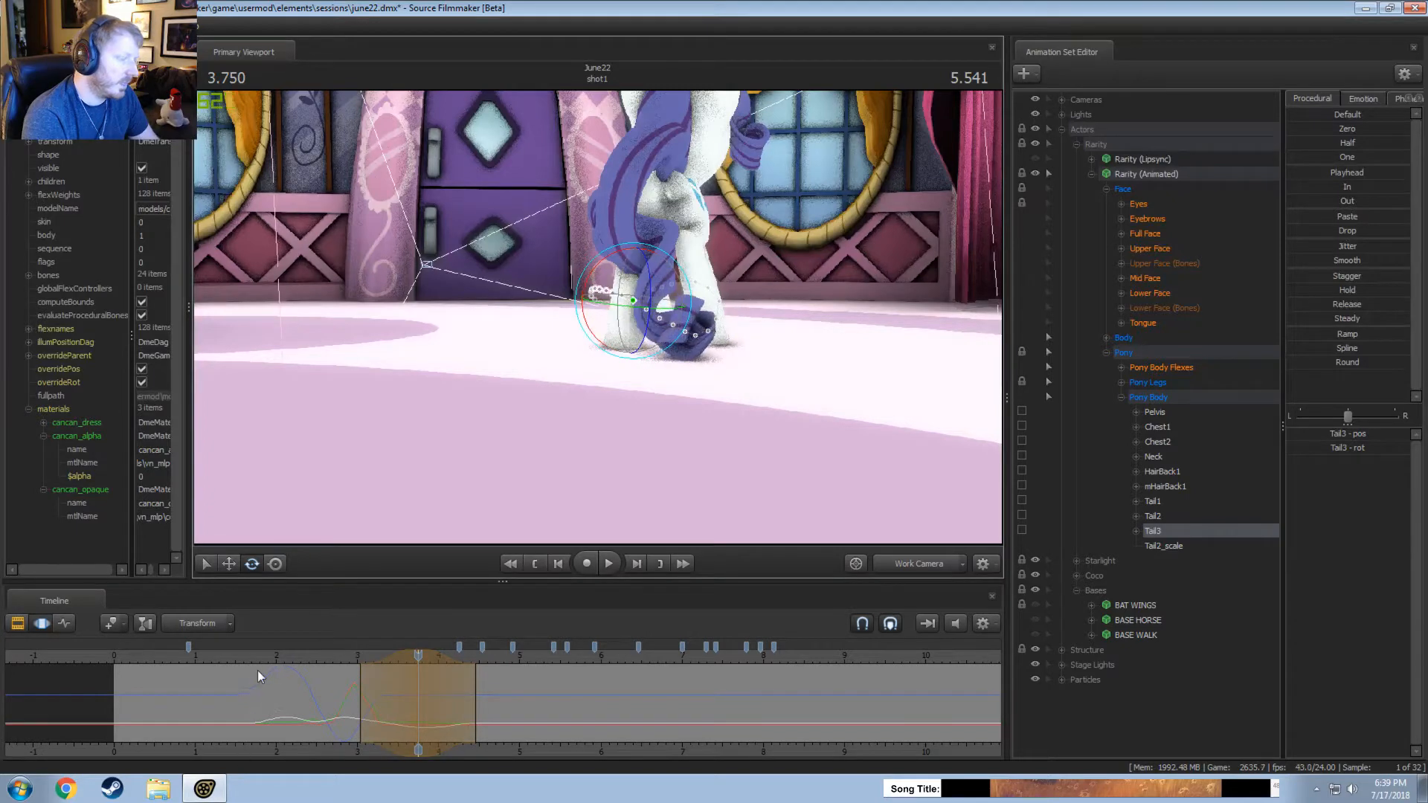
{"action": "key", "text": "space"}
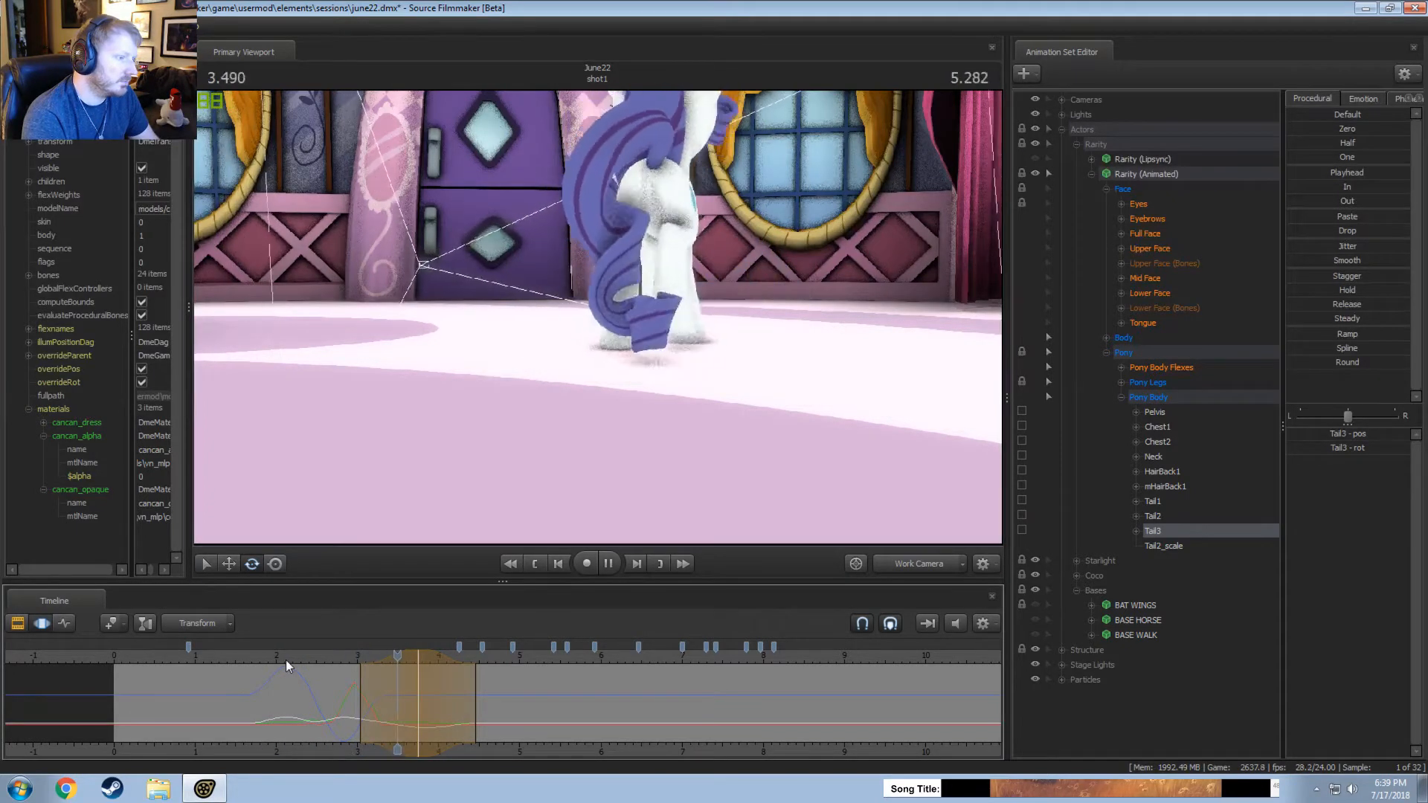
{"action": "key", "text": "space"}
Rotate the Tail3 bone within a narrow time selection around 3.916 seconds and play the result.
{"action": "left_click_drag", "start_coordinate": [591, 320], "coordinate": [588, 349], "text": "alt"}
{"action": "left_click_drag", "start_coordinate": [459, 688], "coordinate": [431, 707]}
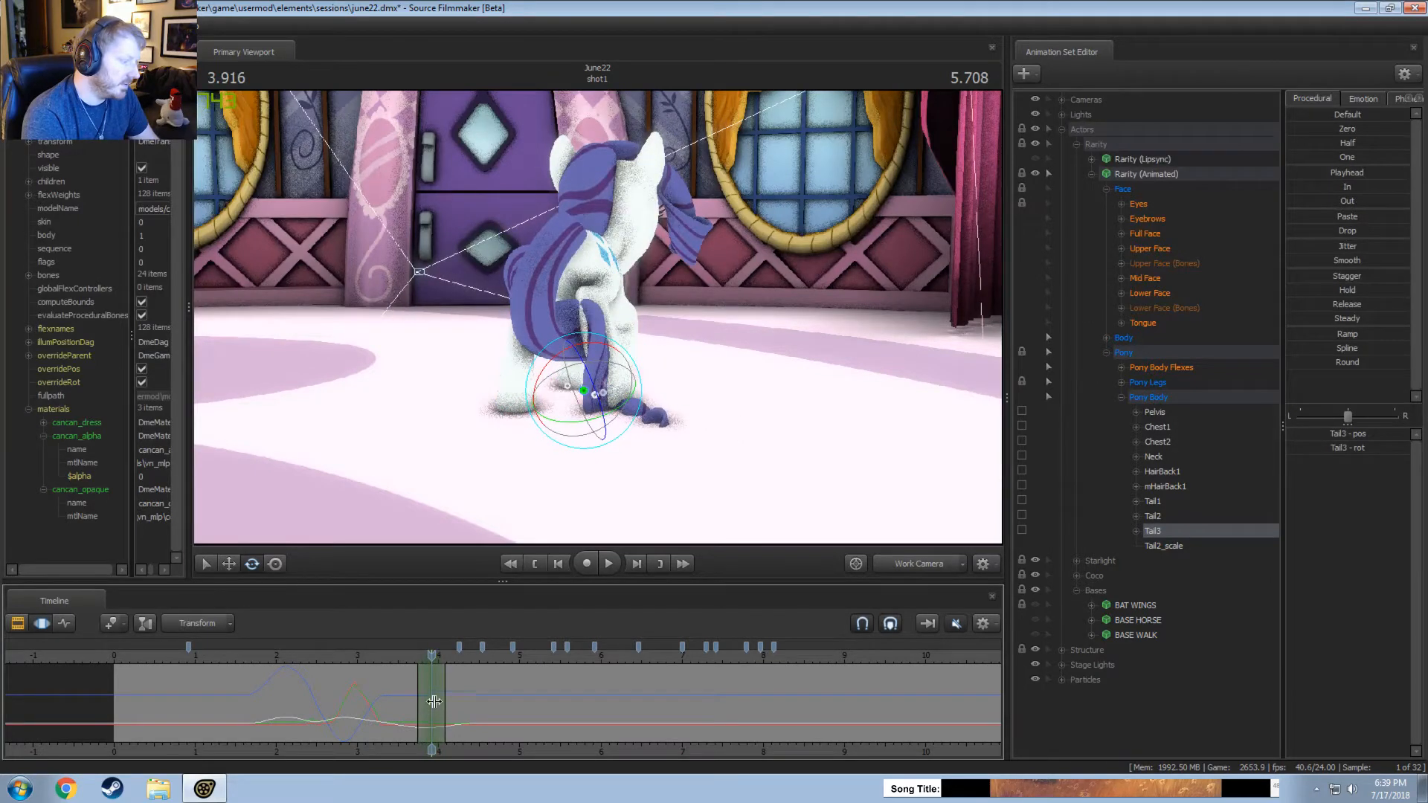
{"action": "left_click_drag", "start_coordinate": [661, 451], "coordinate": [593, 354], "text": "alt"}
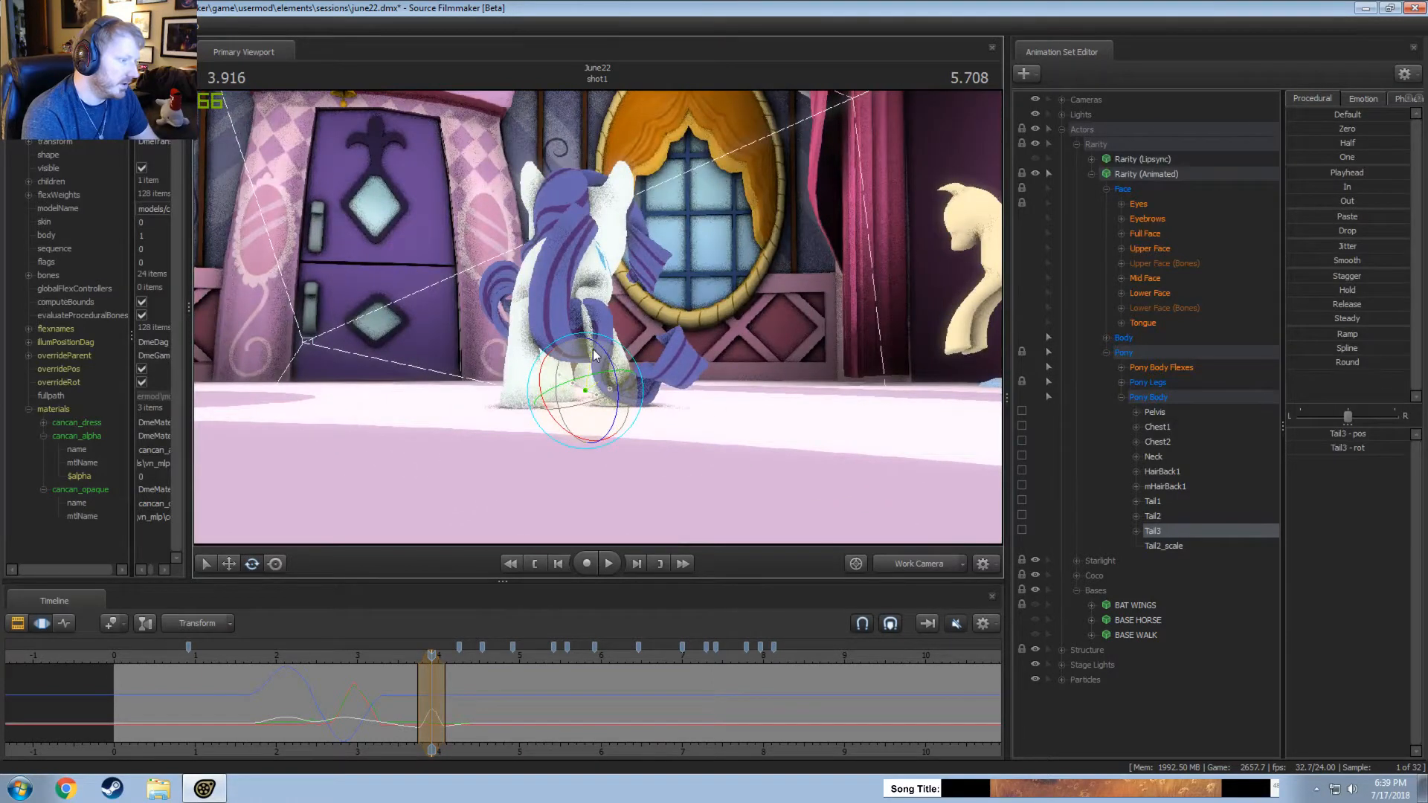
{"action": "mouse_move", "coordinate": [432, 680]}
{"action": "left_mouse_down"}
{"action": "mouse_move", "coordinate": [418, 681]}
{"action": "mouse_move", "coordinate": [450, 682]}
{"action": "left_mouse_up"}
{"action": "key", "text": "space"}
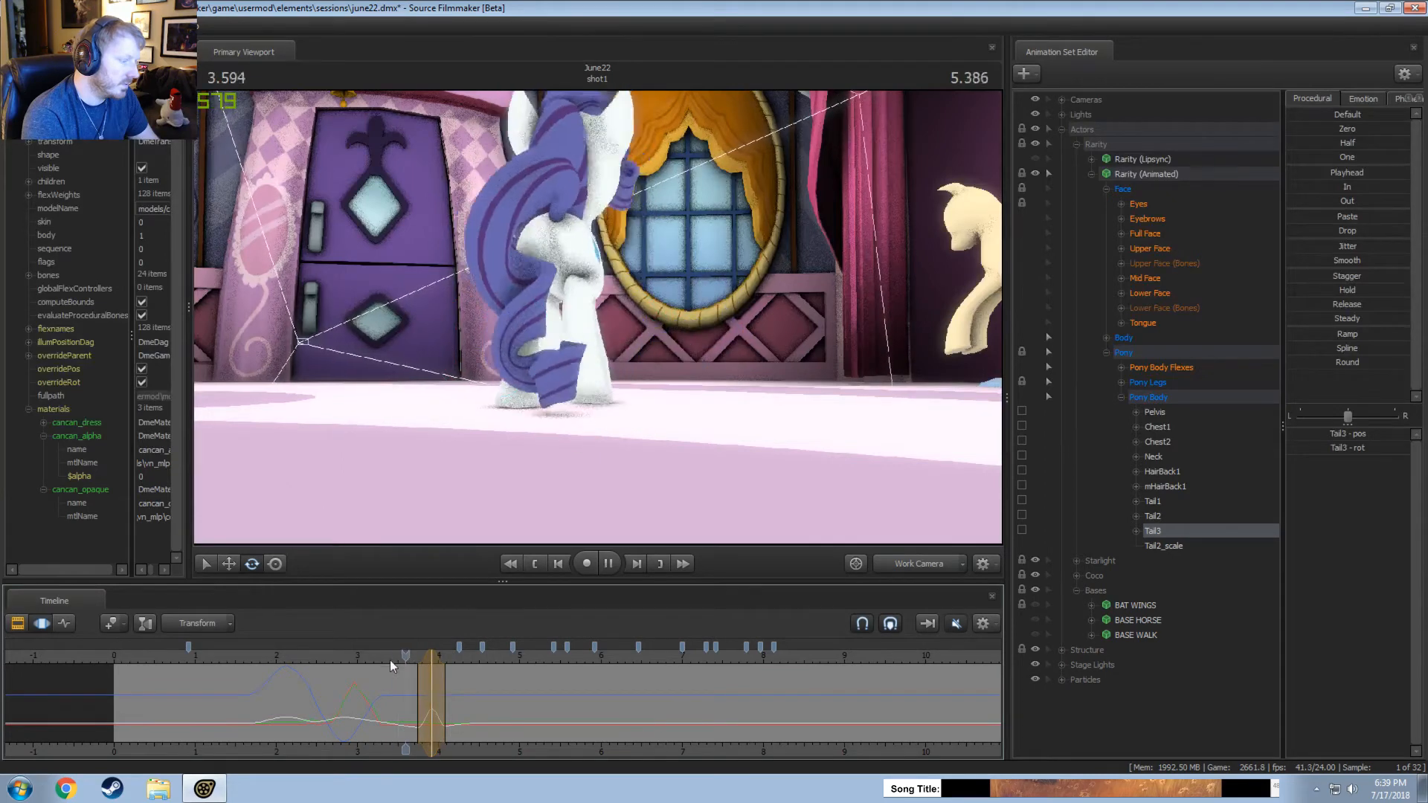
{"action": "key", "text": "space"}
Rotate the Tail3 bone in a time selection around 4.25 seconds and replay from about 3.75 seconds.
{"action": "left_click_drag", "start_coordinate": [393, 655], "coordinate": [456, 712]}
{"action": "left_click_drag", "start_coordinate": [614, 391], "coordinate": [584, 444]}
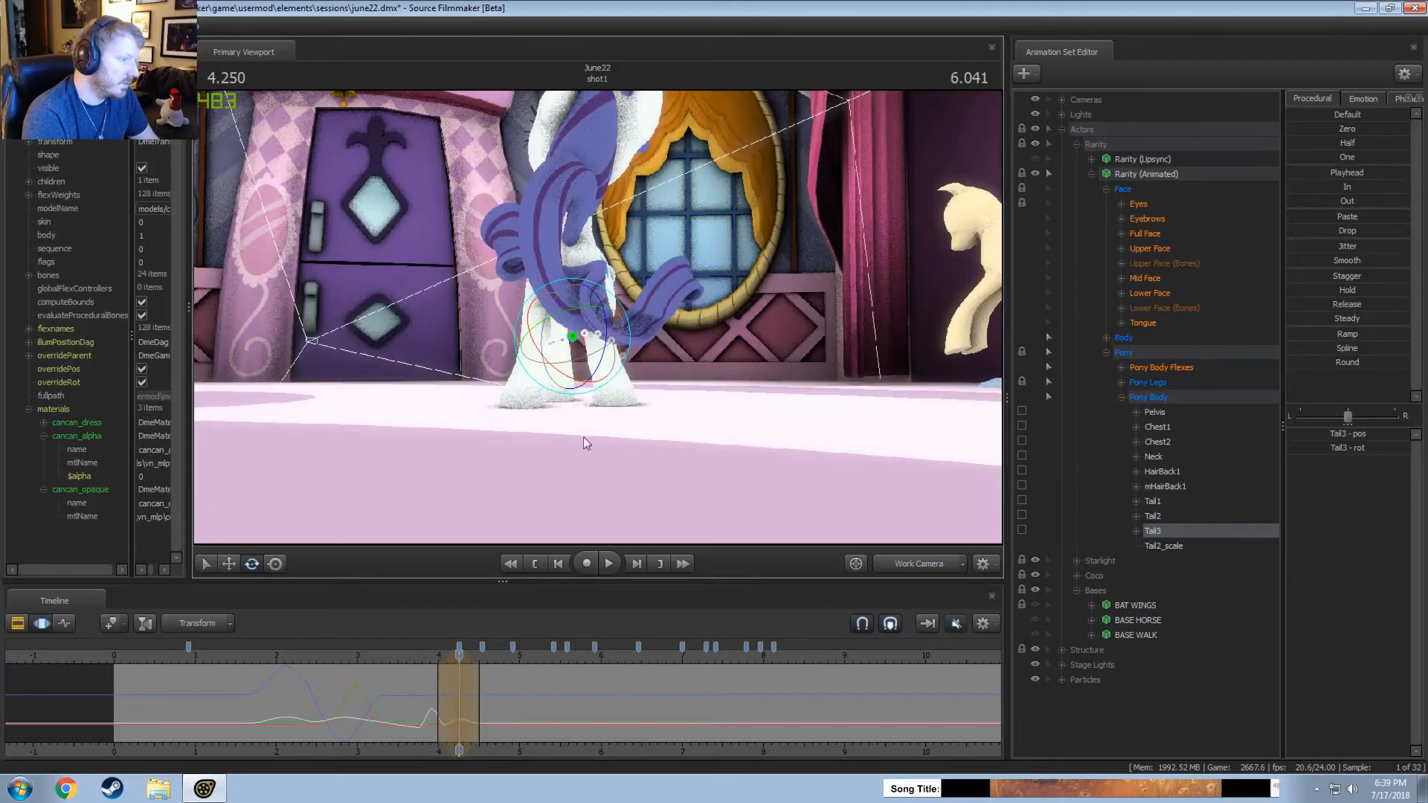
{"action": "left_click", "coordinate": [417, 655]}
{"action": "key", "text": "space"}
{"action": "key", "text": "space"}
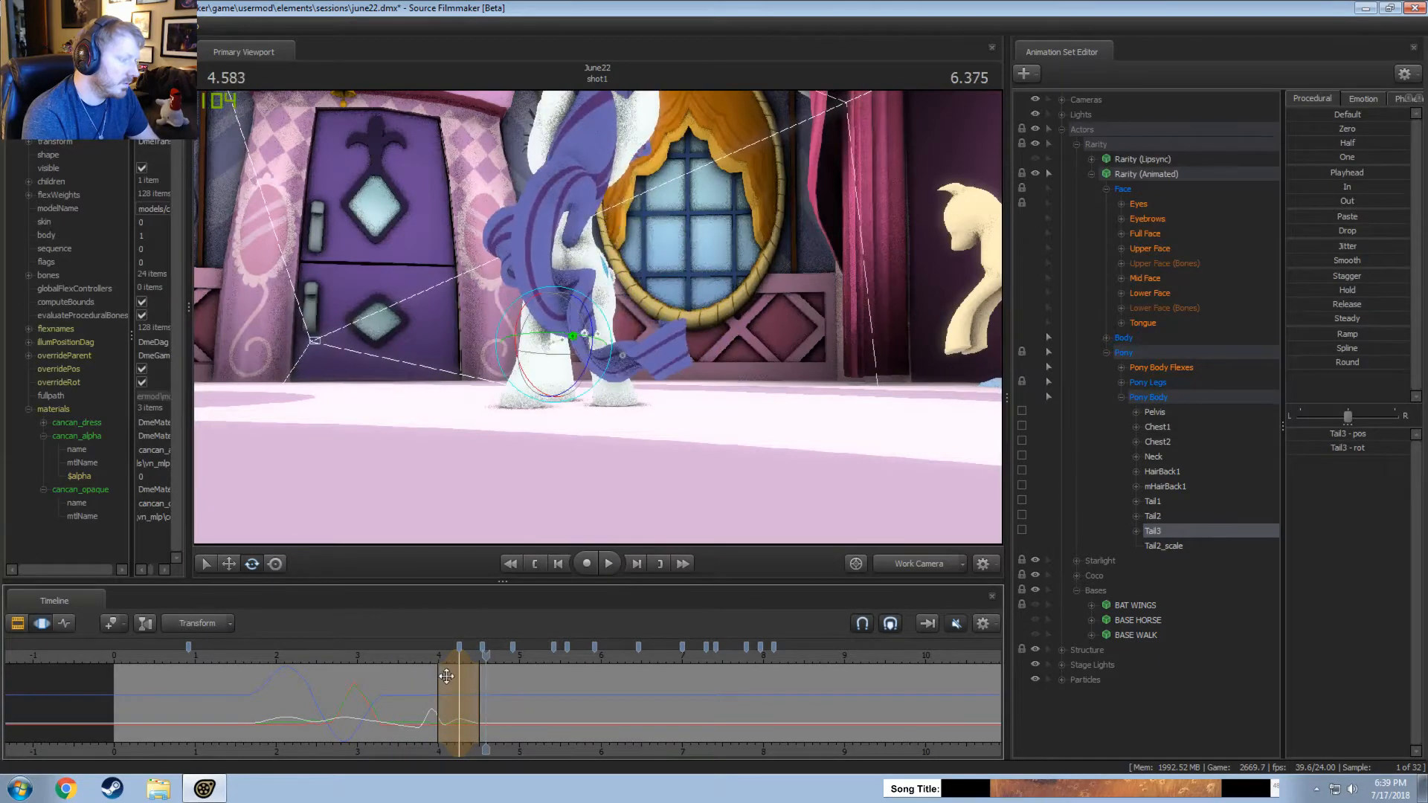
Lower the tail tip by adjusting Tail3 around 4.458 seconds and replay from about 3.9 seconds.
{"action": "key", "text": "shift"}
{"action": "left_click_drag", "start_coordinate": [473, 685], "coordinate": [476, 685]}
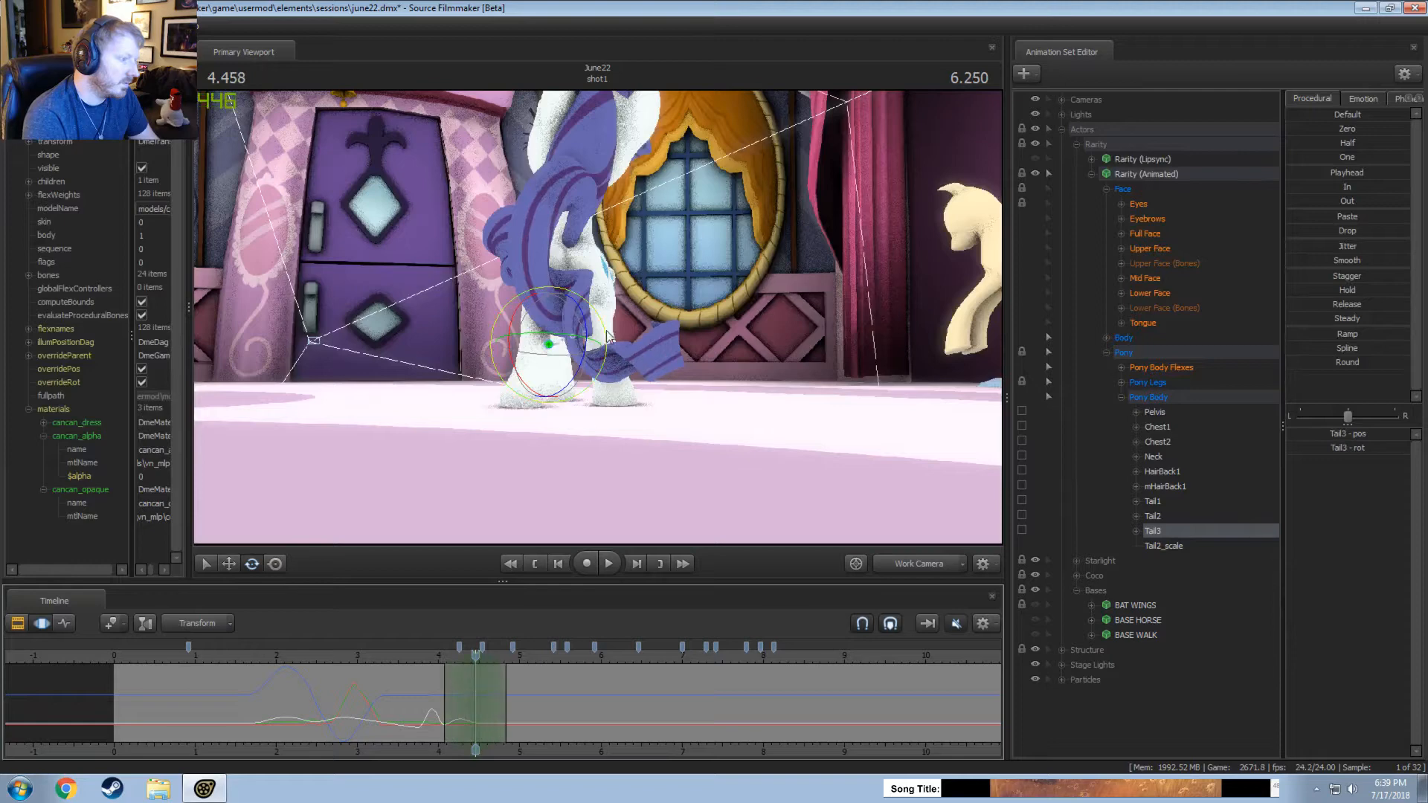
{"action": "left_click_drag", "start_coordinate": [608, 336], "coordinate": [593, 361]}
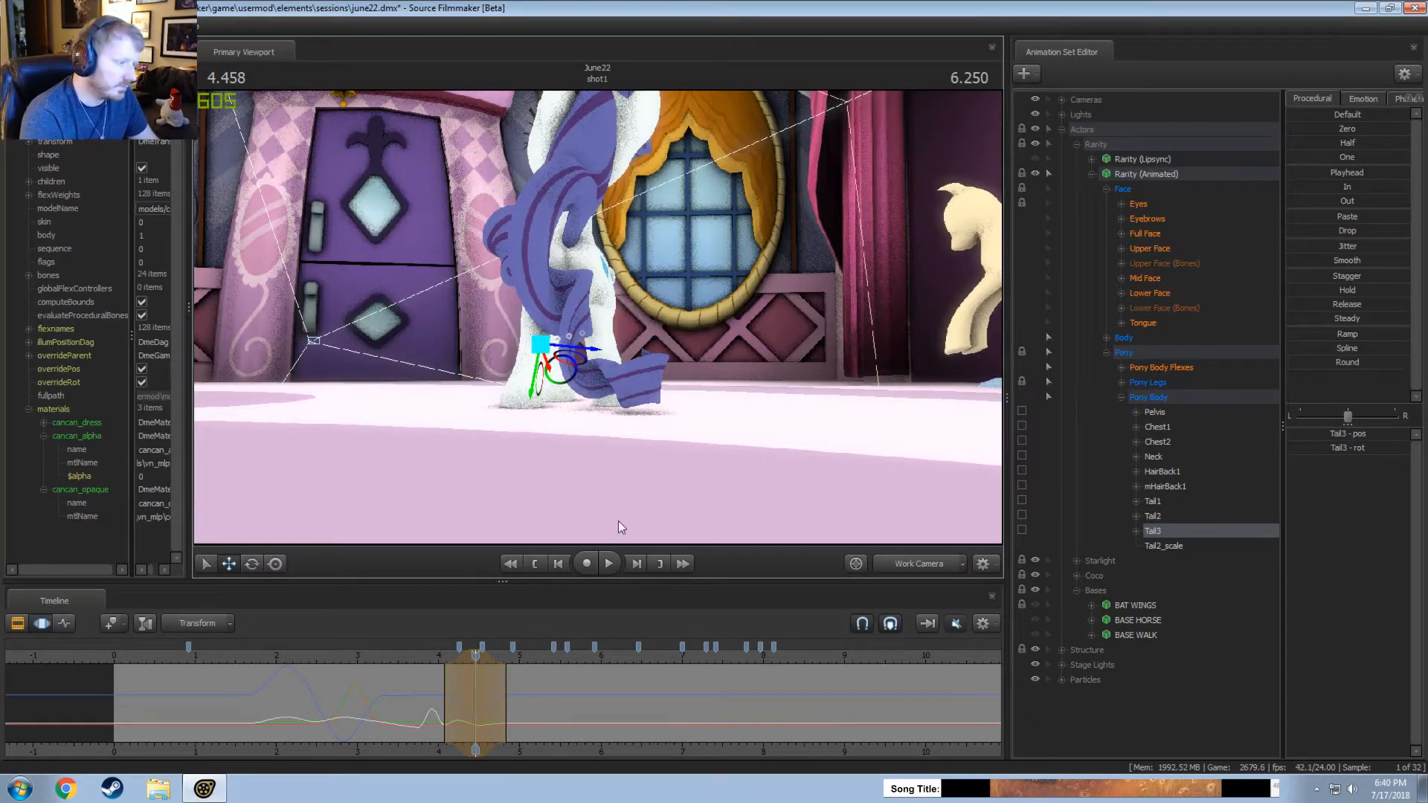
{"action": "left_click", "coordinate": [432, 650]}
{"action": "key", "text": "space"}
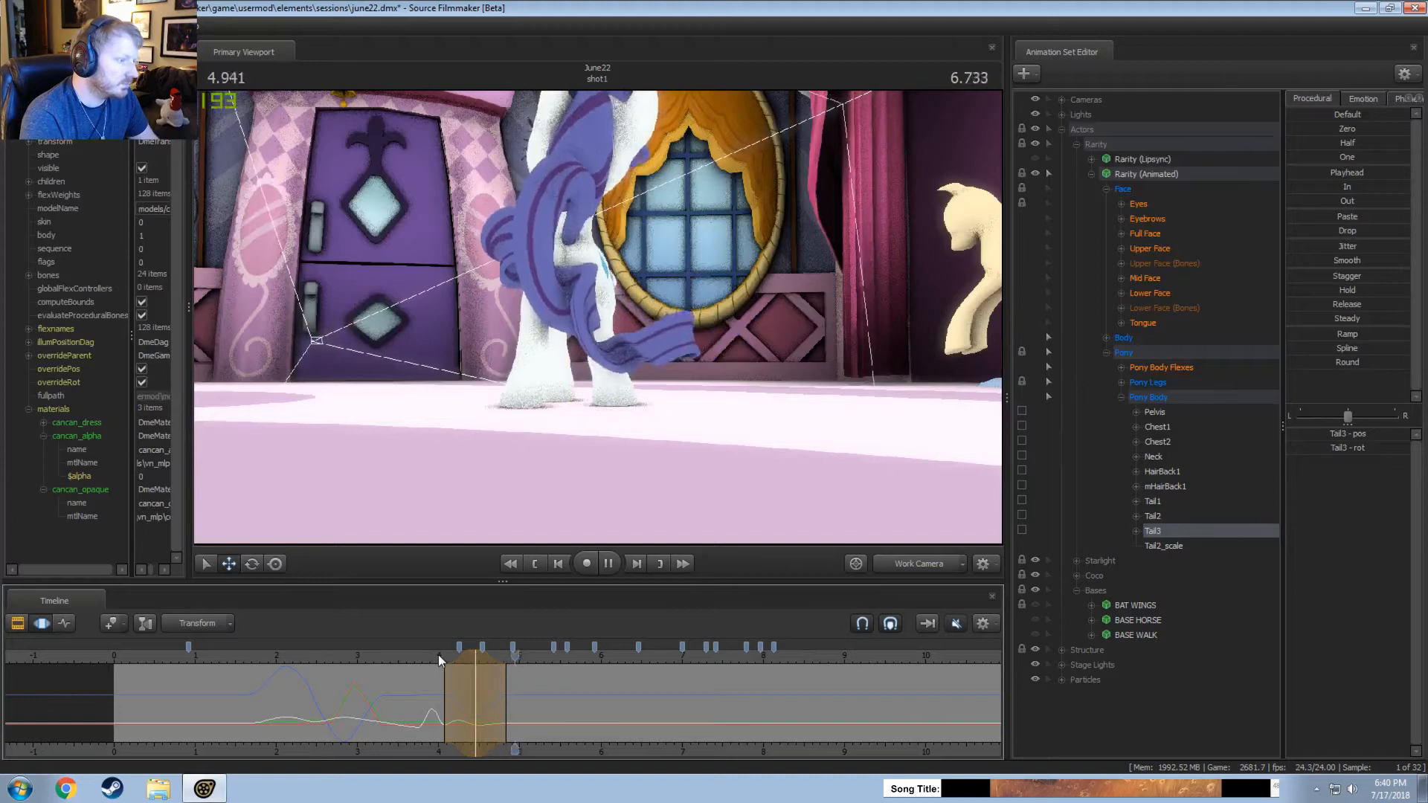
{"action": "key", "text": "space"}
{"action": "key", "text": "space"}
Review the tail motion through the main camera, replaying from progressively earlier points back to about 2.3 seconds.
{"action": "left_click", "coordinate": [421, 659]}
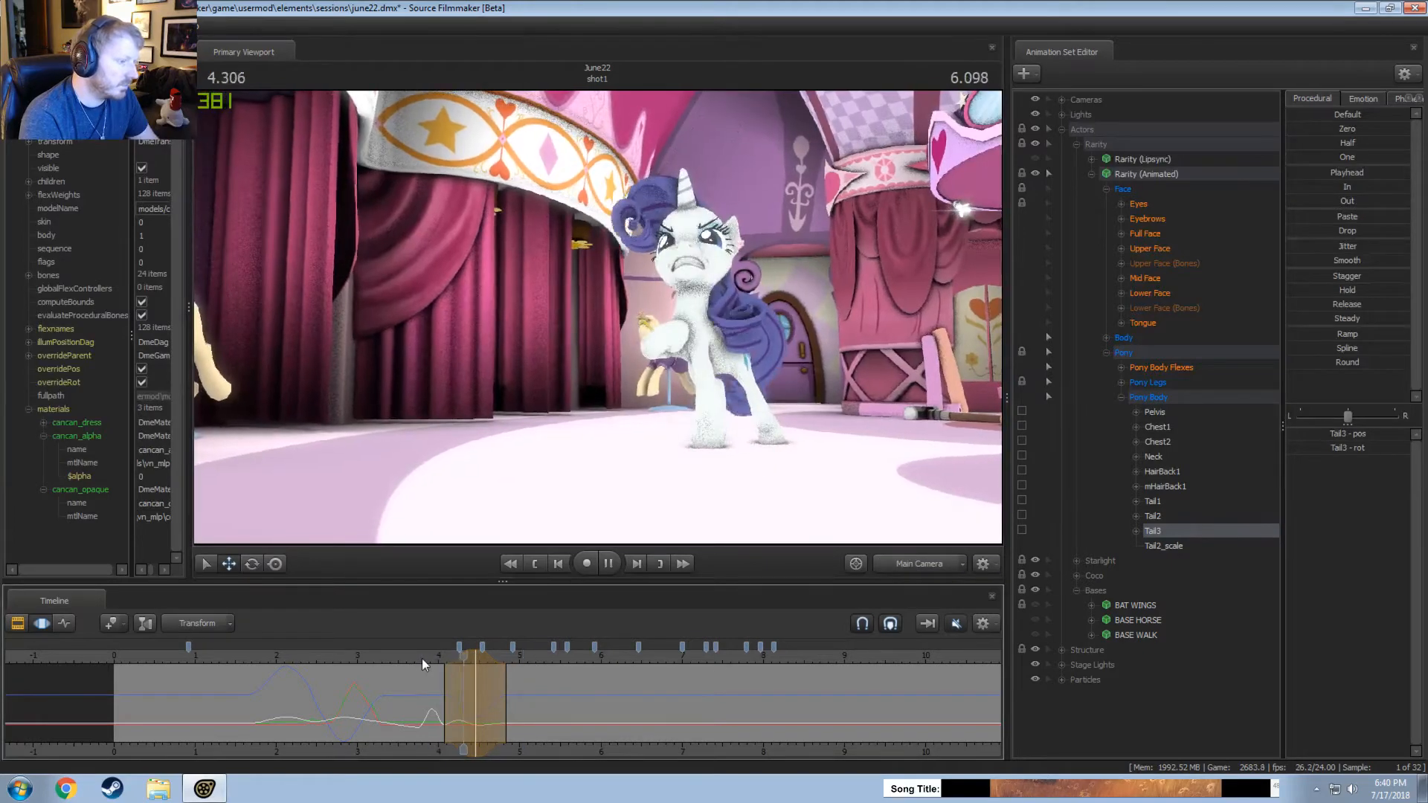
{"action": "left_click", "coordinate": [368, 655]}
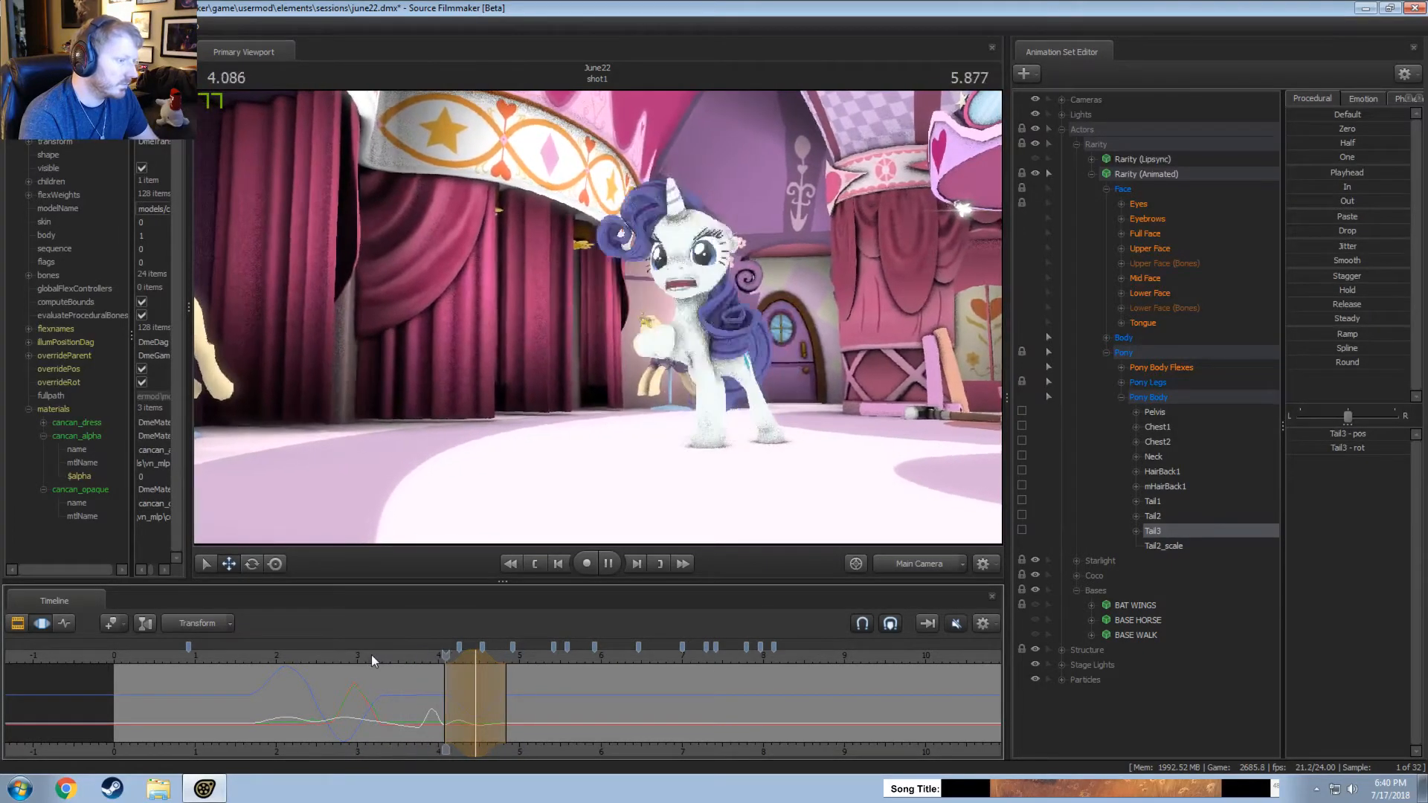
{"action": "left_click", "coordinate": [303, 654]}
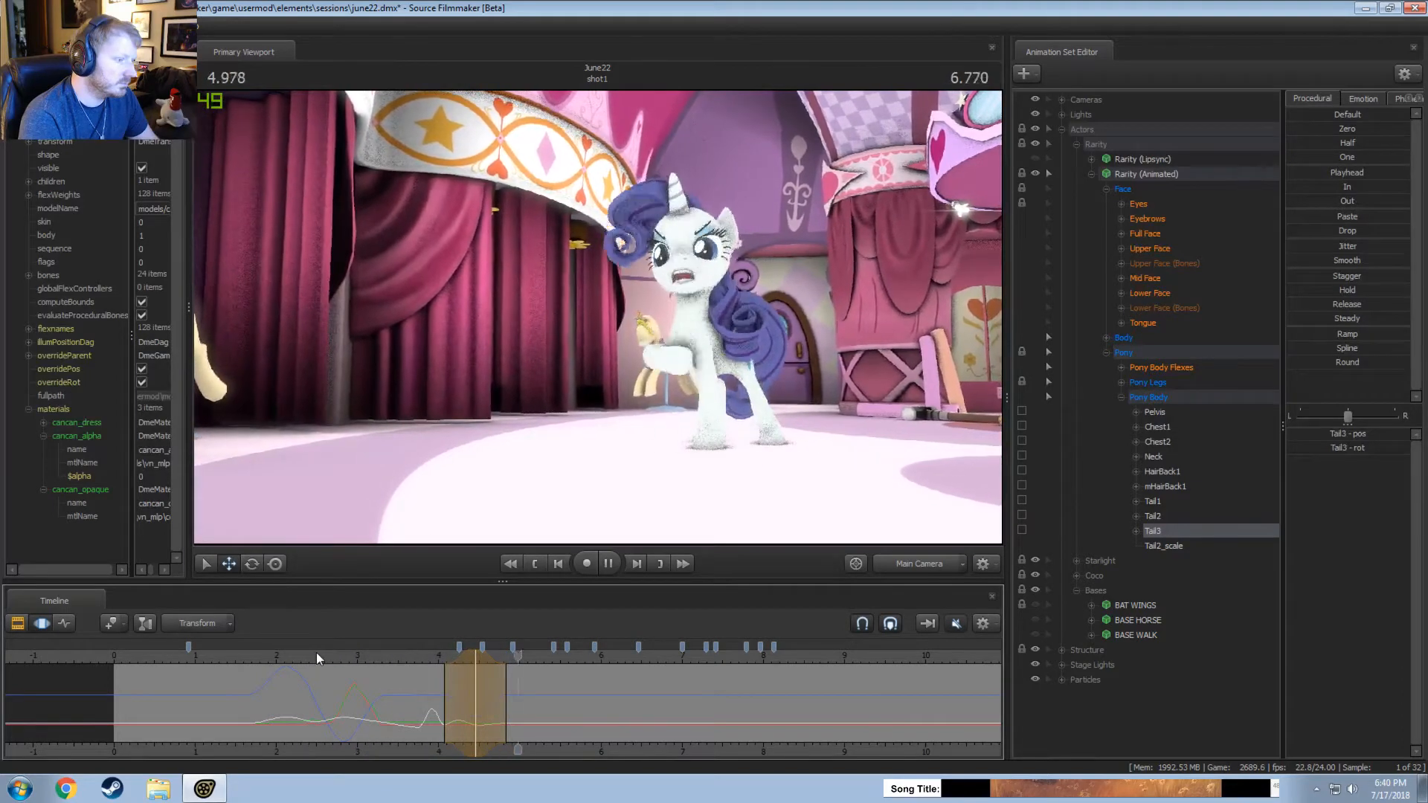
{"action": "key", "text": "space"}
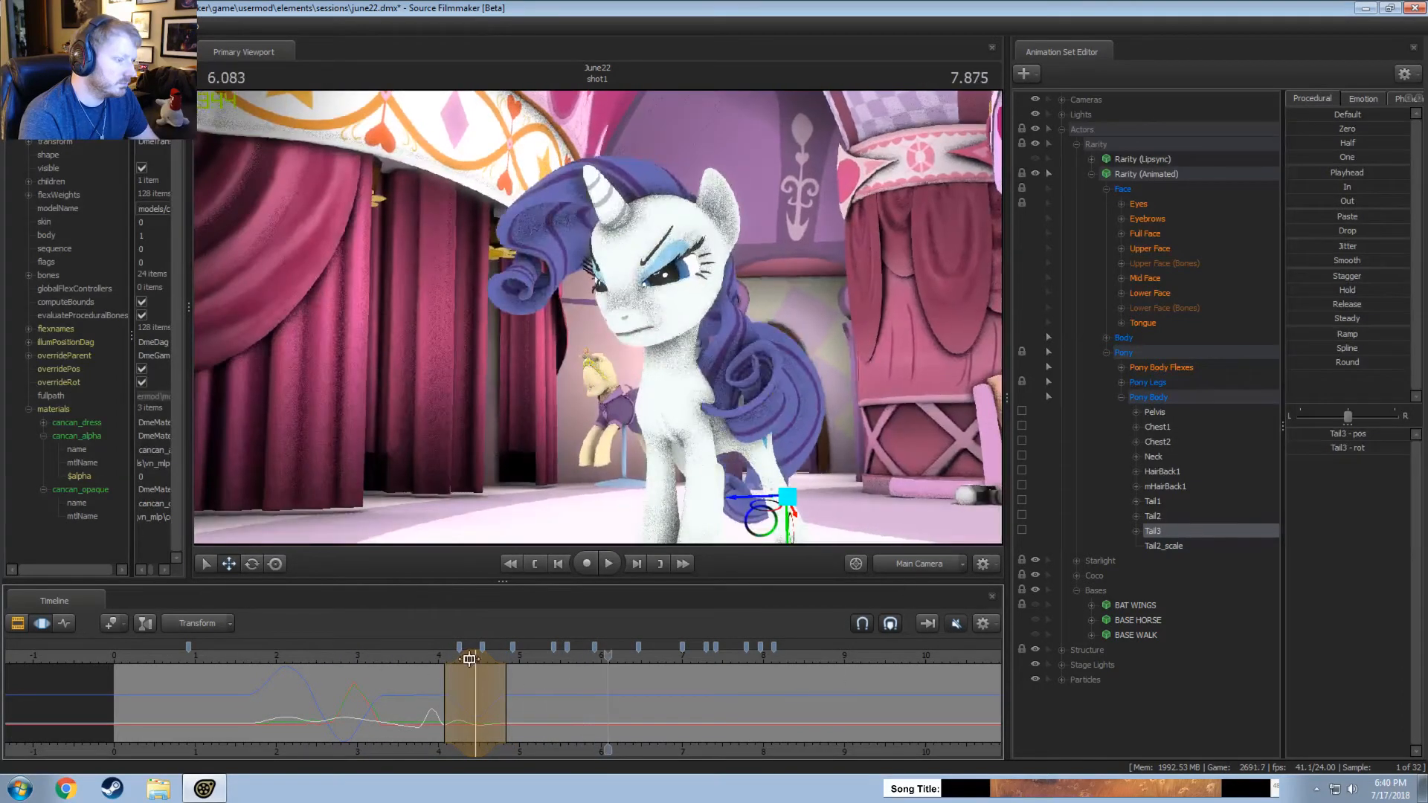
{"action": "key", "text": "space"}
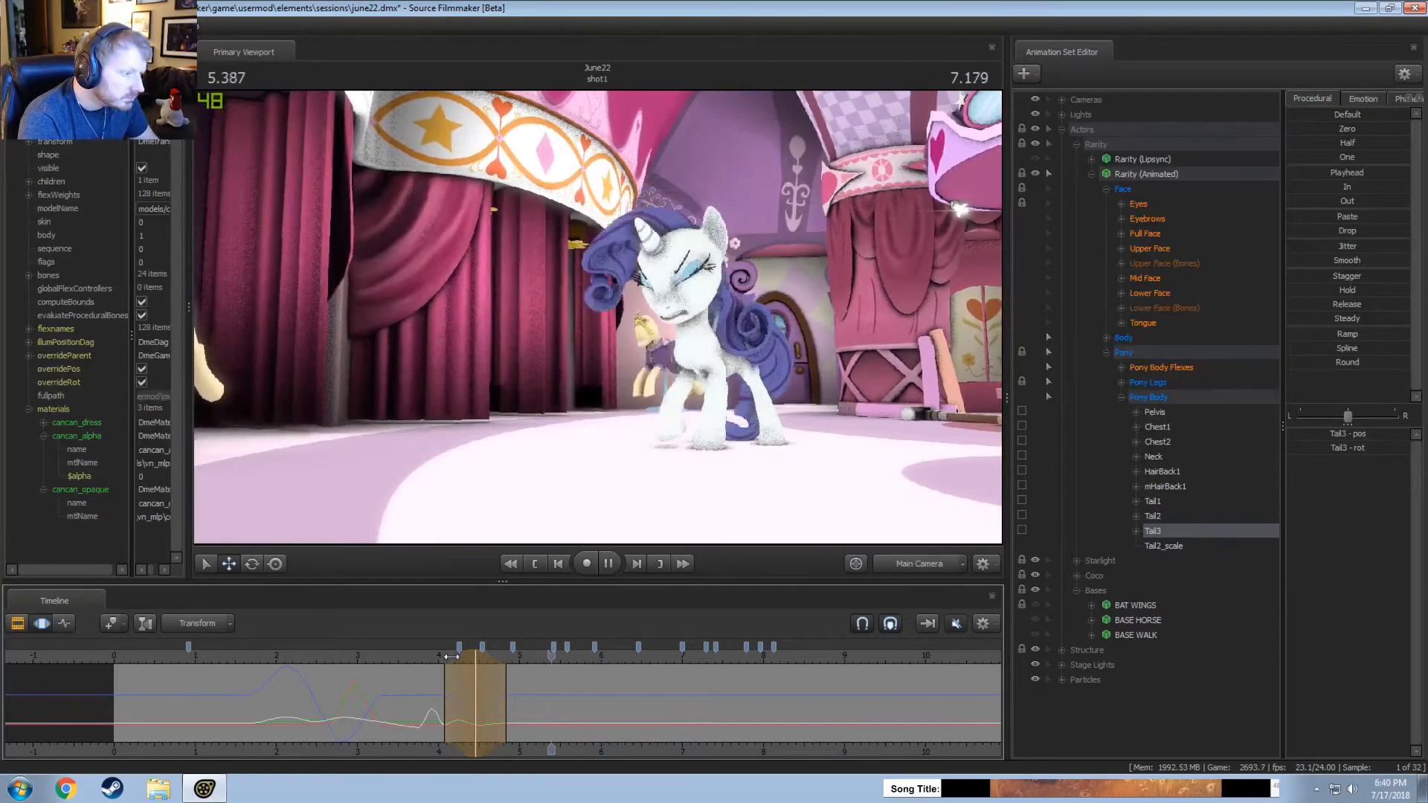
{"action": "key", "text": "space"}
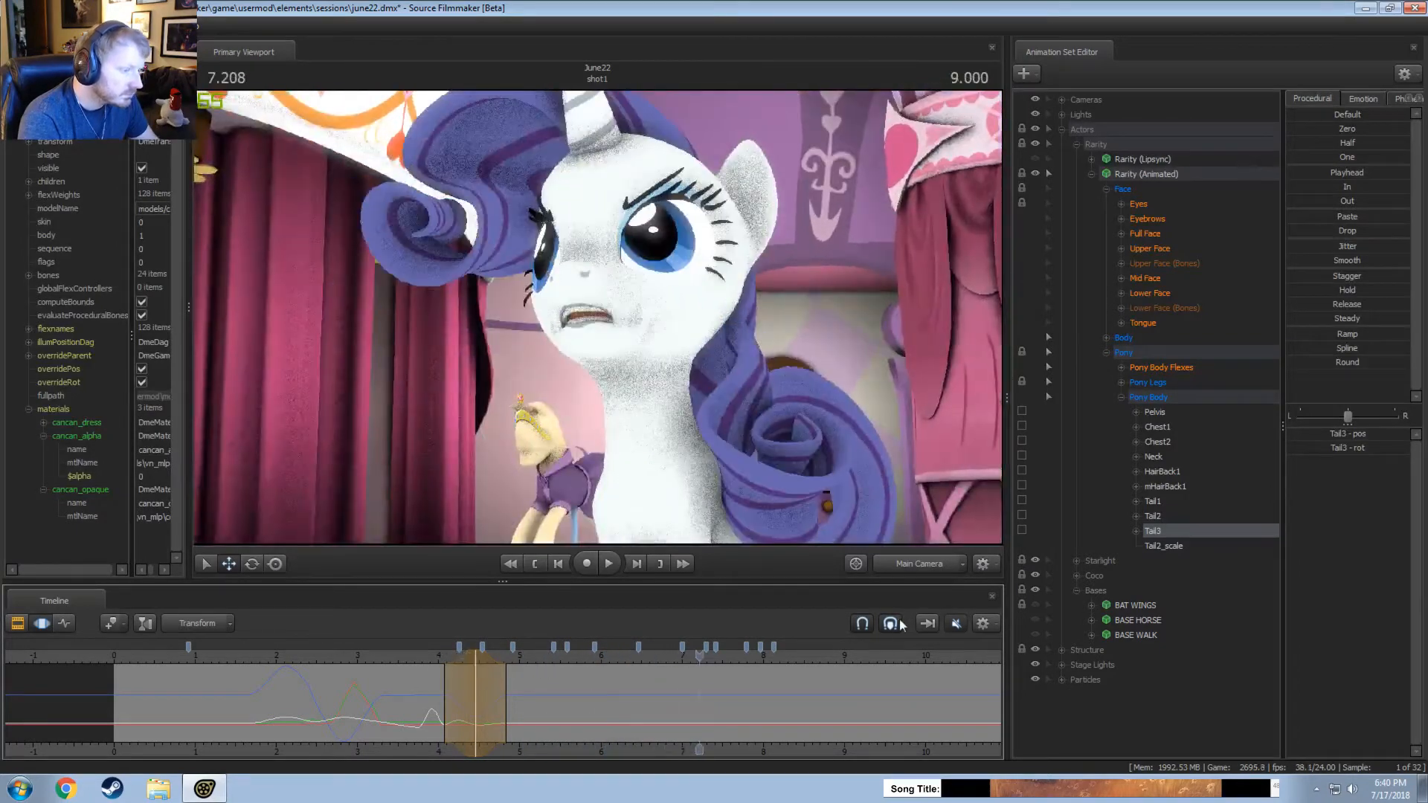
Return to the work camera, rotate Tail3 in a narrow time selection around 5.458 seconds, and play the result.
{"action": "left_click", "coordinate": [919, 564]}
{"action": "mouse_move", "coordinate": [542, 702]}
{"action": "left_mouse_down"}
{"action": "mouse_move", "coordinate": [578, 700]}
{"action": "mouse_move", "coordinate": [559, 700]}
{"action": "left_mouse_up"}
{"action": "scroll", "coordinate": [558, 699], "scroll_direction": "up", "scroll_amount": 3}
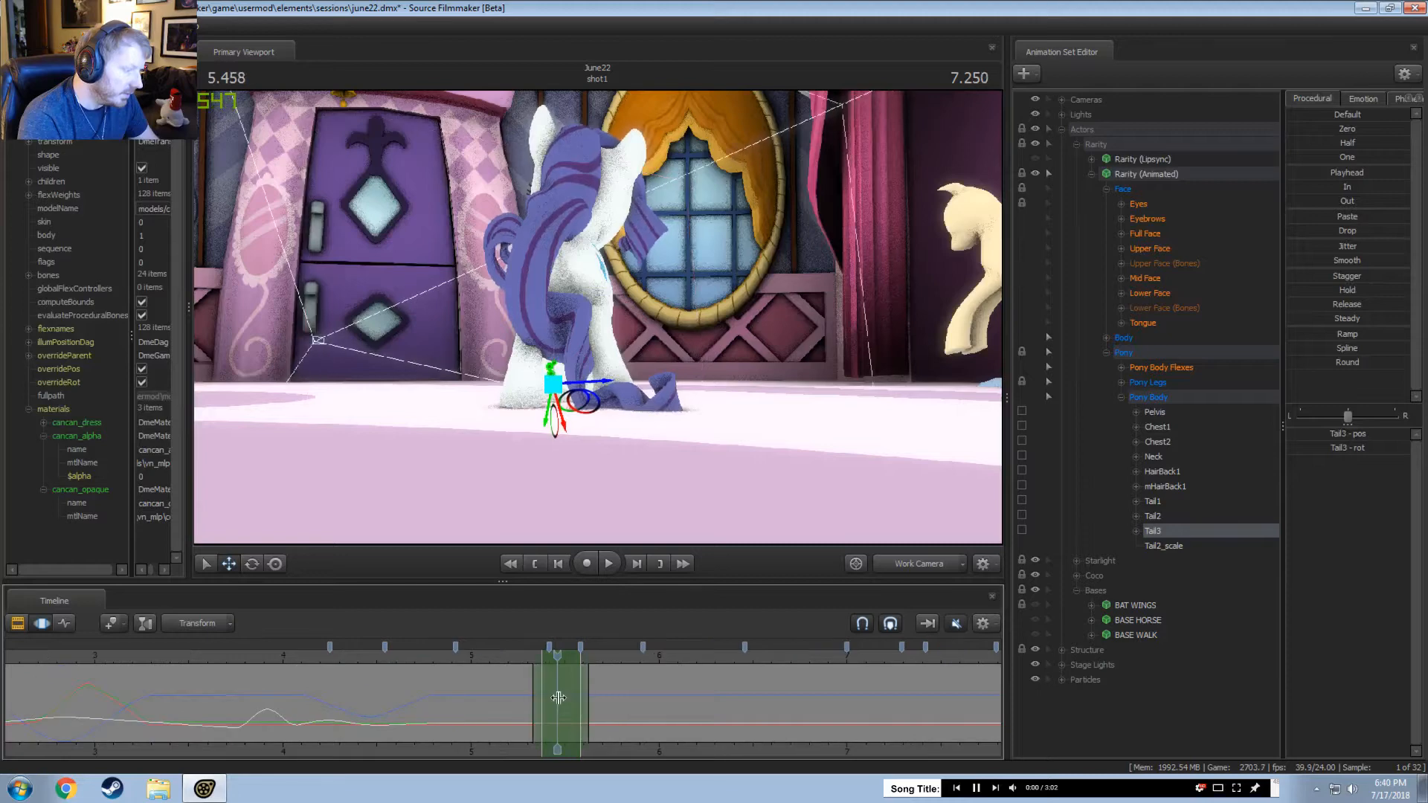
{"action": "left_click_drag", "start_coordinate": [558, 697], "coordinate": [576, 700]}
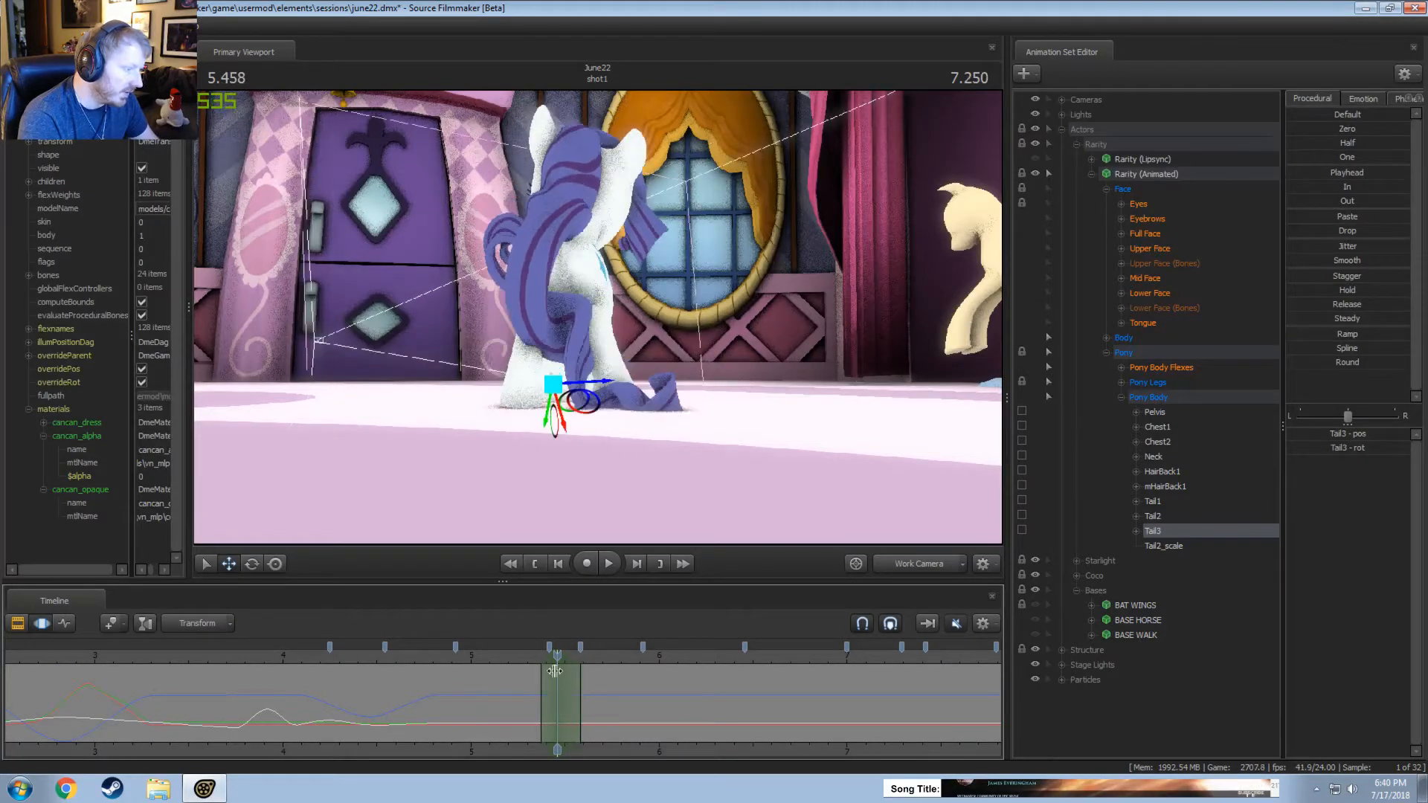
{"action": "left_click_drag", "start_coordinate": [601, 380], "coordinate": [600, 378]}
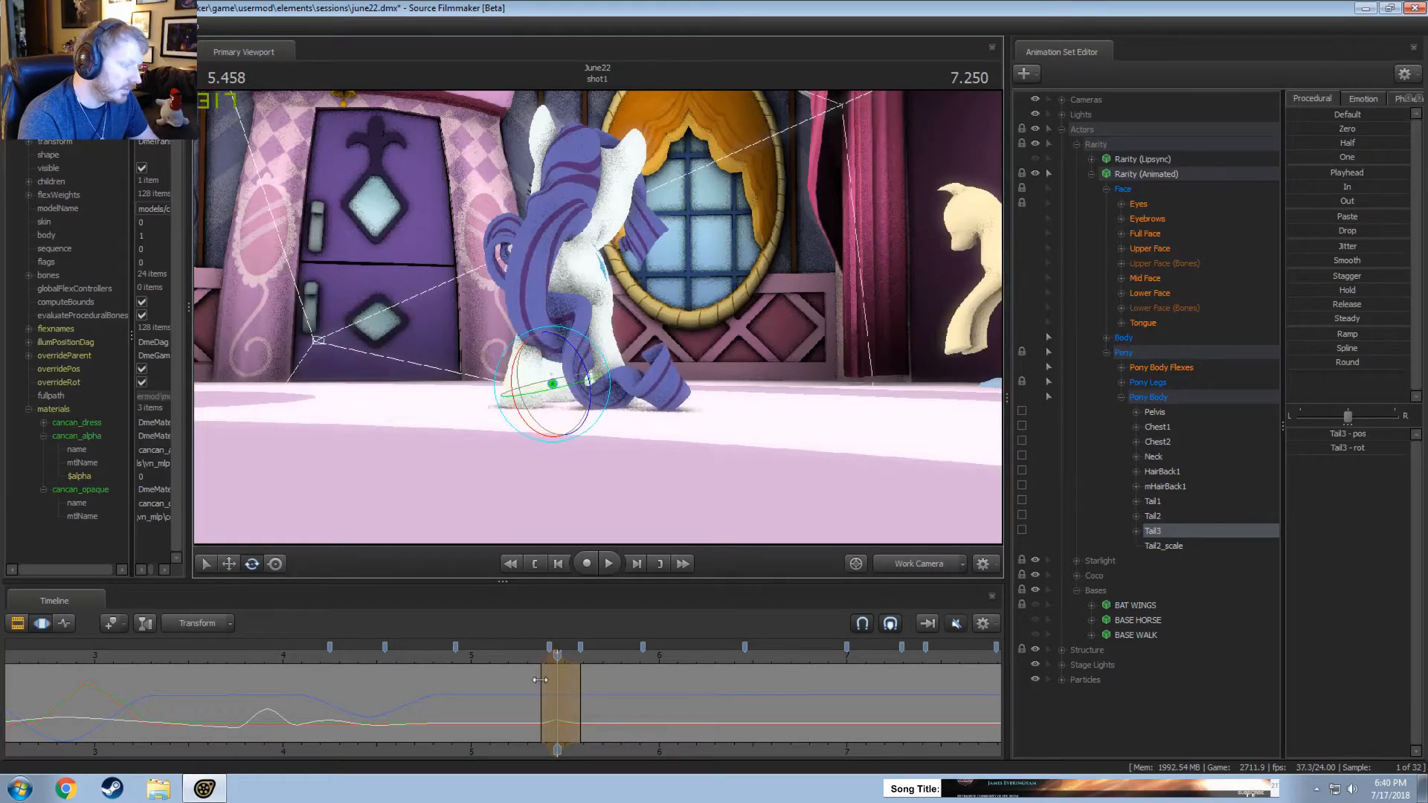
{"action": "key", "text": "shift"}
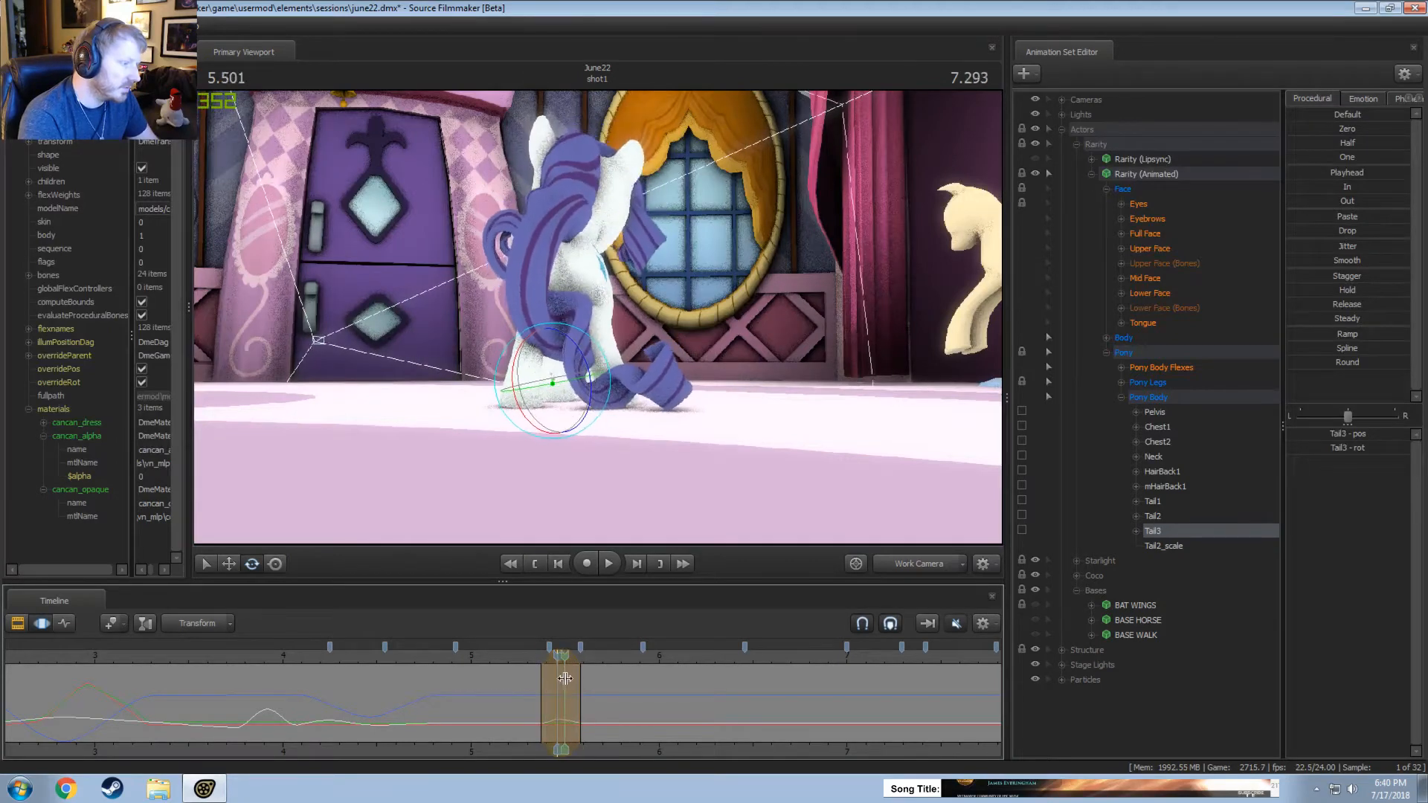
{"action": "key", "text": "space"}
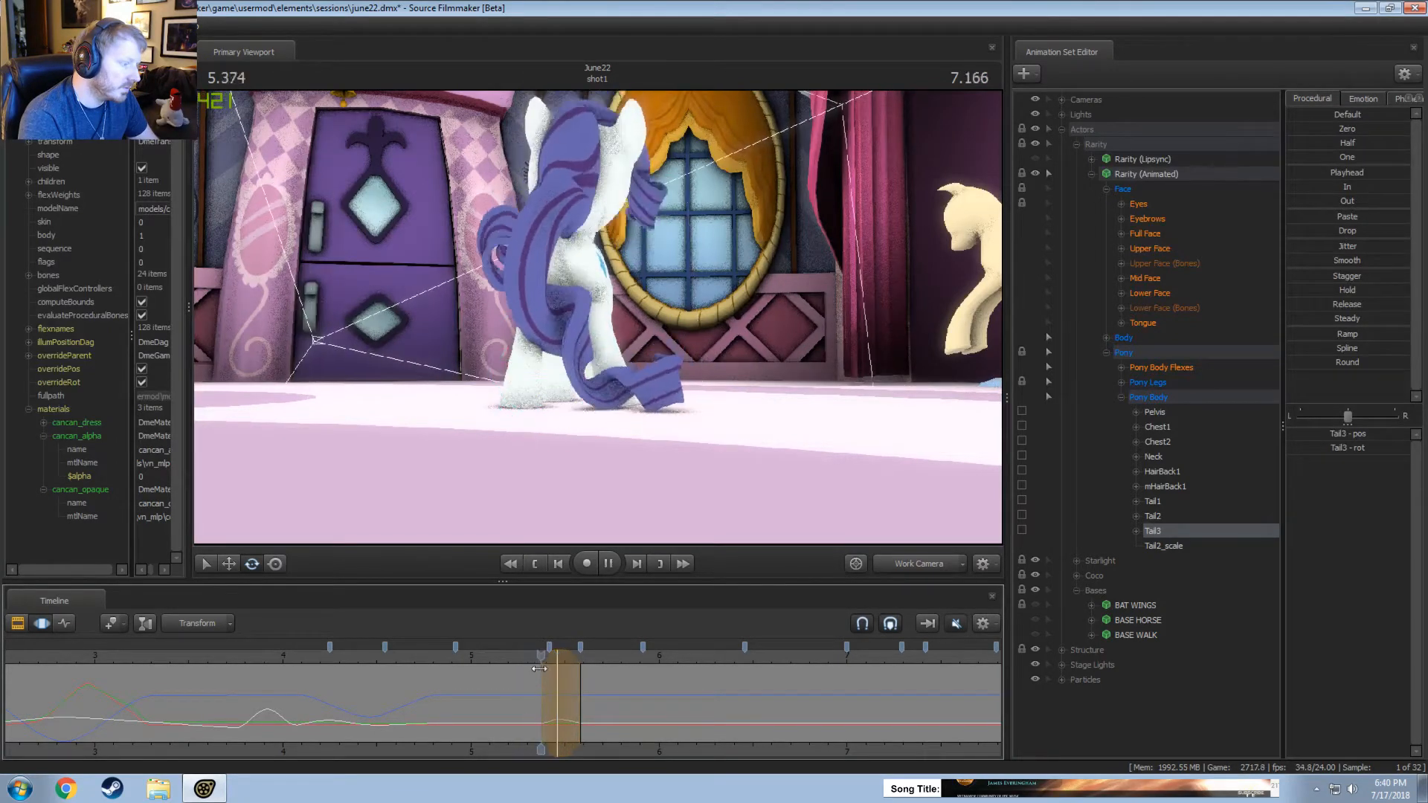
{"action": "key", "text": "space"}
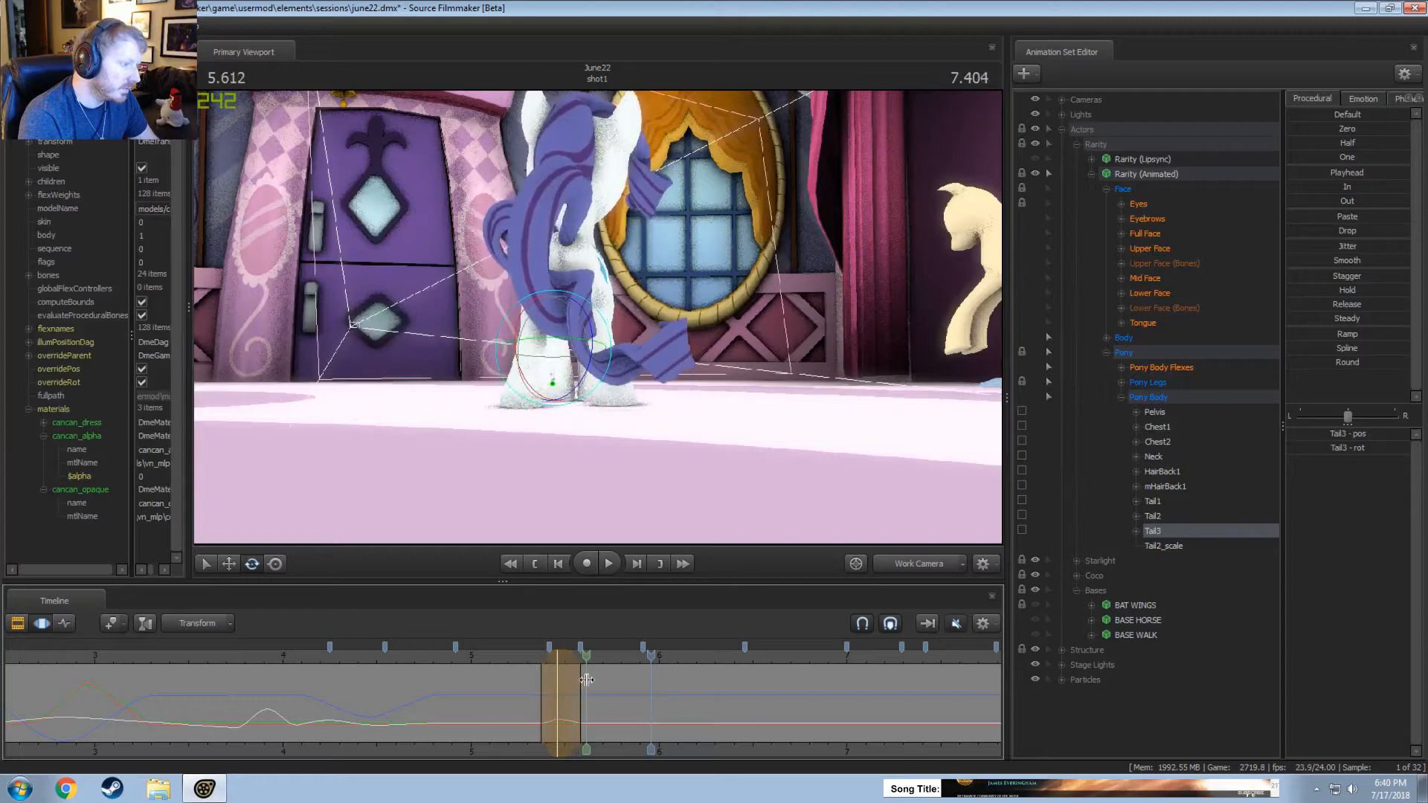
Rotate Tail3 in a narrow time selection around 5.625 seconds and replay from about 5.4 seconds.
{"action": "left_click", "coordinate": [588, 679]}
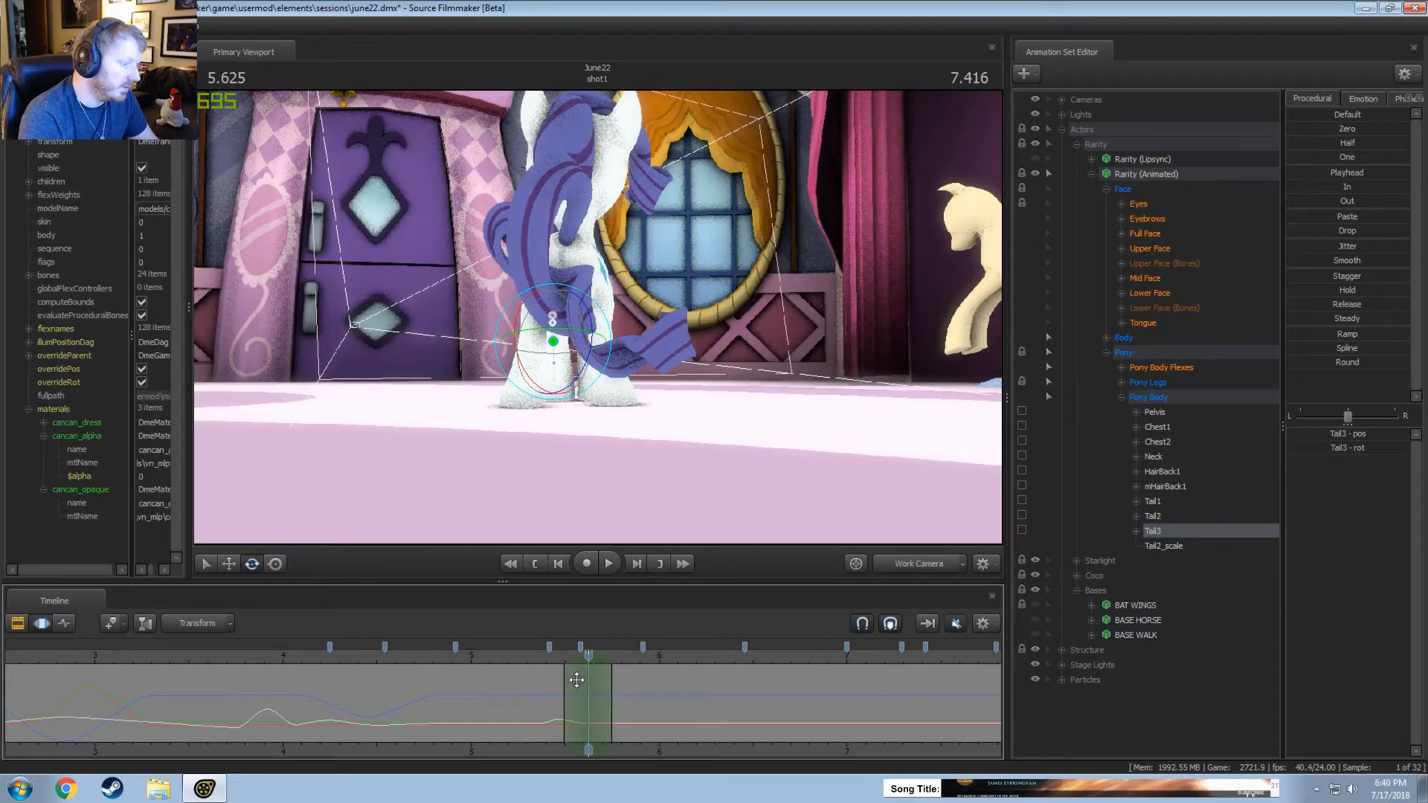
{"action": "left_click_drag", "start_coordinate": [601, 323], "coordinate": [604, 332]}
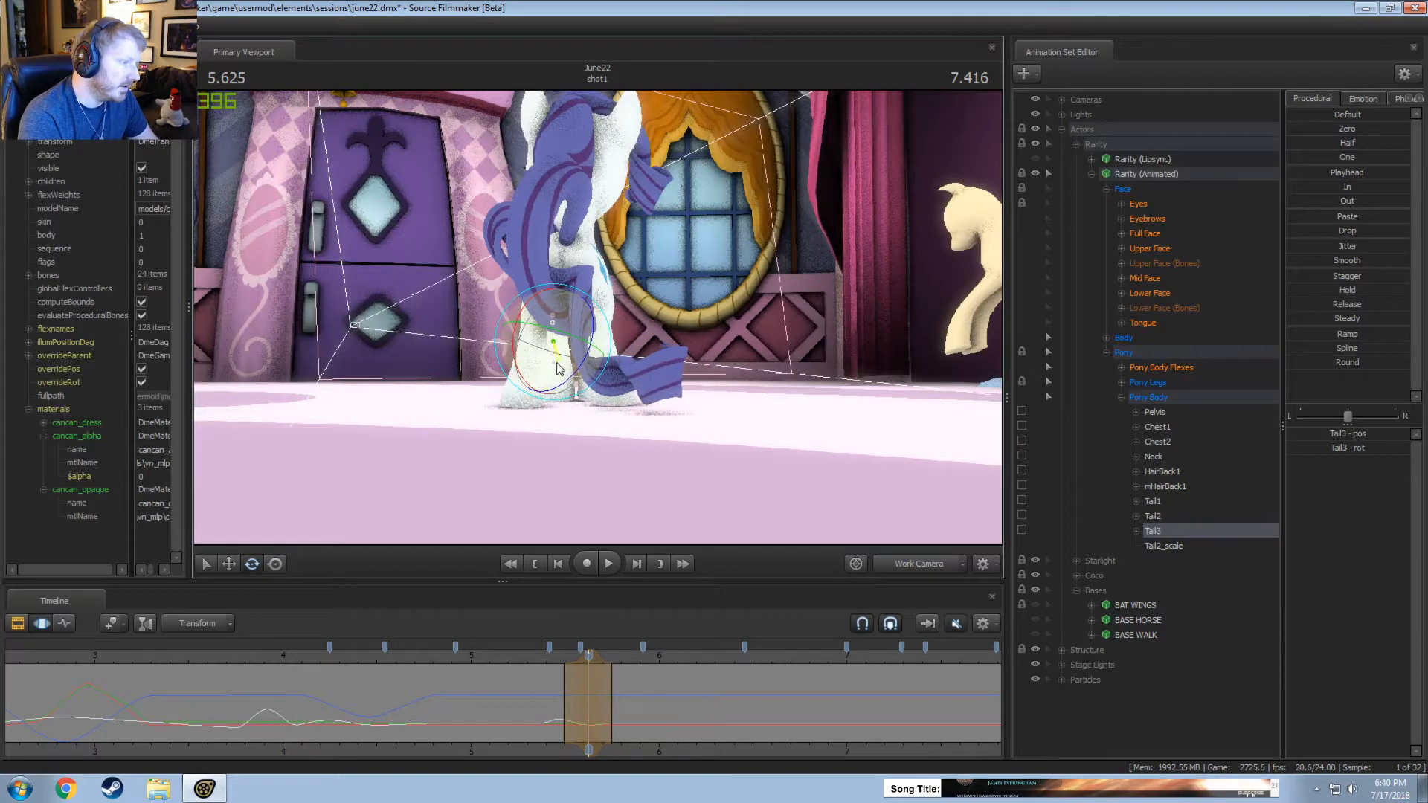
{"action": "left_click", "coordinate": [549, 656]}
{"action": "key", "text": "space"}
{"action": "key", "text": "space"}
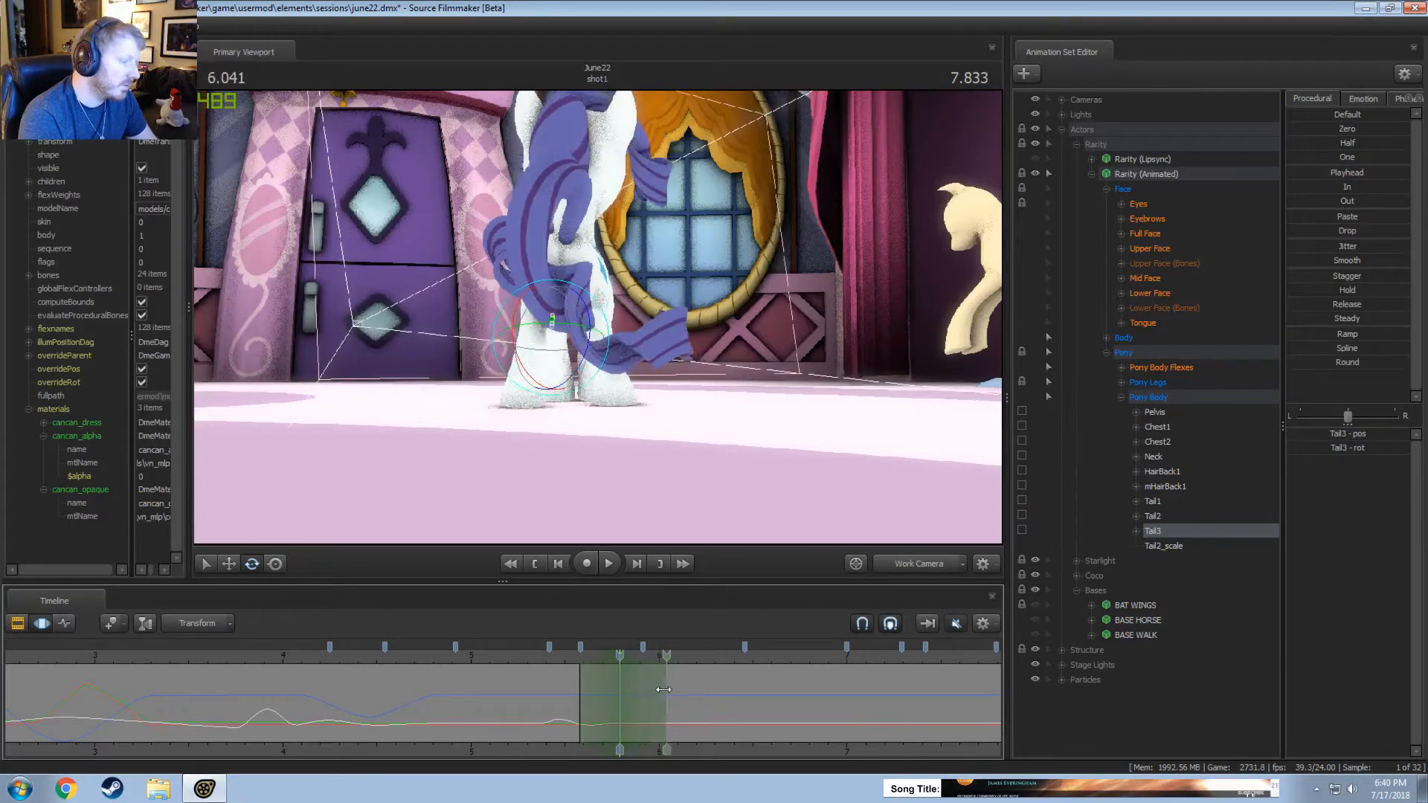
Rotate Tail3 in a time selection around 5.8 seconds, extend the selection to about 6.25 seconds, and replay from about 5.45 seconds.
{"action": "left_click_drag", "start_coordinate": [610, 326], "coordinate": [611, 323]}
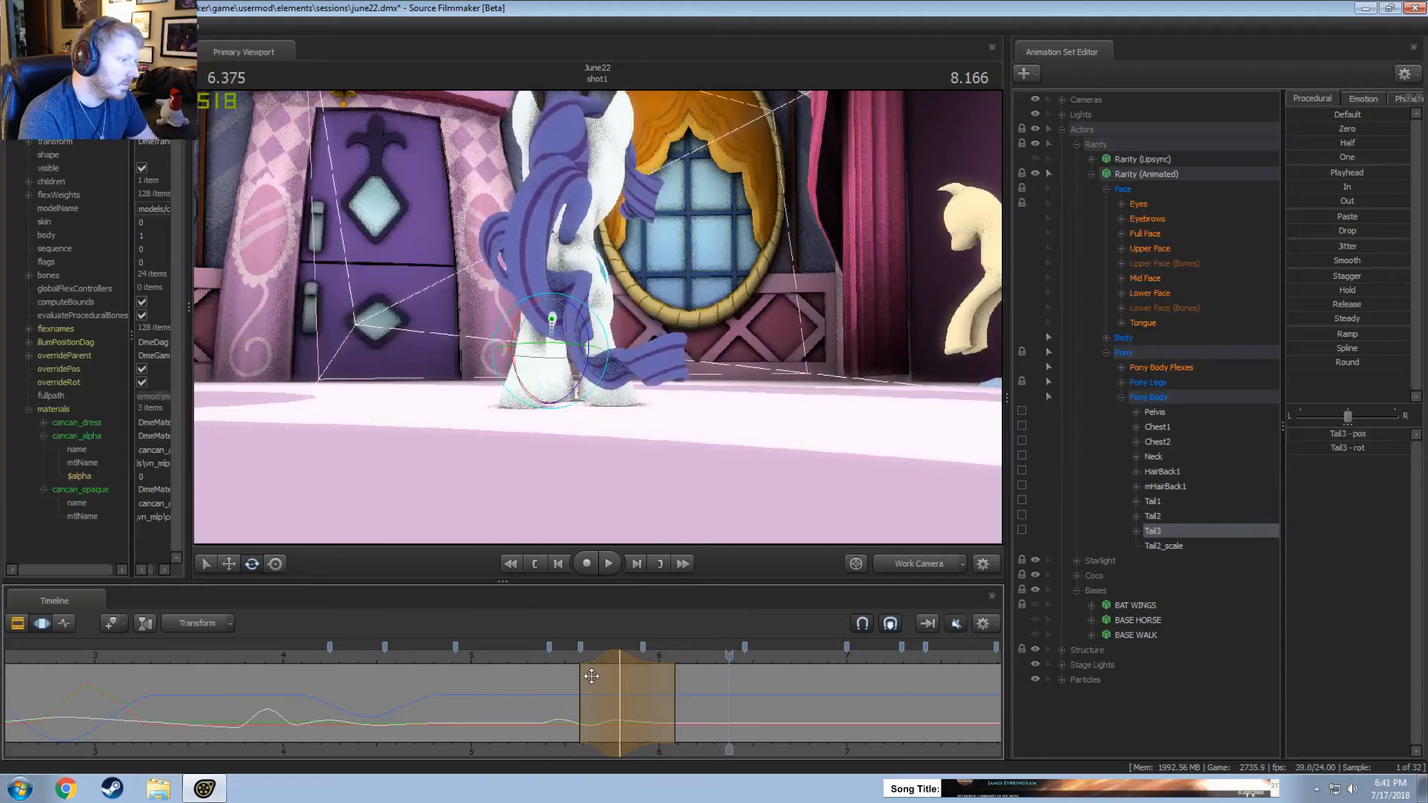
{"action": "left_click_drag", "start_coordinate": [650, 716], "coordinate": [665, 718]}
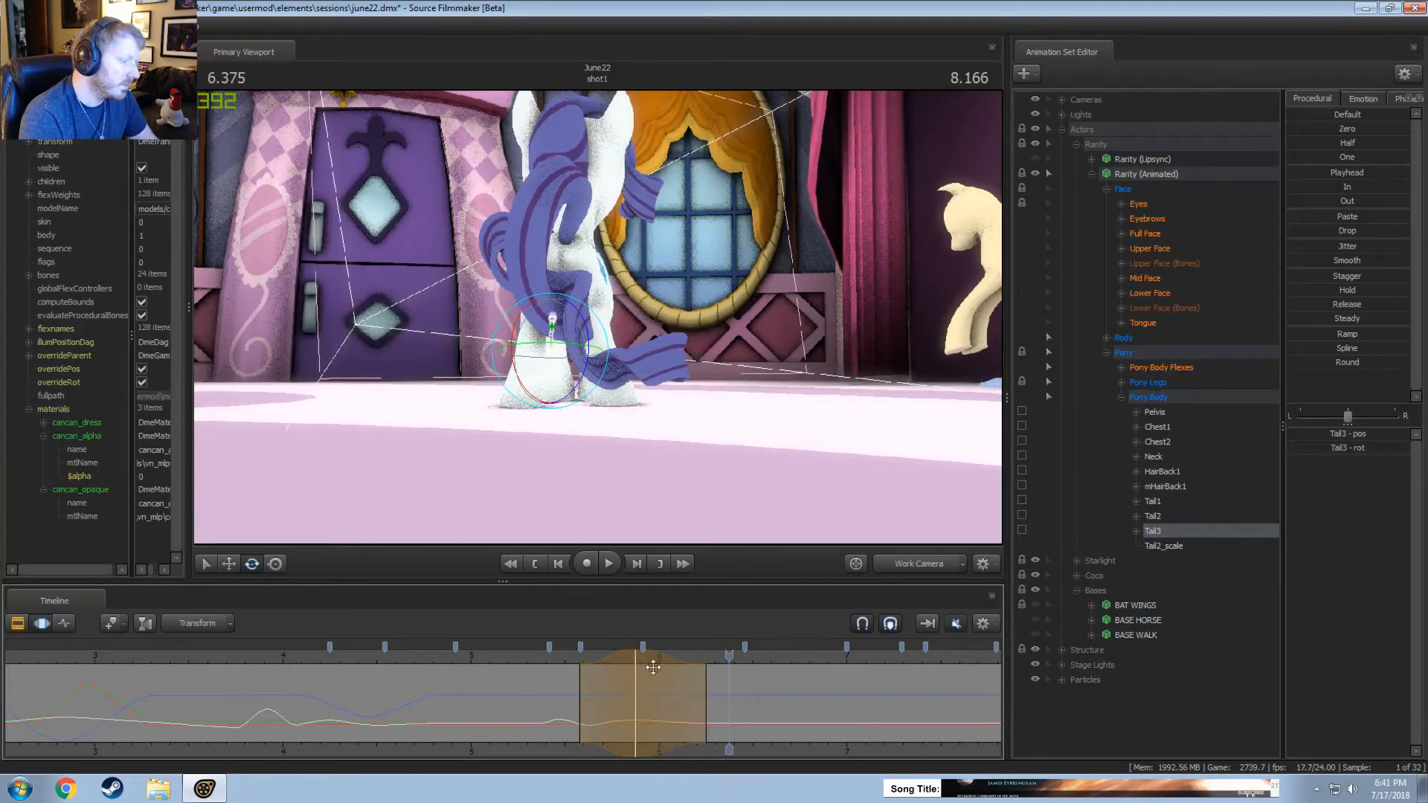
{"action": "left_click", "coordinate": [557, 659]}
{"action": "key", "text": "space"}
{"action": "key", "text": "space"}
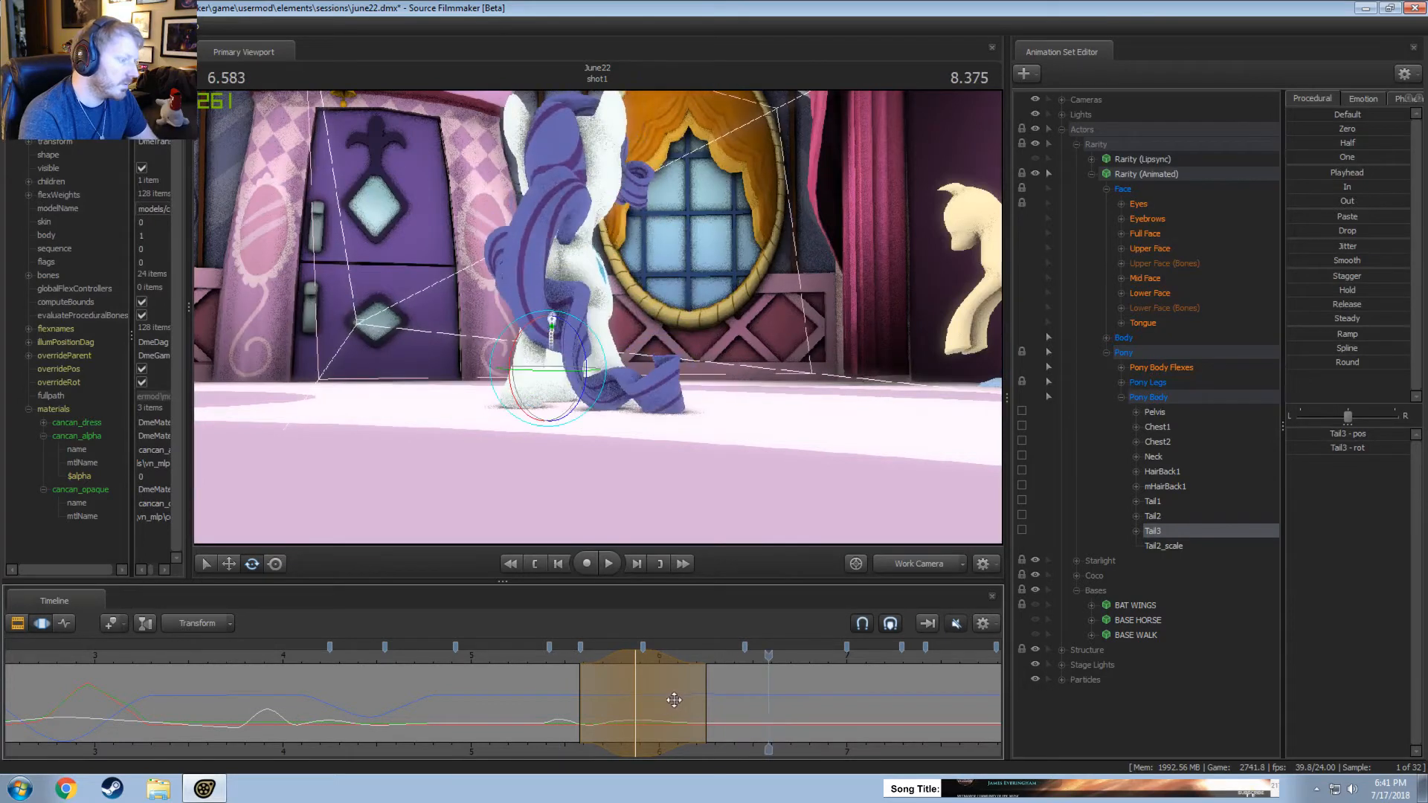
Rotate Tail3 in a time selection around 6.125 seconds and replay from about 5.5 seconds.
{"action": "key", "text": "Escape"}
{"action": "left_click", "coordinate": [679, 703]}
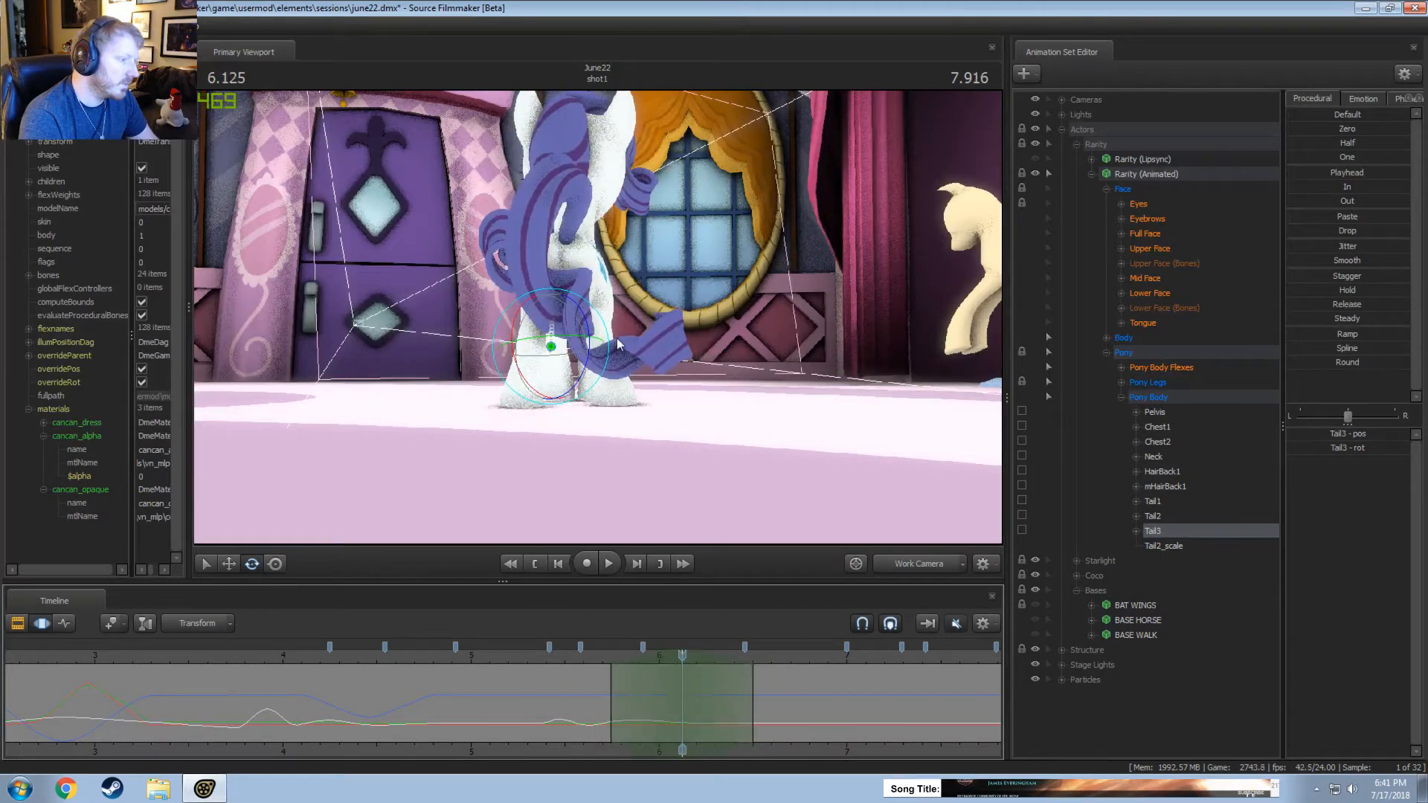
{"action": "left_click_drag", "start_coordinate": [617, 344], "coordinate": [614, 350]}
{"action": "left_click", "coordinate": [559, 655]}
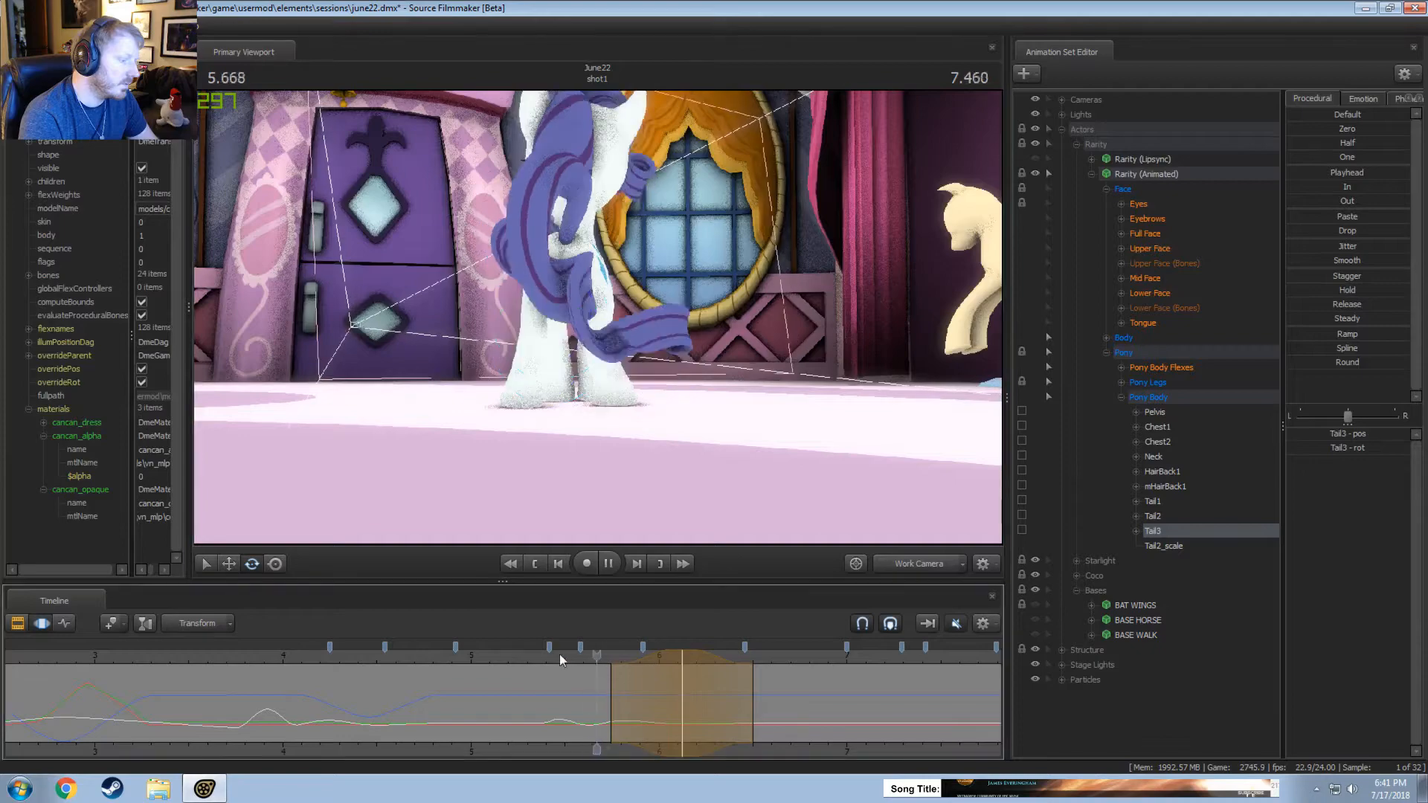
{"action": "key", "text": "space"}
Review the tail motion through the main camera from about 5.5 seconds, continuing into the end of the shot past 12 seconds.
{"action": "left_click", "coordinate": [914, 563]}
{"action": "left_click", "coordinate": [557, 653]}
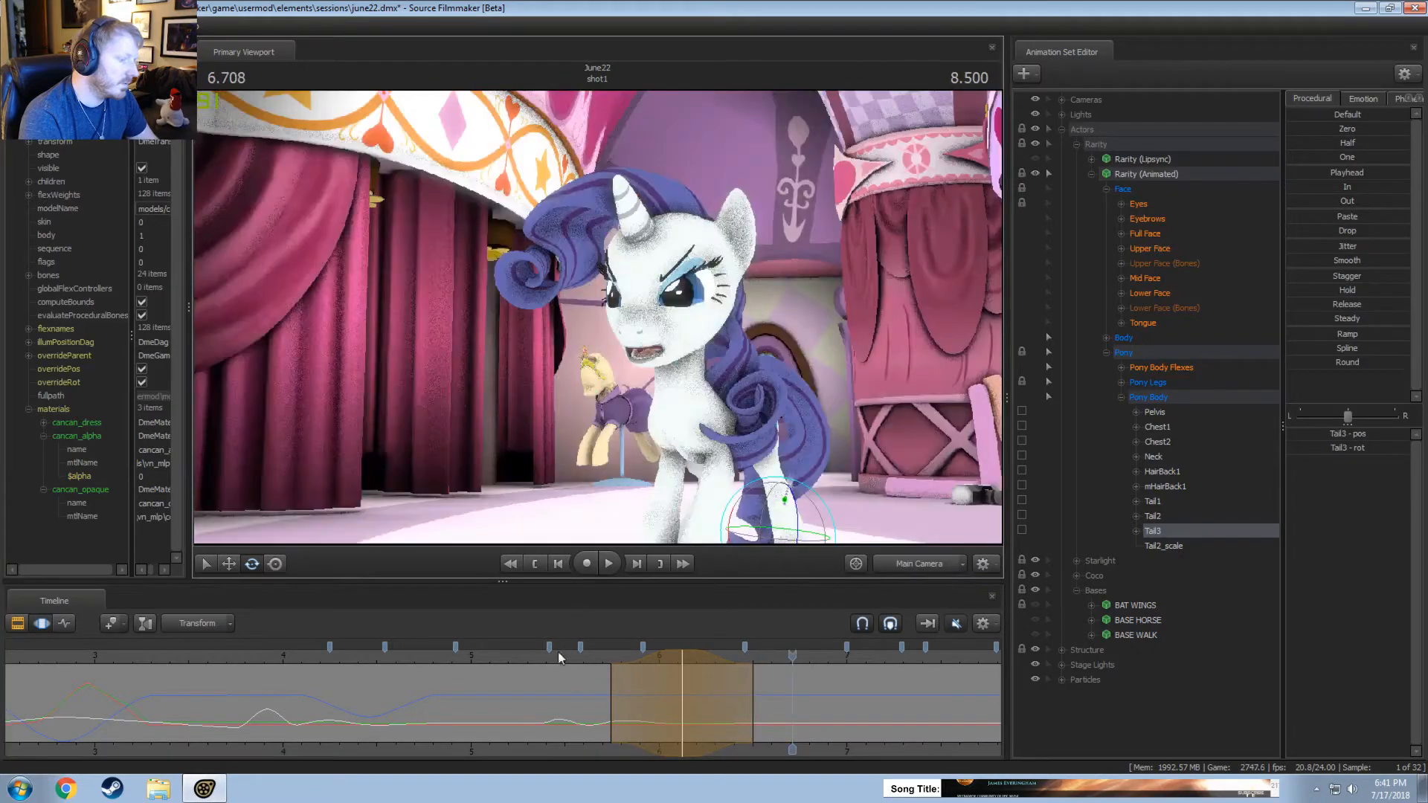
{"action": "left_click", "coordinate": [566, 659]}
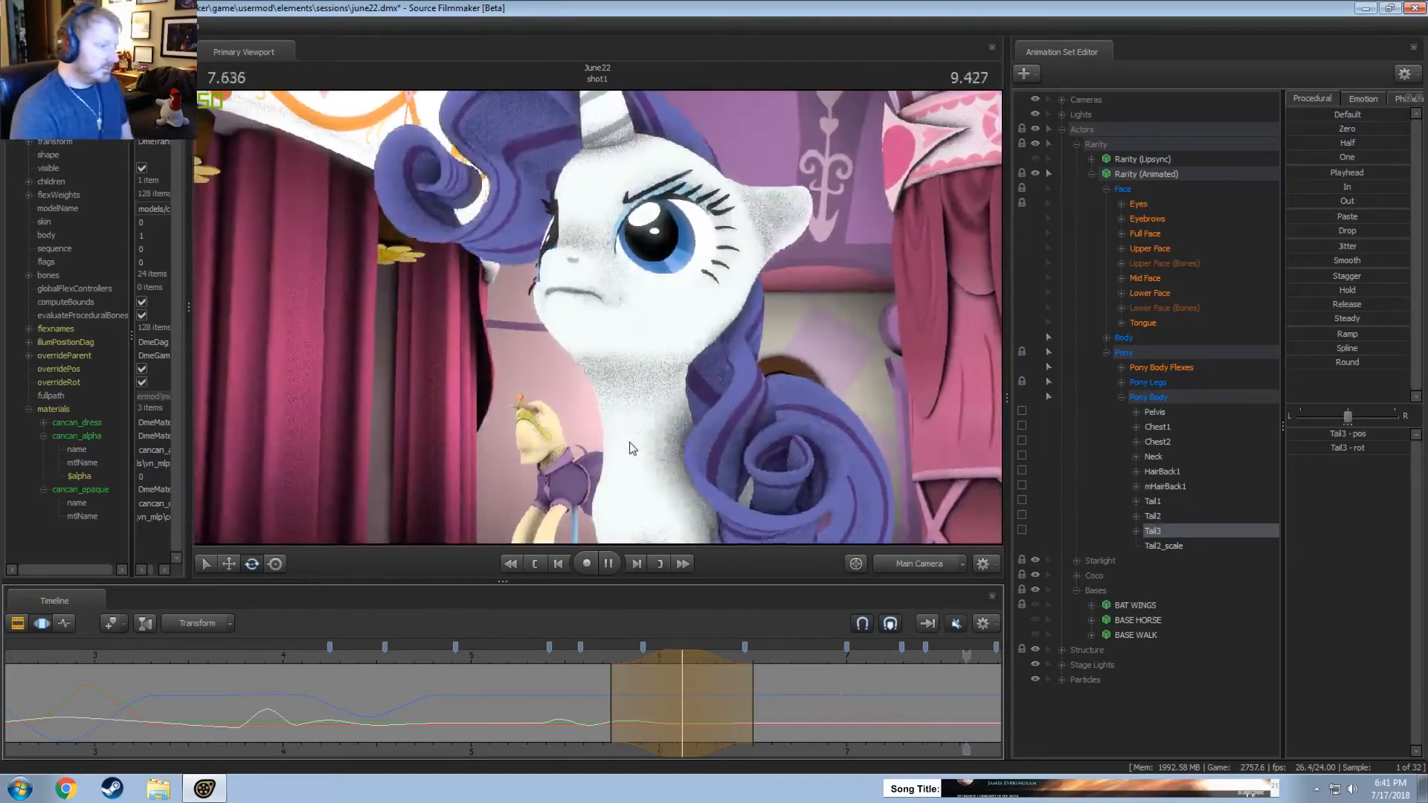
{"action": "key", "text": "space"}
{"action": "scroll", "coordinate": [862, 749], "scroll_direction": "down", "scroll_amount": 5}
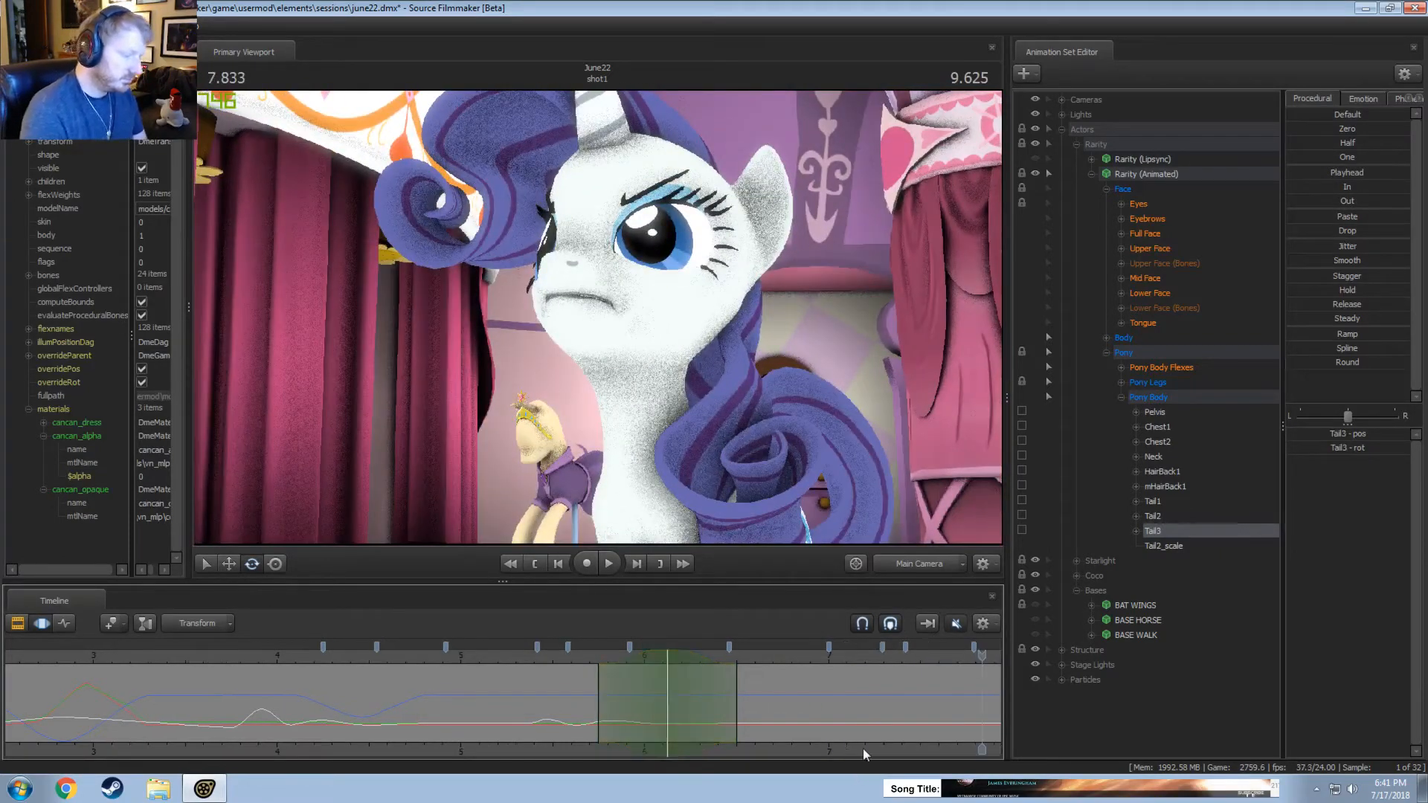
{"action": "key", "text": "space"}
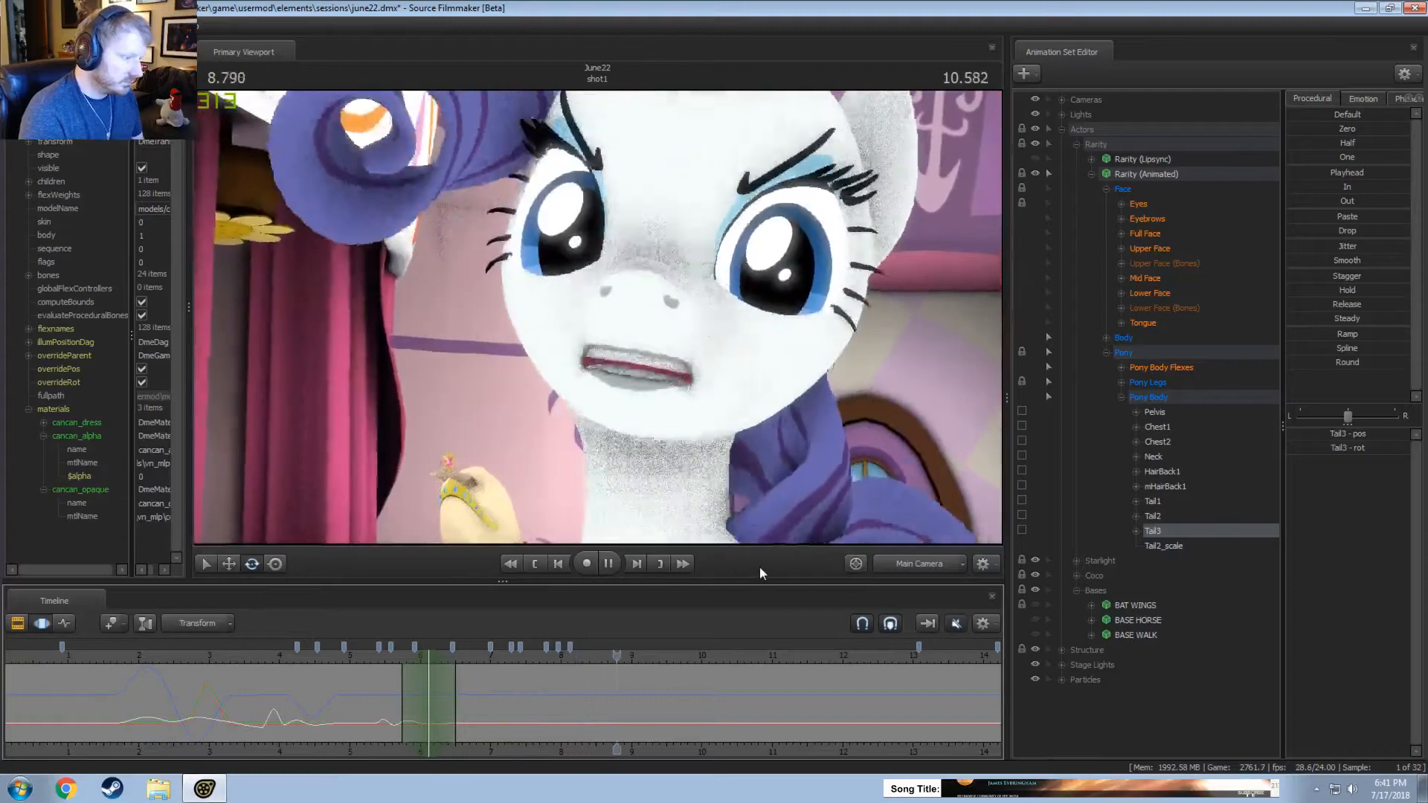
{"action": "scroll", "coordinate": [734, 671], "scroll_direction": "down", "scroll_amount": 3}
{"action": "left_click", "coordinate": [766, 659]}
{"action": "key", "text": "space"}
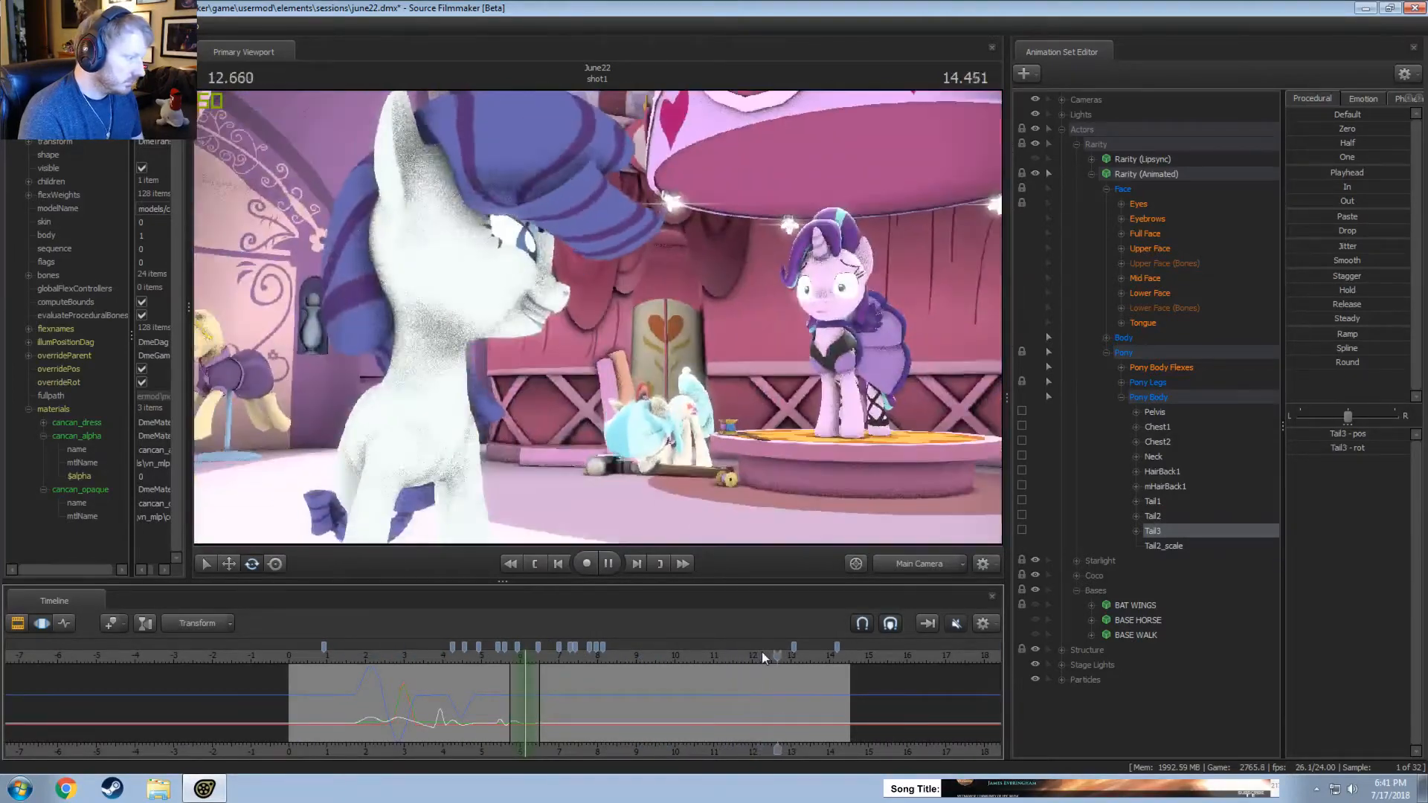
{"action": "key", "text": "space"}
Return to the work camera and examine Rarity's tail during the final turn, replaying from about 10.4 seconds.
{"action": "left_click", "coordinate": [922, 566]}
{"action": "mouse_move", "coordinate": [662, 382]}
{"action": "left_mouse_down"}
{"action": "mouse_move", "coordinate": [664, 408]}
{"action": "mouse_move", "coordinate": [727, 444]}
{"action": "left_mouse_up"}
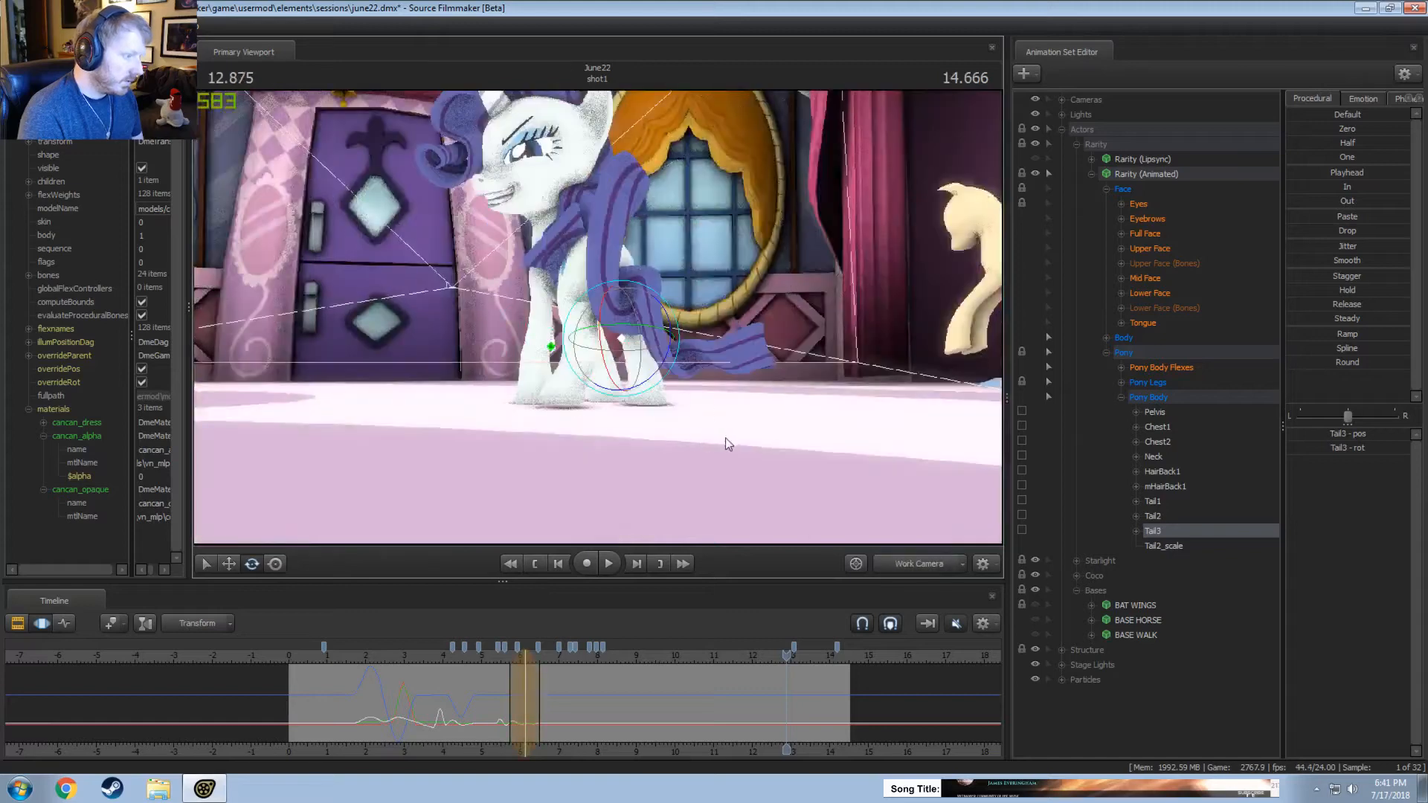
{"action": "left_click", "coordinate": [692, 661]}
{"action": "key", "text": "space"}
{"action": "left_click_drag", "start_coordinate": [747, 329], "coordinate": [629, 361]}
{"action": "key", "text": "space"}
{"action": "key", "text": "space"}
{"action": "left_click", "coordinate": [609, 565]}
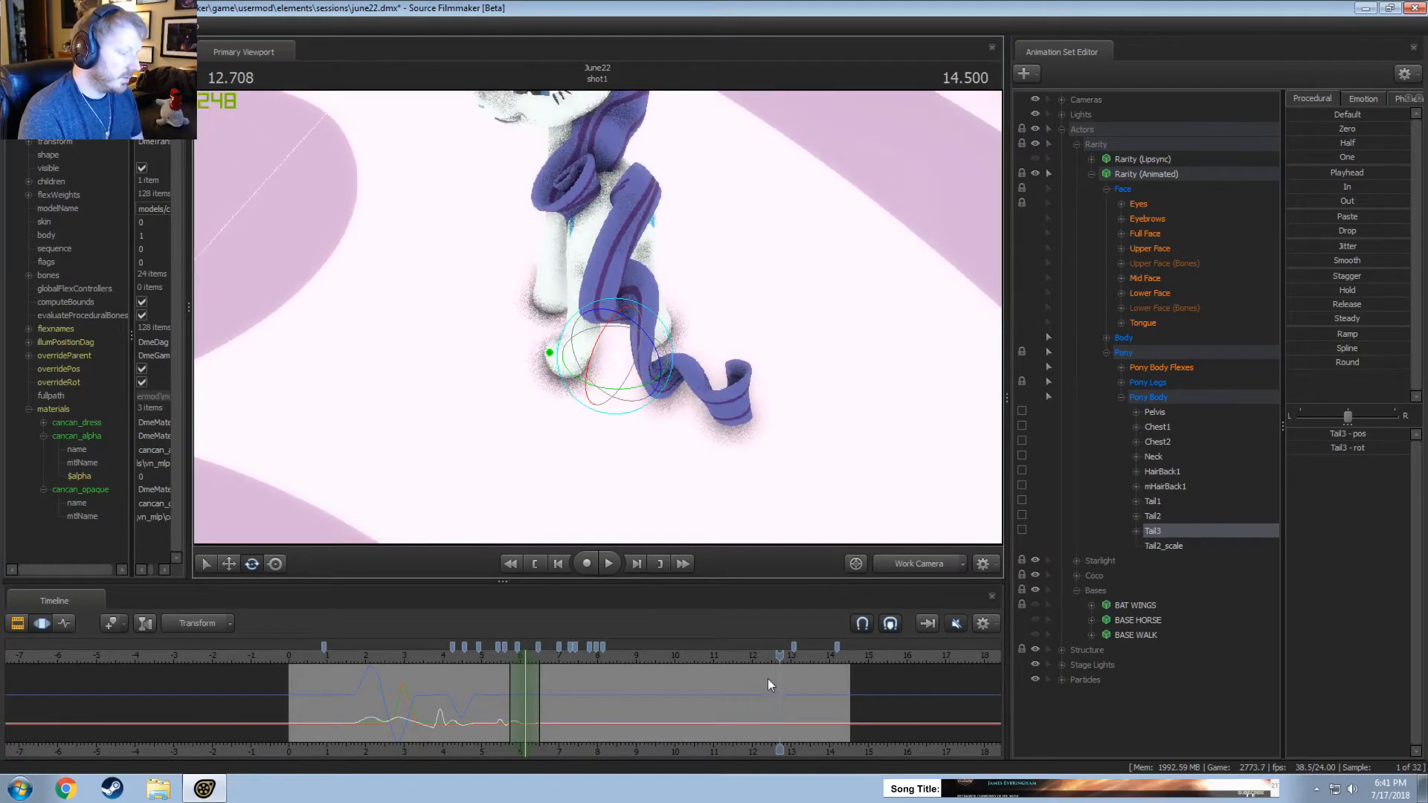
Rotate Tail1 in a time selection from about 12.541 seconds through the shot's end, and replay from about 11.7 seconds.
{"action": "left_click_drag", "start_coordinate": [768, 679], "coordinate": [1122, 640]}
{"action": "left_click_drag", "start_coordinate": [770, 682], "coordinate": [756, 681]}
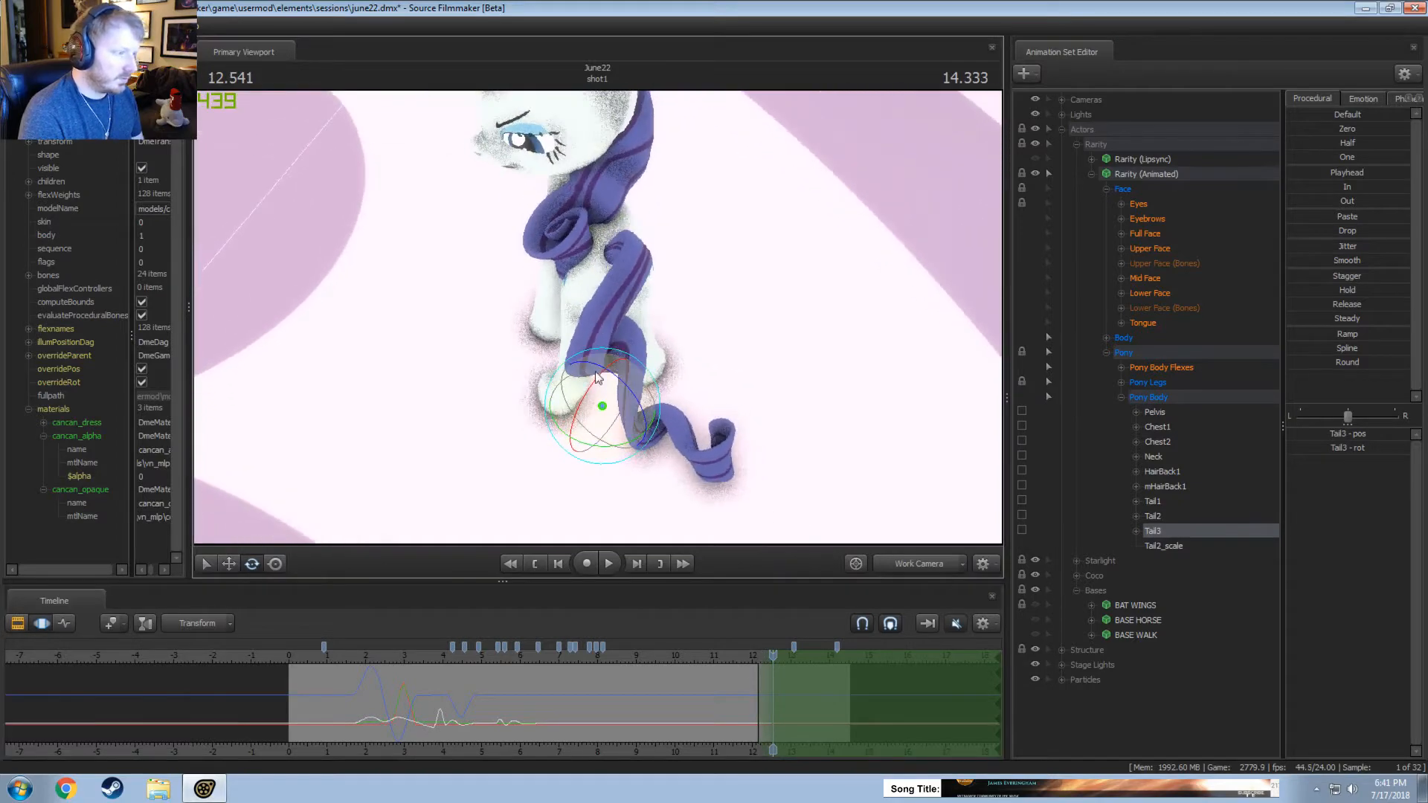
{"action": "left_click", "coordinate": [608, 249]}
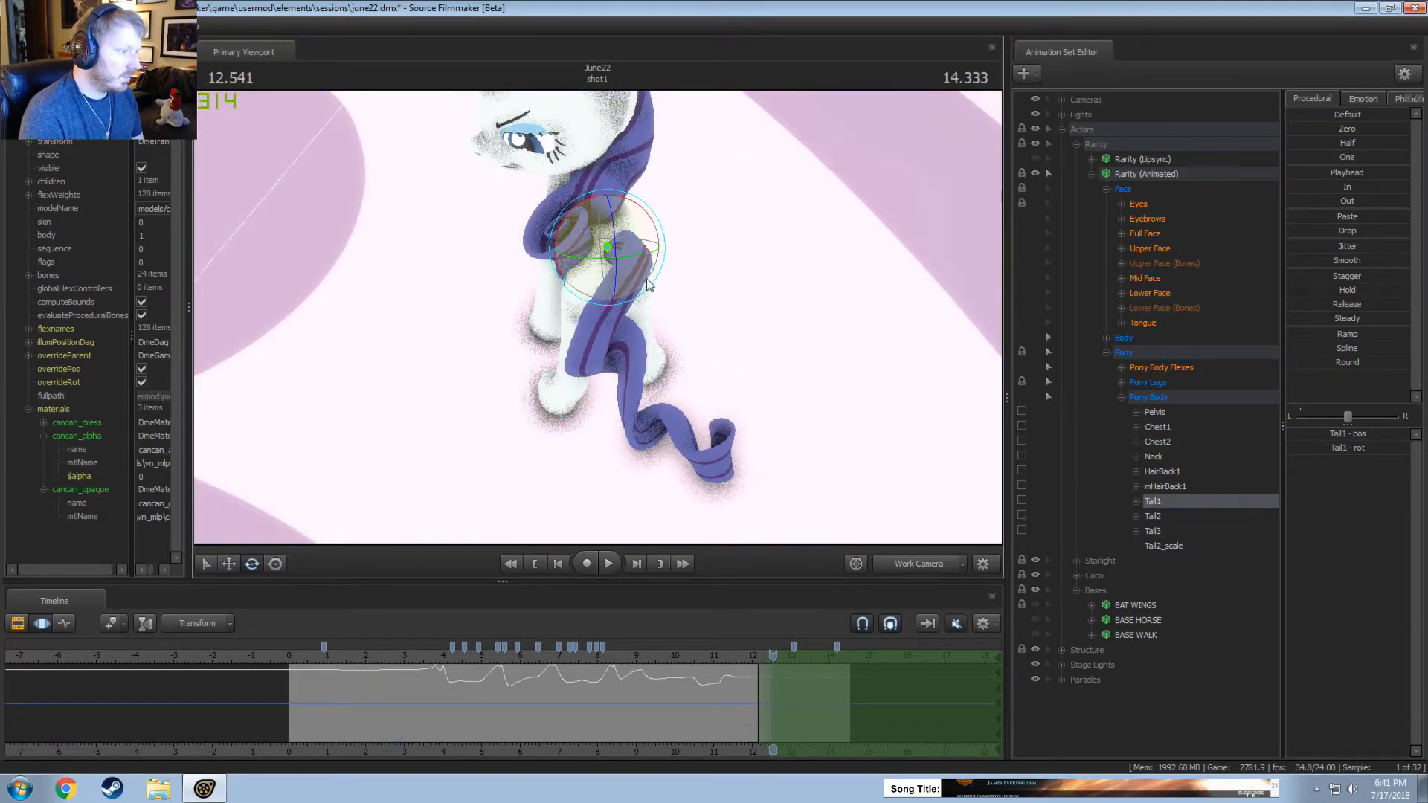
{"action": "left_click_drag", "start_coordinate": [648, 285], "coordinate": [612, 554]}
{"action": "left_click", "coordinate": [739, 656]}
{"action": "key", "text": "space"}
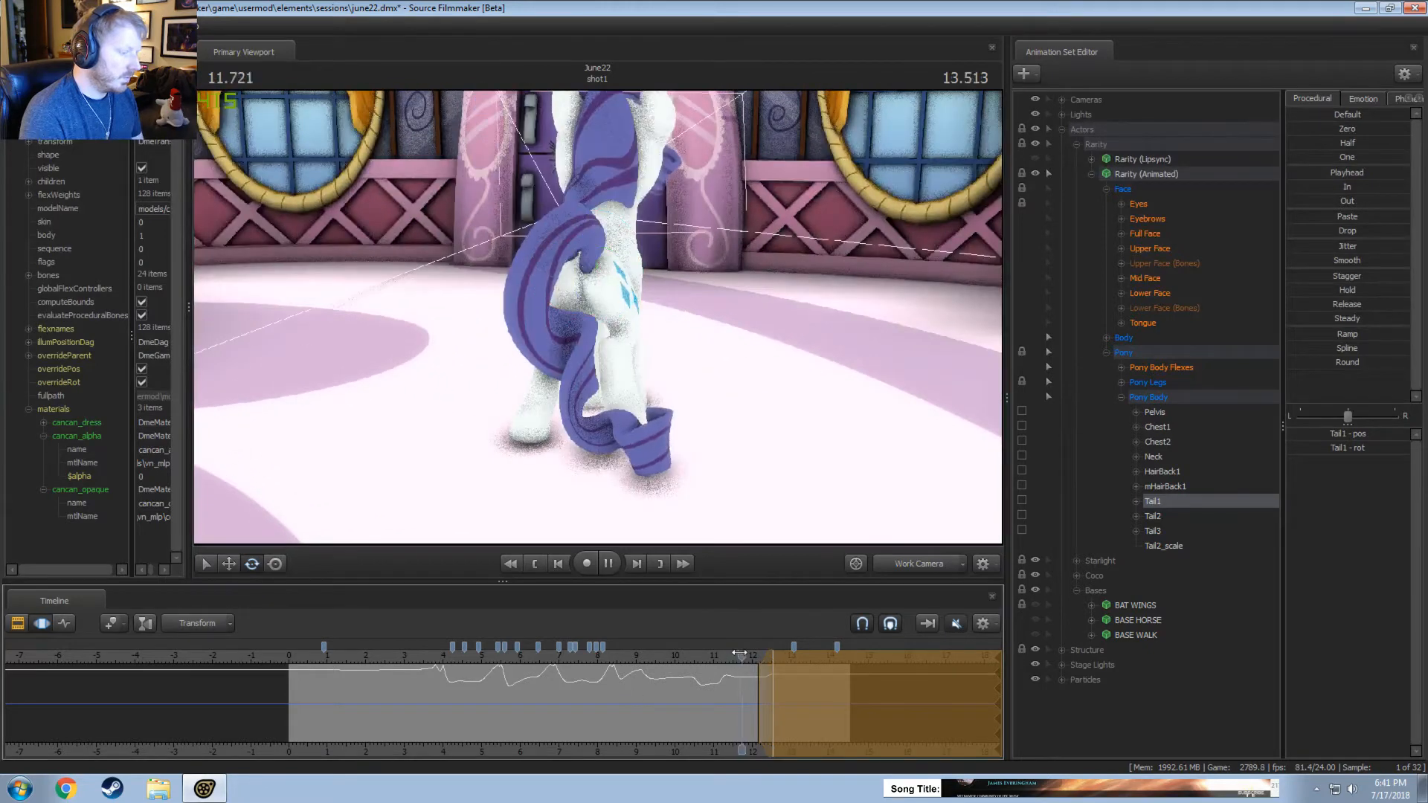
{"action": "key", "text": "space"}
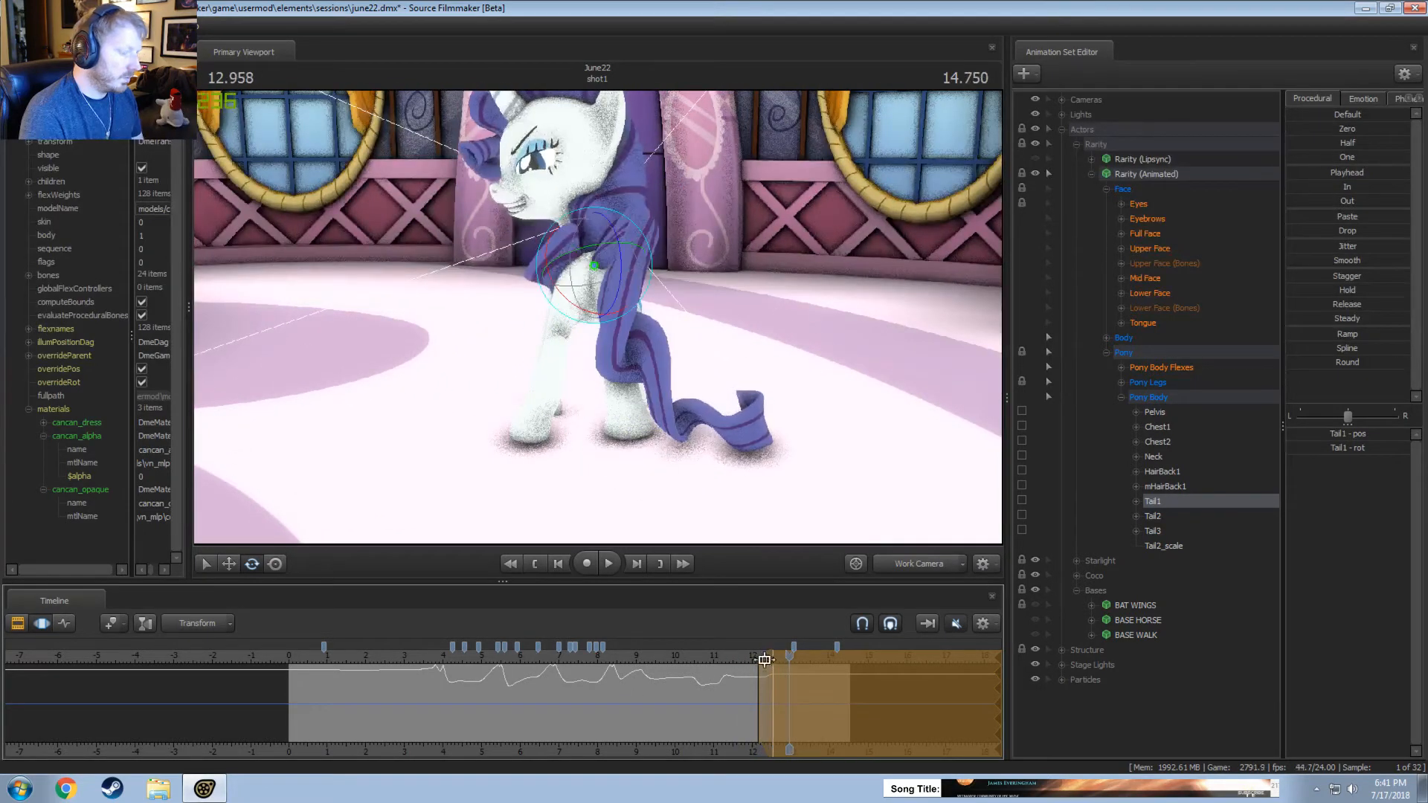
Rotate Tail1 in short time selections around 12.333 seconds and around 12.583 seconds.
{"action": "scroll", "coordinate": [733, 682], "scroll_direction": "up", "scroll_amount": 5}
{"action": "left_click", "coordinate": [726, 681]}
{"action": "left_click", "coordinate": [726, 681]}
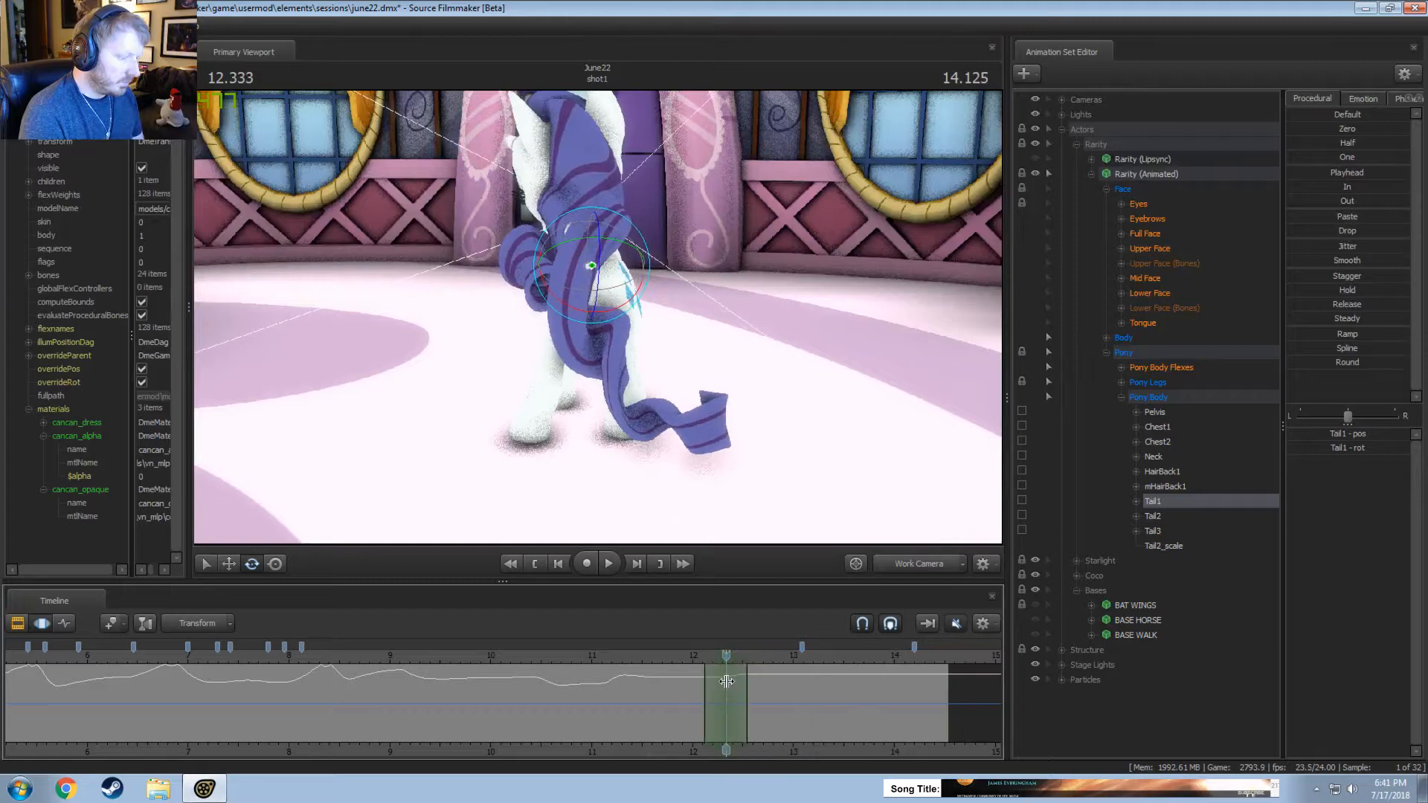
{"action": "left_click_drag", "start_coordinate": [629, 220], "coordinate": [649, 256]}
{"action": "left_click", "coordinate": [684, 659]}
{"action": "left_click_drag", "start_coordinate": [686, 681], "coordinate": [791, 694]}
{"action": "left_click_drag", "start_coordinate": [598, 314], "coordinate": [611, 320]}
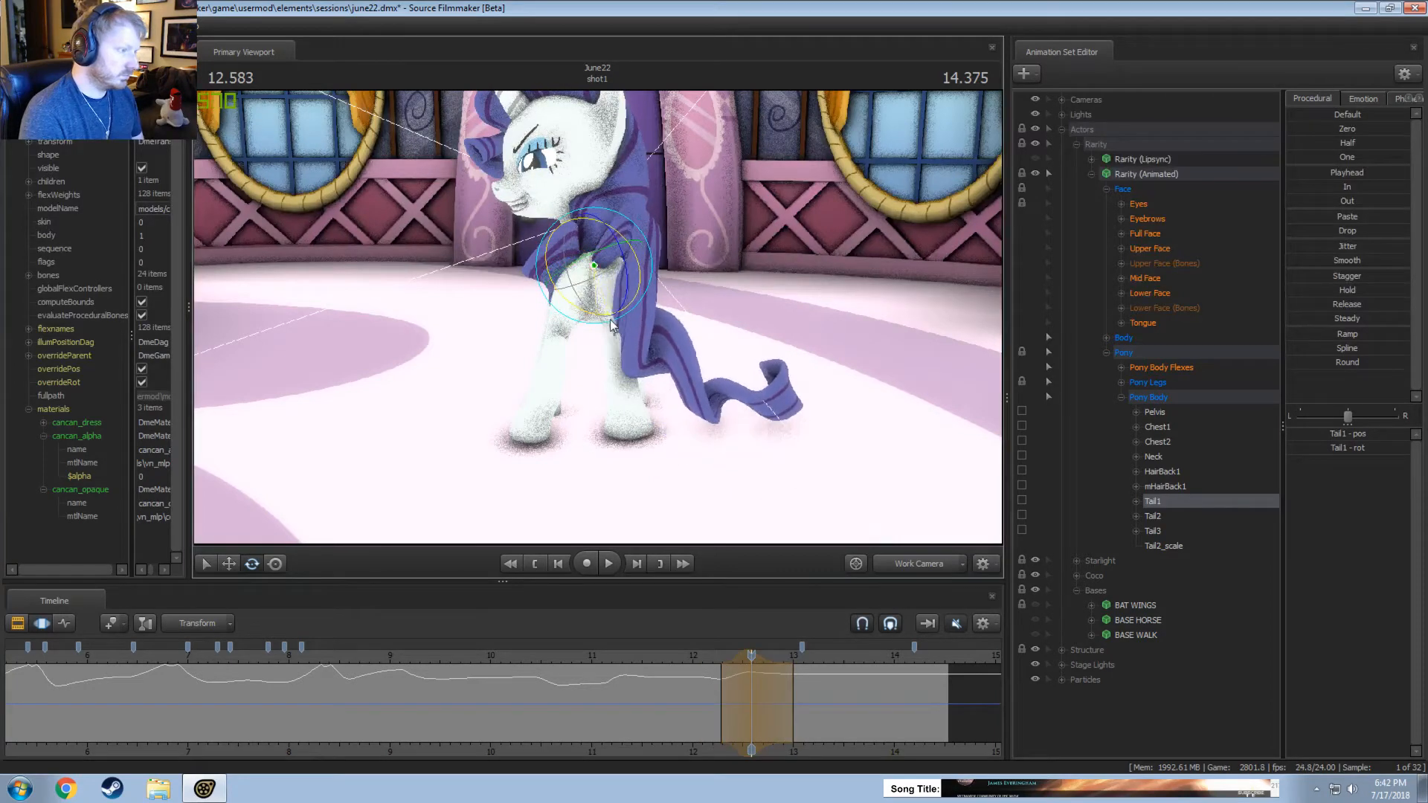
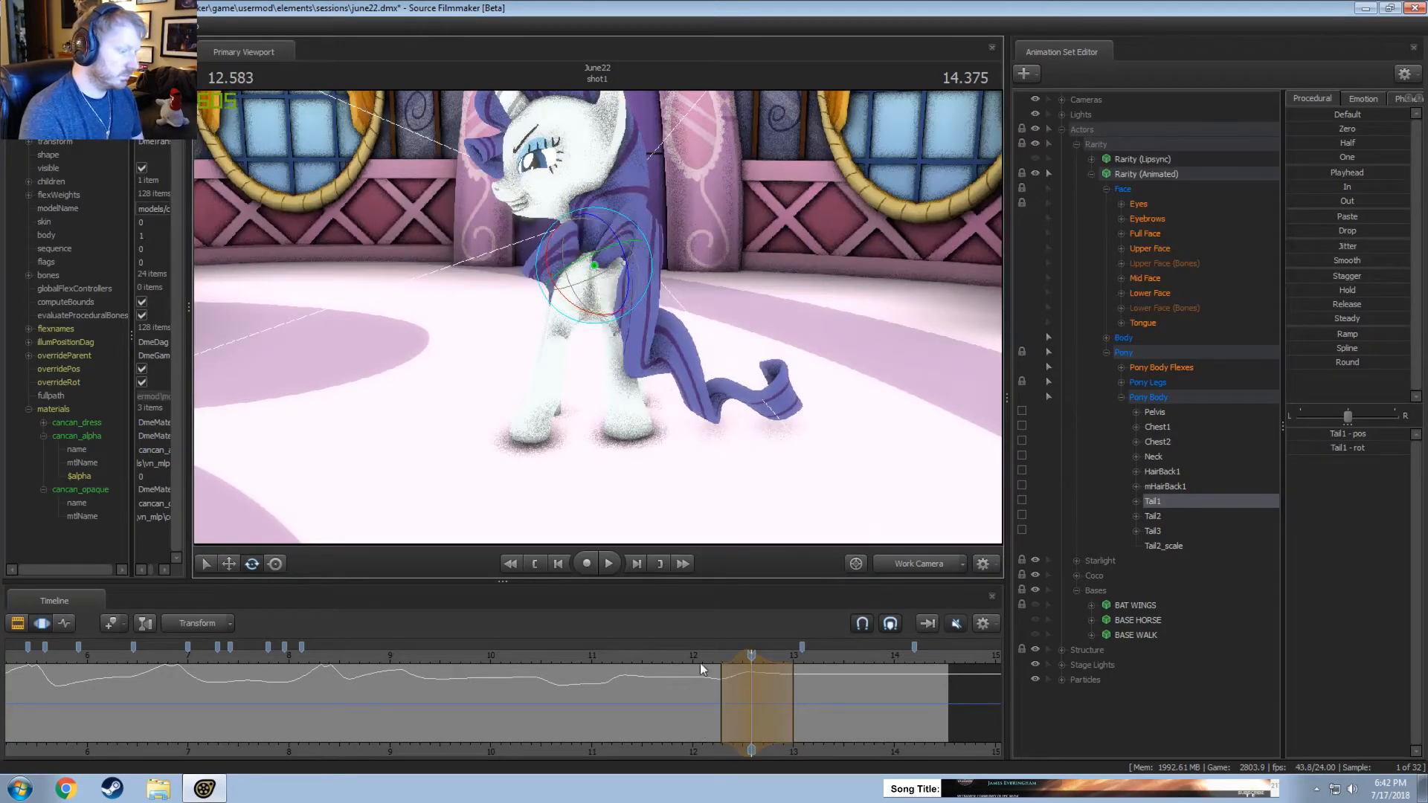
Rotate Tail1 in a time selection around 13.06 seconds, and replay the end of the turn from about 12 seconds.
{"action": "left_click_drag", "start_coordinate": [699, 663], "coordinate": [761, 663]}
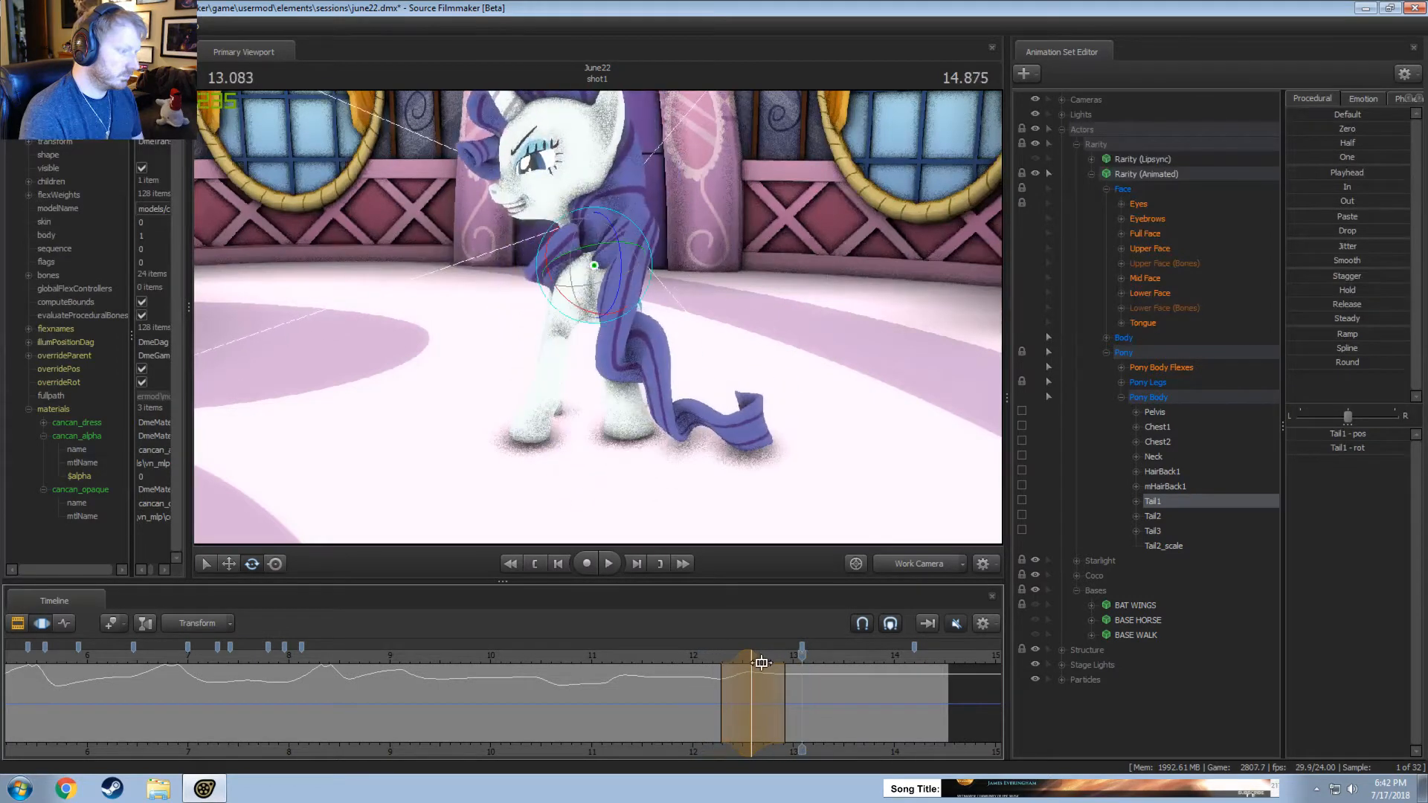
{"action": "left_click", "coordinate": [711, 664]}
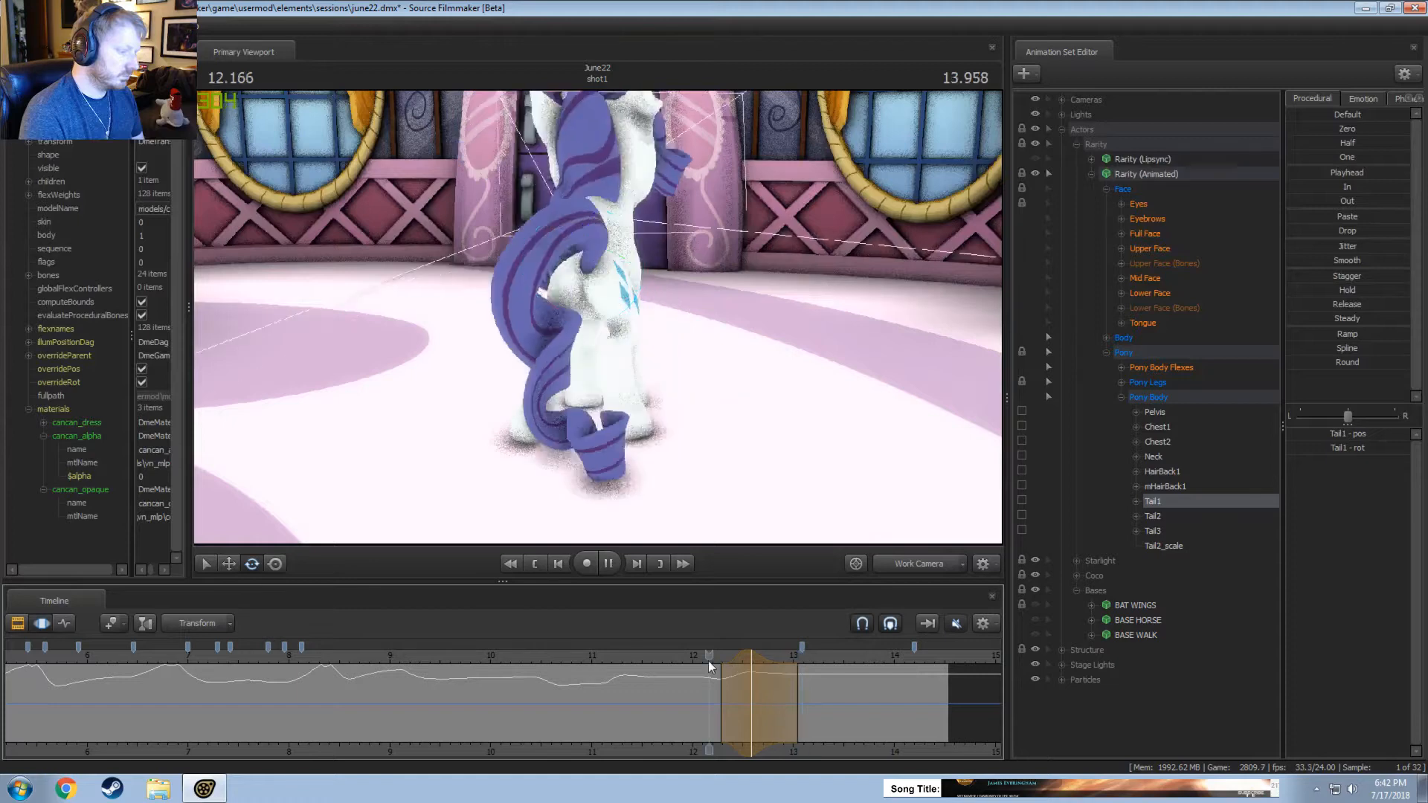
{"action": "key", "text": "space"}
{"action": "left_click", "coordinate": [798, 677]}
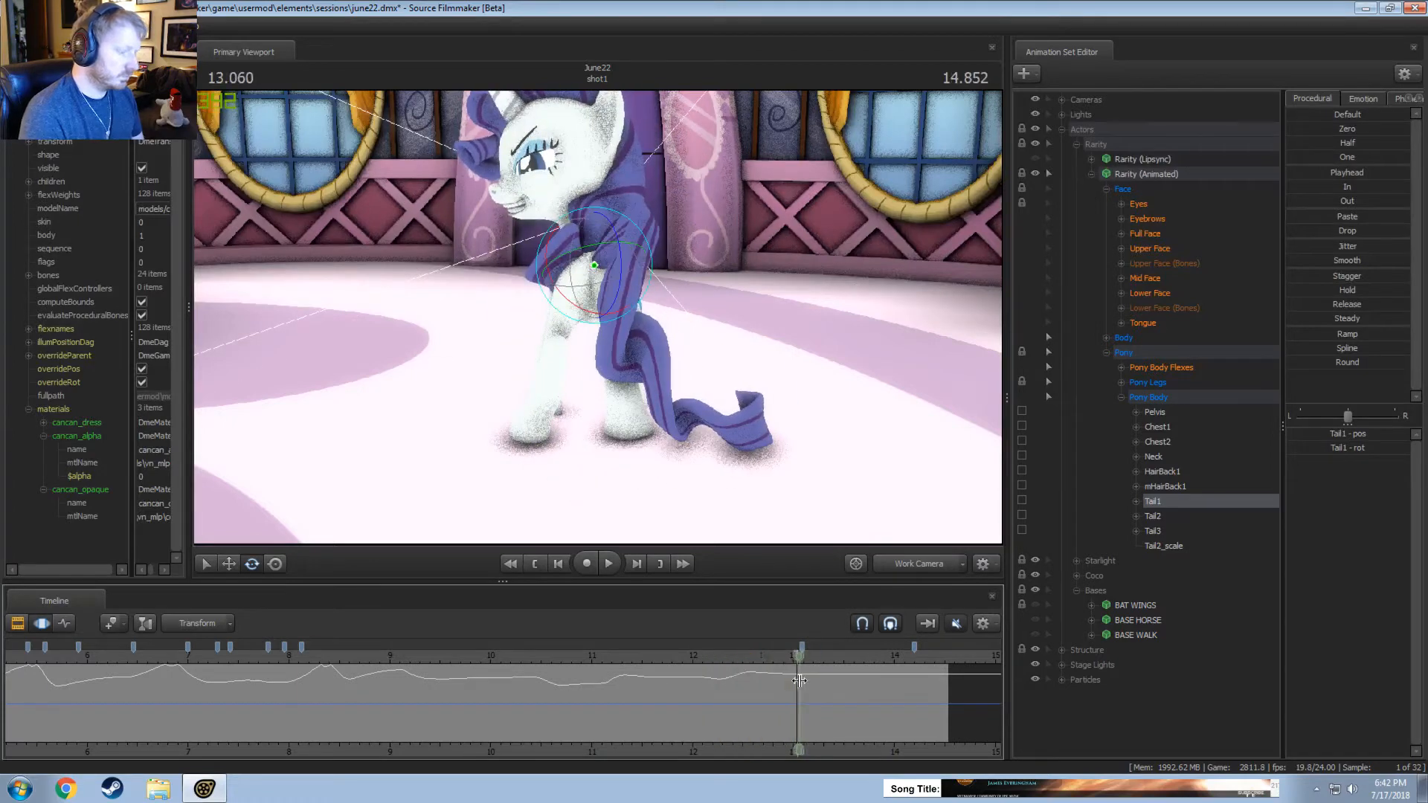
{"action": "left_click_drag", "start_coordinate": [629, 286], "coordinate": [589, 320]}
{"action": "left_click", "coordinate": [695, 656]}
{"action": "key", "text": "space"}
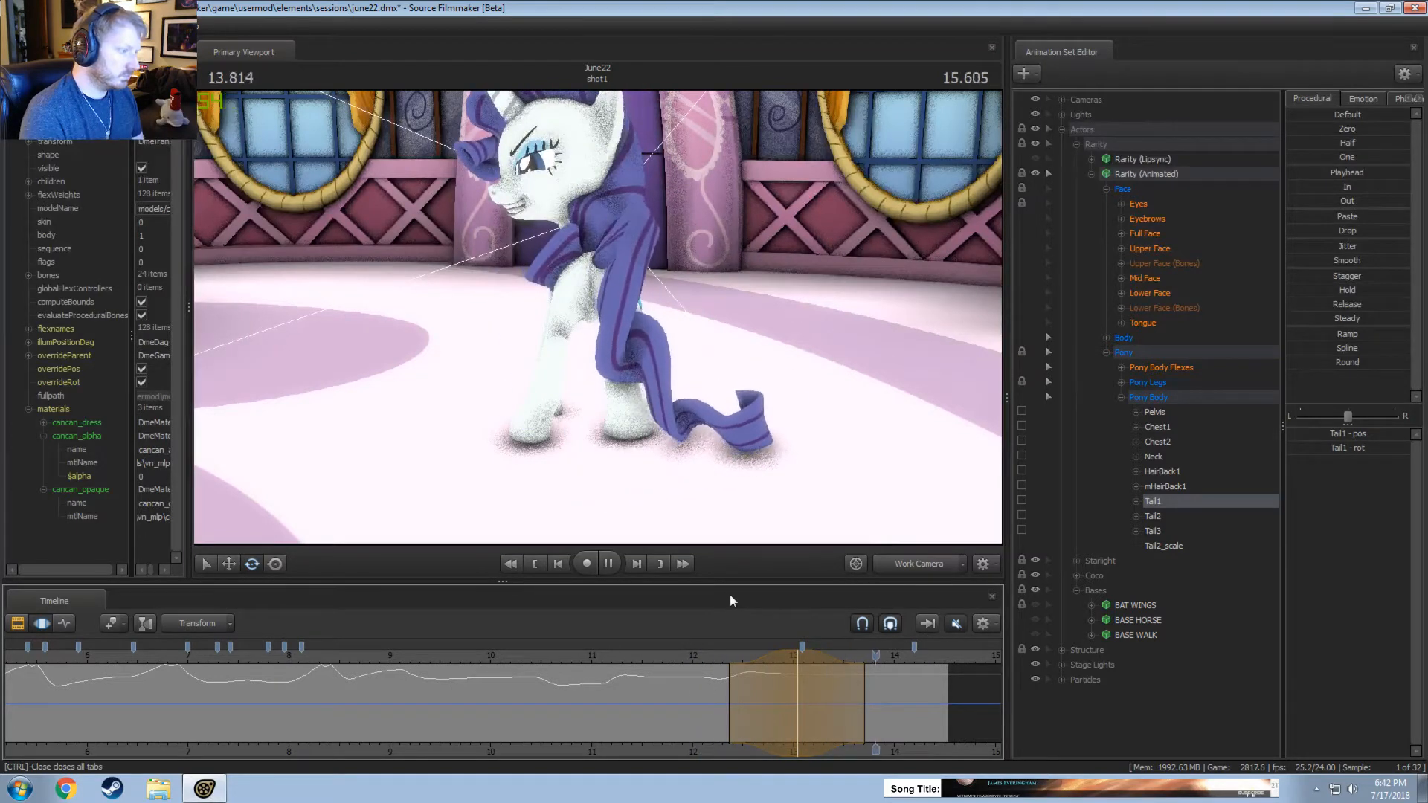
Rotate Tail2 in a short time selection around 12.458 seconds, and replay from about 12 seconds.
{"action": "left_click_drag", "start_coordinate": [679, 694], "coordinate": [739, 702]}
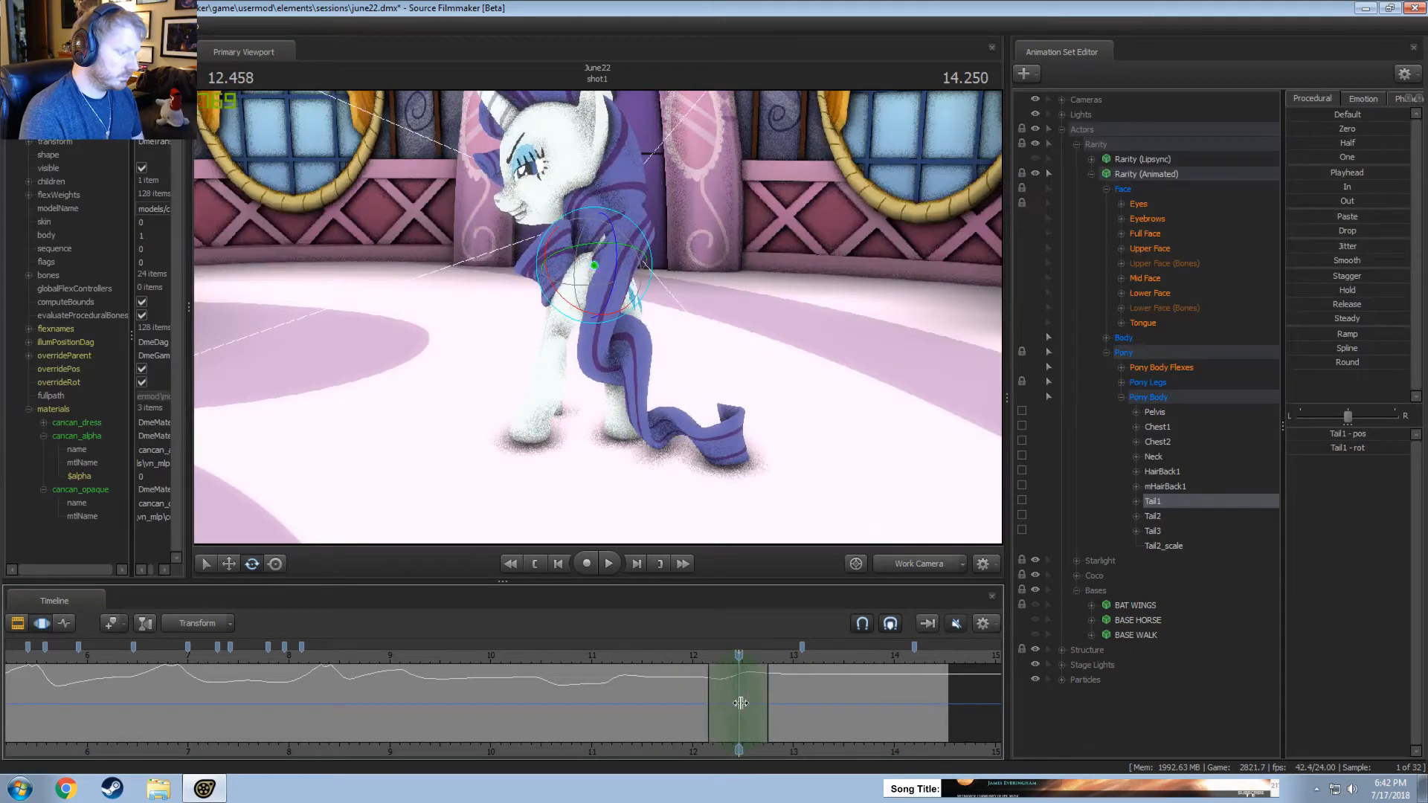
{"action": "left_click", "coordinate": [626, 233], "text": "ctrl"}
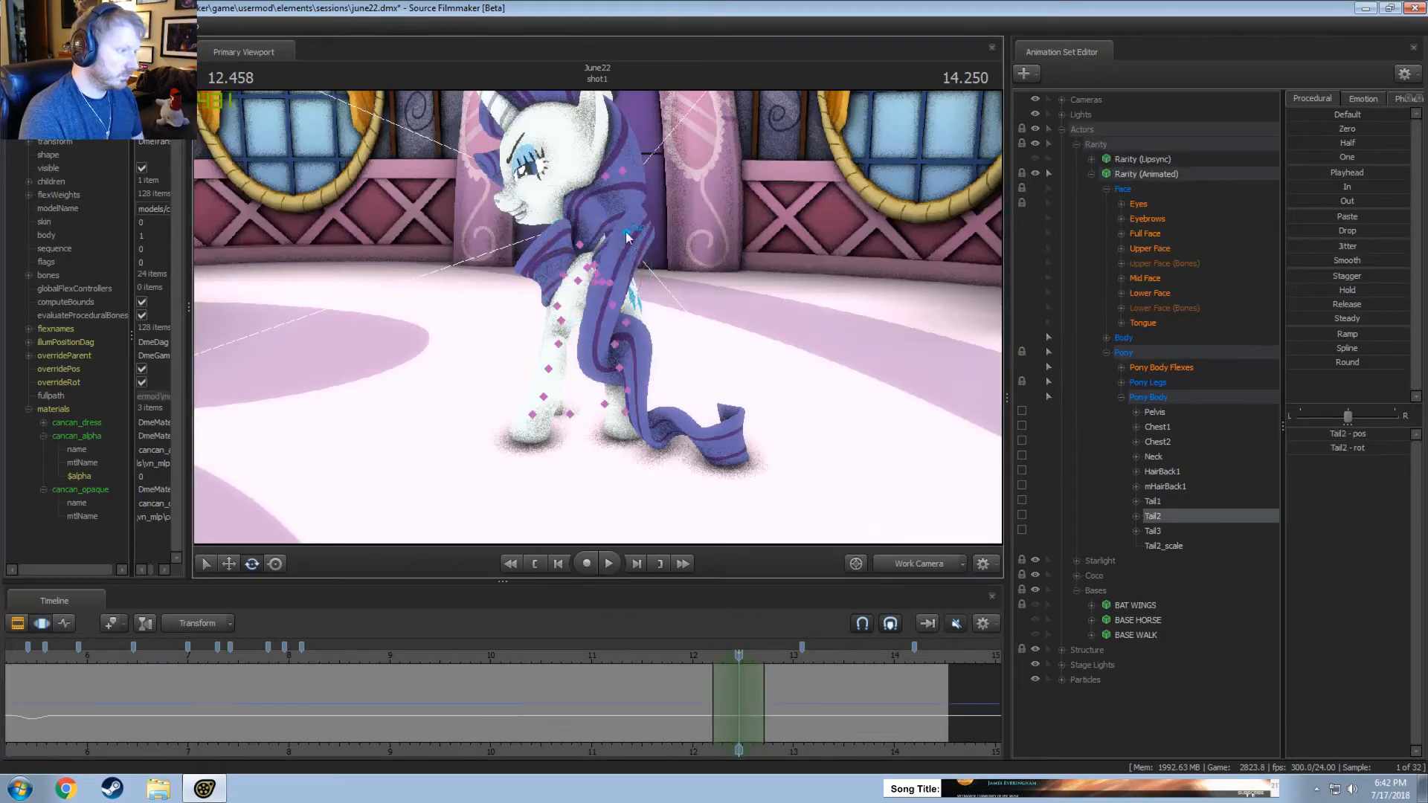
{"action": "left_click_drag", "start_coordinate": [667, 212], "coordinate": [645, 244]}
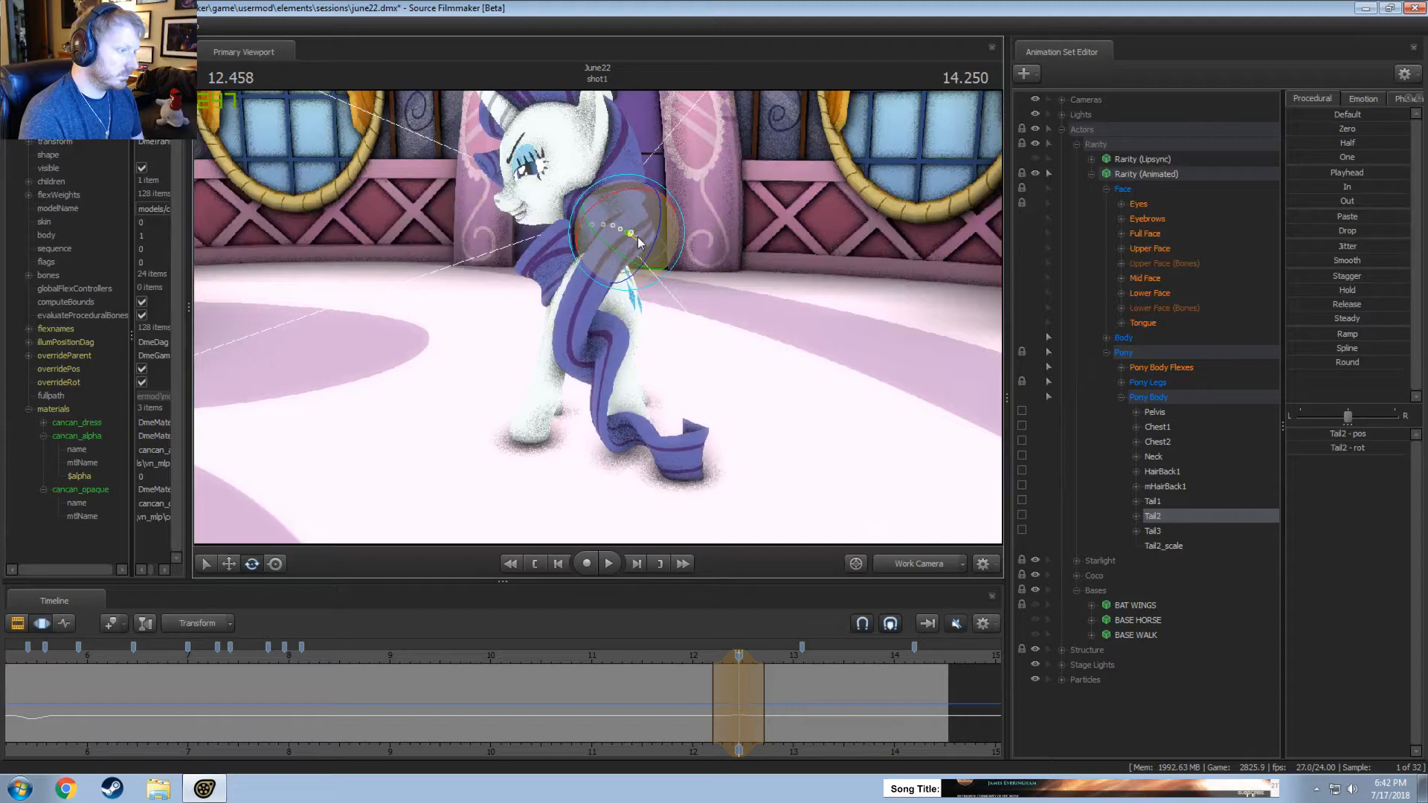
{"action": "left_click", "coordinate": [690, 657]}
{"action": "key", "text": "space"}
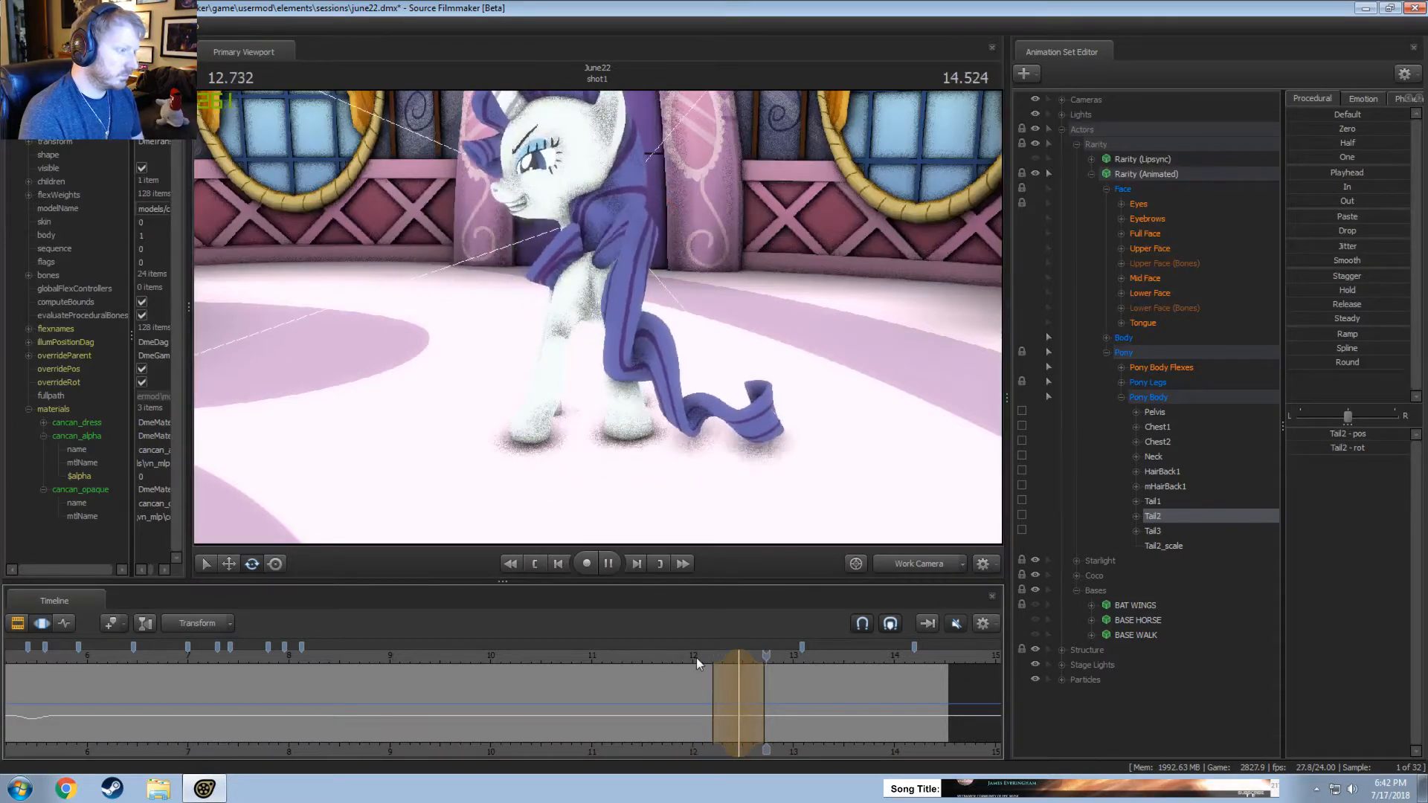
Try rotating Tail2 in a time selection around 12.625 seconds, and replay the motion.
{"action": "key", "text": "space"}
{"action": "left_click_drag", "start_coordinate": [698, 663], "coordinate": [785, 684]}
{"action": "left_click_drag", "start_coordinate": [586, 219], "coordinate": [643, 232]}
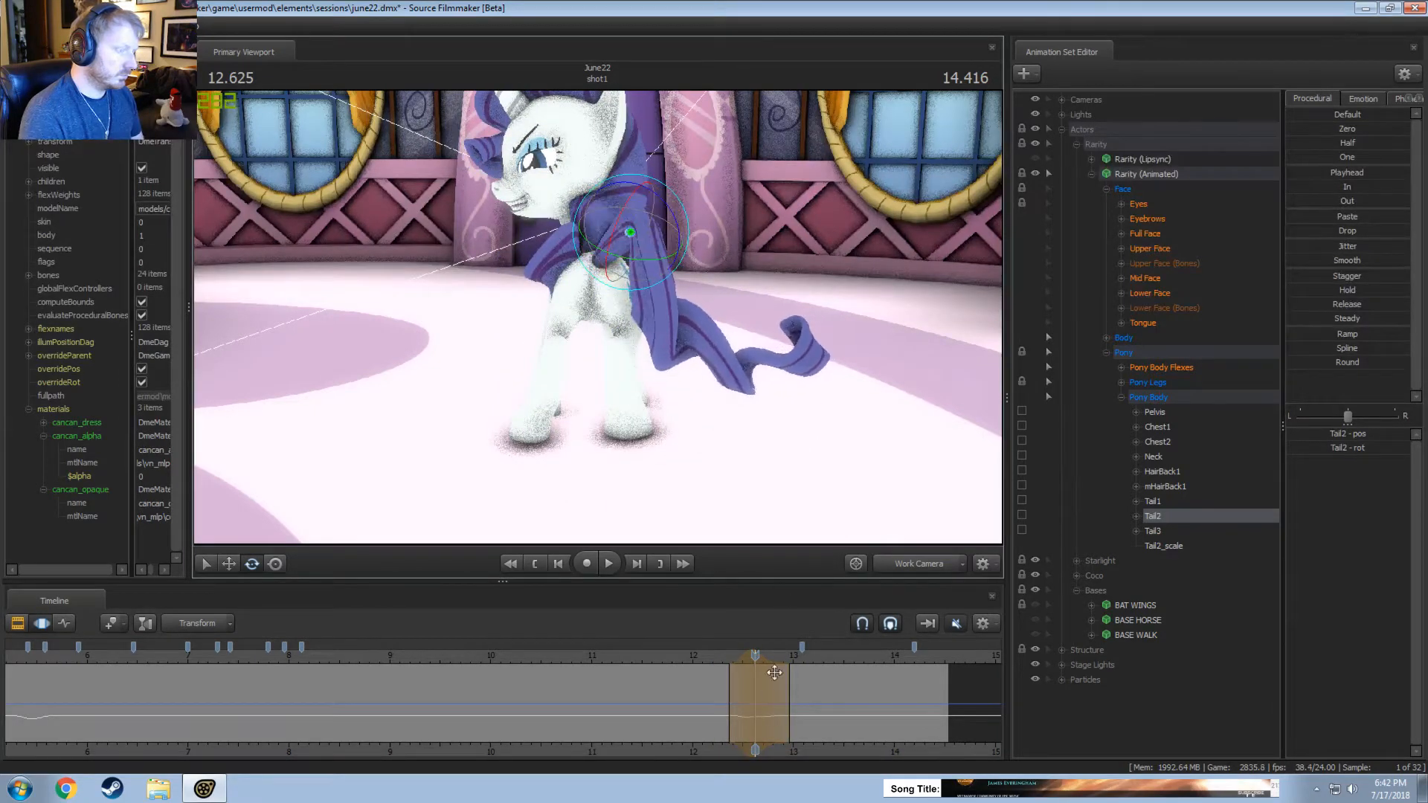
{"action": "key", "text": "space"}
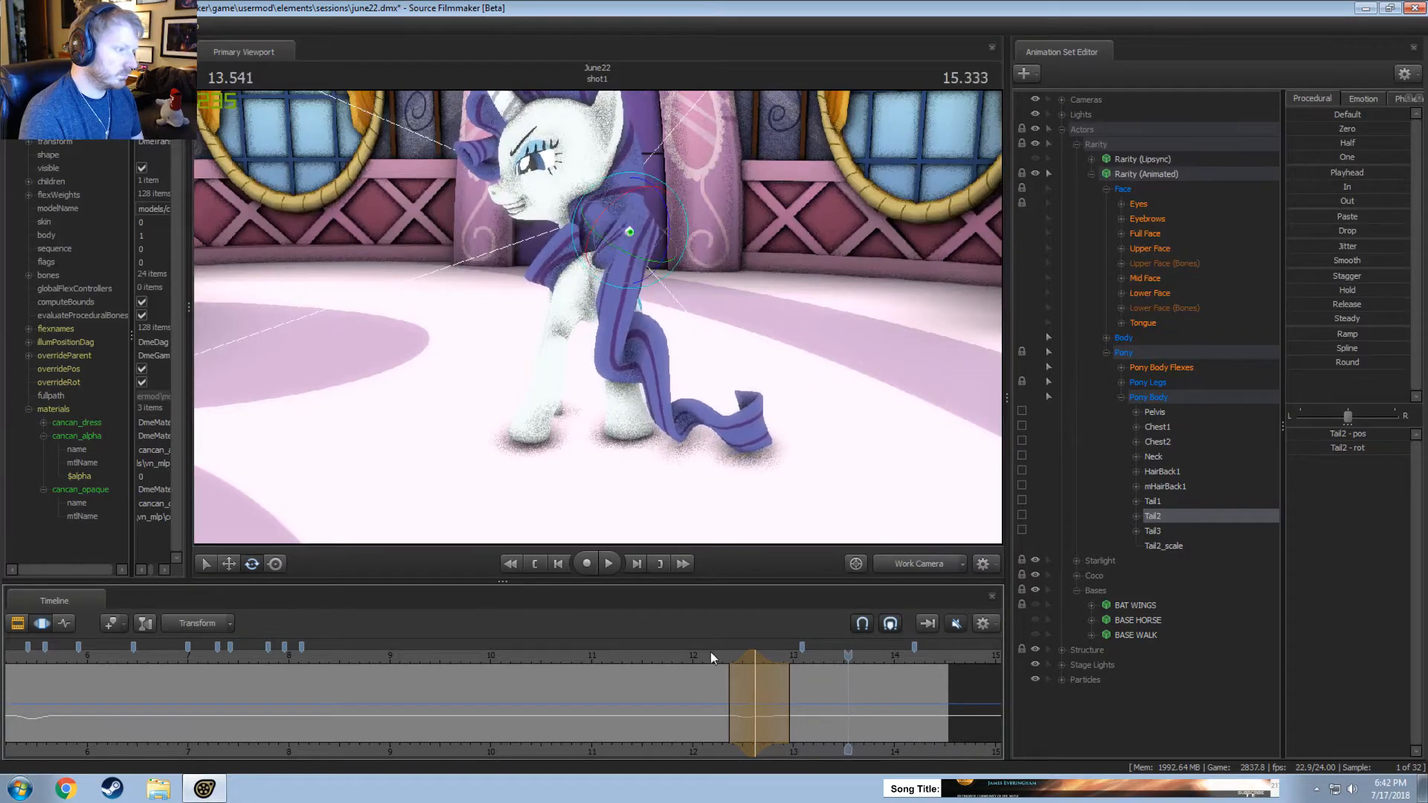
{"action": "left_click", "coordinate": [710, 652]}
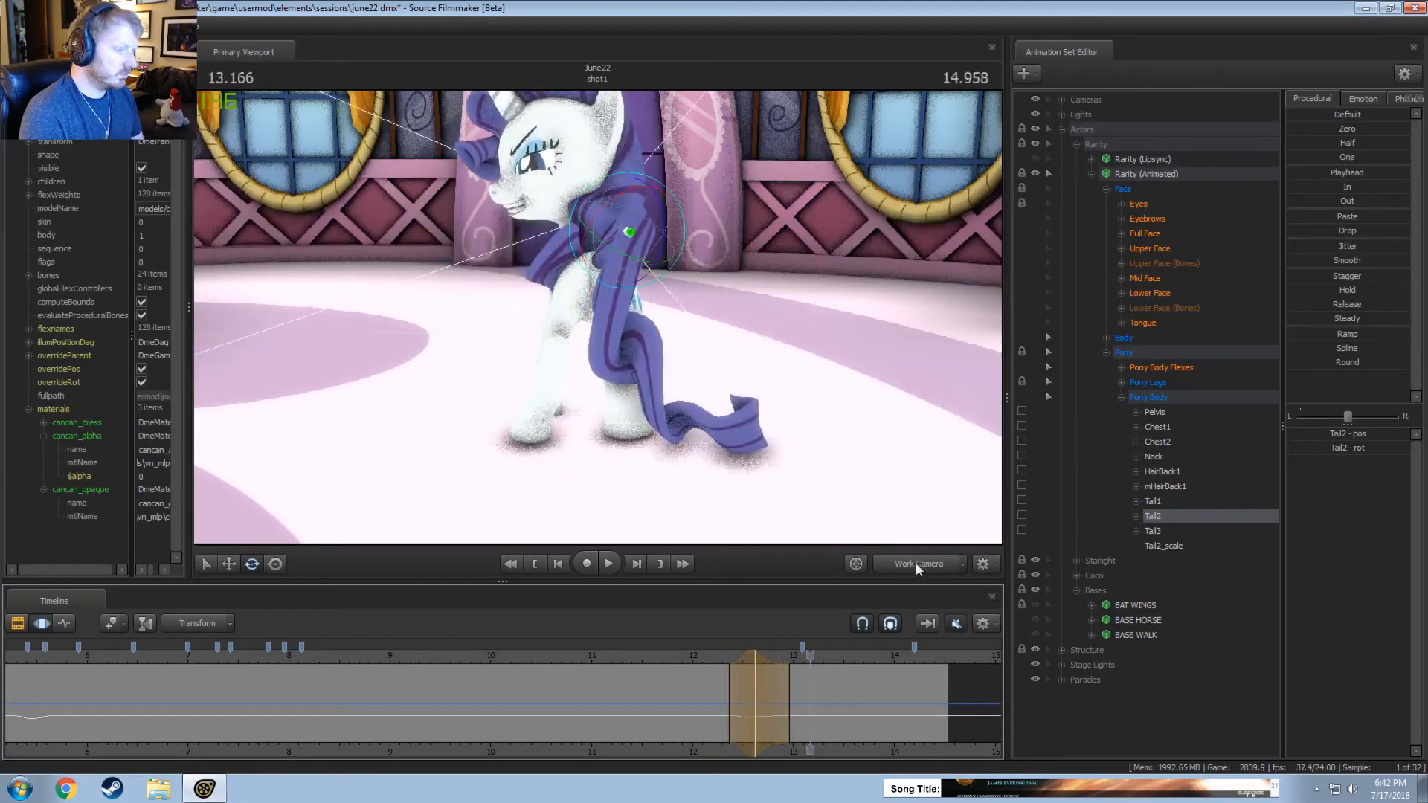
Check the tail through the main camera, return to the work camera, and undo the last Tail2 rotation.
{"action": "left_click", "coordinate": [917, 566]}
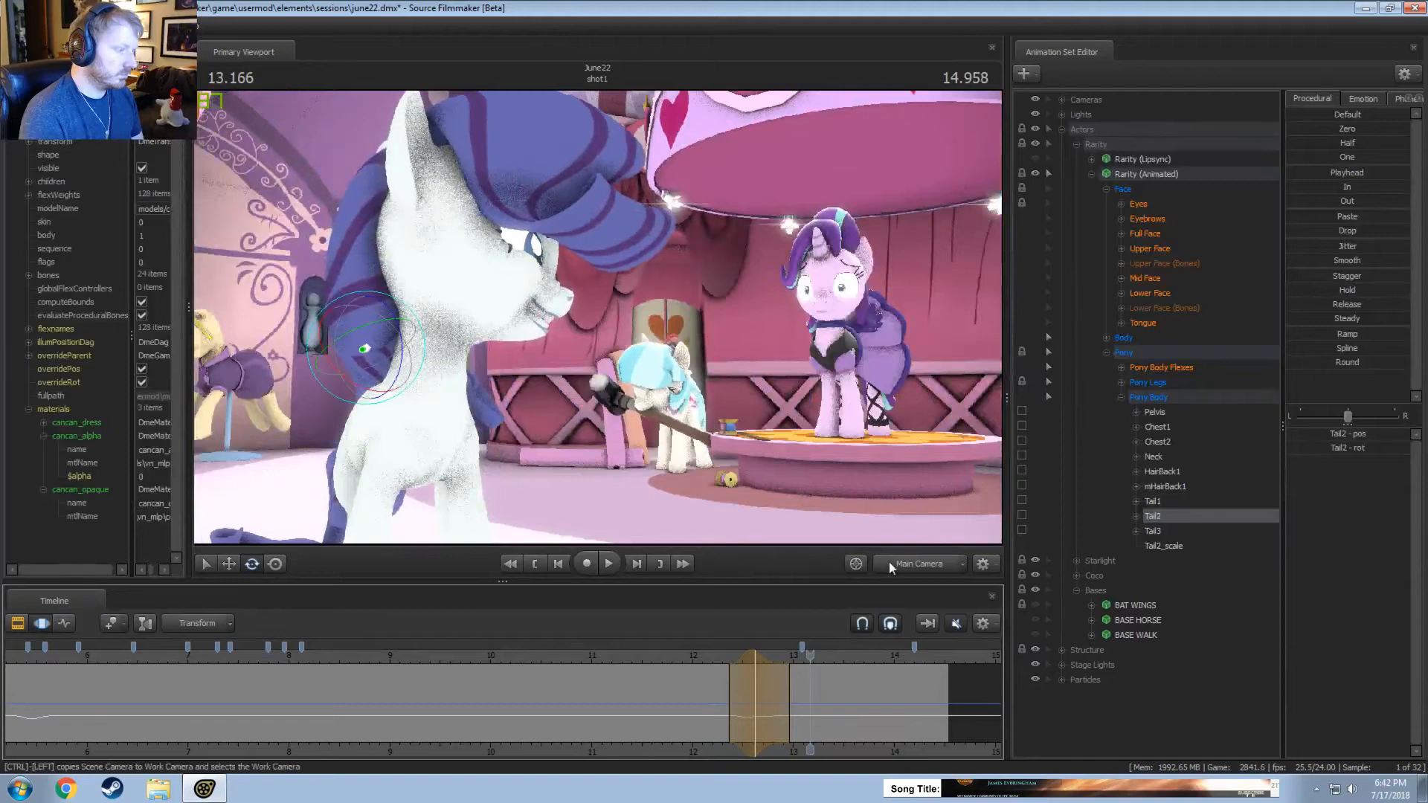
{"action": "left_click", "coordinate": [889, 563]}
{"action": "left_click", "coordinate": [707, 652]}
{"action": "key", "text": "ctrl+z"}
Rotate Tail2 in a time selection around 12.666 to 12.708 seconds, and replay the turn.
{"action": "left_click_drag", "start_coordinate": [717, 654], "coordinate": [693, 648]}
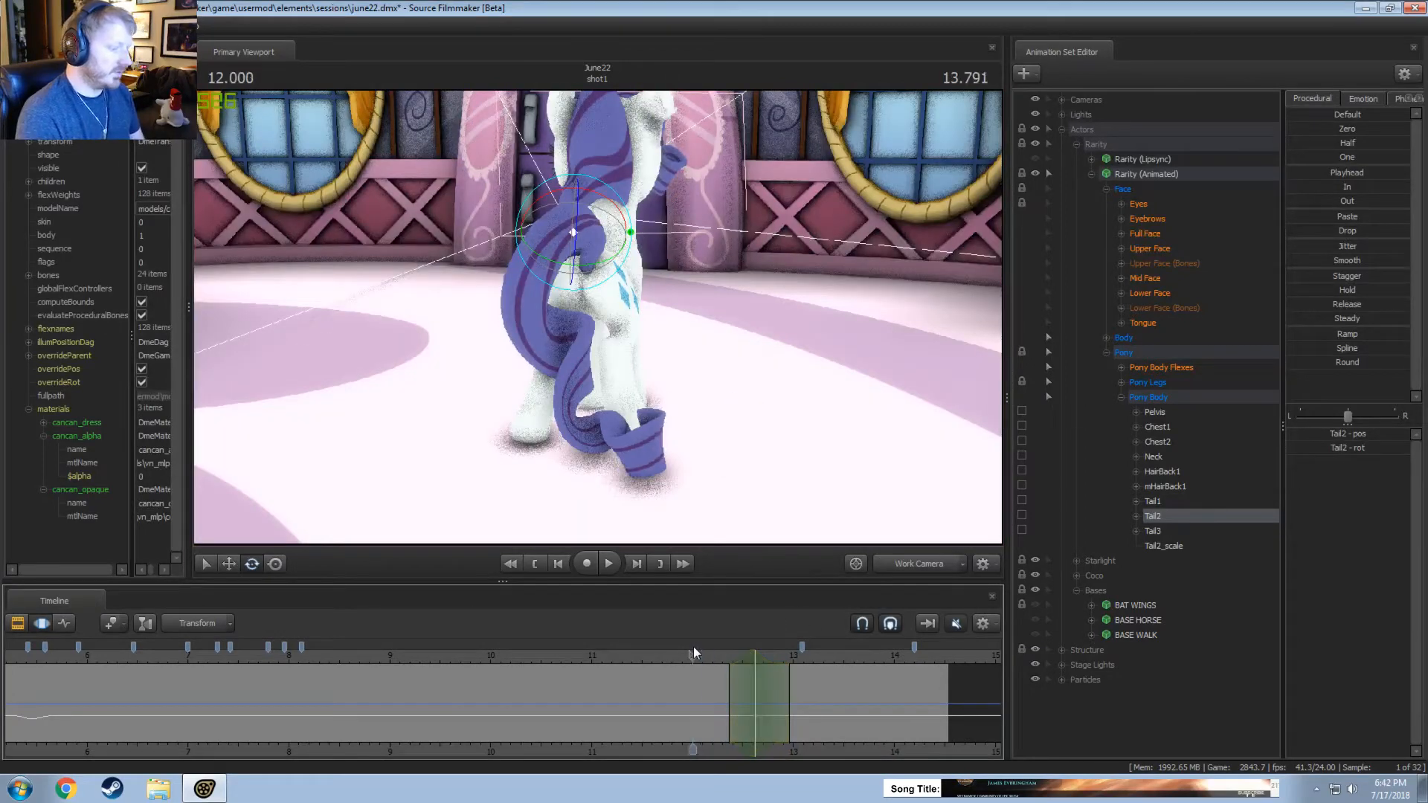
{"action": "left_click", "coordinate": [758, 678]}
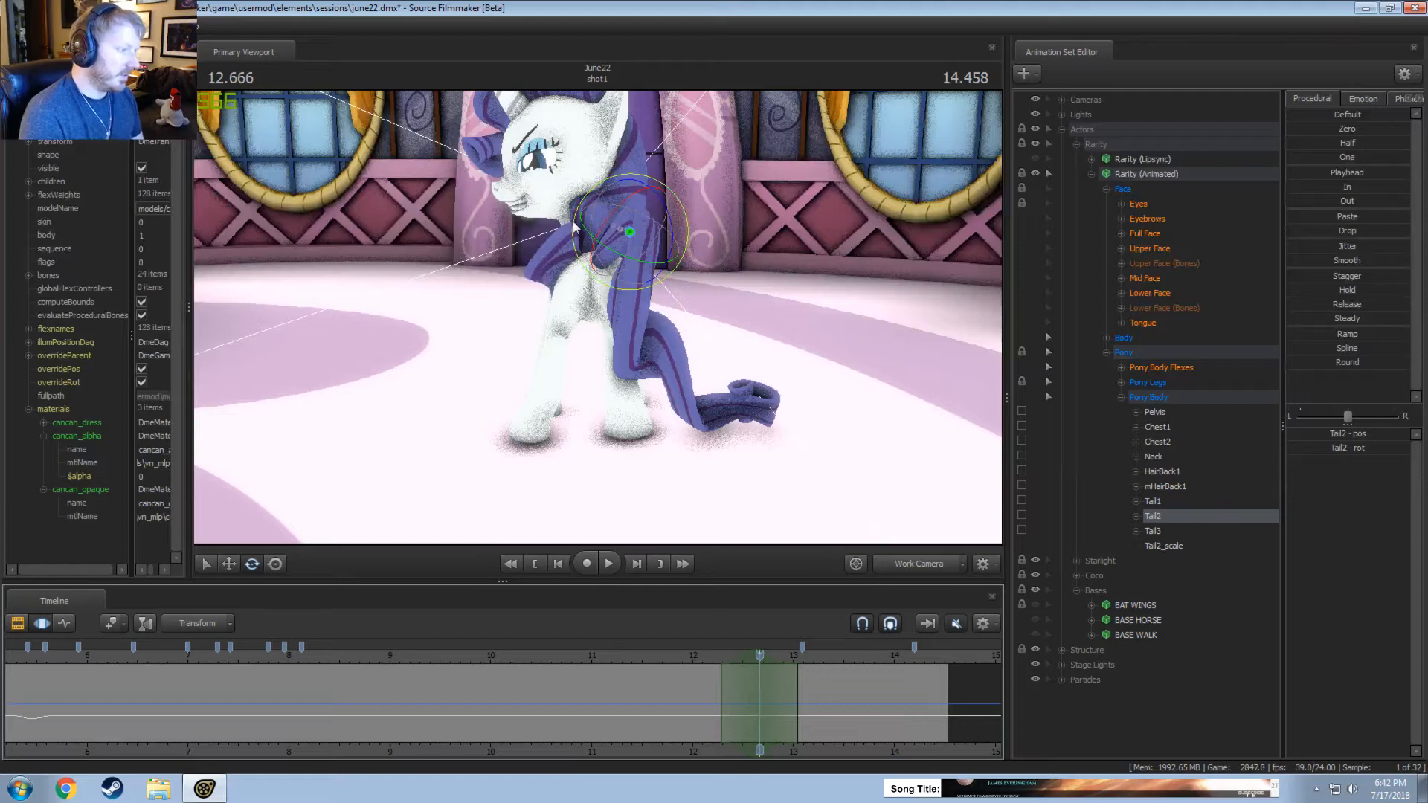
{"action": "left_click_drag", "start_coordinate": [574, 227], "coordinate": [627, 245]}
{"action": "left_click_drag", "start_coordinate": [611, 299], "coordinate": [630, 293]}
{"action": "left_click_drag", "start_coordinate": [690, 675], "coordinate": [742, 671]}
{"action": "key", "text": "space"}
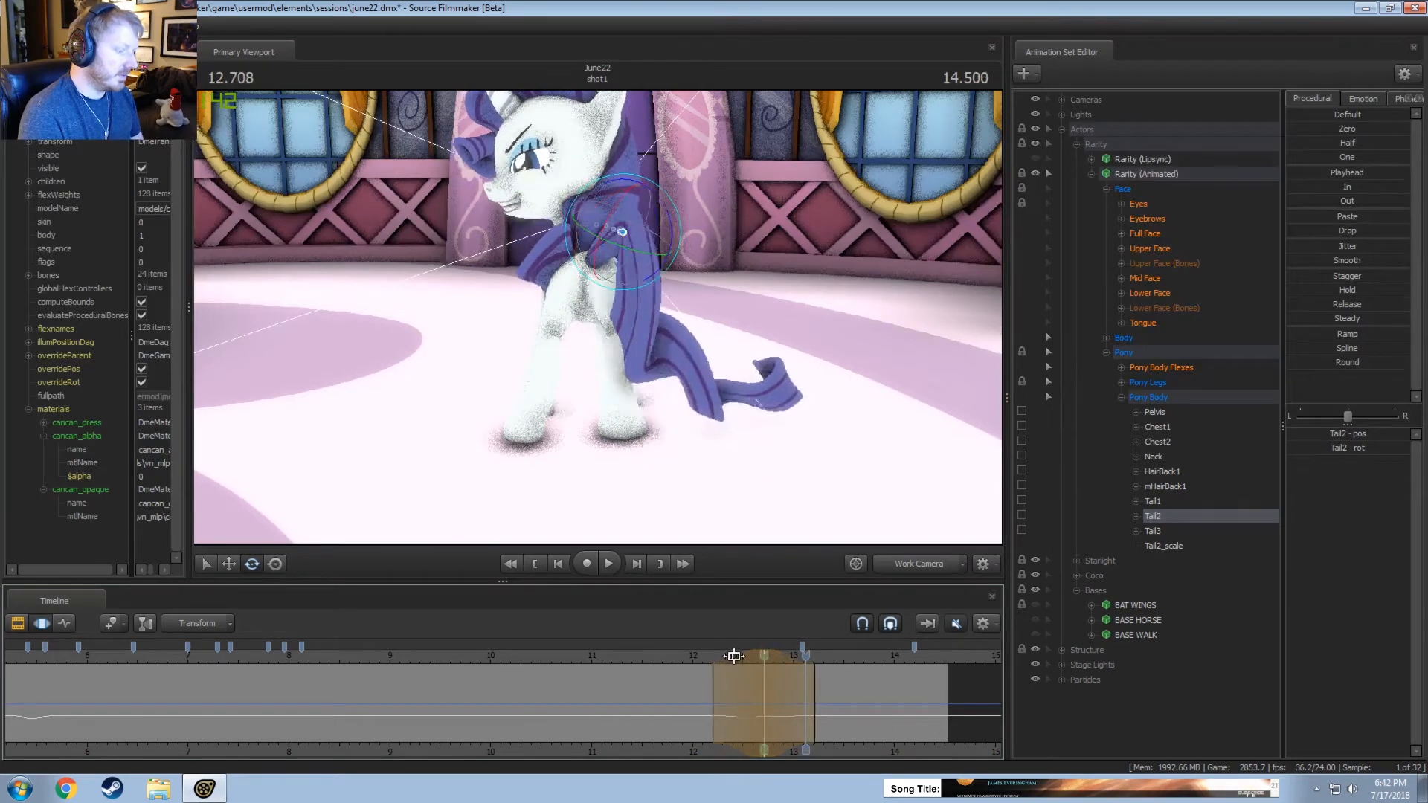
{"action": "key", "text": "space"}
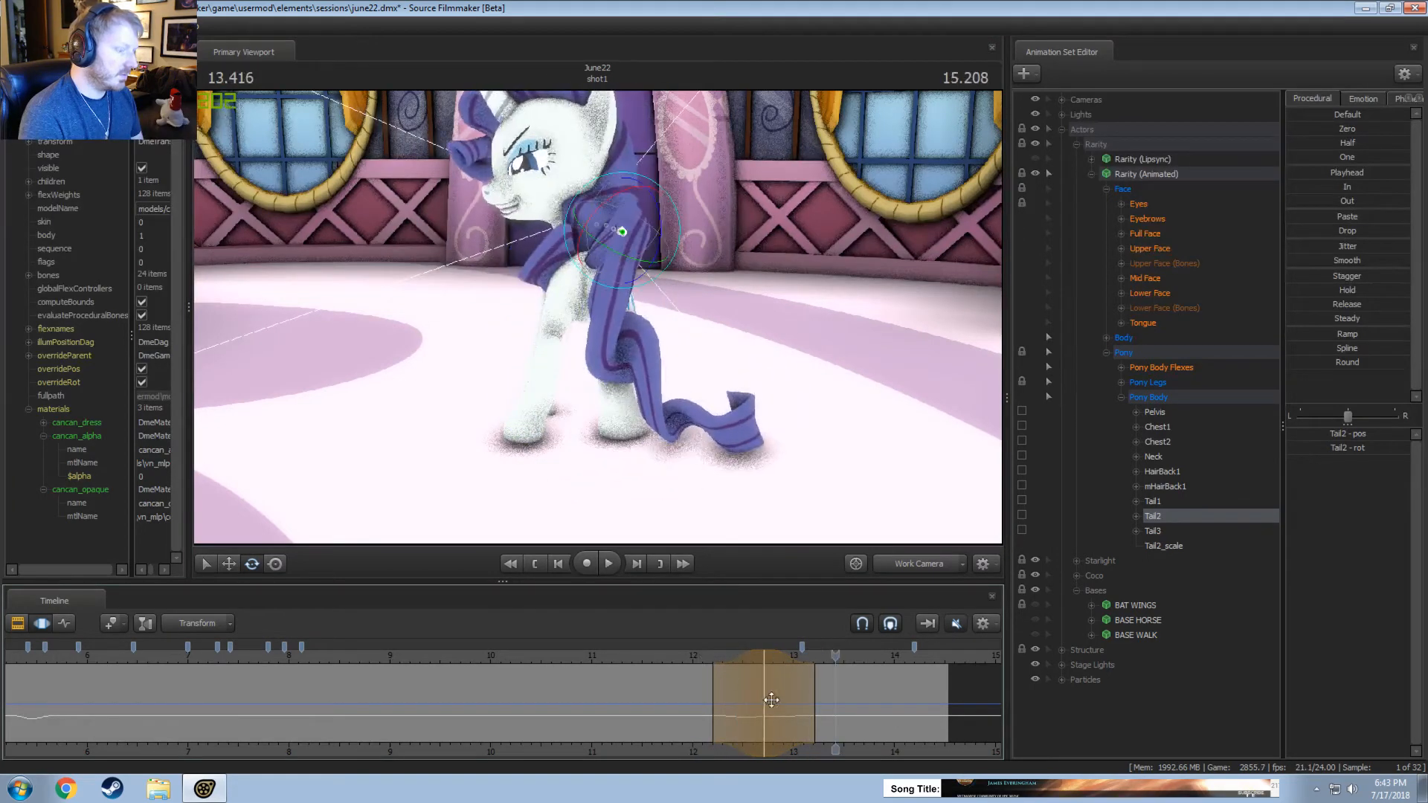
{"action": "key", "text": "space"}
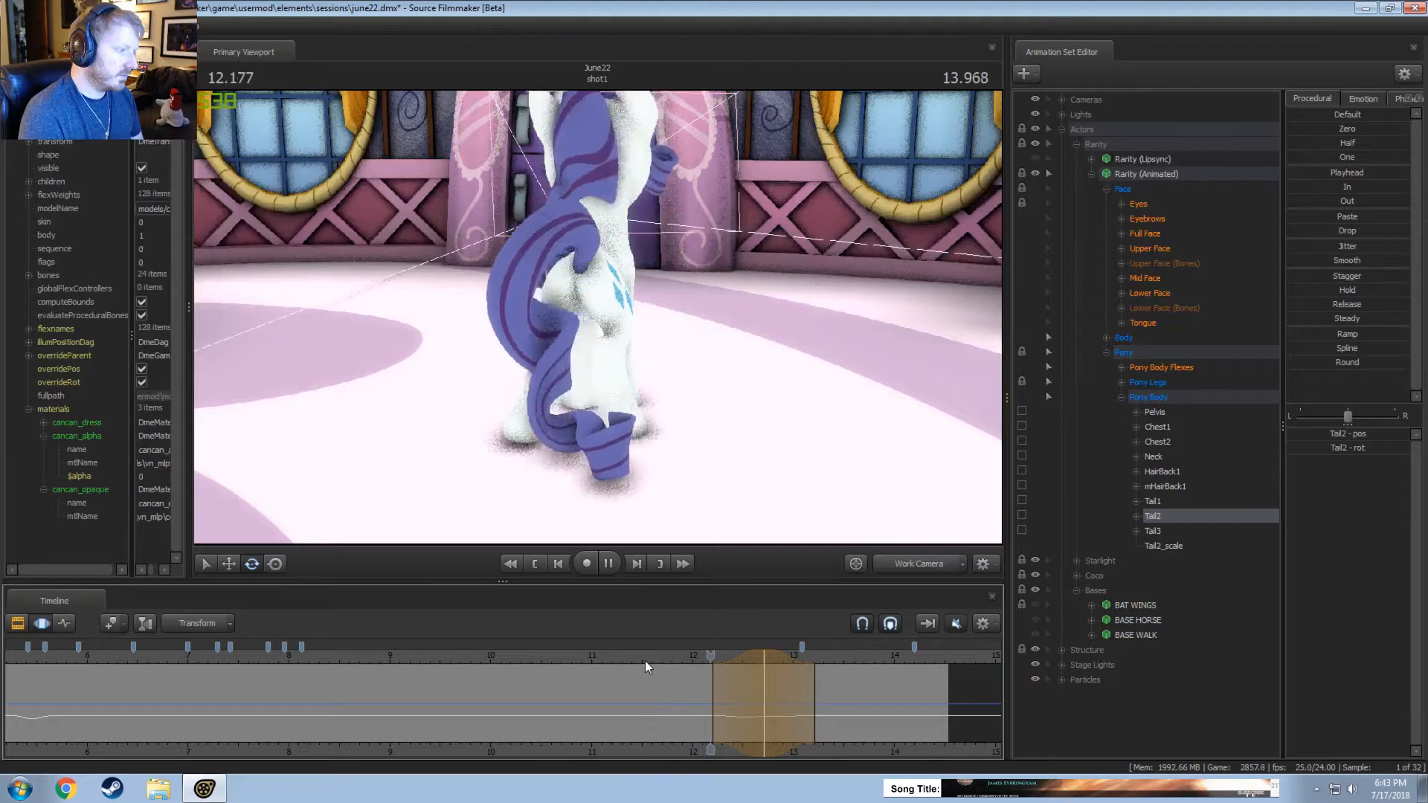
{"action": "key", "text": "space"}
Smooth Tail2's motion in a time selection around 12.333 seconds, and replay the turn.
{"action": "mouse_move", "coordinate": [721, 678]}
{"action": "left_mouse_down"}
{"action": "mouse_move", "coordinate": [750, 688]}
{"action": "mouse_move", "coordinate": [702, 695]}
{"action": "left_mouse_up"}
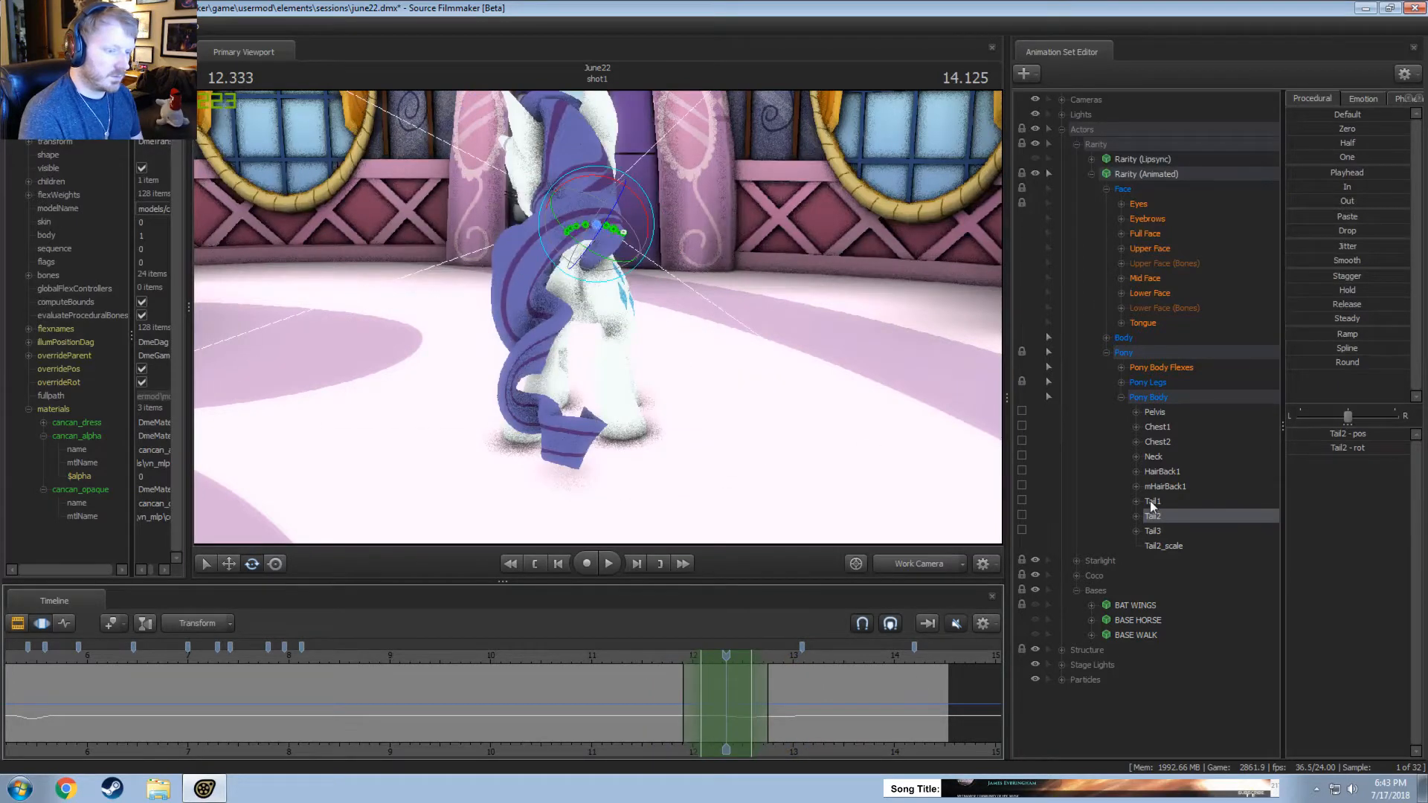
{"action": "left_click", "coordinate": [1354, 265]}
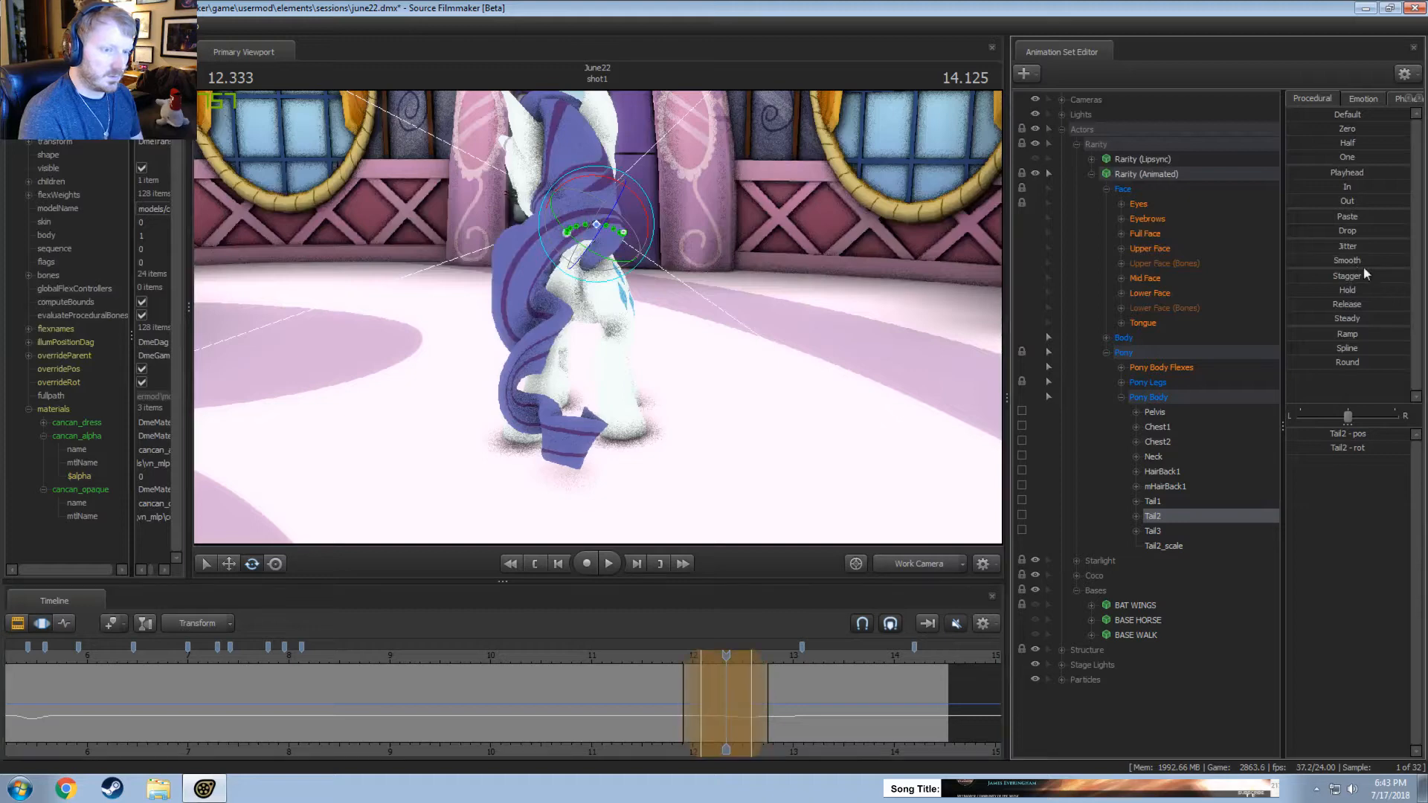
{"action": "key", "text": "space"}
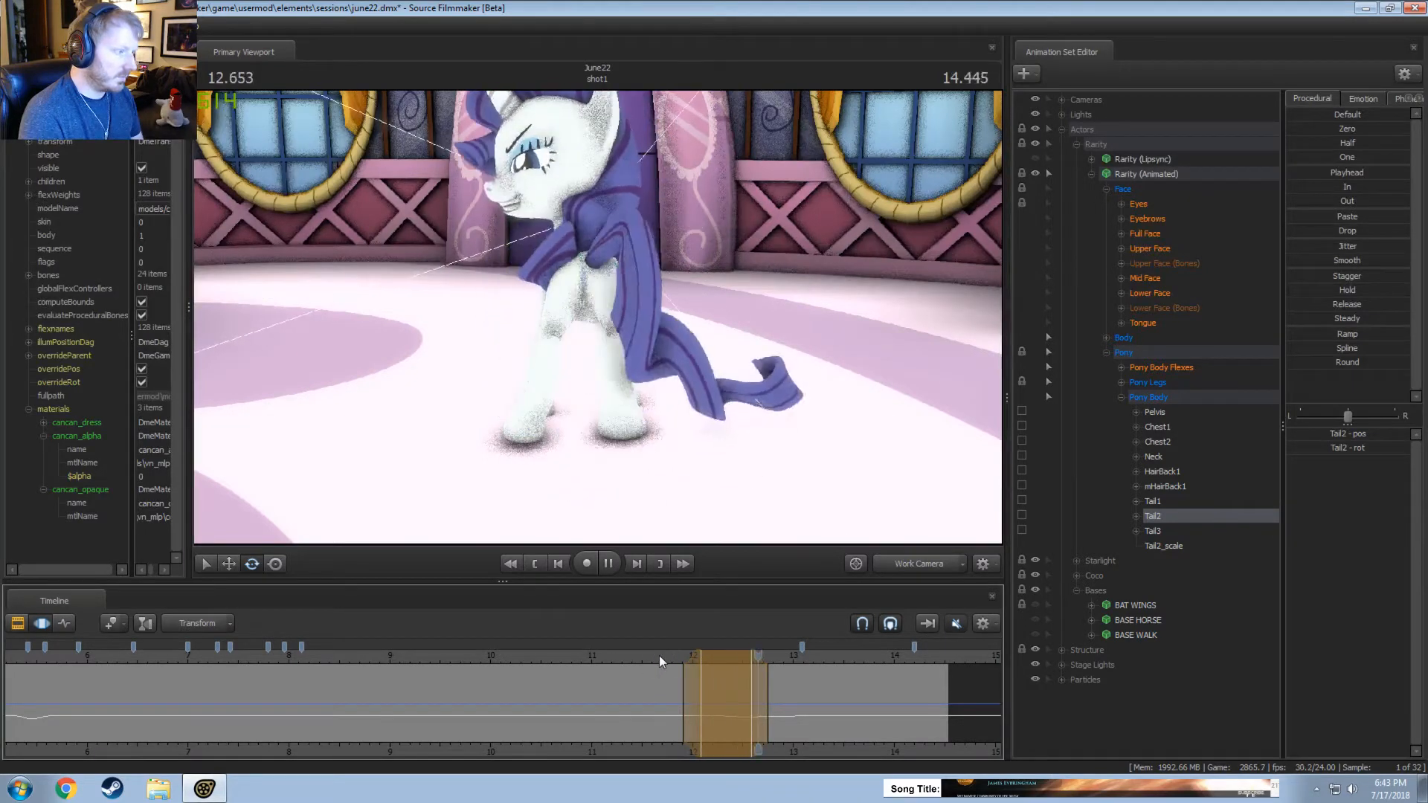
{"action": "key", "text": "space"}
Rotate Tail3 in a short time selection around 12.5 seconds.
{"action": "left_click_drag", "start_coordinate": [690, 714], "coordinate": [744, 698]}
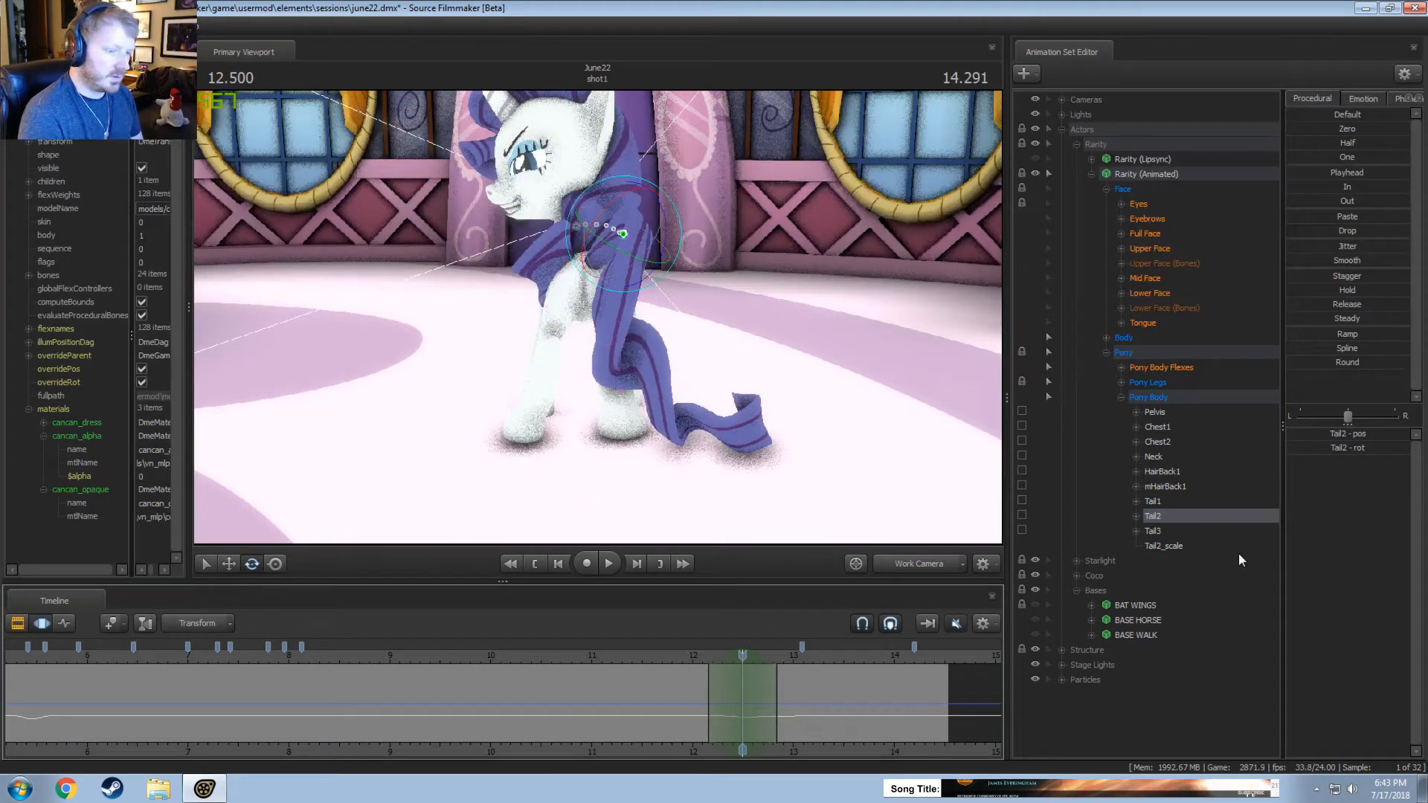
{"action": "left_click", "coordinate": [1183, 530]}
{"action": "left_click_drag", "start_coordinate": [652, 397], "coordinate": [613, 442]}
{"action": "key", "text": "w"}
Rotate Tail3 in a time selection around 12.958 seconds, and replay from about 11.7 seconds.
{"action": "left_click_drag", "start_coordinate": [687, 657], "coordinate": [792, 692]}
{"action": "left_click_drag", "start_coordinate": [857, 506], "coordinate": [547, 396], "text": "alt"}
{"action": "key", "text": "e"}
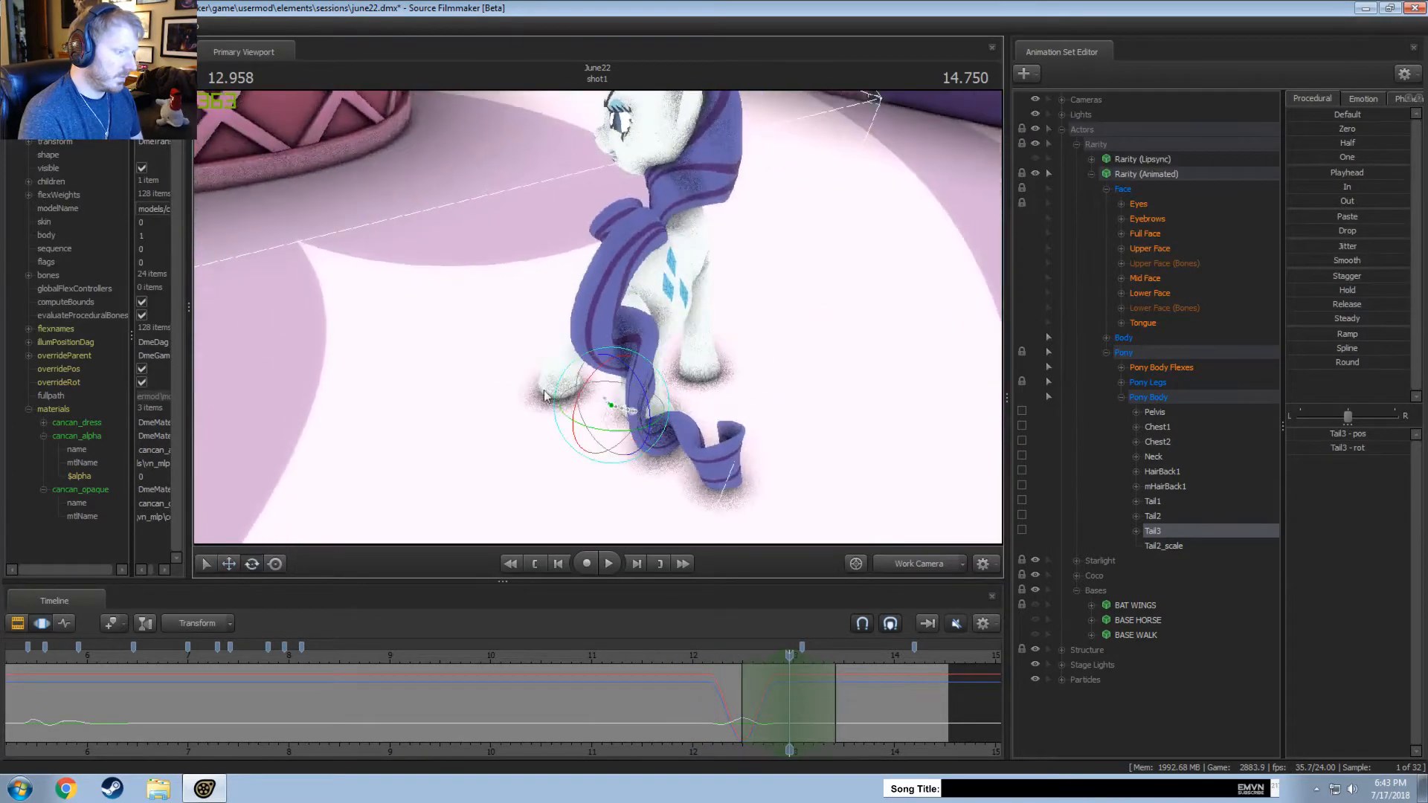
{"action": "left_click_drag", "start_coordinate": [616, 456], "coordinate": [614, 432]}
{"action": "key", "text": "w"}
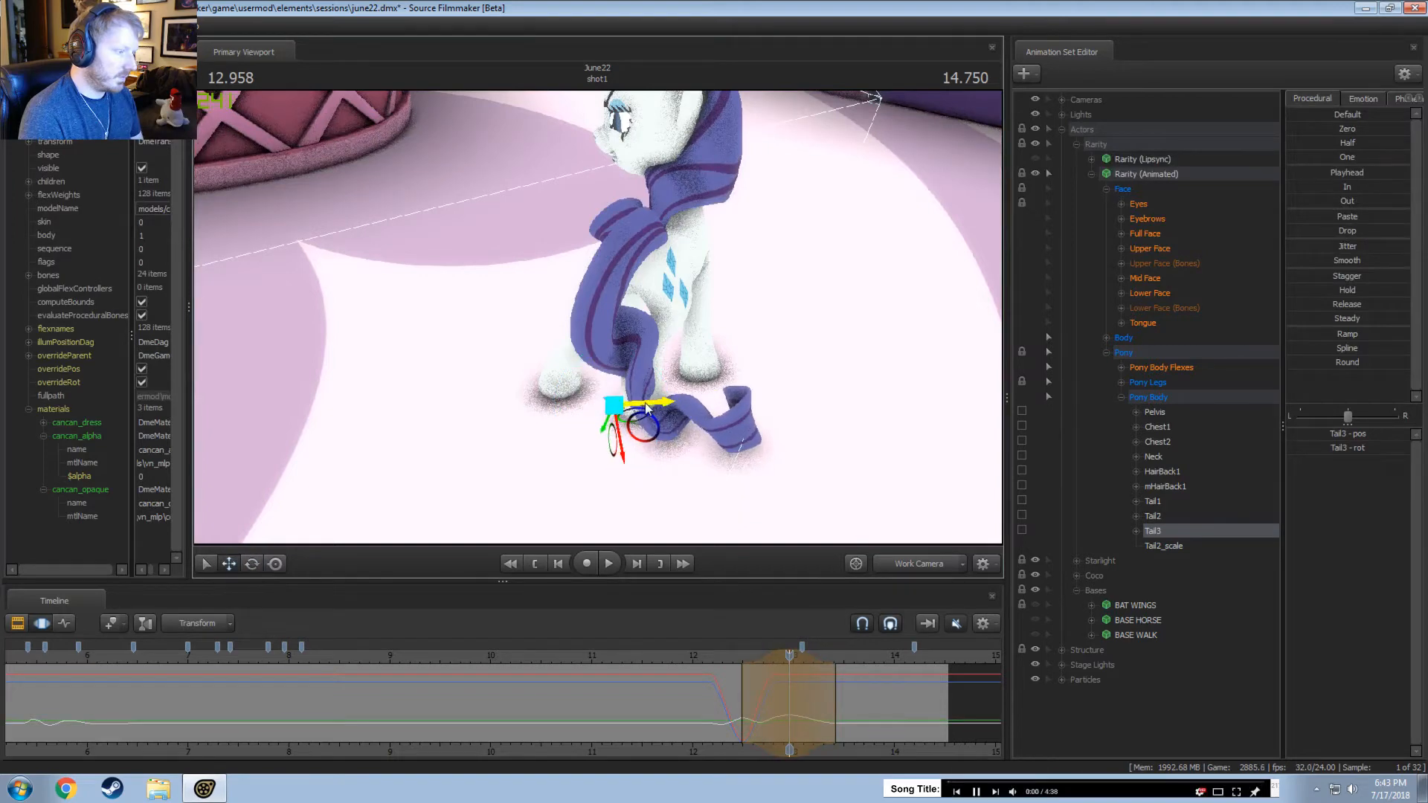
{"action": "left_click", "coordinate": [659, 653]}
{"action": "key", "text": "space"}
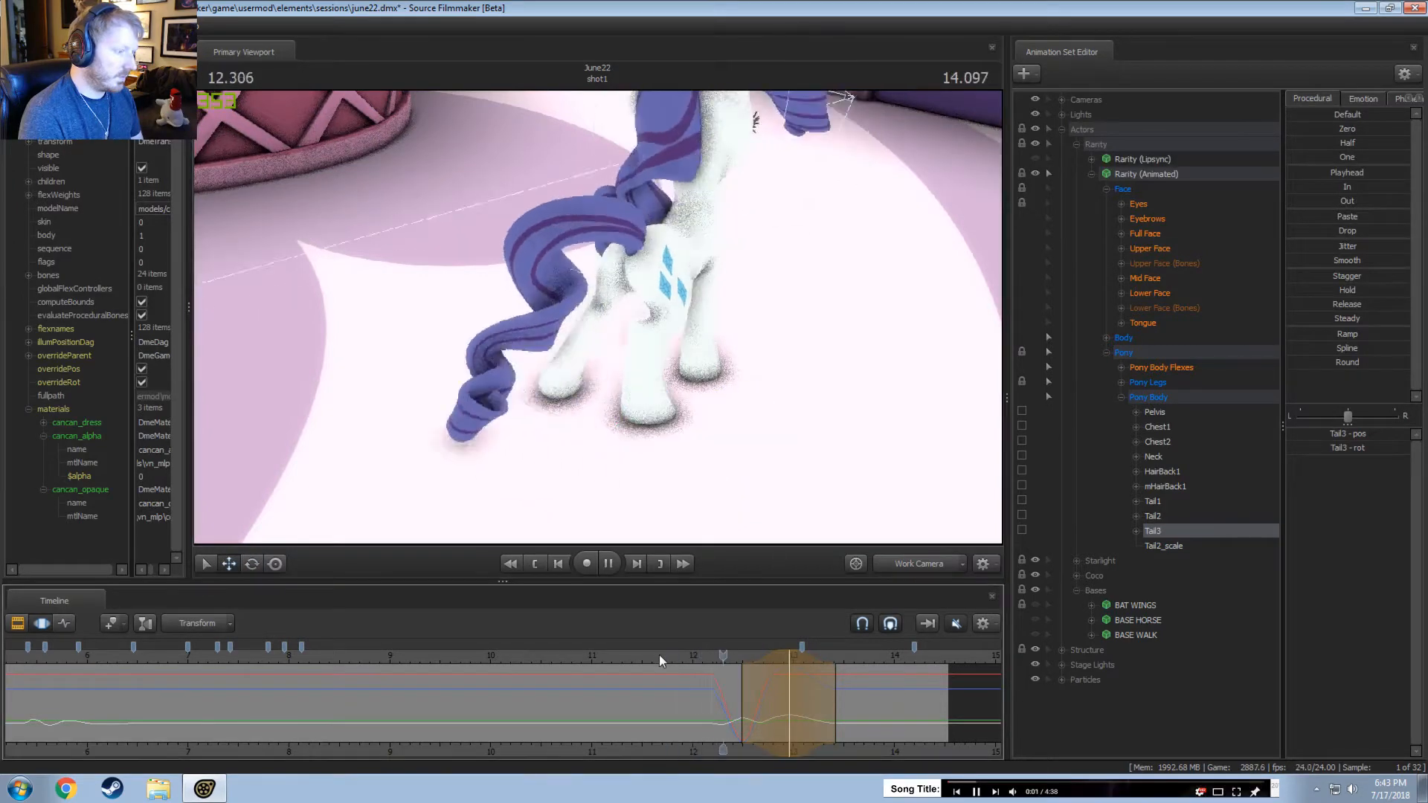
Shift the pending Tail3 adjustment earlier to around 12.8 seconds, and replay from about 12 seconds.
{"action": "left_click_drag", "start_coordinate": [788, 658], "coordinate": [768, 659]}
{"action": "left_click", "coordinate": [690, 656]}
{"action": "key", "text": "space"}
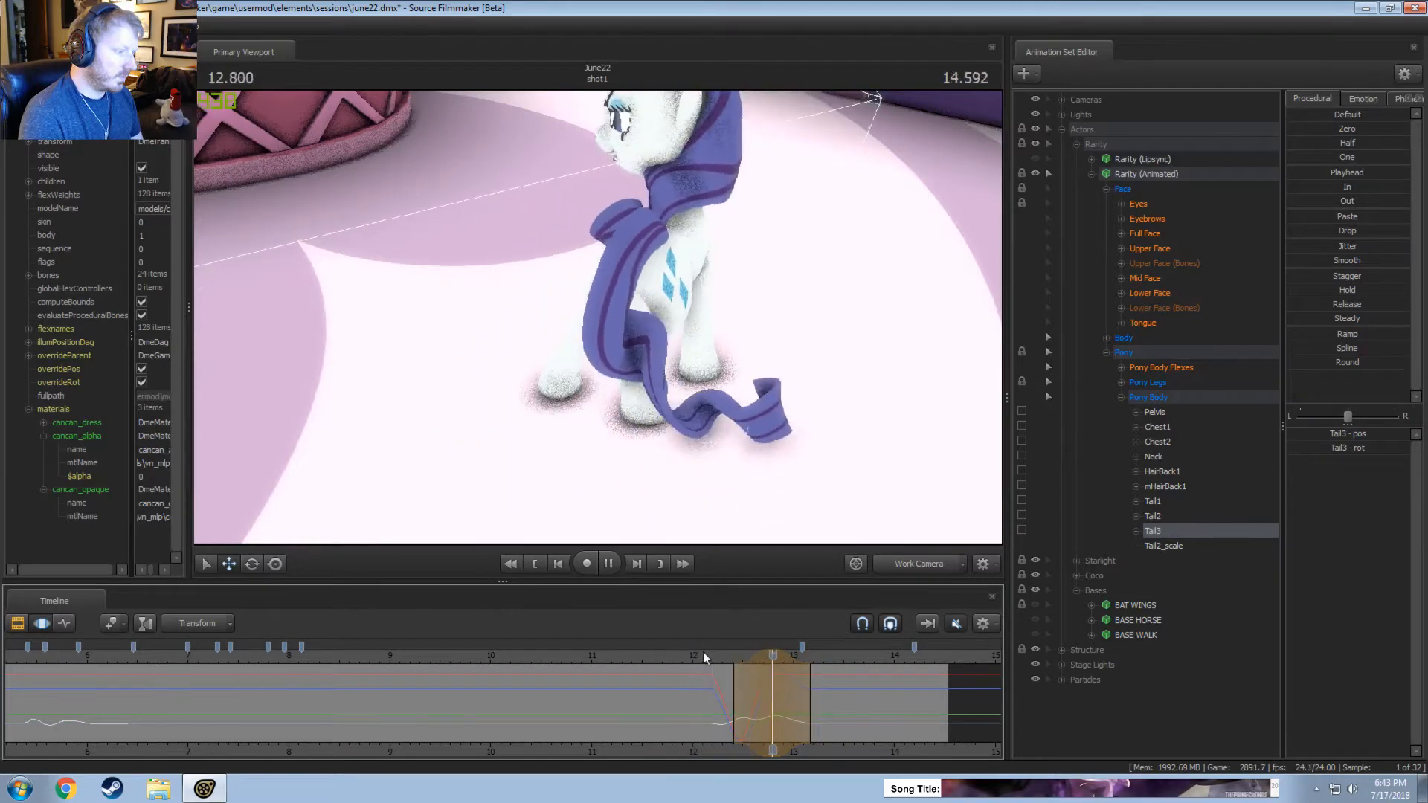
{"action": "key", "text": "space"}
Review the tail motion through the main camera from about 11.85 seconds, and return to the work camera.
{"action": "left_click", "coordinate": [938, 570]}
{"action": "key", "text": "space"}
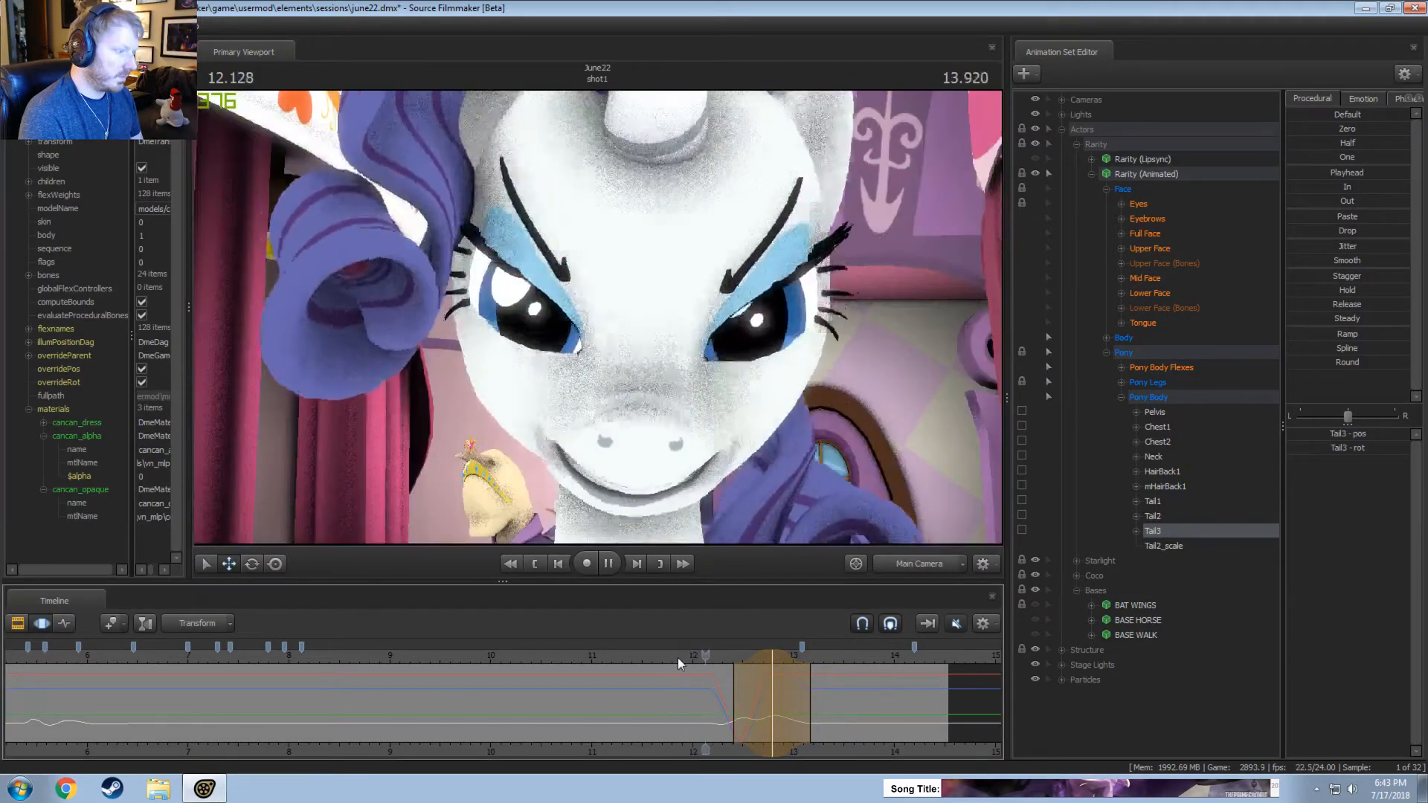
{"action": "left_click", "coordinate": [679, 657]}
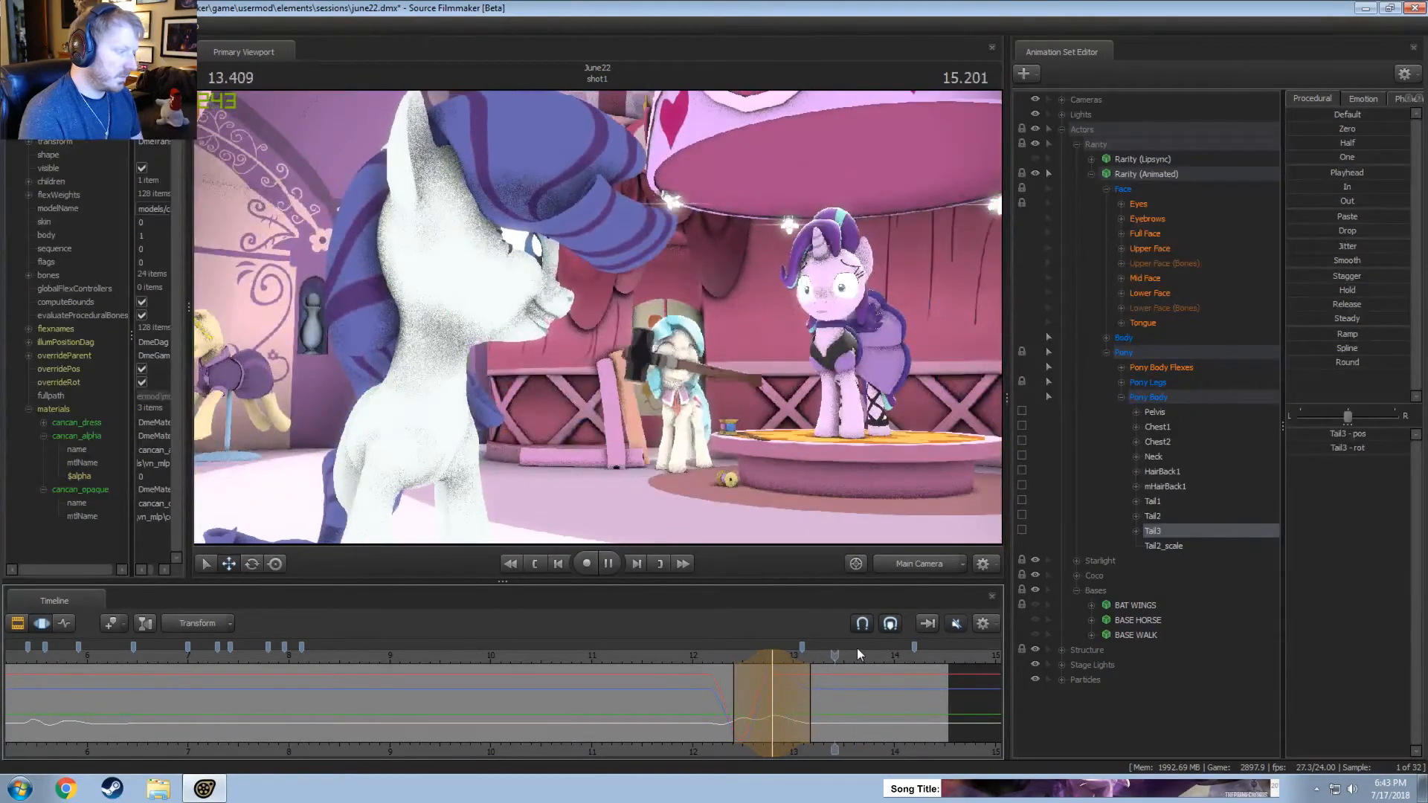
{"action": "key", "text": "space"}
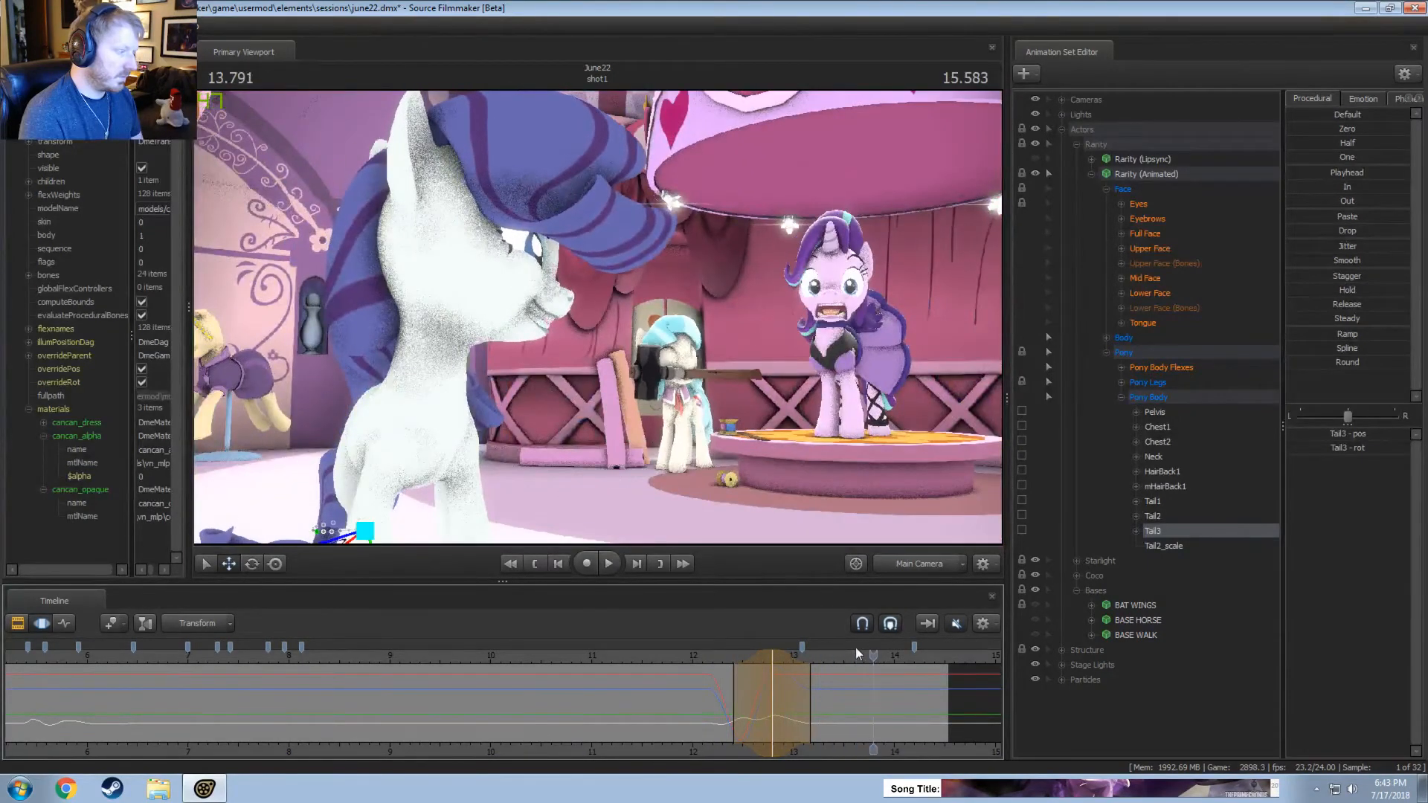
{"action": "left_click", "coordinate": [913, 566]}
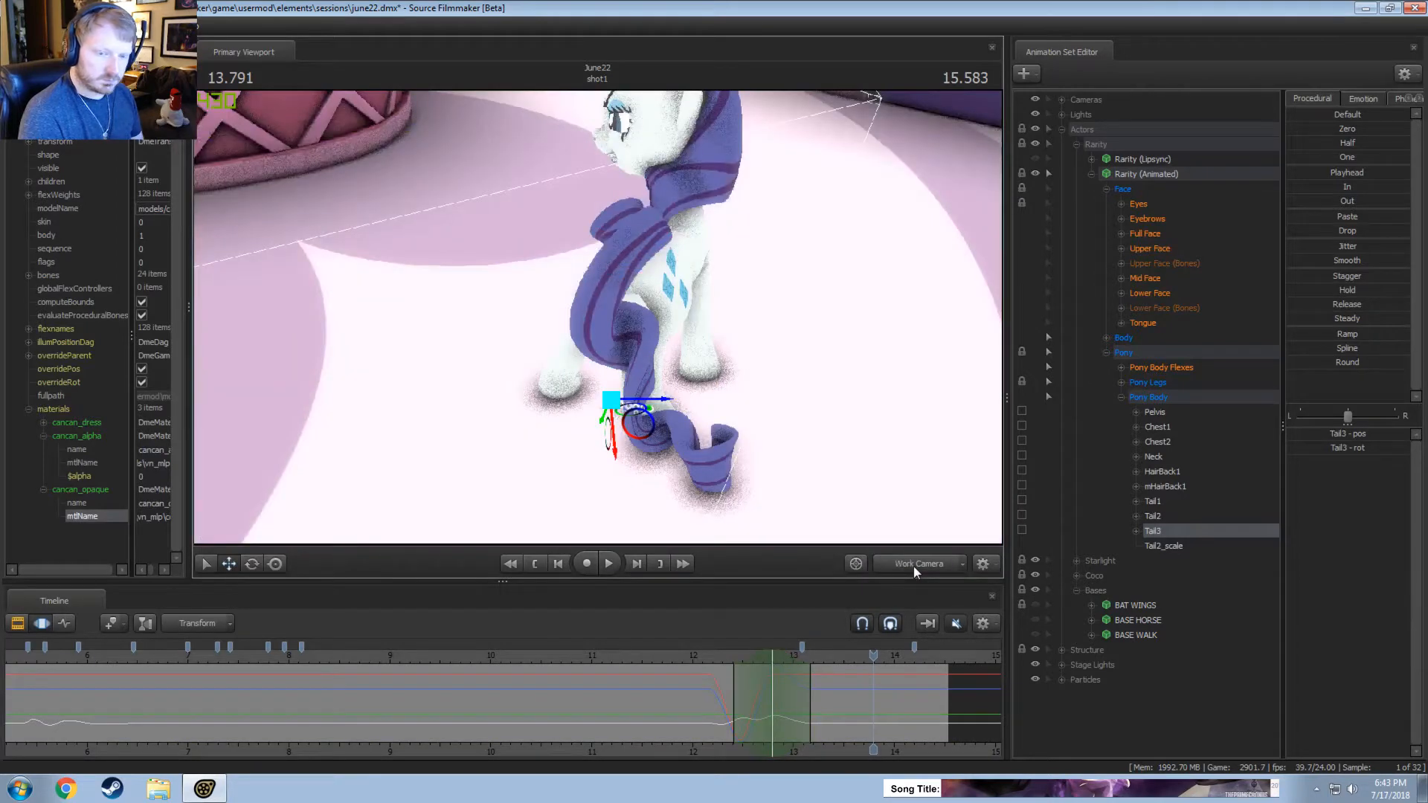
Rotate Tail3 from a higher view in a time selection around 13.333 seconds, and replay from about 12.4 seconds.
{"action": "key", "text": "shift"}
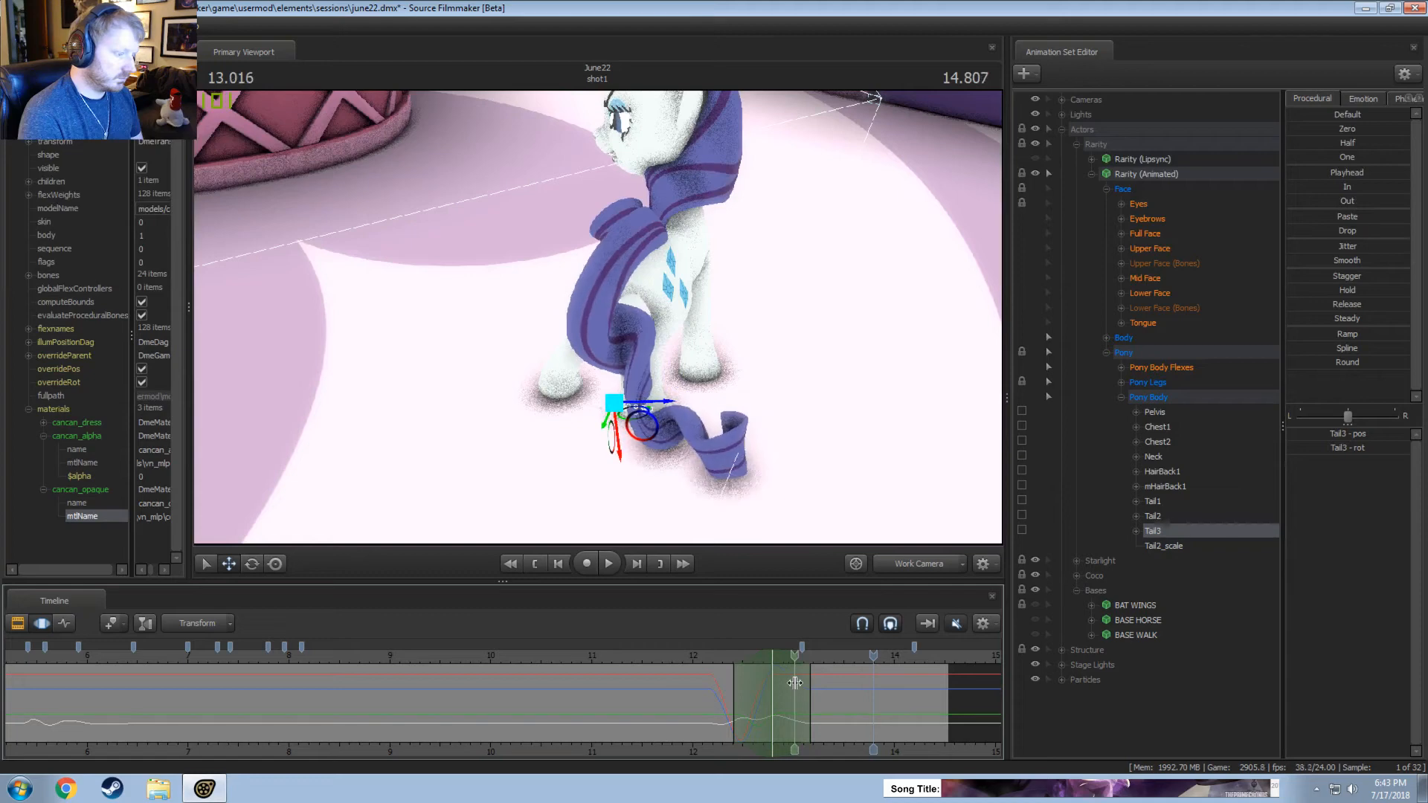
{"action": "left_click_drag", "start_coordinate": [670, 372], "coordinate": [672, 429], "text": "alt"}
{"action": "key", "text": "e"}
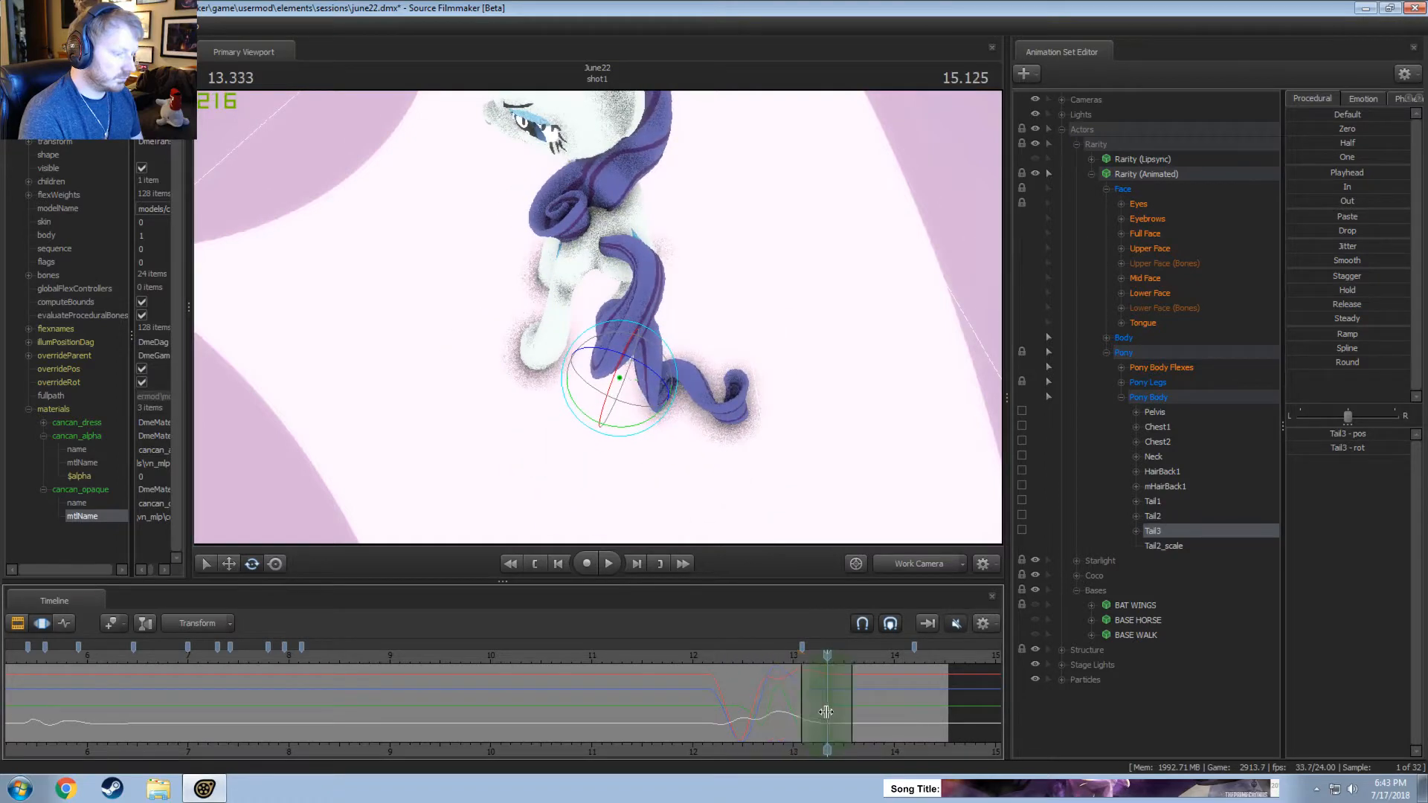
{"action": "left_click_drag", "start_coordinate": [655, 411], "coordinate": [635, 434]}
{"action": "left_click", "coordinate": [734, 659]}
{"action": "key", "text": "space"}
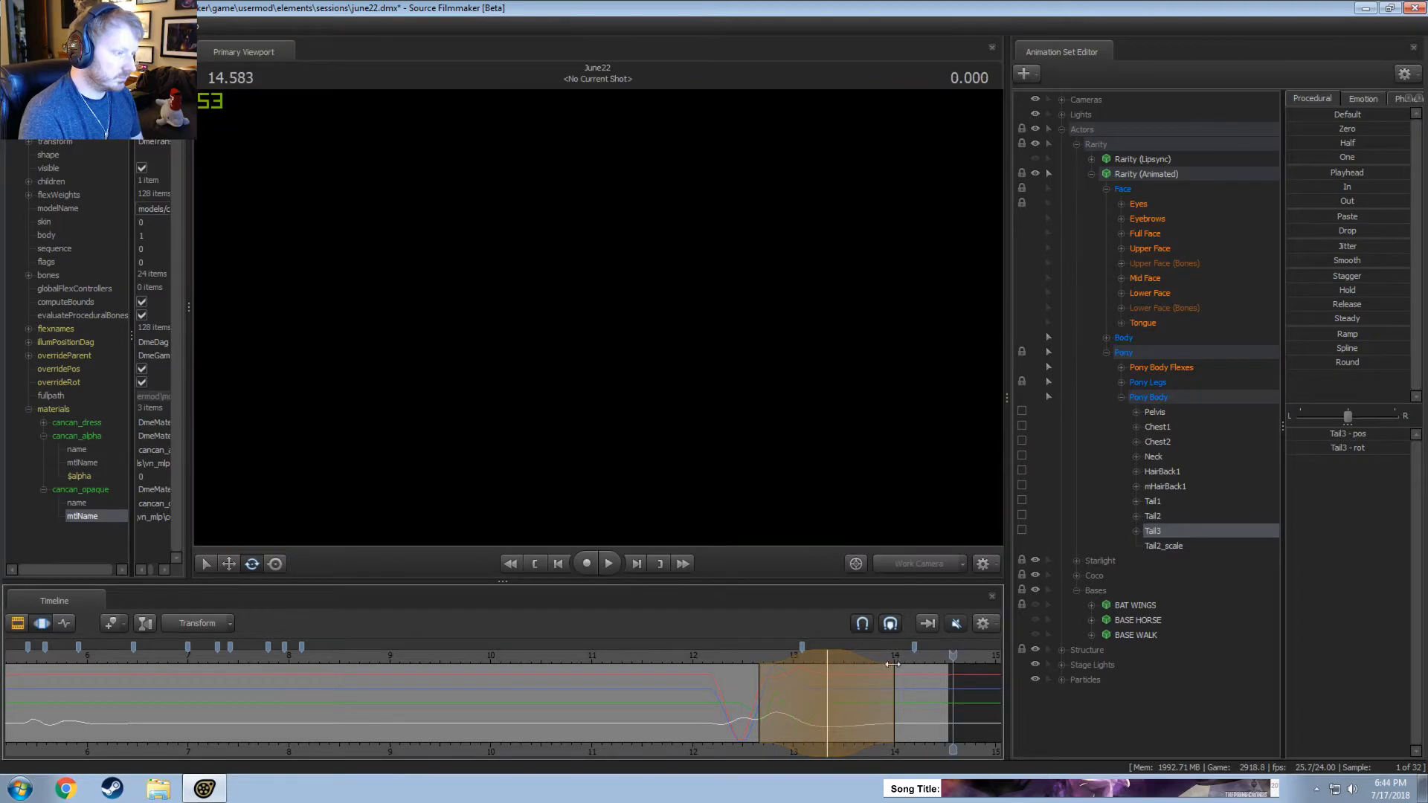
Extend the end of the Tail3 adjustment's time selection to about 14.17 seconds, and replay from about 12.5 seconds.
{"action": "left_click_drag", "start_coordinate": [894, 699], "coordinate": [911, 697]}
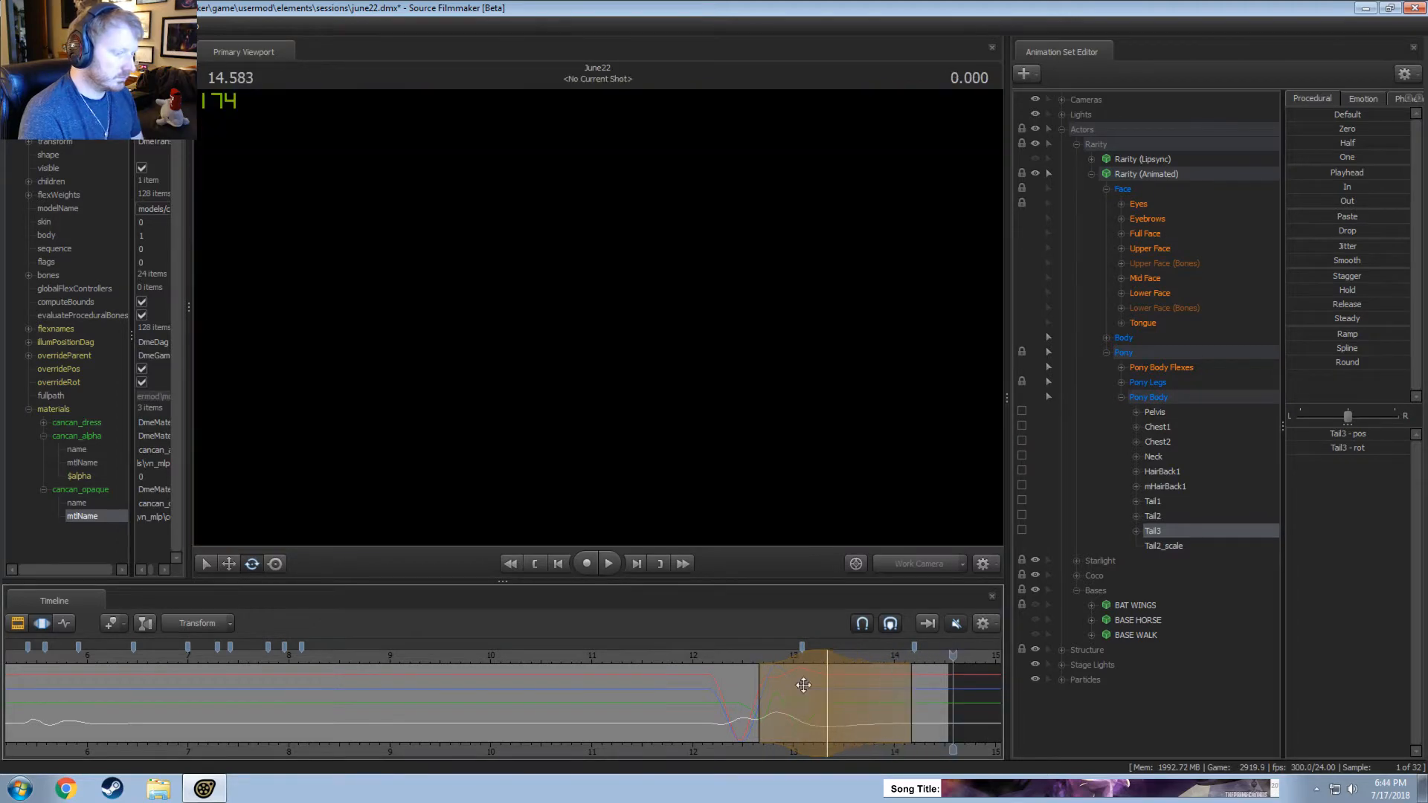
{"action": "left_click", "coordinate": [742, 659]}
{"action": "key", "text": "space"}
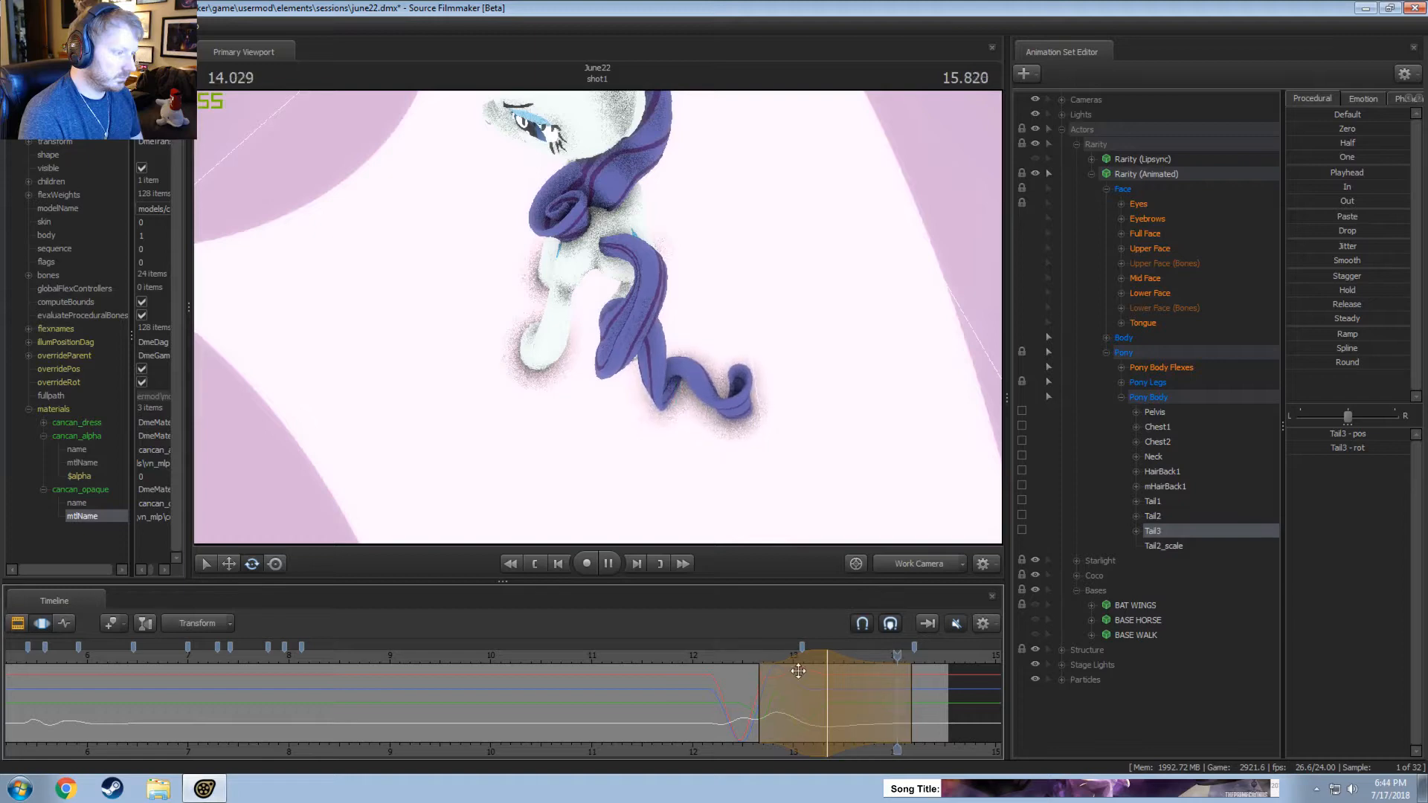
{"action": "key", "text": "space"}
Review Rarity's turn through the main camera, replaying from about 12.35, 12 and 11.5 seconds.
{"action": "left_click", "coordinate": [913, 571]}
{"action": "left_click", "coordinate": [729, 658]}
{"action": "key", "text": "space"}
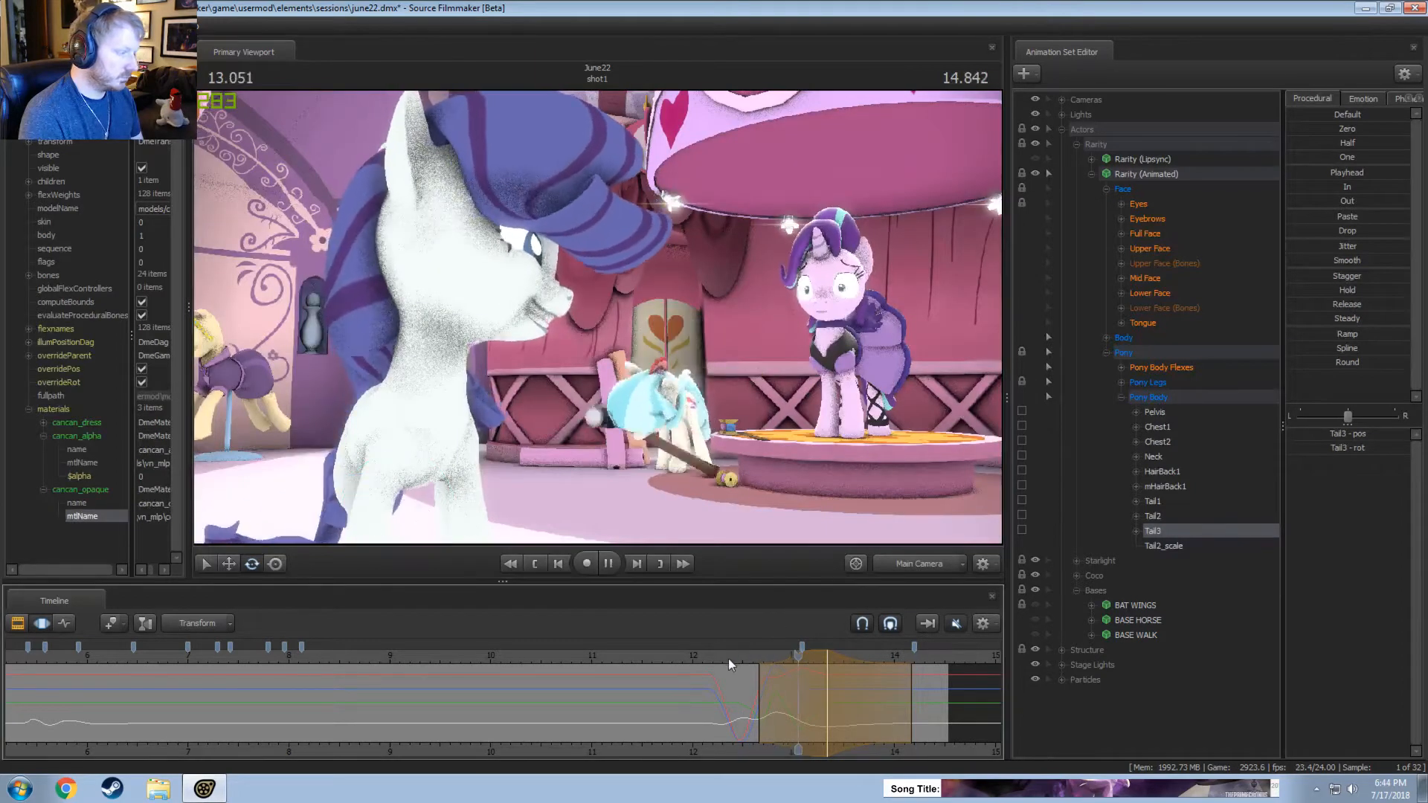
{"action": "key", "text": "space"}
{"action": "left_click", "coordinate": [694, 653]}
{"action": "key", "text": "space"}
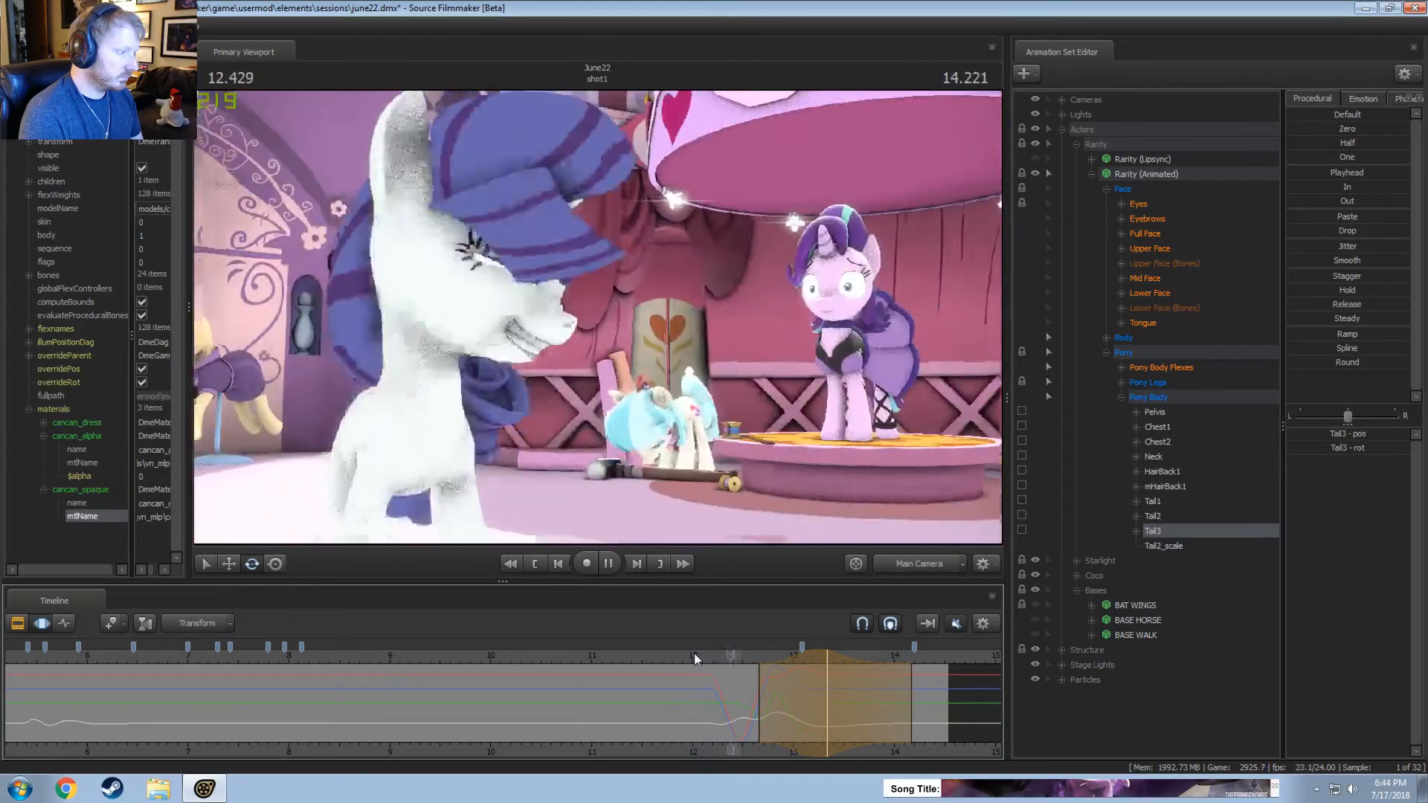
{"action": "left_click", "coordinate": [645, 655]}
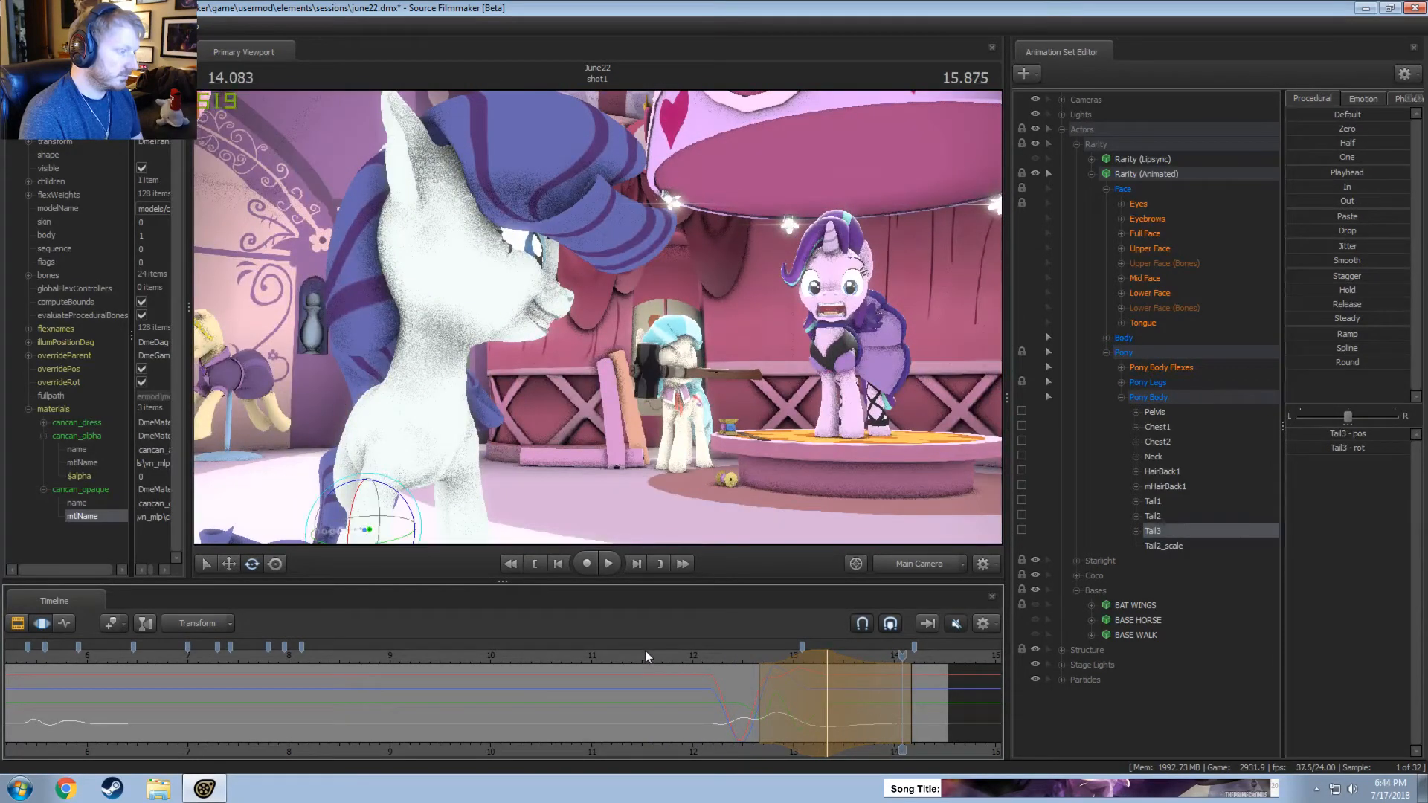
Inspect the scene in the Clip Editor with the work camera, and replay the main camera view from about 10.5 seconds.
{"action": "key", "text": "ctrl+1"}
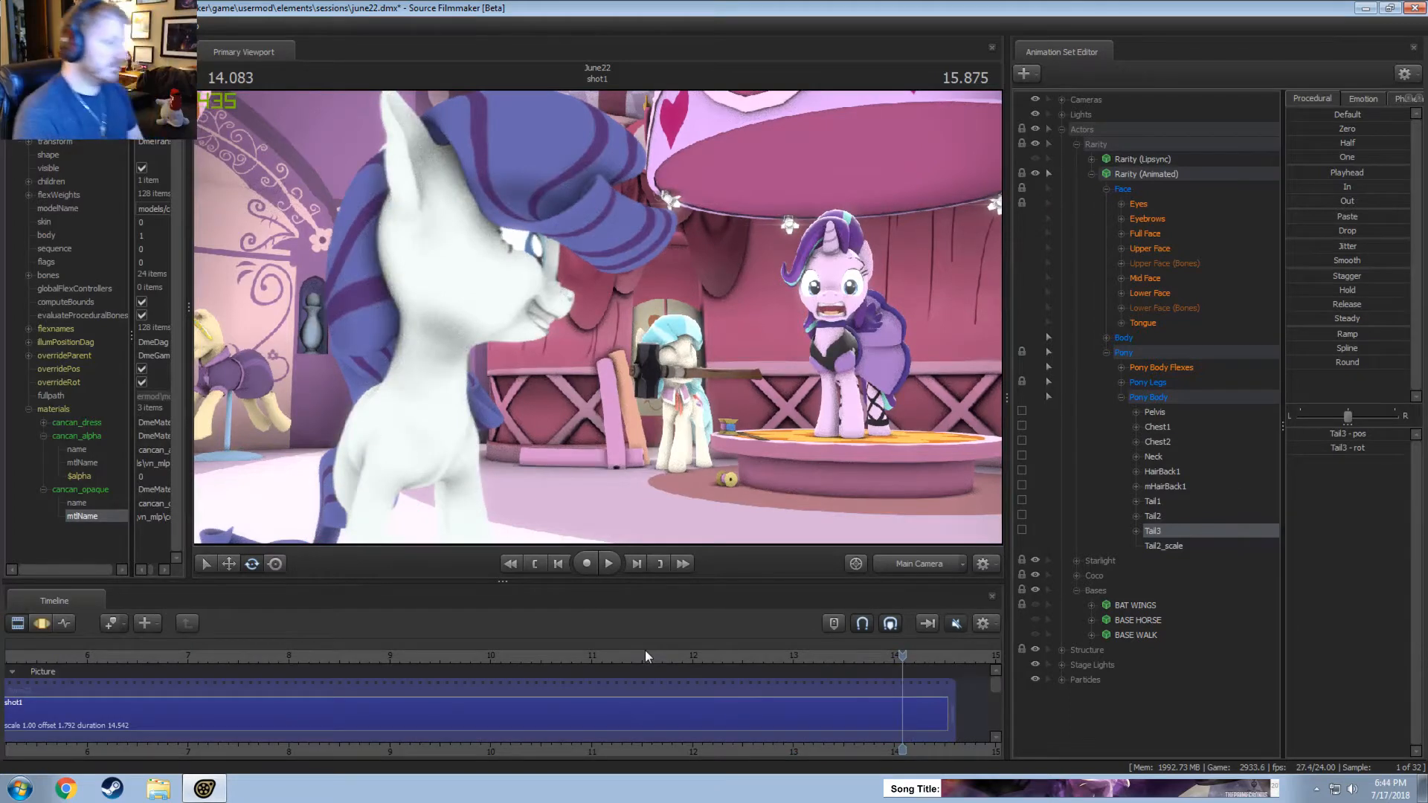
{"action": "left_click", "coordinate": [908, 558]}
{"action": "left_click", "coordinate": [940, 565]}
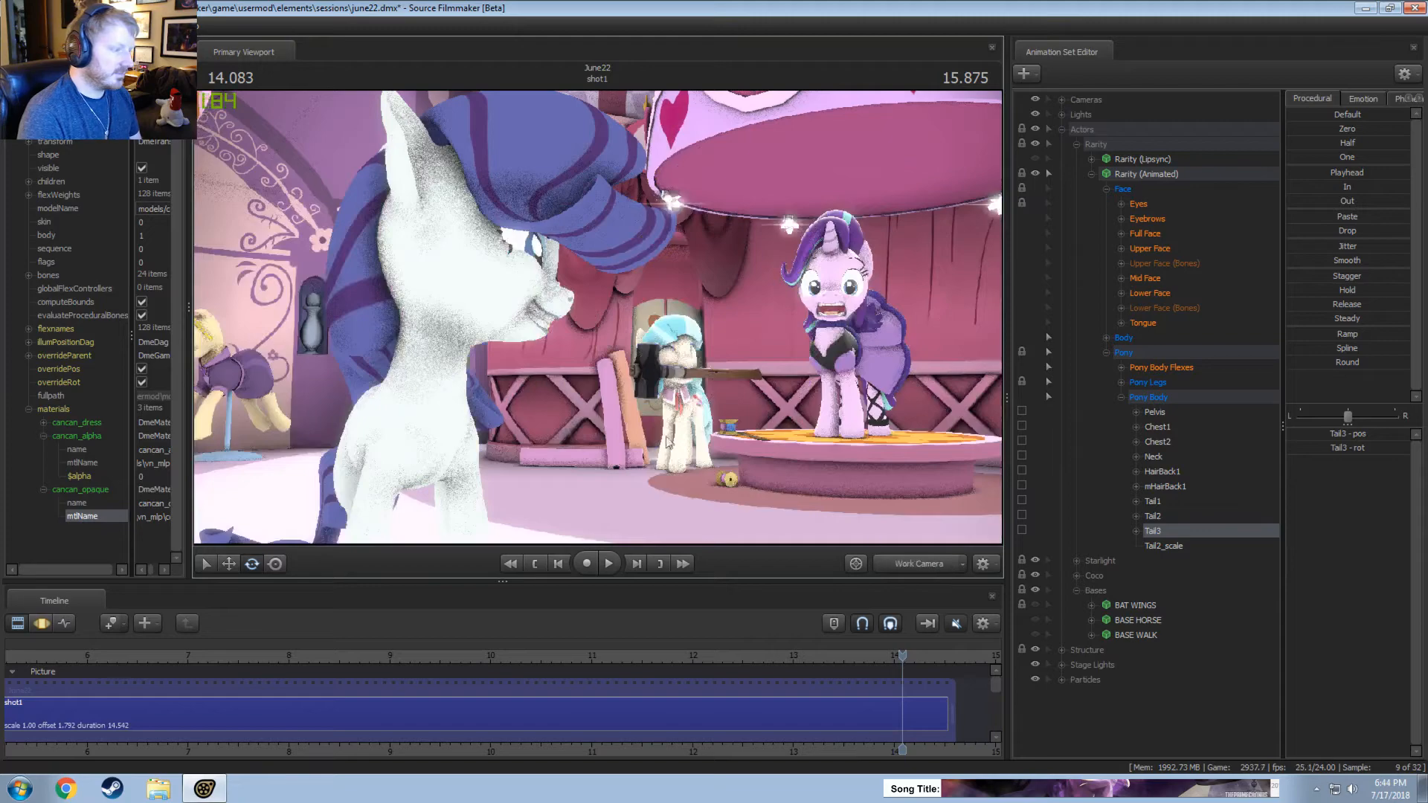
{"action": "left_click_drag", "start_coordinate": [667, 443], "coordinate": [630, 357]}
{"action": "key", "text": "w"}
{"action": "key", "text": "w"}
{"action": "key", "text": "s"}
{"action": "left_click", "coordinate": [901, 559]}
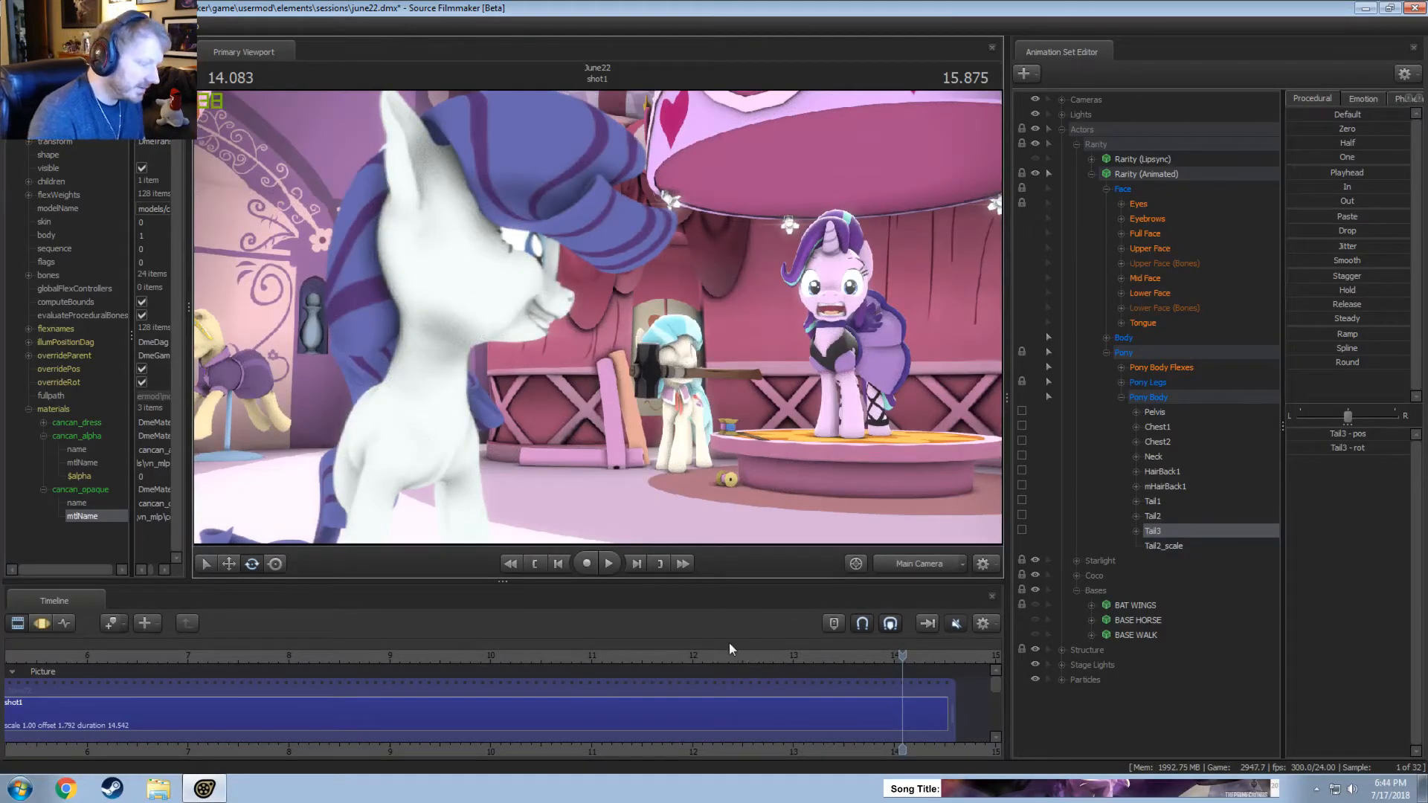
{"action": "left_click", "coordinate": [537, 676]}
{"action": "key", "text": "space"}
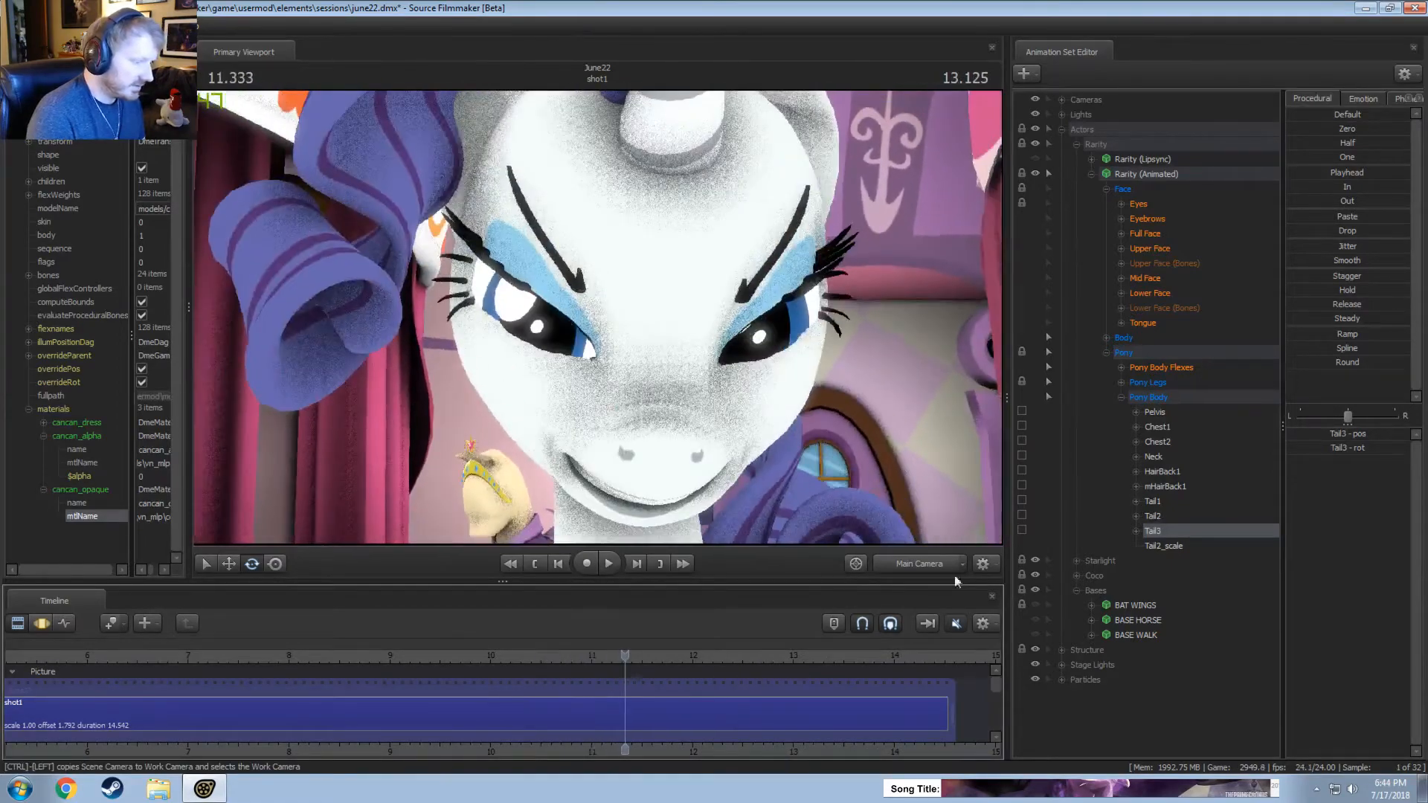
Examine Rarity's tail and whole body through the work camera in the Motion Editor at 11.333 seconds.
{"action": "key", "text": "F3"}
{"action": "left_click", "coordinate": [945, 566]}
{"action": "key", "text": "s"}
{"action": "left_click_drag", "start_coordinate": [781, 417], "coordinate": [722, 446]}
{"action": "key", "text": "s"}
{"action": "key", "text": "w"}
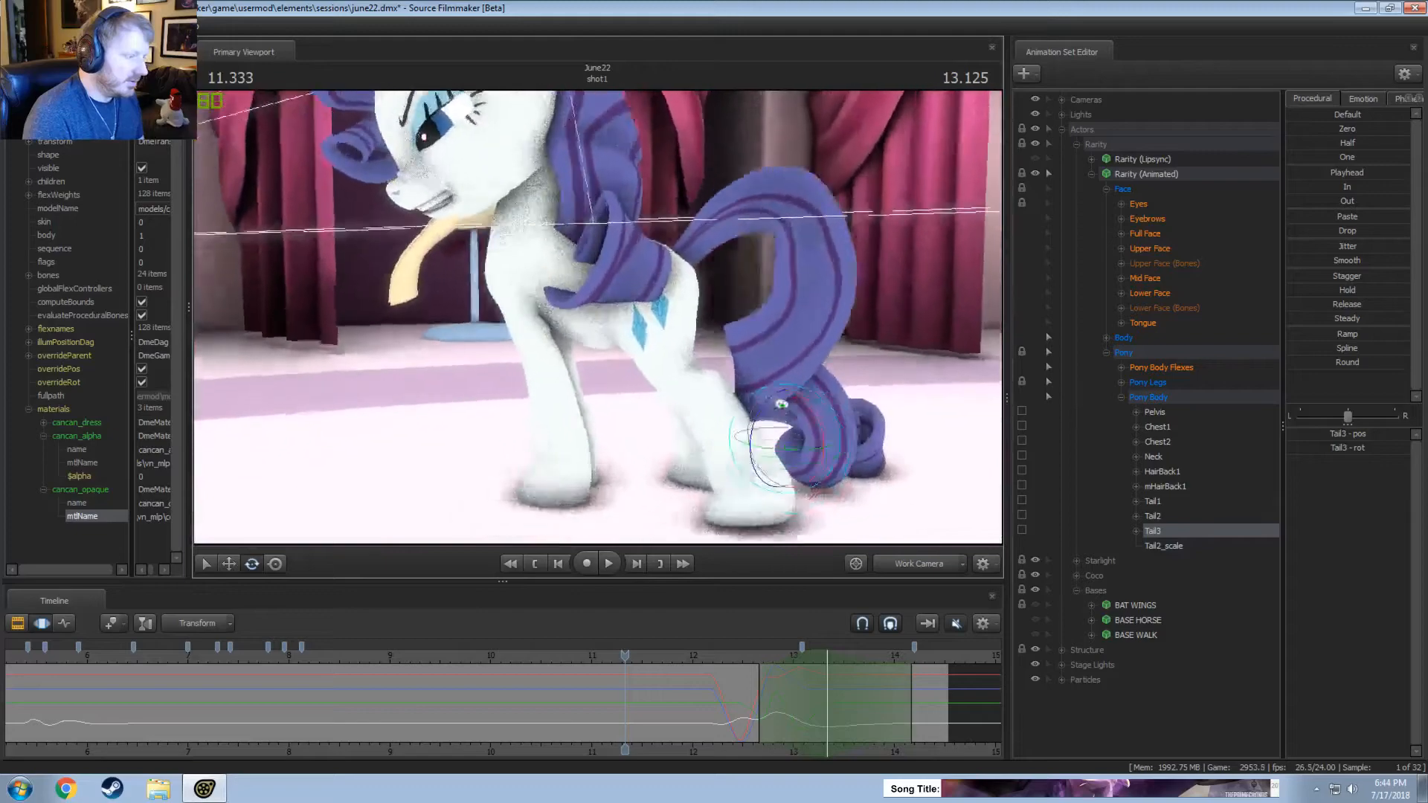
{"action": "key", "text": "s"}
{"action": "key", "text": "a"}
{"action": "left_click_drag", "start_coordinate": [789, 320], "coordinate": [795, 306]}
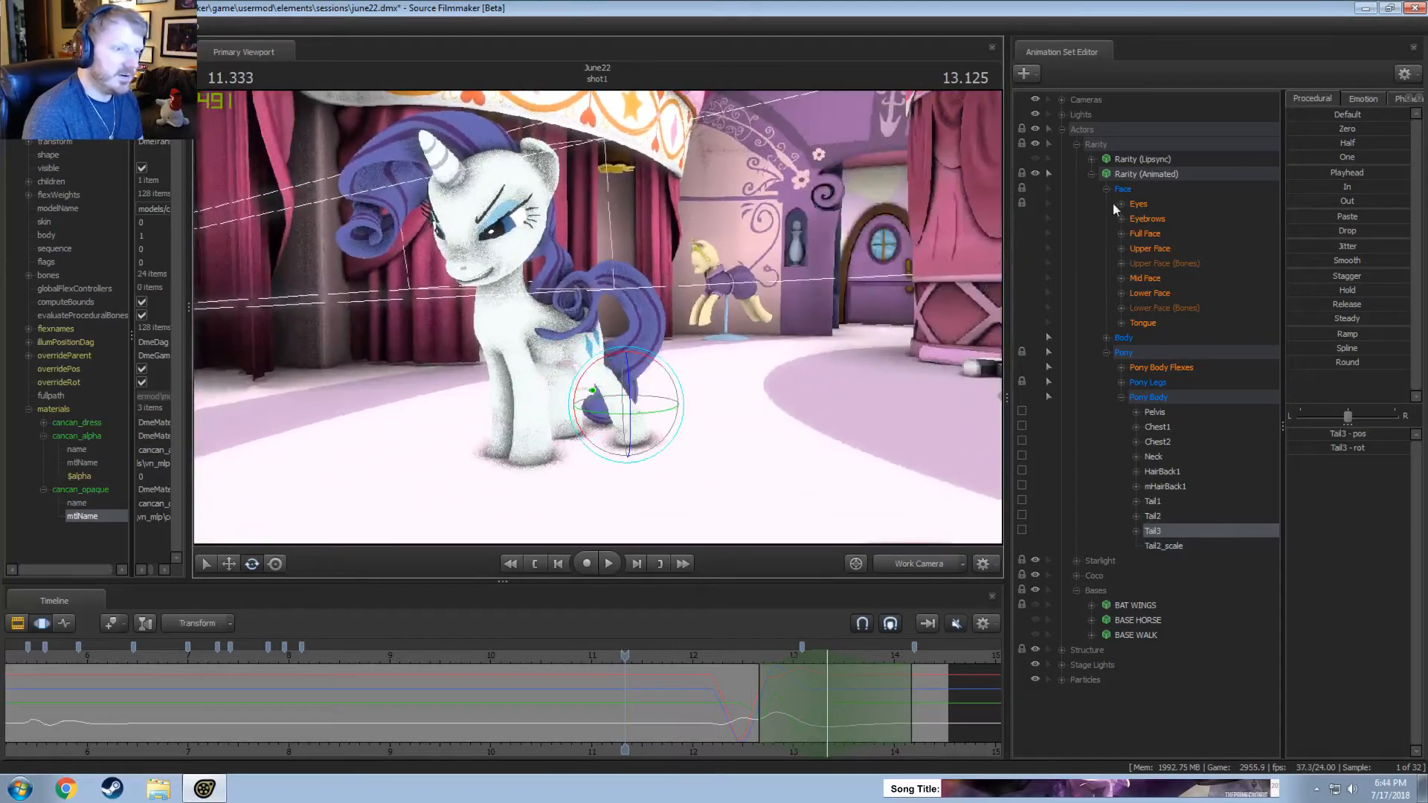
Unlock the transforms of Rarity (Animated) and play the turn from about 12.2 seconds.
{"action": "left_click", "coordinate": [1091, 175]}
{"action": "left_click", "coordinate": [715, 656]}
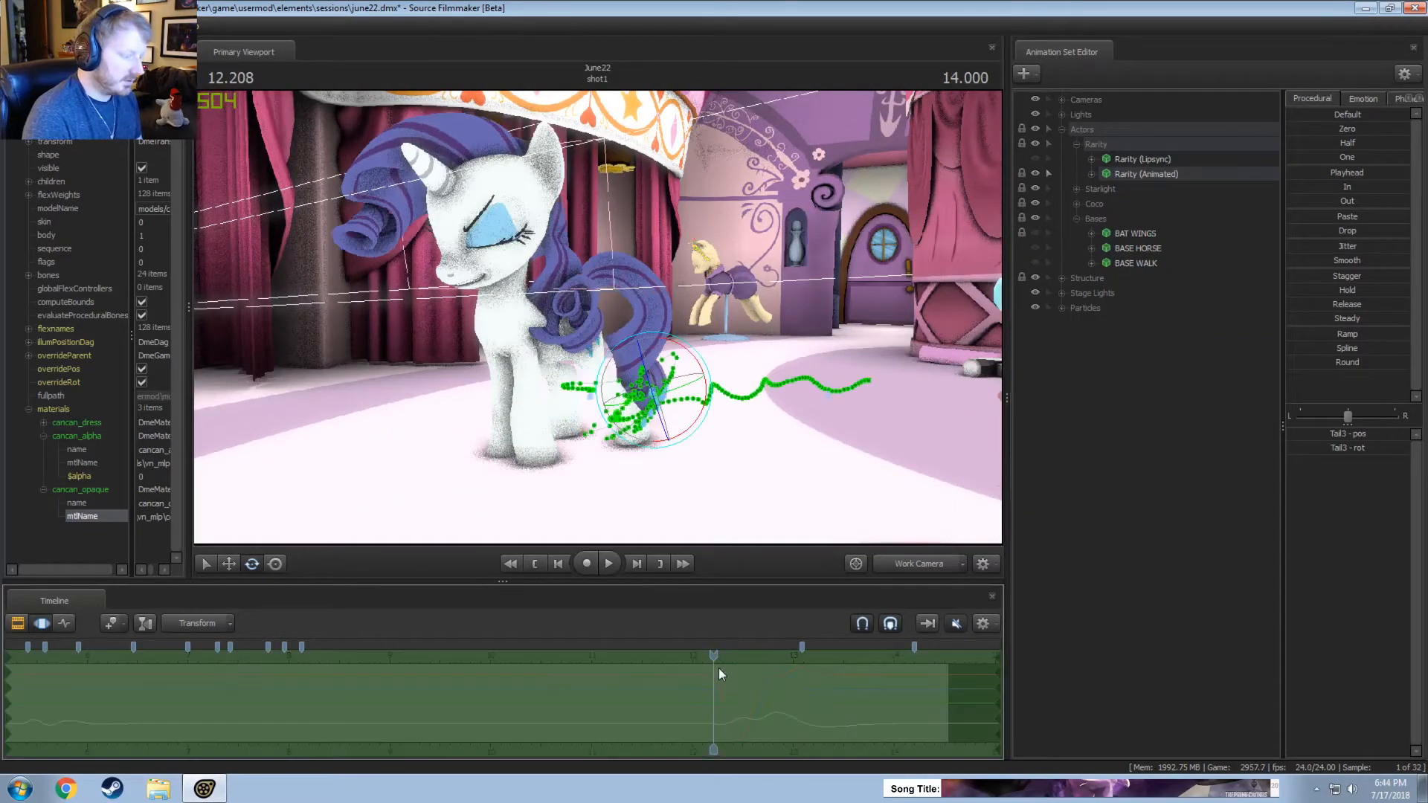
{"action": "left_click", "coordinate": [1167, 177]}
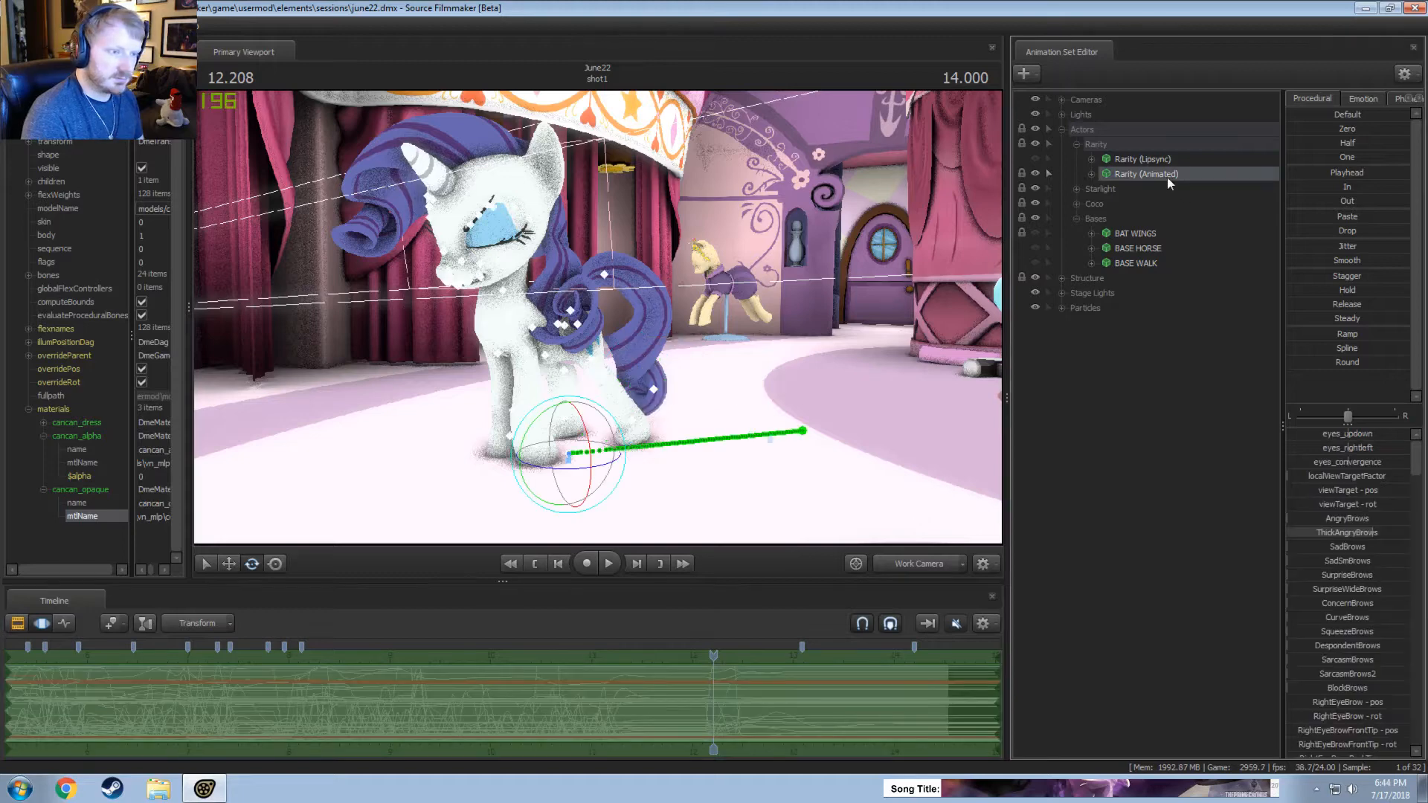
{"action": "right_click", "coordinate": [1168, 176]}
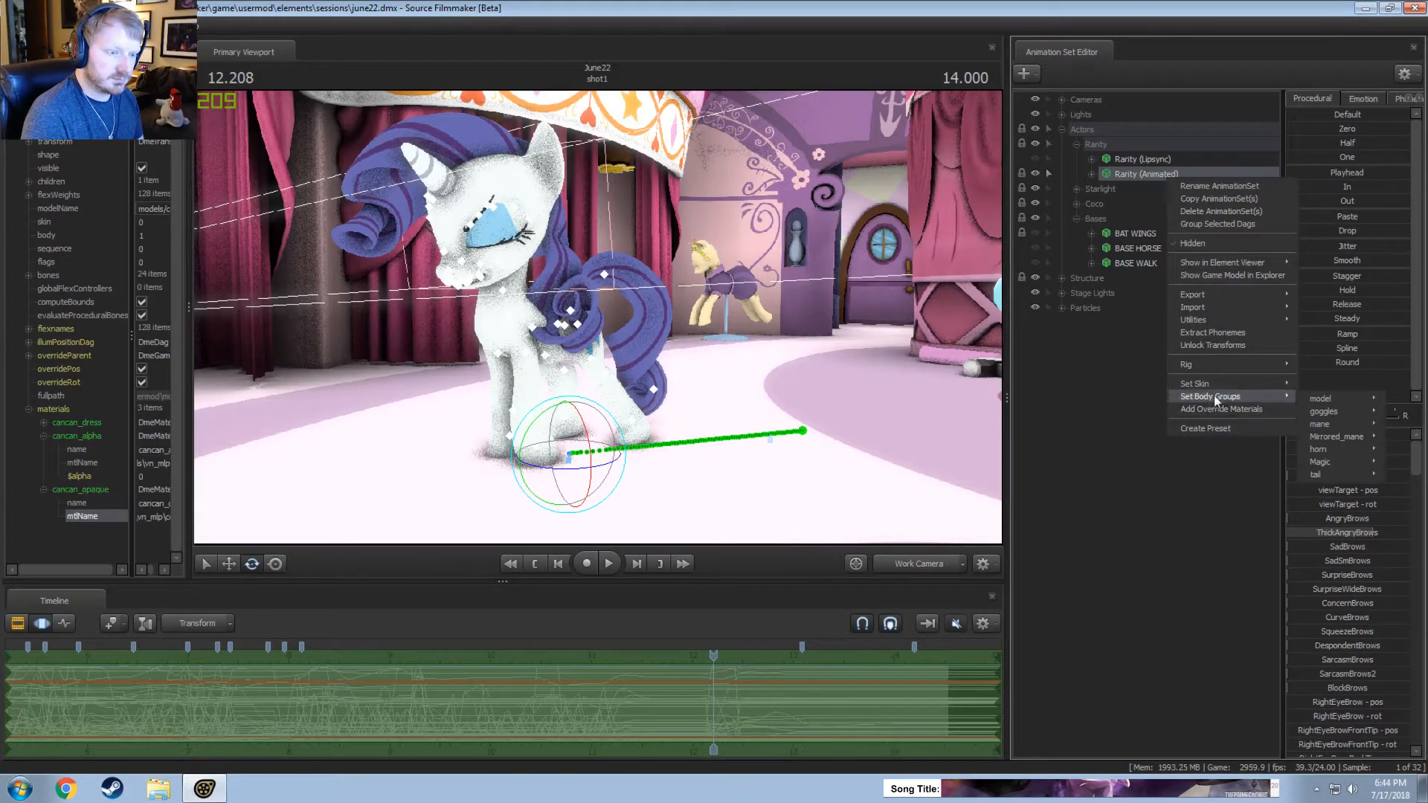
{"action": "left_click", "coordinate": [1212, 345]}
{"action": "key", "text": "space"}
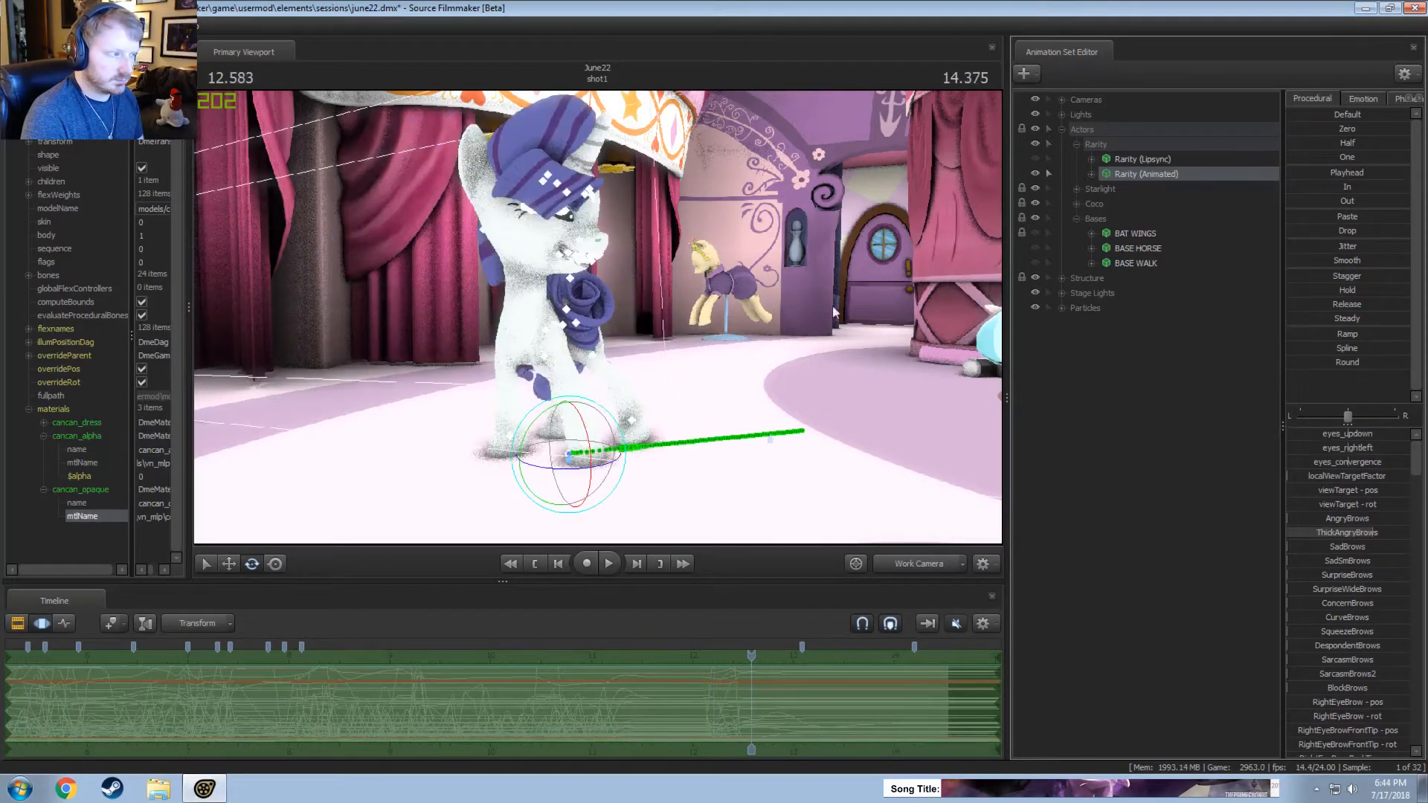
{"action": "key", "text": "space"}
{"action": "key", "text": "space"}
Bake the procedural bones of Rarity (Animated) so that its jiggle bones become editable controls.
{"action": "right_click", "coordinate": [1124, 179]}
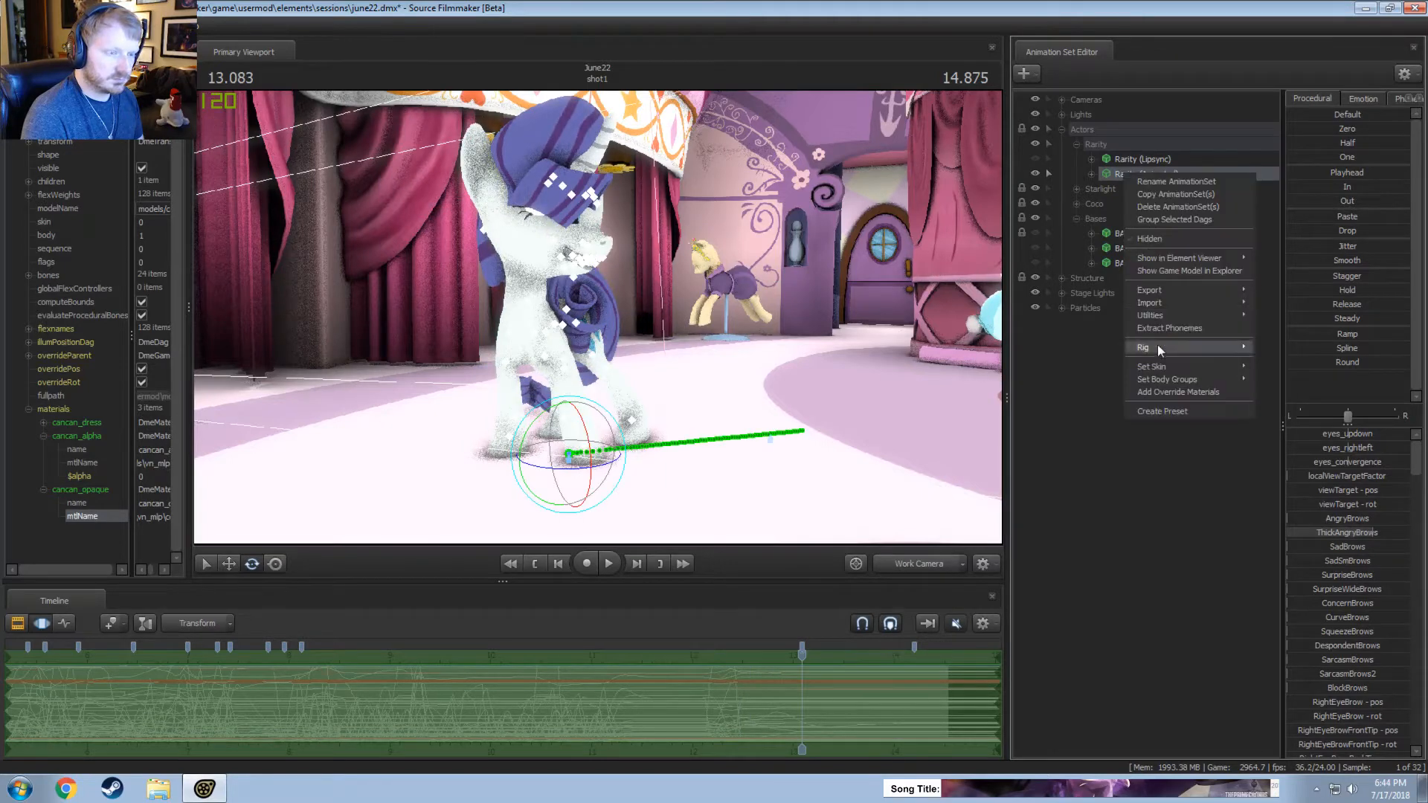
{"action": "mouse_move", "coordinate": [1165, 313]}
{"action": "left_click", "coordinate": [1277, 342]}
{"action": "key", "text": "space"}
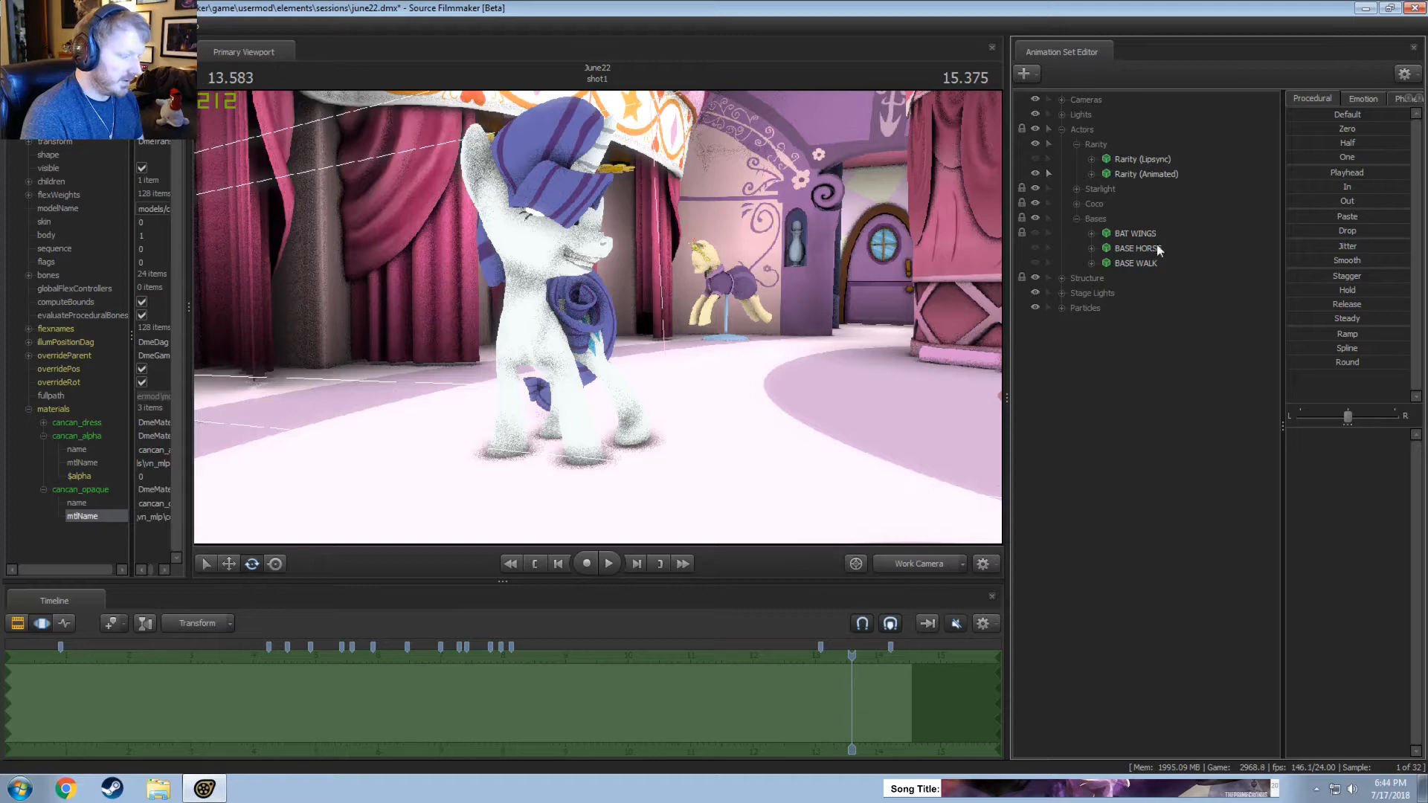
Remove the Unknown control group holding mjiggle_hair1 to mjiggle_hair4 from Rarity (Animated).
{"action": "left_click", "coordinate": [1093, 175]}
{"action": "left_click", "coordinate": [1106, 233]}
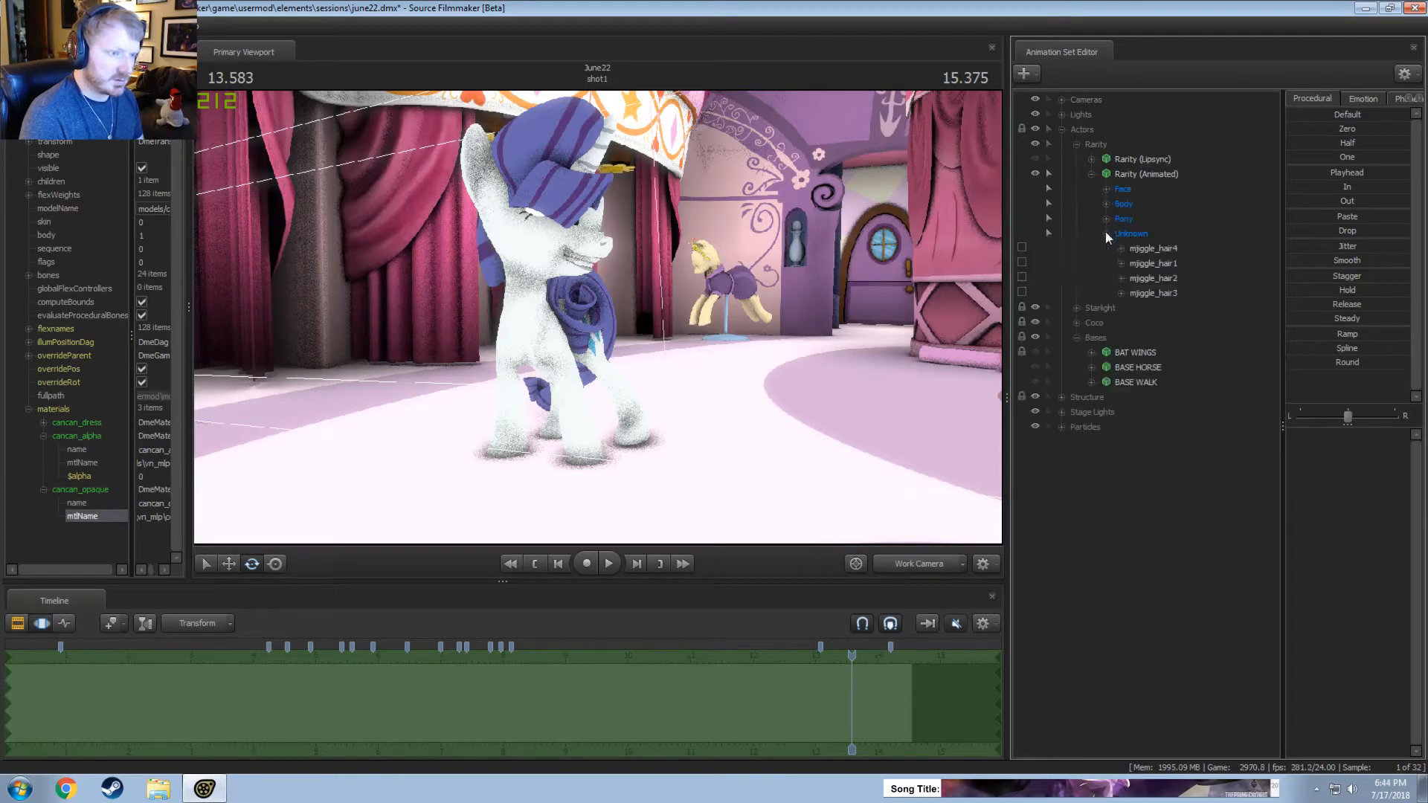
{"action": "left_click", "coordinate": [1138, 255]}
{"action": "left_click", "coordinate": [1126, 233]}
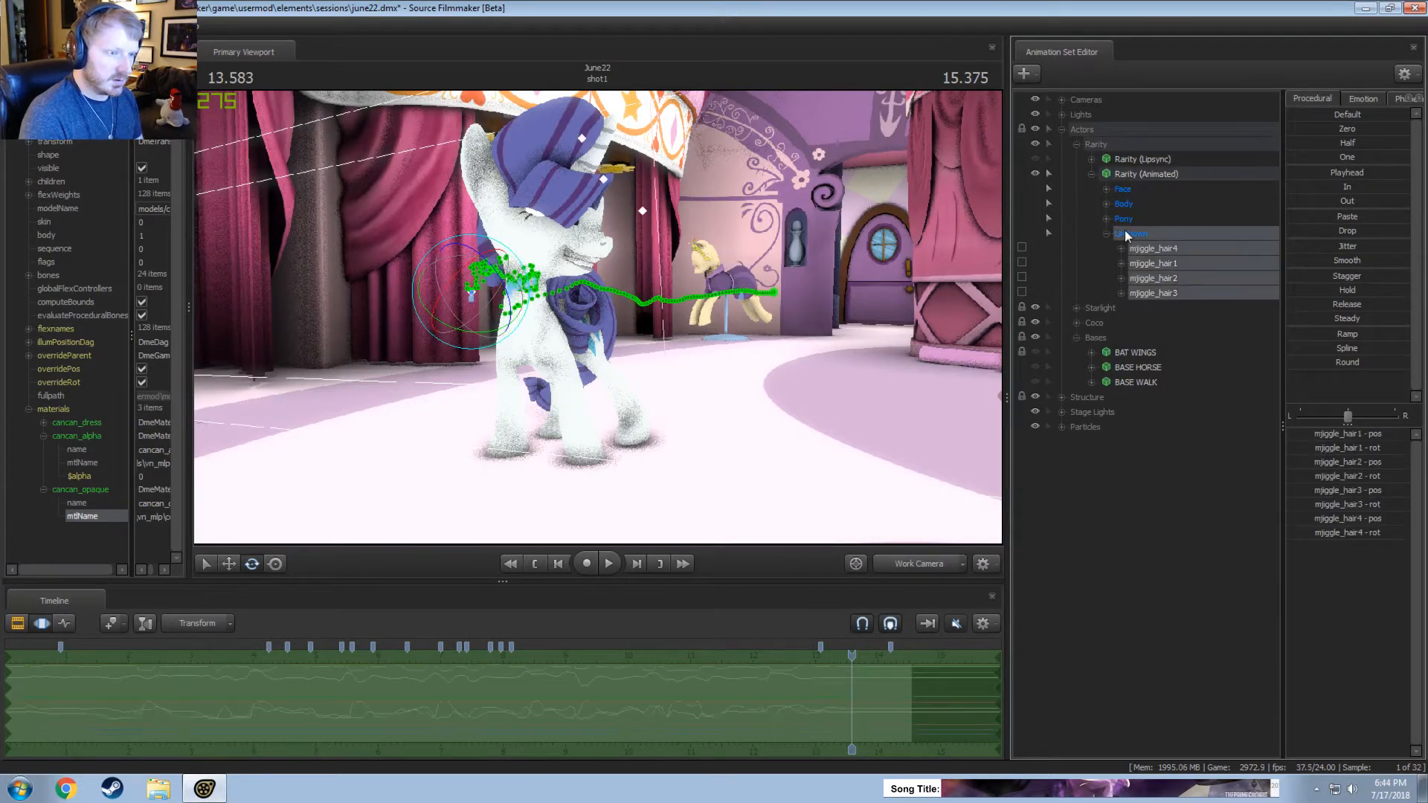
{"action": "right_click", "coordinate": [1128, 233]}
{"action": "left_click", "coordinate": [1145, 238]}
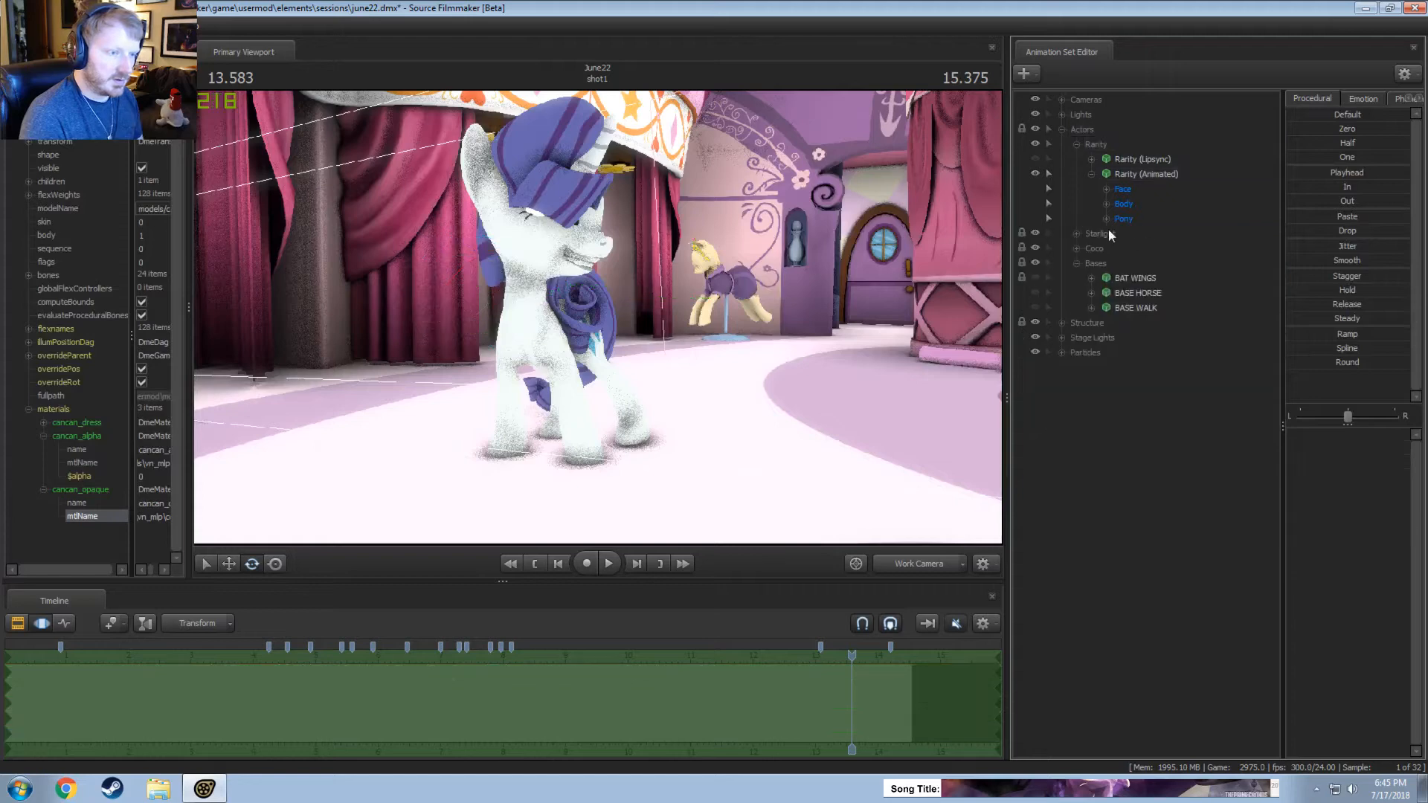
Check the tail and hair controls in Pony's JiggleBones group, and apply the In preset to RightButt and LeftButt over the whole shot.
{"action": "left_click", "coordinate": [1107, 219]}
{"action": "left_click", "coordinate": [1121, 278]}
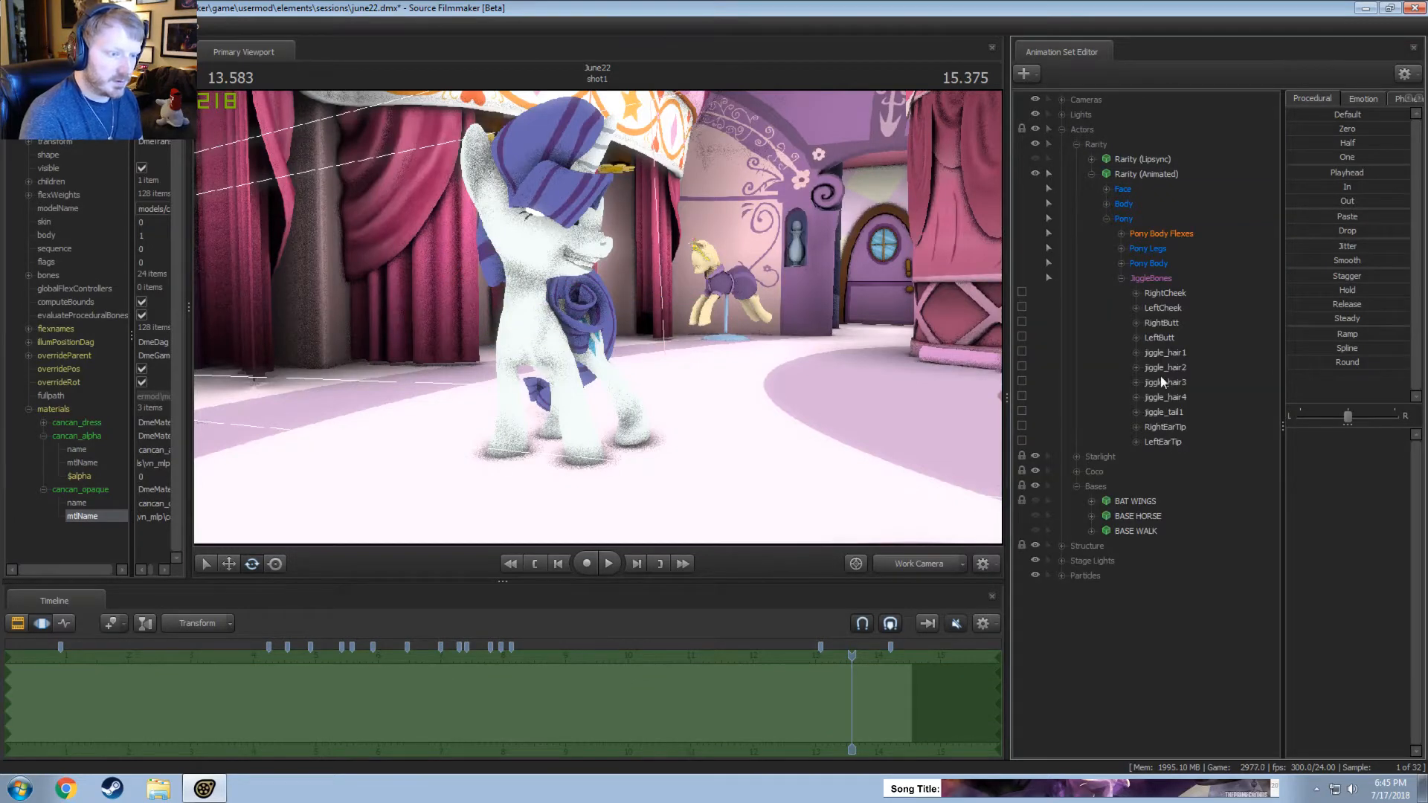
{"action": "left_click", "coordinate": [1173, 414]}
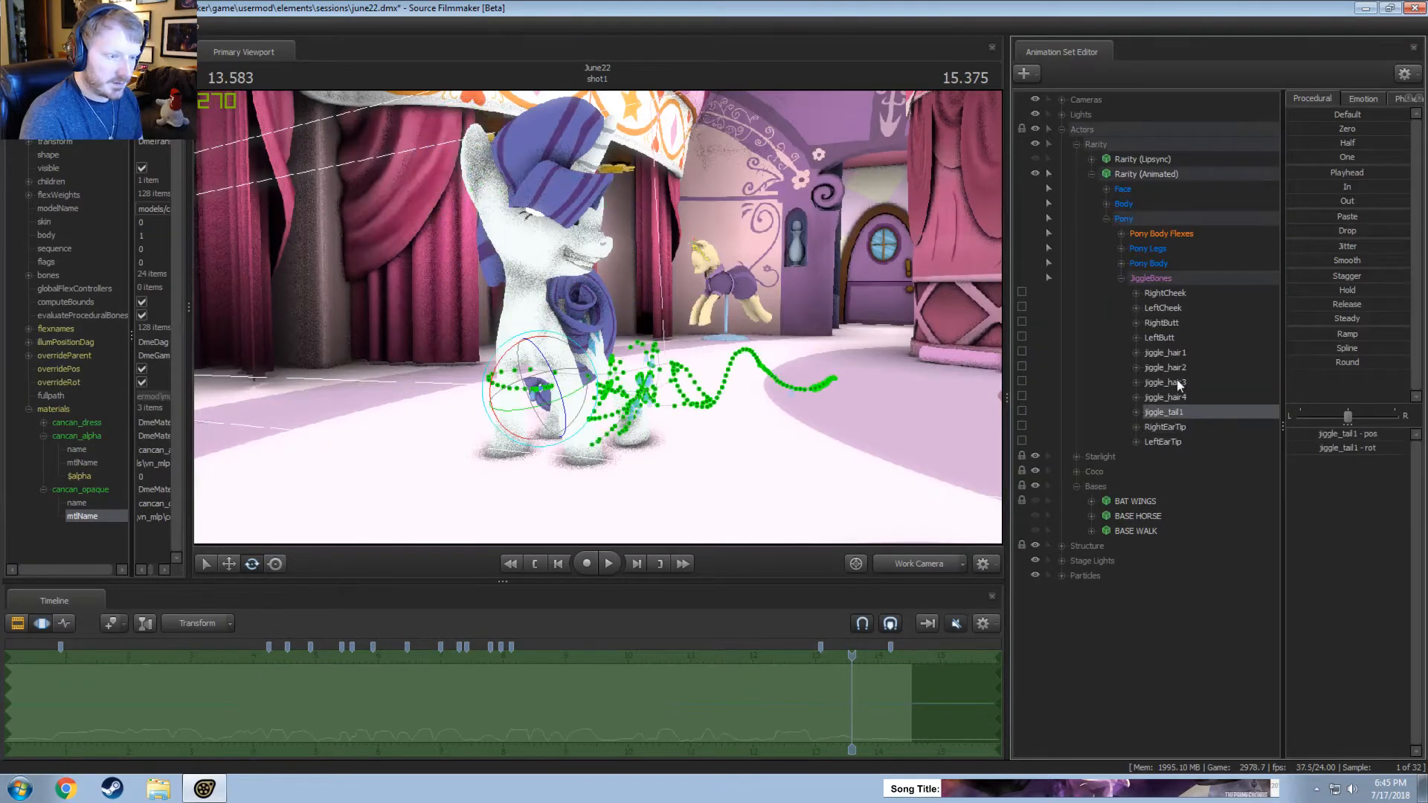
{"action": "left_click", "coordinate": [1173, 354], "text": "shift"}
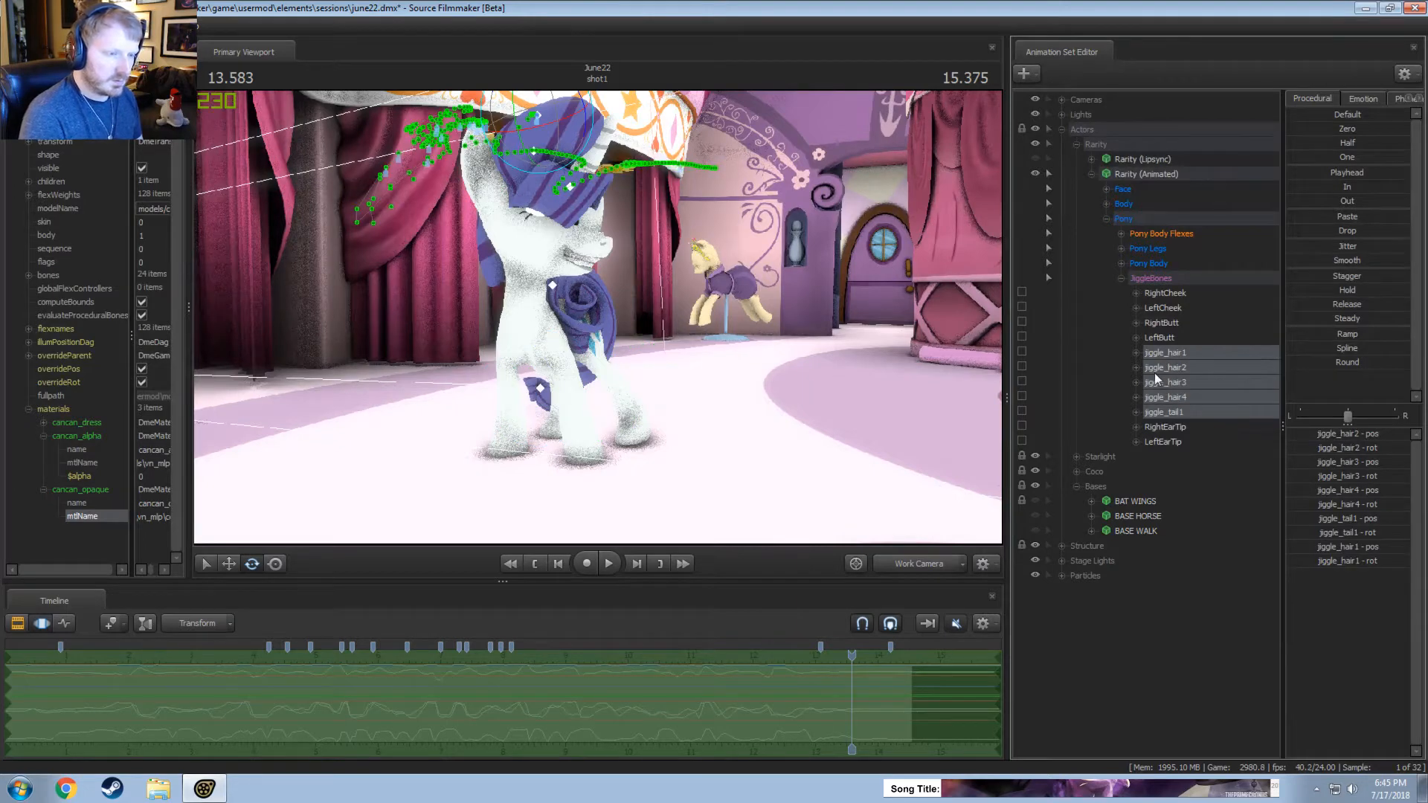
{"action": "left_click", "coordinate": [1166, 324]}
{"action": "left_click", "coordinate": [1167, 337], "text": "shift"}
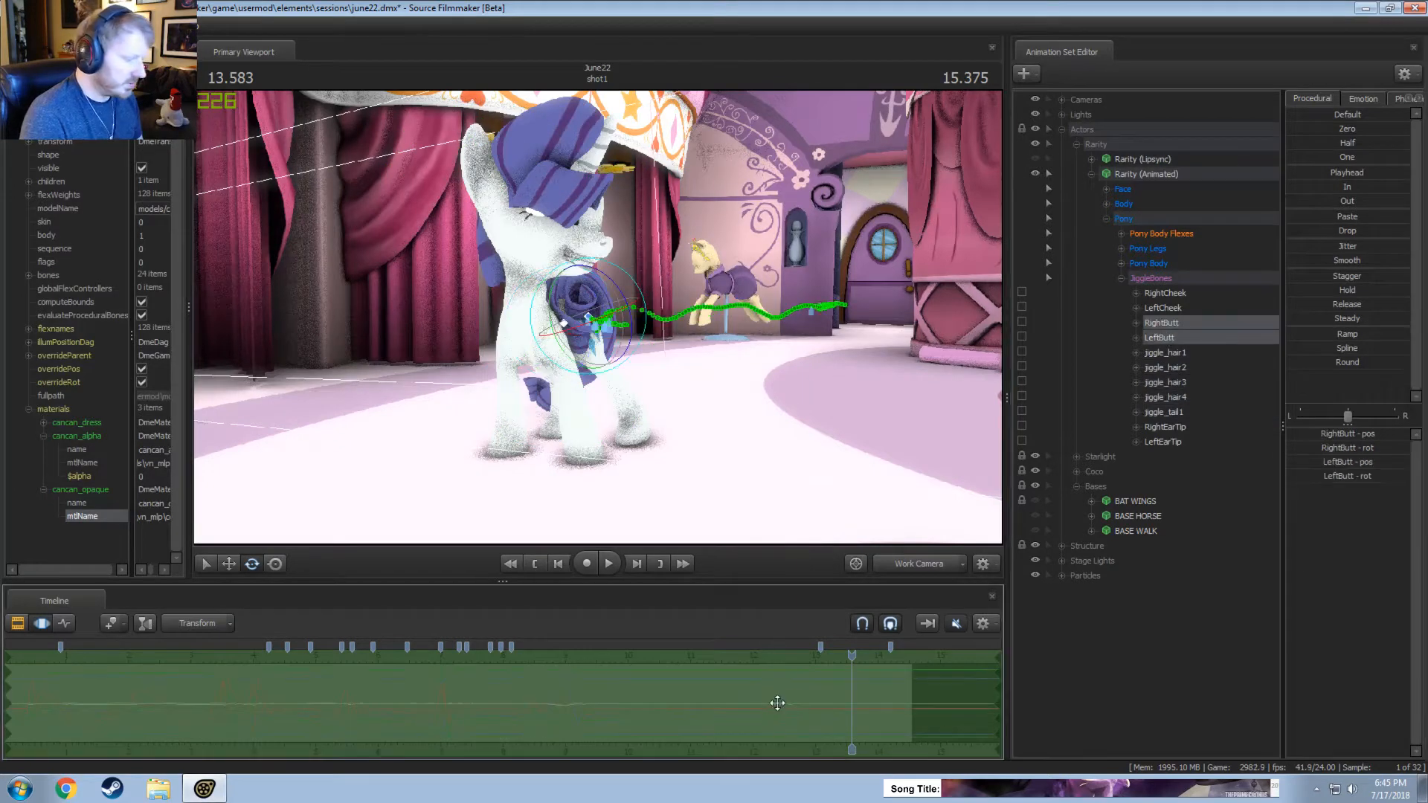
{"action": "left_click", "coordinate": [1333, 186]}
Play Rarity's turn with RightCheek and LeftCheek selected, and flatten their jiggle motion over the whole shot with the In preset.
{"action": "left_click", "coordinate": [1165, 295]}
{"action": "left_click", "coordinate": [1164, 307], "text": "shift"}
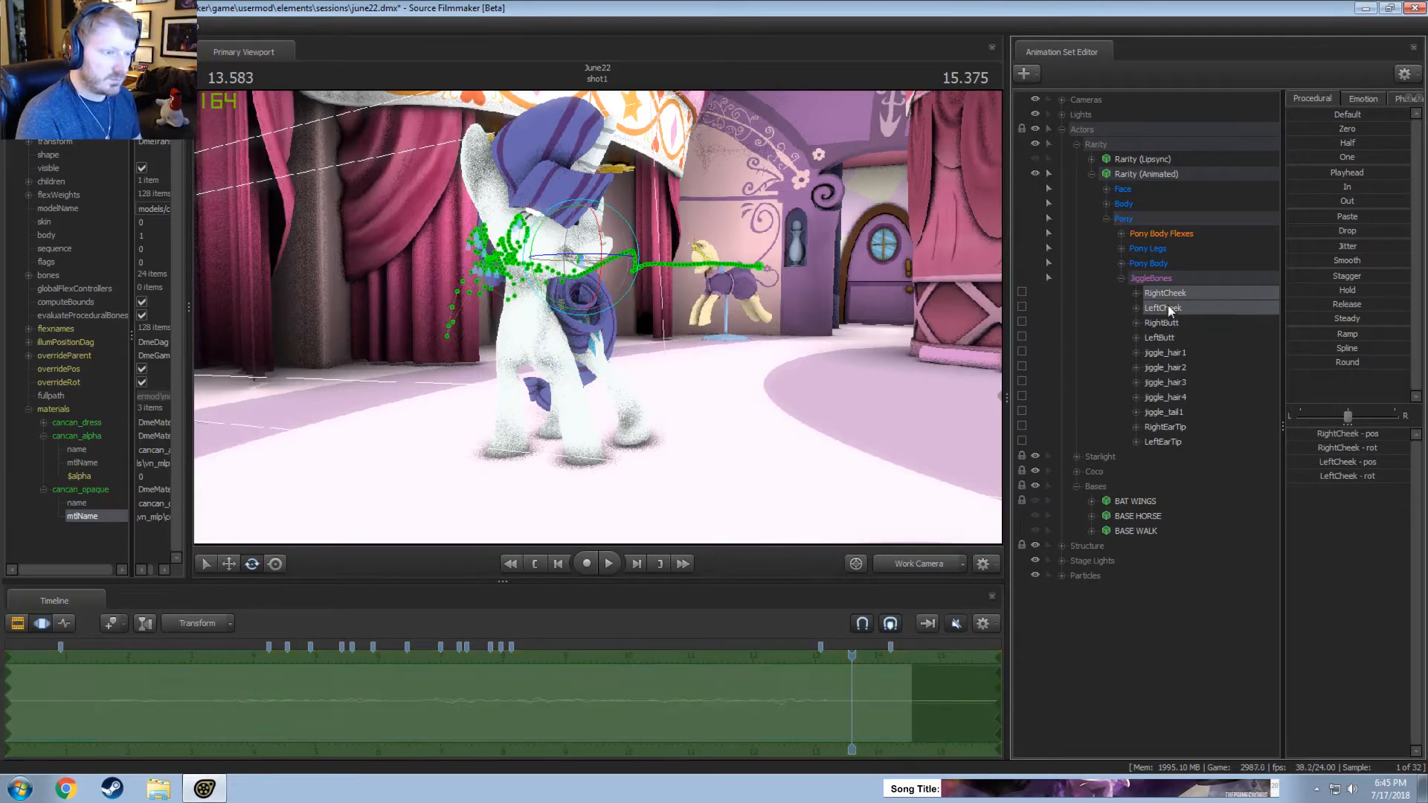
{"action": "left_click_drag", "start_coordinate": [840, 652], "coordinate": [692, 653]}
{"action": "key", "text": "space"}
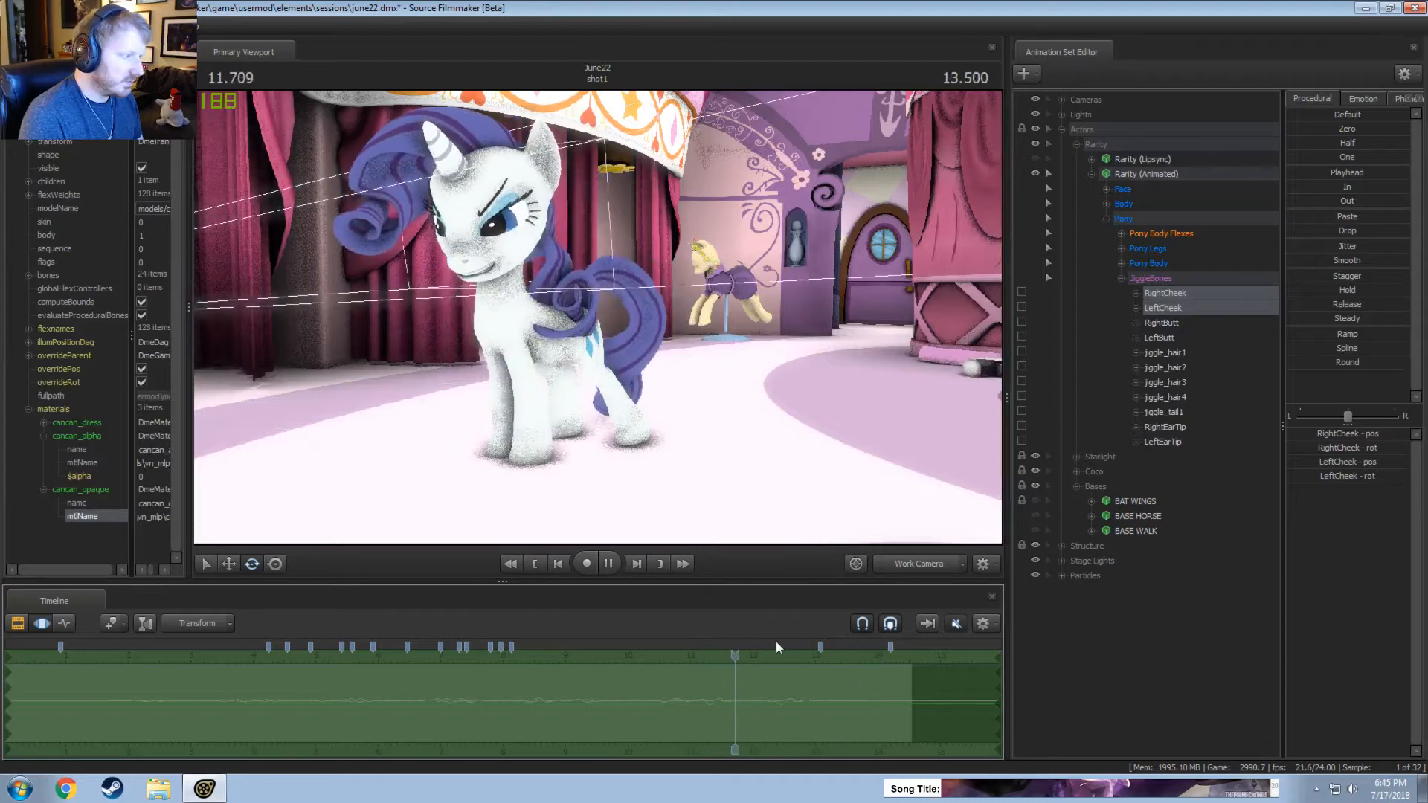
{"action": "key", "text": "space"}
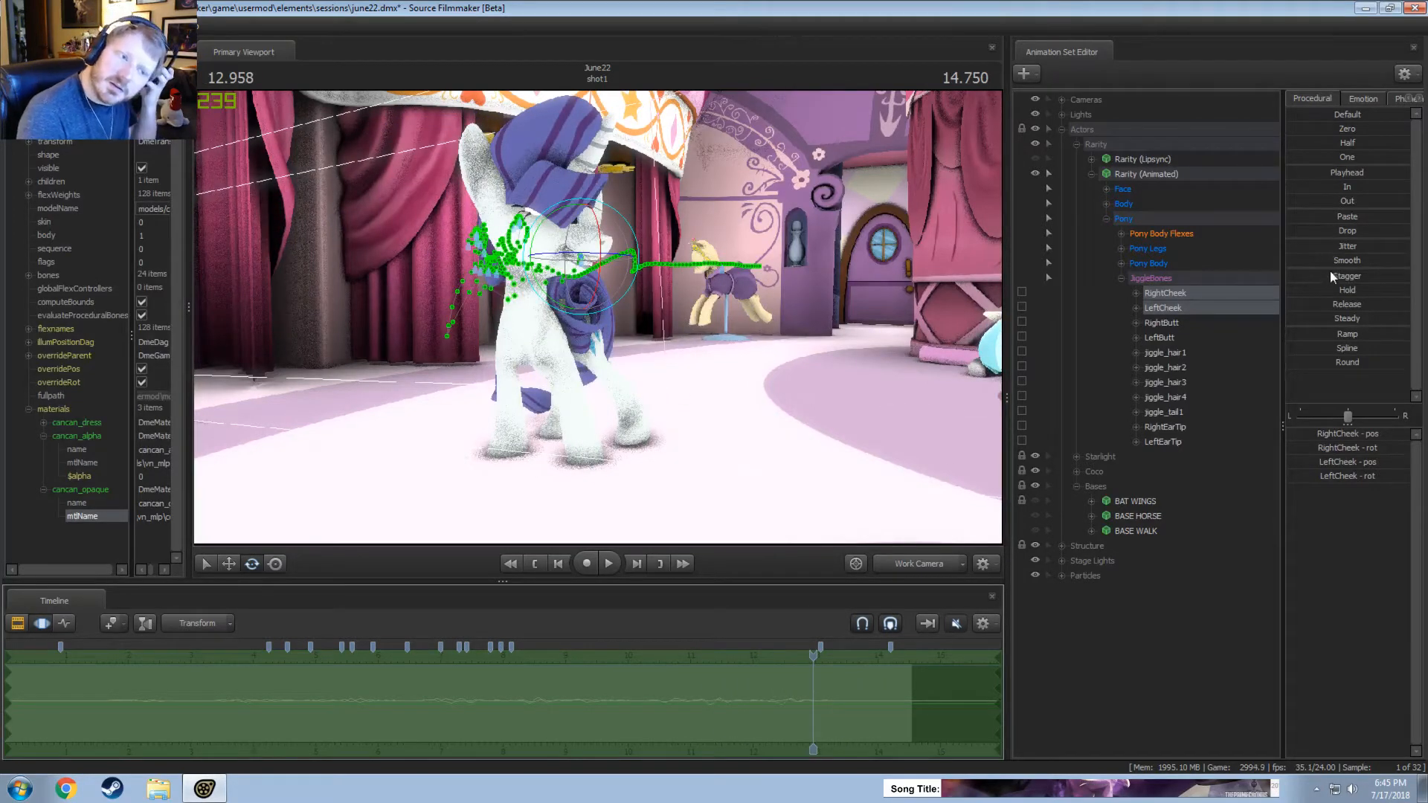
{"action": "left_click_drag", "start_coordinate": [1338, 188], "coordinate": [1362, 188]}
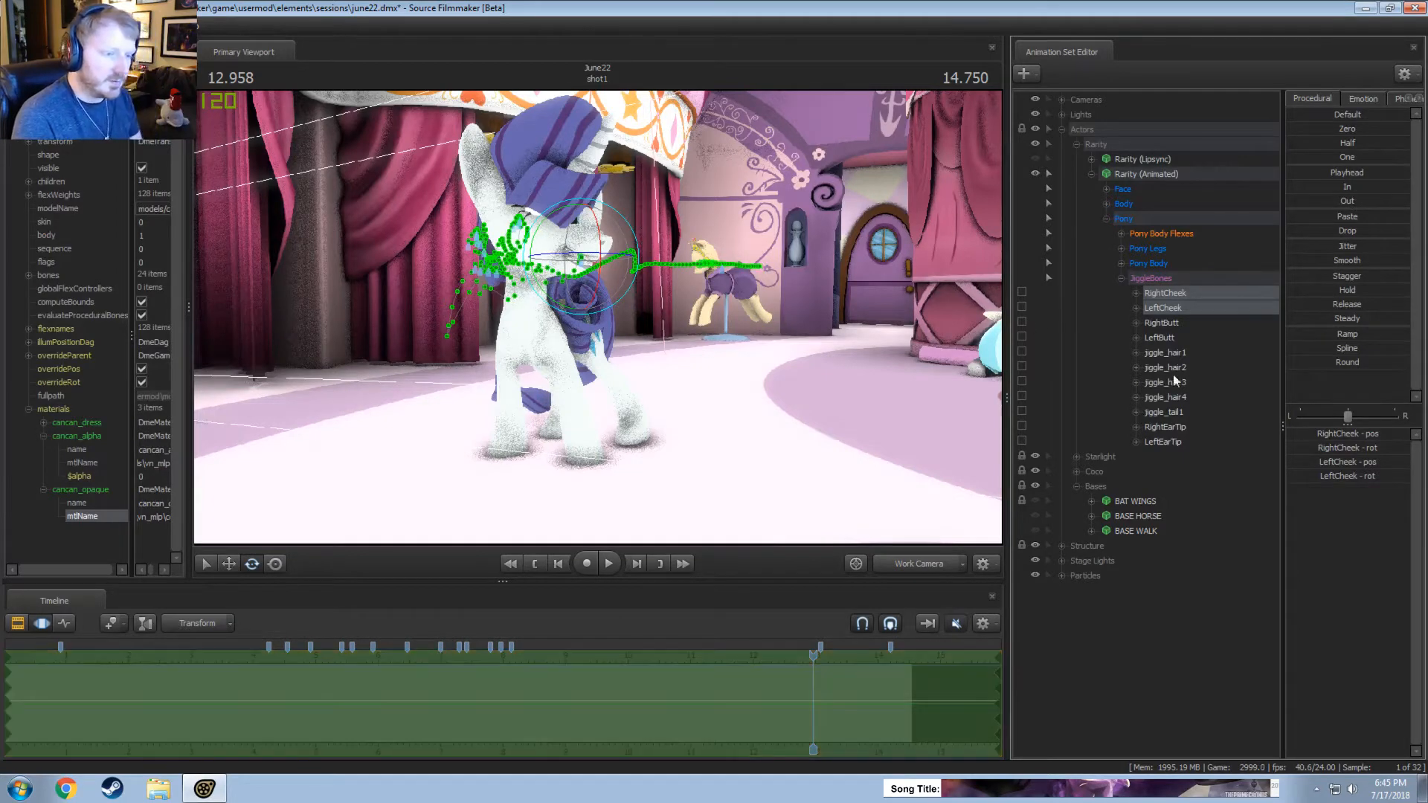
Inspect the baked motion of jiggle_tail1 and both ear tips, and select jiggle_hair1 through jiggle_hair4.
{"action": "left_click", "coordinate": [1167, 412]}
{"action": "left_click", "coordinate": [1167, 427]}
{"action": "left_click", "coordinate": [1169, 440], "text": "ctrl"}
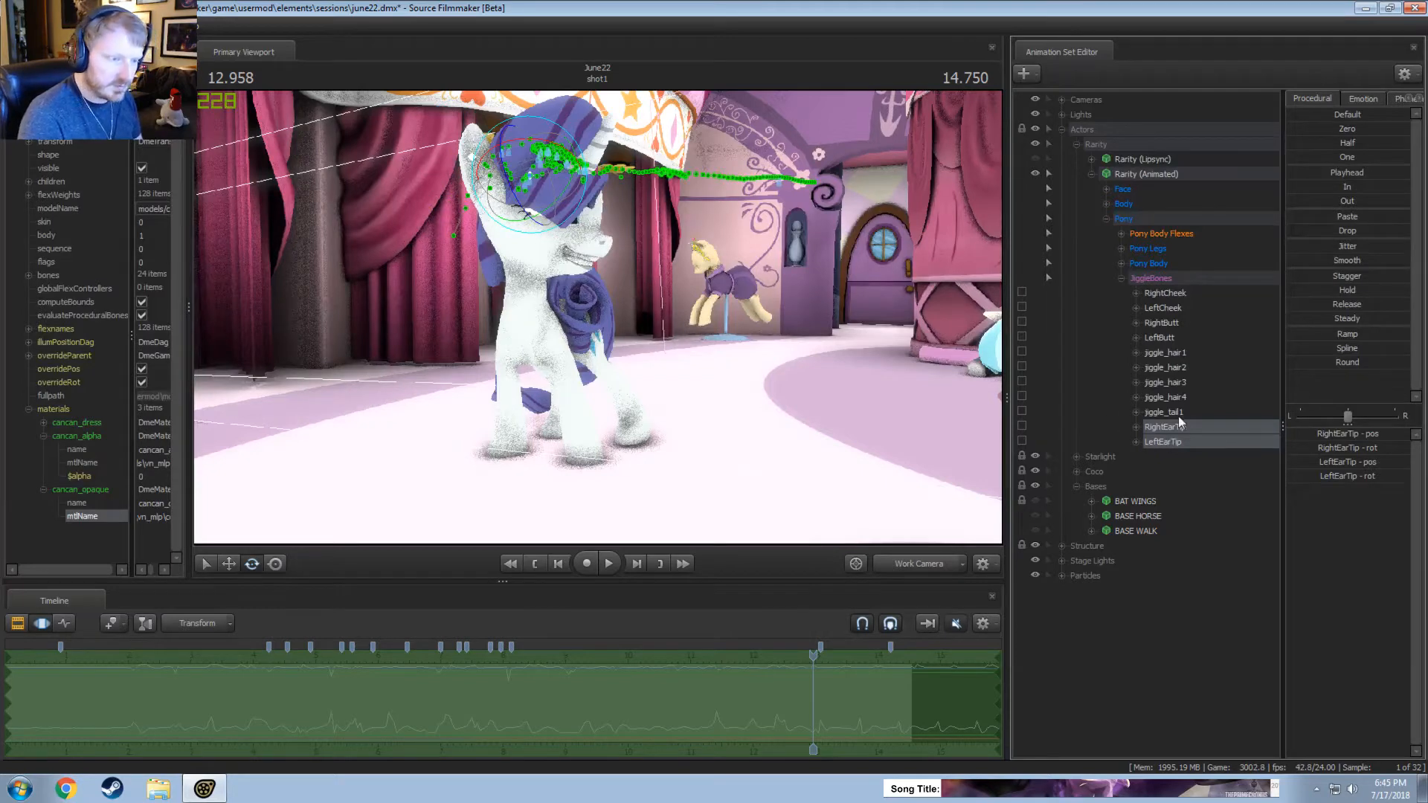
{"action": "left_click", "coordinate": [1176, 413]}
{"action": "left_click", "coordinate": [1171, 354]}
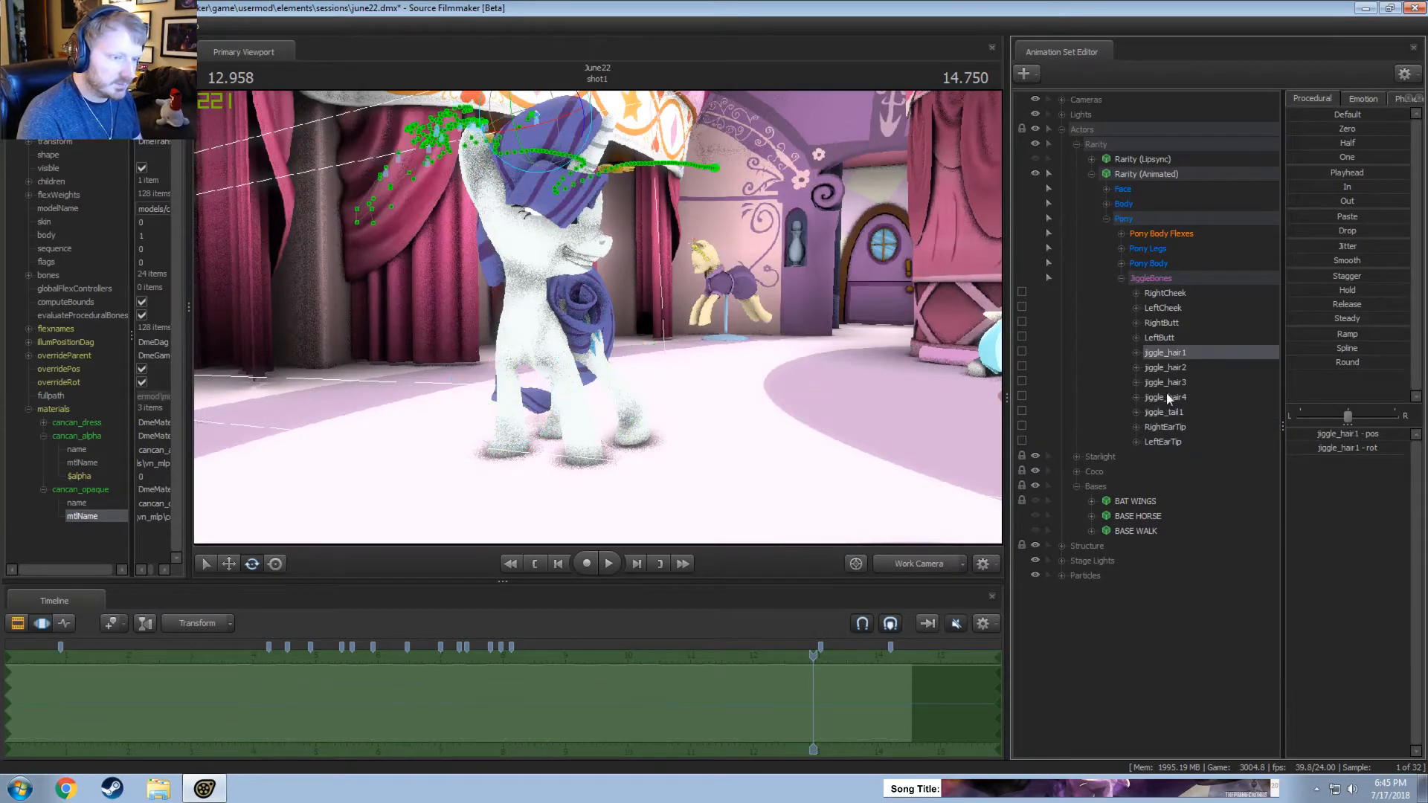
{"action": "left_click", "coordinate": [1166, 397], "text": "shift"}
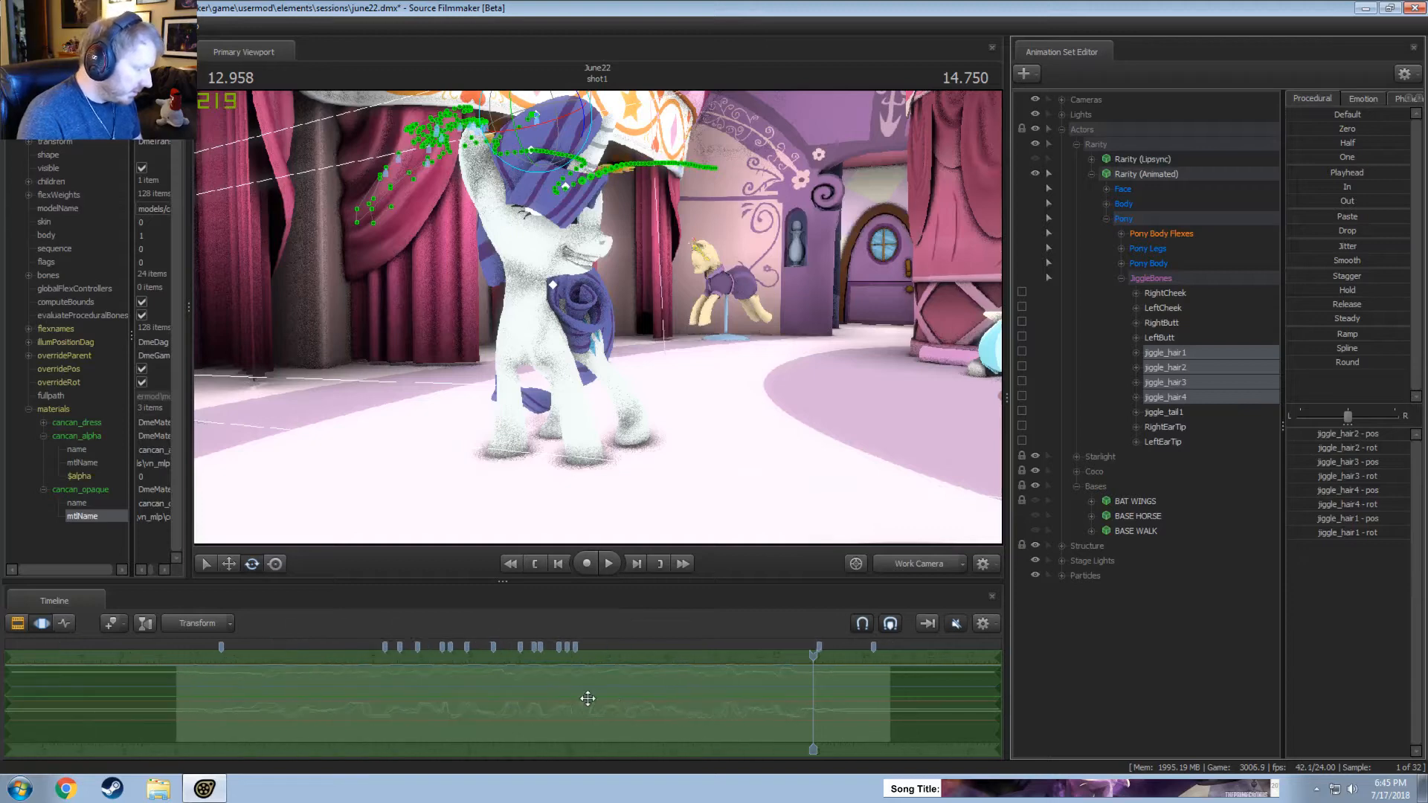
Review the baked hair motion from about 2.6 seconds, switch to the main camera, and replay from about 5.4 seconds.
{"action": "left_click_drag", "start_coordinate": [803, 660], "coordinate": [167, 673]}
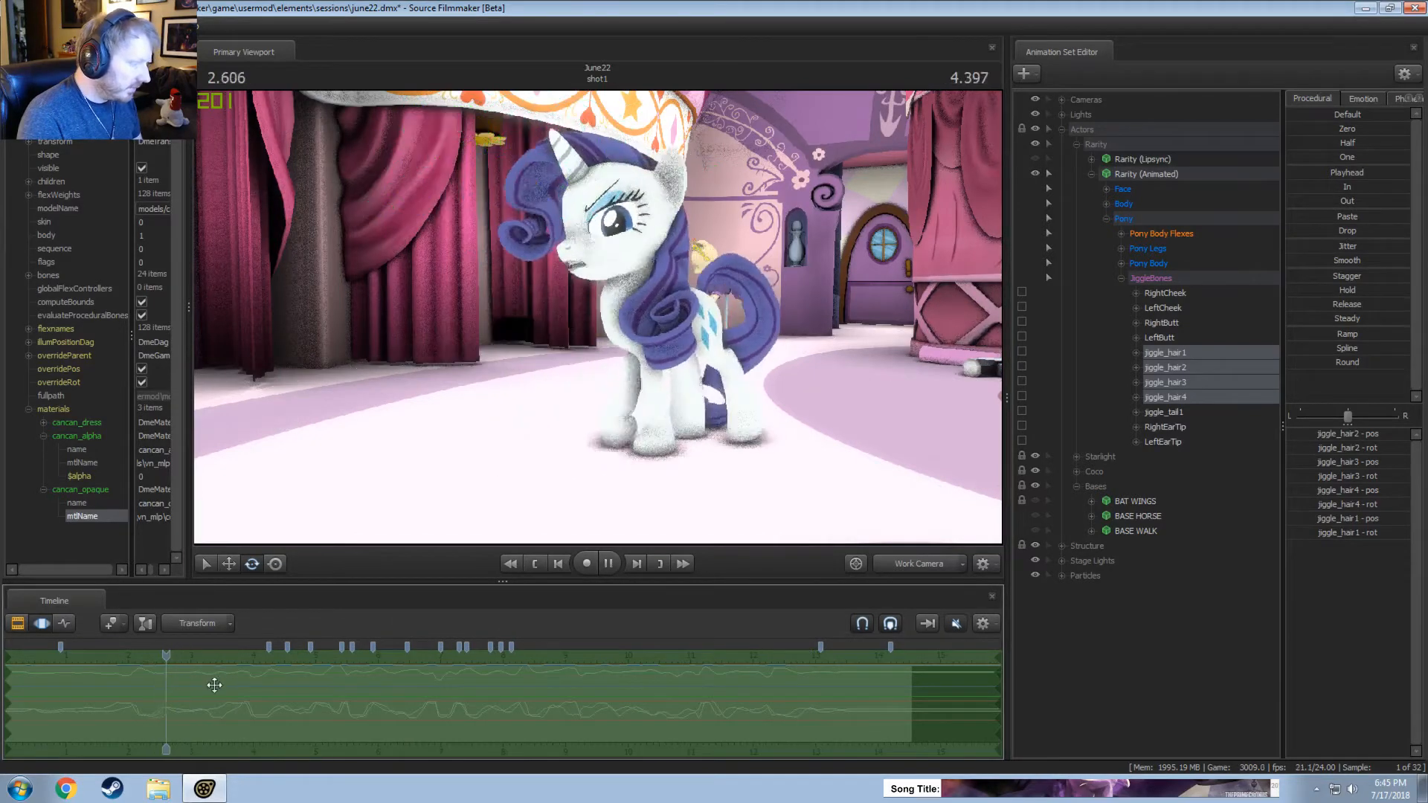
{"action": "key", "text": "space"}
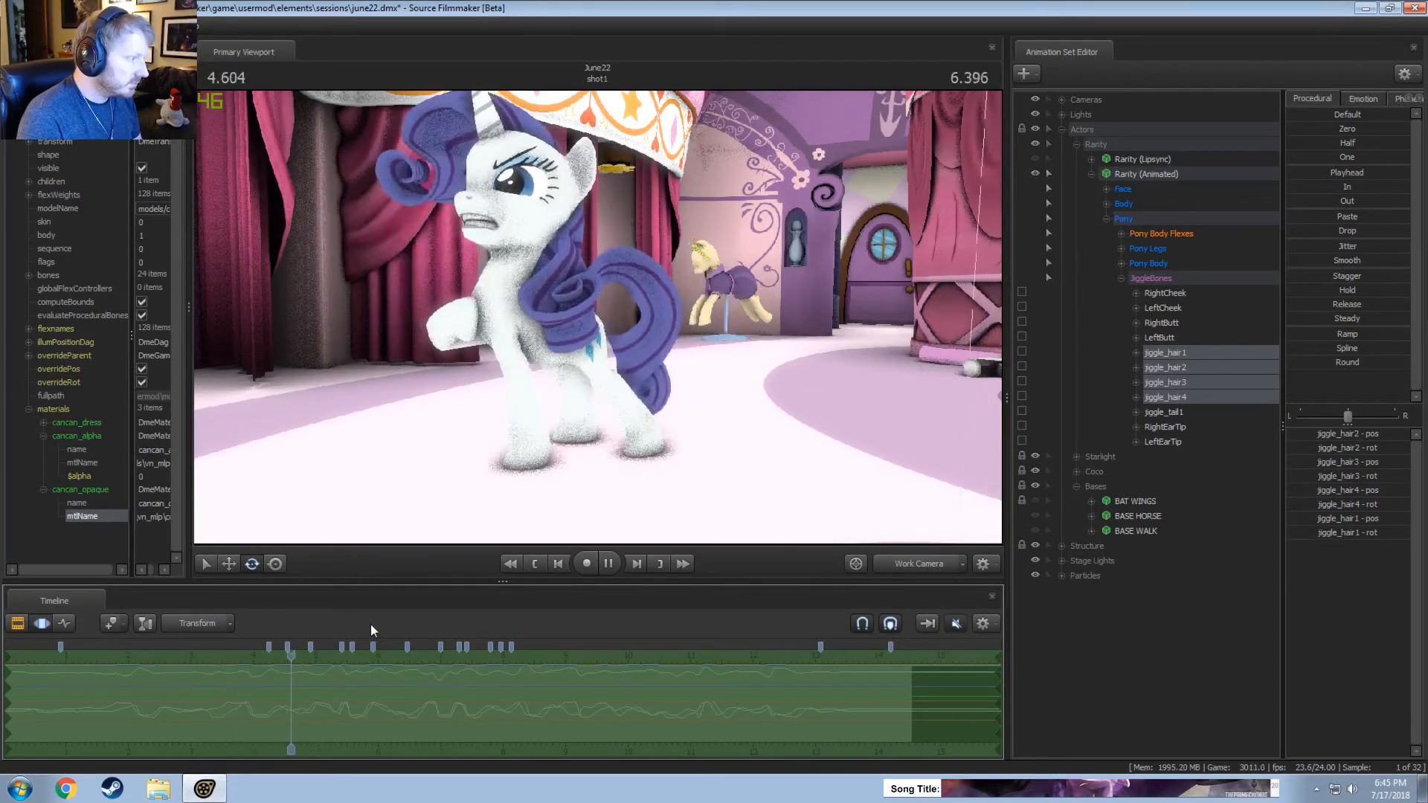
{"action": "key", "text": "space"}
{"action": "left_click", "coordinate": [921, 567]}
{"action": "key", "text": "space"}
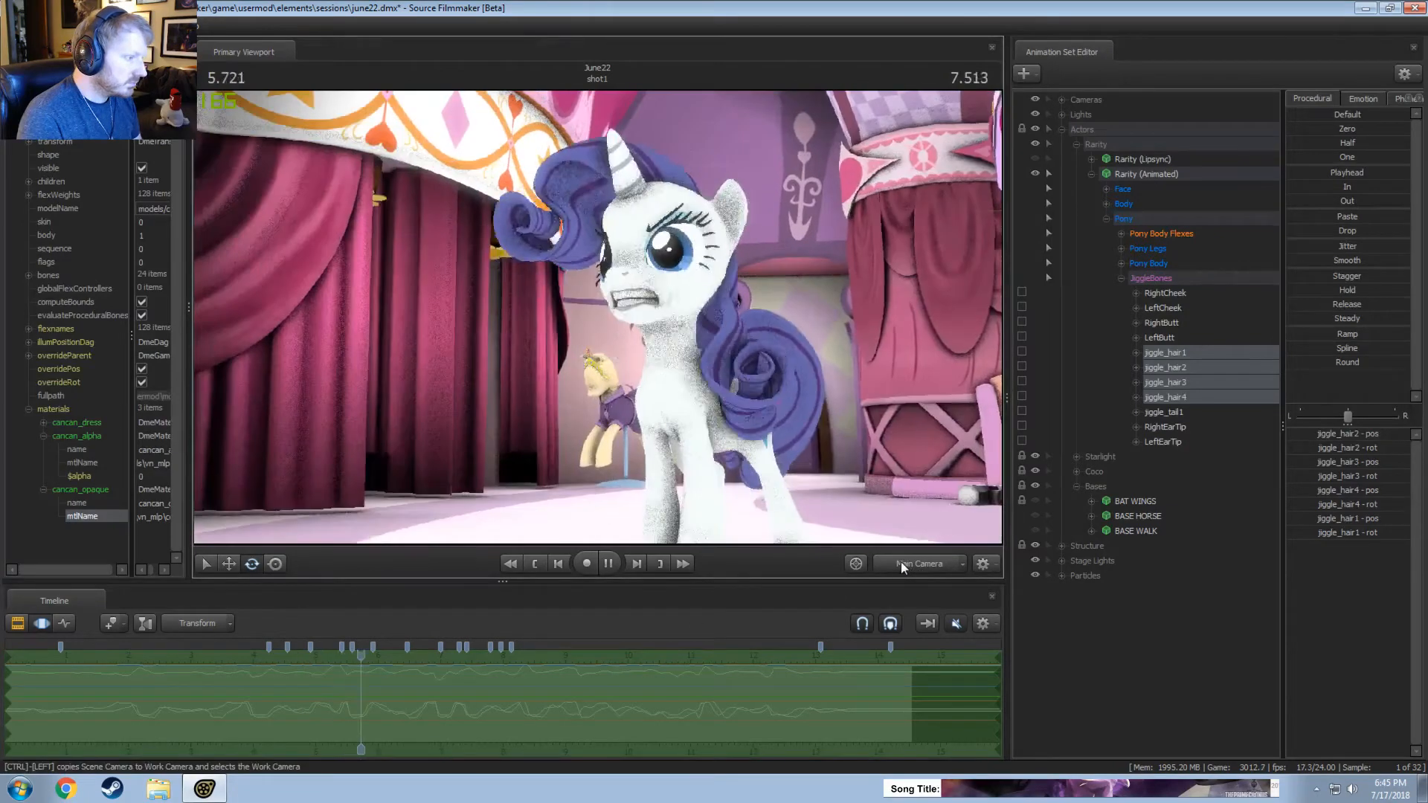
{"action": "key", "text": "space"}
{"action": "left_click_drag", "start_coordinate": [384, 664], "coordinate": [344, 664]}
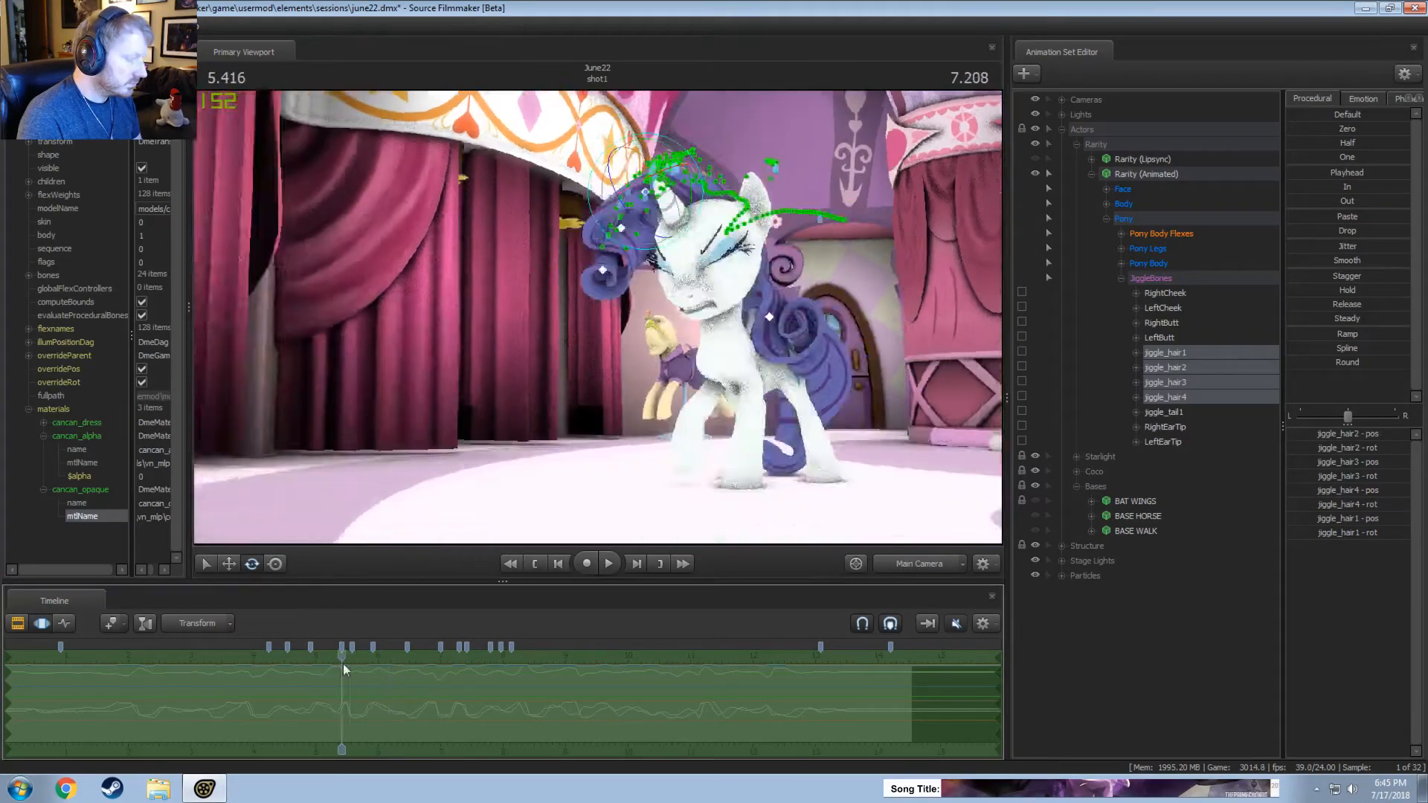
{"action": "key", "text": "space"}
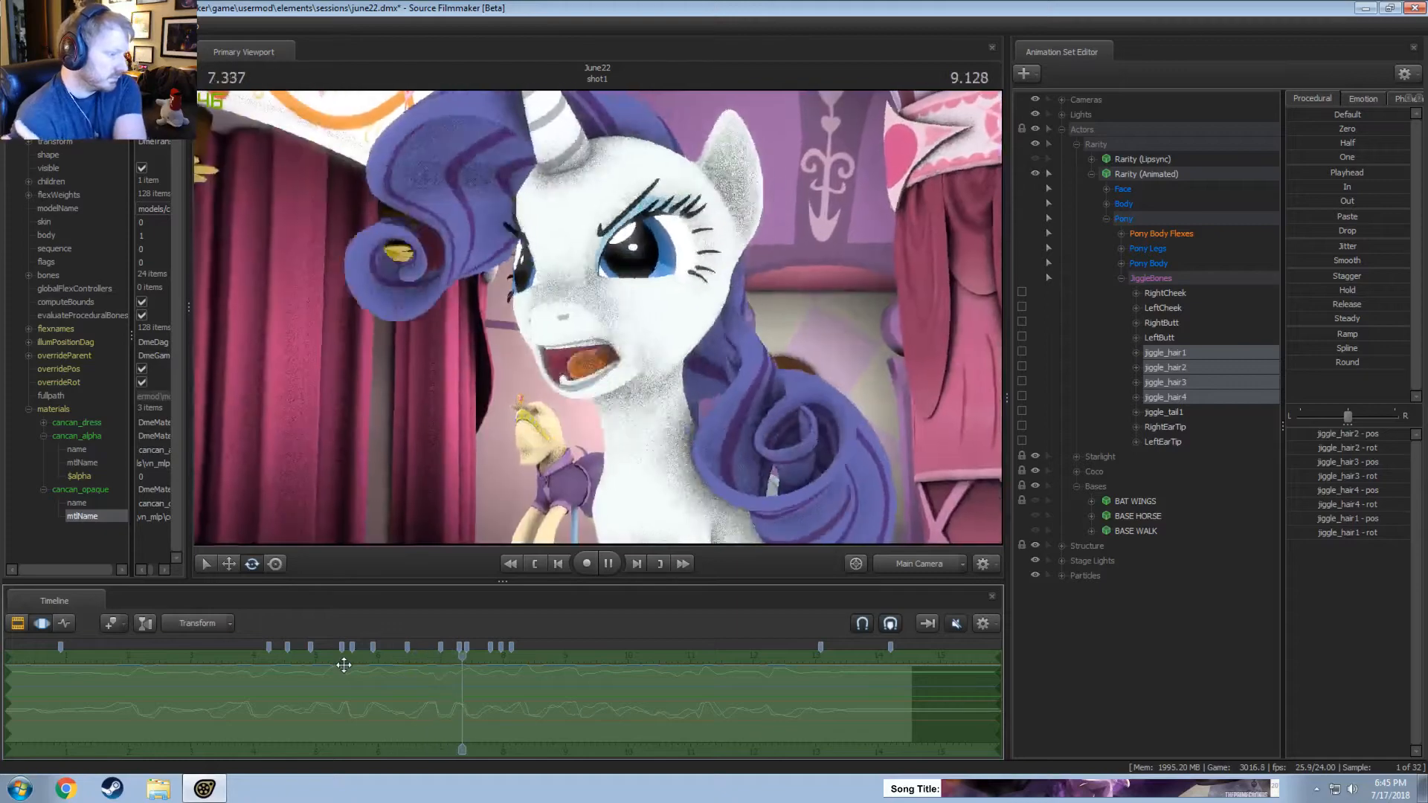
{"action": "key", "text": "space"}
{"action": "scroll", "coordinate": [285, 699], "scroll_direction": "down", "scroll_amount": 3}
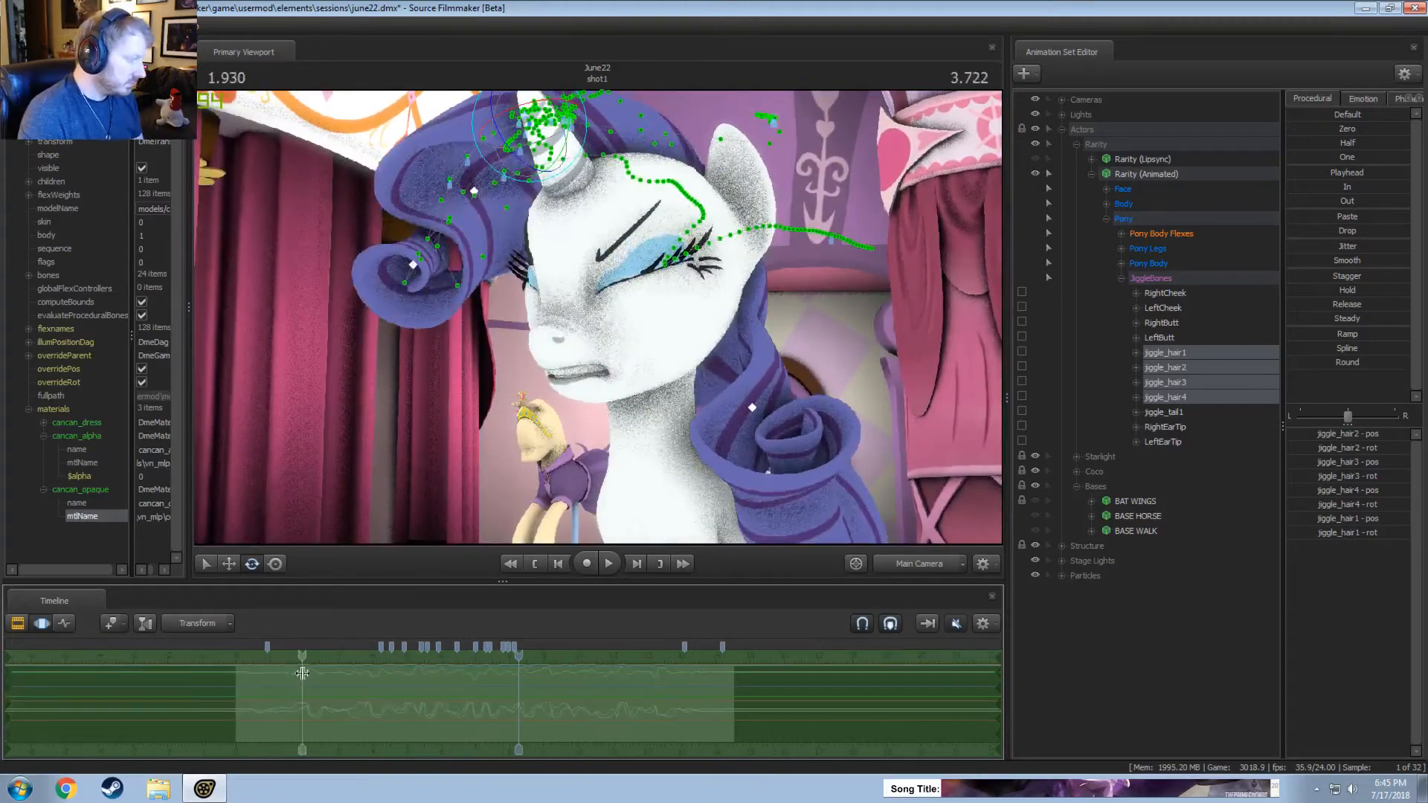
Apply the Smooth preset to jiggle_hair1 through jiggle_hair4 over the whole shot, and replay the motion from about 3.5 seconds.
{"action": "key", "text": "space"}
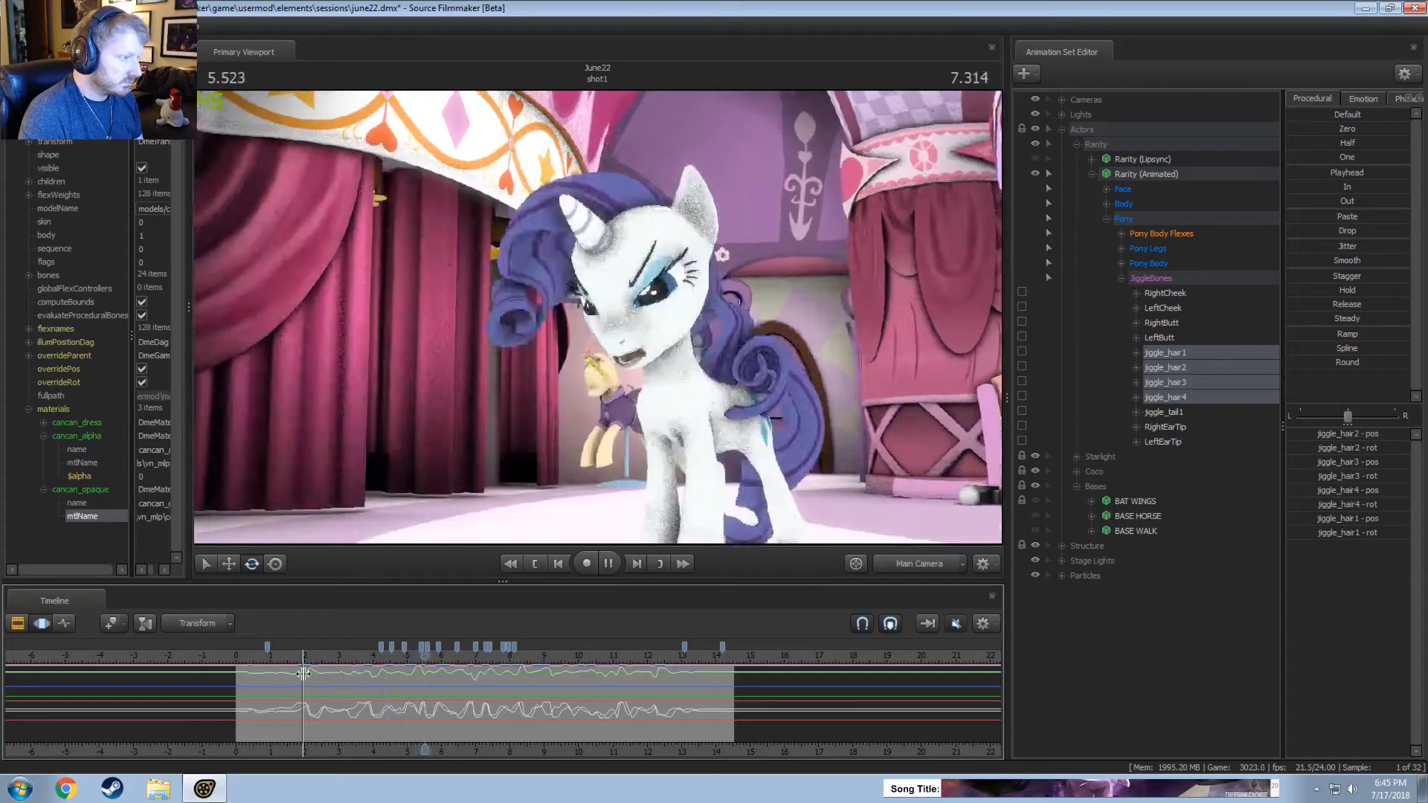
{"action": "key", "text": "space"}
{"action": "scroll", "coordinate": [424, 711], "scroll_direction": "up", "scroll_amount": 3}
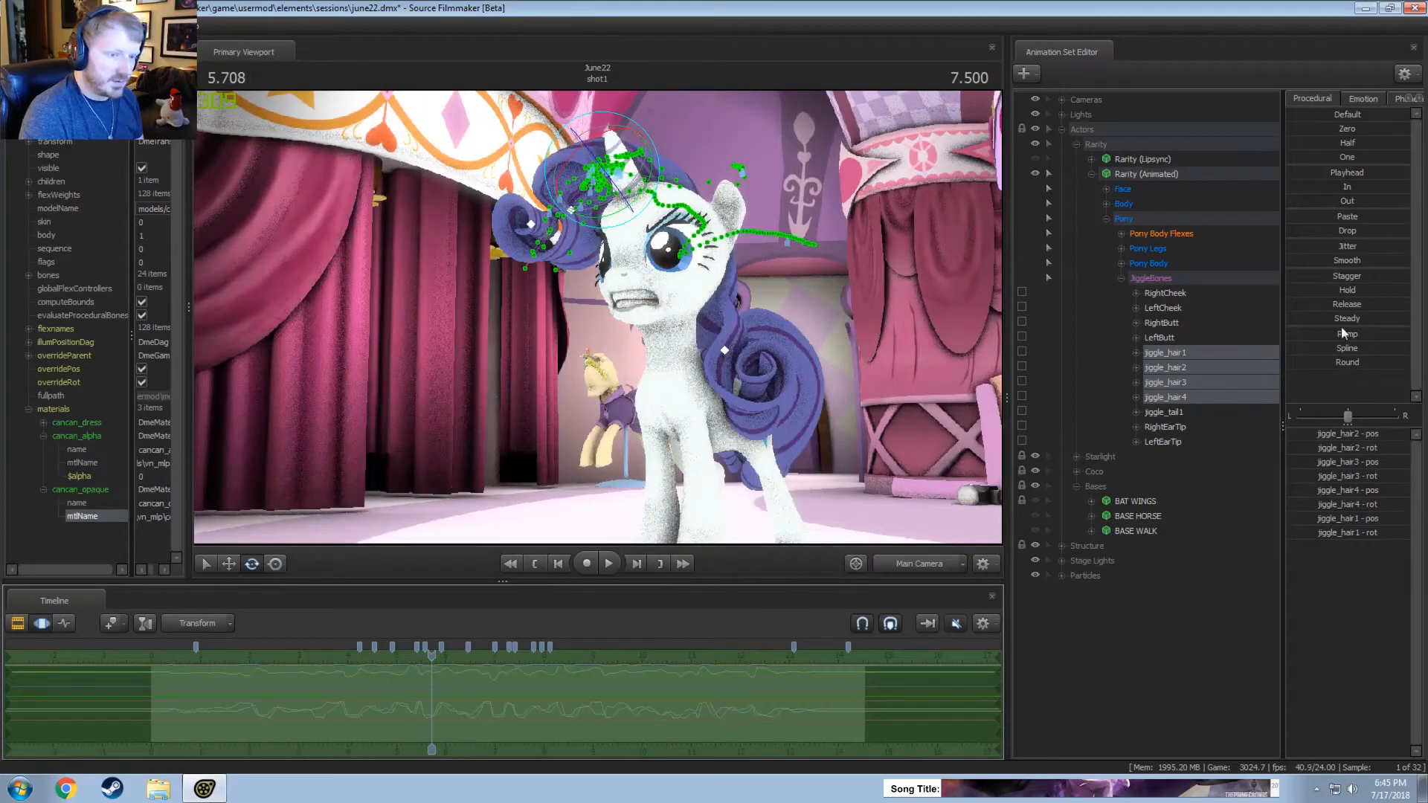
{"action": "left_click_drag", "start_coordinate": [1344, 262], "coordinate": [1395, 262]}
{"action": "key", "text": "space"}
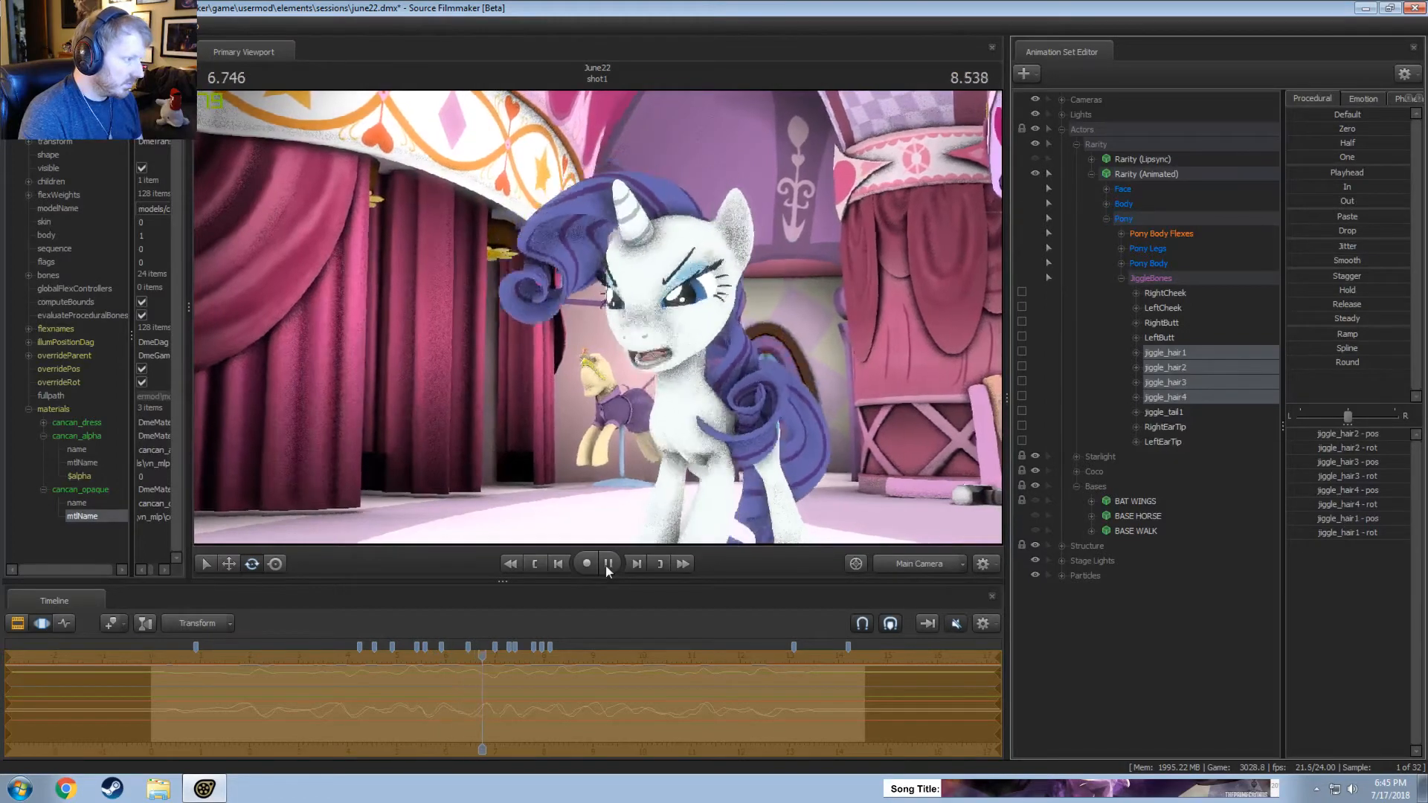
{"action": "left_click", "coordinate": [608, 563]}
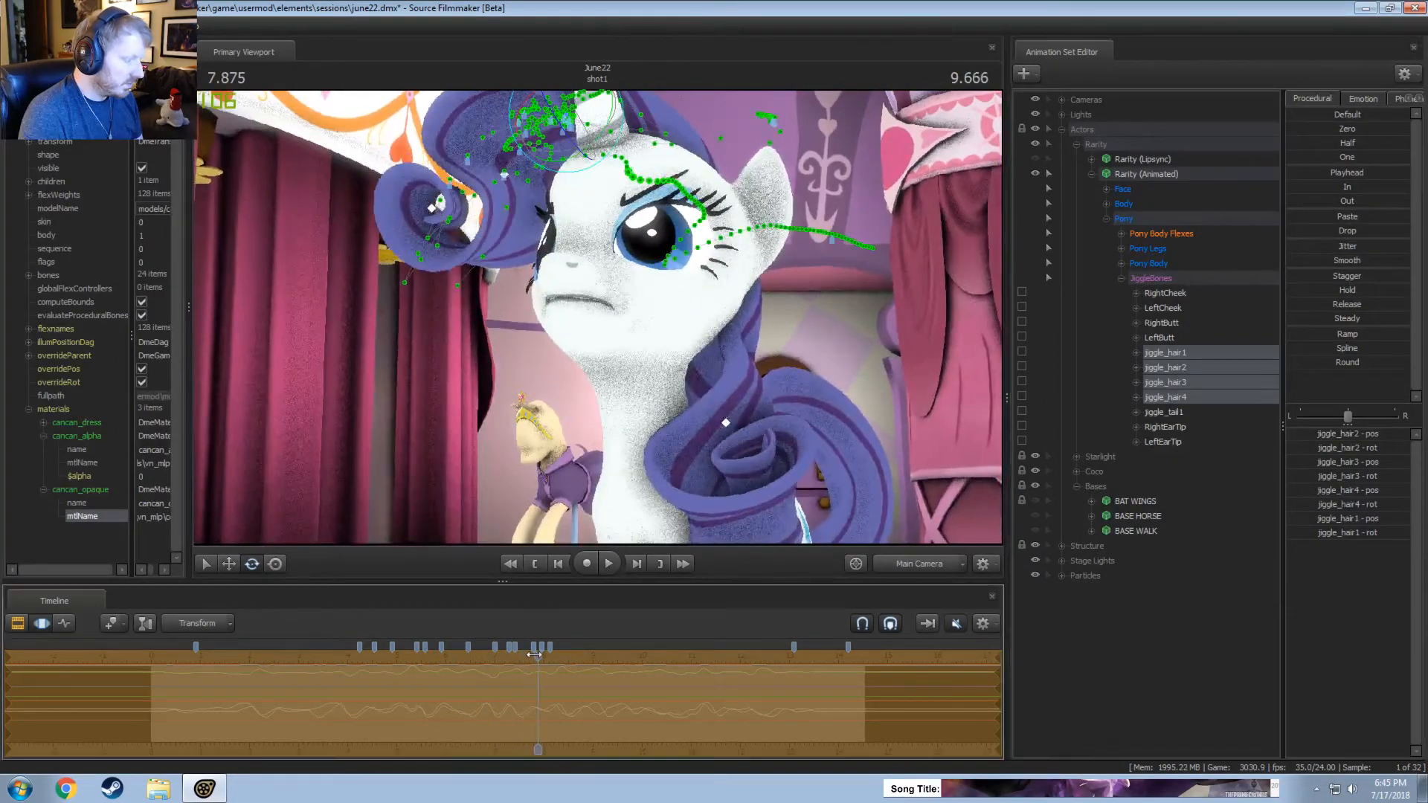
{"action": "left_click", "coordinate": [323, 656]}
{"action": "key", "text": "space"}
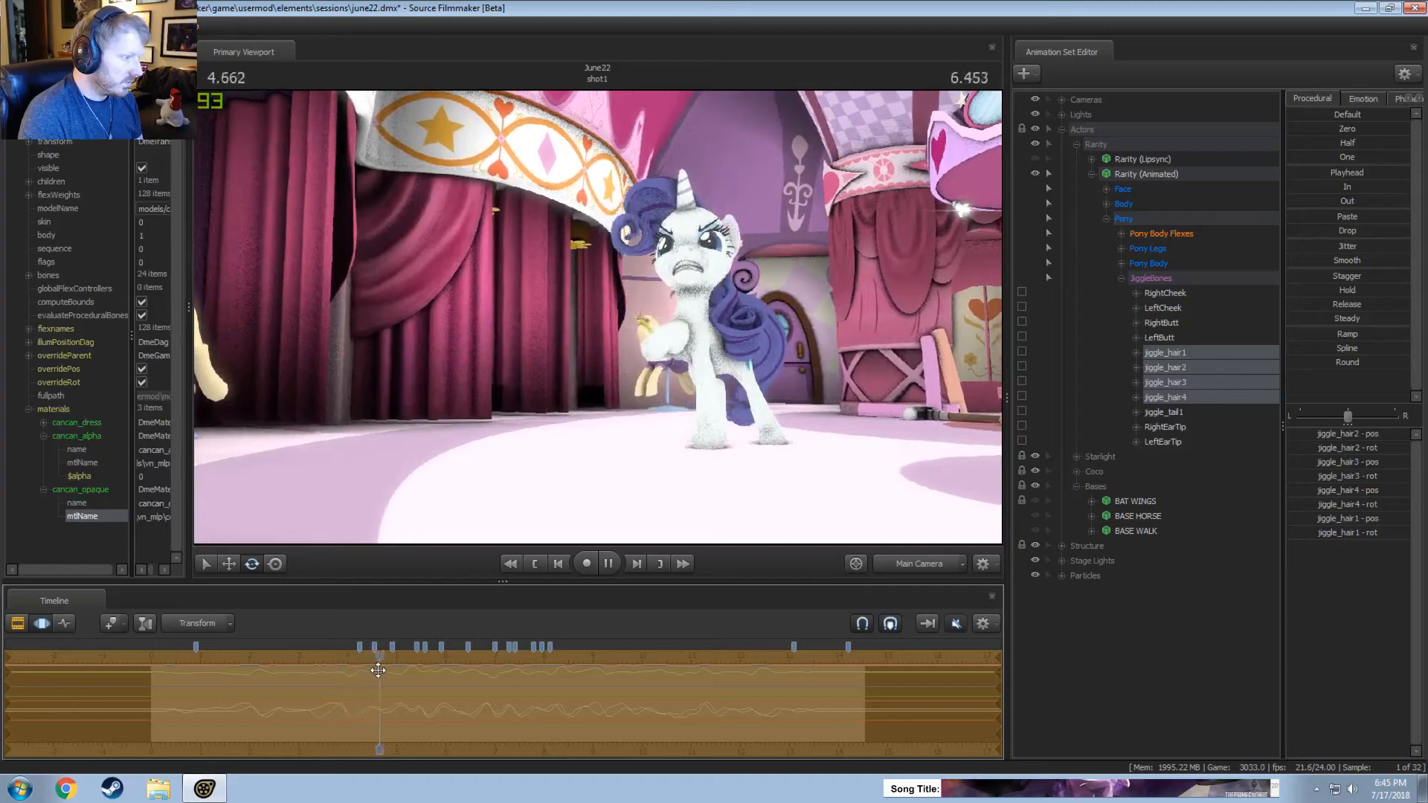
{"action": "key", "text": "space"}
Replace the whole-shot time selection with a short one centred on about 4.04 seconds.
{"action": "scroll", "coordinate": [378, 701], "scroll_direction": "up", "scroll_amount": 1}
{"action": "scroll", "coordinate": [377, 701], "scroll_direction": "up", "scroll_amount": 2}
{"action": "key", "text": "shift"}
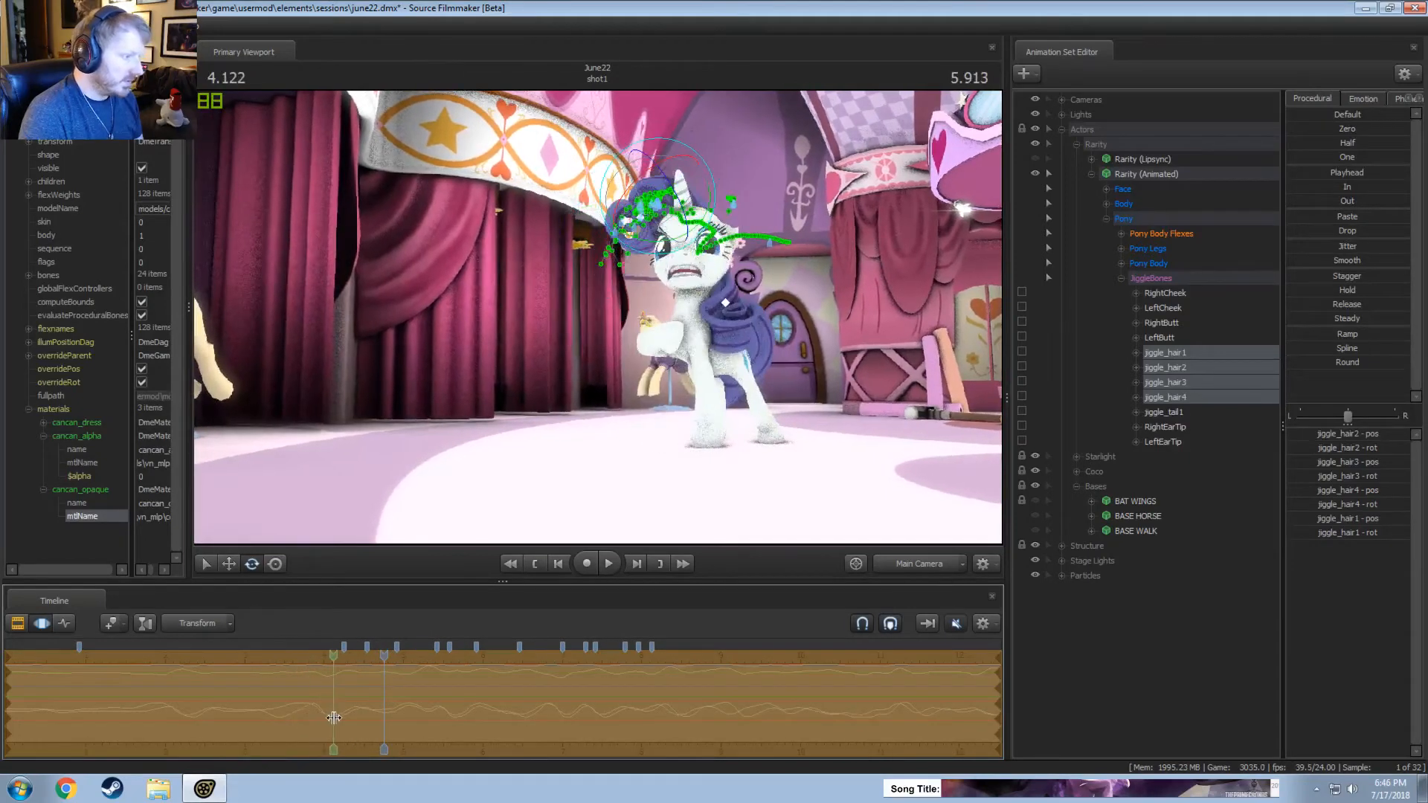
{"action": "left_click", "coordinate": [329, 719]}
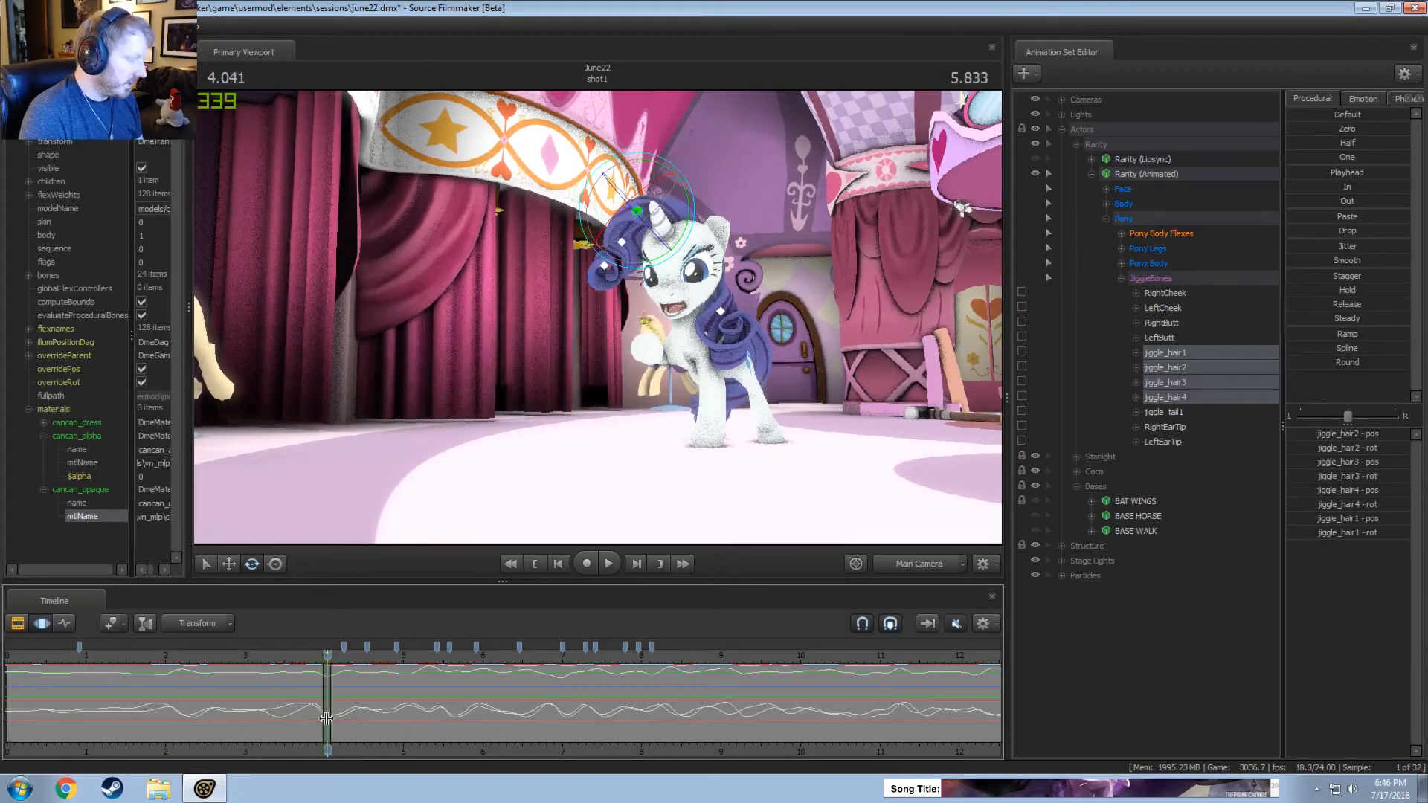
Try to adjust jiggle_hair1 at 4.04 seconds from the work camera, and undo the change.
{"action": "left_click", "coordinate": [622, 249]}
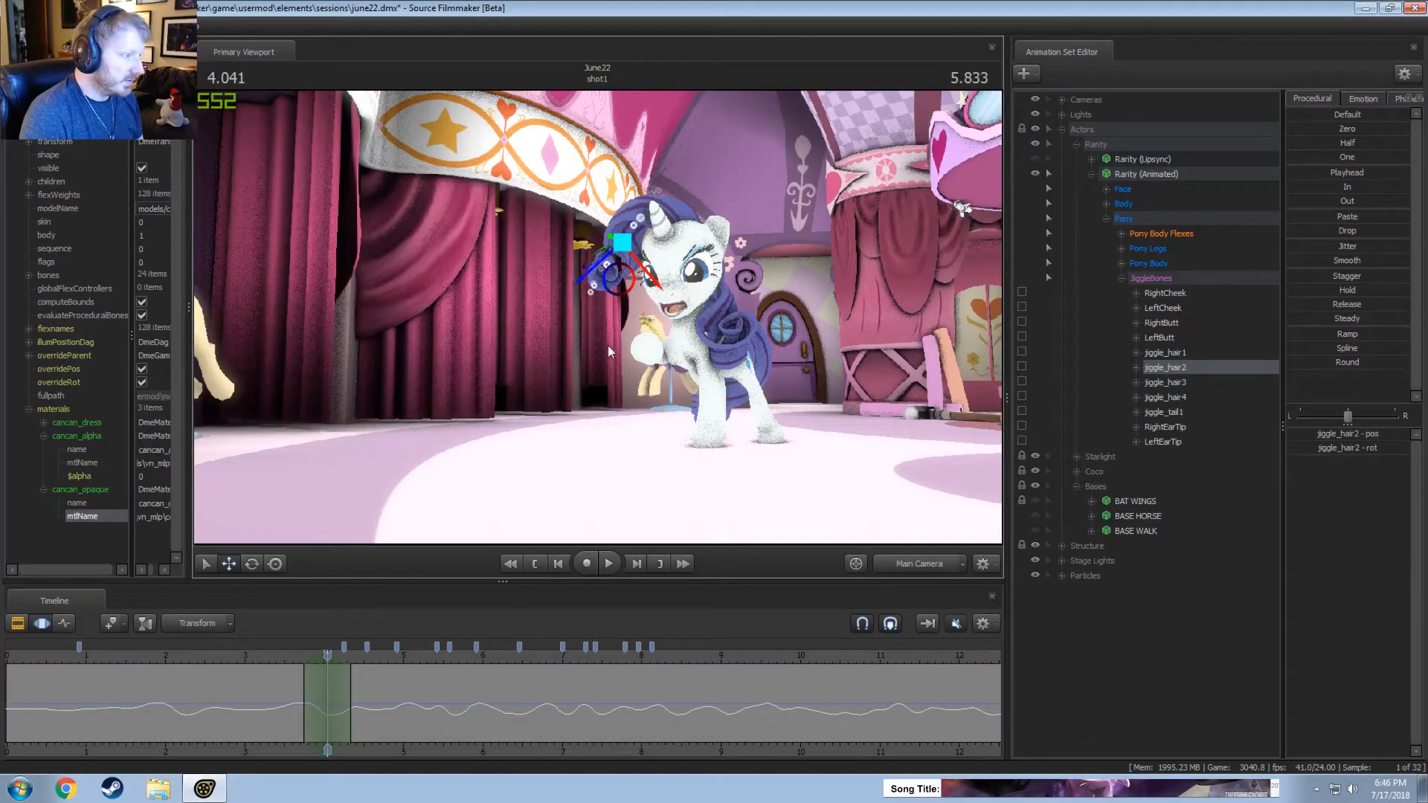
{"action": "key", "text": "w"}
{"action": "left_click_drag", "start_coordinate": [716, 206], "coordinate": [717, 206]}
{"action": "left_click", "coordinate": [673, 123]}
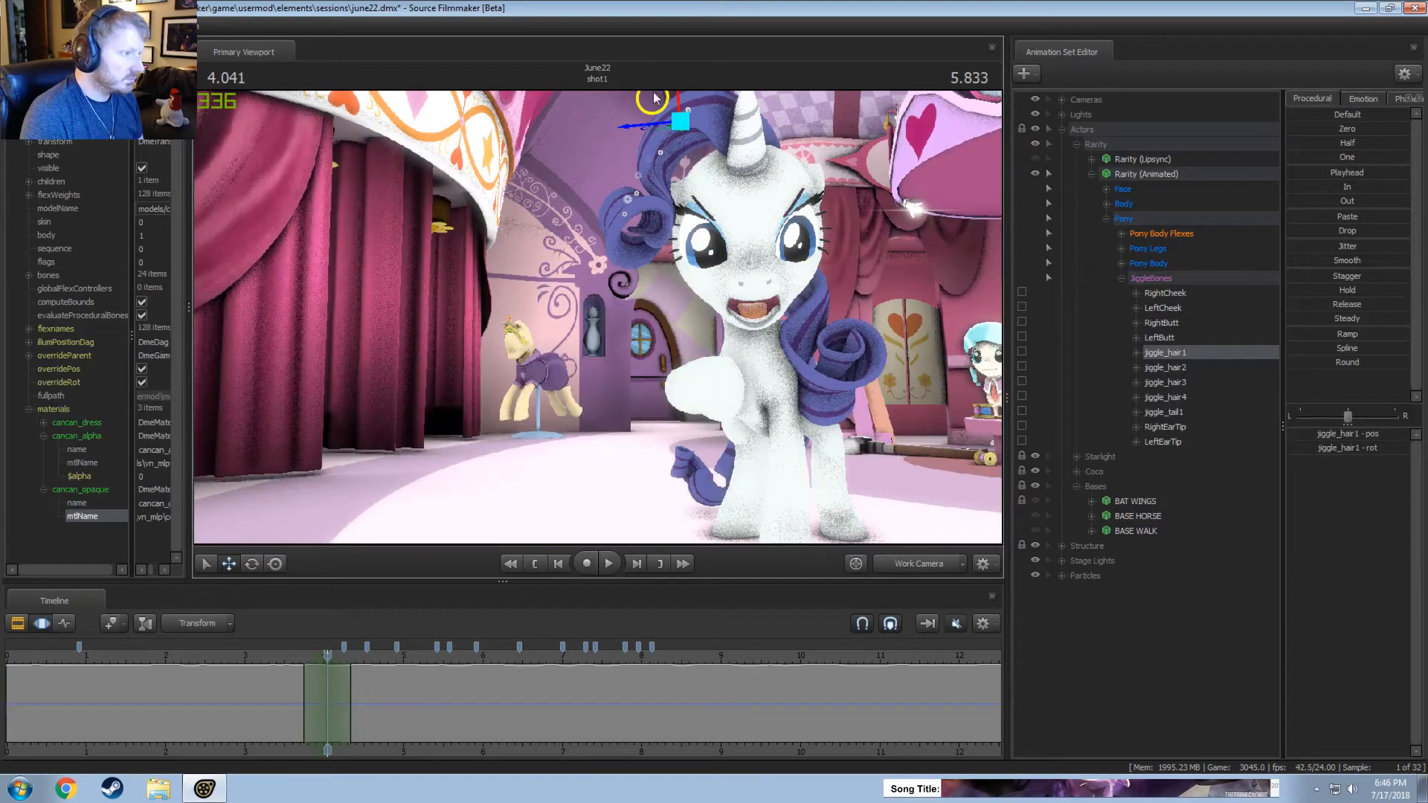
{"action": "left_click_drag", "start_coordinate": [655, 96], "coordinate": [654, 116]}
{"action": "key", "text": "ctrl+z"}
{"action": "left_click_drag", "start_coordinate": [588, 349], "coordinate": [593, 339]}
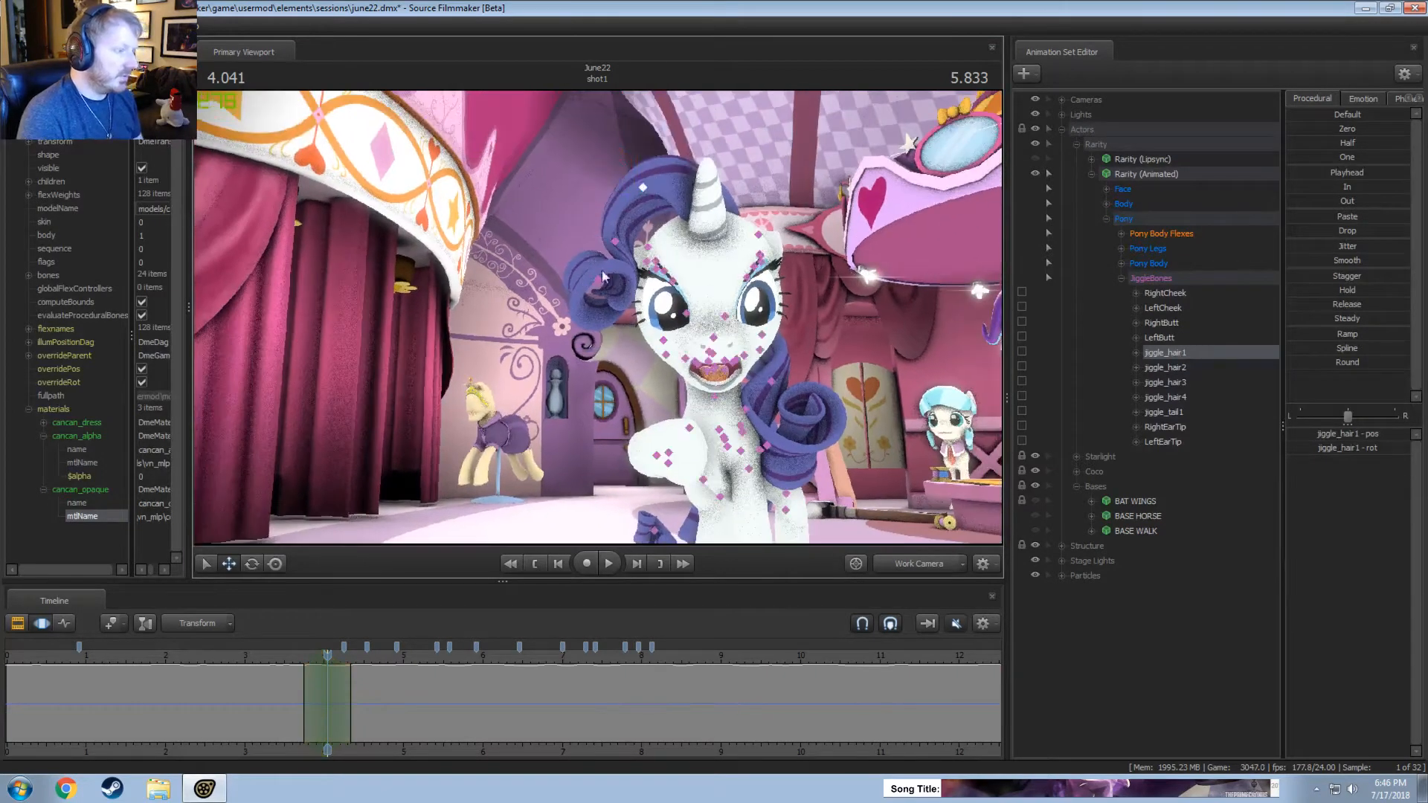
Move jiggle_hair1 and jiggle_hair2 together at 4.04 seconds to reshape the front curl, and play the change.
{"action": "left_click", "coordinate": [616, 243]}
{"action": "left_click_drag", "start_coordinate": [662, 186], "coordinate": [582, 270], "text": "ctrl"}
{"action": "left_click_drag", "start_coordinate": [633, 153], "coordinate": [638, 159]}
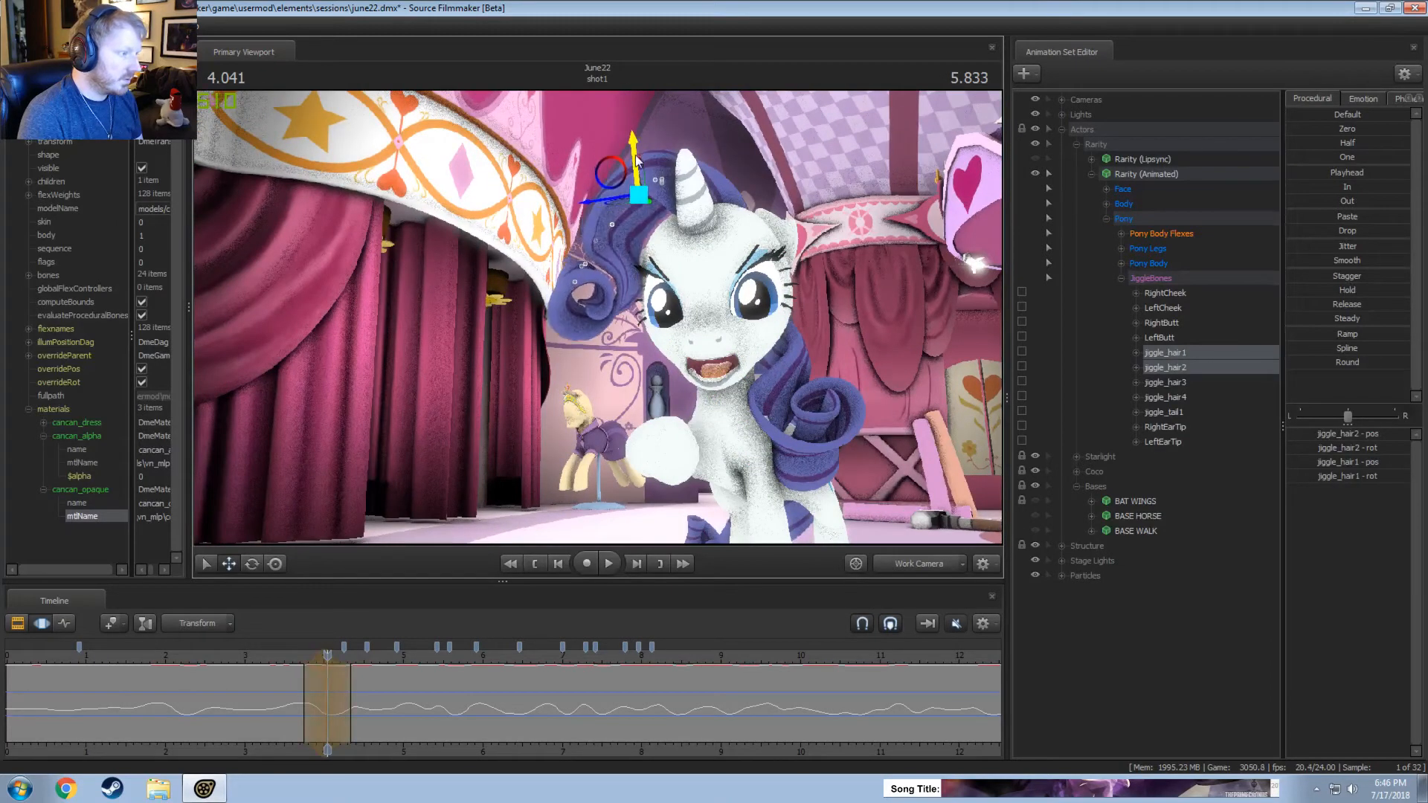
{"action": "key", "text": "space"}
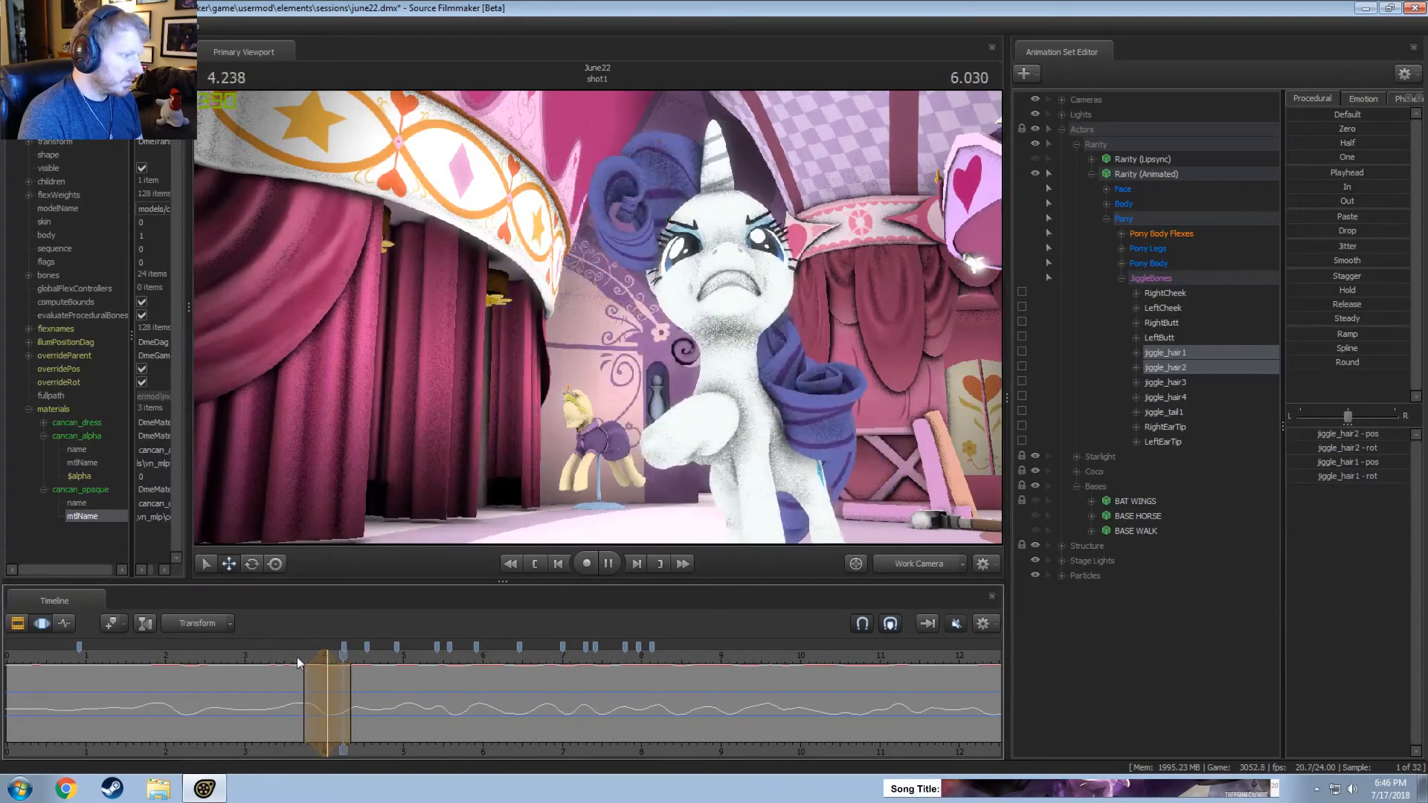
Rotate jiggle_hair1 and jiggle_hair2 slightly at 4.04 seconds, judging the forelock from the side.
{"action": "left_click_drag", "start_coordinate": [527, 469], "coordinate": [492, 457], "text": "alt"}
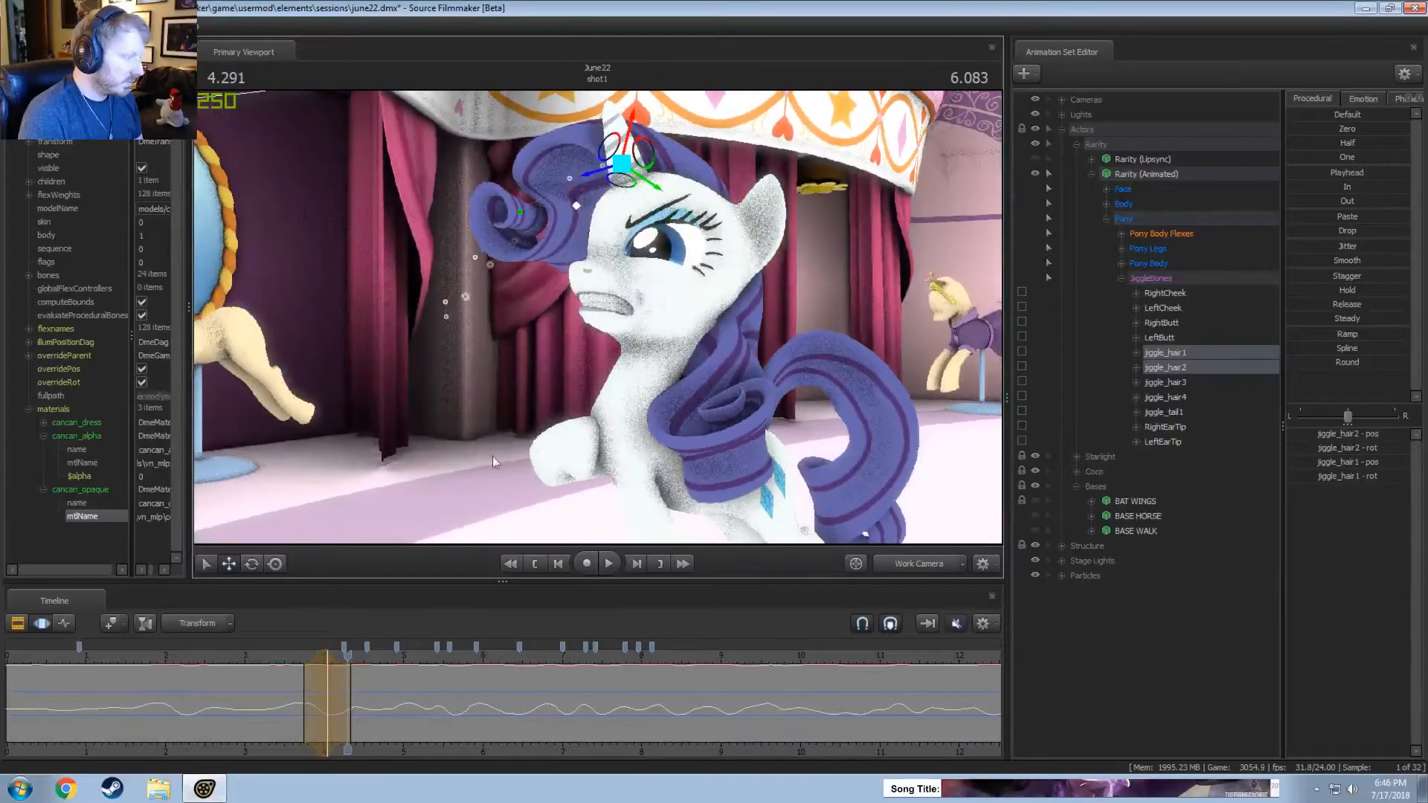
{"action": "key", "text": "shift"}
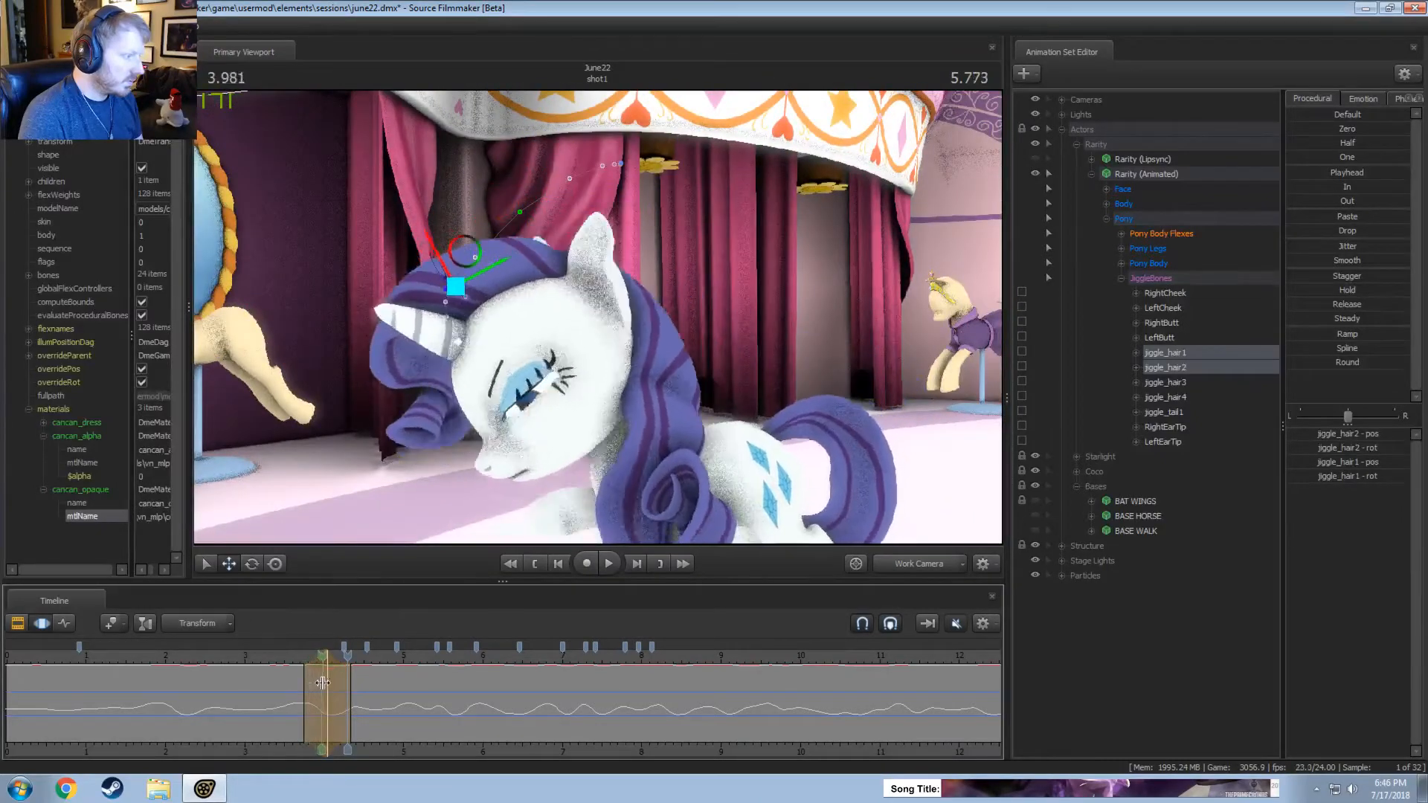
{"action": "left_click_drag", "start_coordinate": [283, 659], "coordinate": [328, 668]}
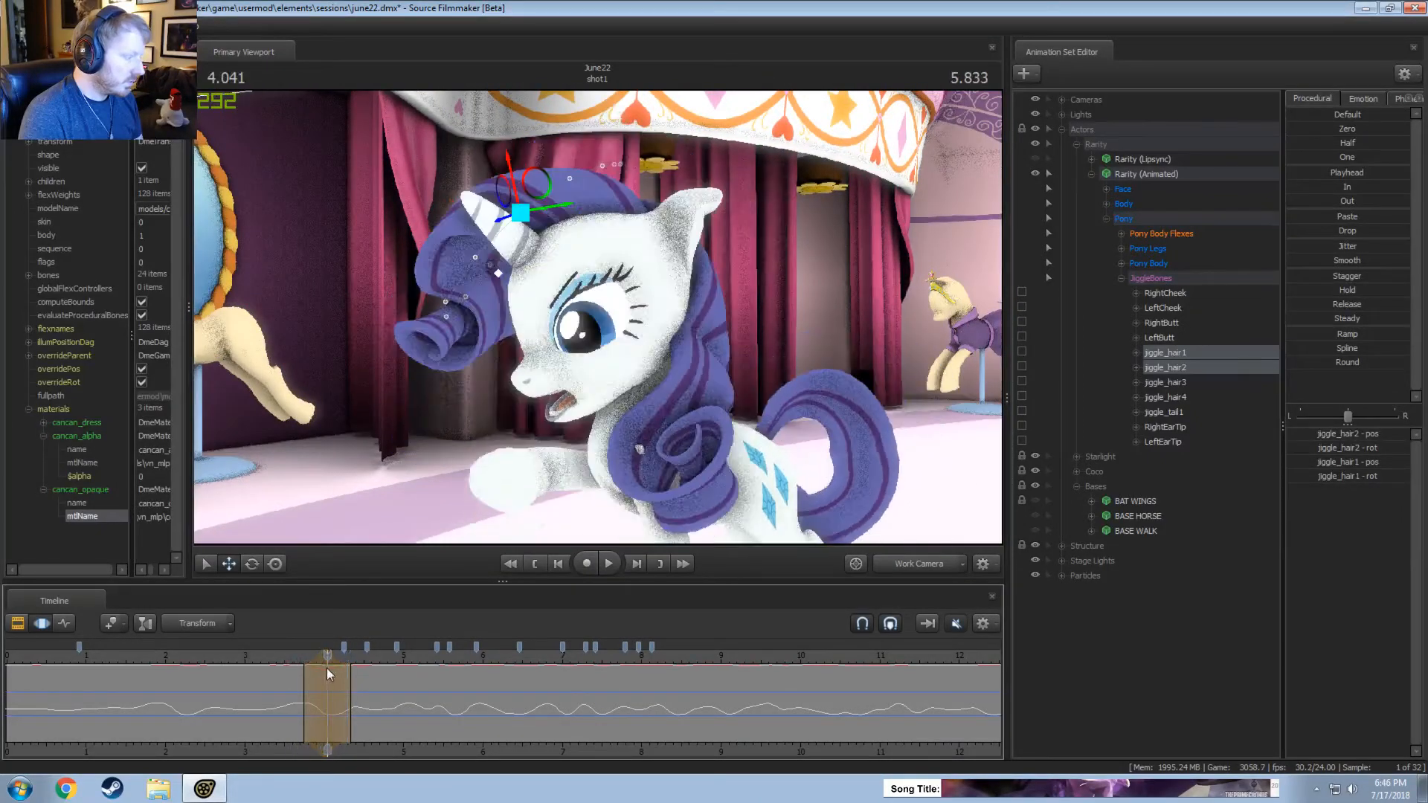
{"action": "left_click_drag", "start_coordinate": [638, 451], "coordinate": [643, 451], "text": "alt"}
{"action": "left_click_drag", "start_coordinate": [608, 296], "coordinate": [551, 295]}
{"action": "left_click_drag", "start_coordinate": [627, 188], "coordinate": [620, 194]}
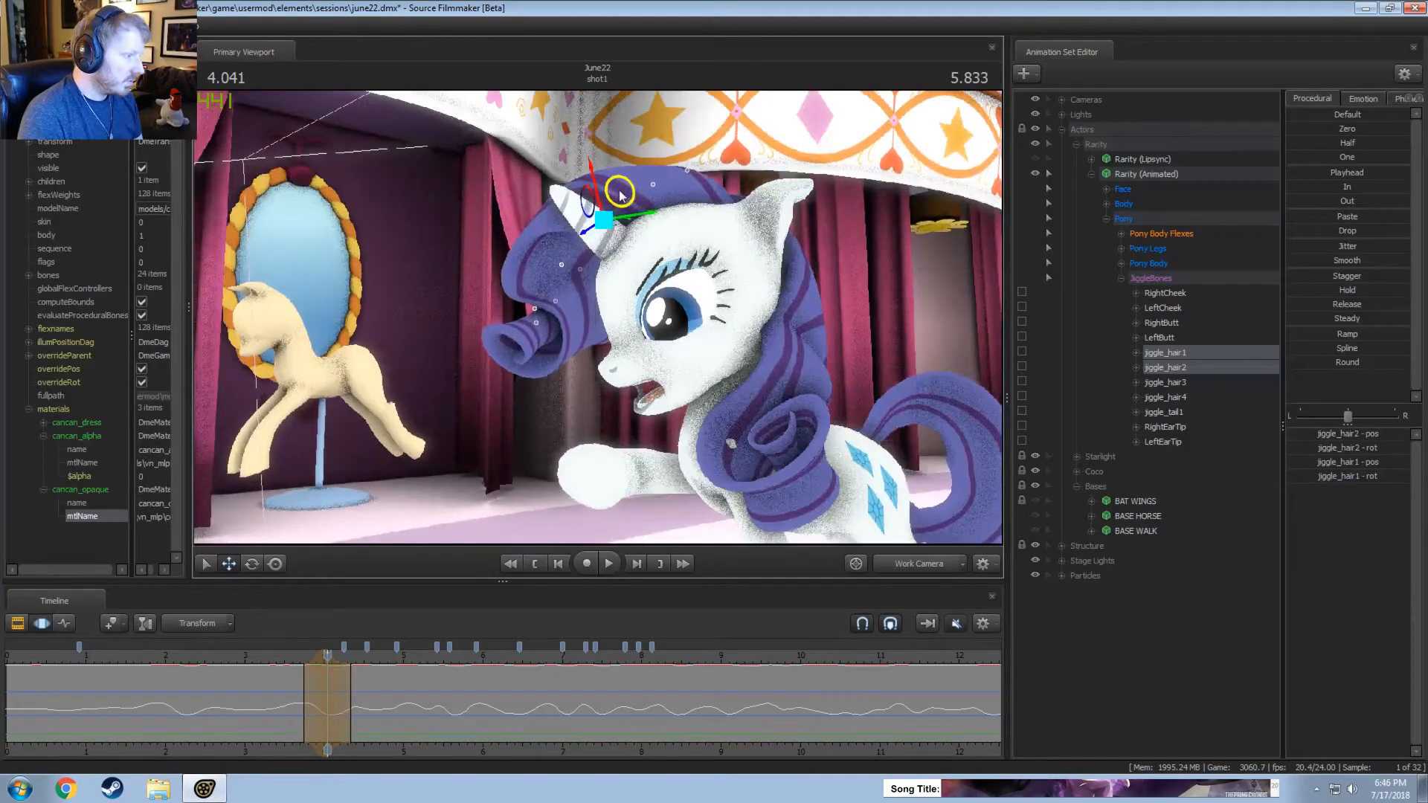
Shift the time selection to about 4.17 seconds, adjust jiggle_hair2 there, and play the result.
{"action": "left_click_drag", "start_coordinate": [328, 677], "coordinate": [337, 677]}
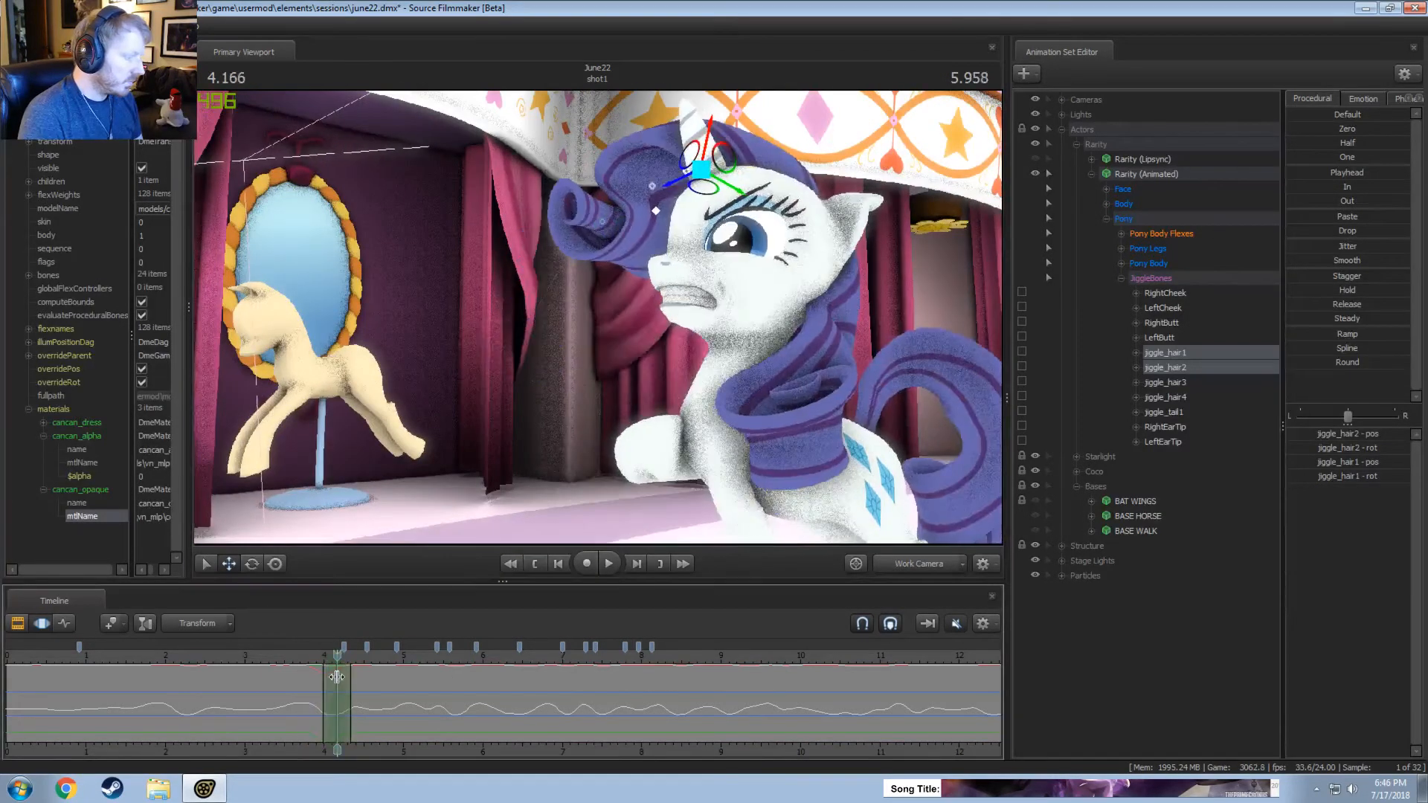
{"action": "left_click_drag", "start_coordinate": [605, 340], "coordinate": [559, 363], "text": "alt"}
{"action": "left_click", "coordinate": [655, 208], "text": "ctrl"}
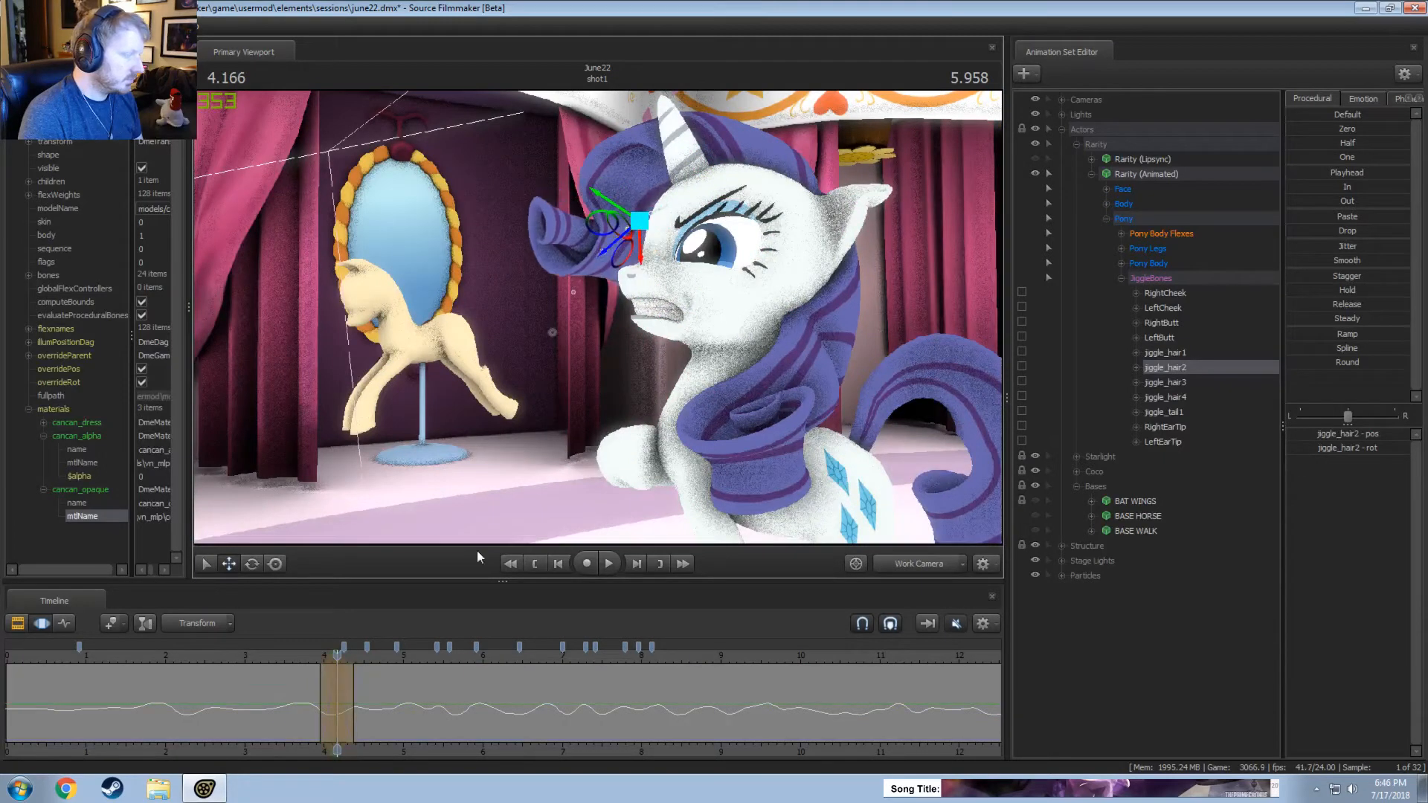
{"action": "key", "text": "space"}
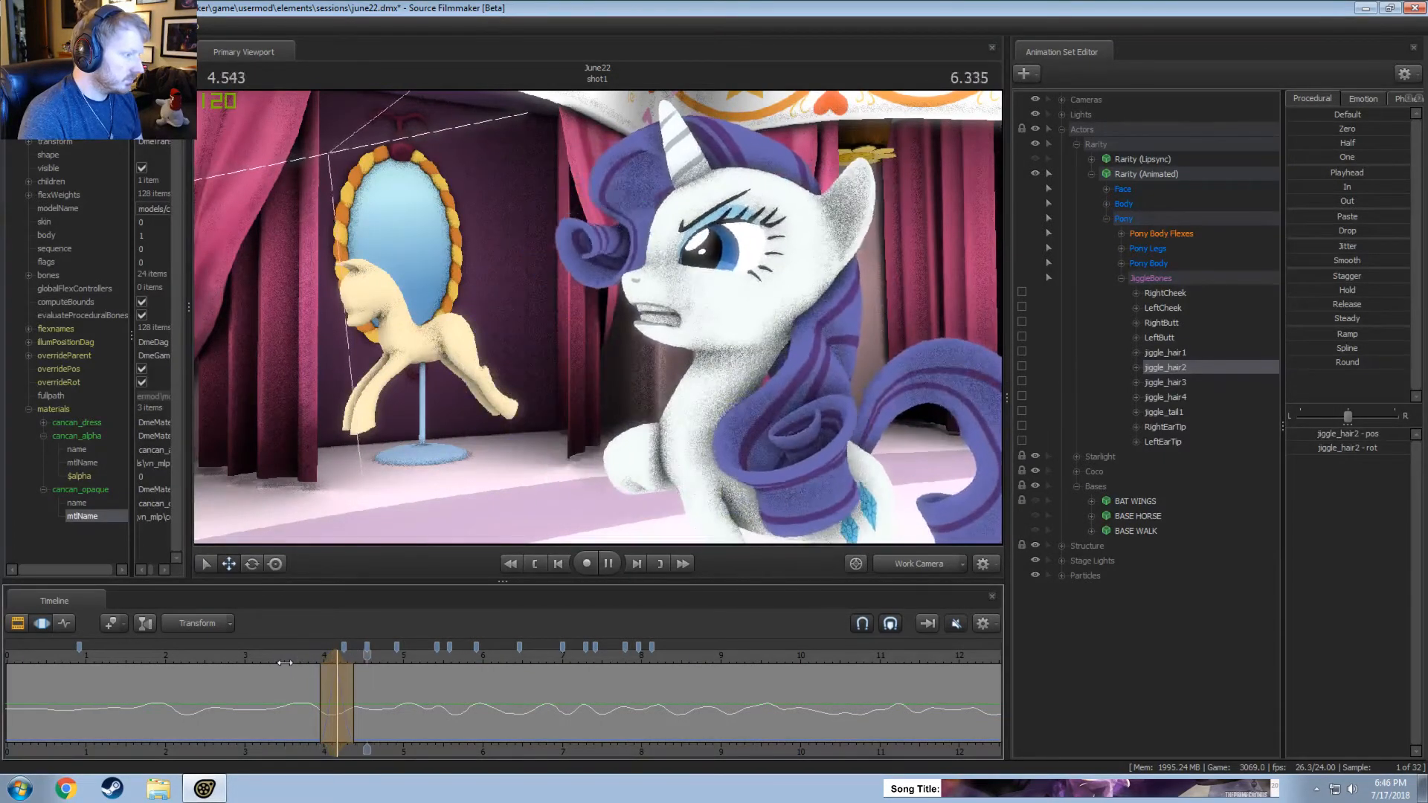
Switch to the main camera, centre the time selection on about 4.13 seconds, and rotate jiggle_hair2.
{"action": "left_click", "coordinate": [925, 567]}
{"action": "left_click_drag", "start_coordinate": [297, 674], "coordinate": [333, 681]}
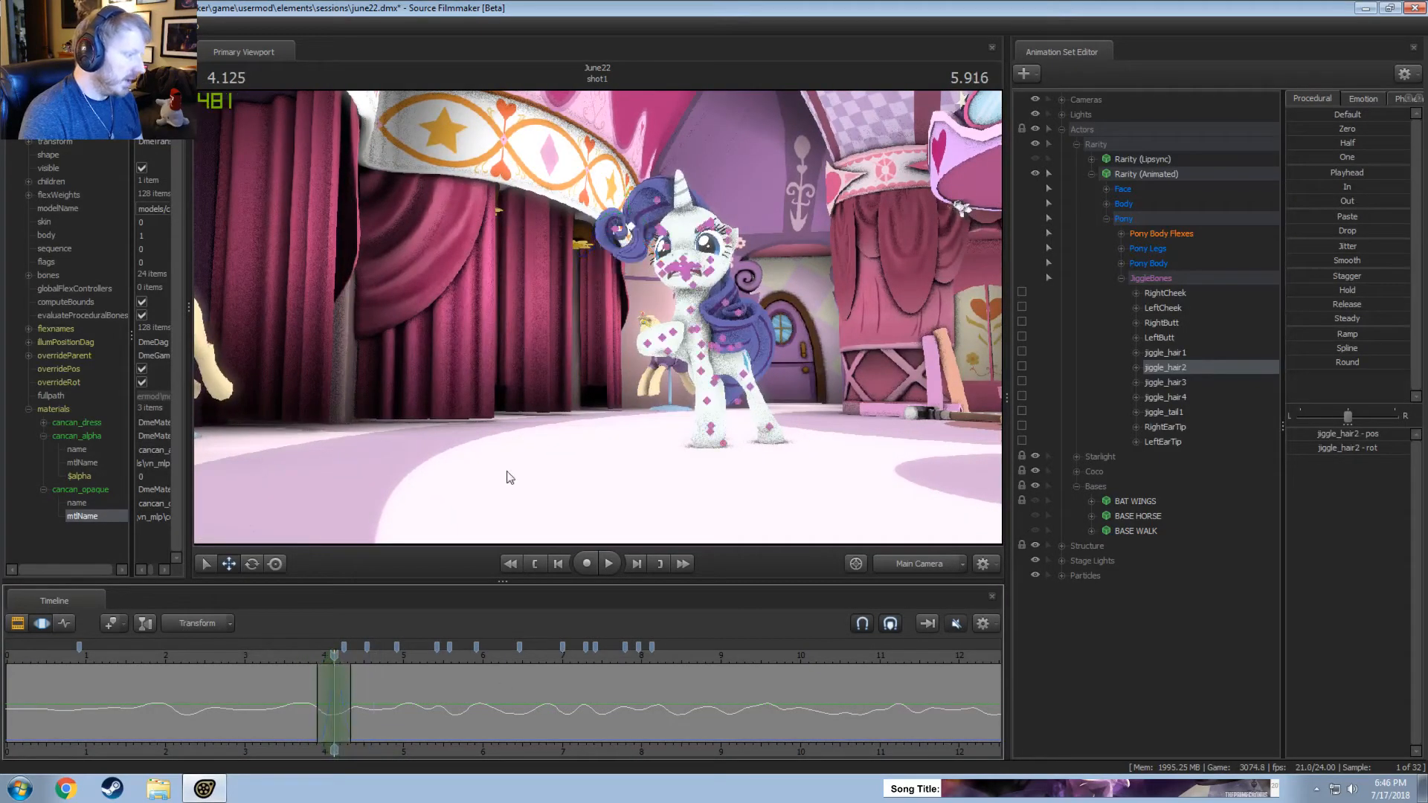
{"action": "left_click", "coordinate": [629, 228]}
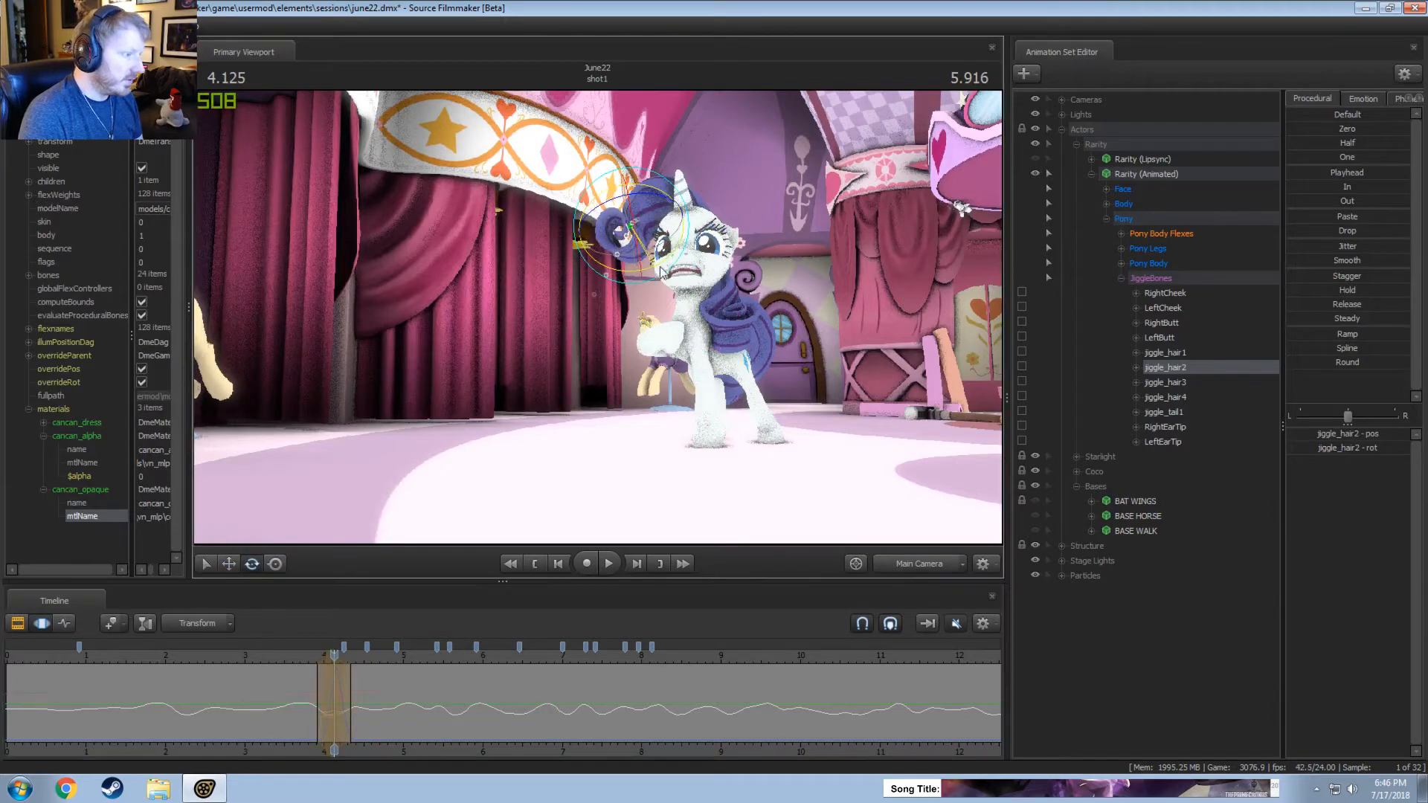
{"action": "left_click_drag", "start_coordinate": [666, 266], "coordinate": [644, 271]}
Rotate and reposition jiggle_hair3 at about 4.13 seconds from the work camera, undoing the first attempt.
{"action": "left_click", "coordinate": [613, 229]}
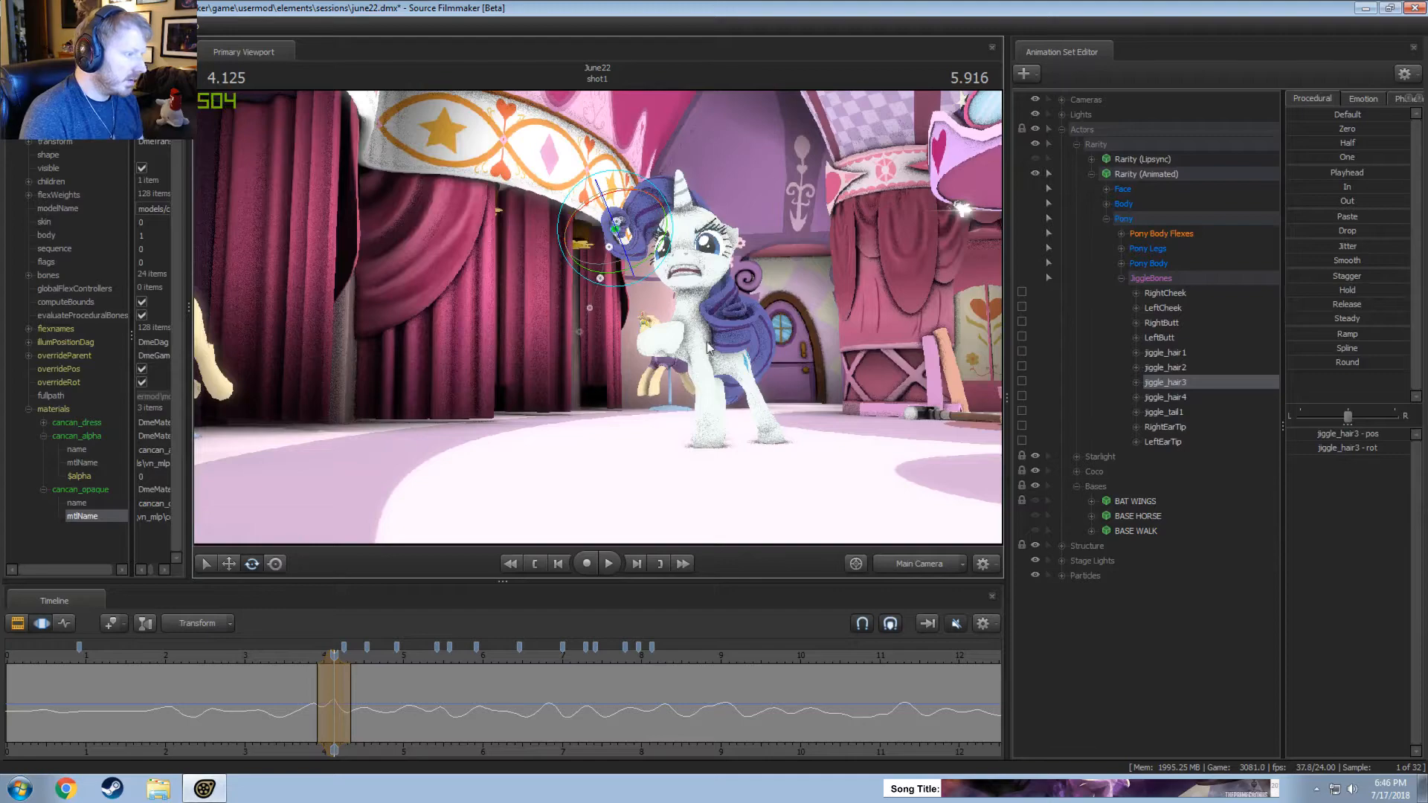
{"action": "left_click", "coordinate": [928, 567]}
{"action": "key", "text": "w"}
{"action": "mouse_move", "coordinate": [620, 340]}
{"action": "left_mouse_down"}
{"action": "mouse_move", "coordinate": [613, 330]}
{"action": "mouse_move", "coordinate": [637, 336]}
{"action": "left_mouse_up"}
{"action": "key", "text": "ctrl+z"}
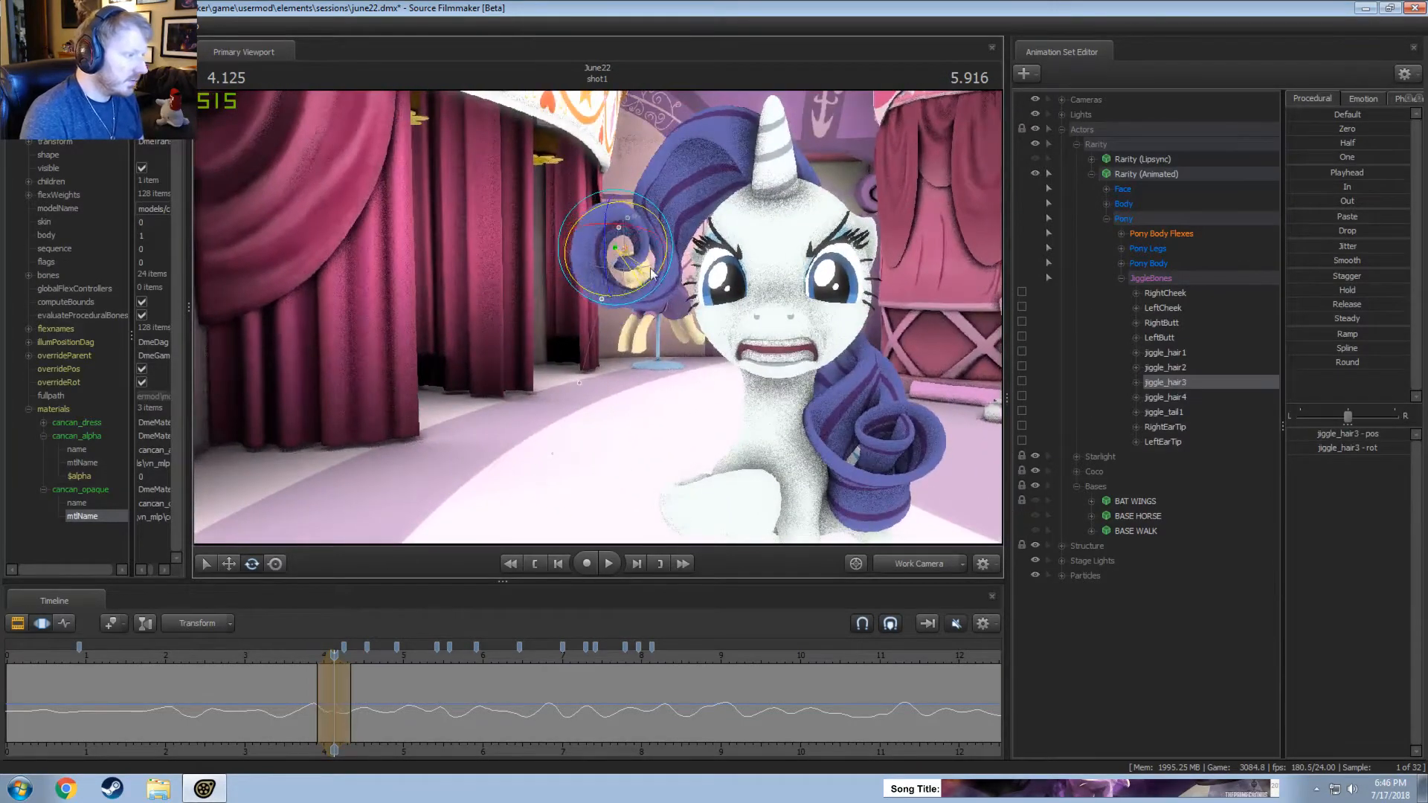
{"action": "left_click_drag", "start_coordinate": [652, 274], "coordinate": [632, 298]}
{"action": "key", "text": "w"}
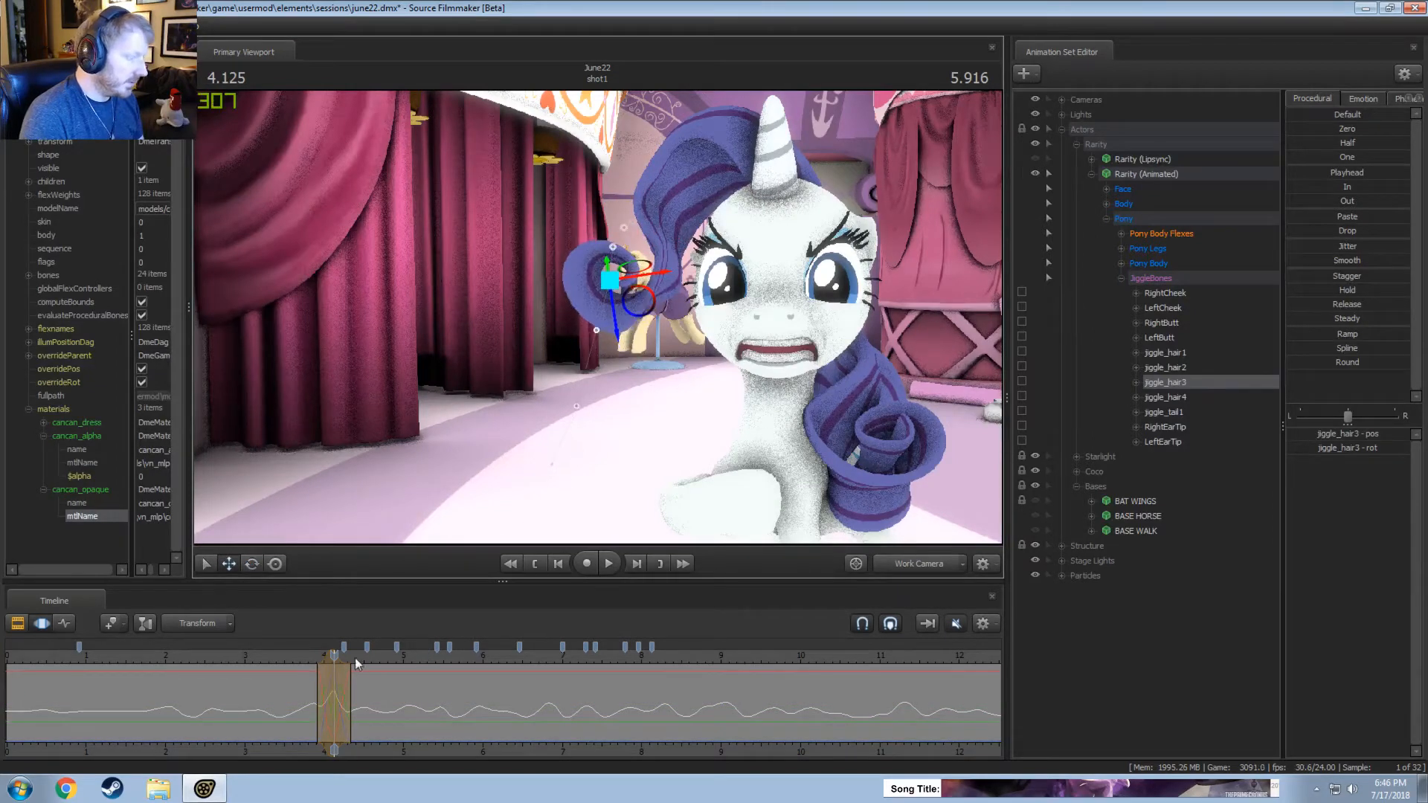
{"action": "mouse_move", "coordinate": [334, 676]}
{"action": "left_mouse_down"}
{"action": "mouse_move", "coordinate": [317, 677]}
{"action": "mouse_move", "coordinate": [343, 680]}
{"action": "mouse_move", "coordinate": [334, 662]}
{"action": "mouse_move", "coordinate": [305, 660]}
{"action": "mouse_move", "coordinate": [335, 659]}
{"action": "left_mouse_up"}
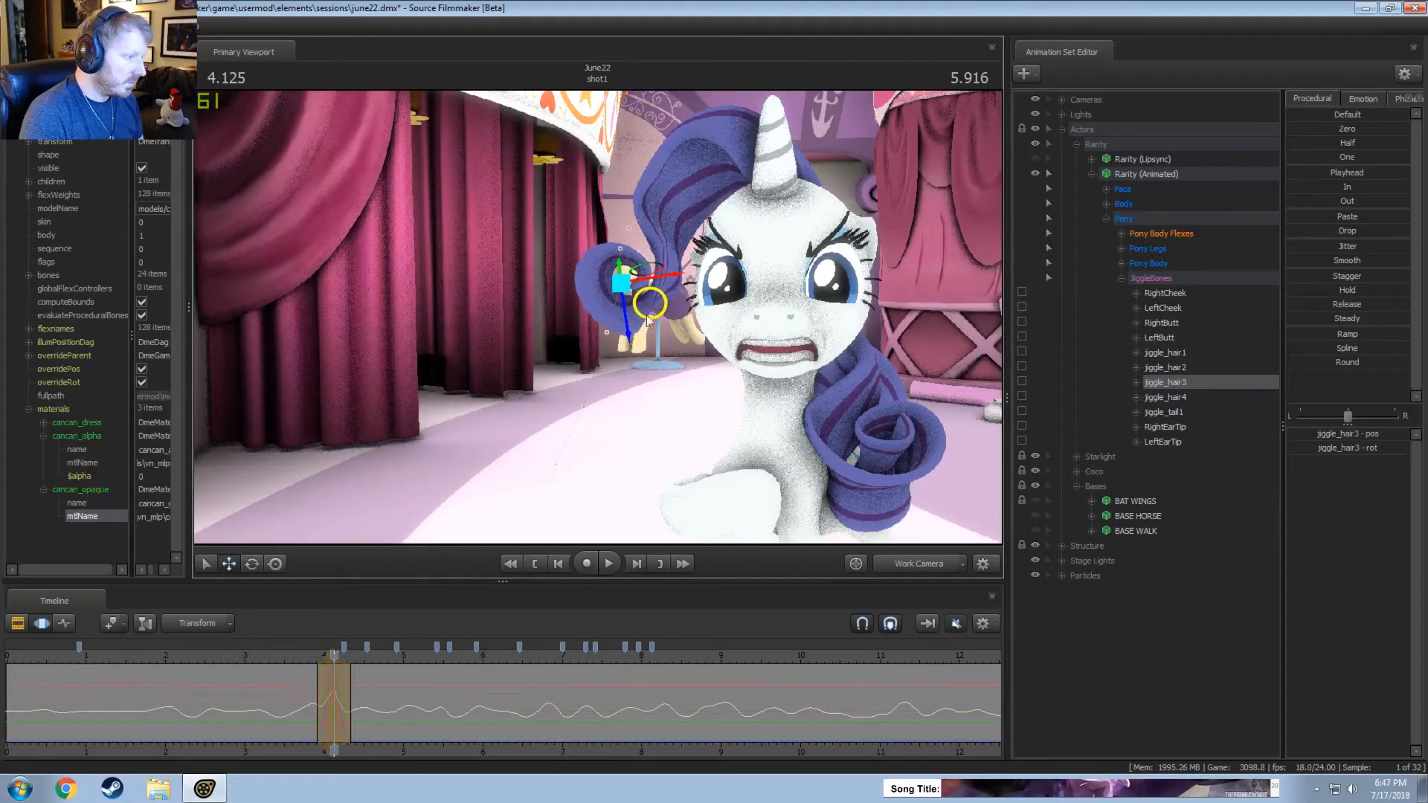
Review the front curl's motion in the main camera by scrubbing and replaying from about 3.8 seconds.
{"action": "left_click_drag", "start_coordinate": [301, 674], "coordinate": [401, 699]}
{"action": "key", "text": "space"}
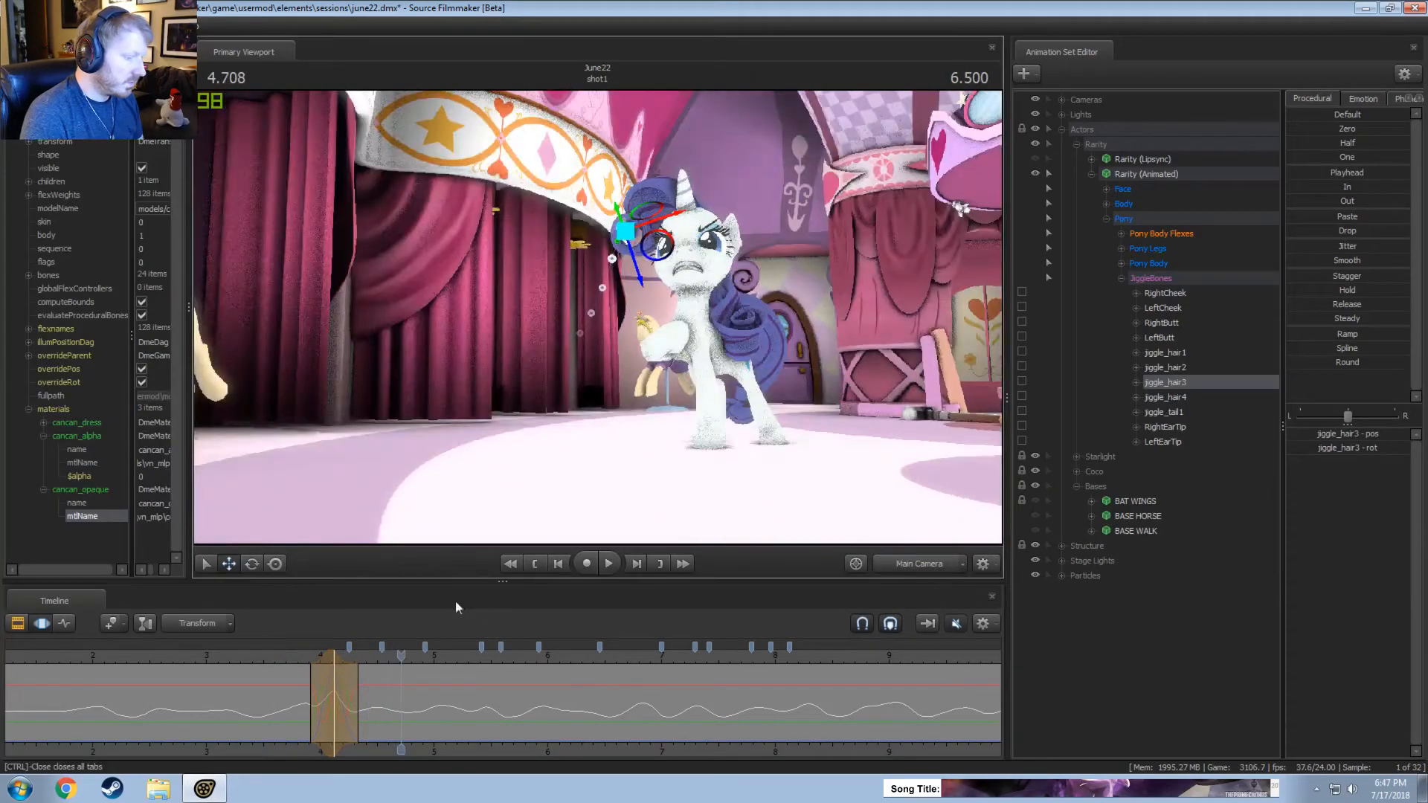
{"action": "left_click", "coordinate": [292, 659]}
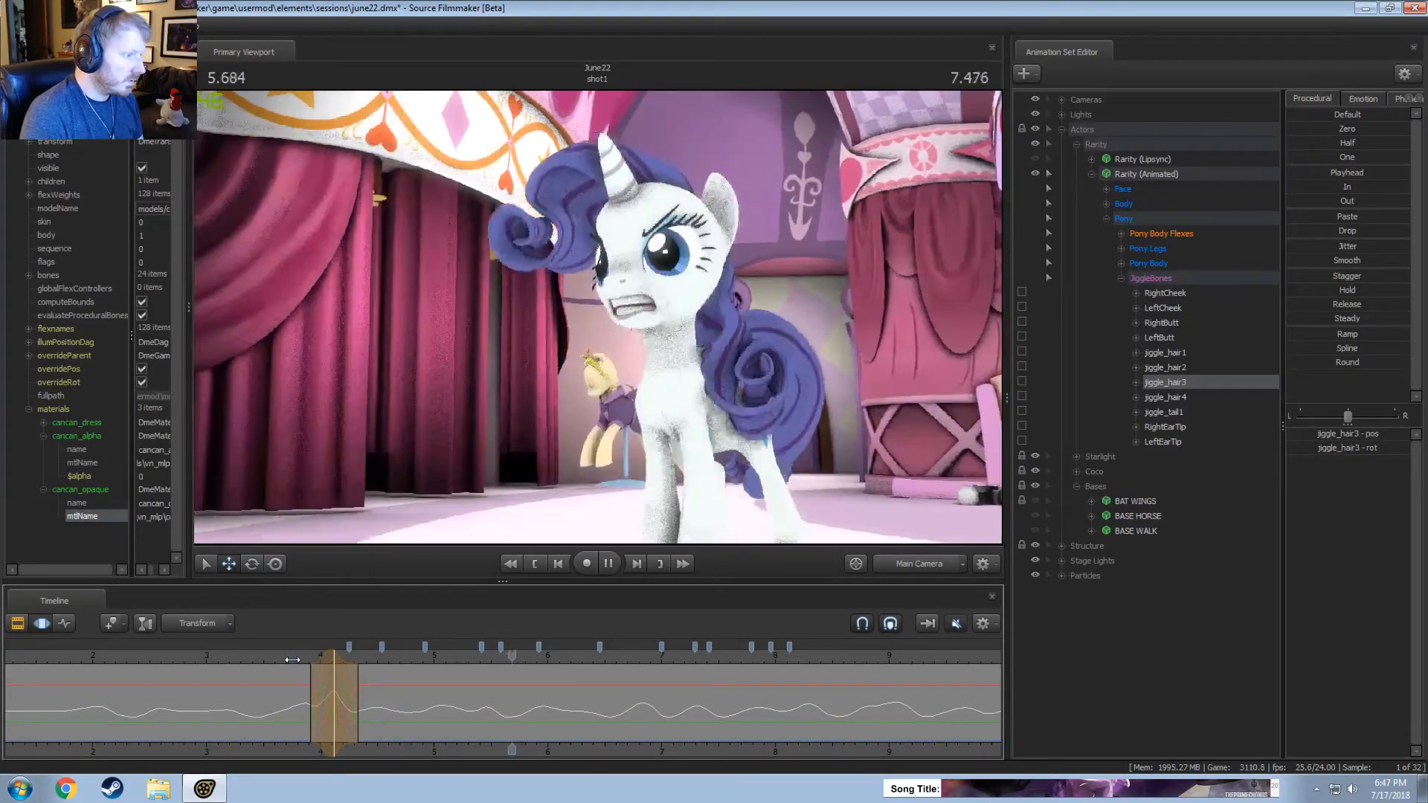
{"action": "key", "text": "space"}
Set a short time selection around 5.67 seconds for the next forelock correction.
{"action": "left_click_drag", "start_coordinate": [469, 725], "coordinate": [514, 699]}
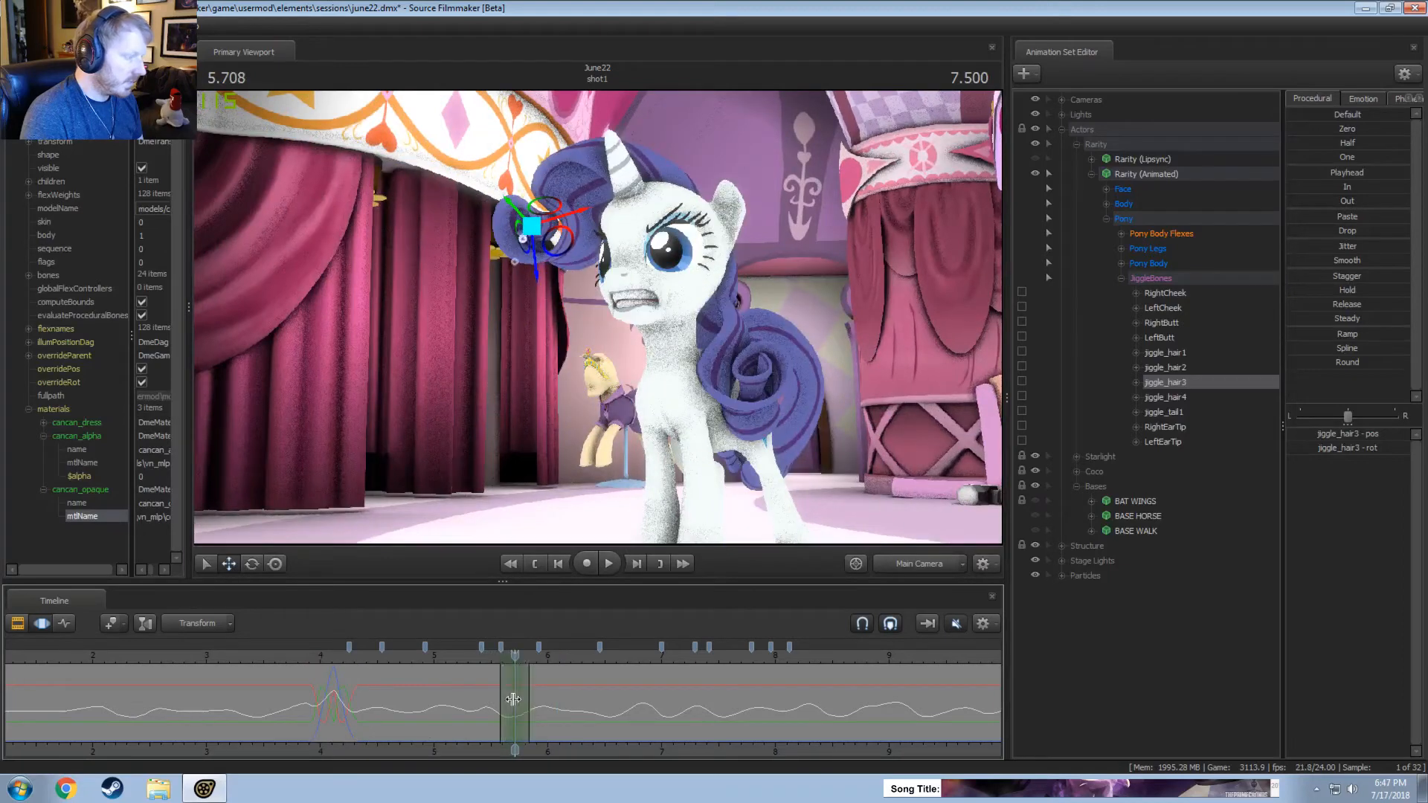
{"action": "left_click", "coordinate": [571, 211]}
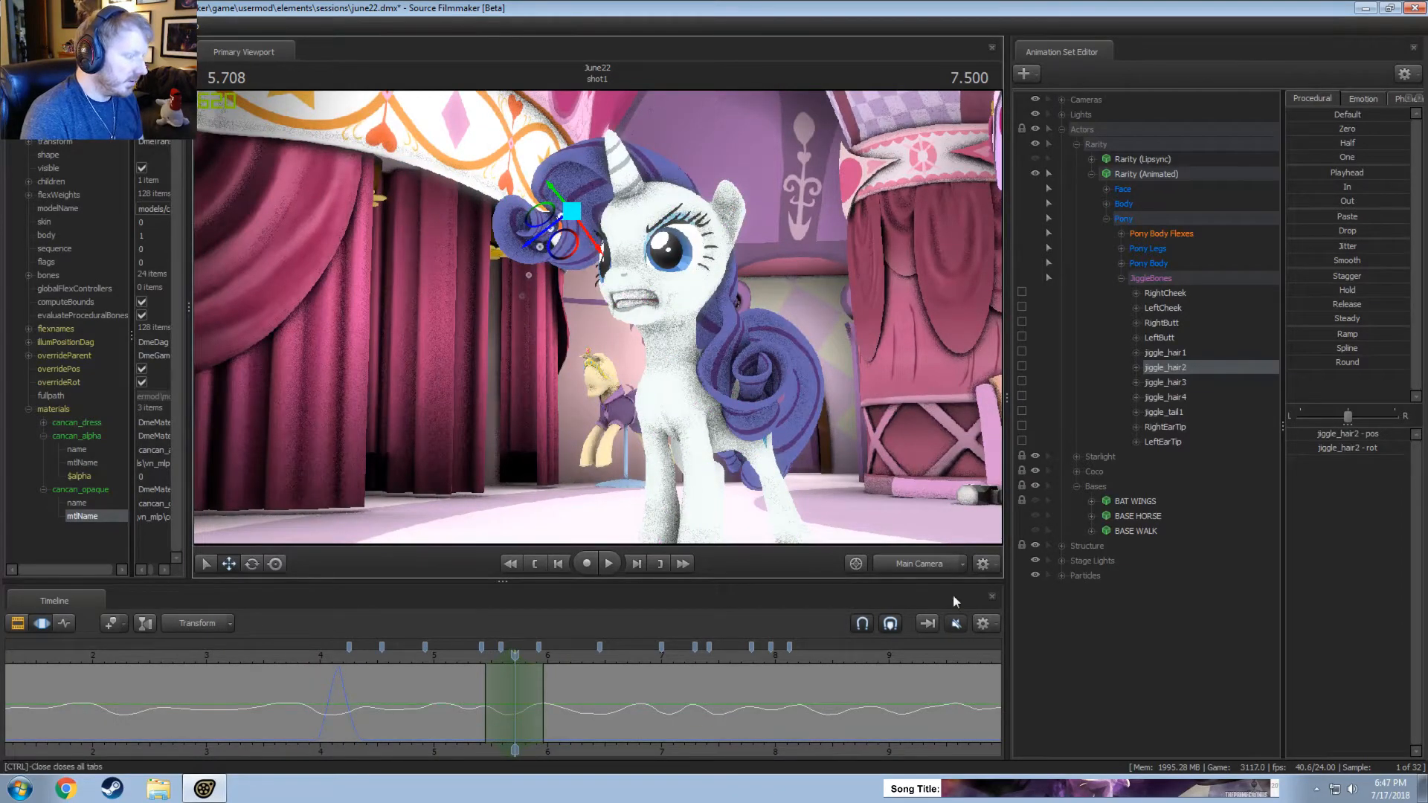
{"action": "key", "text": "Escape"}
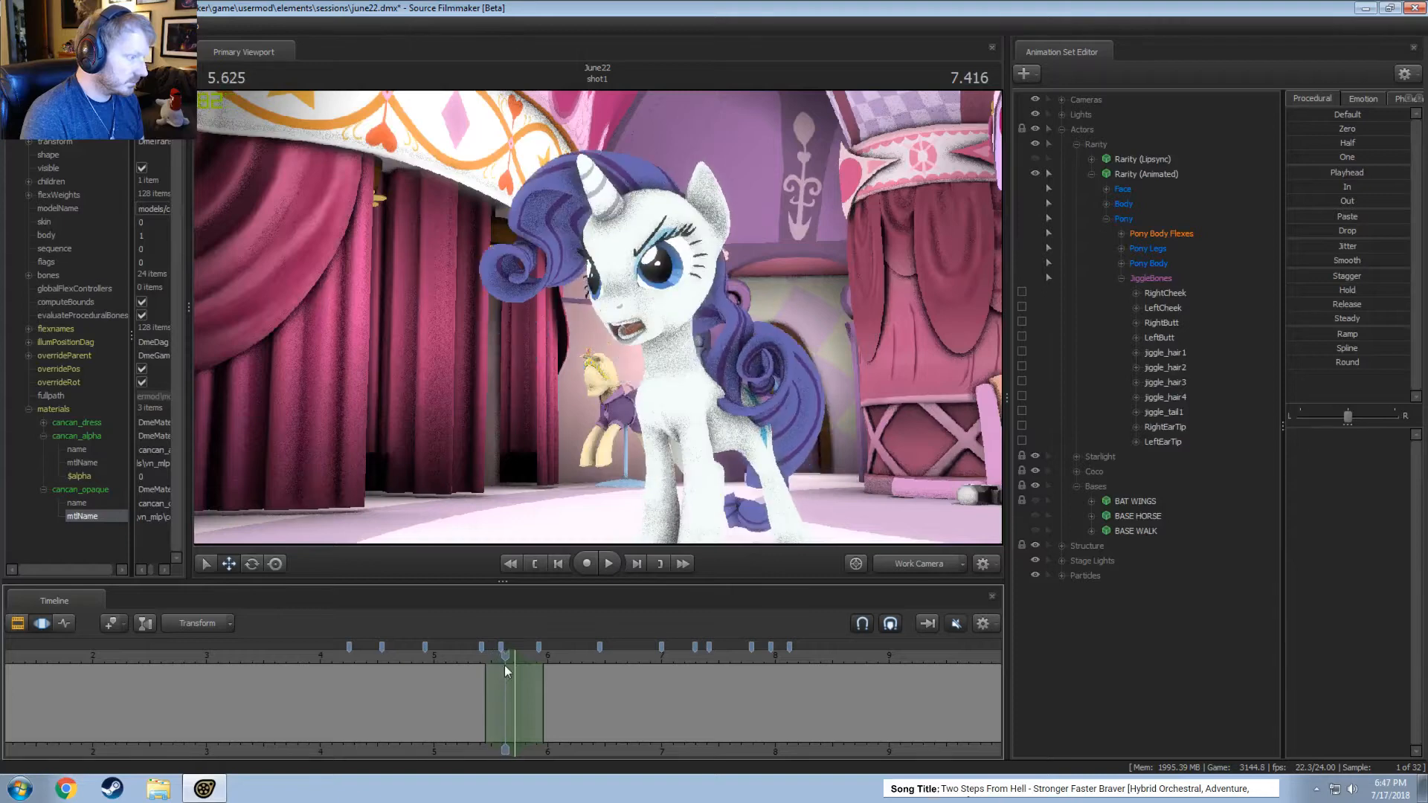
{"action": "left_click", "coordinate": [510, 667]}
{"action": "mouse_move", "coordinate": [510, 667]}
{"action": "left_mouse_down"}
{"action": "mouse_move", "coordinate": [484, 658]}
{"action": "mouse_move", "coordinate": [511, 660]}
{"action": "left_mouse_up"}
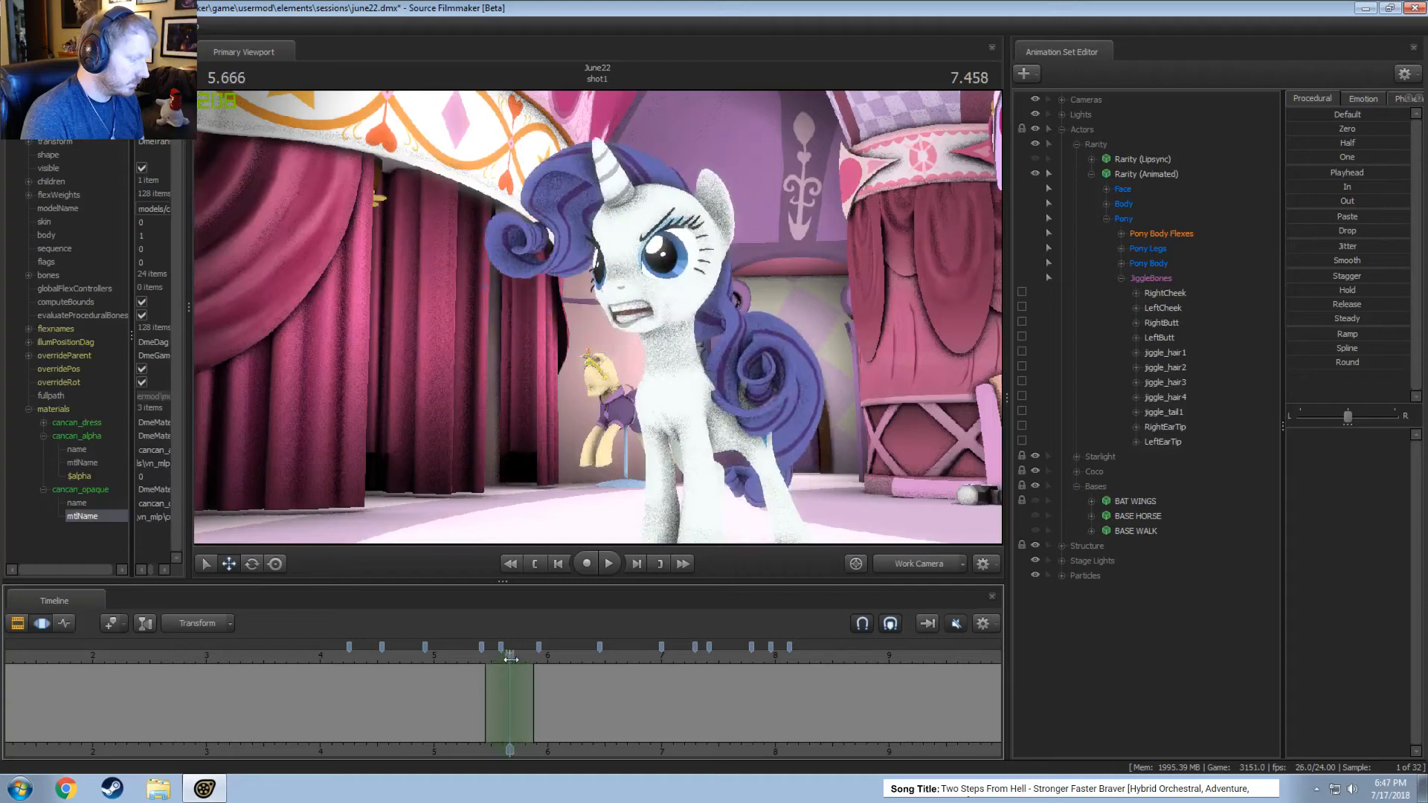
Adjust jiggle_hair2 at 5.67 seconds from the work camera after undoing a first attempt, and replay from about 5.3 seconds.
{"action": "left_click", "coordinate": [564, 216]}
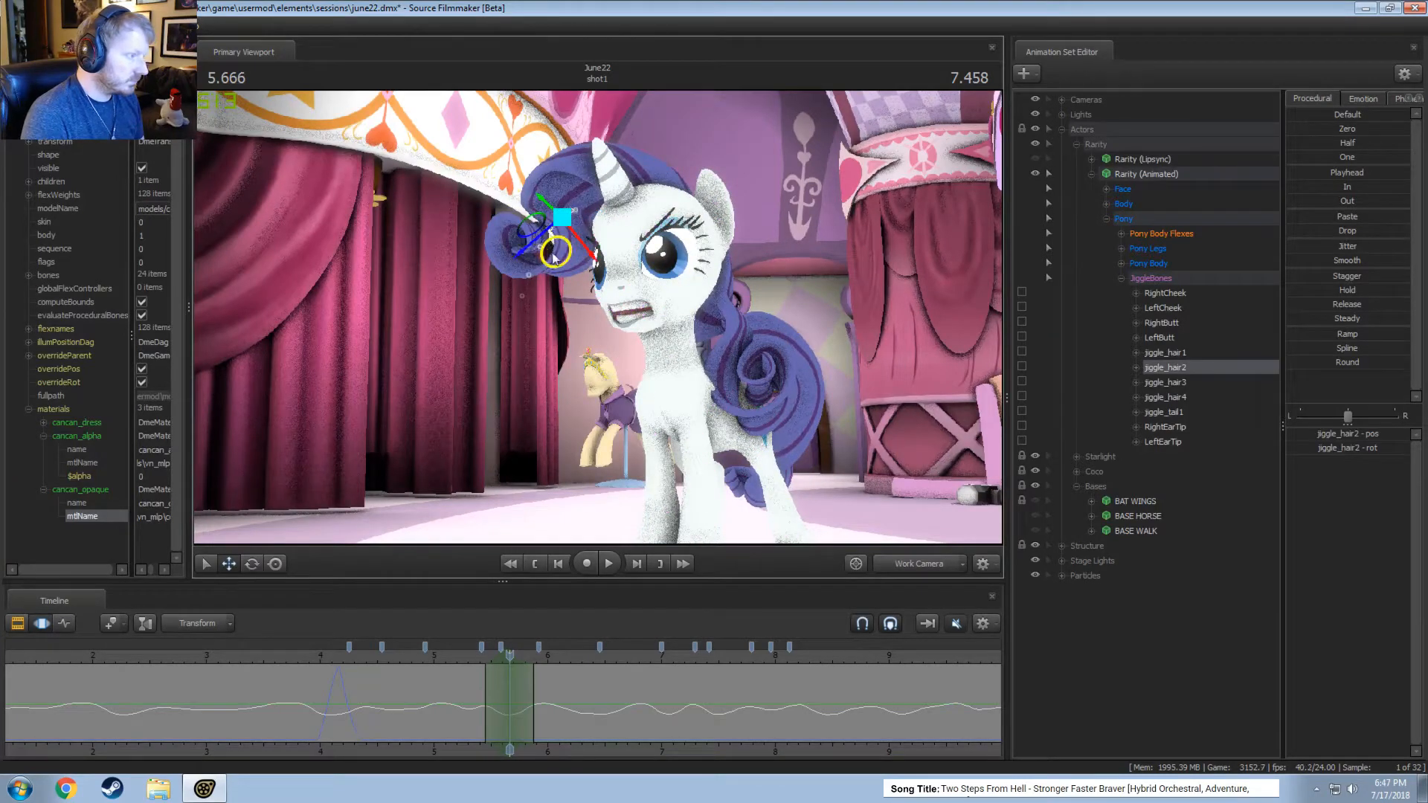
{"action": "left_click_drag", "start_coordinate": [532, 248], "coordinate": [526, 260]}
{"action": "key", "text": "ctrl+z"}
{"action": "left_click_drag", "start_coordinate": [868, 515], "coordinate": [562, 260], "text": "alt"}
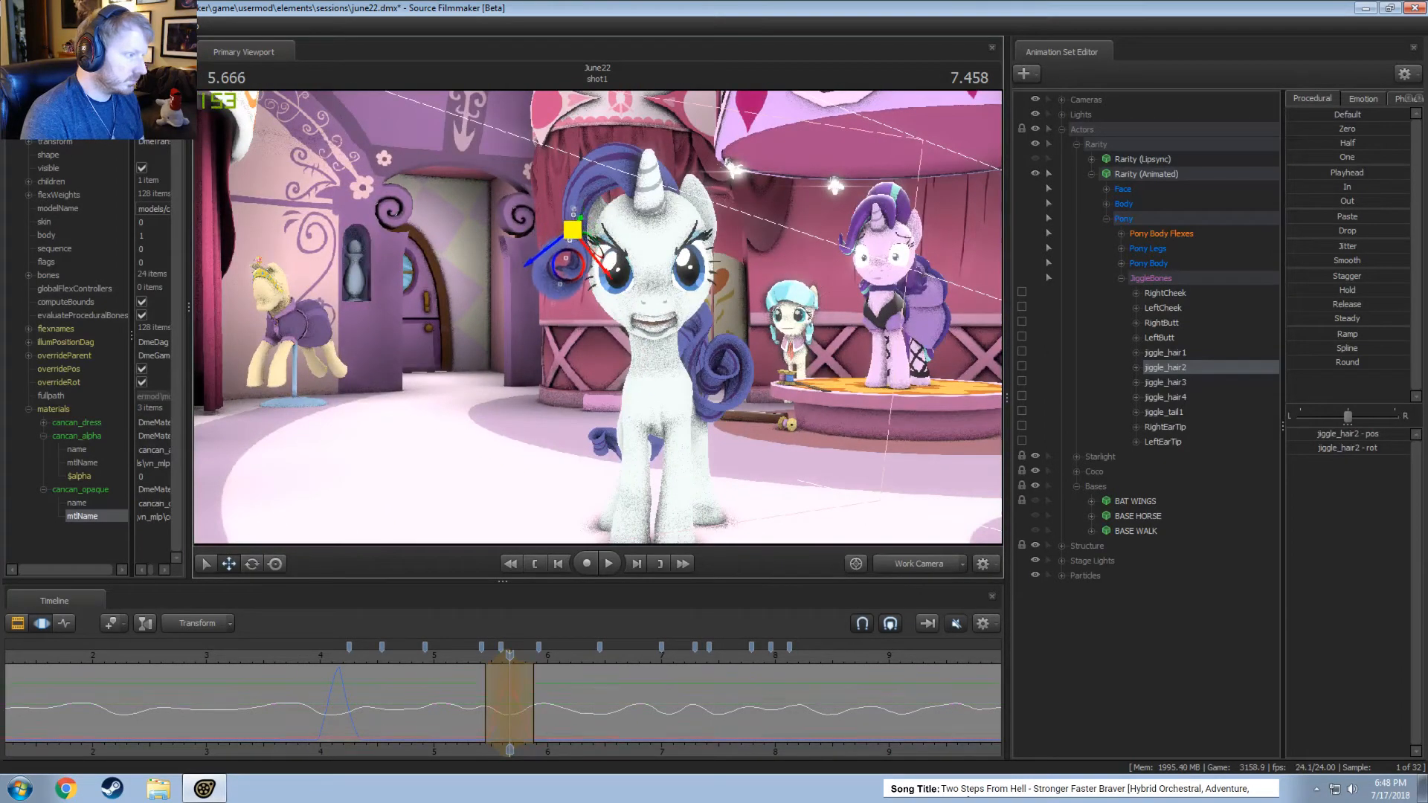
{"action": "left_click_drag", "start_coordinate": [601, 321], "coordinate": [595, 323], "text": "alt"}
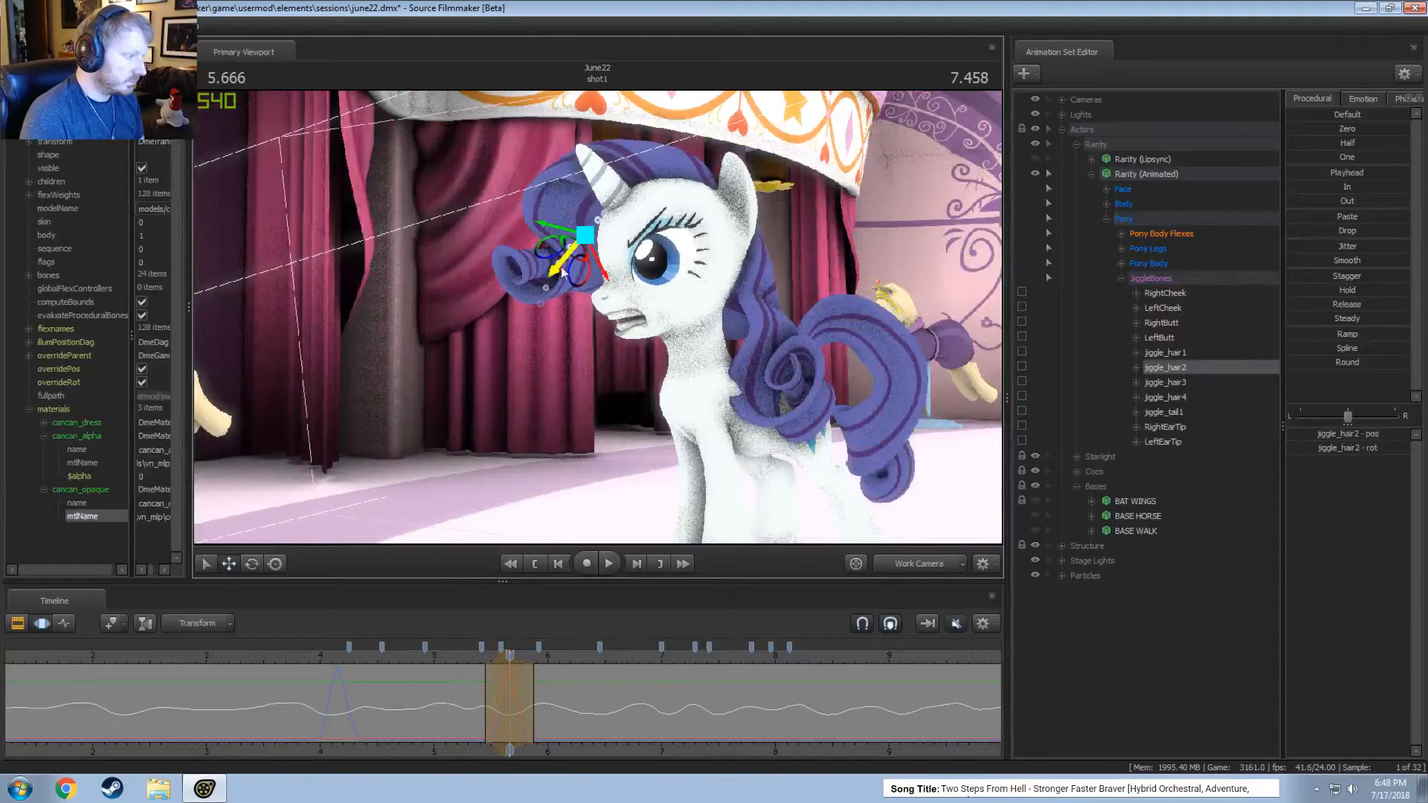
{"action": "left_click", "coordinate": [470, 659]}
{"action": "key", "text": "space"}
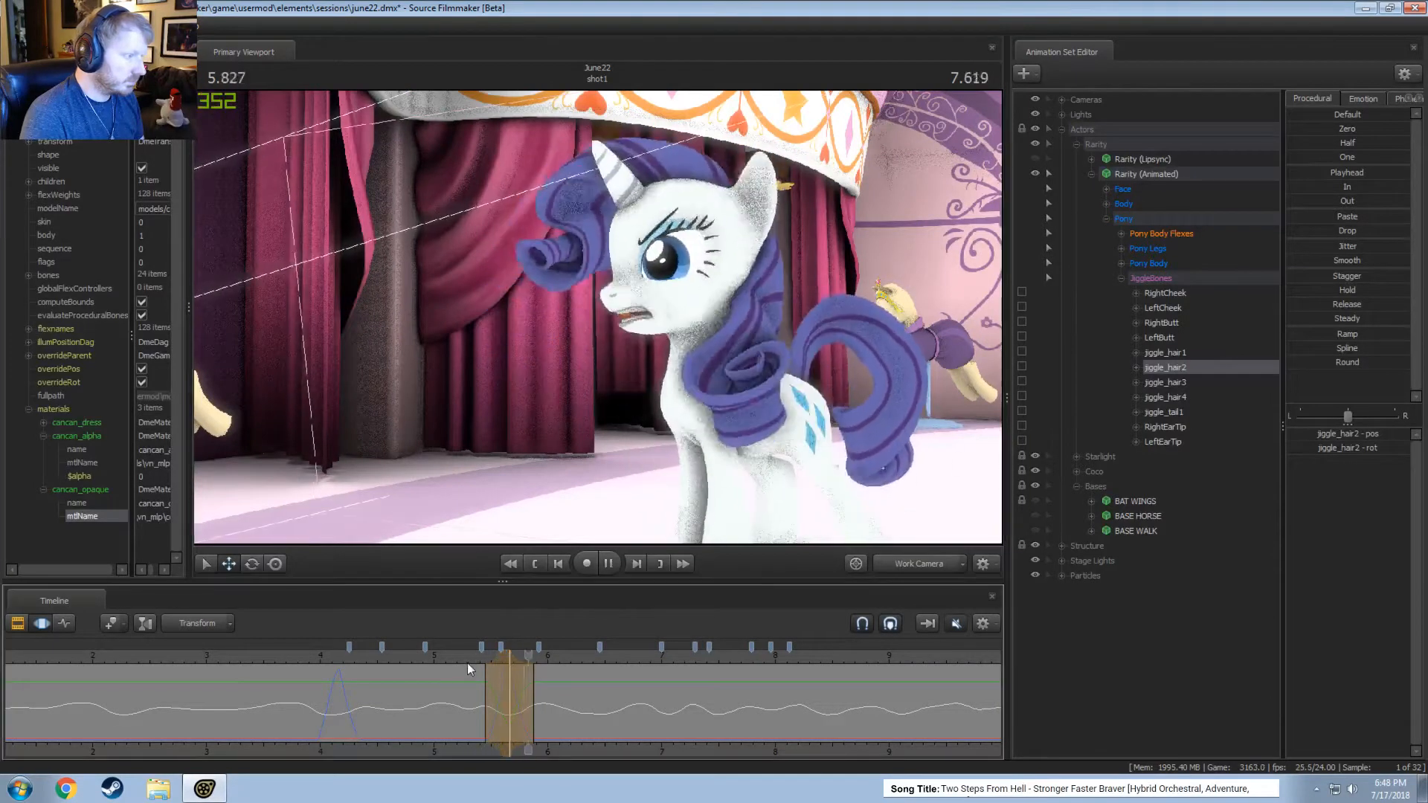
Replay the jiggle_hair2 correction from about 5.3 seconds in the work camera and slightly widen its time selection.
{"action": "key", "text": "space"}
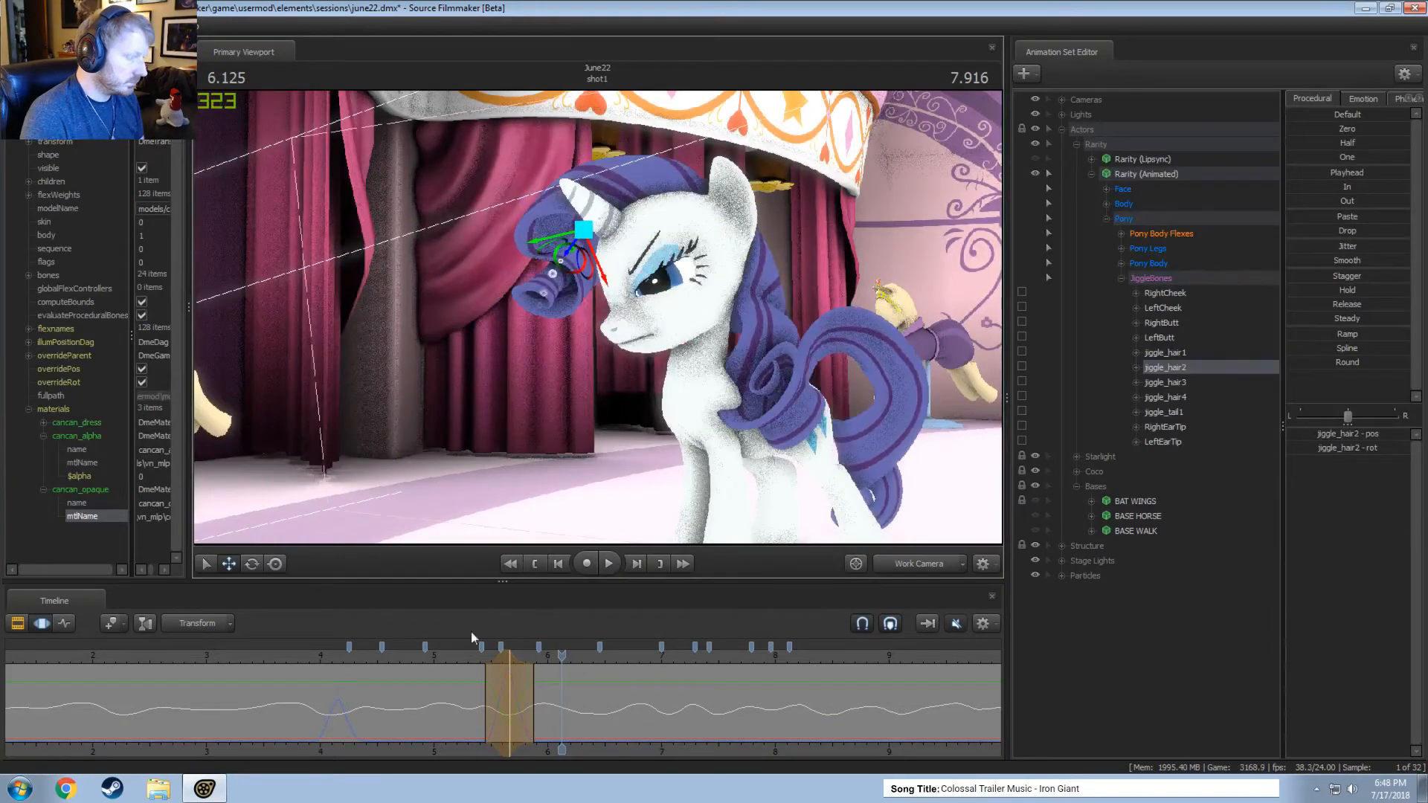
{"action": "left_click", "coordinate": [470, 659]}
{"action": "key", "text": "space"}
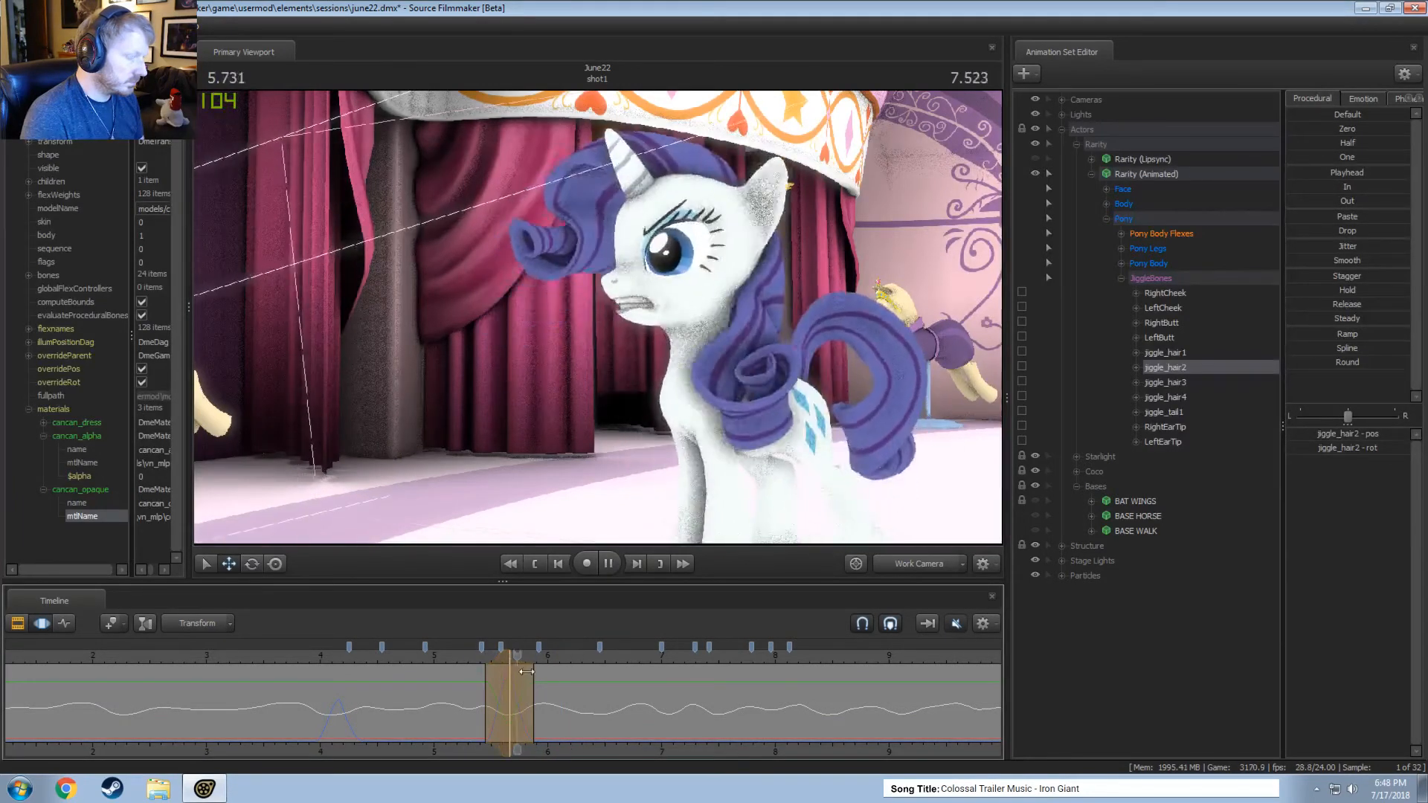
{"action": "left_click", "coordinate": [466, 659]}
{"action": "scroll", "coordinate": [492, 668], "scroll_direction": "up", "scroll_amount": 1}
{"action": "key", "text": "space"}
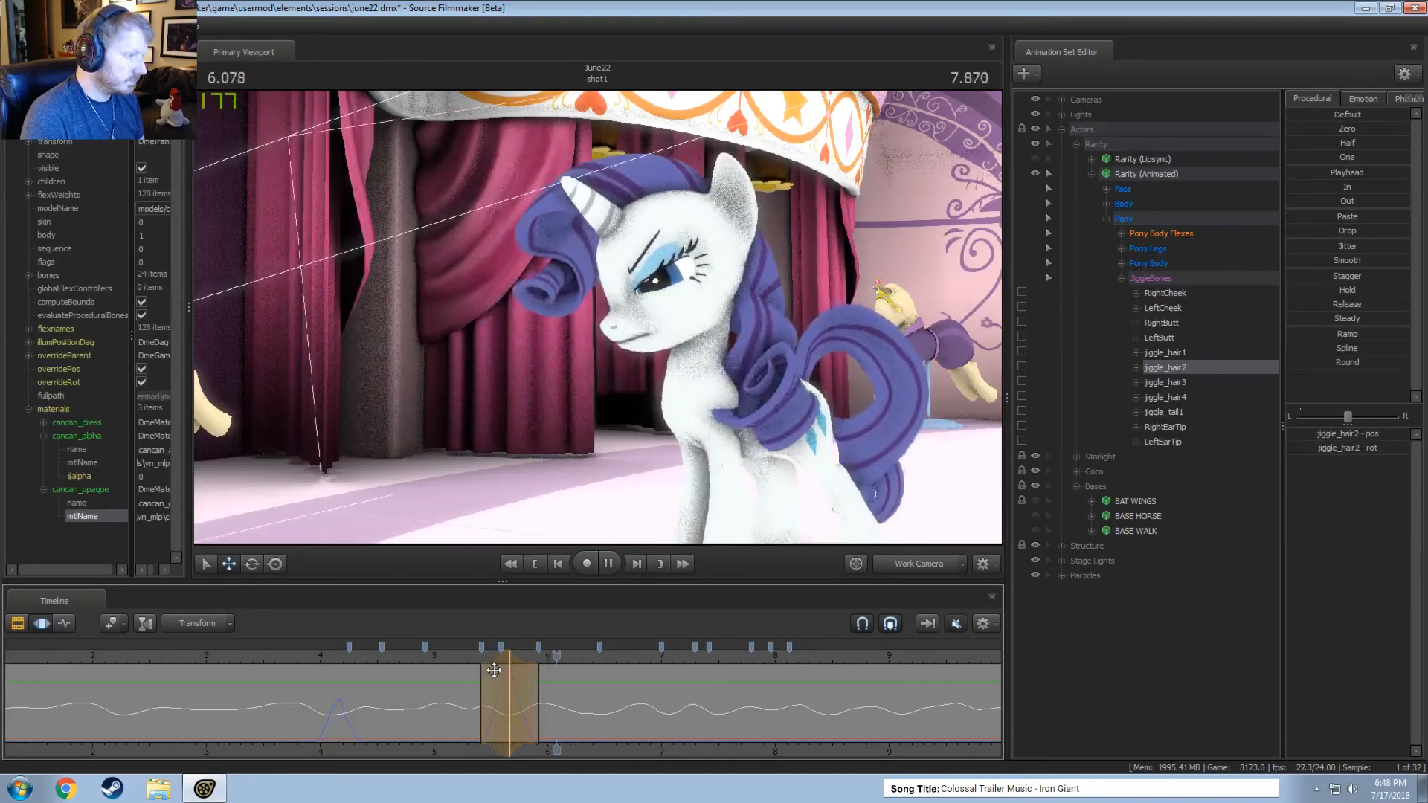
{"action": "key", "text": "space"}
Set a time selection around 5.83 seconds, move jiggle_hair2 slightly upward, and replay the motion.
{"action": "left_click_drag", "start_coordinate": [479, 669], "coordinate": [529, 680]}
{"action": "key", "text": "Escape"}
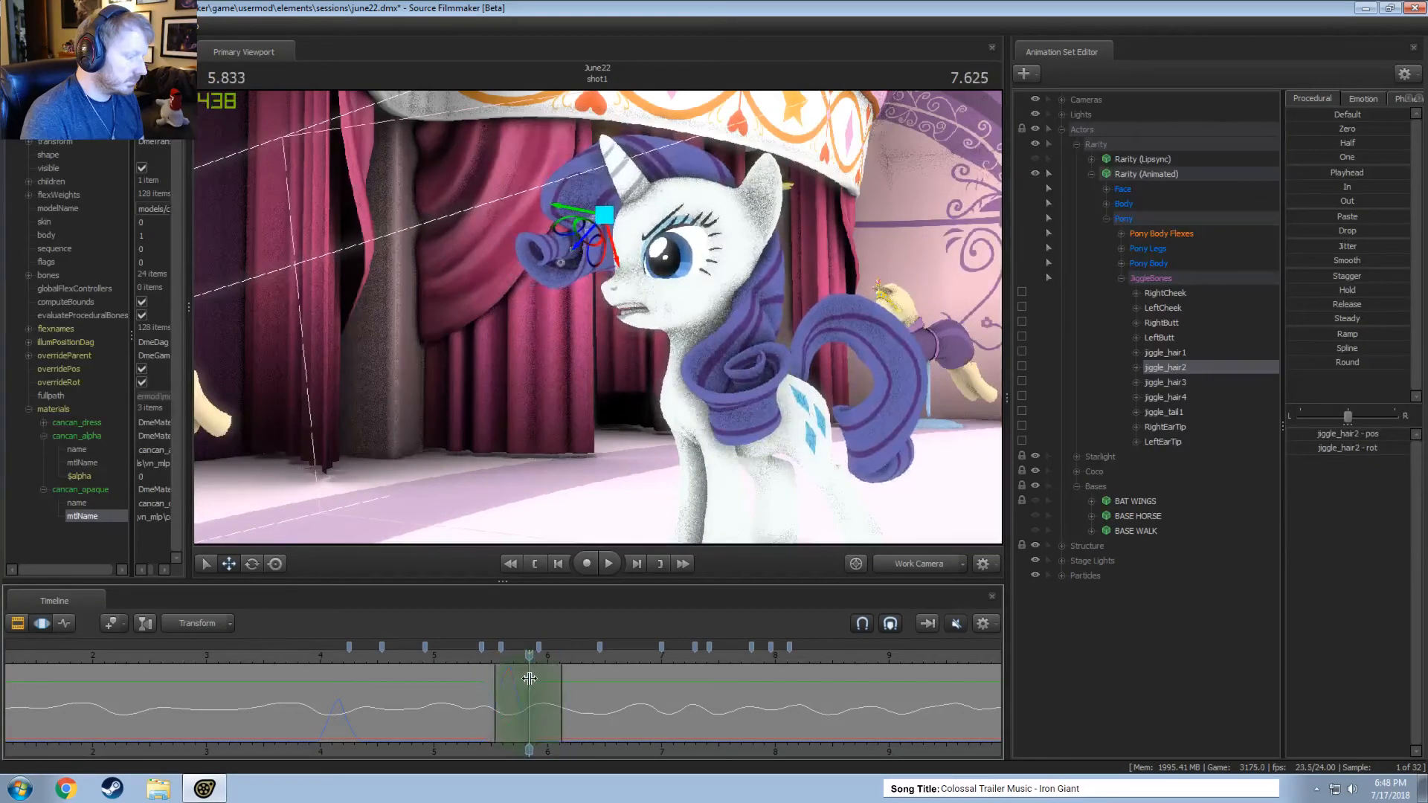
{"action": "left_click_drag", "start_coordinate": [597, 232], "coordinate": [603, 223]}
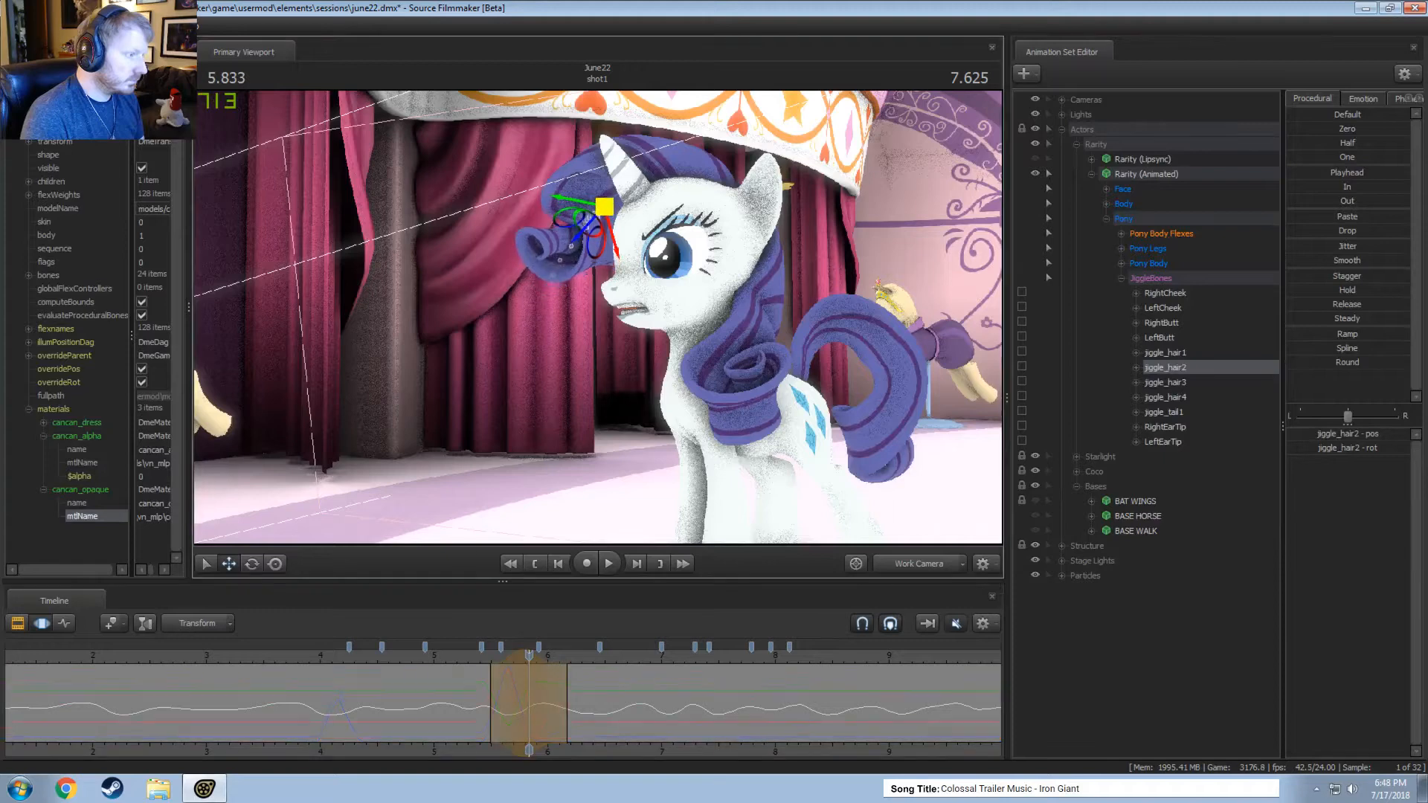
{"action": "key", "text": "space"}
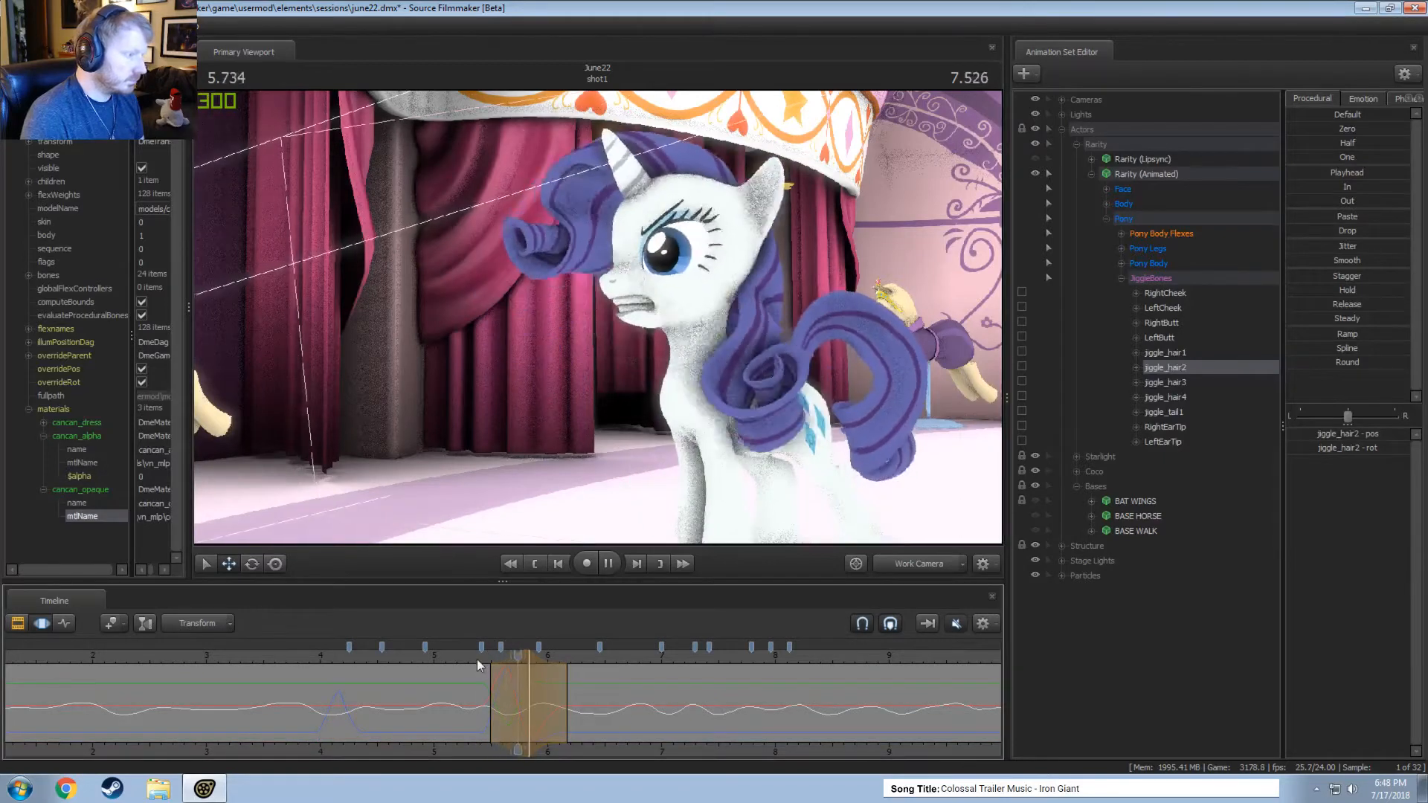
Narrow the edit's time selection, shift it earlier to about 5.75 seconds, and replay from about 5.4 seconds.
{"action": "scroll", "coordinate": [536, 675], "scroll_direction": "down", "scroll_amount": 1}
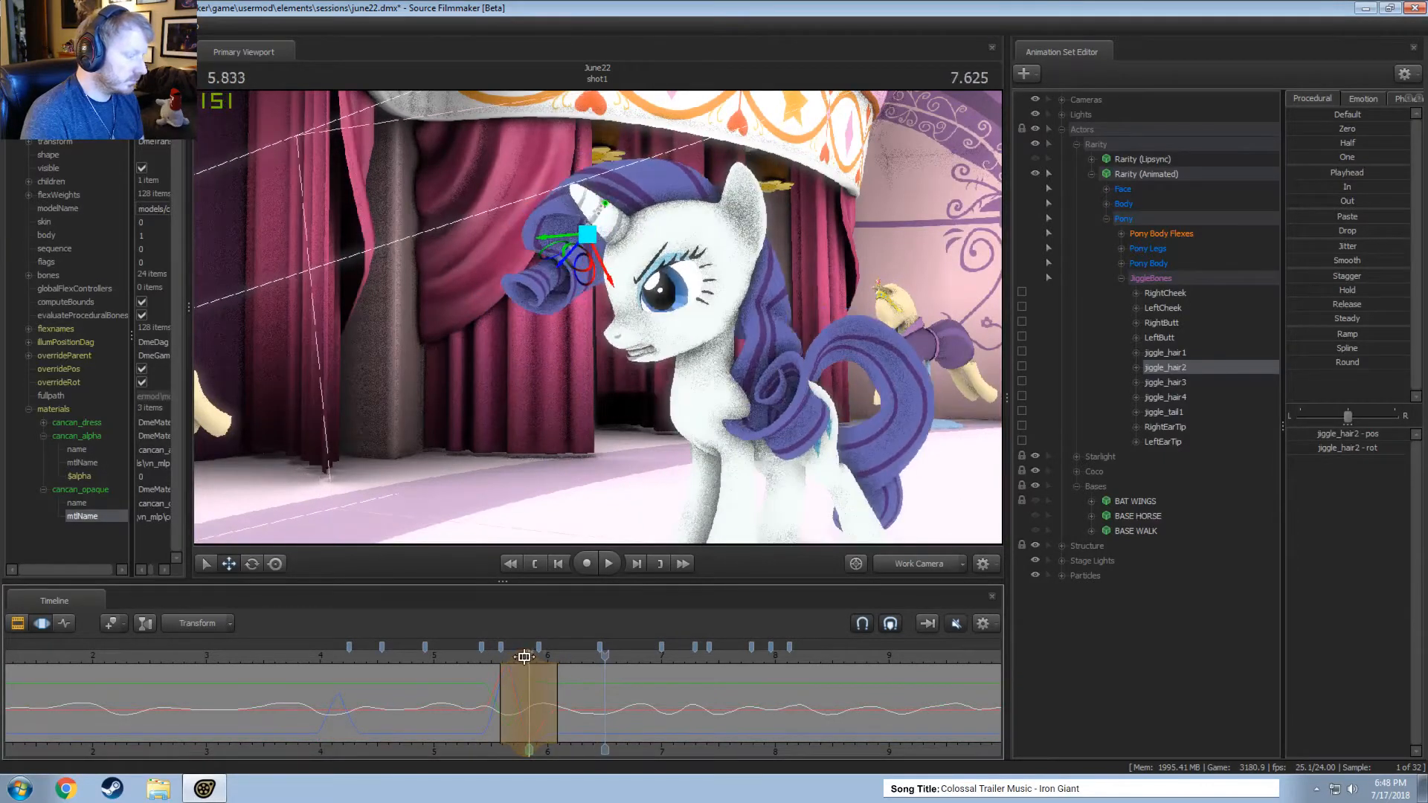
{"action": "left_click_drag", "start_coordinate": [525, 656], "coordinate": [517, 656]}
{"action": "left_click", "coordinate": [477, 657]}
{"action": "key", "text": "space"}
Review the forelock's motion from about 5.3 seconds through the main camera.
{"action": "key", "text": "space"}
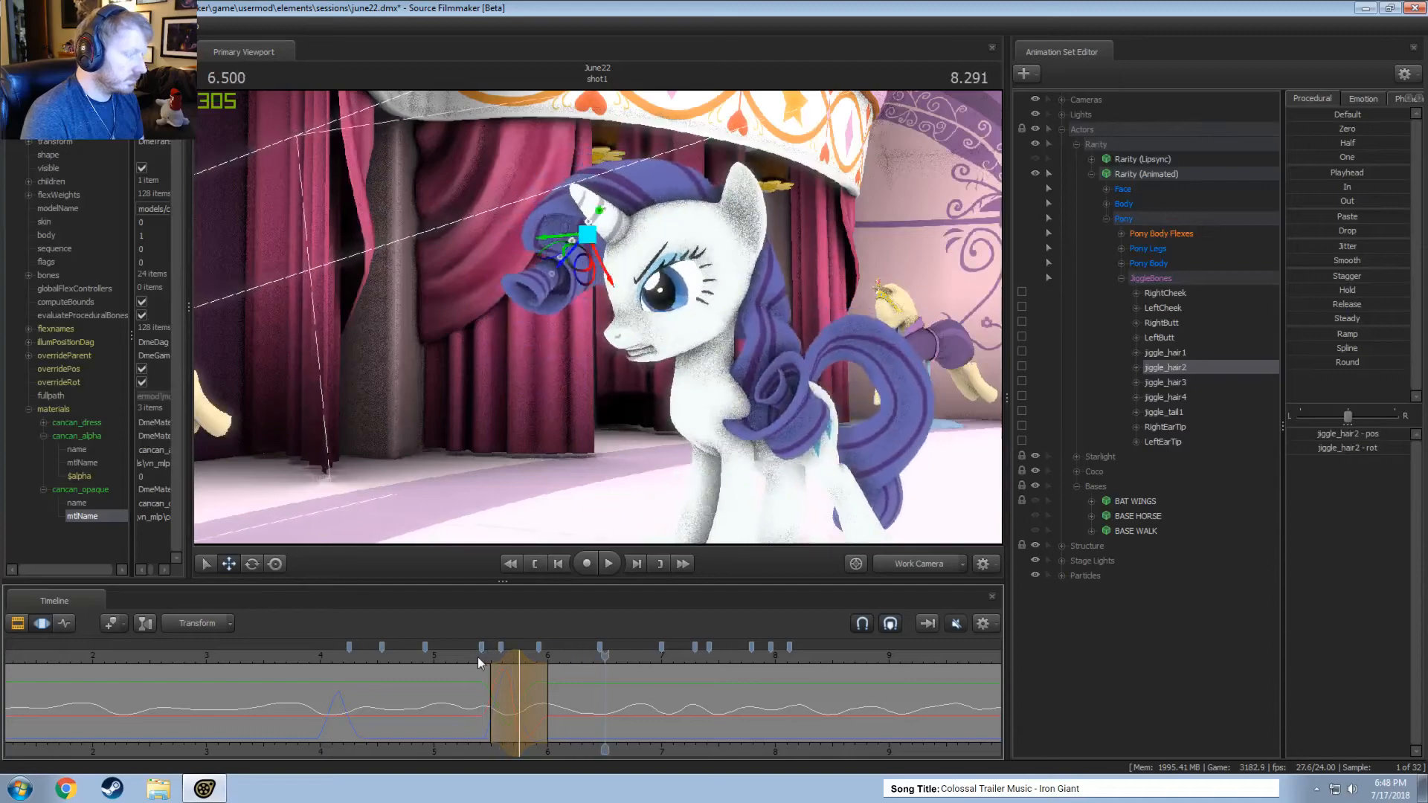
{"action": "key", "text": "space"}
{"action": "left_click", "coordinate": [909, 565]}
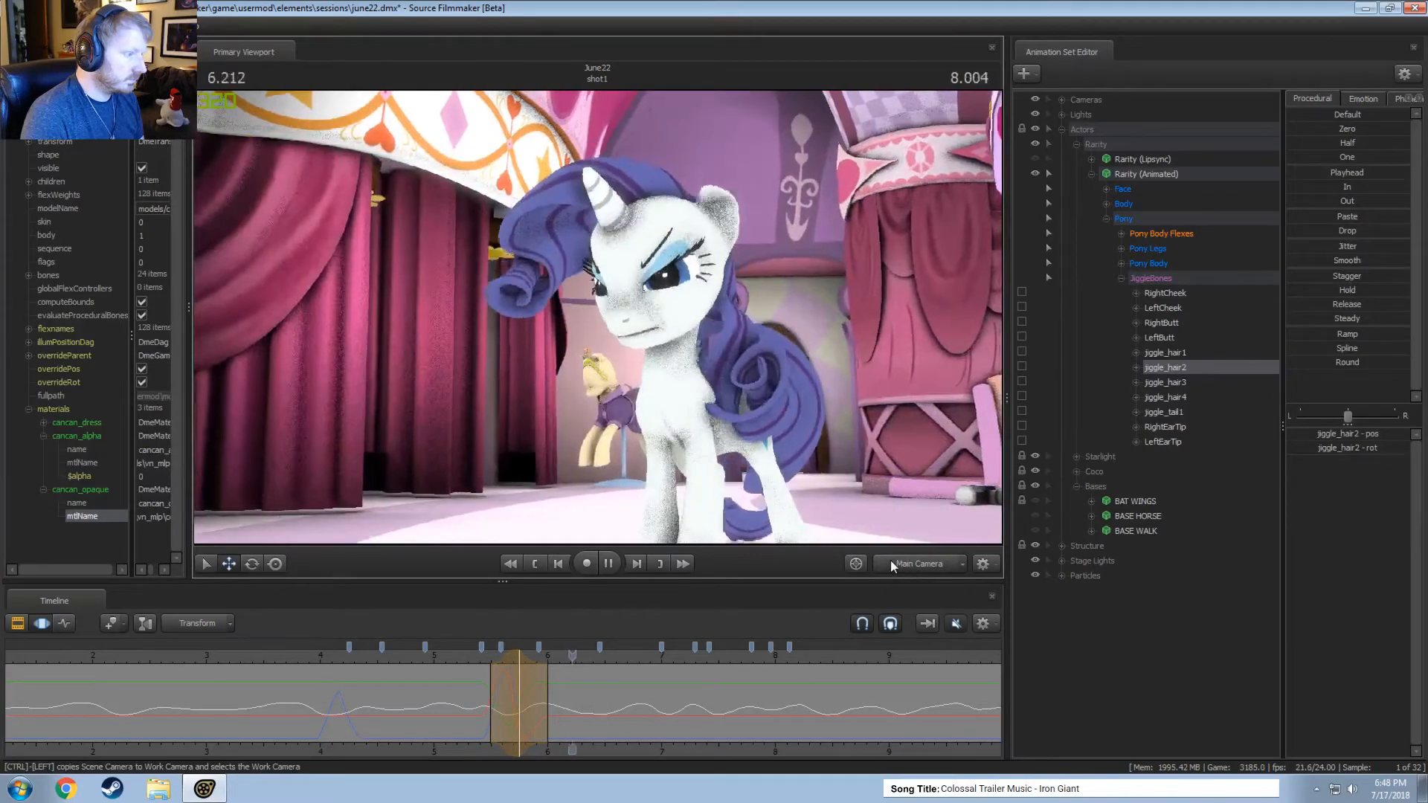
{"action": "key", "text": "space"}
{"action": "left_click", "coordinate": [465, 655]}
{"action": "key", "text": "space"}
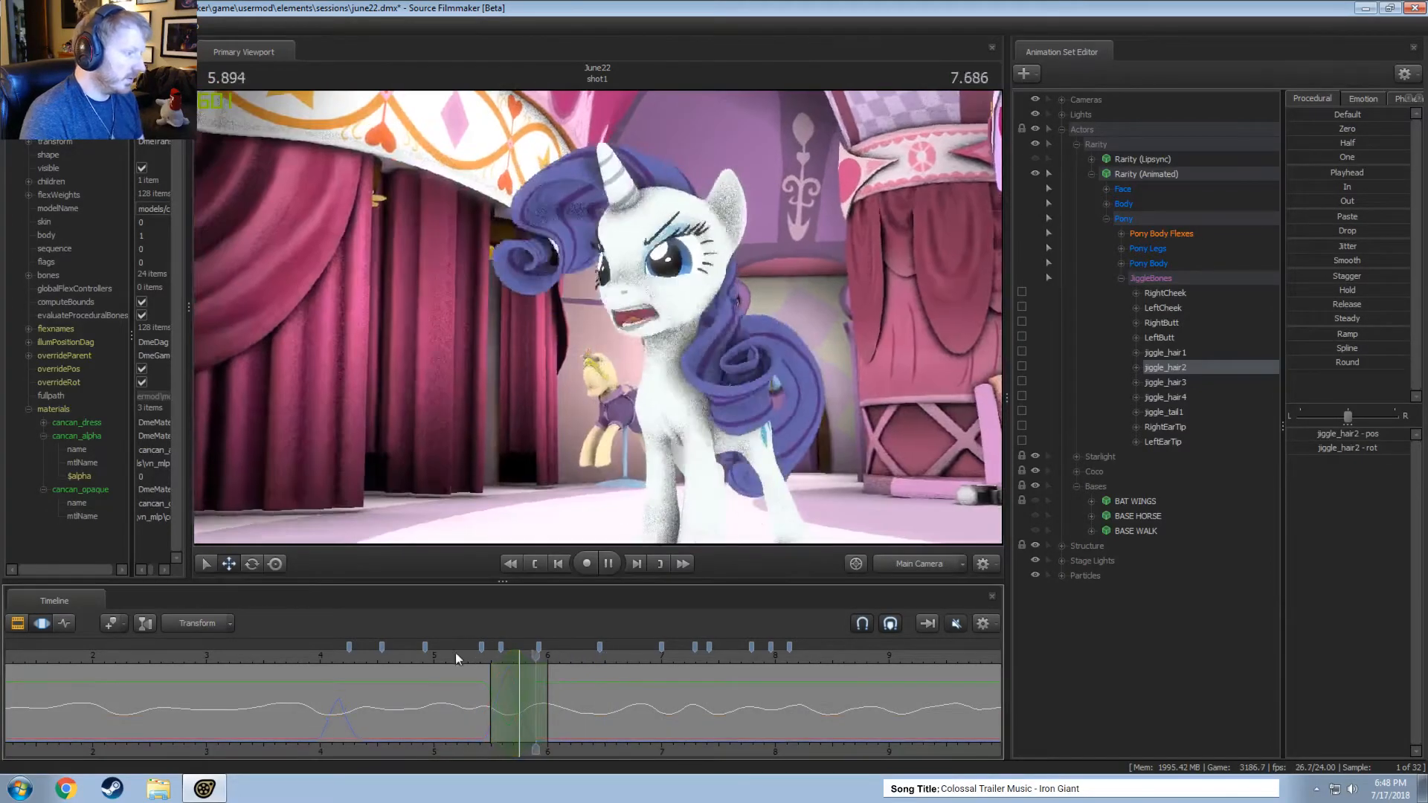
{"action": "key", "text": "space"}
Try lowering jiggle_hair2 within a short time selection around 7.0 seconds from the main camera.
{"action": "key", "text": "shift"}
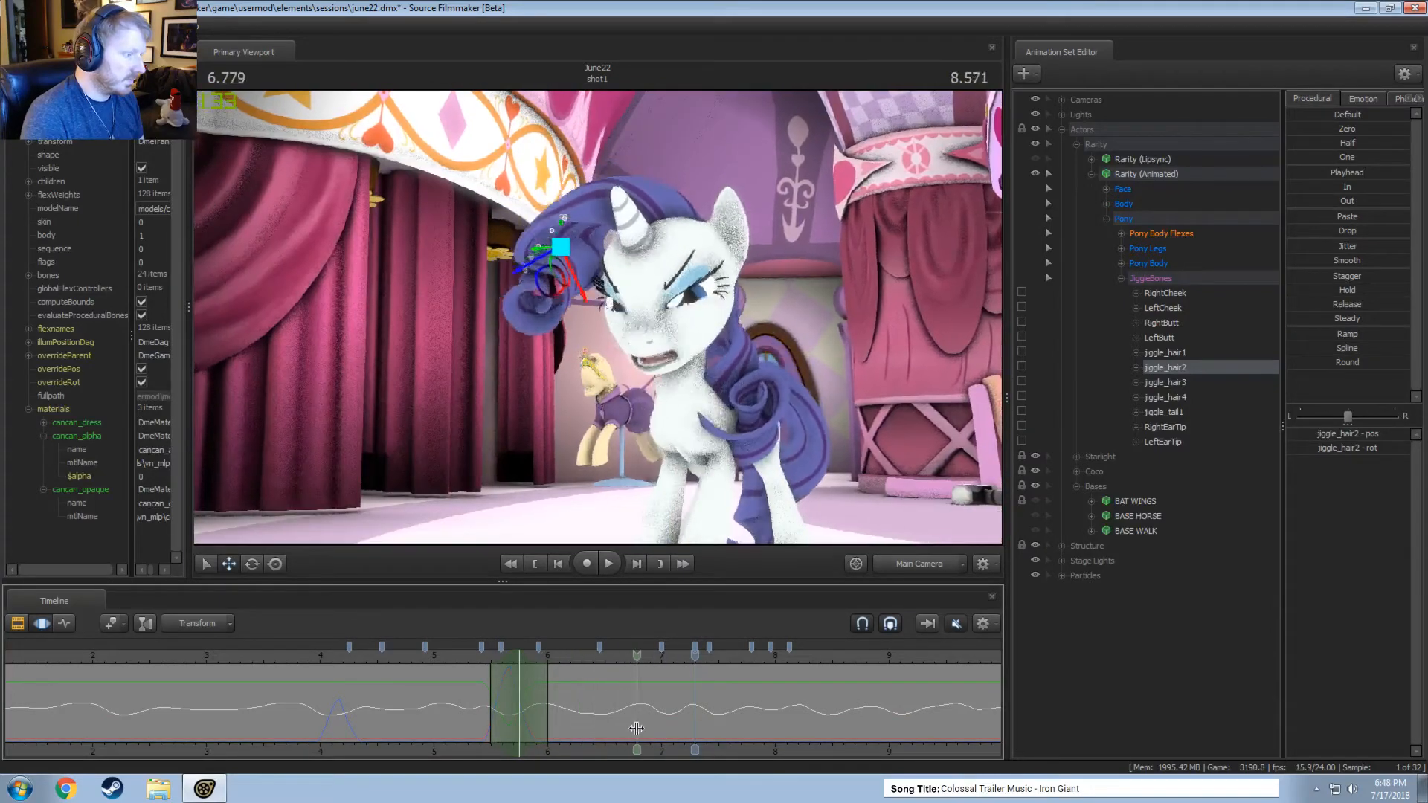
{"action": "left_click", "coordinate": [663, 730]}
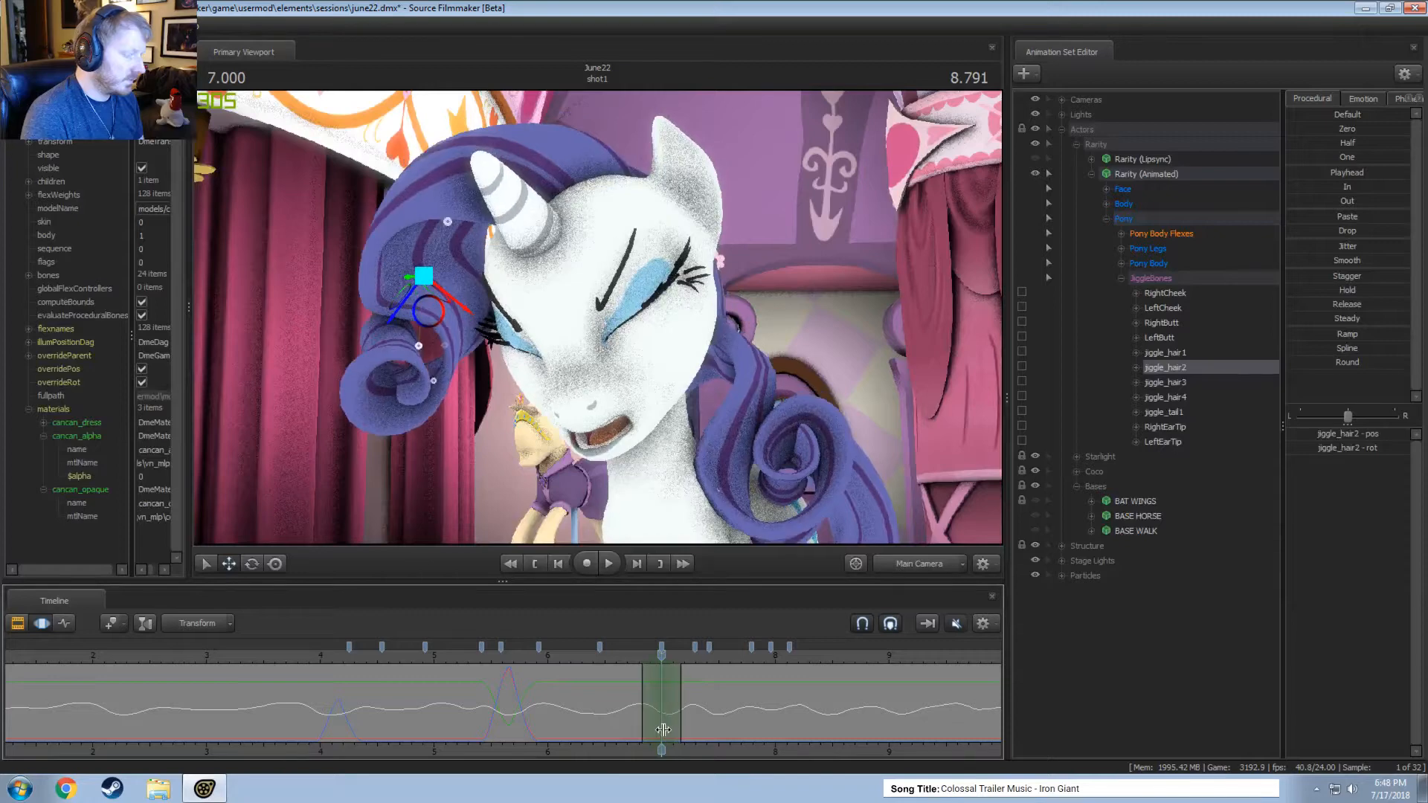
{"action": "left_click_drag", "start_coordinate": [436, 302], "coordinate": [436, 346]}
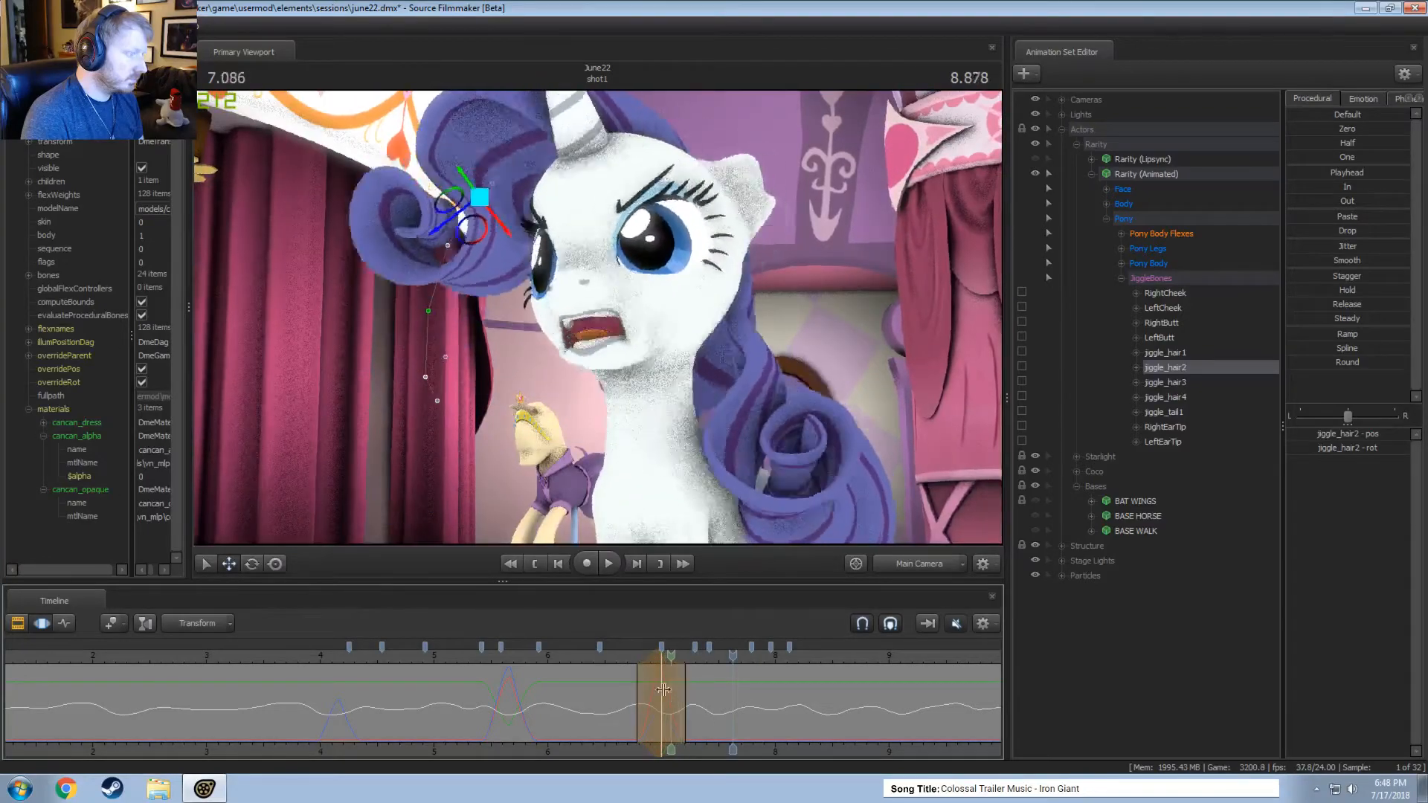
Move and rotate jiggle_hair2 around 7.04 seconds so the curl swings outward from the face, and replay it.
{"action": "left_click", "coordinate": [666, 688]}
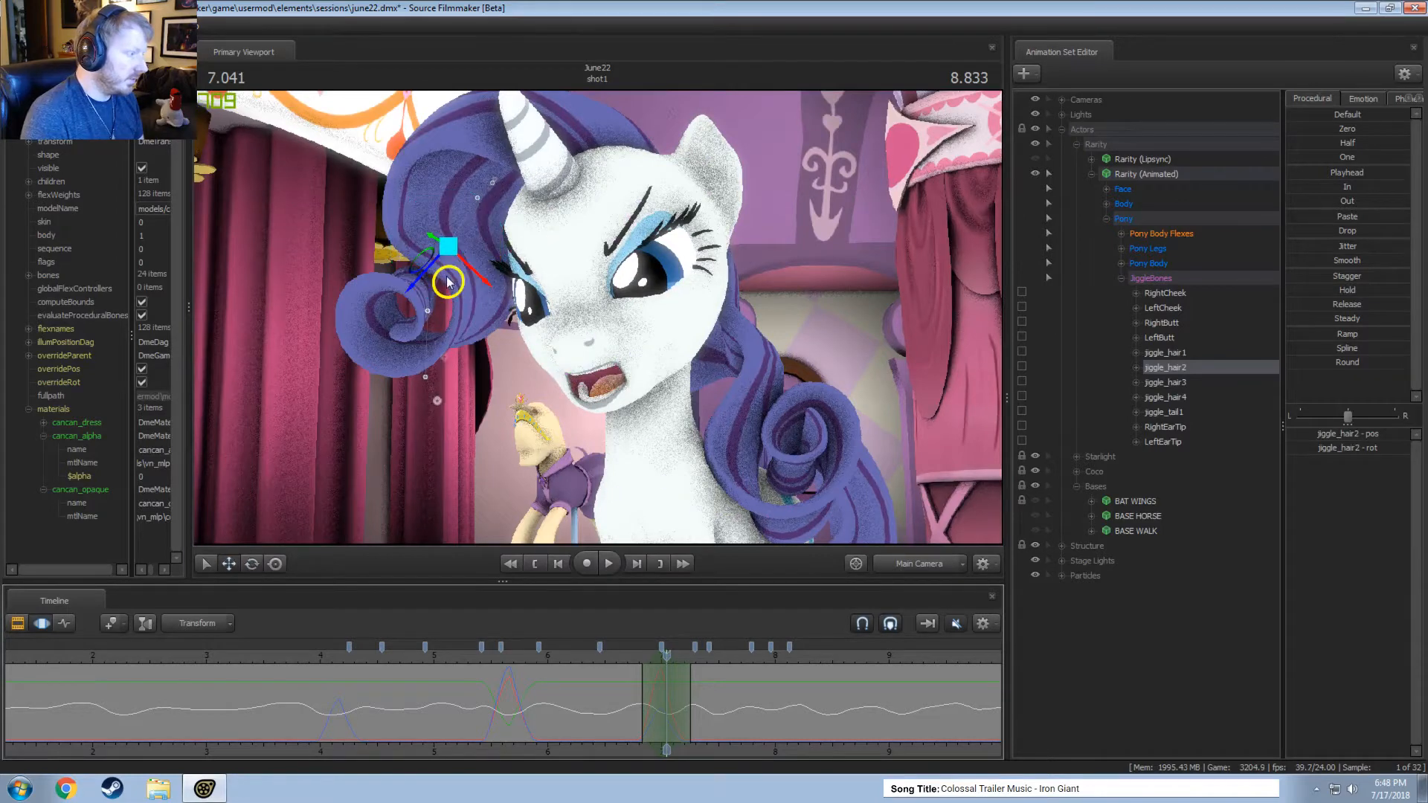
{"action": "key", "text": "e"}
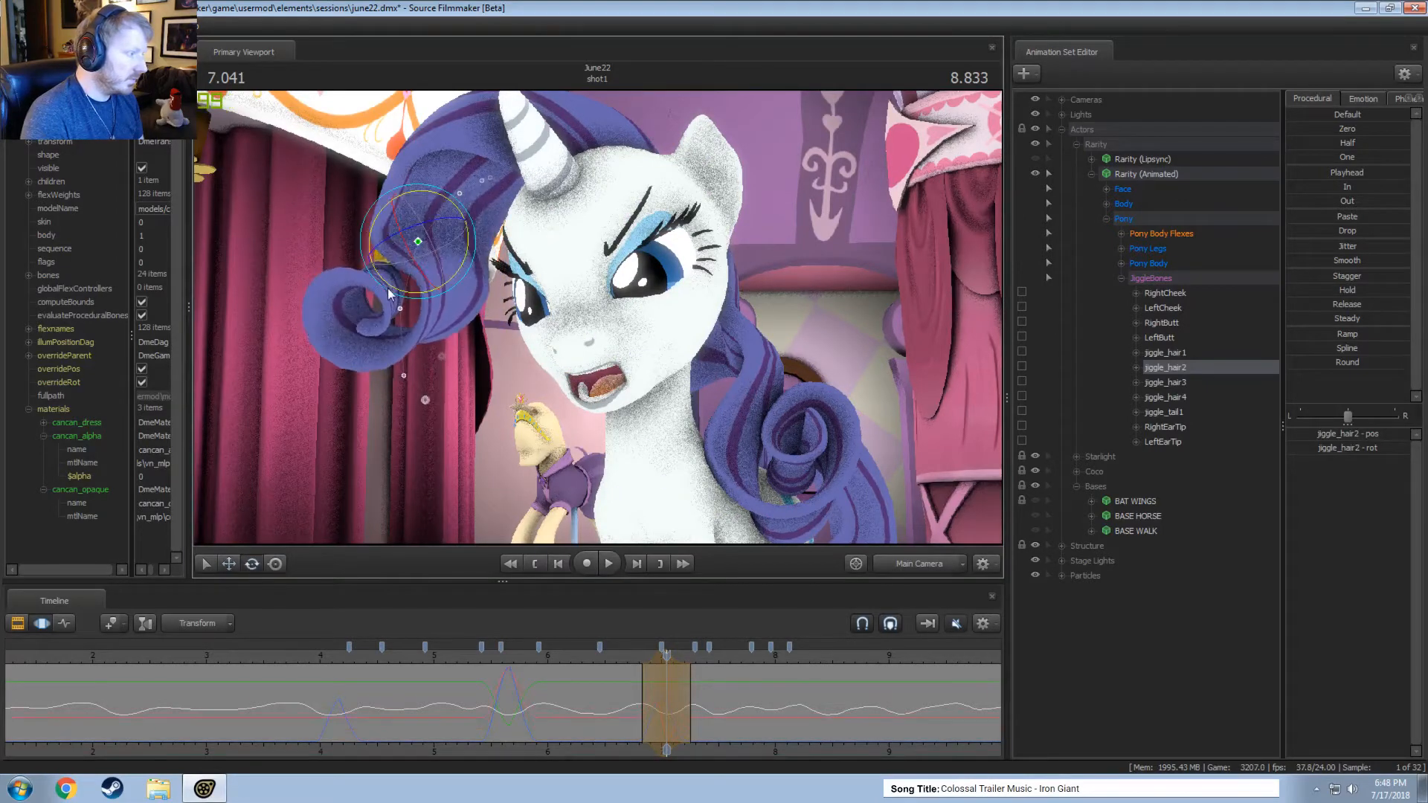
{"action": "left_click_drag", "start_coordinate": [391, 272], "coordinate": [455, 272]}
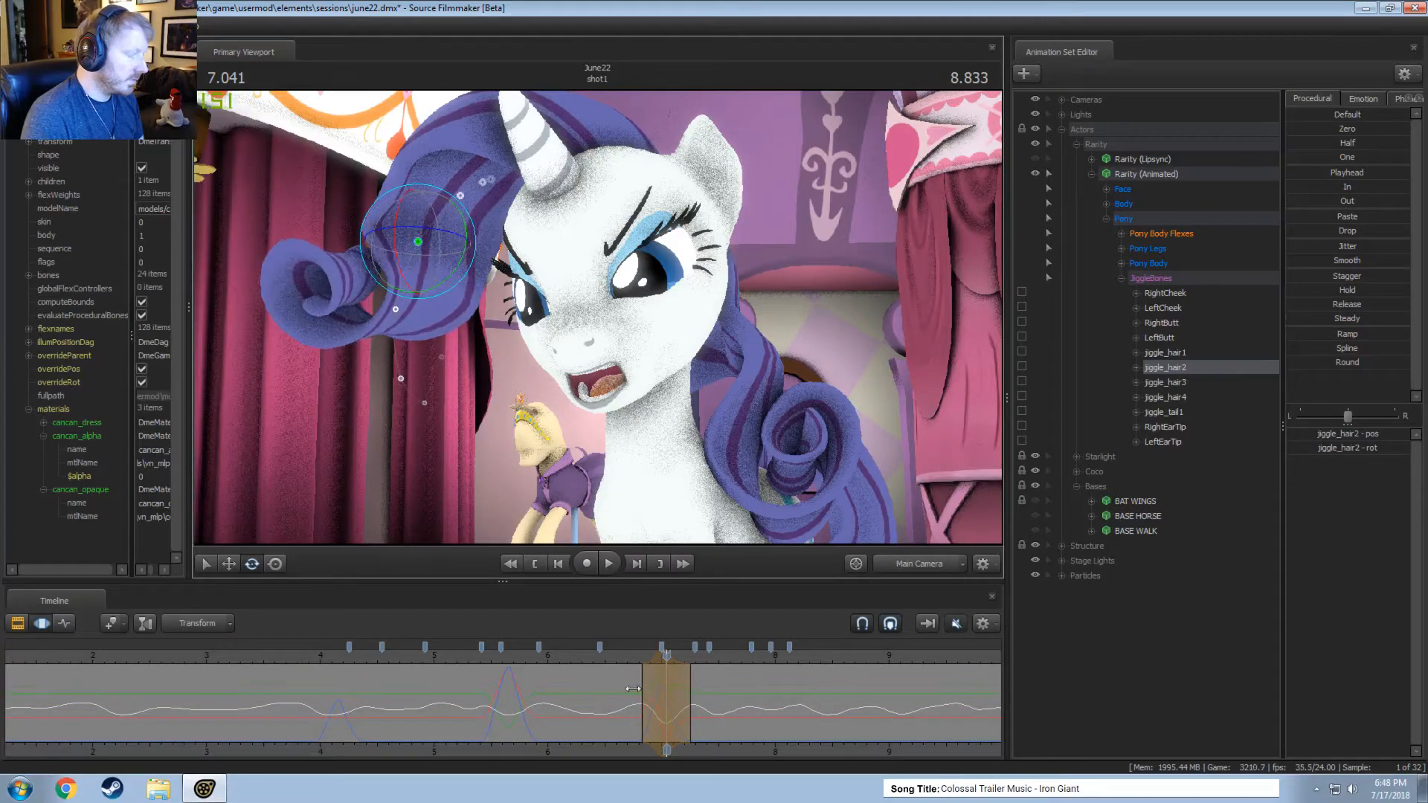
{"action": "key", "text": "shift"}
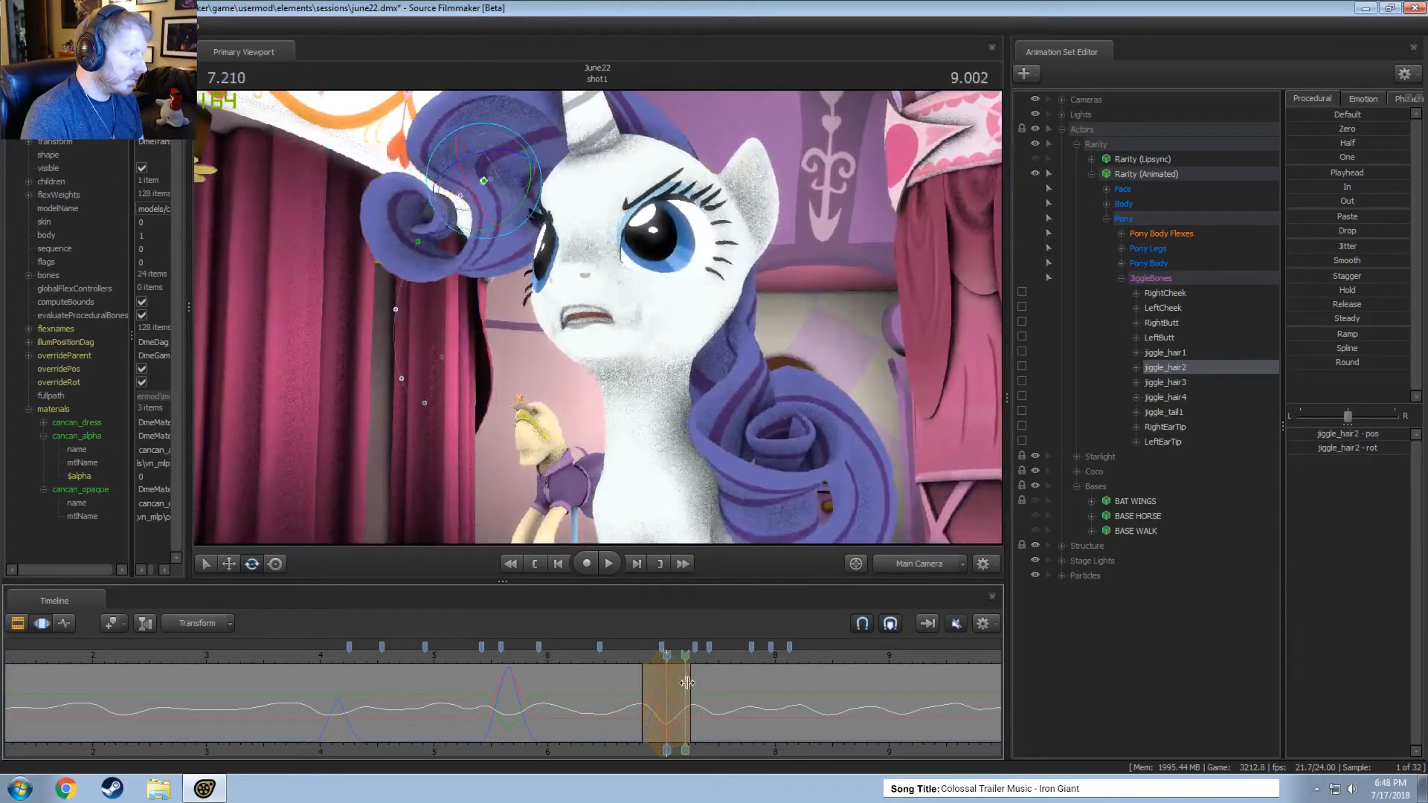
{"action": "key", "text": "space"}
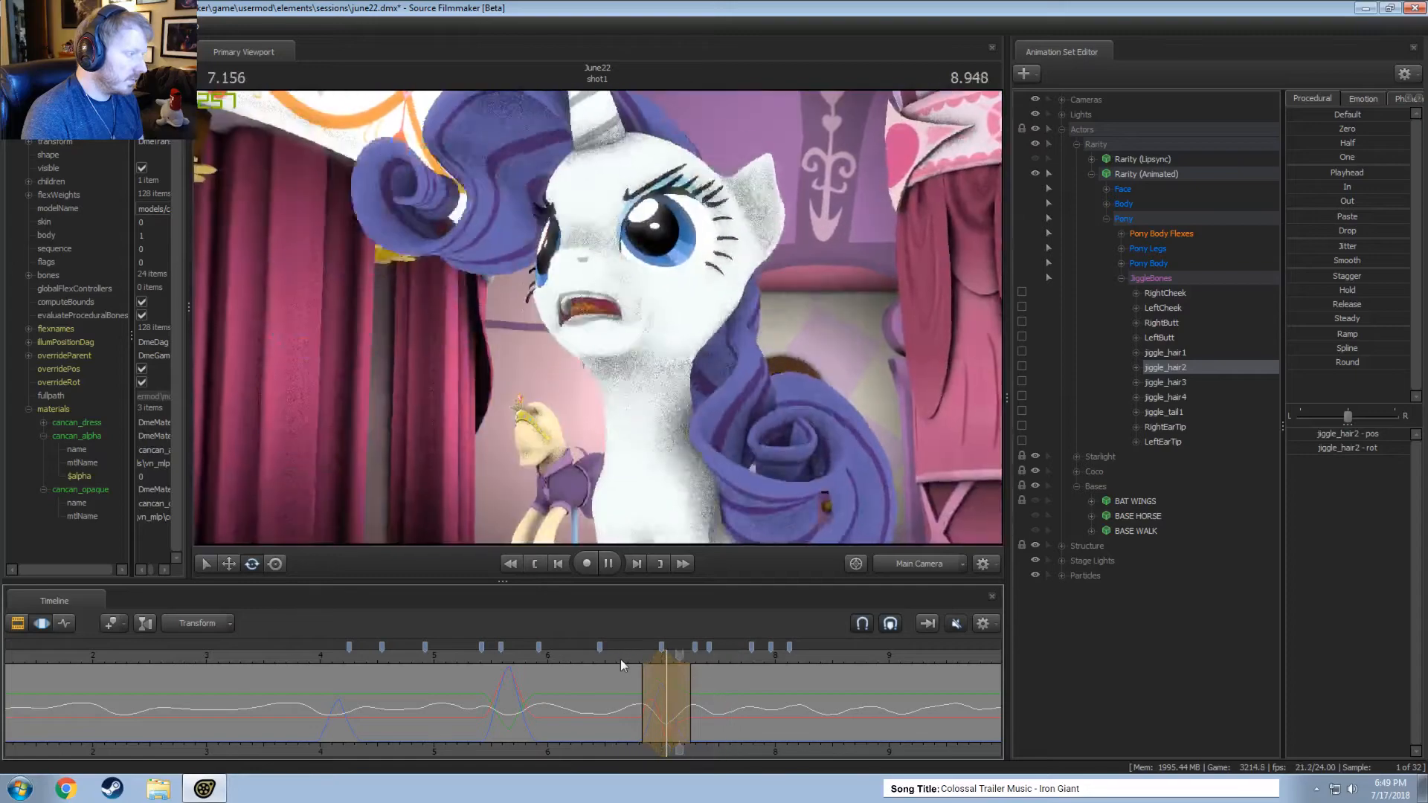
{"action": "key", "text": "space"}
Rotate and reposition jiggle_hair2 around 7.33 seconds to bring the curl down, and replay from about 6.8 seconds.
{"action": "key", "text": "shift"}
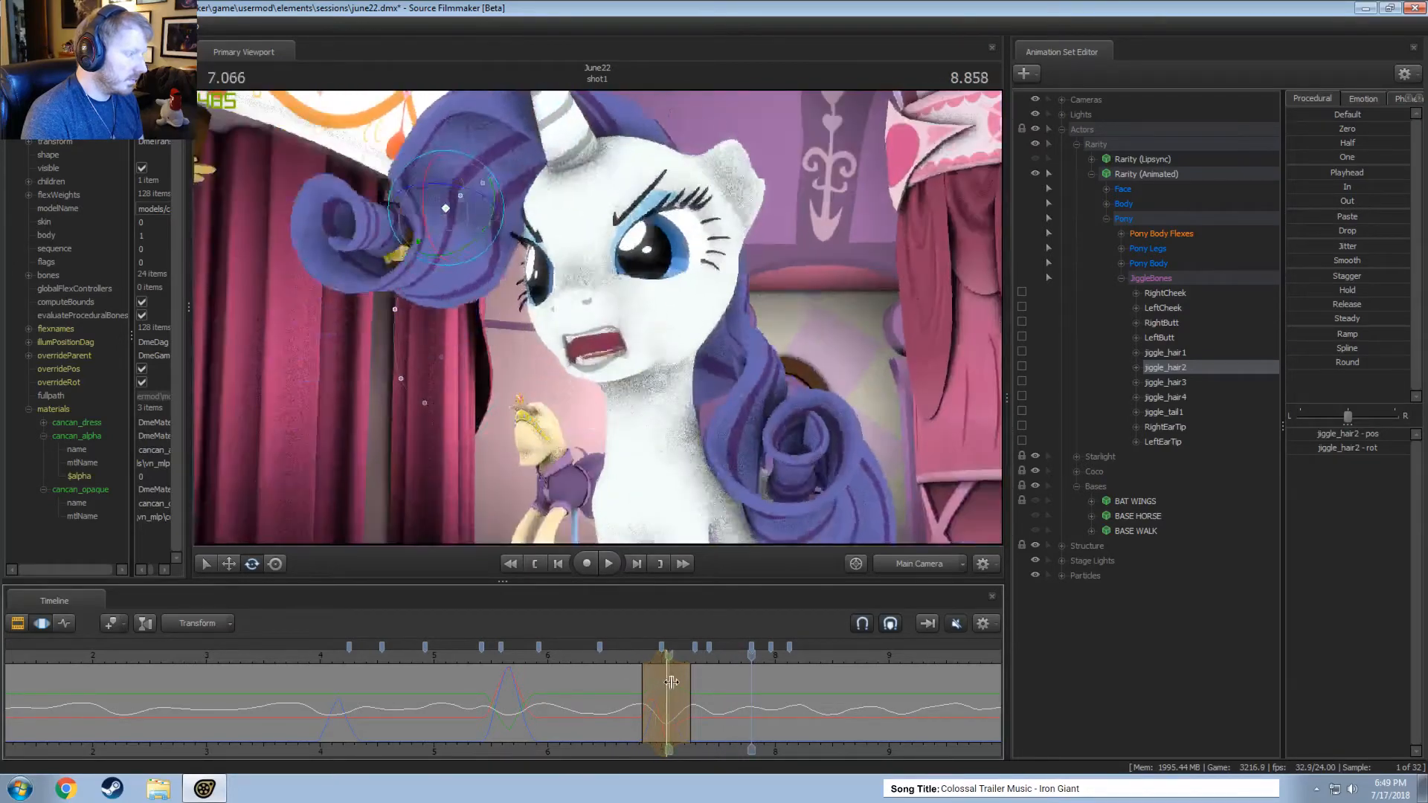
{"action": "left_click", "coordinate": [697, 688]}
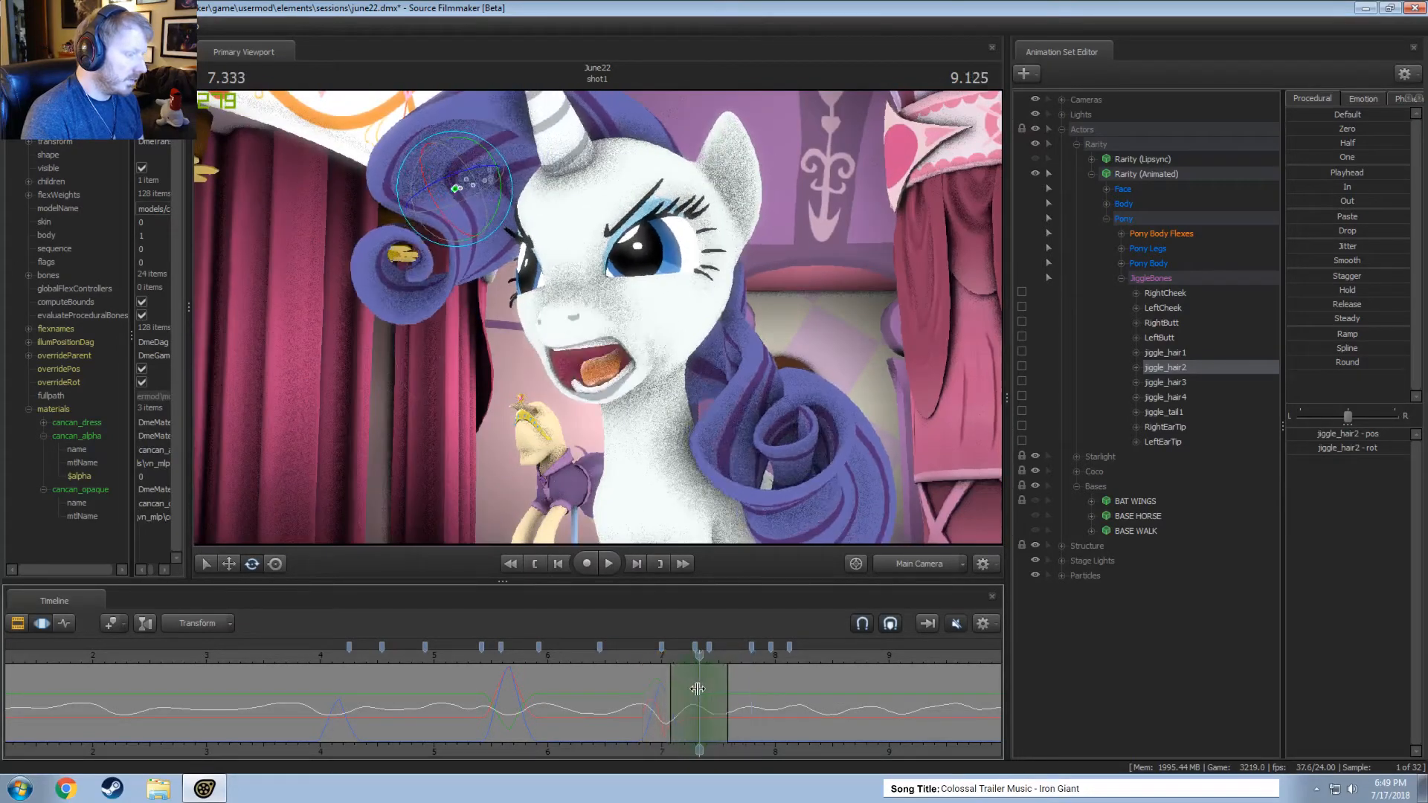
{"action": "left_click_drag", "start_coordinate": [436, 203], "coordinate": [442, 215]}
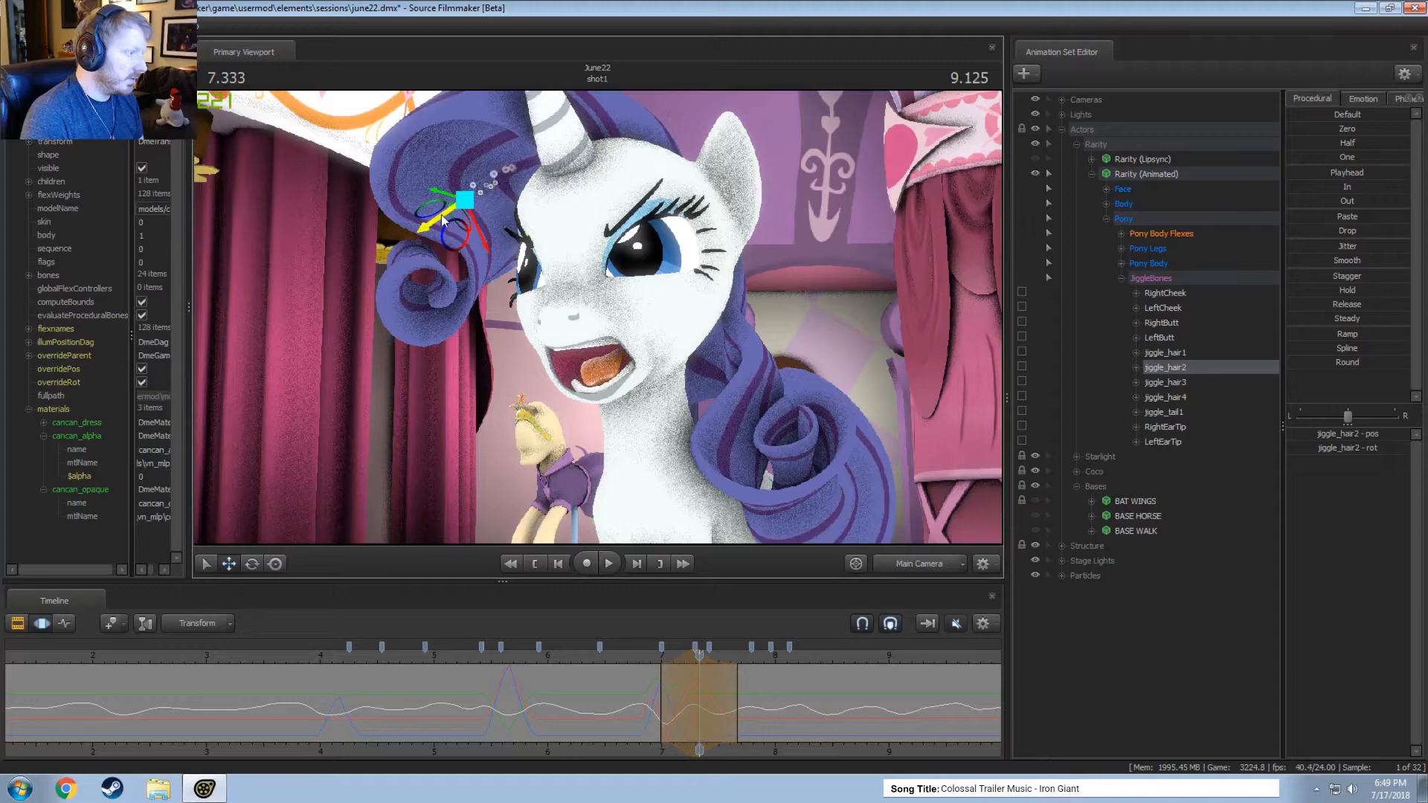
{"action": "left_click", "coordinate": [638, 658]}
{"action": "key", "text": "space"}
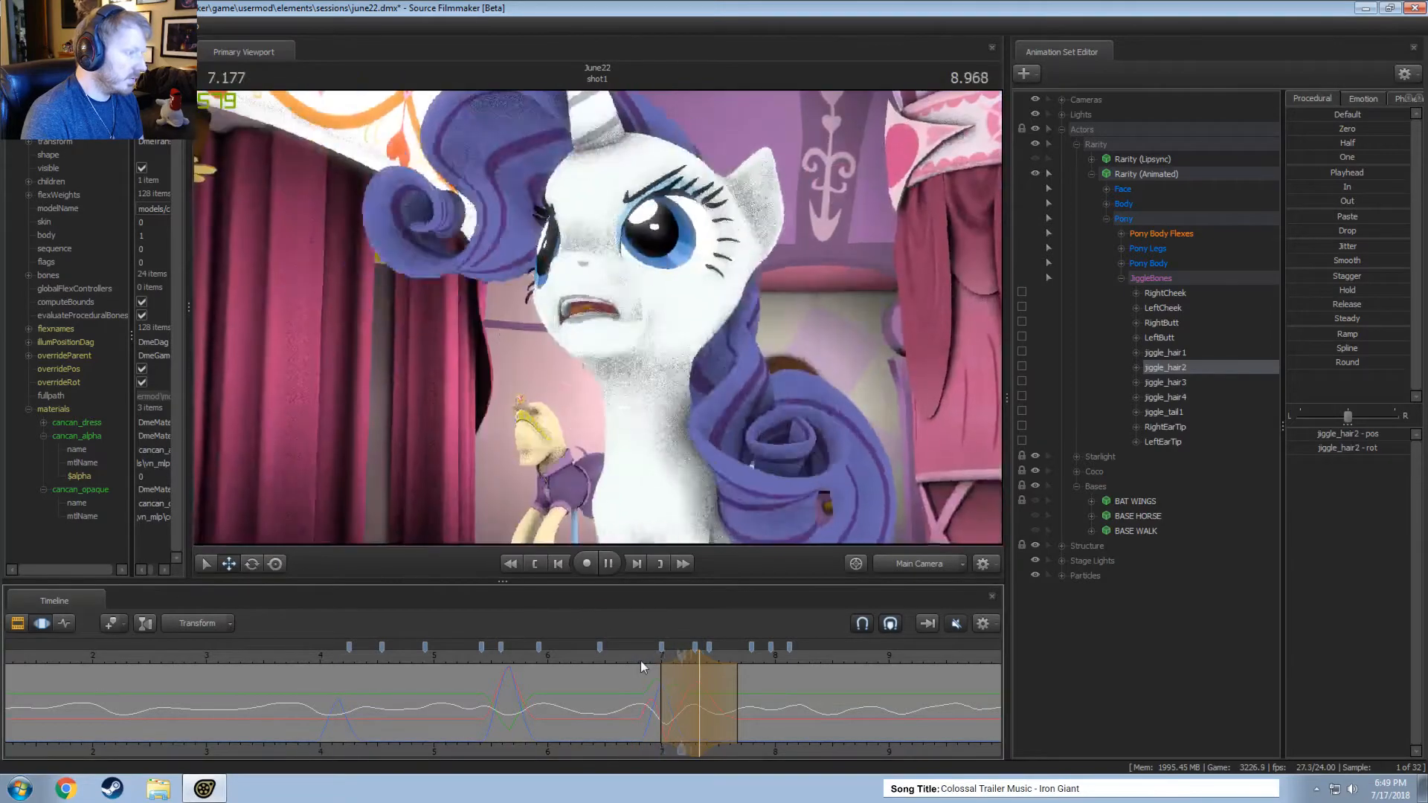
{"action": "key", "text": "space"}
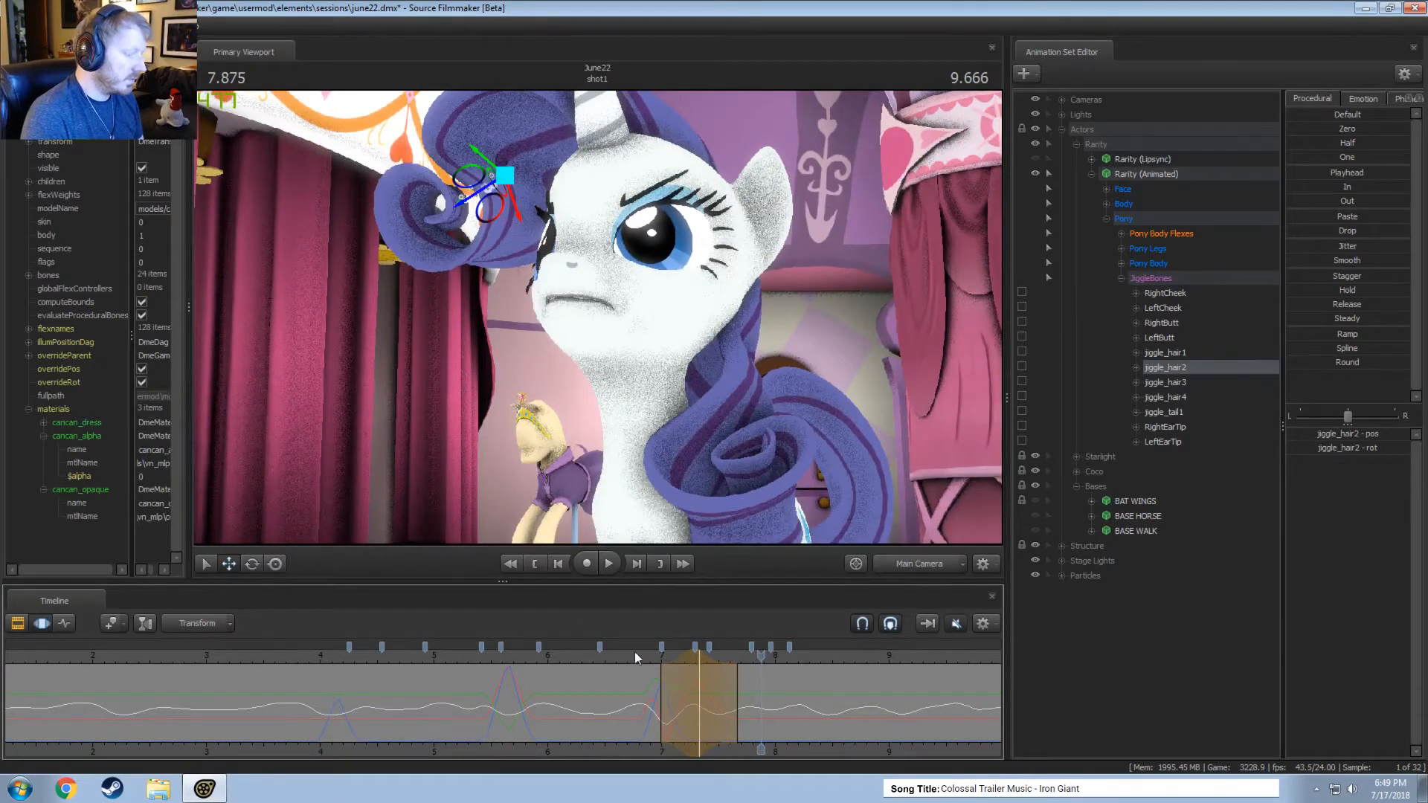
Refine jiggle_hair2's position at 7.33 seconds from the work camera and replay the motion.
{"action": "left_click_drag", "start_coordinate": [637, 656], "coordinate": [697, 668]}
{"action": "left_click", "coordinate": [895, 563]}
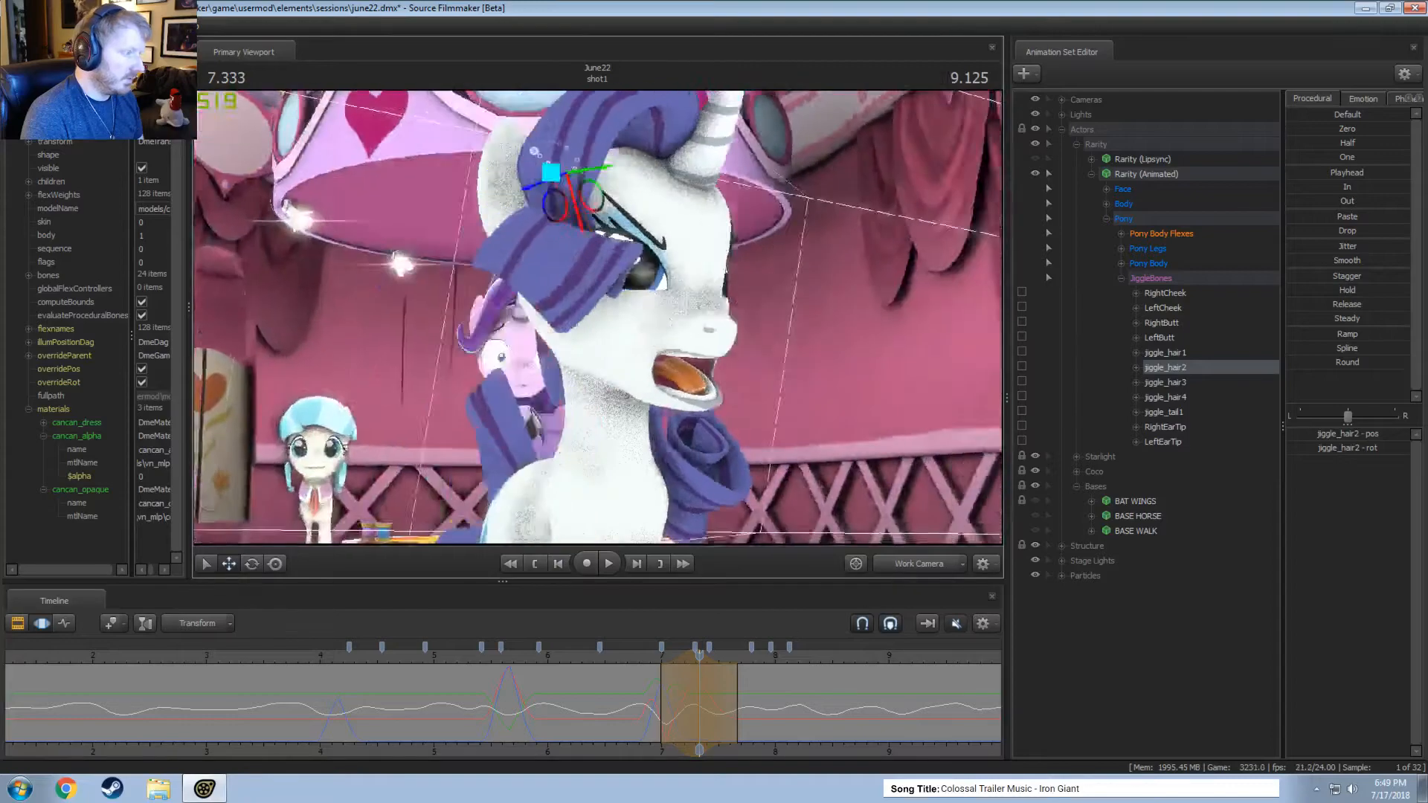
{"action": "left_click_drag", "start_coordinate": [532, 413], "coordinate": [659, 202], "text": "alt"}
{"action": "key", "text": "w"}
{"action": "left_click_drag", "start_coordinate": [595, 652], "coordinate": [635, 667]}
{"action": "key", "text": "space"}
Review the curl's corrected motion in the main camera from about 6.6 to 9 seconds.
{"action": "key", "text": "space"}
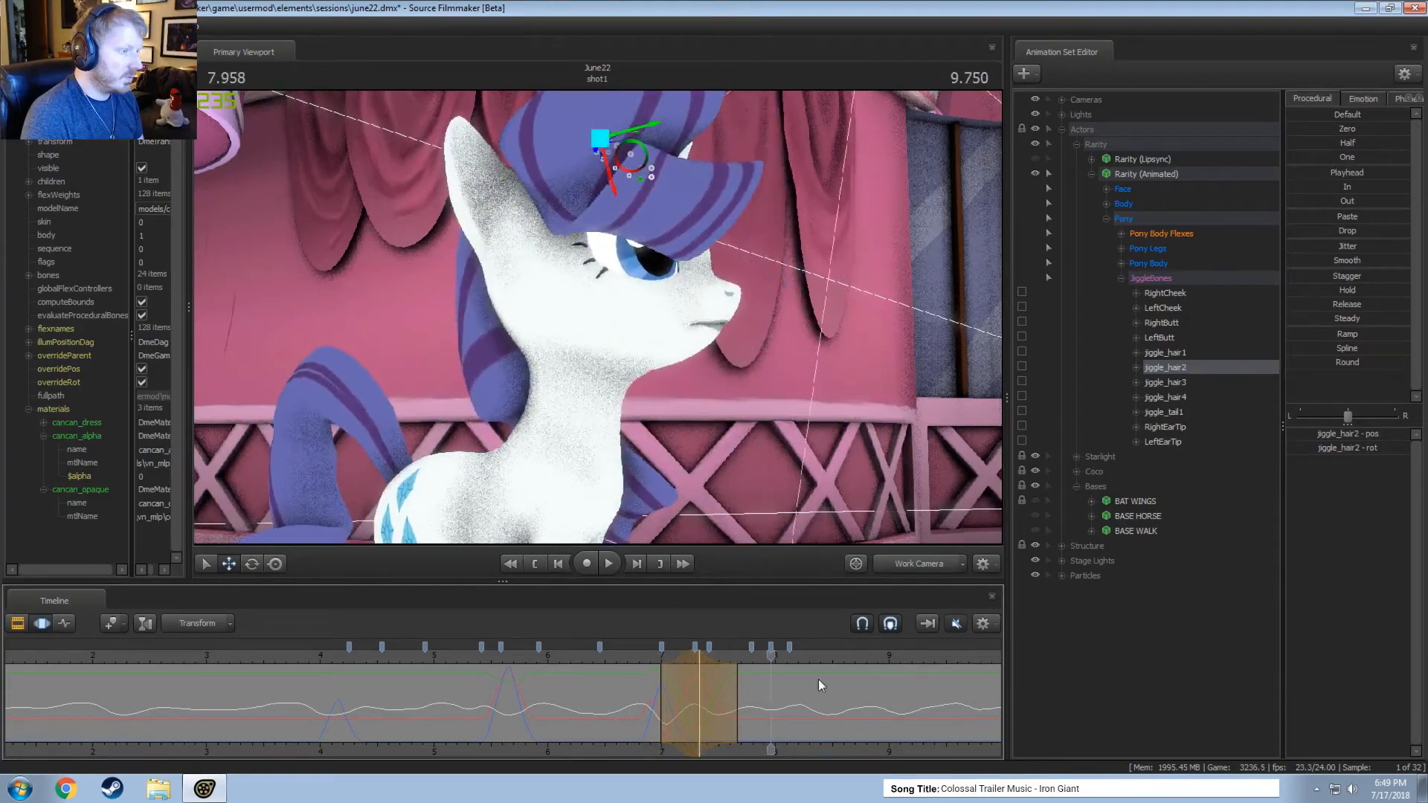
{"action": "left_click", "coordinate": [931, 570]}
{"action": "left_click", "coordinate": [616, 655]}
{"action": "key", "text": "space"}
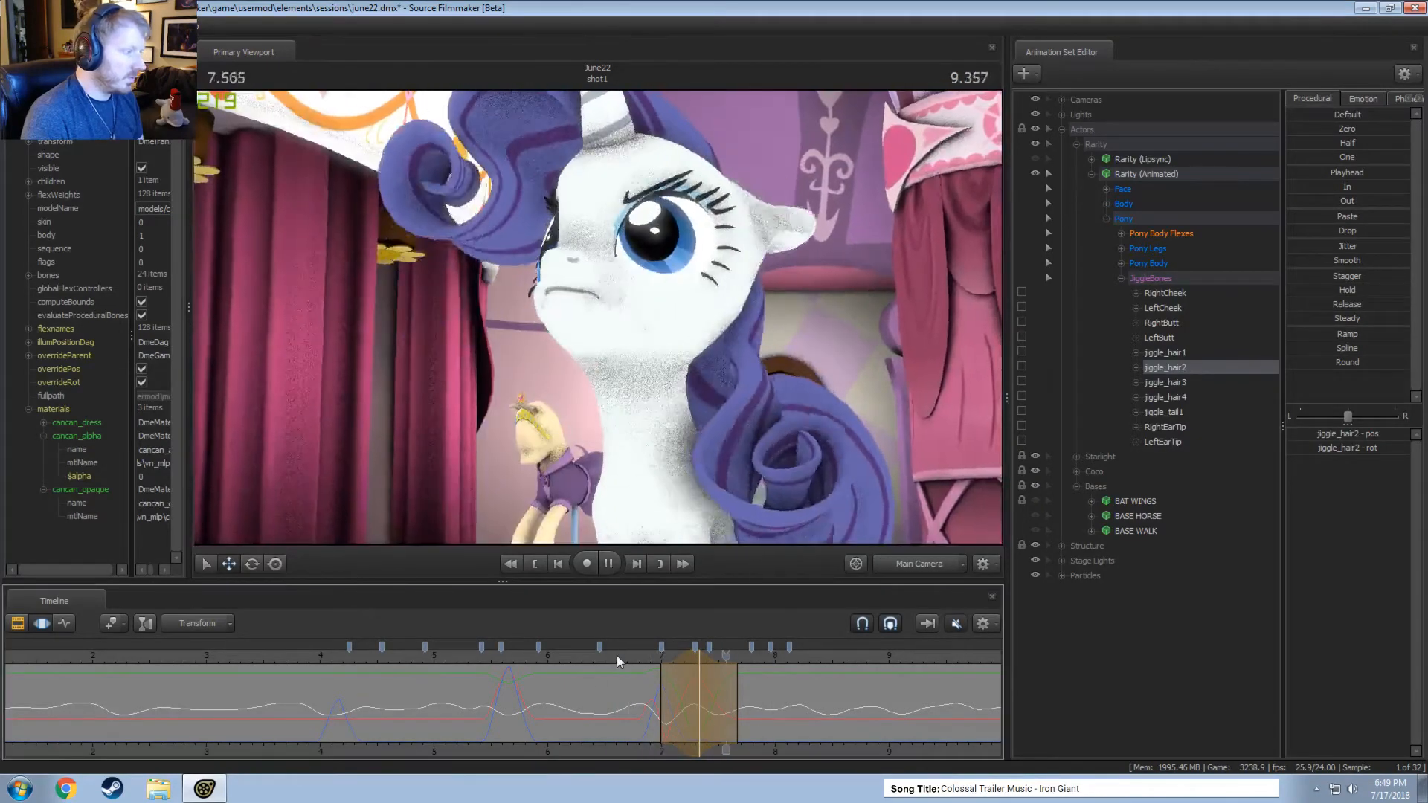
{"action": "key", "text": "space"}
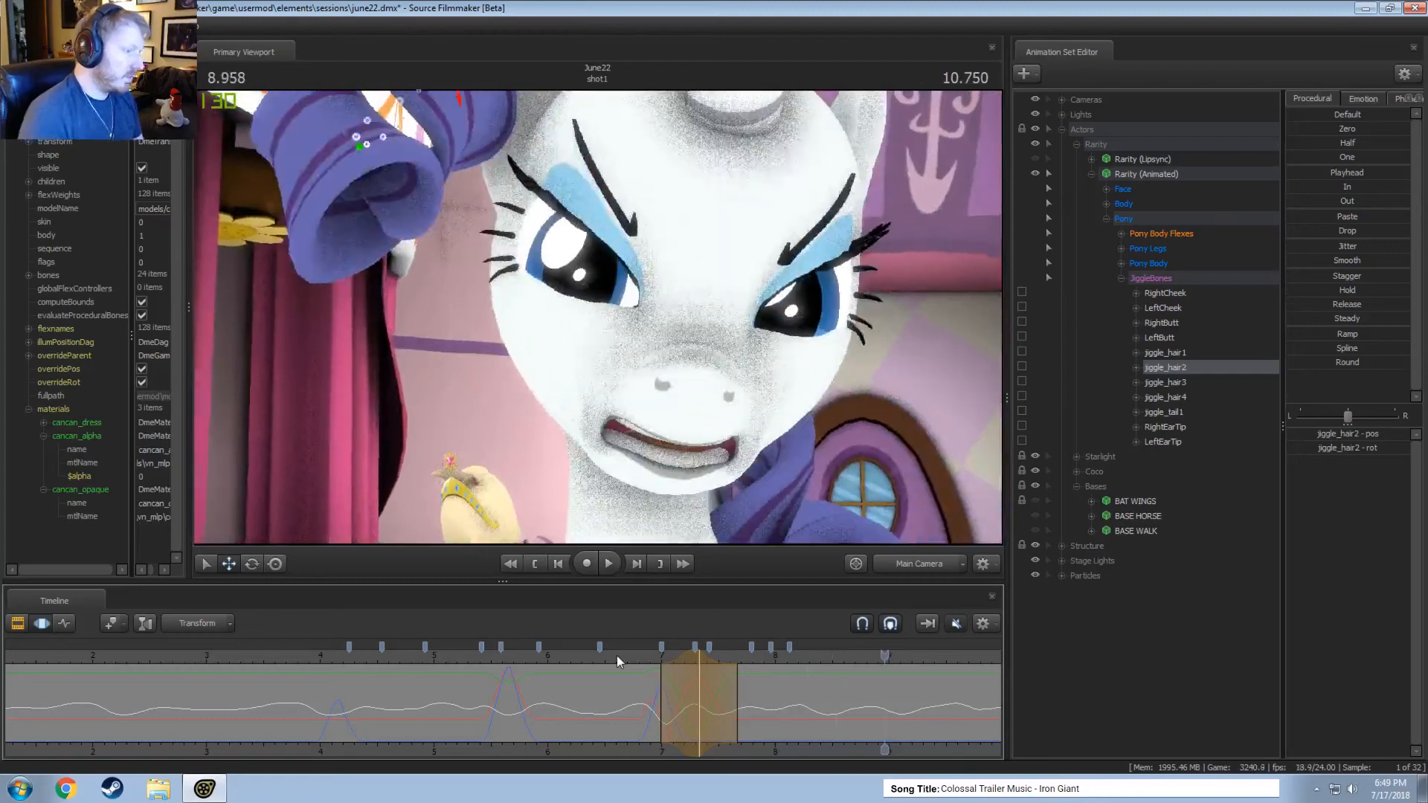
Rotate jiggle_hair2 within a short time selection around 8.46 seconds and replay the following motion.
{"action": "middle_click_drag", "start_coordinate": [760, 745], "coordinate": [476, 724]}
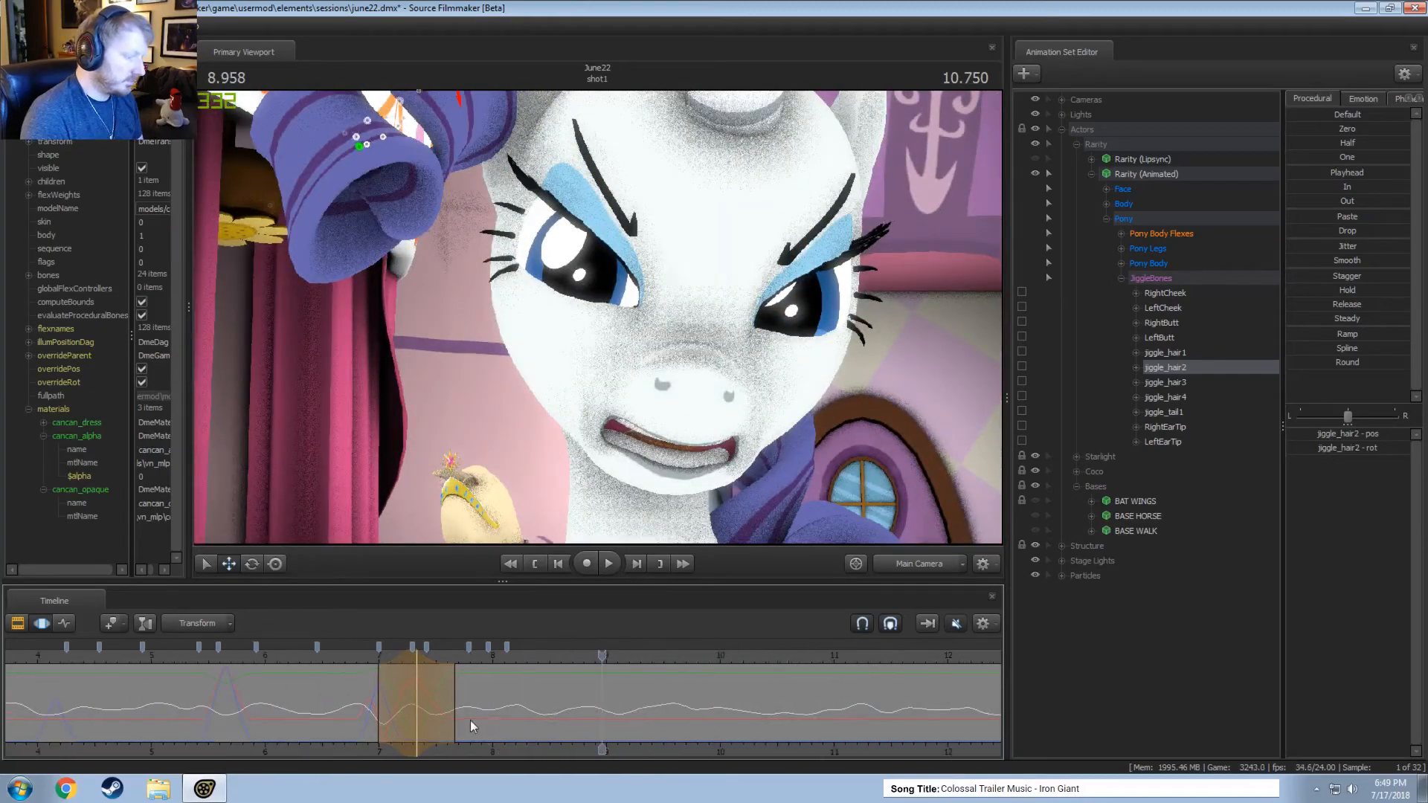
{"action": "key", "text": "space"}
{"action": "key", "text": "space"}
{"action": "key", "text": "shift"}
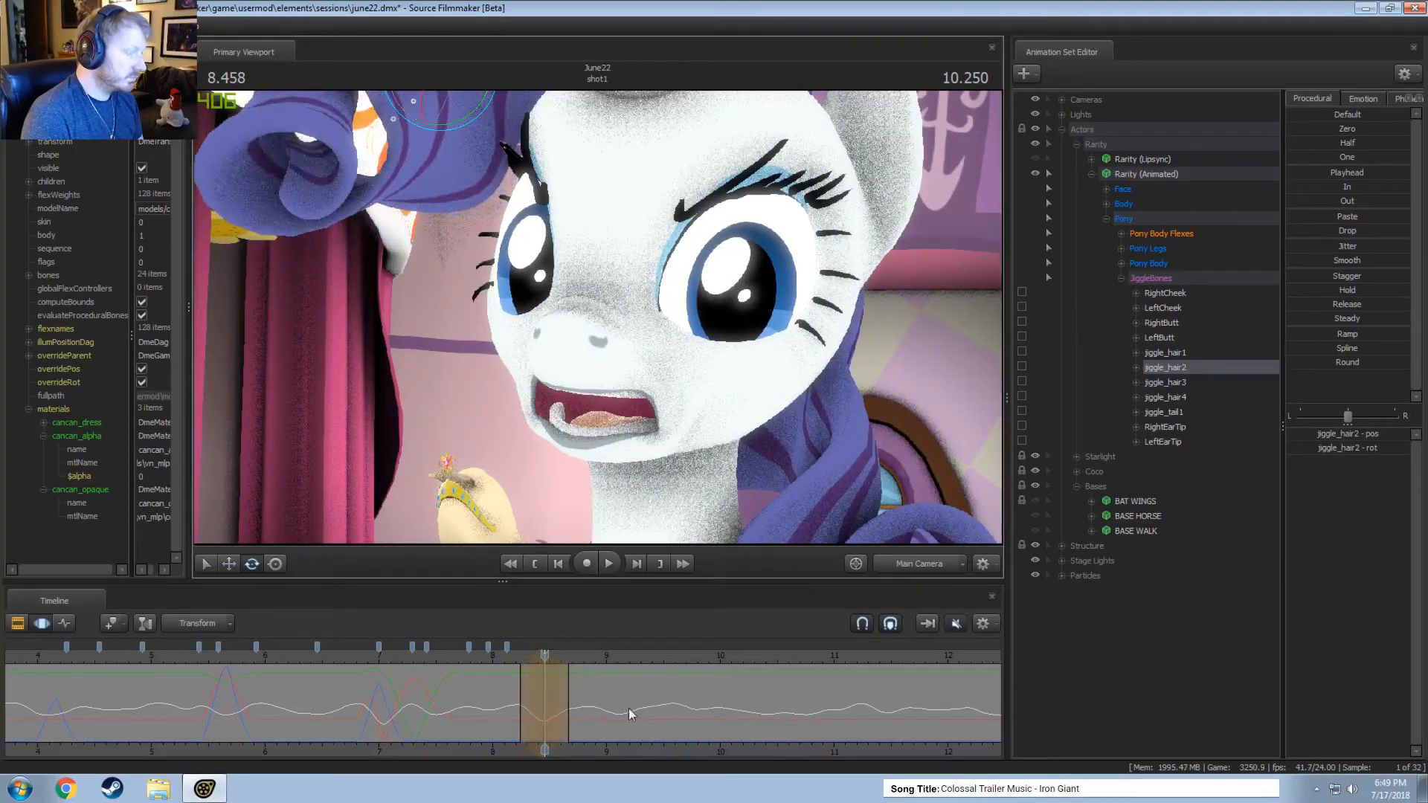
{"action": "key", "text": "space"}
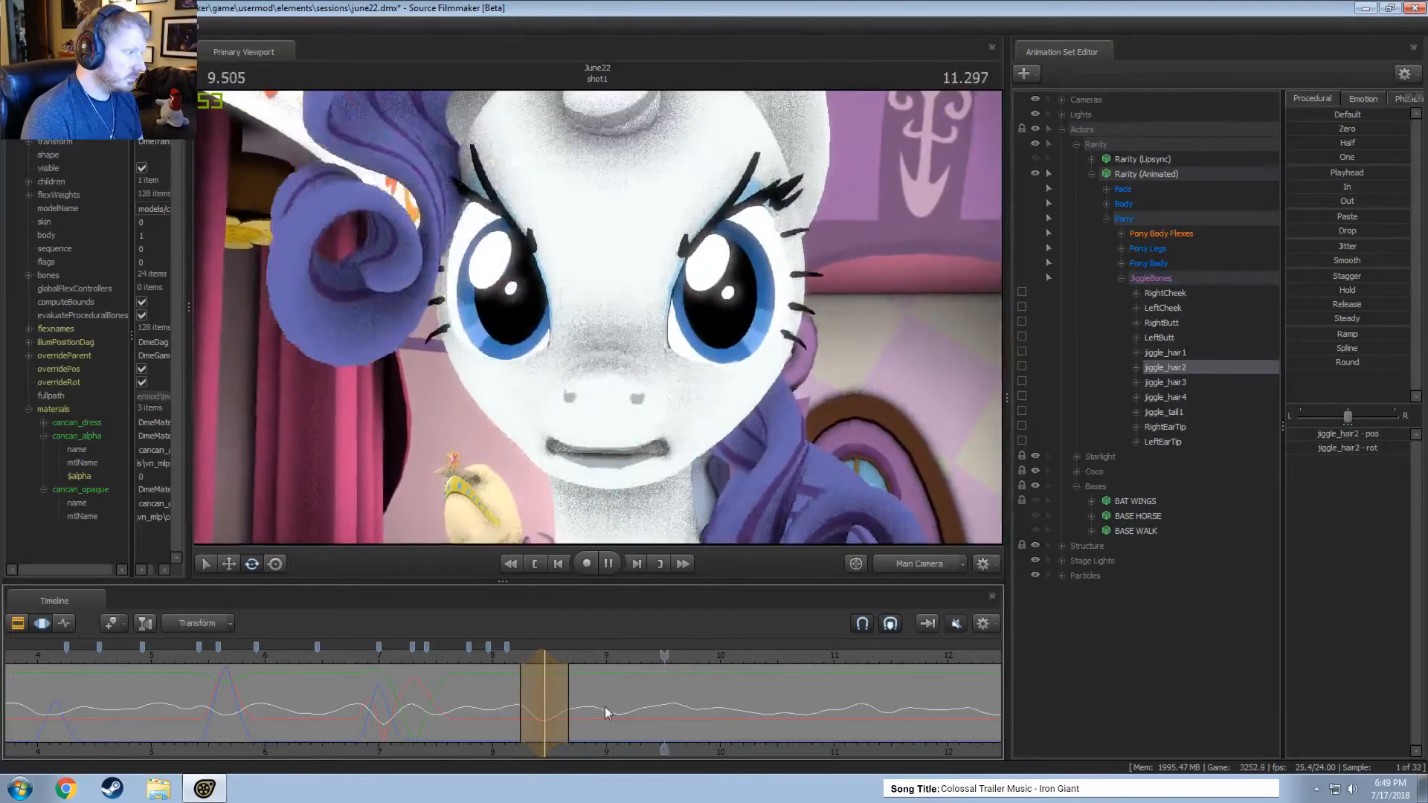
{"action": "key", "text": "space"}
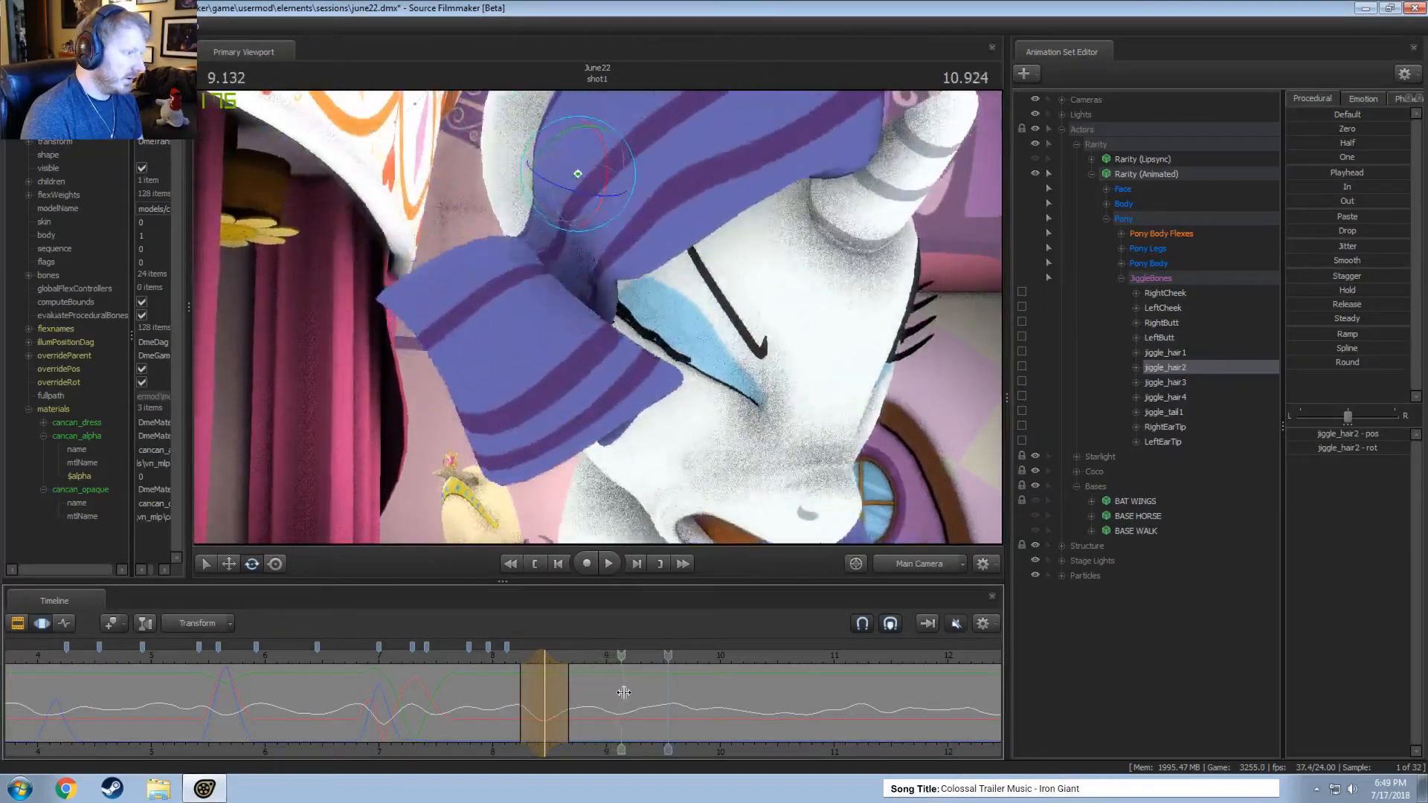
Reposition jiggle_hair1 within a short time selection around 9.29 seconds from the work camera, and replay from about 8.9 seconds.
{"action": "left_click", "coordinate": [639, 693]}
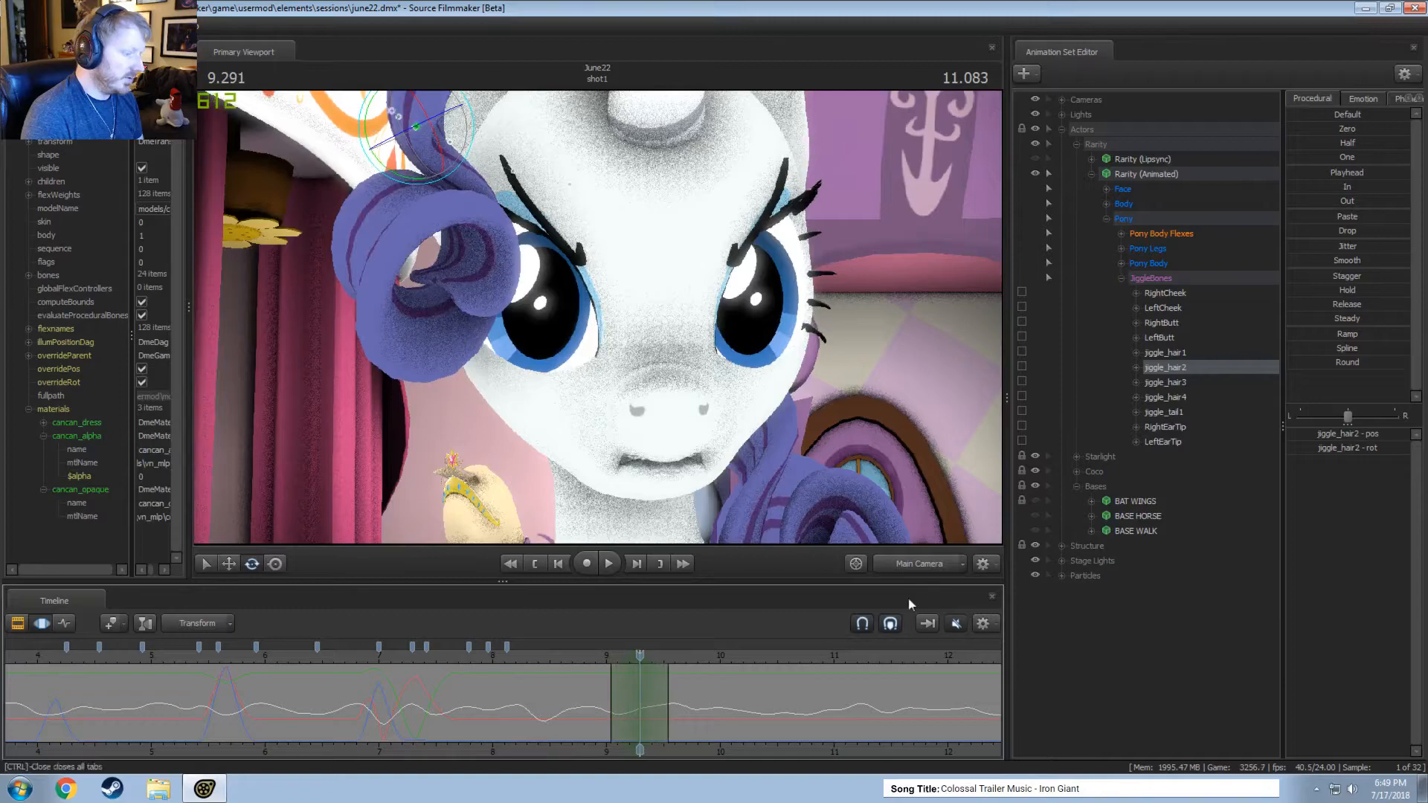
{"action": "left_click", "coordinate": [908, 565]}
{"action": "left_click_drag", "start_coordinate": [654, 312], "coordinate": [565, 238], "text": "alt"}
{"action": "left_click", "coordinate": [504, 97], "text": "ctrl"}
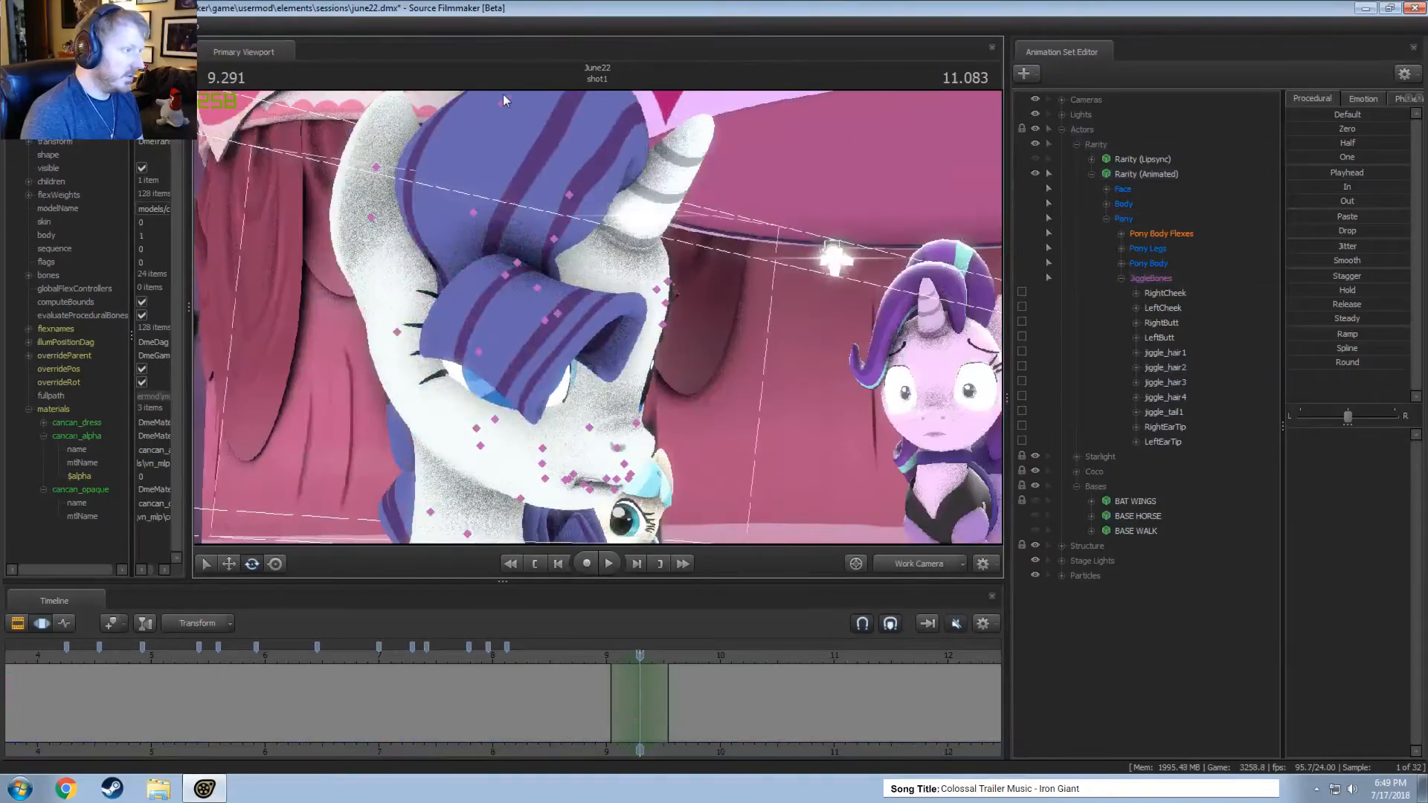
{"action": "left_click_drag", "start_coordinate": [632, 343], "coordinate": [644, 329]}
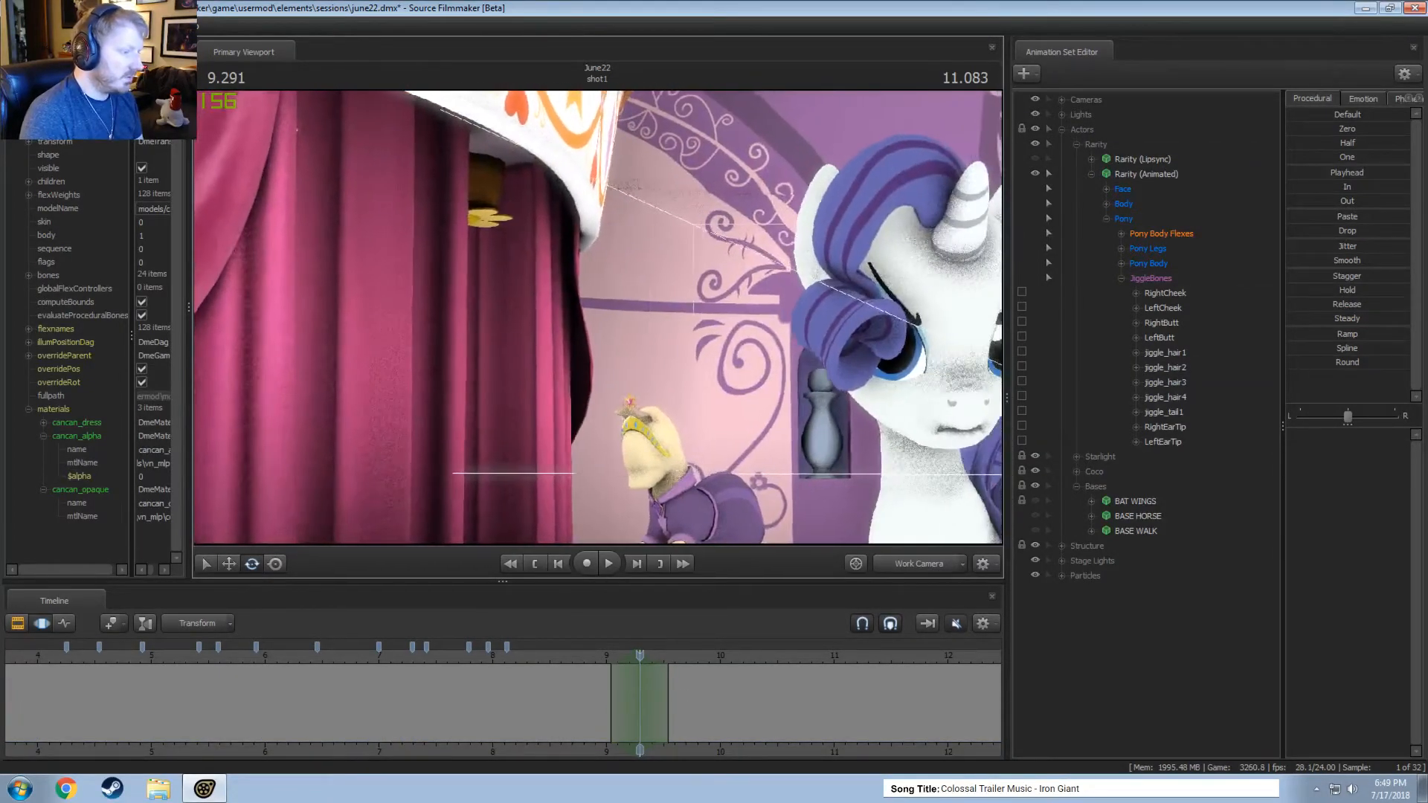
{"action": "left_click_drag", "start_coordinate": [597, 266], "coordinate": [613, 261]}
{"action": "left_click", "coordinate": [663, 192]}
{"action": "left_click_drag", "start_coordinate": [662, 192], "coordinate": [582, 275]}
{"action": "key", "text": "w"}
{"action": "left_click_drag", "start_coordinate": [646, 169], "coordinate": [674, 290]}
{"action": "left_click", "coordinate": [593, 658]}
{"action": "key", "text": "space"}
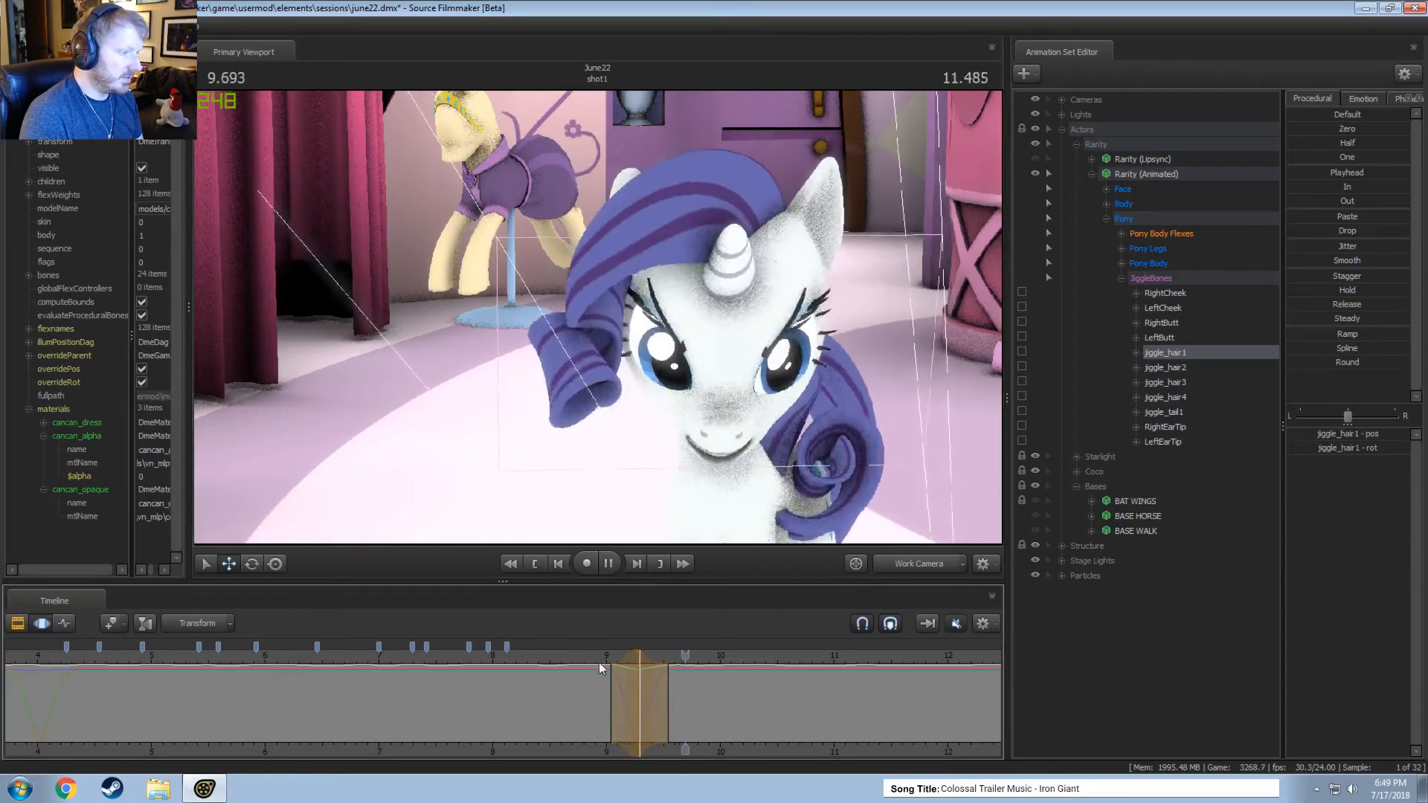
Review the curl's motion in the main camera, replaying from about 8.7 seconds.
{"action": "key", "text": "space"}
{"action": "left_click", "coordinate": [926, 568]}
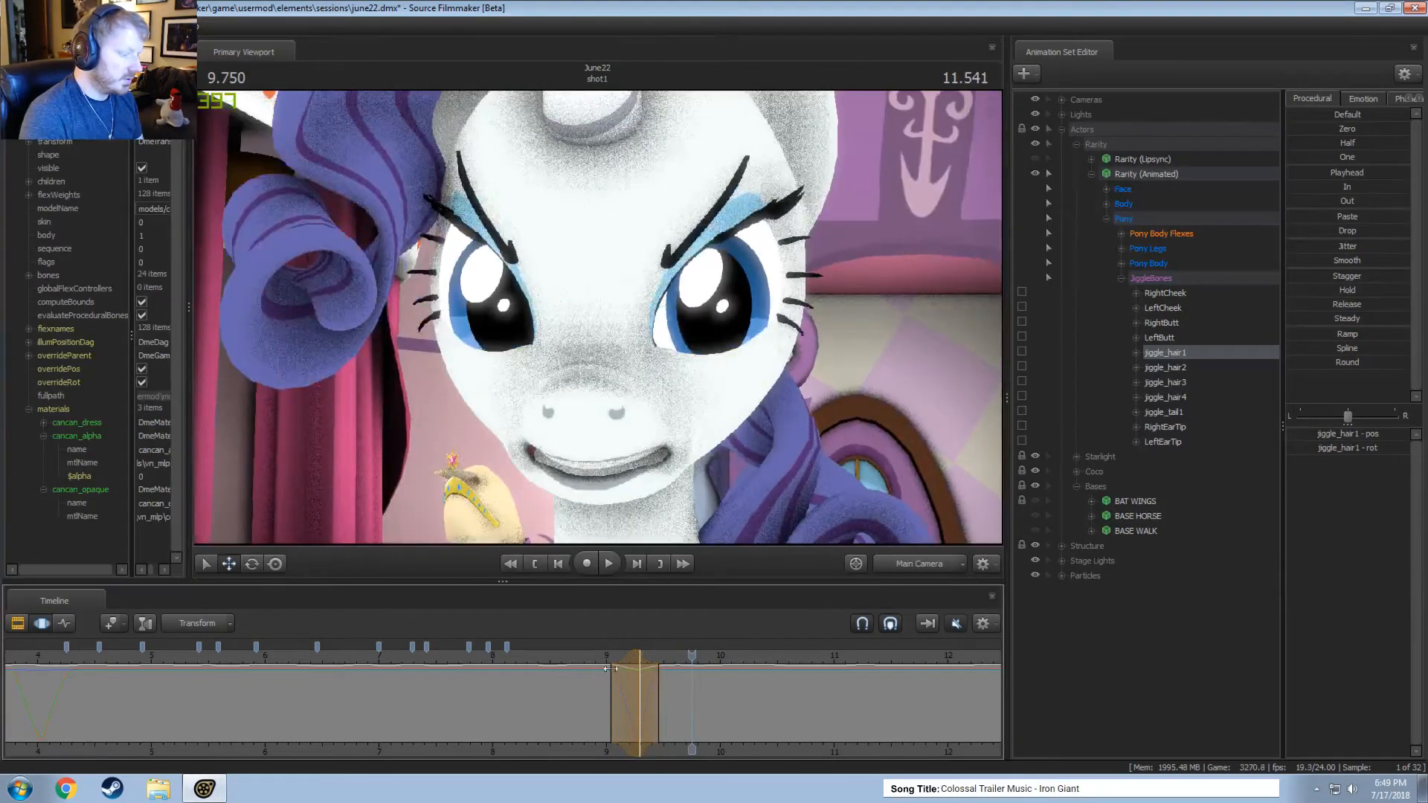
{"action": "left_click", "coordinate": [600, 658]}
{"action": "key", "text": "space"}
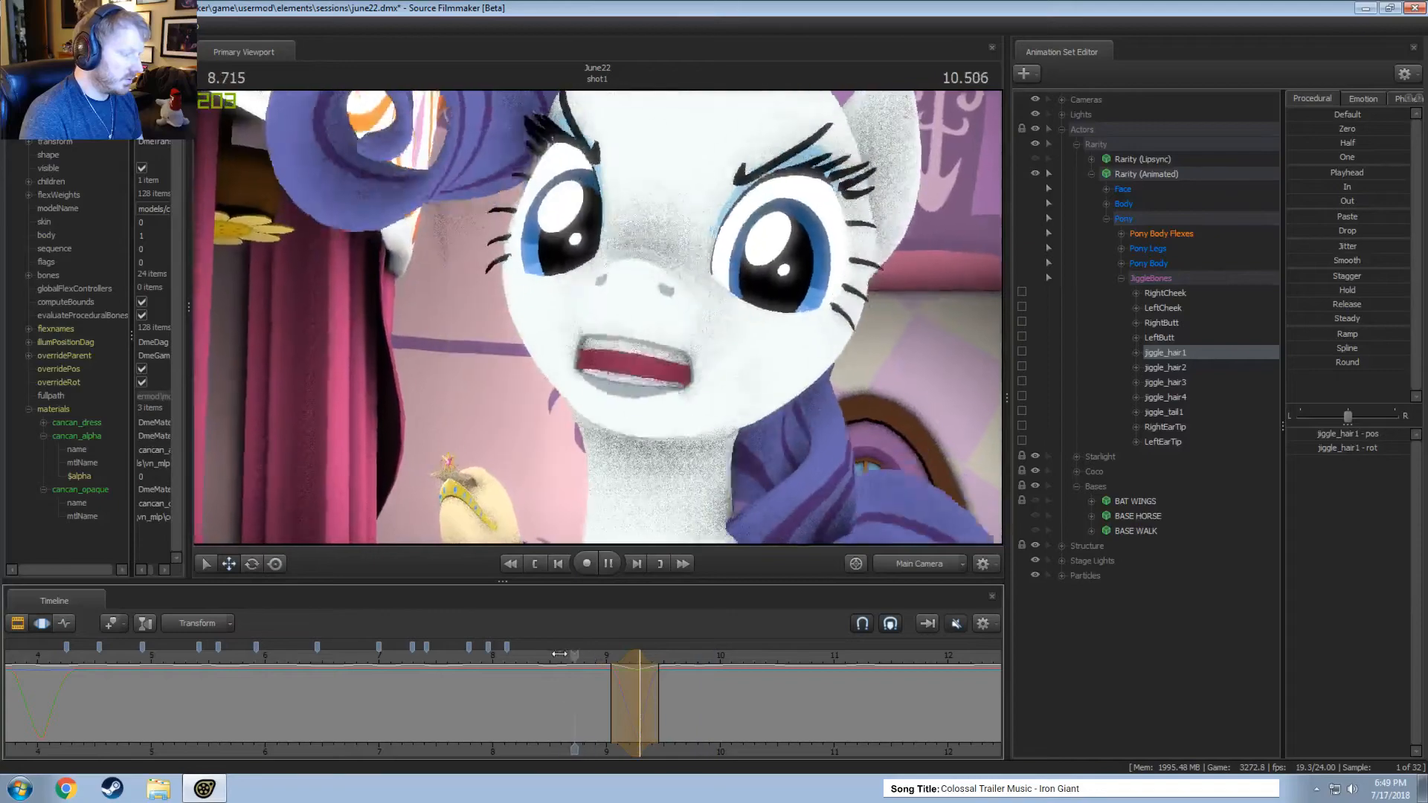
{"action": "key", "text": "space"}
{"action": "key", "text": "shift"}
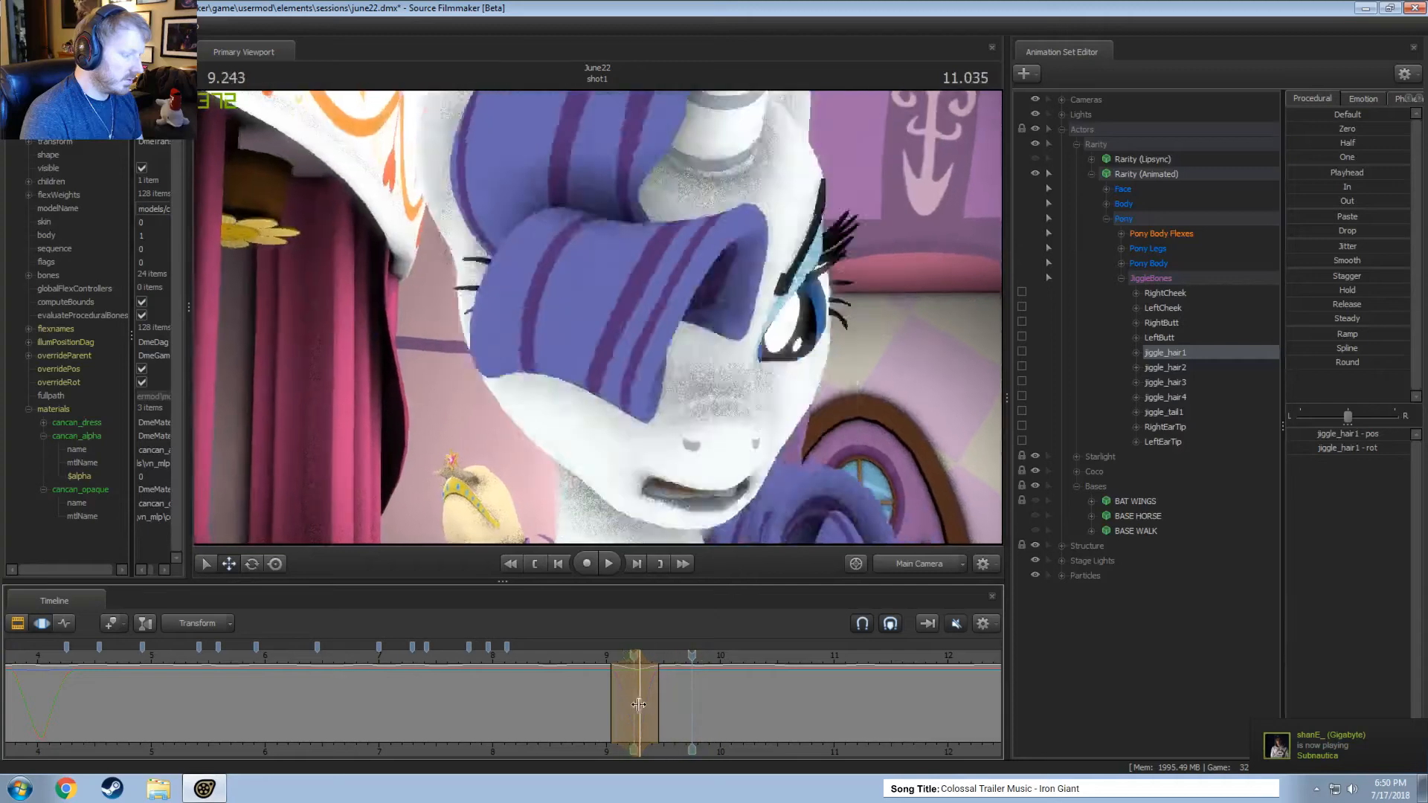
Try rotating jiggle_hair1 within a time selection around 9.54 seconds from the work camera, and replay from about 9 seconds.
{"action": "left_click", "coordinate": [667, 708], "text": "shift"}
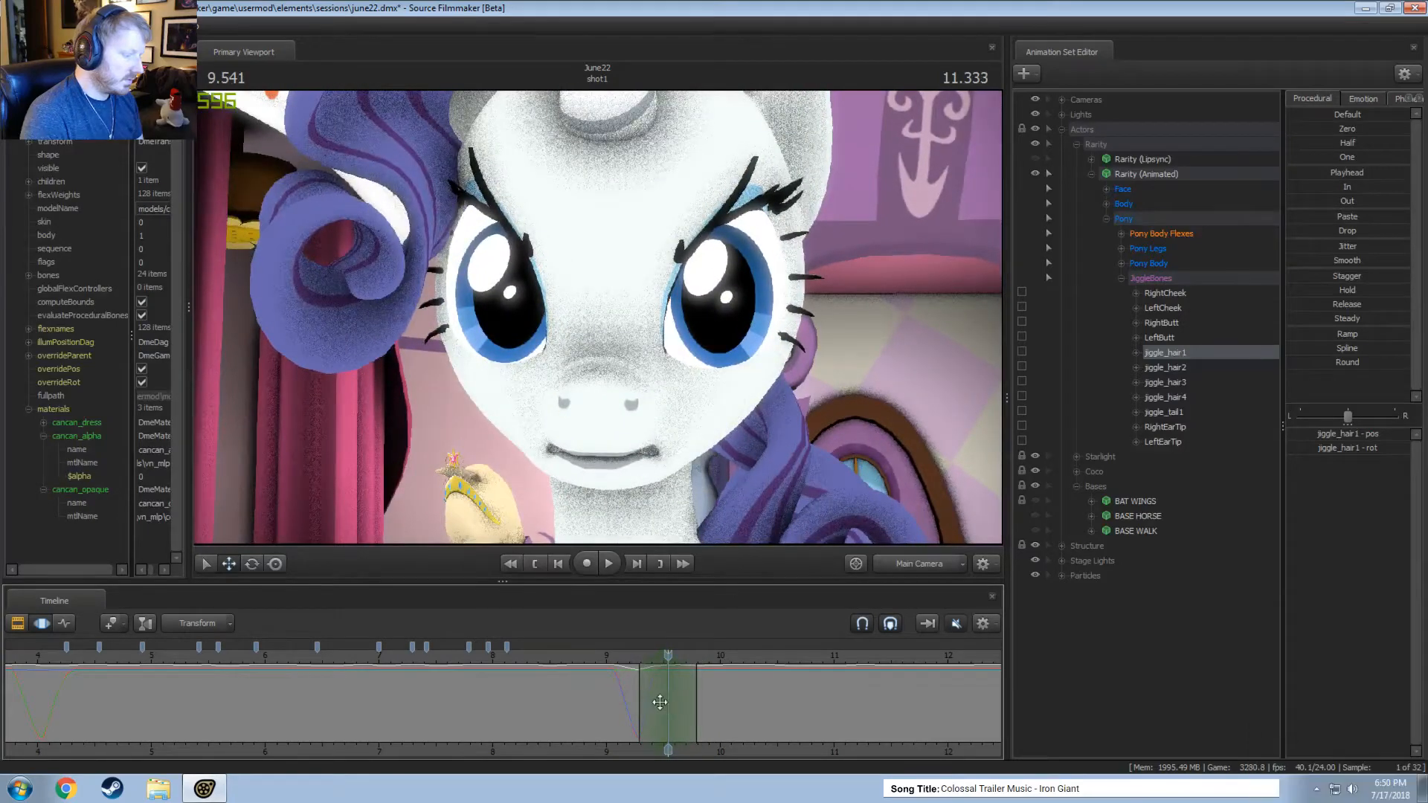
{"action": "left_click_drag", "start_coordinate": [688, 701], "coordinate": [704, 687]}
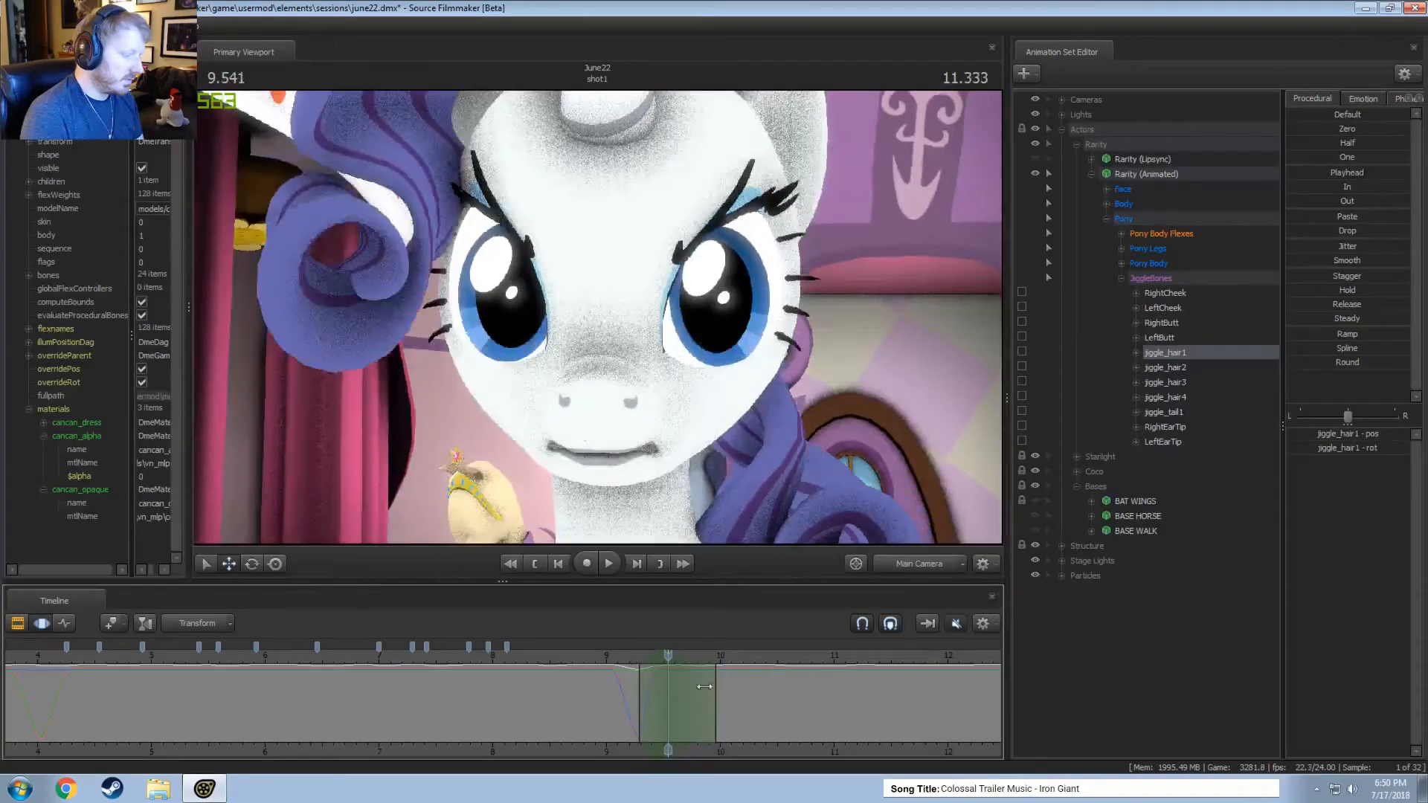
{"action": "left_click", "coordinate": [904, 567], "text": "ctrl"}
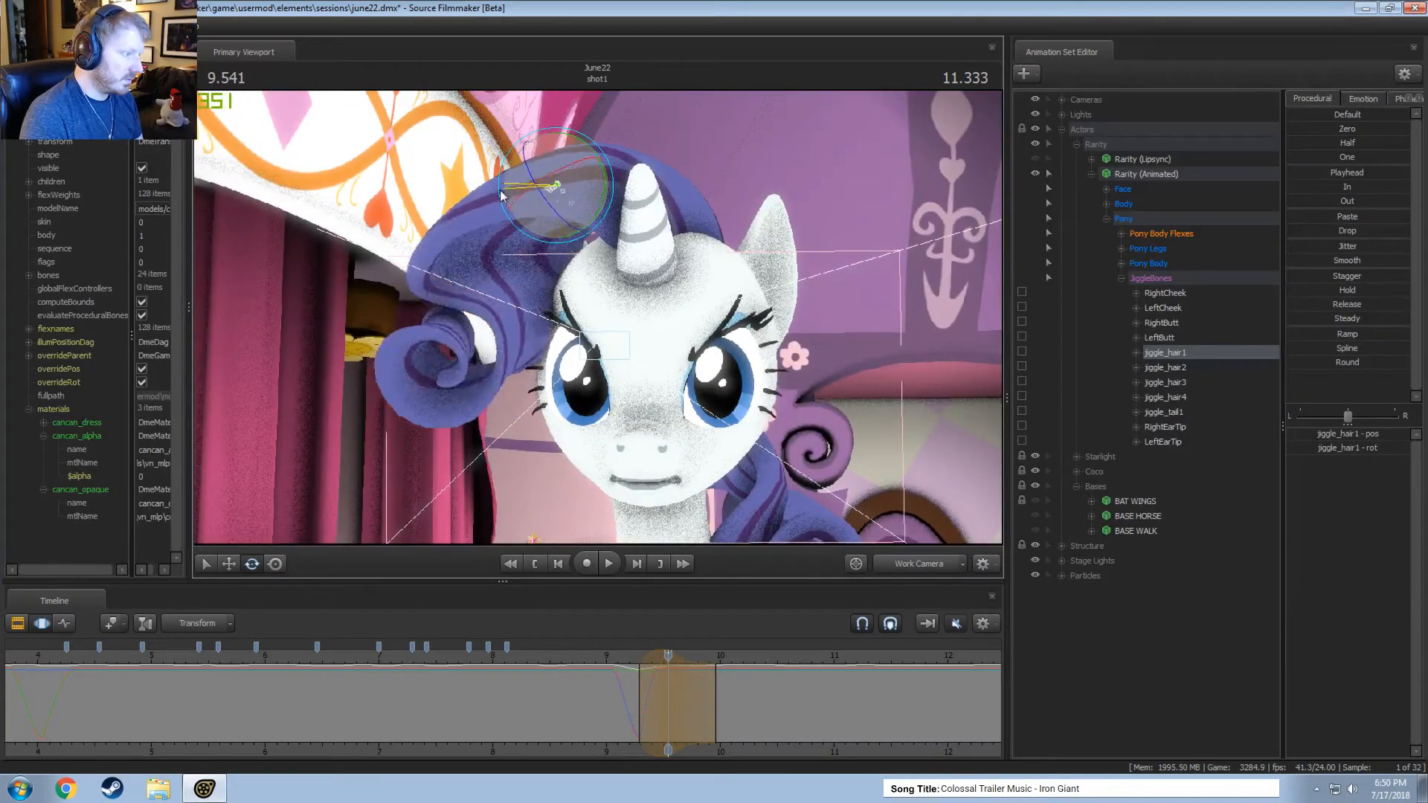
{"action": "left_click_drag", "start_coordinate": [502, 195], "coordinate": [525, 222]}
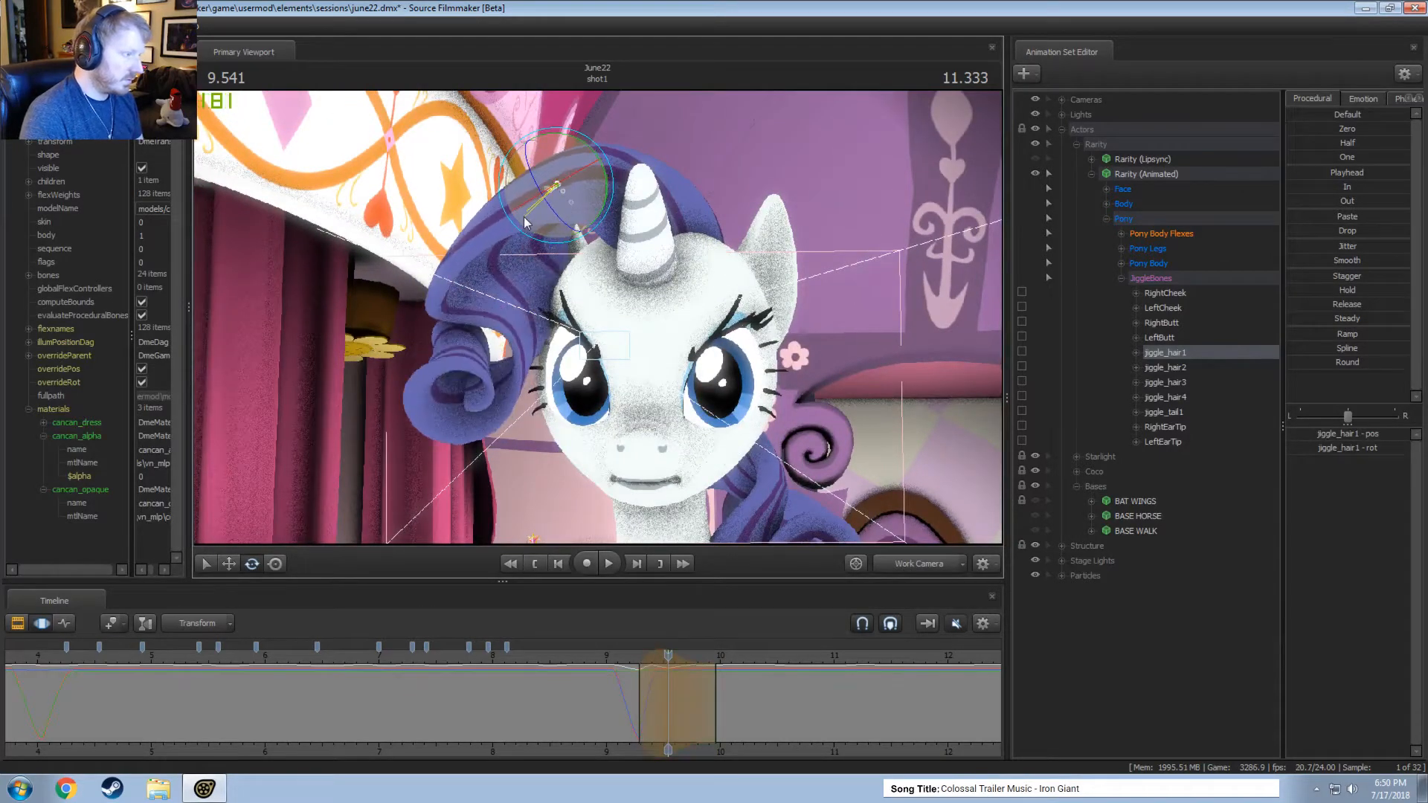
{"action": "left_click", "coordinate": [626, 657]}
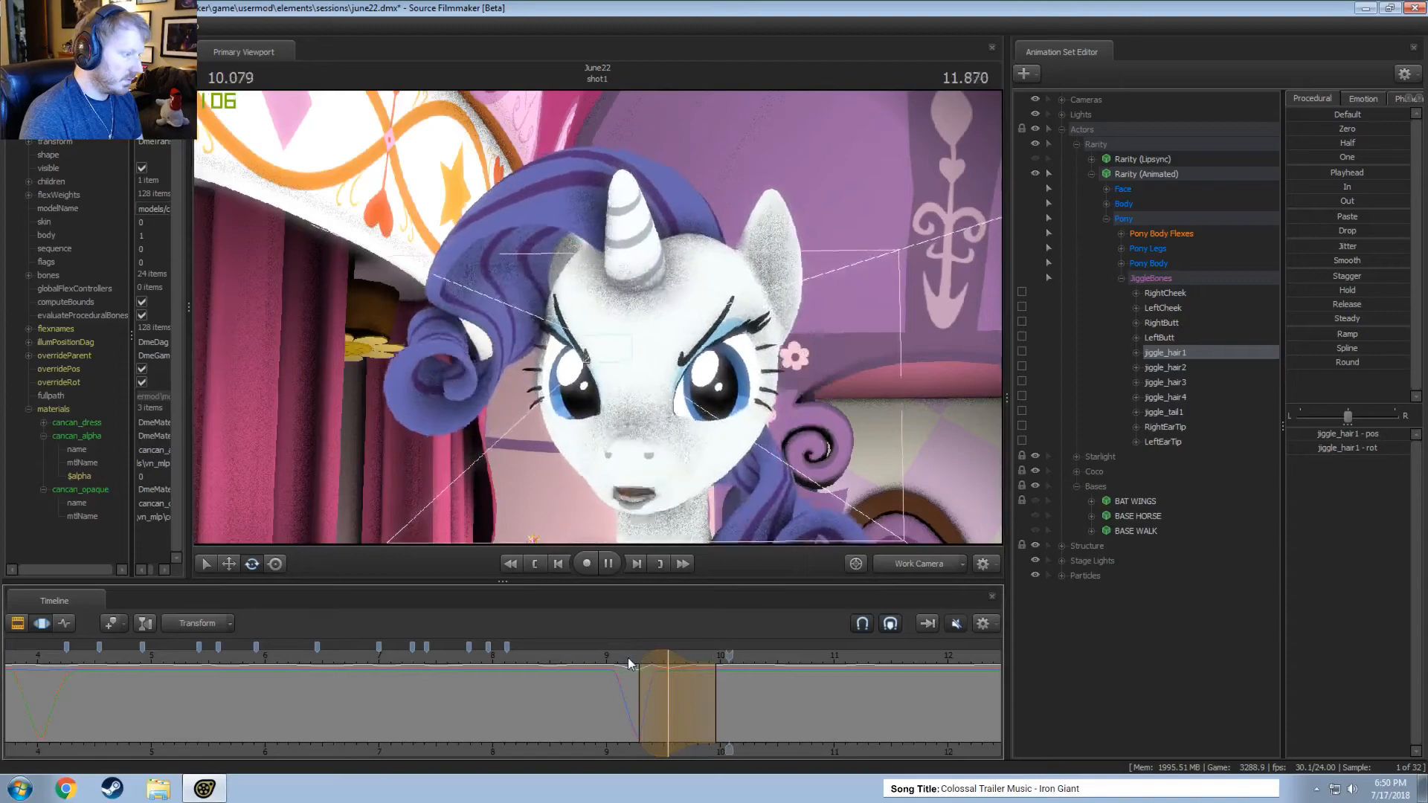
{"action": "key", "text": "space"}
{"action": "key", "text": "shift"}
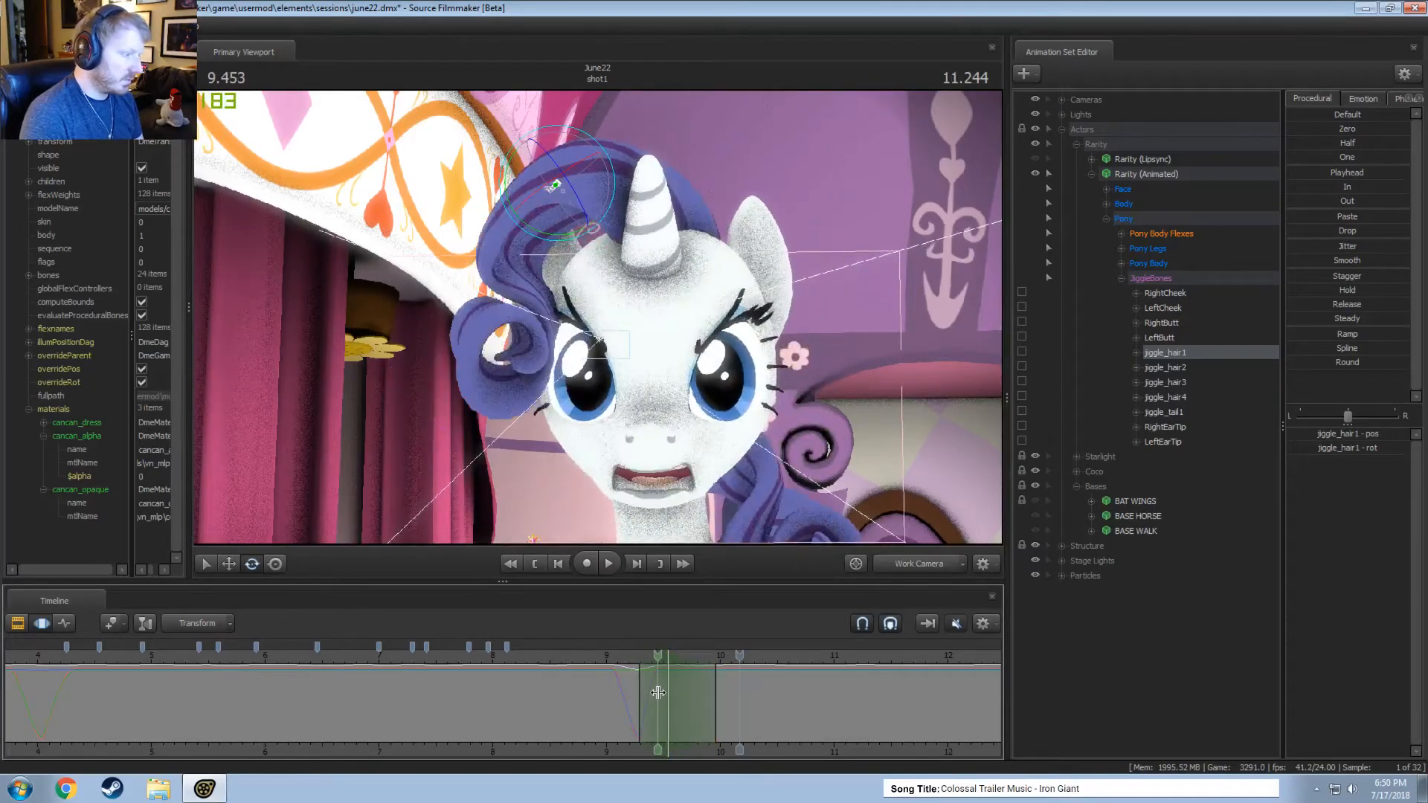
{"action": "left_click", "coordinate": [588, 654]}
{"action": "key", "text": "space"}
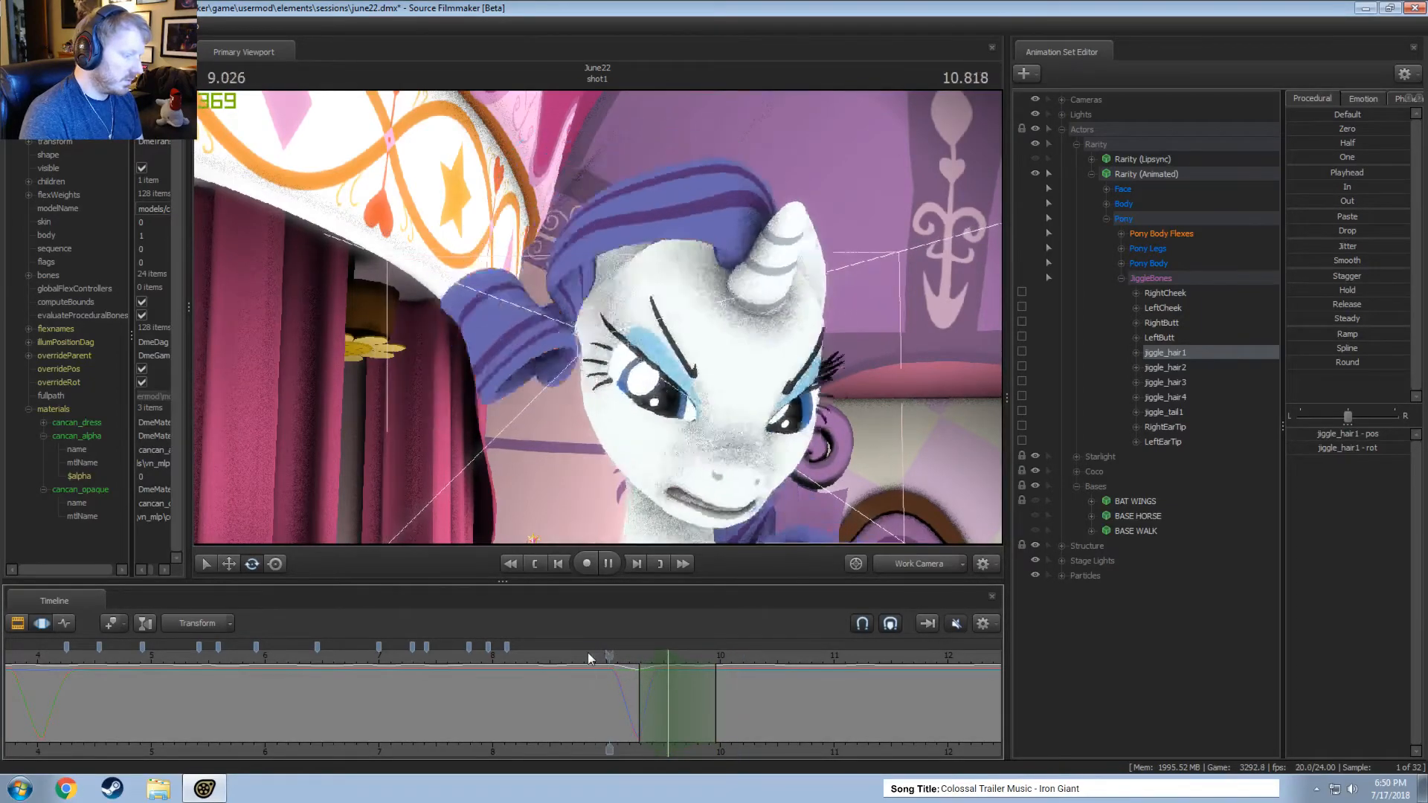
{"action": "key", "text": "space"}
{"action": "key", "text": "shift"}
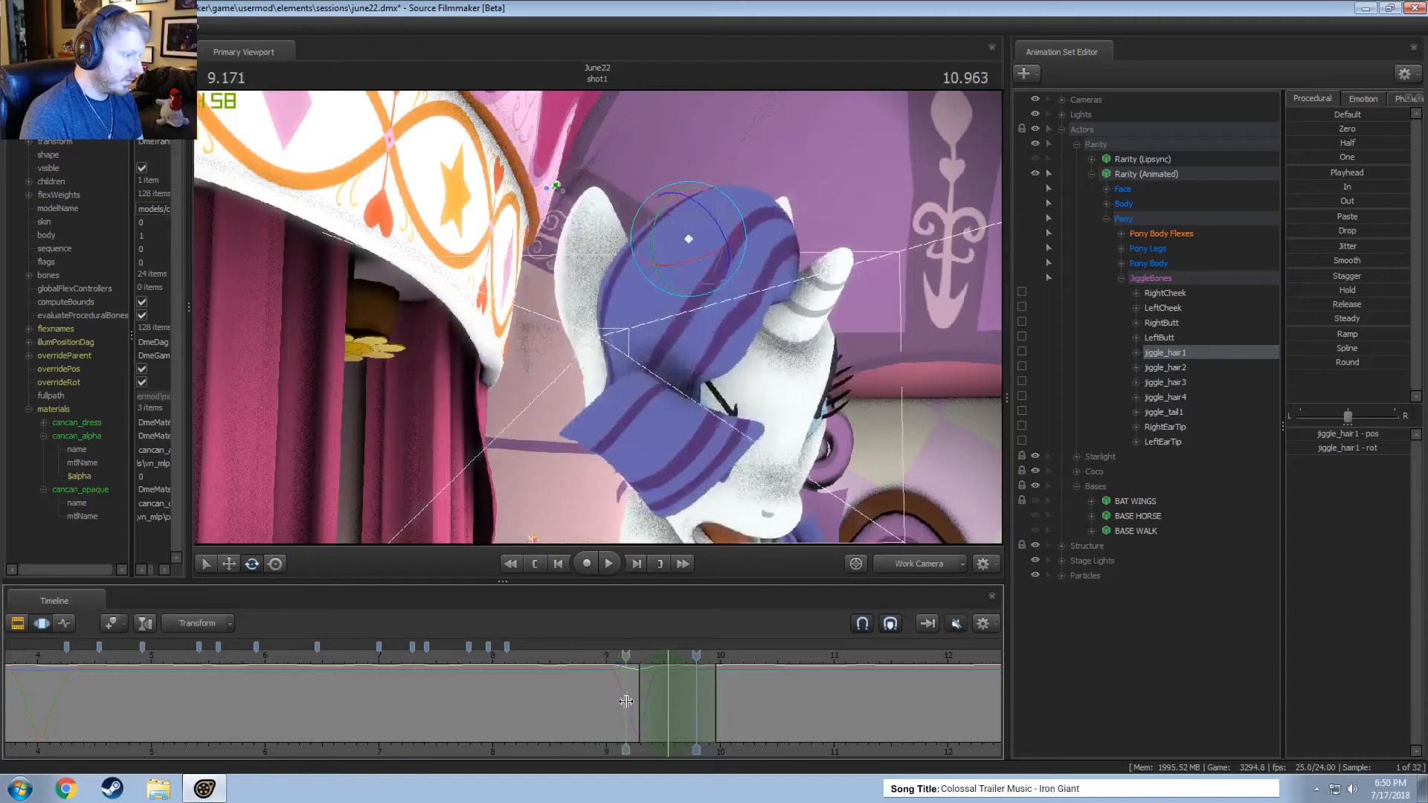
Undo the recent jiggle_hair1 adjustments around 9.54 and 9.29 seconds and replay the motion.
{"action": "key", "text": "ctrl+z"}
{"action": "key", "text": "ctrl+z"}
{"action": "key", "text": "ctrl+z"}
{"action": "key", "text": "ctrl+z"}
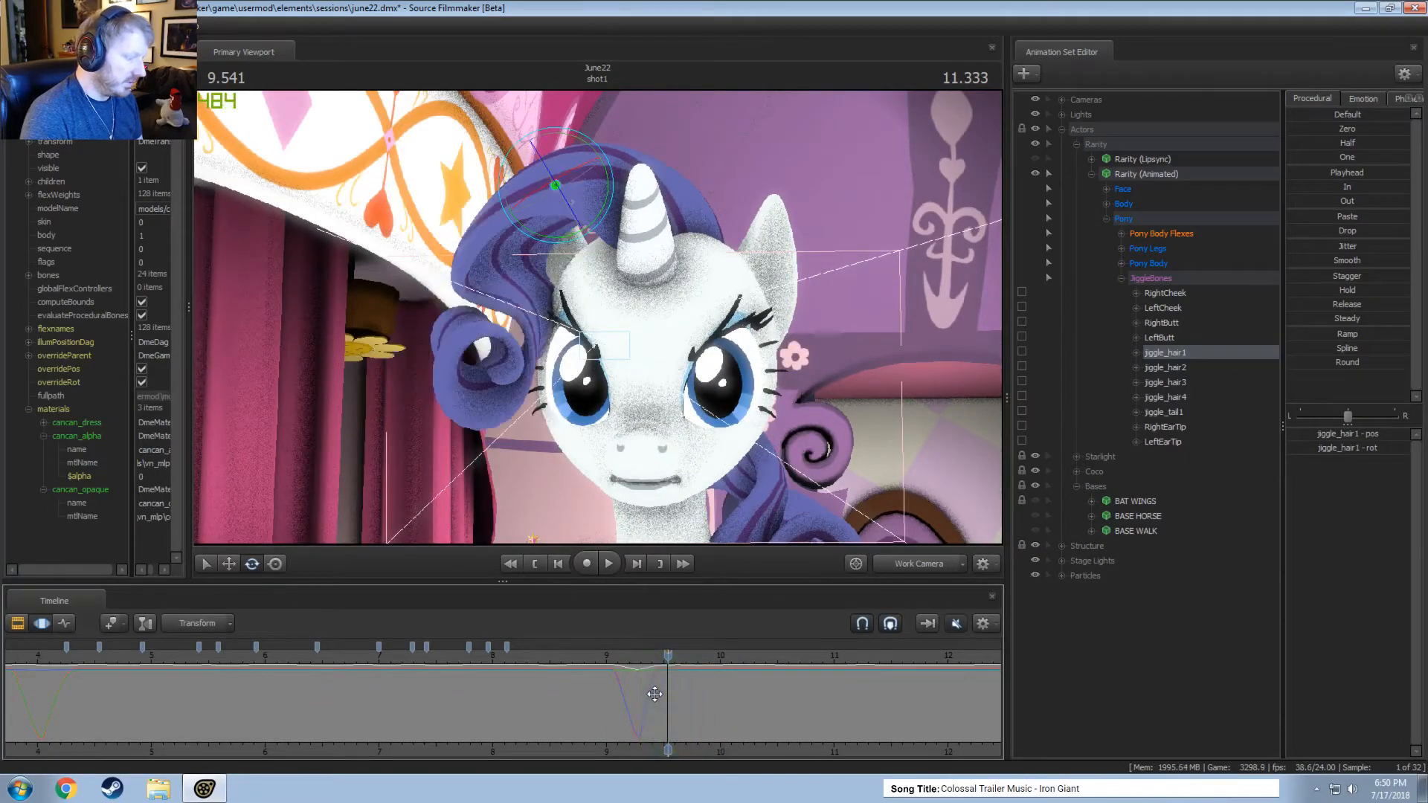
{"action": "key", "text": "space"}
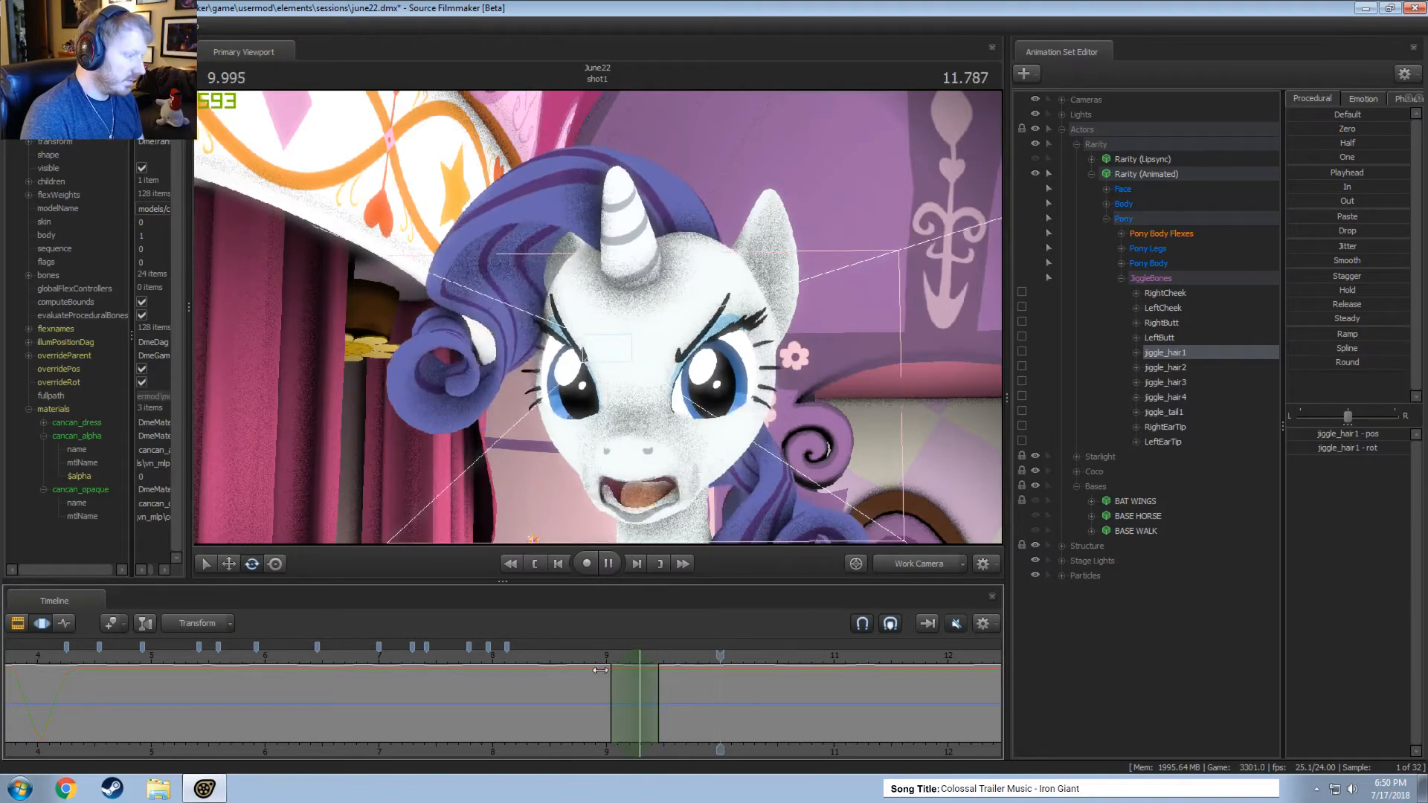
Rotate jiggle_hair2 within a short time selection around 9.38 seconds and replay the following motion.
{"action": "left_click", "coordinate": [649, 696], "text": "shift"}
{"action": "scroll", "coordinate": [649, 696], "scroll_direction": "up", "scroll_amount": 4, "text": "shift"}
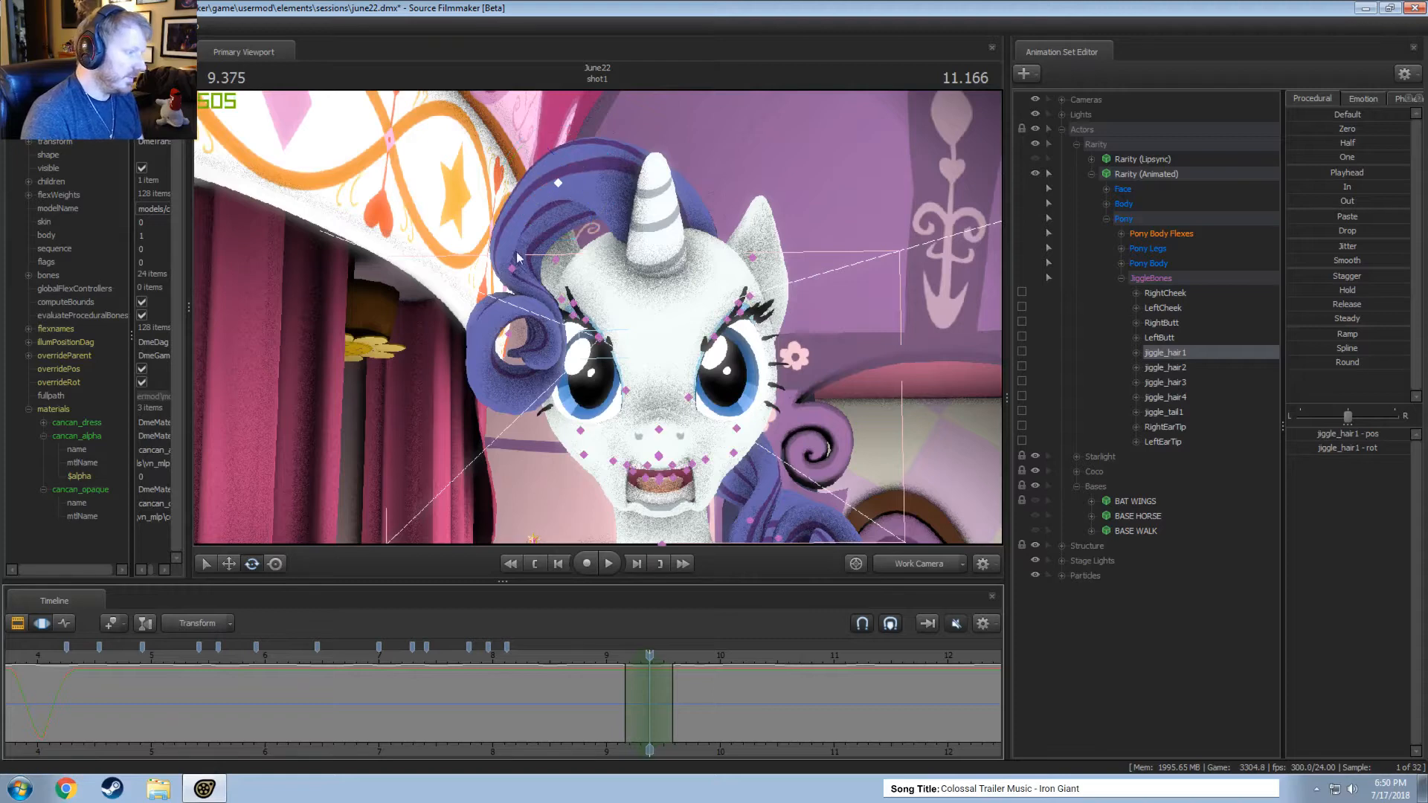
{"action": "left_click", "coordinate": [514, 268]}
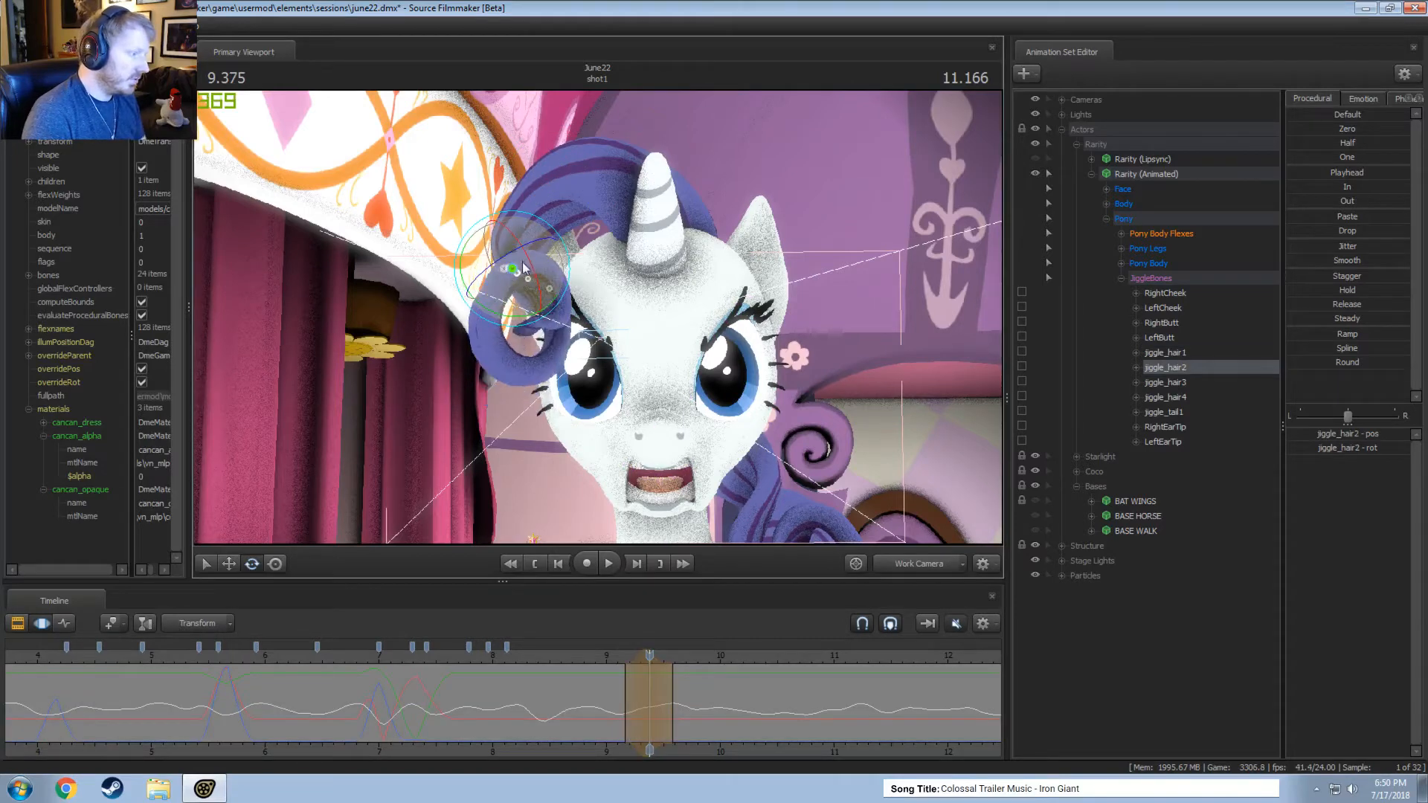
{"action": "left_click_drag", "start_coordinate": [522, 262], "coordinate": [518, 275]}
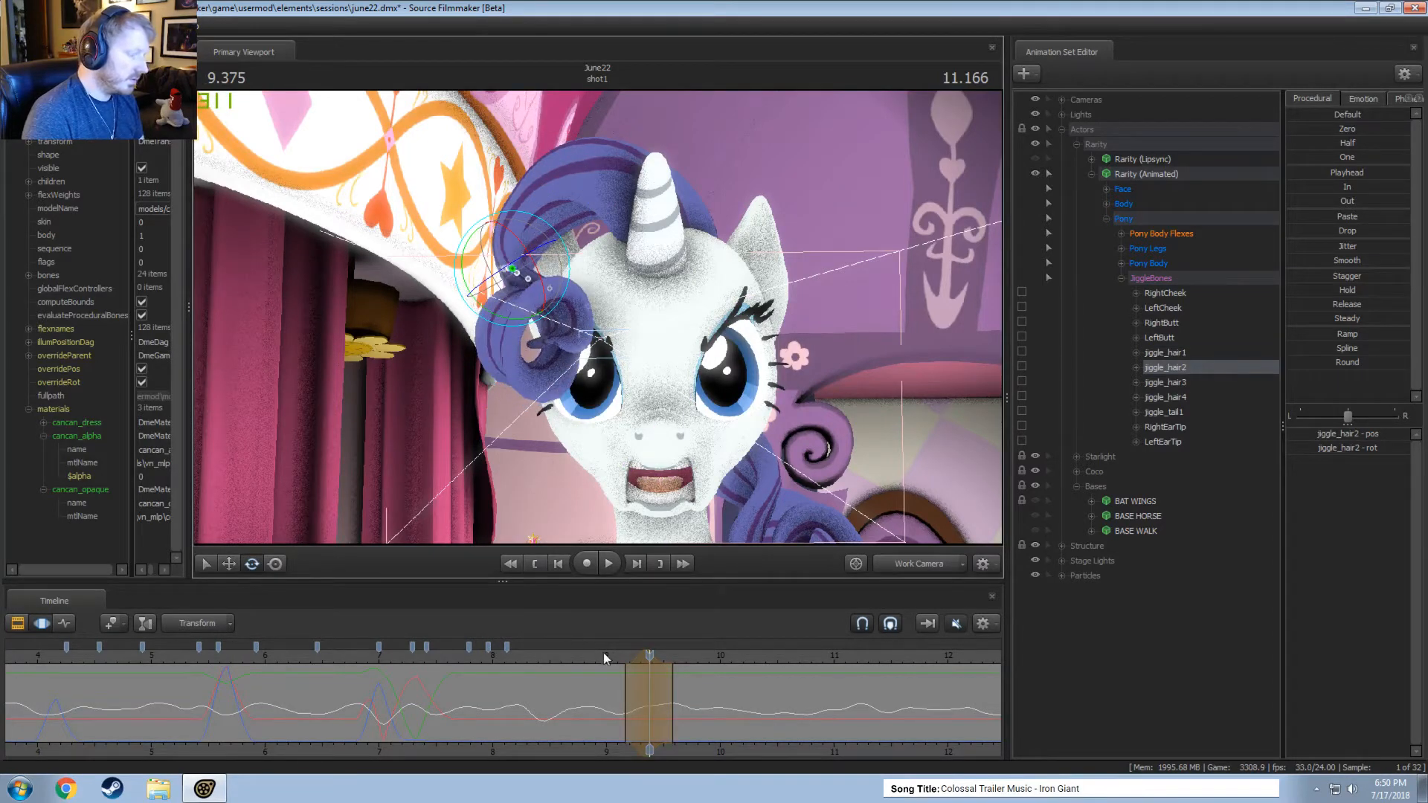
{"action": "left_click_drag", "start_coordinate": [604, 657], "coordinate": [635, 657]}
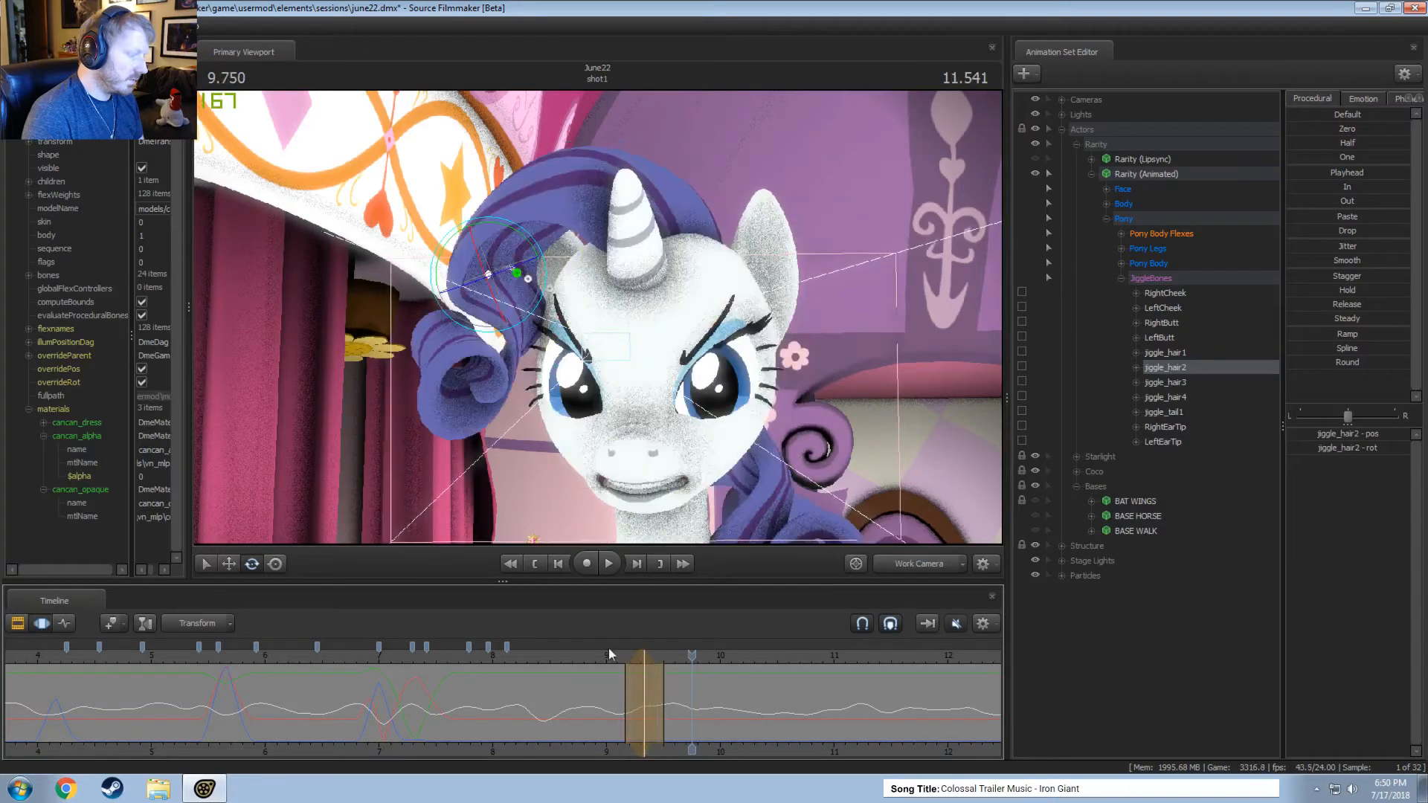
Rotate jiggle_hair3 within a short time selection around 9.33 seconds from the work camera, and return to the main camera.
{"action": "left_click", "coordinate": [646, 665]}
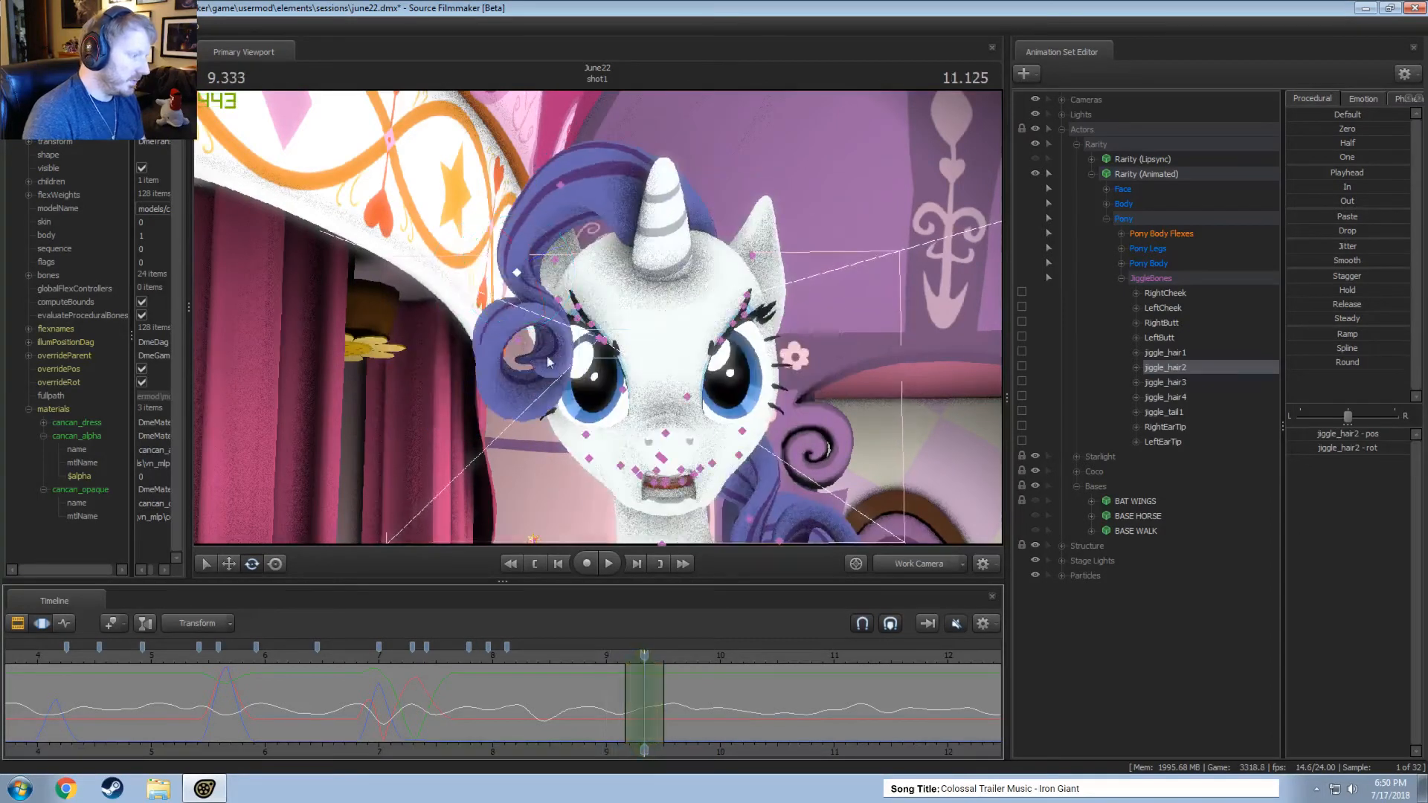
{"action": "left_click", "coordinate": [525, 338]}
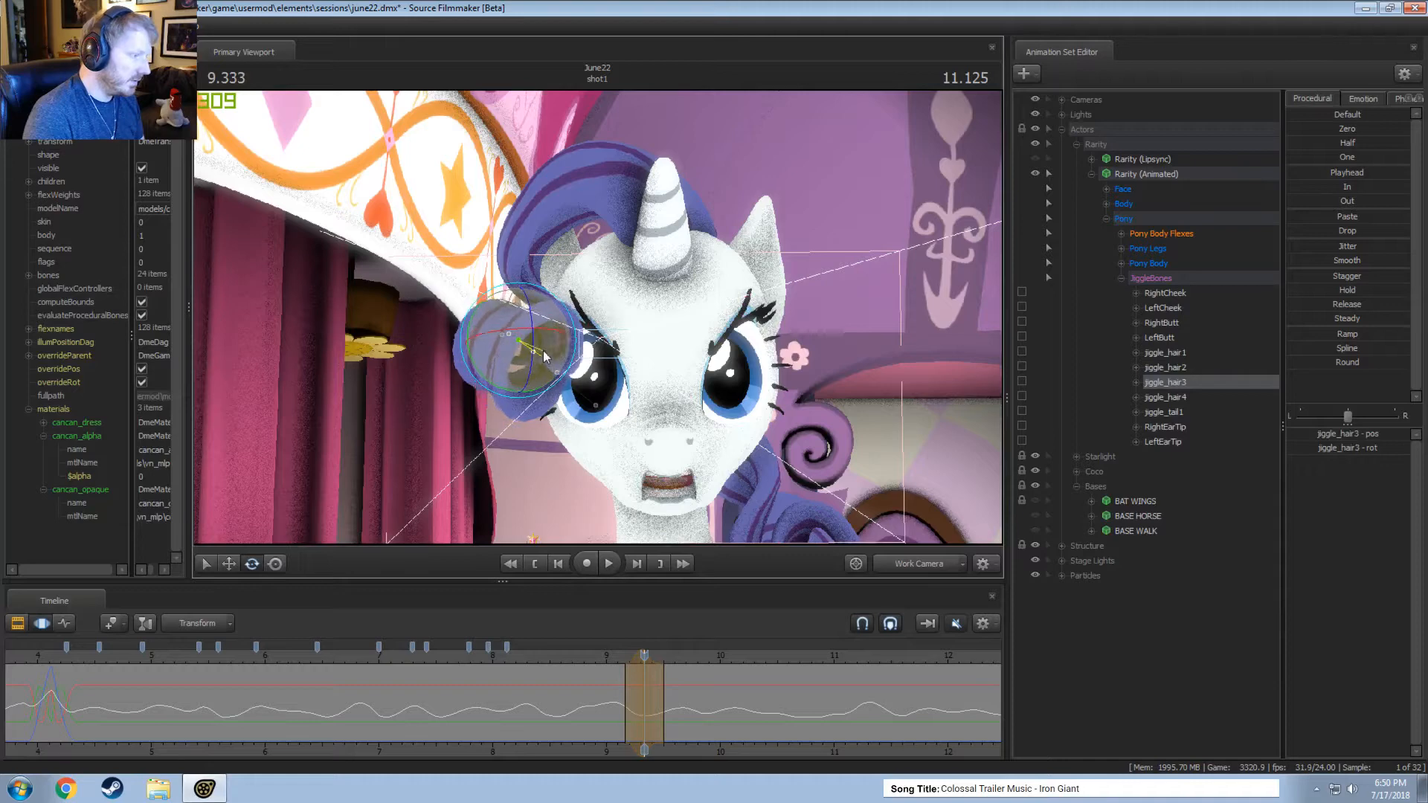
{"action": "key", "text": "w"}
{"action": "left_click_drag", "start_coordinate": [552, 362], "coordinate": [561, 359]}
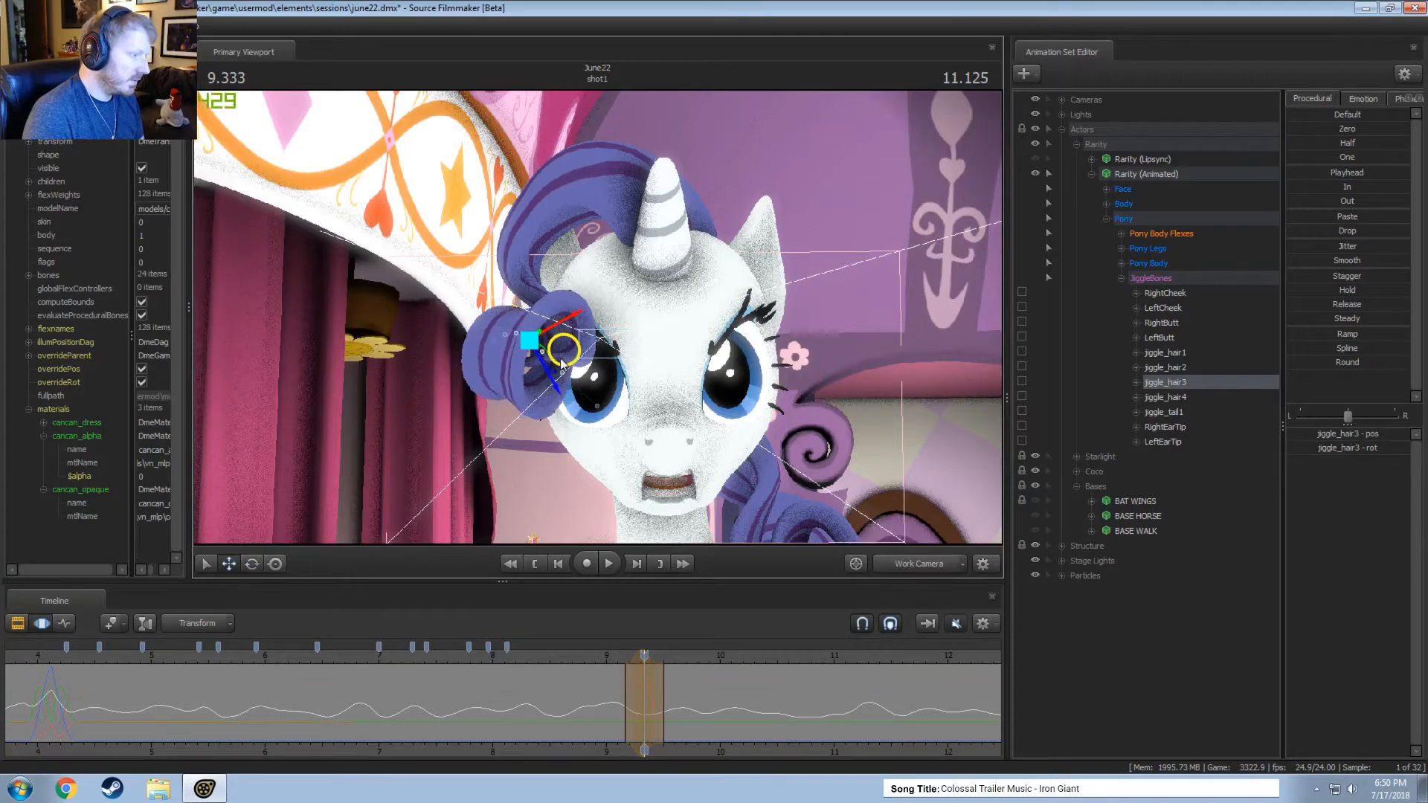
{"action": "key", "text": "ctrl+z"}
{"action": "left_click_drag", "start_coordinate": [852, 526], "coordinate": [597, 347], "text": "alt"}
{"action": "left_click_drag", "start_coordinate": [597, 347], "coordinate": [611, 365], "text": "alt"}
{"action": "key", "text": "e"}
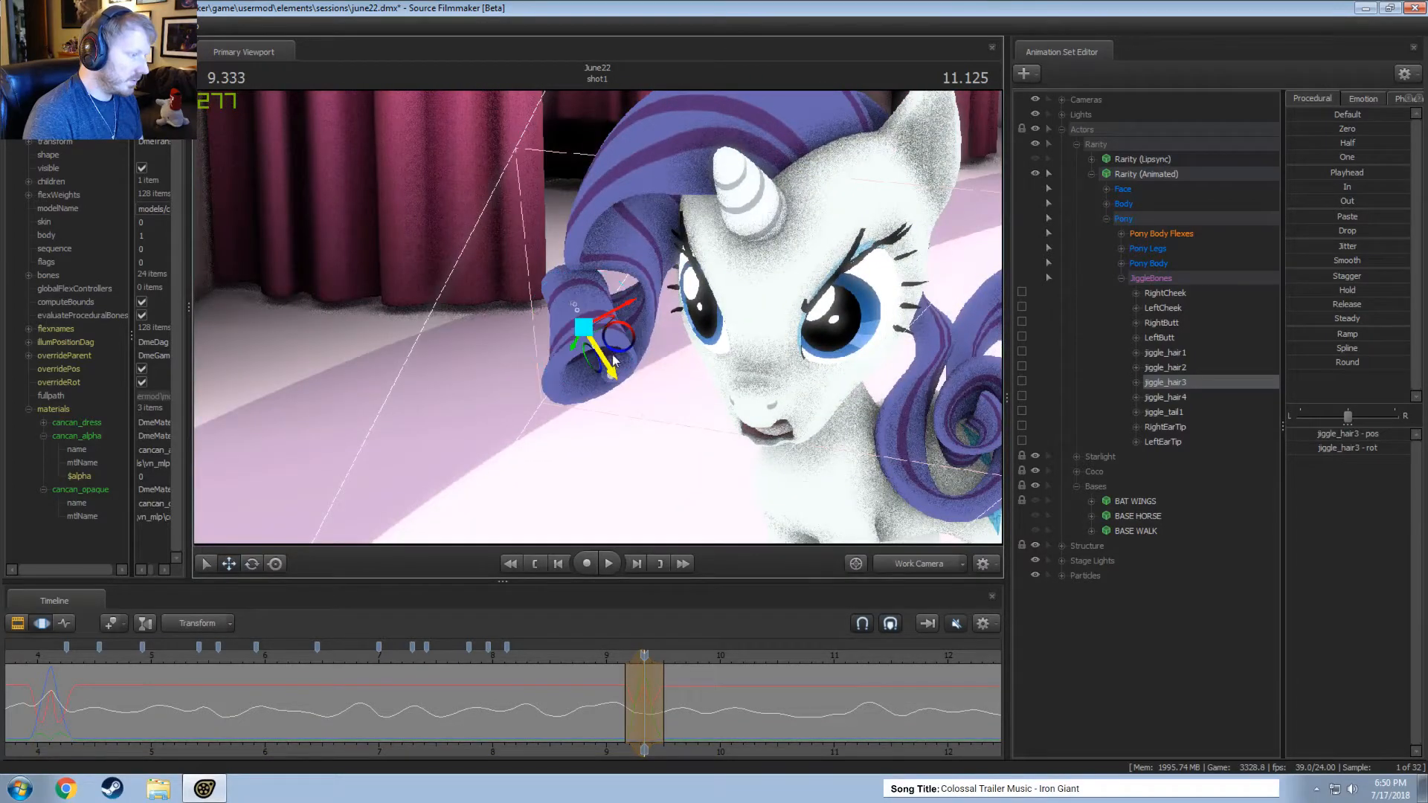
{"action": "left_click_drag", "start_coordinate": [615, 357], "coordinate": [617, 332], "text": "alt"}
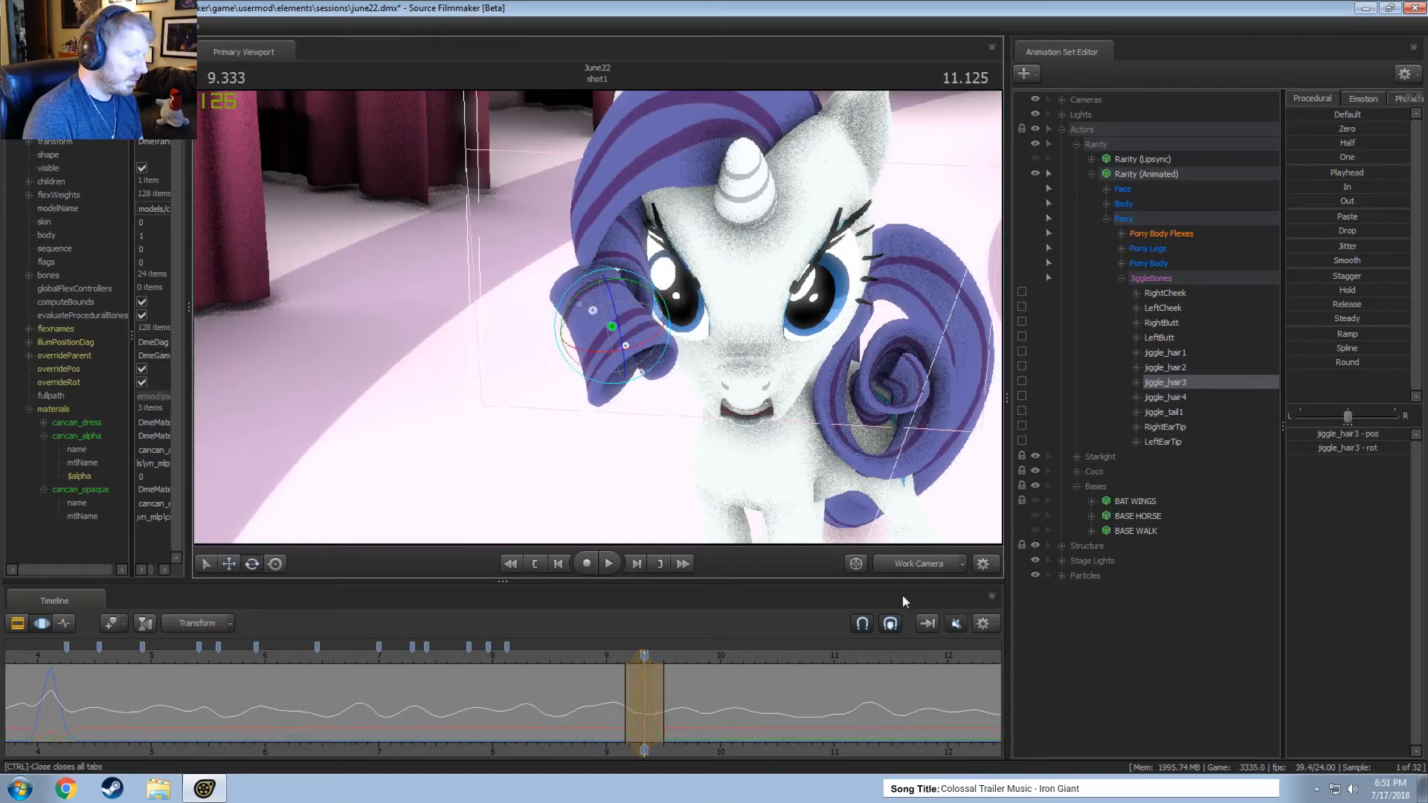
{"action": "left_click", "coordinate": [918, 564]}
Reposition jiggle_hair3 within a short time selection around 9.42 seconds and scrub through the following frames.
{"action": "mouse_move", "coordinate": [644, 678]}
{"action": "left_mouse_down"}
{"action": "mouse_move", "coordinate": [625, 680]}
{"action": "mouse_move", "coordinate": [696, 685]}
{"action": "mouse_move", "coordinate": [636, 686]}
{"action": "mouse_move", "coordinate": [652, 692]}
{"action": "left_mouse_up"}
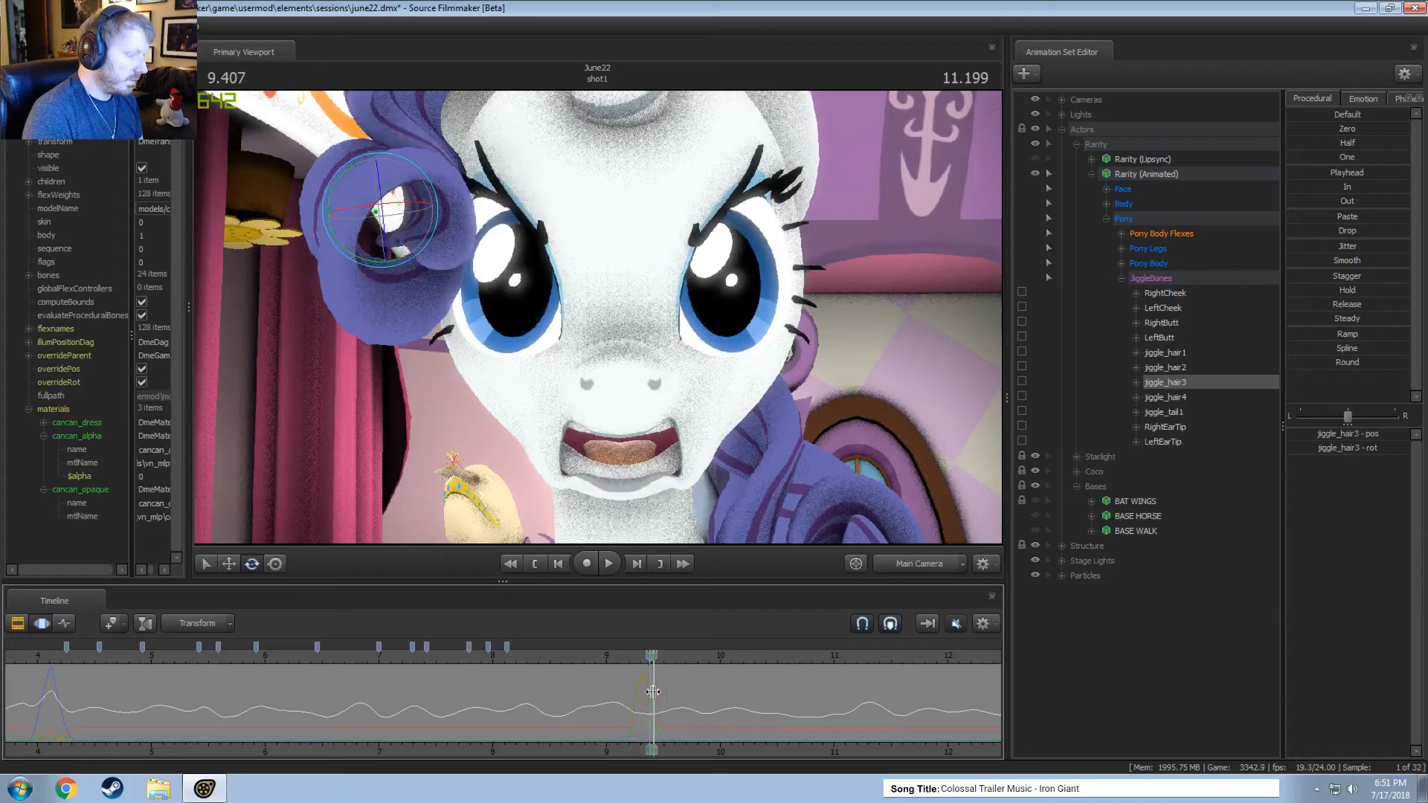
{"action": "left_click", "coordinate": [652, 692]}
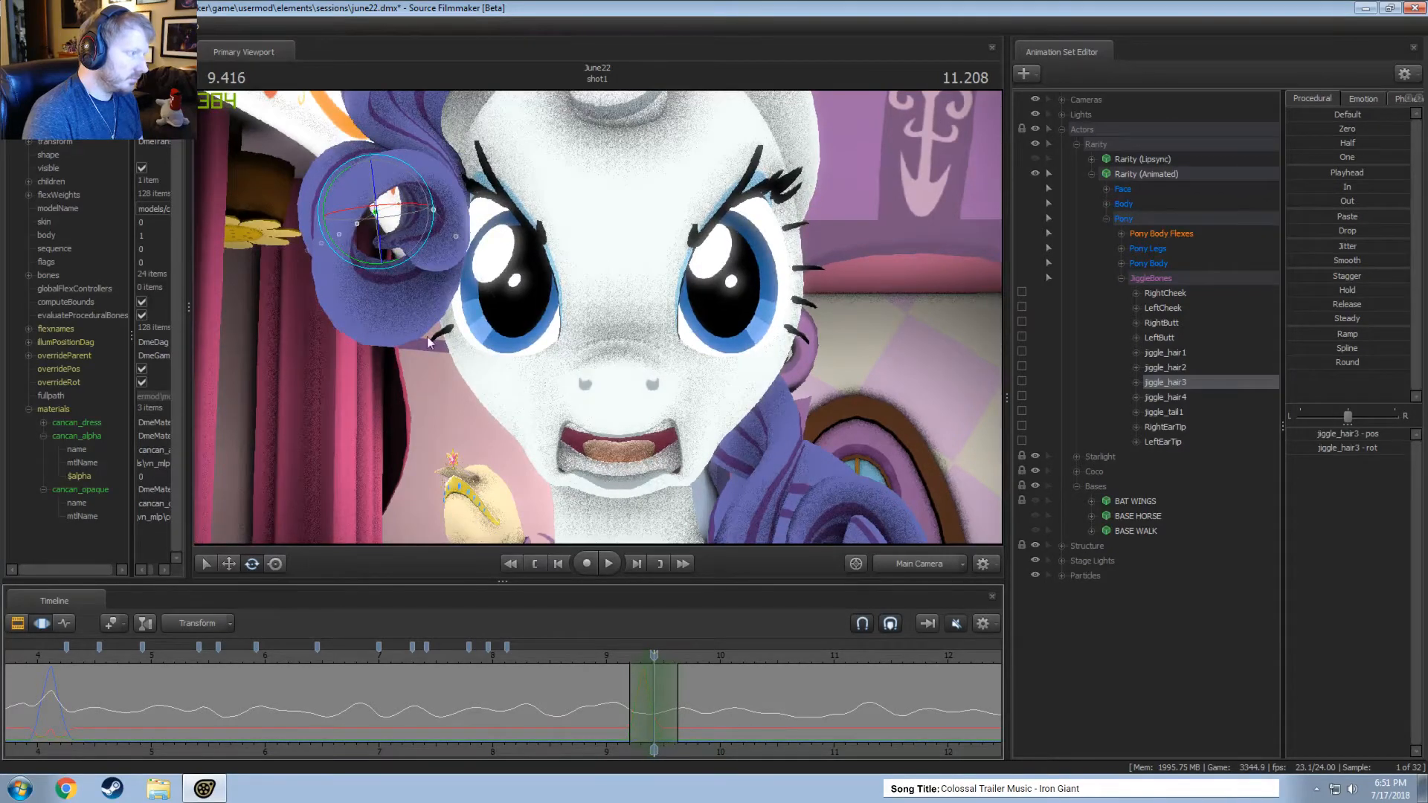
{"action": "left_click_drag", "start_coordinate": [400, 225], "coordinate": [608, 350]}
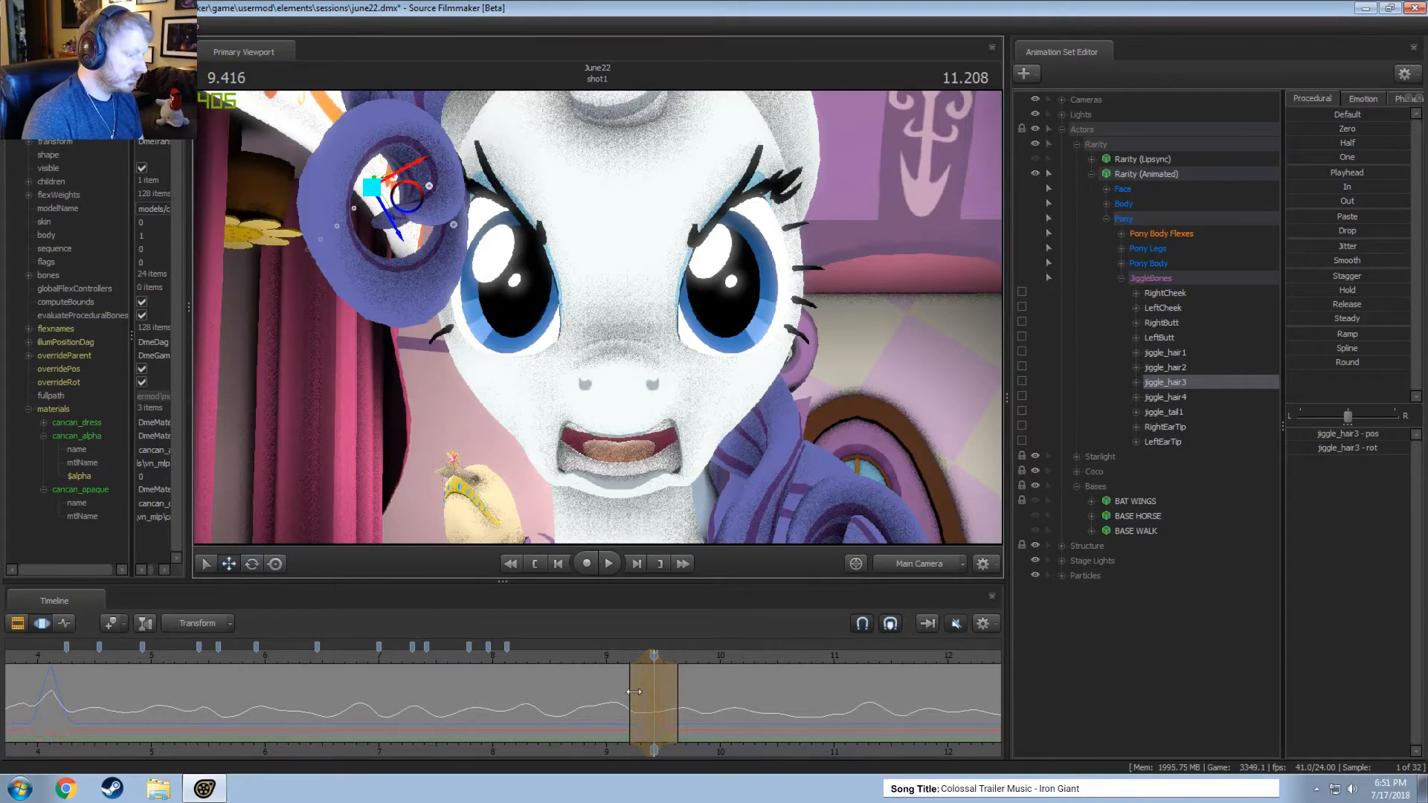
{"action": "left_click_drag", "start_coordinate": [625, 688], "coordinate": [675, 711]}
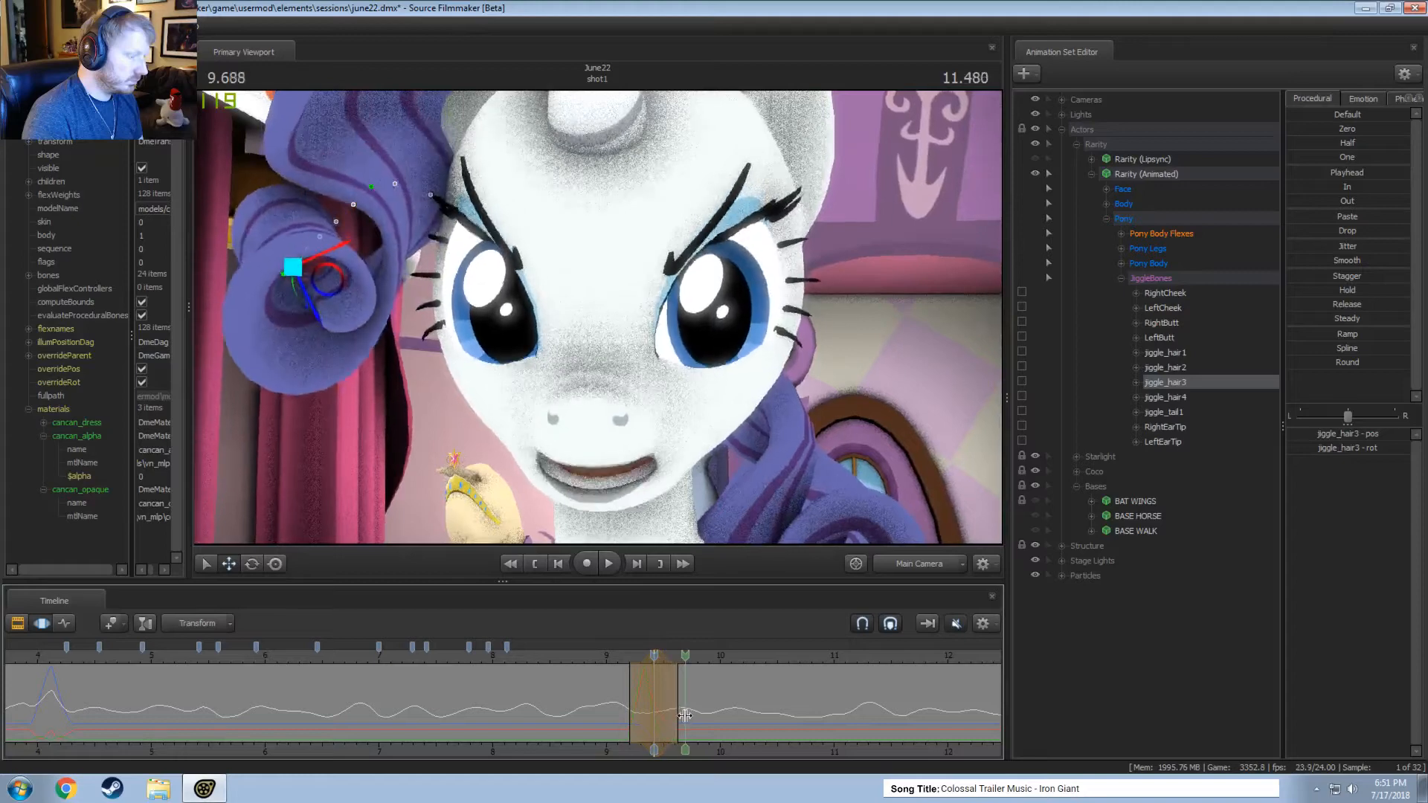
Rotate jiggle_hair3 and jiggle_hair2 within a time selection around 9.67 seconds in the main camera.
{"action": "left_click", "coordinate": [680, 714], "text": "shift"}
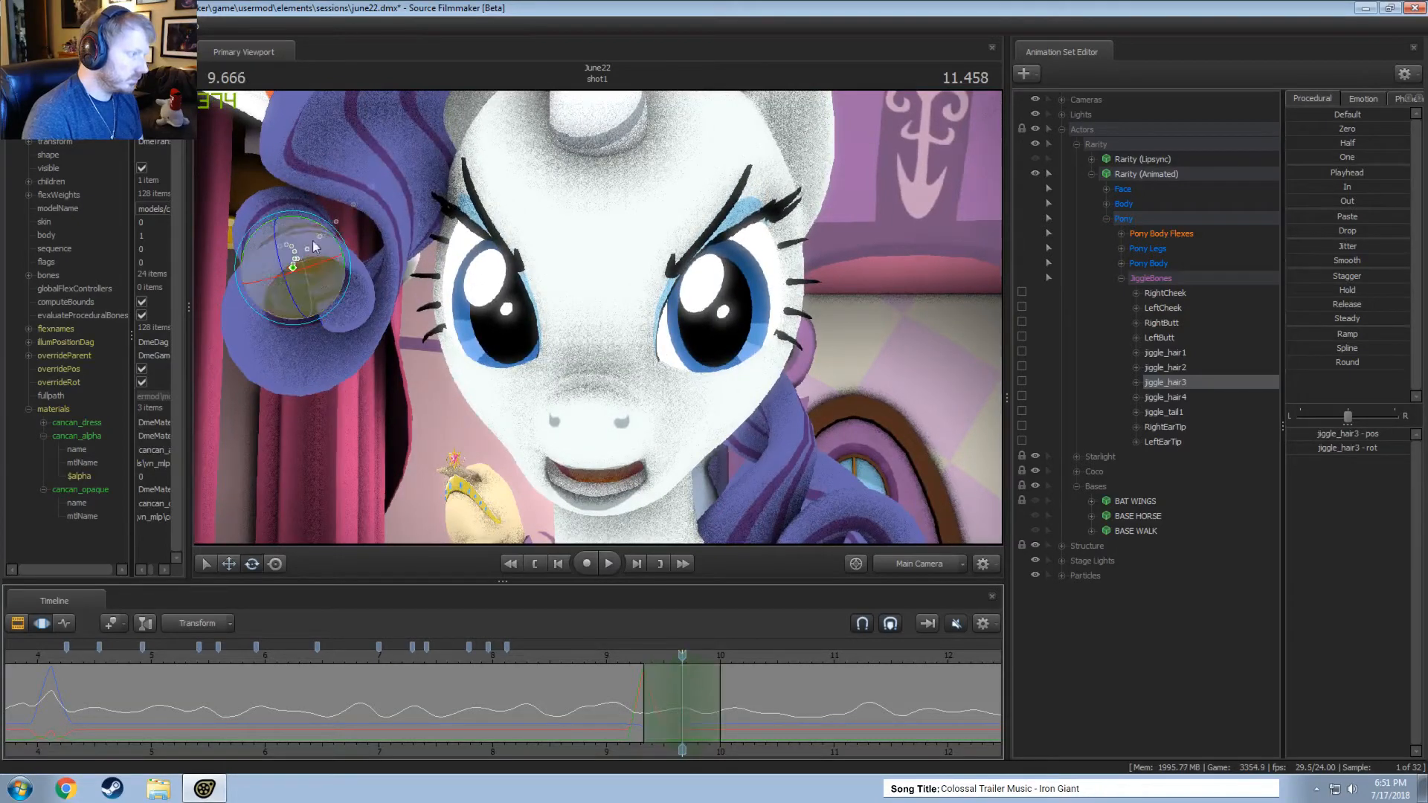
{"action": "left_click", "coordinate": [351, 124]}
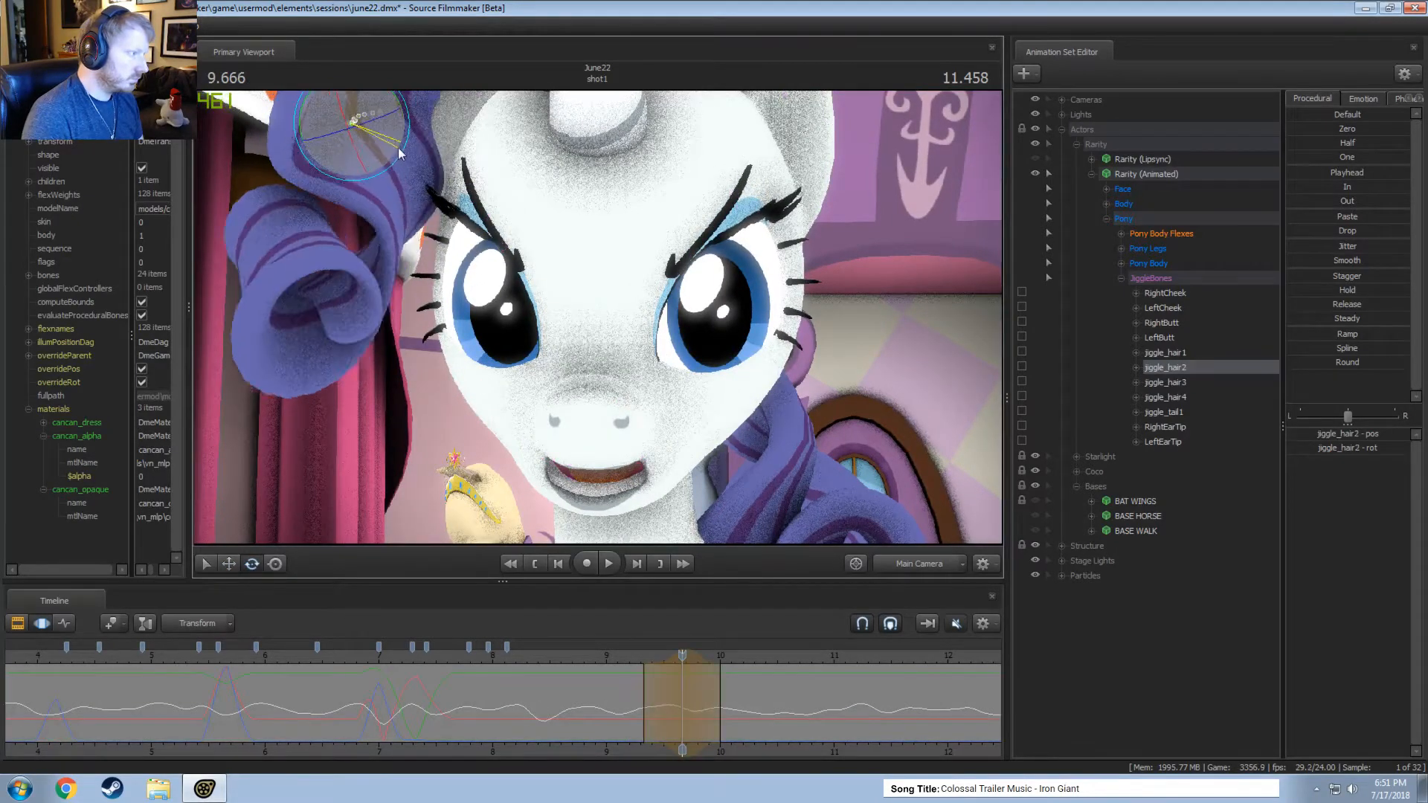
{"action": "left_click_drag", "start_coordinate": [400, 151], "coordinate": [399, 128]}
Replay the corrected curl motion repeatedly from about 9 seconds, continuing to about 11.2 seconds.
{"action": "left_click", "coordinate": [612, 657]}
{"action": "key", "text": "space"}
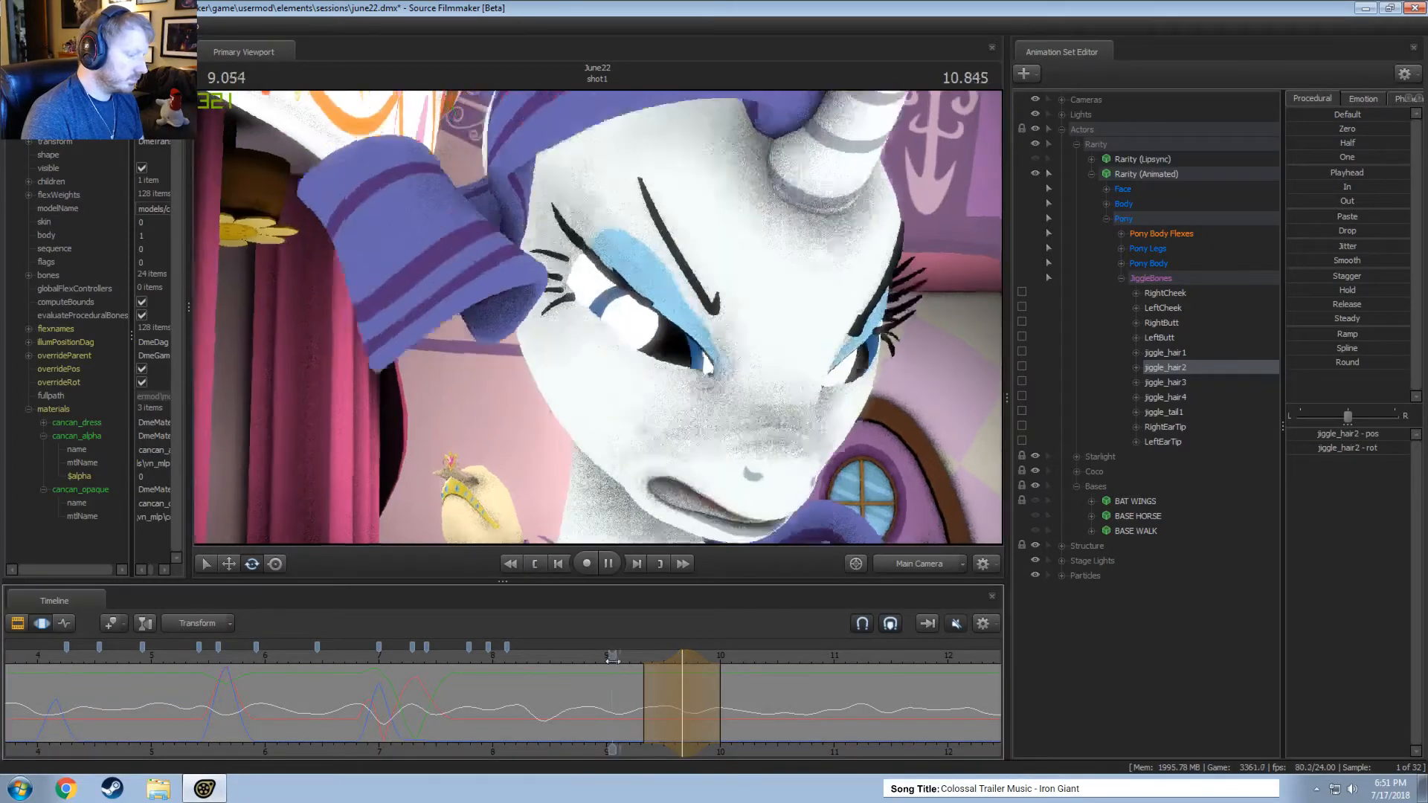
{"action": "key", "text": "space"}
{"action": "left_click", "coordinate": [610, 654]}
{"action": "key", "text": "space"}
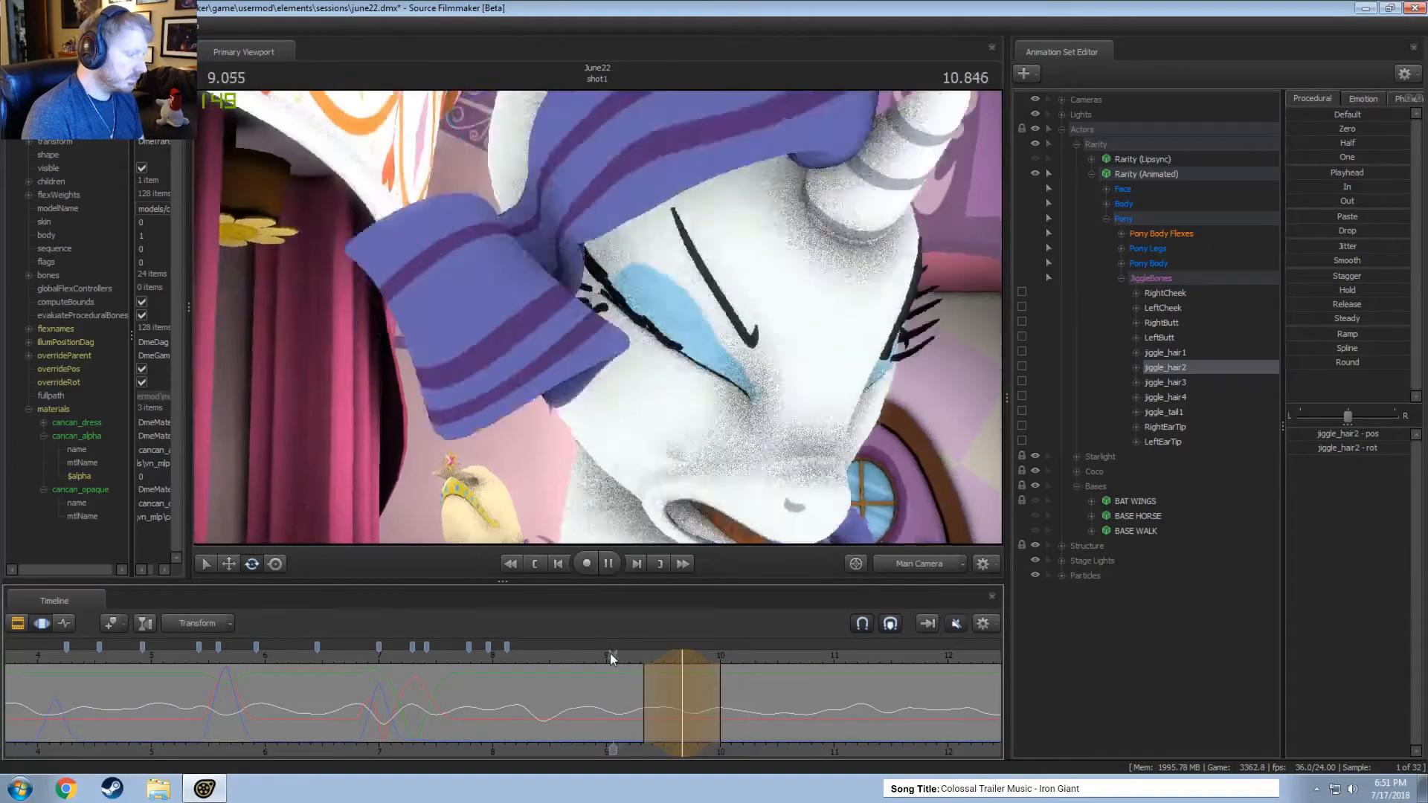
{"action": "left_click", "coordinate": [609, 655]}
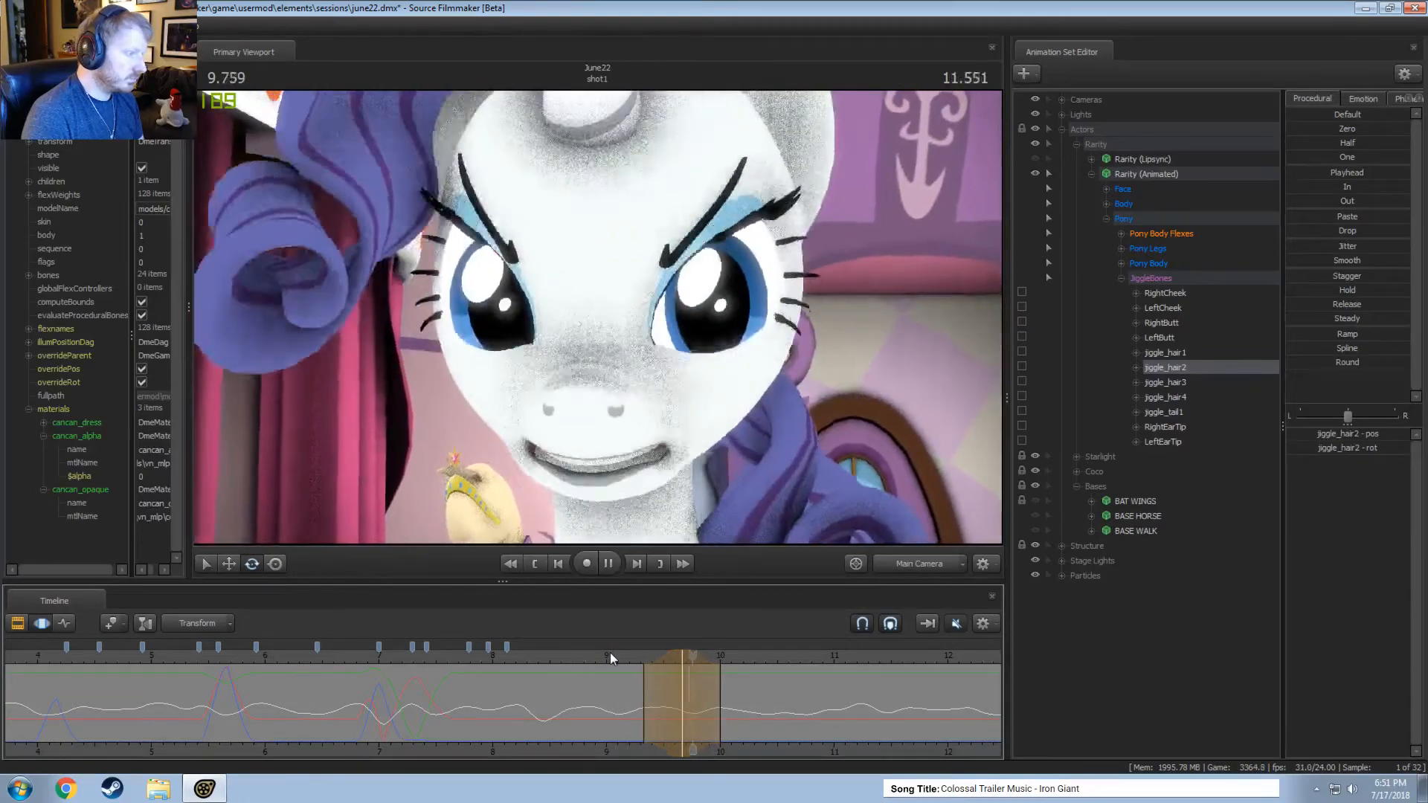
{"action": "key", "text": "space"}
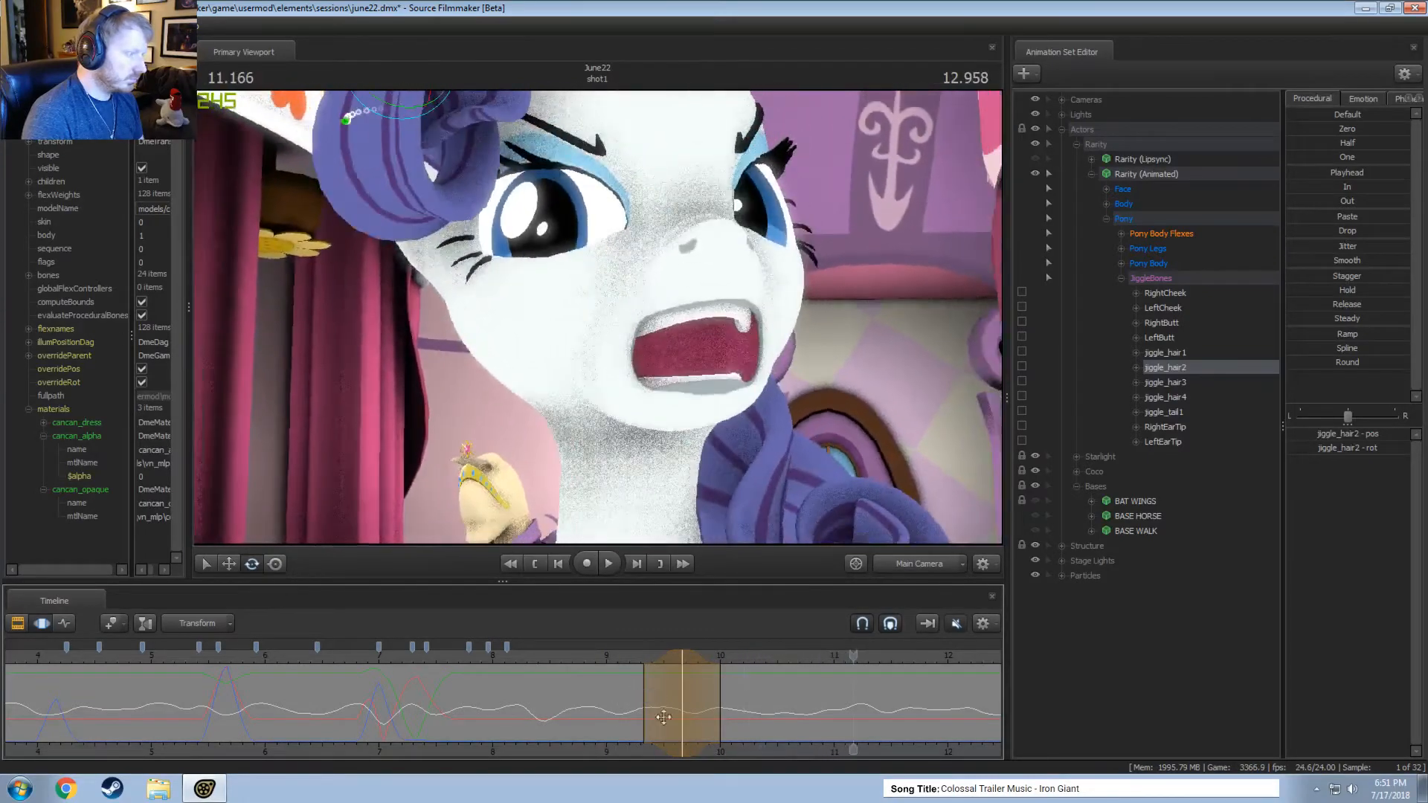
Smooth jiggle_hair2 within a short time selection around 10.54 seconds.
{"action": "left_click_drag", "start_coordinate": [666, 716], "coordinate": [747, 733]}
{"action": "middle_click_drag", "start_coordinate": [750, 744], "coordinate": [619, 703]}
{"action": "left_click_drag", "start_coordinate": [586, 693], "coordinate": [642, 748]}
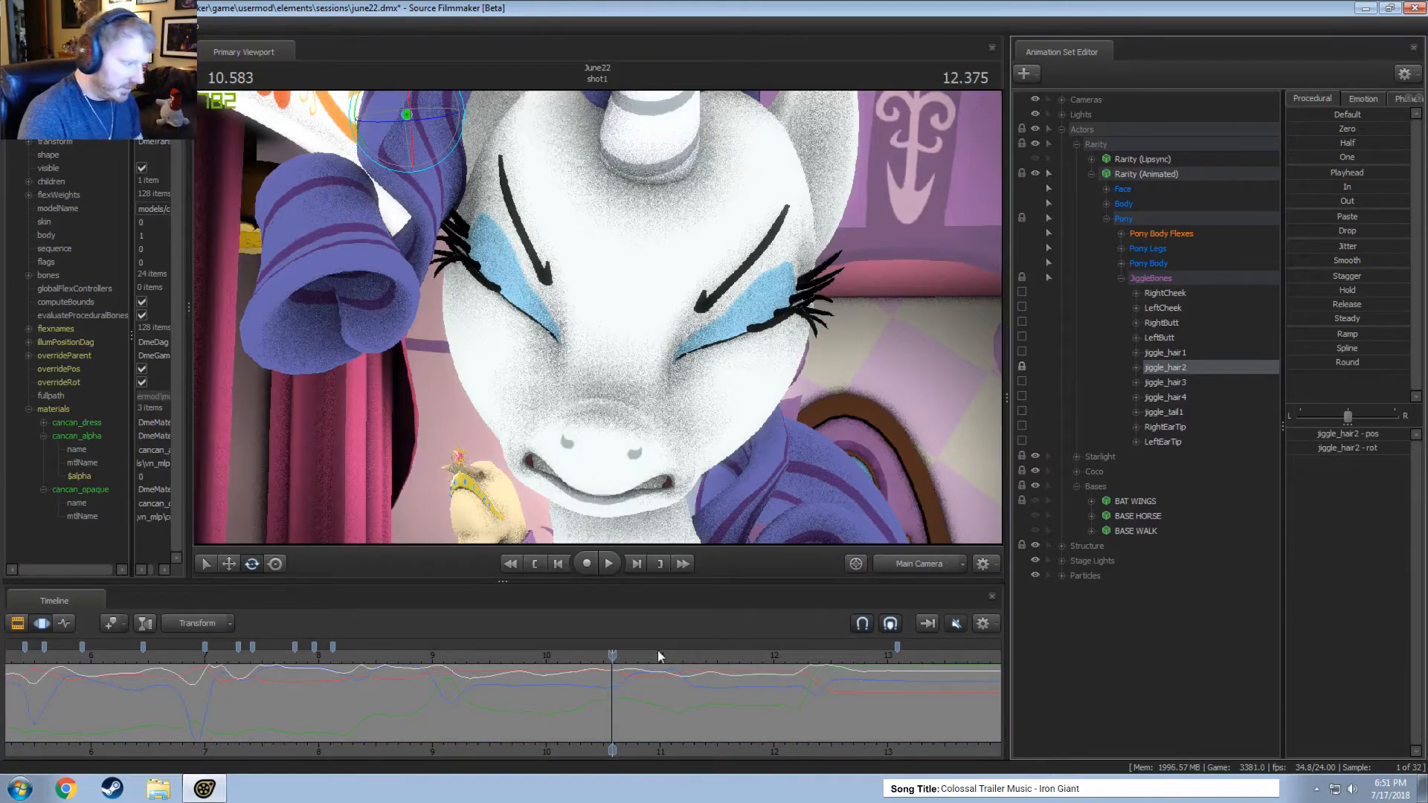
{"action": "scroll", "coordinate": [599, 697], "scroll_direction": "up", "scroll_amount": 1}
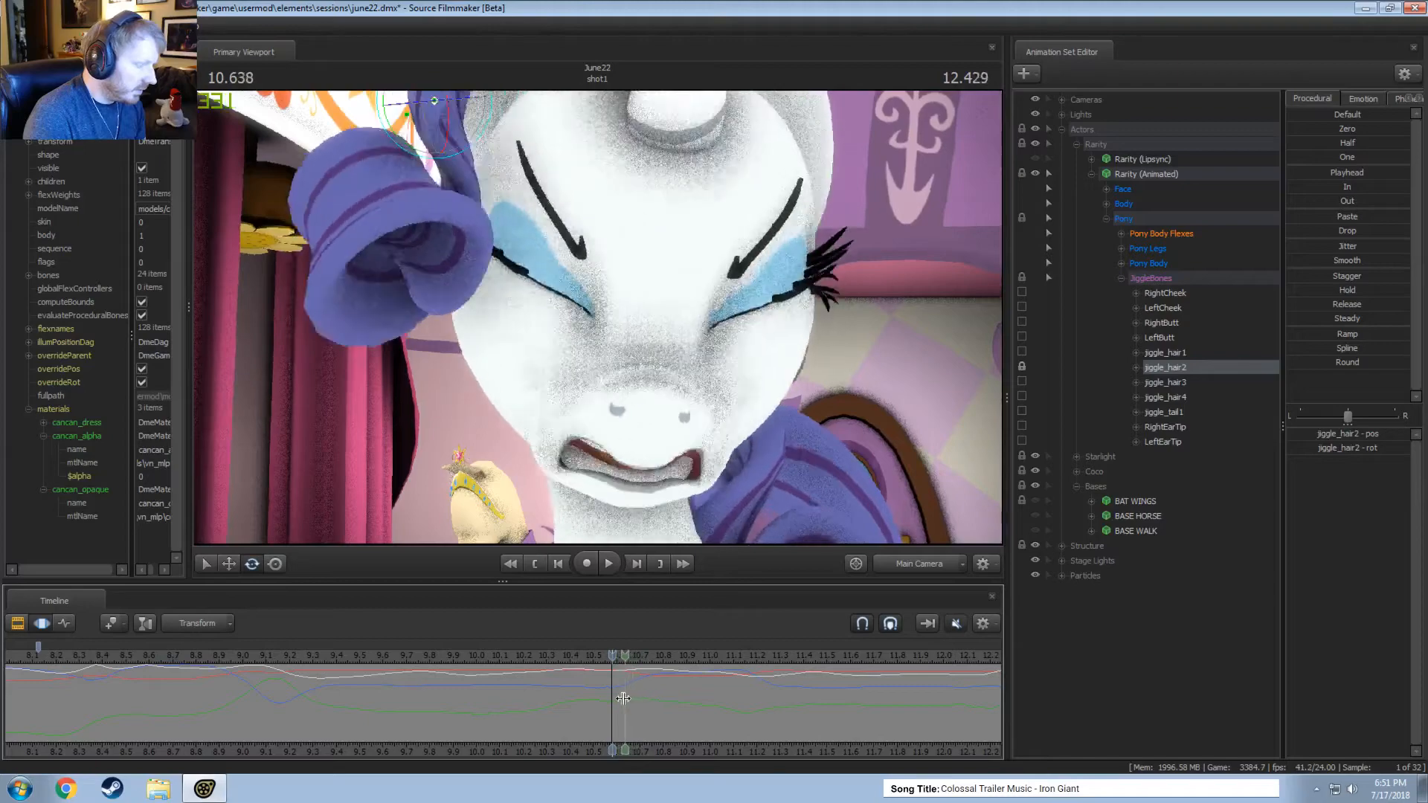
{"action": "left_click_drag", "start_coordinate": [625, 699], "coordinate": [605, 704], "text": "shift"}
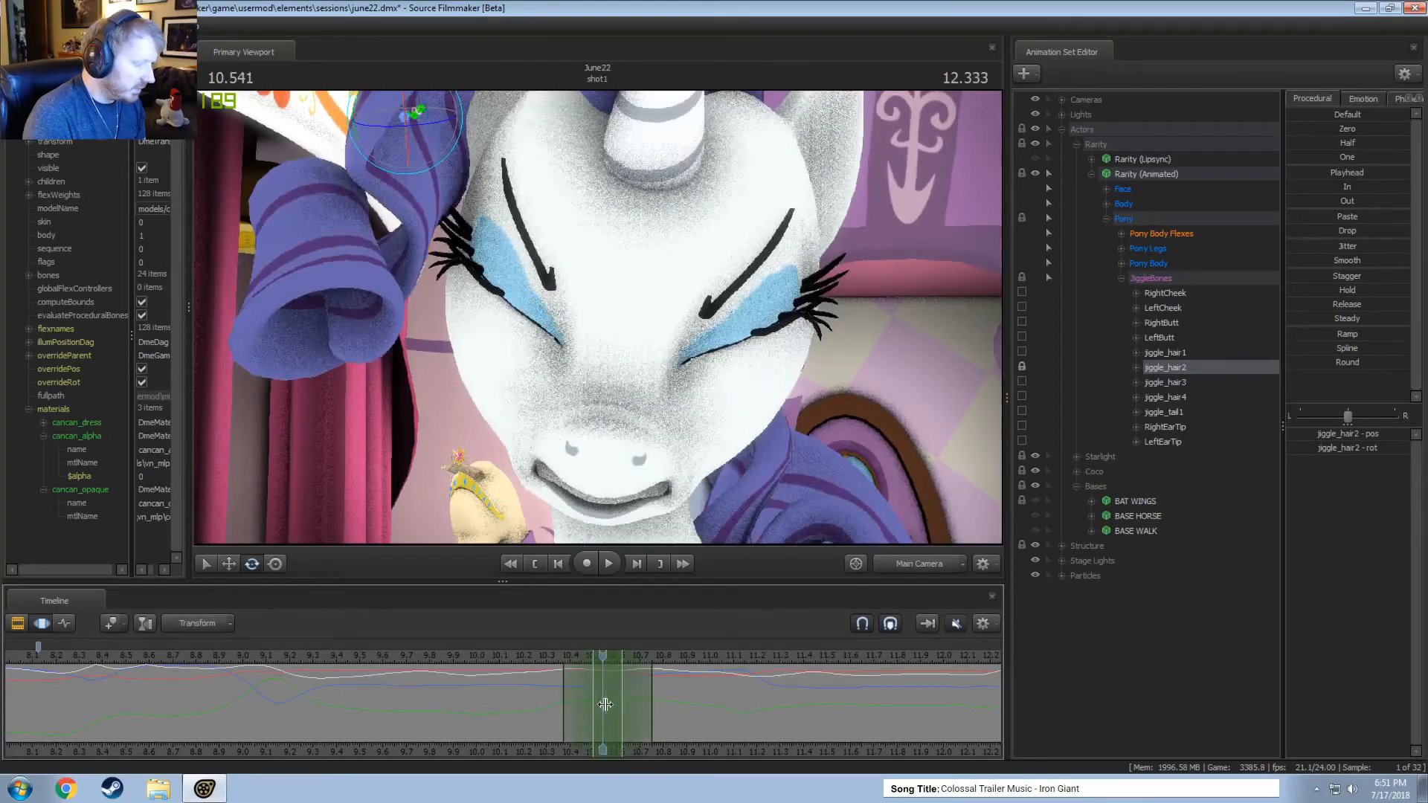
{"action": "left_click", "coordinate": [1346, 261]}
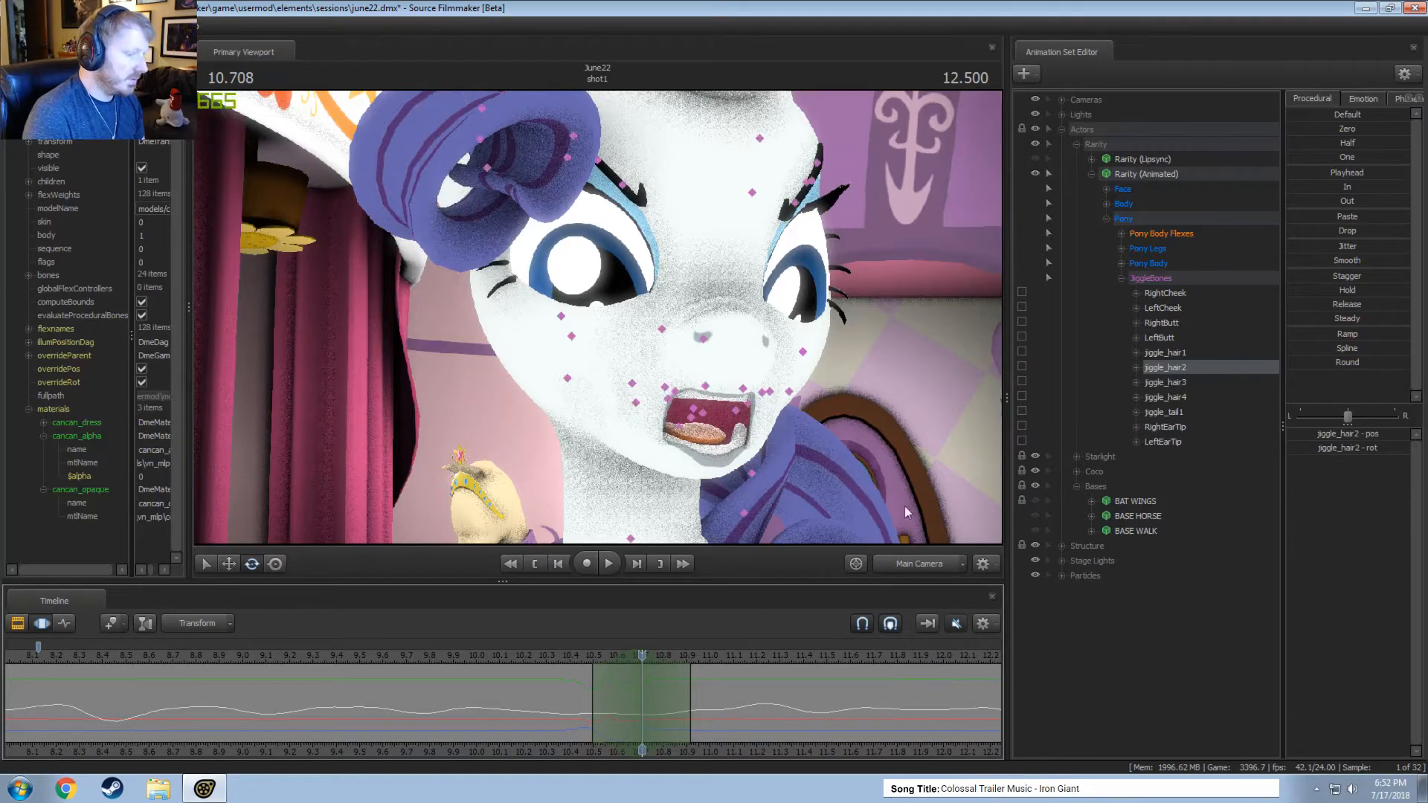
Rotate jiggle_hair2 within a time selection around 10.7 seconds from the work camera and replay the motion from about 10.2 seconds.
{"action": "middle_click", "coordinate": [824, 436]}
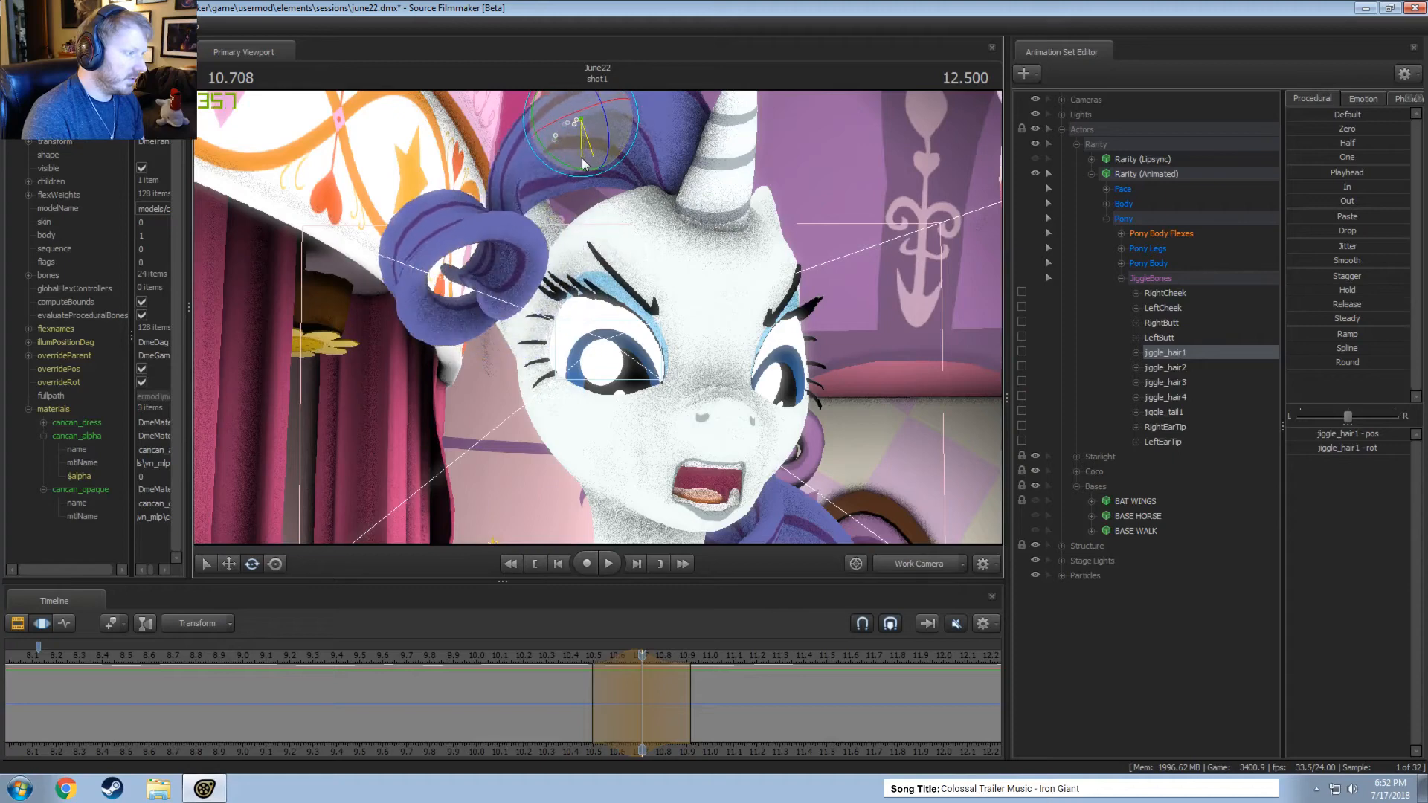
{"action": "left_click", "coordinate": [529, 210]}
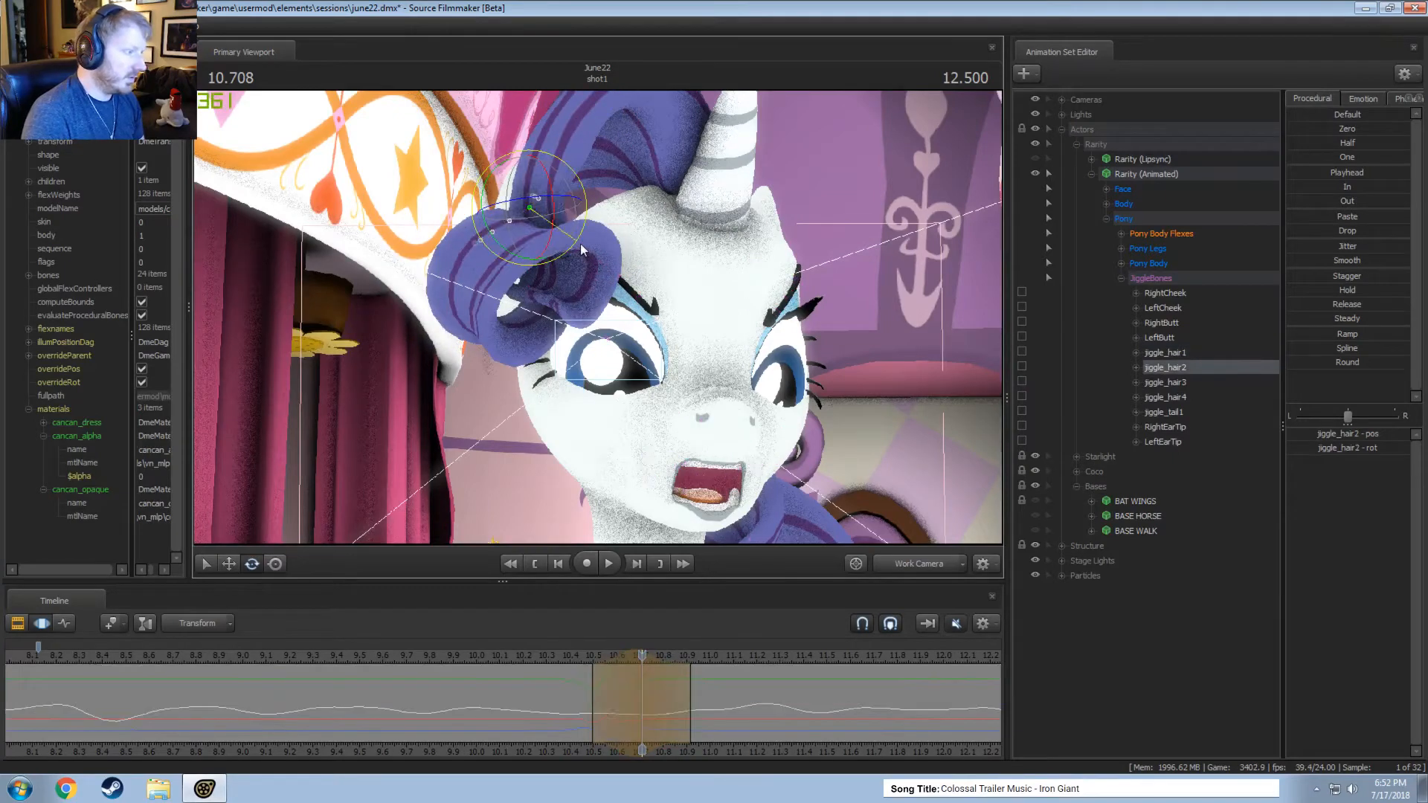
{"action": "left_click_drag", "start_coordinate": [582, 250], "coordinate": [542, 256]}
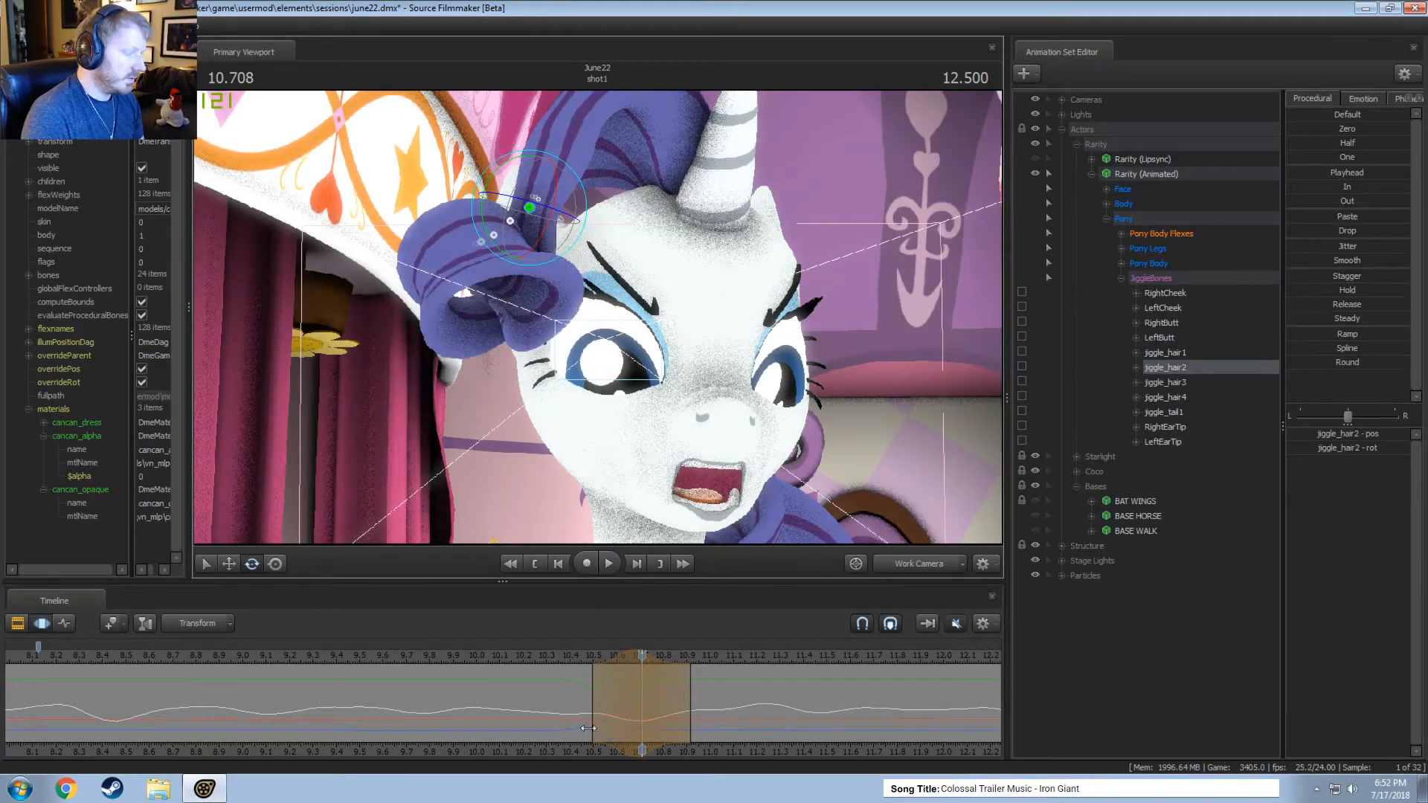
{"action": "left_click", "coordinate": [549, 658]}
{"action": "key", "text": "space"}
{"action": "key", "text": "space"}
{"action": "left_click", "coordinate": [520, 659]}
{"action": "key", "text": "space"}
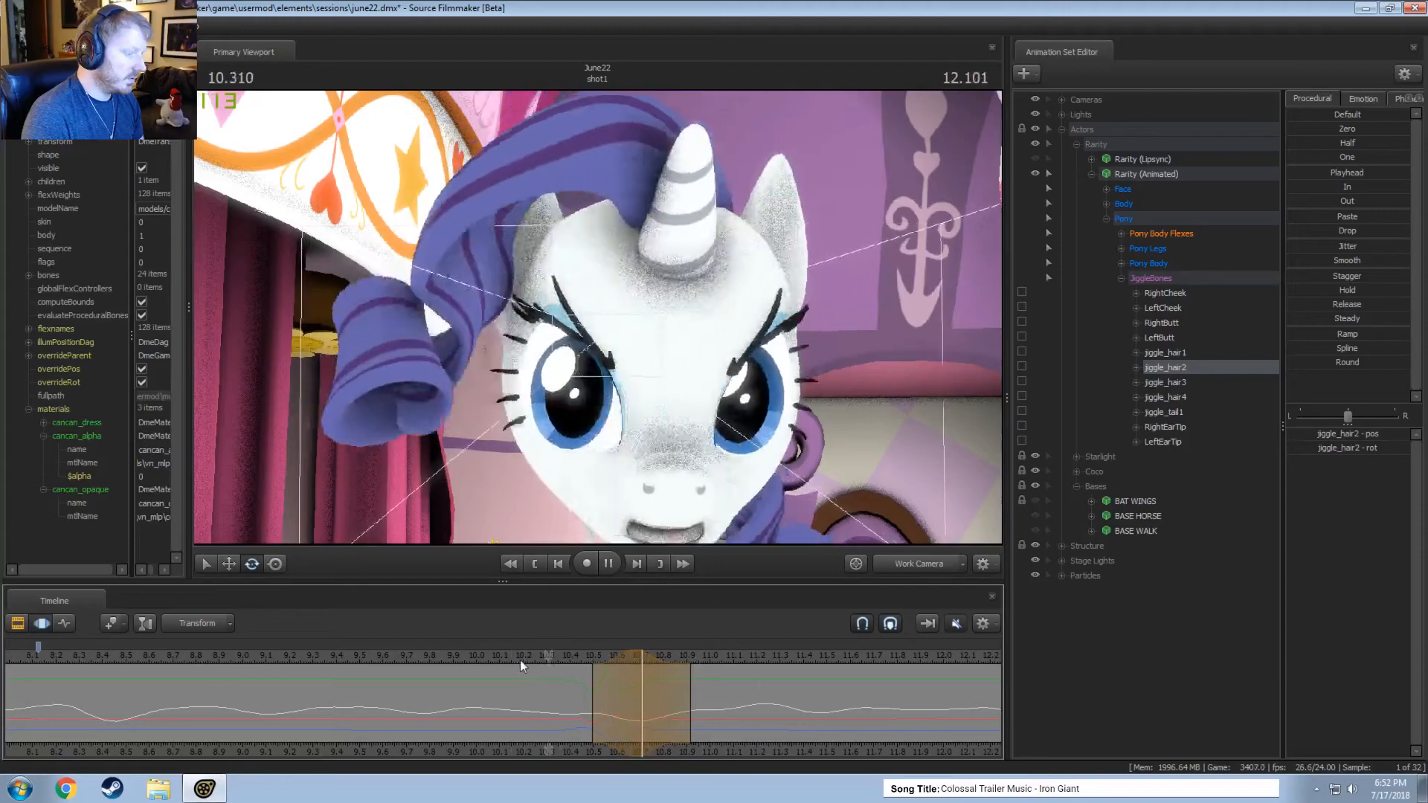
{"action": "key", "text": "space"}
Rotate jiggle_hair2 within short time selections around 10.63 seconds and play back the correction.
{"action": "left_click_drag", "start_coordinate": [556, 662], "coordinate": [622, 708]}
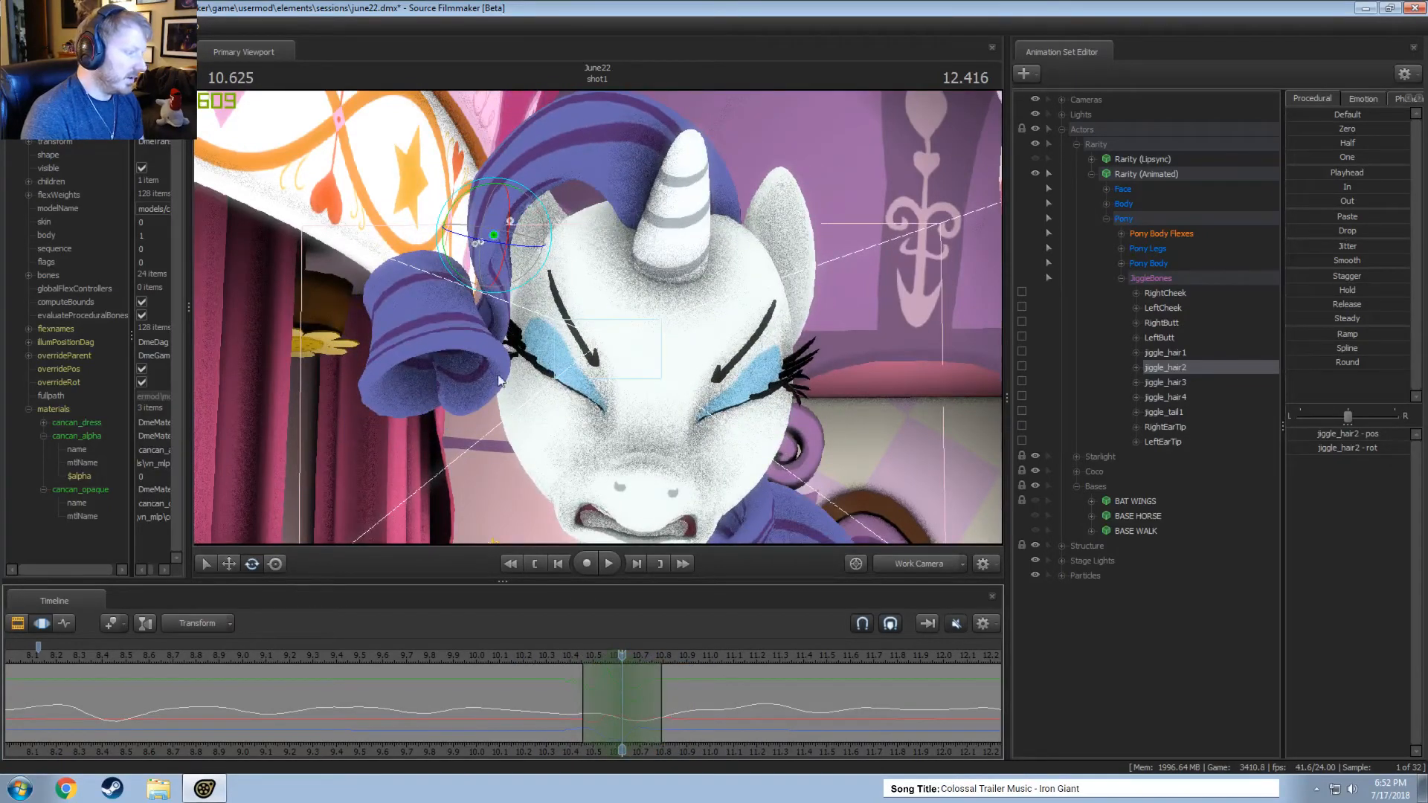
{"action": "left_click_drag", "start_coordinate": [475, 280], "coordinate": [479, 296]}
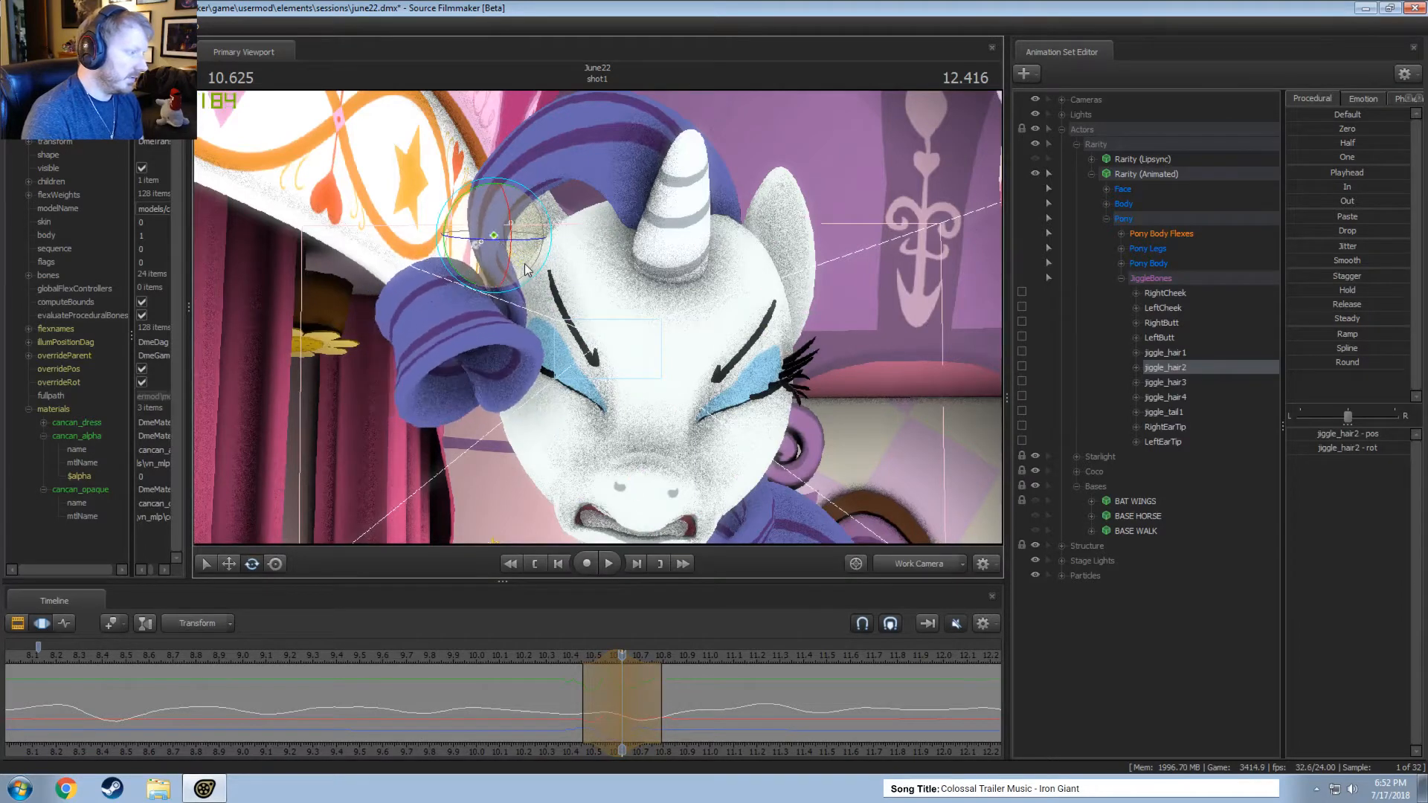
{"action": "key", "text": "space"}
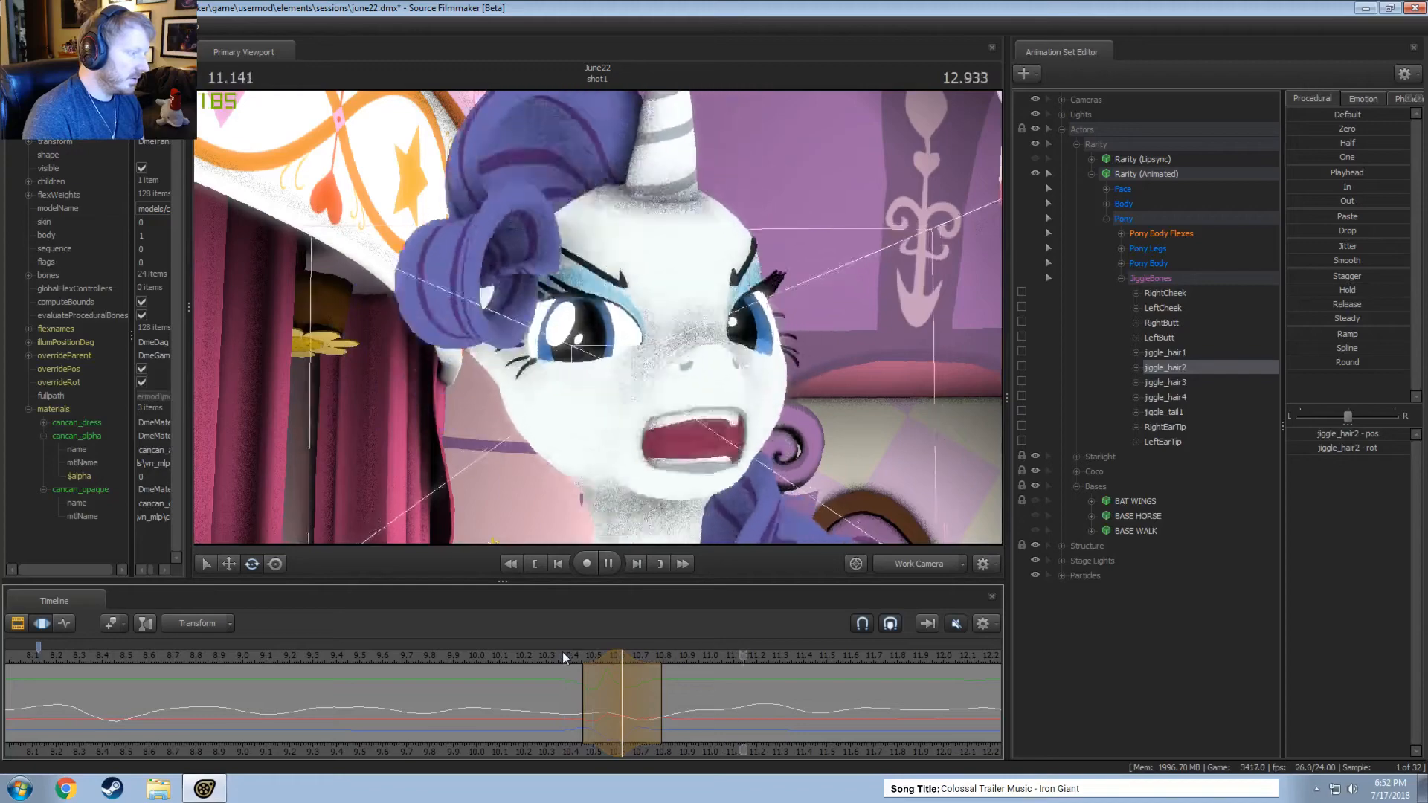
{"action": "left_click", "coordinate": [602, 718]}
{"action": "left_click_drag", "start_coordinate": [587, 684], "coordinate": [596, 682]}
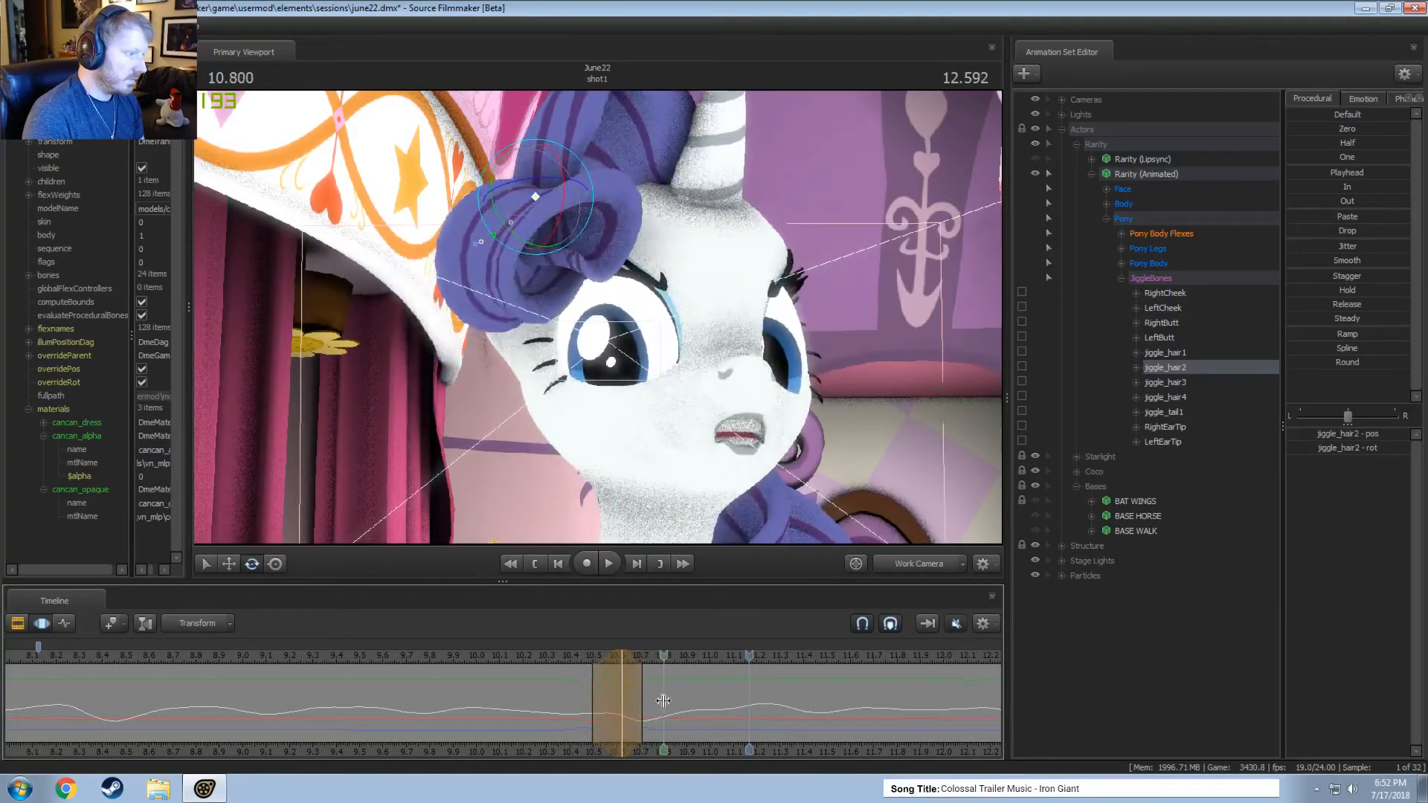
Rotate jiggle_hair1 within a time selection around 10.79 seconds and replay the curl motion, including through the main camera.
{"action": "left_click", "coordinate": [664, 700]}
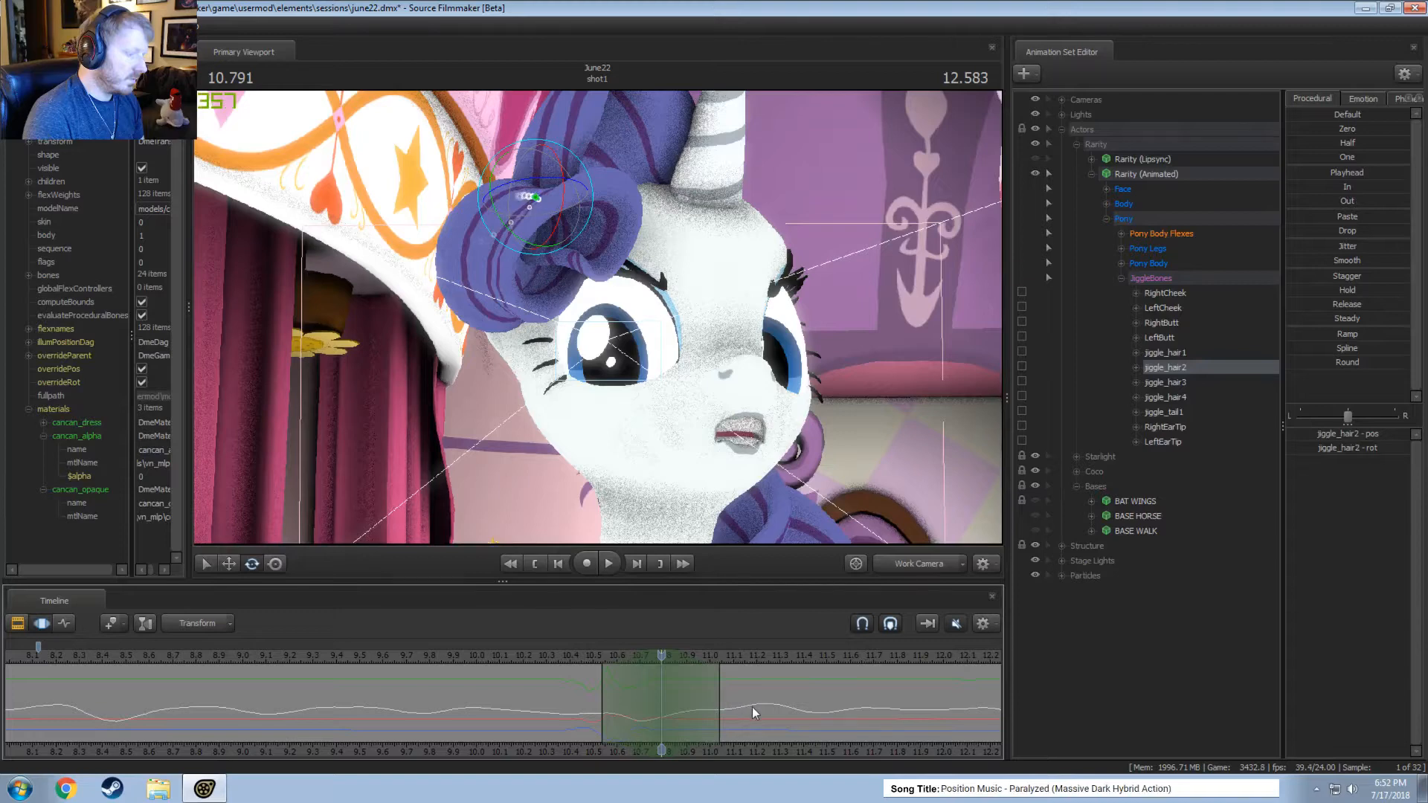
{"action": "left_click_drag", "start_coordinate": [719, 705], "coordinate": [730, 704]}
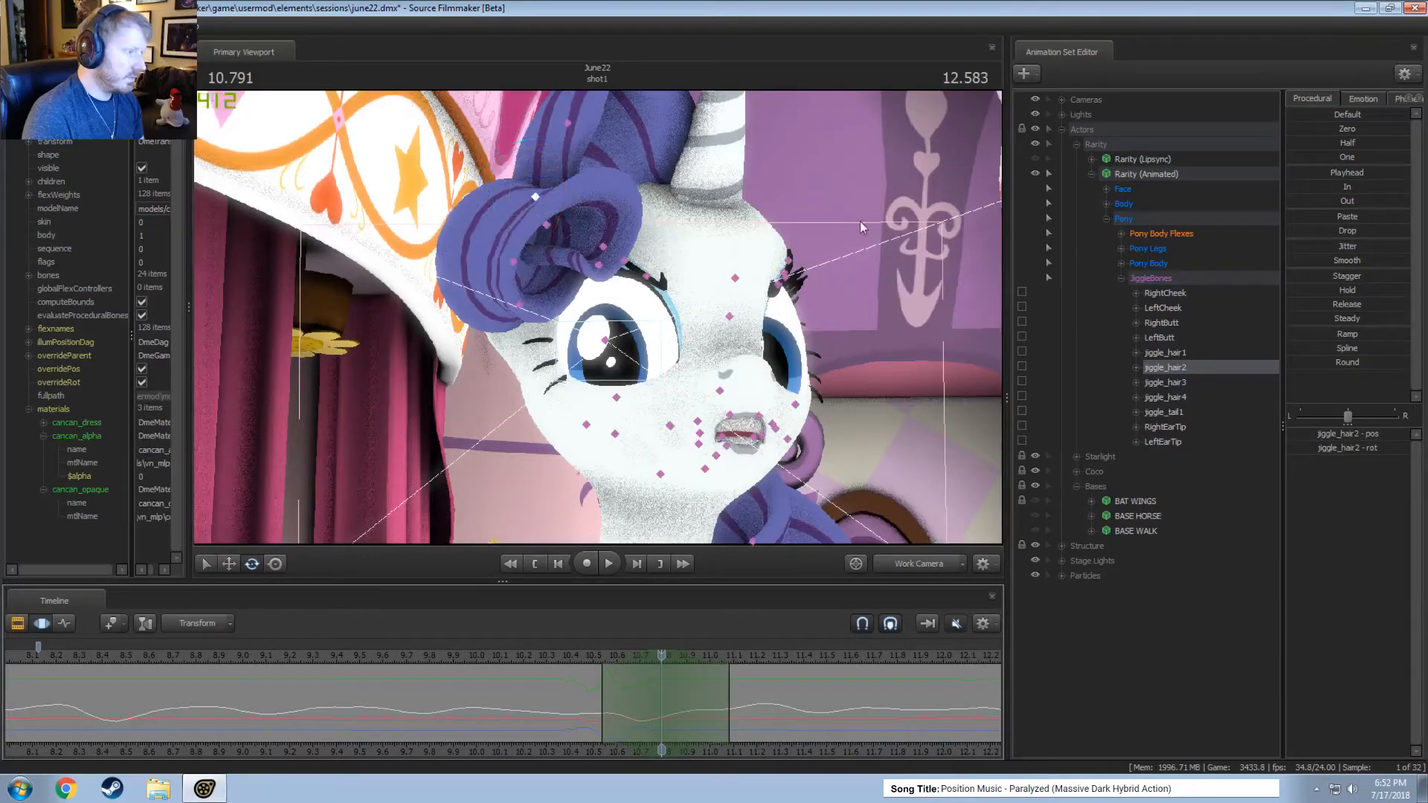
{"action": "left_click", "coordinate": [569, 123]}
{"action": "key", "text": "space"}
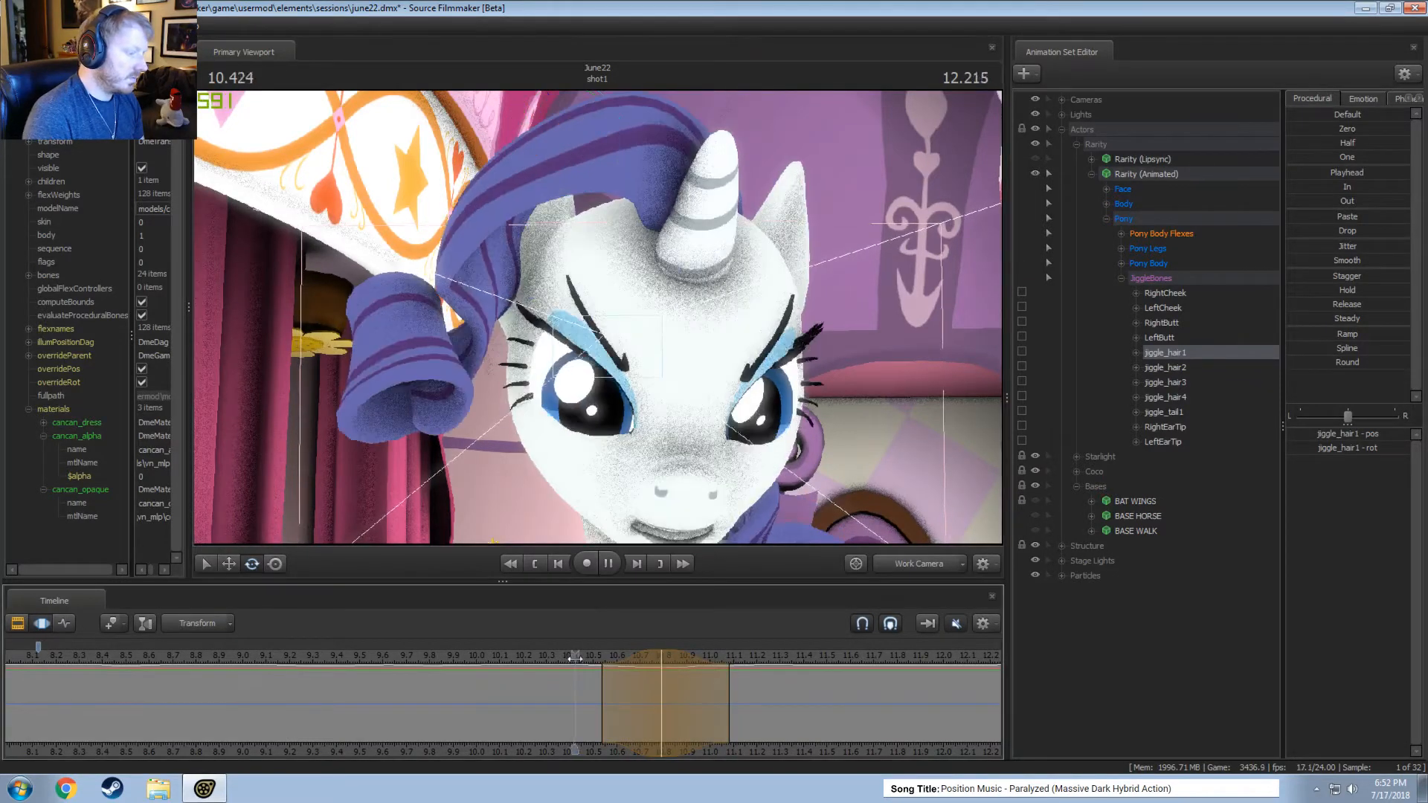
{"action": "left_click", "coordinate": [525, 661]}
{"action": "key", "text": "space"}
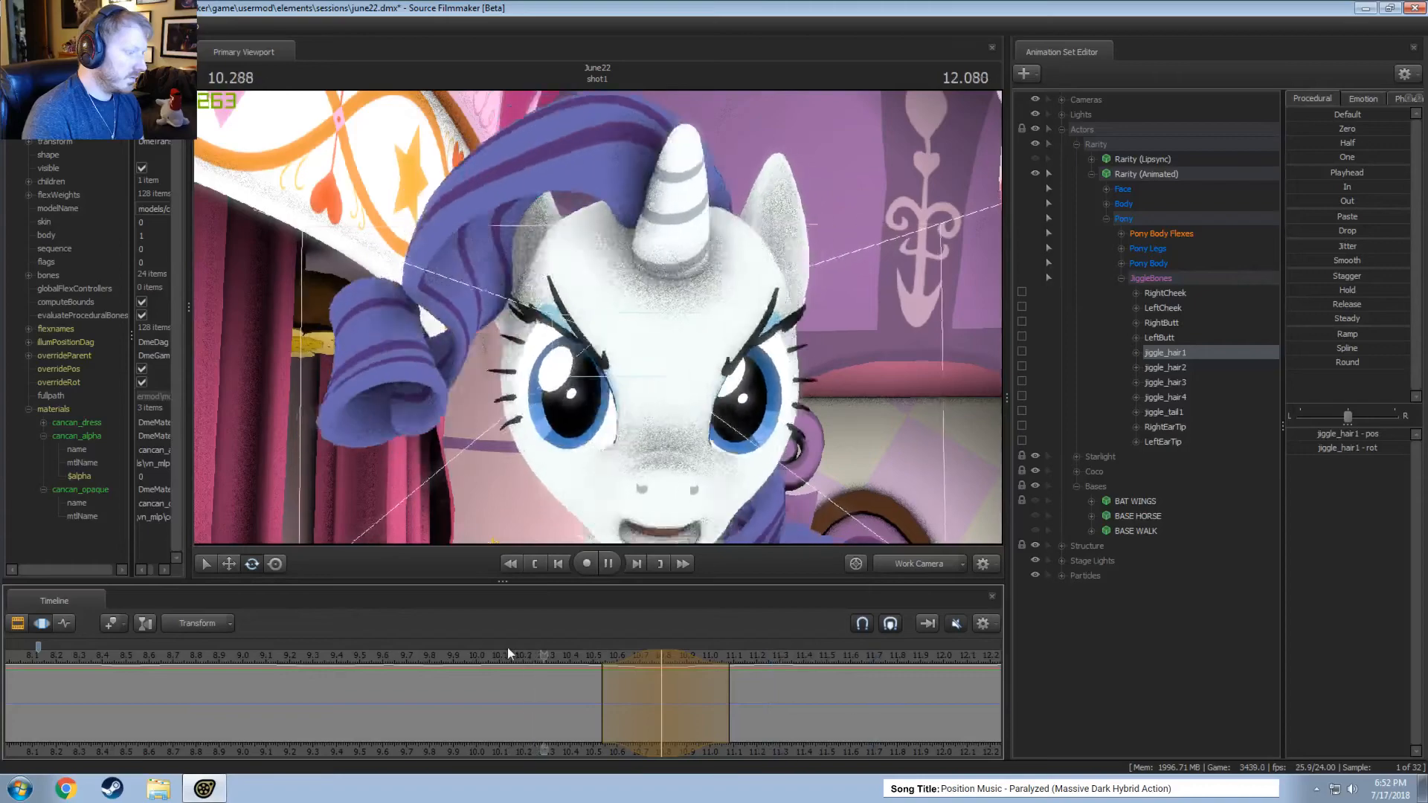
{"action": "key", "text": "space"}
{"action": "key", "text": "space"}
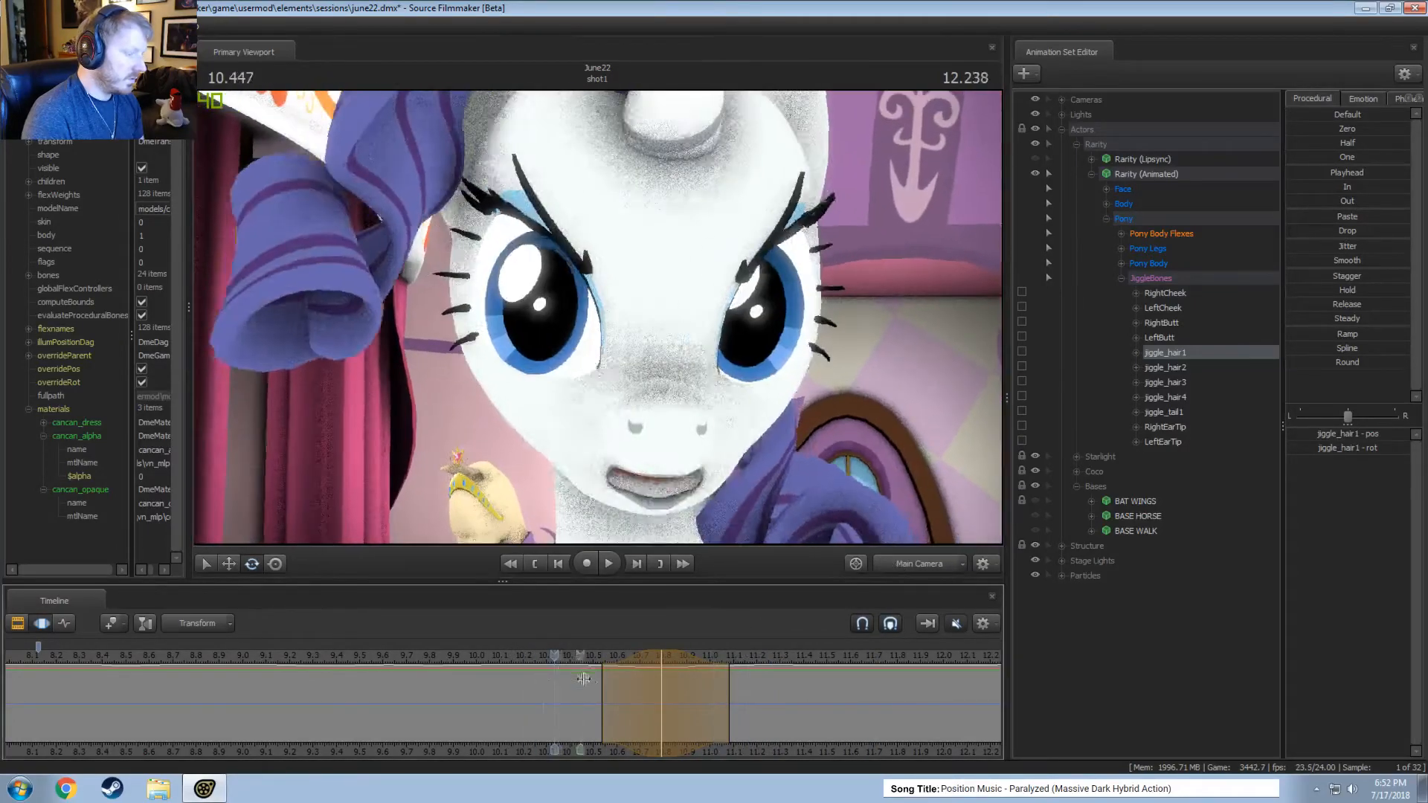
Rotate jiggle_hair2 outward within a time selection around 10.67 seconds from the work camera and play back the result.
{"action": "left_click", "coordinate": [630, 697]}
{"action": "left_click", "coordinate": [631, 697]}
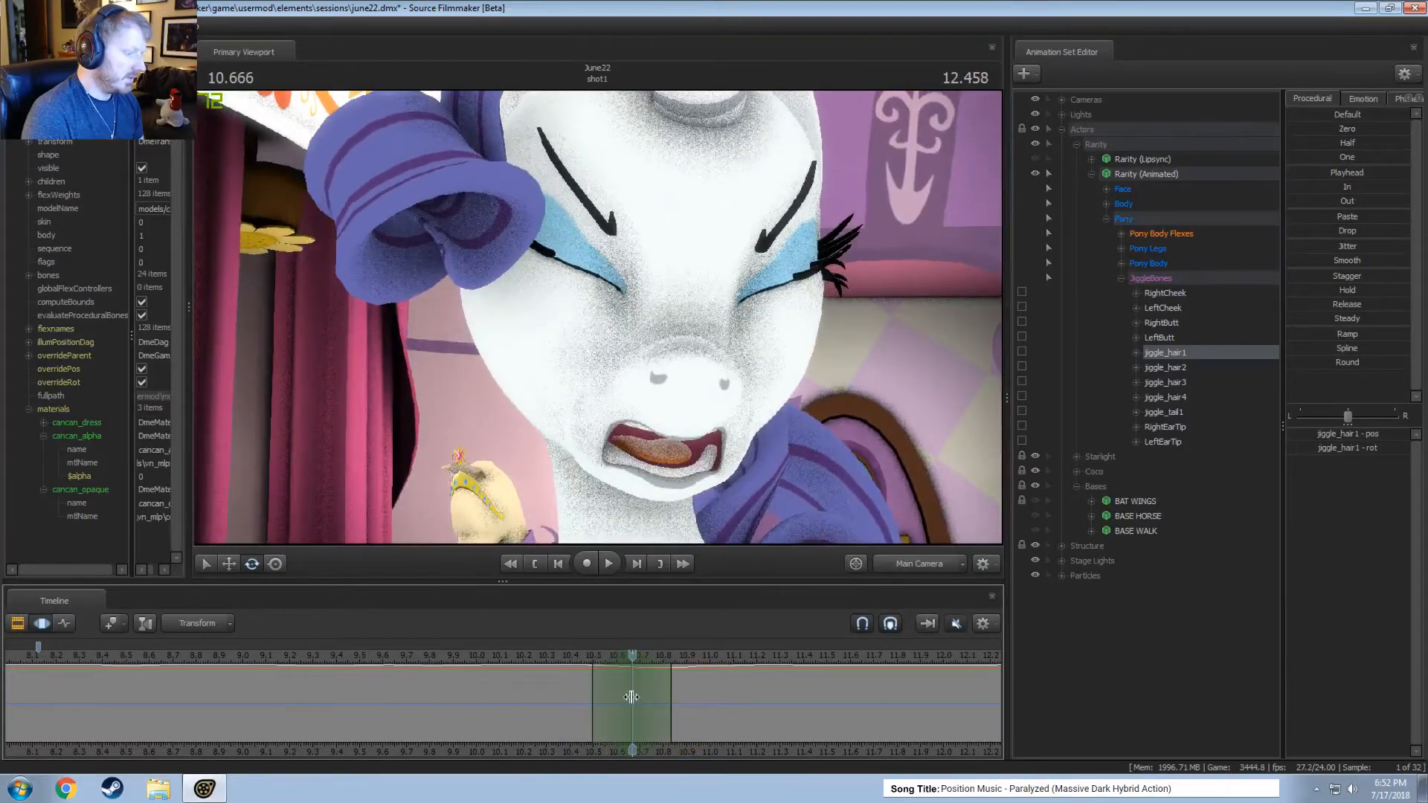
{"action": "left_click", "coordinate": [944, 566]}
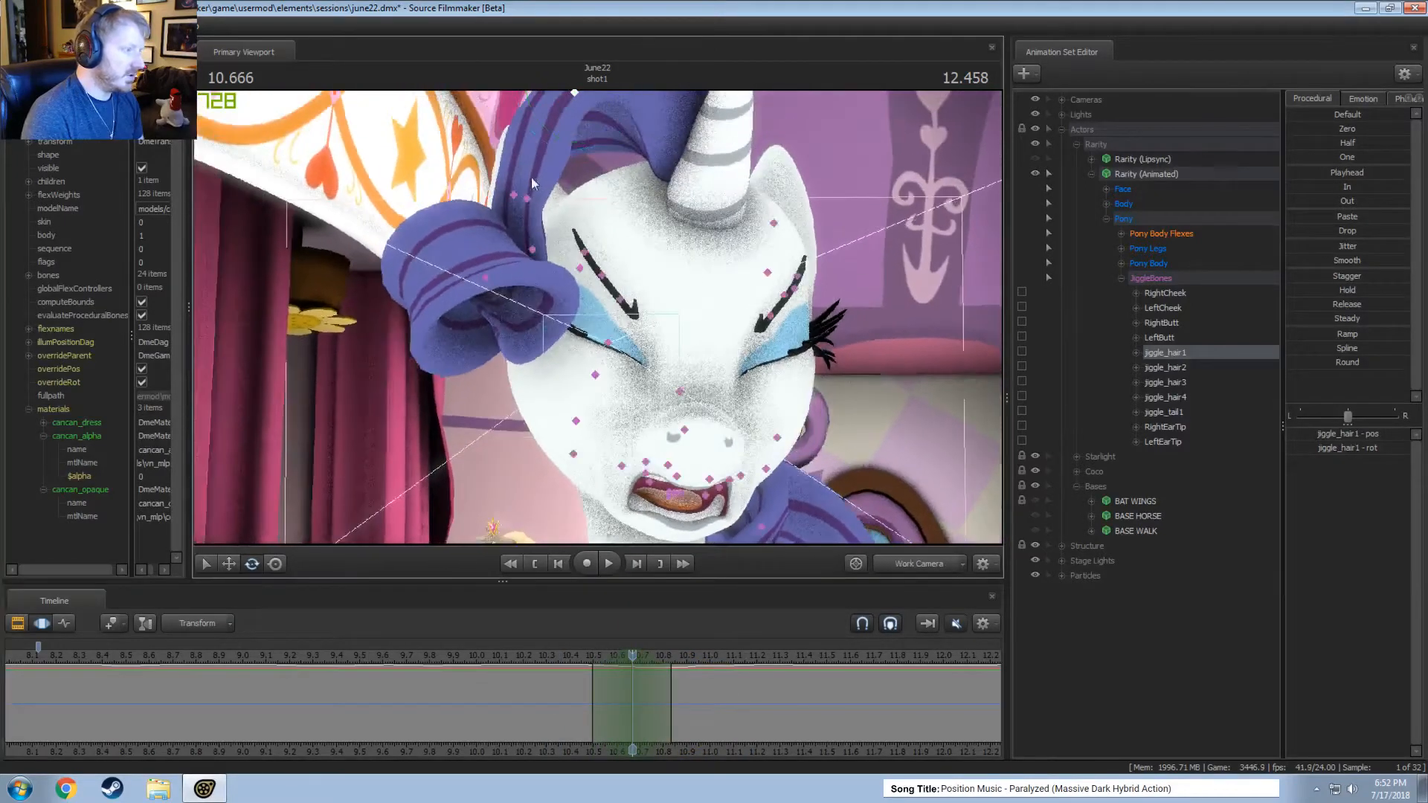
{"action": "left_click", "coordinate": [522, 198]}
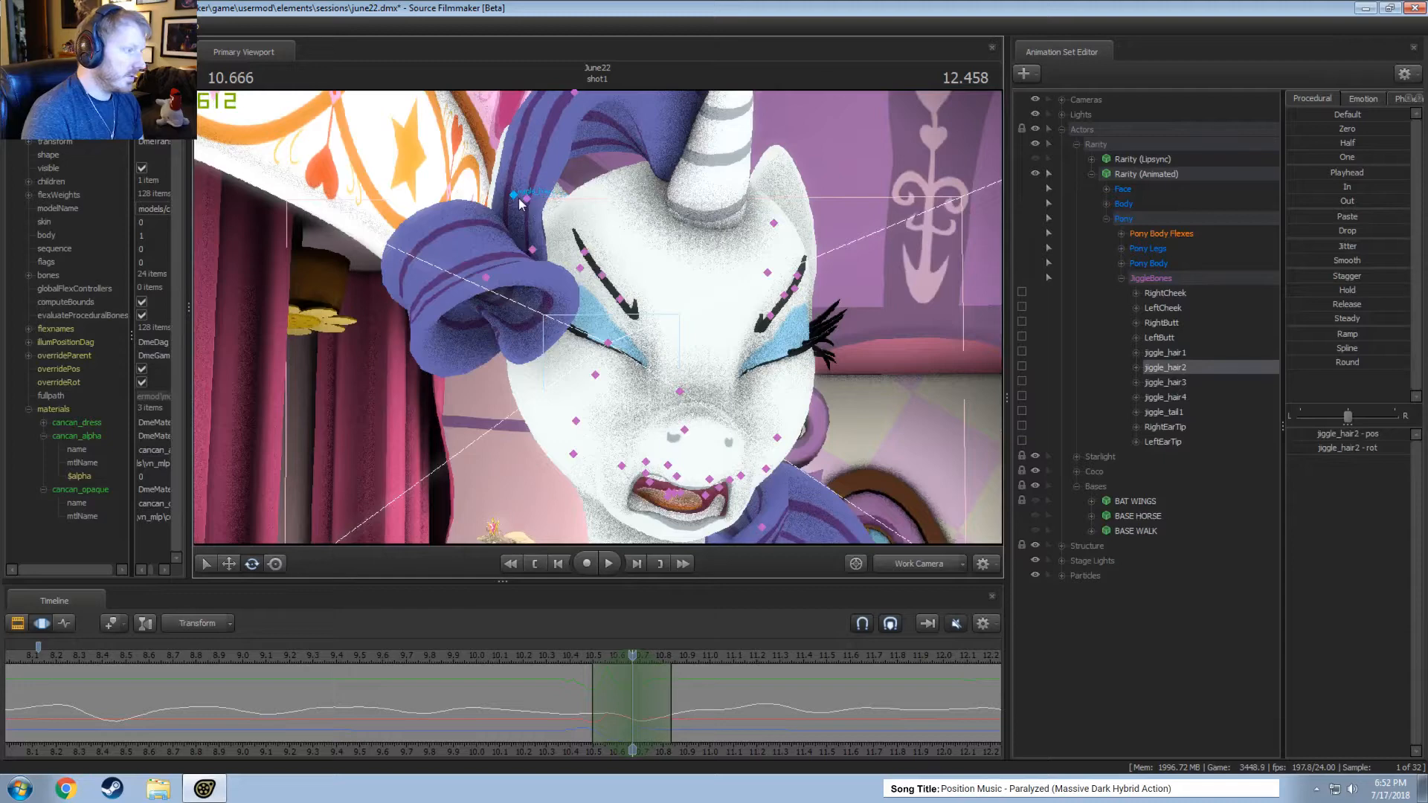
{"action": "left_click_drag", "start_coordinate": [567, 208], "coordinate": [556, 206]}
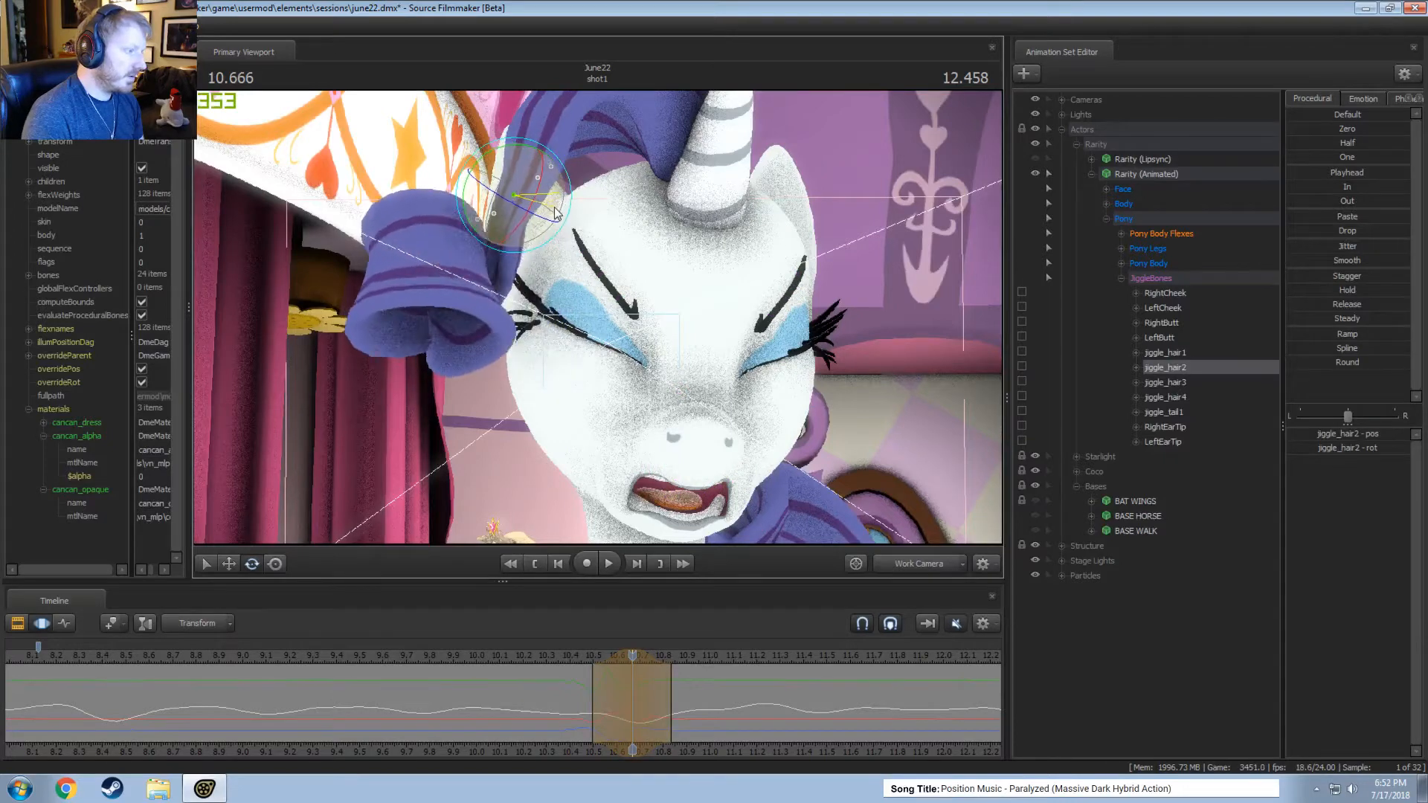
{"action": "left_click_drag", "start_coordinate": [632, 662], "coordinate": [640, 718]}
{"action": "key", "text": "space"}
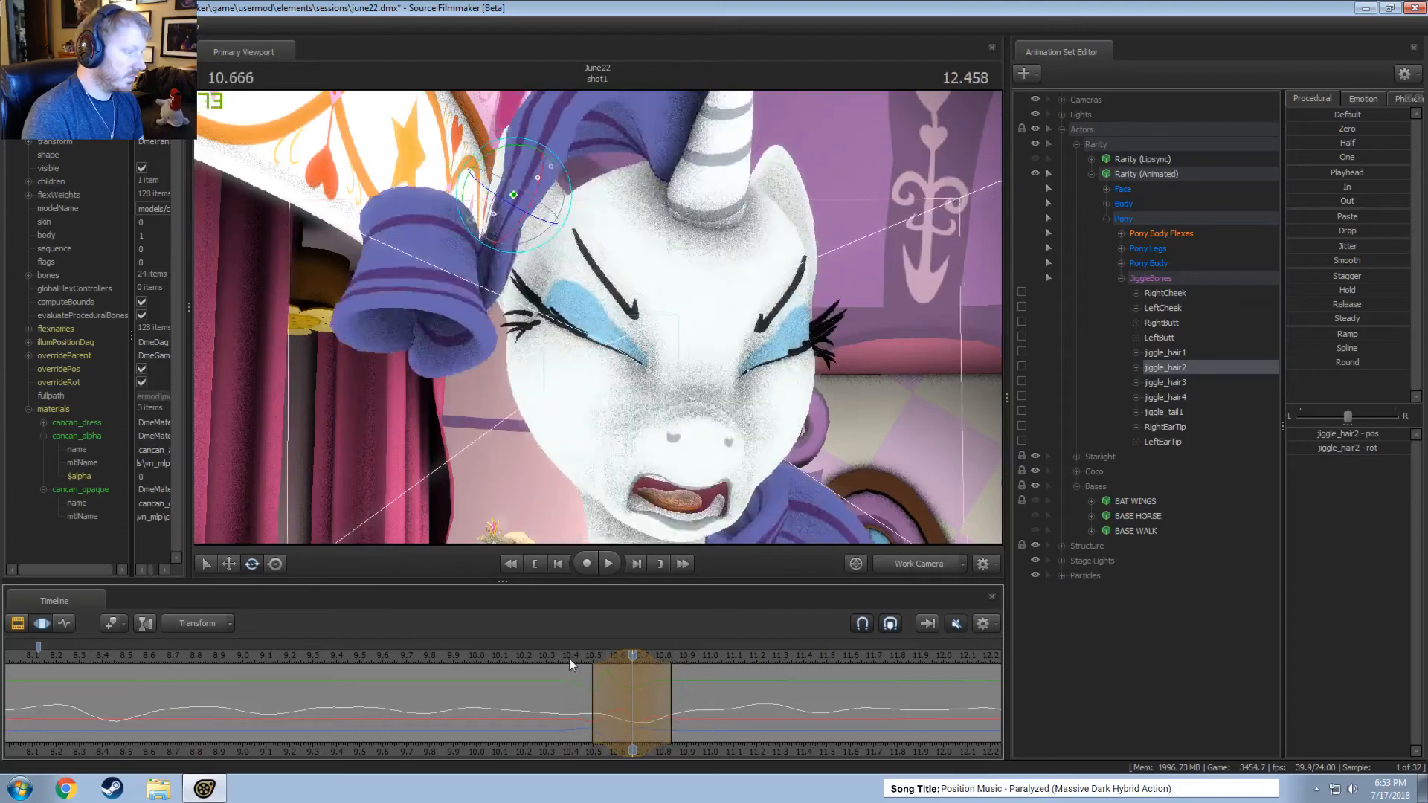
{"action": "key", "text": "space"}
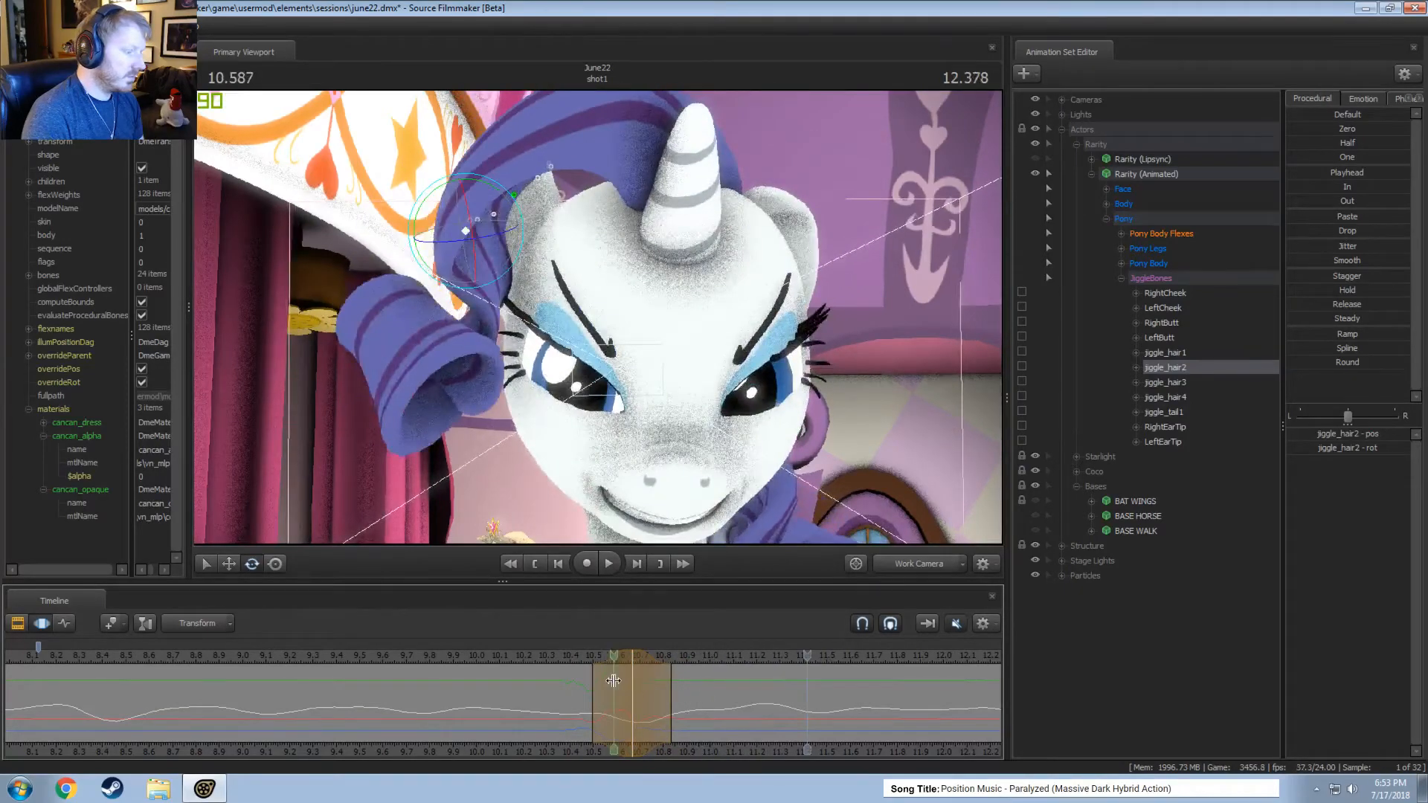
Select jiggle_hair2 and jiggle_hair3 with a short time selection around 10.79 seconds and replay the curl motion from about 10.3 seconds.
{"action": "left_click", "coordinate": [627, 691]}
{"action": "left_click_drag", "start_coordinate": [627, 691], "coordinate": [651, 691]}
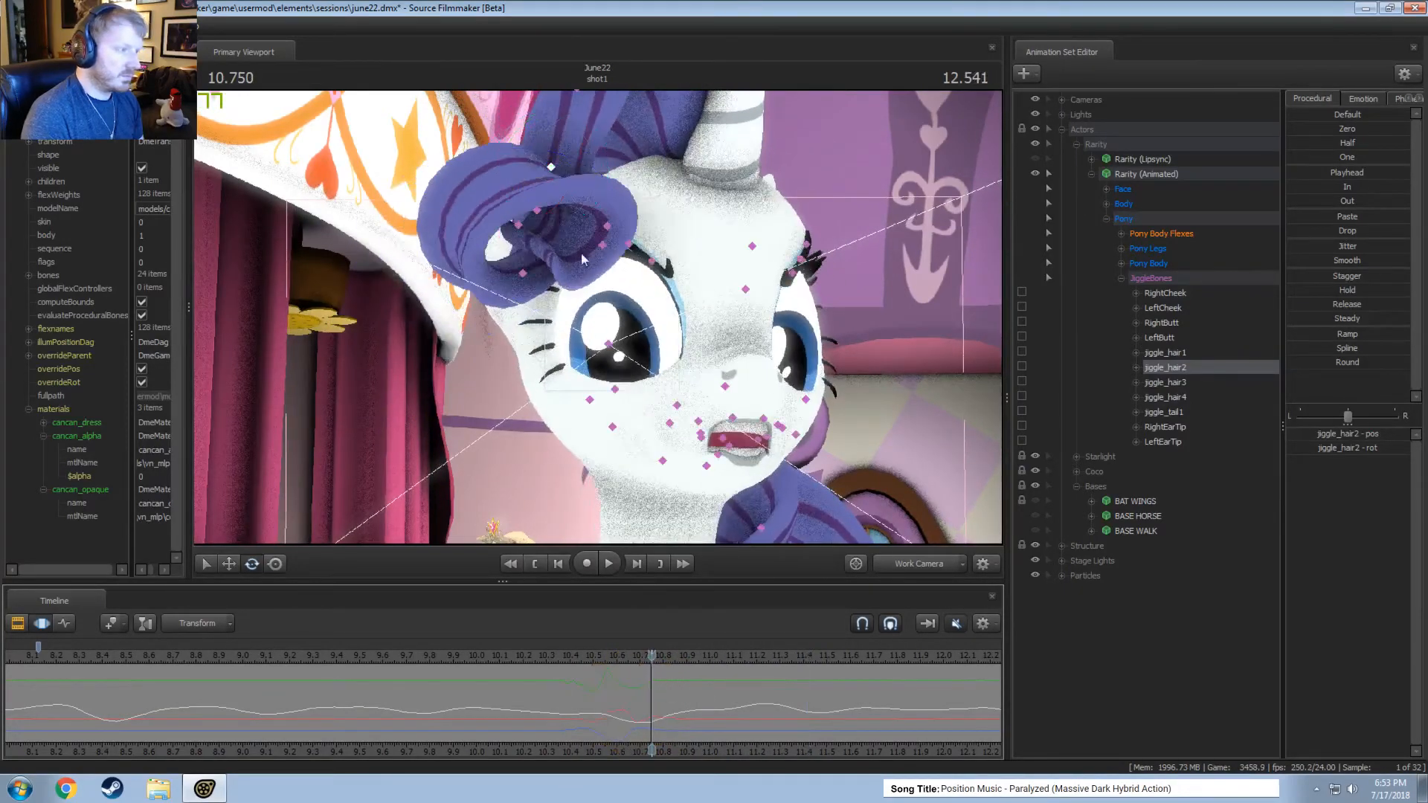
{"action": "left_click", "coordinate": [541, 212], "text": "ctrl+shift"}
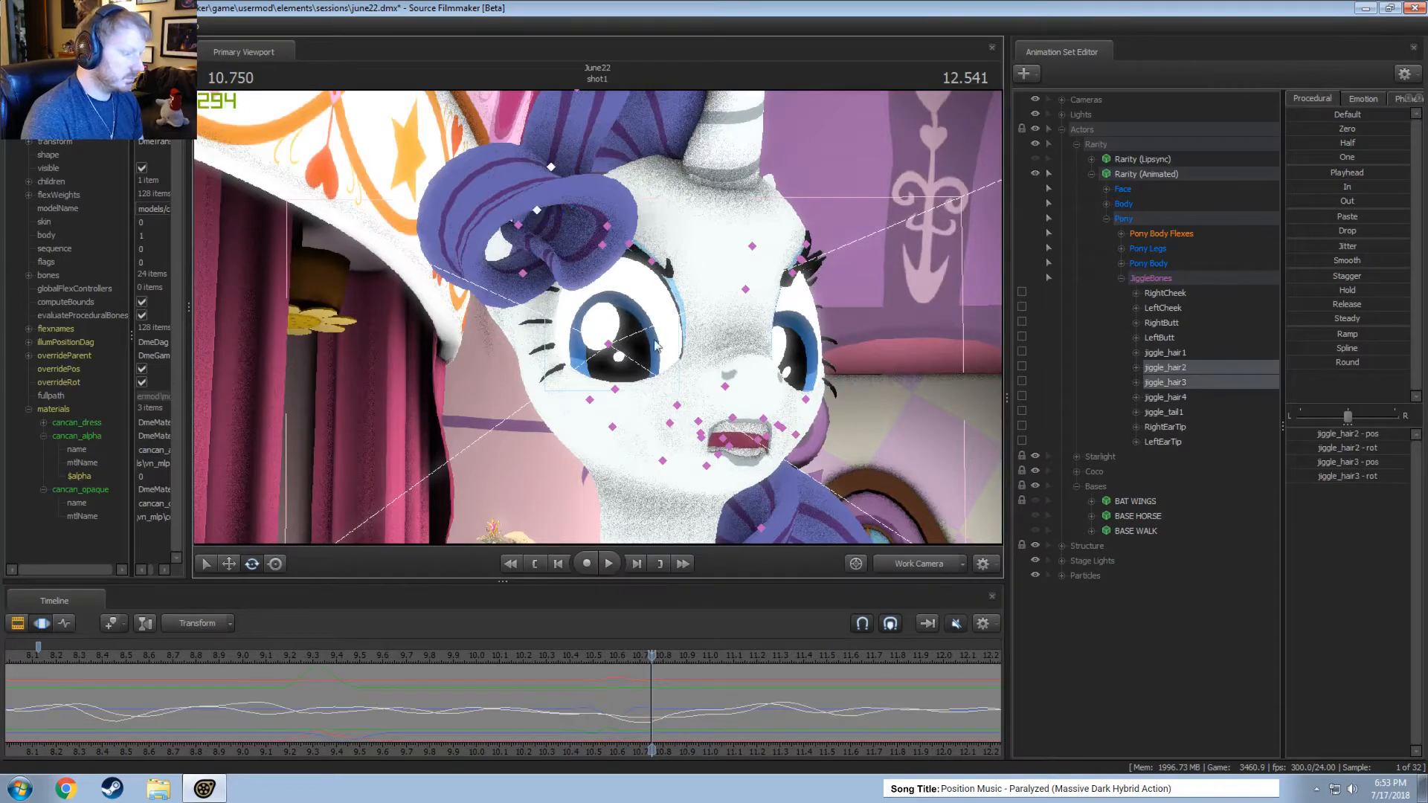
{"action": "mouse_move", "coordinate": [652, 701]}
{"action": "left_mouse_down"}
{"action": "mouse_move", "coordinate": [674, 704]}
{"action": "mouse_move", "coordinate": [649, 706]}
{"action": "left_mouse_up"}
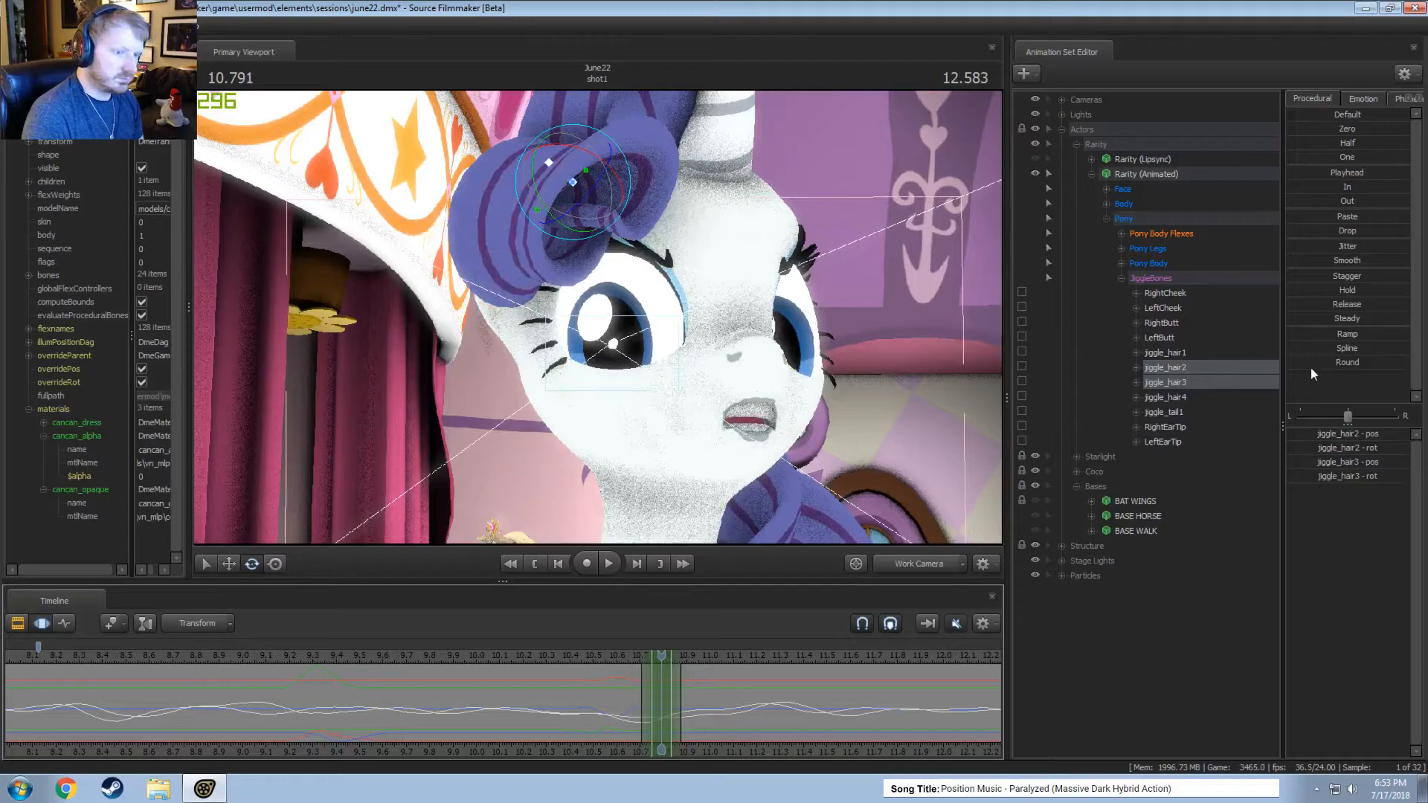
{"action": "left_click_drag", "start_coordinate": [631, 687], "coordinate": [622, 655]}
{"action": "left_click", "coordinate": [566, 651]}
{"action": "key", "text": "space"}
{"action": "left_click_drag", "start_coordinate": [593, 656], "coordinate": [550, 658]}
{"action": "key", "text": "space"}
{"action": "key", "text": "space"}
Reframe the work camera on the curl, try rotating jiggle_hair1, and rotate jiggle_hair2 within a time selection around 10.875 seconds.
{"action": "left_click_drag", "start_coordinate": [608, 705], "coordinate": [676, 711]}
{"action": "key", "text": "Escape"}
{"action": "left_click", "coordinate": [676, 711], "text": "shift"}
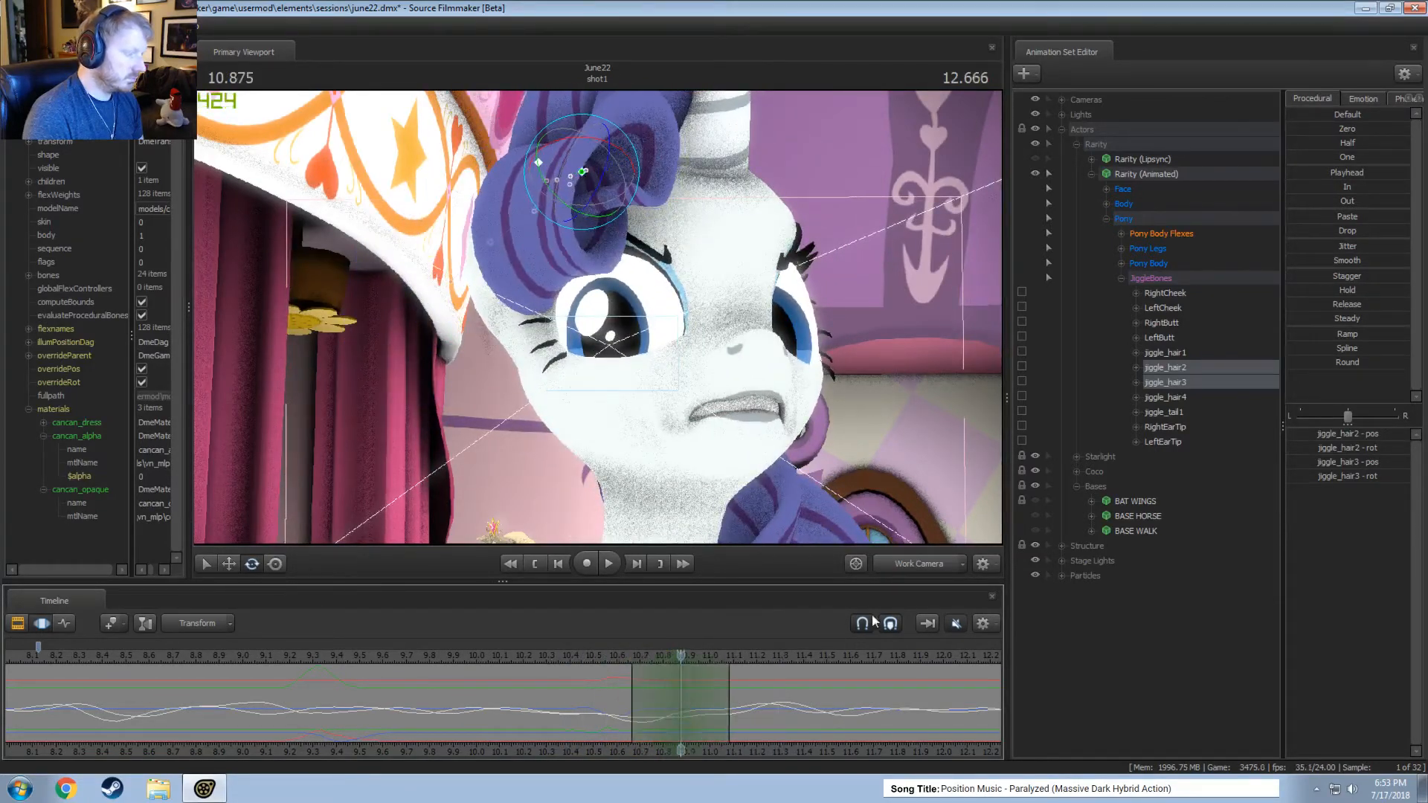
{"action": "left_click", "coordinate": [918, 562]}
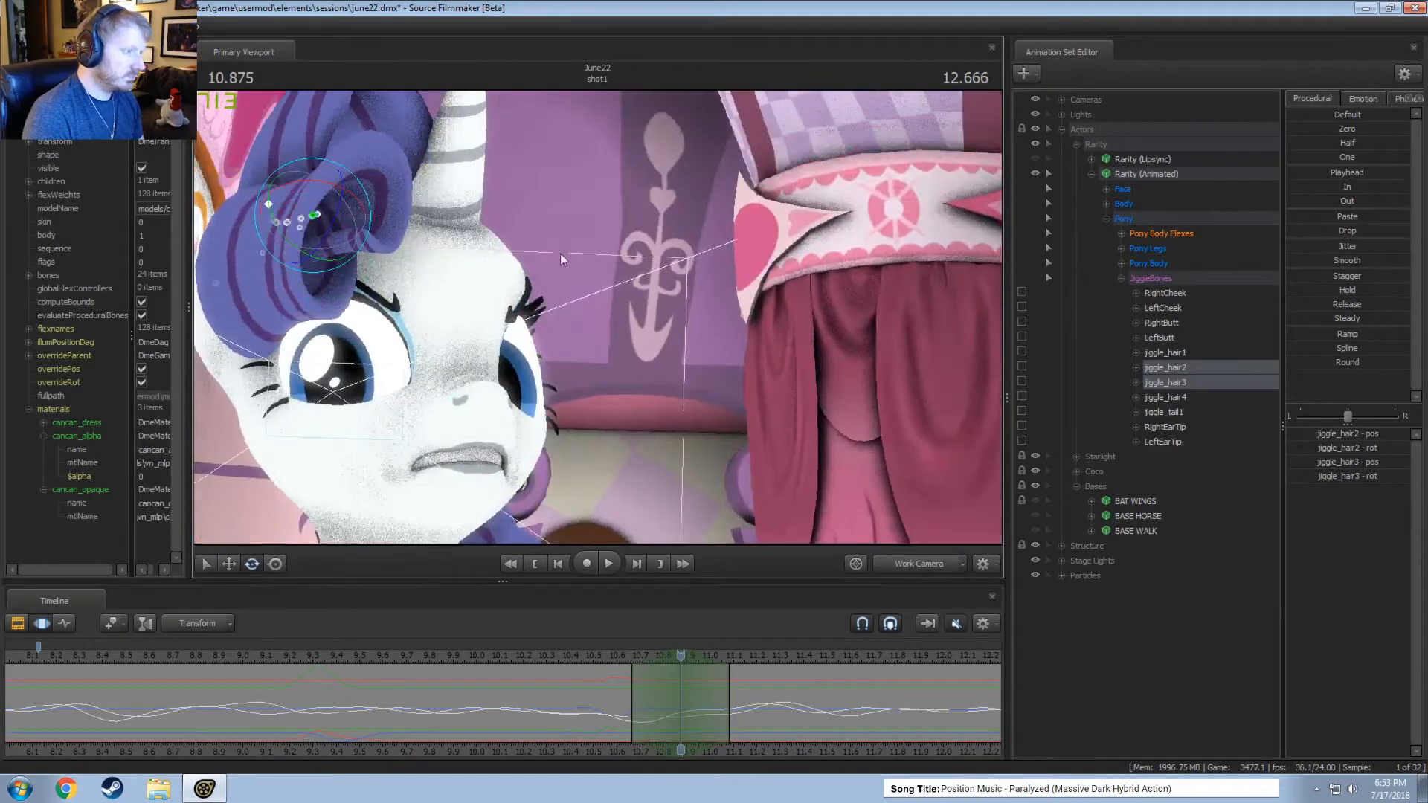
{"action": "left_click_drag", "start_coordinate": [560, 252], "coordinate": [446, 227]}
{"action": "left_click", "coordinate": [421, 212], "text": "ctrl"}
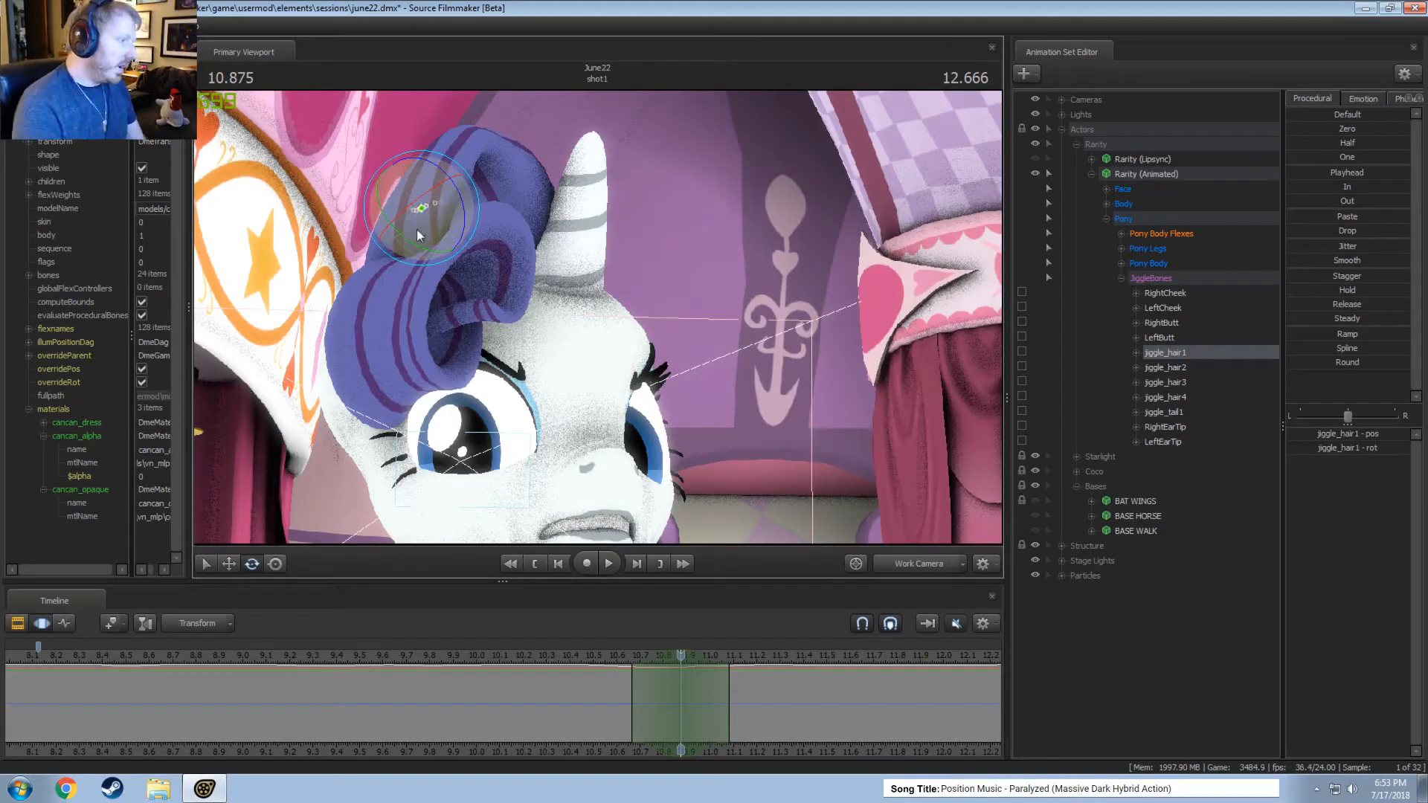
{"action": "left_click_drag", "start_coordinate": [444, 230], "coordinate": [414, 190]}
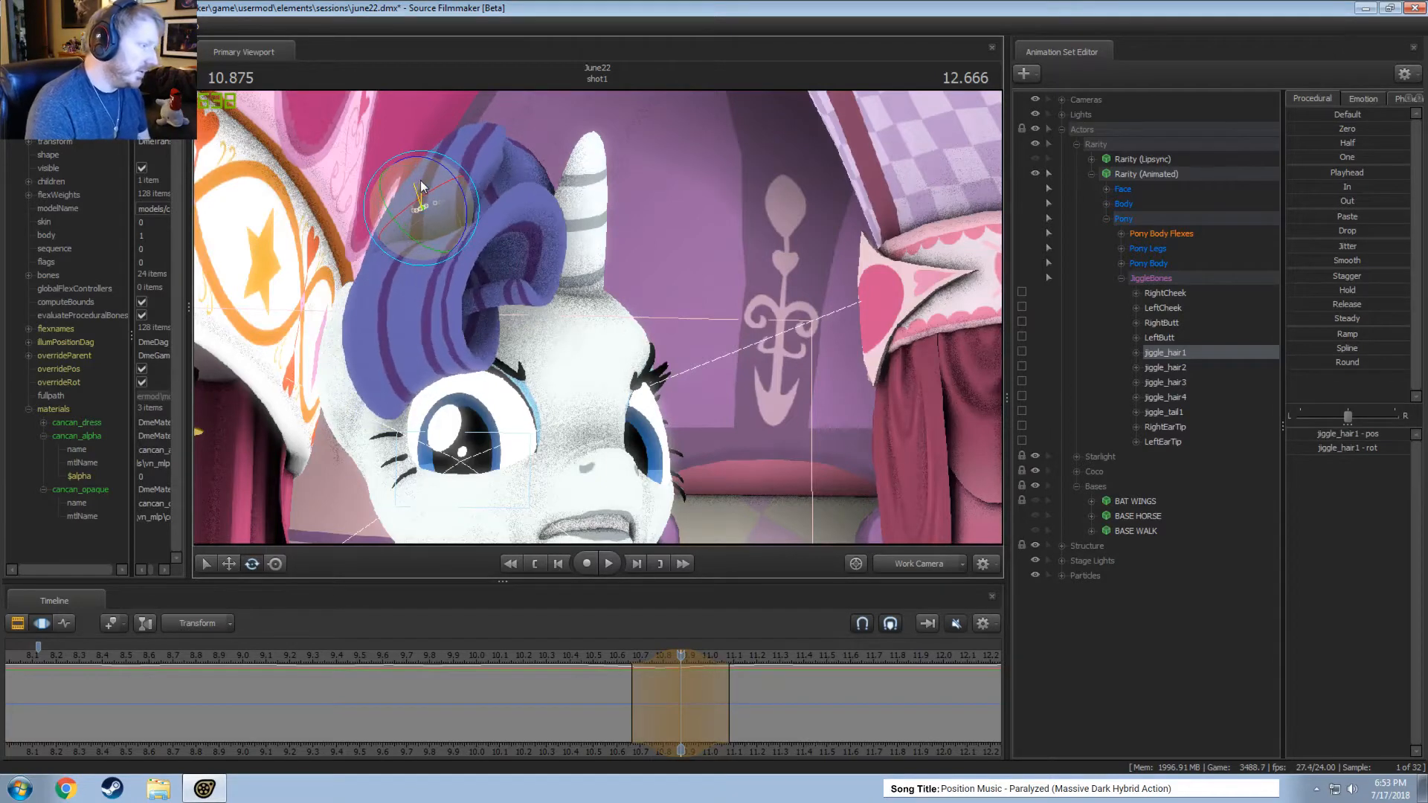
{"action": "left_click", "coordinate": [1176, 368]}
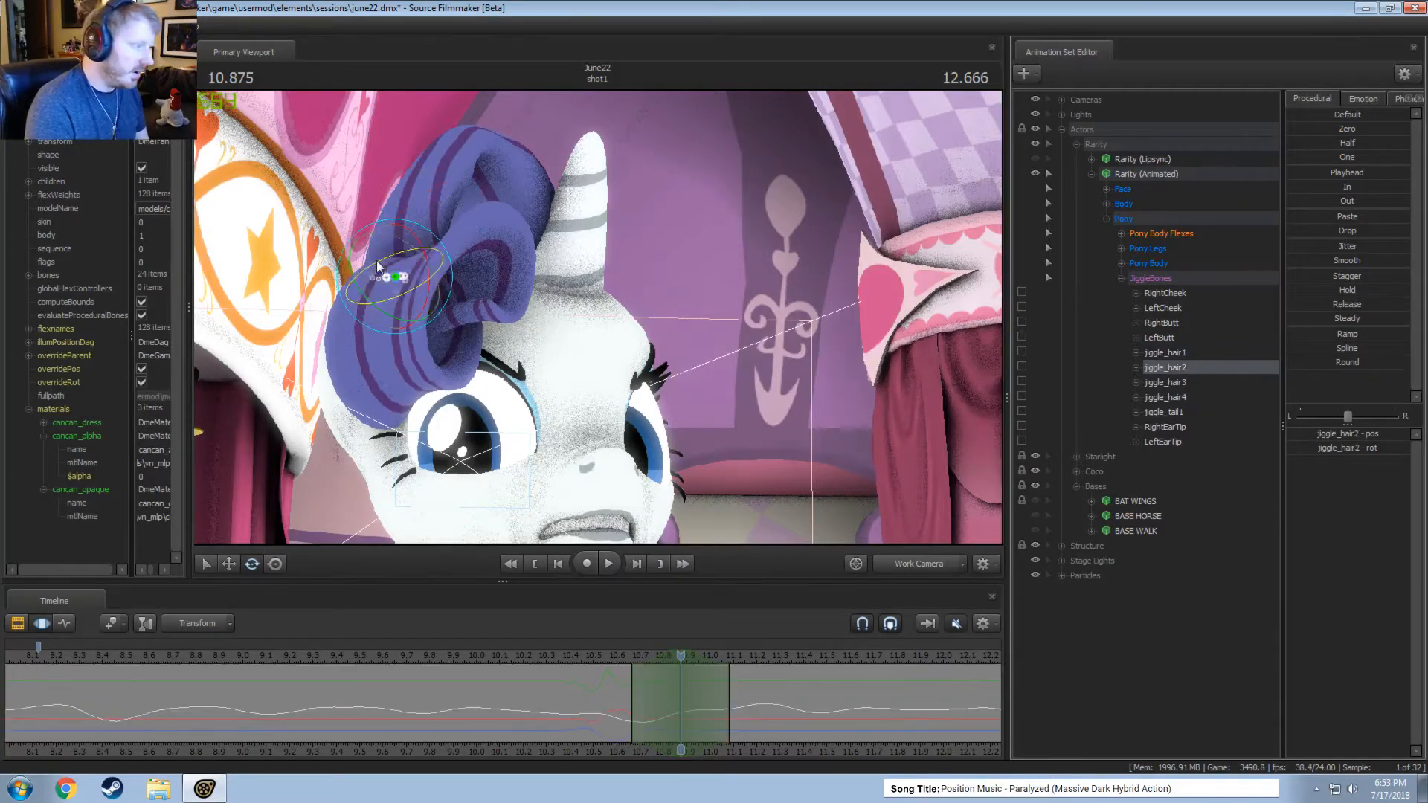
{"action": "mouse_move", "coordinate": [378, 267]}
{"action": "left_mouse_down"}
{"action": "mouse_move", "coordinate": [402, 277]}
{"action": "mouse_move", "coordinate": [395, 254]}
{"action": "left_mouse_up"}
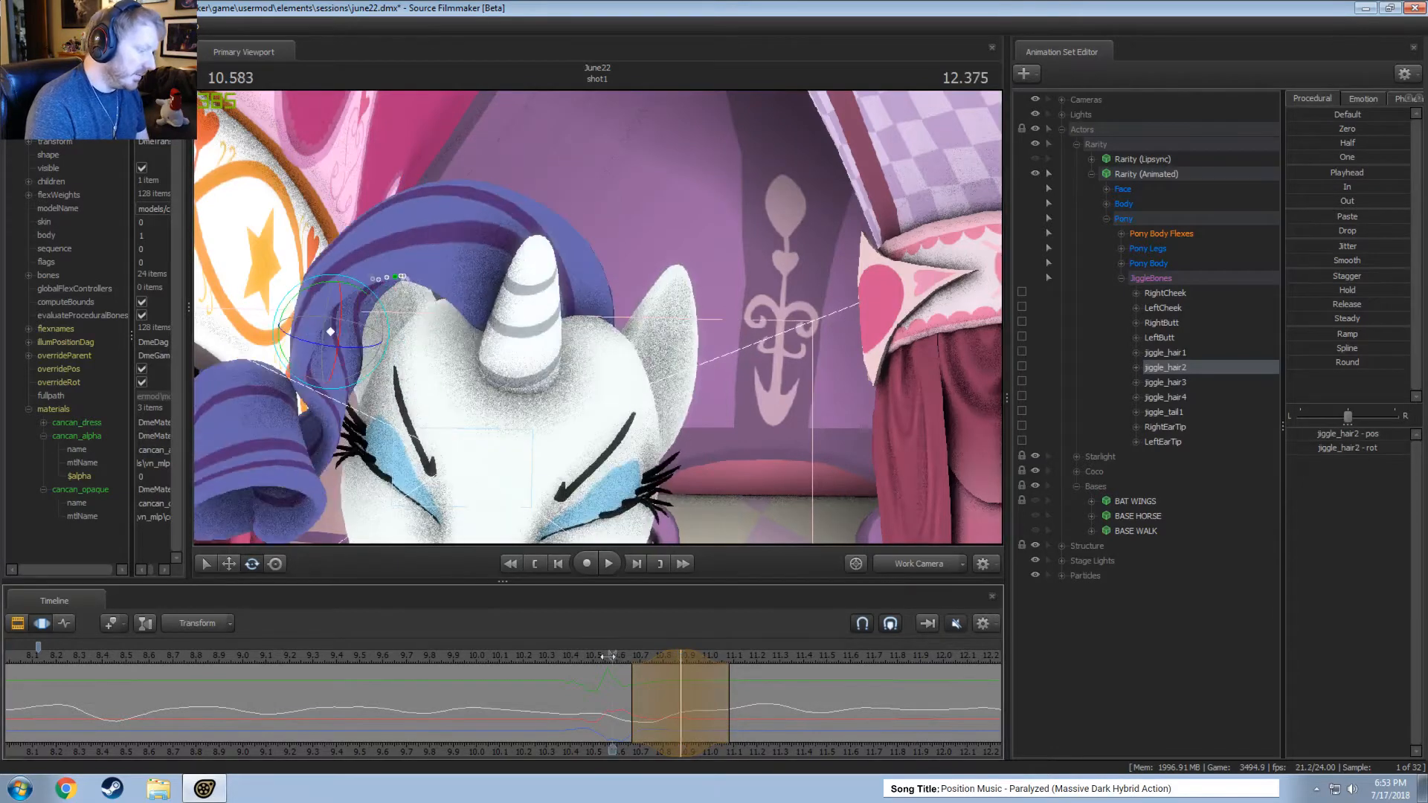
Widen the time selection of the jiggle_hair2 edit to about 10.6 to 11.25 seconds and replay the motion.
{"action": "key", "text": "space"}
{"action": "key", "text": "space"}
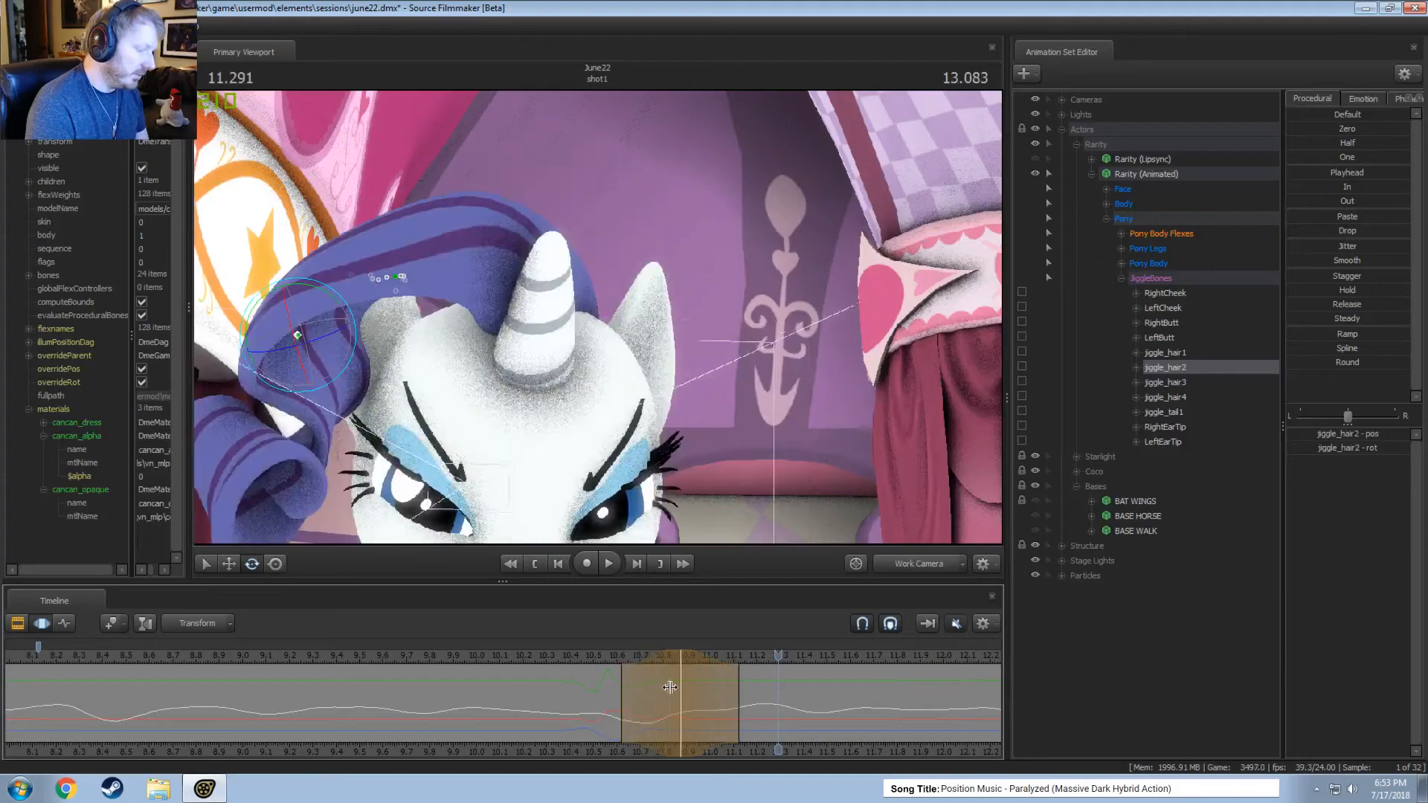
{"action": "key", "text": "space"}
{"action": "left_click_drag", "start_coordinate": [739, 699], "coordinate": [768, 702]}
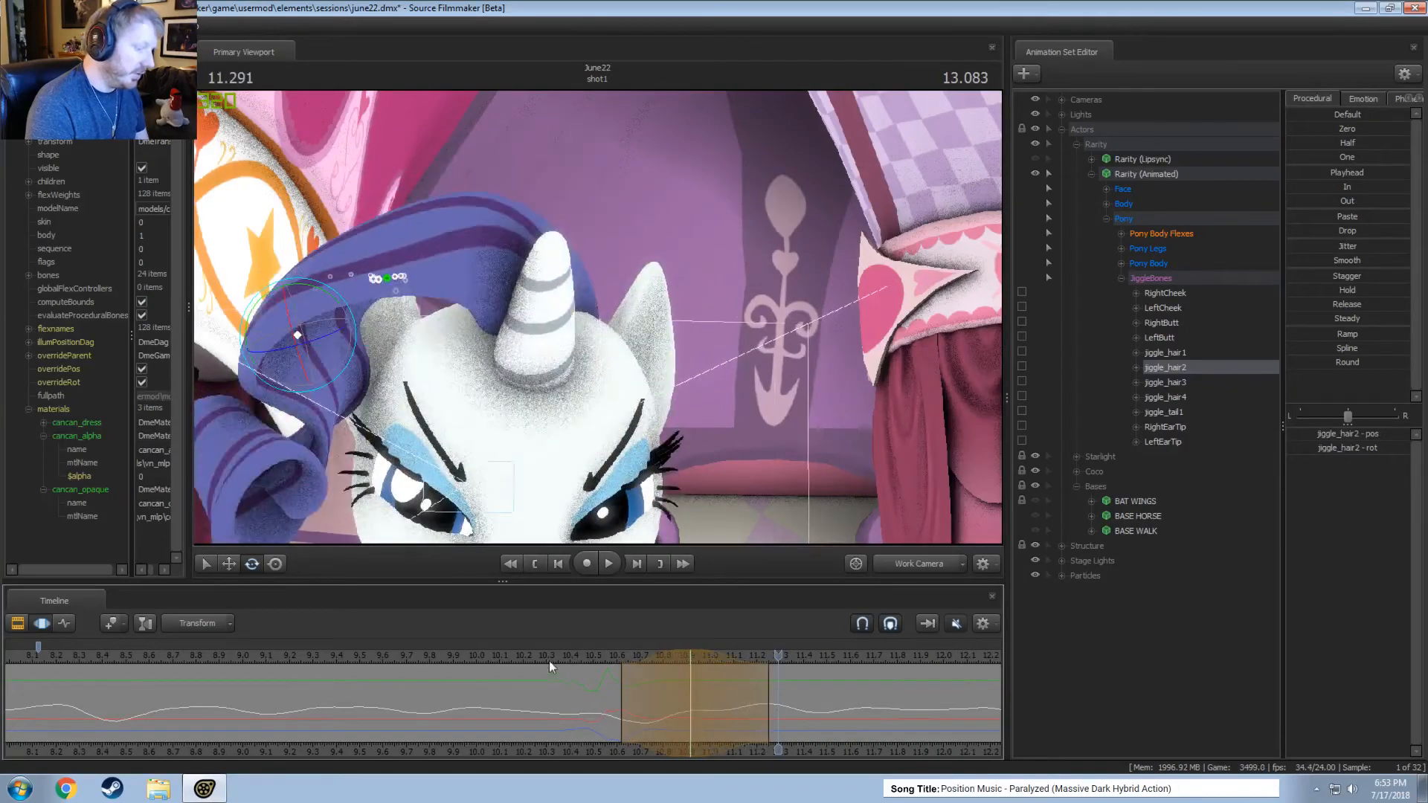
{"action": "key", "text": "space"}
{"action": "left_click", "coordinate": [563, 659]}
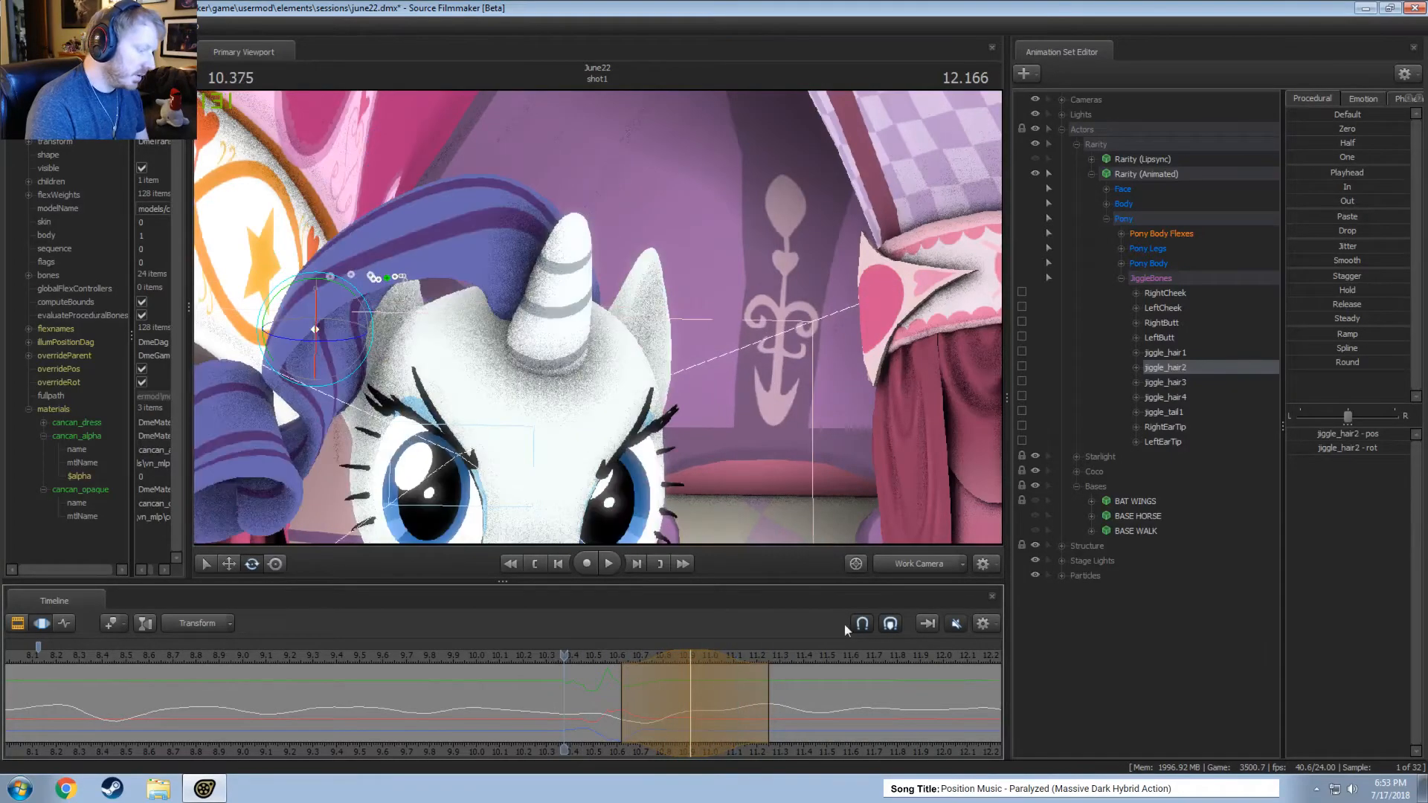
Play back the curl motion through the main camera and place the playhead at 10.75 seconds.
{"action": "left_click", "coordinate": [920, 565]}
{"action": "key", "text": "space"}
{"action": "key", "text": "space"}
{"action": "left_click", "coordinate": [639, 681]}
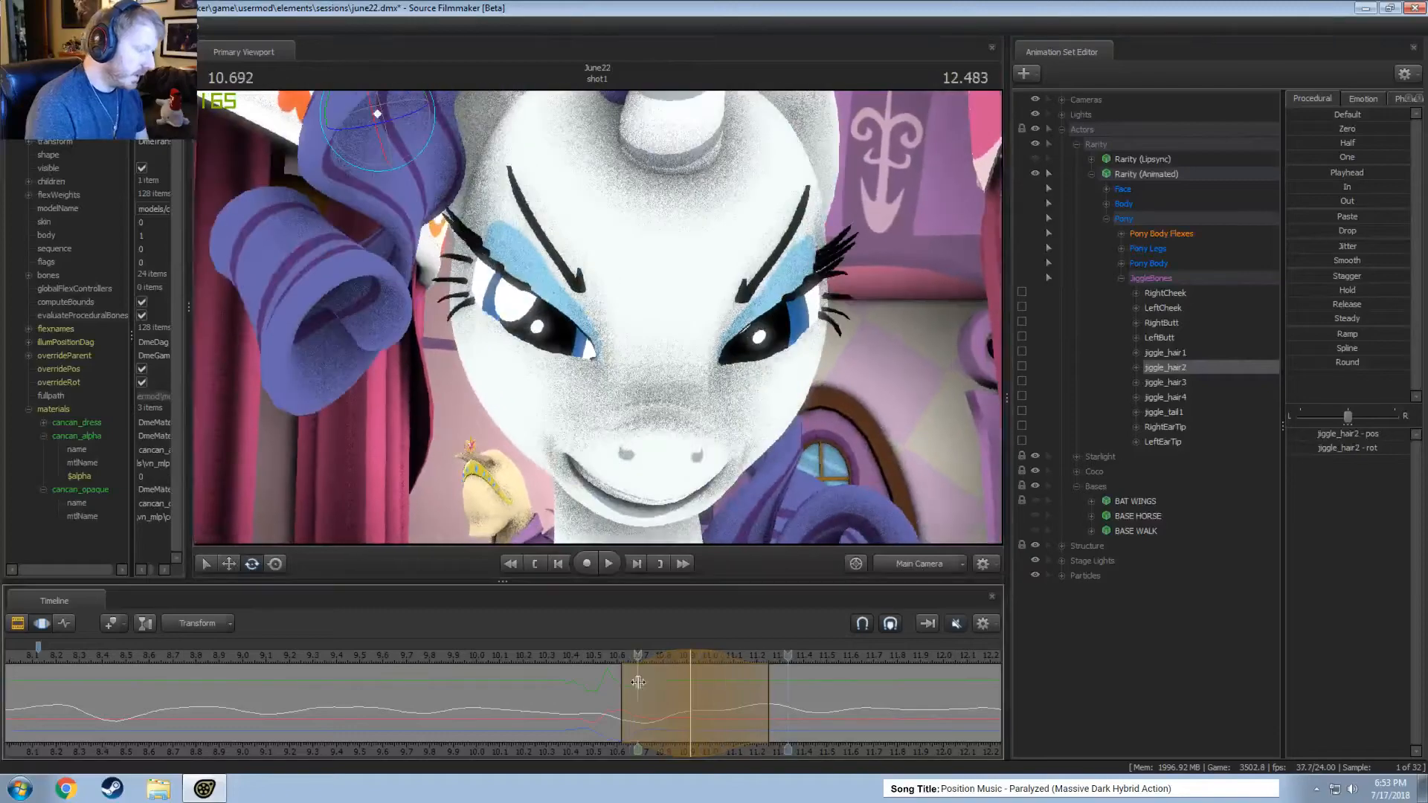
{"action": "mouse_move", "coordinate": [638, 688]}
{"action": "left_mouse_down"}
{"action": "mouse_move", "coordinate": [703, 688]}
{"action": "mouse_move", "coordinate": [653, 680]}
{"action": "left_mouse_up"}
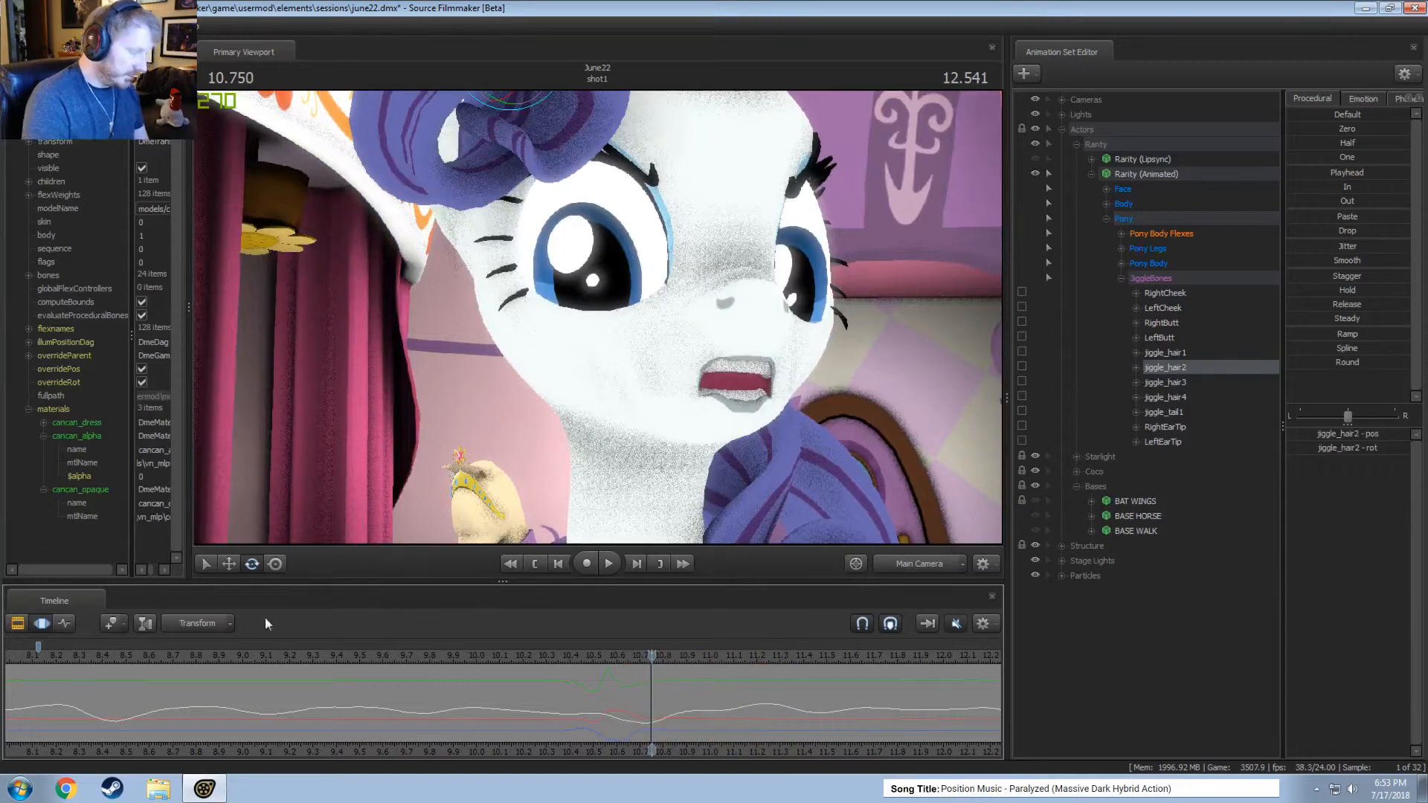
Browse the file explorer to the usermod folder, inspect the mod folders in its parent game folder, and return to usermod.
{"action": "left_click", "coordinate": [163, 789]}
{"action": "left_click", "coordinate": [362, 224]}
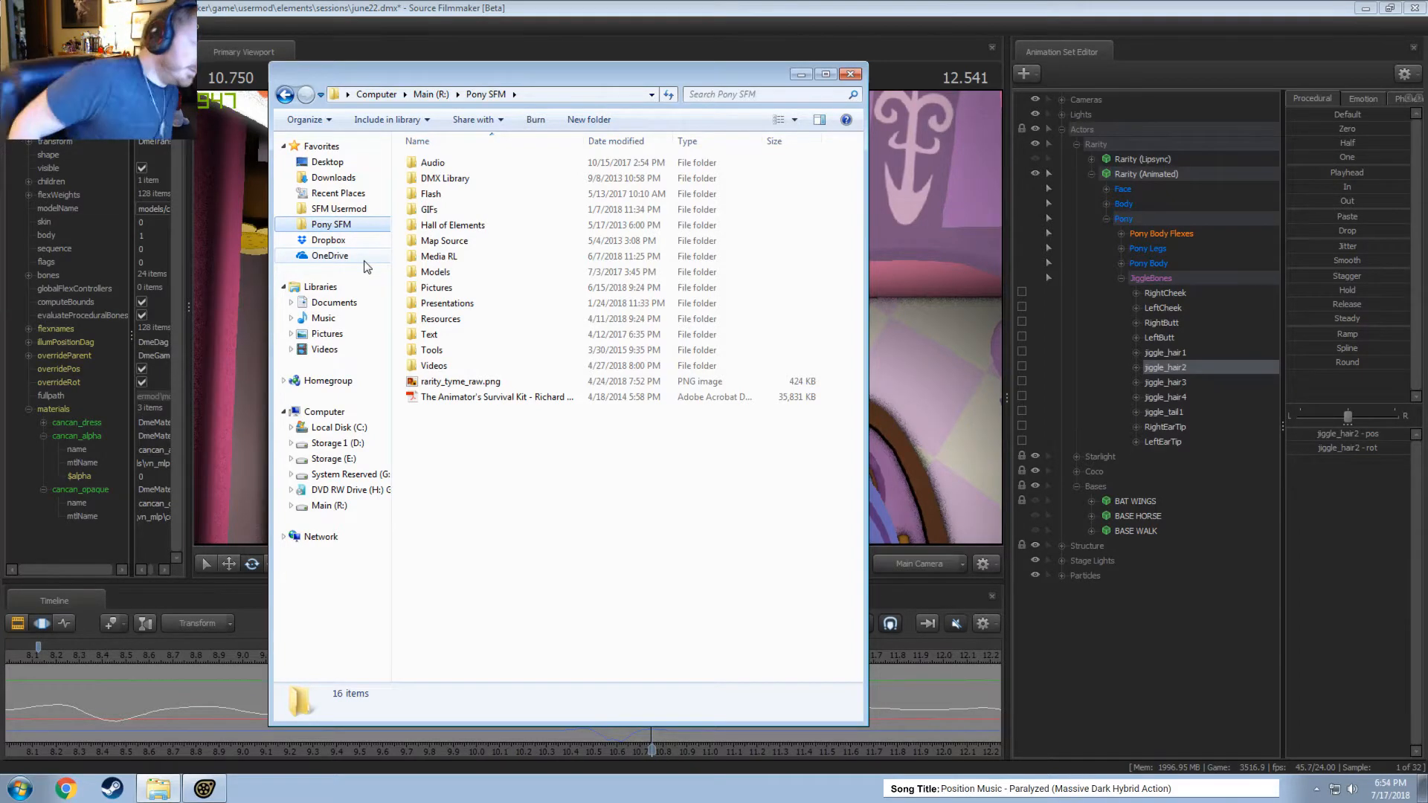
{"action": "left_click", "coordinate": [342, 211]}
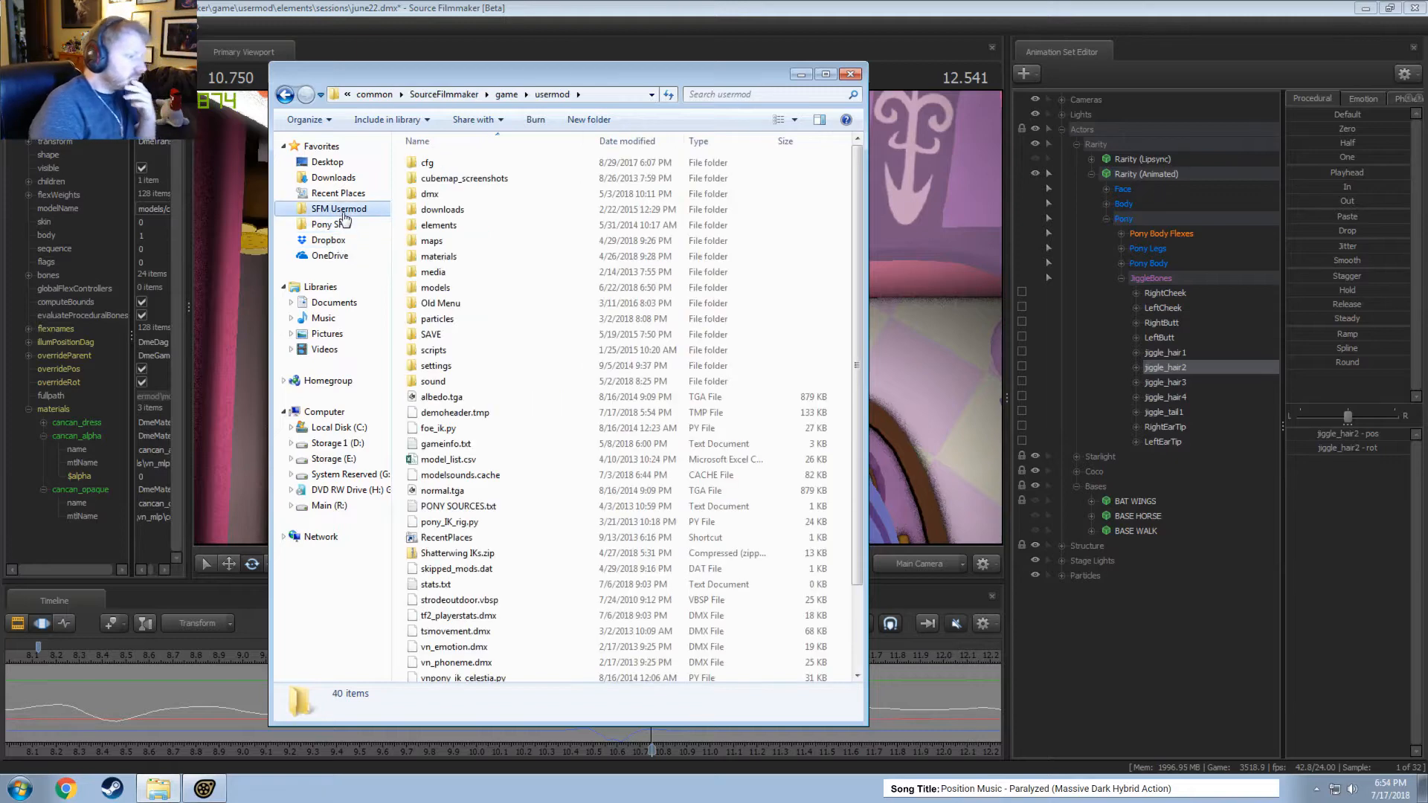
{"action": "left_click", "coordinate": [507, 94]}
{"action": "scroll", "coordinate": [506, 298], "scroll_direction": "down", "scroll_amount": 3}
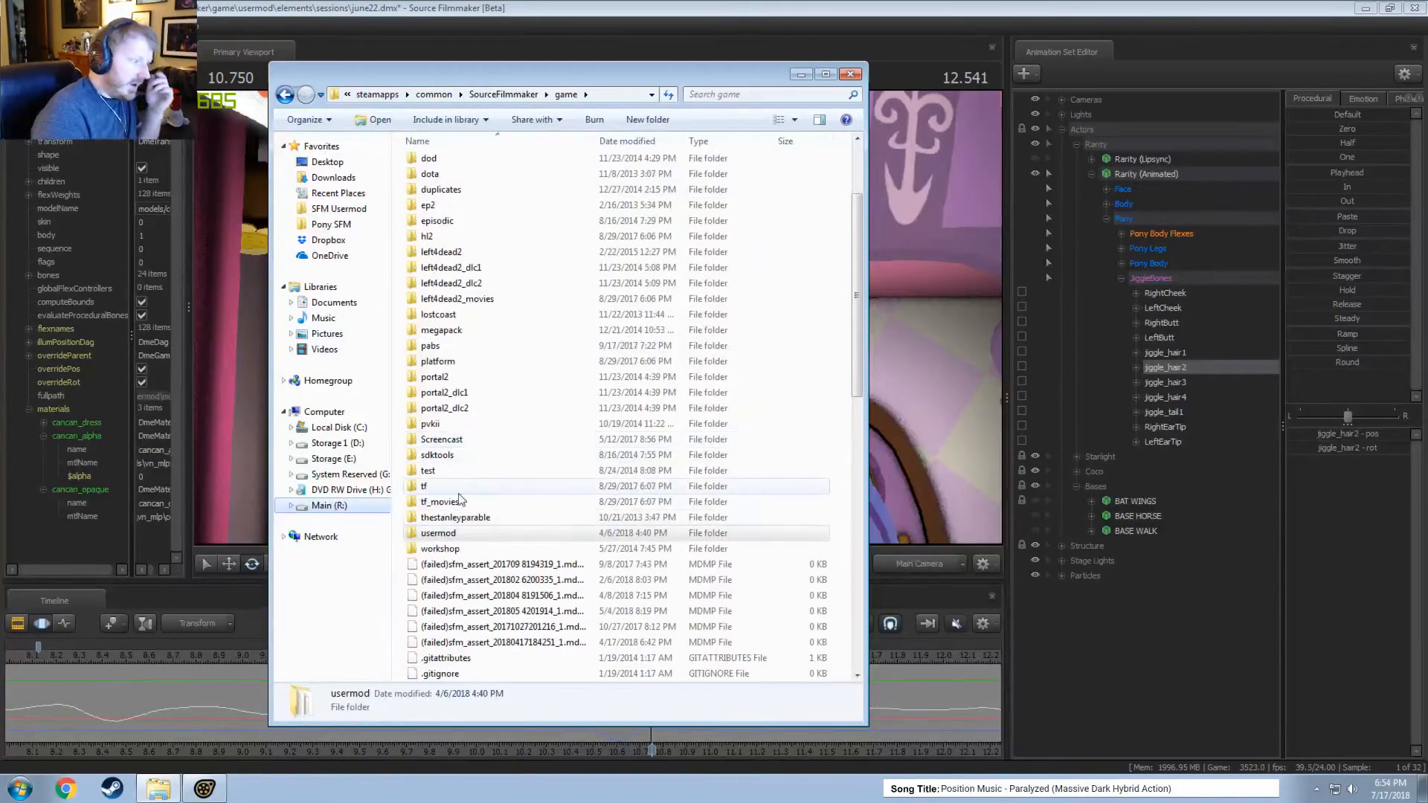
{"action": "left_click", "coordinate": [454, 470]}
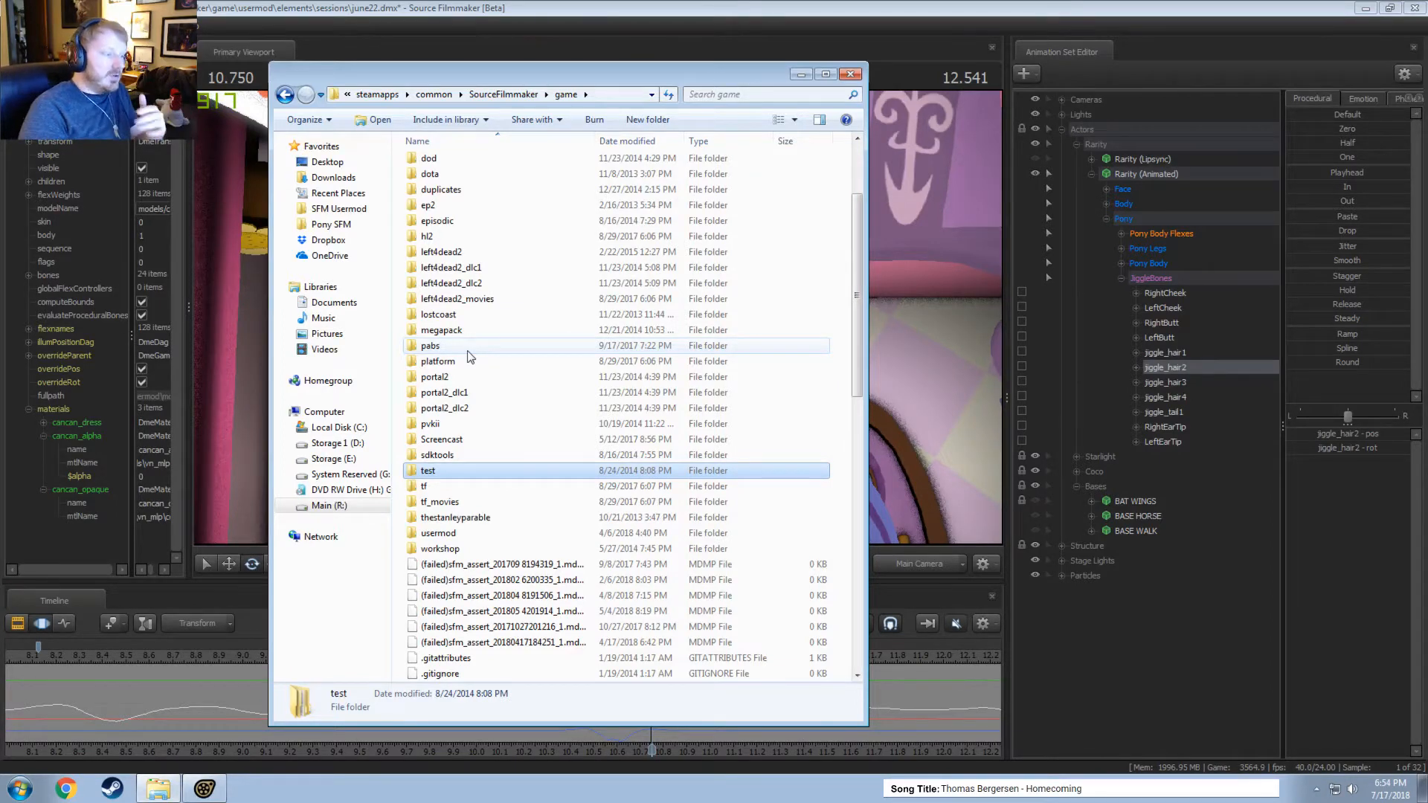
{"action": "left_click", "coordinate": [484, 330]}
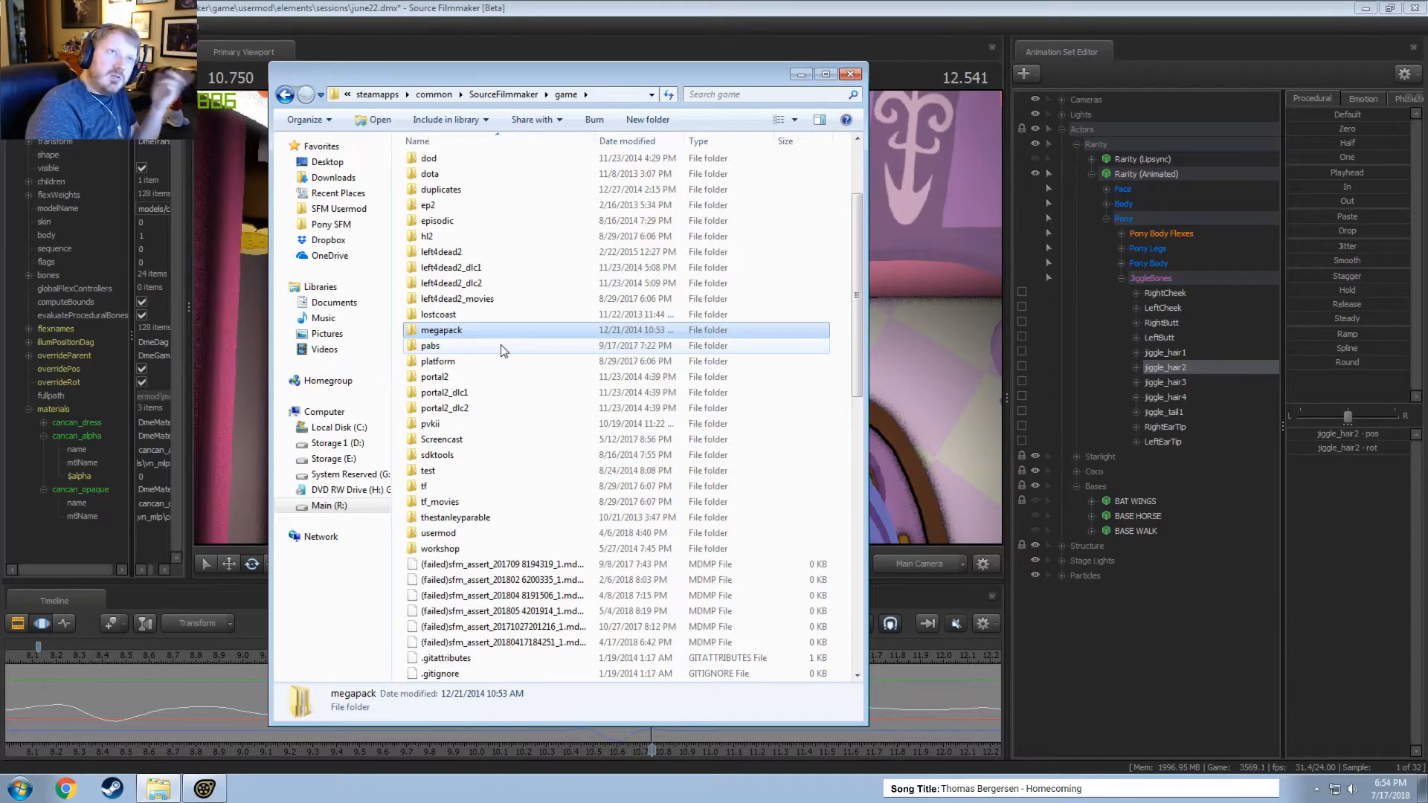
{"action": "double_click", "coordinate": [440, 533]}
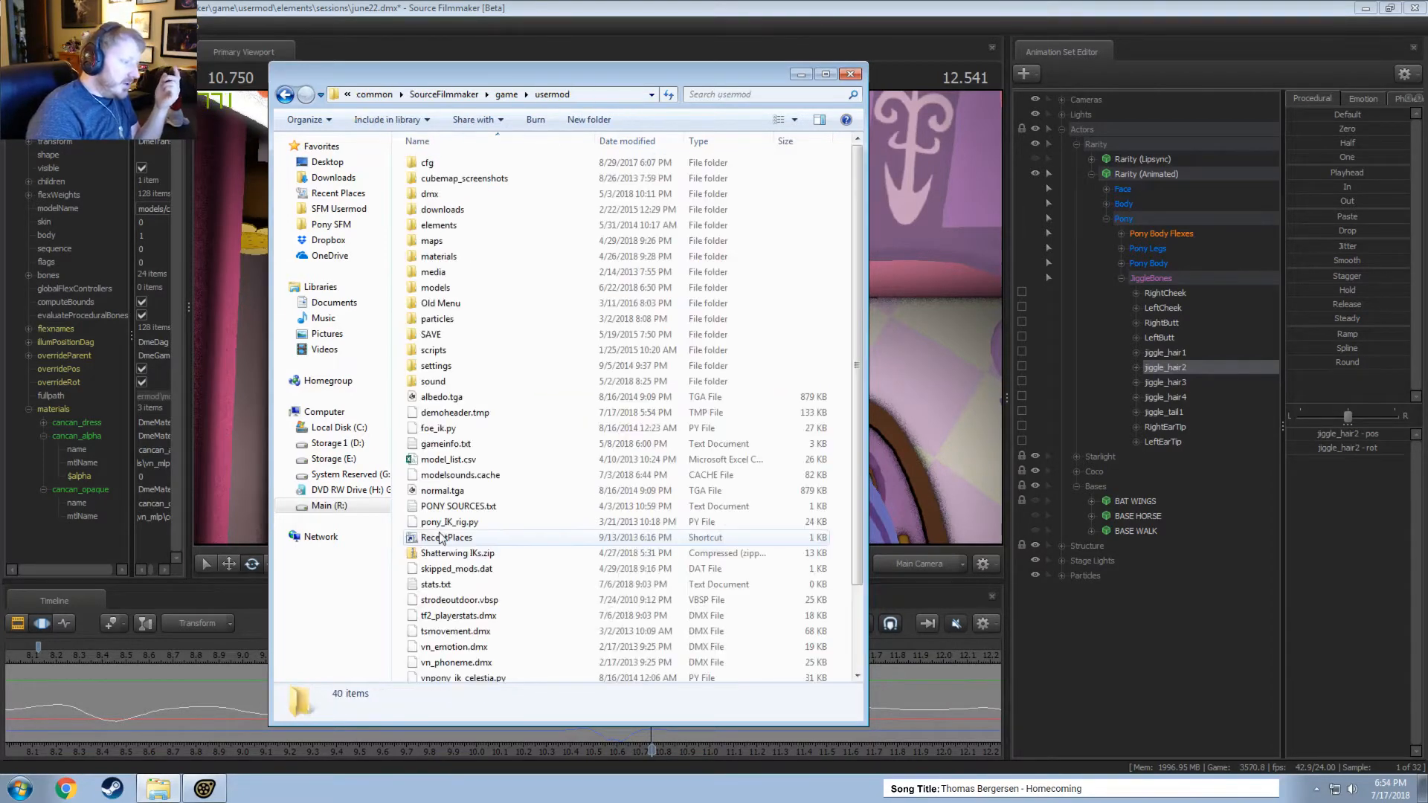
Open gameinfo.txt from the usermod folder and examine its SearchPaths entries, including the commented-out game lines.
{"action": "scroll", "coordinate": [443, 537], "scroll_direction": "down", "scroll_amount": 2}
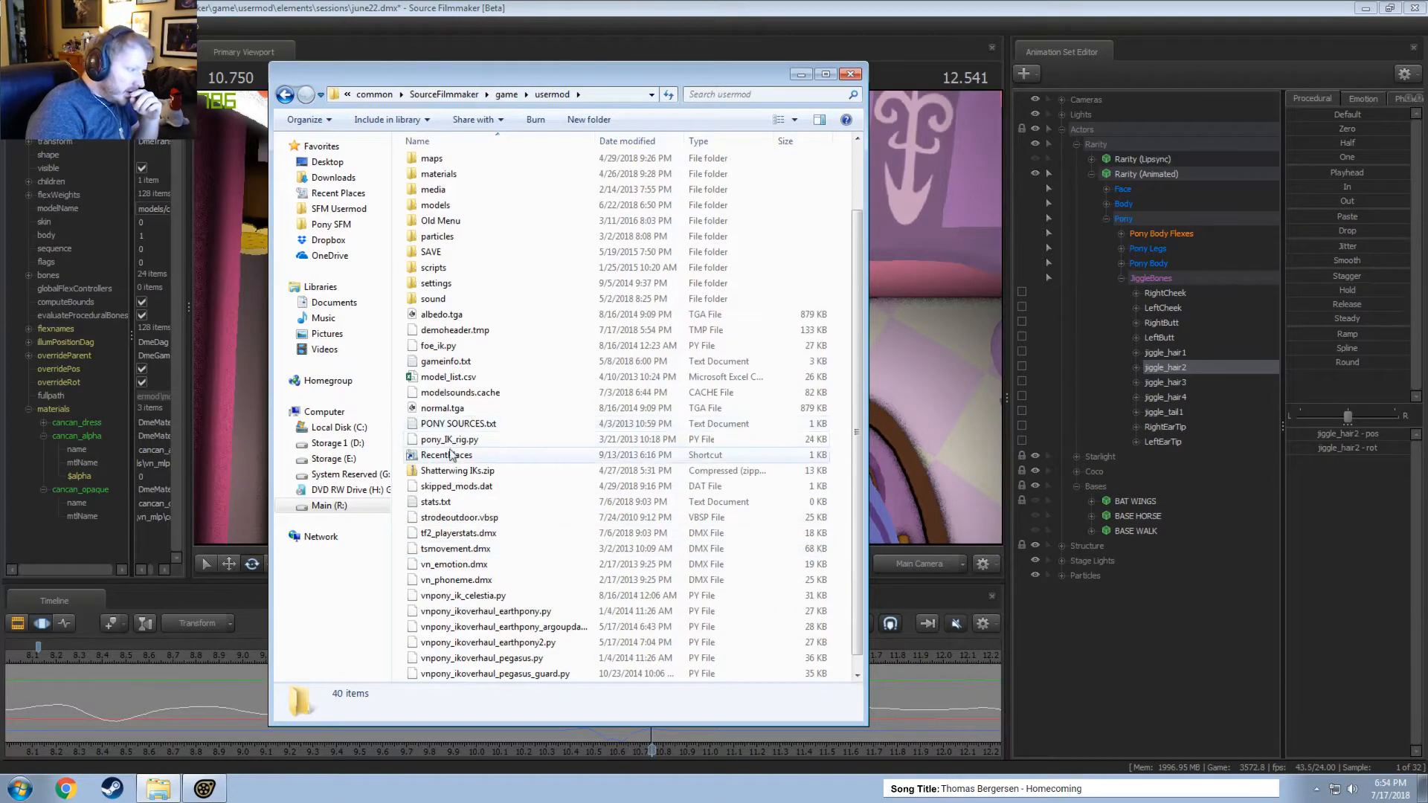
{"action": "double_click", "coordinate": [446, 361]}
{"action": "scroll", "coordinate": [552, 395], "scroll_direction": "down", "scroll_amount": 10}
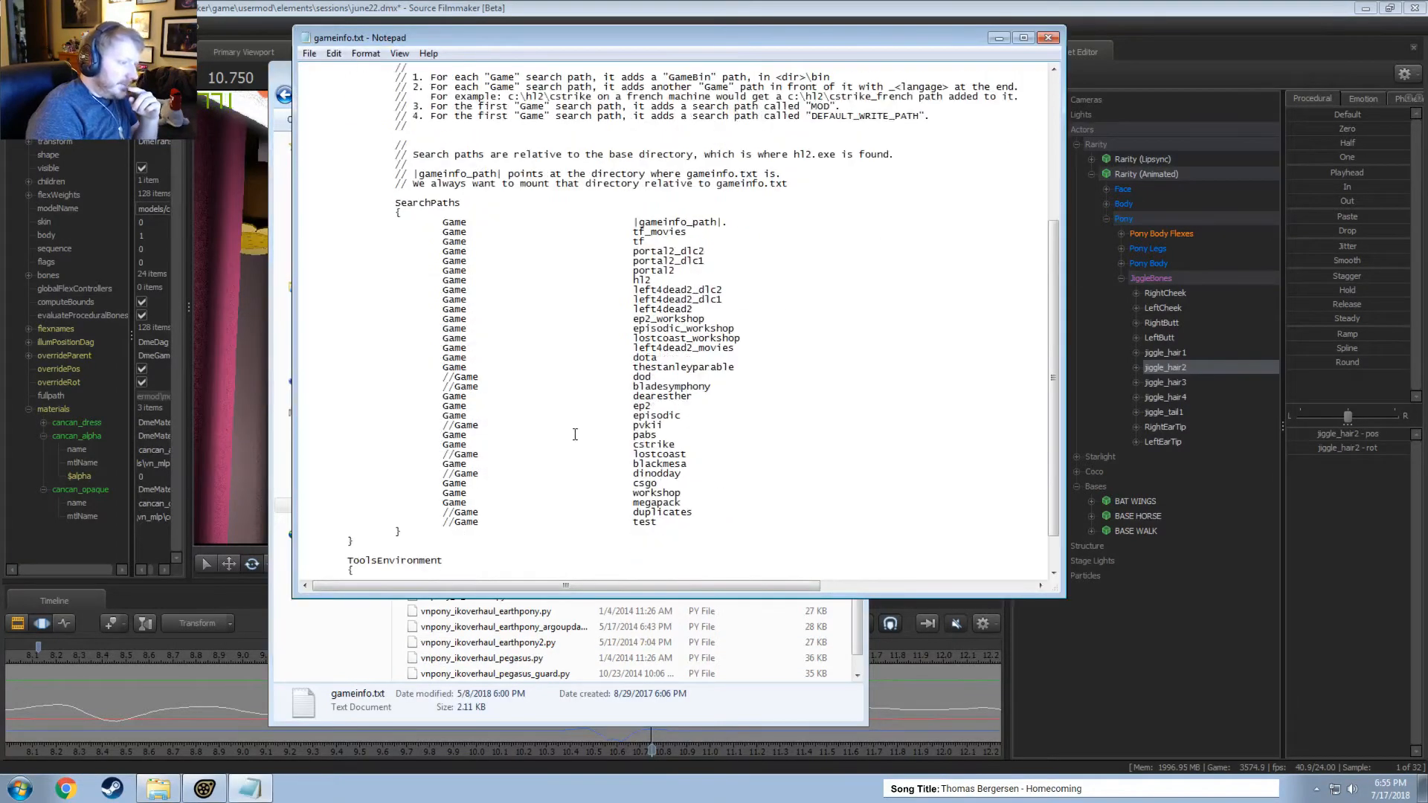
{"action": "left_click", "coordinate": [677, 414]}
{"action": "left_click_drag", "start_coordinate": [651, 388], "coordinate": [680, 432]}
{"action": "left_click", "coordinate": [690, 451]}
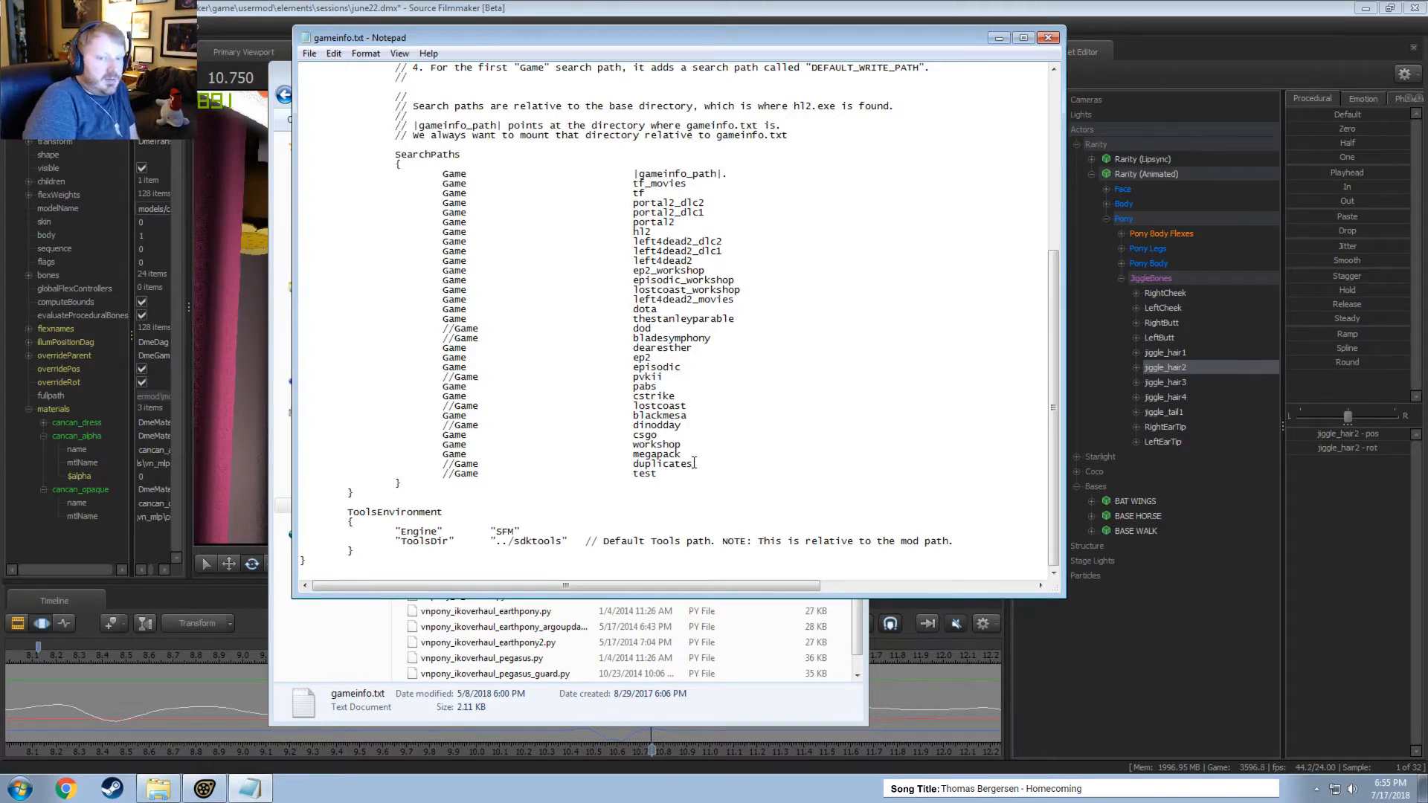
{"action": "left_click", "coordinate": [490, 328]}
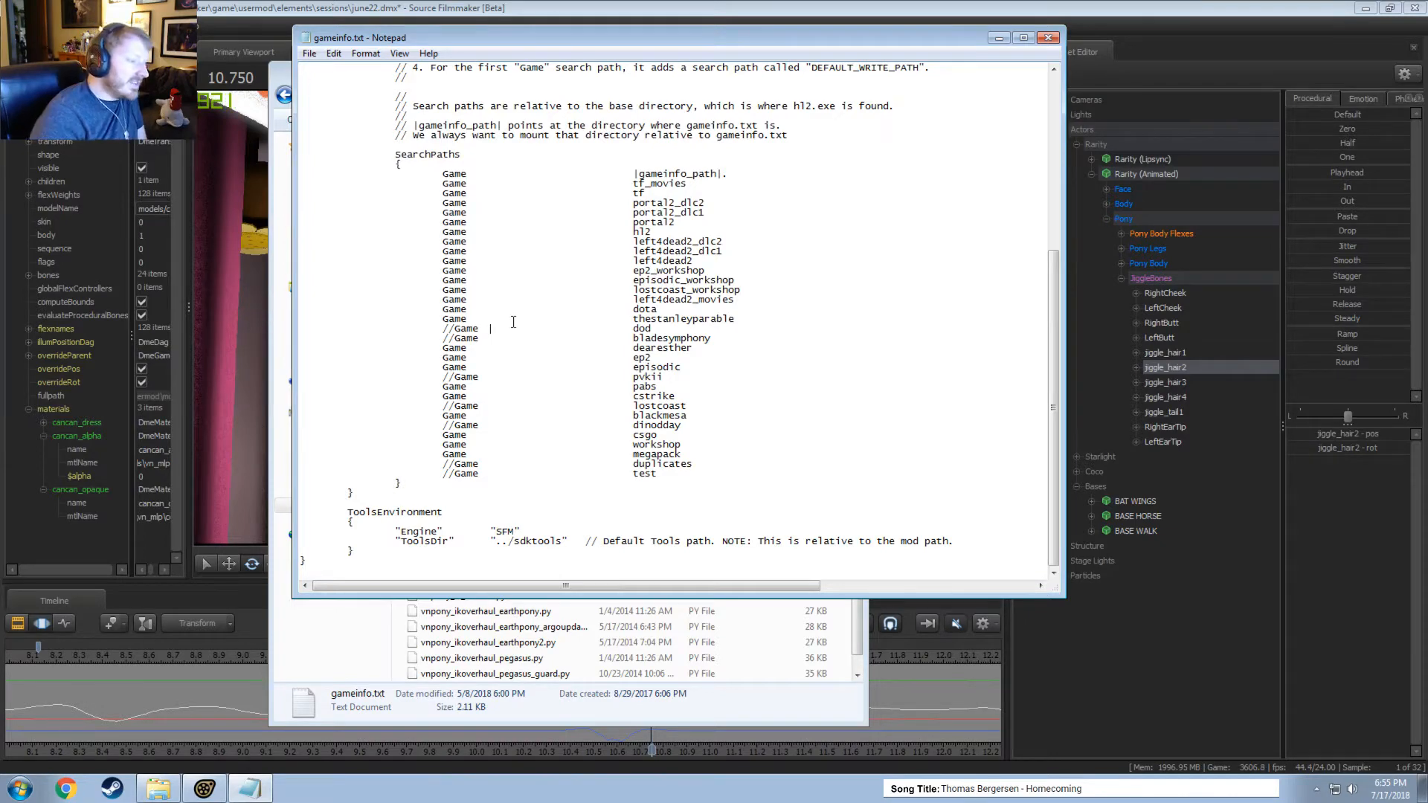
Switch back to Source Filmmaker and replay the hair curl motion from about 10.3 seconds.
{"action": "left_click", "coordinate": [453, 6]}
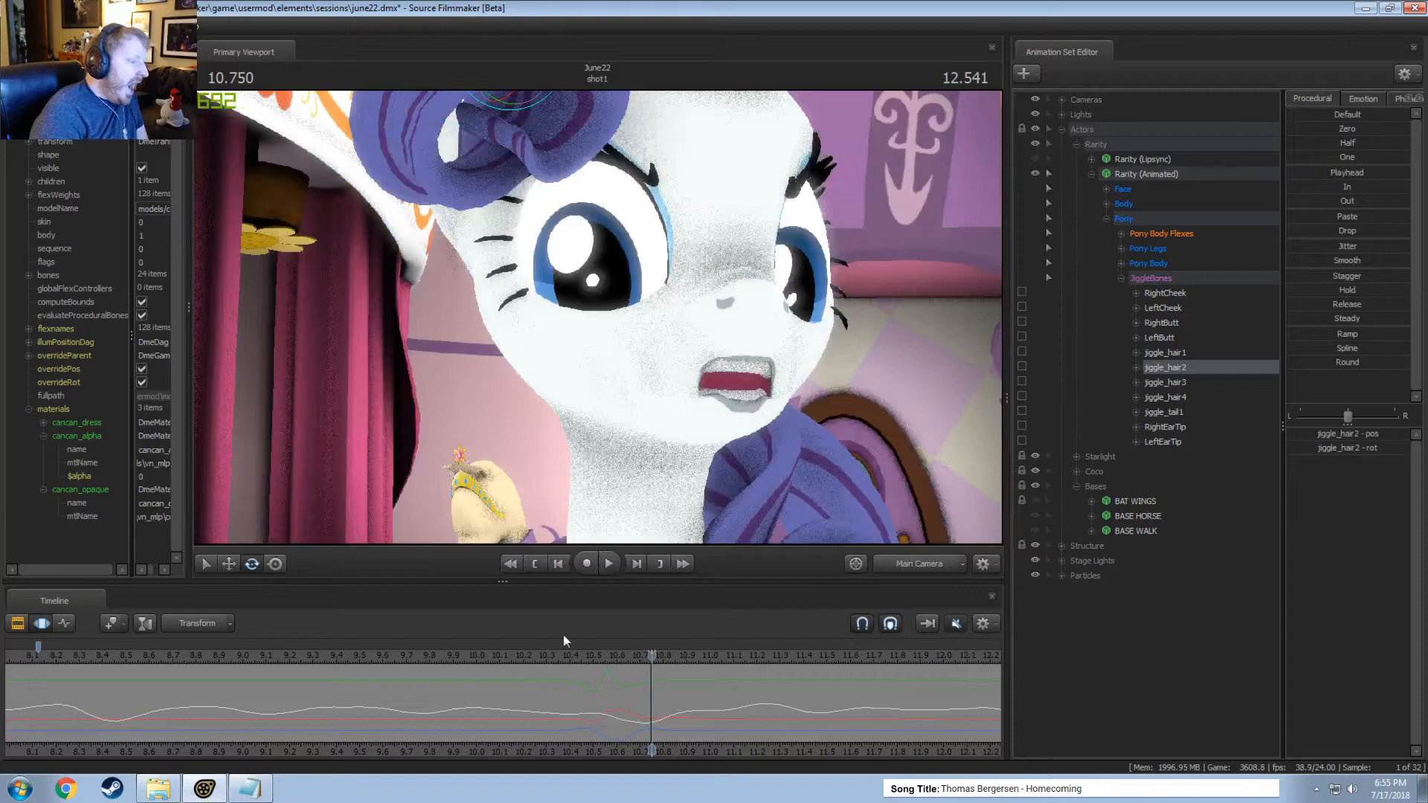
{"action": "left_click", "coordinate": [556, 655]}
{"action": "key", "text": "space"}
{"action": "key", "text": "space"}
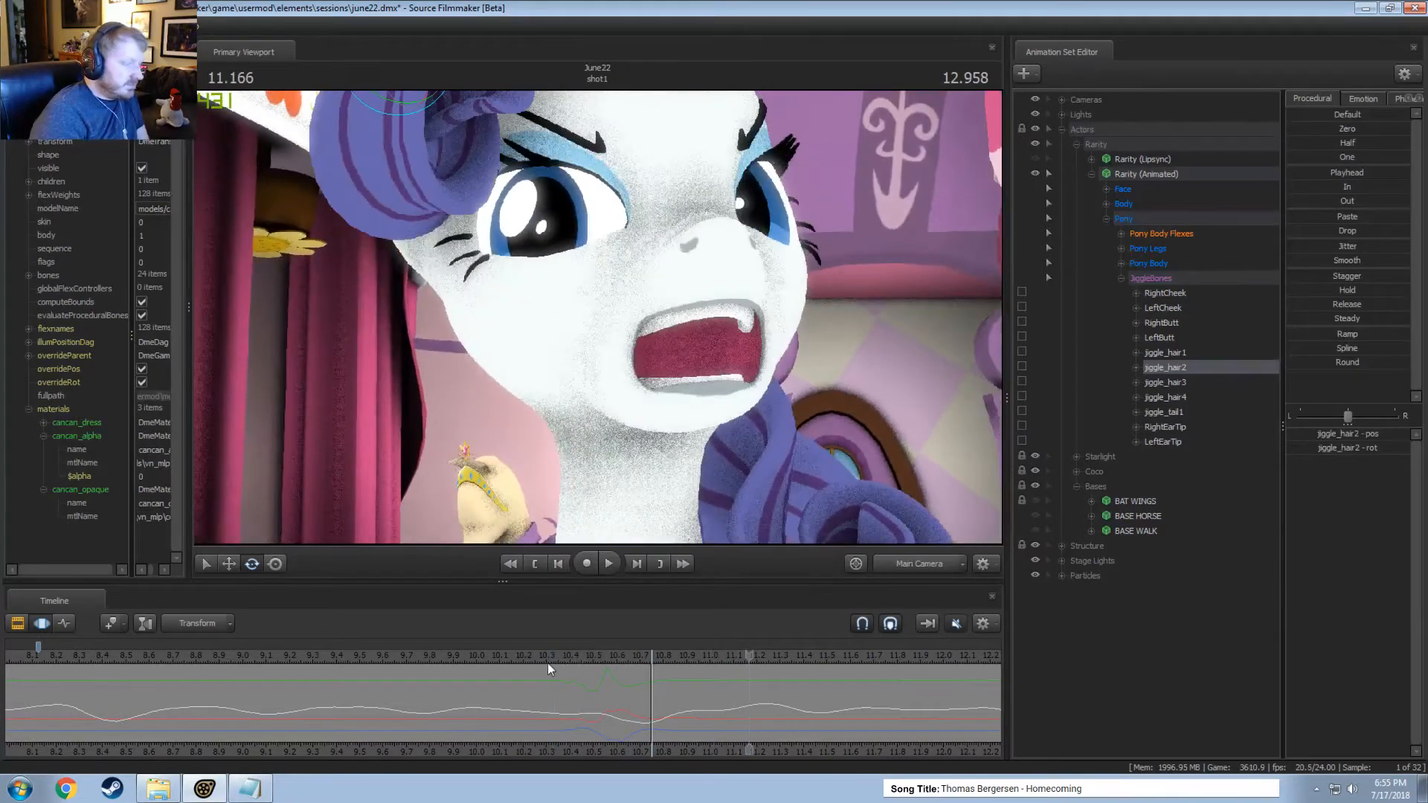
{"action": "left_click", "coordinate": [546, 659]}
{"action": "key", "text": "space"}
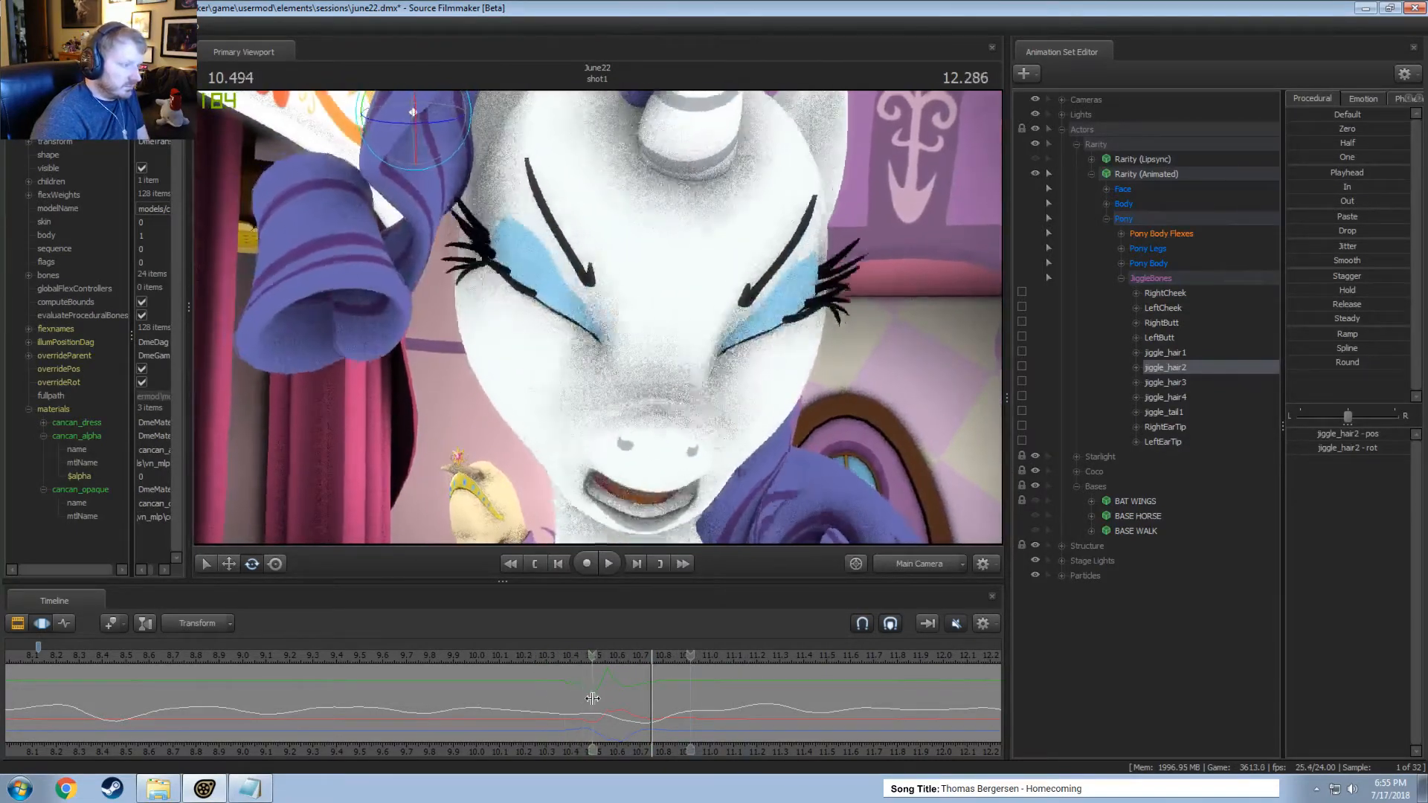
Rotate jiggle_hair3 within a time selection of about 10.33 to 10.75 seconds, centred around 10.54 seconds.
{"action": "left_click", "coordinate": [558, 700]}
{"action": "left_click_drag", "start_coordinate": [558, 700], "coordinate": [604, 703]}
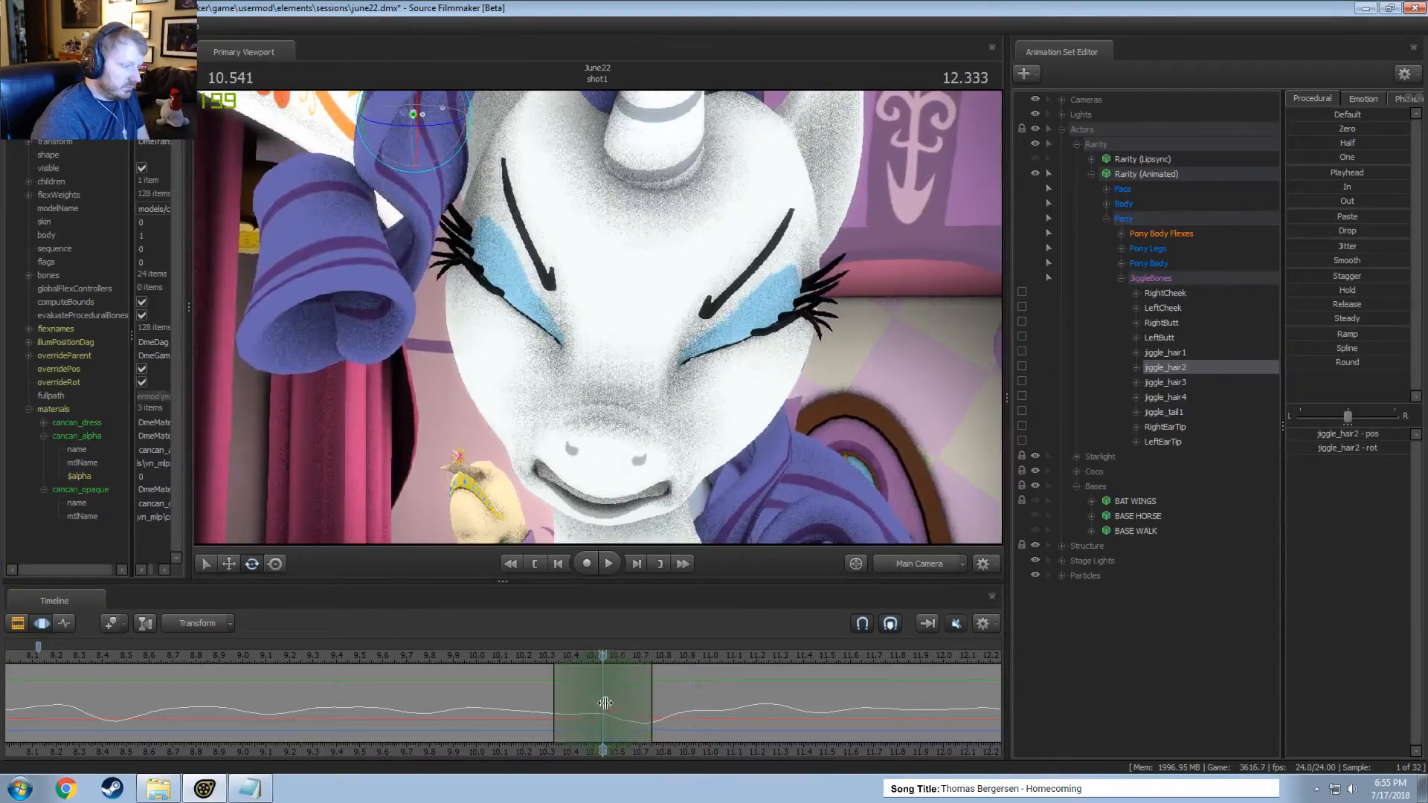
{"action": "left_click", "coordinate": [351, 248], "text": "ctrl"}
{"action": "left_click_drag", "start_coordinate": [386, 247], "coordinate": [382, 233]}
Narrow the time selection of the jiggle_hair3 edit to about 10.42 to 10.67 seconds and replay the motion.
{"action": "left_click", "coordinate": [532, 650]}
{"action": "key", "text": "space"}
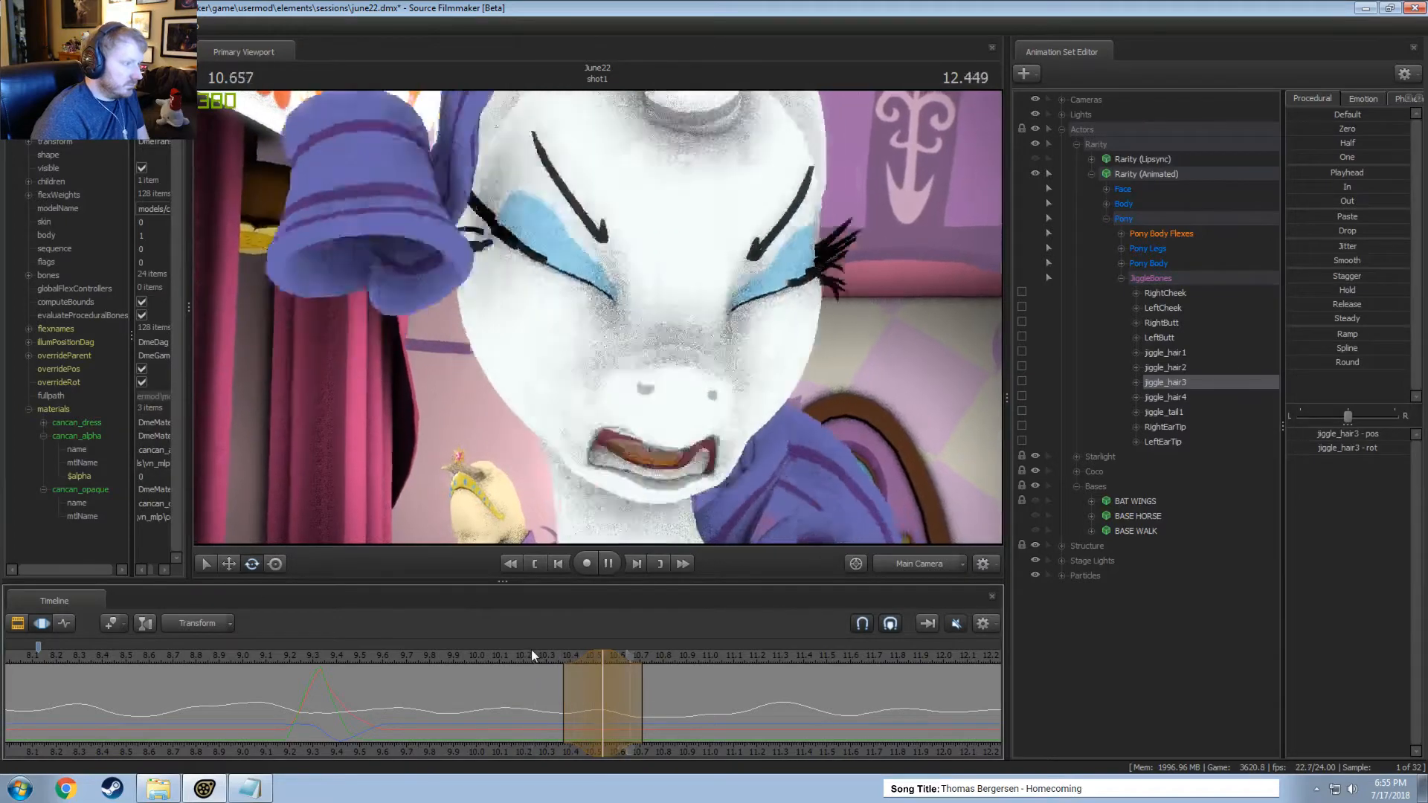
{"action": "key", "text": "space"}
{"action": "scroll", "coordinate": [531, 650], "scroll_direction": "down", "scroll_amount": 1}
{"action": "left_click", "coordinate": [528, 652]}
{"action": "key", "text": "space"}
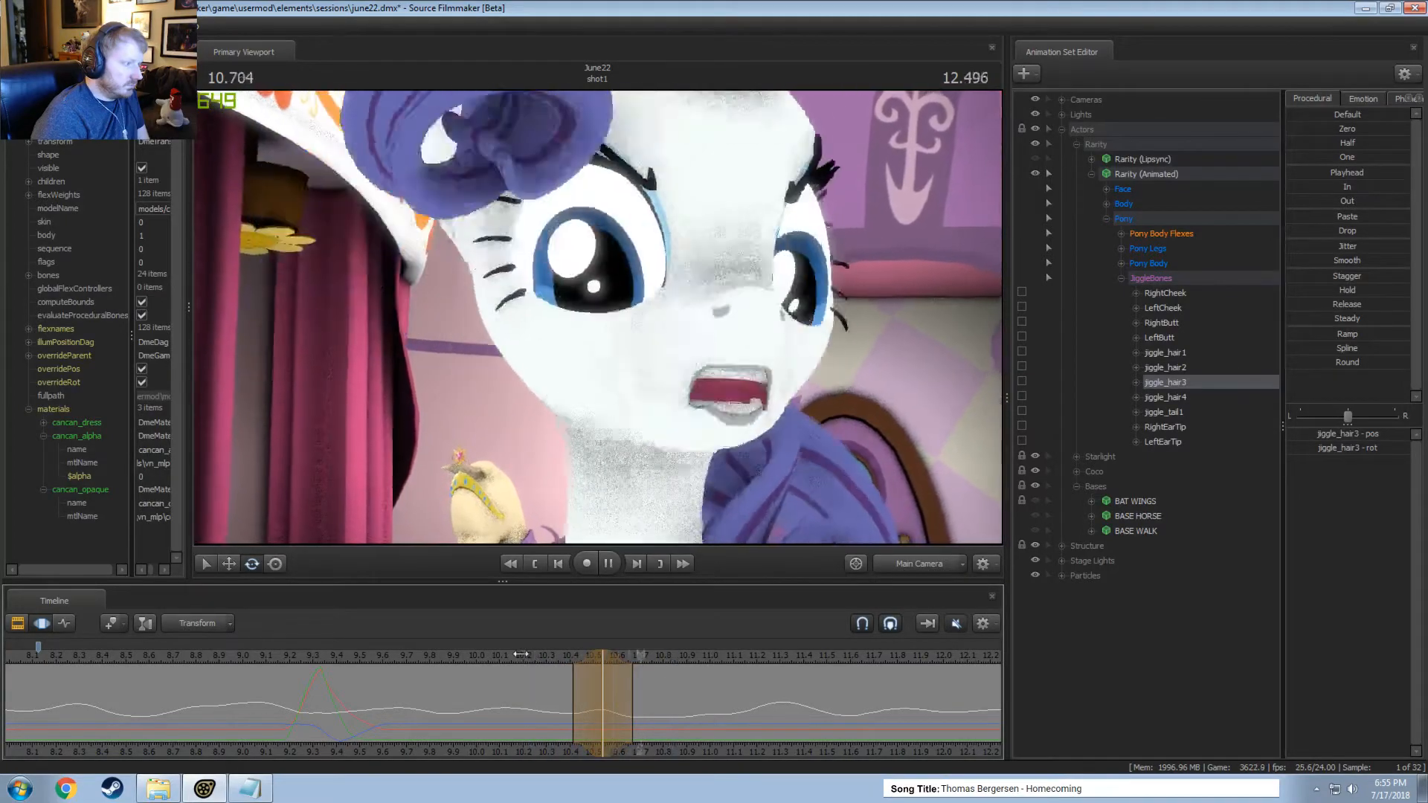
{"action": "key", "text": "space"}
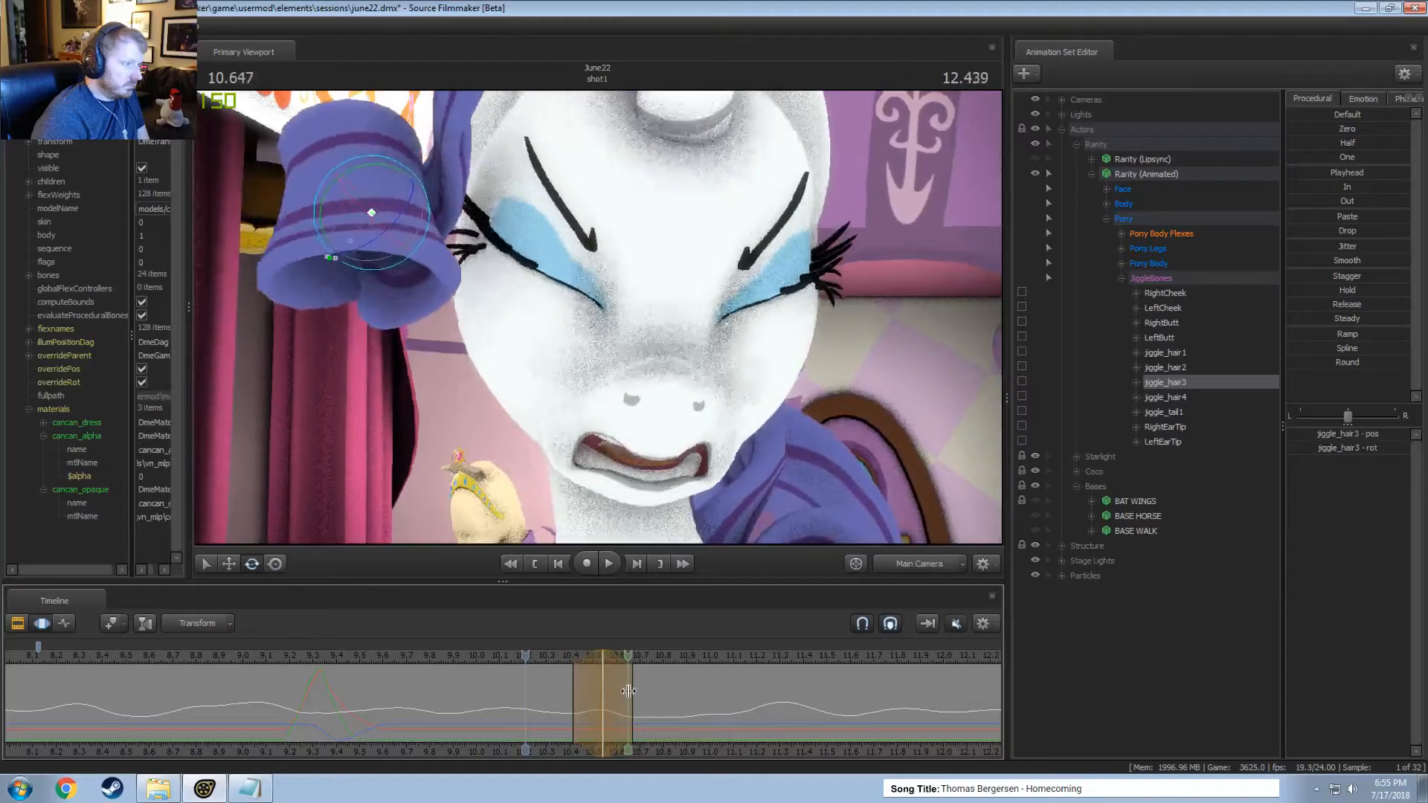
Move and rotate jiggle_hair3 outward from the face within a time selection around 10.67 seconds.
{"action": "left_click", "coordinate": [633, 690]}
{"action": "left_click", "coordinate": [633, 690], "text": "shift"}
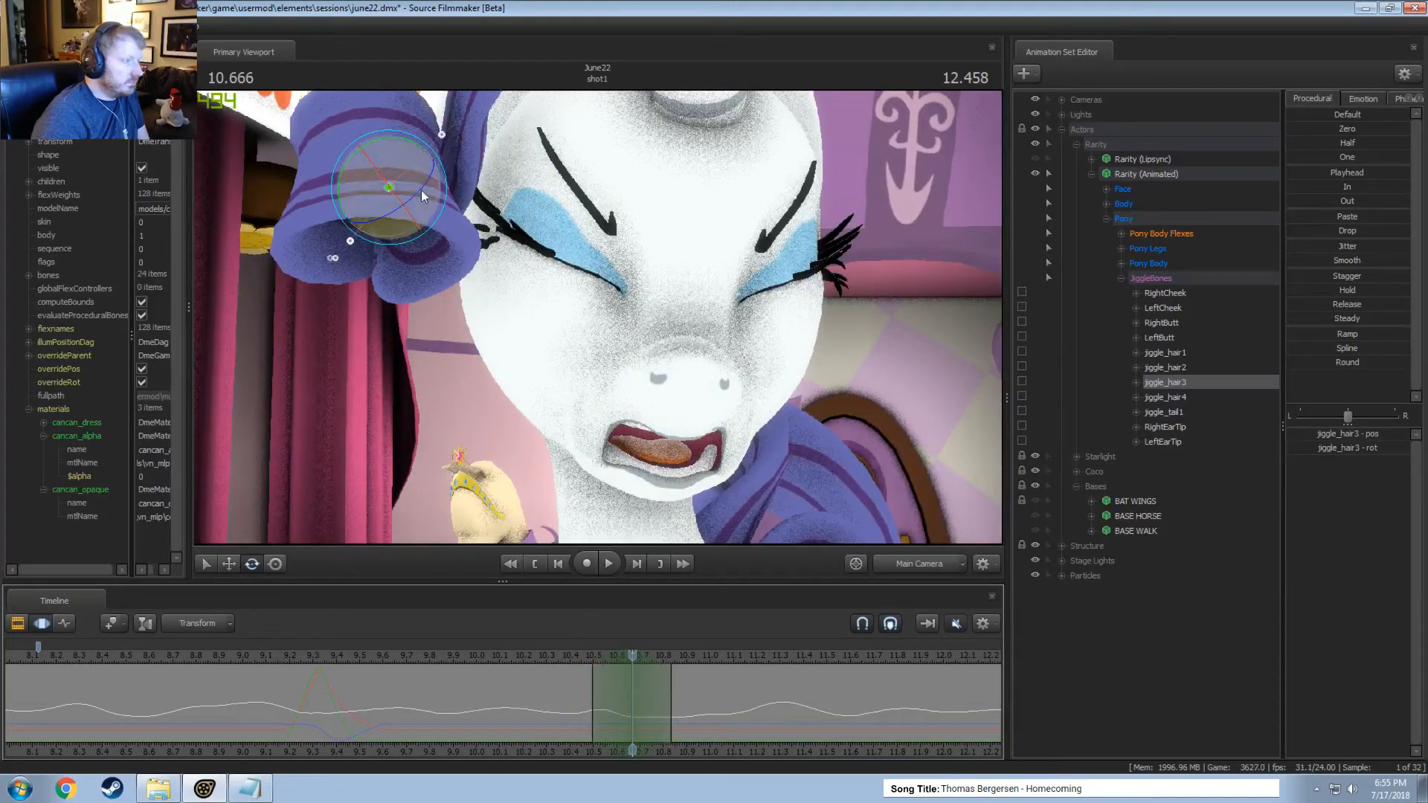
{"action": "key", "text": "w"}
{"action": "left_click_drag", "start_coordinate": [407, 192], "coordinate": [601, 324]}
{"action": "key", "text": "e"}
{"action": "left_click_drag", "start_coordinate": [405, 223], "coordinate": [368, 268]}
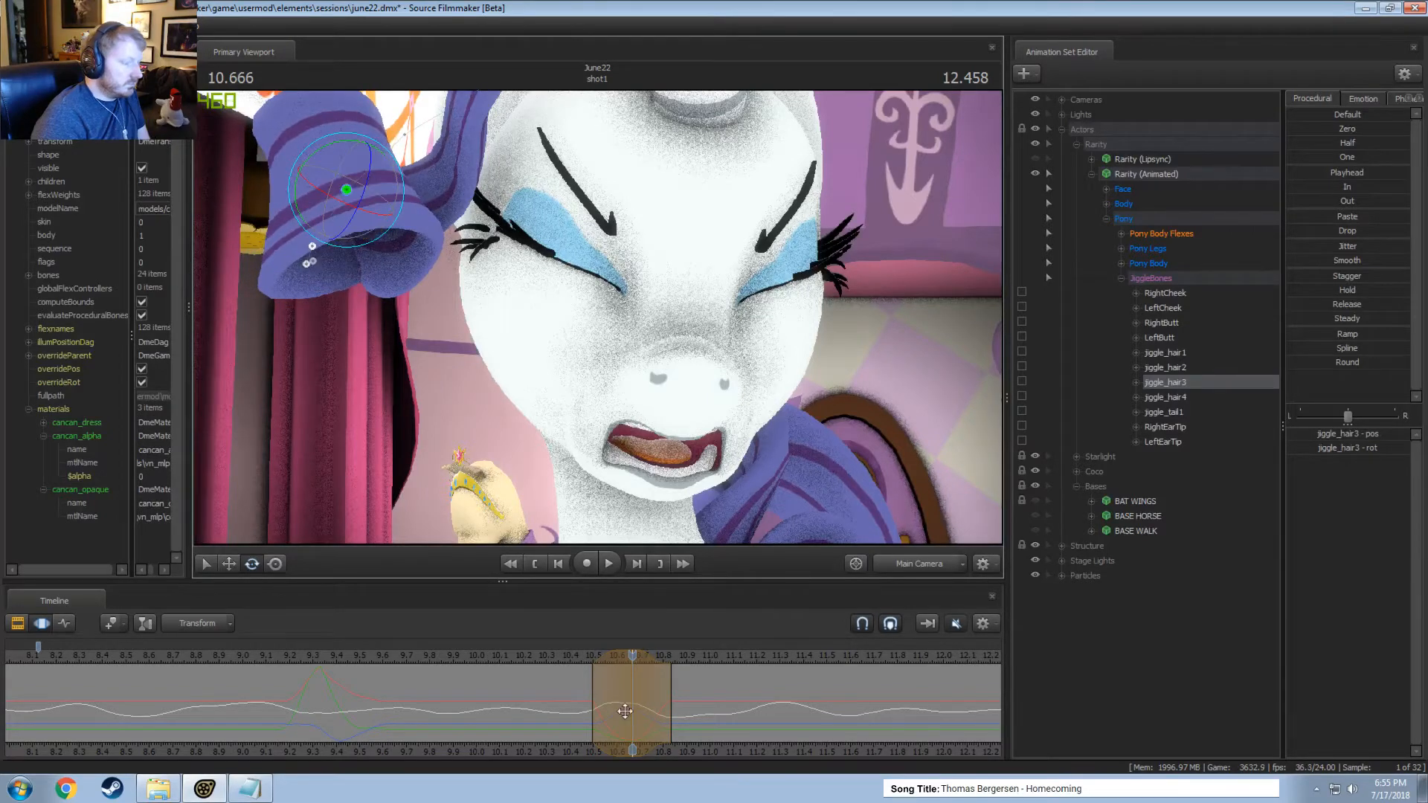
Scrub through the jiggle_hair3 edit and play back the curl motion from about 10.2 seconds.
{"action": "left_click", "coordinate": [595, 691]}
{"action": "left_click_drag", "start_coordinate": [595, 691], "coordinate": [729, 701]}
{"action": "left_click", "coordinate": [518, 651]}
{"action": "key", "text": "space"}
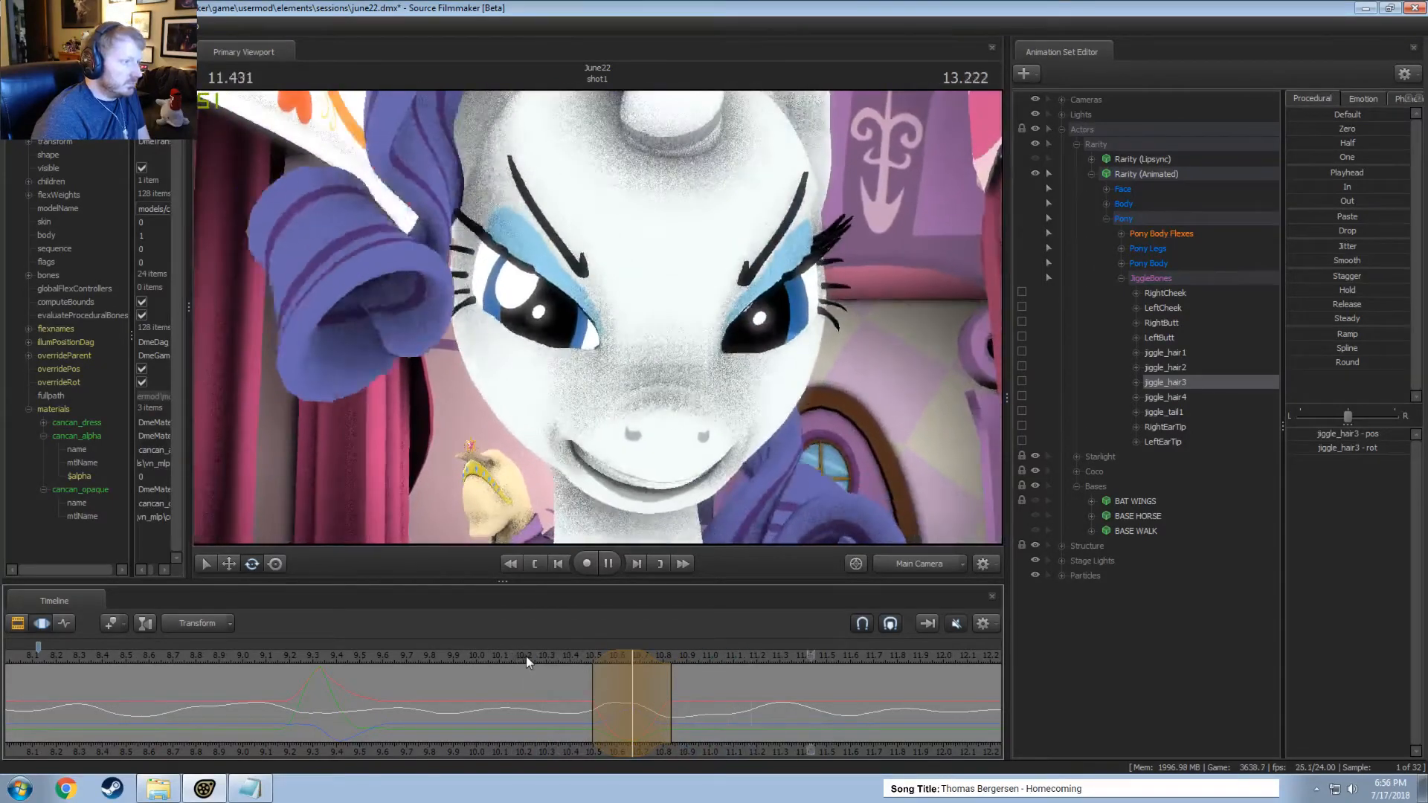
{"action": "key", "text": "space"}
Rotate jiggle_hair2 and jiggle_hair3 together in Manipulation rotation mode within a time selection around 11.25 seconds.
{"action": "middle_click_drag", "start_coordinate": [753, 738], "coordinate": [486, 704]}
{"action": "left_click_drag", "start_coordinate": [487, 692], "coordinate": [553, 689]}
{"action": "scroll", "coordinate": [502, 678], "scroll_direction": "up", "scroll_amount": 4, "text": "shift"}
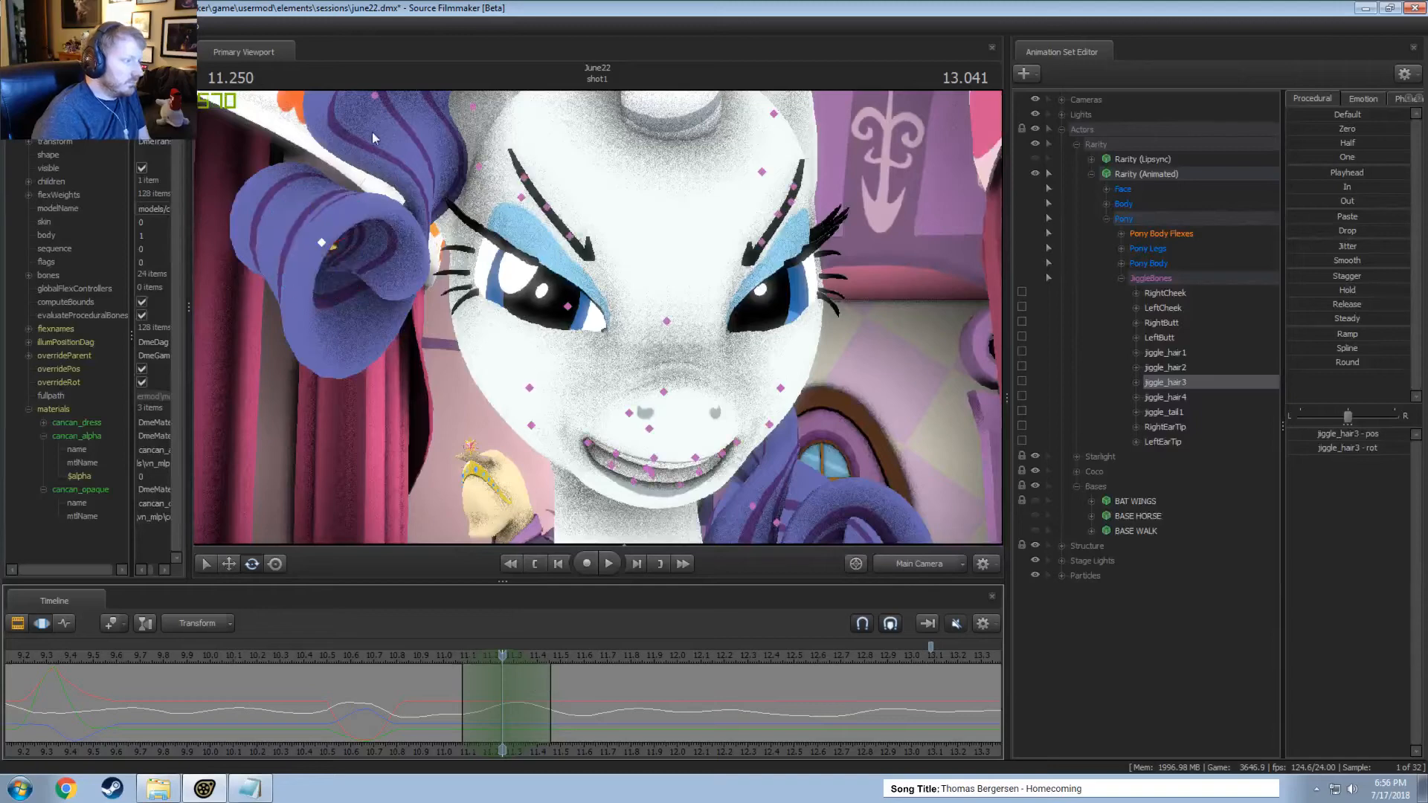
{"action": "left_click", "coordinate": [381, 104], "text": "ctrl"}
{"action": "right_click", "coordinate": [379, 100]}
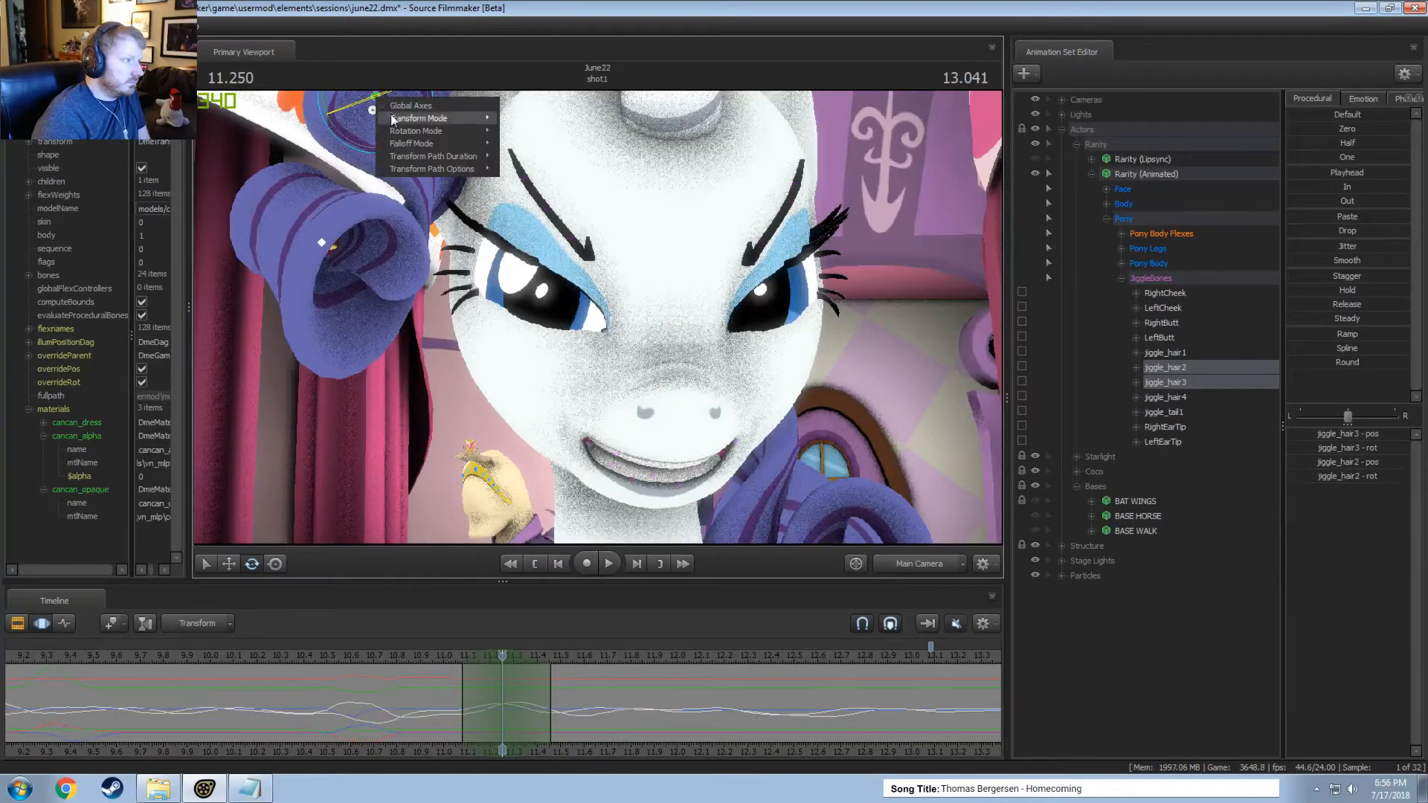
{"action": "mouse_move", "coordinate": [406, 133]}
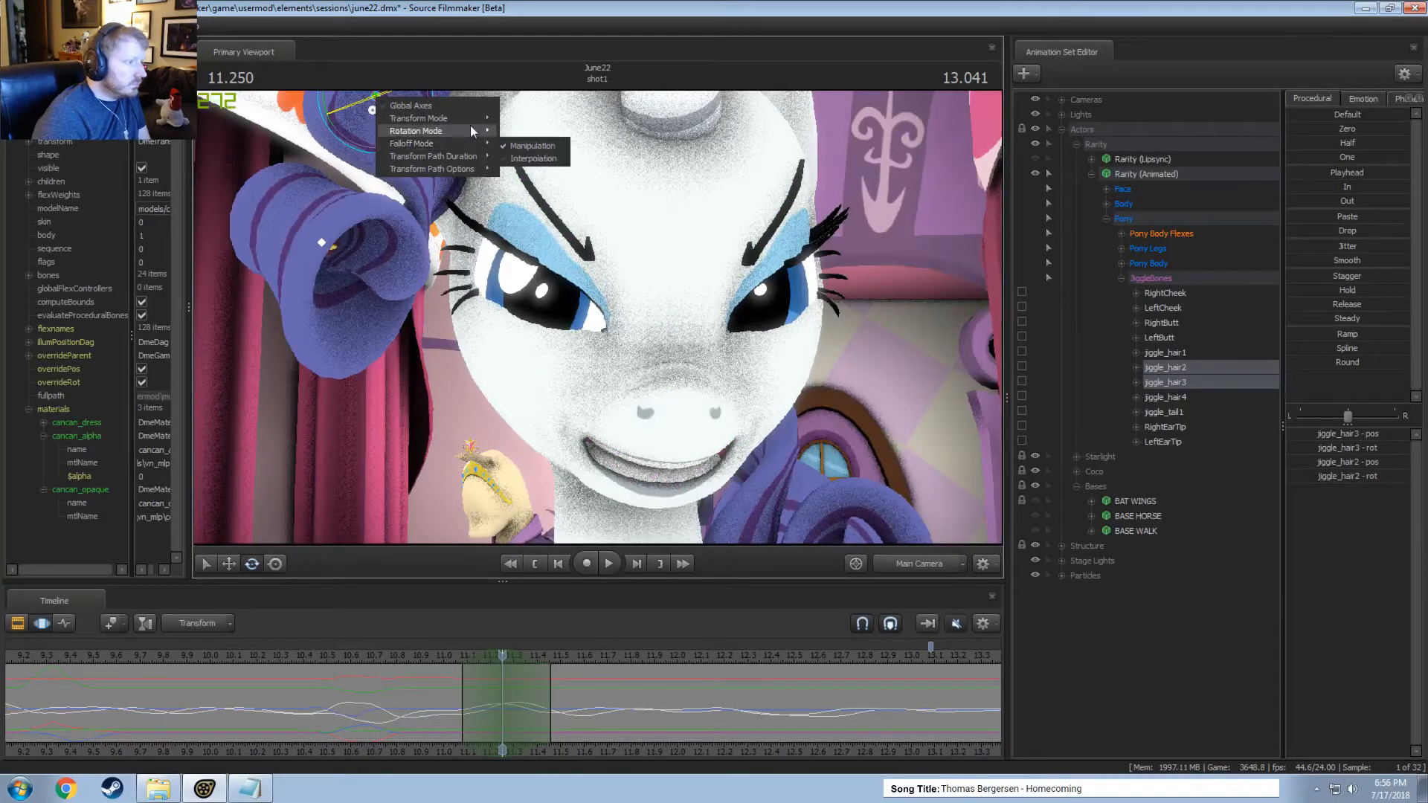
{"action": "left_click", "coordinate": [519, 144]}
{"action": "left_click_drag", "start_coordinate": [385, 144], "coordinate": [365, 134]}
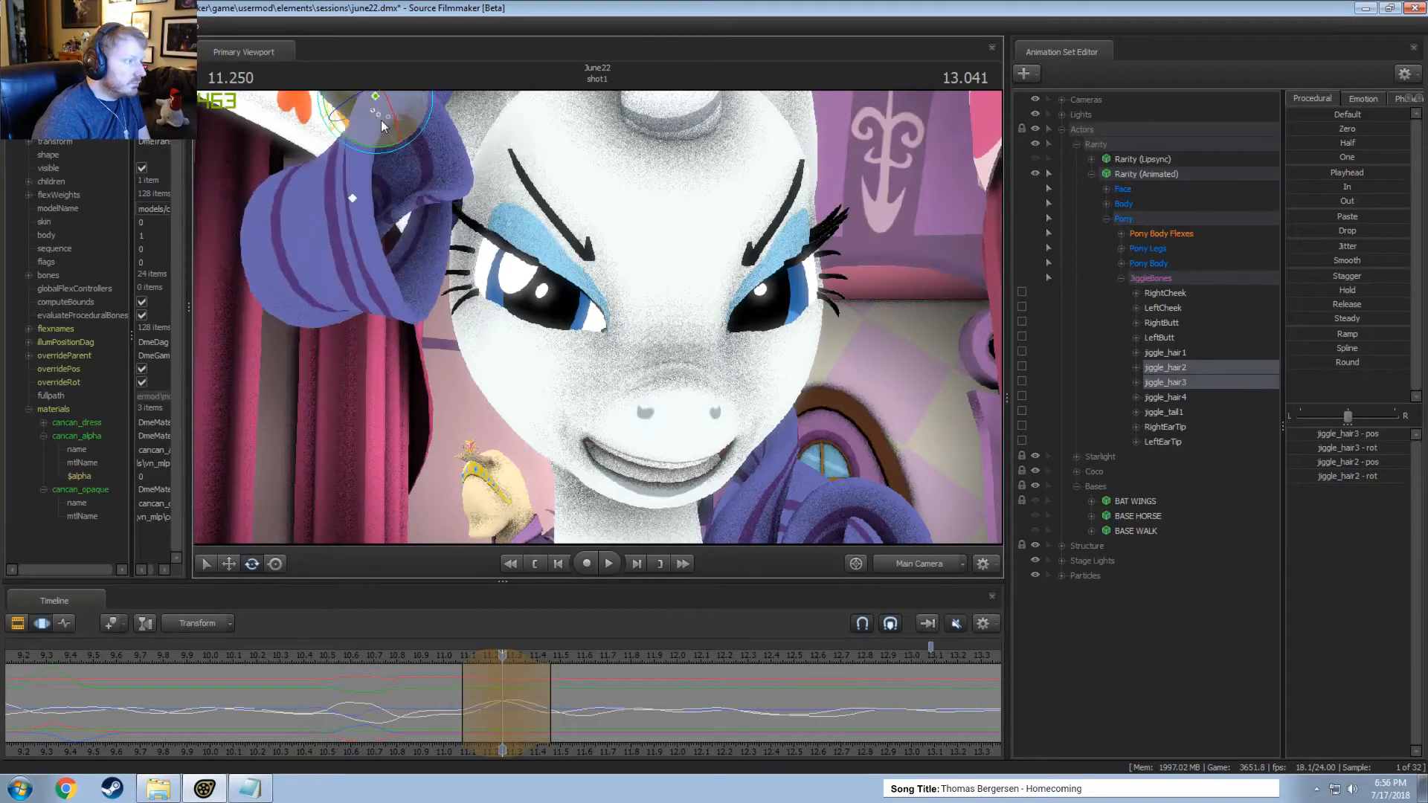
Replay the two-bone curl edit and try shifting its time selection earlier, centred around 11.2 seconds.
{"action": "mouse_move", "coordinate": [449, 668]}
{"action": "left_mouse_down"}
{"action": "mouse_move", "coordinate": [426, 670]}
{"action": "mouse_move", "coordinate": [481, 694]}
{"action": "mouse_move", "coordinate": [474, 656]}
{"action": "left_mouse_up"}
{"action": "key", "text": "space"}
{"action": "key", "text": "space"}
{"action": "key", "text": "space"}
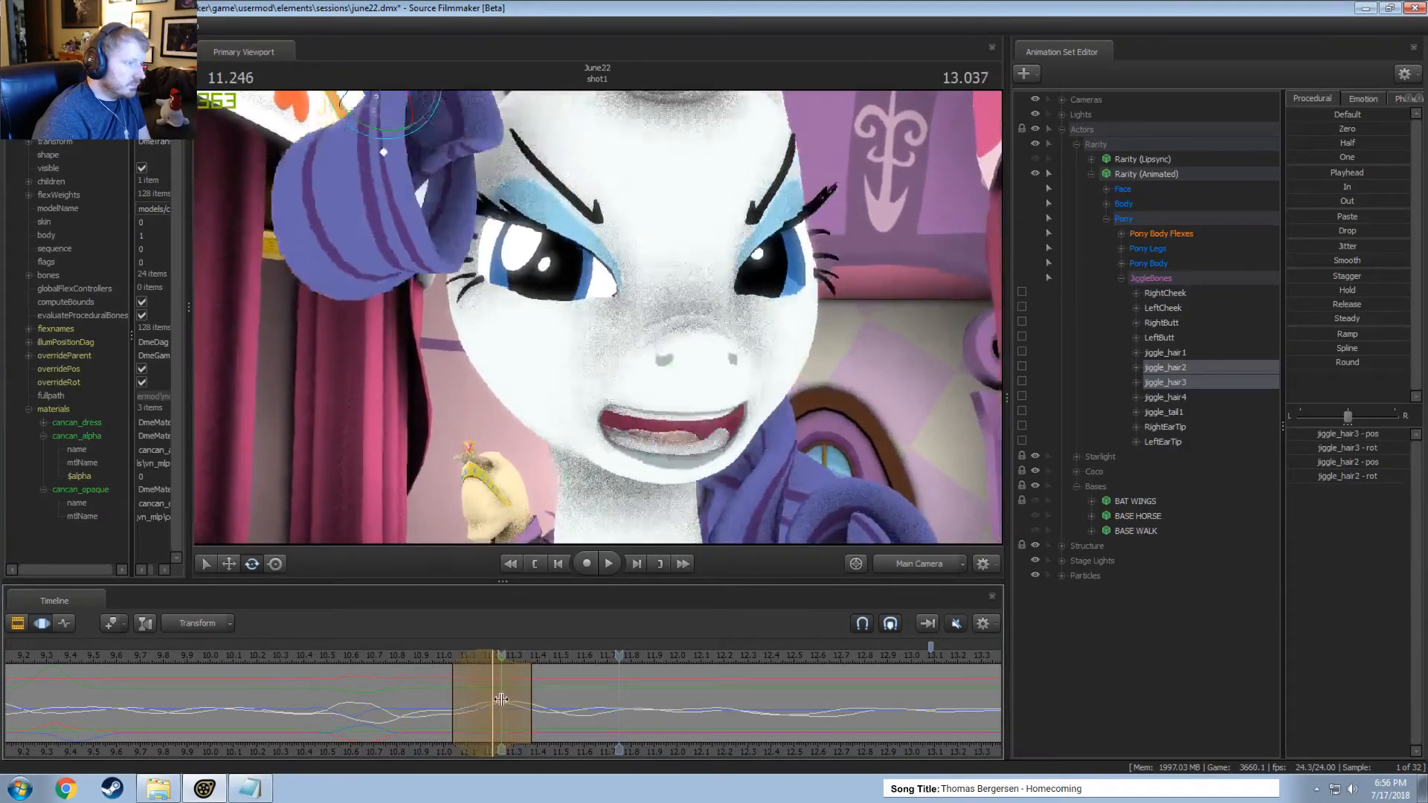
{"action": "key", "text": "space"}
Shift the edit's time selection to about 11.08 to 11.45 seconds and replay the motion from about 10.9 seconds.
{"action": "left_click_drag", "start_coordinate": [474, 656], "coordinate": [480, 656]}
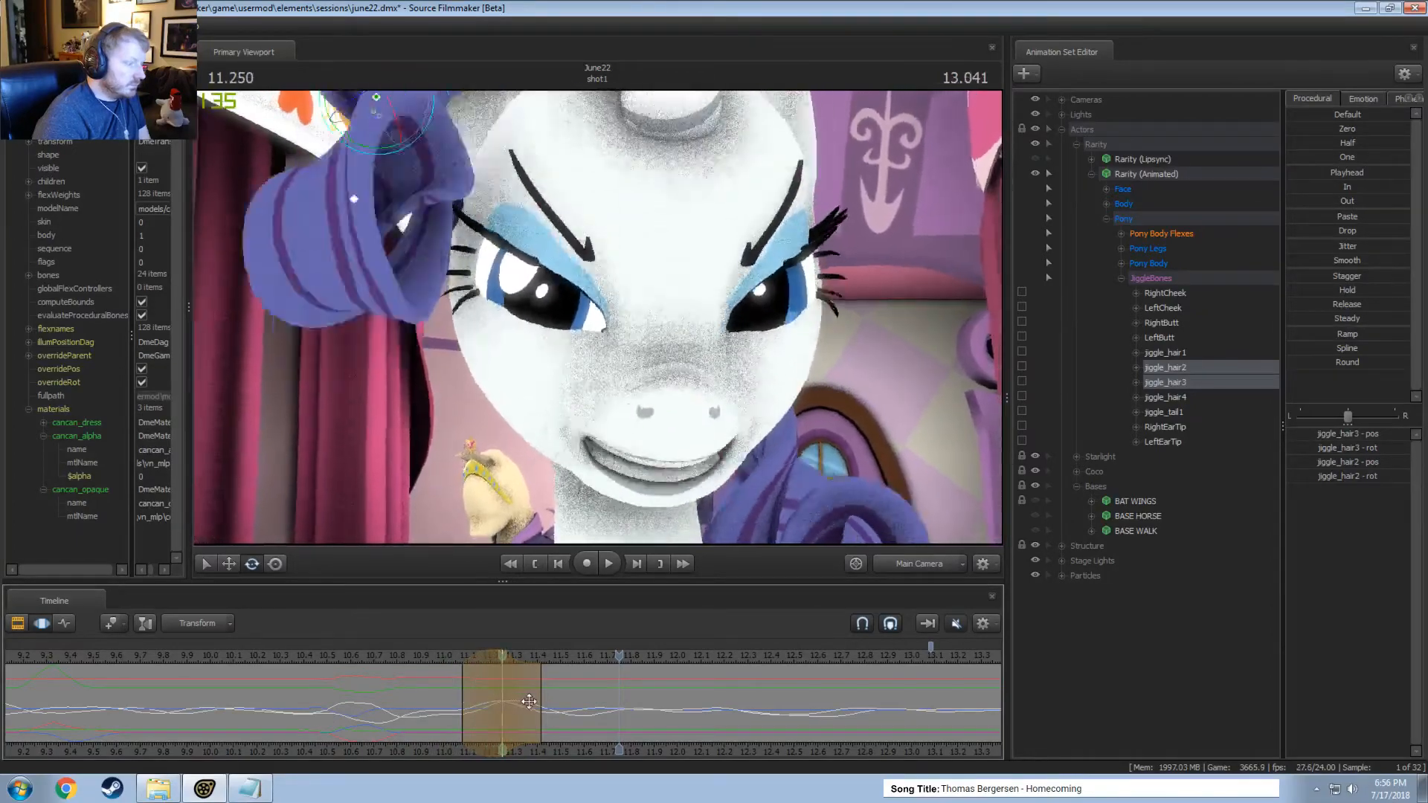
{"action": "left_click_drag", "start_coordinate": [504, 702], "coordinate": [512, 701]}
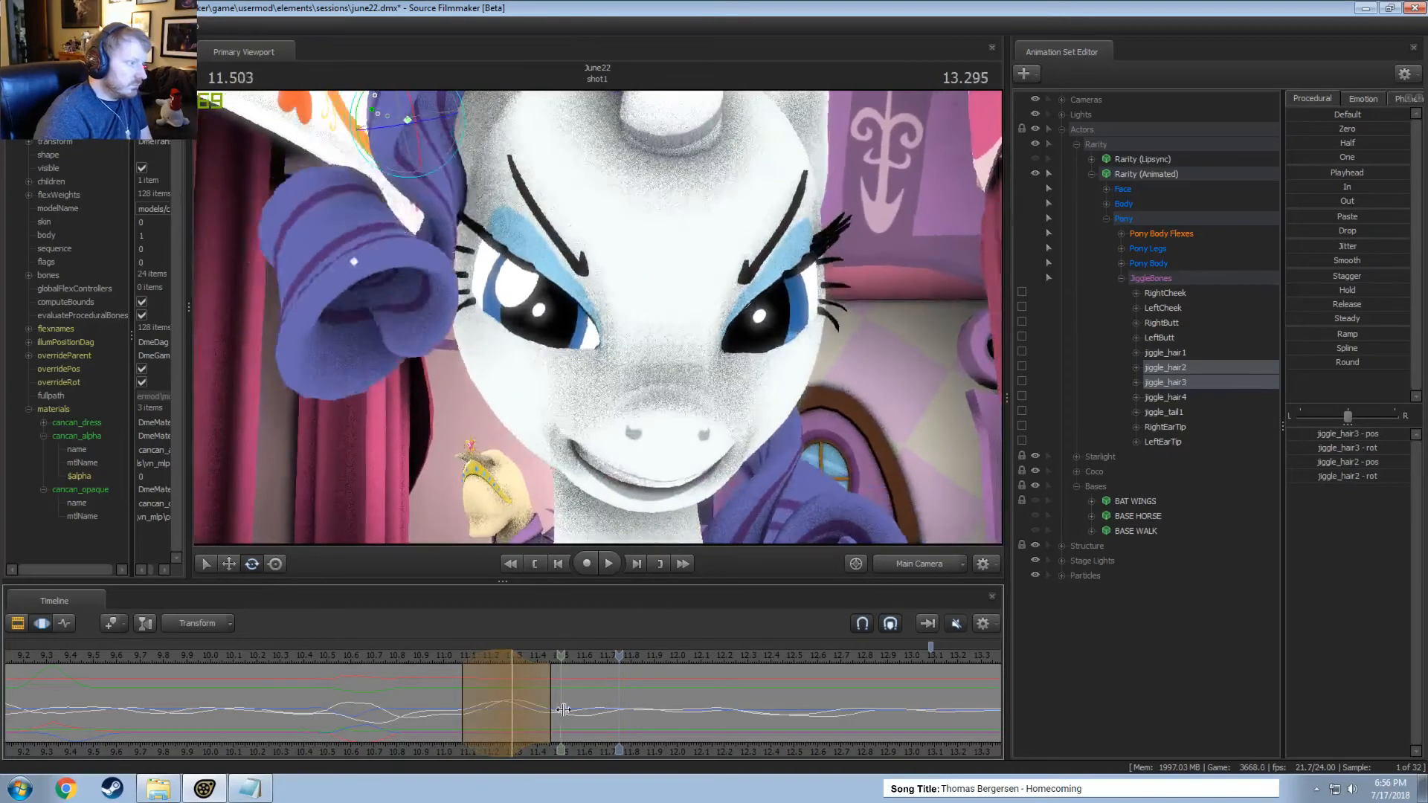
{"action": "left_click", "coordinate": [425, 656]}
{"action": "key", "text": "space"}
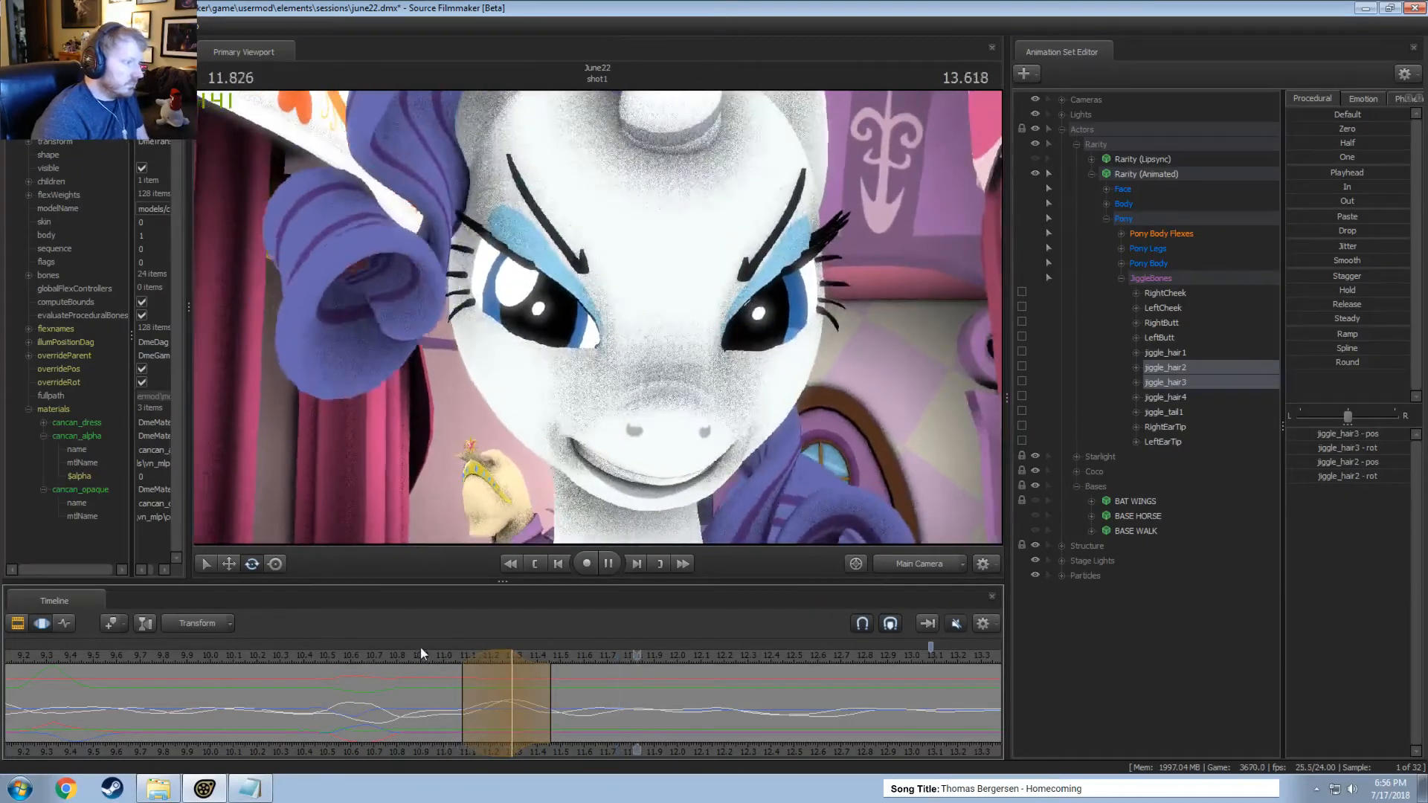
{"action": "key", "text": "space"}
{"action": "key", "text": "space"}
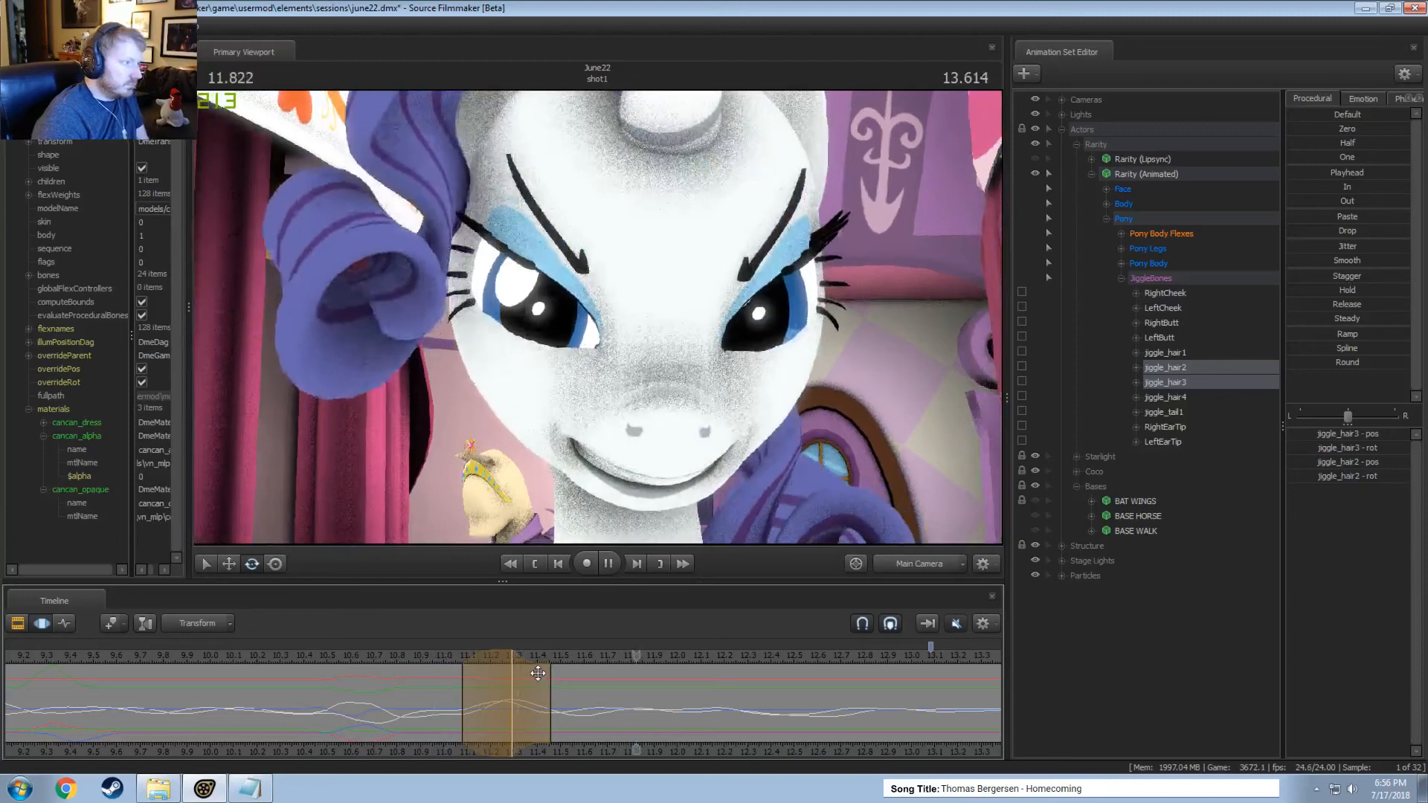
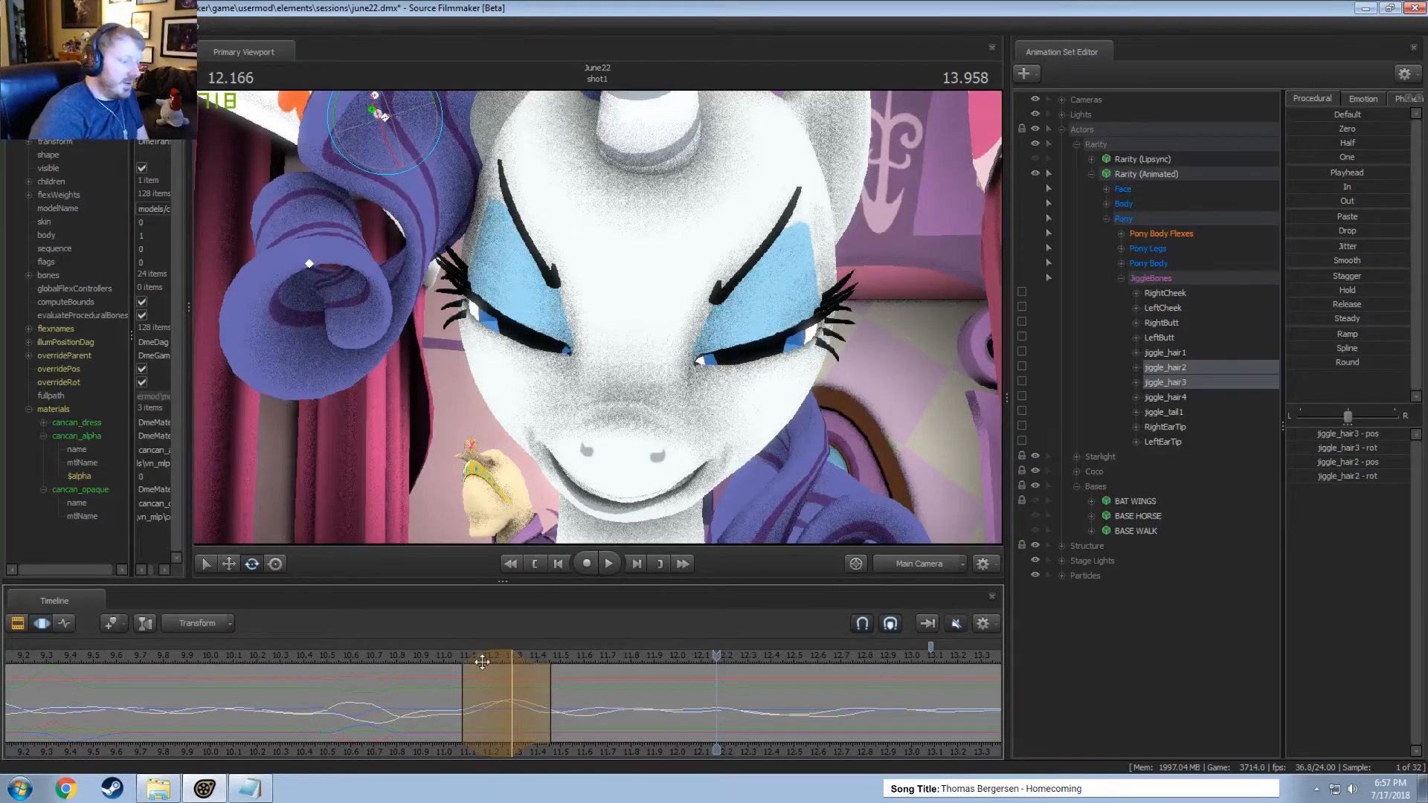
Centre a short time selection at about 11.33 seconds, rotate jiggle_hair2 outward from the face, and preview the motion.
{"action": "left_click", "coordinate": [450, 656]}
{"action": "key", "text": "space"}
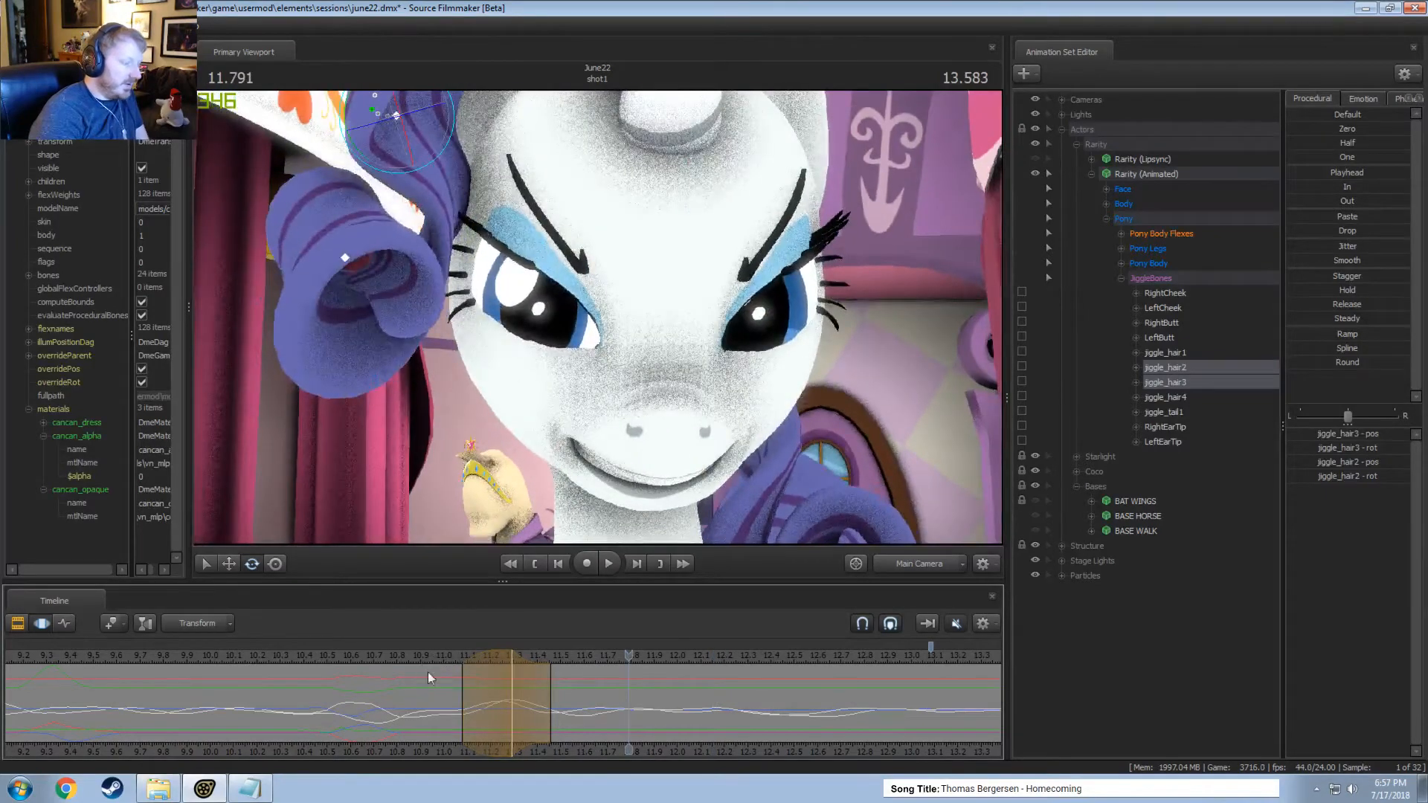
{"action": "left_click", "coordinate": [519, 702], "text": "shift"}
{"action": "scroll", "coordinate": [518, 702], "scroll_direction": "up", "scroll_amount": 6, "text": "shift"}
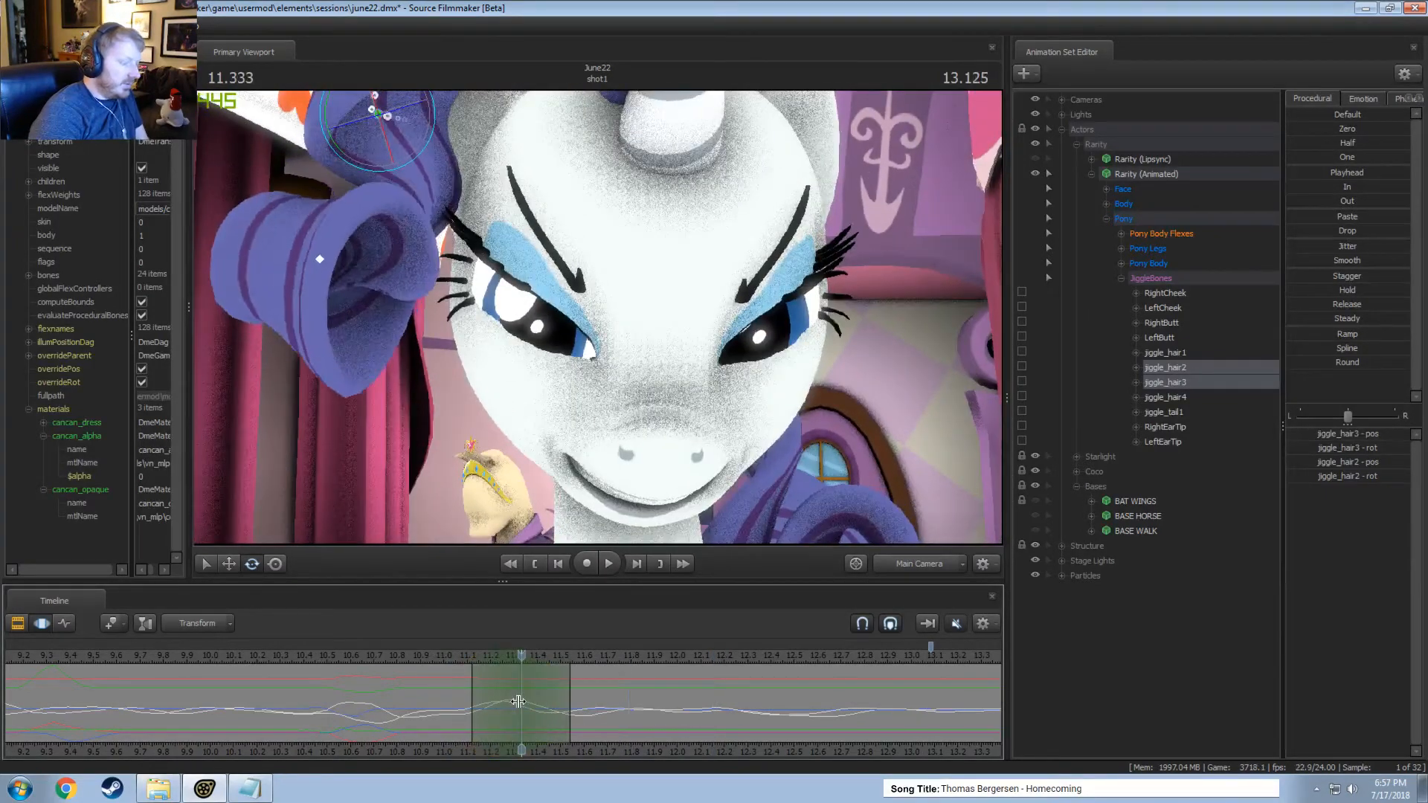
{"action": "key", "text": "ctrl"}
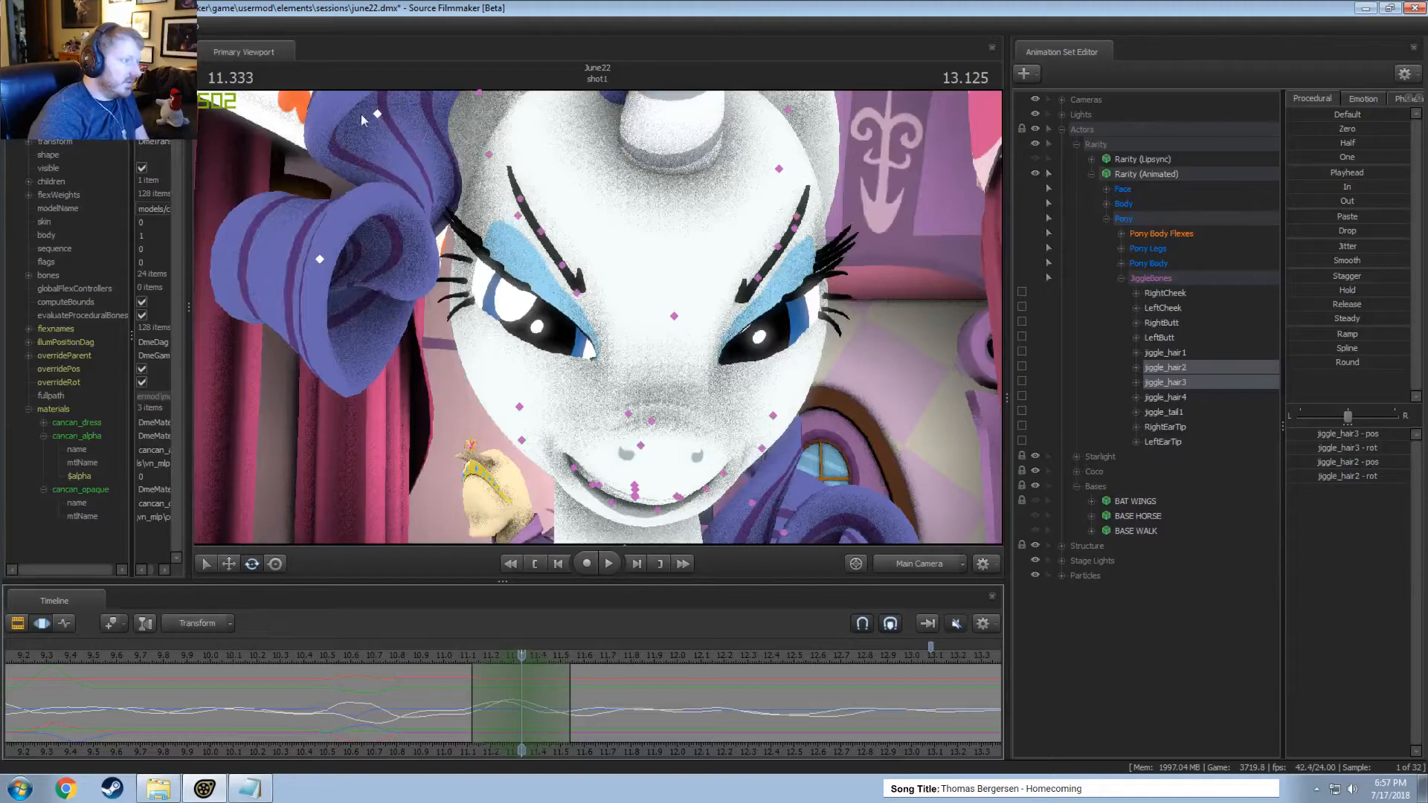
{"action": "left_click_drag", "start_coordinate": [381, 113], "coordinate": [455, 297]}
{"action": "key", "text": "ctrl+z"}
{"action": "left_click", "coordinate": [382, 113], "text": "ctrl"}
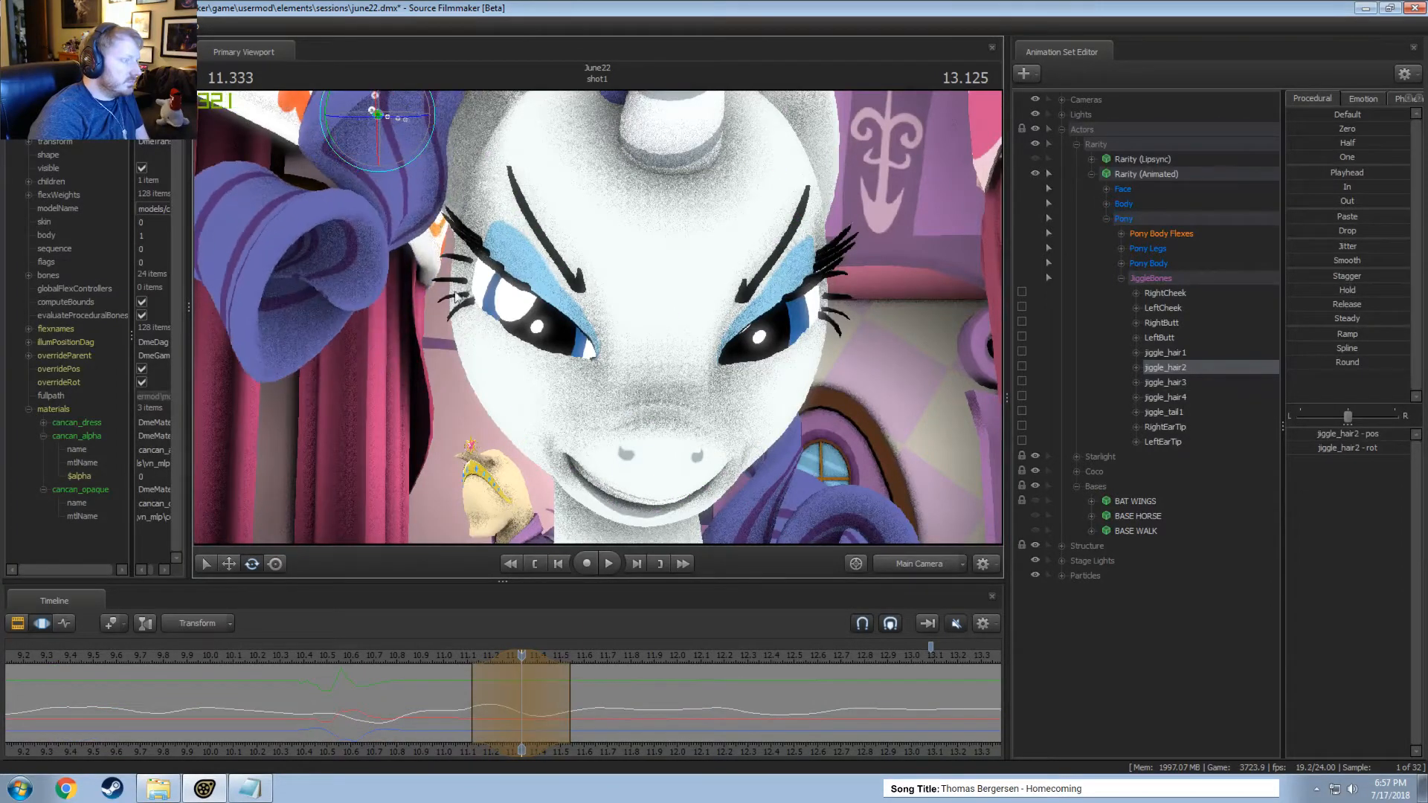
{"action": "left_click", "coordinate": [444, 658]}
{"action": "key", "text": "space"}
{"action": "key", "text": "space"}
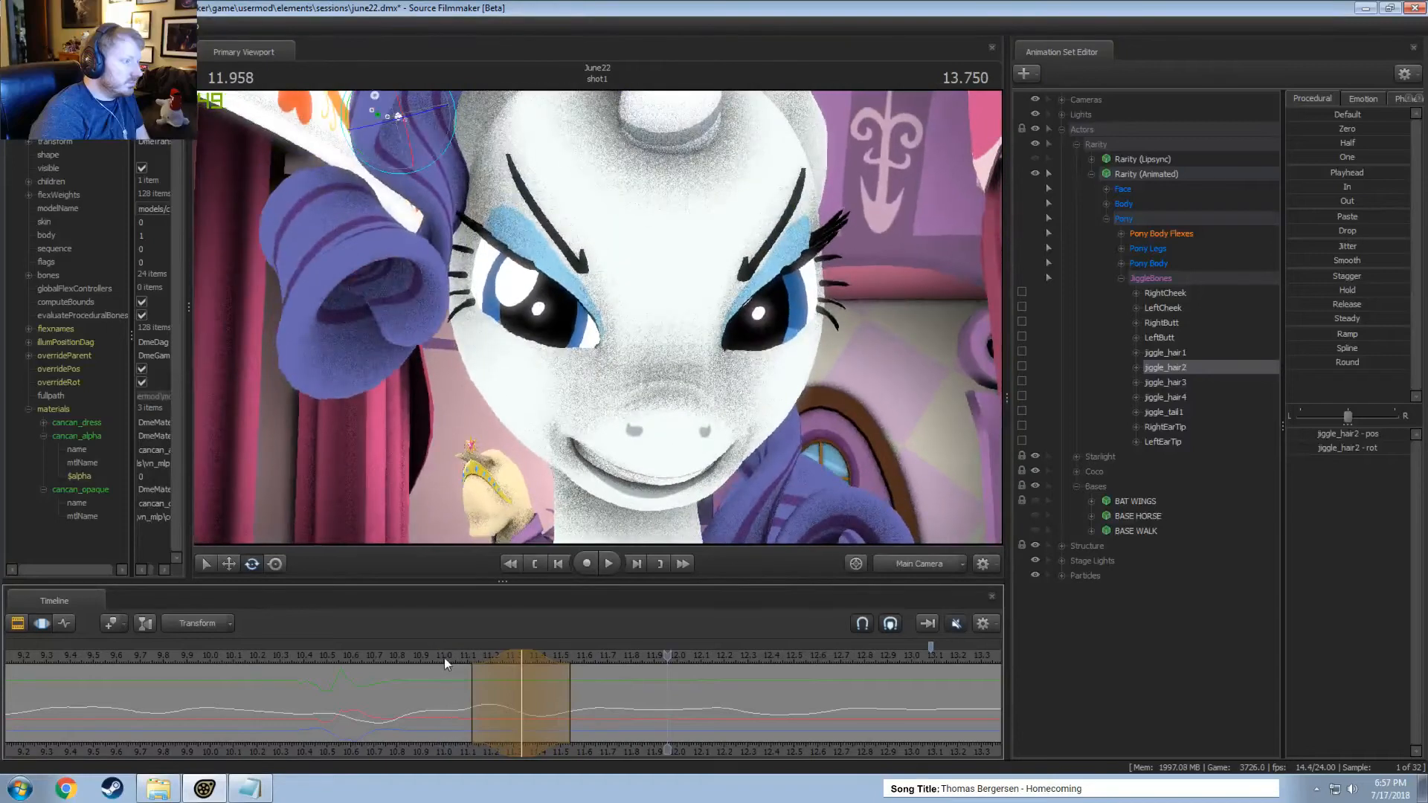
Centre the time selection at about 11.67 seconds, reposition jiggle_hair3 at the front curl, and play back the result.
{"action": "key", "text": "shift"}
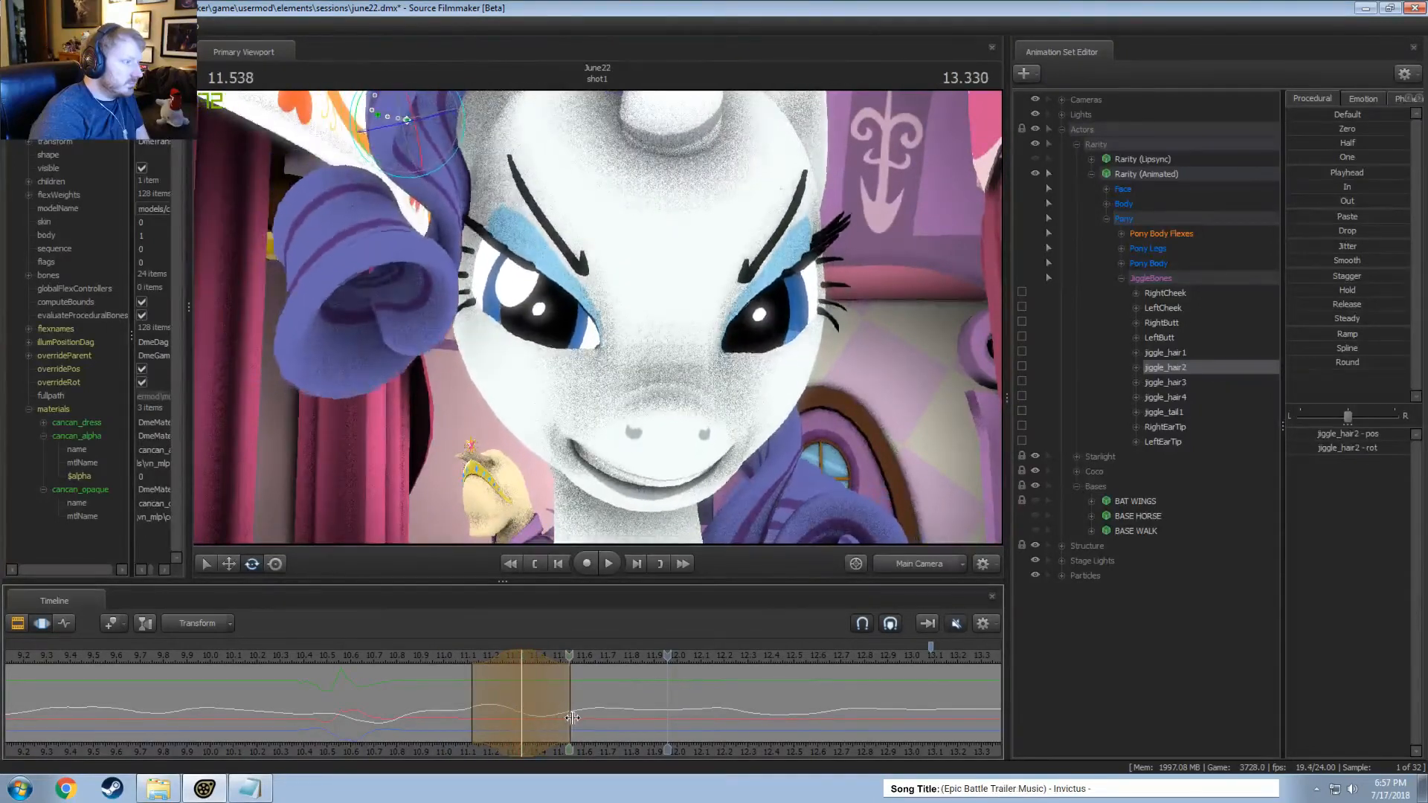
{"action": "left_click", "coordinate": [599, 714], "text": "shift"}
{"action": "scroll", "coordinate": [600, 713], "scroll_direction": "up", "scroll_amount": 6, "text": "shift"}
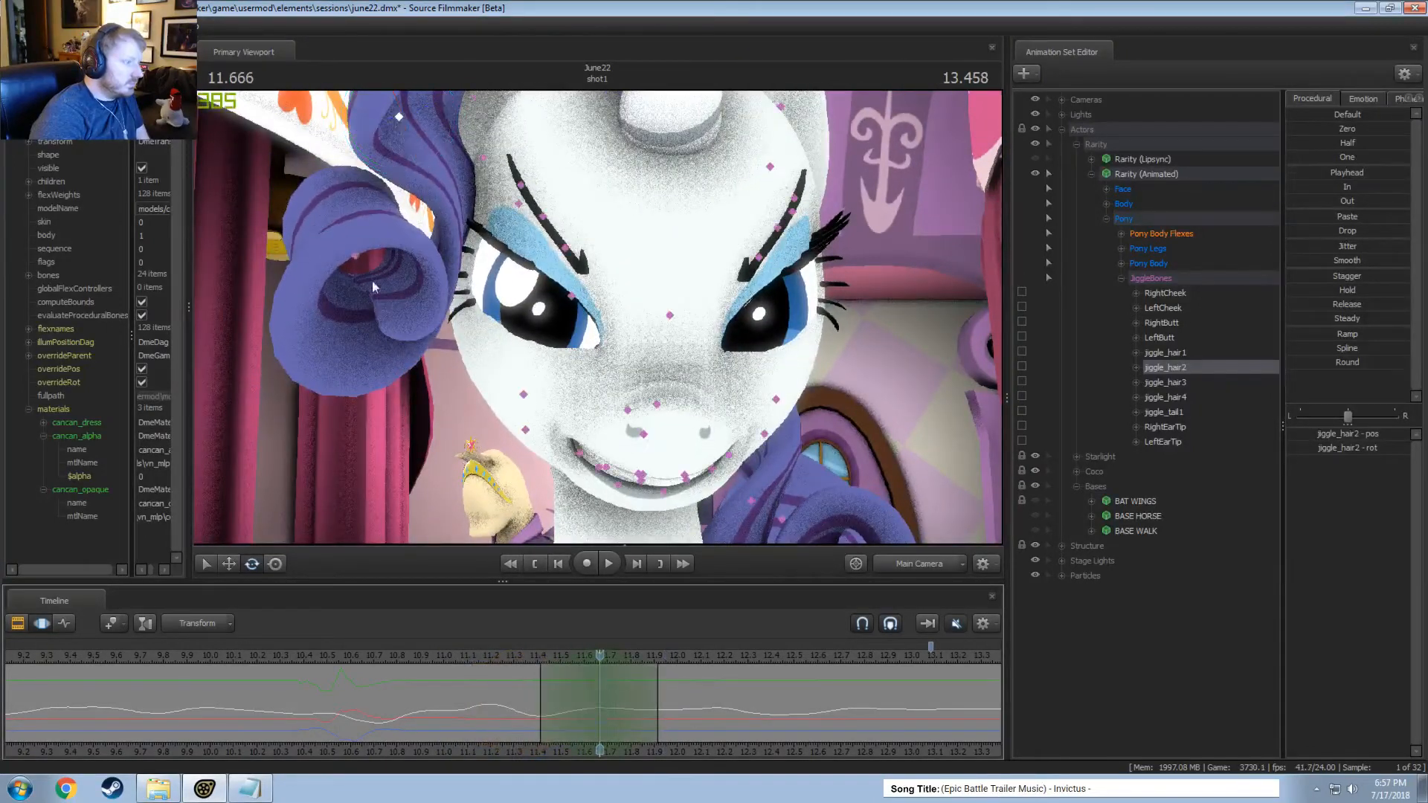
{"action": "left_click", "coordinate": [356, 258], "text": "ctrl"}
{"action": "left_click_drag", "start_coordinate": [398, 266], "coordinate": [406, 238]}
{"action": "left_click_drag", "start_coordinate": [381, 299], "coordinate": [393, 271]}
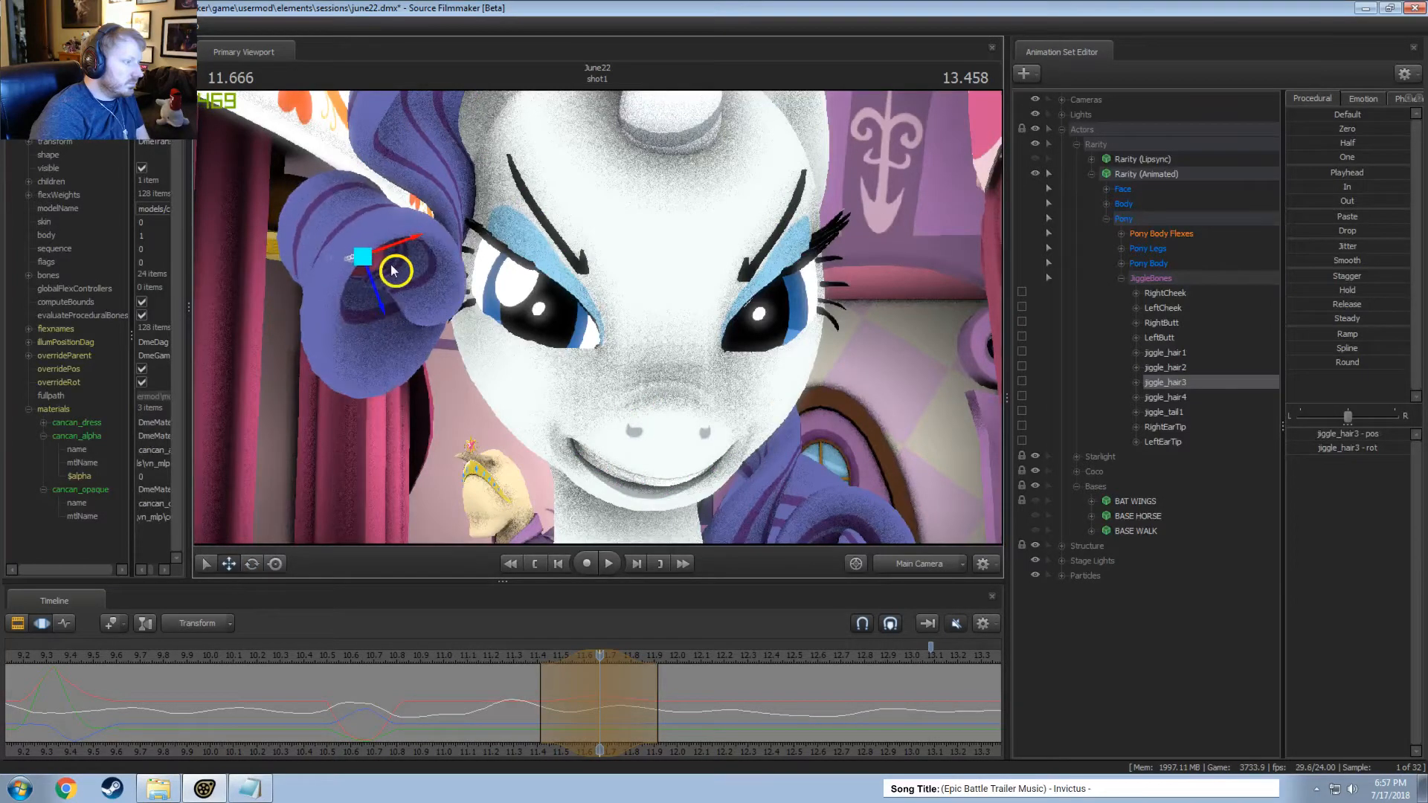
{"action": "key", "text": "space"}
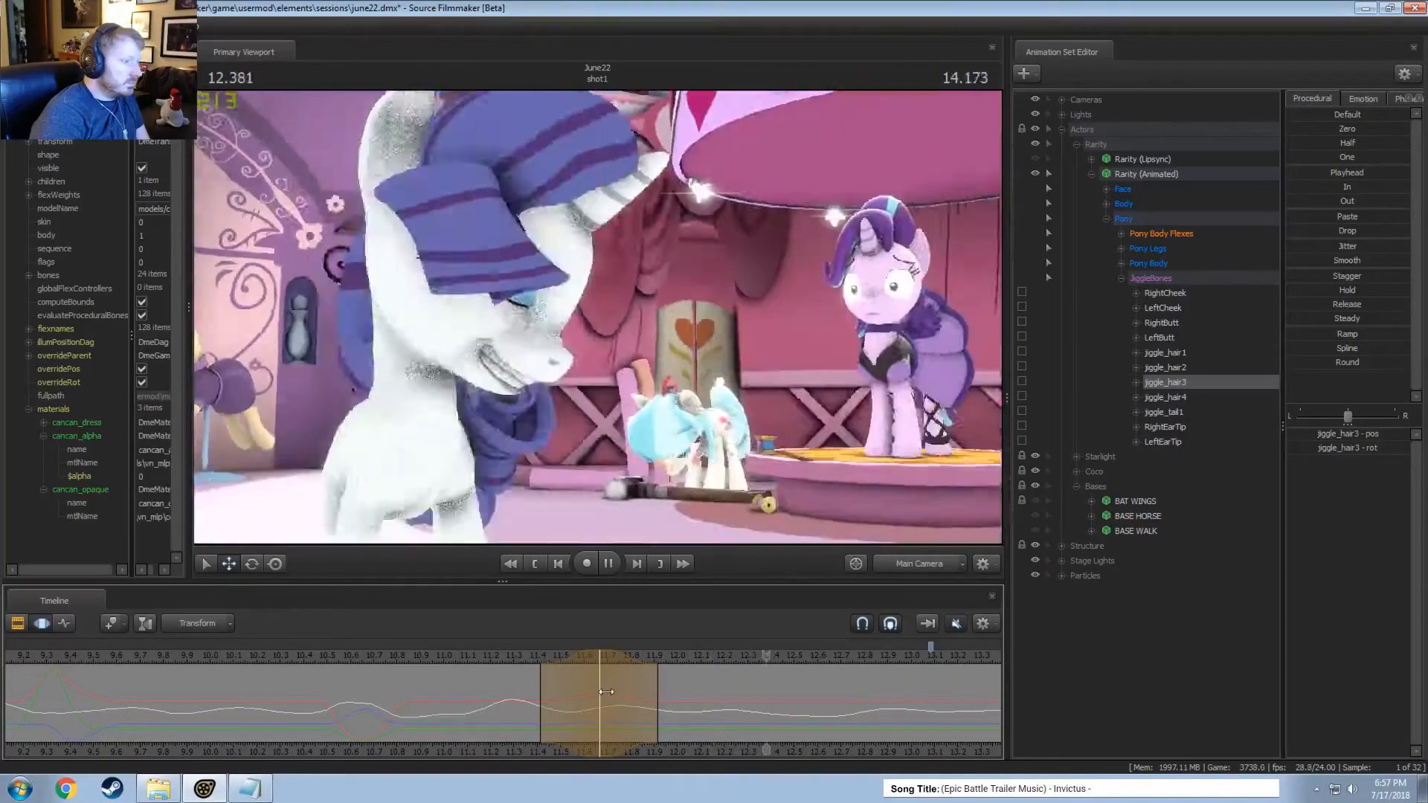
{"action": "key", "text": "space"}
Place a time selection around 12.42 seconds, spanning about 12.1 to 12.7 seconds, over the hair bone curves.
{"action": "middle_click_drag", "start_coordinate": [741, 743], "coordinate": [355, 704]}
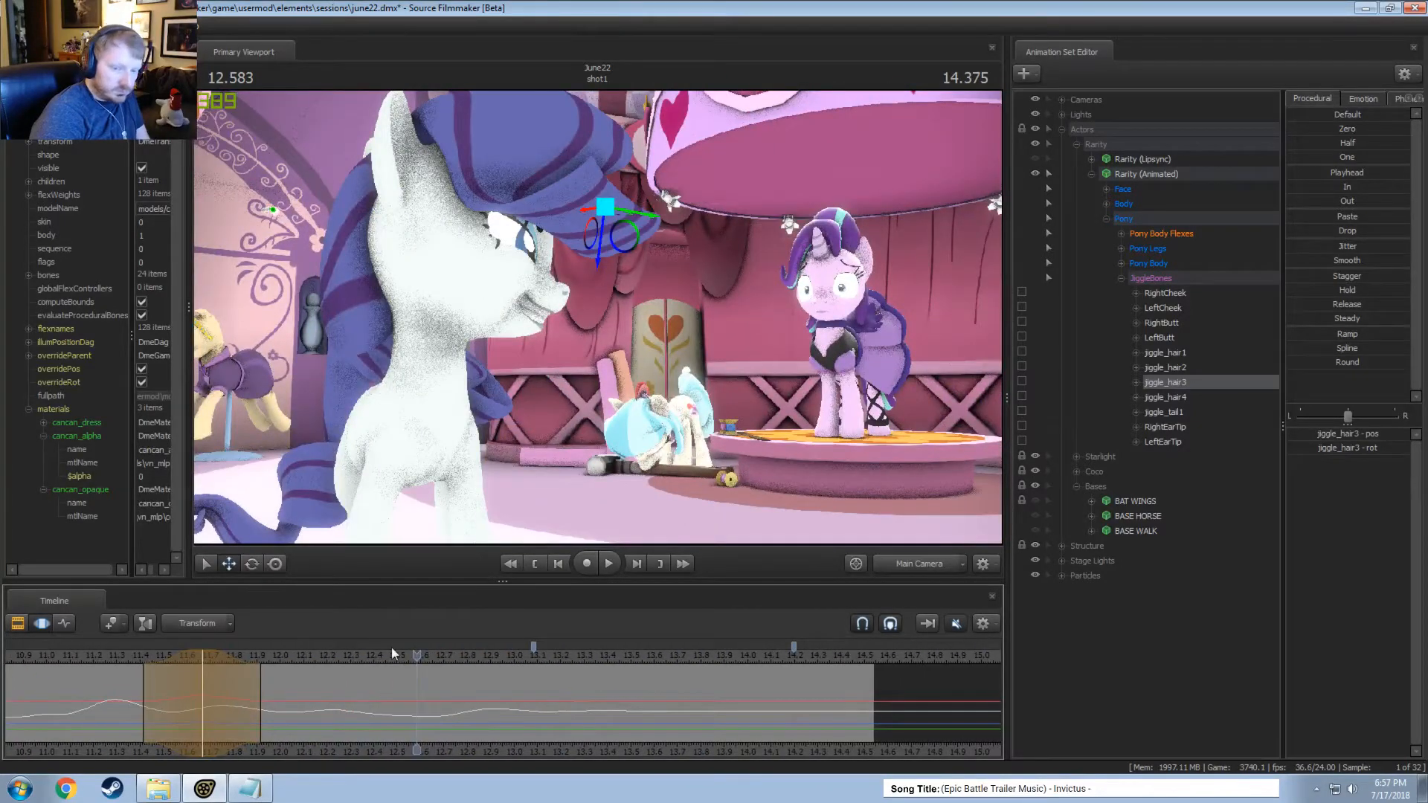
{"action": "left_click_drag", "start_coordinate": [366, 673], "coordinate": [371, 704]}
{"action": "left_click", "coordinate": [380, 705]}
{"action": "scroll", "coordinate": [379, 706], "scroll_direction": "up", "scroll_amount": 6}
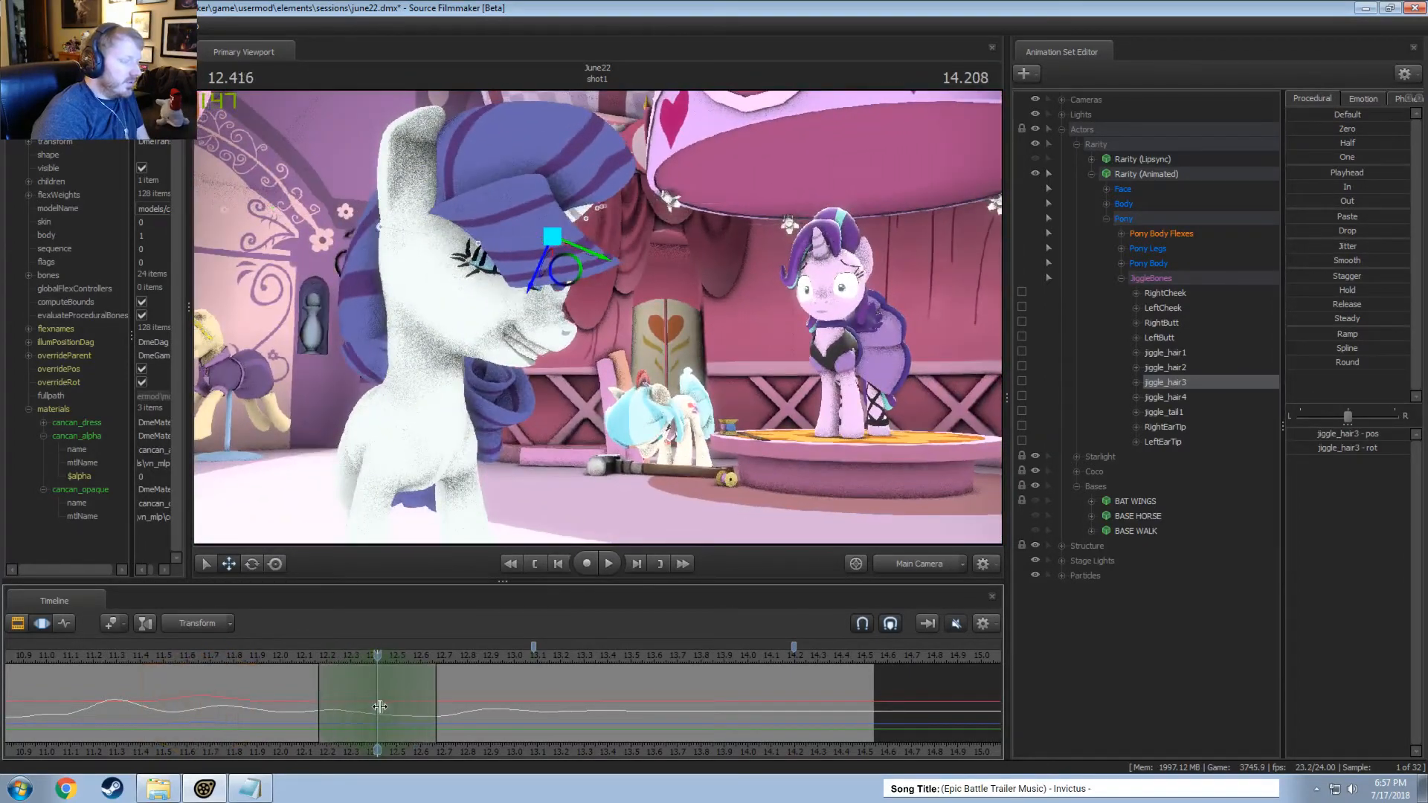
{"action": "key", "text": "ctrl"}
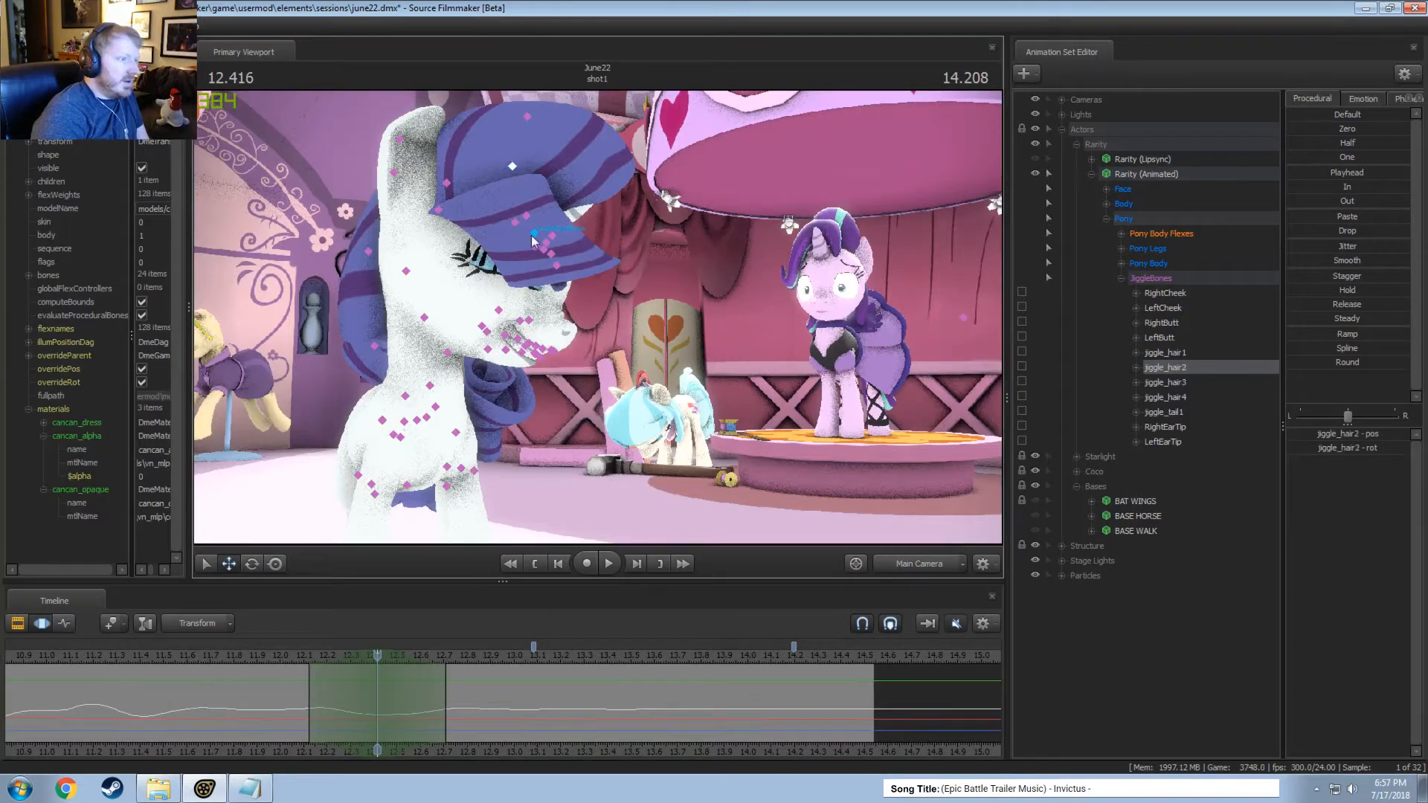
{"action": "left_click", "coordinate": [513, 168], "text": "ctrl"}
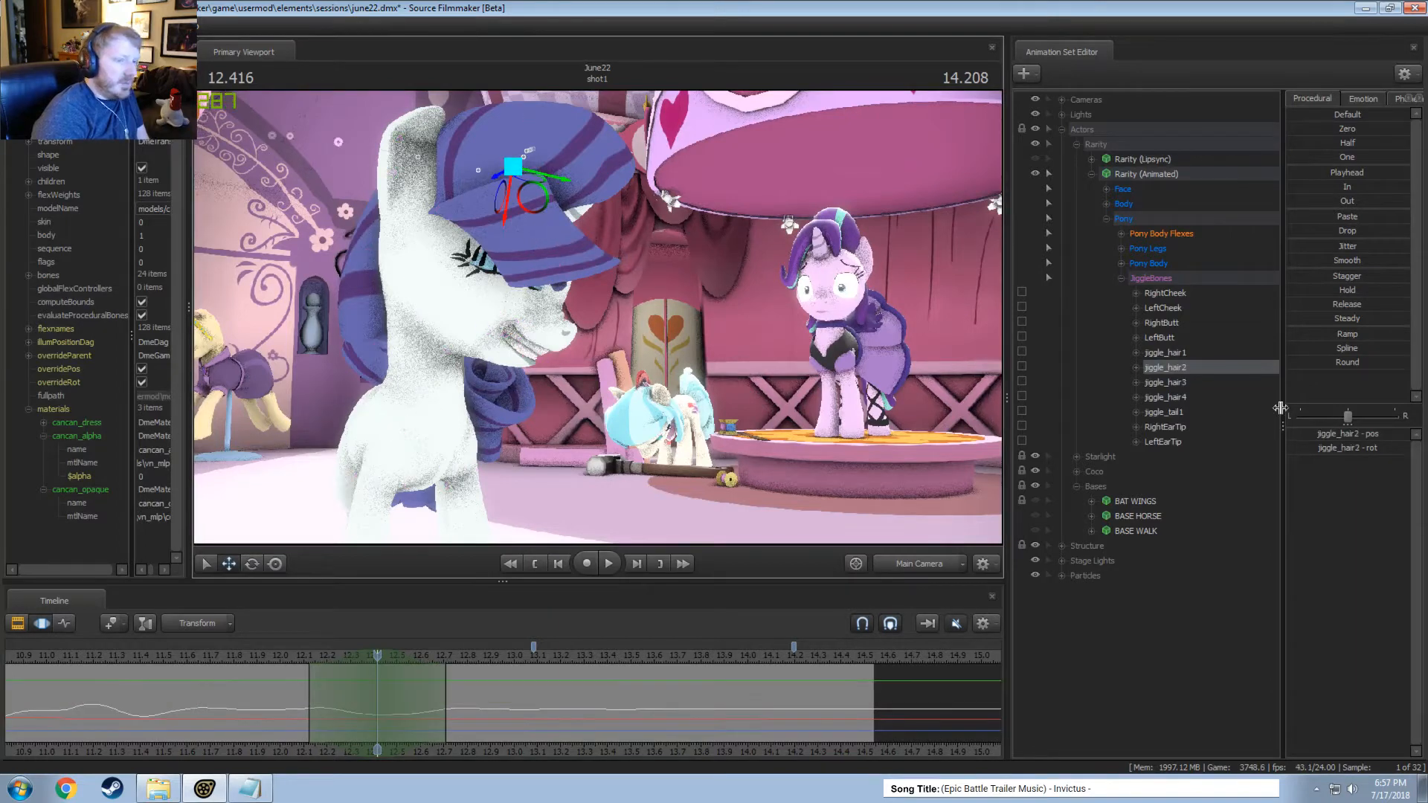
Select jiggle_hair1, jiggle_hair2 and jiggle_hair3 together and rotate them back toward the head at about 12.42 seconds.
{"action": "left_click", "coordinate": [1182, 396]}
{"action": "left_click", "coordinate": [1170, 381]}
{"action": "left_click", "coordinate": [1171, 381]}
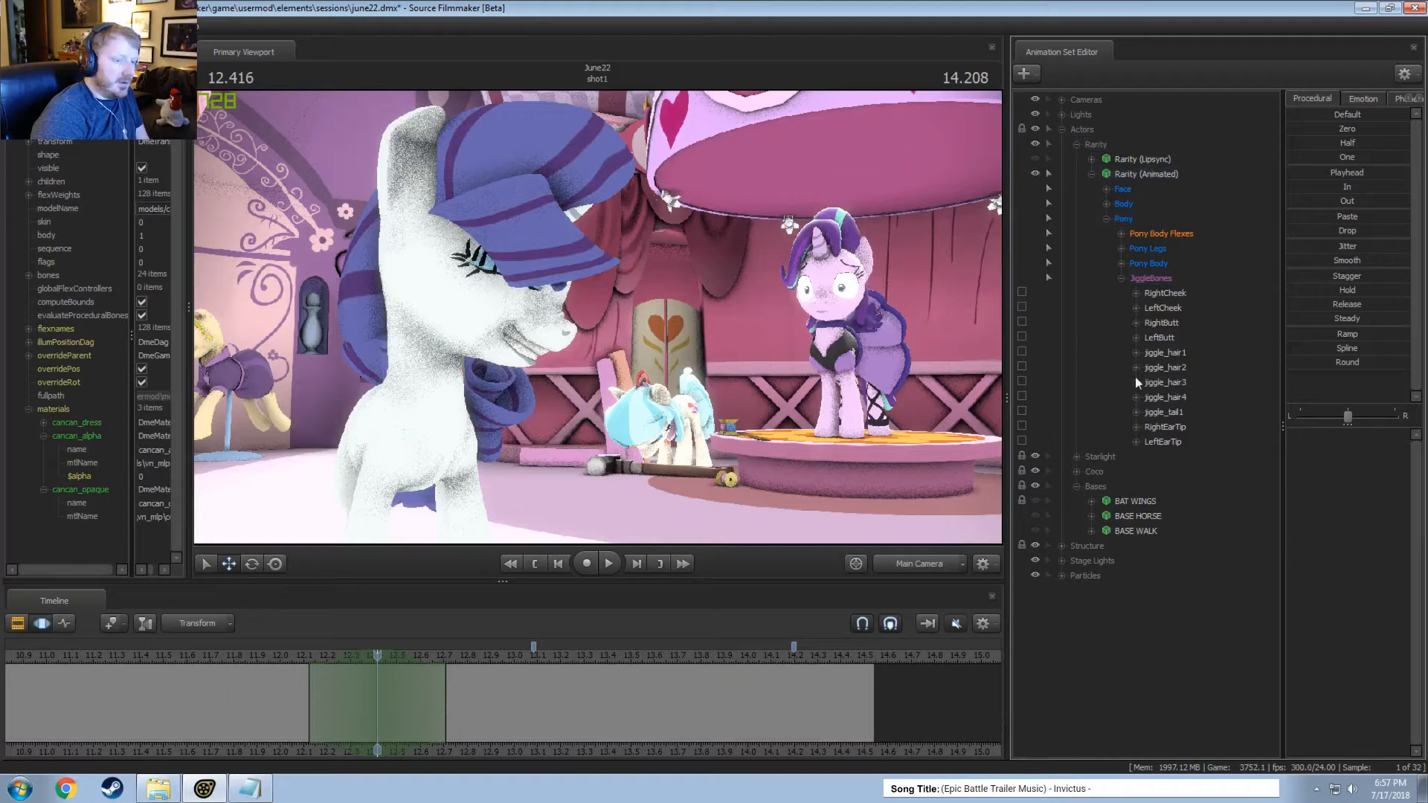
{"action": "left_click", "coordinate": [1159, 369]}
{"action": "left_click", "coordinate": [1160, 369]}
{"action": "left_click", "coordinate": [1171, 380]}
{"action": "left_click", "coordinate": [1171, 380]}
{"action": "left_click", "coordinate": [1171, 380]}
{"action": "left_click", "coordinate": [1170, 371], "text": "ctrl"}
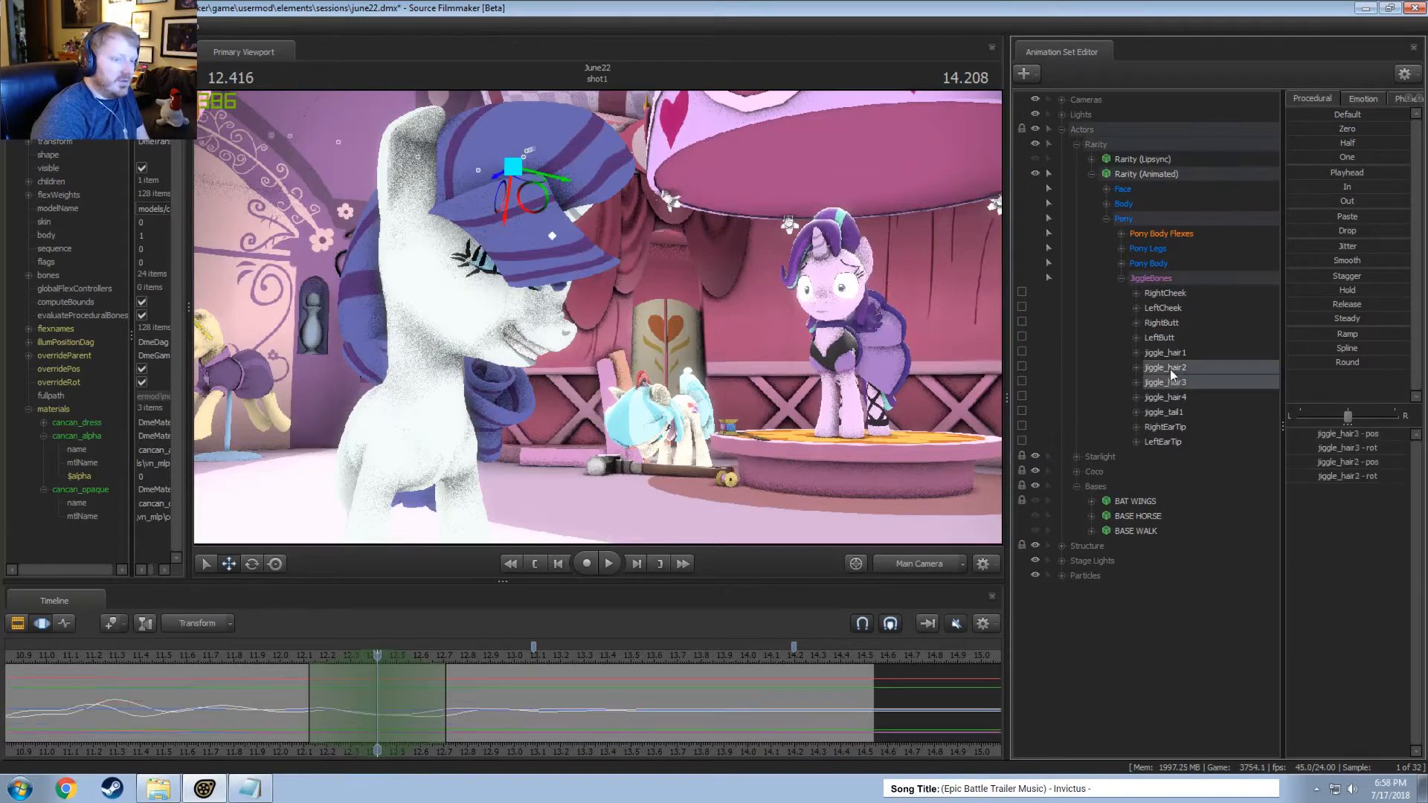
{"action": "key", "text": "e"}
{"action": "left_click_drag", "start_coordinate": [569, 172], "coordinate": [500, 182]}
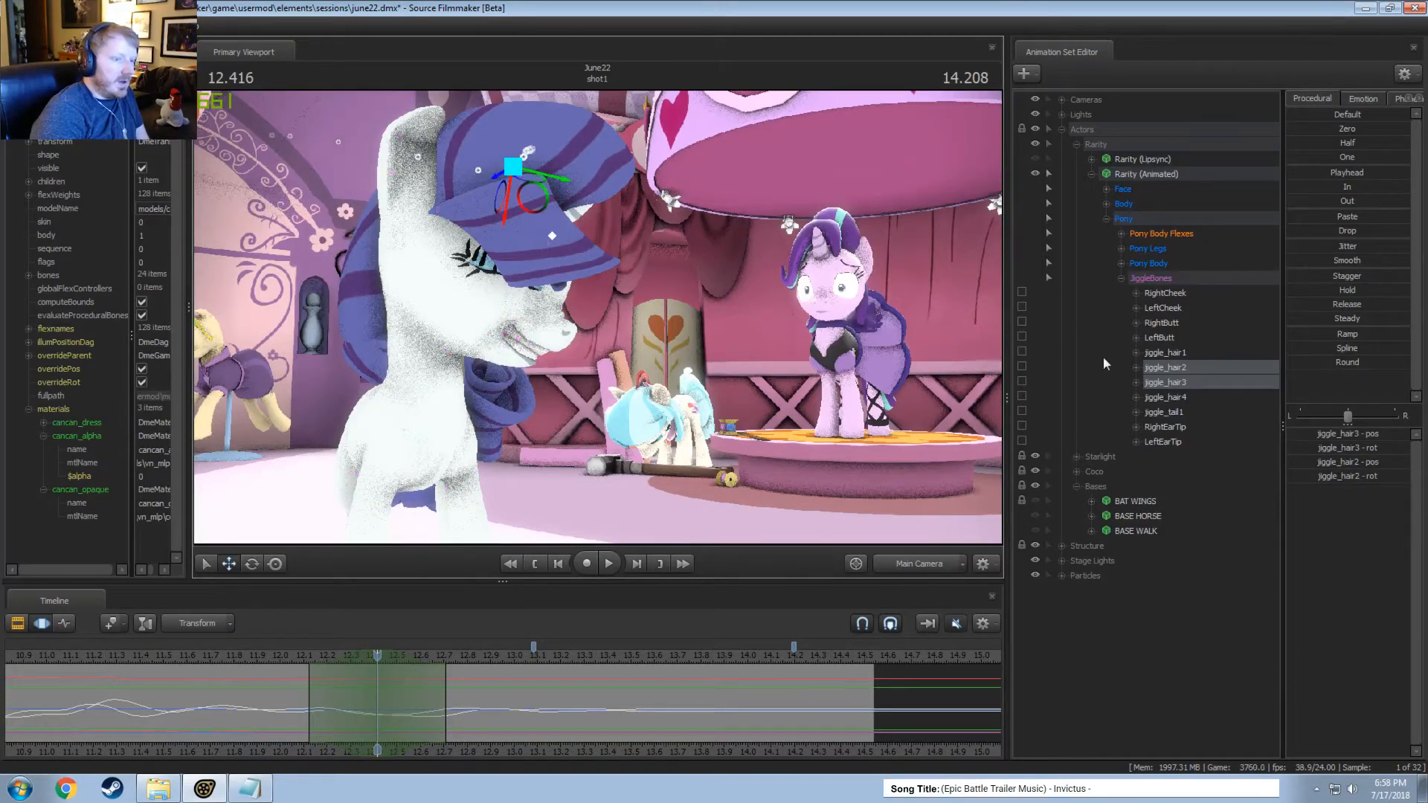
{"action": "left_click", "coordinate": [1166, 354], "text": "ctrl"}
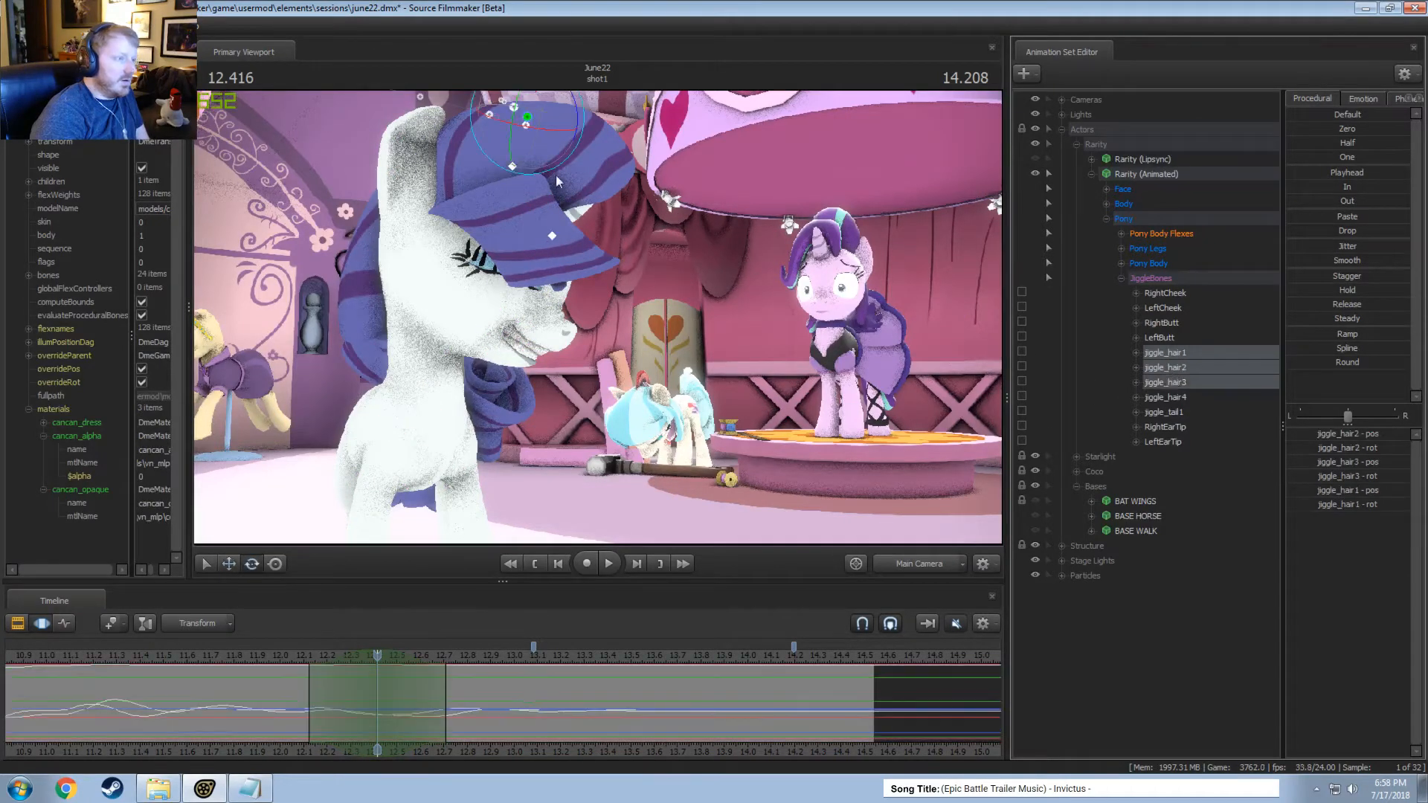
{"action": "left_click_drag", "start_coordinate": [555, 176], "coordinate": [539, 172]}
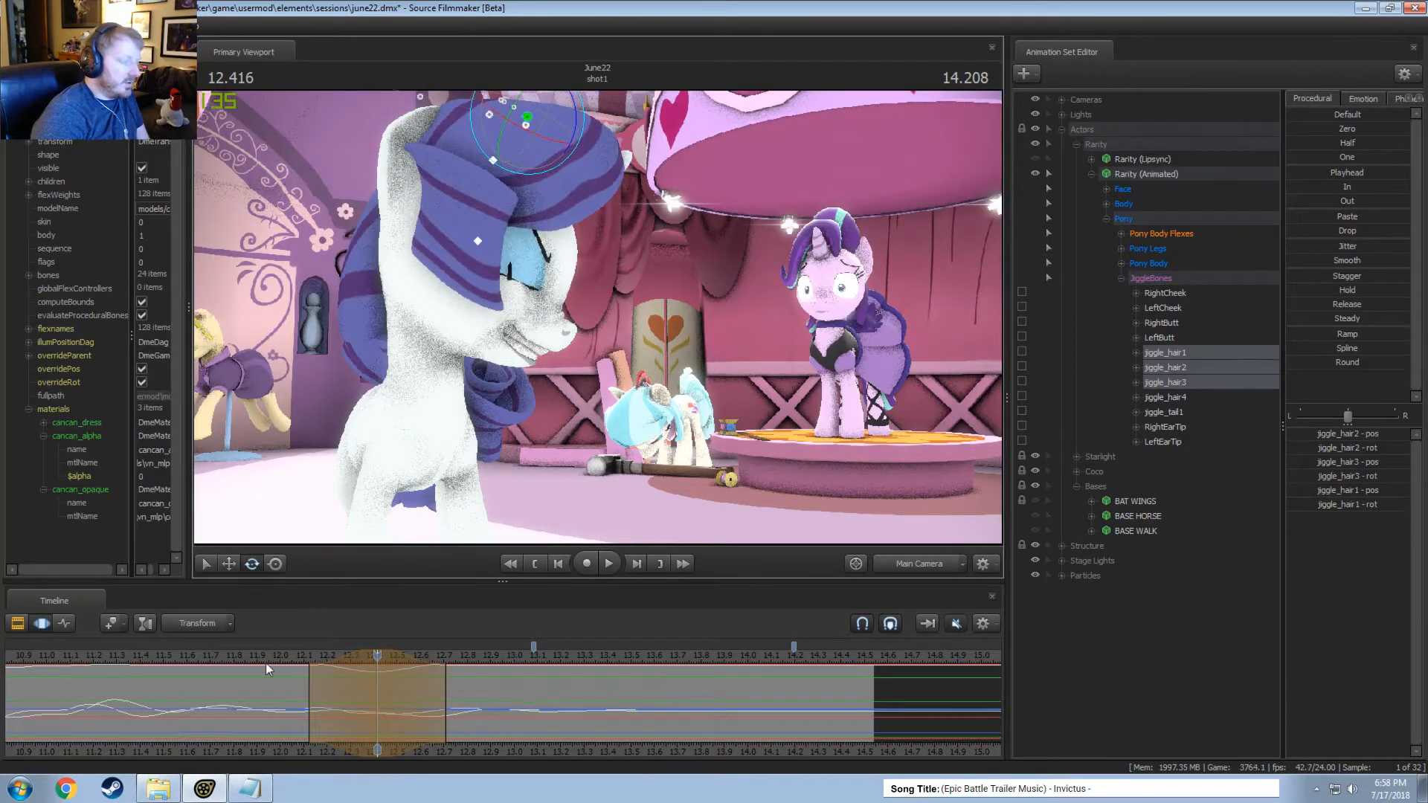
Play back the hair swing repeatedly and slightly shorten the end of the edit's time selection to about 12.66 seconds.
{"action": "left_click", "coordinate": [266, 663]}
{"action": "key", "text": "space"}
{"action": "key", "text": "space"}
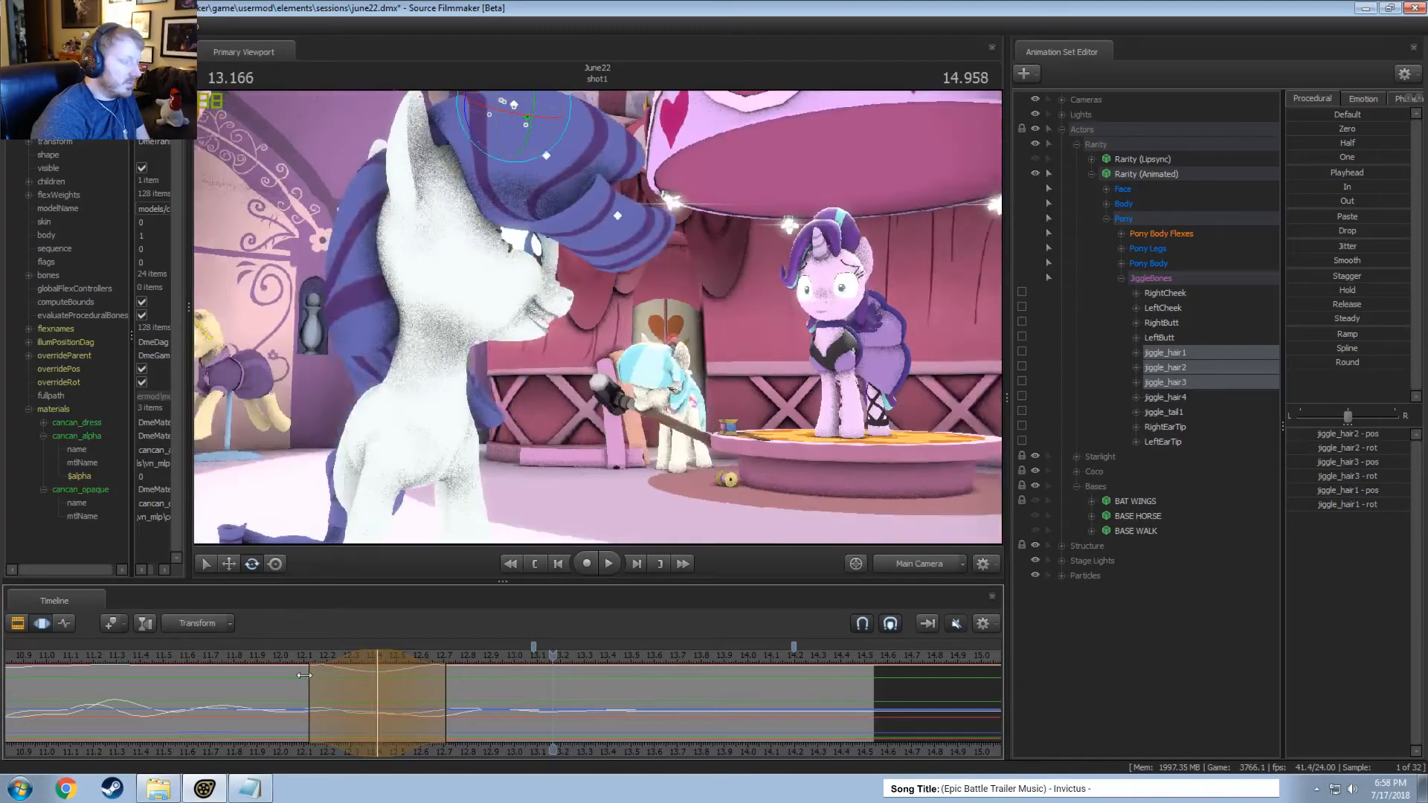
{"action": "left_click", "coordinate": [291, 660]}
{"action": "key", "text": "space"}
{"action": "key", "text": "space"}
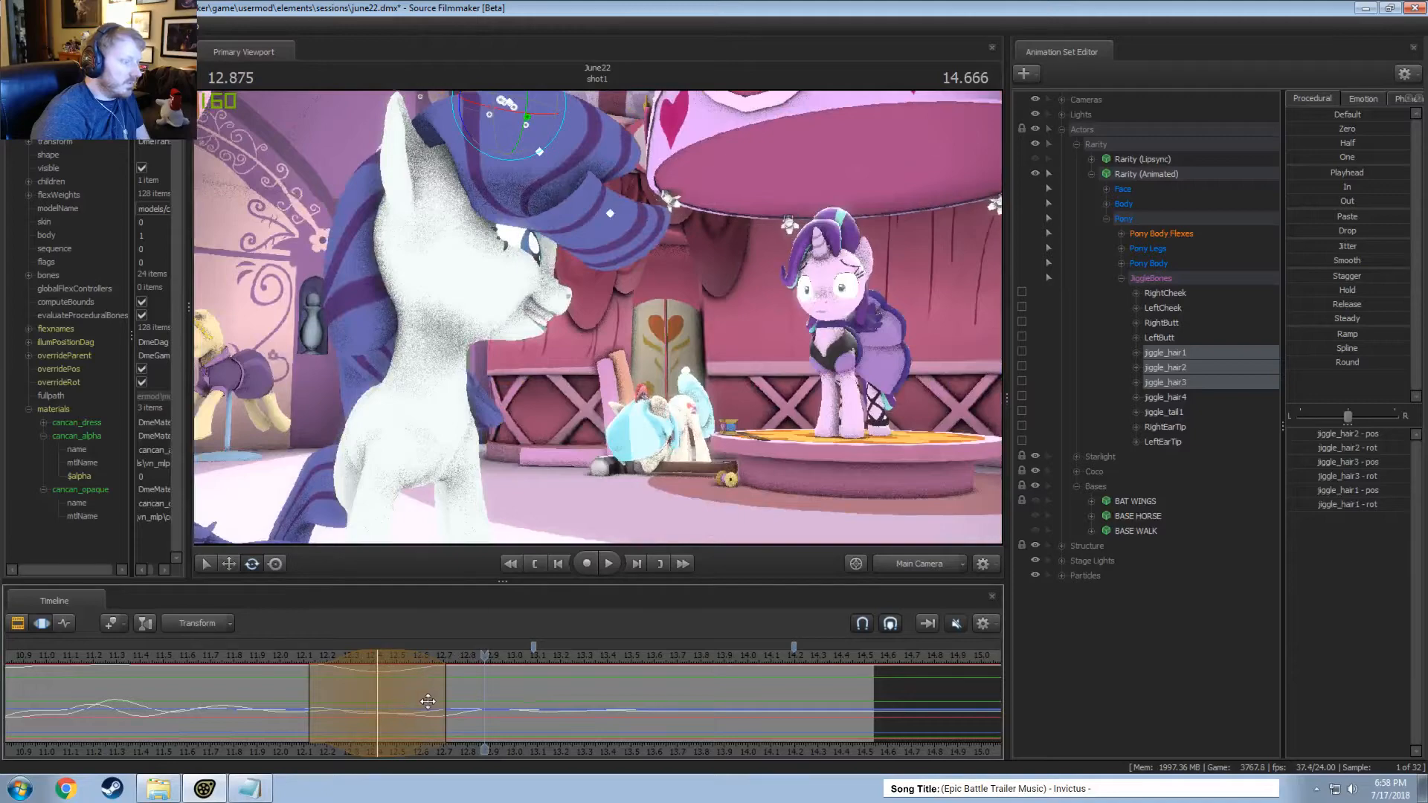
{"action": "left_click_drag", "start_coordinate": [444, 693], "coordinate": [435, 693]}
{"action": "left_click", "coordinate": [291, 660]}
{"action": "key", "text": "space"}
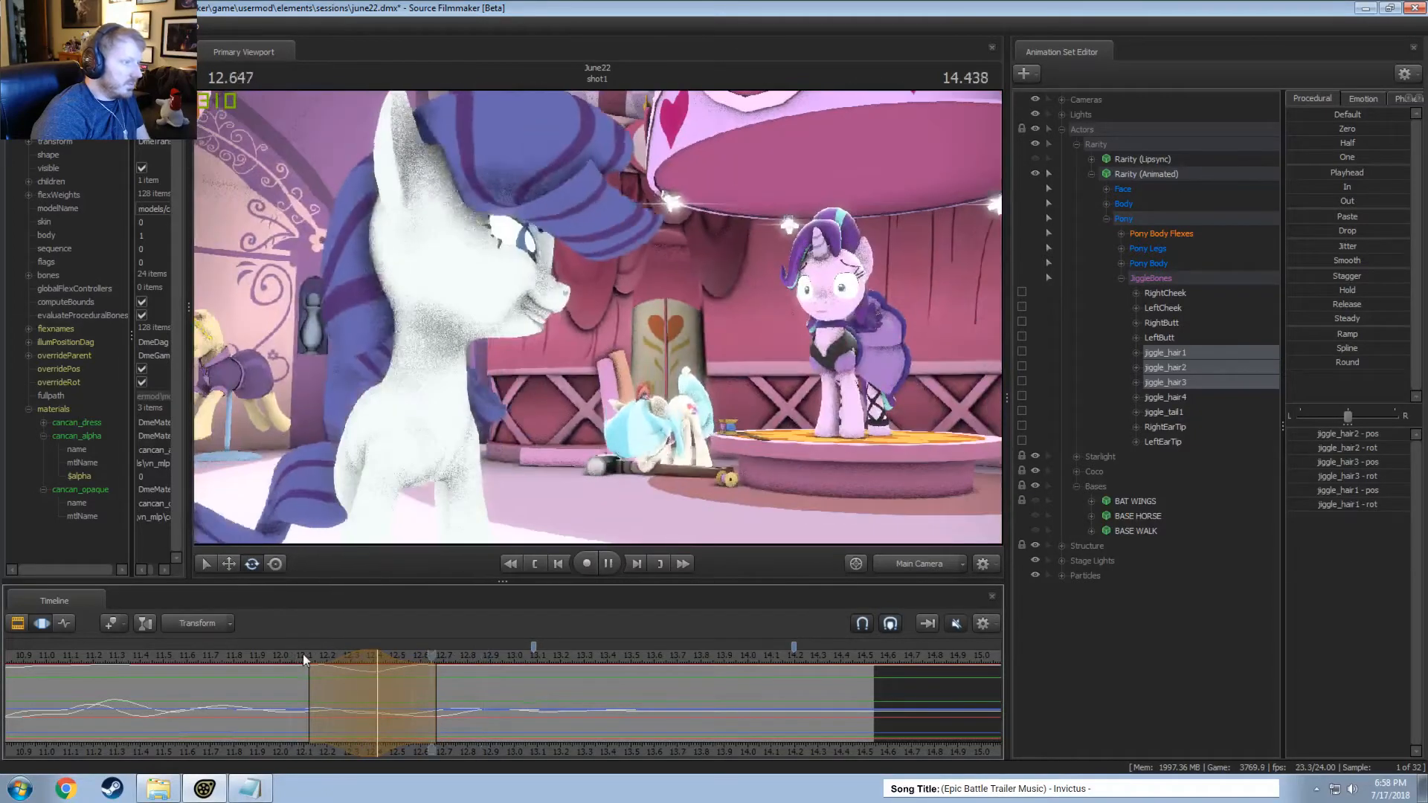
{"action": "key", "text": "space"}
Narrow the hair edit's time selection and shift it earlier, centred at about 12.33 seconds, checking the timing in playback.
{"action": "key", "text": "shift"}
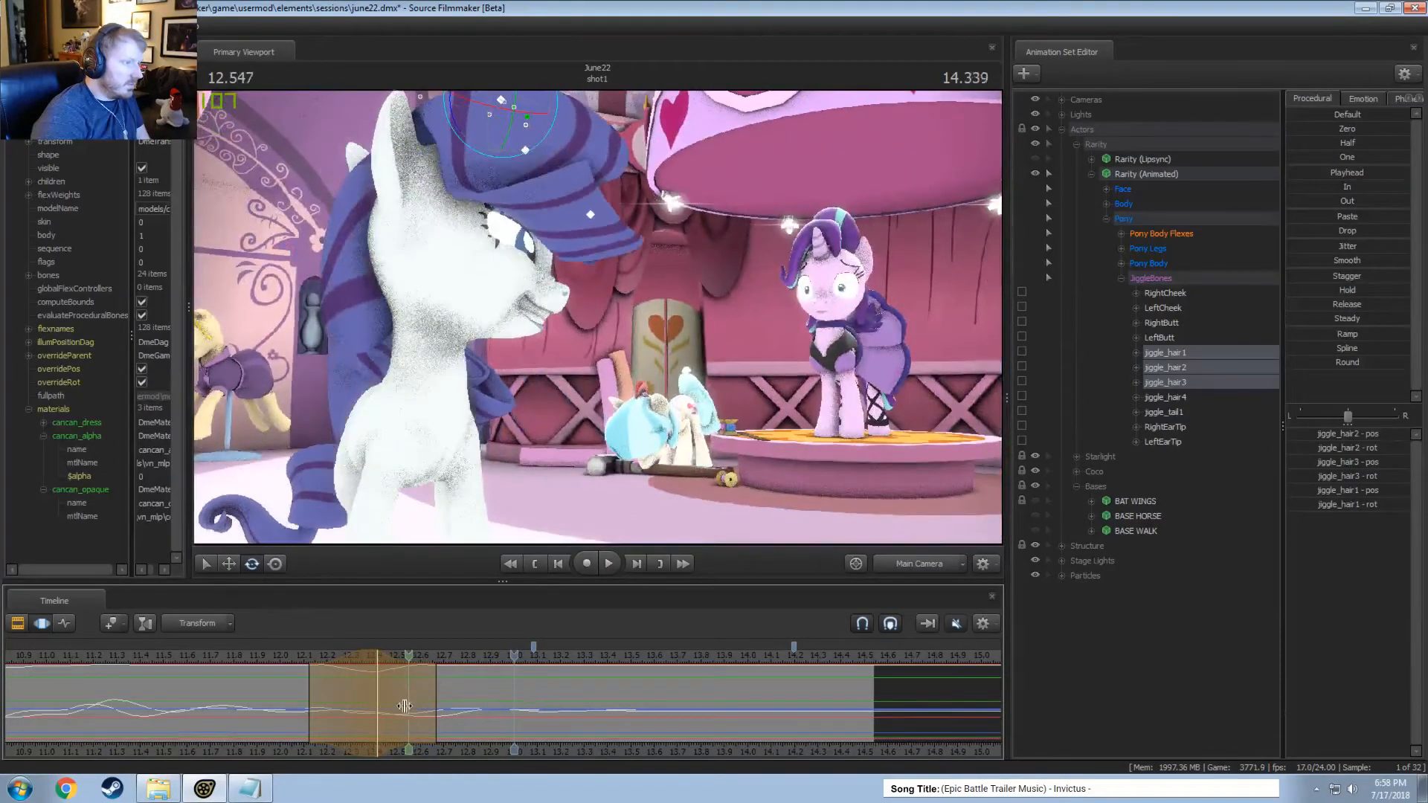
{"action": "left_click_drag", "start_coordinate": [358, 659], "coordinate": [348, 659]}
{"action": "scroll", "coordinate": [348, 659], "scroll_direction": "down", "scroll_amount": 2, "text": "shift"}
{"action": "left_click", "coordinate": [300, 656]}
{"action": "key", "text": "space"}
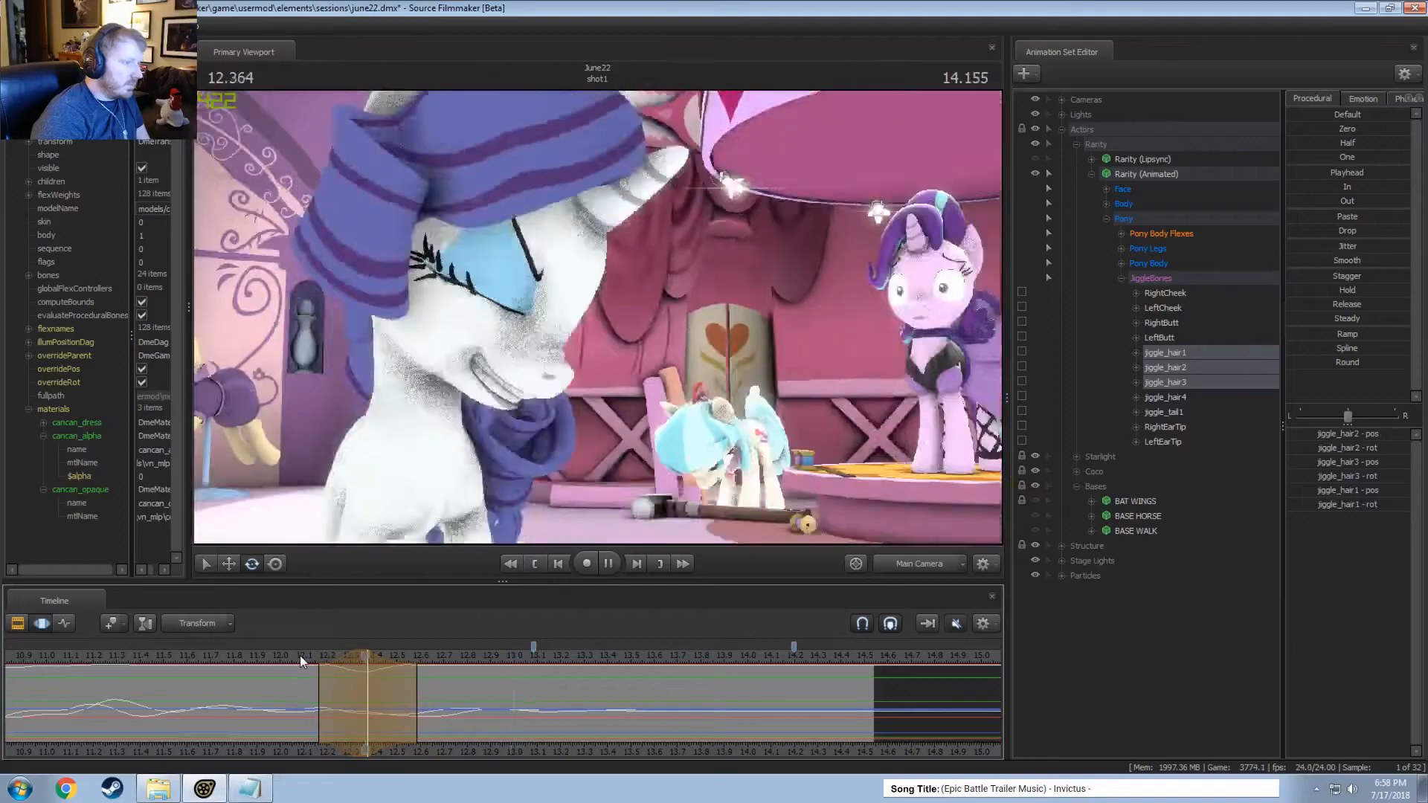
{"action": "key", "text": "space"}
{"action": "left_click_drag", "start_coordinate": [327, 659], "coordinate": [317, 659], "text": "shift"}
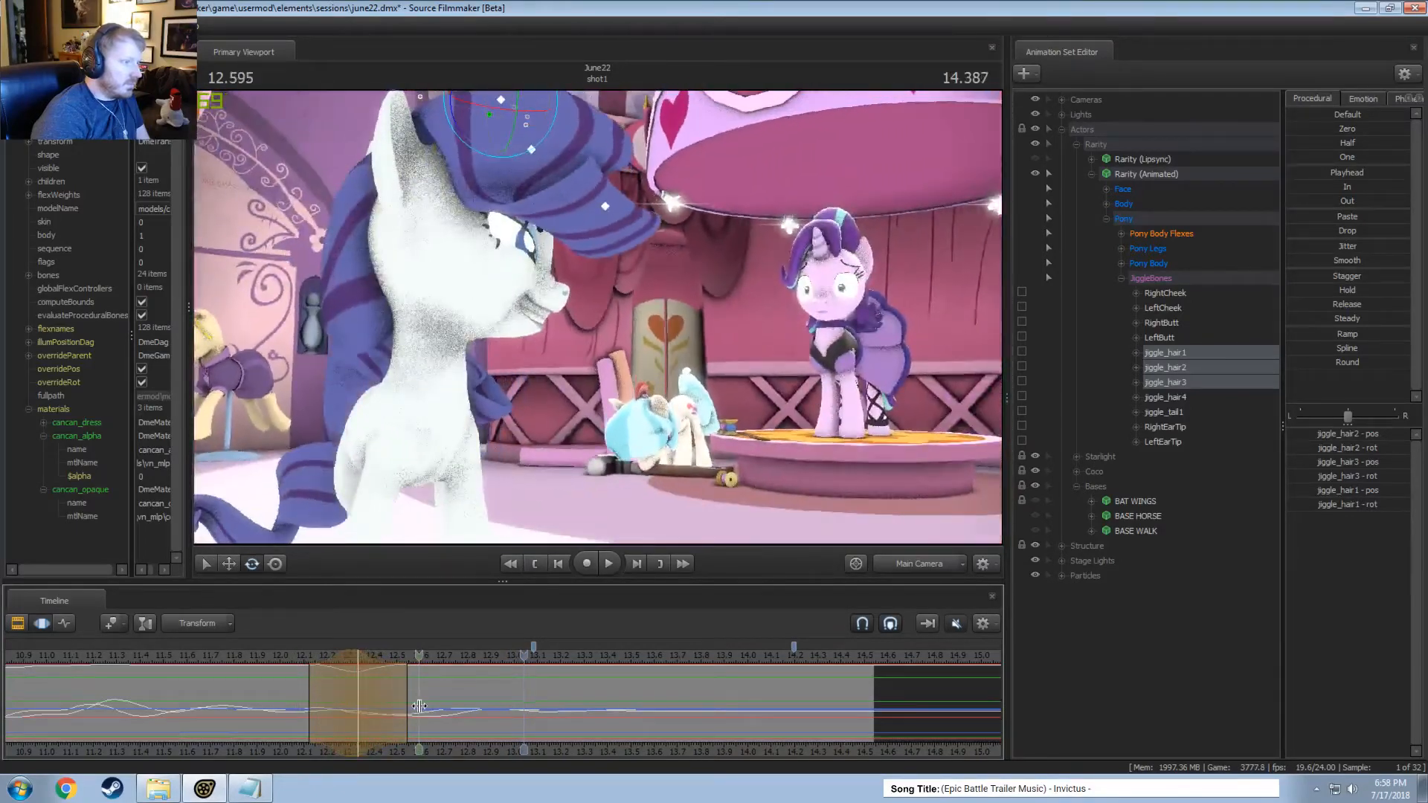
Centre a time selection at about 12.58 seconds, extend its end to about 12.95 seconds, and rotate the three hair bones slightly.
{"action": "left_click", "coordinate": [419, 704]}
{"action": "left_click_drag", "start_coordinate": [419, 704], "coordinate": [511, 697]}
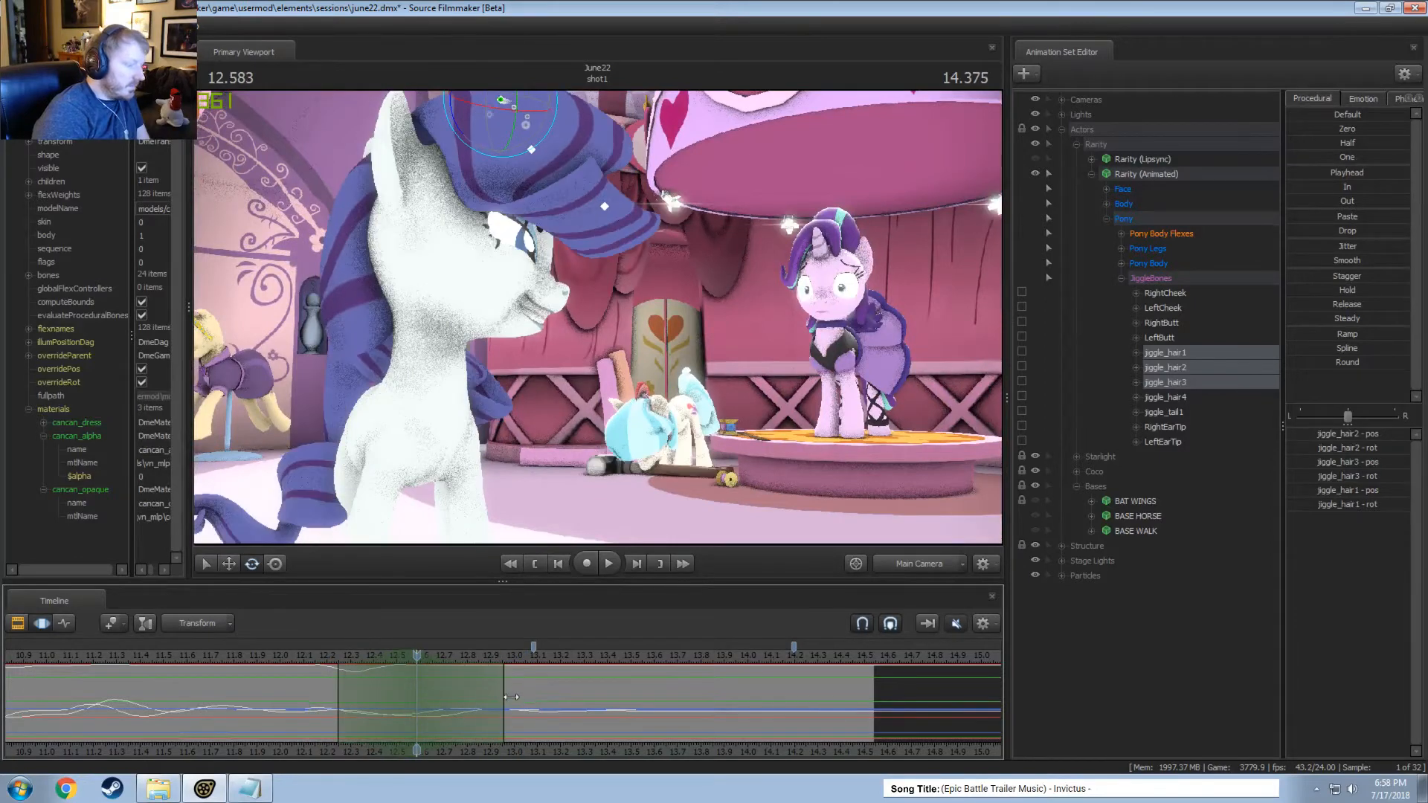
{"action": "left_click_drag", "start_coordinate": [494, 135], "coordinate": [499, 129]}
{"action": "key", "text": "space"}
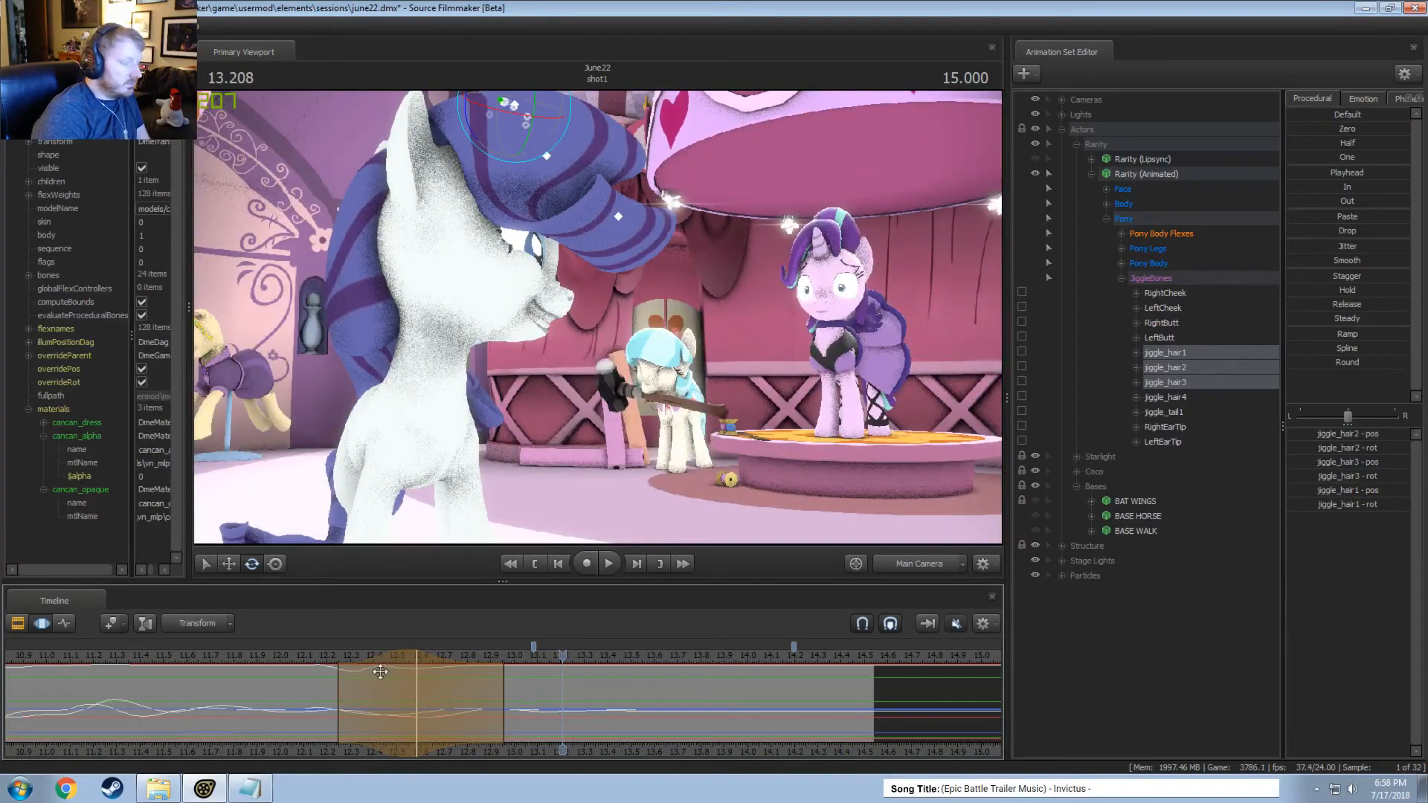
Centre a shorter time selection at about 12.54 seconds, rotate jiggle_hair2 there, and play back the motion.
{"action": "left_click_drag", "start_coordinate": [381, 672], "coordinate": [411, 685]}
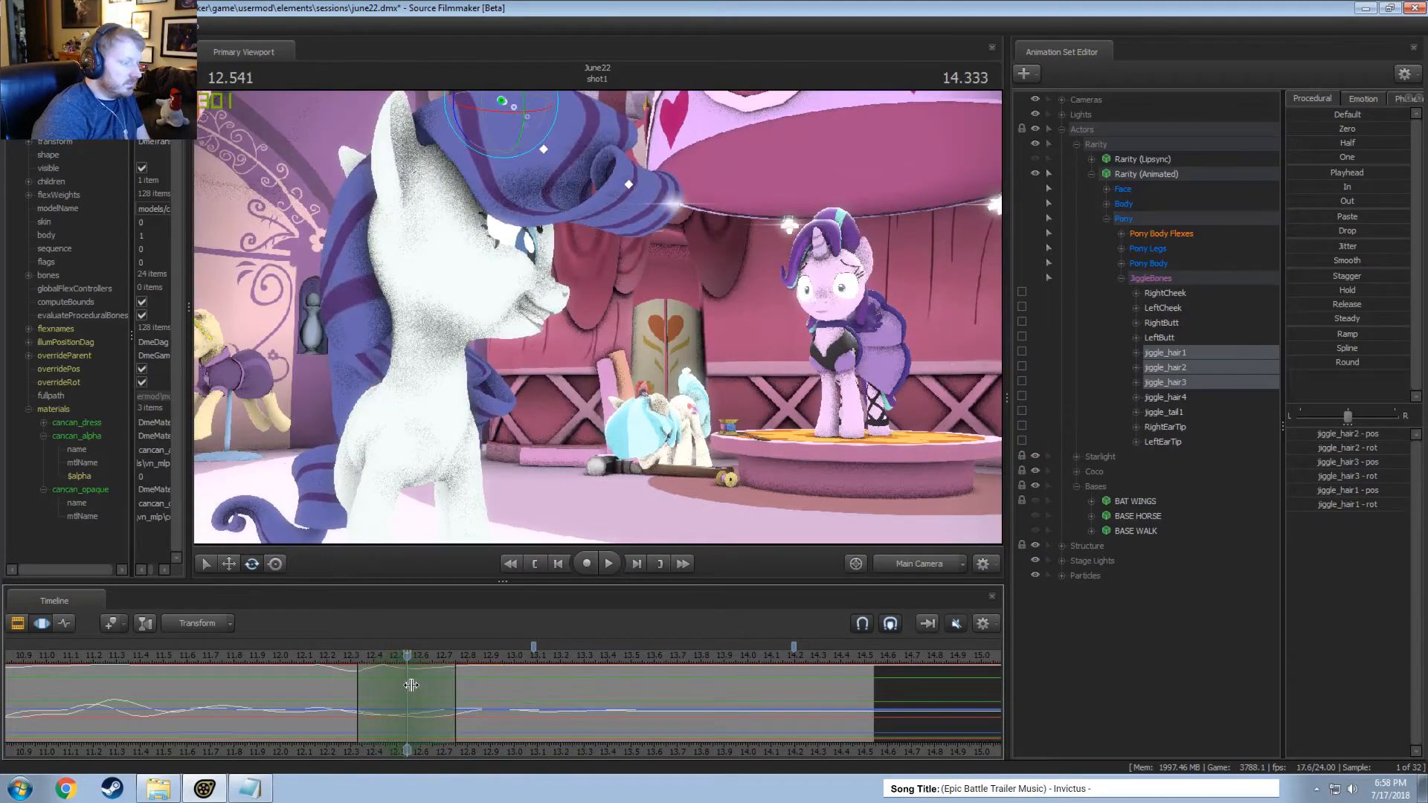
{"action": "left_click", "coordinate": [628, 185], "text": "ctrl"}
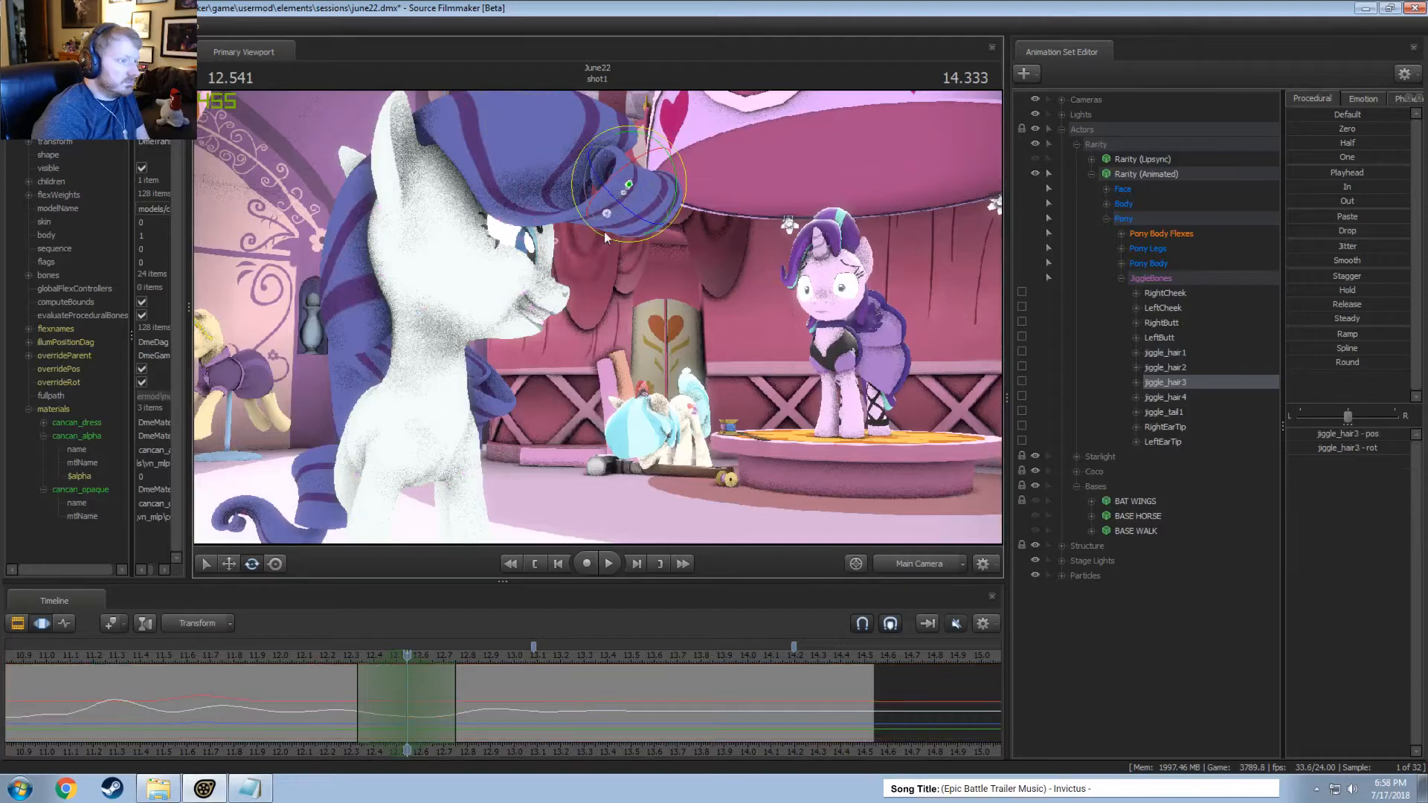
{"action": "left_click", "coordinate": [522, 193]}
{"action": "left_click_drag", "start_coordinate": [514, 186], "coordinate": [457, 438]}
{"action": "key", "text": "space"}
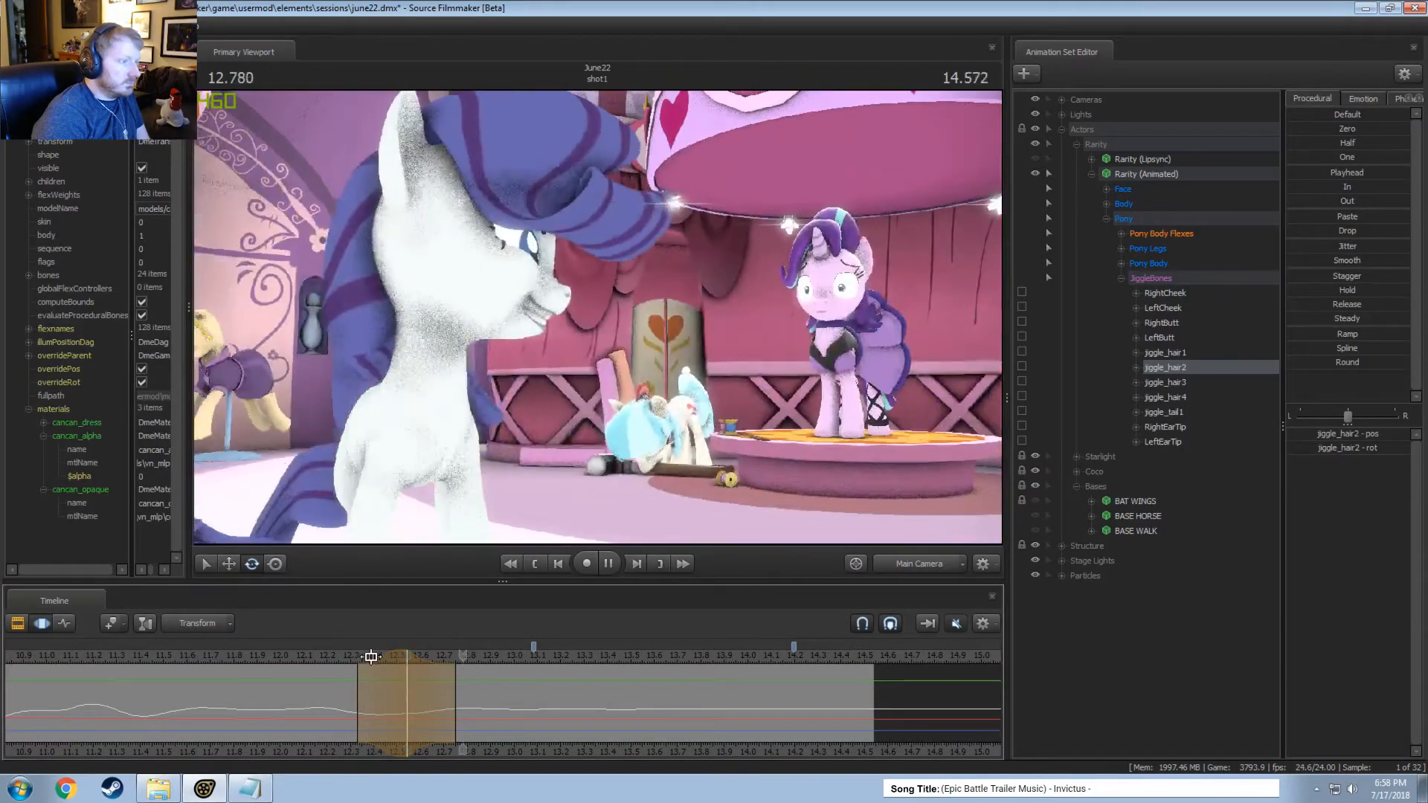
Move jiggle_hair2 slightly at about 12.54 seconds and replay the hair swing.
{"action": "key", "text": "shift"}
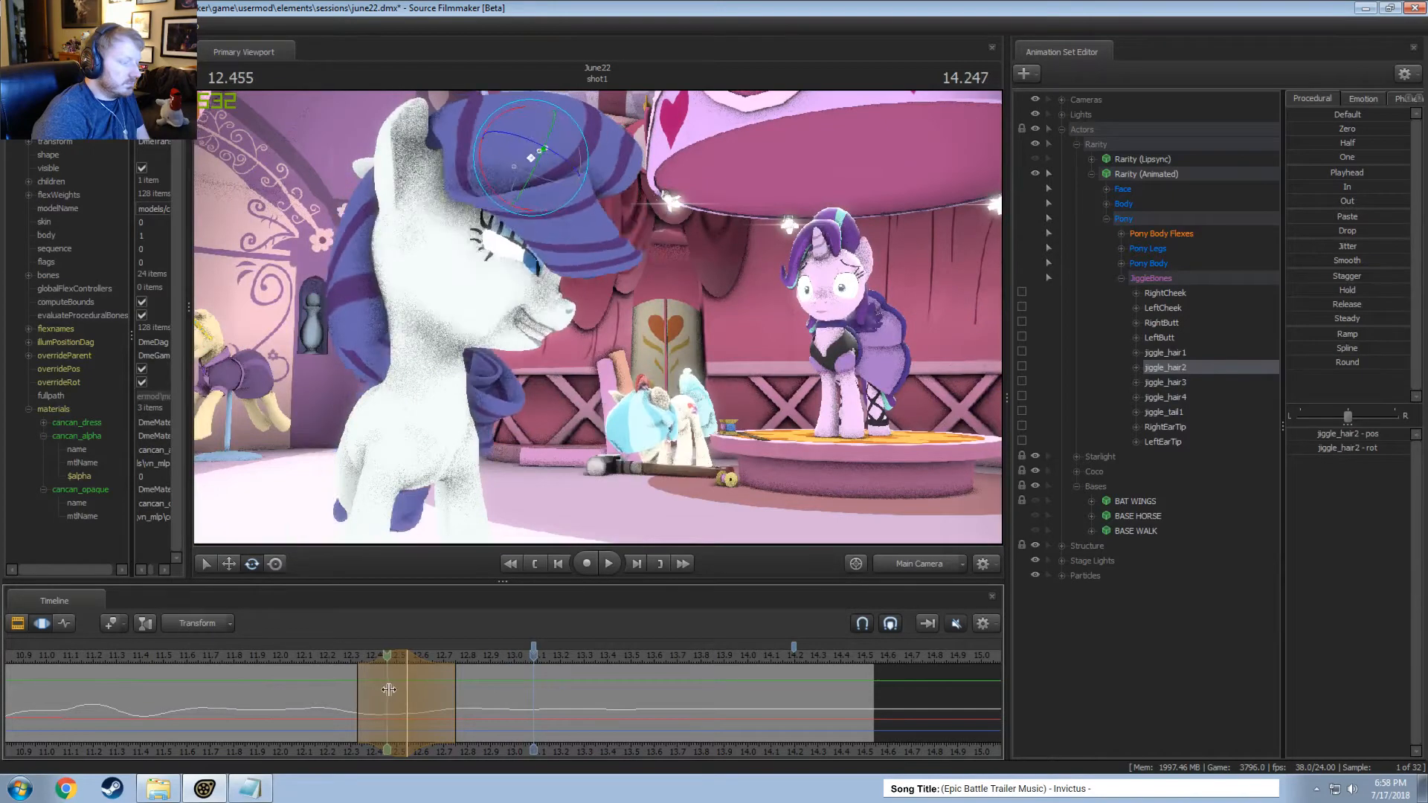
{"action": "left_click", "coordinate": [398, 700]}
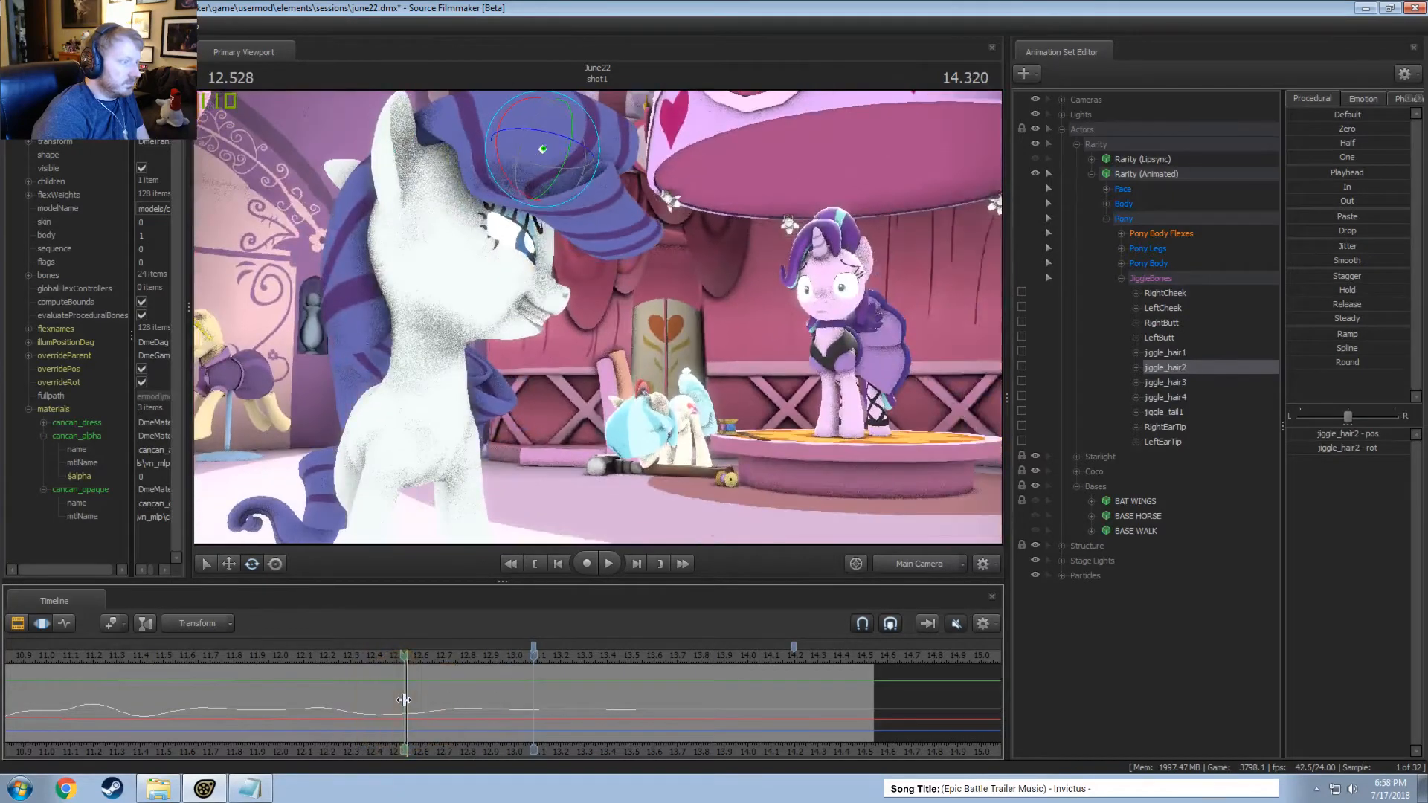
{"action": "key", "text": "w"}
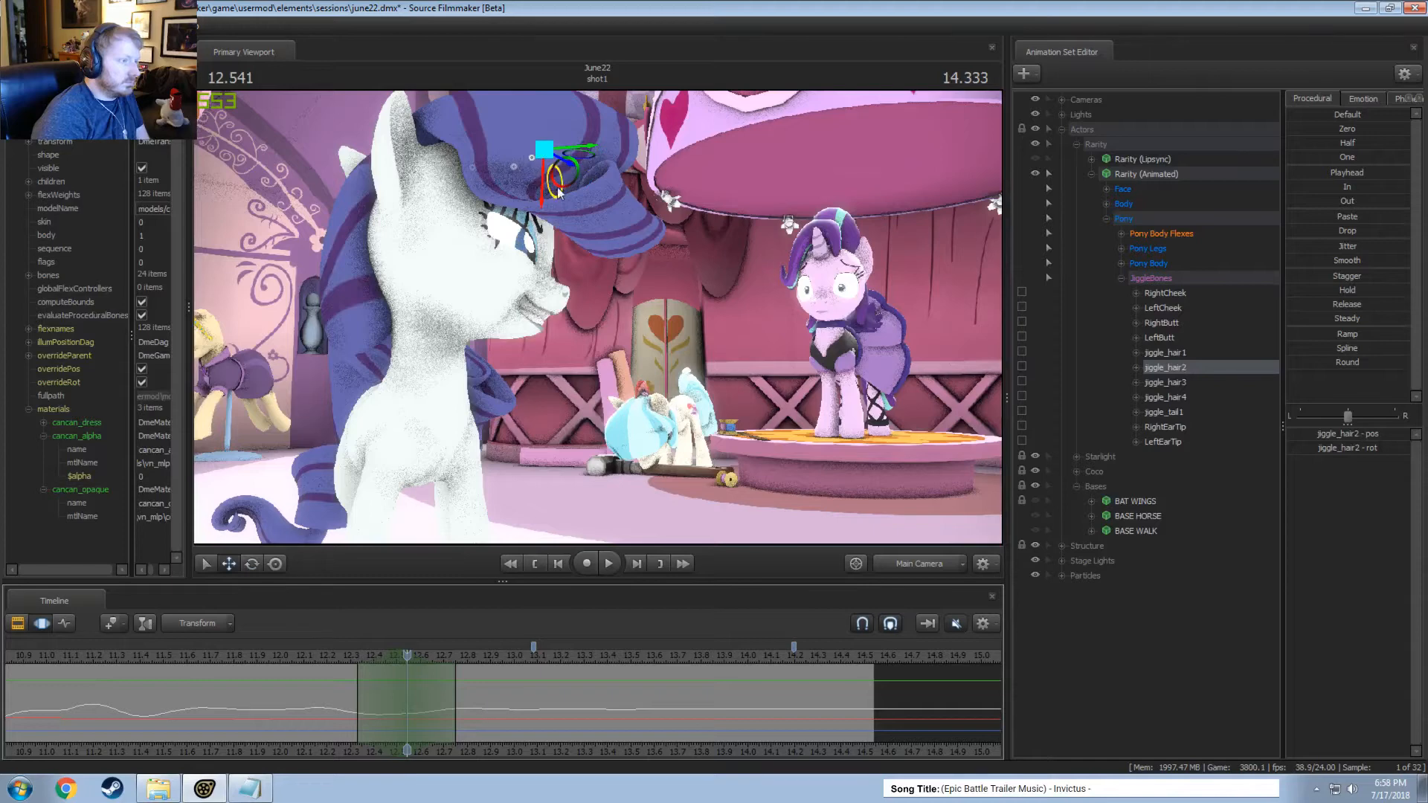
{"action": "left_click_drag", "start_coordinate": [558, 192], "coordinate": [545, 214]}
{"action": "left_click", "coordinate": [349, 659]}
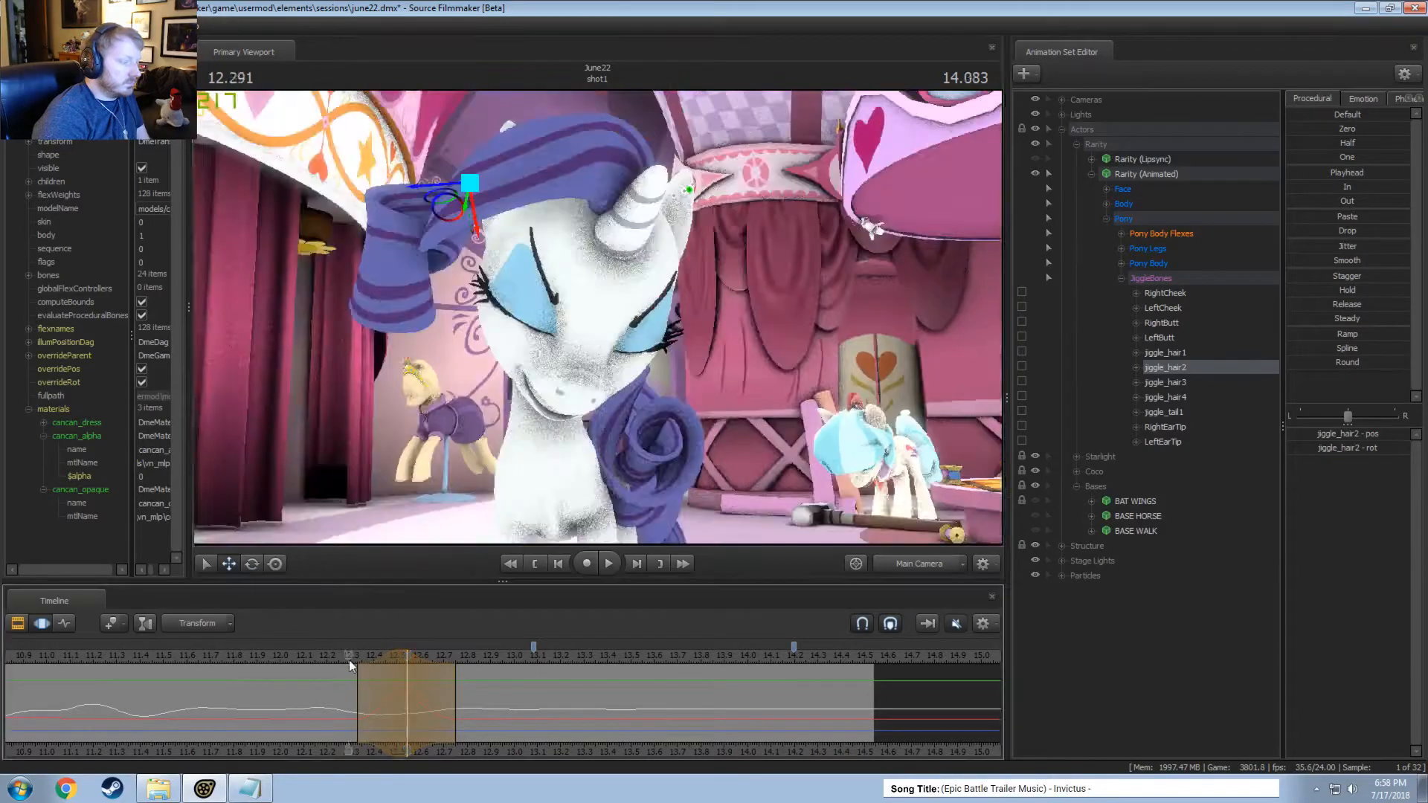
{"action": "key", "text": "space"}
{"action": "key", "text": "space"}
Centre a time selection at about 12.71 seconds, move and rotate jiggle_hair2 slightly there, and play back the swing.
{"action": "key", "text": "shift"}
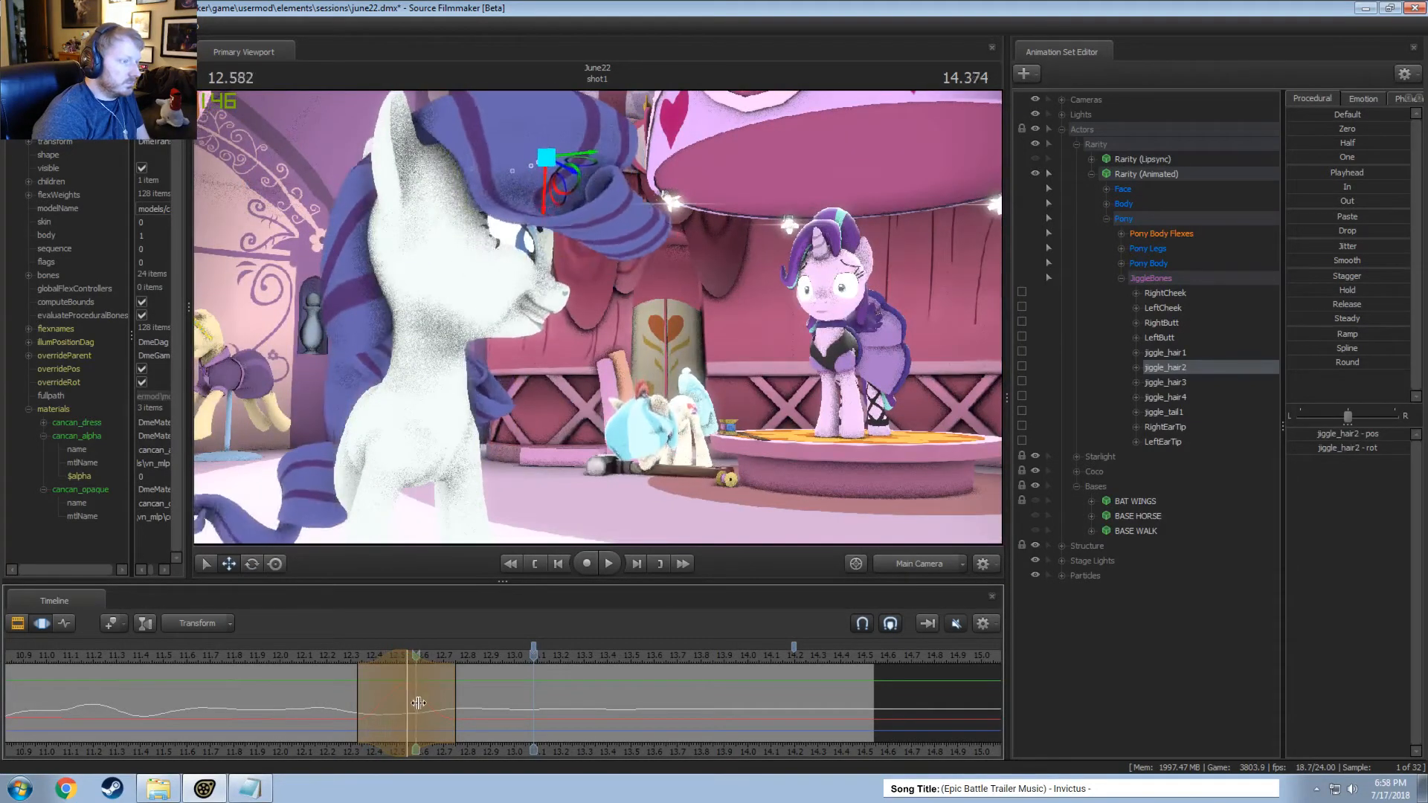
{"action": "left_click", "coordinate": [438, 704]}
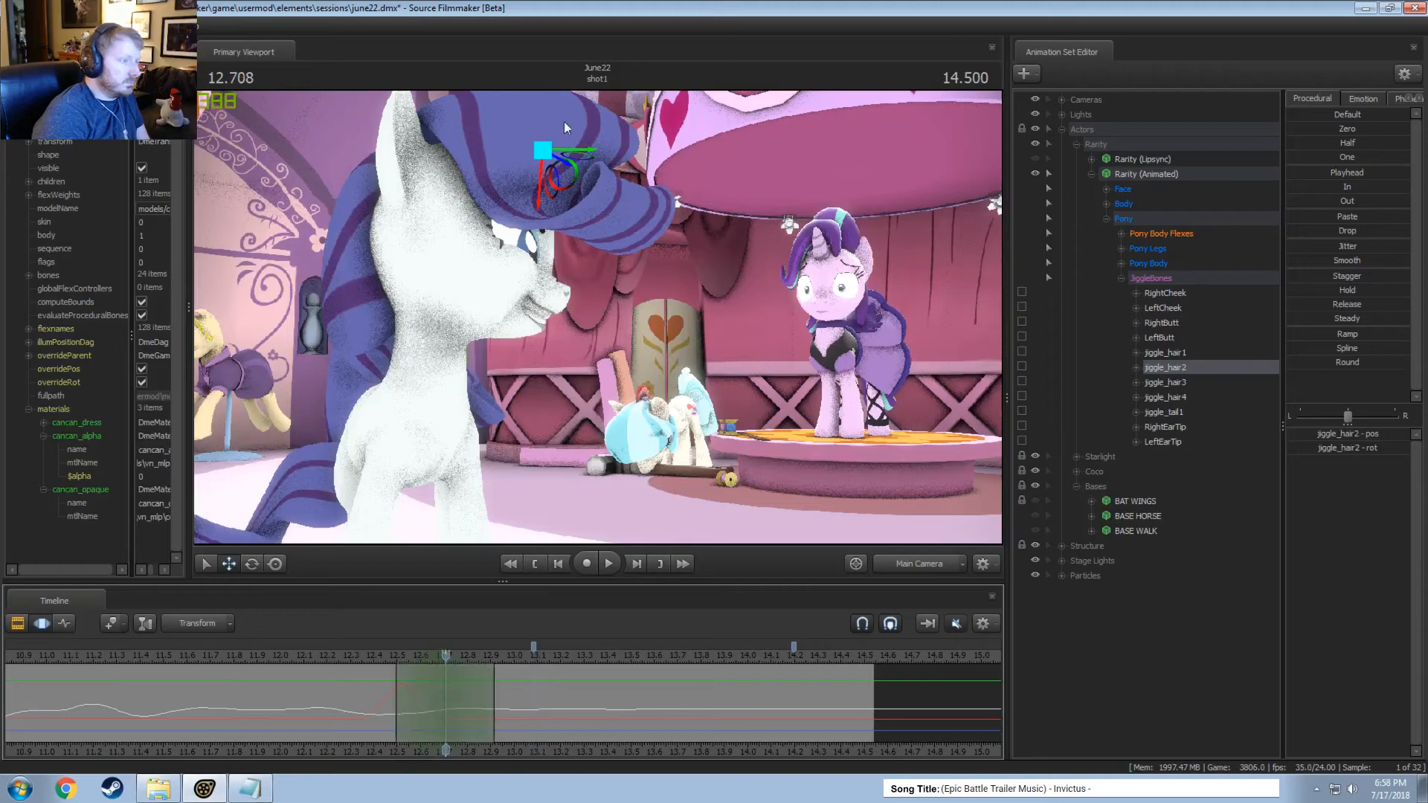
{"action": "left_click_drag", "start_coordinate": [554, 160], "coordinate": [595, 154]}
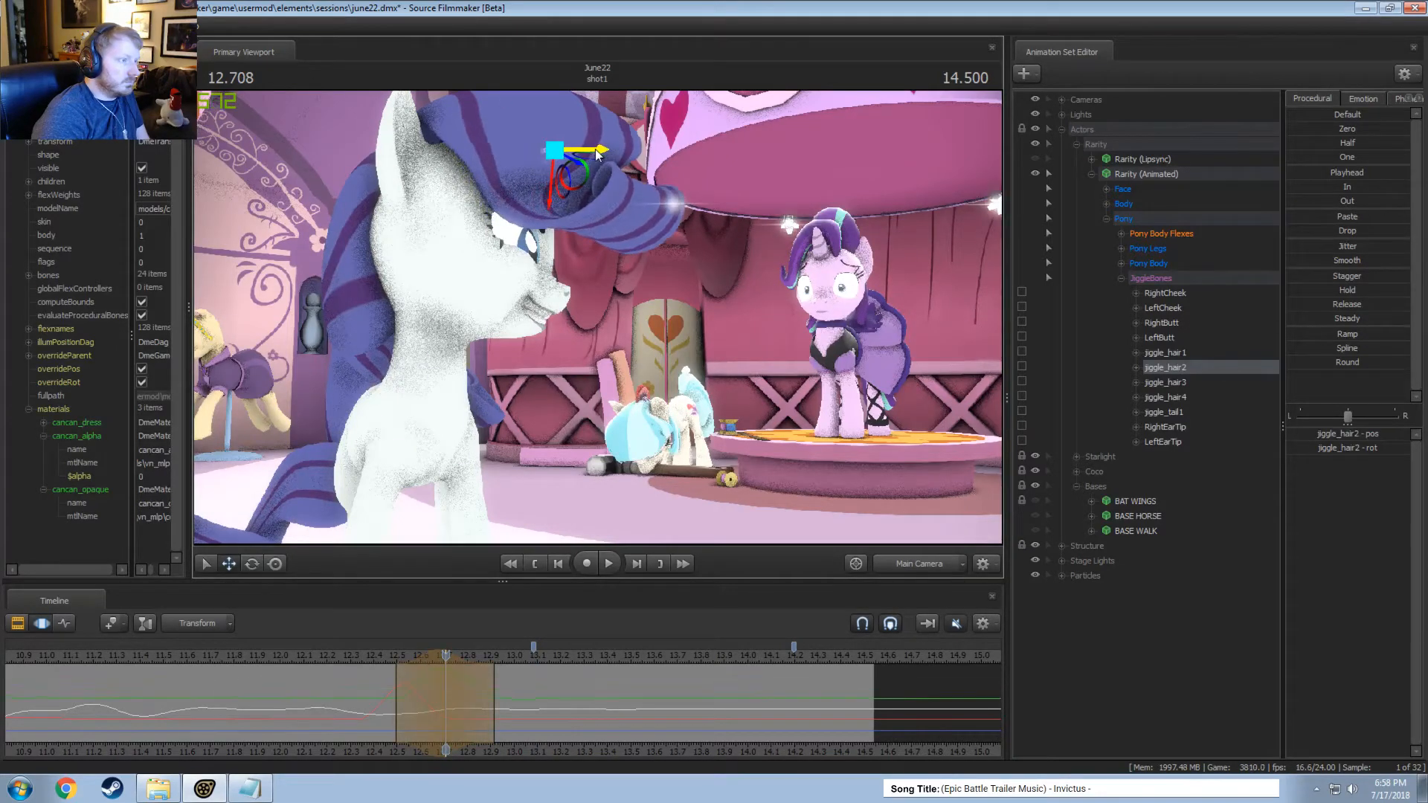
{"action": "key", "text": "e"}
{"action": "left_click_drag", "start_coordinate": [526, 199], "coordinate": [547, 186]}
{"action": "key", "text": "space"}
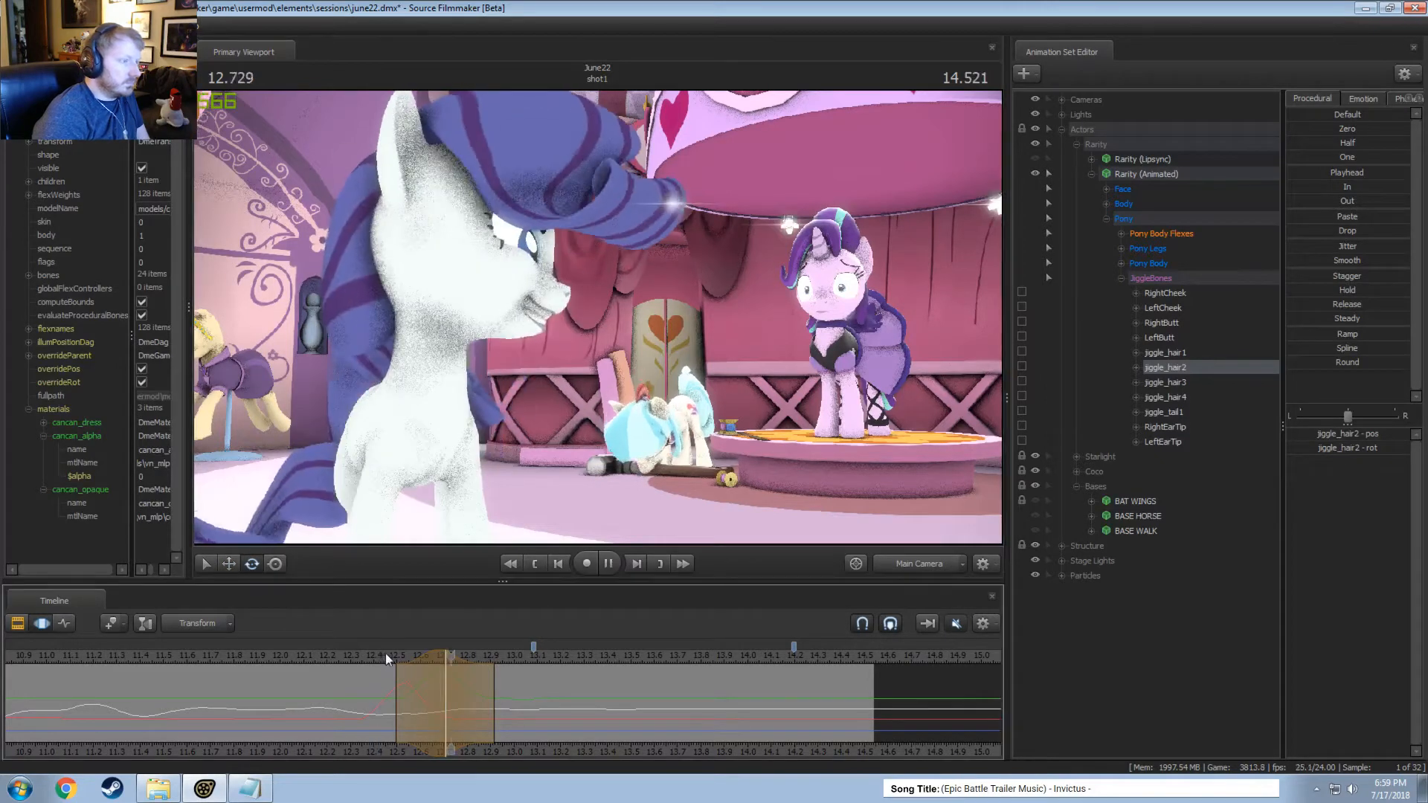
Widen the jiggle_hair2 edit's time selection to about 12.4–13.0 seconds and replay the hair motion.
{"action": "scroll", "coordinate": [387, 653], "scroll_direction": "up", "scroll_amount": 2}
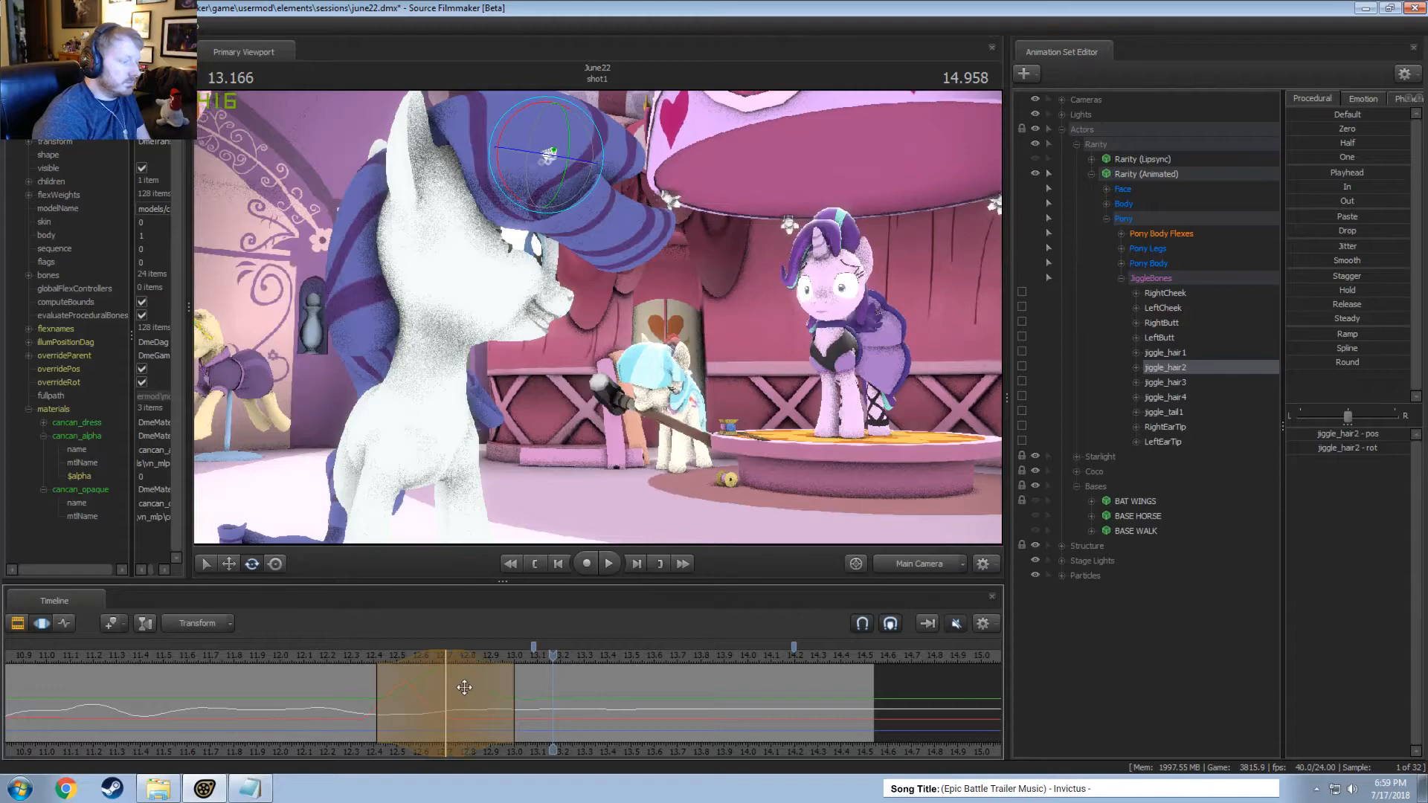
{"action": "key", "text": "space"}
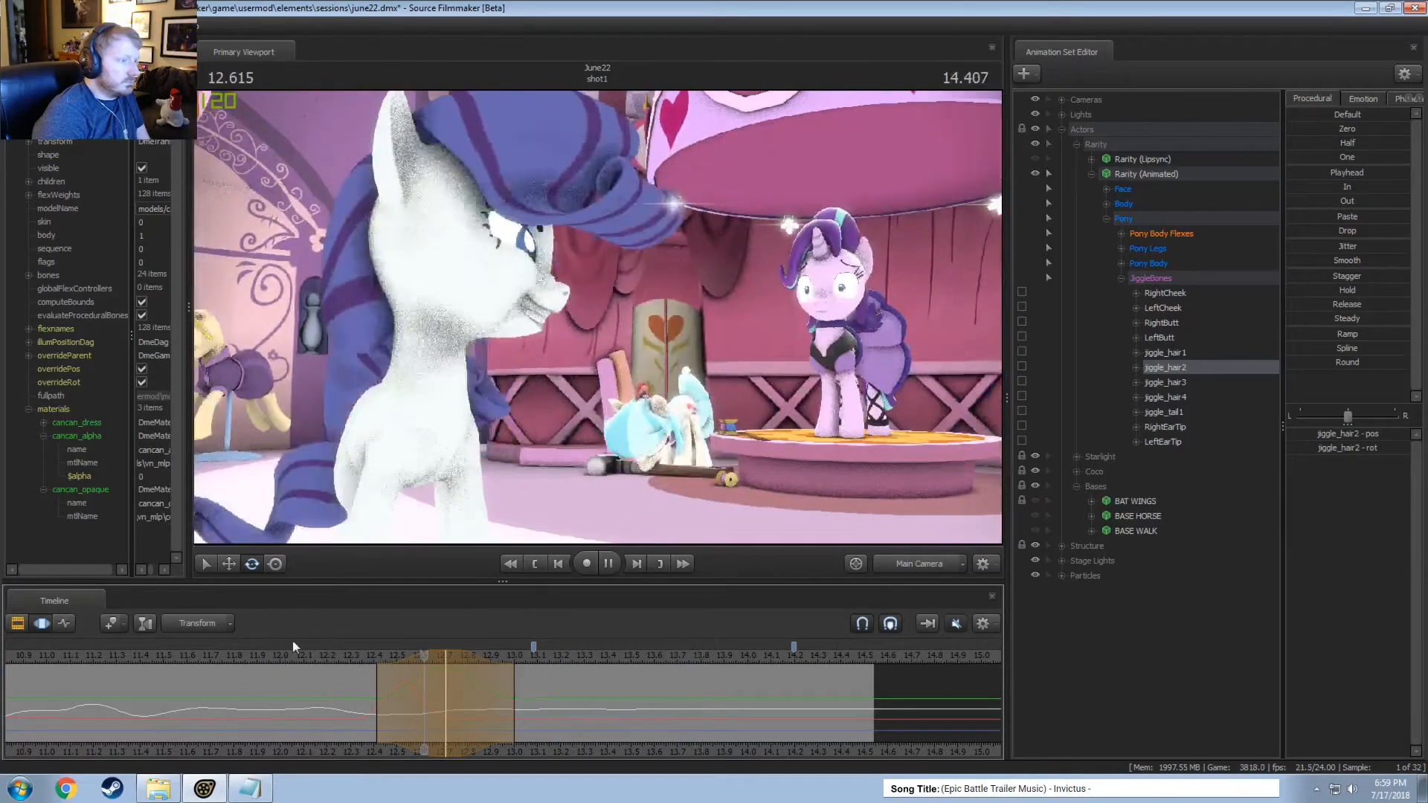
{"action": "key", "text": "space"}
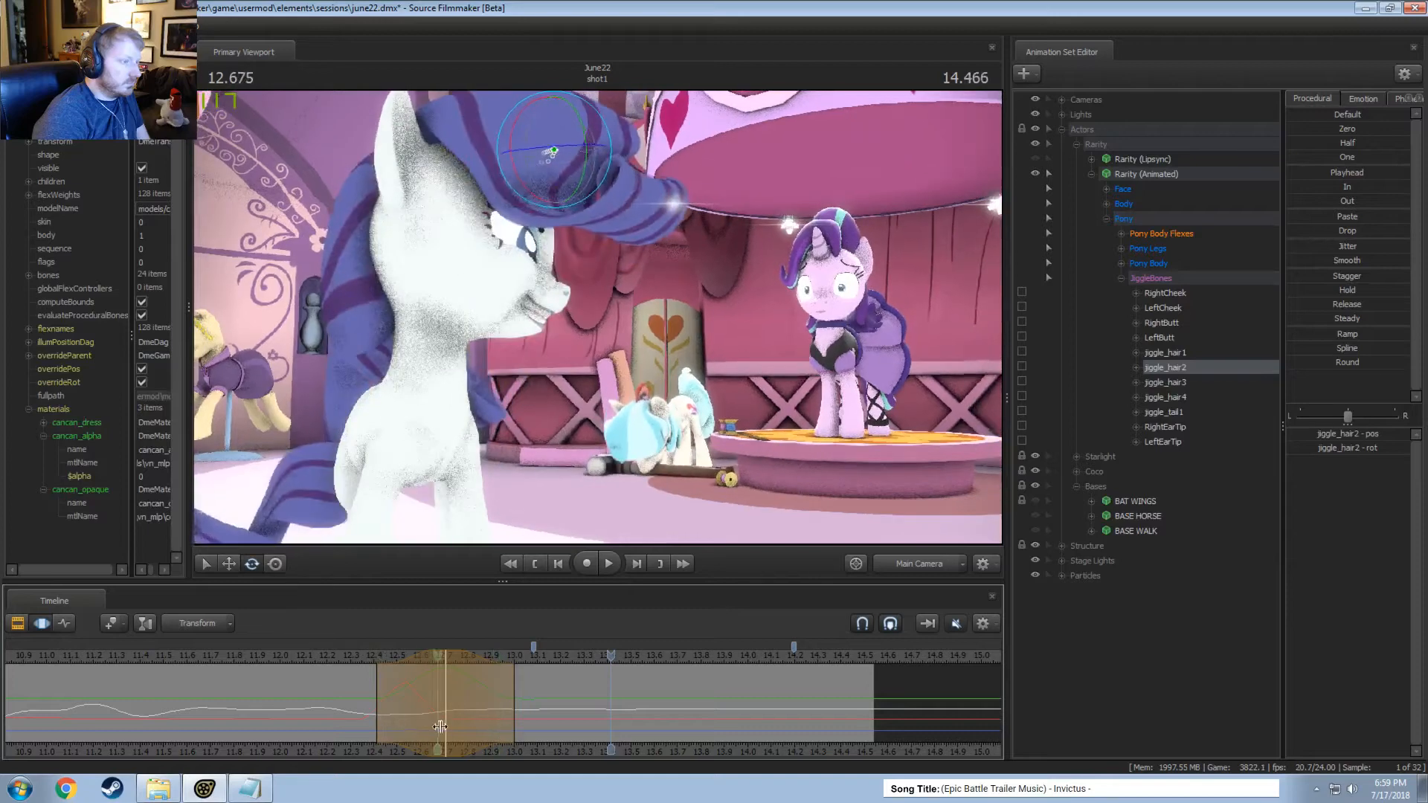
Centre a time selection at about 12.79 seconds, widen it to about 12.5–13.1 seconds, move jiggle_hair3 slightly, and play back the motion.
{"action": "left_click_drag", "start_coordinate": [453, 726], "coordinate": [463, 722]}
{"action": "scroll", "coordinate": [462, 722], "scroll_direction": "up", "scroll_amount": 2}
{"action": "scroll", "coordinate": [465, 723], "scroll_direction": "up", "scroll_amount": 3}
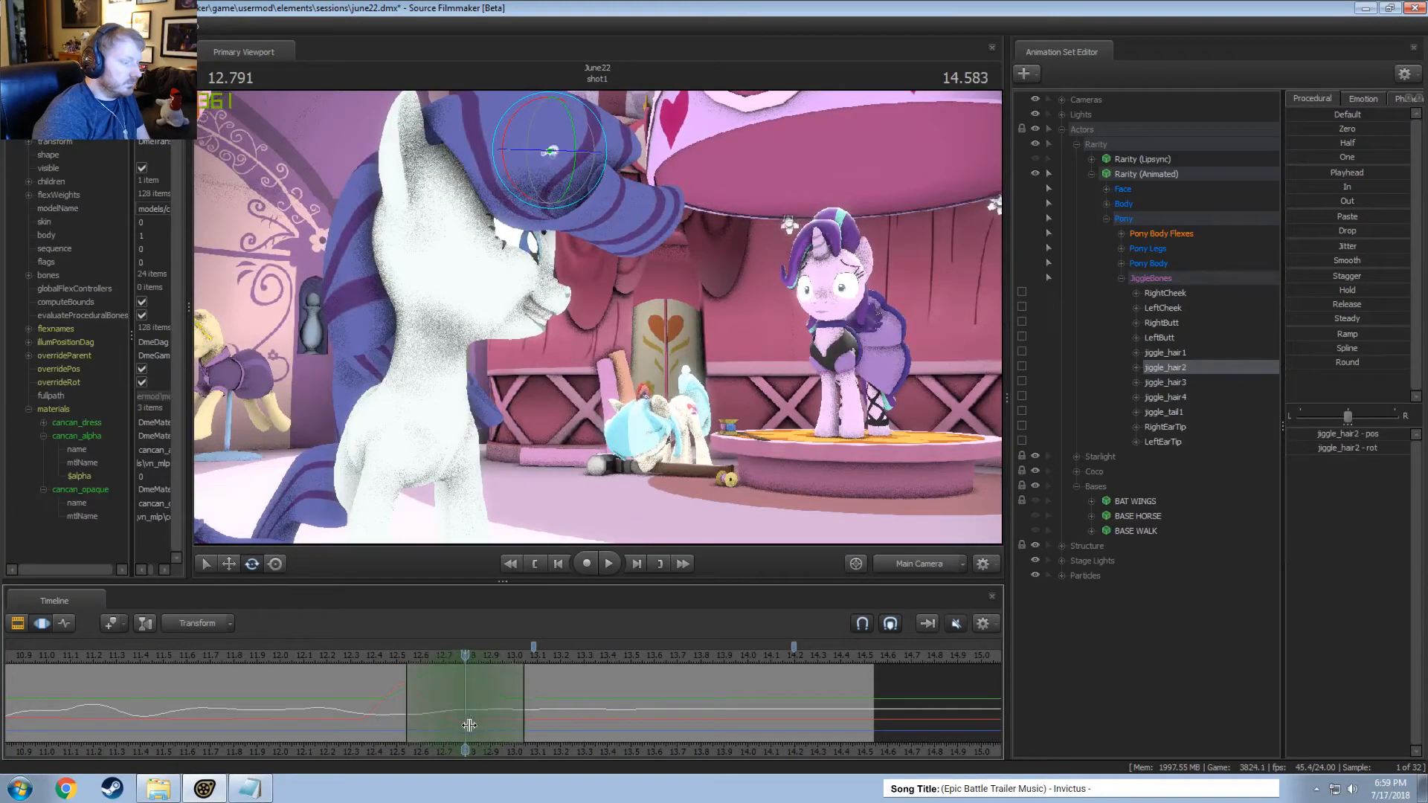
{"action": "left_click", "coordinate": [623, 198]}
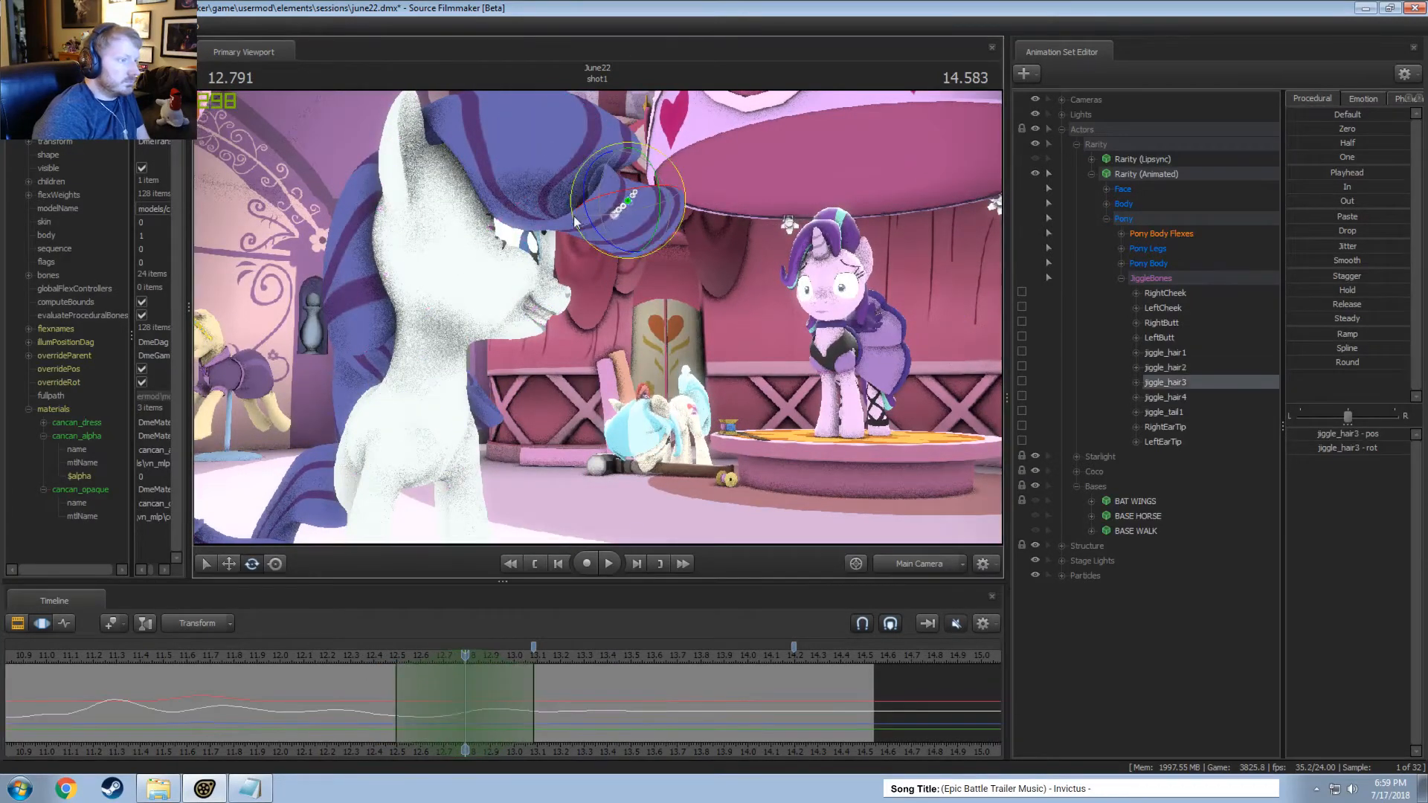
{"action": "key", "text": "w"}
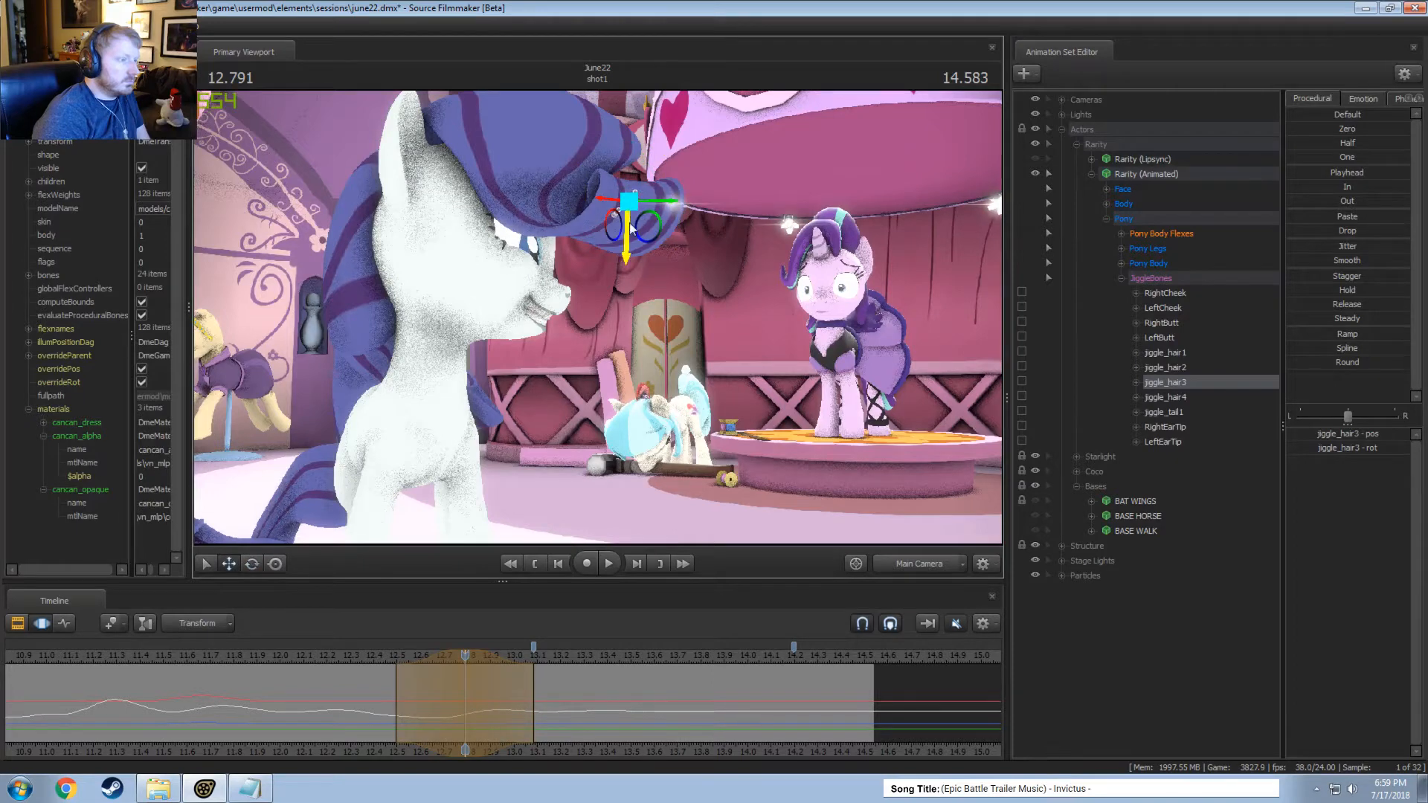
{"action": "left_click_drag", "start_coordinate": [632, 229], "coordinate": [626, 232]}
{"action": "left_click", "coordinate": [332, 662]}
{"action": "key", "text": "space"}
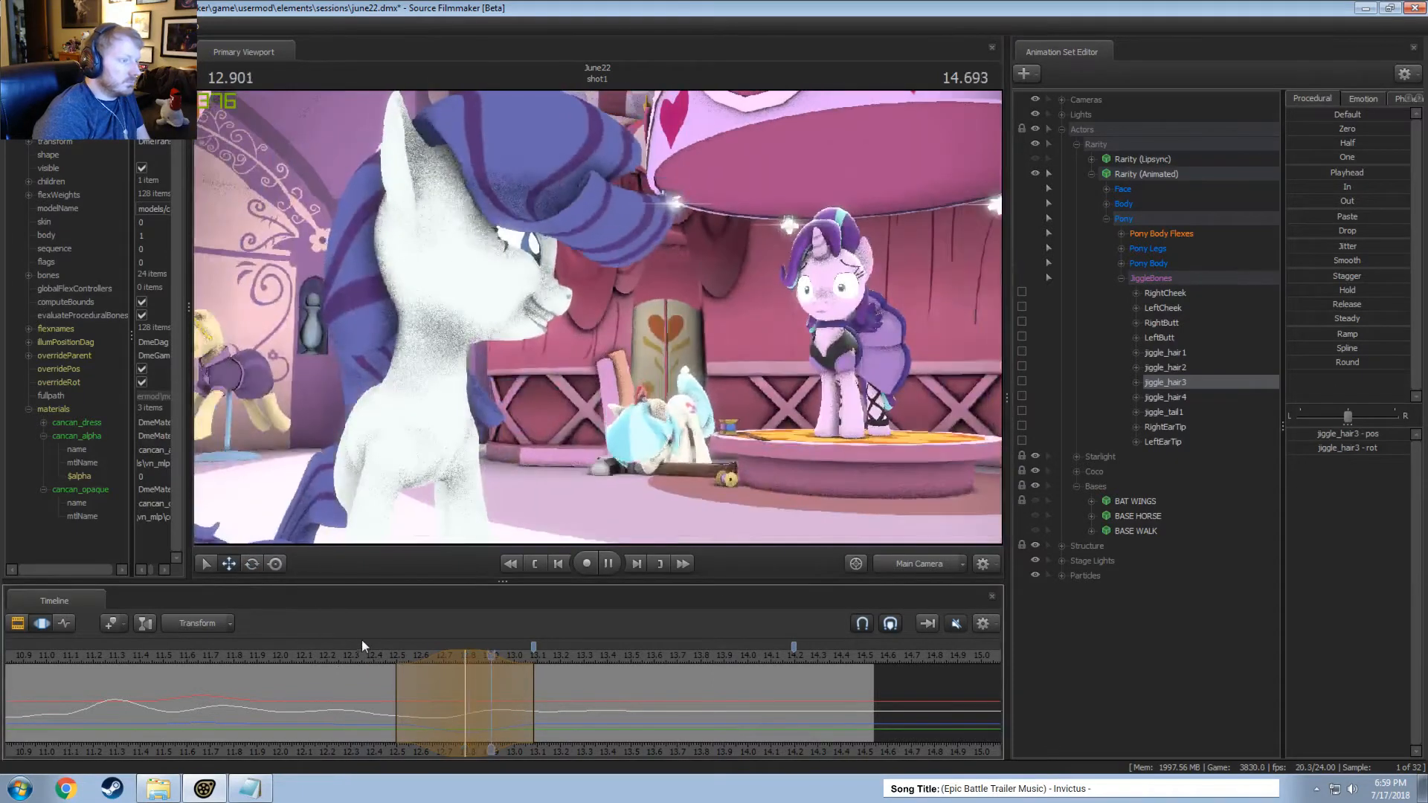
{"action": "key", "text": "space"}
Centre a time selection at about 13.04 seconds, adjust jiggle_hair3 slightly, and widen the selection to about 12.5–13.6 seconds.
{"action": "left_click", "coordinate": [523, 680], "text": "shift"}
{"action": "scroll", "coordinate": [524, 680], "scroll_direction": "up", "scroll_amount": 5, "text": "shift"}
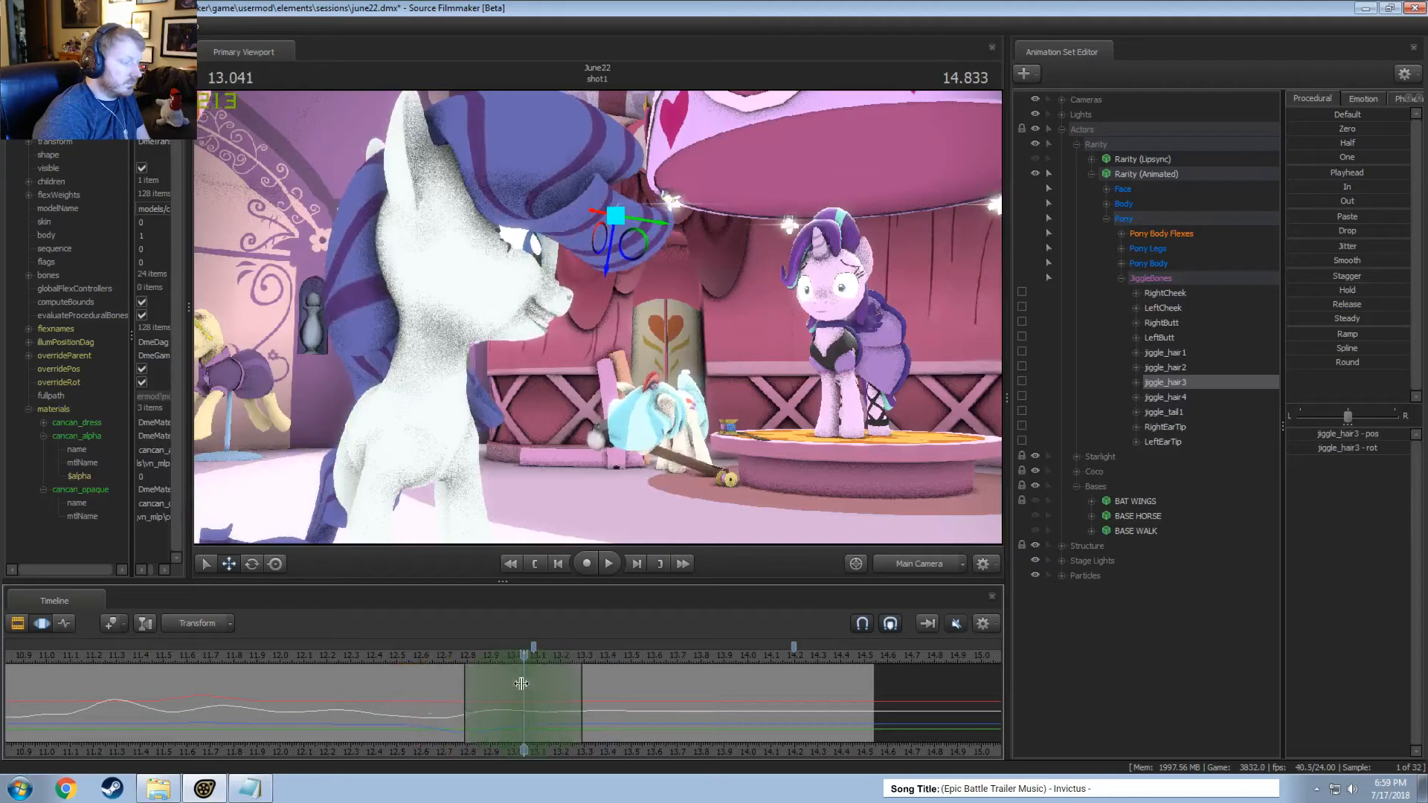
{"action": "key", "text": "e"}
{"action": "left_click_drag", "start_coordinate": [573, 217], "coordinate": [615, 222]}
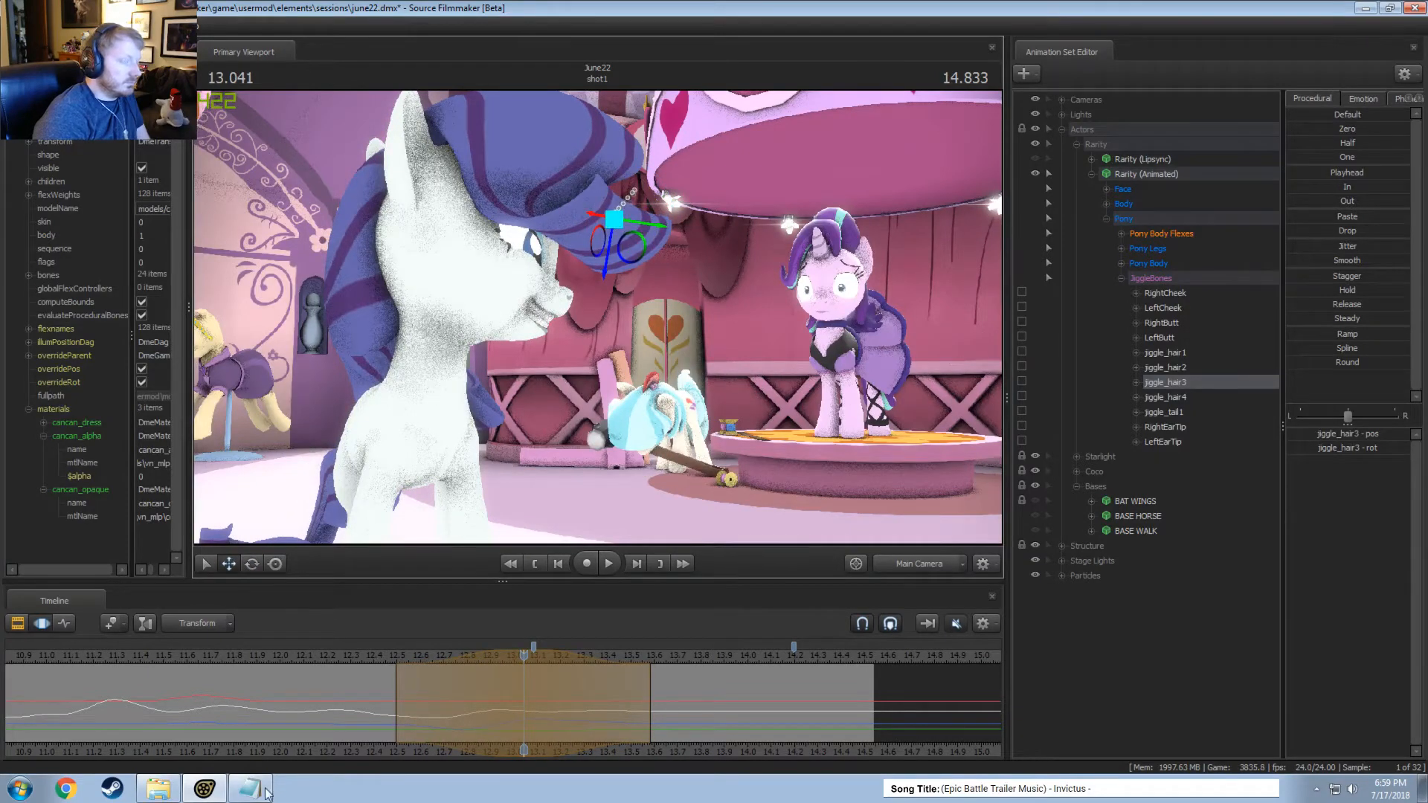
Narrow the jiggle_hair3 edit's time selection to about 12.5–13.5 seconds, checking the hair settling in playback.
{"action": "key", "text": "space"}
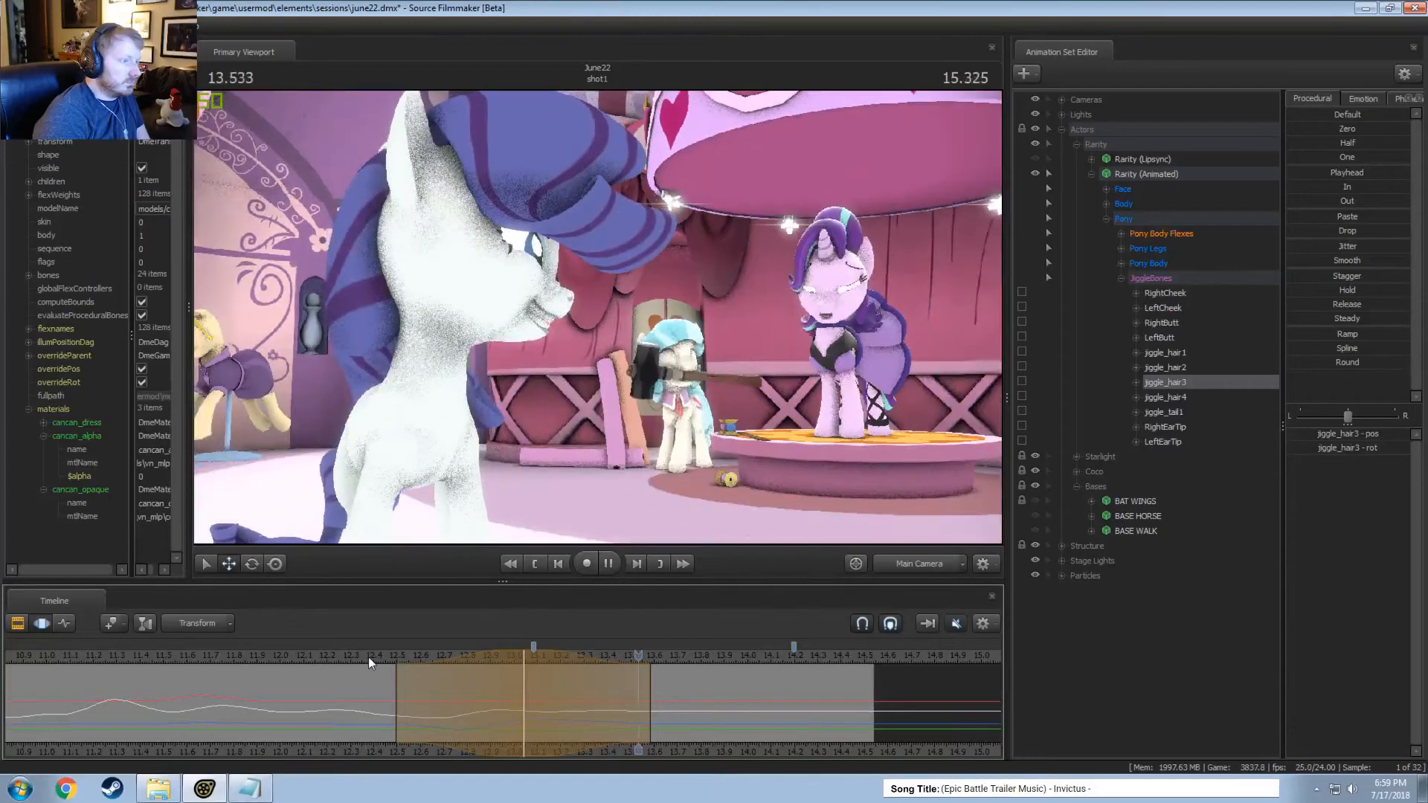
{"action": "scroll", "coordinate": [552, 659], "scroll_direction": "down", "scroll_amount": 1}
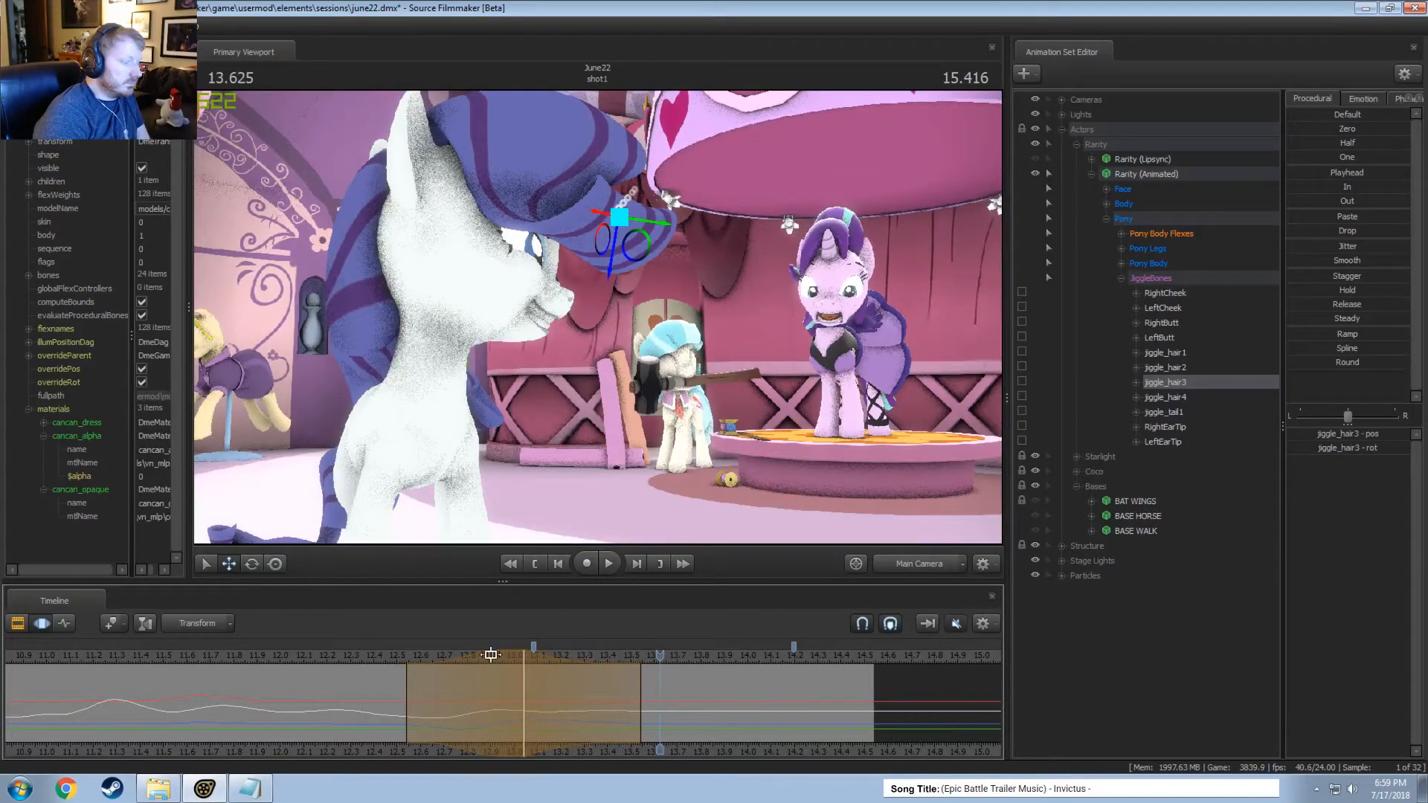
{"action": "key", "text": "space"}
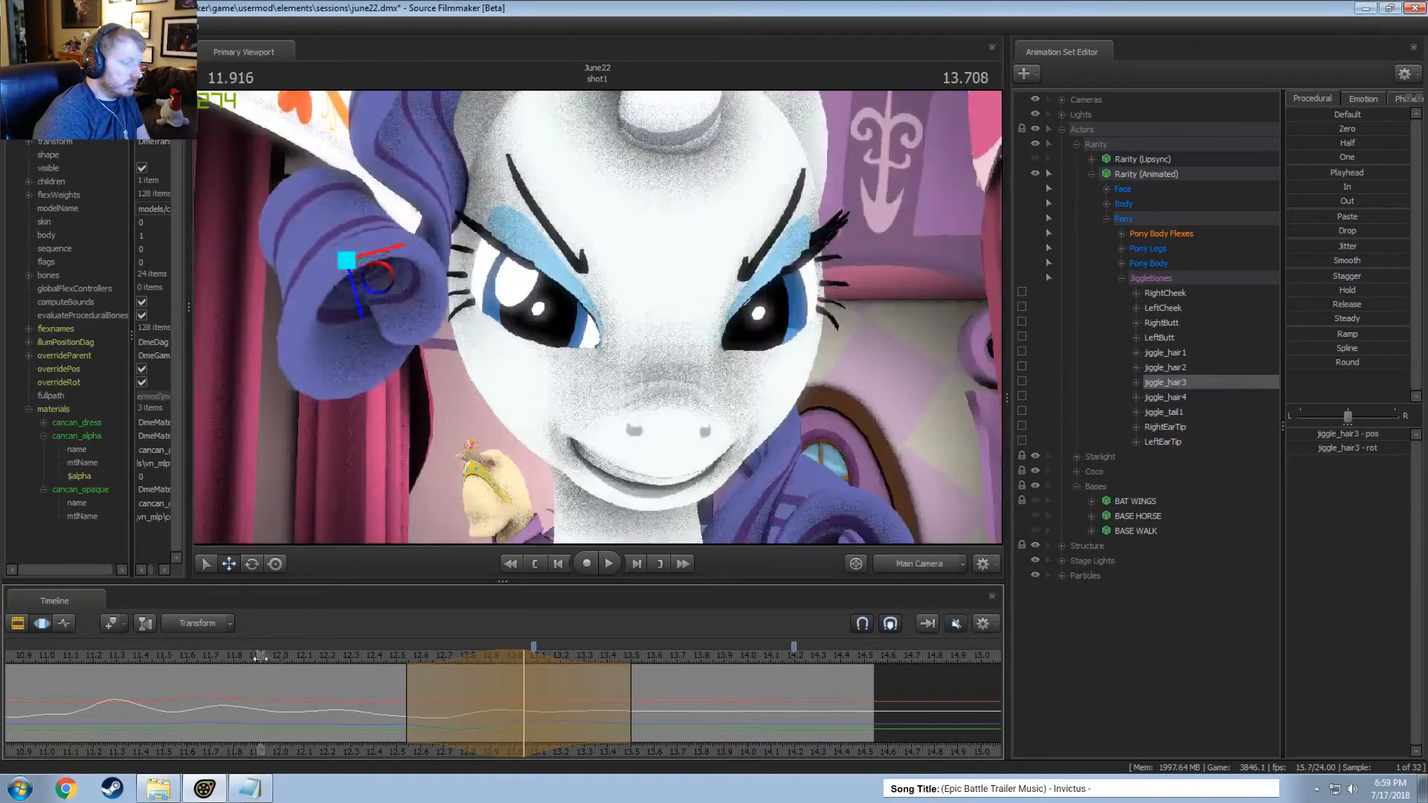
{"action": "key", "text": "space"}
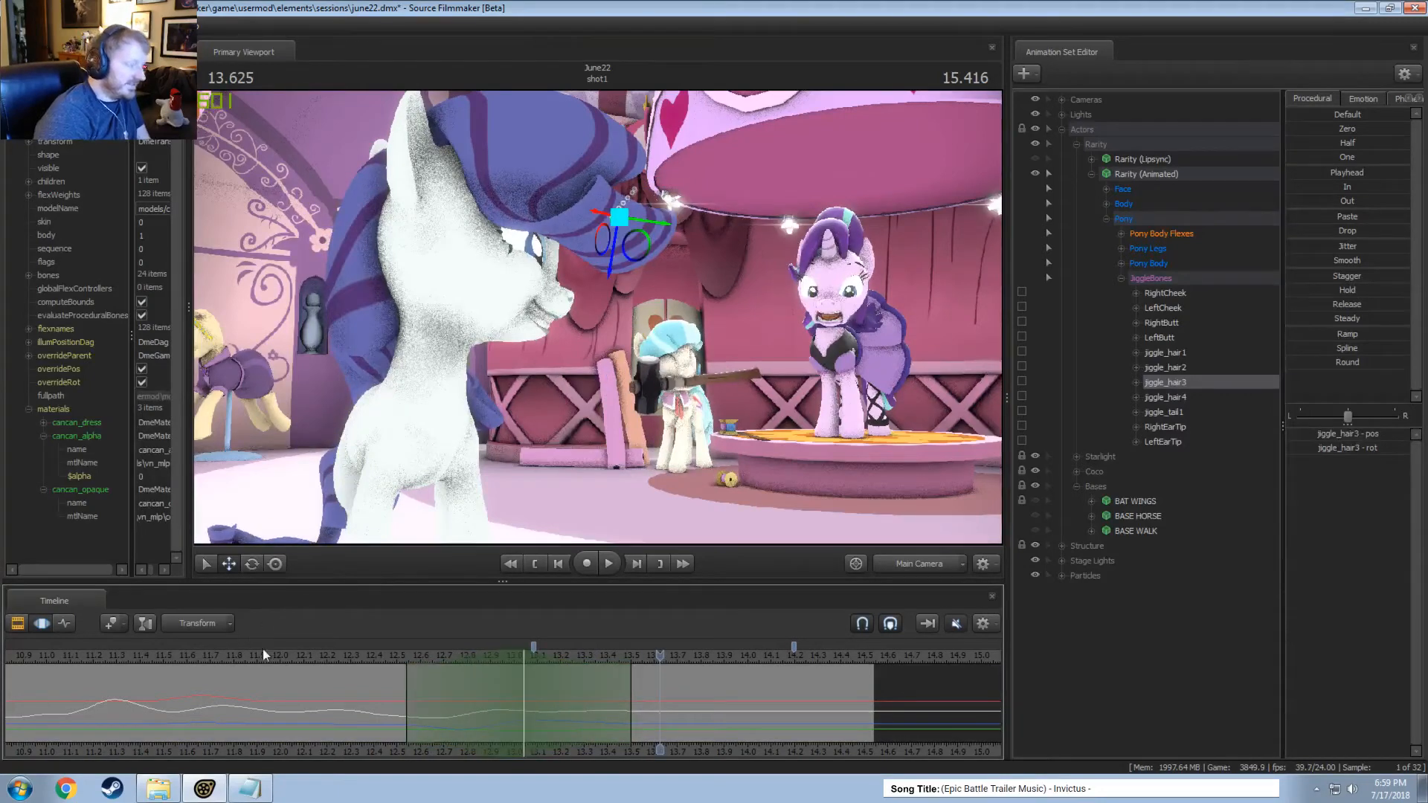
Replay the shot from several earlier points up to about 12 seconds to examine the front hair's overall motion.
{"action": "scroll", "coordinate": [262, 648], "scroll_direction": "down", "scroll_amount": 5}
{"action": "left_click", "coordinate": [162, 649]}
{"action": "key", "text": "space"}
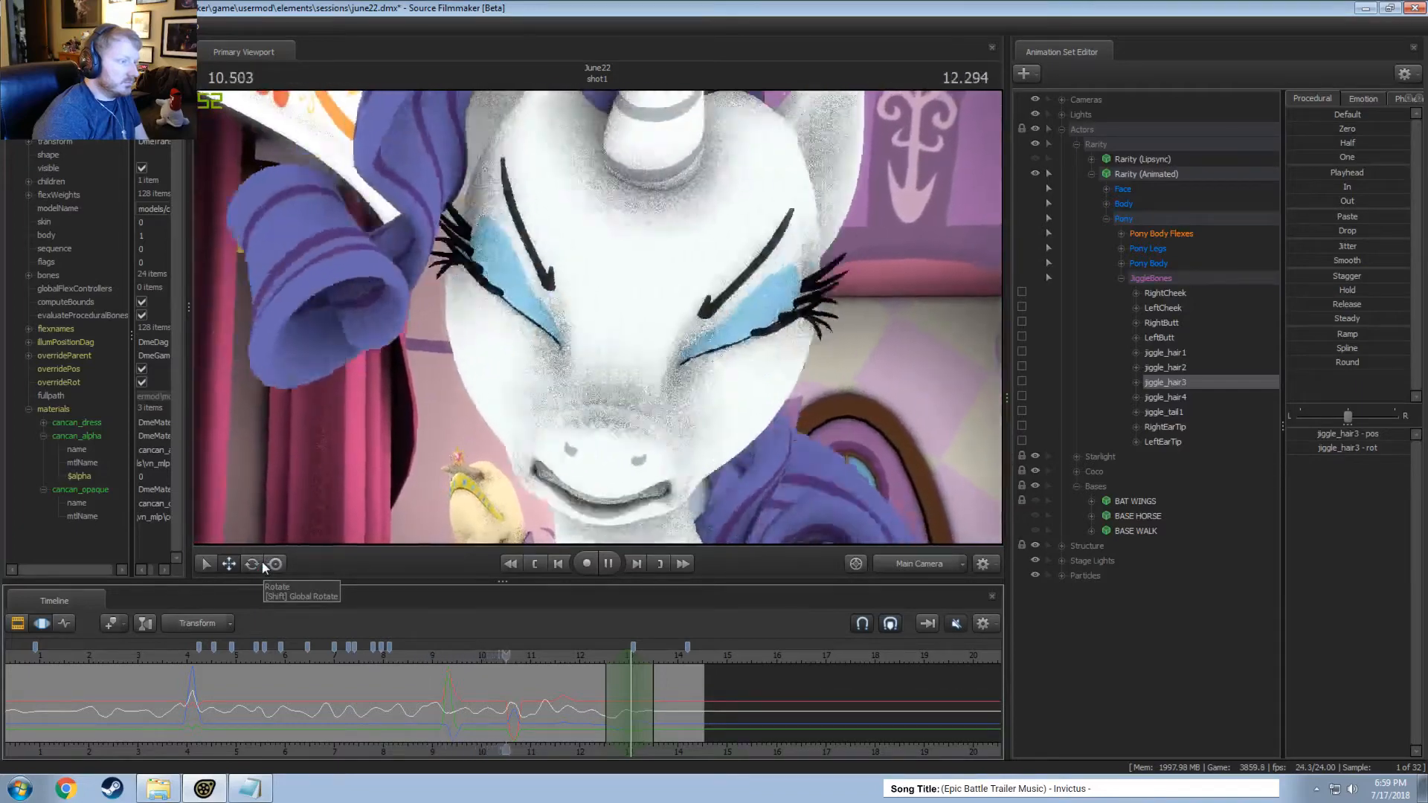
{"action": "key", "text": "space"}
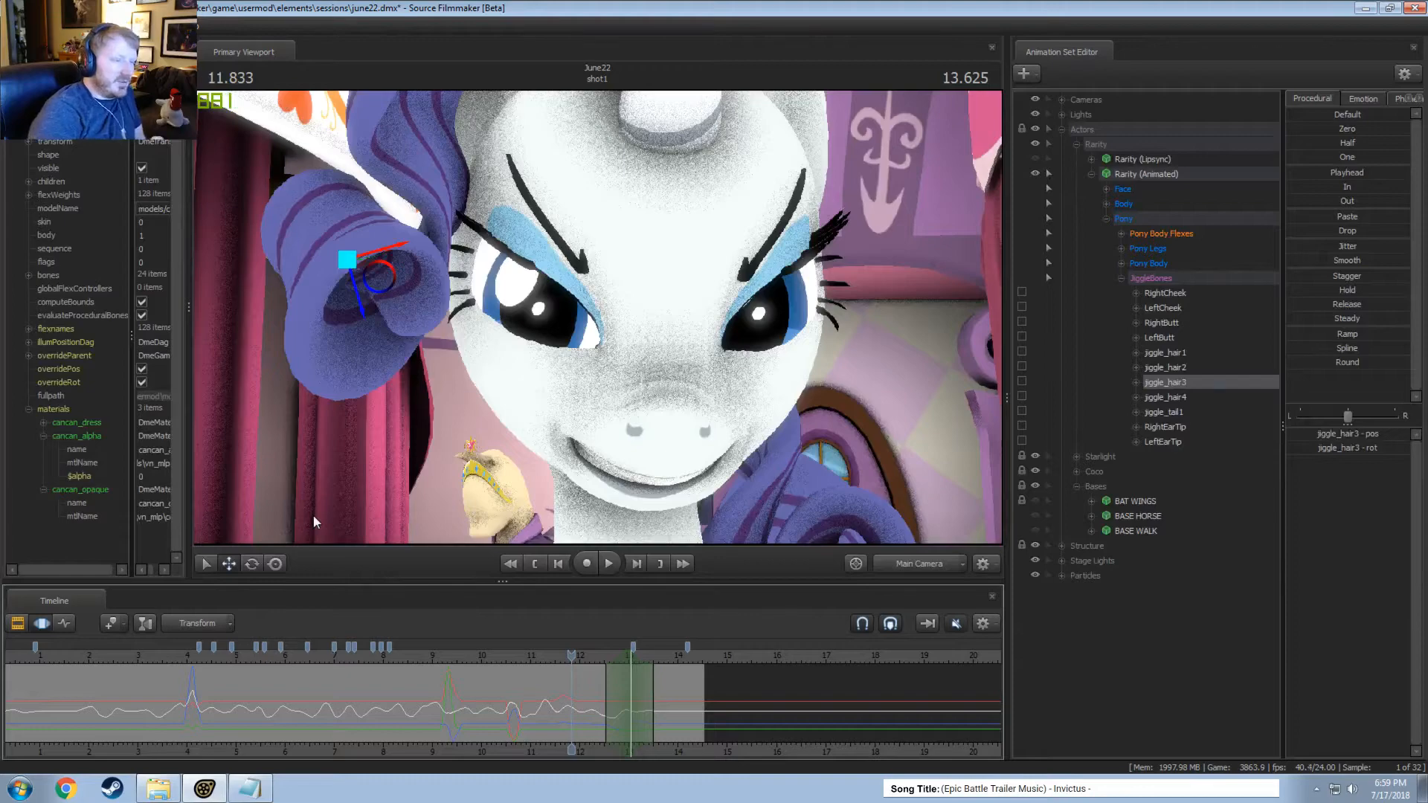
{"action": "left_click_drag", "start_coordinate": [471, 652], "coordinate": [453, 655]}
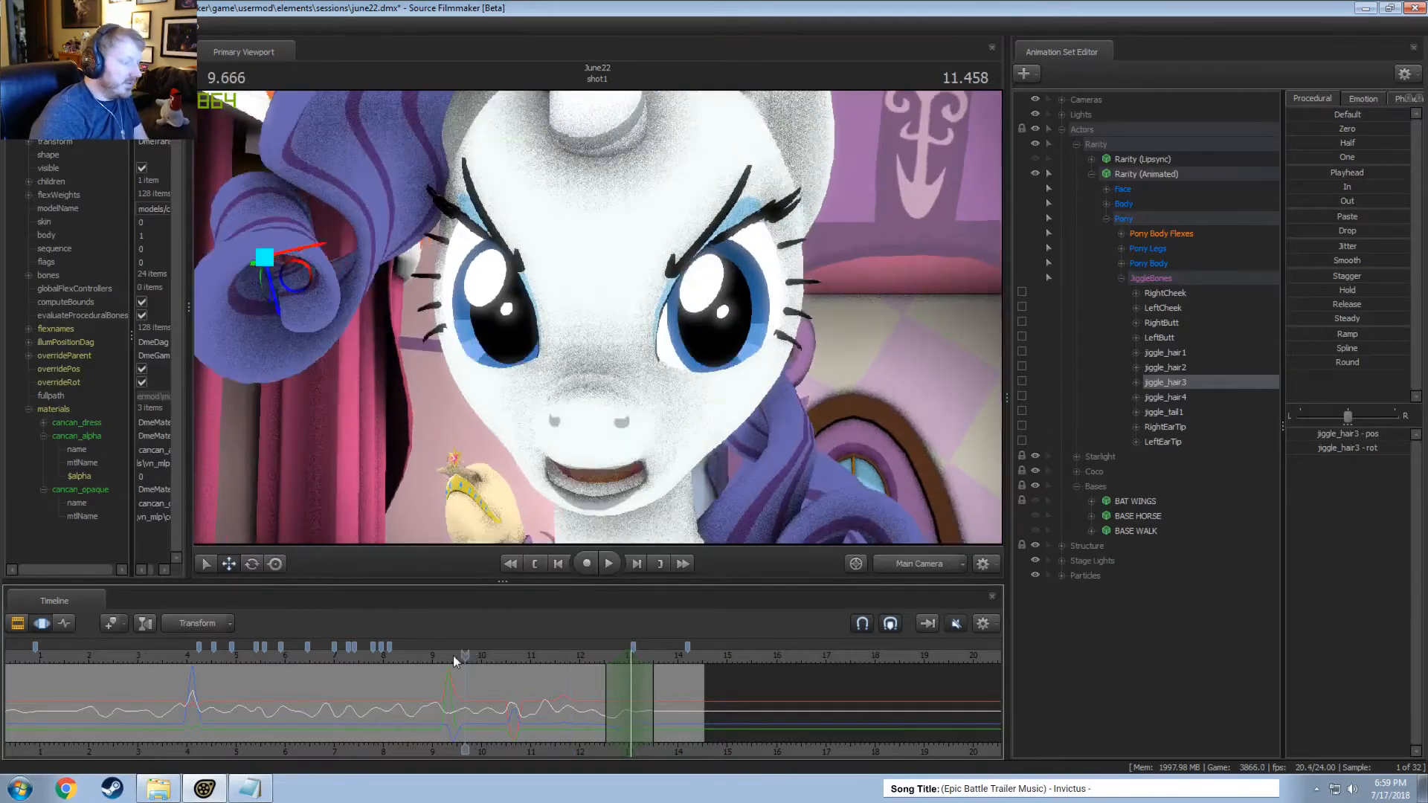
{"action": "key", "text": "space"}
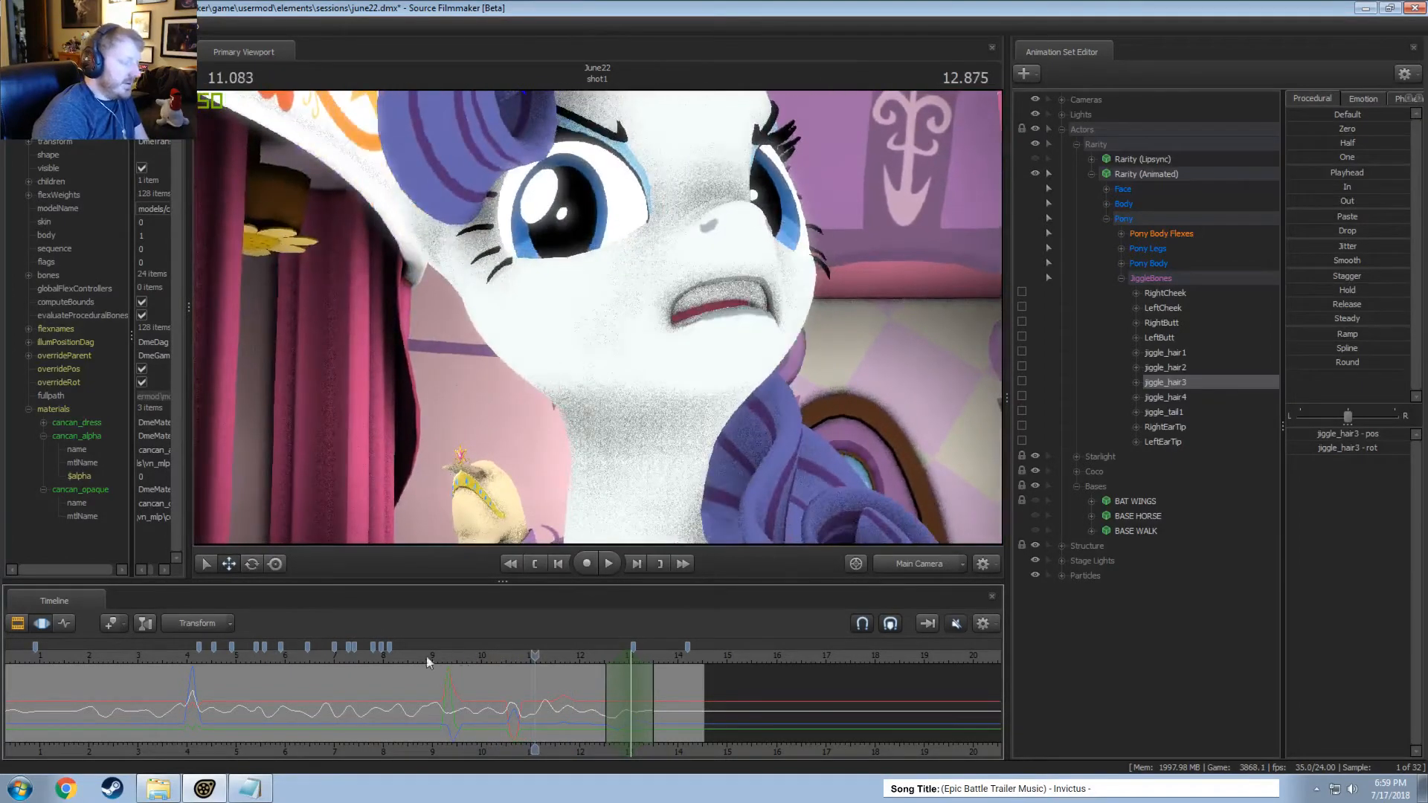
{"action": "left_click", "coordinate": [406, 654]}
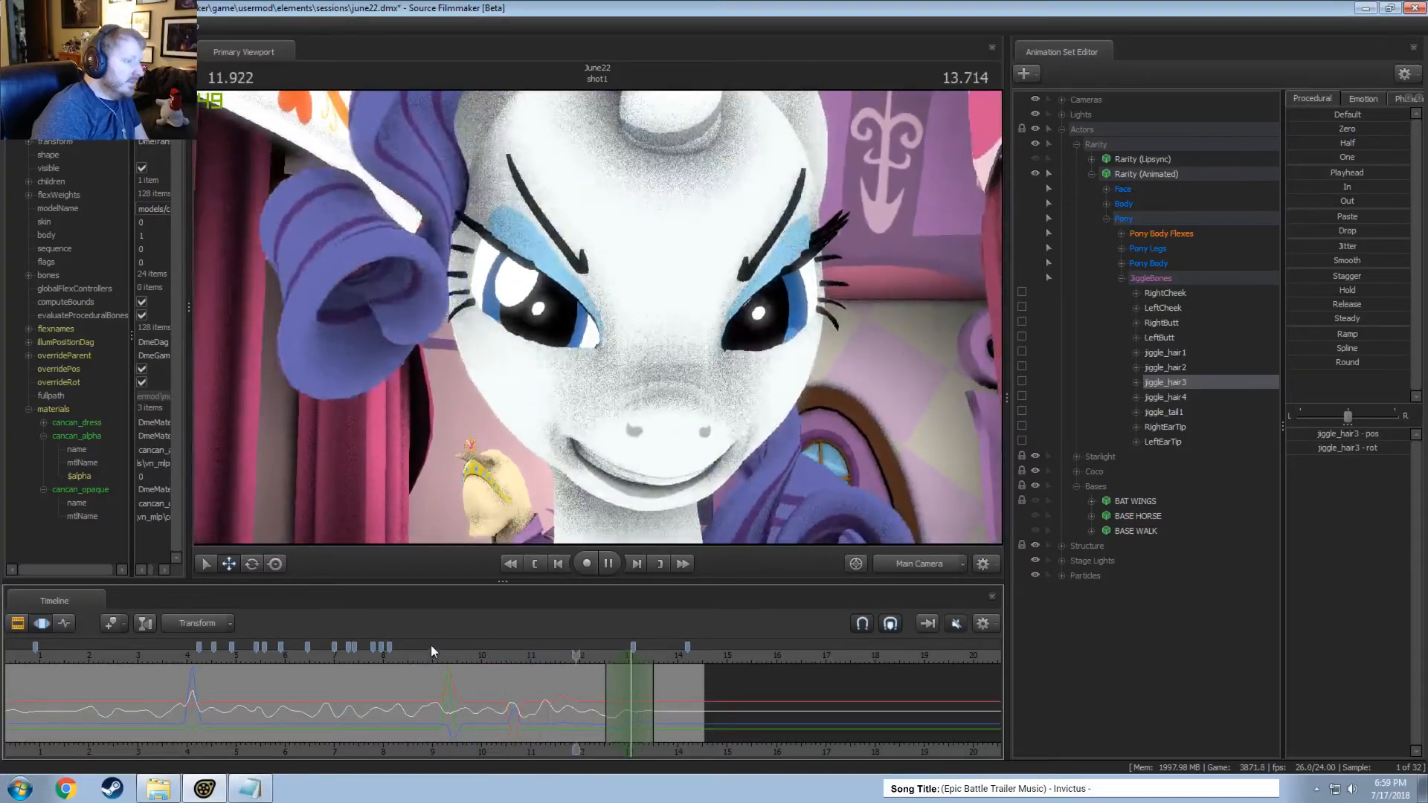
{"action": "key", "text": "space"}
Save the session and play the shot from about 3.5 seconds to review the character's earlier motion.
{"action": "key", "text": "F2"}
{"action": "key", "text": "F3"}
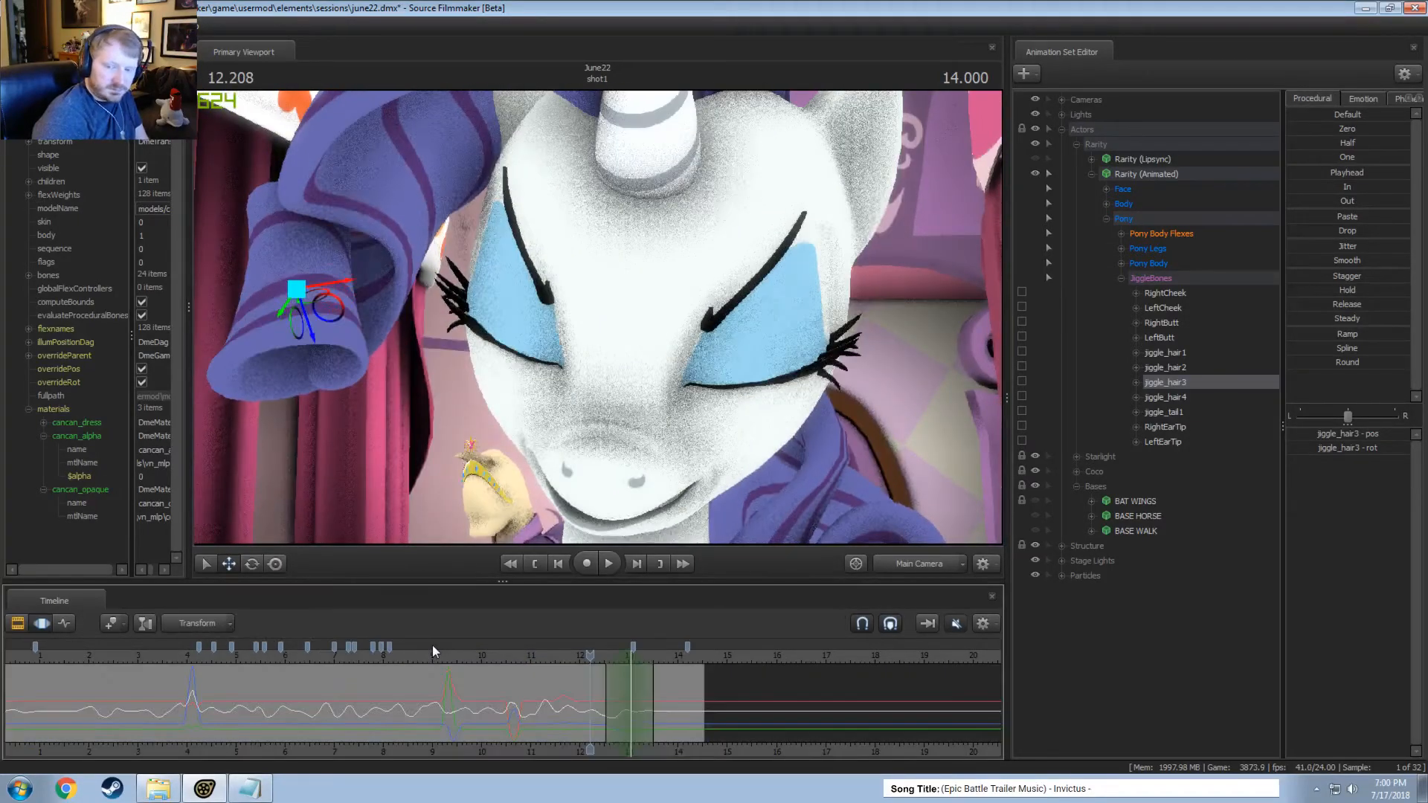
{"action": "scroll", "coordinate": [325, 681], "scroll_direction": "down", "scroll_amount": 2}
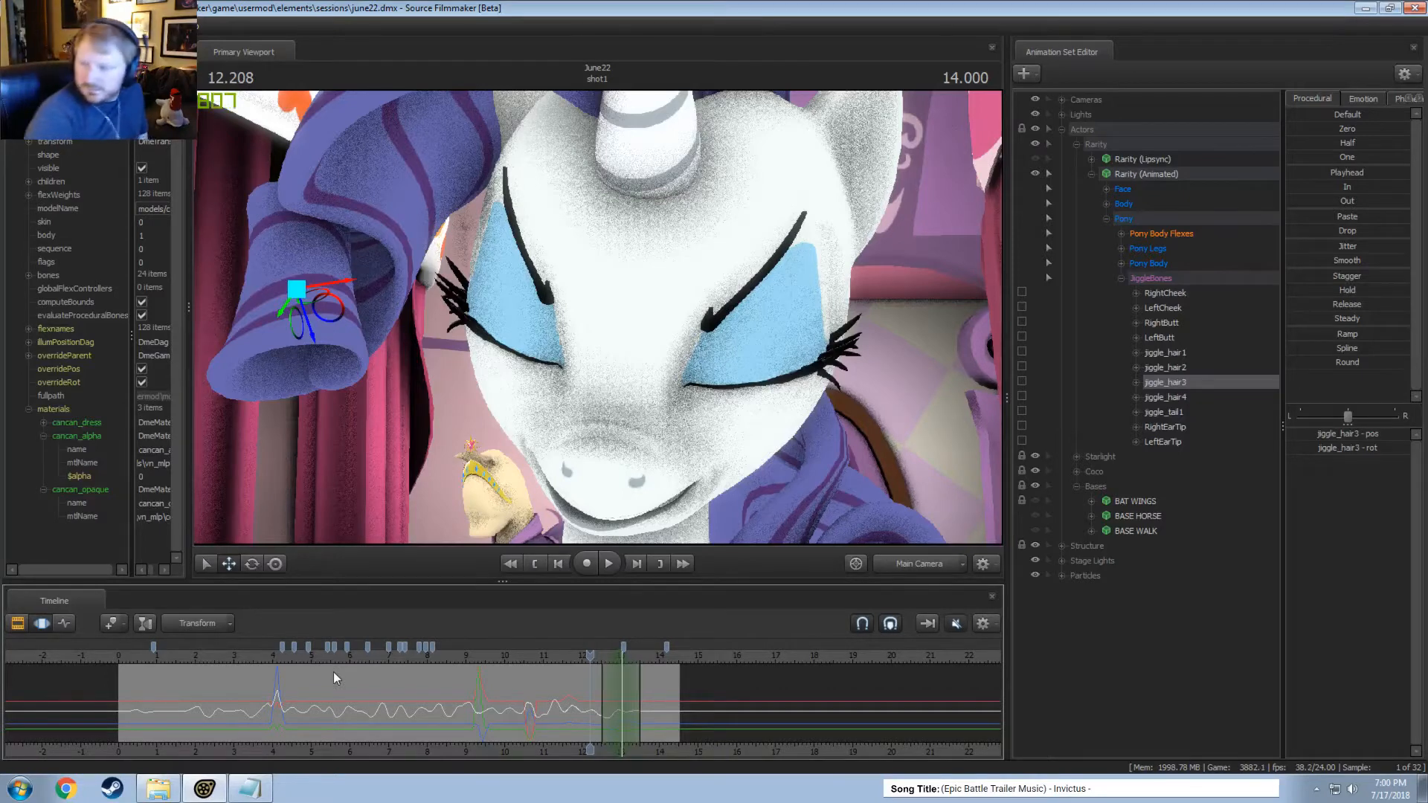
{"action": "left_click", "coordinate": [256, 663]}
{"action": "key", "text": "space"}
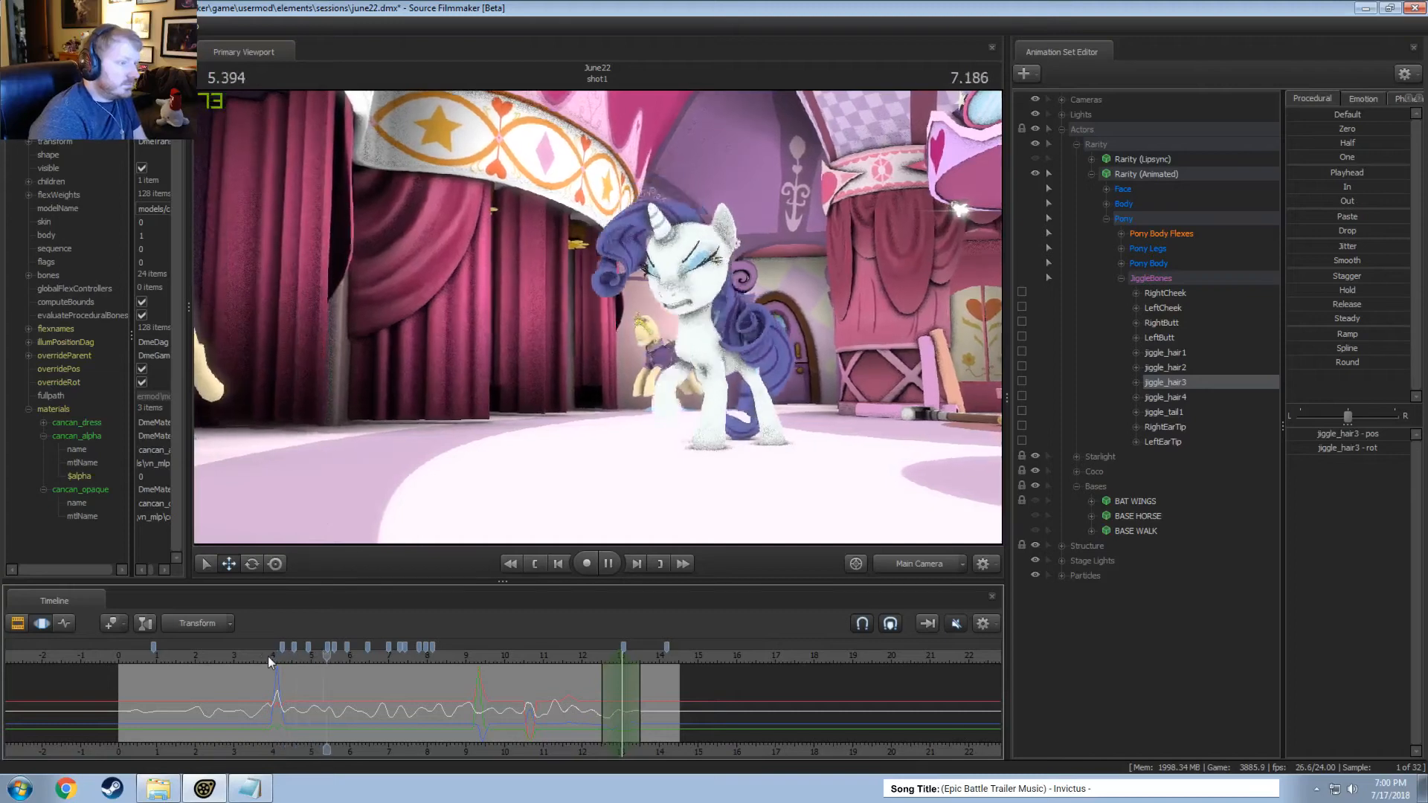
{"action": "left_click", "coordinate": [258, 655]}
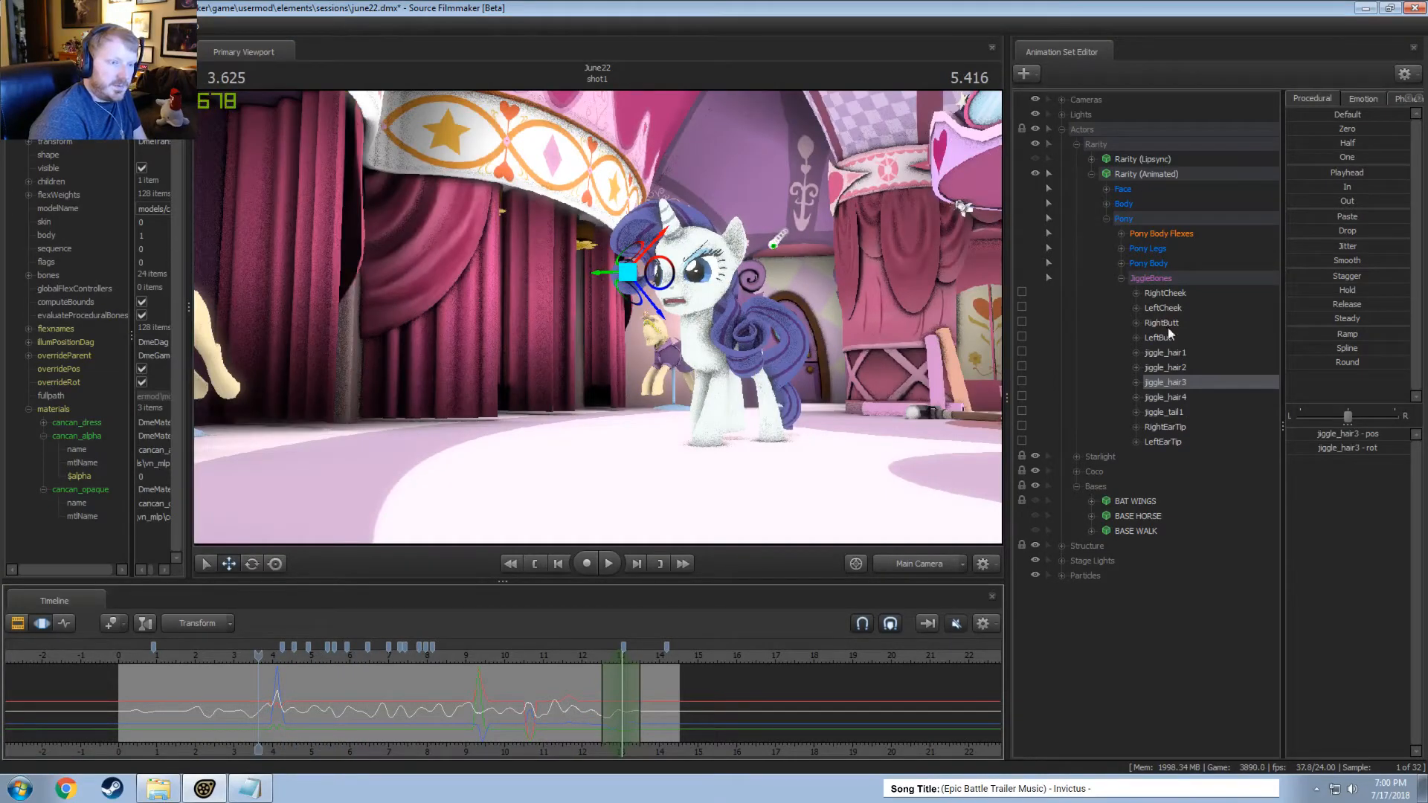
Expand Rarity's Pony Body group, select RightEar and LeftEar together, and place a short time selection at about 2.79 seconds.
{"action": "left_click", "coordinate": [1121, 263]}
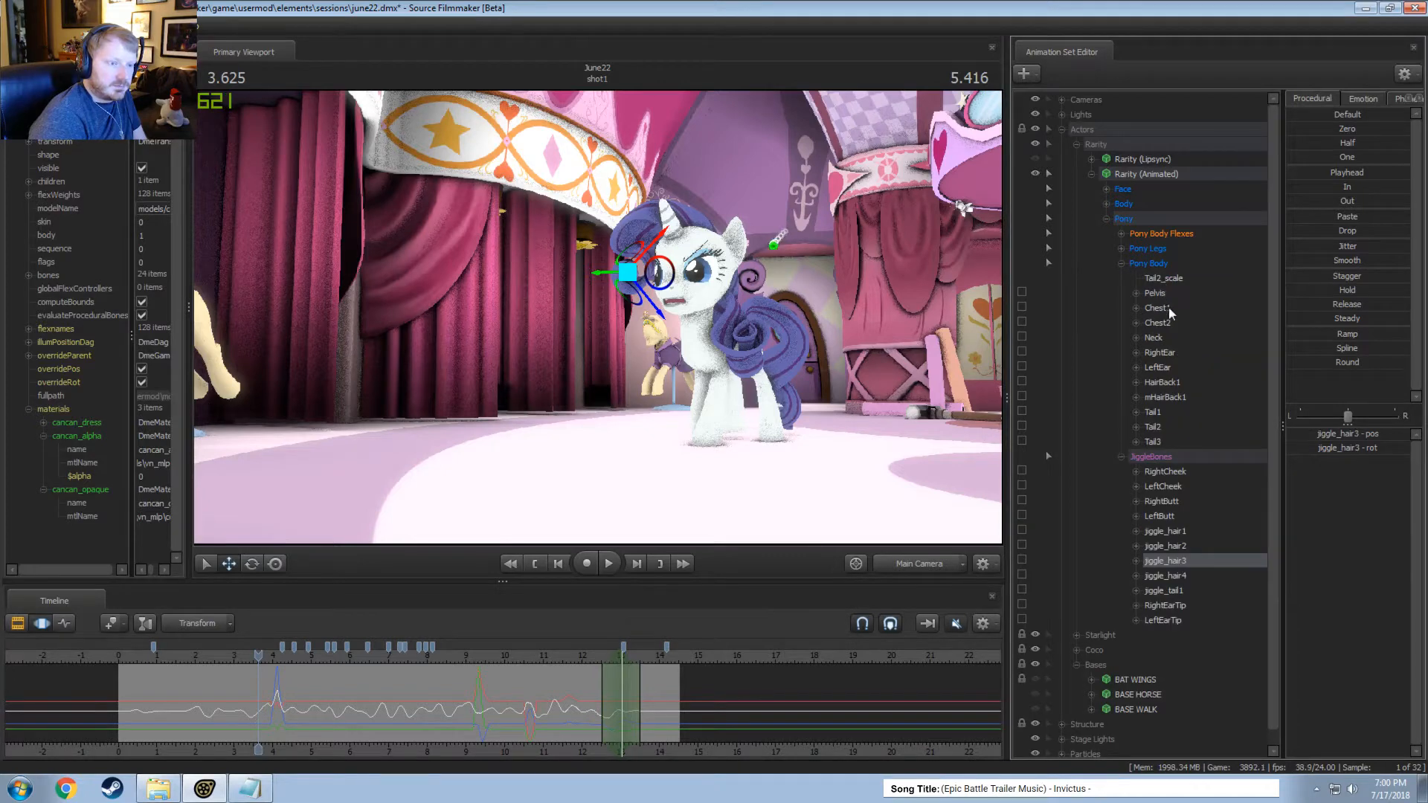
{"action": "left_click_drag", "start_coordinate": [1163, 369], "coordinate": [1162, 354]}
{"action": "scroll", "coordinate": [313, 703], "scroll_direction": "up", "scroll_amount": 5}
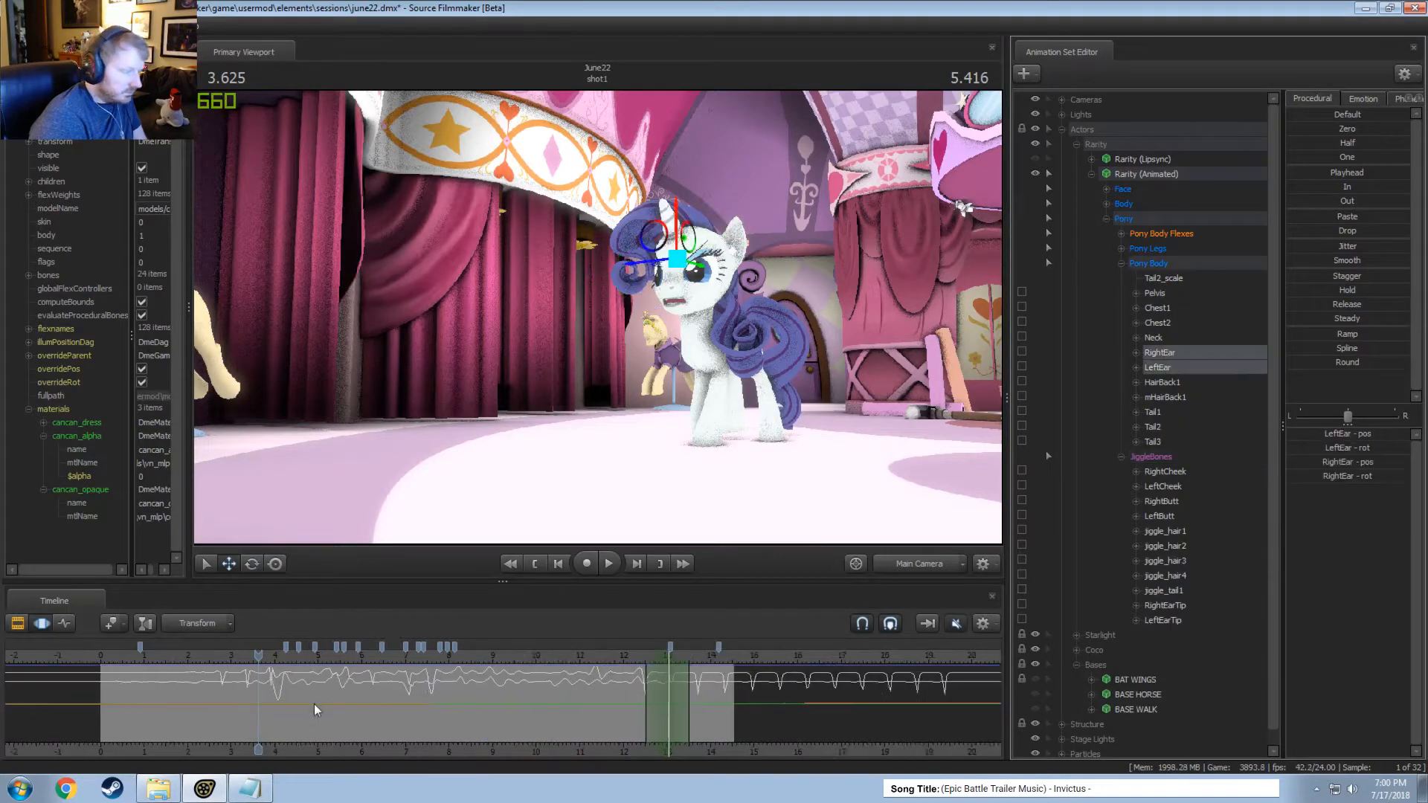
{"action": "scroll", "coordinate": [201, 693], "scroll_direction": "up", "scroll_amount": 3}
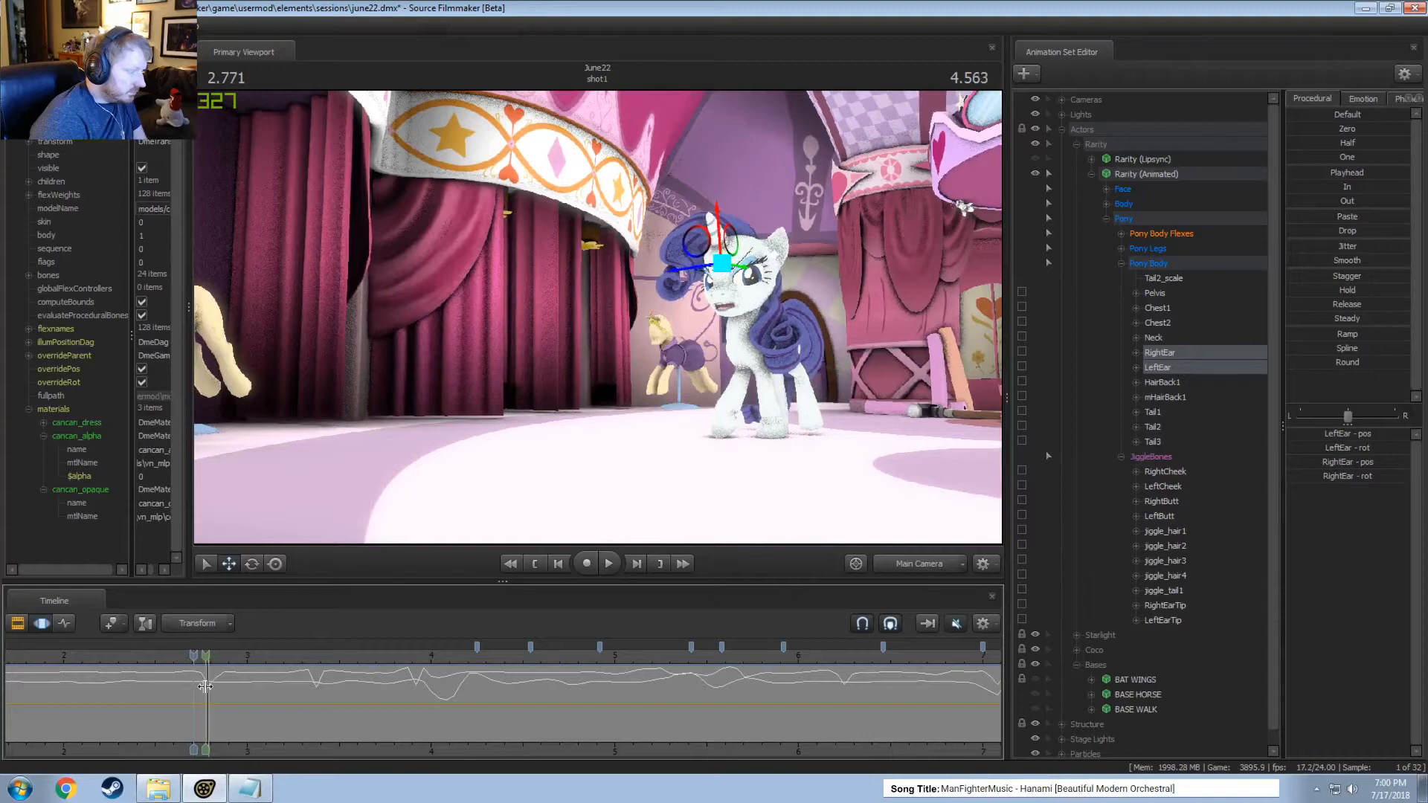
{"action": "left_click_drag", "start_coordinate": [217, 691], "coordinate": [202, 697], "text": "shift"}
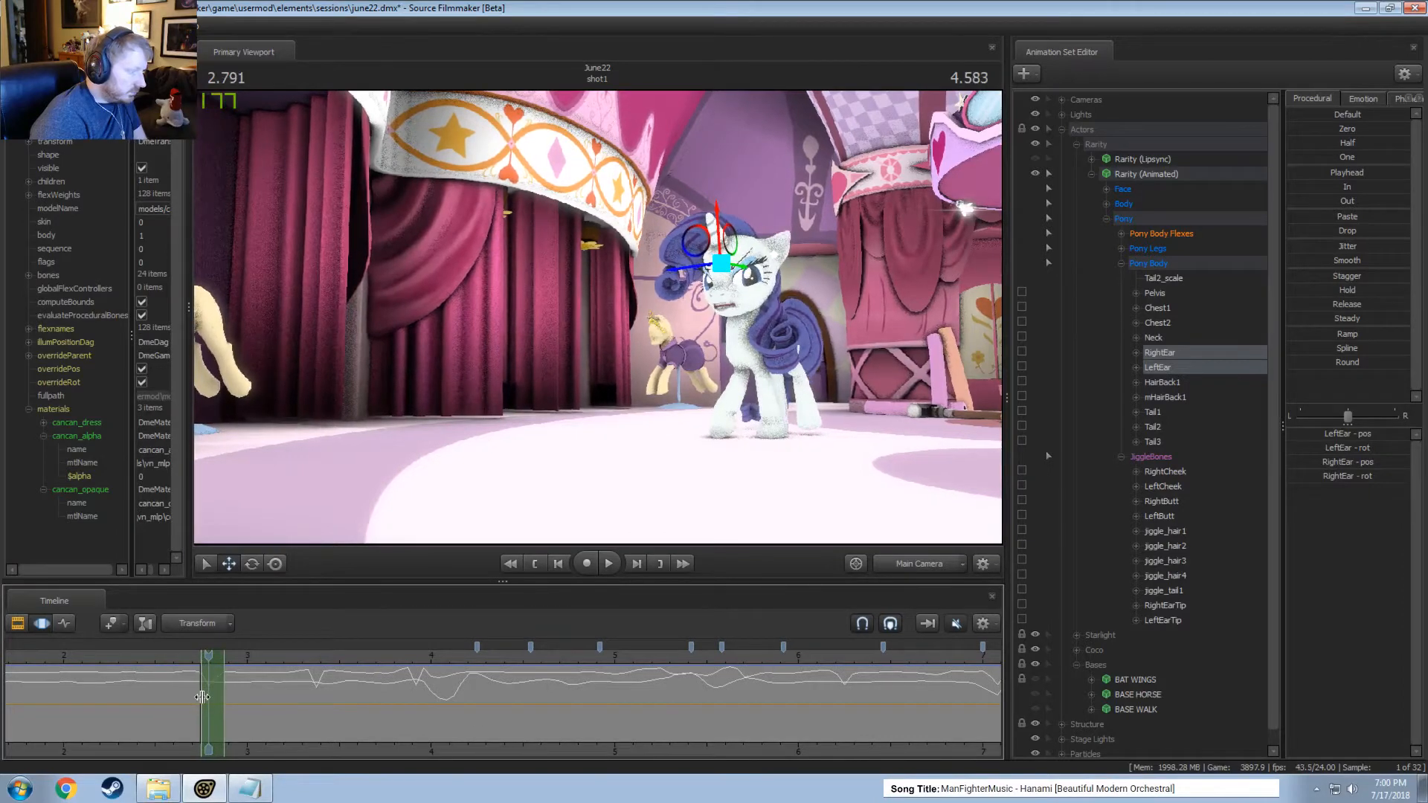
Smooth the sharp dip in LeftEar's motion within a short time selection at about 3.38 seconds, and select RightEar.
{"action": "left_click", "coordinate": [1172, 370]}
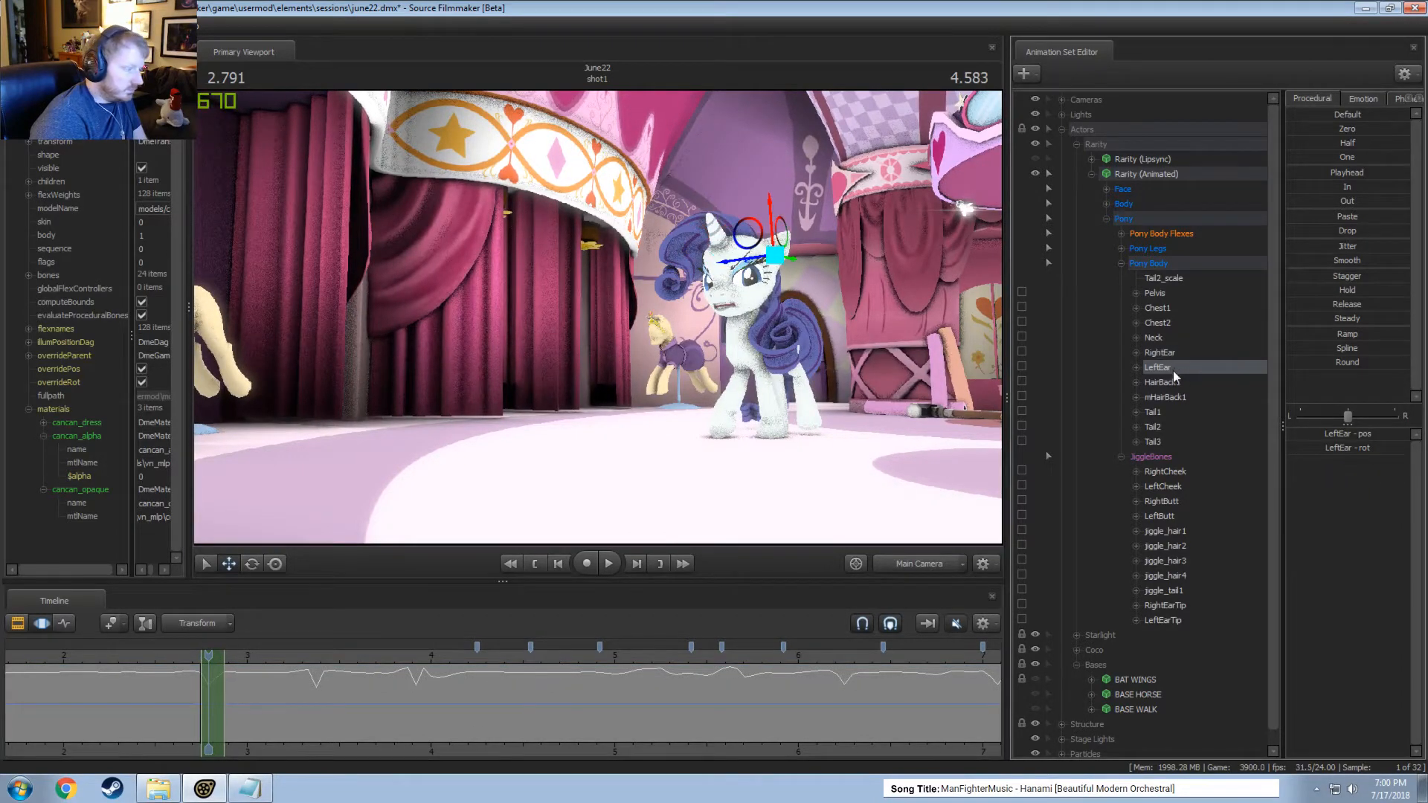
{"action": "left_click", "coordinate": [1176, 357]}
{"action": "left_click", "coordinate": [1170, 367]}
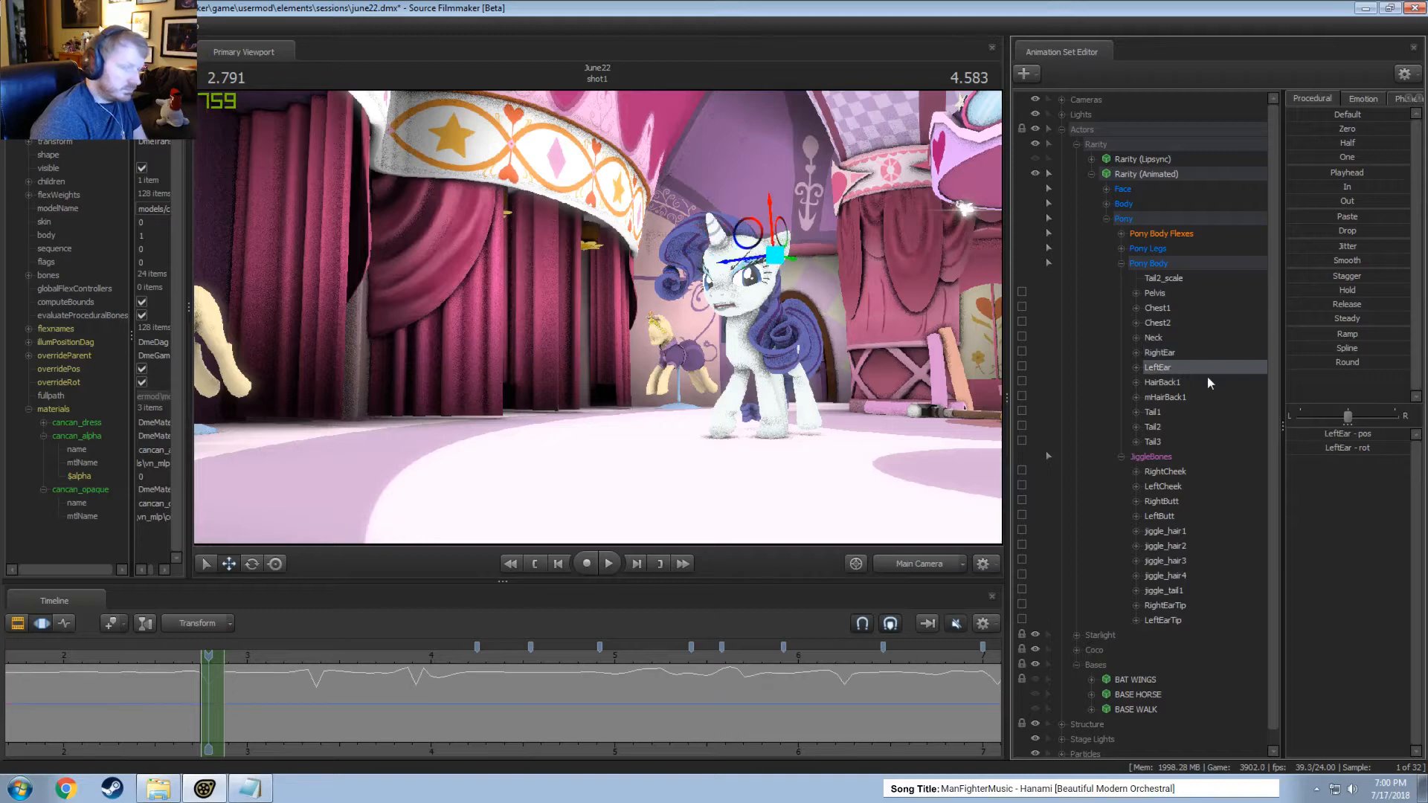
{"action": "left_click", "coordinate": [317, 674]}
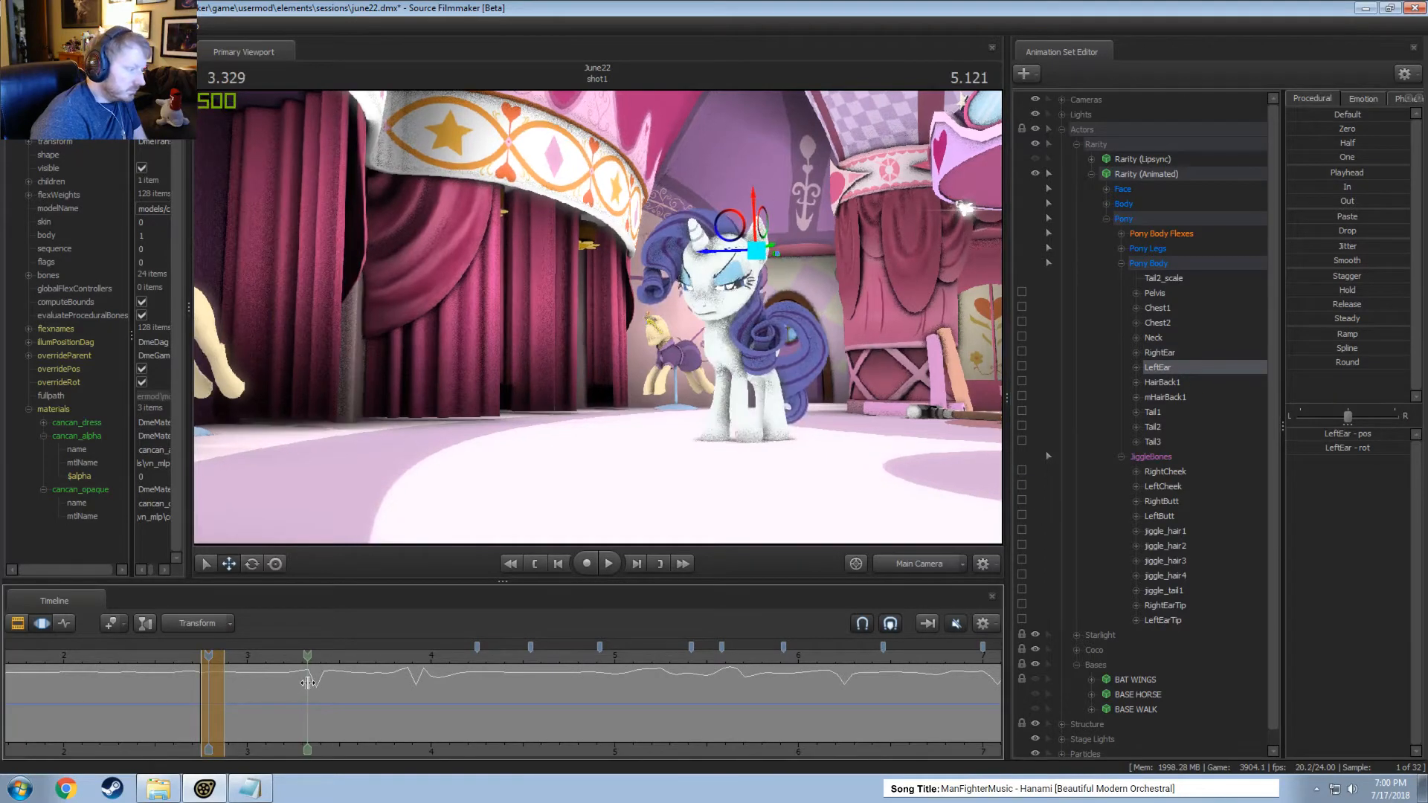
{"action": "left_click", "coordinate": [1347, 260]}
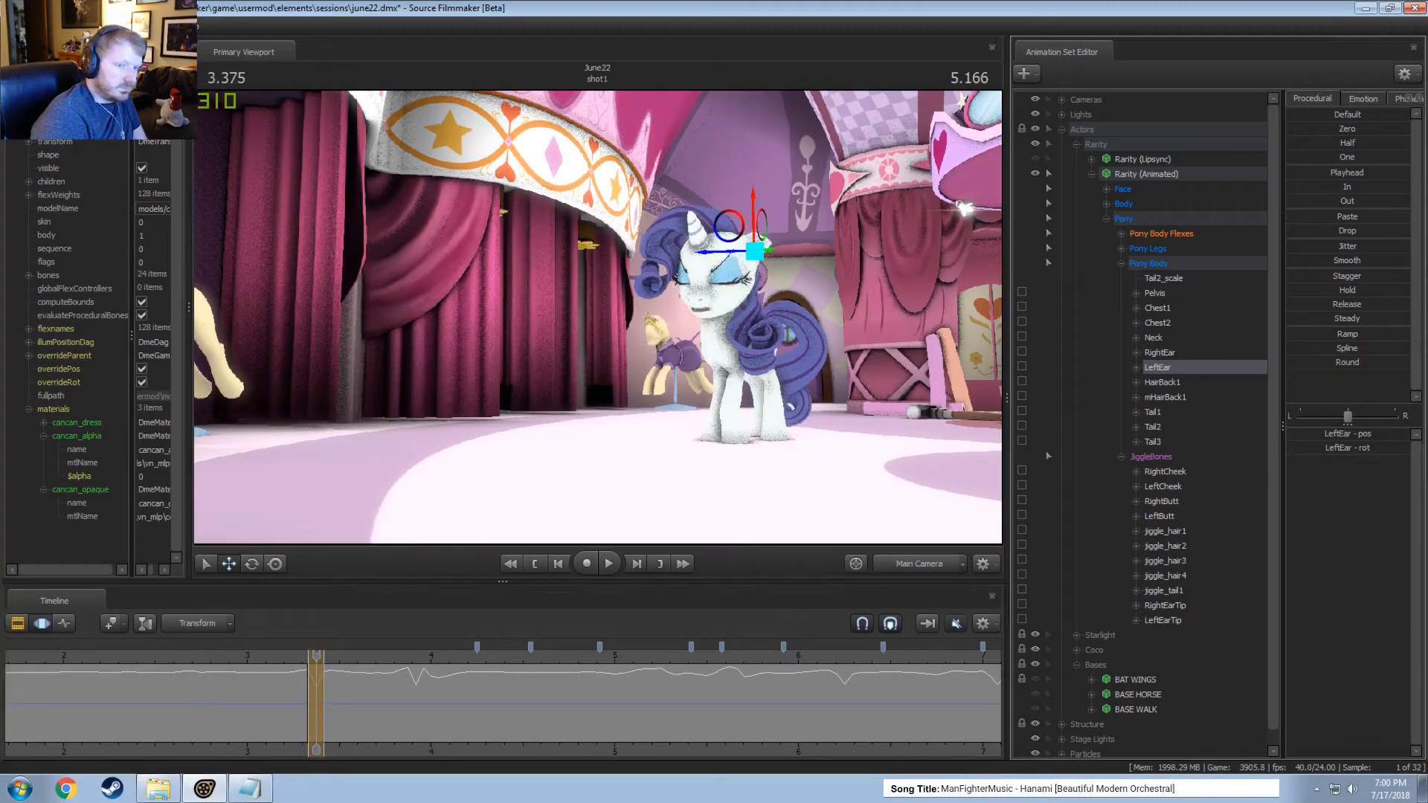
{"action": "left_click", "coordinate": [1182, 354]}
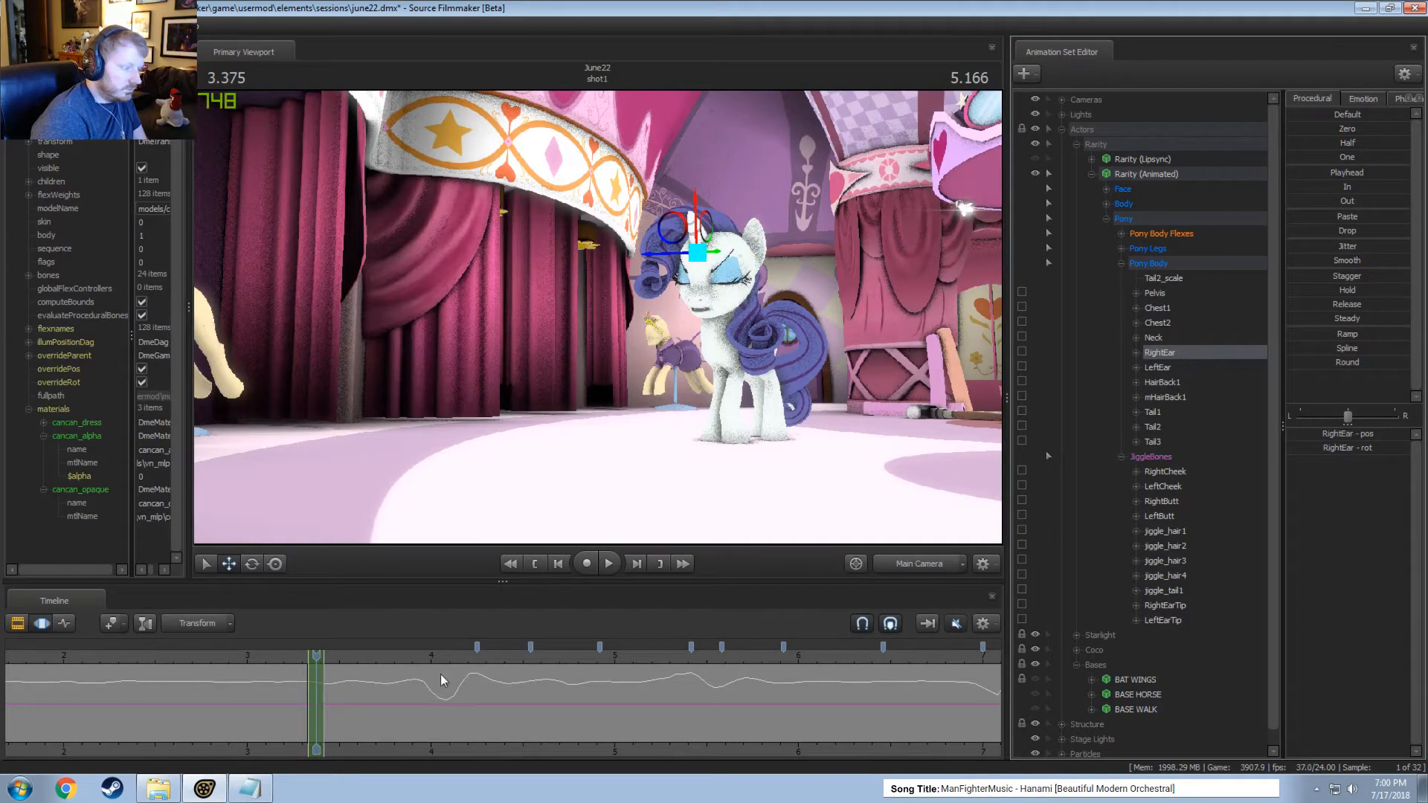
Round out the dips in LeftEar's motion within short time selections at about 3.92 and 6.25 seconds.
{"action": "left_click", "coordinate": [1163, 368]}
{"action": "left_click", "coordinate": [410, 682]}
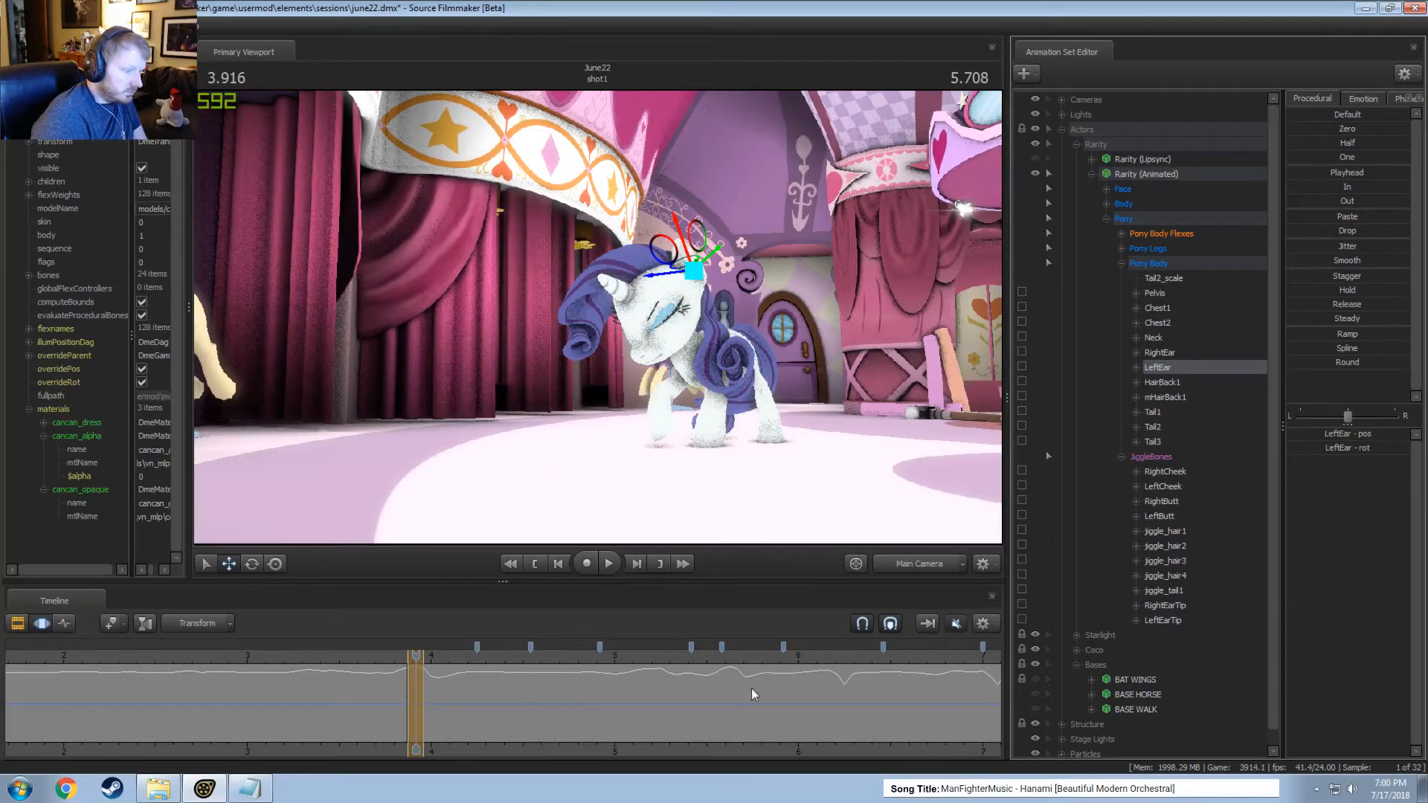
{"action": "left_click", "coordinate": [839, 685]}
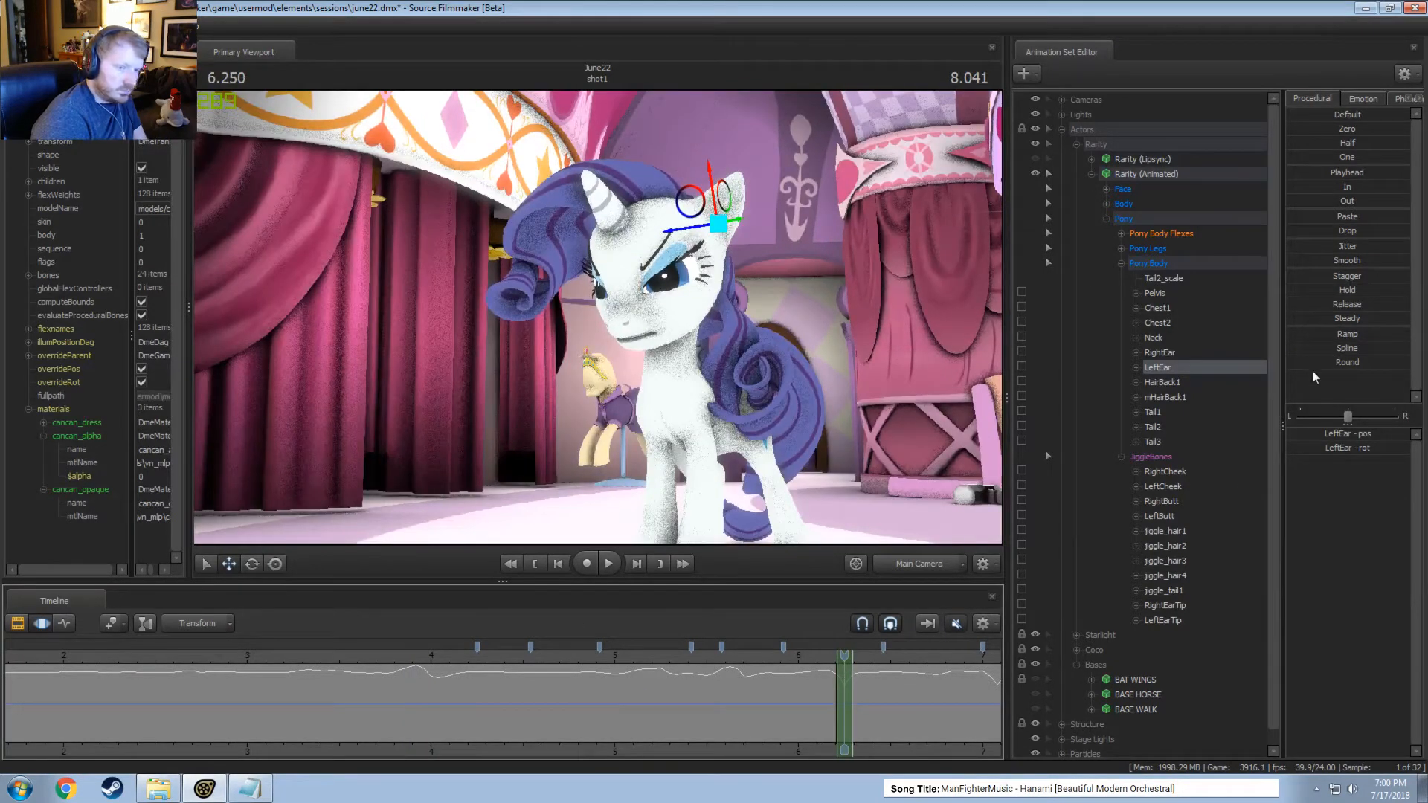
Apply Round to RightEar's motion within a short time selection at about 7.08 seconds, and play from about 6.83 seconds to check it.
{"action": "left_click", "coordinate": [1168, 357]}
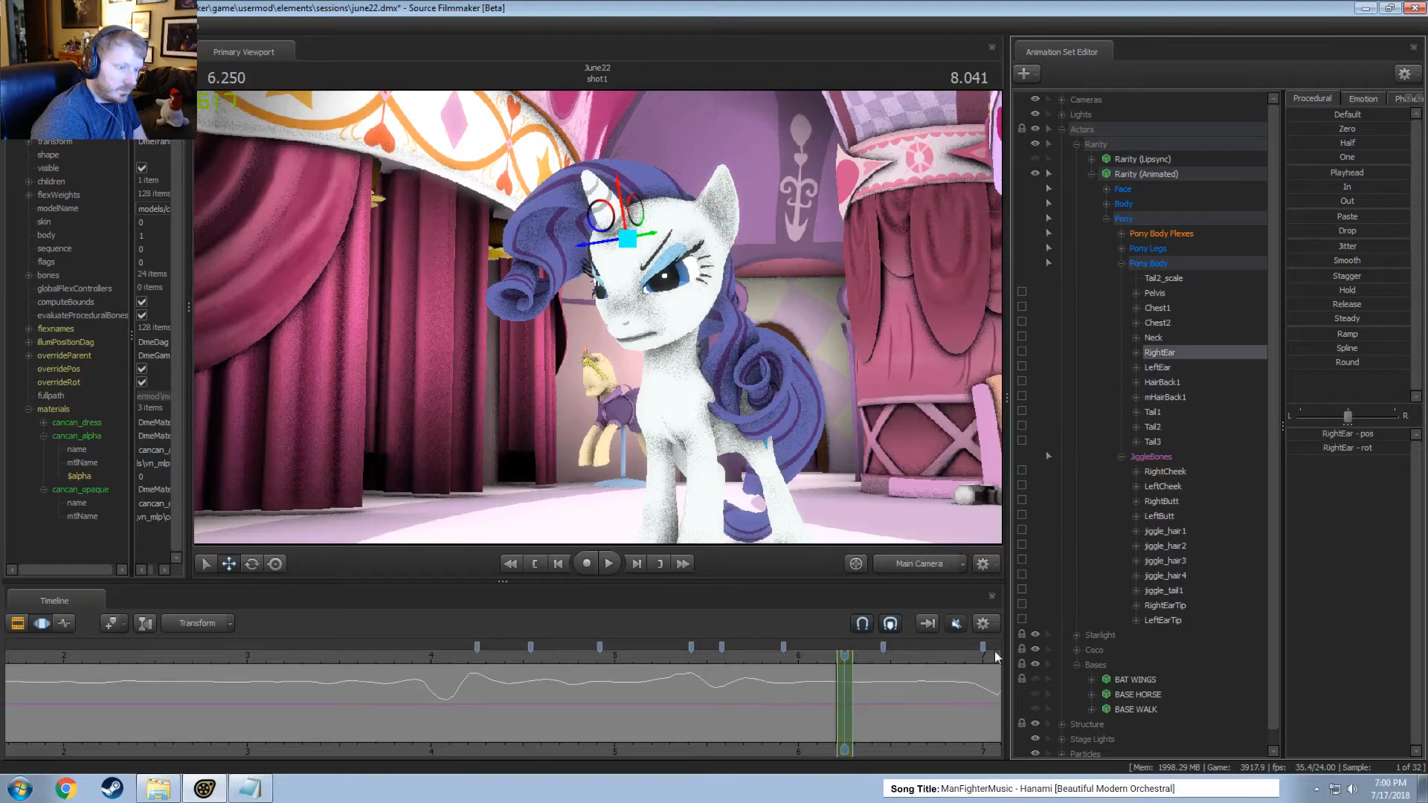
{"action": "middle_click_drag", "start_coordinate": [931, 752], "coordinate": [399, 713]}
{"action": "left_click", "coordinate": [452, 694]}
{"action": "left_click_drag", "start_coordinate": [451, 694], "coordinate": [467, 698]}
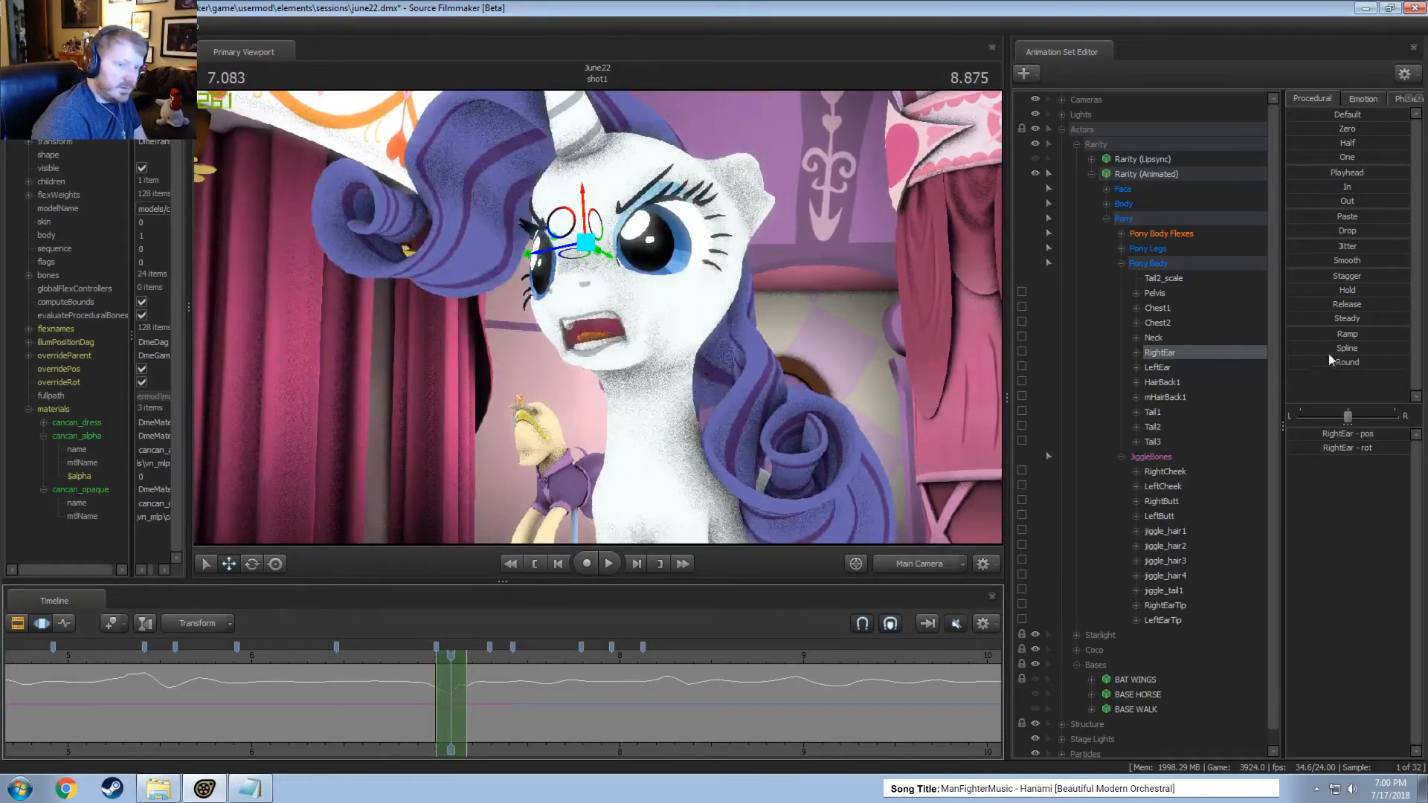
{"action": "left_click_drag", "start_coordinate": [1328, 361], "coordinate": [1398, 361]}
{"action": "left_click", "coordinate": [407, 658]}
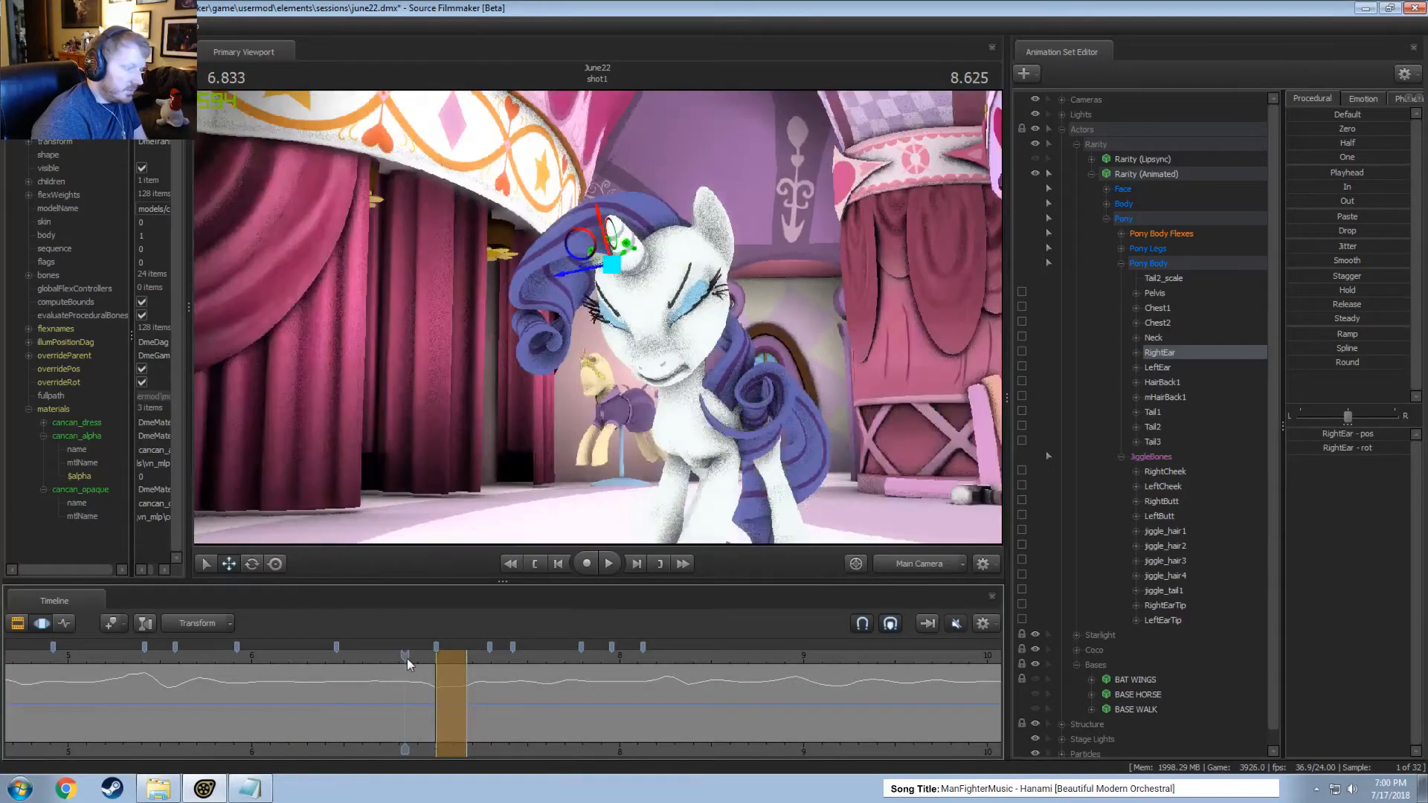
{"action": "key", "text": "space"}
{"action": "key", "text": "space"}
Apply Round to LeftEar's motion within a narrow time selection at about 7.1 seconds.
{"action": "left_click", "coordinate": [1181, 368]}
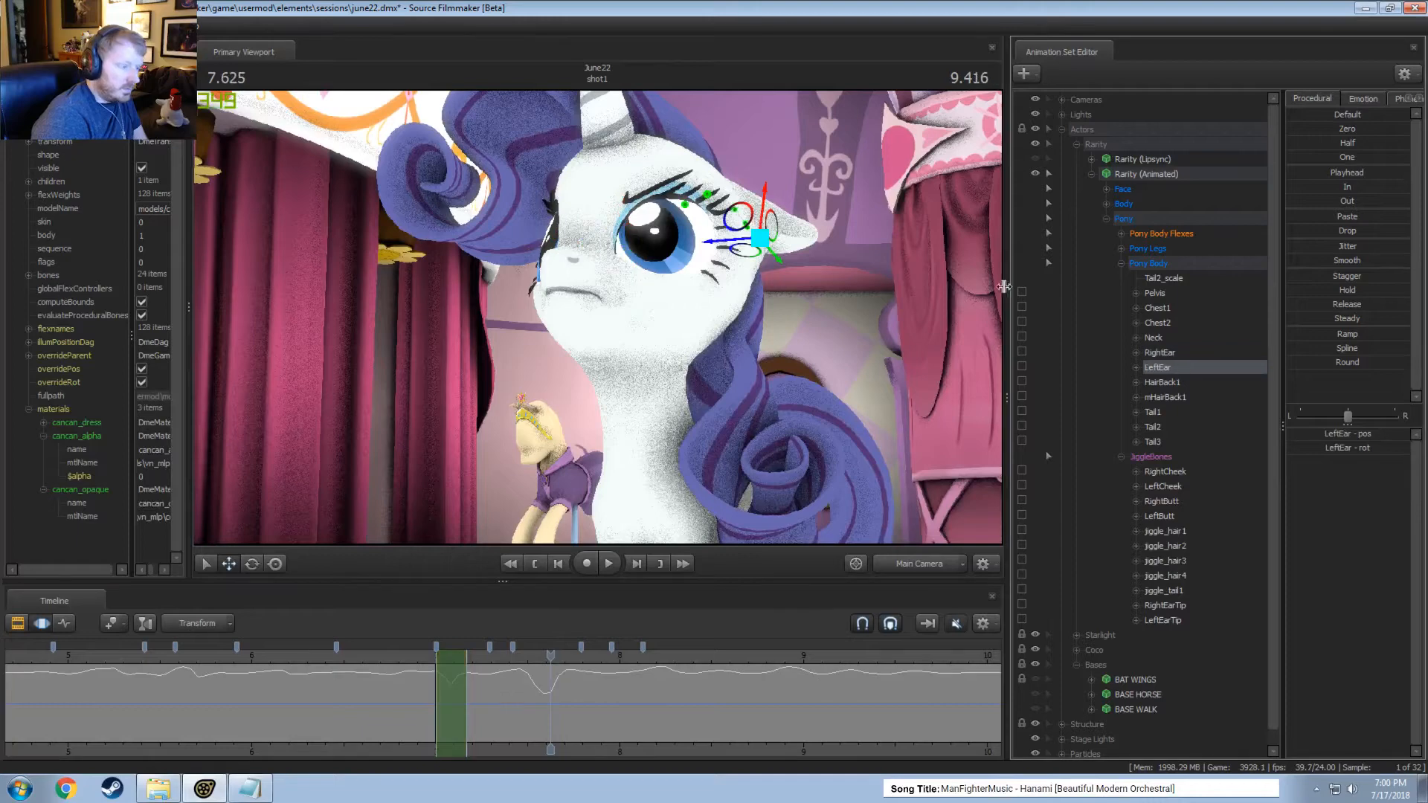
{"action": "left_click", "coordinate": [447, 688]}
{"action": "left_click_drag", "start_coordinate": [447, 688], "coordinate": [458, 689], "text": "shift"}
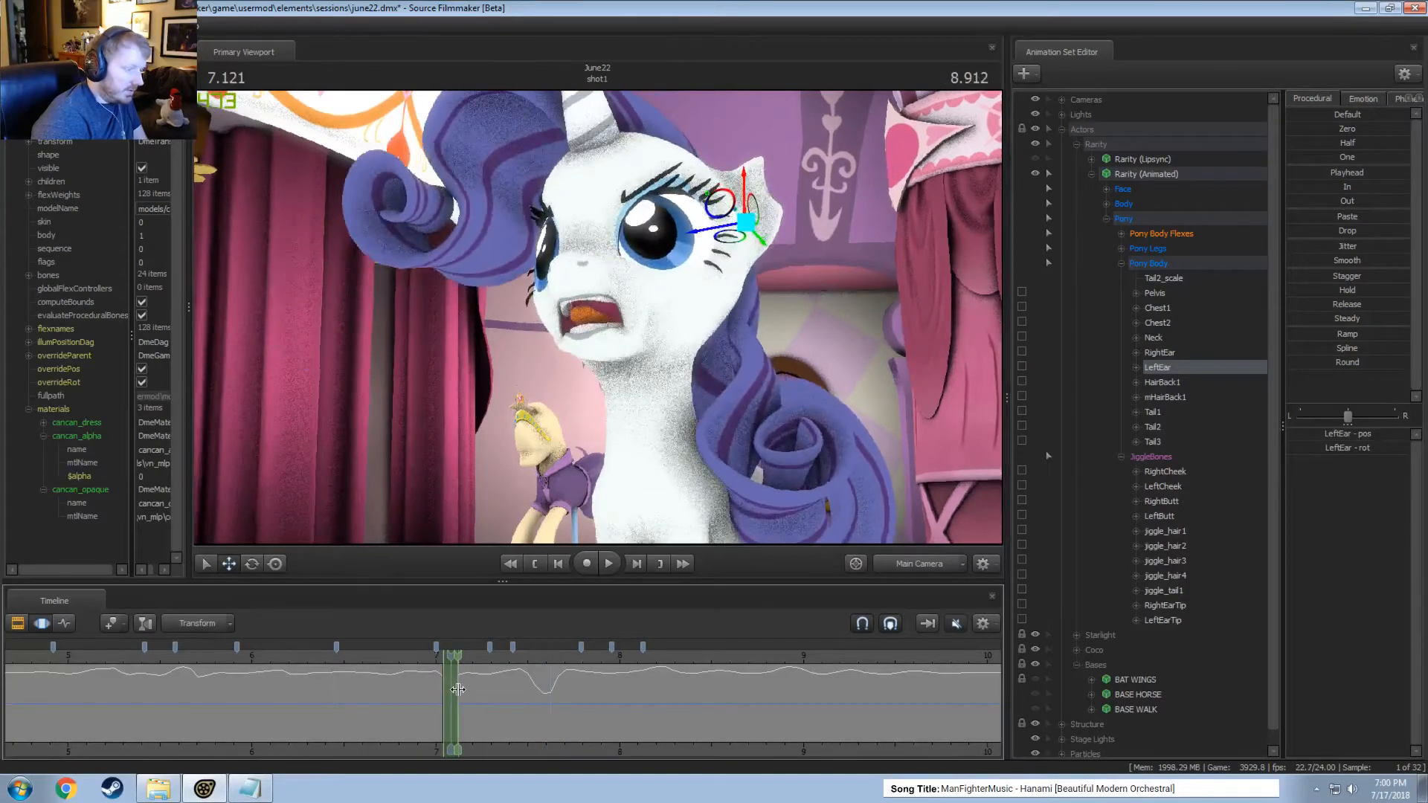
{"action": "left_click_drag", "start_coordinate": [1317, 363], "coordinate": [1406, 363]}
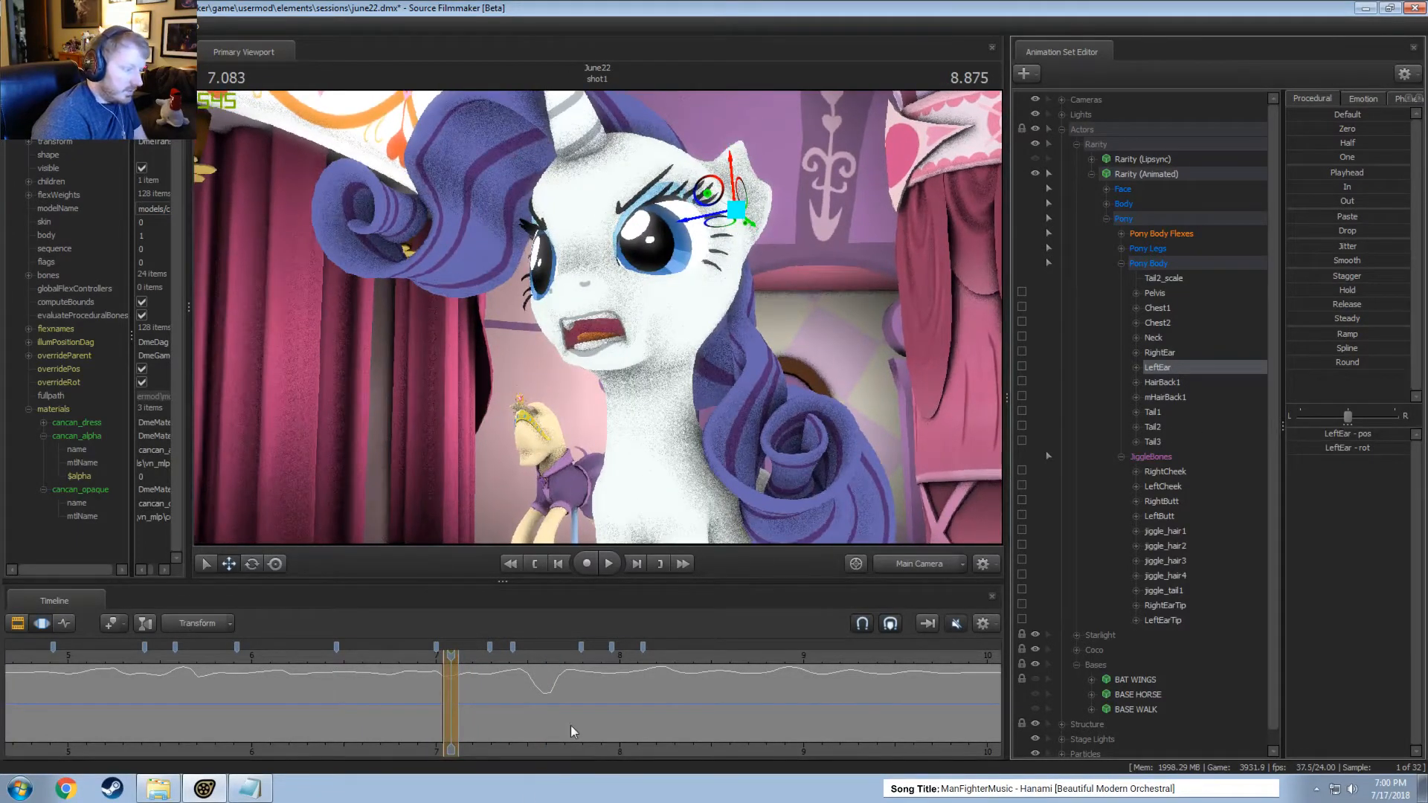
Place a short time selection at about 12.5 seconds, compare RightEar's and LeftEar's curves there, and play on to about 13.3 seconds.
{"action": "middle_click_drag", "start_coordinate": [570, 725], "coordinate": [351, 742]}
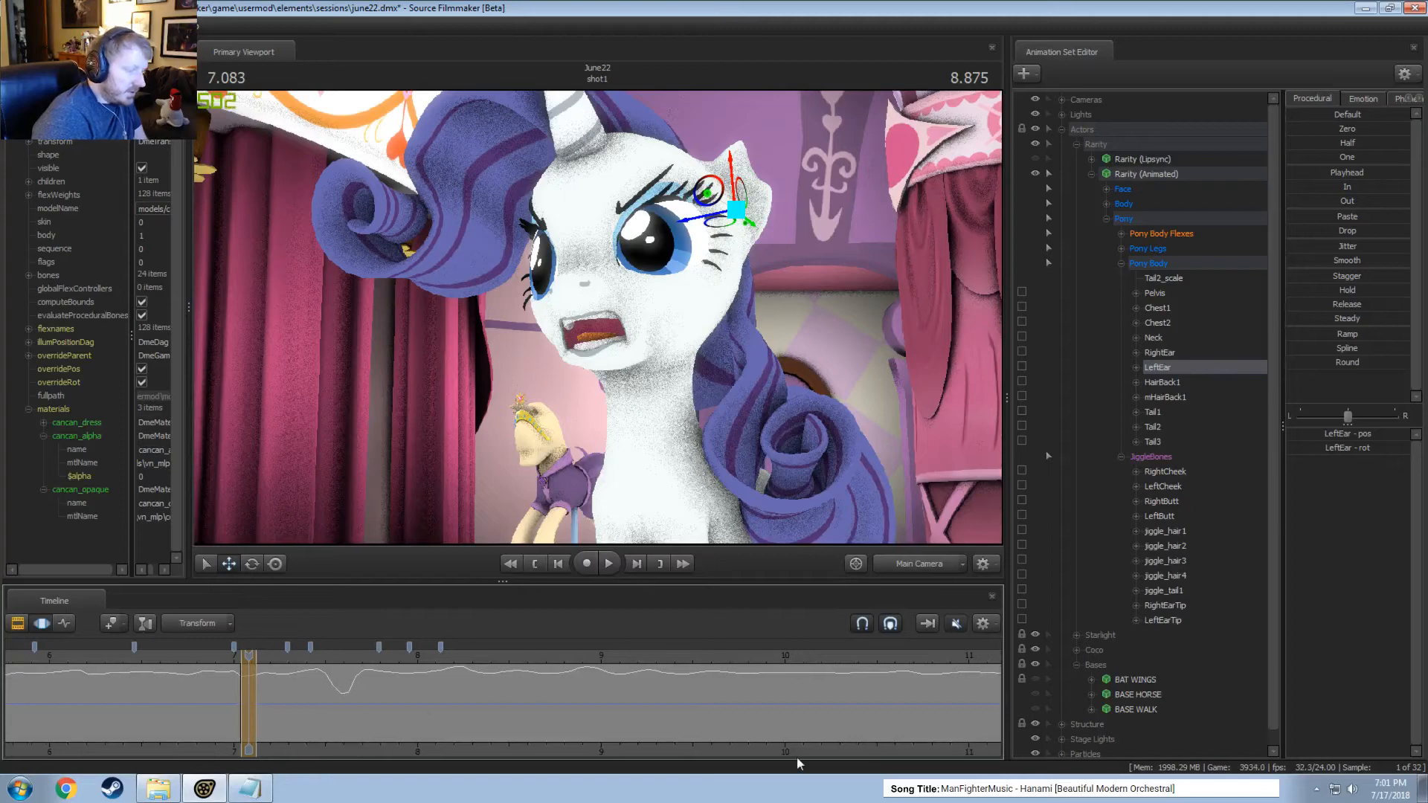
{"action": "scroll", "coordinate": [818, 721], "scroll_direction": "down", "scroll_amount": 6}
{"action": "mouse_move", "coordinate": [622, 693]}
{"action": "left_mouse_down"}
{"action": "mouse_move", "coordinate": [585, 693]}
{"action": "mouse_move", "coordinate": [600, 696]}
{"action": "left_mouse_up"}
{"action": "scroll", "coordinate": [586, 695], "scroll_direction": "up", "scroll_amount": 6}
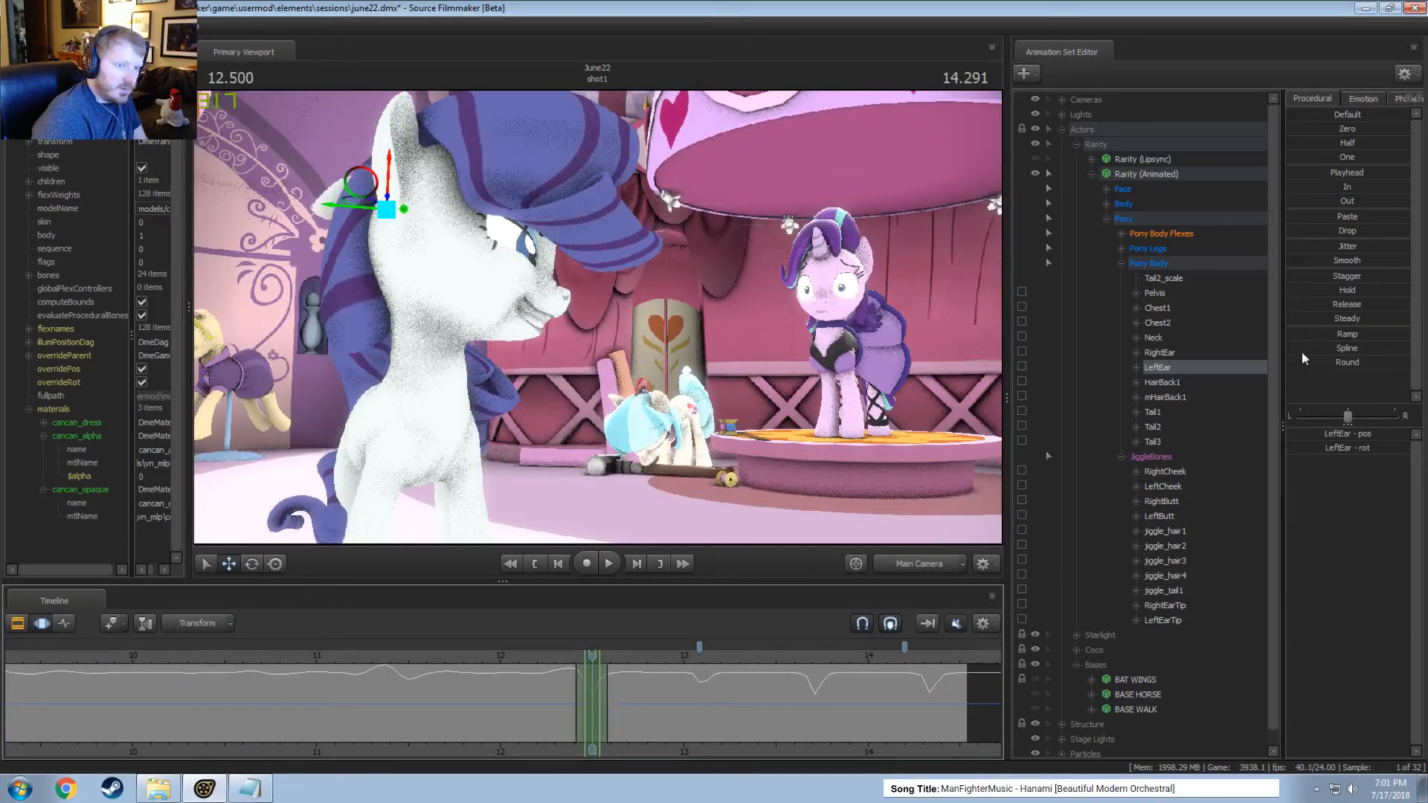
{"action": "left_click", "coordinate": [1159, 356]}
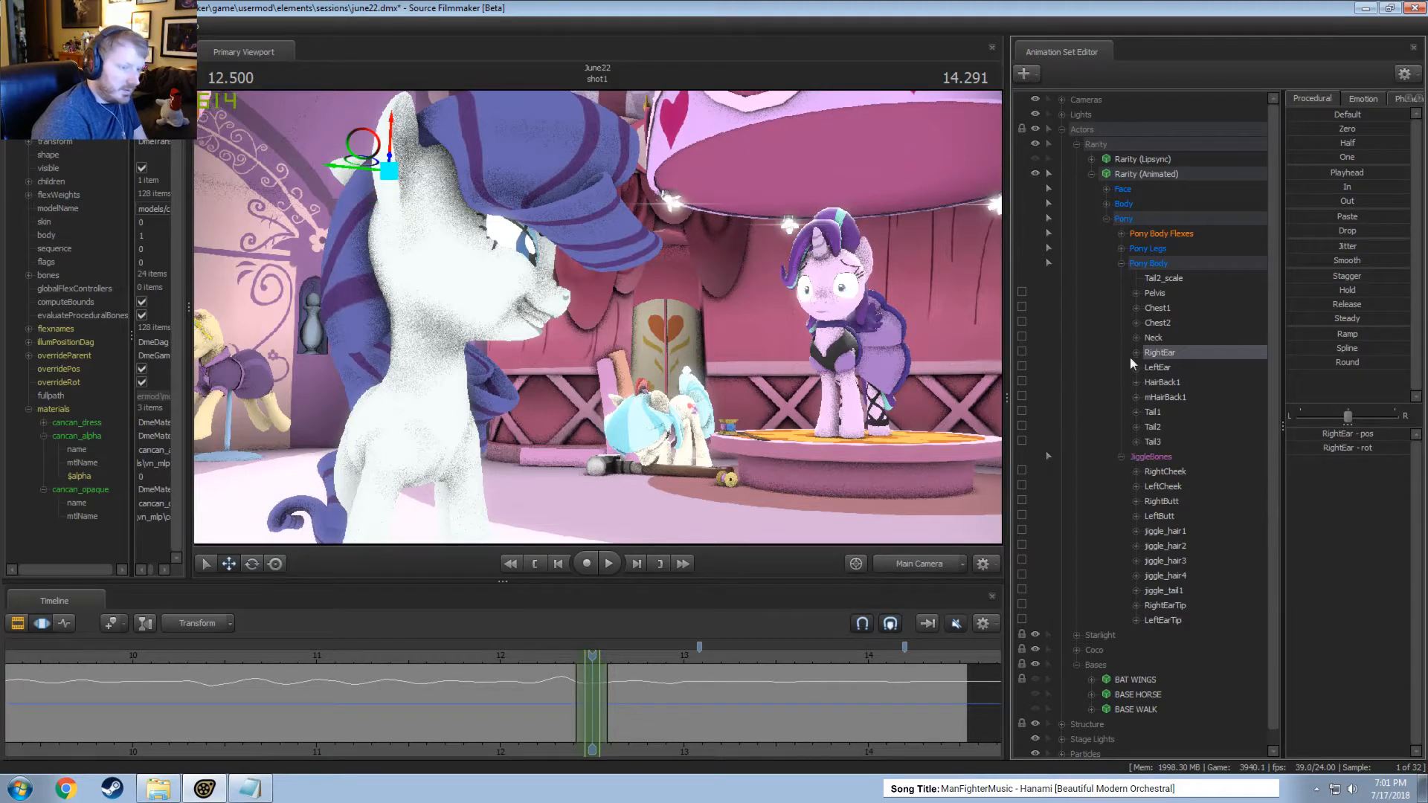
{"action": "left_click", "coordinate": [1161, 369]}
{"action": "key", "text": "space"}
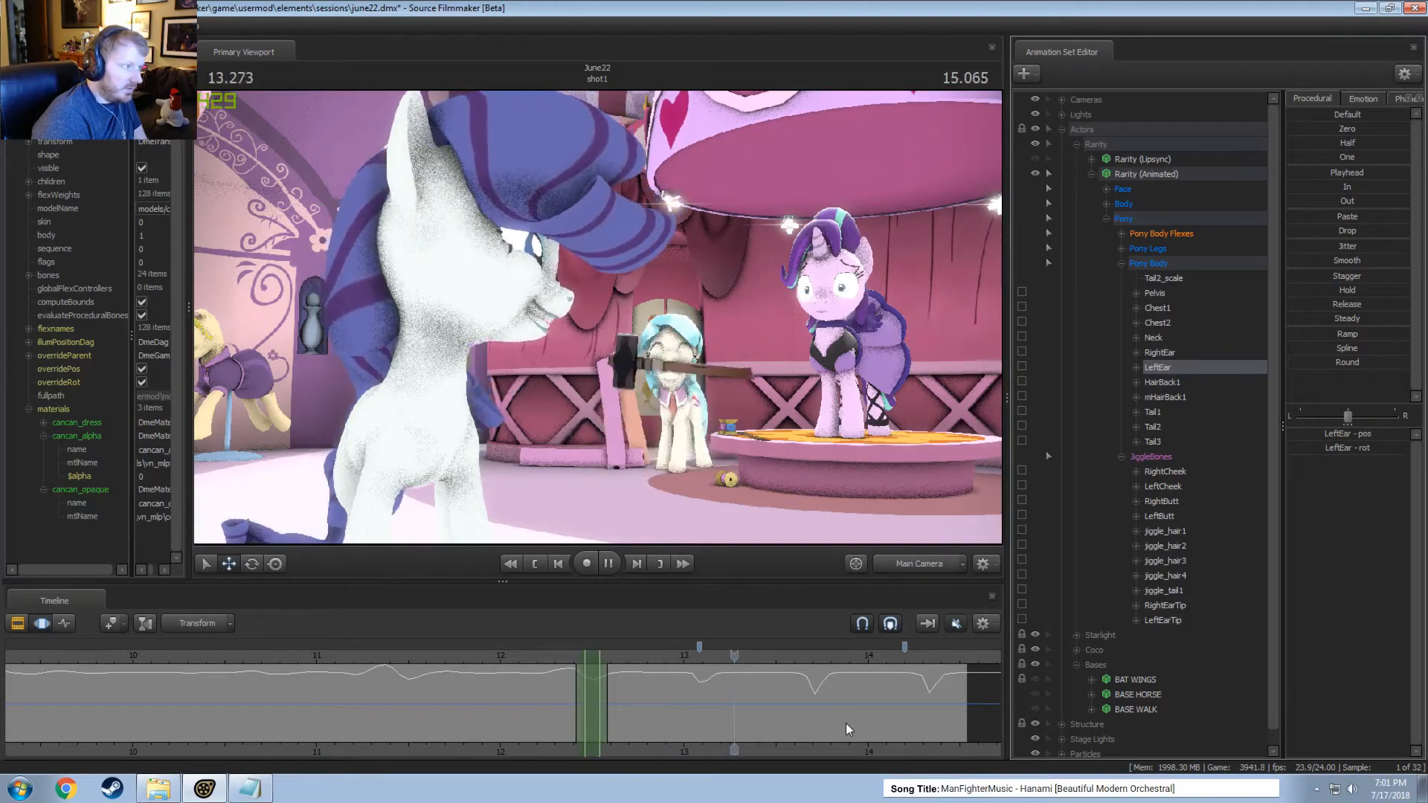
{"action": "key", "text": "space"}
Flatten RightEar's motion from about 13.21 seconds to the end of the timeline with the In preset.
{"action": "middle_click_drag", "start_coordinate": [808, 732], "coordinate": [695, 742]}
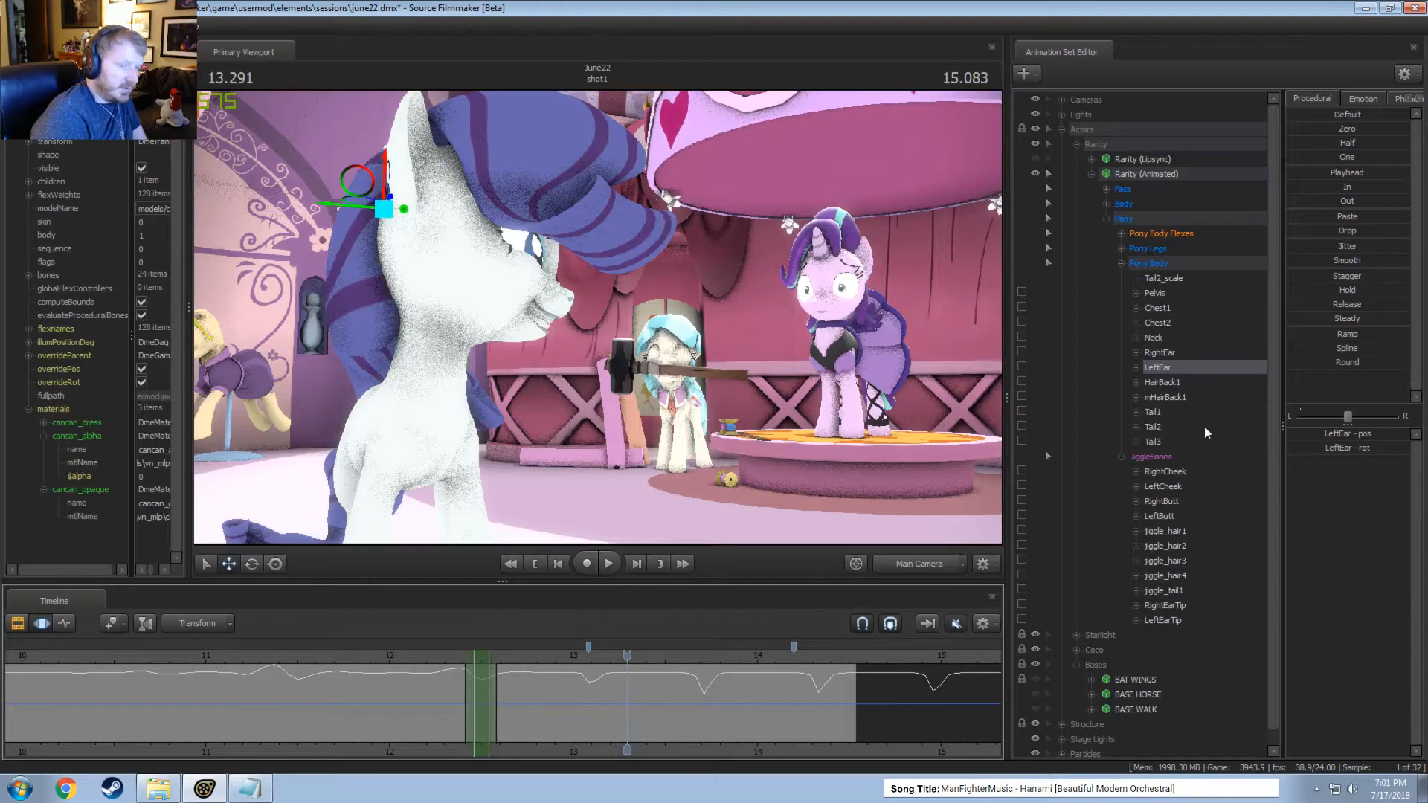
{"action": "left_click", "coordinate": [1168, 355]}
{"action": "key", "text": "shift"}
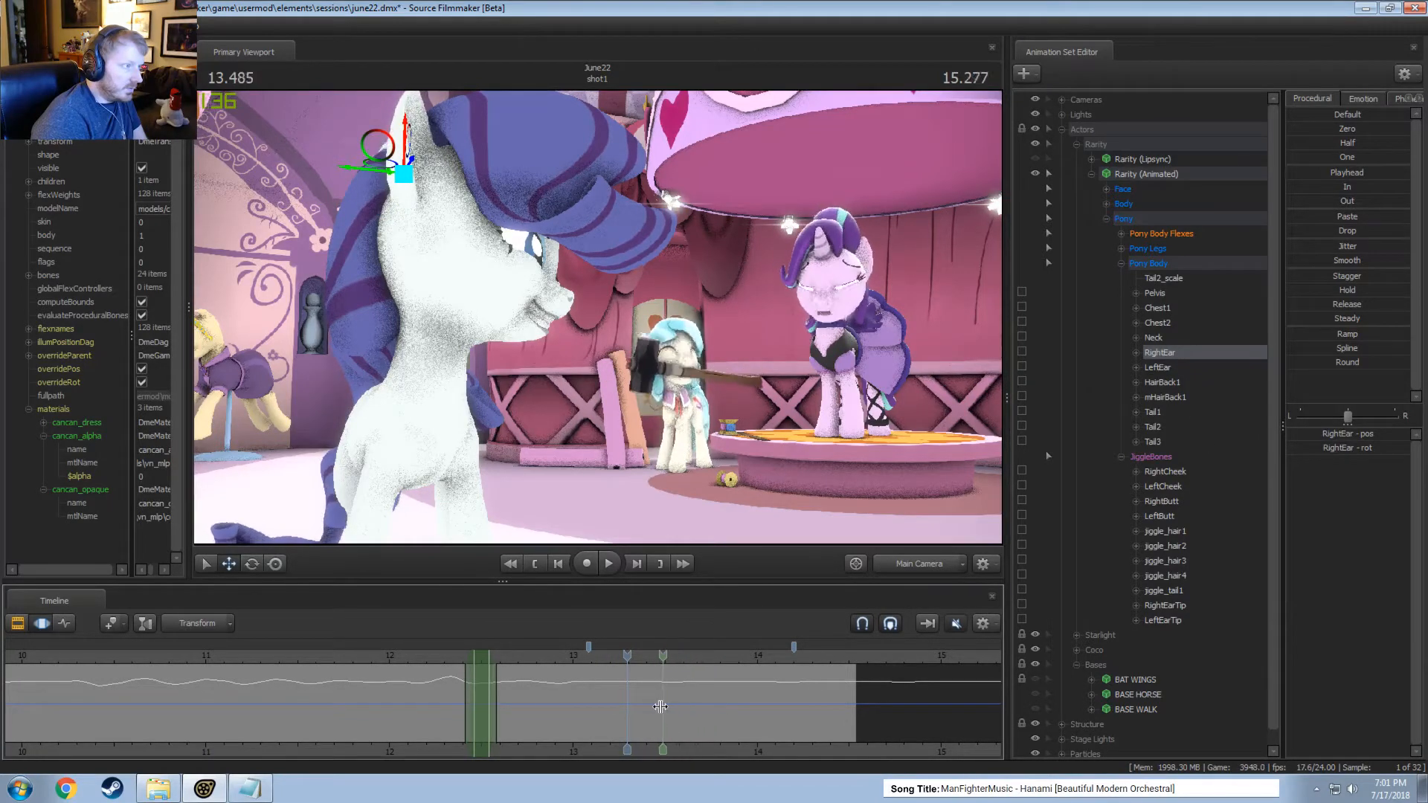
{"action": "left_click_drag", "start_coordinate": [675, 706], "coordinate": [1290, 692], "text": "shift"}
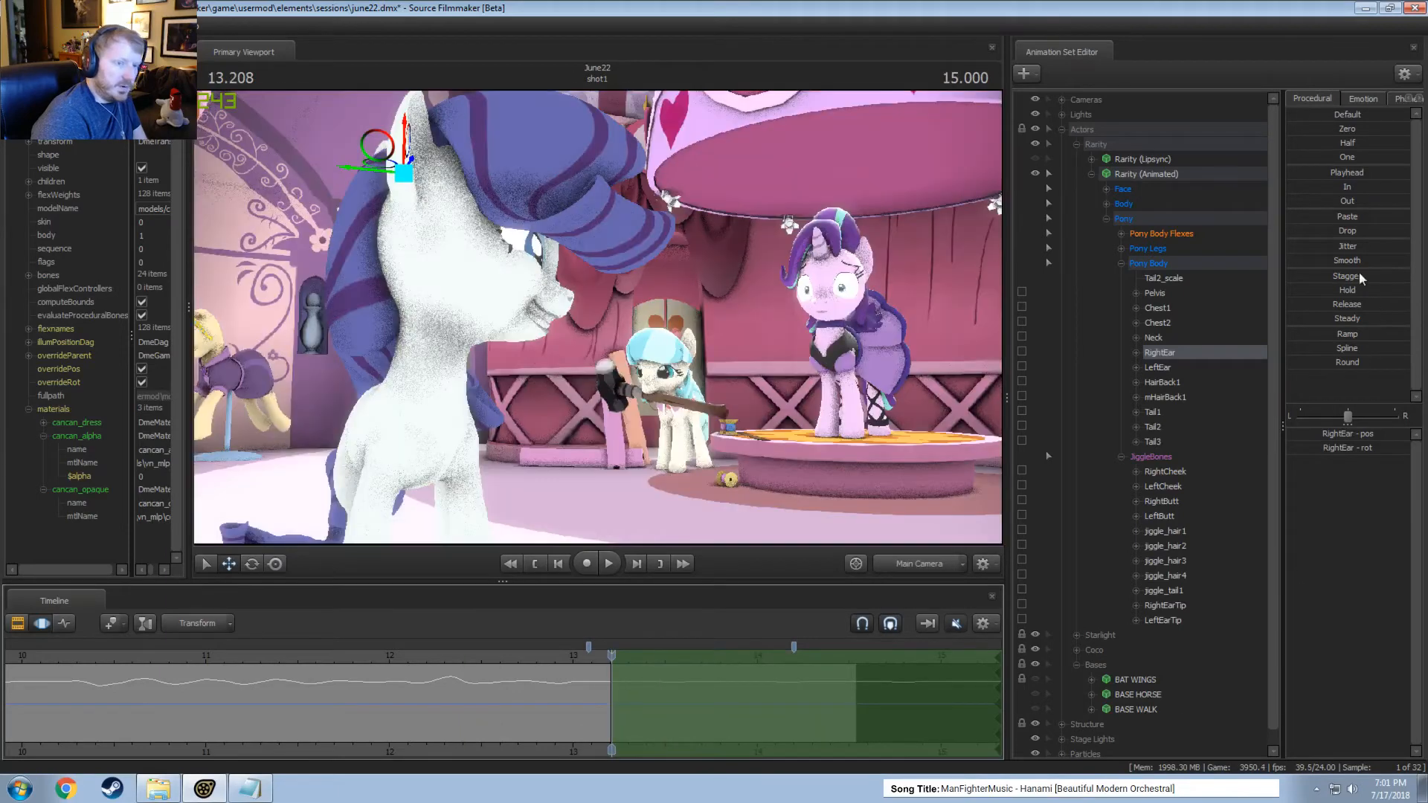
{"action": "left_click", "coordinate": [1345, 187]}
Flatten LeftEar's motion from 13 seconds to the end of the timeline with the In preset, and play the result to 13.5 seconds.
{"action": "left_click", "coordinate": [1158, 367]}
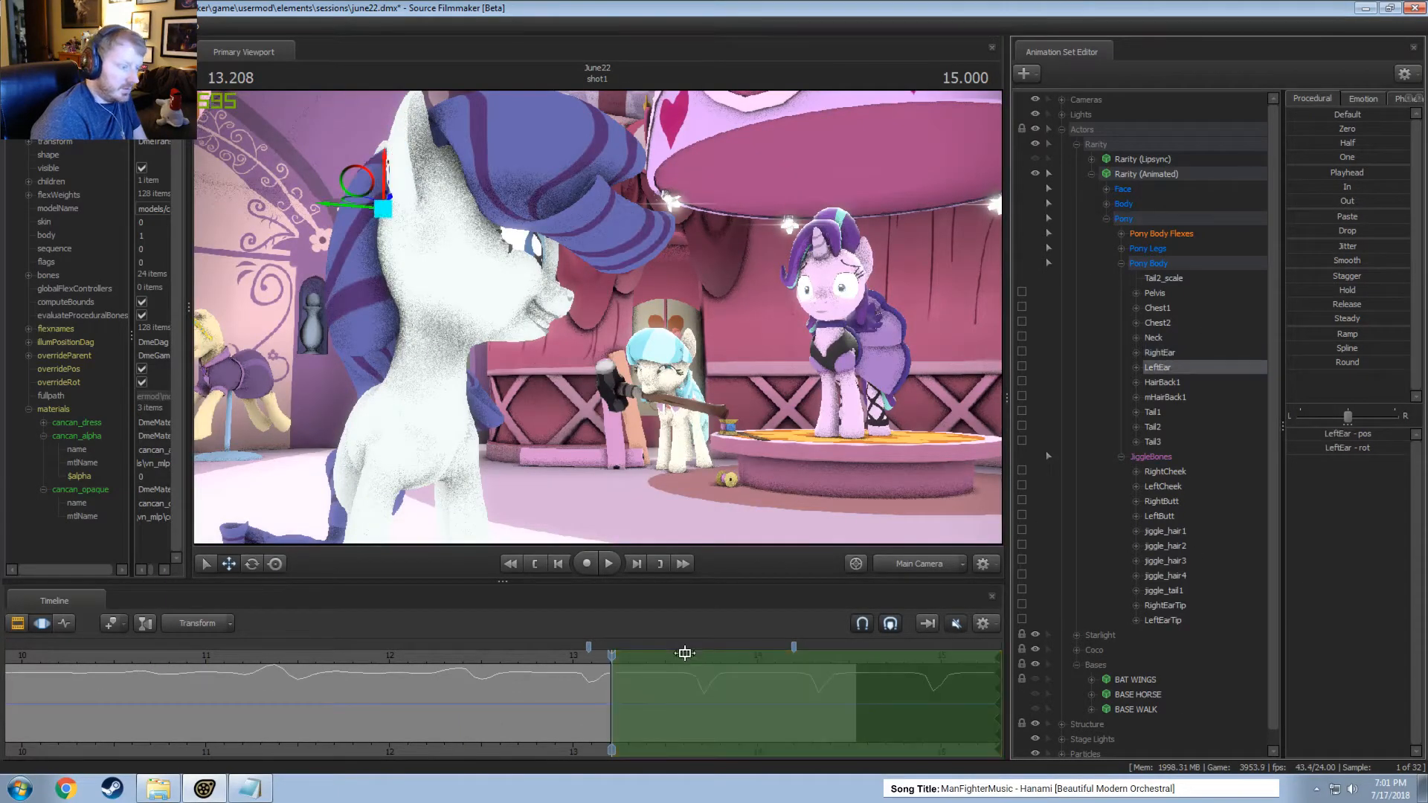
{"action": "left_click_drag", "start_coordinate": [573, 686], "coordinate": [1408, 431], "text": "shift"}
{"action": "left_click", "coordinate": [1333, 190]}
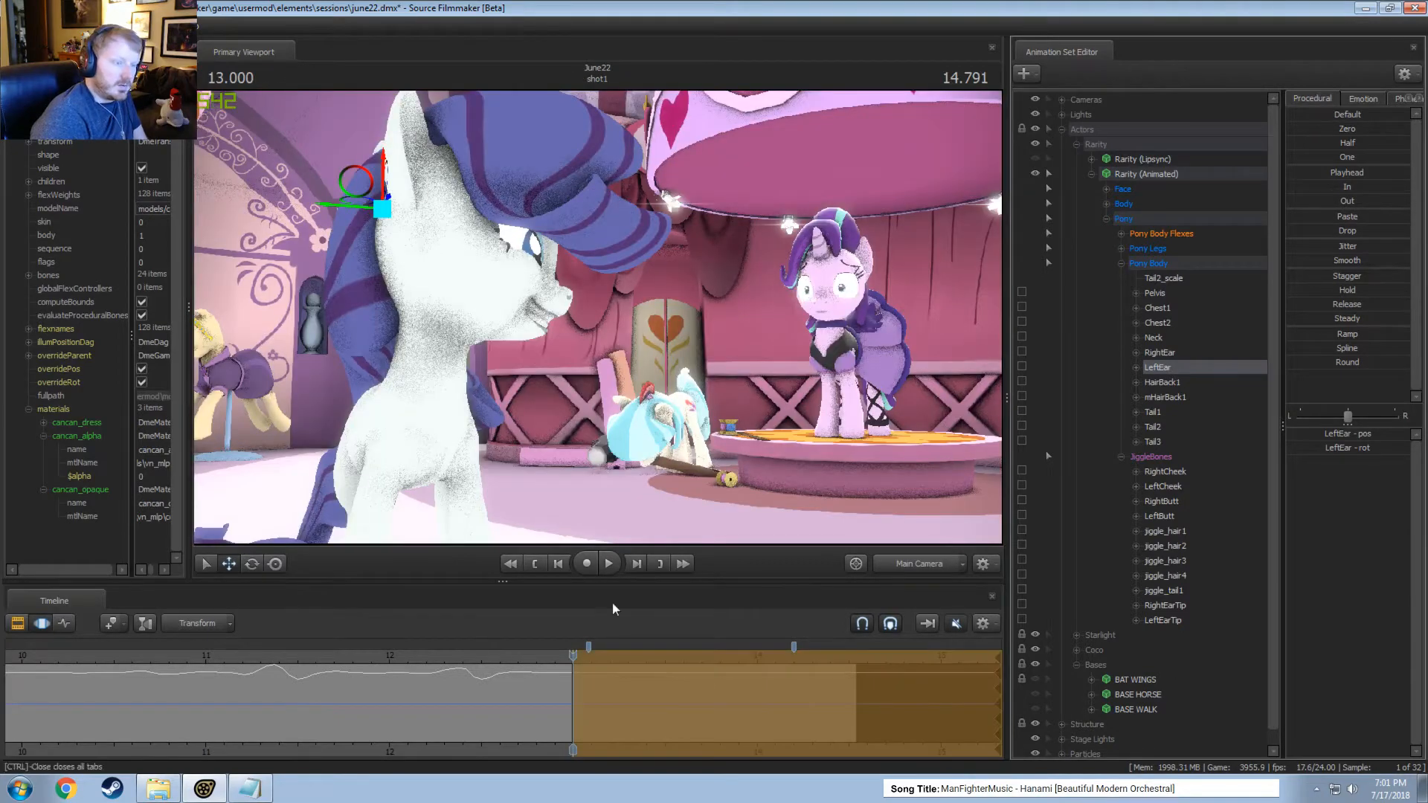
{"action": "key", "text": "space"}
{"action": "key", "text": "space"}
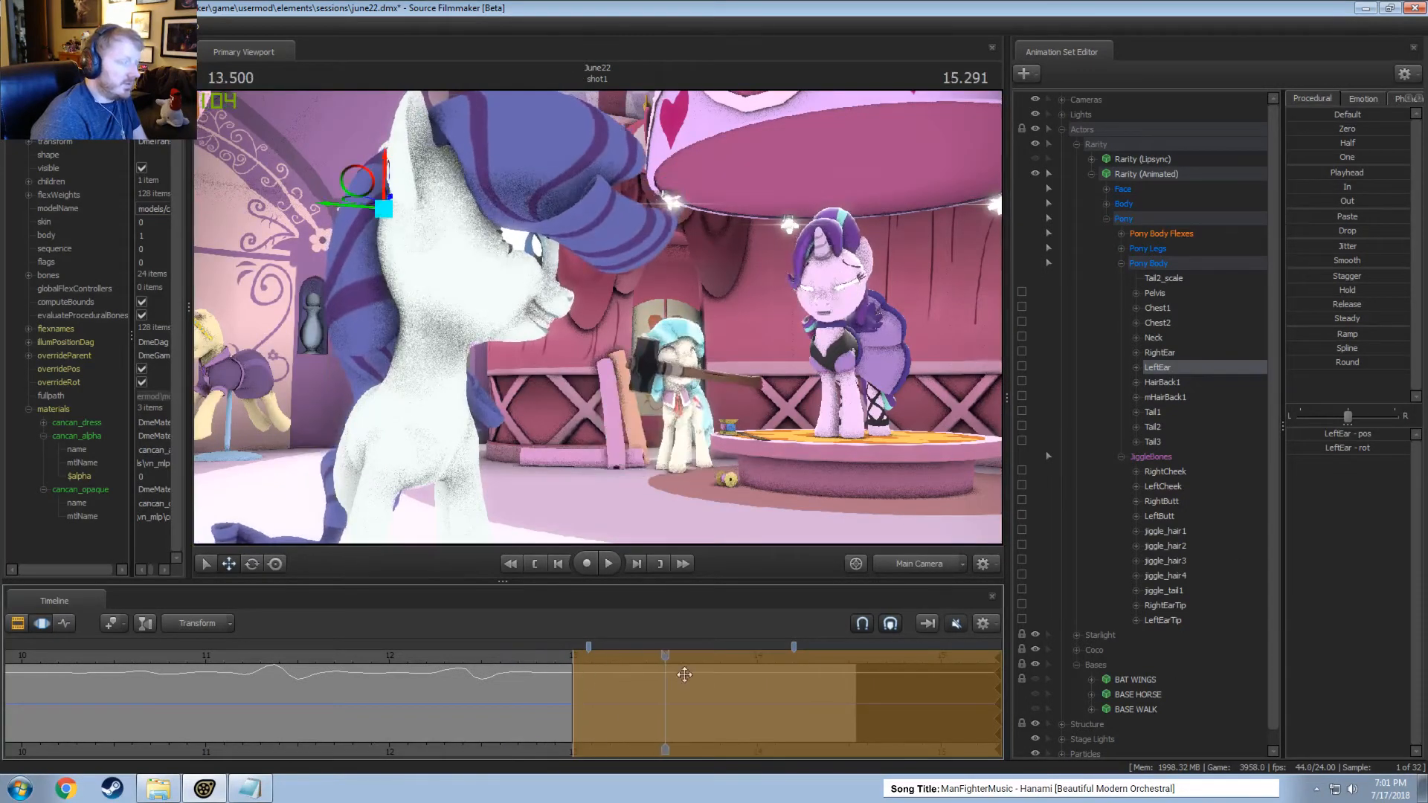
Select RightEarTip and LeftEarTip together and bring their motion over the whole shot into view.
{"action": "left_click", "coordinate": [1158, 605]}
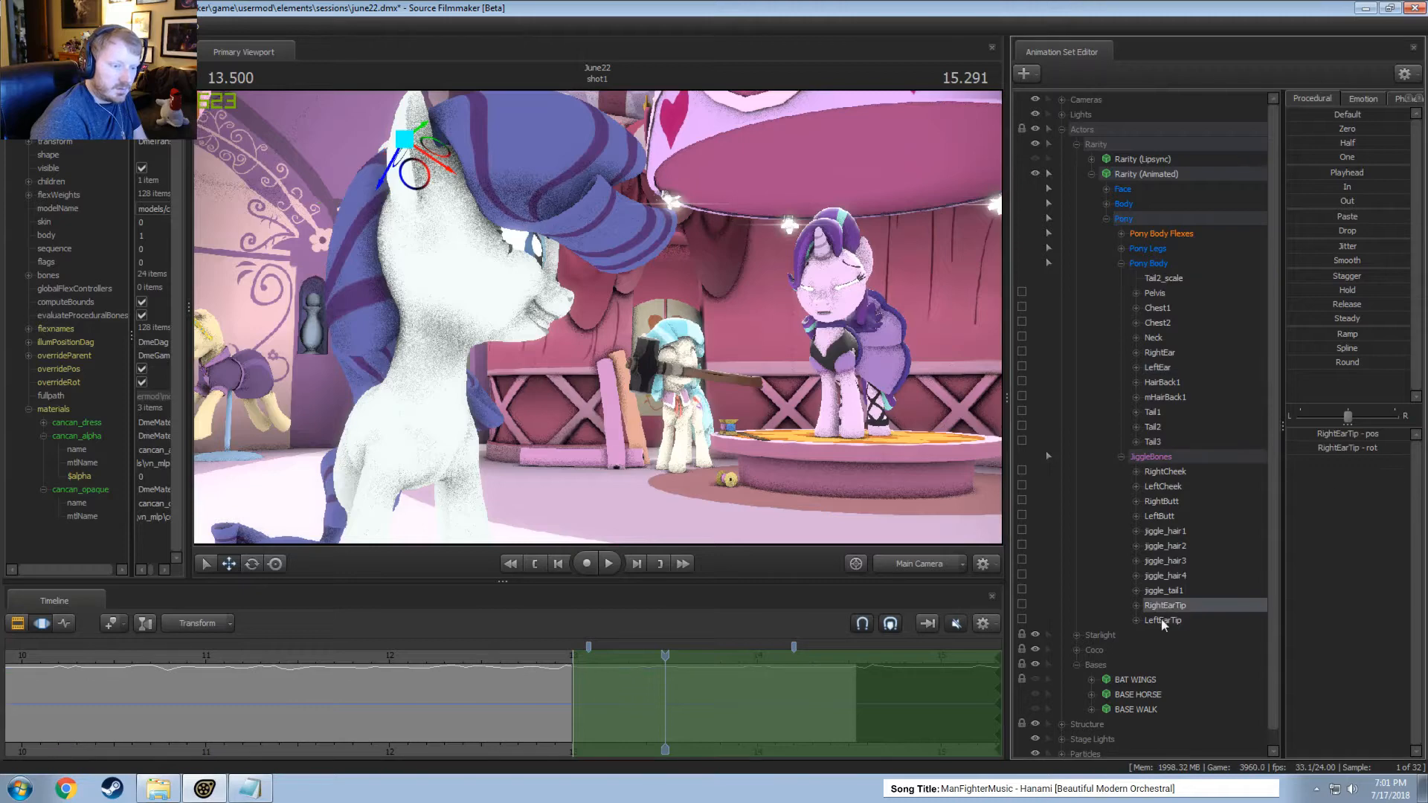
{"action": "left_click", "coordinate": [1162, 620], "text": "ctrl"}
{"action": "scroll", "coordinate": [193, 686], "scroll_direction": "down", "scroll_amount": 5}
{"action": "scroll", "coordinate": [194, 688], "scroll_direction": "down", "scroll_amount": 3}
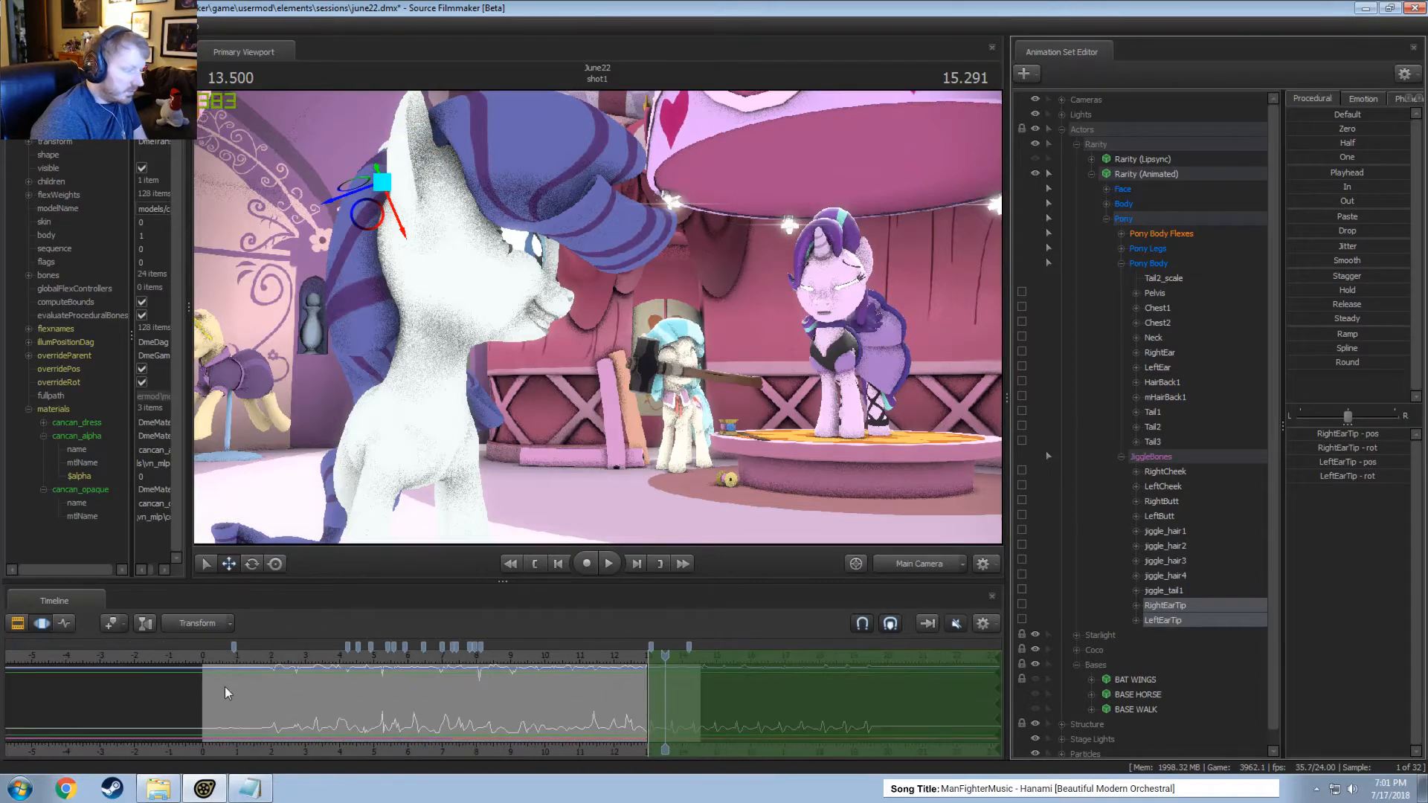
Try to smooth the ear tips' motion around 2.4 seconds, and play the shot to check it.
{"action": "key", "text": "shift"}
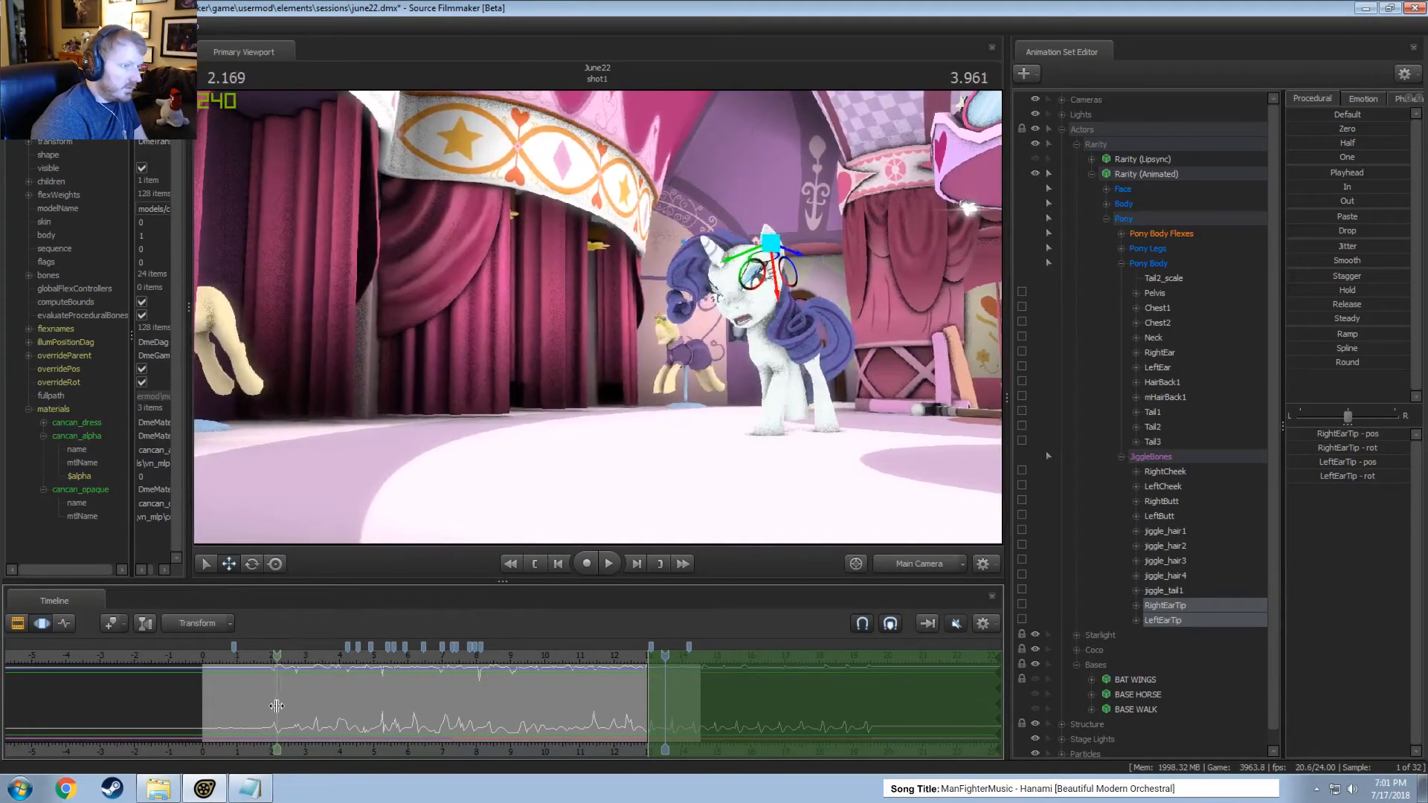
{"action": "left_click", "coordinate": [285, 704], "text": "shift"}
{"action": "scroll", "coordinate": [285, 699], "scroll_direction": "up", "scroll_amount": 3}
{"action": "key", "text": "space"}
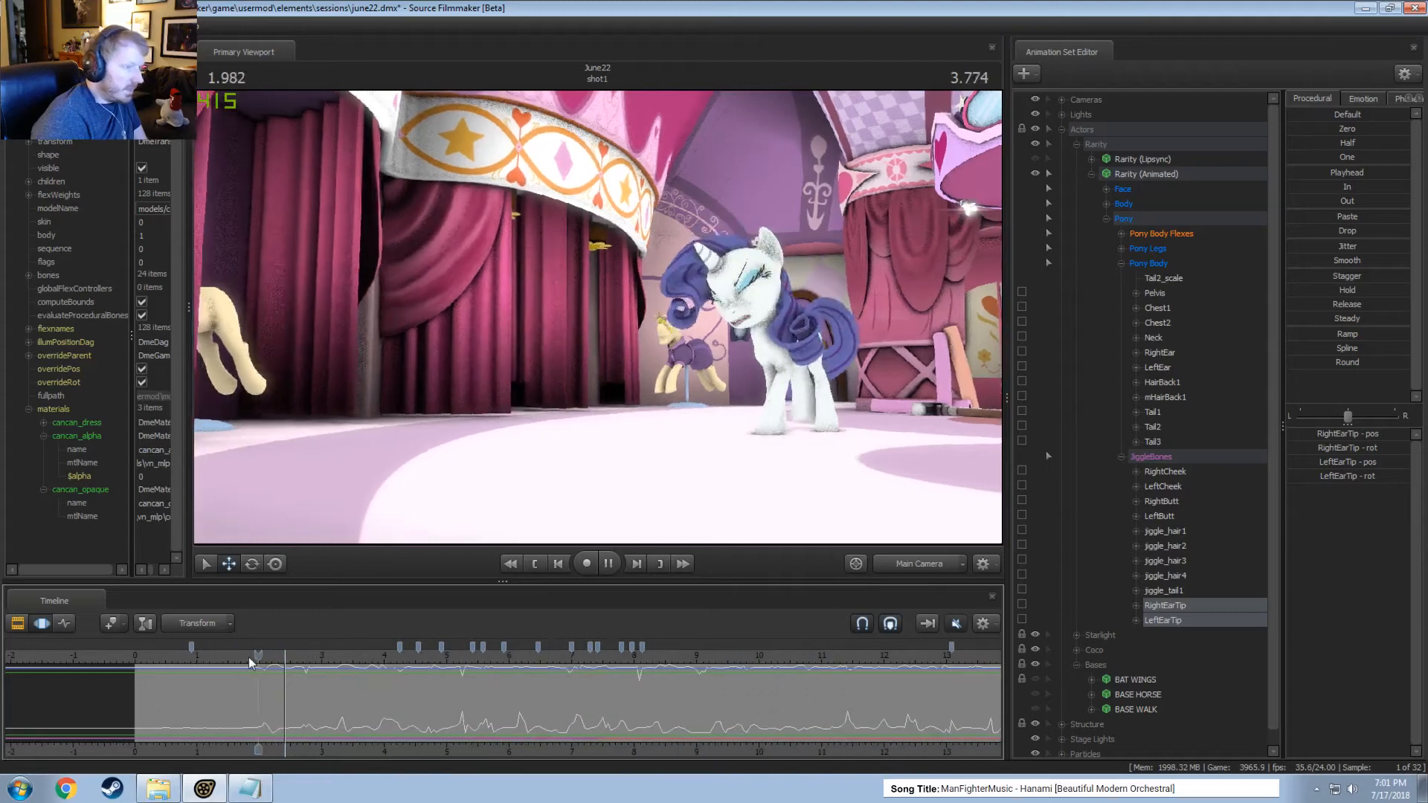
{"action": "left_click", "coordinate": [254, 653]}
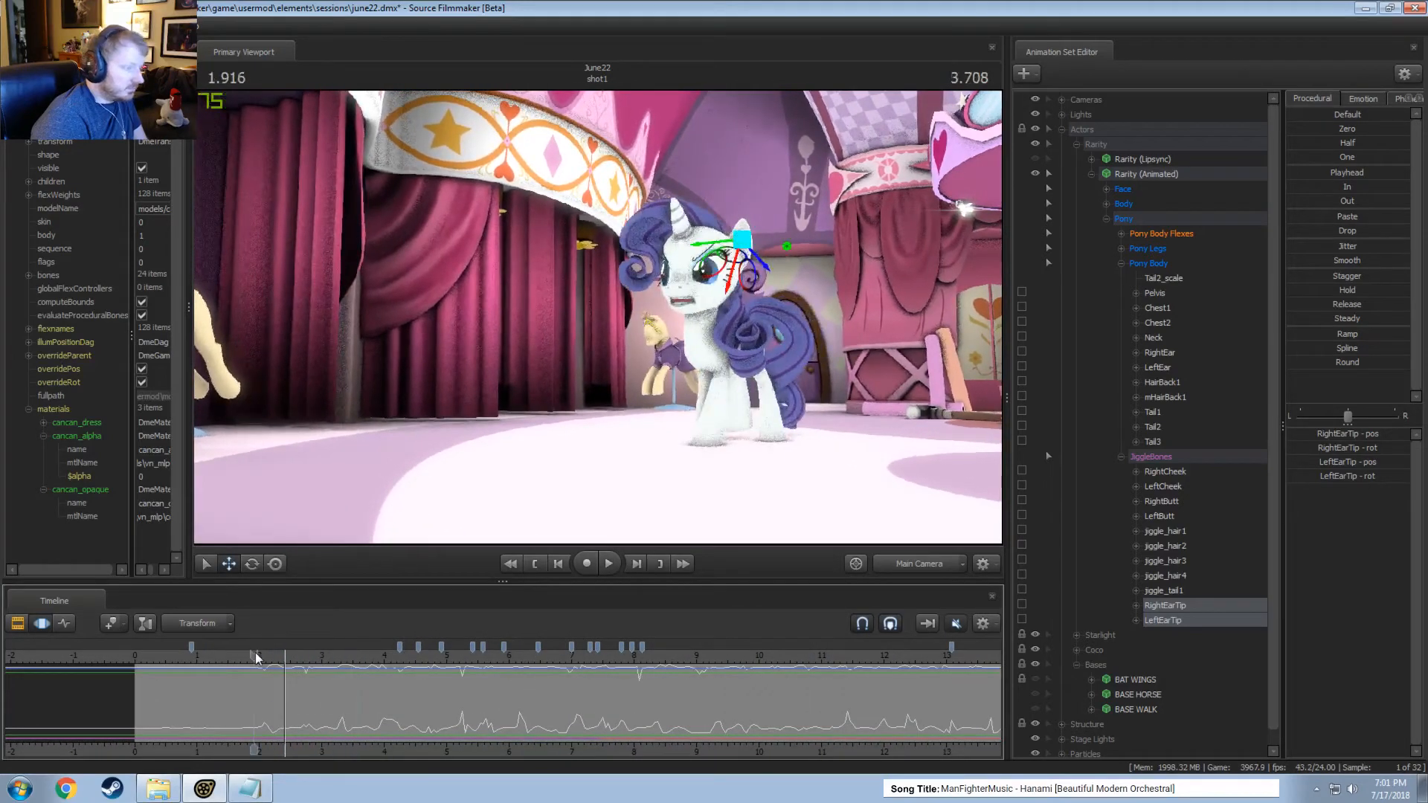
{"action": "left_click", "coordinate": [1340, 262]}
{"action": "left_click", "coordinate": [481, 723]}
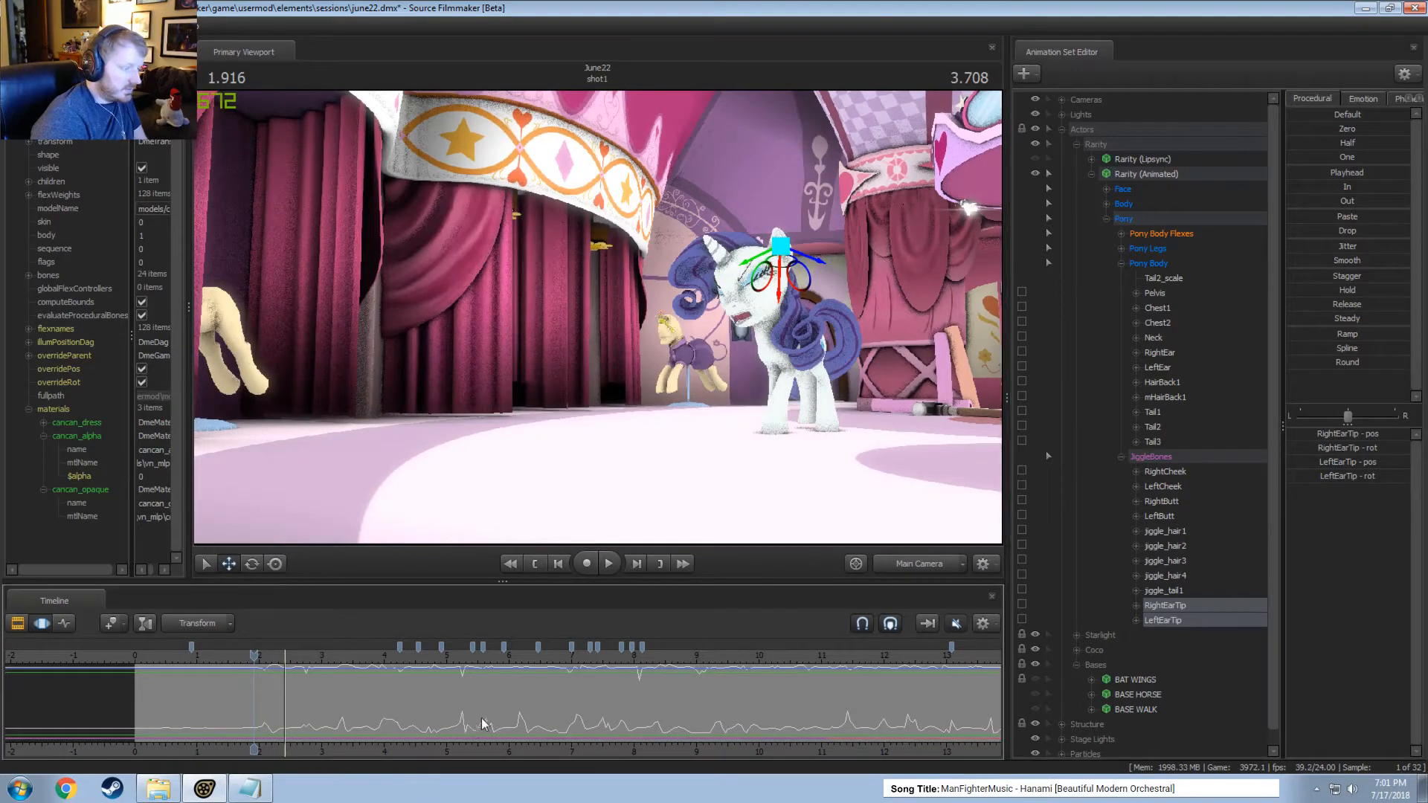
{"action": "key", "text": "space"}
{"action": "key", "text": "F2"}
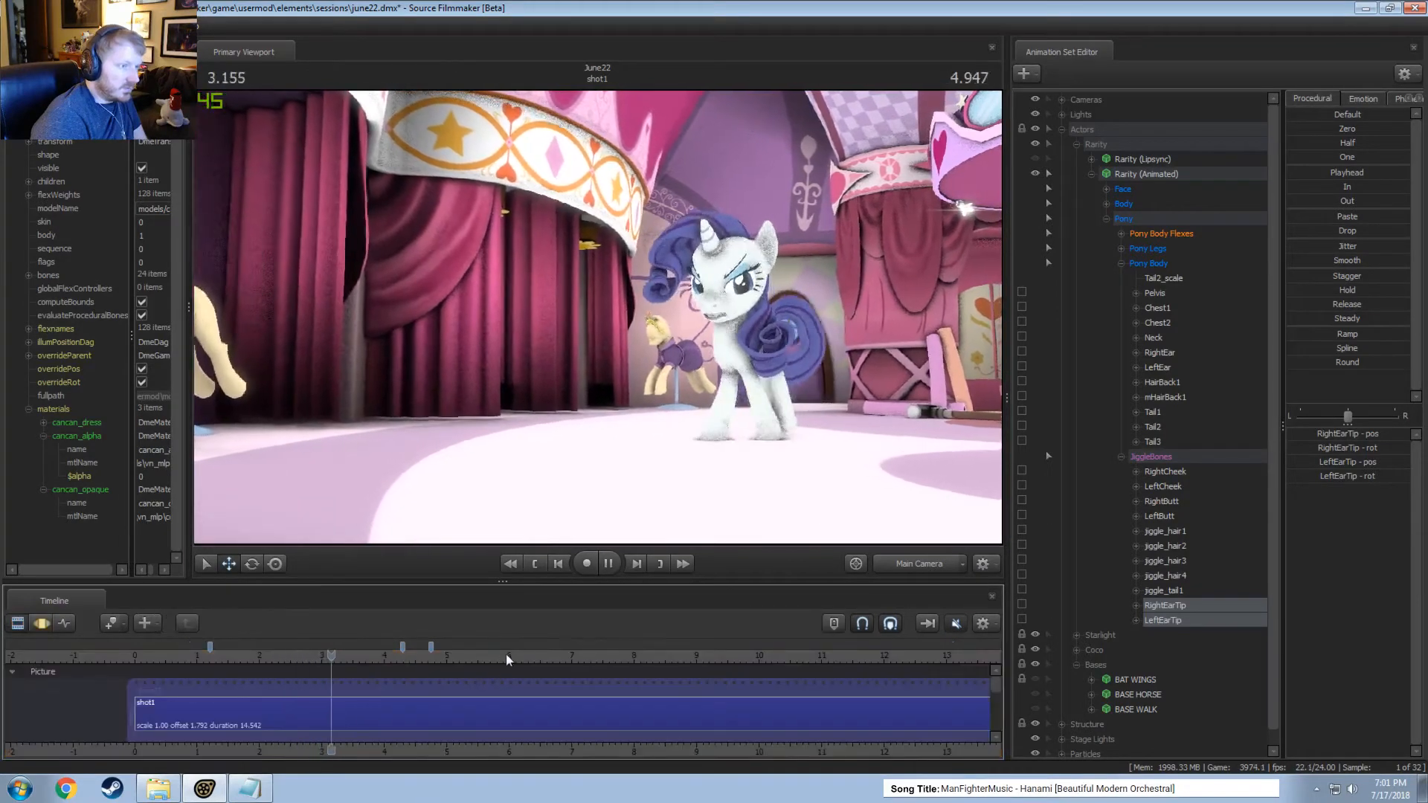
Flatten both ear tips' motion across the entire timeline with the In preset, and play from about 3.9 to 7.3 seconds.
{"action": "key", "text": "F3"}
{"action": "left_click_drag", "start_coordinate": [398, 656], "coordinate": [379, 657]}
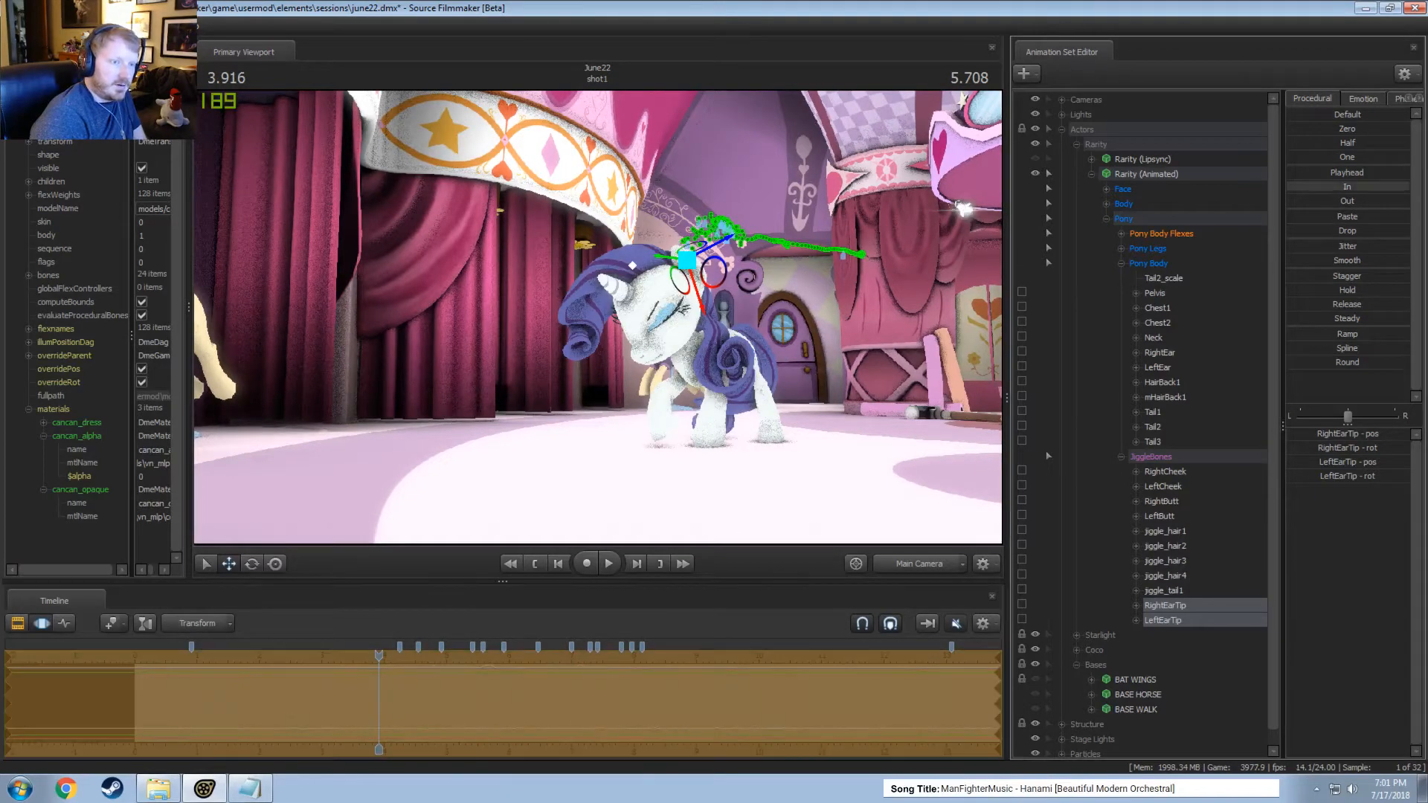
{"action": "key", "text": "F2"}
{"action": "key", "text": "space"}
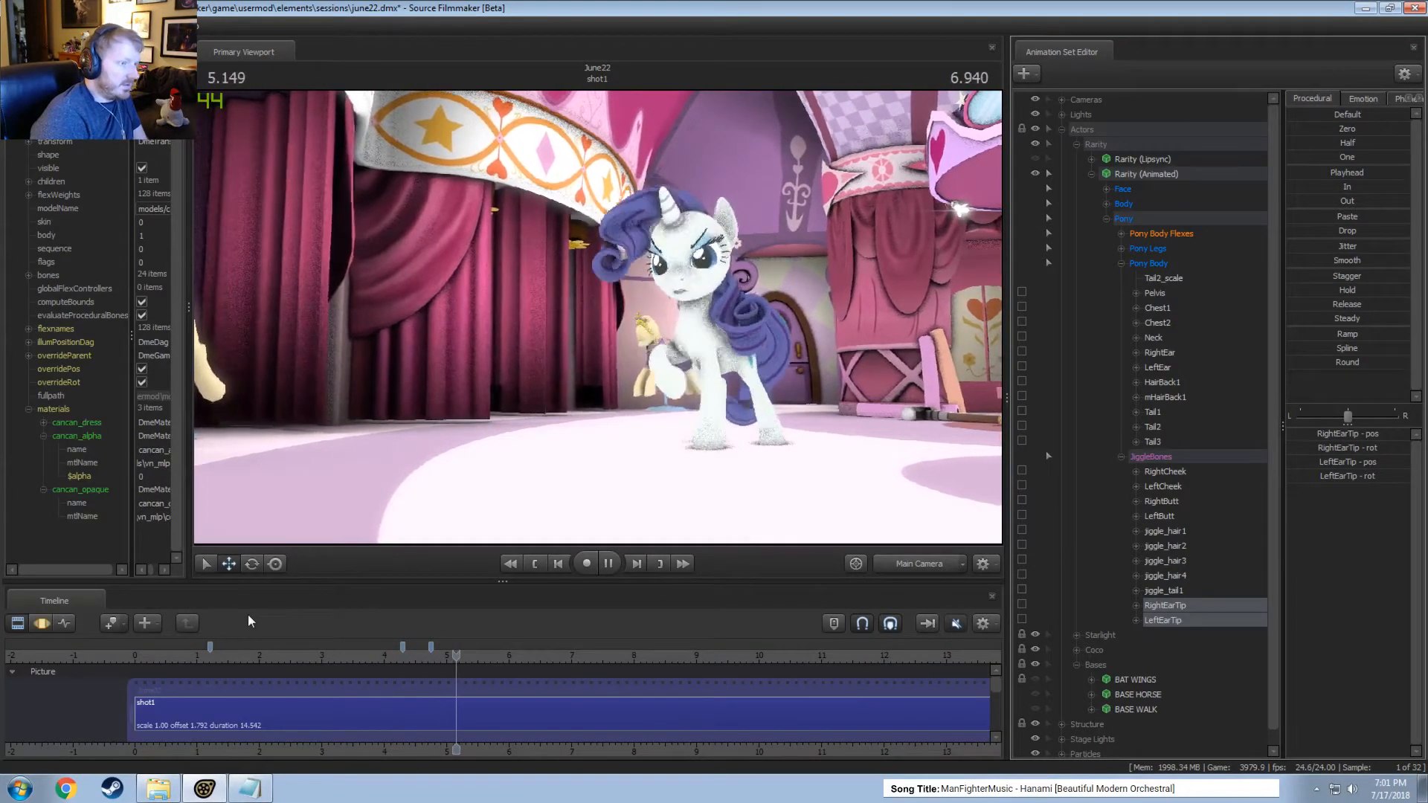
{"action": "key", "text": "F3"}
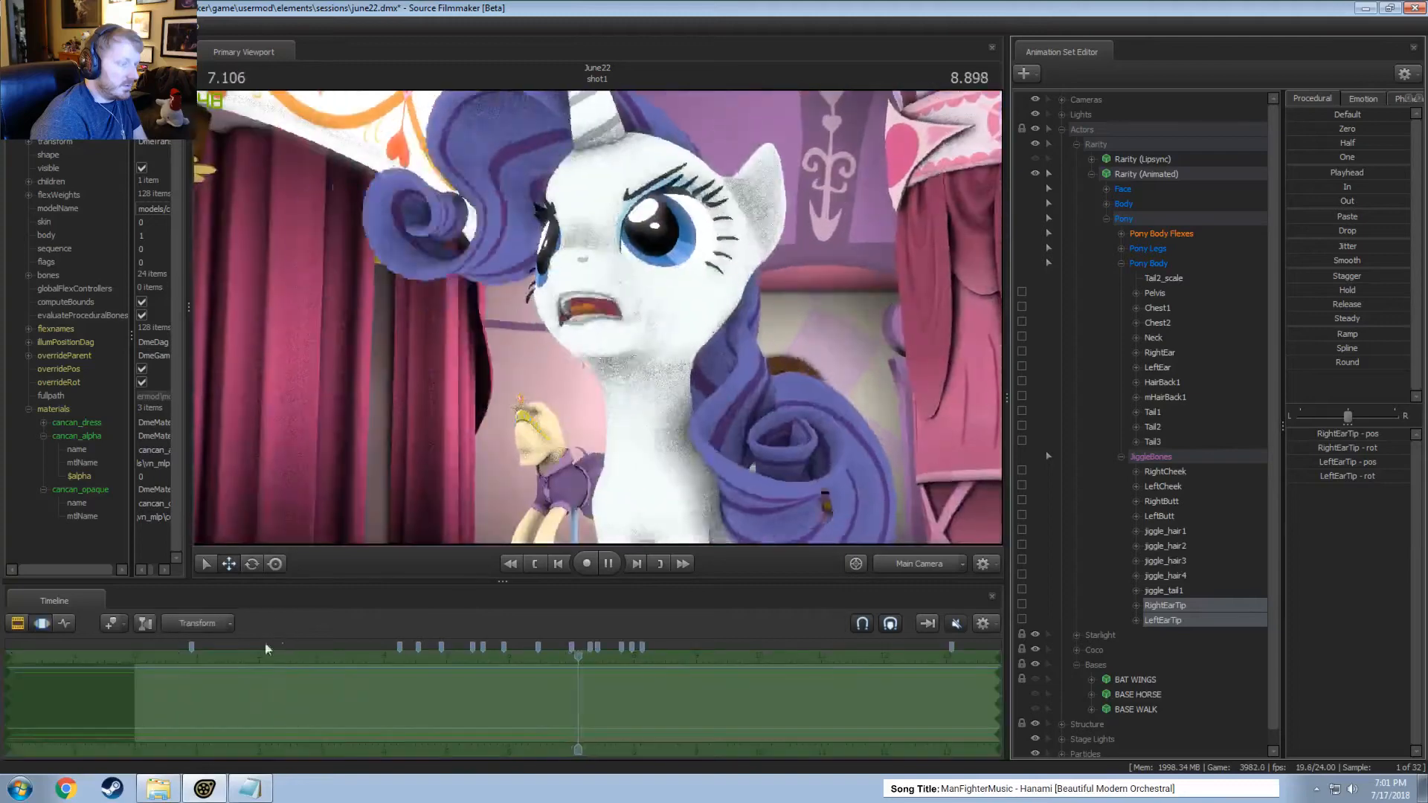
{"action": "key", "text": "space"}
Select RightEar and LeftEar together, place a point time selection at about 3.73 seconds, and play the shot.
{"action": "left_click", "coordinate": [1177, 388]}
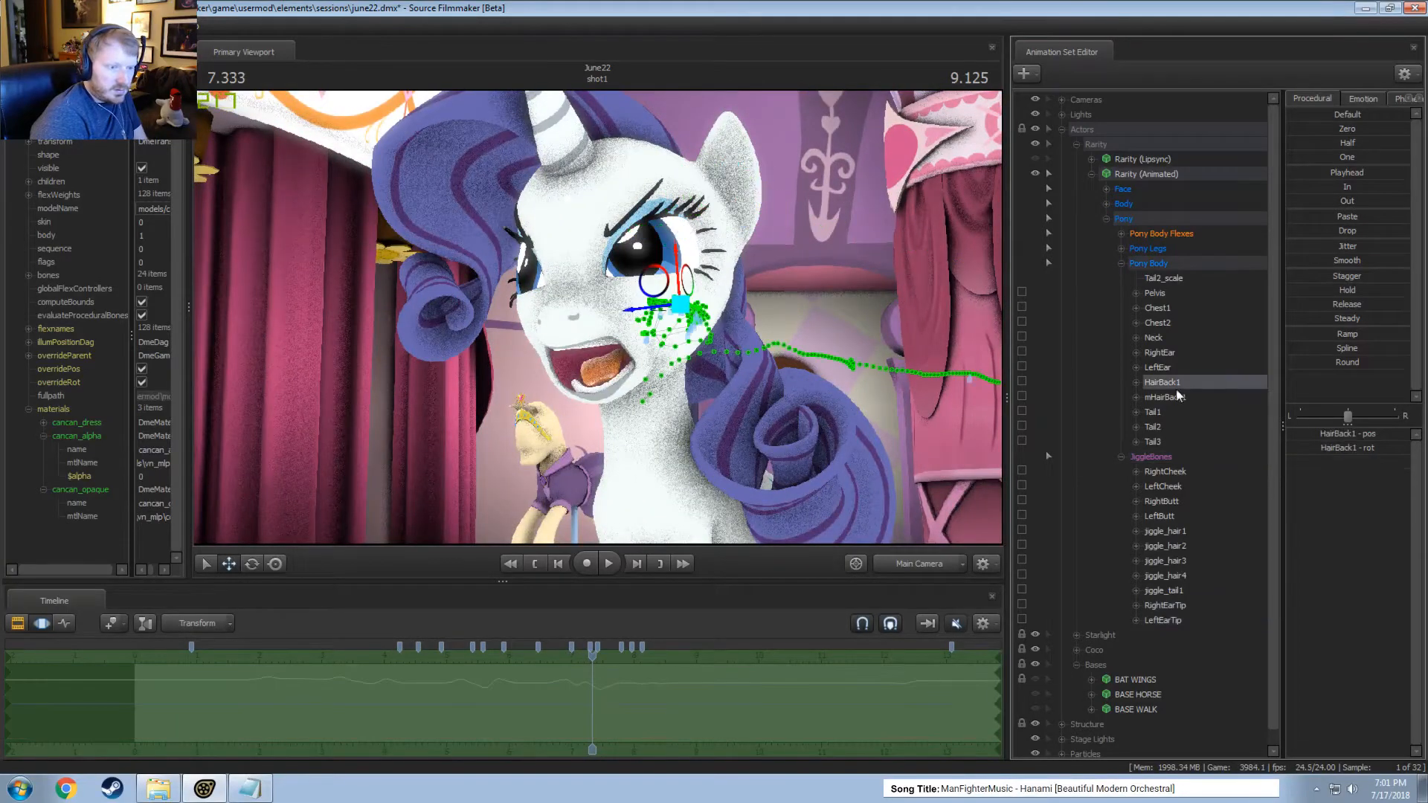
{"action": "left_click", "coordinate": [1167, 414]}
{"action": "left_click", "coordinate": [1165, 368]}
{"action": "left_click", "coordinate": [1172, 353], "text": "ctrl"}
{"action": "left_click", "coordinate": [367, 692]}
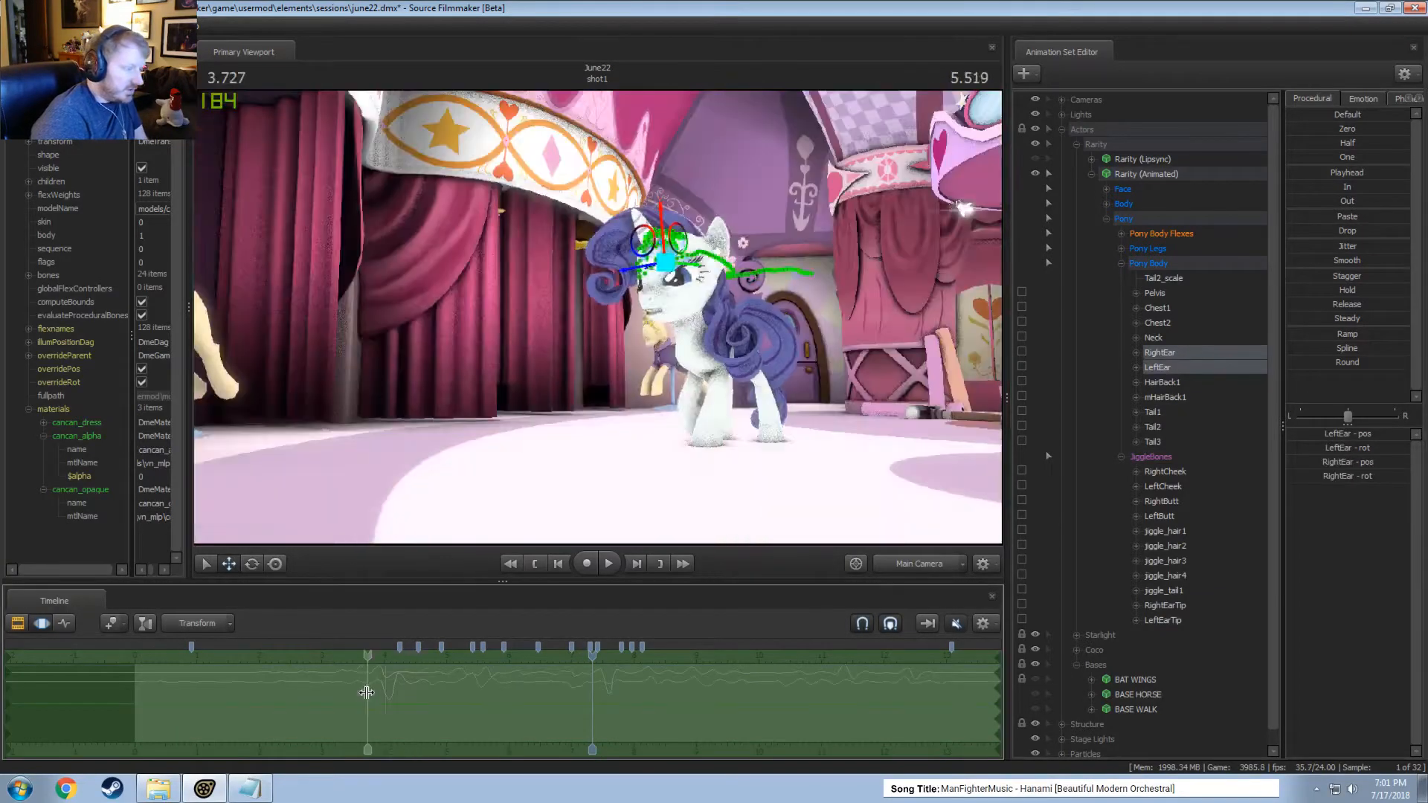
{"action": "key", "text": "space"}
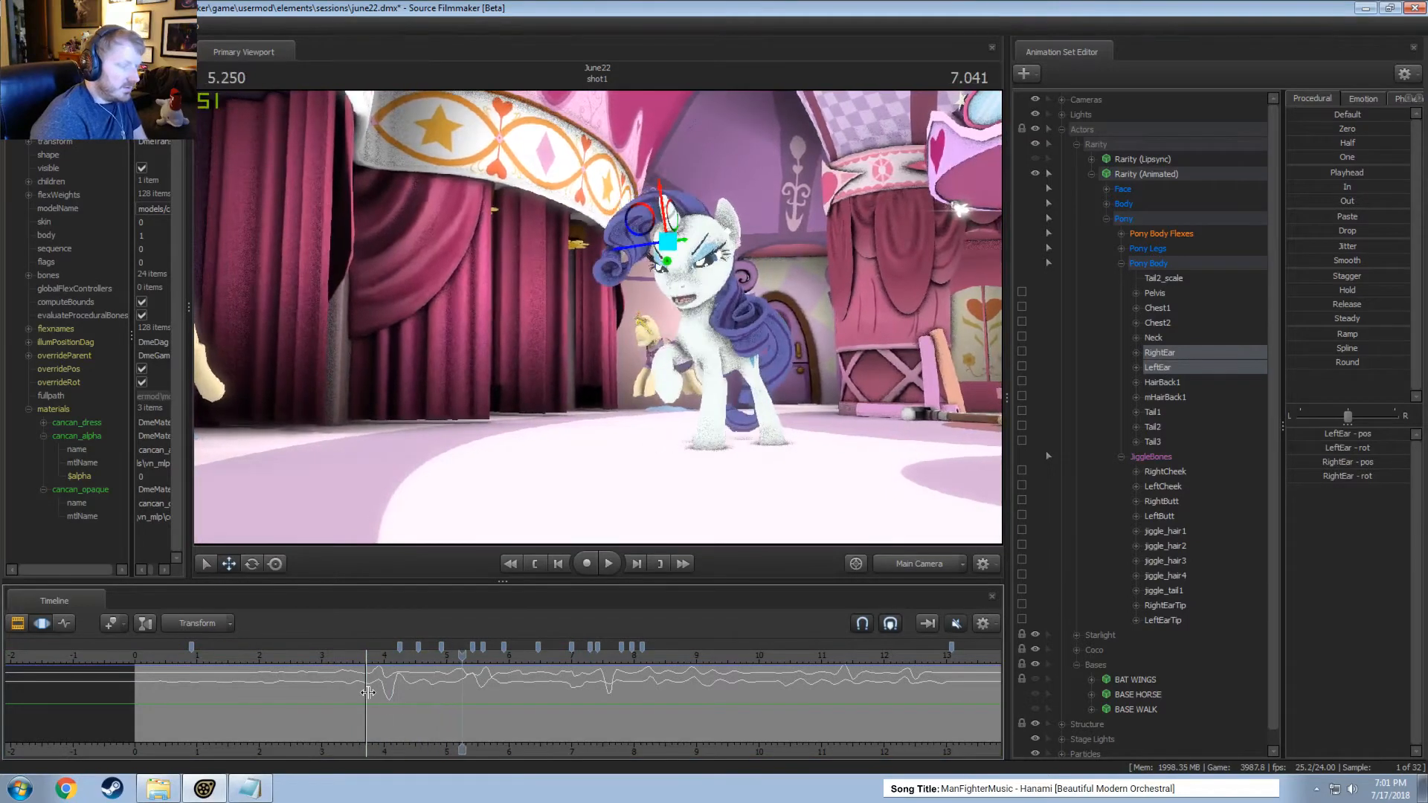
Smooth both ears' motion within a time selection from about 4.5 to 5 seconds.
{"action": "left_click", "coordinate": [349, 660]}
{"action": "scroll", "coordinate": [349, 660], "scroll_direction": "up", "scroll_amount": 2}
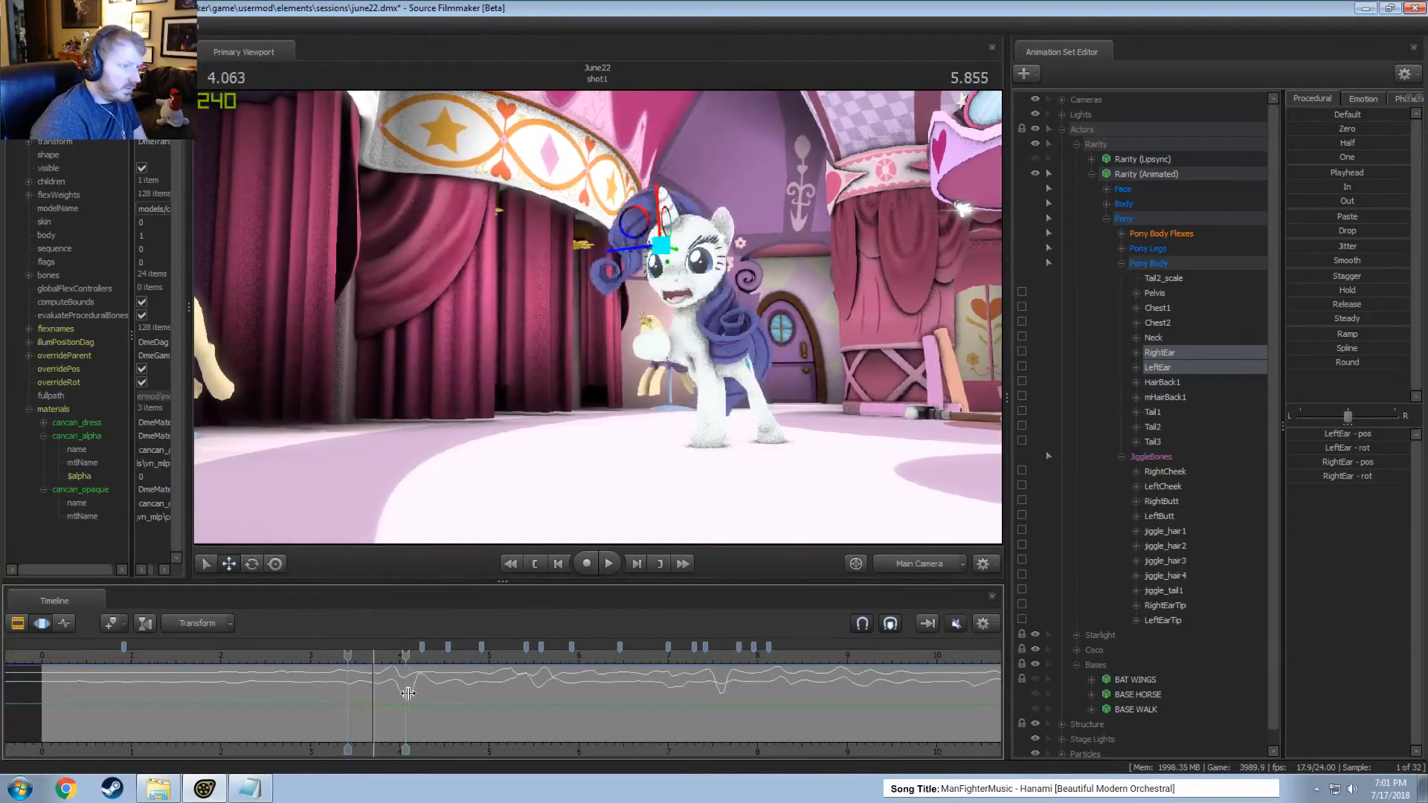
{"action": "mouse_move", "coordinate": [437, 696]}
{"action": "left_mouse_down"}
{"action": "mouse_move", "coordinate": [458, 698]}
{"action": "mouse_move", "coordinate": [444, 700]}
{"action": "left_mouse_up"}
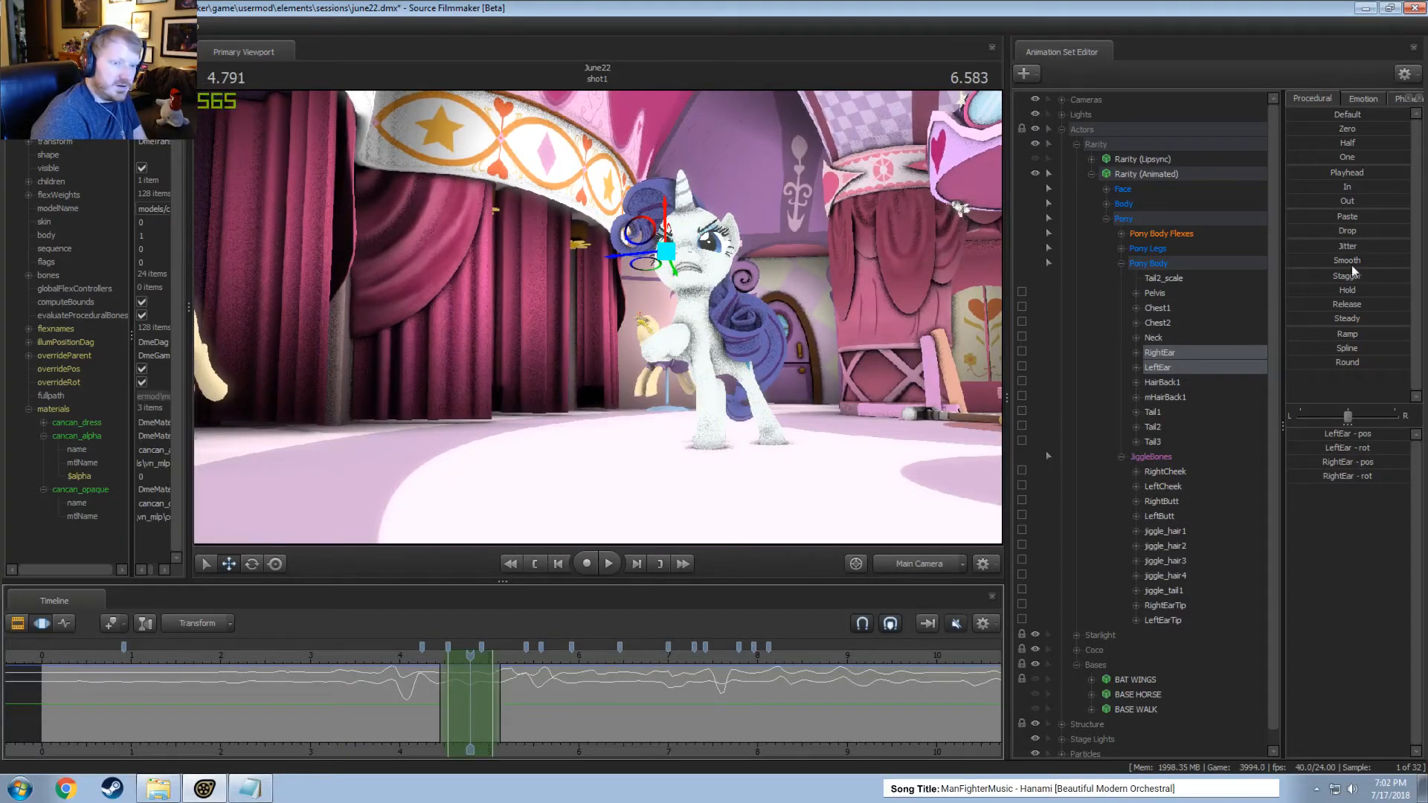
{"action": "left_click_drag", "start_coordinate": [1339, 262], "coordinate": [1369, 262]}
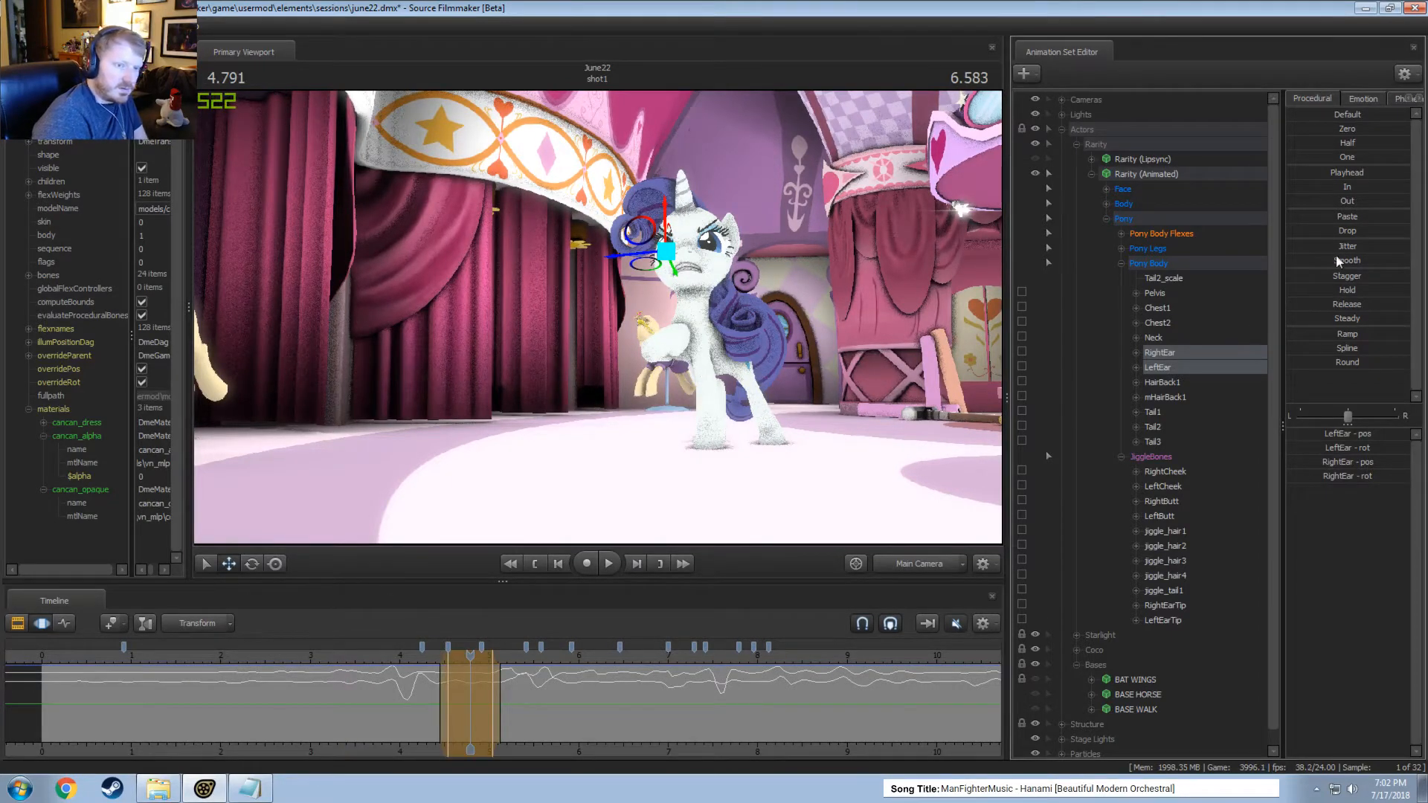
{"action": "key", "text": "space"}
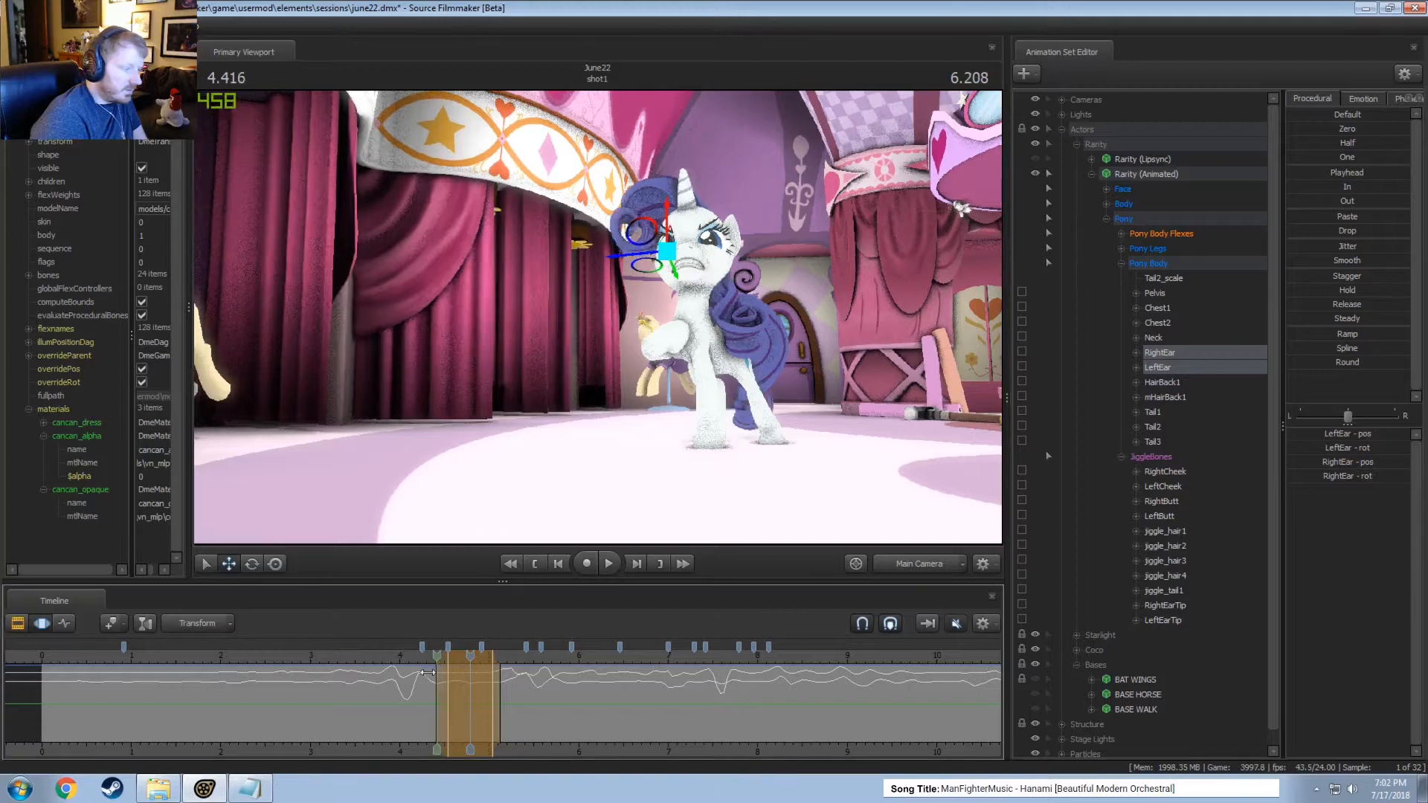
Play the shot past 6 seconds and again from about 3 seconds to review both ears' motion.
{"action": "key", "text": "space"}
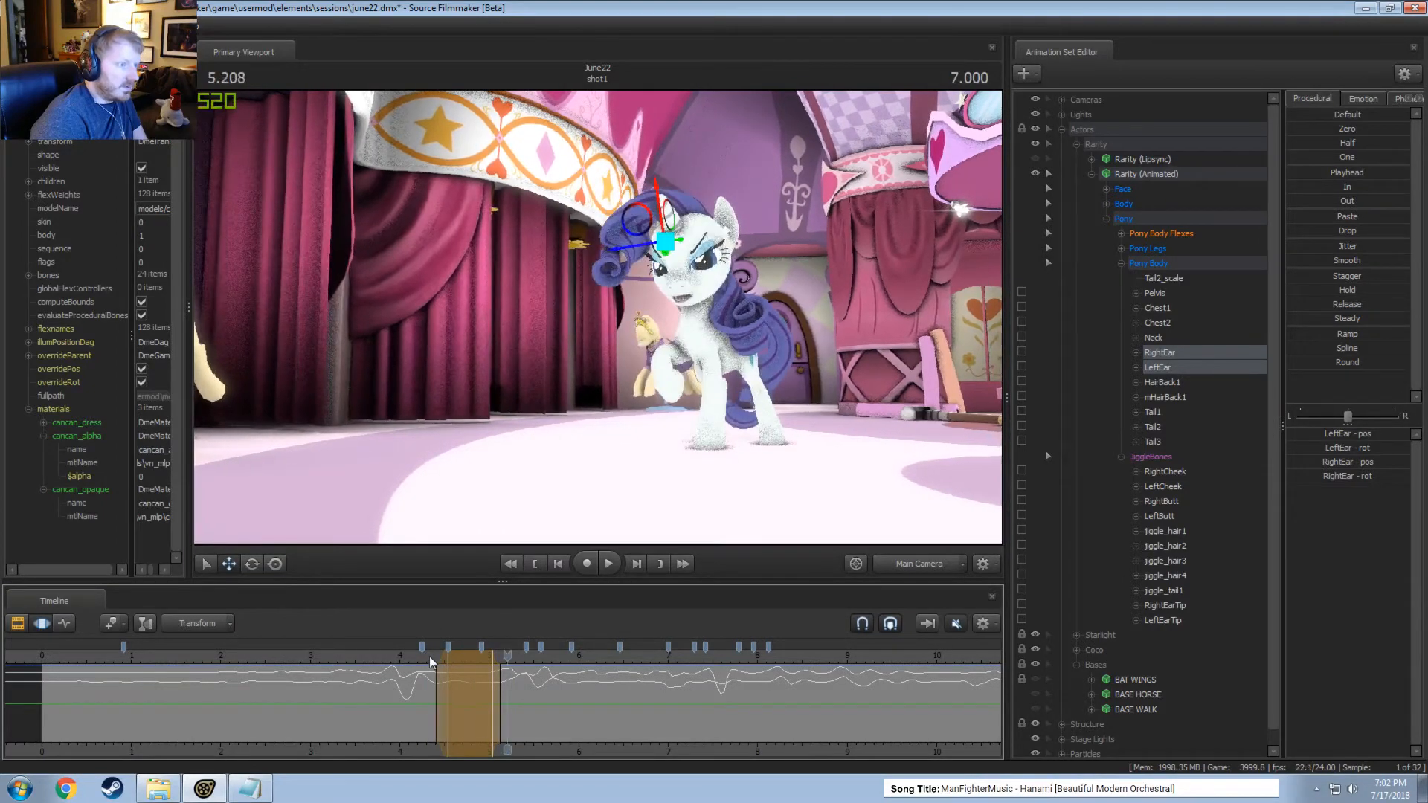
{"action": "key", "text": "space"}
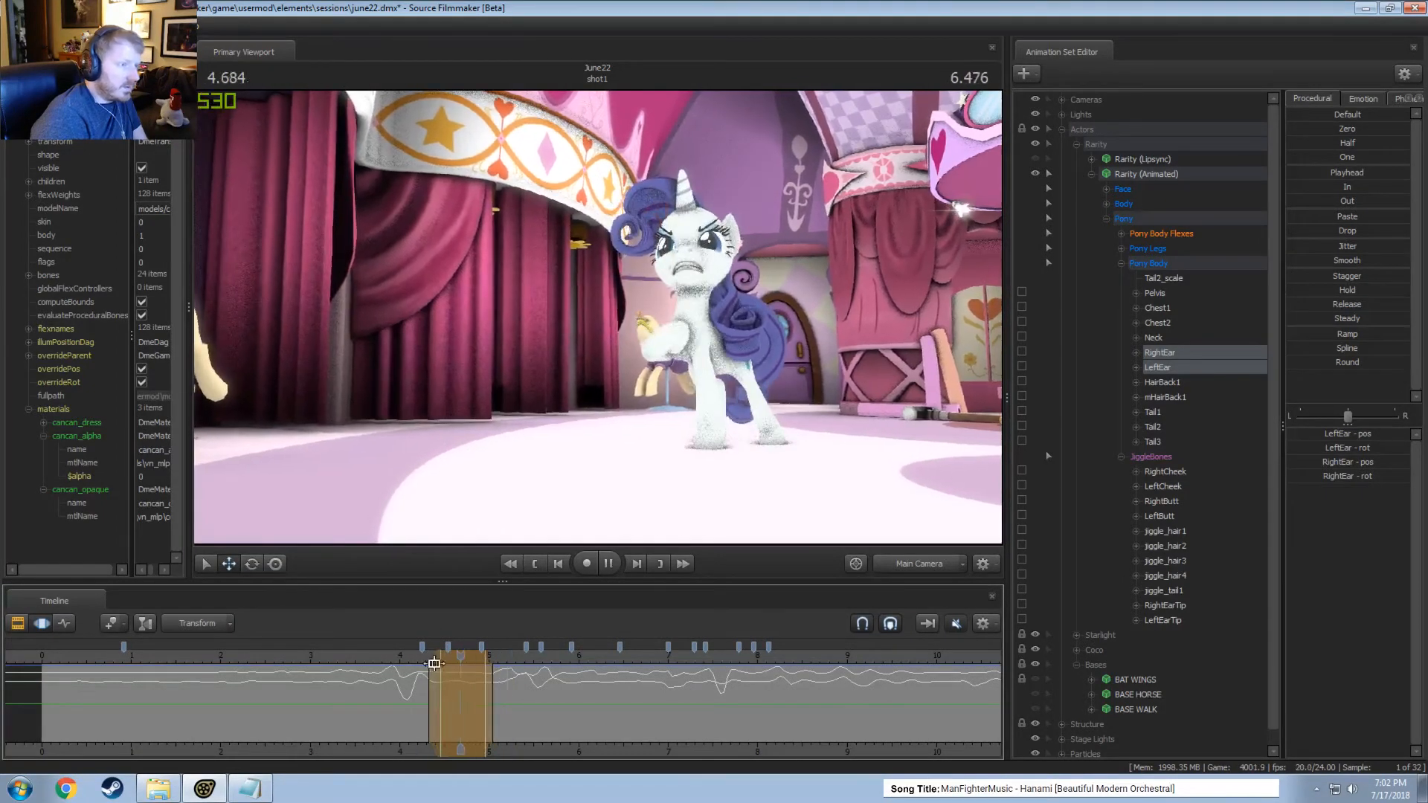
{"action": "key", "text": "space"}
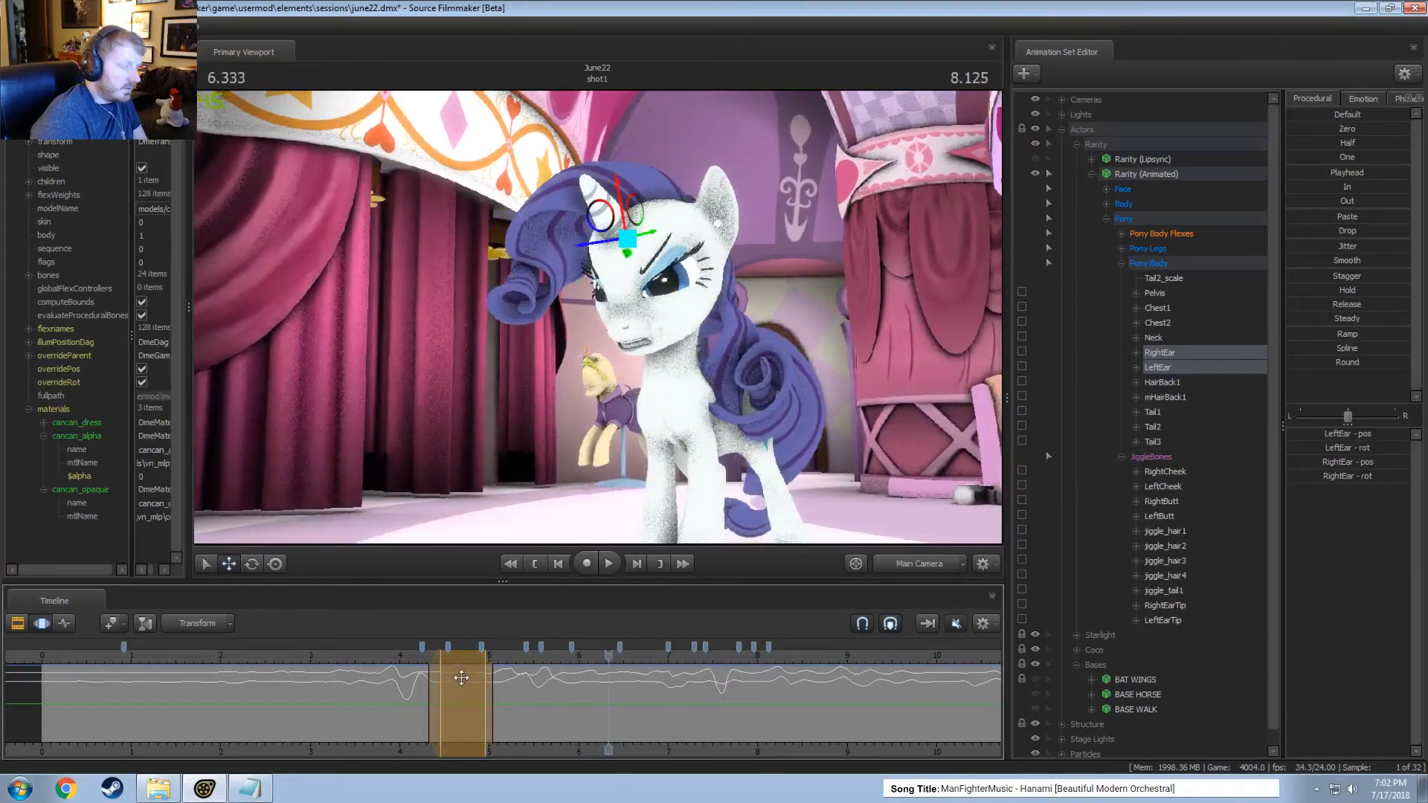
{"action": "left_click_drag", "start_coordinate": [604, 707], "coordinate": [735, 676]}
{"action": "left_click", "coordinate": [312, 655]}
{"action": "key", "text": "space"}
{"action": "key", "text": "F2"}
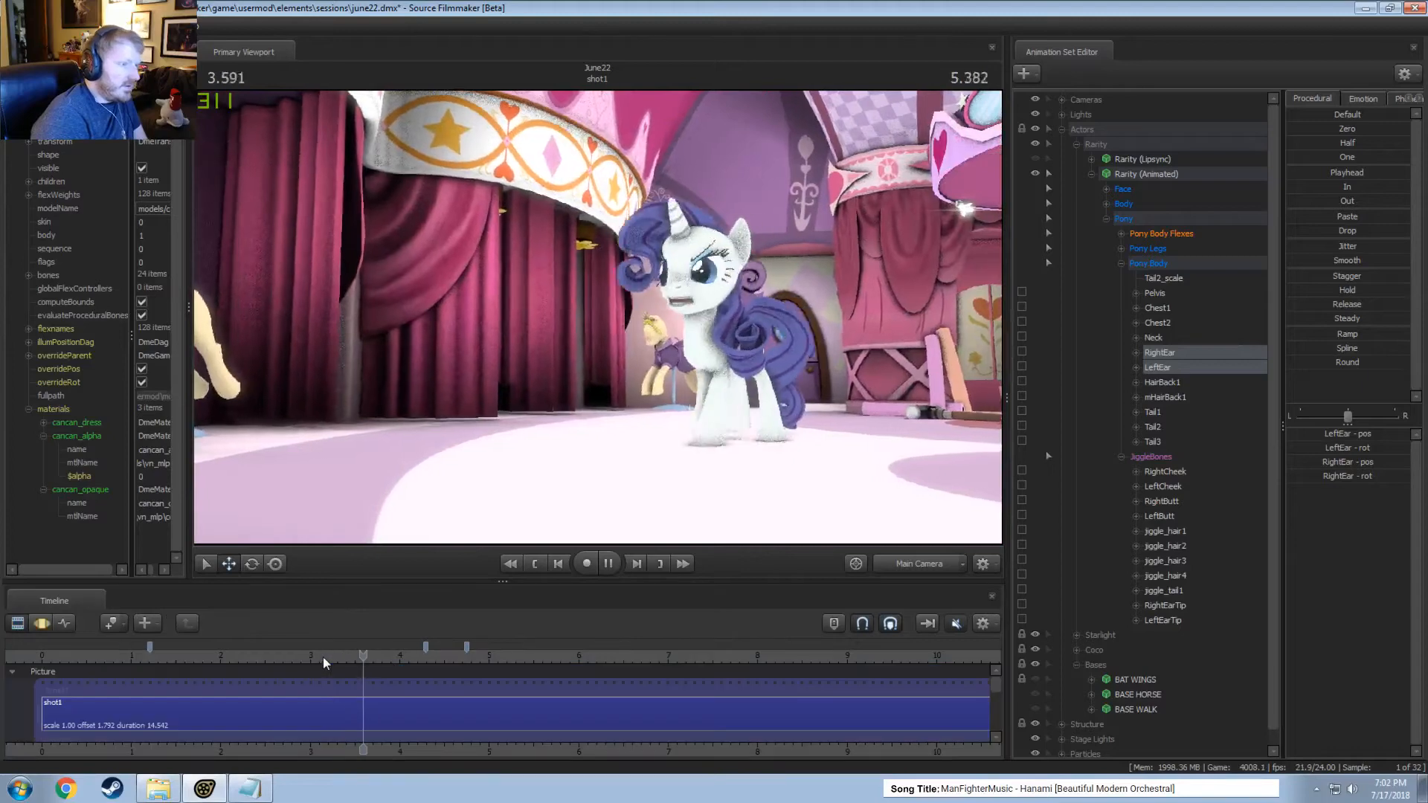
{"action": "key", "text": "space"}
{"action": "key", "text": "F3"}
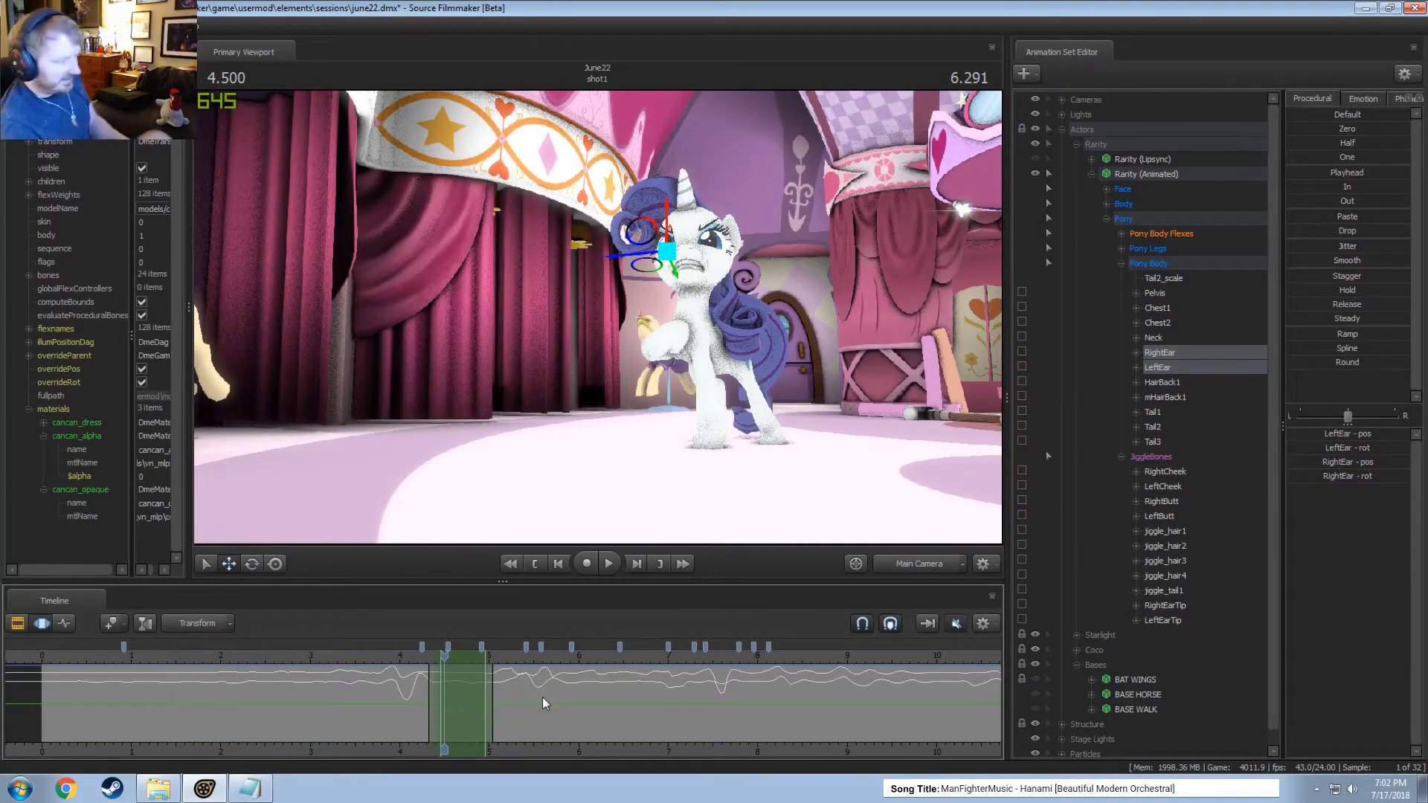
Flatten both ears' motion across the entire timeline with the In preset, and save the session.
{"action": "key", "text": "ctrl+a"}
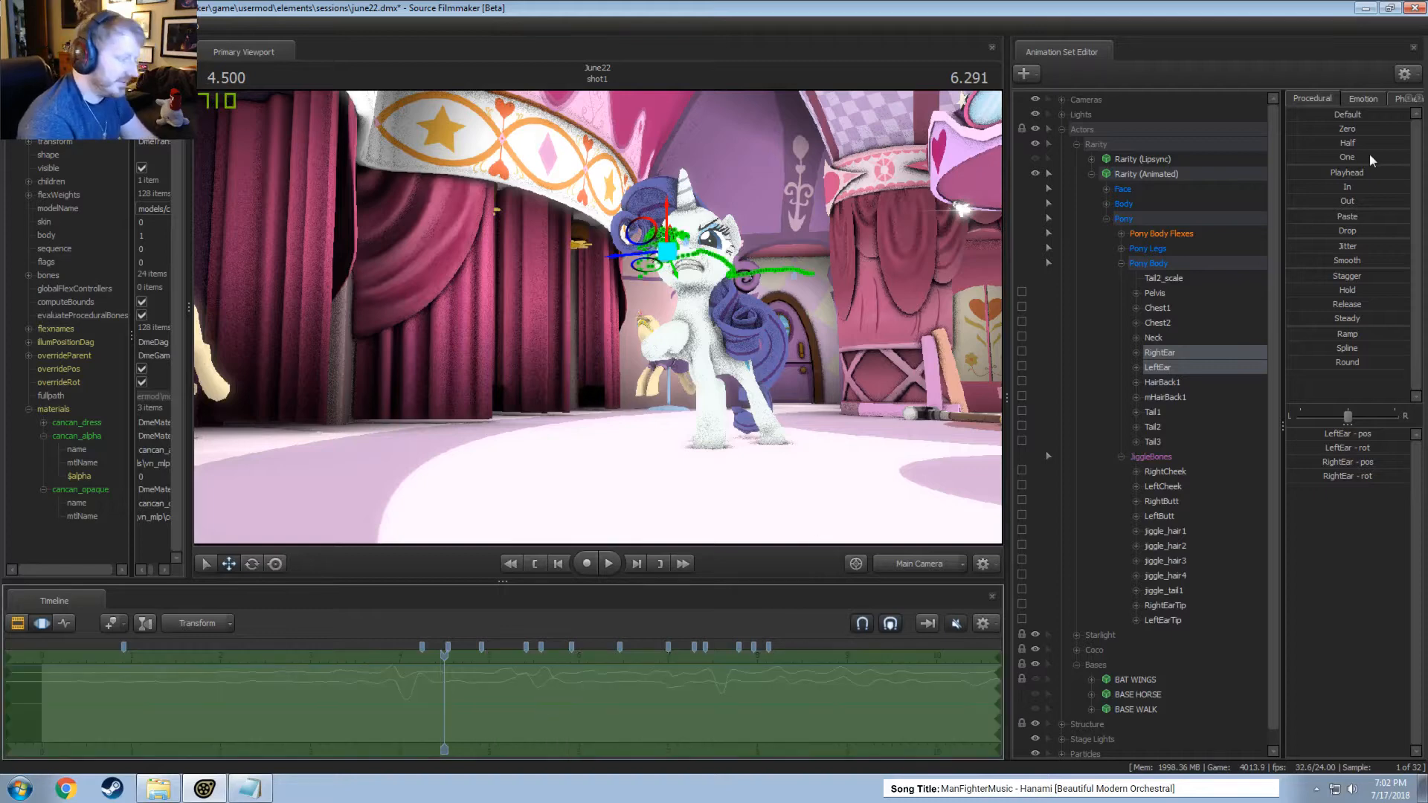
{"action": "left_click", "coordinate": [1325, 258]}
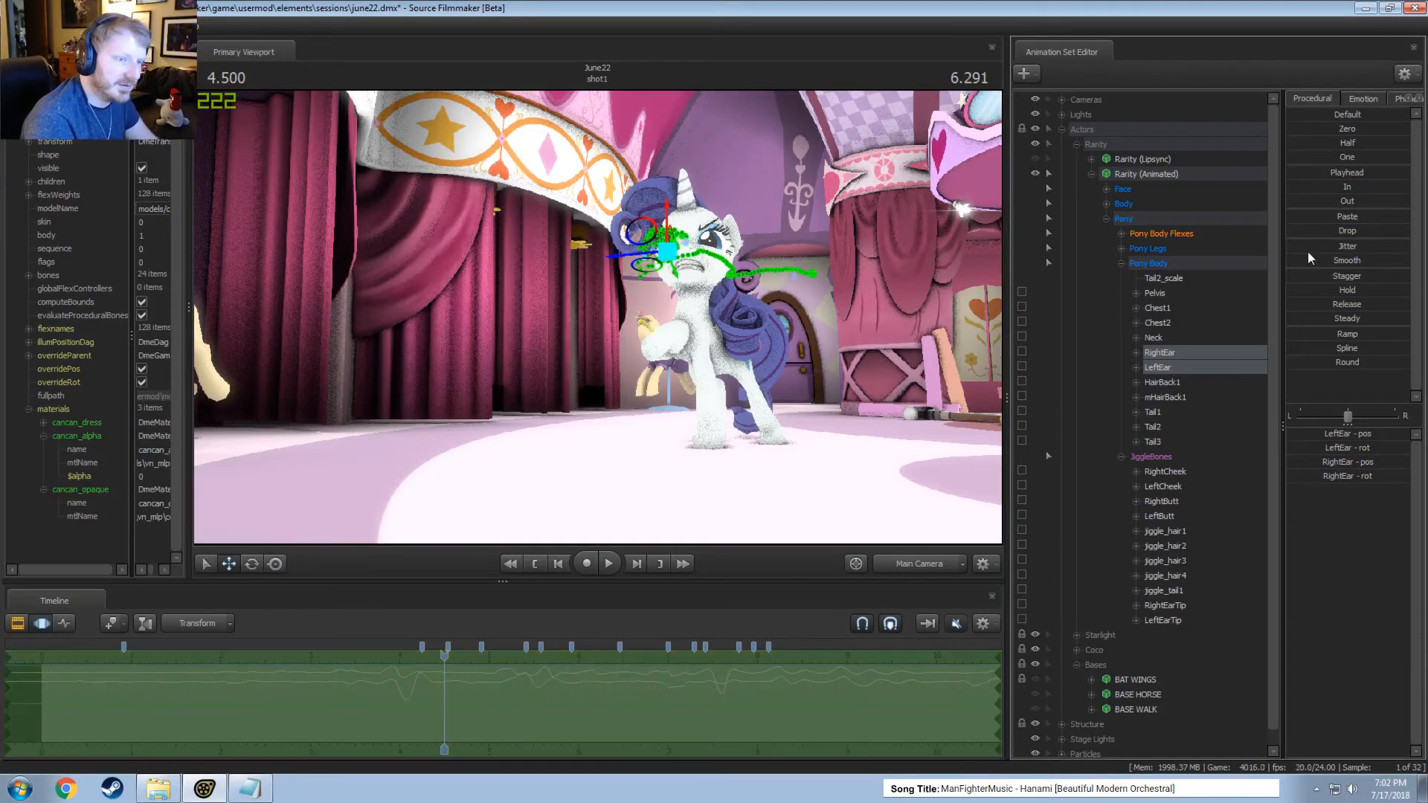
{"action": "left_click", "coordinate": [1320, 186]}
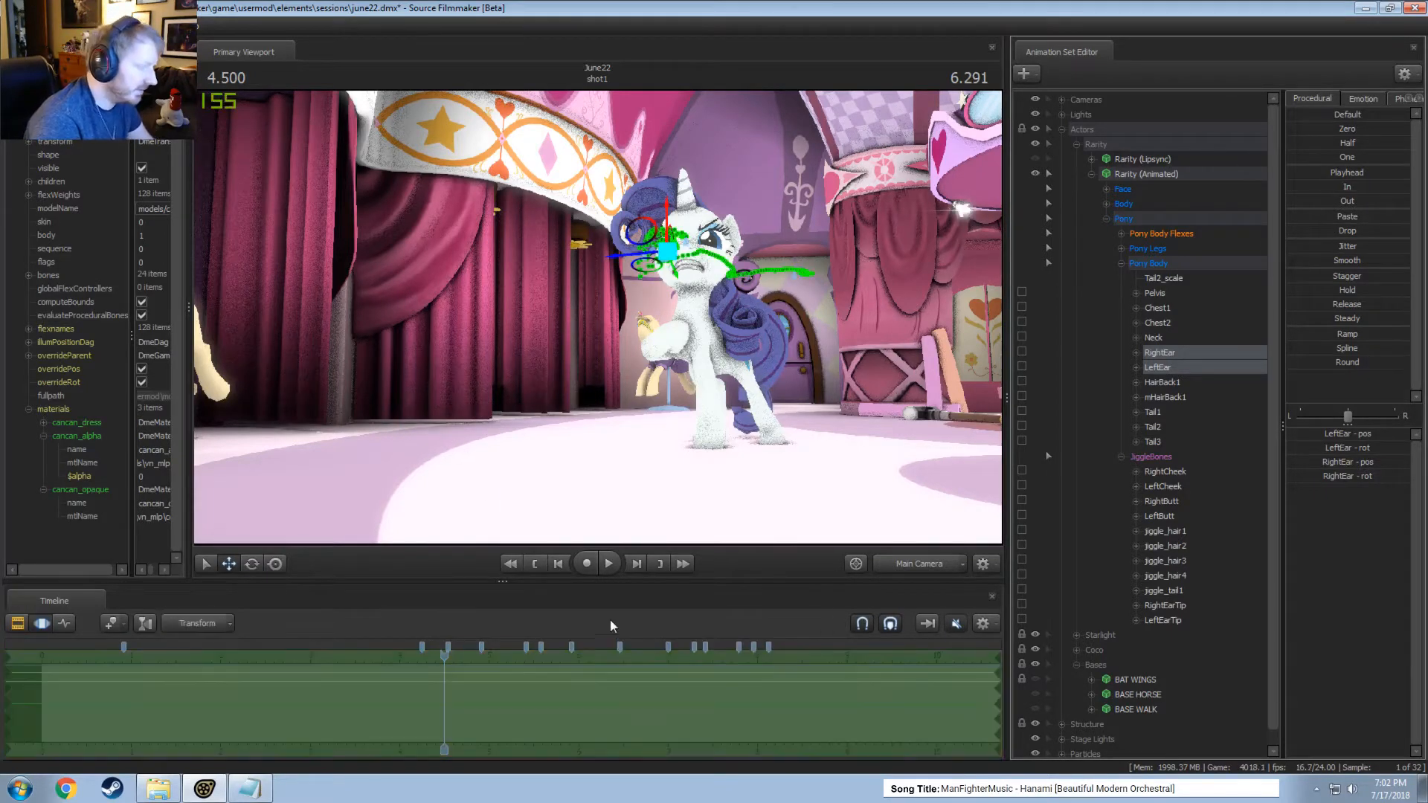
{"action": "key", "text": "space"}
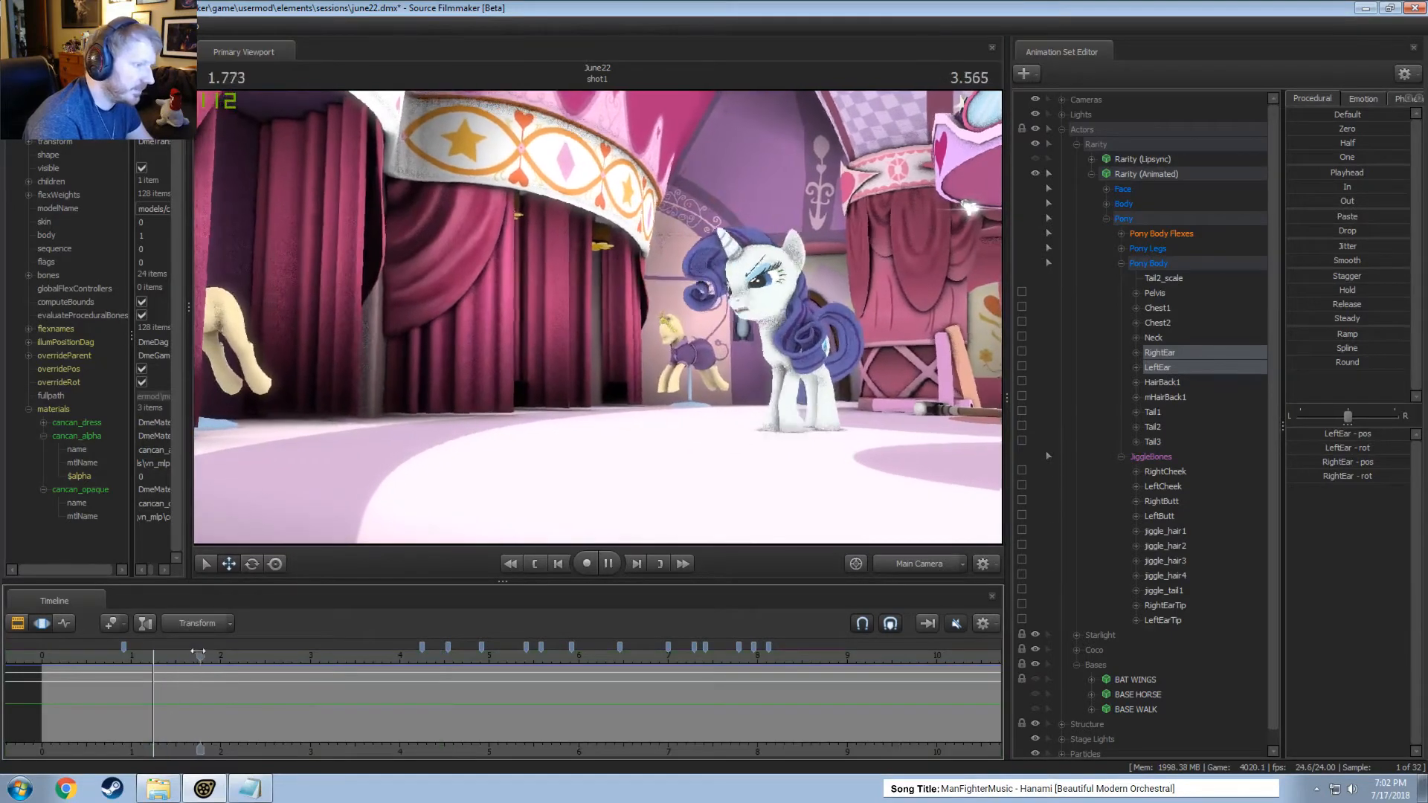
{"action": "key", "text": "space"}
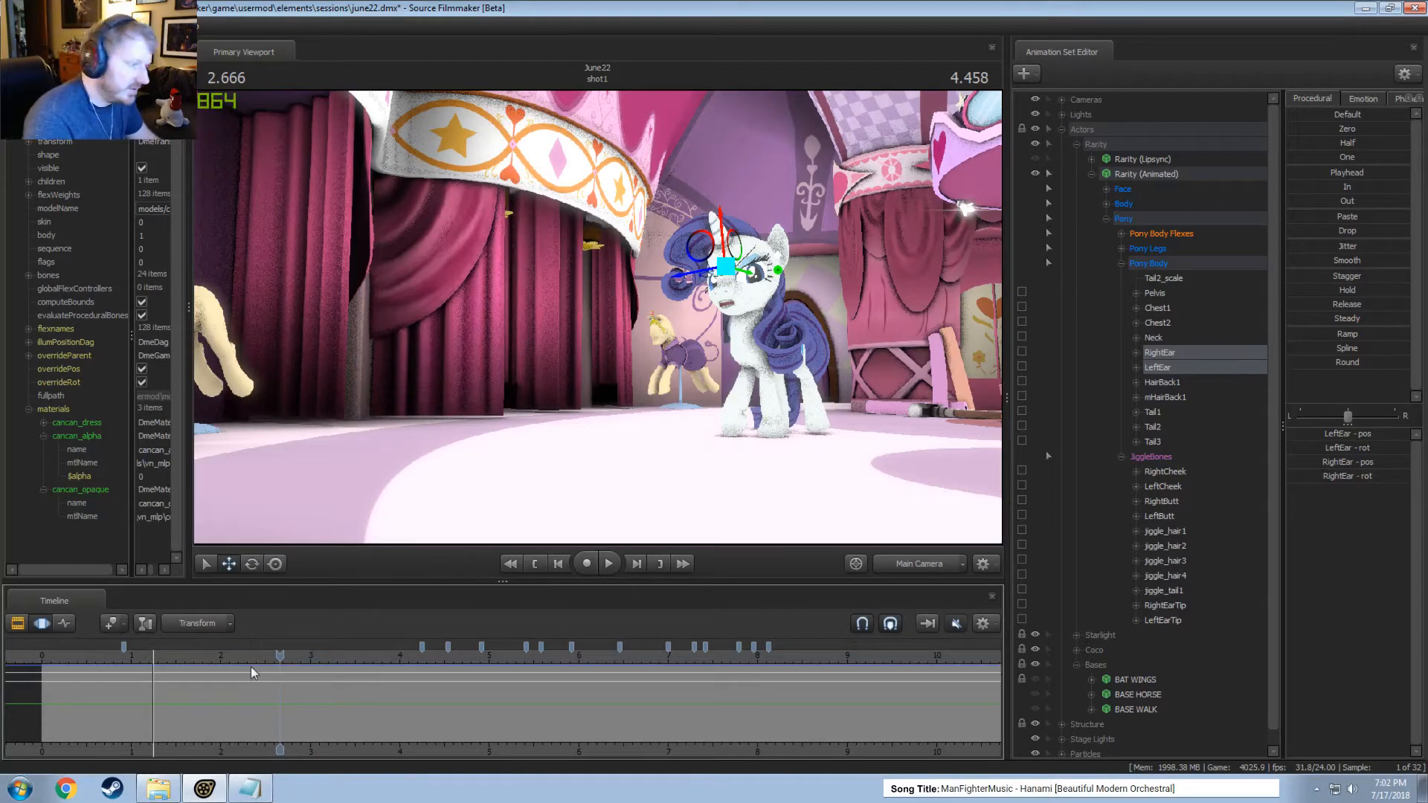
{"action": "key", "text": "ctrl+s"}
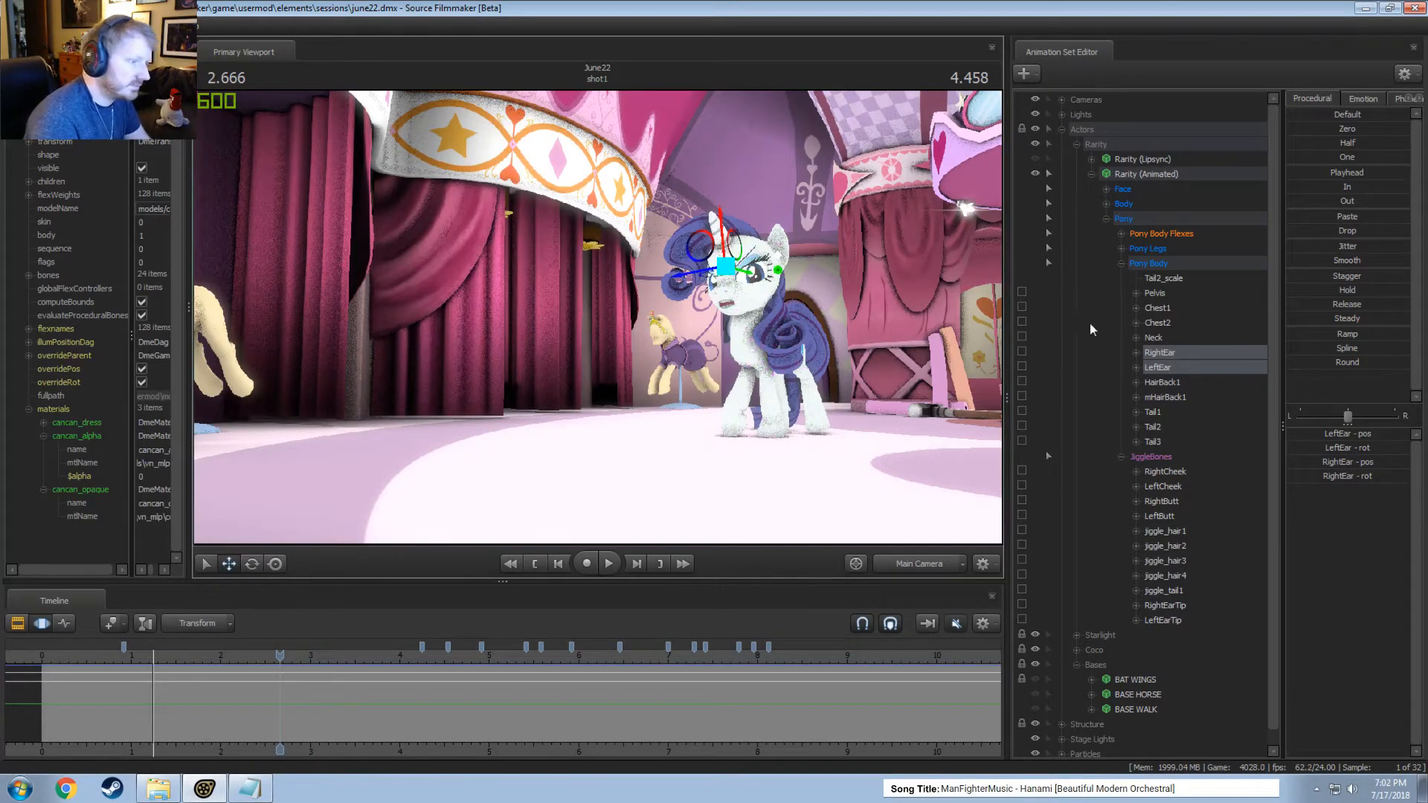
Collapse Rarity's Pony controls with nothing selected, and frame her head up close with the Work Camera.
{"action": "mouse_move", "coordinate": [787, 352]}
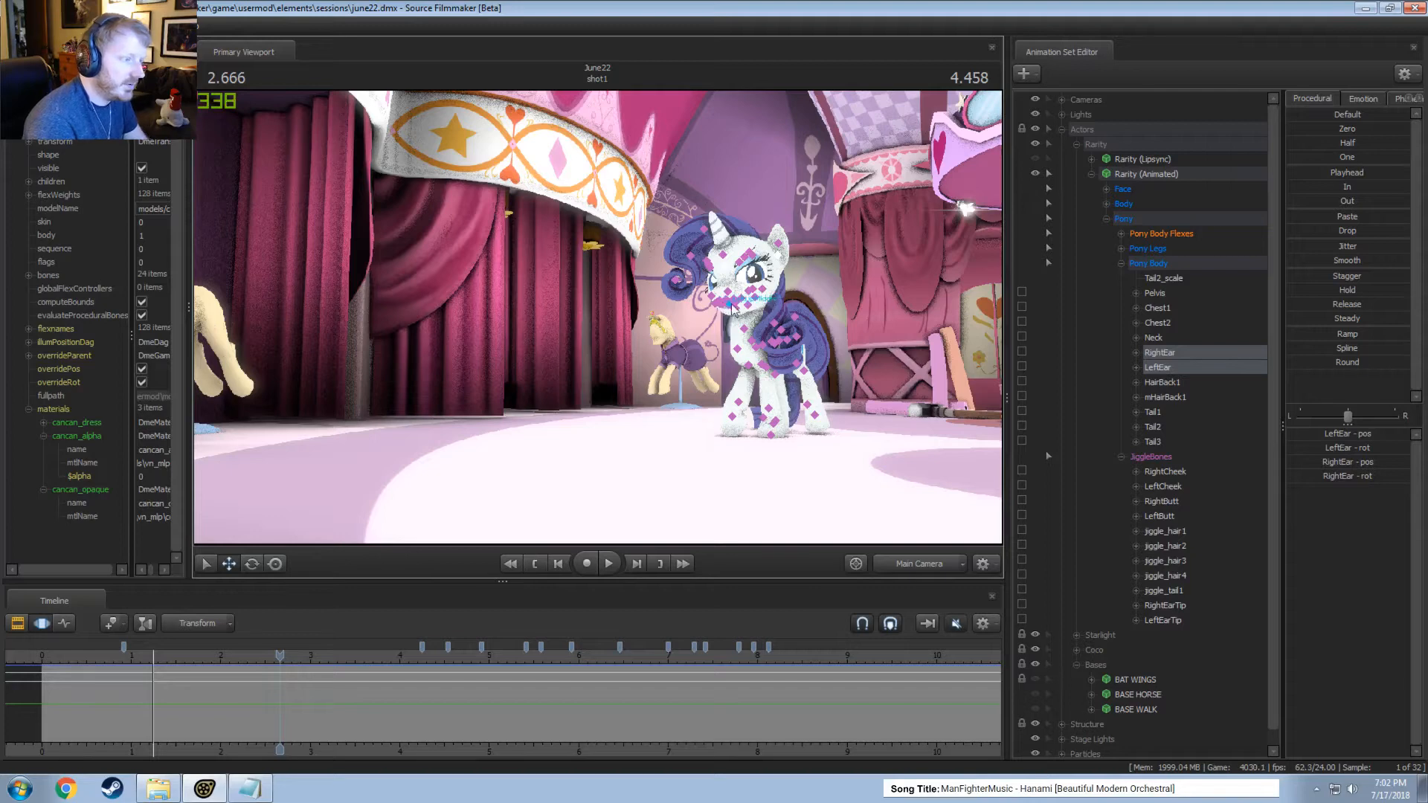
{"action": "left_click", "coordinate": [1107, 218]}
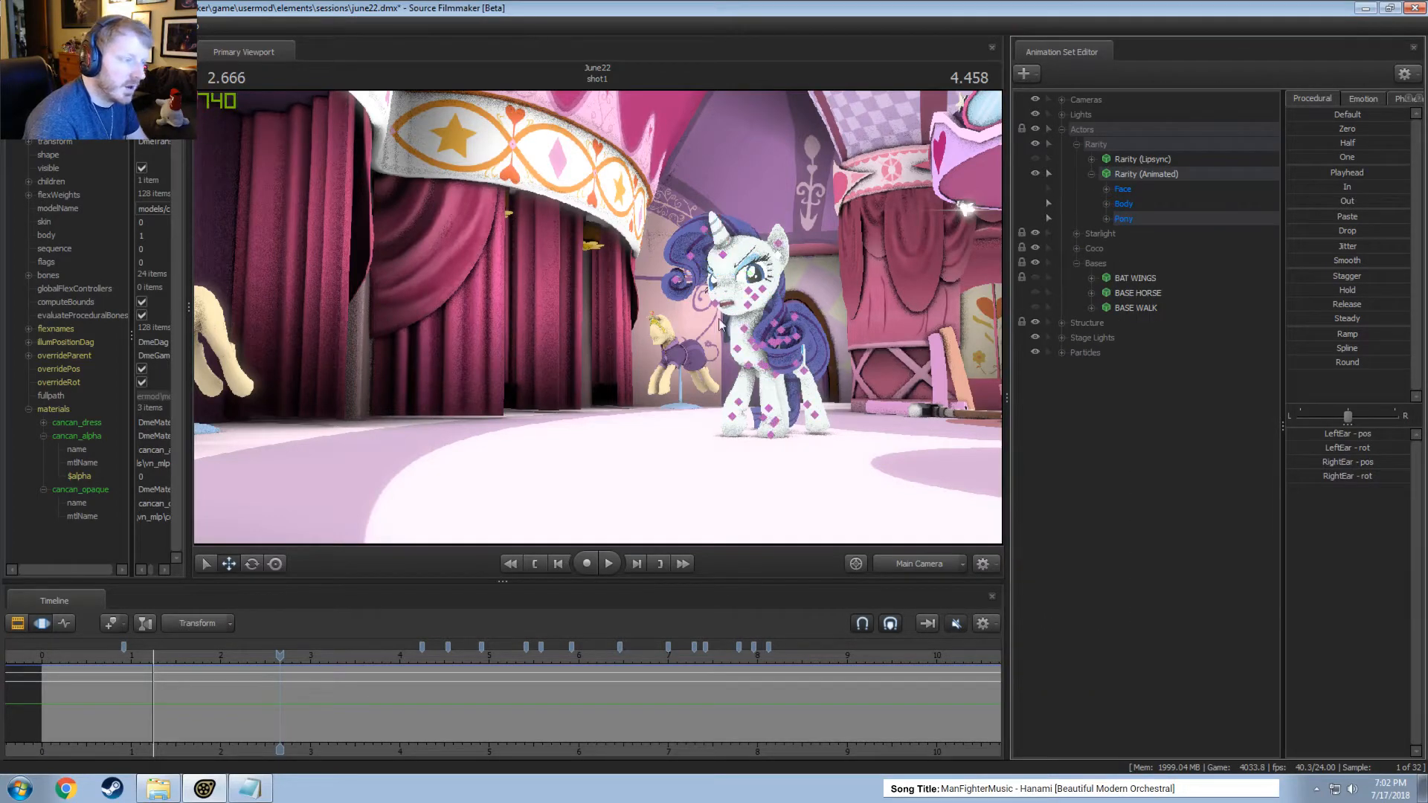
{"action": "left_click", "coordinate": [914, 295]}
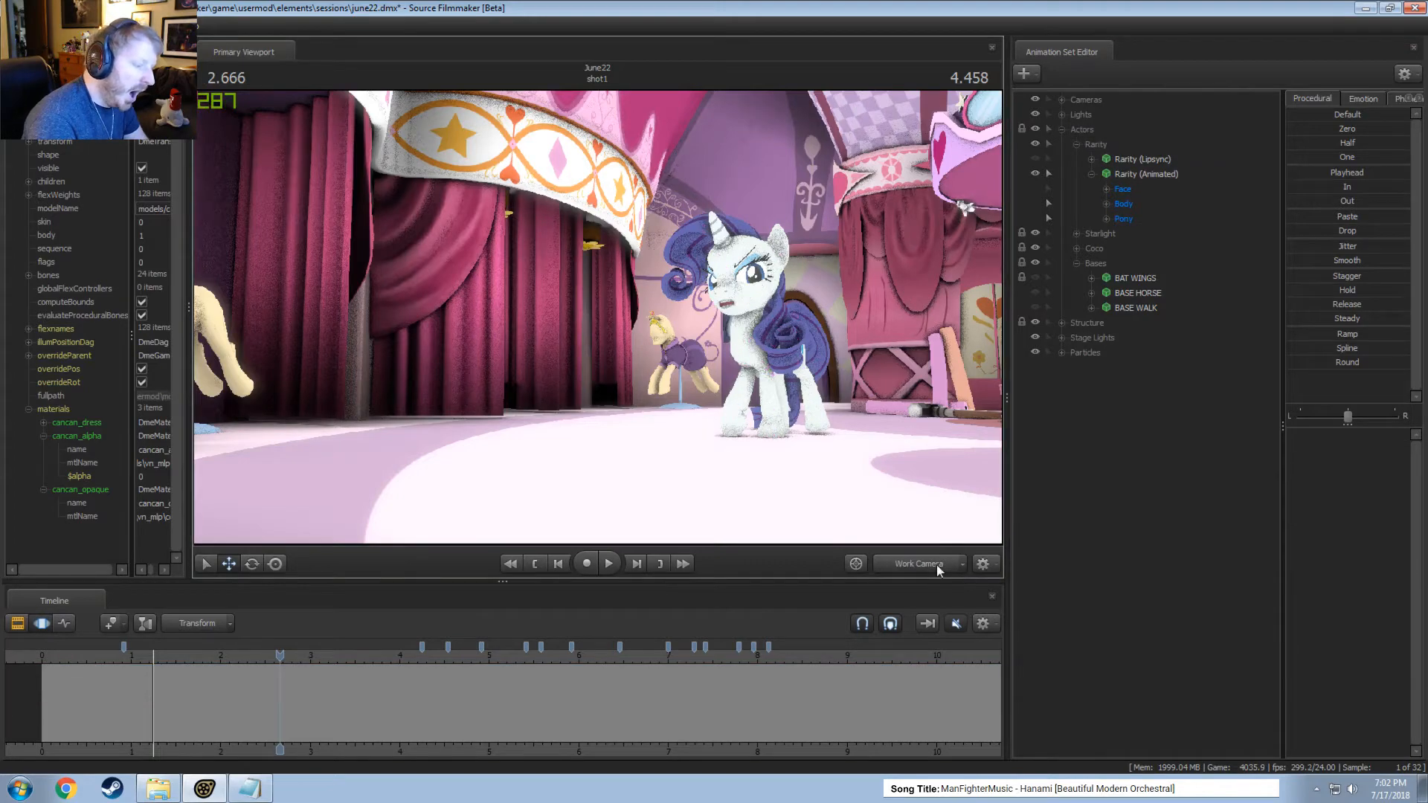
{"action": "left_click", "coordinate": [935, 565]}
{"action": "key", "text": "w"}
{"action": "left_click_drag", "start_coordinate": [598, 402], "coordinate": [597, 402]}
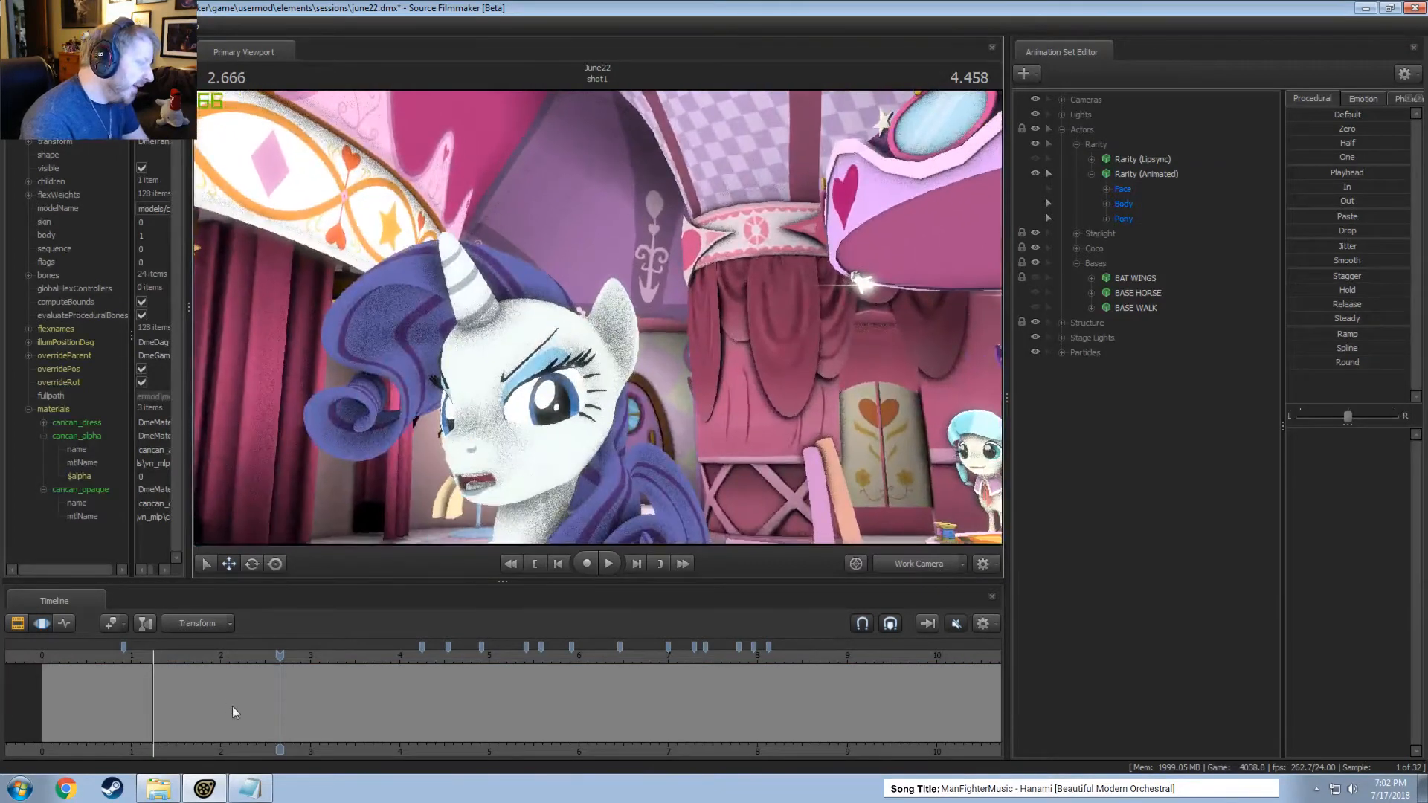
Select the LeftEar bone and rotate it within a time selection centred at about 2.1 seconds.
{"action": "mouse_move", "coordinate": [232, 713]}
{"action": "middle_mouse_down"}
{"action": "mouse_move", "coordinate": [141, 704]}
{"action": "mouse_move", "coordinate": [251, 711]}
{"action": "mouse_move", "coordinate": [198, 712]}
{"action": "mouse_move", "coordinate": [229, 714]}
{"action": "middle_mouse_up"}
{"action": "left_click_drag", "start_coordinate": [645, 484], "coordinate": [625, 273]}
{"action": "left_click", "coordinate": [593, 276]}
{"action": "key", "text": "e"}
{"action": "left_click_drag", "start_coordinate": [625, 274], "coordinate": [433, 665], "text": "alt"}
{"action": "left_click_drag", "start_coordinate": [191, 656], "coordinate": [268, 656]}
{"action": "left_click_drag", "start_coordinate": [435, 461], "coordinate": [491, 462], "text": "alt"}
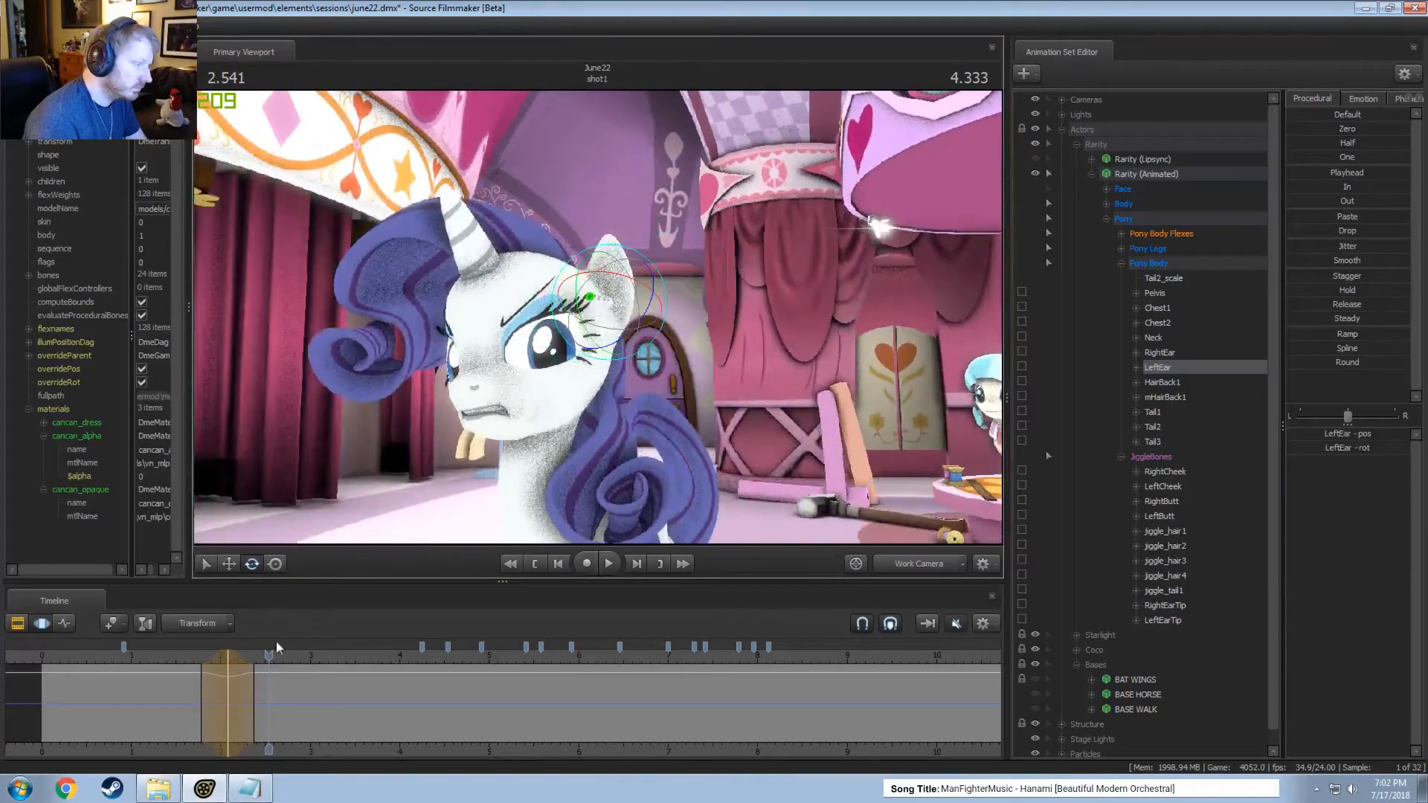
Adjust the left ear's rotation within a short time selection around 2.3 seconds, and play the movement.
{"action": "mouse_move", "coordinate": [270, 656]}
{"action": "left_mouse_down"}
{"action": "mouse_move", "coordinate": [216, 678]}
{"action": "mouse_move", "coordinate": [238, 678]}
{"action": "mouse_move", "coordinate": [201, 655]}
{"action": "mouse_move", "coordinate": [273, 655]}
{"action": "mouse_move", "coordinate": [196, 681]}
{"action": "mouse_move", "coordinate": [249, 705]}
{"action": "left_mouse_up"}
{"action": "left_click", "coordinate": [272, 740]}
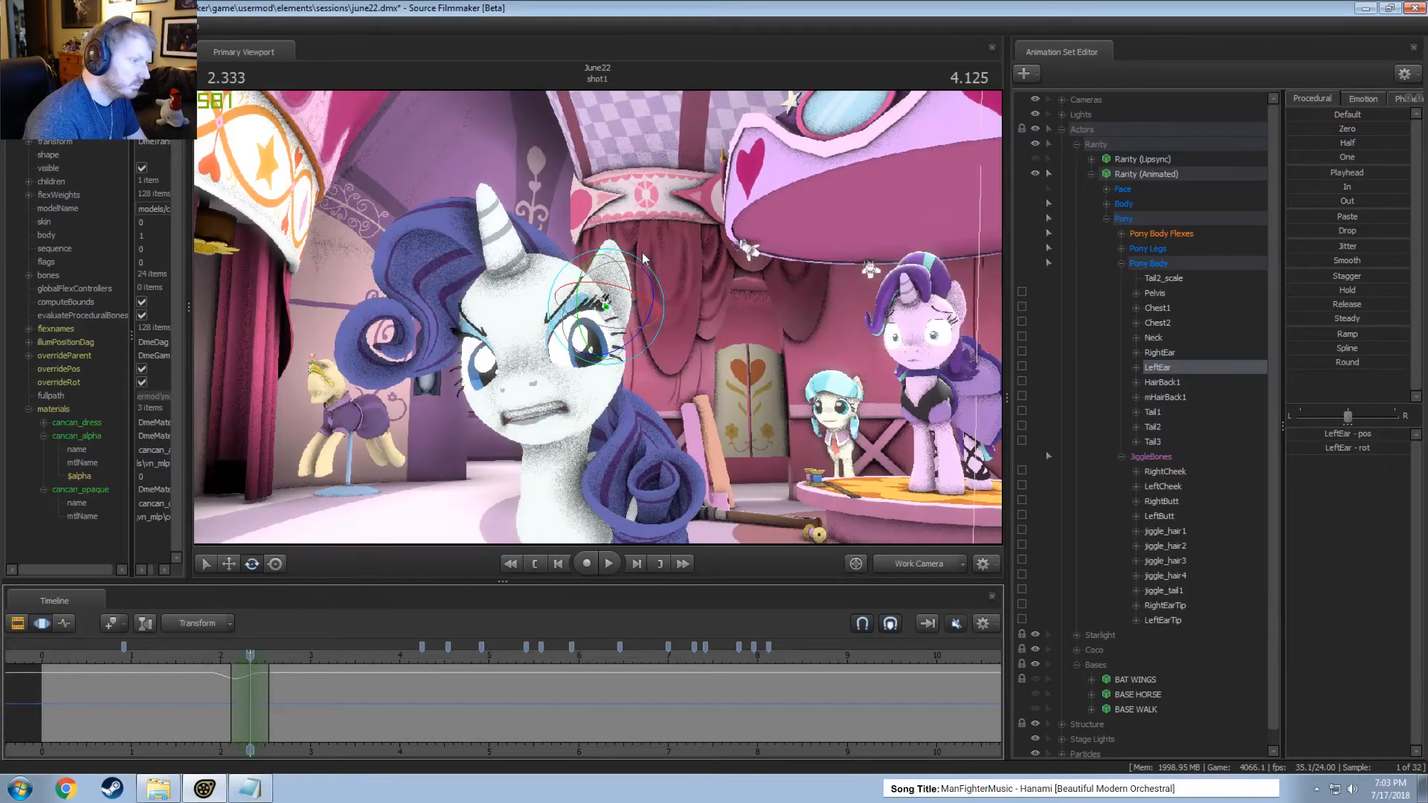
{"action": "left_click_drag", "start_coordinate": [220, 683], "coordinate": [246, 657]}
{"action": "key", "text": "space"}
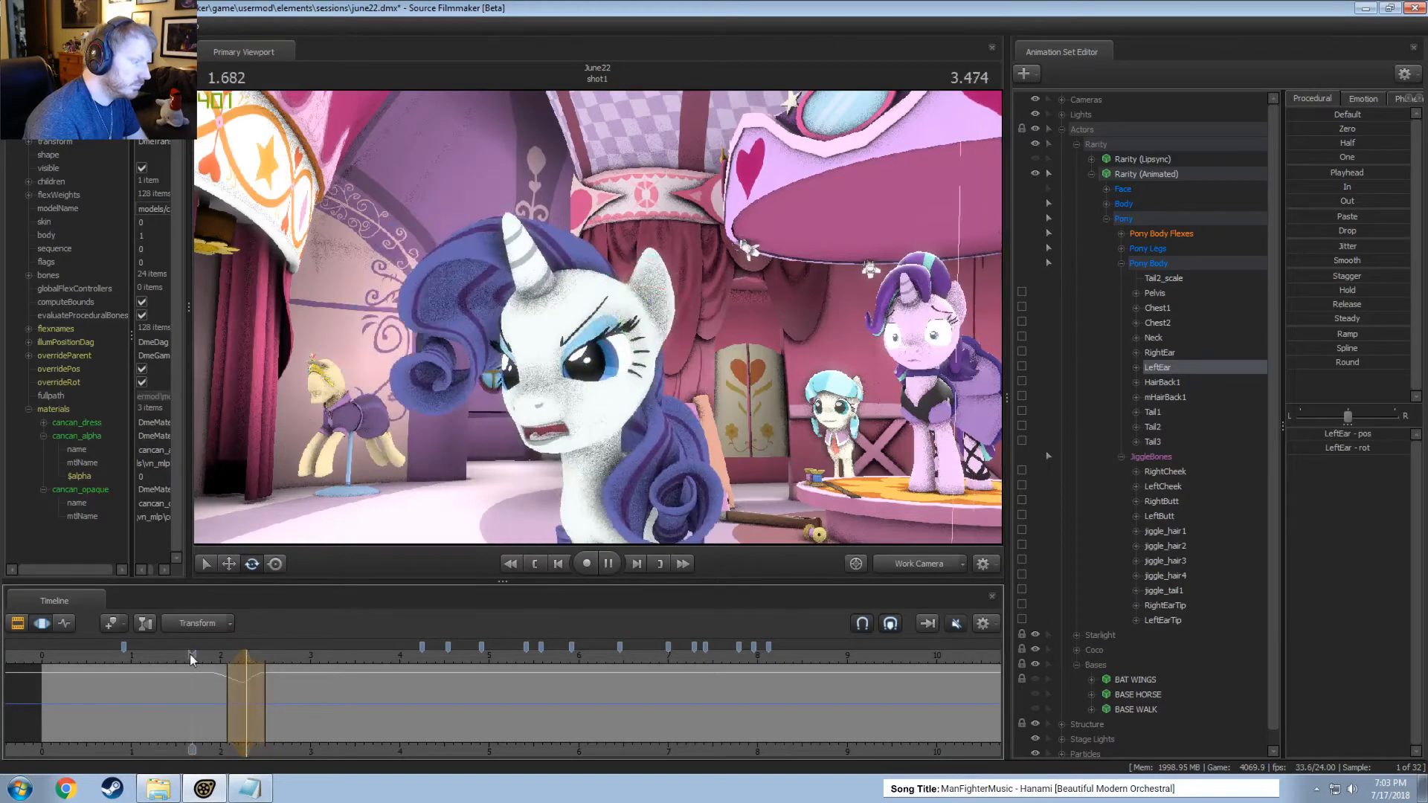
{"action": "key", "text": "space"}
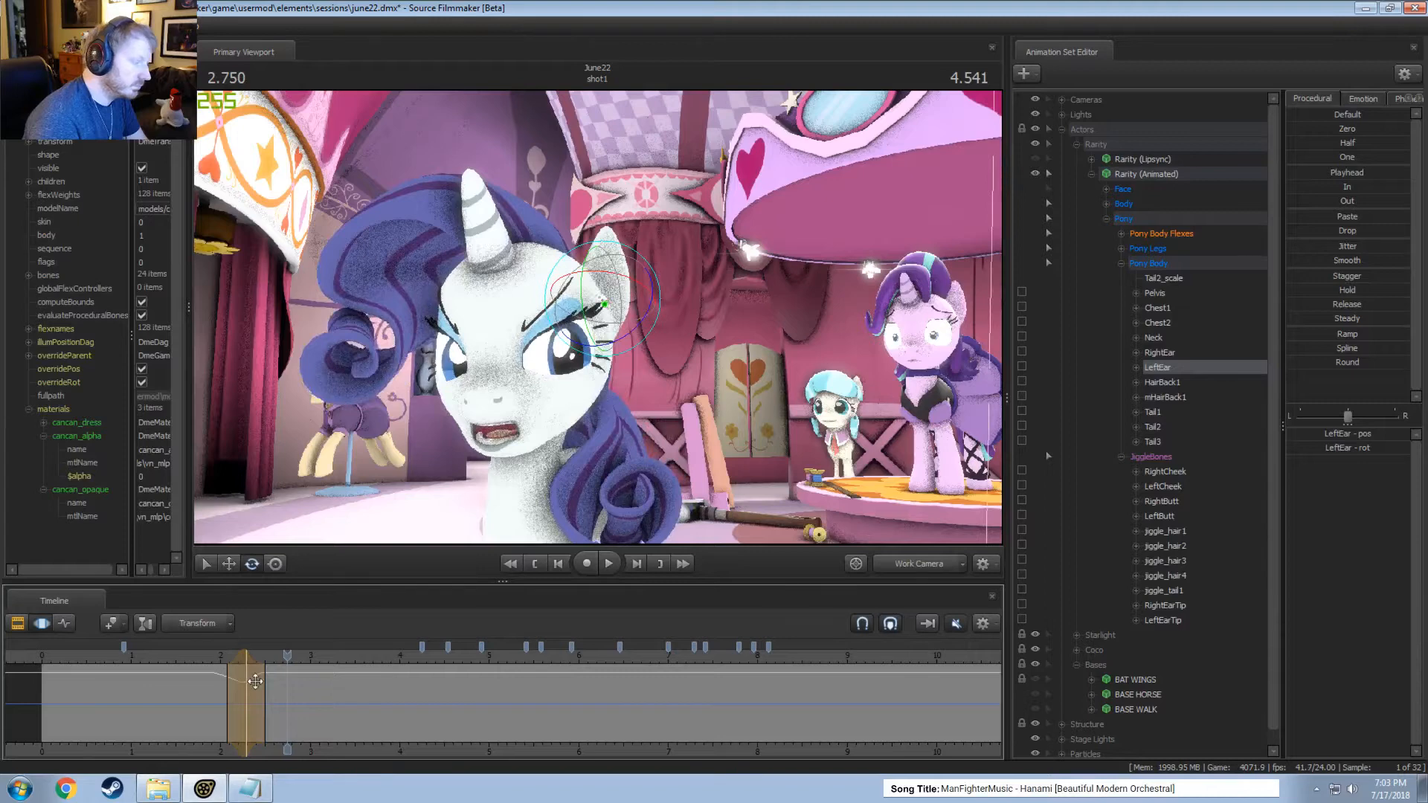
Rotate the left ear within a time selection centred at about 2.46 seconds, and replay from about 1.9 seconds.
{"action": "left_click_drag", "start_coordinate": [255, 681], "coordinate": [260, 679]}
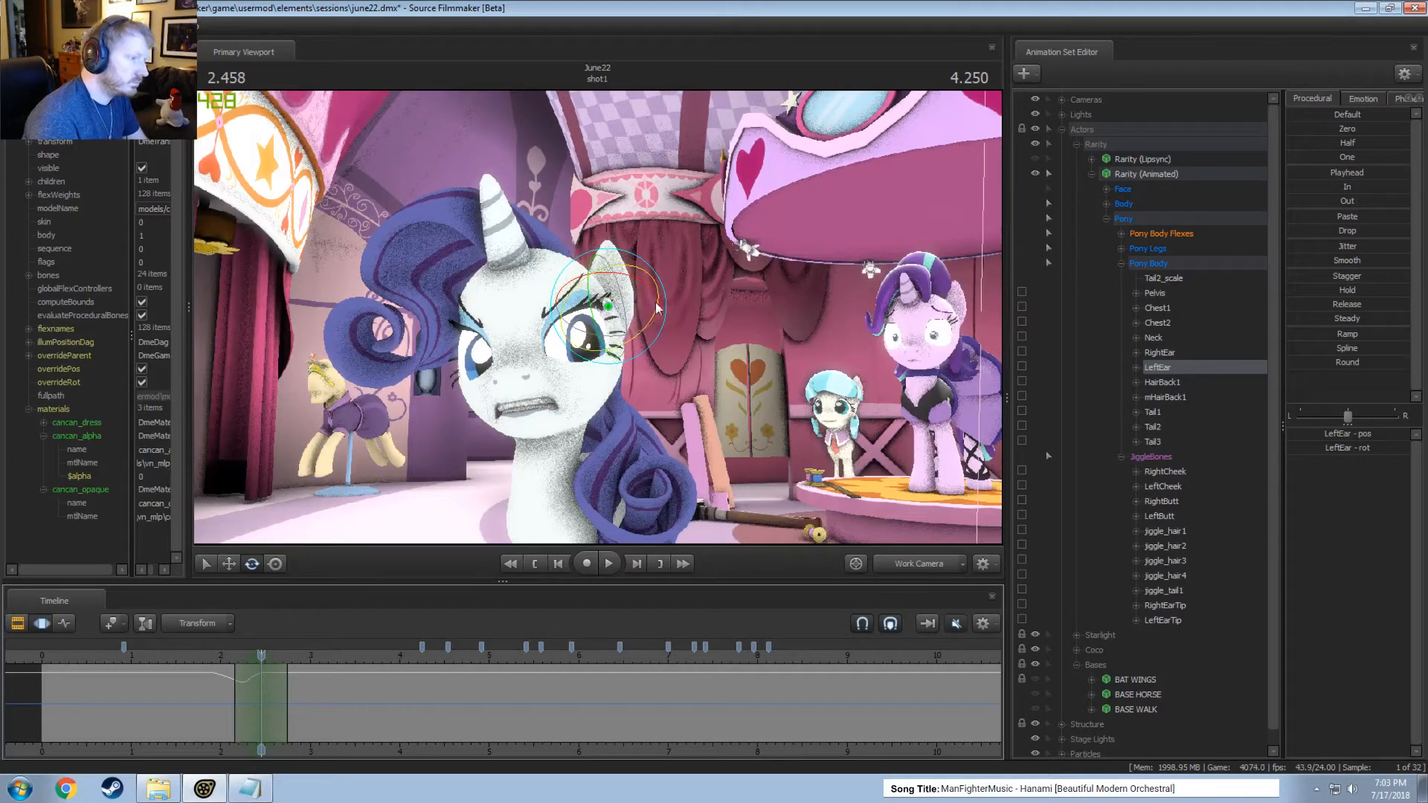
{"action": "left_click_drag", "start_coordinate": [657, 307], "coordinate": [657, 308]}
{"action": "left_click", "coordinate": [215, 659]}
{"action": "key", "text": "space"}
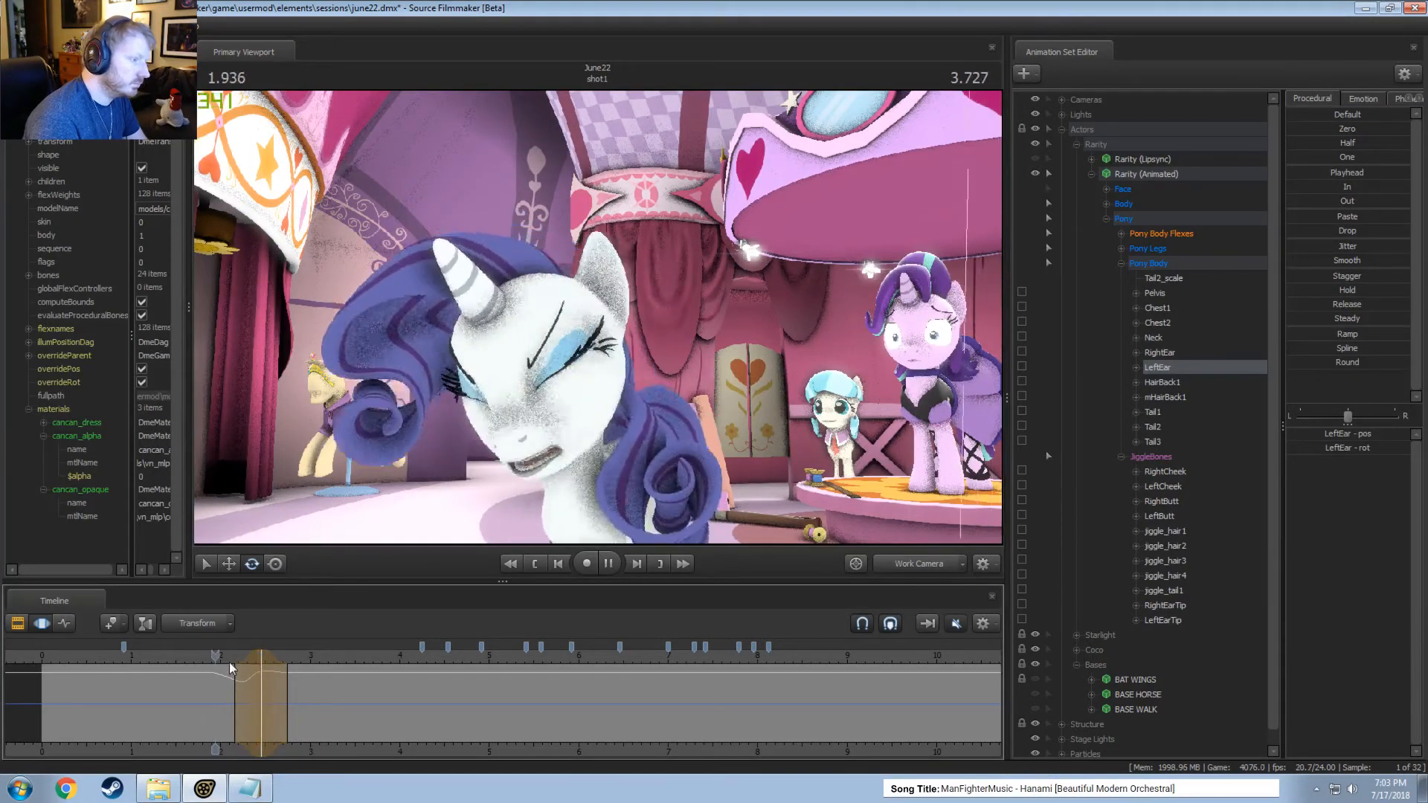
{"action": "key", "text": "space"}
{"action": "left_click", "coordinate": [206, 659]}
{"action": "key", "text": "space"}
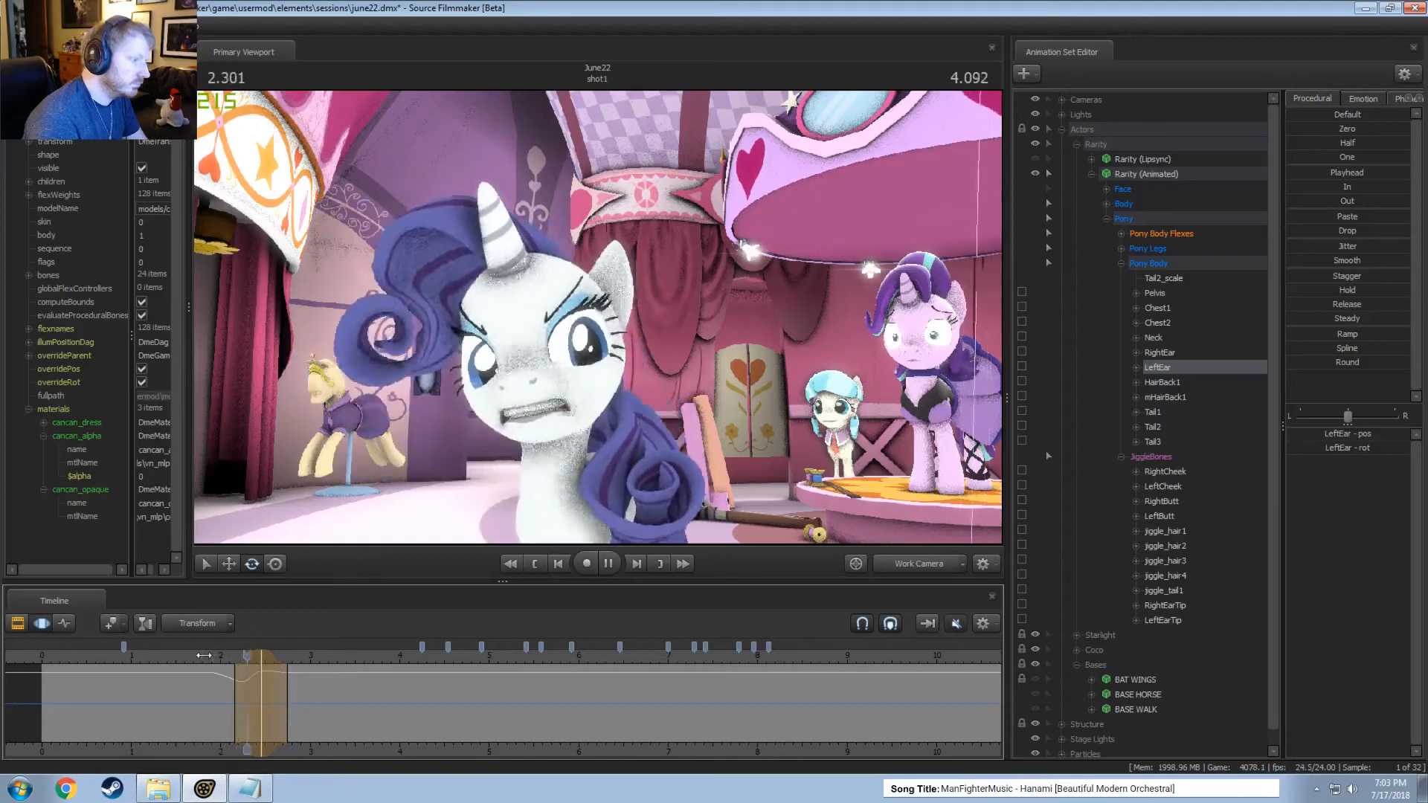
Play the shot through the Main Camera from about 1.8 seconds to check the left ear's movement.
{"action": "key", "text": "space"}
{"action": "left_click", "coordinate": [206, 659]}
{"action": "left_click", "coordinate": [911, 564]}
{"action": "key", "text": "space"}
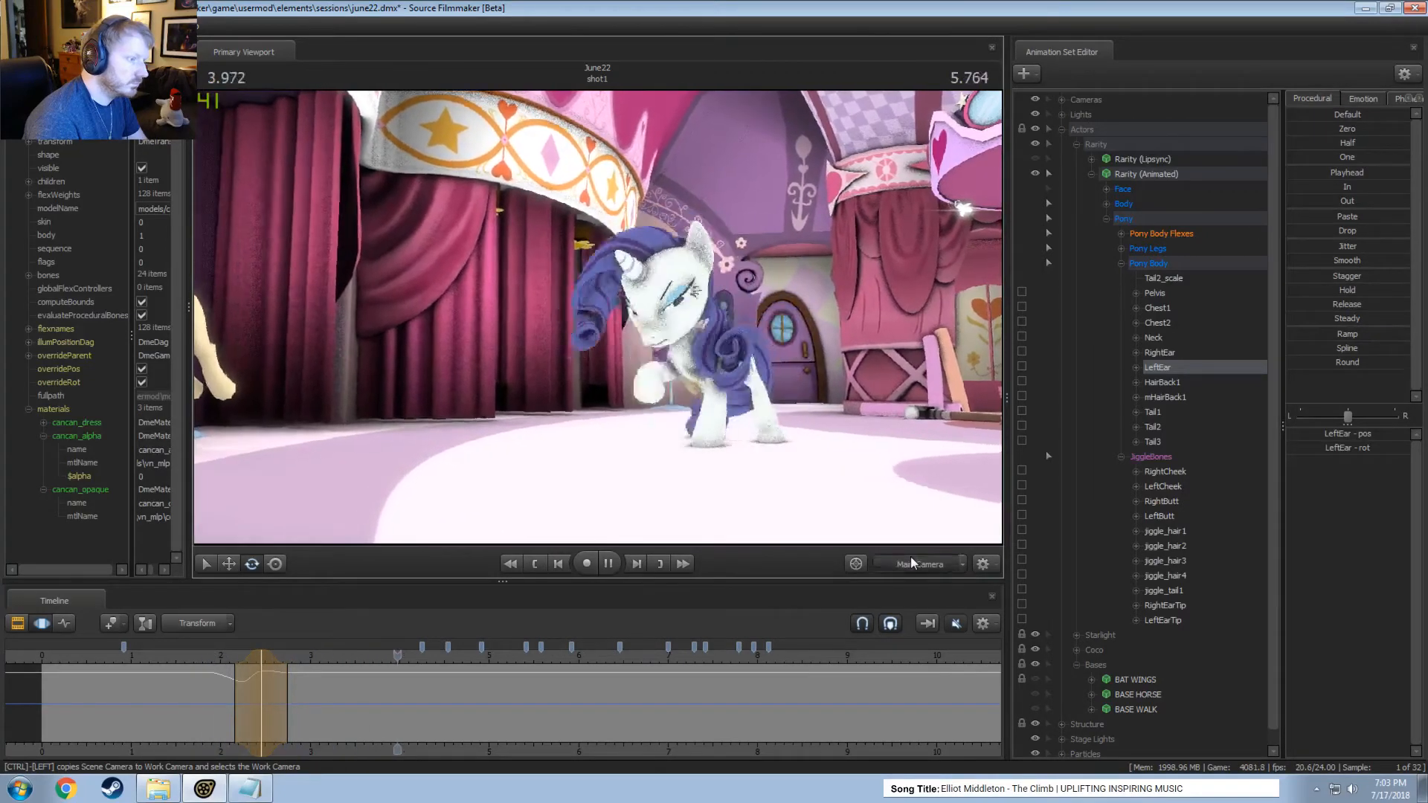
{"action": "key", "text": "space"}
View Rarity's head side-on with the Work Camera, and rotate the left ear forward within a short time selection around 3.42 seconds.
{"action": "left_click", "coordinate": [912, 559]}
{"action": "left_click_drag", "start_coordinate": [600, 300], "coordinate": [600, 324]}
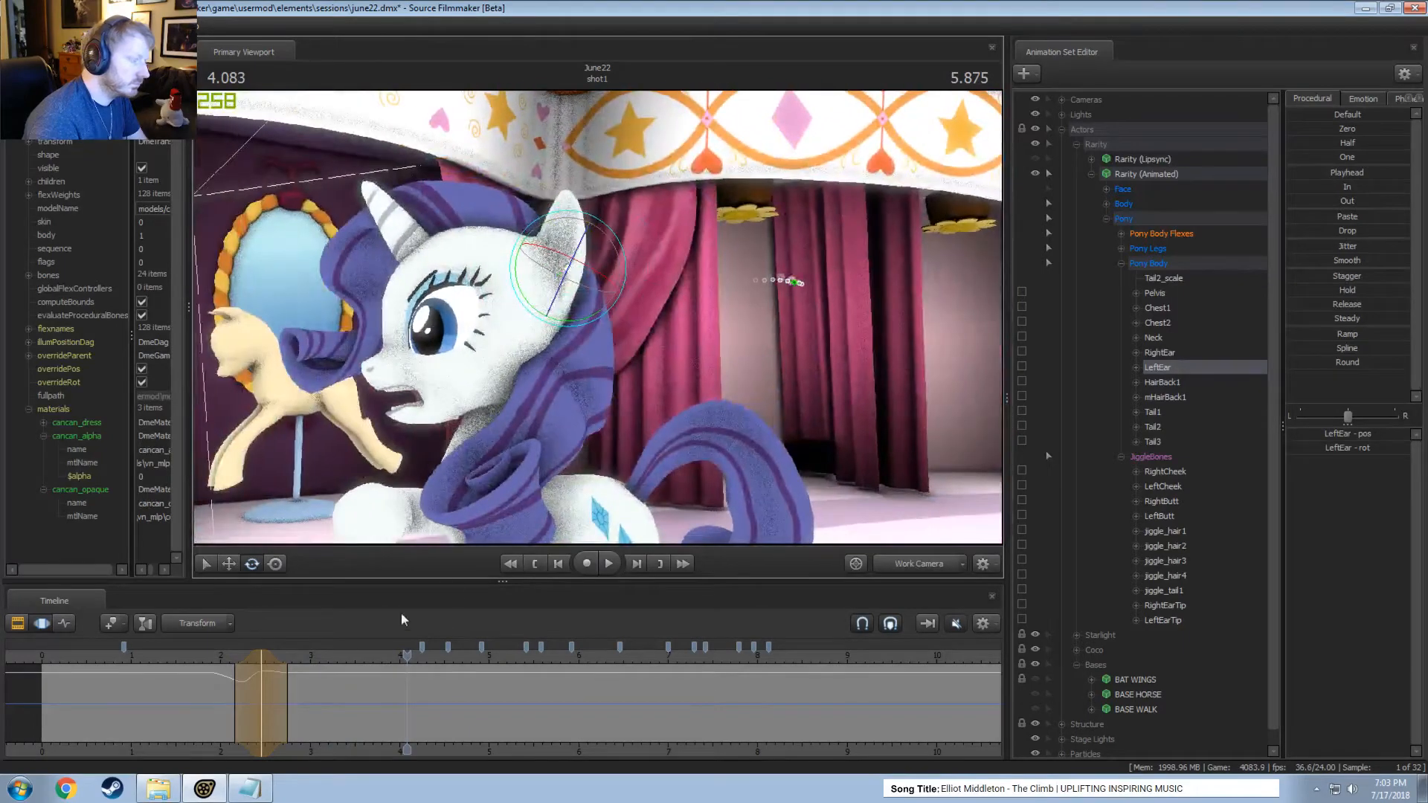
{"action": "key", "text": "shift"}
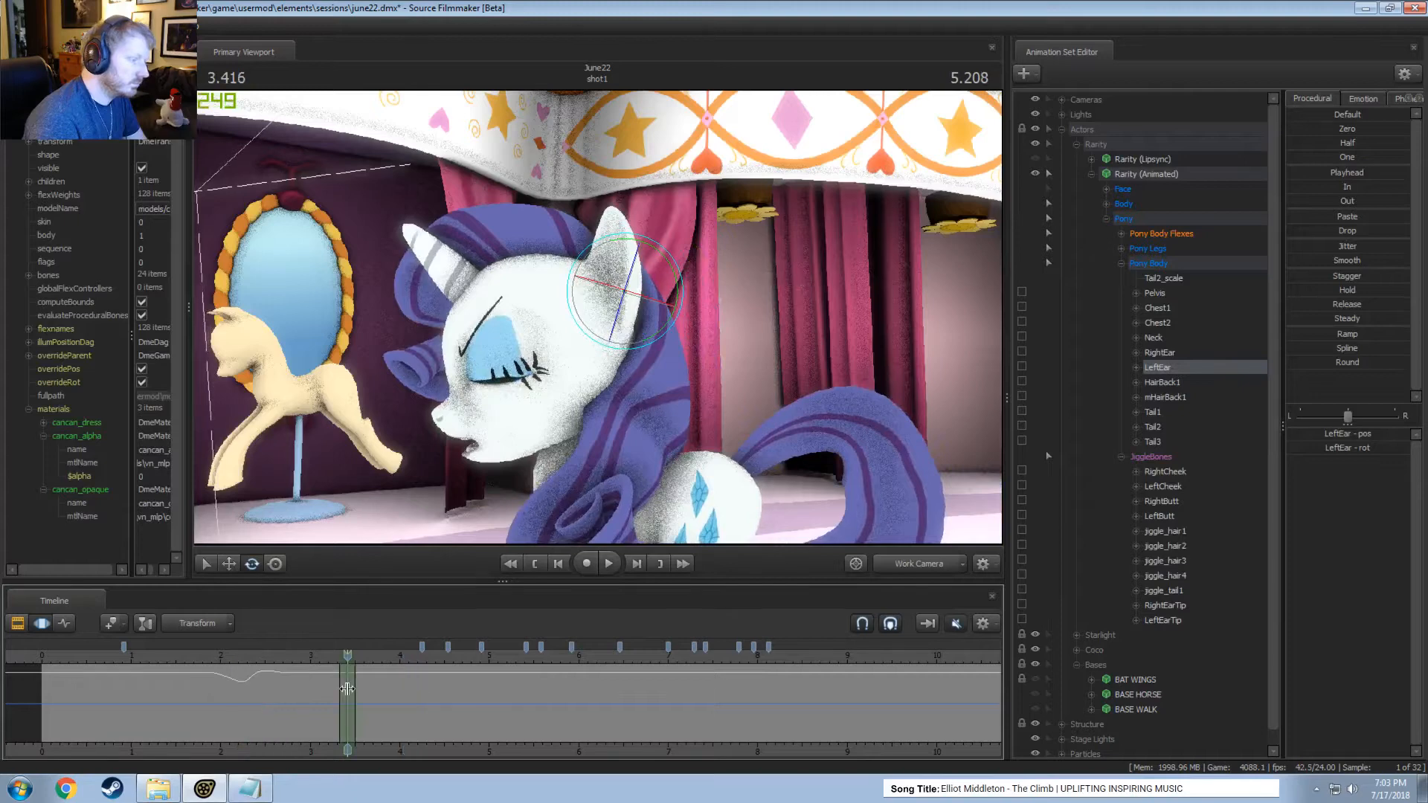
{"action": "left_click_drag", "start_coordinate": [610, 259], "coordinate": [604, 270]}
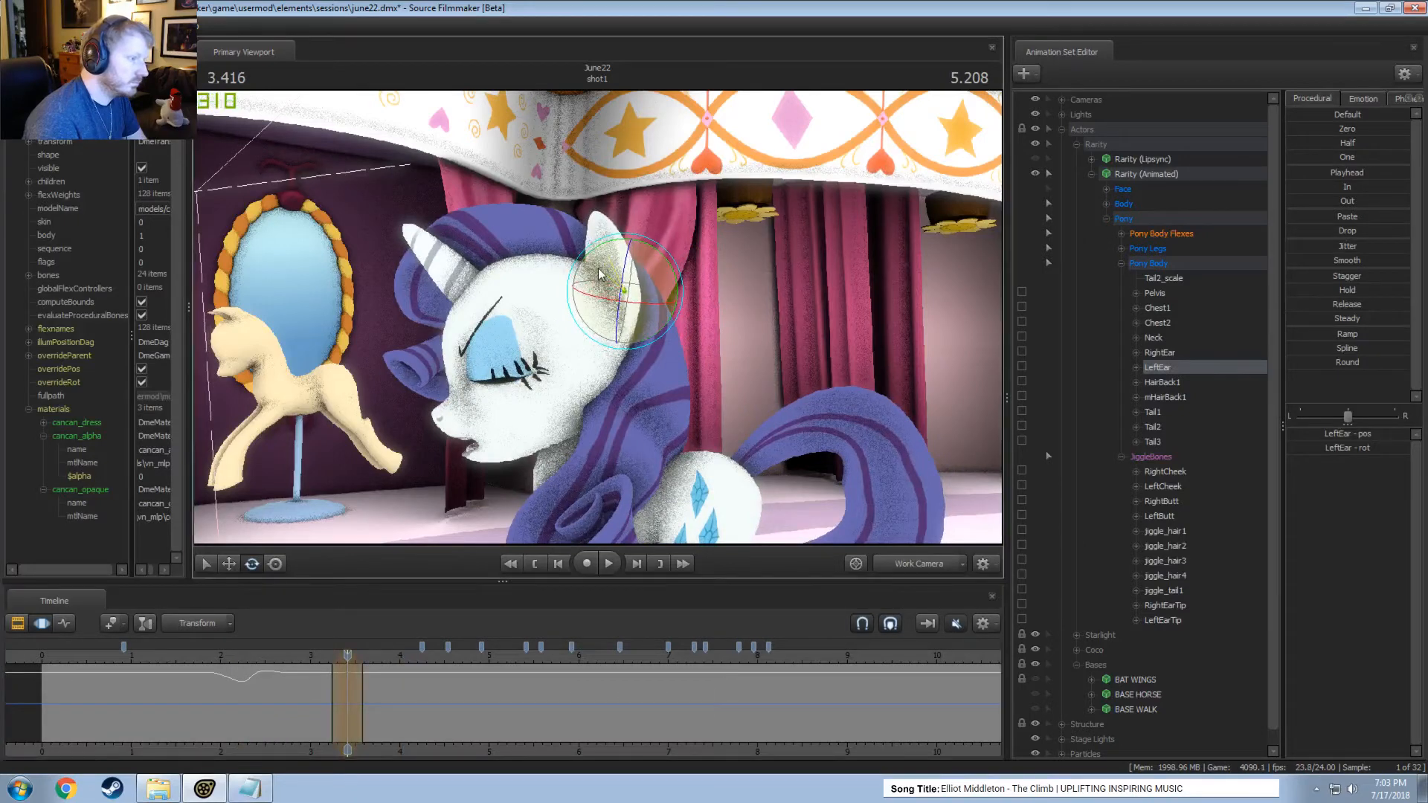
{"action": "left_click", "coordinate": [317, 656]}
{"action": "key", "text": "space"}
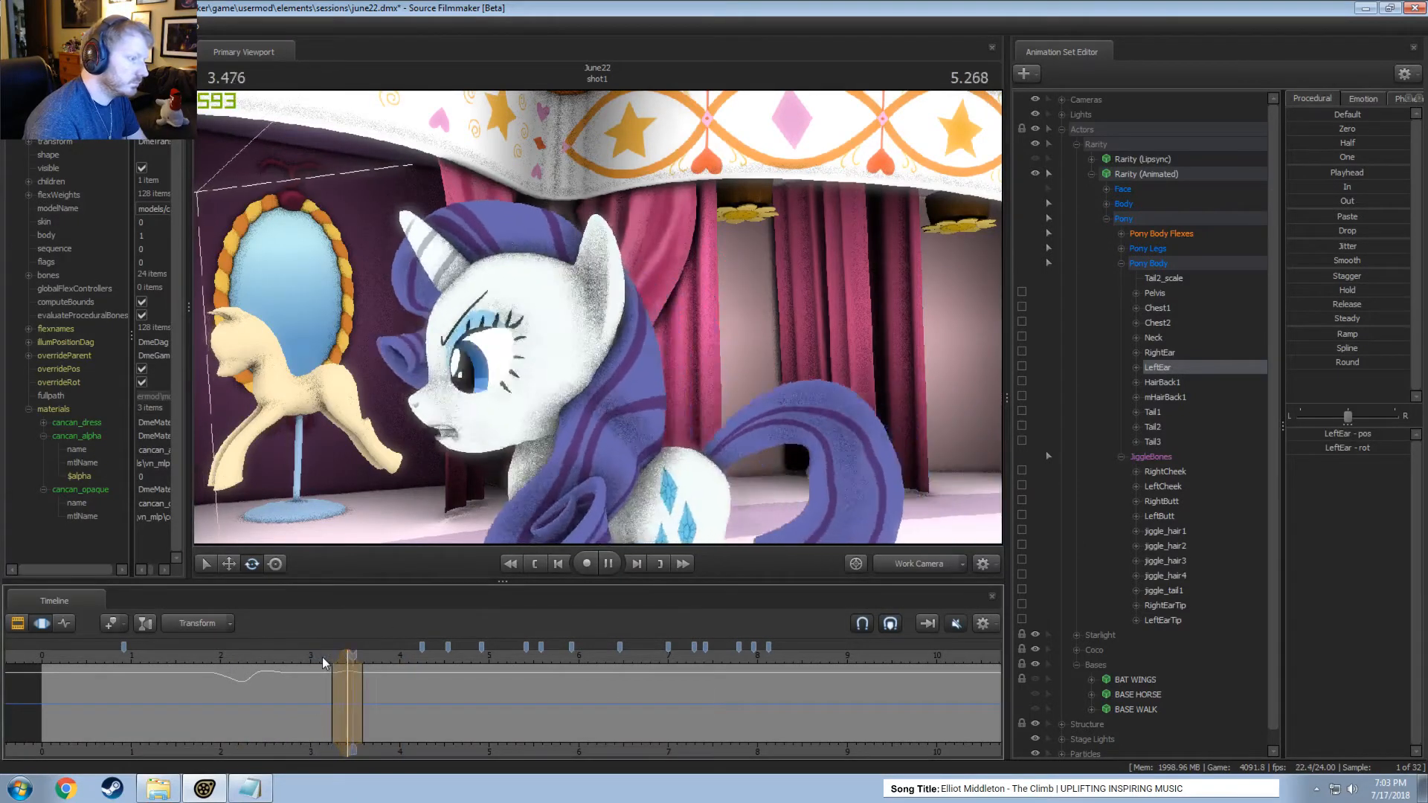
{"action": "key", "text": "space"}
{"action": "left_click", "coordinate": [306, 656]}
{"action": "key", "text": "space"}
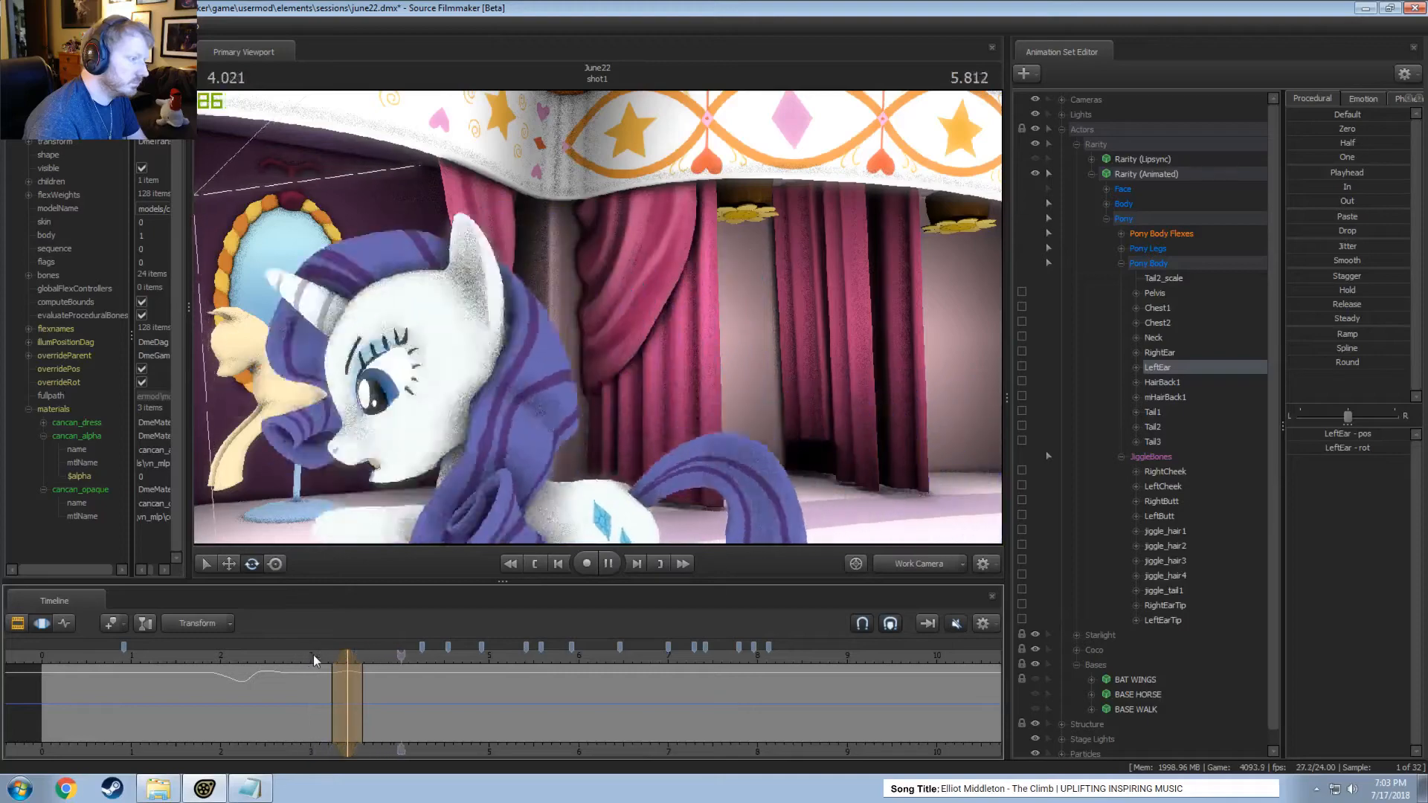
{"action": "key", "text": "space"}
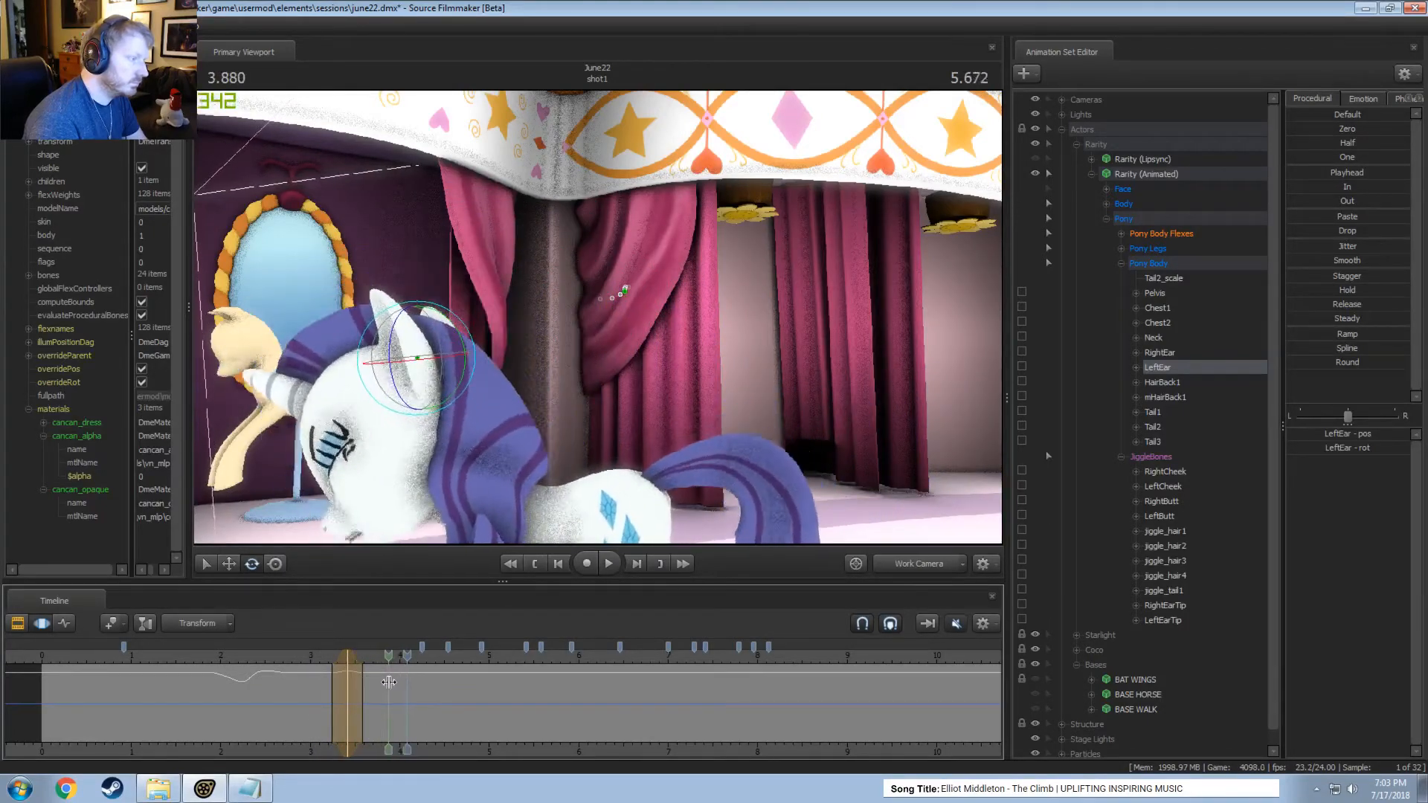
Rotate the left ear back around 3.86 seconds and forward within a short time selection around 4.04 seconds.
{"action": "left_click", "coordinate": [386, 684]}
{"action": "left_click_drag", "start_coordinate": [456, 343], "coordinate": [446, 330]}
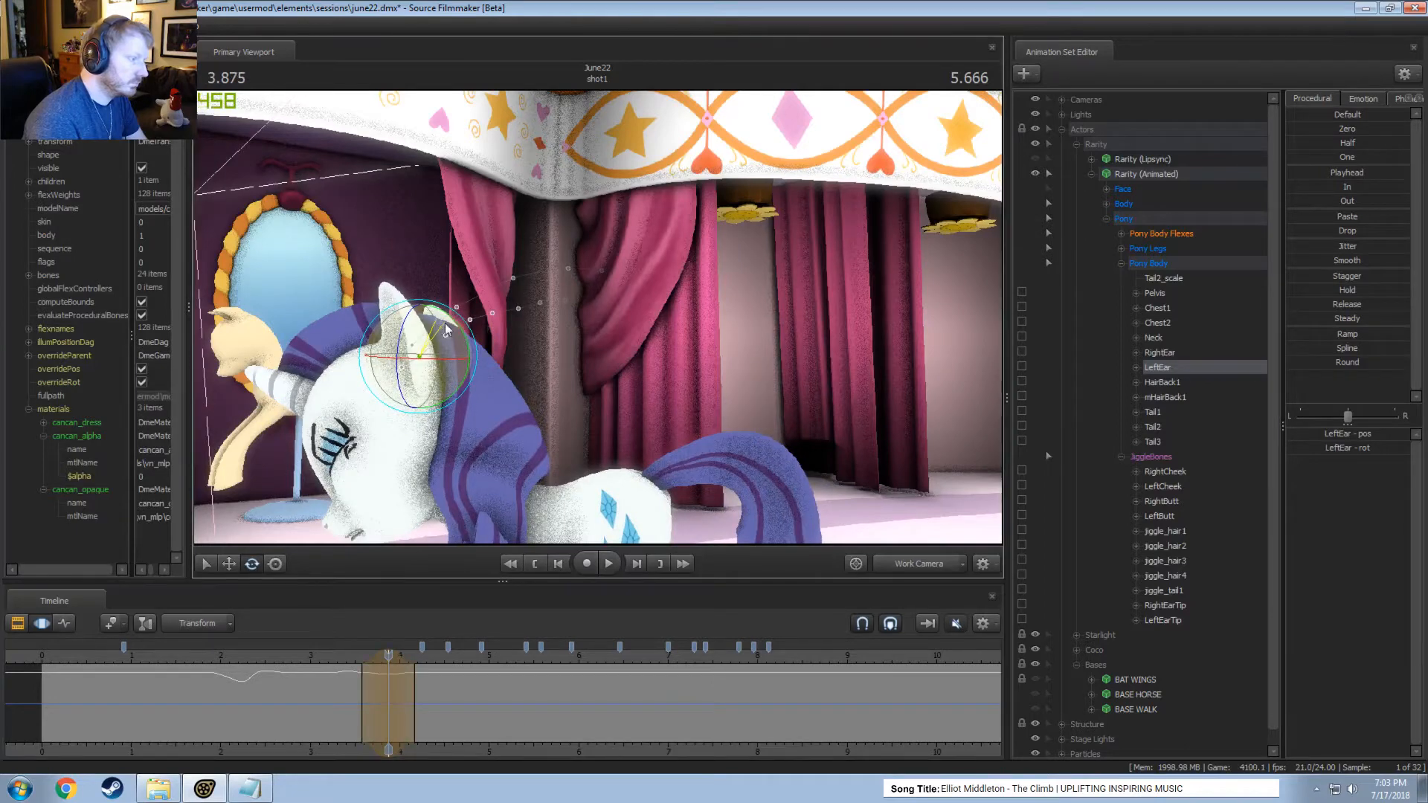
{"action": "left_click", "coordinate": [402, 693]}
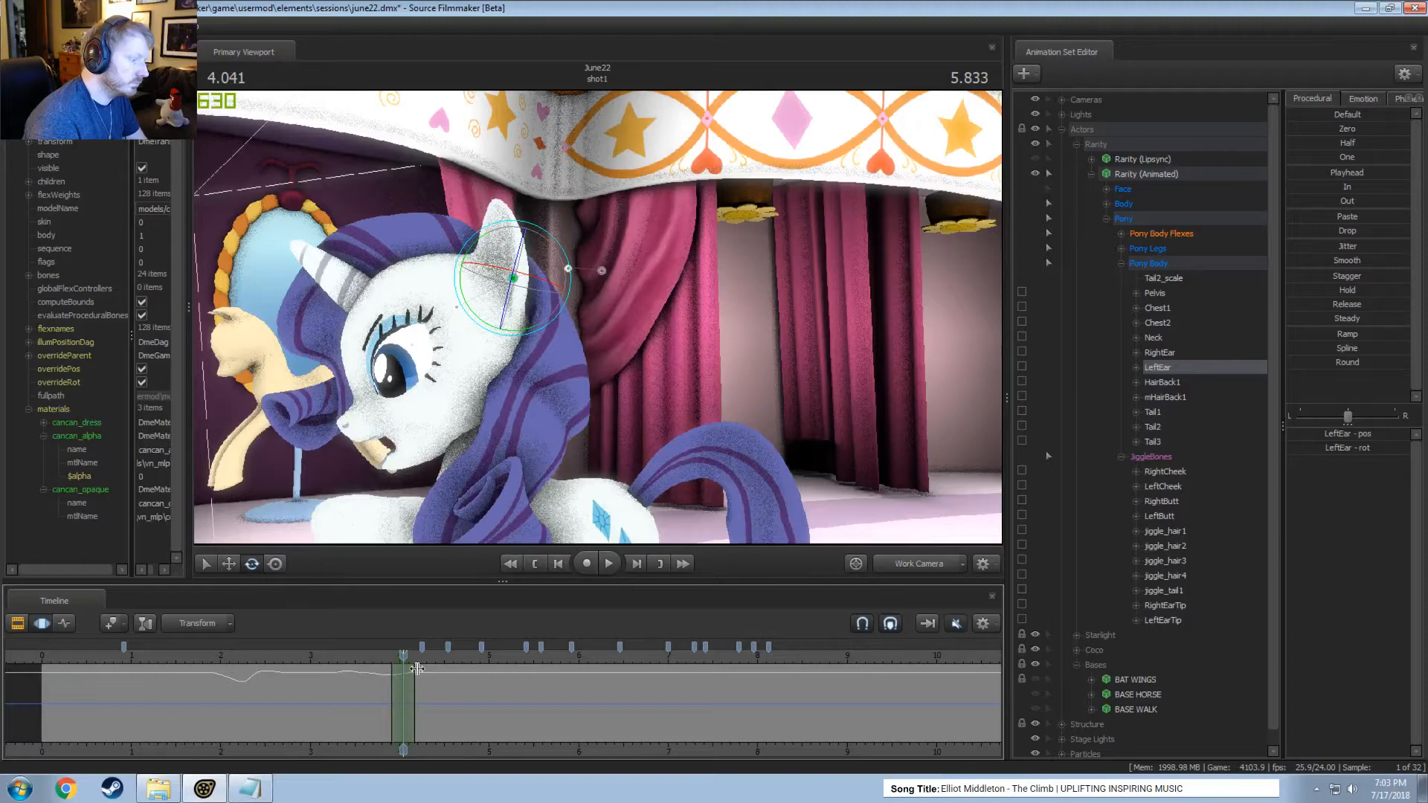
{"action": "left_click_drag", "start_coordinate": [484, 248], "coordinate": [494, 278]}
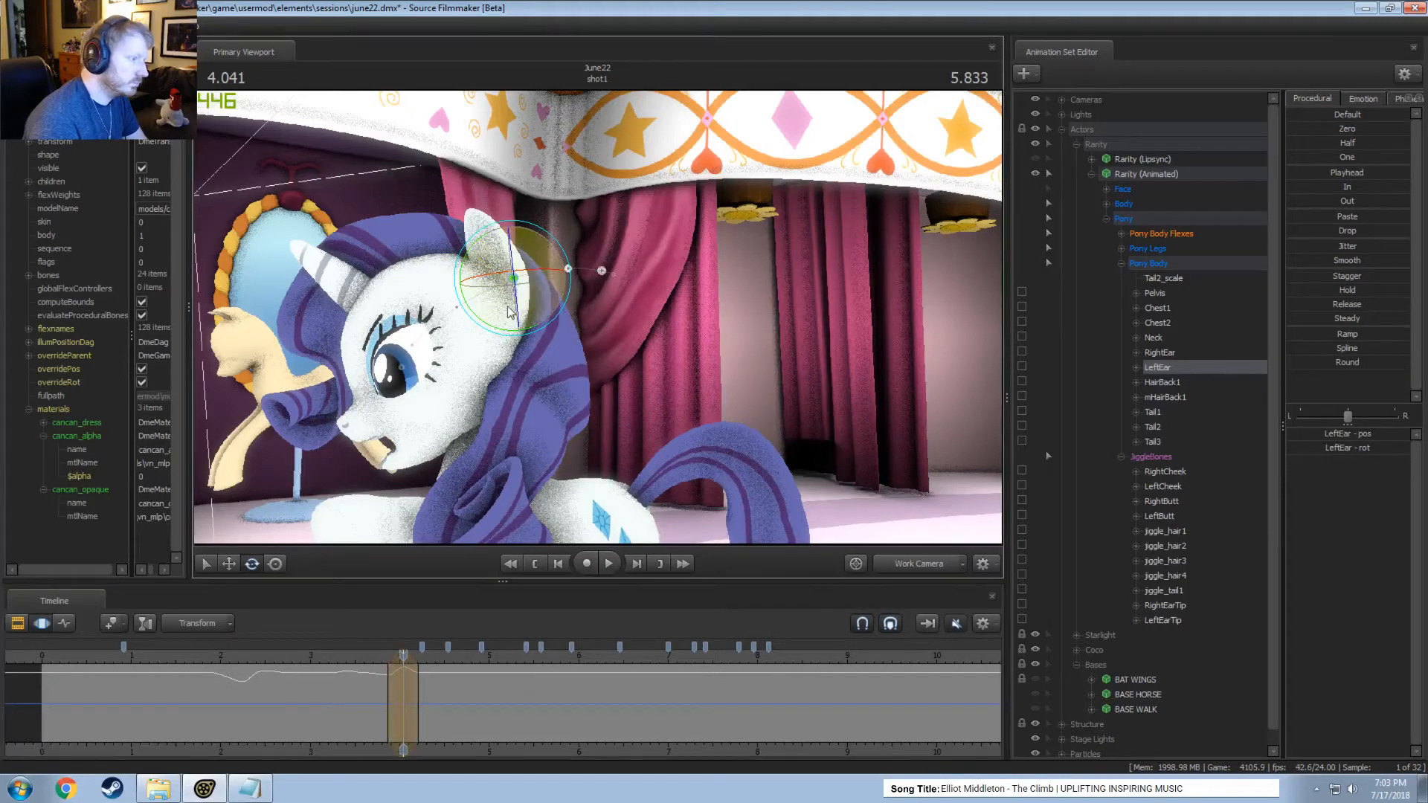
Review the left ear's motion from about 3.7 seconds through the Work Camera and the Main Camera.
{"action": "left_click", "coordinate": [374, 654]}
{"action": "key", "text": "space"}
{"action": "key", "text": "space"}
{"action": "left_click", "coordinate": [384, 658]}
{"action": "key", "text": "space"}
{"action": "key", "text": "space"}
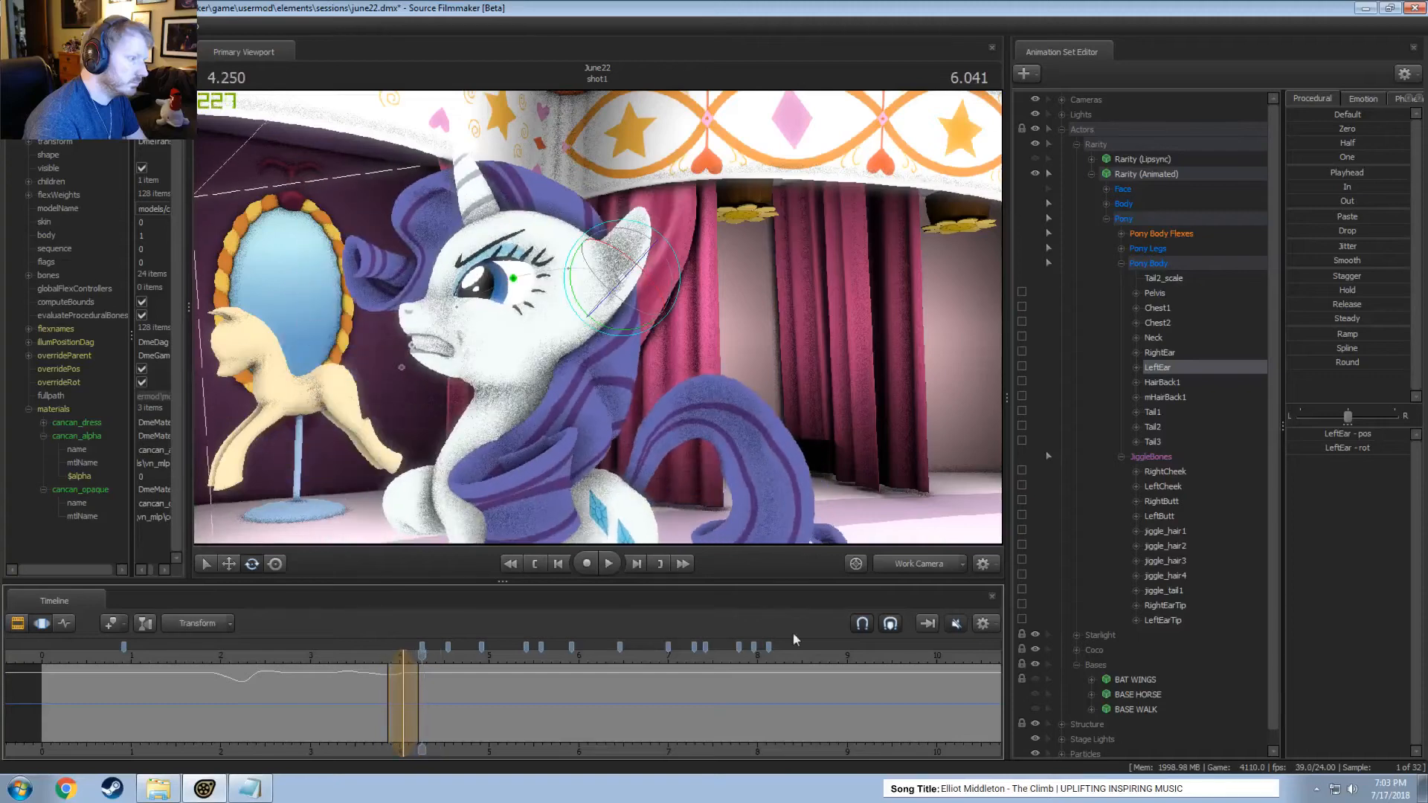
{"action": "left_click", "coordinate": [881, 566]}
{"action": "mouse_move", "coordinate": [403, 673]}
{"action": "left_mouse_down", "text": "shift"}
{"action": "mouse_move", "coordinate": [387, 675]}
{"action": "mouse_move", "coordinate": [418, 673]}
{"action": "left_mouse_up", "text": "shift"}
{"action": "left_click", "coordinate": [375, 658]}
{"action": "key", "text": "space"}
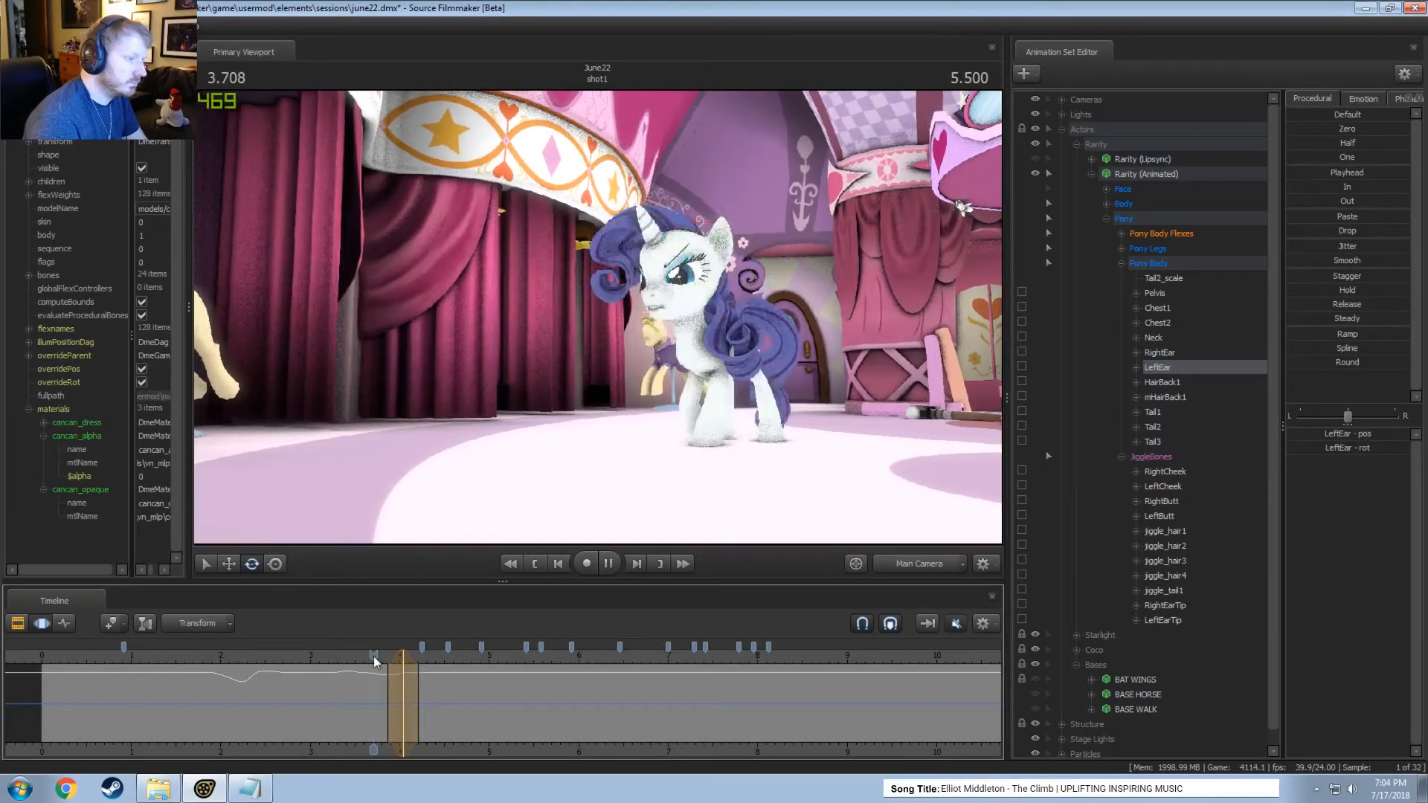
{"action": "left_click", "coordinate": [376, 649]}
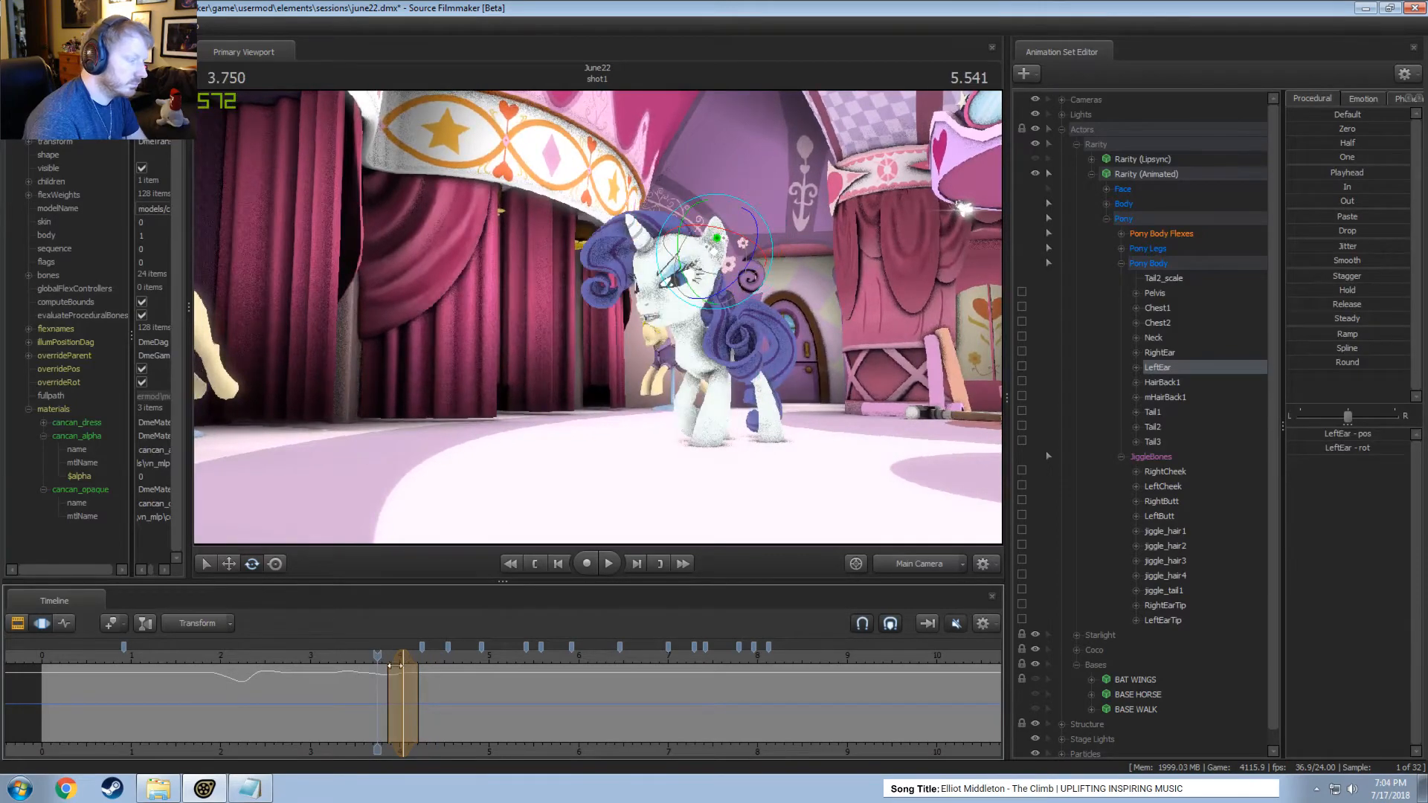
Rotate Rarity's left ear within the short time selection around 4.04 seconds and play back the result through the Main Camera.
{"action": "mouse_move", "coordinate": [394, 665]}
{"action": "left_mouse_down", "text": "shift"}
{"action": "mouse_move", "coordinate": [404, 673]}
{"action": "mouse_move", "coordinate": [382, 672]}
{"action": "mouse_move", "coordinate": [407, 671]}
{"action": "left_mouse_up", "text": "shift"}
{"action": "left_click_drag", "start_coordinate": [758, 235], "coordinate": [763, 250]}
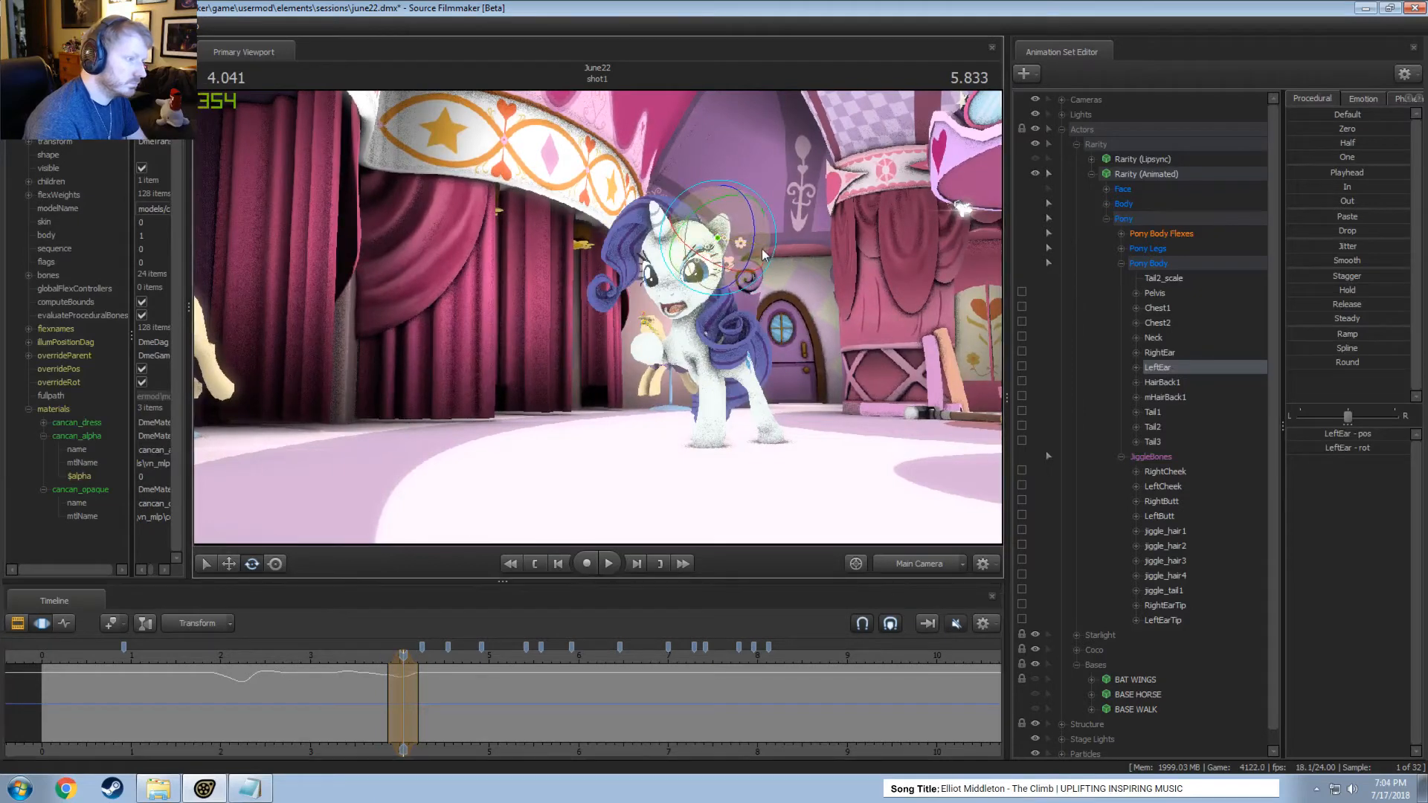
{"action": "key", "text": "space"}
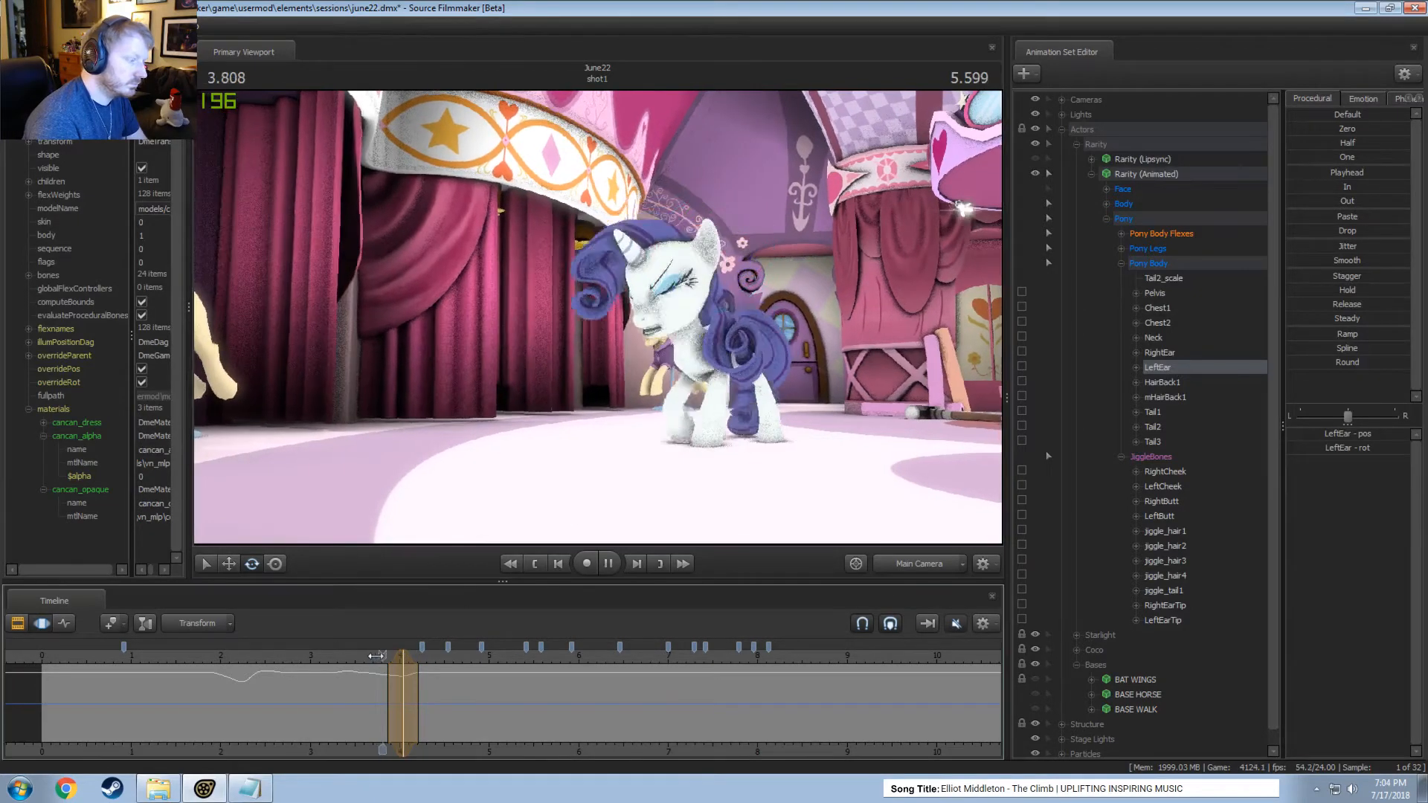
{"action": "key", "text": "space"}
{"action": "key", "text": "space"}
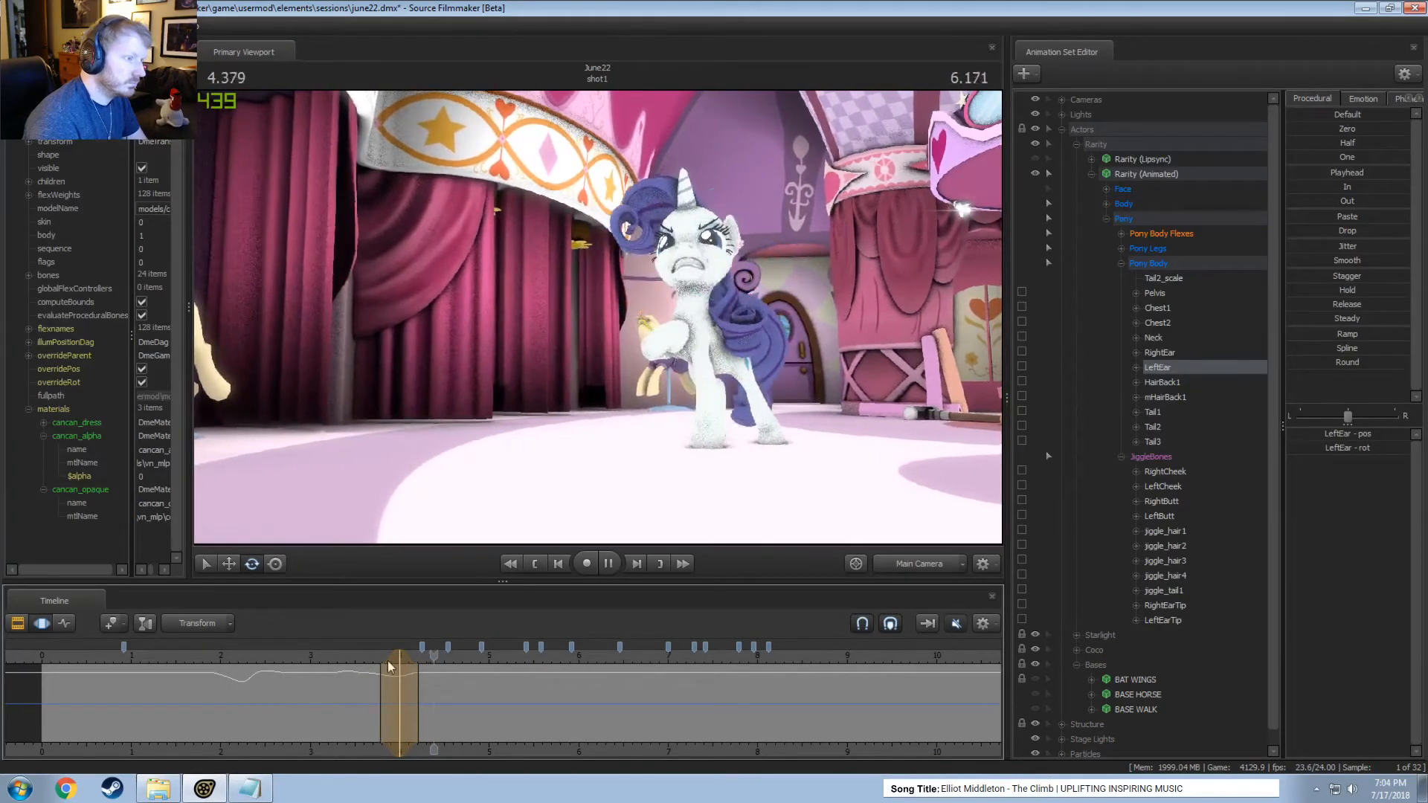
{"action": "key", "text": "space"}
Rotate the left ear around 4.29 seconds in the Work Camera, and play the motion through the Main Camera.
{"action": "key", "text": "shift"}
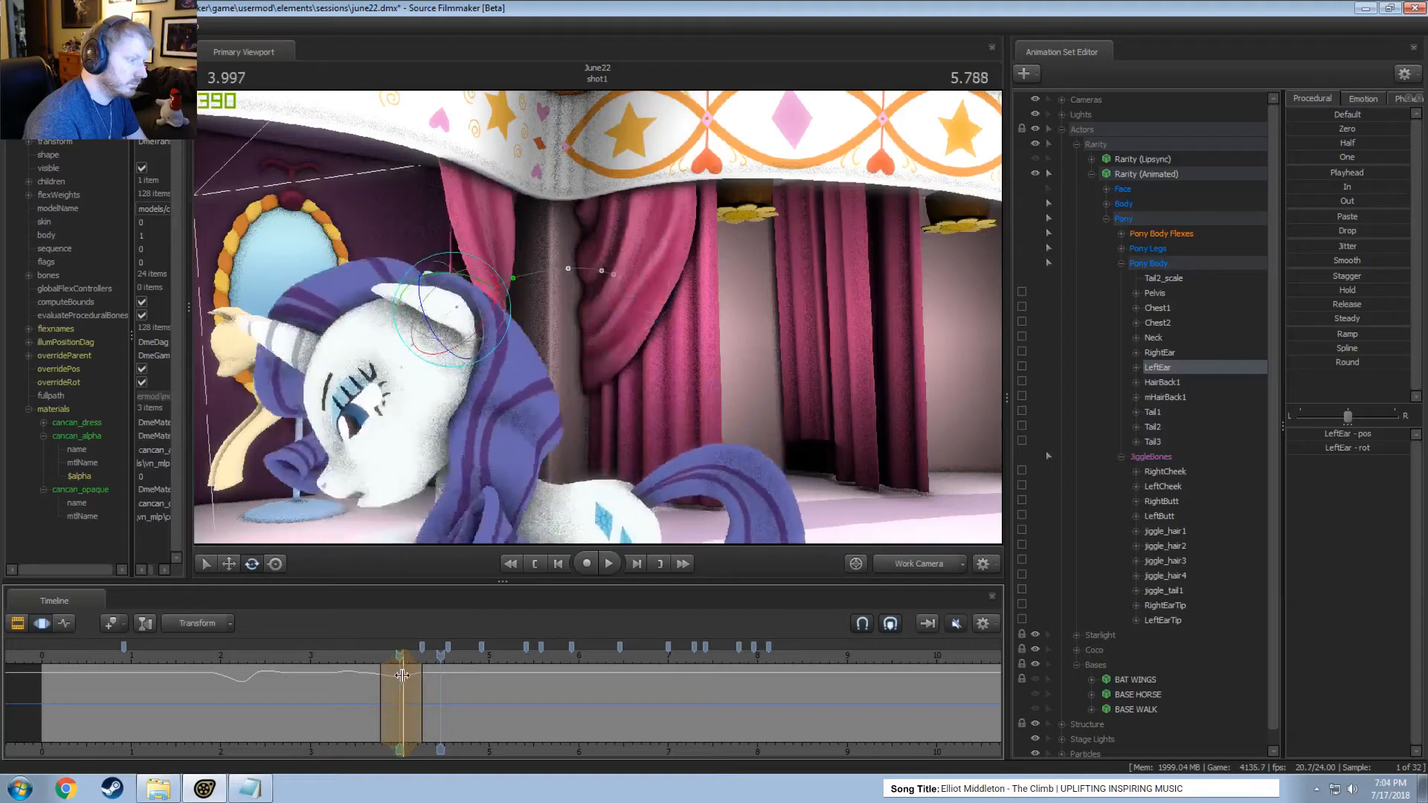
{"action": "left_click", "coordinate": [423, 681]}
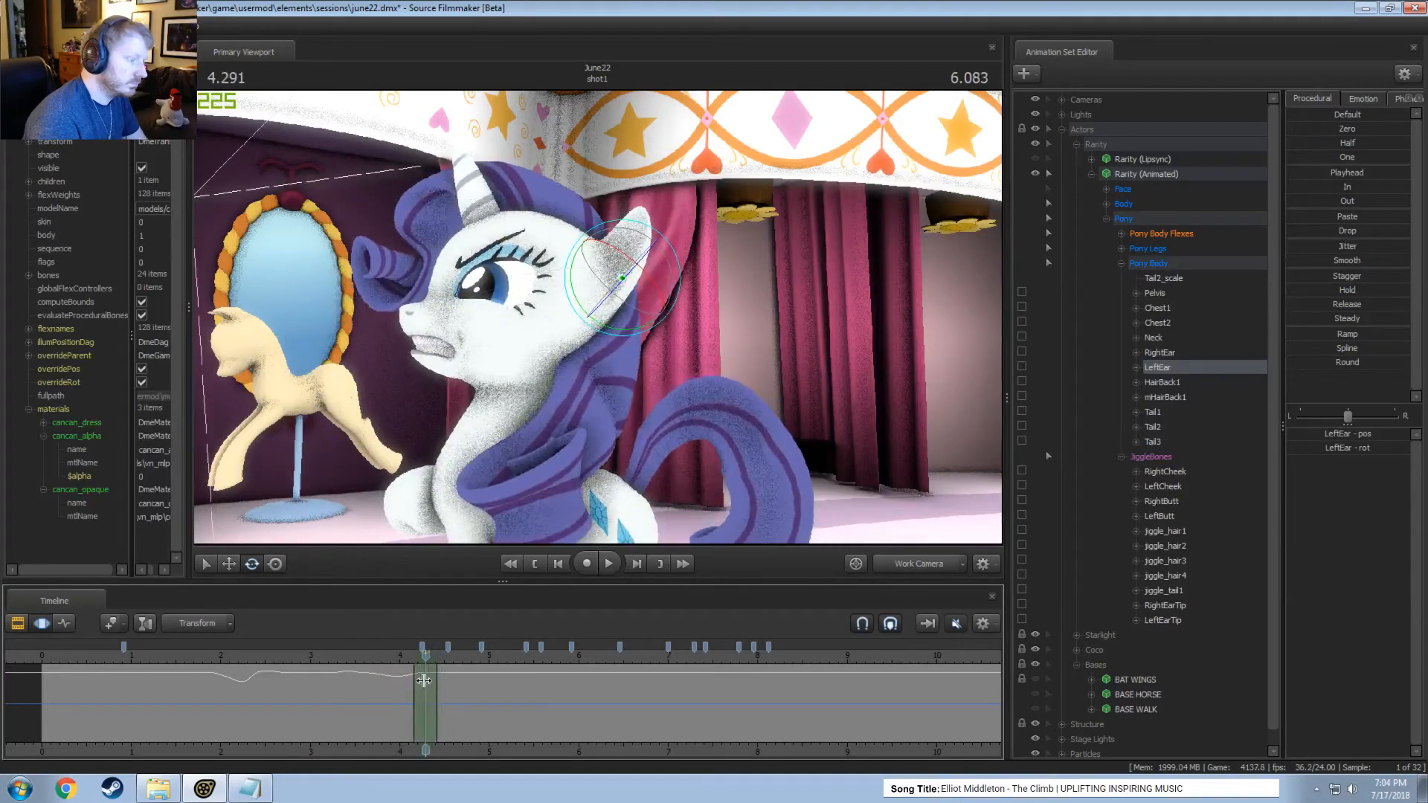
{"action": "left_click_drag", "start_coordinate": [632, 277], "coordinate": [670, 269]}
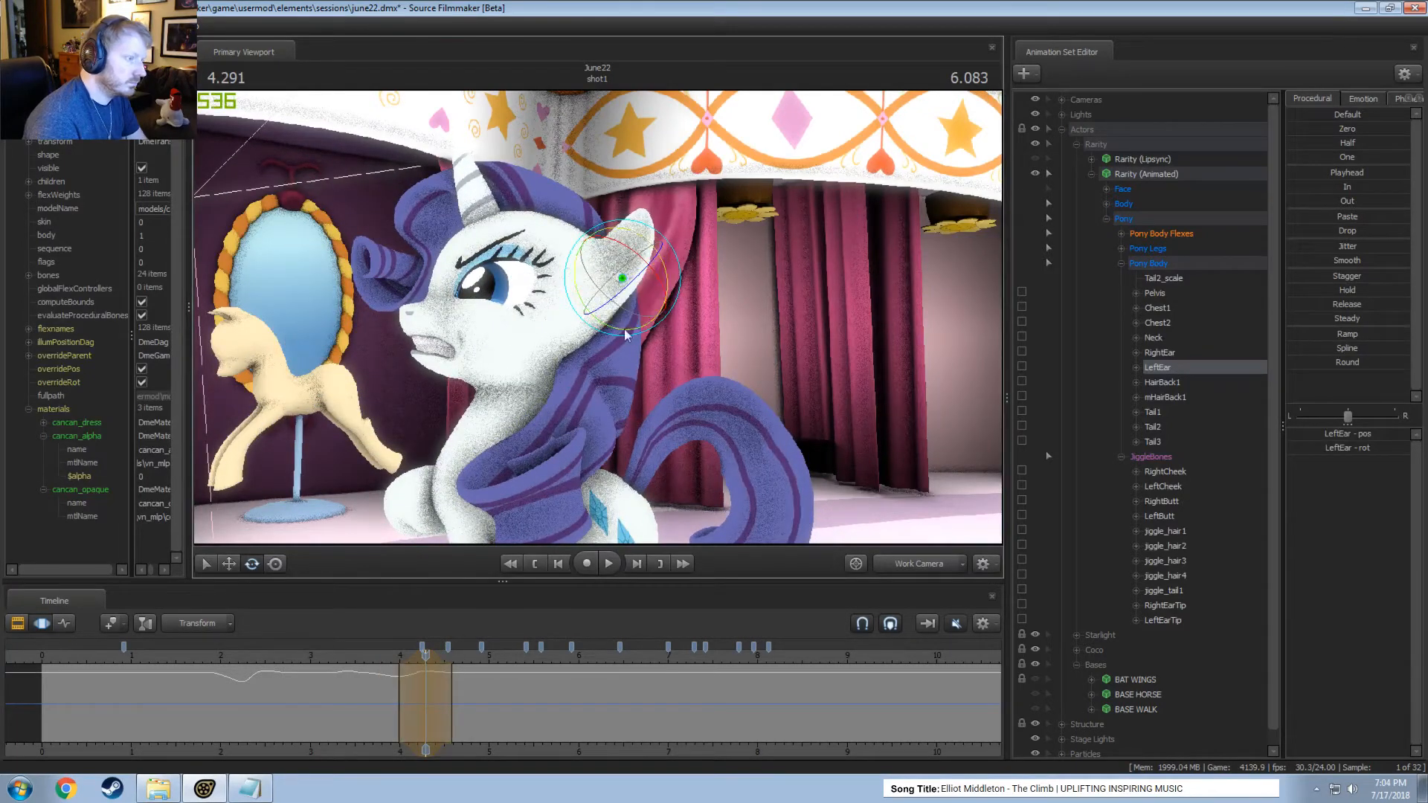
{"action": "key", "text": "space"}
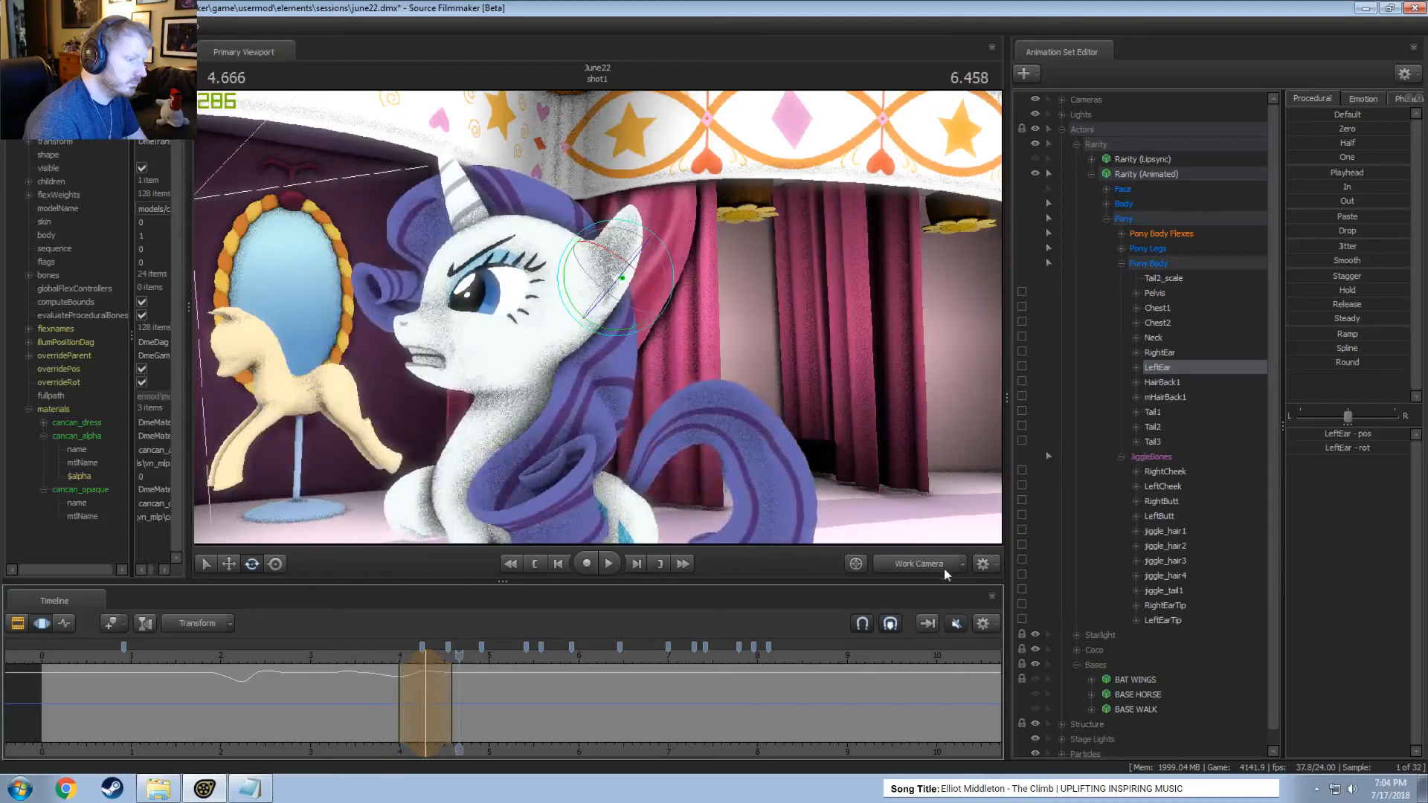
{"action": "left_click", "coordinate": [944, 569]}
{"action": "left_click", "coordinate": [306, 656]}
{"action": "key", "text": "space"}
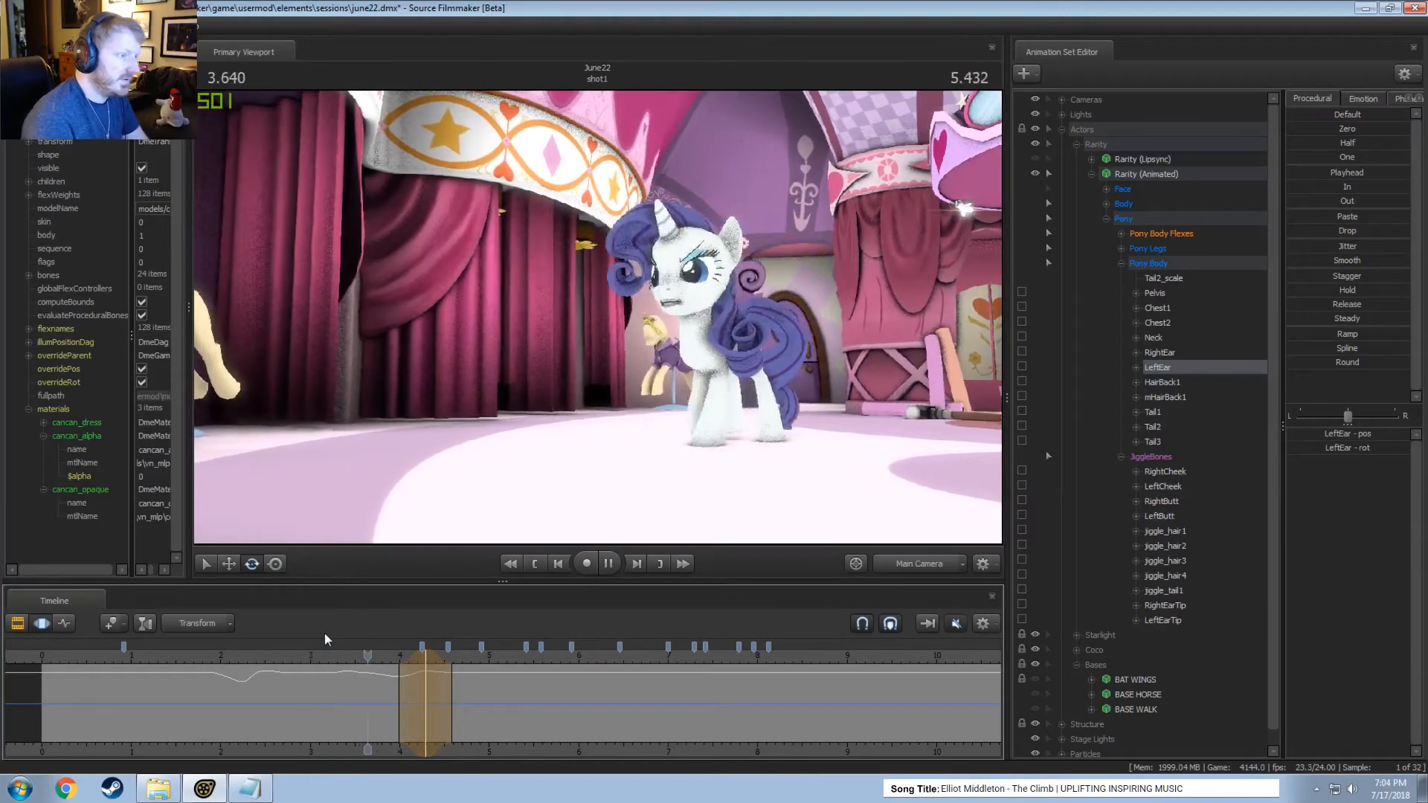
{"action": "key", "text": "space"}
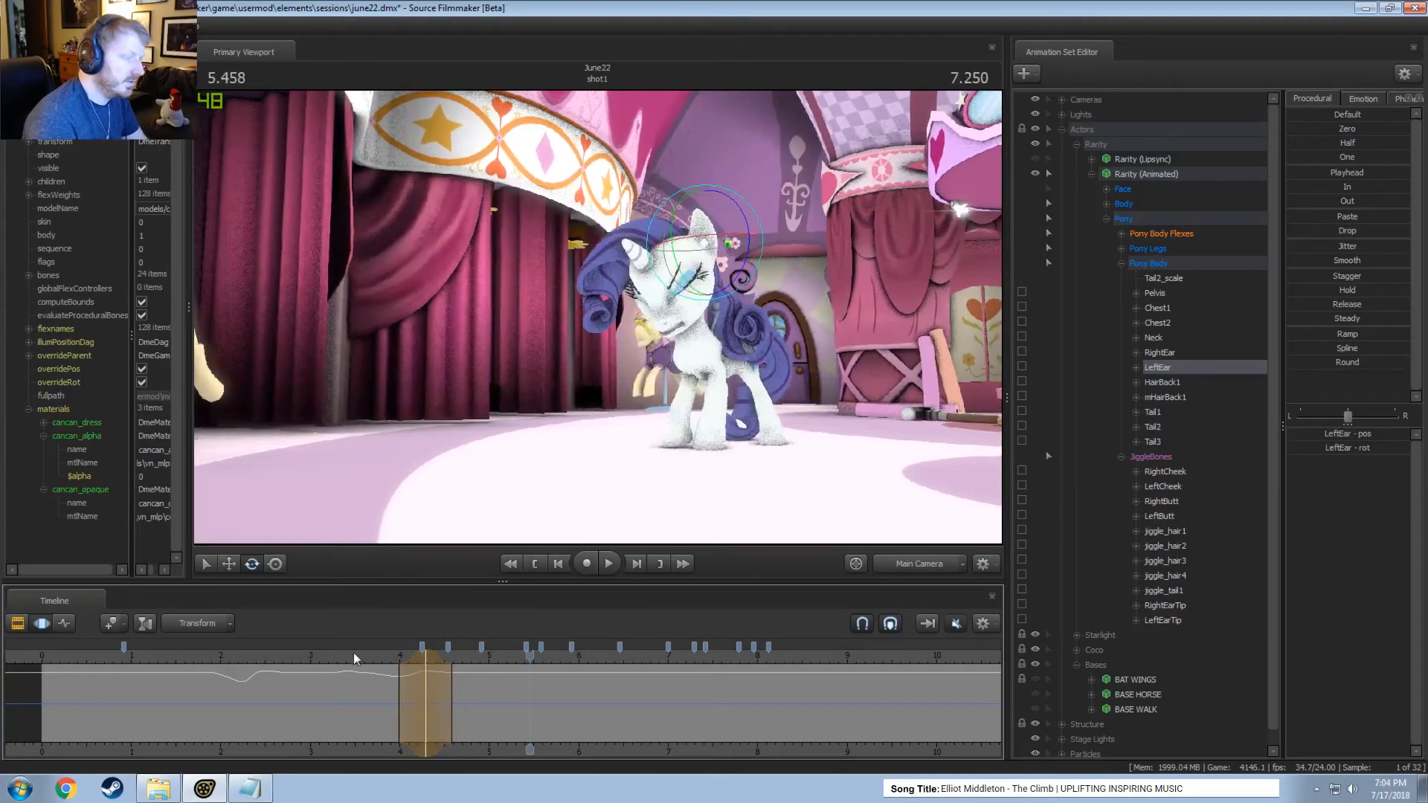
Review the ear around 5 seconds through the Work Camera and rotate it forward within a time selection around 5.38 seconds.
{"action": "left_click", "coordinate": [915, 569]}
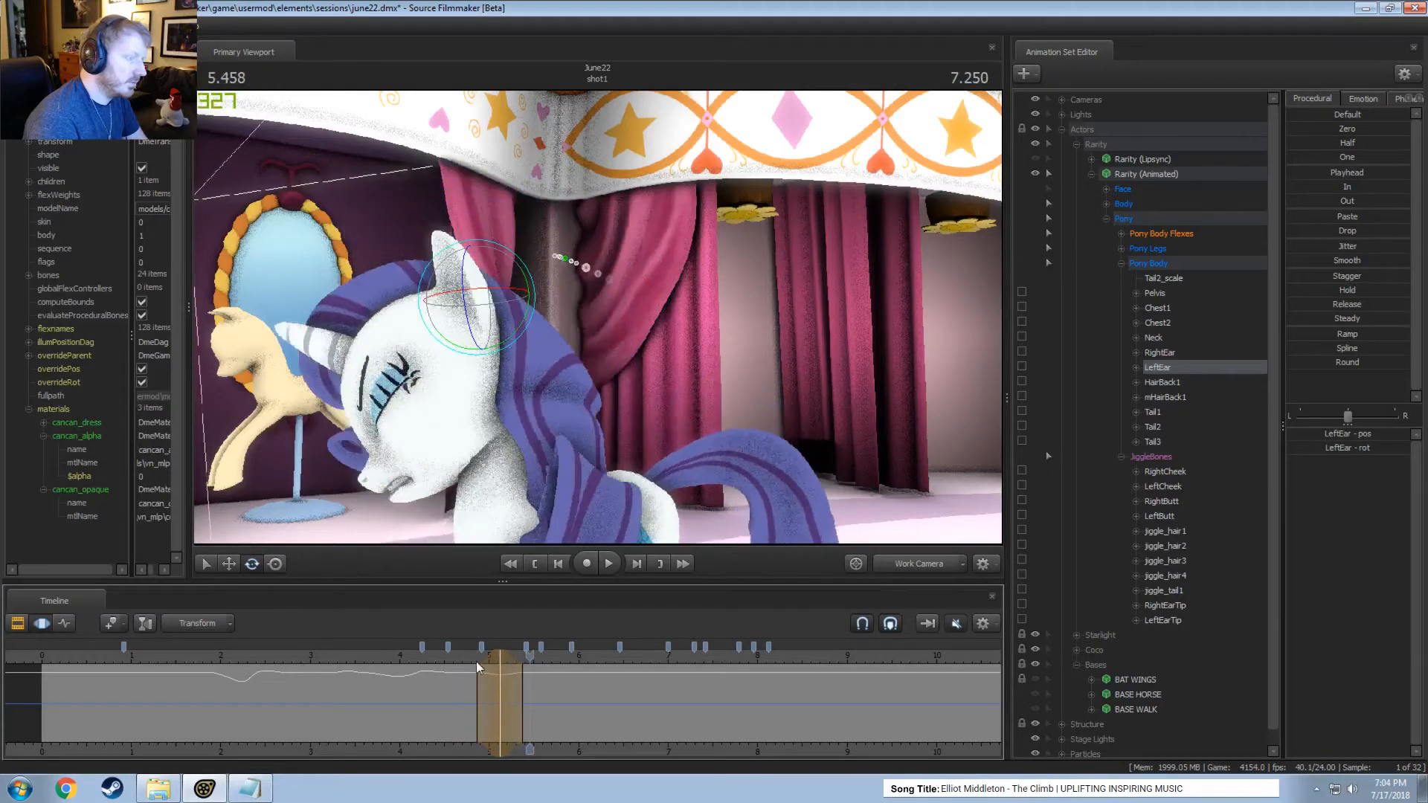
{"action": "left_click_drag", "start_coordinate": [489, 658], "coordinate": [481, 659]}
{"action": "key", "text": "space"}
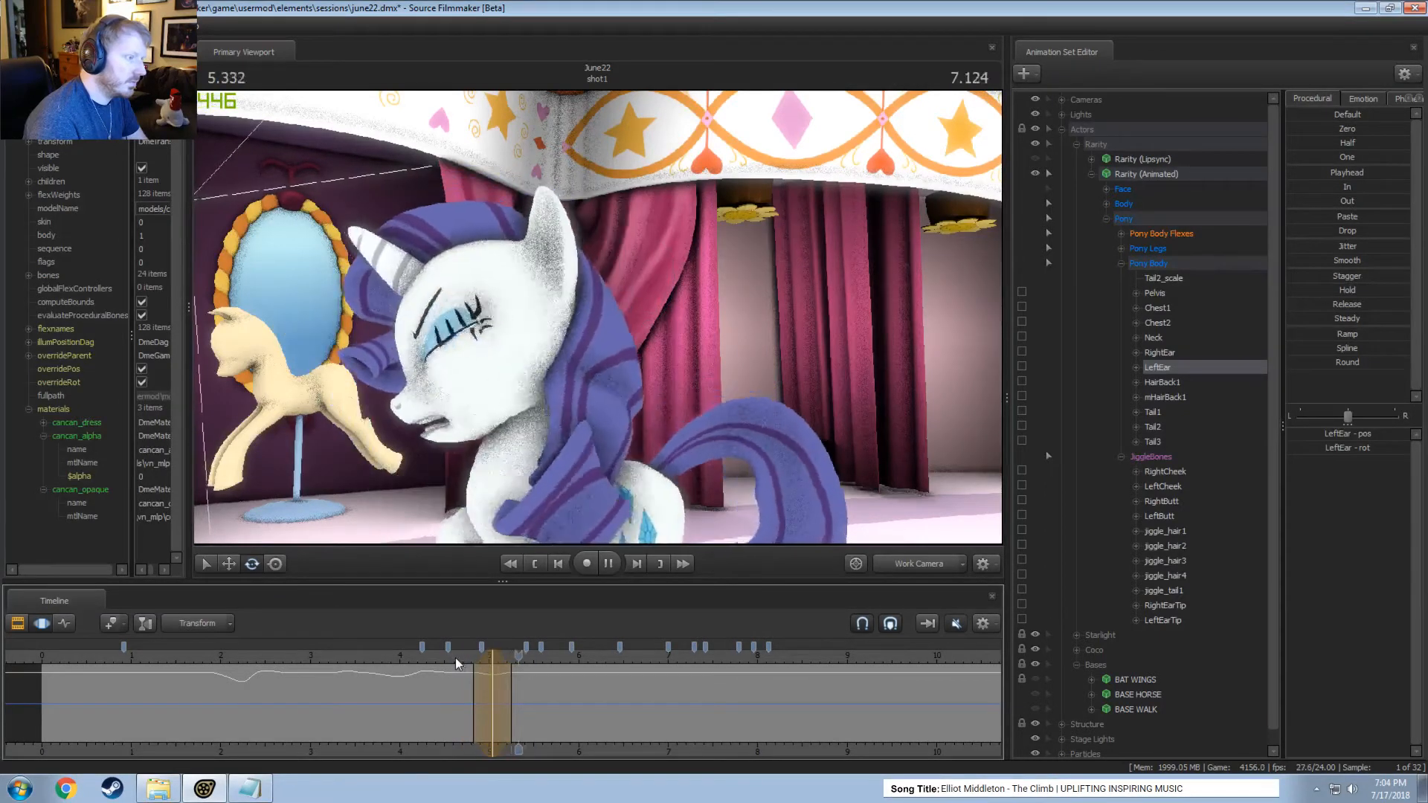
{"action": "key", "text": "space"}
{"action": "key", "text": "space"}
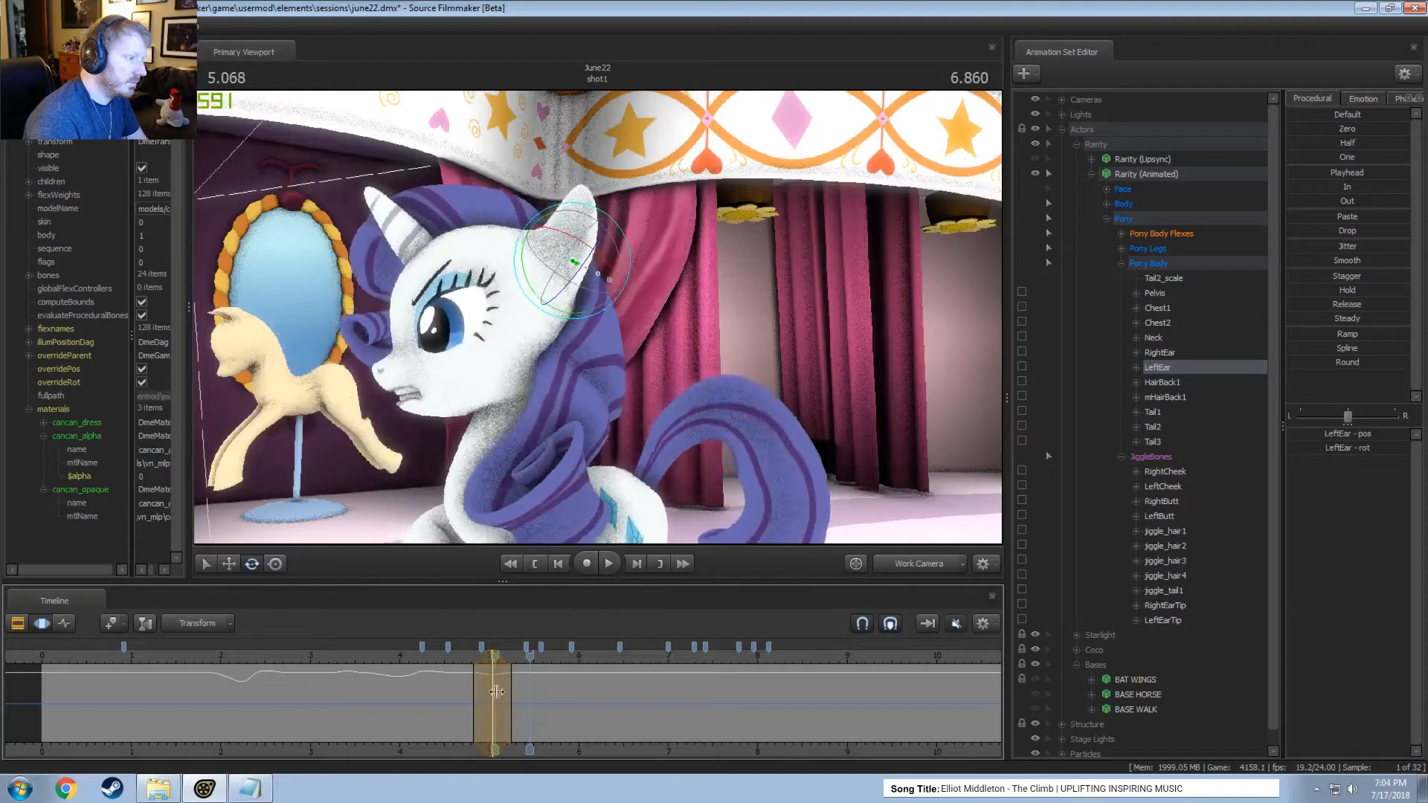
{"action": "left_click", "coordinate": [521, 697]}
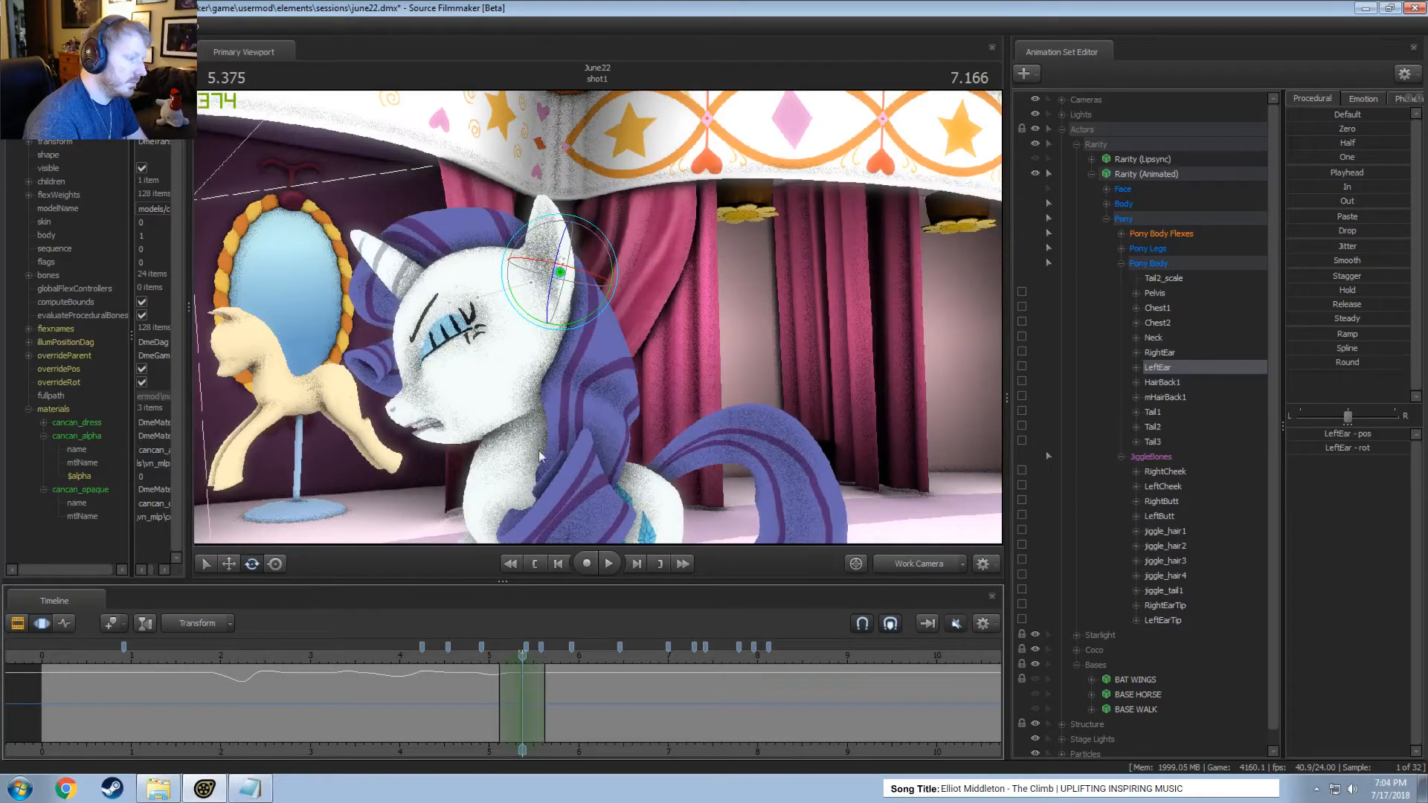
{"action": "left_click_drag", "start_coordinate": [548, 248], "coordinate": [540, 257]}
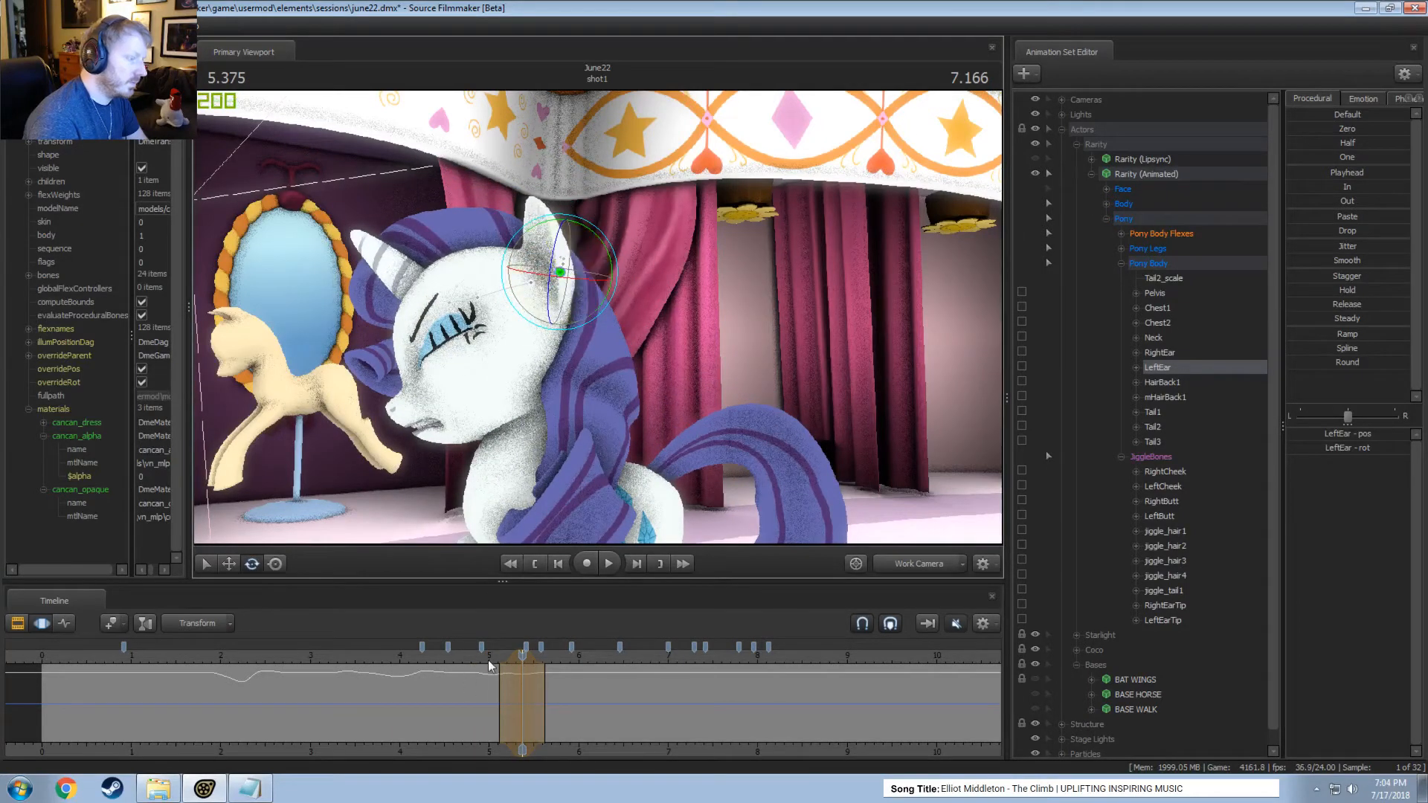
Rotate the left ear back around 5.46 seconds and forward within a short time selection around 5.58 seconds.
{"action": "left_click_drag", "start_coordinate": [489, 665], "coordinate": [531, 694]}
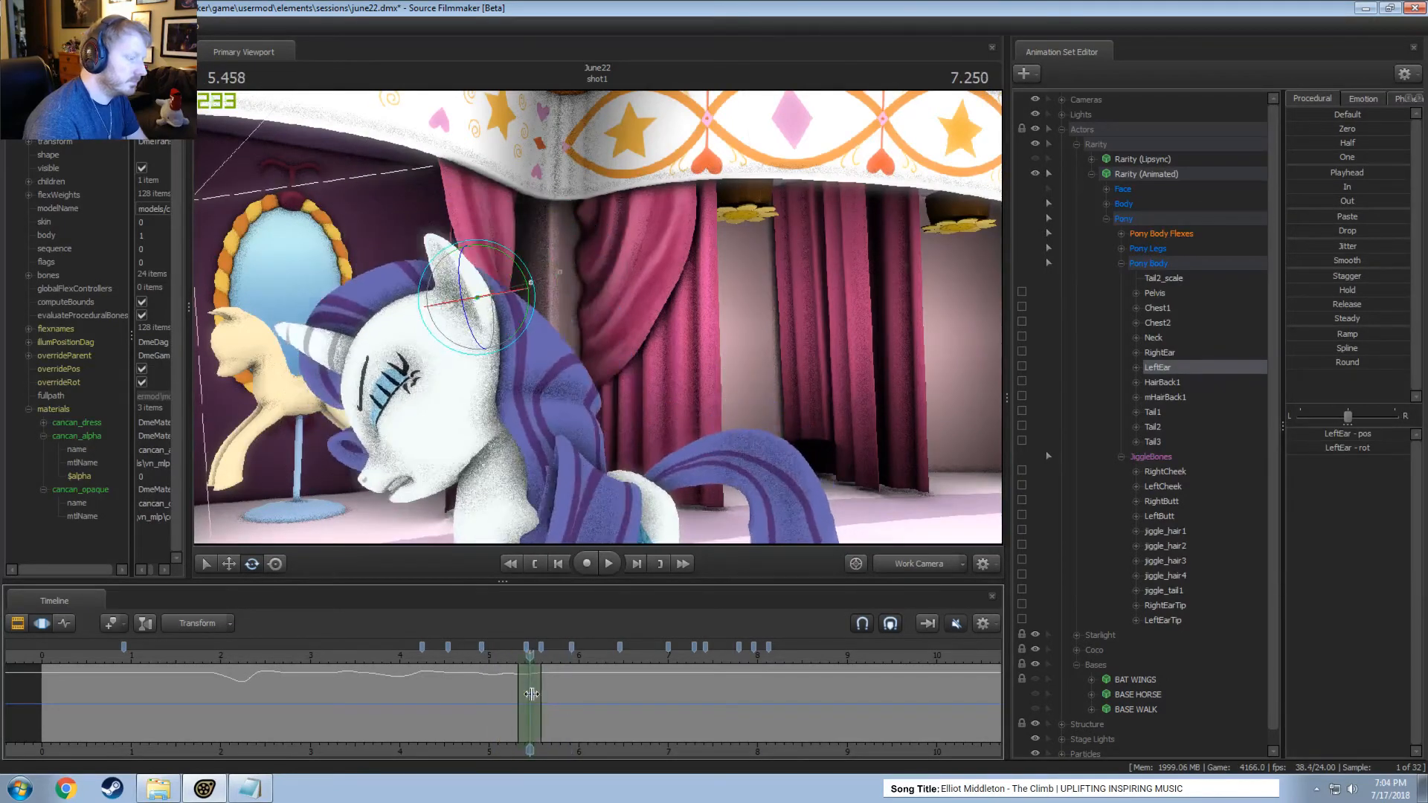
{"action": "left_click_drag", "start_coordinate": [509, 265], "coordinate": [520, 276]}
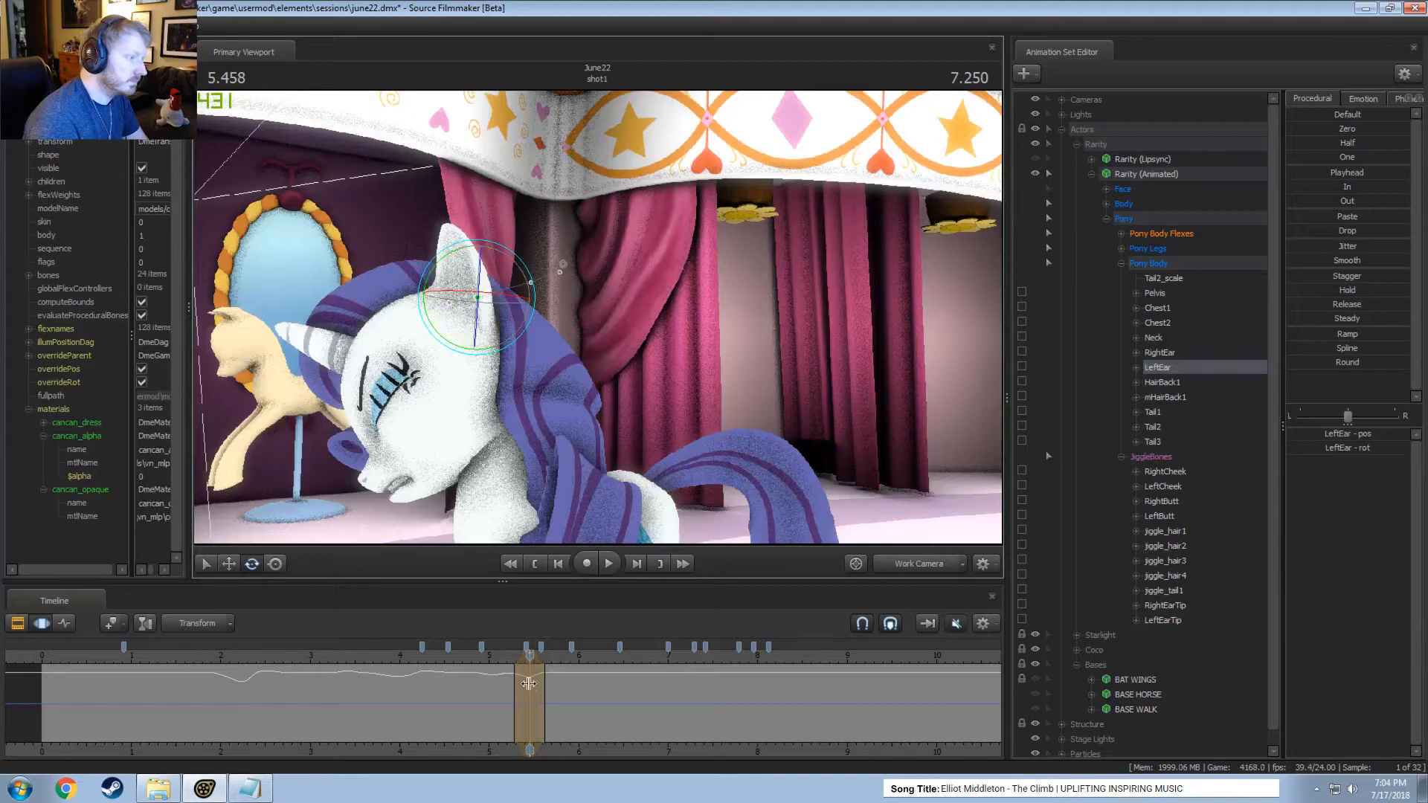
{"action": "left_click_drag", "start_coordinate": [528, 682], "coordinate": [541, 713]}
{"action": "left_click_drag", "start_coordinate": [490, 248], "coordinate": [476, 237]}
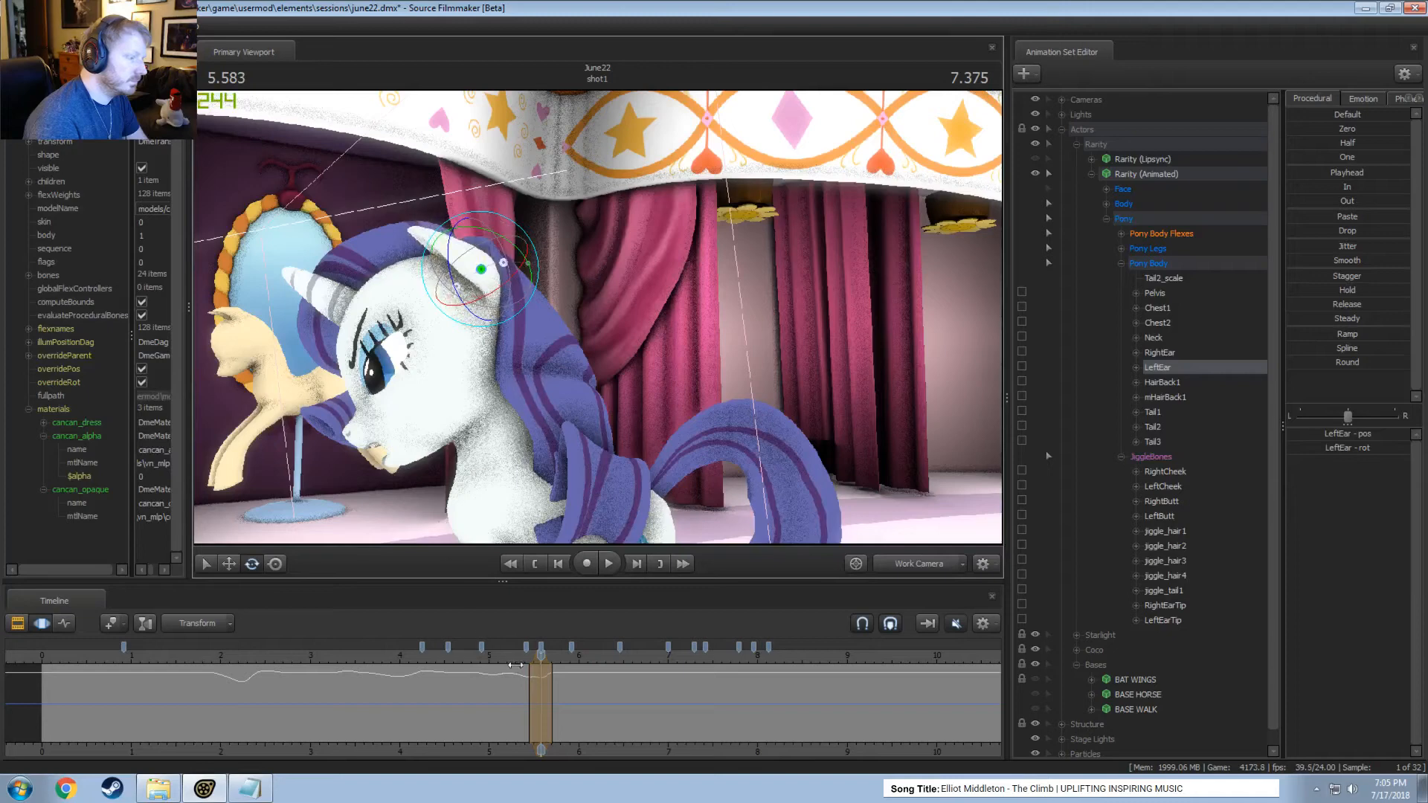
Rotate the left ear slightly around 5.75 seconds and play the motion through the Work Camera and the Main Camera.
{"action": "left_click_drag", "start_coordinate": [515, 664], "coordinate": [556, 697]}
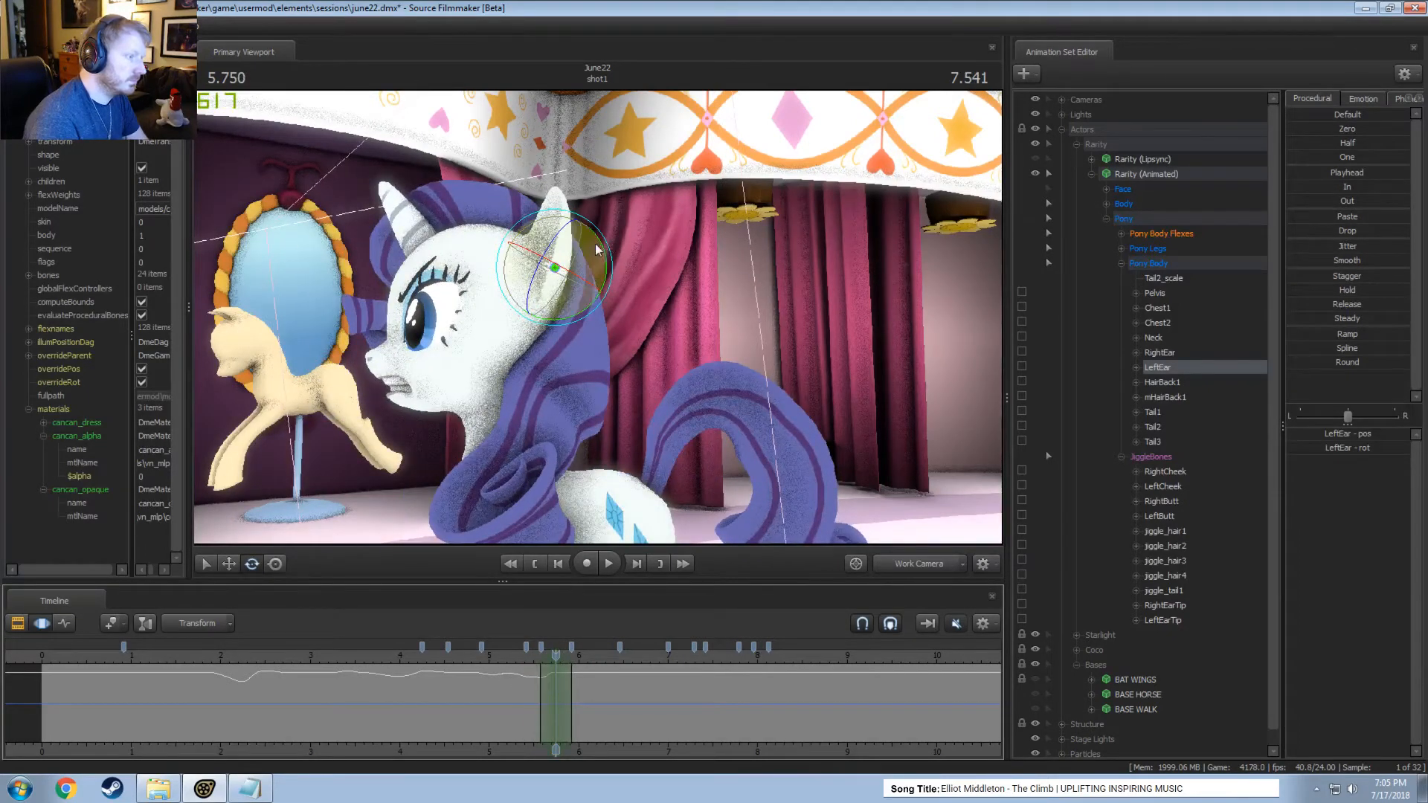
{"action": "left_click_drag", "start_coordinate": [597, 249], "coordinate": [596, 252]}
{"action": "left_click_drag", "start_coordinate": [525, 655], "coordinate": [584, 724]}
{"action": "key", "text": "space"}
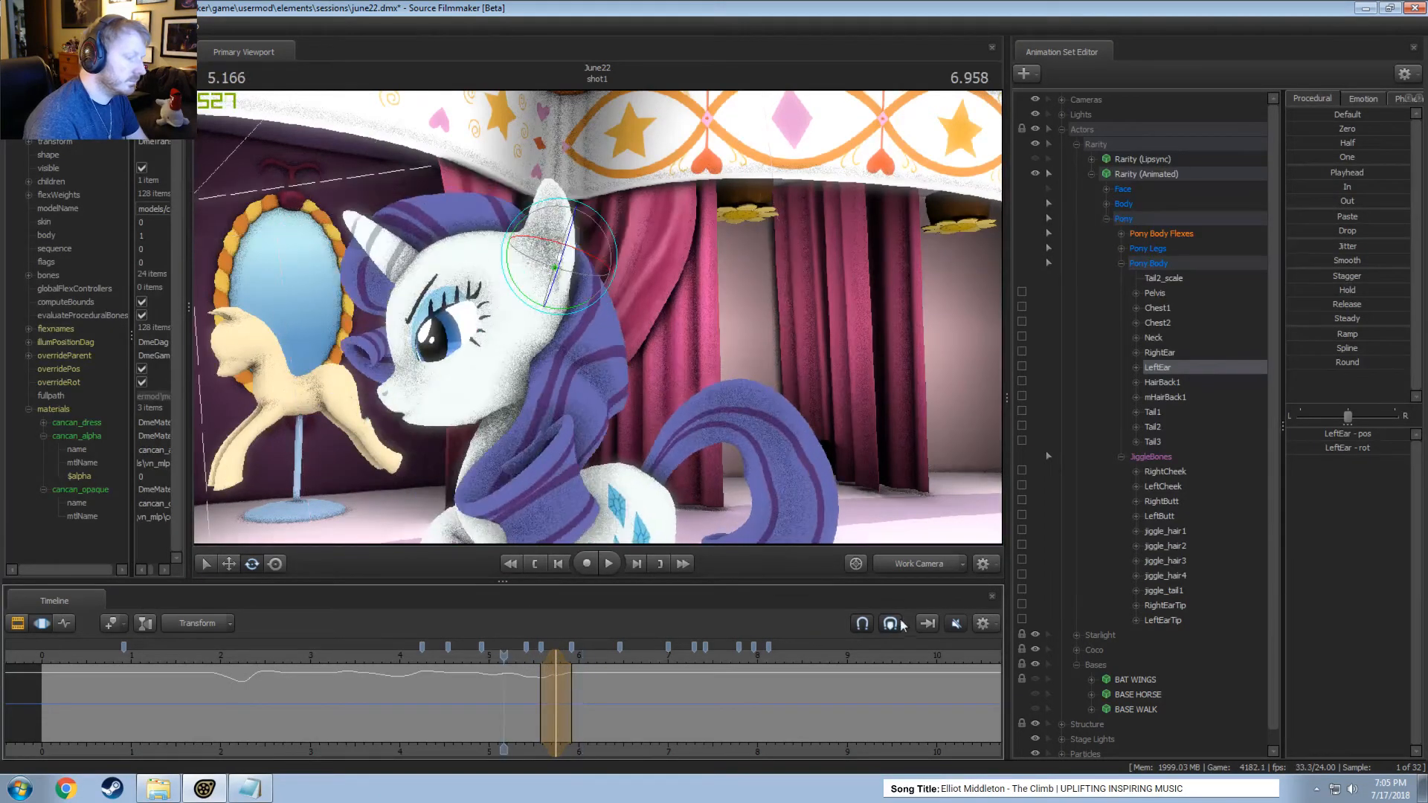
{"action": "left_click", "coordinate": [929, 563]}
{"action": "key", "text": "space"}
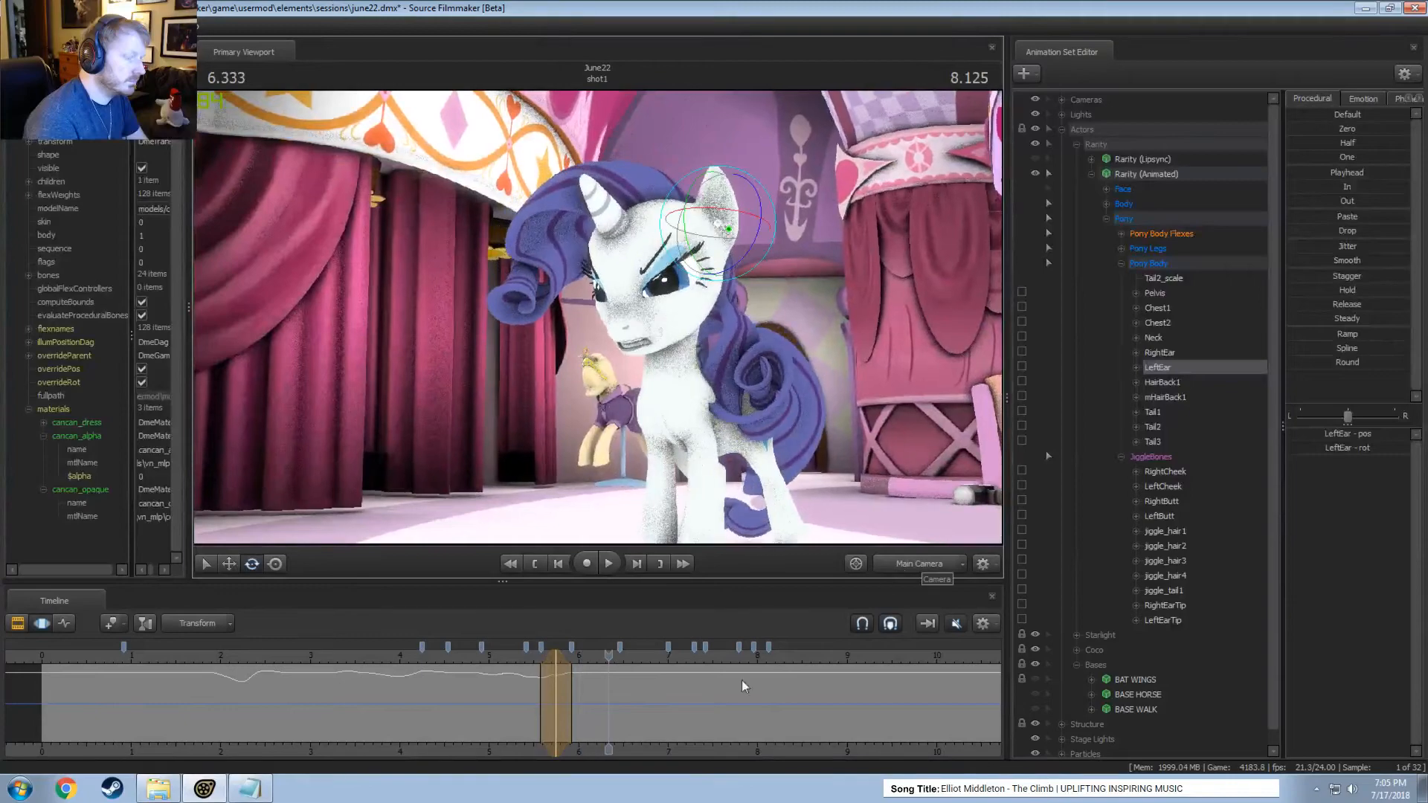
Rotate the left ear back around 5.67 seconds and forward around 5.92 seconds, and play the result from about 5.46 seconds.
{"action": "scroll", "coordinate": [513, 680], "scroll_direction": "up", "scroll_amount": 2}
{"action": "left_click_drag", "start_coordinate": [500, 680], "coordinate": [533, 695]}
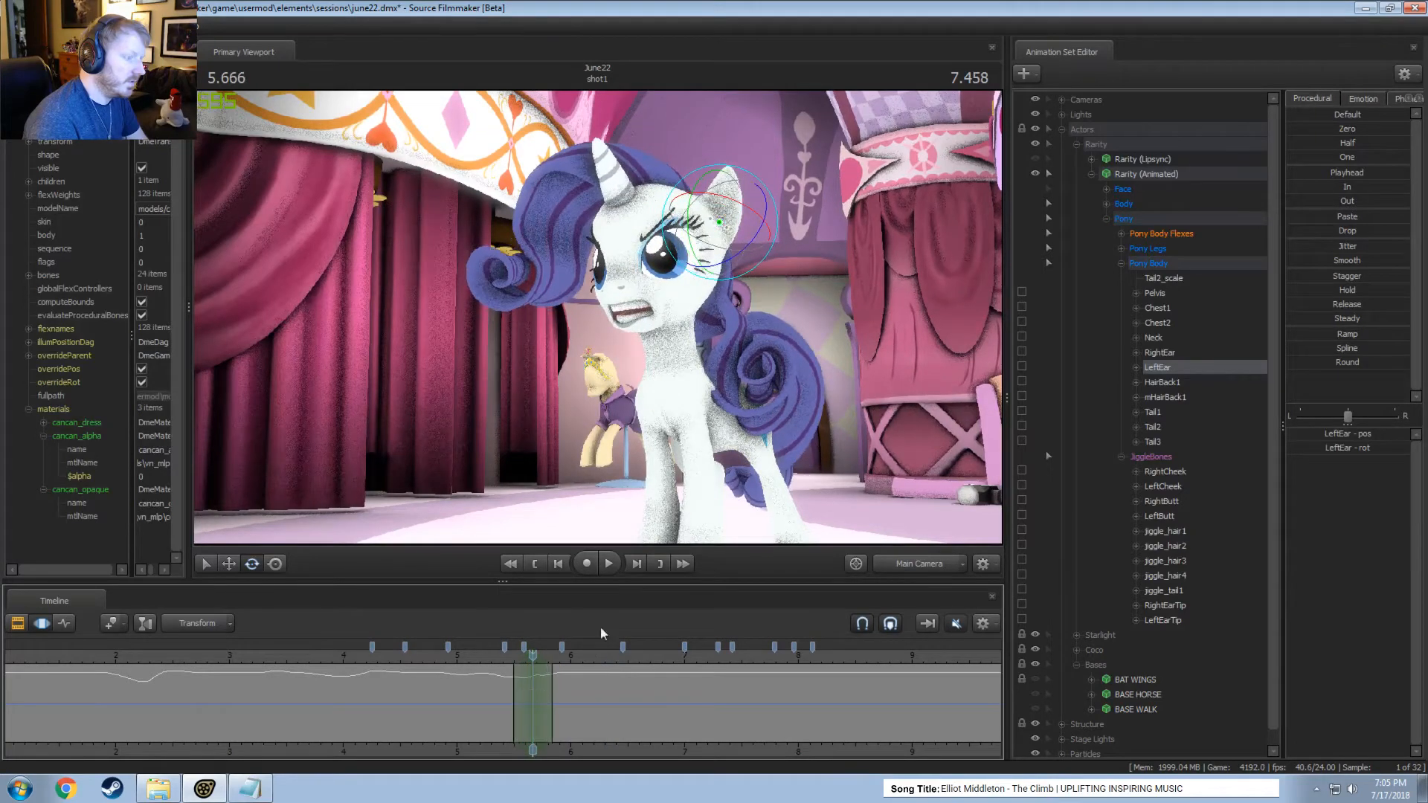
{"action": "left_click_drag", "start_coordinate": [741, 206], "coordinate": [759, 208]}
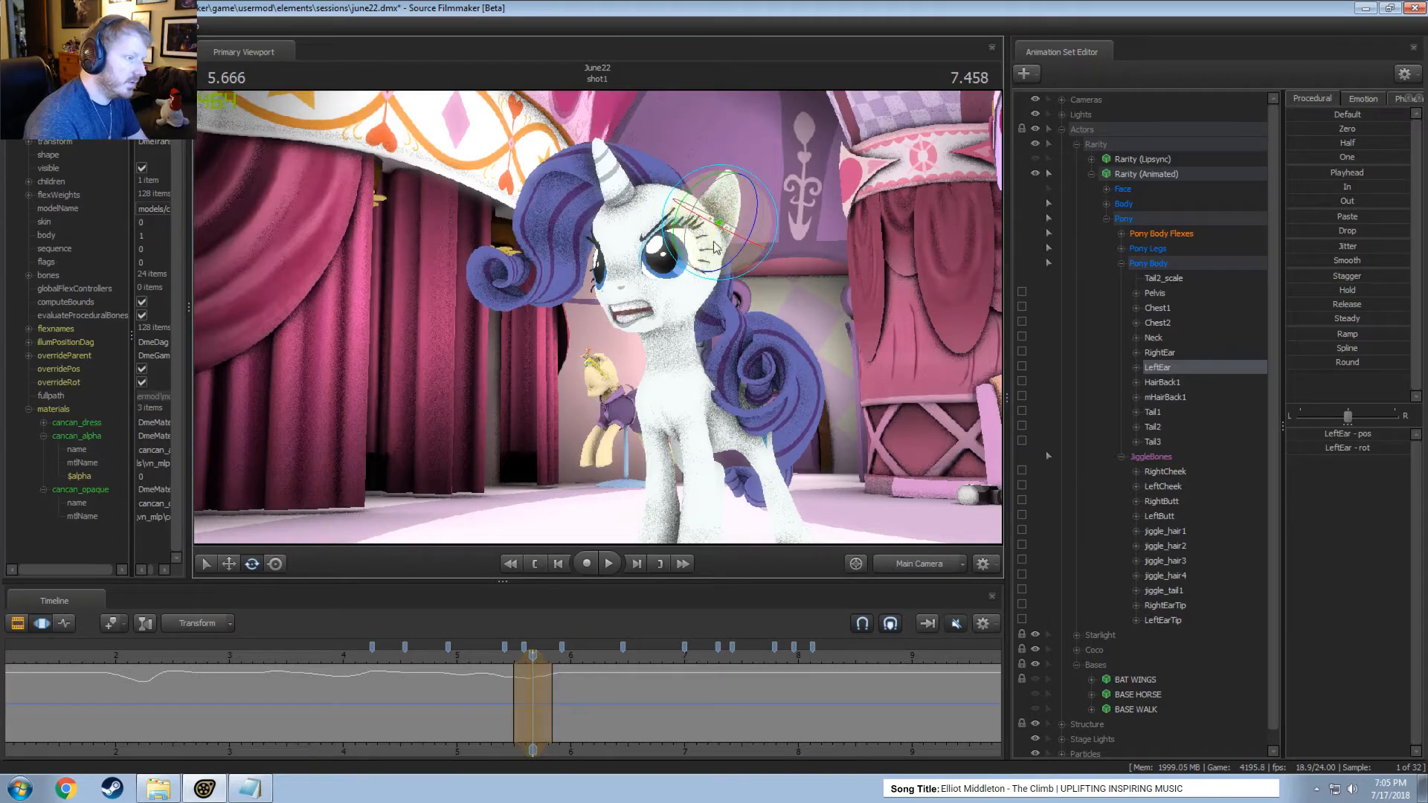
{"action": "left_click_drag", "start_coordinate": [506, 673], "coordinate": [562, 697]}
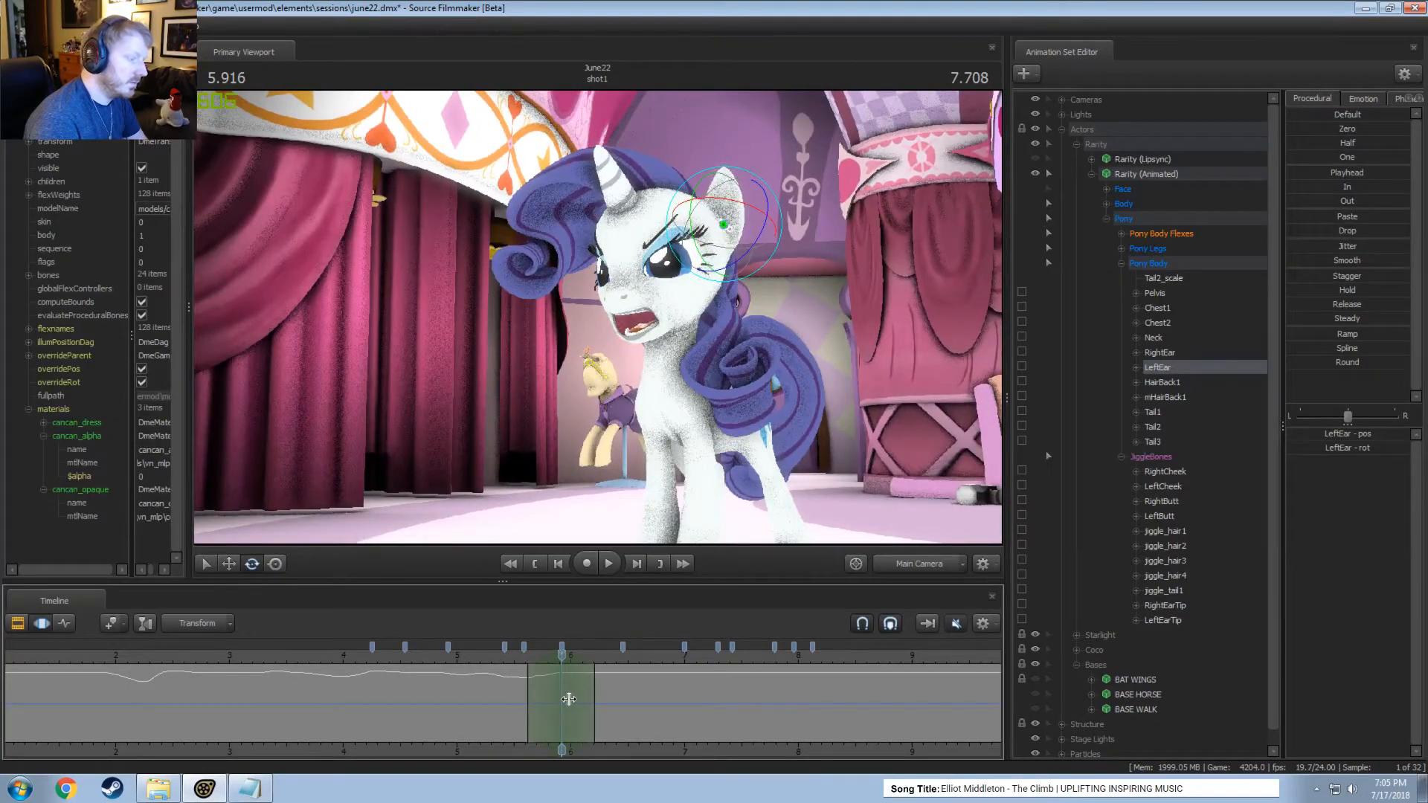
{"action": "left_click_drag", "start_coordinate": [738, 240], "coordinate": [721, 229]}
{"action": "left_click", "coordinate": [511, 657]}
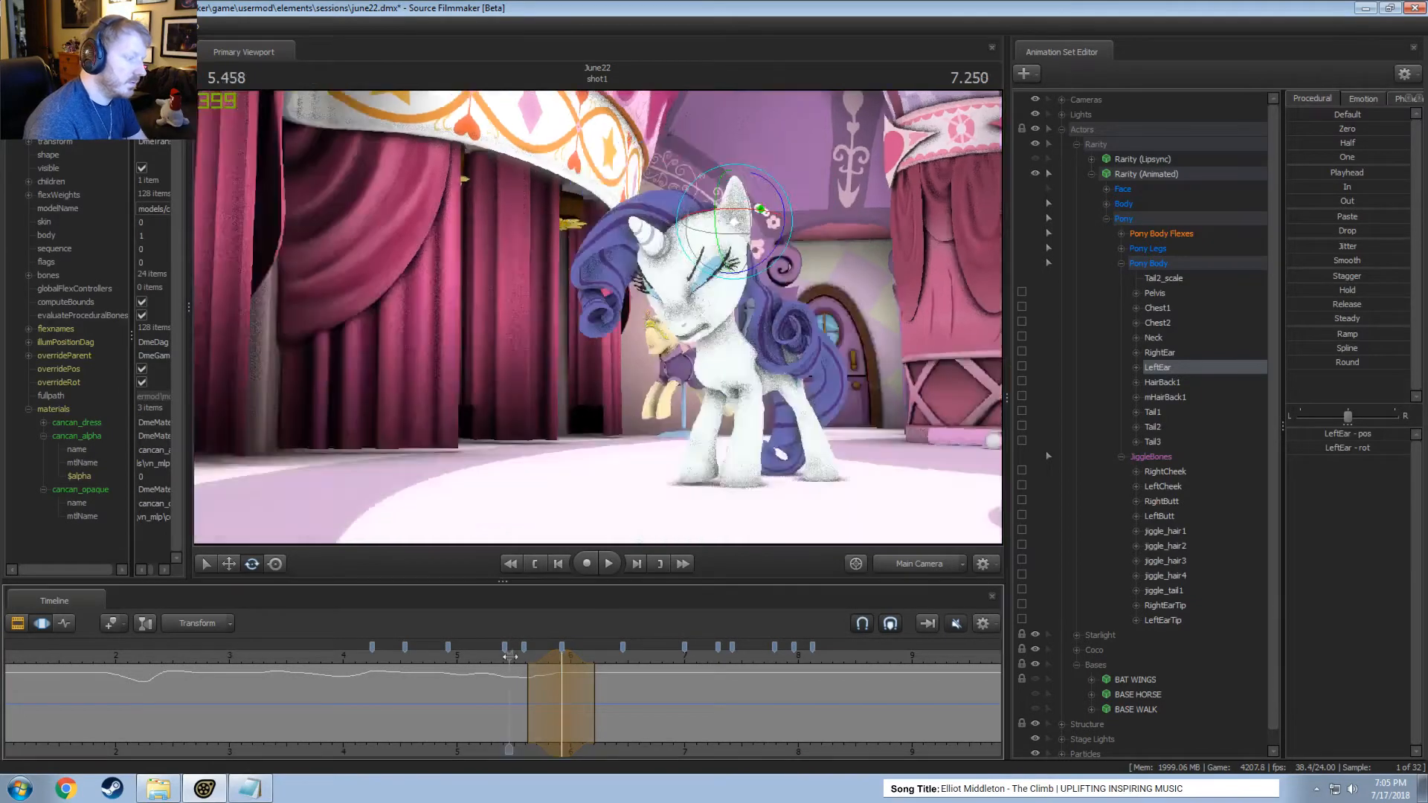
{"action": "key", "text": "space"}
{"action": "key", "text": "space"}
Try rotating the left ear around 6.08 seconds, play the motion, and undo the last ear changes.
{"action": "left_click_drag", "start_coordinate": [517, 674], "coordinate": [618, 689]}
{"action": "left_click_drag", "start_coordinate": [735, 231], "coordinate": [733, 249]}
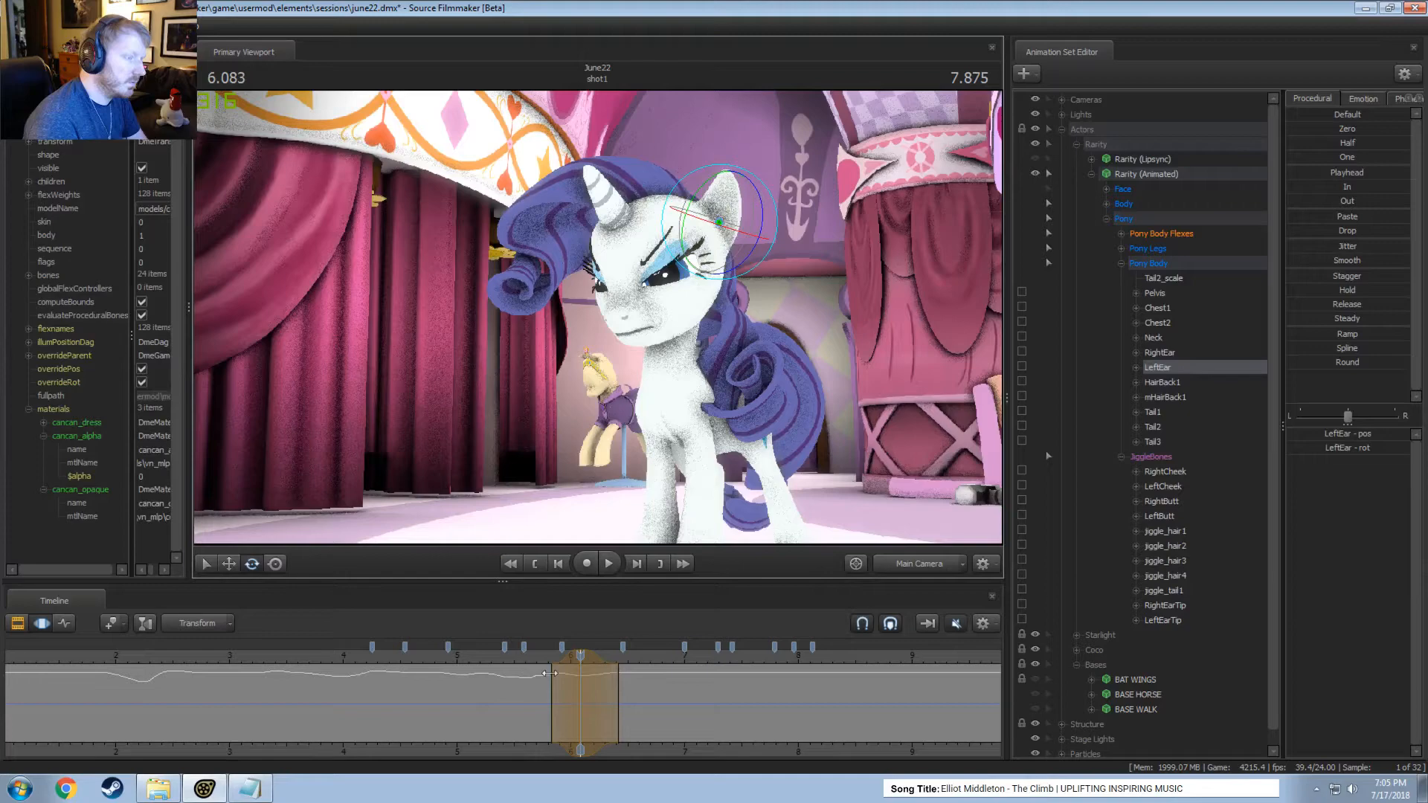
{"action": "left_click", "coordinate": [515, 656]}
{"action": "key", "text": "space"}
Rotate the left ear further forward within a time selection around 5.58 seconds, playing the motion before and after the change.
{"action": "key", "text": "space"}
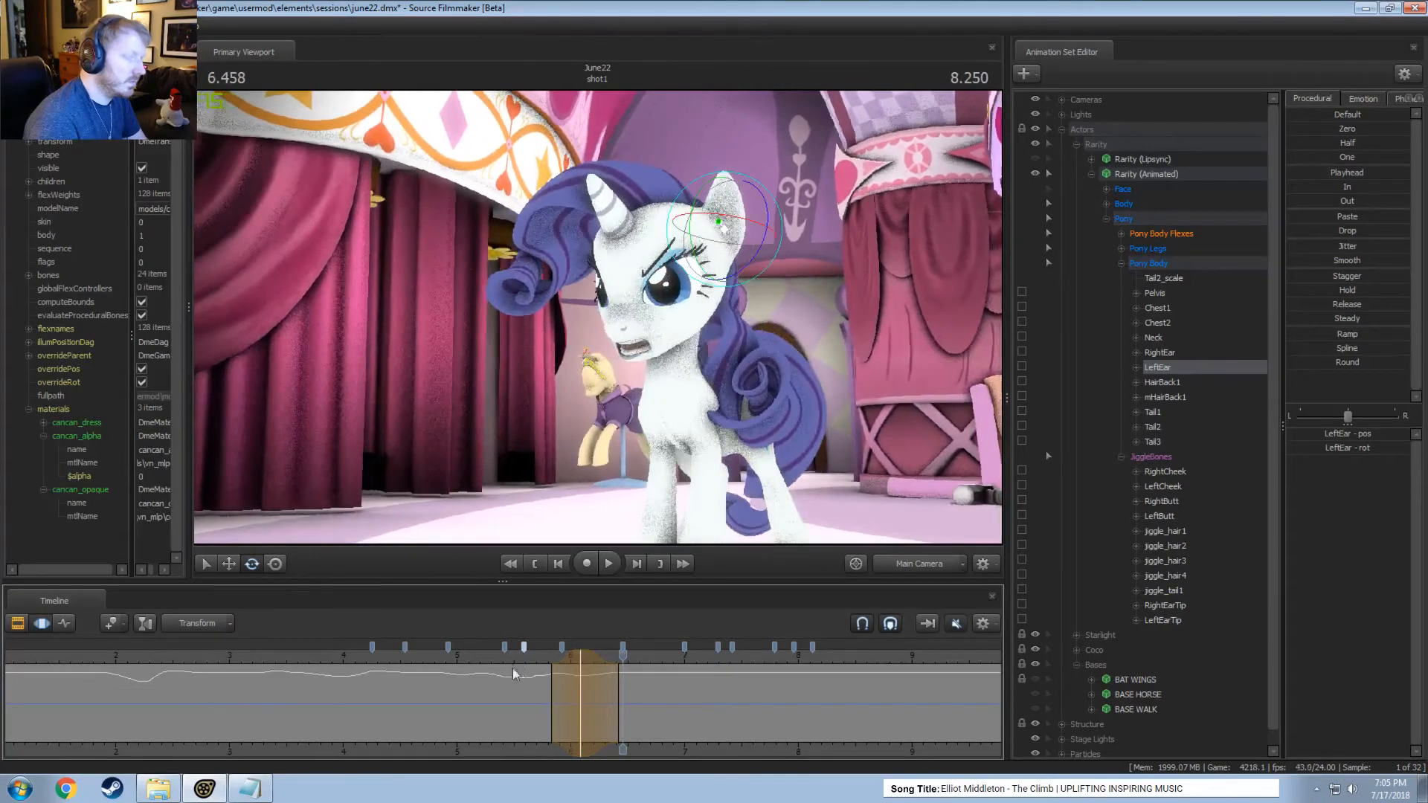
{"action": "key", "text": "ctrl+z"}
{"action": "key", "text": "ctrl+z"}
{"action": "left_click", "coordinate": [505, 658]}
{"action": "key", "text": "space"}
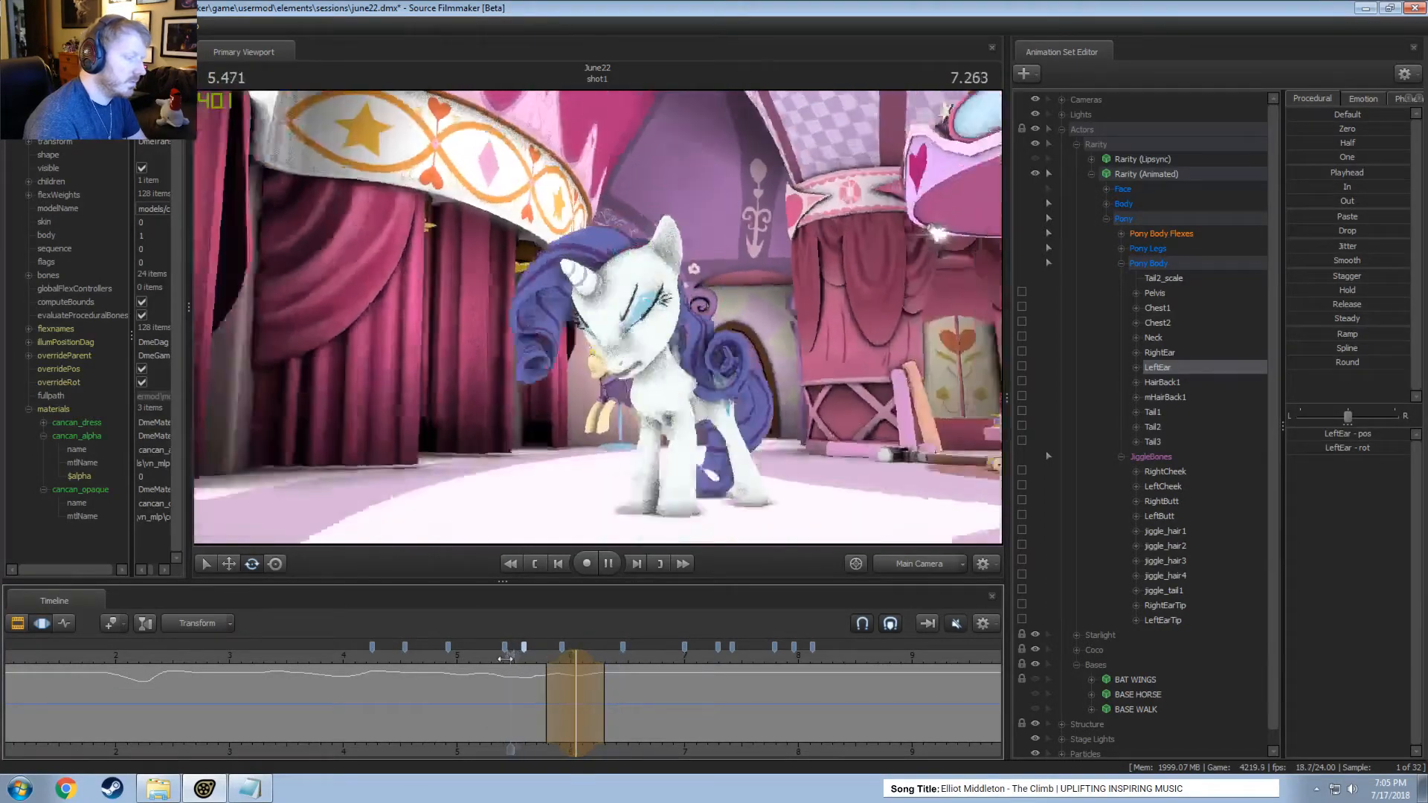
{"action": "key", "text": "space"}
{"action": "mouse_move", "coordinate": [496, 697]}
{"action": "left_mouse_down"}
{"action": "mouse_move", "coordinate": [544, 710]}
{"action": "mouse_move", "coordinate": [497, 706]}
{"action": "mouse_move", "coordinate": [524, 708]}
{"action": "left_mouse_up"}
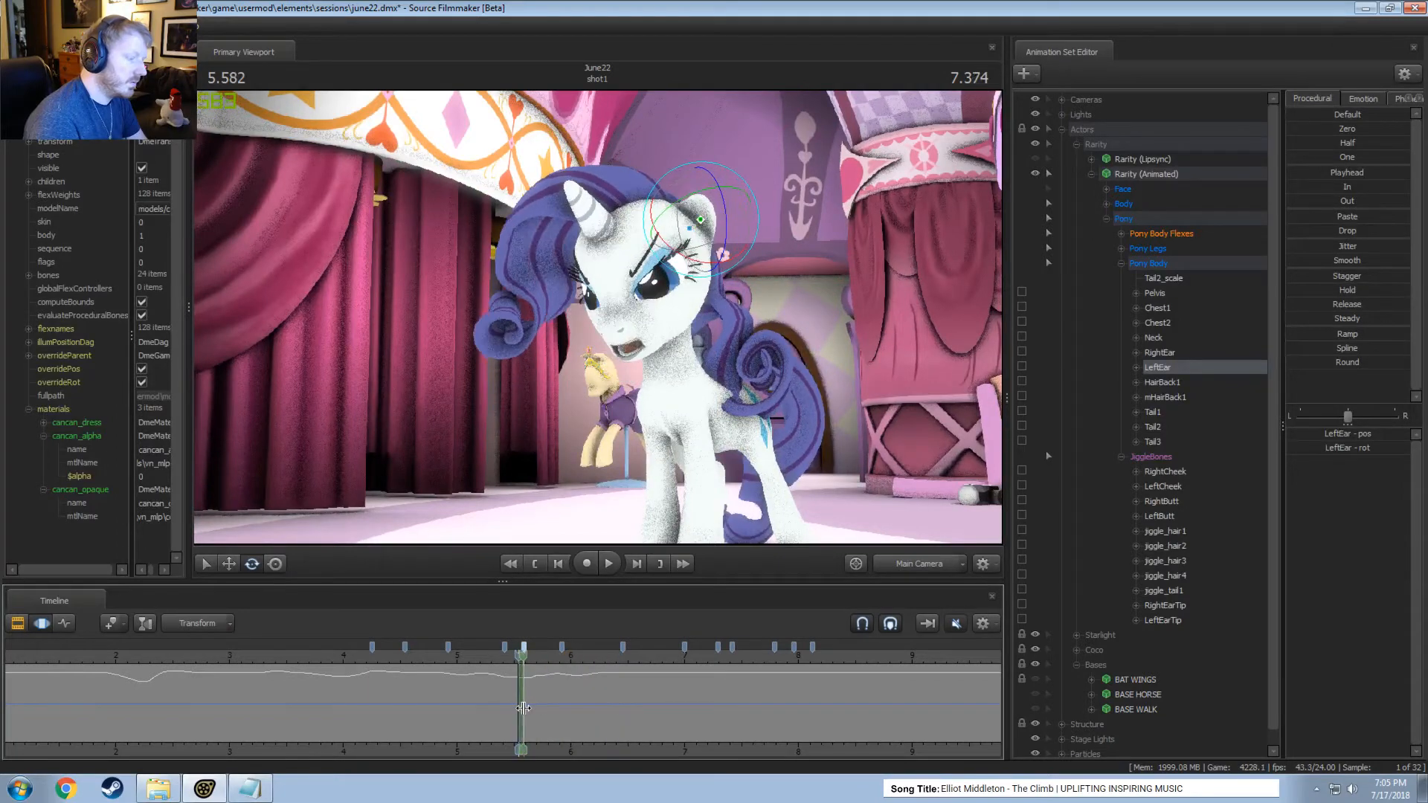
{"action": "left_click_drag", "start_coordinate": [742, 216], "coordinate": [725, 229]}
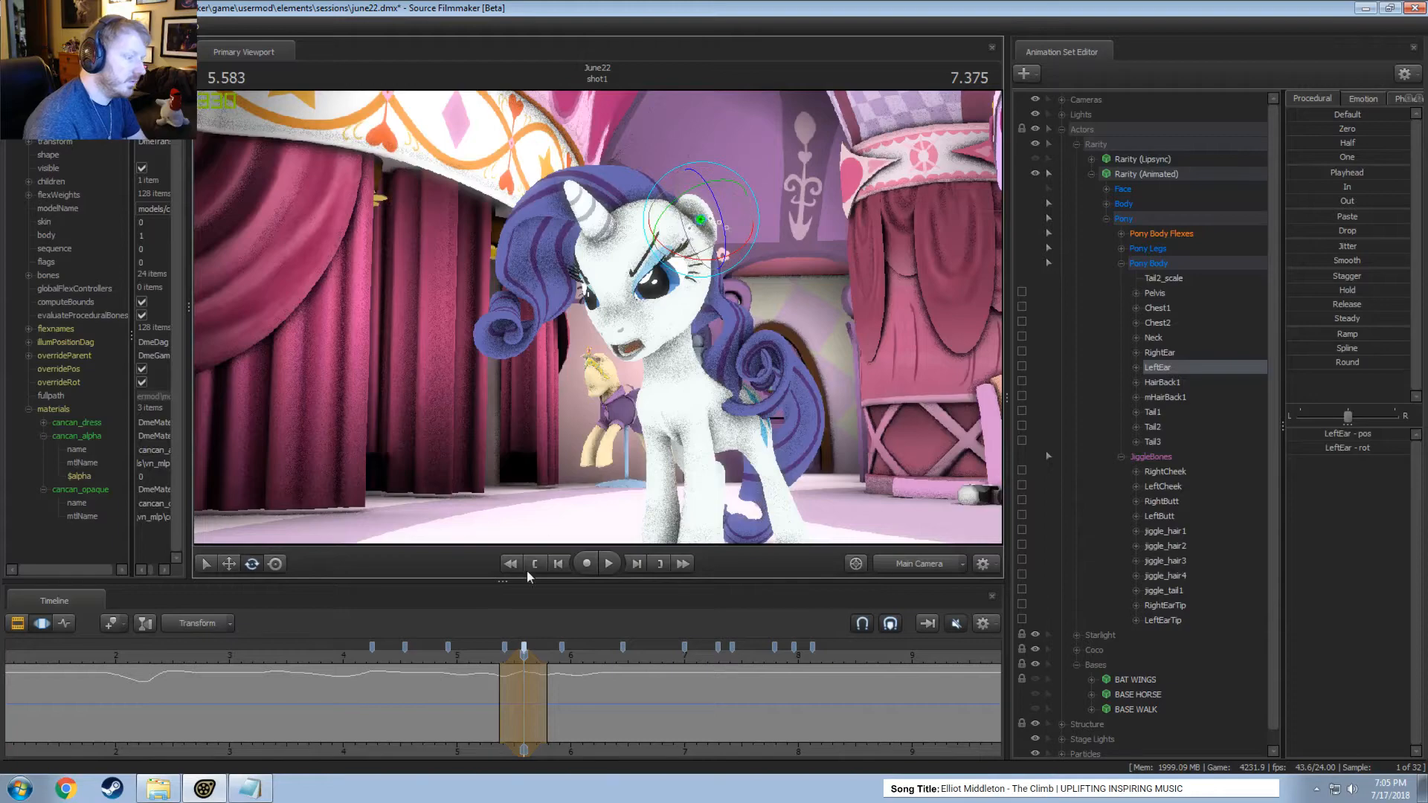
{"action": "left_click", "coordinate": [482, 657]}
{"action": "key", "text": "space"}
{"action": "key", "text": "space"}
Replay the motion from about 5.2 seconds and rotate the left ear forward within a time selection around 5.75 seconds.
{"action": "left_click_drag", "start_coordinate": [497, 672], "coordinate": [549, 688]}
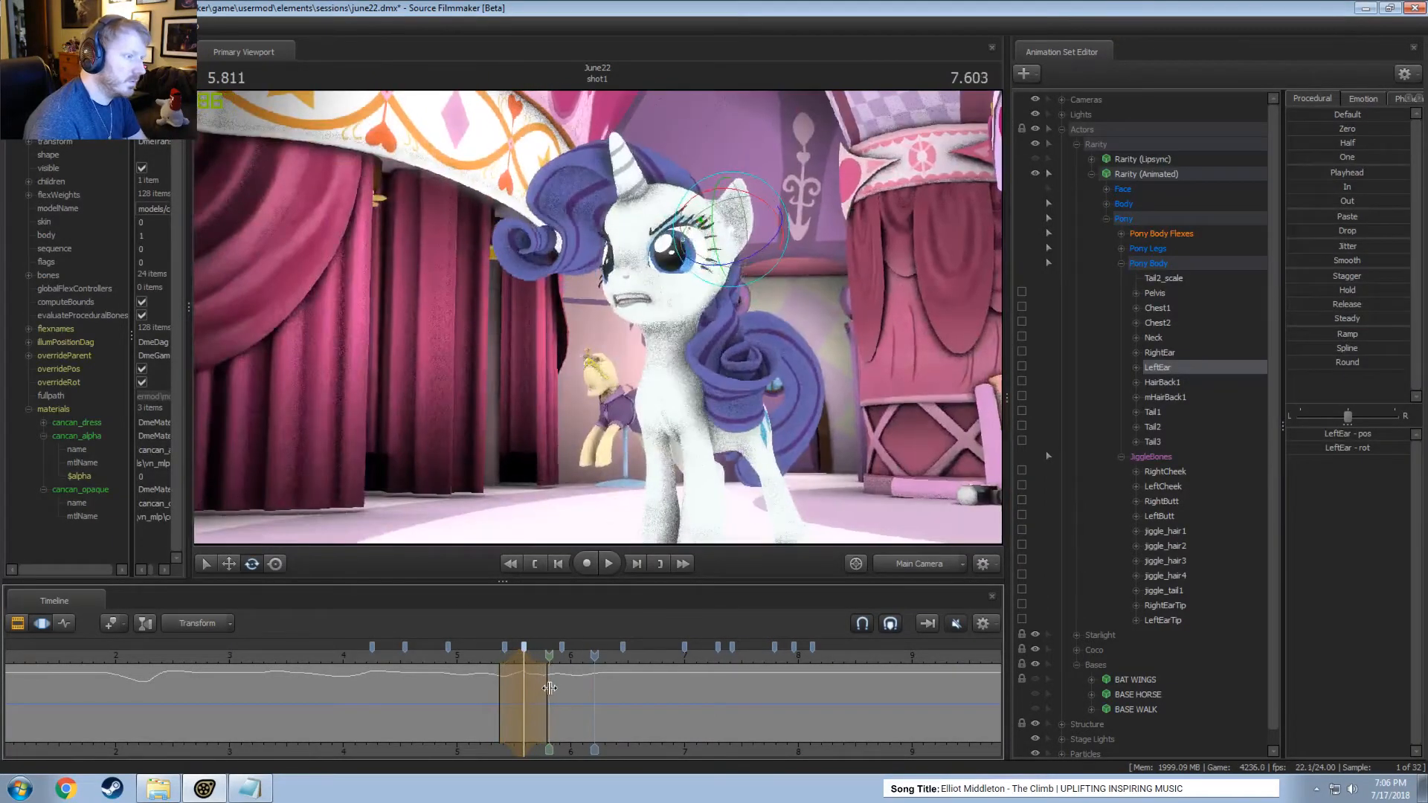
{"action": "left_click", "coordinate": [479, 658]}
{"action": "key", "text": "space"}
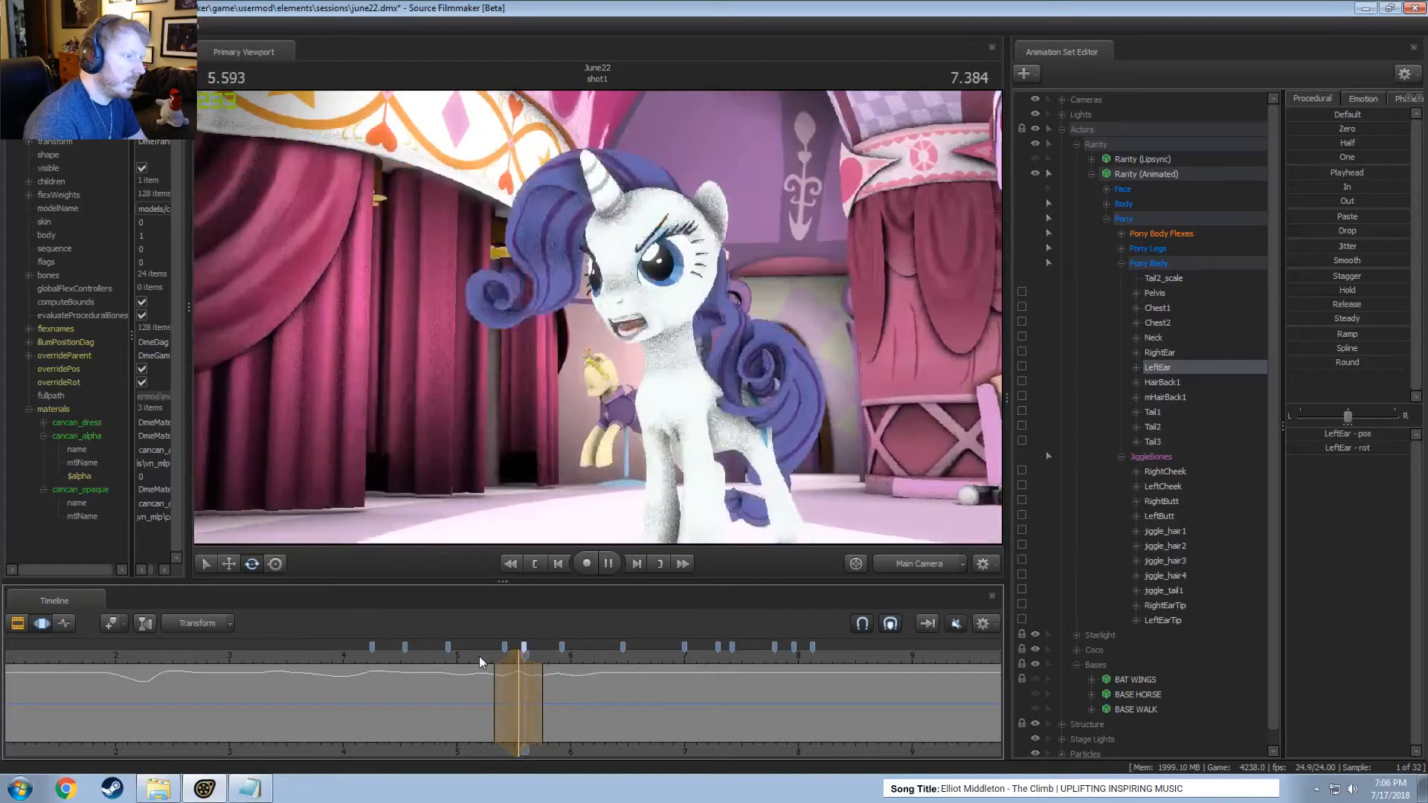
{"action": "key", "text": "space"}
{"action": "left_click_drag", "start_coordinate": [507, 674], "coordinate": [536, 693]}
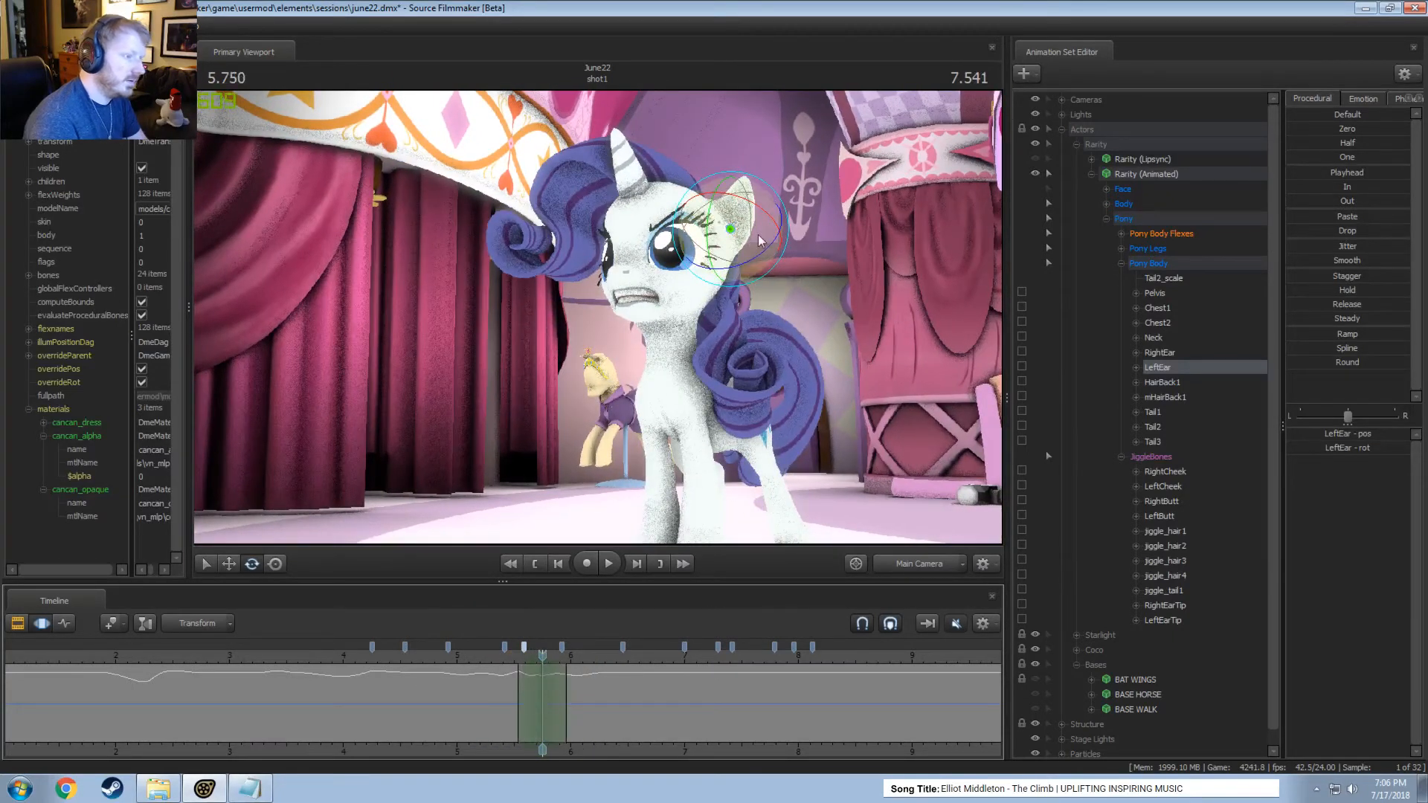
{"action": "left_click_drag", "start_coordinate": [760, 239], "coordinate": [738, 235]}
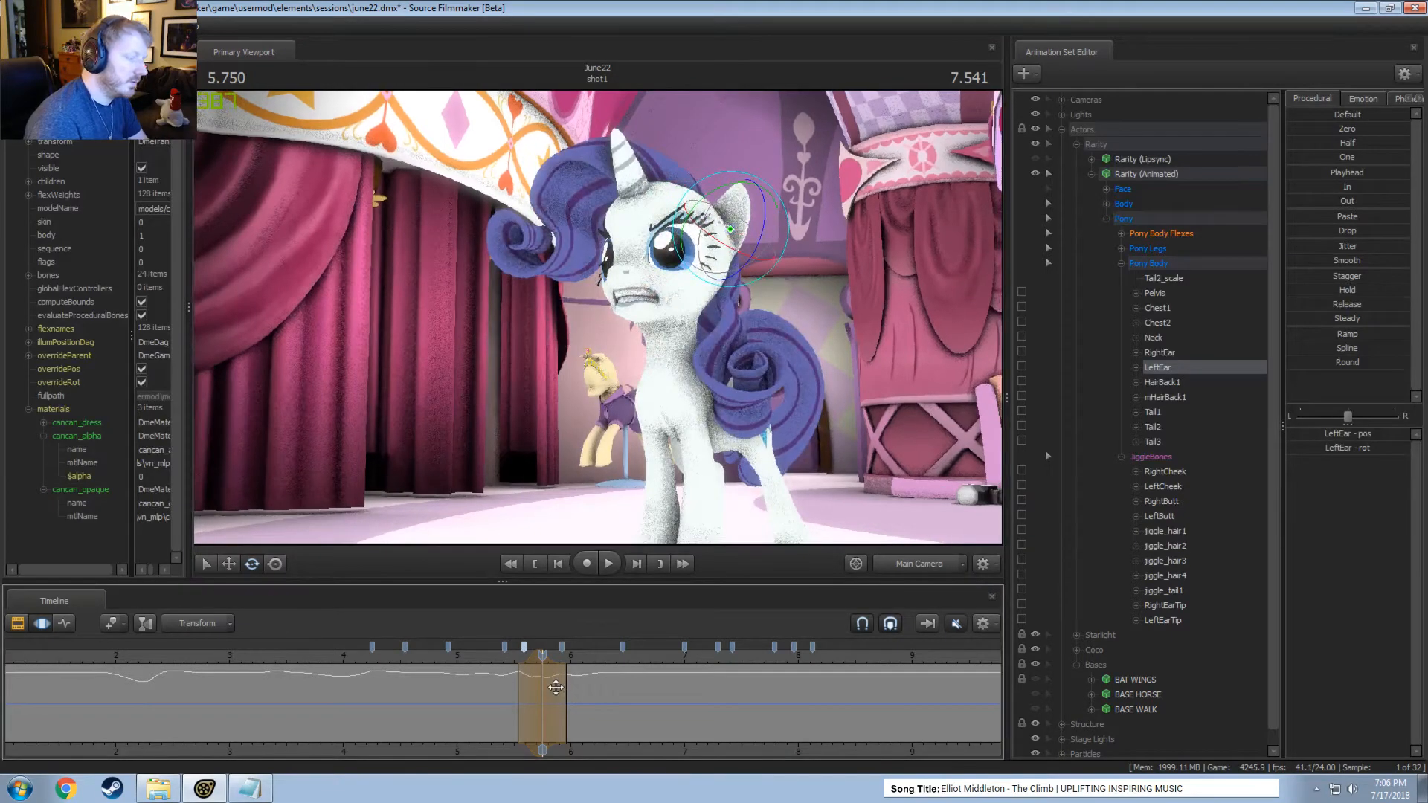
Play the shot repeatedly from between about 5.2 and 5.5 seconds through the Main Camera to check the left ear's motion.
{"action": "left_click_drag", "start_coordinate": [526, 692], "coordinate": [479, 657]}
{"action": "key", "text": "space"}
{"action": "key", "text": "space"}
{"action": "key", "text": "space"}
{"action": "left_click", "coordinate": [513, 653]}
{"action": "key", "text": "space"}
{"action": "key", "text": "space"}
{"action": "left_click", "coordinate": [503, 659]}
{"action": "key", "text": "space"}
{"action": "key", "text": "space"}
{"action": "key", "text": "space"}
{"action": "key", "text": "space"}
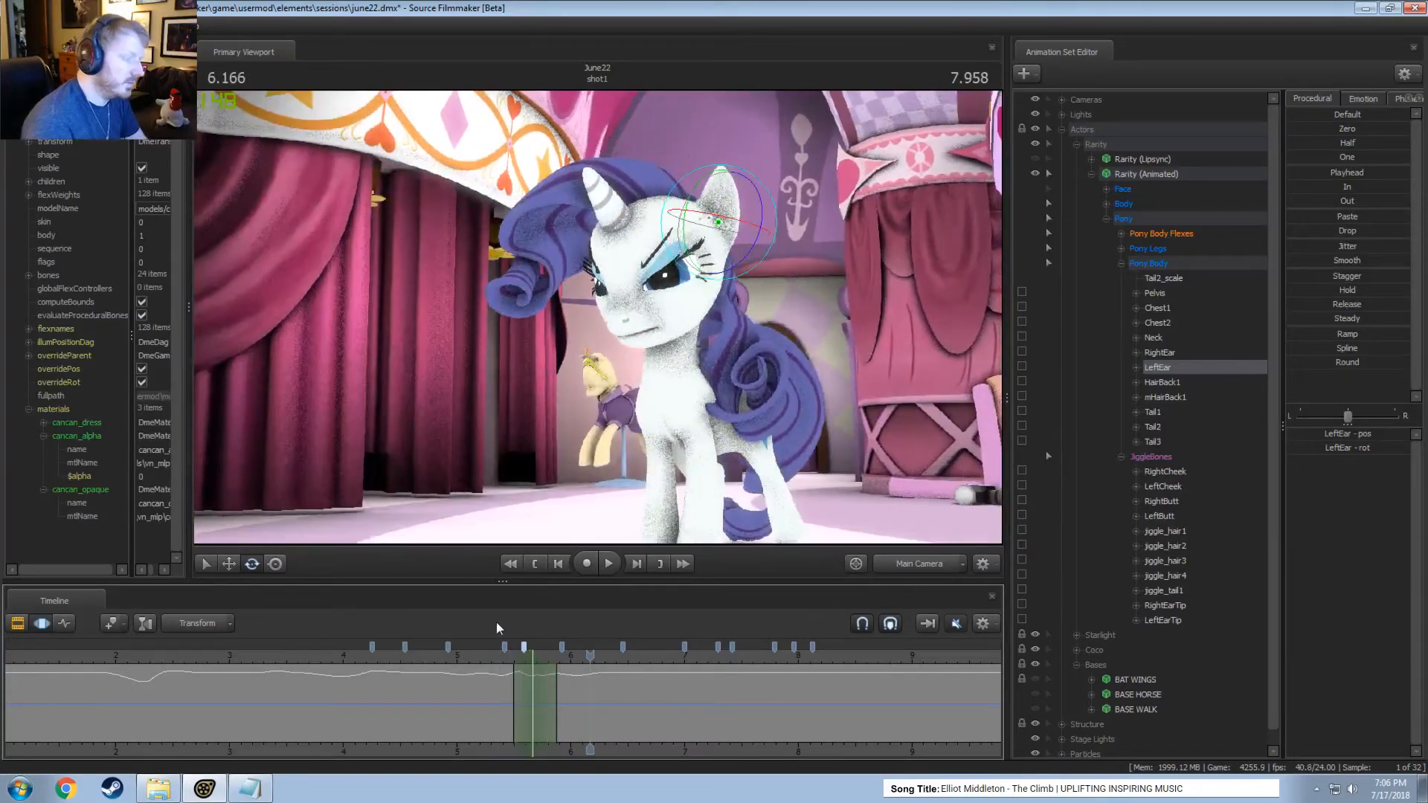
{"action": "left_click", "coordinate": [485, 656]}
{"action": "key", "text": "space"}
Play the shot from about 5.2 seconds, switching to the Work Camera for a closer view of Rarity's left ear.
{"action": "key", "text": "space"}
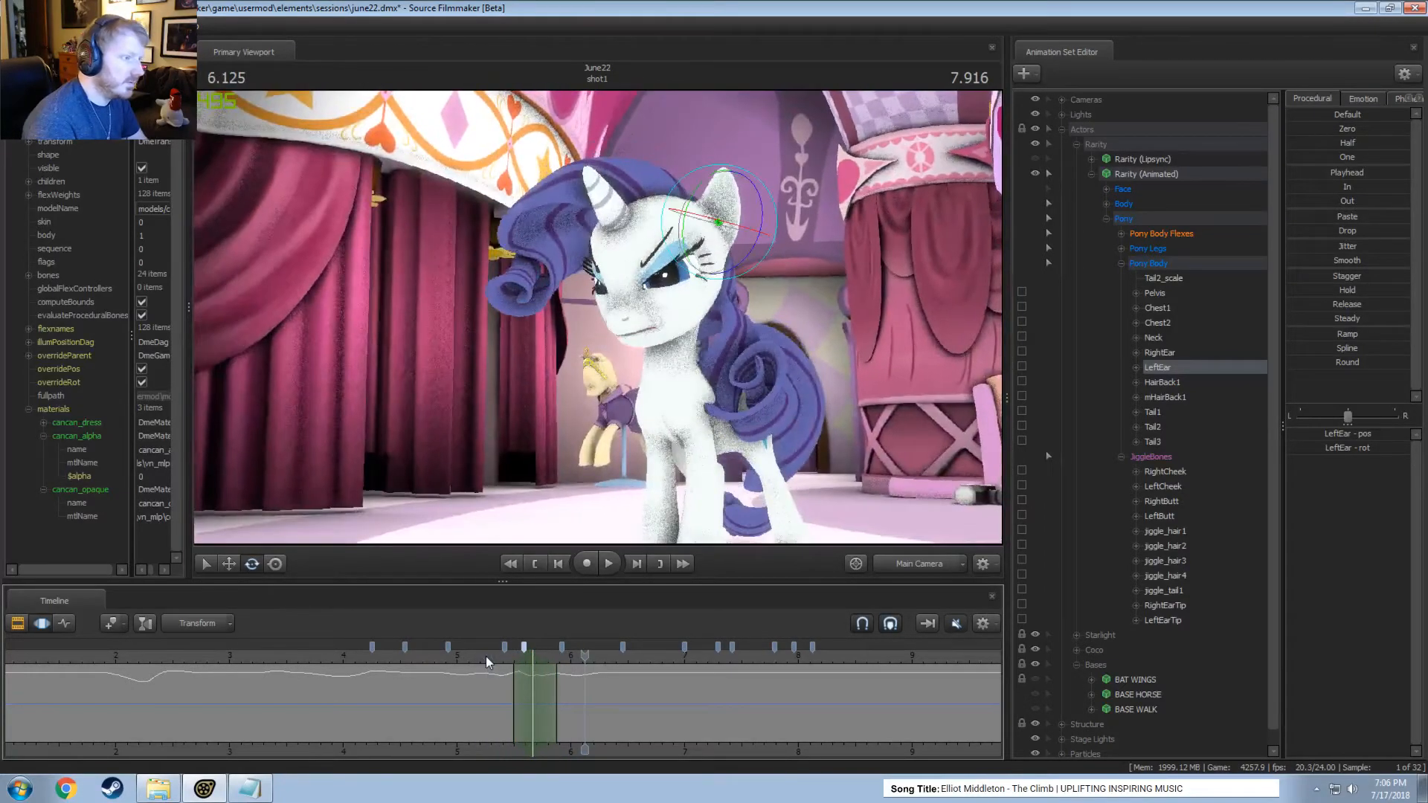
{"action": "left_click_drag", "start_coordinate": [520, 657], "coordinate": [434, 658]}
{"action": "key", "text": "space"}
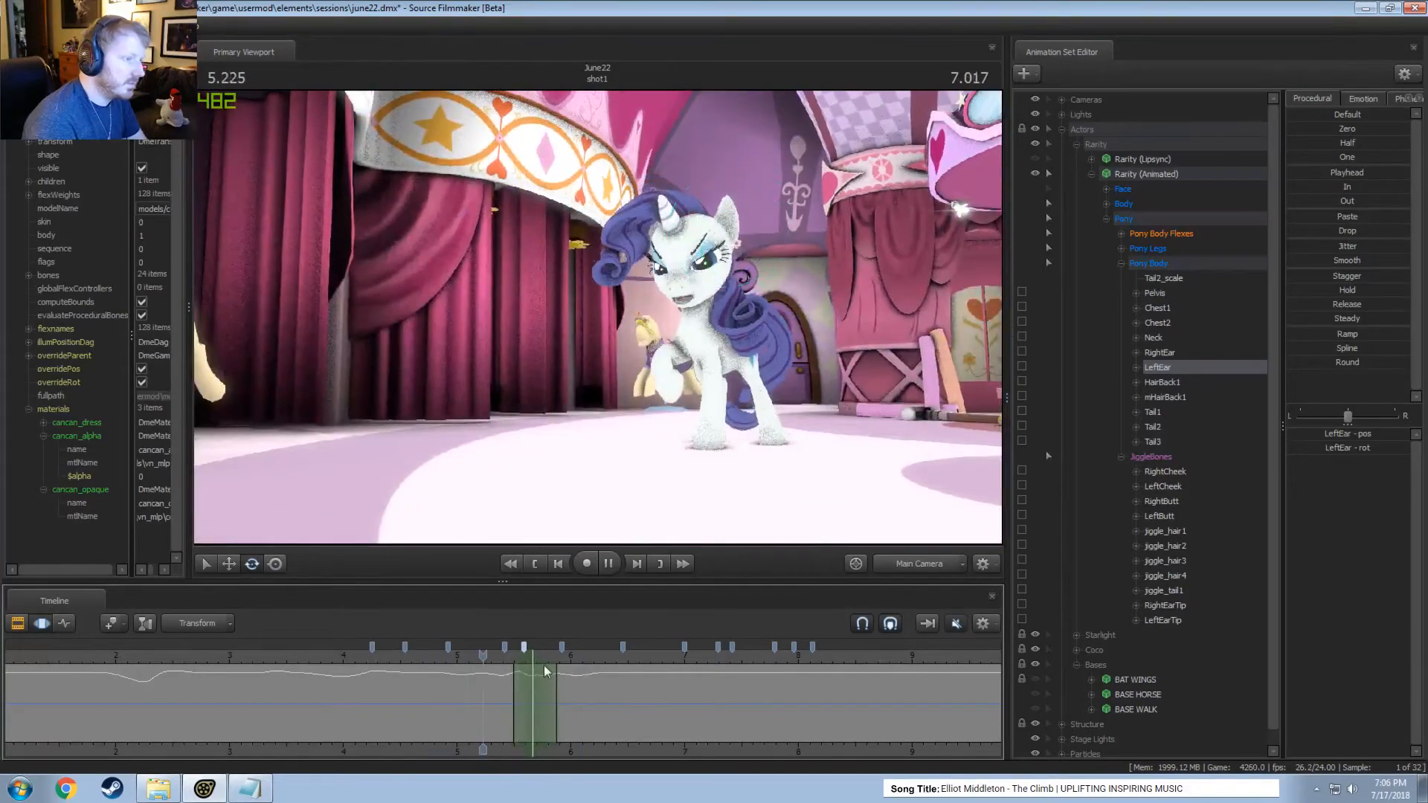
{"action": "middle_click", "coordinate": [733, 452]}
{"action": "left_click_drag", "start_coordinate": [733, 452], "coordinate": [598, 318]}
{"action": "key", "text": "w"}
{"action": "key", "text": "space"}
{"action": "key", "text": "space"}
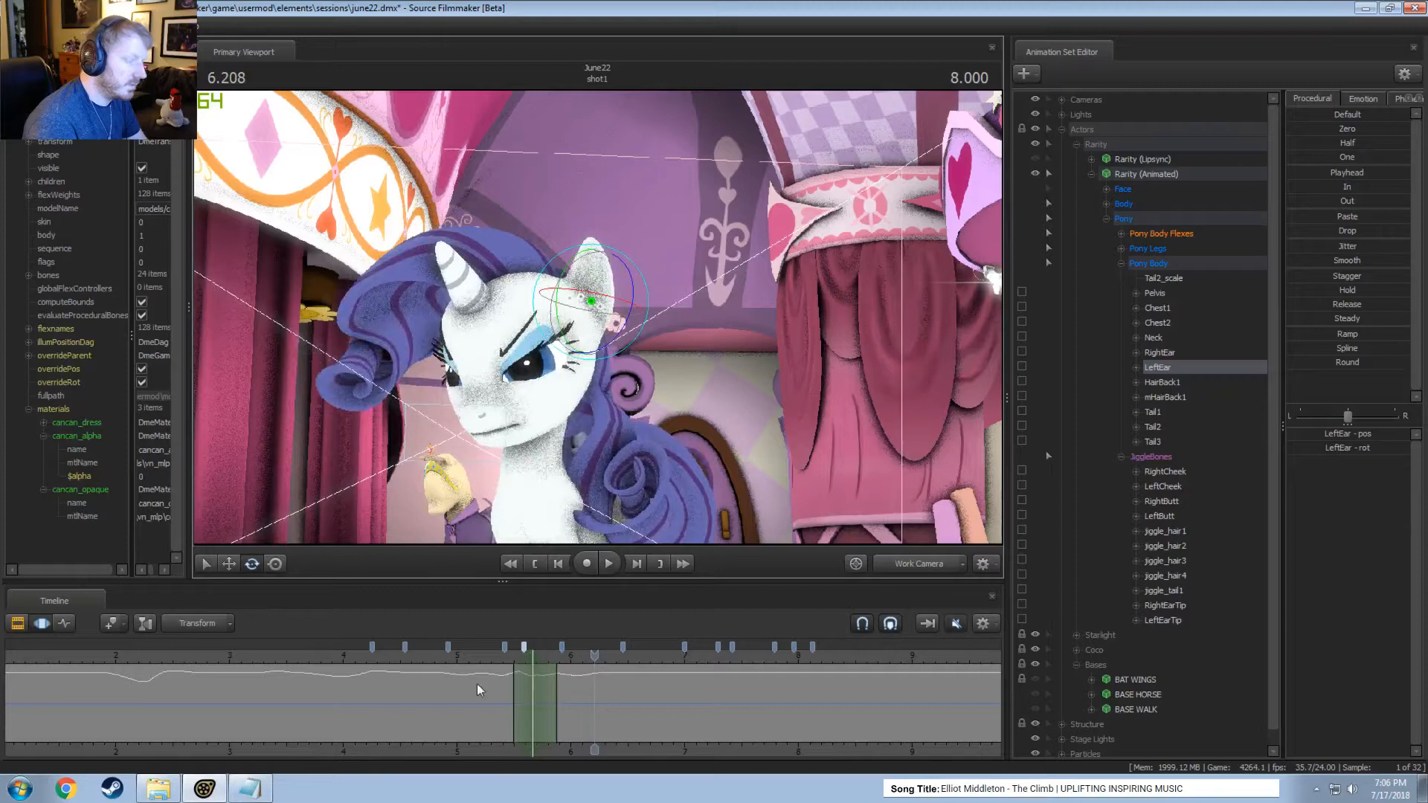
Rotate the left ear within a time selection around 5.71 seconds and play the motion.
{"action": "left_click_drag", "start_coordinate": [481, 689], "coordinate": [537, 700]}
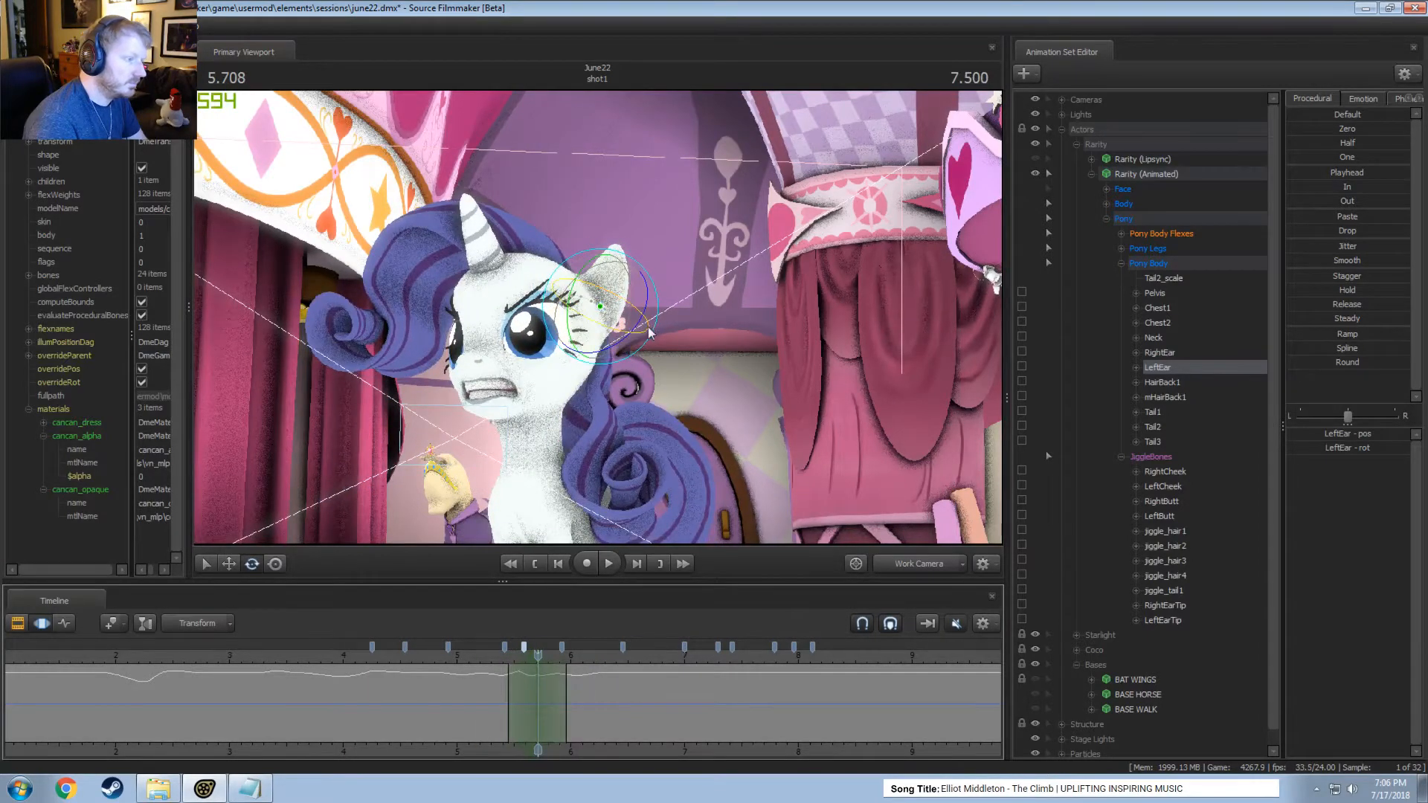
{"action": "left_click_drag", "start_coordinate": [649, 332], "coordinate": [642, 349]}
{"action": "left_click_drag", "start_coordinate": [508, 682], "coordinate": [537, 692]}
{"action": "key", "text": "space"}
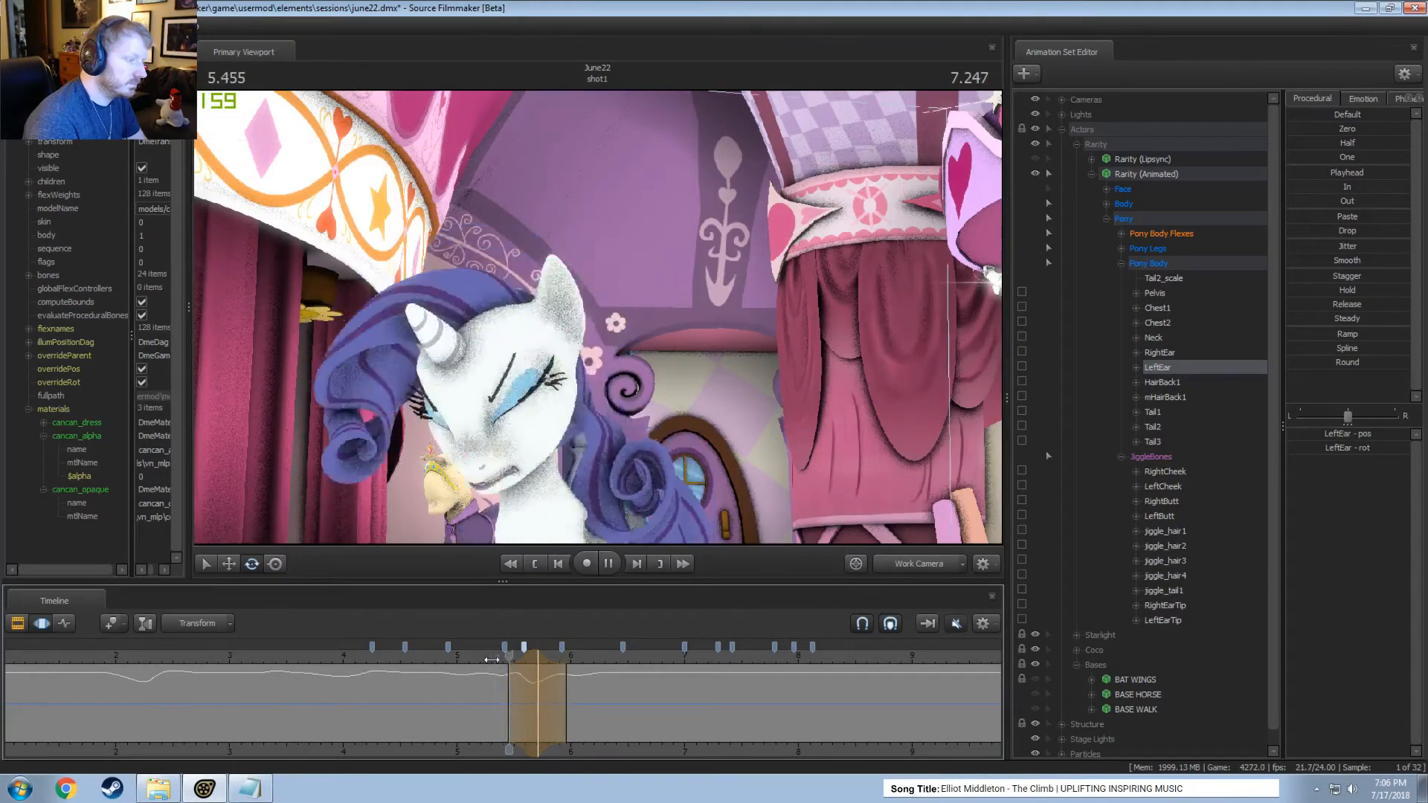
{"action": "key", "text": "space"}
{"action": "key", "text": "space"}
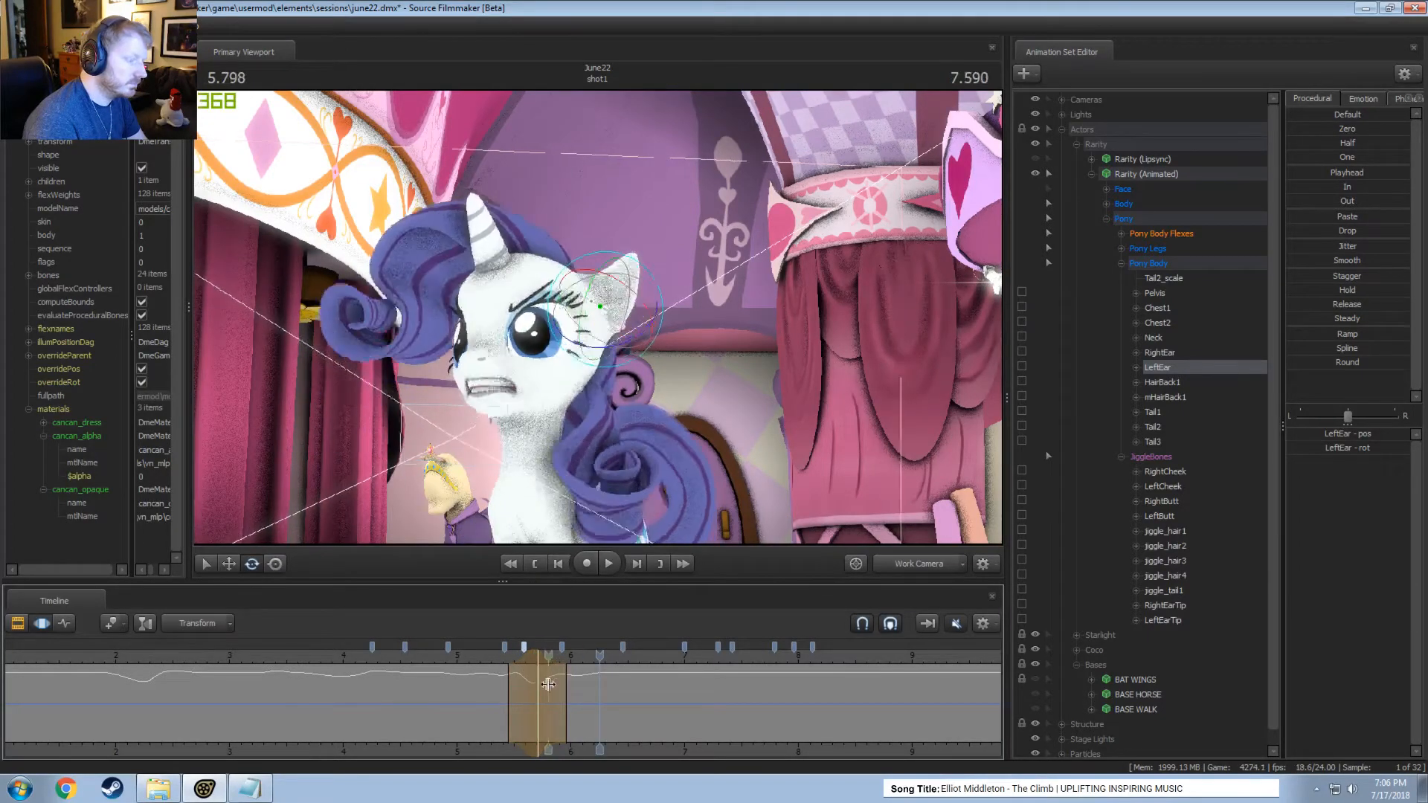
Apply the Smooth preset to the left ear within a time selection around 6.3 seconds.
{"action": "left_click", "coordinate": [588, 700]}
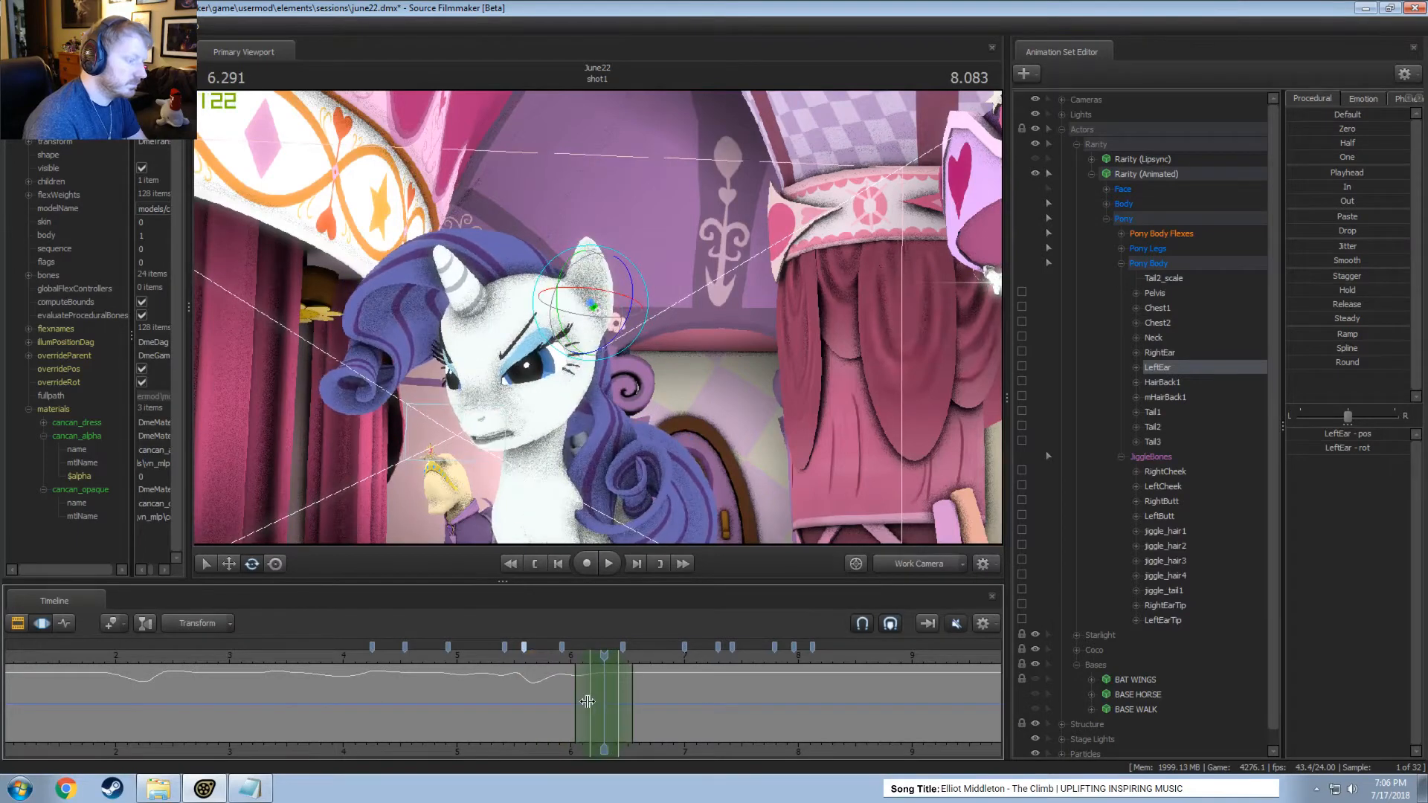
{"action": "left_click", "coordinate": [1337, 261]}
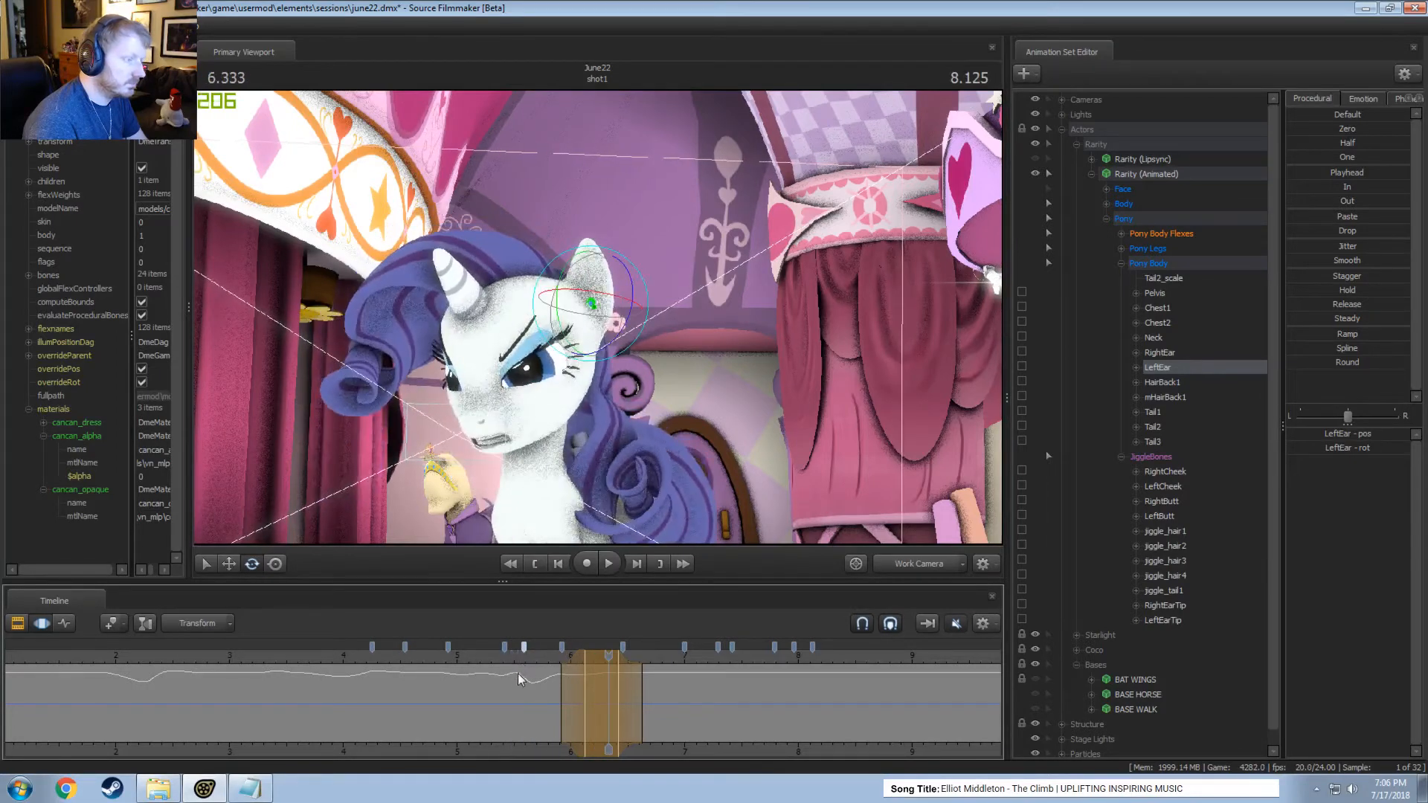
Rotate the left ear within a time selection around 6.25 seconds and replay the motion from about 5.7 seconds.
{"action": "left_click", "coordinate": [597, 710]}
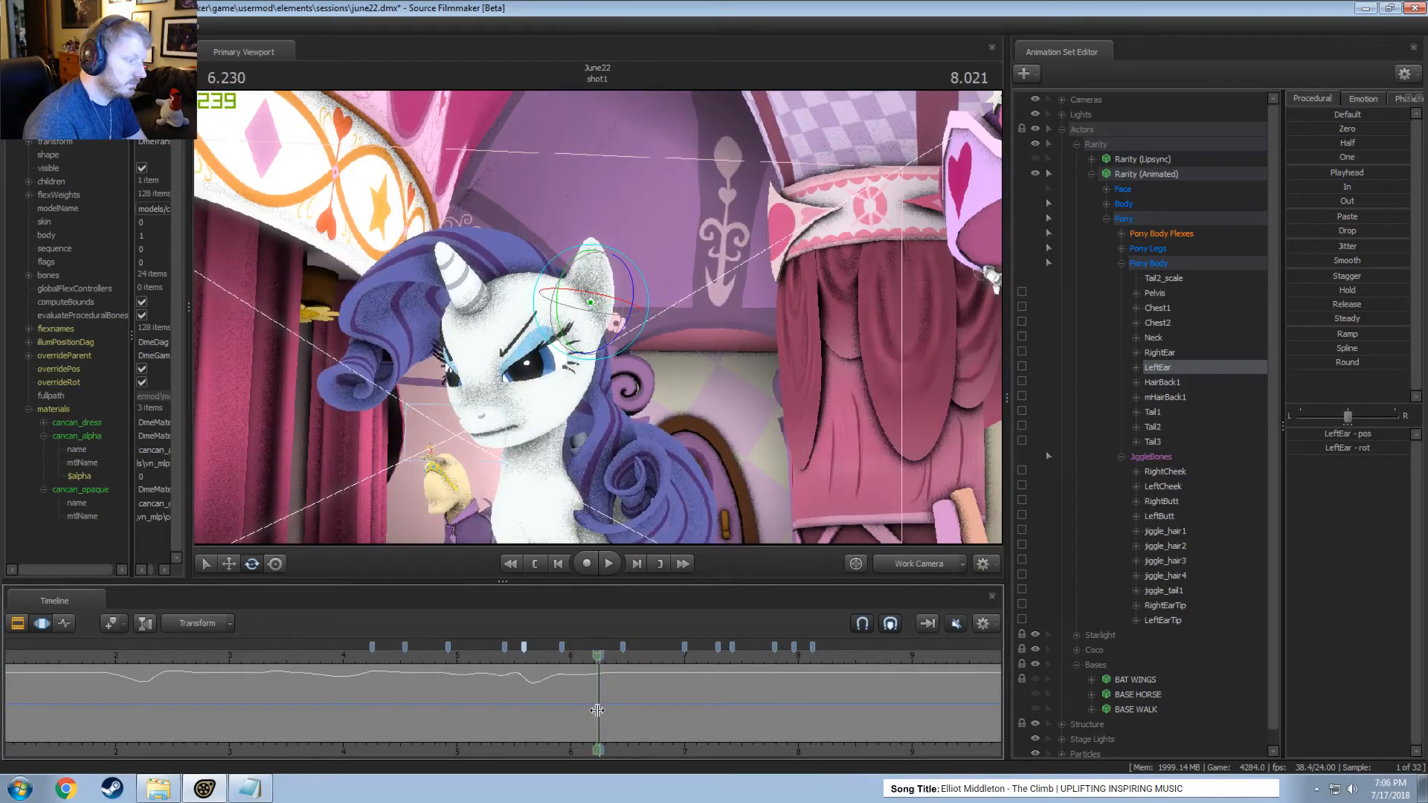
{"action": "left_click_drag", "start_coordinate": [622, 265], "coordinate": [594, 282]}
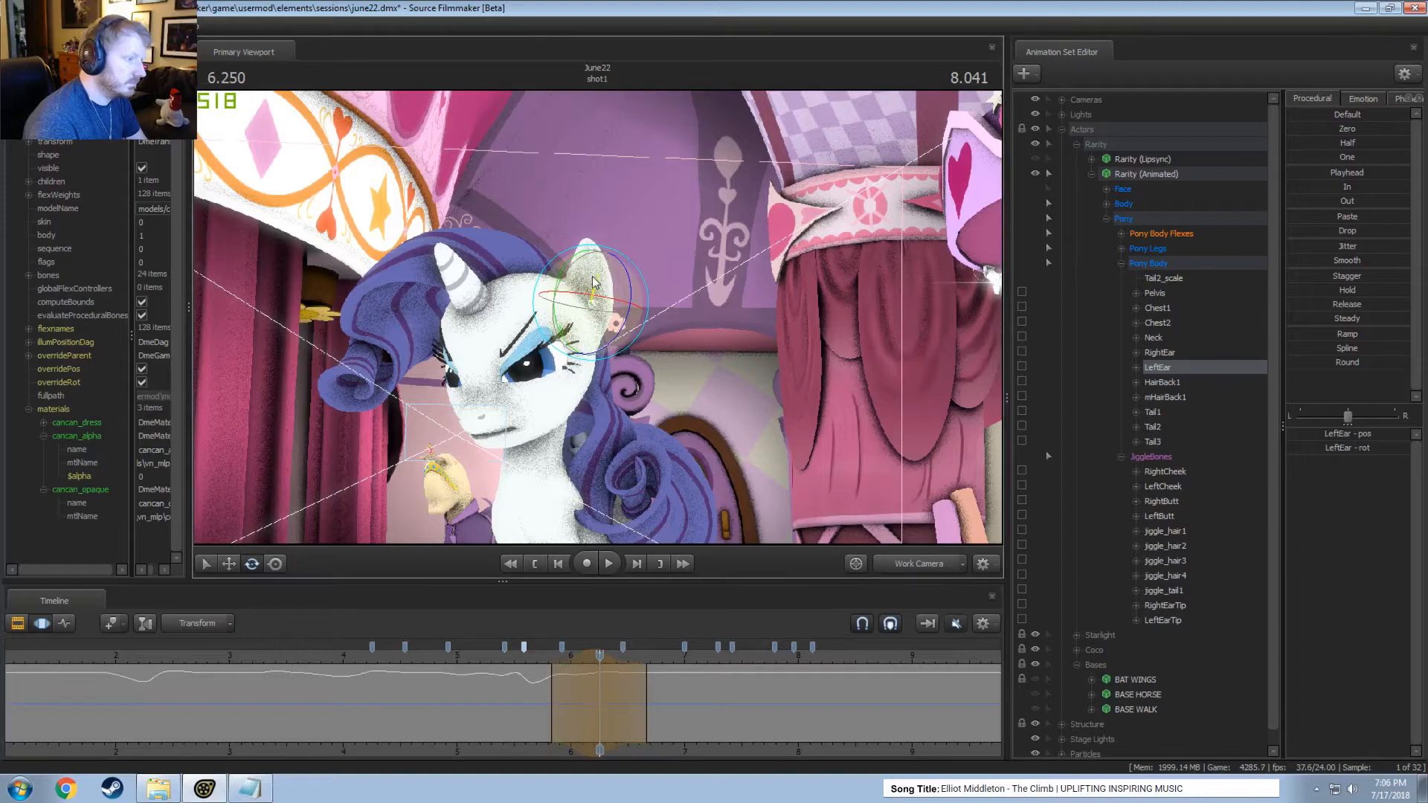
{"action": "left_click", "coordinate": [534, 658]}
{"action": "key", "text": "space"}
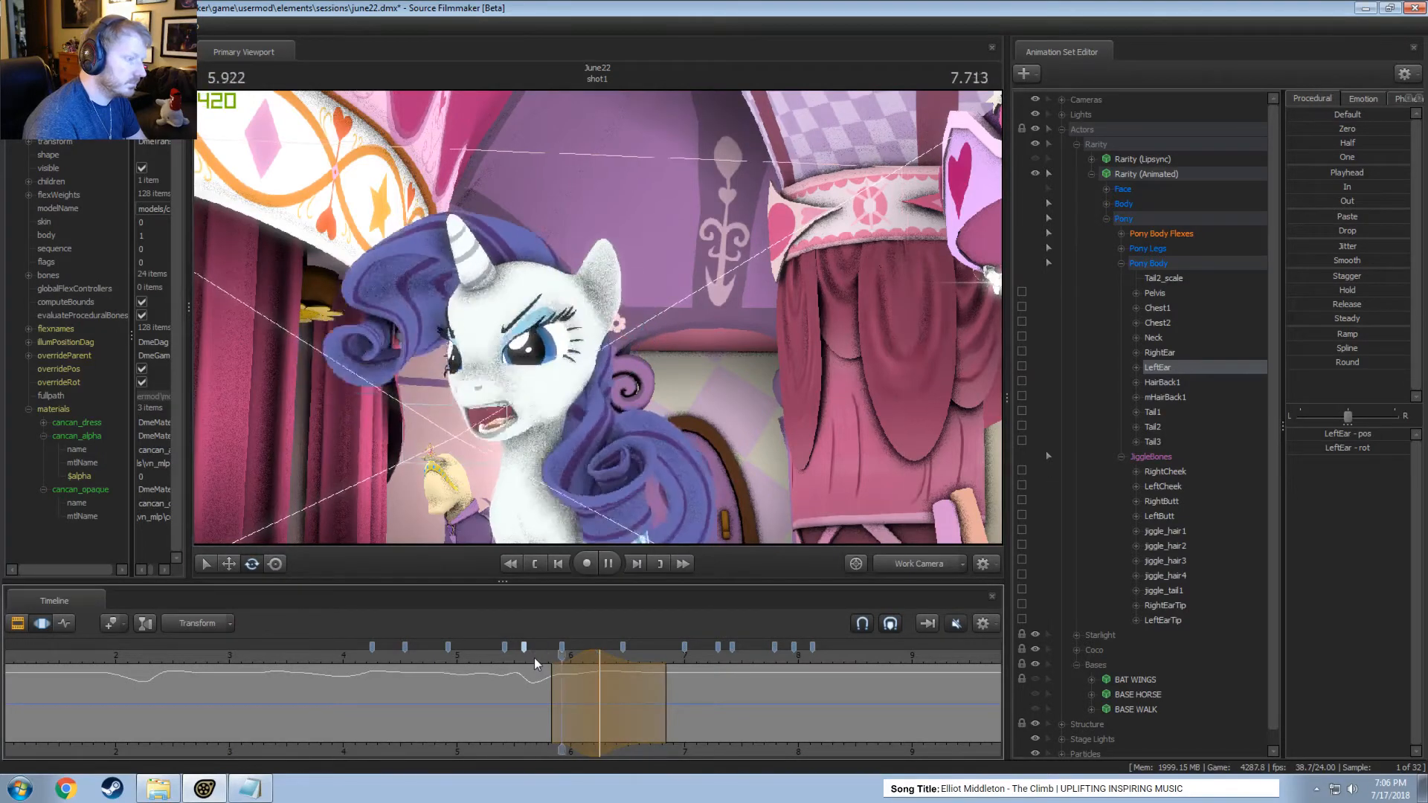
{"action": "key", "text": "space"}
{"action": "left_click", "coordinate": [529, 656]}
{"action": "key", "text": "space"}
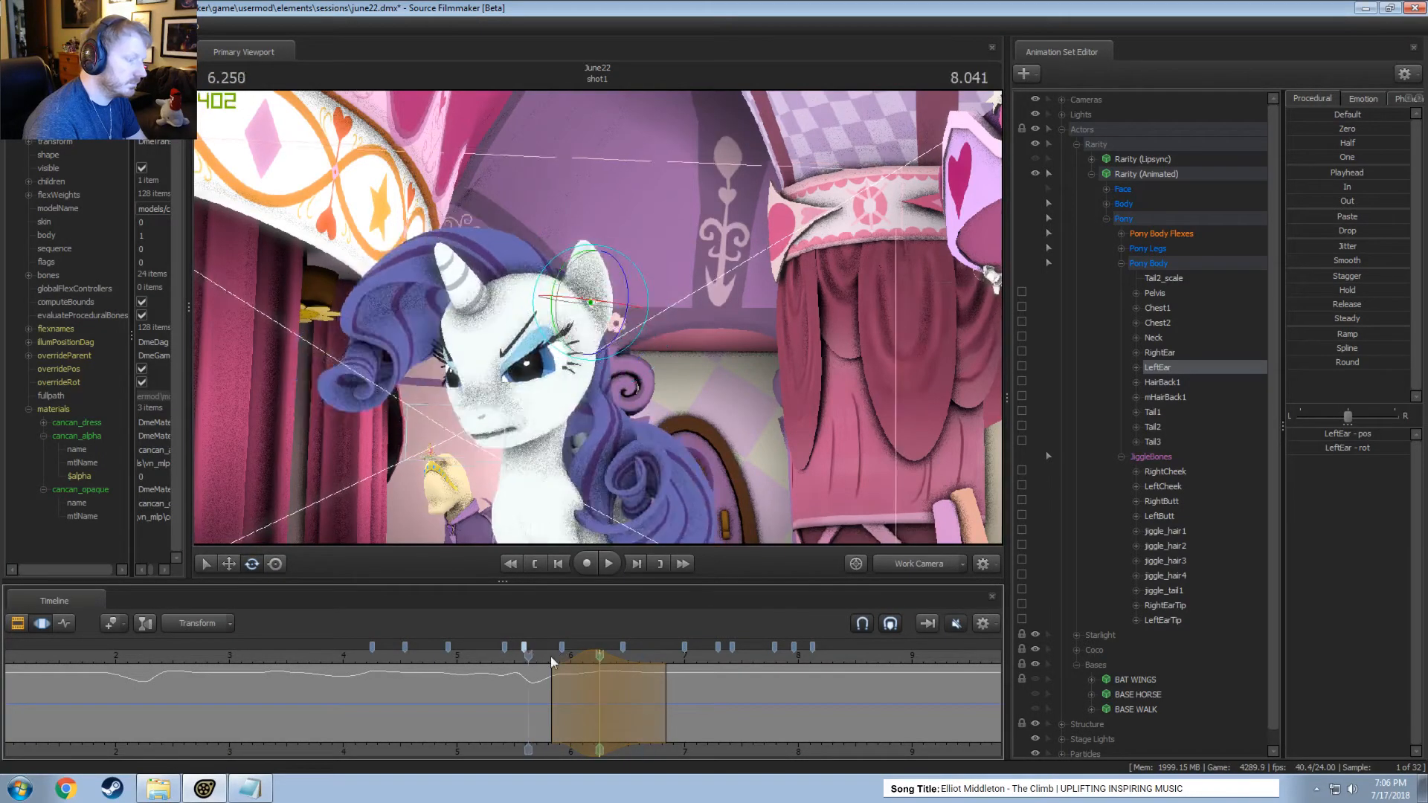
Rotate the left ear around 6.17 seconds, play the motion, undo the rotation, and rotate the ear again more subtly.
{"action": "left_click", "coordinate": [591, 667]}
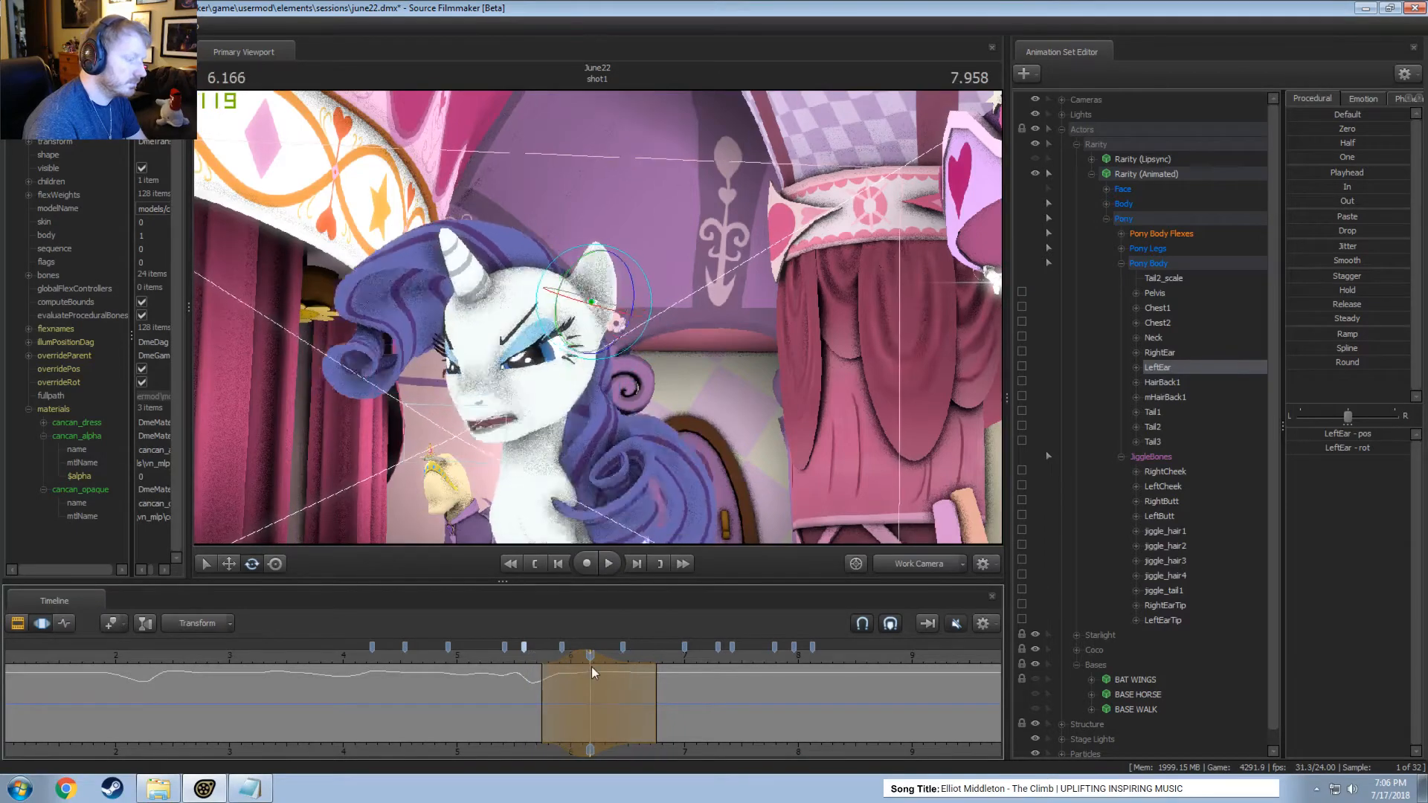
{"action": "left_click_drag", "start_coordinate": [598, 275], "coordinate": [591, 281]}
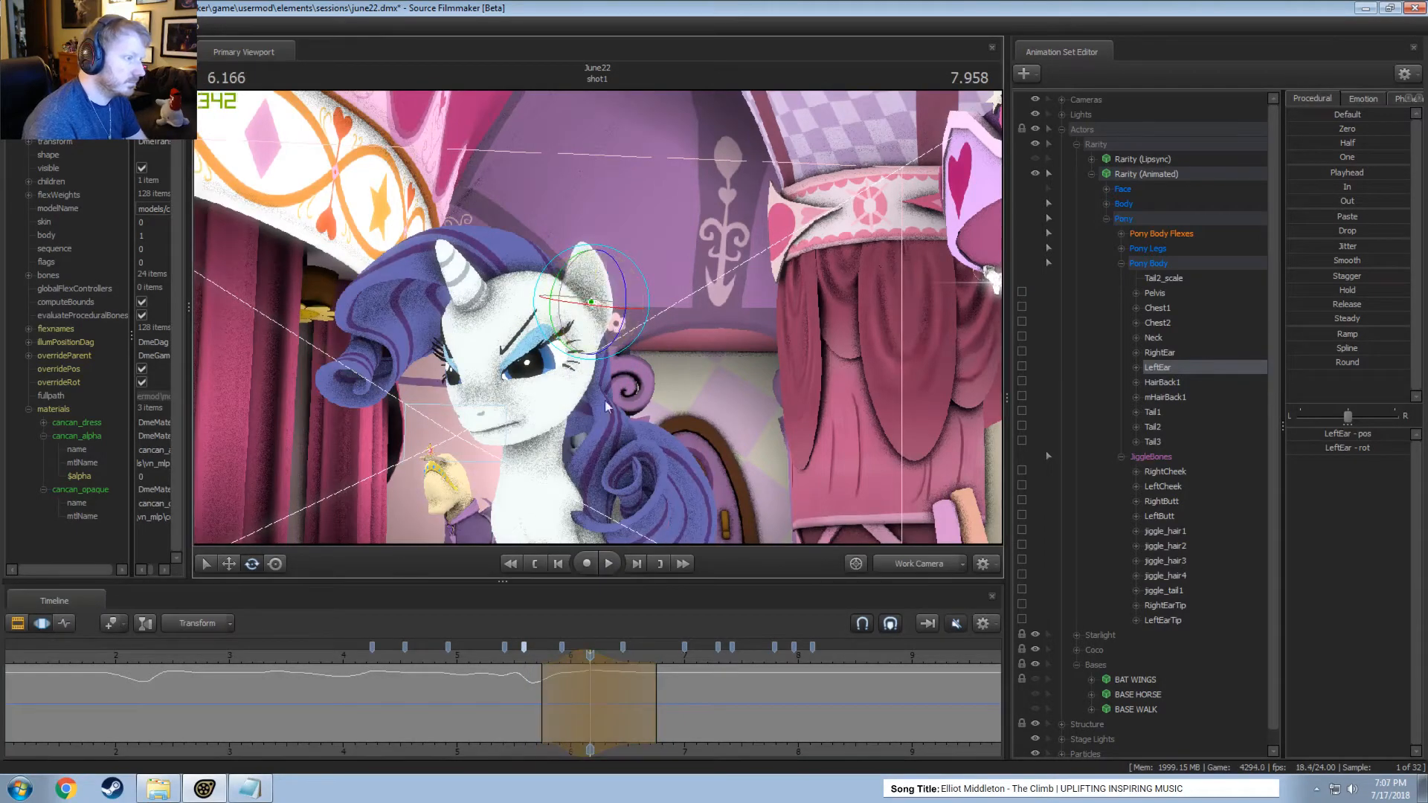
{"action": "left_click", "coordinate": [524, 660]}
{"action": "key", "text": "space"}
{"action": "key", "text": "space"}
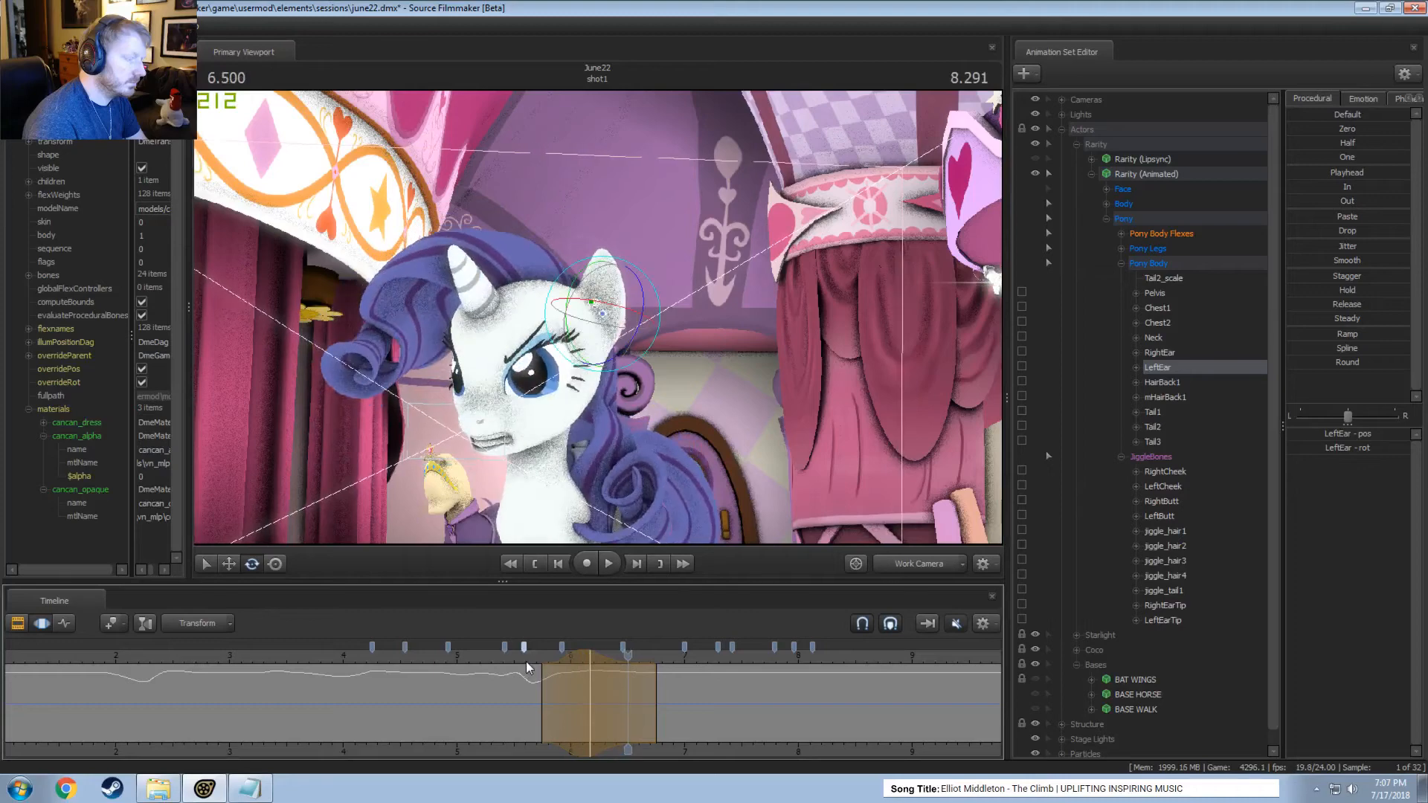
{"action": "left_click", "coordinate": [559, 661]}
{"action": "left_click_drag", "start_coordinate": [560, 661], "coordinate": [590, 668]}
{"action": "key", "text": "ctrl+z"}
{"action": "left_click_drag", "start_coordinate": [616, 260], "coordinate": [618, 265]}
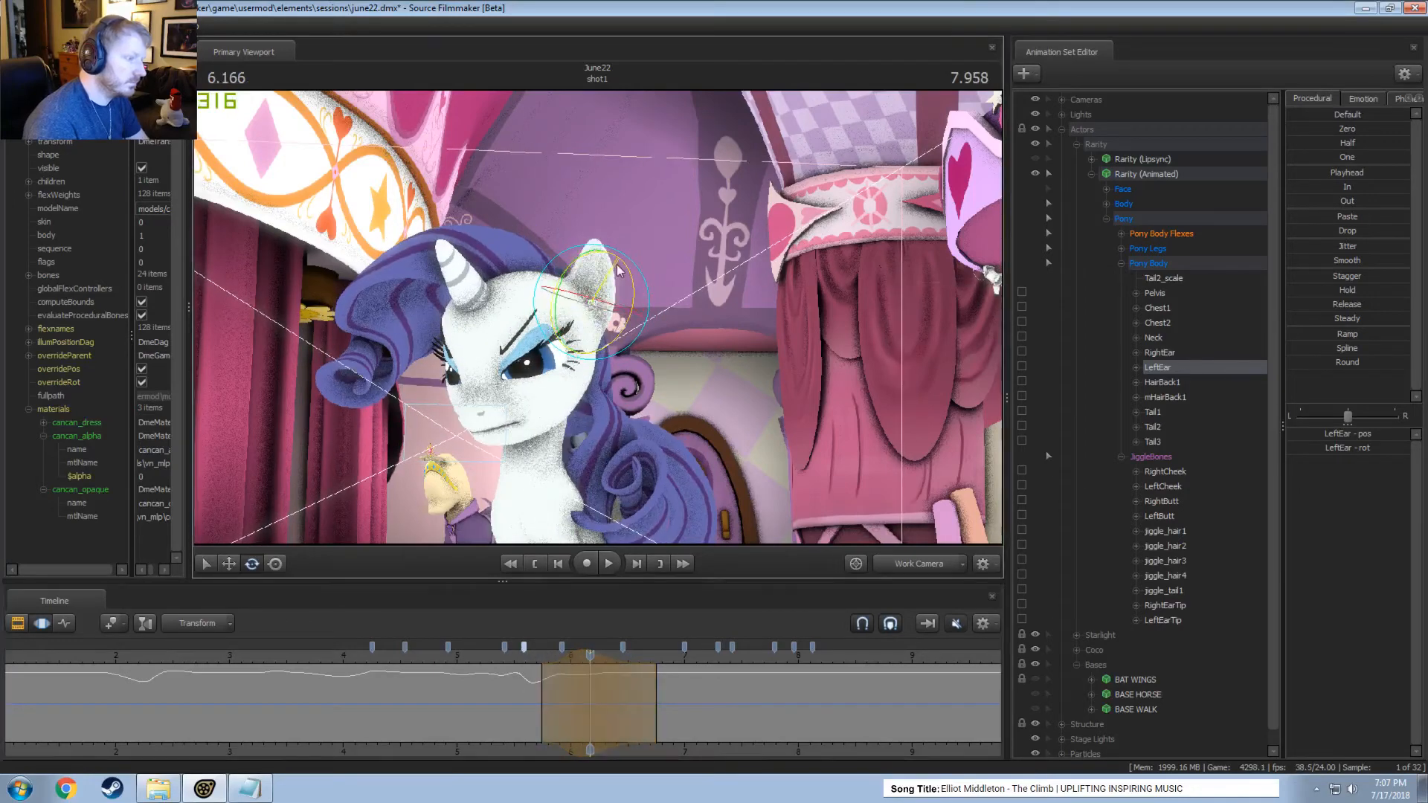
{"action": "key", "text": "space"}
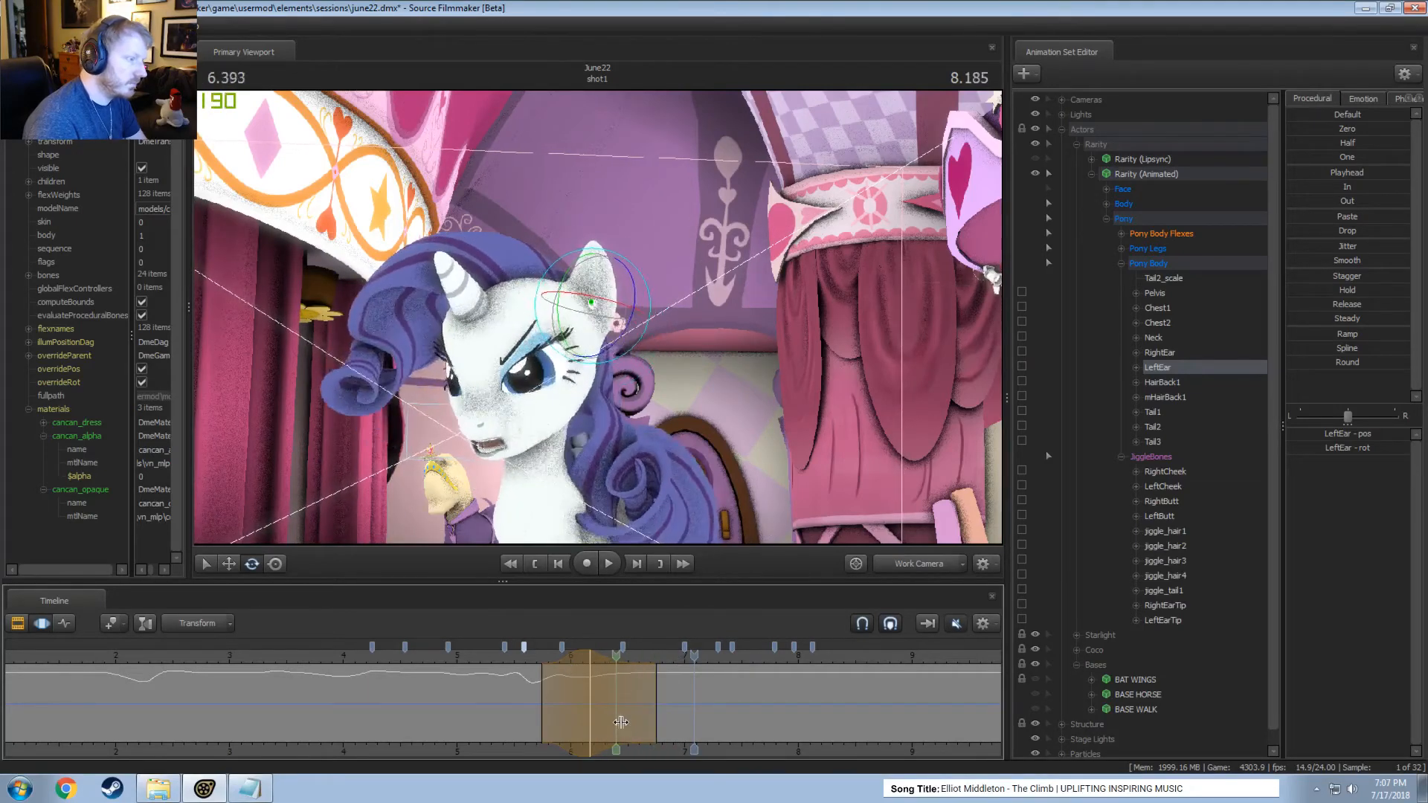
Rotate the left ear within time selections around 6.67 seconds and 6.83 seconds.
{"action": "left_click", "coordinate": [646, 729], "text": "shift"}
{"action": "scroll", "coordinate": [650, 729], "scroll_direction": "up", "scroll_amount": 3, "text": "shift"}
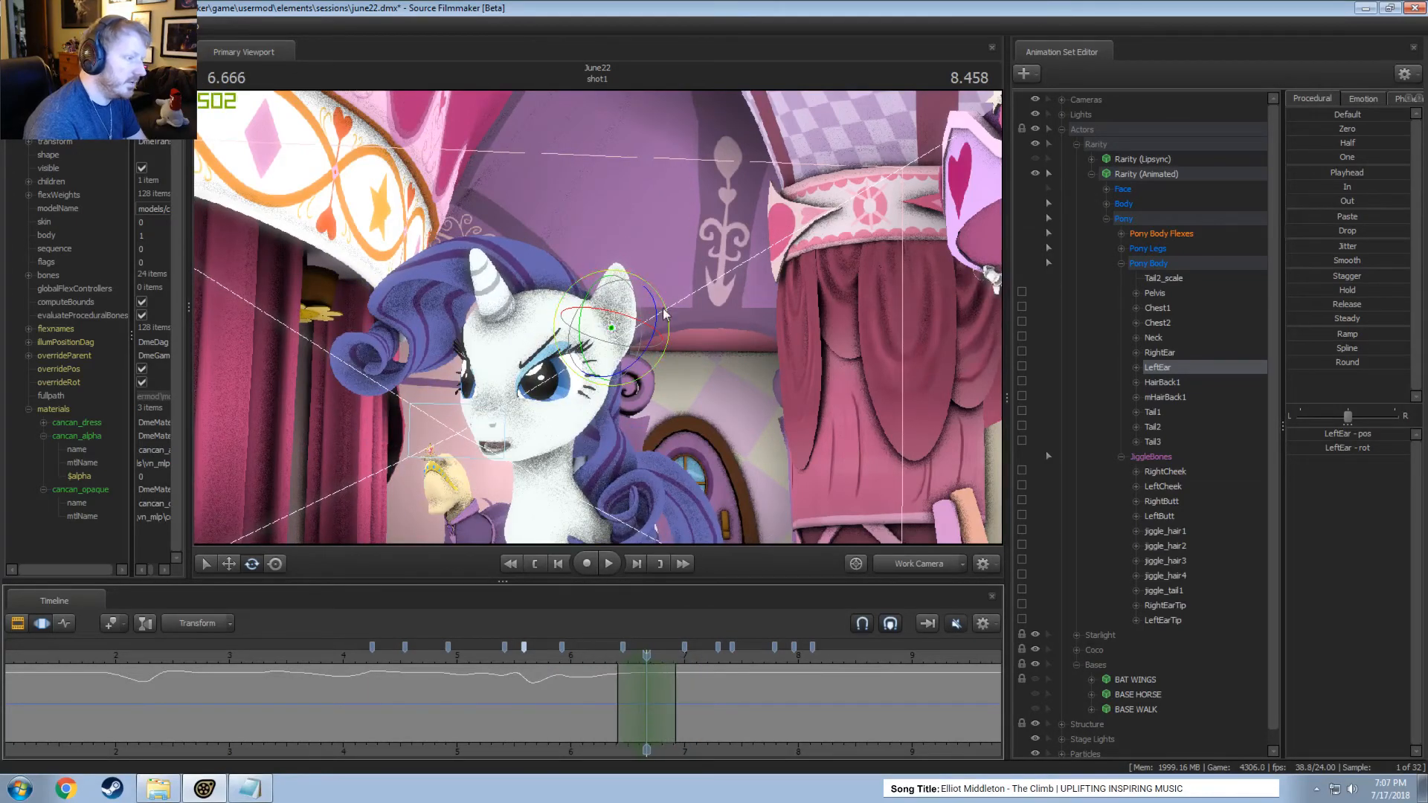
{"action": "left_click_drag", "start_coordinate": [665, 313], "coordinate": [657, 305]}
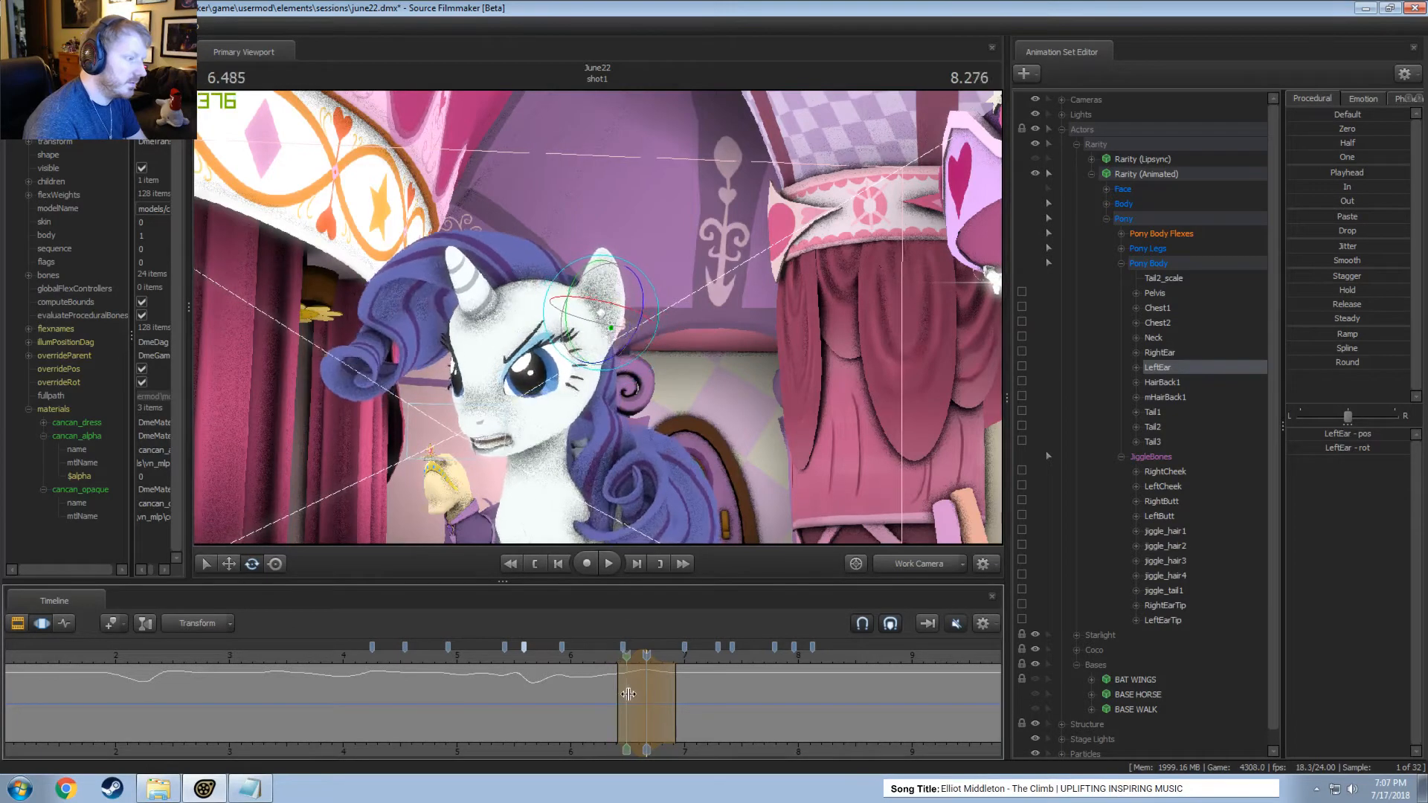
{"action": "left_click", "coordinate": [665, 694], "text": "shift"}
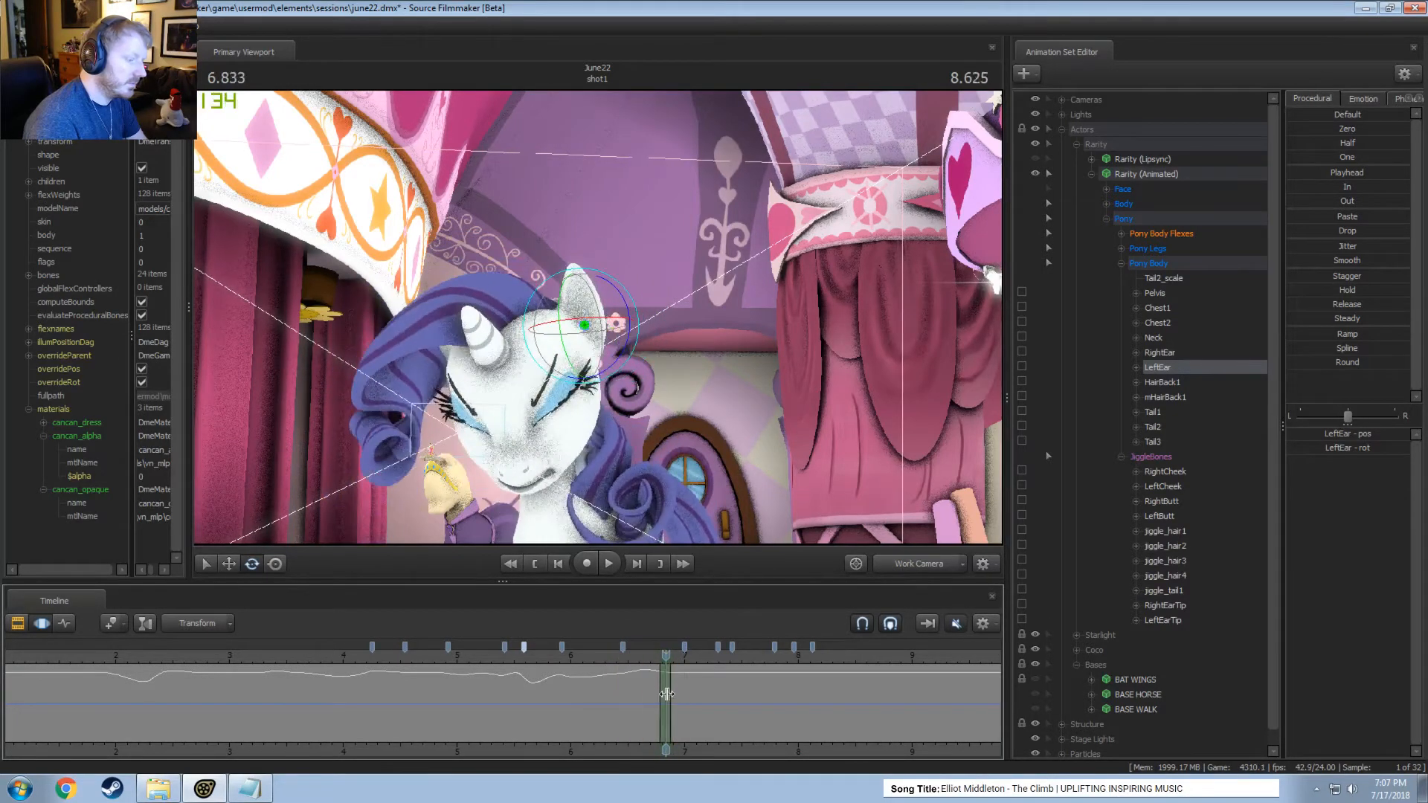
{"action": "scroll", "coordinate": [666, 691], "scroll_direction": "up", "scroll_amount": 3, "text": "shift"}
{"action": "left_click_drag", "start_coordinate": [627, 299], "coordinate": [643, 325]}
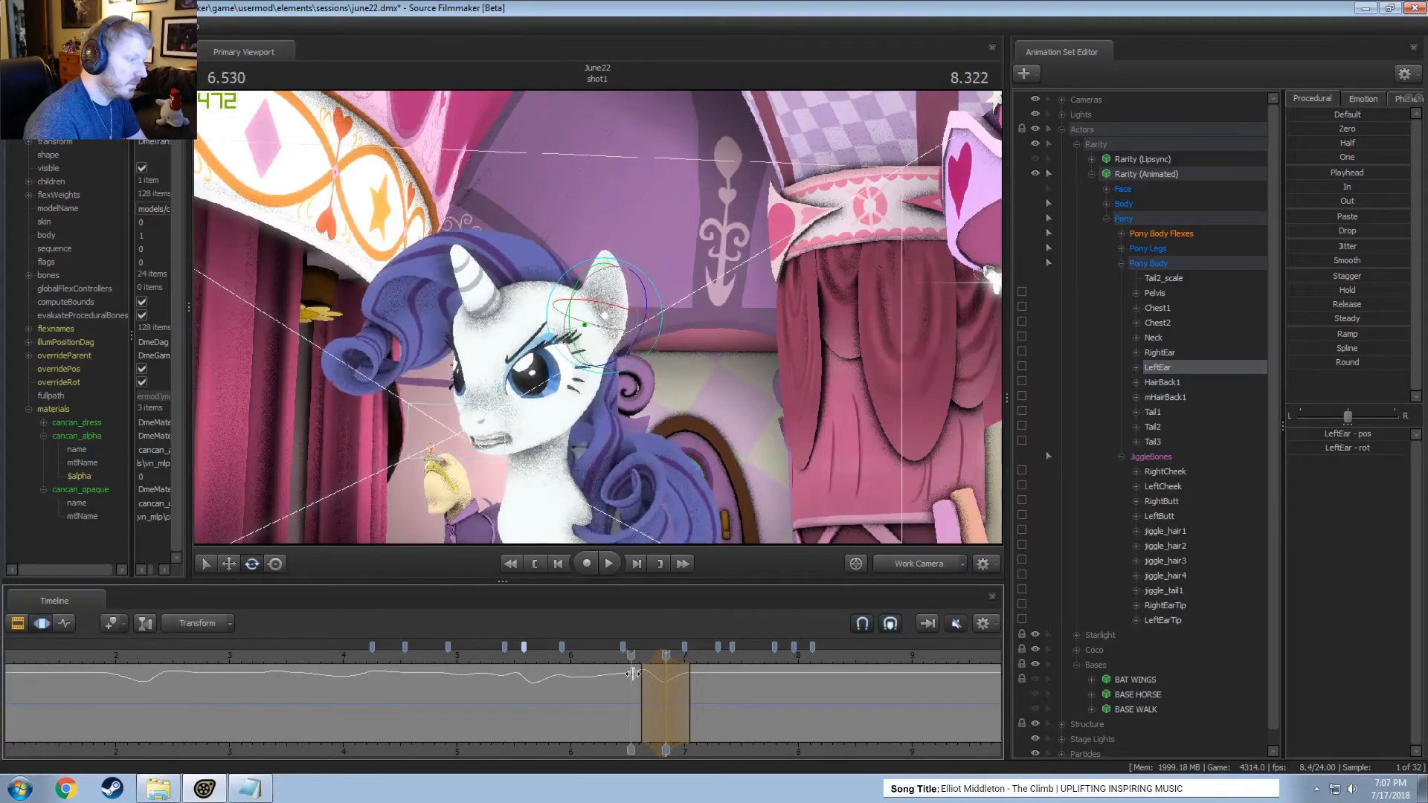
Rotate the left ear within short time selections around 6.92 seconds and 7.00 seconds.
{"action": "left_click", "coordinate": [677, 697]}
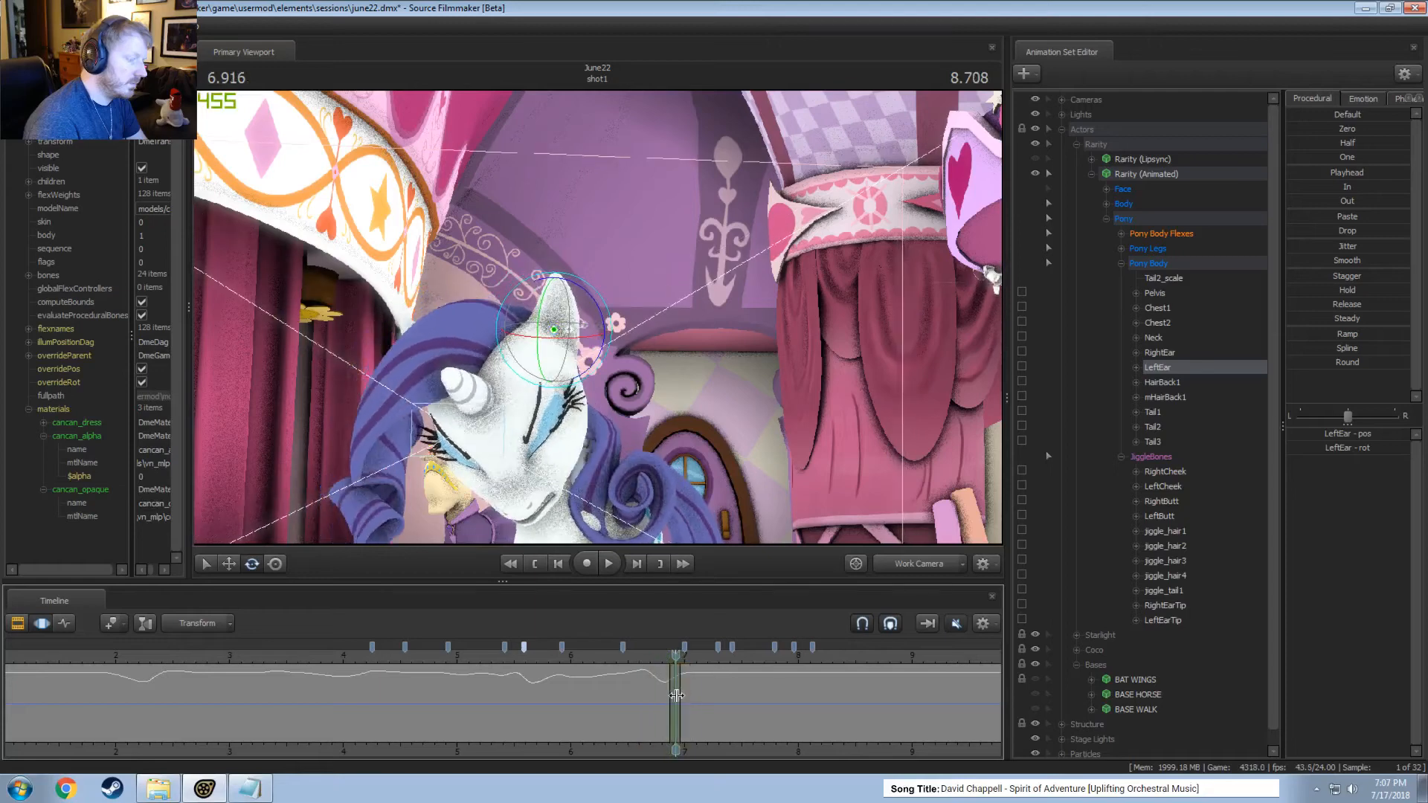
{"action": "left_click_drag", "start_coordinate": [595, 310], "coordinate": [595, 336]}
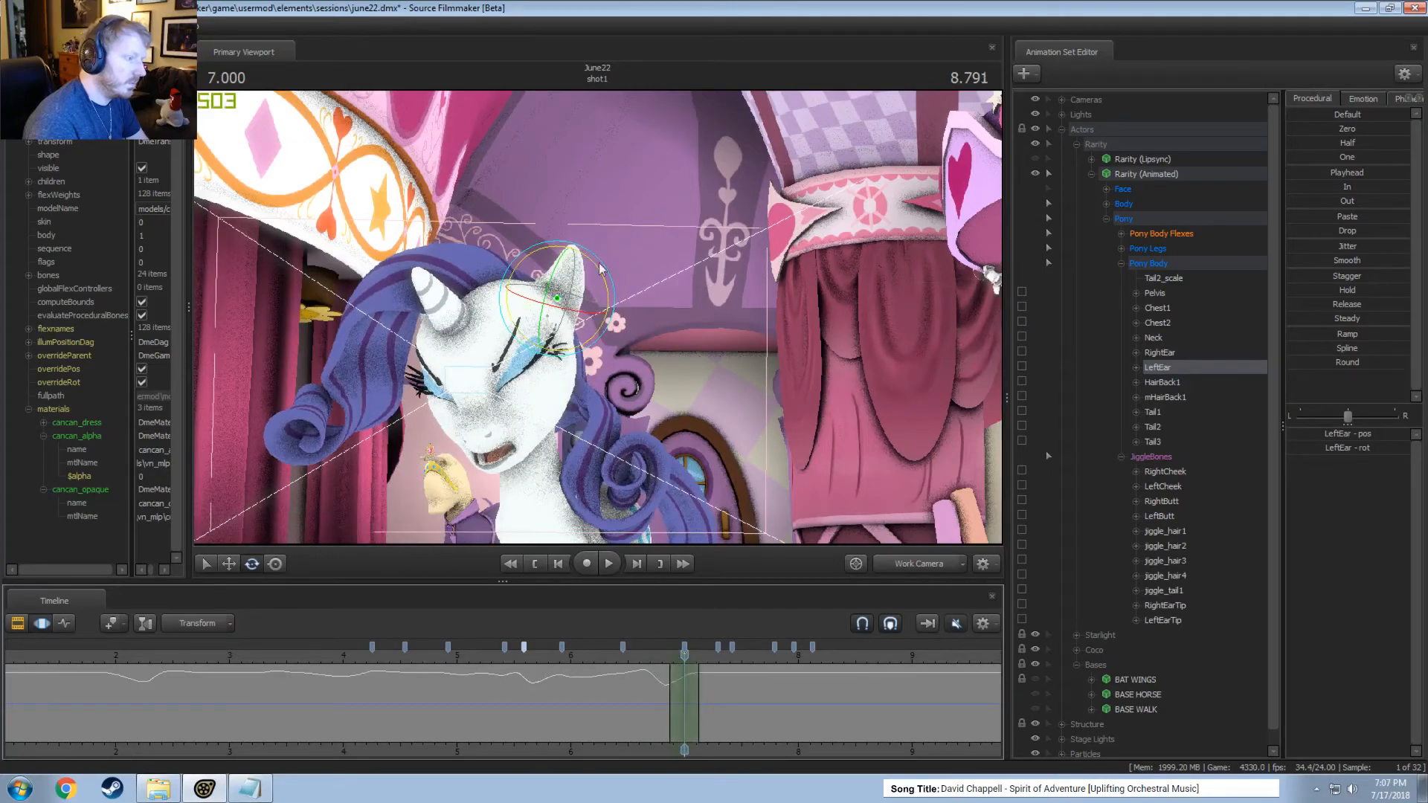
{"action": "left_click_drag", "start_coordinate": [601, 268], "coordinate": [590, 300]}
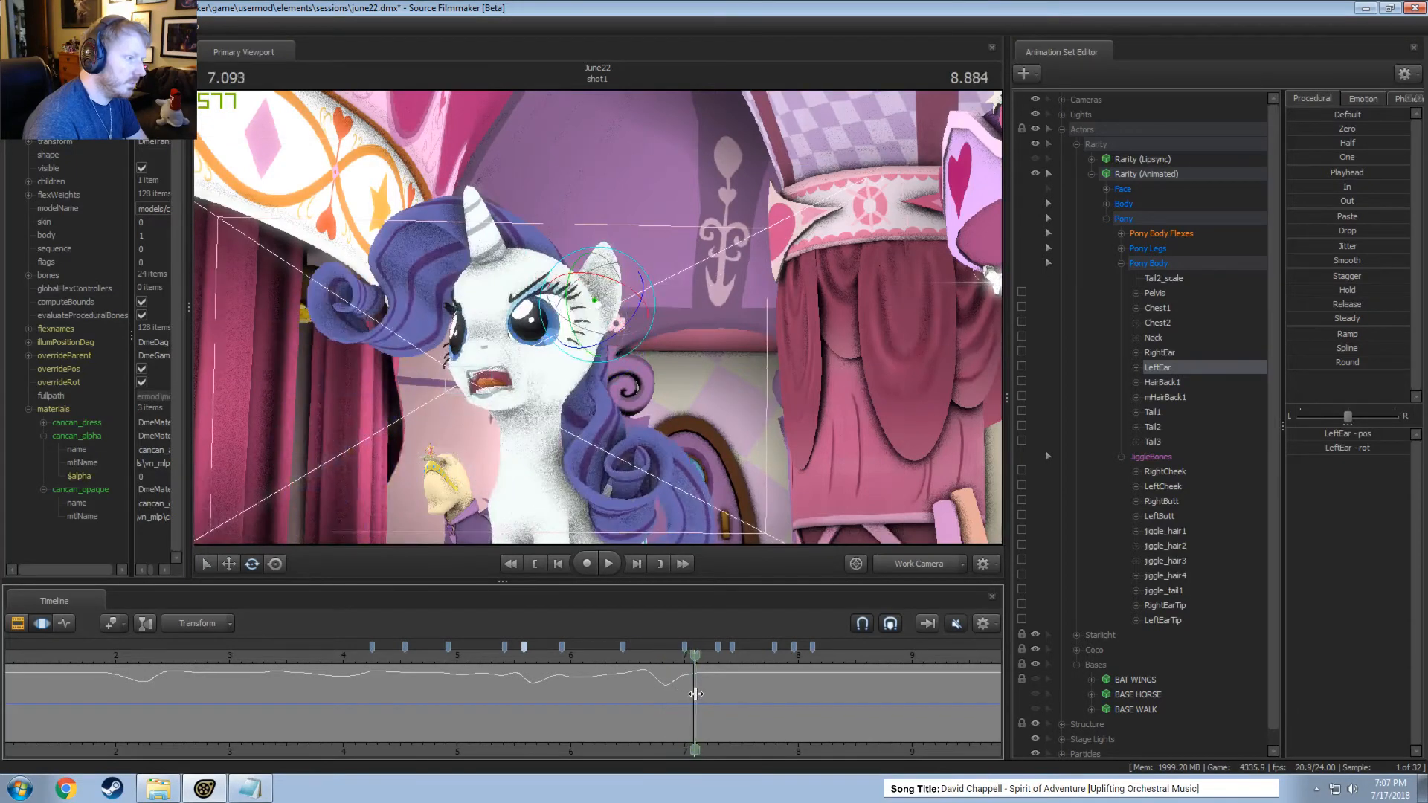
Rotate the left ear within a time selection around 7.21 seconds and play the motion through the Work Camera and Main Camera.
{"action": "left_click_drag", "start_coordinate": [675, 667], "coordinate": [709, 696]}
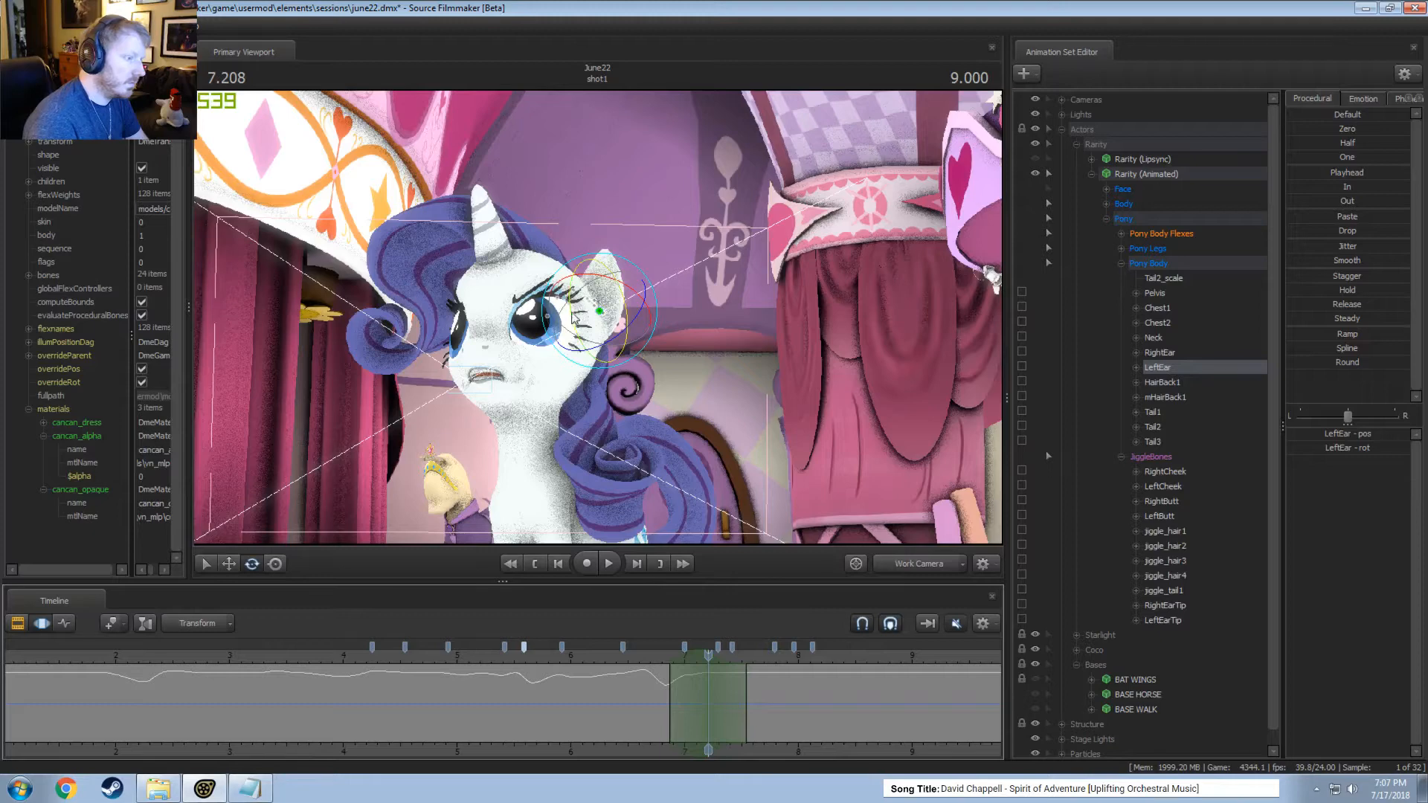
{"action": "left_click_drag", "start_coordinate": [572, 317], "coordinate": [571, 291]}
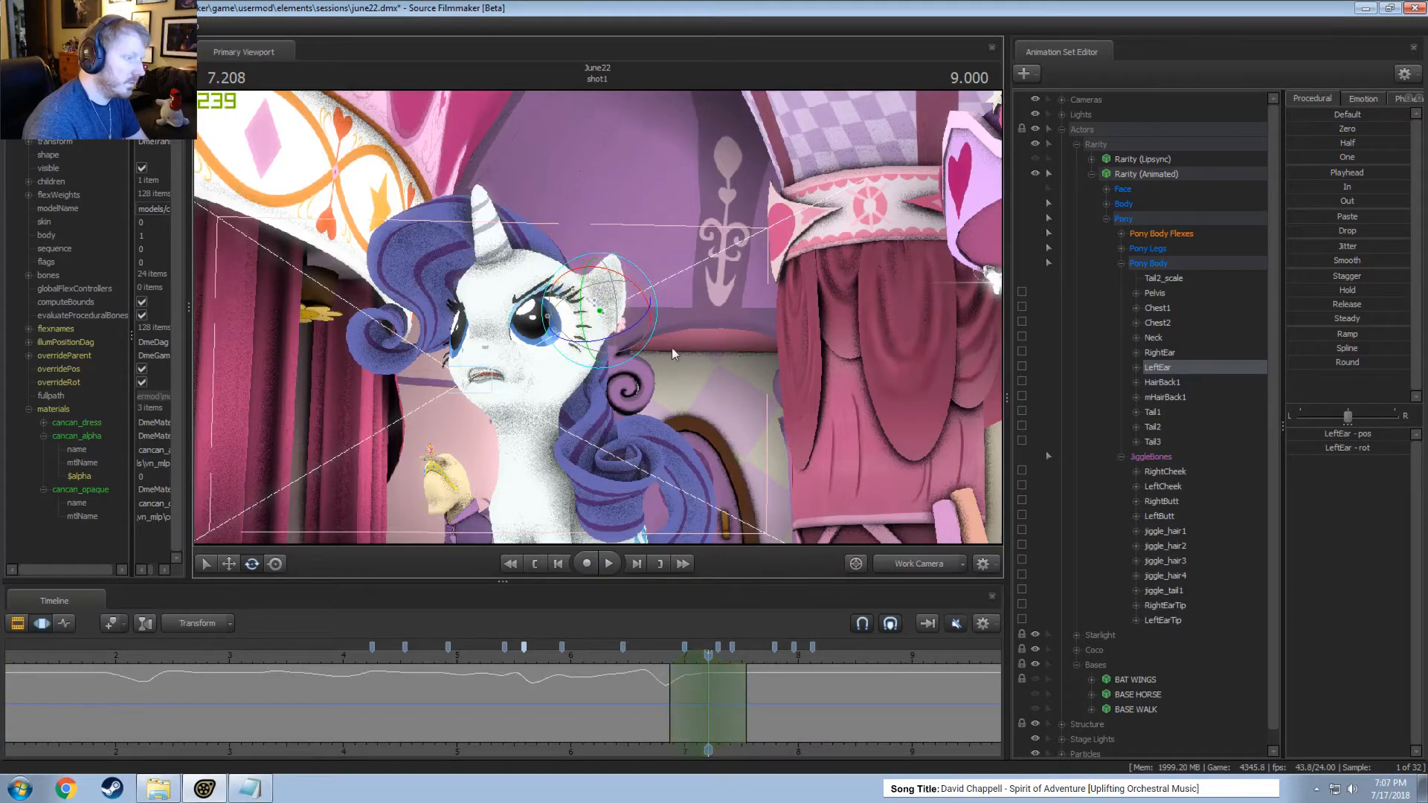
{"action": "left_click_drag", "start_coordinate": [671, 349], "coordinate": [660, 312], "text": "alt"}
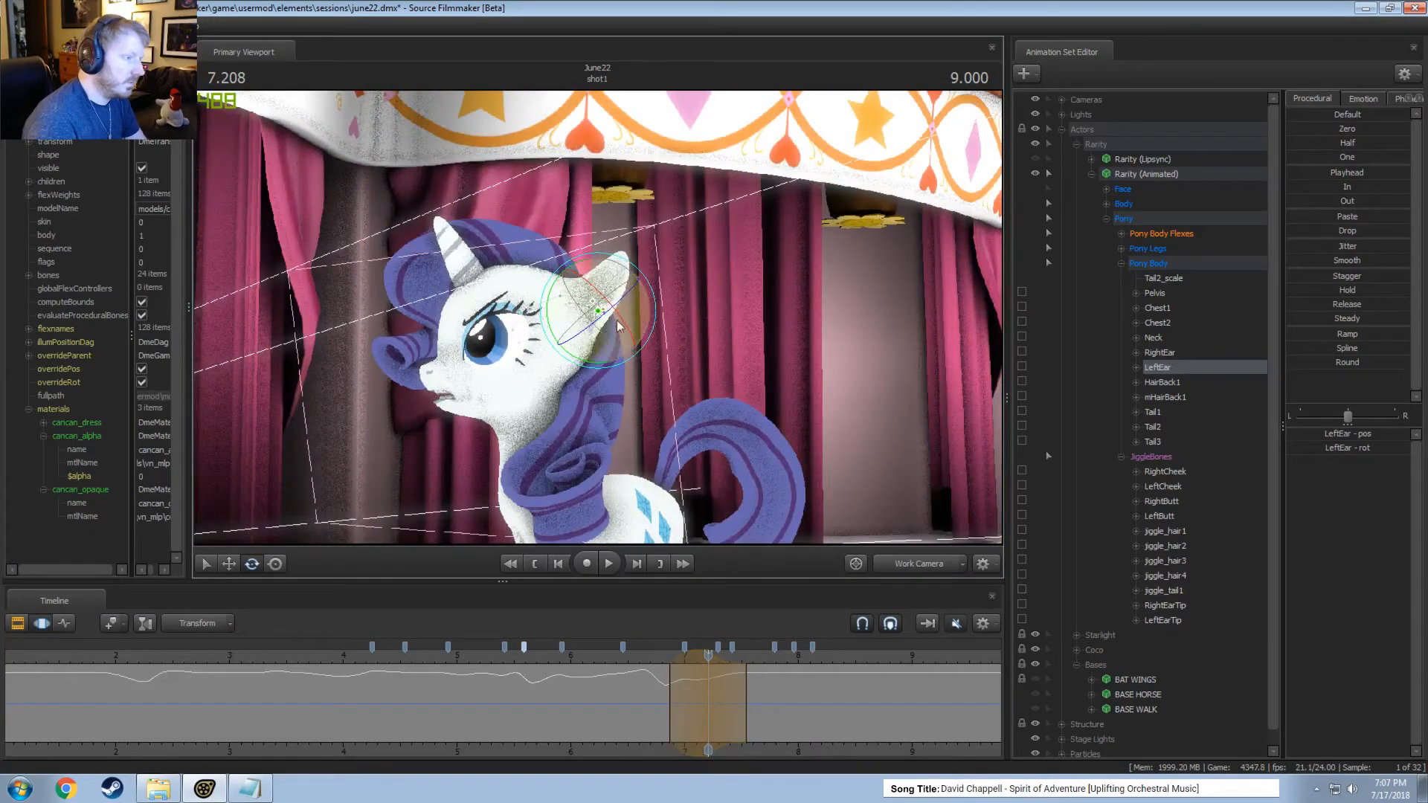
{"action": "key", "text": "space"}
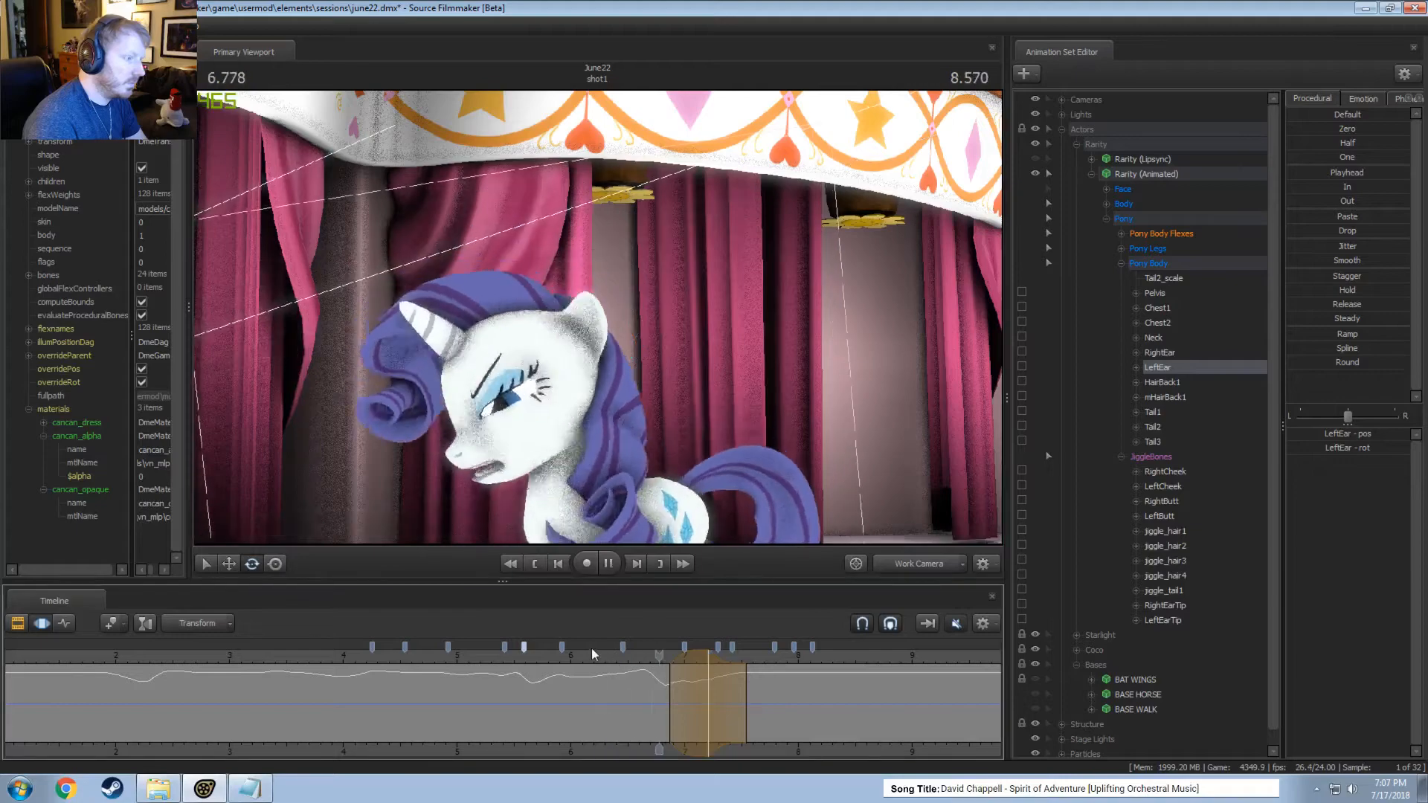
{"action": "key", "text": "space"}
{"action": "left_click", "coordinate": [909, 566]}
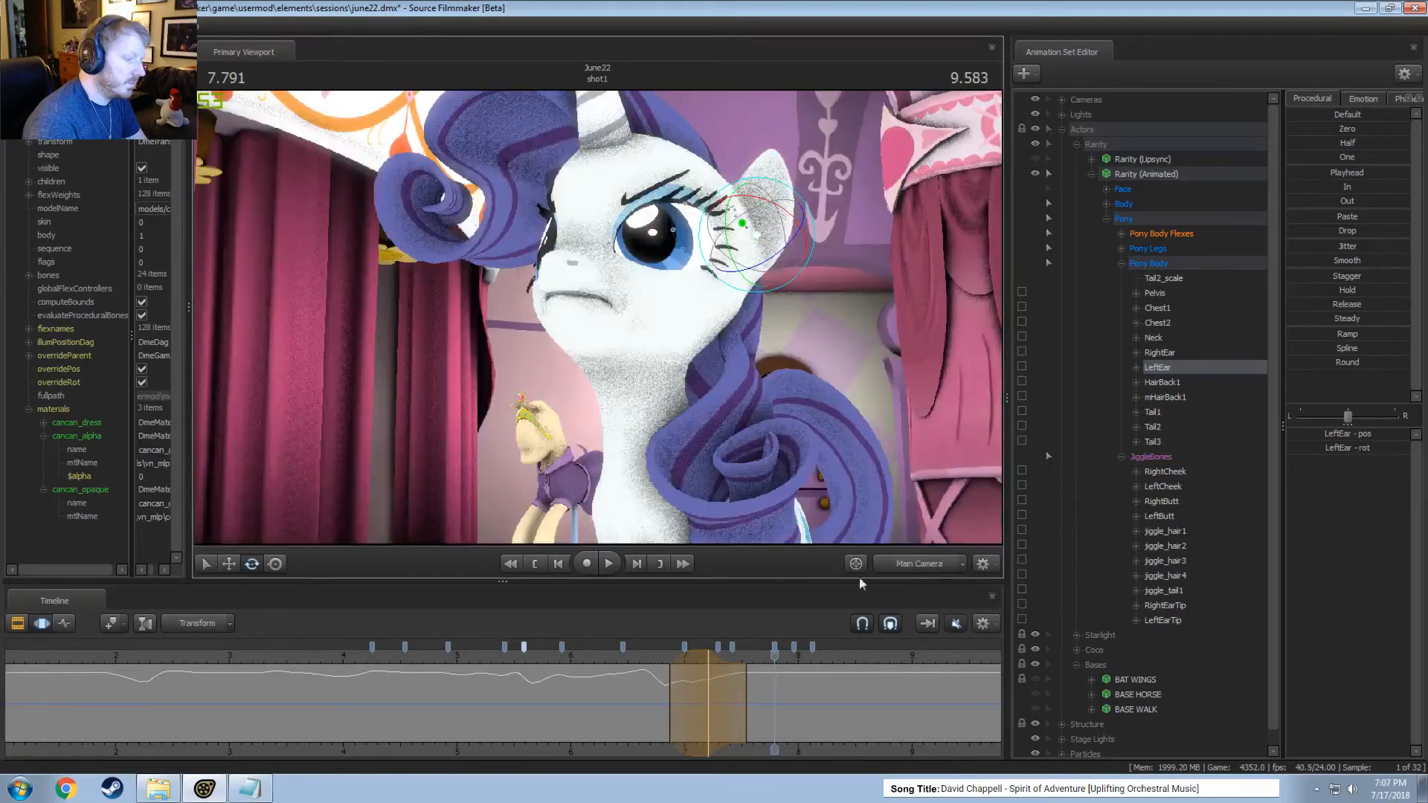
{"action": "key", "text": "space"}
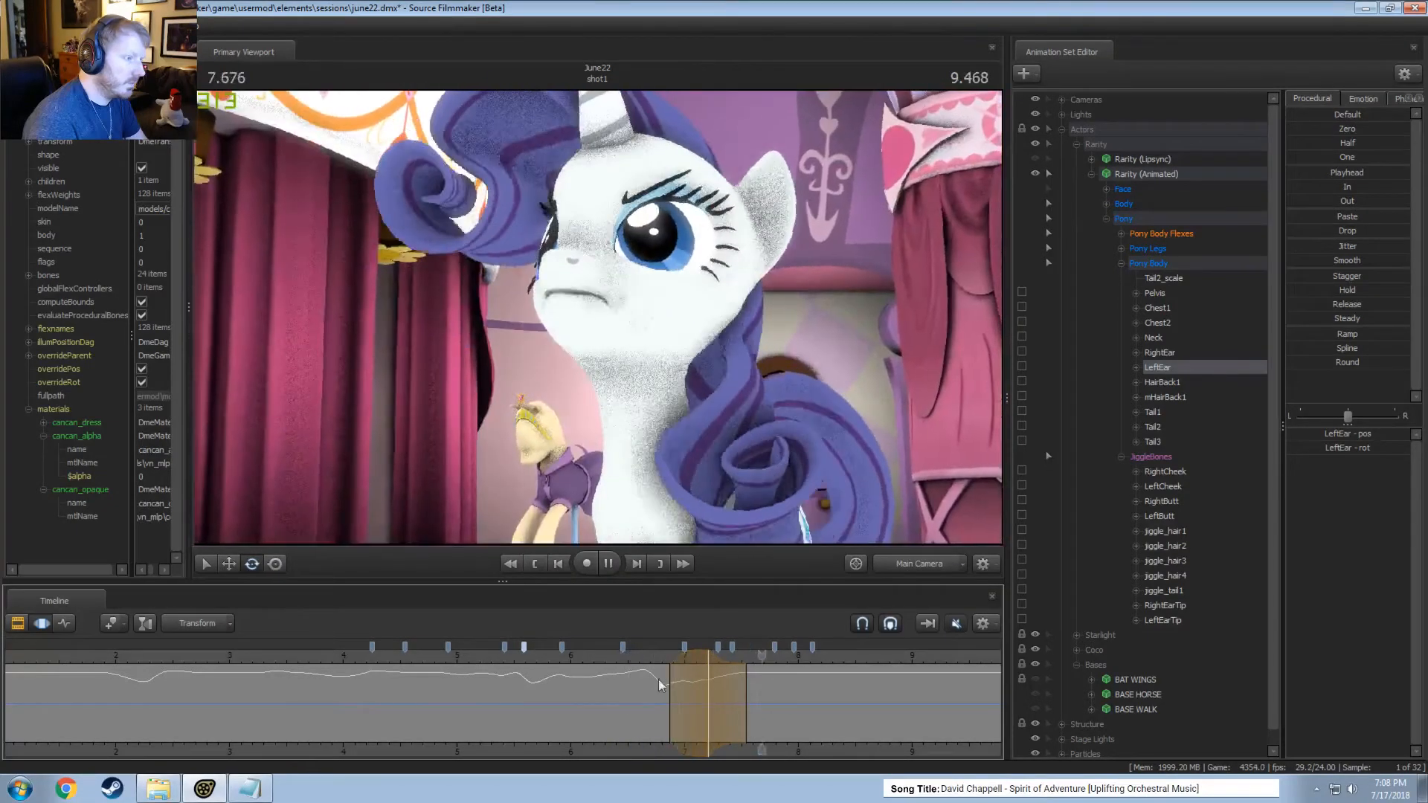
Rotate the left ear within a time selection around 7.04 seconds.
{"action": "mouse_move", "coordinate": [696, 714]}
{"action": "left_mouse_down"}
{"action": "mouse_move", "coordinate": [671, 705]}
{"action": "mouse_move", "coordinate": [690, 708]}
{"action": "left_mouse_up"}
{"action": "left_click", "coordinate": [689, 708], "text": "shift"}
{"action": "key", "text": "Escape"}
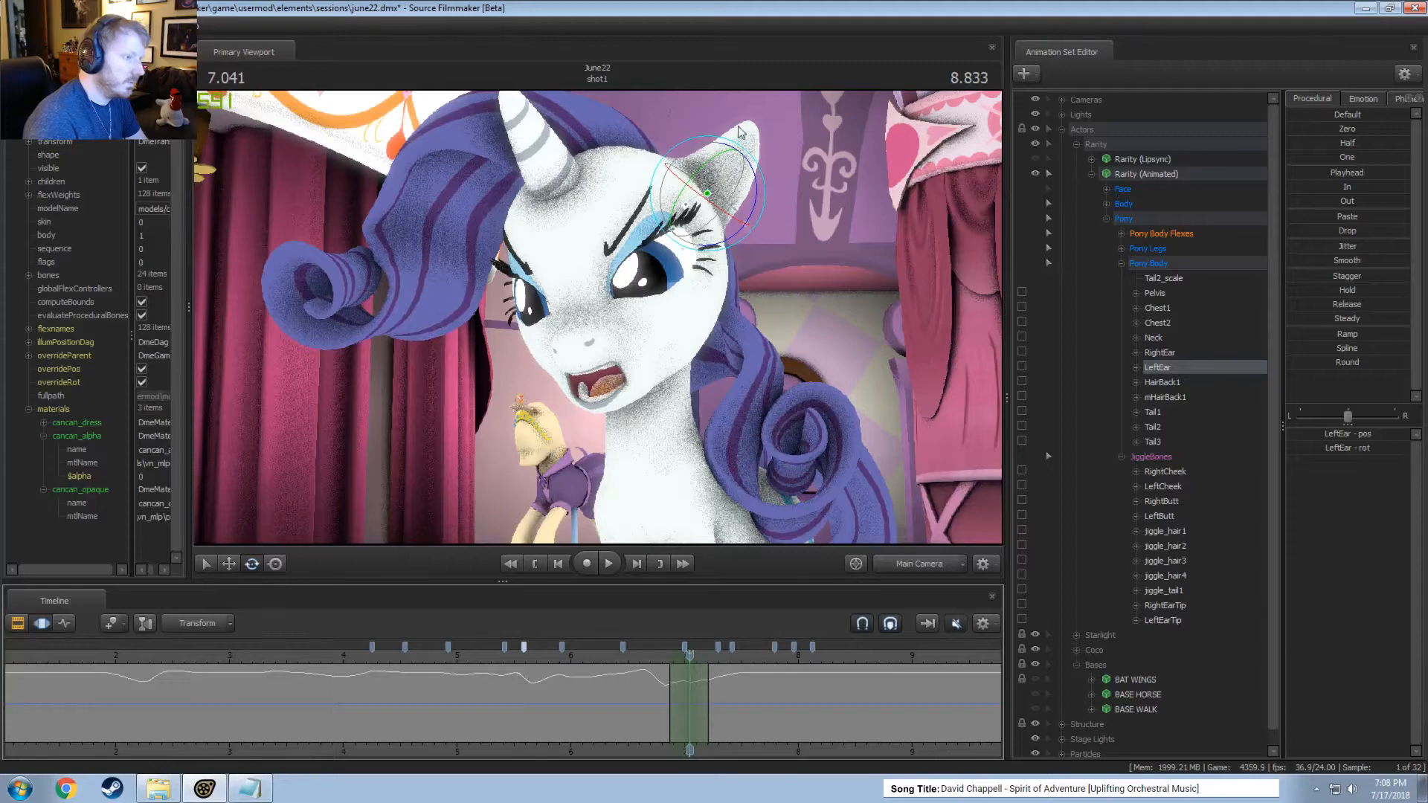
{"action": "left_click_drag", "start_coordinate": [730, 154], "coordinate": [729, 157]}
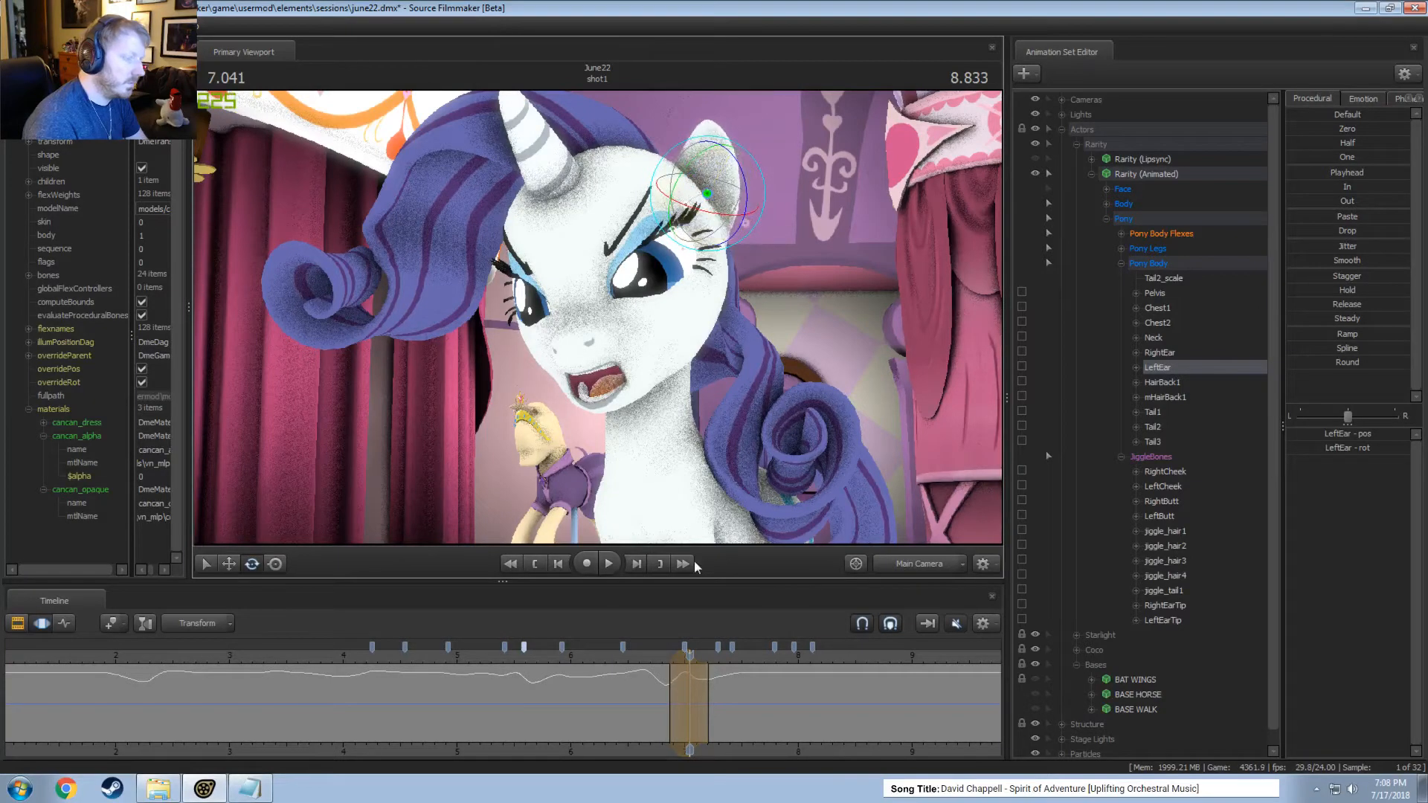
Rotate the left ear within a time selection around 7.42 seconds and play the motion from about 6.5 seconds.
{"action": "left_click_drag", "start_coordinate": [670, 696], "coordinate": [732, 692]}
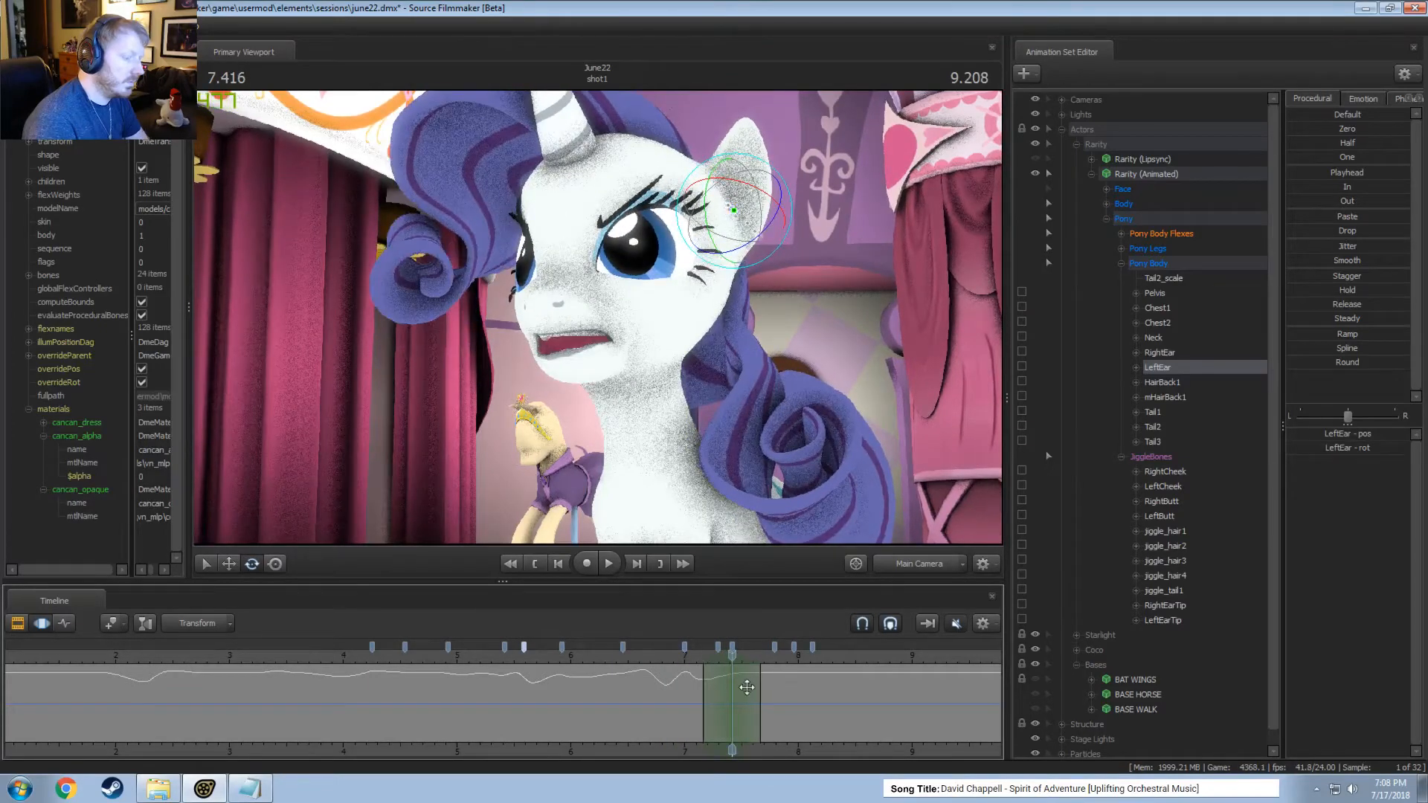
{"action": "left_click_drag", "start_coordinate": [727, 196], "coordinate": [716, 203]}
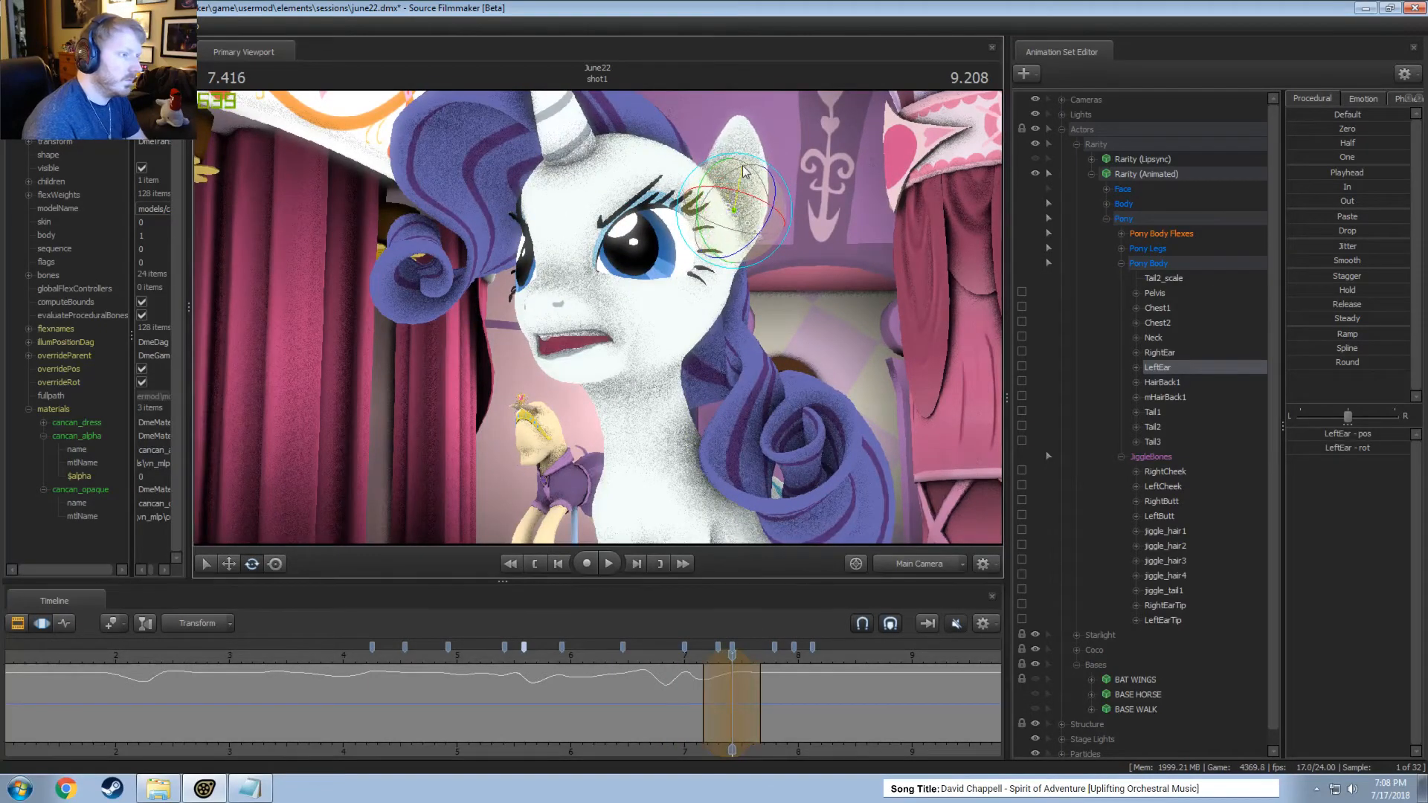
{"action": "left_click_drag", "start_coordinate": [689, 662], "coordinate": [625, 658]}
{"action": "key", "text": "space"}
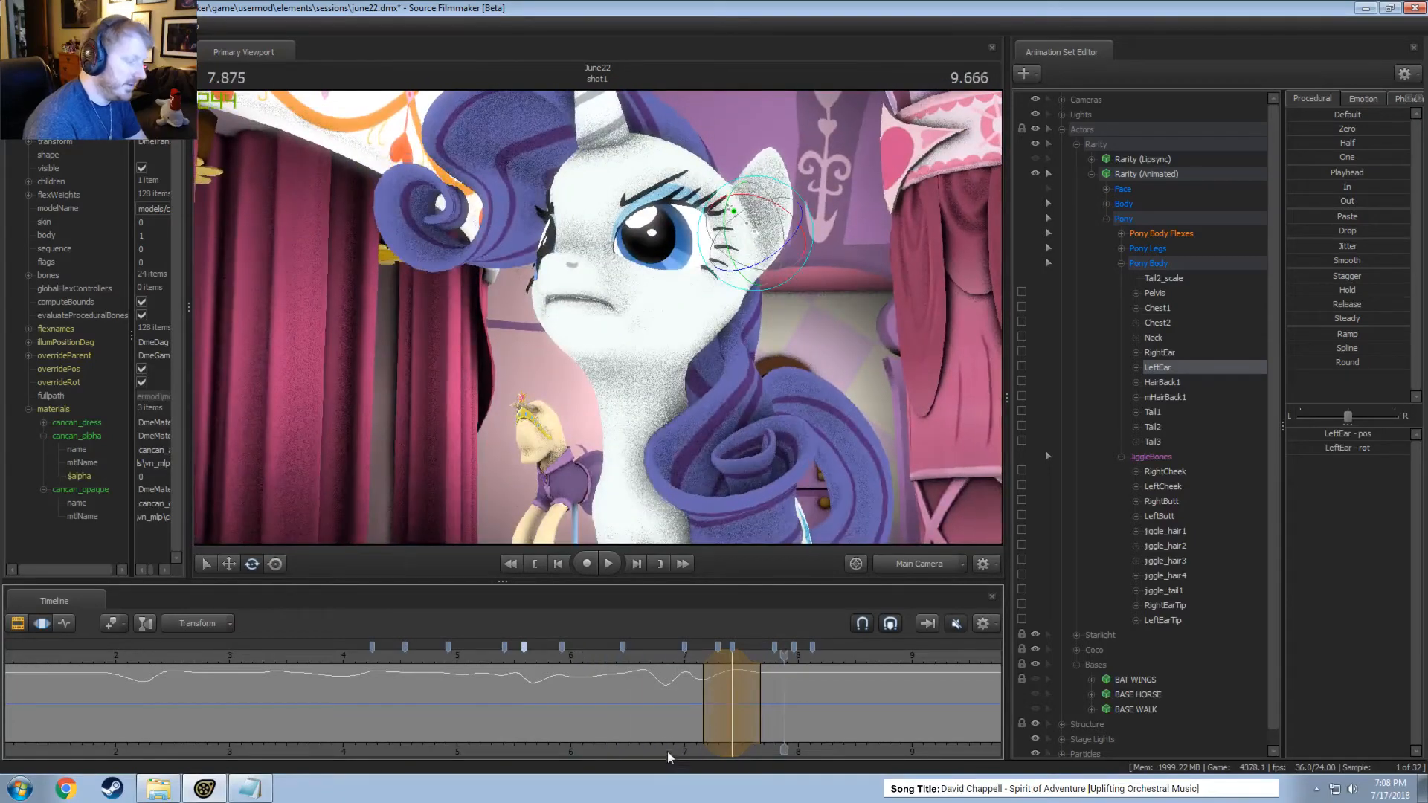
Play the motion from about 7 seconds and rotate the left ear within a time selection around 8.21 seconds.
{"action": "middle_click_drag", "start_coordinate": [574, 743], "coordinate": [104, 729]}
{"action": "key", "text": "F2"}
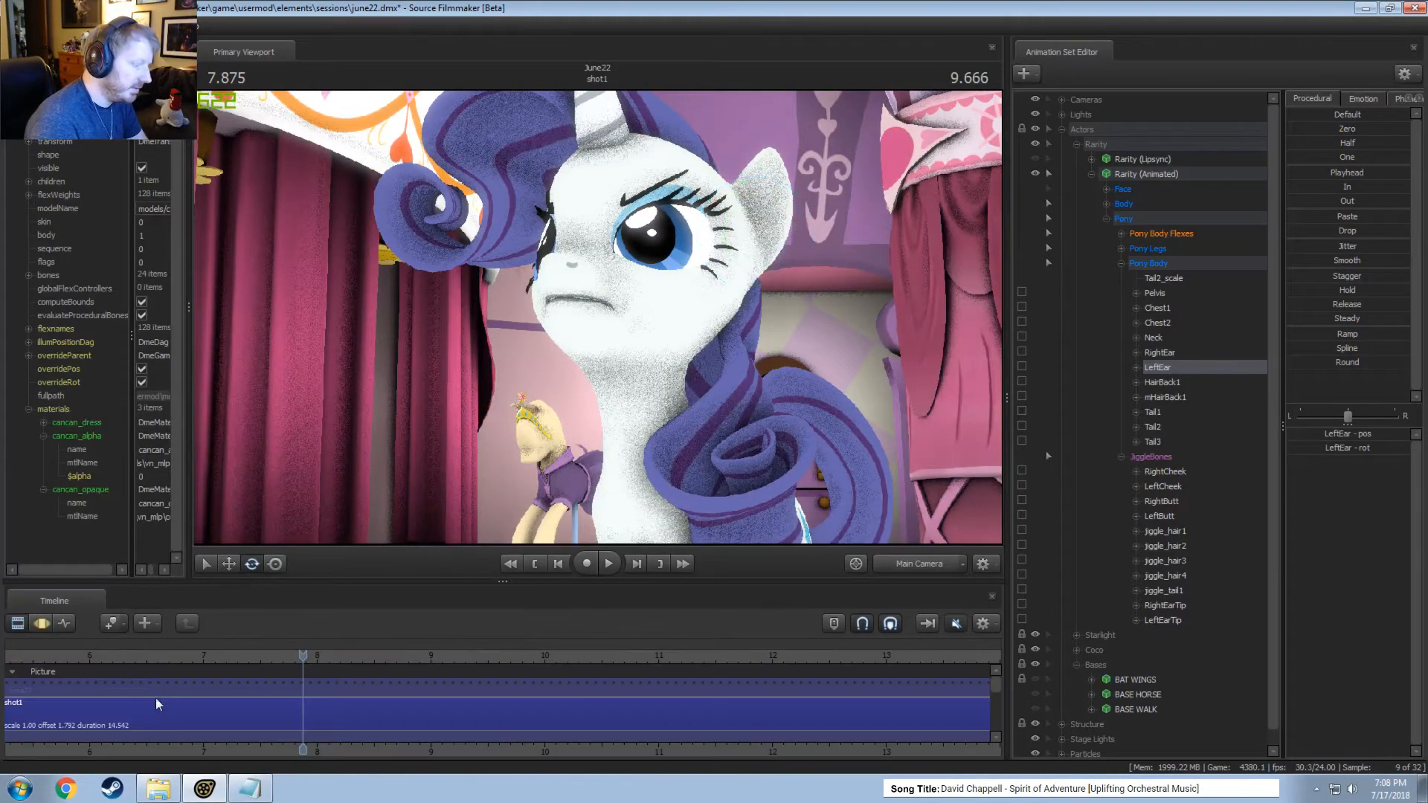
{"action": "key", "text": "F3"}
{"action": "left_click", "coordinate": [209, 659]}
{"action": "key", "text": "space"}
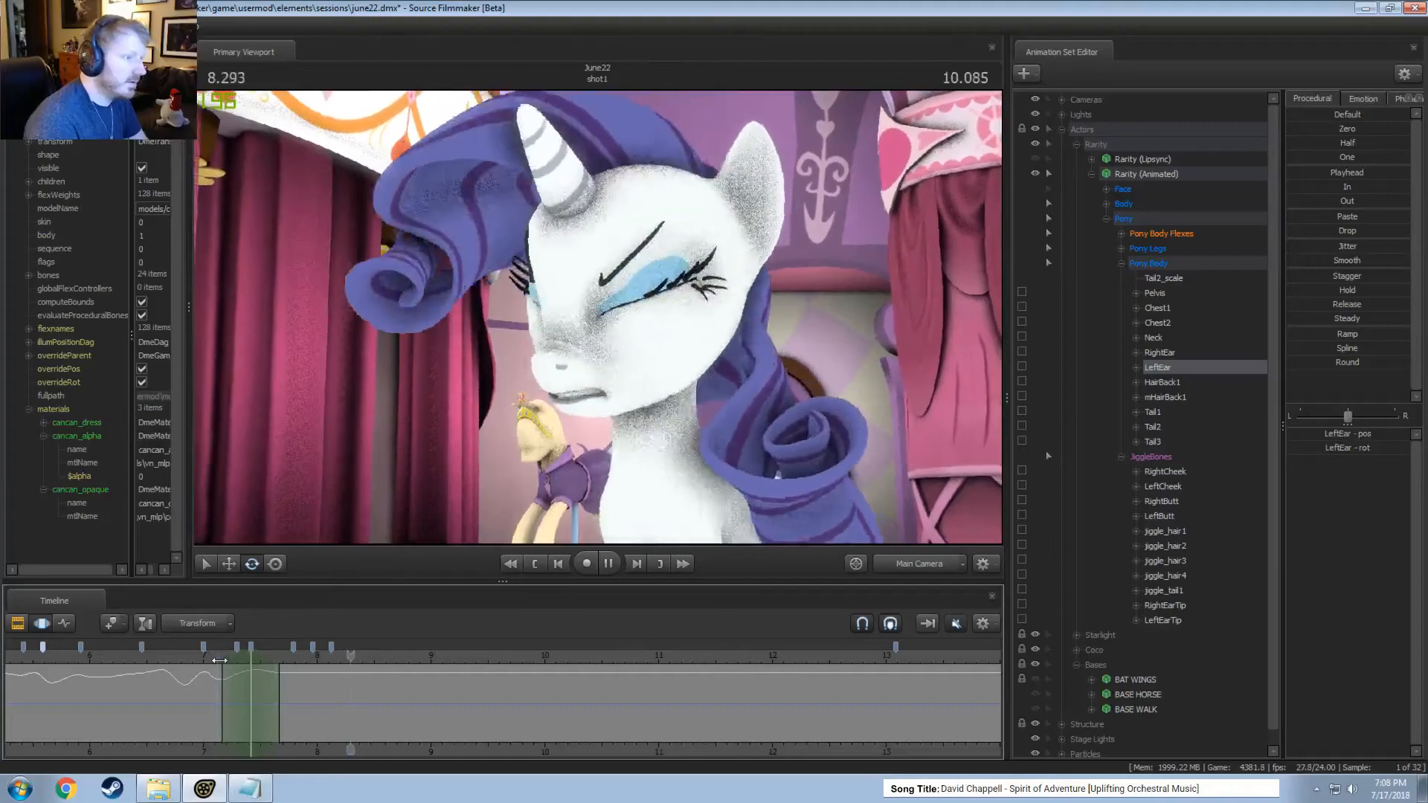
{"action": "left_click", "coordinate": [257, 712]}
{"action": "left_click_drag", "start_coordinate": [257, 712], "coordinate": [339, 721]}
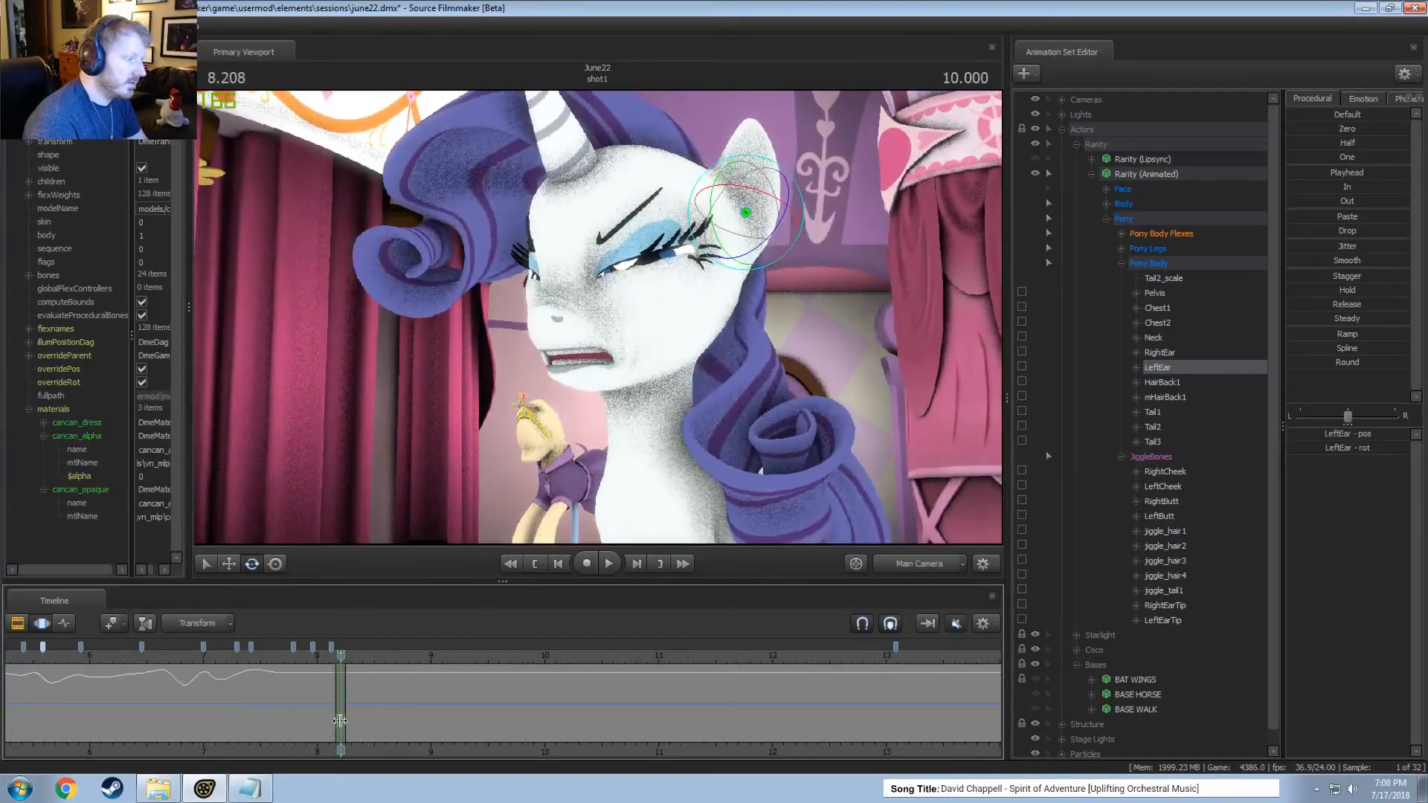
{"action": "left_click_drag", "start_coordinate": [740, 212], "coordinate": [754, 181]}
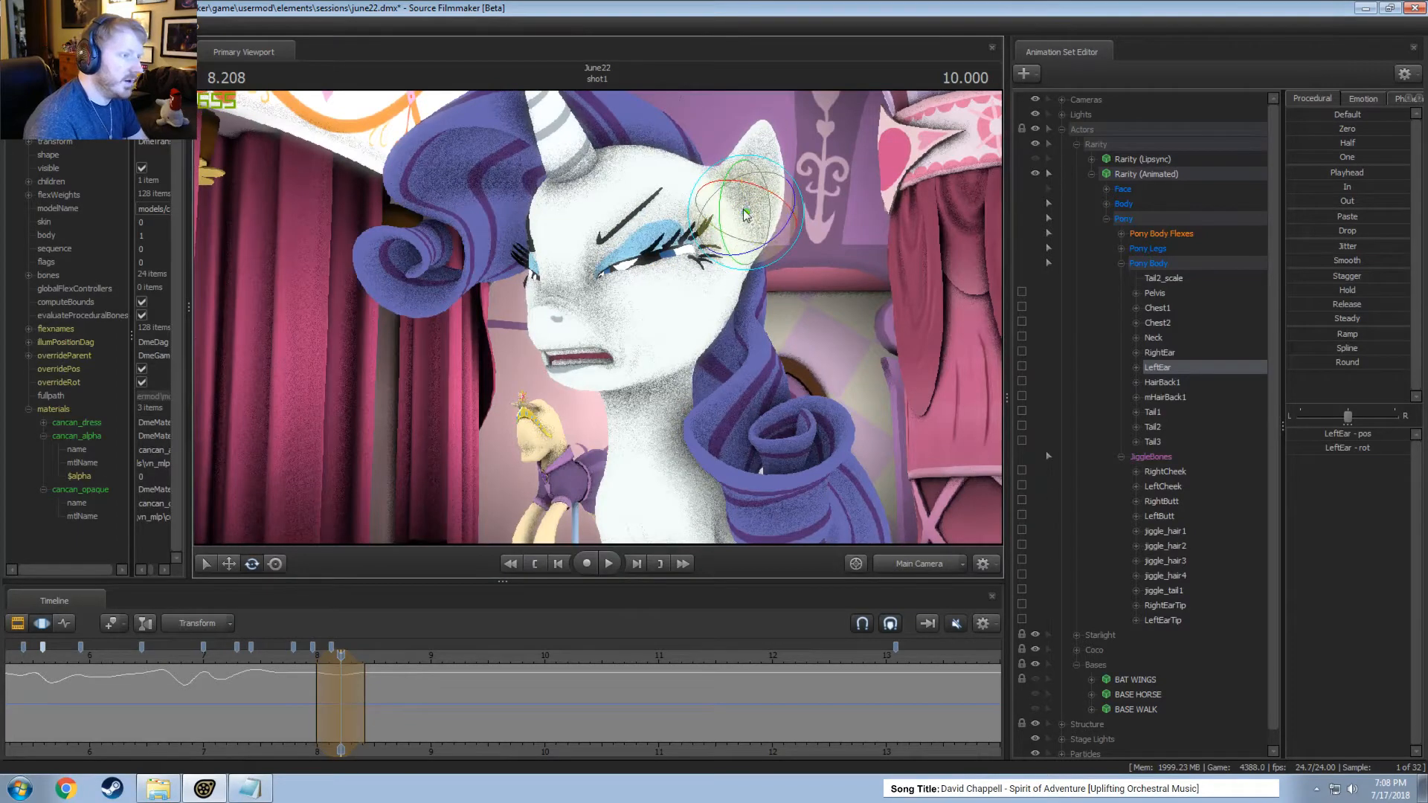
Rotate the left ear within a time selection around 8.54 seconds, viewing the head through the Work Camera.
{"action": "left_click_drag", "start_coordinate": [368, 658], "coordinate": [376, 698]}
{"action": "left_click", "coordinate": [375, 698]}
{"action": "scroll", "coordinate": [376, 698], "scroll_direction": "up", "scroll_amount": 4}
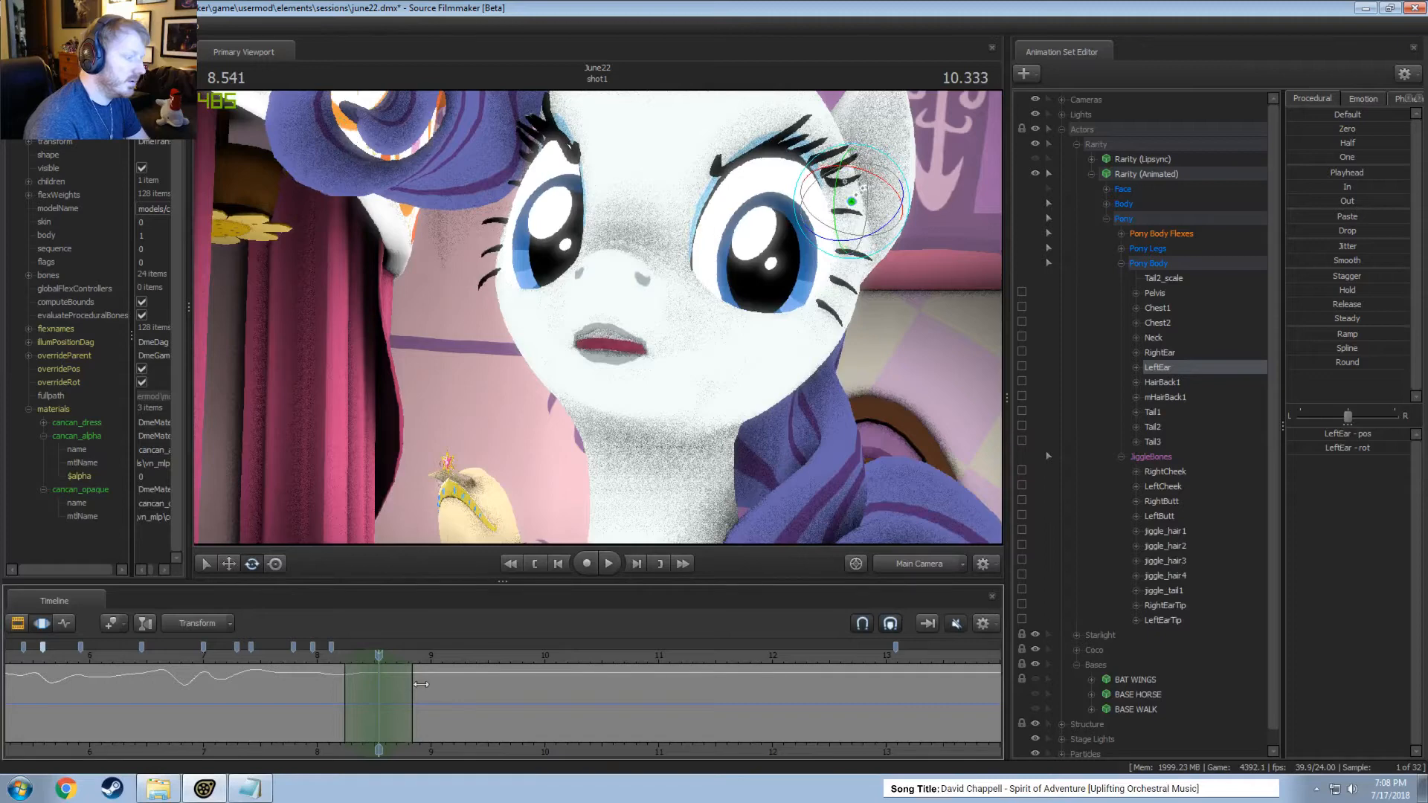
{"action": "left_click_drag", "start_coordinate": [906, 582], "coordinate": [906, 582]}
{"action": "left_click", "coordinate": [906, 568]}
{"action": "left_click_drag", "start_coordinate": [788, 416], "coordinate": [848, 389]}
{"action": "left_click_drag", "start_coordinate": [649, 272], "coordinate": [658, 298]}
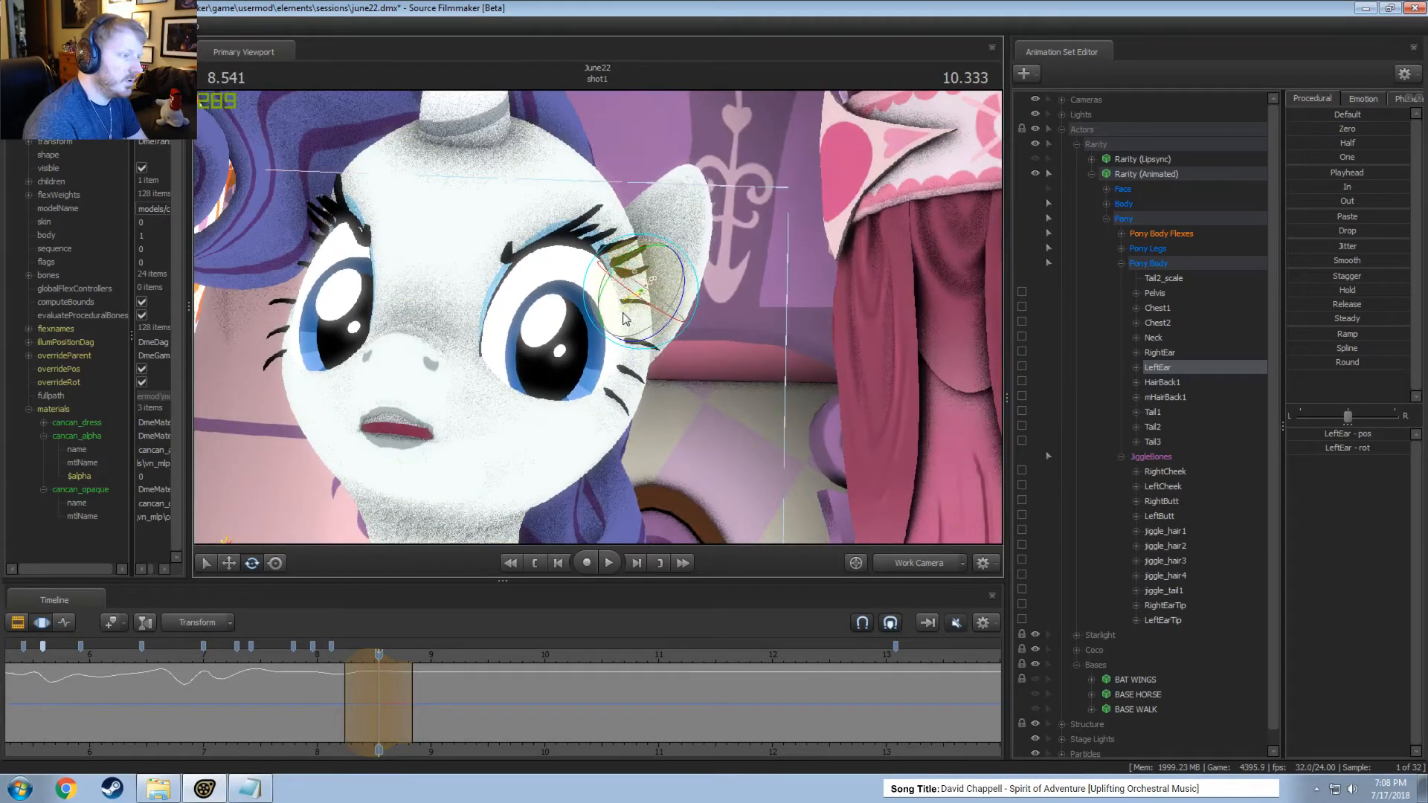
Play the motion from about 8 seconds and shift the ear rotation's time selection slightly earlier, to around 8.46 seconds.
{"action": "left_click", "coordinate": [315, 656]}
{"action": "key", "text": "space"}
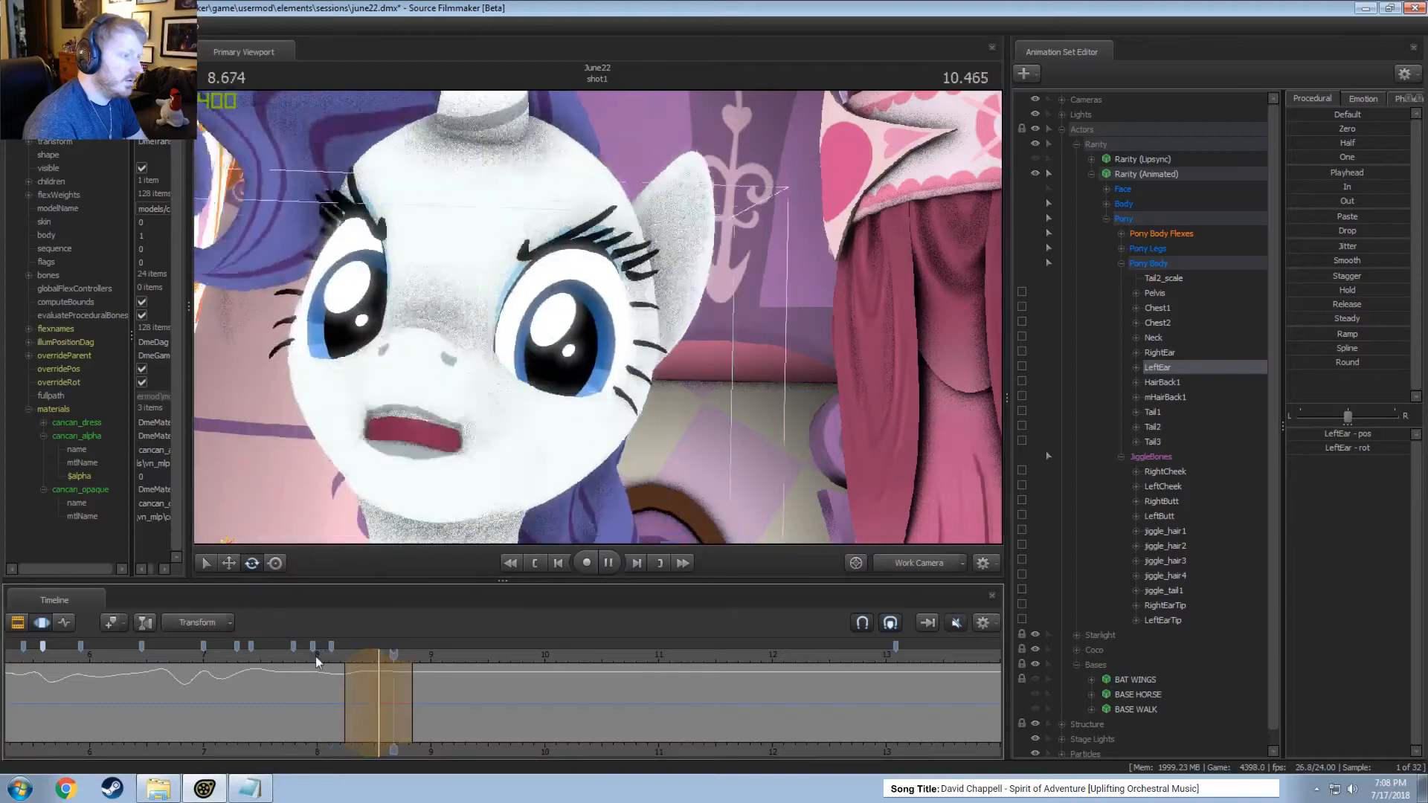
{"action": "key", "text": "space"}
{"action": "left_click_drag", "start_coordinate": [412, 685], "coordinate": [354, 661]}
Rotate the left ear outward within a short time selection around 8.50 seconds.
{"action": "key", "text": "shift"}
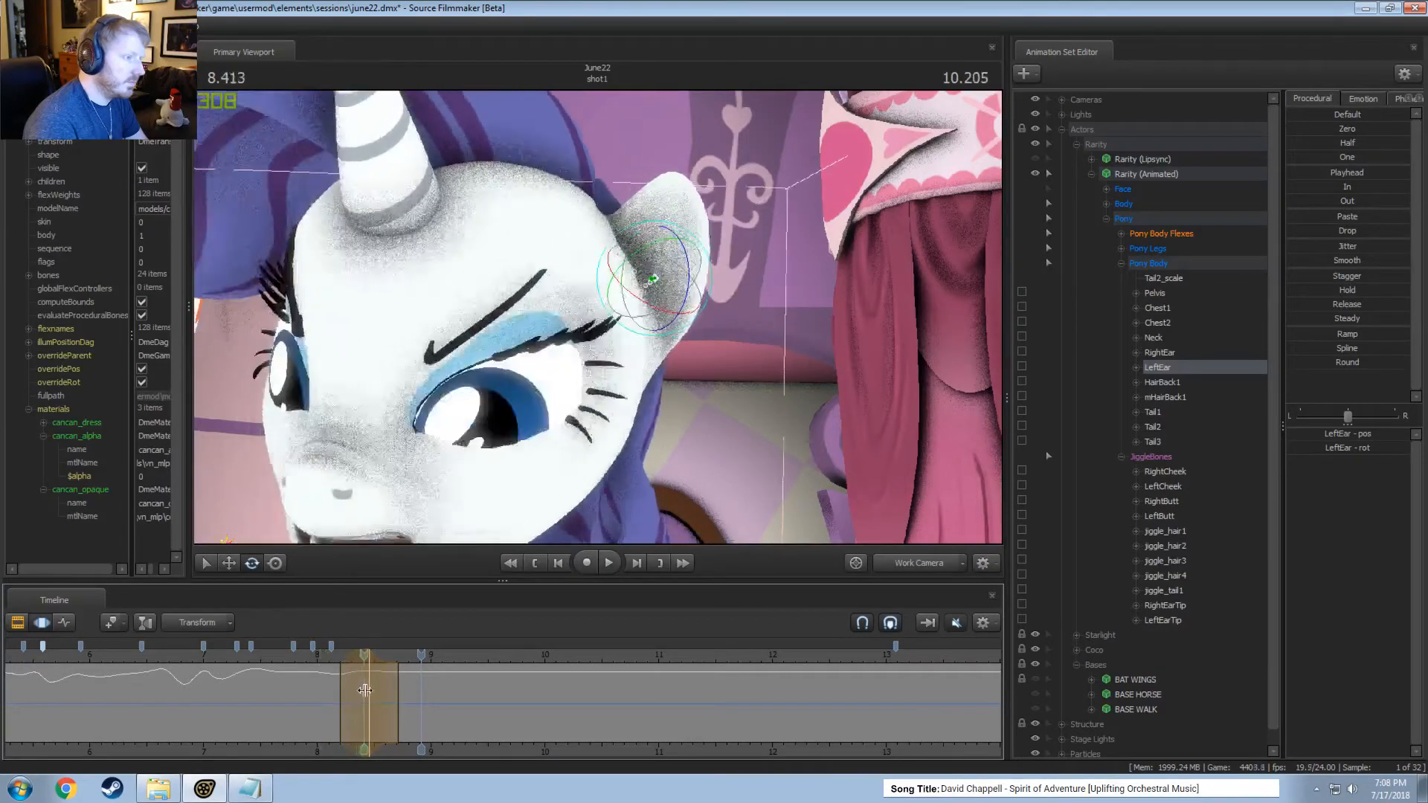
{"action": "left_click", "coordinate": [374, 685]}
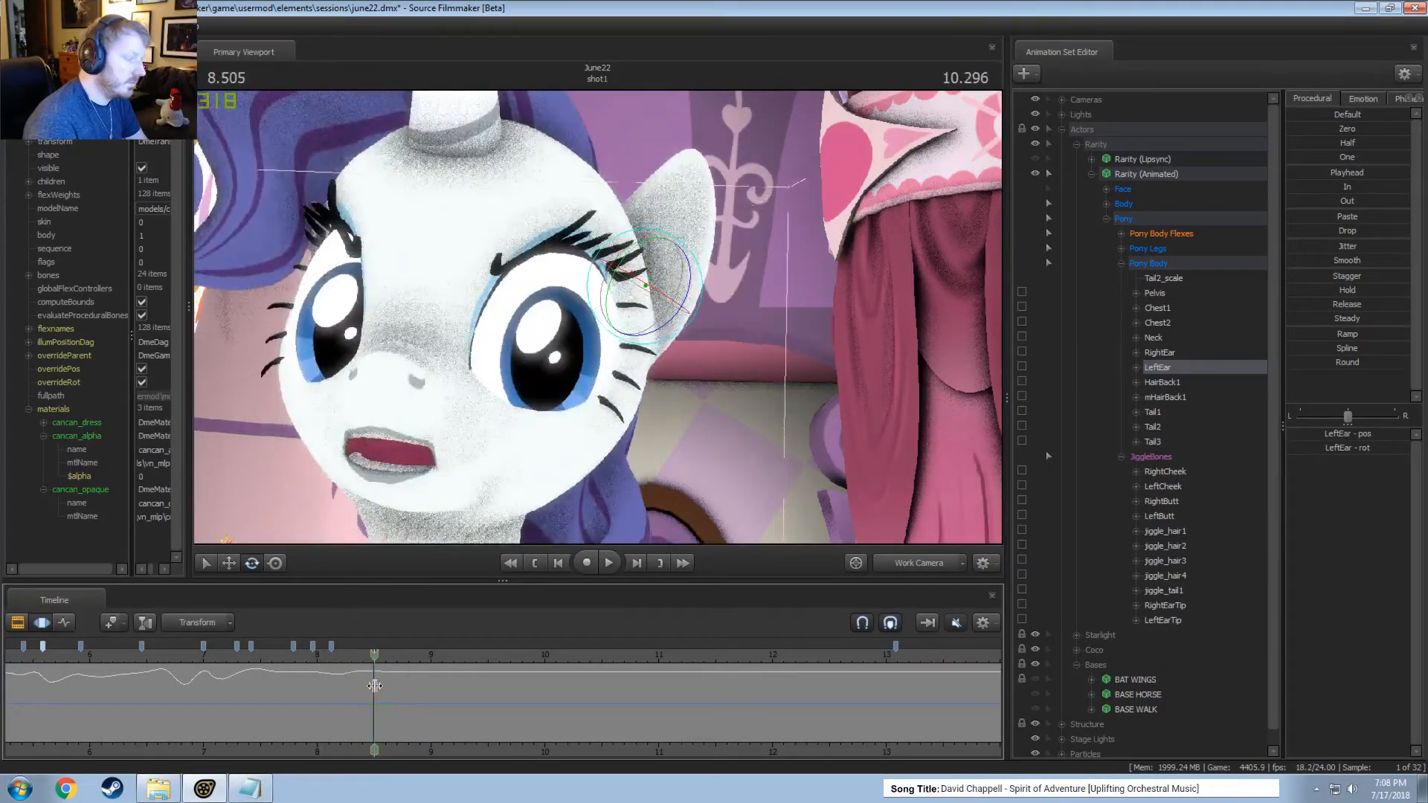
{"action": "left_click_drag", "start_coordinate": [683, 259], "coordinate": [598, 422]}
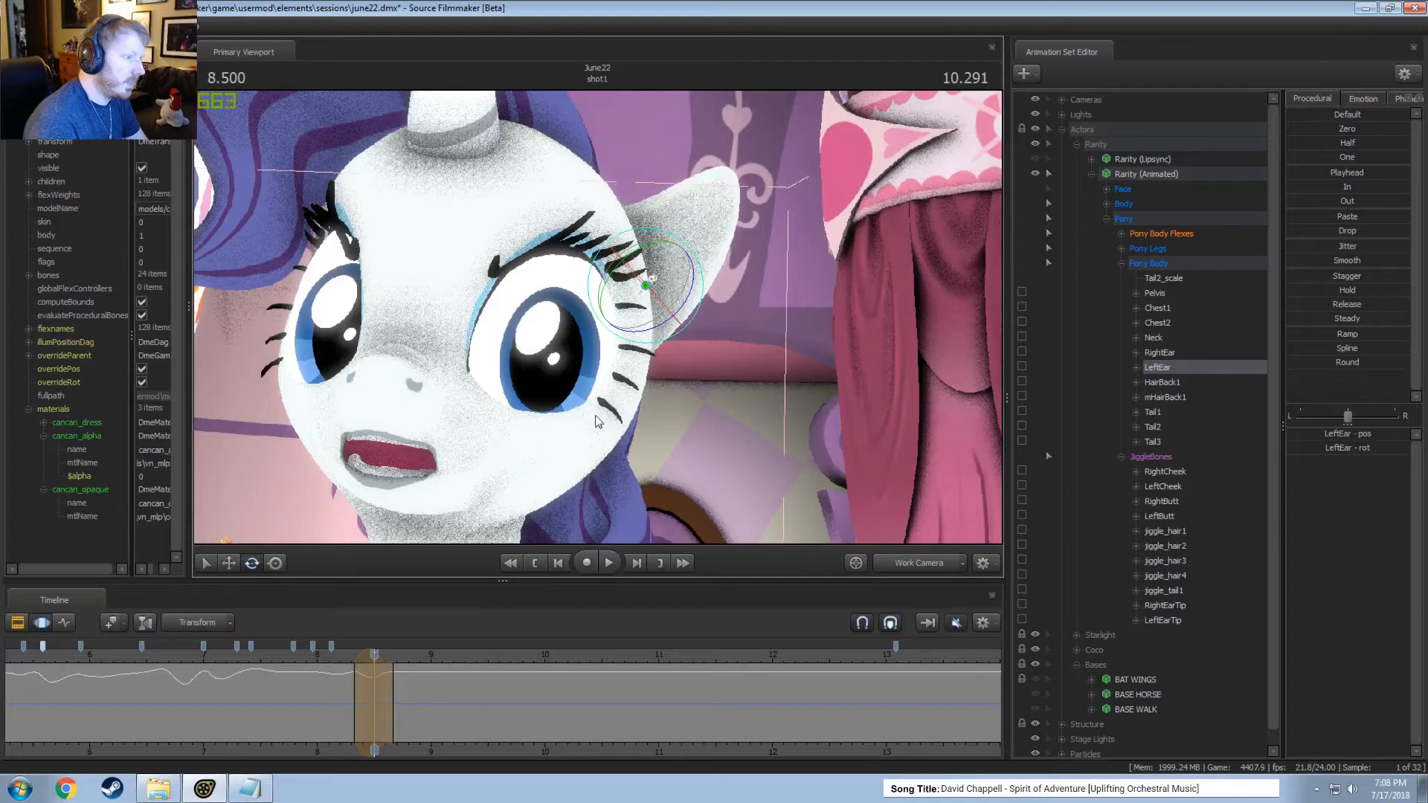
Rotate the left ear slightly within a wider time selection around 8.71 seconds.
{"action": "key", "text": "shift"}
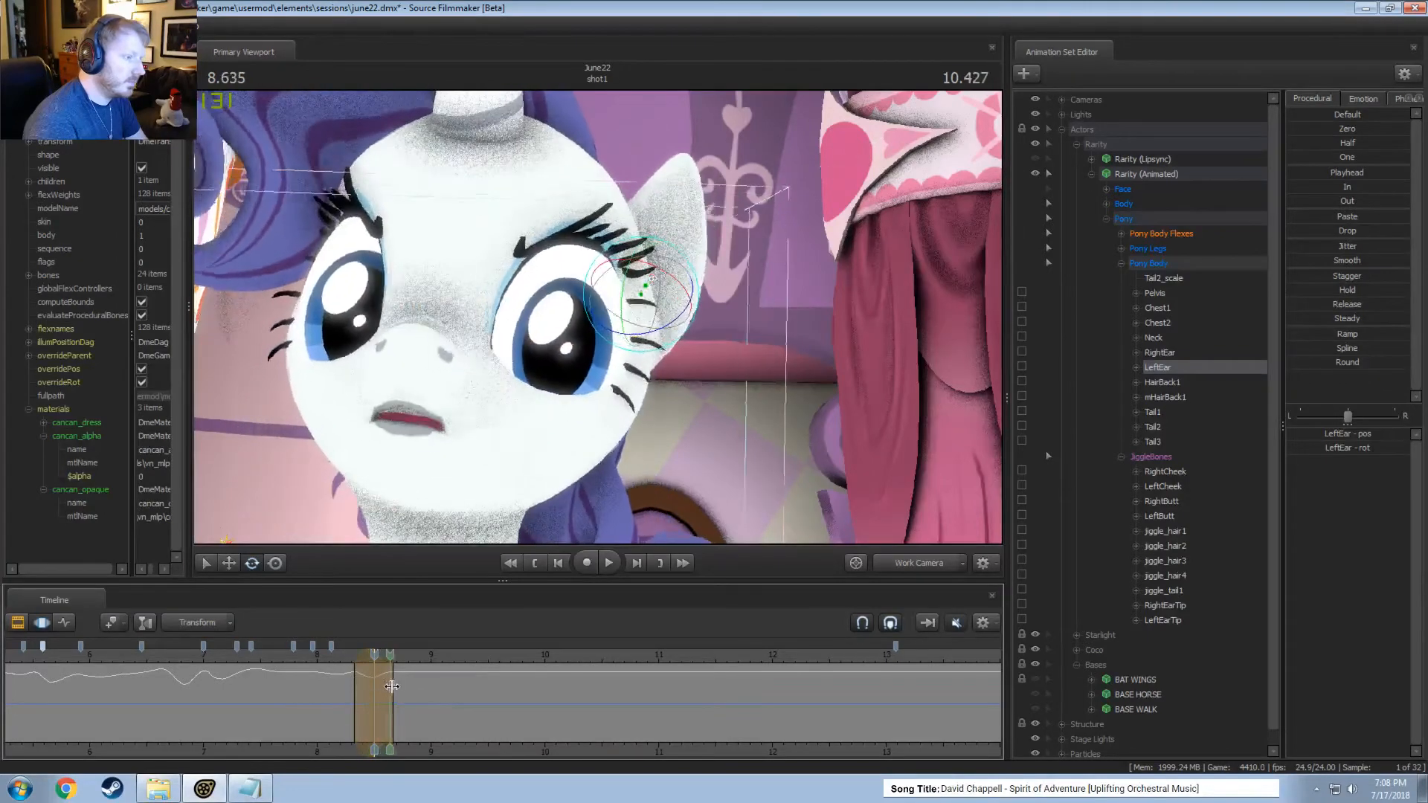
{"action": "left_click", "coordinate": [399, 693]}
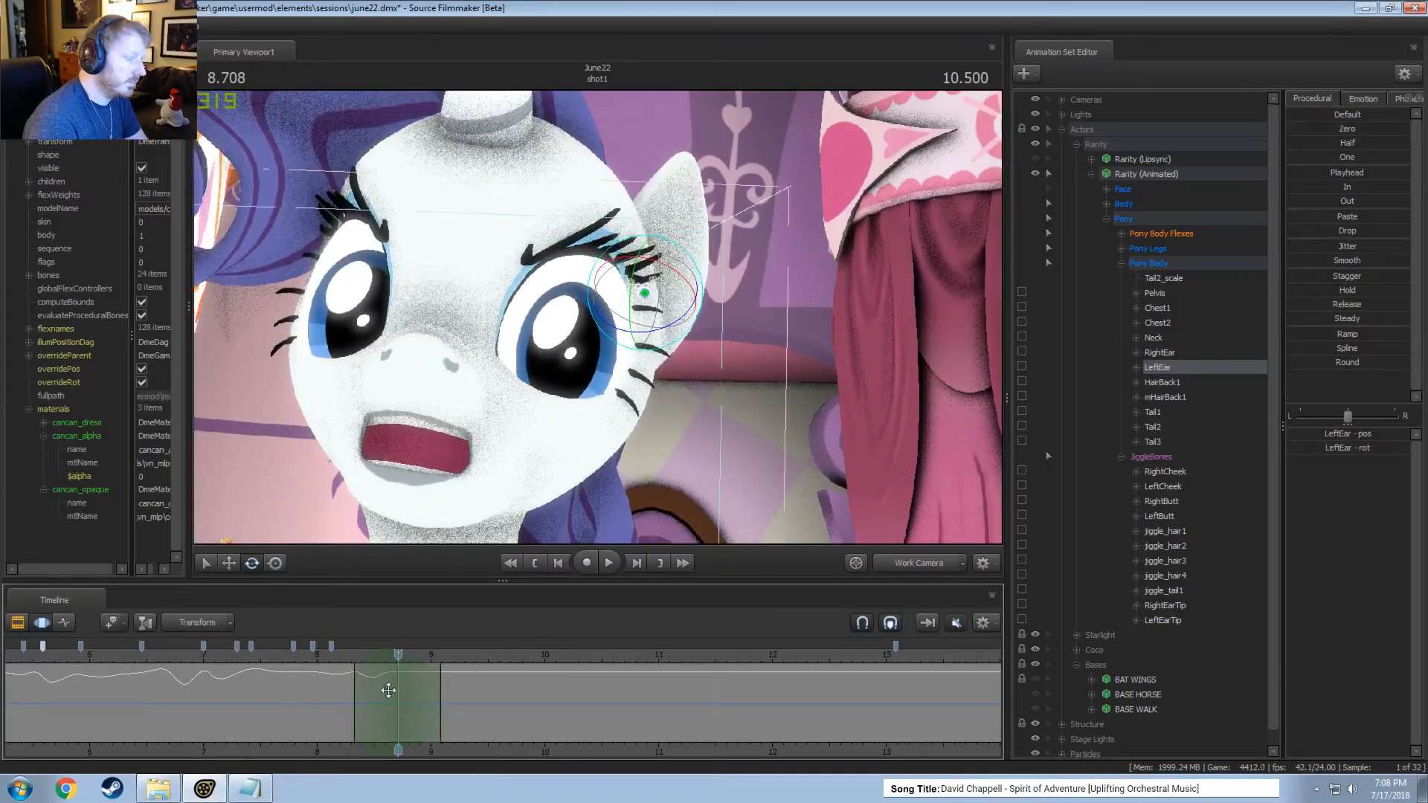
{"action": "left_click_drag", "start_coordinate": [697, 282], "coordinate": [697, 281]}
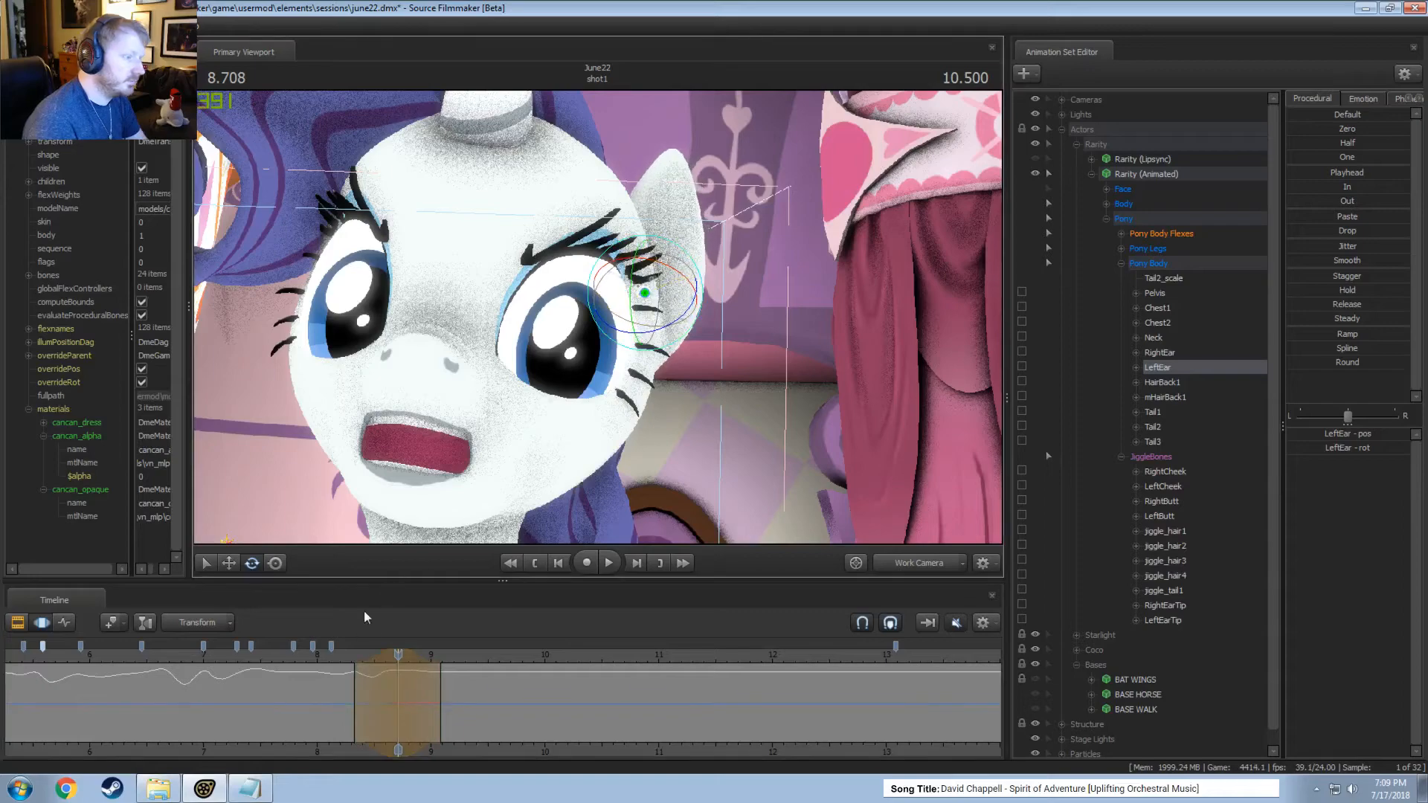
Play the motion through the Work Camera and the Main Camera, from about 8.38 seconds and again from about 6.8 seconds.
{"action": "key", "text": "space"}
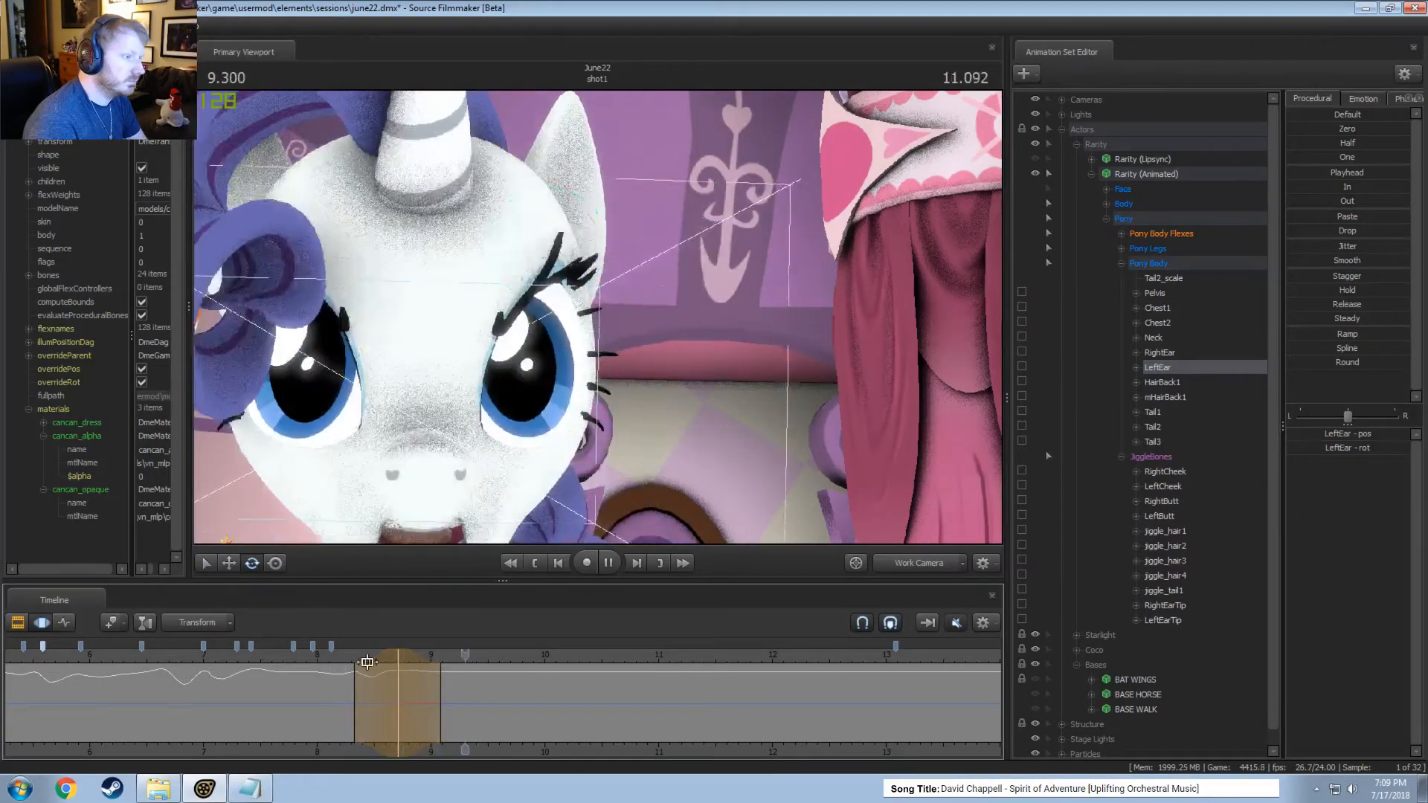
{"action": "left_click_drag", "start_coordinate": [394, 696], "coordinate": [360, 705]}
{"action": "left_click", "coordinate": [903, 563]}
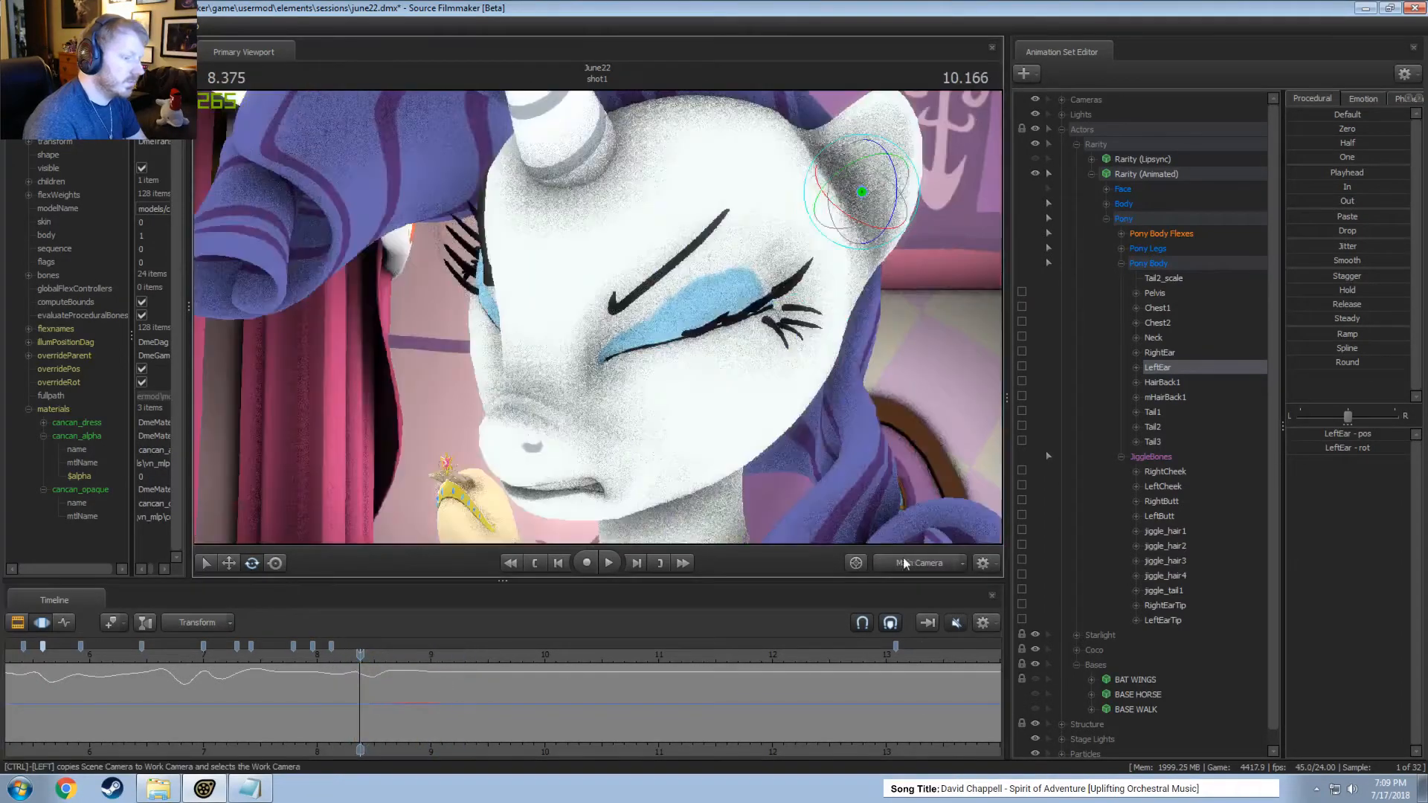
{"action": "key", "text": "space"}
{"action": "key", "text": "space"}
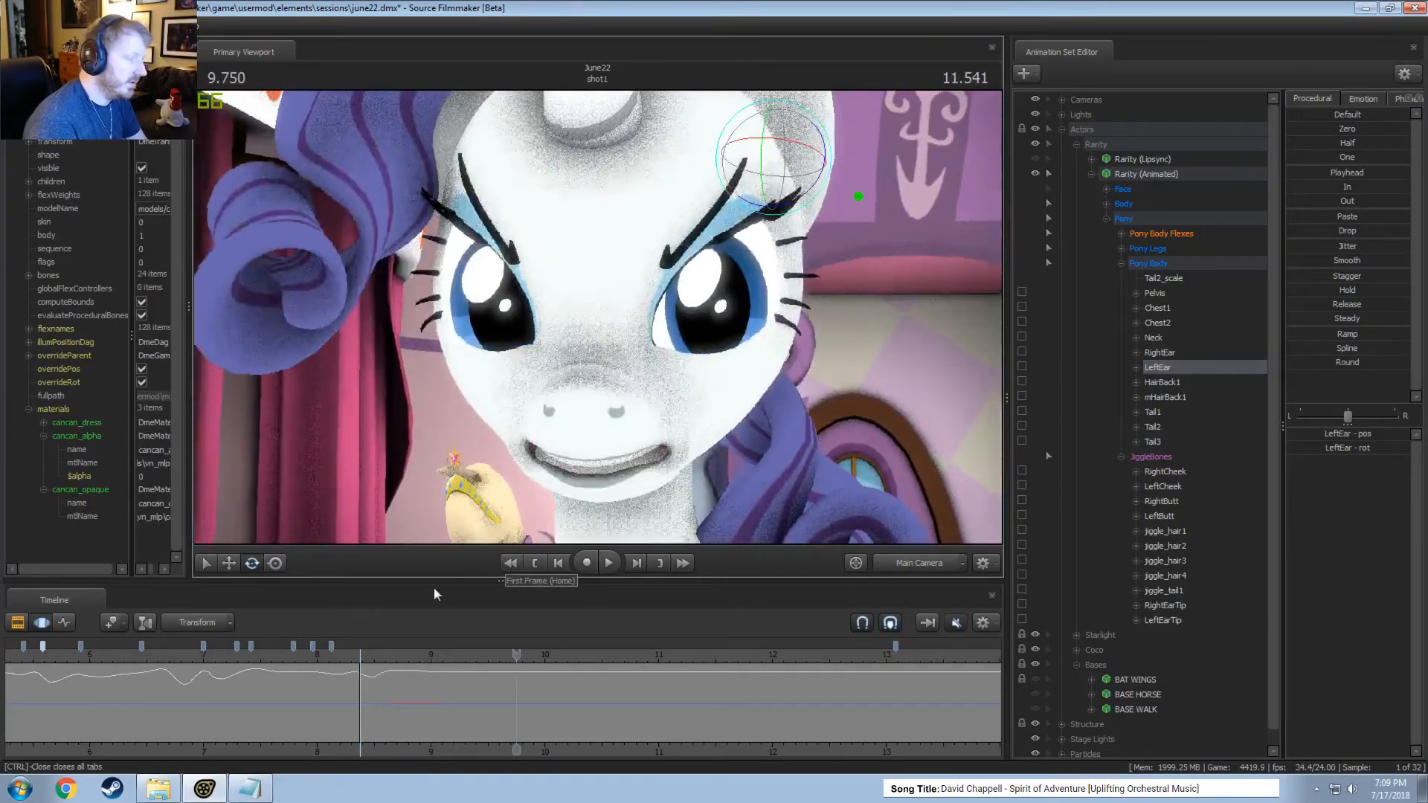
{"action": "left_click", "coordinate": [180, 662]}
{"action": "key", "text": "space"}
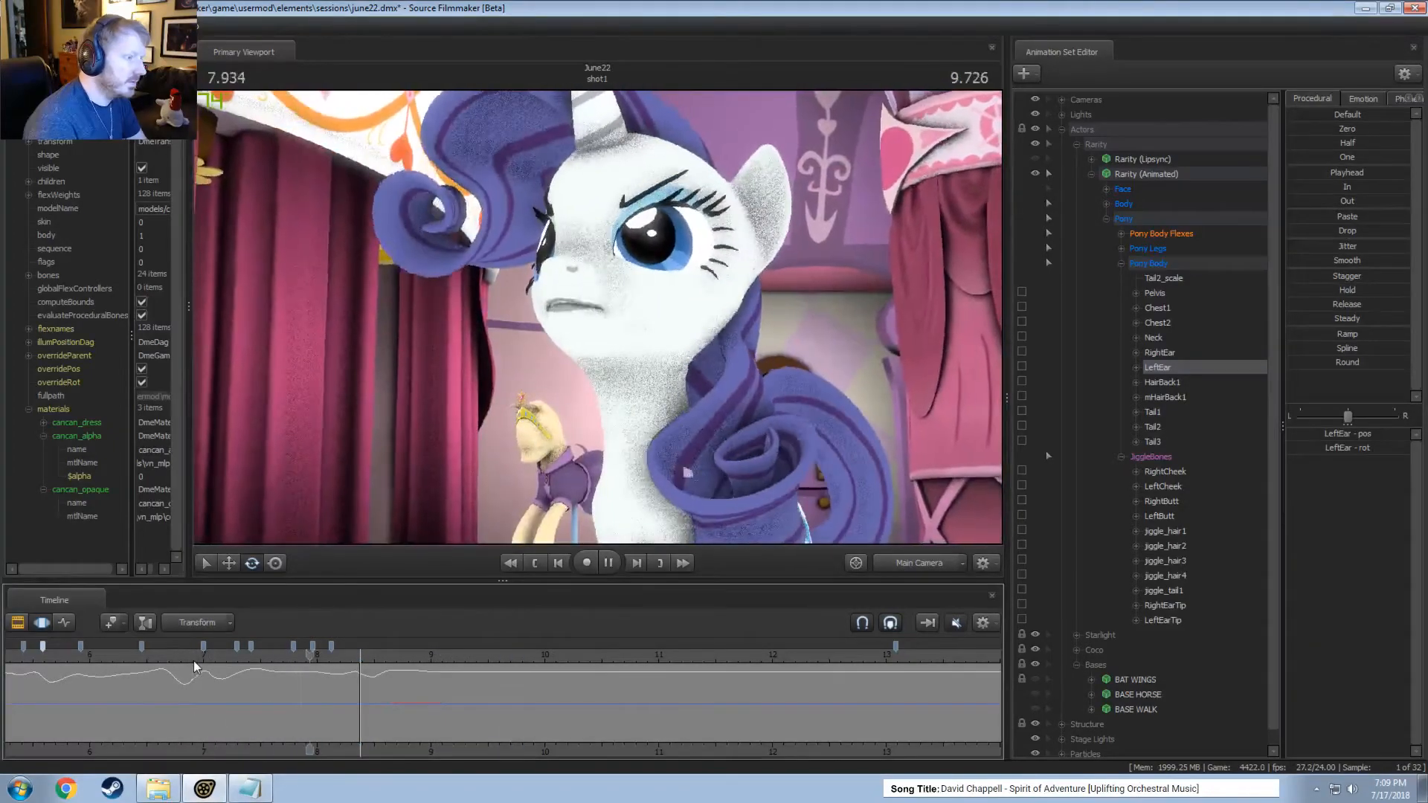
Rotate the right ear within a time selection around 9.29 seconds, checking its pose through the Work Camera.
{"action": "left_click", "coordinate": [311, 715]}
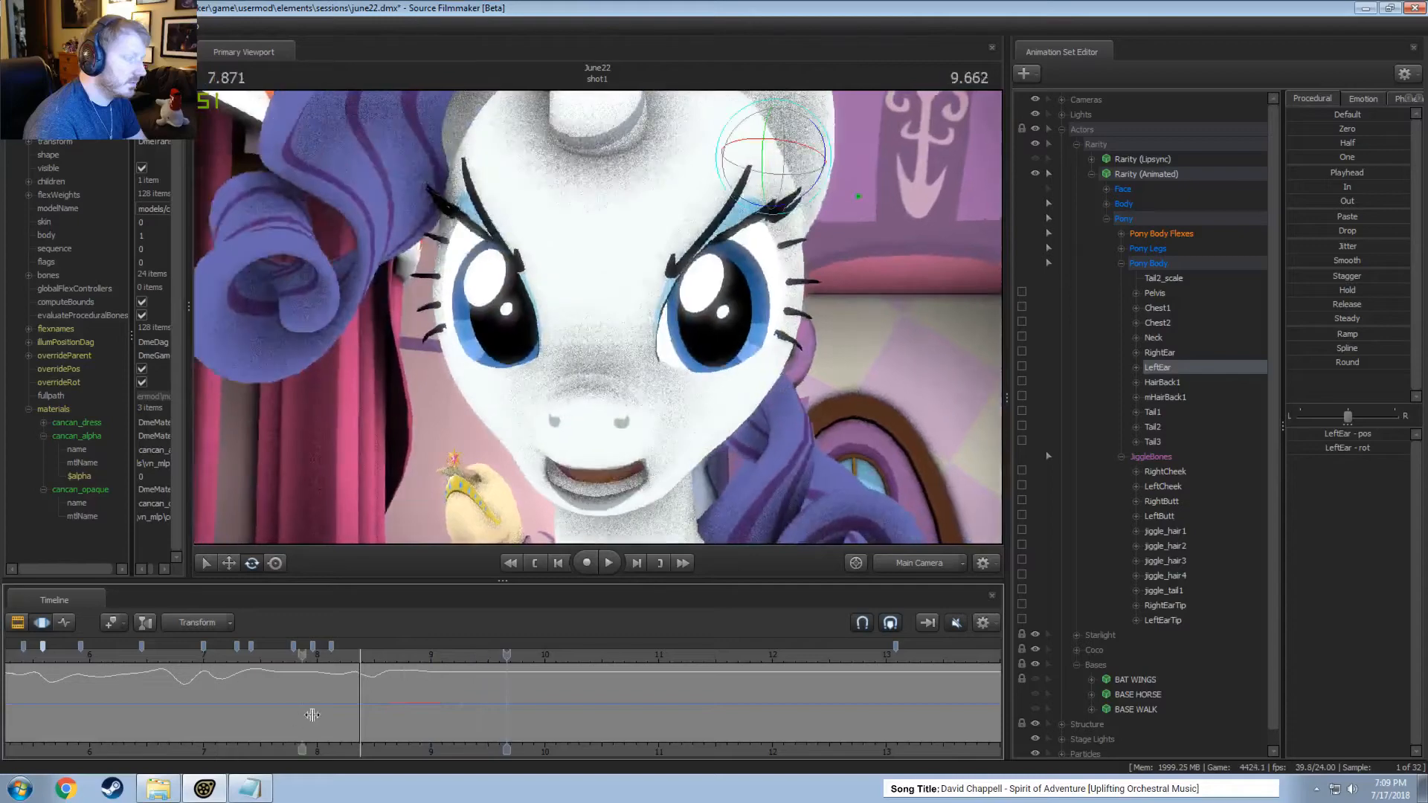
{"action": "left_click_drag", "start_coordinate": [312, 715], "coordinate": [464, 707]}
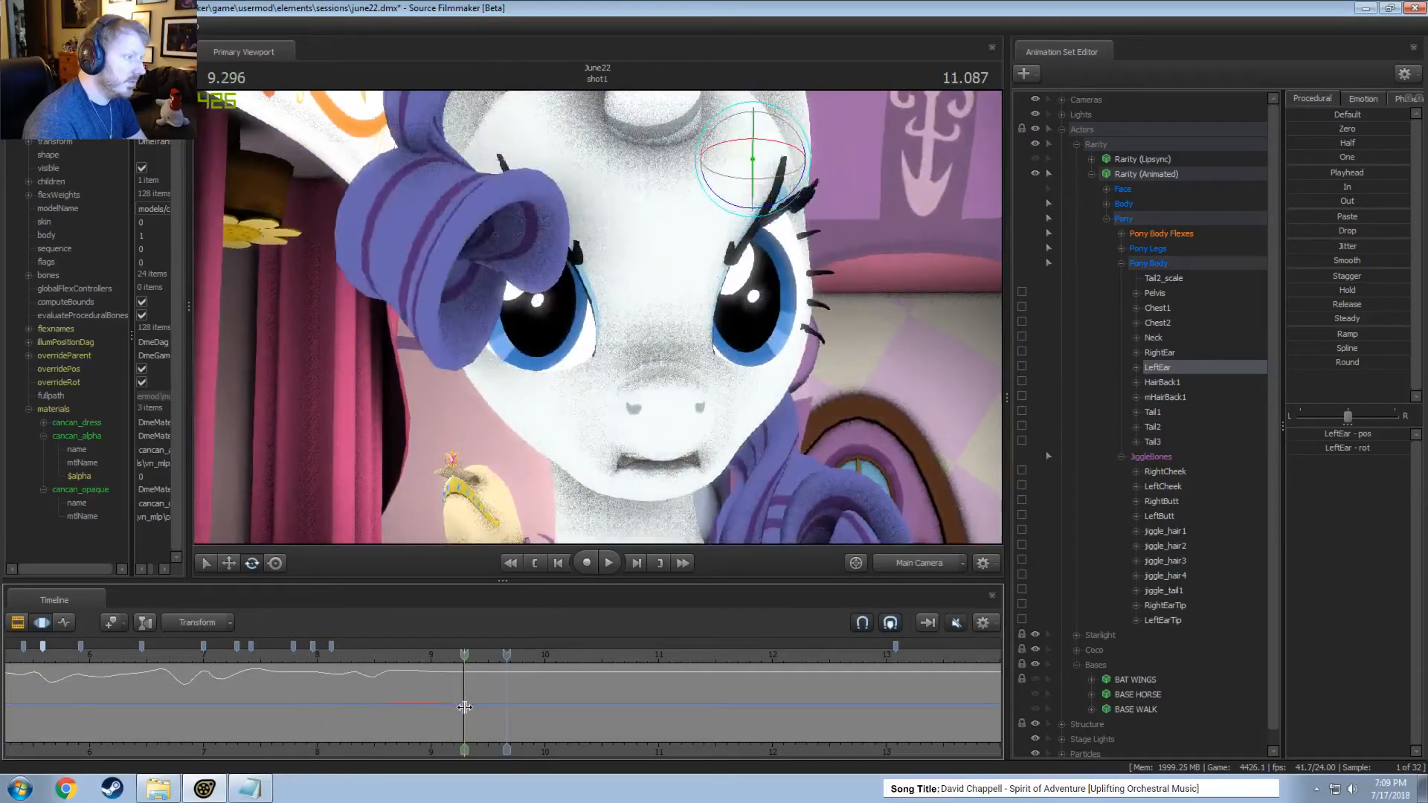
{"action": "left_click", "coordinate": [464, 707], "text": "shift"}
{"action": "scroll", "coordinate": [464, 709], "scroll_direction": "up", "scroll_amount": 3, "text": "shift"}
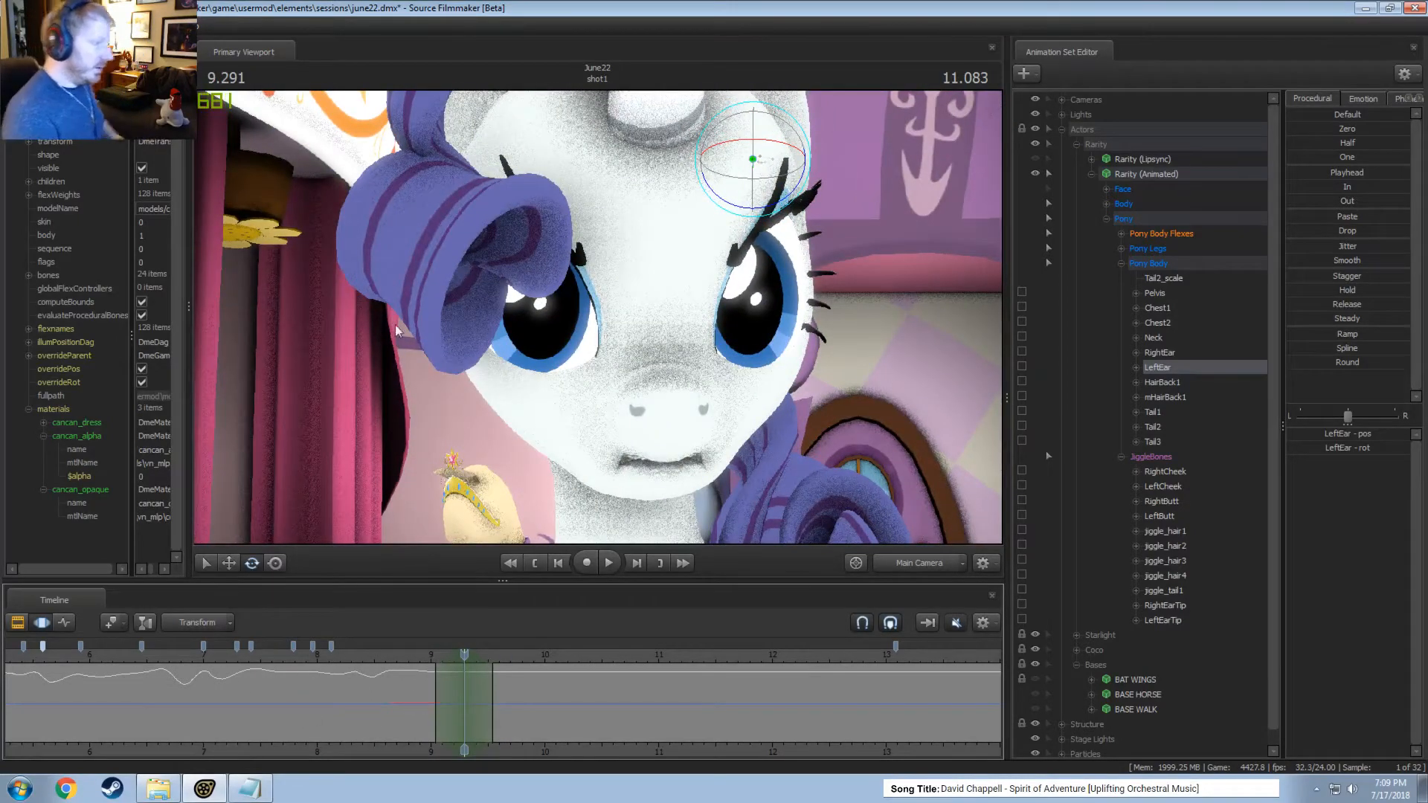
{"action": "key", "text": "ctrl"}
{"action": "left_click", "coordinate": [462, 160], "text": "ctrl"}
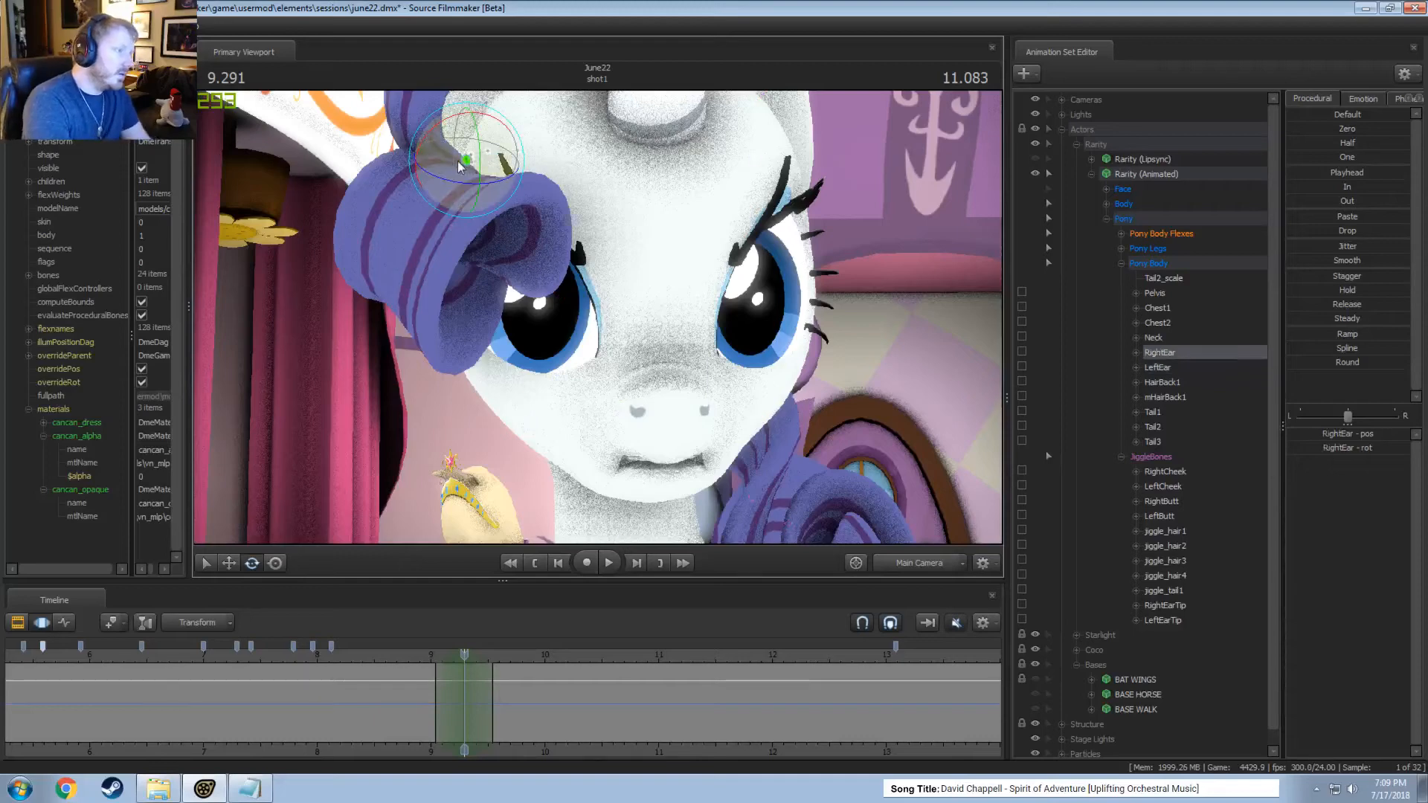
{"action": "left_click_drag", "start_coordinate": [428, 172], "coordinate": [452, 191]}
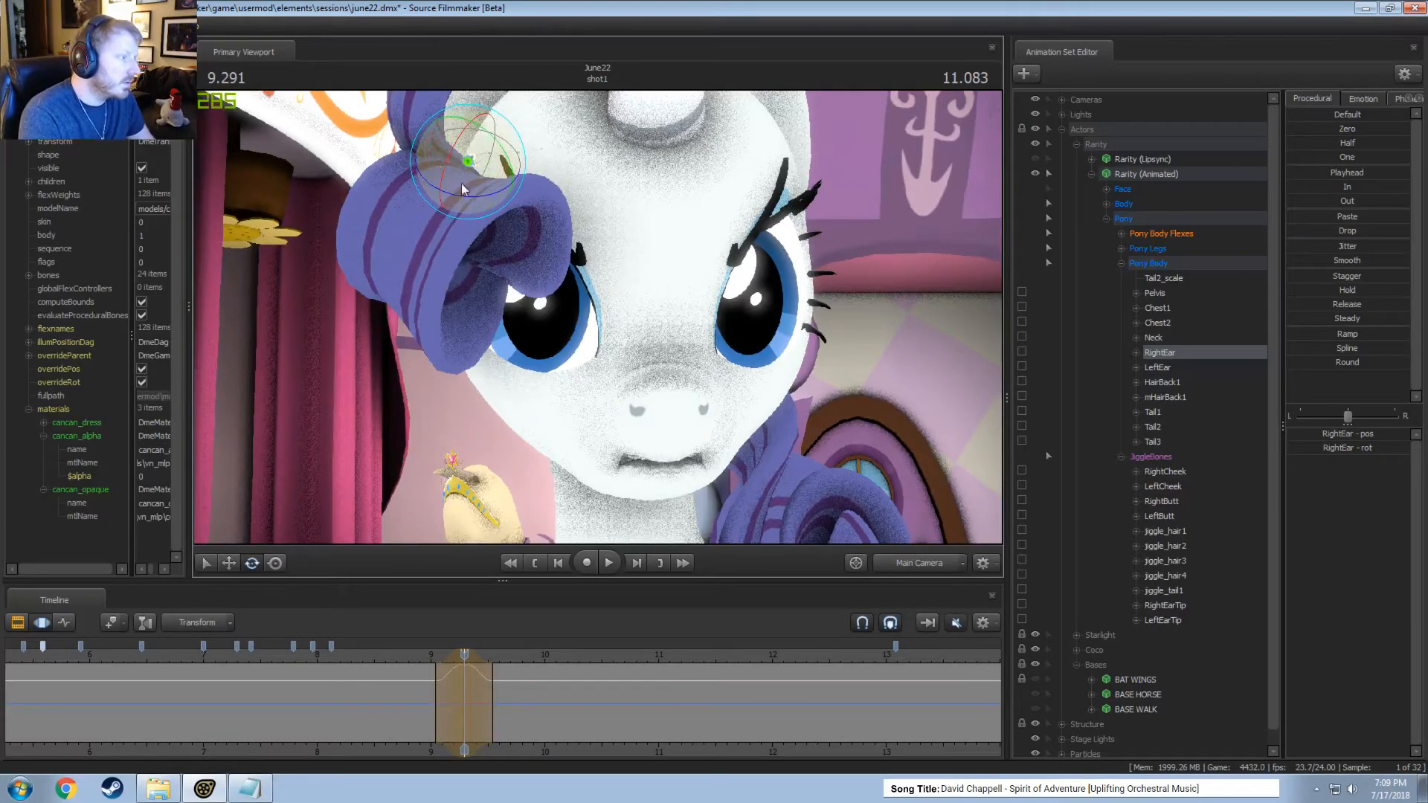
{"action": "left_click", "coordinate": [922, 566]}
{"action": "left_click_drag", "start_coordinate": [513, 279], "coordinate": [493, 268]}
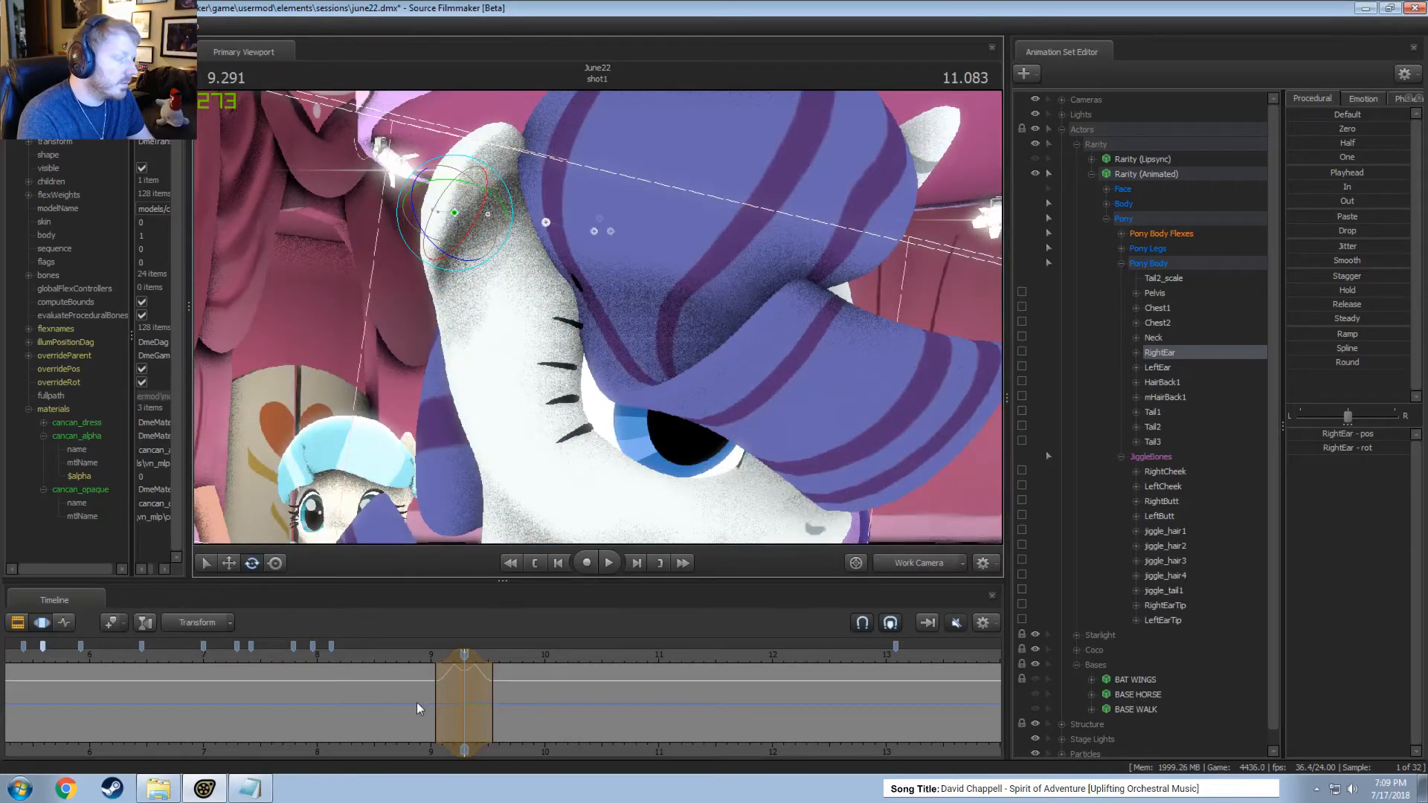
Play the right ear's motion through the Work Camera and Main Camera, including a pass from about 7.9 seconds.
{"action": "key", "text": "space"}
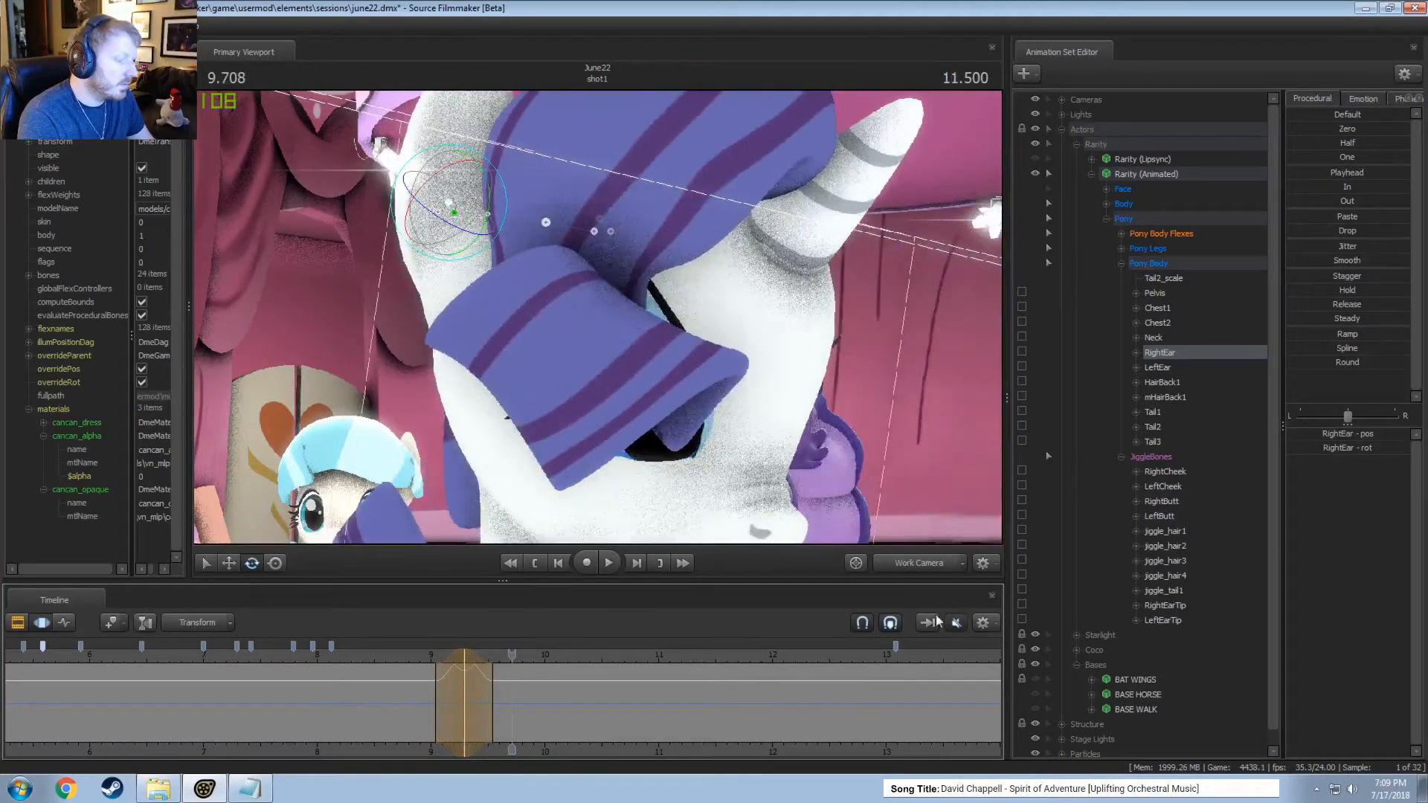
{"action": "key", "text": "space"}
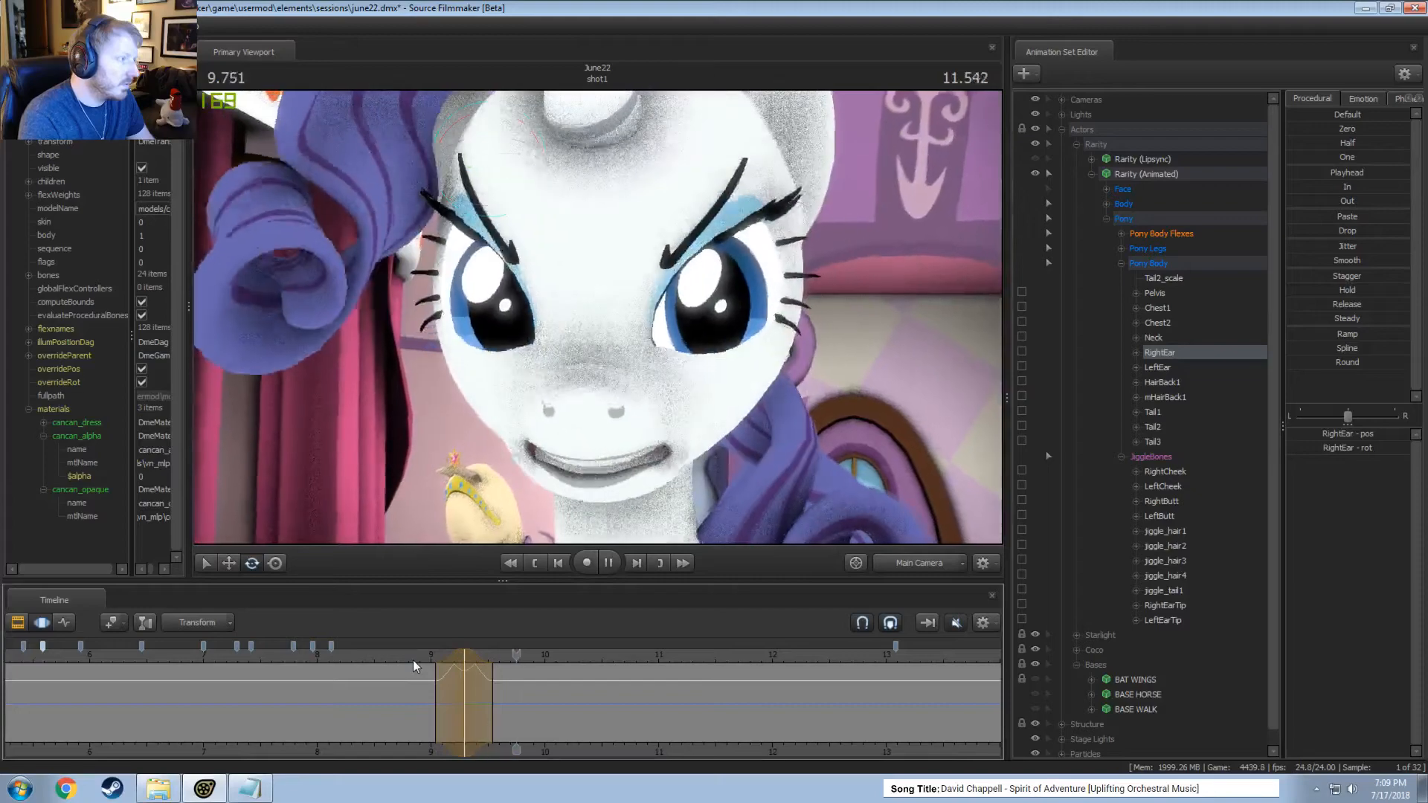
{"action": "key", "text": "space"}
{"action": "left_click", "coordinate": [307, 659]}
{"action": "key", "text": "F2"}
{"action": "key", "text": "space"}
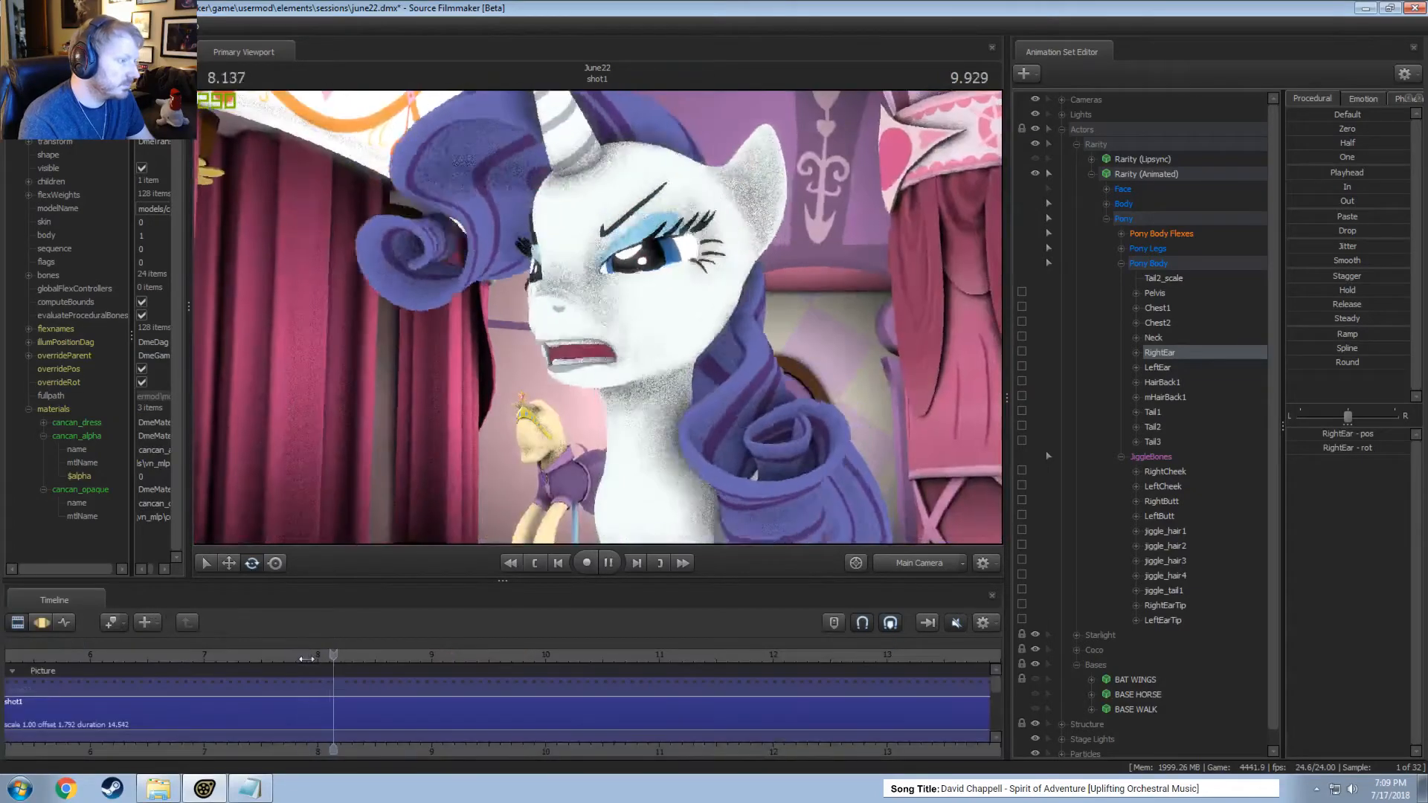
{"action": "key", "text": "space"}
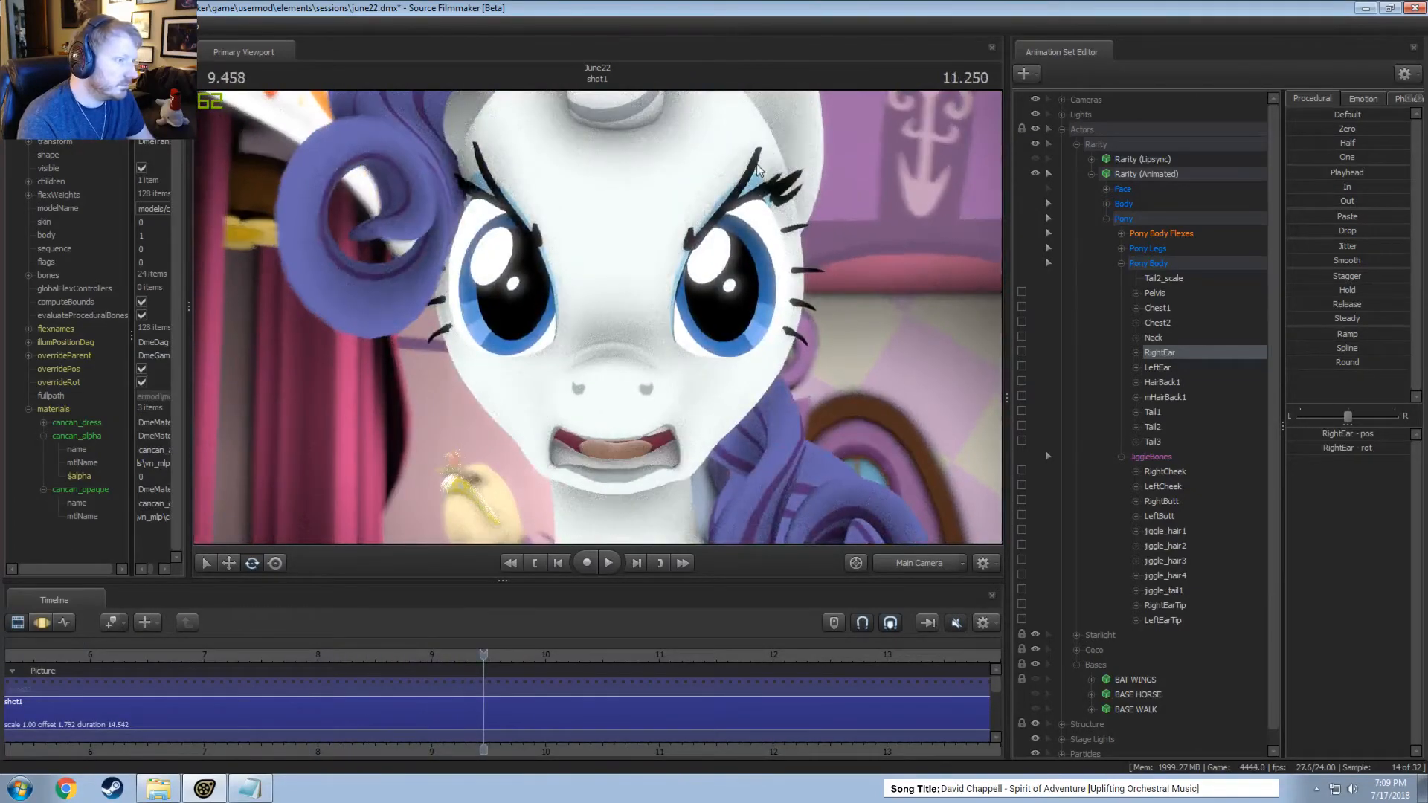
Select the left ear, play from about 8.5 seconds, and rotate it within a time selection around 9.25 seconds.
{"action": "left_click", "coordinate": [1156, 368]}
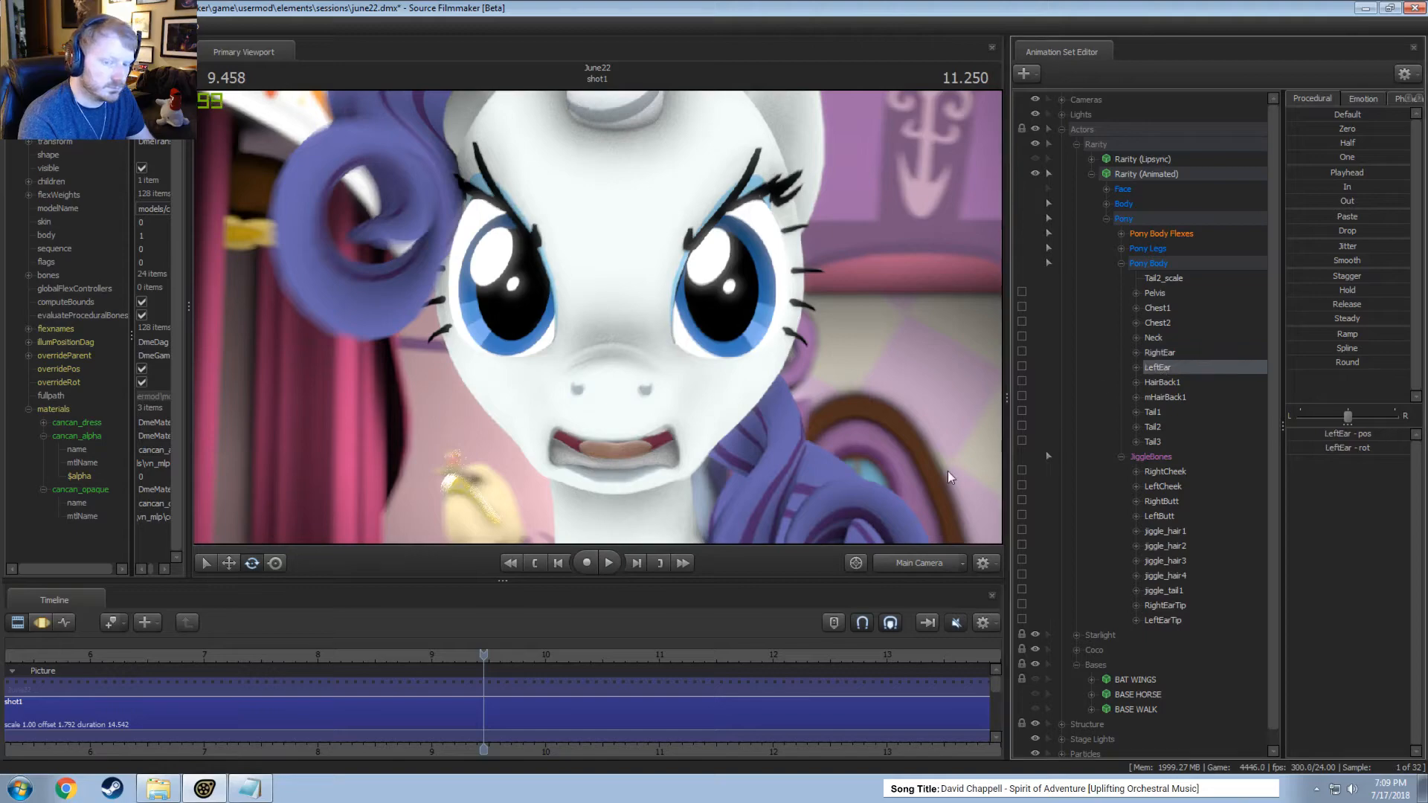
{"action": "left_click", "coordinate": [371, 655]}
{"action": "key", "text": "space"}
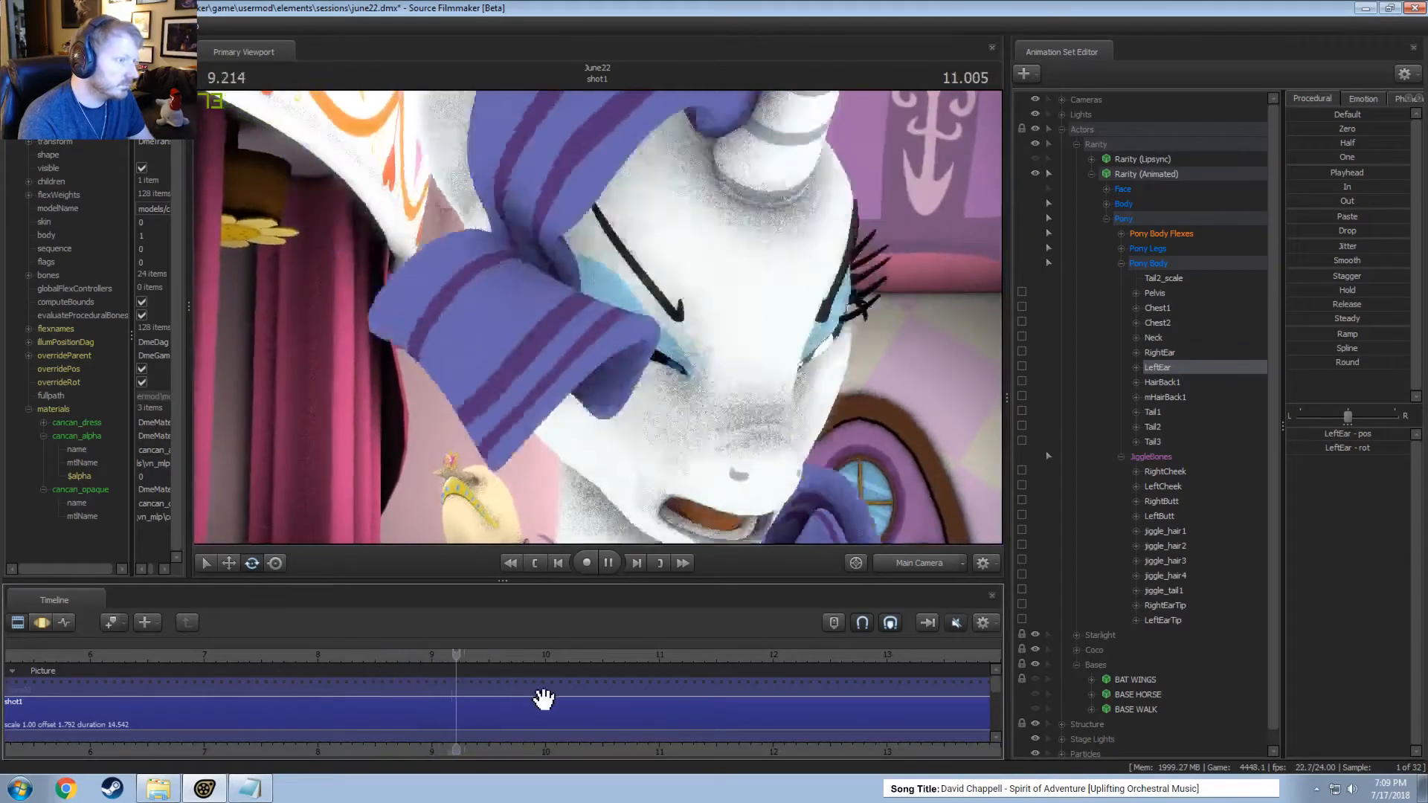
{"action": "key", "text": "space"}
{"action": "key", "text": "F3"}
{"action": "key", "text": "F2"}
{"action": "left_click", "coordinate": [471, 708]}
{"action": "key", "text": "F3"}
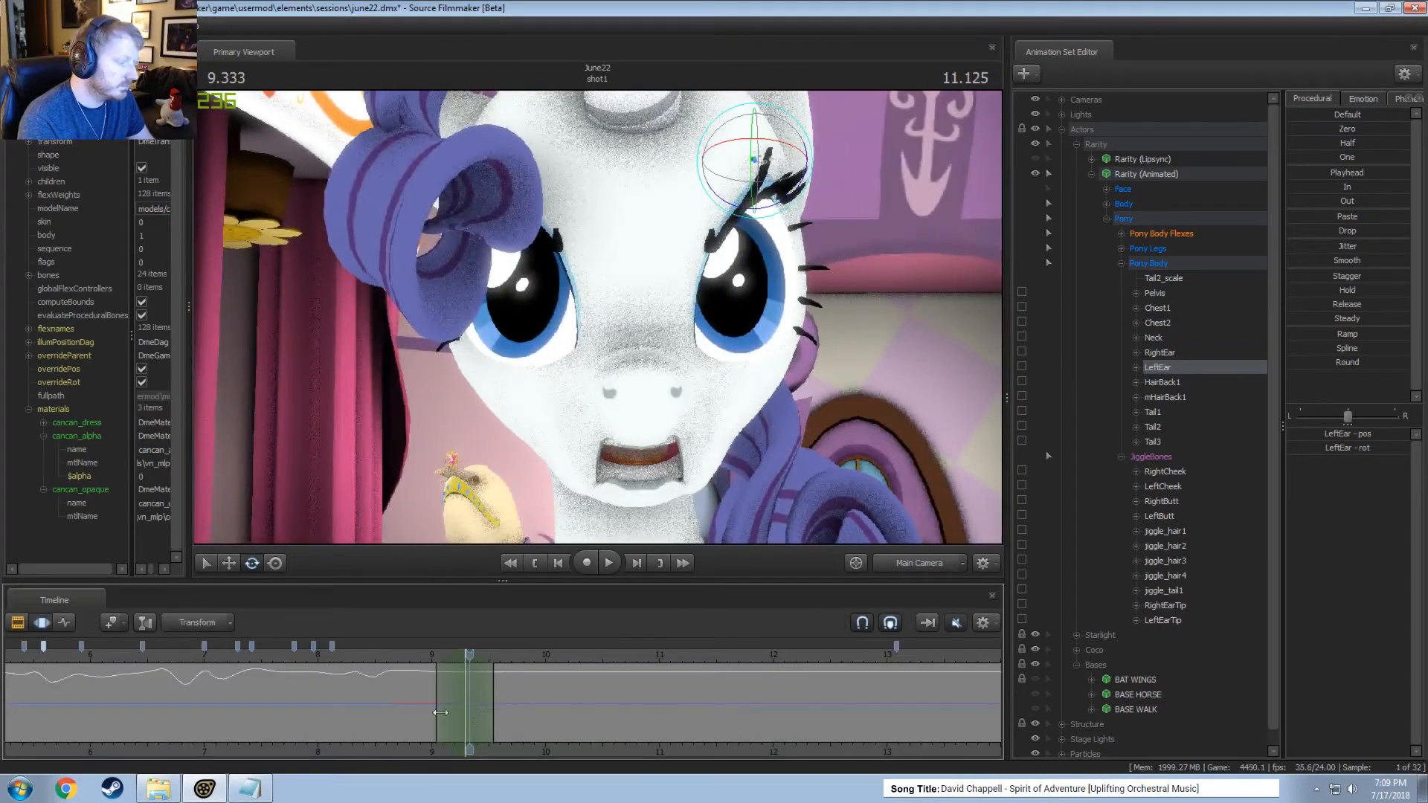
{"action": "mouse_move", "coordinate": [441, 713]}
{"action": "left_mouse_down"}
{"action": "mouse_move", "coordinate": [474, 709]}
{"action": "mouse_move", "coordinate": [404, 696]}
{"action": "mouse_move", "coordinate": [453, 702]}
{"action": "left_mouse_up"}
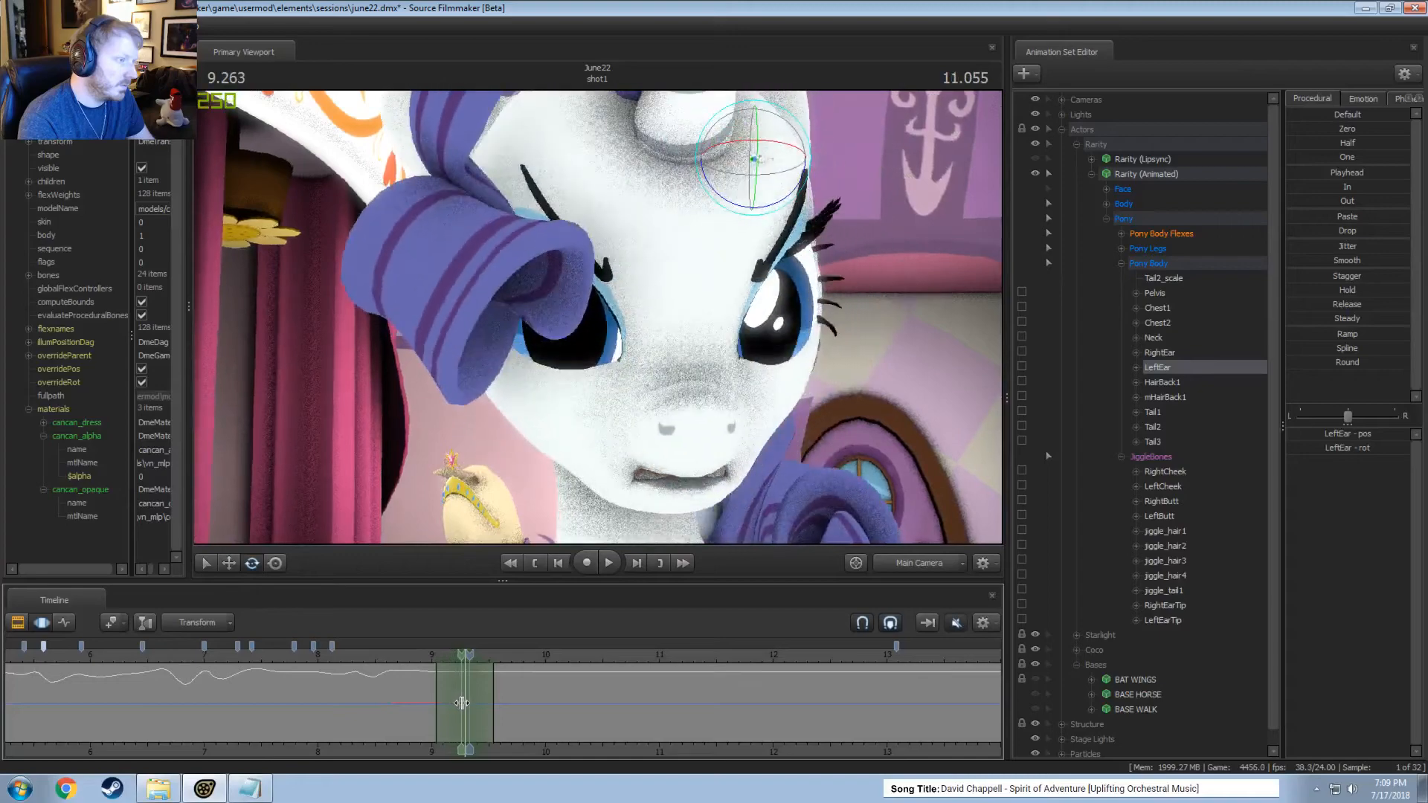
{"action": "left_click_drag", "start_coordinate": [809, 147], "coordinate": [815, 170]}
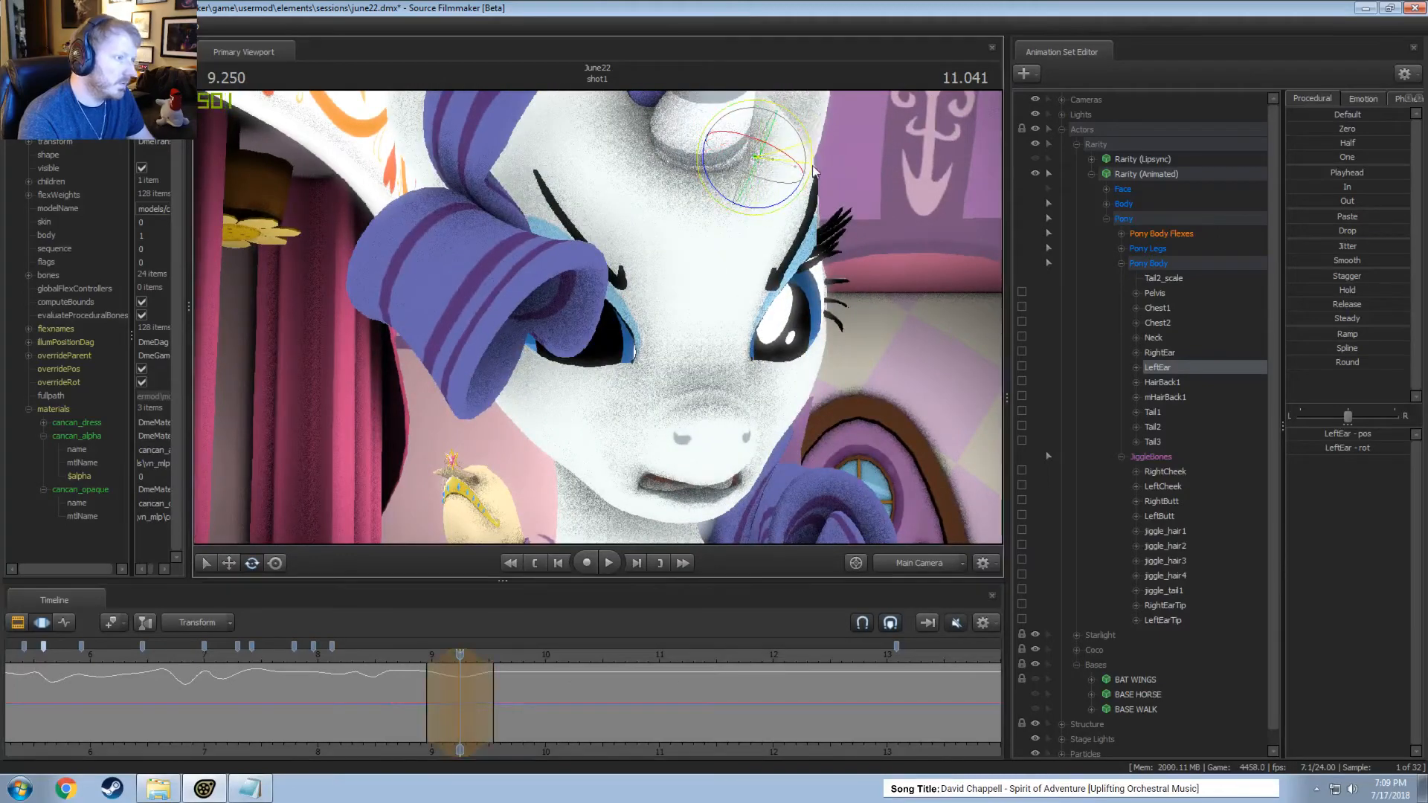
Play the motion from about 8.9 seconds and shorten the left ear rotation's time selection to center around 9.21 seconds.
{"action": "left_click_drag", "start_coordinate": [407, 745], "coordinate": [482, 684]}
{"action": "left_click", "coordinate": [413, 659]}
{"action": "key", "text": "space"}
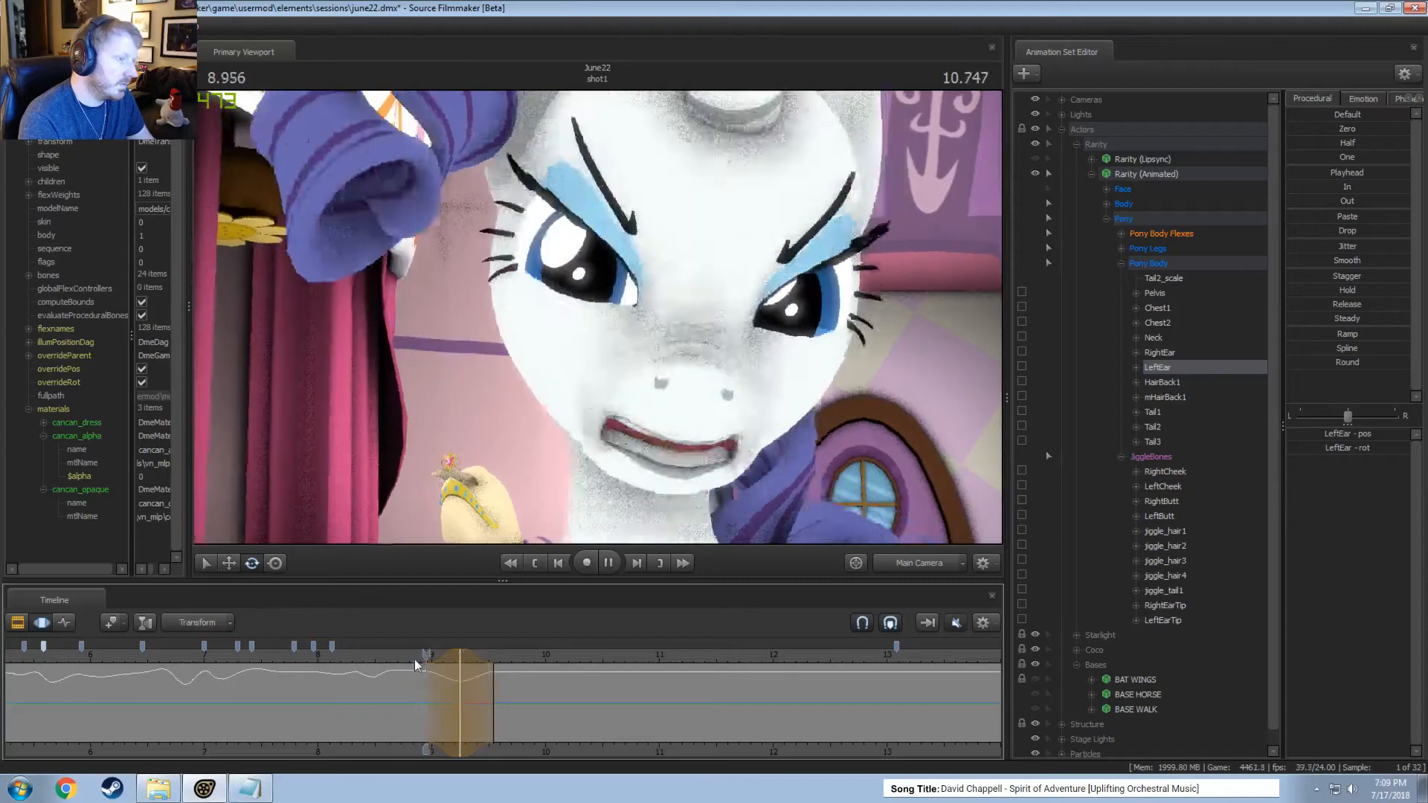
{"action": "key", "text": "space"}
{"action": "left_click_drag", "start_coordinate": [428, 661], "coordinate": [442, 662]}
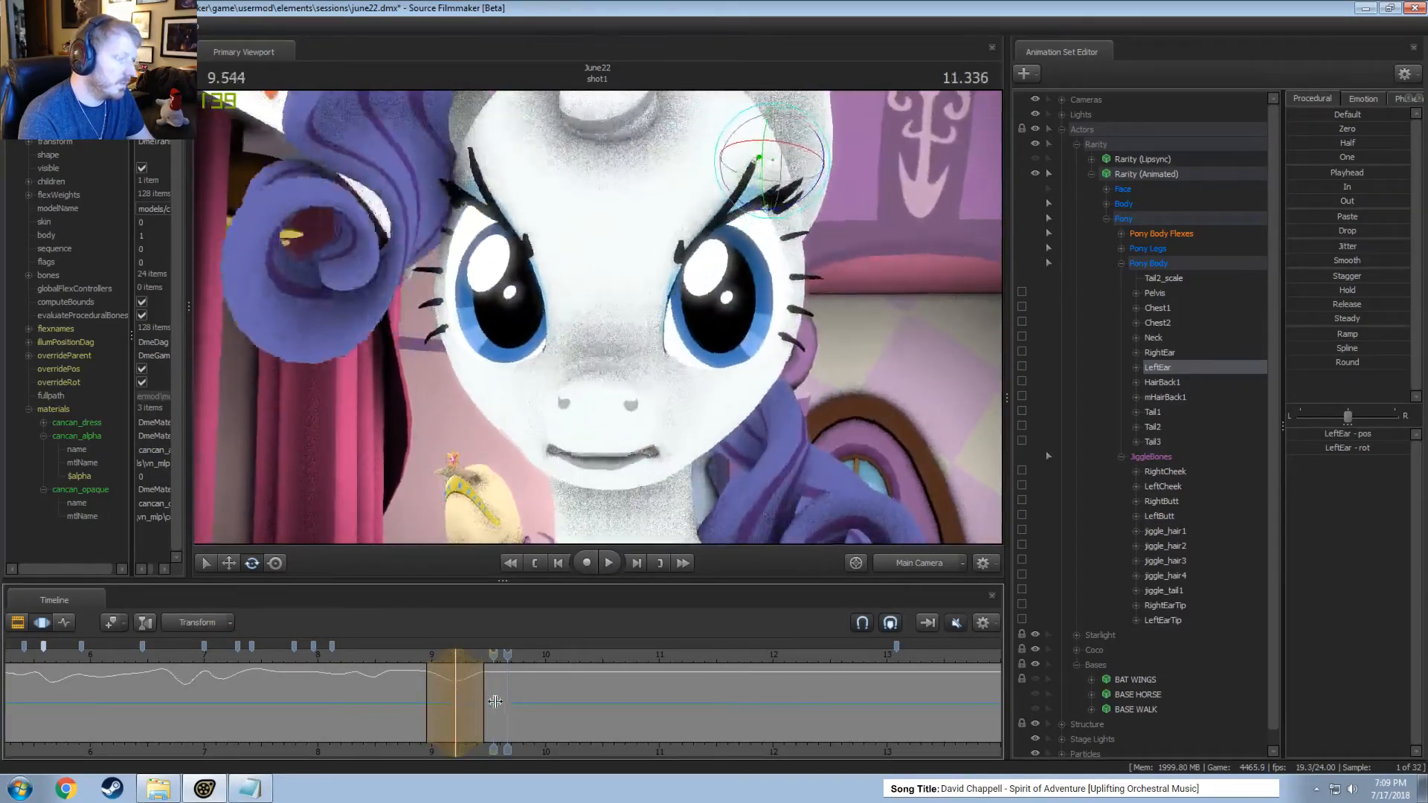
{"action": "left_click", "coordinate": [416, 659]}
{"action": "key", "text": "shift"}
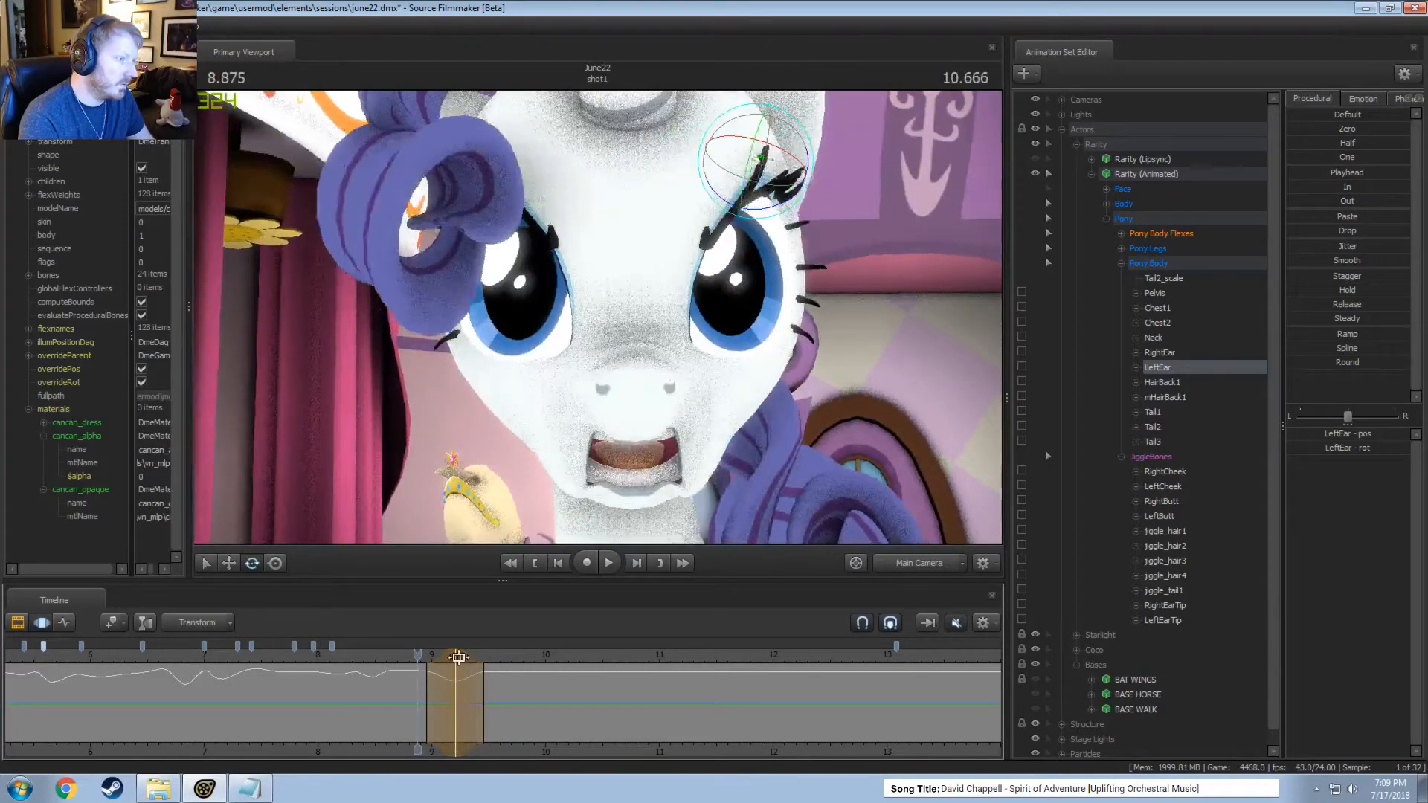
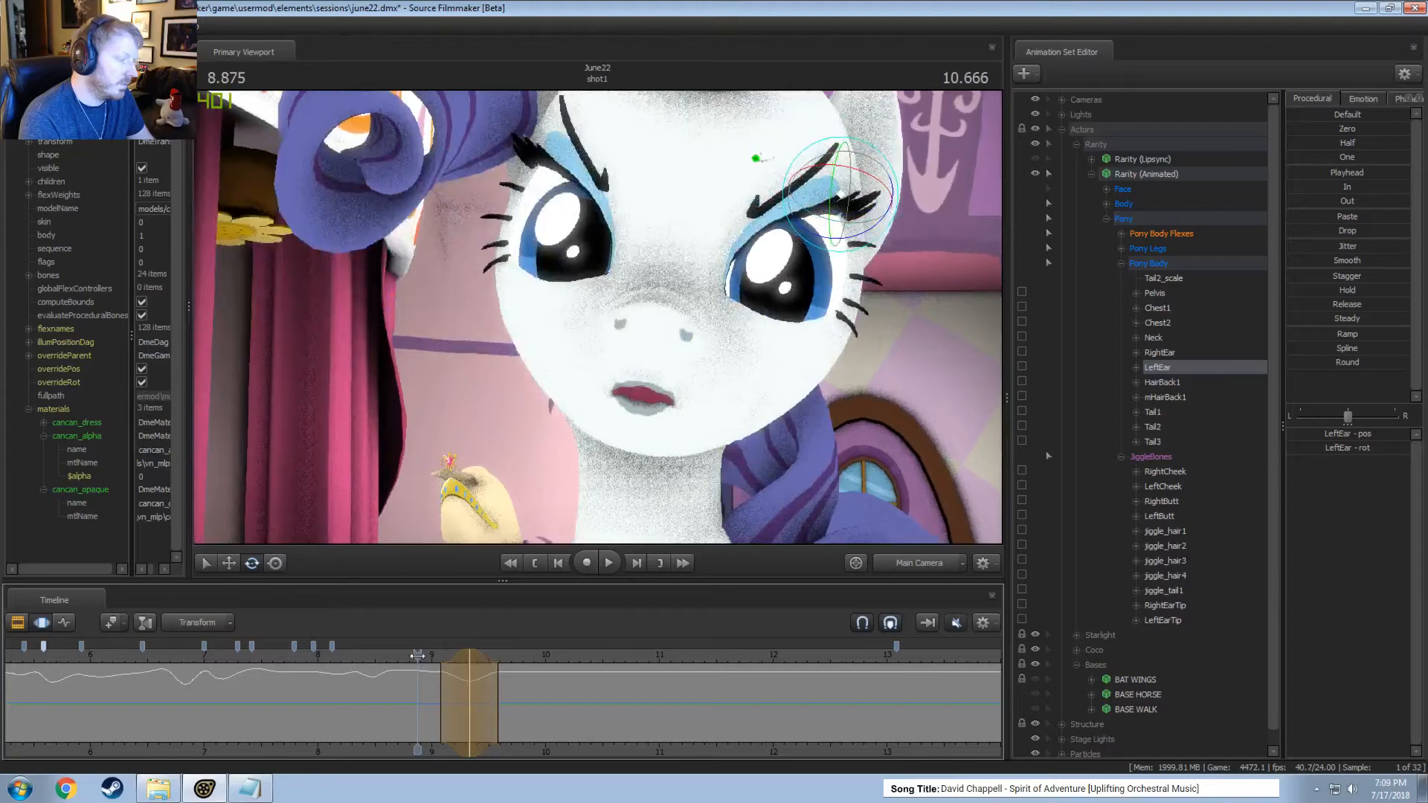
Rotate the left ear at 9.333 seconds, extend the time selection to about 9.75 seconds, and play the motion.
{"action": "left_click_drag", "start_coordinate": [764, 159], "coordinate": [790, 152]}
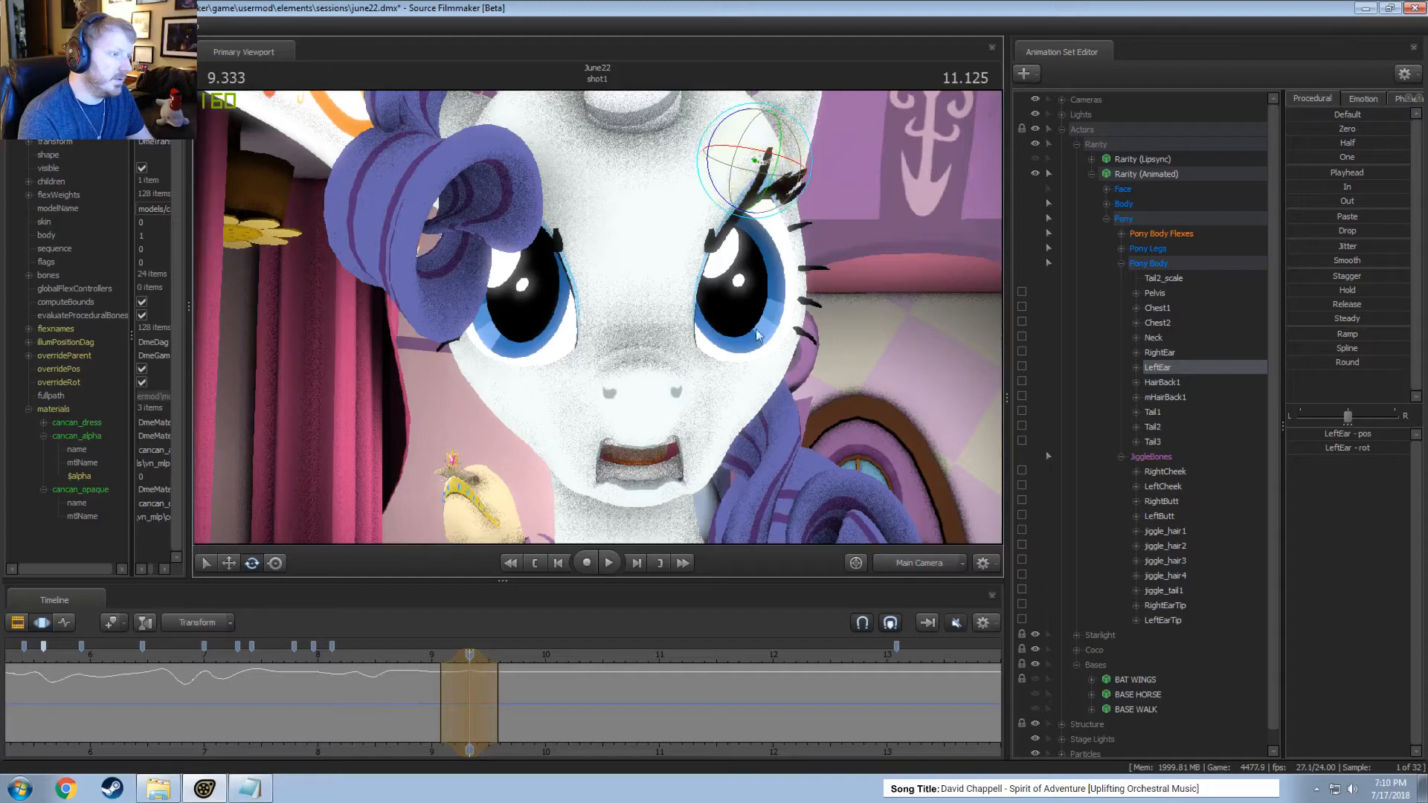
{"action": "left_click", "coordinate": [444, 688]}
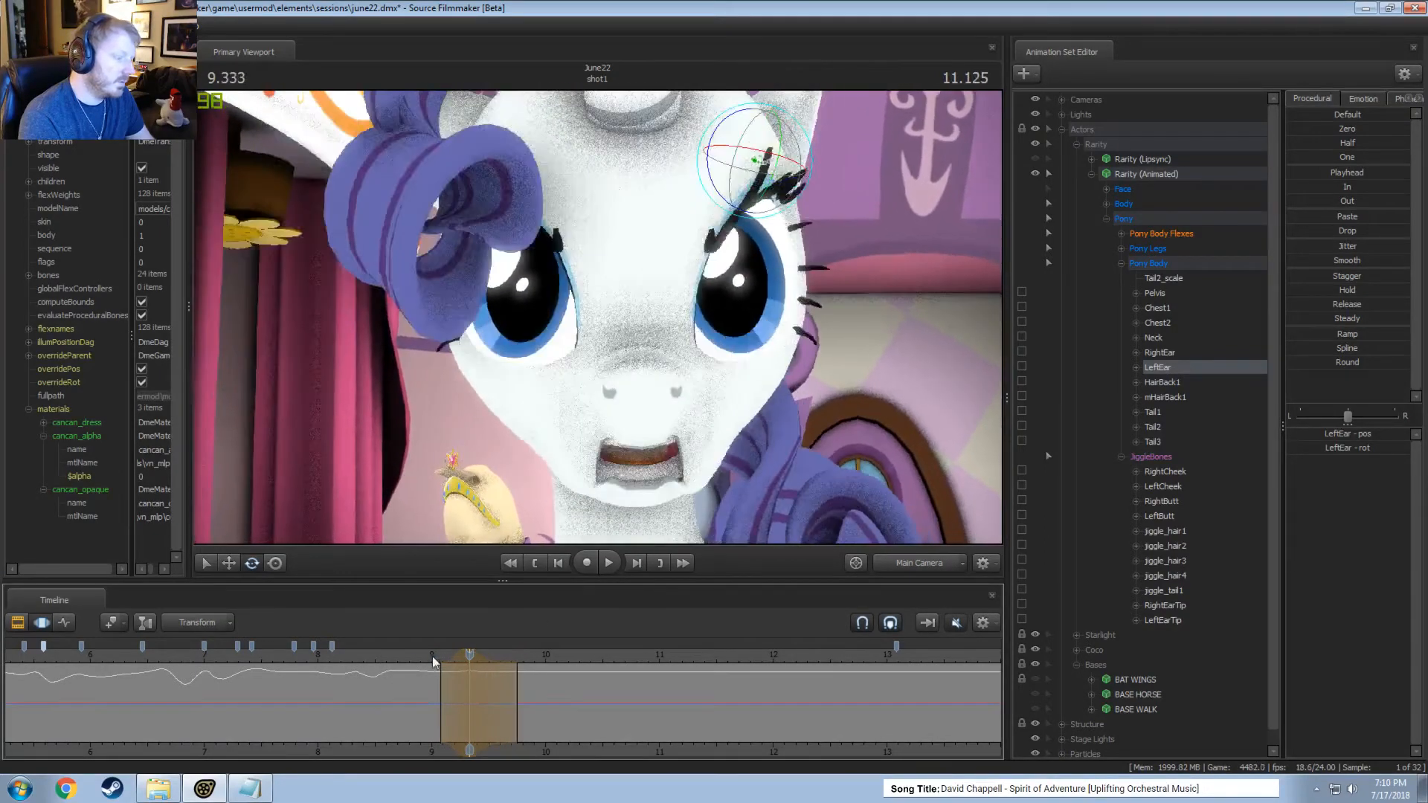
{"action": "key", "text": "space"}
{"action": "key", "text": "space"}
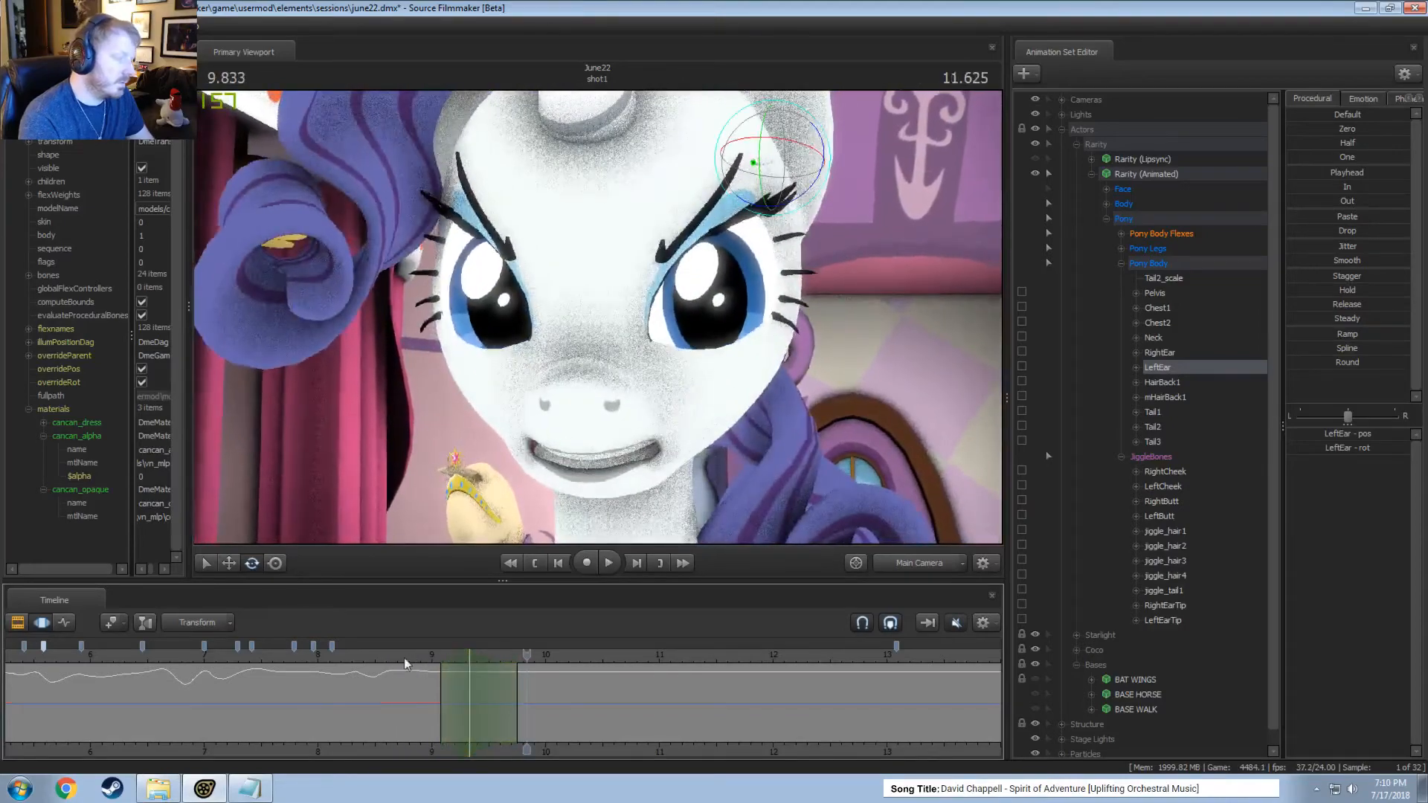
Try to repose the left ear tip within a narrow time selection around 9.333 seconds, and undo the change.
{"action": "mouse_move", "coordinate": [450, 690]}
{"action": "left_mouse_down"}
{"action": "mouse_move", "coordinate": [485, 695]}
{"action": "mouse_move", "coordinate": [469, 698]}
{"action": "left_mouse_up"}
{"action": "left_click", "coordinate": [1157, 619]}
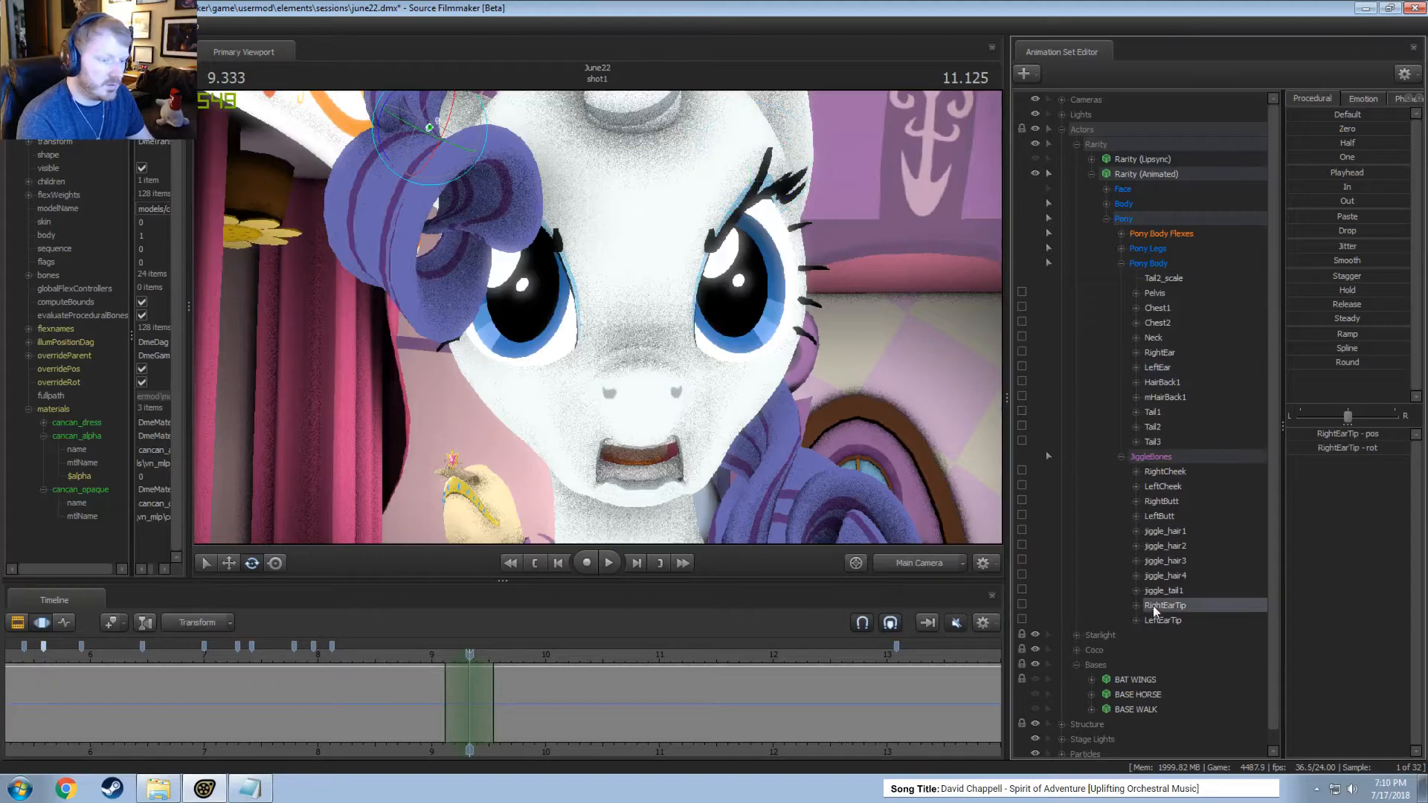
{"action": "left_click_drag", "start_coordinate": [812, 119], "coordinate": [818, 109]}
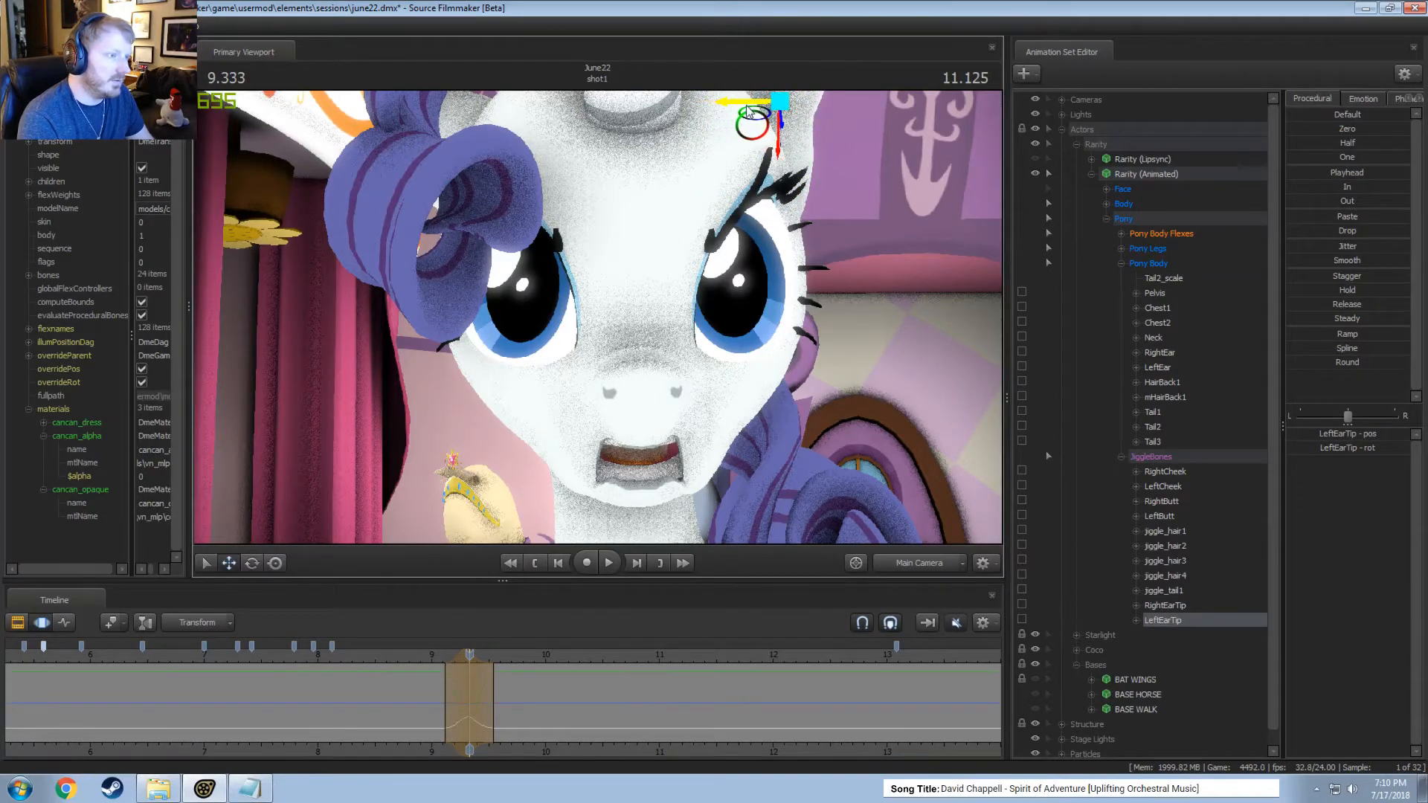
{"action": "key", "text": "shift"}
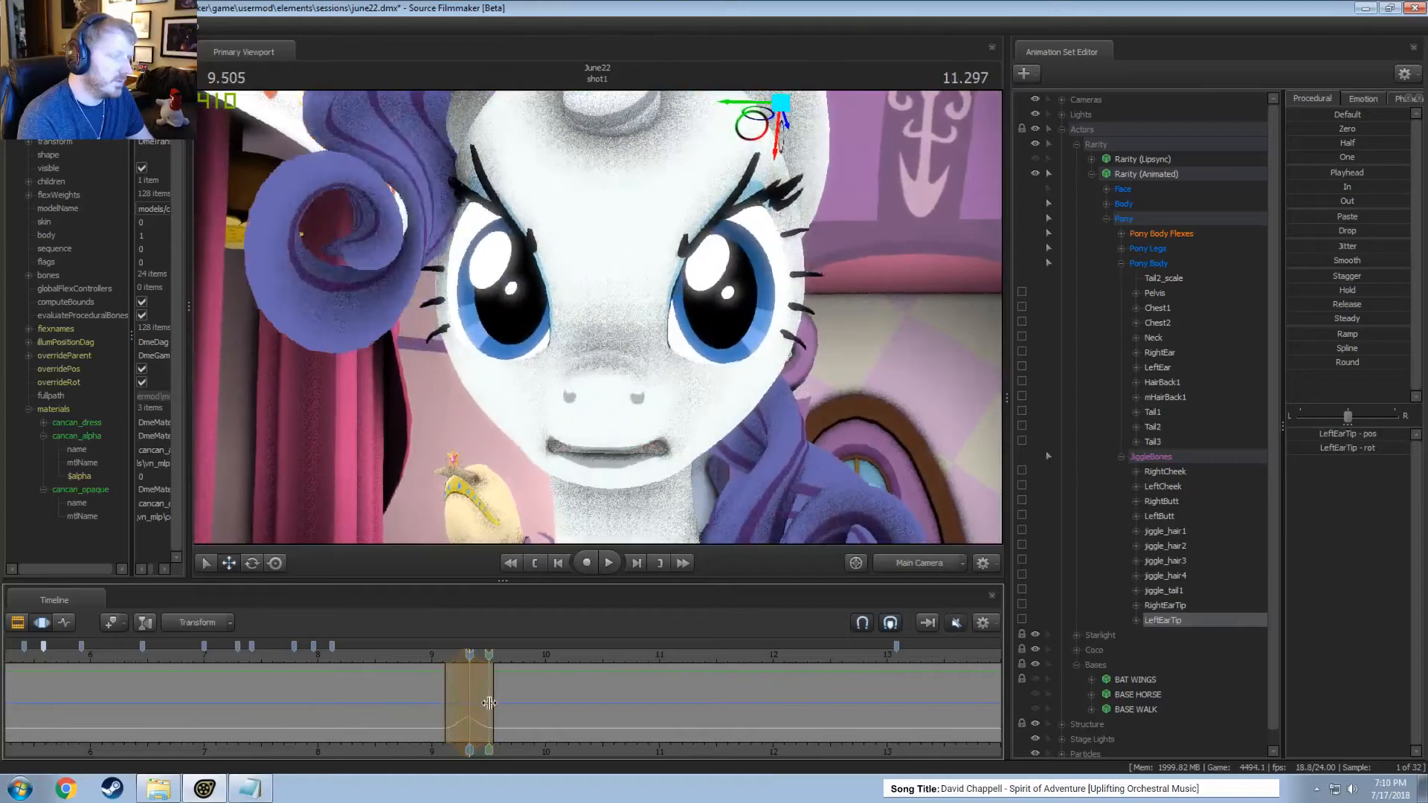
{"action": "key", "text": "ctrl+z"}
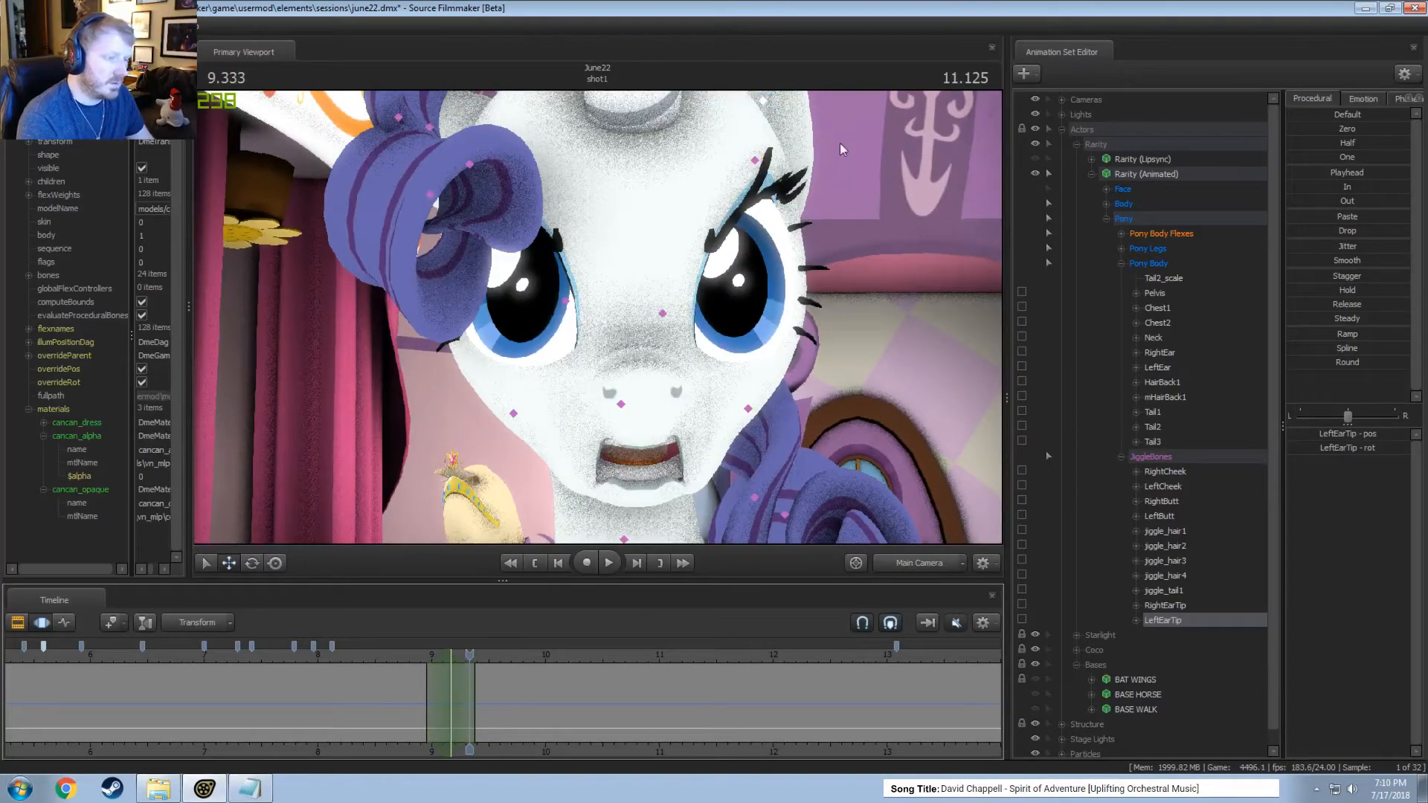
Select the left ear, rotate it within a time selection around 9.083 seconds, and play the motion.
{"action": "left_click", "coordinate": [756, 161]}
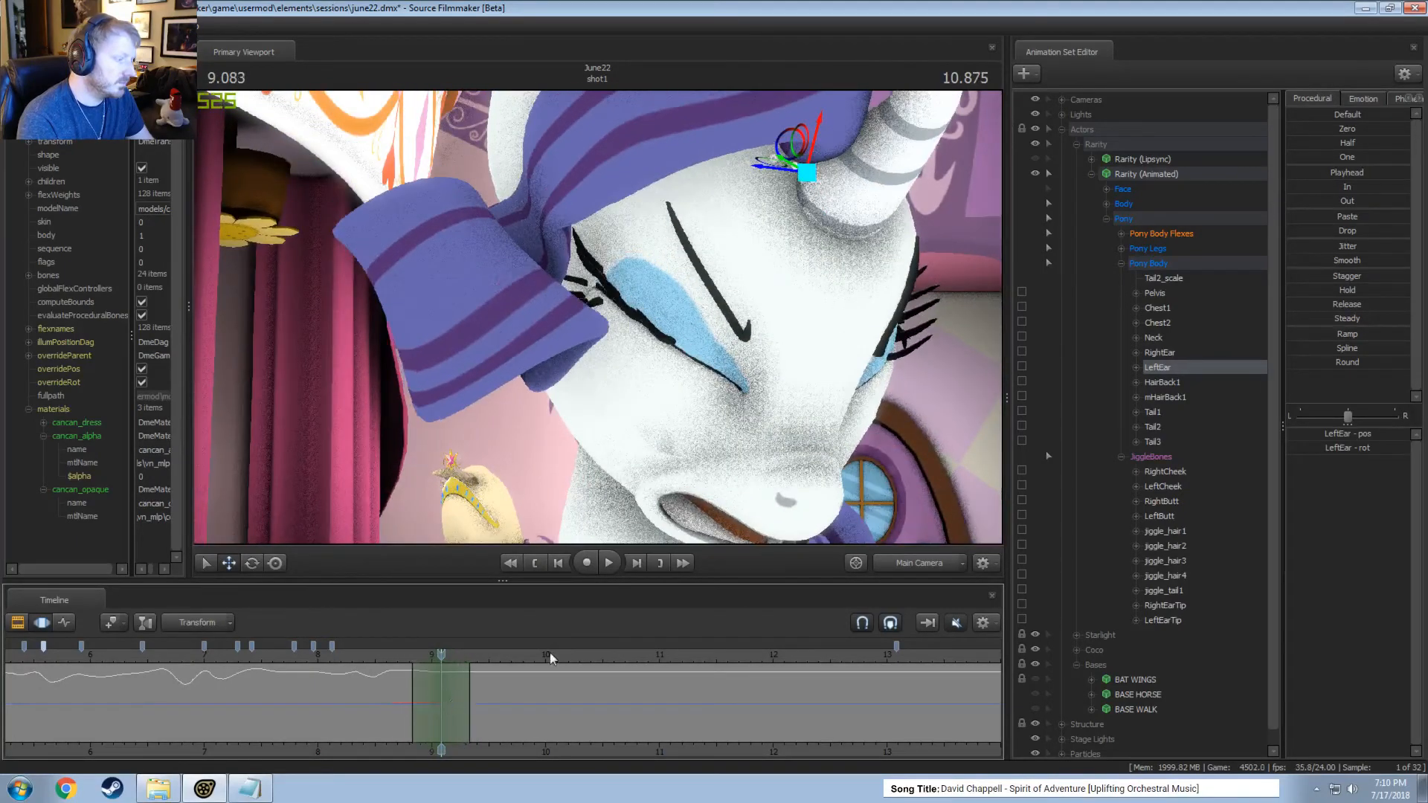
{"action": "left_click_drag", "start_coordinate": [863, 173], "coordinate": [865, 186]}
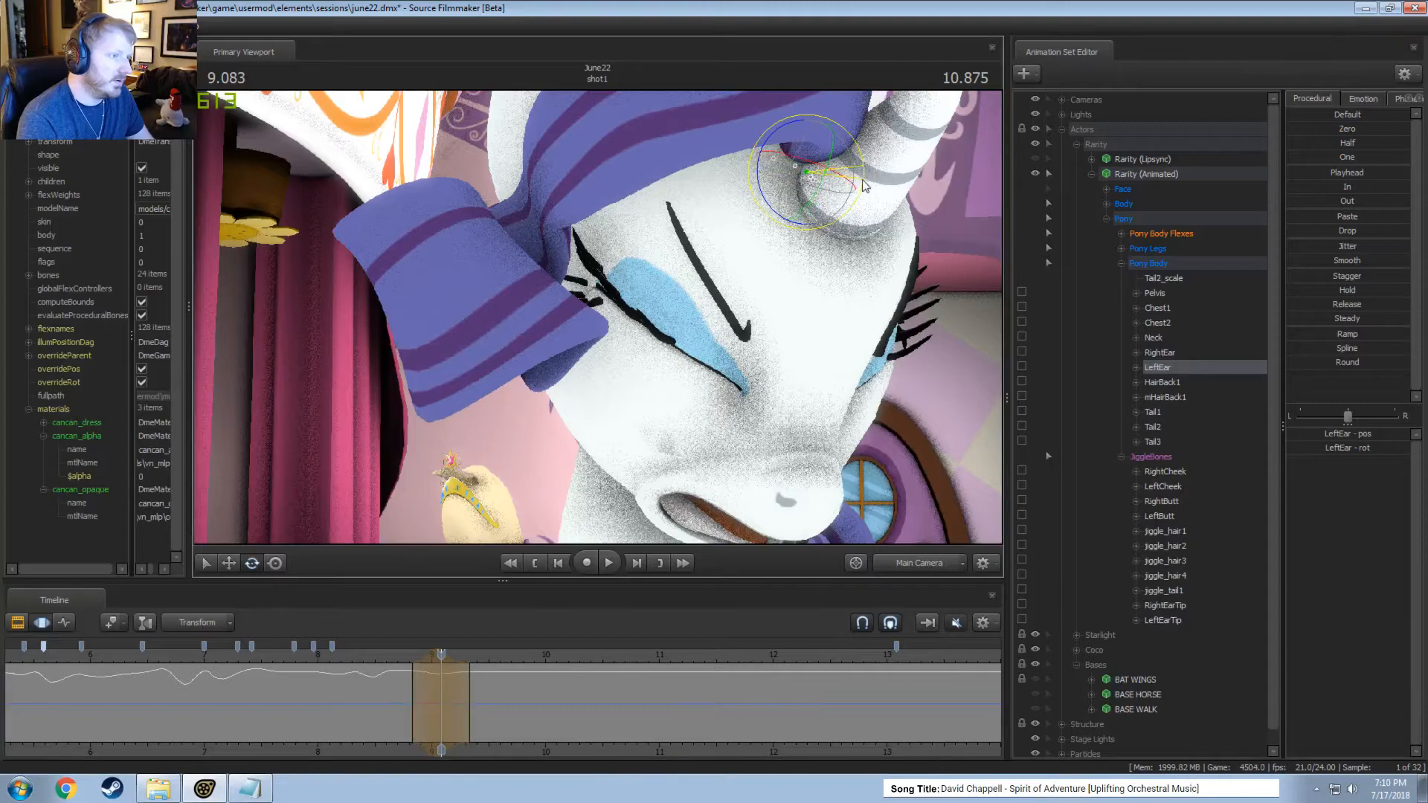
{"action": "left_click", "coordinate": [608, 563]}
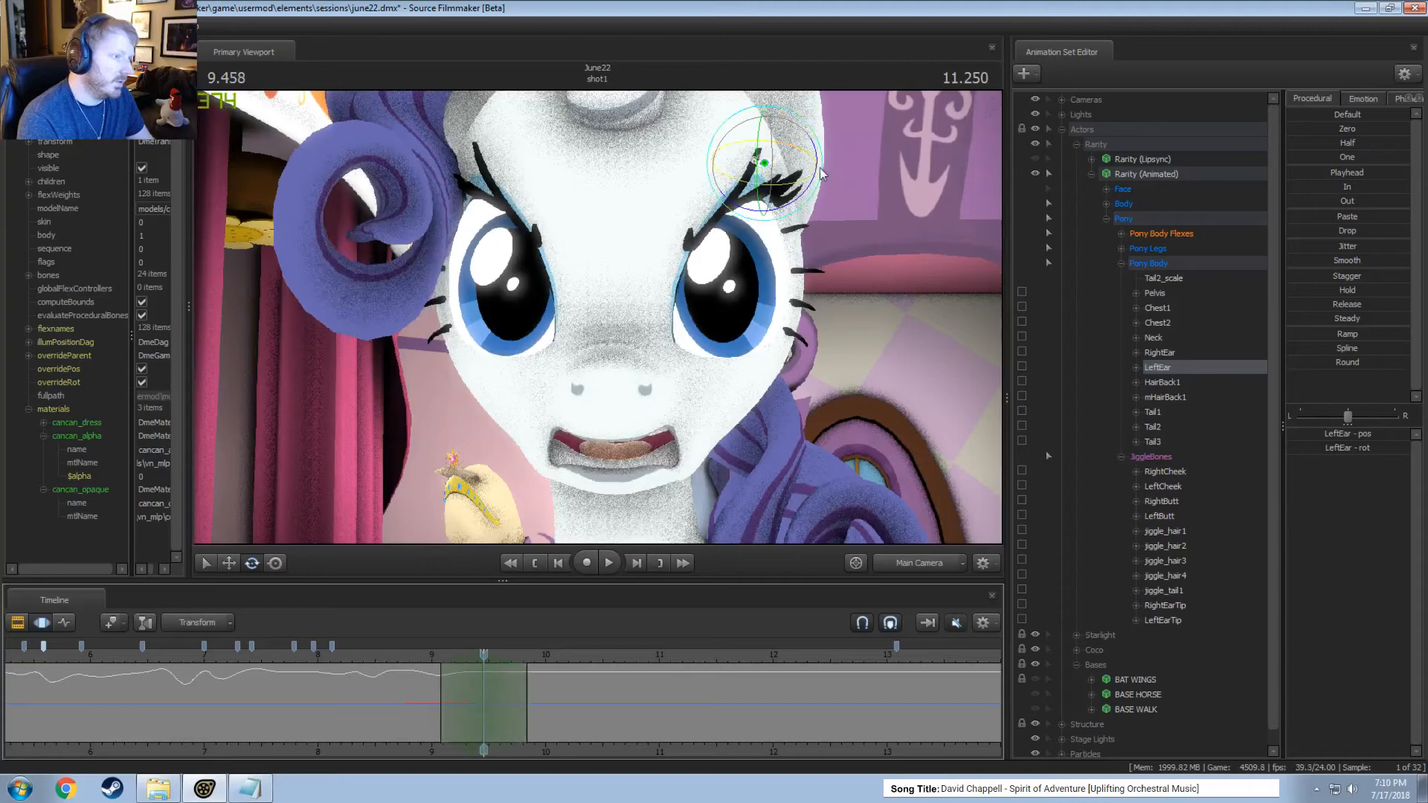
Repose the left ear within a time selection around 9.458 seconds and play the result.
{"action": "left_click_drag", "start_coordinate": [822, 174], "coordinate": [812, 173]}
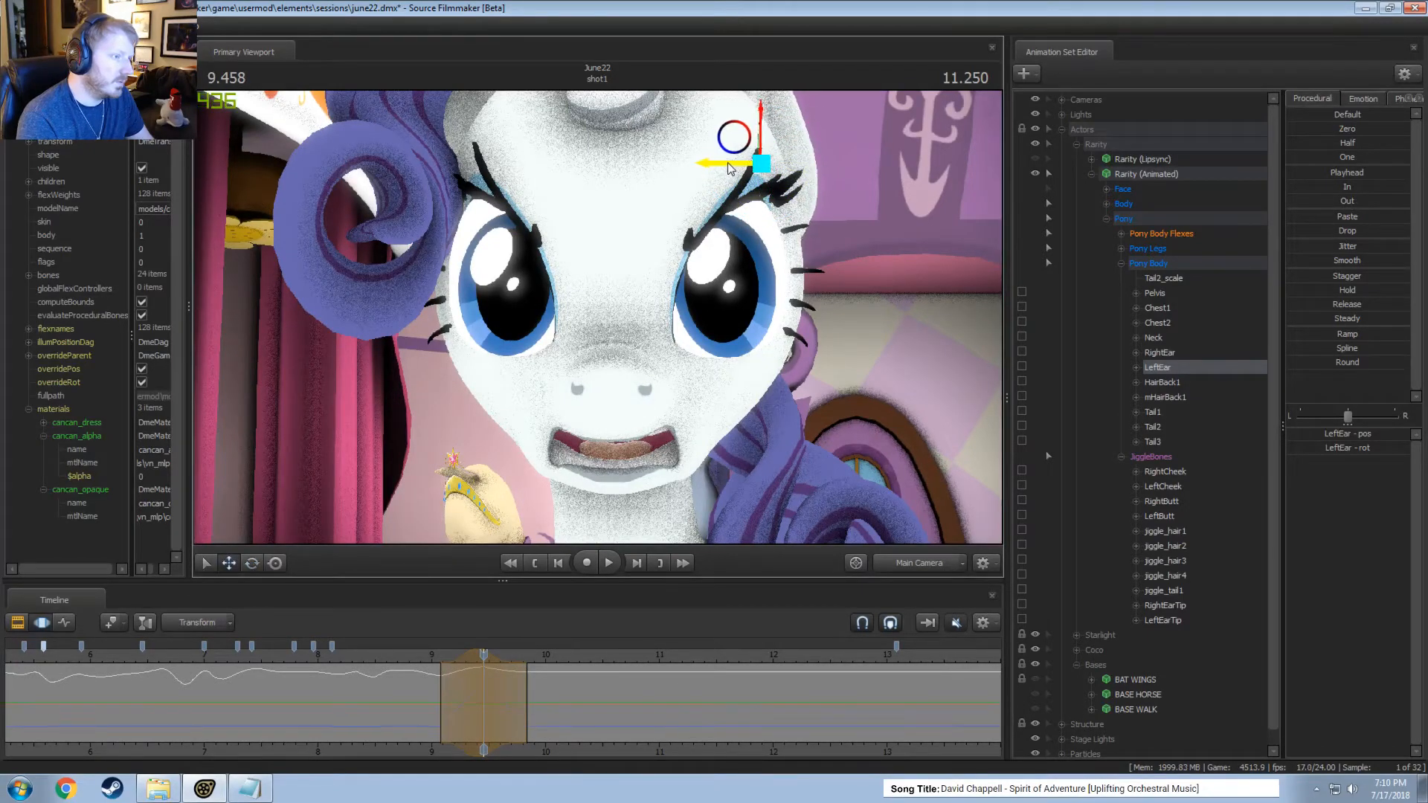
{"action": "key", "text": "space"}
{"action": "key", "text": "space"}
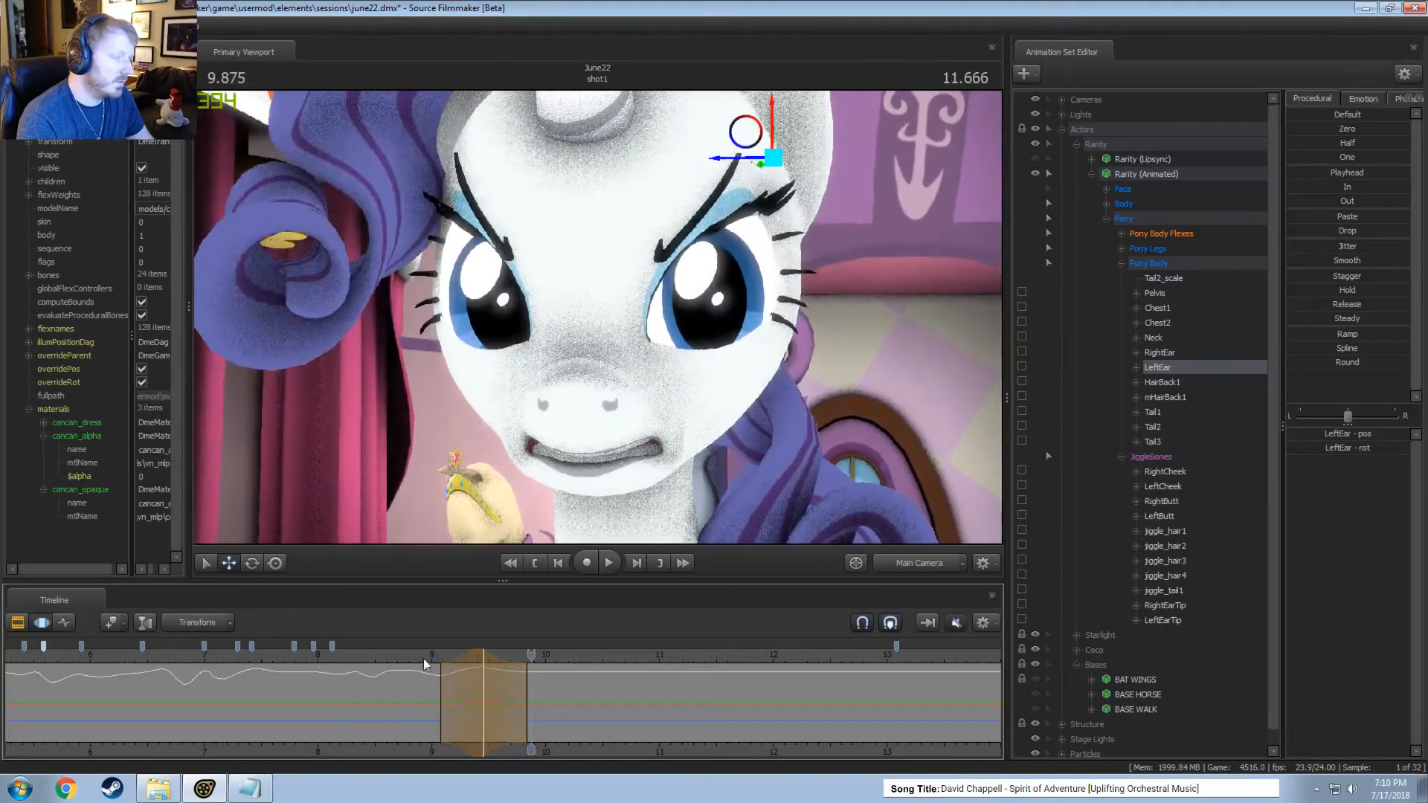
Rotate the left ear within a time selection around 9.875 seconds and play onward to check it.
{"action": "left_click_drag", "start_coordinate": [449, 694], "coordinate": [528, 718]}
{"action": "scroll", "coordinate": [526, 719], "scroll_direction": "up", "scroll_amount": 4, "text": "shift"}
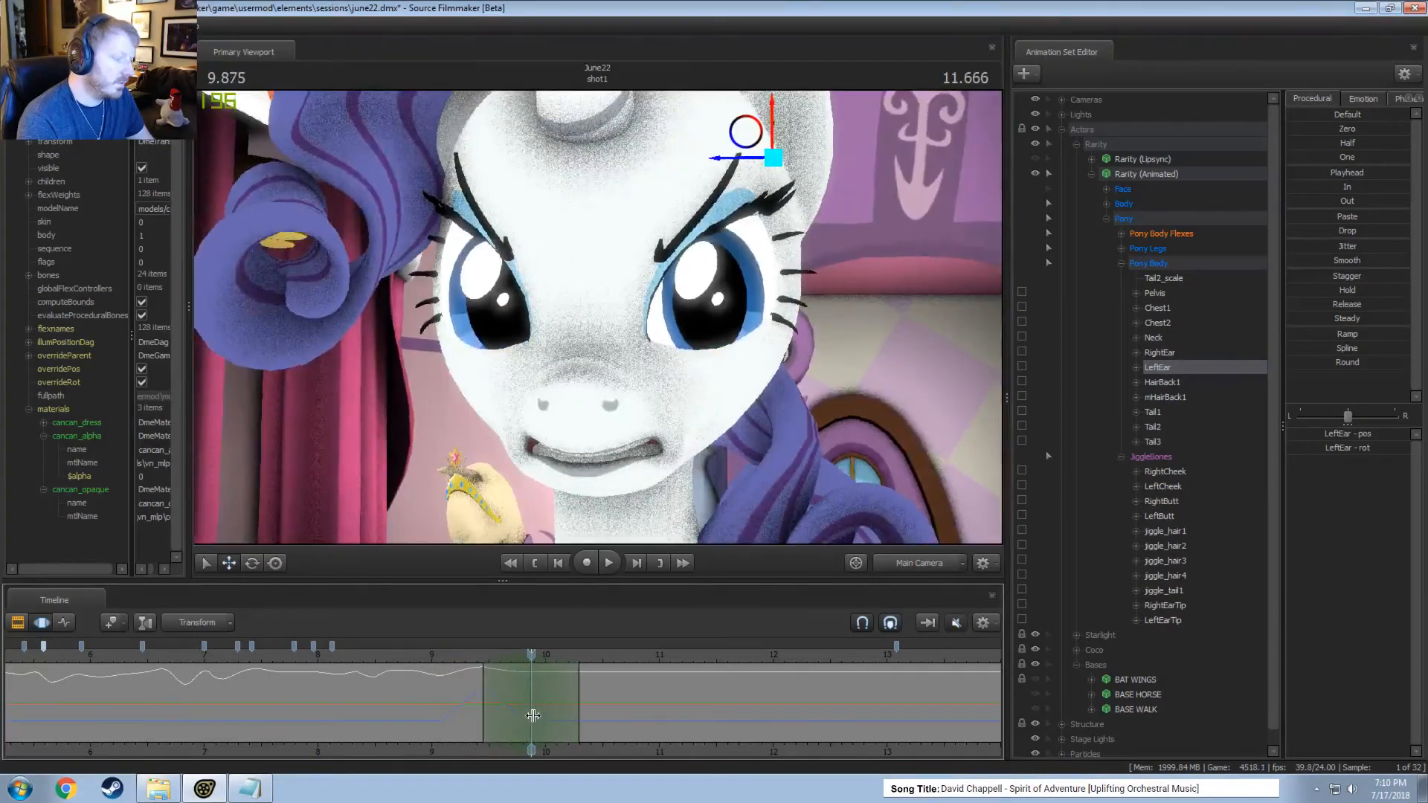
{"action": "left_click_drag", "start_coordinate": [802, 132], "coordinate": [826, 146]}
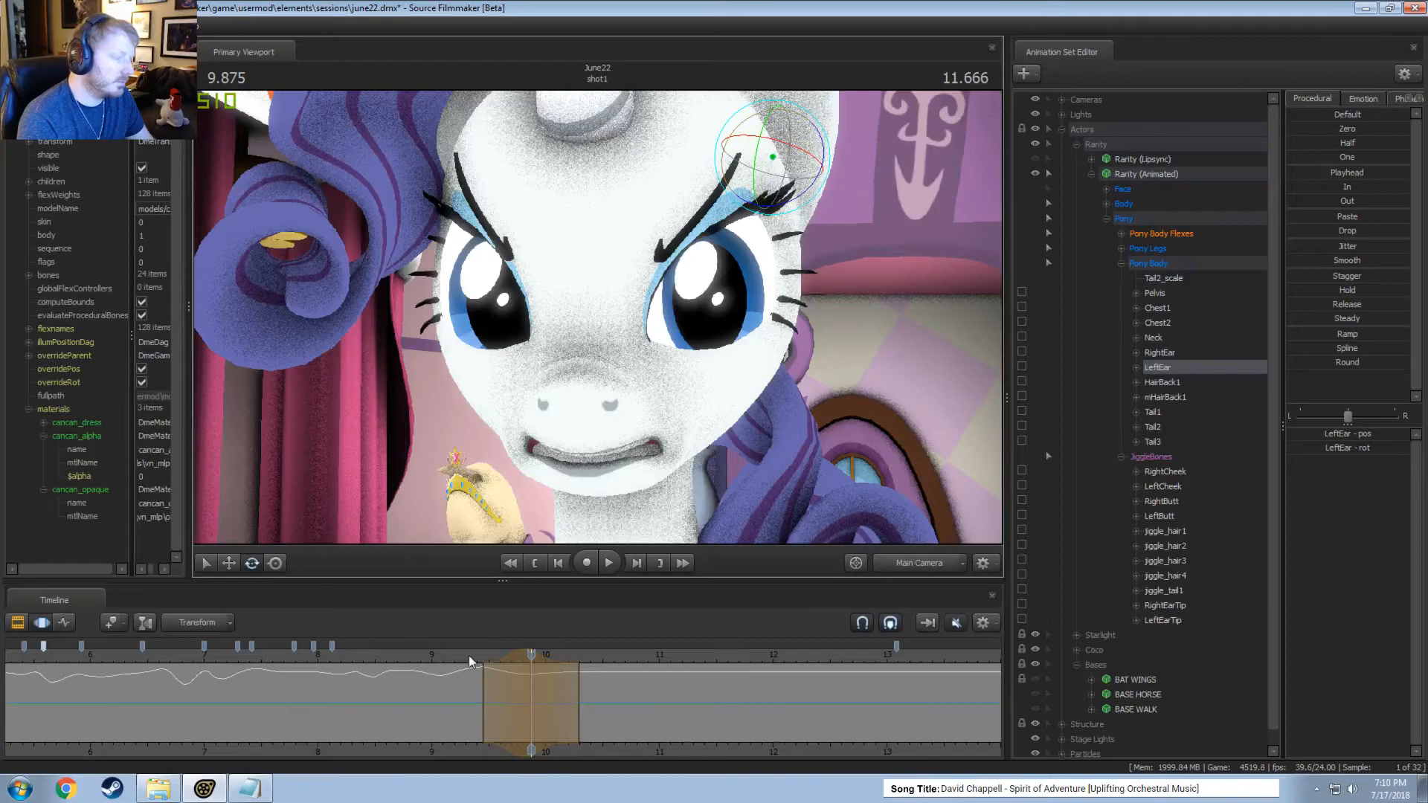
{"action": "key", "text": "space"}
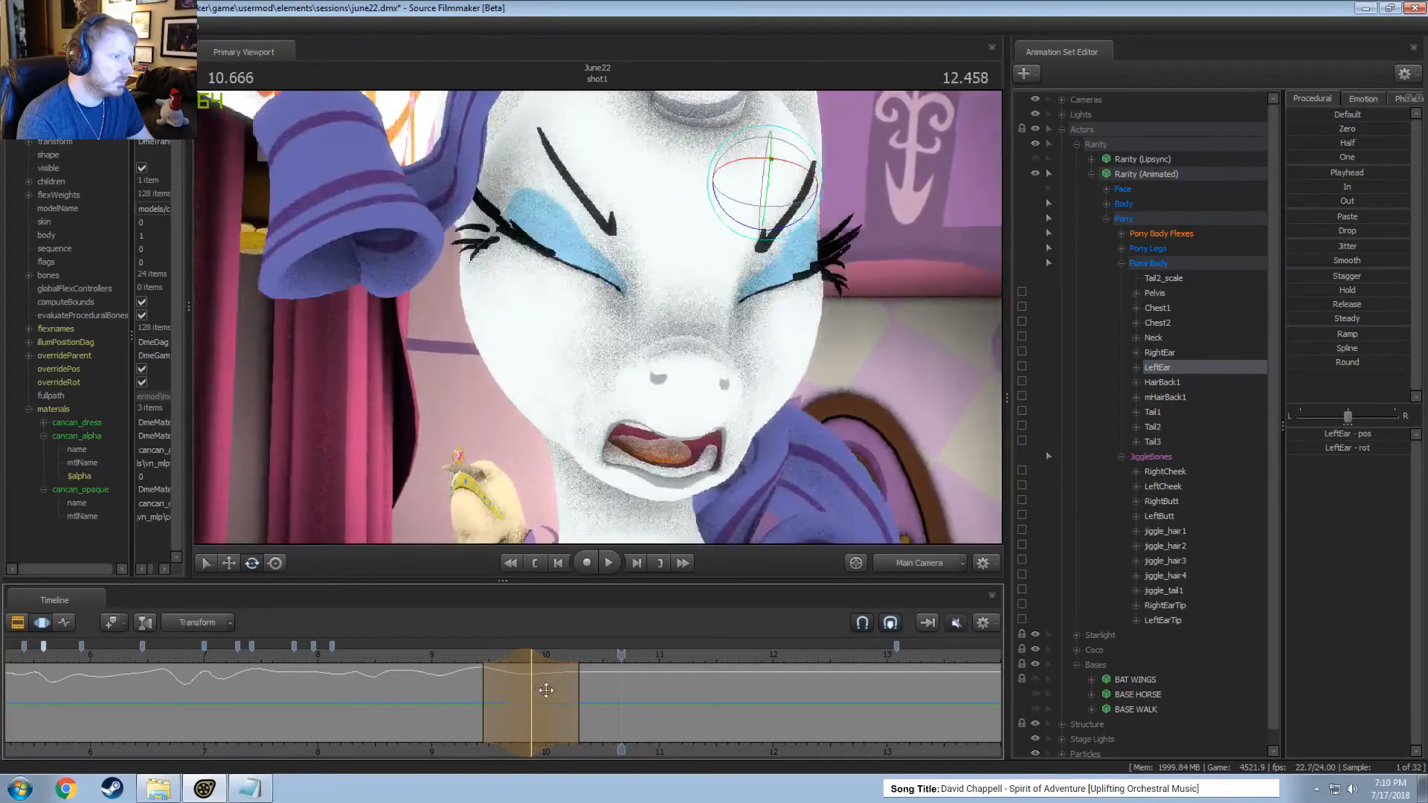
Rotate the left ear slightly within a narrow time selection around 10.375 seconds.
{"action": "left_click", "coordinate": [586, 706]}
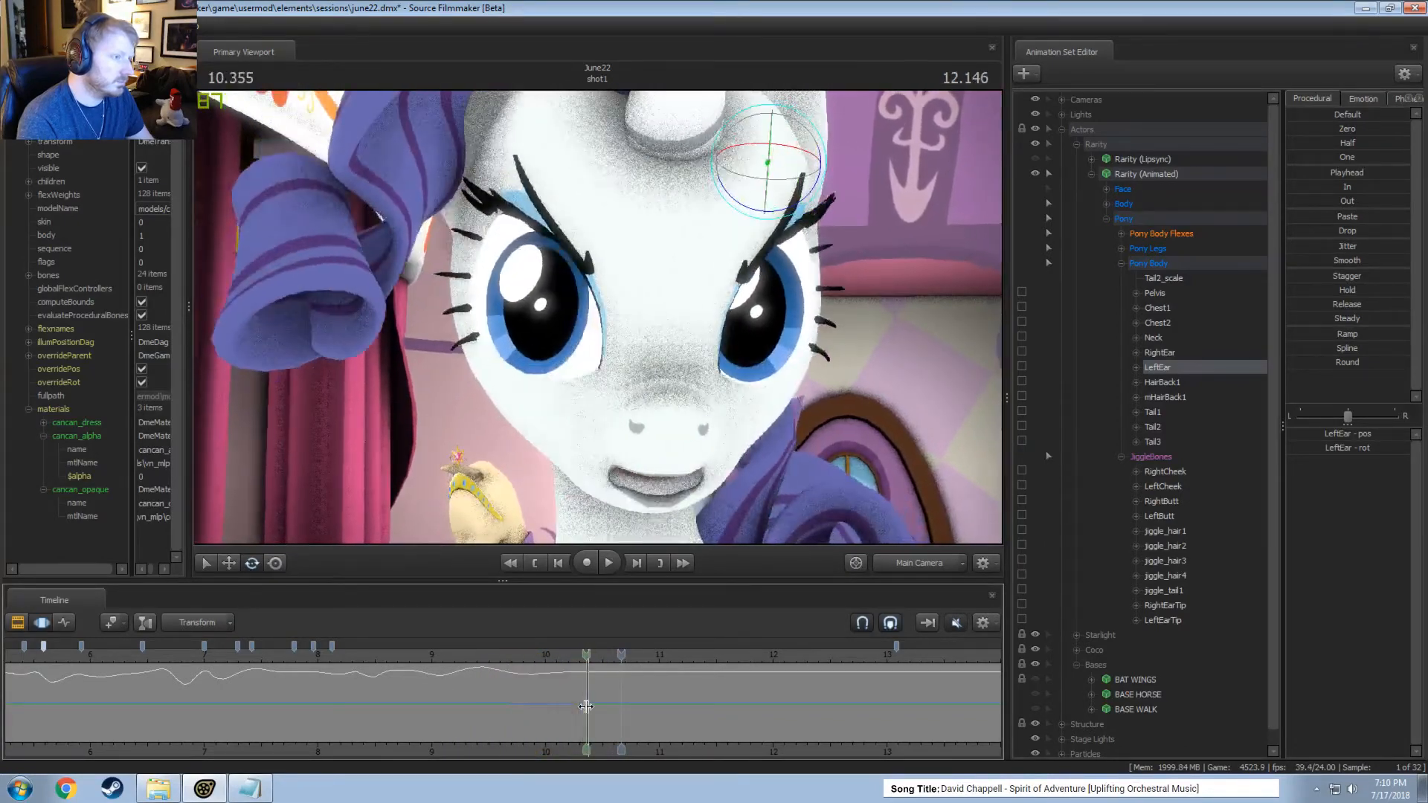
{"action": "left_click", "coordinate": [586, 707]}
{"action": "left_click_drag", "start_coordinate": [824, 154], "coordinate": [827, 154]}
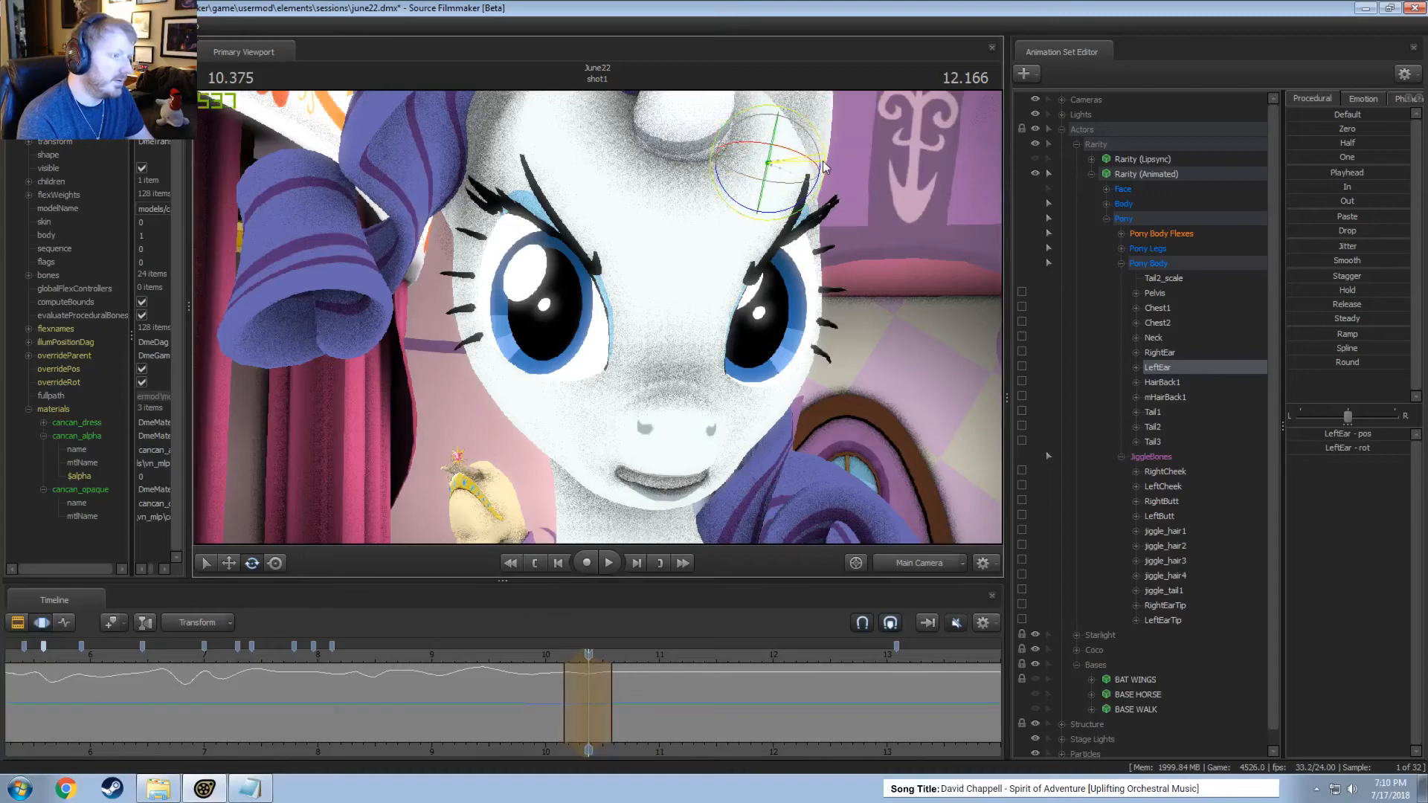
Center a time selection at 10.541 seconds and rotate the left ear there.
{"action": "mouse_move", "coordinate": [621, 673]}
{"action": "left_mouse_down"}
{"action": "mouse_move", "coordinate": [569, 692]}
{"action": "mouse_move", "coordinate": [607, 693]}
{"action": "left_mouse_up"}
{"action": "left_click", "coordinate": [606, 693]}
{"action": "scroll", "coordinate": [606, 693], "scroll_direction": "up", "scroll_amount": 4}
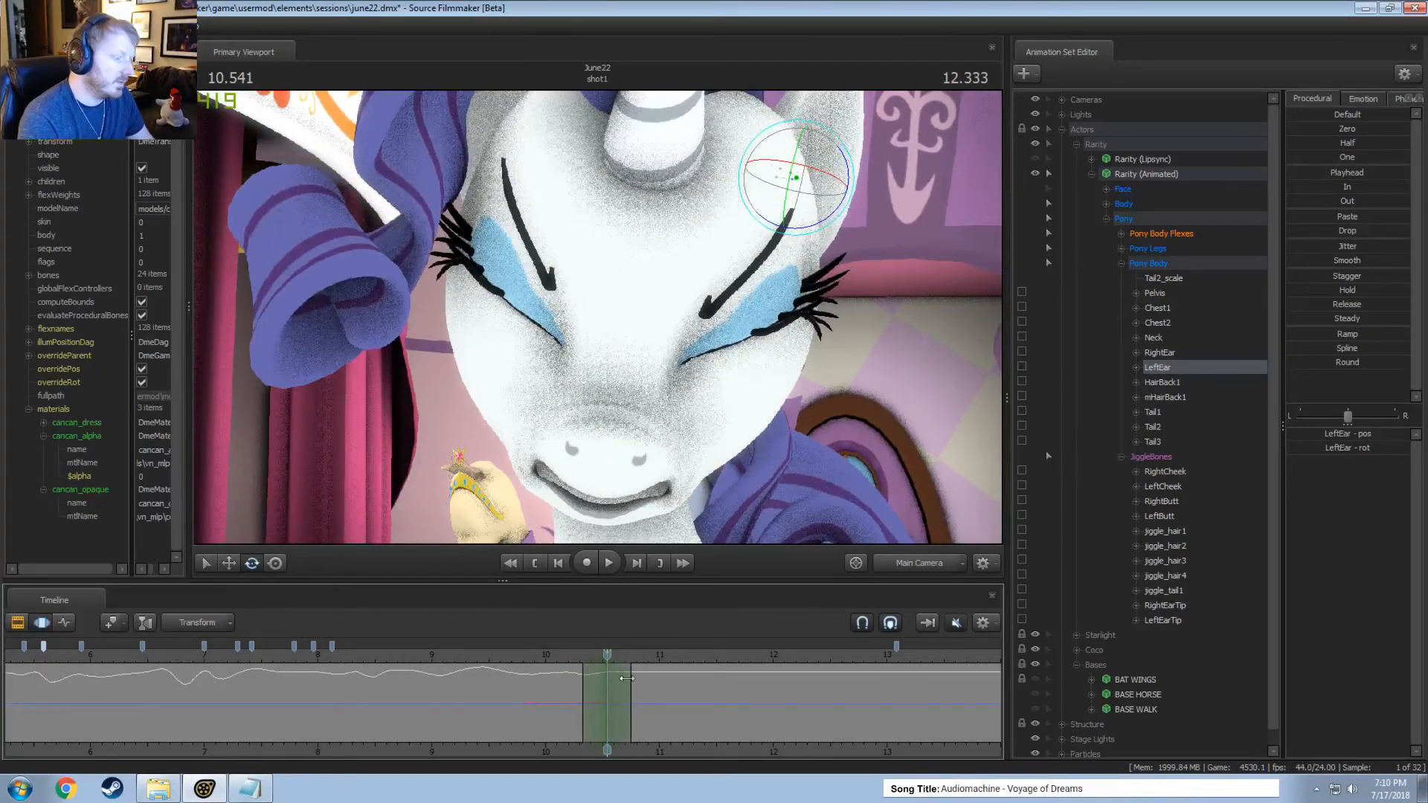
{"action": "left_click_drag", "start_coordinate": [848, 172], "coordinate": [855, 164]}
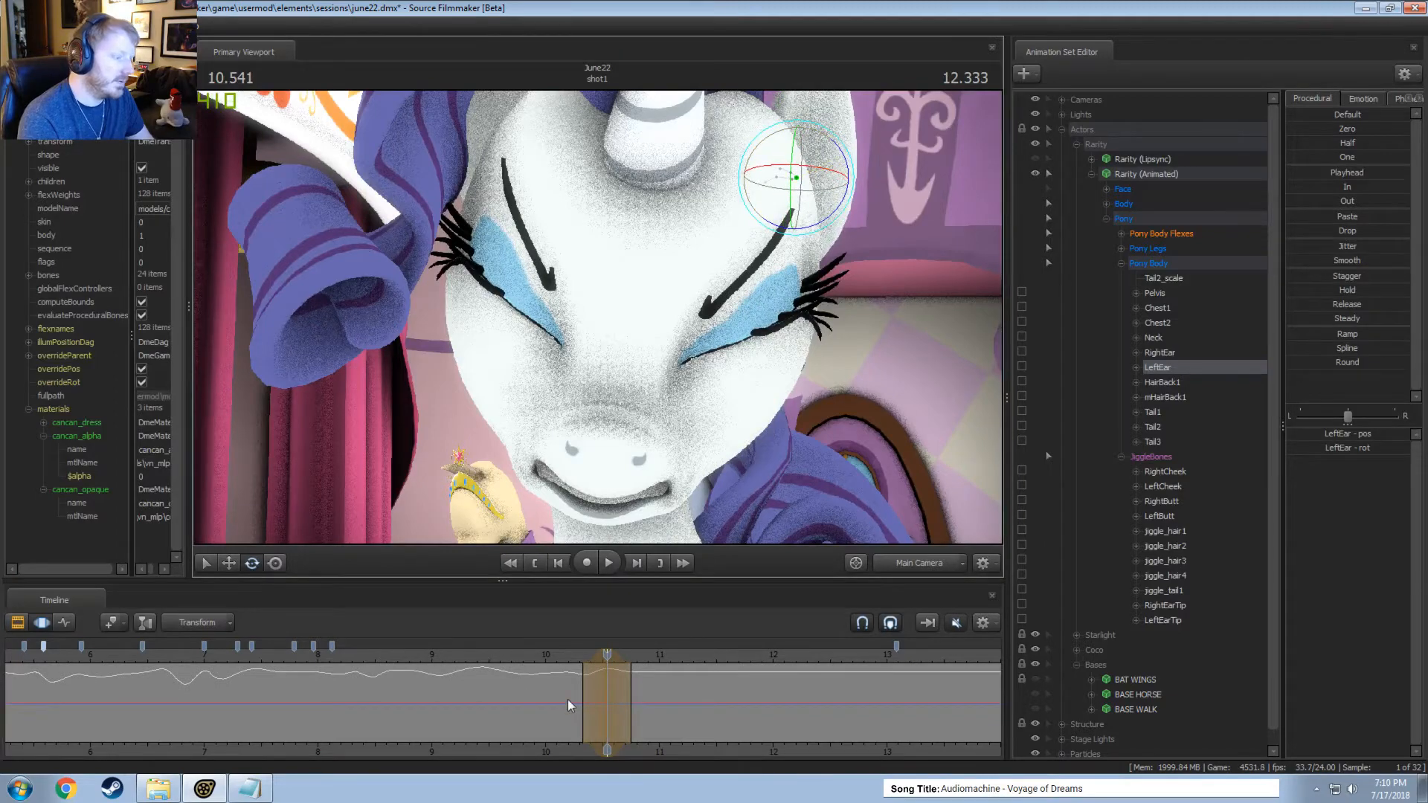
Rotate the left ear within a short time selection around 10.625 seconds, adjust the selection's extent, and play the motion.
{"action": "mouse_move", "coordinate": [607, 703]}
{"action": "left_mouse_down"}
{"action": "mouse_move", "coordinate": [582, 703]}
{"action": "mouse_move", "coordinate": [618, 704]}
{"action": "left_mouse_up"}
{"action": "left_click_drag", "start_coordinate": [838, 174], "coordinate": [840, 189]}
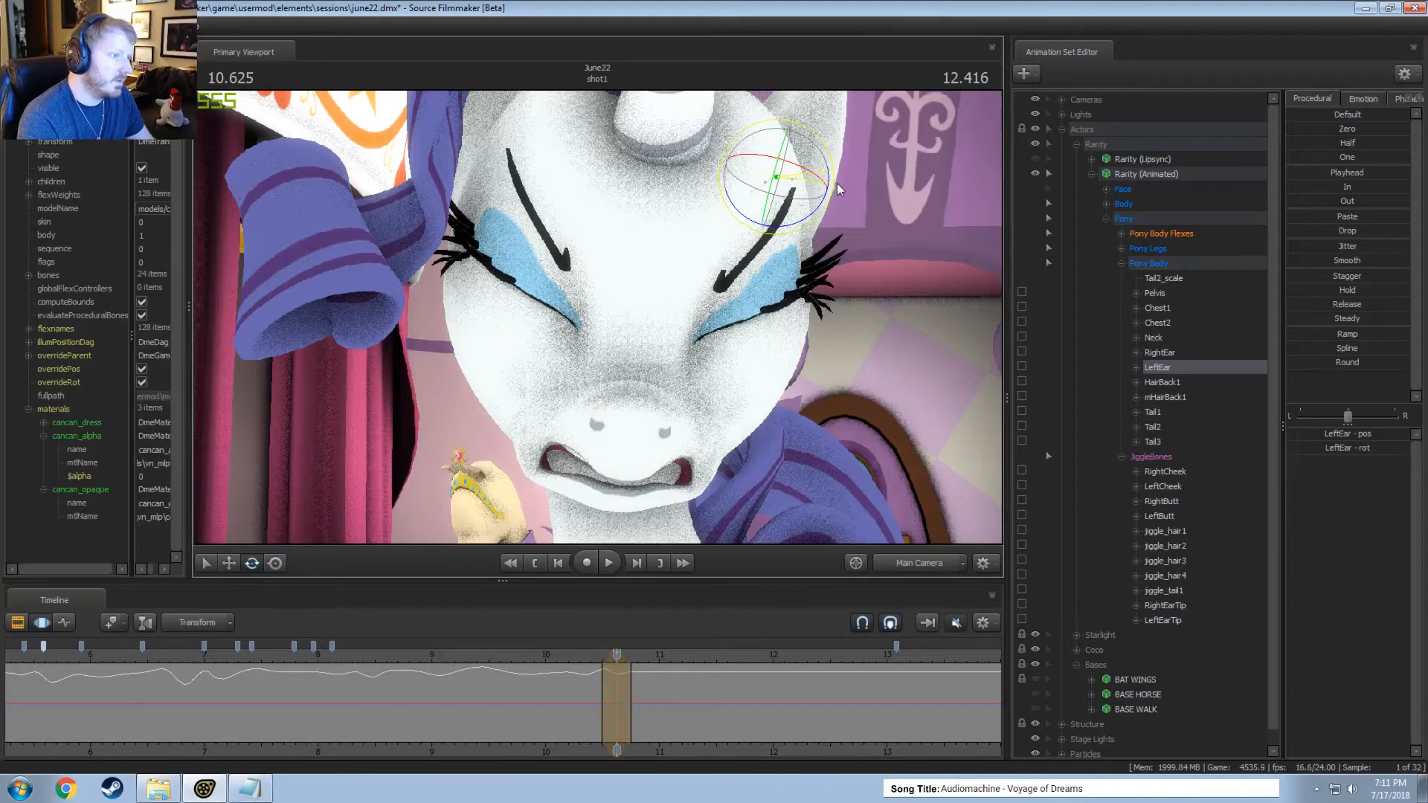
{"action": "left_click_drag", "start_coordinate": [601, 757], "coordinate": [631, 692]}
{"action": "key", "text": "space"}
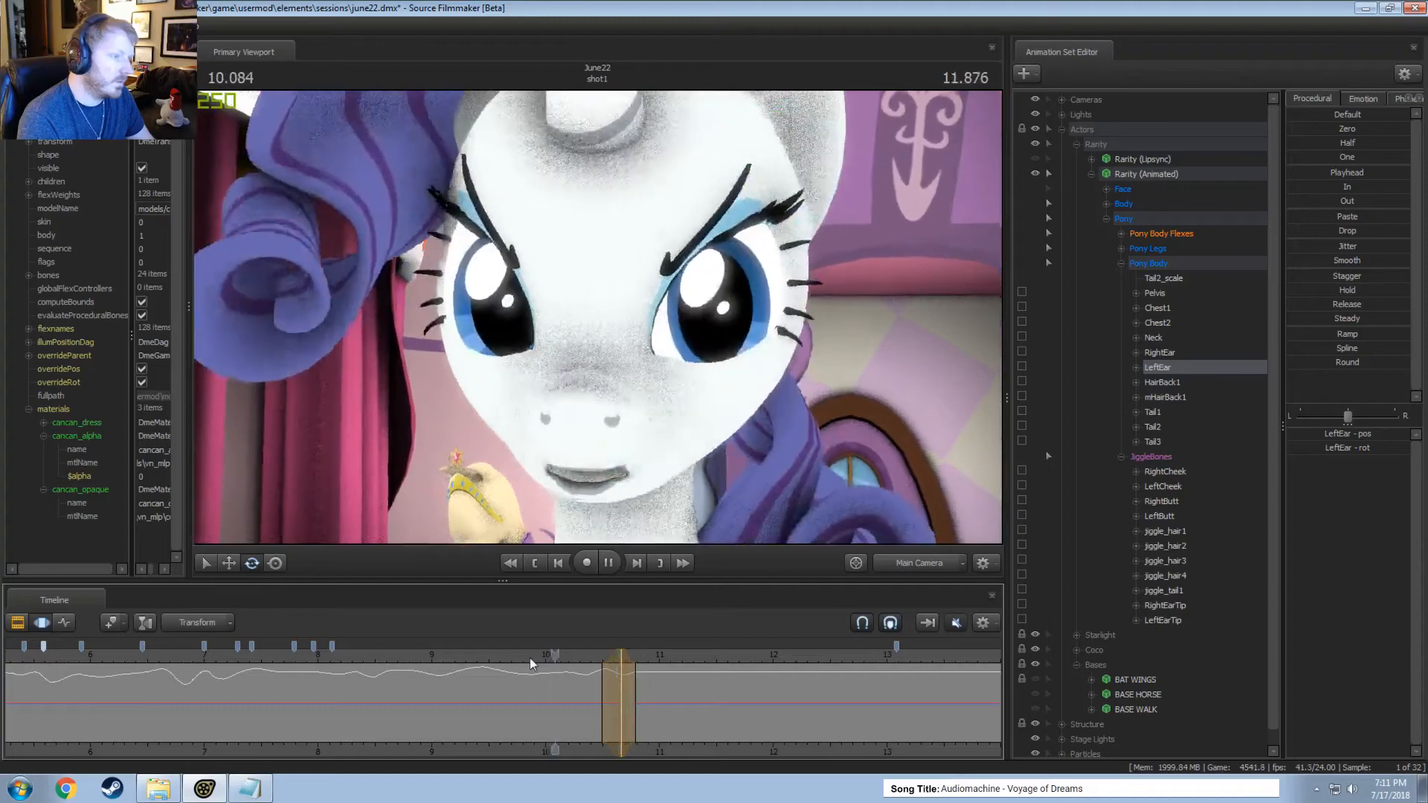
{"action": "key", "text": "space"}
Rotate the left ear within short time selections around 11.250 and 11.375 seconds.
{"action": "left_click_drag", "start_coordinate": [578, 677], "coordinate": [689, 695]}
{"action": "scroll", "coordinate": [690, 694], "scroll_direction": "up", "scroll_amount": 3, "text": "shift"}
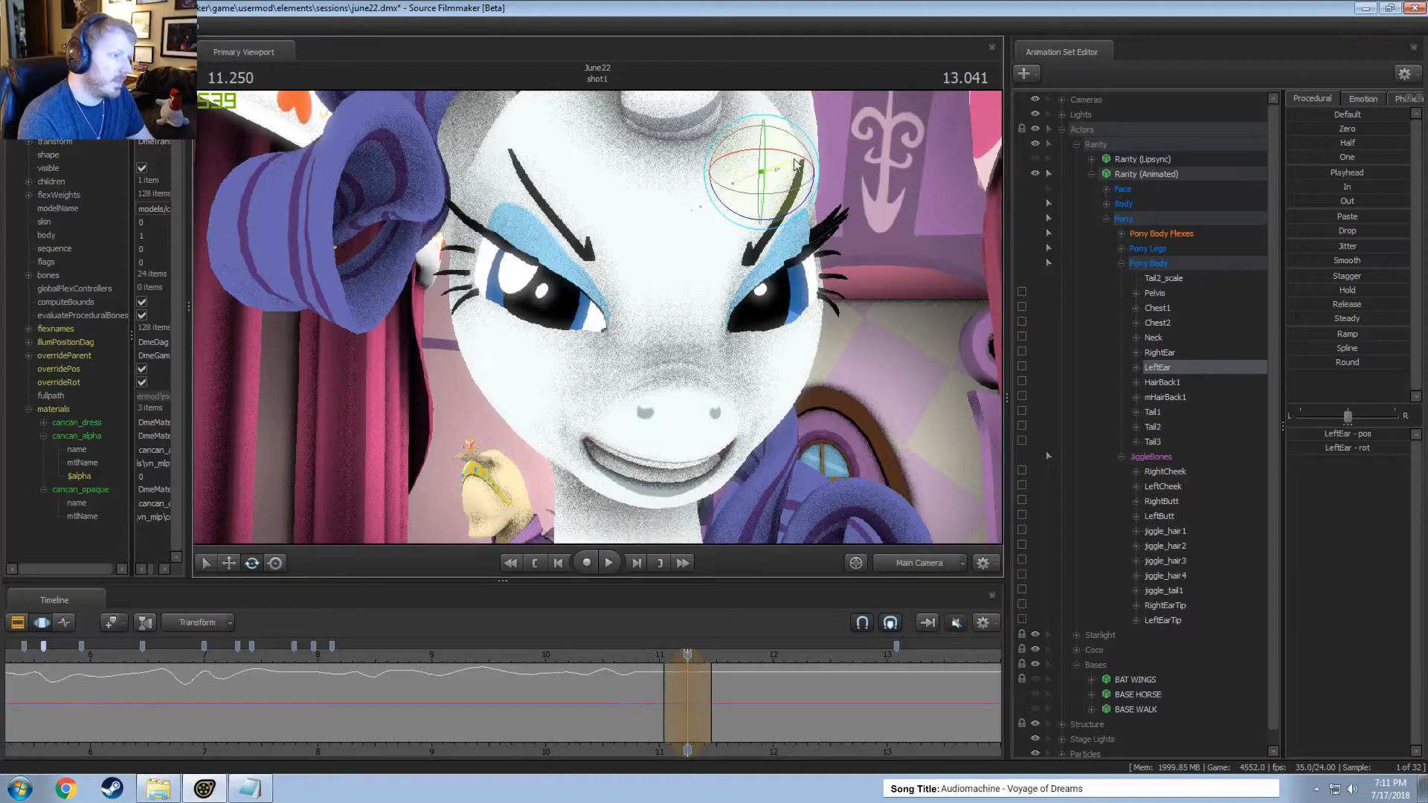
{"action": "left_click_drag", "start_coordinate": [687, 654], "coordinate": [730, 696]}
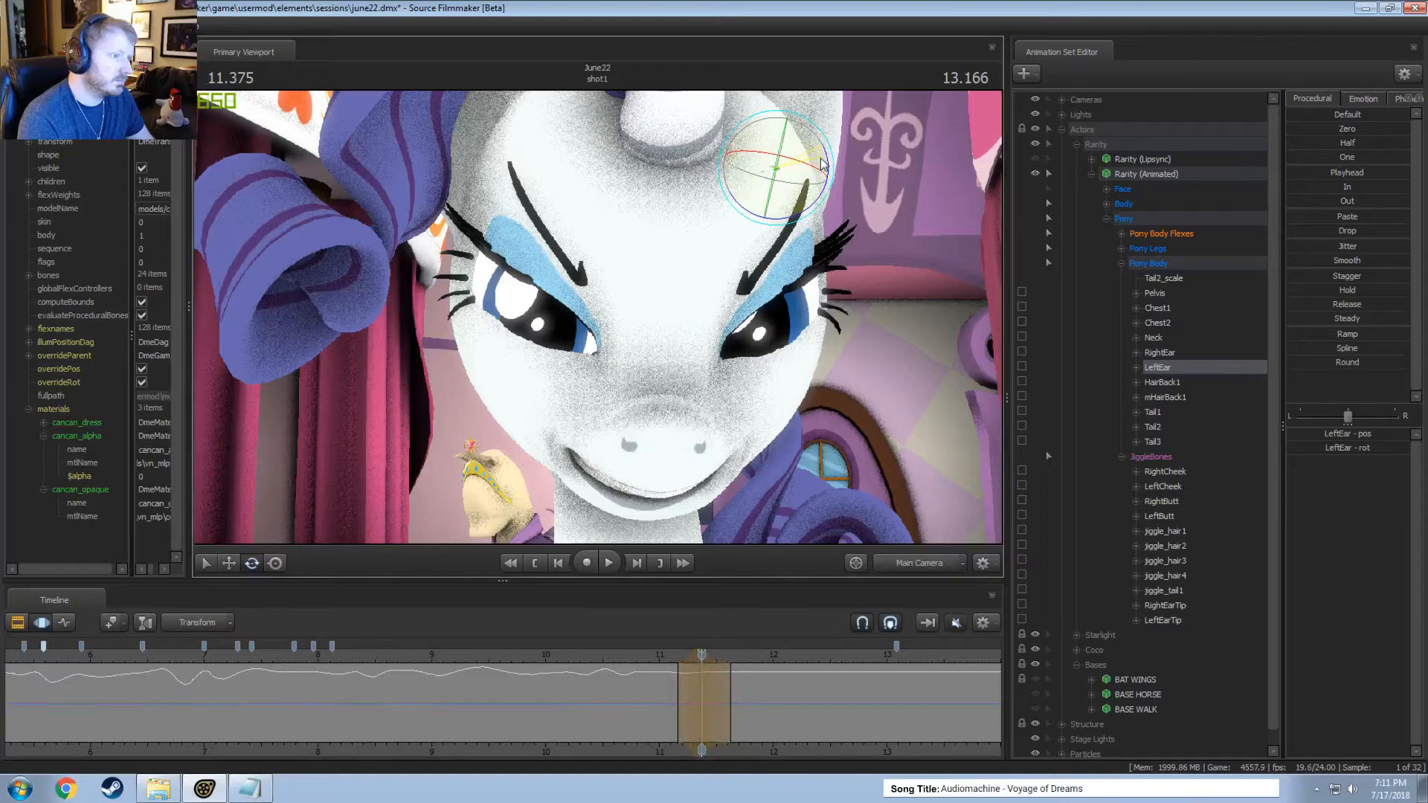
Play the motion from about 11 seconds and shift the left ear rotation's time selection earlier, centering it around 11.33 seconds.
{"action": "left_click", "coordinate": [654, 657]}
{"action": "key", "text": "space"}
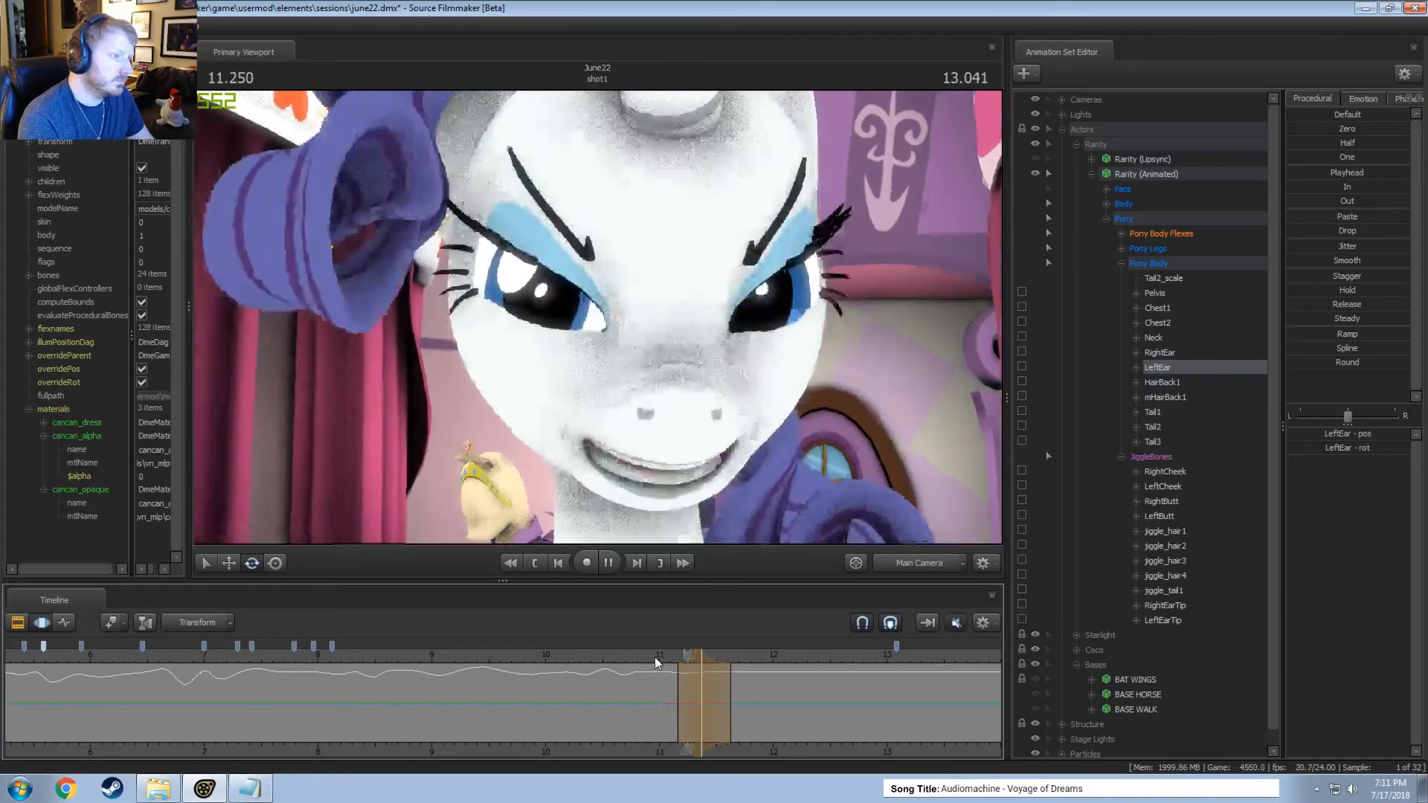
{"action": "key", "text": "space"}
{"action": "key", "text": "space"}
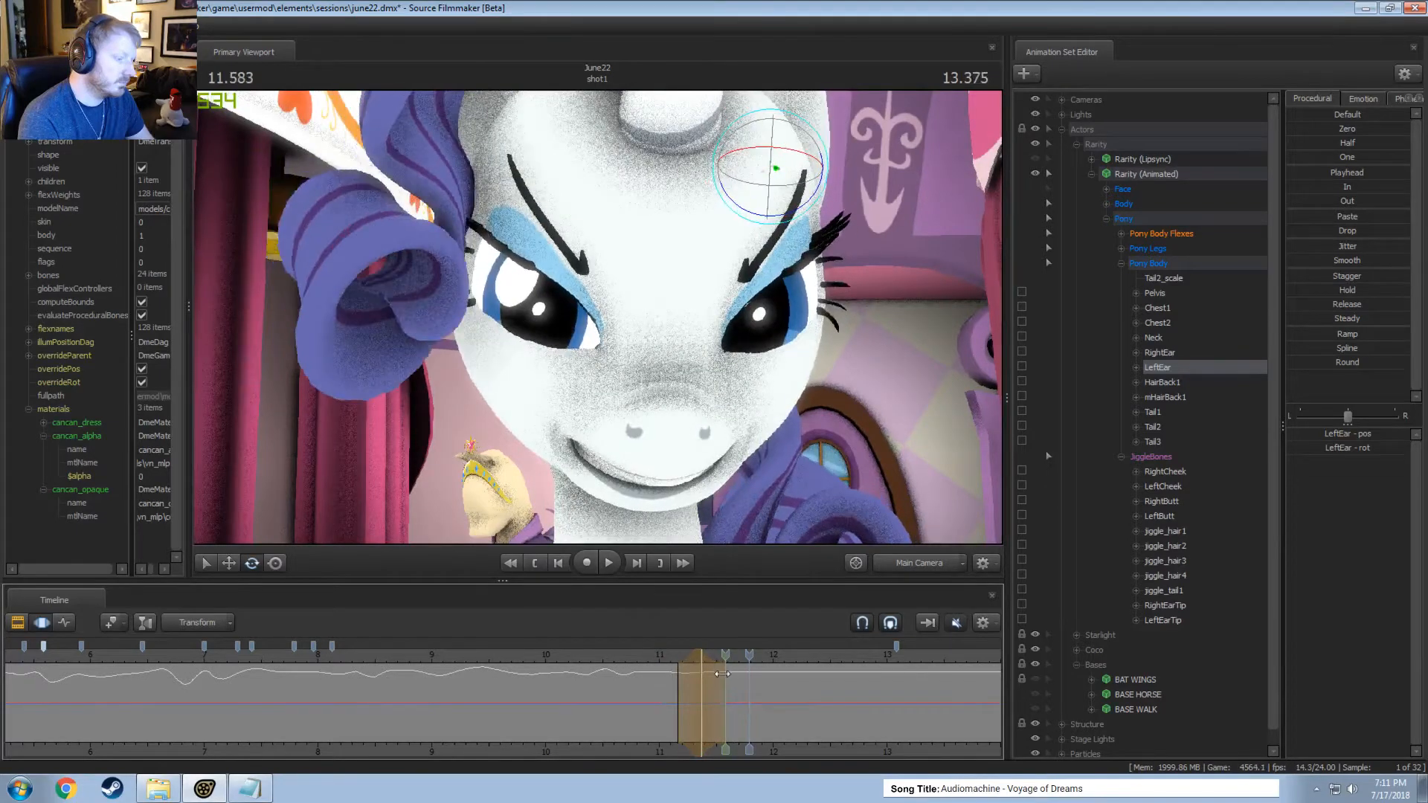
{"action": "key", "text": "space"}
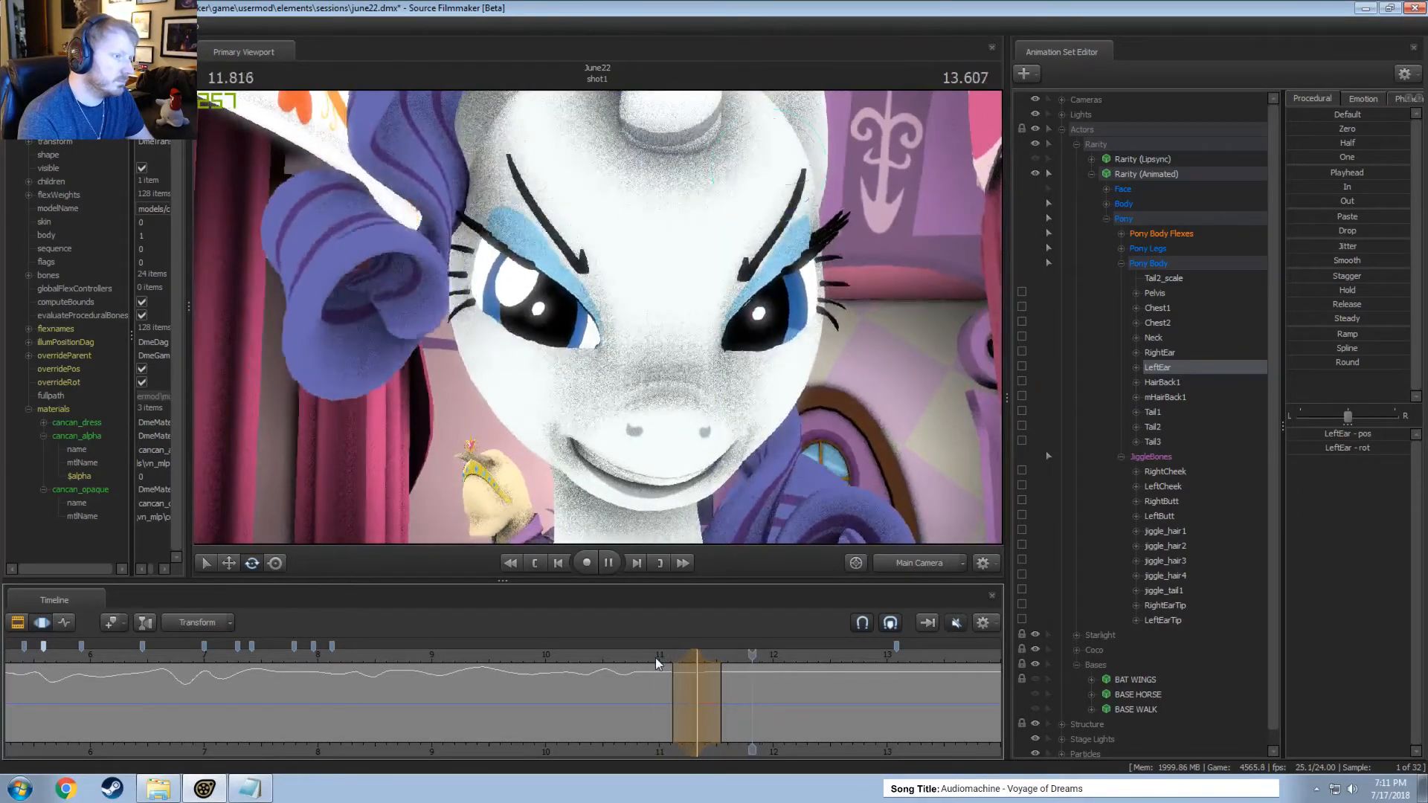
{"action": "left_click", "coordinate": [636, 660]}
{"action": "left_click_drag", "start_coordinate": [684, 656], "coordinate": [689, 655]}
{"action": "left_click", "coordinate": [637, 659]}
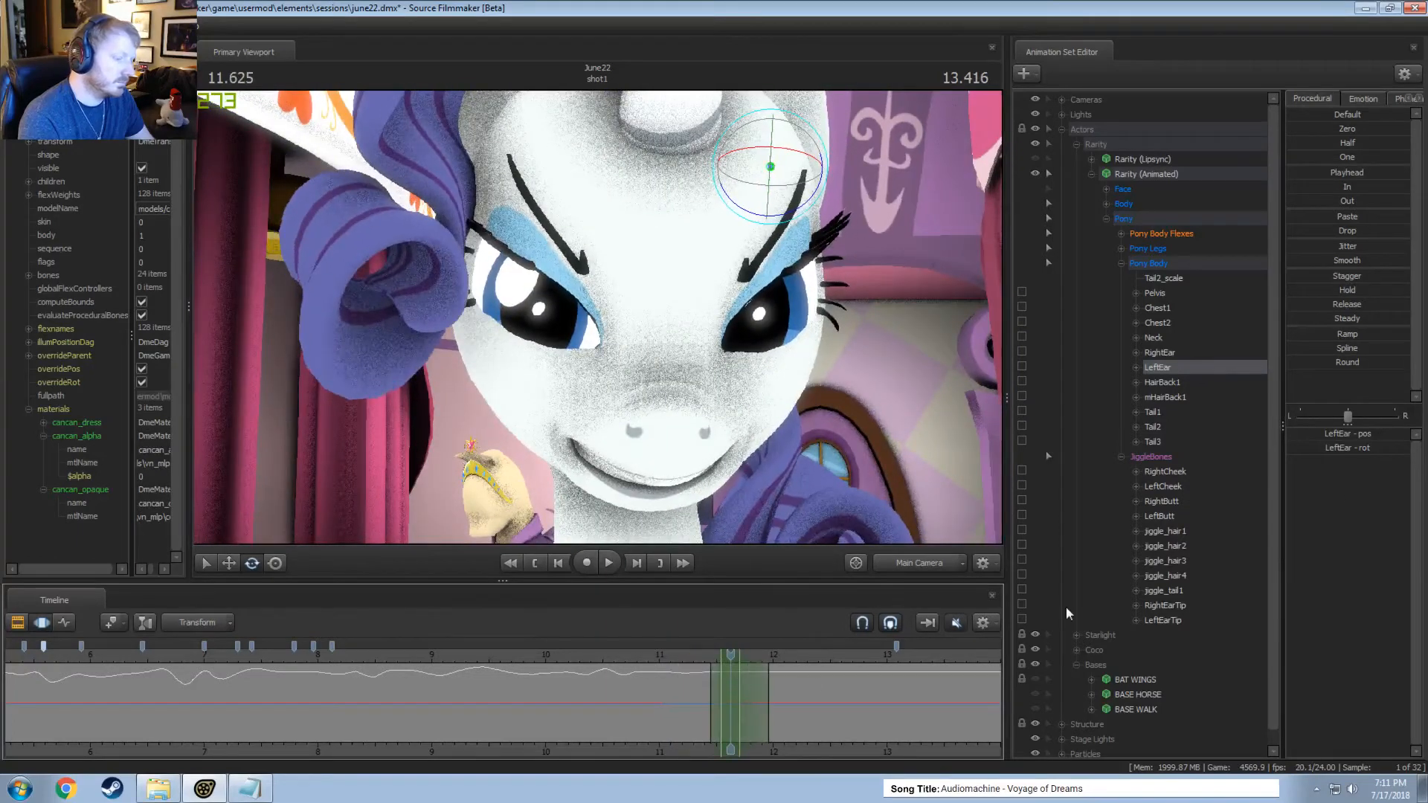
Apply the Round procedural preset to the left ear over a time selection around 11.625 seconds and play from about 11 seconds.
{"action": "left_click_drag", "start_coordinate": [1317, 364], "coordinate": [1379, 362]}
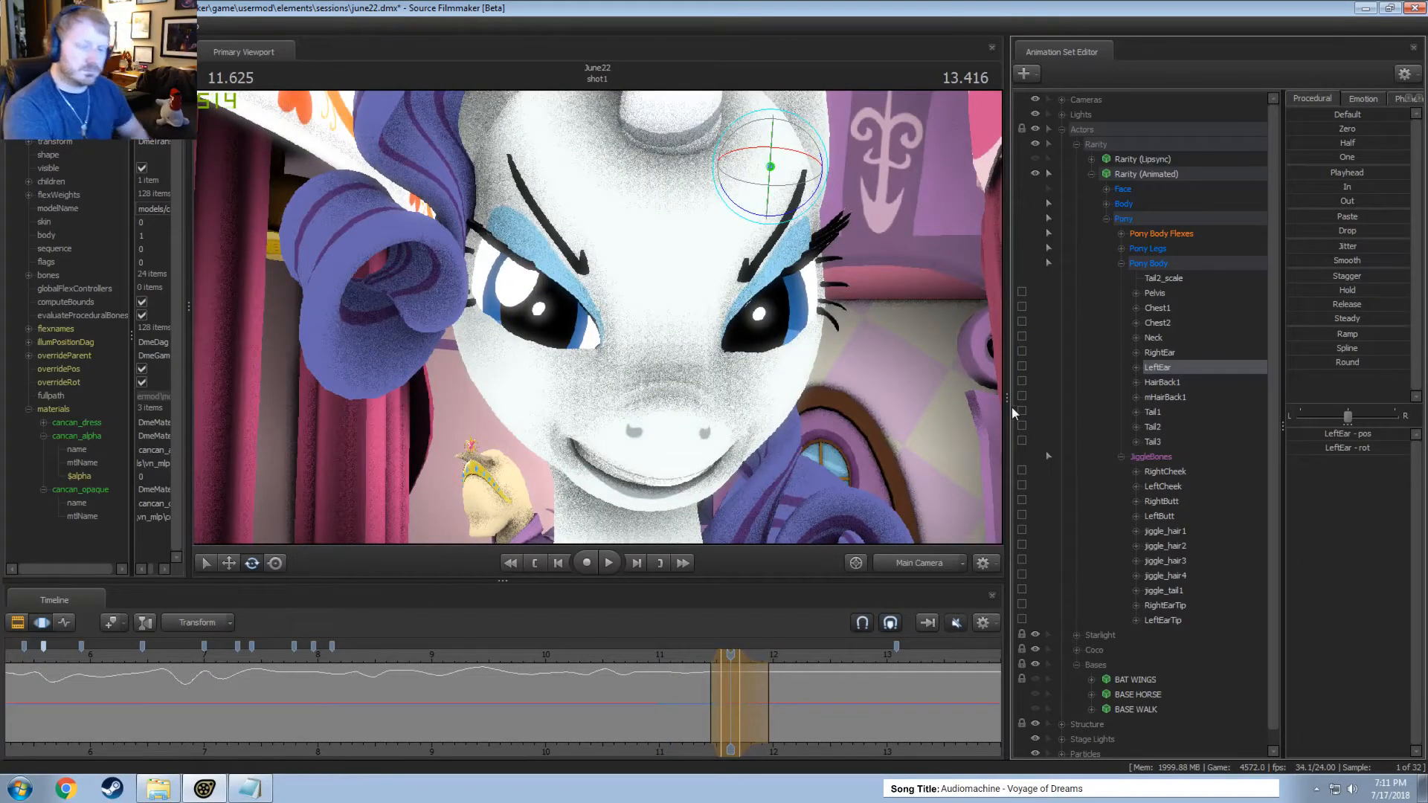
{"action": "left_click", "coordinate": [663, 660]}
{"action": "left_click", "coordinate": [663, 661]}
{"action": "key", "text": "space"}
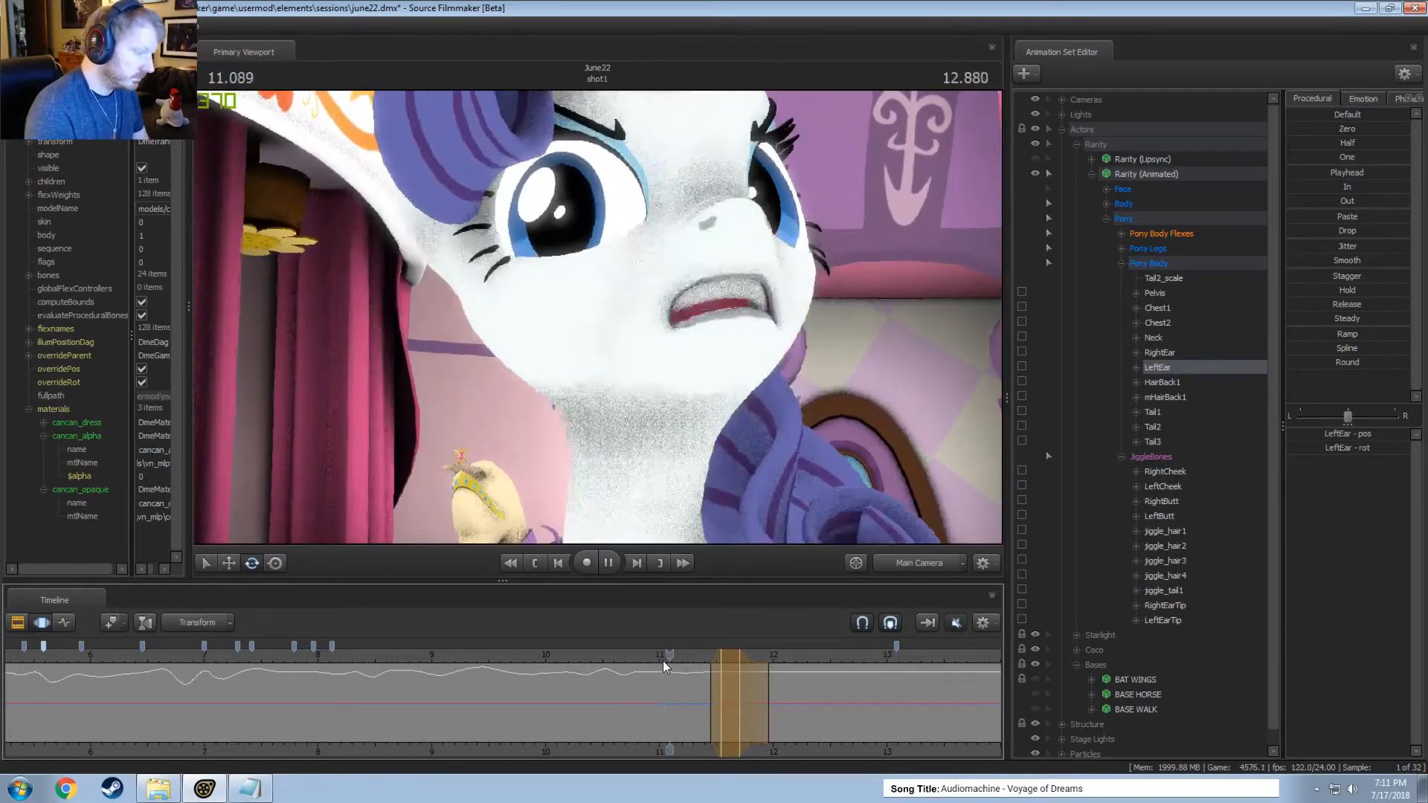
{"action": "key", "text": "space"}
Play the left ear's motion from about 10.7 seconds and again from about 9.5 seconds.
{"action": "left_click", "coordinate": [625, 661]}
{"action": "key", "text": "space"}
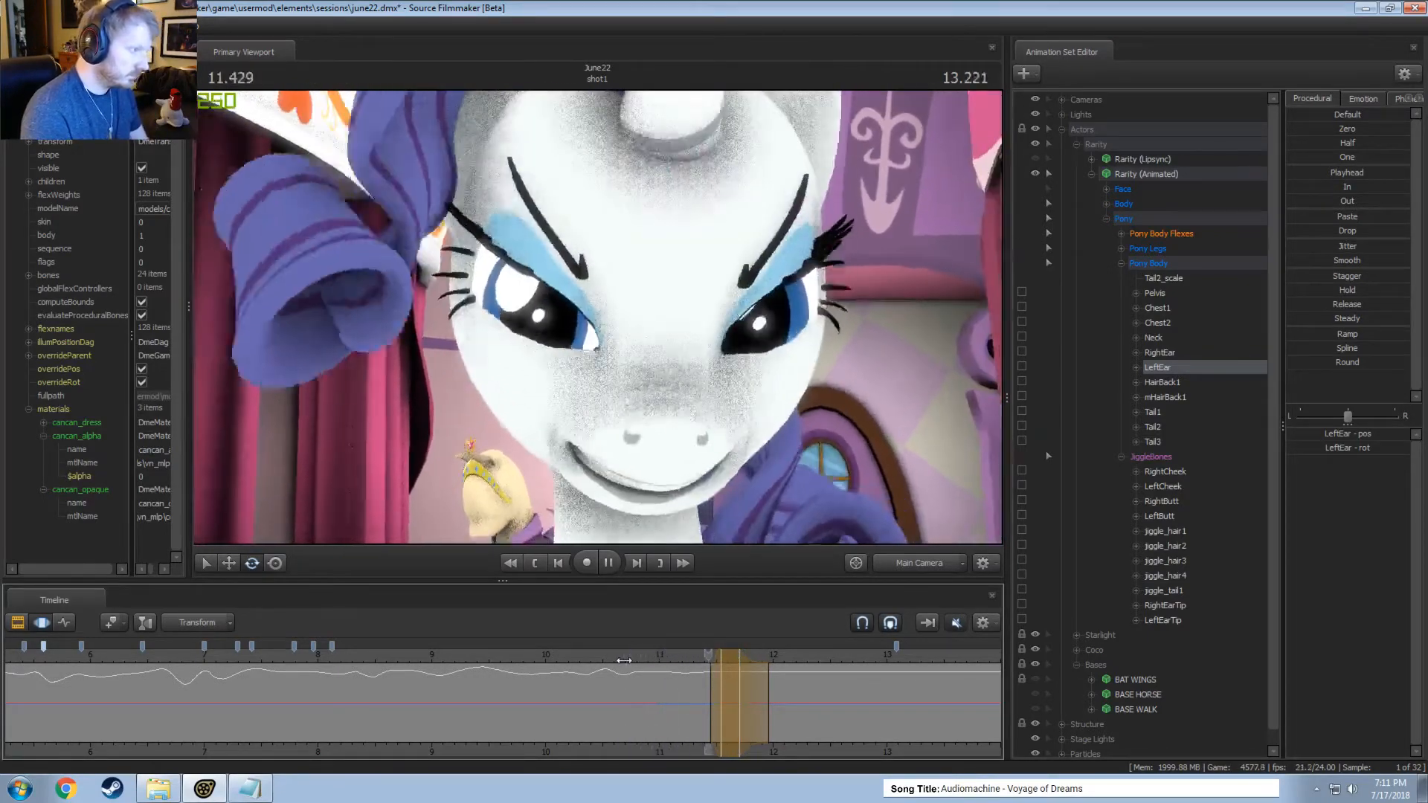
{"action": "left_click", "coordinate": [484, 657]}
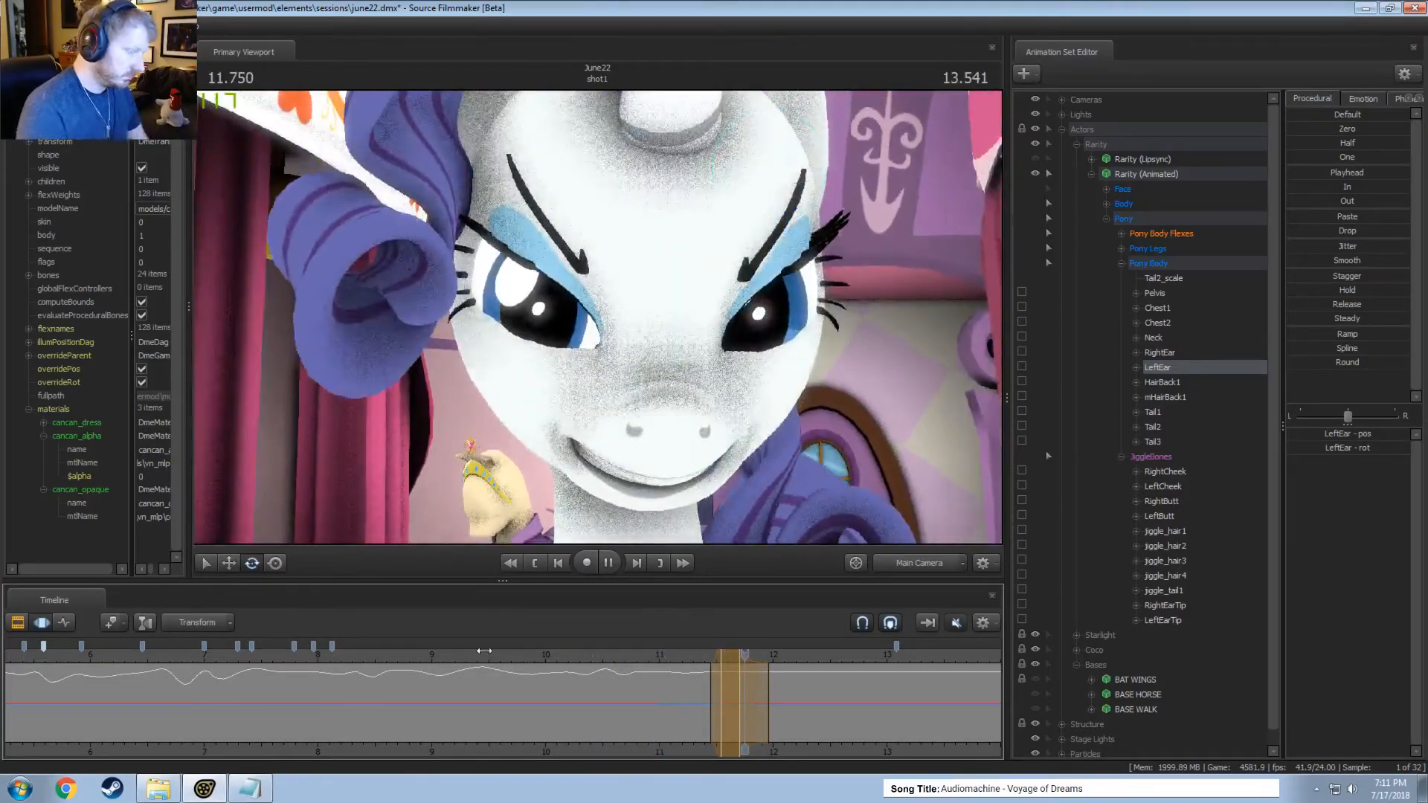
{"action": "key", "text": "space"}
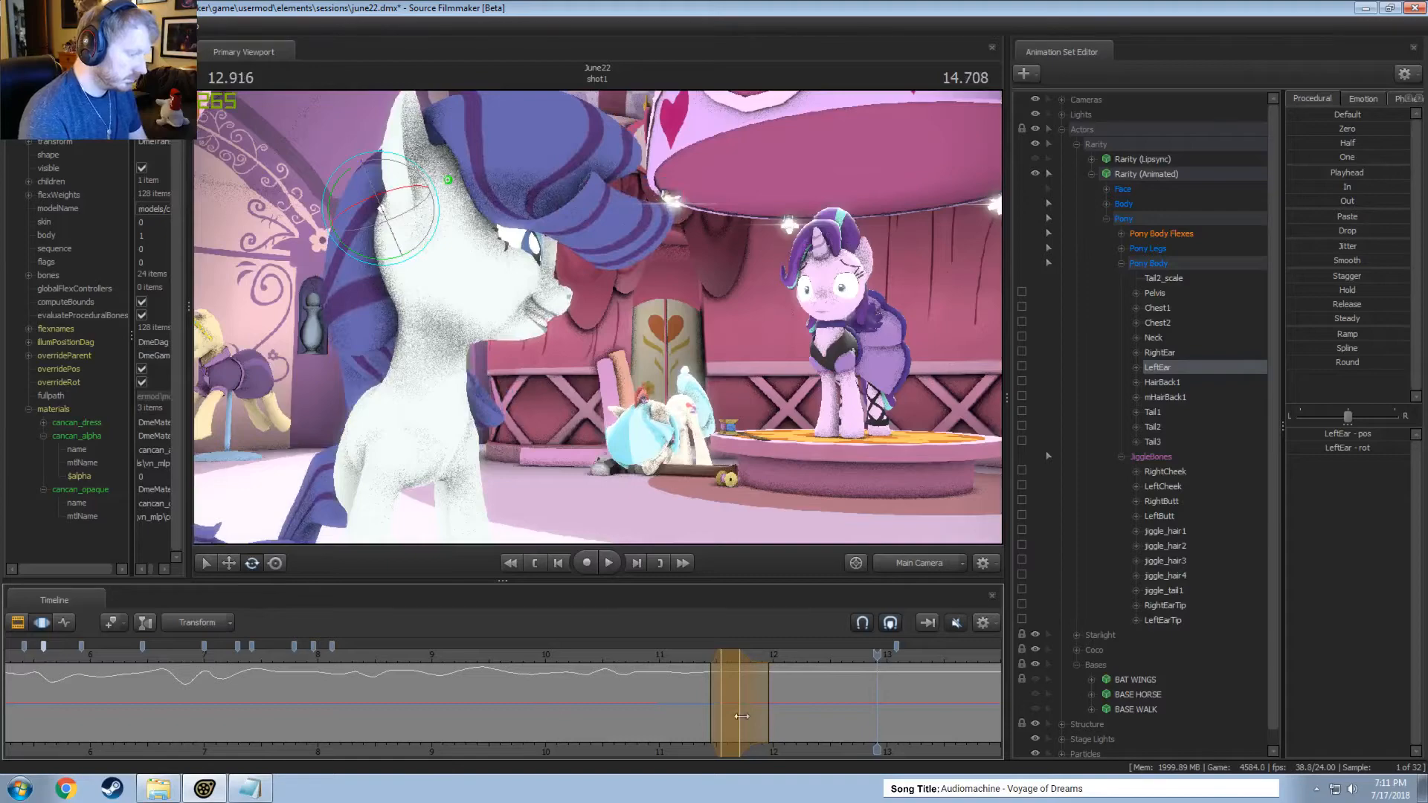
Rotate the left ear within a time selection around 12.208 seconds, spanning about 11.95 to 12.45 seconds.
{"action": "middle_click_drag", "start_coordinate": [784, 754], "coordinate": [361, 692]}
{"action": "key", "text": "shift"}
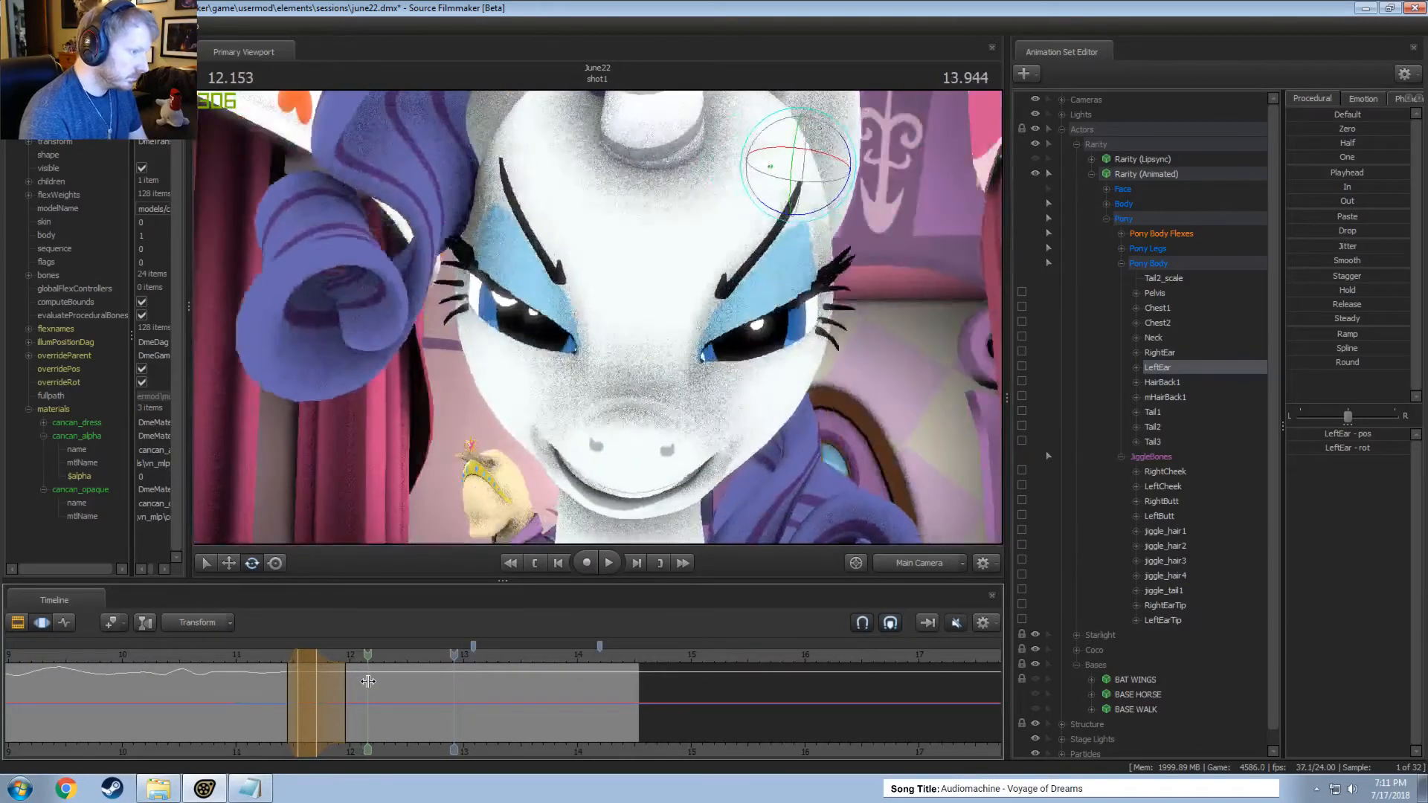
{"action": "left_click", "coordinate": [374, 678]}
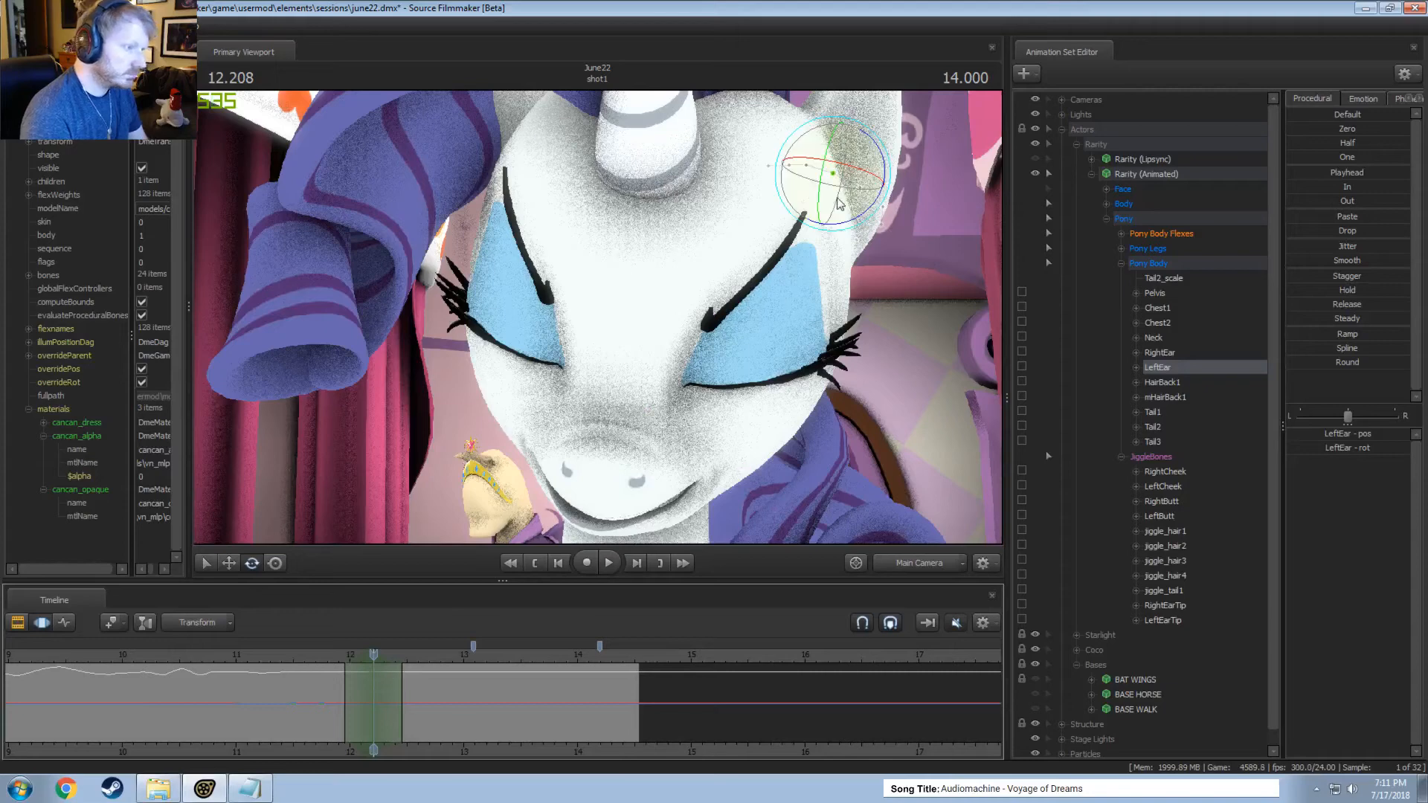
{"action": "left_click_drag", "start_coordinate": [838, 198], "coordinate": [852, 187]}
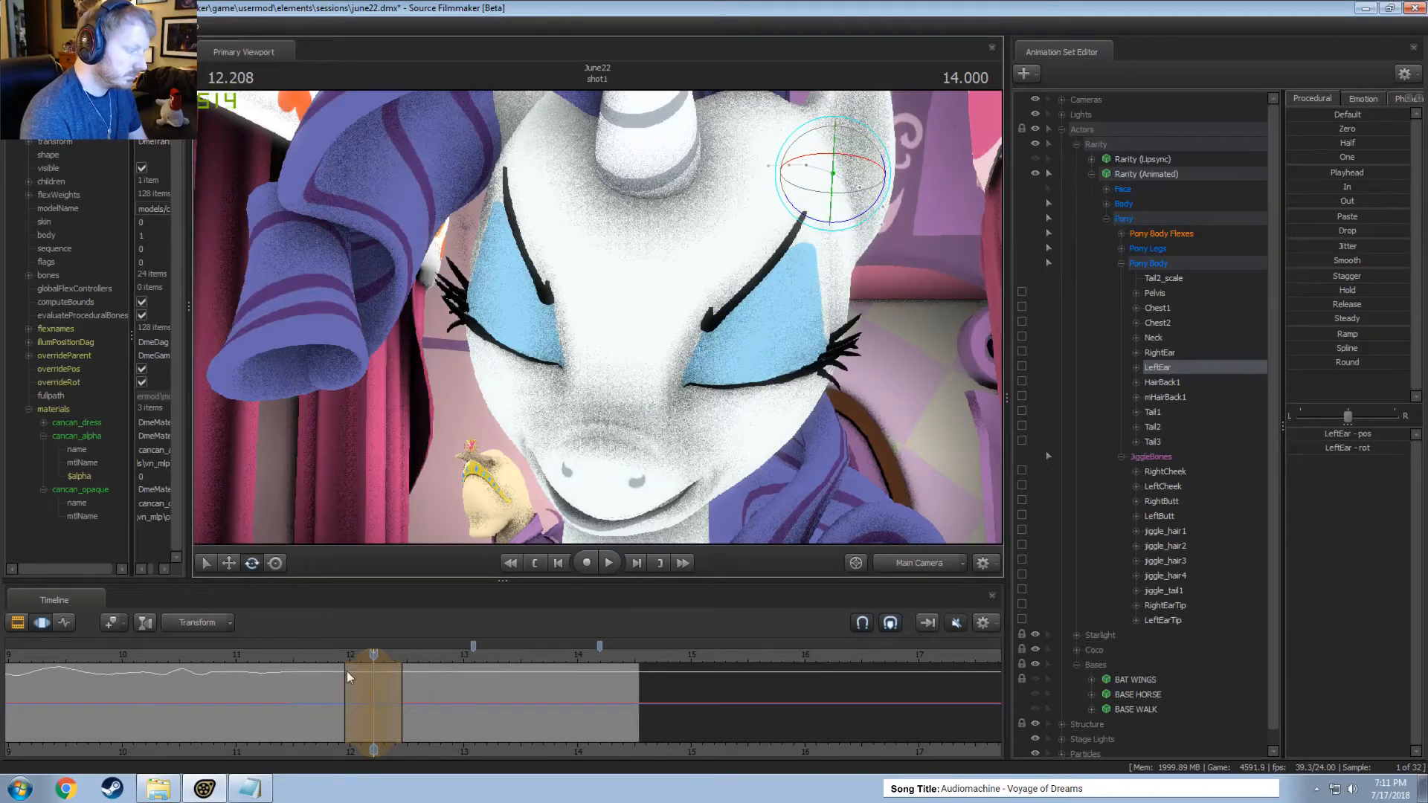
Rotate the left ear within a time selection around 12.375 seconds using the work camera and review it through the main camera.
{"action": "key", "text": "shift"}
{"action": "left_click_drag", "start_coordinate": [354, 655], "coordinate": [362, 655]}
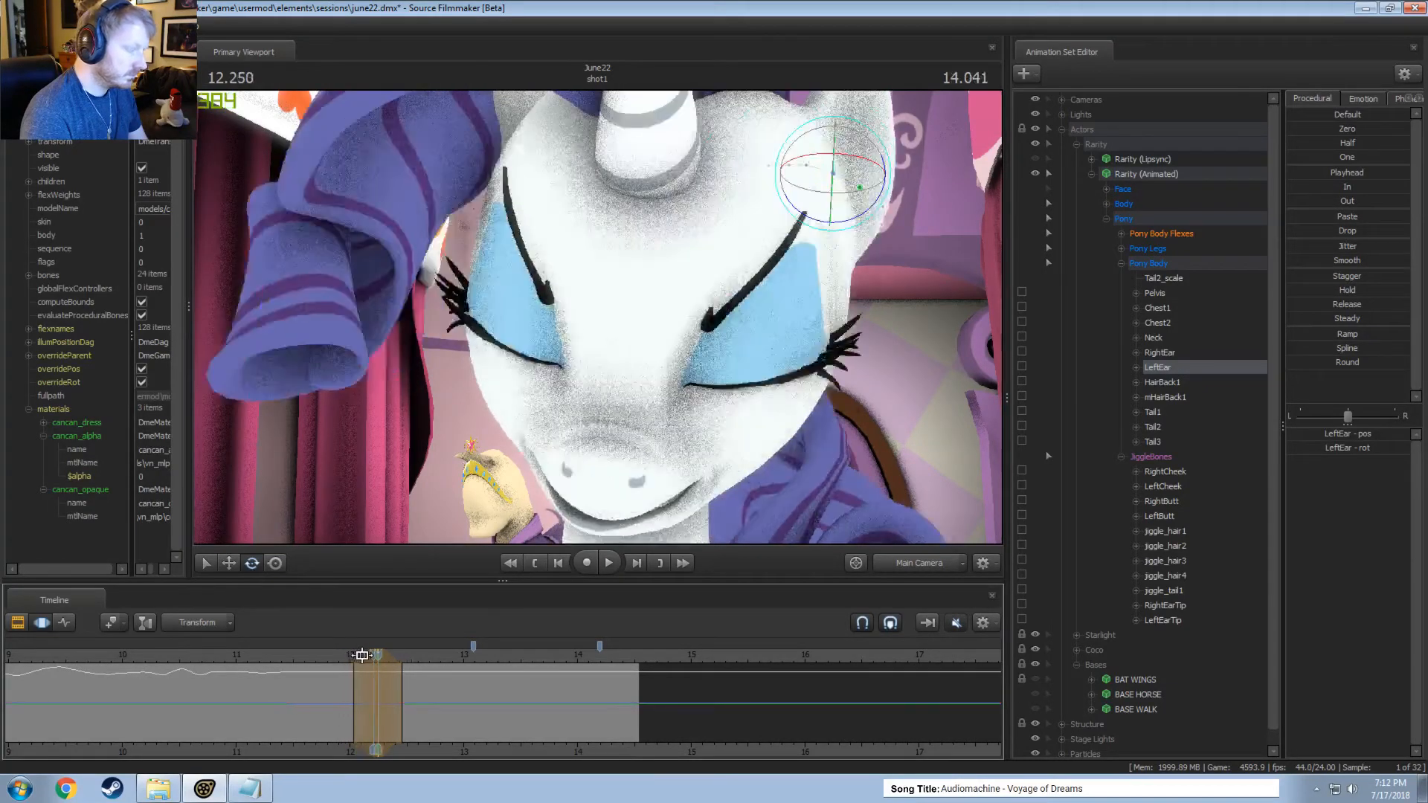
{"action": "key", "text": "shift"}
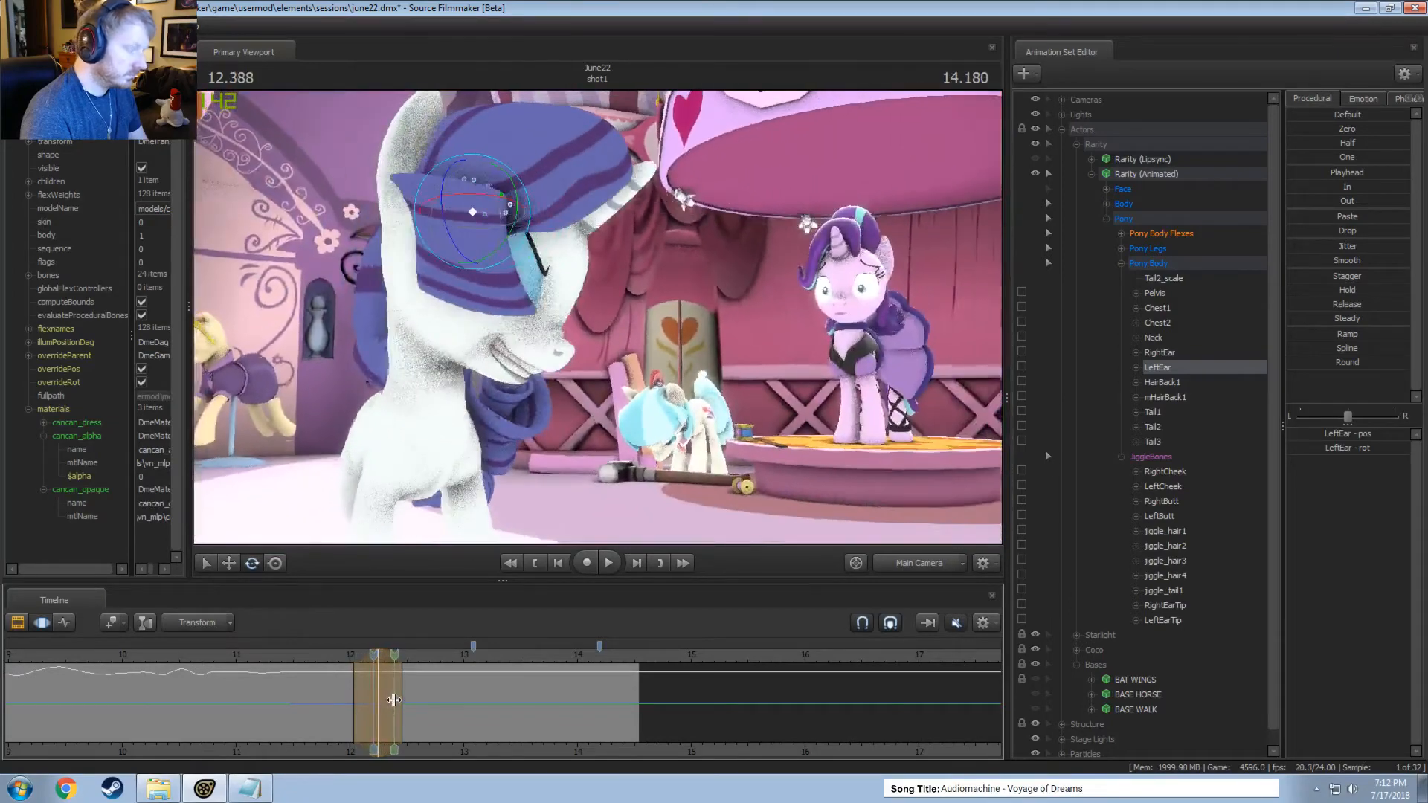
{"action": "left_click", "coordinate": [393, 700], "text": "shift"}
{"action": "left_click", "coordinate": [919, 563]}
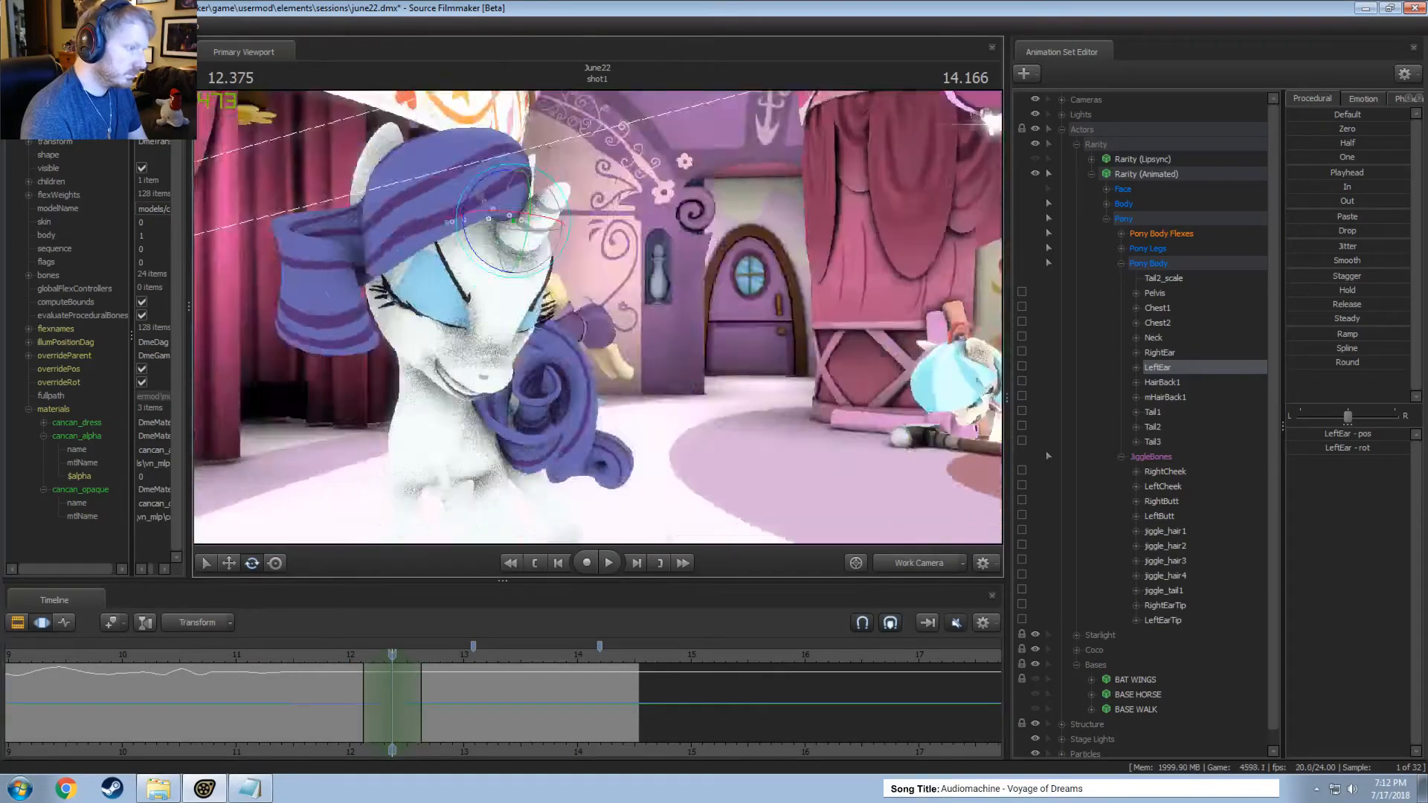
{"action": "left_click_drag", "start_coordinate": [595, 227], "coordinate": [818, 455]}
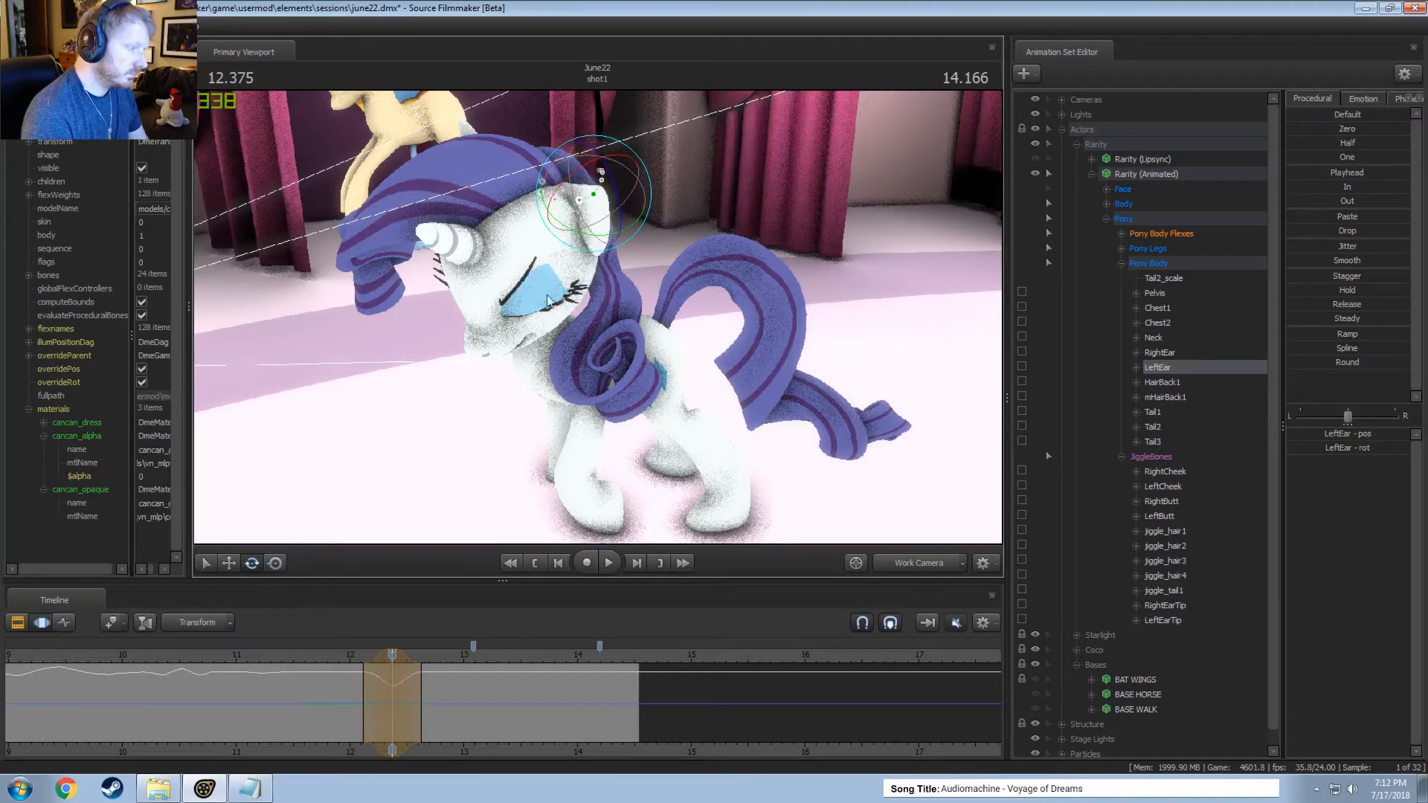
{"action": "left_click", "coordinate": [922, 564]}
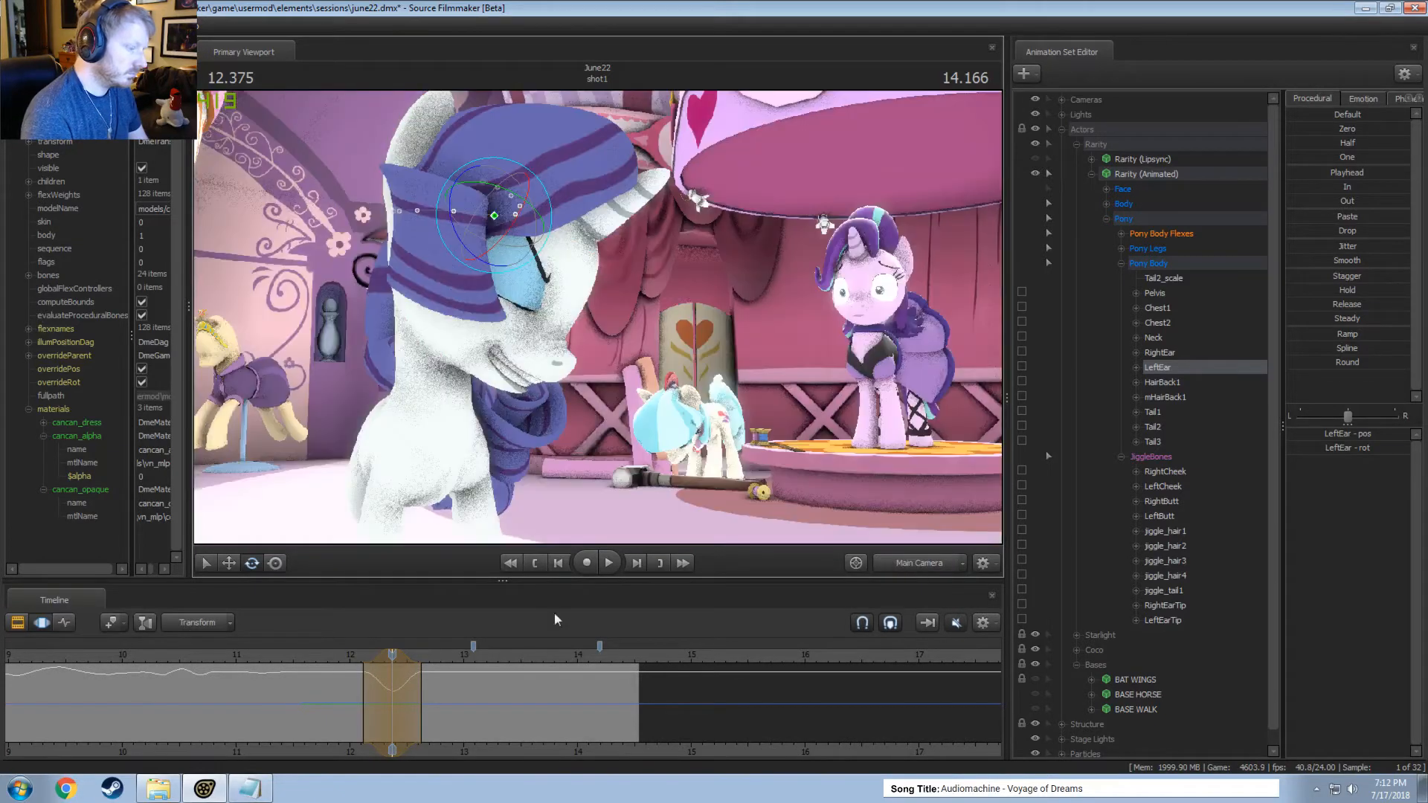
{"action": "left_click_drag", "start_coordinate": [367, 677], "coordinate": [391, 660]}
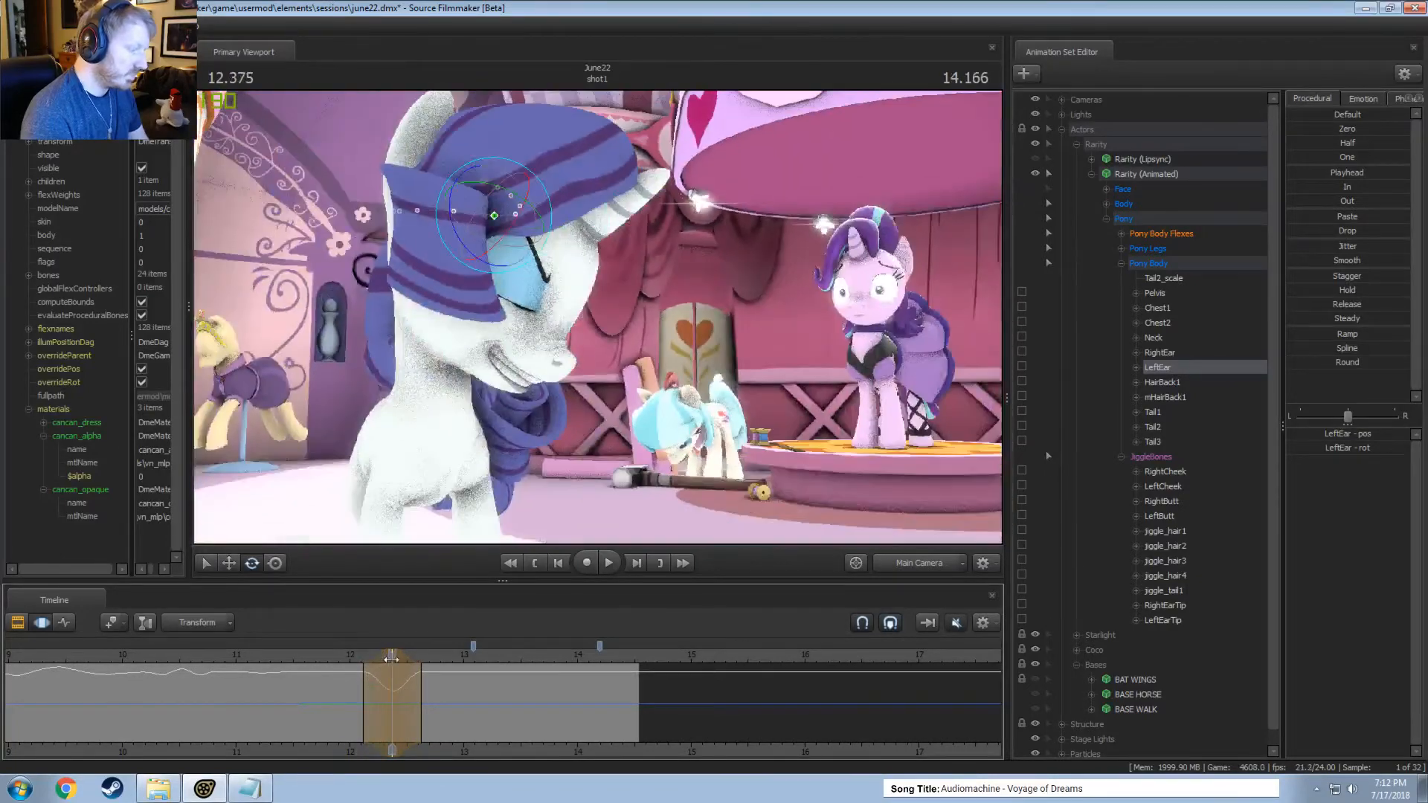
Switch to the work camera, select the right ear and rotate it within the time selection around 12.375 seconds.
{"action": "left_click", "coordinate": [921, 564]}
{"action": "left_click_drag", "start_coordinate": [551, 297], "coordinate": [549, 215], "text": "alt"}
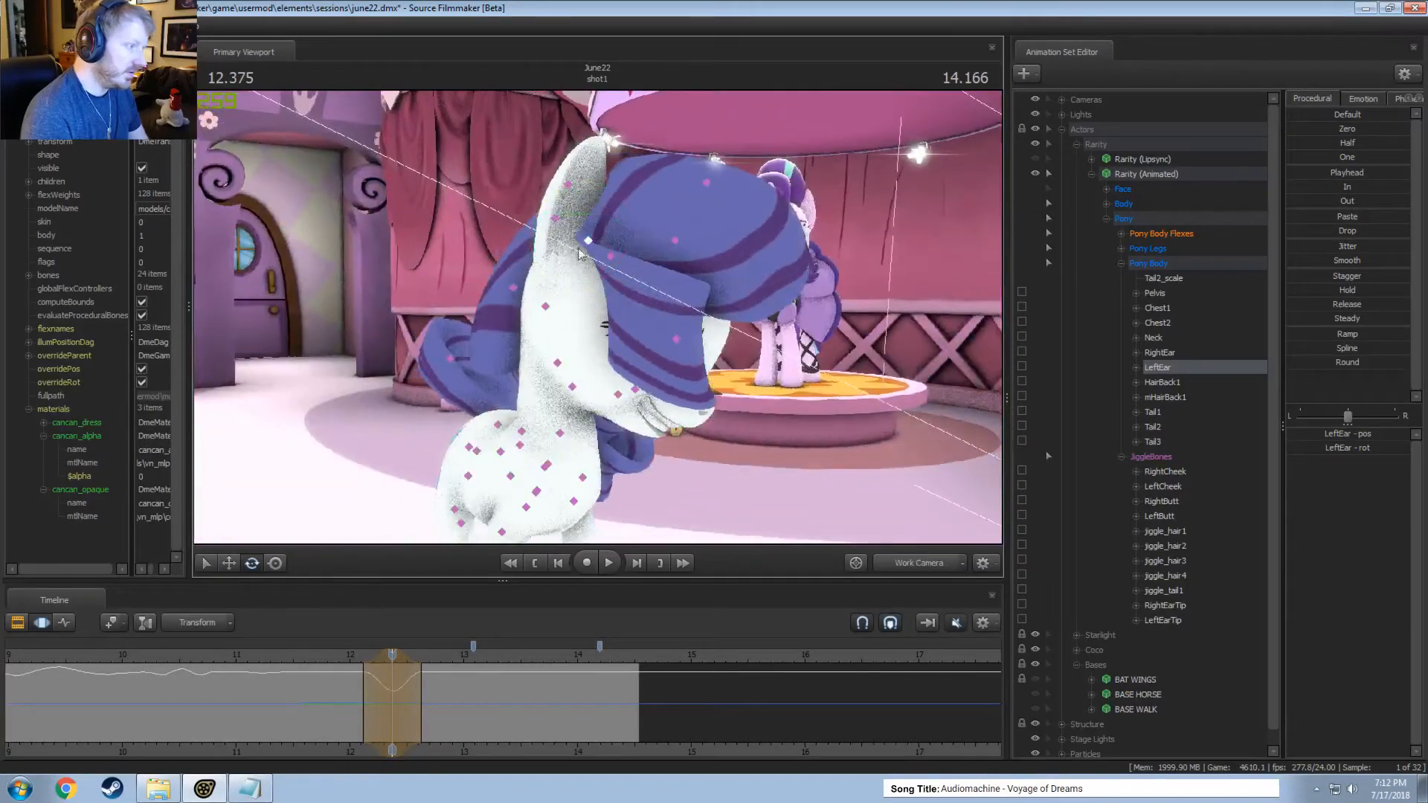
{"action": "left_click", "coordinate": [549, 213], "text": "ctrl"}
{"action": "left_click", "coordinate": [551, 216]}
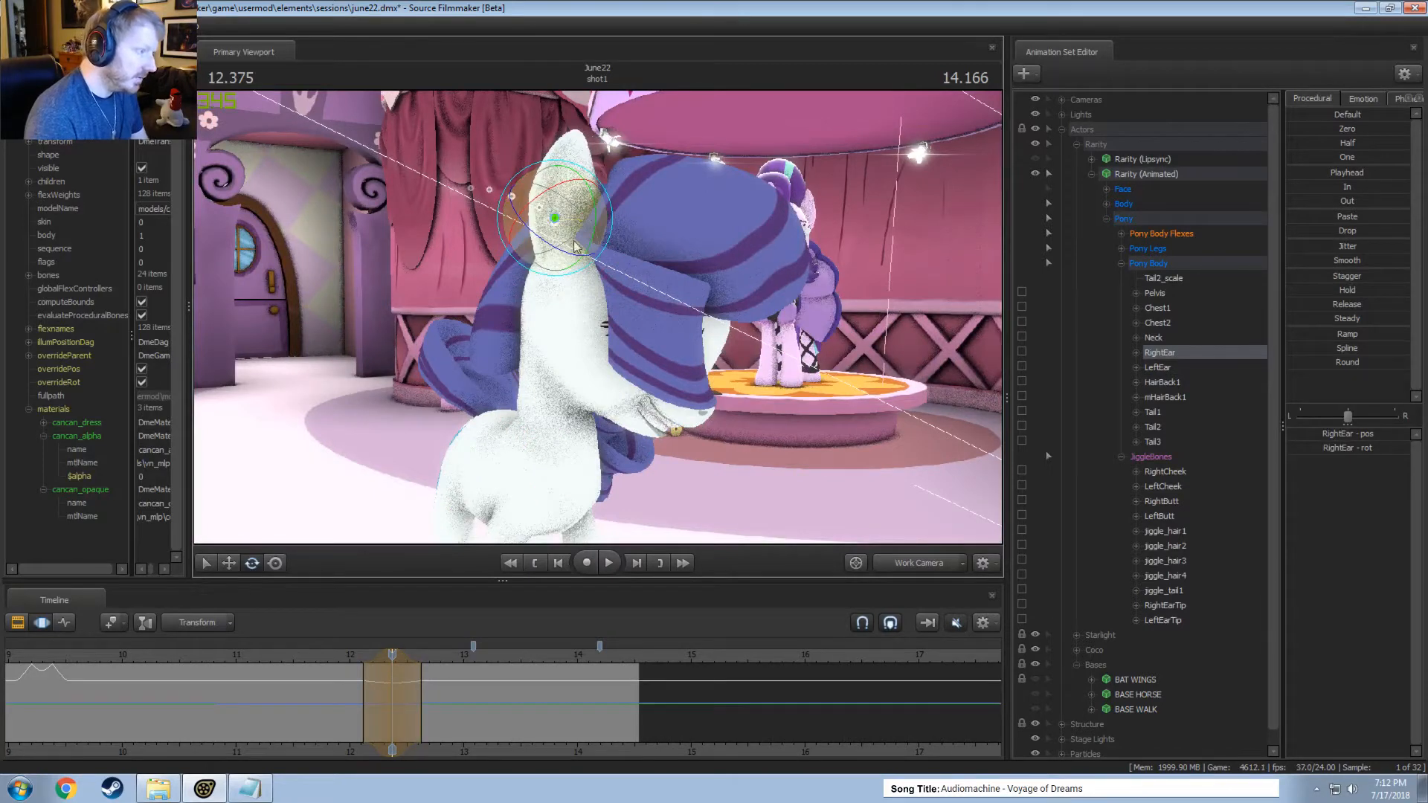
{"action": "key", "text": "space"}
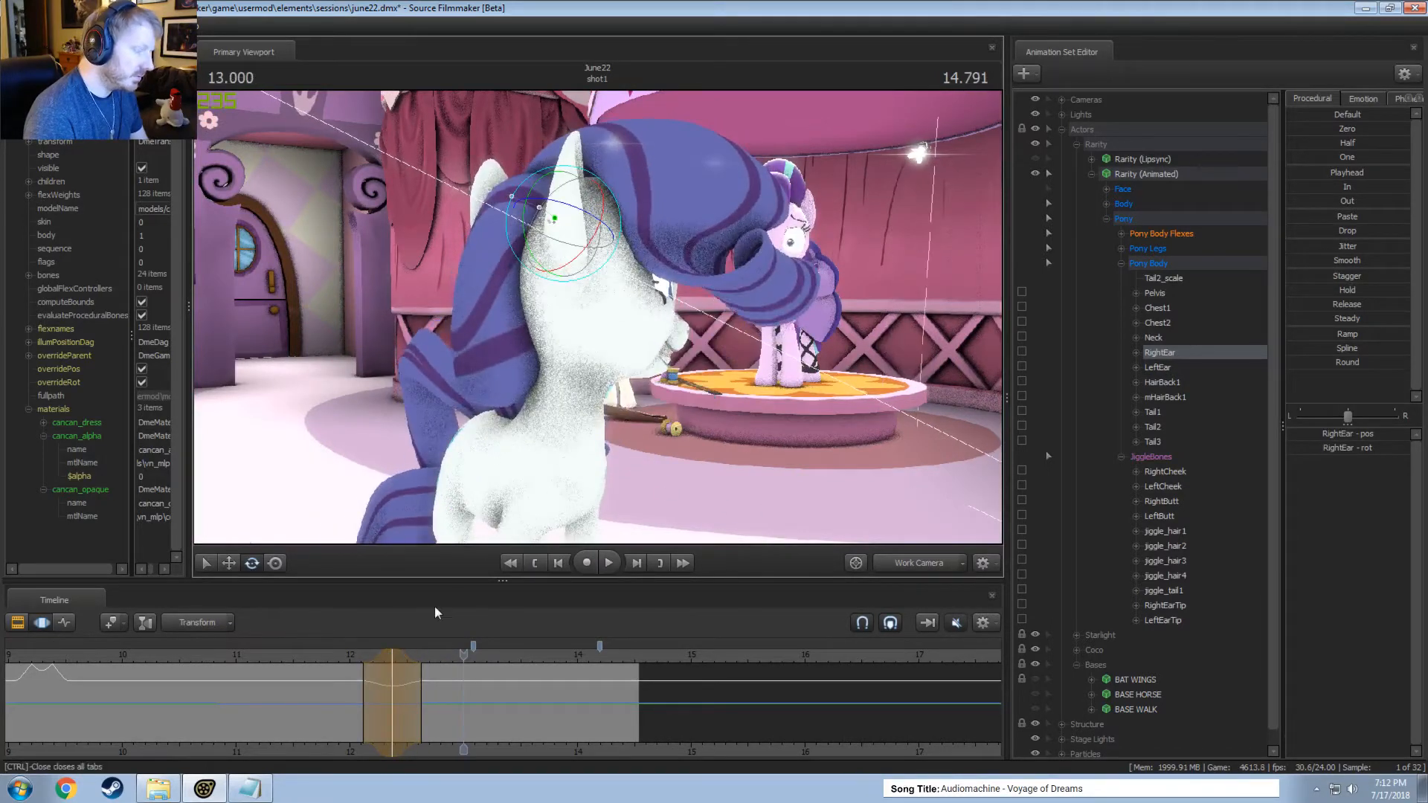
{"action": "key", "text": "space"}
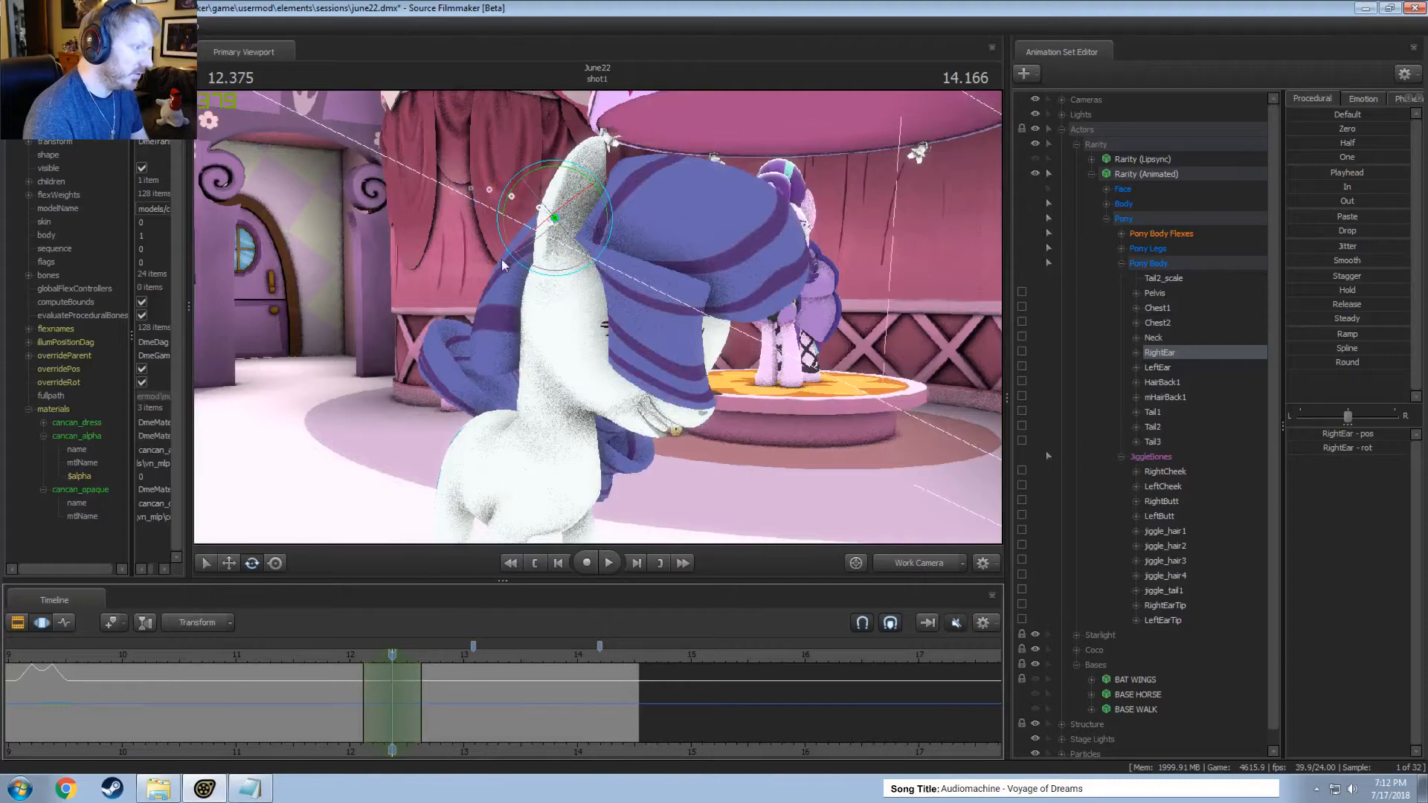
{"action": "left_click_drag", "start_coordinate": [563, 206], "coordinate": [541, 242]}
Rotate the right ear within a time selection around 12.5 seconds and play the motion from about 12.2 seconds.
{"action": "left_click_drag", "start_coordinate": [384, 736], "coordinate": [412, 726]}
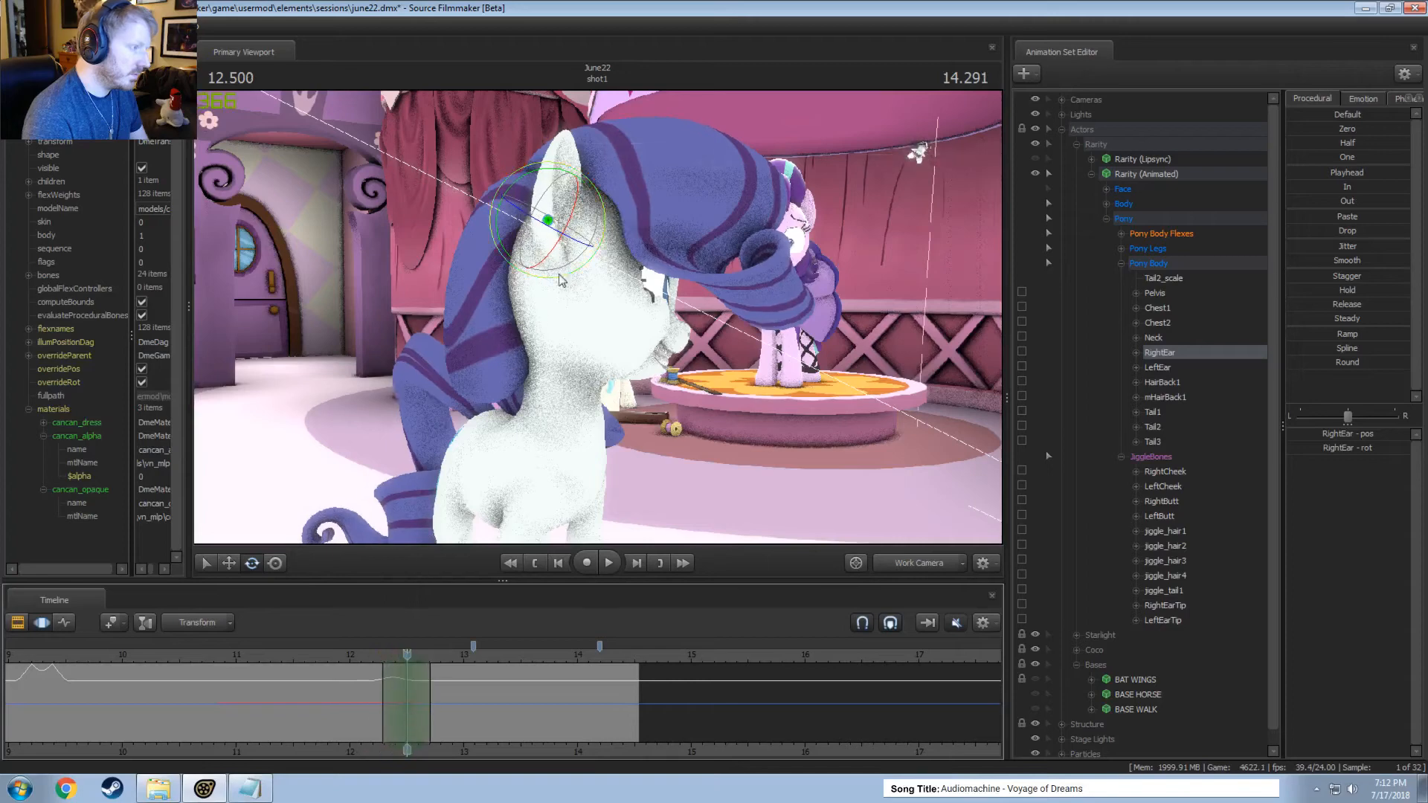
{"action": "left_click_drag", "start_coordinate": [561, 279], "coordinate": [597, 212]}
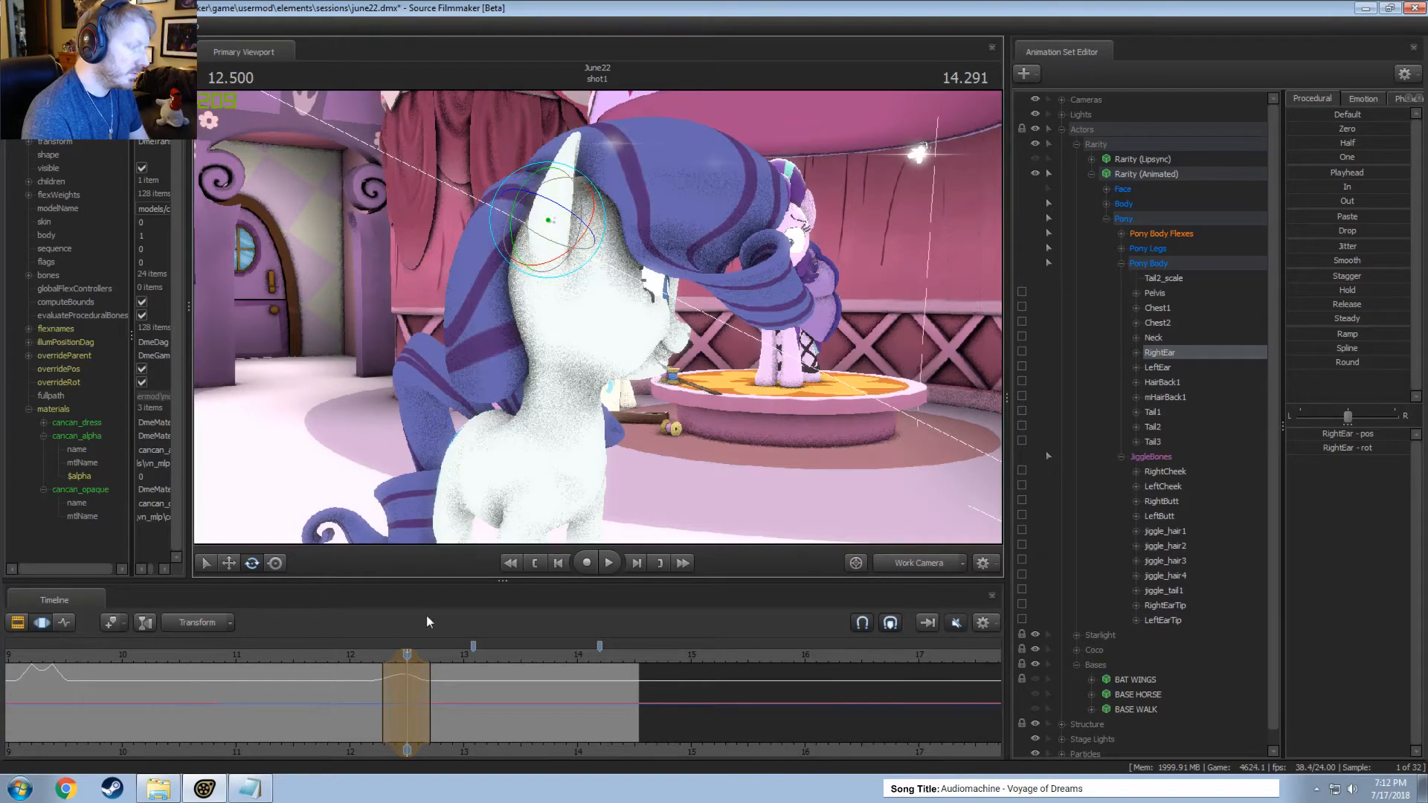
{"action": "left_click", "coordinate": [369, 655]}
{"action": "key", "text": "space"}
{"action": "key", "text": "space"}
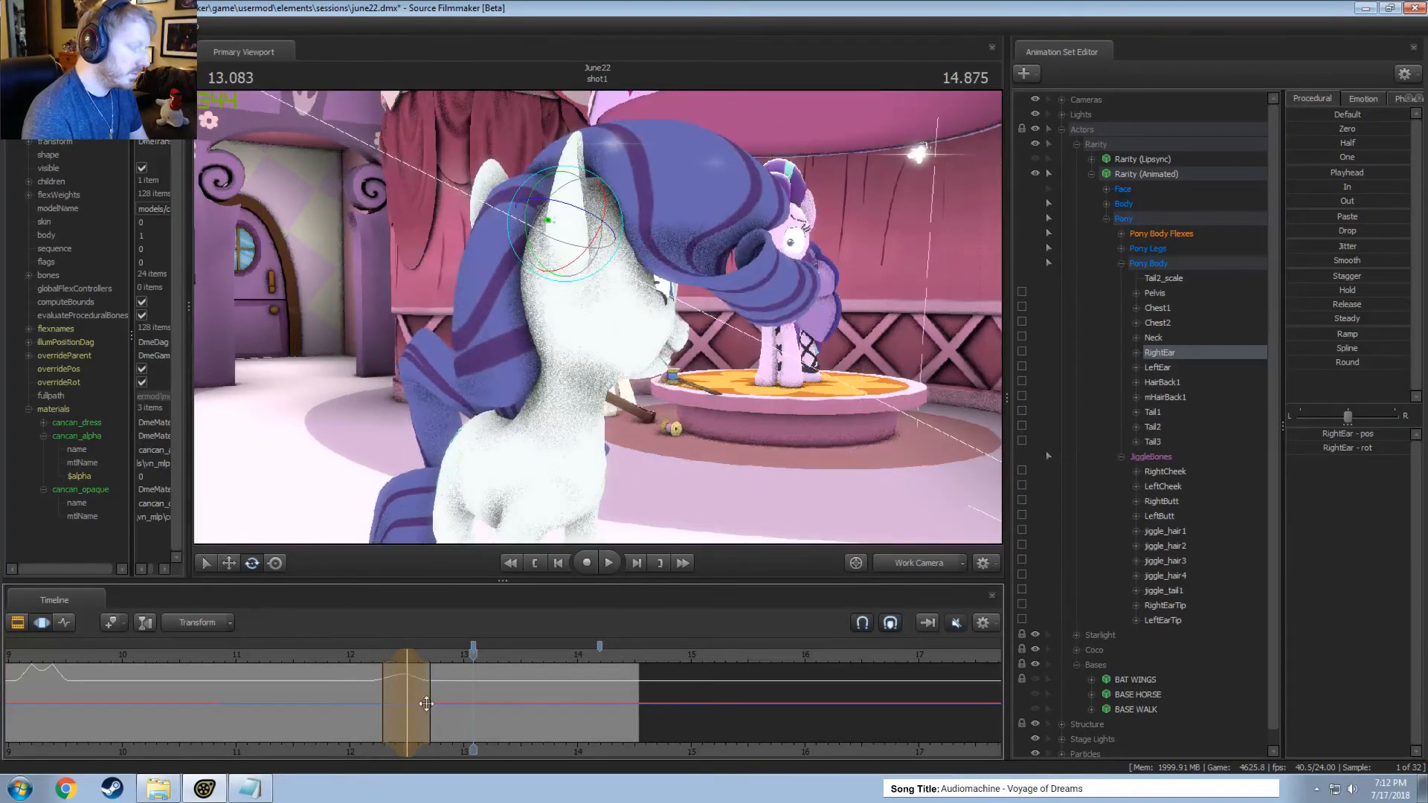
Rotate the right ear slightly within a time selection around 12.75 seconds, spanning about 12.4 to 13.1 seconds, and play the result.
{"action": "left_click_drag", "start_coordinate": [428, 702], "coordinate": [443, 704]}
{"action": "left_click_drag", "start_coordinate": [557, 231], "coordinate": [561, 230]}
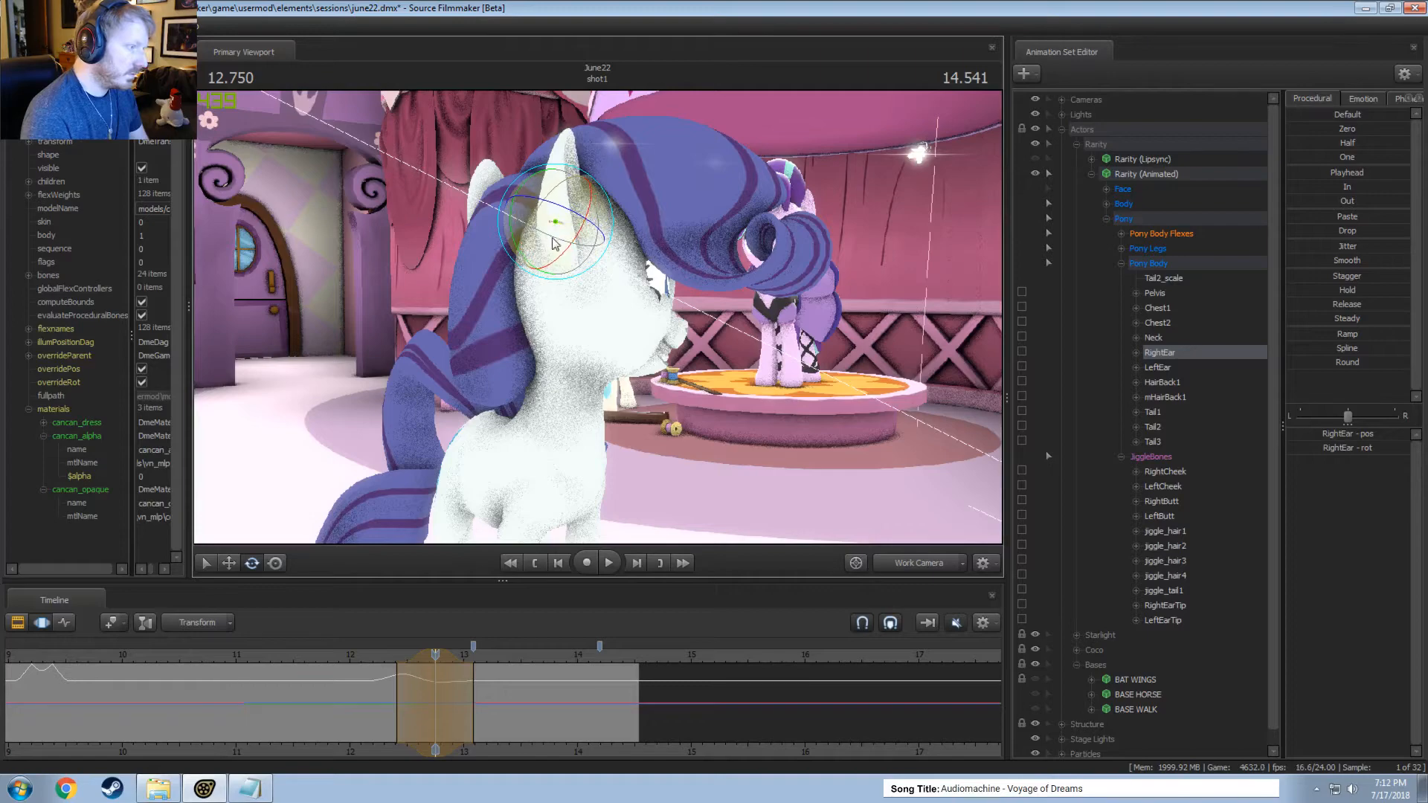
{"action": "left_click", "coordinate": [377, 656]}
{"action": "key", "text": "space"}
Play the right ear's motion through the main camera from about 12.2 seconds.
{"action": "key", "text": "space"}
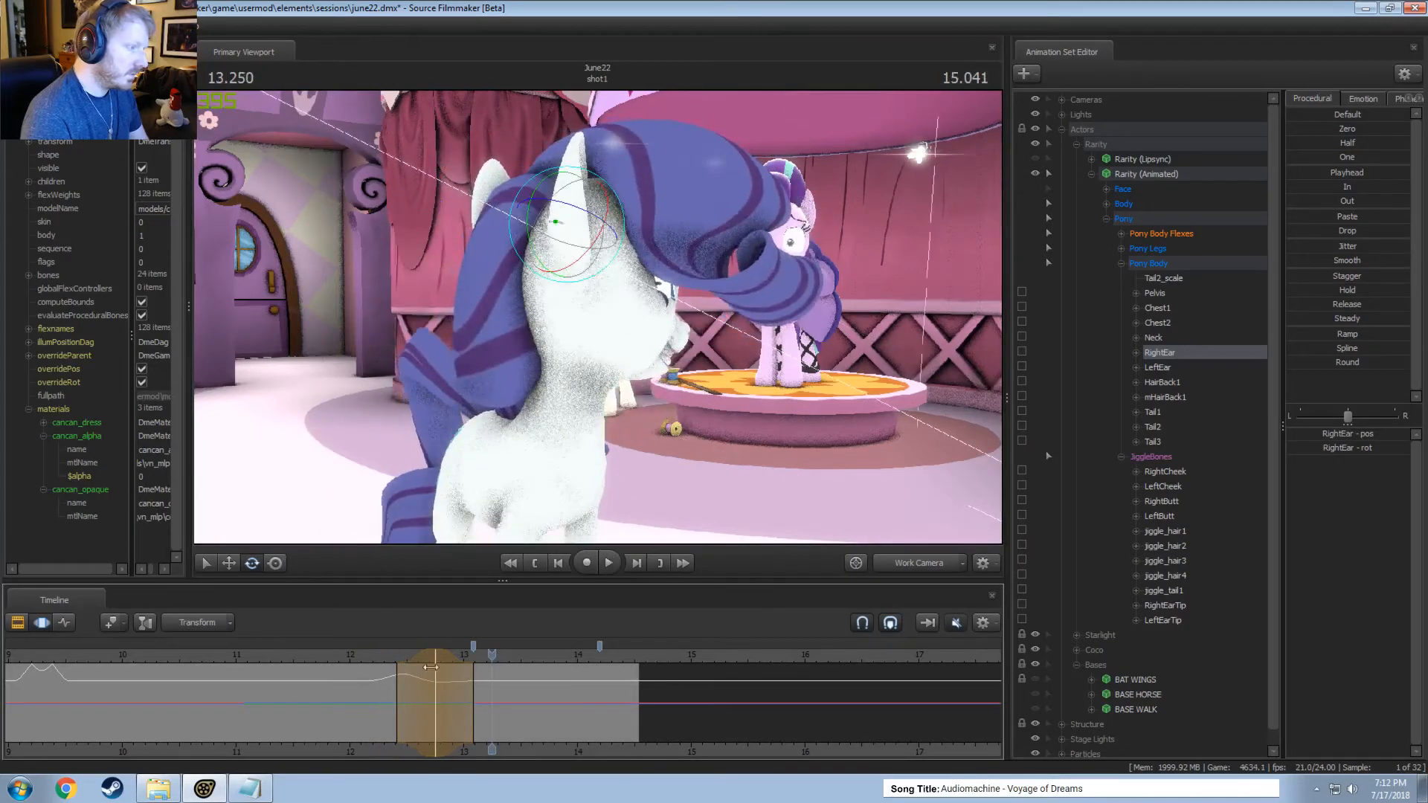
{"action": "left_click", "coordinate": [915, 563]}
{"action": "left_click", "coordinate": [368, 657]}
{"action": "key", "text": "space"}
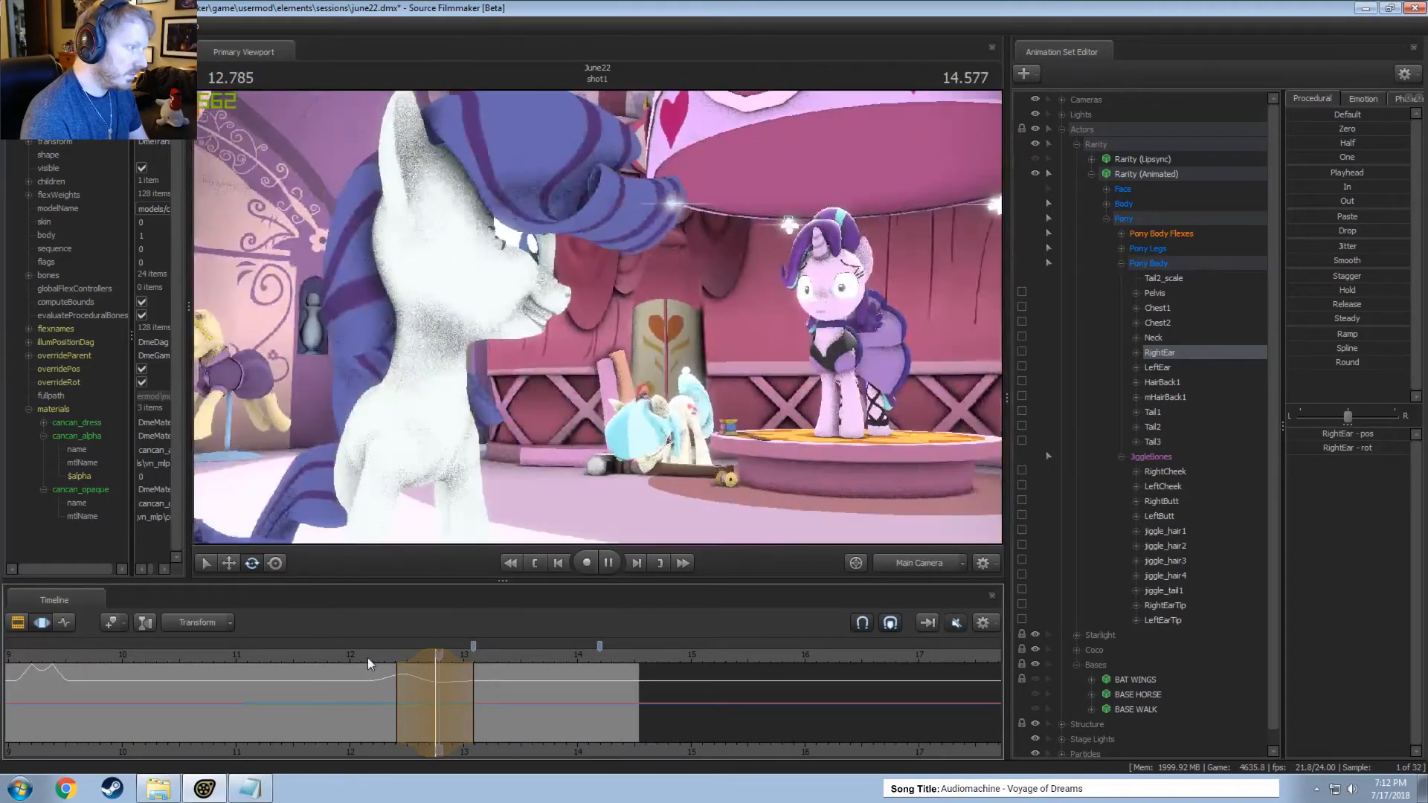
{"action": "key", "text": "space"}
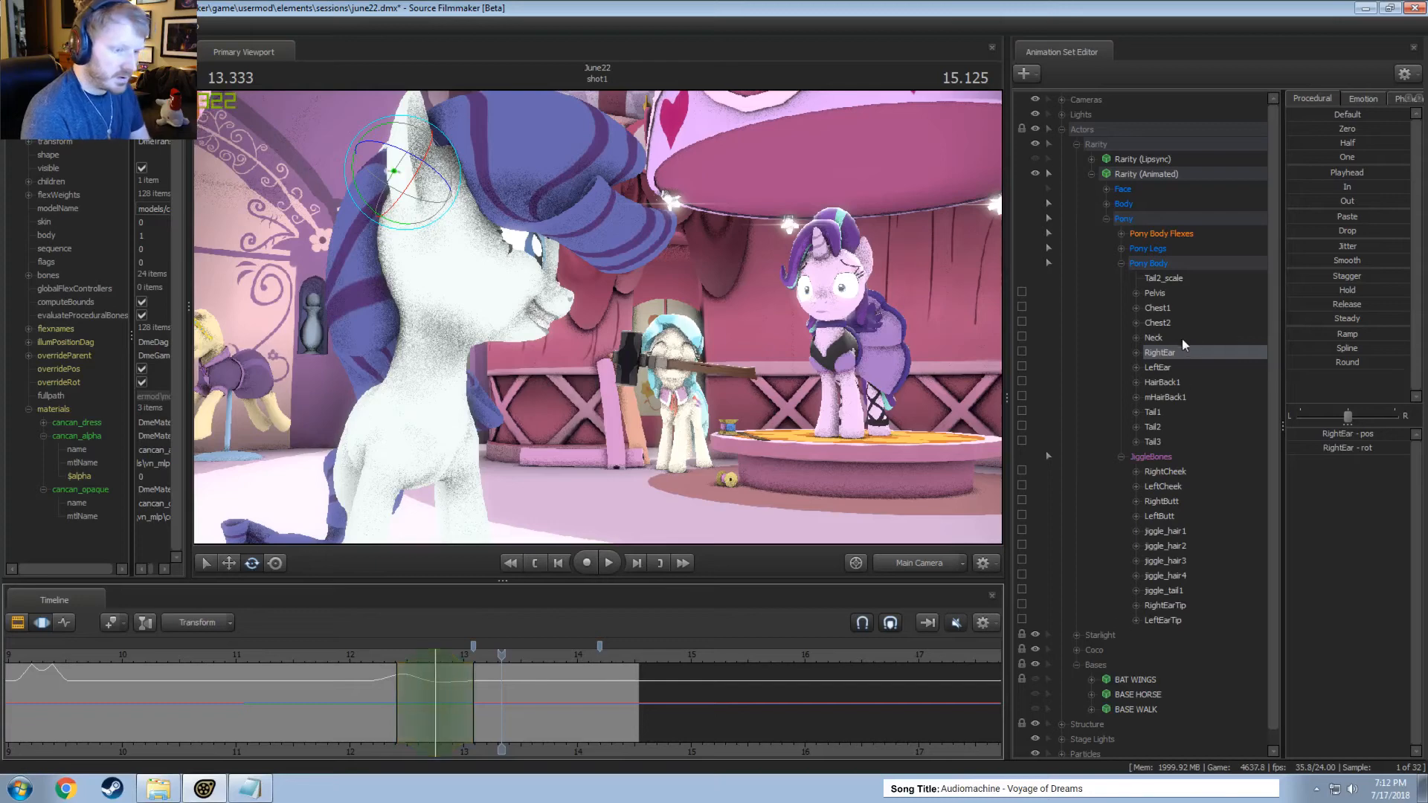
Apply the Smooth procedural preset to the right ear over a time selection around 13 seconds and play from about 12.2 seconds.
{"action": "left_click", "coordinate": [434, 691]}
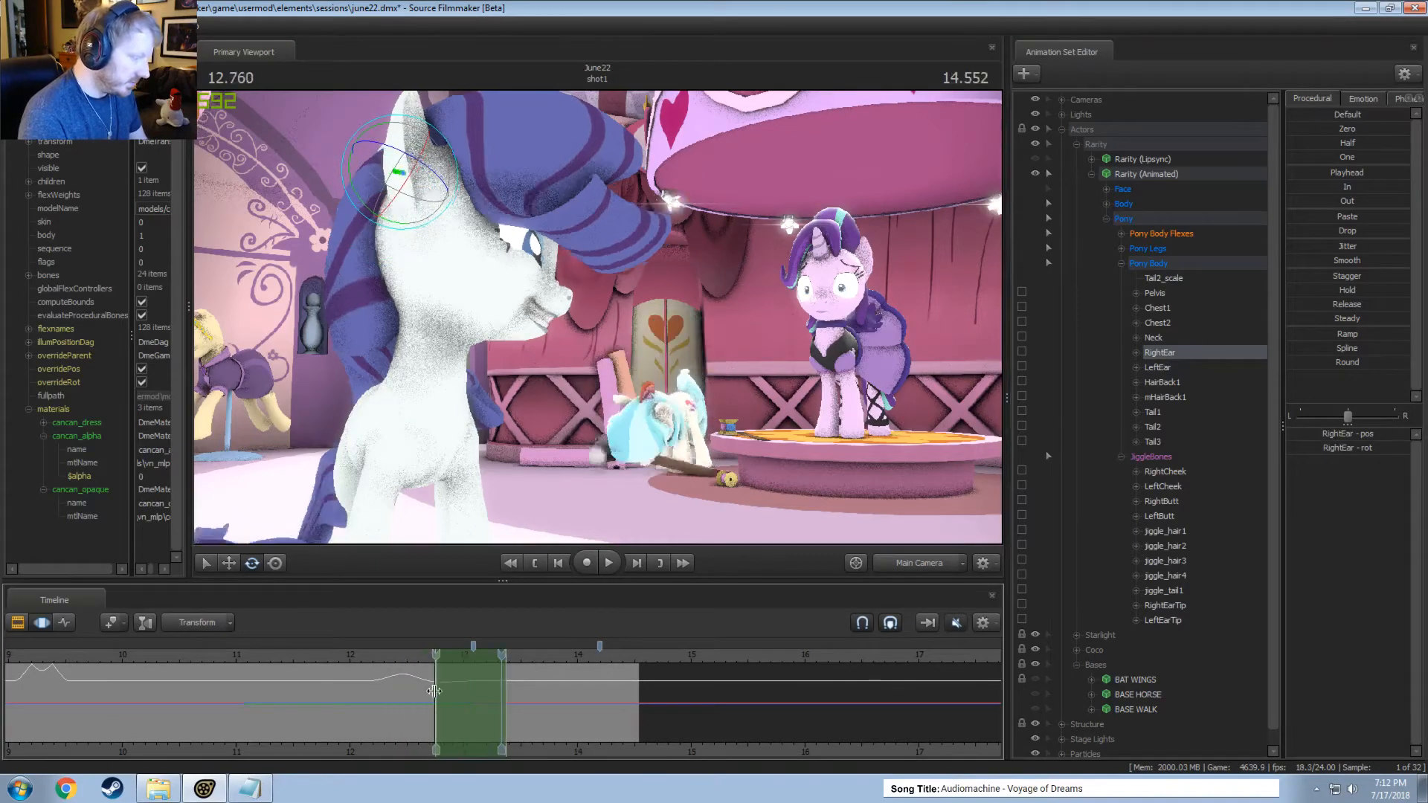
{"action": "left_click_drag", "start_coordinate": [434, 691], "coordinate": [421, 692], "text": "shift"}
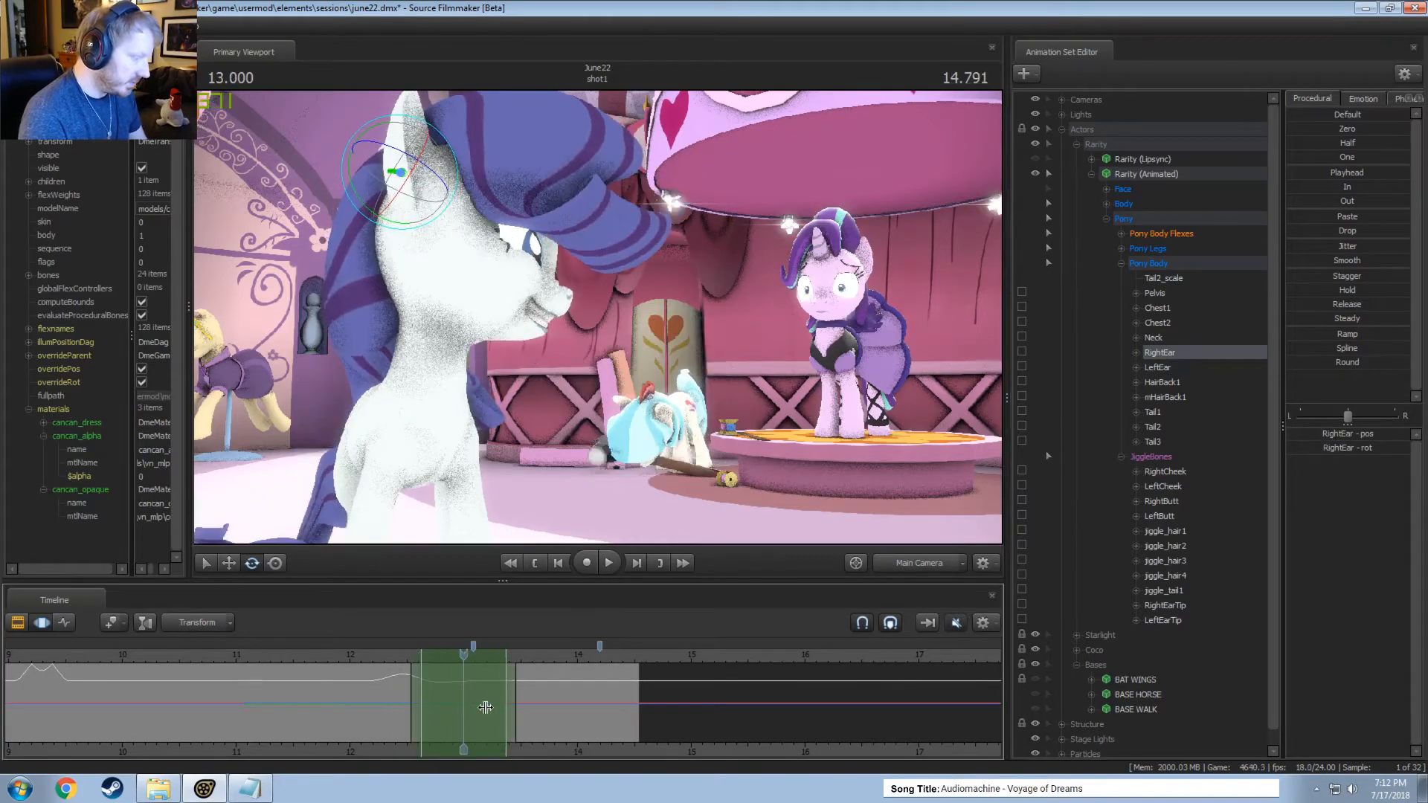
{"action": "left_click", "coordinate": [1347, 264]}
{"action": "left_click", "coordinate": [377, 653]}
{"action": "key", "text": "space"}
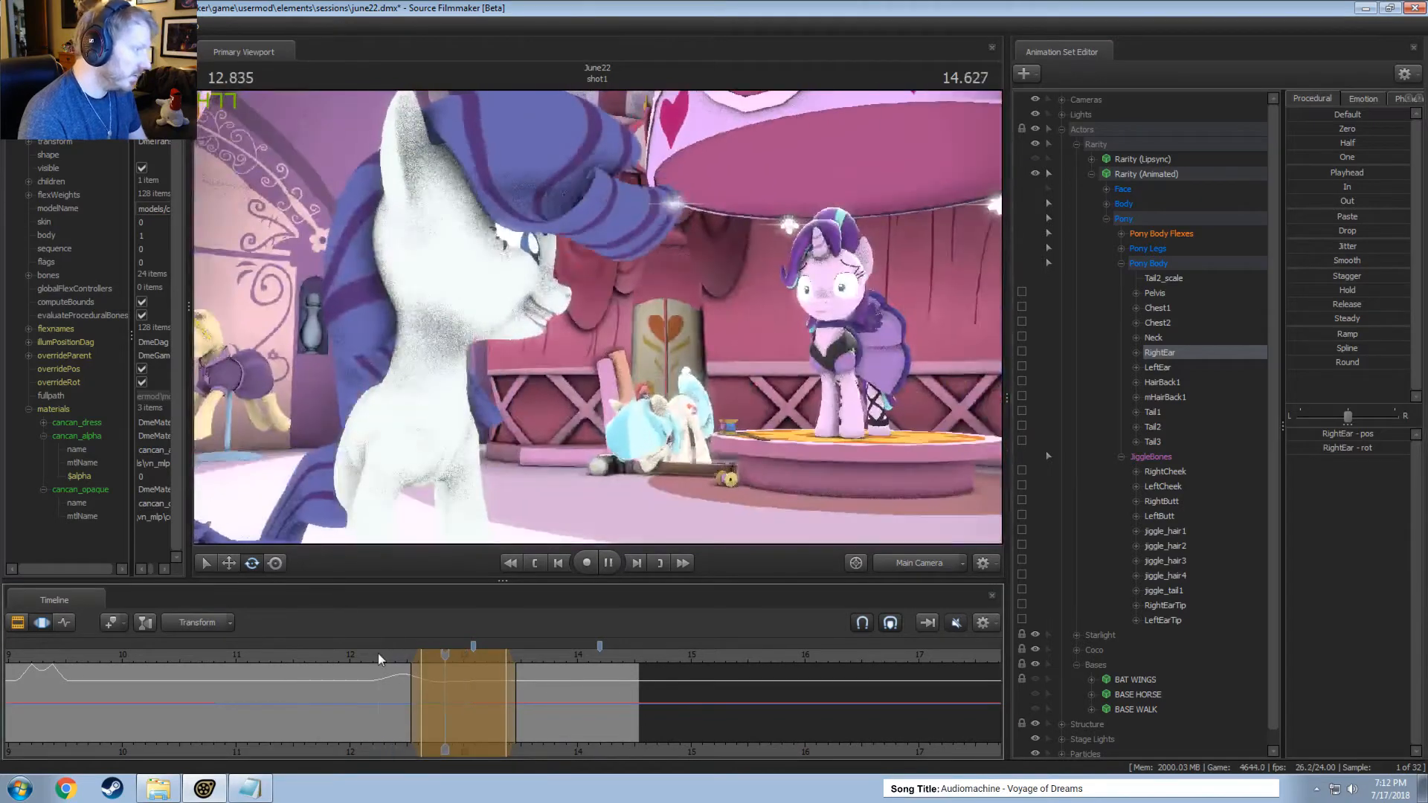
{"action": "key", "text": "space"}
{"action": "left_click", "coordinate": [367, 650]}
{"action": "key", "text": "space"}
{"action": "key", "text": "space"}
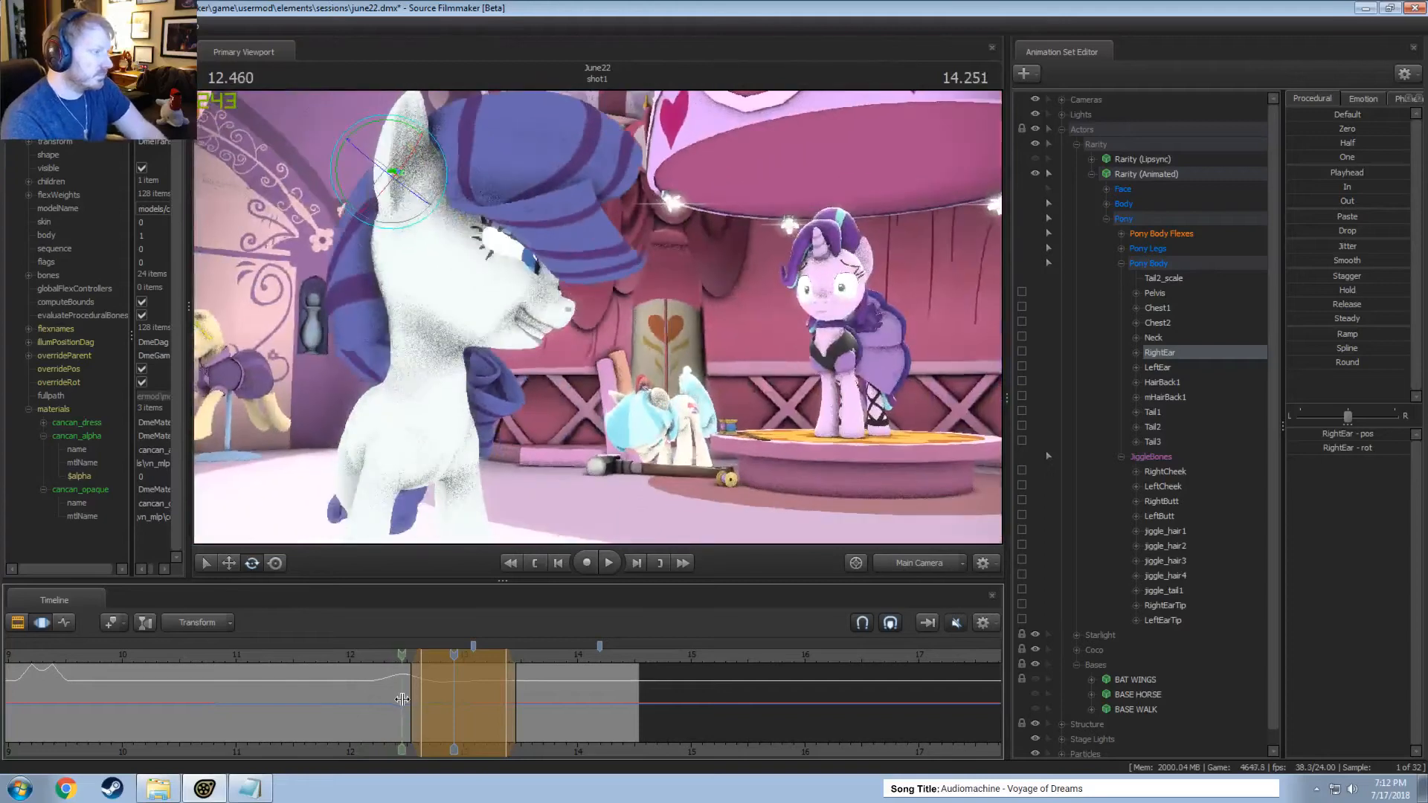
Rotate the right ear backward within a time selection around 12.458 seconds and play the motion from about 12.2 seconds.
{"action": "left_click", "coordinate": [400, 699]}
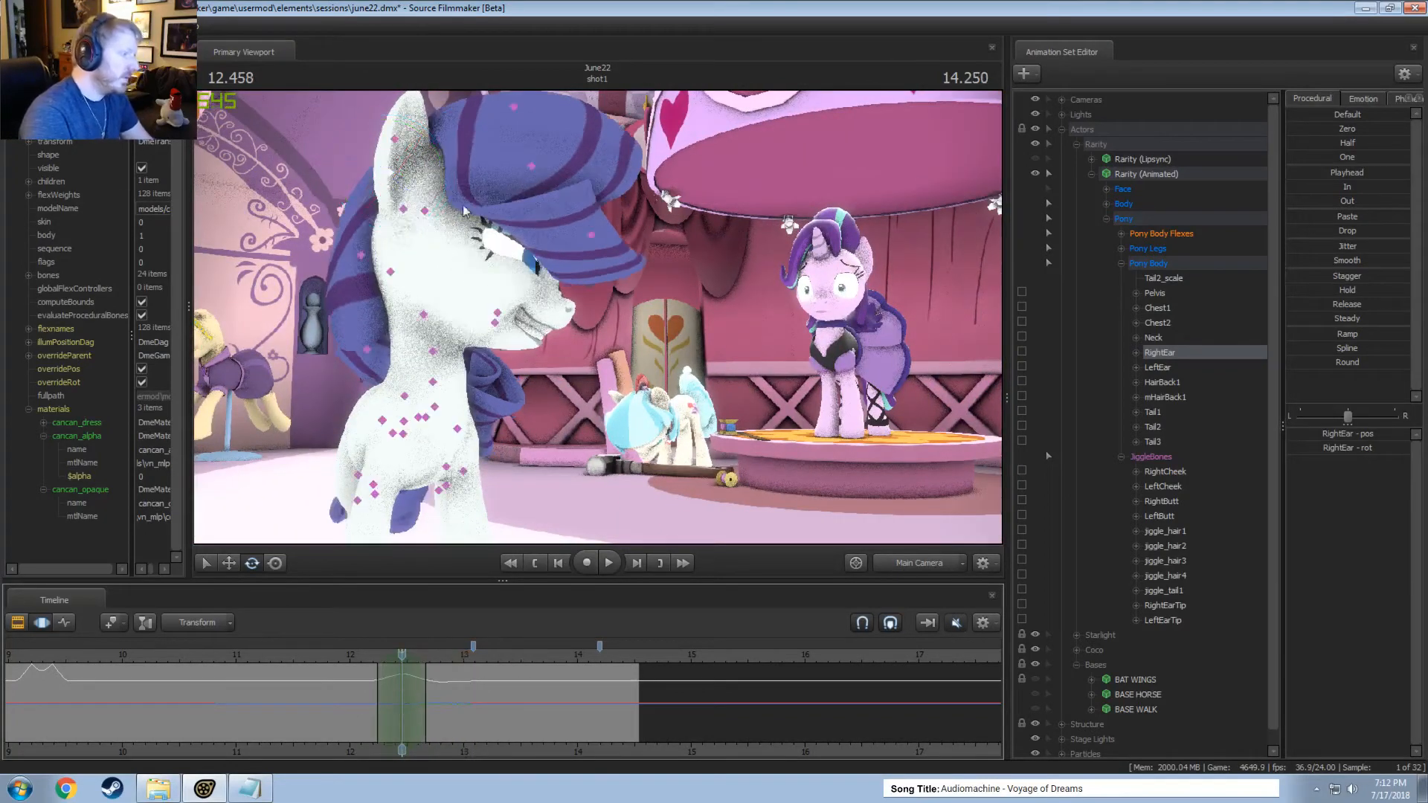
{"action": "left_click_drag", "start_coordinate": [400, 181], "coordinate": [417, 190]}
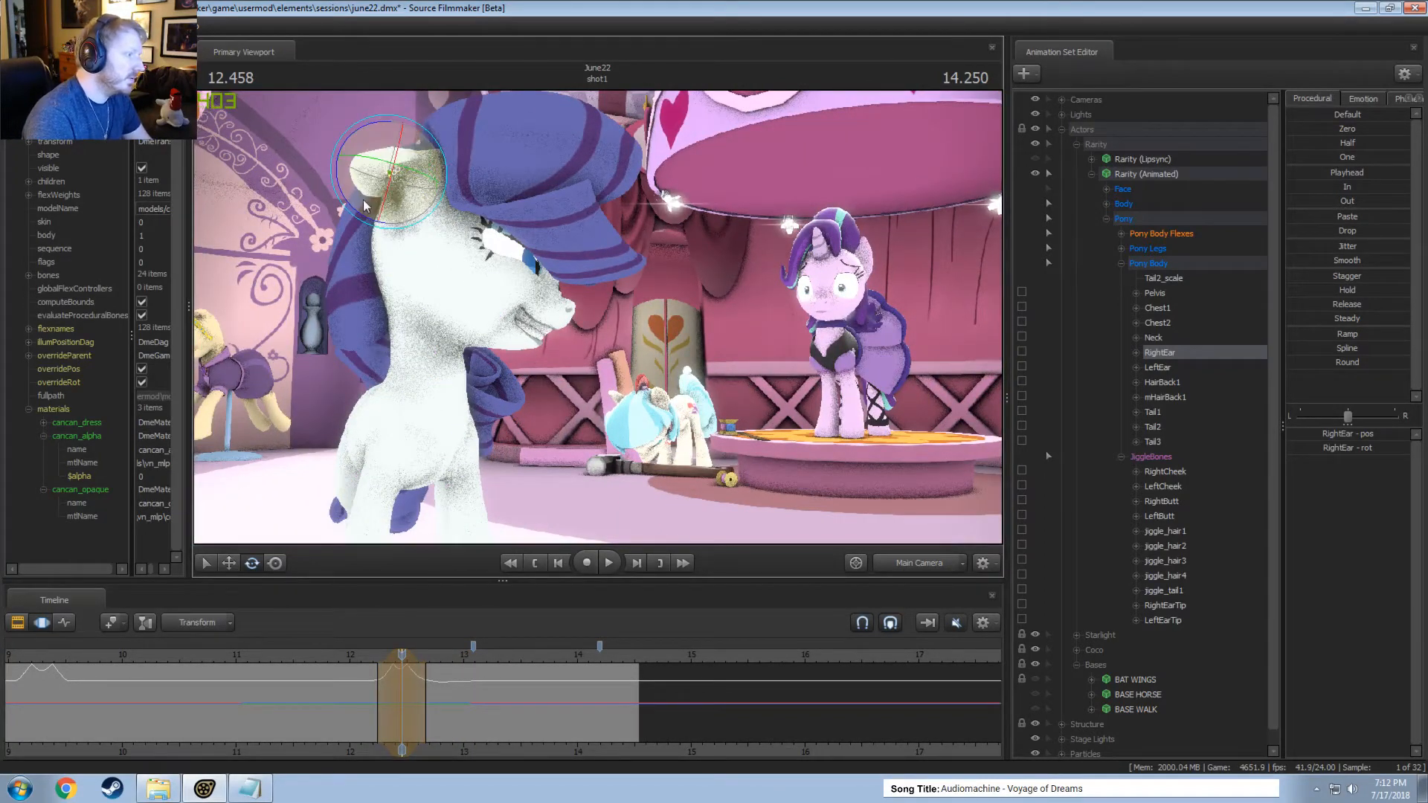
{"action": "key", "text": "space"}
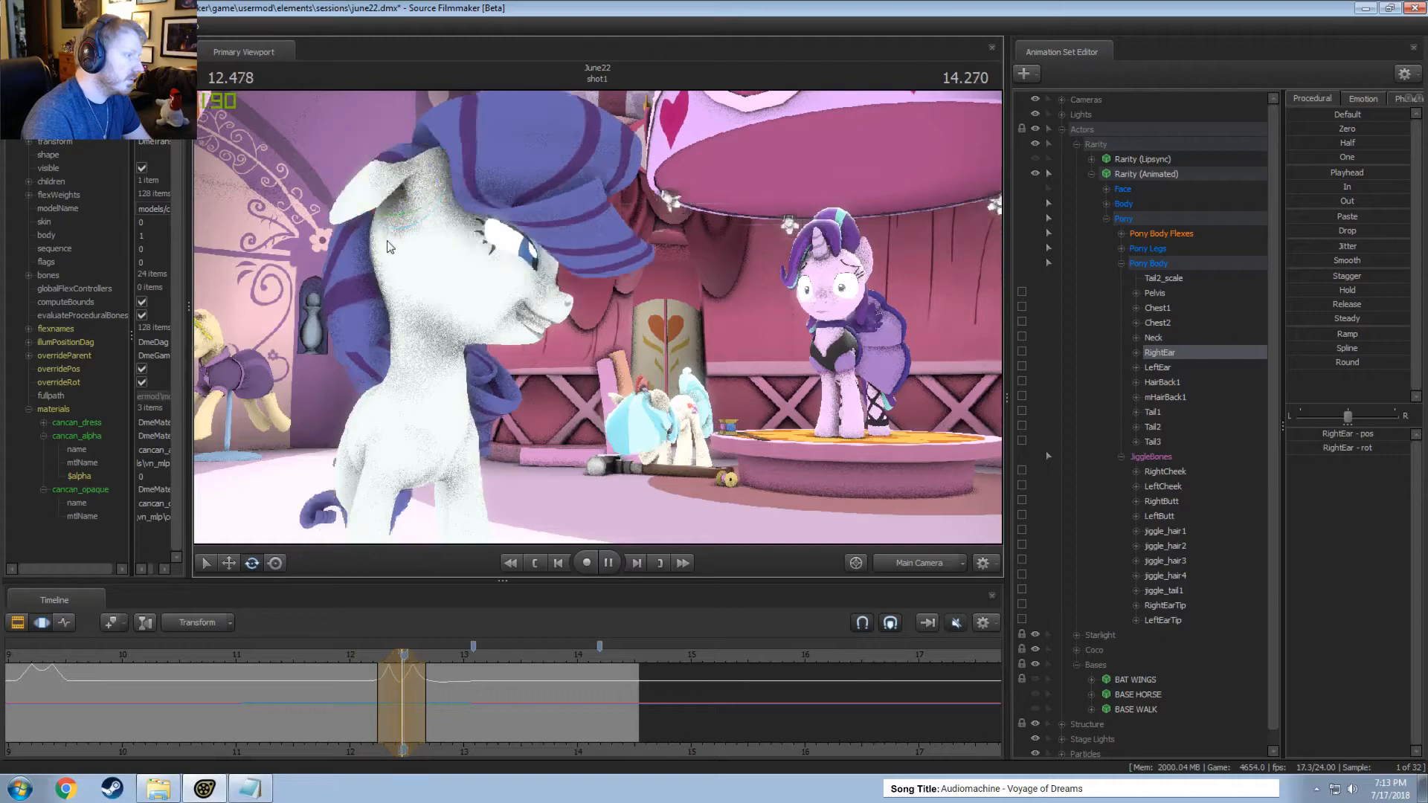
{"action": "left_click", "coordinate": [371, 648]}
{"action": "key", "text": "space"}
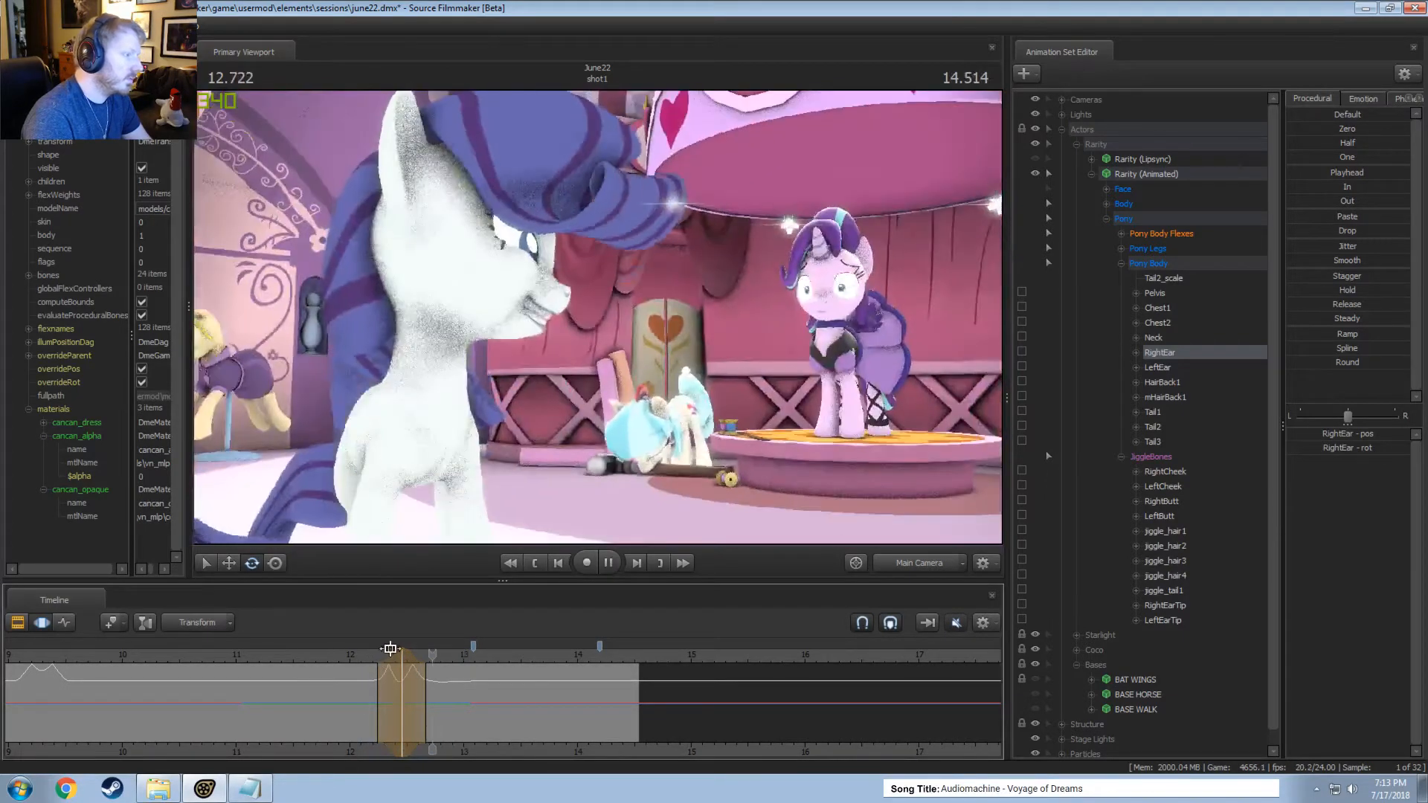
Try shifting the right ear rotation's time selection earlier to around 12.375 seconds, playing from about 12.1 seconds, and undo the rotation.
{"action": "left_click_drag", "start_coordinate": [388, 654], "coordinate": [378, 656]}
{"action": "left_click", "coordinate": [362, 658]}
{"action": "key", "text": "space"}
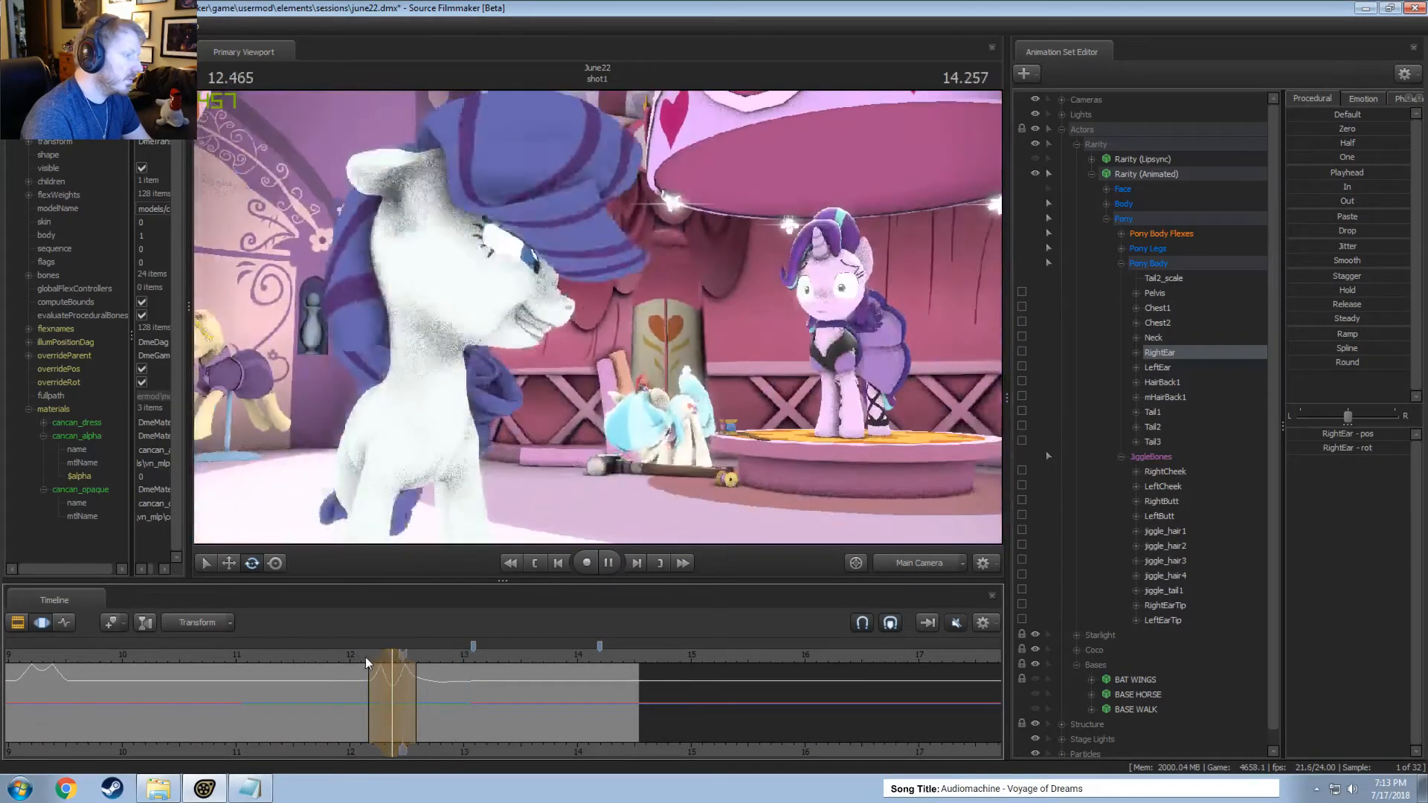
{"action": "key", "text": "space"}
{"action": "left_click", "coordinate": [362, 658]}
{"action": "key", "text": "space"}
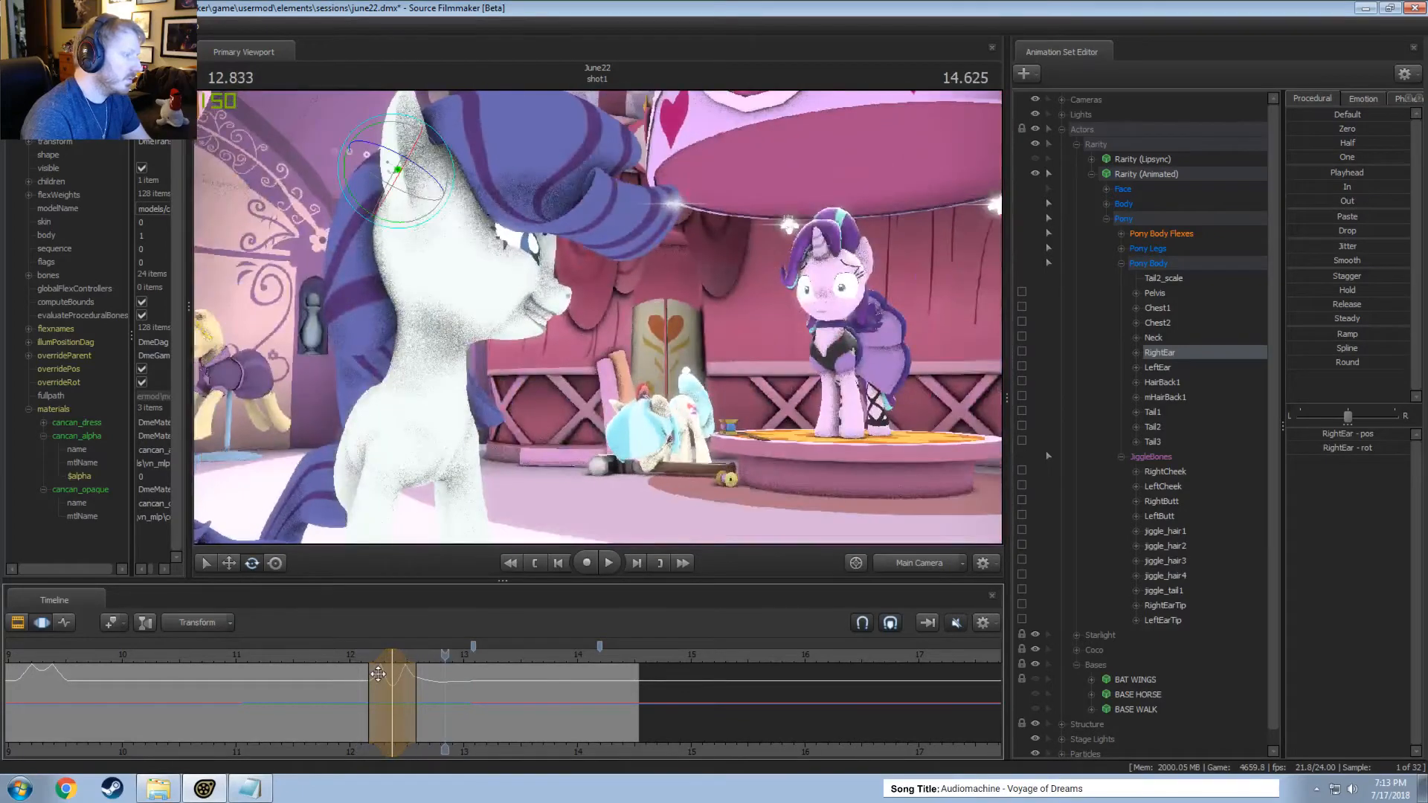
{"action": "left_click_drag", "start_coordinate": [366, 658], "coordinate": [392, 657]}
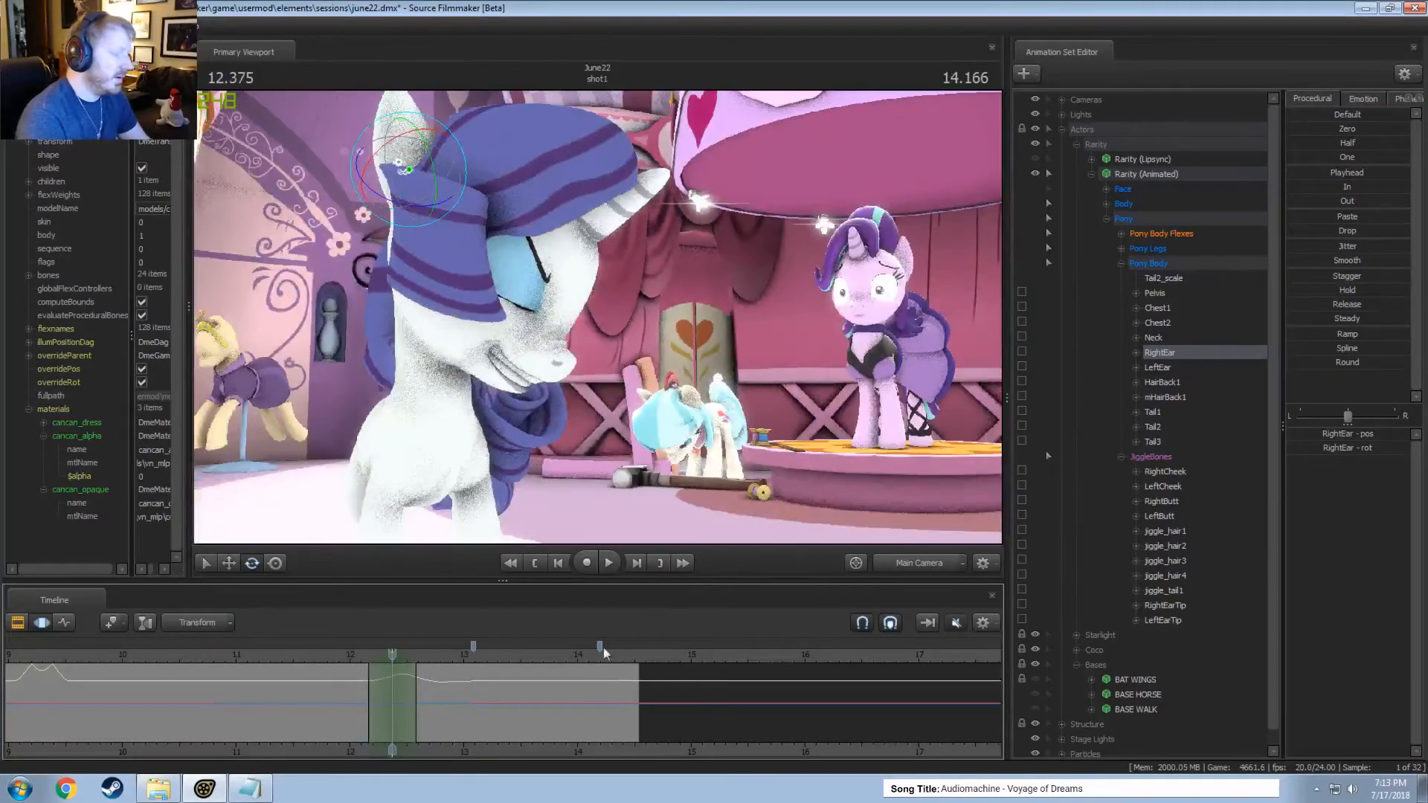
Rotate the right ear tip within the time selection around 12.375 seconds, shift that selection to around 12.333 seconds and play the motion.
{"action": "left_click", "coordinate": [1165, 606]}
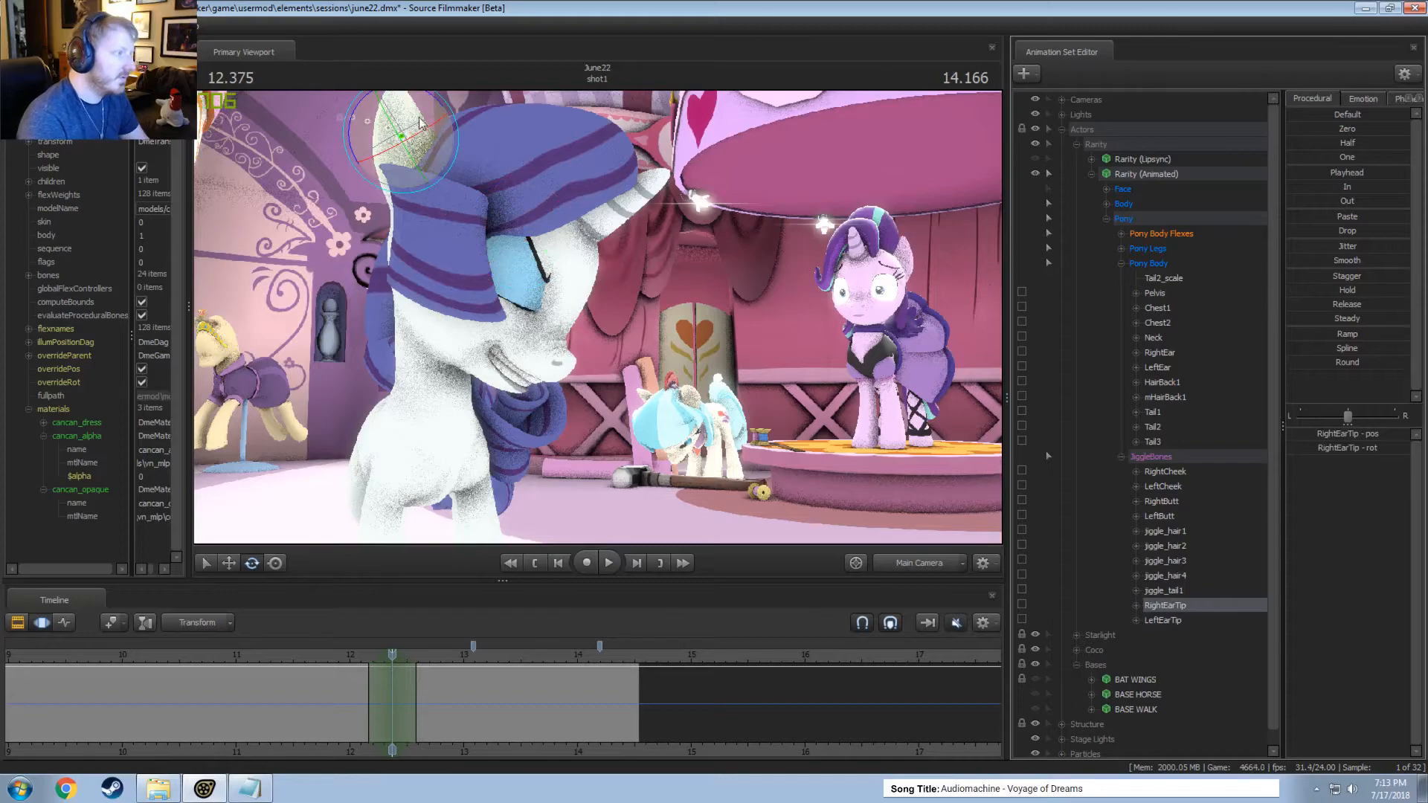
{"action": "left_click_drag", "start_coordinate": [420, 124], "coordinate": [374, 167]}
{"action": "key", "text": "shift"}
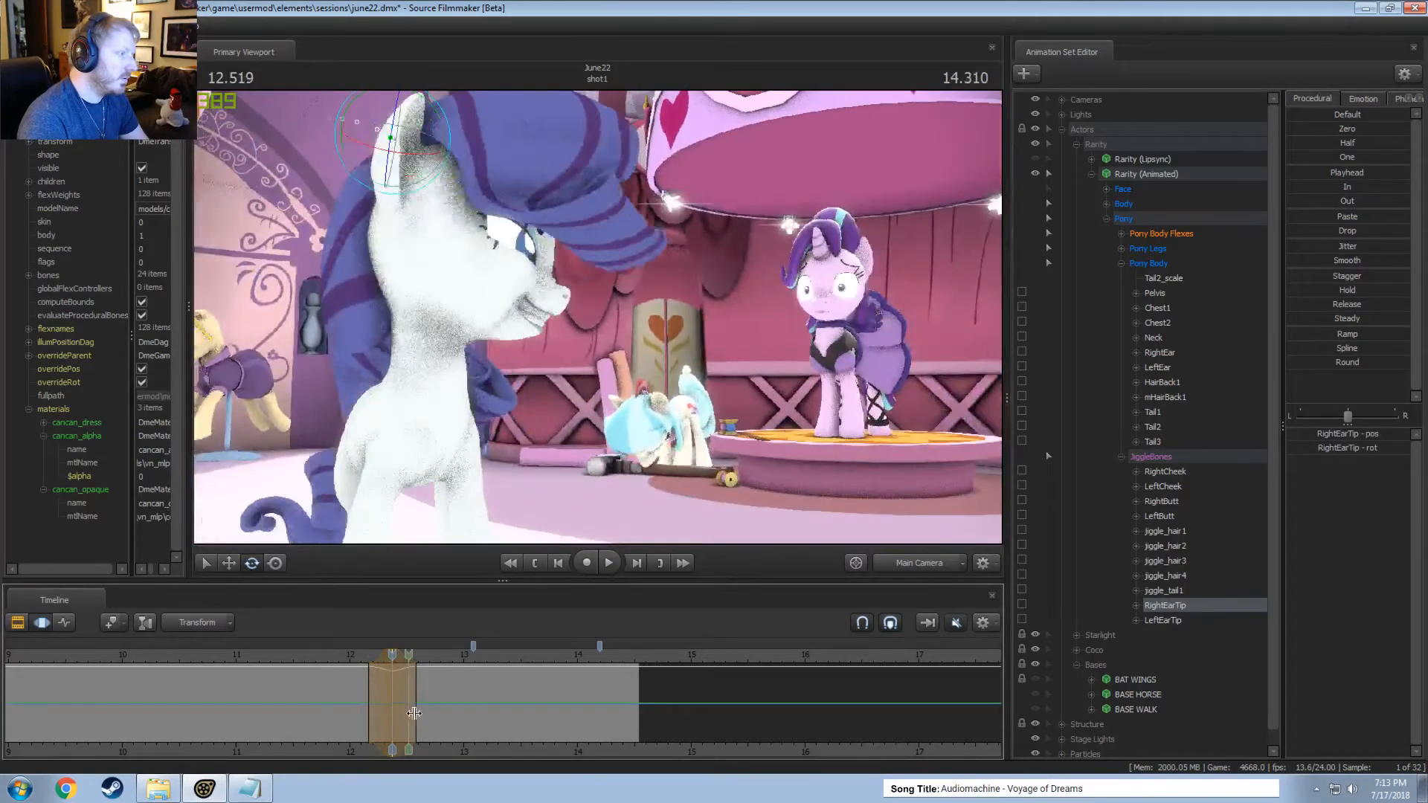
{"action": "key", "text": "space"}
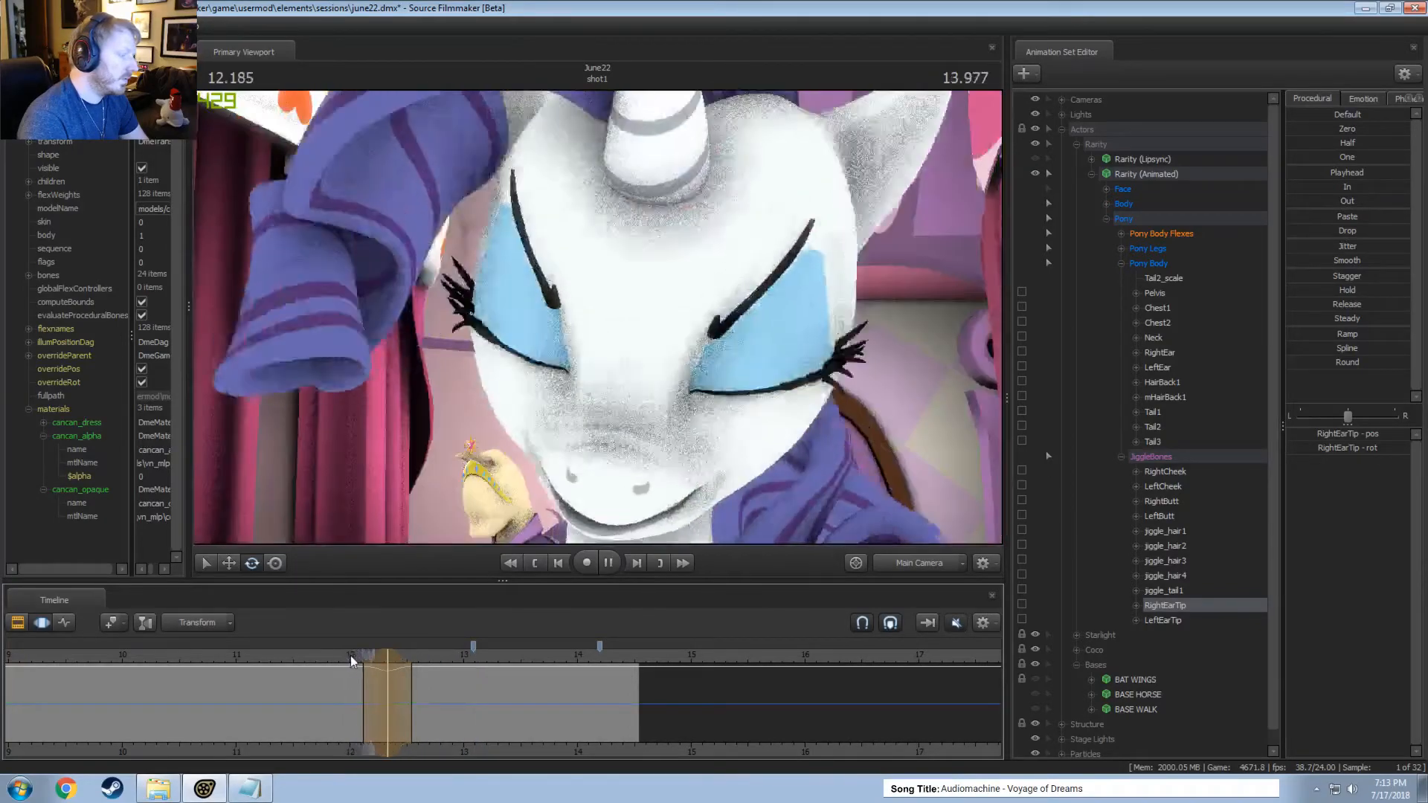
{"action": "key", "text": "space"}
Adjust the right ear tip's rotation within the time selection around 12.333 seconds and play the motion from about 11.8 seconds.
{"action": "key", "text": "shift"}
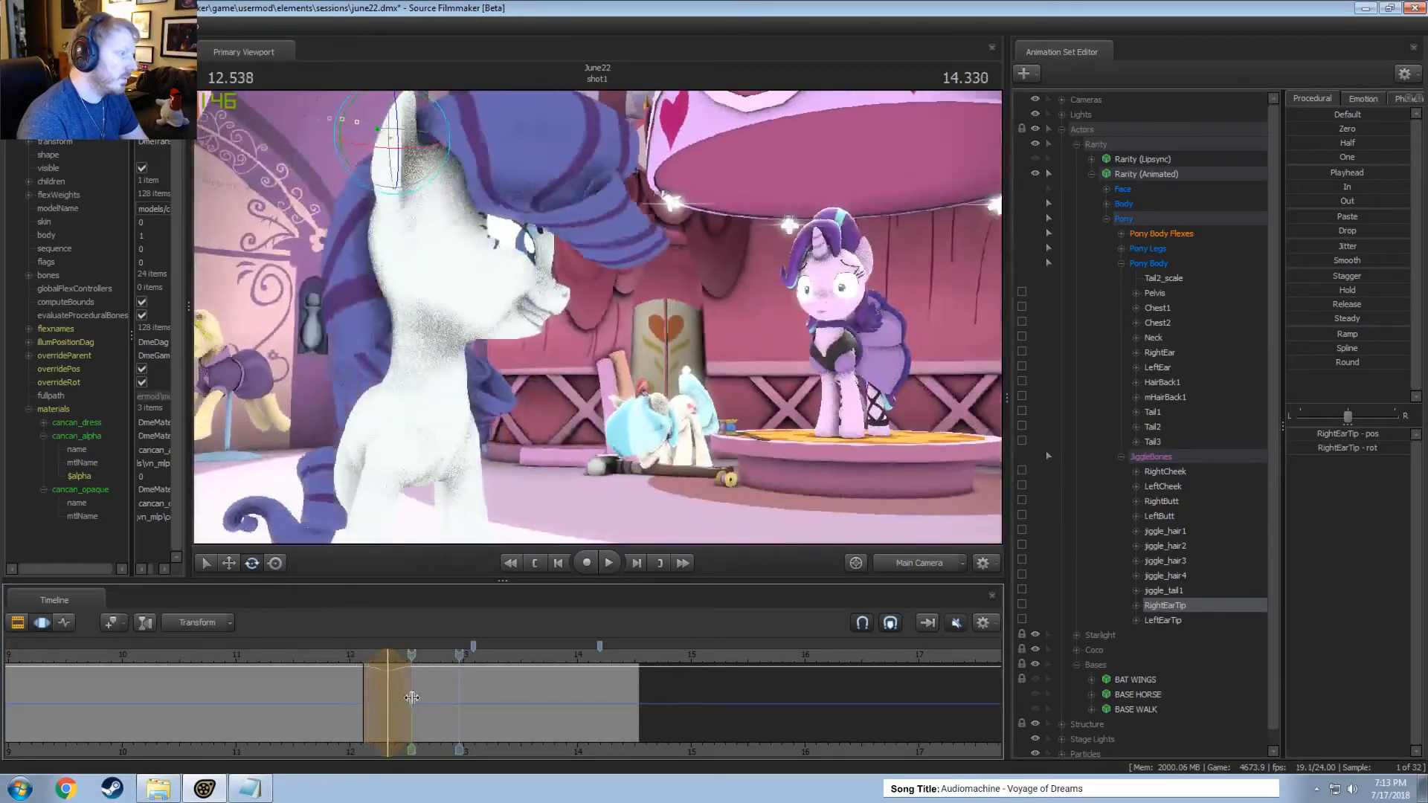
{"action": "left_click_drag", "start_coordinate": [366, 658], "coordinate": [388, 668]}
{"action": "left_click_drag", "start_coordinate": [419, 135], "coordinate": [424, 133]}
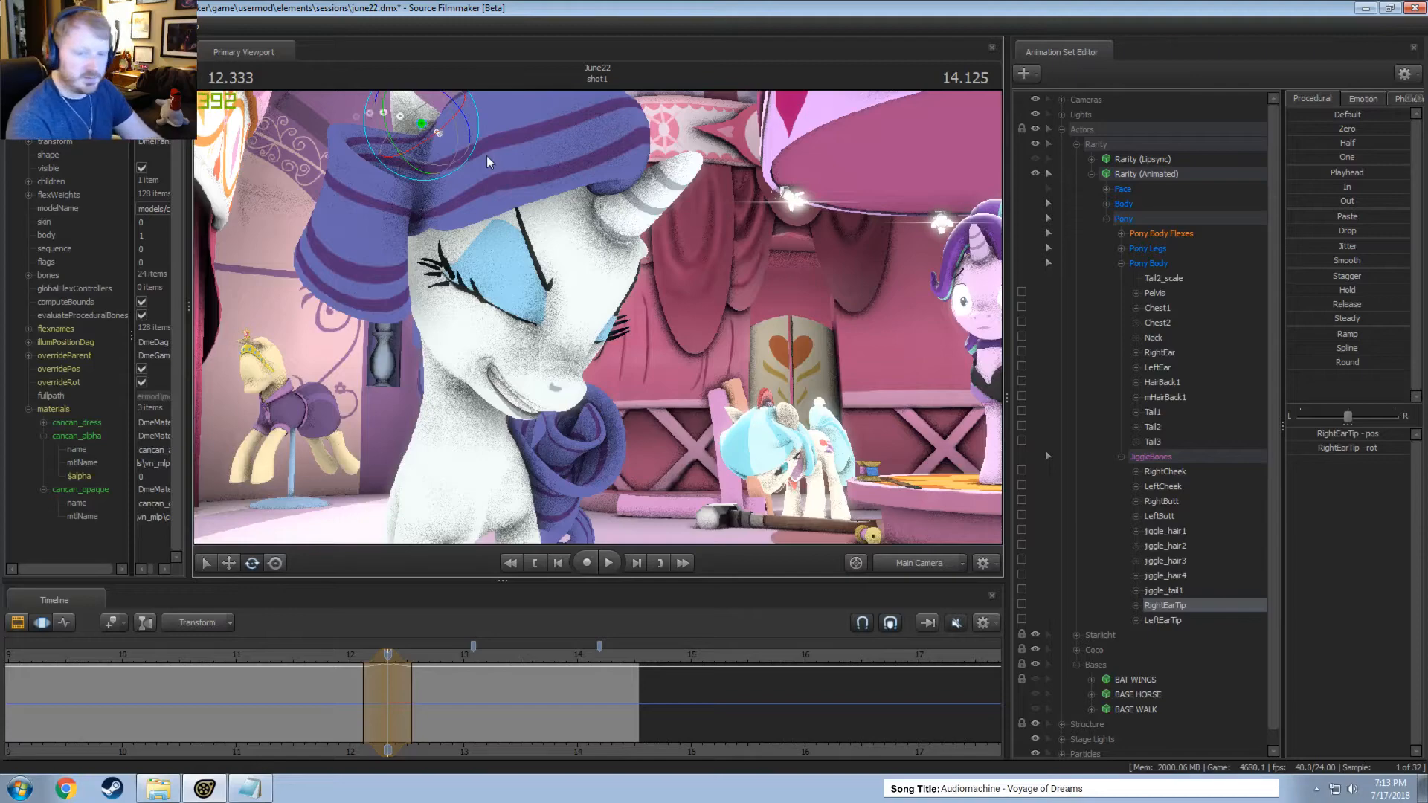
{"action": "left_click", "coordinate": [325, 657]}
{"action": "key", "text": "F2"}
{"action": "key", "text": "F3"}
{"action": "key", "text": "space"}
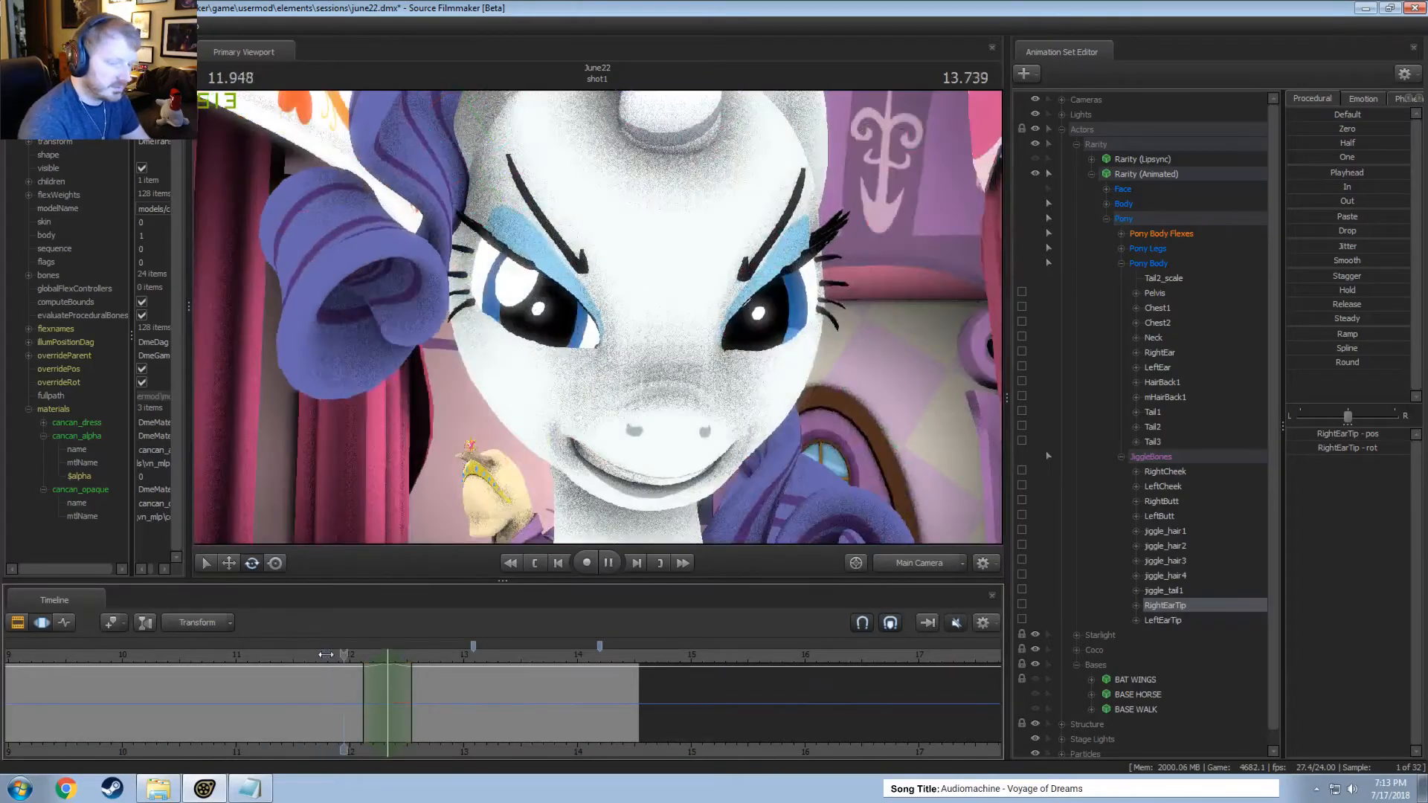
{"action": "key", "text": "space"}
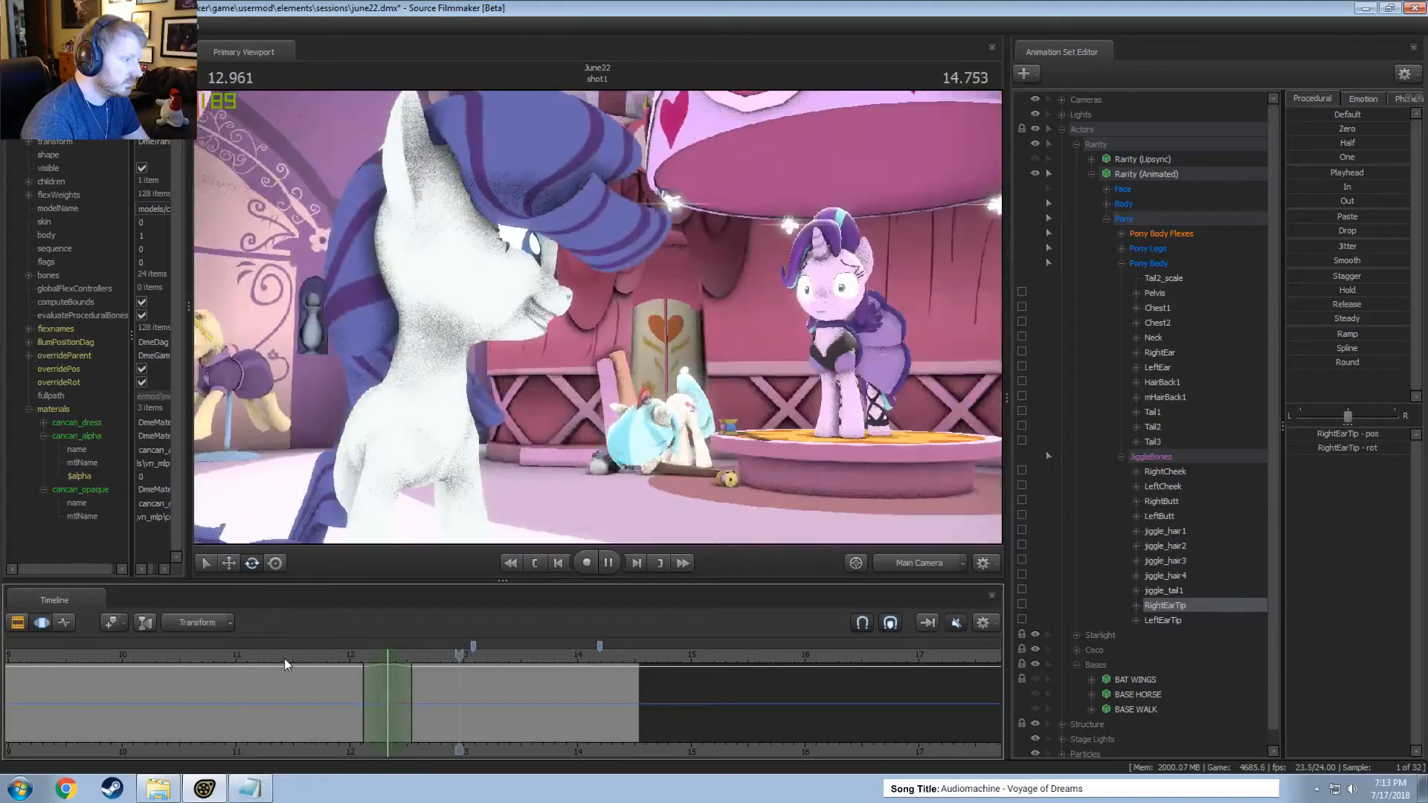
Release the time selection near 12 seconds and play the shot from about 8 seconds to review the right ear tip's motion.
{"action": "key", "text": "space"}
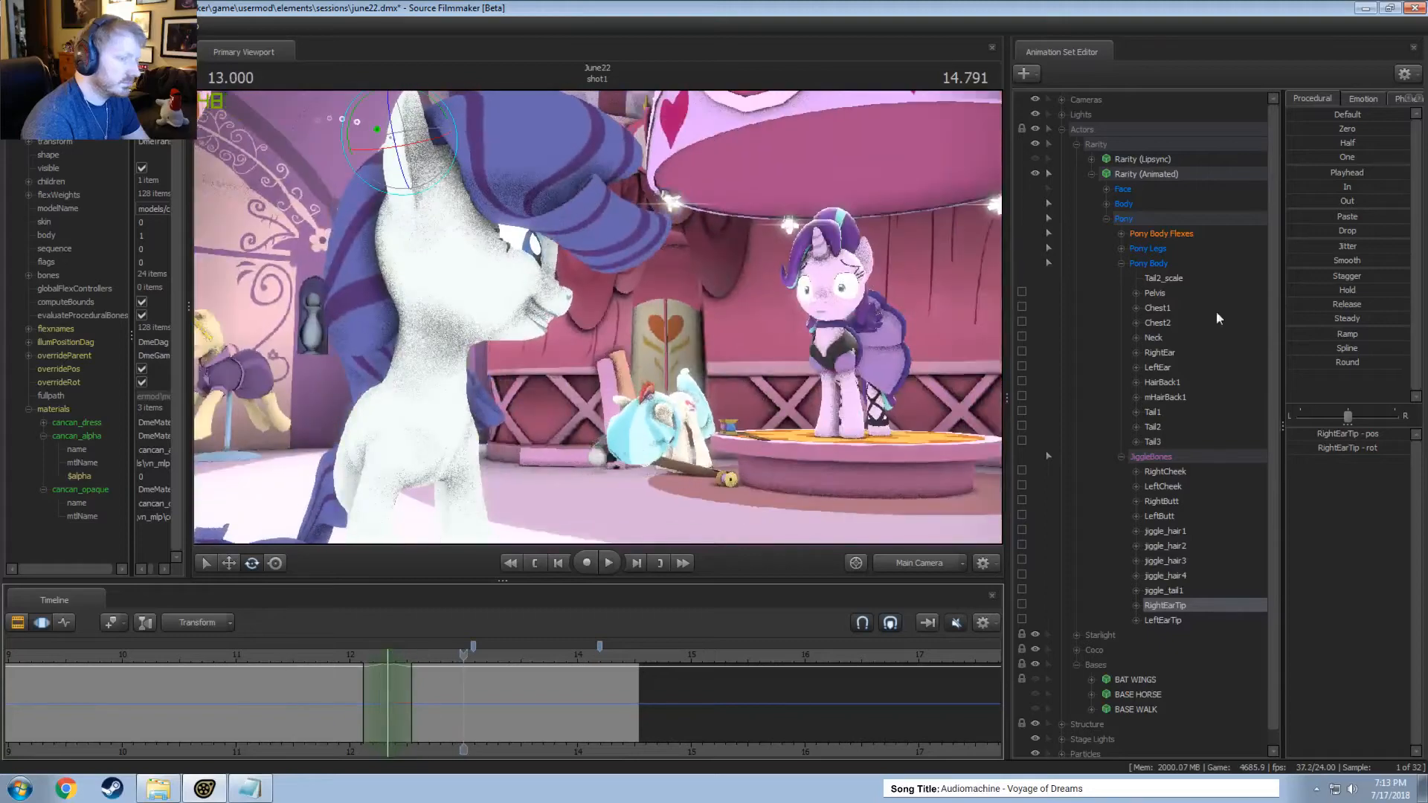
{"action": "left_click_drag", "start_coordinate": [347, 694], "coordinate": [372, 710]}
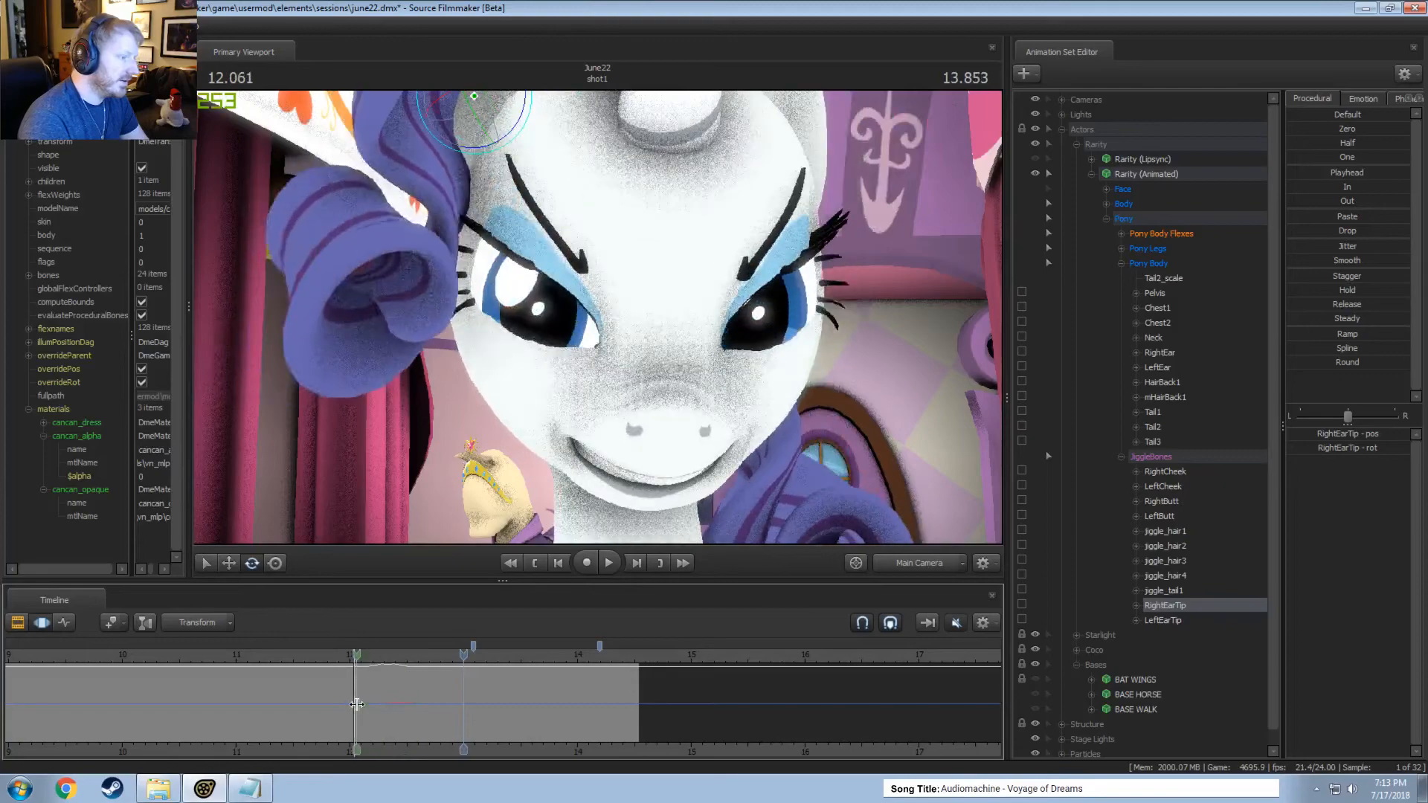
{"action": "left_click_drag", "start_coordinate": [357, 704], "coordinate": [355, 703]}
{"action": "scroll", "coordinate": [364, 672], "scroll_direction": "down", "scroll_amount": 6}
{"action": "key", "text": "F2"}
{"action": "key", "text": "F3"}
{"action": "left_click", "coordinate": [238, 654]}
{"action": "key", "text": "space"}
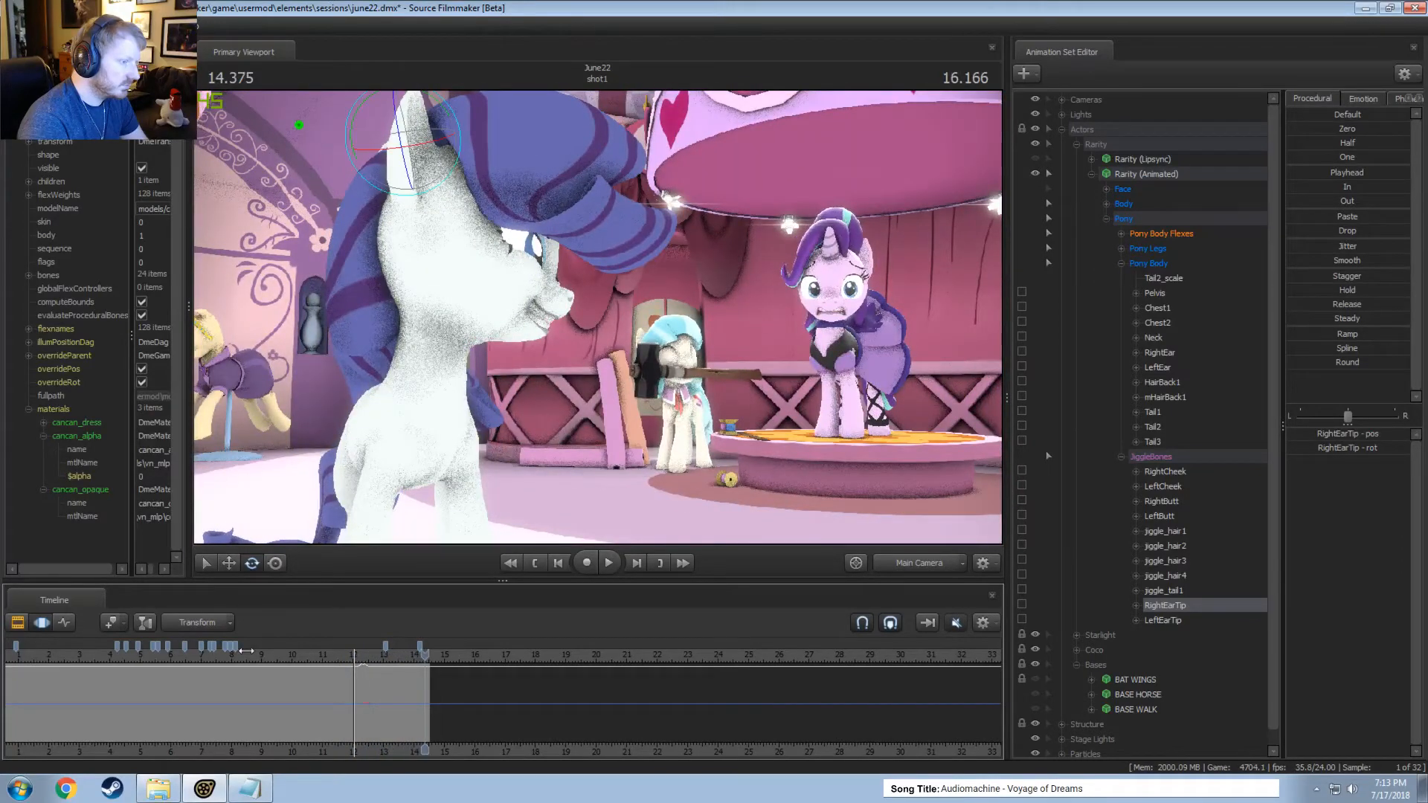
{"action": "left_click", "coordinate": [252, 656]}
{"action": "key", "text": "space"}
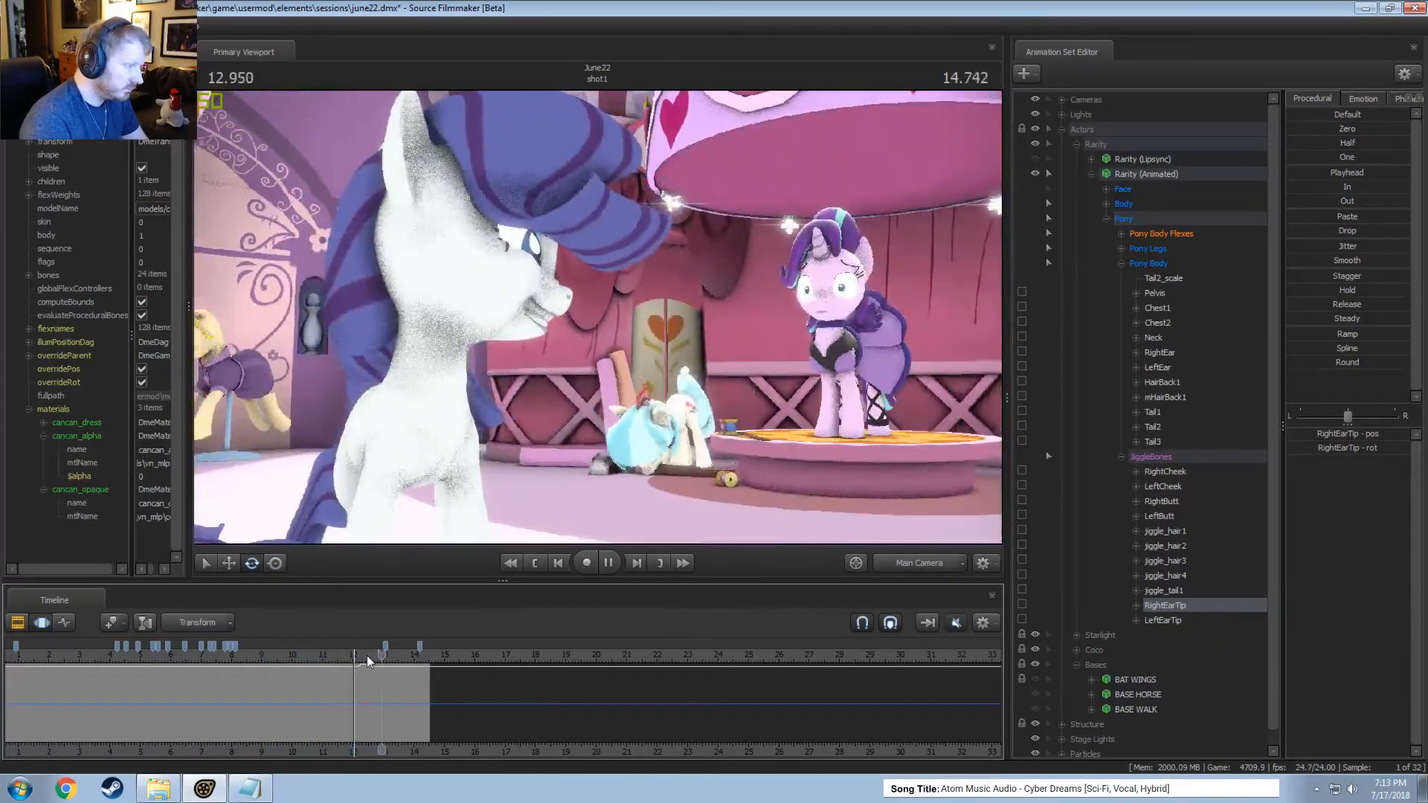
{"action": "key", "text": "space"}
{"action": "left_click", "coordinate": [367, 655]}
{"action": "scroll", "coordinate": [253, 655], "scroll_direction": "down", "scroll_amount": 3}
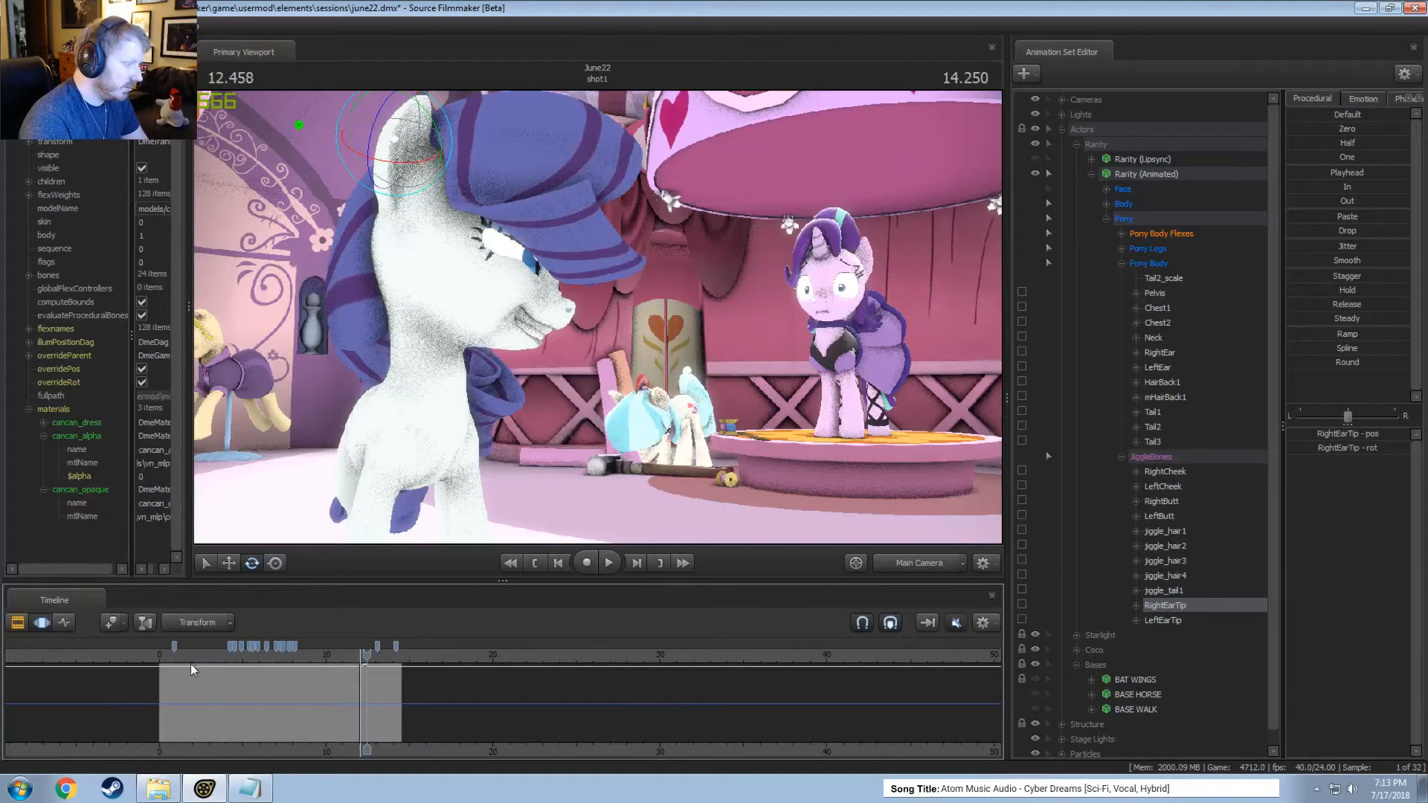
Play the shot from about 1.5 seconds, select Rarity's jiggle_hair4 bone and review the hair motion from about 2.2 seconds.
{"action": "left_click", "coordinate": [184, 659]}
{"action": "key", "text": "space"}
{"action": "key", "text": "space"}
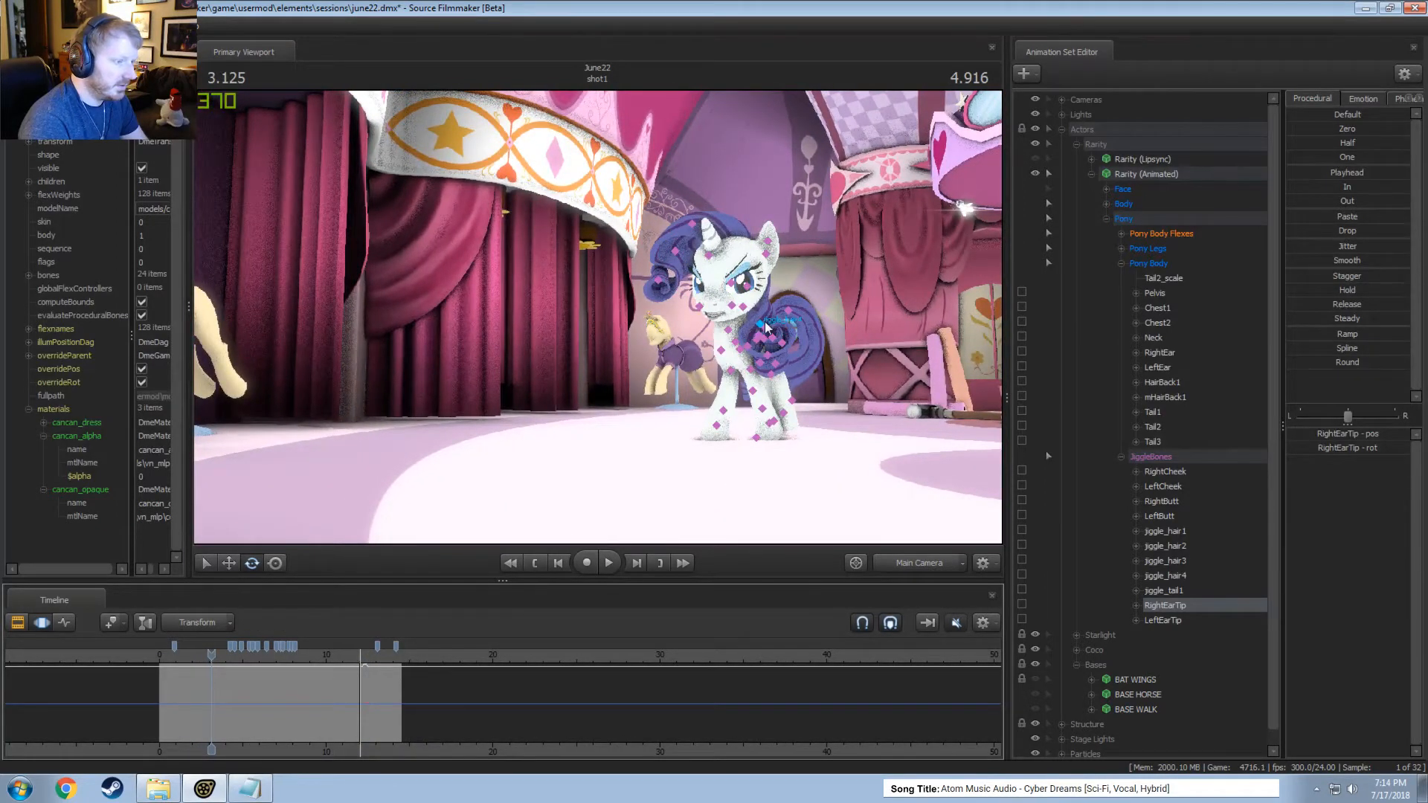
{"action": "left_click", "coordinate": [765, 319]}
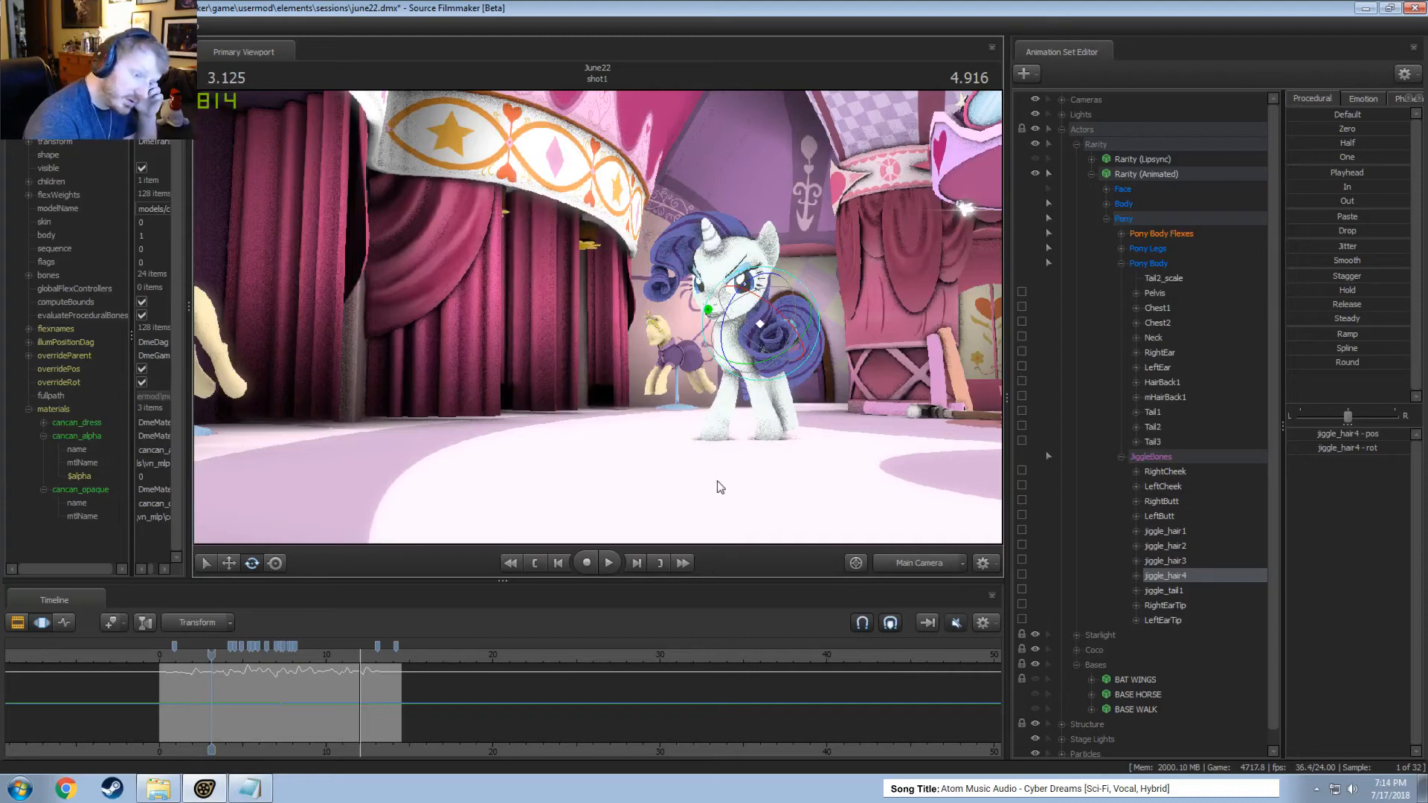
{"action": "key", "text": "space"}
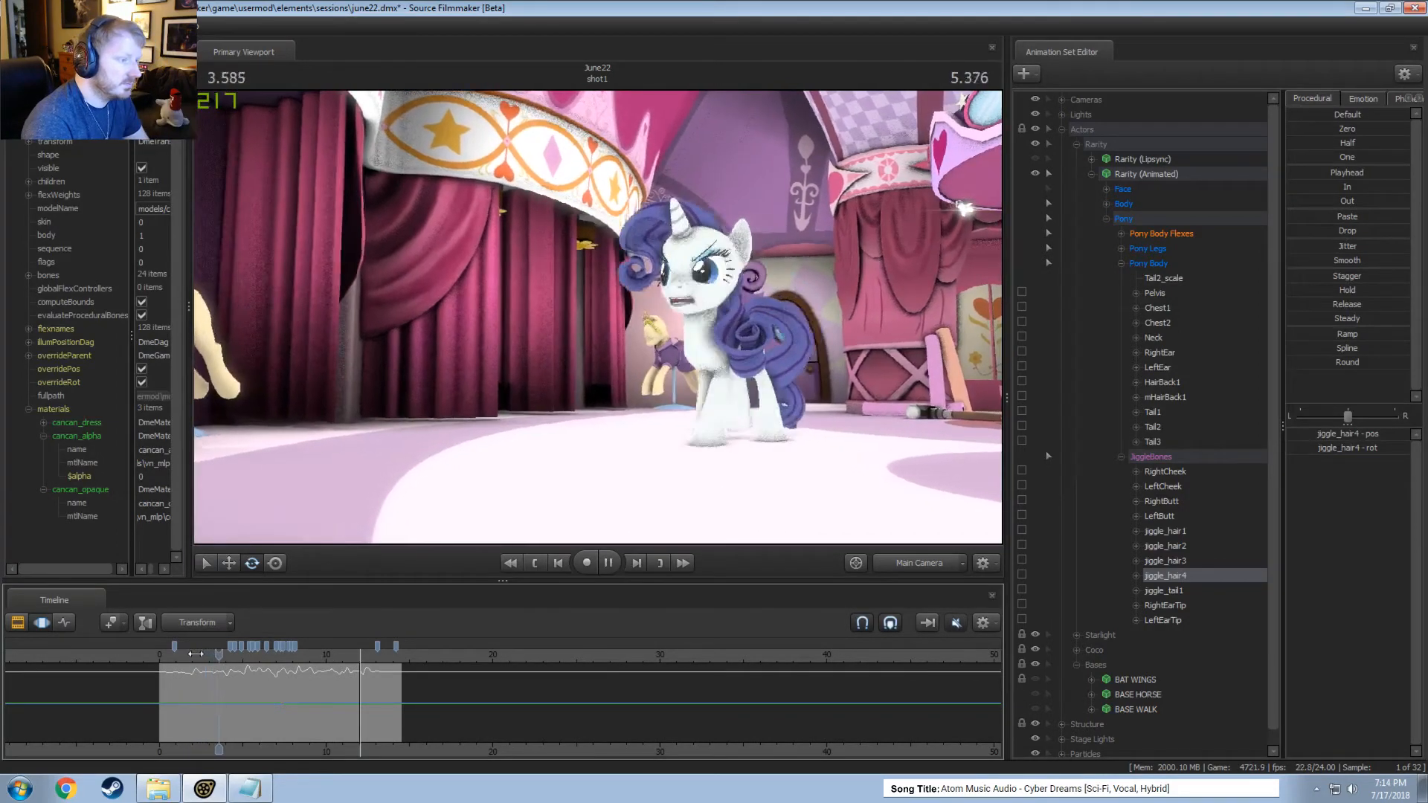
{"action": "key", "text": "space"}
{"action": "left_click", "coordinate": [196, 654]}
{"action": "key", "text": "space"}
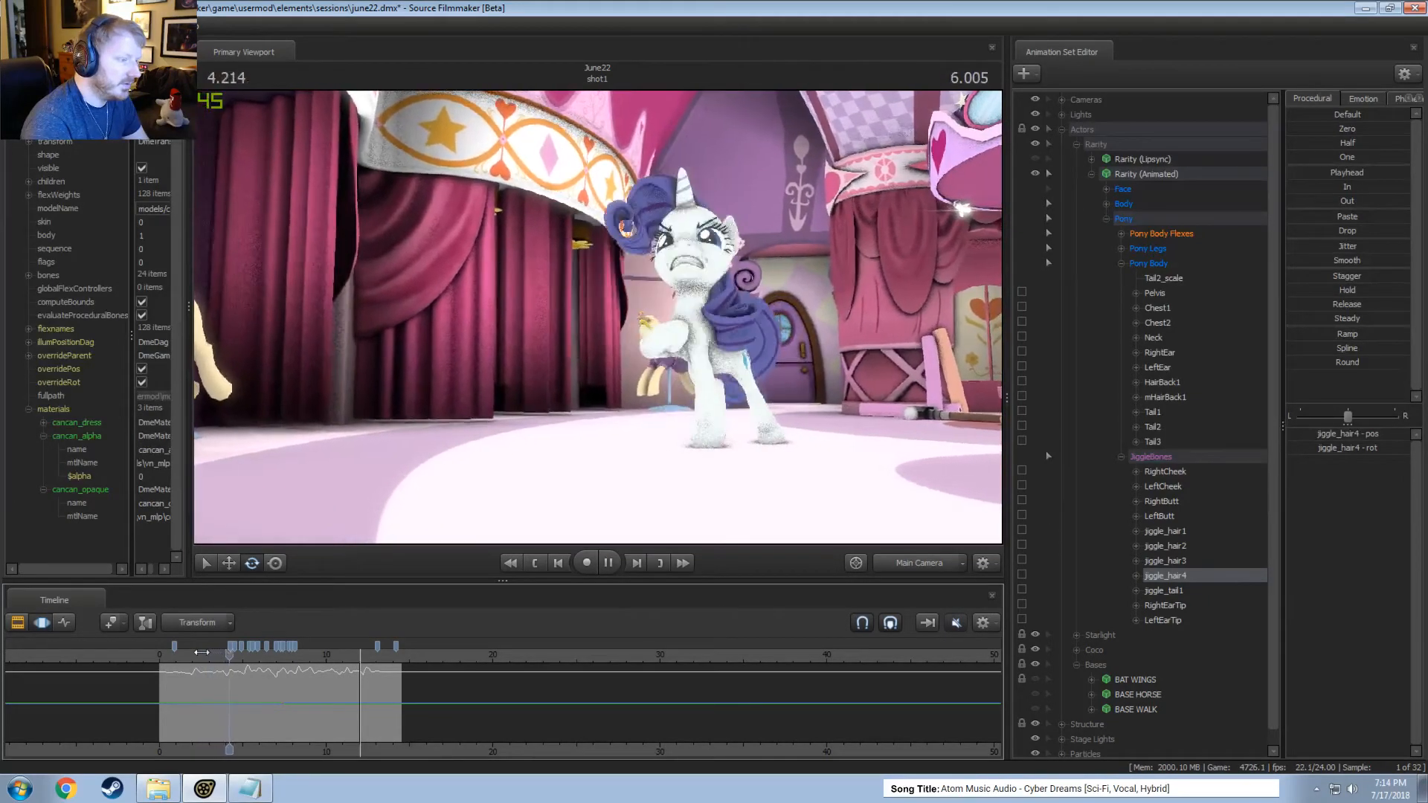
{"action": "key", "text": "space"}
Rotate jiggle_hair4 within a short time selection around 4 seconds and play the motion leading into it.
{"action": "scroll", "coordinate": [242, 680], "scroll_direction": "up", "scroll_amount": 3}
{"action": "left_click_drag", "start_coordinate": [244, 687], "coordinate": [213, 694]}
{"action": "scroll", "coordinate": [212, 694], "scroll_direction": "up", "scroll_amount": 3}
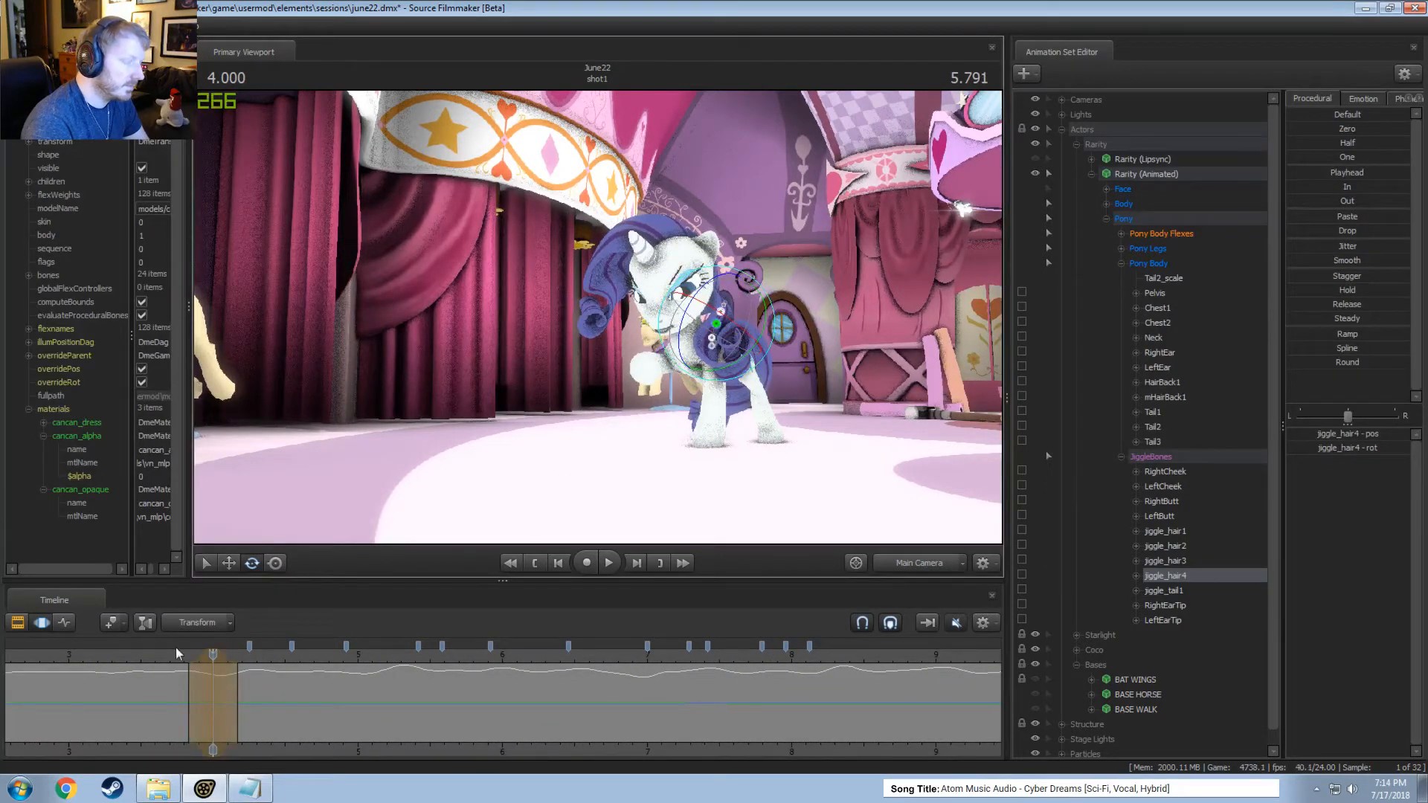
{"action": "left_click", "coordinate": [186, 673]}
{"action": "left_click_drag", "start_coordinate": [186, 673], "coordinate": [221, 679]}
{"action": "key", "text": "space"}
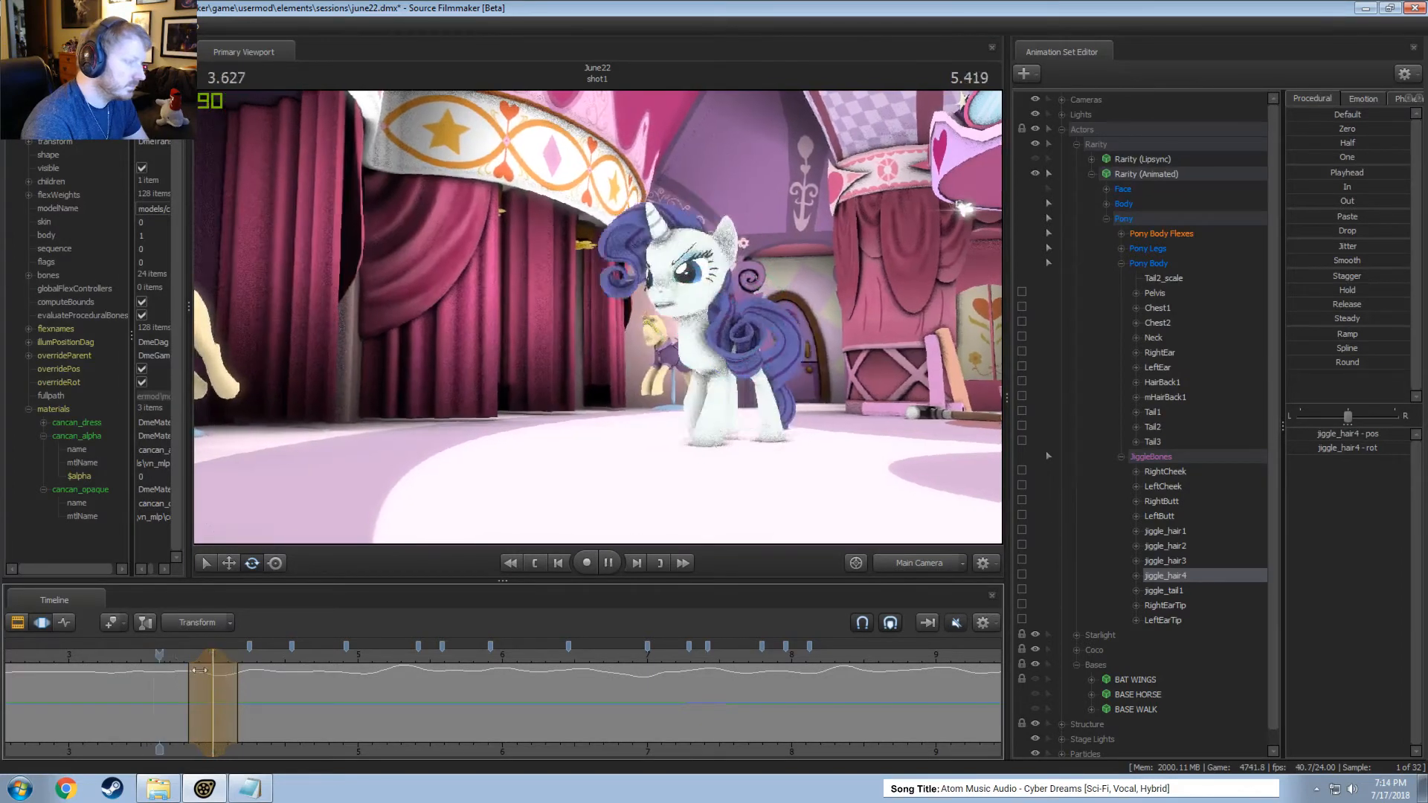
{"action": "key", "text": "space"}
Readjust the time selection around 4 seconds, reposition jiggle_hair4 there and play the motion from about 3.7 seconds.
{"action": "middle_click_drag", "start_coordinate": [182, 716], "coordinate": [280, 713]}
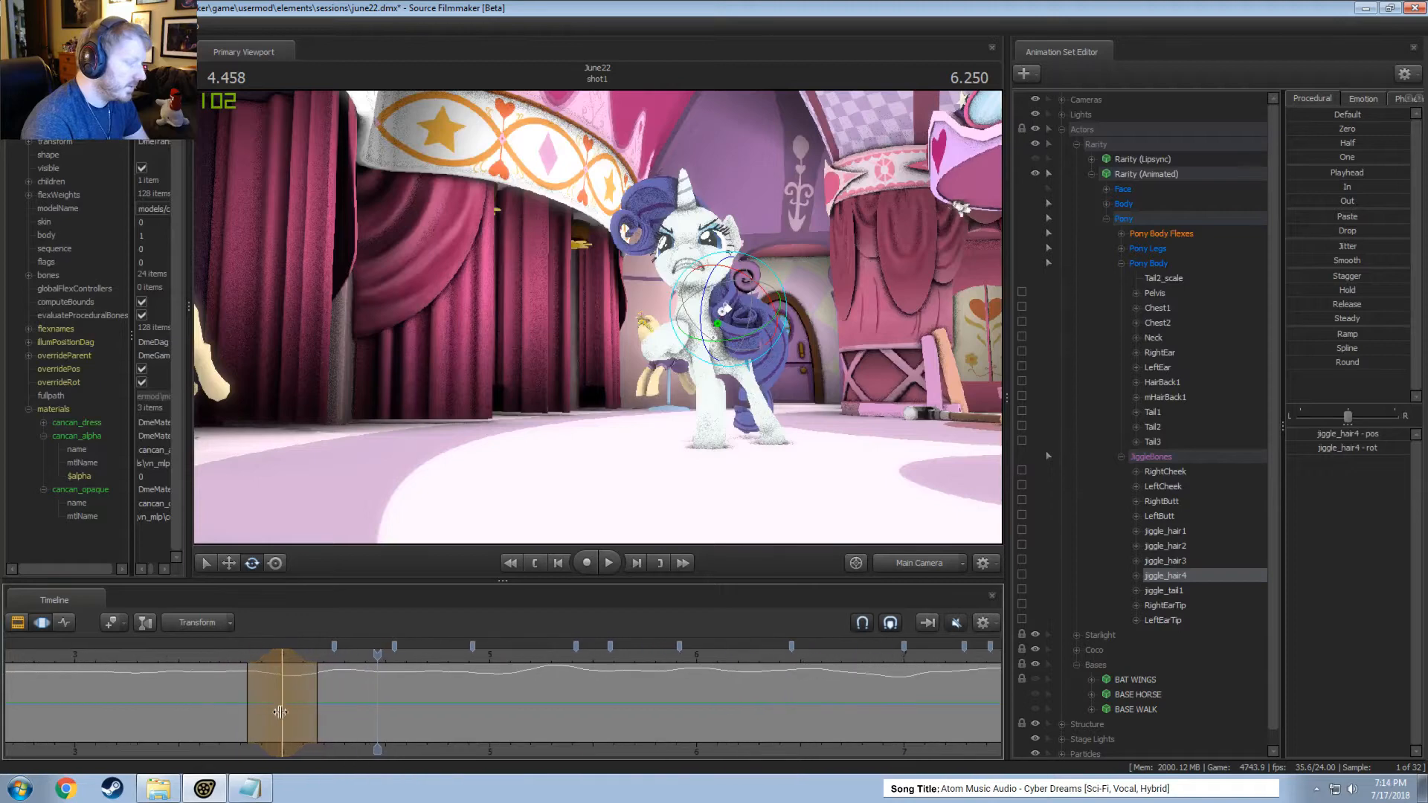
{"action": "mouse_move", "coordinate": [240, 705]}
{"action": "left_mouse_down"}
{"action": "mouse_move", "coordinate": [174, 704]}
{"action": "mouse_move", "coordinate": [315, 717]}
{"action": "left_mouse_up"}
{"action": "scroll", "coordinate": [315, 716], "scroll_direction": "up", "scroll_amount": 3}
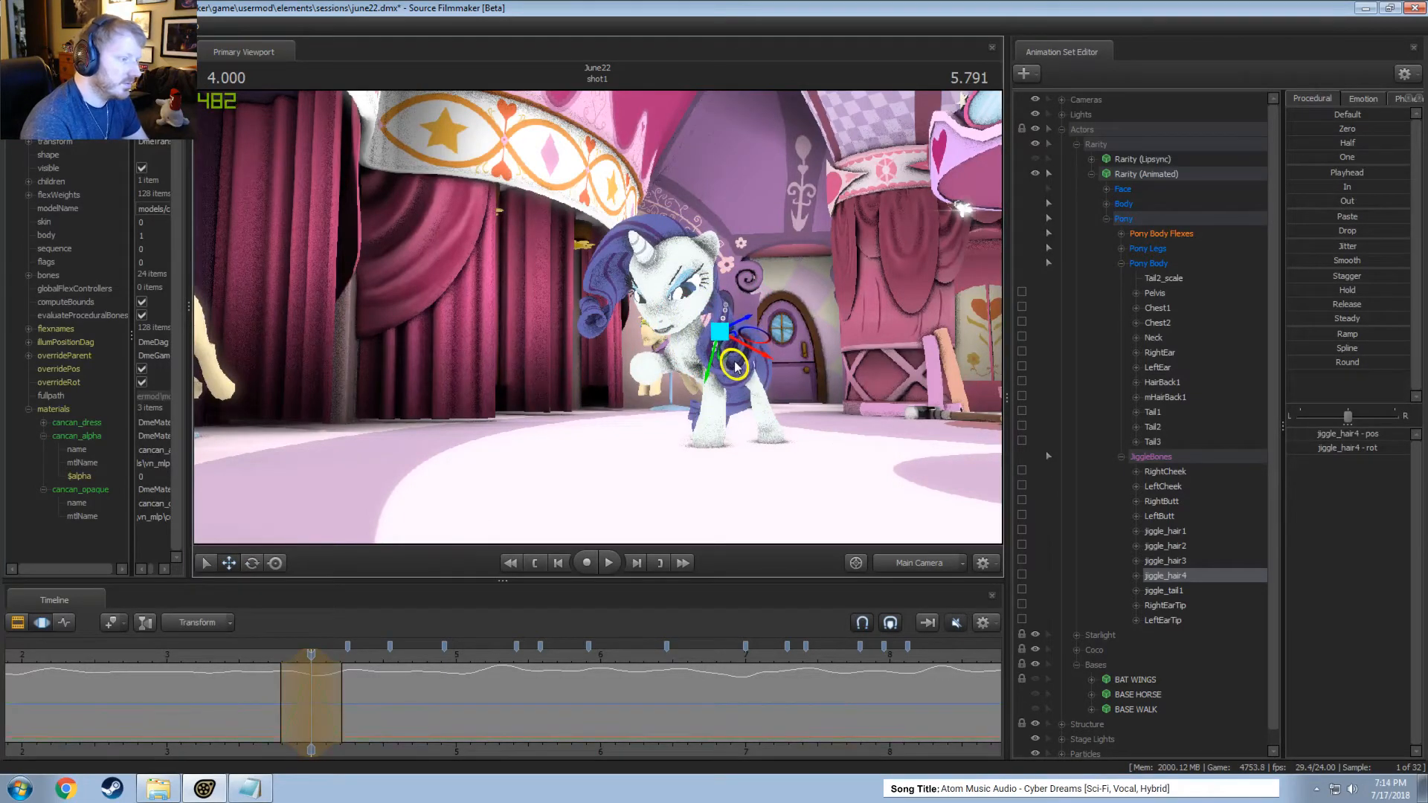
{"action": "left_click", "coordinate": [261, 655]}
{"action": "key", "text": "space"}
{"action": "key", "text": "space"}
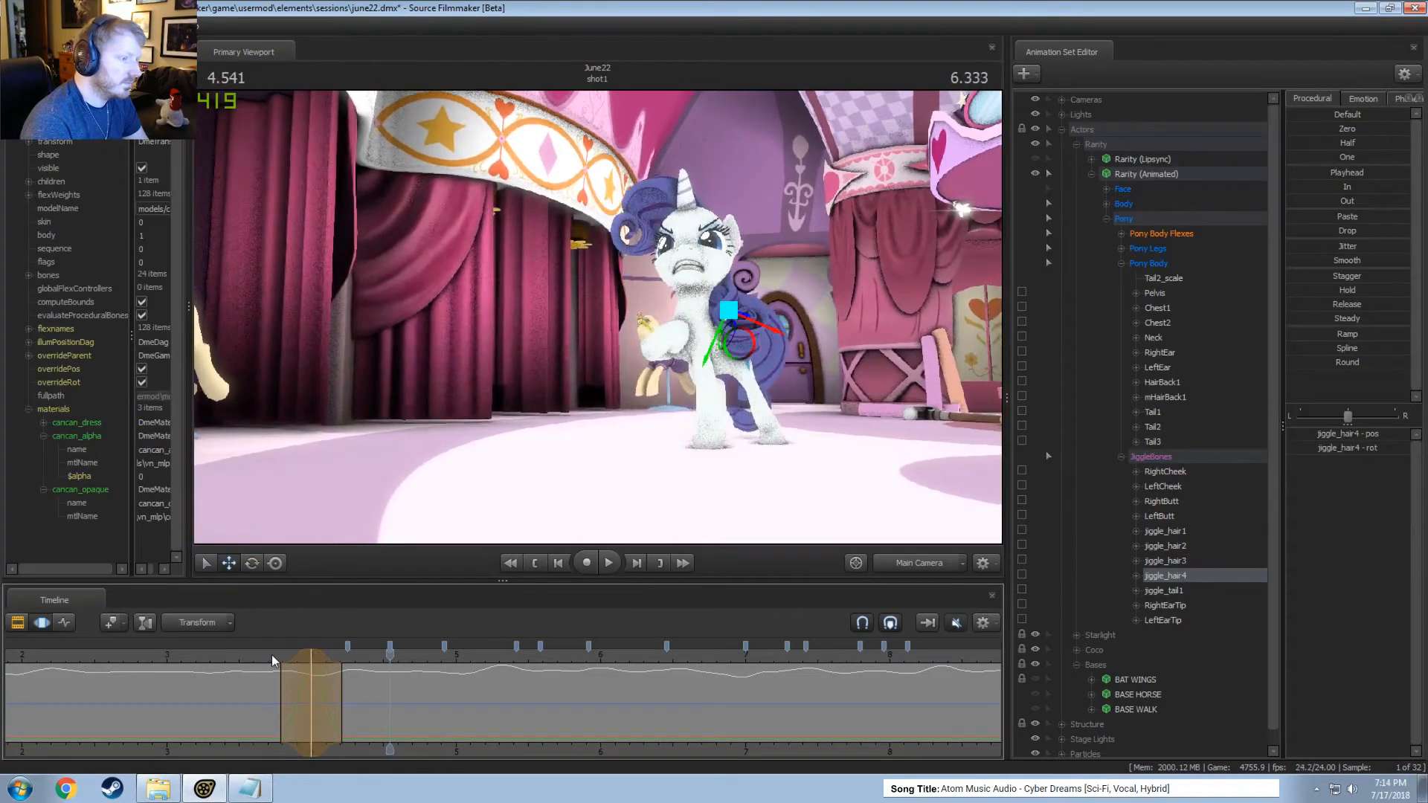
{"action": "left_click", "coordinate": [264, 655]}
{"action": "key", "text": "space"}
{"action": "key", "text": "space"}
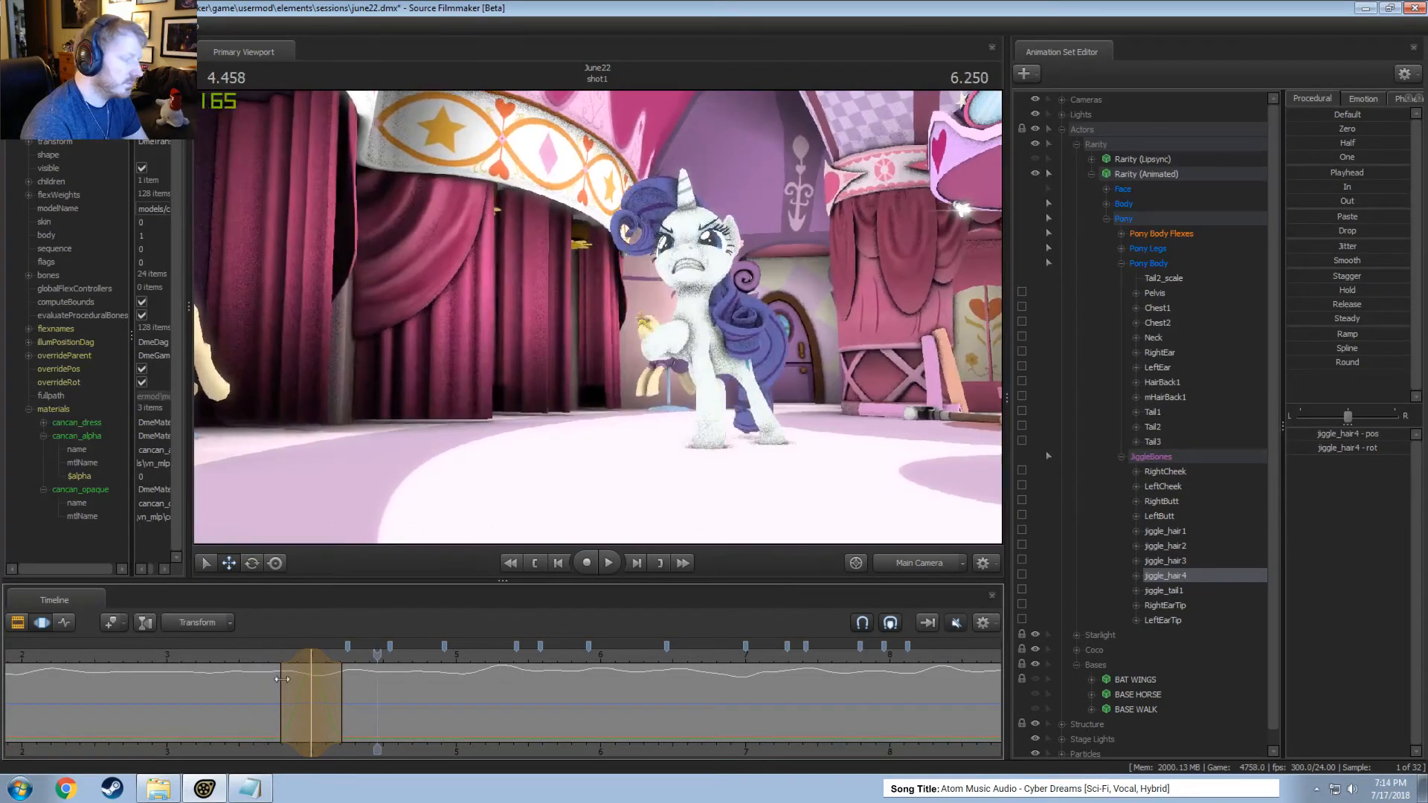
Shift the time selection to around 4.166 seconds, move jiggle_hair4 slightly there and play the motion from about 3.7 seconds.
{"action": "left_click", "coordinate": [332, 693]}
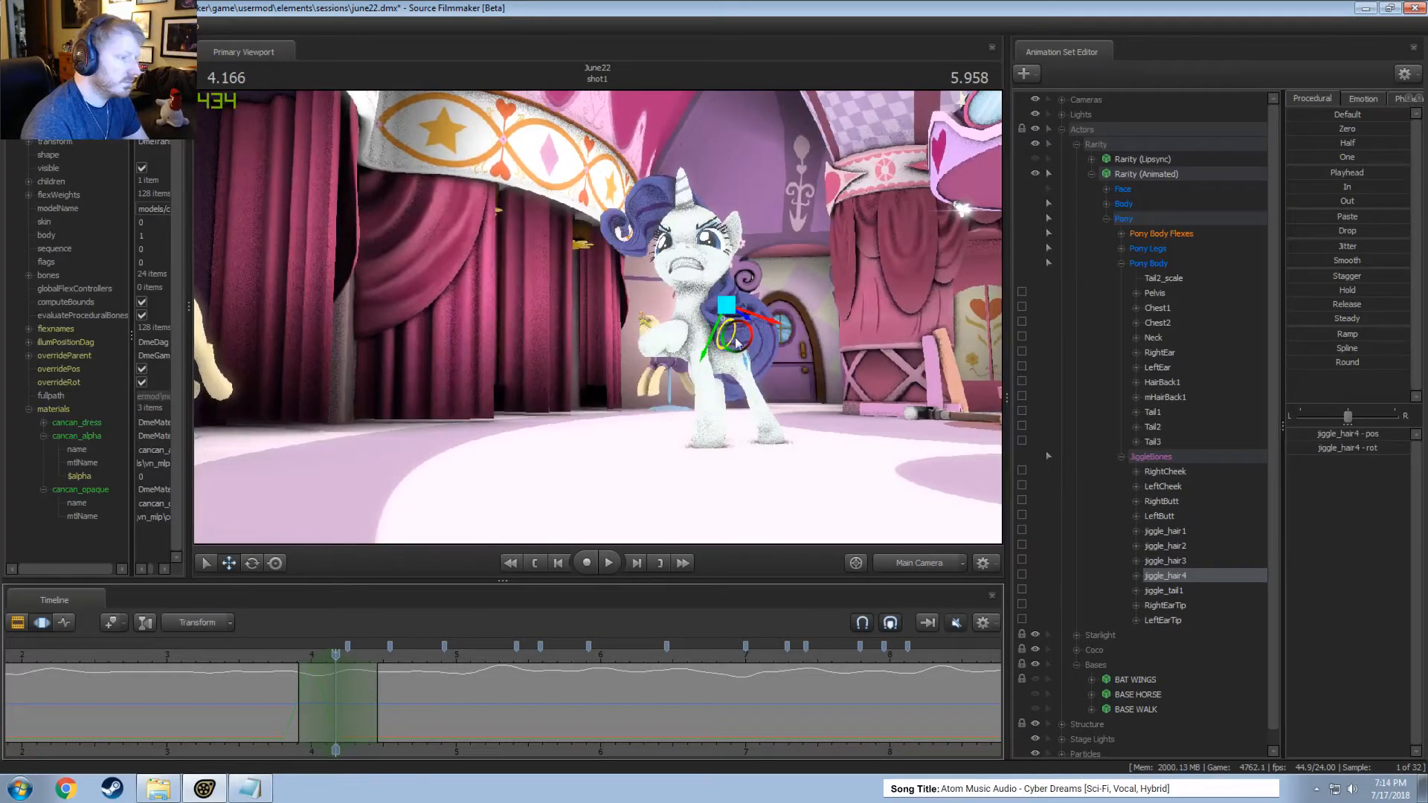
{"action": "left_click_drag", "start_coordinate": [736, 342], "coordinate": [738, 338]}
{"action": "left_click", "coordinate": [277, 655]}
{"action": "key", "text": "space"}
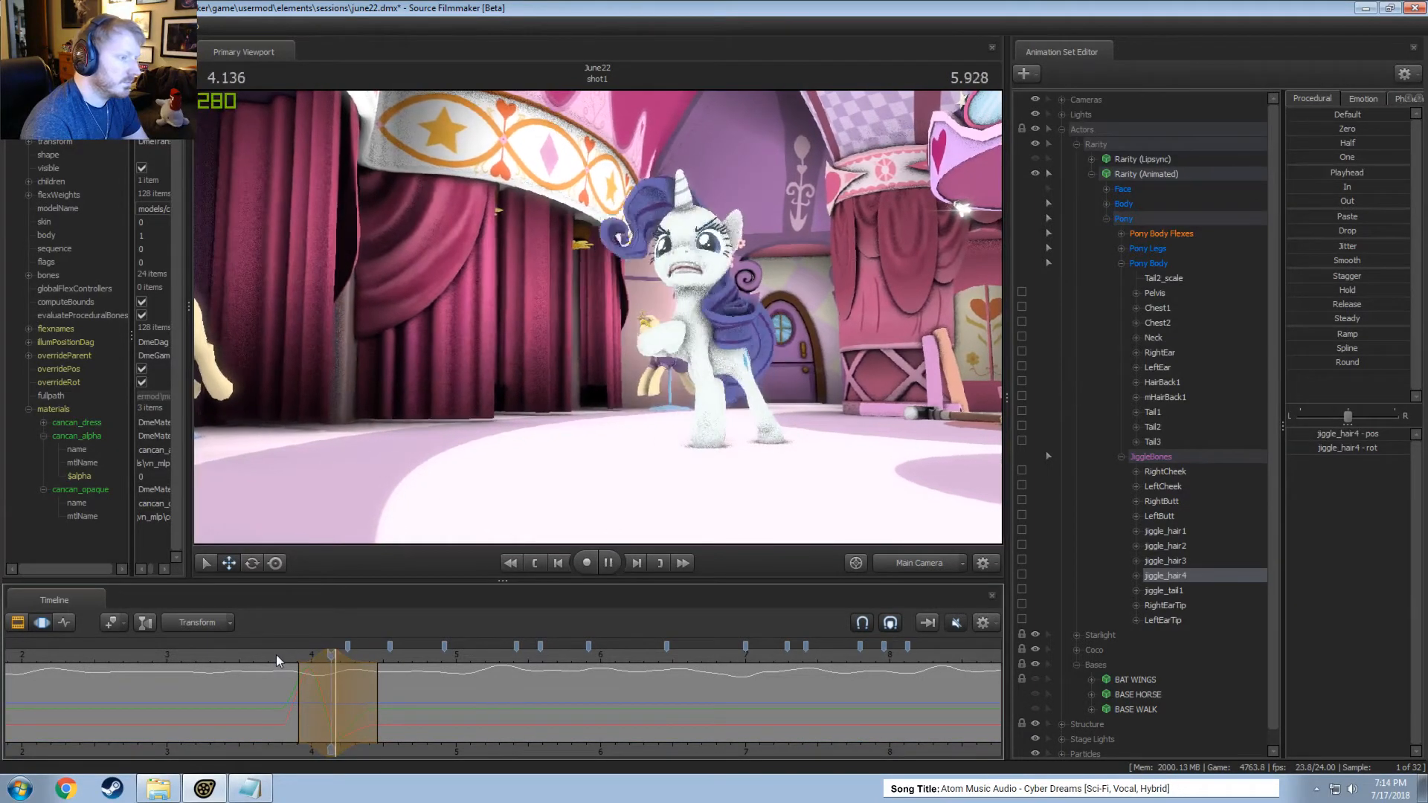
{"action": "left_click", "coordinate": [266, 656]}
{"action": "key", "text": "space"}
Shorten the trailing falloff of the selection around 4.166 seconds and review jiggle_hair4's motion from about 3 seconds.
{"action": "left_click_drag", "start_coordinate": [378, 690], "coordinate": [367, 690]}
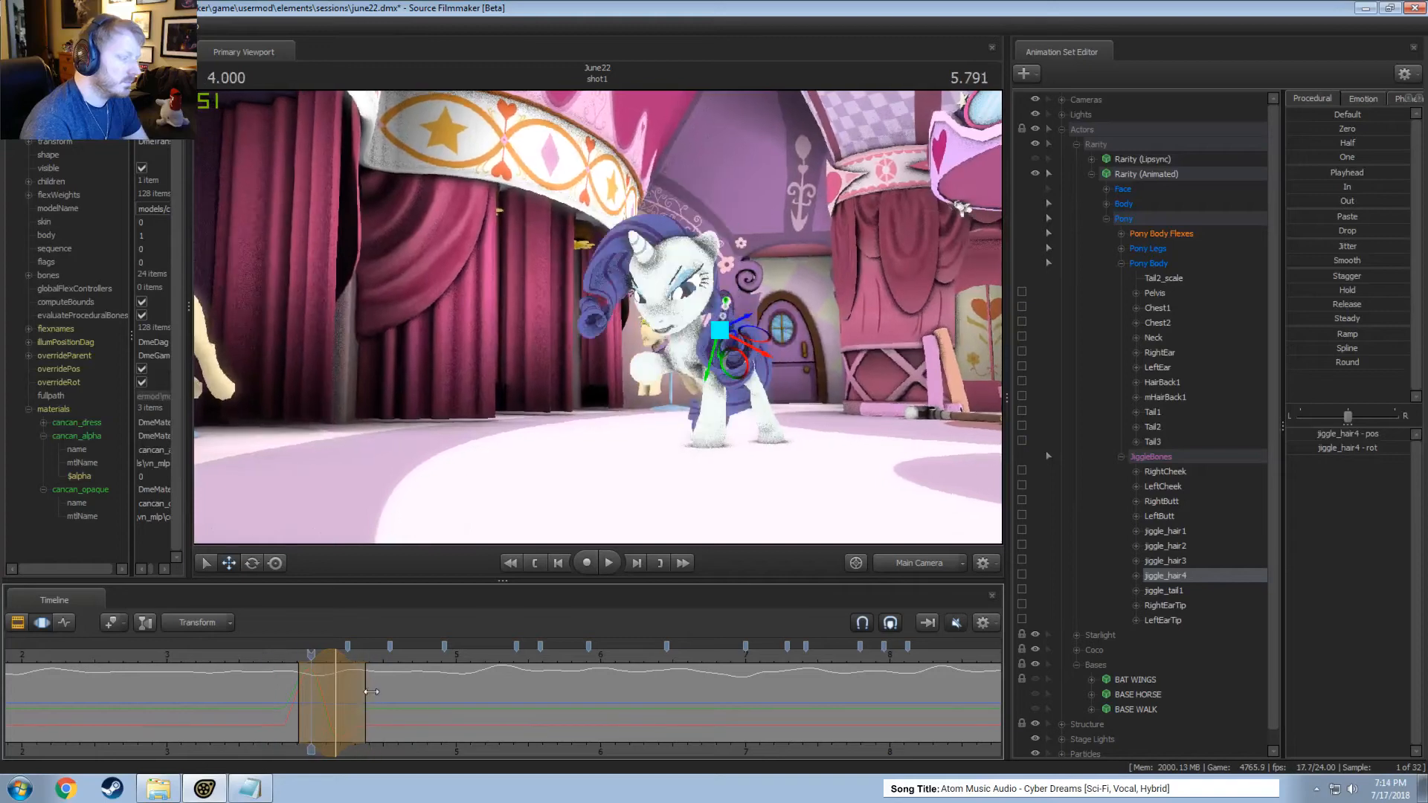
{"action": "key", "text": "space"}
{"action": "left_click", "coordinate": [222, 655]}
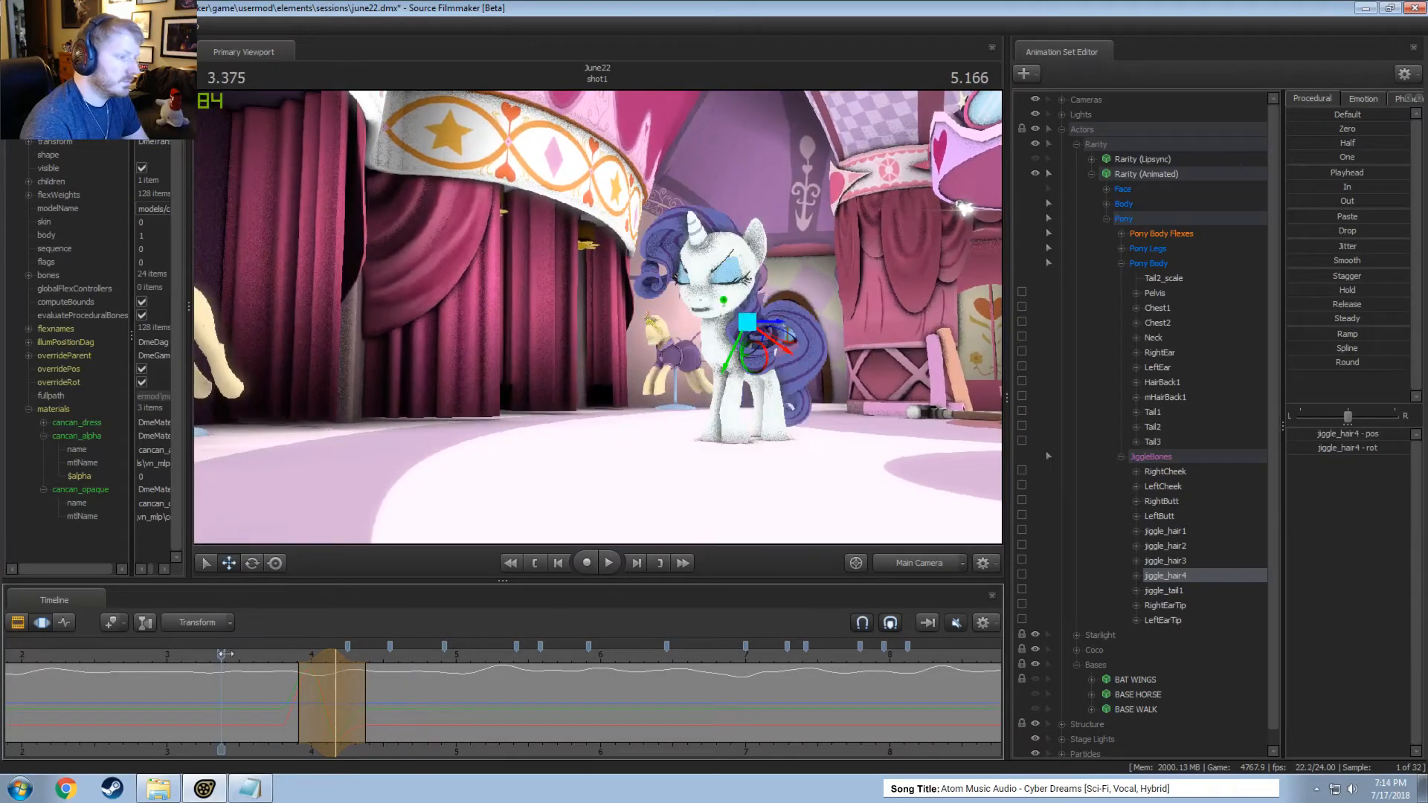
{"action": "left_click", "coordinate": [282, 651]}
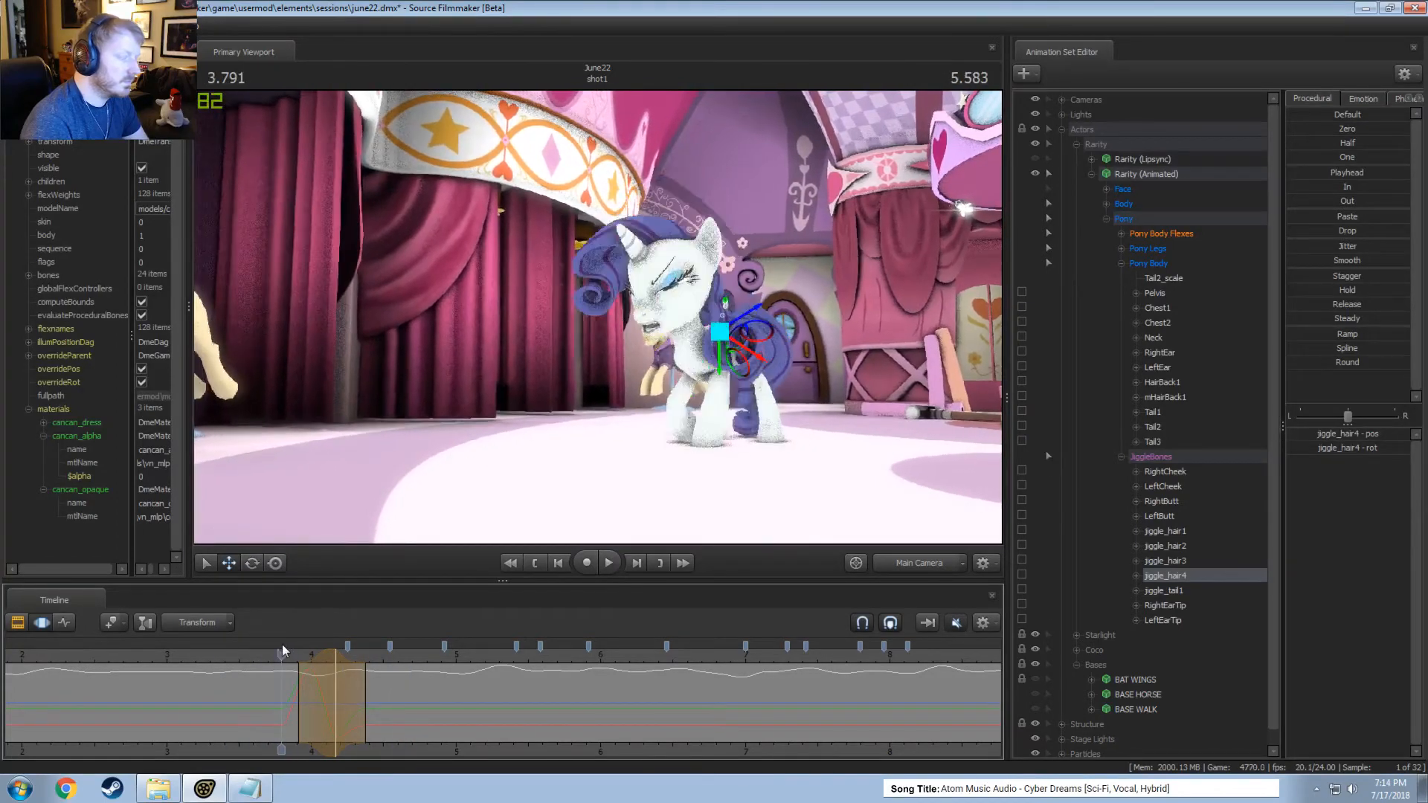
{"action": "left_click", "coordinate": [176, 640]}
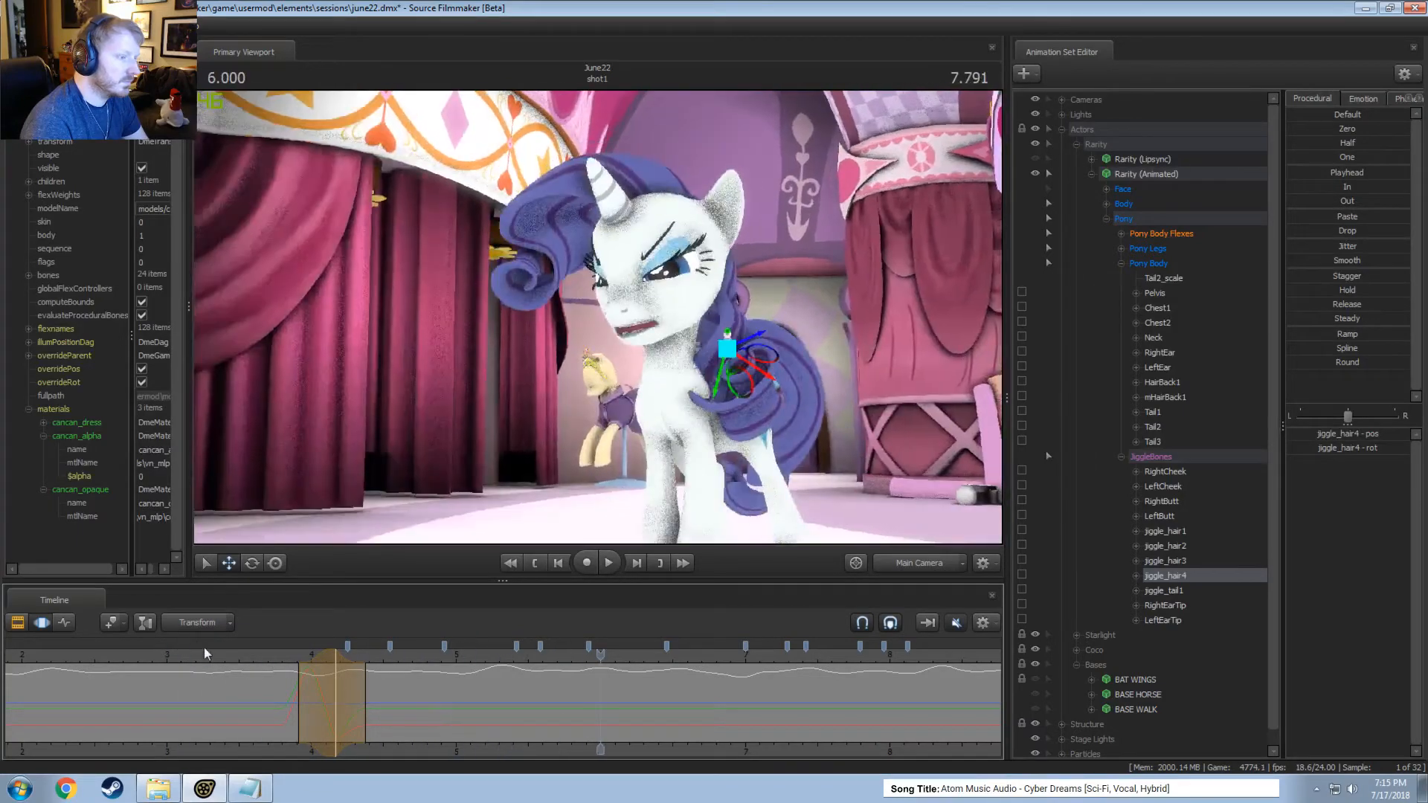
Rotate jiggle_hair4 at 5.583 seconds within a tapered time selection around 5.5 seconds and play the motion from about 5 seconds.
{"action": "left_click", "coordinate": [375, 720]}
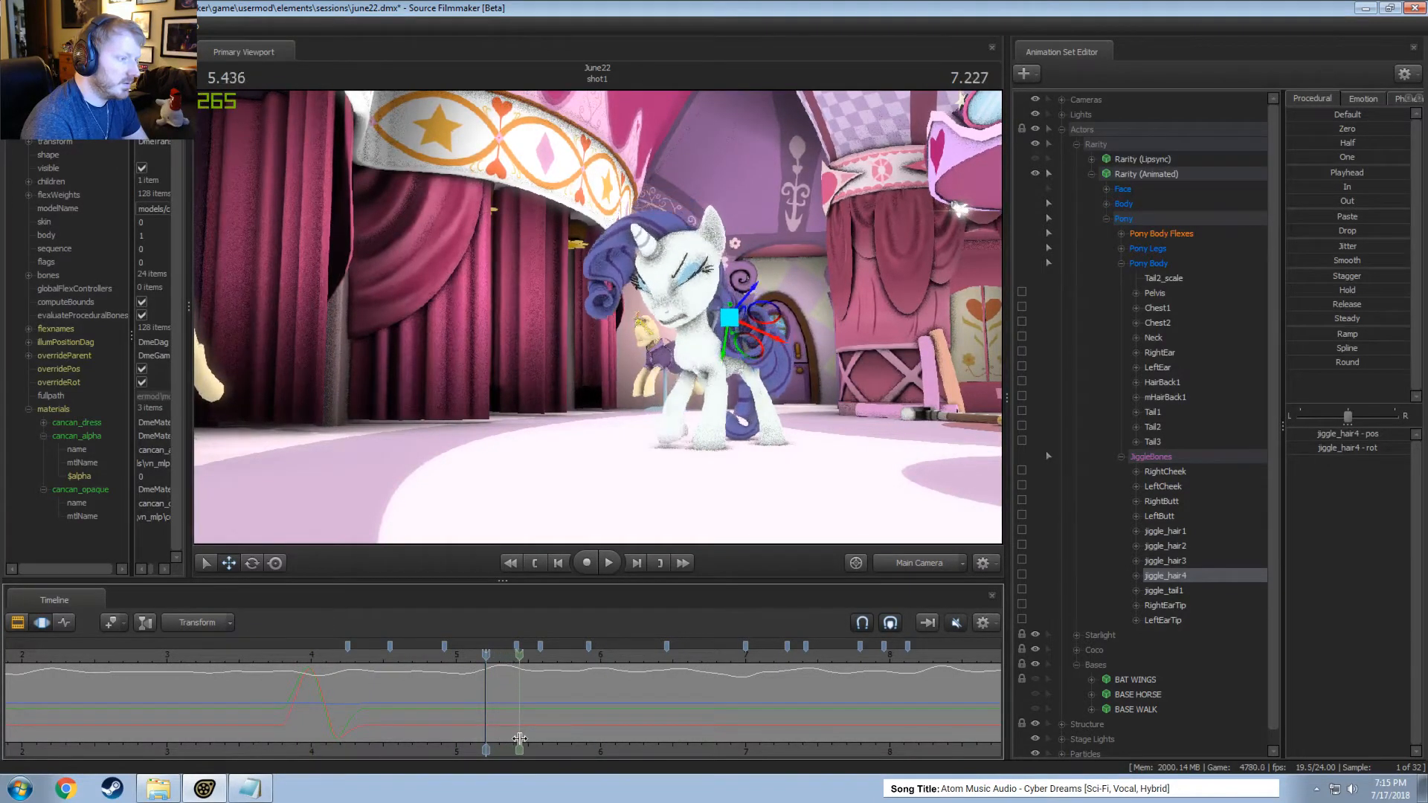
{"action": "left_click_drag", "start_coordinate": [527, 740], "coordinate": [534, 740]}
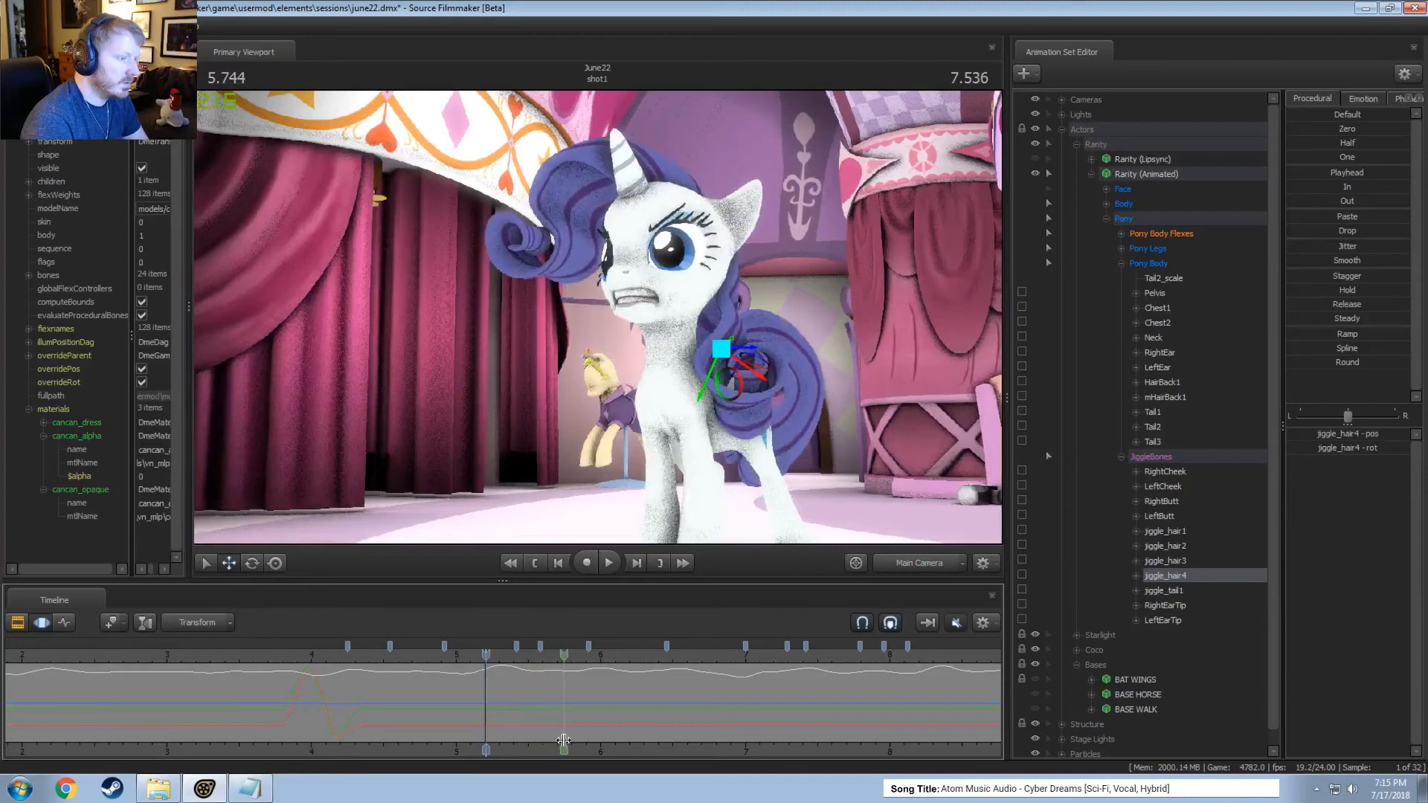
{"action": "left_click", "coordinate": [557, 740], "text": "shift"}
{"action": "left_click_drag", "start_coordinate": [531, 731], "coordinate": [563, 723]}
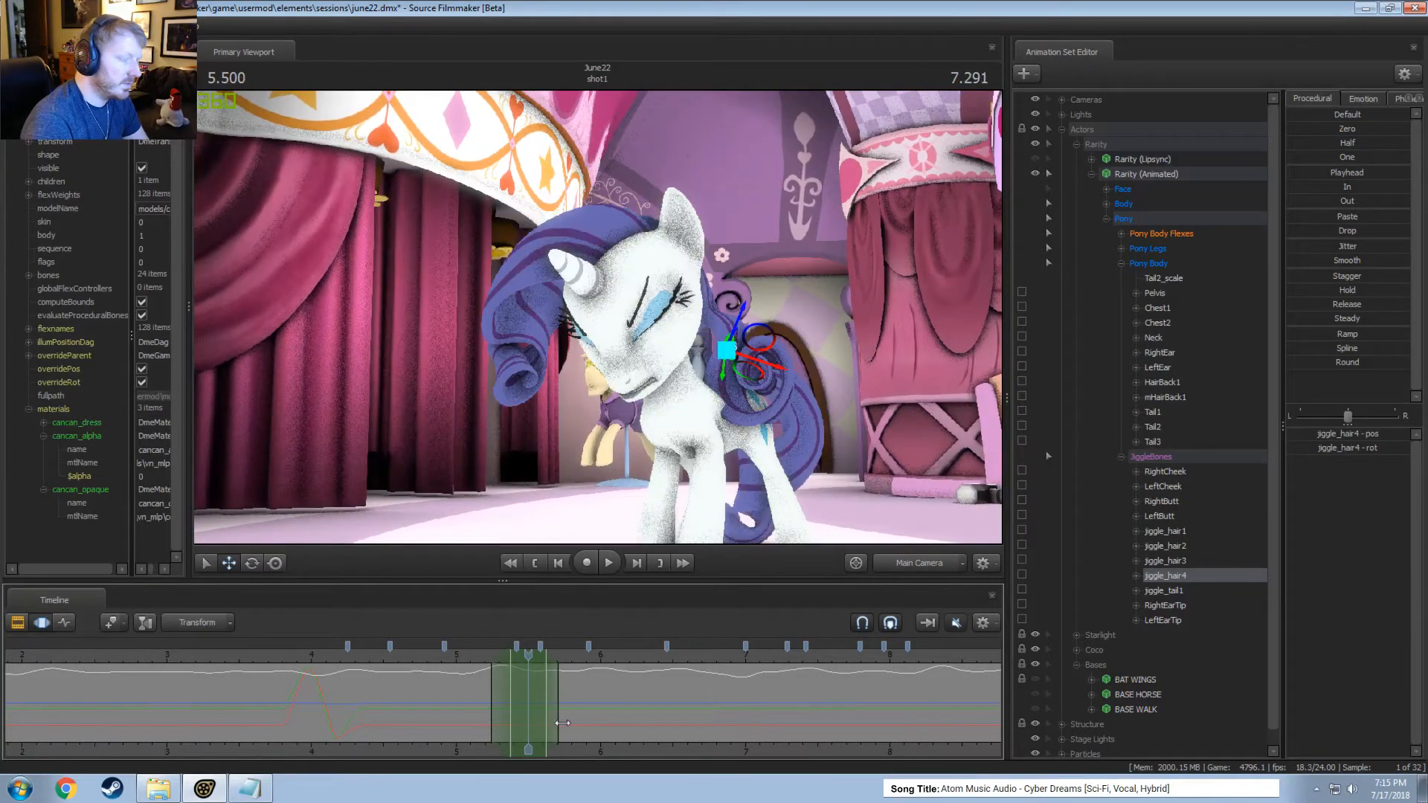
{"action": "left_click_drag", "start_coordinate": [481, 656], "coordinate": [541, 662]}
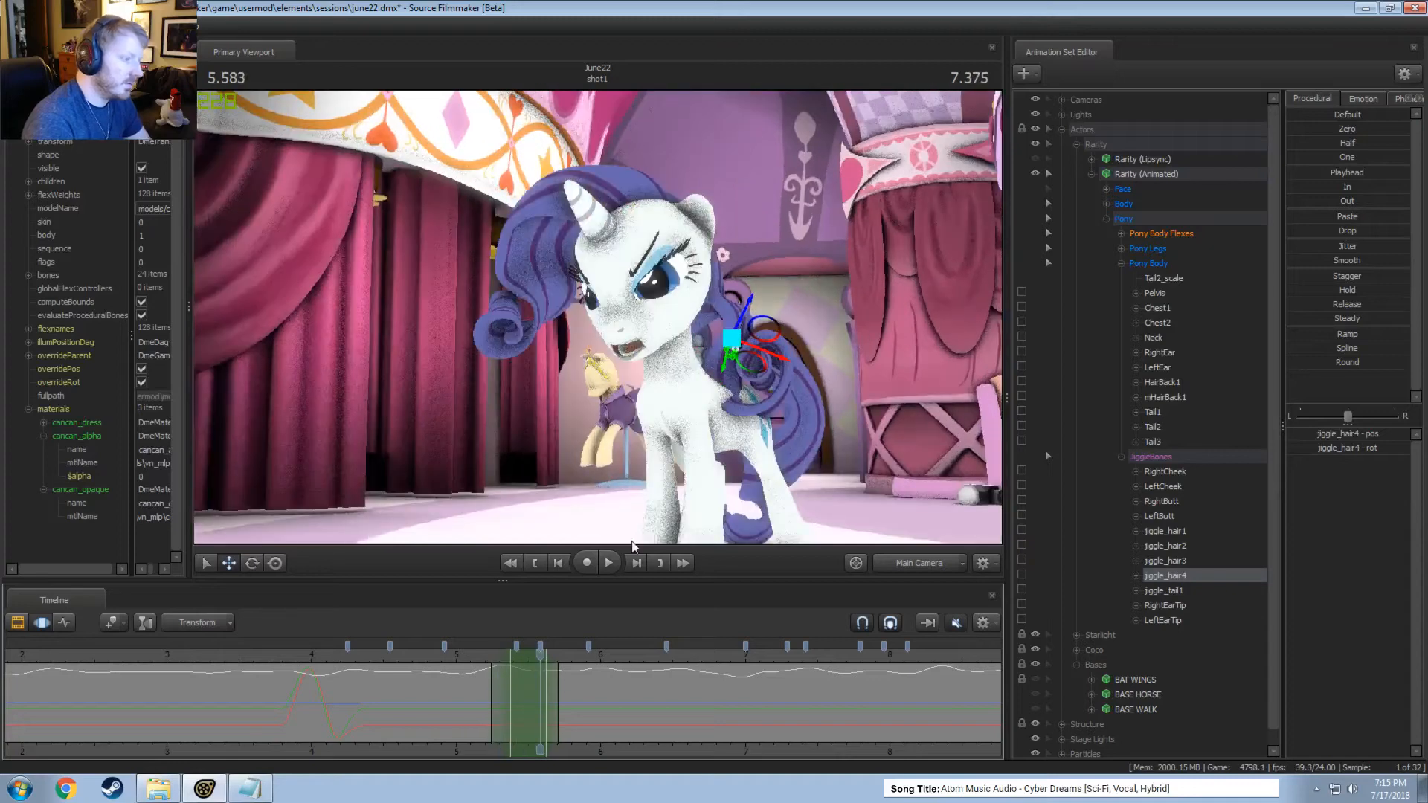
{"action": "left_click_drag", "start_coordinate": [749, 360], "coordinate": [764, 385]}
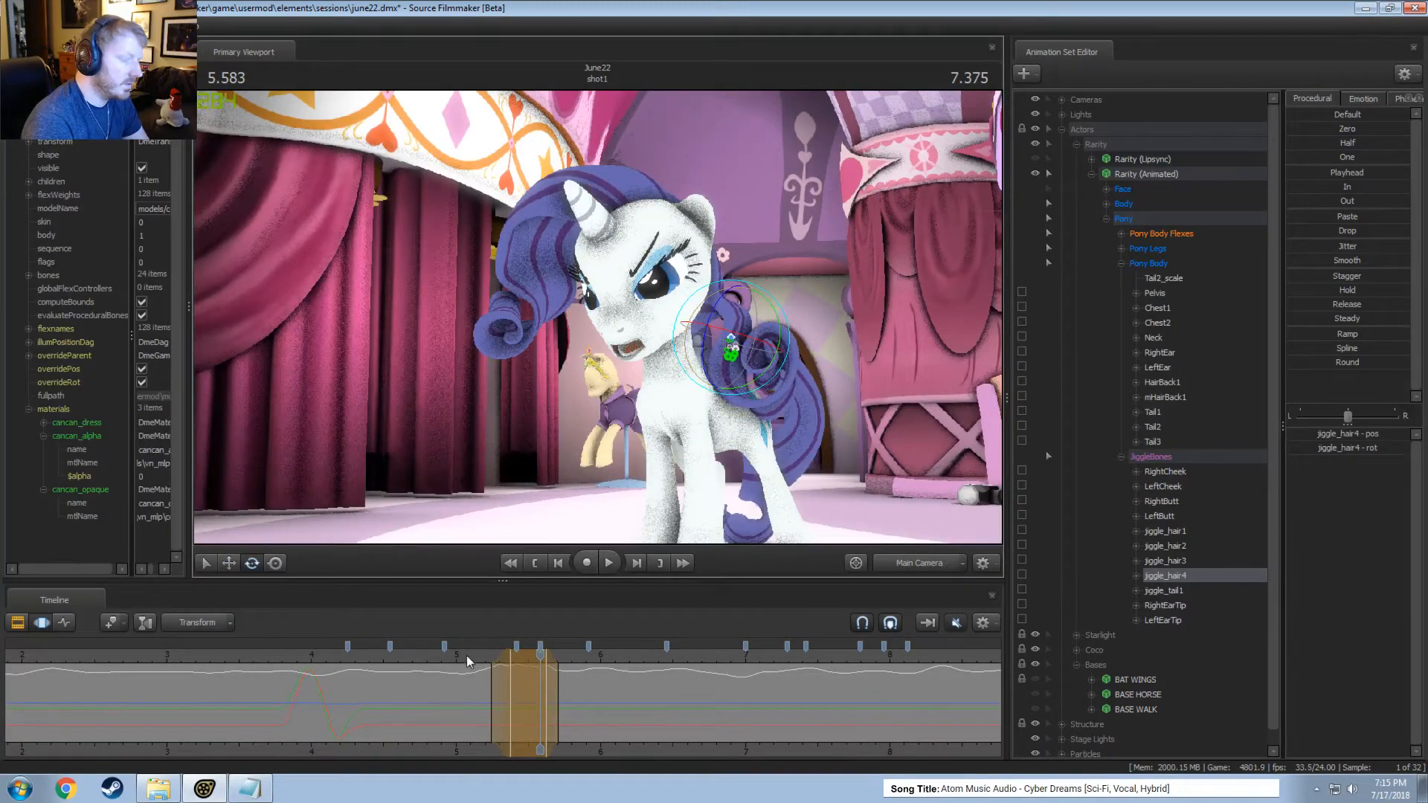
{"action": "left_click_drag", "start_coordinate": [467, 654], "coordinate": [485, 678]}
{"action": "key", "text": "shift"}
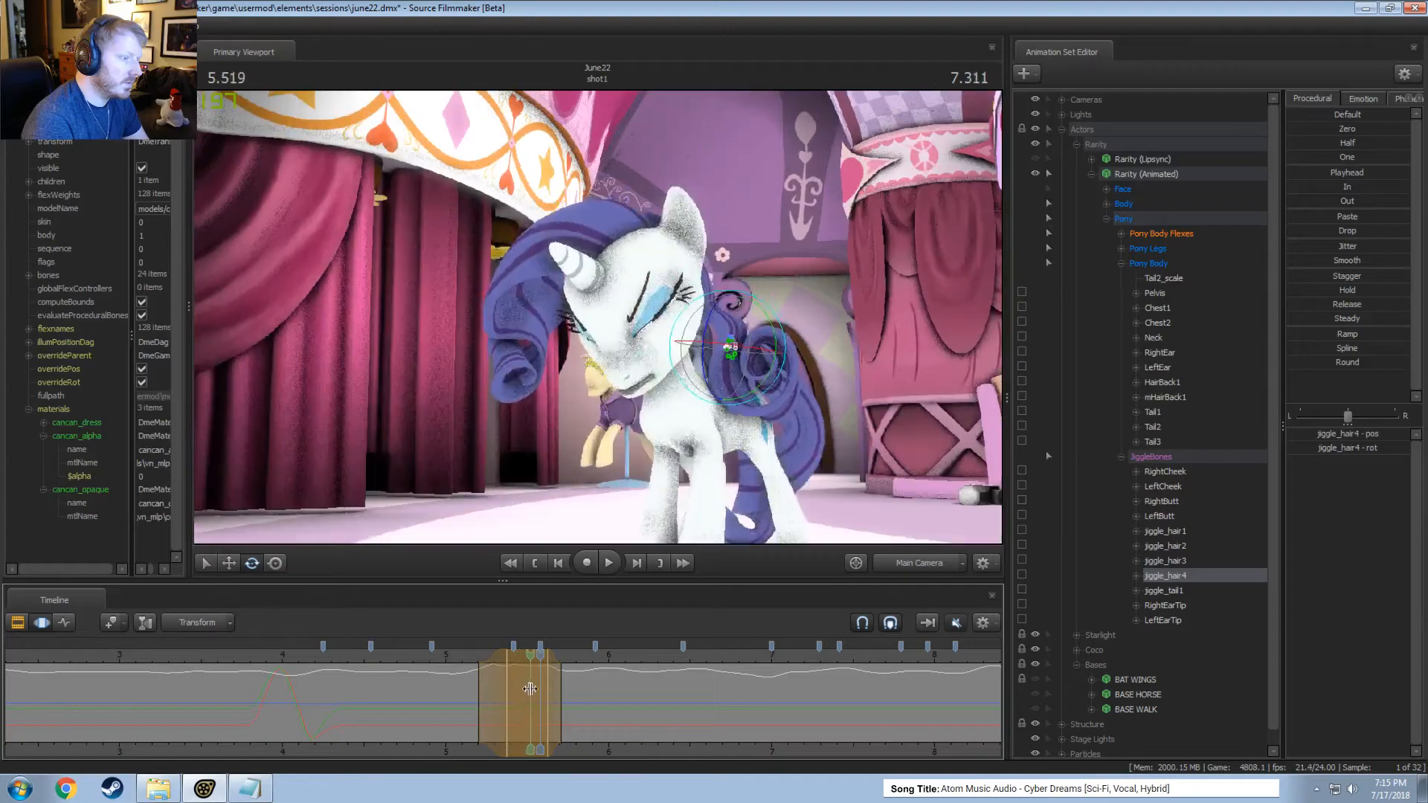
{"action": "key", "text": "space"}
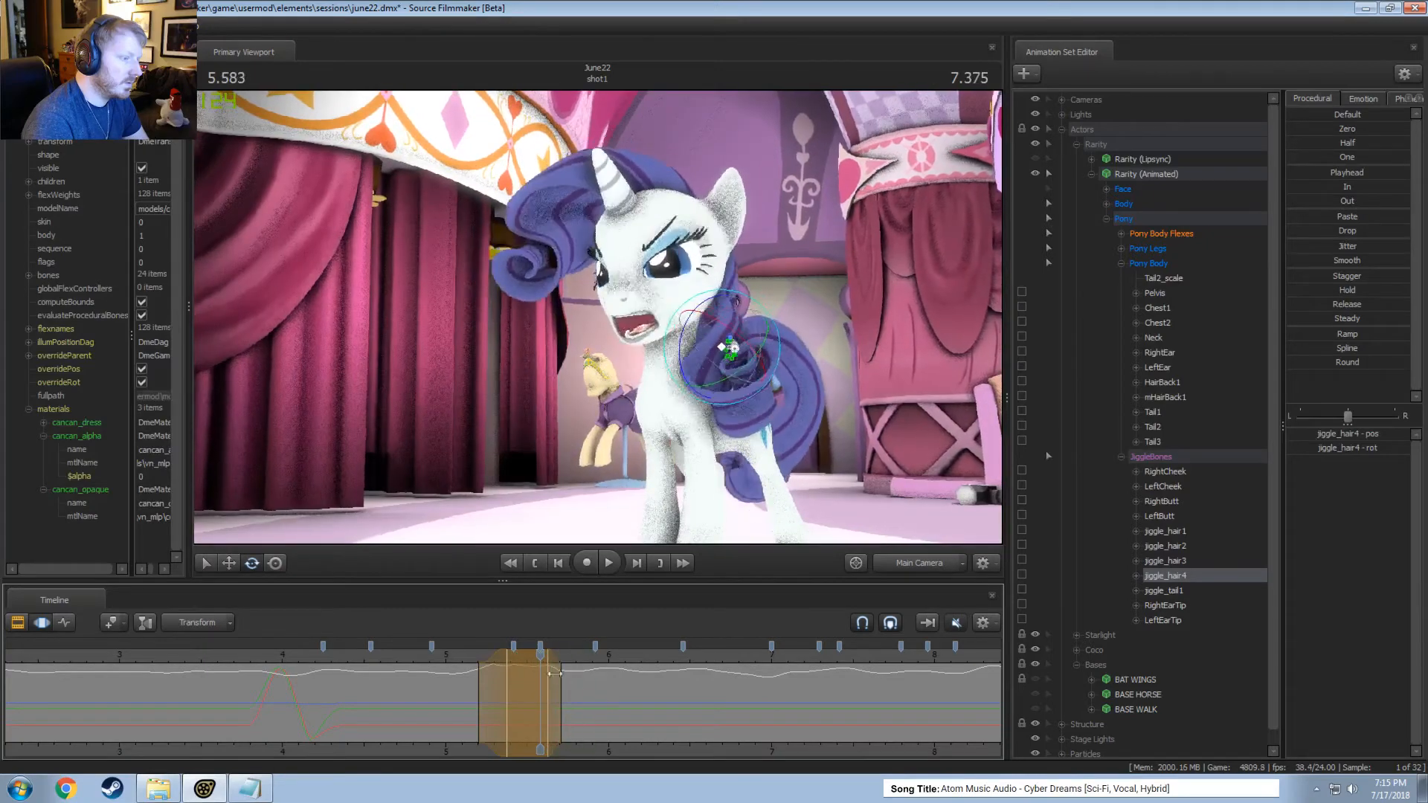
{"action": "key", "text": "space"}
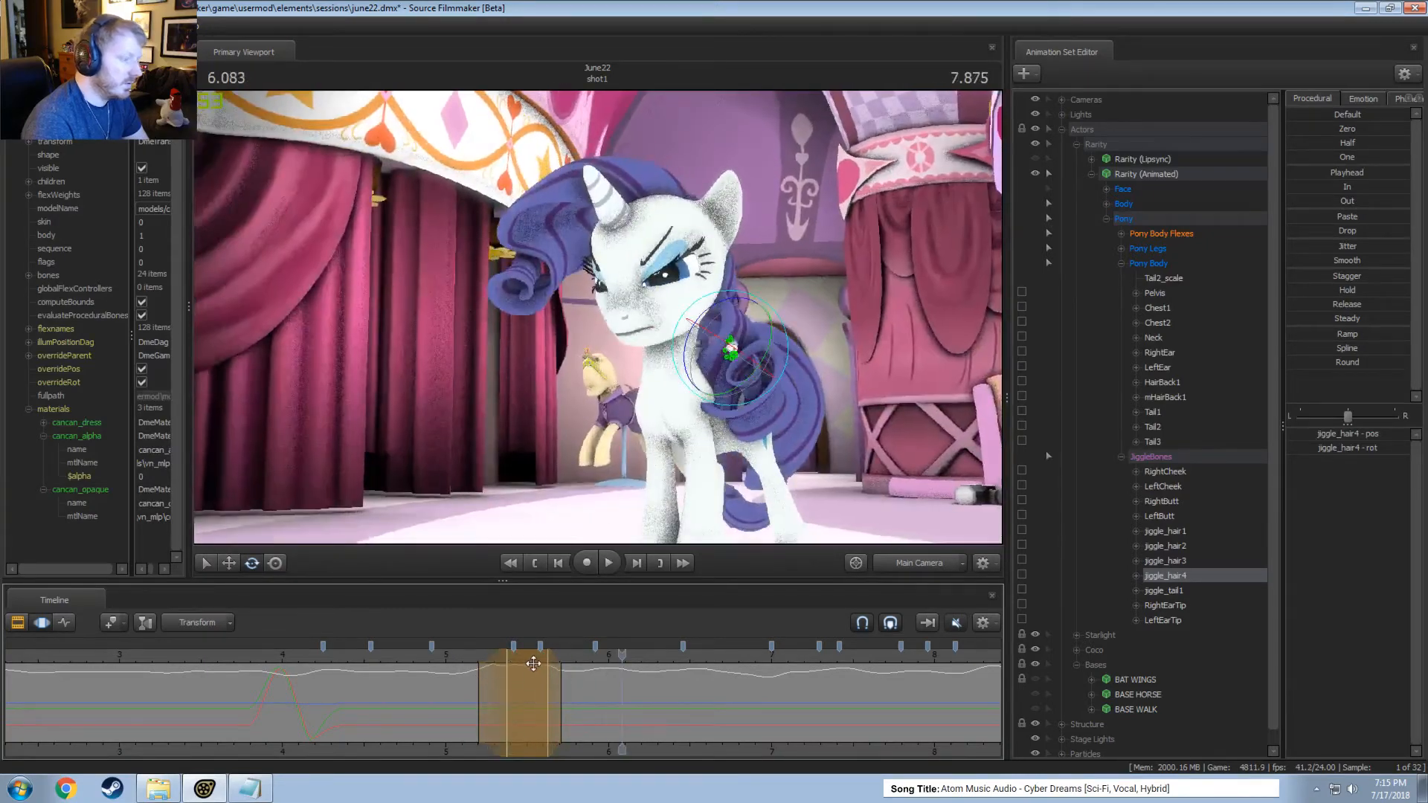
Rotate jiggle_hair4 at 6.291 seconds within a tapered time selection from about 5.9 to 7 seconds, widening its leading falloff.
{"action": "left_click", "coordinate": [598, 715]}
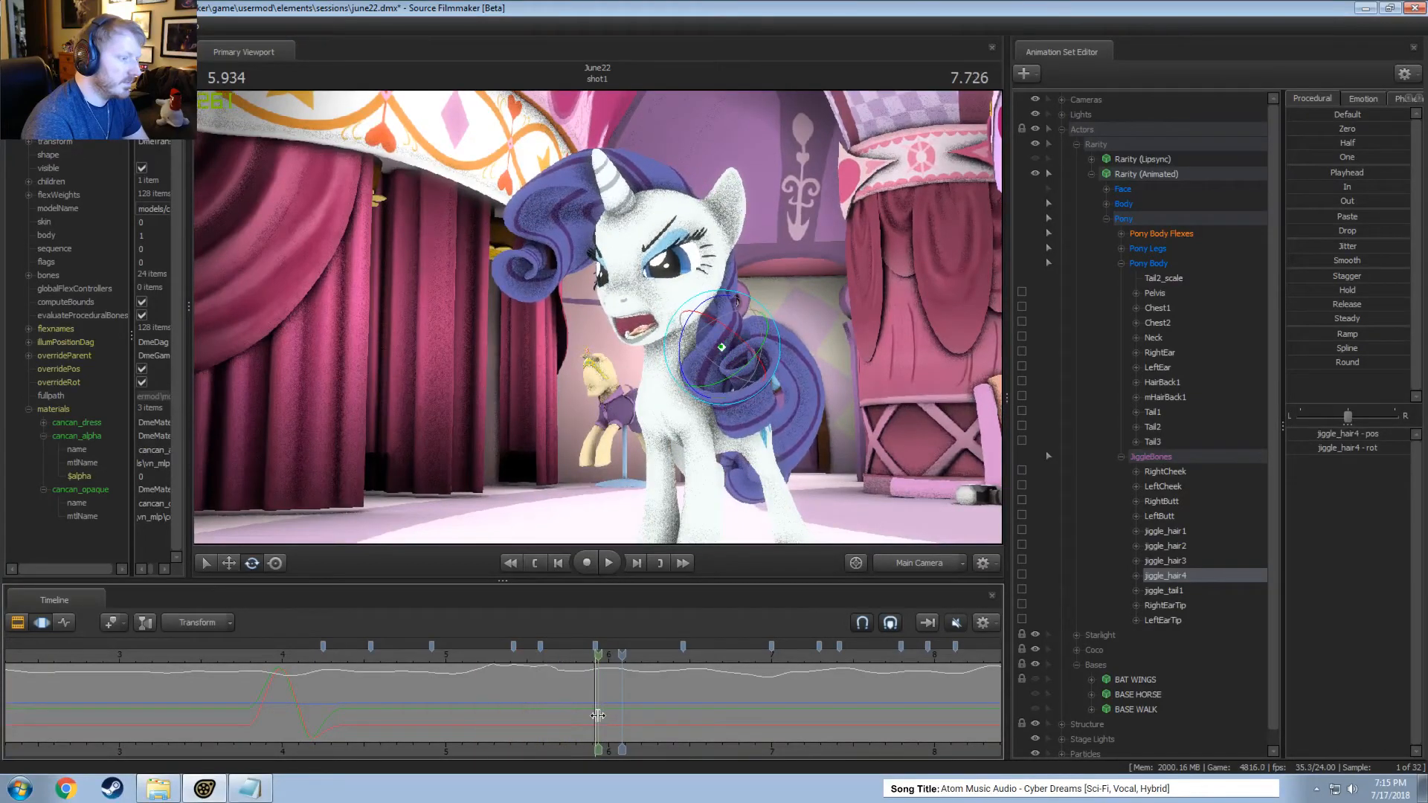
{"action": "left_click_drag", "start_coordinate": [599, 716], "coordinate": [774, 743]}
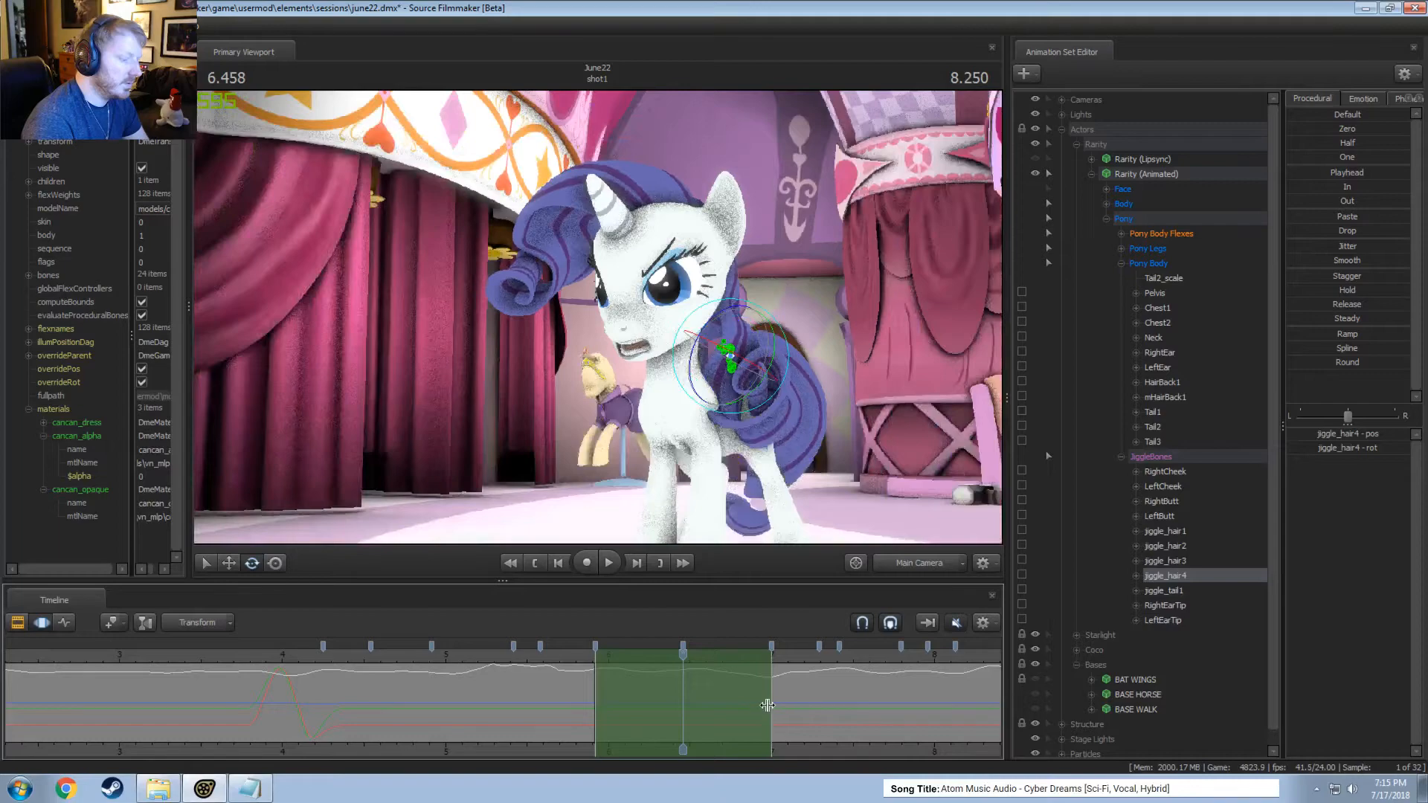
{"action": "left_click_drag", "start_coordinate": [764, 707], "coordinate": [734, 704]}
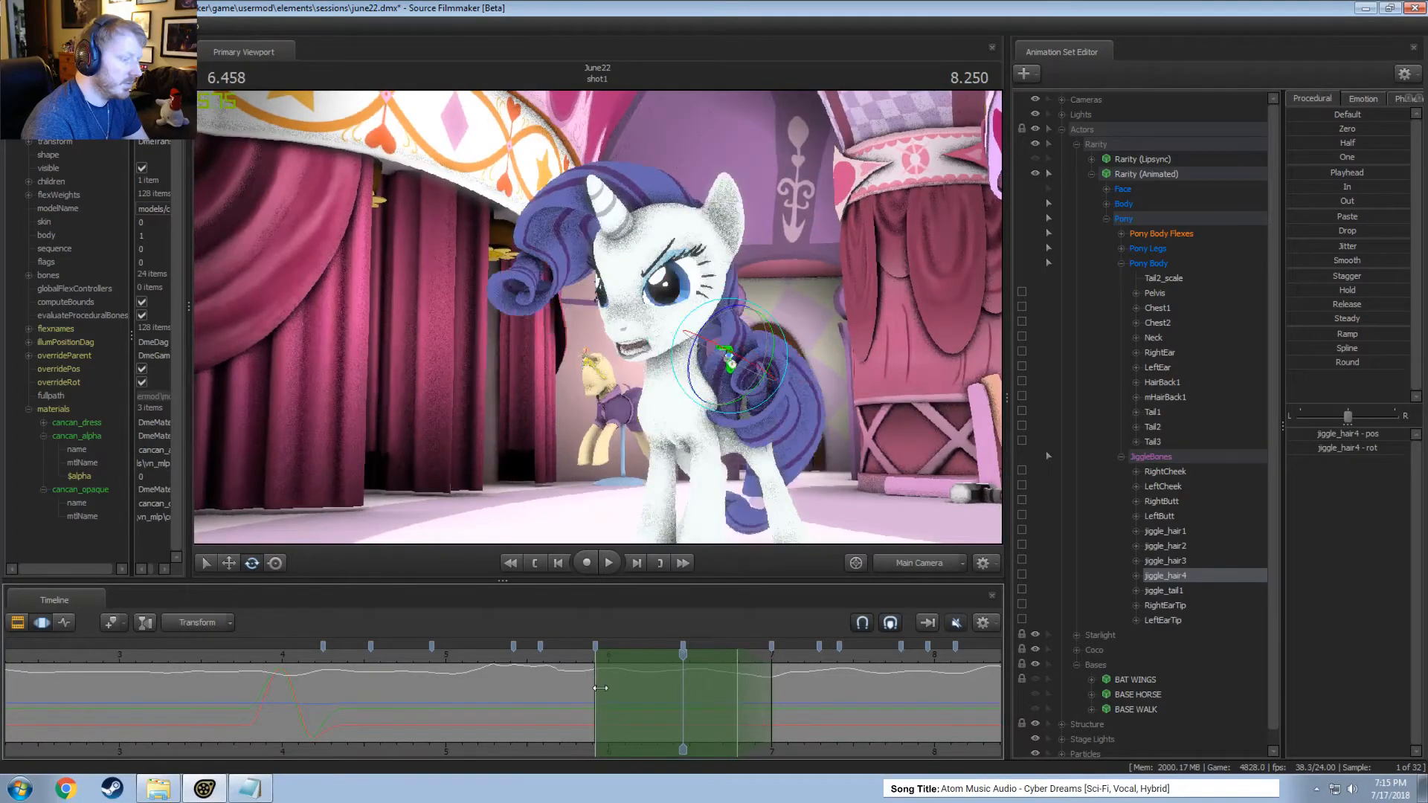
{"action": "left_click_drag", "start_coordinate": [600, 688], "coordinate": [618, 694]}
{"action": "left_click_drag", "start_coordinate": [684, 656], "coordinate": [656, 652]}
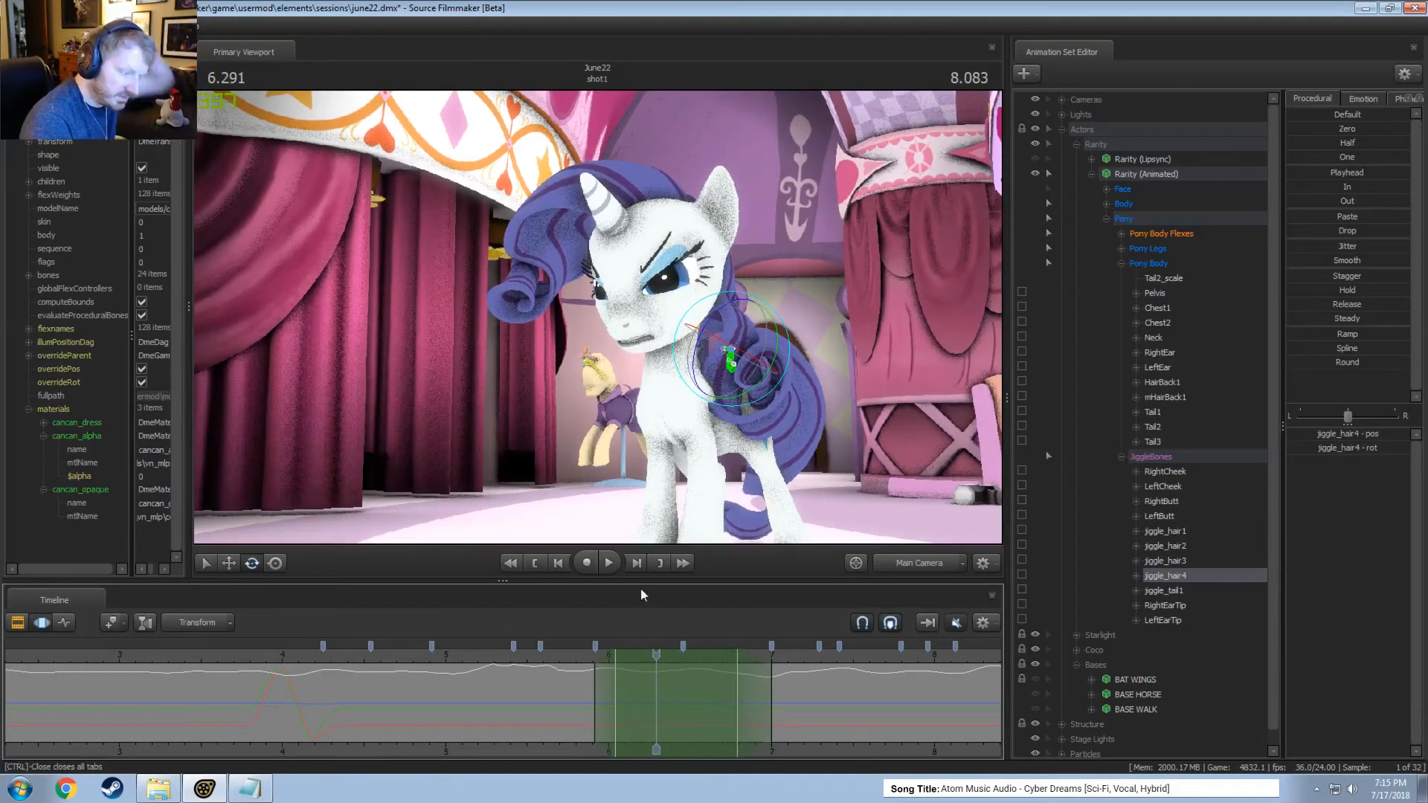
{"action": "mouse_move", "coordinate": [741, 373]}
{"action": "left_mouse_down"}
{"action": "mouse_move", "coordinate": [774, 378]}
{"action": "mouse_move", "coordinate": [746, 377]}
{"action": "left_mouse_up"}
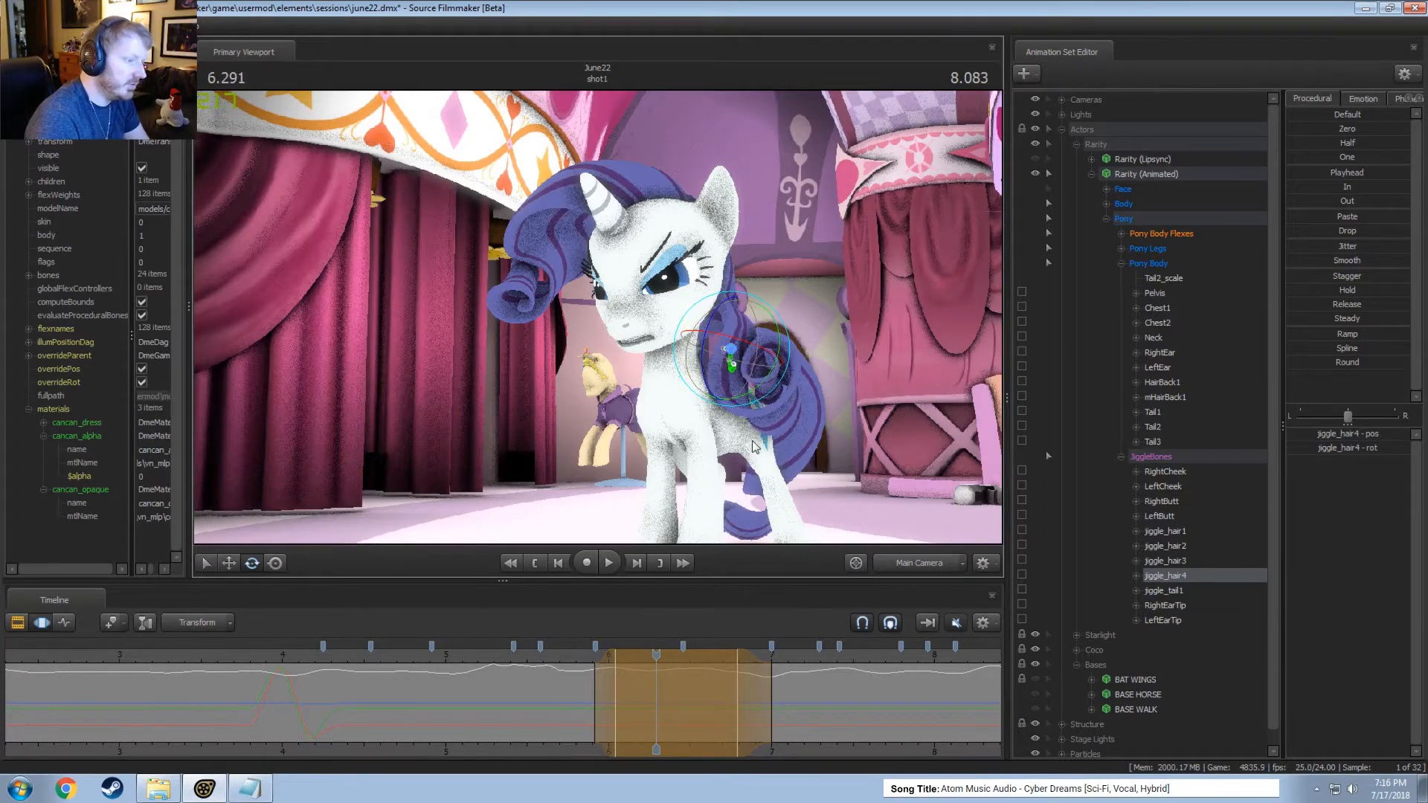
{"action": "left_click_drag", "start_coordinate": [588, 688], "coordinate": [744, 711]}
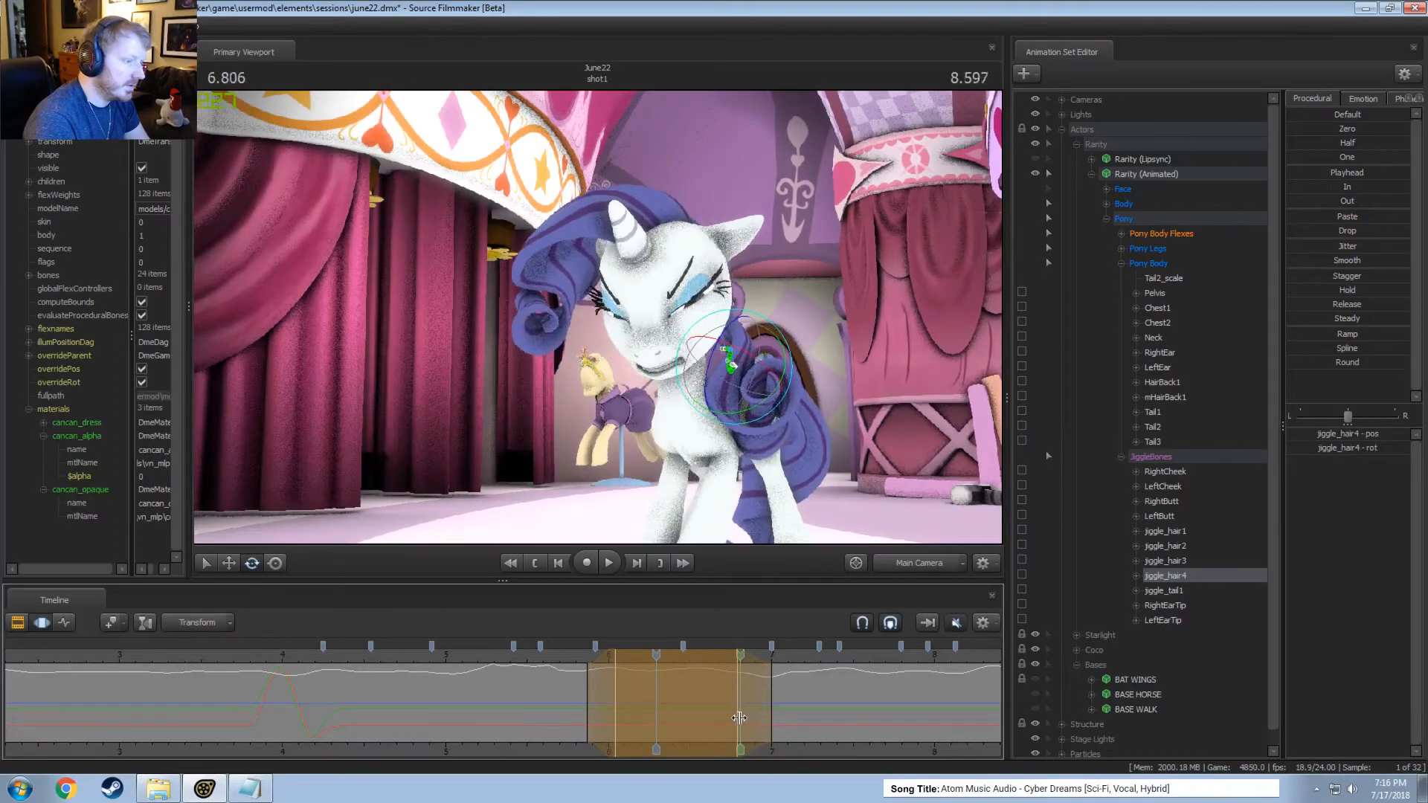
Rotate jiggle_hair4 at 6.625 seconds within a tapered time selection from about 6.4 to 6.9 seconds.
{"action": "left_click", "coordinate": [743, 719], "text": "shift"}
{"action": "left_click_drag", "start_coordinate": [742, 719], "coordinate": [711, 709]}
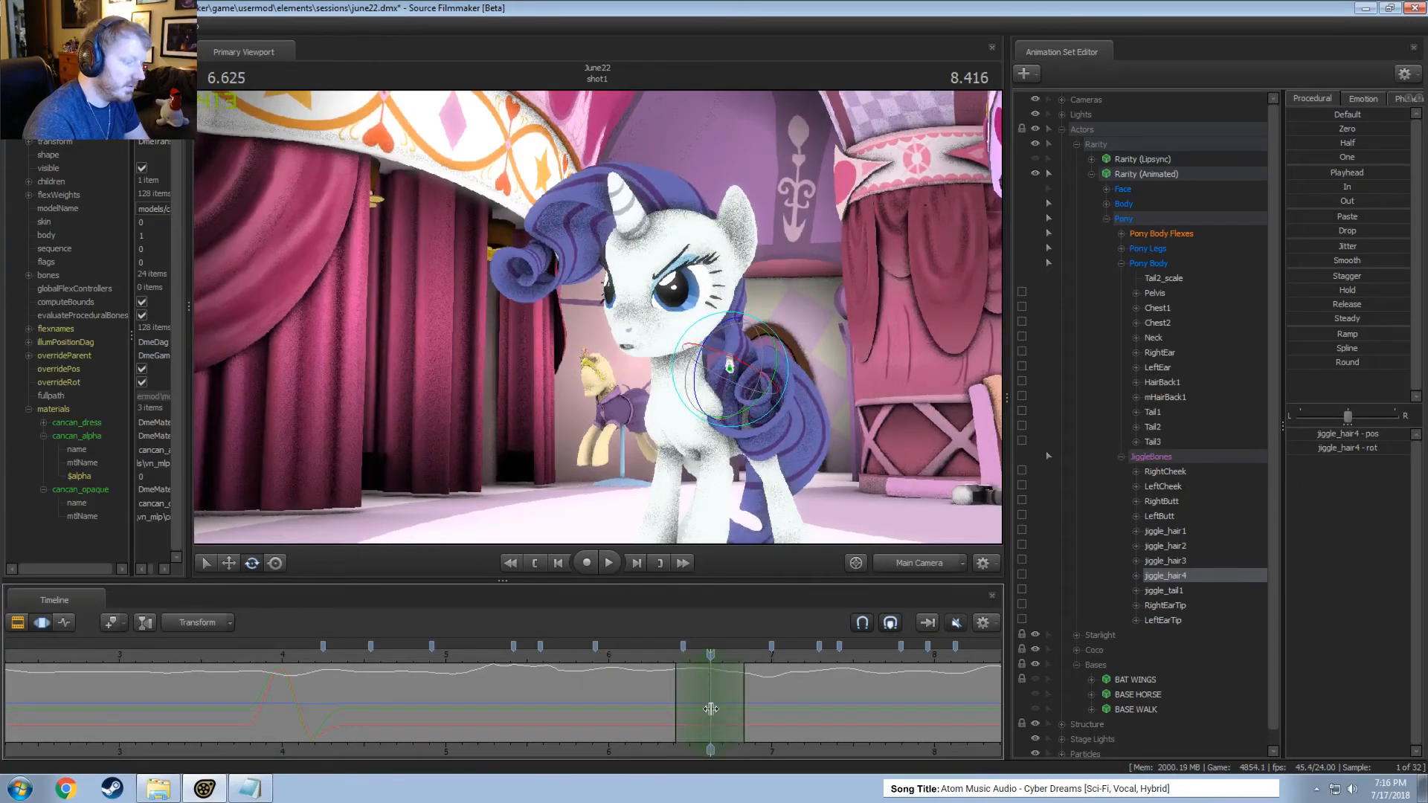
{"action": "left_click", "coordinate": [735, 369]}
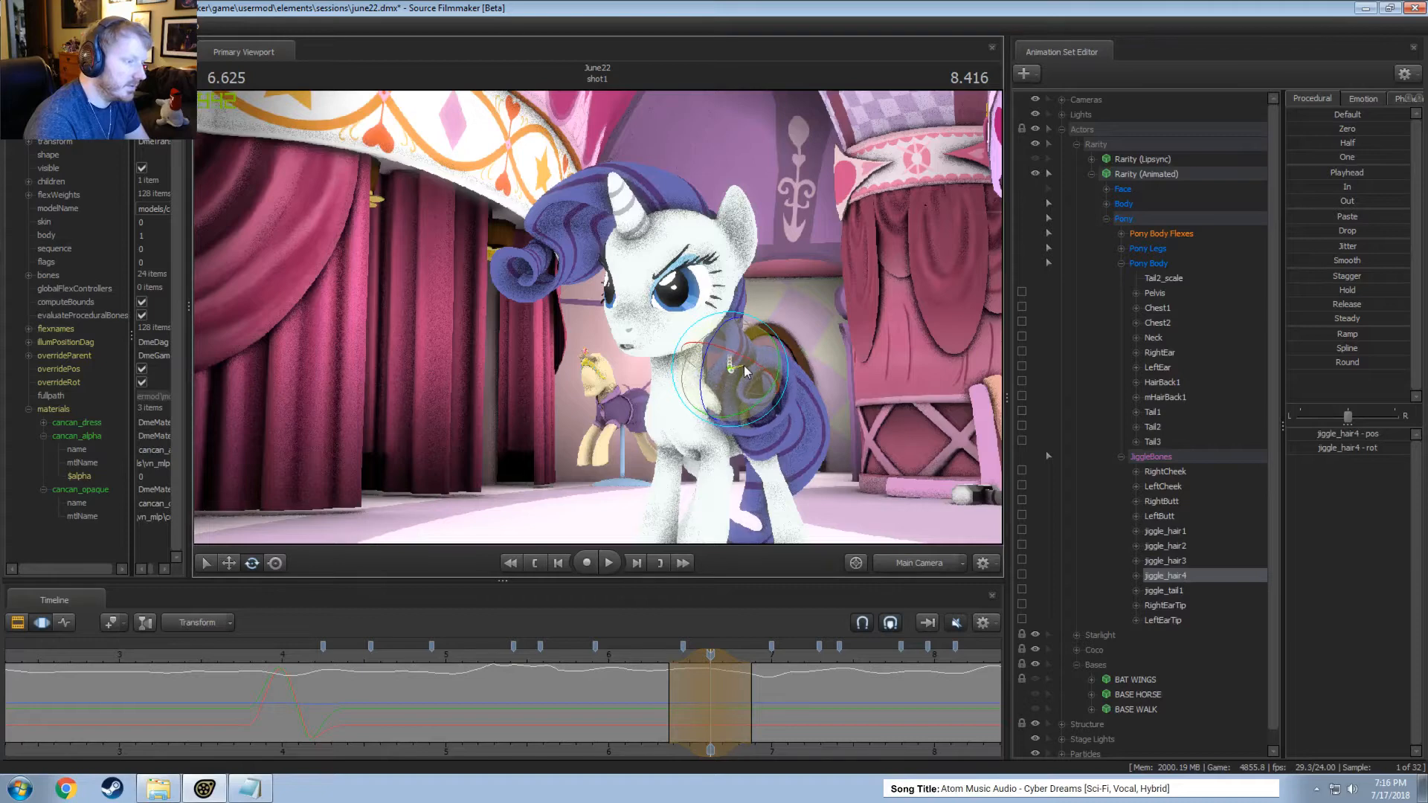
Rotate jiggle_hair4 at 6.041 seconds within a short tapered time selection and play the shot in the Clip Editor from about 4.9 seconds.
{"action": "left_click_drag", "start_coordinate": [676, 654], "coordinate": [616, 691]}
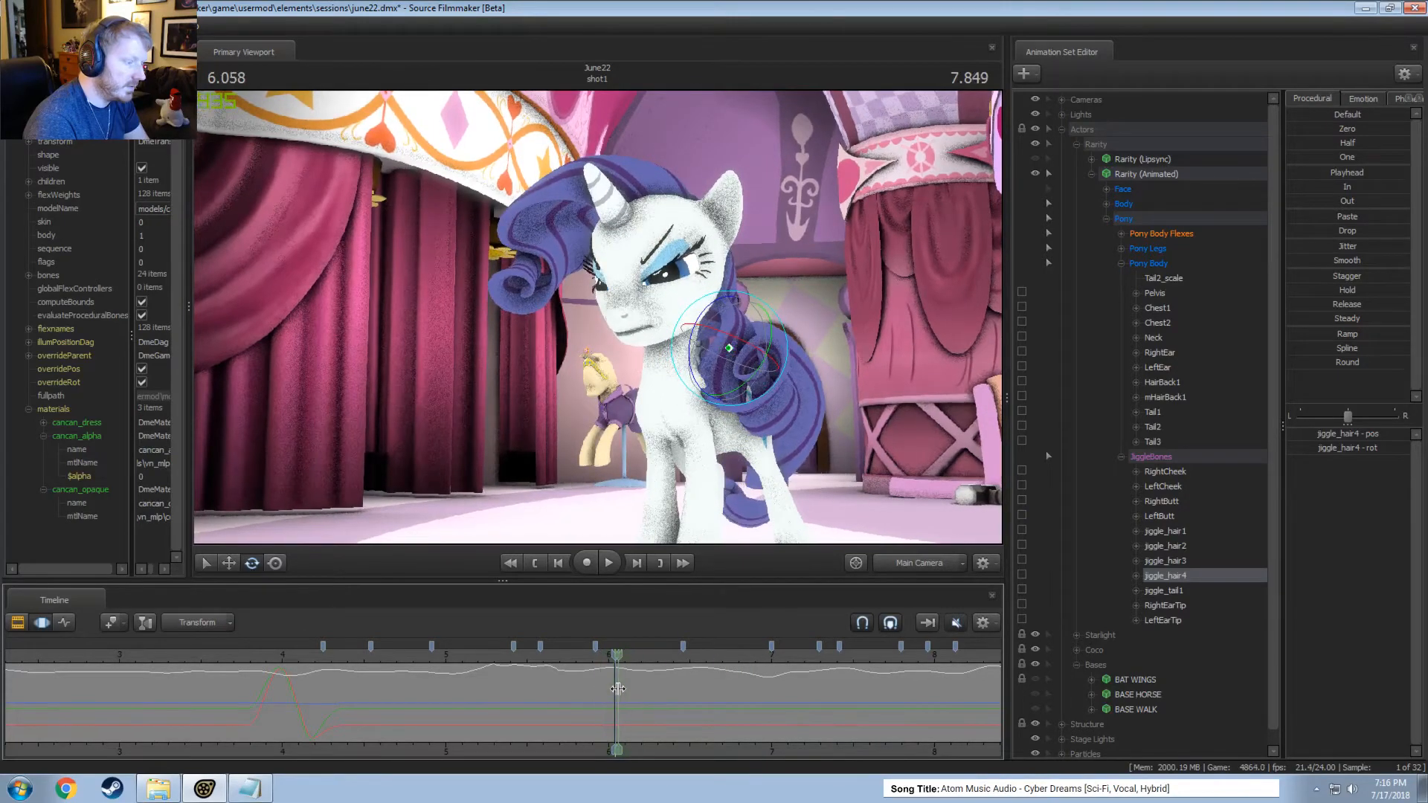
{"action": "left_click_drag", "start_coordinate": [723, 367], "coordinate": [725, 354]}
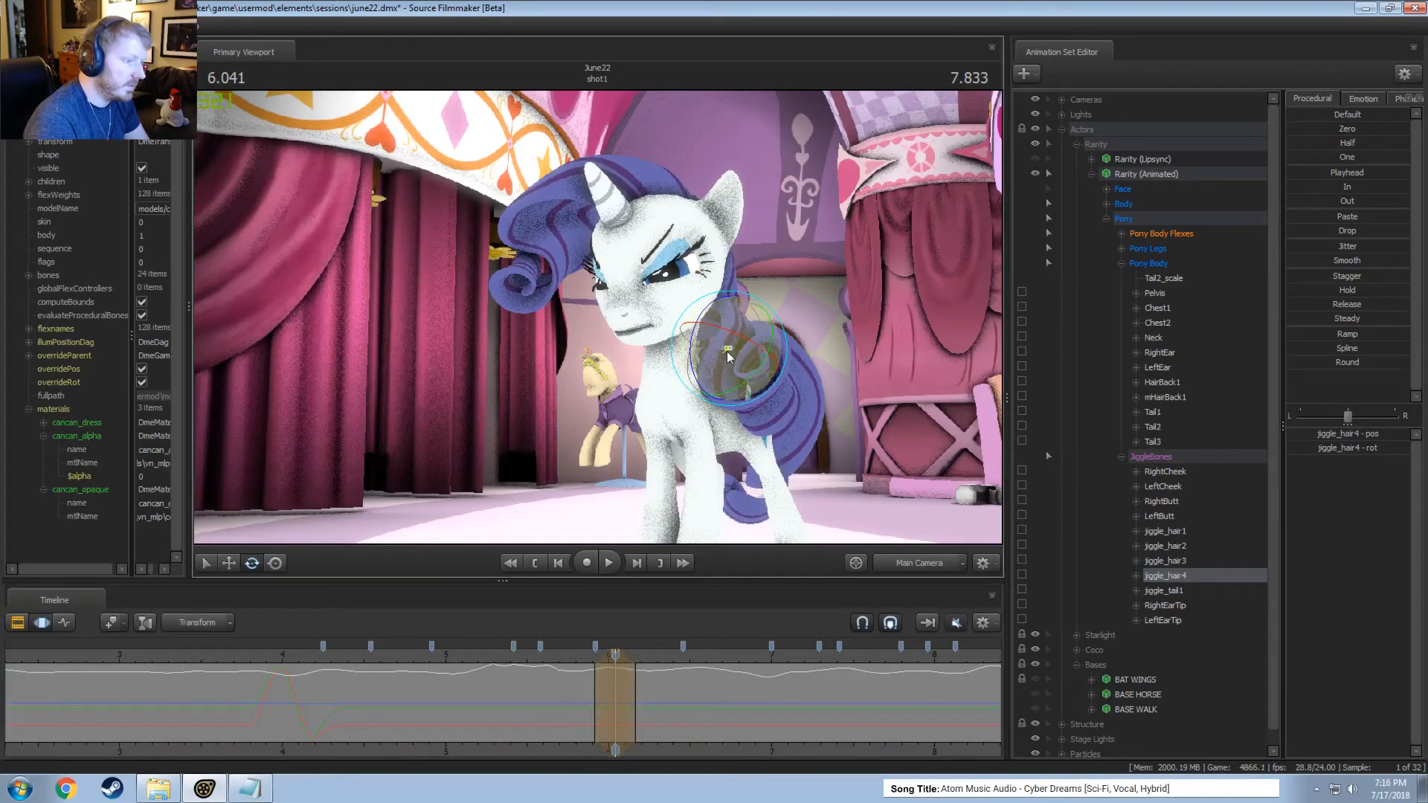
{"action": "mouse_move", "coordinate": [615, 677]}
{"action": "left_mouse_down"}
{"action": "mouse_move", "coordinate": [597, 676]}
{"action": "mouse_move", "coordinate": [662, 685]}
{"action": "mouse_move", "coordinate": [569, 669]}
{"action": "left_mouse_up"}
{"action": "key", "text": "F2"}
{"action": "key", "text": "space"}
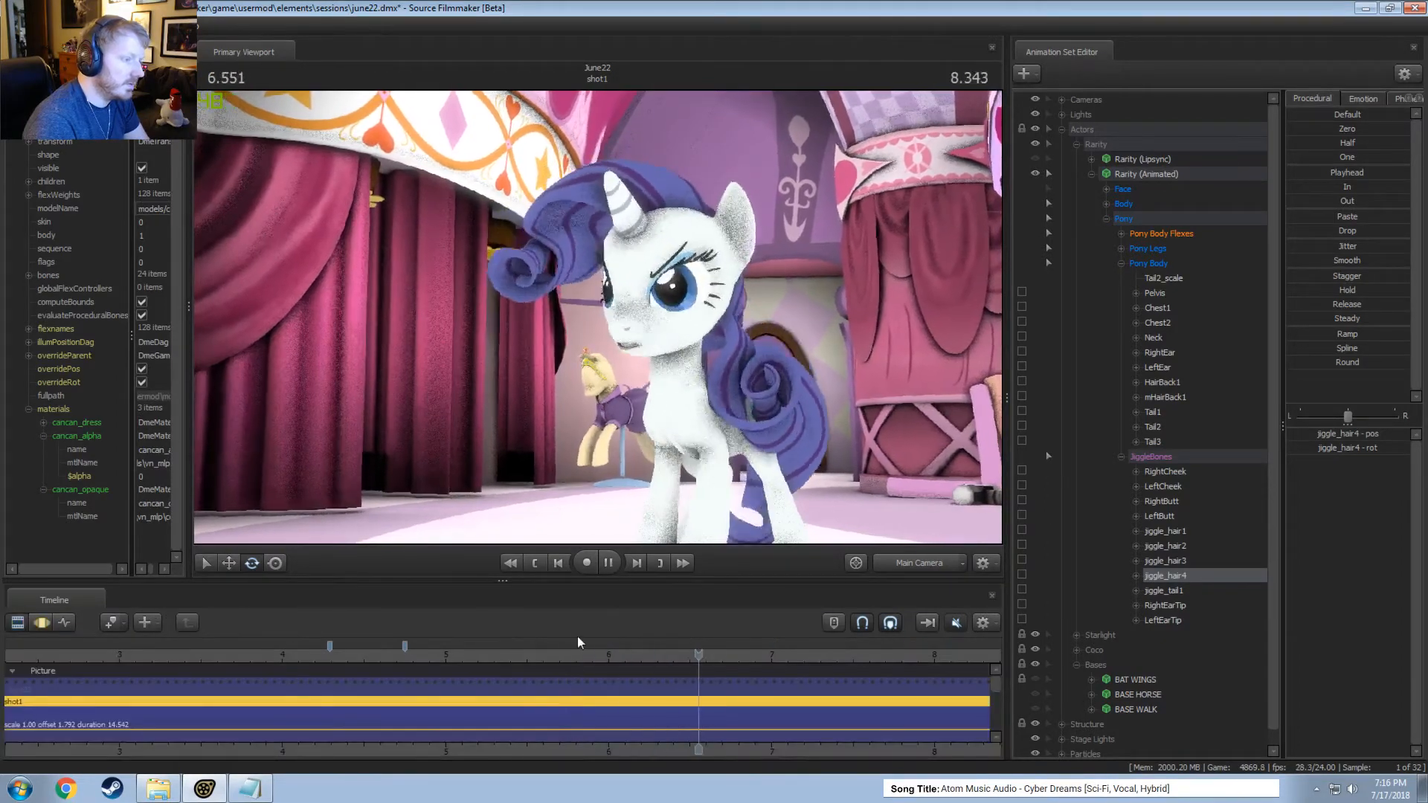
{"action": "key", "text": "space"}
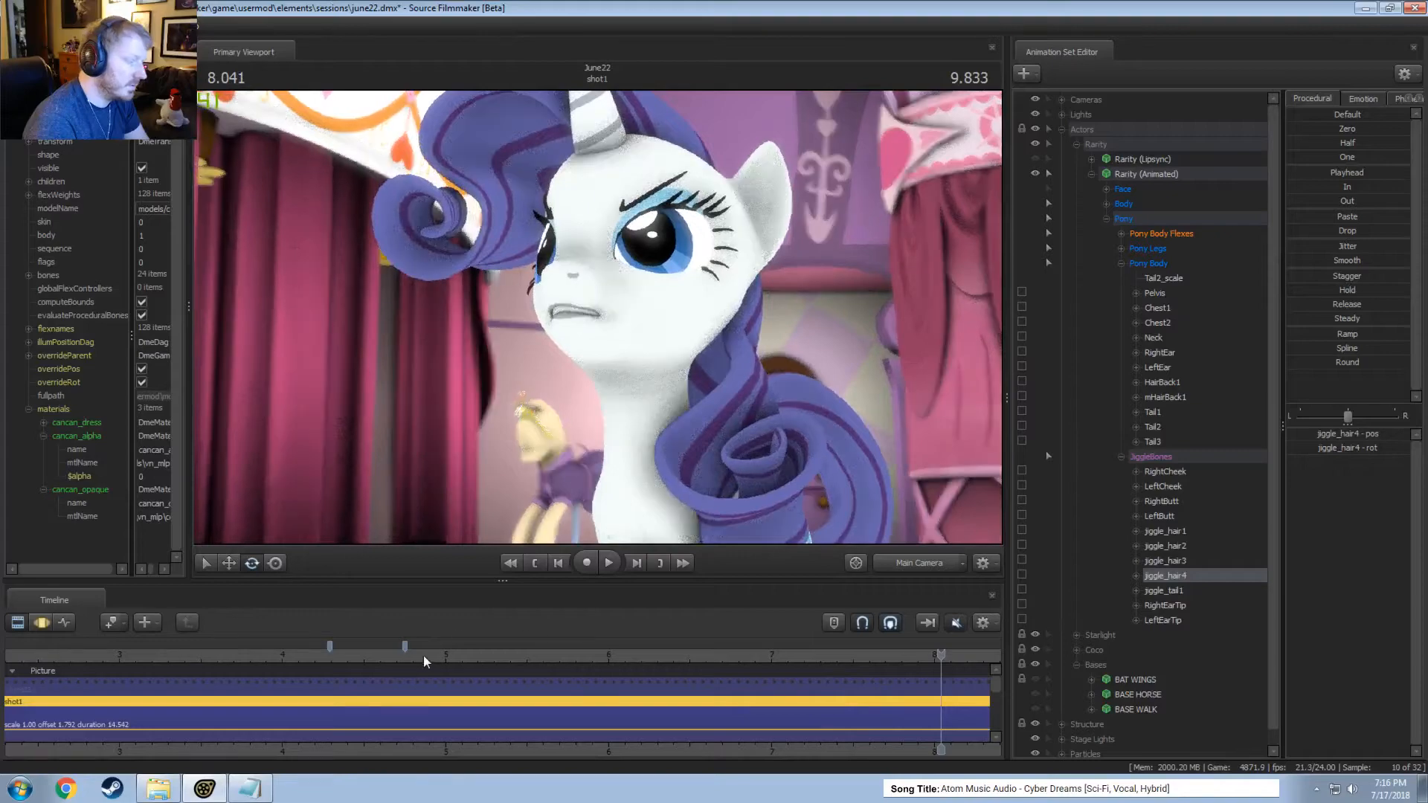
{"action": "left_click", "coordinate": [423, 656]}
{"action": "key", "text": "space"}
{"action": "key", "text": "space"}
{"action": "key", "text": "F3"}
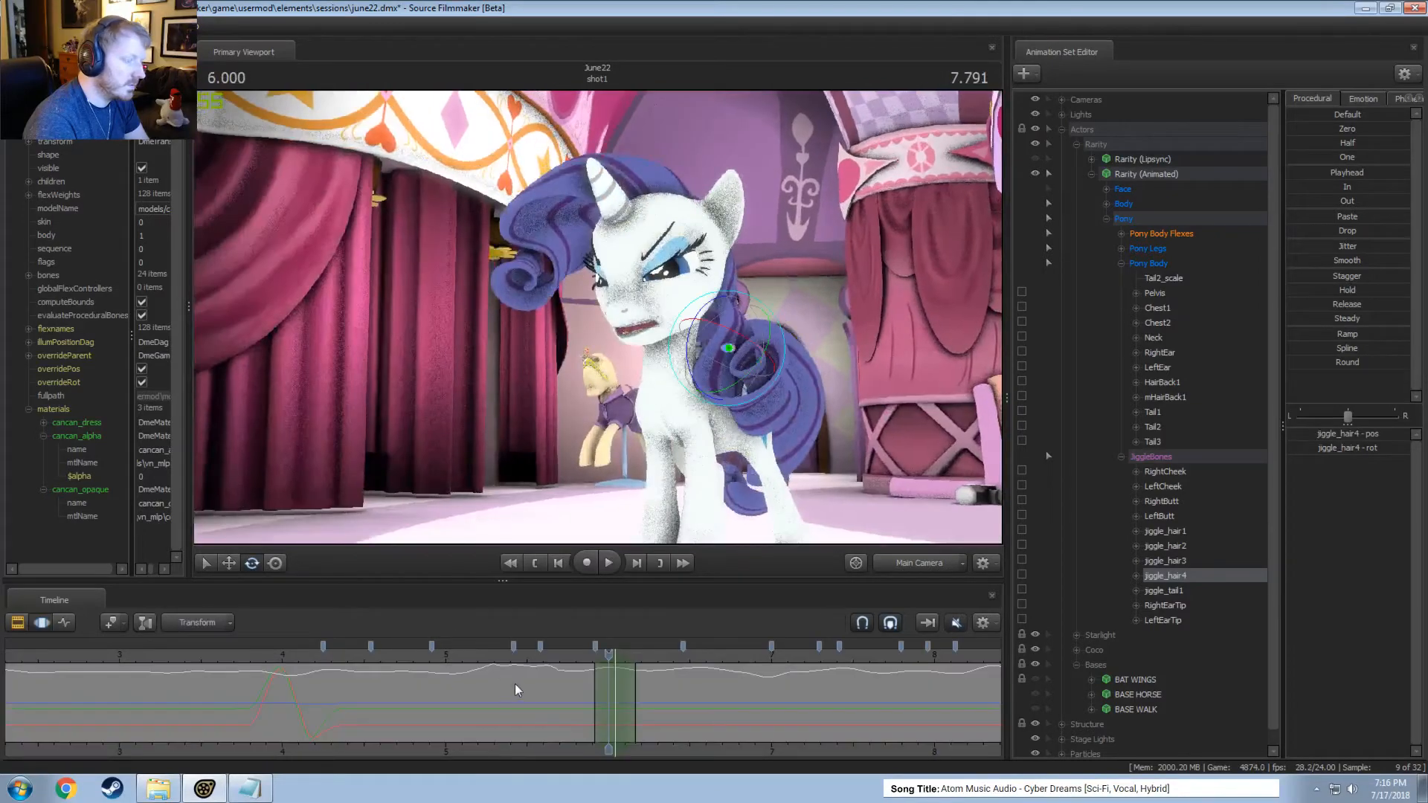
Move jiggle_hair4 at 5.666 seconds within a tapered time selection from about 5.5 to 5.9 seconds and play from about 5.3 seconds.
{"action": "mouse_move", "coordinate": [514, 685]}
{"action": "left_mouse_down"}
{"action": "mouse_move", "coordinate": [399, 675]}
{"action": "mouse_move", "coordinate": [554, 705]}
{"action": "left_mouse_up"}
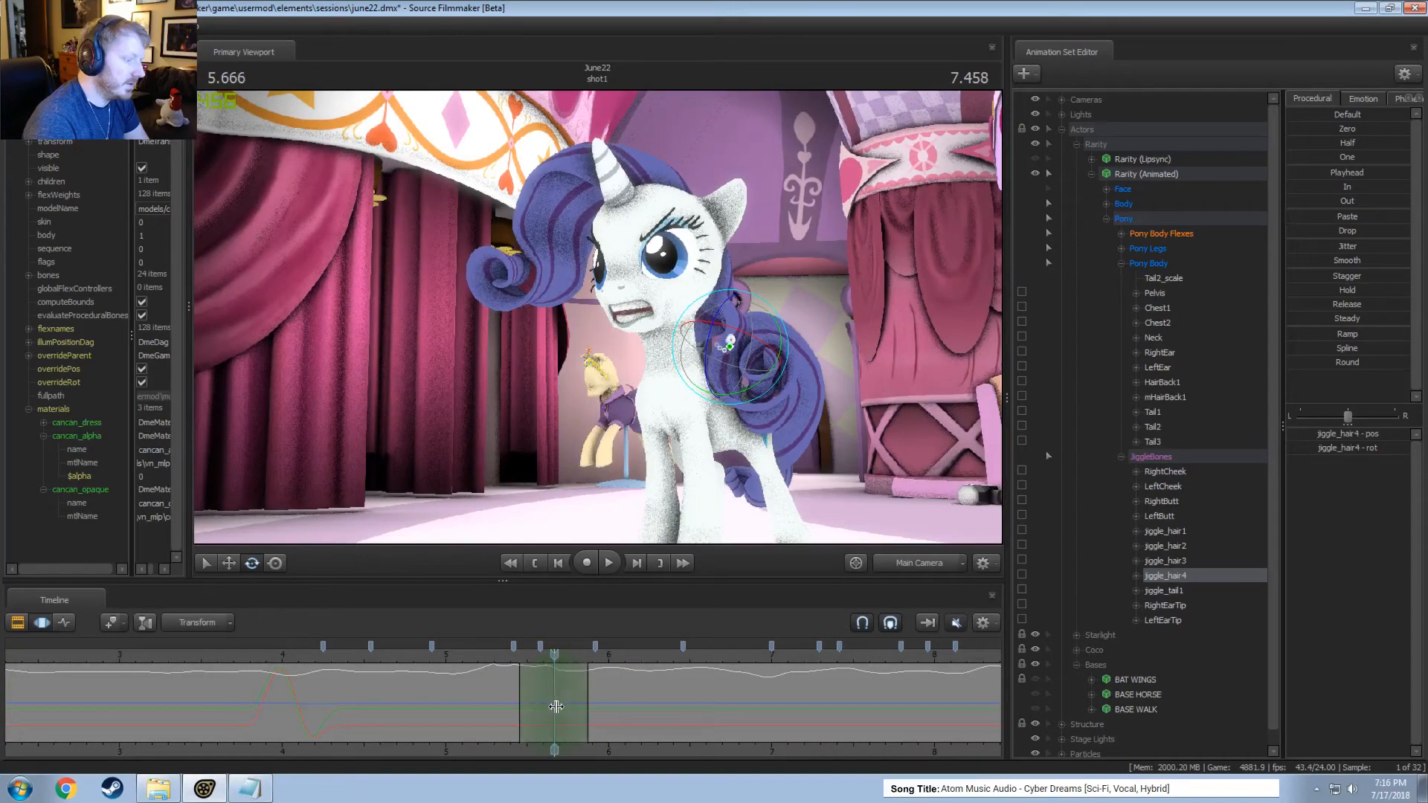
{"action": "key", "text": "w"}
{"action": "left_click_drag", "start_coordinate": [735, 351], "coordinate": [737, 361]}
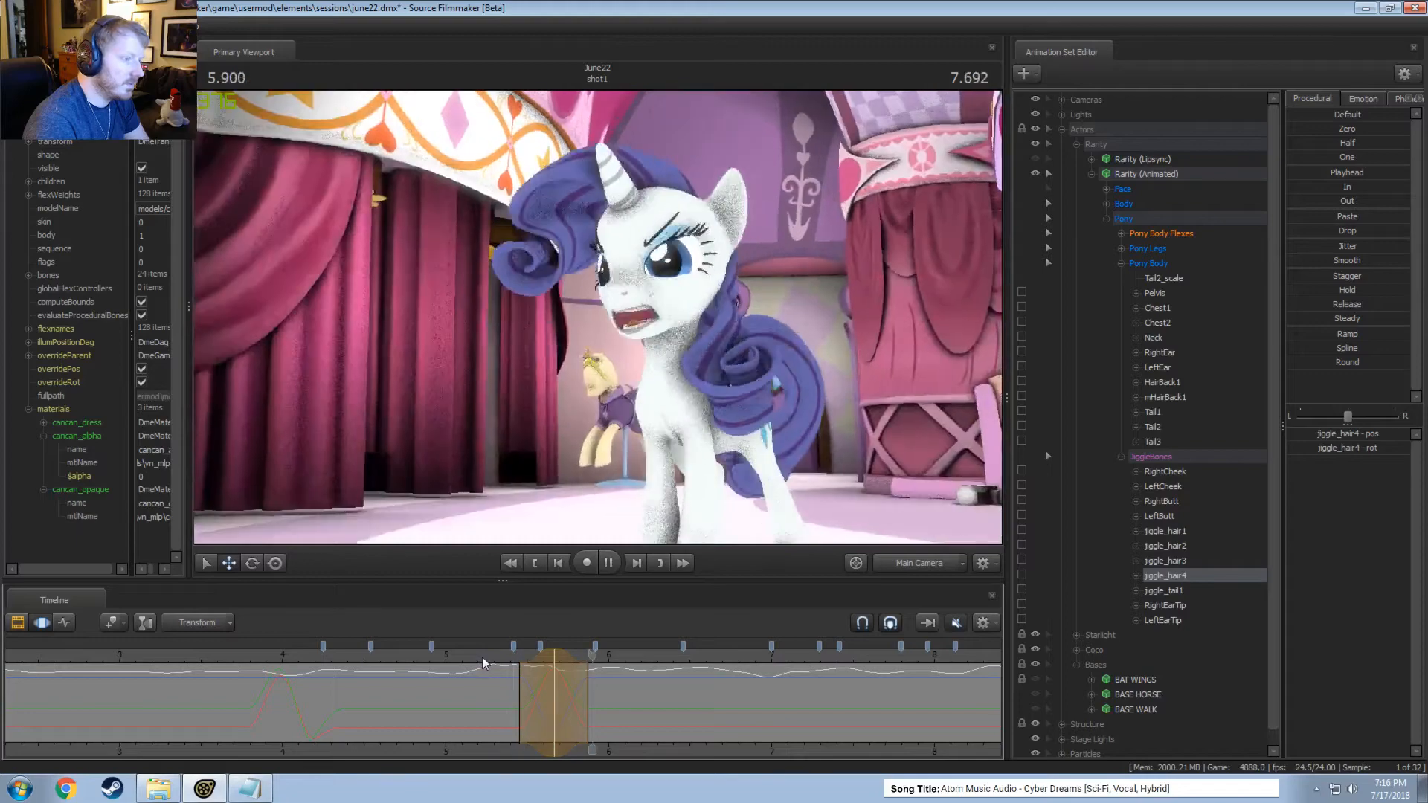
{"action": "left_click", "coordinate": [492, 656]}
{"action": "key", "text": "space"}
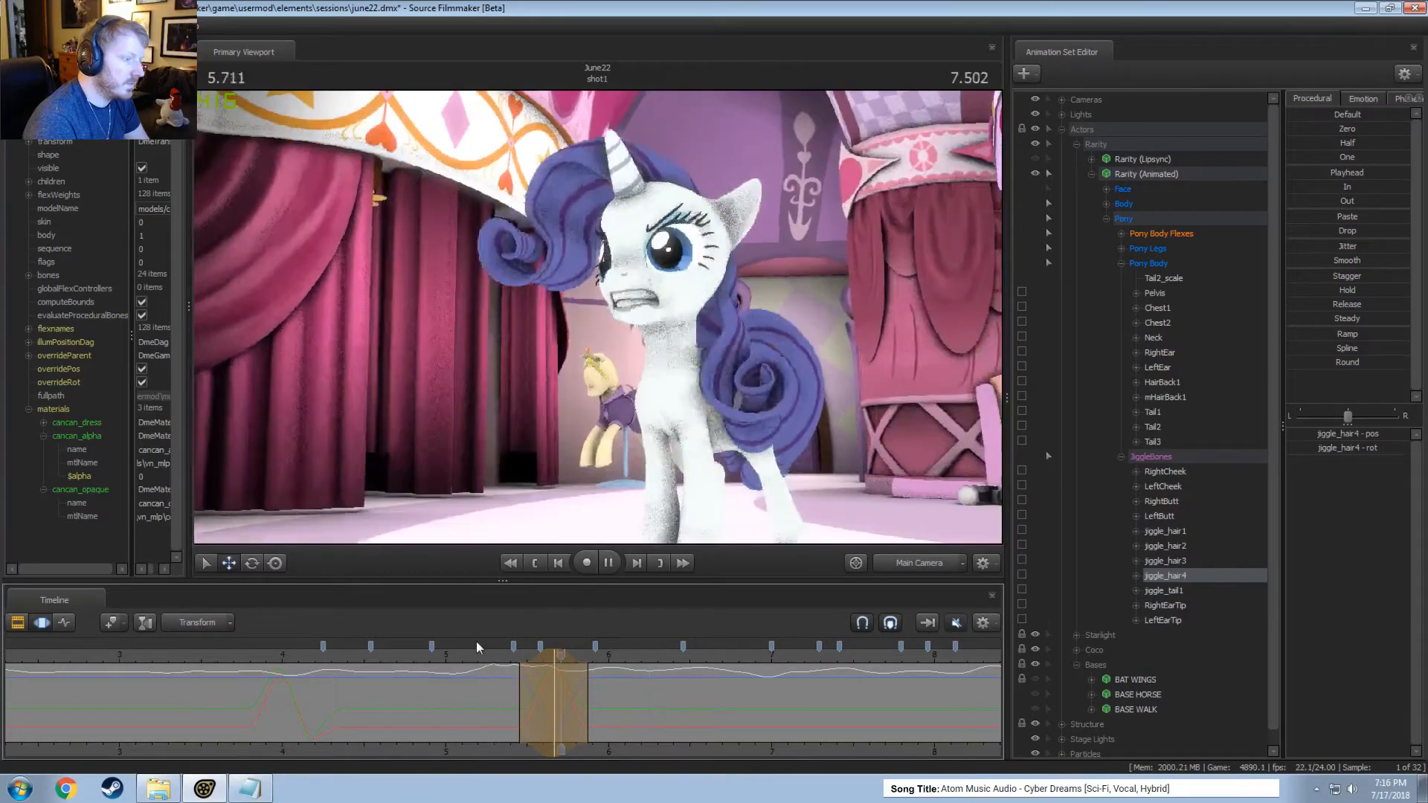
Move jiggle_hair4 at 5.875 seconds within a tapered time selection from about 5.6 seconds, extend its trailing falloff to about 6.4 seconds, and review.
{"action": "left_click", "coordinate": [537, 706]}
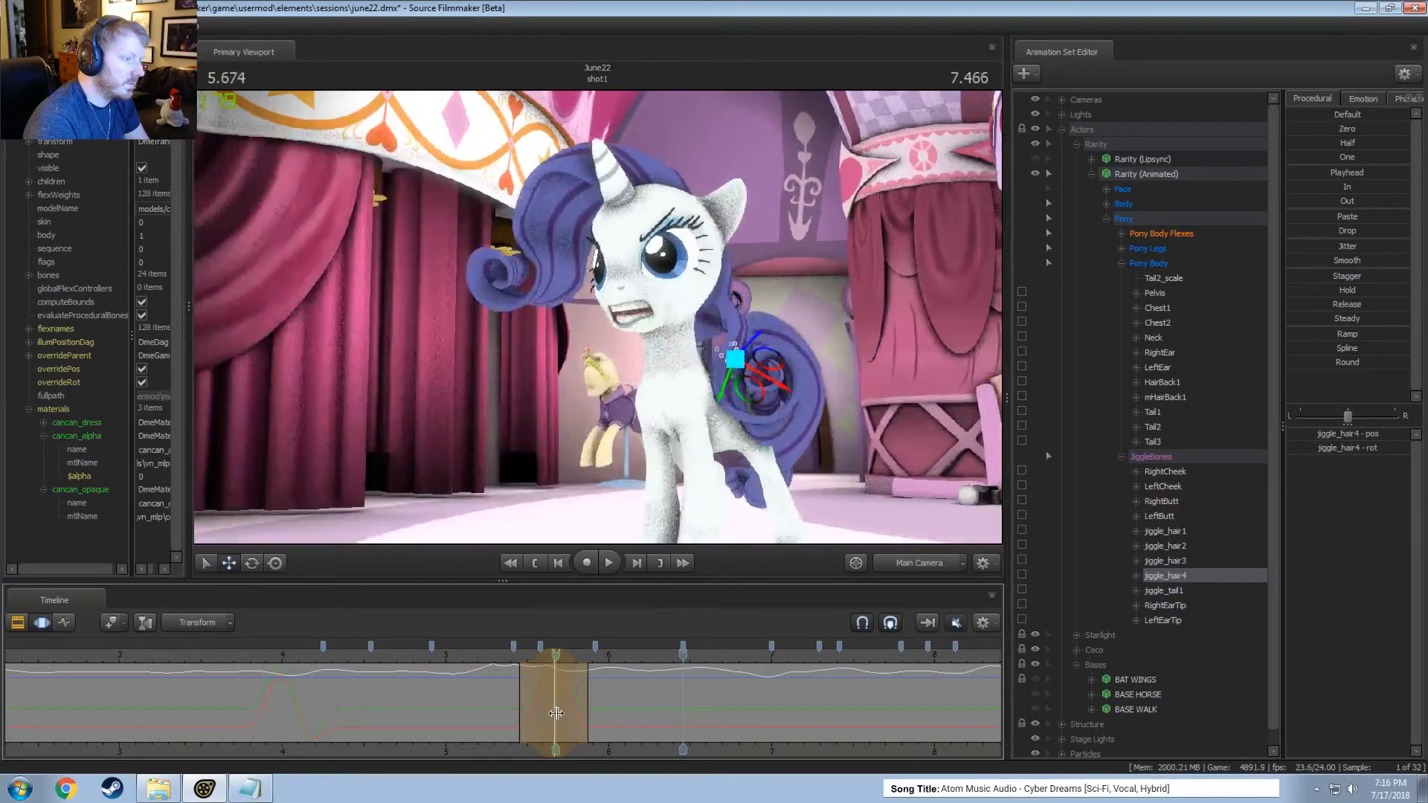
{"action": "left_click_drag", "start_coordinate": [555, 714], "coordinate": [588, 717]}
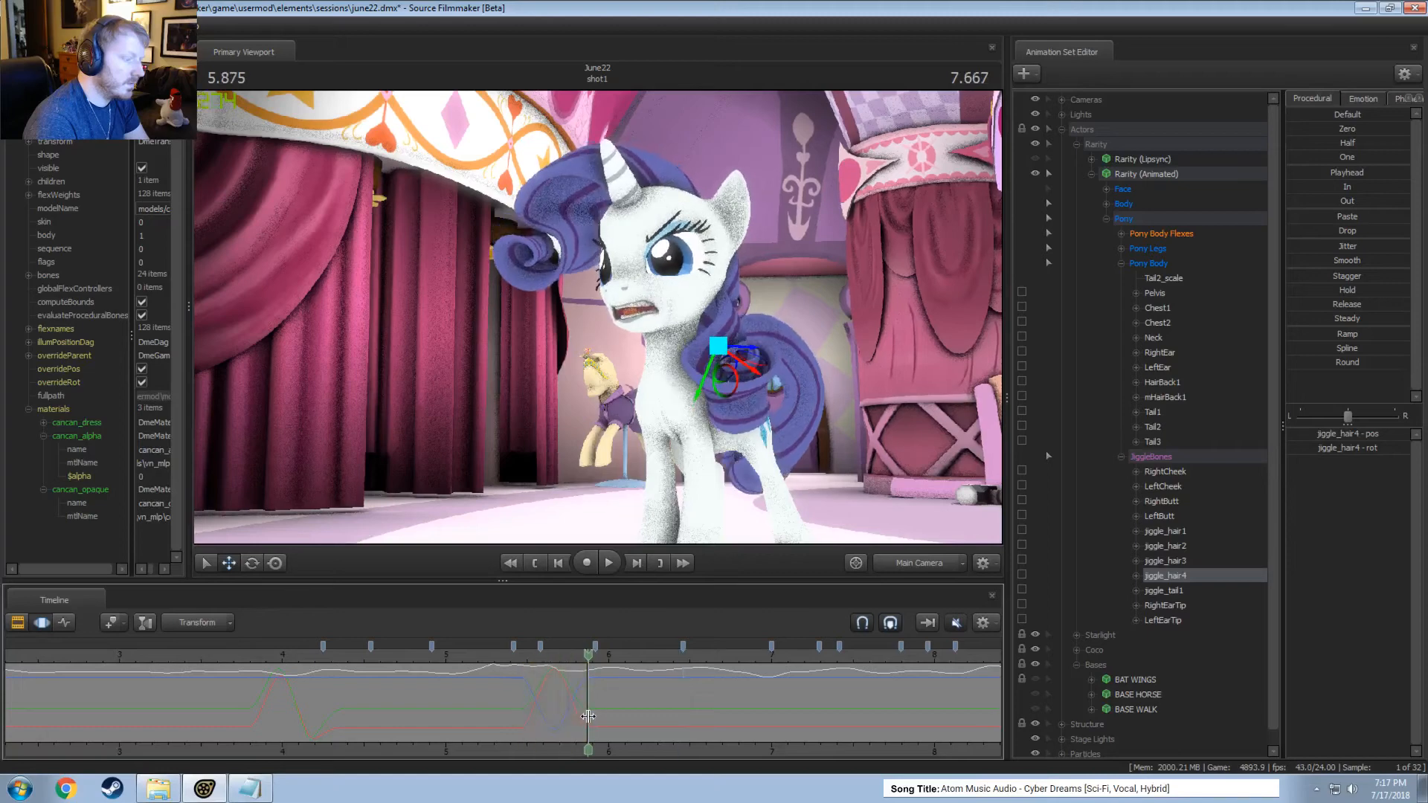
{"action": "left_click_drag", "start_coordinate": [720, 350], "coordinate": [724, 338]}
{"action": "left_click_drag", "start_coordinate": [629, 685], "coordinate": [645, 700]}
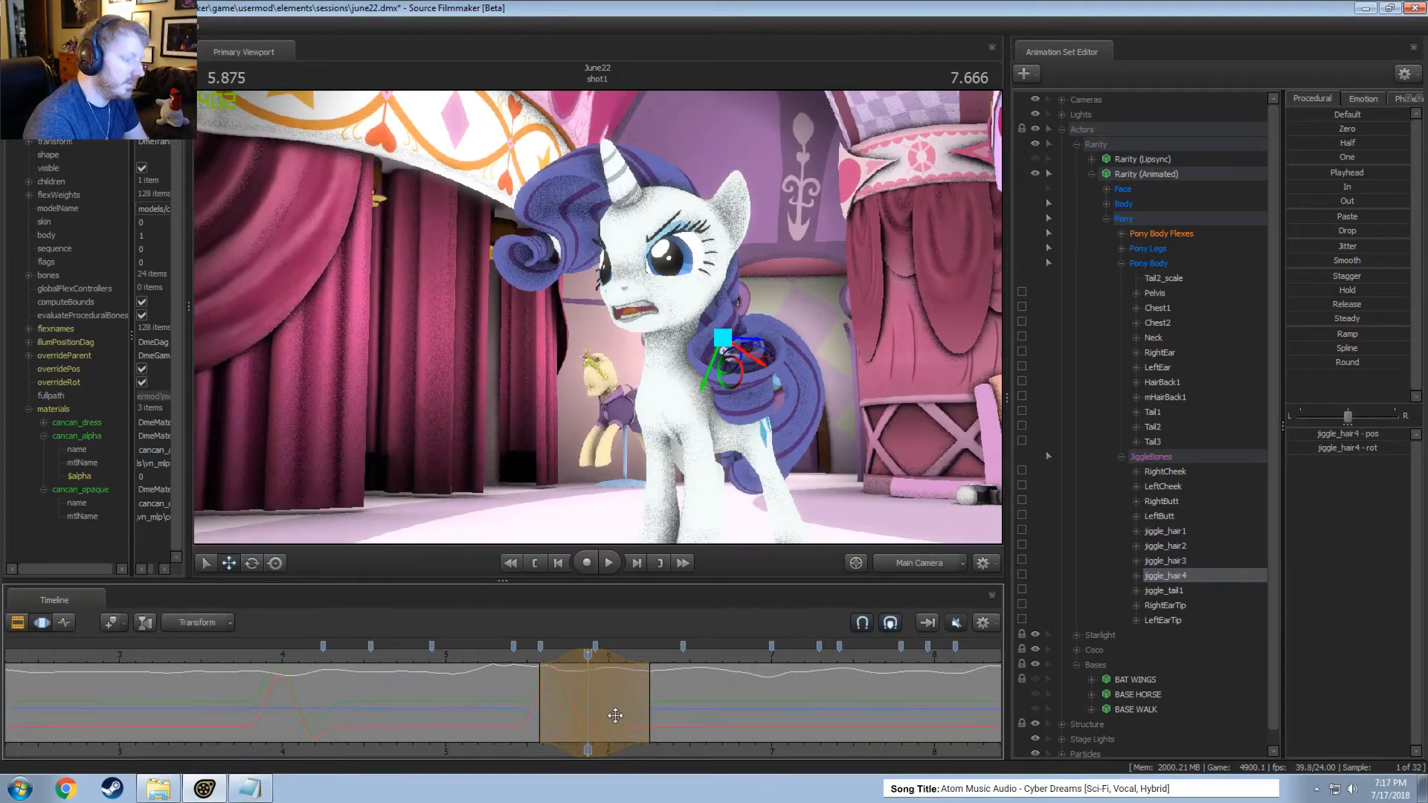
{"action": "key", "text": "space"}
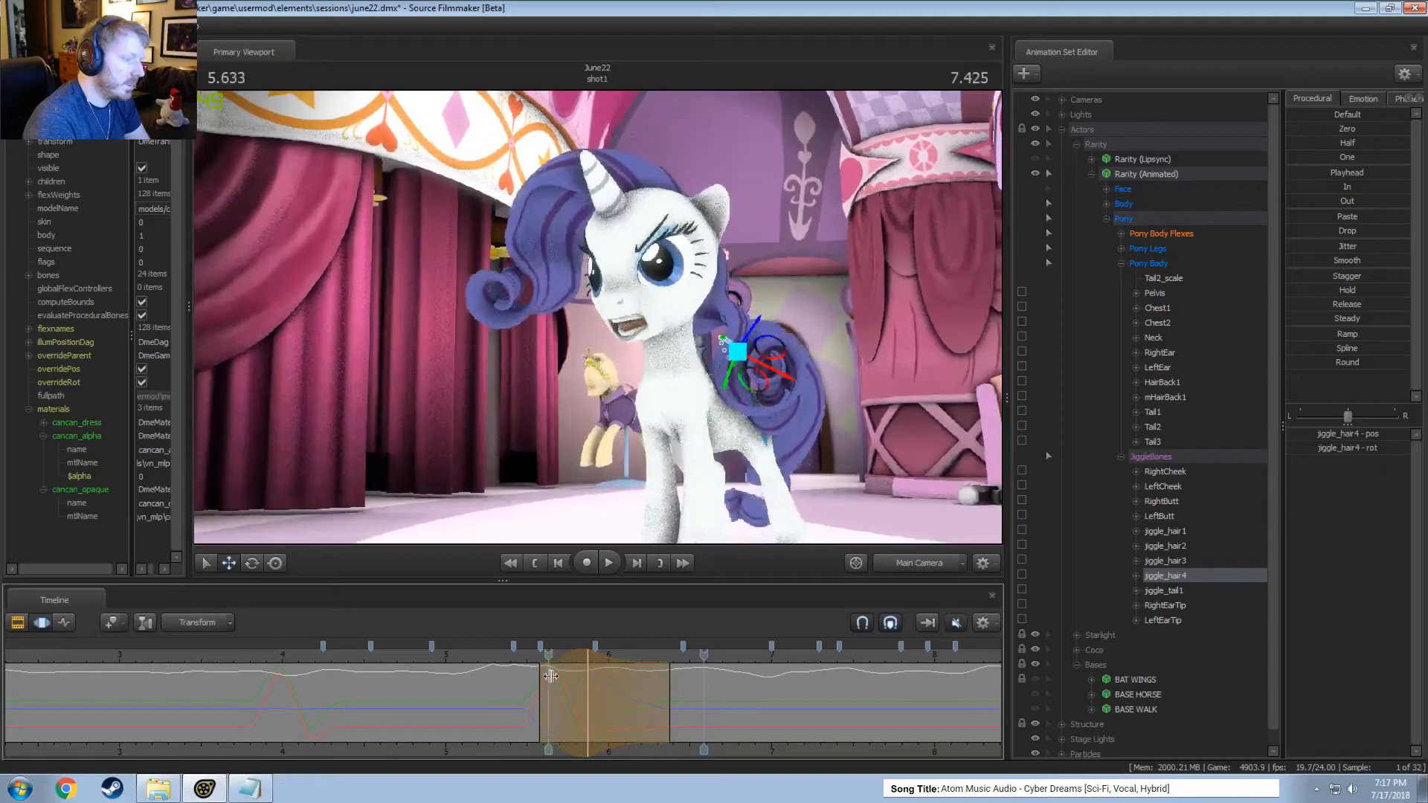
{"action": "key", "text": "space"}
Move jiggle_hair4 slightly at 6.041 seconds within a tapered time selection from about 5.7 to 6.4 seconds and play the motion.
{"action": "left_click_drag", "start_coordinate": [593, 689], "coordinate": [615, 698]}
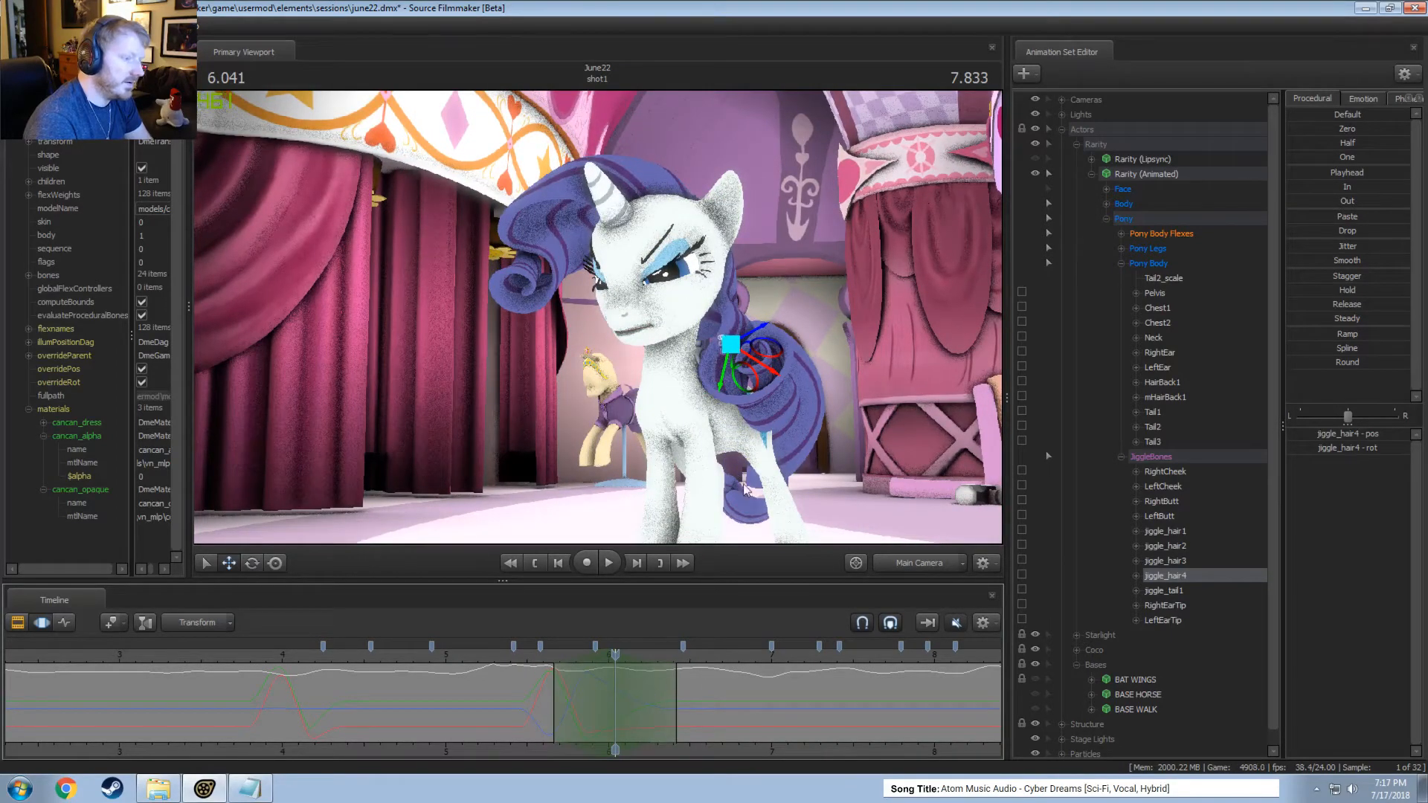
{"action": "left_click_drag", "start_coordinate": [731, 344], "coordinate": [731, 346]}
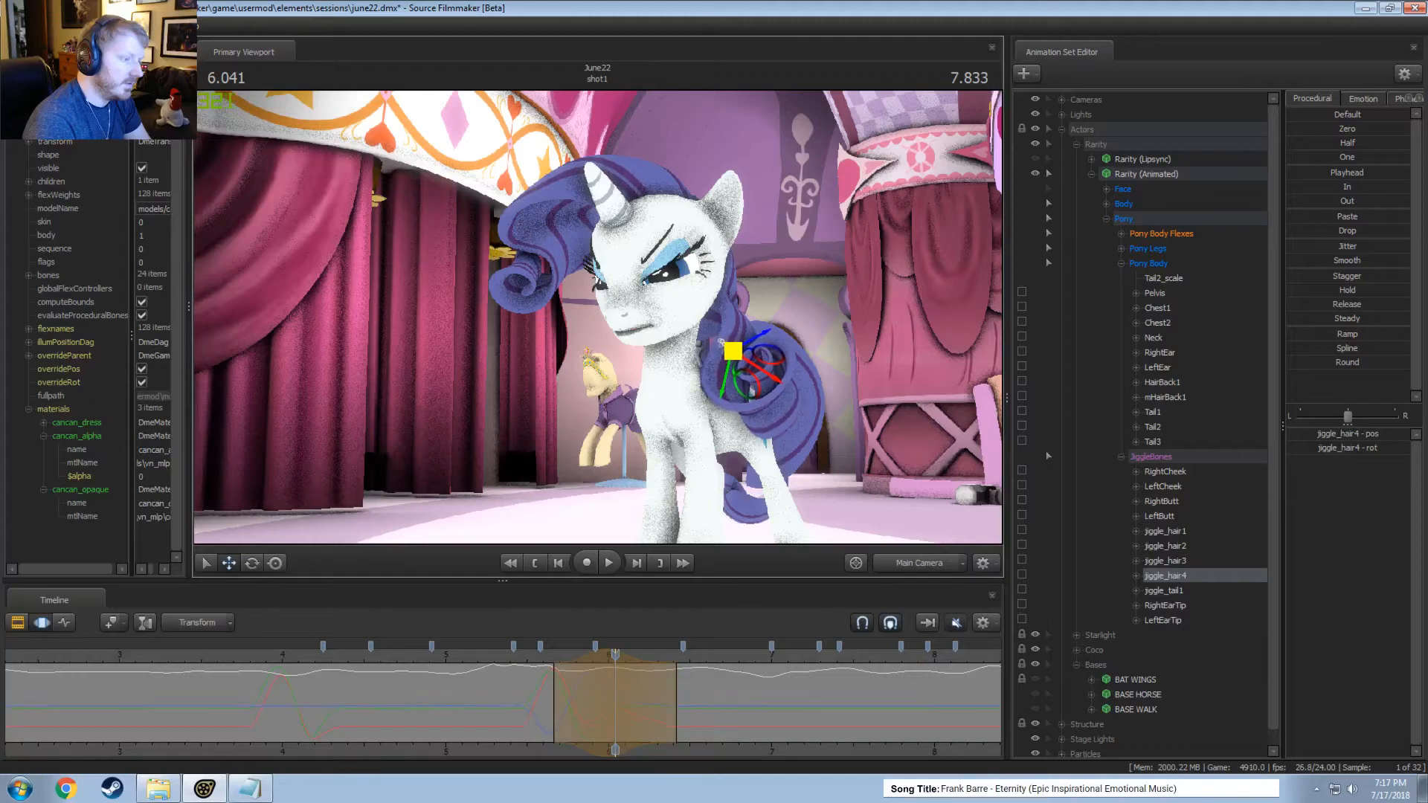
{"action": "key", "text": "space"}
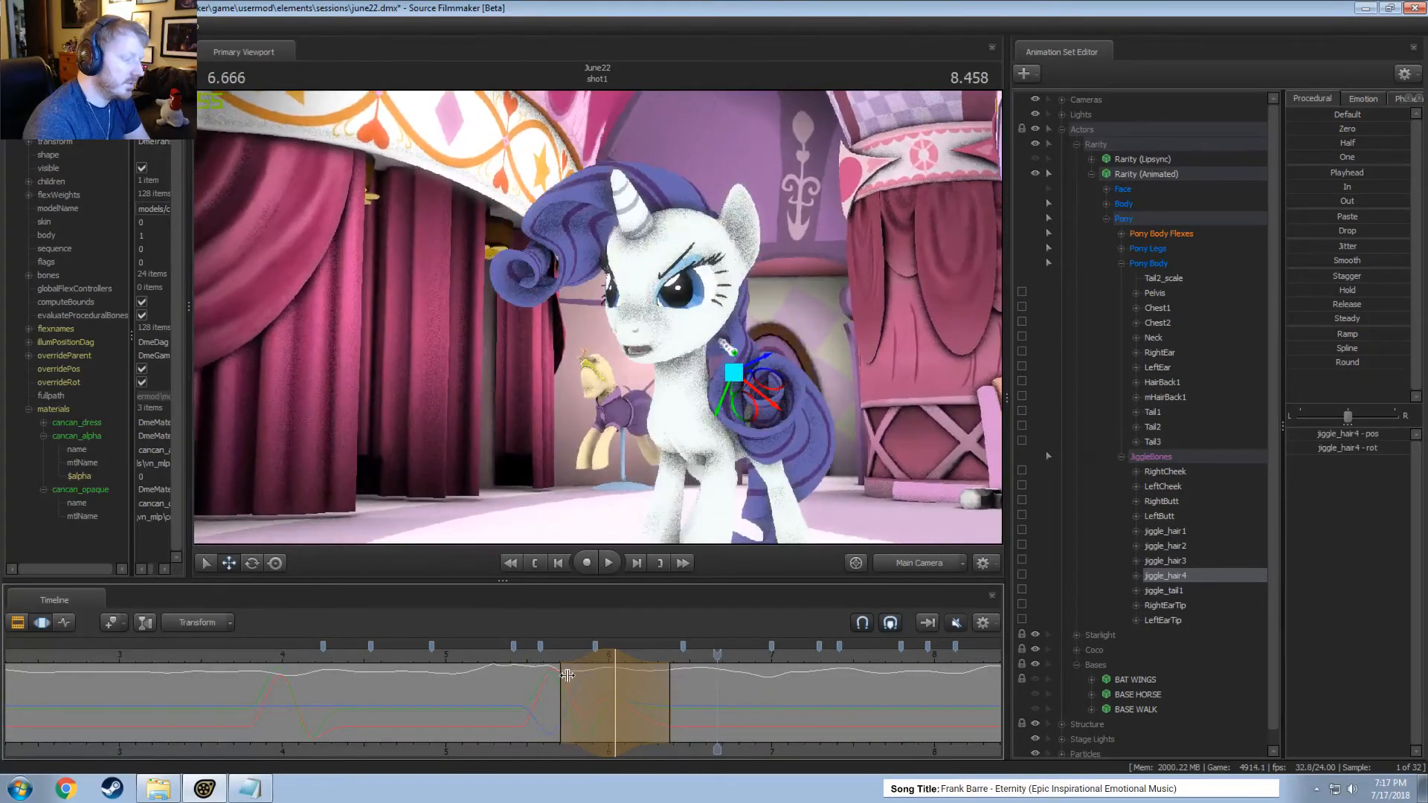
{"action": "key", "text": "space"}
Rotate jiggle_hair4 at 6.041 seconds within a tapered selection, widen its falloffs to about 5.7 and 6.5 seconds, and play from about 5.3 seconds.
{"action": "left_click_drag", "start_coordinate": [528, 658], "coordinate": [613, 698]}
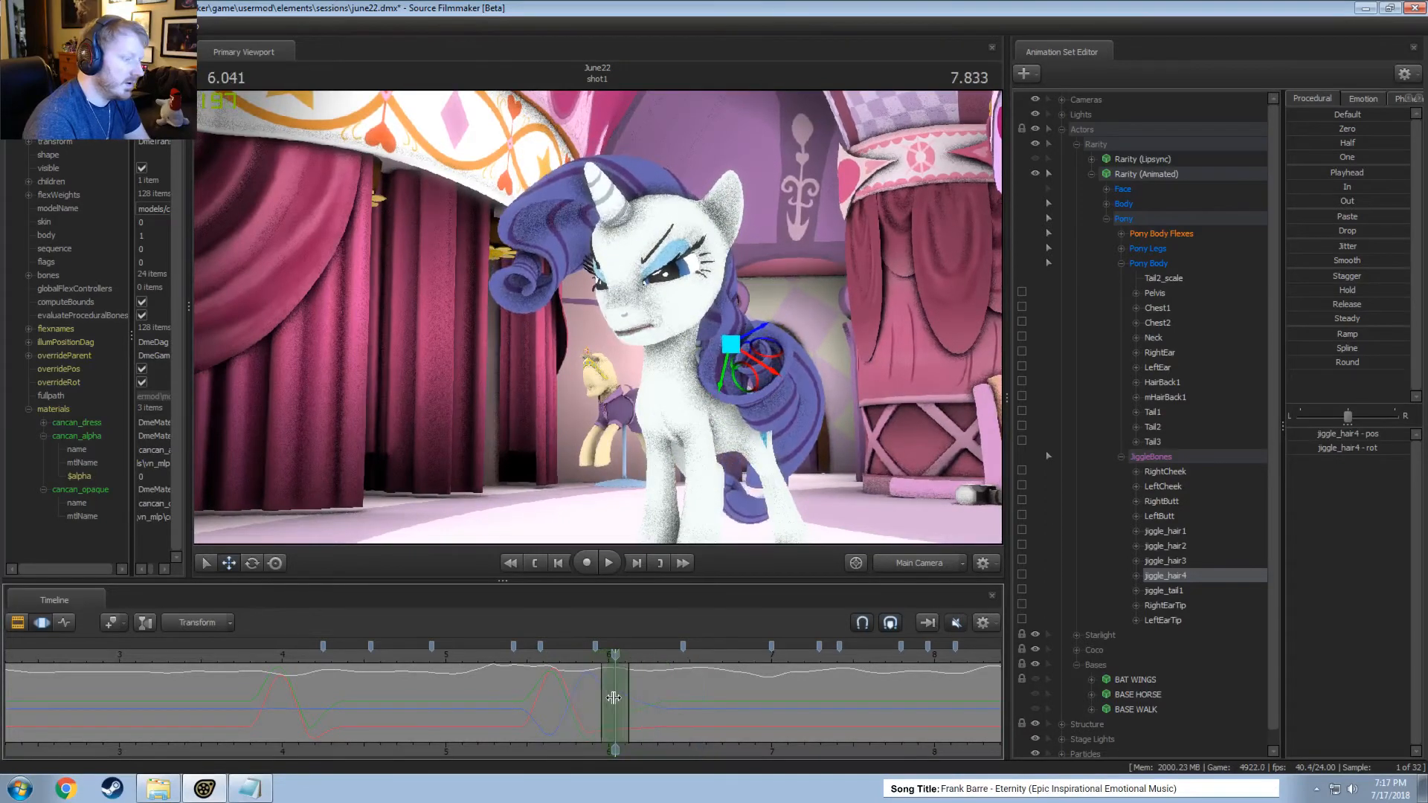
{"action": "key", "text": "e"}
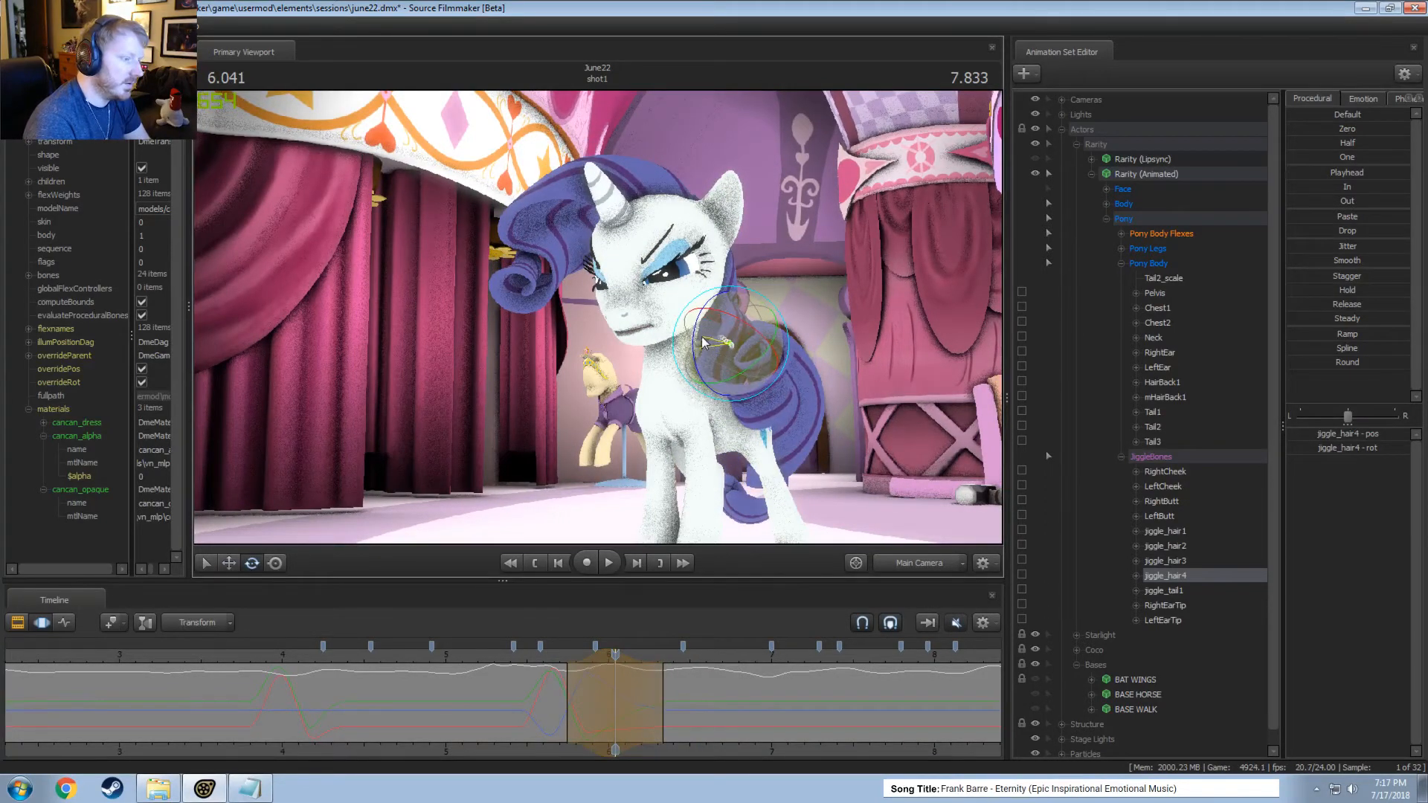
{"action": "key", "text": "space"}
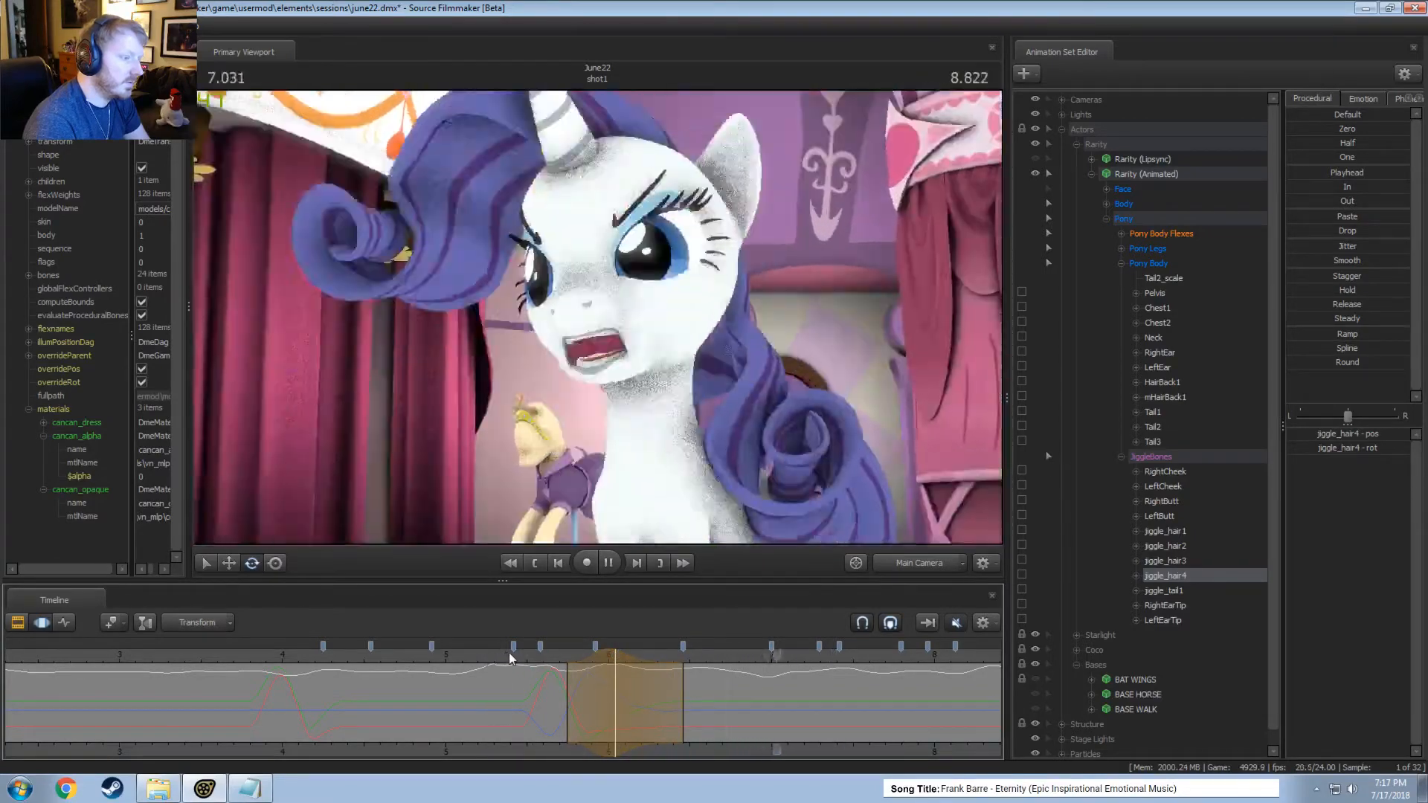
{"action": "key", "text": "space"}
{"action": "left_click", "coordinate": [496, 658]}
{"action": "key", "text": "space"}
{"action": "key", "text": "space"}
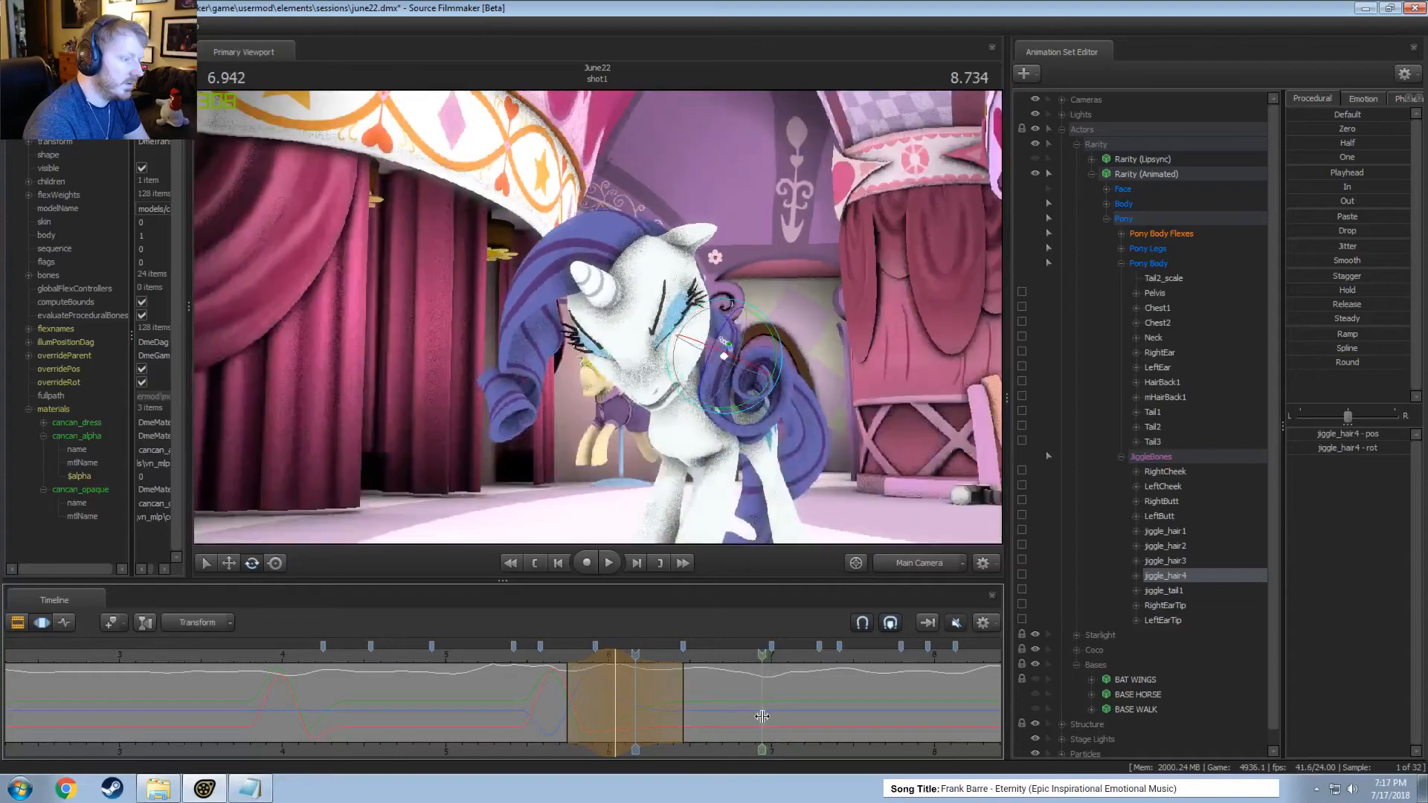
Rotate jiggle_hair4 at 6.958 seconds within a tapered time selection from about 6.8 to 7.1 seconds and play the motion.
{"action": "mouse_move", "coordinate": [759, 717]}
{"action": "left_mouse_down", "text": "shift"}
{"action": "mouse_move", "coordinate": [744, 716]}
{"action": "mouse_move", "coordinate": [778, 715]}
{"action": "mouse_move", "coordinate": [765, 714]}
{"action": "left_mouse_up", "text": "shift"}
{"action": "left_click", "coordinate": [765, 714], "text": "shift"}
{"action": "scroll", "coordinate": [764, 714], "scroll_direction": "up", "scroll_amount": 3, "text": "shift"}
{"action": "left_click_drag", "start_coordinate": [744, 427], "coordinate": [752, 460]}
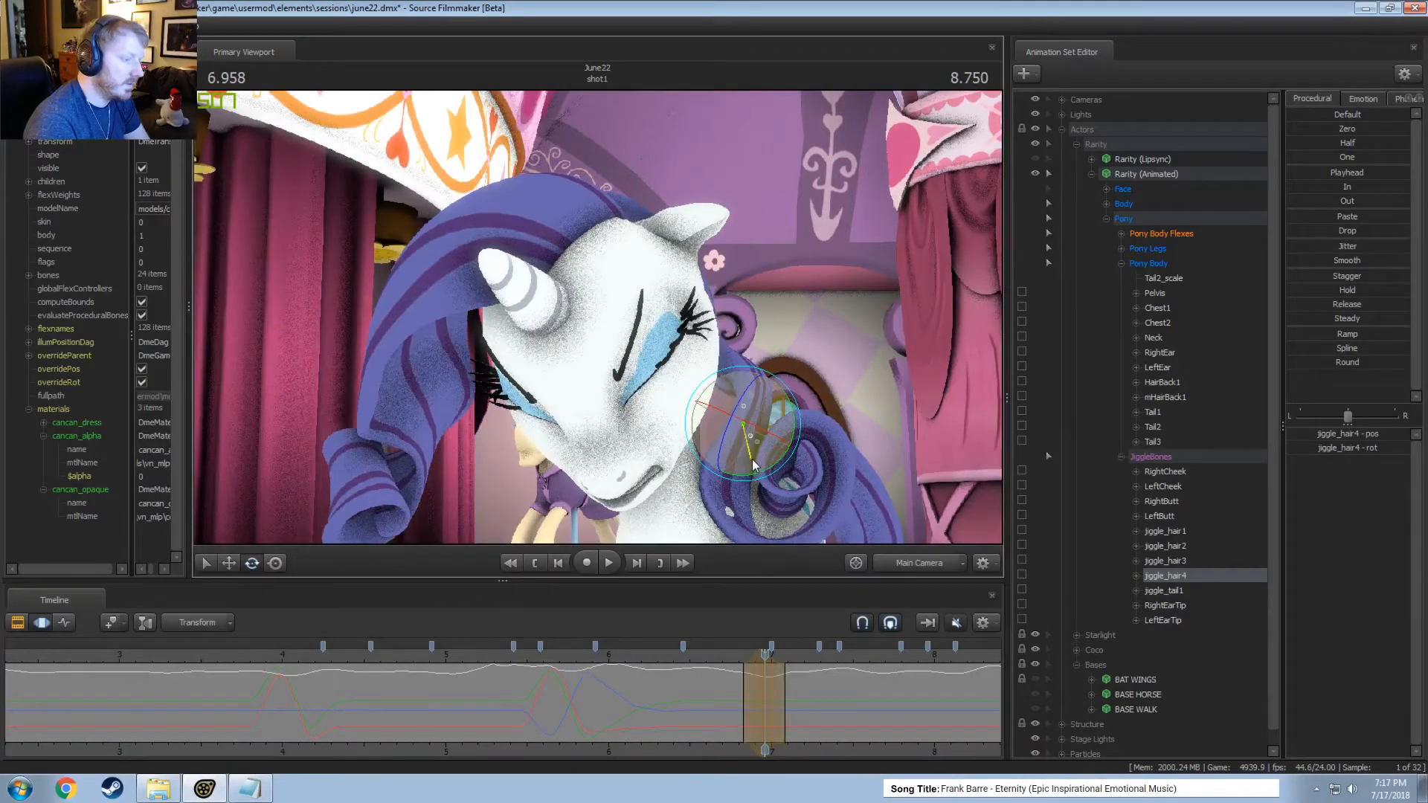
{"action": "key", "text": "space"}
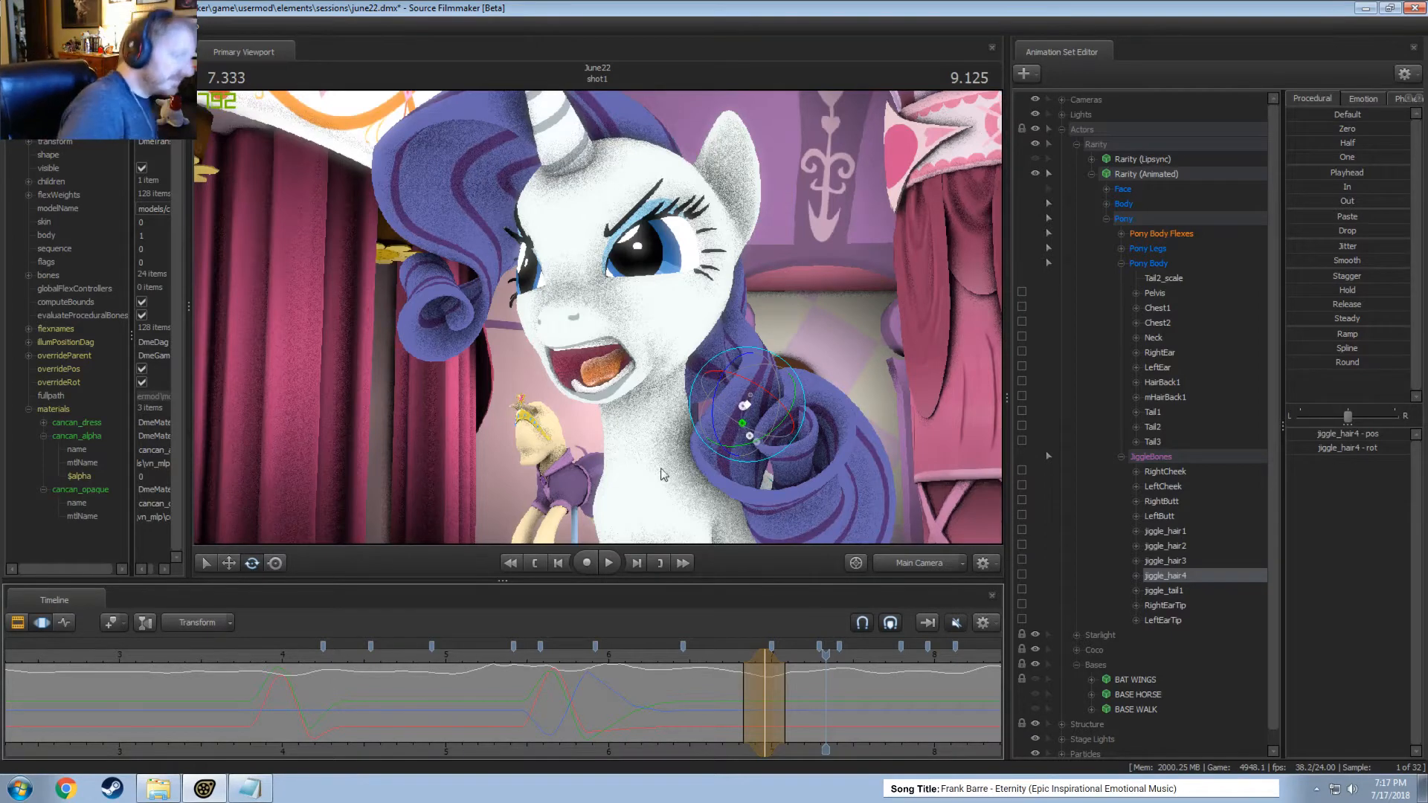
Replay the shot repeatedly from about 5 seconds to check jiggle_hair4's motion through the head movements.
{"action": "left_click", "coordinate": [556, 653]}
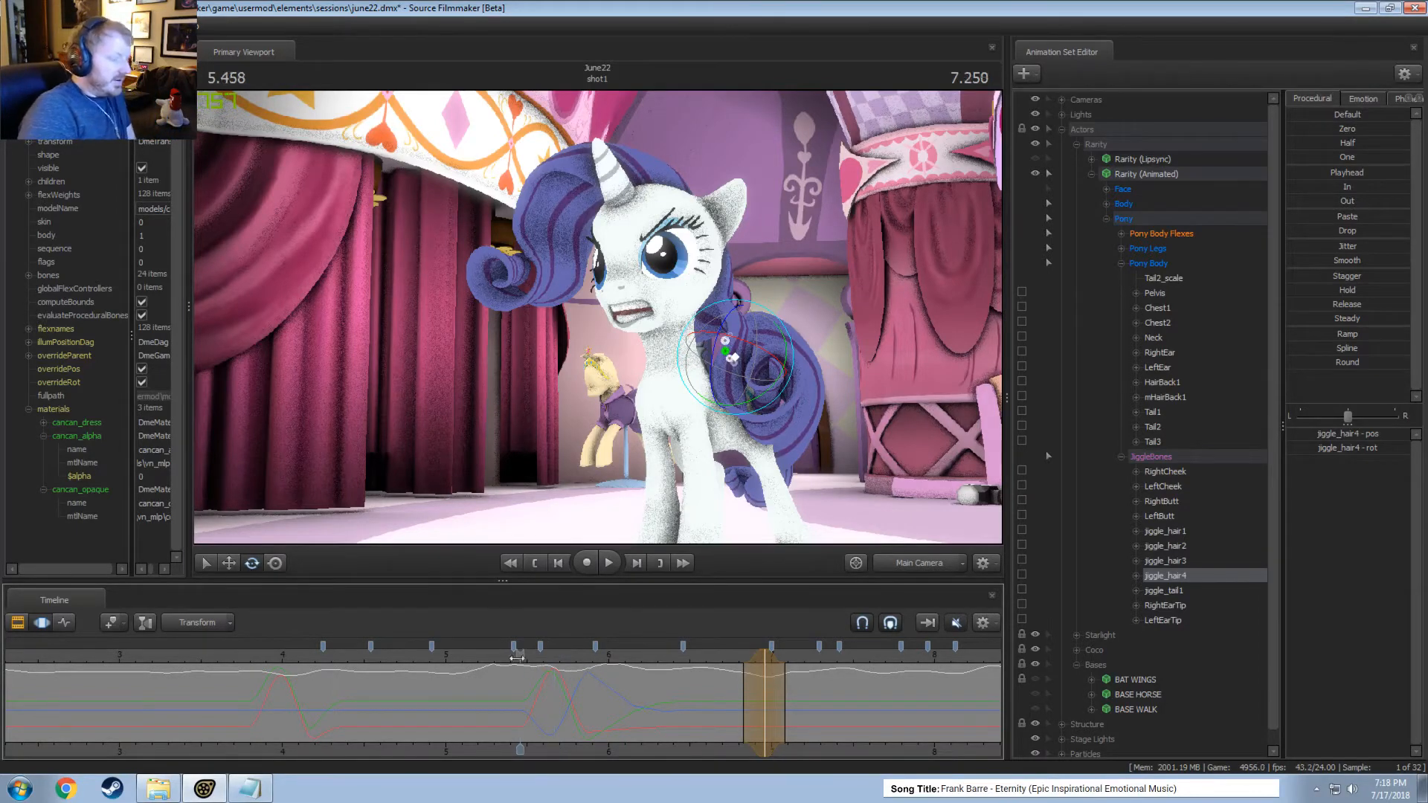
{"action": "left_click_drag", "start_coordinate": [517, 658], "coordinate": [493, 657]}
{"action": "key", "text": "space"}
{"action": "key", "text": "space"}
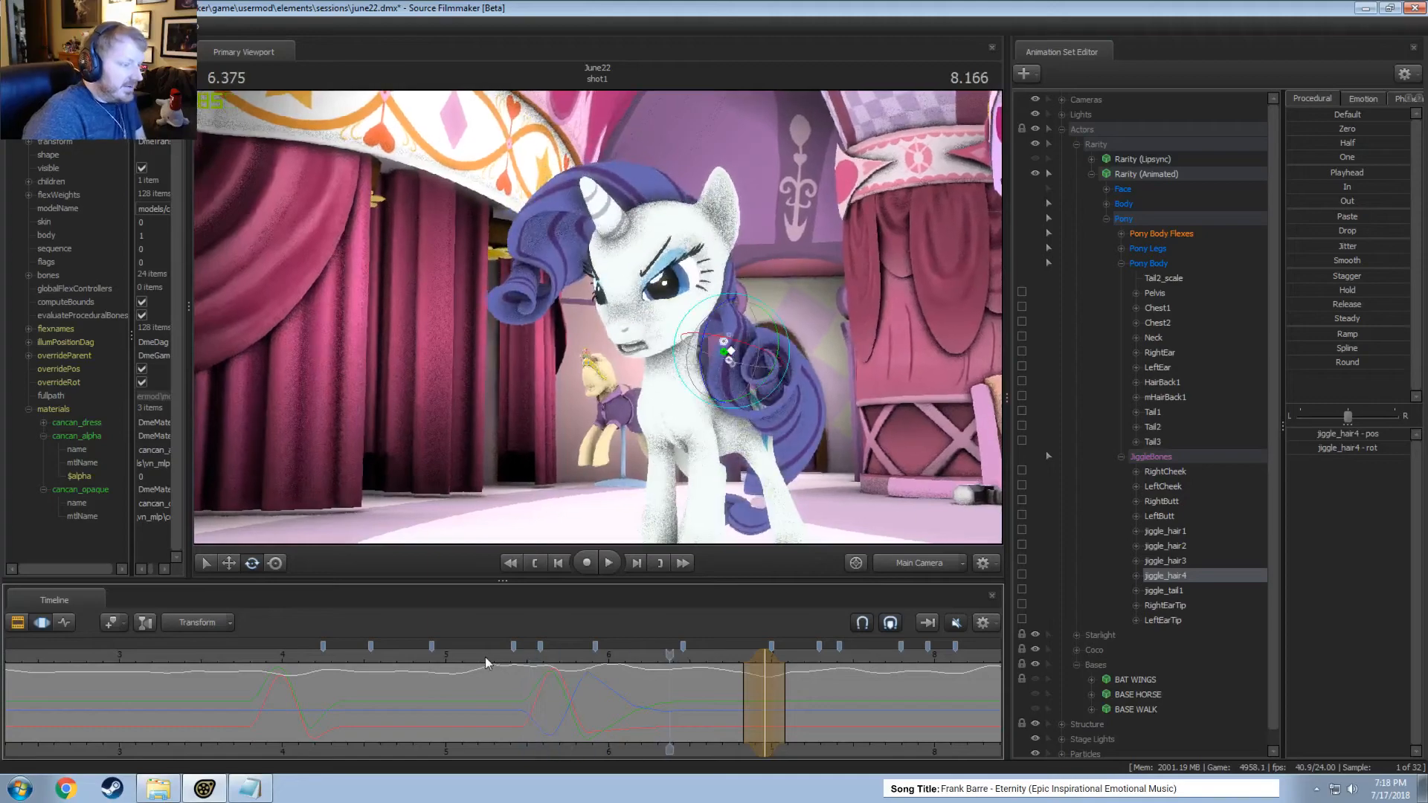
{"action": "left_click", "coordinate": [467, 654]}
{"action": "key", "text": "space"}
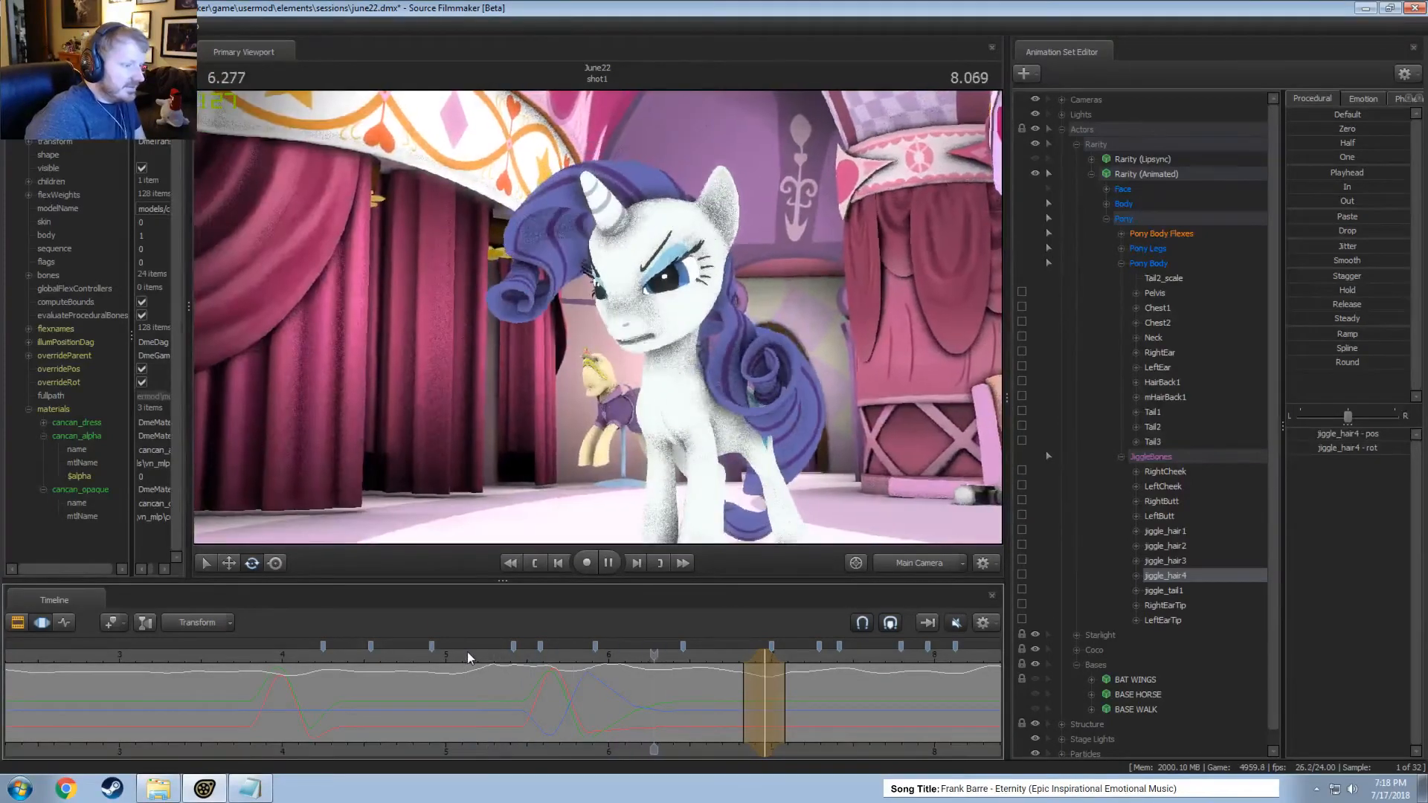
{"action": "key", "text": "space"}
{"action": "left_click", "coordinate": [421, 649]}
{"action": "key", "text": "space"}
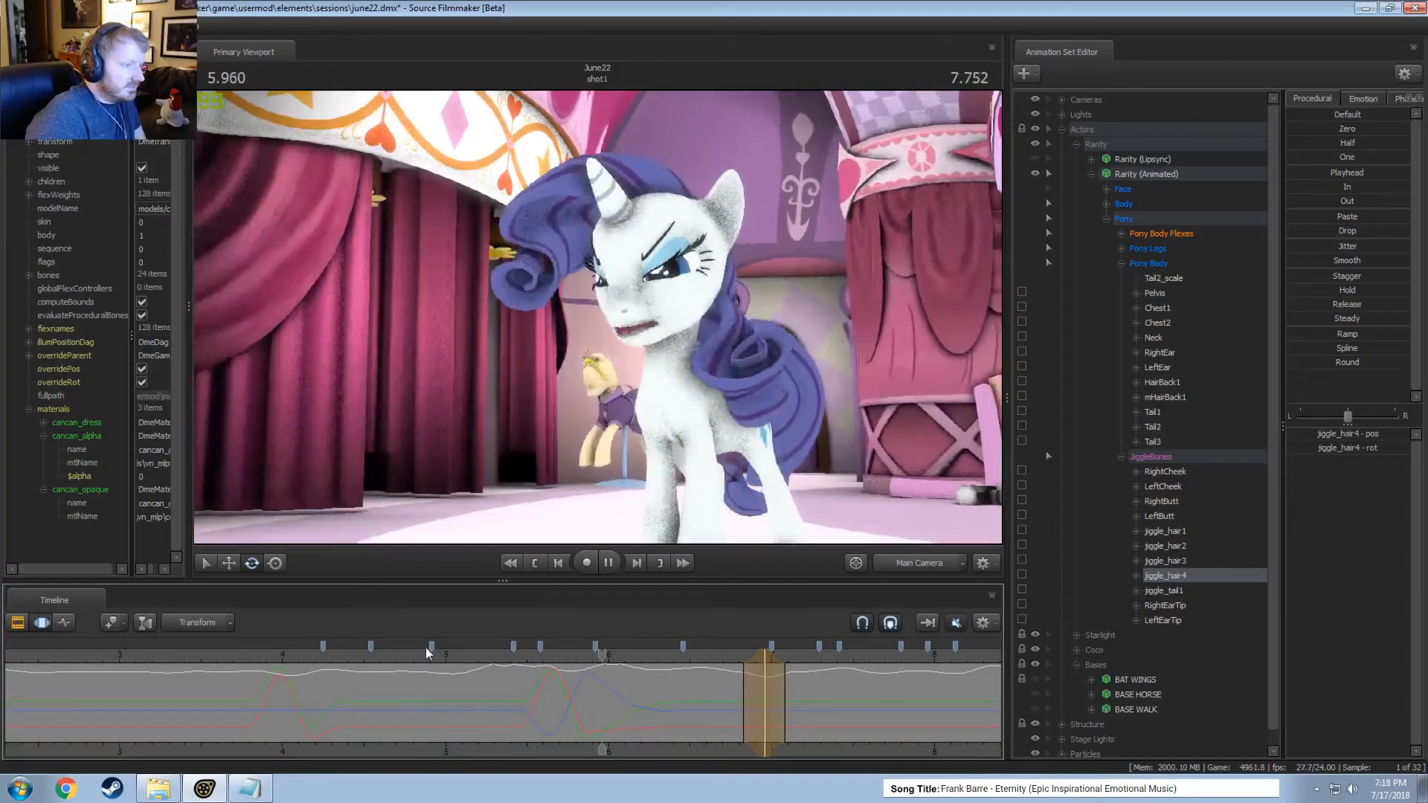
{"action": "key", "text": "space"}
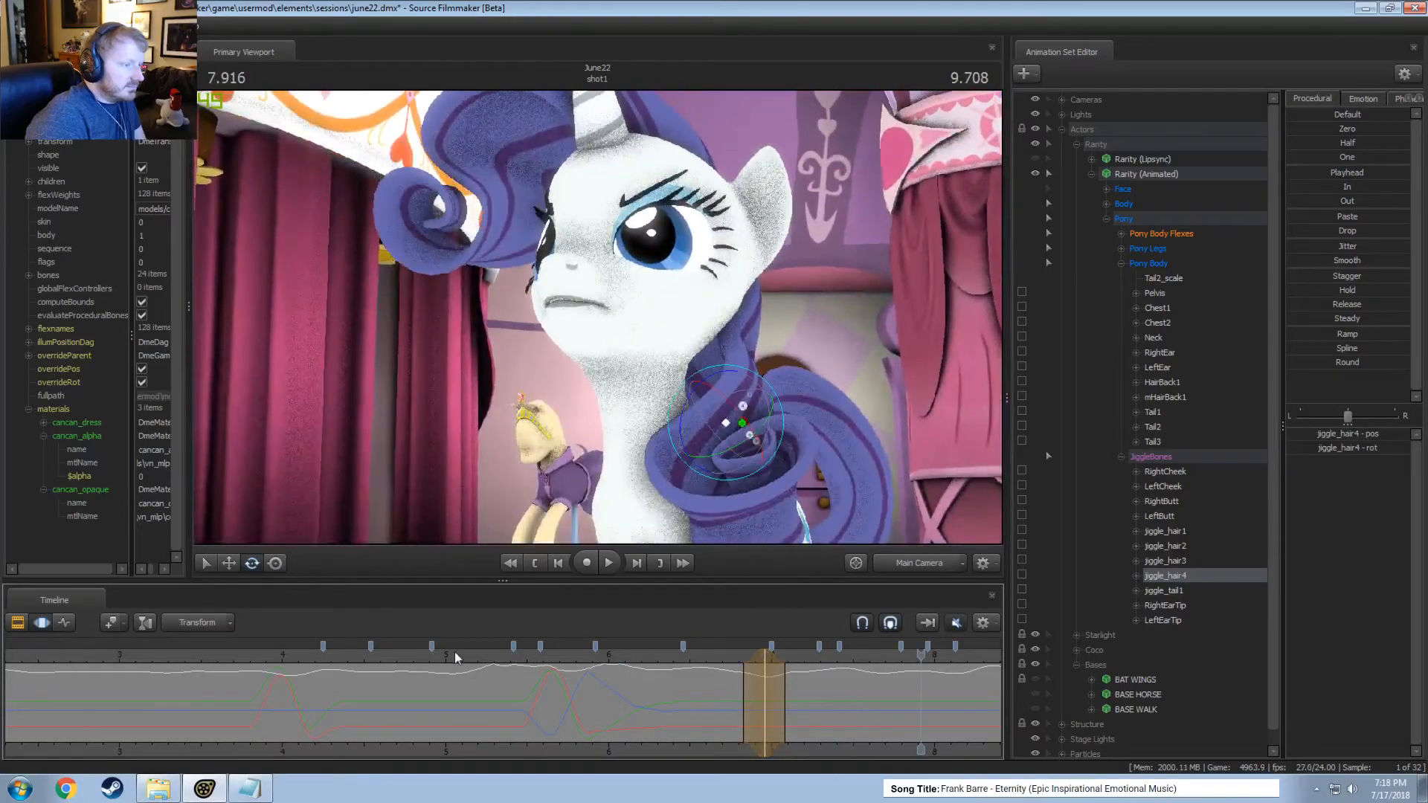
Play from about 6.5 seconds and examine jiggle_hair4's motion between about 7.3 and 7.8 seconds.
{"action": "middle_click_drag", "start_coordinate": [664, 731], "coordinate": [413, 725]}
{"action": "left_click", "coordinate": [443, 653]}
{"action": "key", "text": "space"}
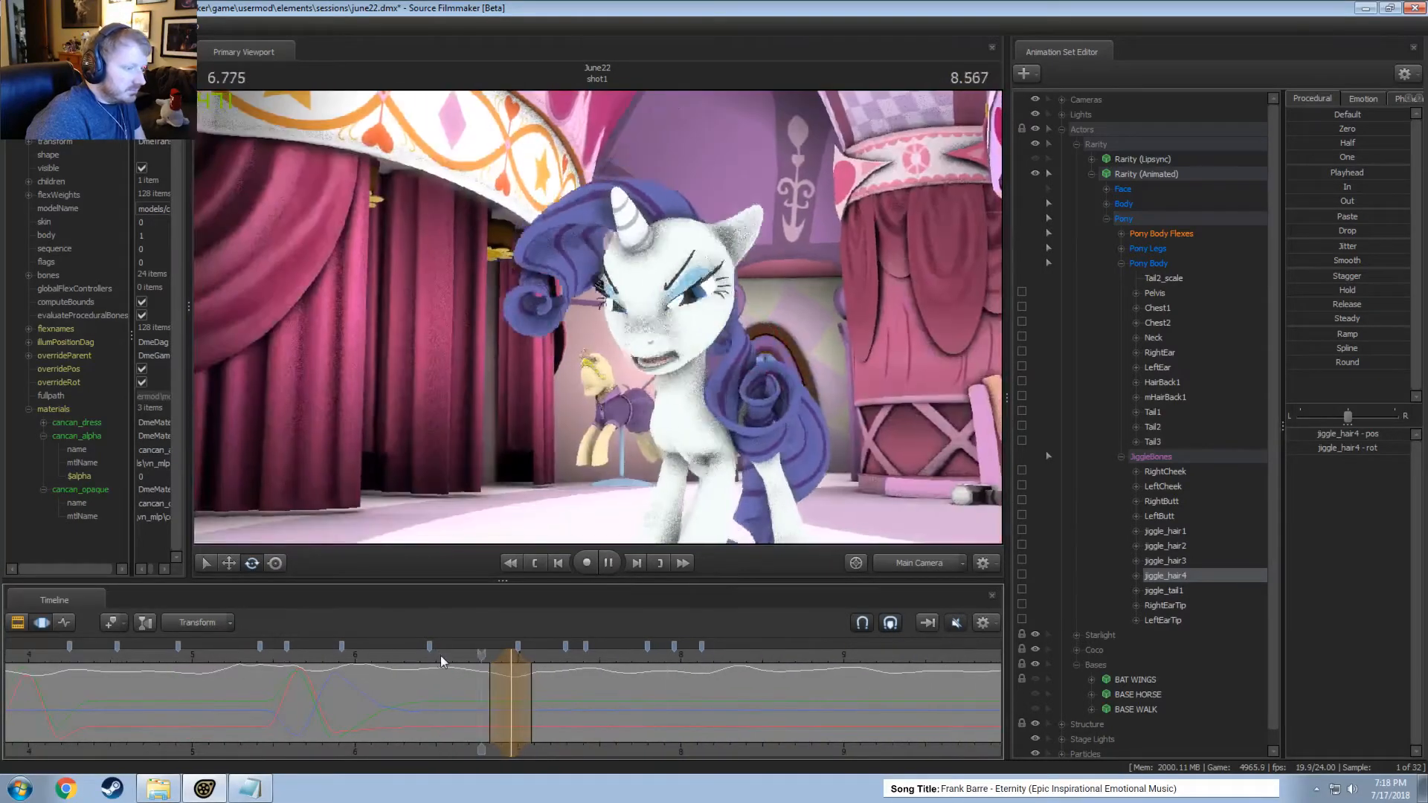
{"action": "left_click", "coordinate": [570, 711]}
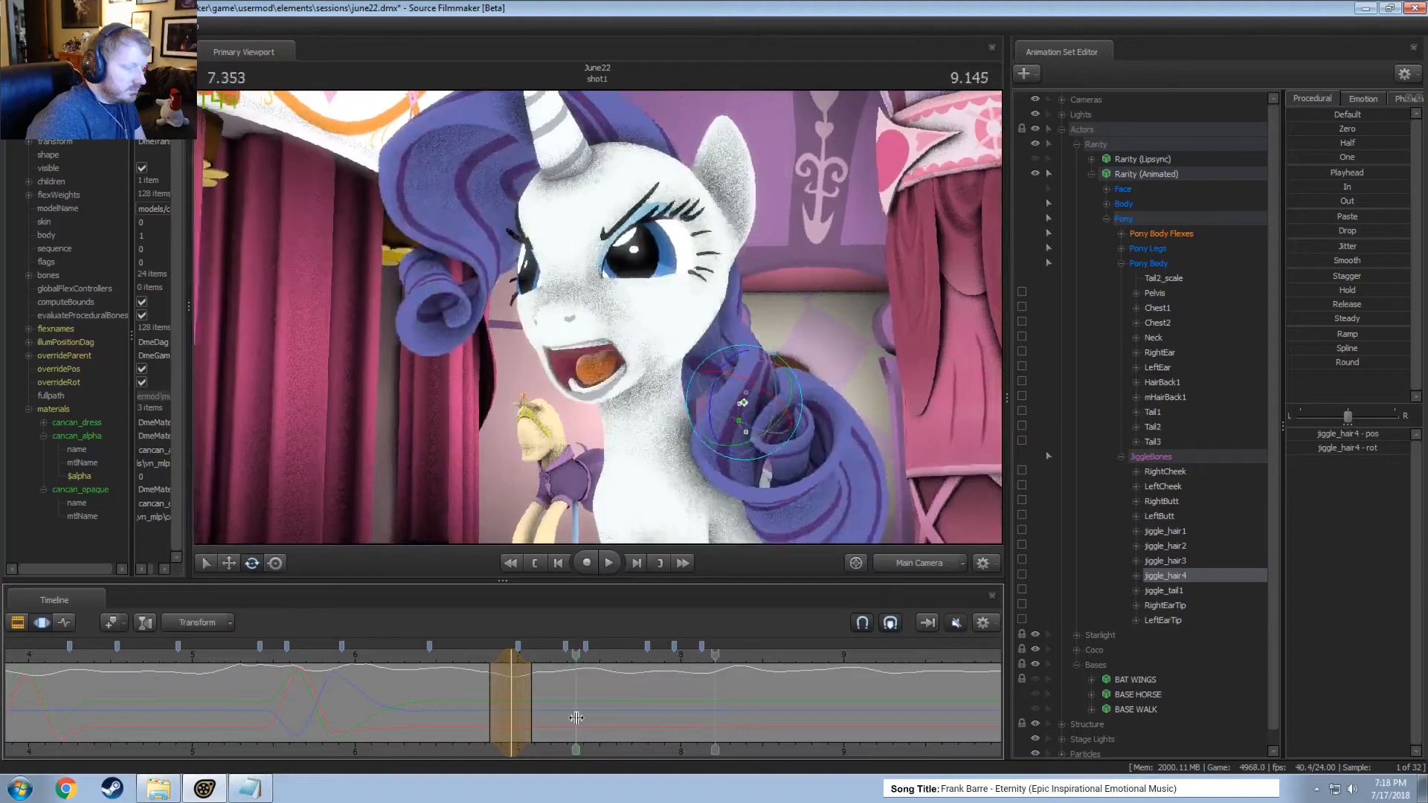
{"action": "key", "text": "space"}
{"action": "left_click", "coordinate": [569, 710]}
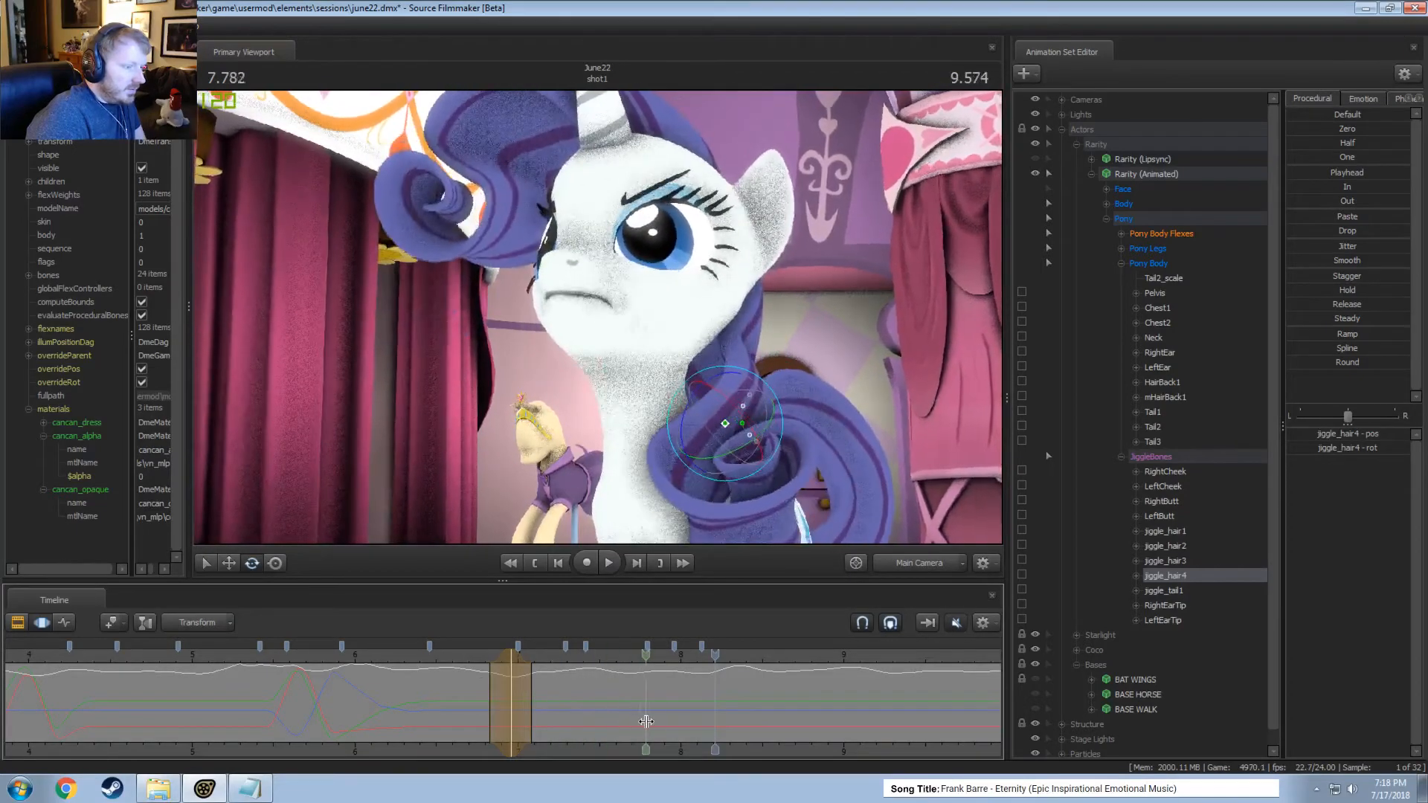
{"action": "left_click", "coordinate": [437, 657]}
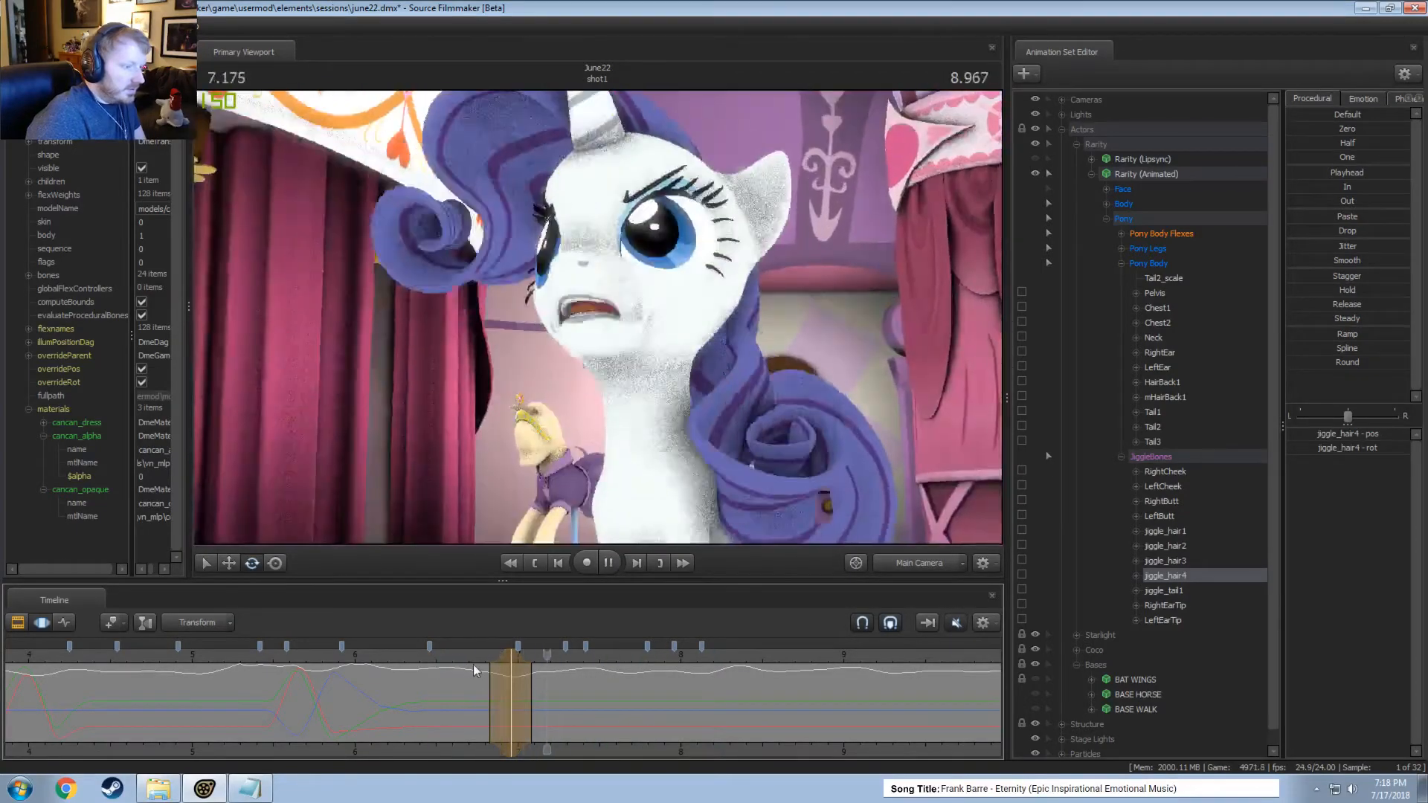
Rotate jiggle_hair4 at 7.125 seconds within a tapered time selection from about 6.9 to 7.4 seconds and play the motion.
{"action": "left_click", "coordinate": [484, 682]}
{"action": "left_click_drag", "start_coordinate": [495, 683], "coordinate": [541, 691]}
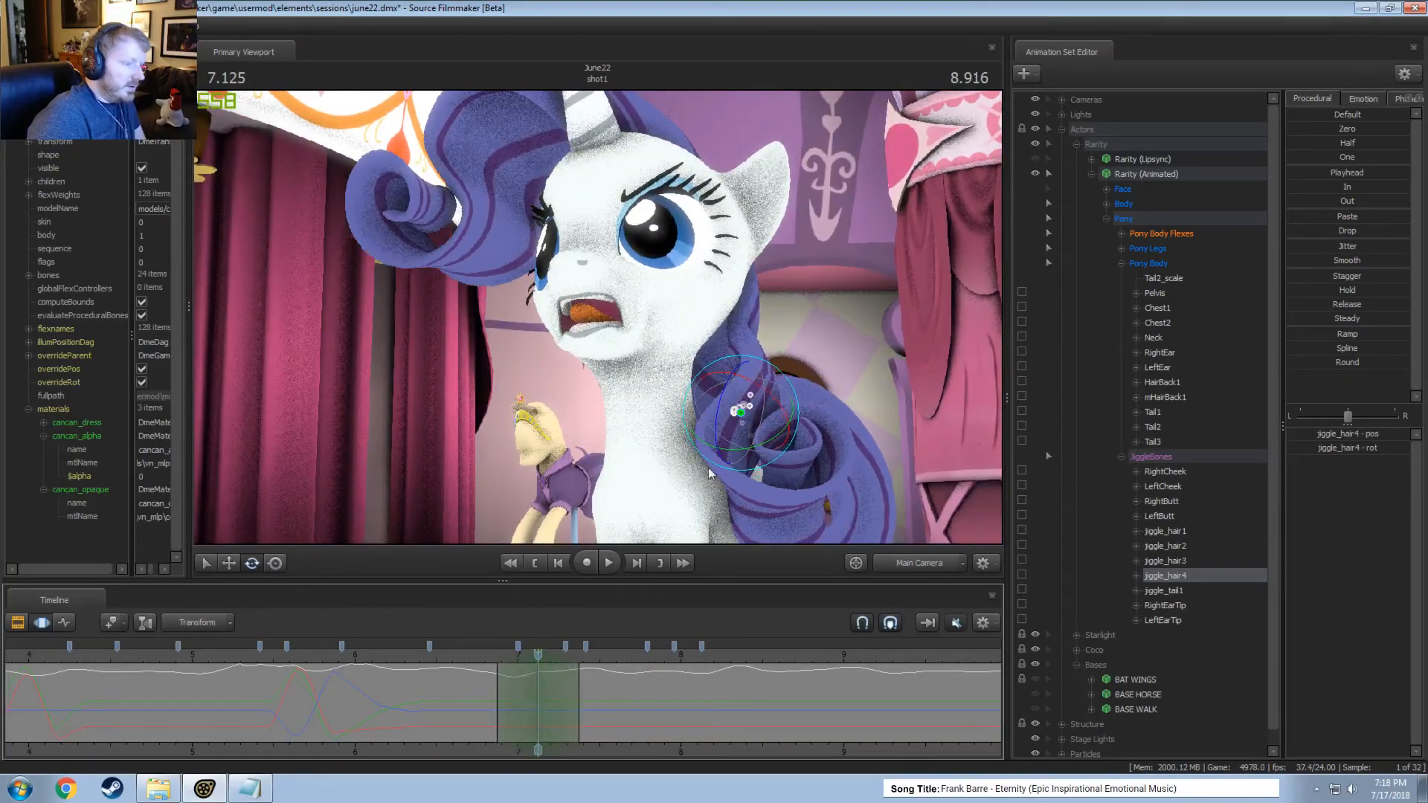
{"action": "left_click_drag", "start_coordinate": [686, 437], "coordinate": [691, 443]}
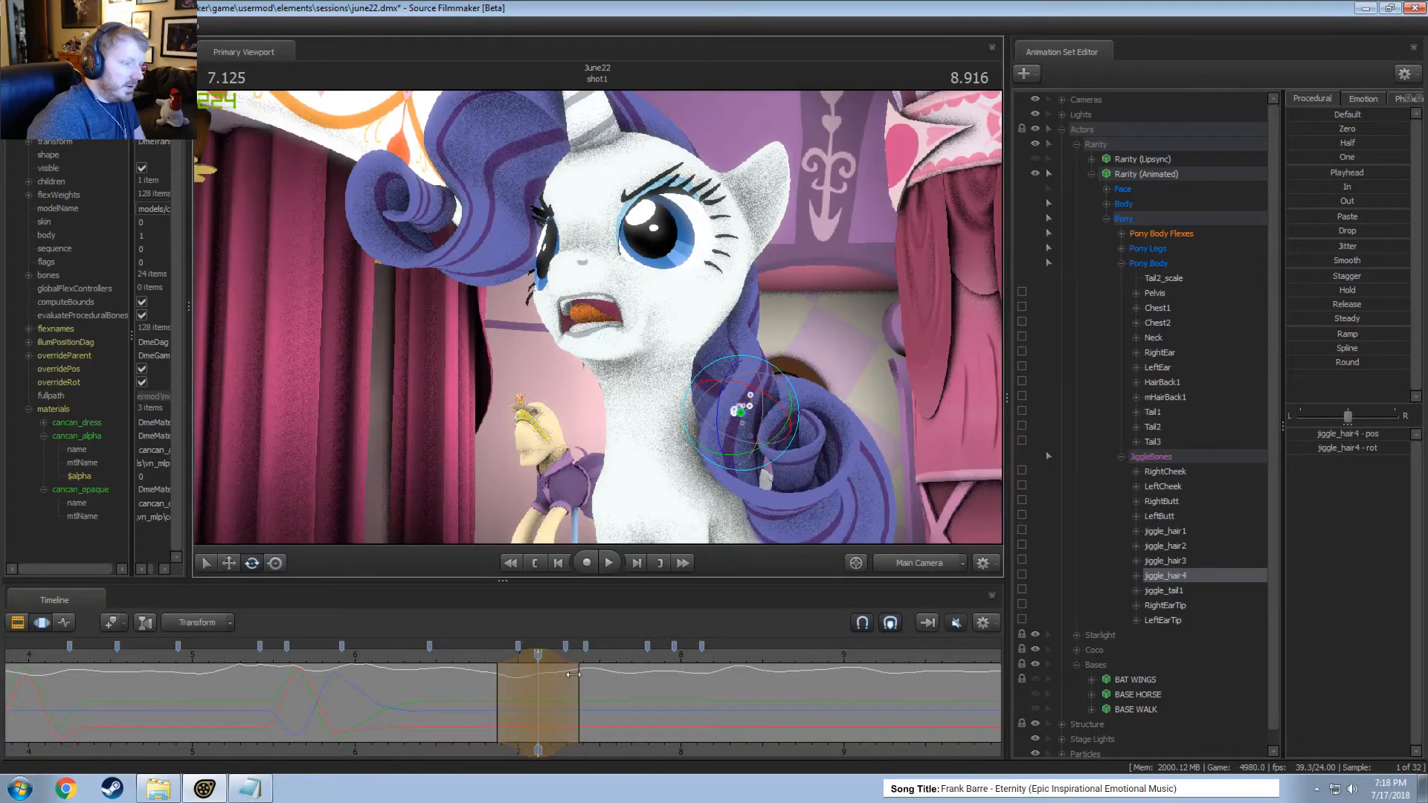
{"action": "key", "text": "space"}
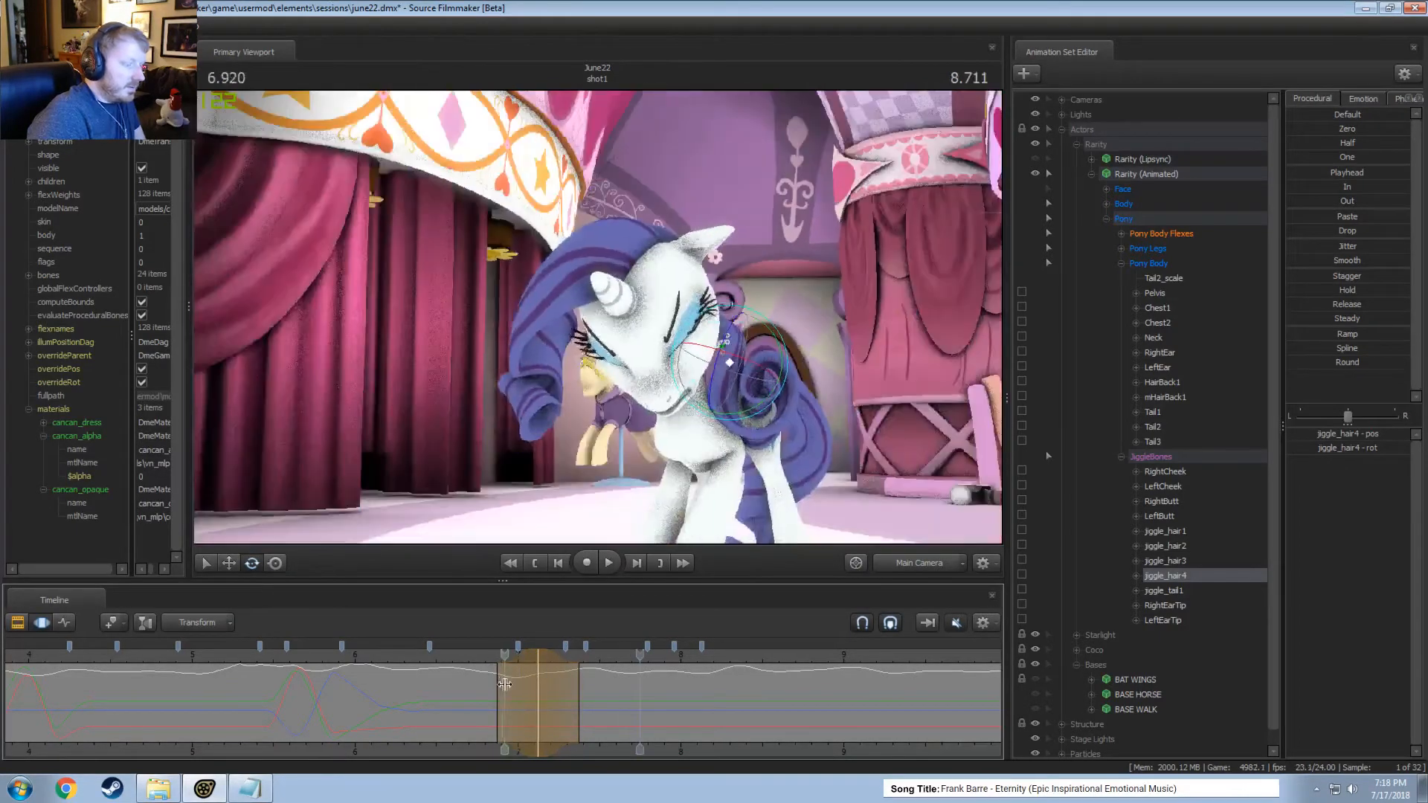
Move and rotate jiggle_hair4 at 7.333 seconds within a tapered time selection from about 7.0 to 7.7 seconds and play the motion.
{"action": "left_click_drag", "start_coordinate": [504, 685], "coordinate": [570, 702]}
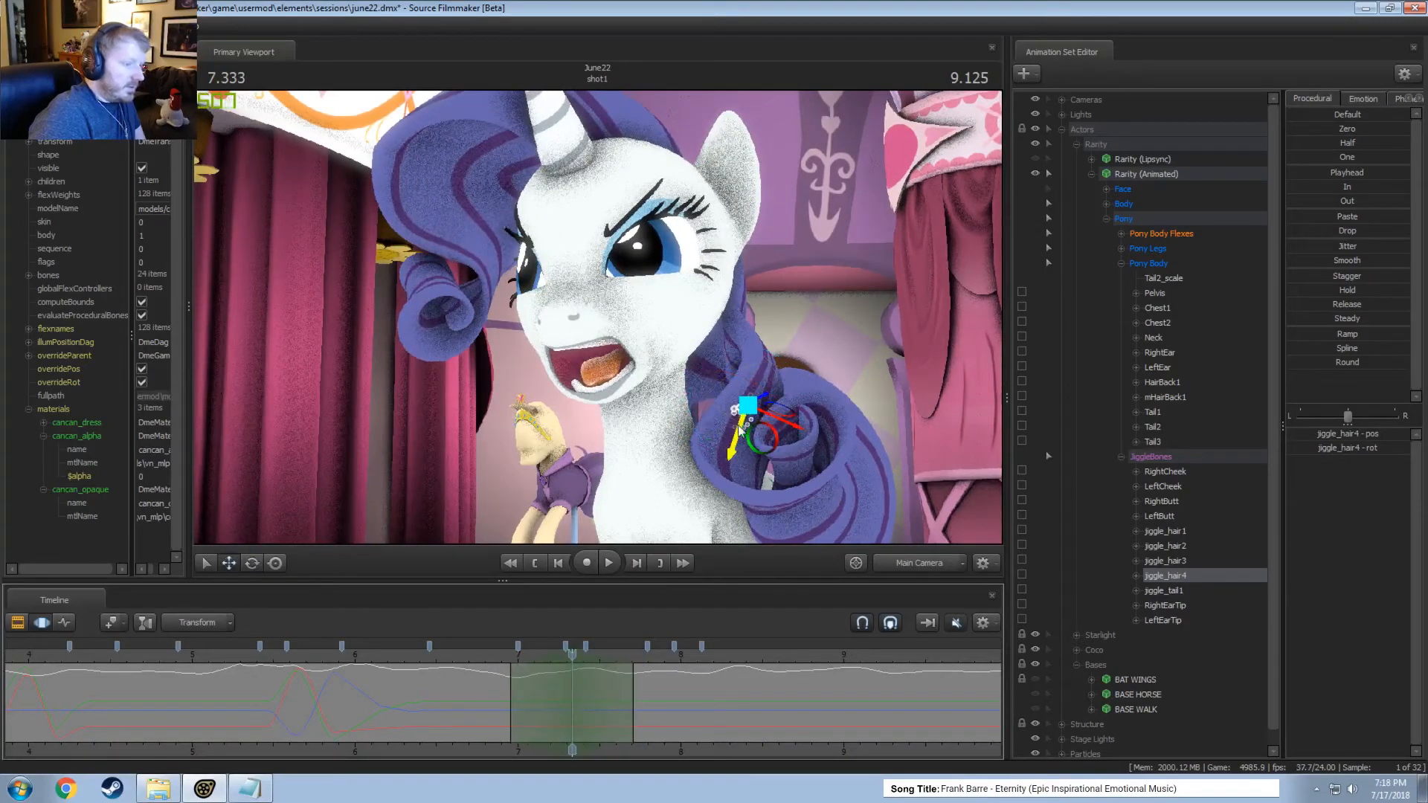
{"action": "left_click_drag", "start_coordinate": [765, 398], "coordinate": [760, 399]}
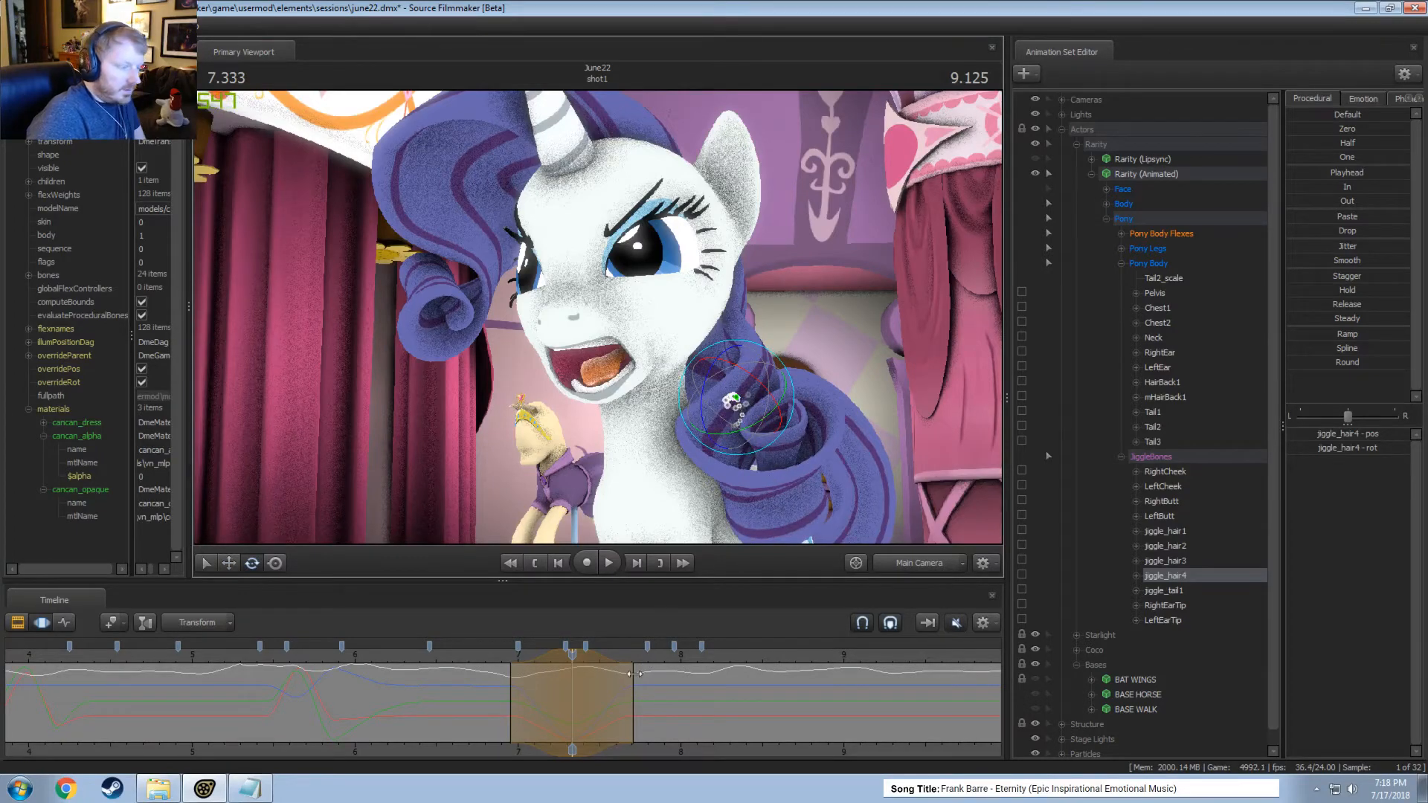
{"action": "key", "text": "space"}
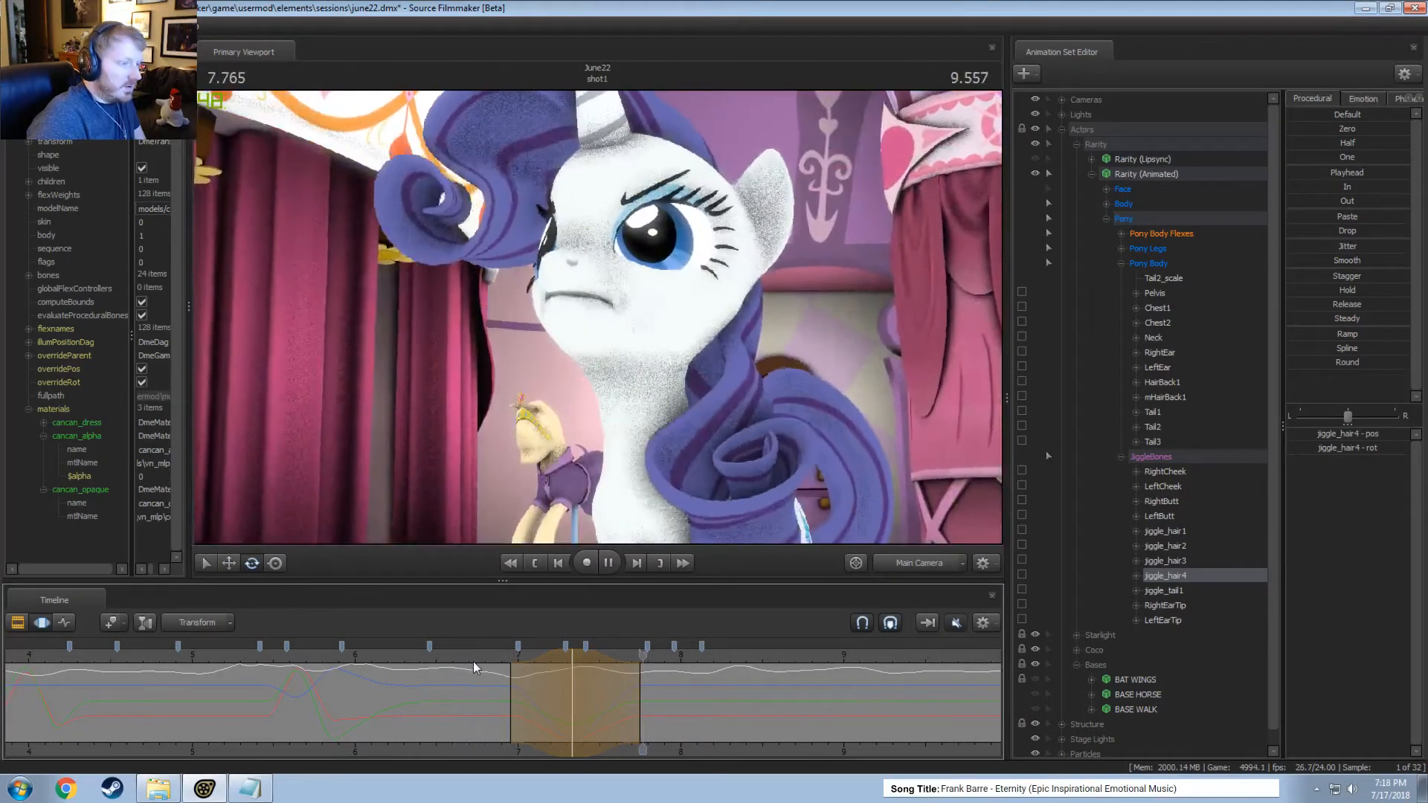
{"action": "key", "text": "space"}
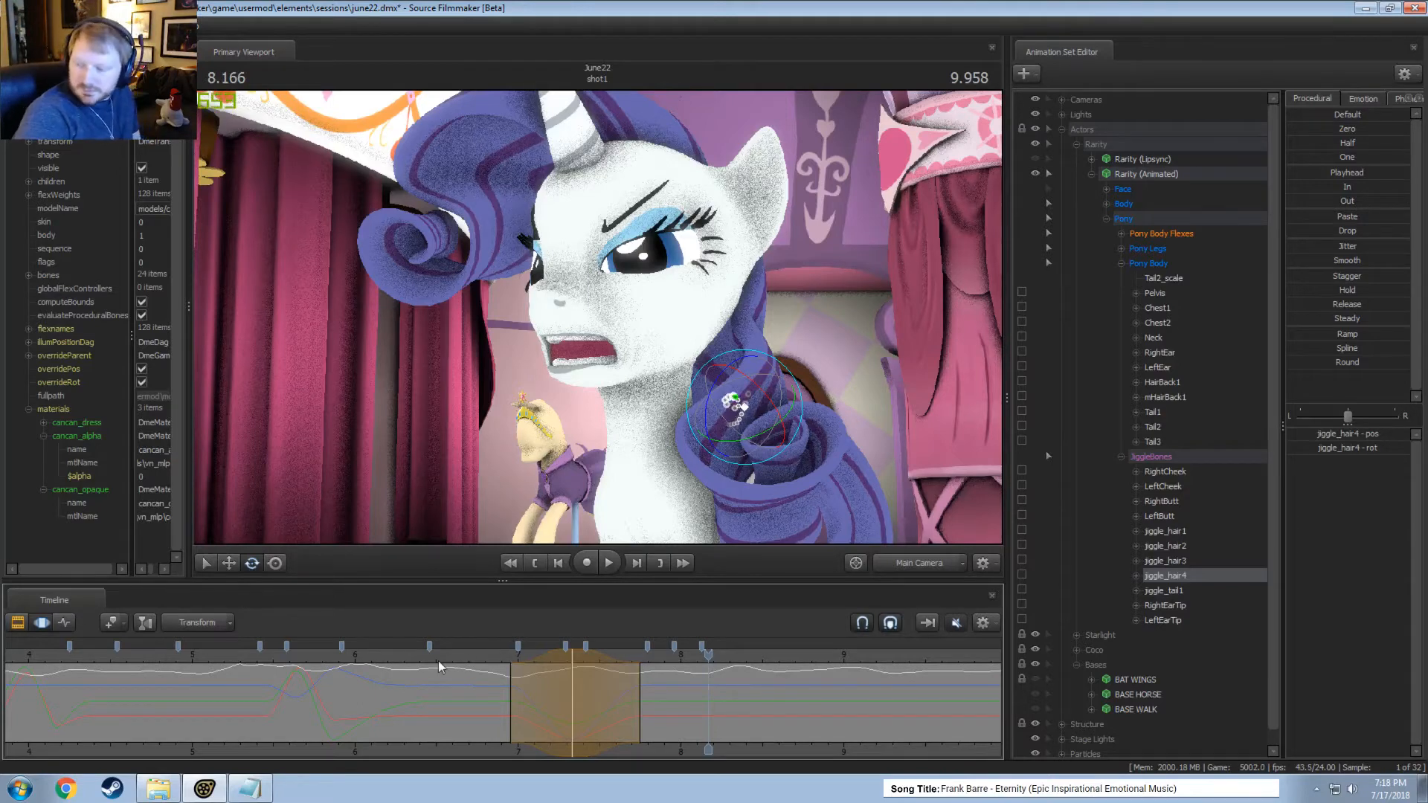
Replay the shot repeatedly from about 6.3 seconds and examine jiggle_hair4's swing through the head raise.
{"action": "left_click", "coordinate": [411, 662]}
{"action": "key", "text": "space"}
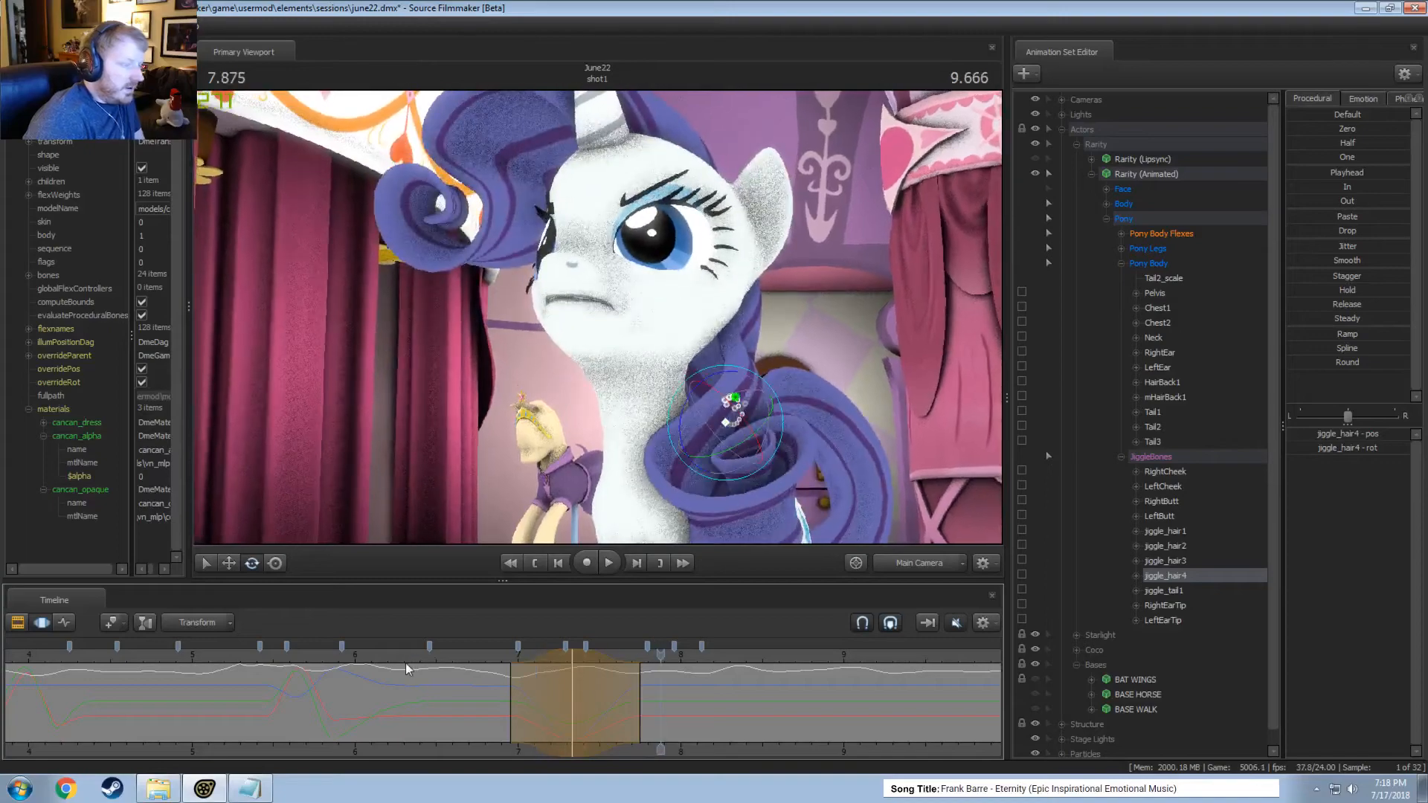
{"action": "left_click", "coordinate": [388, 657]}
{"action": "key", "text": "space"}
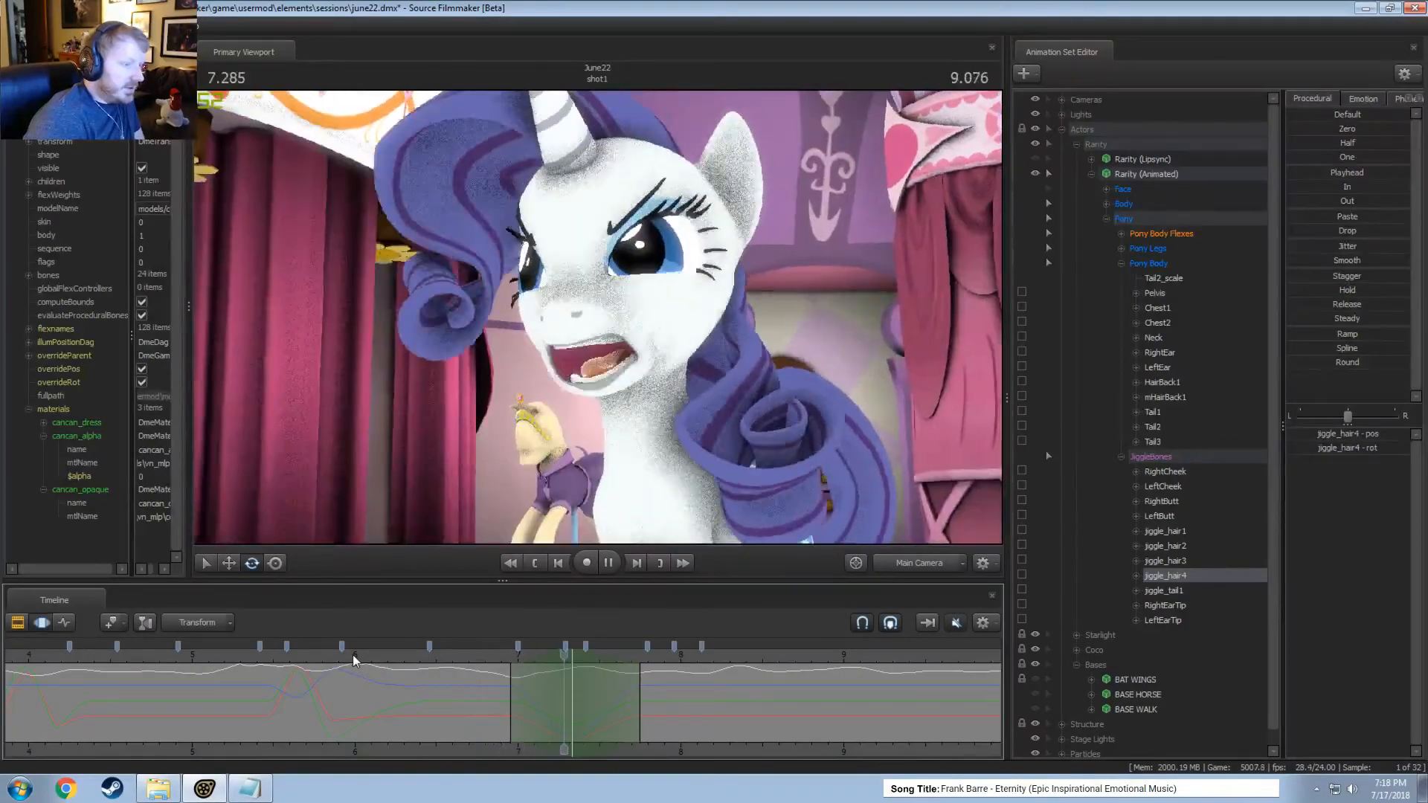
{"action": "left_click_drag", "start_coordinate": [360, 658], "coordinate": [407, 654]}
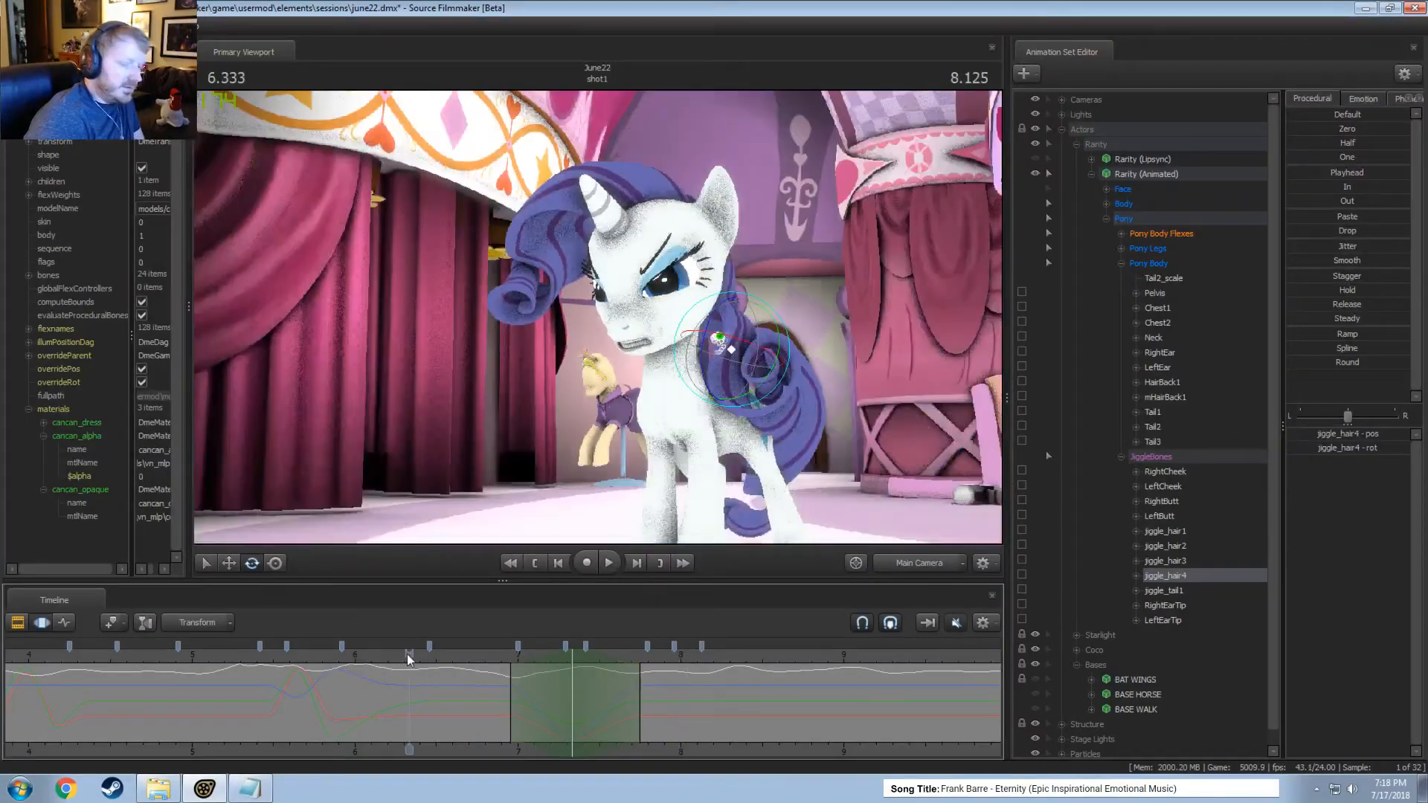
{"action": "key", "text": "space"}
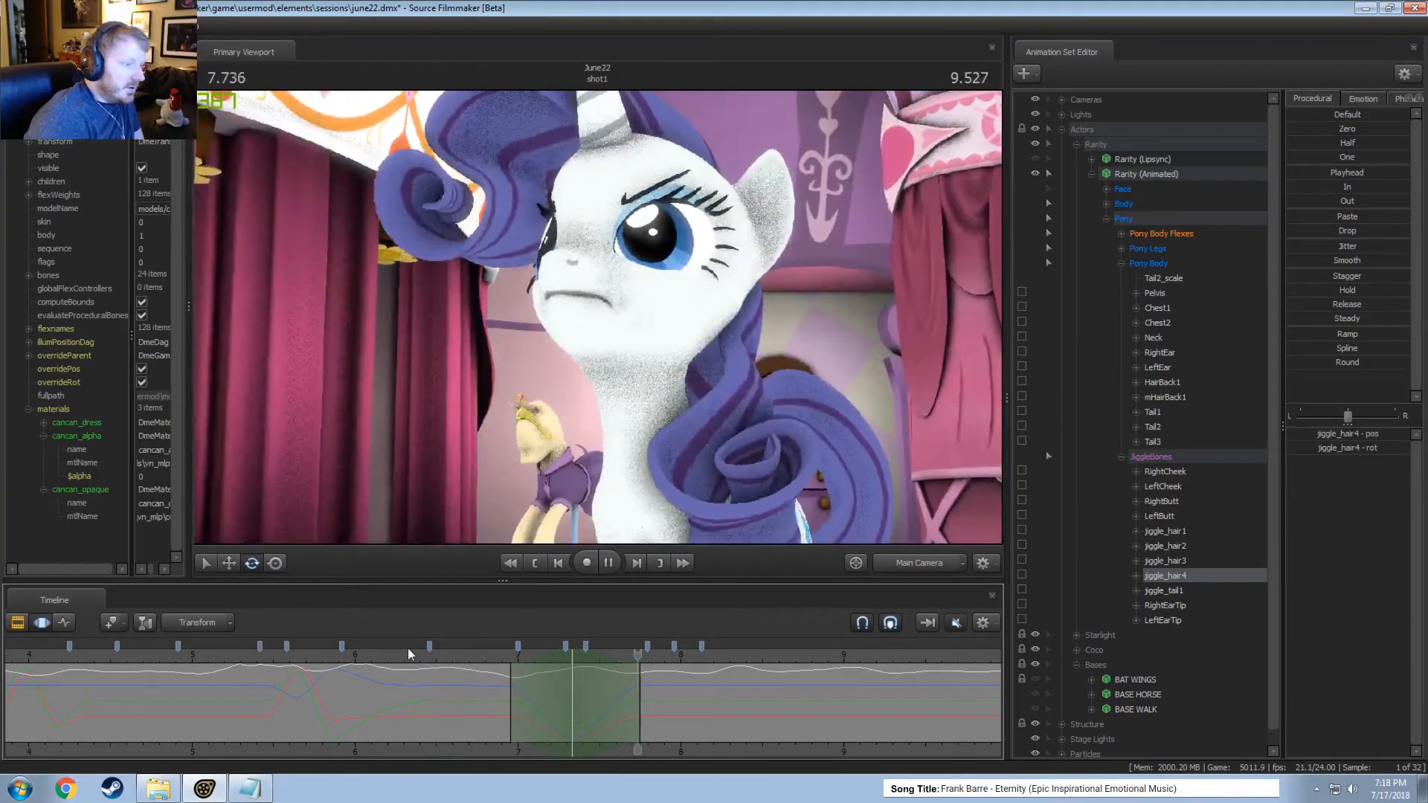
{"action": "key", "text": "space"}
{"action": "key", "text": "space"}
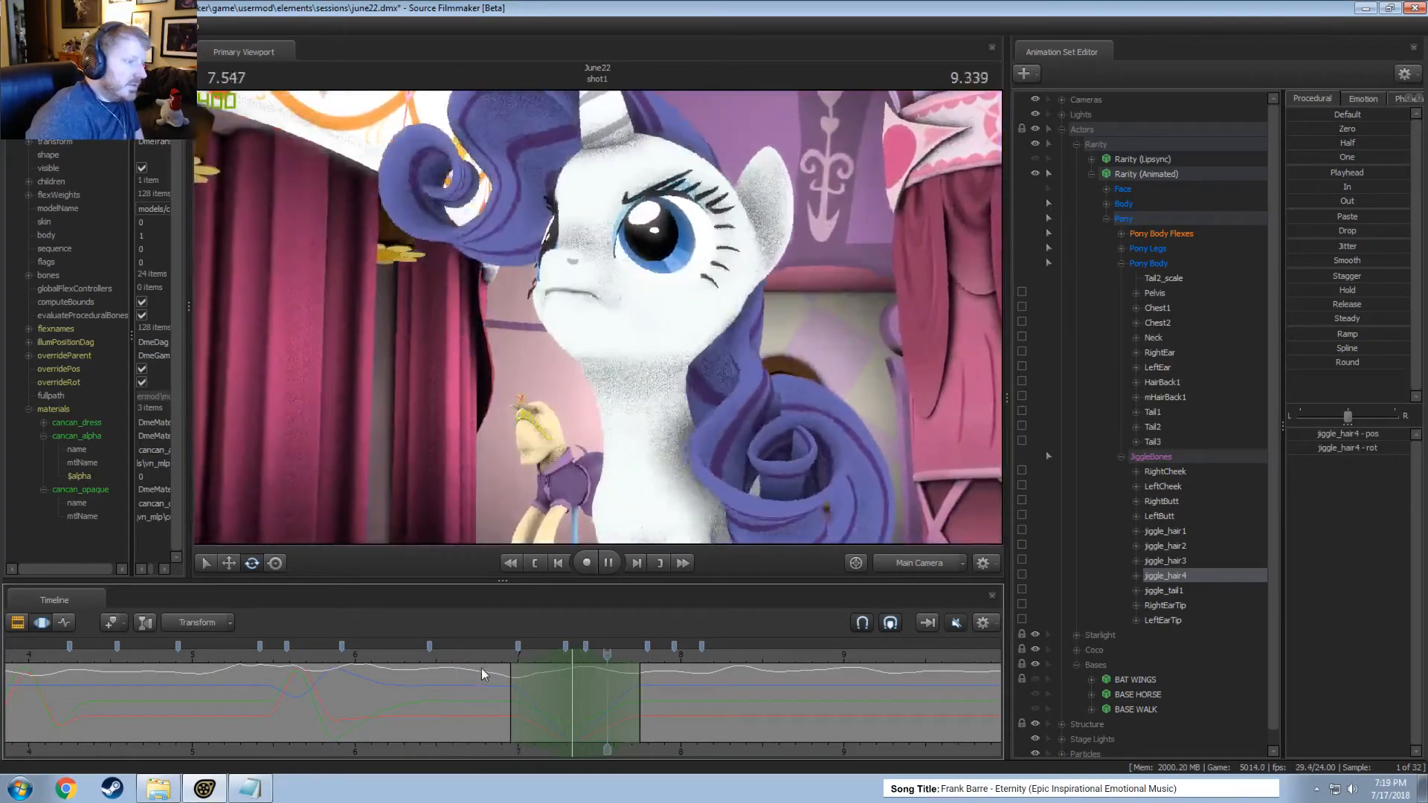
{"action": "key", "text": "space"}
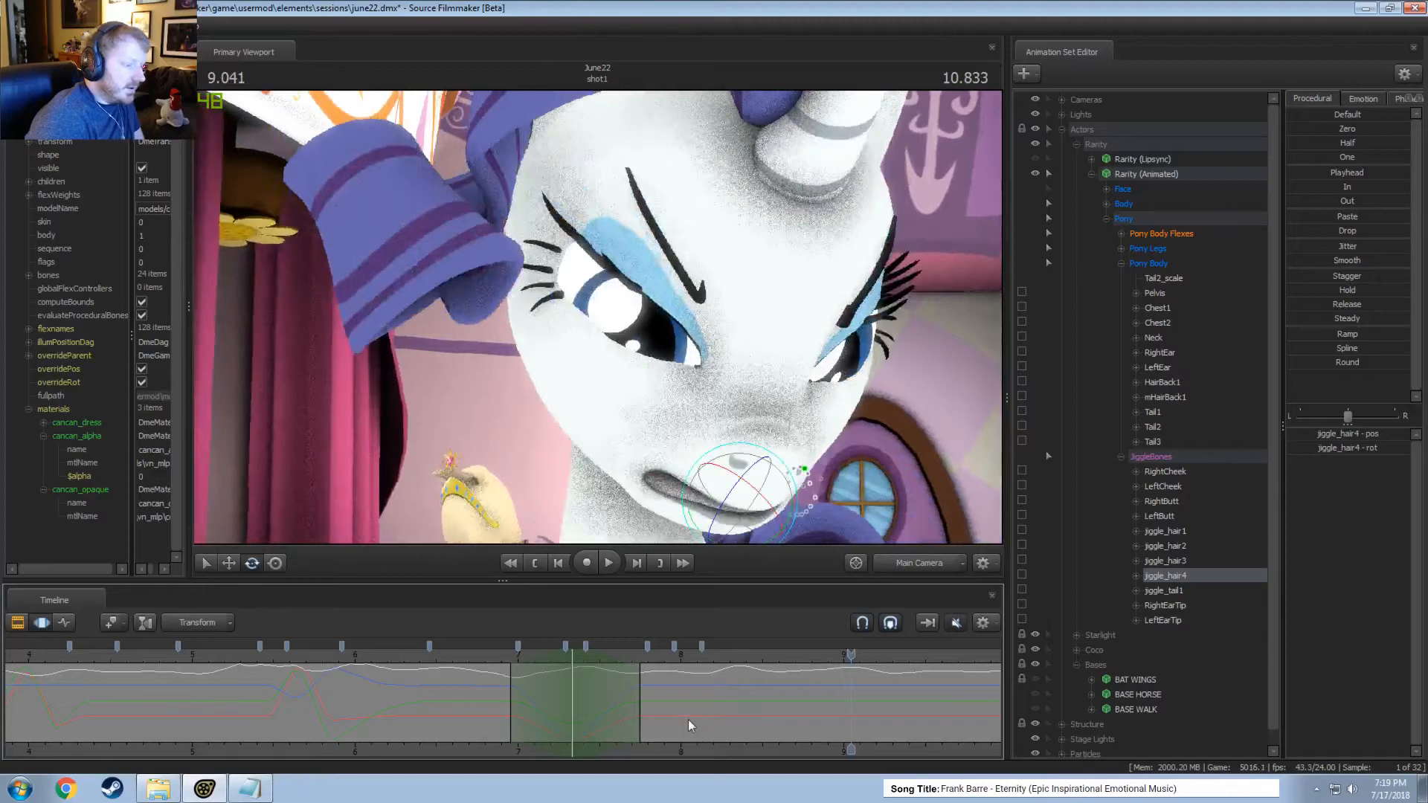
Adjust jiggle_hair4's pose at 7.958 seconds within a tapered time selection from about 7.7 to 8.3 seconds.
{"action": "mouse_move", "coordinate": [688, 721]}
{"action": "left_mouse_down"}
{"action": "mouse_move", "coordinate": [662, 704]}
{"action": "mouse_move", "coordinate": [710, 705]}
{"action": "mouse_move", "coordinate": [673, 706]}
{"action": "left_mouse_up"}
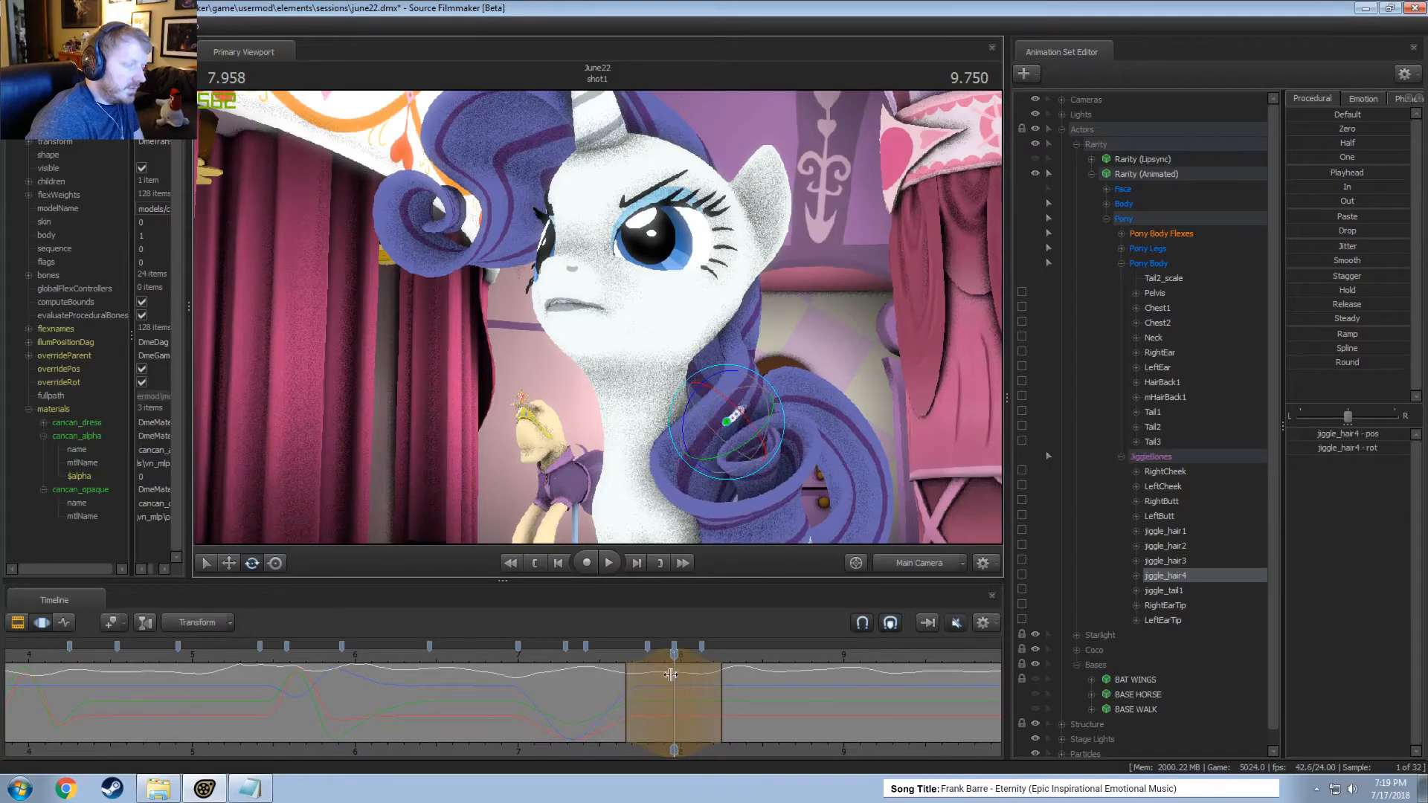
{"action": "left_click", "coordinate": [633, 700]}
{"action": "left_click_drag", "start_coordinate": [634, 699], "coordinate": [676, 707]}
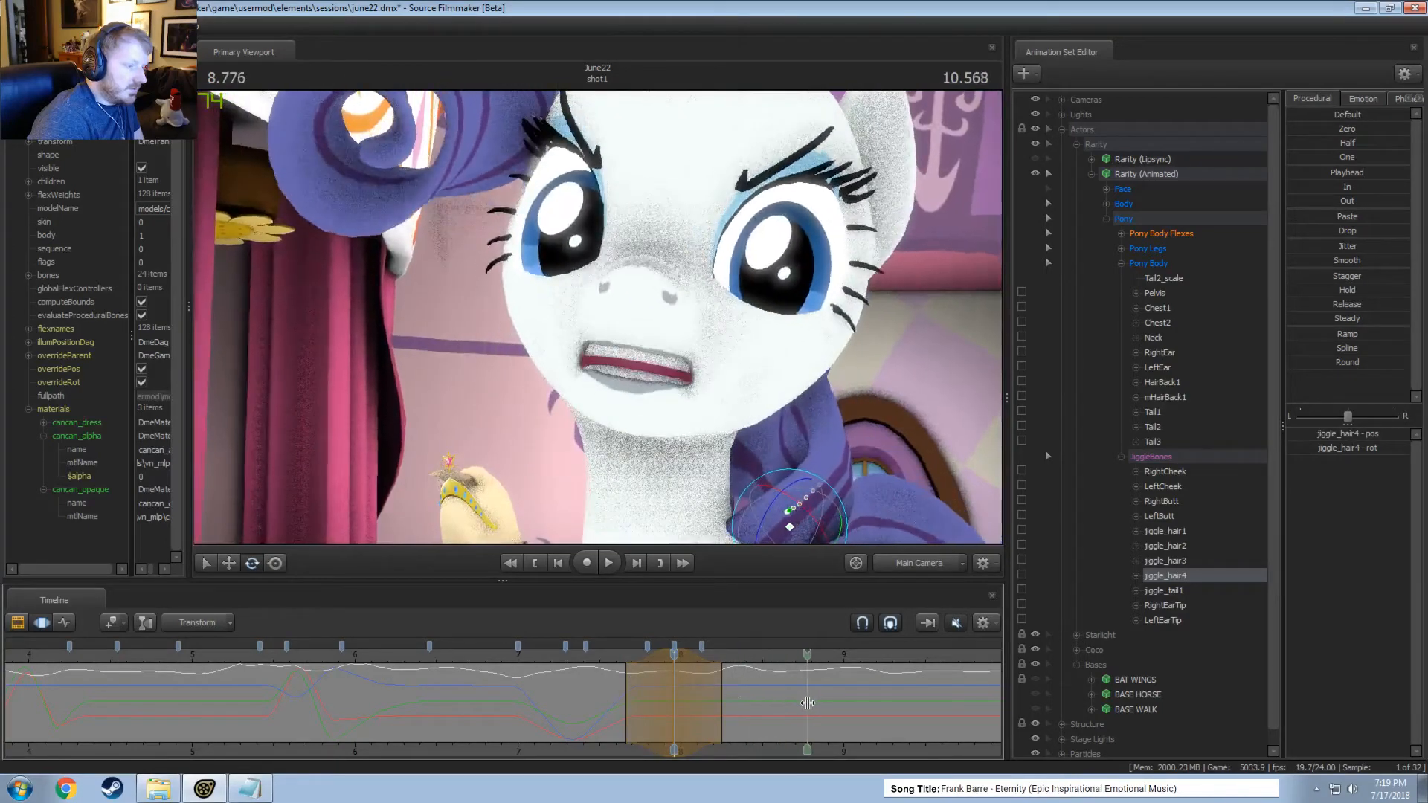
Play the shot from 8.625 seconds through the work camera to inspect the back hair, and return to the main camera.
{"action": "left_click", "coordinate": [782, 701]}
{"action": "left_click", "coordinate": [926, 563]}
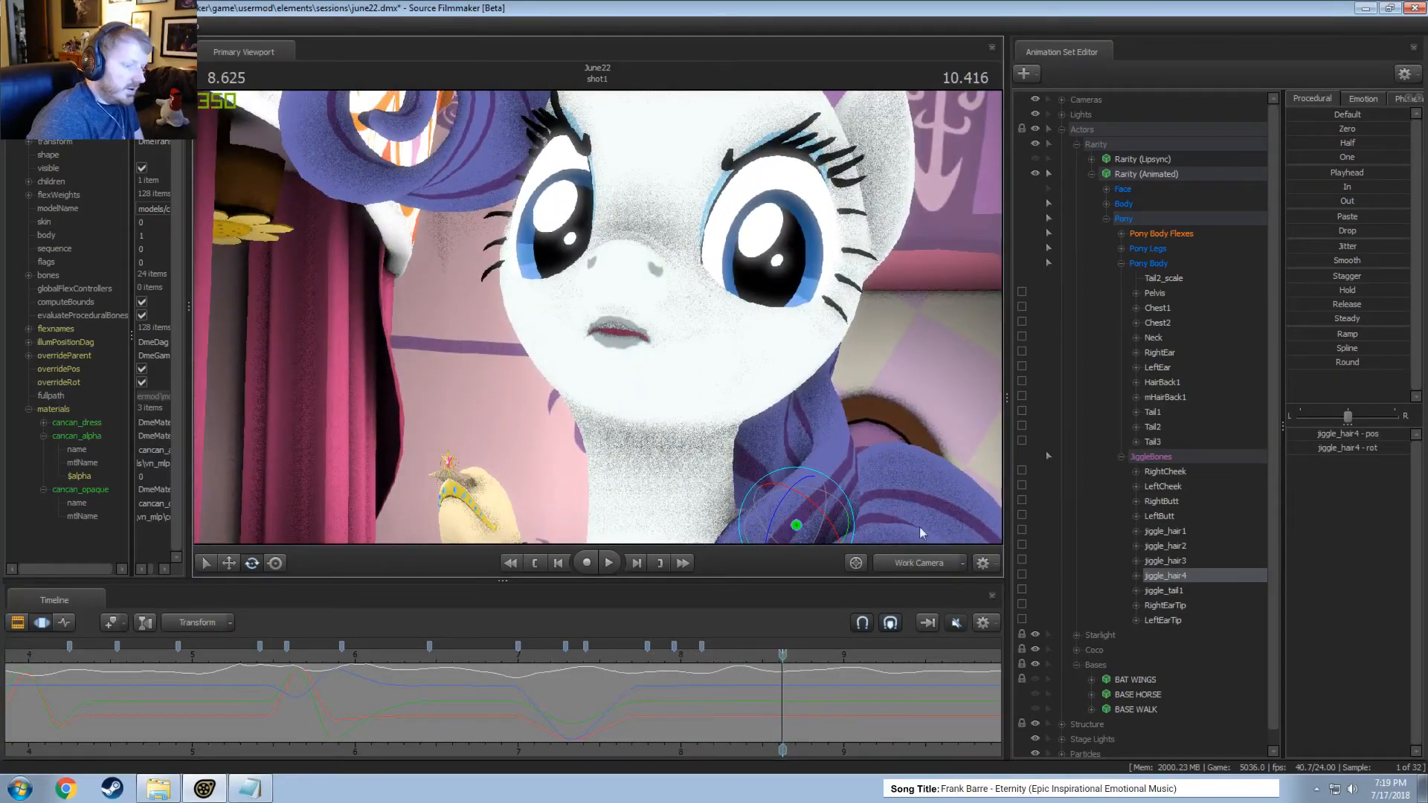
{"action": "key", "text": "space"}
{"action": "key", "text": "space"}
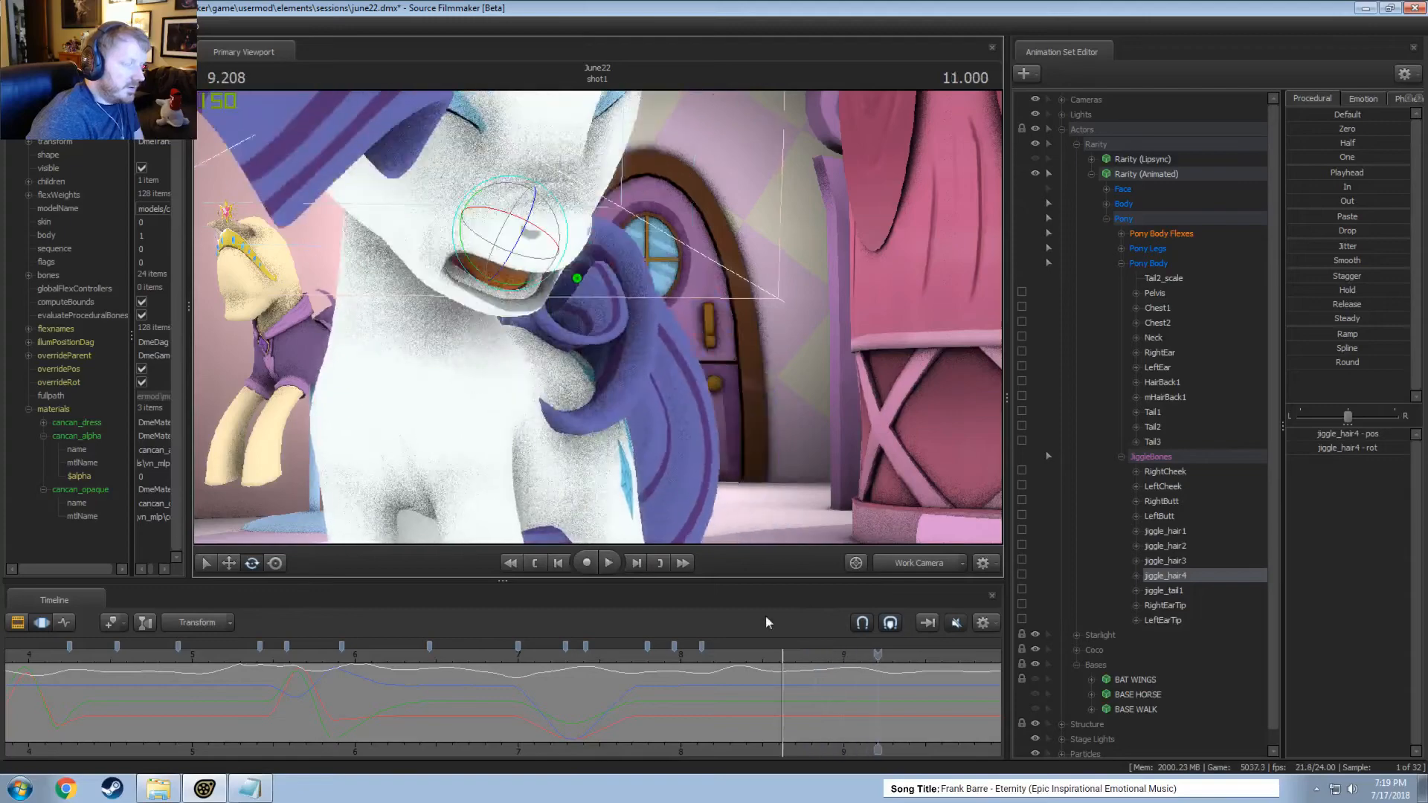
{"action": "left_click", "coordinate": [926, 563]}
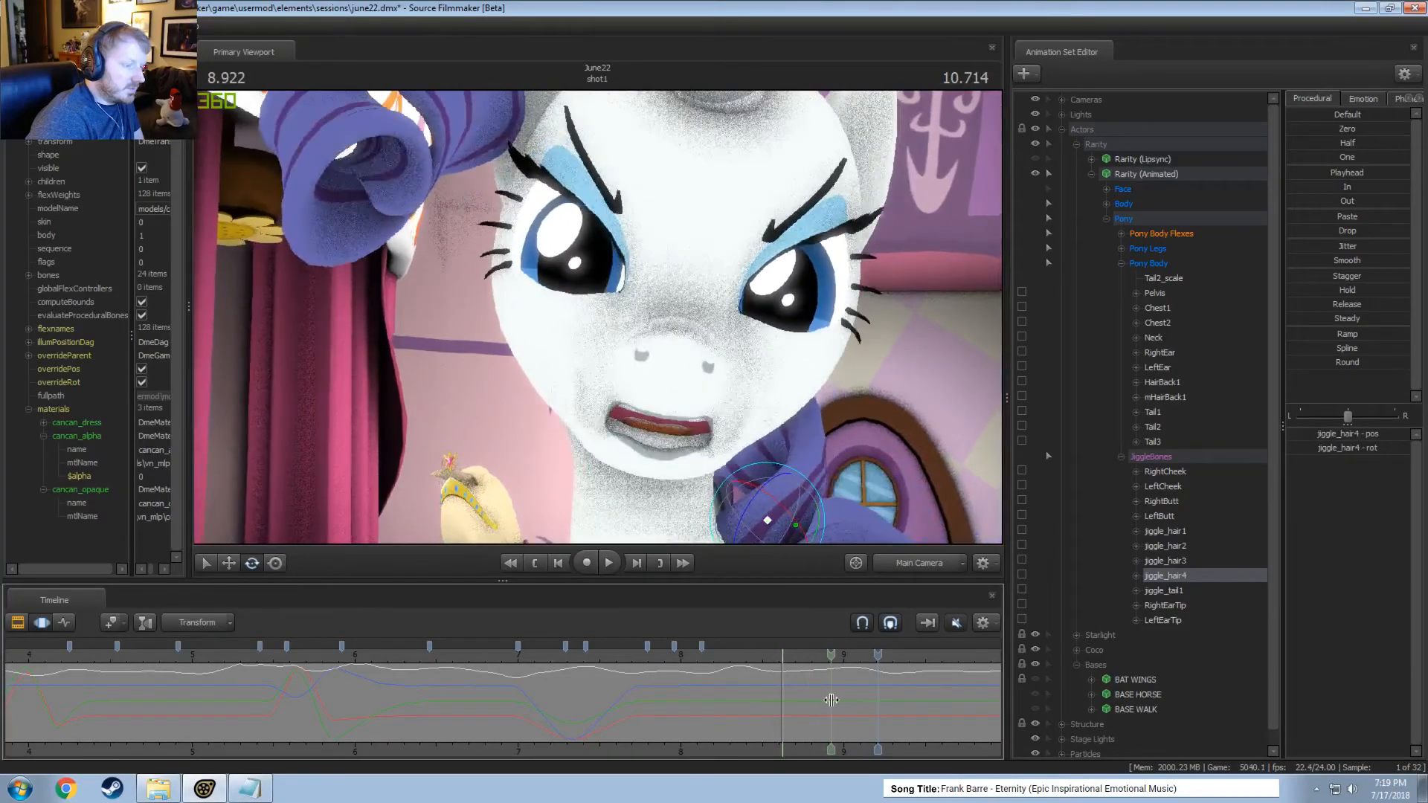
Make a time selection held from about 8.9 to 12 seconds, with falloffs starting at about 8.5 and ending at about 12.5 seconds.
{"action": "left_click_drag", "start_coordinate": [831, 700], "coordinate": [950, 747], "text": "shift"}
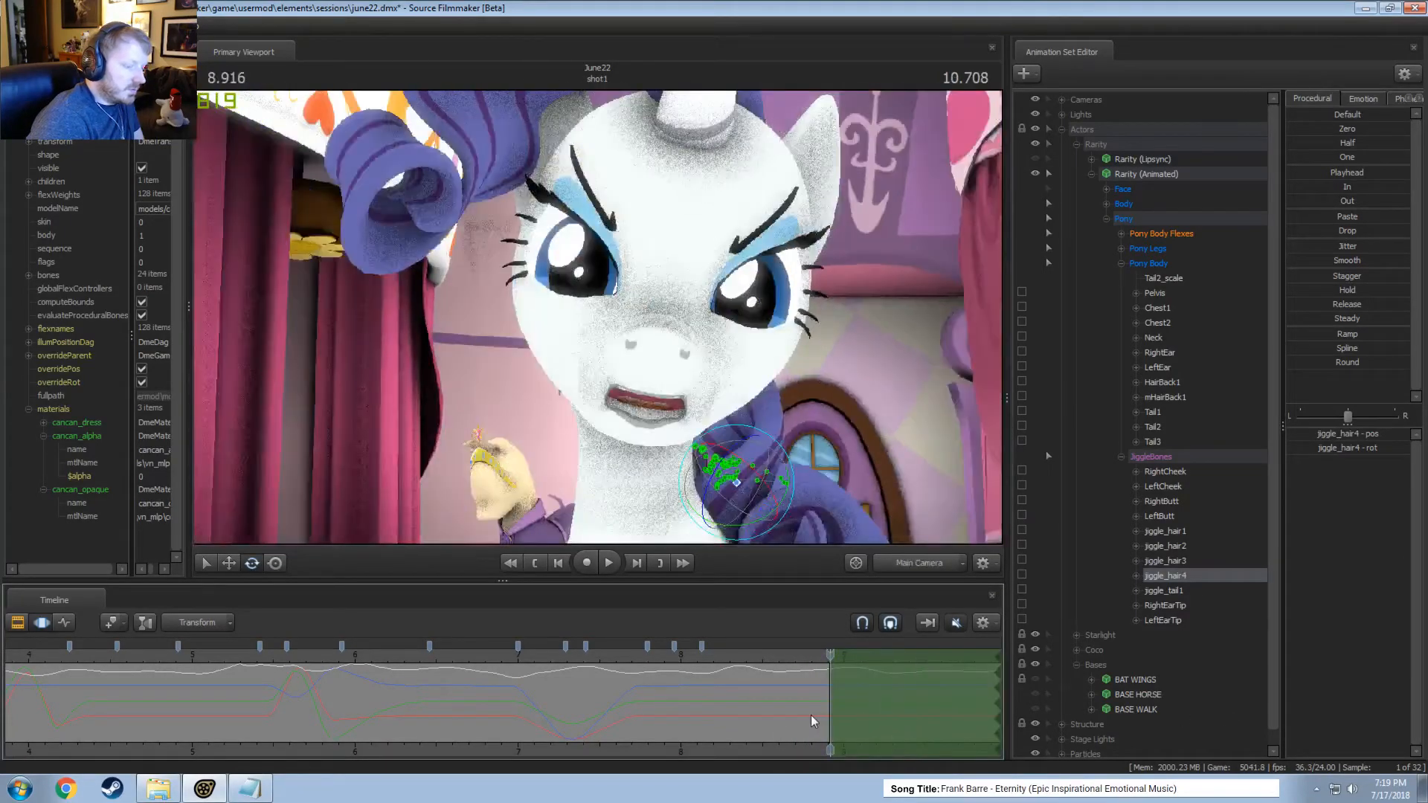
{"action": "scroll", "coordinate": [808, 714], "scroll_direction": "down", "scroll_amount": 5}
{"action": "middle_click_drag", "start_coordinate": [802, 745], "coordinate": [533, 686]}
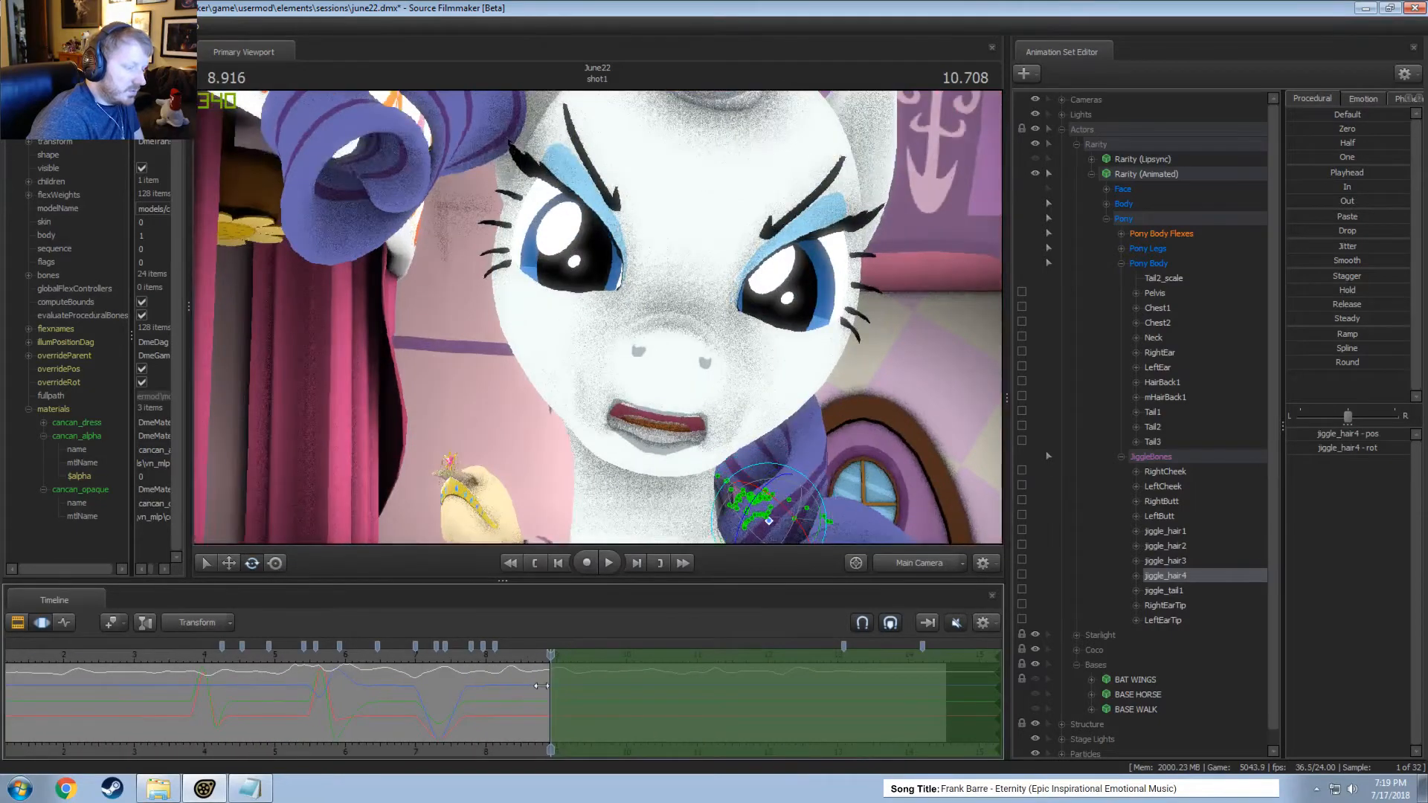
{"action": "left_click_drag", "start_coordinate": [541, 686], "coordinate": [514, 686]}
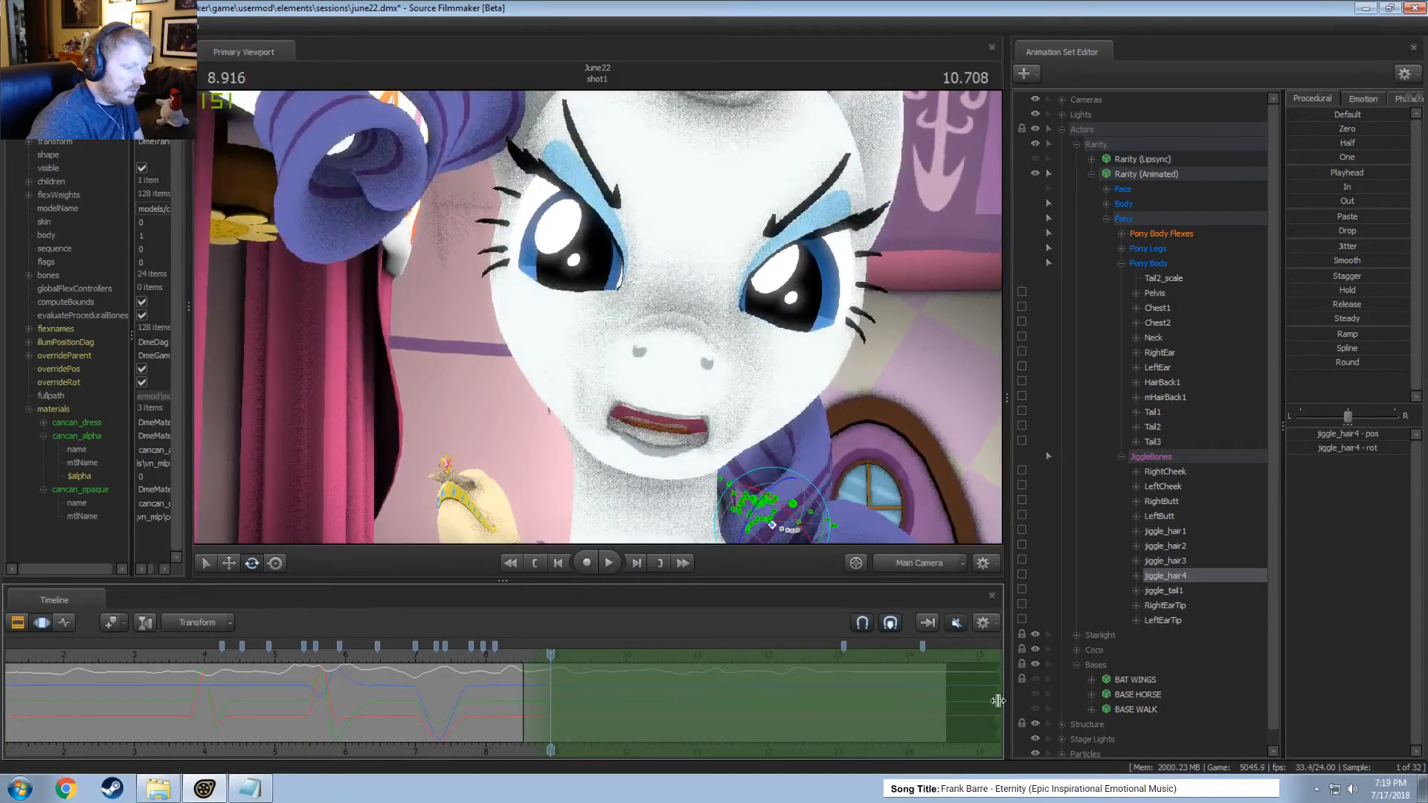
{"action": "left_click_drag", "start_coordinate": [998, 702], "coordinate": [771, 692]}
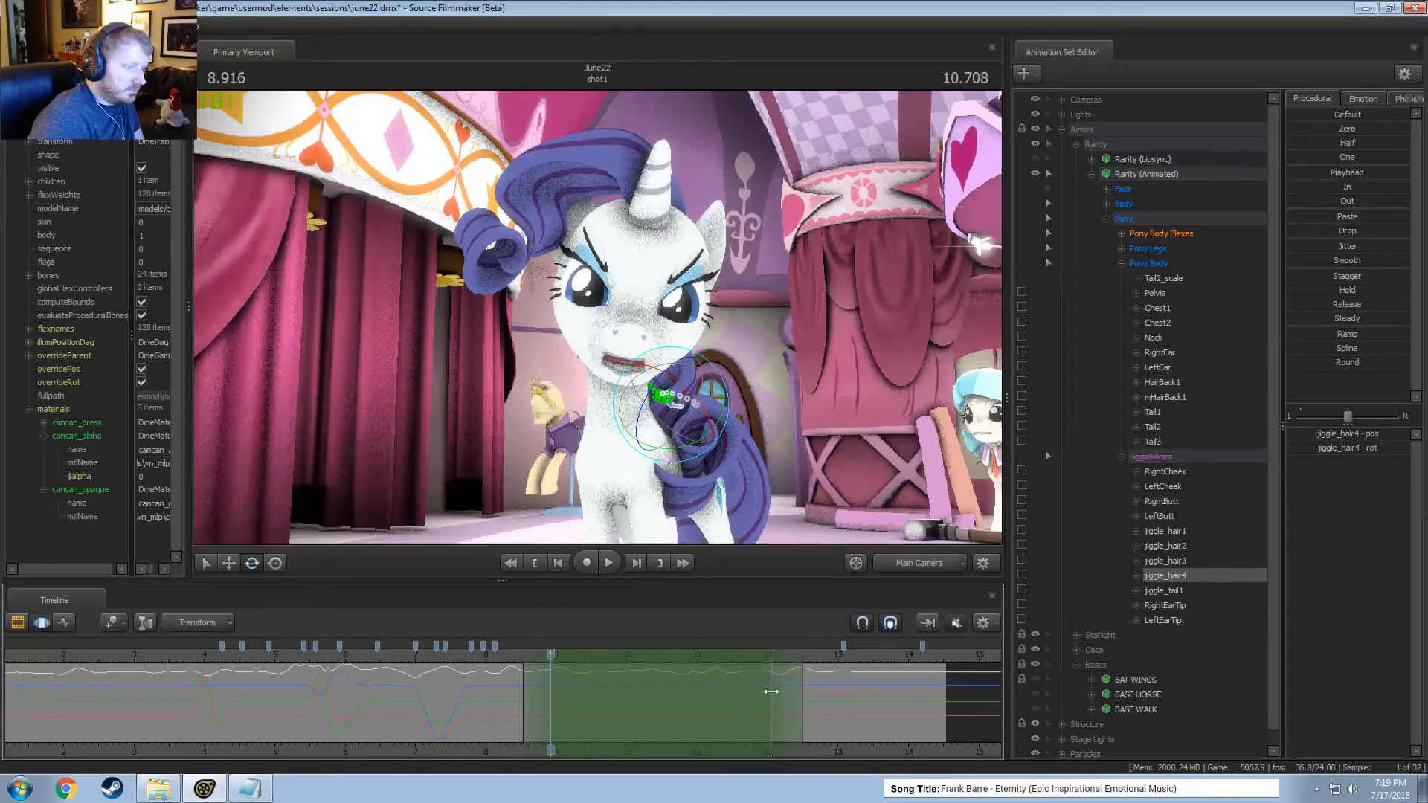
{"action": "left_click_drag", "start_coordinate": [684, 428], "coordinate": [725, 451]}
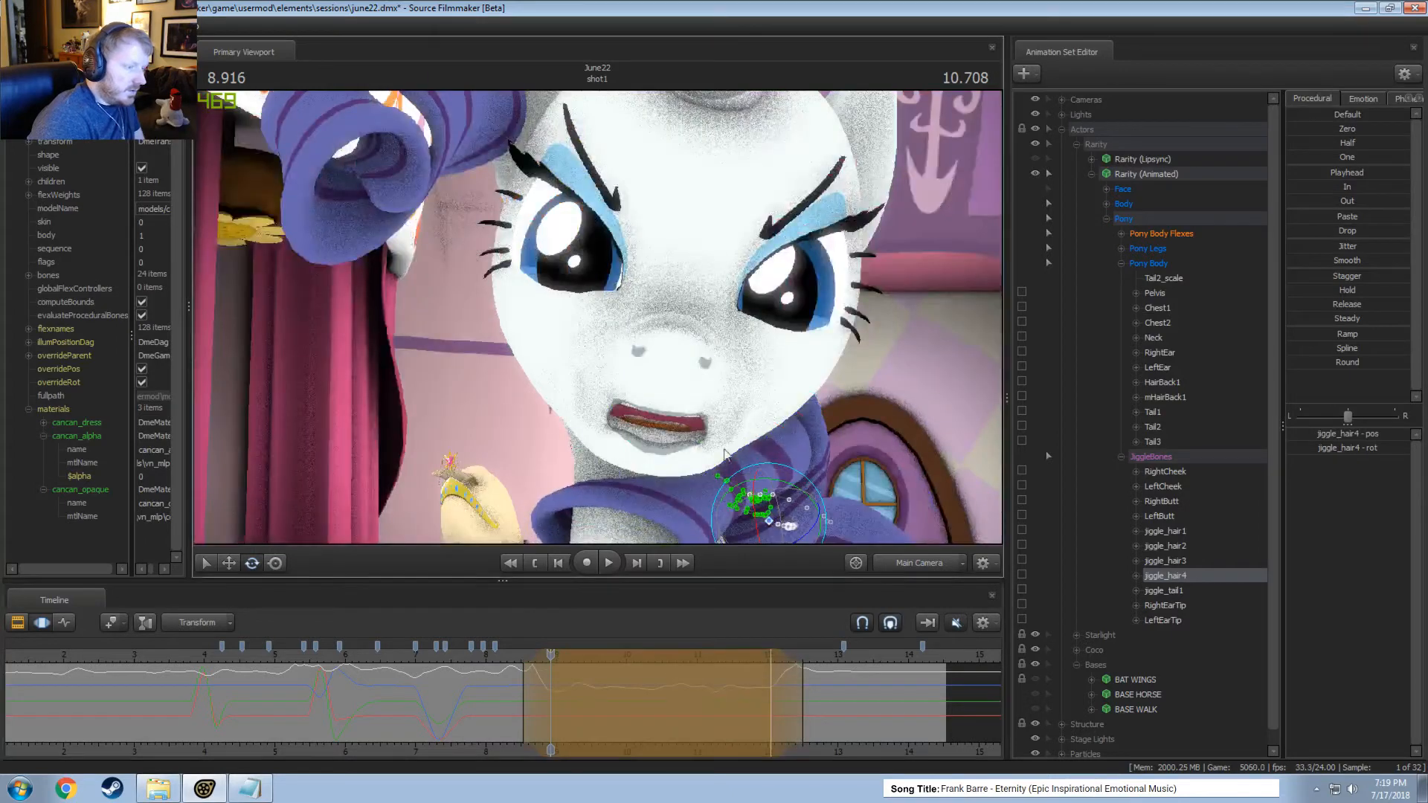
{"action": "key", "text": "ctrl+z"}
{"action": "left_click_drag", "start_coordinate": [789, 538], "coordinate": [829, 513]}
{"action": "left_click", "coordinate": [950, 569]}
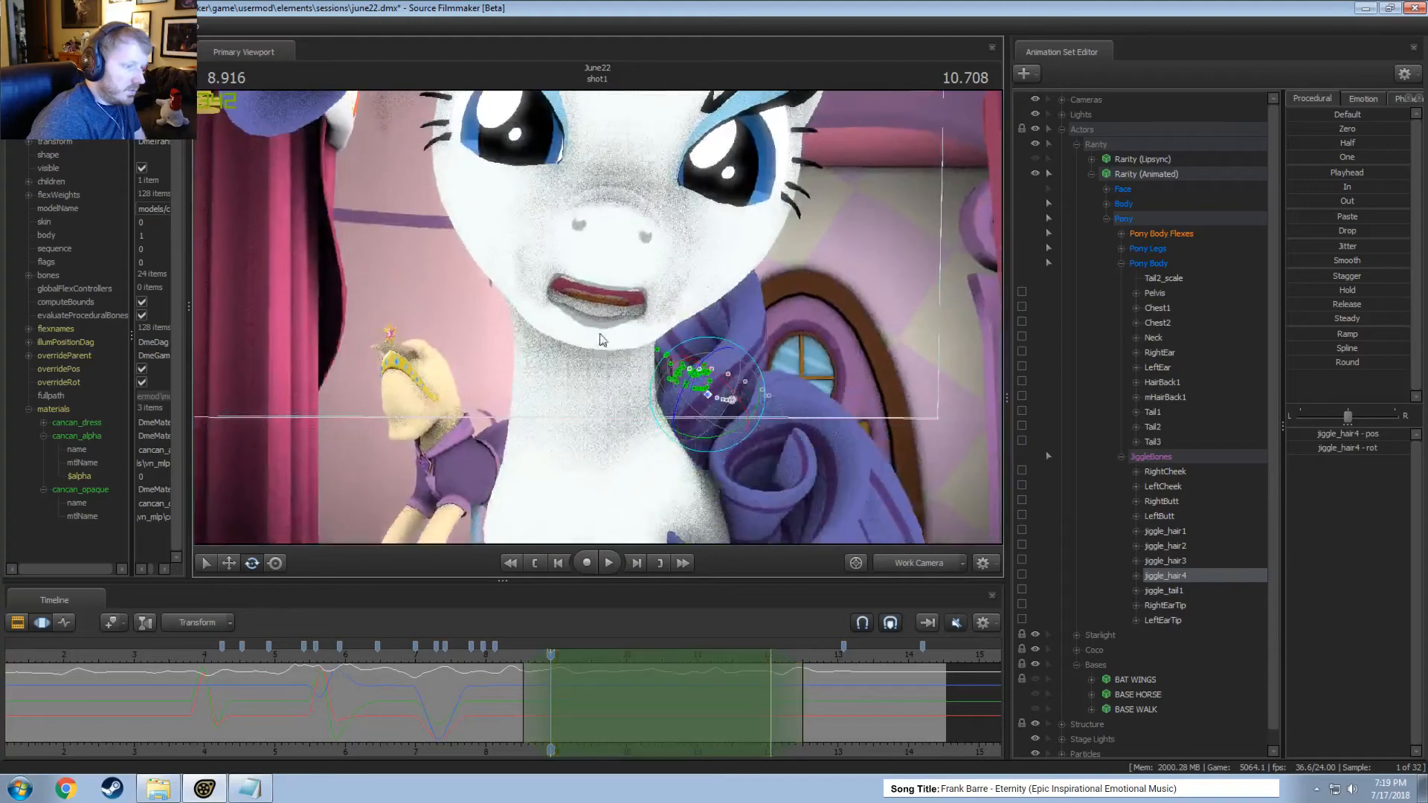
{"action": "mouse_move", "coordinate": [721, 426]}
{"action": "left_mouse_down"}
{"action": "mouse_move", "coordinate": [744, 420]}
{"action": "mouse_move", "coordinate": [723, 426]}
{"action": "left_mouse_up"}
{"action": "key", "text": "w"}
{"action": "key", "text": "space"}
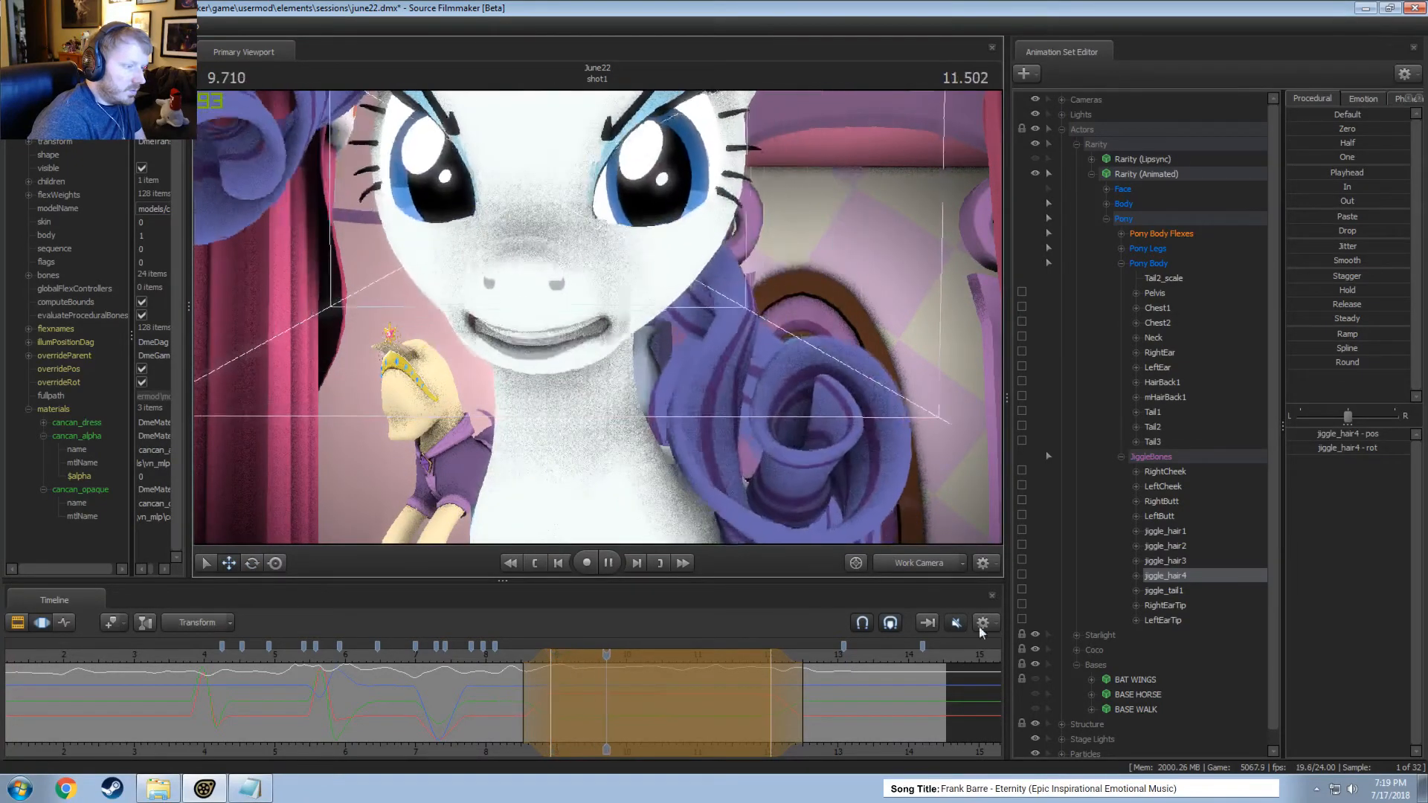
{"action": "key", "text": "space"}
{"action": "left_click", "coordinate": [946, 572]}
{"action": "key", "text": "space"}
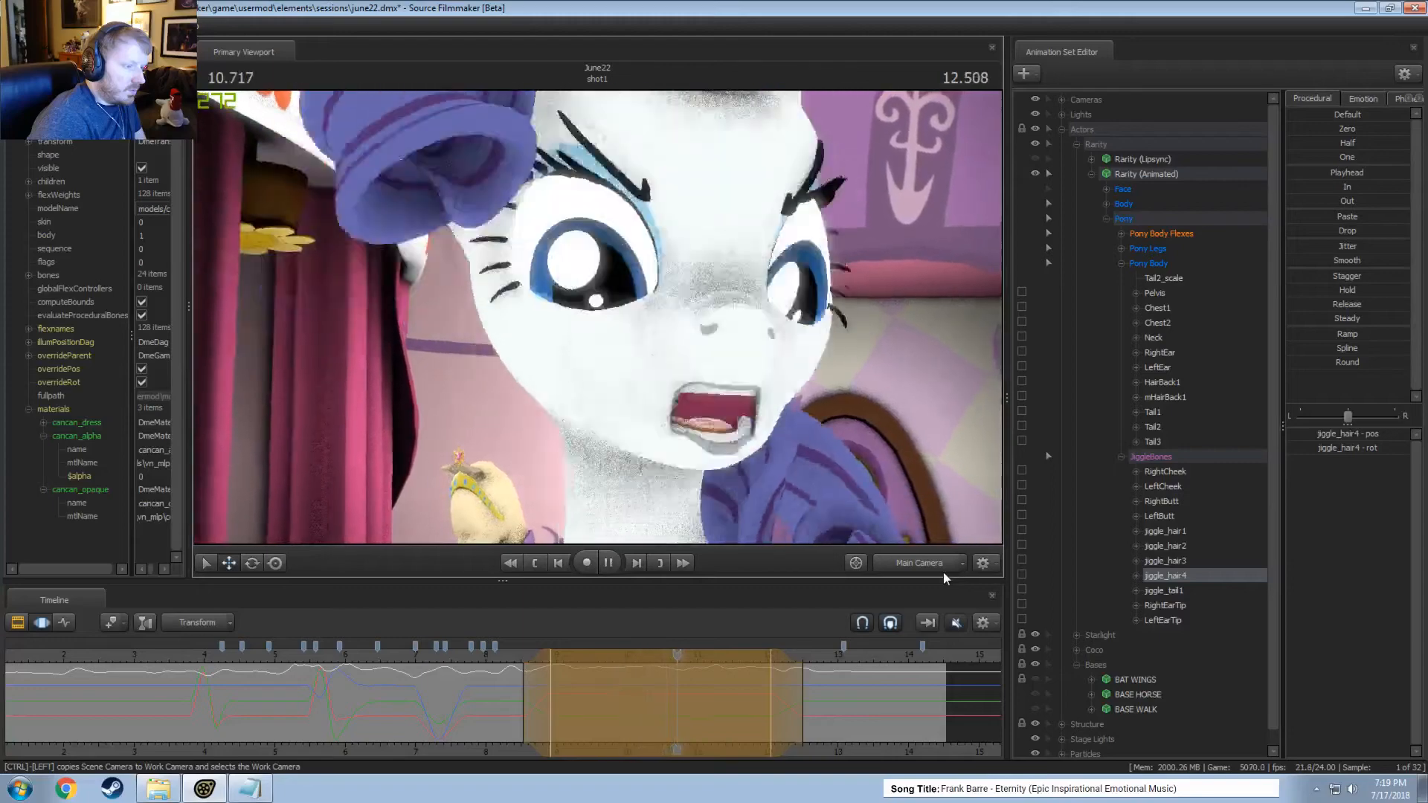
{"action": "key", "text": "space"}
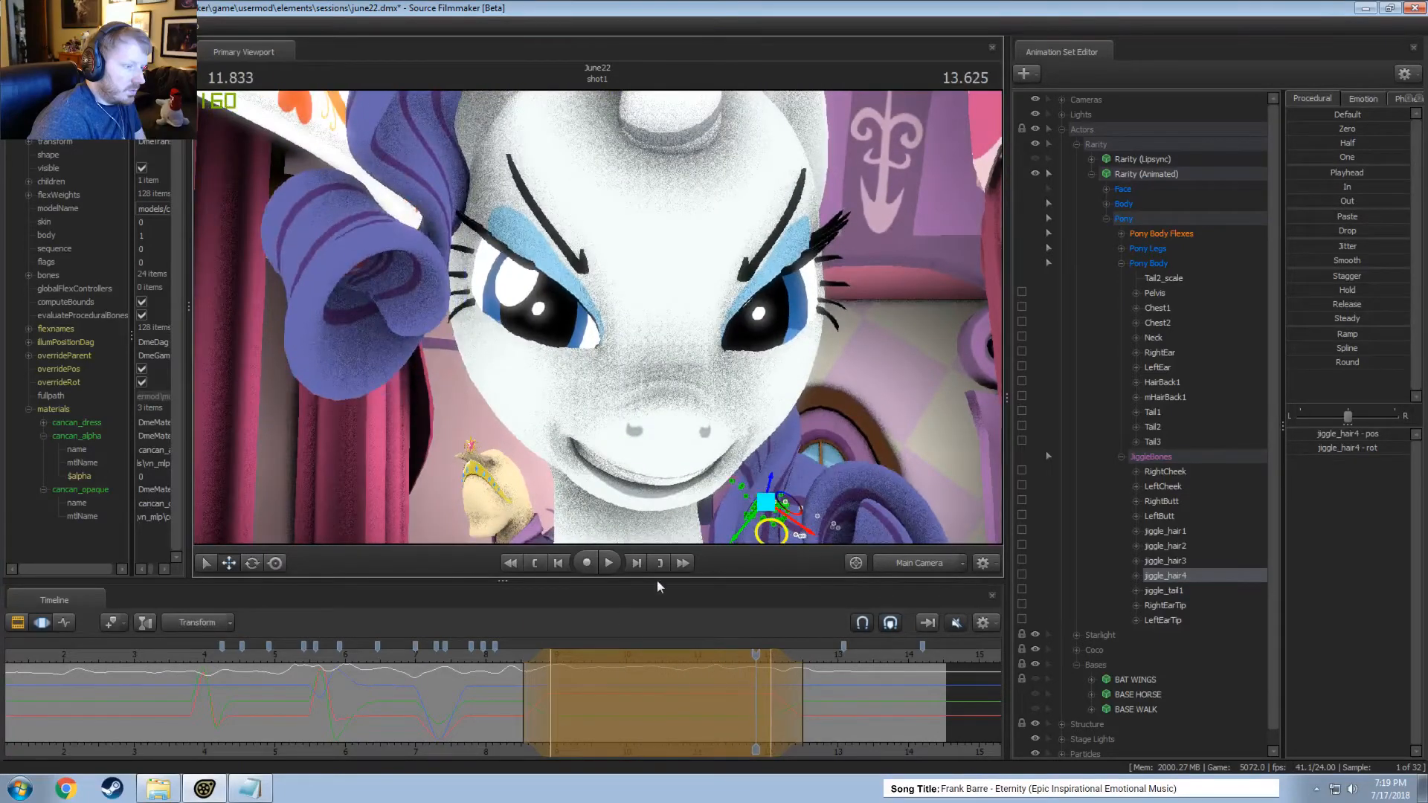
{"action": "left_click_drag", "start_coordinate": [504, 651], "coordinate": [597, 654]}
{"action": "key", "text": "ctrl+z"}
Rotate jiggle_hair4 at 9.583 seconds across the long time selection while viewing through the work camera.
{"action": "left_click", "coordinate": [917, 562]}
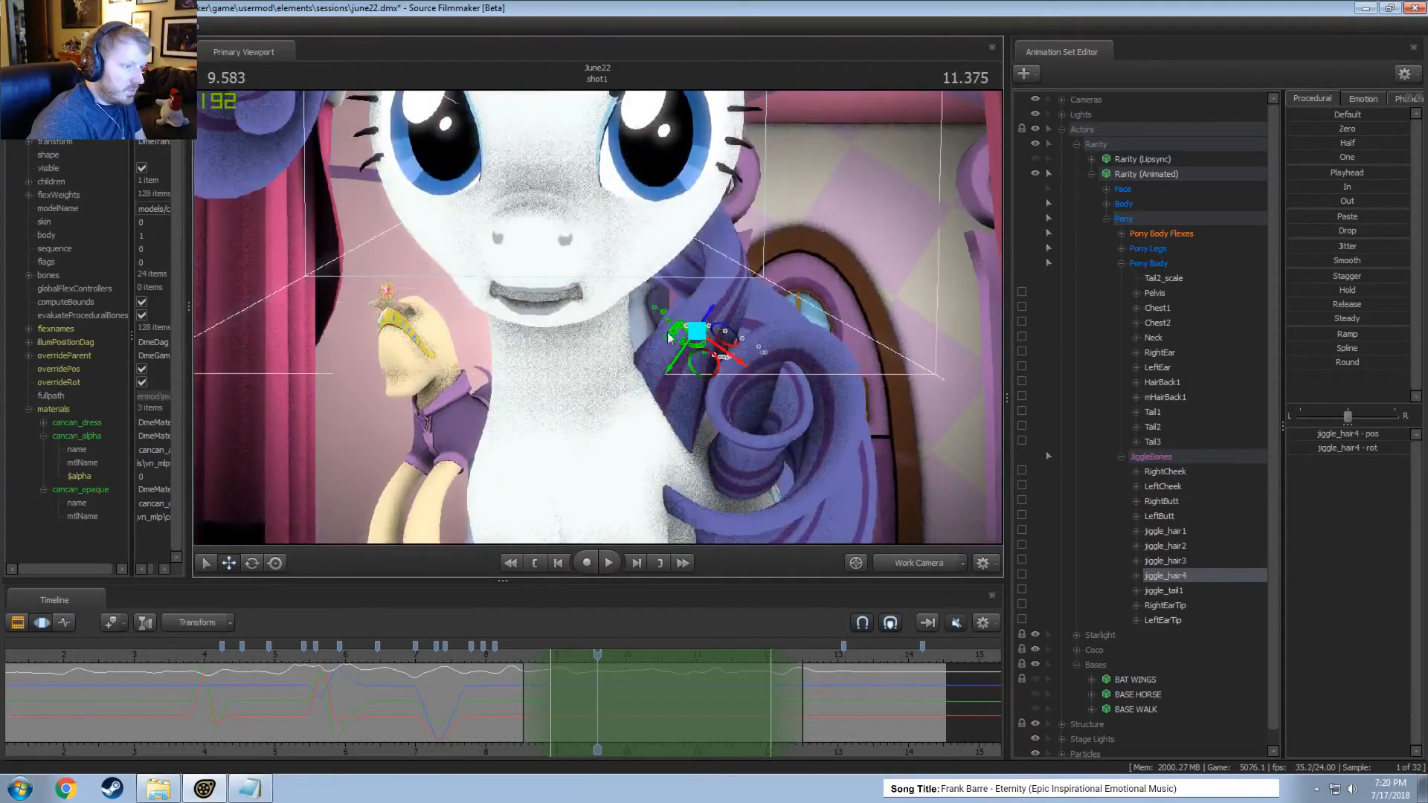
{"action": "key", "text": "e"}
{"action": "left_click_drag", "start_coordinate": [696, 360], "coordinate": [699, 269]}
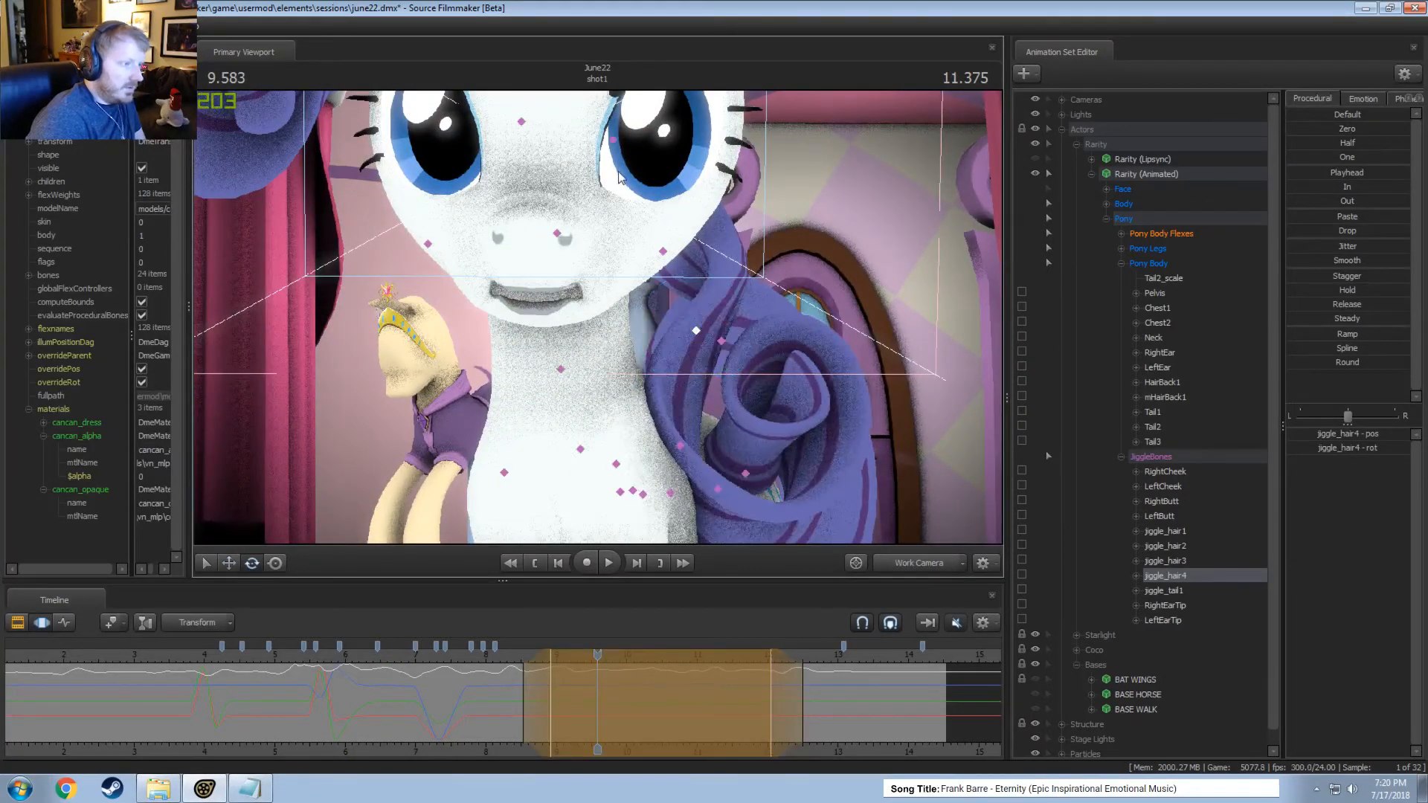
Rotate HairBack1 at 9.583 seconds and re-pose jiggle_hair4 to match across the same time selection.
{"action": "left_click", "coordinate": [615, 142], "text": "ctrl"}
{"action": "left_click_drag", "start_coordinate": [632, 146], "coordinate": [617, 173]}
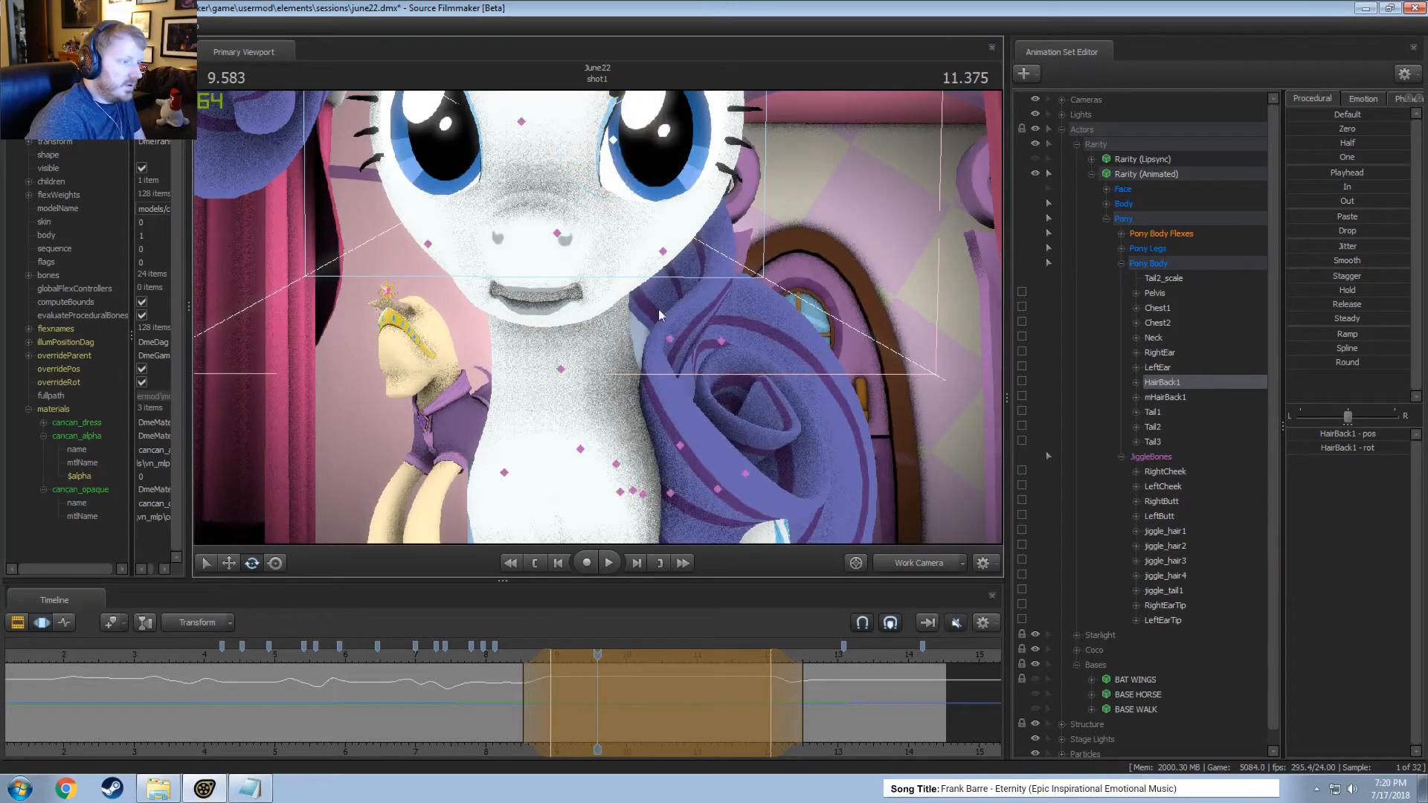
{"action": "left_click", "coordinate": [670, 339]}
{"action": "left_click_drag", "start_coordinate": [690, 365], "coordinate": [708, 359]}
{"action": "key", "text": "w"}
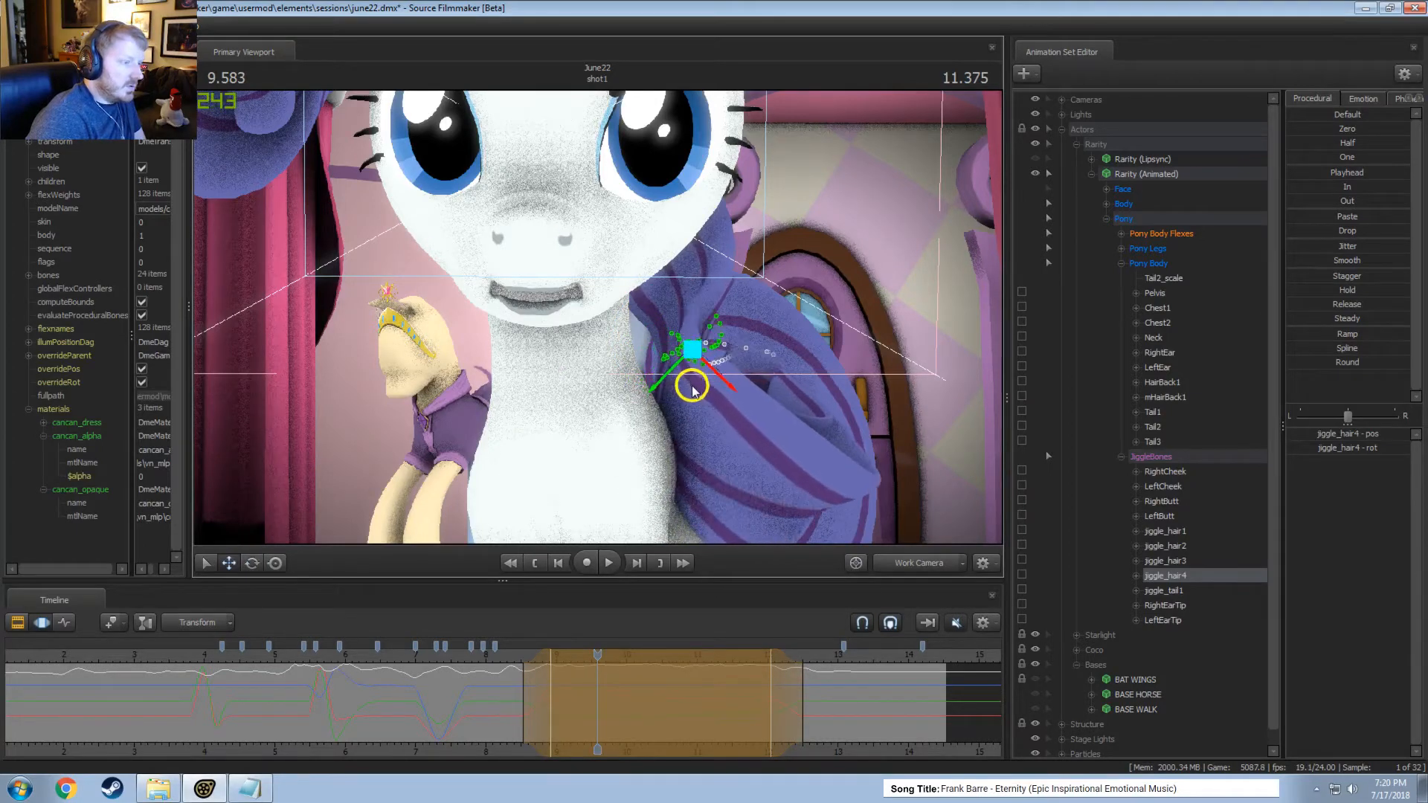
Play the shot from about 8.3 seconds through the main camera to check the re-posed back hair.
{"action": "left_click", "coordinate": [514, 658]}
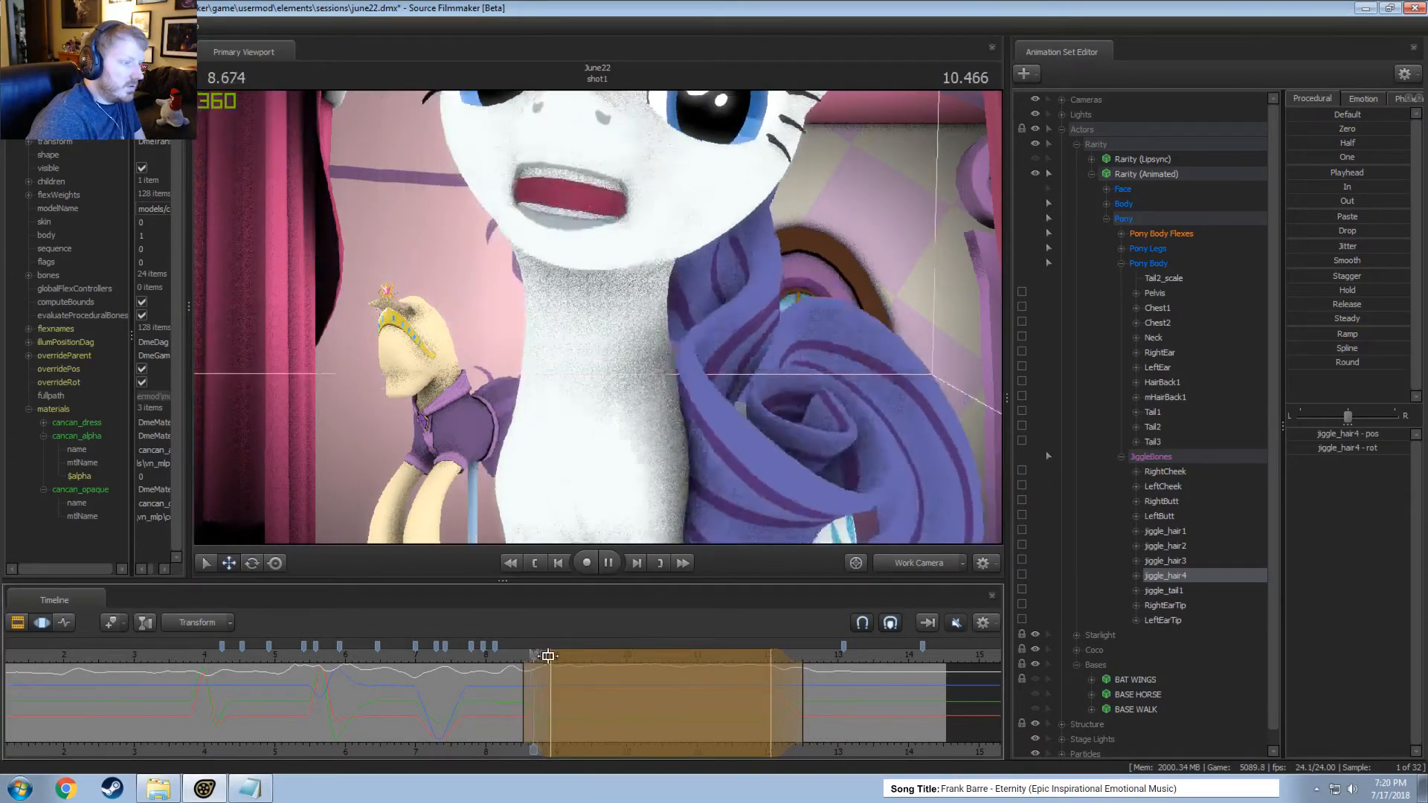
{"action": "key", "text": "space"}
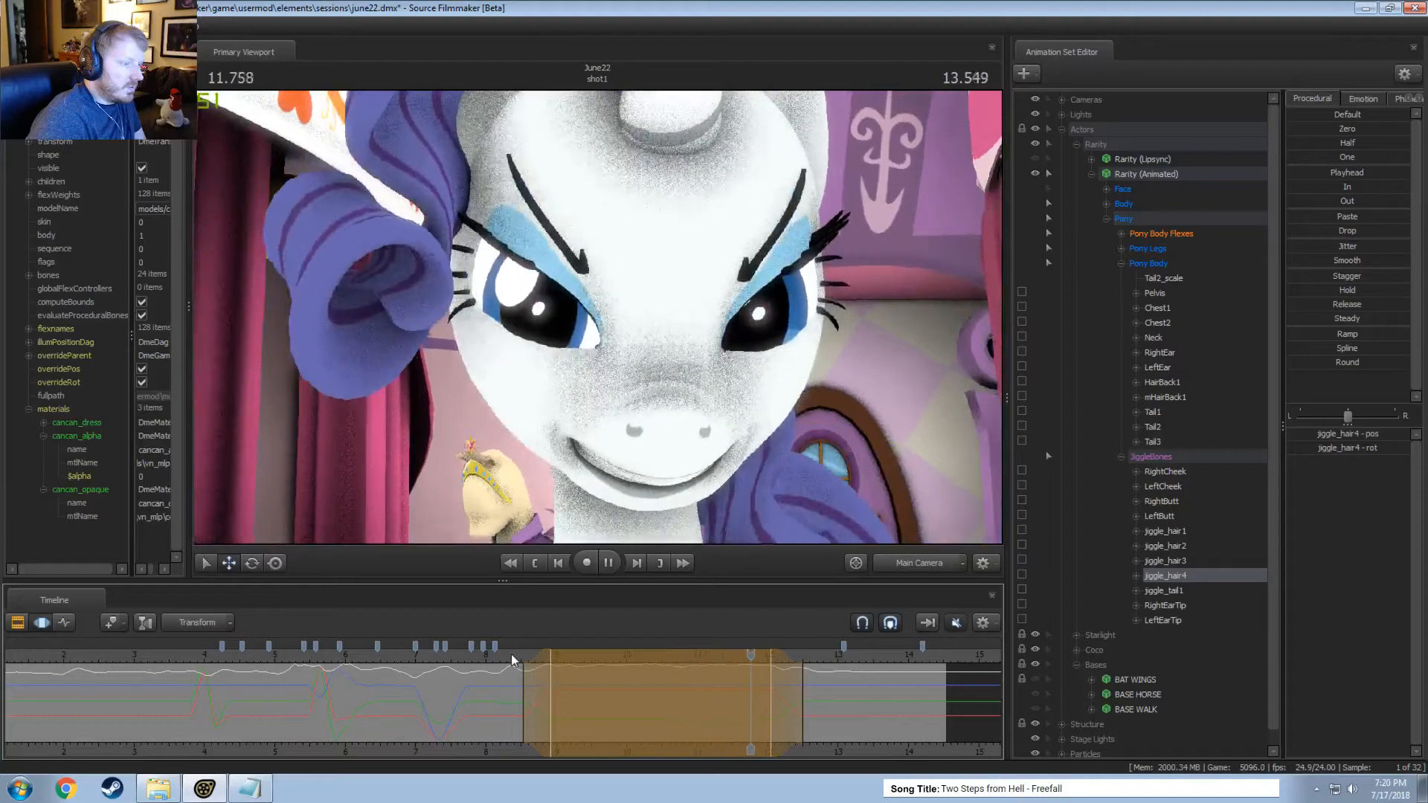
{"action": "key", "text": "space"}
{"action": "left_click", "coordinate": [498, 666]}
{"action": "key", "text": "space"}
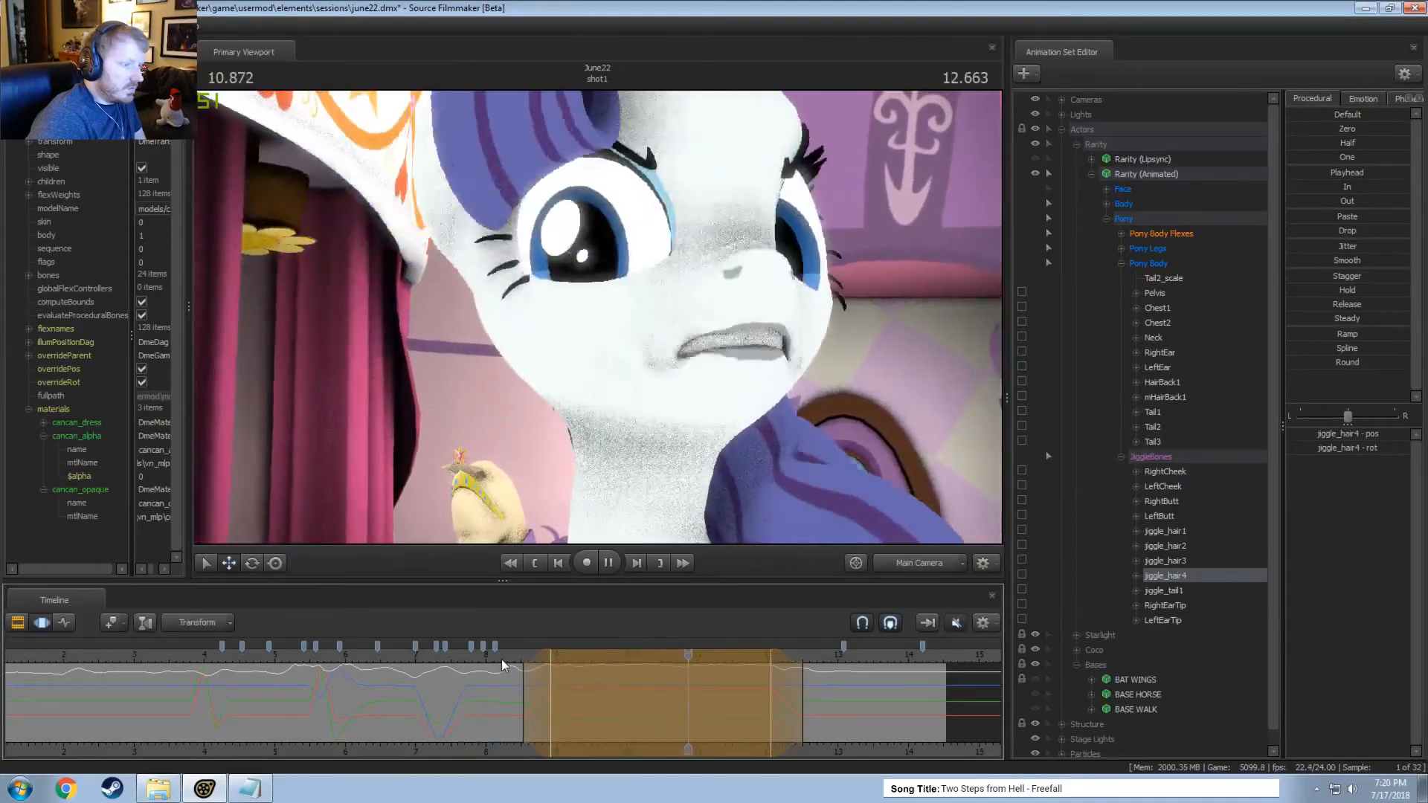
Rotate jiggle_hair4 at 11.000 seconds within a tapered time selection from about 10.6 to 11.3 seconds and play the motion.
{"action": "key", "text": "shift"}
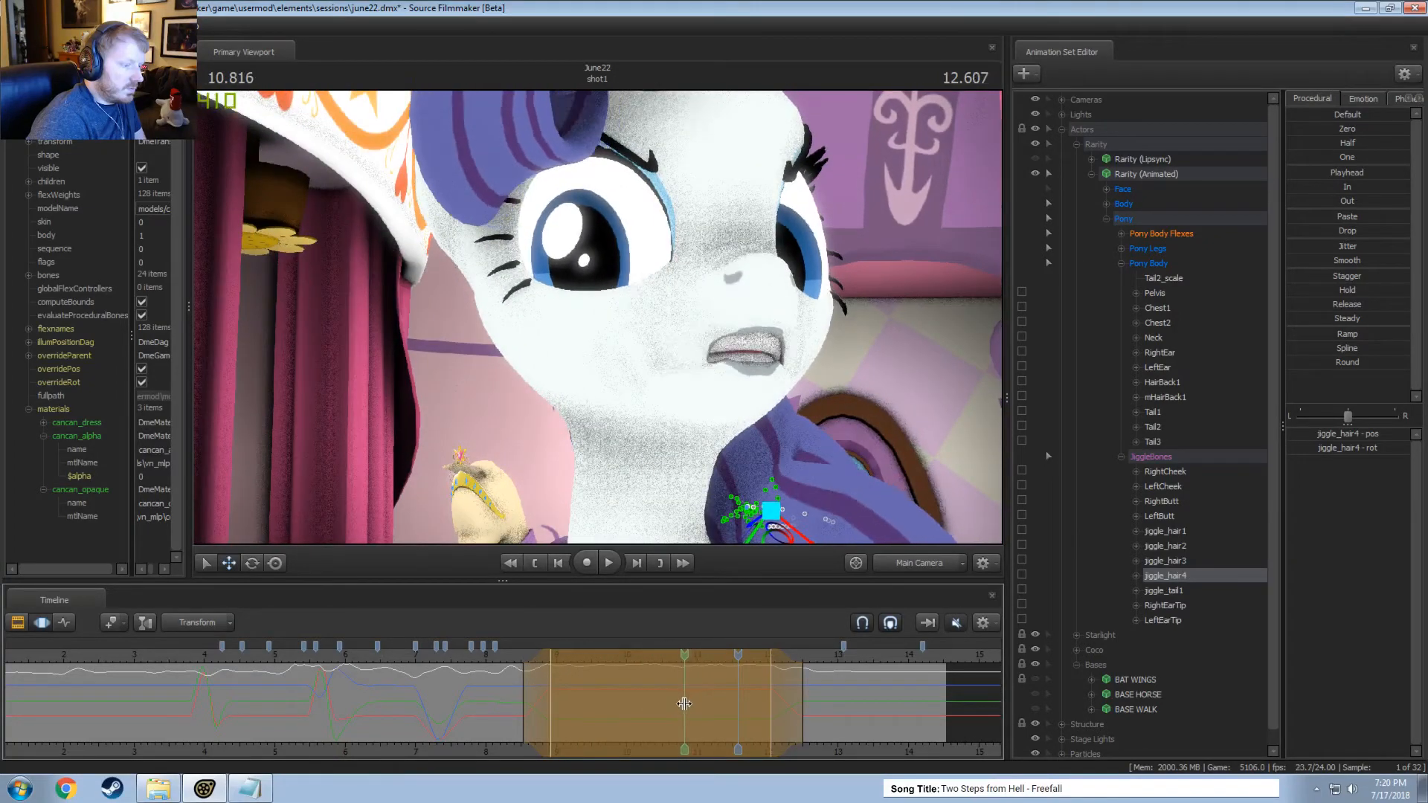
{"action": "left_click_drag", "start_coordinate": [684, 704], "coordinate": [720, 708], "text": "shift"}
{"action": "left_click_drag", "start_coordinate": [685, 705], "coordinate": [667, 704]}
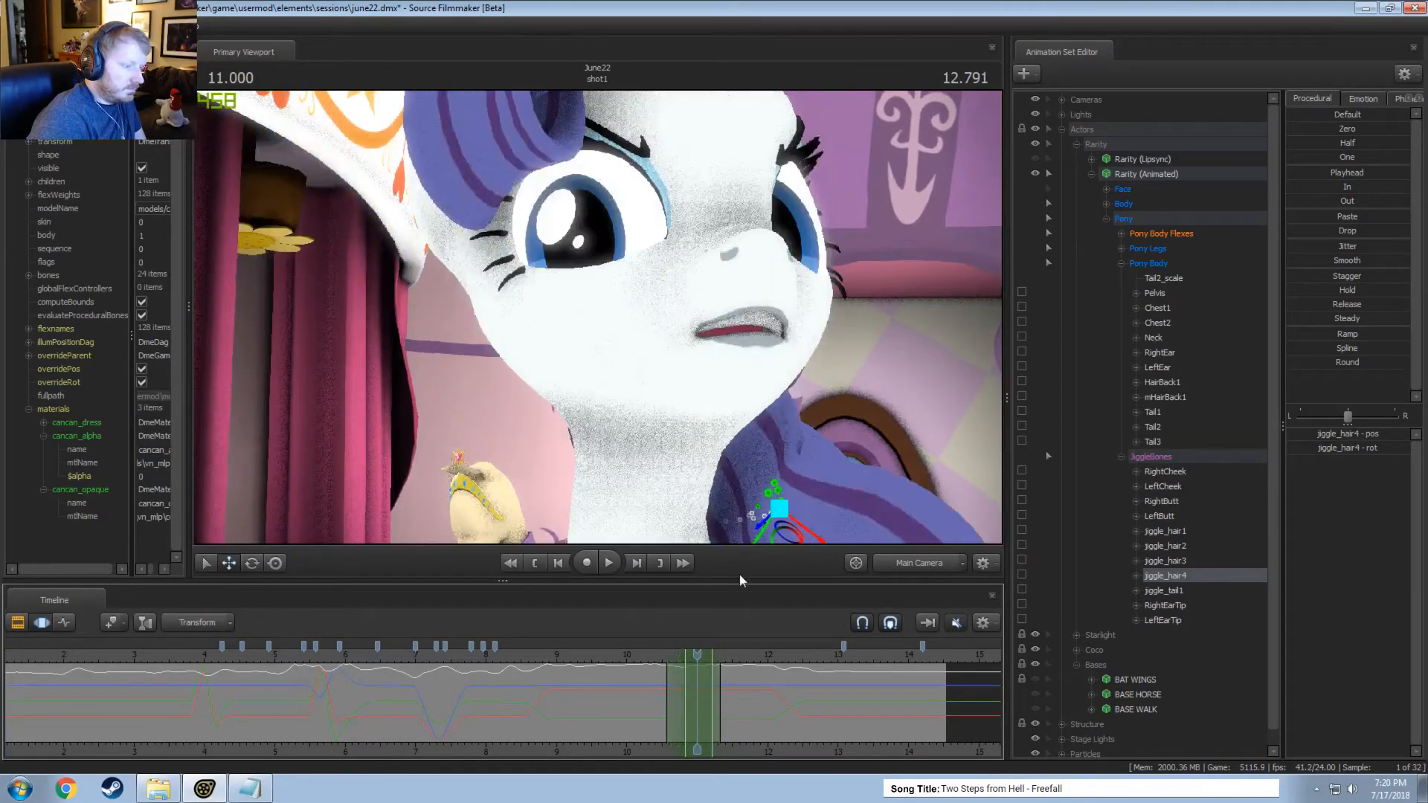
{"action": "left_click_drag", "start_coordinate": [811, 516], "coordinate": [811, 522]}
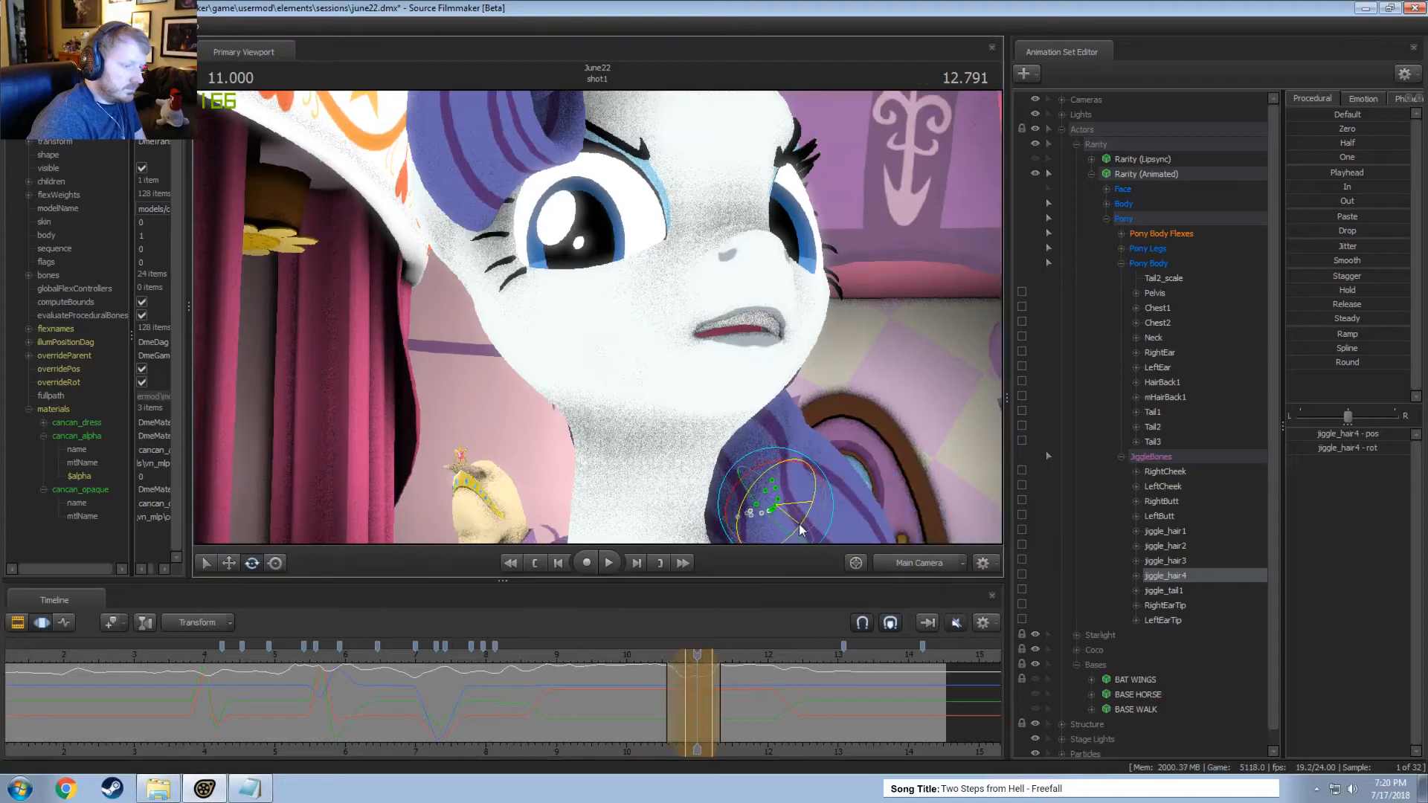
{"action": "key", "text": "space"}
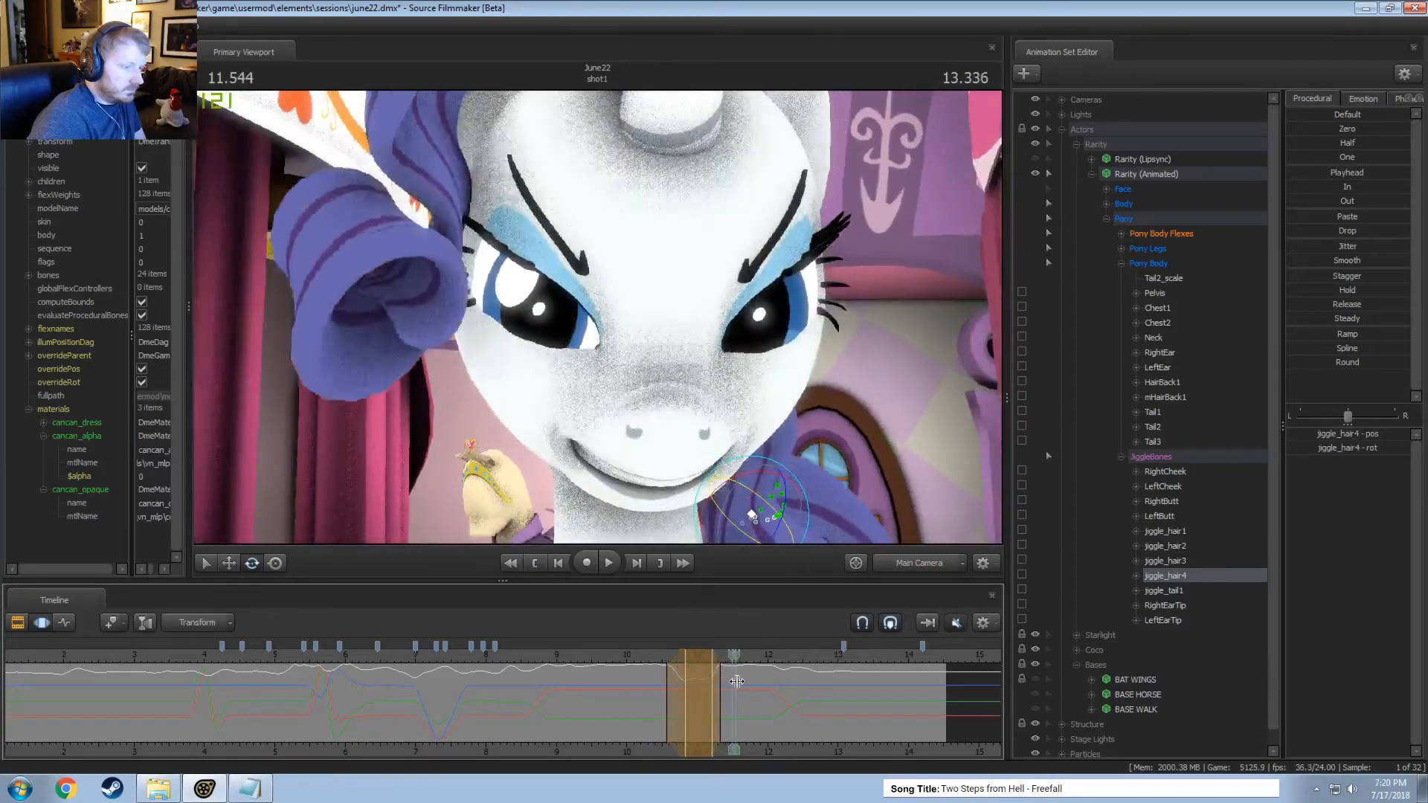
Play the new jiggle_hair4 motion and set a short time selection around 11.333 seconds.
{"action": "left_click_drag", "start_coordinate": [736, 676], "coordinate": [718, 675]}
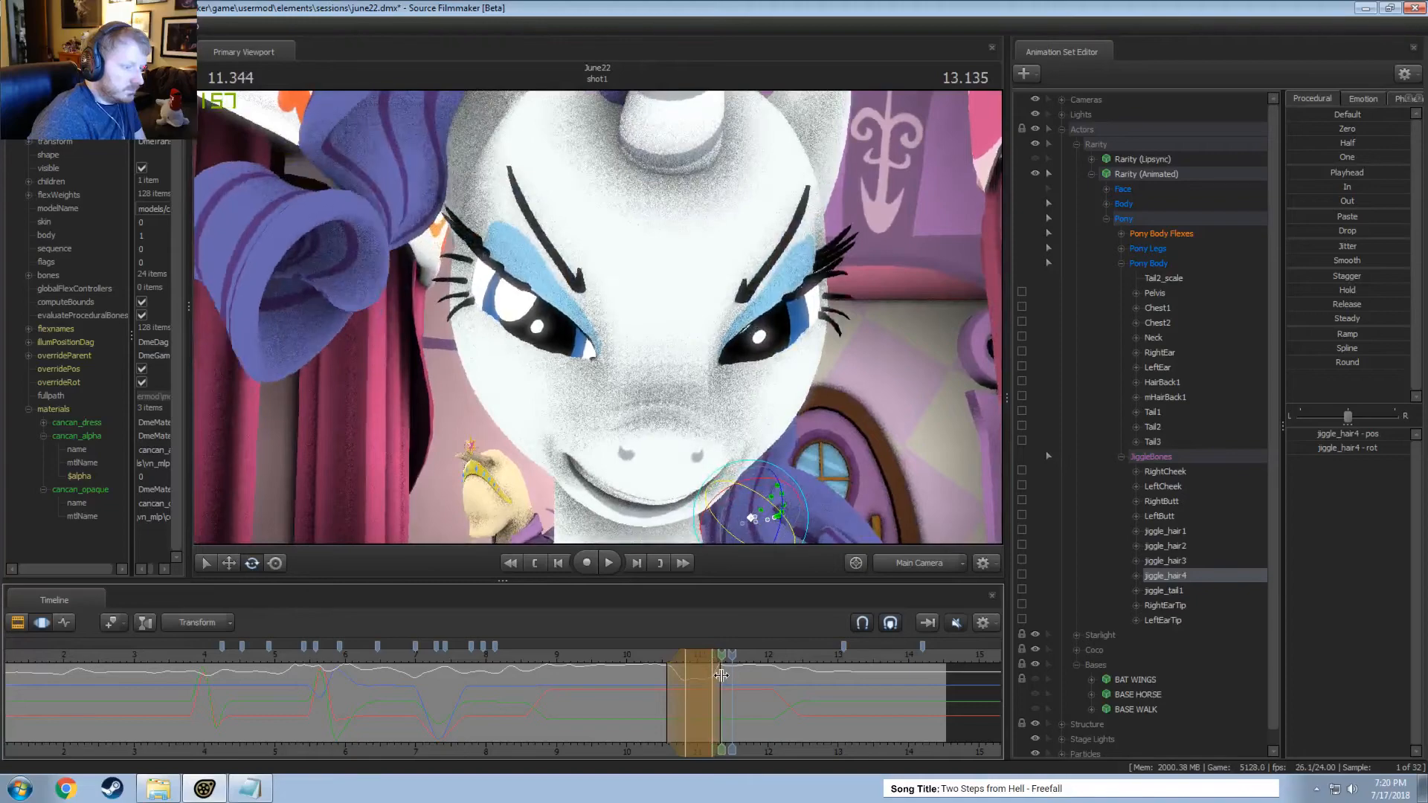
{"action": "key", "text": "space"}
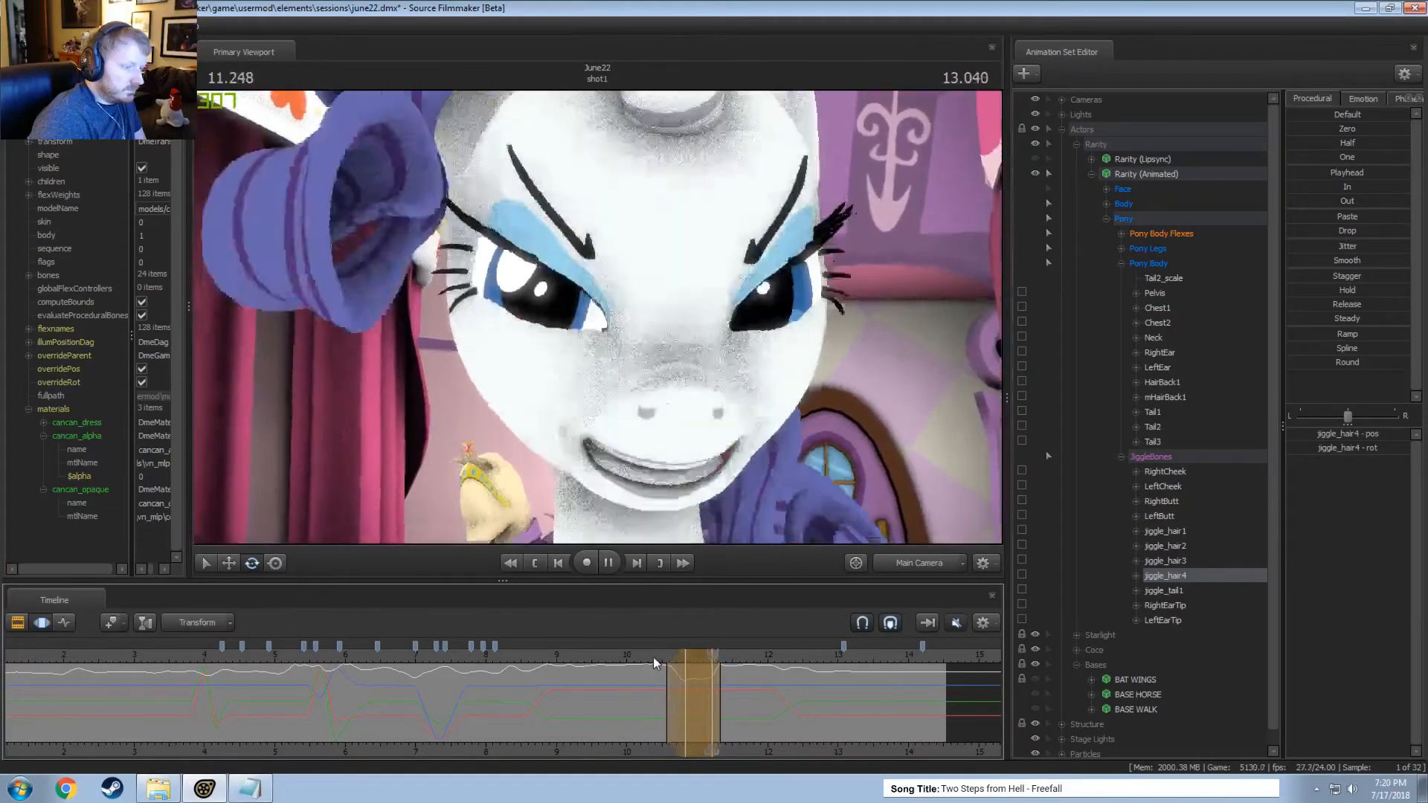
{"action": "left_click_drag", "start_coordinate": [672, 672], "coordinate": [720, 680]}
{"action": "key", "text": "Escape"}
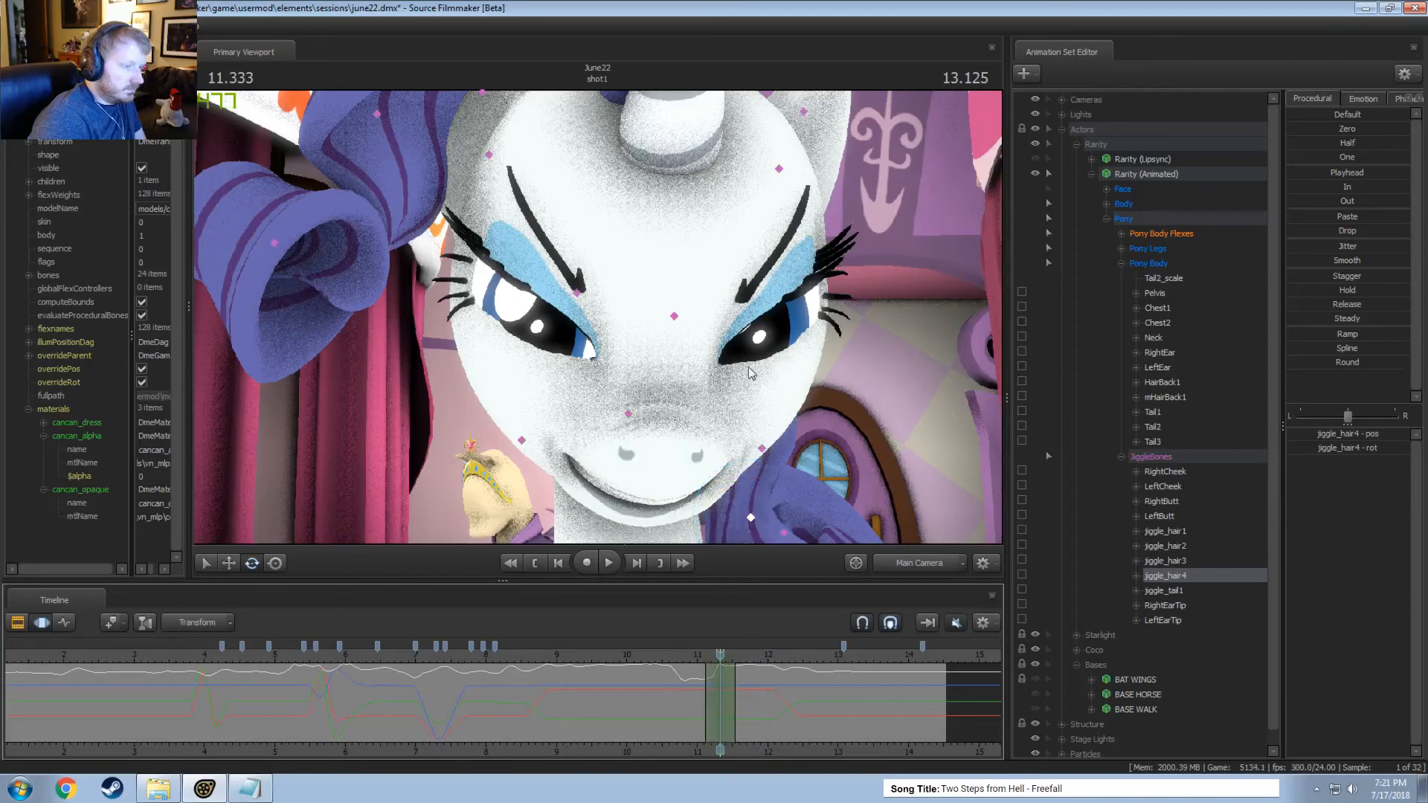
Select HairBack1 and replay the shot from about 11 seconds to check the back hair's motion.
{"action": "left_click", "coordinate": [674, 316]}
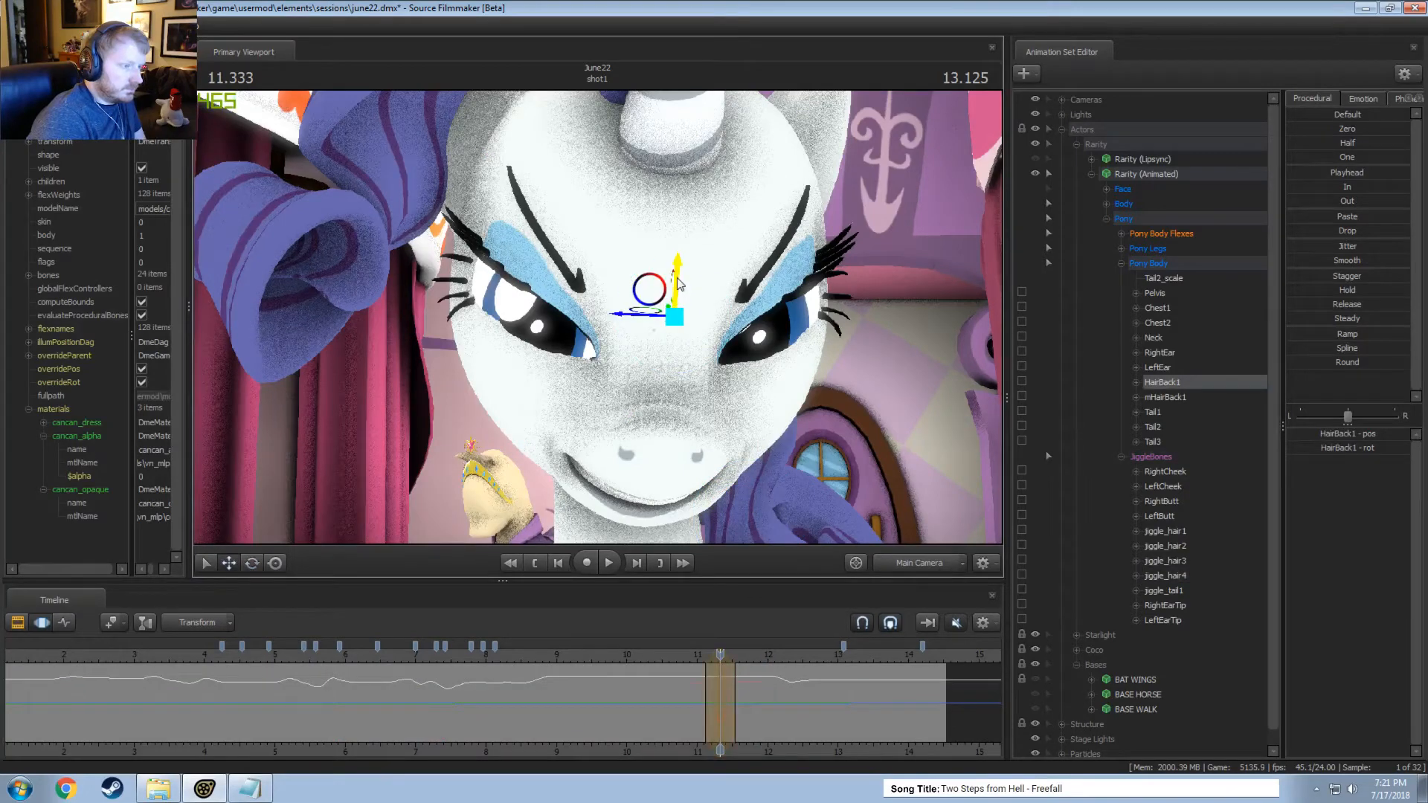
{"action": "key", "text": "space"}
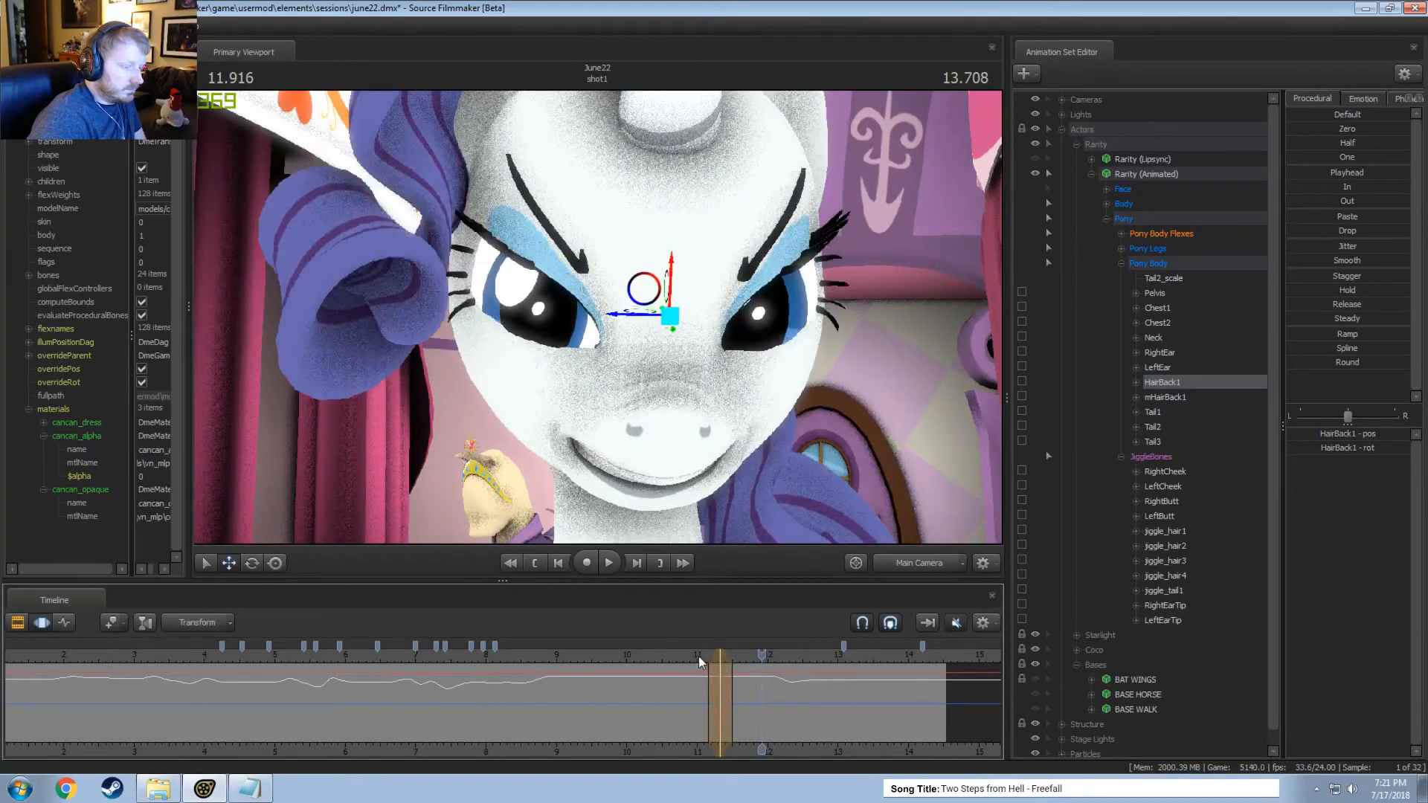
{"action": "left_click", "coordinate": [698, 656]}
{"action": "key", "text": "space"}
{"action": "key", "text": "space"}
{"action": "left_click", "coordinate": [708, 671]}
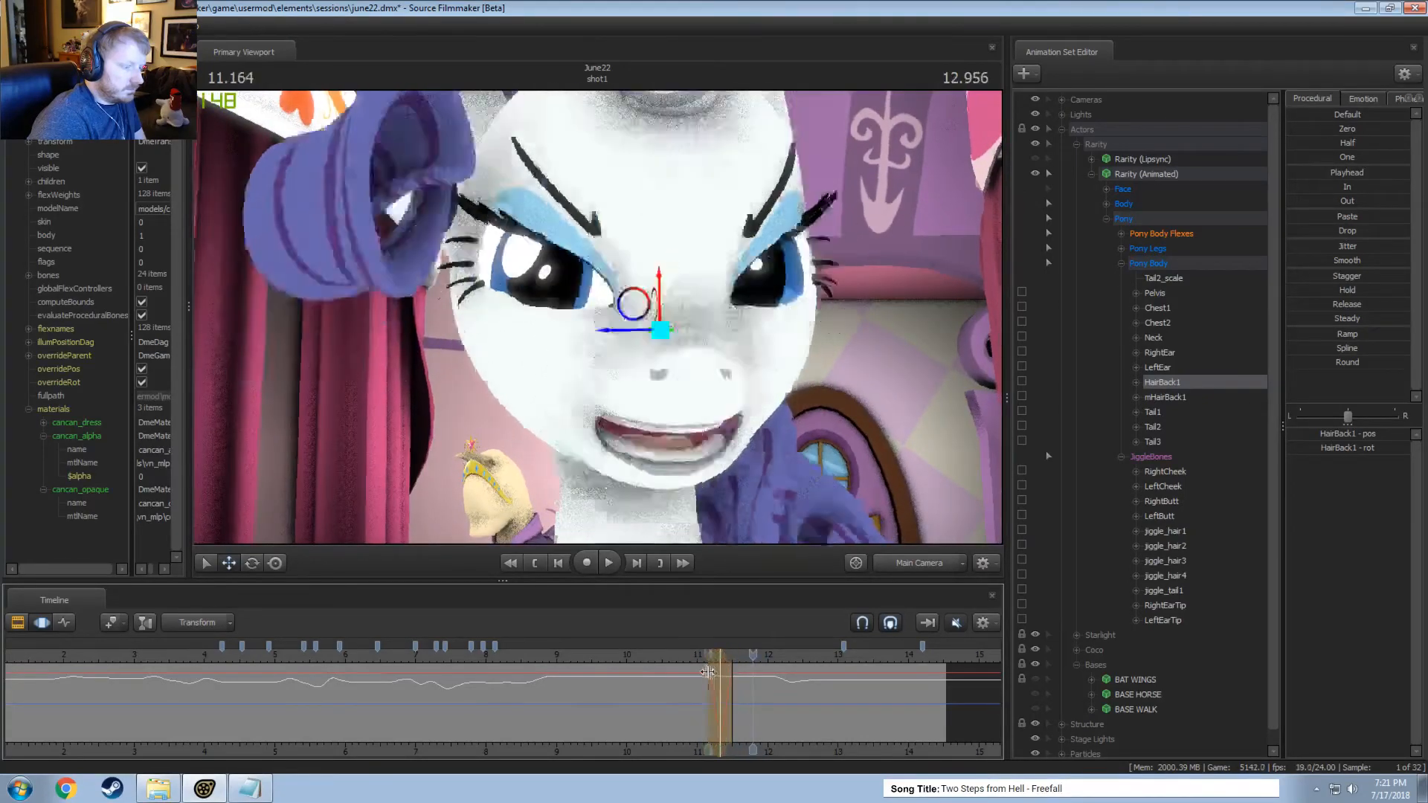
Try rotating HairBack1 at 11.541 seconds within a time selection from about 11.2 to 11.9 seconds.
{"action": "left_click_drag", "start_coordinate": [707, 672], "coordinate": [698, 666]}
{"action": "left_click", "coordinate": [706, 667]}
{"action": "scroll", "coordinate": [706, 666], "scroll_direction": "up", "scroll_amount": 5}
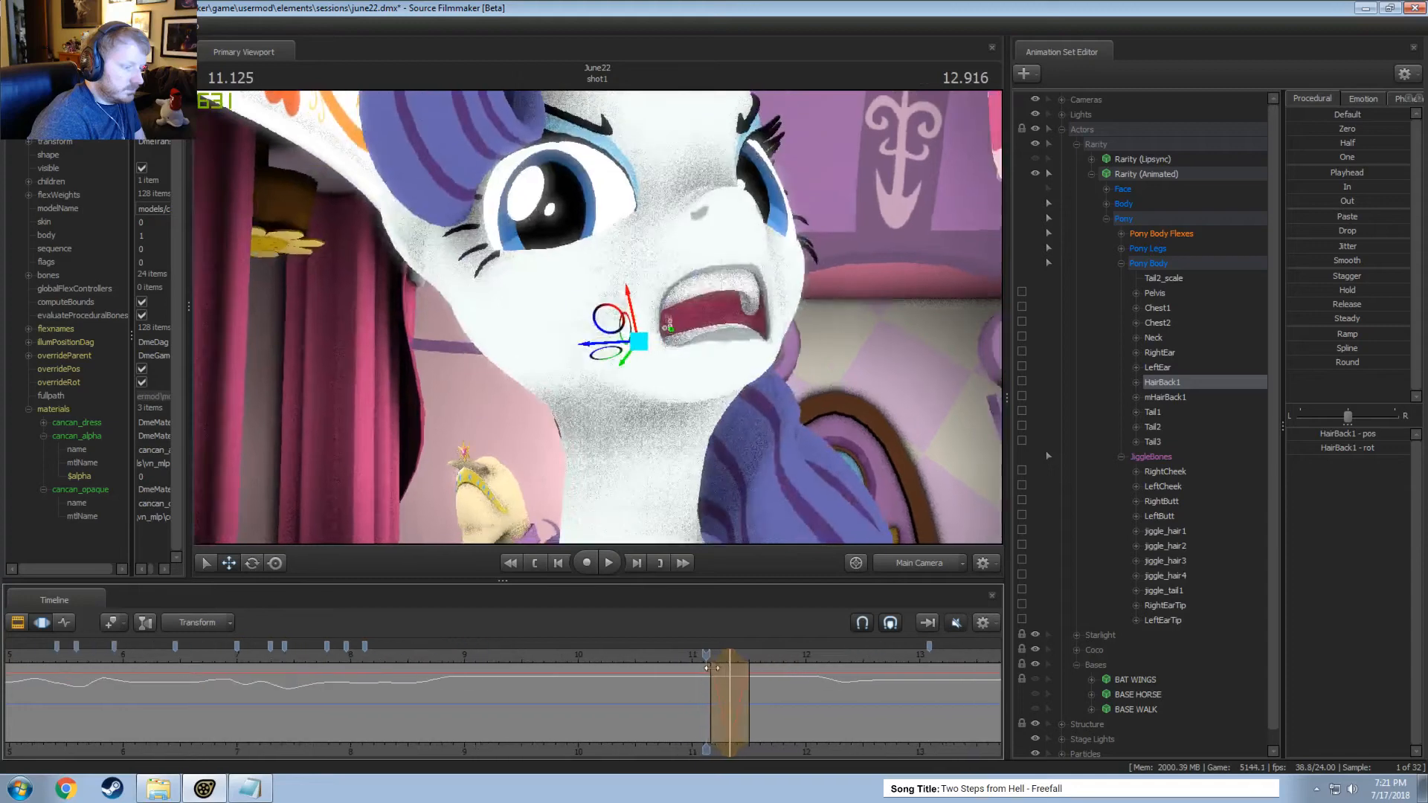
{"action": "left_click", "coordinate": [737, 673]}
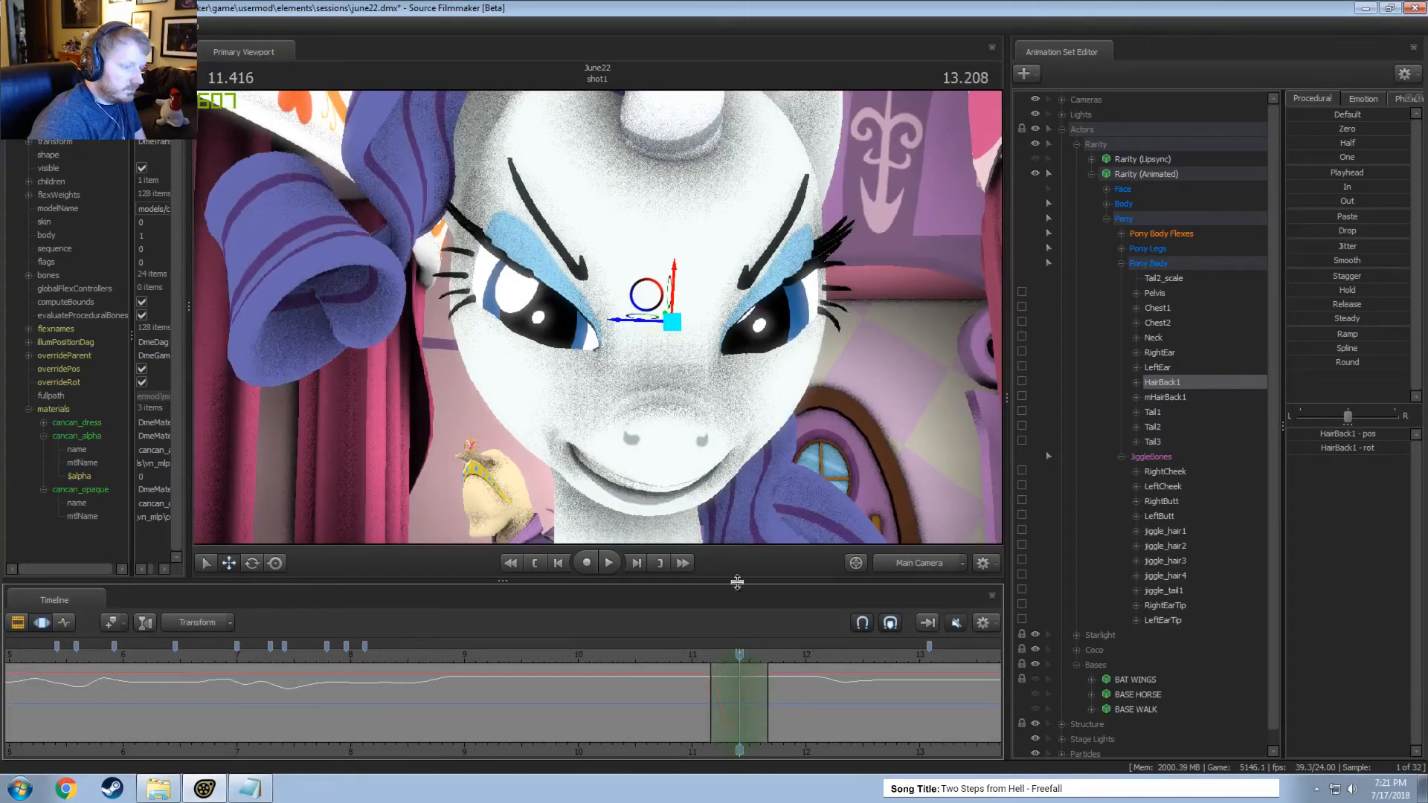
{"action": "key", "text": "e"}
{"action": "left_click_drag", "start_coordinate": [719, 320], "coordinate": [719, 324]}
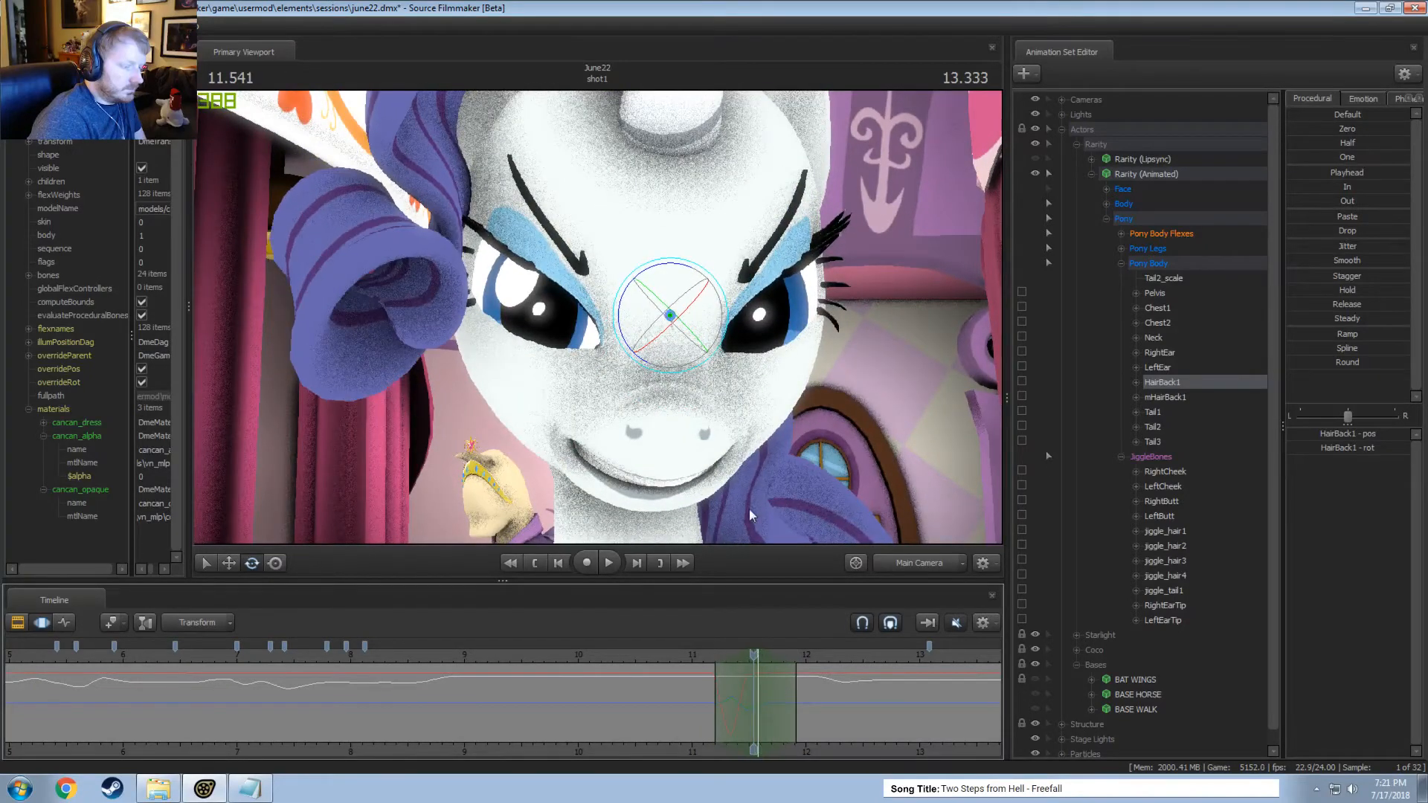
{"action": "left_click_drag", "start_coordinate": [705, 349], "coordinate": [685, 346]}
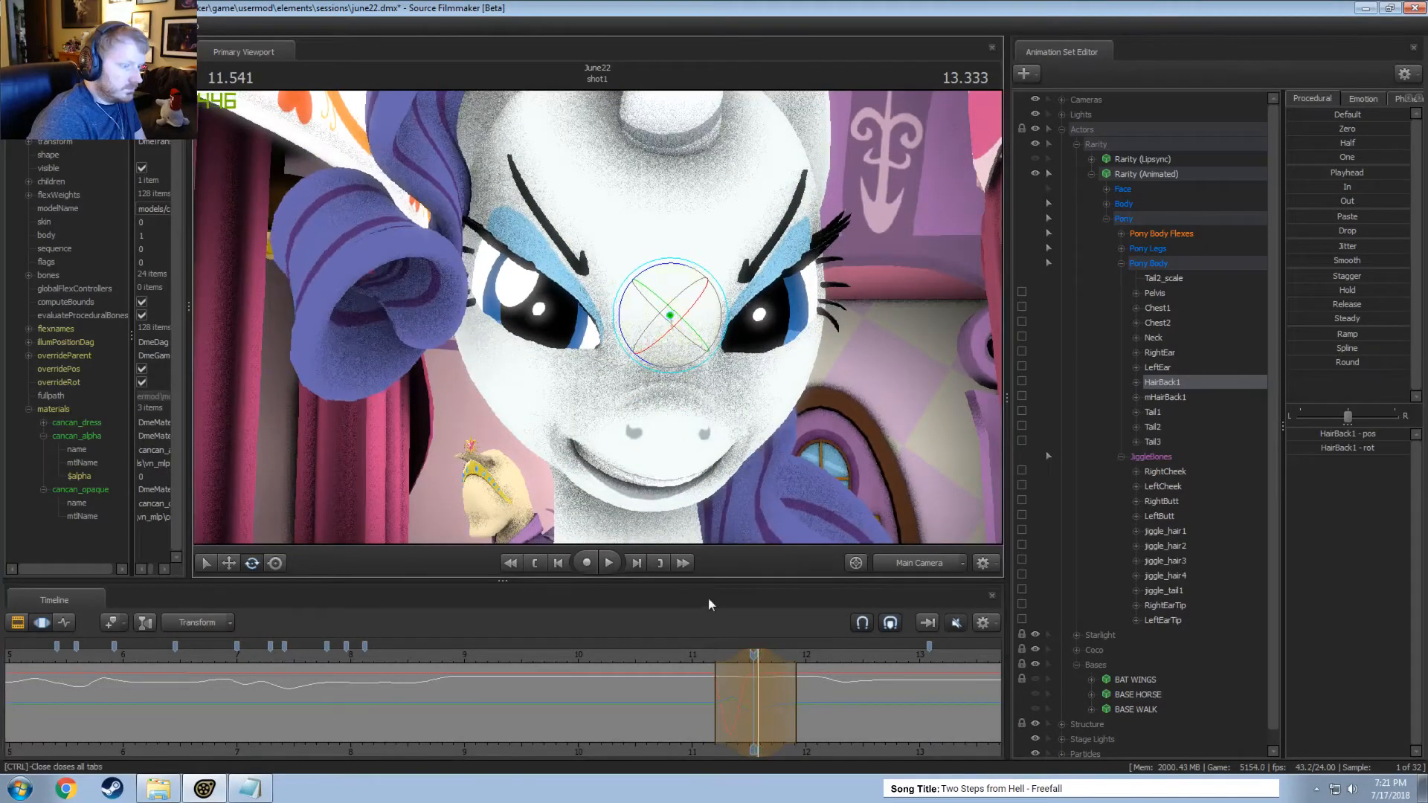
Play the shot from about 10.9 seconds and undo the last HairBack1 change.
{"action": "left_click", "coordinate": [681, 655]}
{"action": "key", "text": "space"}
{"action": "key", "text": "space"}
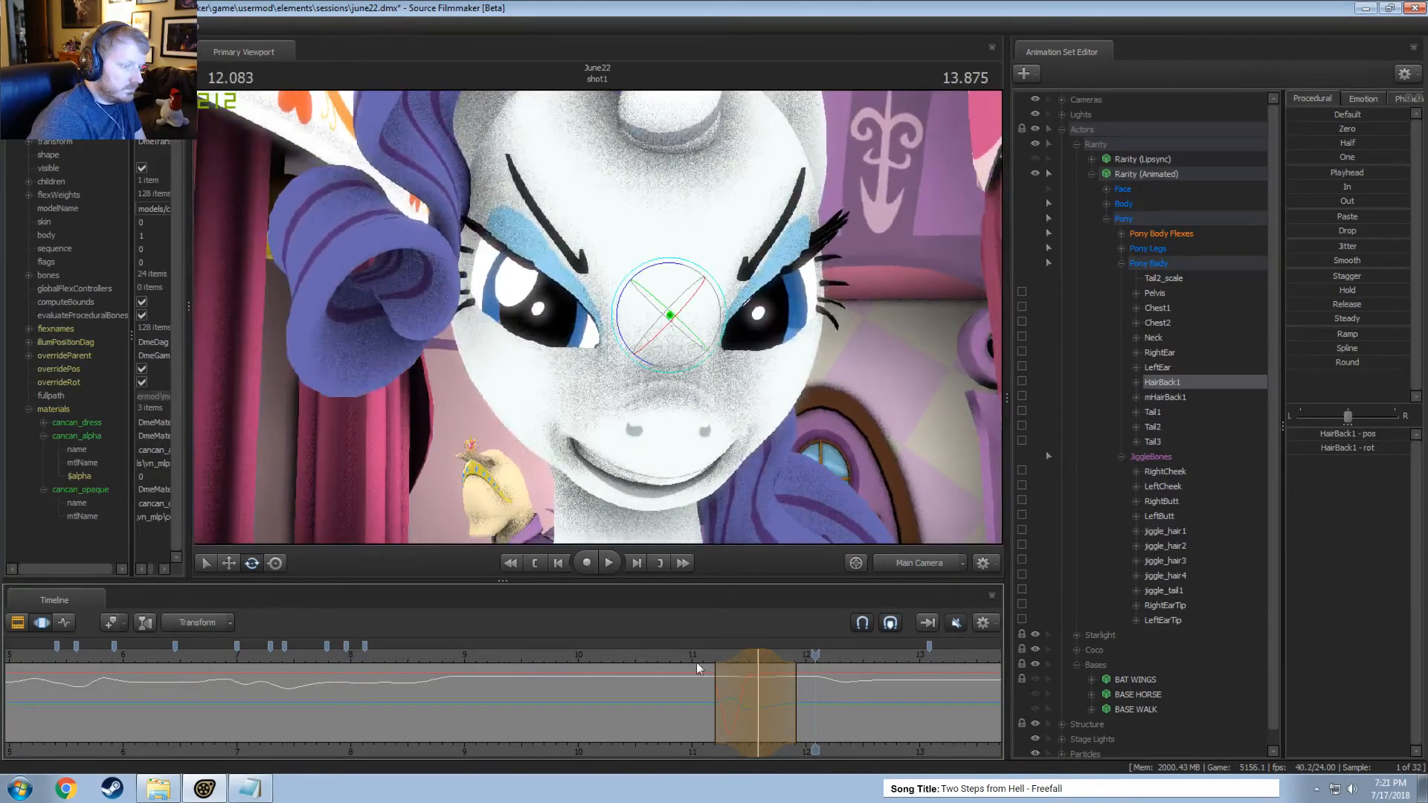
{"action": "key", "text": "space"}
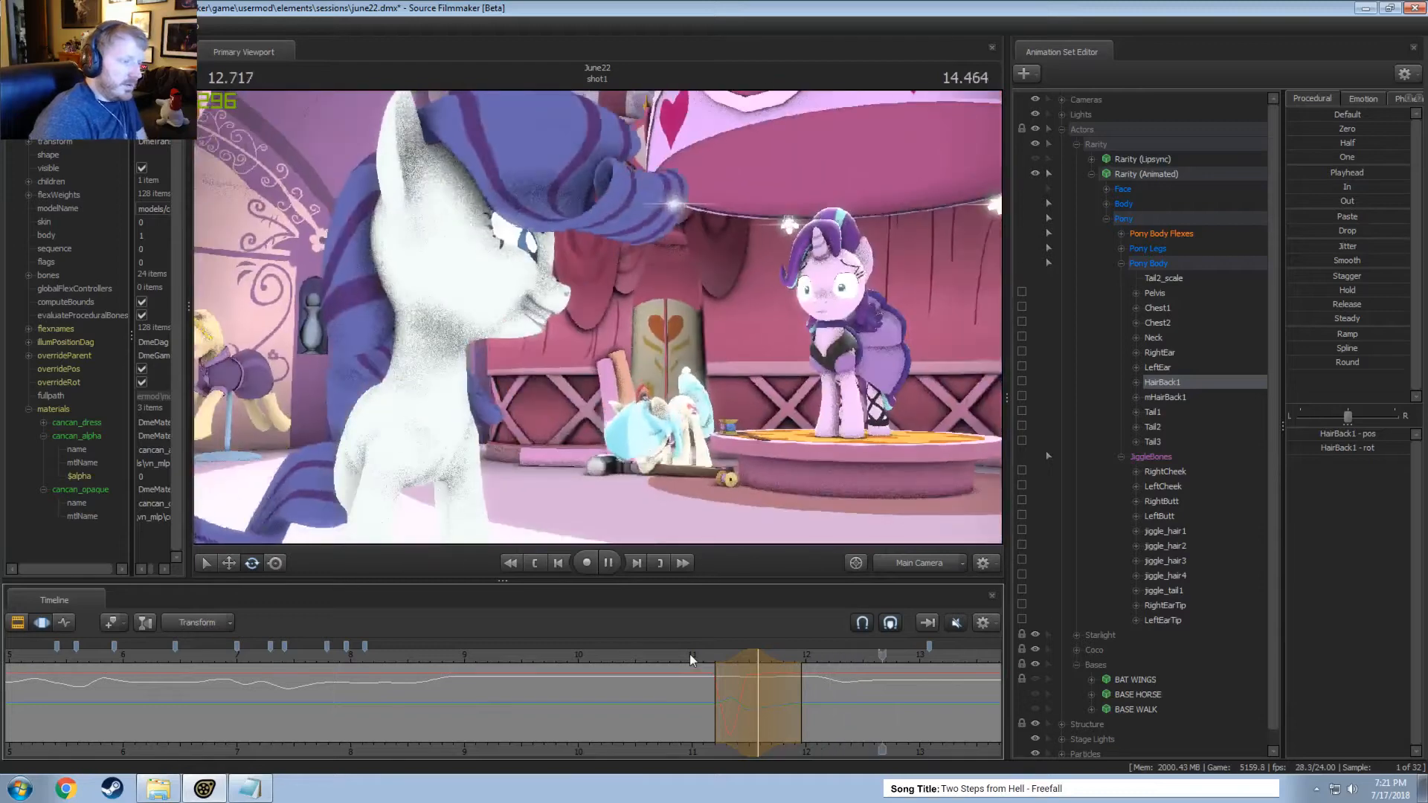
{"action": "key", "text": "ctrl+z"}
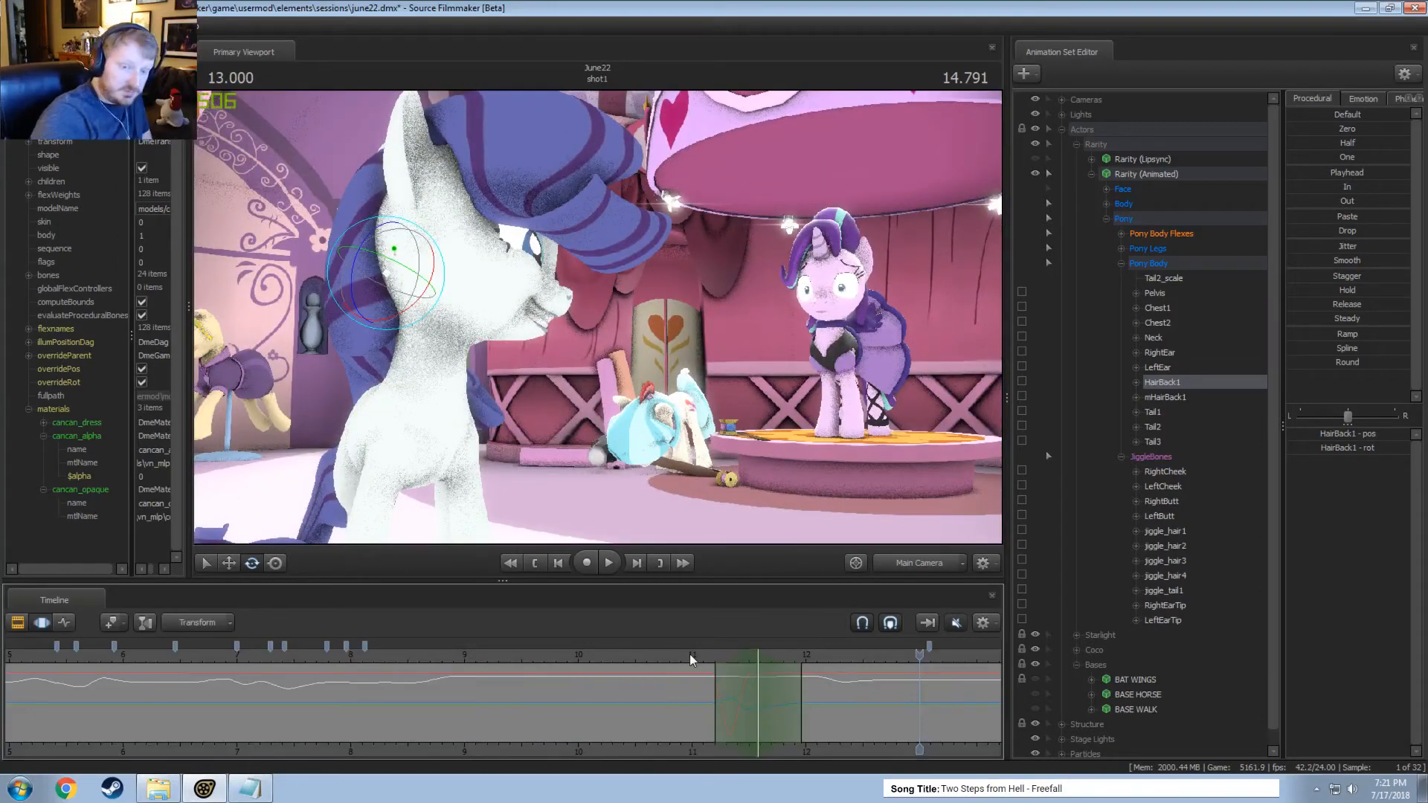
Play the shot through the main camera to review Rarity's hair motion as a whole.
{"action": "scroll", "coordinate": [274, 707], "scroll_direction": "down", "scroll_amount": 8}
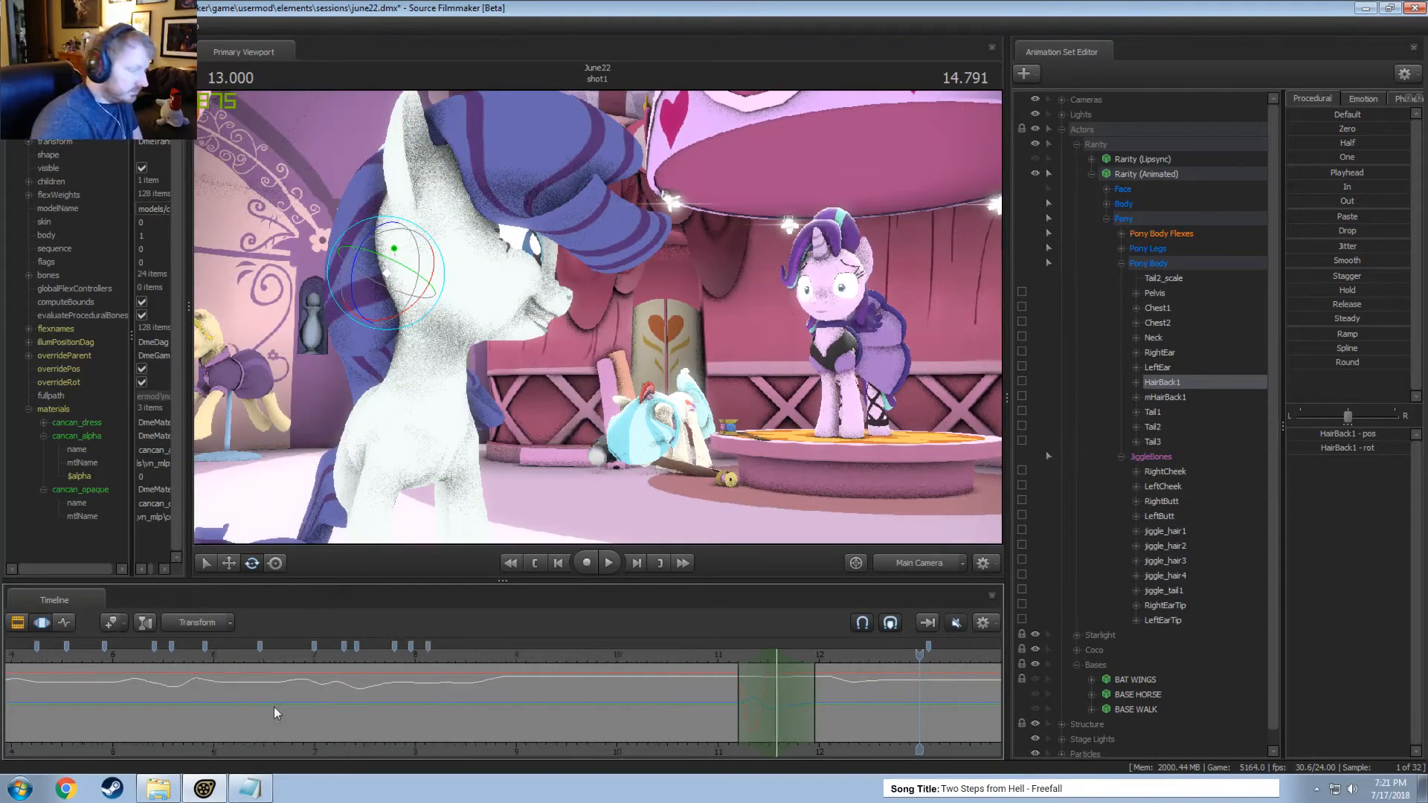
{"action": "left_click_drag", "start_coordinate": [521, 679], "coordinate": [574, 679]}
{"action": "key", "text": "space"}
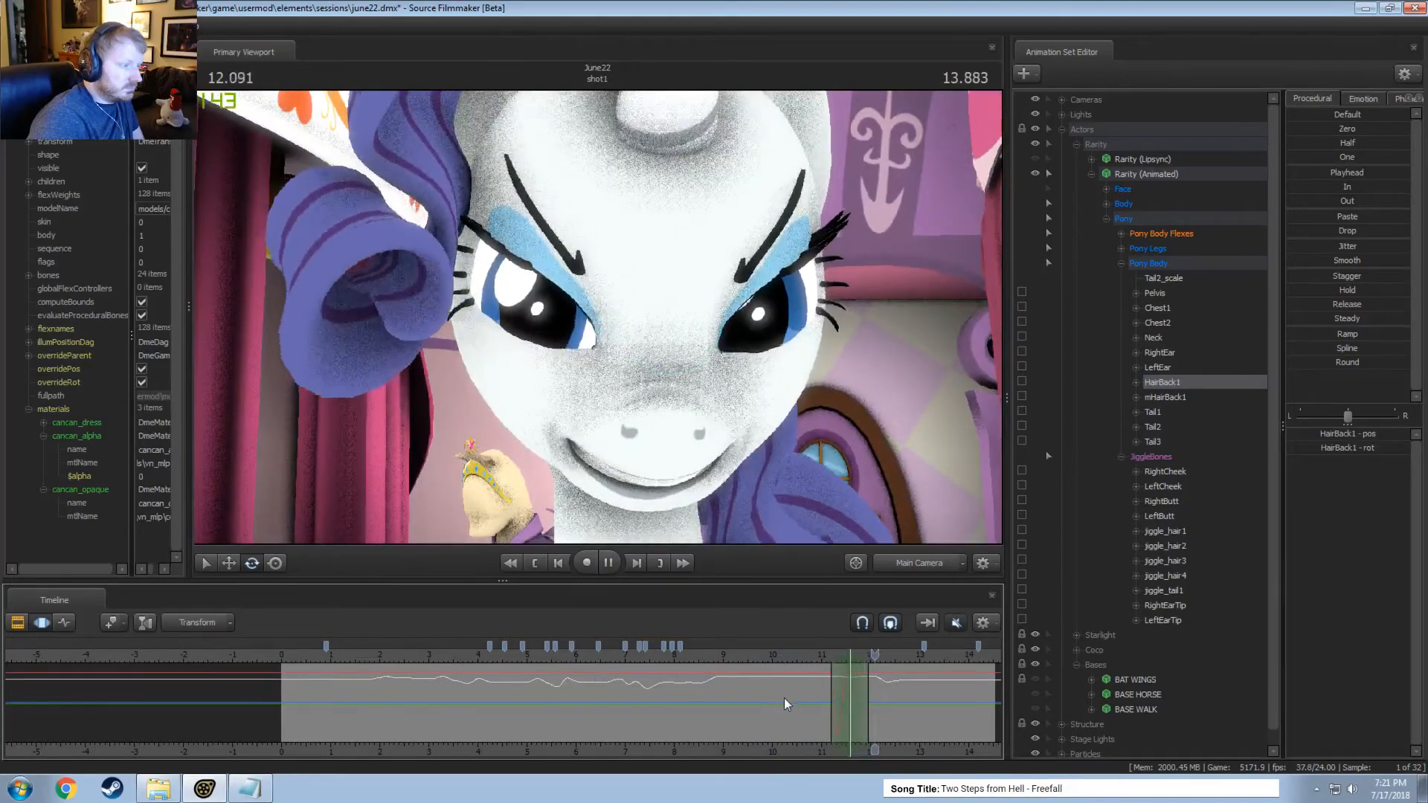
{"action": "middle_click_drag", "start_coordinate": [960, 751], "coordinate": [772, 726]}
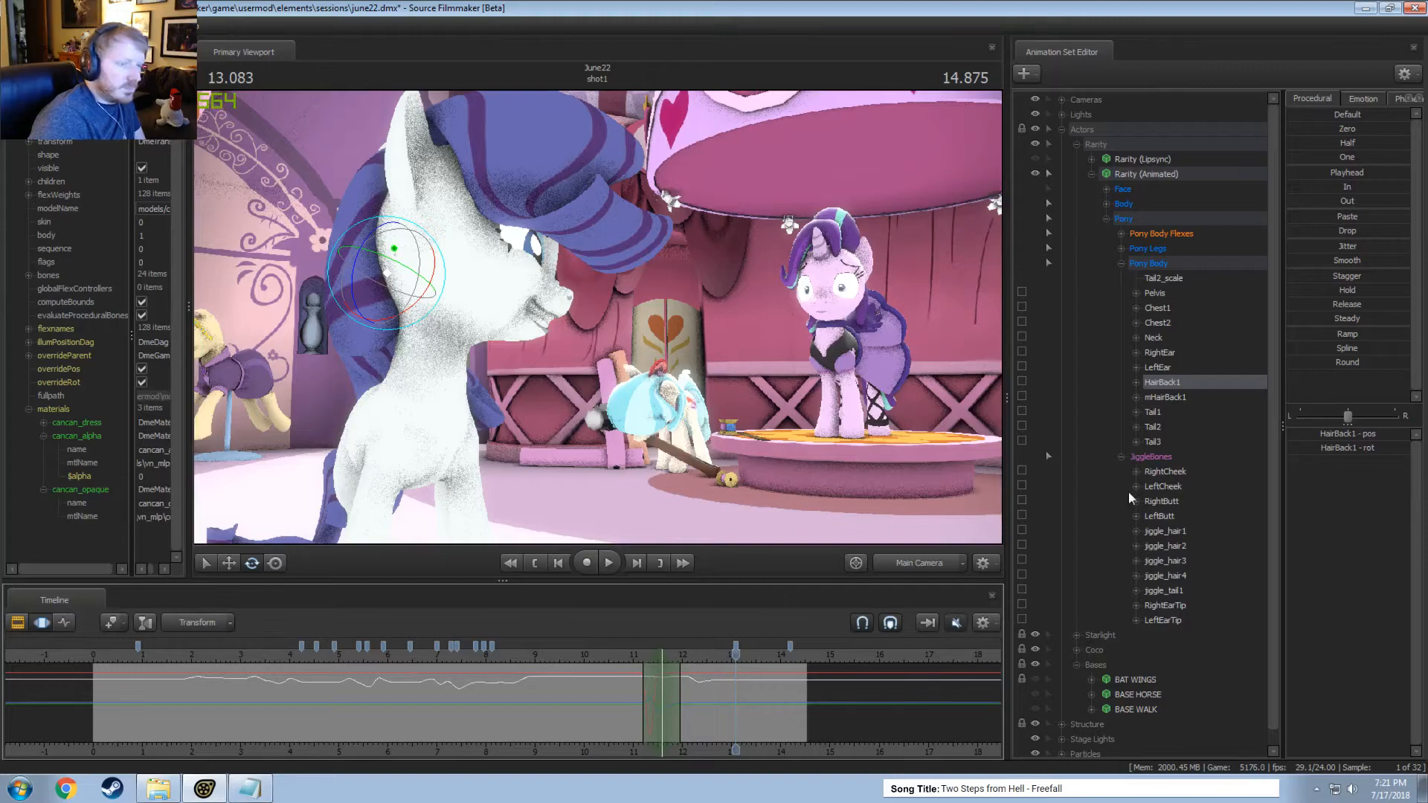
Close Rarity's eyes with the Upper Face controls in a tapered time selection from about 12.1 to 12.5 seconds.
{"action": "left_click", "coordinate": [1130, 192]}
{"action": "left_click", "coordinate": [1108, 190]}
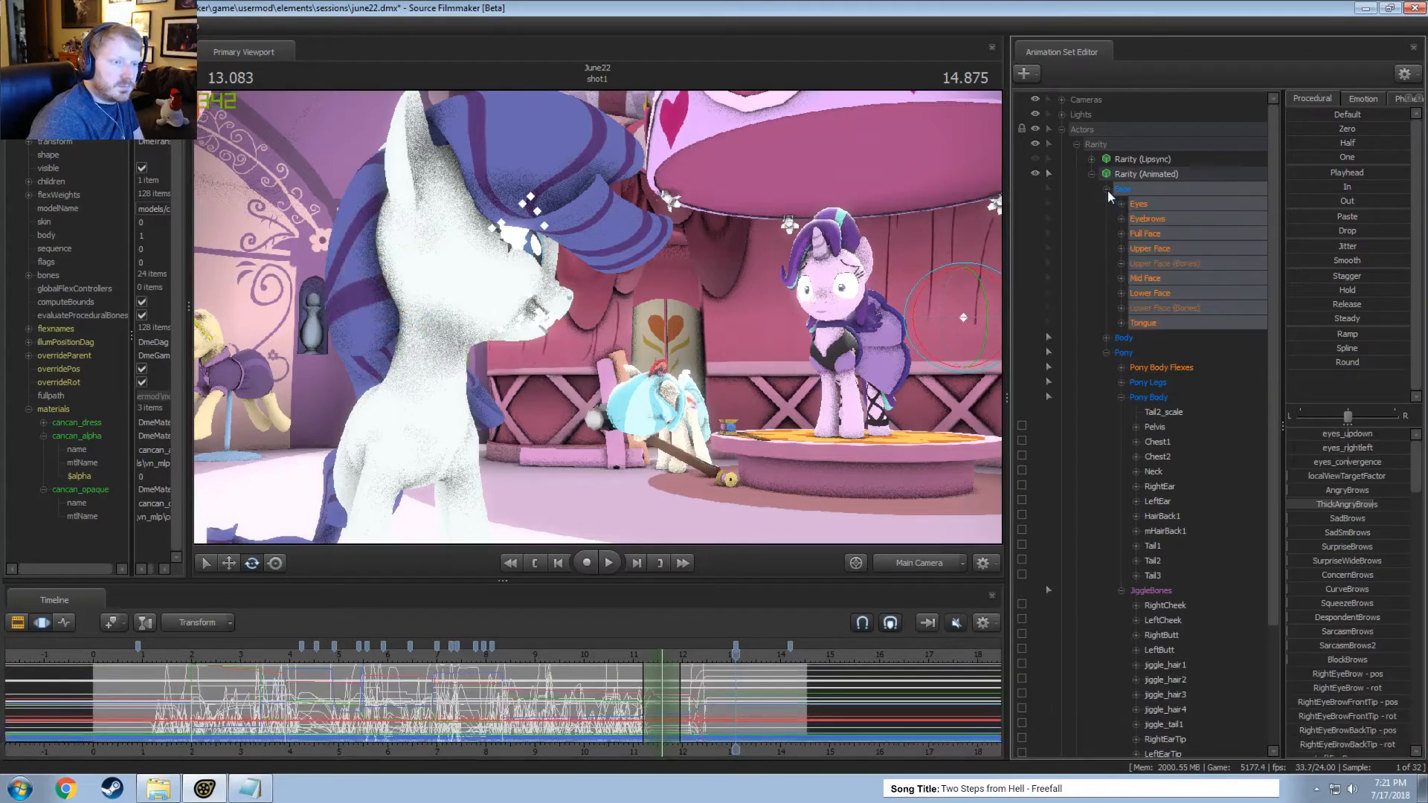
{"action": "left_click", "coordinate": [1141, 250]}
{"action": "scroll", "coordinate": [752, 692], "scroll_direction": "up", "scroll_amount": 7}
{"action": "key", "text": "shift"}
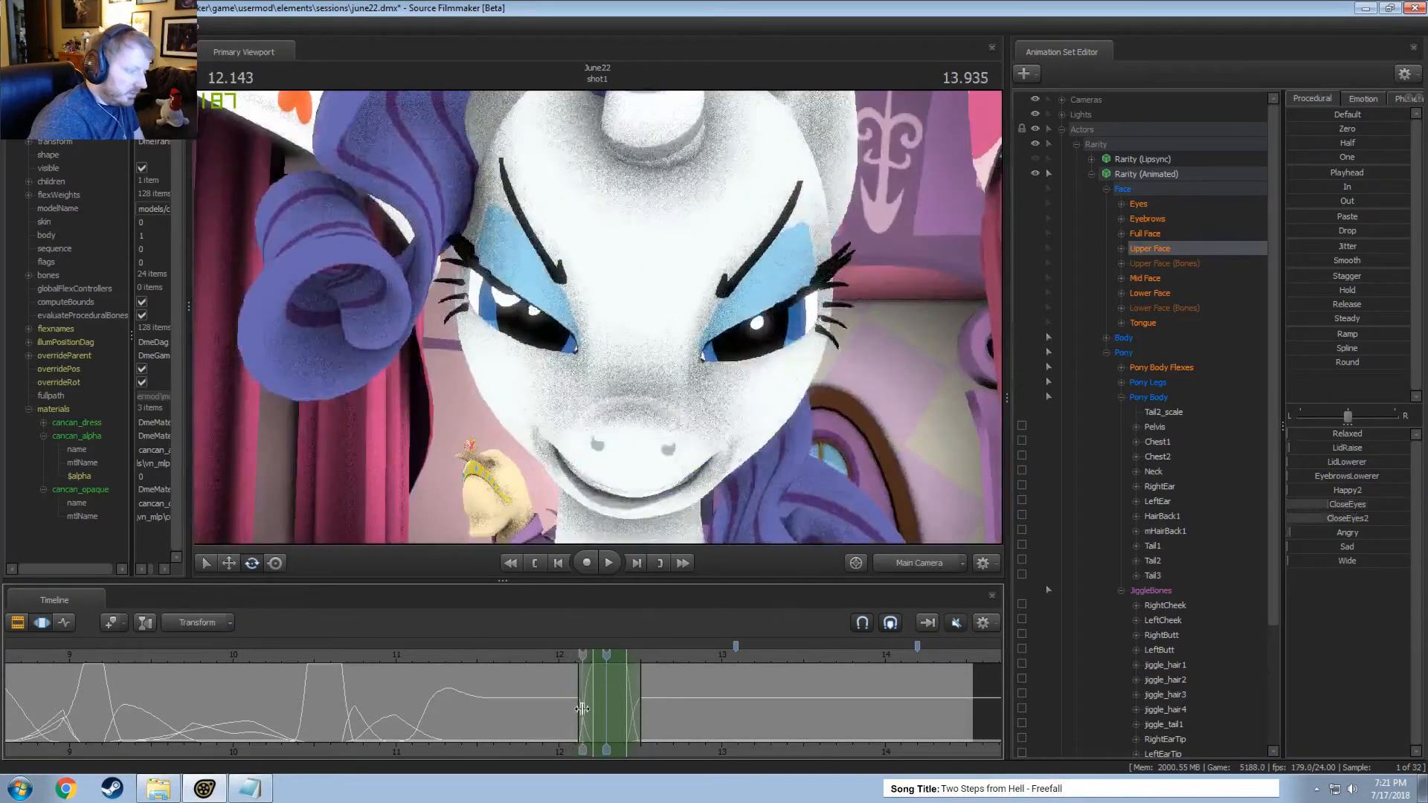
Refine the timing of the blink's closing and reopening between about 12.1 and 12.5 seconds, playing it back.
{"action": "left_click_drag", "start_coordinate": [582, 708], "coordinate": [633, 700], "text": "shift"}
{"action": "scroll", "coordinate": [582, 708], "scroll_direction": "up", "scroll_amount": 3}
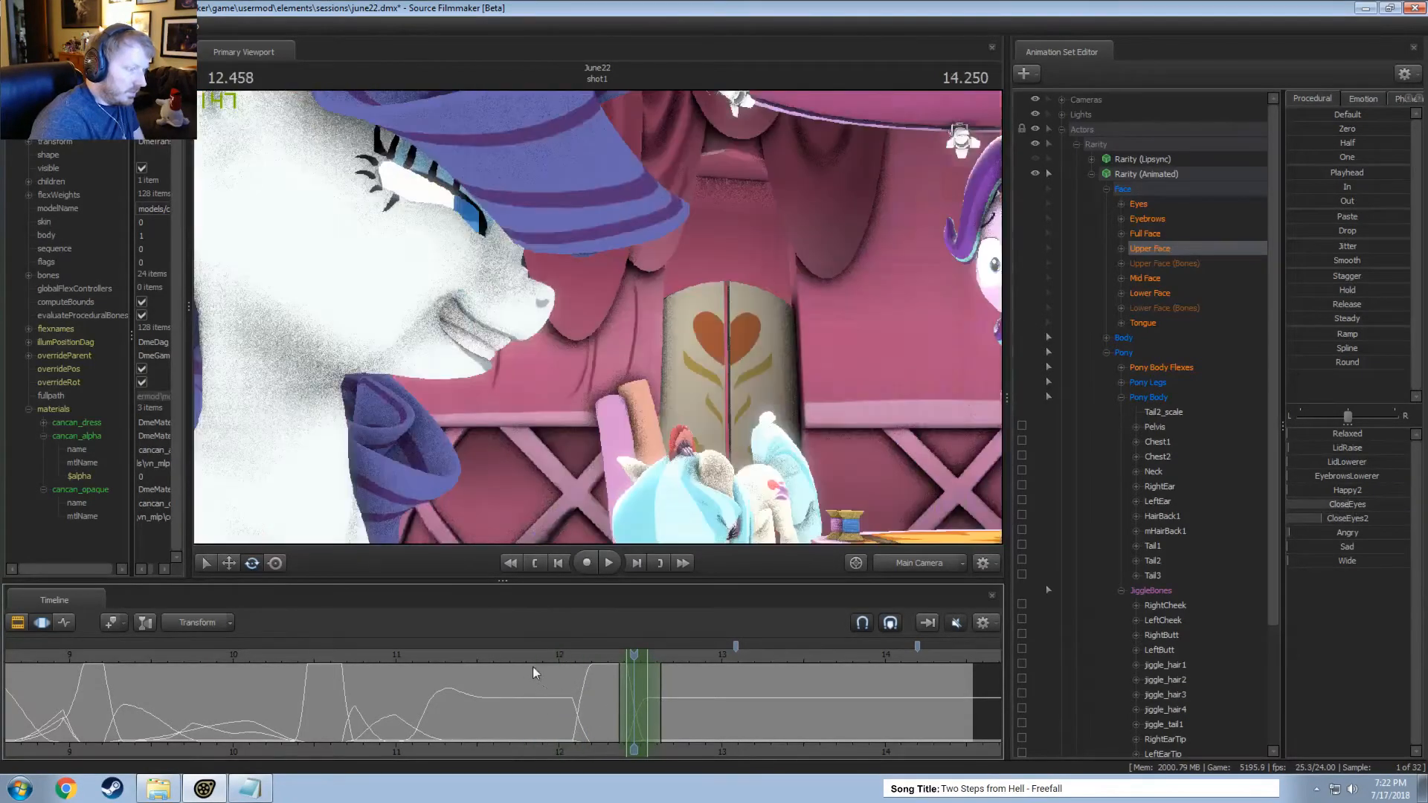
{"action": "key", "text": "space"}
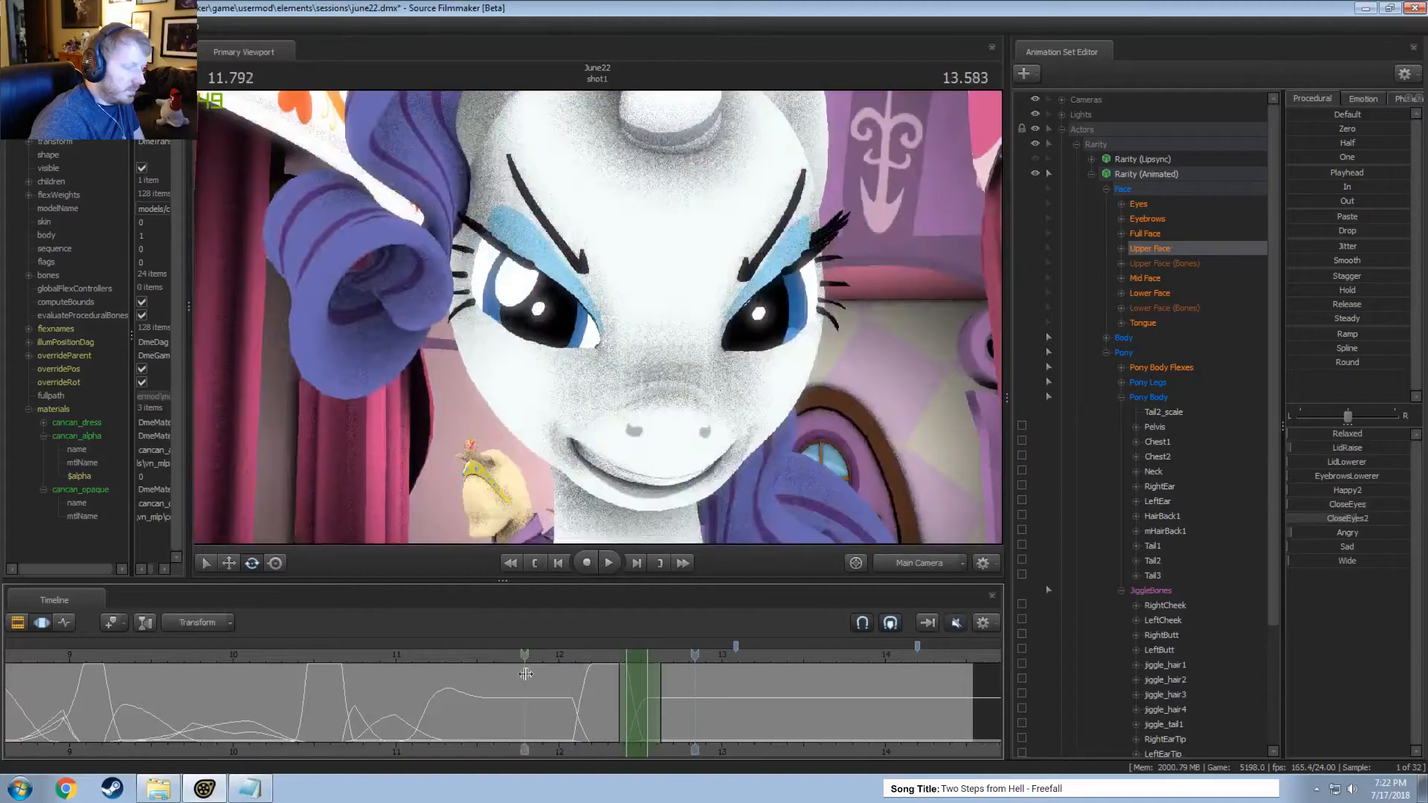
{"action": "left_click", "coordinate": [556, 690]}
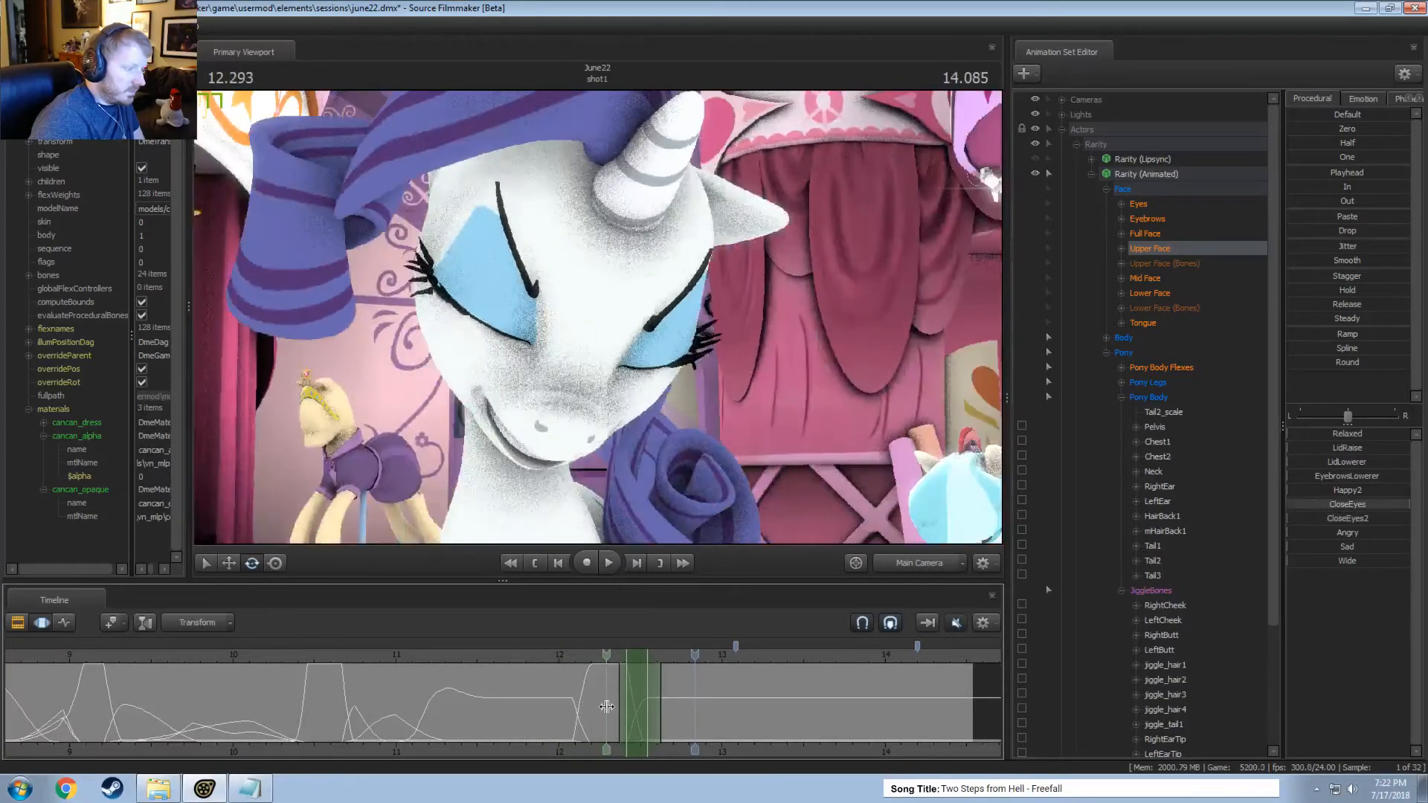
{"action": "left_click", "coordinate": [575, 707]}
{"action": "left_click", "coordinate": [578, 708]}
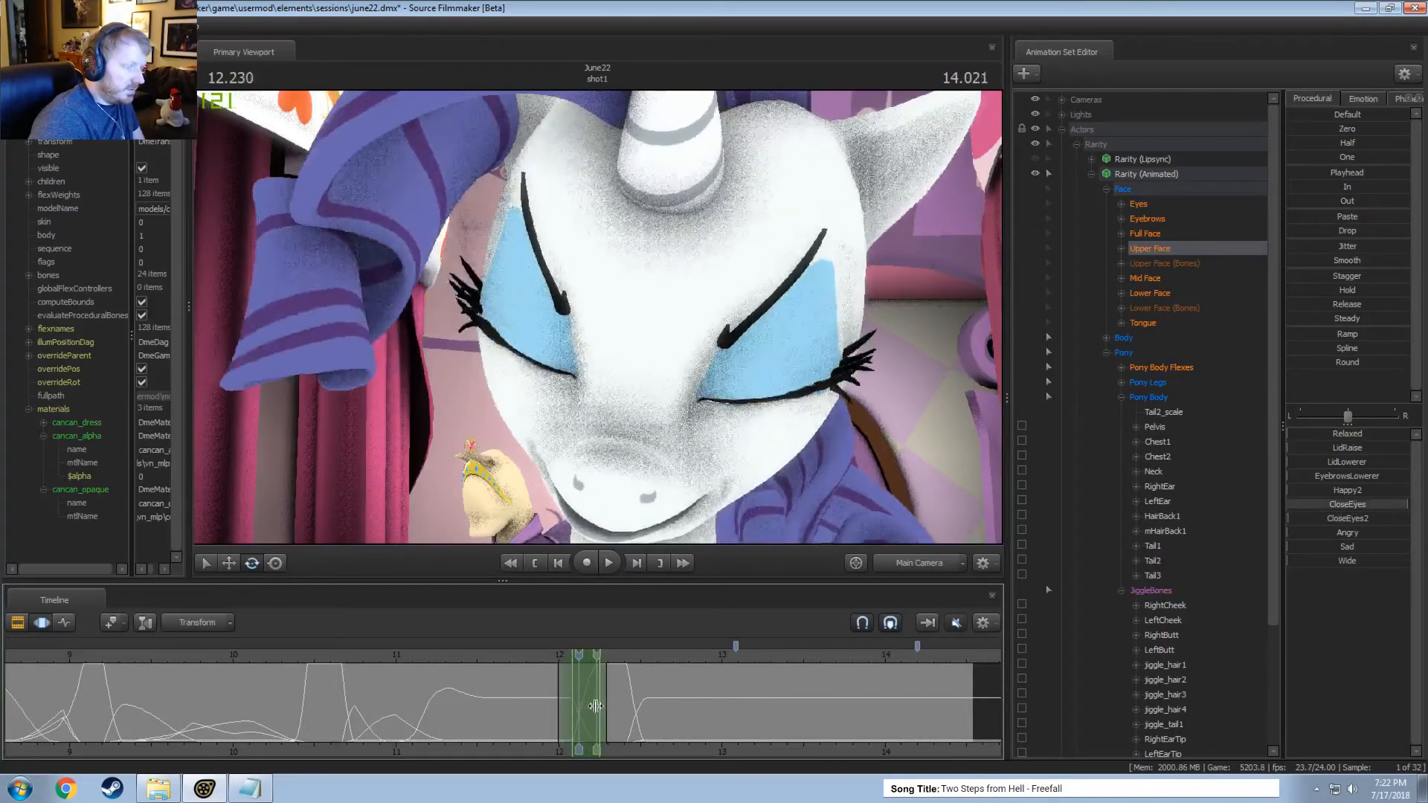
{"action": "left_click", "coordinate": [429, 688]}
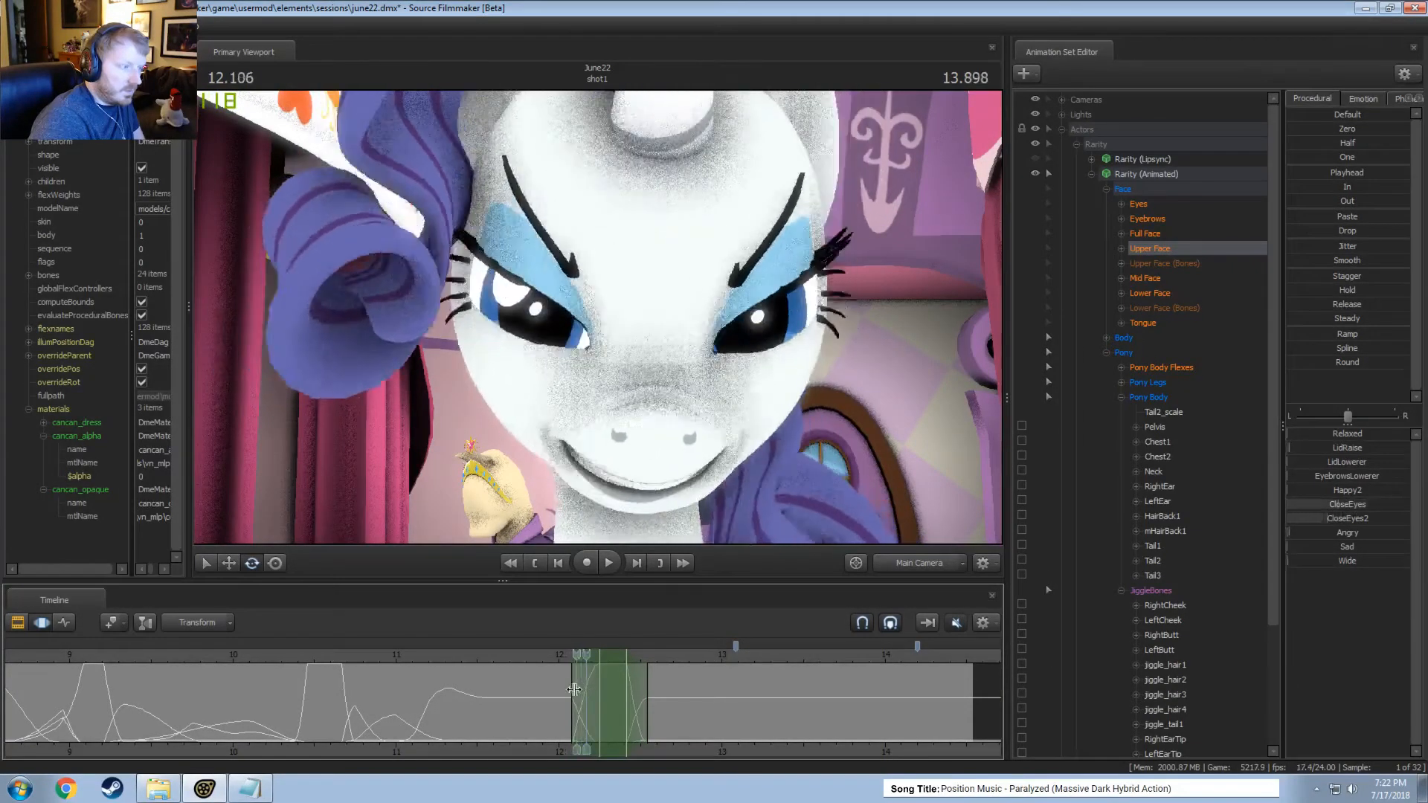
Adjust eyes_updown during the blink within the tapered time selection from about 12.1 to 12.5 seconds.
{"action": "left_click", "coordinate": [1139, 205]}
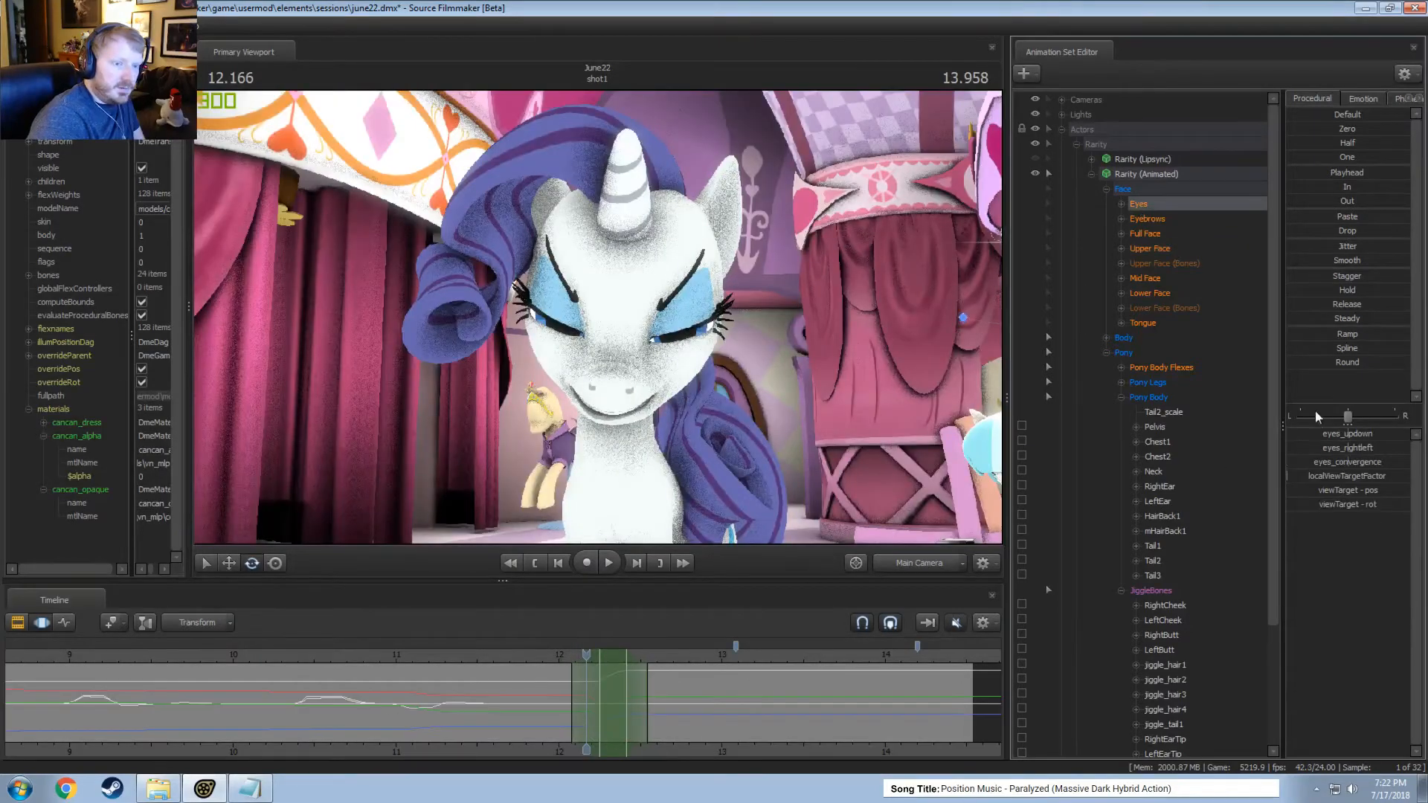
{"action": "left_click_drag", "start_coordinate": [1348, 433], "coordinate": [1359, 434]}
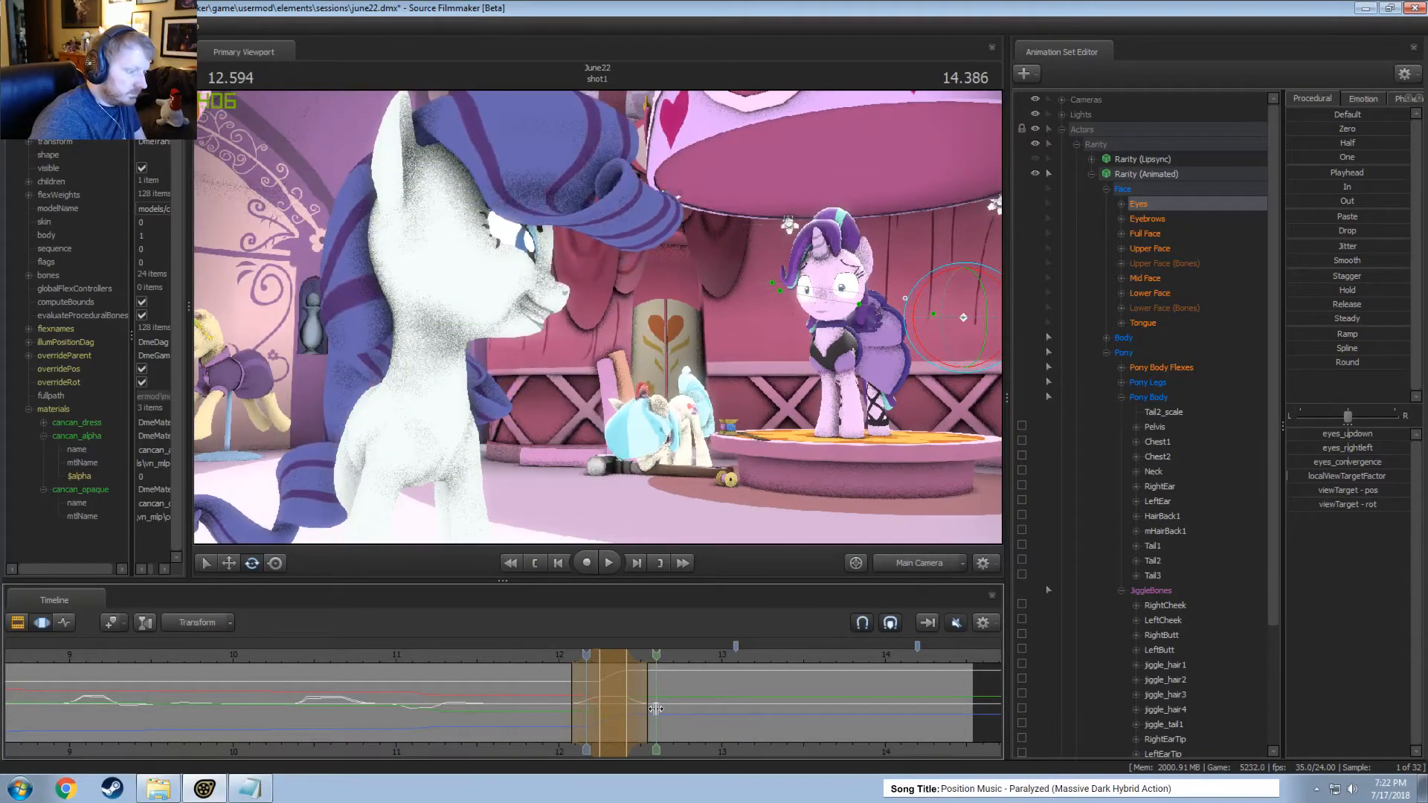
Hold viewTarget constant from about 11.8 to 12.333 seconds and from 12.333 seconds onward, switching the gaze abruptly mid-blink.
{"action": "left_click_drag", "start_coordinate": [615, 705], "coordinate": [531, 704], "text": "shift"}
{"action": "left_click", "coordinate": [1121, 203]}
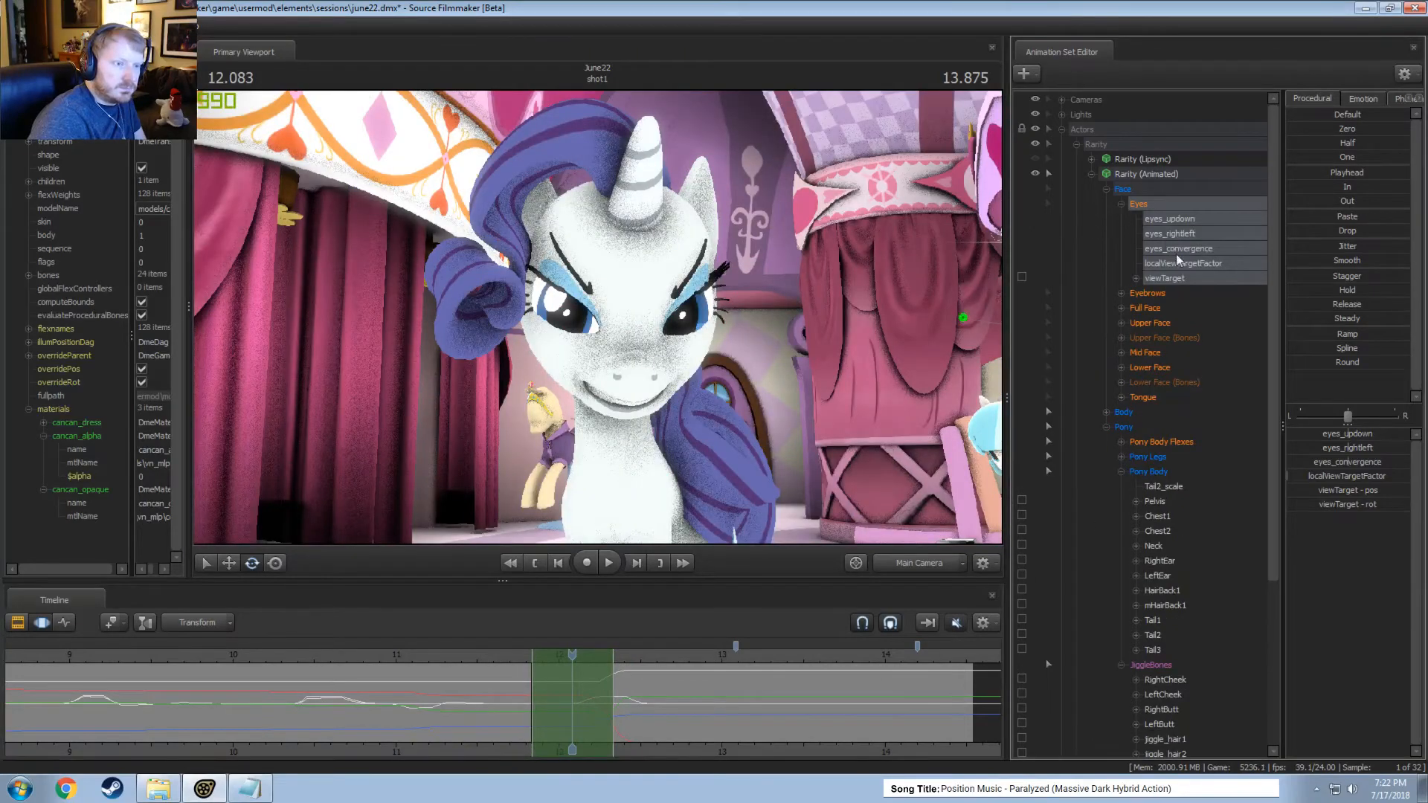
{"action": "left_click", "coordinate": [1175, 278]}
{"action": "left_click_drag", "start_coordinate": [1336, 188], "coordinate": [1341, 187]}
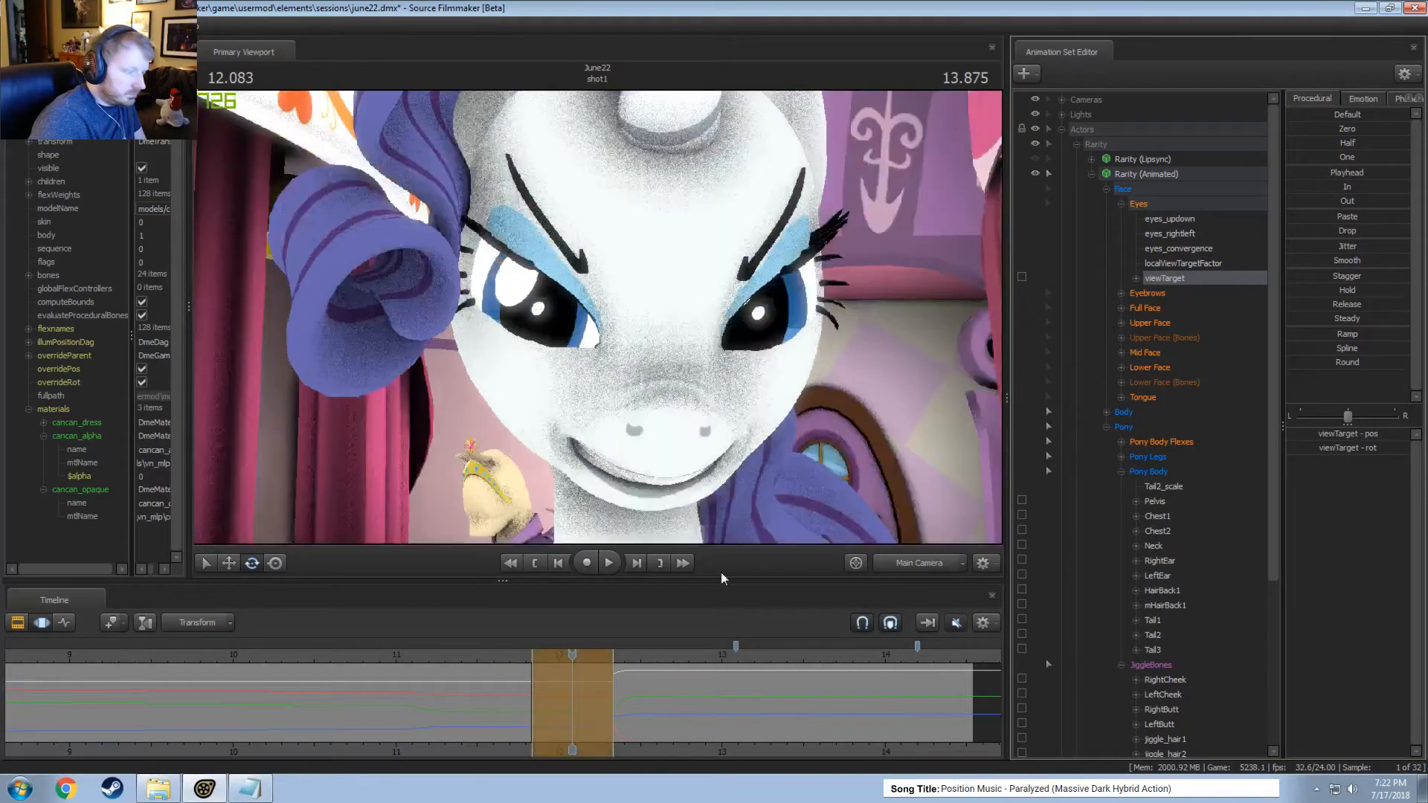
{"action": "left_click", "coordinate": [624, 693]}
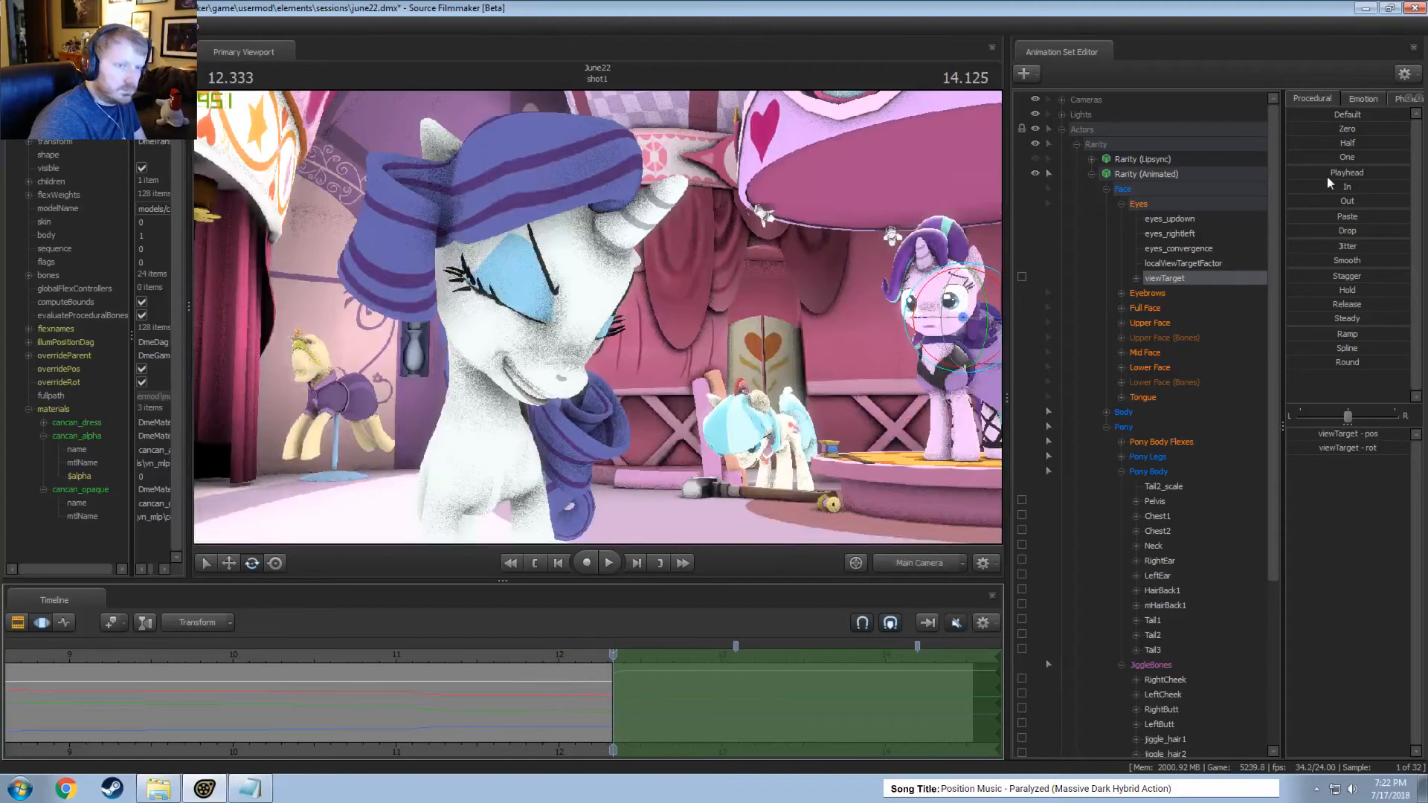
{"action": "left_click", "coordinate": [1331, 183]}
Play the blink and gaze switch from 12.083 seconds and scrub through the head turn.
{"action": "left_click", "coordinate": [573, 660]}
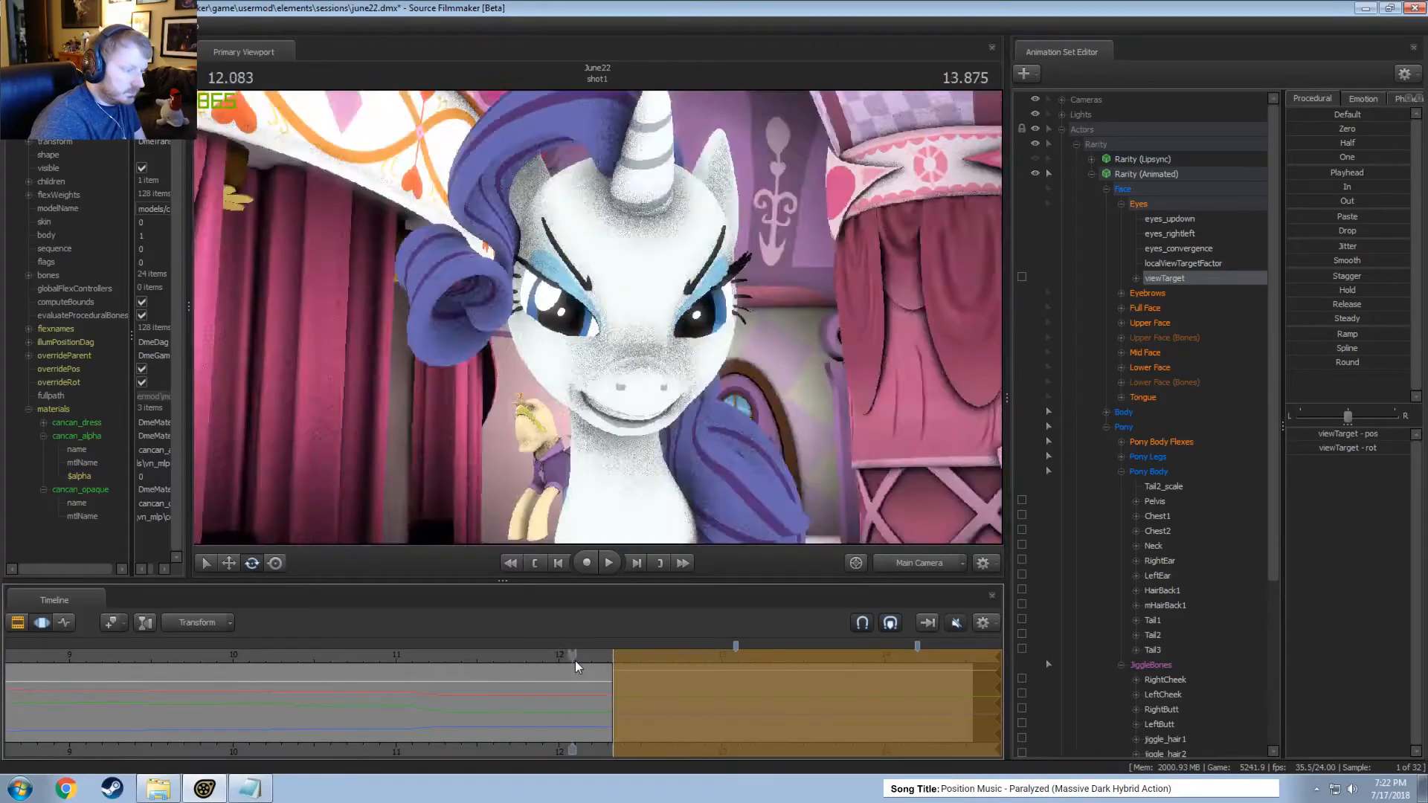
{"action": "key", "text": "space"}
{"action": "key", "text": "space"}
{"action": "key", "text": "shift"}
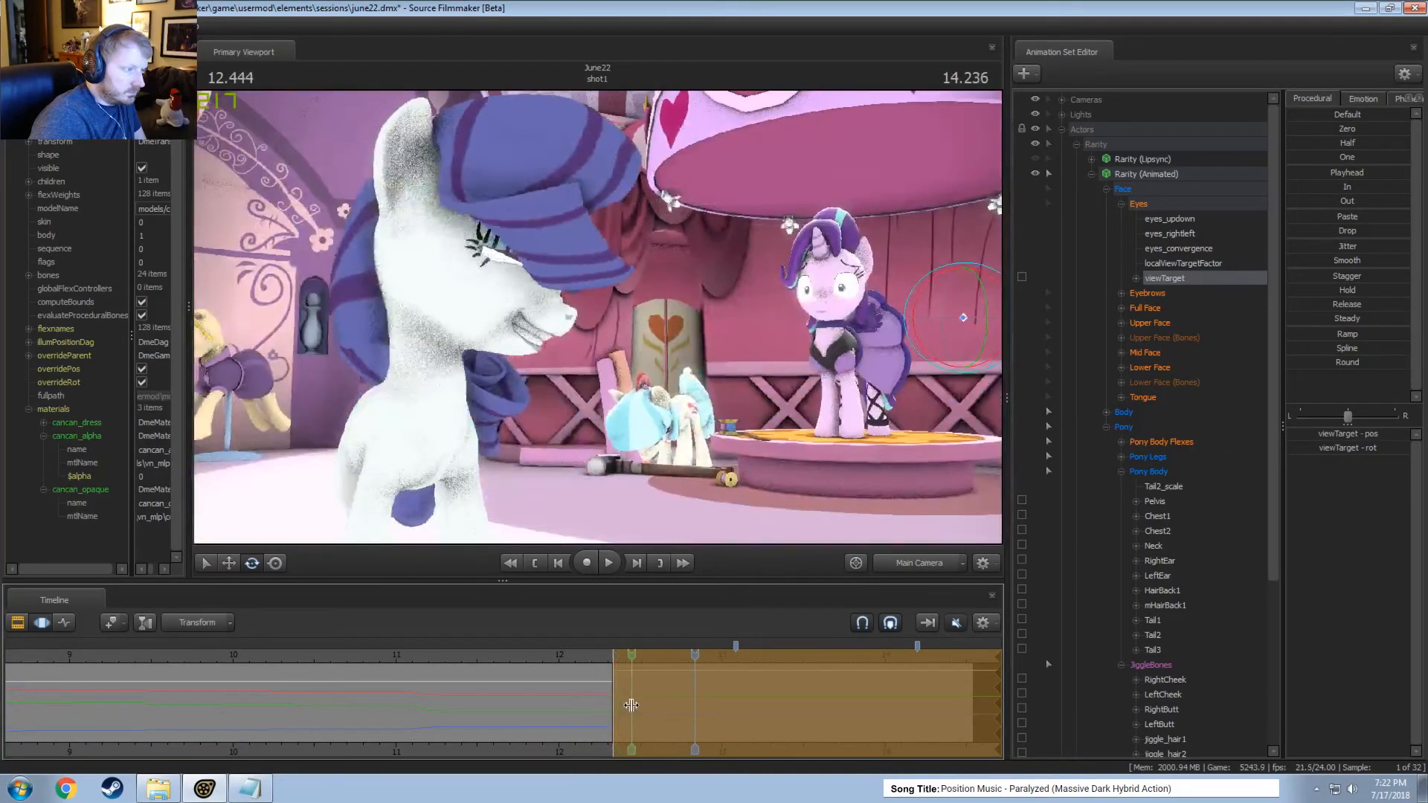
Set a time selection from about 12.3 to 12.5 seconds against the Upper Face blink curve and adjust the Eyes direction controls at 12.416 seconds.
{"action": "left_click", "coordinate": [647, 704], "text": "shift"}
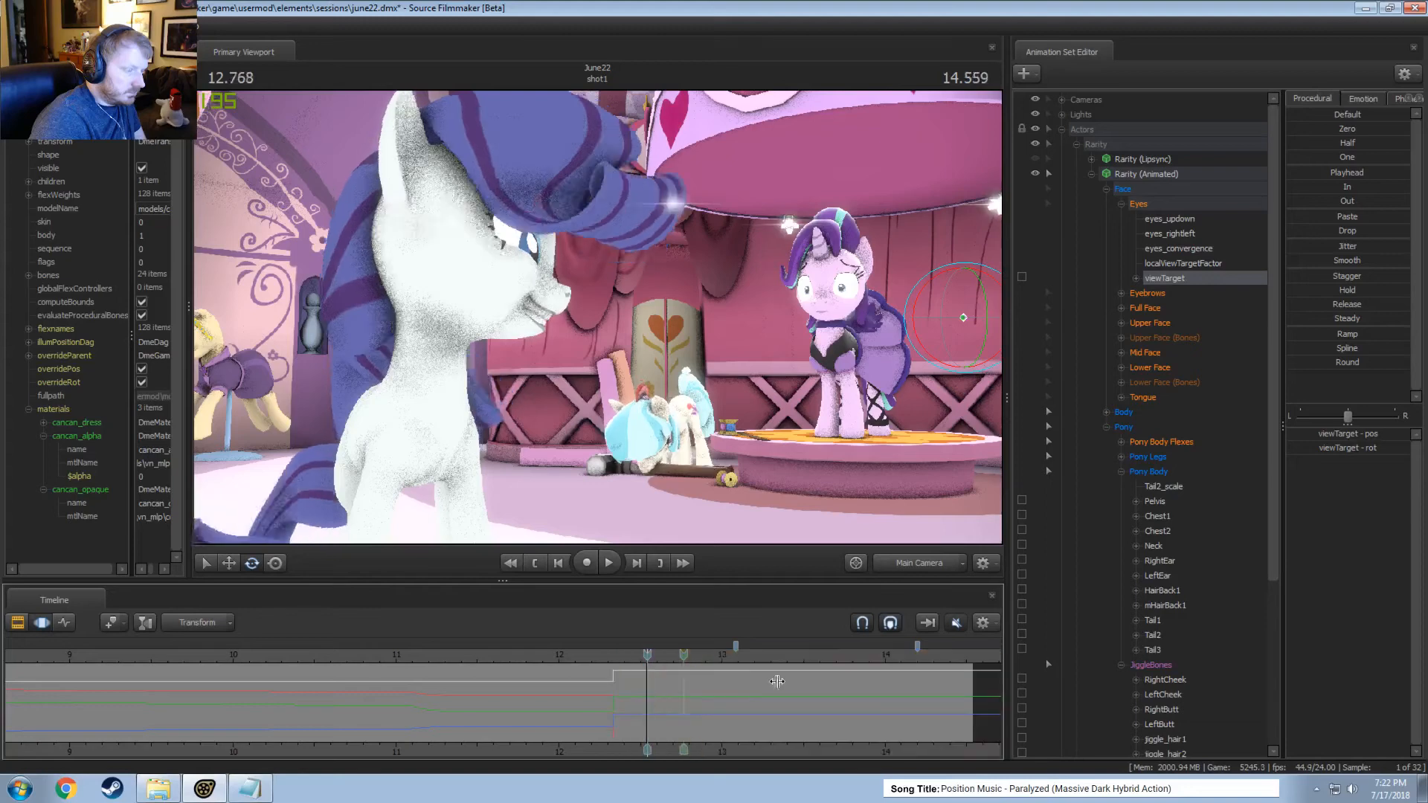
{"action": "left_click", "coordinate": [1152, 324]}
{"action": "left_click_drag", "start_coordinate": [648, 703], "coordinate": [1001, 718], "text": "shift"}
{"action": "scroll", "coordinate": [685, 697], "scroll_direction": "up", "scroll_amount": 3}
{"action": "mouse_move", "coordinate": [625, 656]}
{"action": "left_mouse_down"}
{"action": "mouse_move", "coordinate": [655, 656]}
{"action": "mouse_move", "coordinate": [625, 656]}
{"action": "mouse_move", "coordinate": [621, 686]}
{"action": "mouse_move", "coordinate": [644, 694]}
{"action": "mouse_move", "coordinate": [625, 653]}
{"action": "left_mouse_up"}
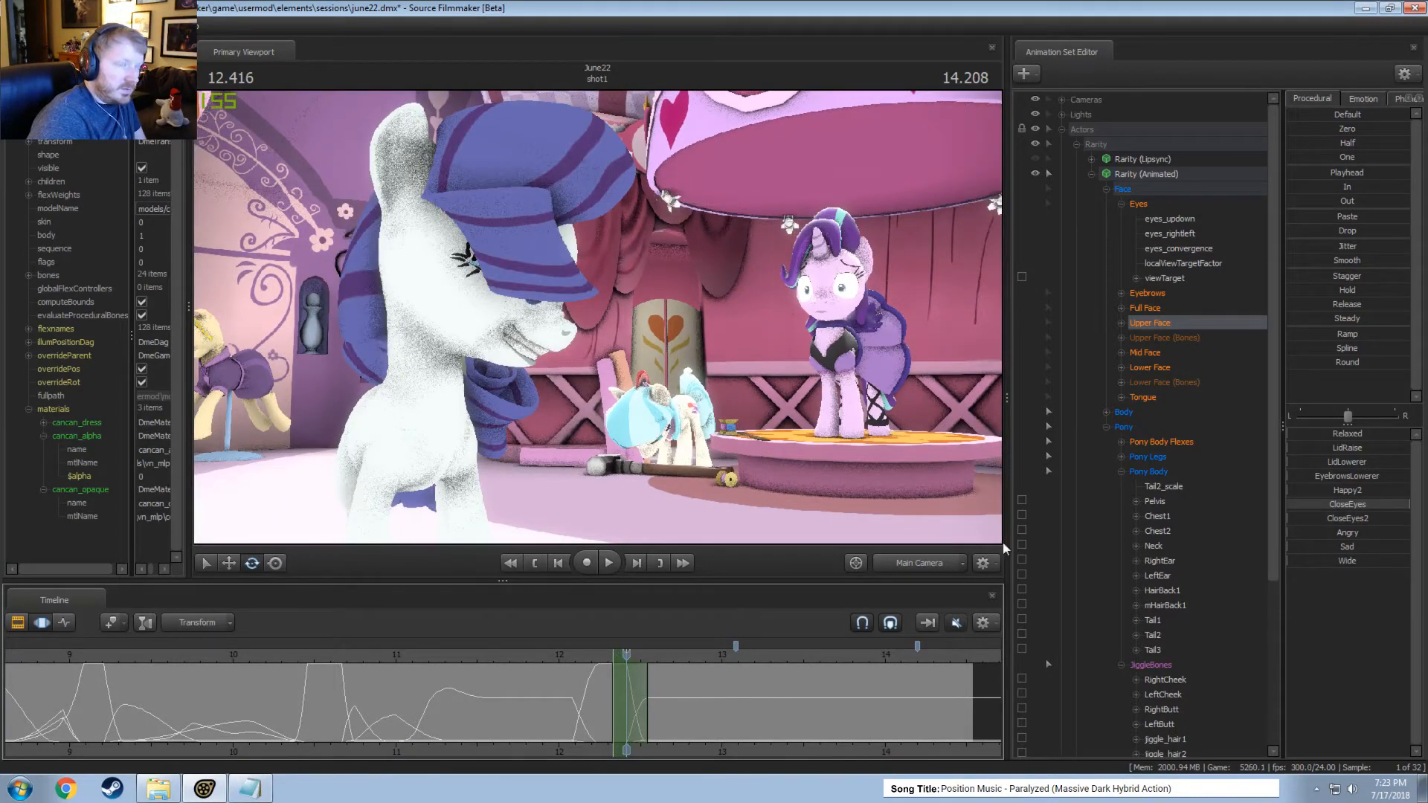
{"action": "left_click", "coordinate": [1138, 204]}
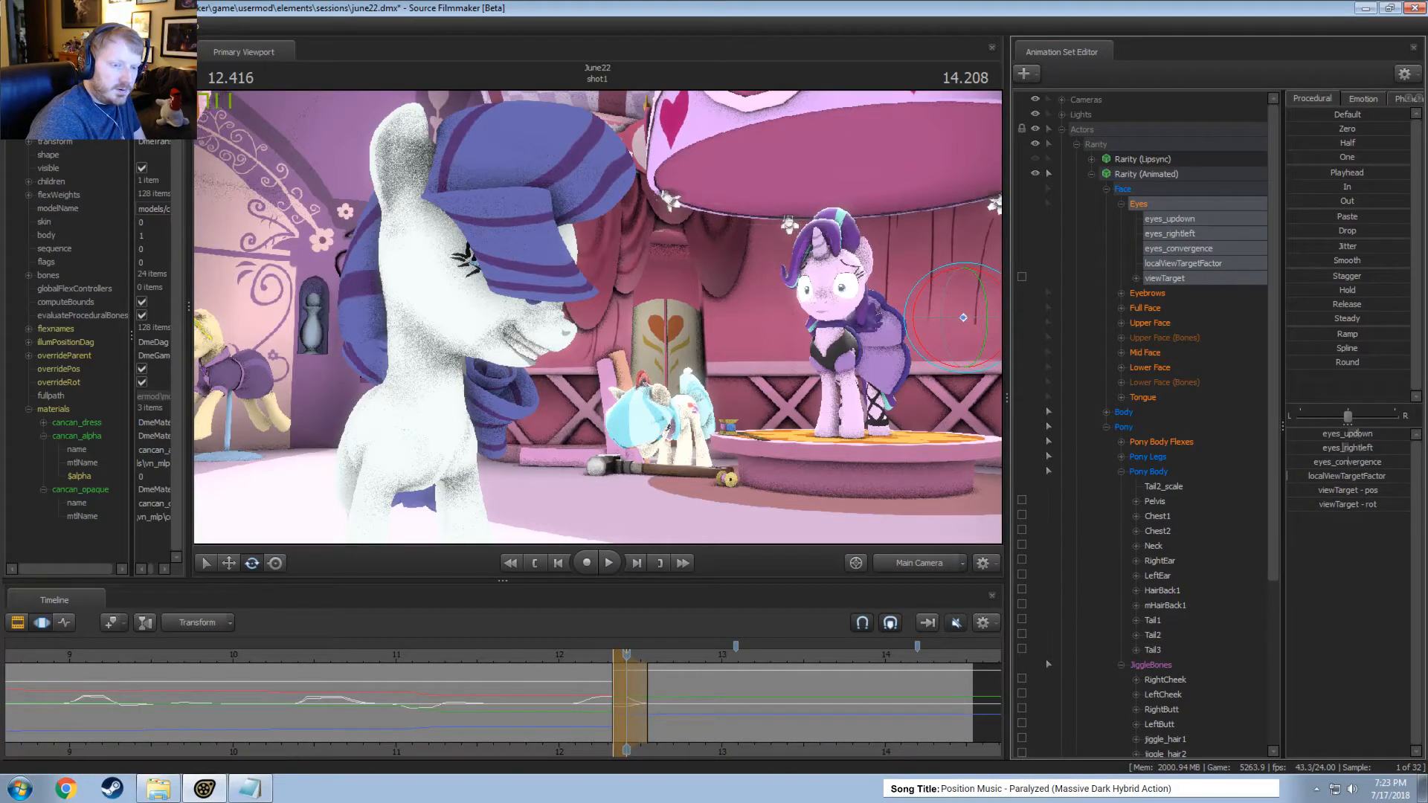
{"action": "key", "text": "shift"}
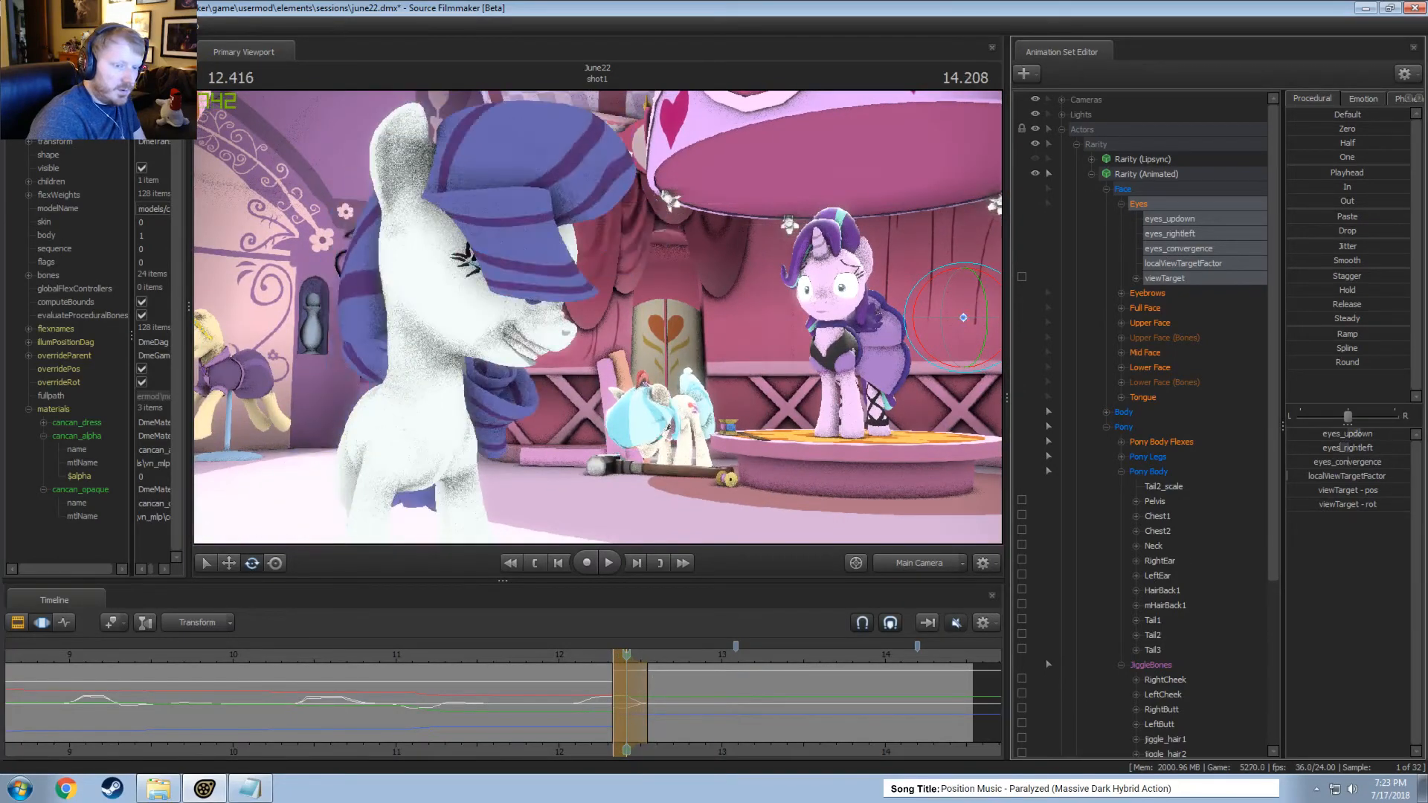
{"action": "key", "text": "shift"}
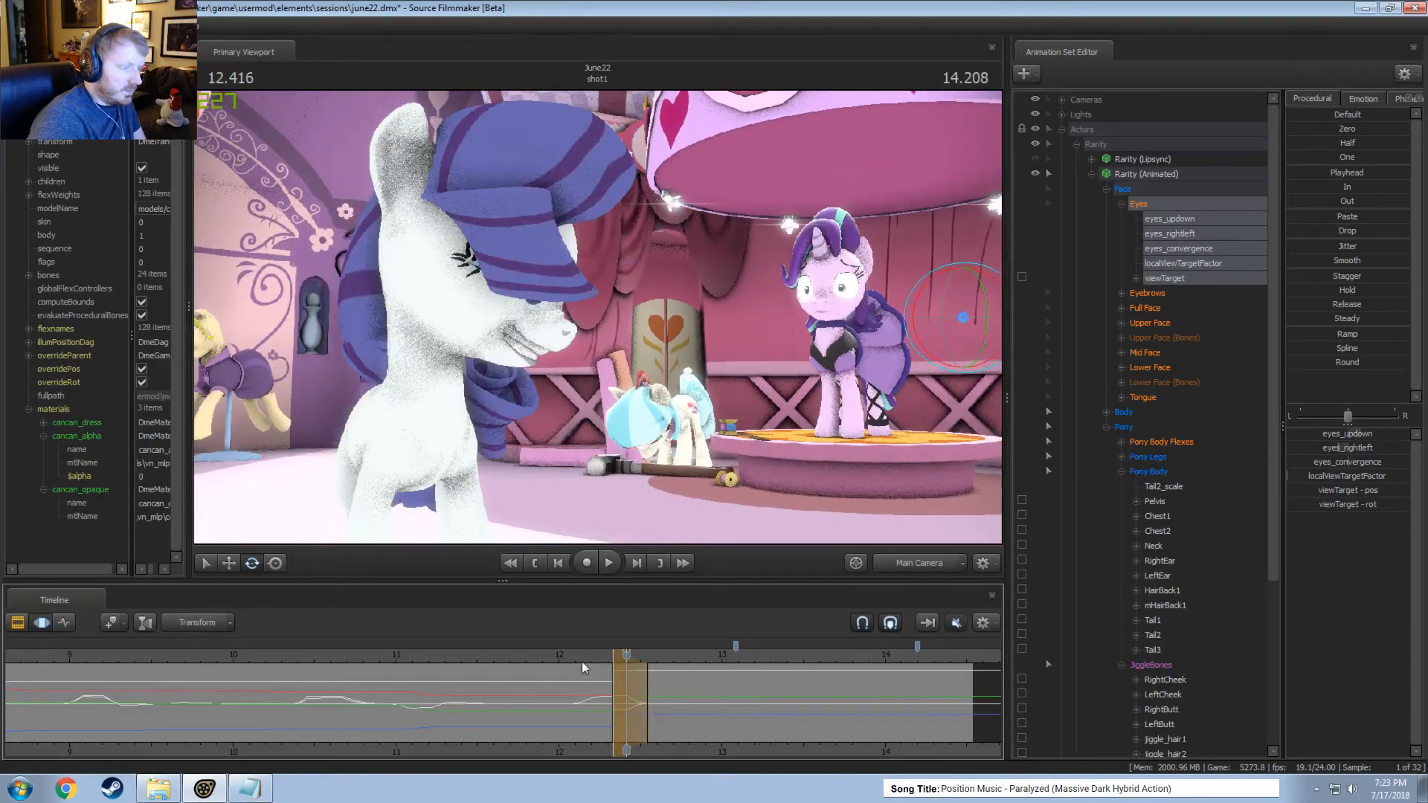
Play past the blink, switch to the work camera and view Rarity's face from the front up to 12.958 seconds.
{"action": "key", "text": "space"}
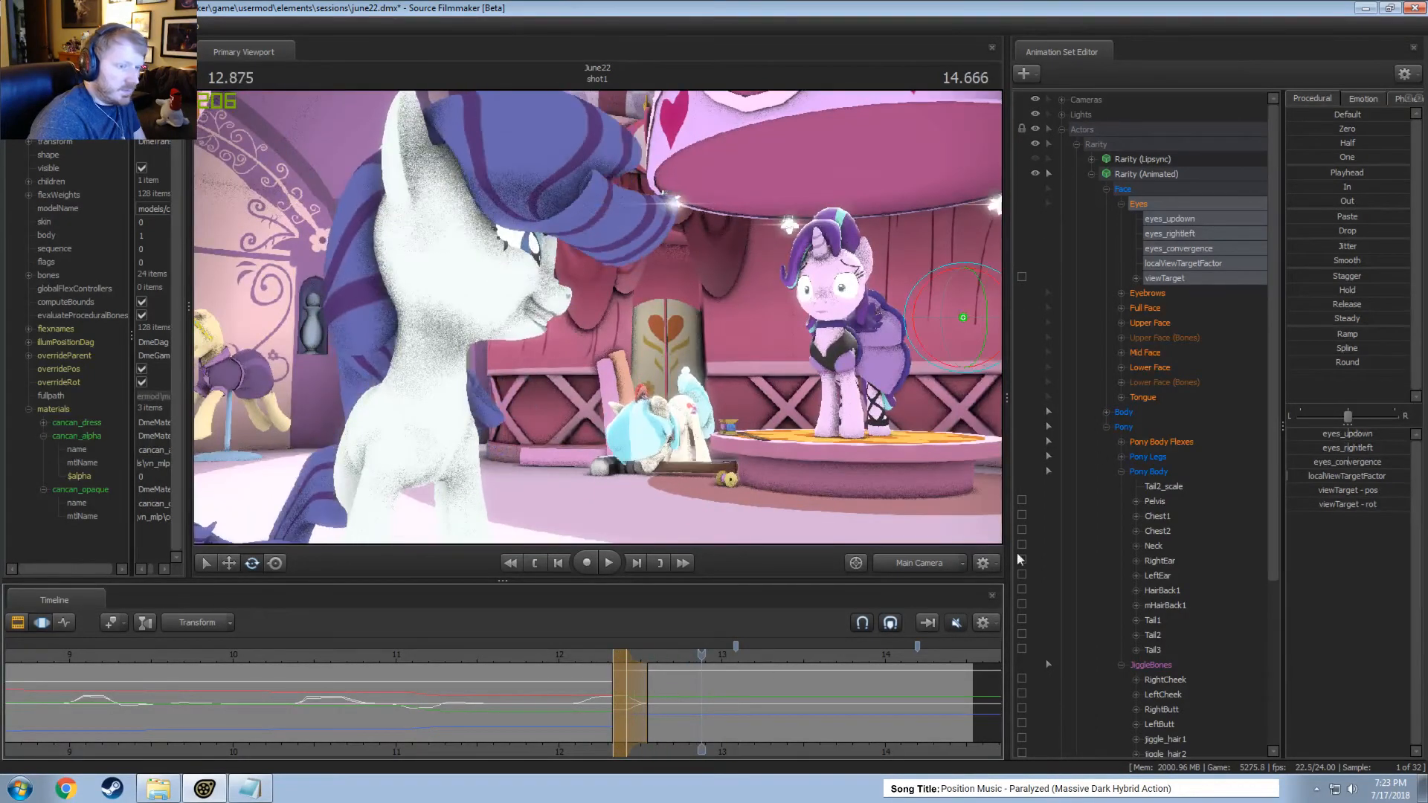
{"action": "left_click", "coordinate": [1149, 322]}
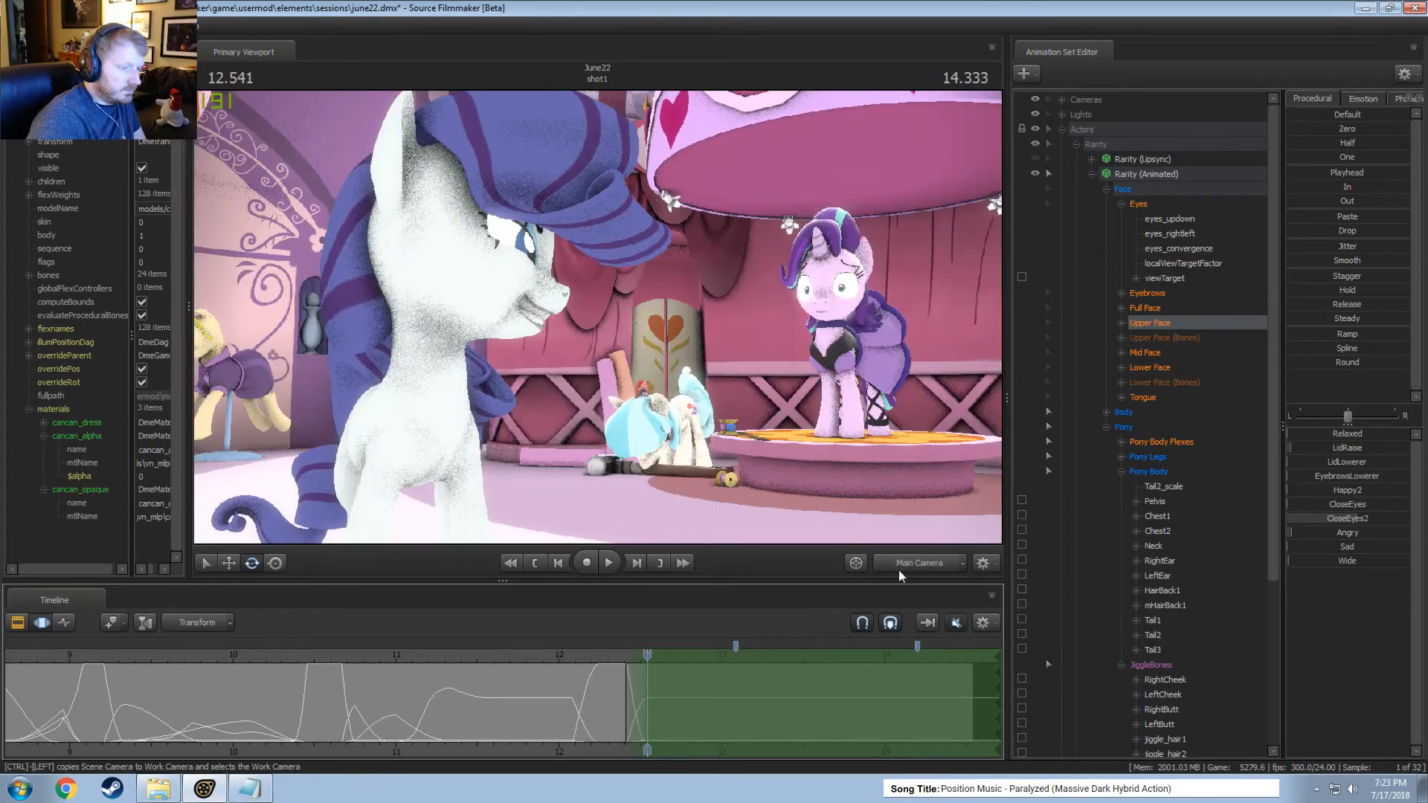
{"action": "left_click", "coordinate": [901, 565]}
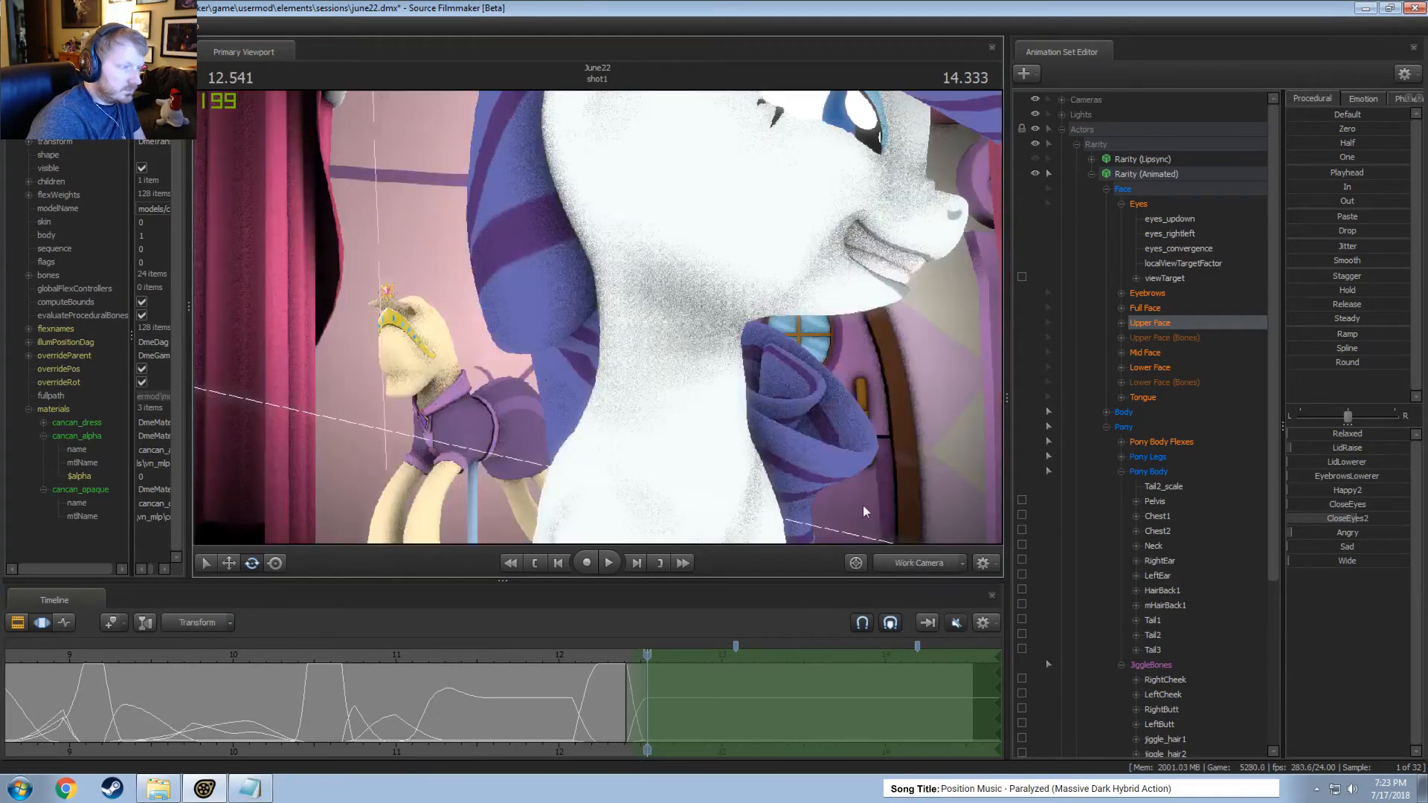
{"action": "left_click_drag", "start_coordinate": [652, 388], "coordinate": [597, 315]}
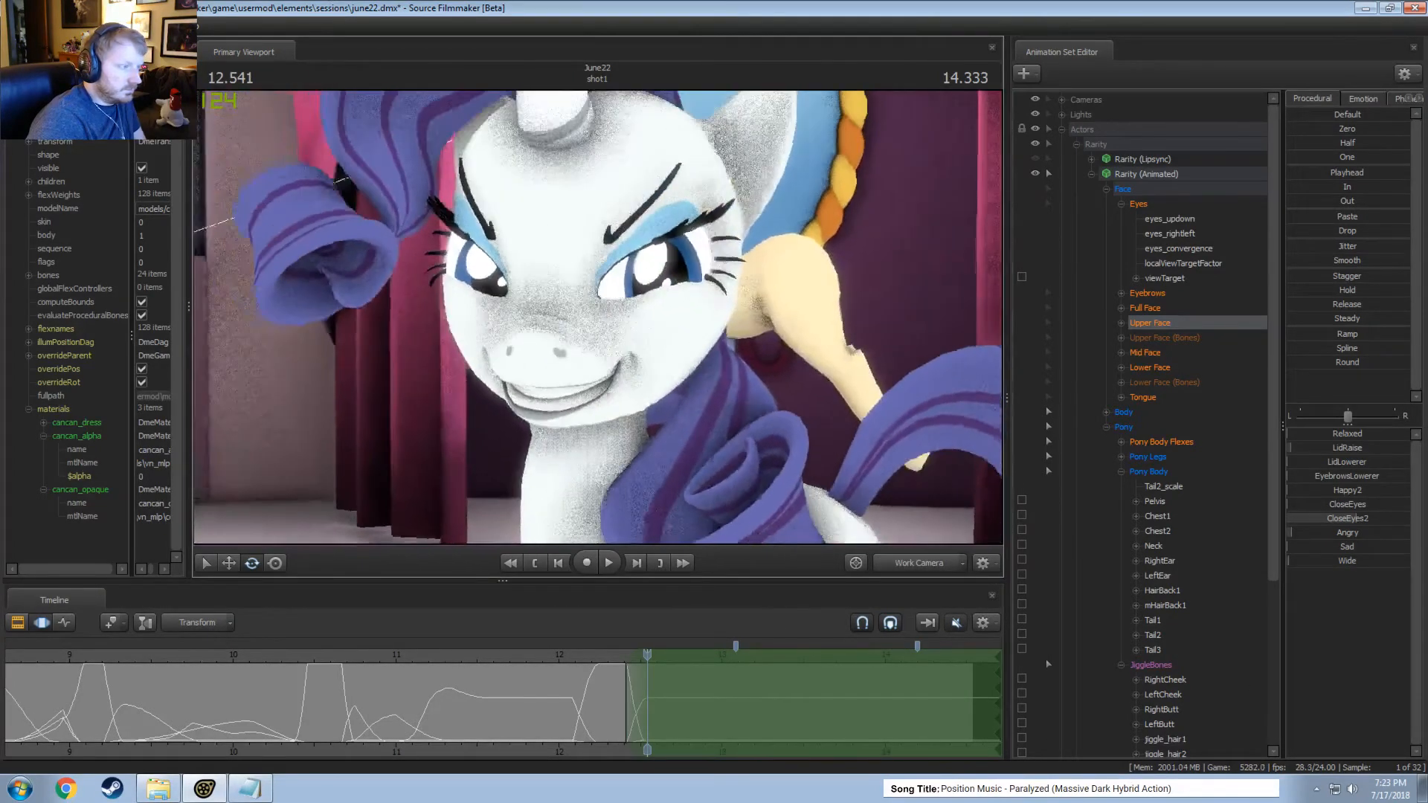
{"action": "key", "text": "Right"}
{"action": "key", "text": "Right"}
{"action": "key", "text": "Right"}
{"action": "key", "text": "Right"}
{"action": "key", "text": "Right"}
{"action": "key", "text": "Right"}
{"action": "key", "text": "Right"}
{"action": "key", "text": "Right"}
{"action": "key", "text": "Right"}
{"action": "key", "text": "Right"}
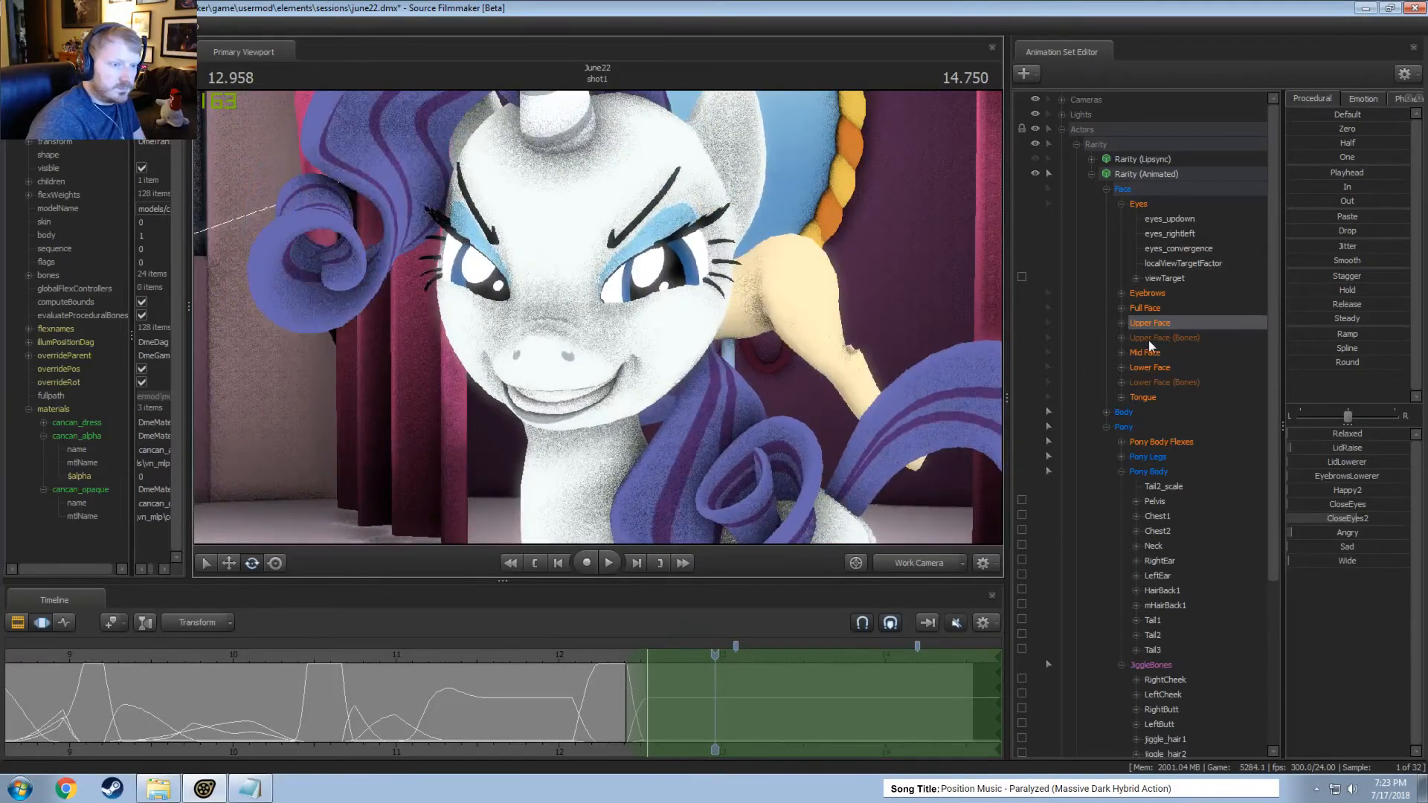
Lower CloseEyes2 in Rarity's Upper Face controls from about 12.5 seconds onward to open her eyes wider, checking from several angles.
{"action": "left_click", "coordinate": [1144, 351]}
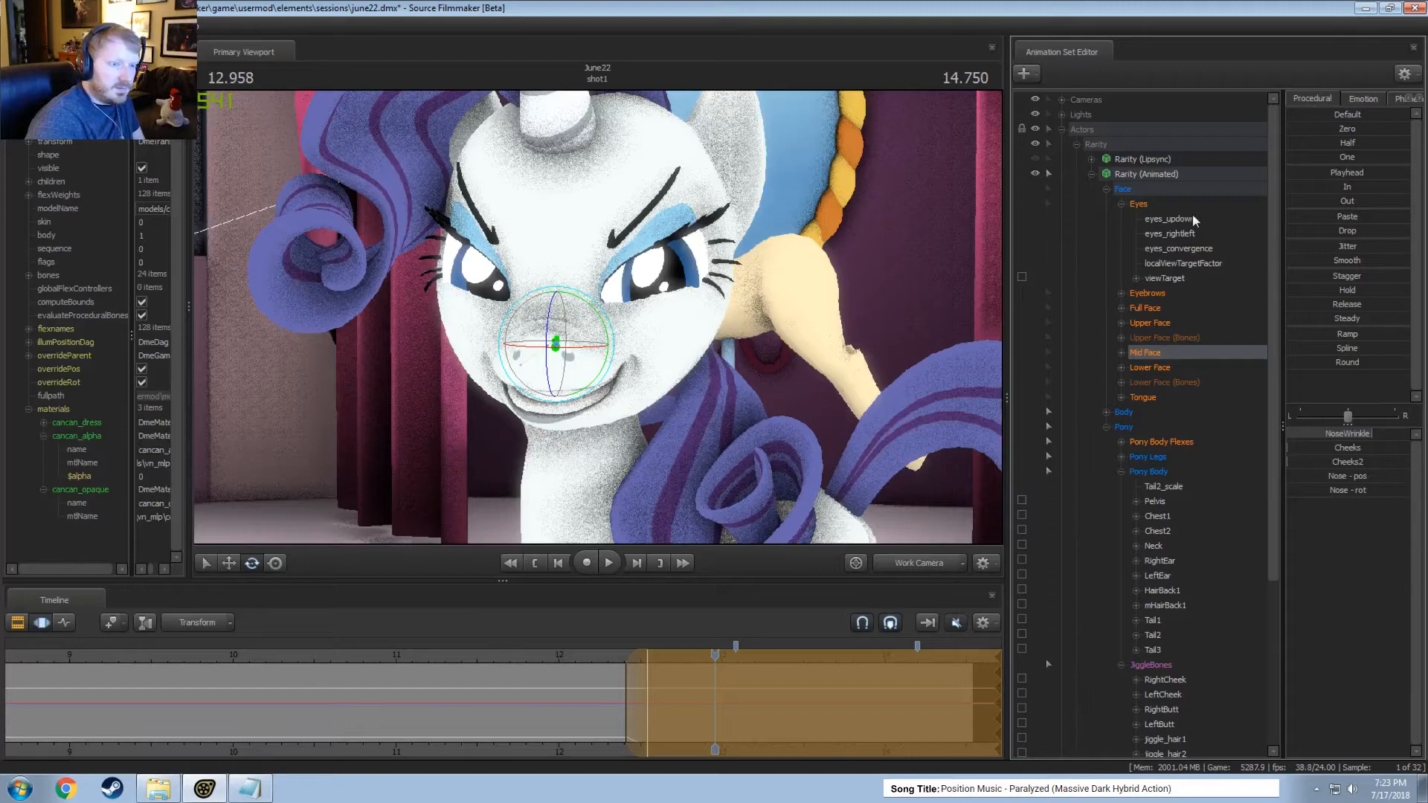
{"action": "left_click", "coordinate": [1154, 321]}
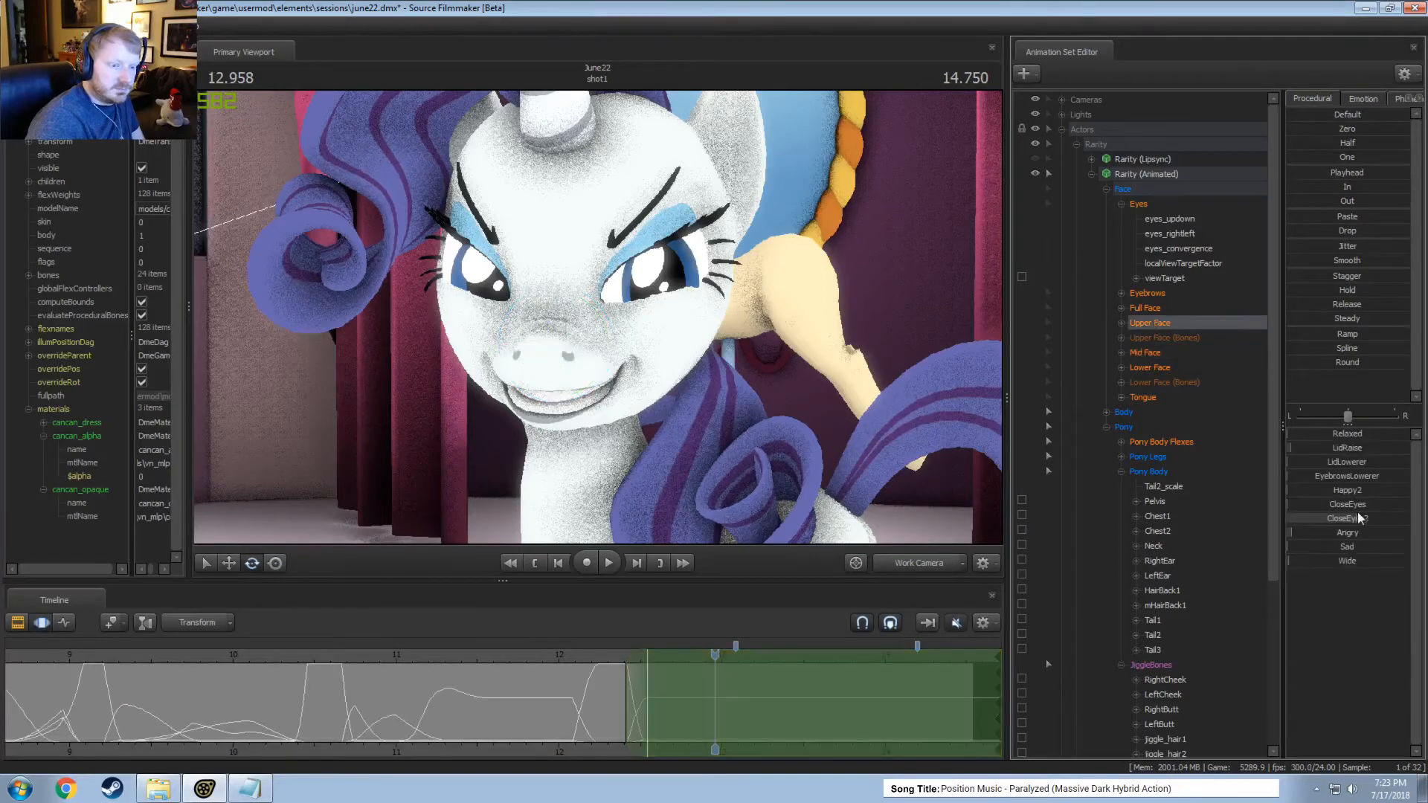
{"action": "left_click_drag", "start_coordinate": [1358, 514], "coordinate": [1319, 519]}
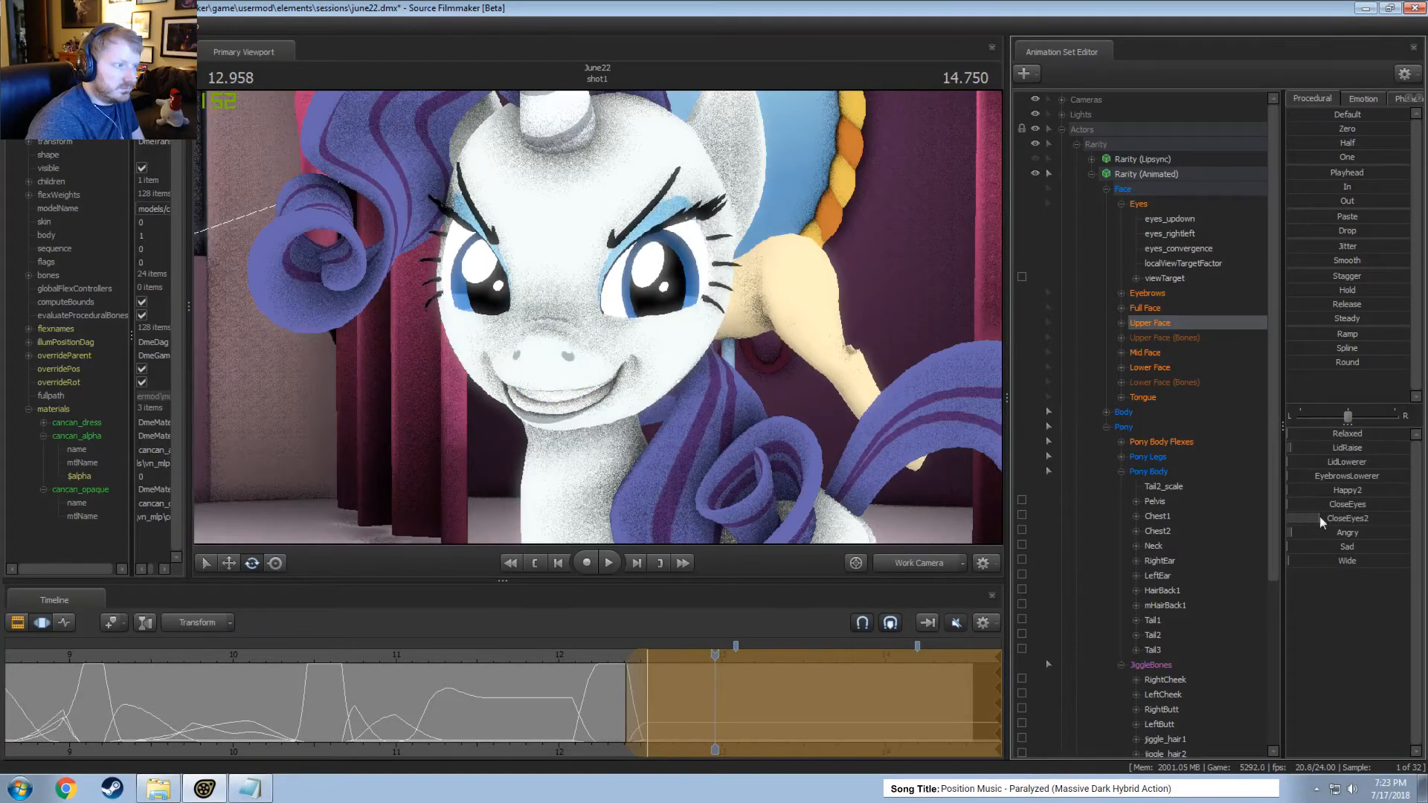
{"action": "left_click_drag", "start_coordinate": [686, 340], "coordinate": [744, 339], "text": "alt"}
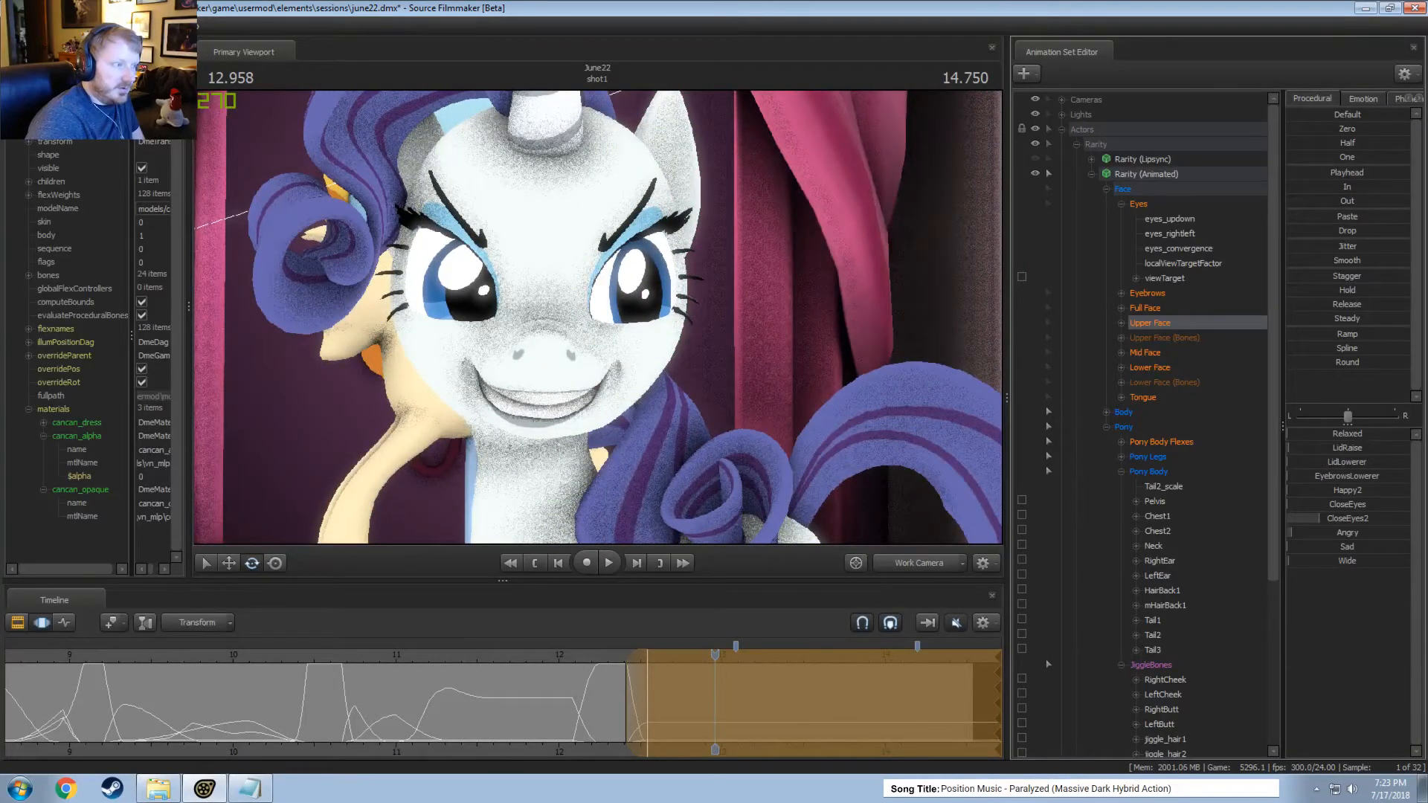
{"action": "left_click_drag", "start_coordinate": [728, 316], "coordinate": [619, 332]}
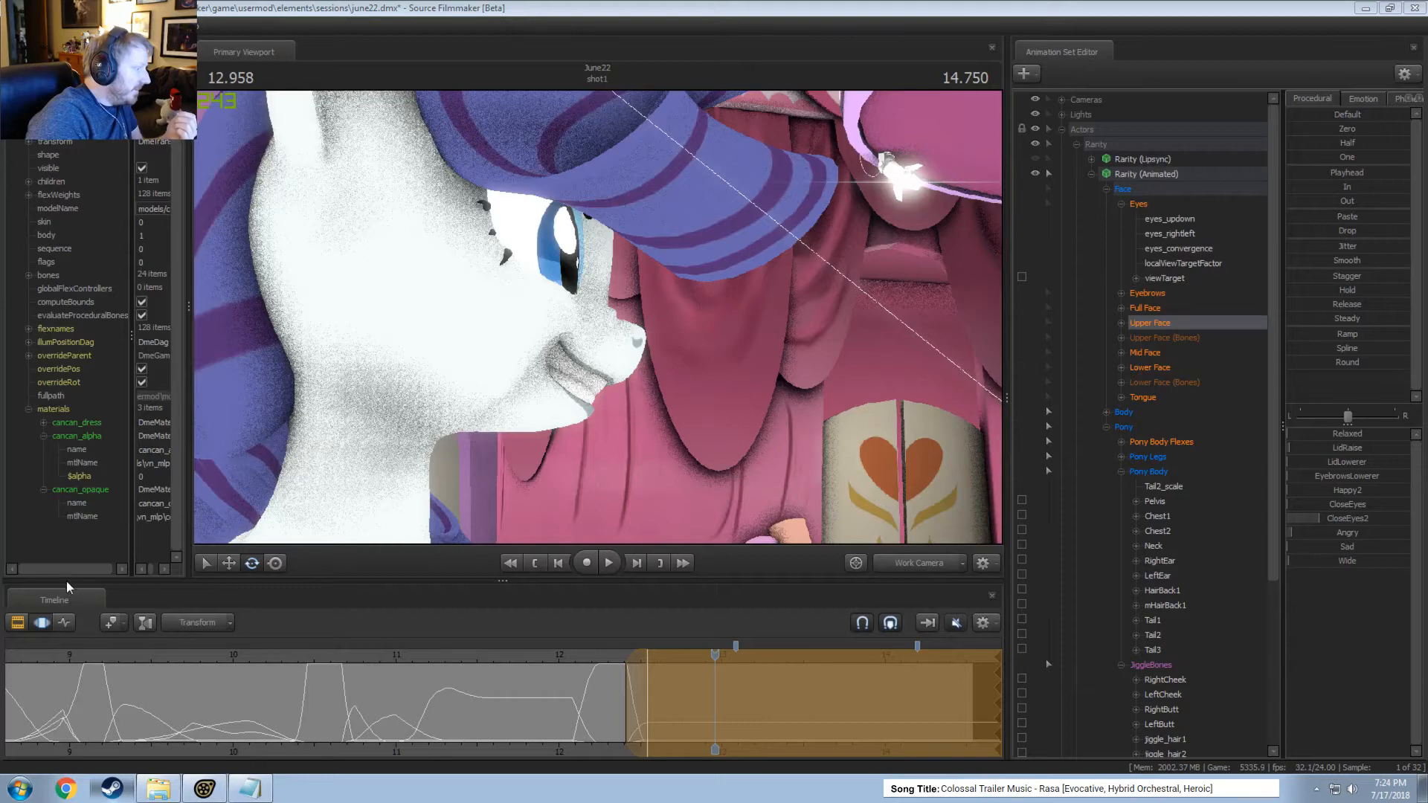
Switch to Steam, look through the community group's Events and Overview pages, and minimize the window.
{"action": "key", "text": "alt+Tab"}
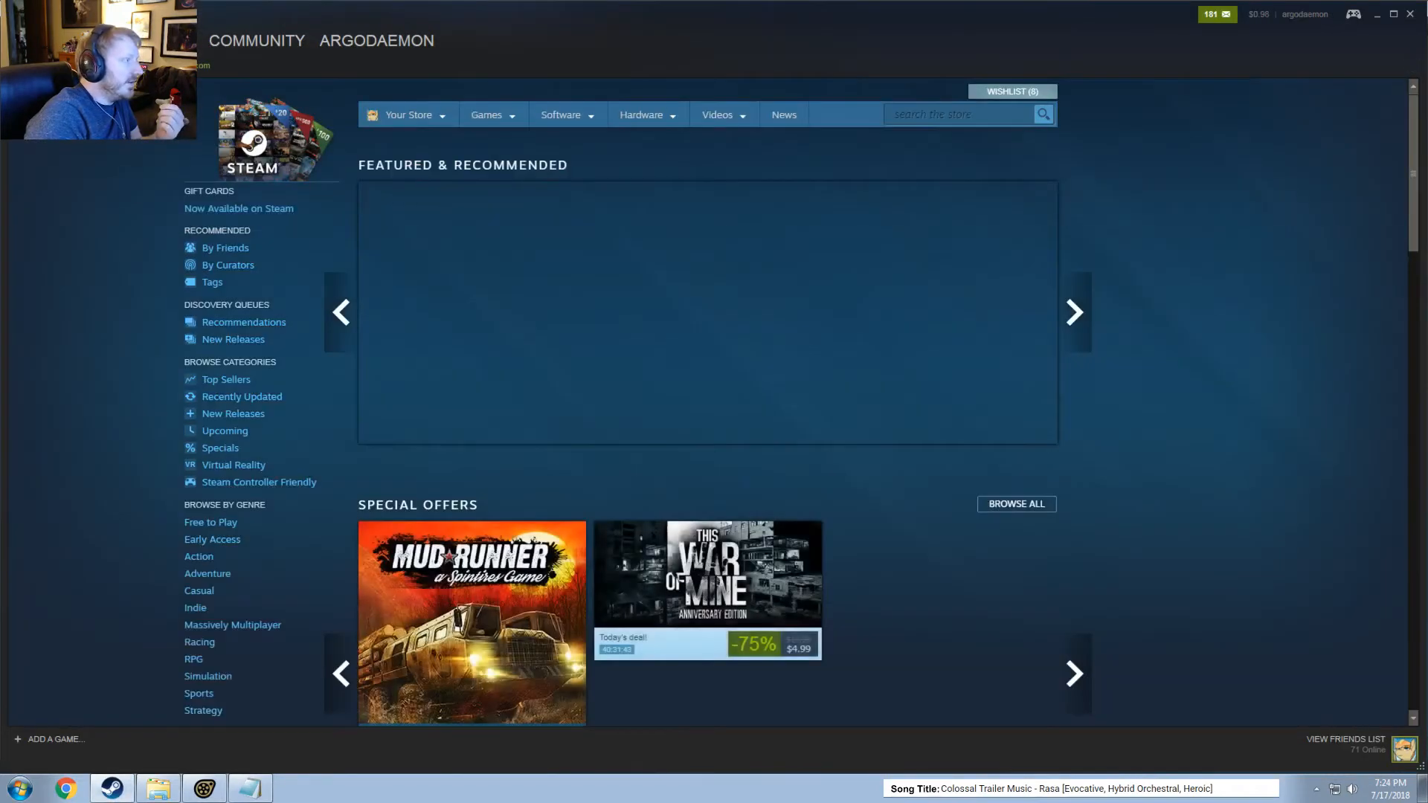
{"action": "left_click", "coordinate": [18, 41]}
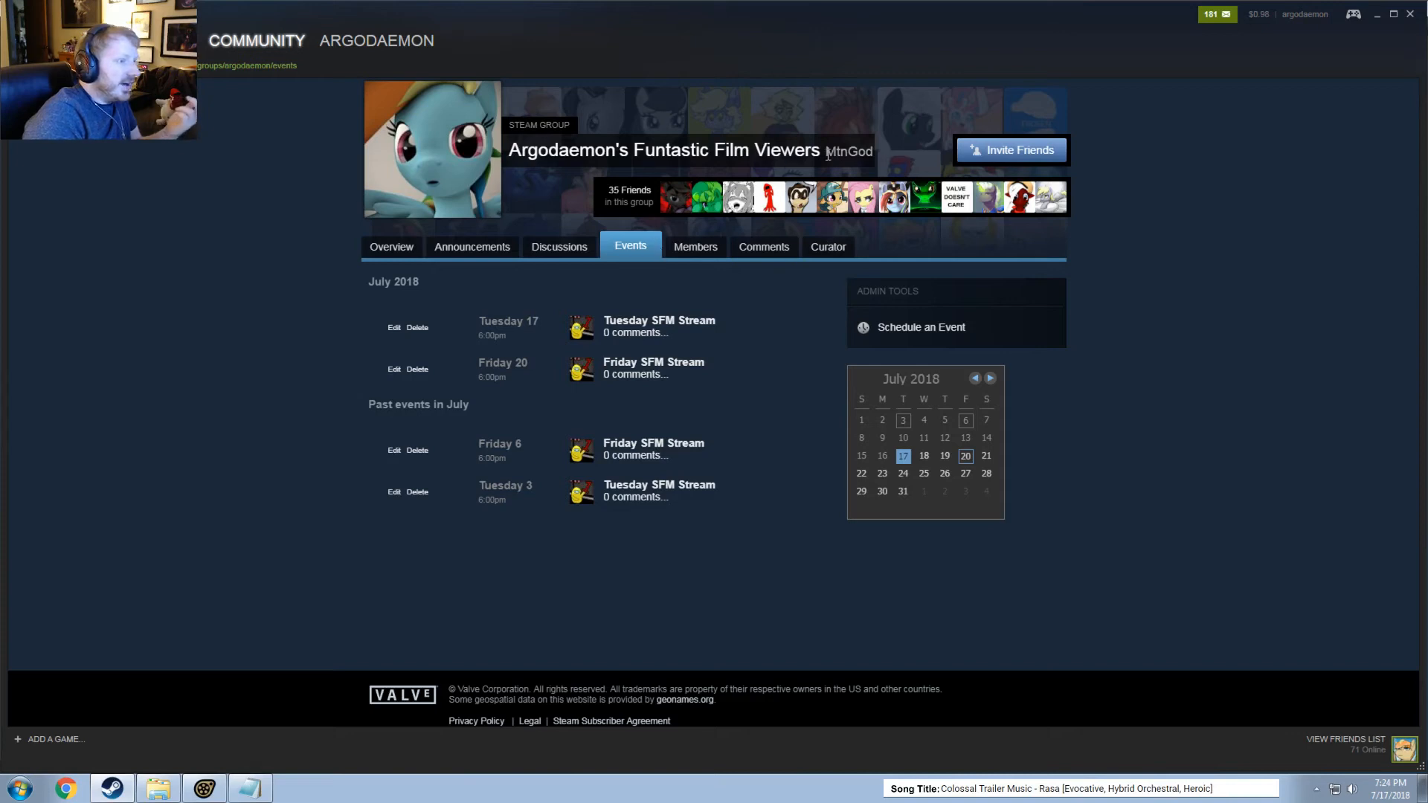
{"action": "double_click", "coordinate": [848, 151]}
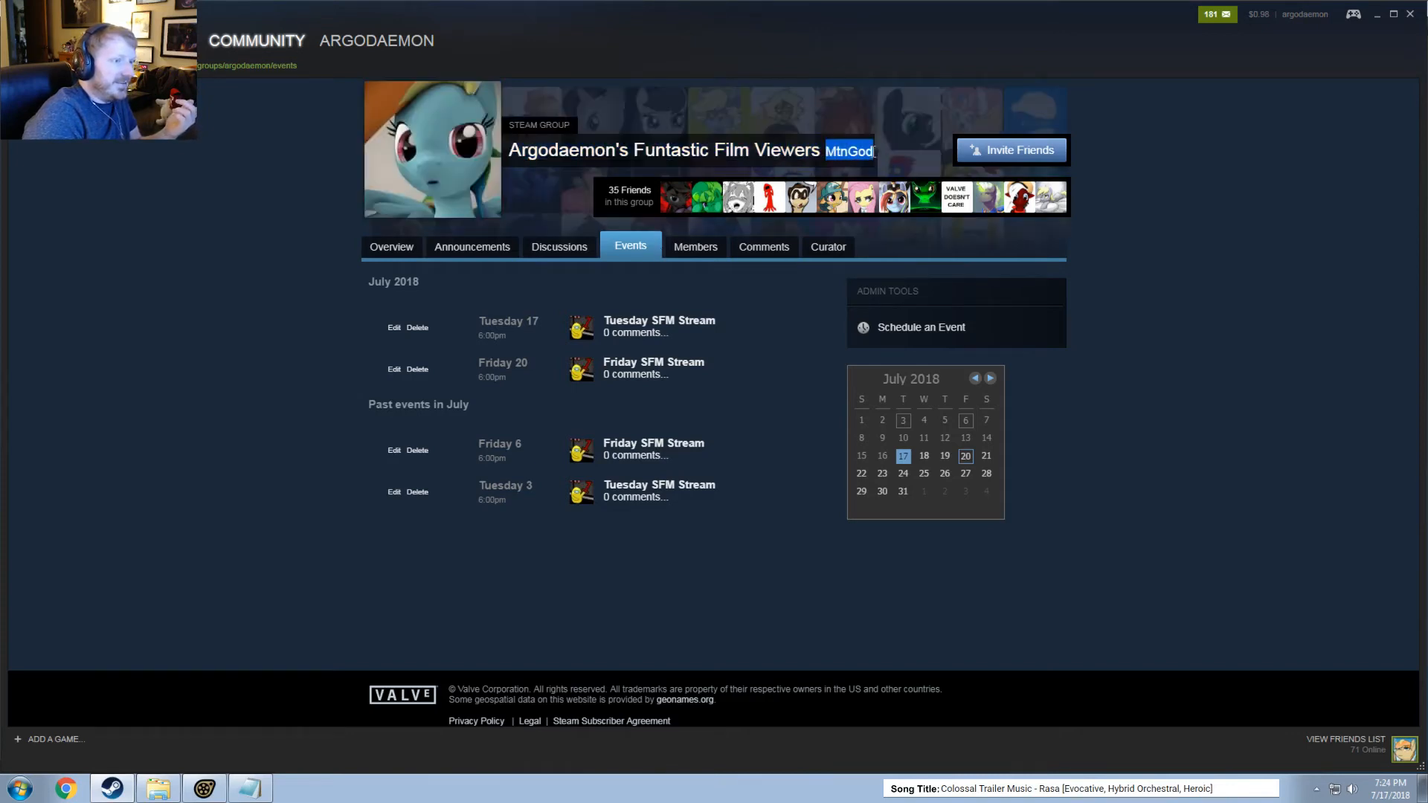
{"action": "left_click", "coordinate": [392, 246]}
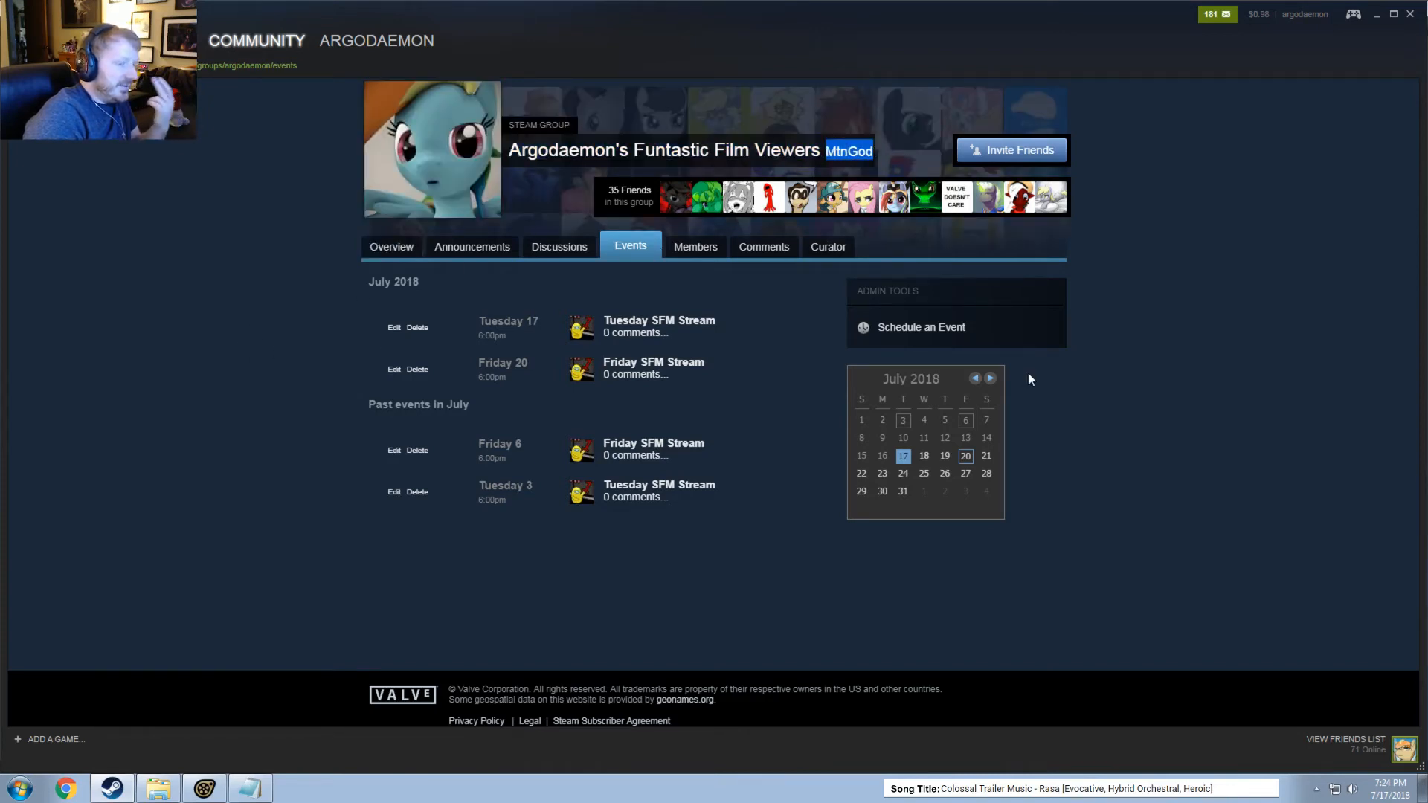
{"action": "scroll", "coordinate": [1117, 437], "scroll_direction": "down", "scroll_amount": 1}
{"action": "scroll", "coordinate": [1118, 437], "scroll_direction": "down", "scroll_amount": 3}
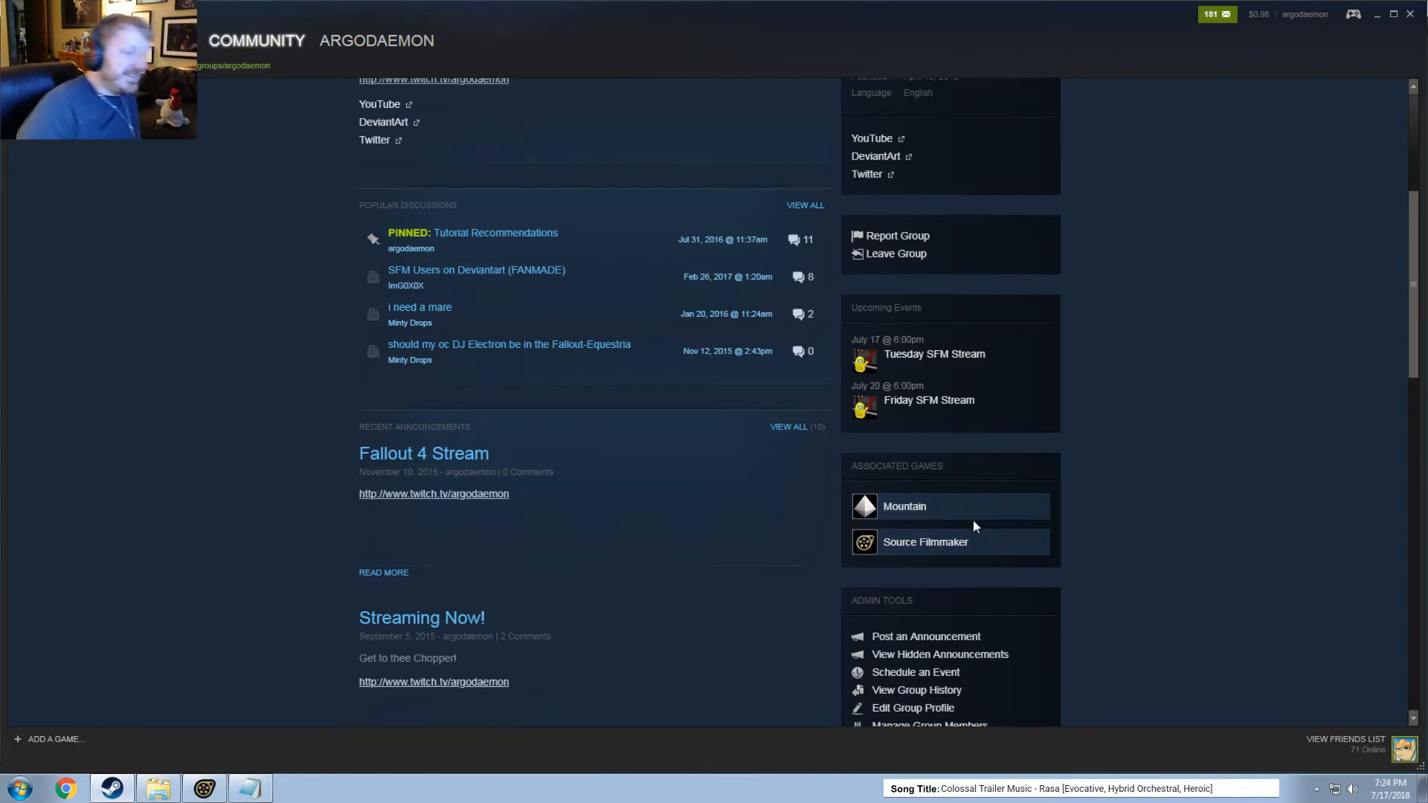
{"action": "scroll", "coordinate": [709, 648], "scroll_direction": "up", "scroll_amount": 5}
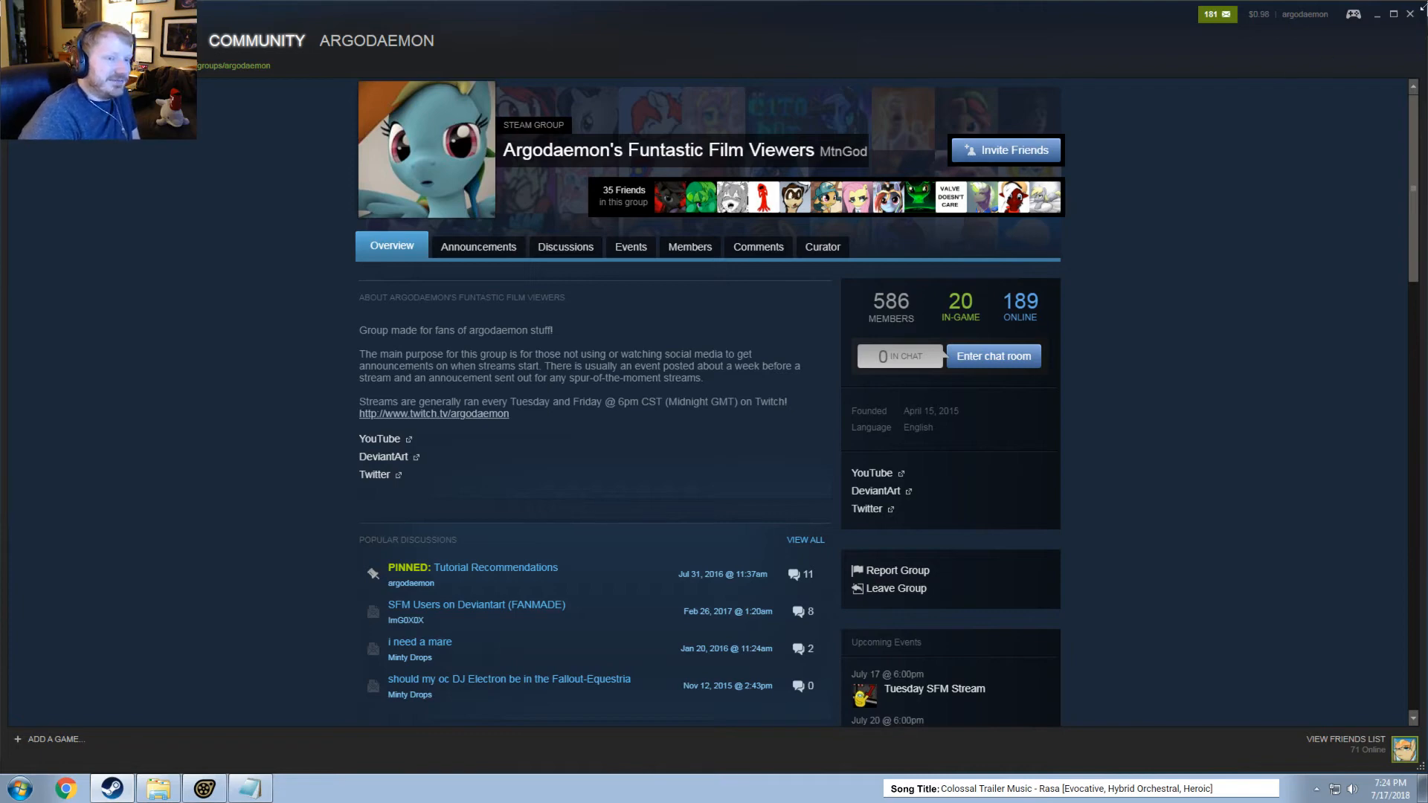
{"action": "left_click", "coordinate": [1378, 15]}
Raise Wide and reduce CloseEyes2 at 12.541 seconds within a time selection from about 12.4 to 12.8 seconds, and play the change.
{"action": "left_click_drag", "start_coordinate": [586, 654], "coordinate": [649, 691]}
{"action": "key", "text": "space"}
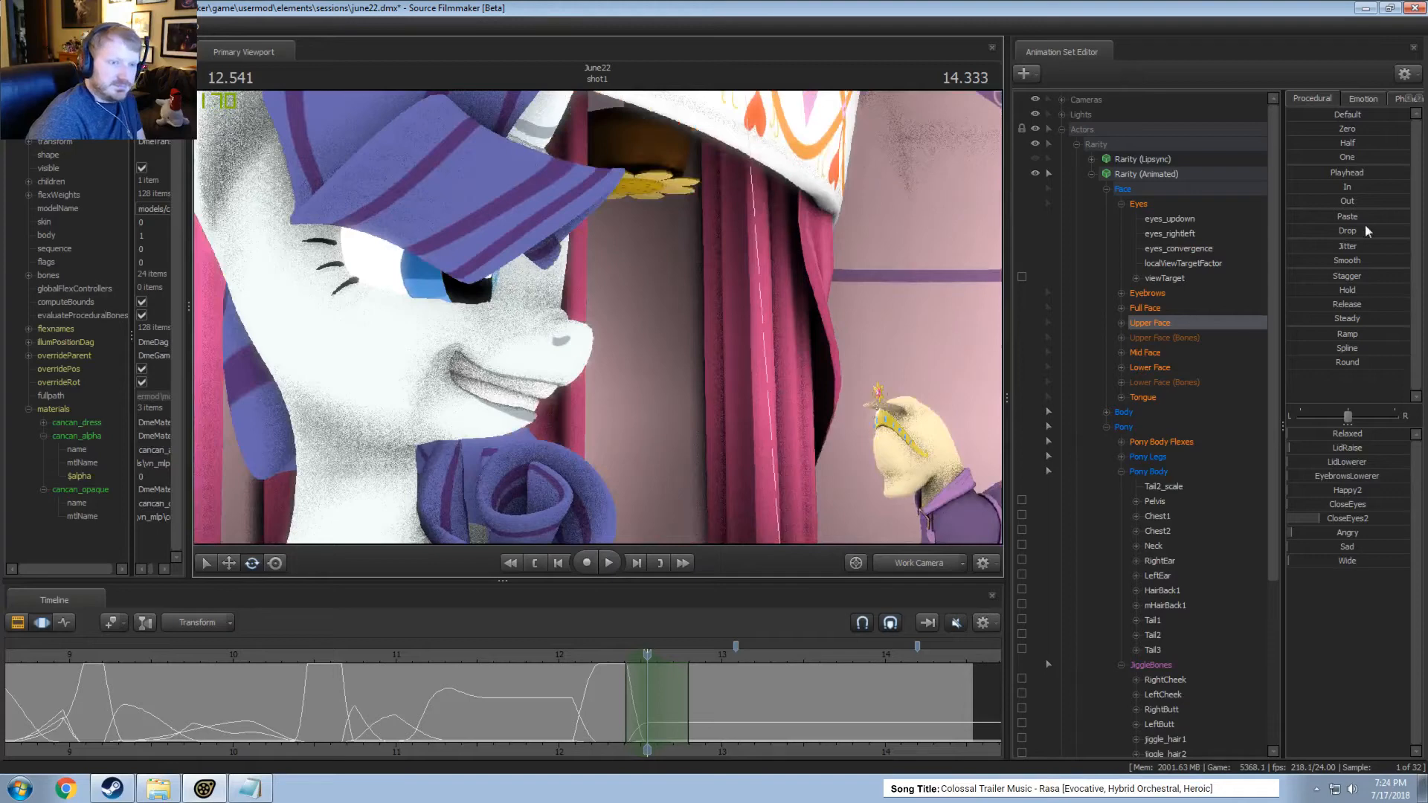
{"action": "key", "text": "space"}
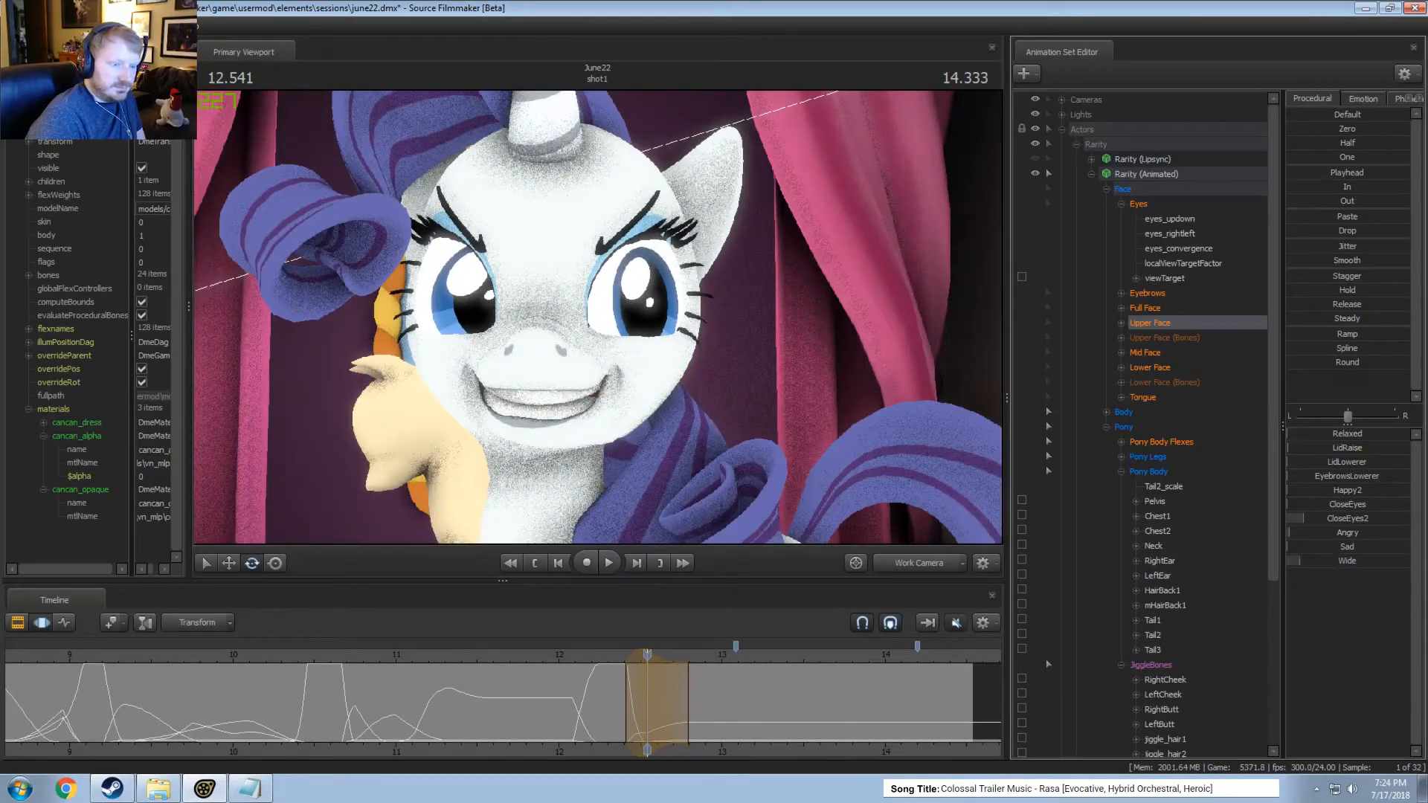
{"action": "left_click", "coordinate": [605, 653]}
{"action": "key", "text": "space"}
Extend the time selection's end falloff to about 13.7 seconds so the eye widening settles more slowly, and play it.
{"action": "key", "text": "space"}
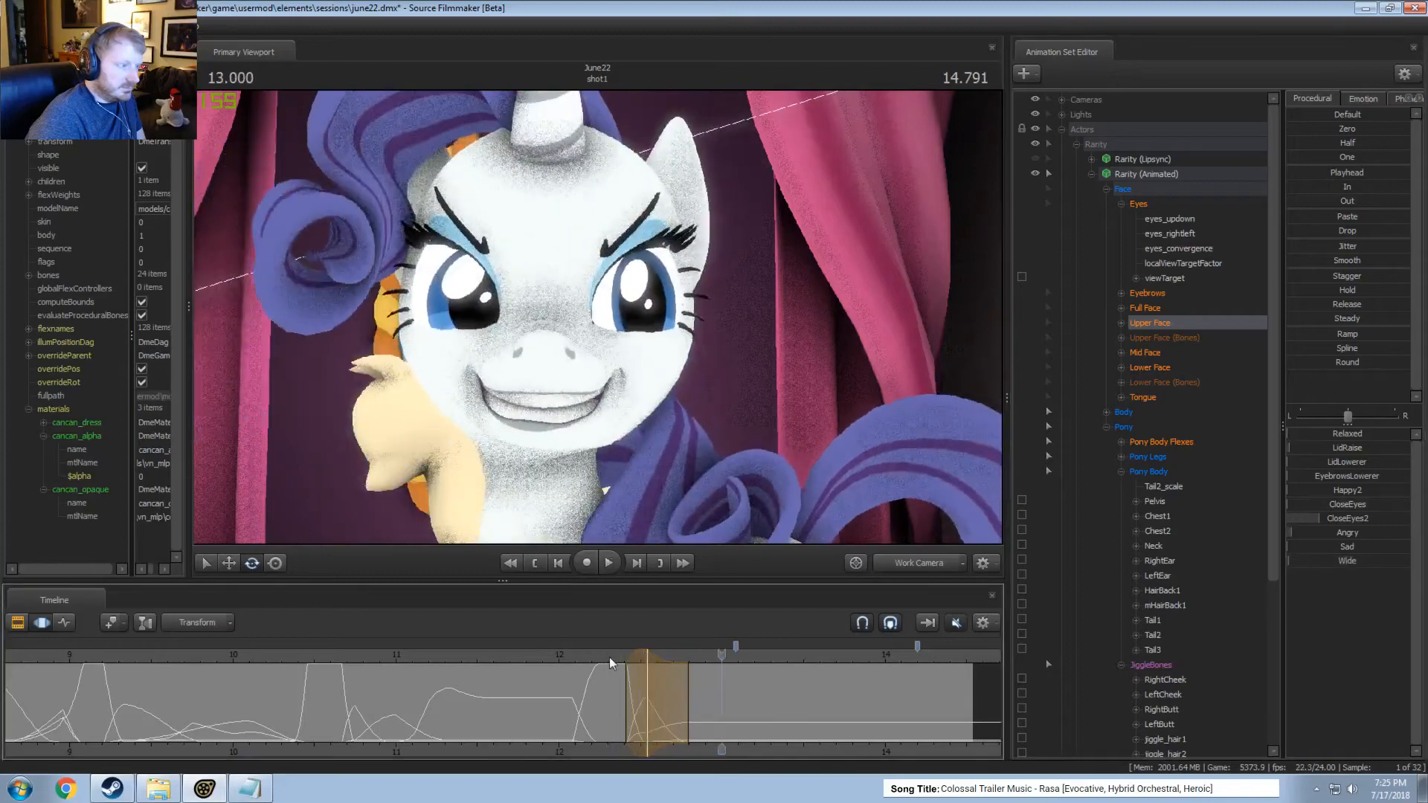
{"action": "left_click_drag", "start_coordinate": [688, 681], "coordinate": [831, 679]}
{"action": "left_click", "coordinate": [610, 658]}
{"action": "key", "text": "space"}
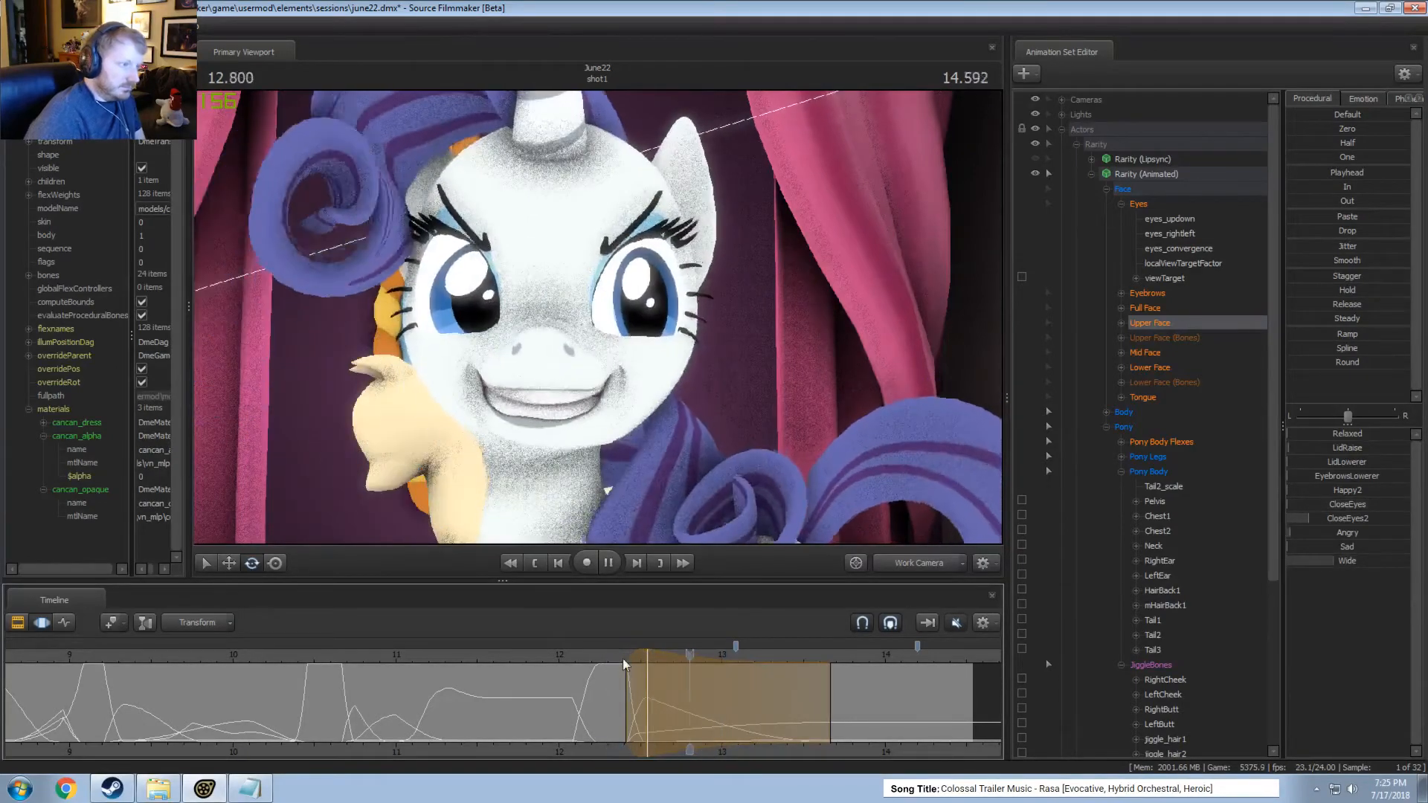
{"action": "key", "text": "space"}
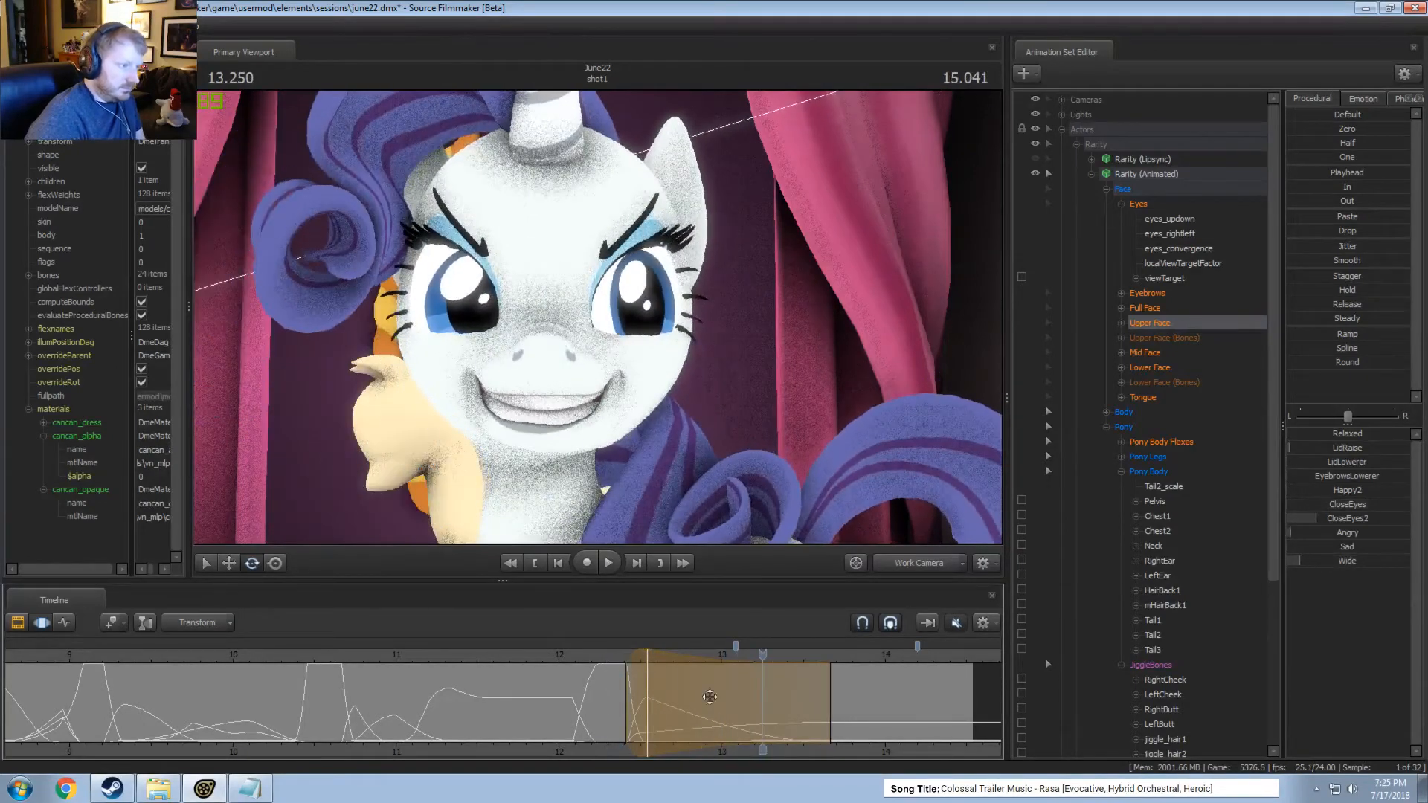
Play the blink and eye widening repeatedly from about 12.2 seconds through the main camera.
{"action": "left_click", "coordinate": [593, 659]}
{"action": "left_click", "coordinate": [908, 566]}
{"action": "key", "text": "space"}
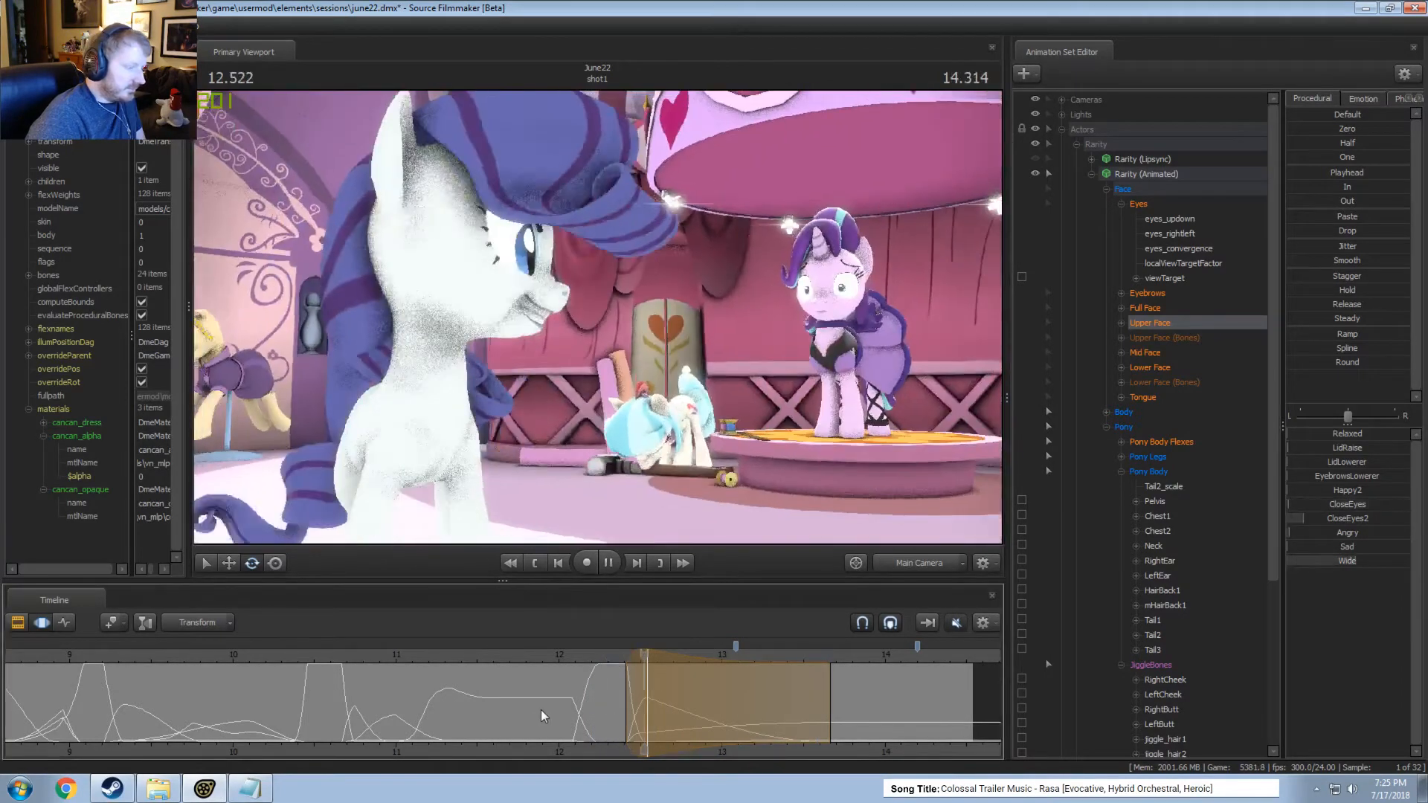
{"action": "key", "text": "space"}
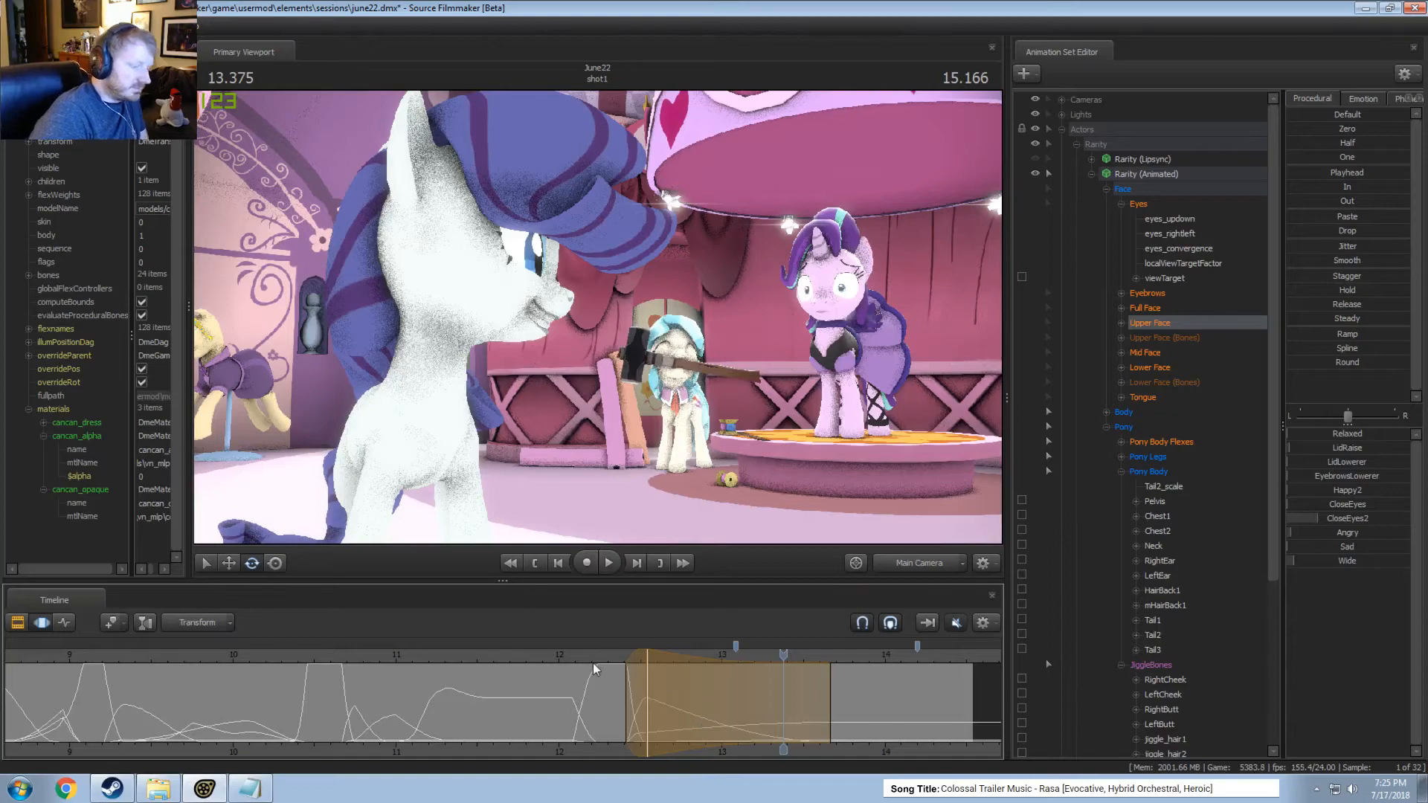
{"action": "key", "text": "space"}
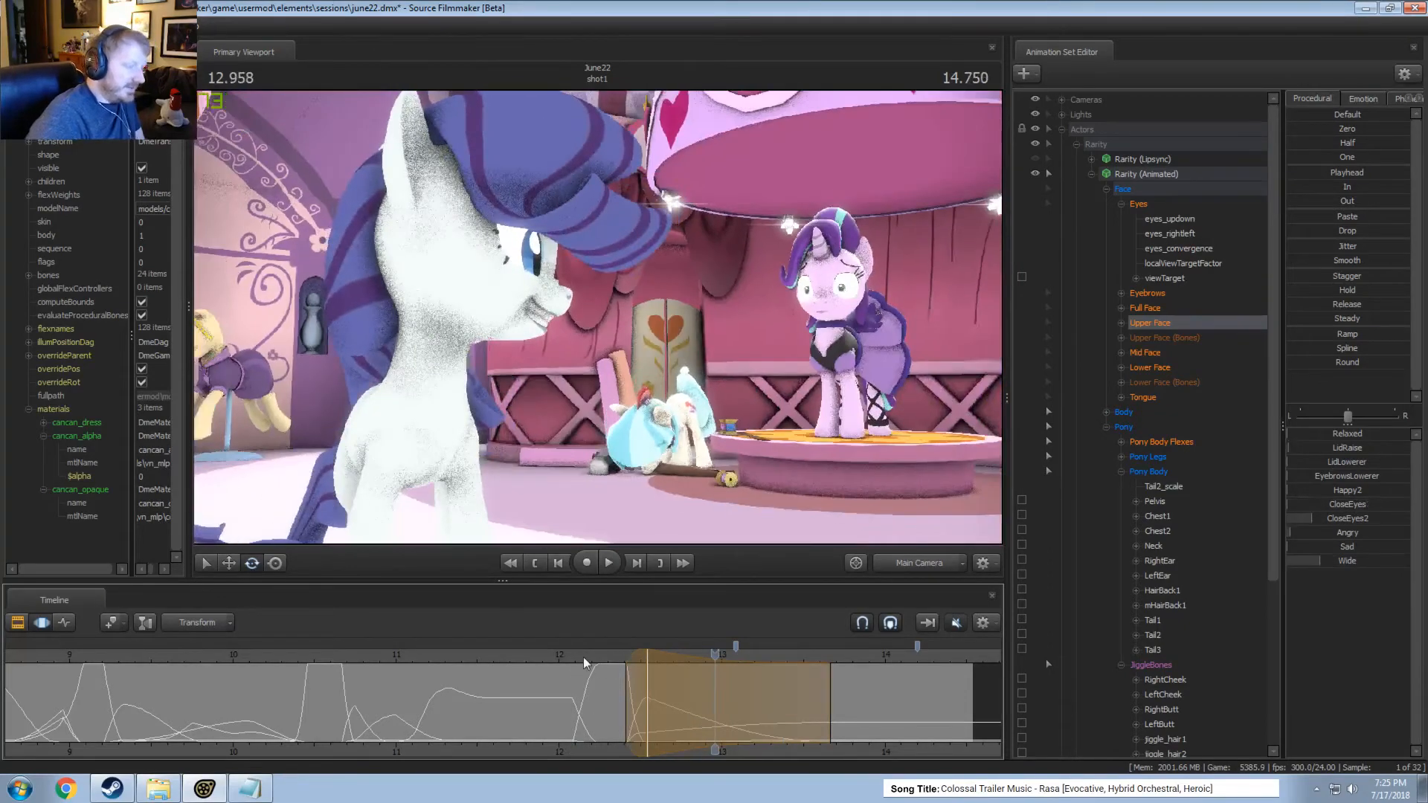
{"action": "left_click", "coordinate": [584, 659]}
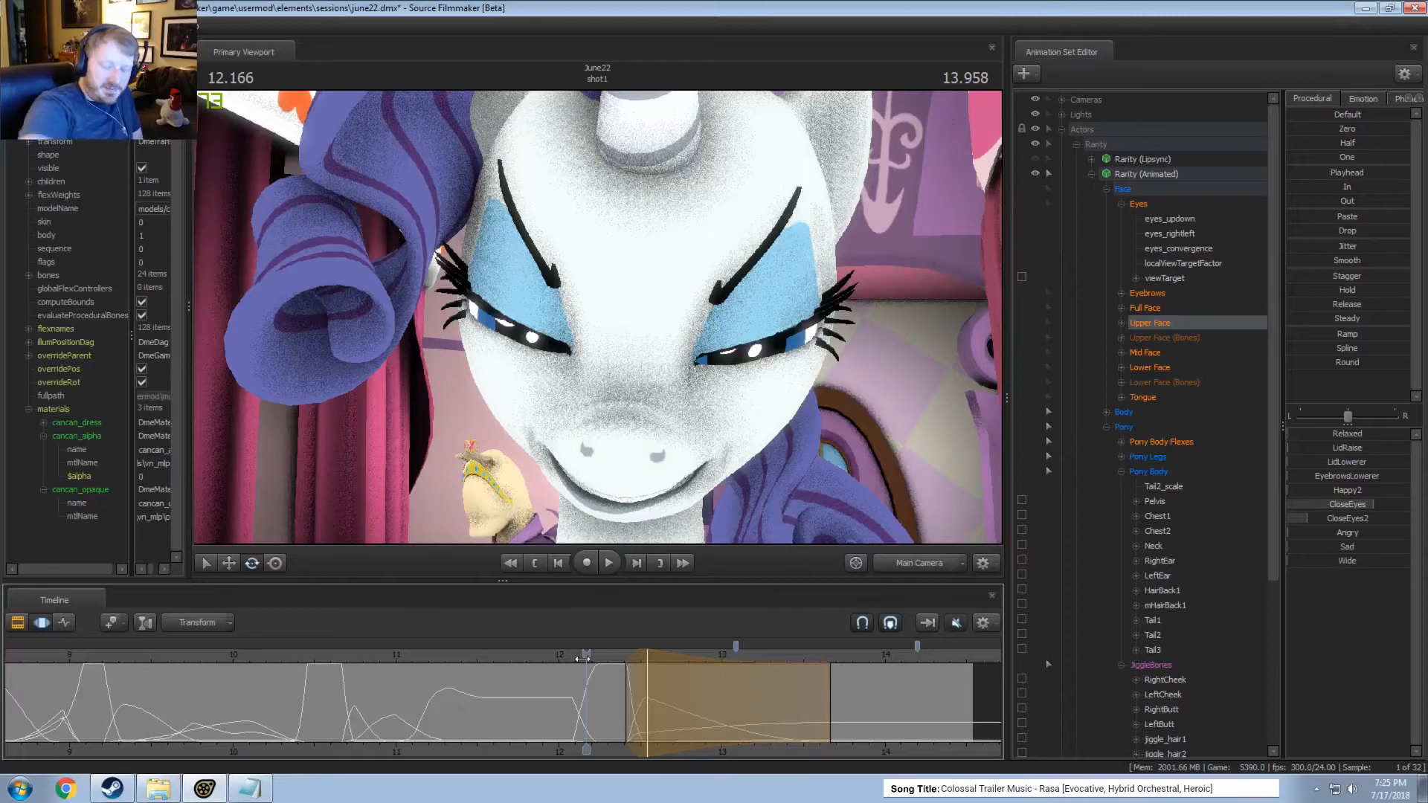
{"action": "key", "text": "space"}
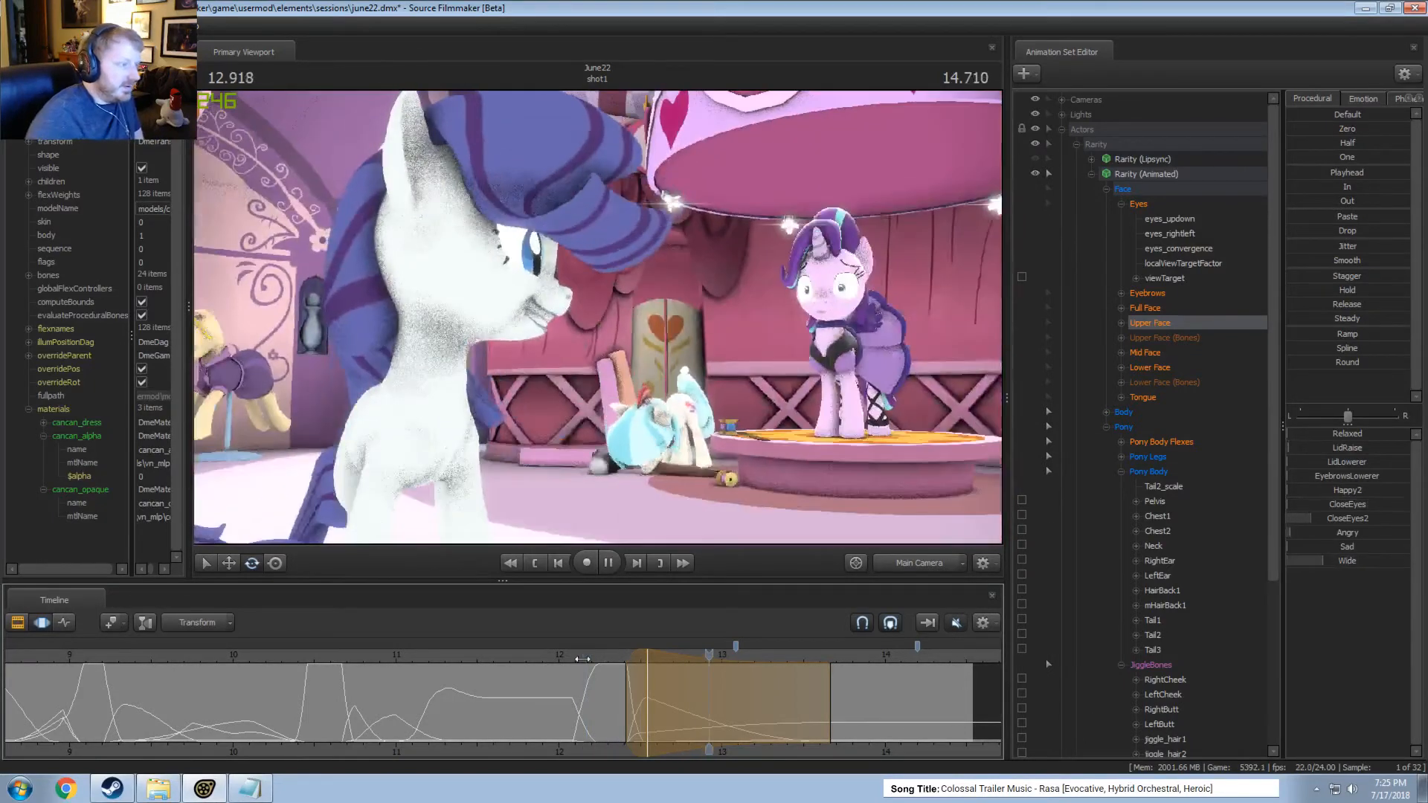
{"action": "left_click", "coordinate": [606, 656]}
{"action": "key", "text": "space"}
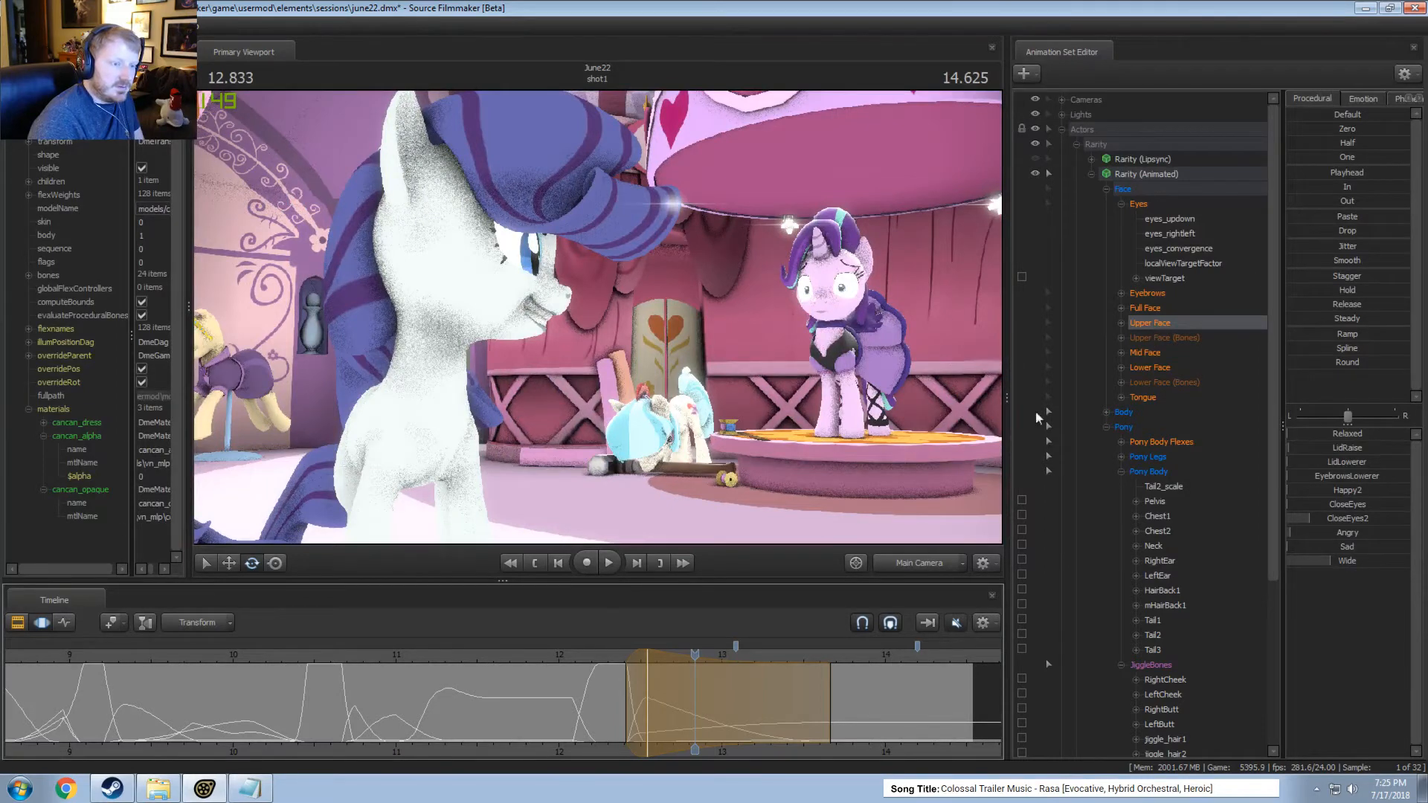
Adjust the Eyes group's eyes_updown at 12.583 seconds within a time selection from about 12.4 to 13.5 seconds.
{"action": "left_click", "coordinate": [653, 693], "text": "shift"}
{"action": "left_click", "coordinate": [653, 693]}
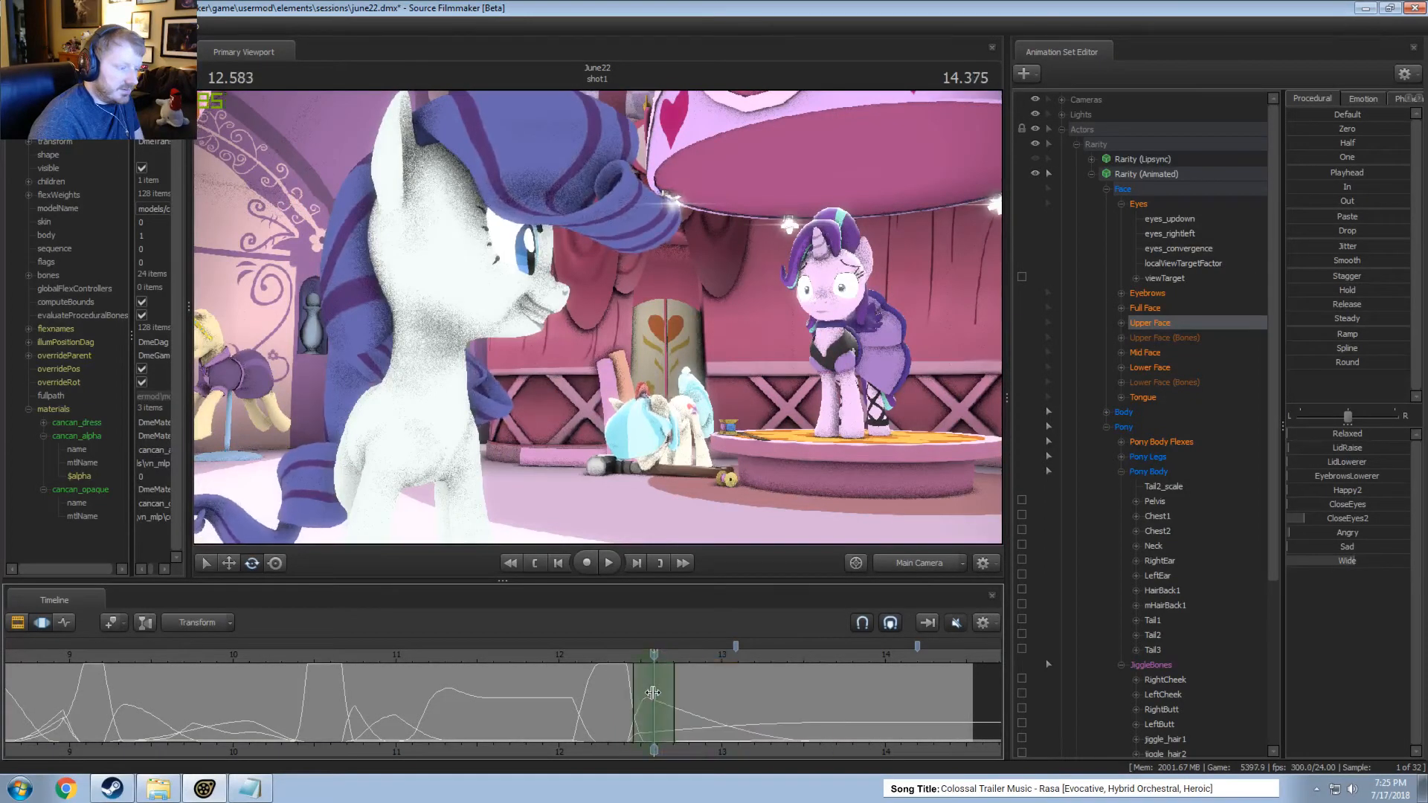
{"action": "scroll", "coordinate": [651, 692], "scroll_direction": "up", "scroll_amount": 1, "text": "shift"}
{"action": "left_click_drag", "start_coordinate": [680, 693], "coordinate": [796, 697]}
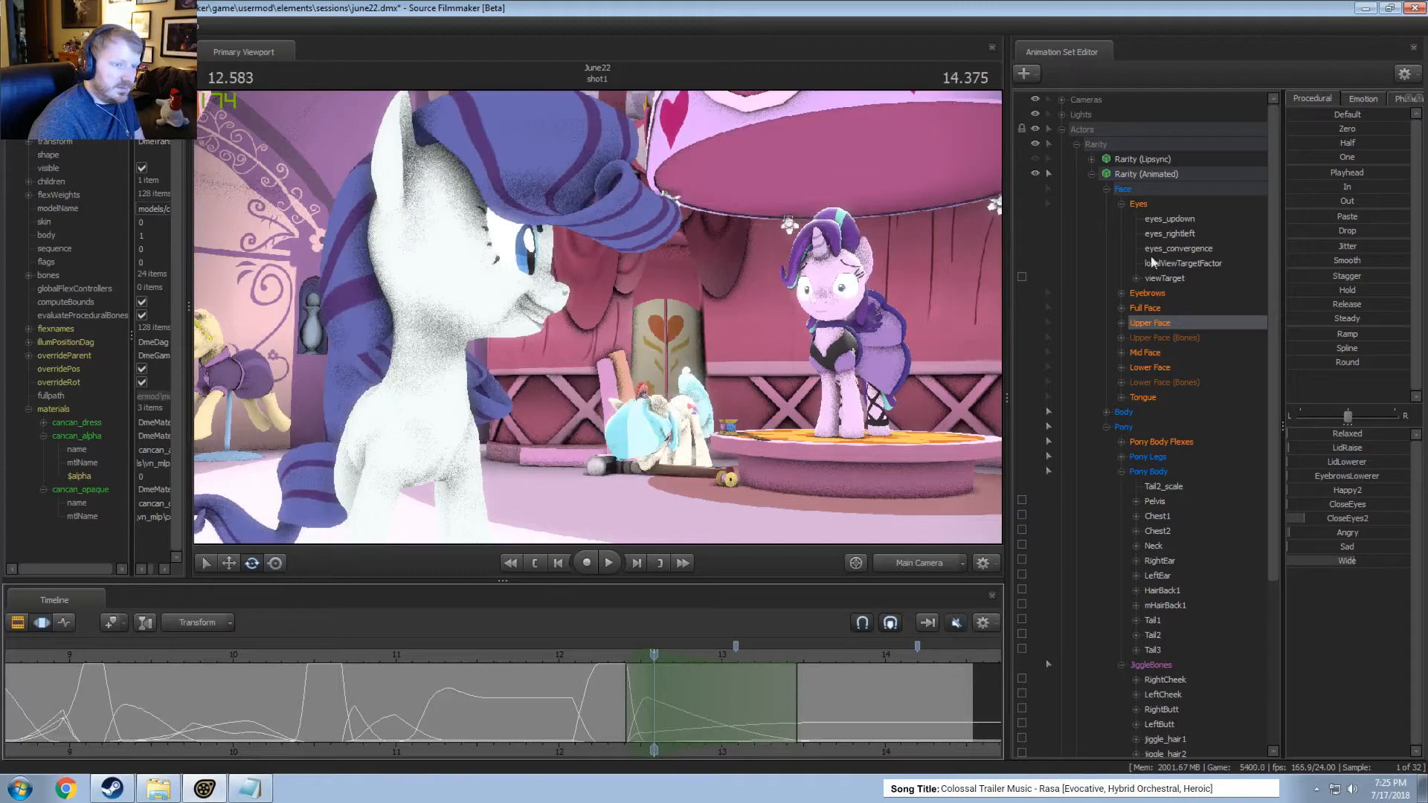
{"action": "left_click", "coordinate": [1140, 204]}
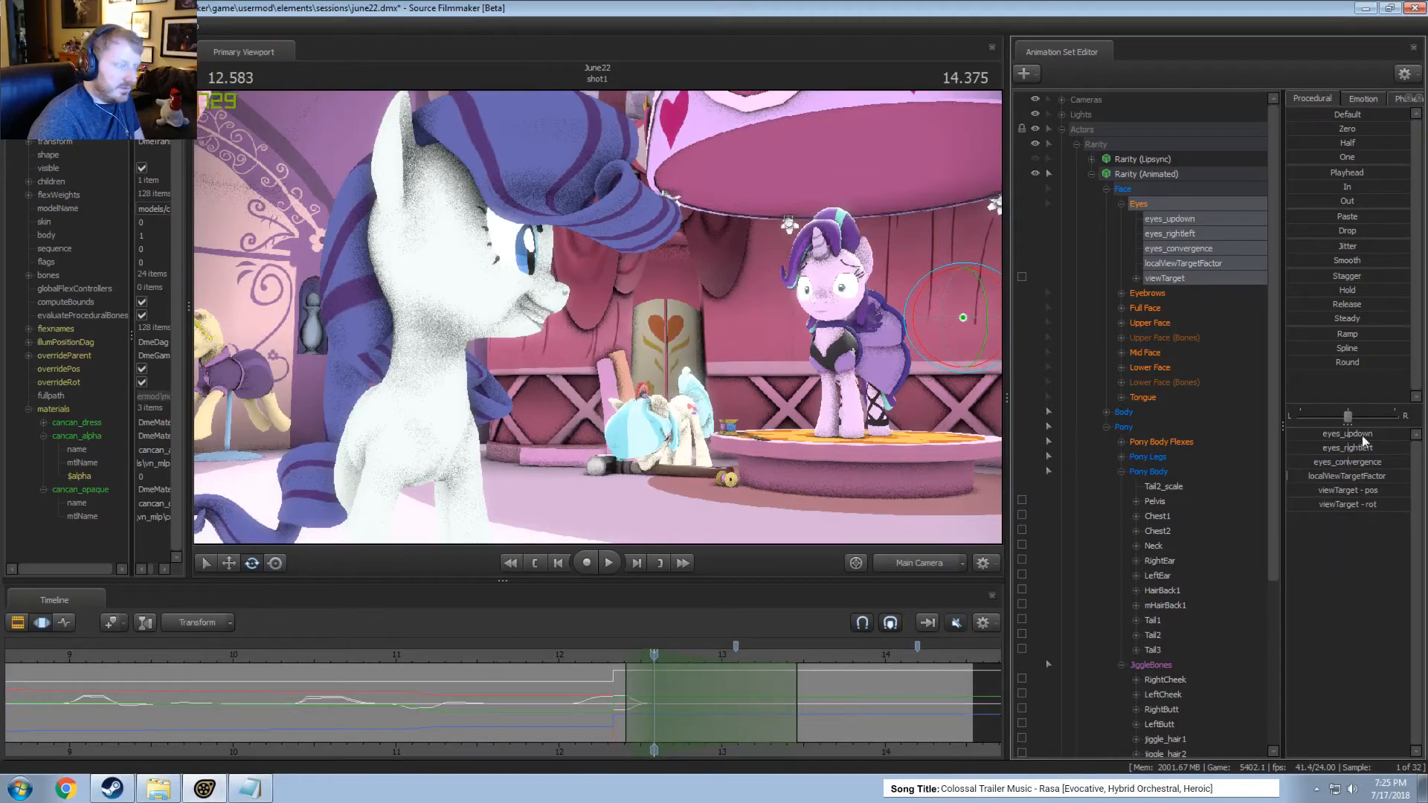
{"action": "left_click_drag", "start_coordinate": [1363, 437], "coordinate": [1361, 436]}
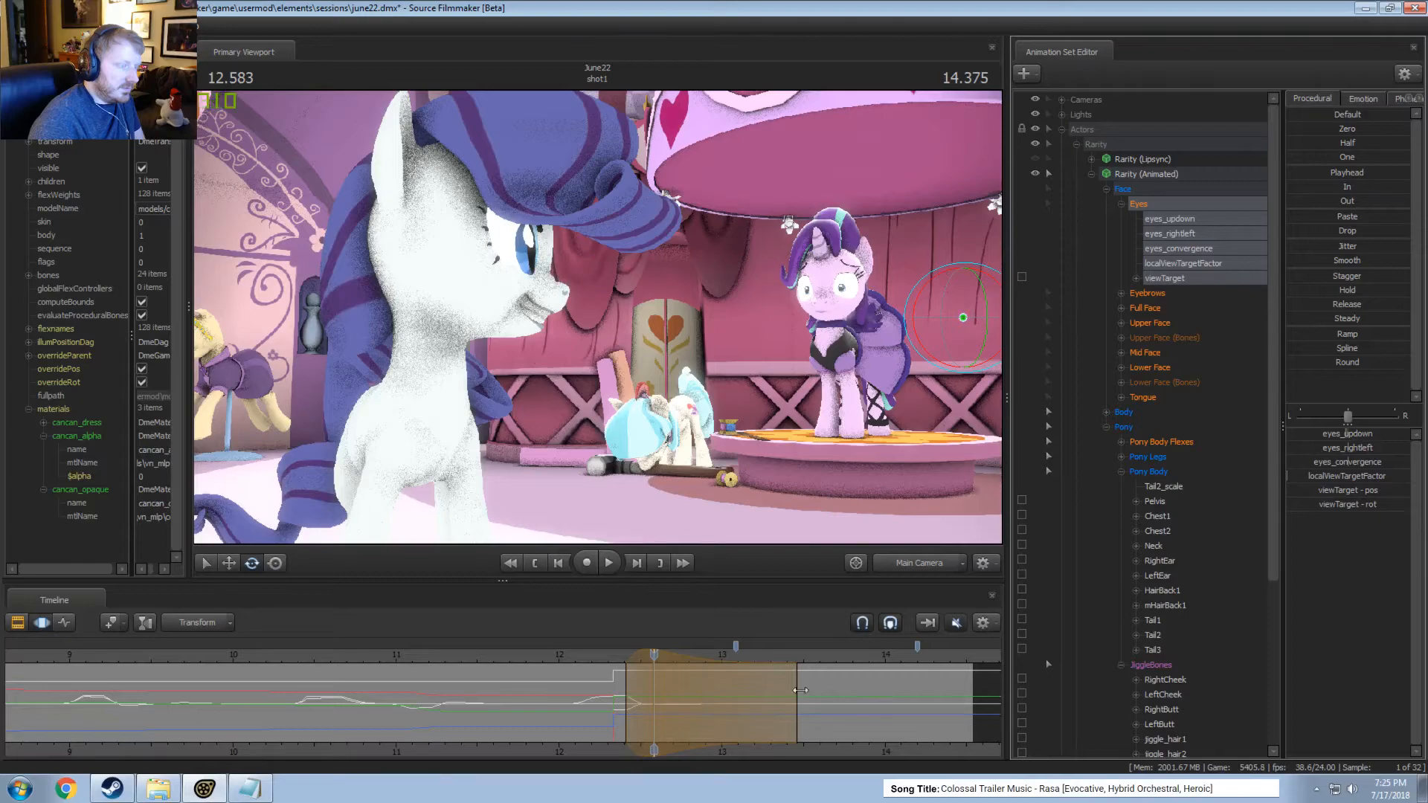
Play the adjusted eye movement from about 12.2 seconds and return the playhead to 12.125 seconds.
{"action": "key", "text": "space"}
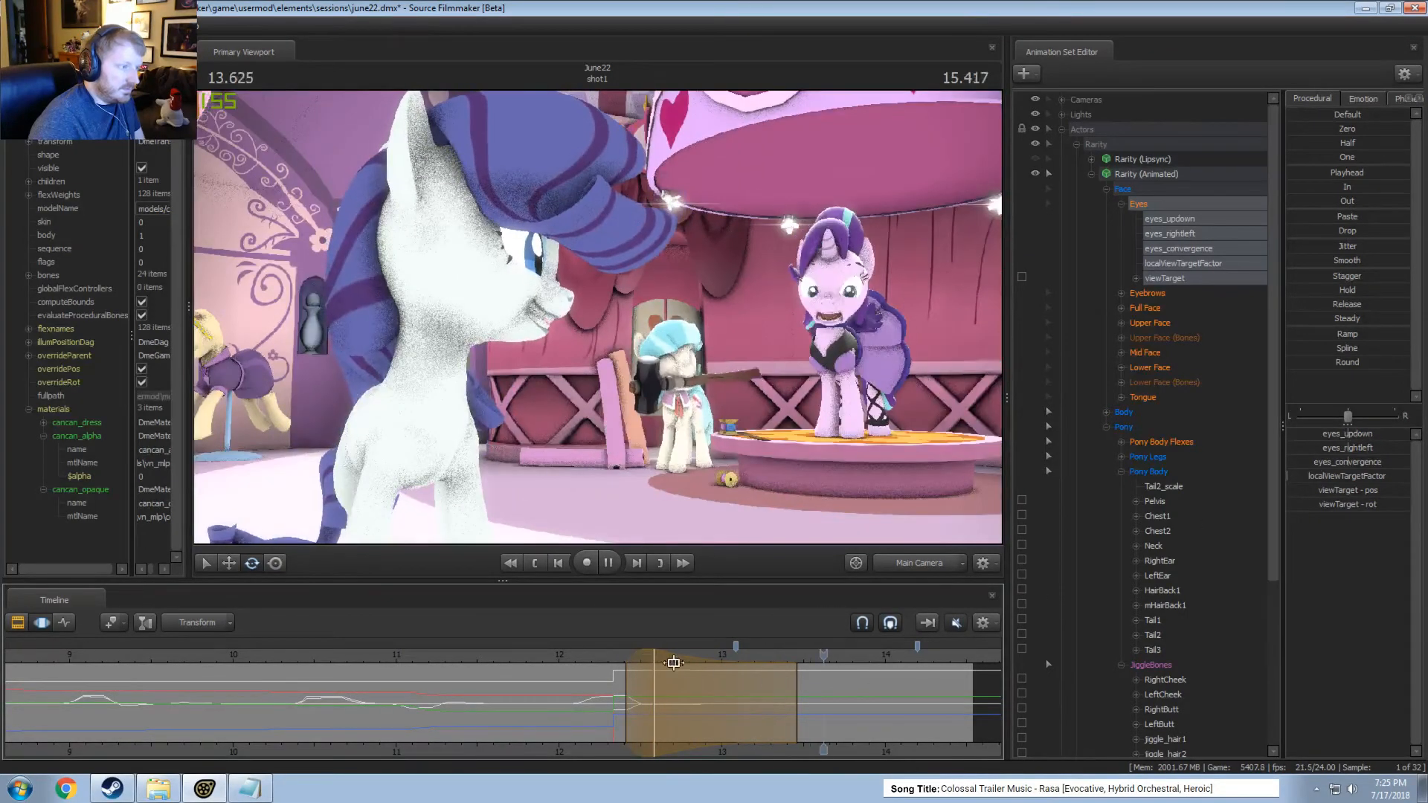
{"action": "left_click", "coordinate": [592, 655]}
{"action": "key", "text": "space"}
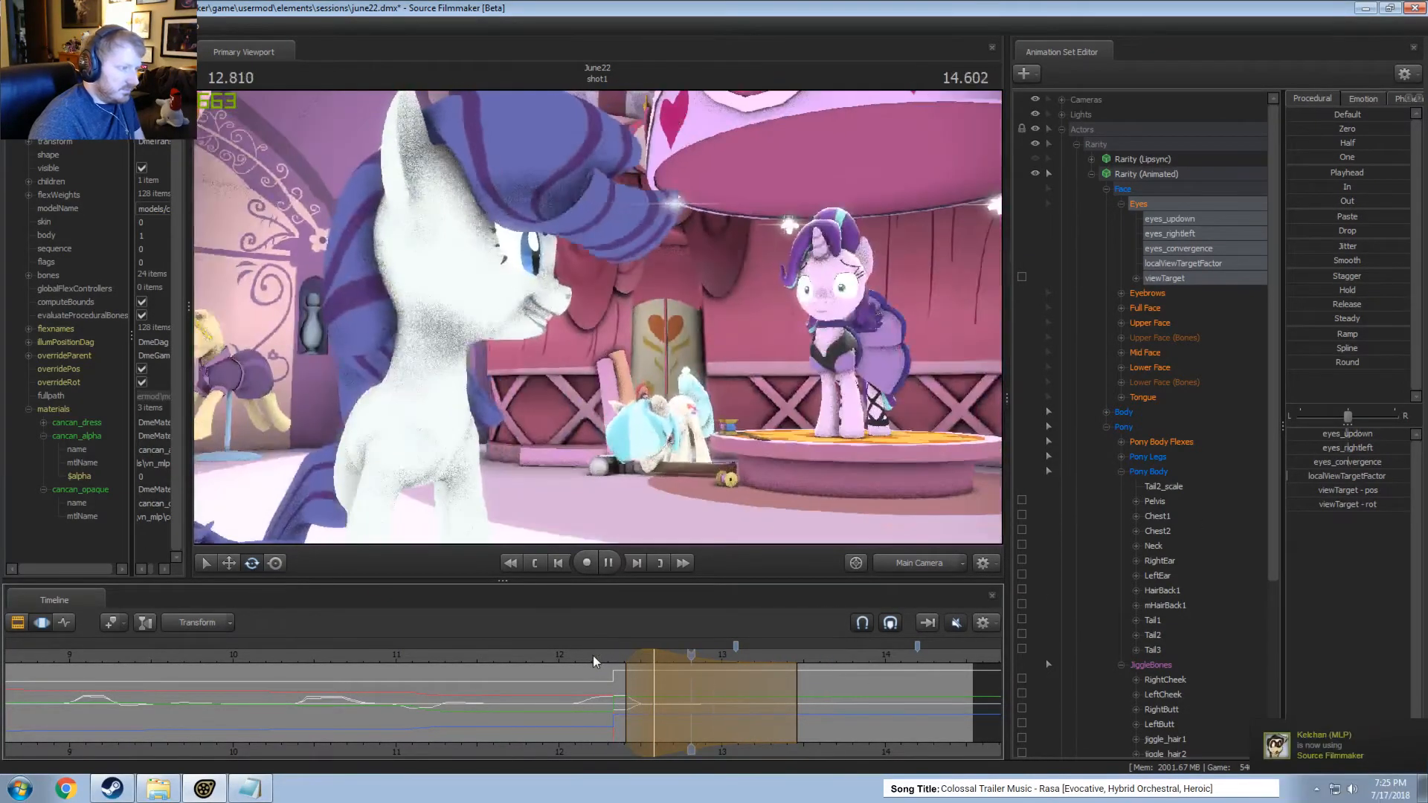
{"action": "key", "text": "space"}
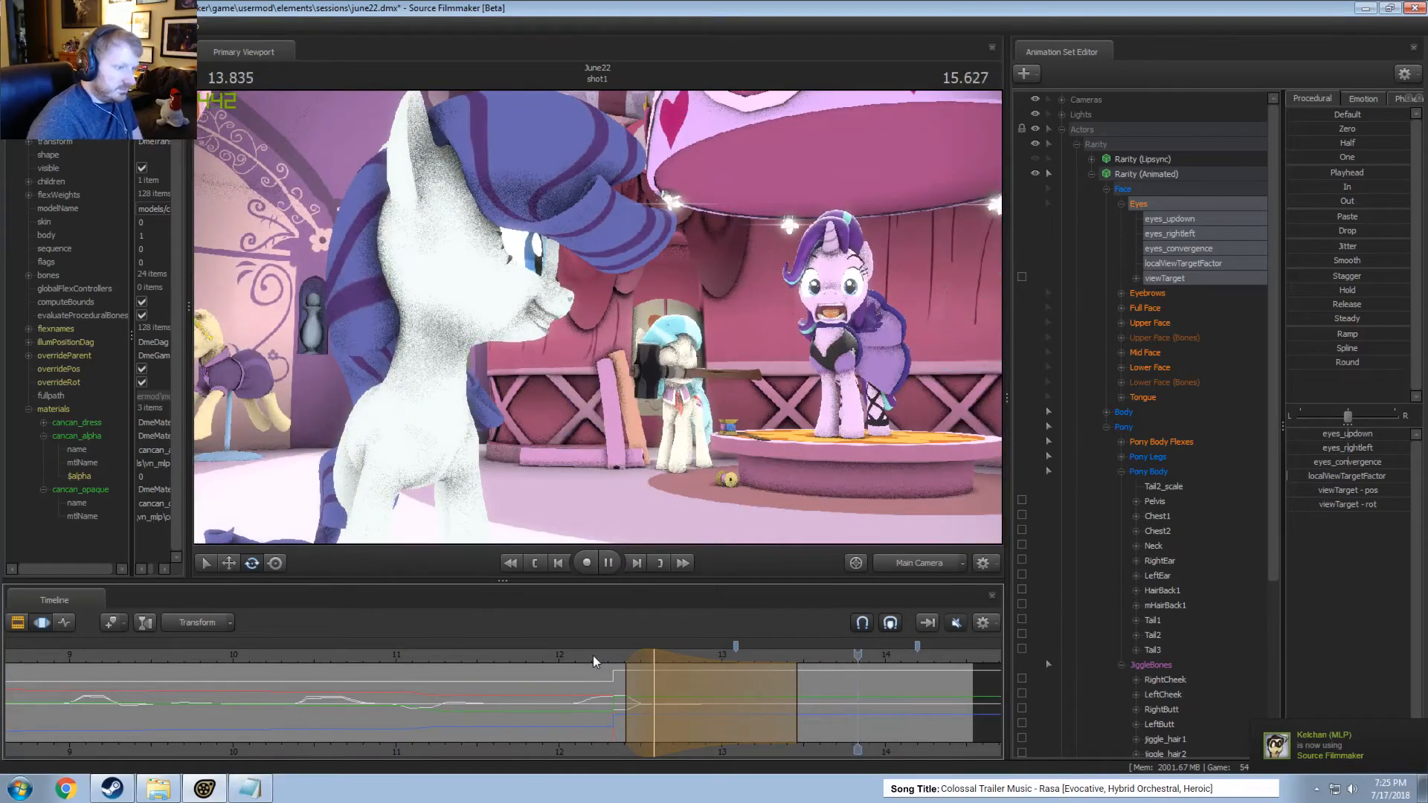
{"action": "left_click", "coordinate": [580, 655]}
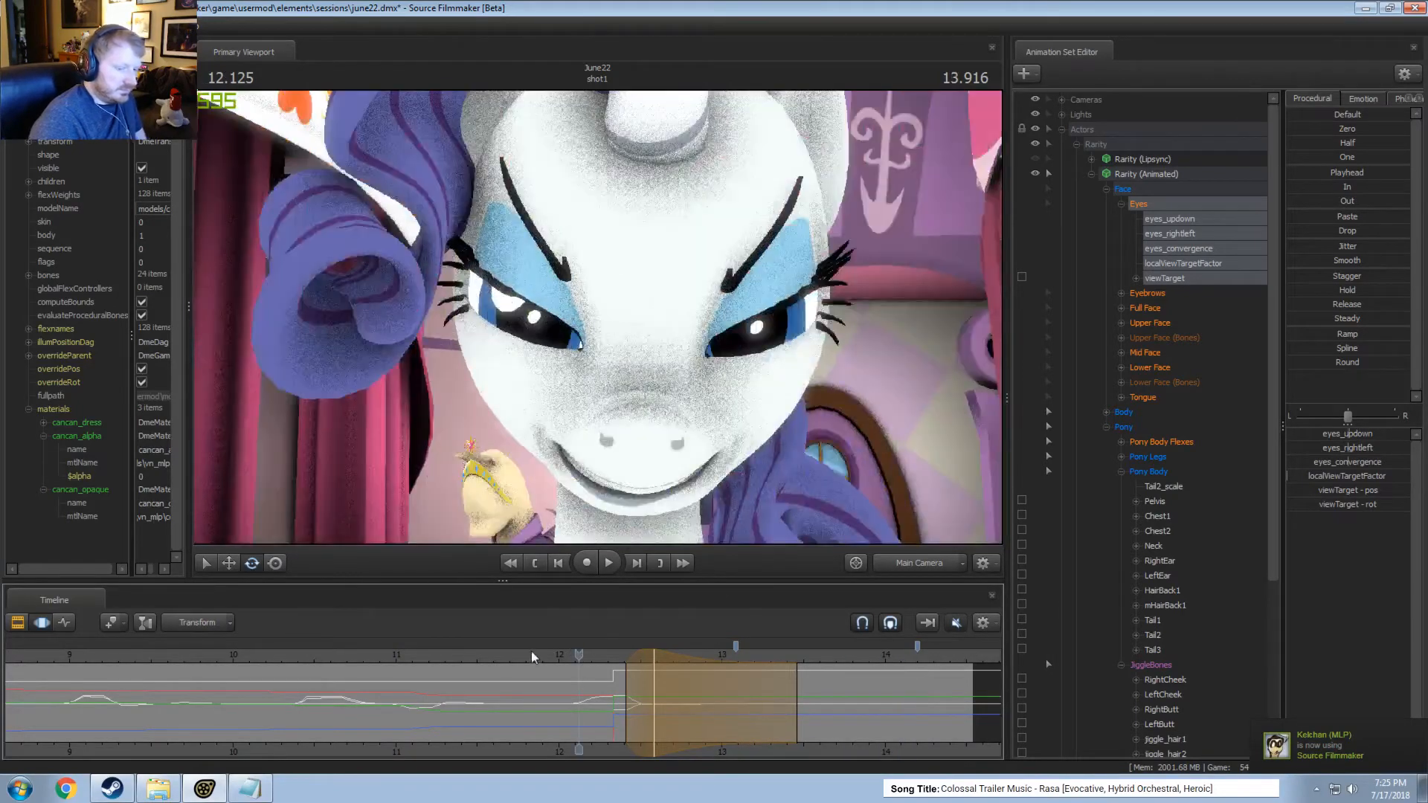
Play the adjusted eye movement repeatedly through the main camera, starting from about 11.8 seconds and from about 10.9 seconds.
{"action": "key", "text": "space"}
{"action": "key", "text": "space"}
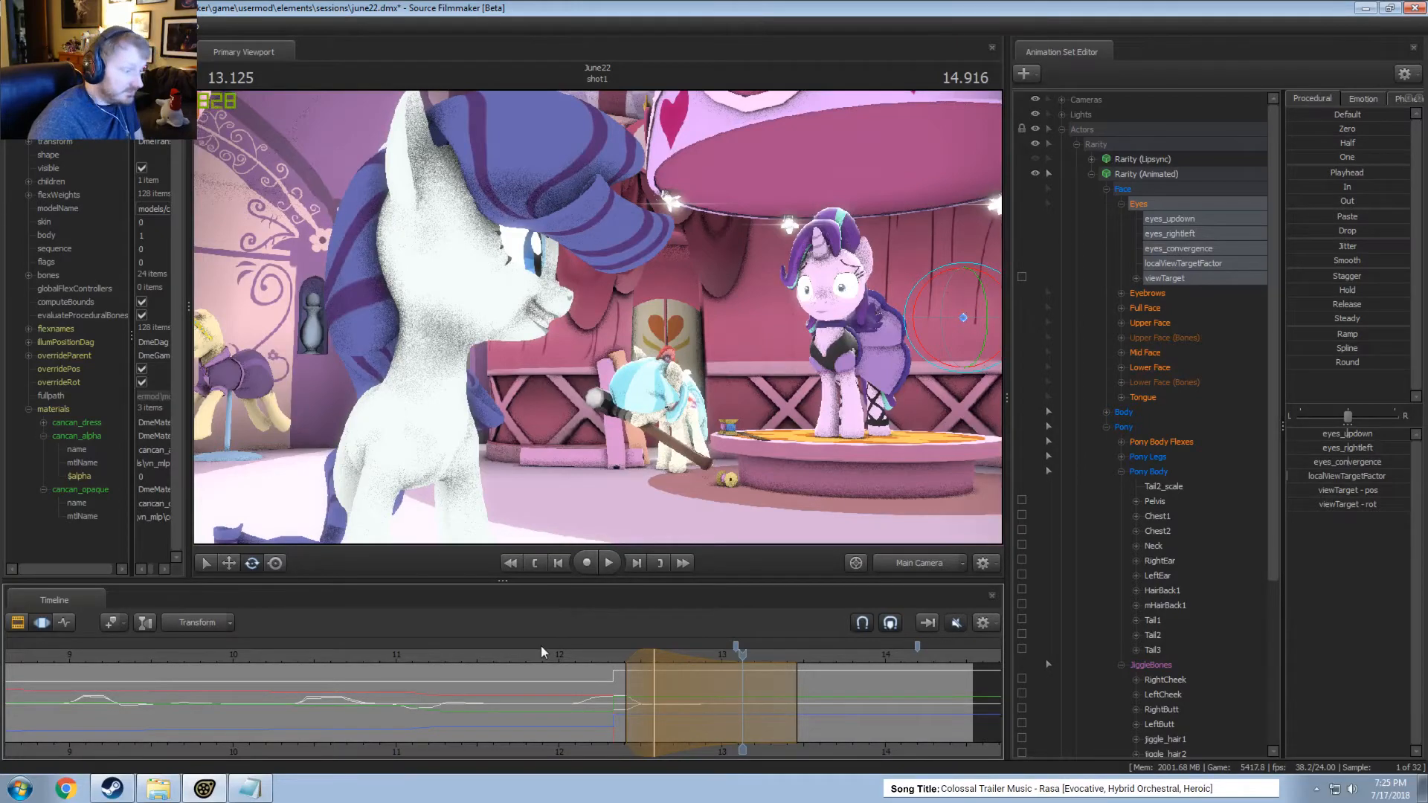
{"action": "left_click", "coordinate": [519, 651]}
{"action": "key", "text": "space"}
{"action": "key", "text": "F2"}
{"action": "key", "text": "space"}
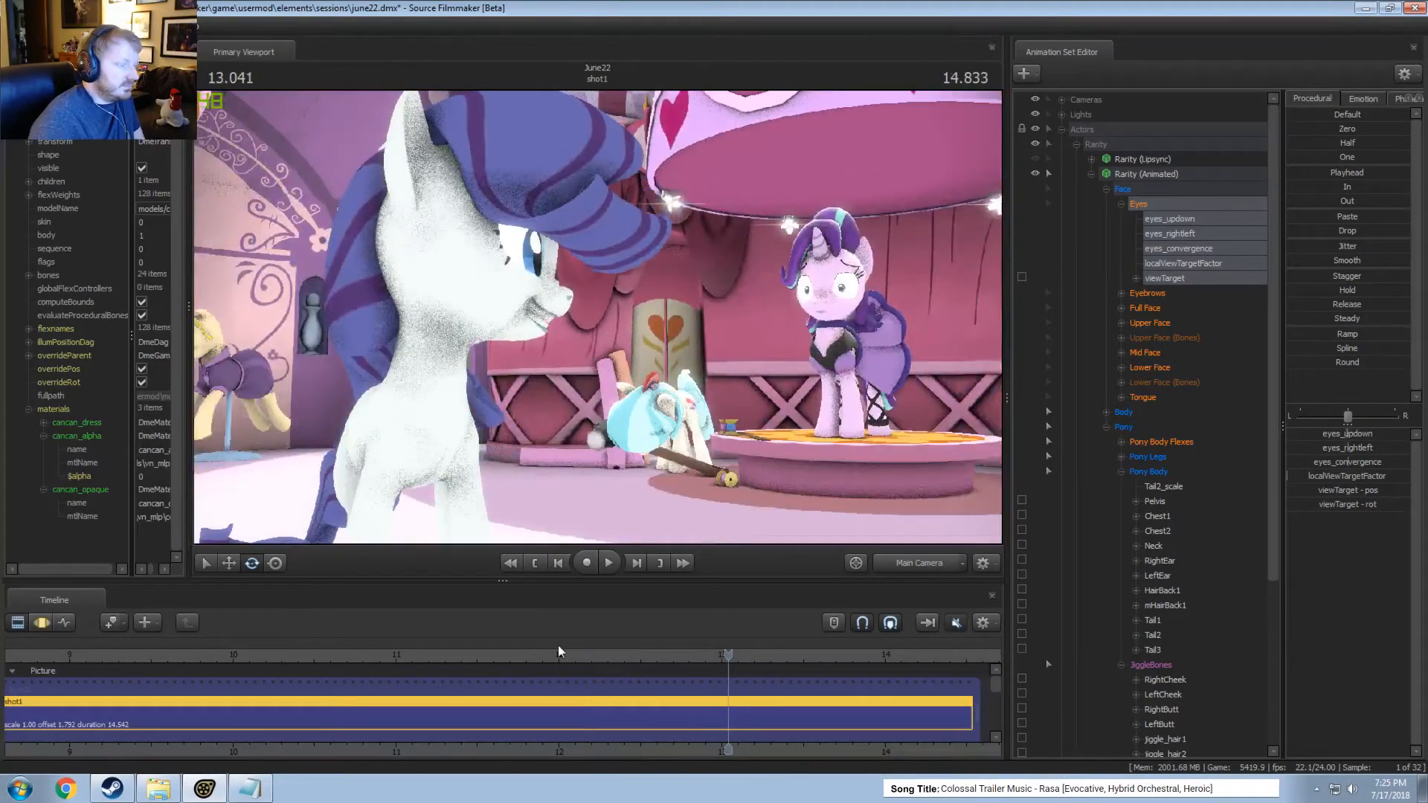
{"action": "key", "text": "F3"}
{"action": "key", "text": "F2"}
{"action": "left_click", "coordinate": [380, 652]}
{"action": "key", "text": "F3"}
{"action": "key", "text": "space"}
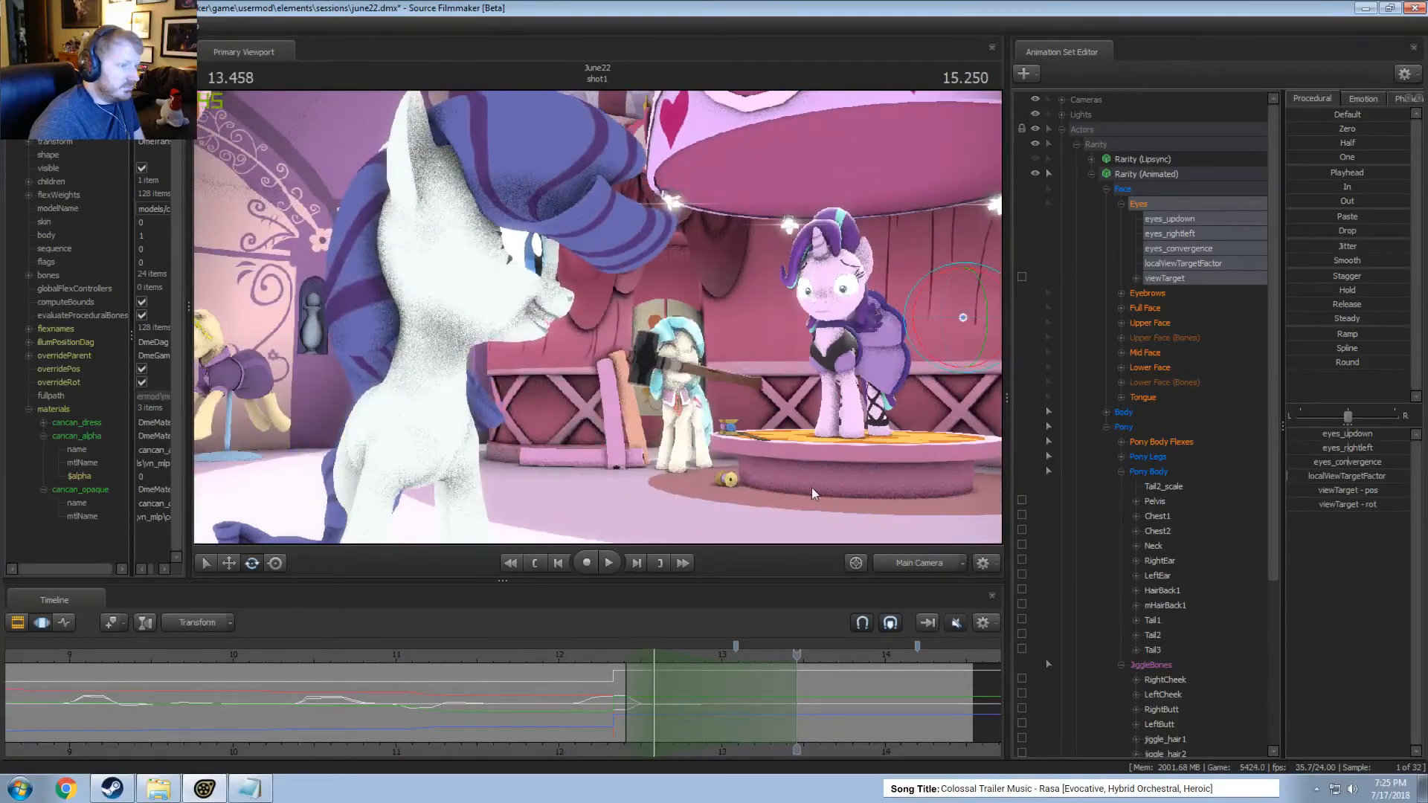
Play Rarity's close-up from about 8.2 seconds and again from about 9 seconds to review her facial performance.
{"action": "key", "text": "space"}
{"action": "scroll", "coordinate": [479, 658], "scroll_direction": "down", "scroll_amount": 2}
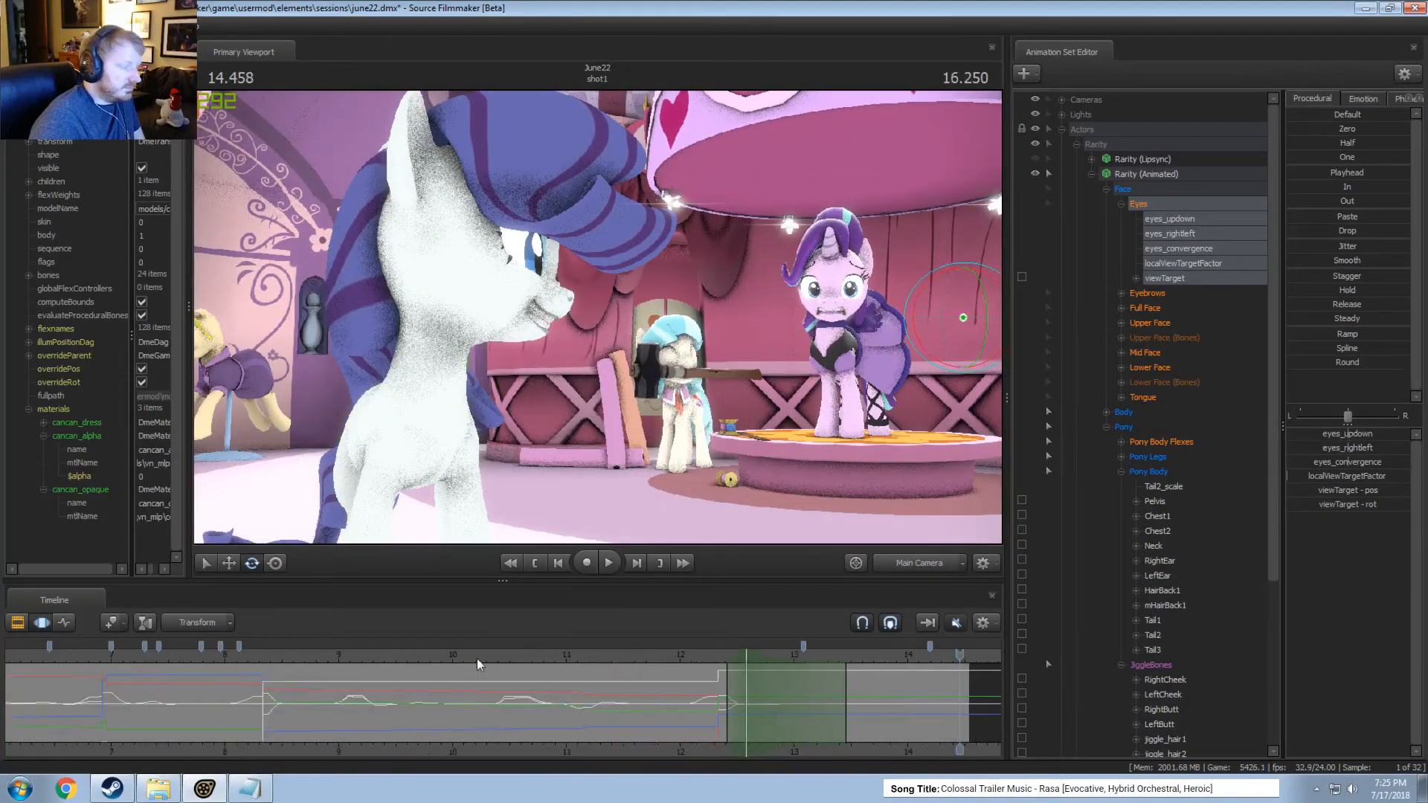
{"action": "left_click", "coordinate": [251, 655]}
{"action": "key", "text": "space"}
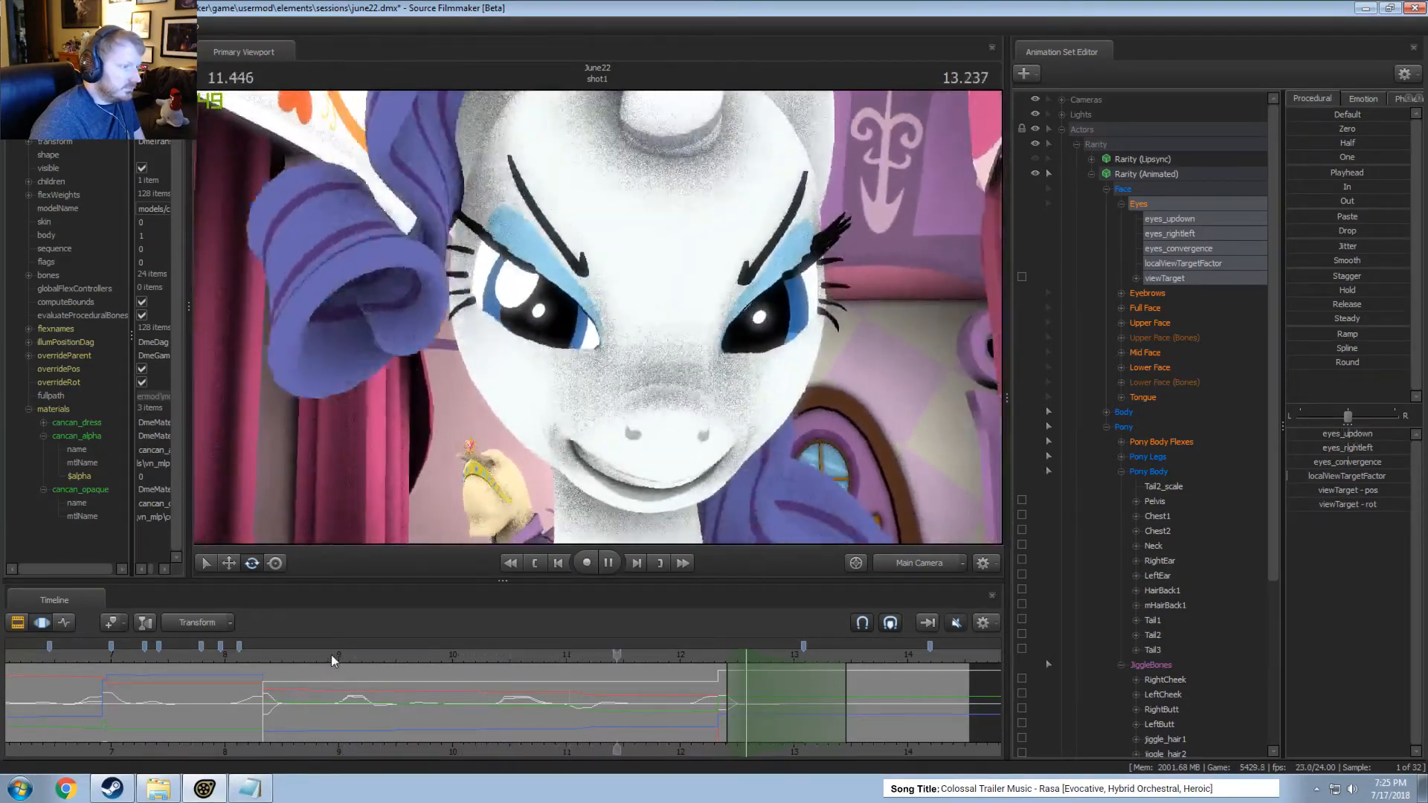
{"action": "key", "text": "space"}
{"action": "left_click", "coordinate": [1092, 173]}
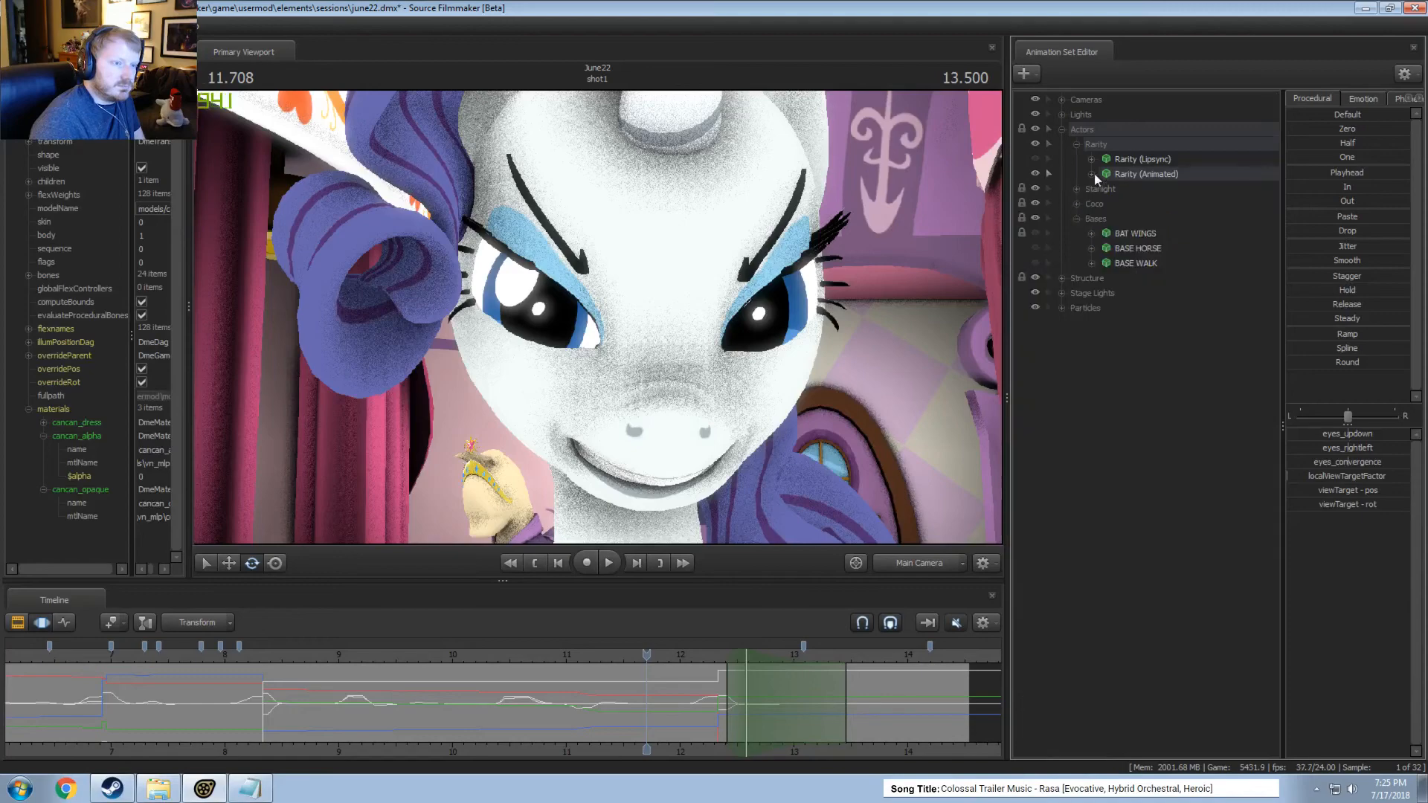
{"action": "left_click", "coordinate": [338, 654]}
{"action": "key", "text": "space"}
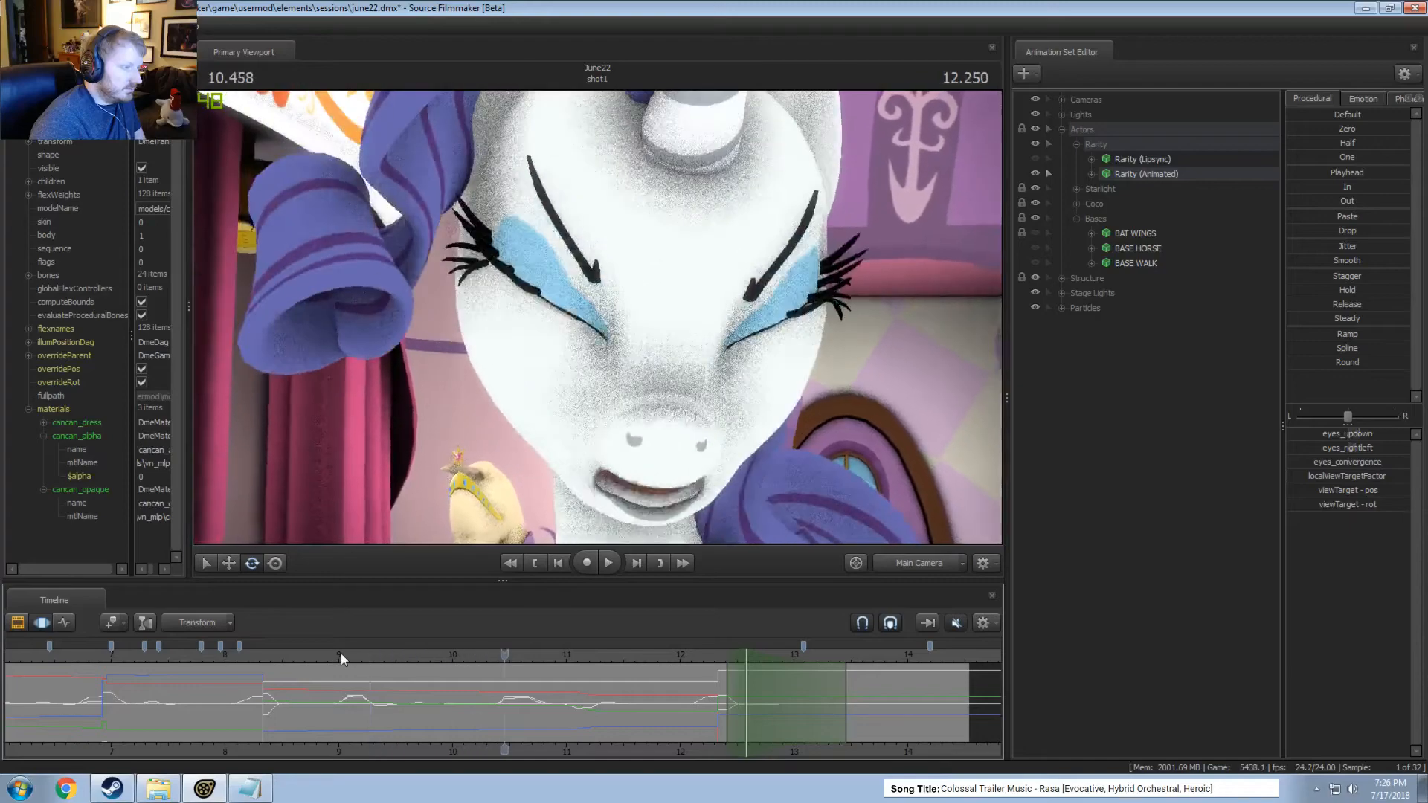
{"action": "key", "text": "space"}
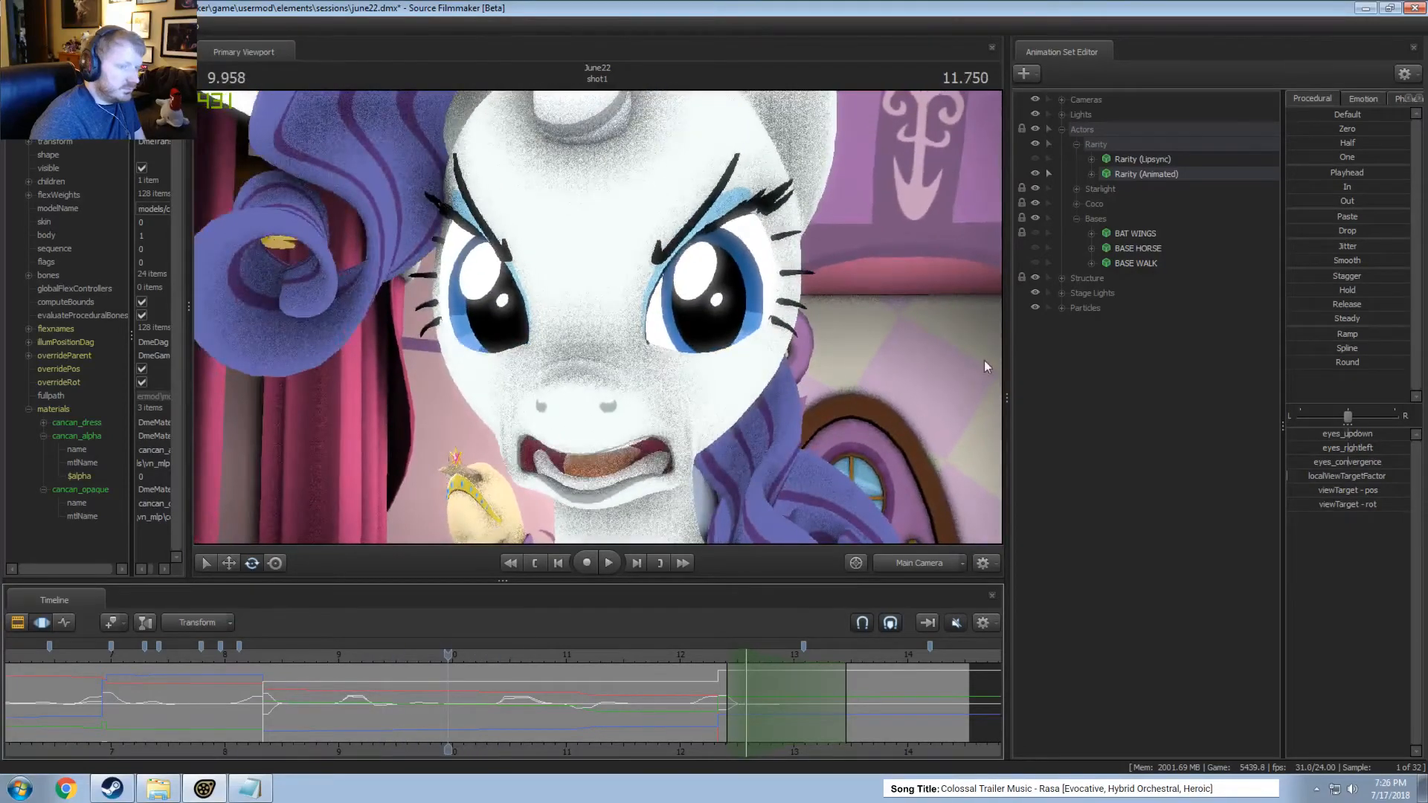
Adjust the Eyes group's eyes_updown at 9.708 seconds on Rarity (Animated) within a time selection from about 9.6 to 9.8 seconds.
{"action": "left_click", "coordinate": [1103, 176]}
{"action": "left_click", "coordinate": [1091, 174]}
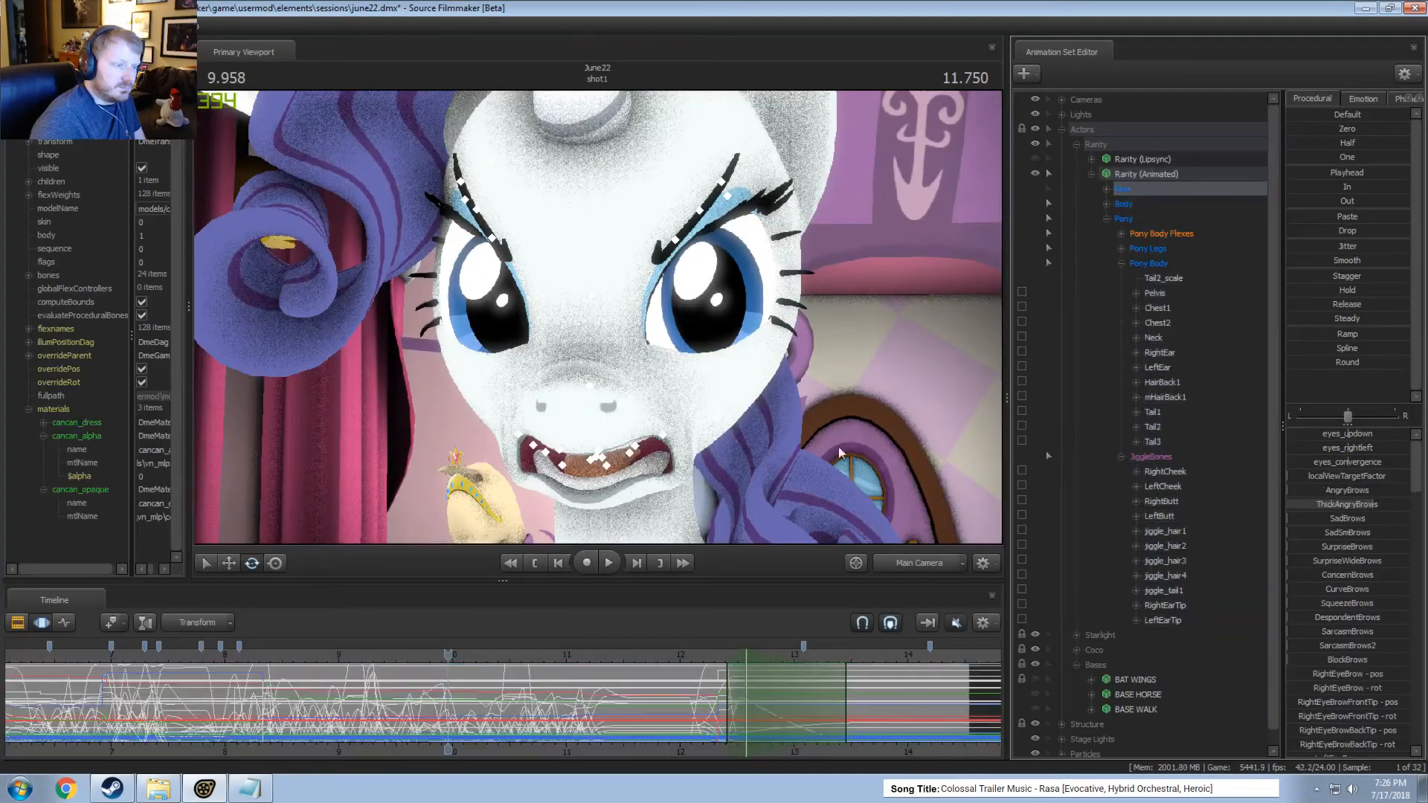
{"action": "left_click", "coordinate": [1106, 188]}
{"action": "left_click", "coordinate": [1172, 205]}
{"action": "scroll", "coordinate": [409, 717], "scroll_direction": "up", "scroll_amount": 3}
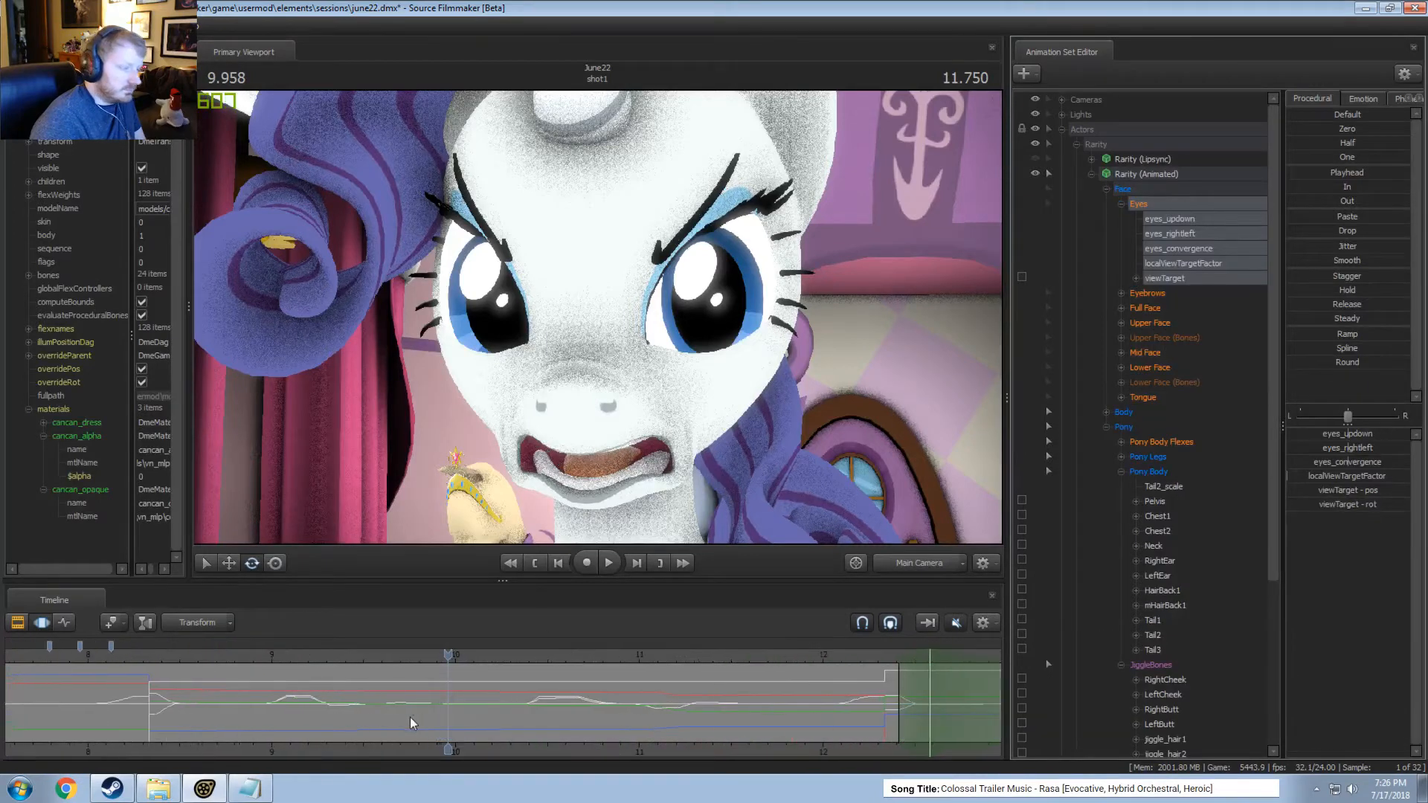
{"action": "mouse_move", "coordinate": [409, 717]}
{"action": "left_mouse_down"}
{"action": "mouse_move", "coordinate": [365, 716]}
{"action": "mouse_move", "coordinate": [419, 701]}
{"action": "left_mouse_up"}
{"action": "left_click", "coordinate": [392, 713]}
{"action": "left_click", "coordinate": [391, 710], "text": "shift"}
{"action": "left_click_drag", "start_coordinate": [1348, 434], "coordinate": [1350, 434]}
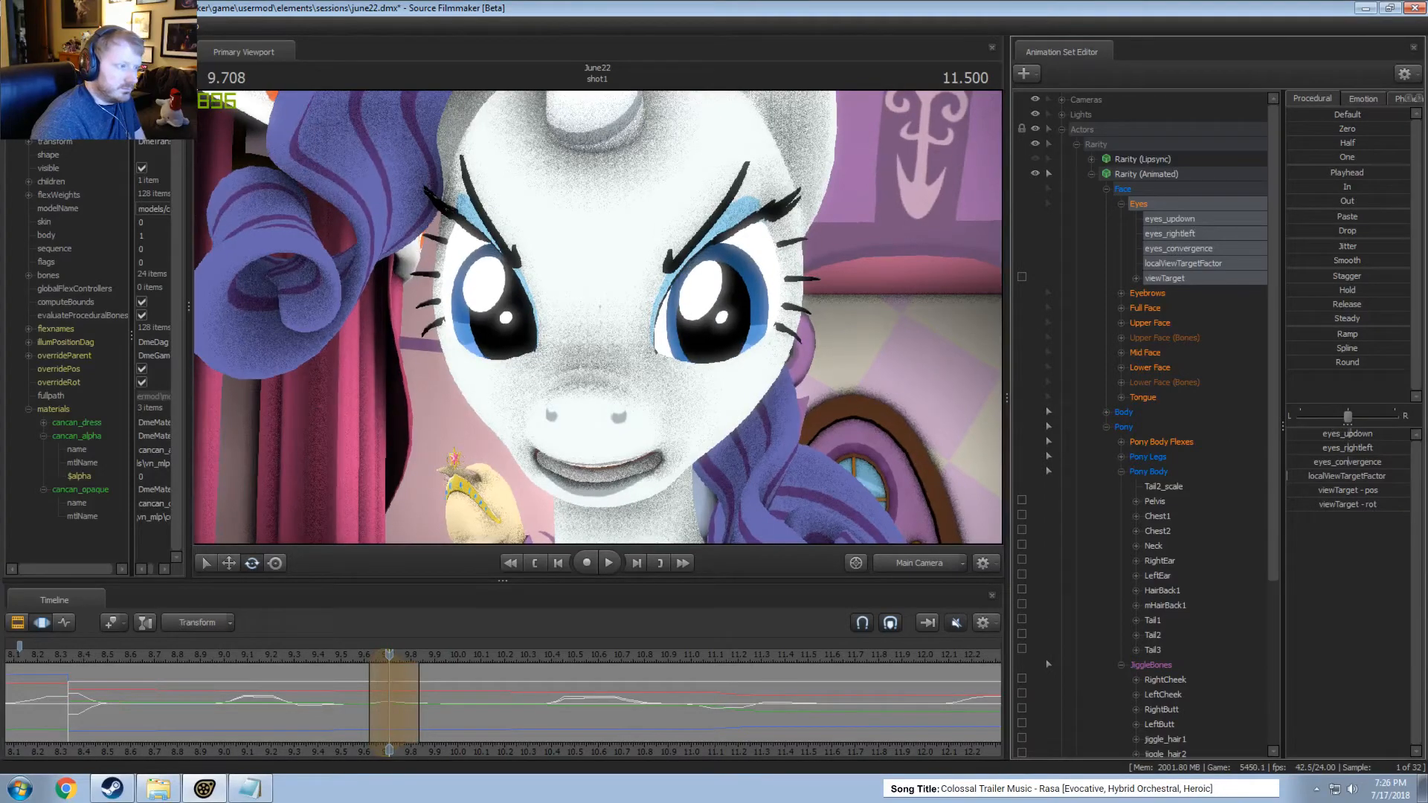
Try extending the gaze change's time selection to about 9.9 seconds and shifting it slightly later, and play it.
{"action": "key", "text": "space"}
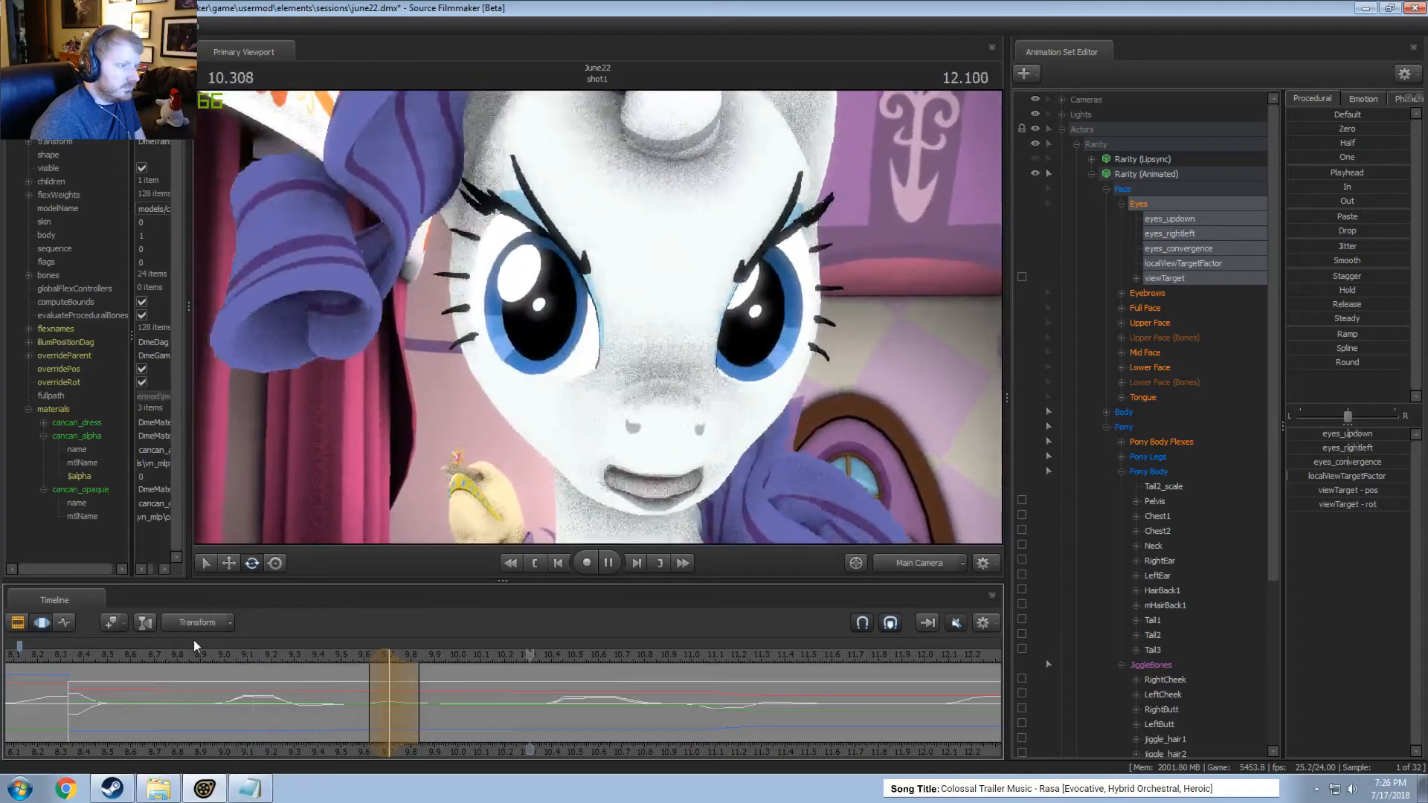
{"action": "left_click_drag", "start_coordinate": [418, 700], "coordinate": [444, 698]}
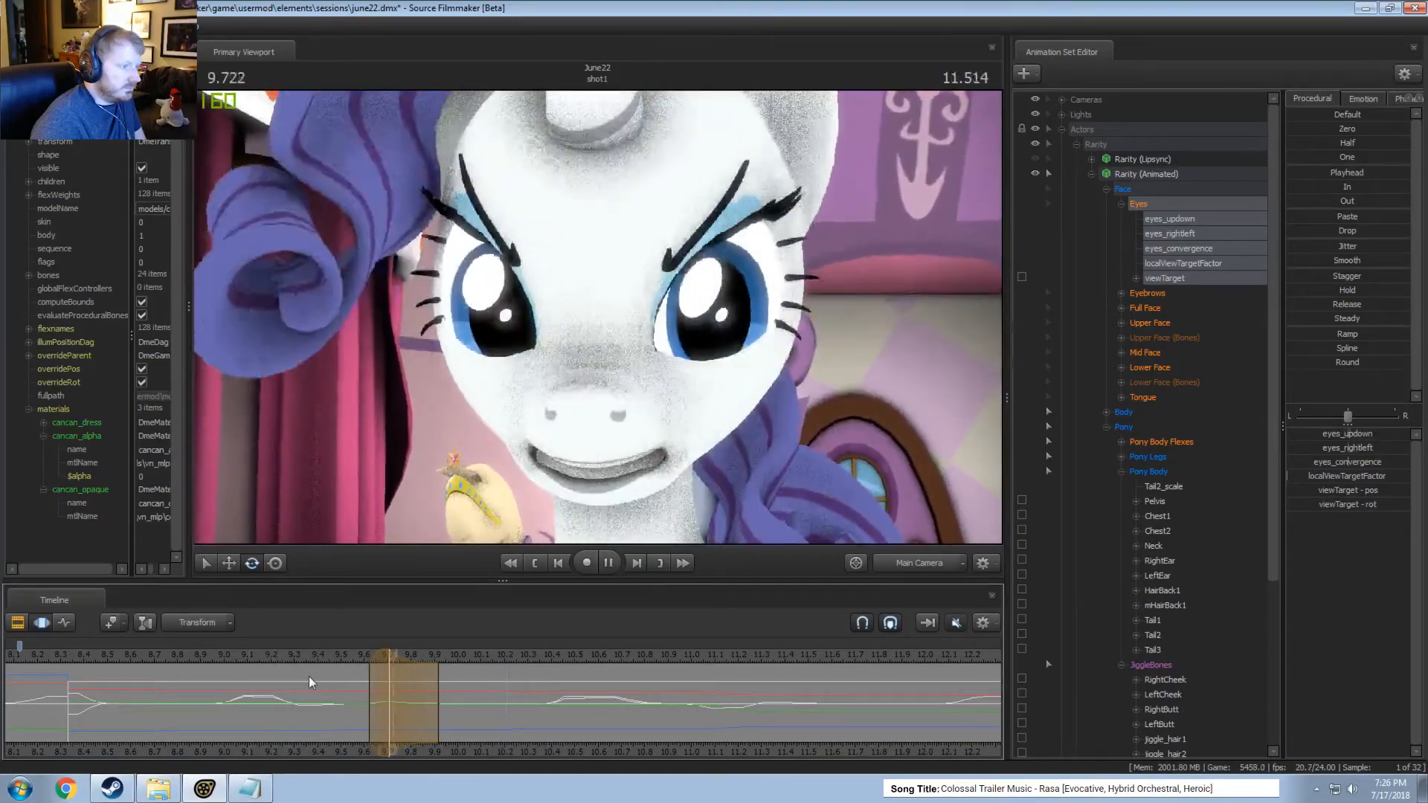
{"action": "key", "text": "space"}
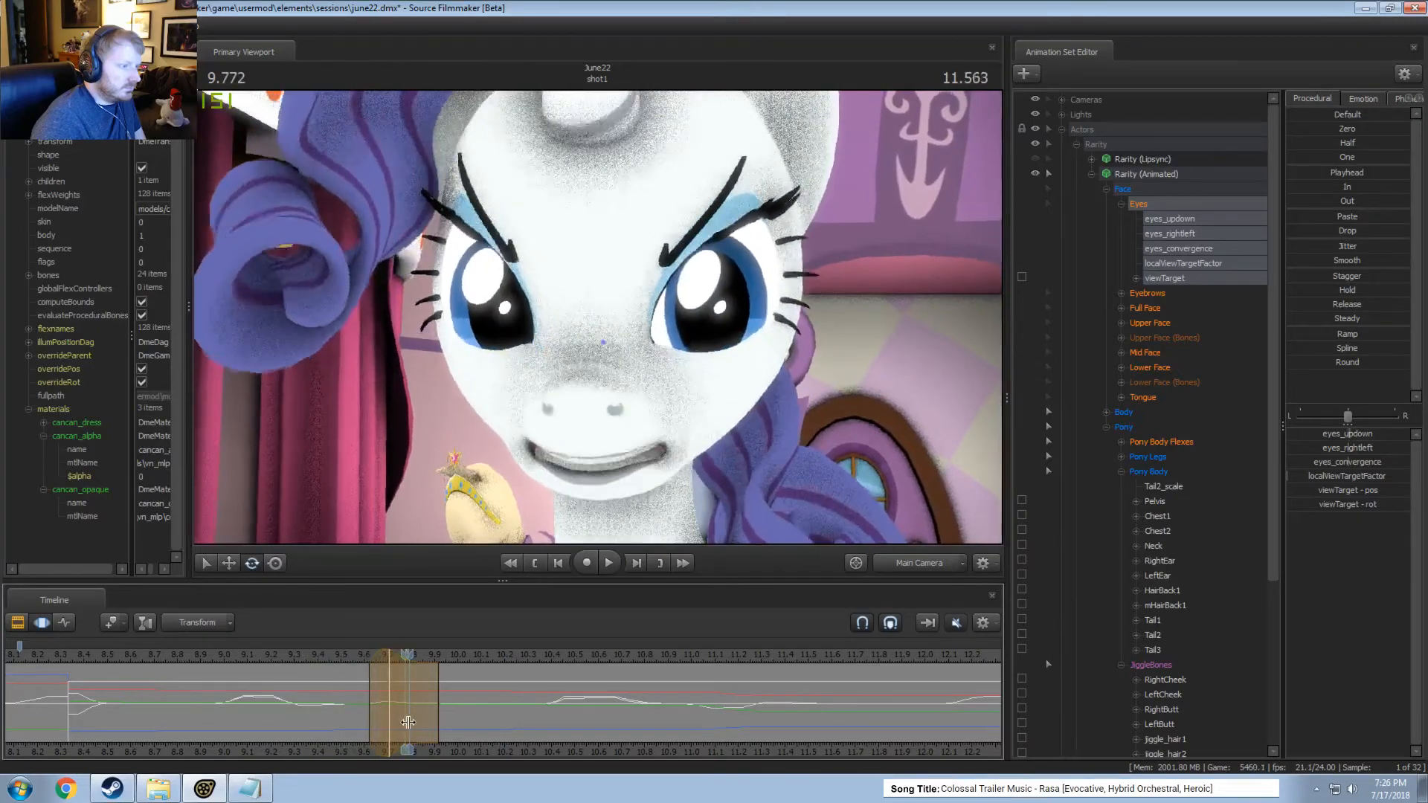
{"action": "left_click_drag", "start_coordinate": [382, 659], "coordinate": [392, 662]}
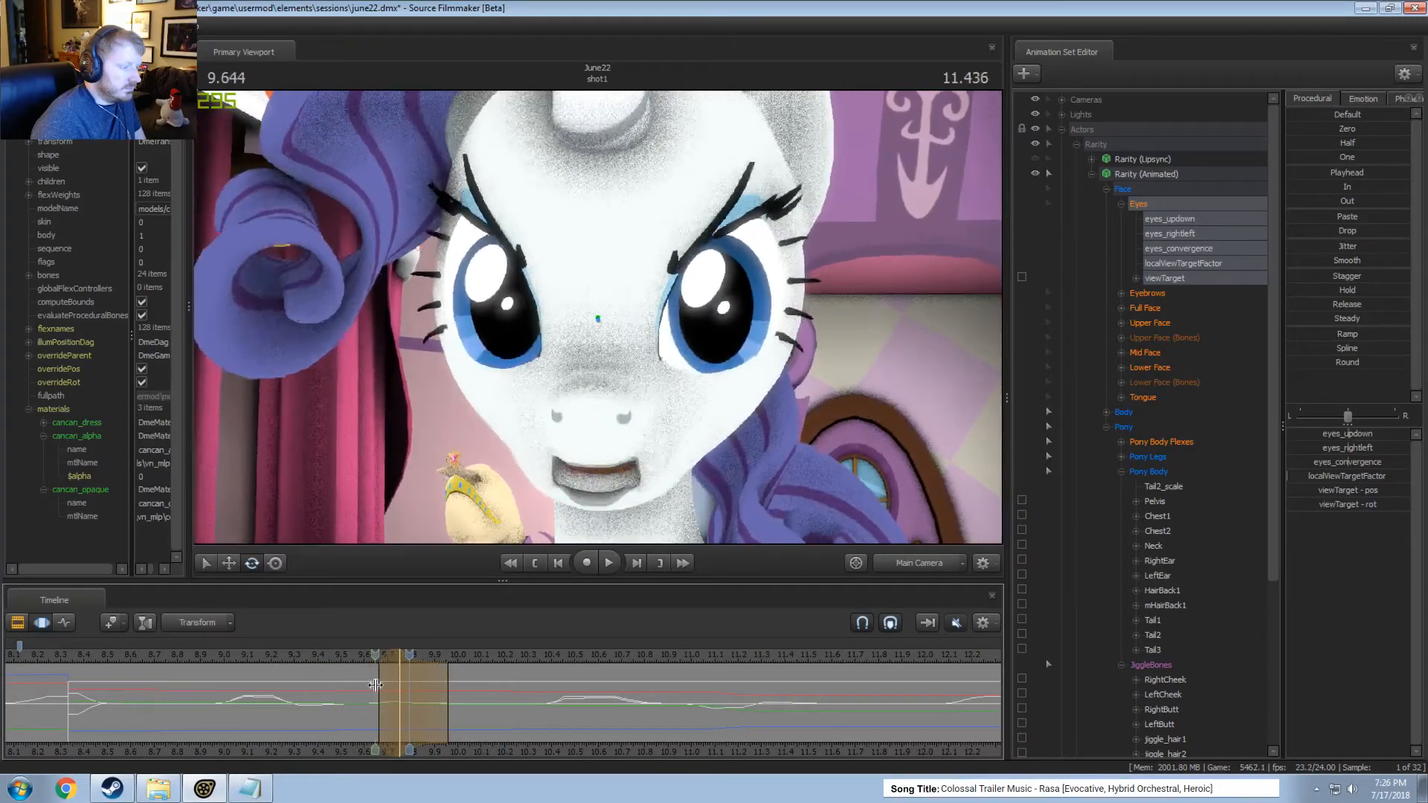
{"action": "key", "text": "space"}
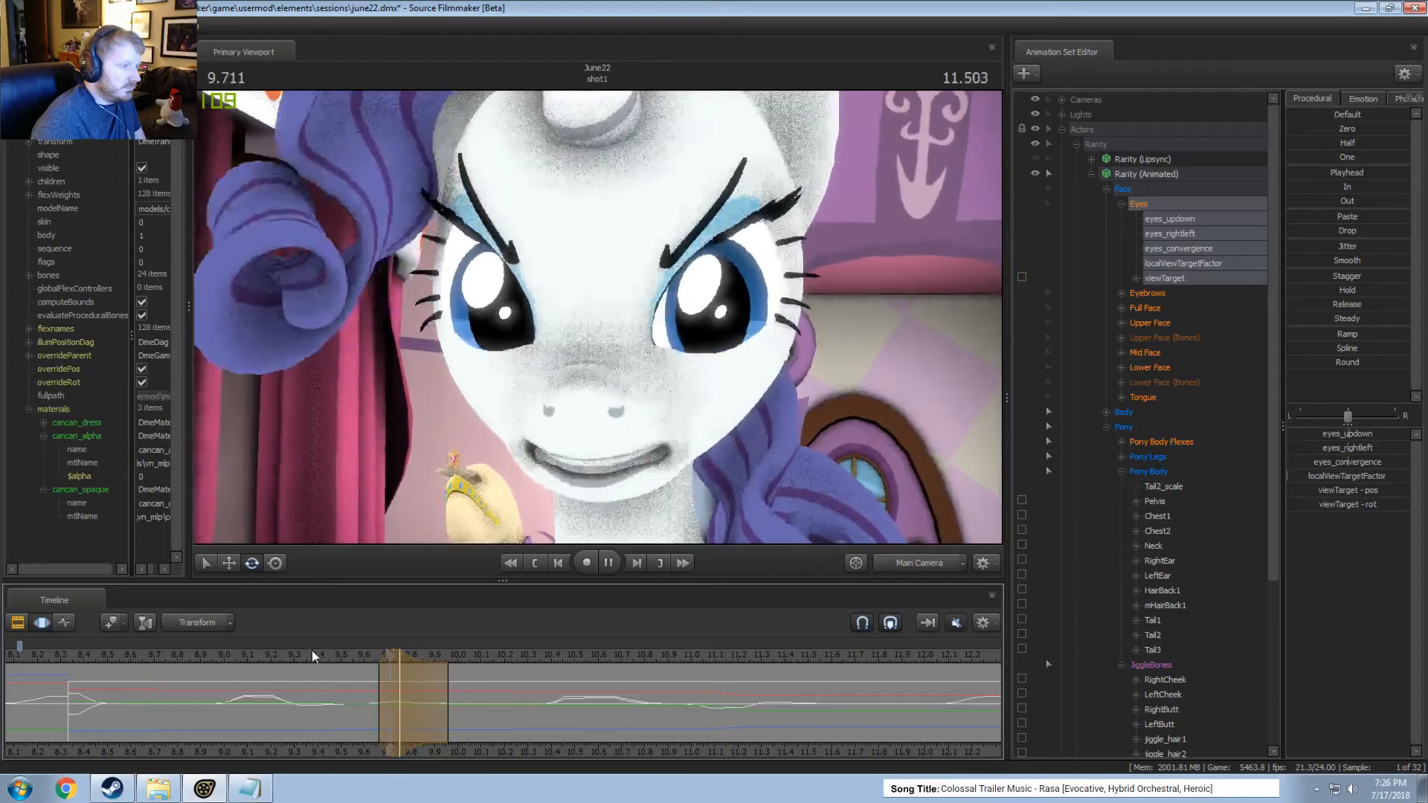
Shift the gaze change earlier and shorten its time selection to about 9.58 to 9.75 seconds, and play the result.
{"action": "key", "text": "space"}
{"action": "left_click_drag", "start_coordinate": [380, 653], "coordinate": [370, 654]}
{"action": "key", "text": "space"}
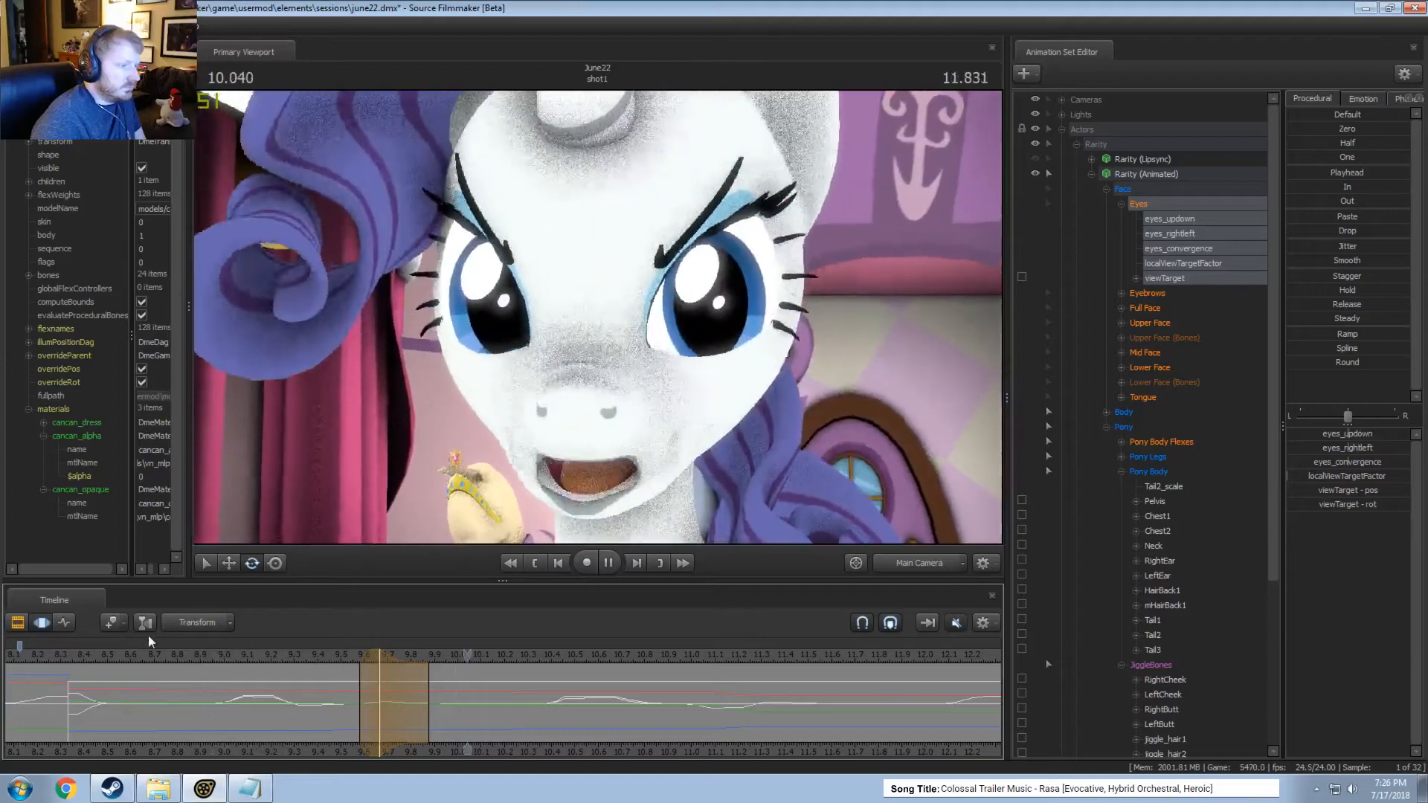
{"action": "key", "text": "space"}
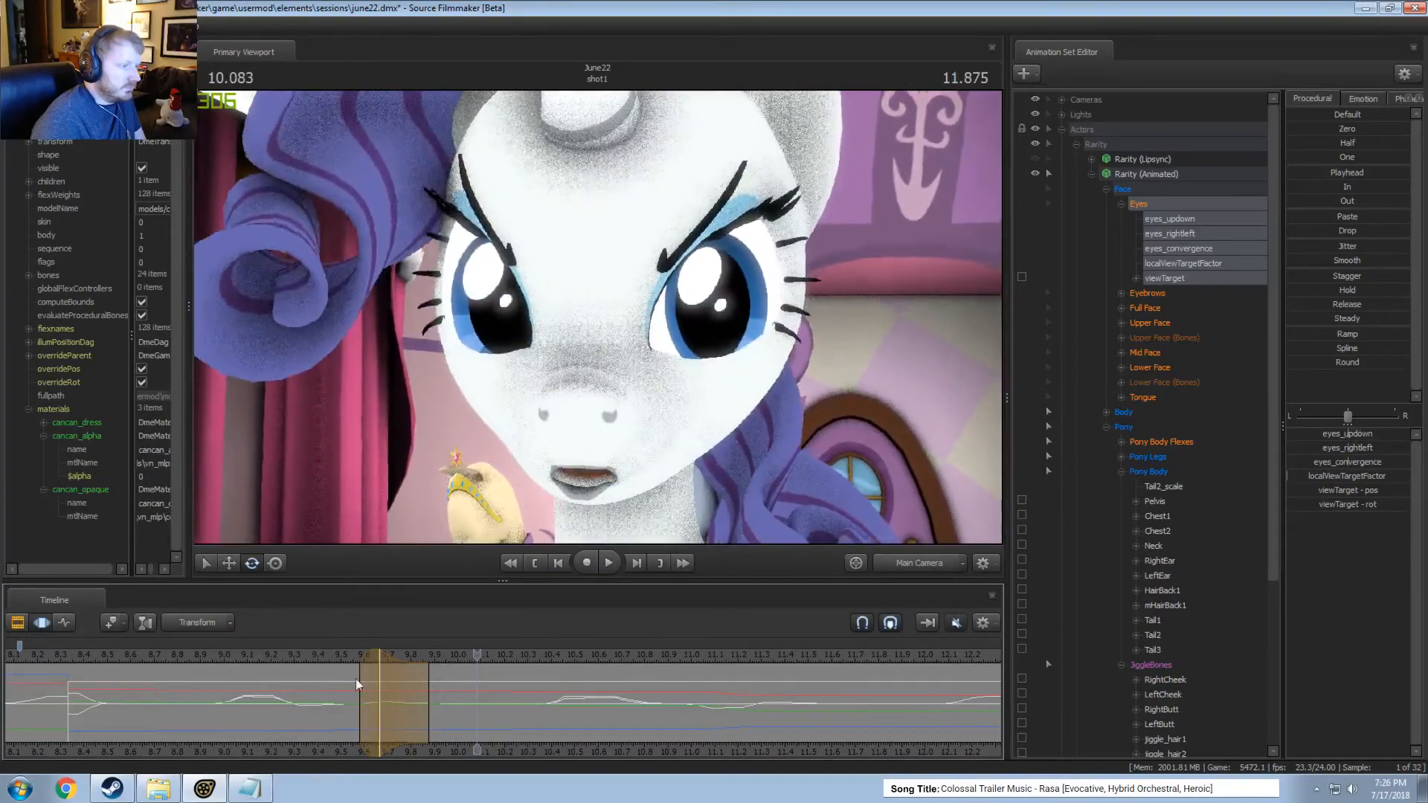
{"action": "left_click_drag", "start_coordinate": [429, 700], "coordinate": [400, 695]}
{"action": "left_click", "coordinate": [332, 657]}
{"action": "key", "text": "space"}
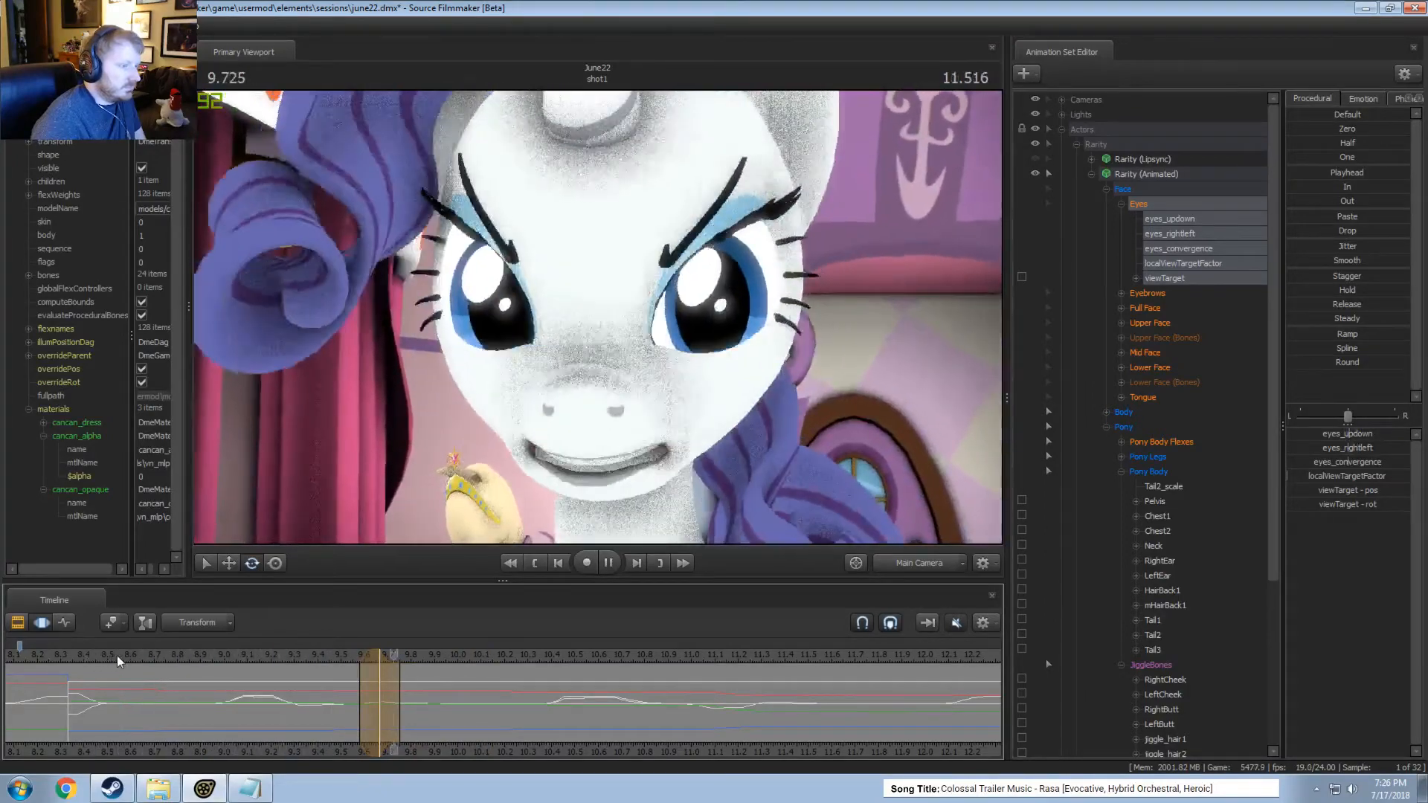
Unmute the audio and play Rarity's close-up repeatedly, mostly from about 9.4 seconds, to check the eye movement against the dialogue.
{"action": "left_click", "coordinate": [119, 655]}
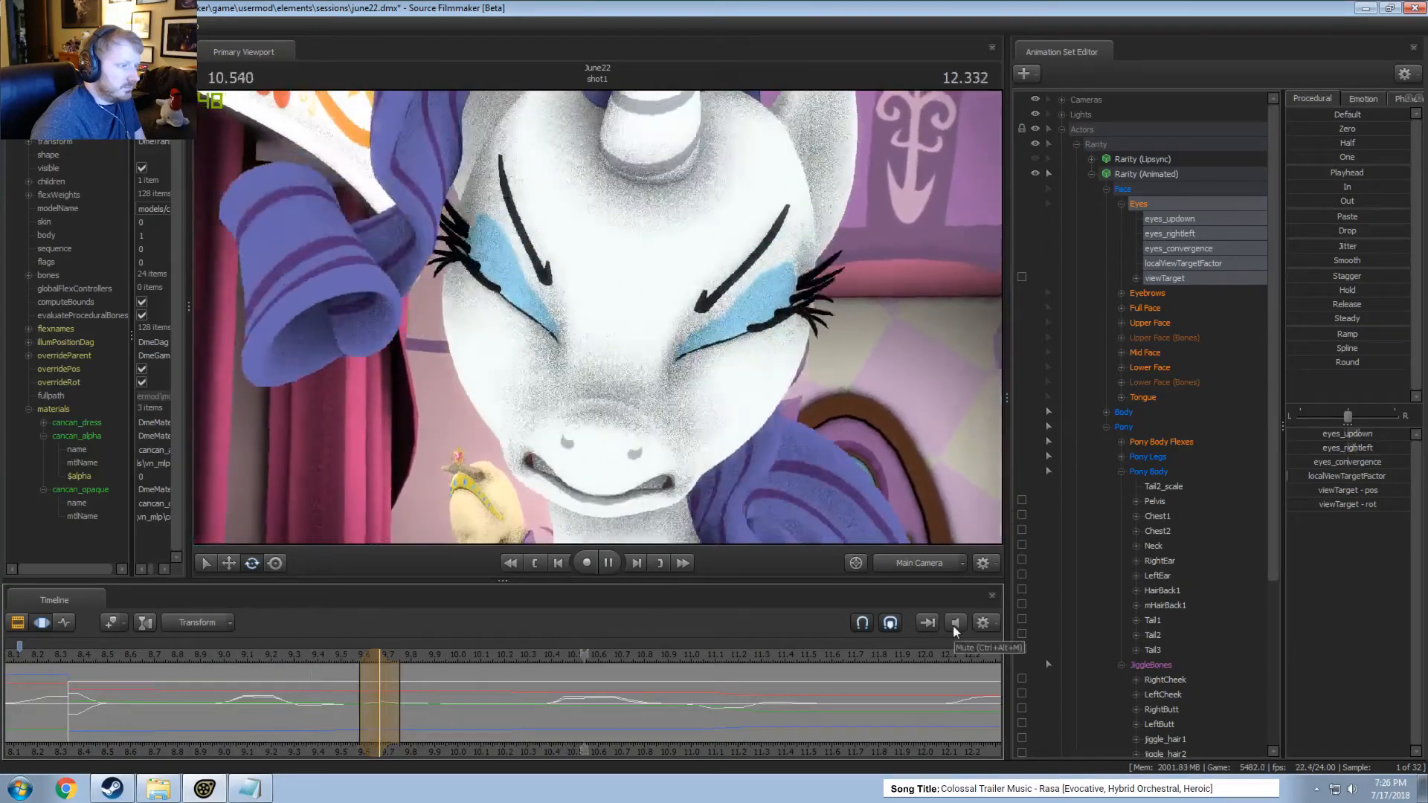
{"action": "left_click", "coordinate": [283, 653]}
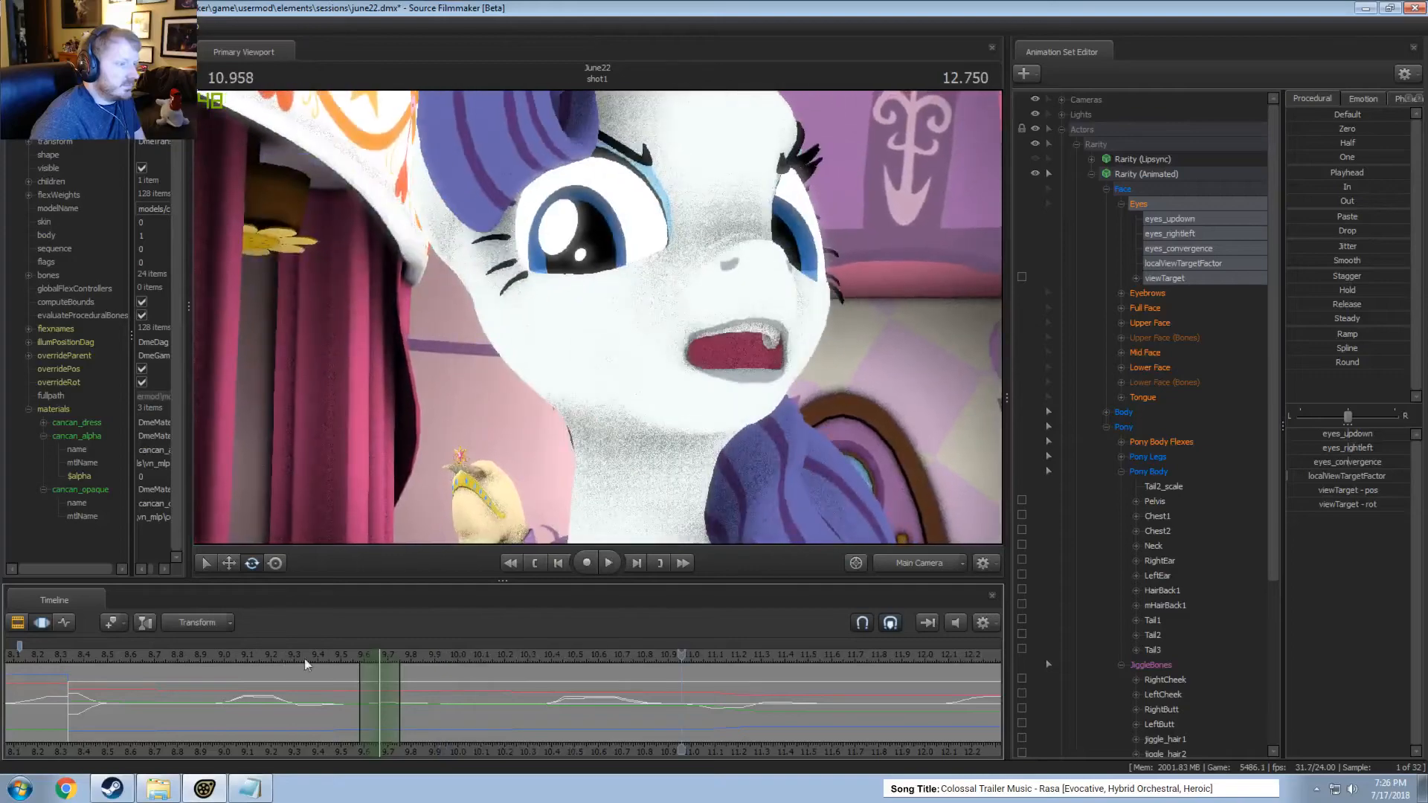
{"action": "left_click", "coordinate": [328, 658]}
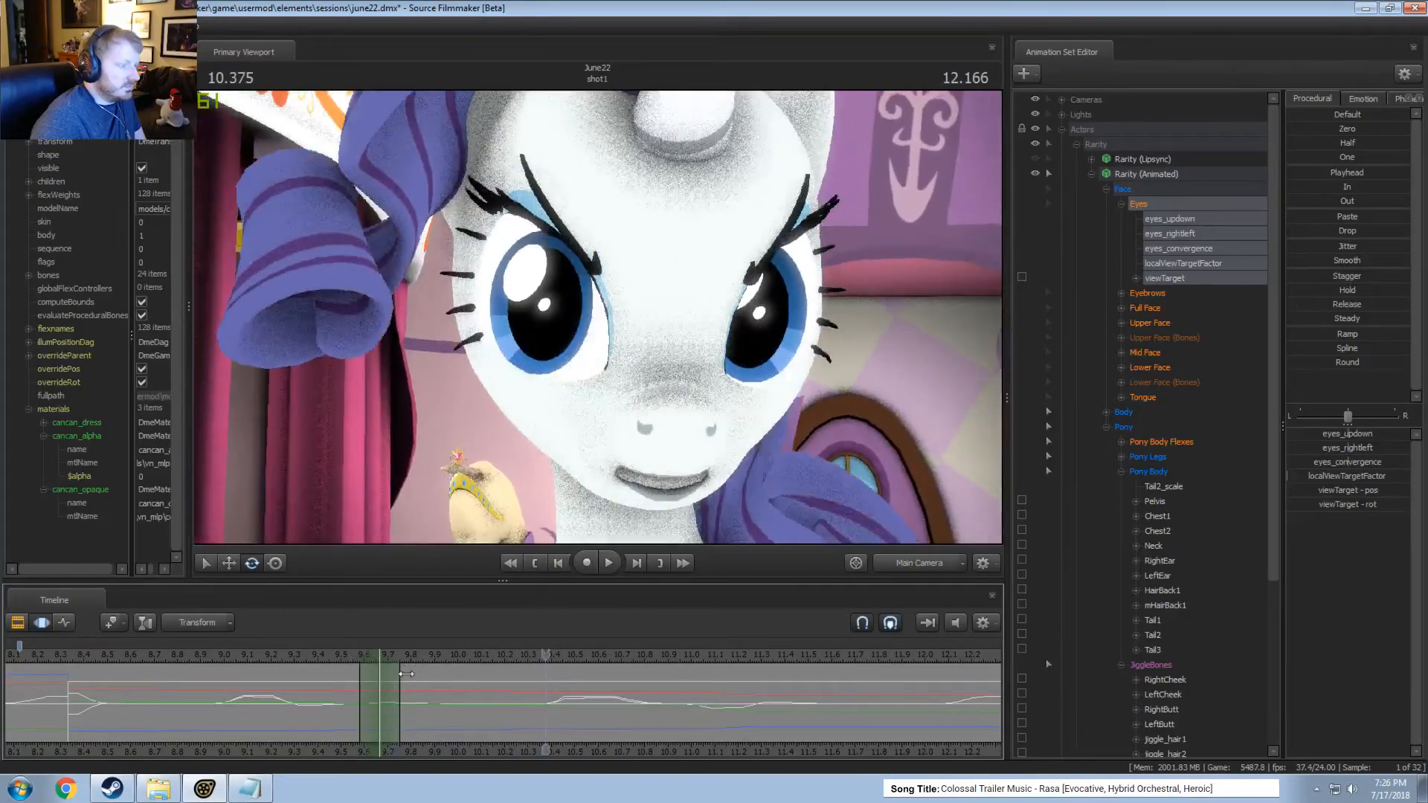
{"action": "left_click", "coordinate": [368, 690]}
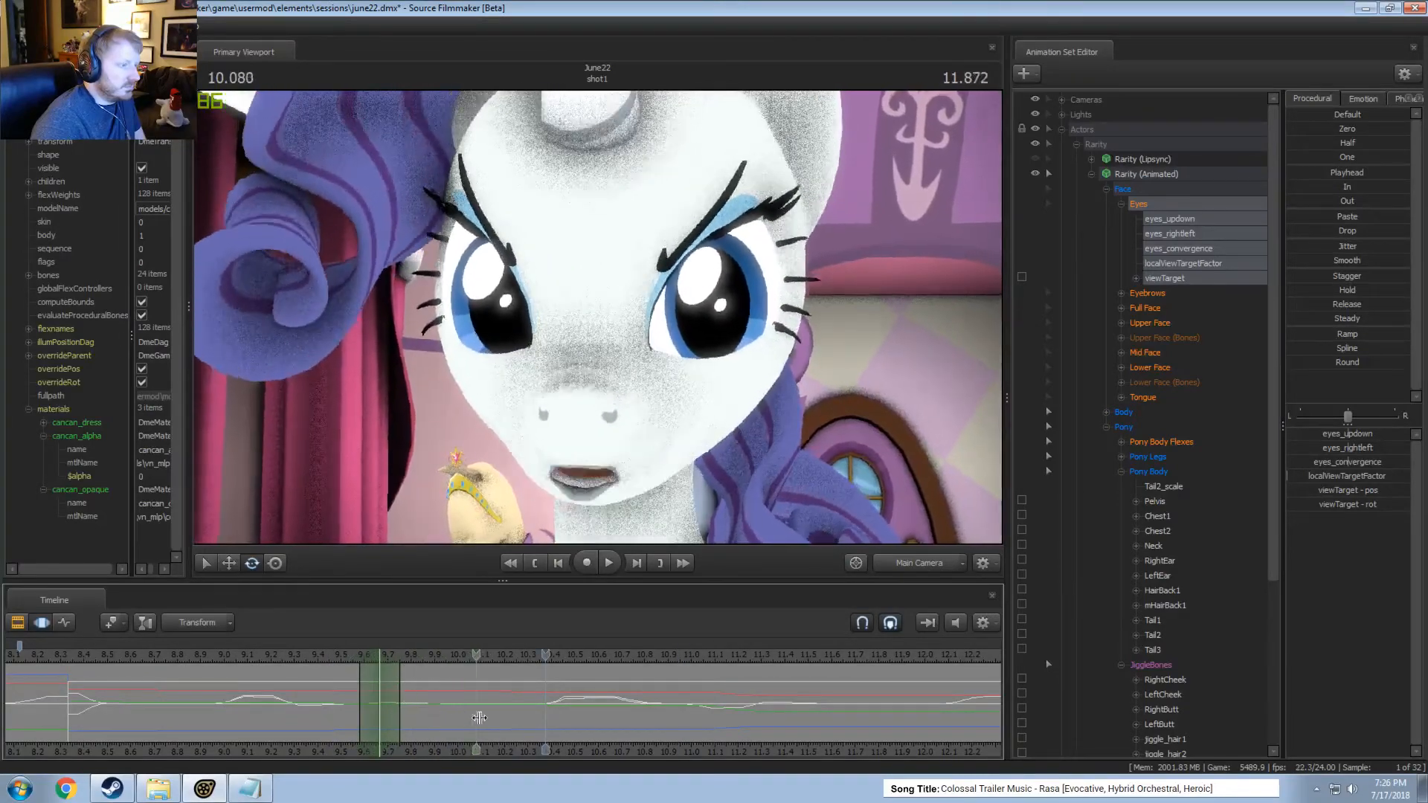
{"action": "left_click", "coordinate": [339, 657]}
{"action": "key", "text": "space"}
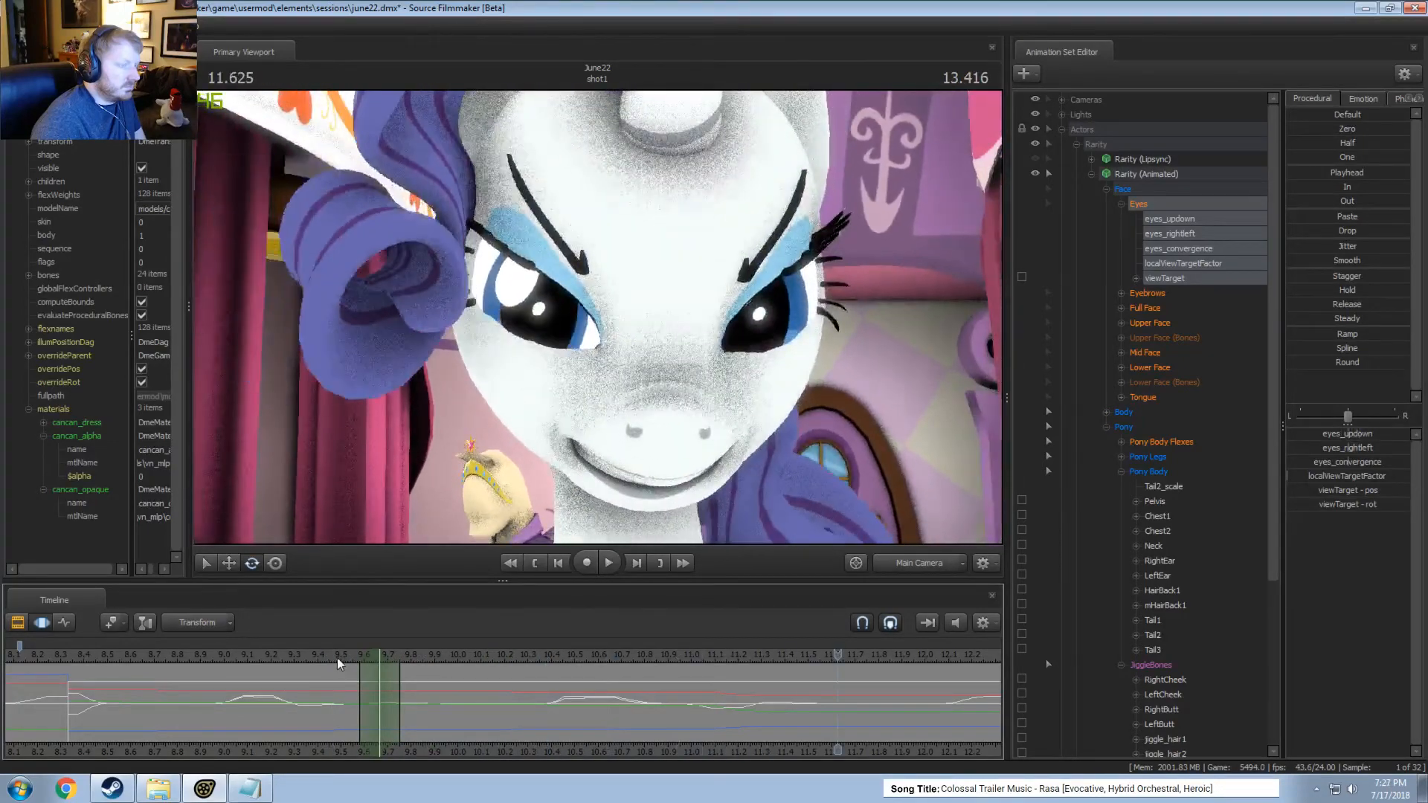
{"action": "key", "text": "space"}
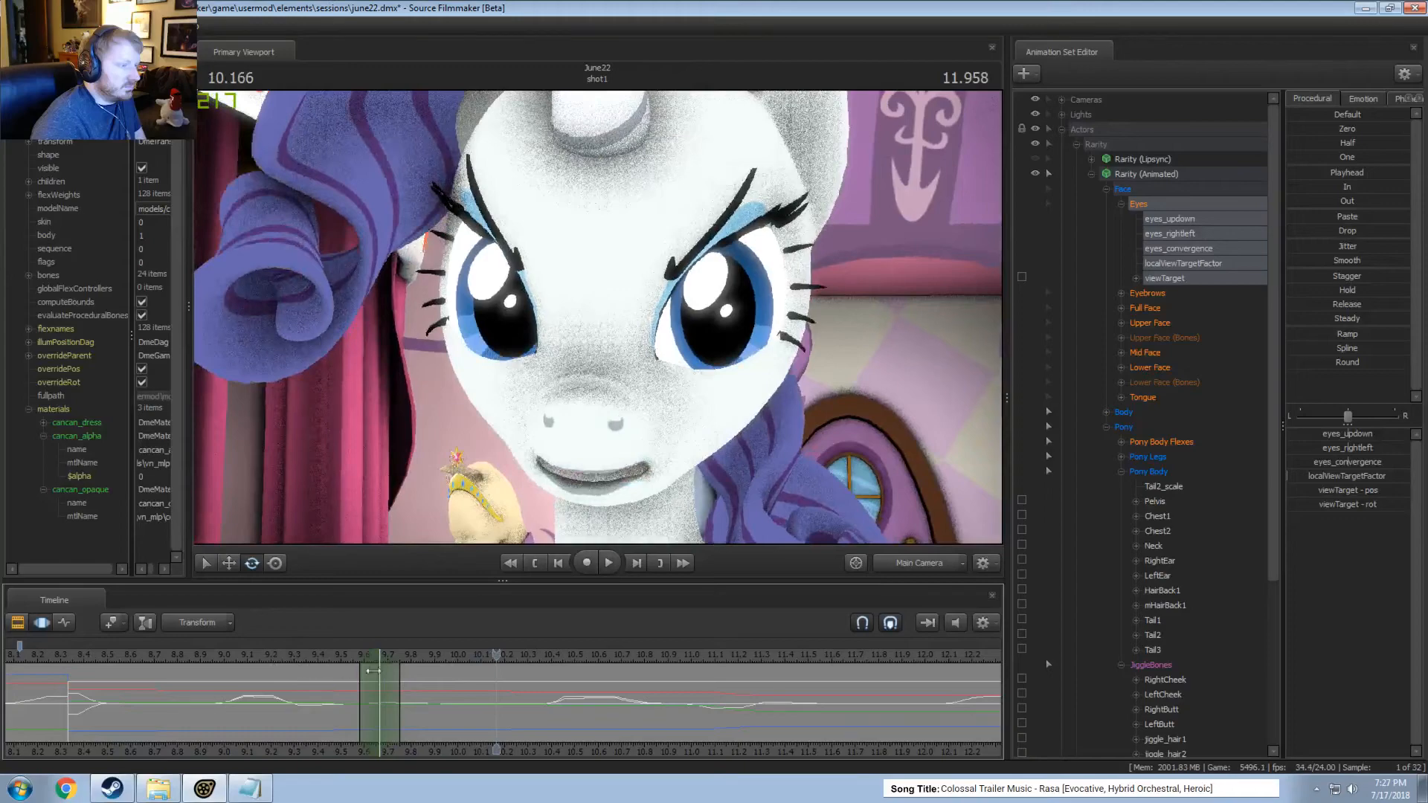
{"action": "left_click", "coordinate": [328, 661]}
{"action": "key", "text": "space"}
{"action": "key", "text": "space"}
Reduce Upper Face LidRaise and CloseEyes2 to near zero at 10.0 seconds within a time selection from about 9.8 to 10.3 seconds.
{"action": "key", "text": "shift"}
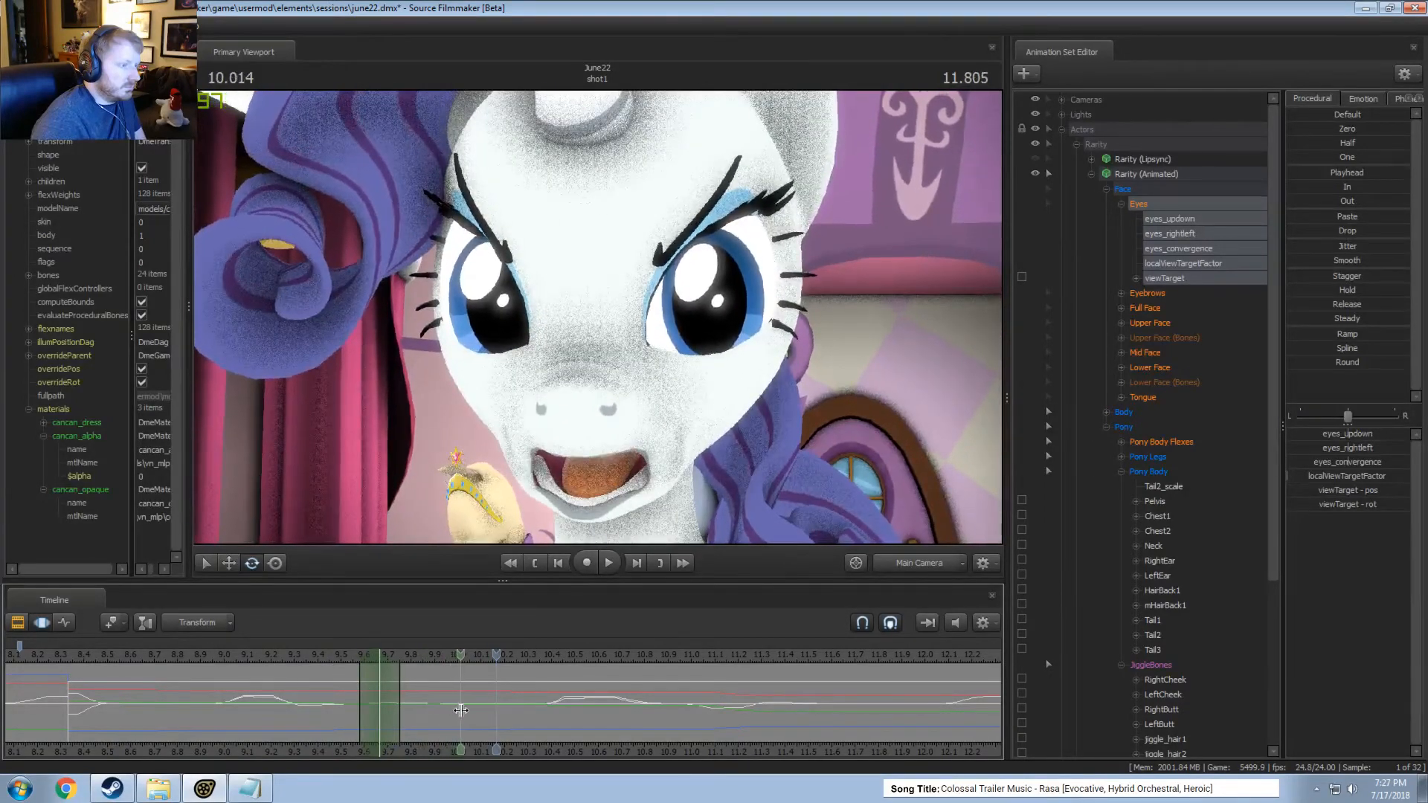
{"action": "left_click", "coordinate": [461, 710]}
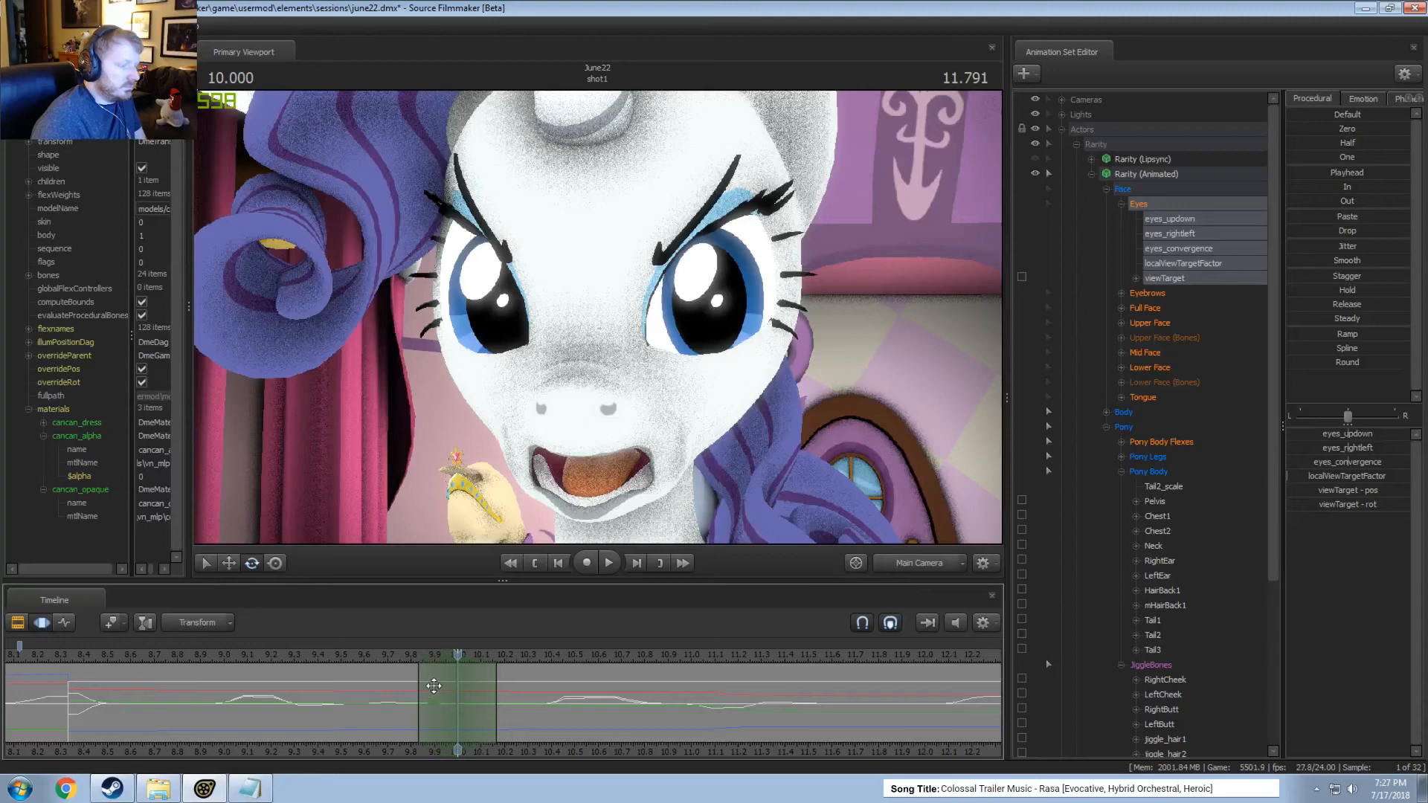
{"action": "left_click_drag", "start_coordinate": [495, 697], "coordinate": [535, 697]}
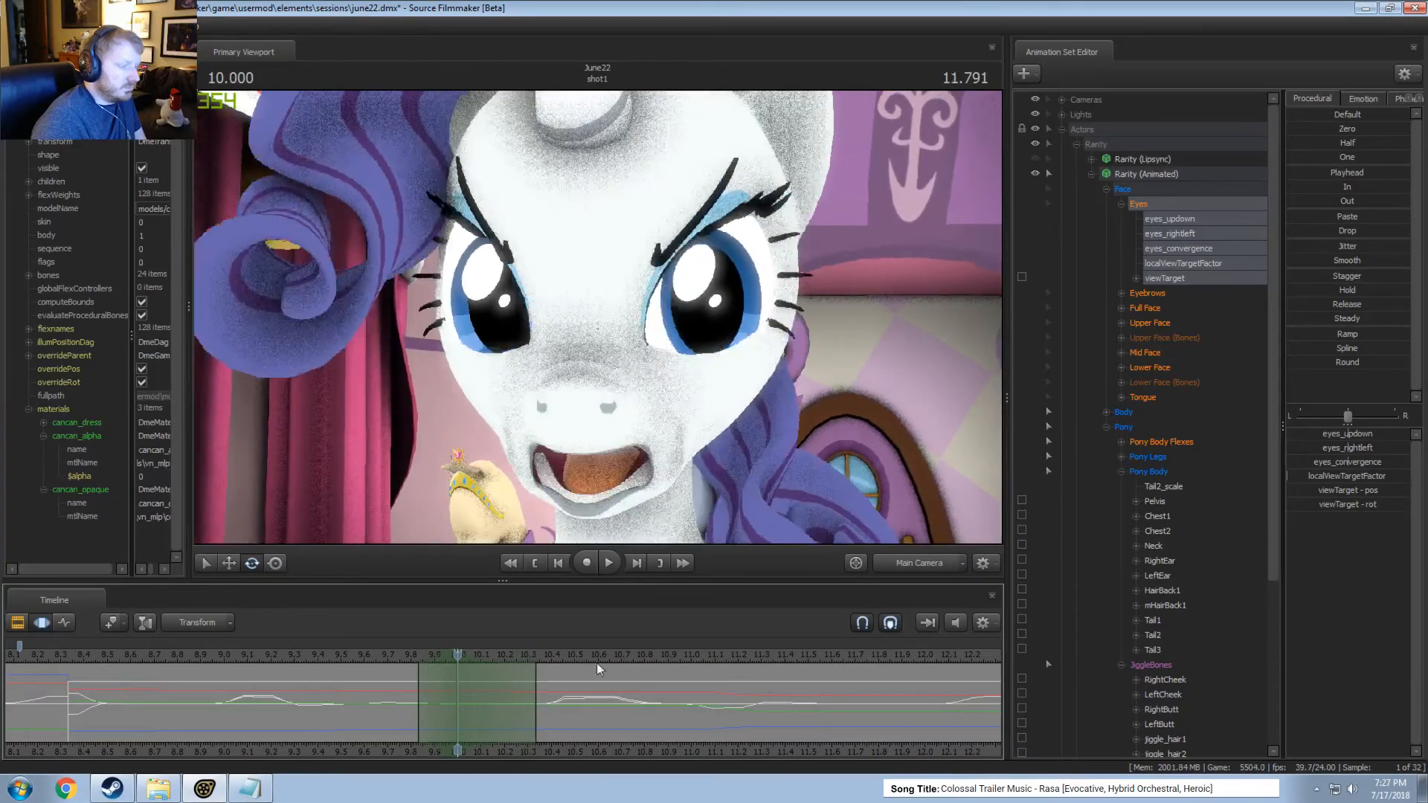
{"action": "left_click", "coordinate": [1163, 324]}
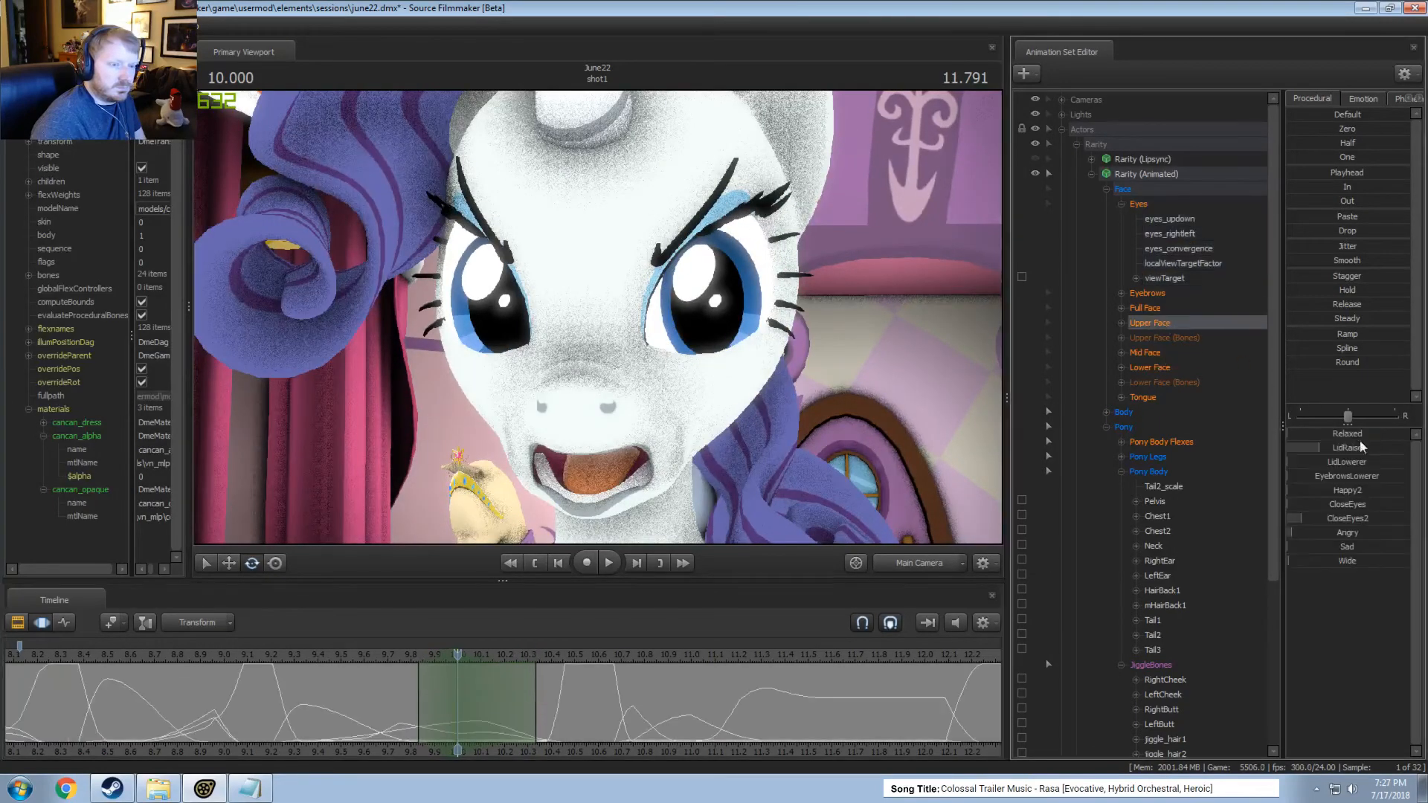
{"action": "left_click_drag", "start_coordinate": [1360, 446], "coordinate": [1339, 446]}
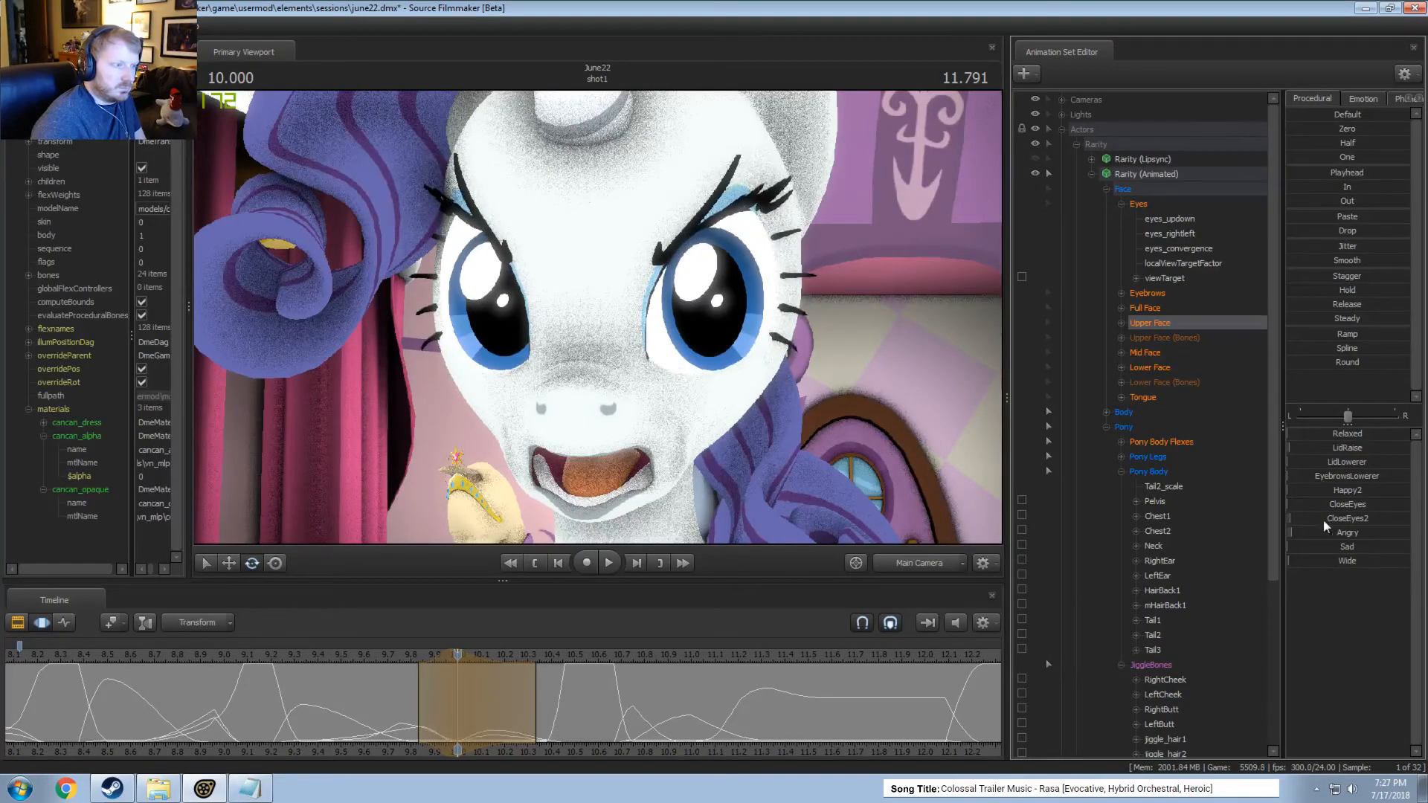
Extend the eyelid change's time selection to end at about 10.45 seconds and play it from about 9.5 seconds.
{"action": "left_click", "coordinate": [352, 656]}
{"action": "key", "text": "space"}
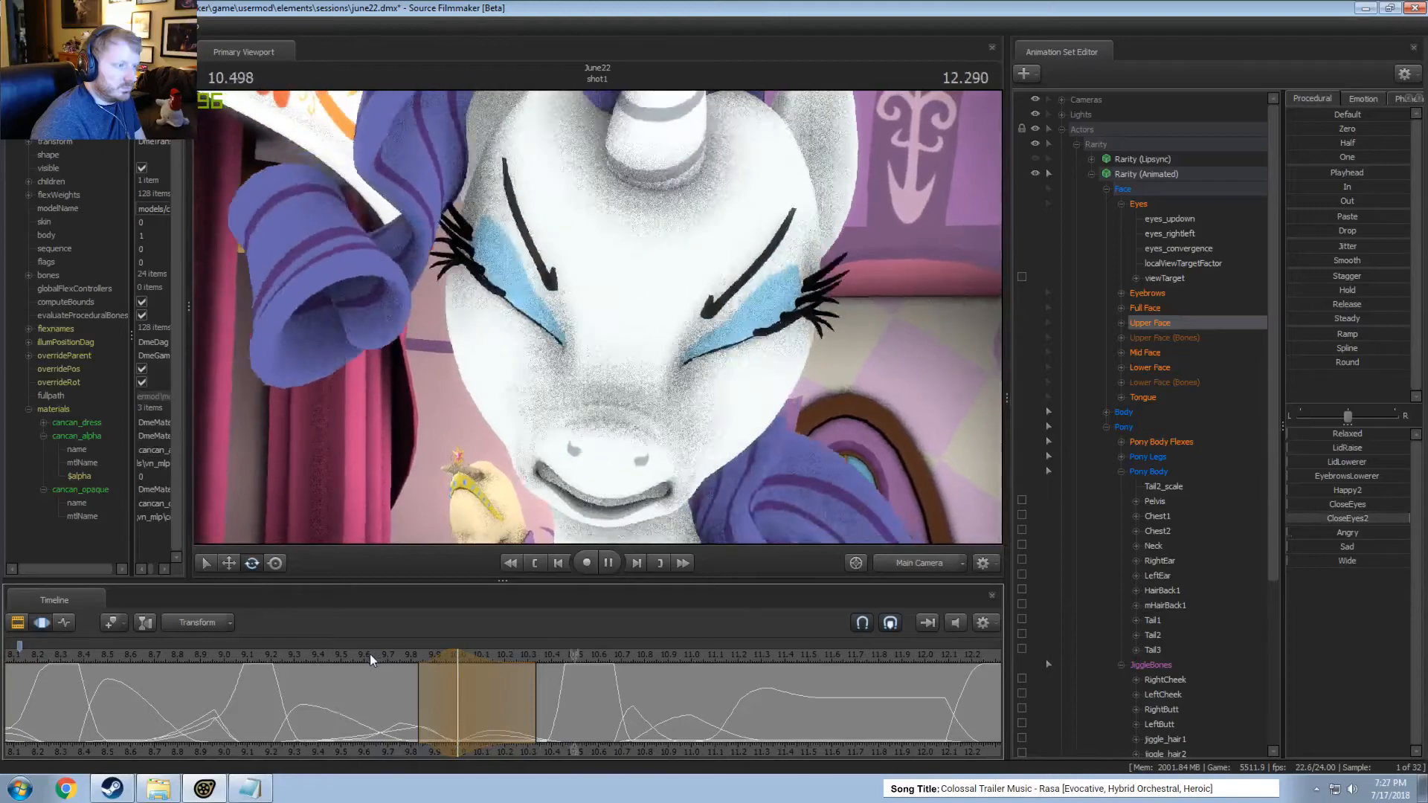
{"action": "key", "text": "space"}
{"action": "left_click_drag", "start_coordinate": [536, 701], "coordinate": [565, 701]}
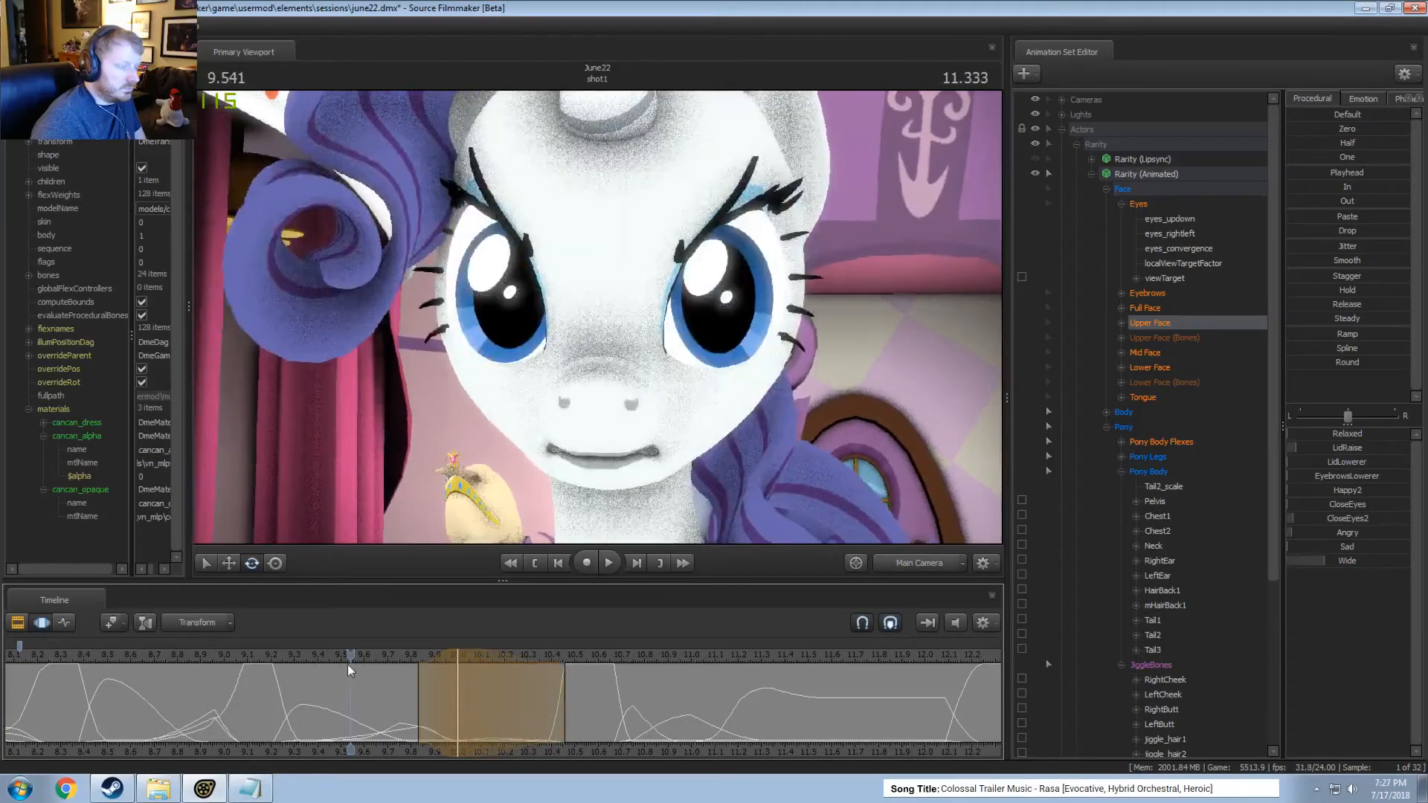
{"action": "key", "text": "space"}
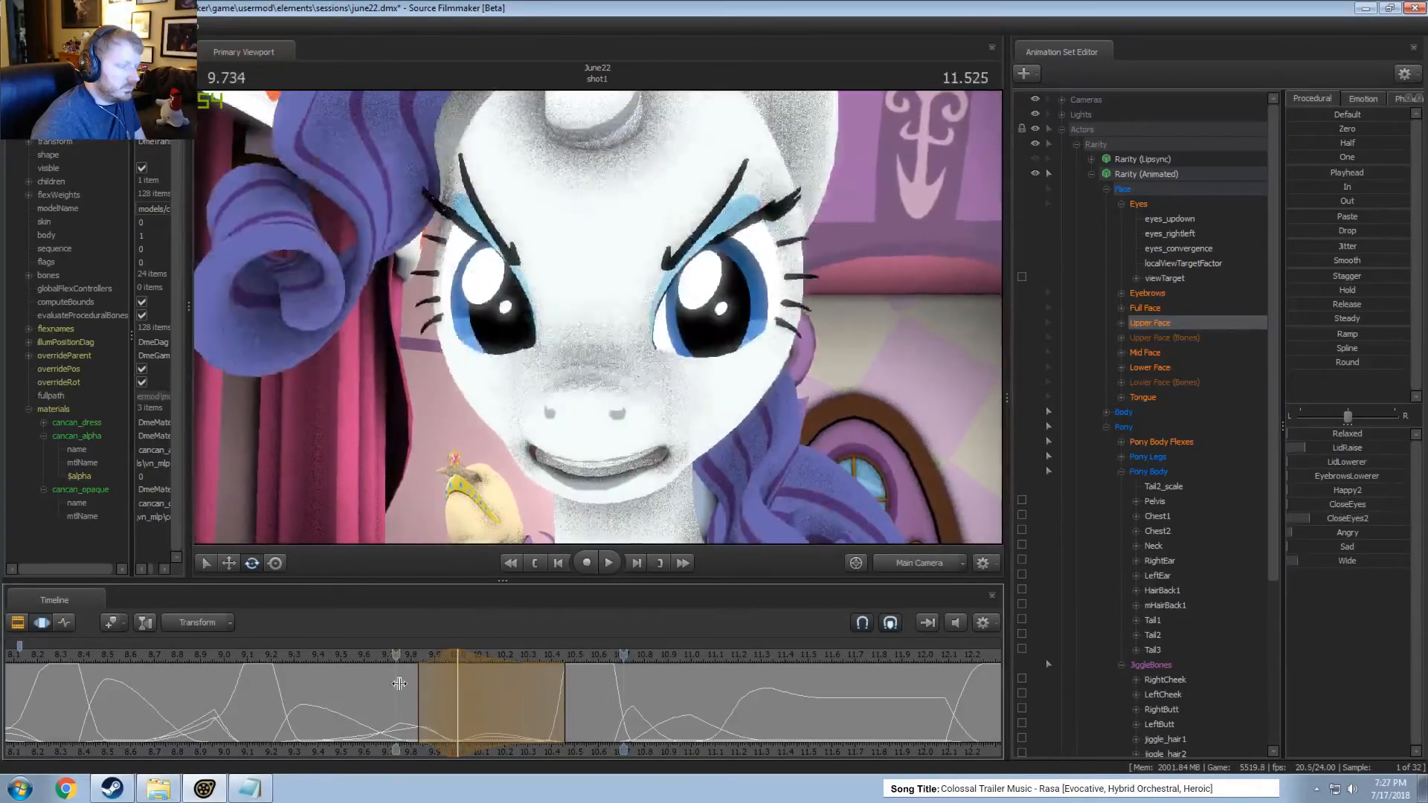
Try raising Upper Face LidRaise at 10.375 seconds within a time selection from about 10.05 to 10.45 seconds, and play the result.
{"action": "left_click_drag", "start_coordinate": [438, 701], "coordinate": [542, 723]}
{"action": "left_click", "coordinate": [545, 724], "text": "shift"}
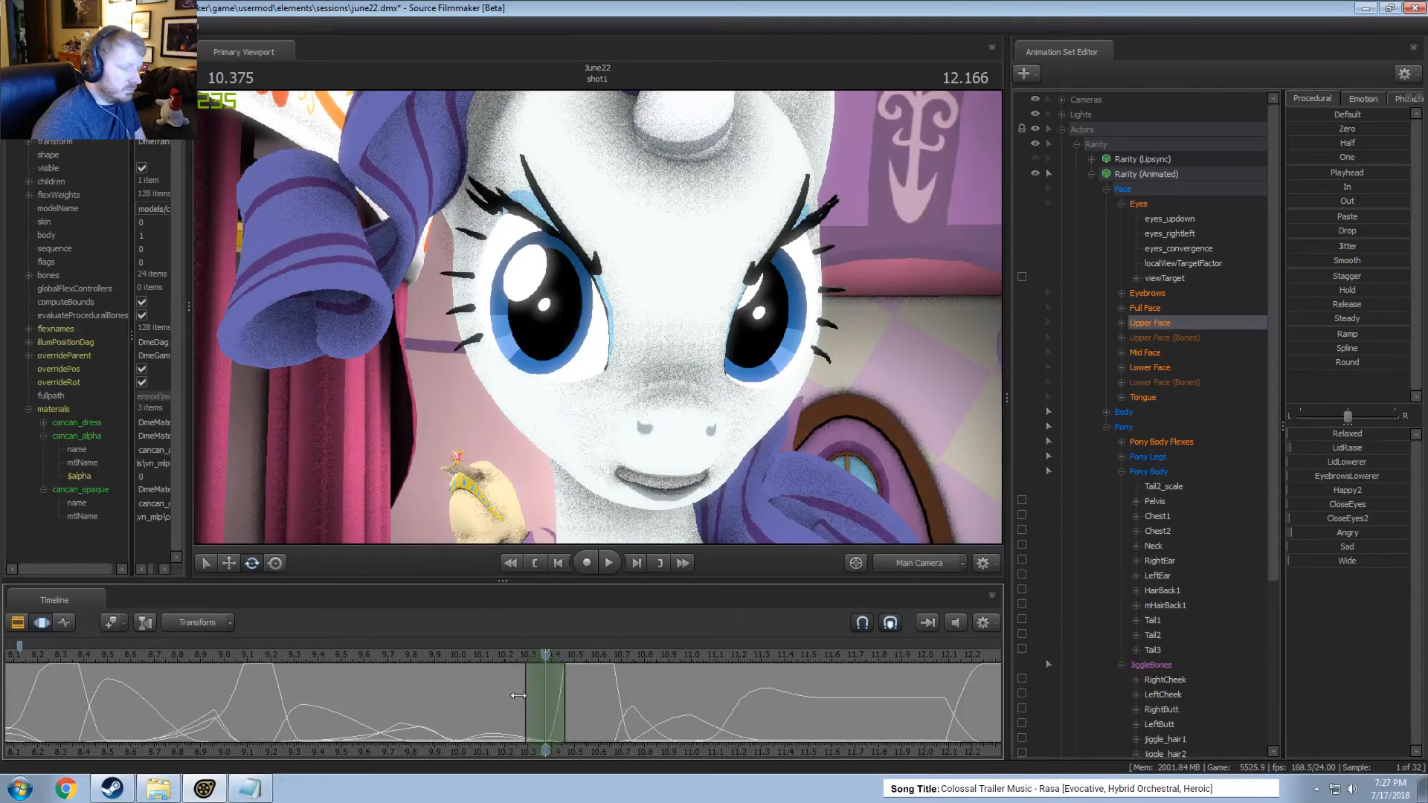
{"action": "left_click_drag", "start_coordinate": [519, 695], "coordinate": [545, 679]}
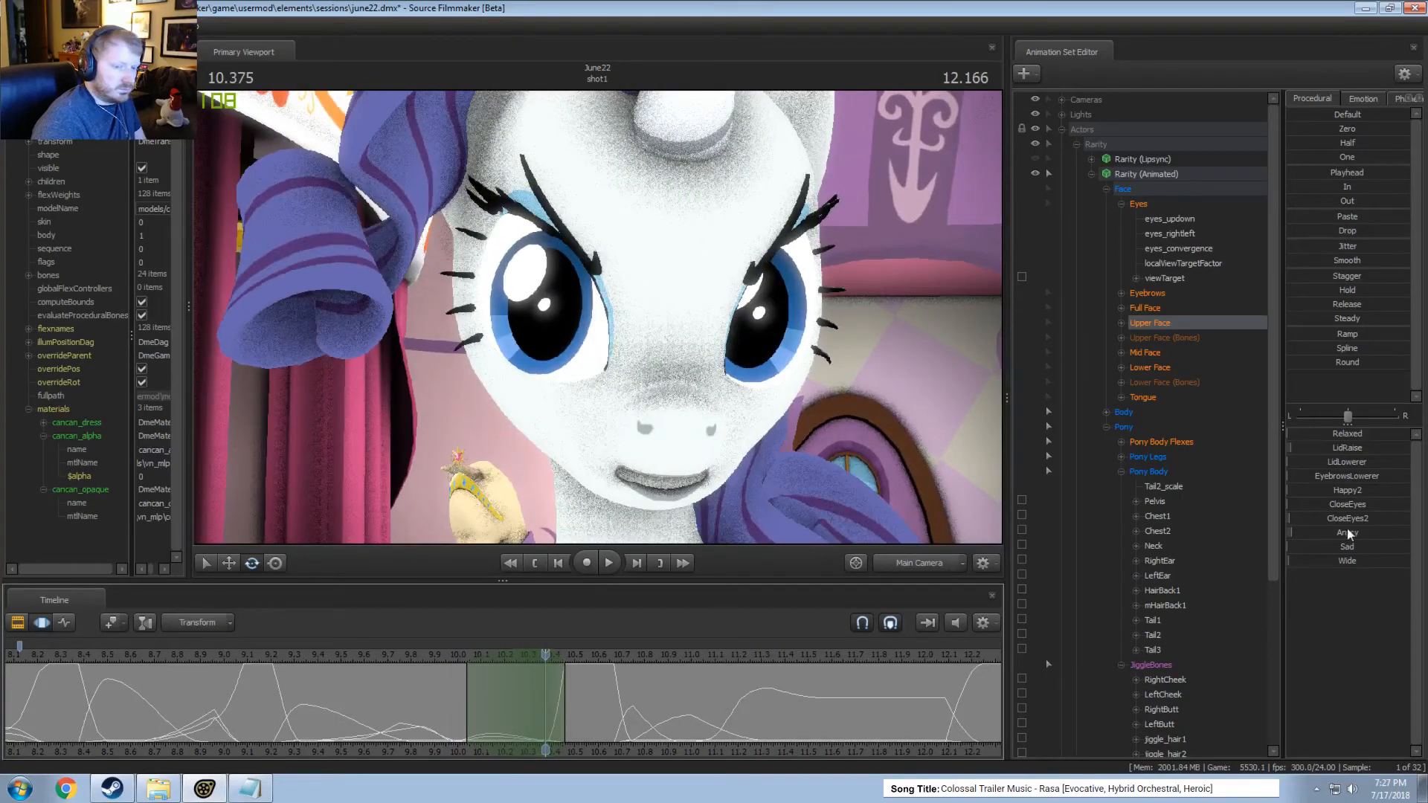
{"action": "left_click_drag", "start_coordinate": [1347, 449], "coordinate": [1372, 450]}
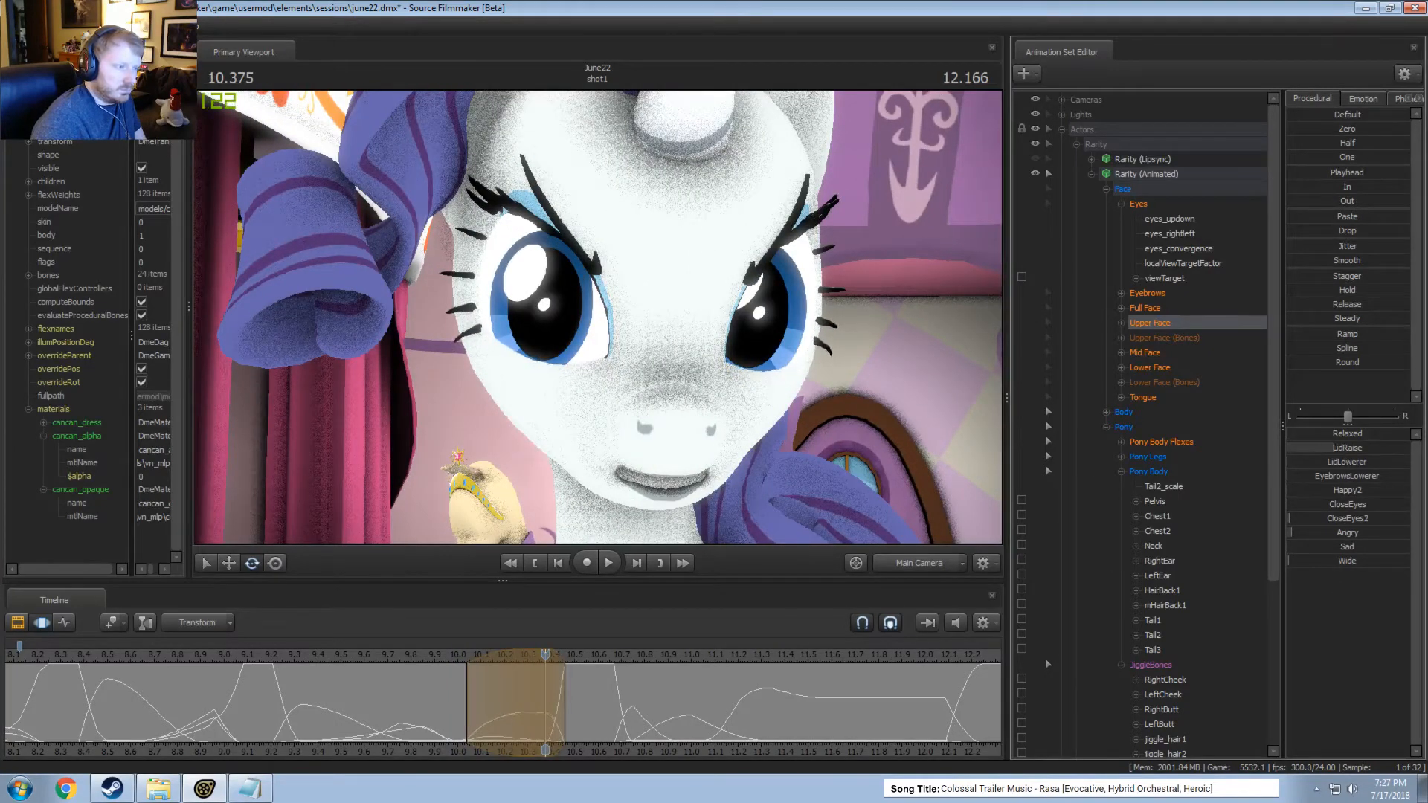
{"action": "key", "text": "space"}
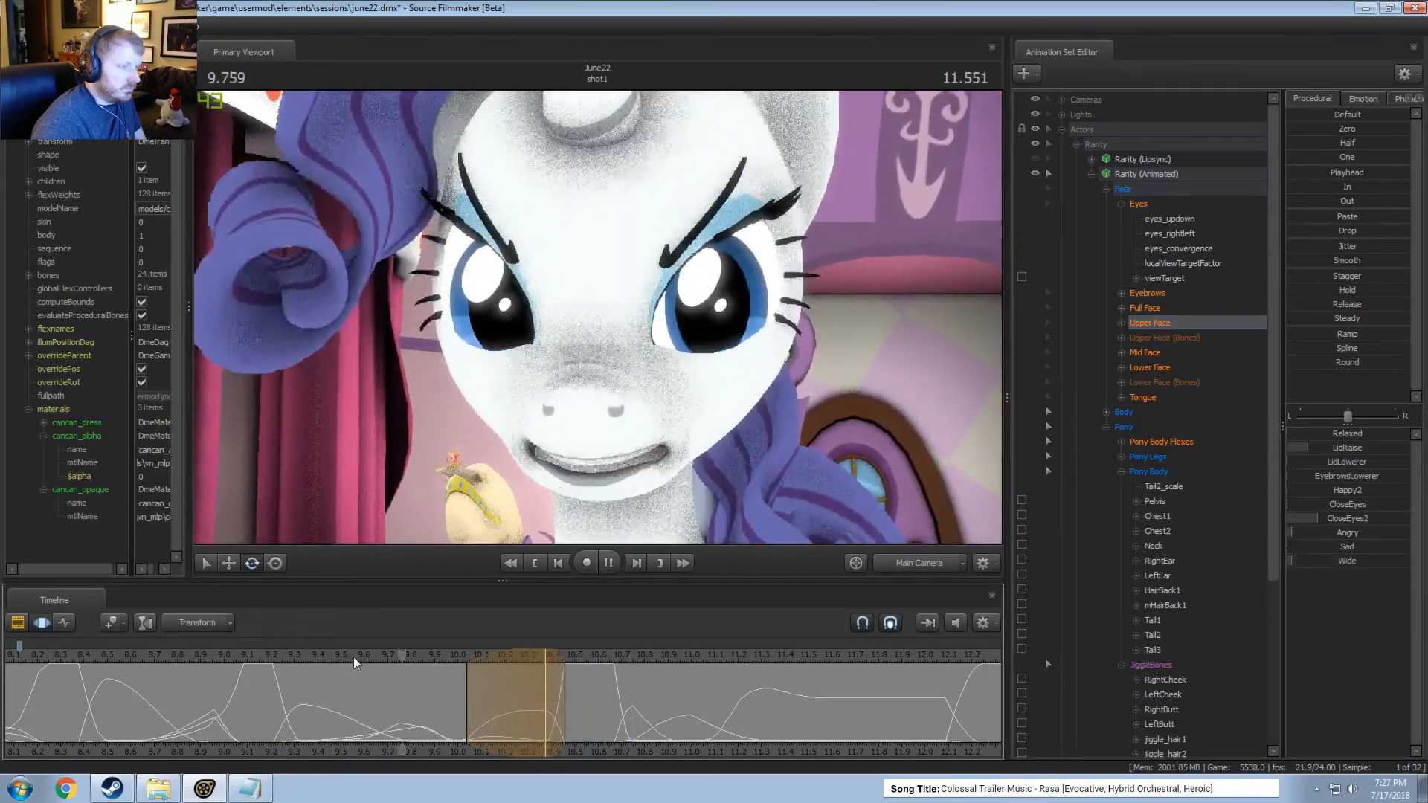
{"action": "key", "text": "space"}
{"action": "key", "text": "space"}
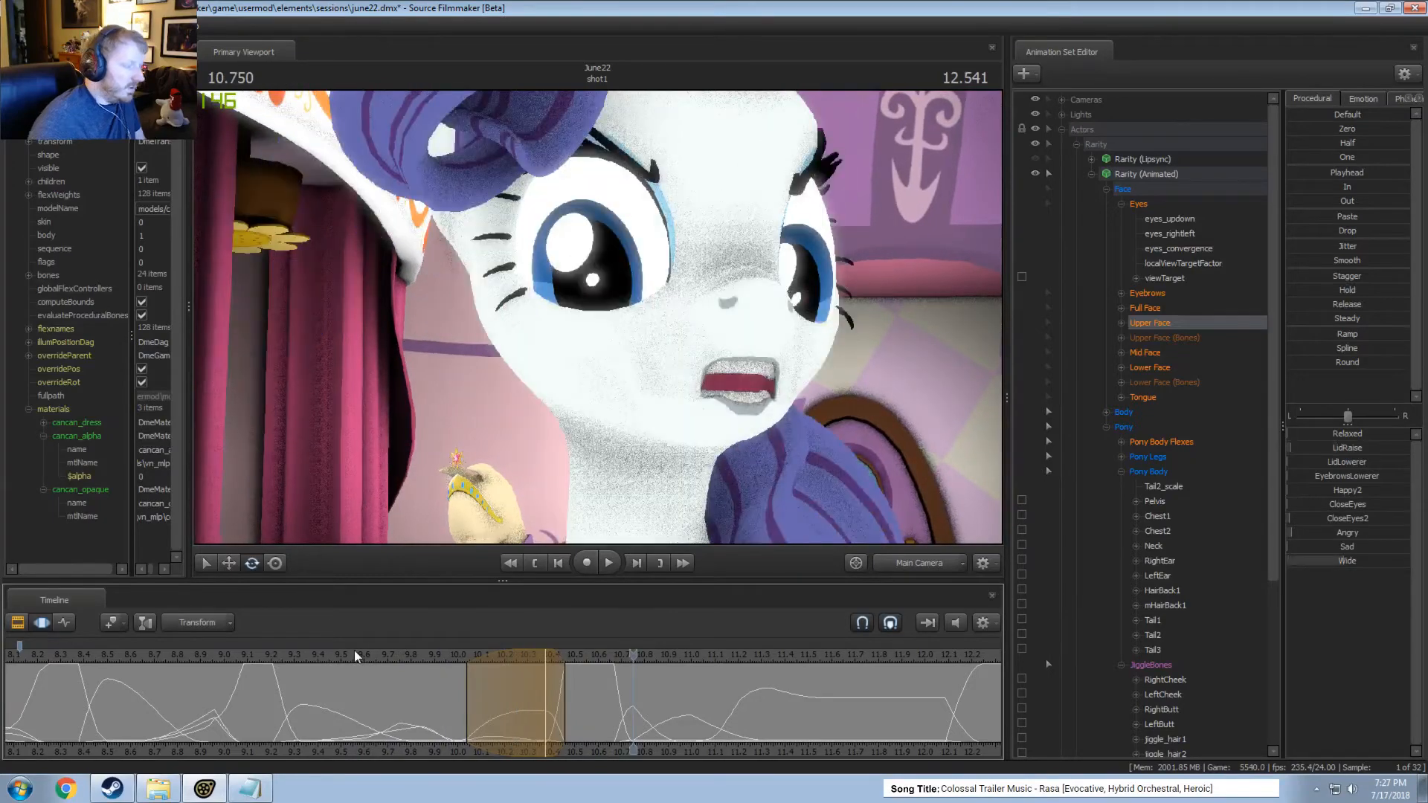
Undo the recent eyelid changes and play Rarity's close-up from about 9.5 seconds.
{"action": "key", "text": "ctrl+z"}
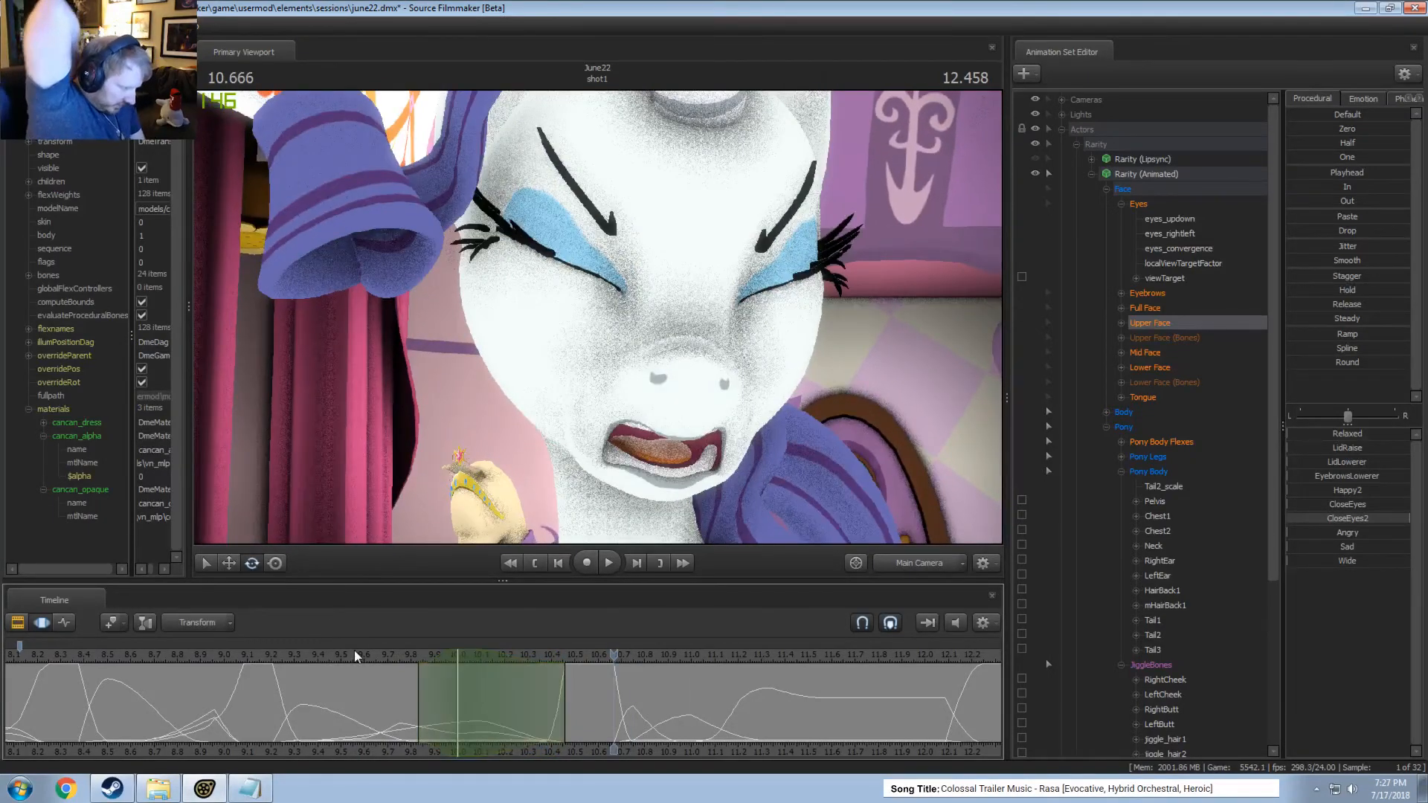
{"action": "left_click", "coordinate": [342, 654]}
{"action": "key", "text": "space"}
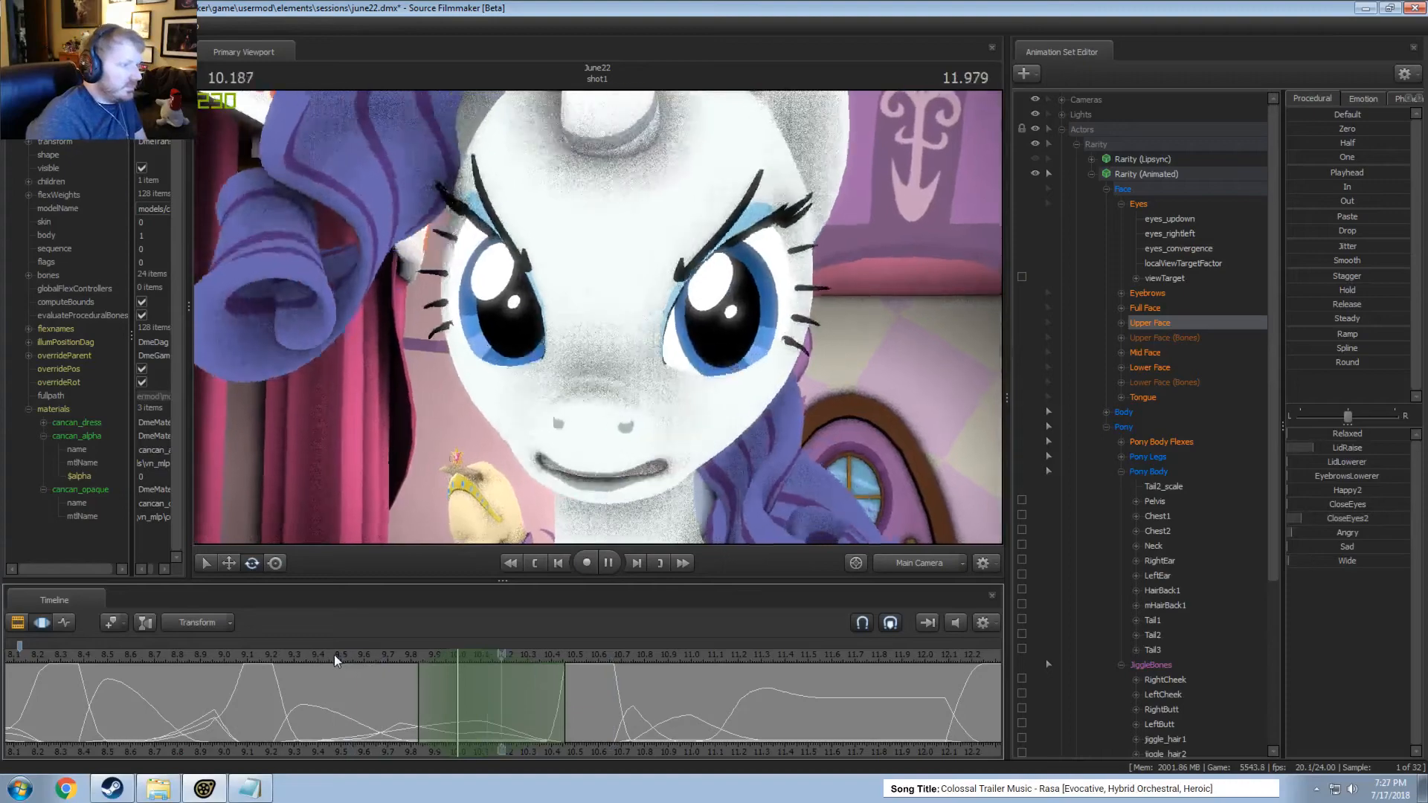
{"action": "key", "text": "space"}
Review Rarity's animation over a longer stretch of the shot, playing from about 6.6, 6.3 and 3.6 seconds.
{"action": "scroll", "coordinate": [355, 665], "scroll_direction": "down", "scroll_amount": 2}
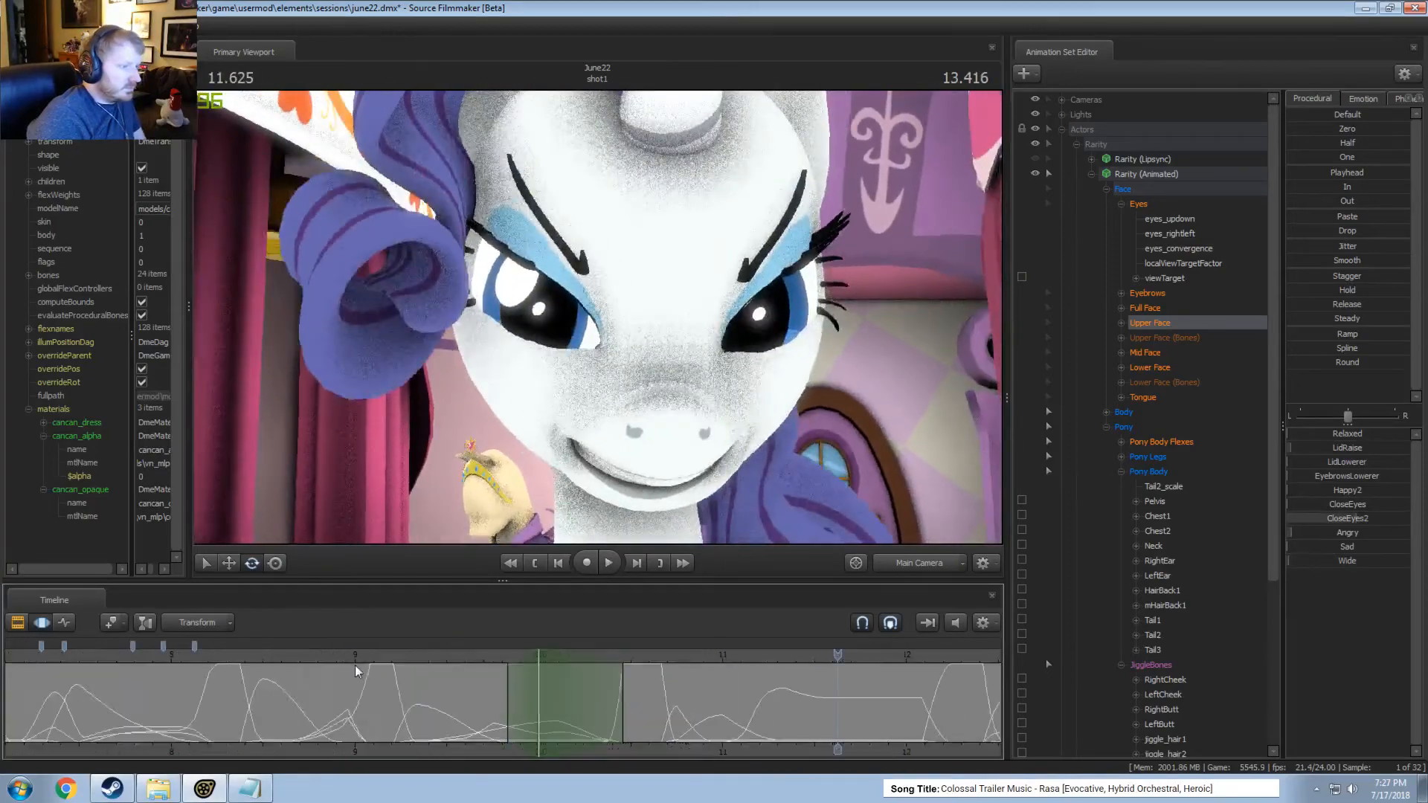
{"action": "scroll", "coordinate": [369, 663], "scroll_direction": "down", "scroll_amount": 3}
{"action": "left_click", "coordinate": [386, 658]}
{"action": "key", "text": "space"}
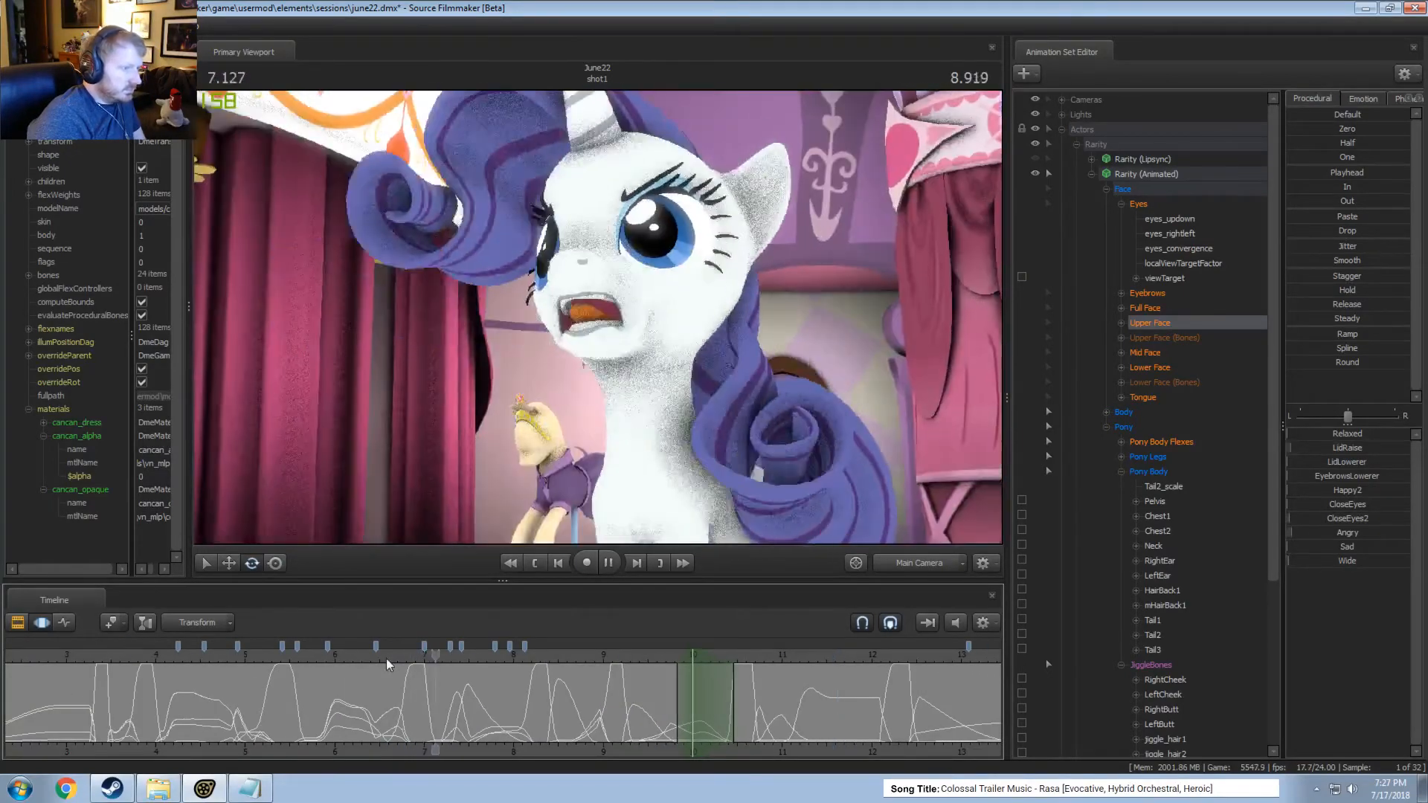
{"action": "key", "text": "space"}
{"action": "left_click", "coordinate": [359, 656]}
{"action": "key", "text": "space"}
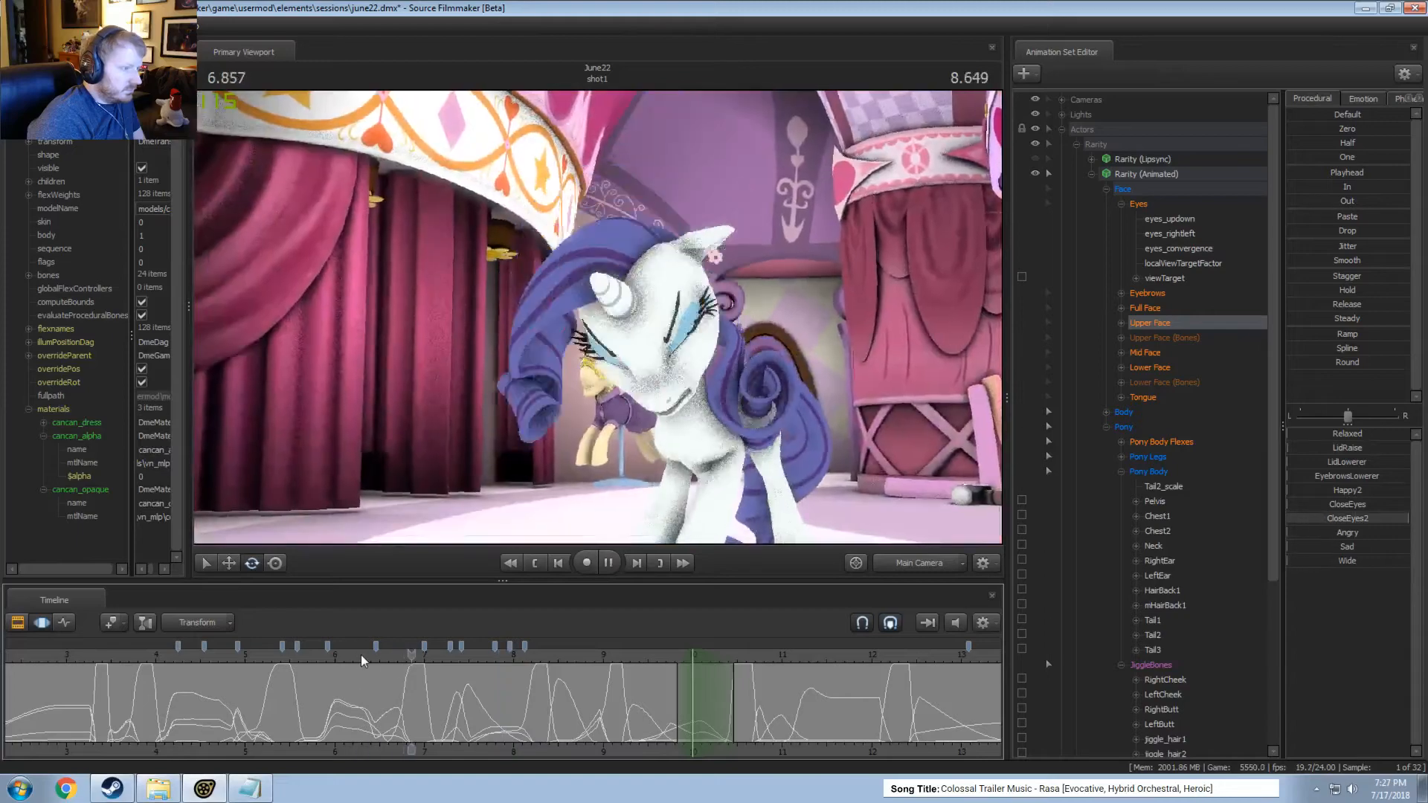
{"action": "key", "text": "space"}
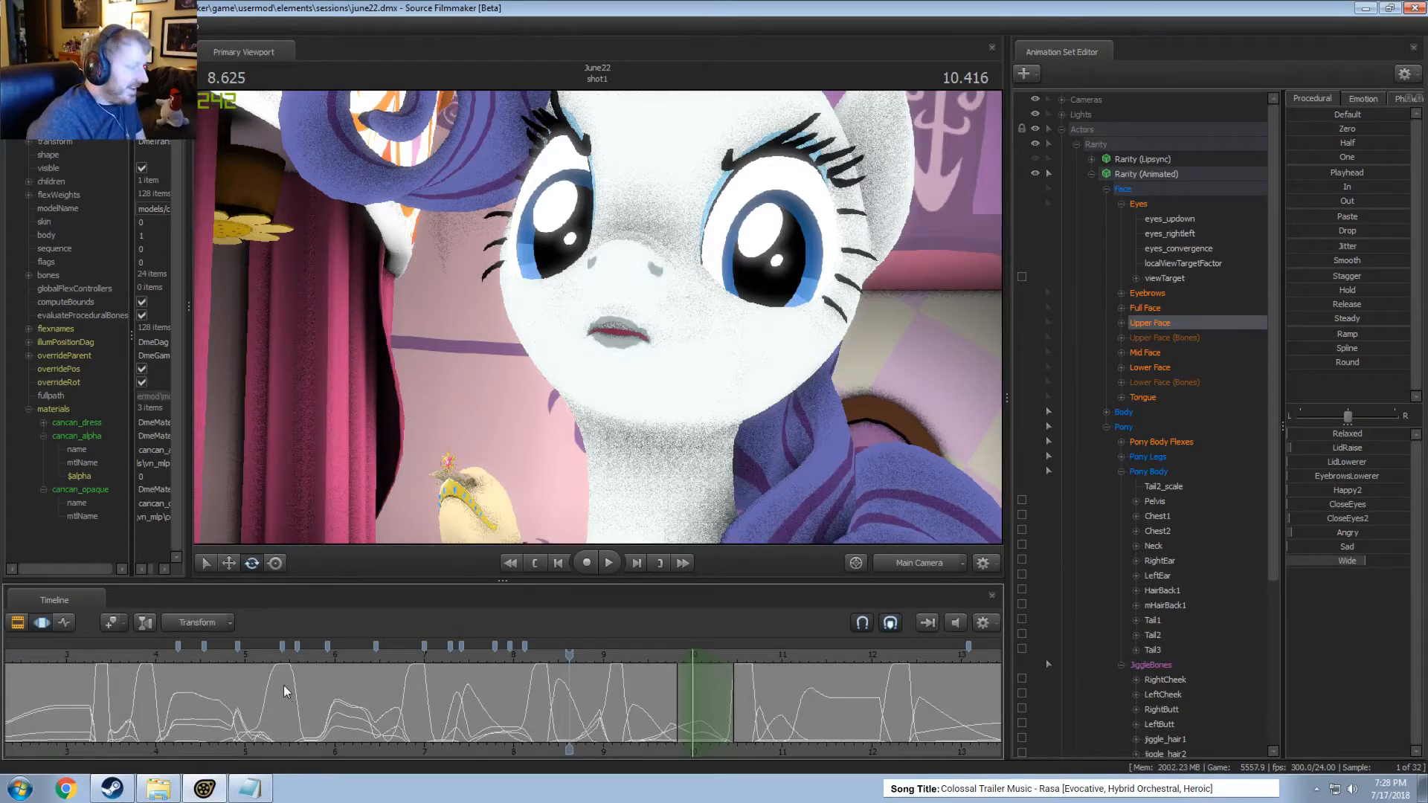
{"action": "left_click_drag", "start_coordinate": [244, 655], "coordinate": [116, 649]}
{"action": "key", "text": "space"}
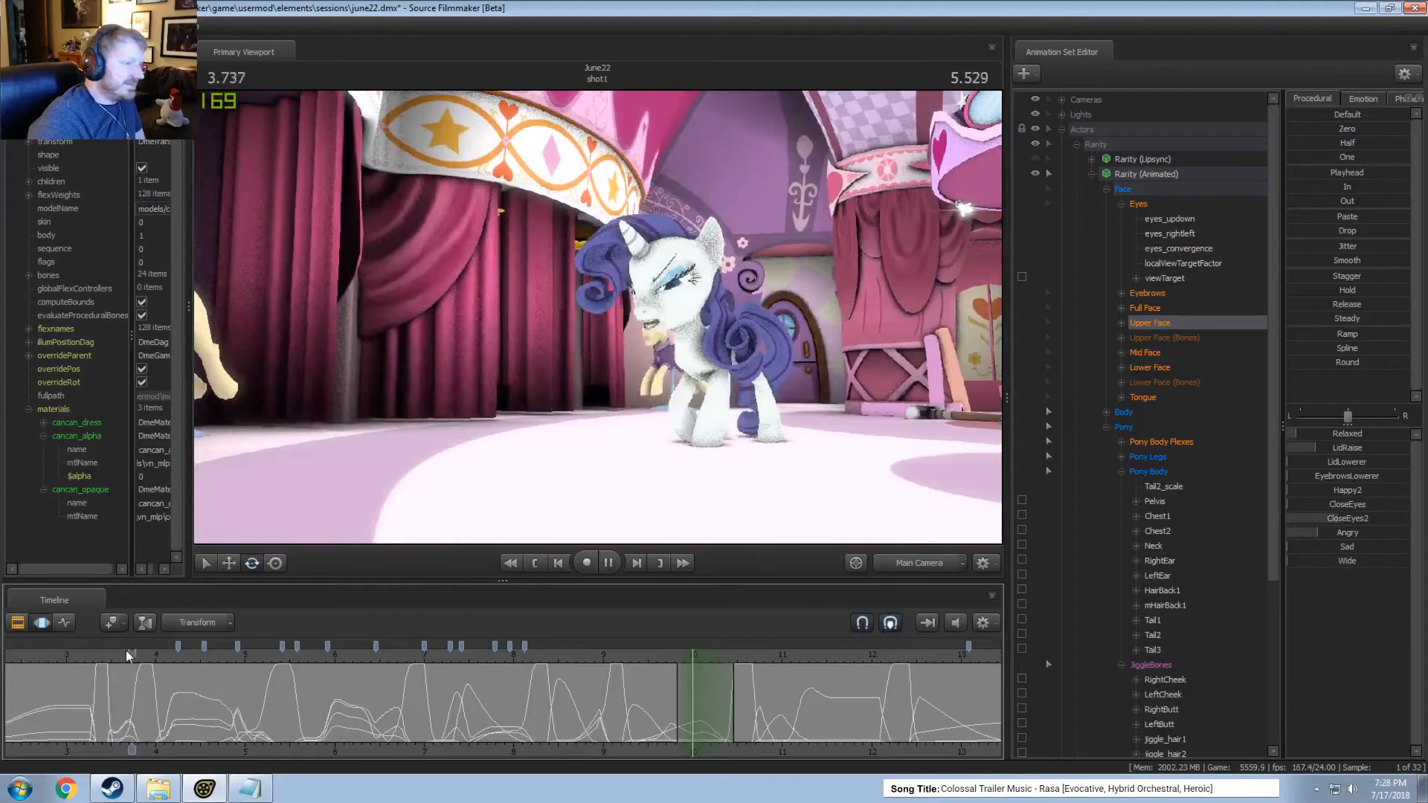
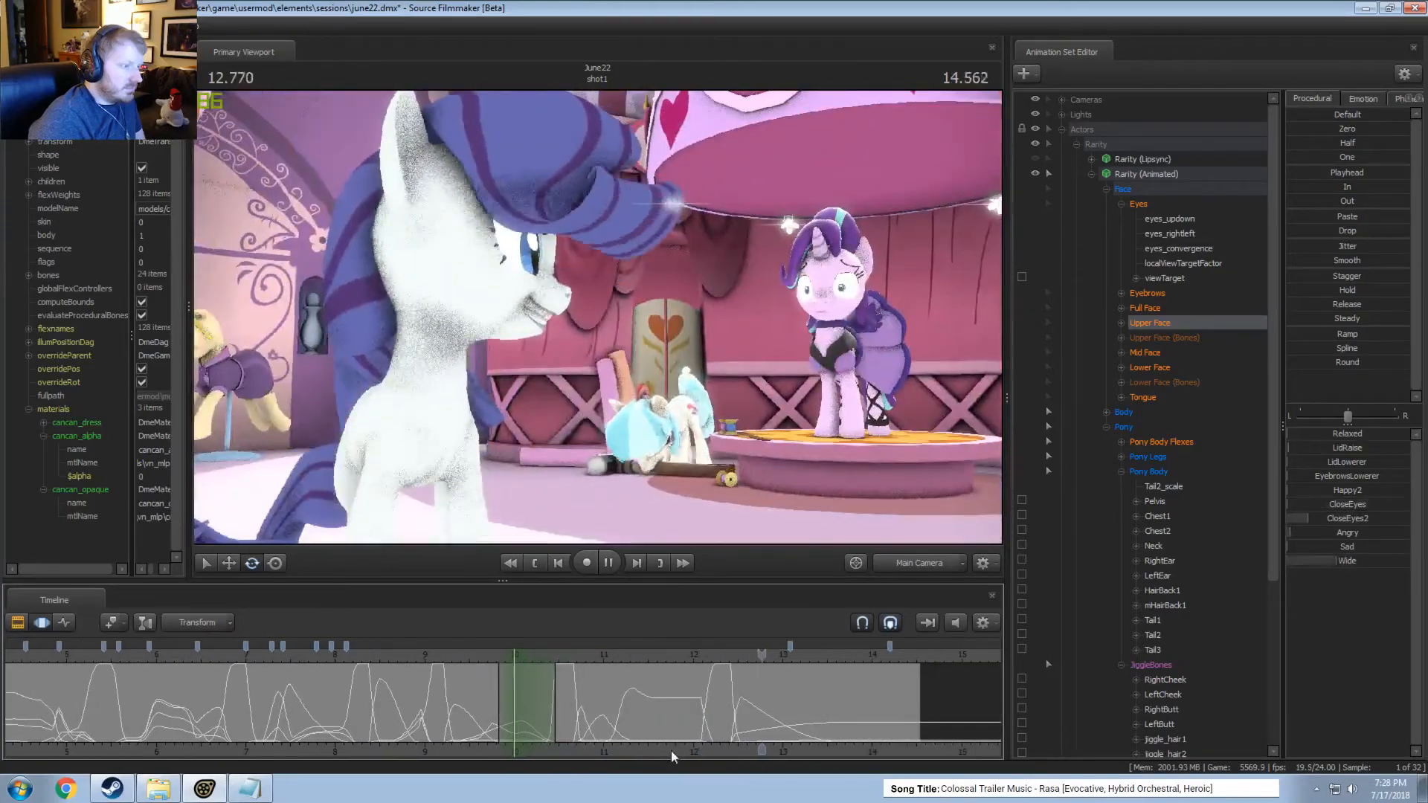
Review the rest of the shot, playing it from about 8.8 seconds and again from about 11.6 seconds in the Clip Editor.
{"action": "key", "text": "space"}
{"action": "left_click", "coordinate": [404, 654]}
{"action": "key", "text": "space"}
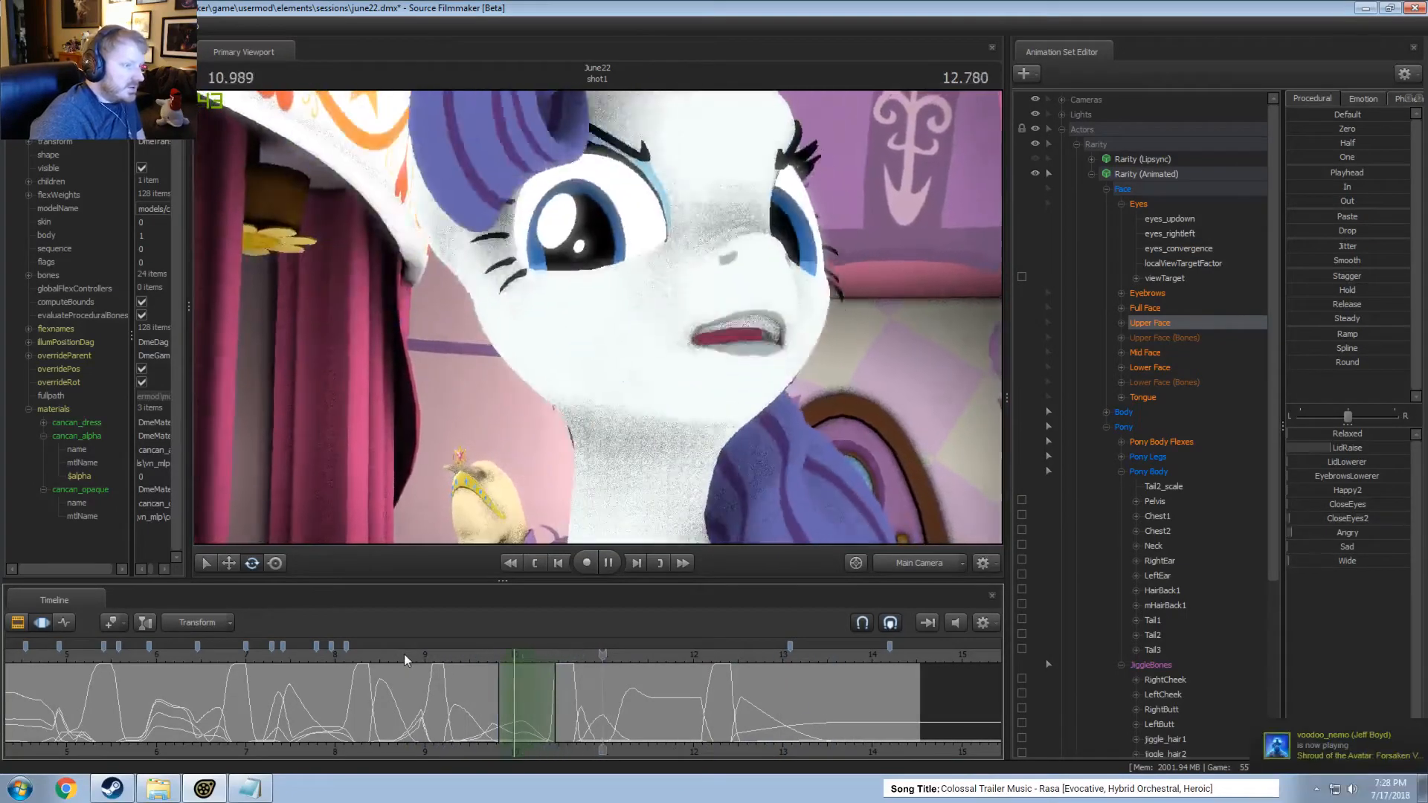
{"action": "key", "text": "space"}
{"action": "key", "text": "F2"}
{"action": "key", "text": "F3"}
{"action": "scroll", "coordinate": [437, 659], "scroll_direction": "down", "scroll_amount": 5}
{"action": "key", "text": "F2"}
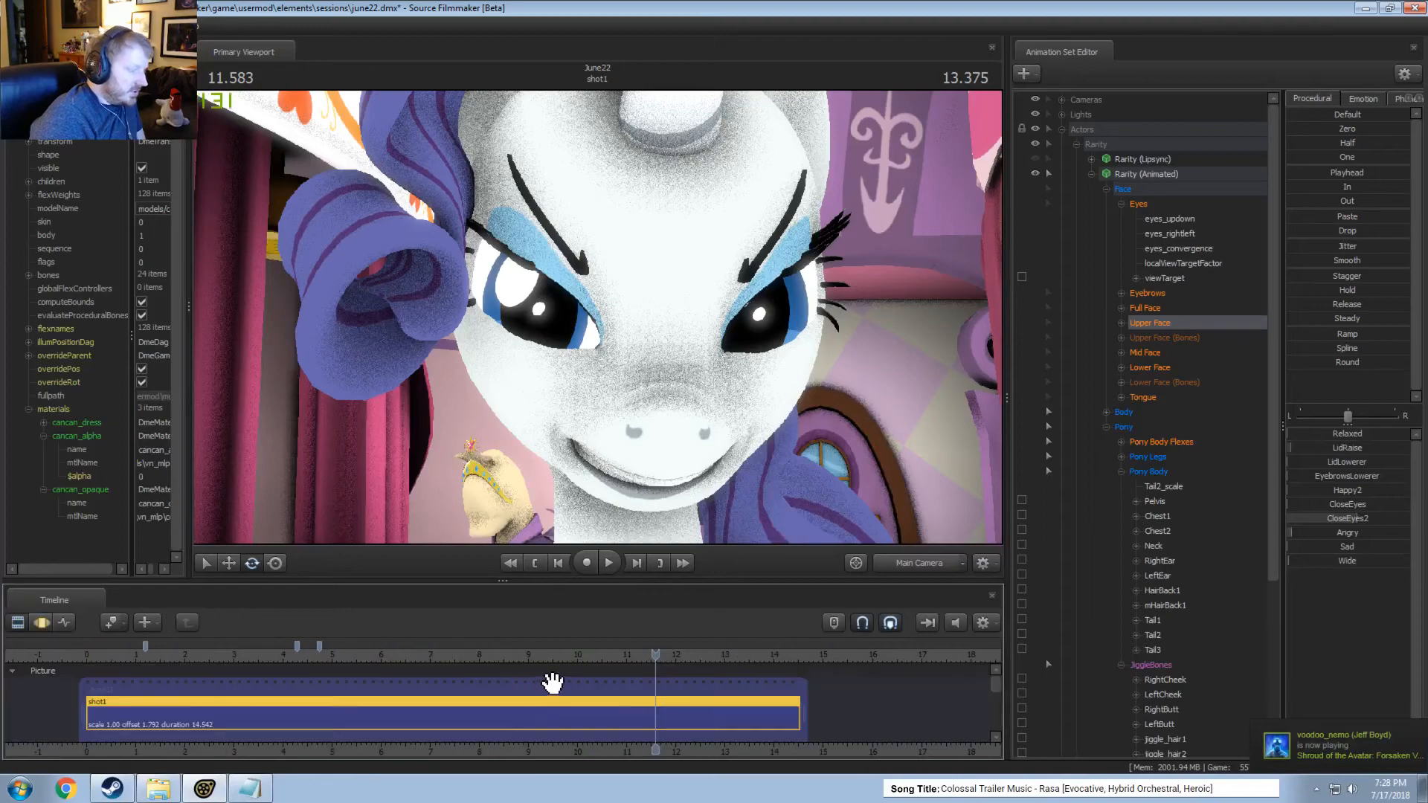
{"action": "key", "text": "space"}
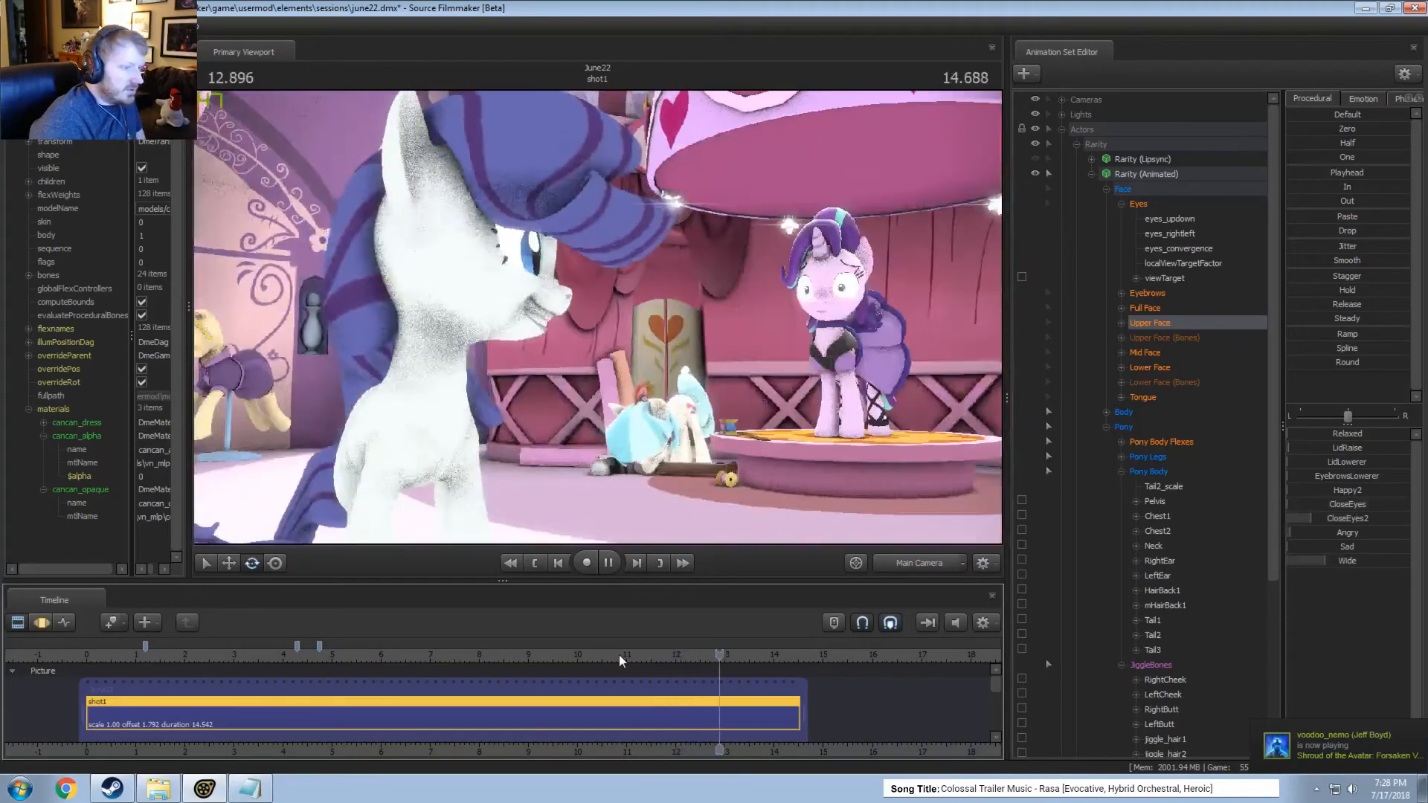
{"action": "key", "text": "space"}
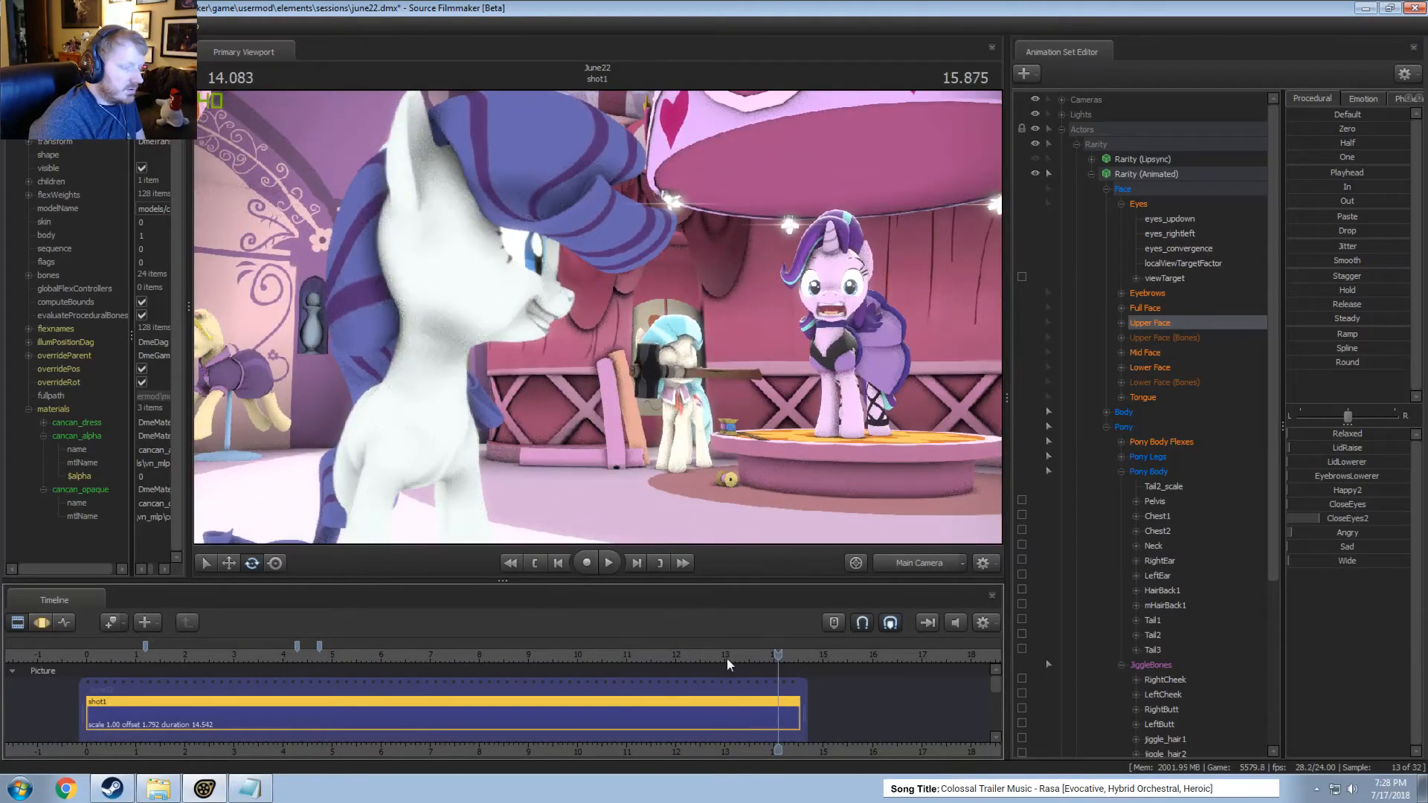
Place the playhead at about 13.04 seconds, collapse Rarity's group and expand the Coco group to list its animation sets.
{"action": "left_click", "coordinate": [726, 656]}
{"action": "left_click", "coordinate": [1095, 174]}
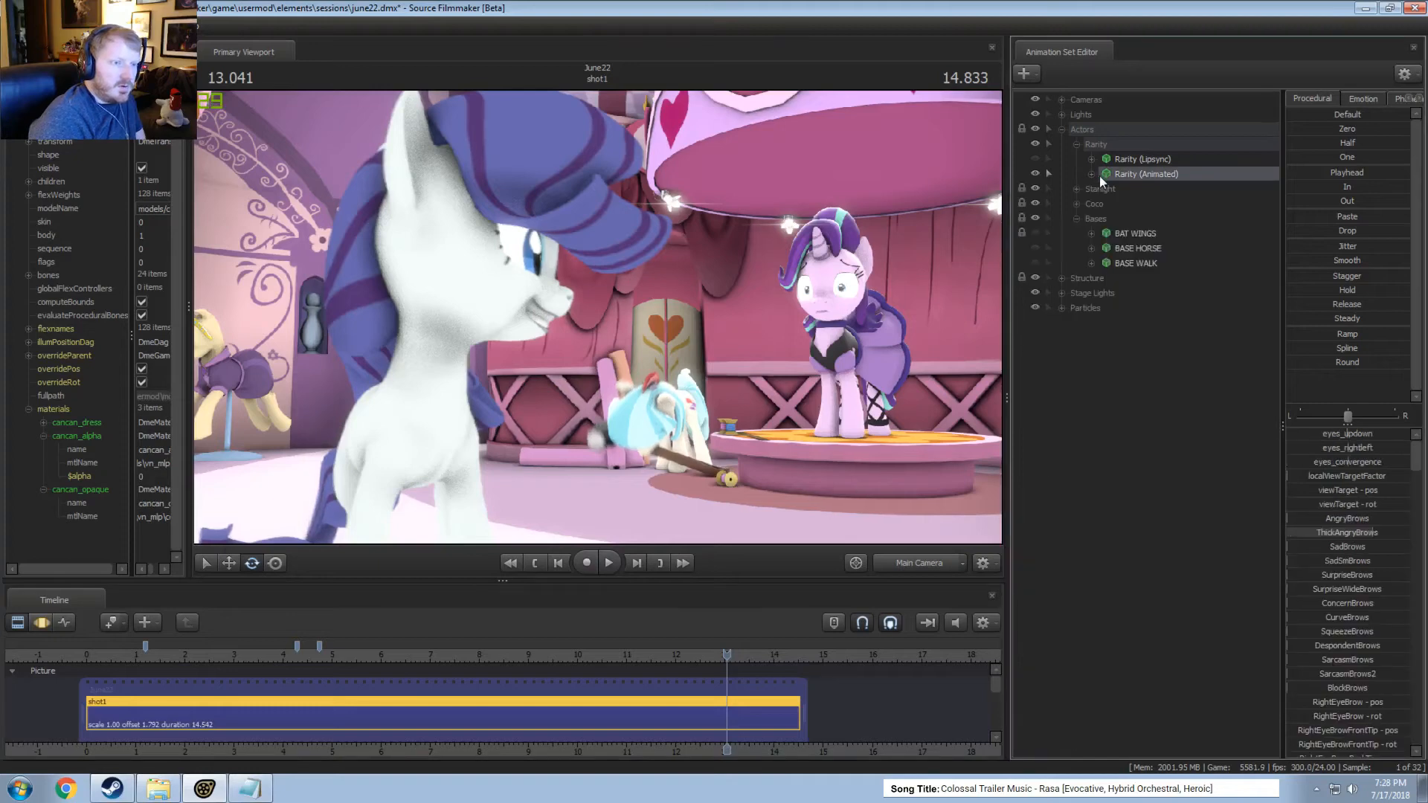
{"action": "left_click", "coordinate": [1076, 145]}
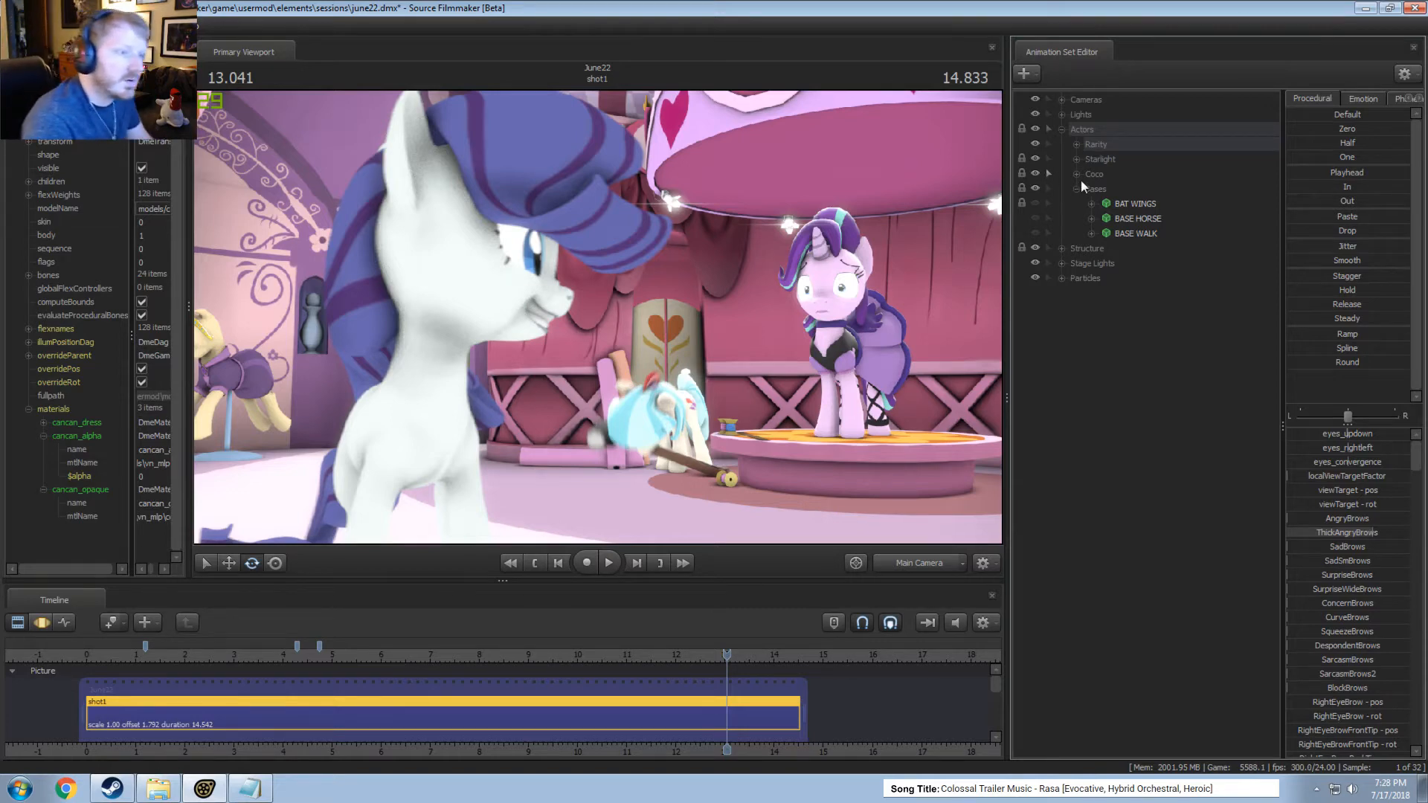
{"action": "left_click", "coordinate": [1078, 175]}
{"action": "left_click", "coordinate": [1107, 188]}
{"action": "left_click", "coordinate": [1091, 189]}
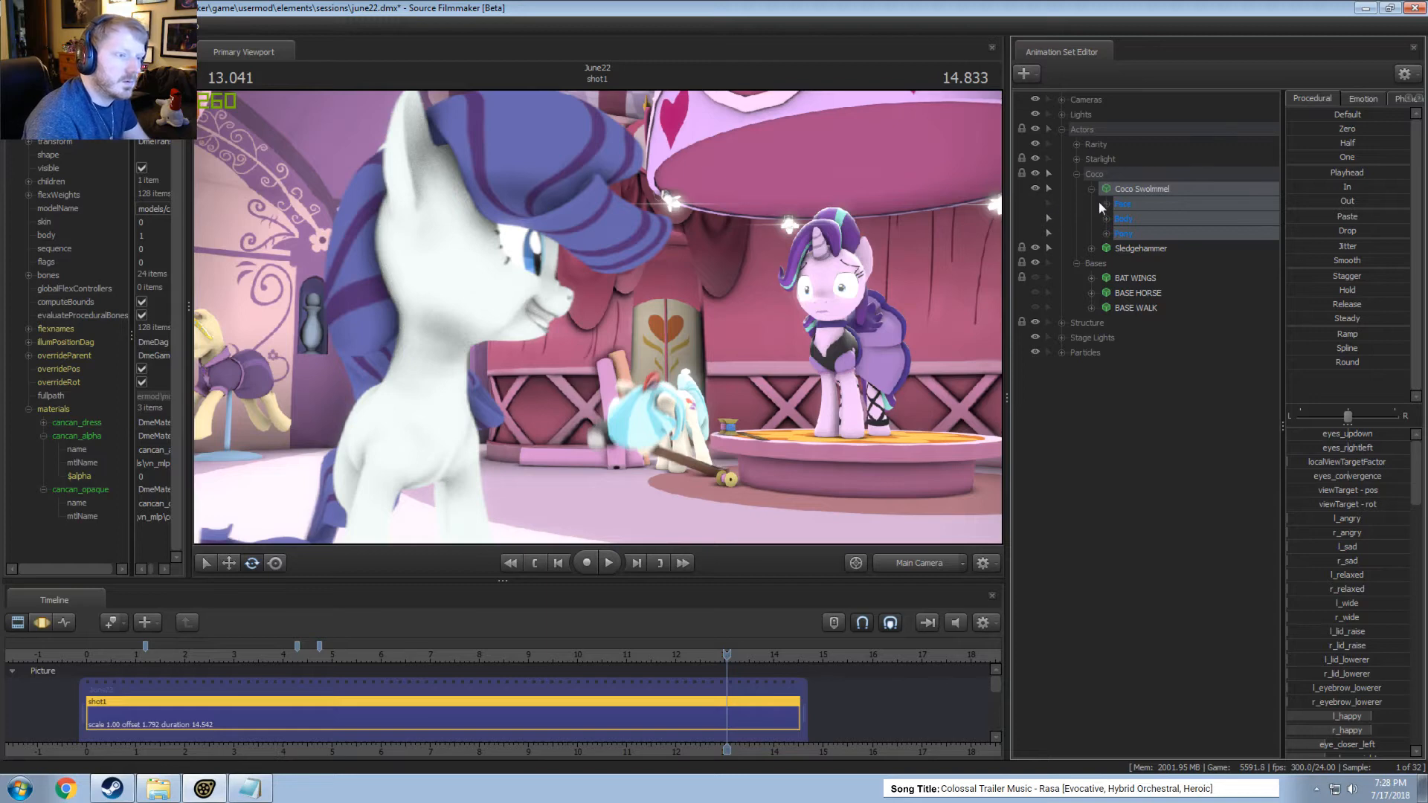
{"action": "left_click", "coordinate": [1106, 204]}
{"action": "left_click", "coordinate": [1107, 203]}
{"action": "left_click", "coordinate": [1051, 203]}
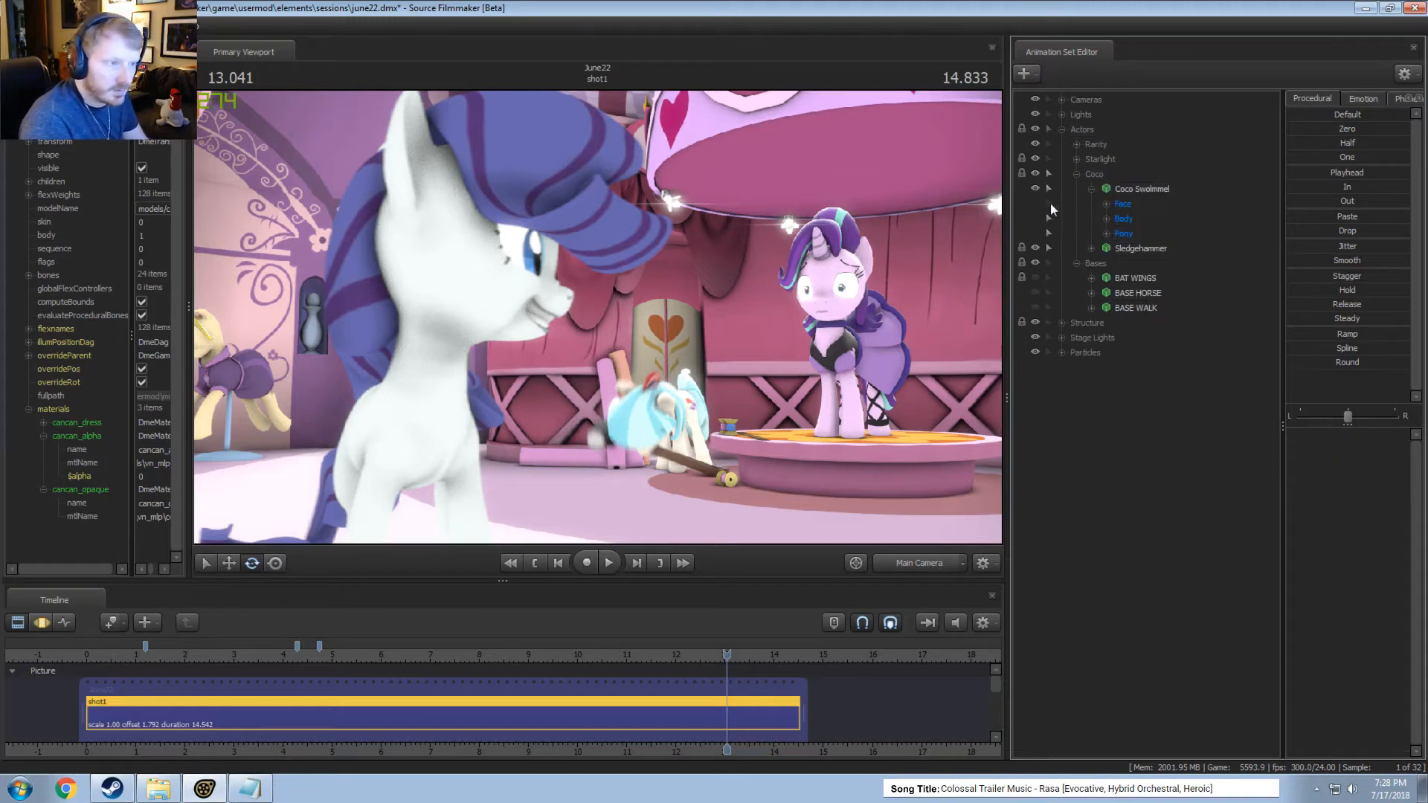
{"action": "left_click", "coordinate": [1091, 189]}
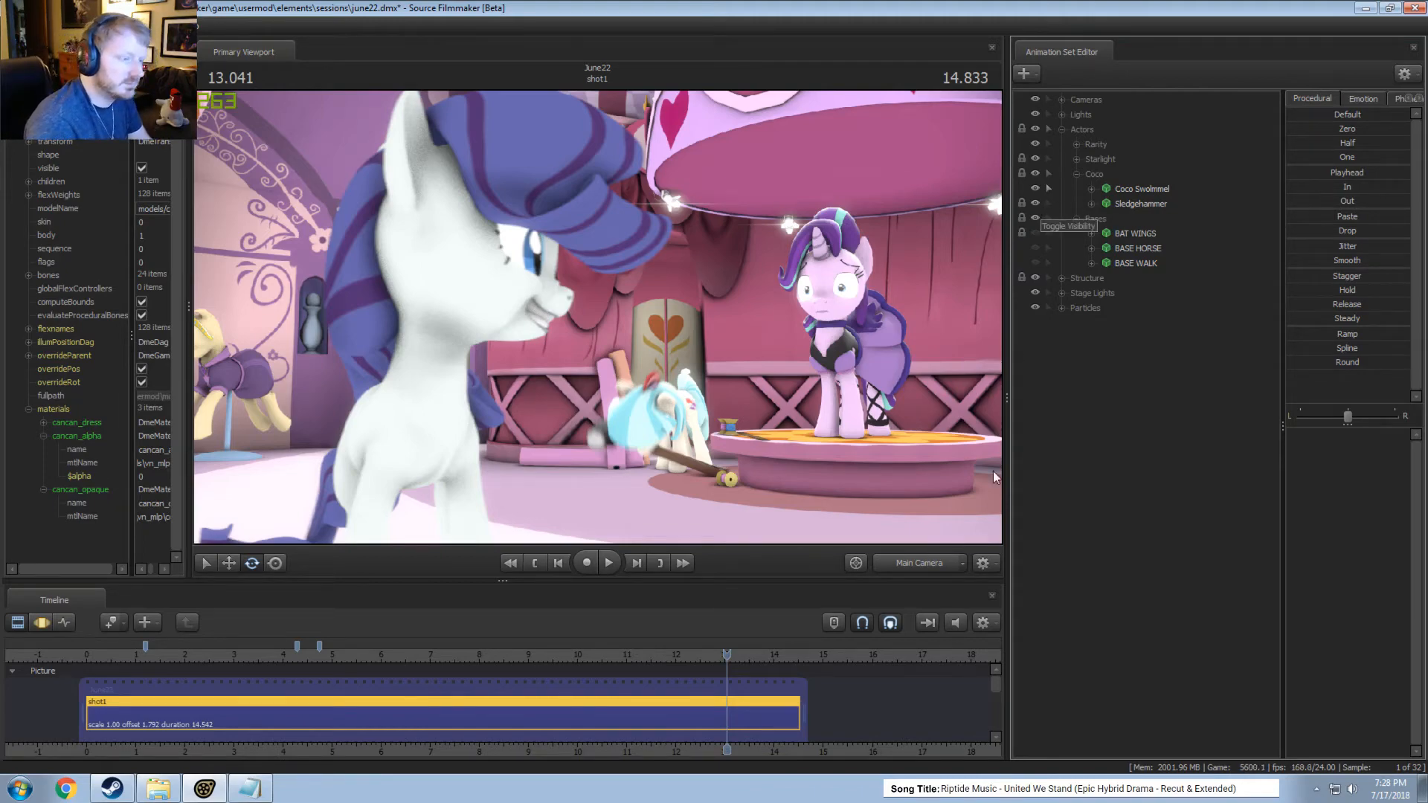
Switch the viewport to the Work Camera, move it close to Coco and play her hammer motion from about 13.04 seconds.
{"action": "left_click", "coordinate": [909, 571]}
{"action": "mouse_move", "coordinate": [782, 471]}
{"action": "left_mouse_down"}
{"action": "mouse_move", "coordinate": [781, 487]}
{"action": "mouse_move", "coordinate": [747, 465]}
{"action": "mouse_move", "coordinate": [777, 452]}
{"action": "left_mouse_up"}
{"action": "key", "text": "w"}
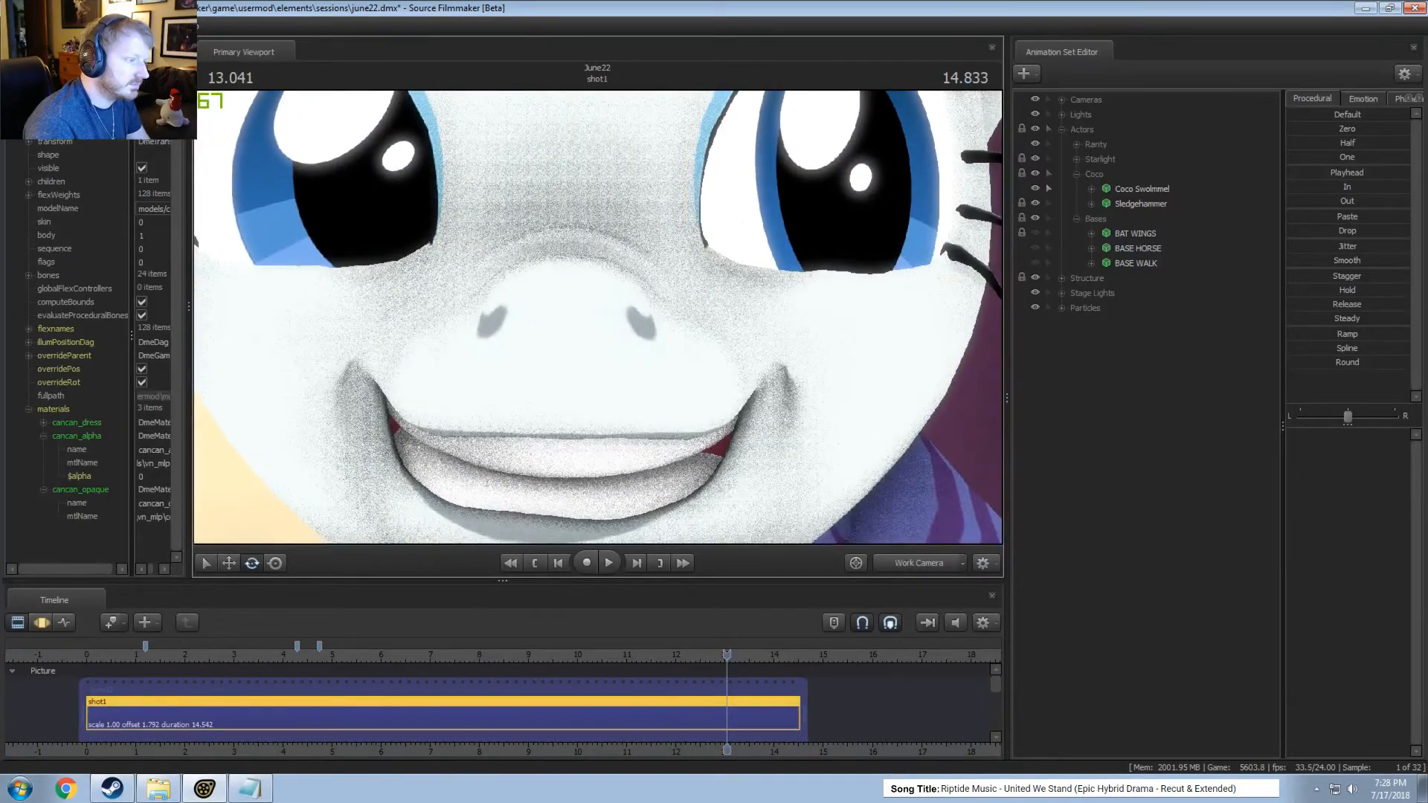
{"action": "left_click_drag", "start_coordinate": [877, 297], "coordinate": [941, 290]}
{"action": "key", "text": "w"}
{"action": "key", "text": "w"}
{"action": "key", "text": "space"}
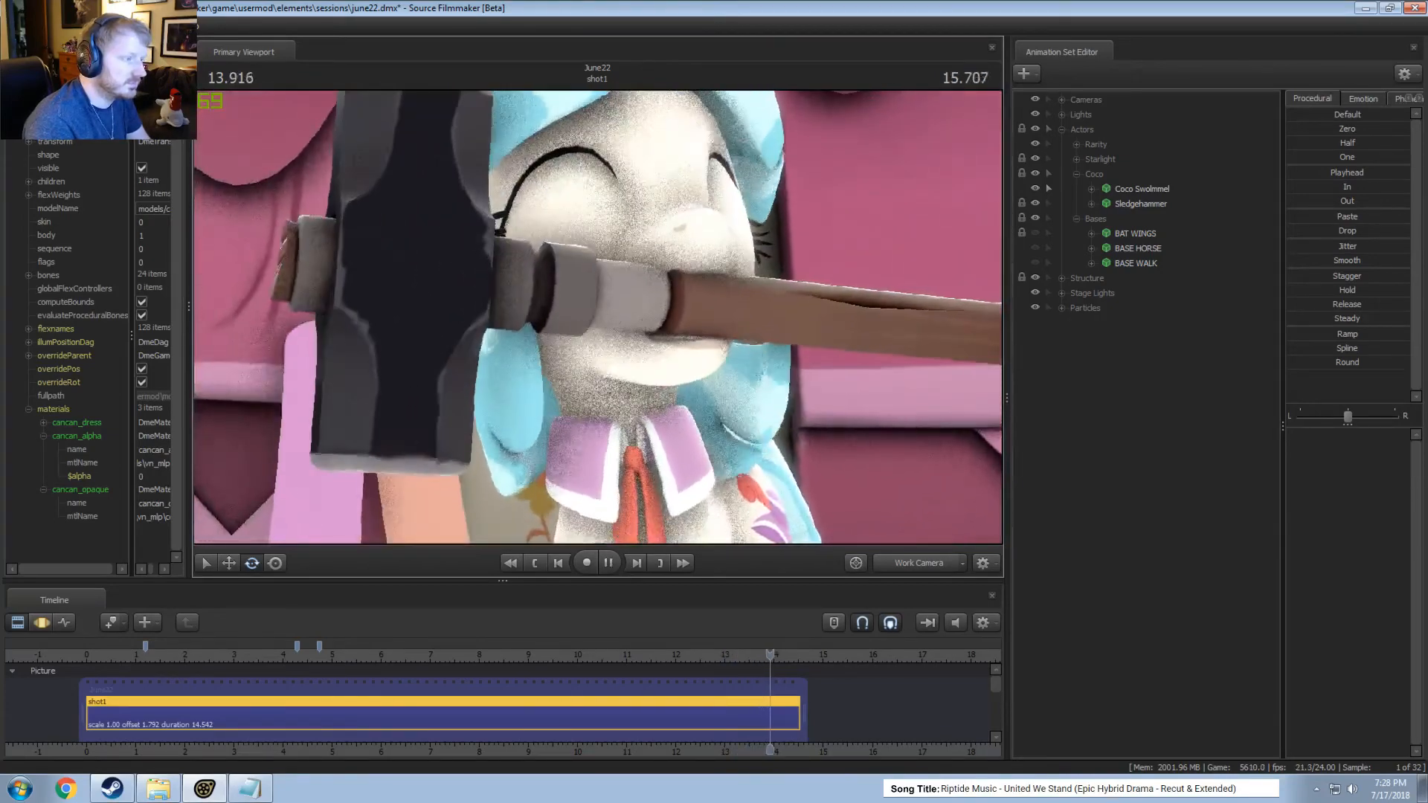
{"action": "key", "text": "space"}
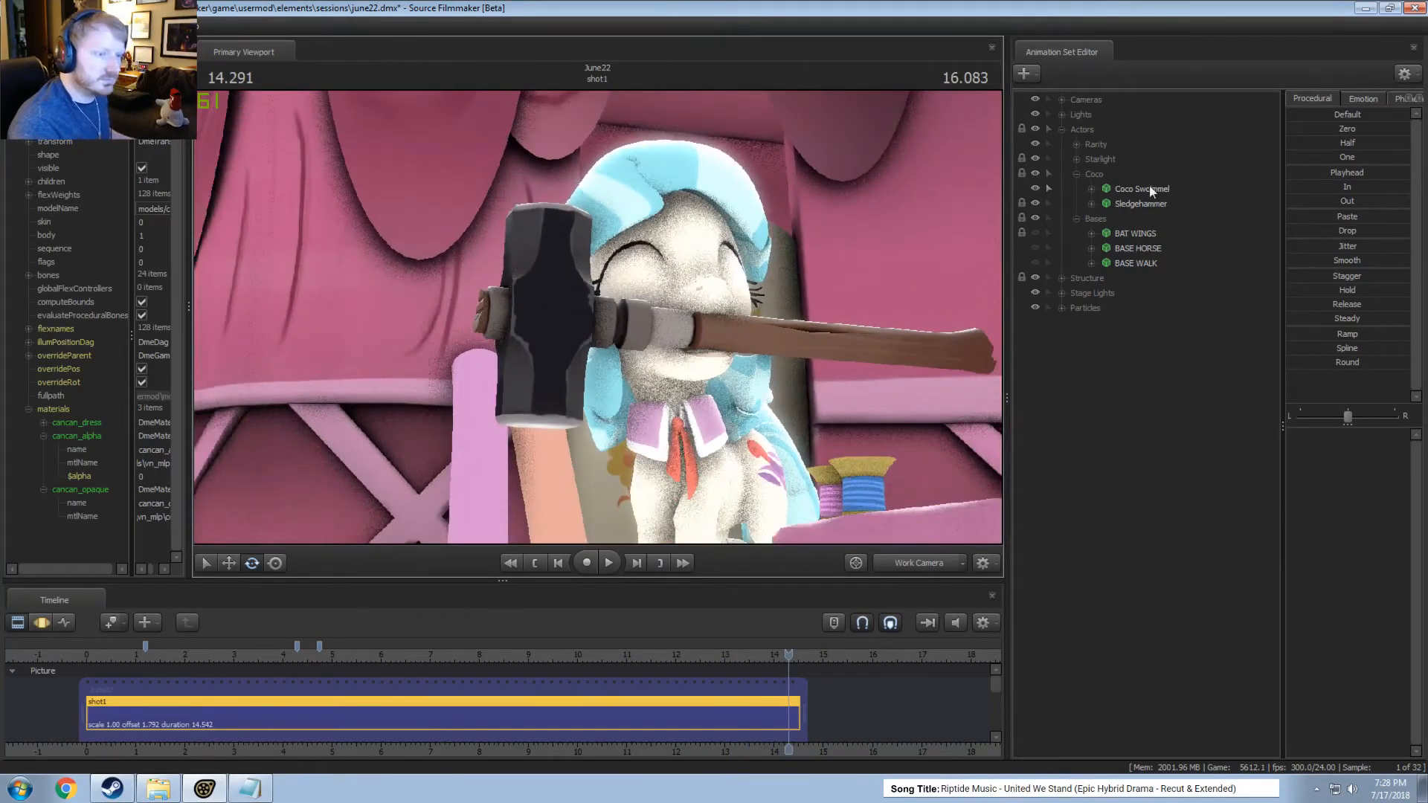
Bake the procedural bones of the Coco Swolmmel animation set.
{"action": "right_click", "coordinate": [1144, 190]}
{"action": "mouse_move", "coordinate": [1166, 333]}
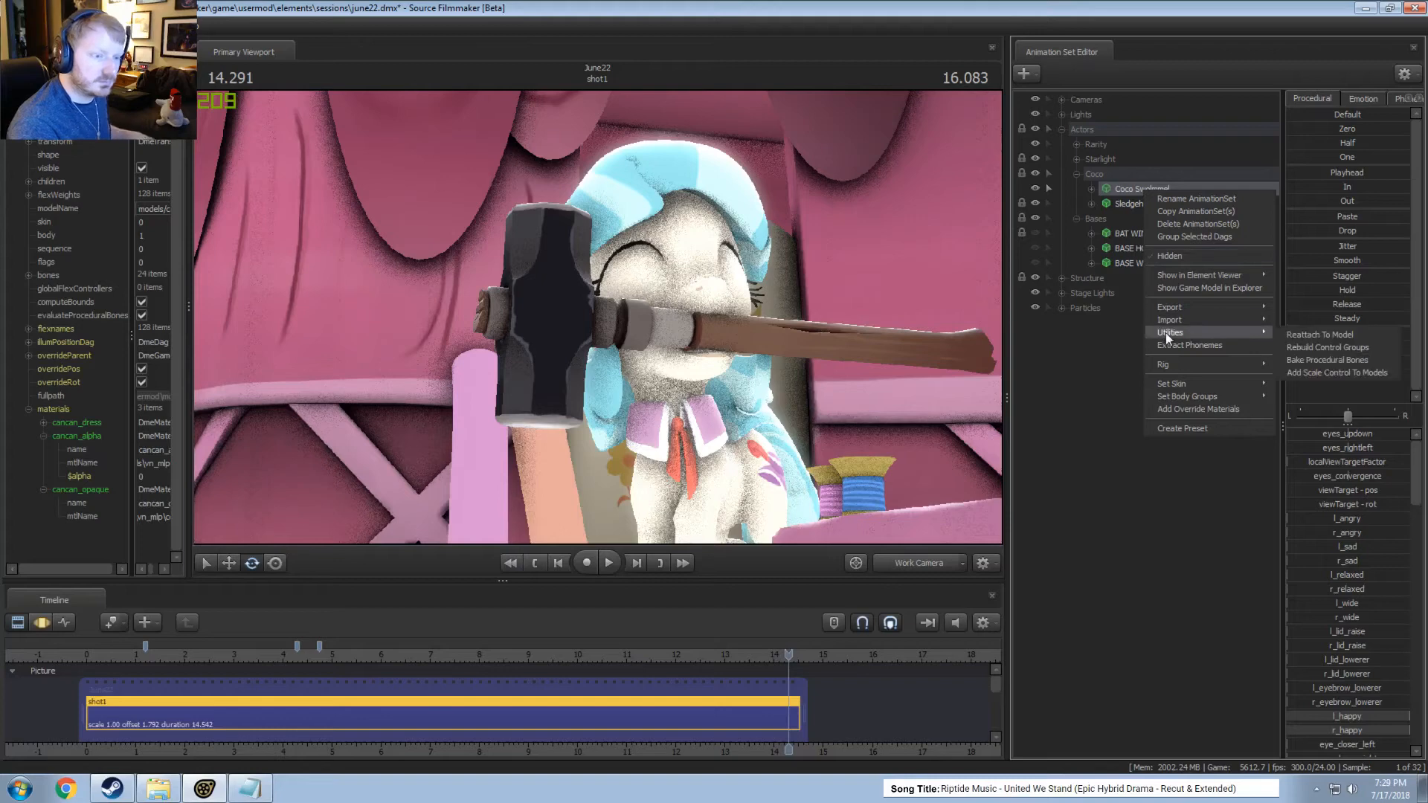
{"action": "left_click", "coordinate": [1320, 360]}
Frame Coco's whole body in the Work Camera and play her motion in the Motion Editor from about 7.1 and 9.4 seconds.
{"action": "left_click_drag", "start_coordinate": [491, 335], "coordinate": [481, 580]}
{"action": "left_click_drag", "start_coordinate": [572, 525], "coordinate": [598, 491]}
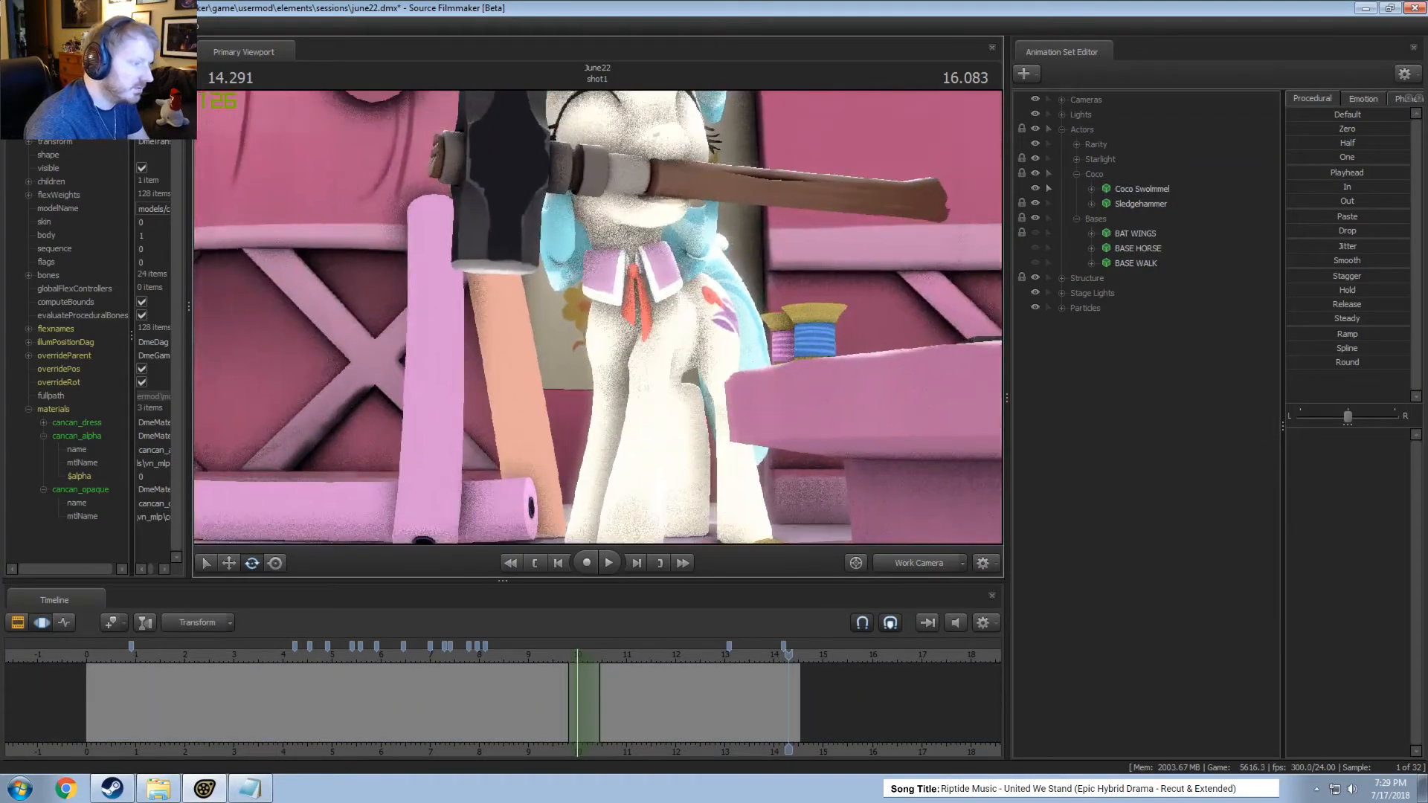
{"action": "left_click_drag", "start_coordinate": [598, 317], "coordinate": [589, 351]}
{"action": "key", "text": "s"}
{"action": "left_click", "coordinate": [436, 654]}
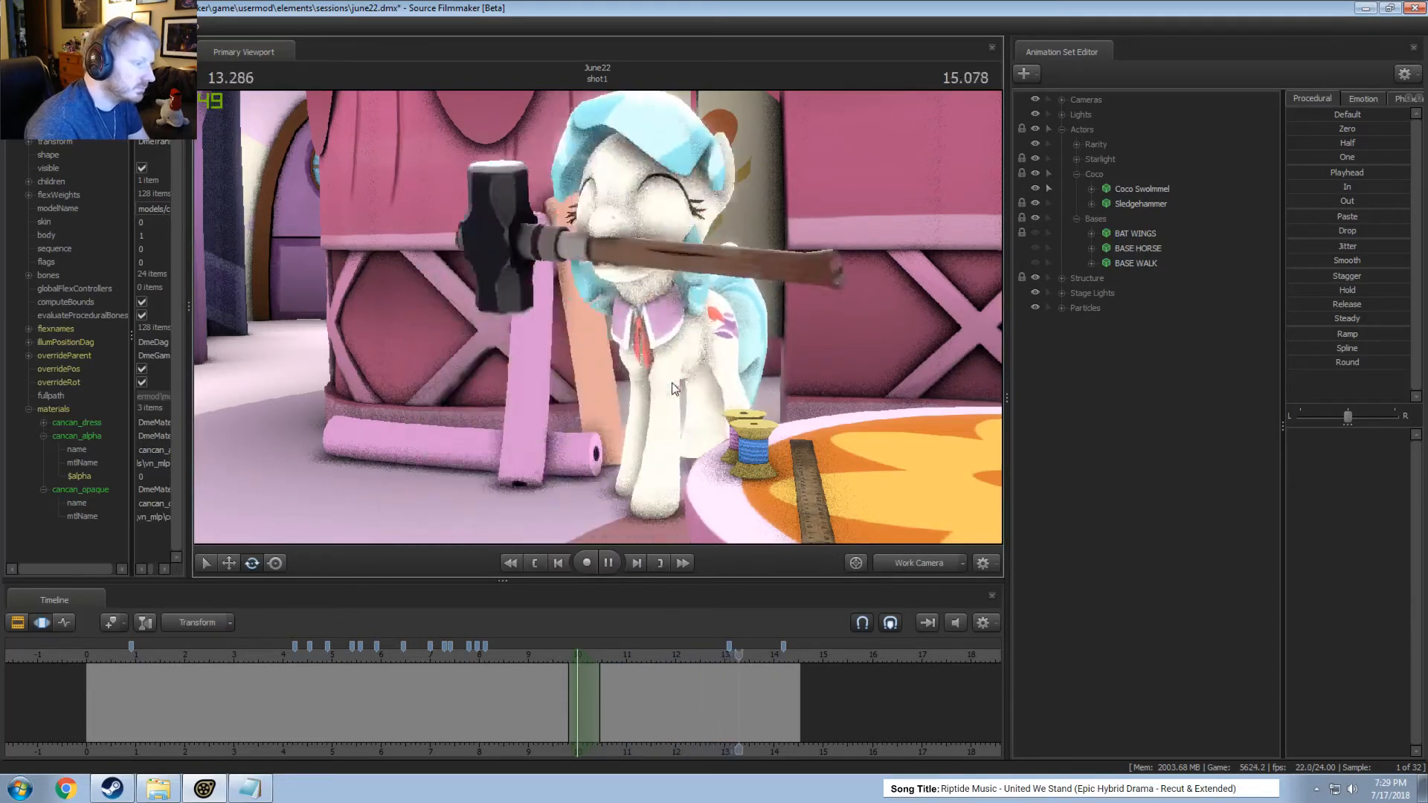
{"action": "key", "text": "space"}
{"action": "left_click", "coordinate": [549, 654]}
{"action": "key", "text": "space"}
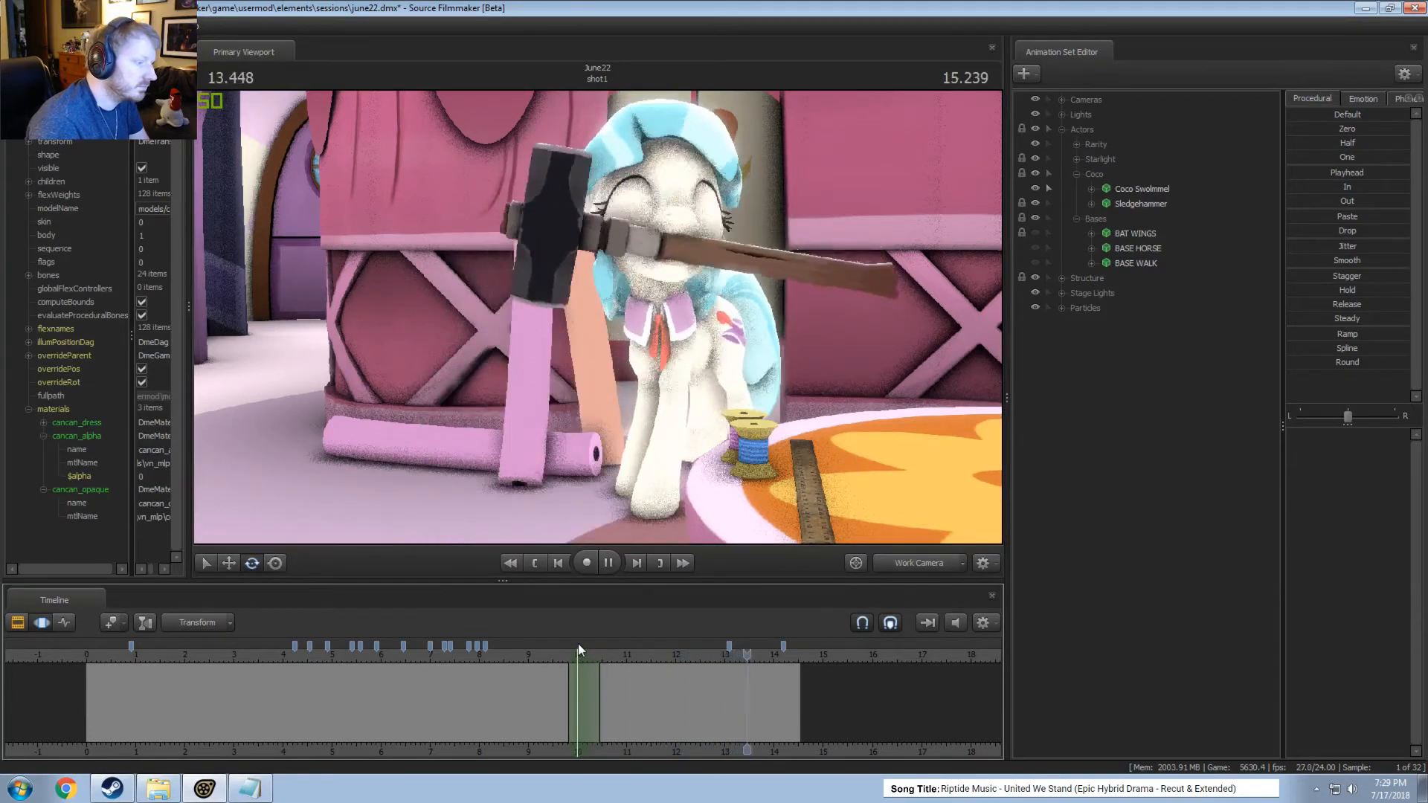
{"action": "key", "text": "space"}
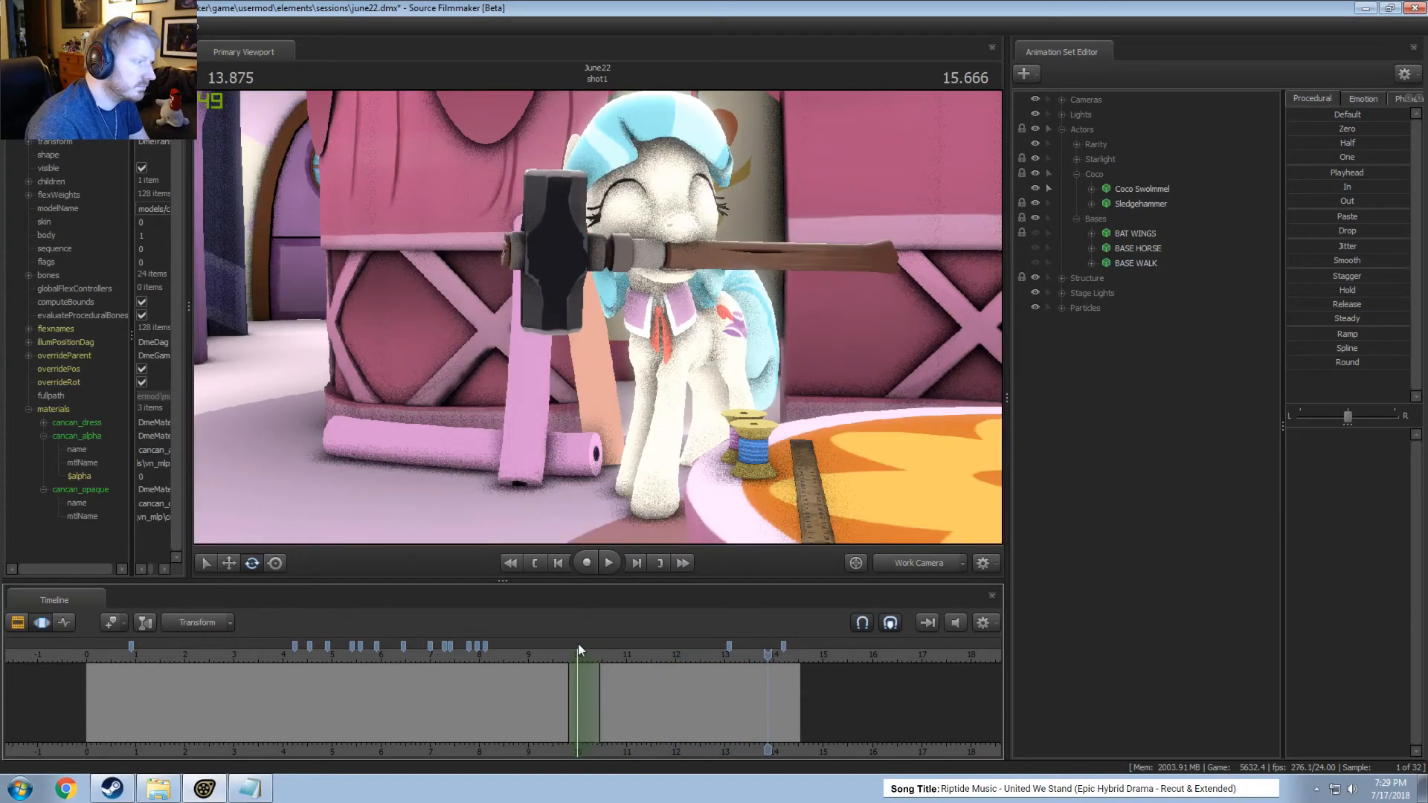
Scrub Coco's motion around 13.5 seconds, return the viewport to the Main Camera and play from about 12.7 seconds.
{"action": "key", "text": "shift"}
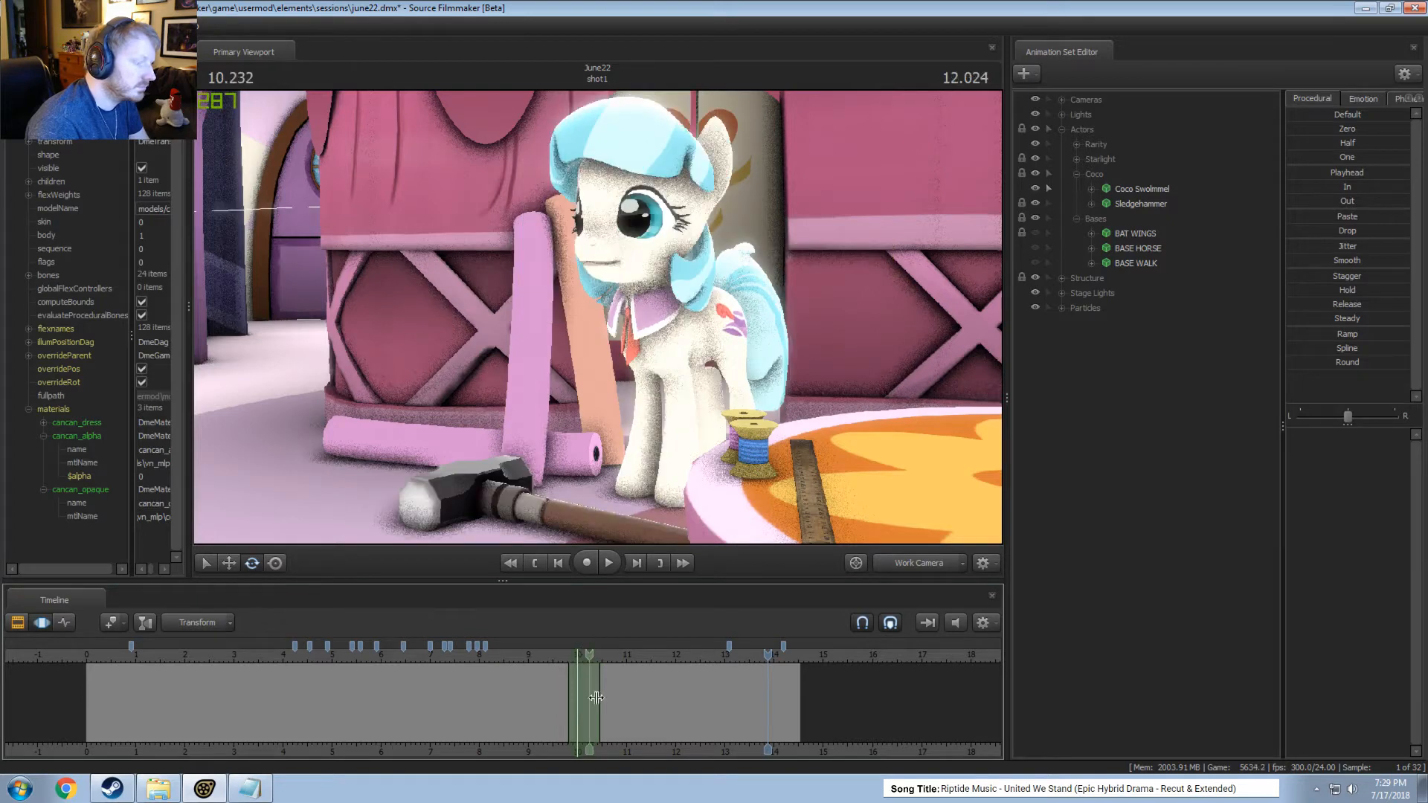
{"action": "key", "text": "shift"}
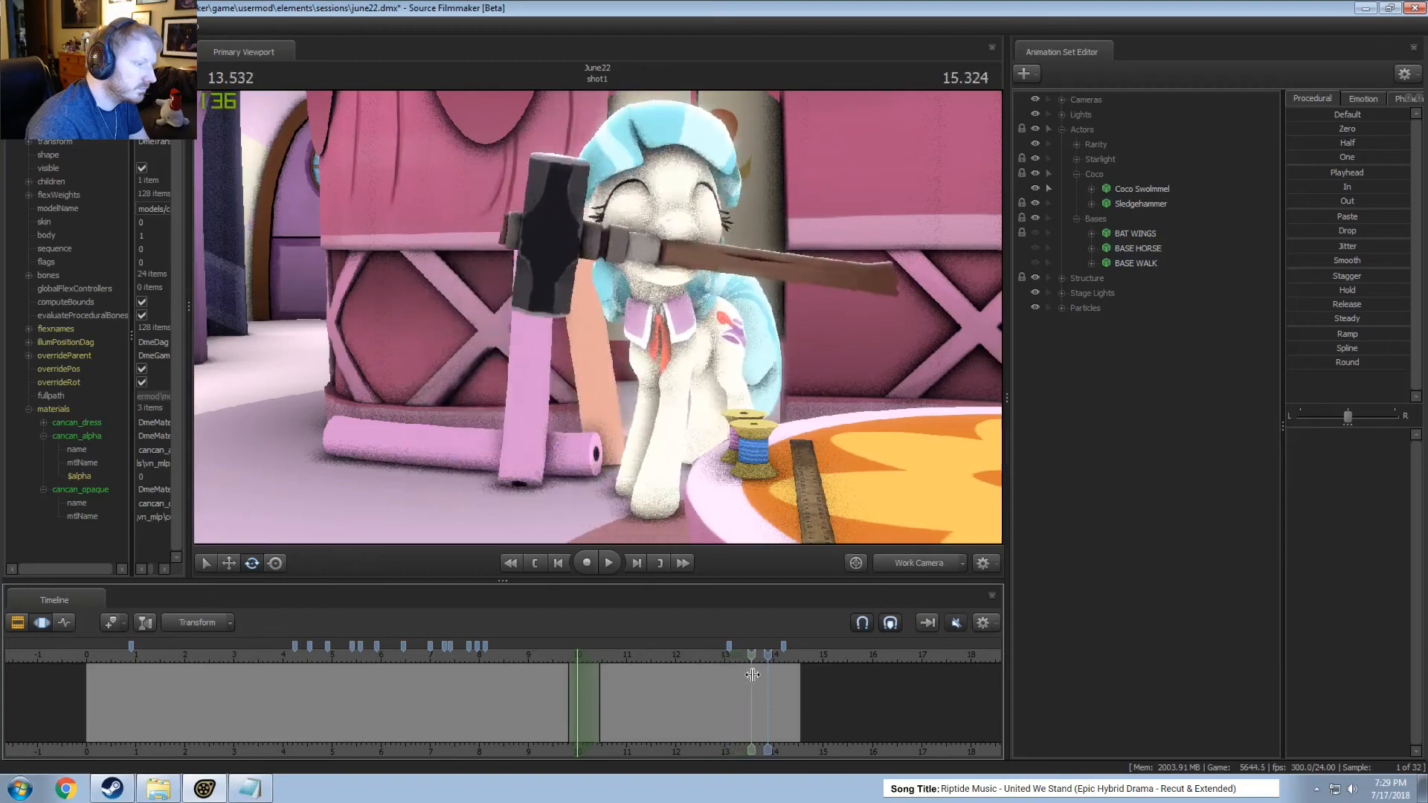
{"action": "left_click", "coordinate": [758, 675]}
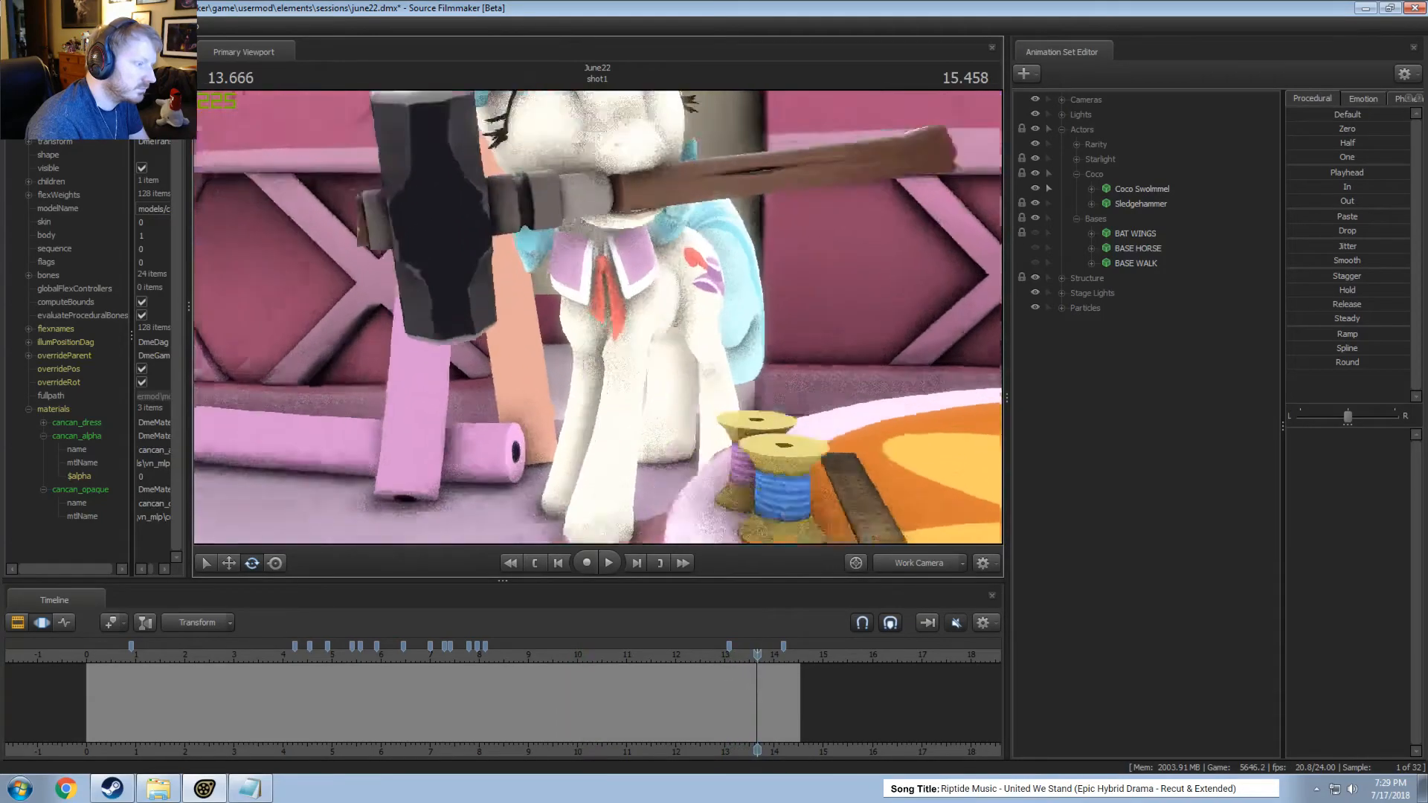
{"action": "scroll", "coordinate": [732, 693], "scroll_direction": "up", "scroll_amount": 2}
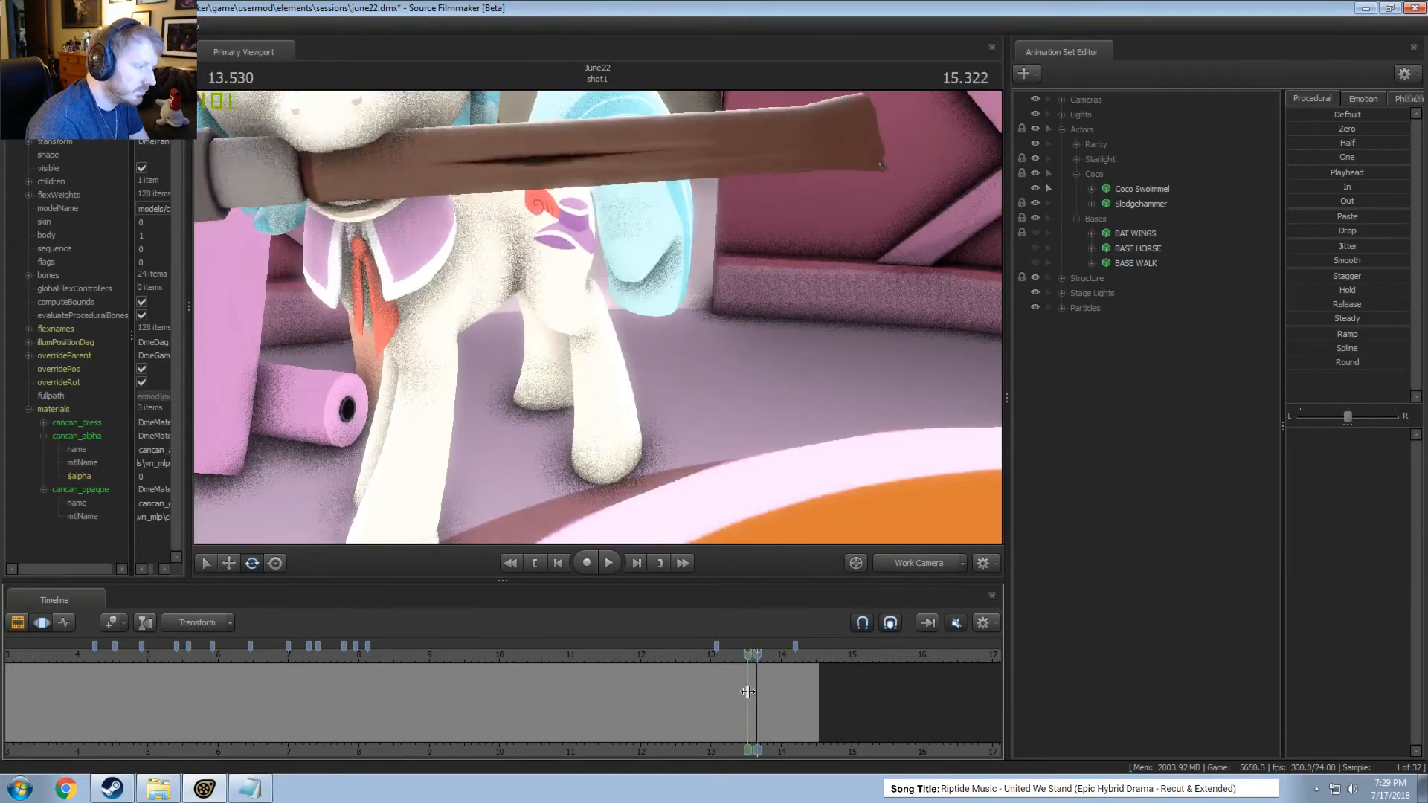
{"action": "left_click", "coordinate": [729, 689]}
{"action": "left_click", "coordinate": [918, 566]}
{"action": "left_click", "coordinate": [690, 652]}
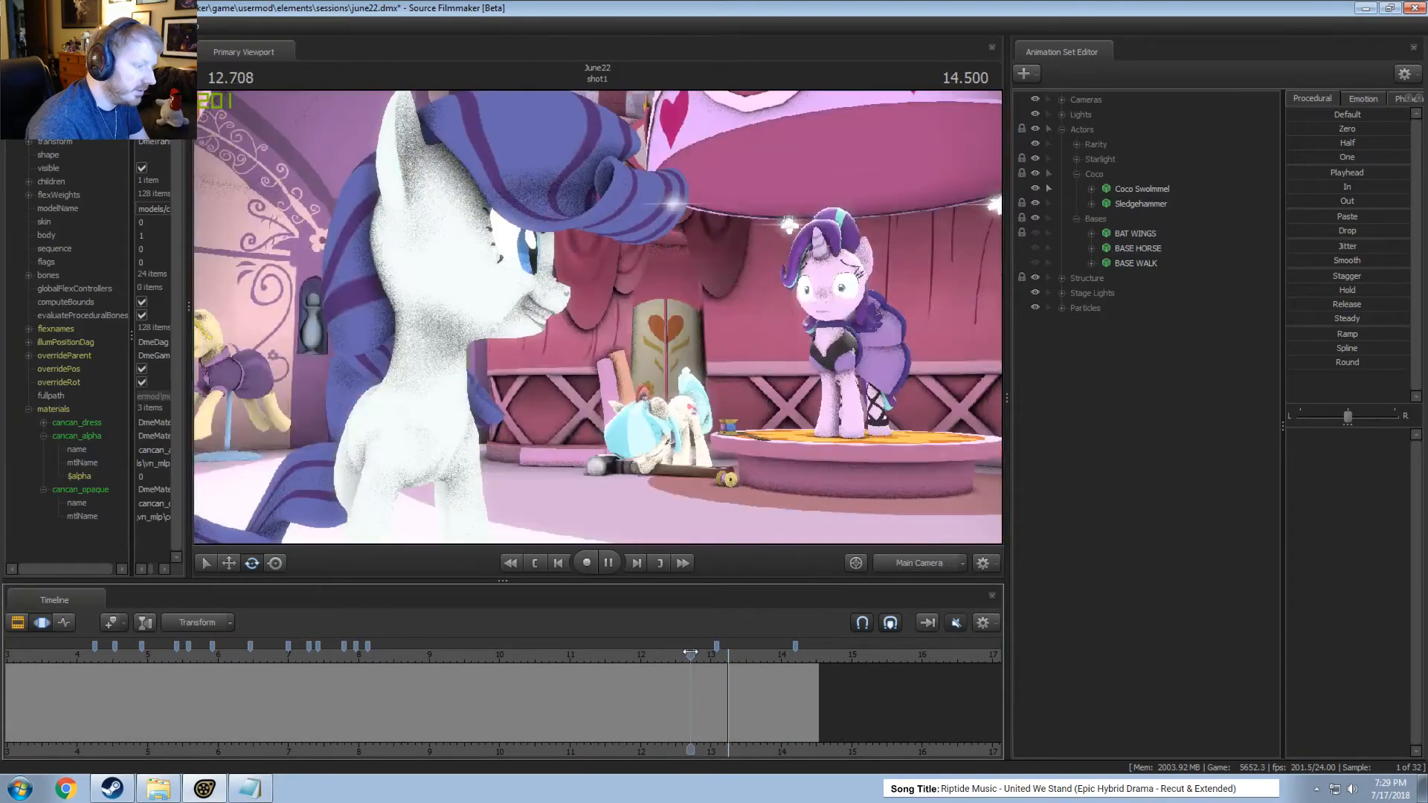
{"action": "key", "text": "space"}
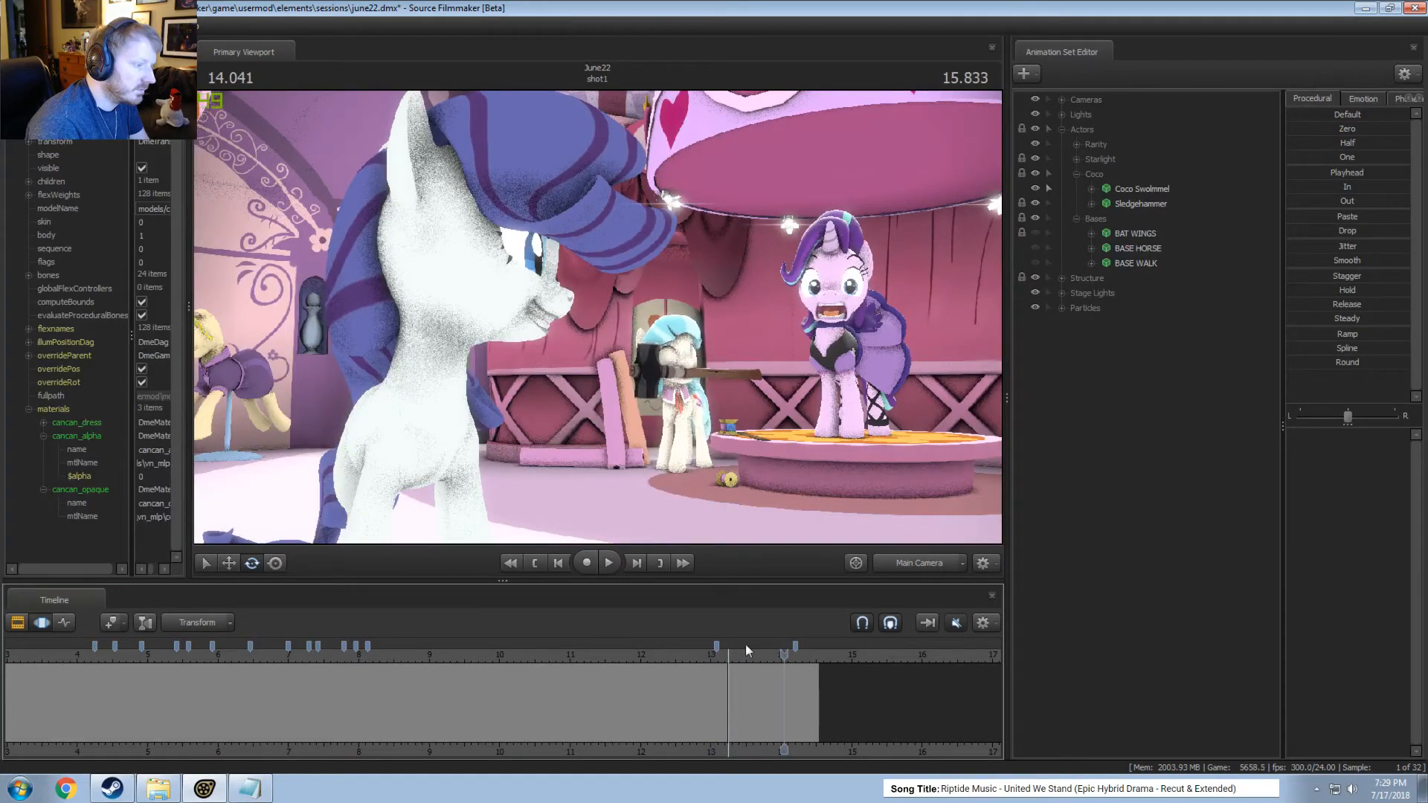
Select Coco Swolmmel, adjust her motion over a time selection from about 13.87 to 14.25 seconds and play the result.
{"action": "left_click", "coordinate": [1128, 190]}
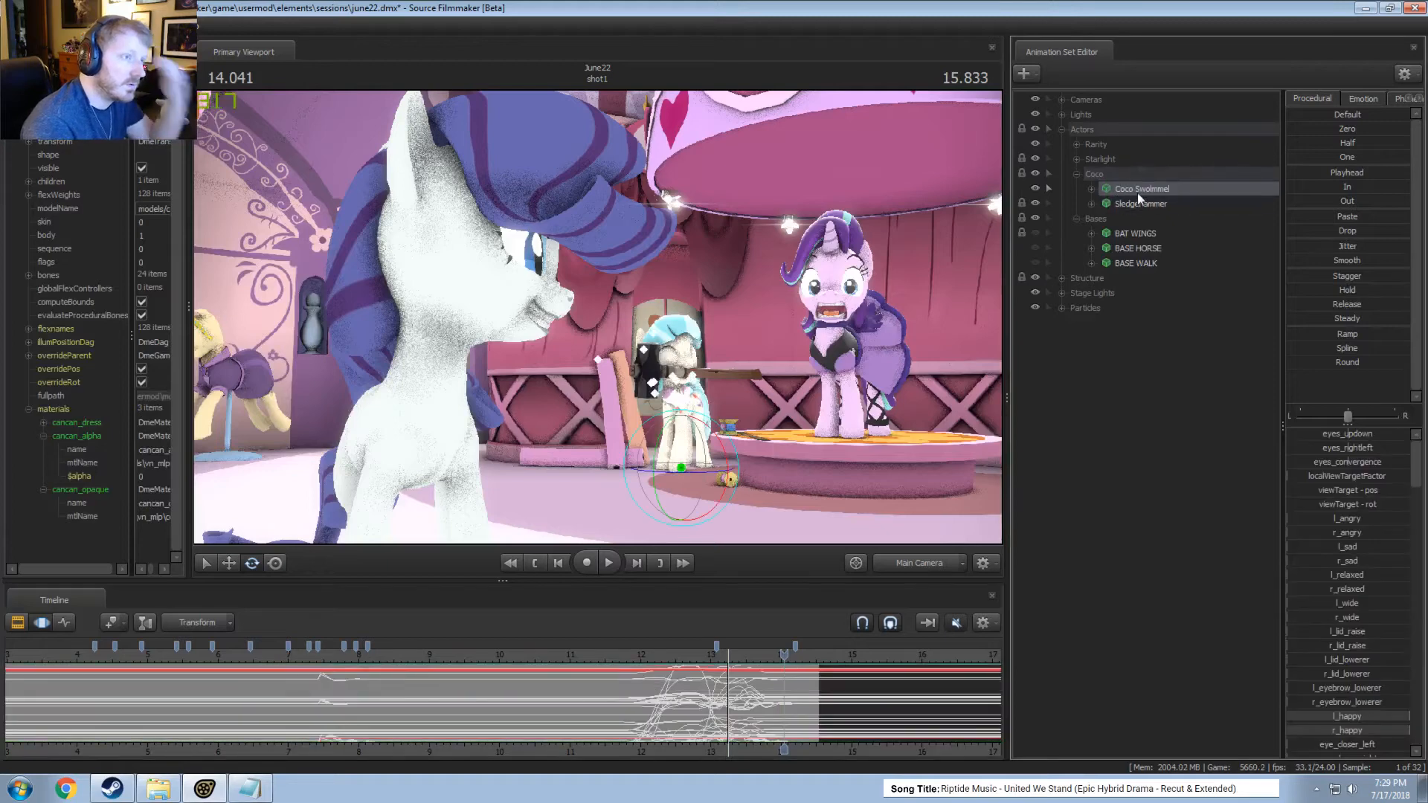
{"action": "scroll", "coordinate": [746, 704], "scroll_direction": "up", "scroll_amount": 5}
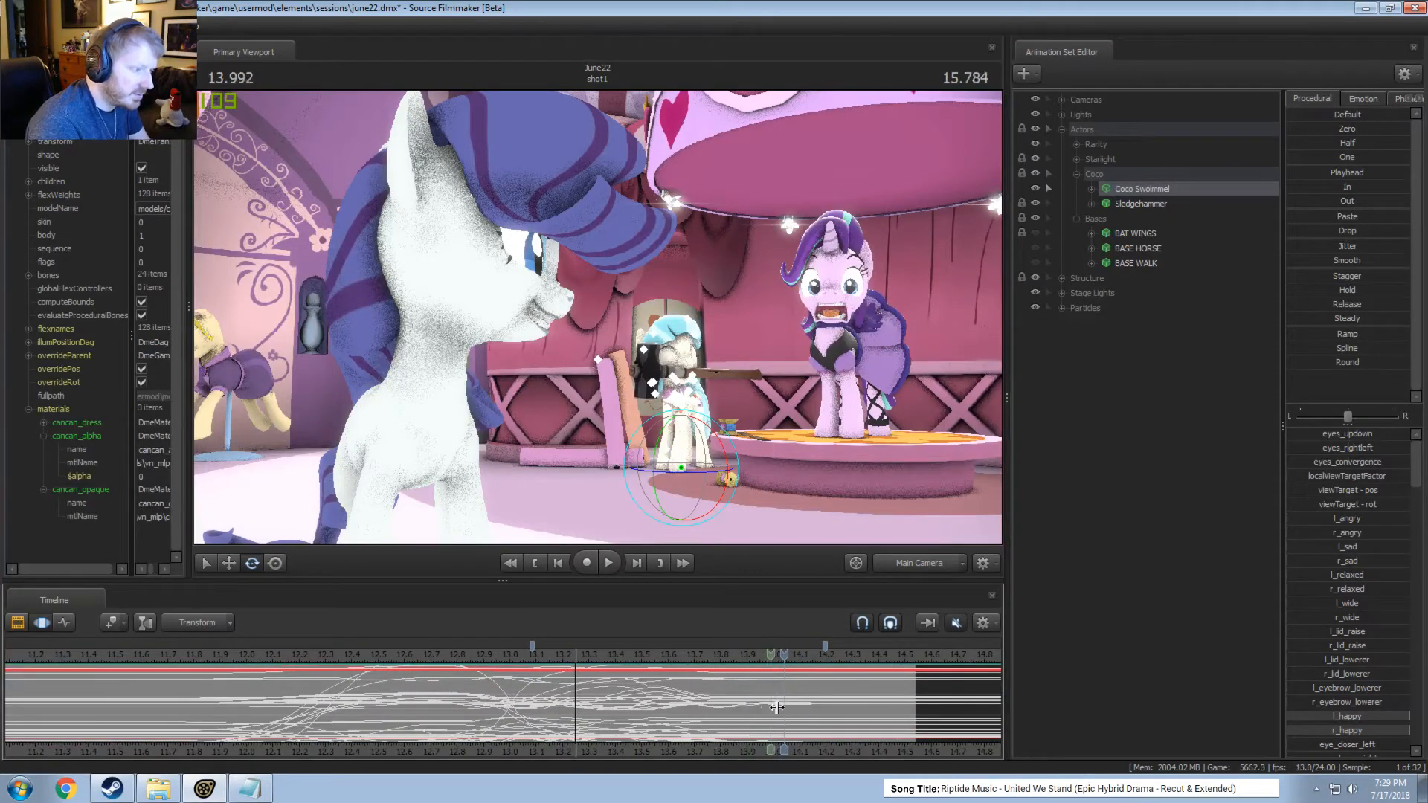
{"action": "left_click_drag", "start_coordinate": [691, 693], "coordinate": [847, 706]}
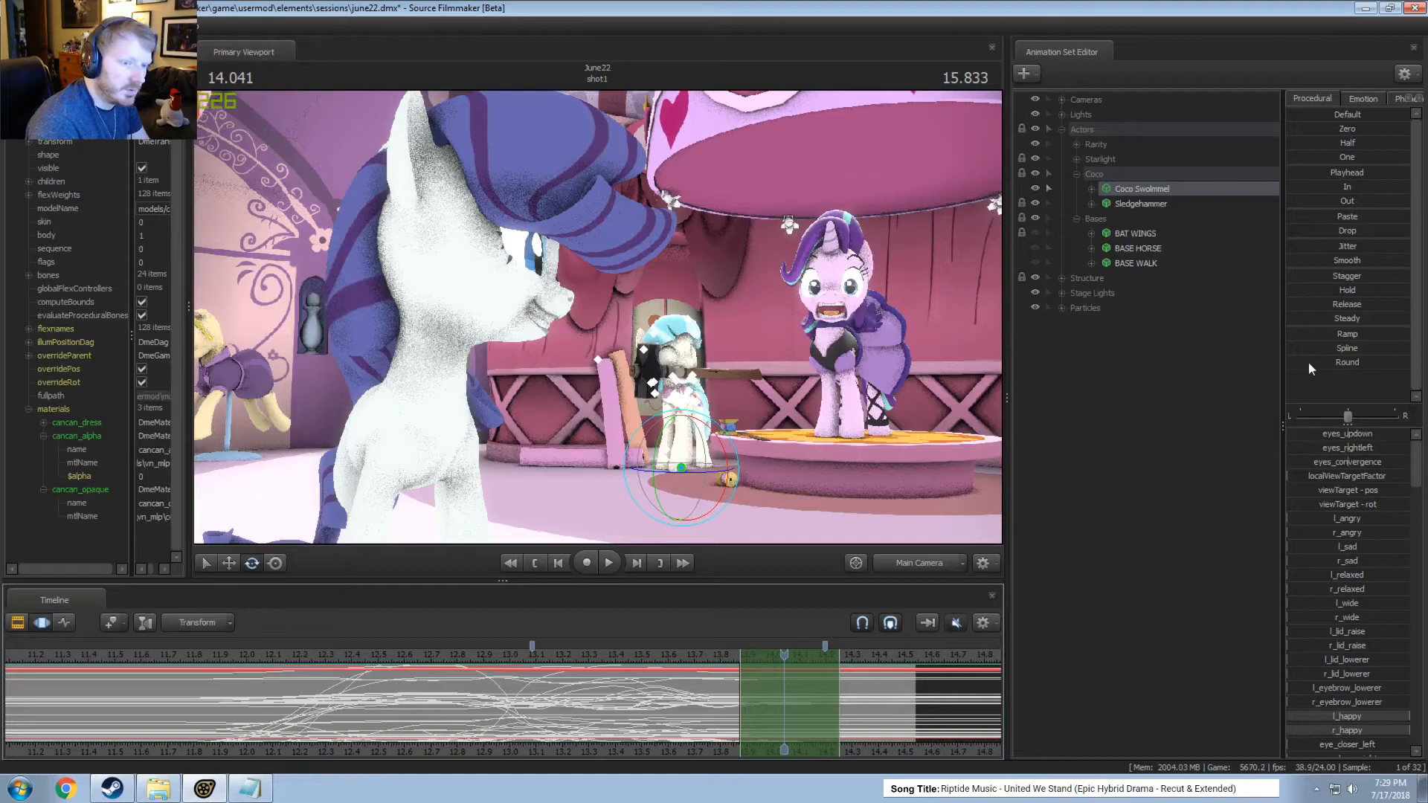
{"action": "key", "text": "space"}
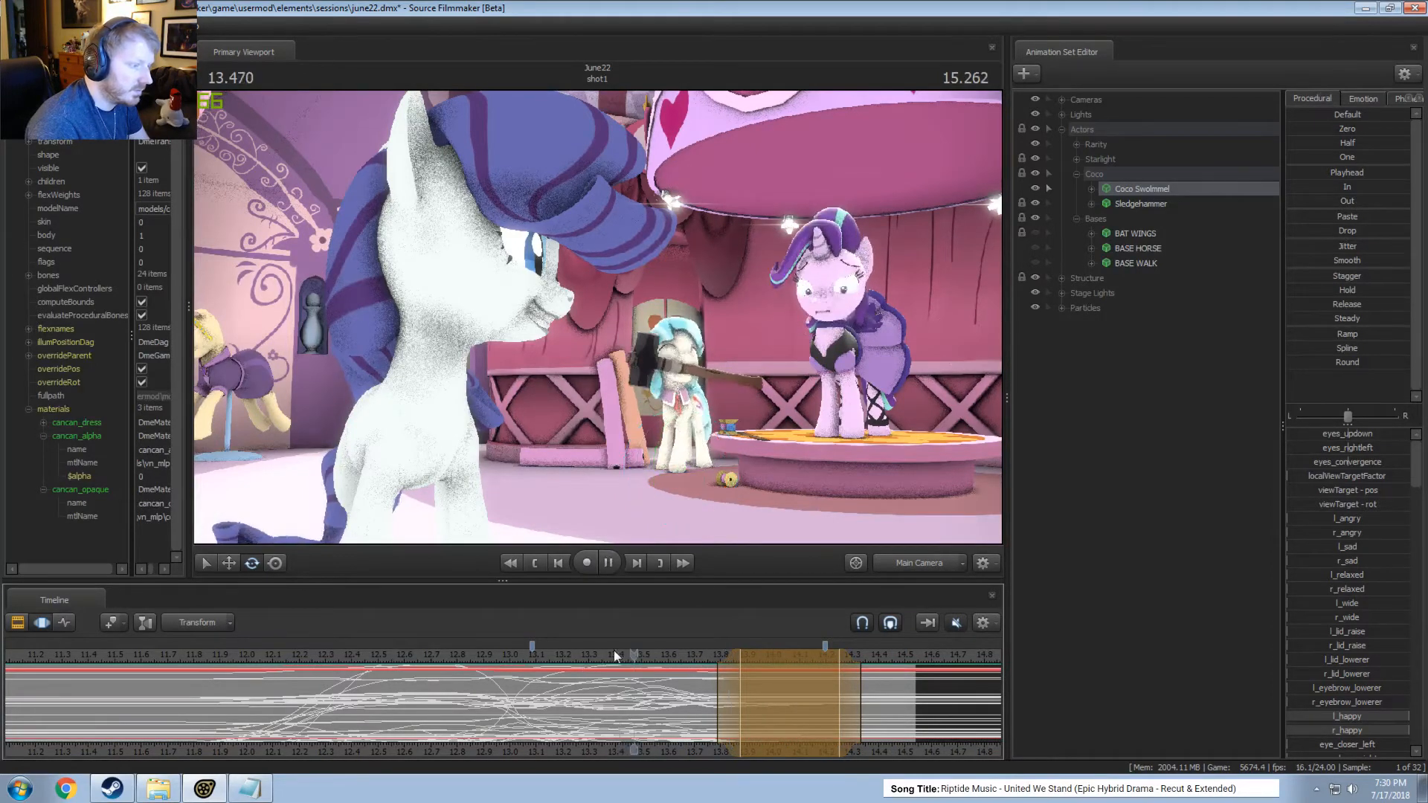
Extend the outer limits of Coco's time selection to about 13.75 and 14.46 seconds, playing the shot after each change.
{"action": "left_click_drag", "start_coordinate": [717, 654], "coordinate": [704, 682]}
{"action": "left_click", "coordinate": [594, 664]}
{"action": "key", "text": "space"}
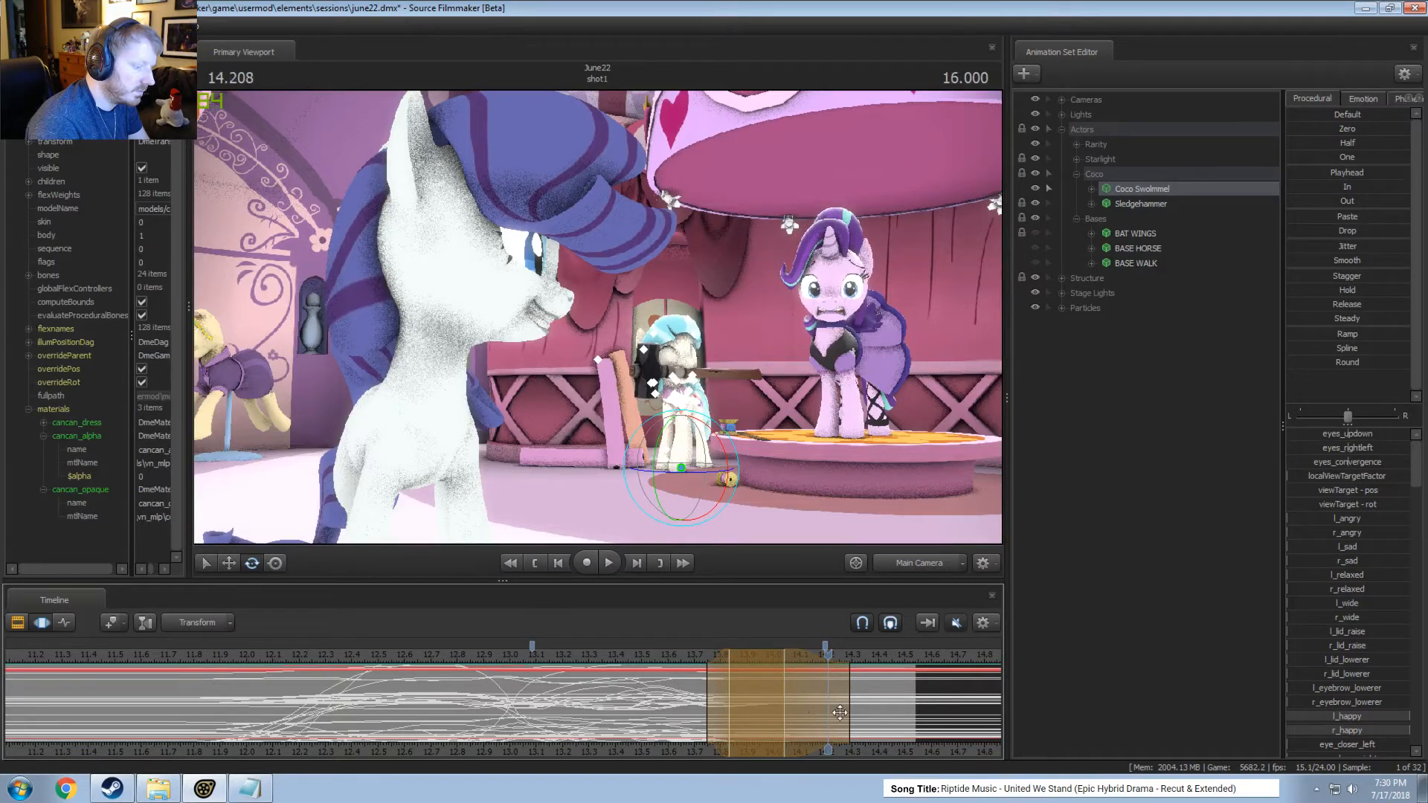
{"action": "left_click_drag", "start_coordinate": [840, 713], "coordinate": [883, 718]}
{"action": "left_click", "coordinate": [641, 661]}
{"action": "key", "text": "space"}
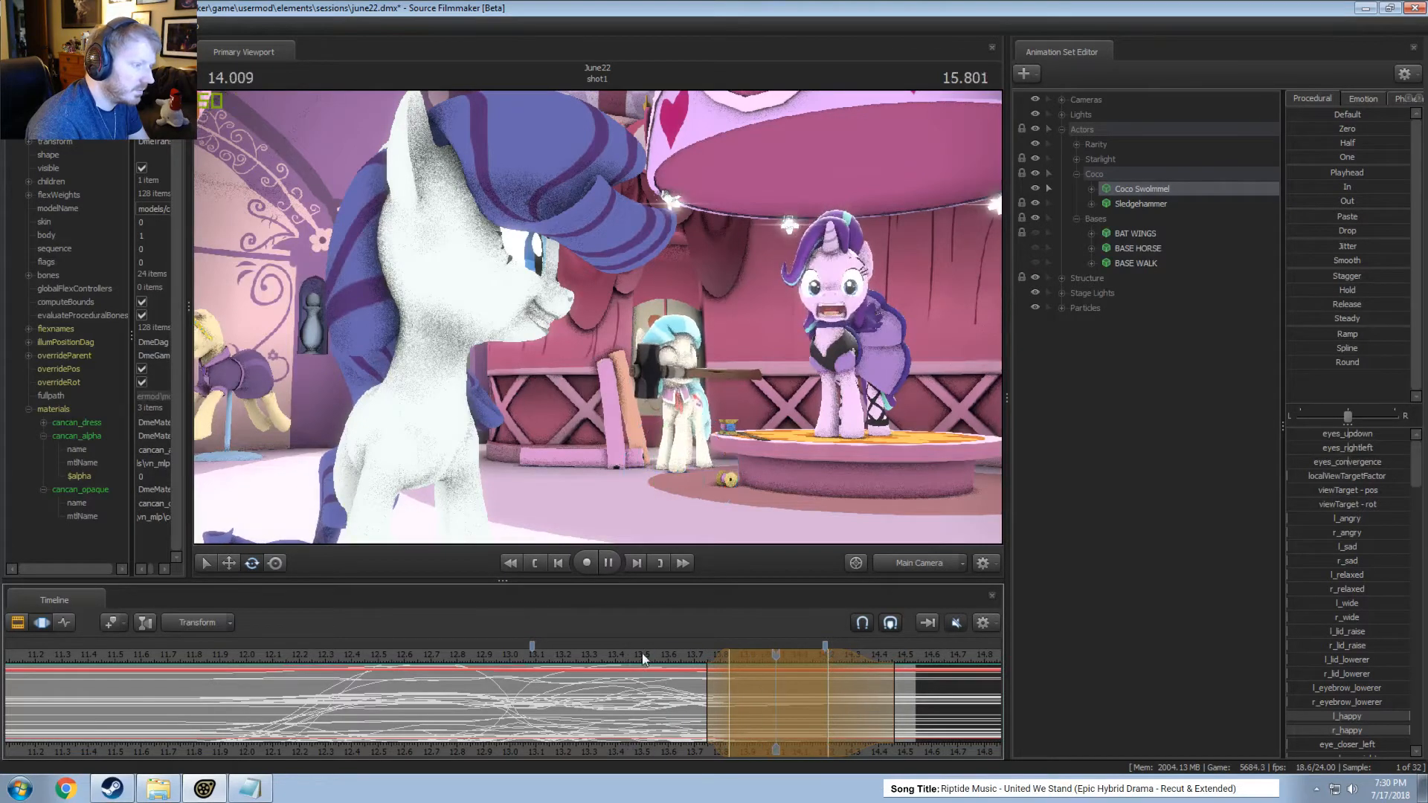
{"action": "key", "text": "space"}
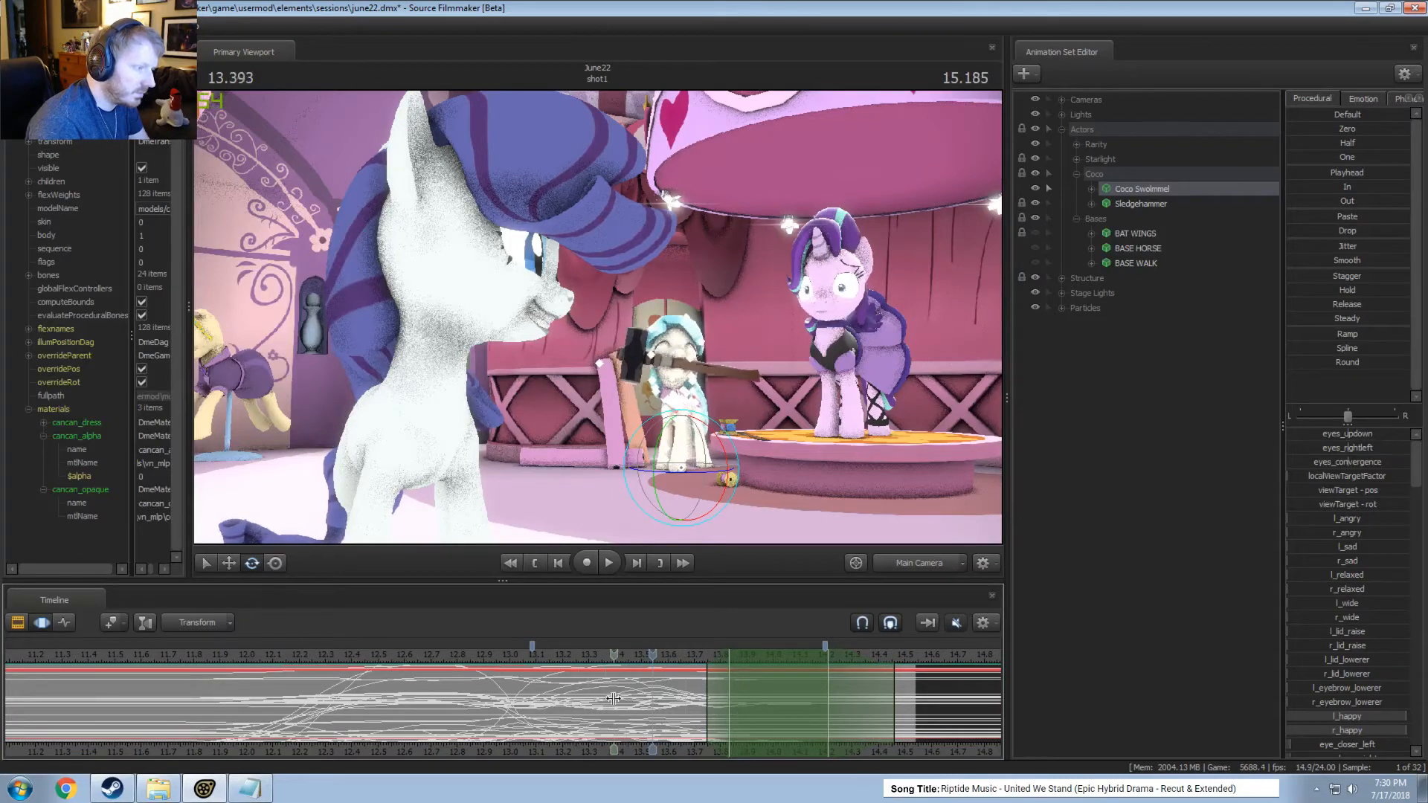
Try a shorter time selection for Coco from about 13.75 to 14.08 seconds and play from about 13.0 seconds.
{"action": "left_click_drag", "start_coordinate": [699, 725], "coordinate": [725, 728]}
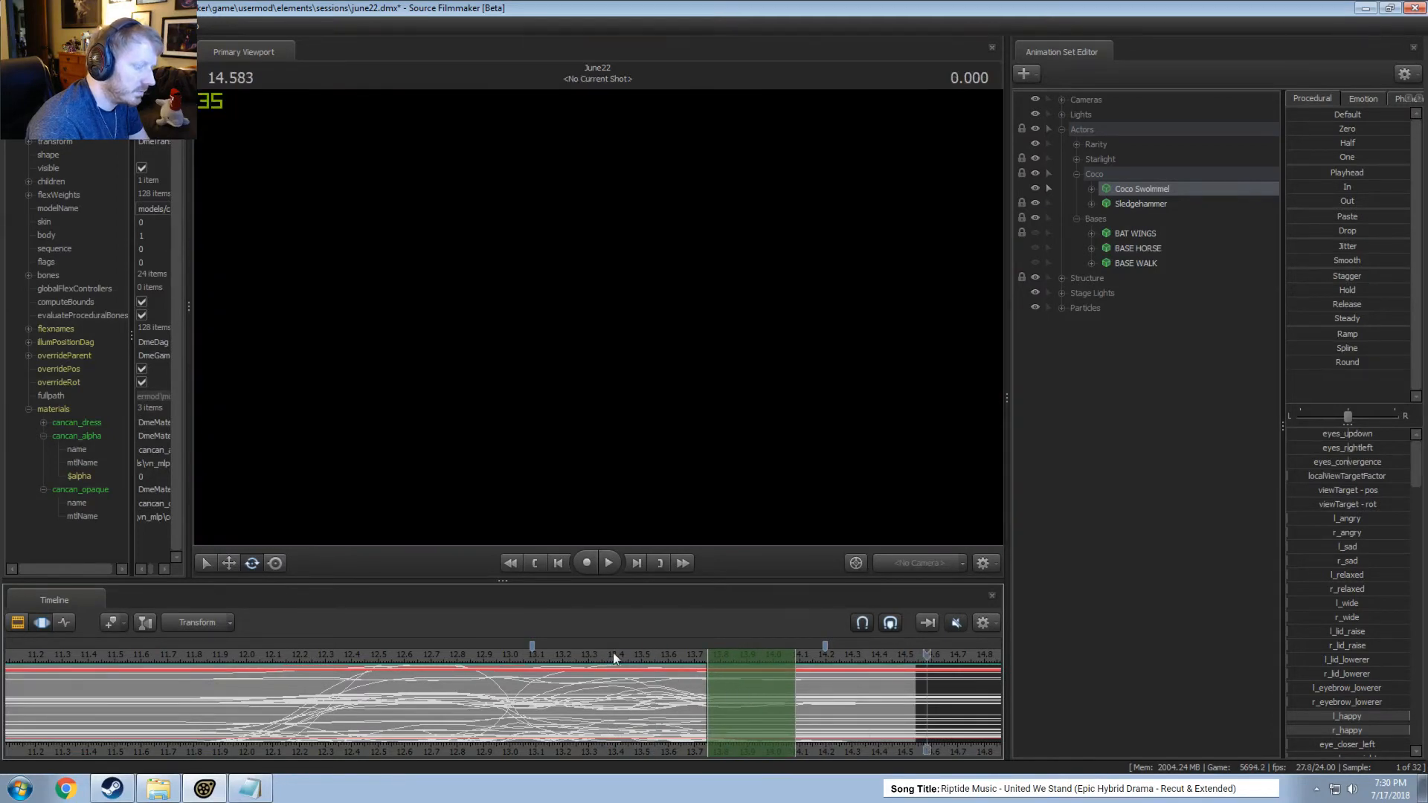
{"action": "left_click", "coordinate": [518, 654]}
{"action": "key", "text": "space"}
{"action": "key", "text": "space"}
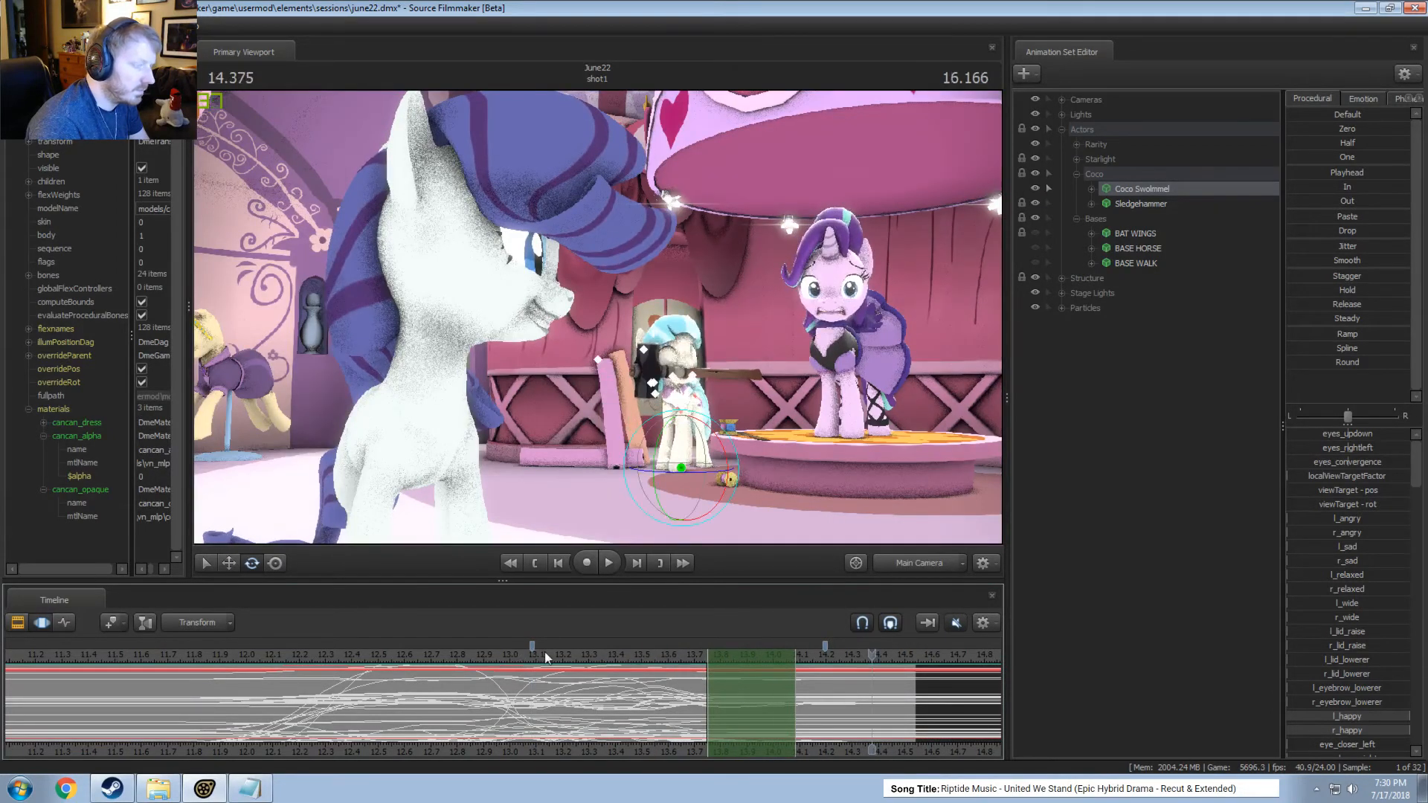
Undo the last changes to Coco's motion and play the shot from about 13.4 seconds.
{"action": "key", "text": "ctrl+z"}
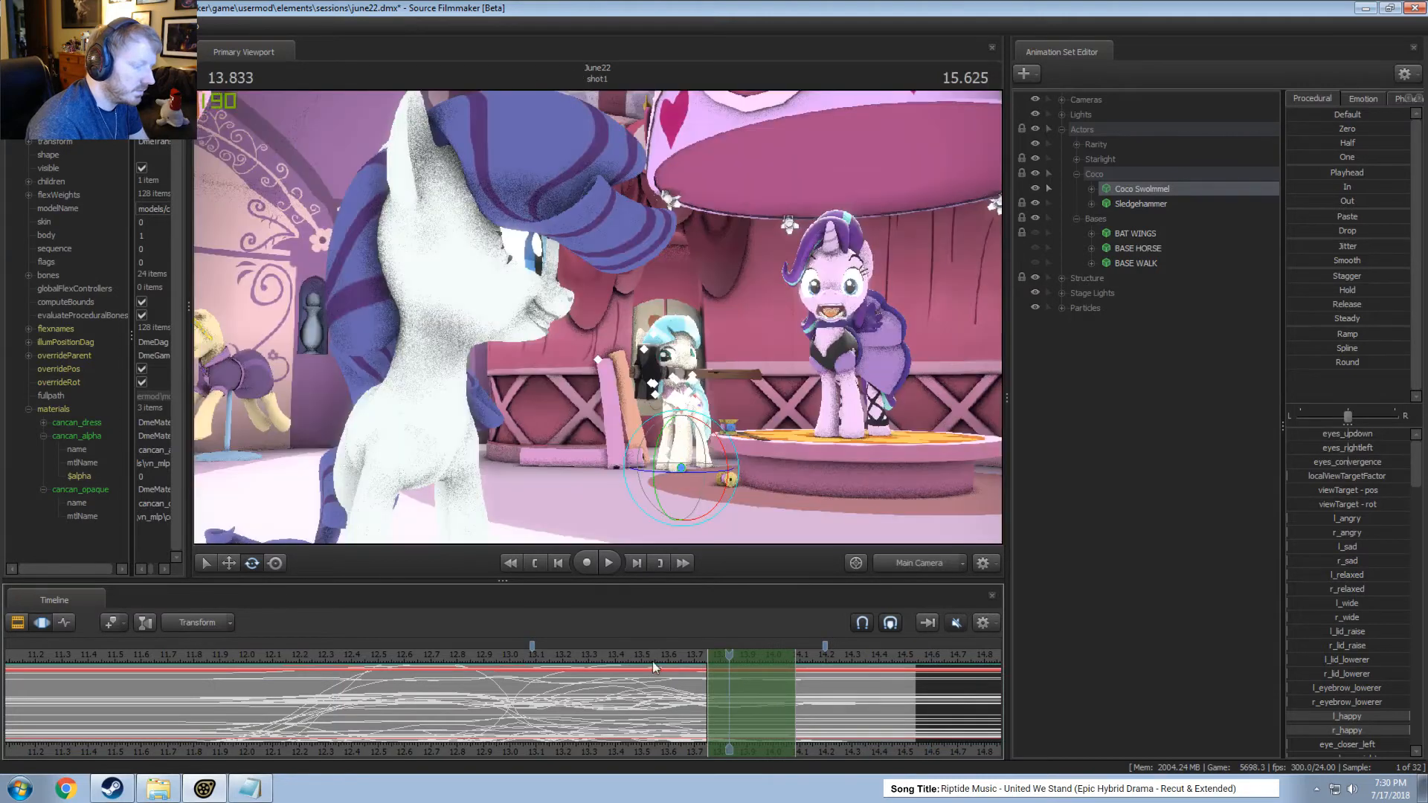
{"action": "key", "text": "ctrl+z"}
{"action": "left_click", "coordinate": [608, 655]}
{"action": "key", "text": "space"}
{"action": "key", "text": "space"}
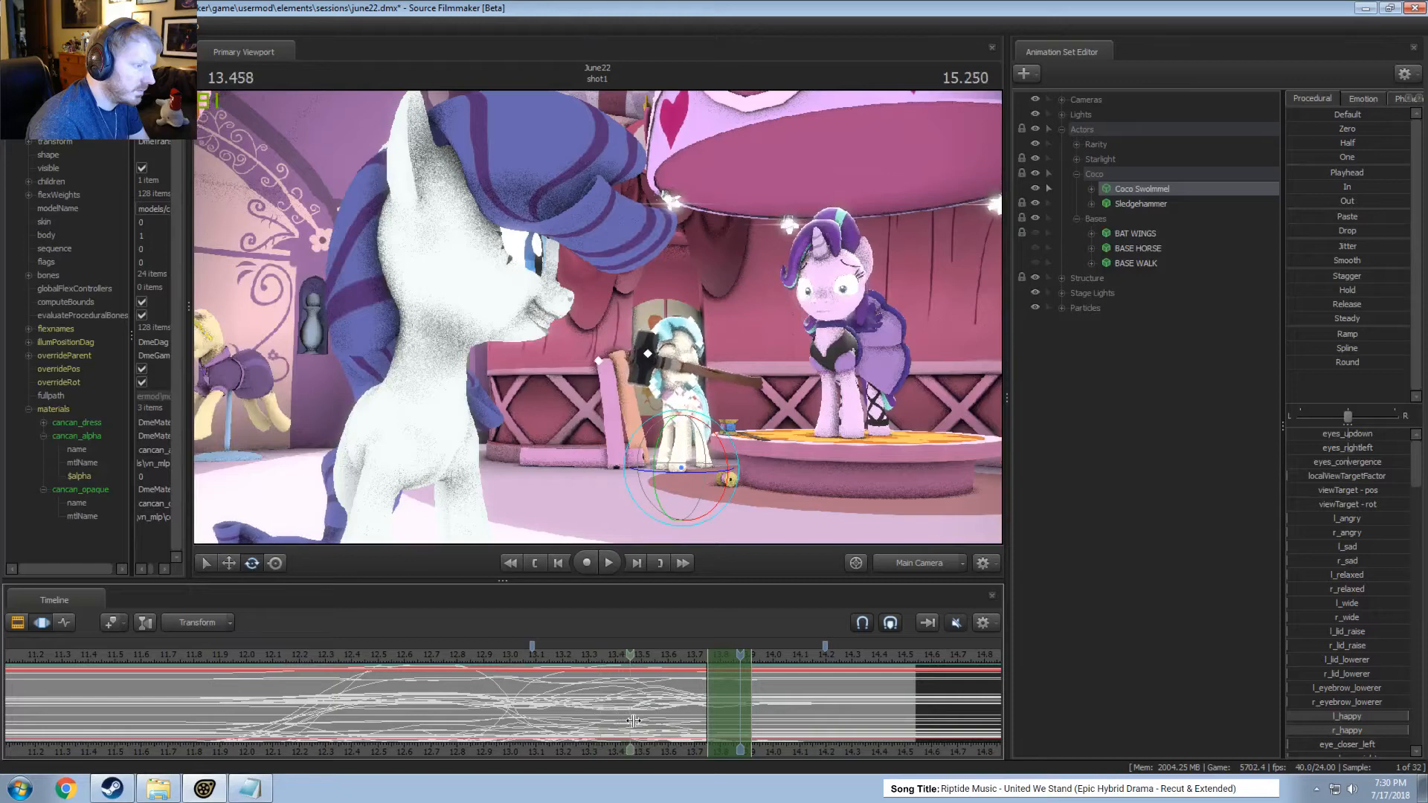
Make a time selection for Coco from about 13.5 to 14.2 seconds and play the shot from just before it.
{"action": "left_click_drag", "start_coordinate": [669, 720], "coordinate": [820, 715]}
{"action": "key", "text": "space"}
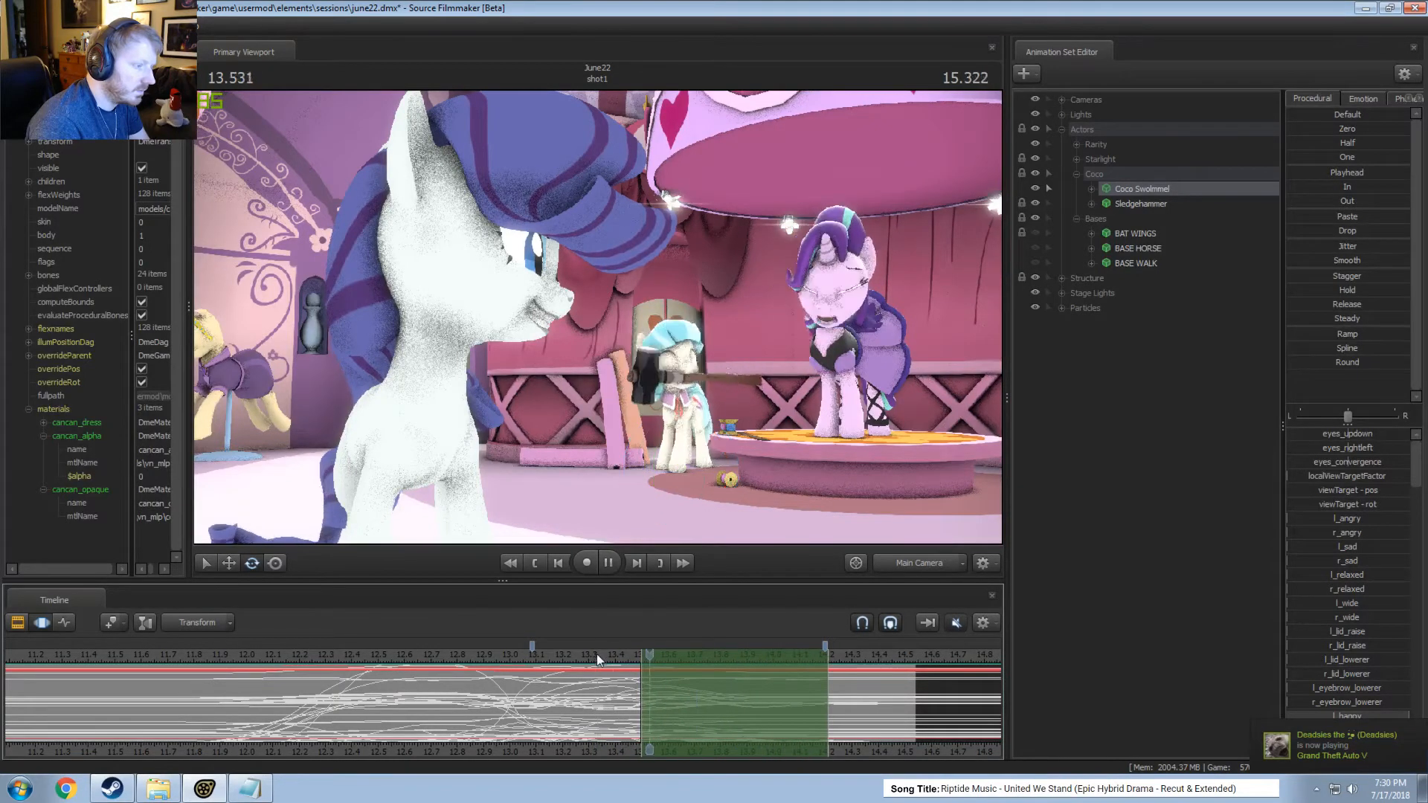
{"action": "left_click", "coordinate": [525, 659]}
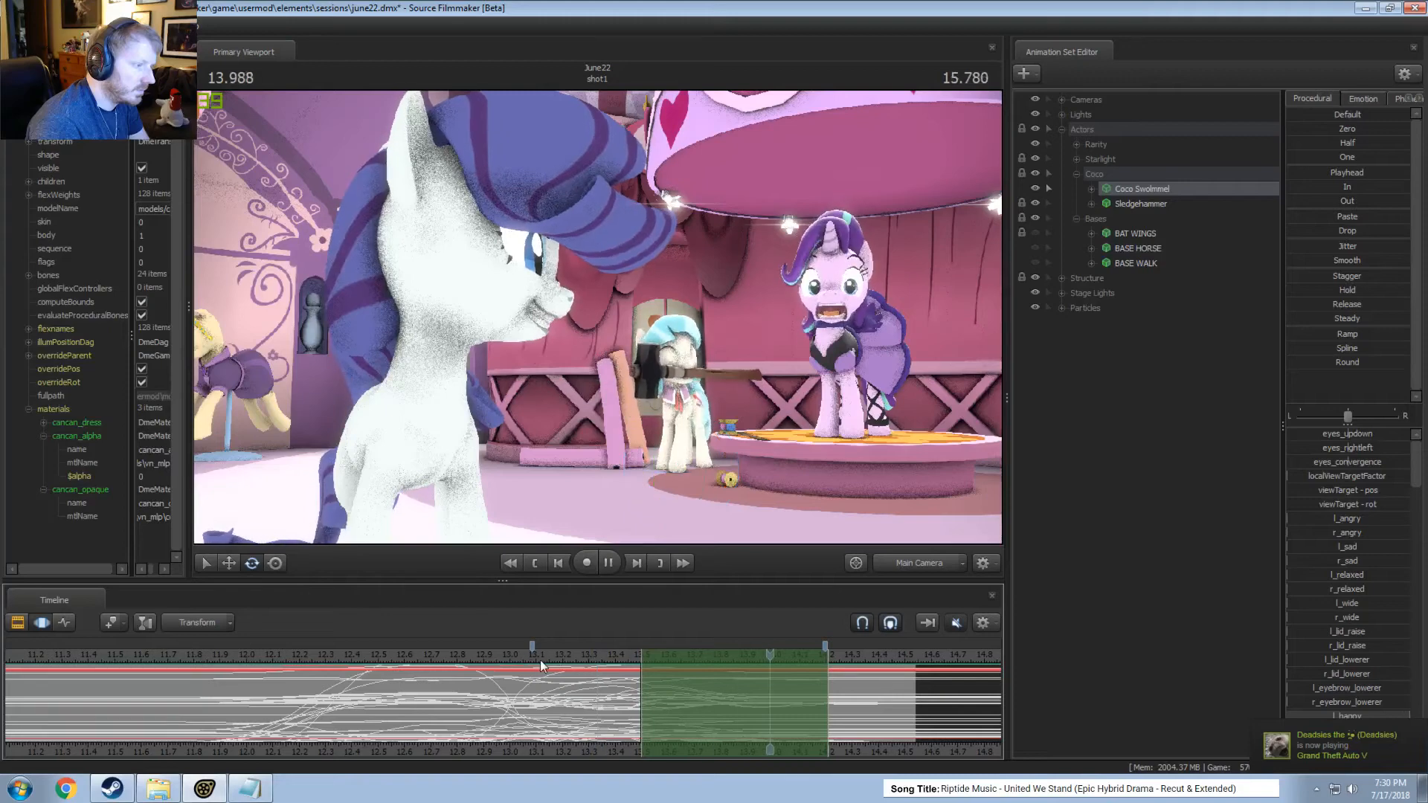
{"action": "key", "text": "space"}
{"action": "left_click", "coordinate": [596, 657]}
{"action": "key", "text": "space"}
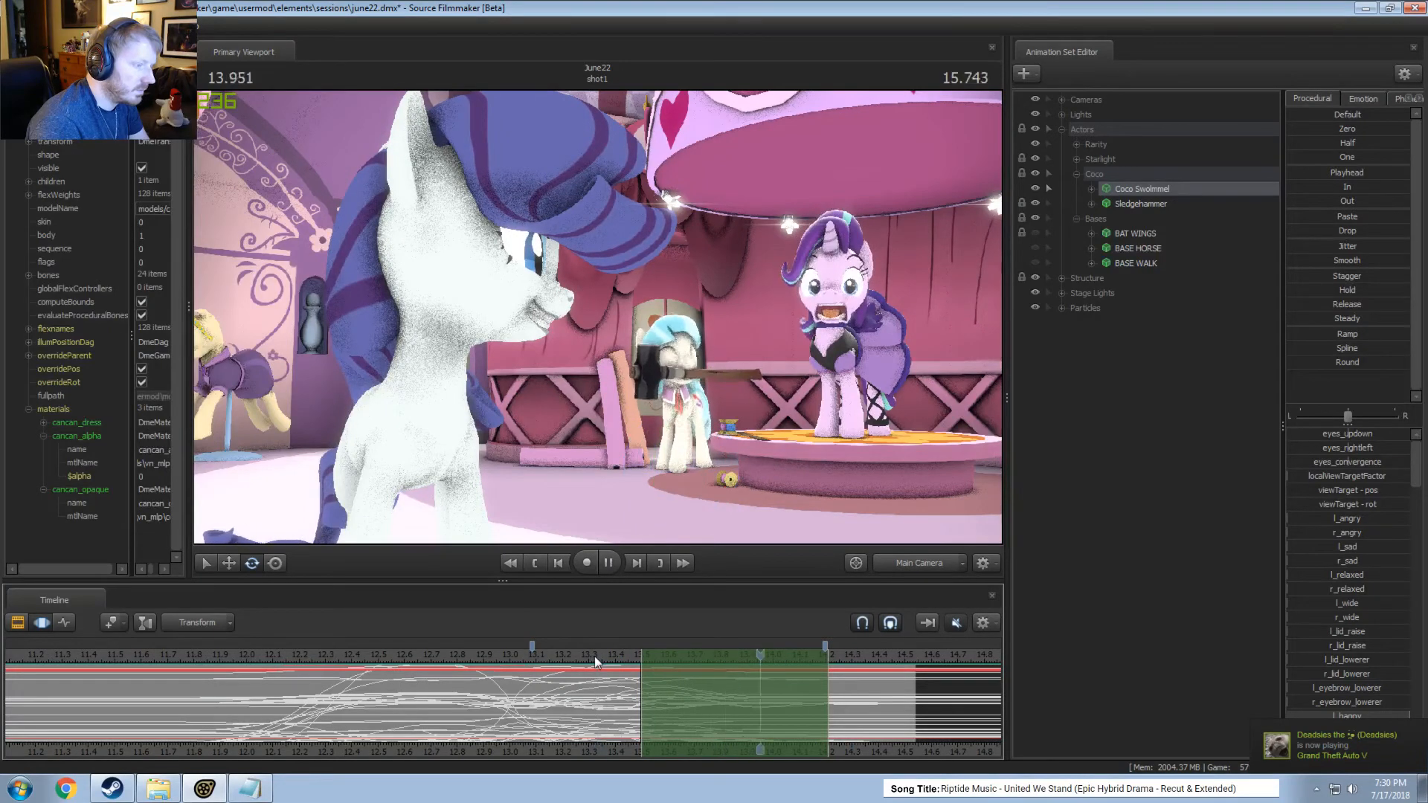
{"action": "key", "text": "space"}
{"action": "key", "text": "shift"}
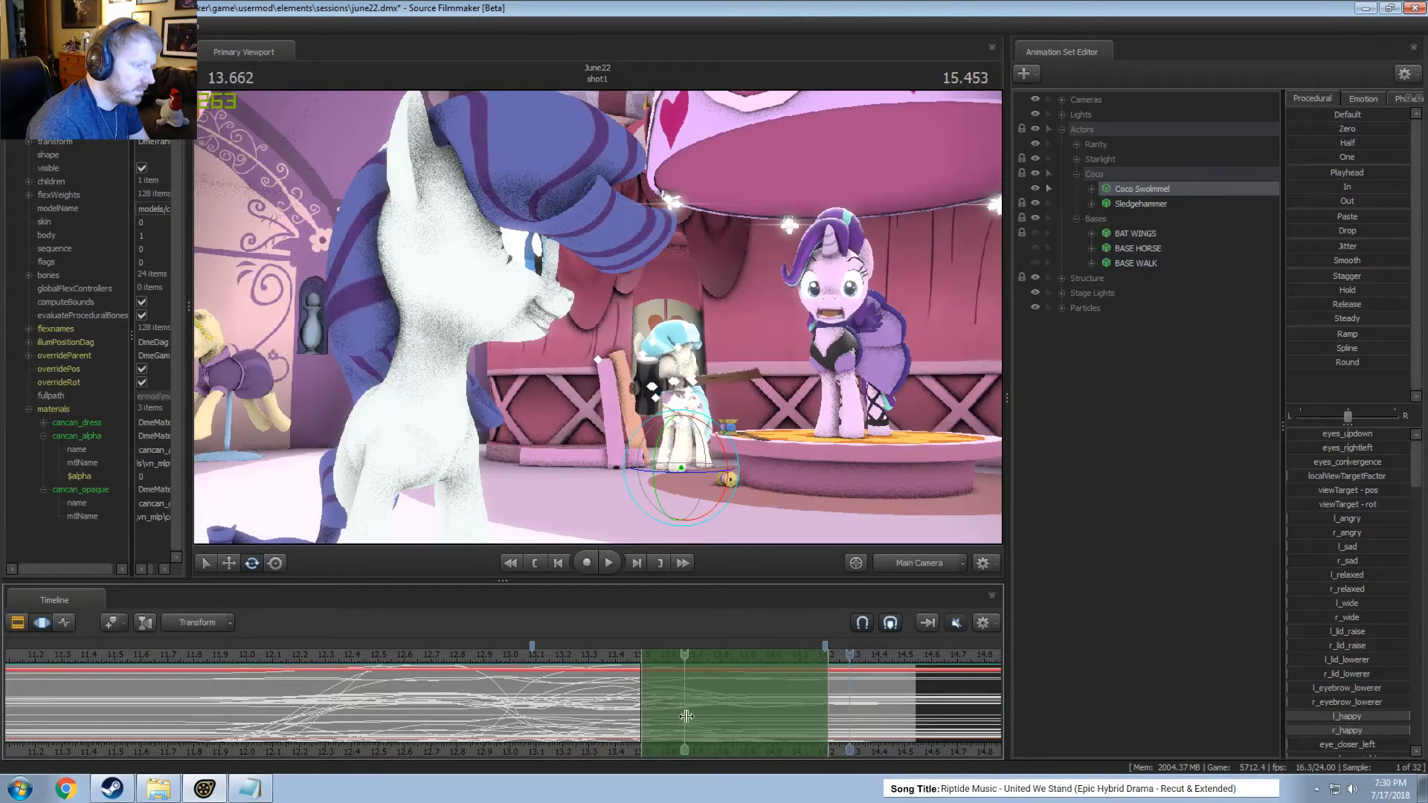
Rotate Coco's Sledgehammer so its head dips at about 13.83 seconds, using a time selection from about 13.67 to 14.0 seconds.
{"action": "left_click", "coordinate": [727, 722], "text": "shift"}
{"action": "scroll", "coordinate": [727, 722], "scroll_direction": "up", "scroll_amount": 4, "text": "shift"}
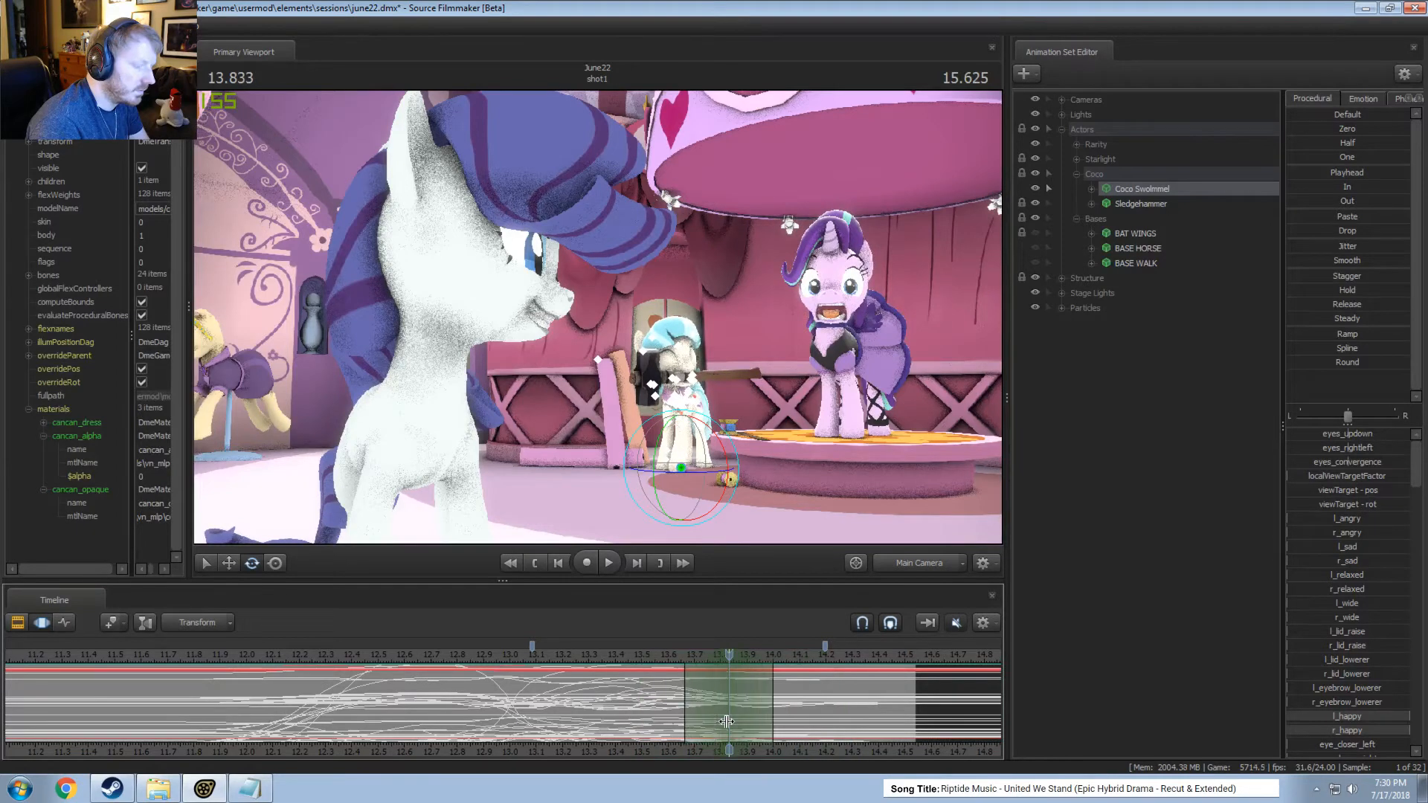
{"action": "left_click", "coordinate": [936, 565]}
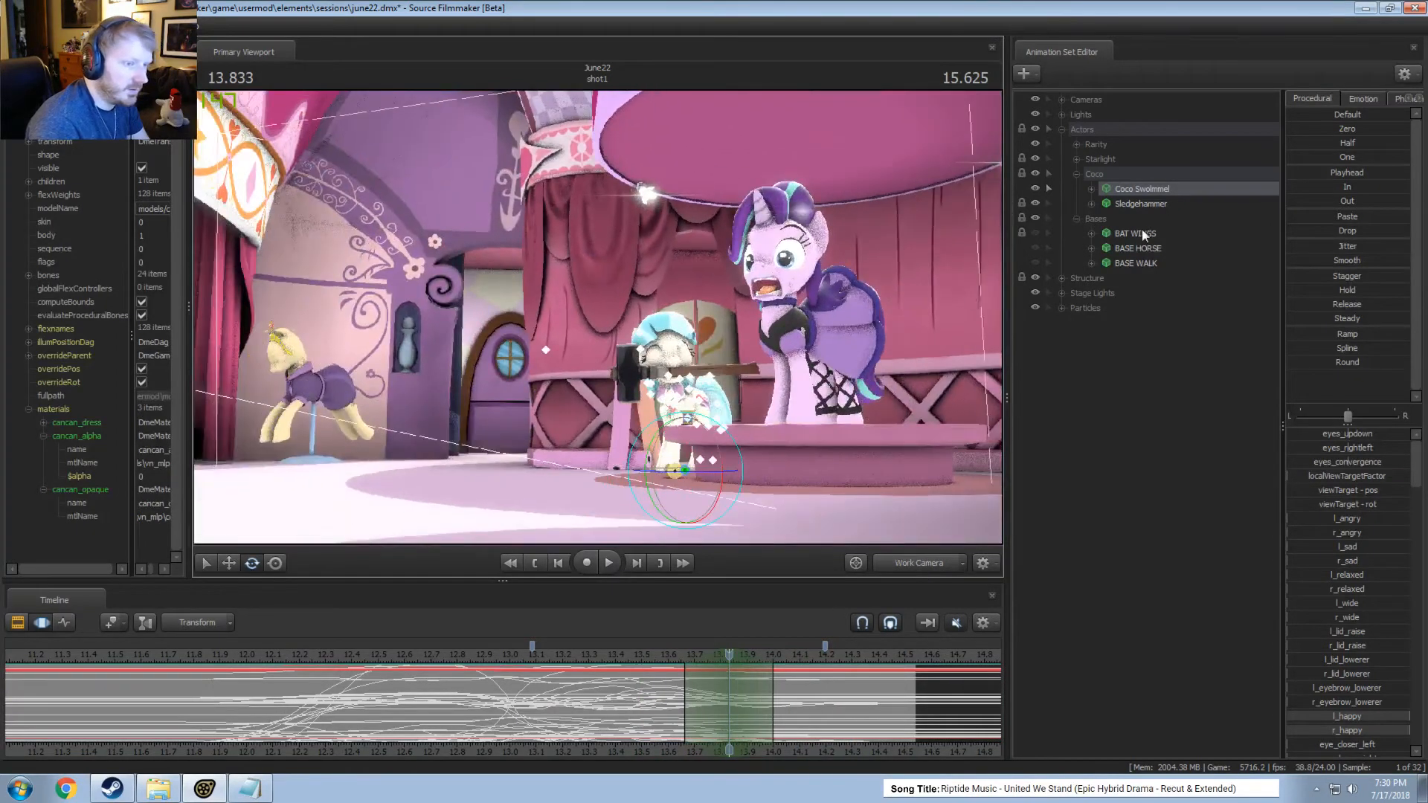
{"action": "left_click", "coordinate": [1118, 205]}
{"action": "key", "text": "w"}
{"action": "left_click_drag", "start_coordinate": [635, 308], "coordinate": [634, 307]}
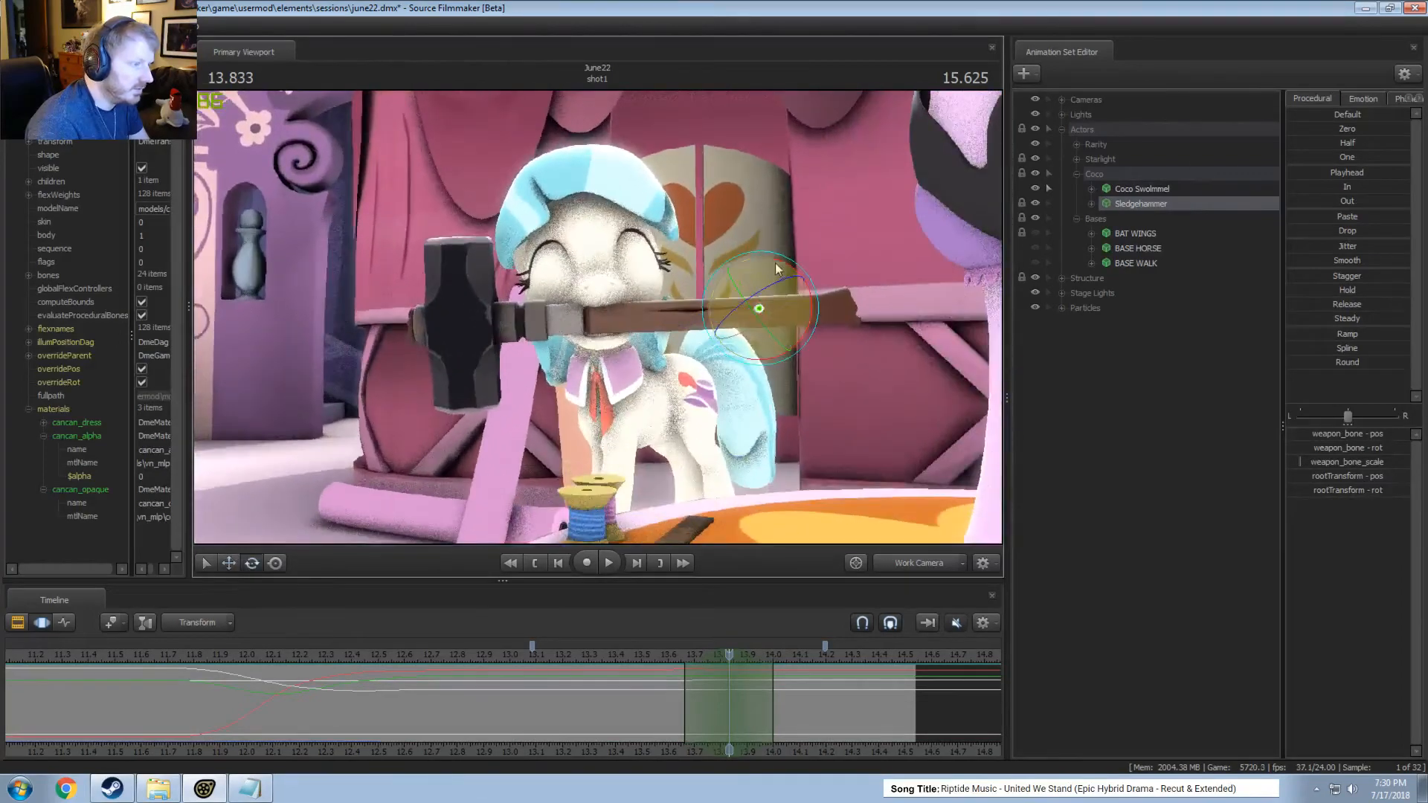
{"action": "left_click_drag", "start_coordinate": [783, 254], "coordinate": [752, 230]}
{"action": "key", "text": "w"}
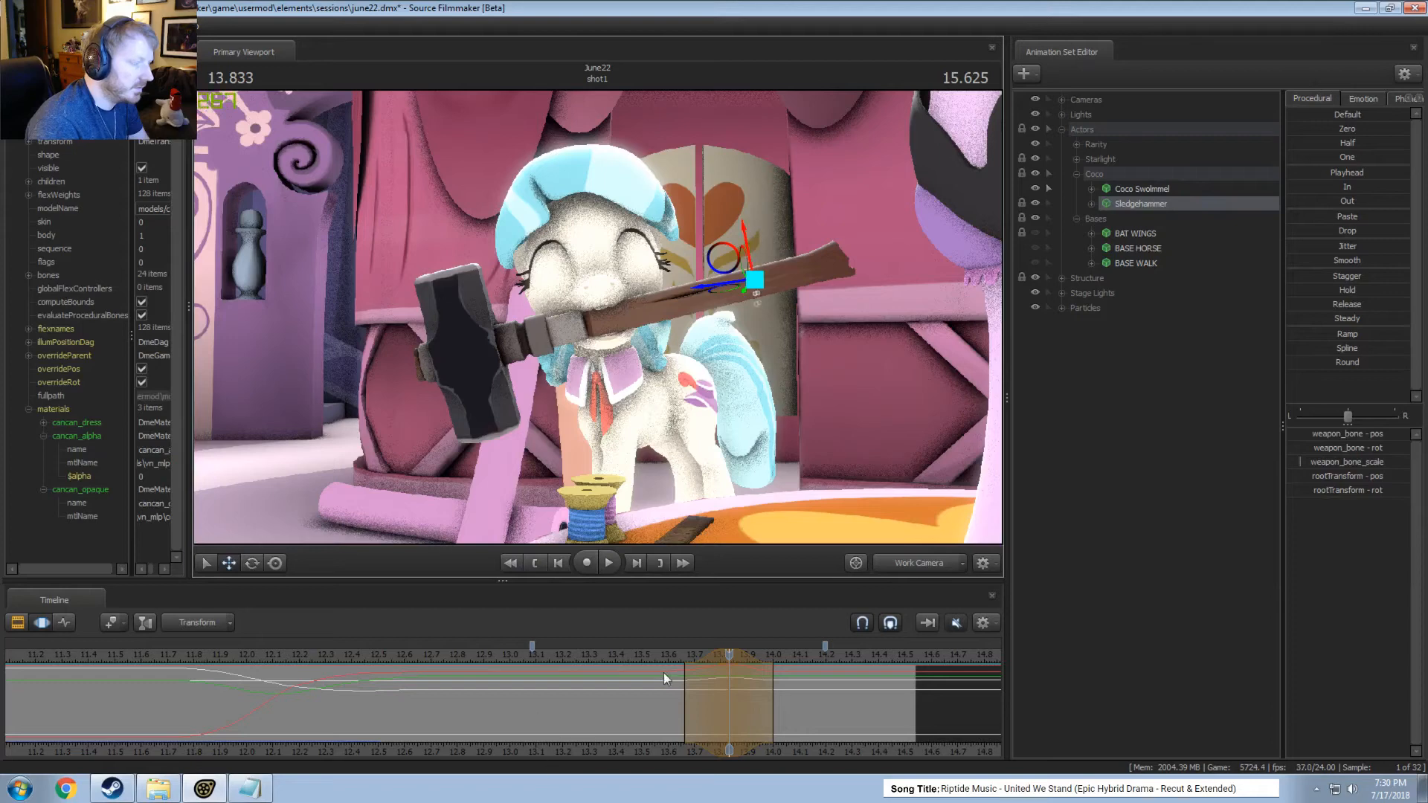
Adjust the Sledgehammer's time selection to about 13.67 to 14.08 seconds, centred near 13.79, and play the motion.
{"action": "left_click_drag", "start_coordinate": [659, 653], "coordinate": [659, 654]}
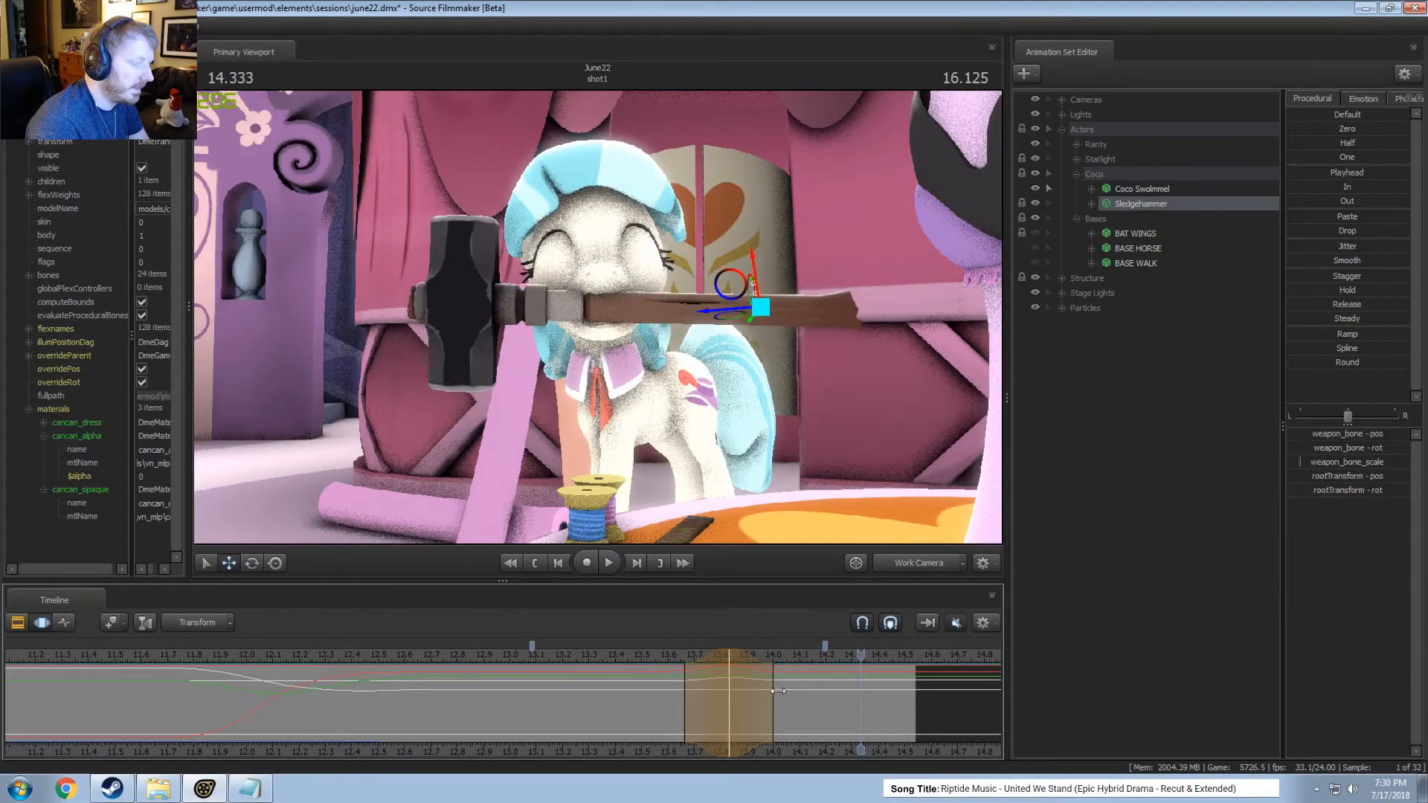
{"action": "left_click_drag", "start_coordinate": [778, 691], "coordinate": [820, 690]}
{"action": "left_click", "coordinate": [608, 652]}
{"action": "key", "text": "space"}
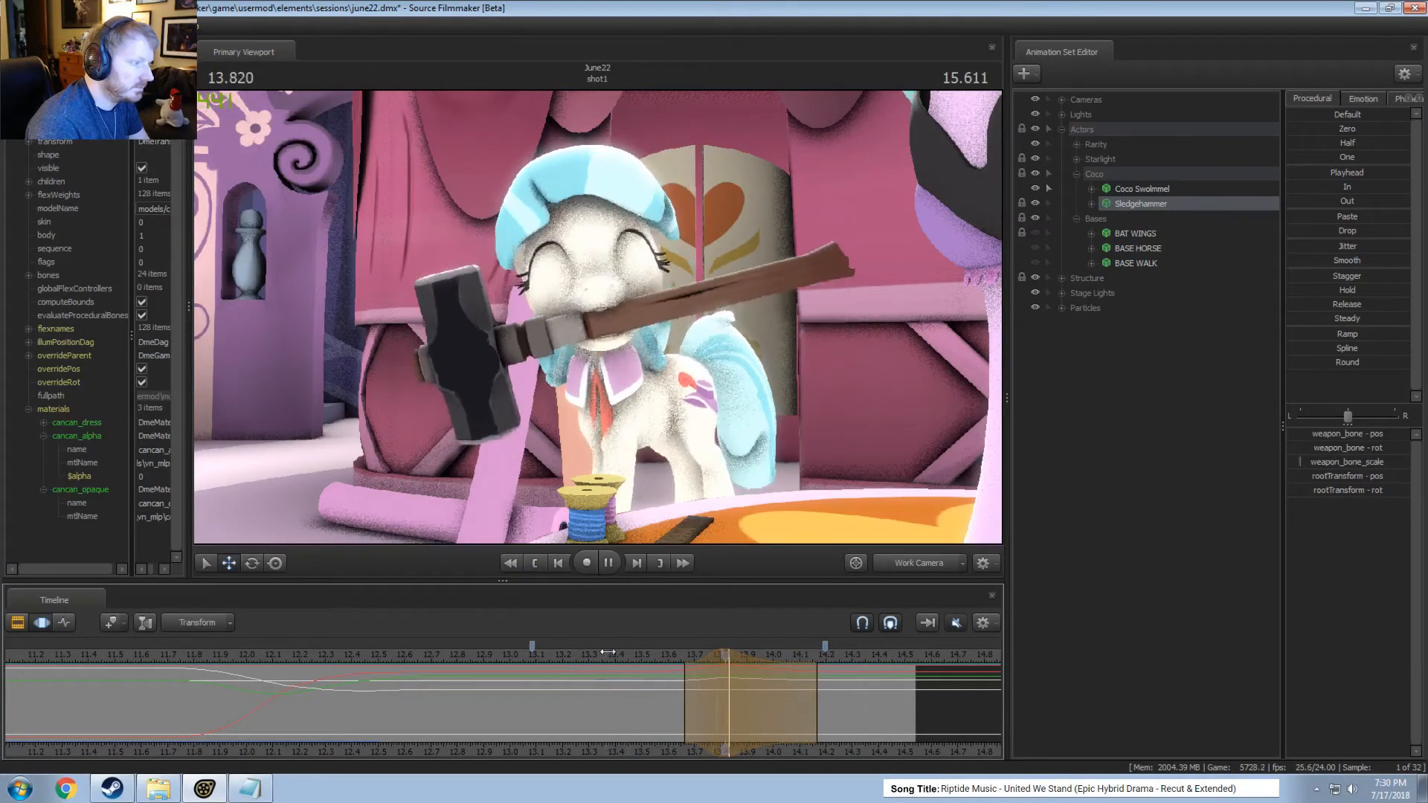
{"action": "scroll", "coordinate": [731, 680], "scroll_direction": "down", "scroll_amount": 1}
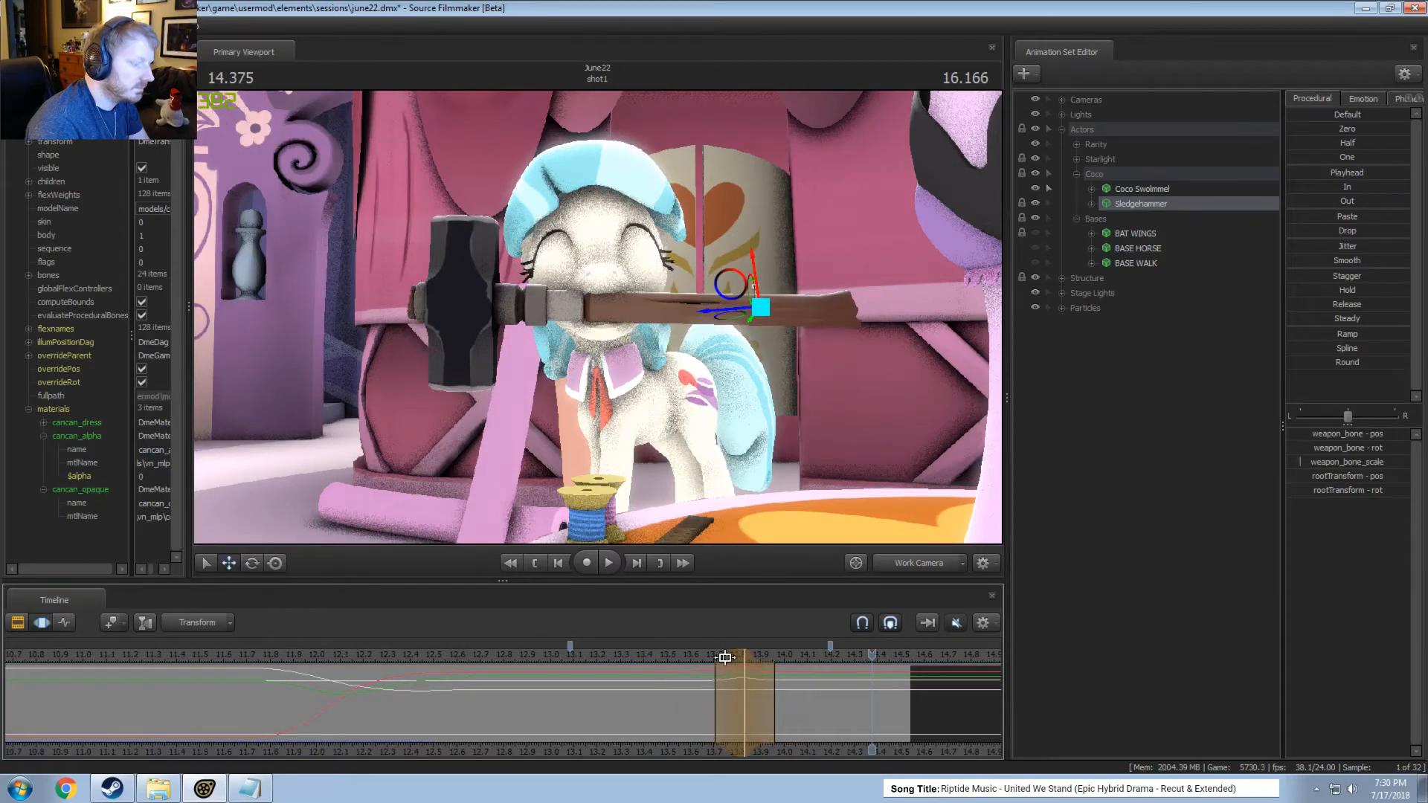
{"action": "left_click_drag", "start_coordinate": [726, 658], "coordinate": [784, 681]}
{"action": "left_click", "coordinate": [685, 655]}
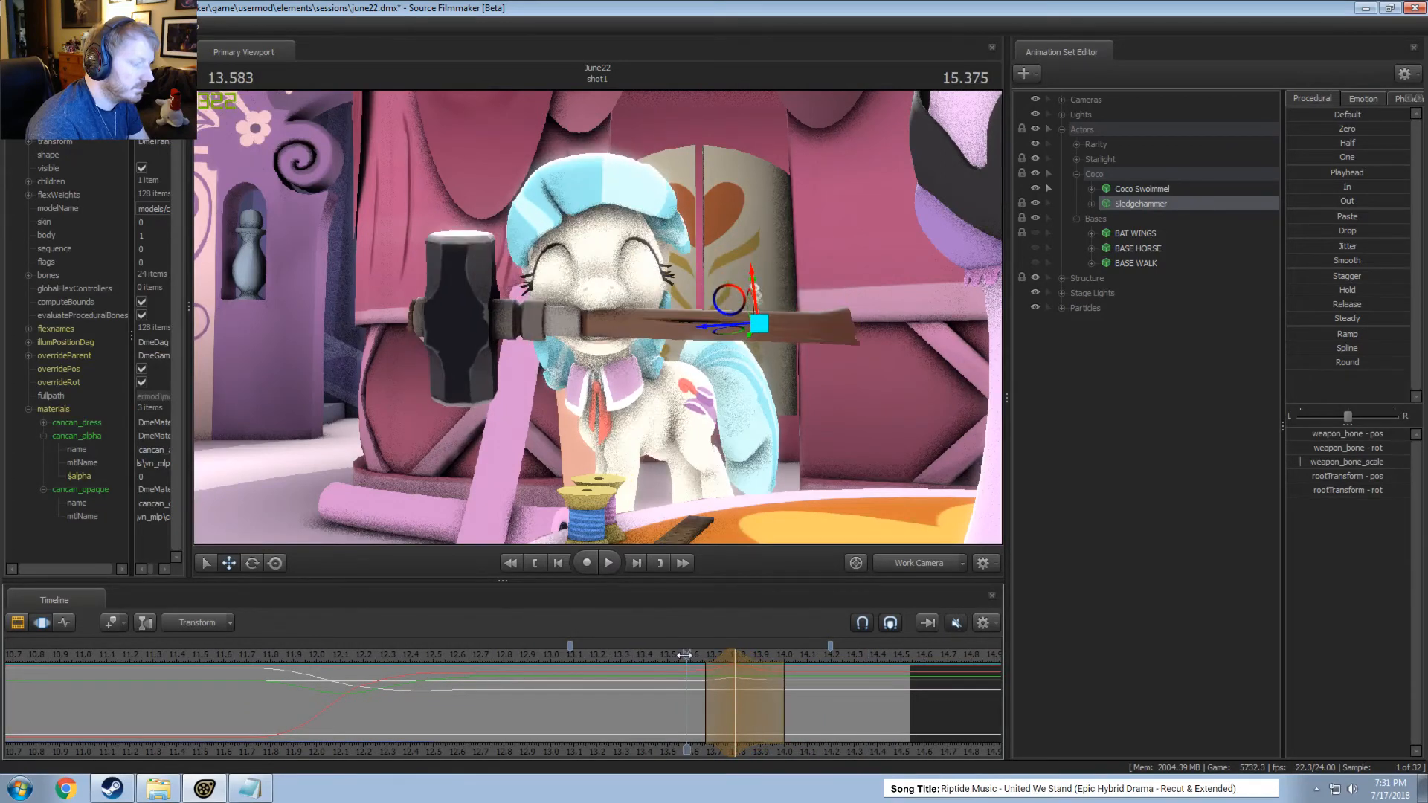
{"action": "left_click_drag", "start_coordinate": [685, 656], "coordinate": [644, 654]}
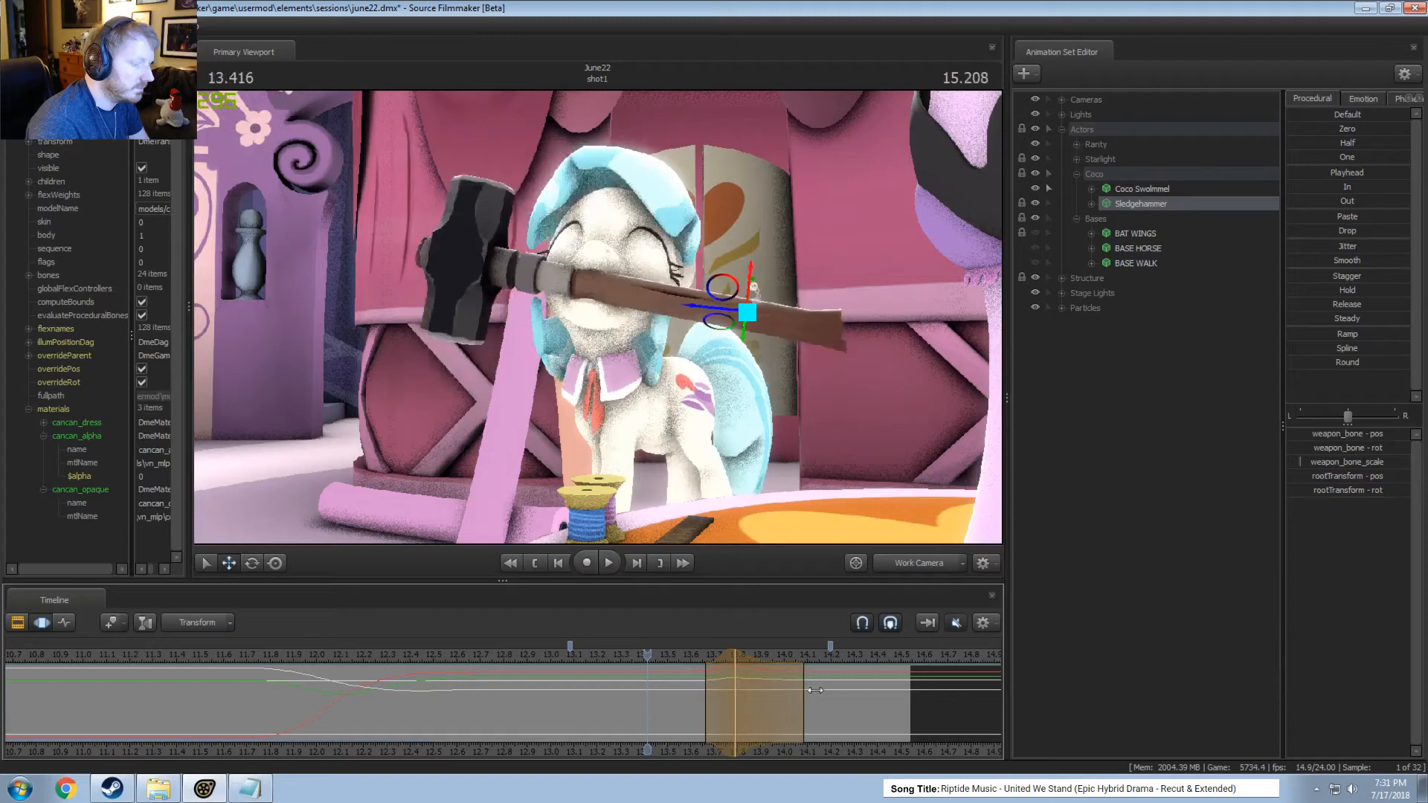
{"action": "key", "text": "space"}
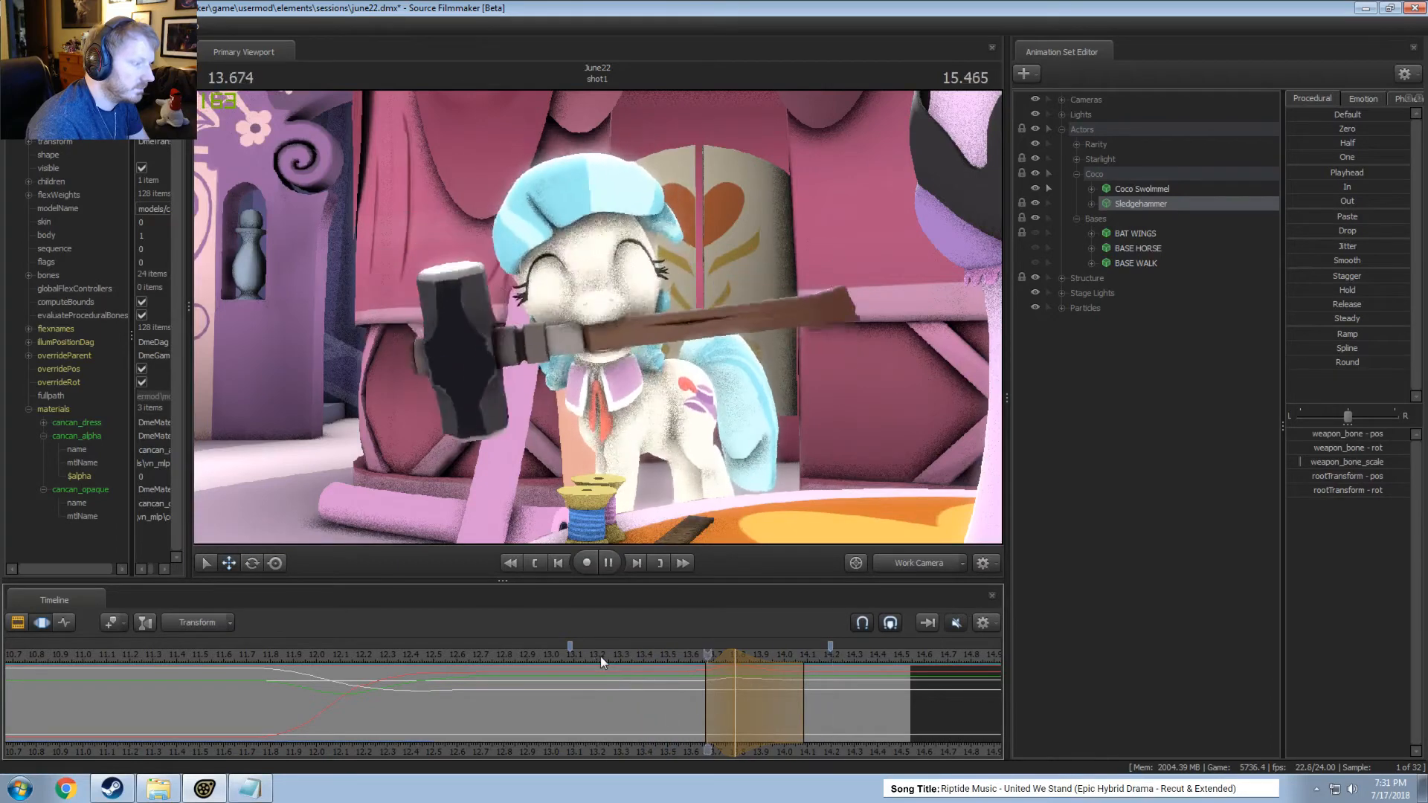
{"action": "key", "text": "space"}
Refine the Sledgehammer's rotation and position at about 13.79 seconds and play the result.
{"action": "left_click", "coordinate": [737, 667]}
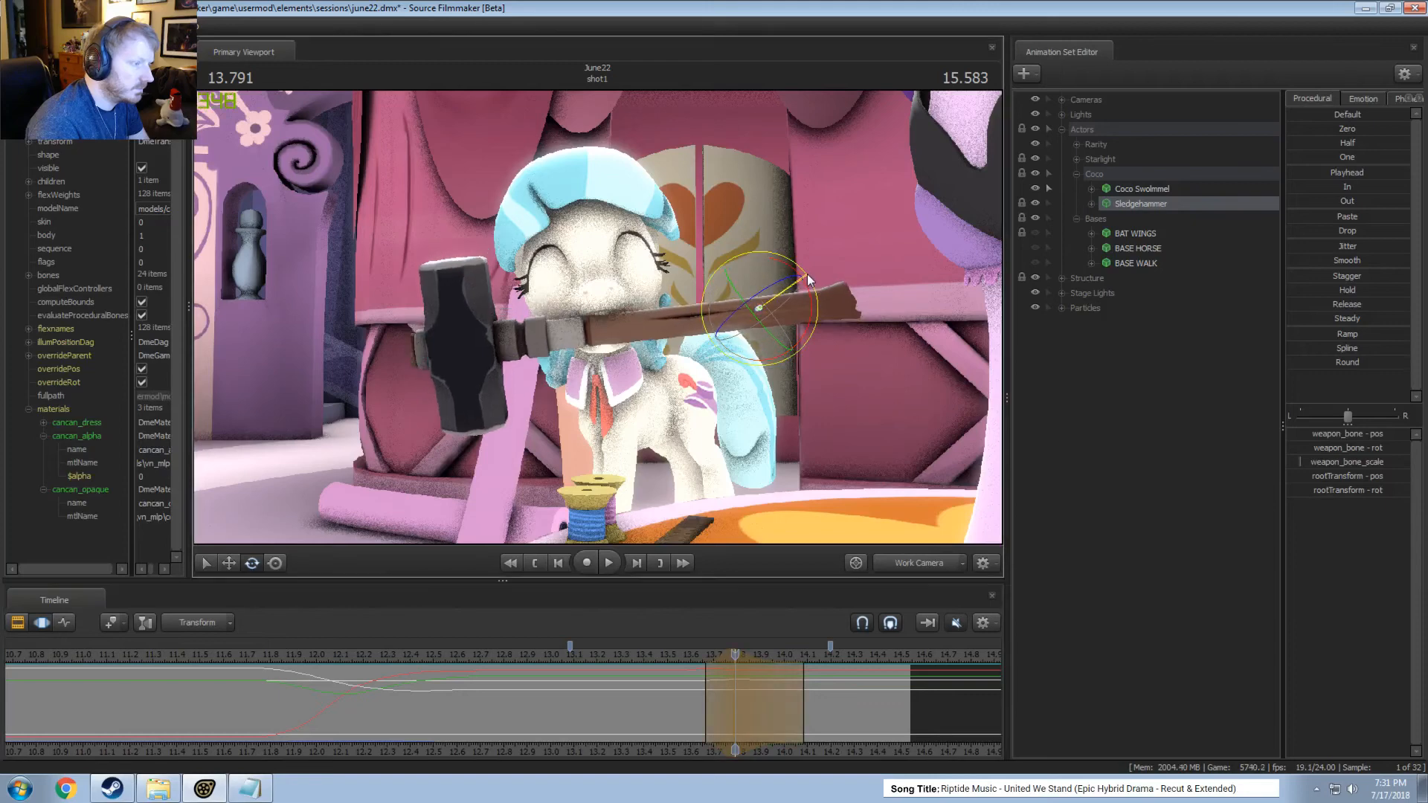
{"action": "key", "text": "w"}
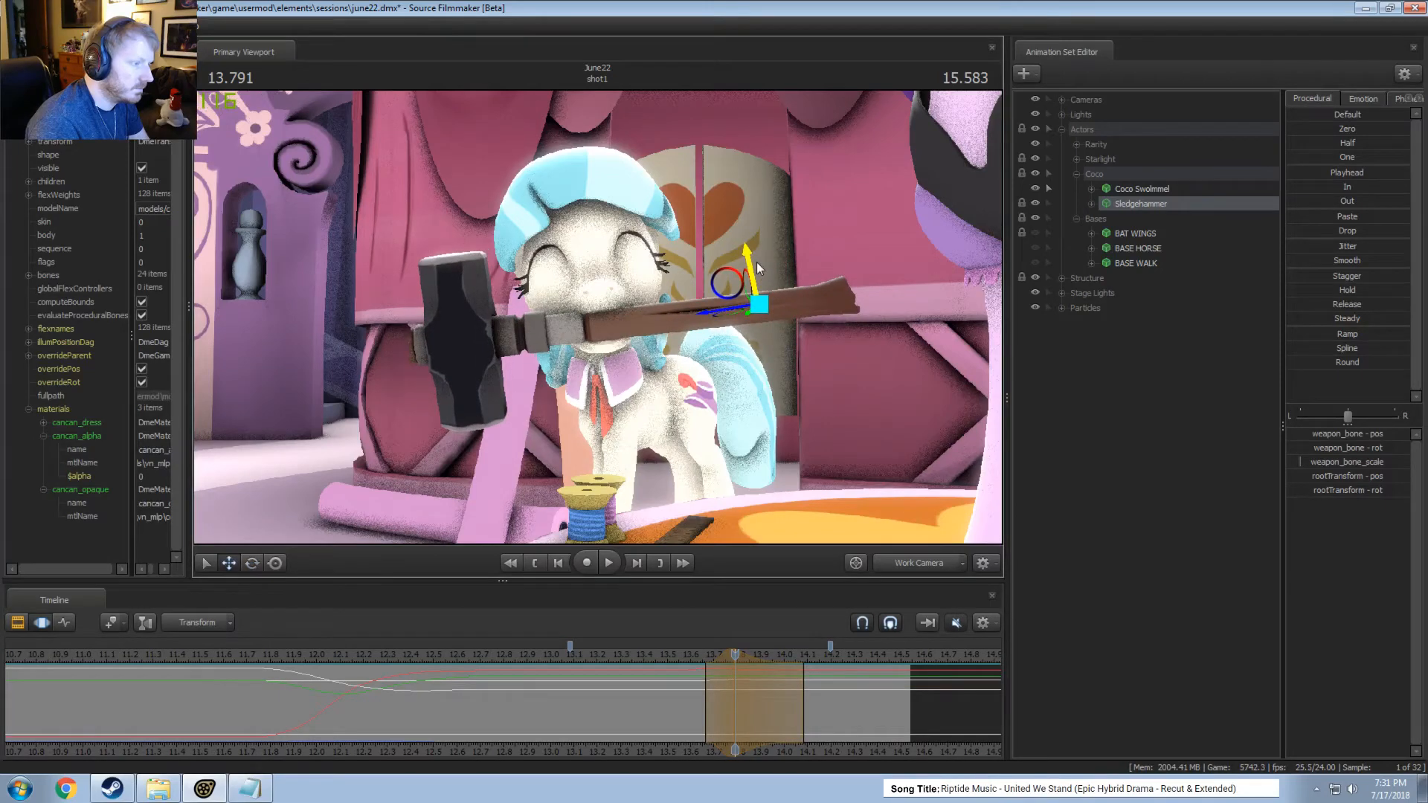
{"action": "key", "text": "space"}
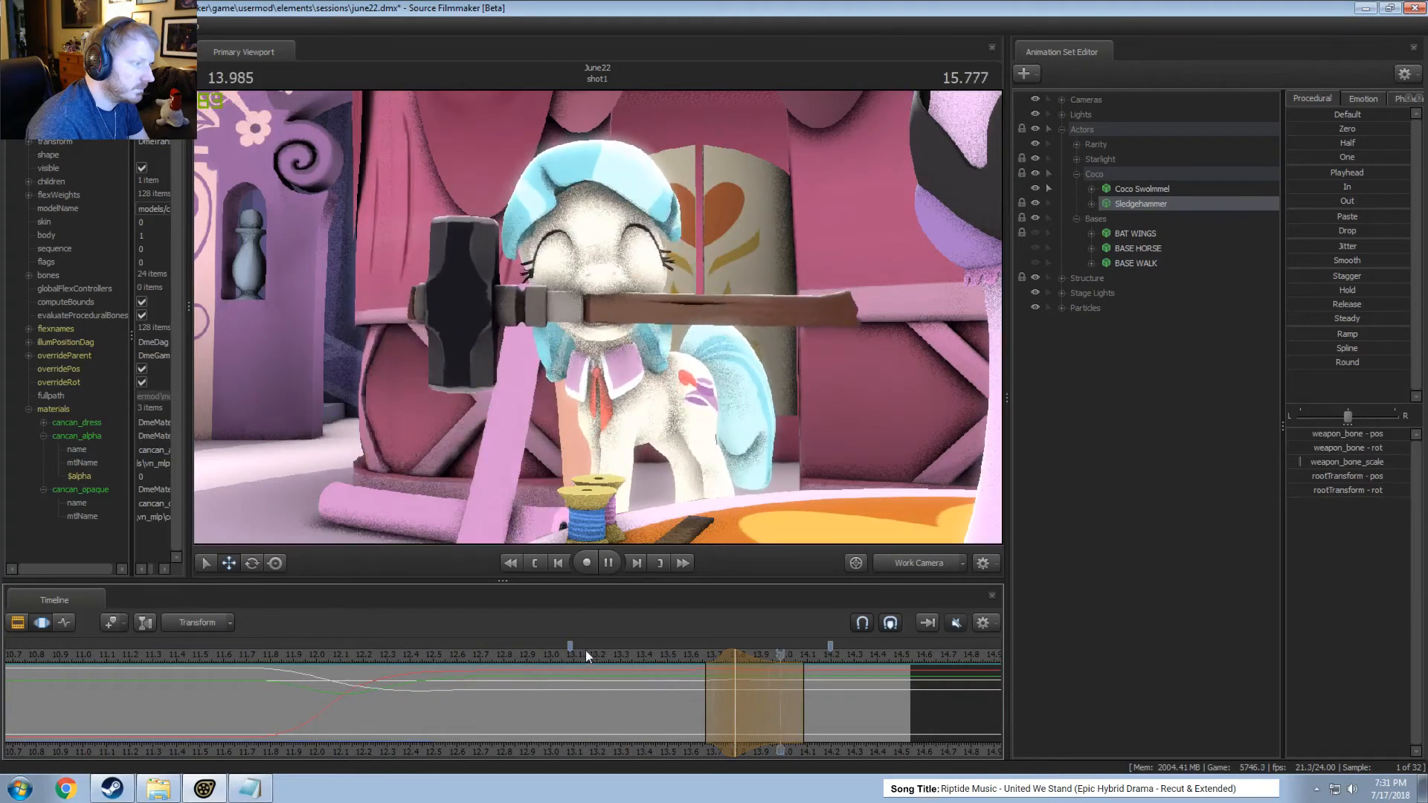
{"action": "key", "text": "space"}
Review the hammer motion from the main camera and from a work camera view in front of Coco.
{"action": "left_click", "coordinate": [896, 570]}
{"action": "left_click", "coordinate": [677, 653]}
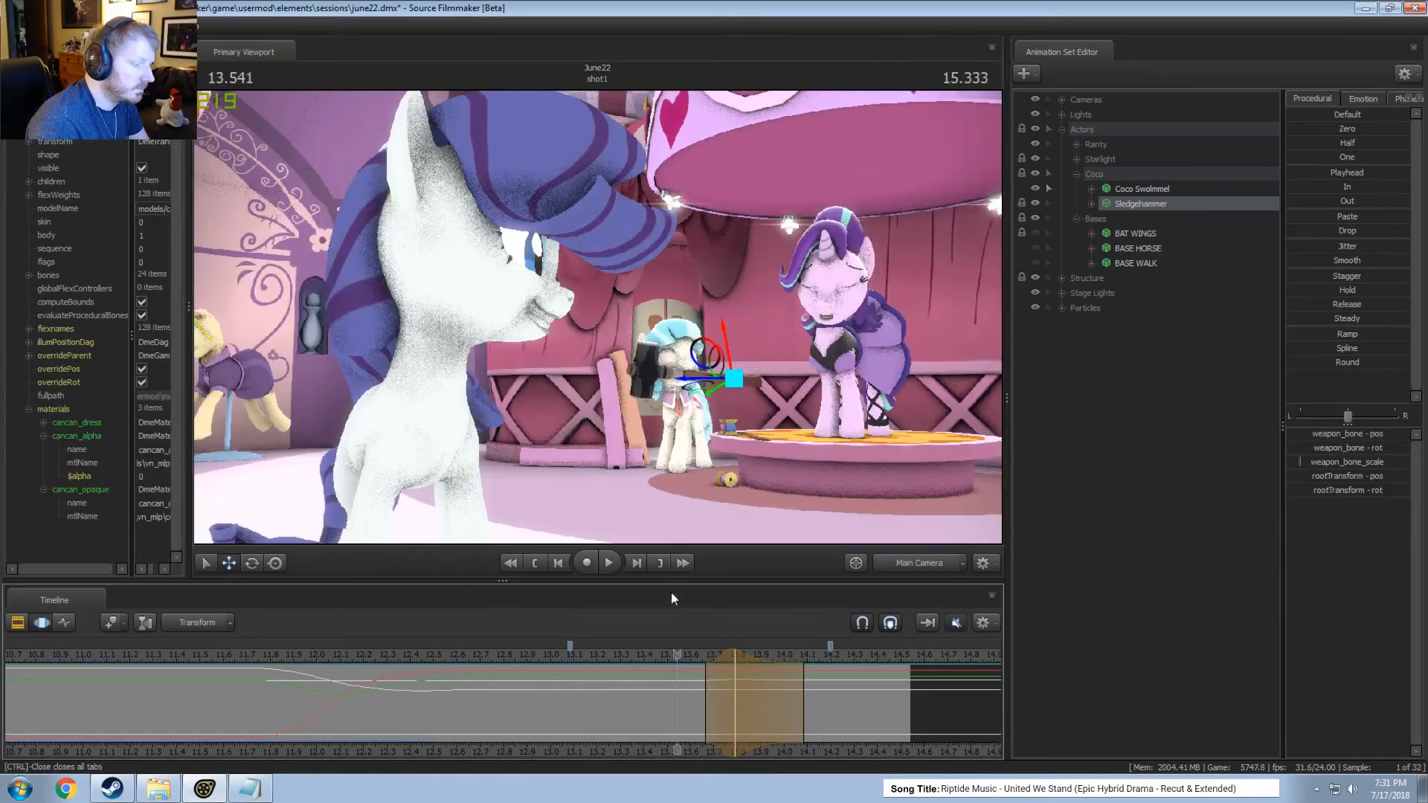
{"action": "left_click", "coordinate": [843, 407]}
{"action": "left_click", "coordinate": [714, 412]}
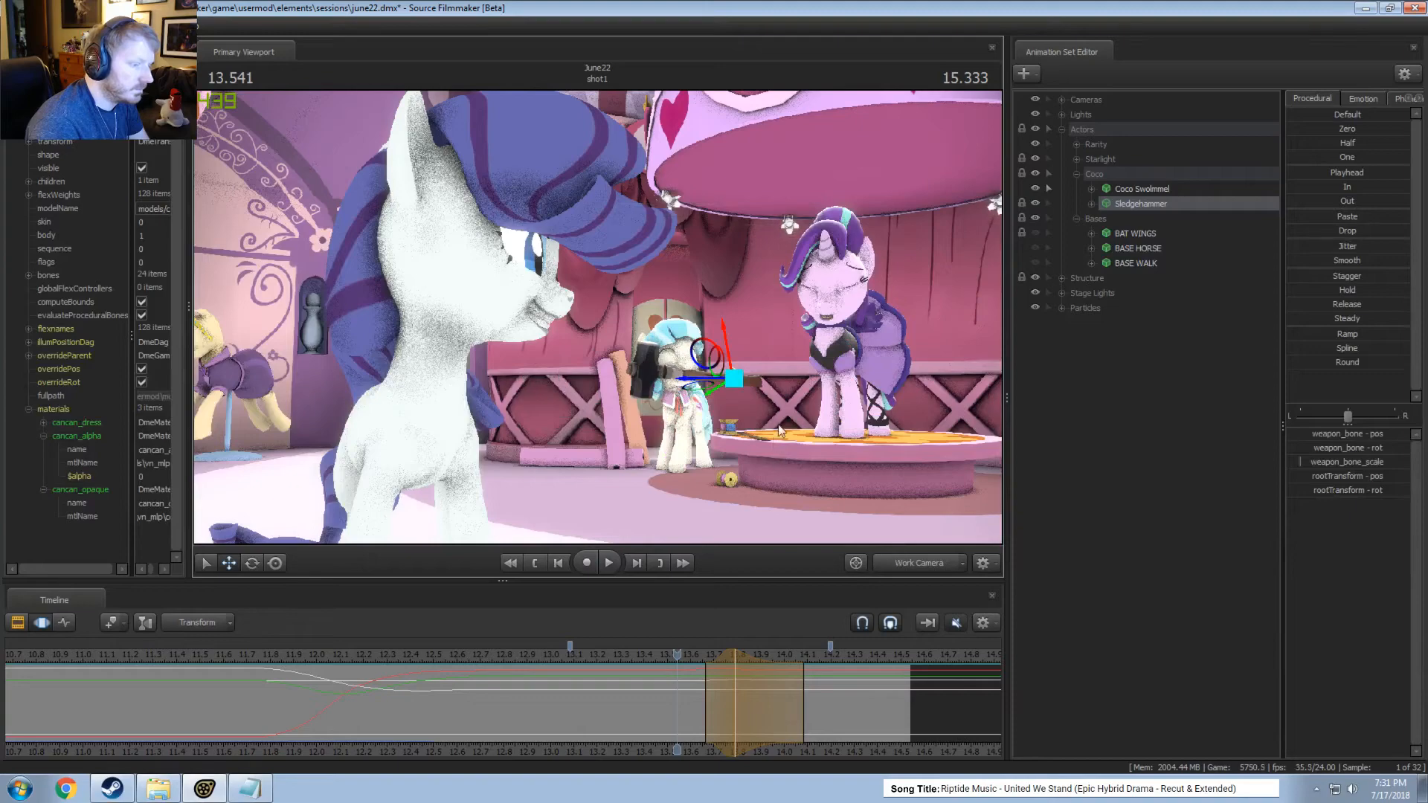
{"action": "key", "text": "space"}
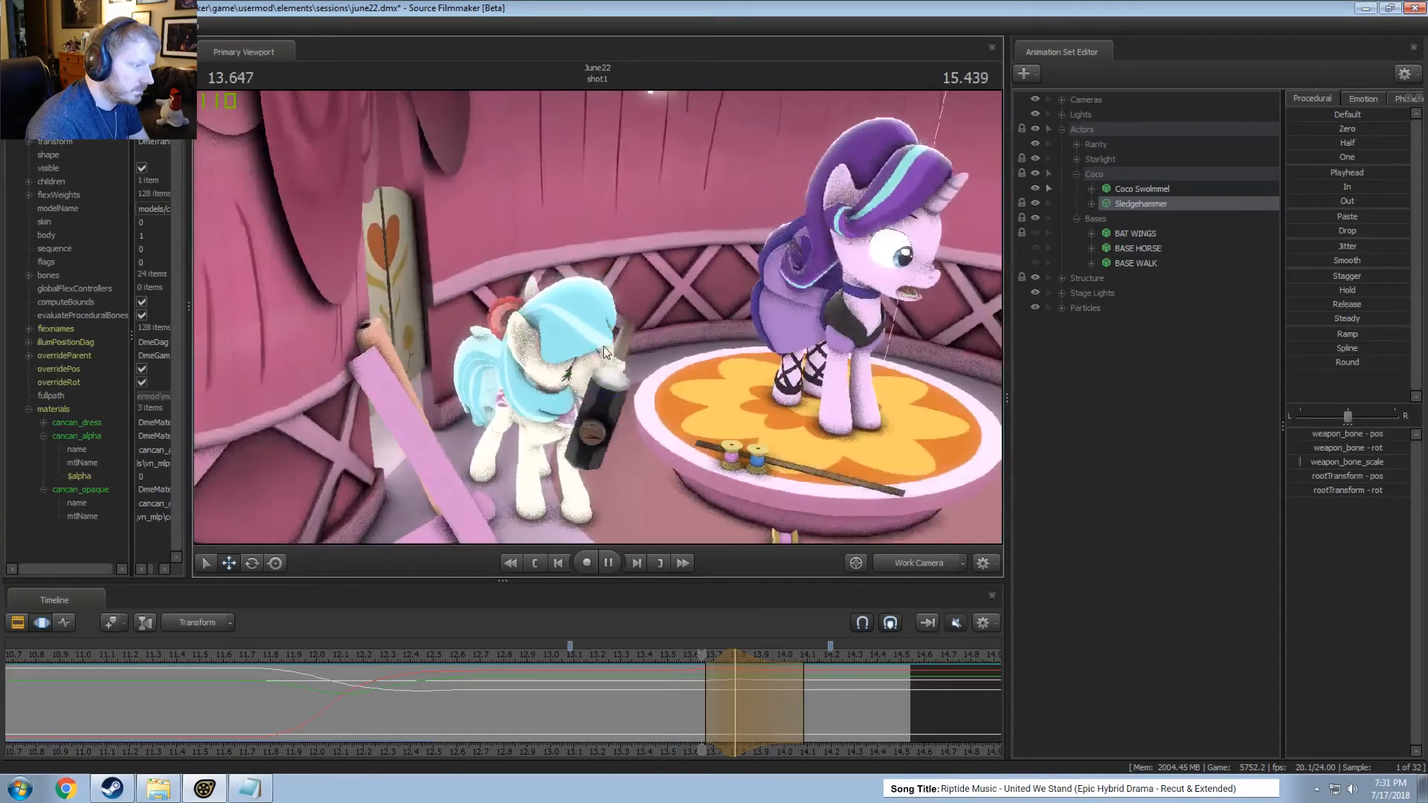
{"action": "key", "text": "space"}
{"action": "key", "text": "space"}
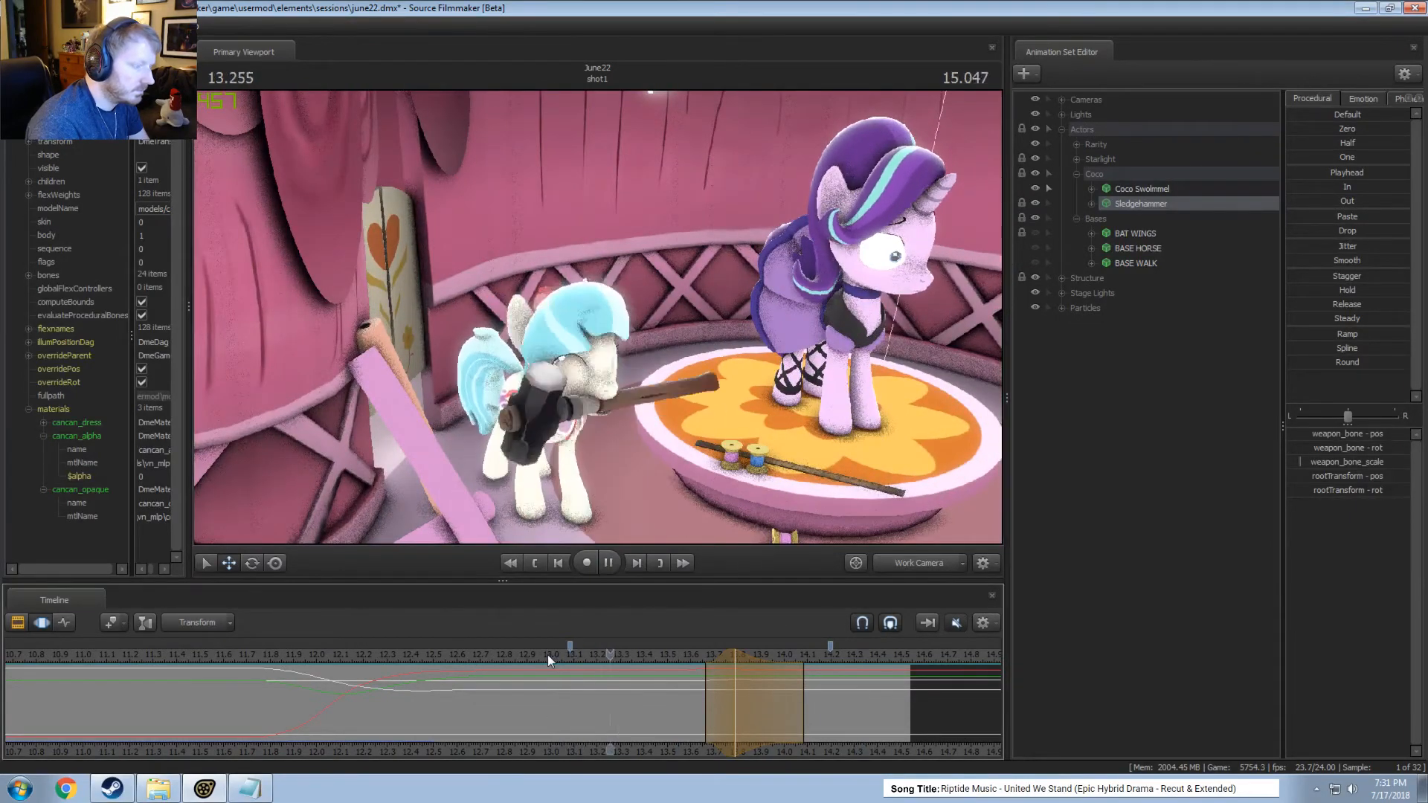
{"action": "key", "text": "space"}
Rotate the Sledgehammer's weapon_bone at about 13.54 seconds over a time selection from about 13.12 to 13.83 seconds.
{"action": "middle_click_drag", "start_coordinate": [586, 686], "coordinate": [672, 717]}
{"action": "left_click_drag", "start_coordinate": [614, 714], "coordinate": [586, 714]}
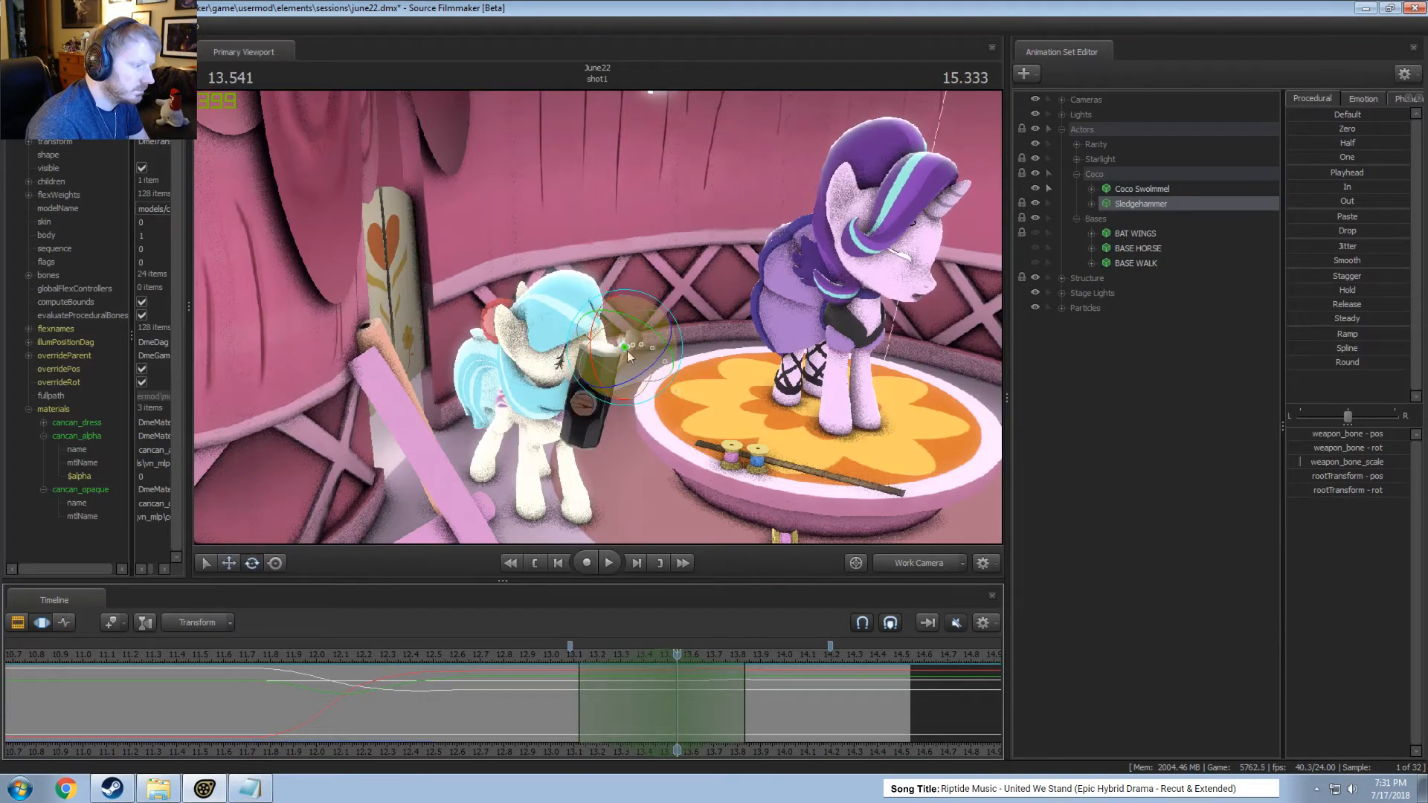
{"action": "left_click", "coordinate": [1091, 203]}
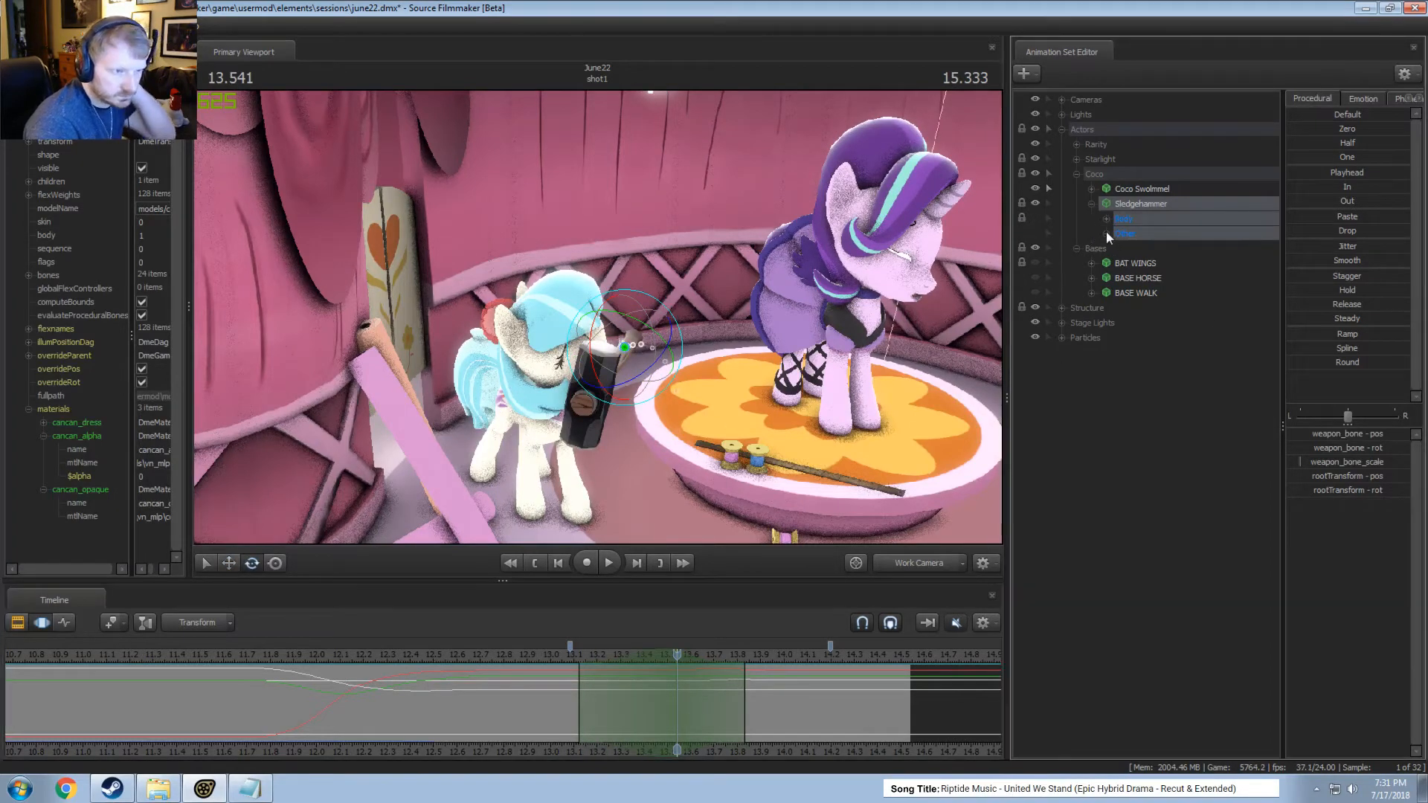
{"action": "left_click", "coordinate": [1106, 233]}
{"action": "left_click", "coordinate": [1157, 248]}
{"action": "left_click_drag", "start_coordinate": [662, 327], "coordinate": [691, 355]}
Play the weapon_bone motion from about 13.0 seconds in the work camera and check it in the main camera.
{"action": "left_click", "coordinate": [532, 659]}
{"action": "key", "text": "space"}
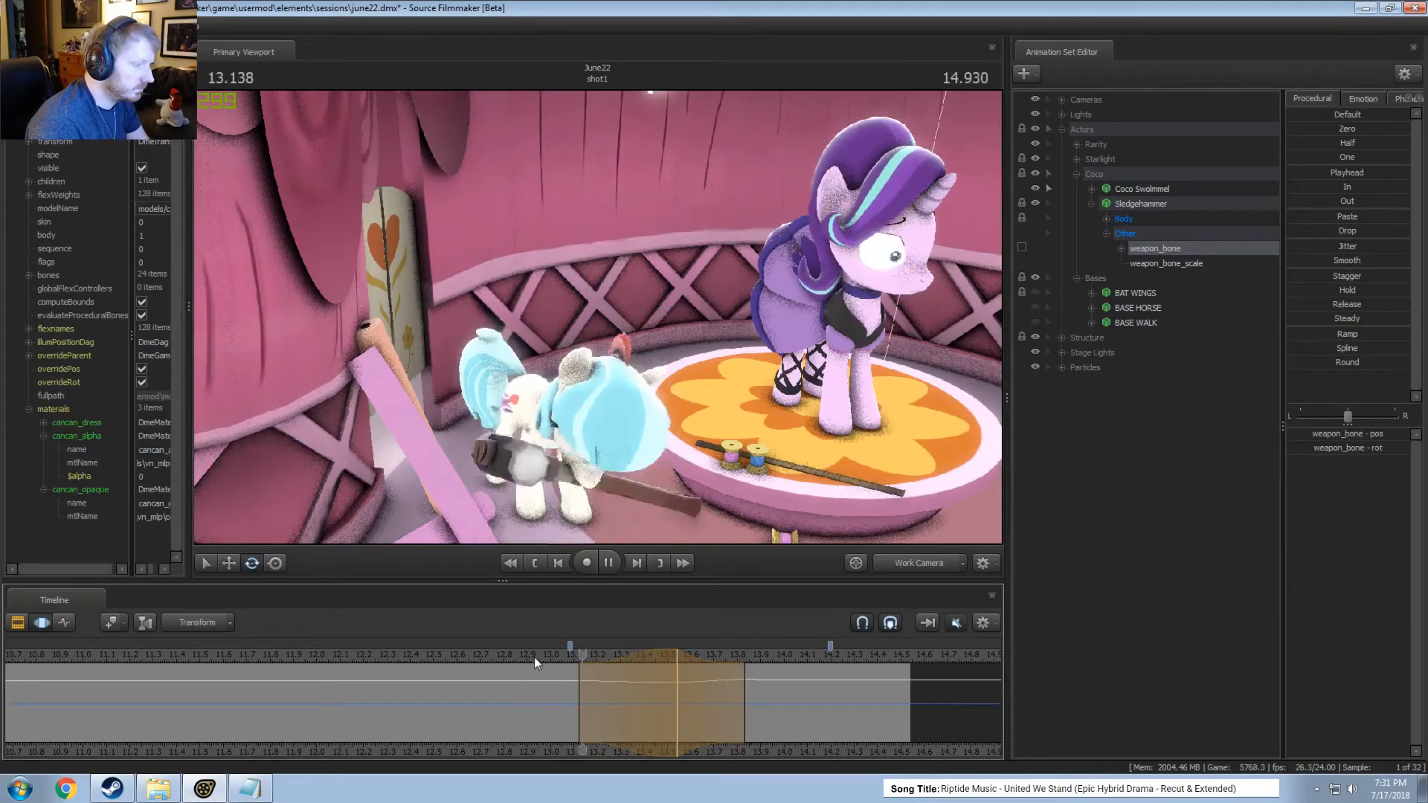
{"action": "key", "text": "space"}
{"action": "key", "text": "space"}
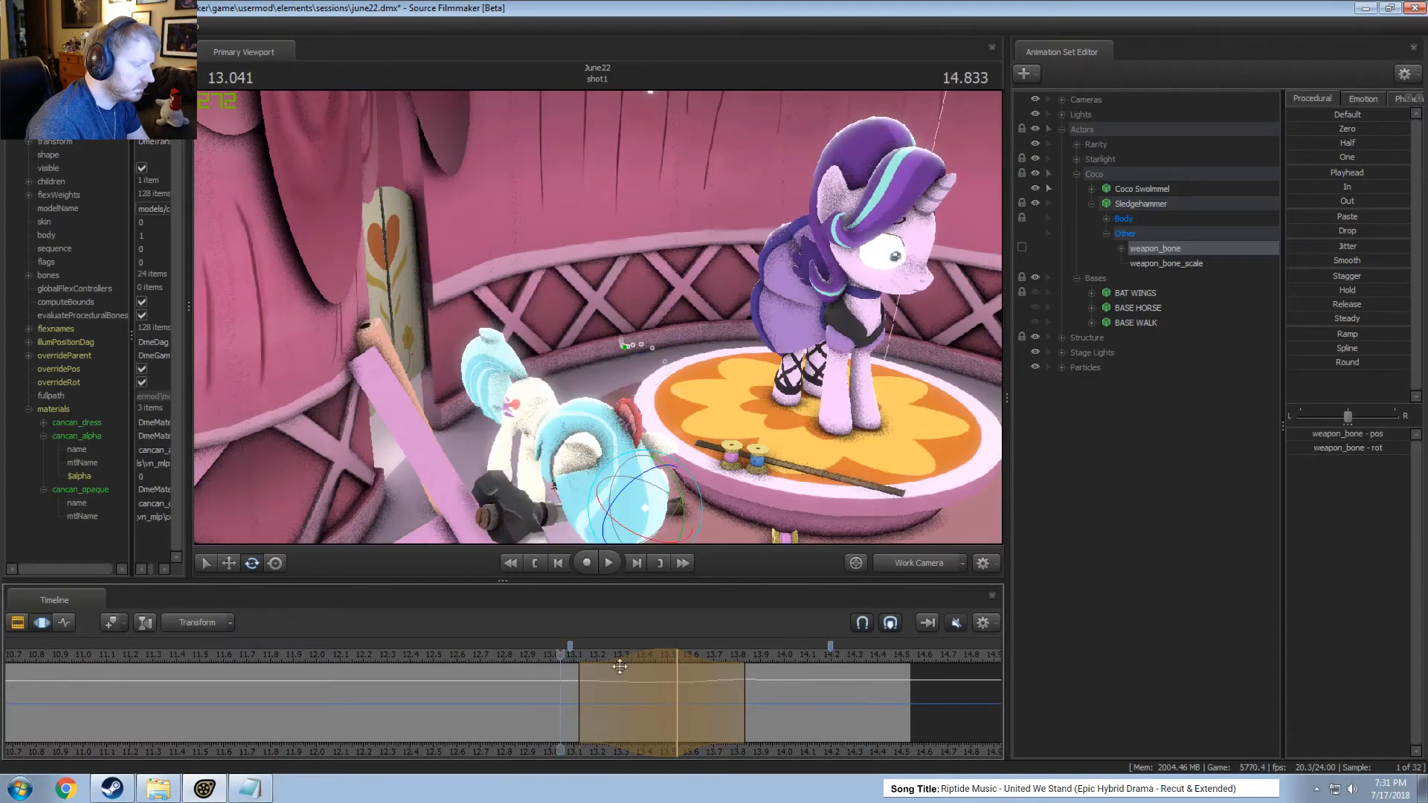
{"action": "left_click", "coordinate": [897, 570]}
{"action": "key", "text": "space"}
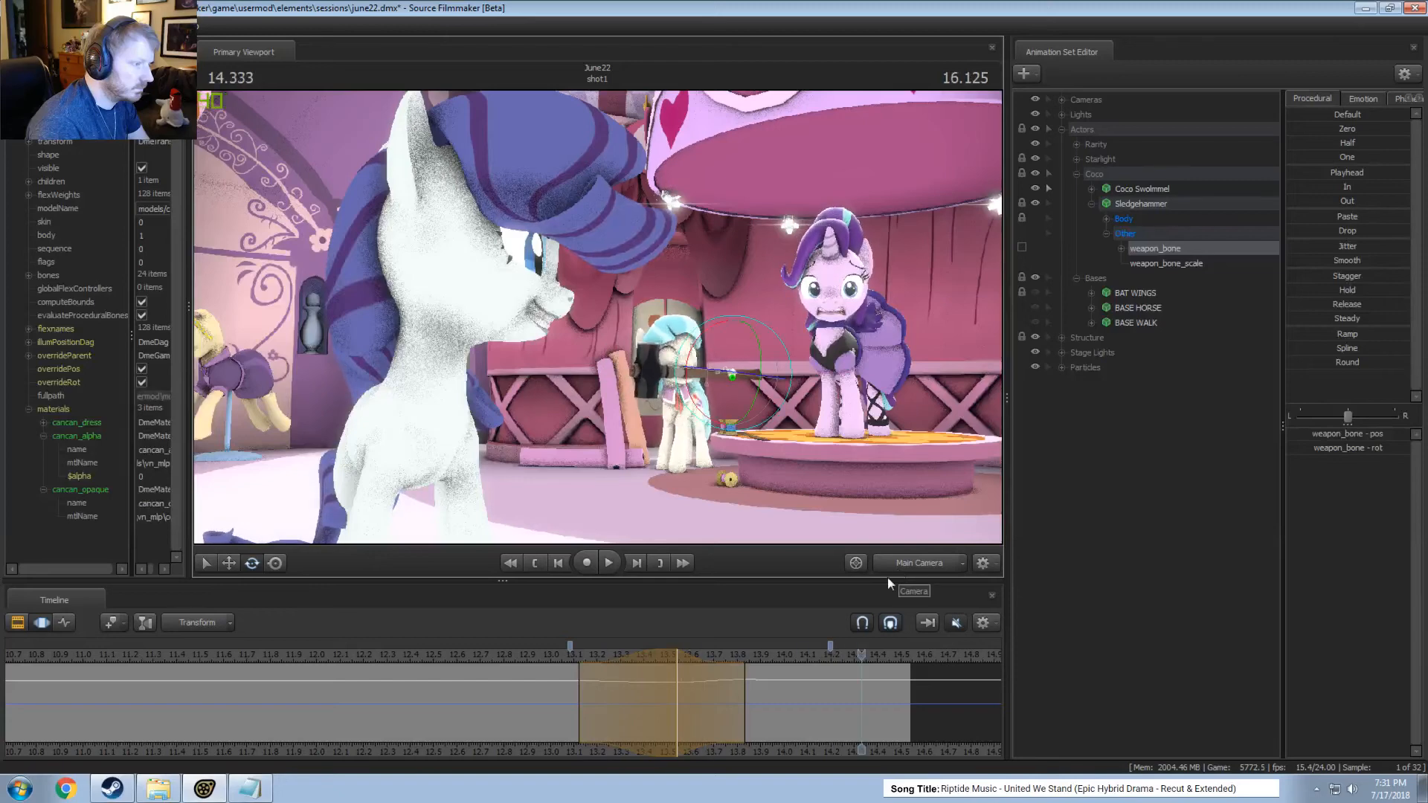
{"action": "left_click", "coordinate": [916, 562]}
{"action": "left_click", "coordinate": [572, 662]}
{"action": "key", "text": "space"}
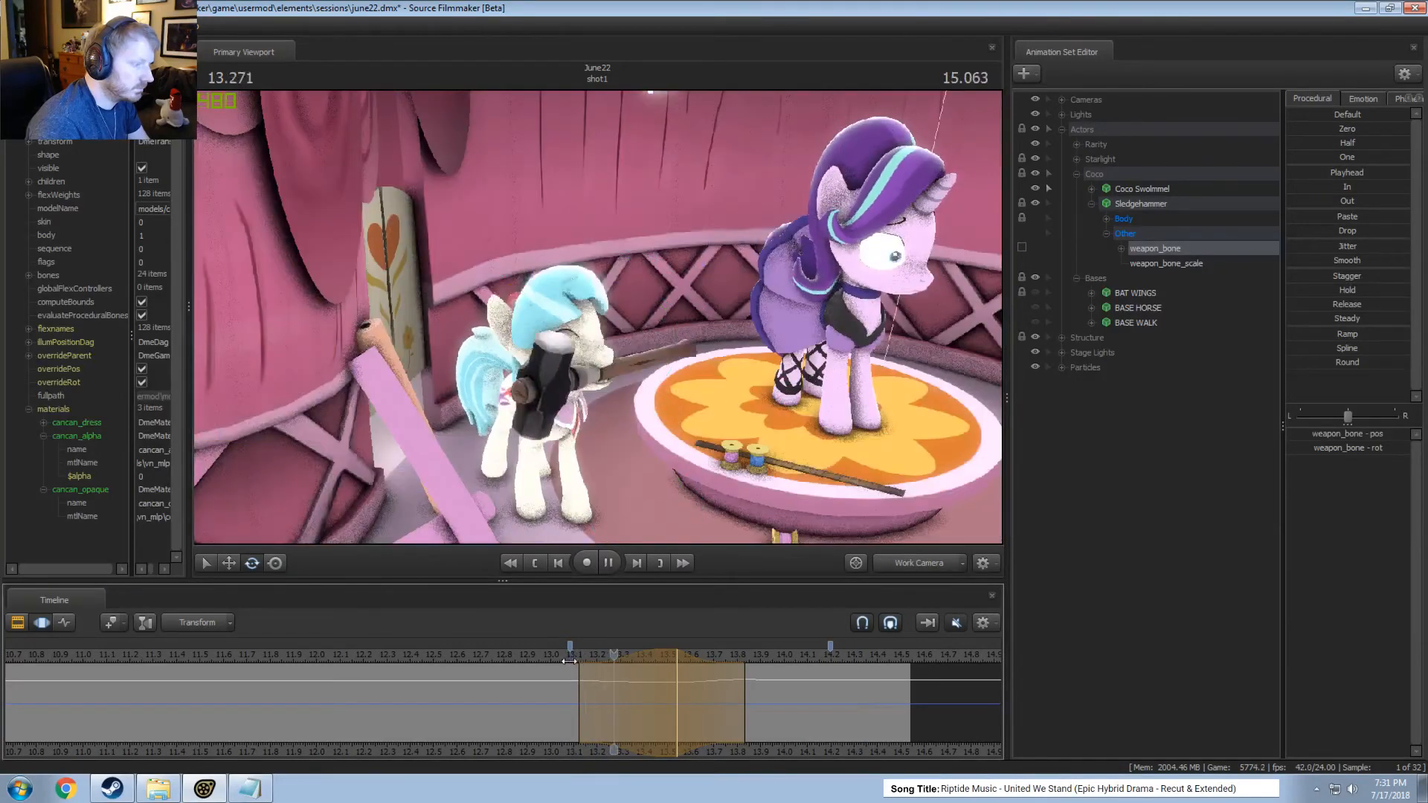
{"action": "key", "text": "space"}
{"action": "left_click", "coordinate": [551, 659]}
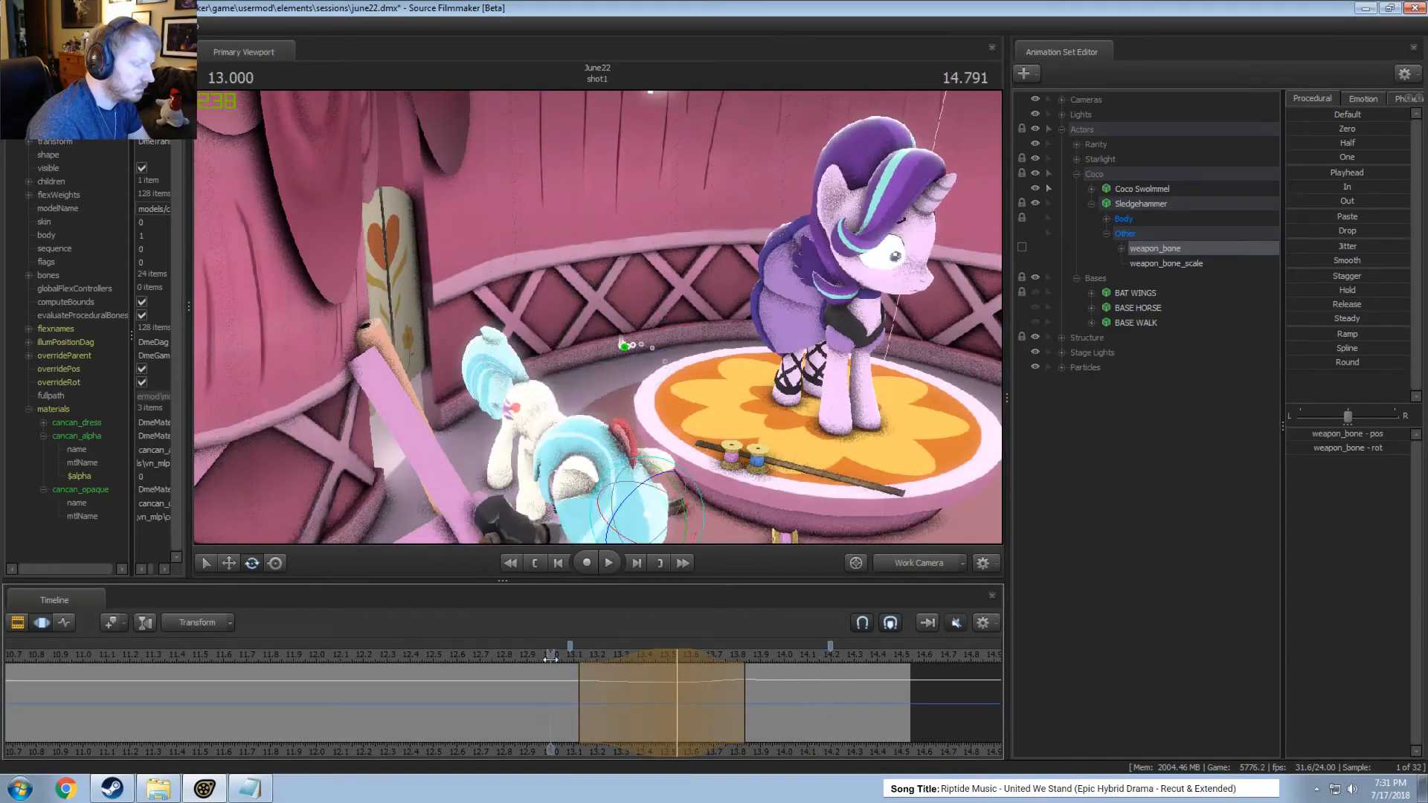
{"action": "key", "text": "space"}
{"action": "key", "text": "space"}
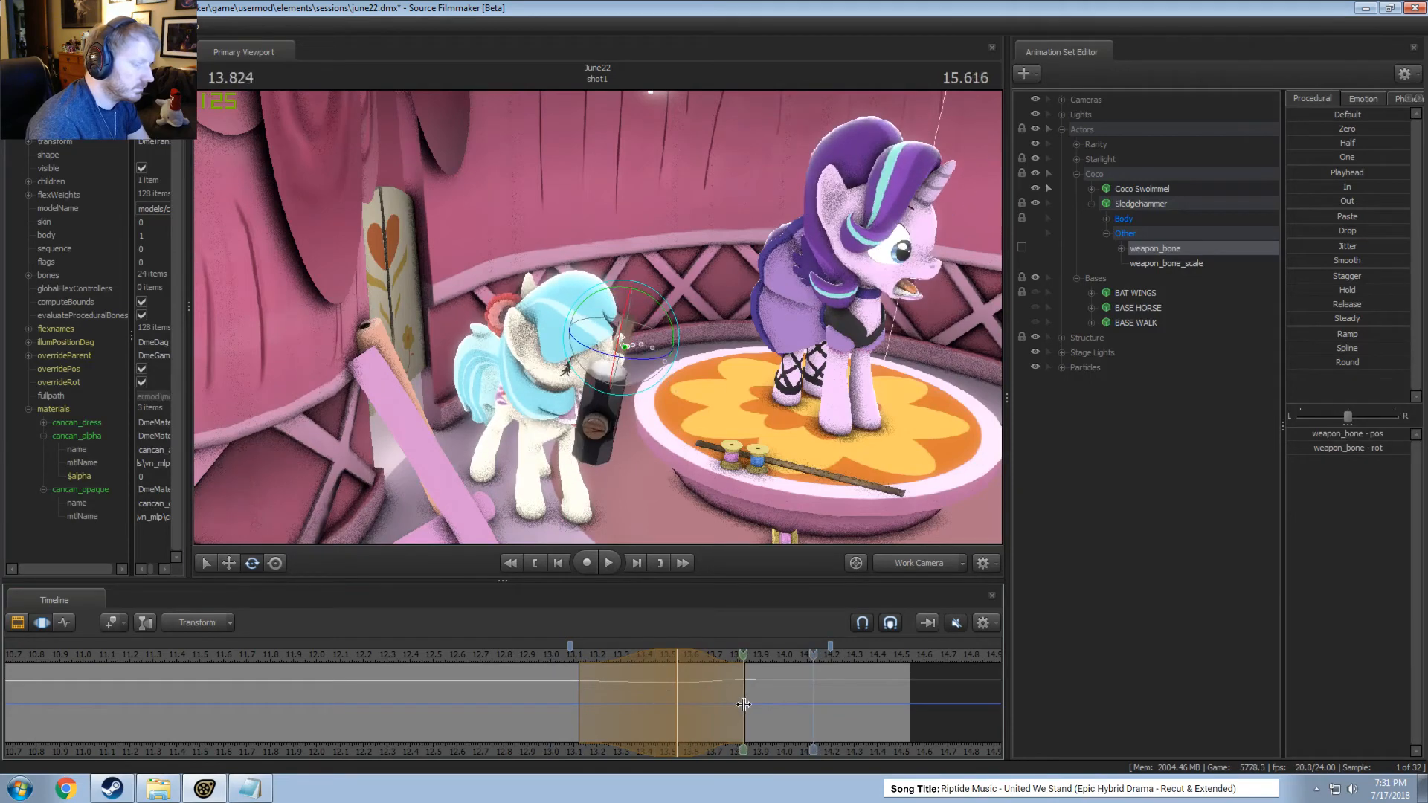
Rotate the weapon_bone at about 13.83 seconds over a time selection from about 13.41 to 14.25 seconds and play it.
{"action": "left_click", "coordinate": [741, 703]}
{"action": "left_click_drag", "start_coordinate": [667, 308], "coordinate": [661, 305]}
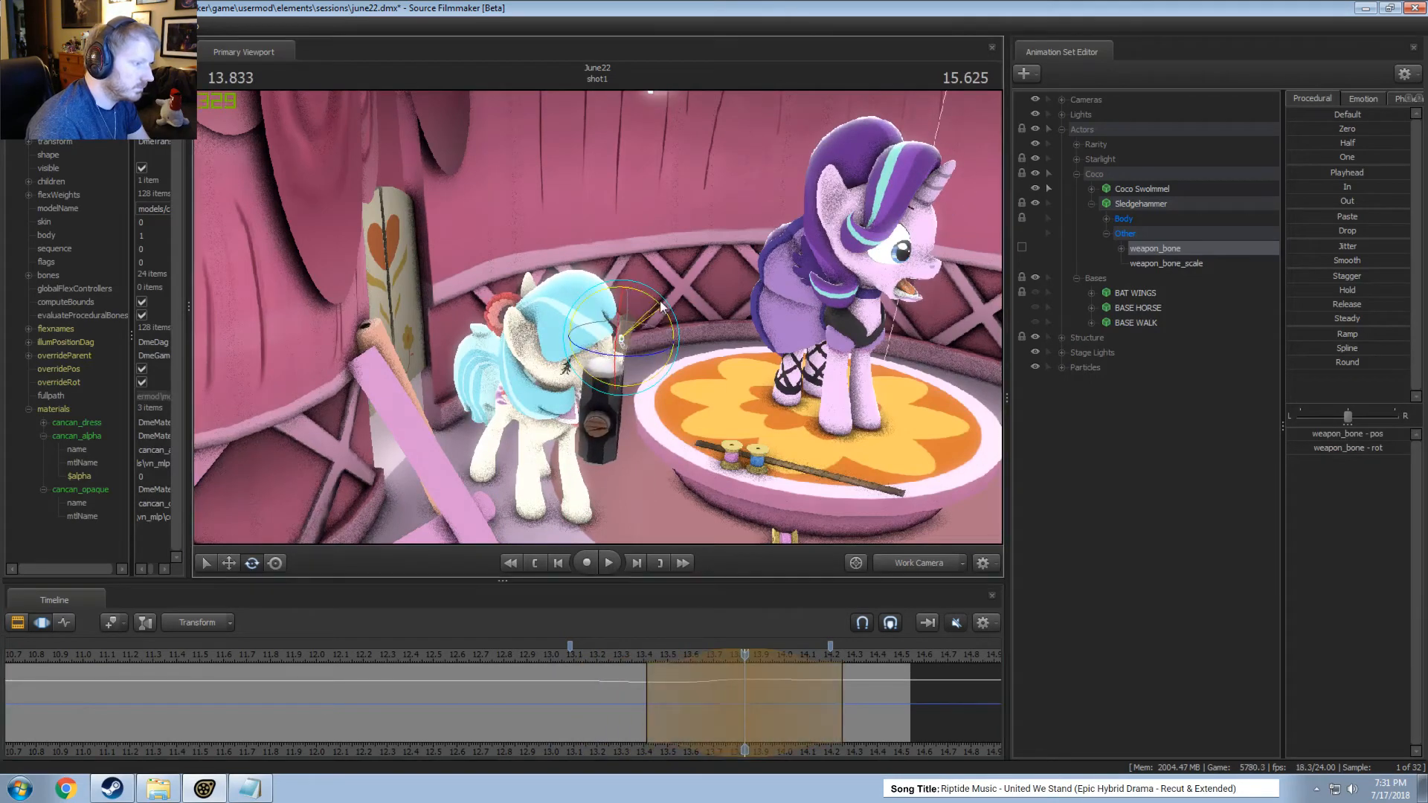
{"action": "key", "text": "space"}
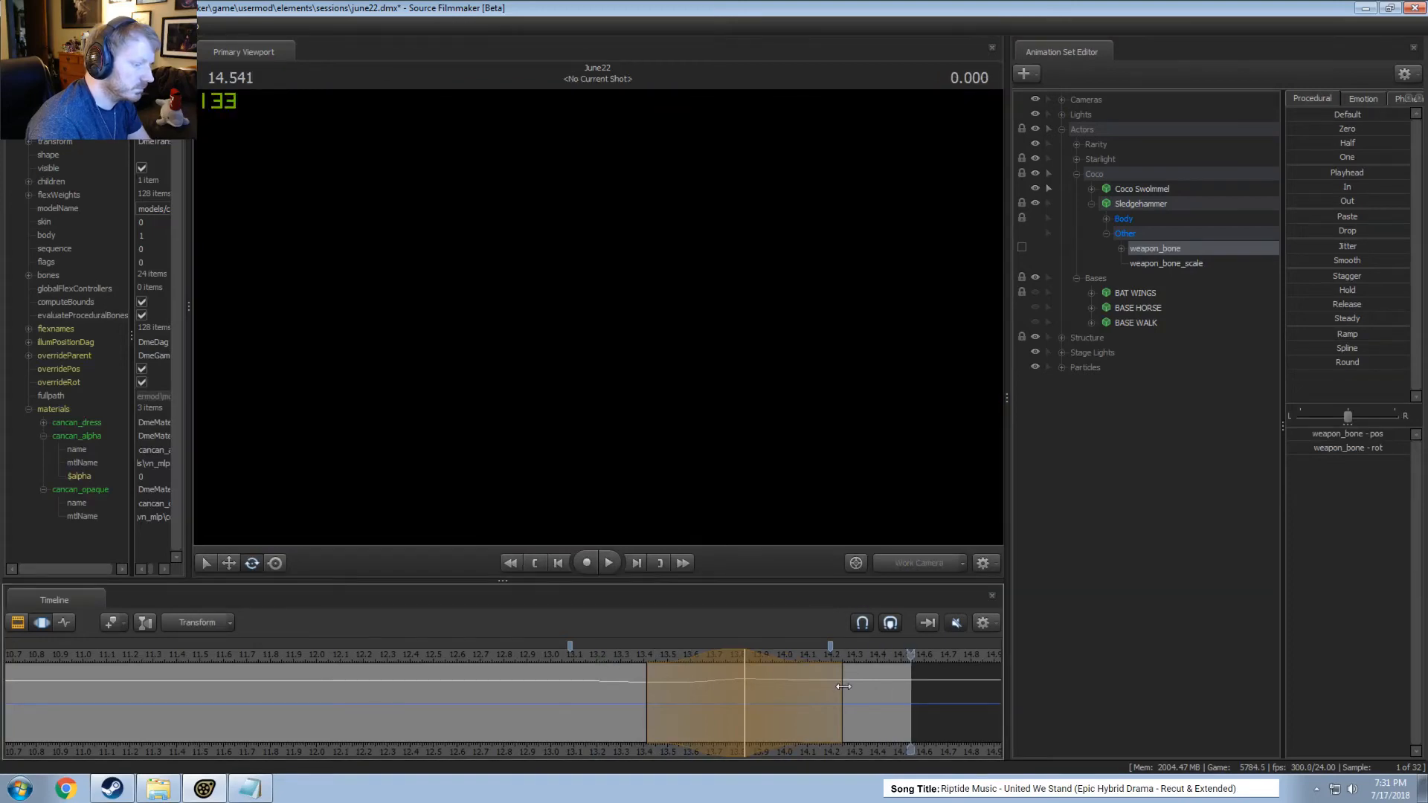
Extend the end of the weapon_bone time selection to about 14.38 seconds and play the shot through the main camera.
{"action": "key", "text": "space"}
{"action": "left_click", "coordinate": [853, 563]}
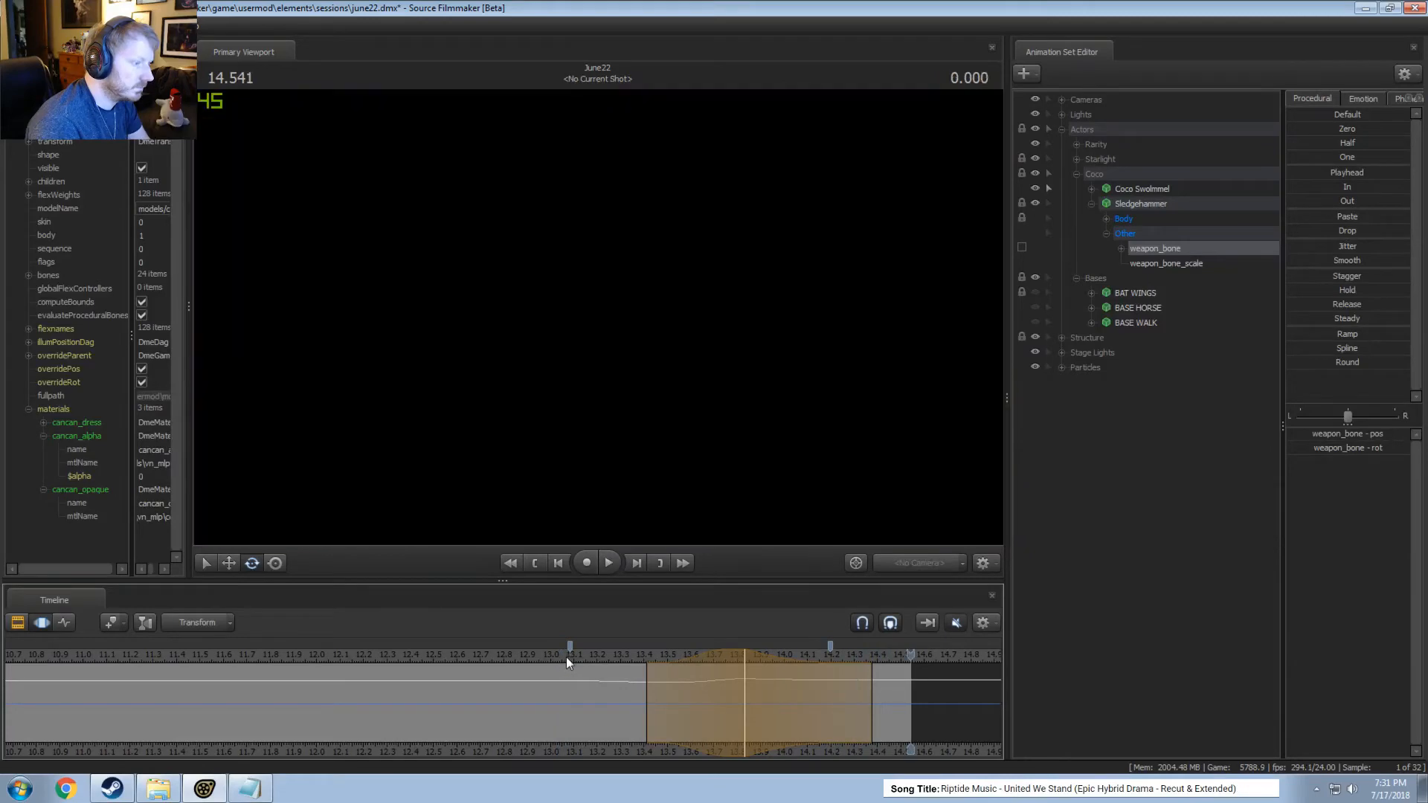
{"action": "left_click", "coordinate": [565, 657]}
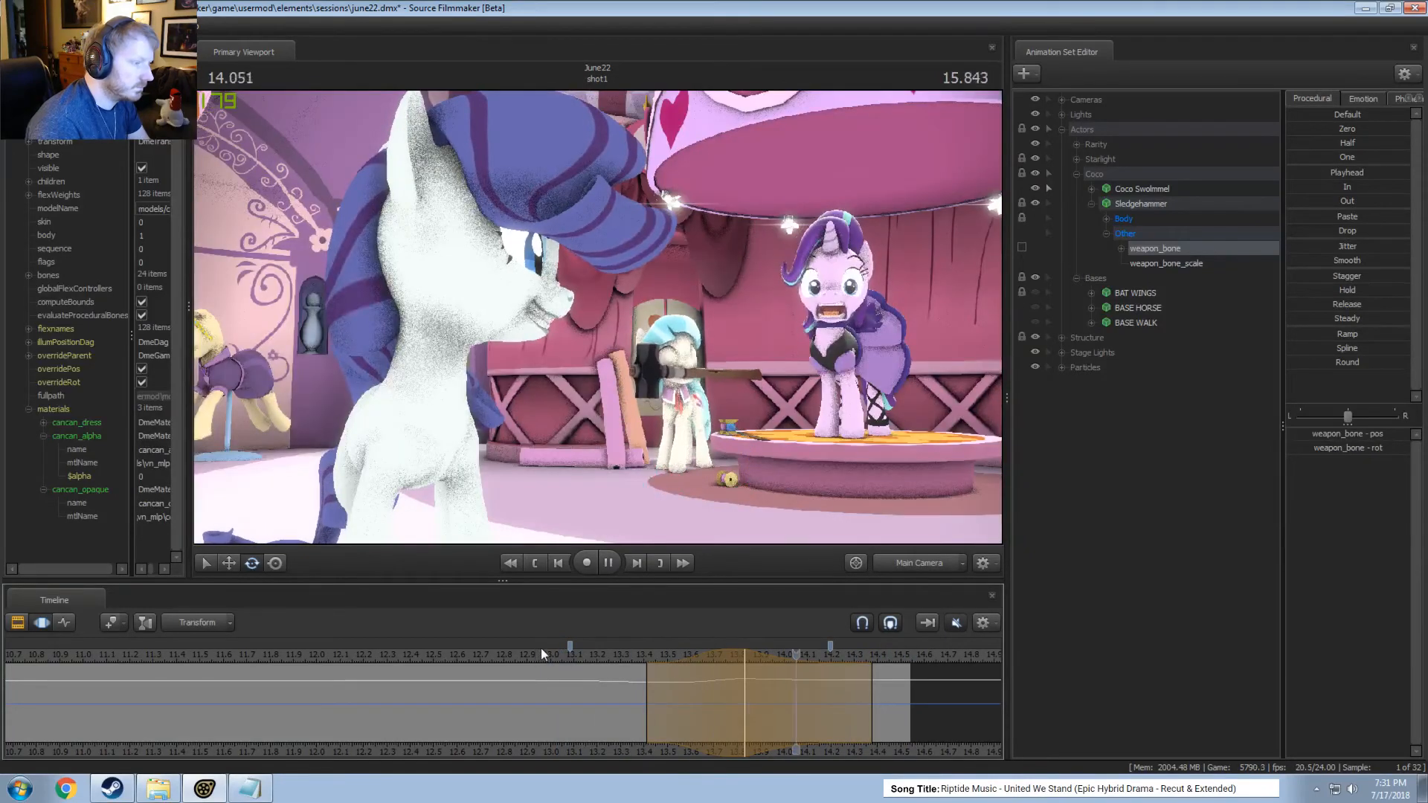
{"action": "left_click", "coordinate": [515, 652]}
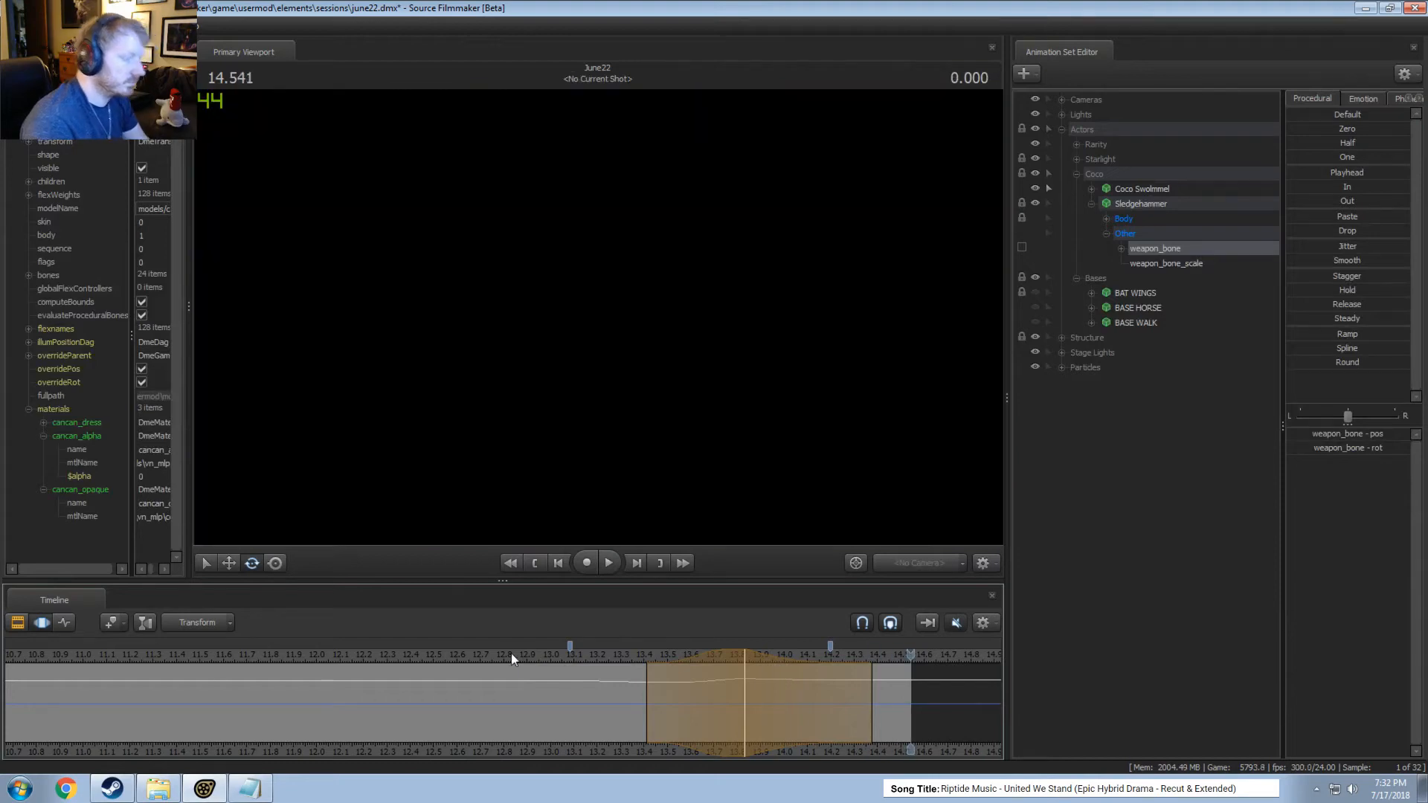
{"action": "left_click_drag", "start_coordinate": [511, 653], "coordinate": [520, 656]}
{"action": "key", "text": "space"}
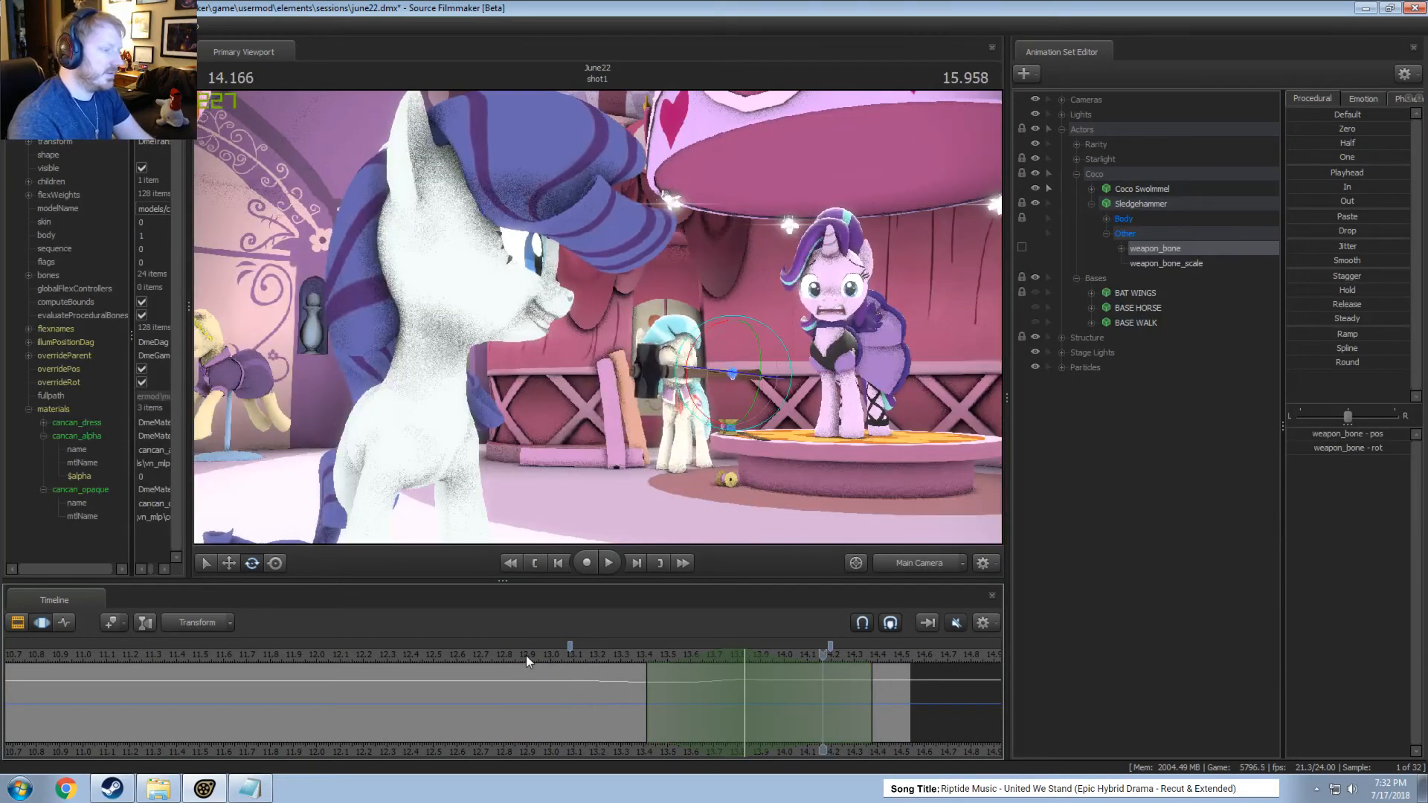
Play the shot to its end and undo the most recent weapon_bone rotation edits.
{"action": "key", "text": "space"}
{"action": "key", "text": "space"}
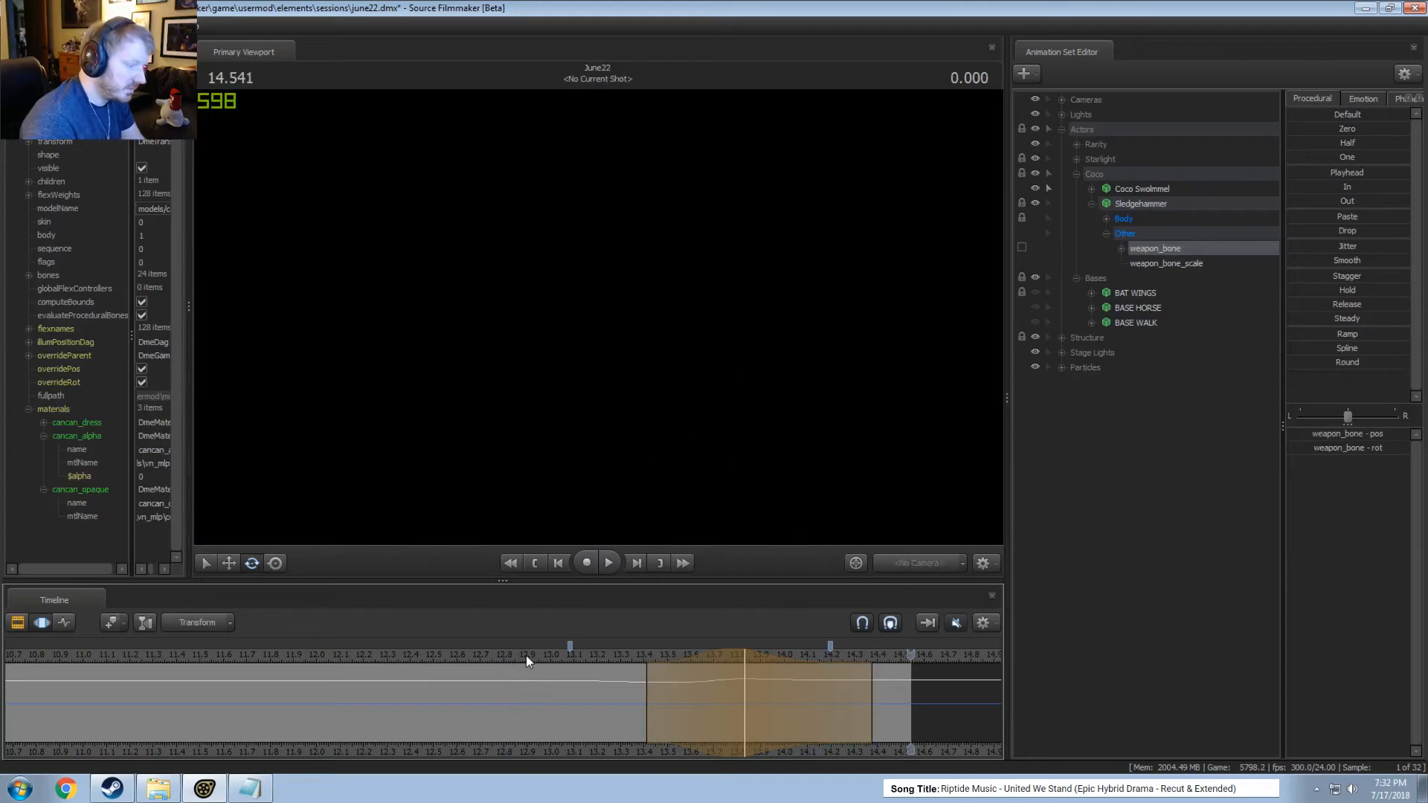
{"action": "key", "text": "ctrl+z"}
{"action": "key", "text": "ctrl+z"}
{"action": "key", "text": "ctrl+z"}
{"action": "key", "text": "ctrl+z"}
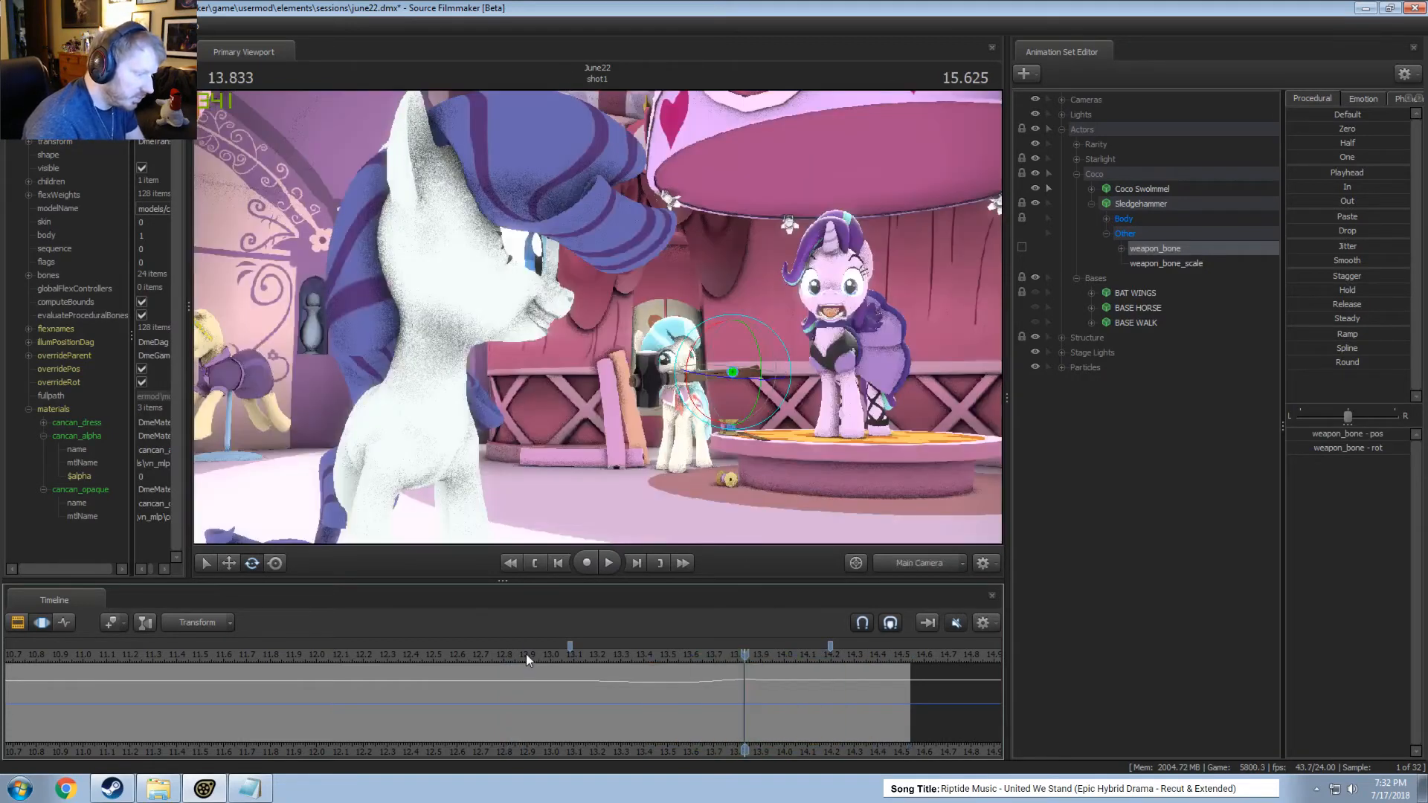
Rotate the weapon_bone slightly at about 13.54 seconds over a time selection from about 13.12 to 13.83 seconds and play it.
{"action": "left_click", "coordinate": [676, 674]}
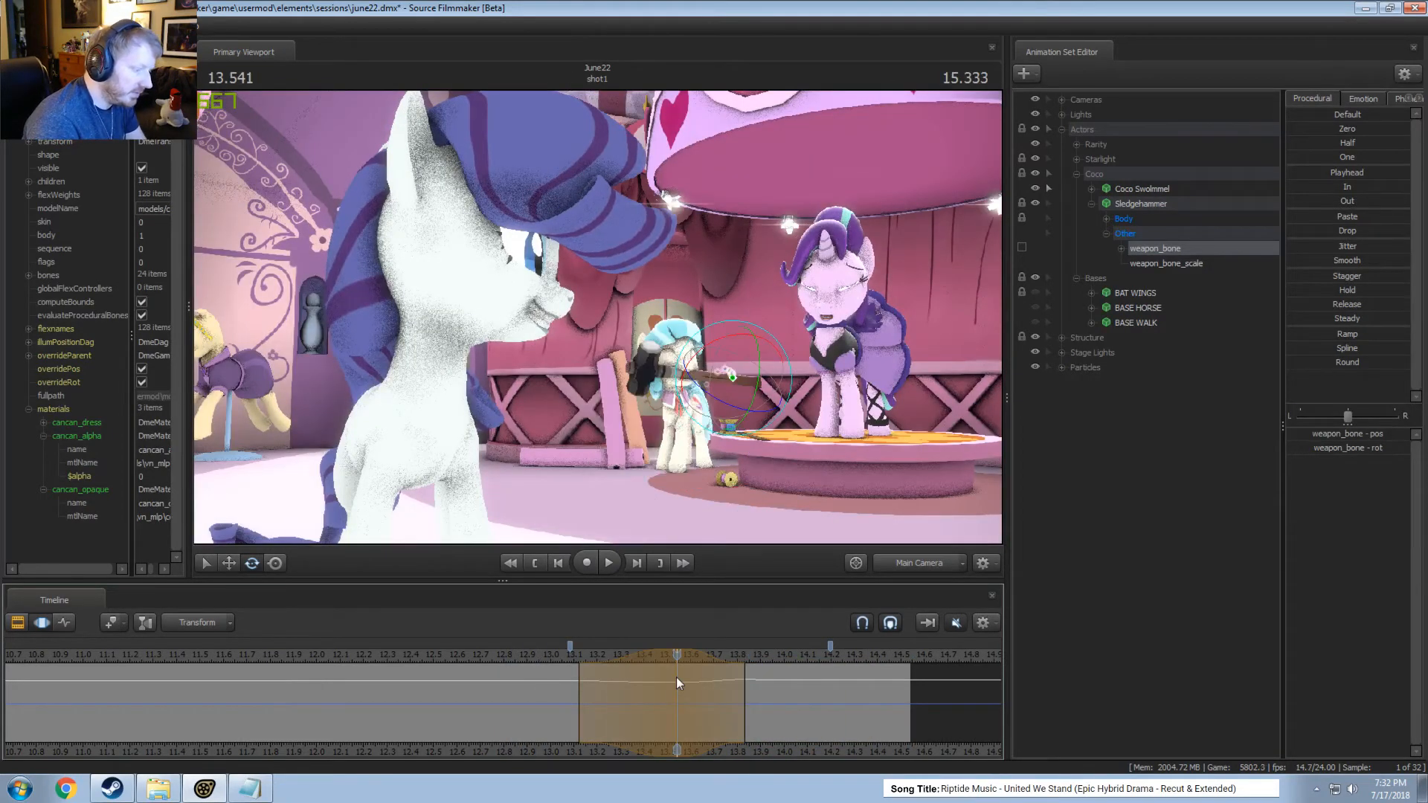
{"action": "left_click_drag", "start_coordinate": [761, 359], "coordinate": [763, 358]}
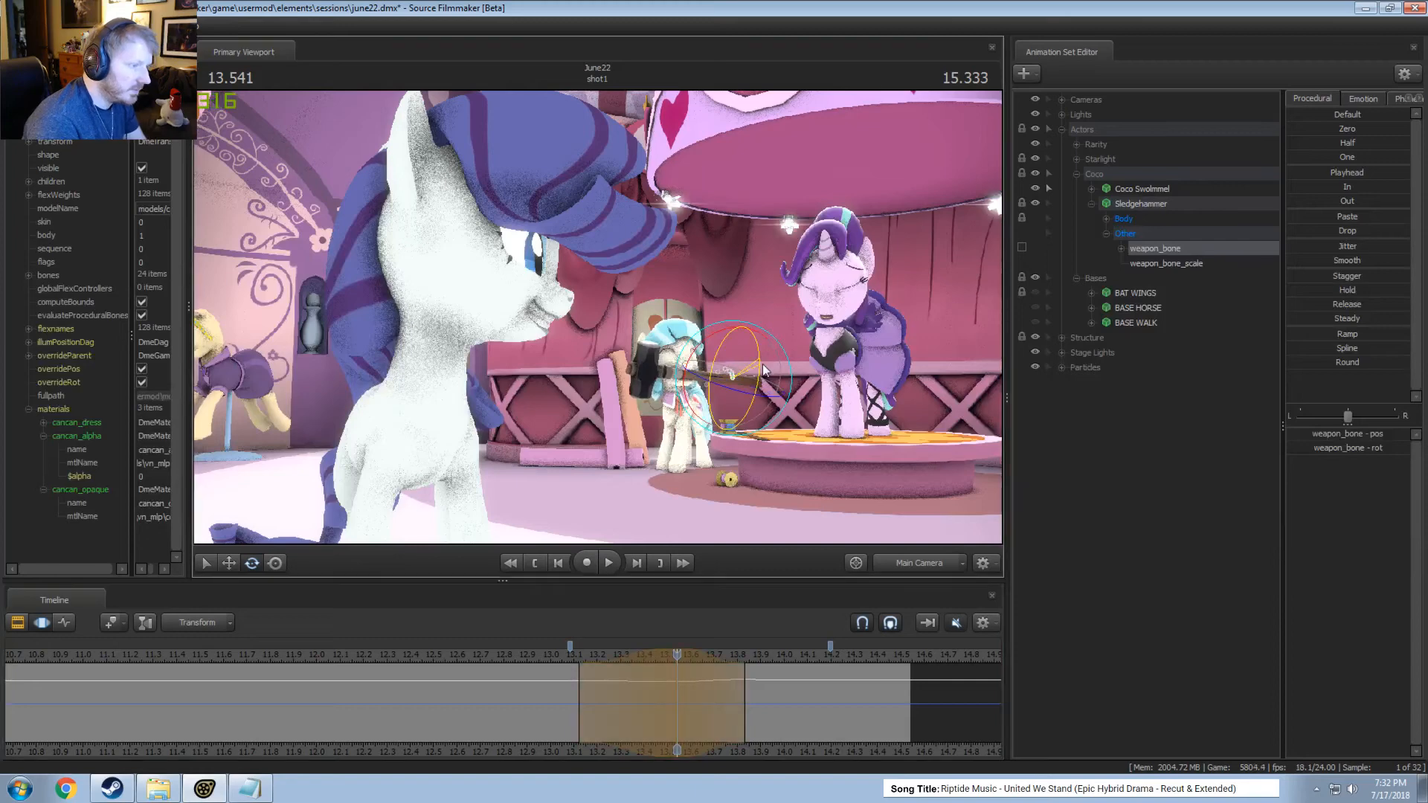
{"action": "key", "text": "space"}
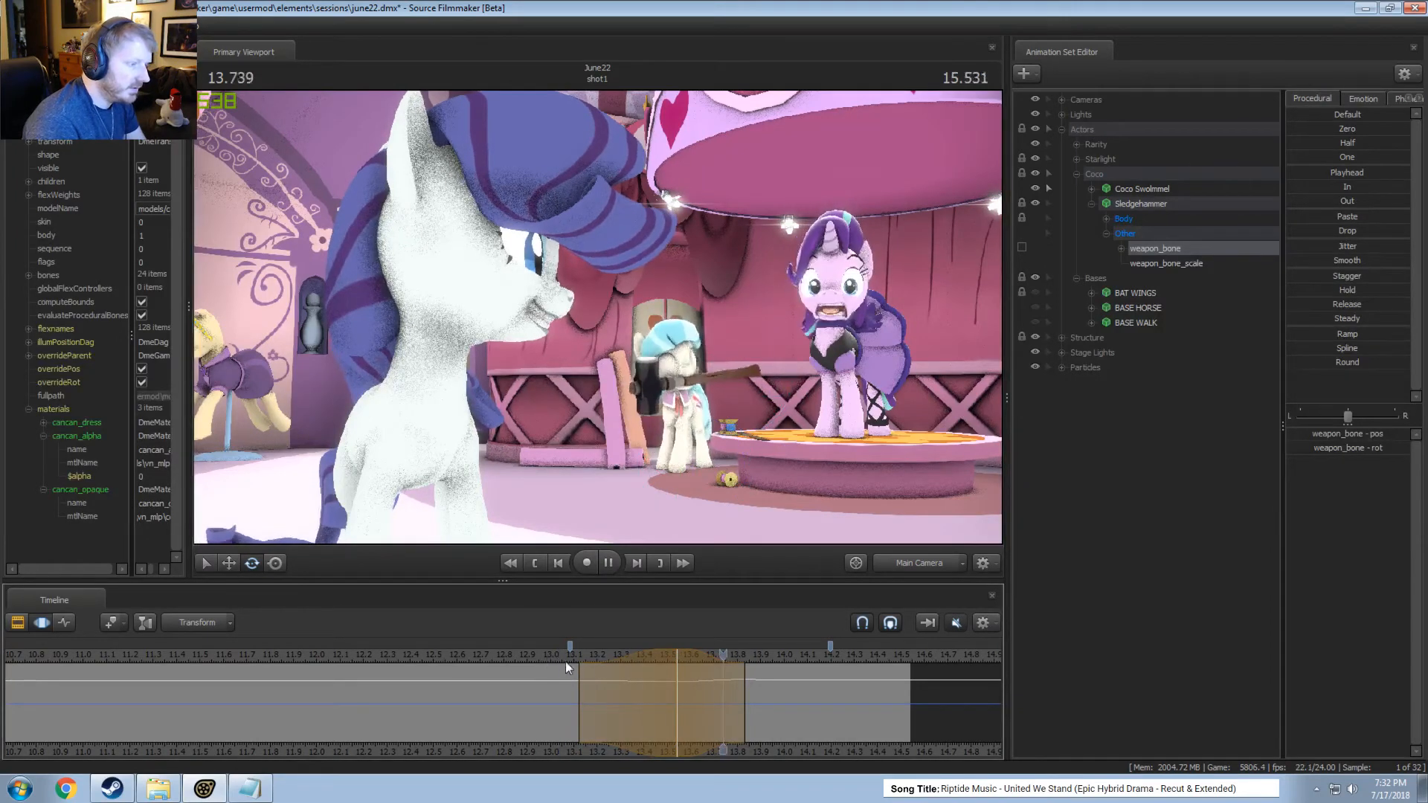
Rotate the weapon_bone at 13.83 seconds over a selection from about 13.5 to 14.25, shift that selection slightly earlier, and play it.
{"action": "left_click", "coordinate": [745, 688]}
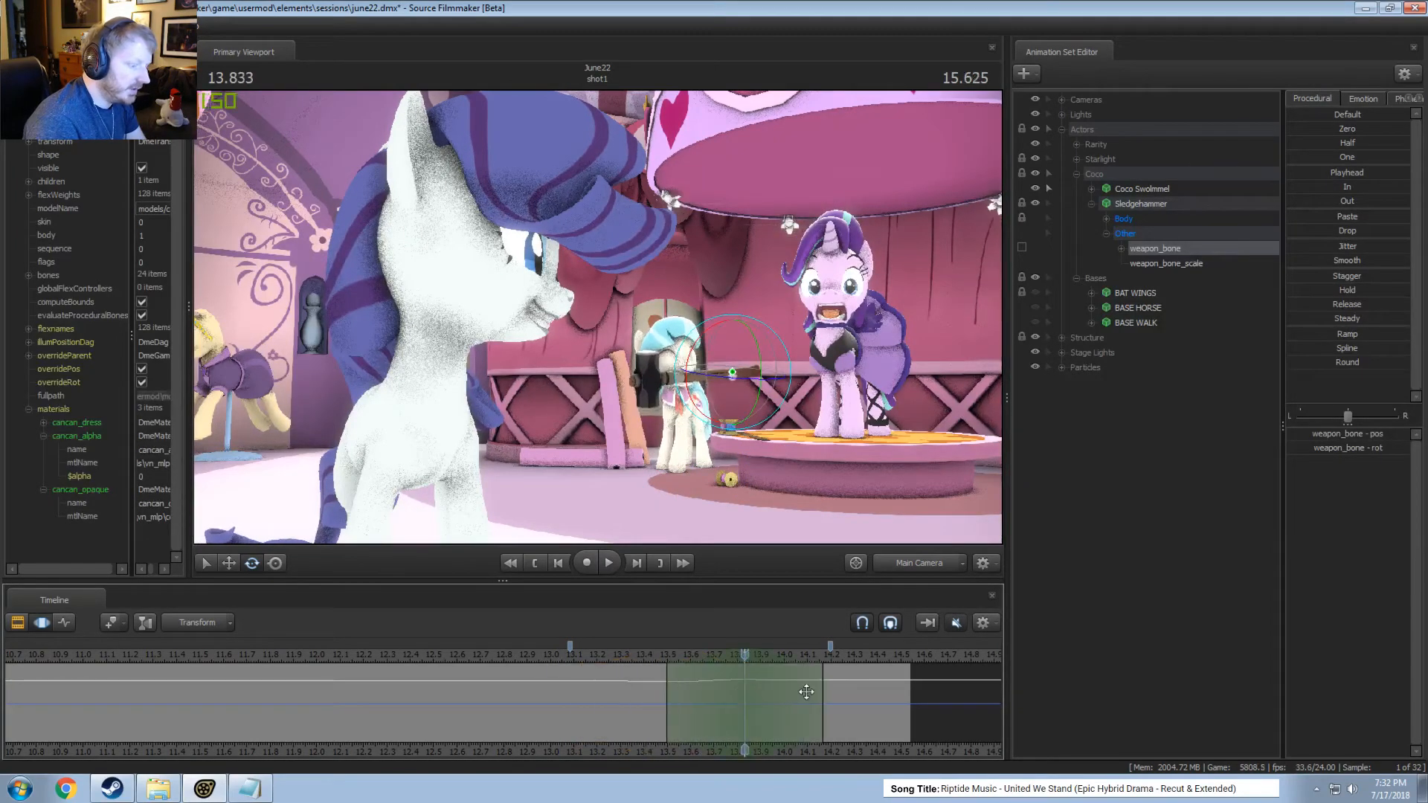
{"action": "left_click_drag", "start_coordinate": [823, 691], "coordinate": [842, 690]}
{"action": "left_click_drag", "start_coordinate": [759, 346], "coordinate": [757, 341]}
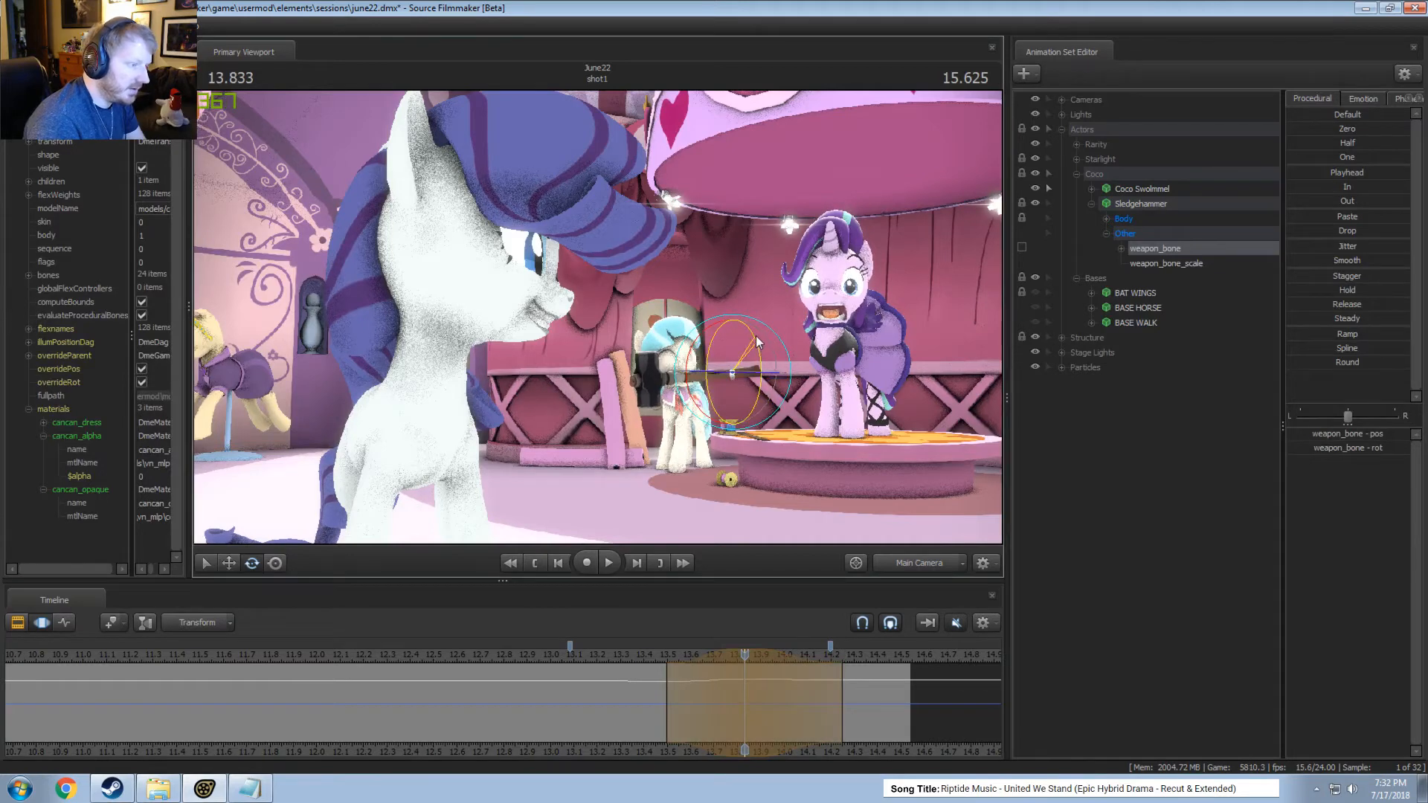
{"action": "left_click", "coordinate": [650, 653]}
{"action": "key", "text": "space"}
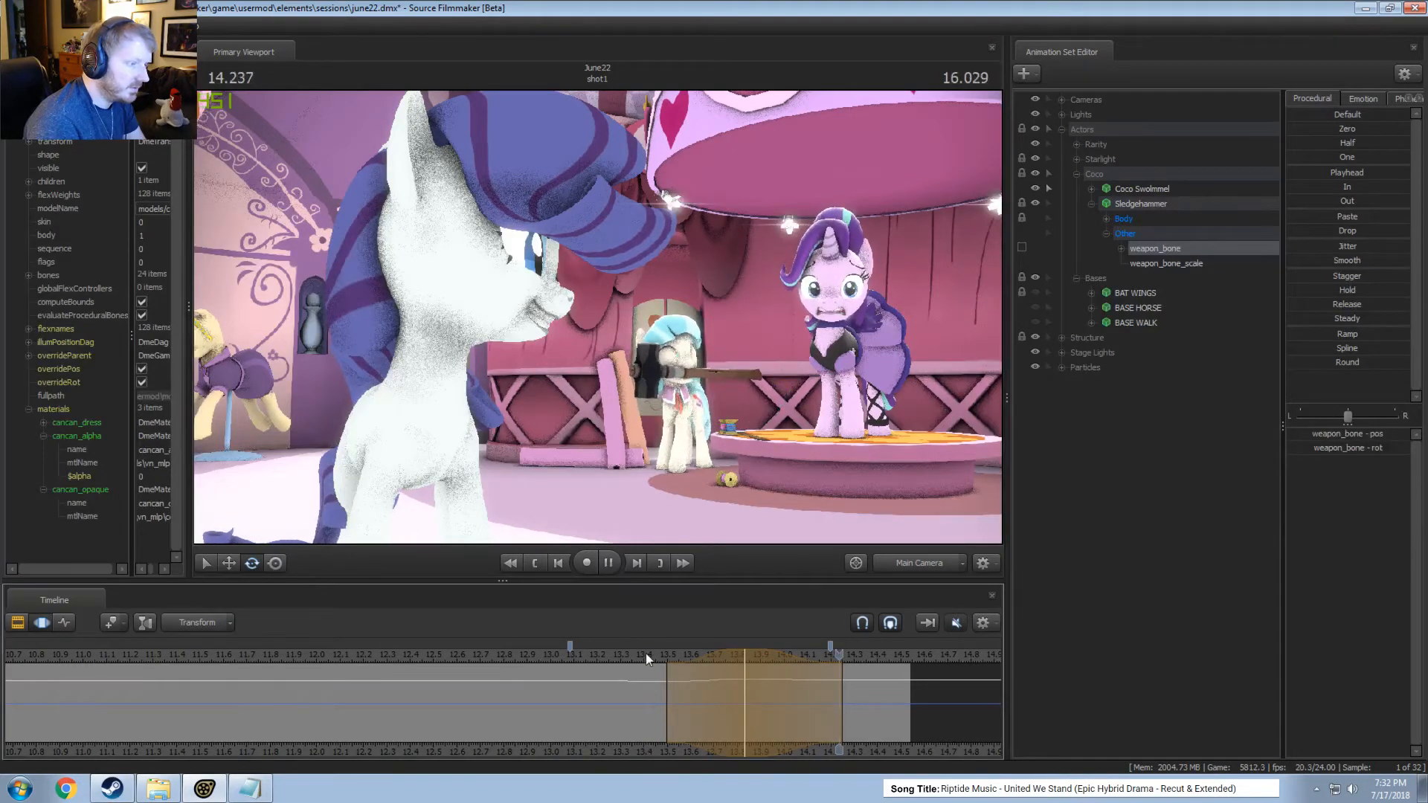
{"action": "key", "text": "space"}
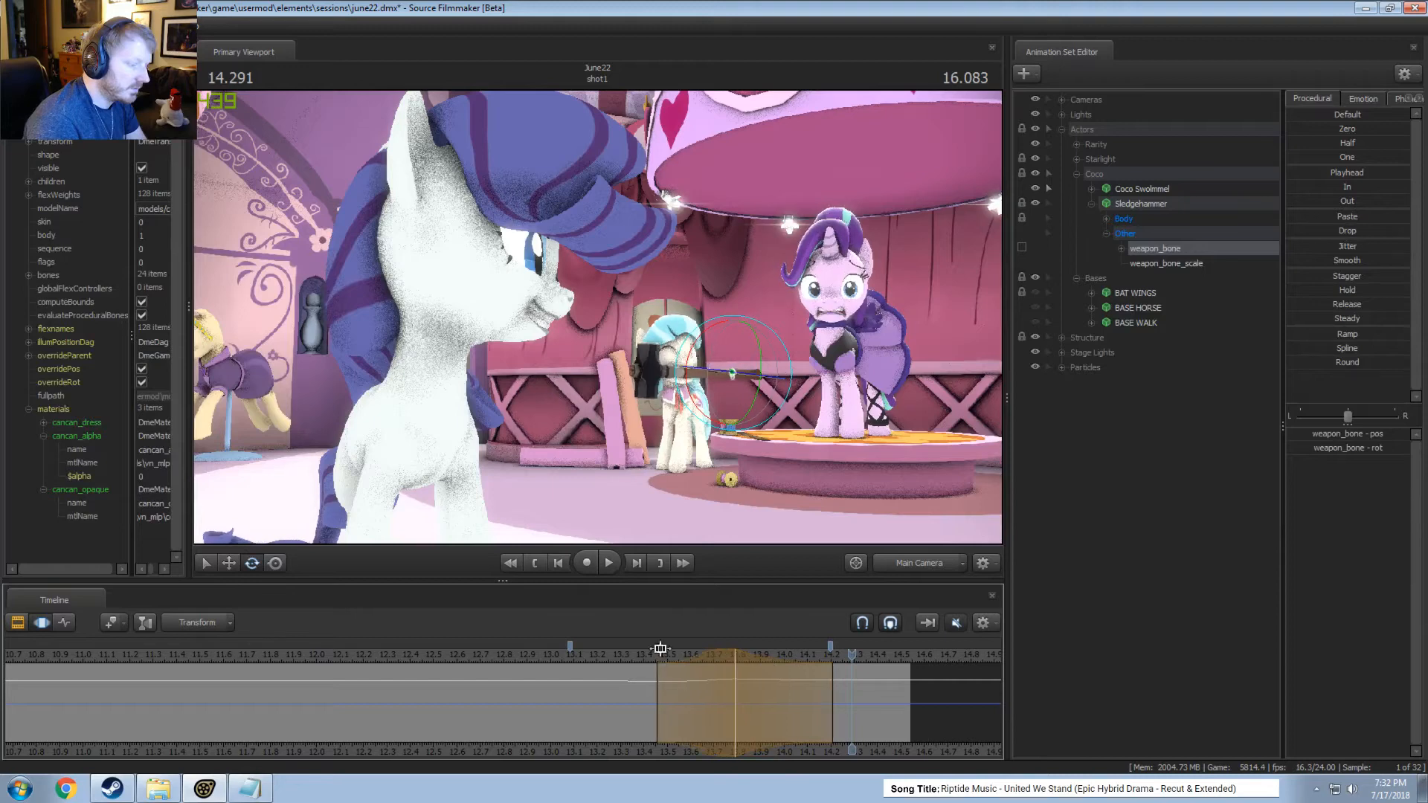
{"action": "key", "text": "space"}
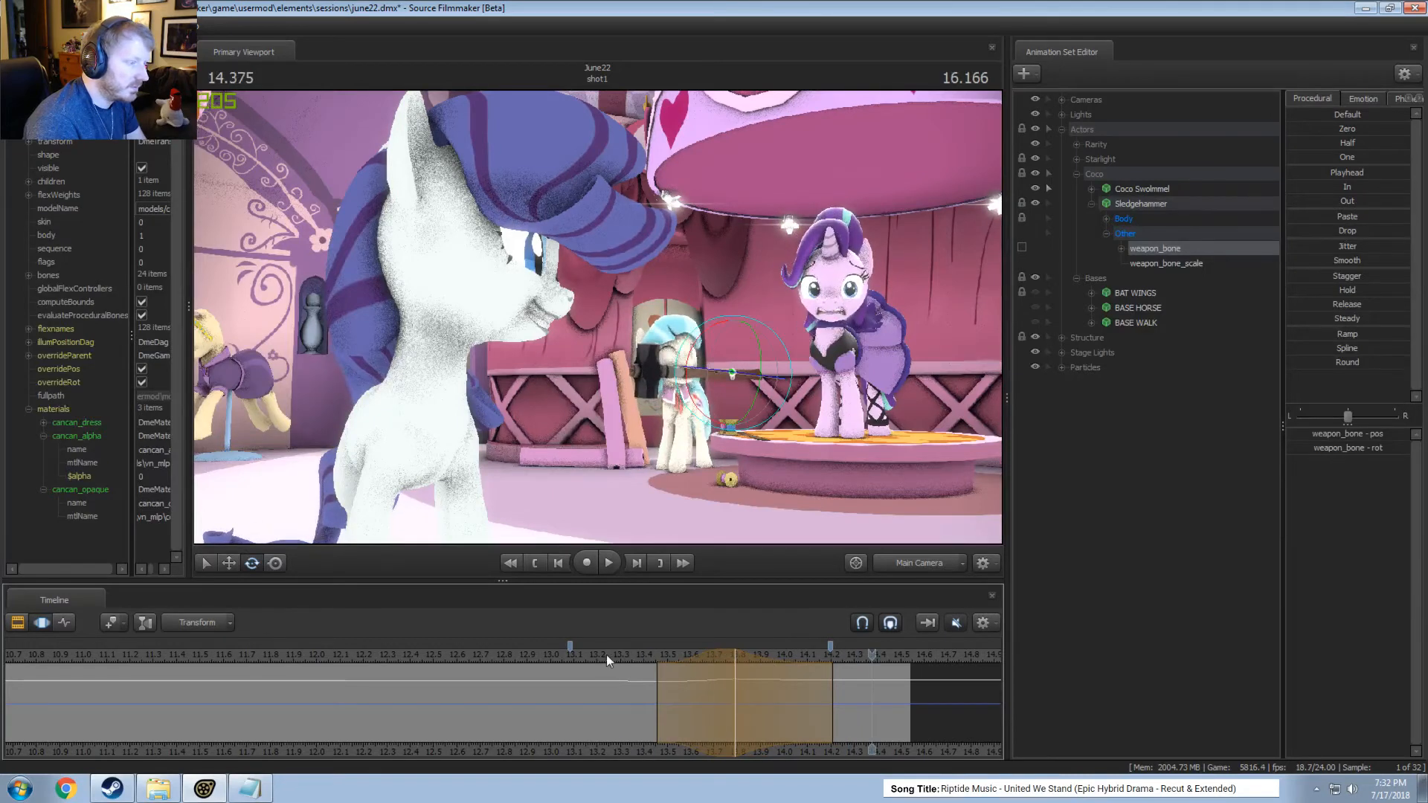
Play the shot repeatedly through the main camera from about 11.7 seconds onward to check the hammer motion in context.
{"action": "left_click", "coordinate": [578, 655]}
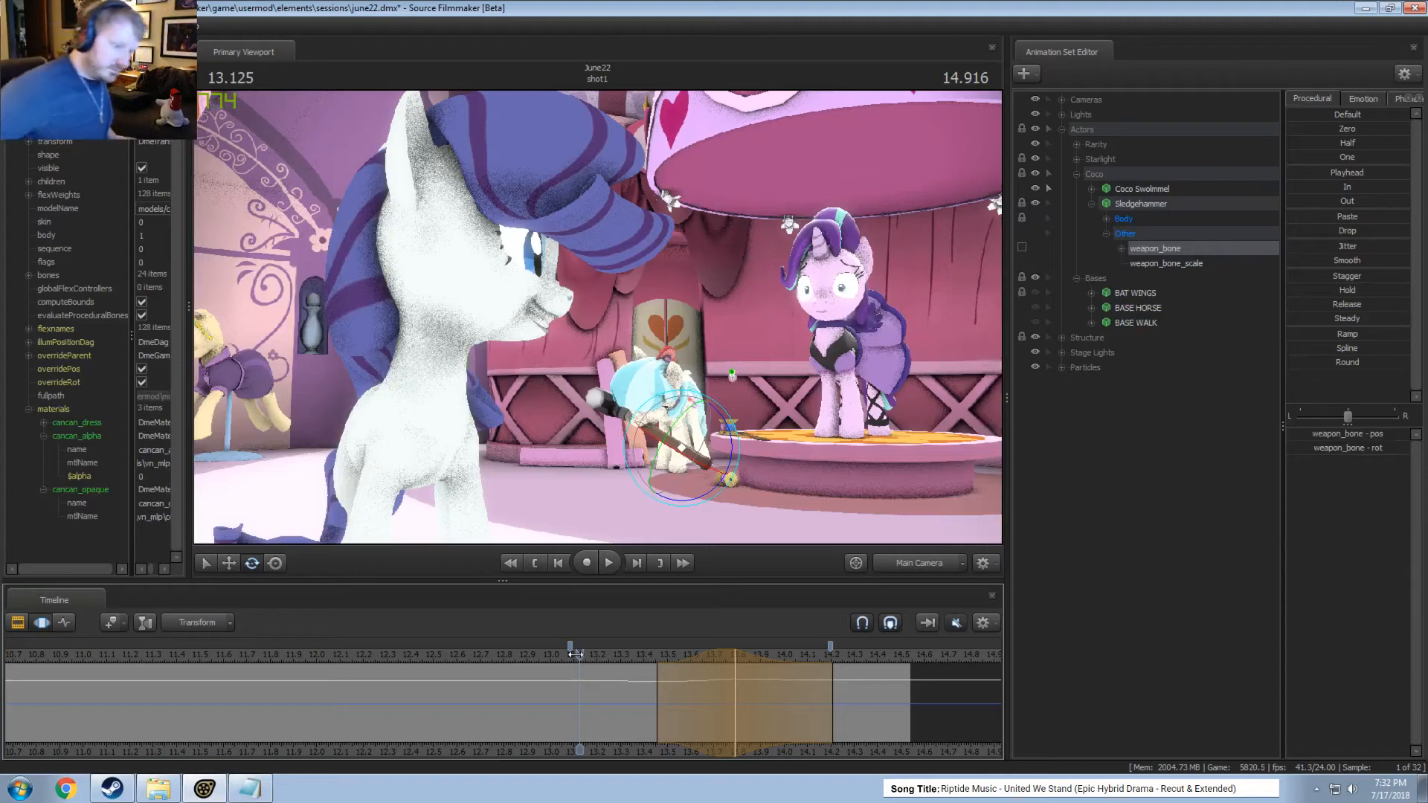
{"action": "left_click", "coordinate": [453, 654]}
{"action": "key", "text": "space"}
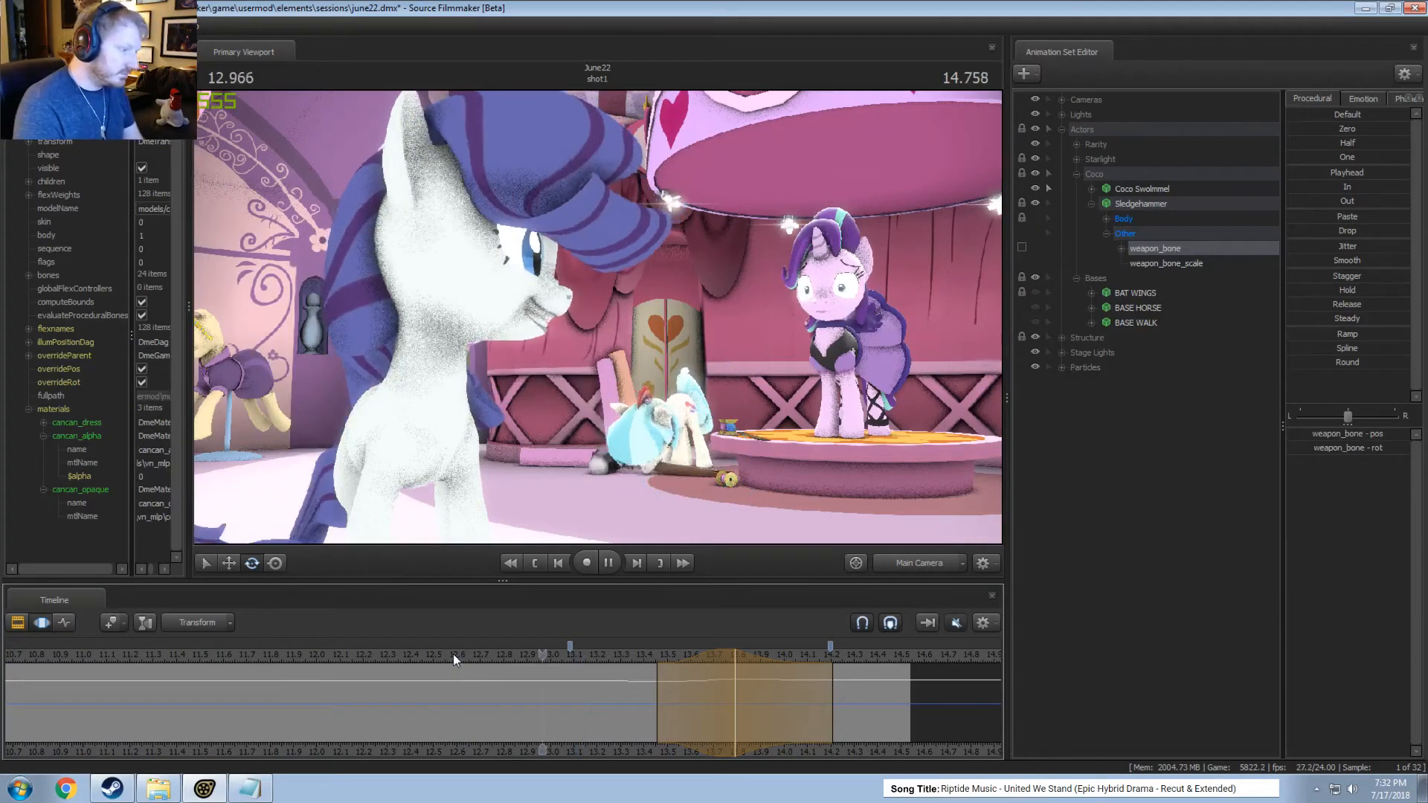
{"action": "key", "text": "space"}
{"action": "left_click", "coordinate": [248, 655]}
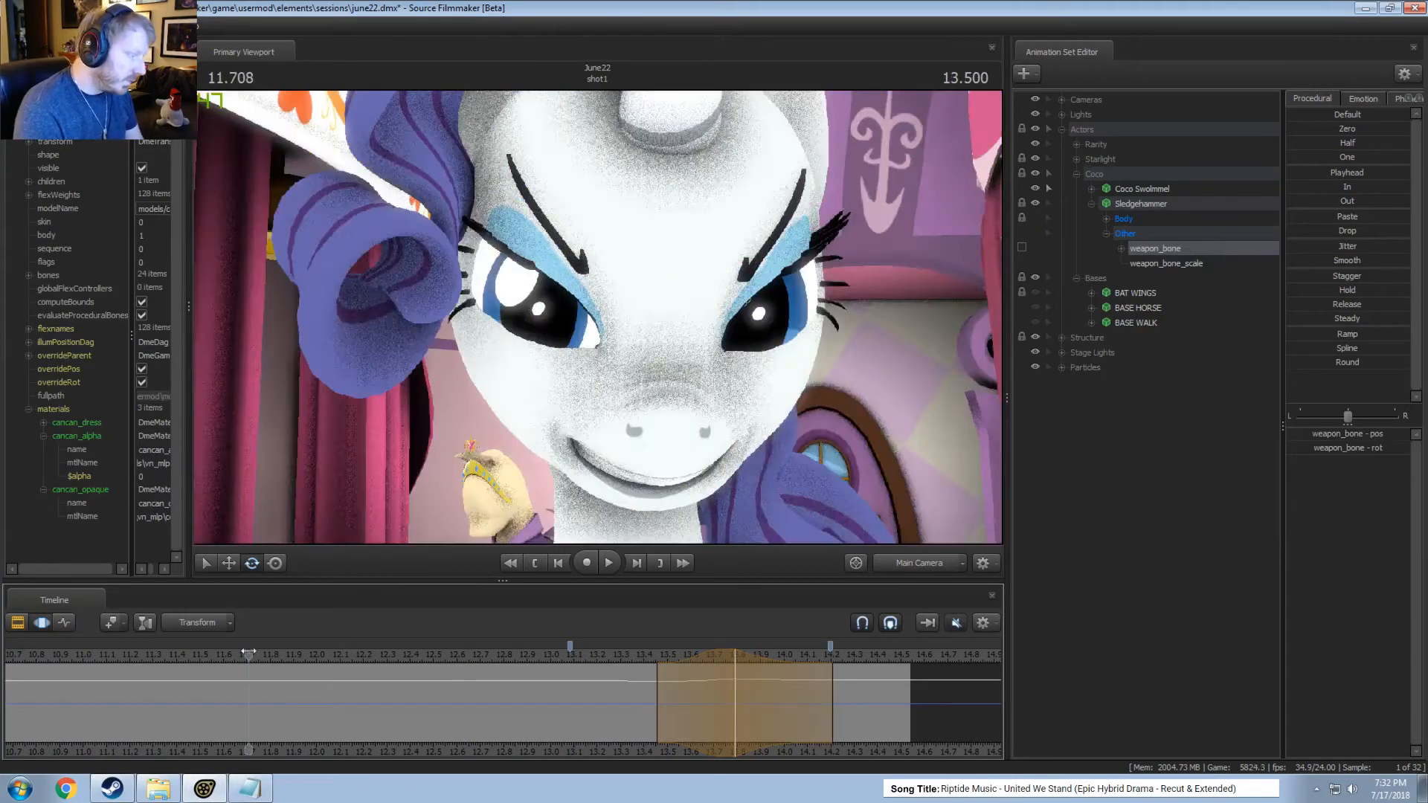
{"action": "key", "text": "space"}
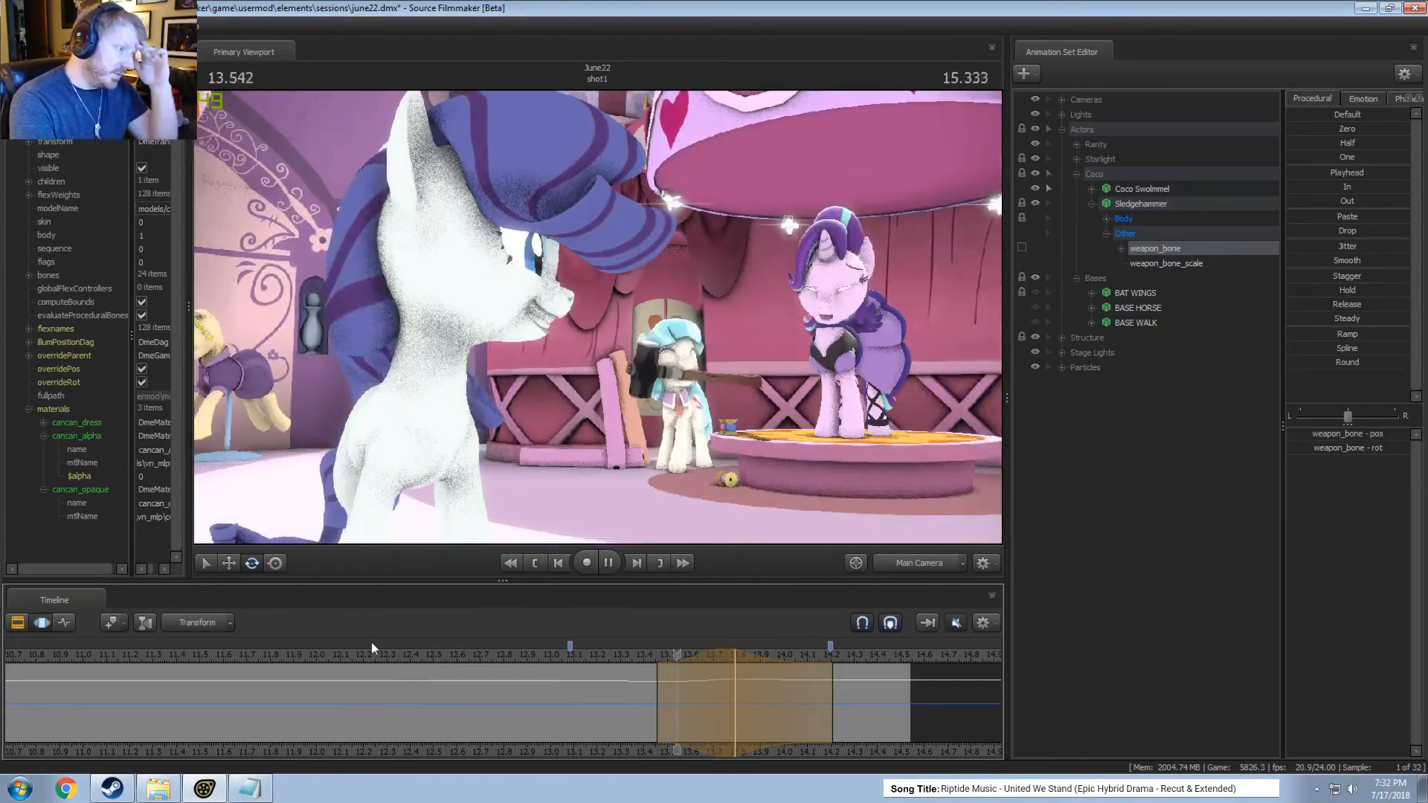
{"action": "key", "text": "space"}
{"action": "left_click", "coordinate": [360, 648]}
{"action": "left_click", "coordinate": [295, 654]}
{"action": "key", "text": "space"}
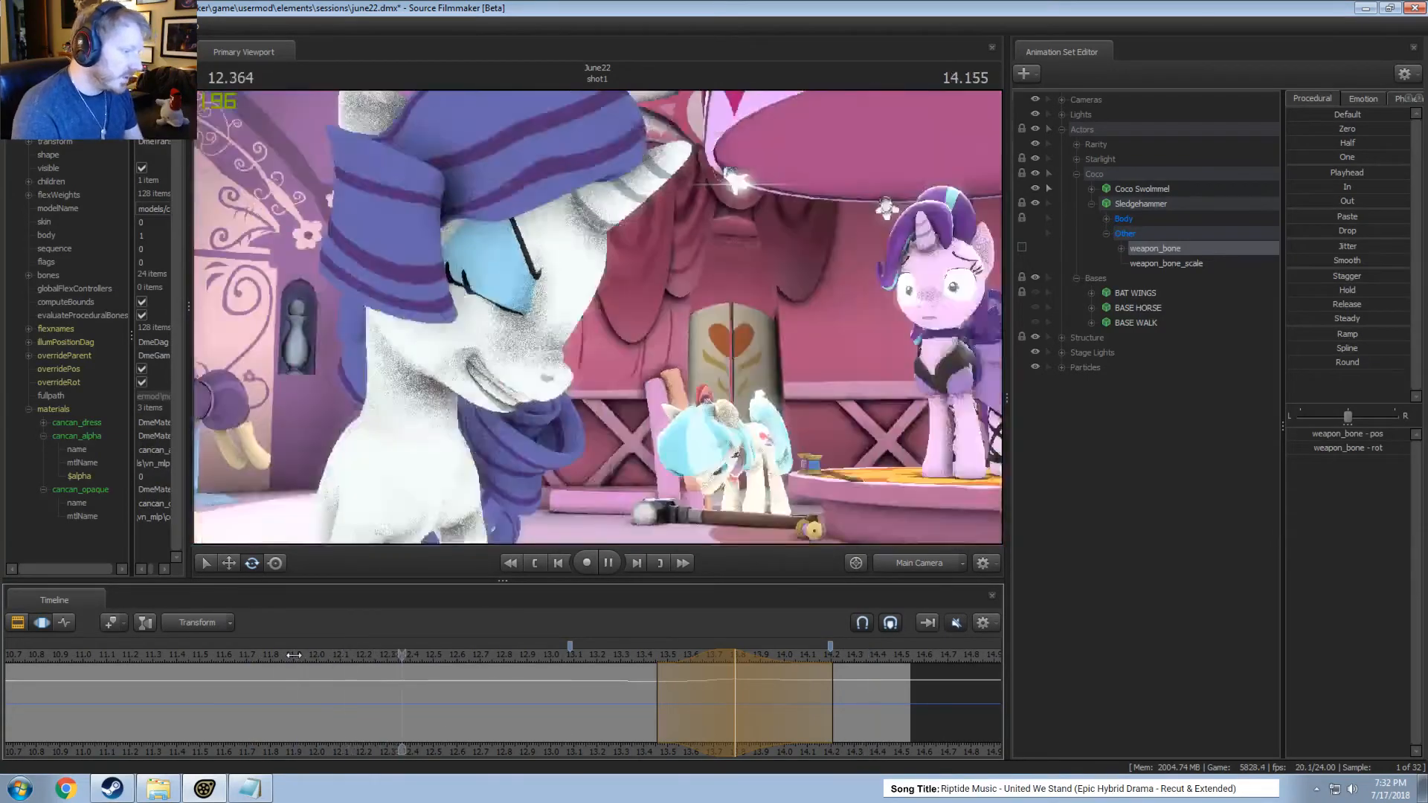
{"action": "key", "text": "space"}
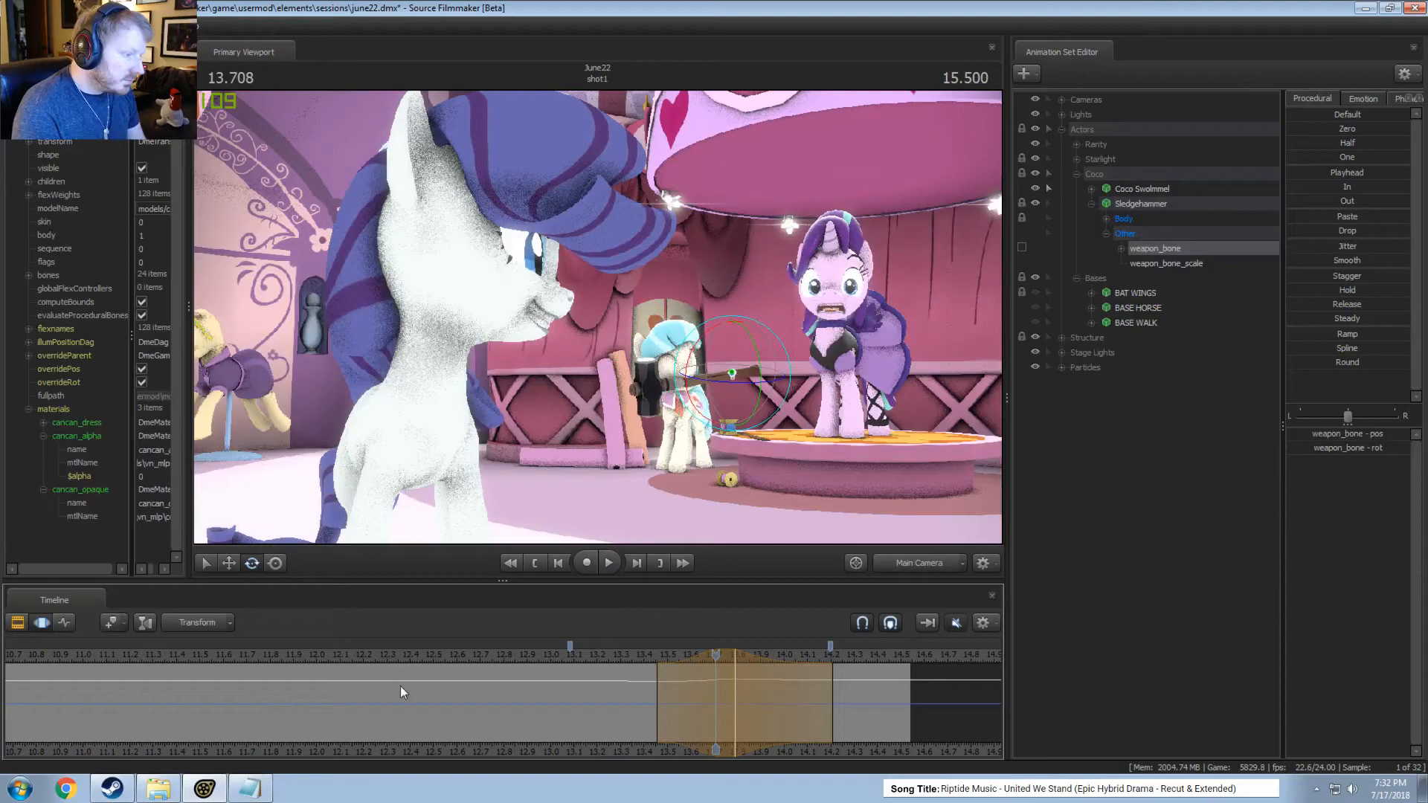
In the work camera, rotate Coco's Tail1 bone at about 13.21 seconds over a selection from about 12.92 to 13.5 and play it.
{"action": "left_click", "coordinate": [945, 561]}
{"action": "key", "text": "d"}
{"action": "left_click_drag", "start_coordinate": [820, 451], "coordinate": [601, 403]}
{"action": "left_click_drag", "start_coordinate": [569, 691], "coordinate": [600, 708]}
{"action": "left_click", "coordinate": [600, 708], "text": "shift"}
{"action": "scroll", "coordinate": [599, 708], "scroll_direction": "up", "scroll_amount": 5, "text": "shift"}
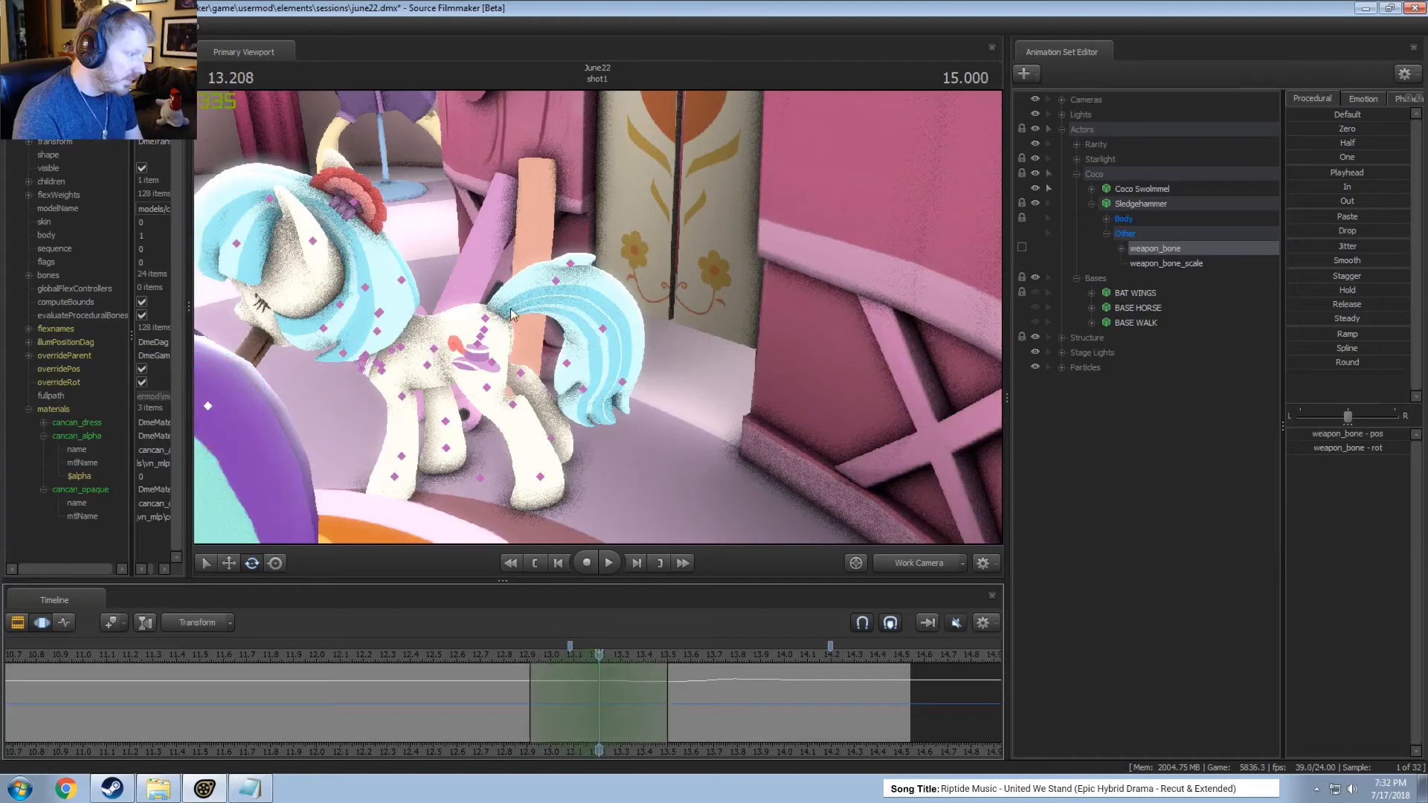
{"action": "left_click", "coordinate": [484, 319]}
{"action": "left_click_drag", "start_coordinate": [514, 274], "coordinate": [522, 288]}
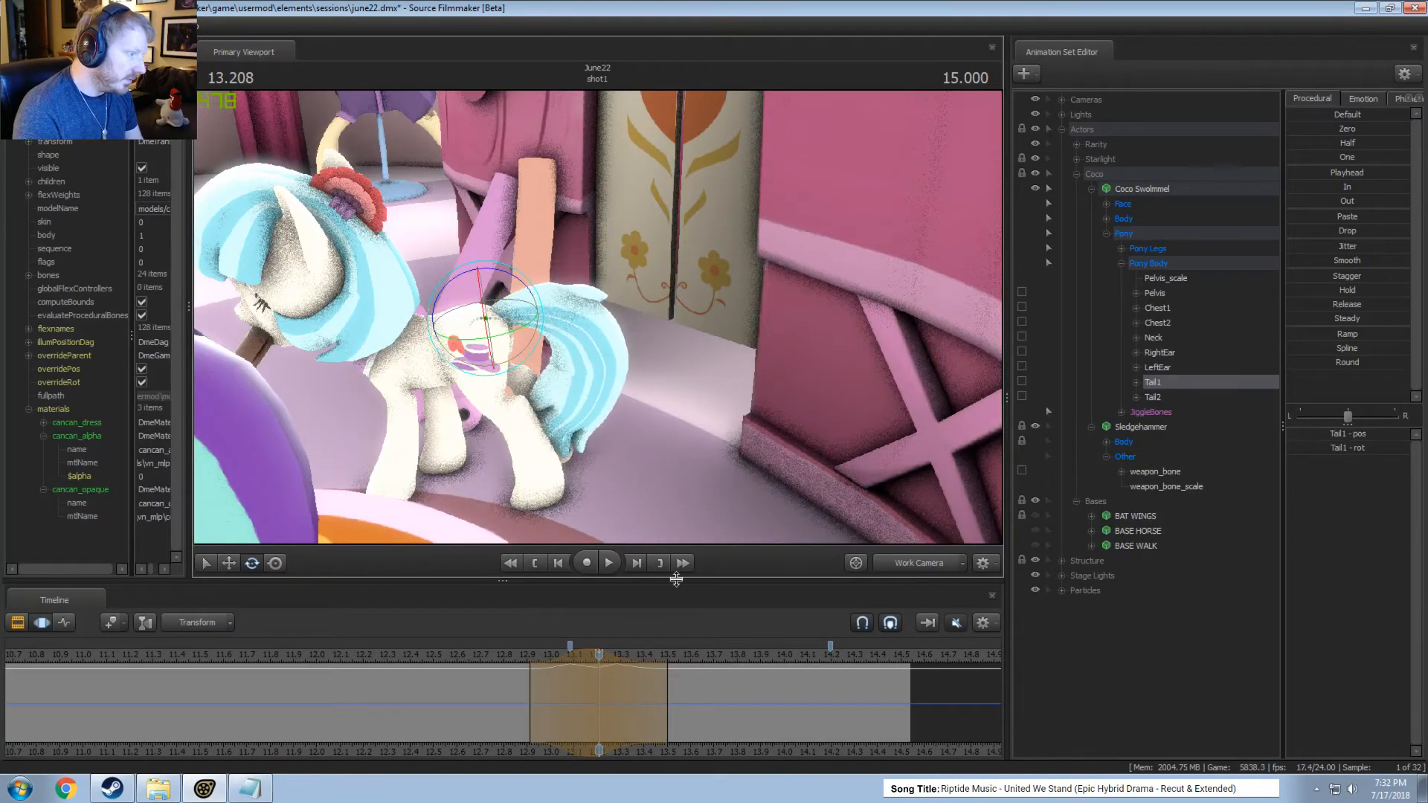
{"action": "key", "text": "space"}
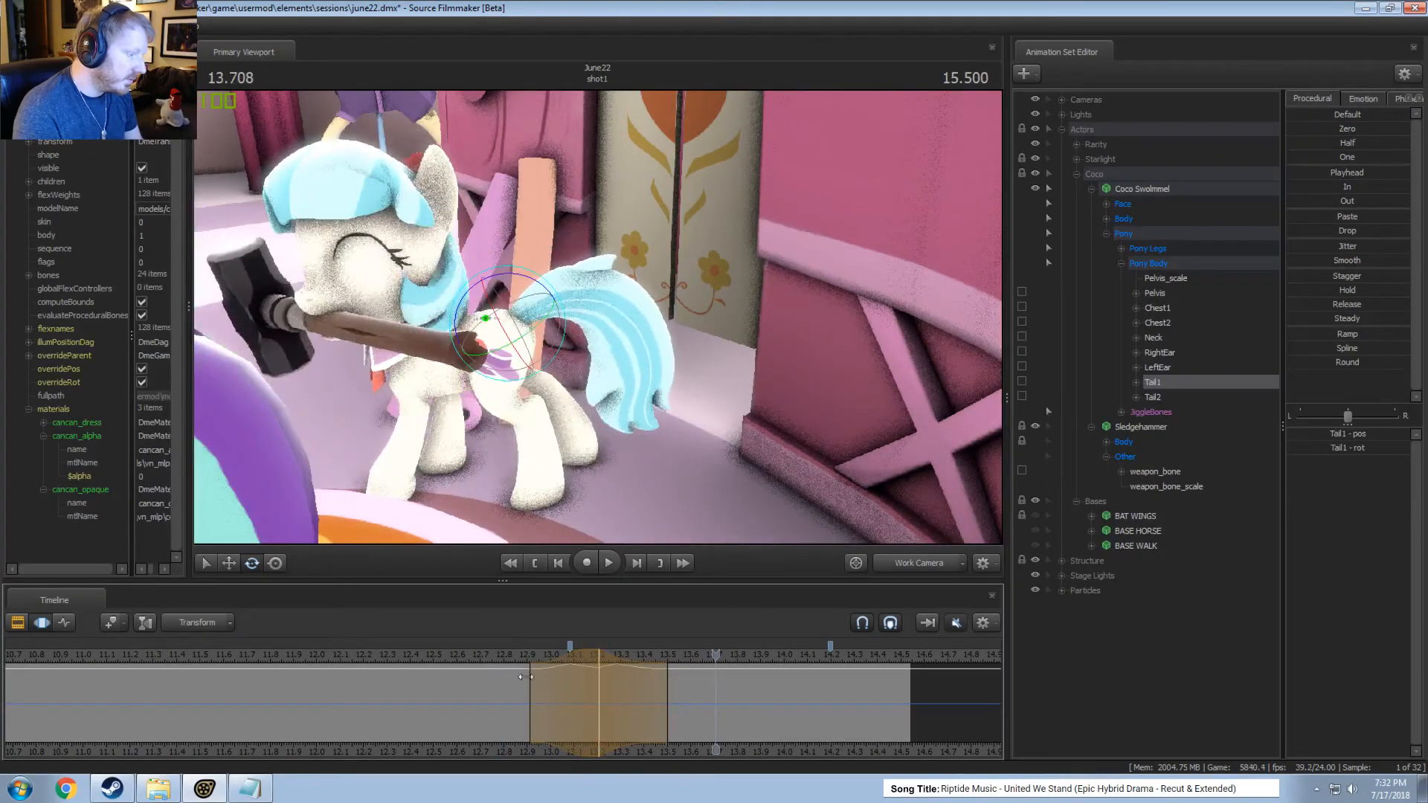
Rotate Tail1 upward around 13.38 seconds, then shift its time selection to about 13.08 to 13.63 seconds and play it.
{"action": "left_click", "coordinate": [633, 711], "text": "shift"}
{"action": "scroll", "coordinate": [633, 711], "scroll_direction": "up", "scroll_amount": 6, "text": "shift"}
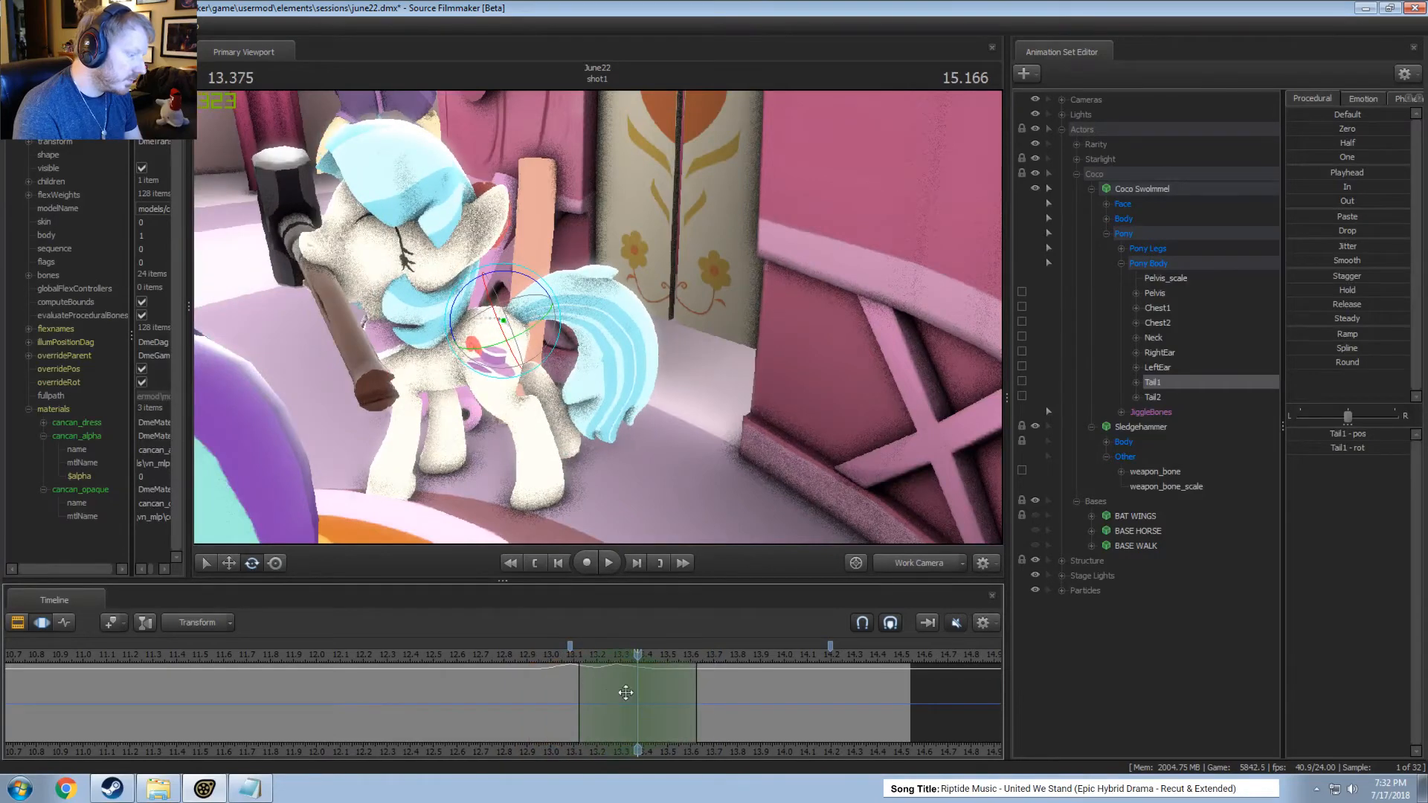
{"action": "left_click_drag", "start_coordinate": [695, 697], "coordinate": [706, 696]}
{"action": "left_click_drag", "start_coordinate": [524, 276], "coordinate": [509, 271]}
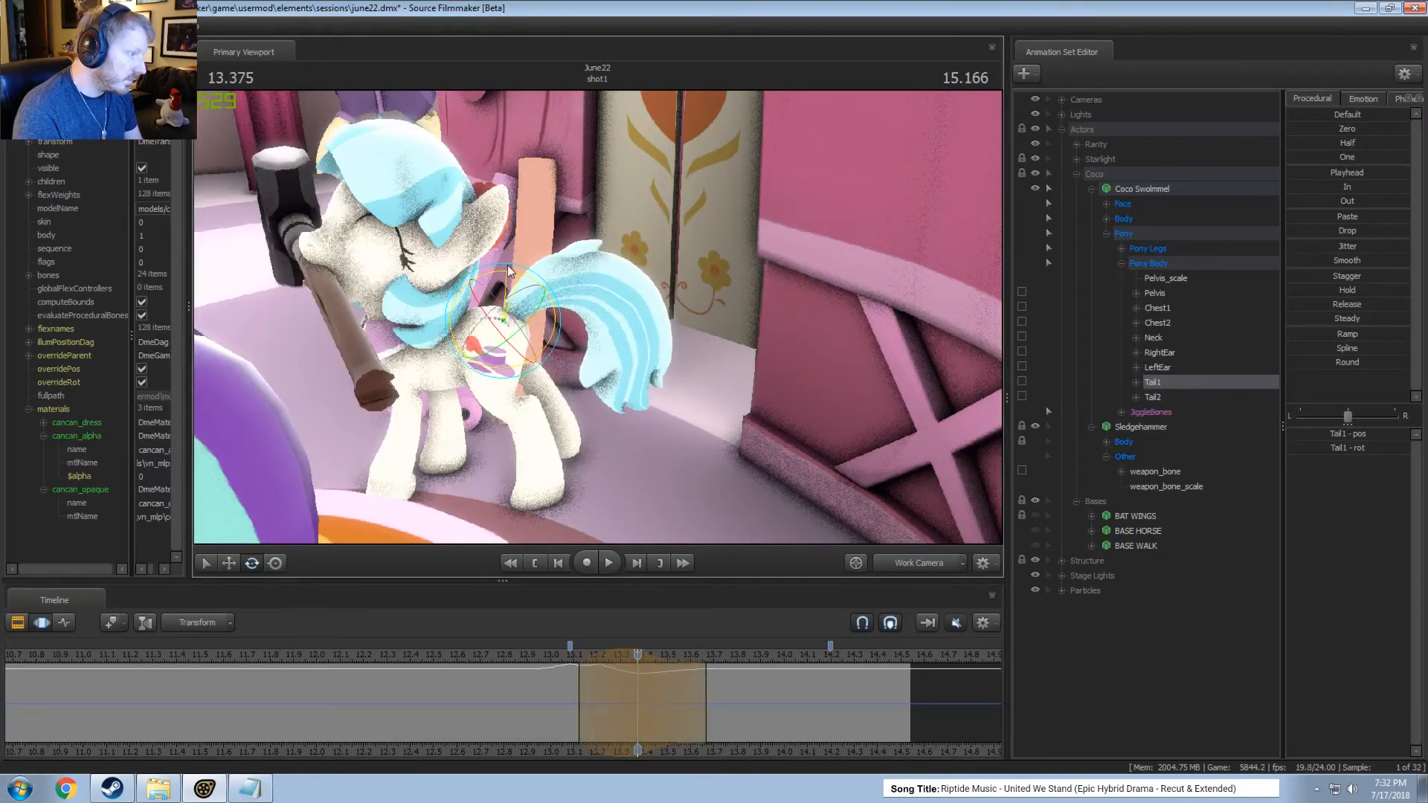
{"action": "left_click", "coordinate": [495, 656]}
{"action": "left_click_drag", "start_coordinate": [578, 669], "coordinate": [629, 670]}
{"action": "key", "text": "space"}
{"action": "key", "text": "space"}
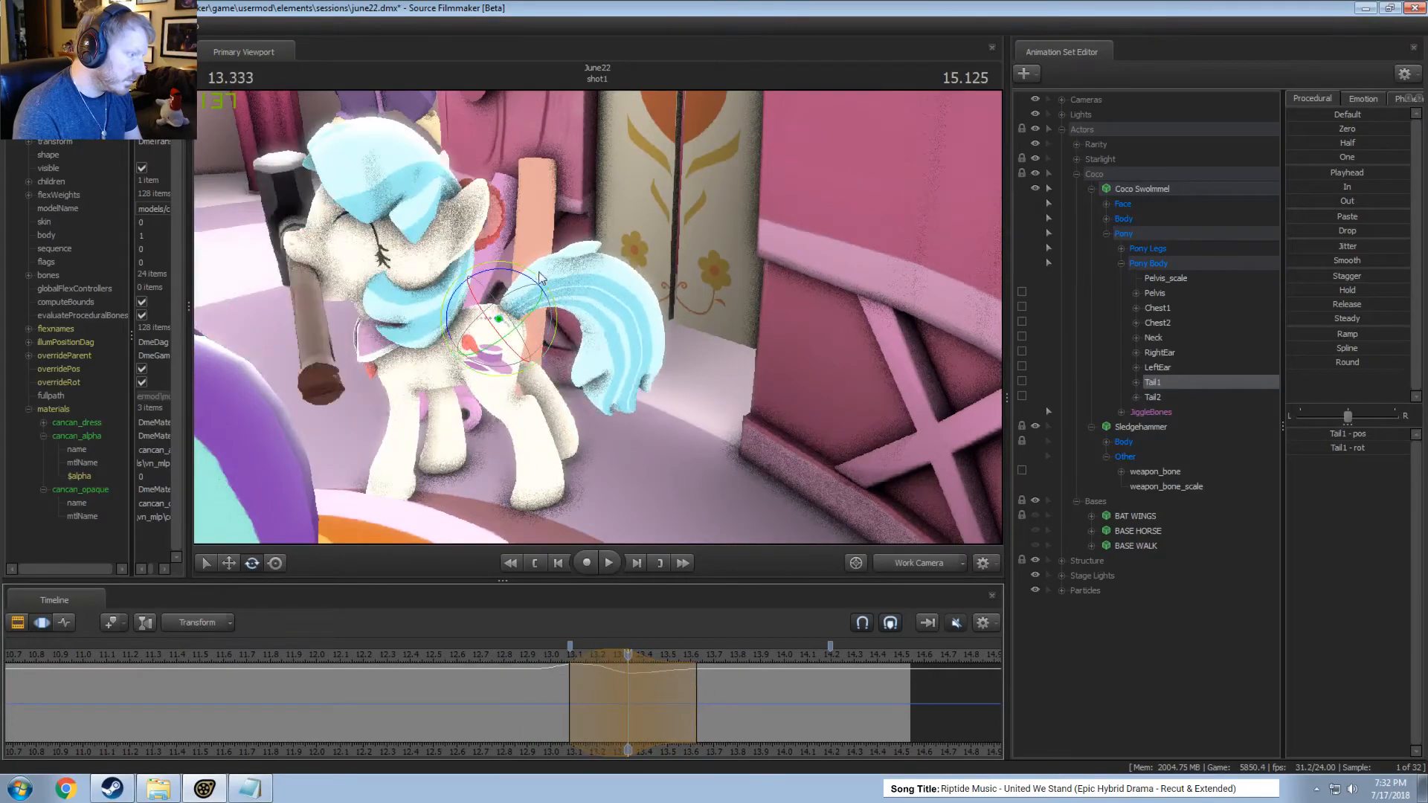
Rotate Tail1 further at about 13.33 seconds and play the tail motion from about 12.83 seconds.
{"action": "left_click_drag", "start_coordinate": [521, 280], "coordinate": [508, 303]}
{"action": "left_click", "coordinate": [511, 658]}
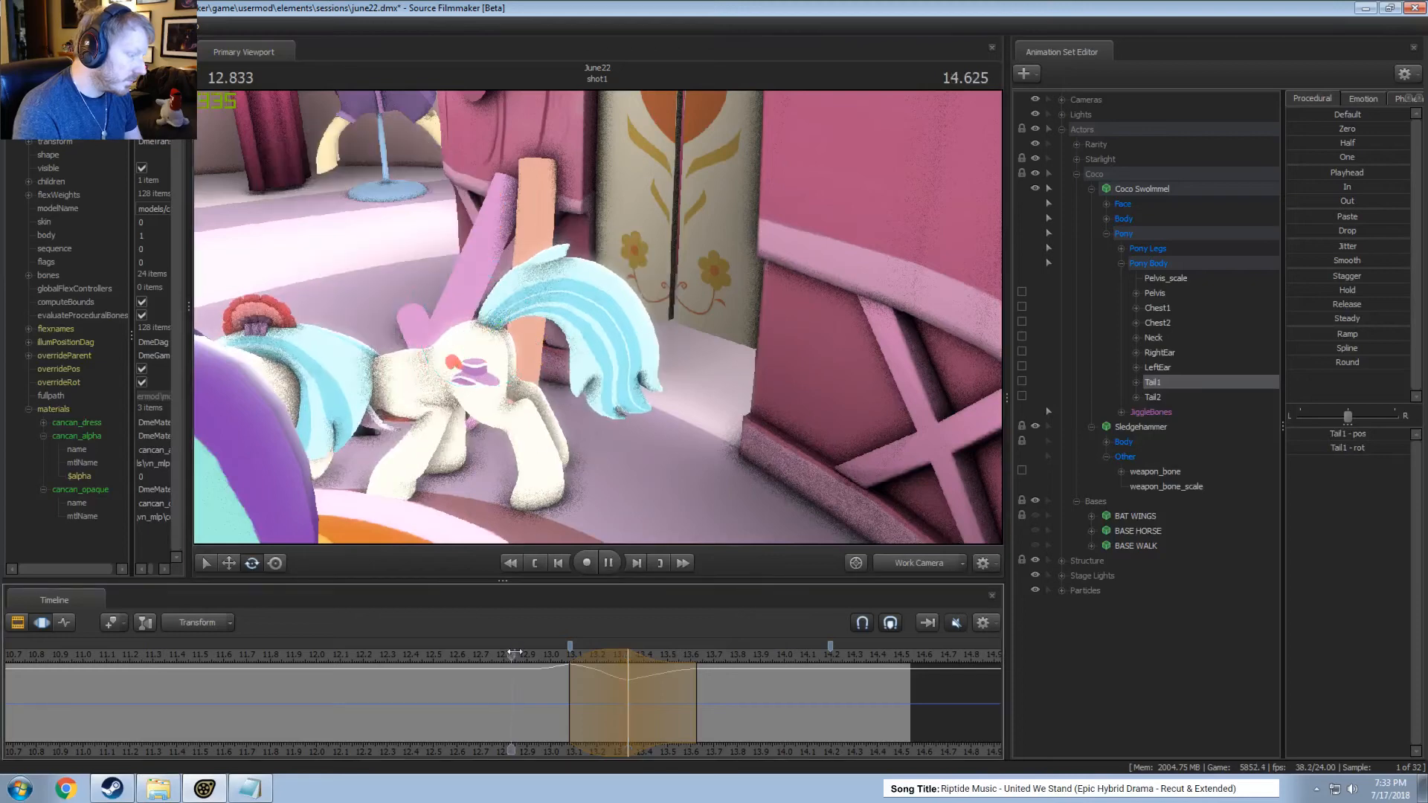
{"action": "key", "text": "space"}
Rotate Tail1 at about 13.63 seconds over a time selection from about 13.33 to 14.25 seconds and play the settling tail.
{"action": "key", "text": "space"}
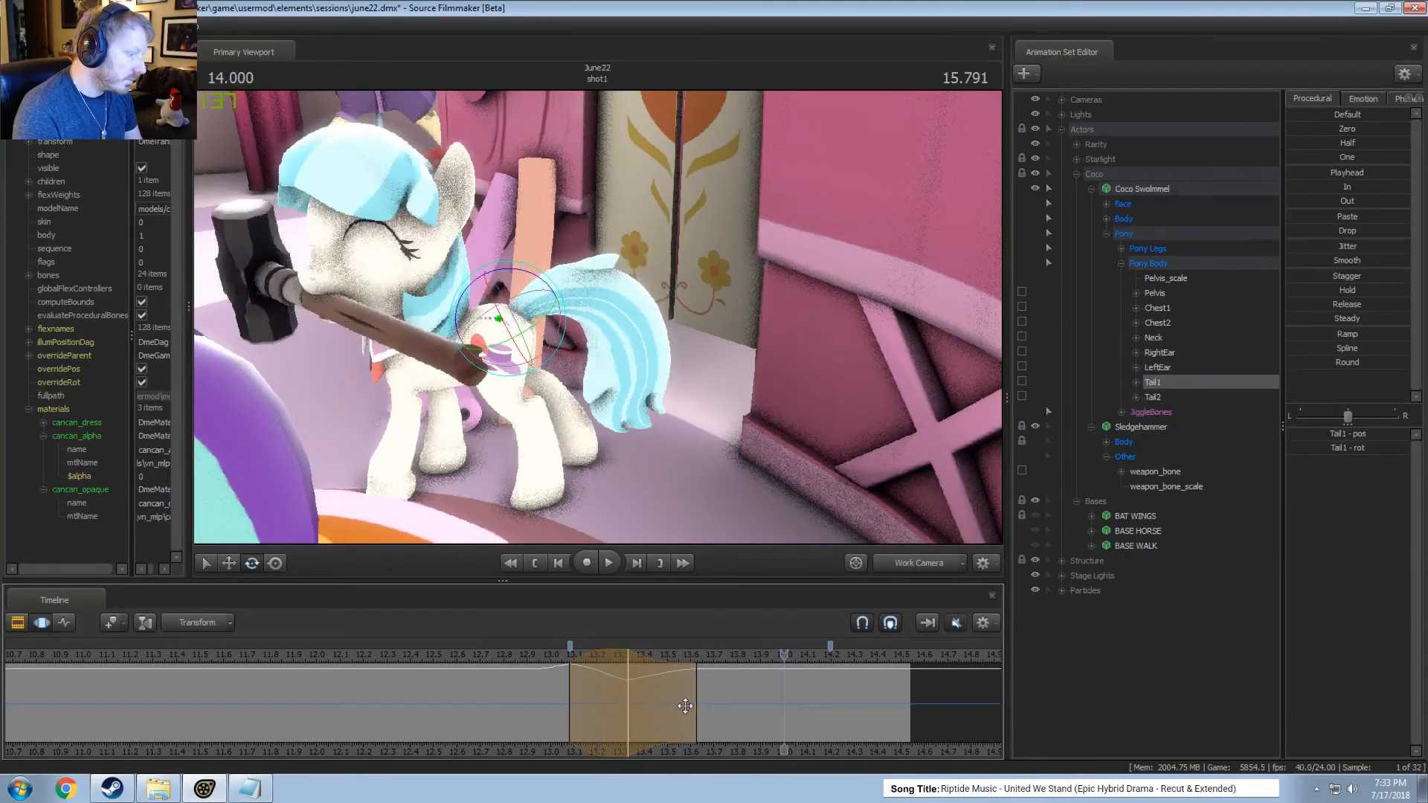
{"action": "left_click_drag", "start_coordinate": [601, 692], "coordinate": [842, 689]}
{"action": "left_click_drag", "start_coordinate": [530, 287], "coordinate": [549, 303]}
{"action": "key", "text": "space"}
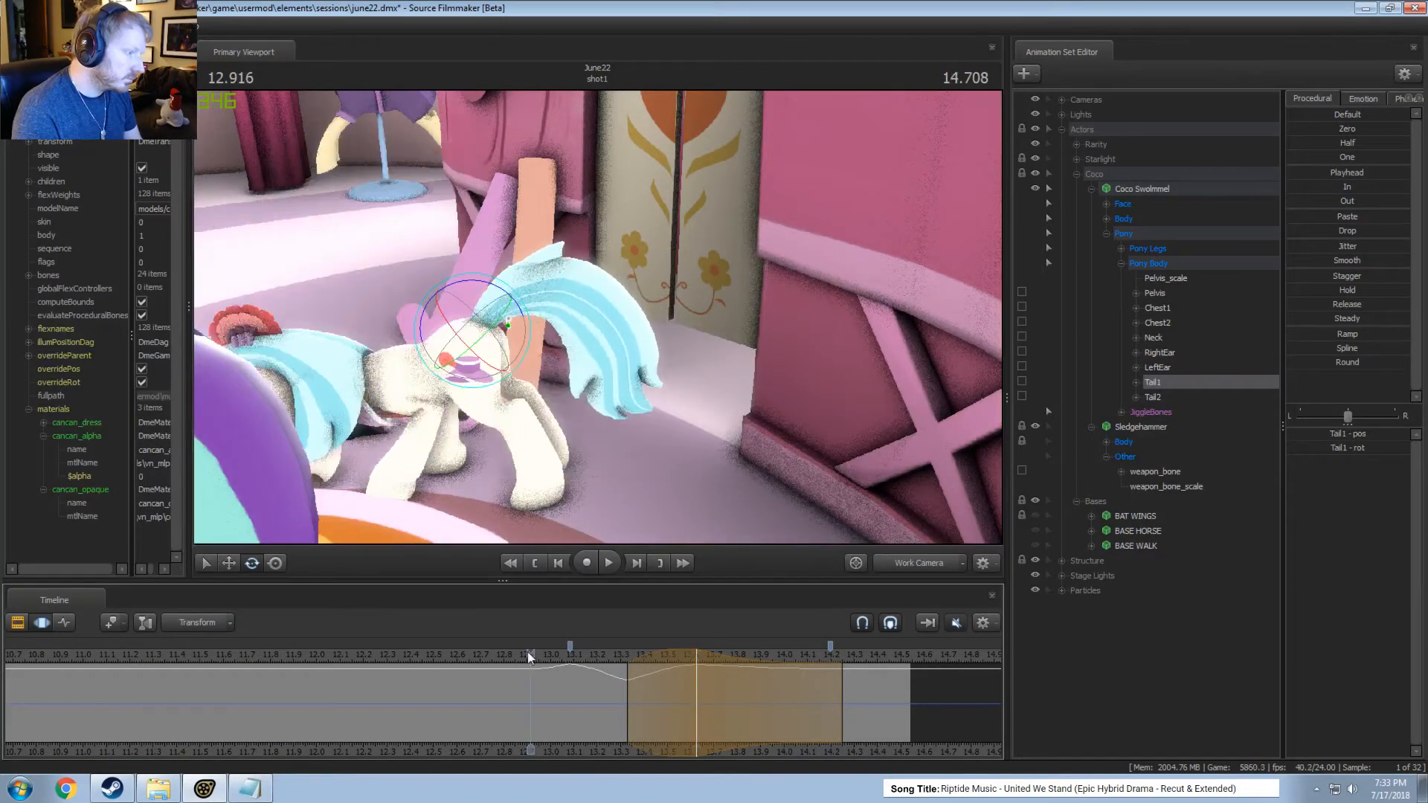
Play the shot through the main camera to check the tail motion together with the hammer lift.
{"action": "key", "text": "space"}
{"action": "left_click", "coordinate": [924, 569]}
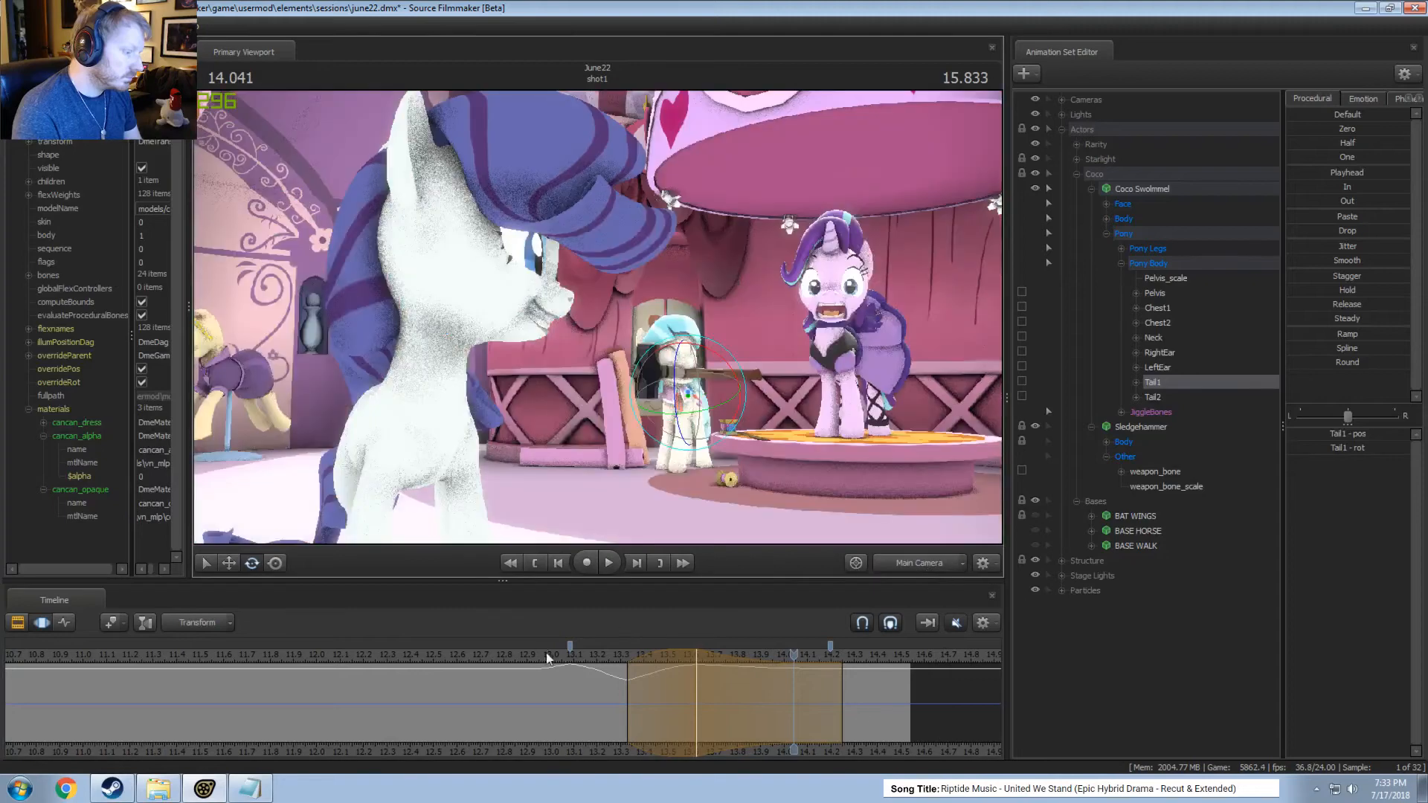
{"action": "key", "text": "space"}
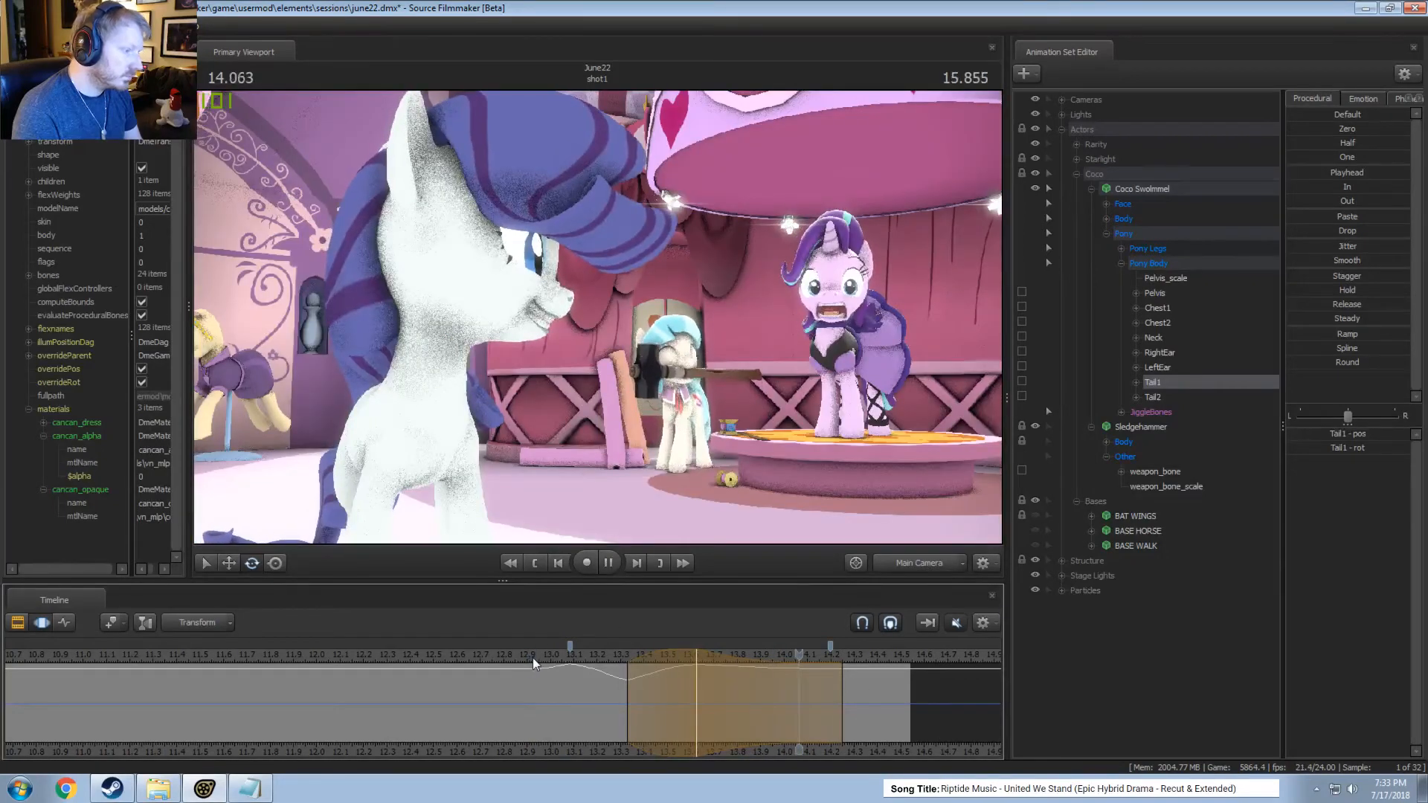
{"action": "key", "text": "space"}
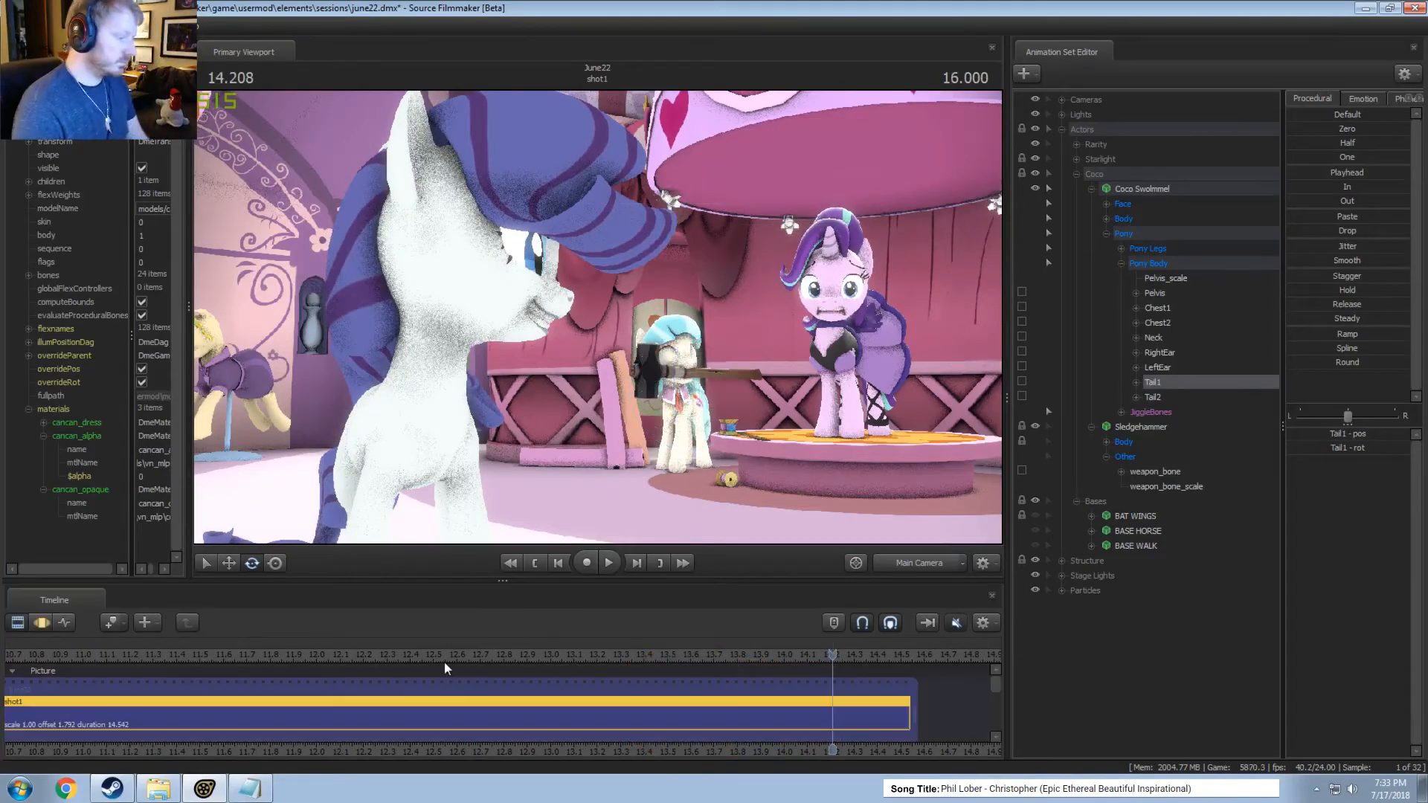
{"action": "left_click", "coordinate": [366, 659]}
{"action": "key", "text": "space"}
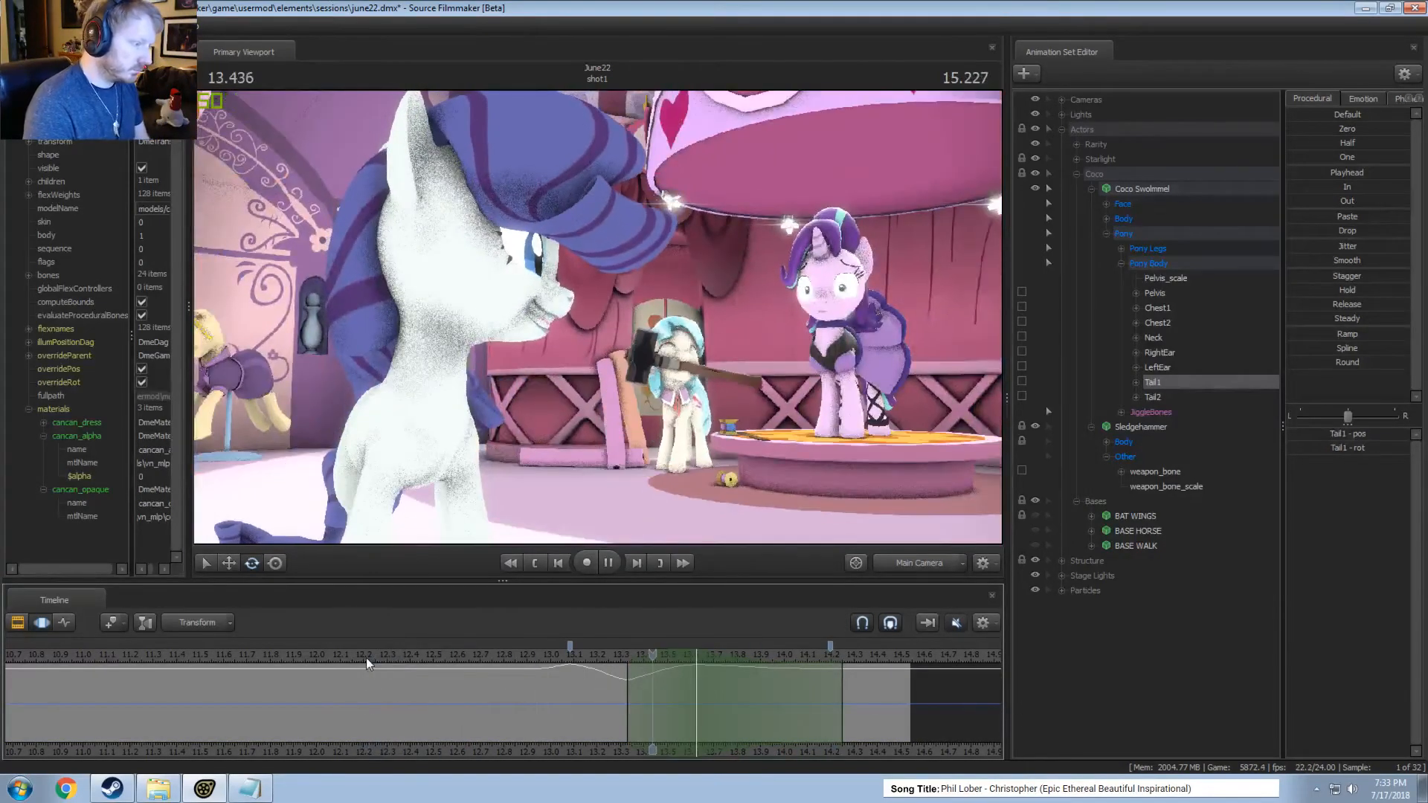
{"action": "key", "text": "space"}
Rotate Coco's LeftEar and RightEar at about 13.17 seconds over a time selection from about 12.96 to 13.38 seconds.
{"action": "left_click", "coordinate": [588, 728]}
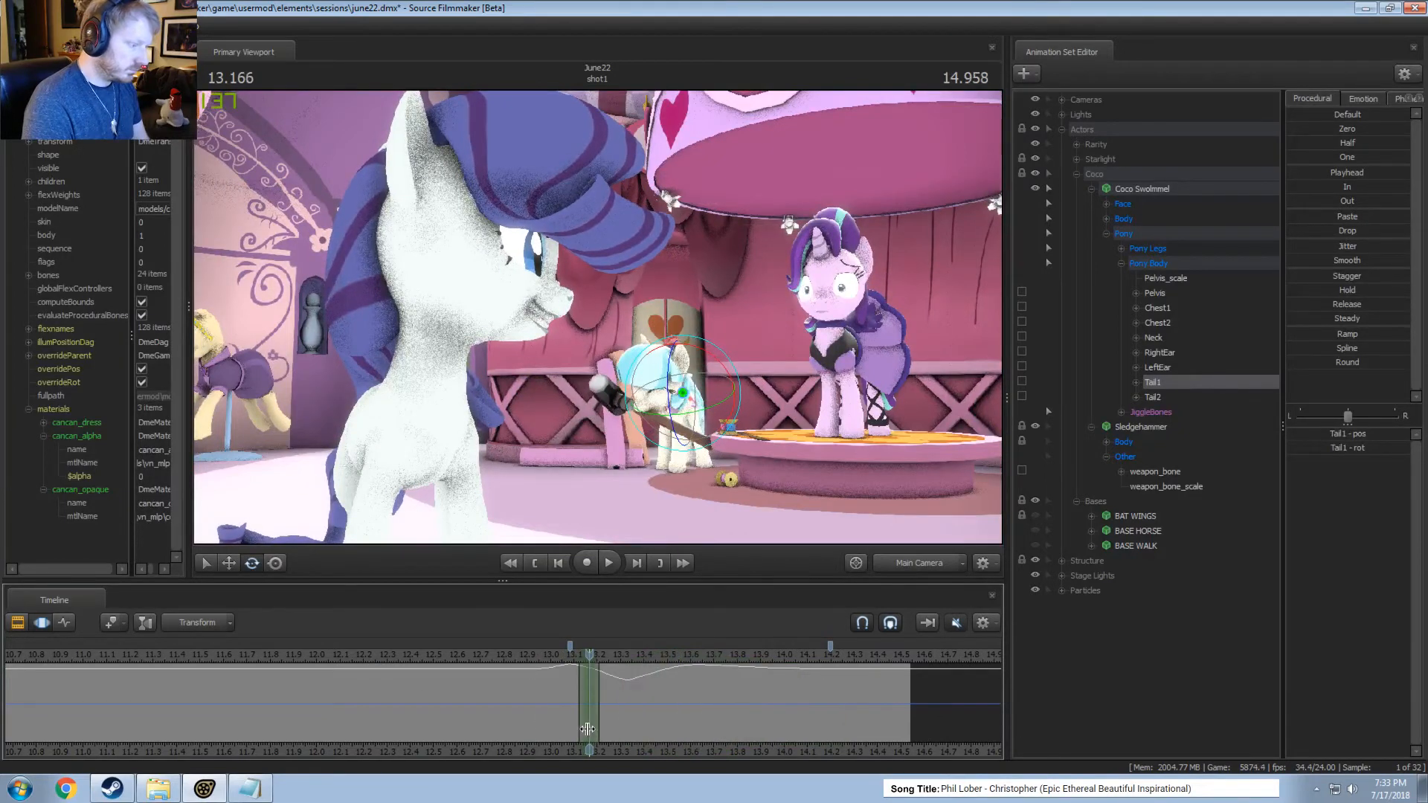
{"action": "left_click", "coordinate": [677, 359]}
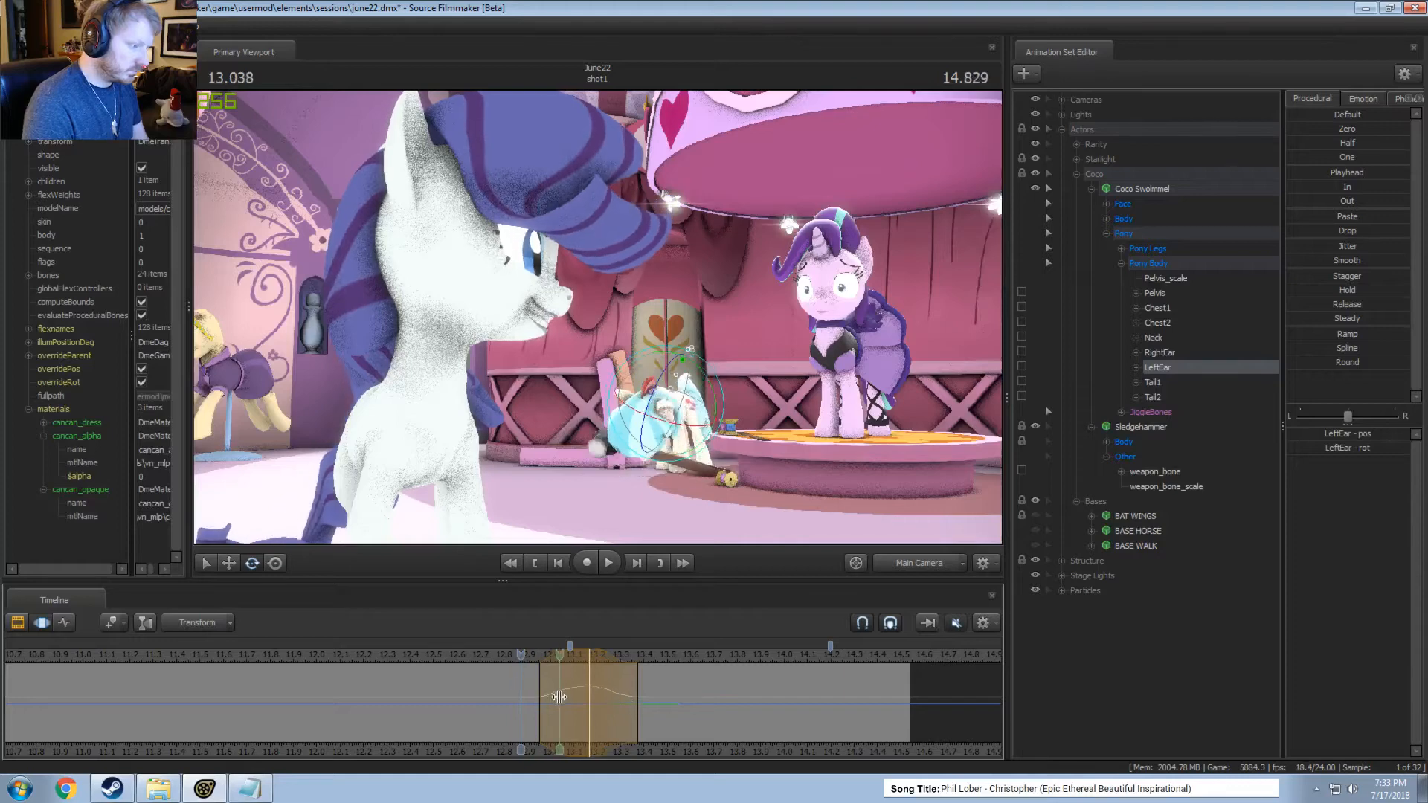
{"action": "left_click_drag", "start_coordinate": [511, 662], "coordinate": [589, 657]}
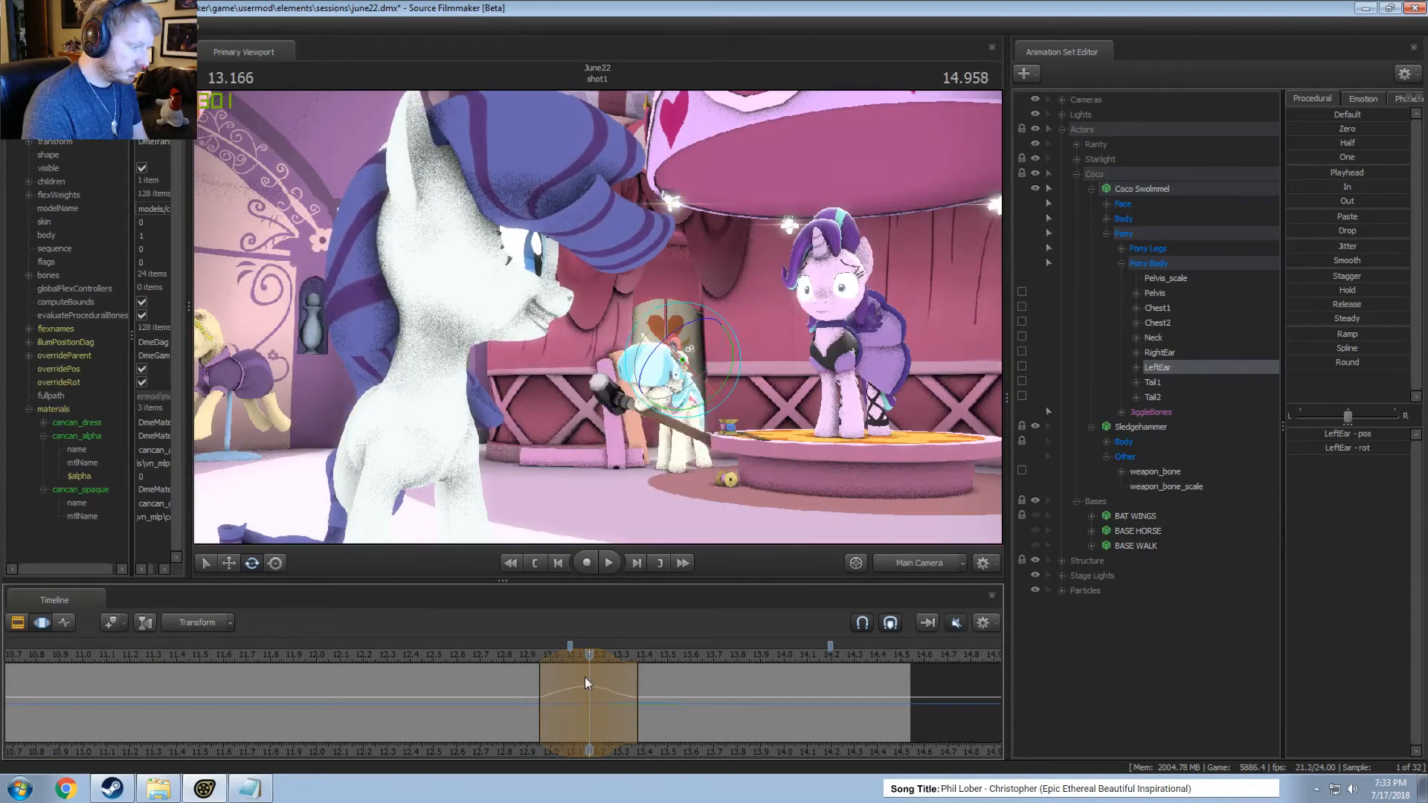
{"action": "left_click", "coordinate": [665, 352]}
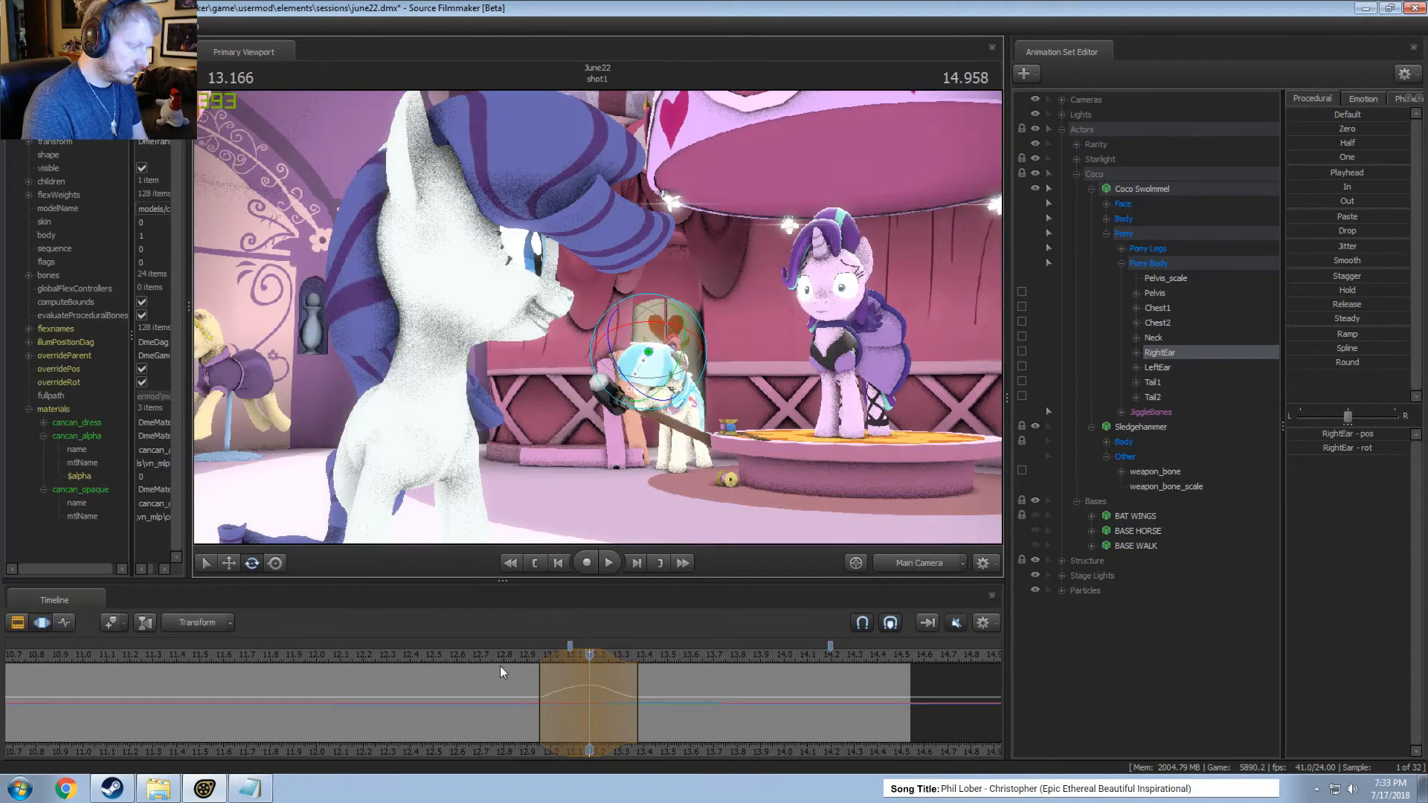
Rotate Coco's LeftEar at about 13.25 seconds over a time selection from about 13.13 to 13.38 seconds and play it.
{"action": "left_click_drag", "start_coordinate": [504, 672], "coordinate": [605, 707]}
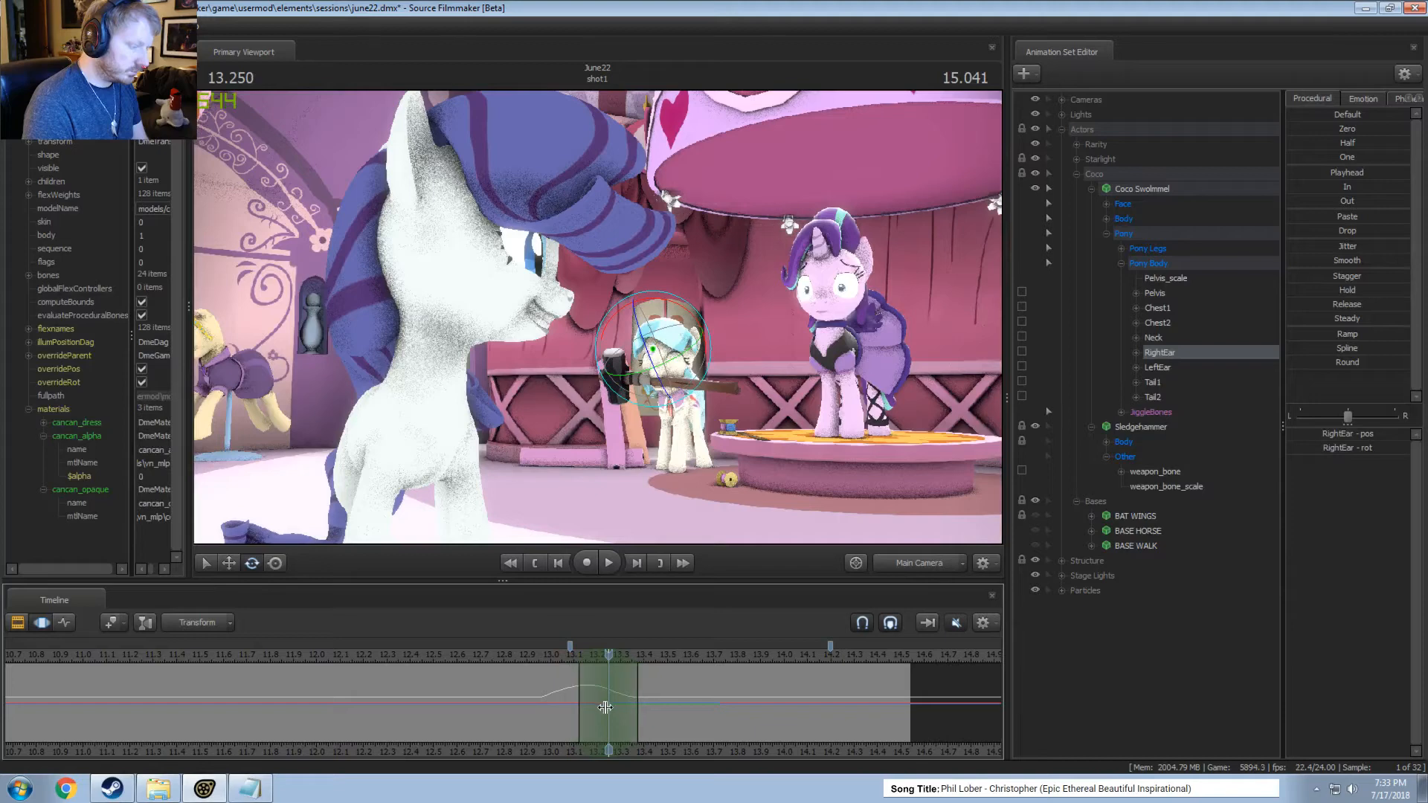
{"action": "left_click", "coordinate": [678, 376]}
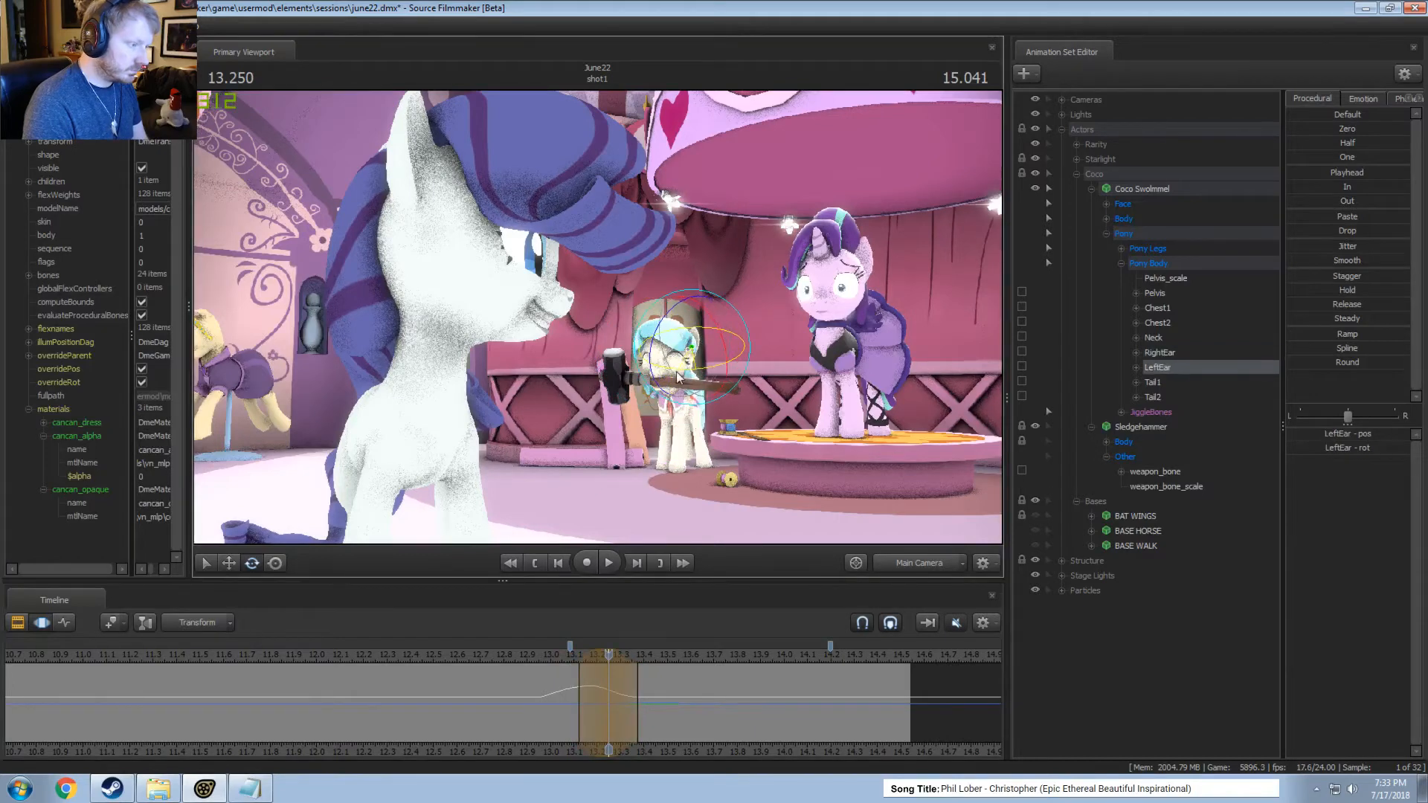
{"action": "left_click_drag", "start_coordinate": [563, 692], "coordinate": [596, 687]}
{"action": "key", "text": "space"}
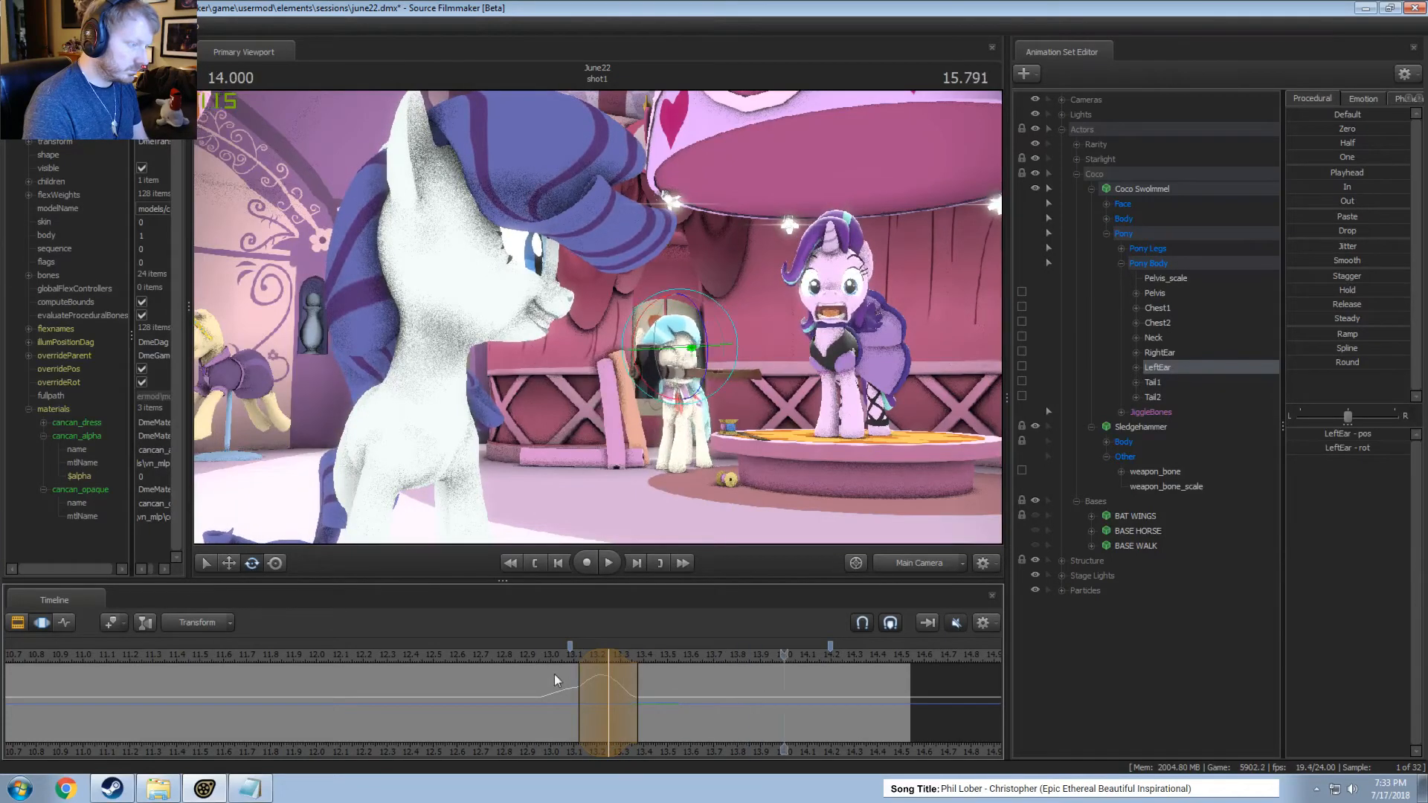
Rotate RightEar at about 13.67 seconds, play it, and widen the time selection to about 13.46 to 13.88 seconds.
{"action": "left_click_drag", "start_coordinate": [555, 674], "coordinate": [702, 700]}
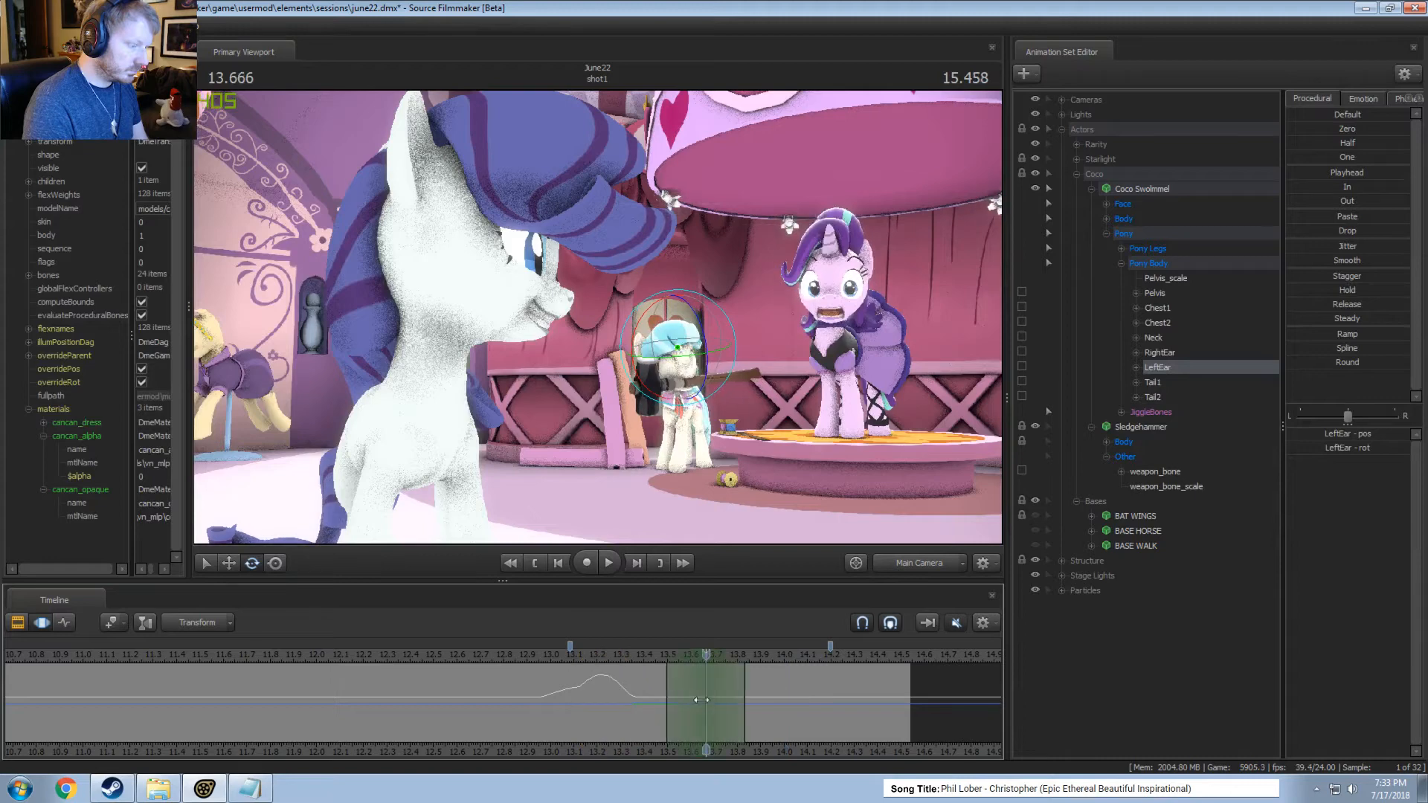
{"action": "left_click", "coordinate": [644, 358]}
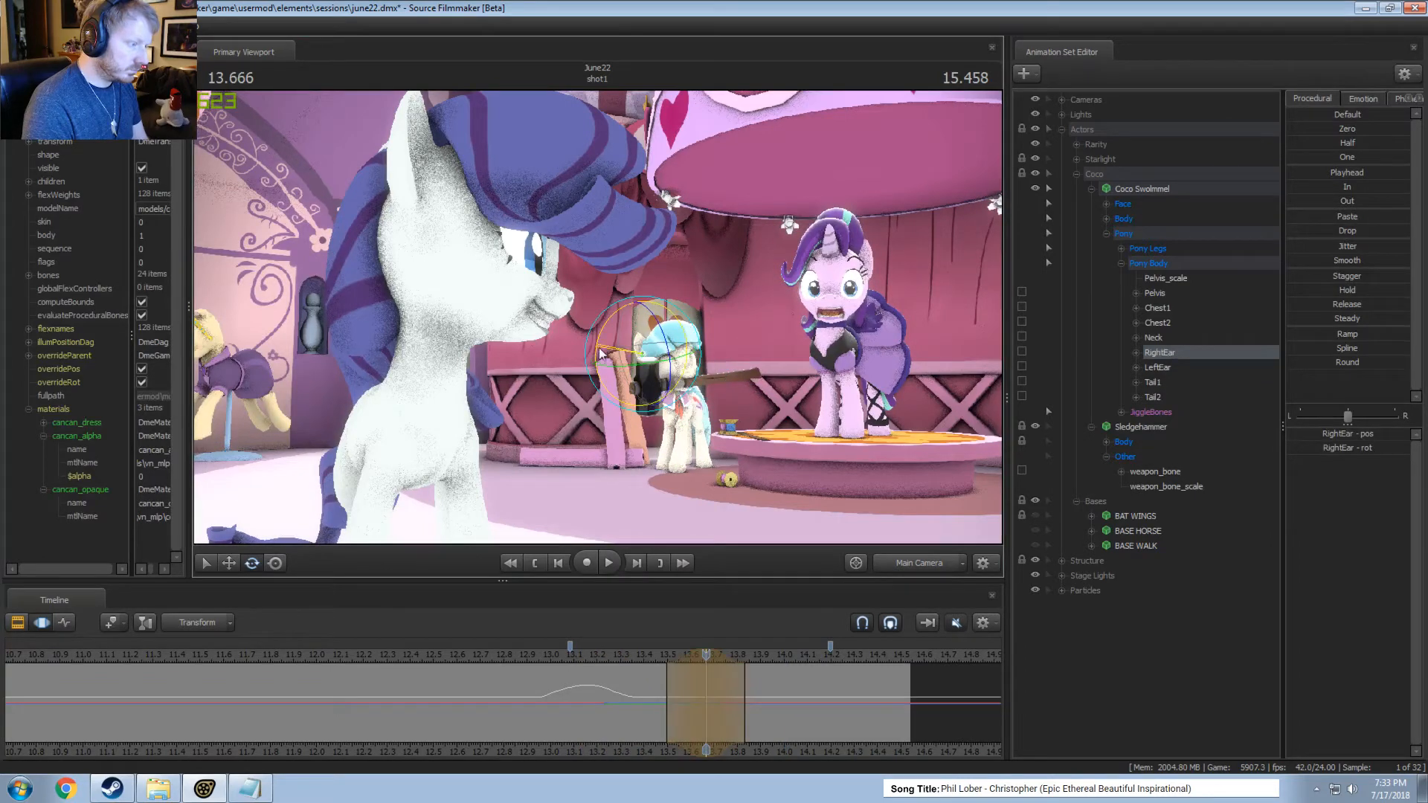
{"action": "left_click", "coordinate": [644, 653]}
{"action": "key", "text": "space"}
Shift the RightEar adjustment so it centres on about 13.83 seconds and play the ear motion repeatedly.
{"action": "key", "text": "space"}
{"action": "scroll", "coordinate": [675, 676], "scroll_direction": "up", "scroll_amount": 1}
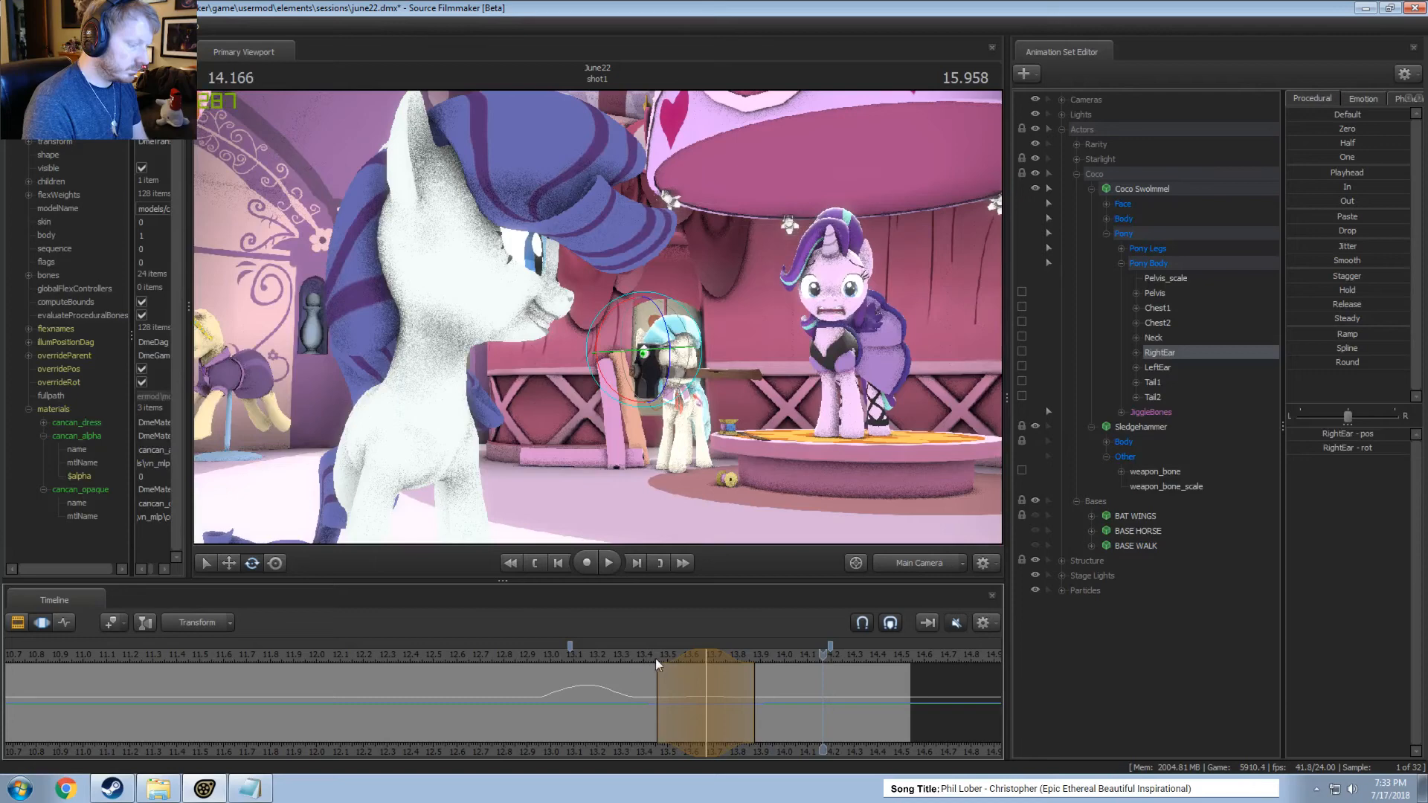
{"action": "left_click_drag", "start_coordinate": [665, 655], "coordinate": [704, 656]}
{"action": "left_click", "coordinate": [647, 654]}
{"action": "key", "text": "space"}
{"action": "key", "text": "space"}
{"action": "left_click", "coordinate": [633, 654]}
{"action": "key", "text": "space"}
{"action": "key", "text": "space"}
{"action": "left_click", "coordinate": [638, 650]}
{"action": "key", "text": "space"}
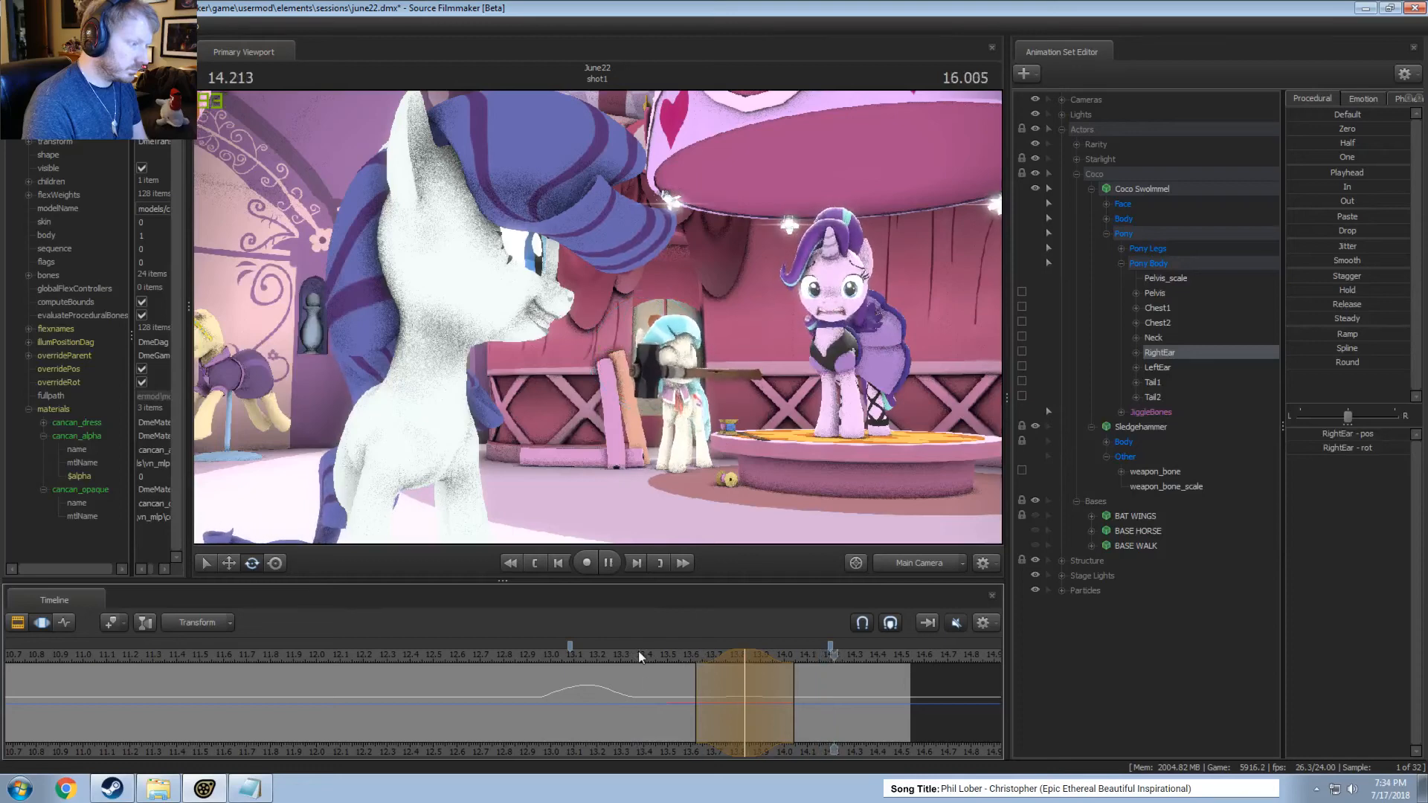
{"action": "key", "text": "space"}
Extend the end of the RightEar time selection to about 14.17 seconds and play the settling ear.
{"action": "left_click_drag", "start_coordinate": [794, 662], "coordinate": [823, 662]}
{"action": "left_click", "coordinate": [650, 660]}
{"action": "key", "text": "space"}
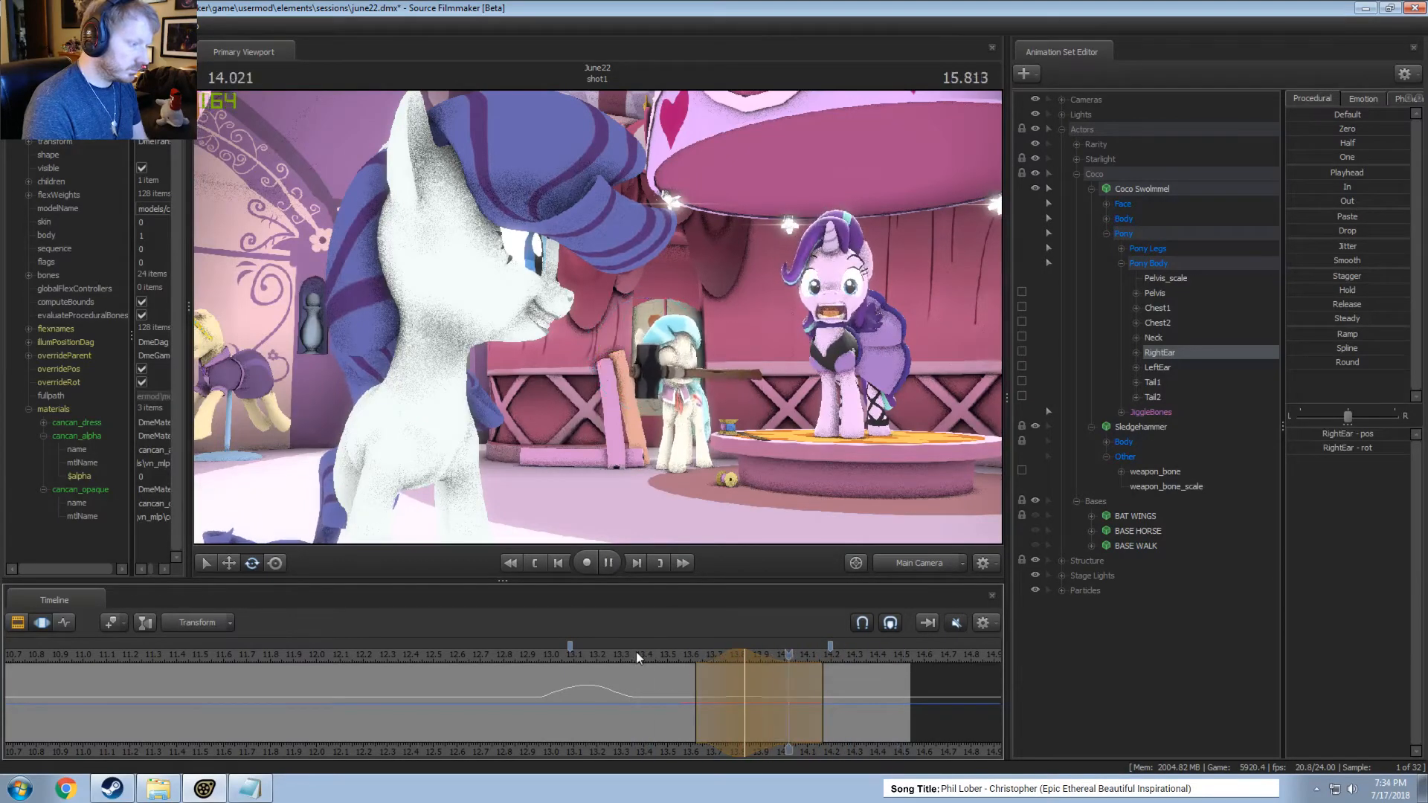
{"action": "key", "text": "space"}
Rotate RightEar further at about 13.83 seconds within the same time selection and play to the end of the shot.
{"action": "left_click_drag", "start_coordinate": [668, 656], "coordinate": [744, 664]}
{"action": "key", "text": "Return"}
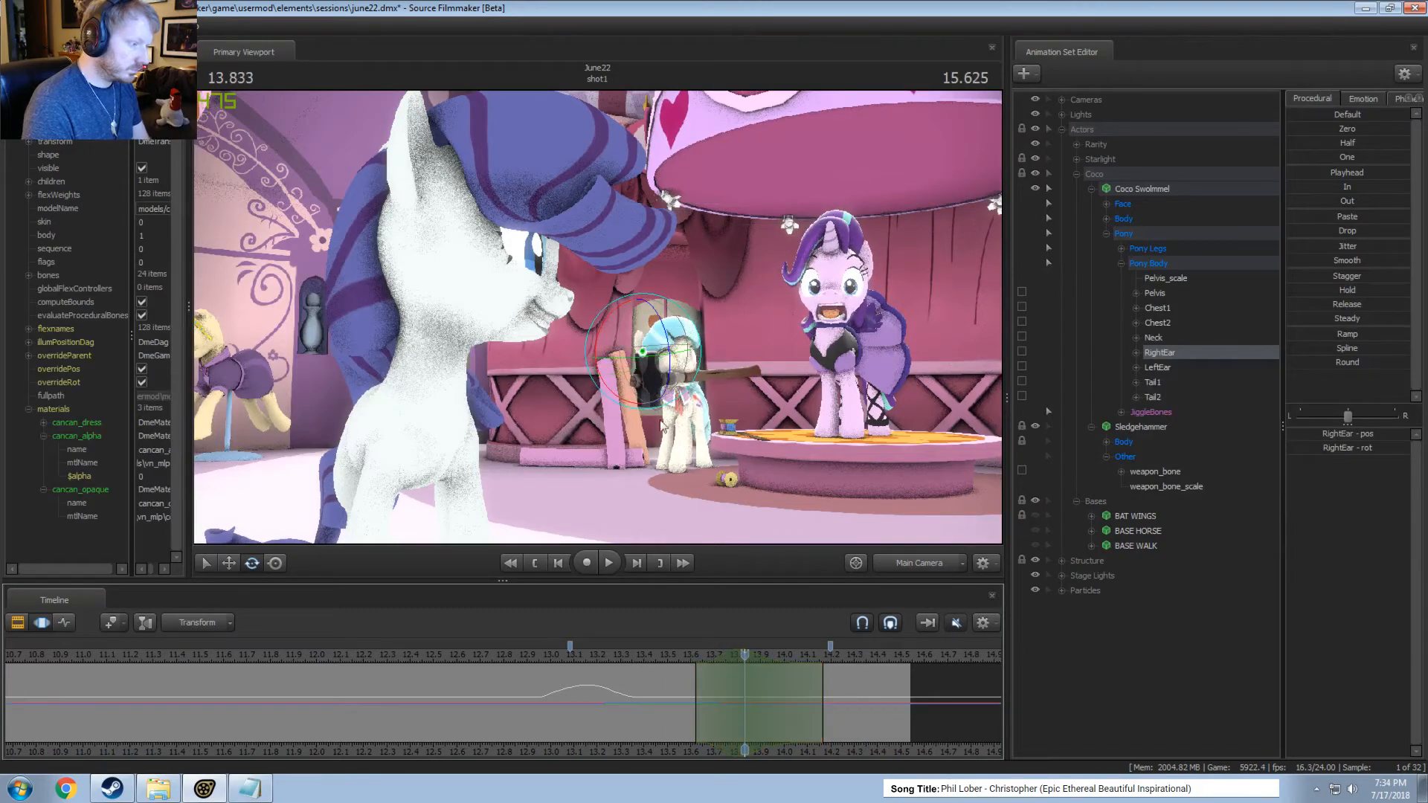
{"action": "left_click_drag", "start_coordinate": [612, 348], "coordinate": [620, 382]}
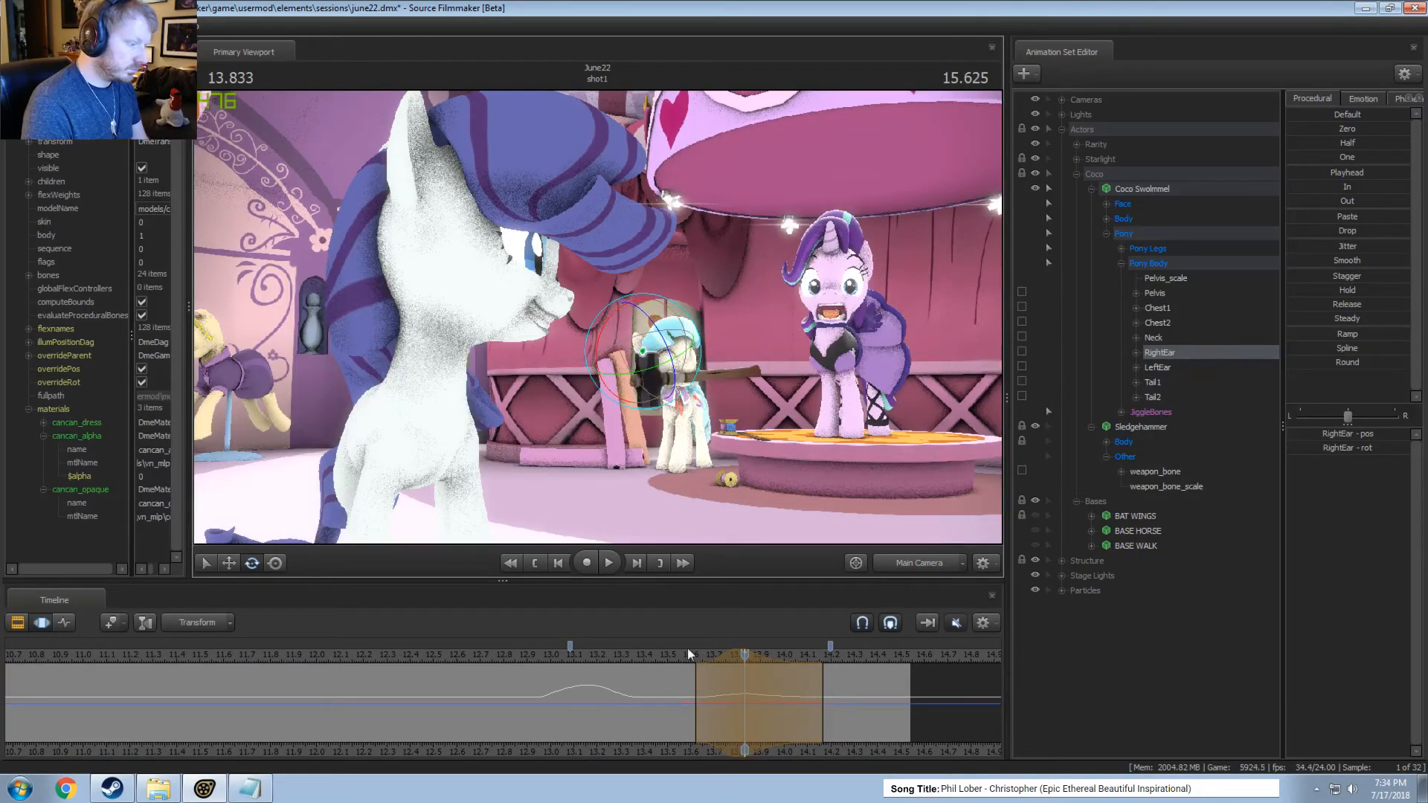
{"action": "key", "text": "space"}
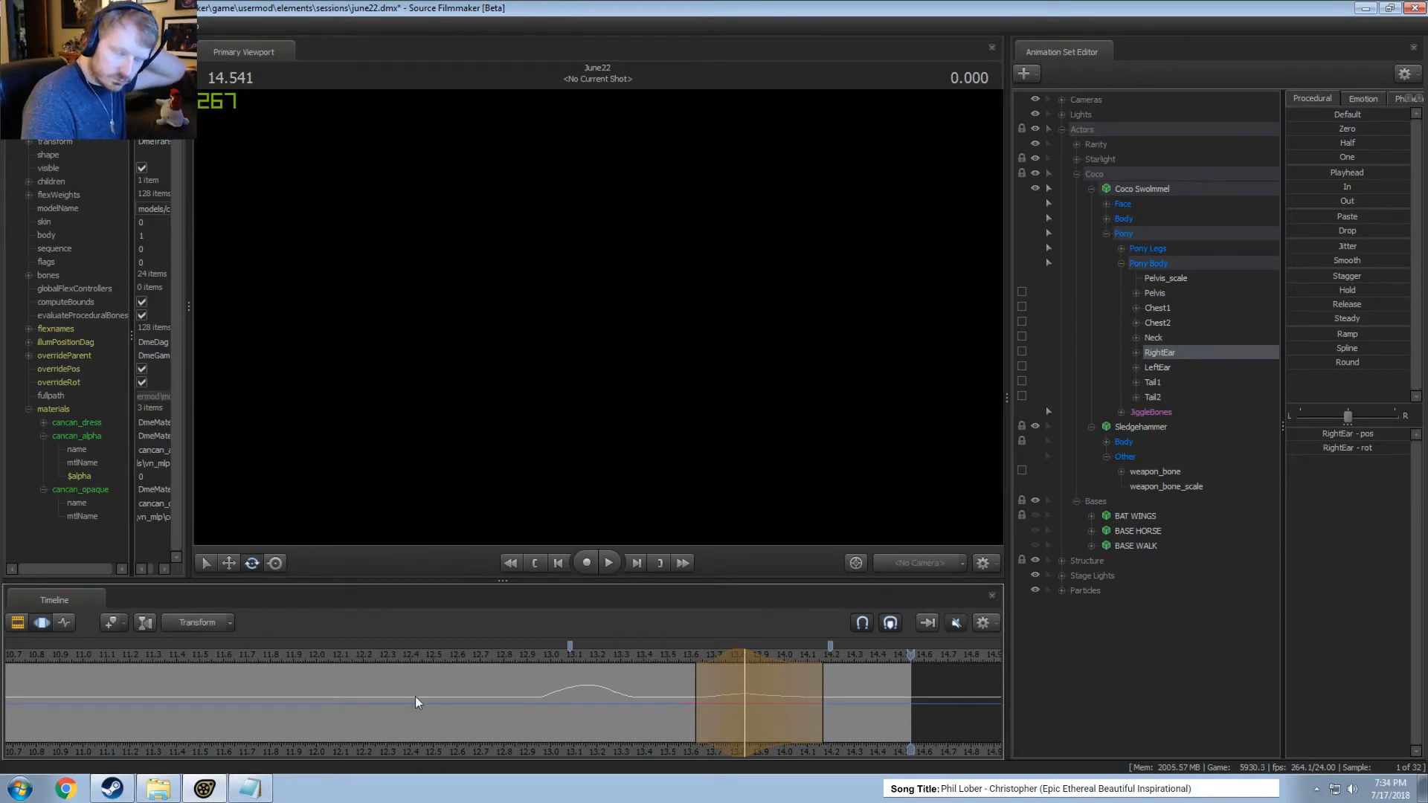
Play the hammer lift from about 12.5, 12.7 and 11.8 seconds to check Coco's ear and tail motion.
{"action": "left_click", "coordinate": [437, 654]}
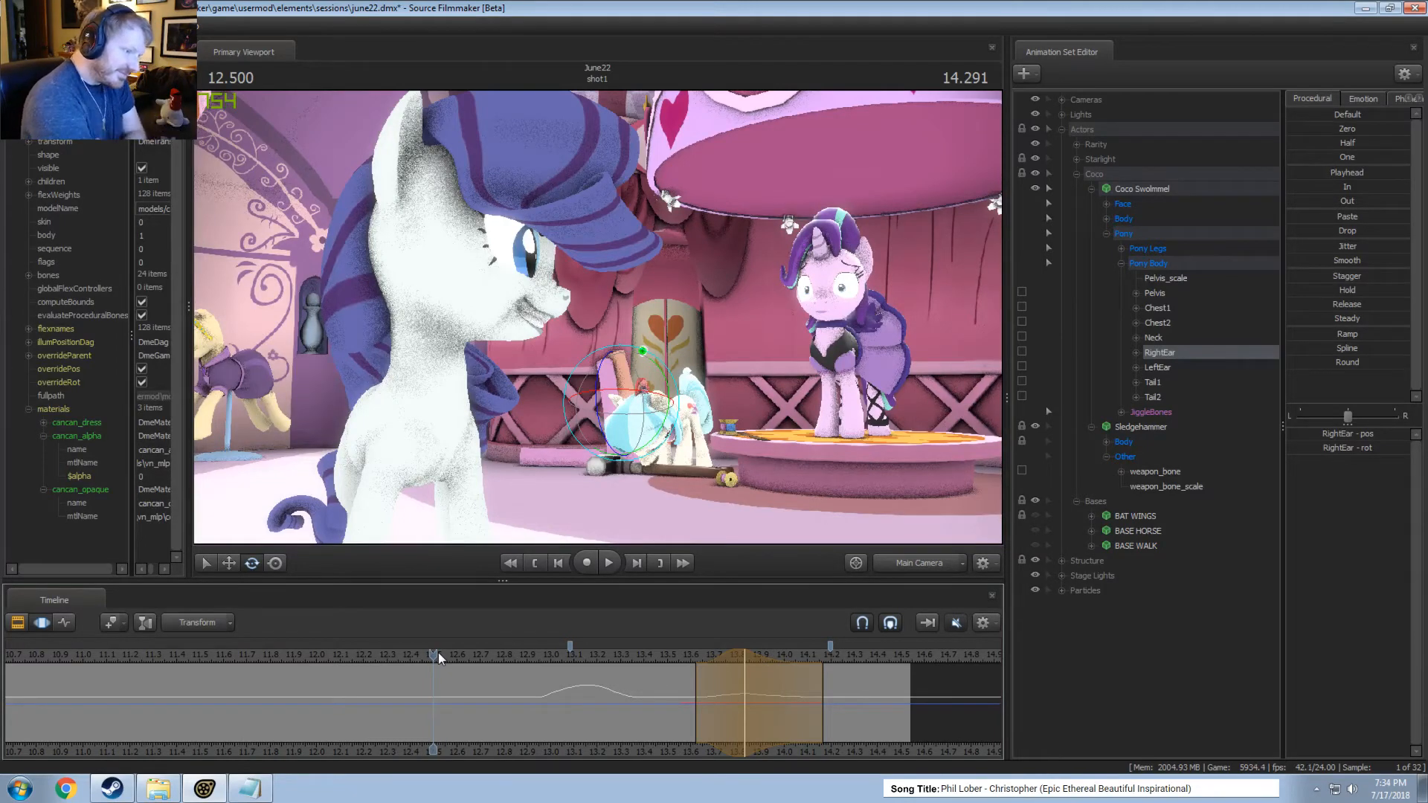
{"action": "key", "text": "space"}
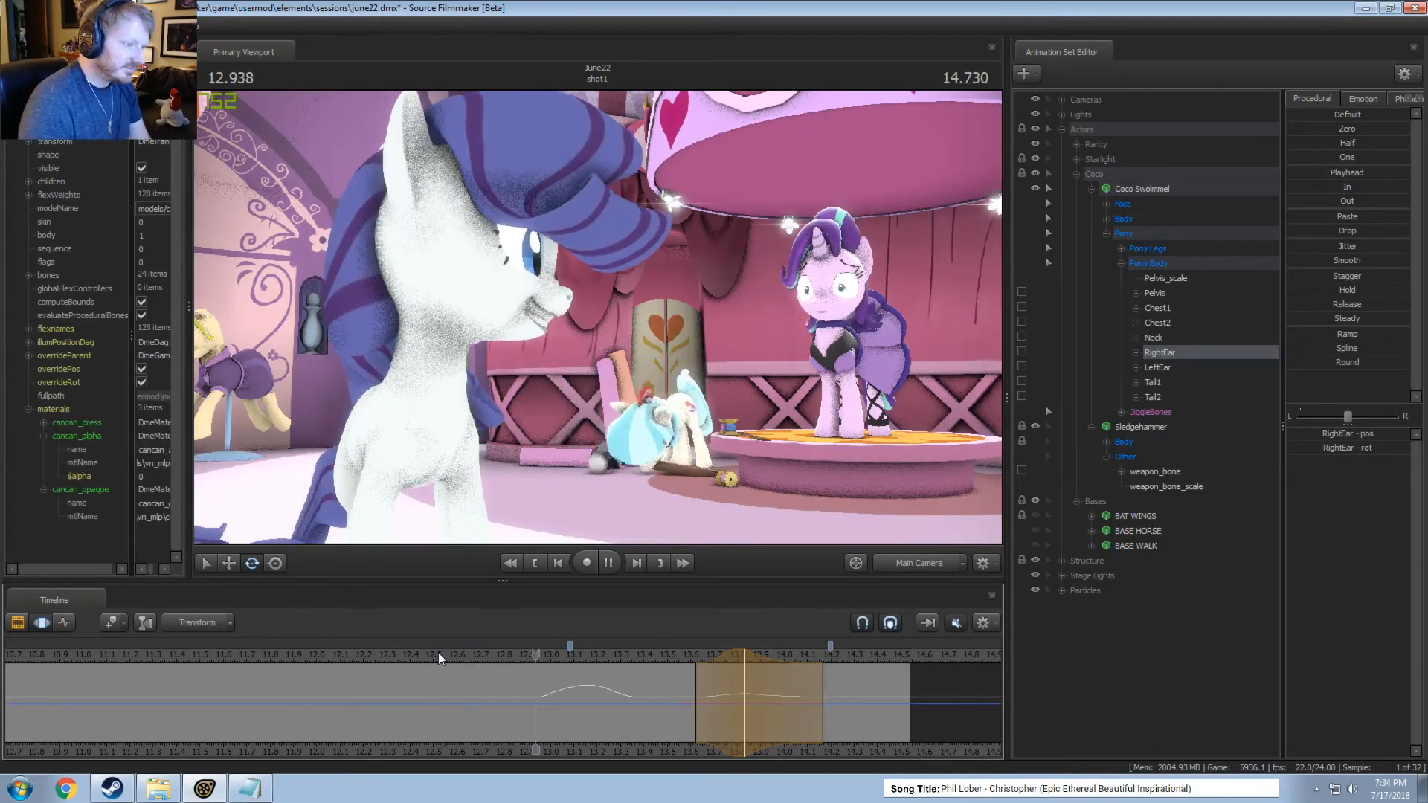
{"action": "key", "text": "space"}
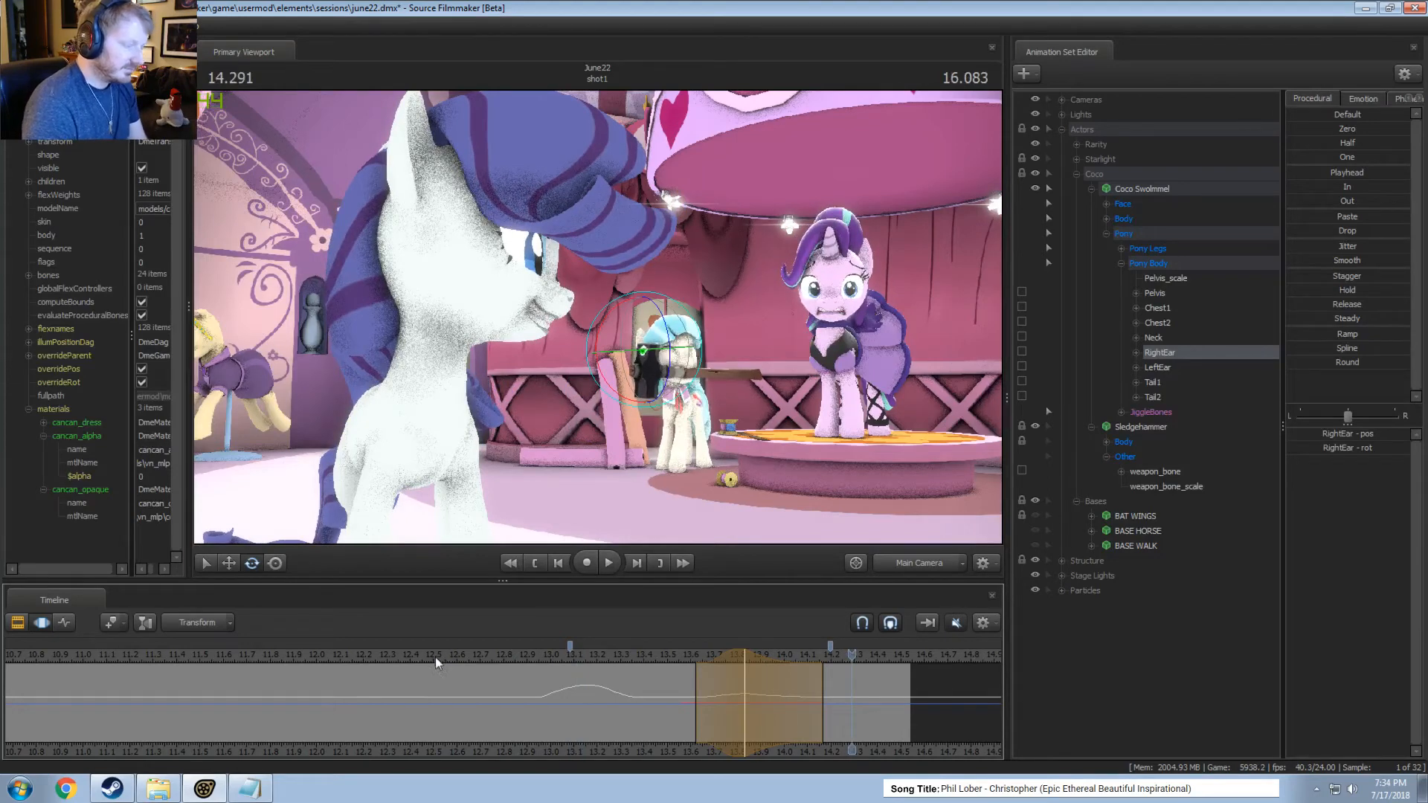
{"action": "left_click", "coordinate": [472, 655]}
{"action": "key", "text": "space"}
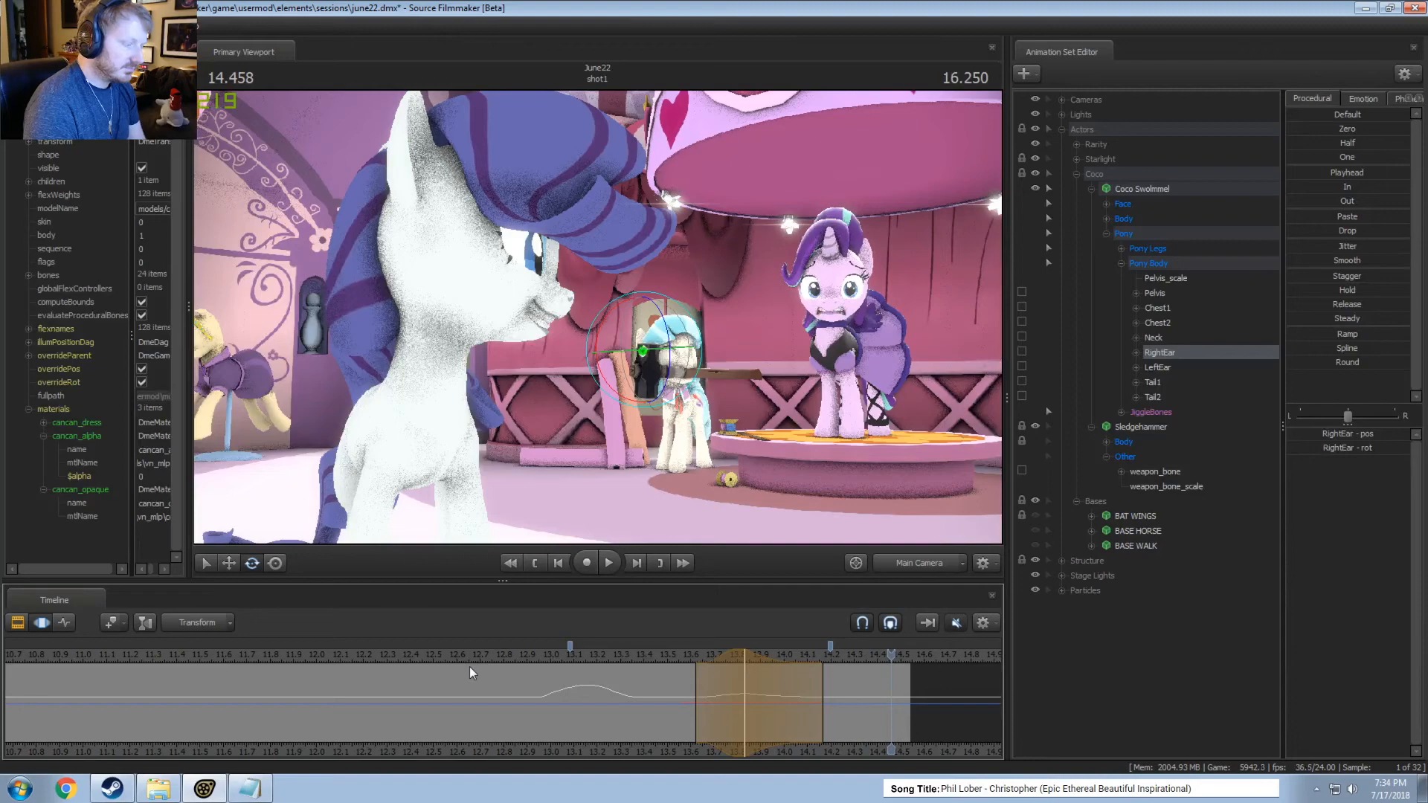
{"action": "left_click_drag", "start_coordinate": [483, 658], "coordinate": [279, 657]}
{"action": "key", "text": "space"}
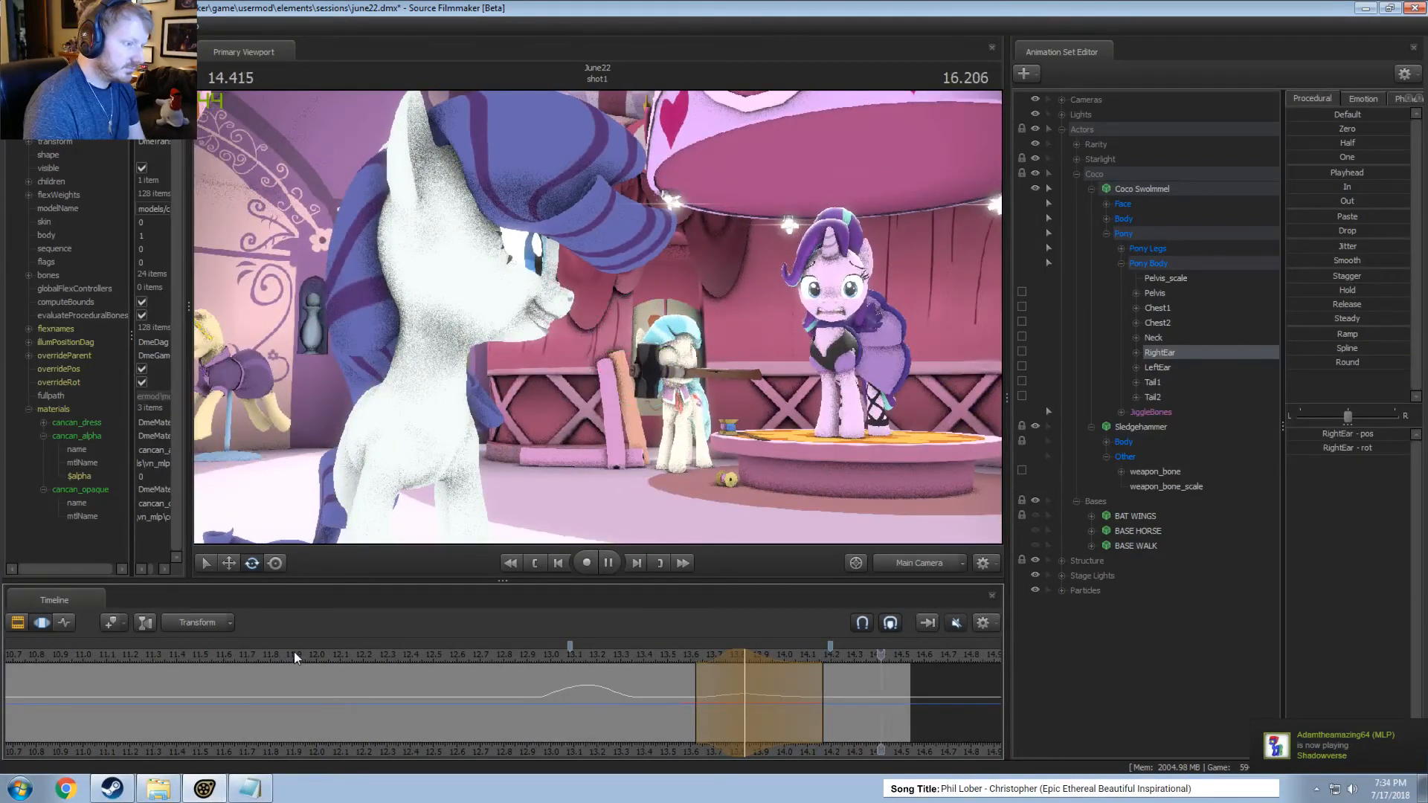
Play shot1 in the Clip Editor from about 12.38 seconds and again from about 7 seconds to review the whole action.
{"action": "key", "text": "F2"}
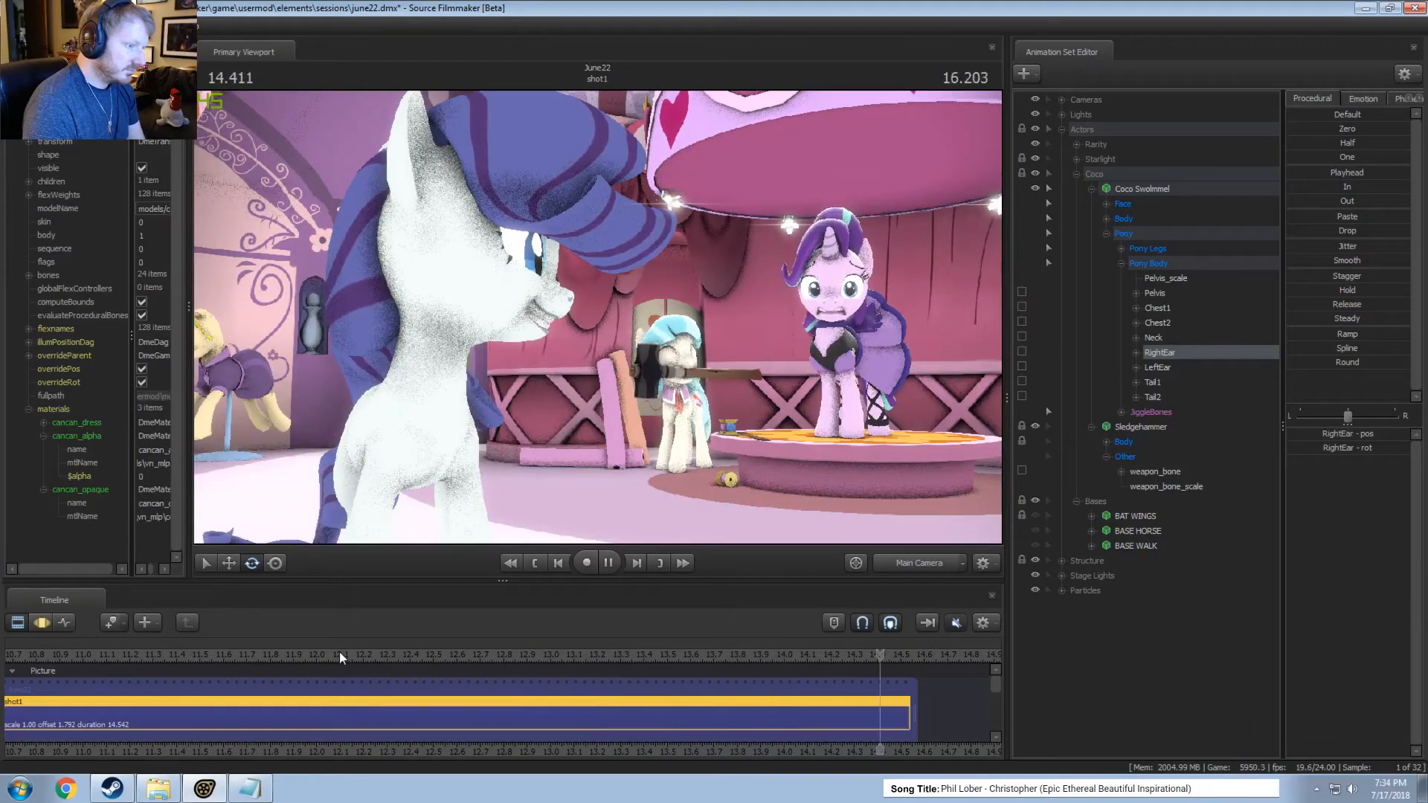
{"action": "left_click", "coordinate": [404, 651]}
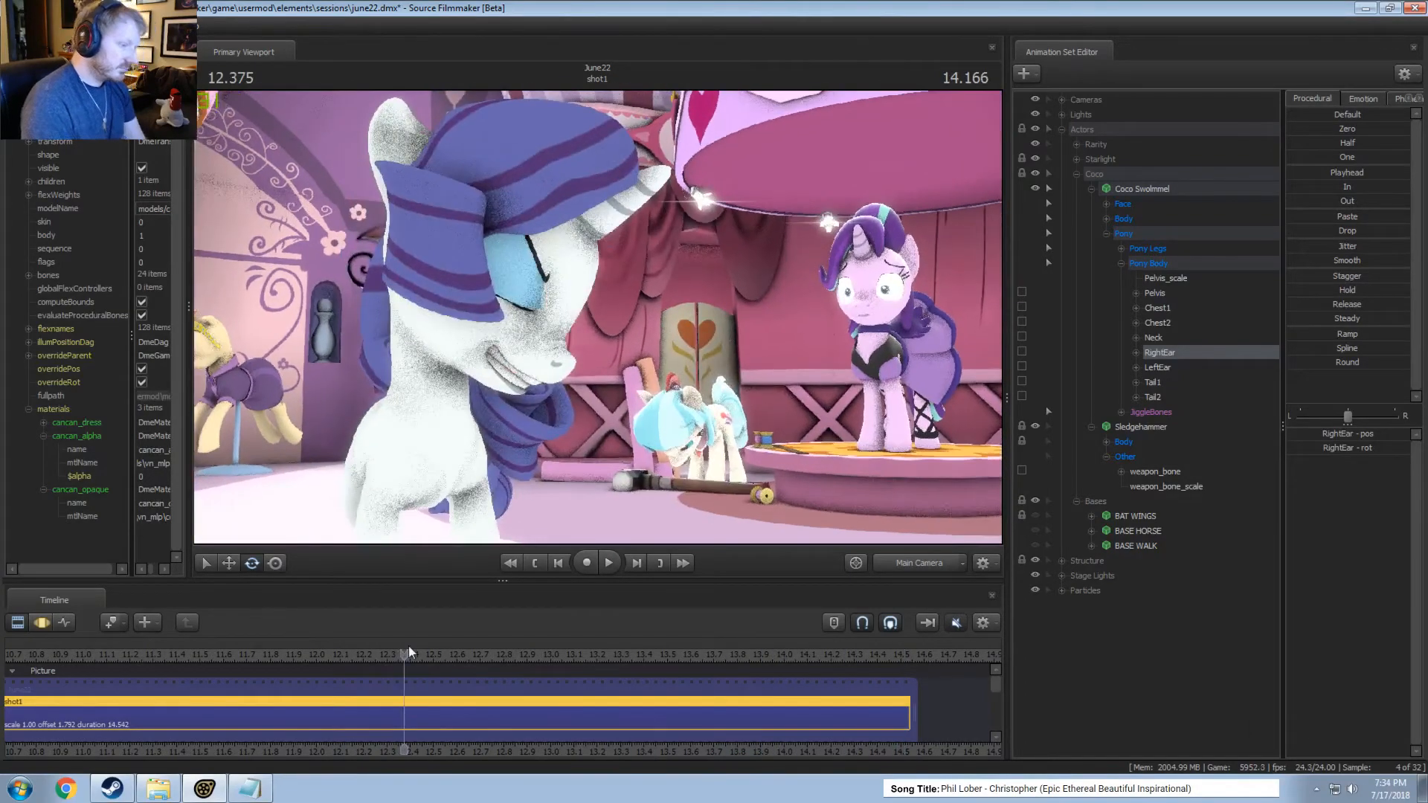
{"action": "key", "text": "space"}
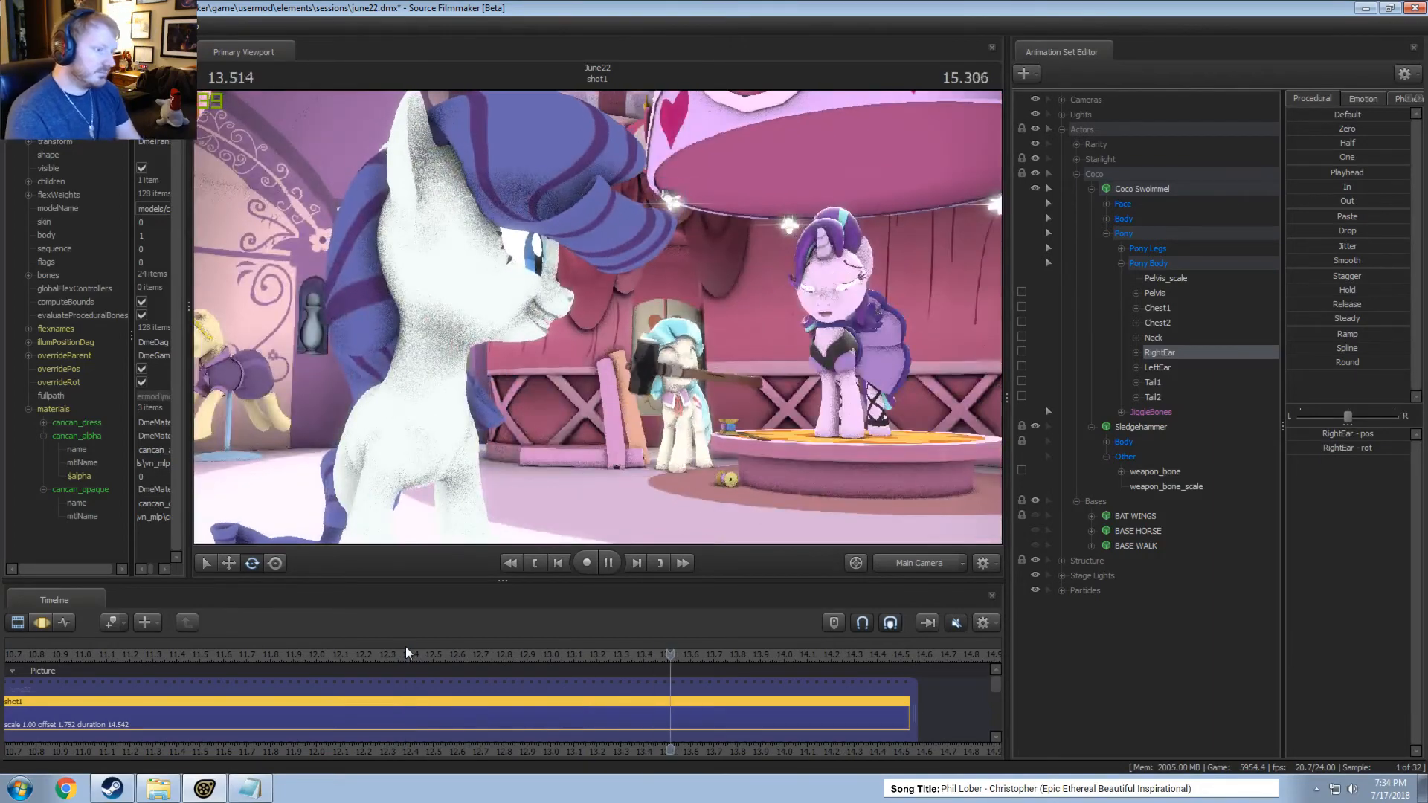
{"action": "key", "text": "space"}
{"action": "scroll", "coordinate": [326, 659], "scroll_direction": "down", "scroll_amount": 5}
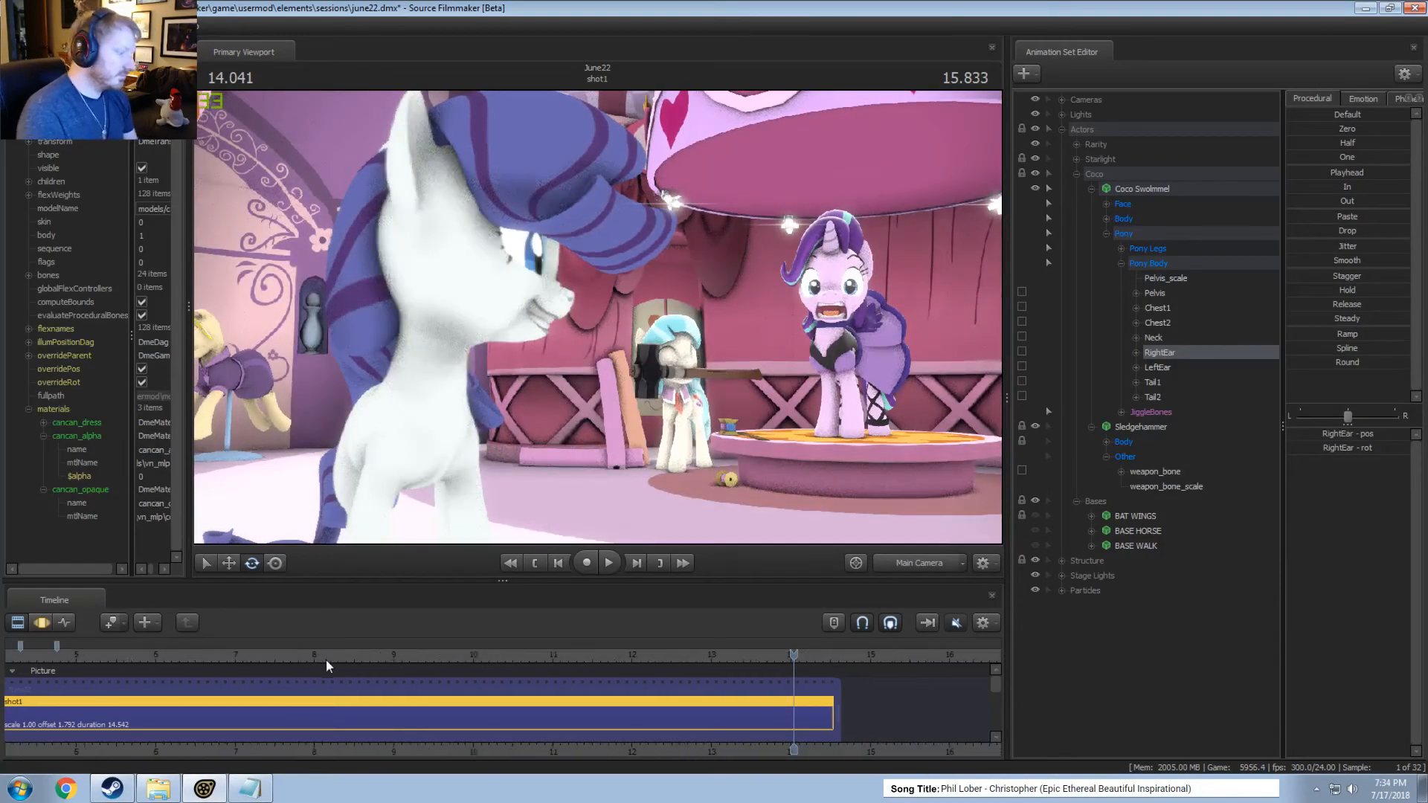
{"action": "scroll", "coordinate": [326, 659], "scroll_direction": "down", "scroll_amount": 1}
{"action": "left_click", "coordinate": [302, 644]}
{"action": "key", "text": "space"}
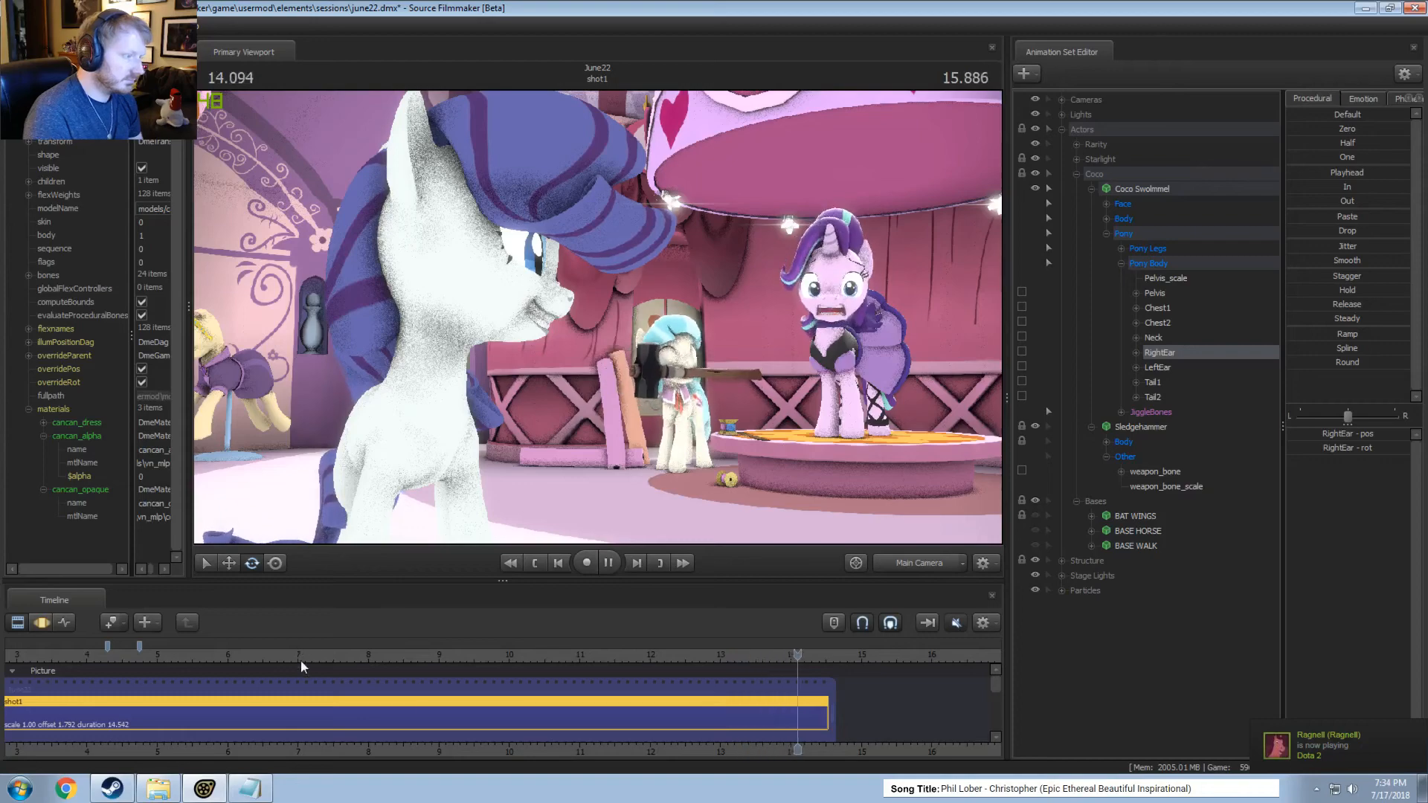
{"action": "key", "text": "space"}
Return to the Motion Editor and play the shot from about 12 seconds and again from about 13.5 seconds.
{"action": "key", "text": "F3"}
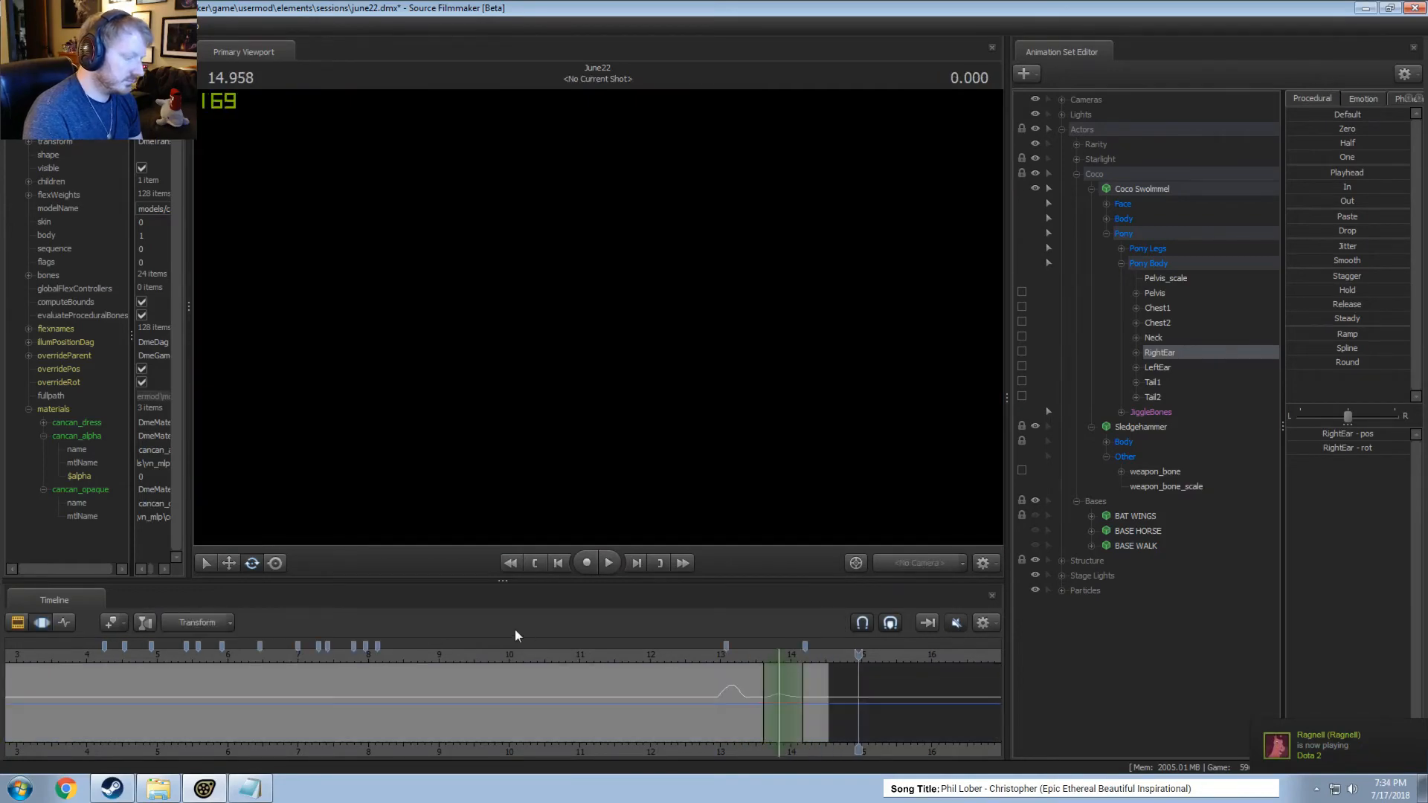
{"action": "left_click", "coordinate": [650, 659]}
{"action": "key", "text": "space"}
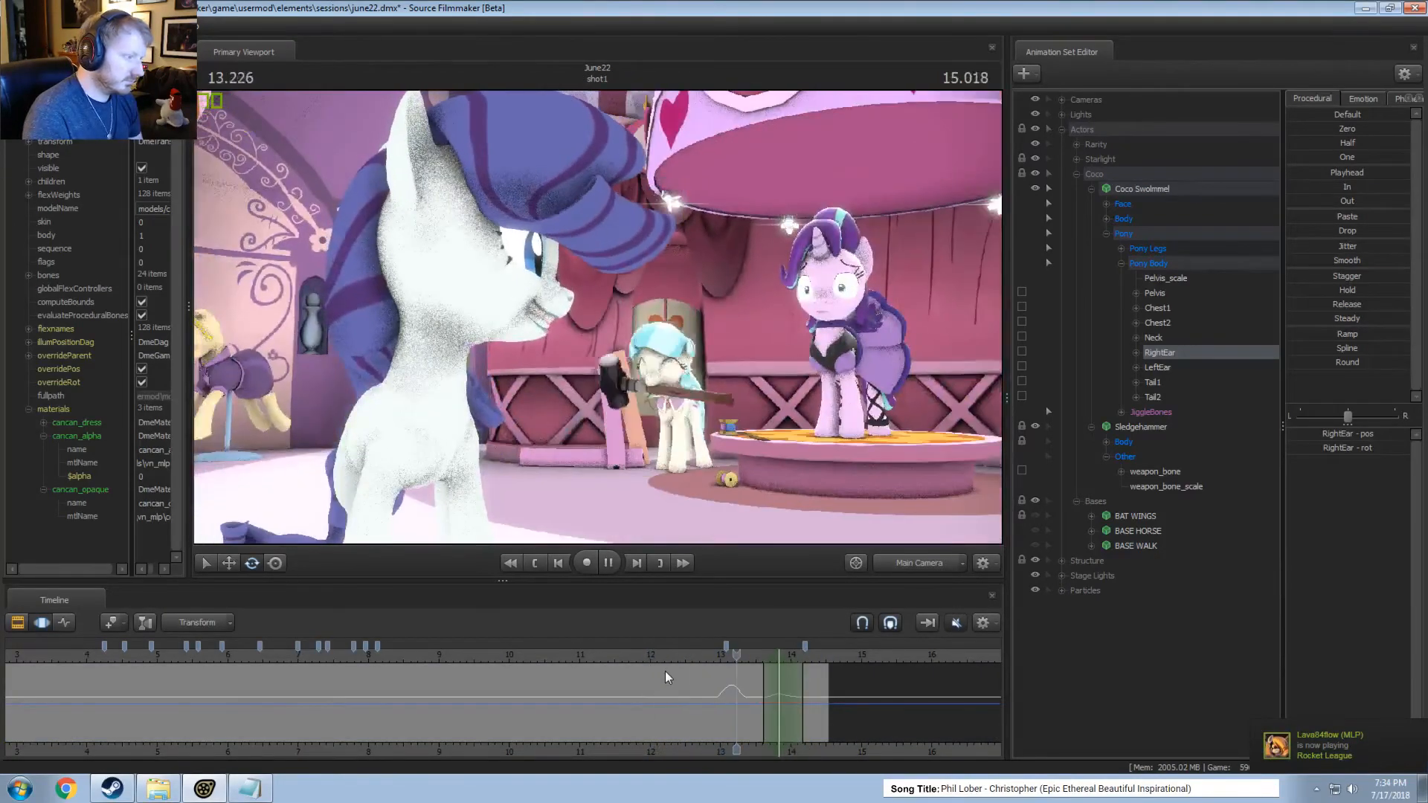
{"action": "key", "text": "space"}
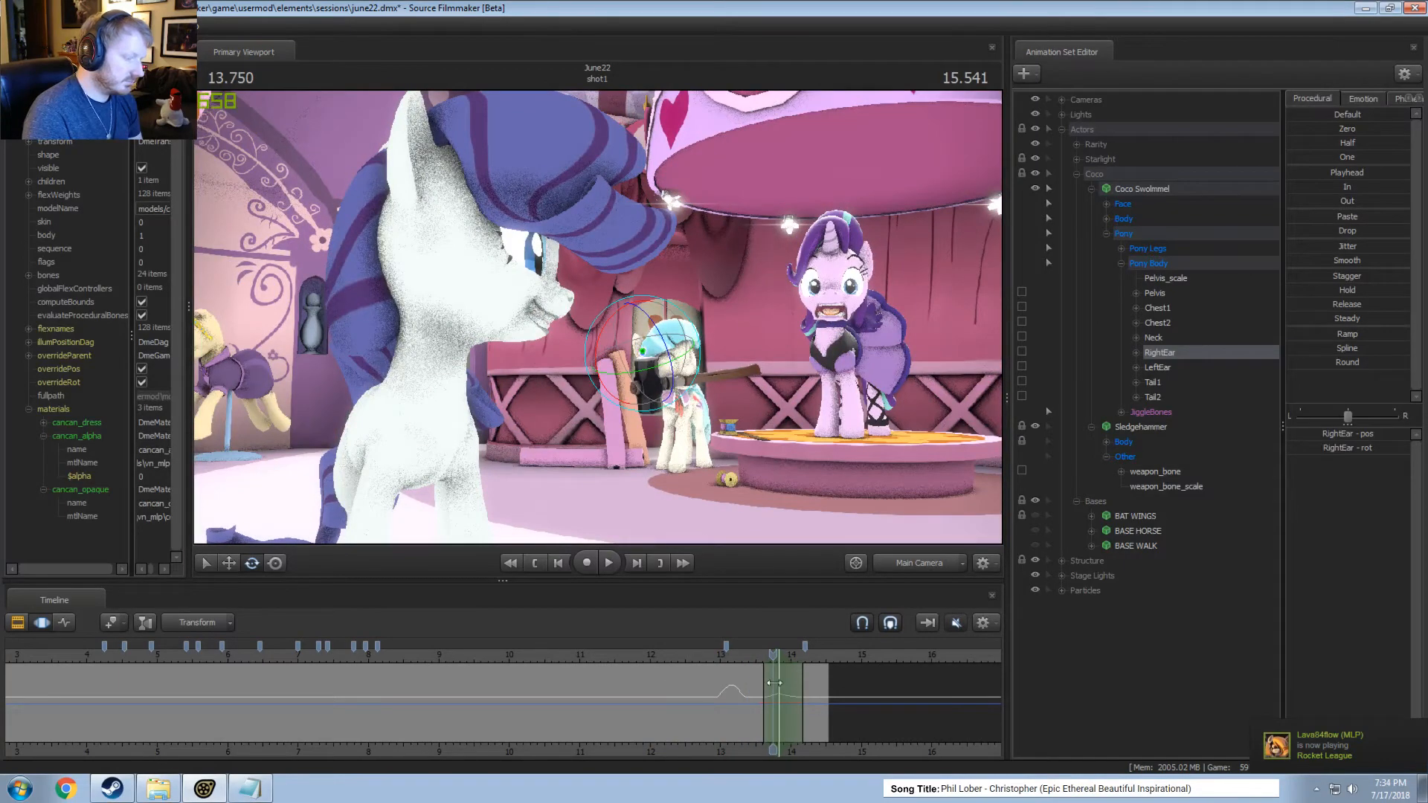
{"action": "left_click_drag", "start_coordinate": [787, 680], "coordinate": [756, 667]}
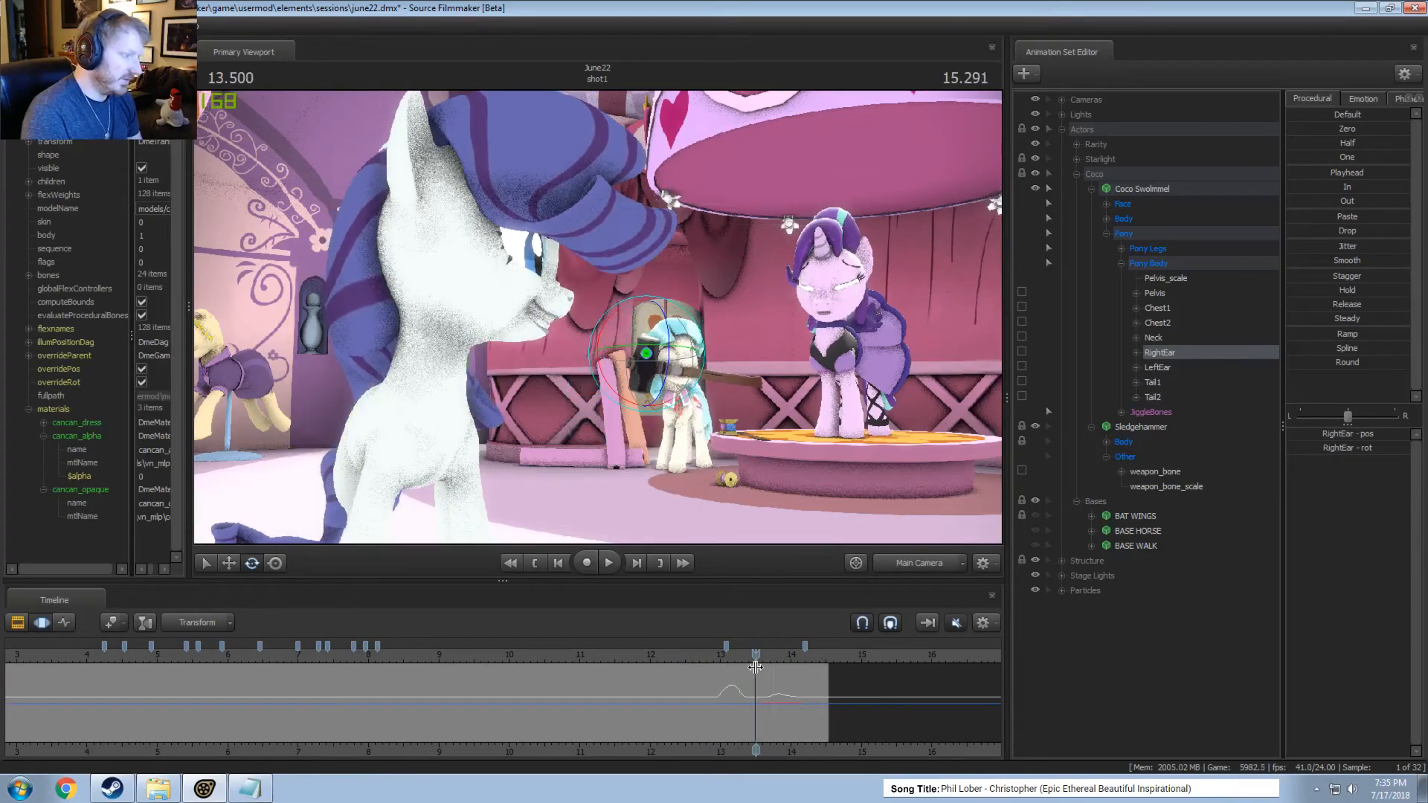
{"action": "key", "text": "space"}
{"action": "key", "text": "space"}
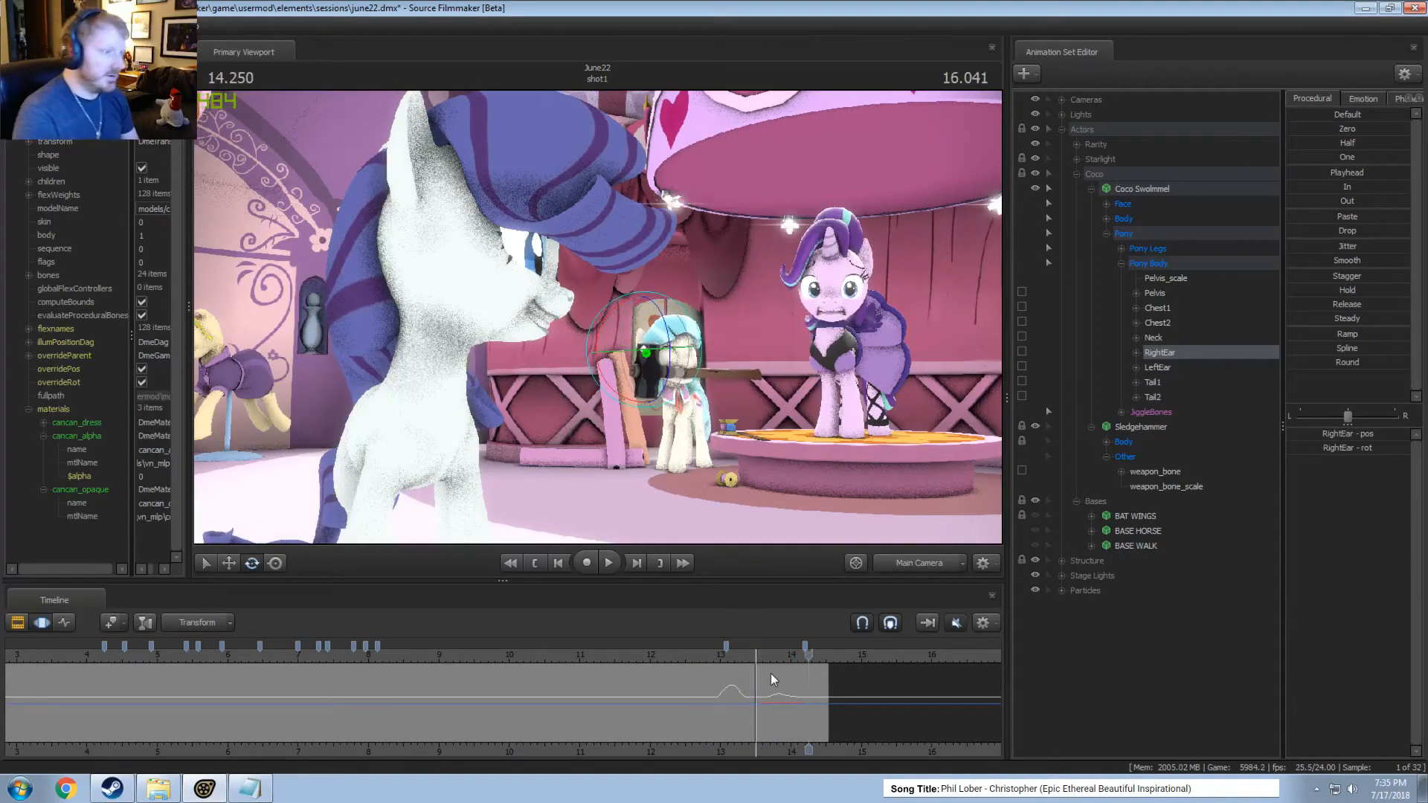
{"action": "left_click", "coordinate": [1090, 188]}
{"action": "left_click", "coordinate": [1076, 174]}
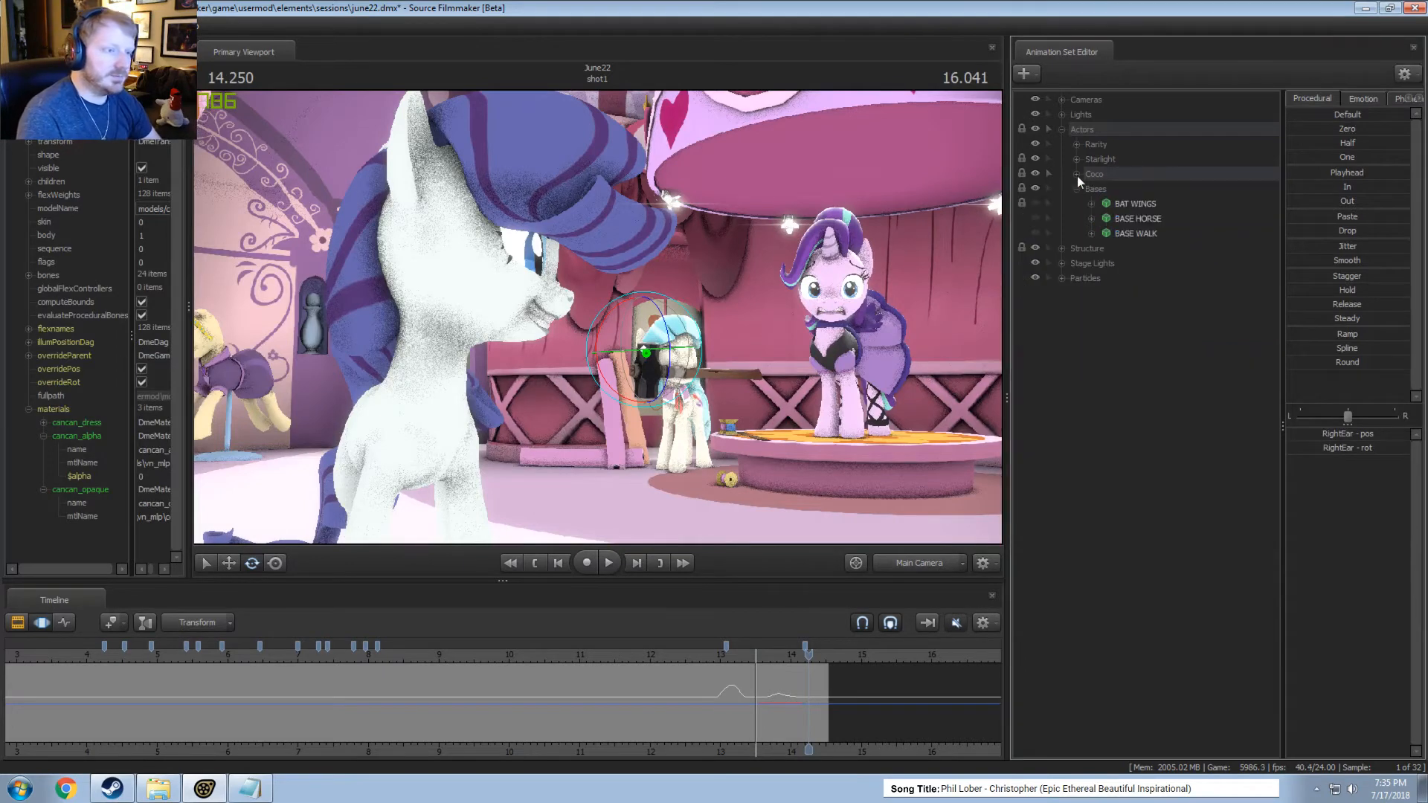
{"action": "left_click", "coordinate": [1077, 160]}
{"action": "left_click", "coordinate": [1131, 172]}
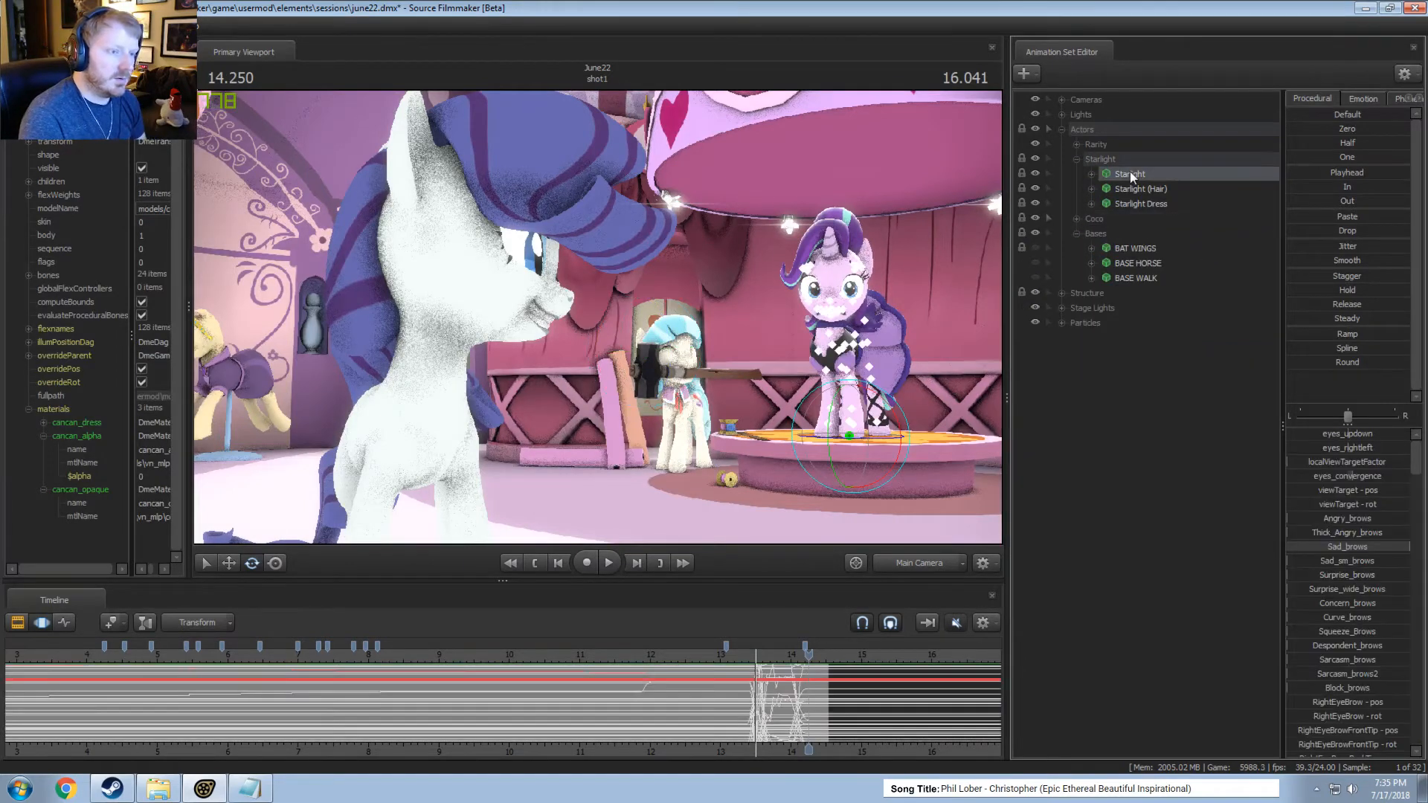
{"action": "right_click", "coordinate": [1131, 171]}
{"action": "right_click", "coordinate": [1120, 195]}
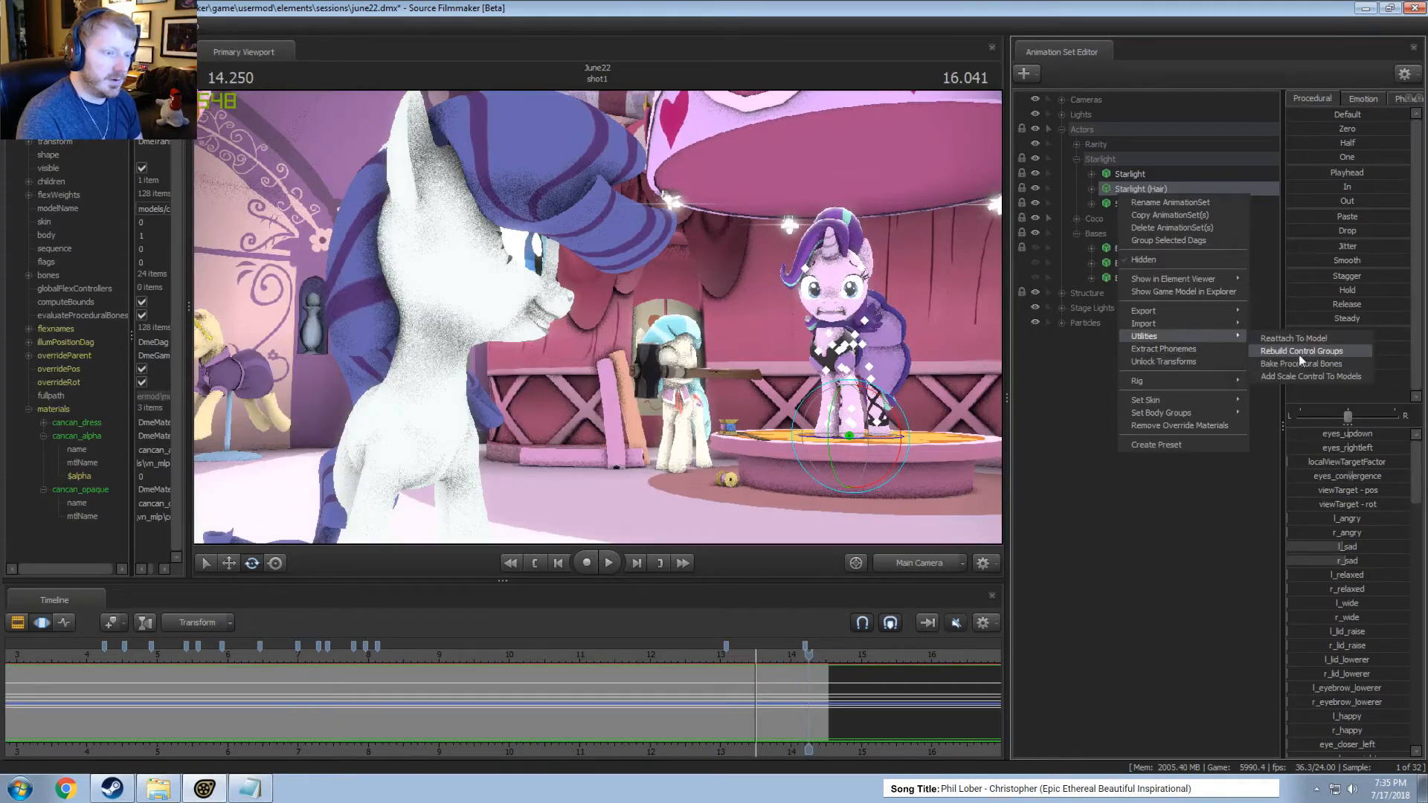
{"action": "left_click", "coordinate": [1074, 455]}
{"action": "key", "text": "space"}
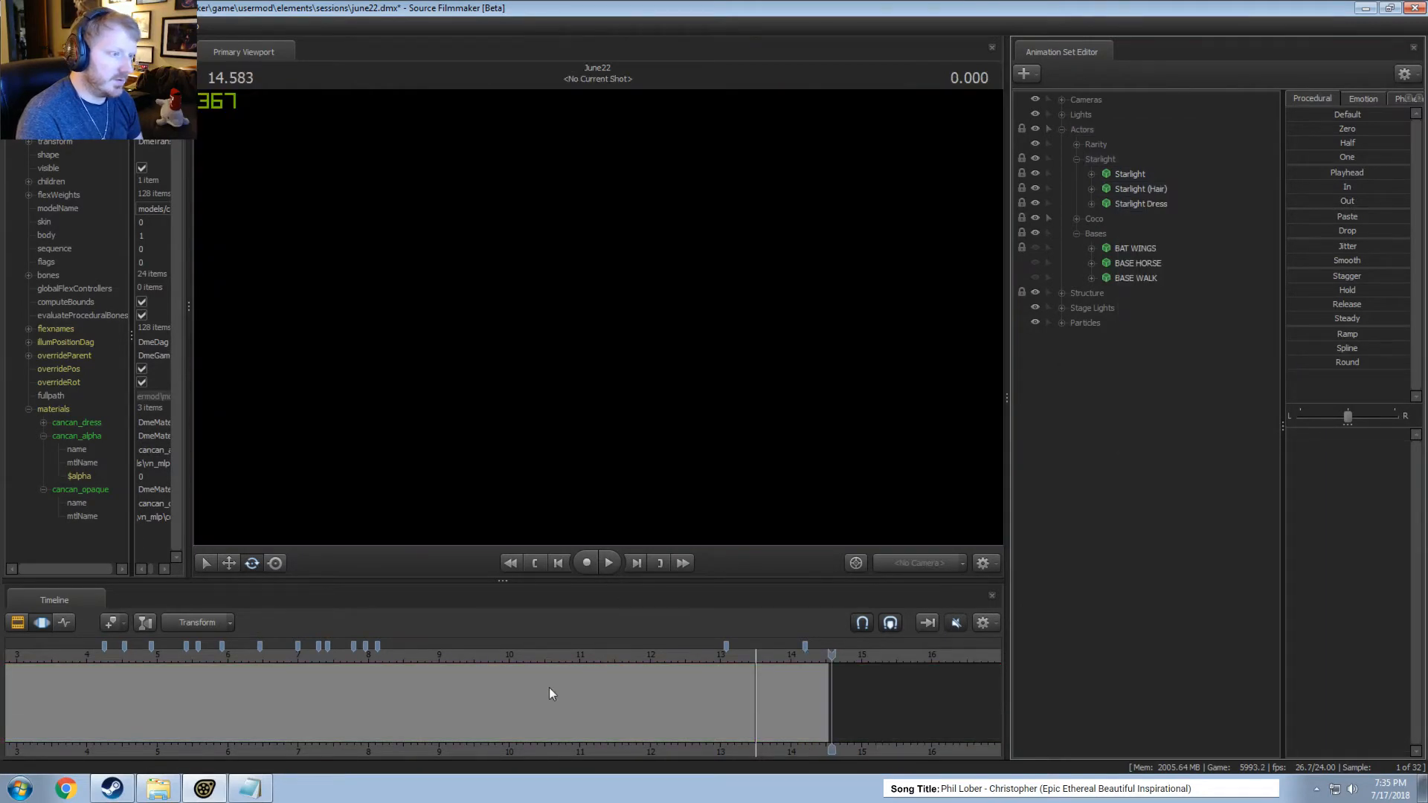
Play the shot from about 9.4 seconds with Coco Swolmmel's jiggle_collar1 and jiggle_collar2 bones selected.
{"action": "left_click", "coordinate": [465, 674]}
{"action": "left_click", "coordinate": [1092, 189]}
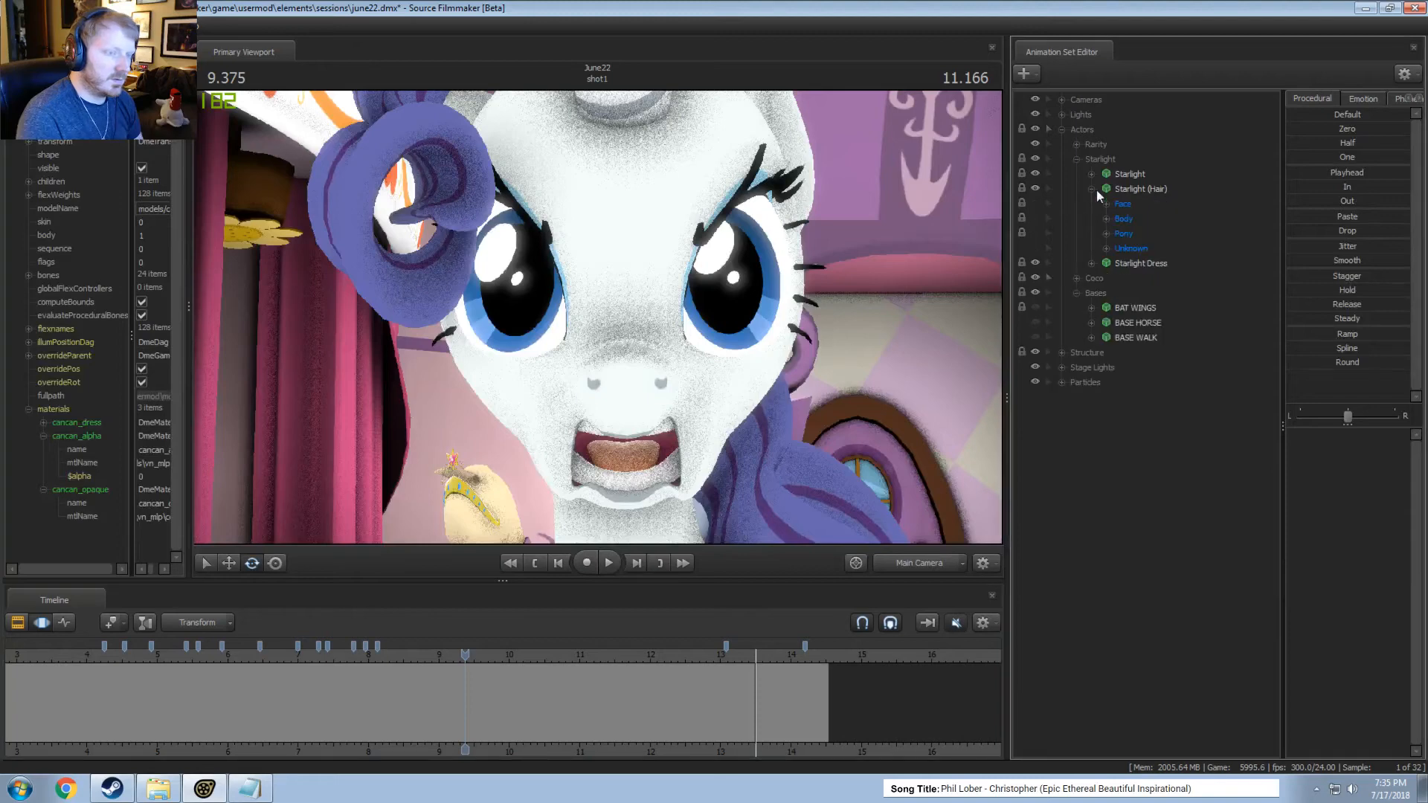
{"action": "left_click", "coordinate": [1076, 278]}
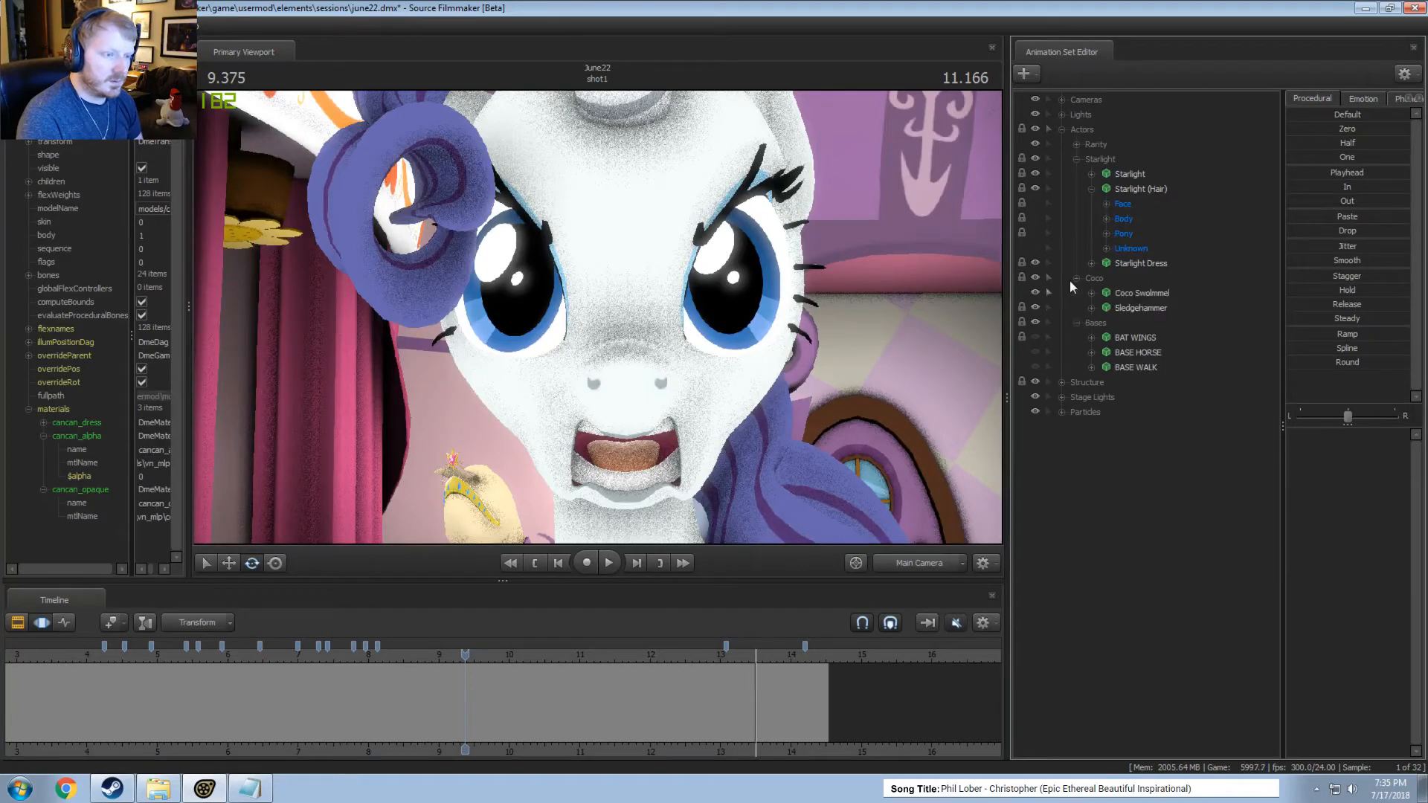
{"action": "left_click", "coordinate": [1091, 293]}
{"action": "left_click", "coordinate": [1107, 338]}
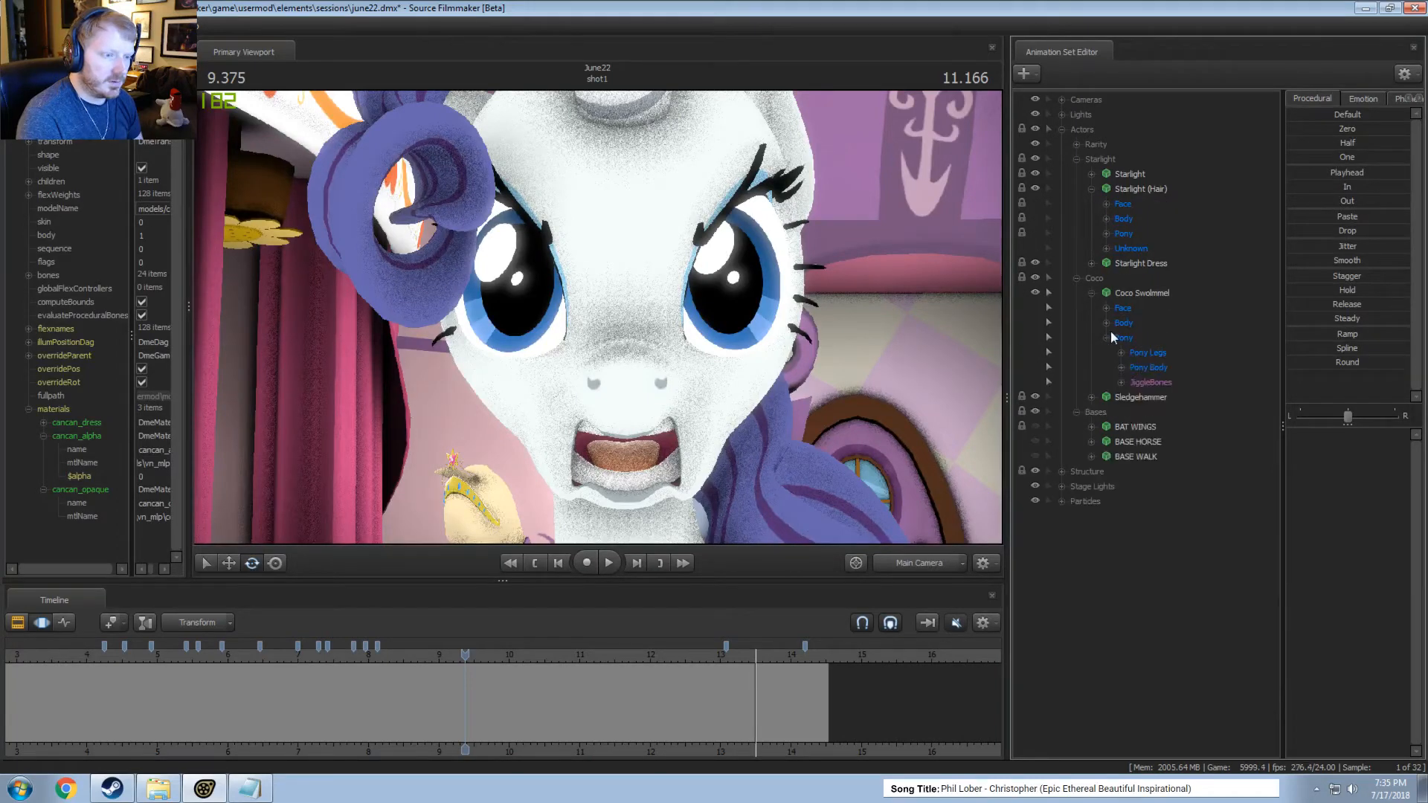
{"action": "left_click", "coordinate": [1121, 383]}
{"action": "left_click", "coordinate": [1183, 609]}
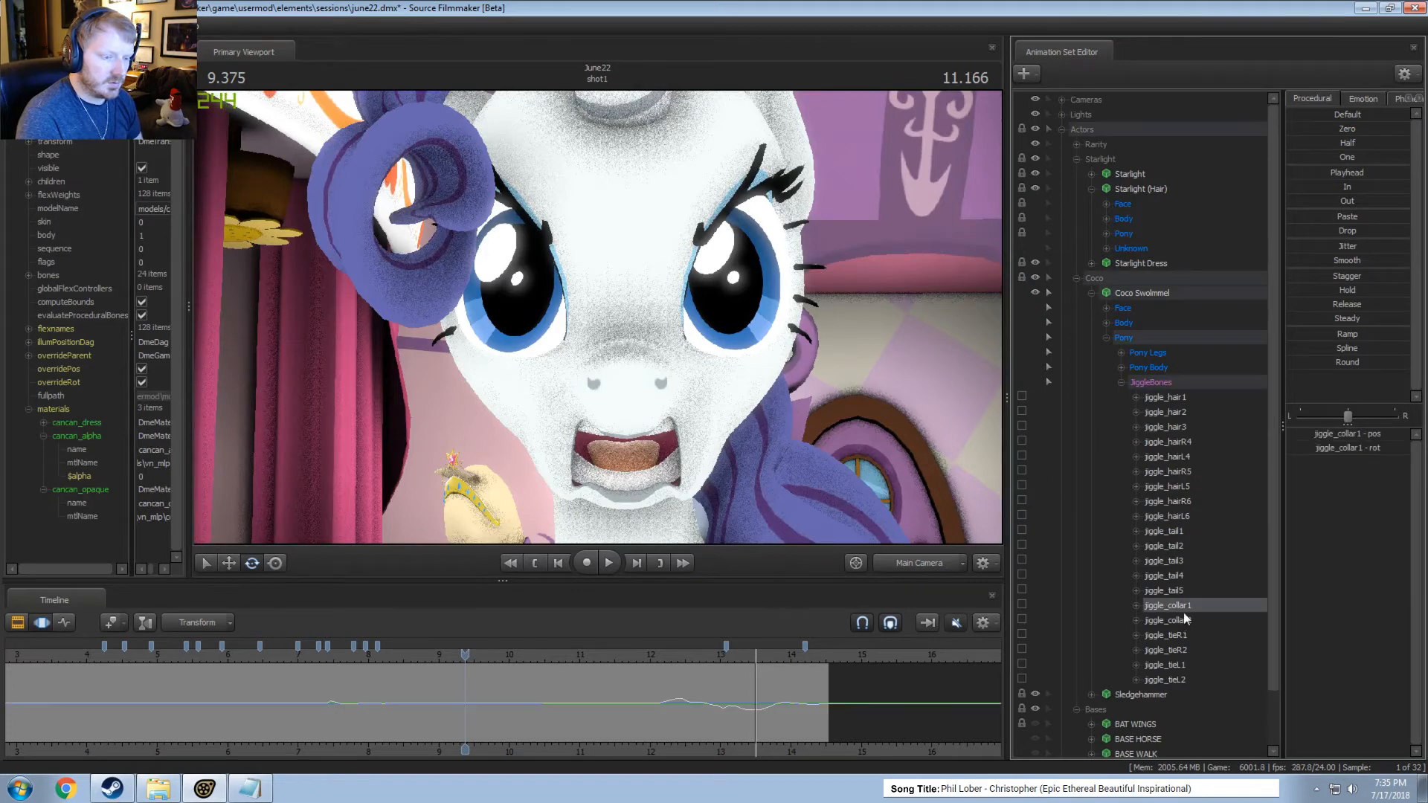
{"action": "left_click", "coordinate": [1181, 620], "text": "ctrl"}
{"action": "key", "text": "space"}
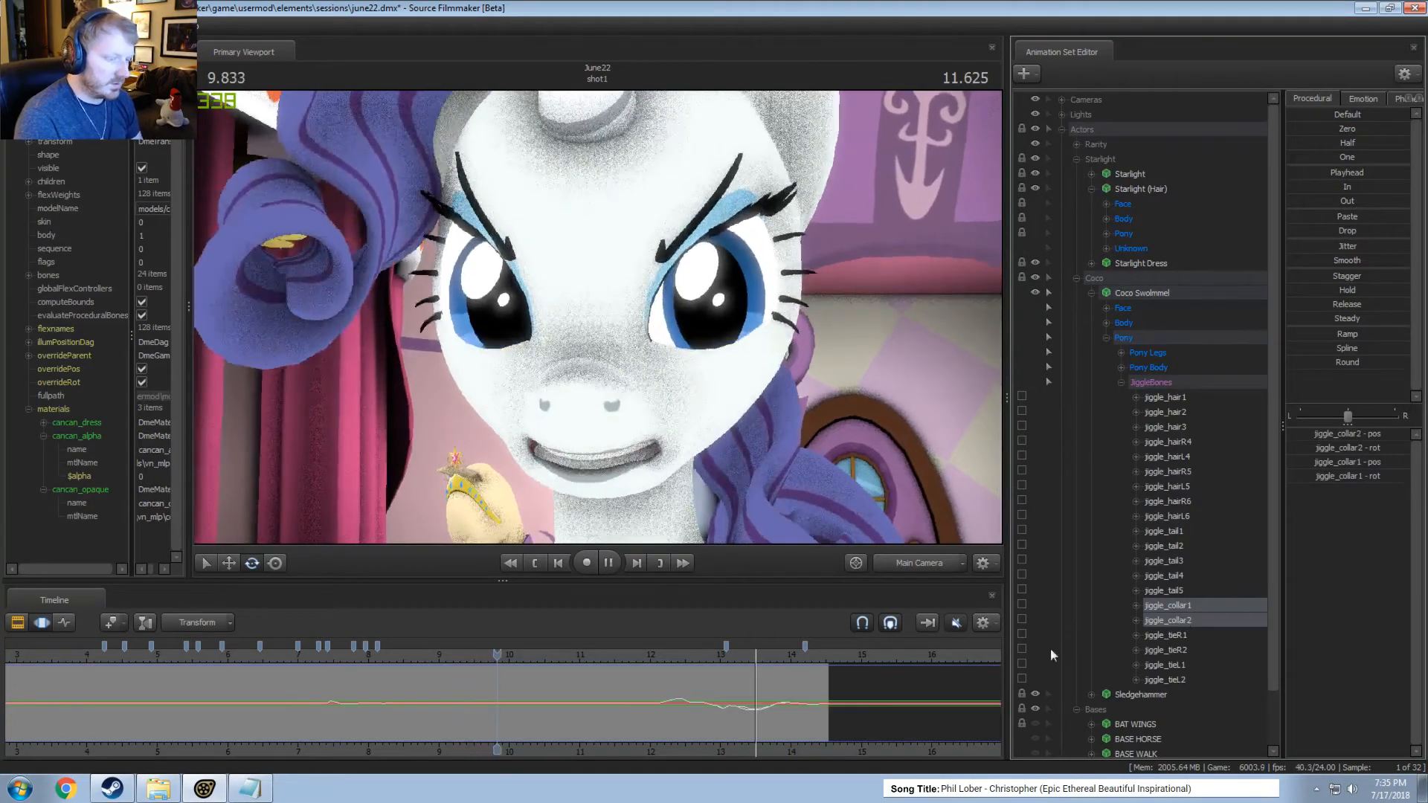
{"action": "key", "text": "space"}
Inspect the curves of Coco's tie jiggle bones and select the hair jiggle bones from jiggle_hair1 through jiggle_hairL6.
{"action": "left_click", "coordinate": [1189, 635]}
{"action": "left_click", "coordinate": [1176, 664], "text": "shift"}
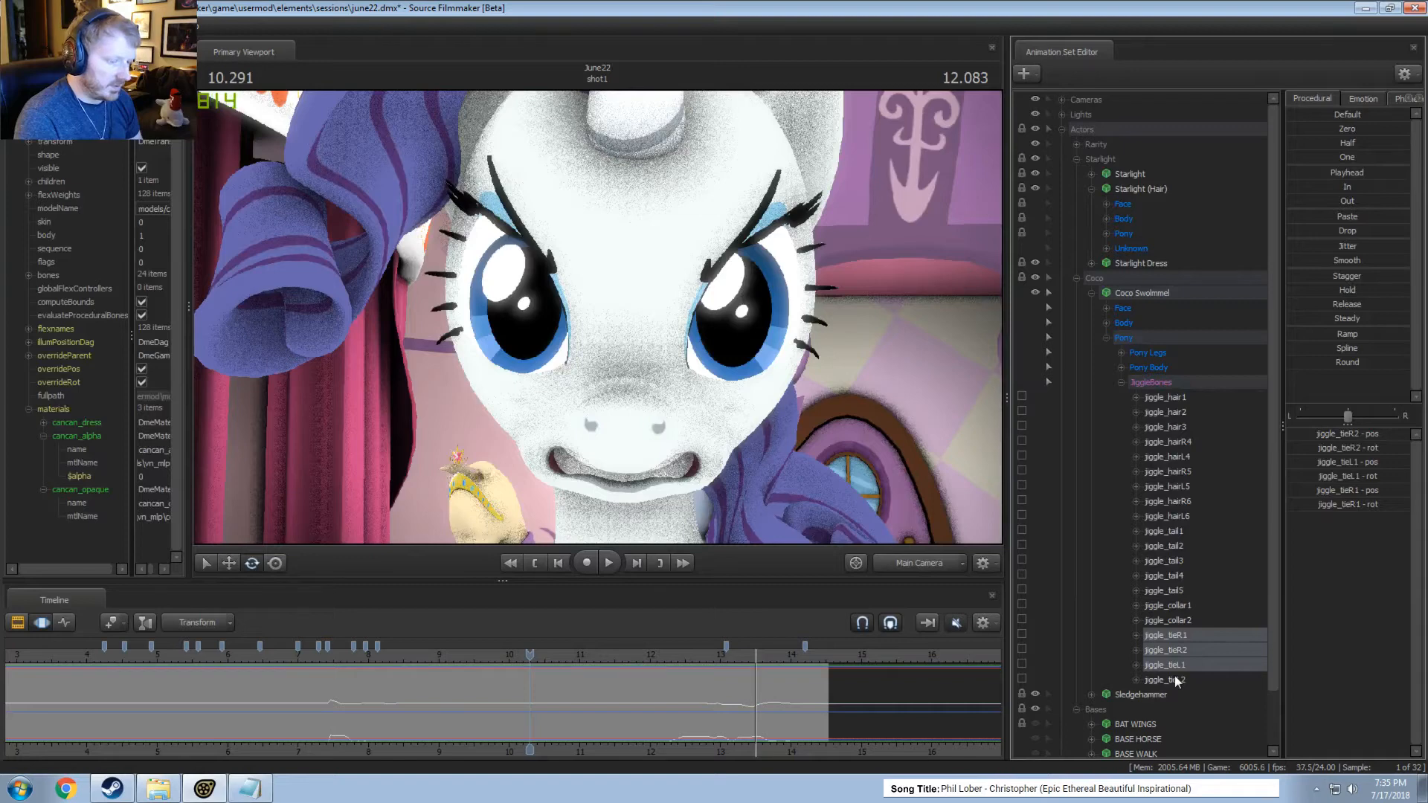
{"action": "left_click", "coordinate": [1169, 605]}
{"action": "left_click", "coordinate": [1178, 518]}
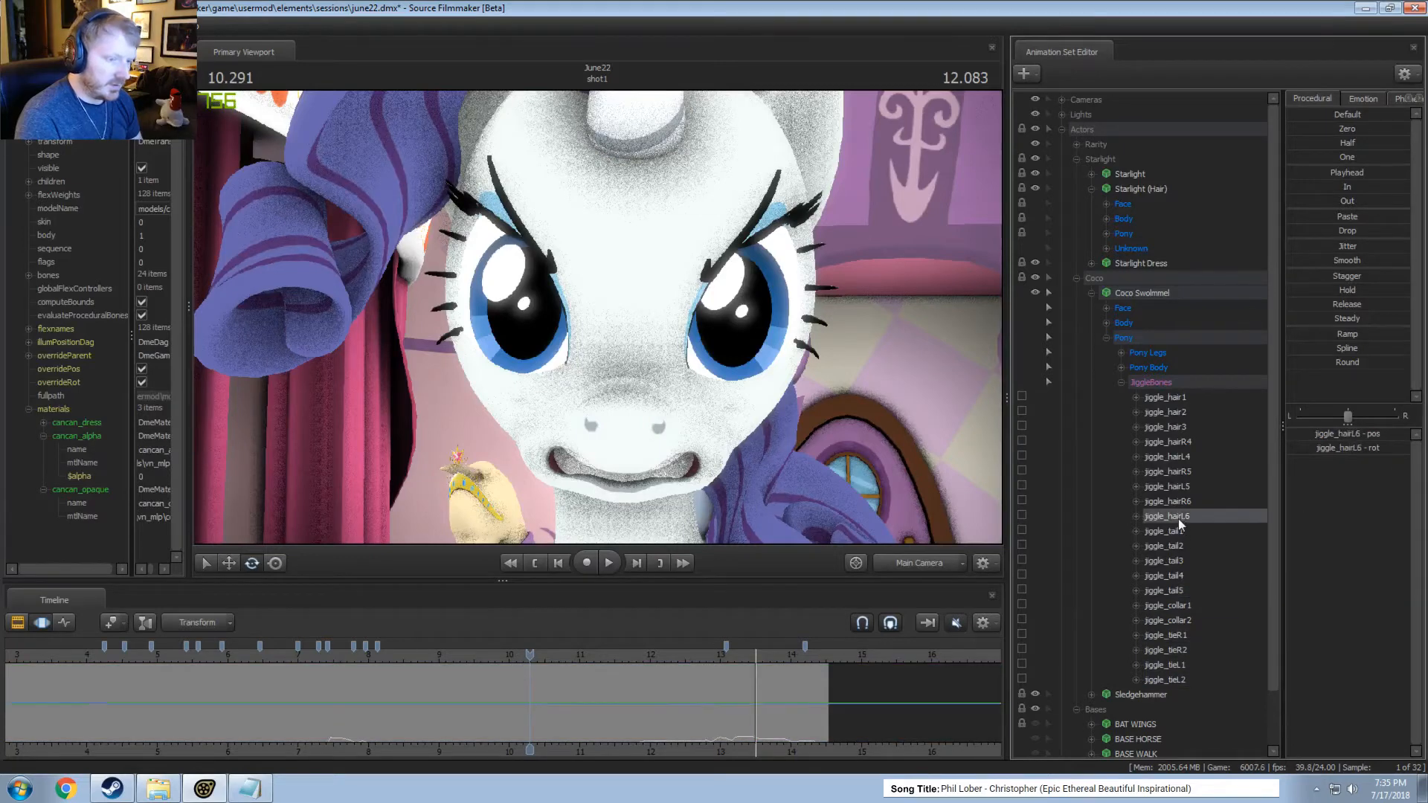
{"action": "left_click", "coordinate": [1180, 399], "text": "shift"}
Review Coco's hair jiggle motion through the Work Camera from about 11.5 seconds and through the Main Camera from about 12.7 seconds.
{"action": "left_click", "coordinate": [919, 566]}
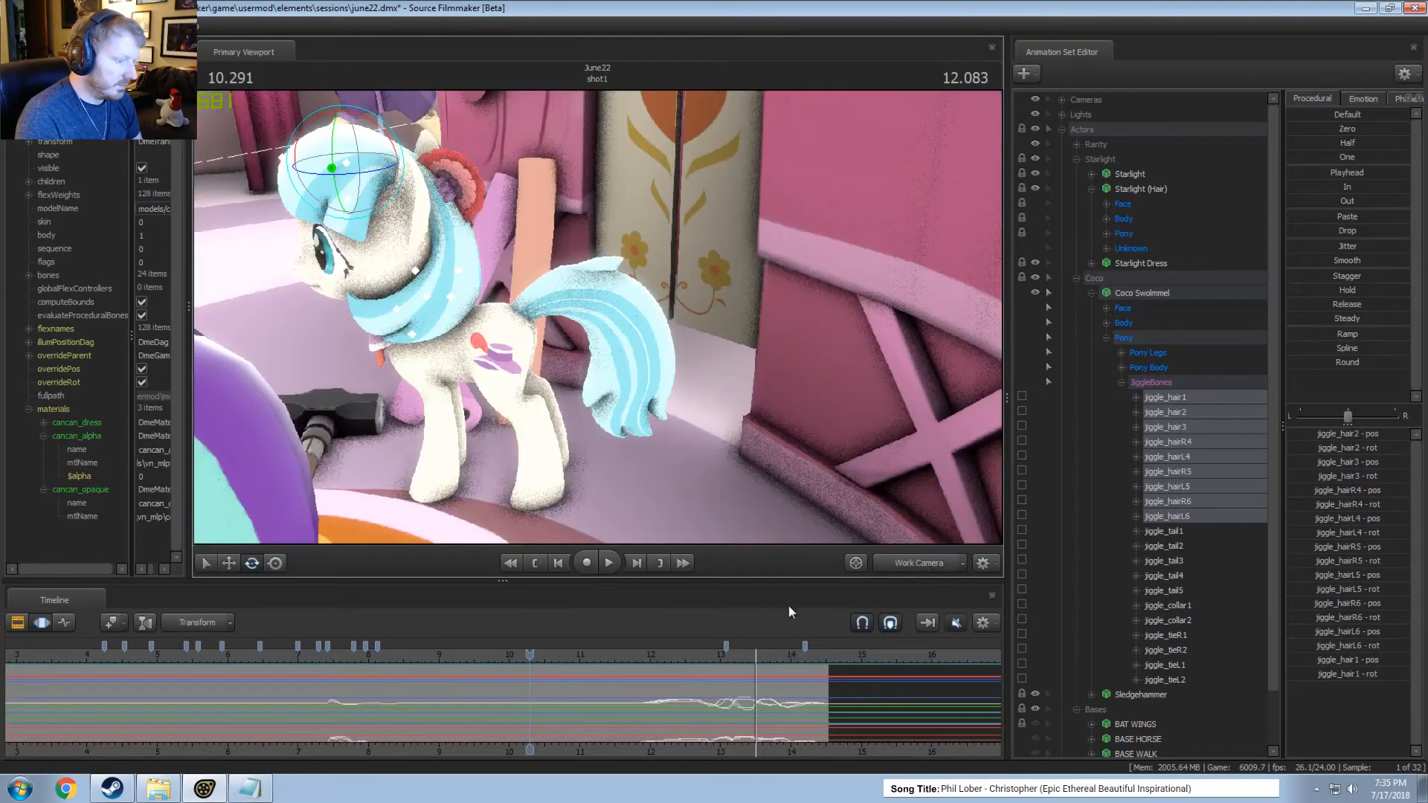
{"action": "left_click", "coordinate": [619, 655]}
{"action": "key", "text": "space"}
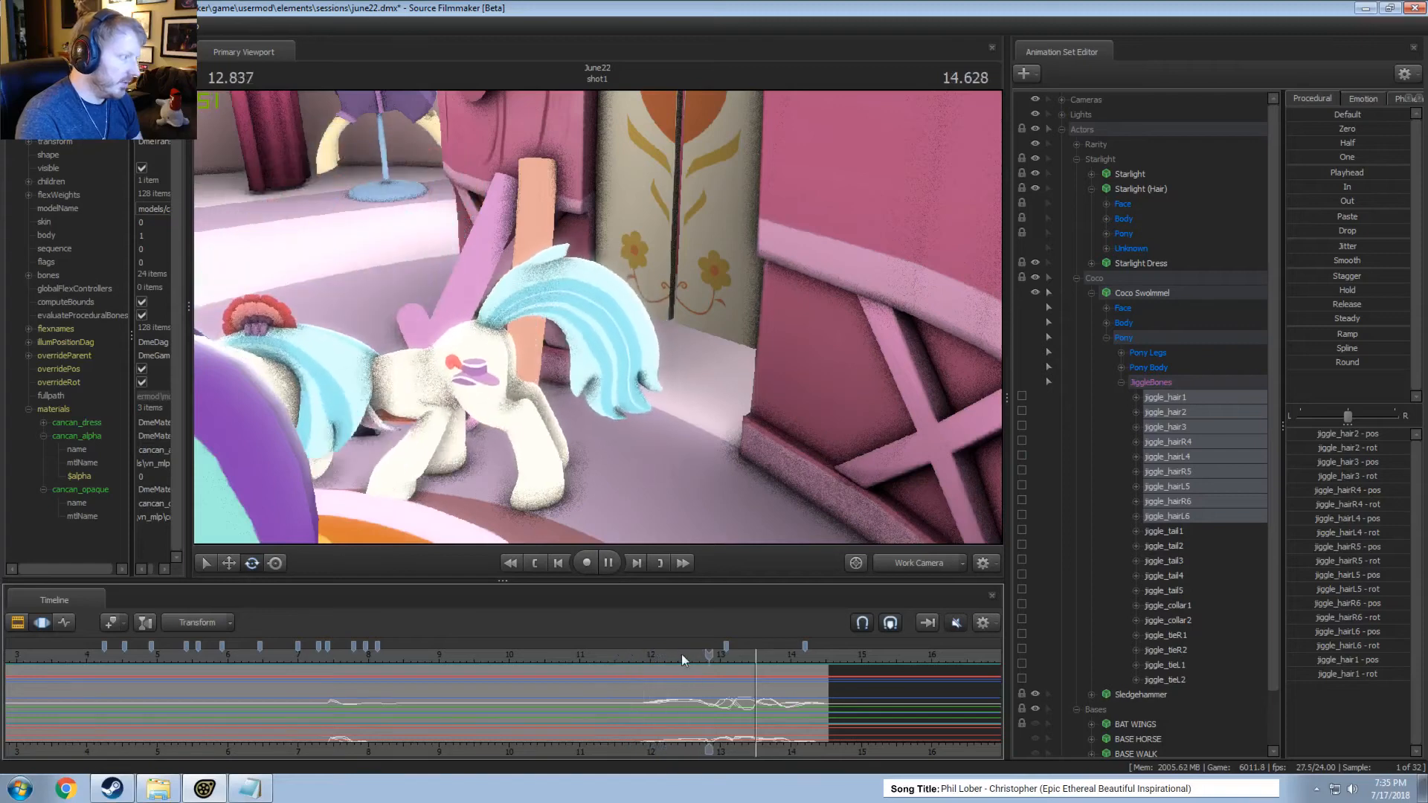
{"action": "key", "text": "space"}
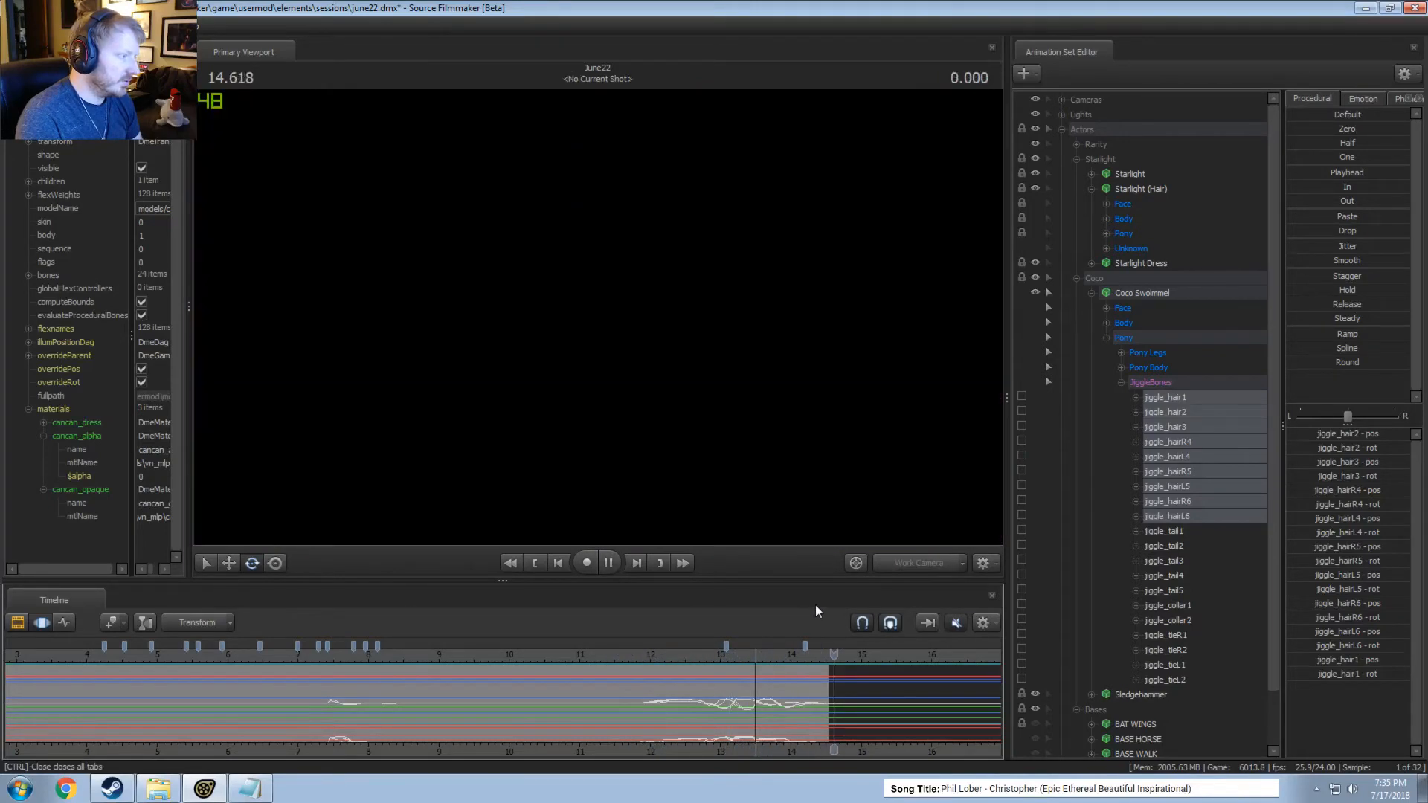
{"action": "left_click", "coordinate": [697, 654]}
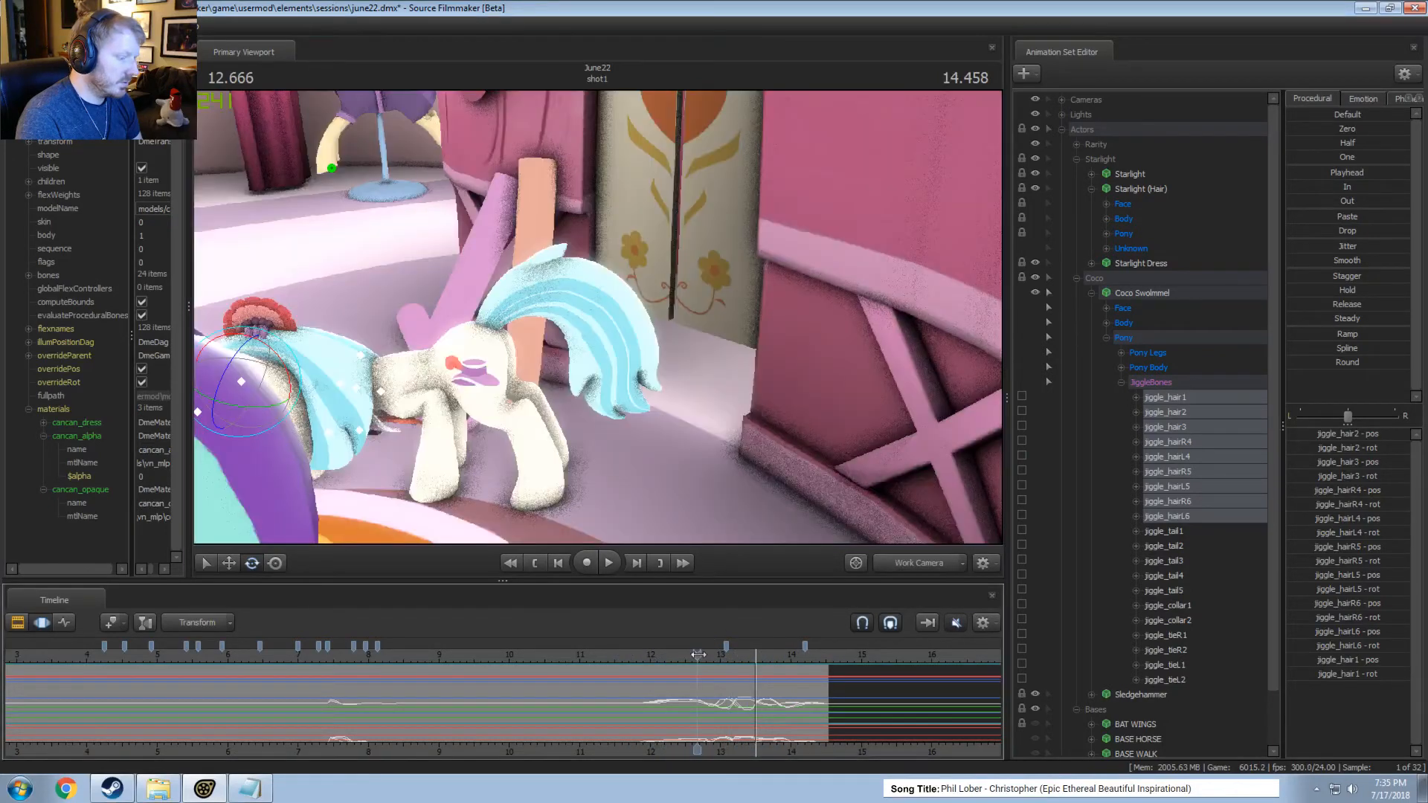
{"action": "left_click", "coordinate": [925, 566]}
{"action": "key", "text": "space"}
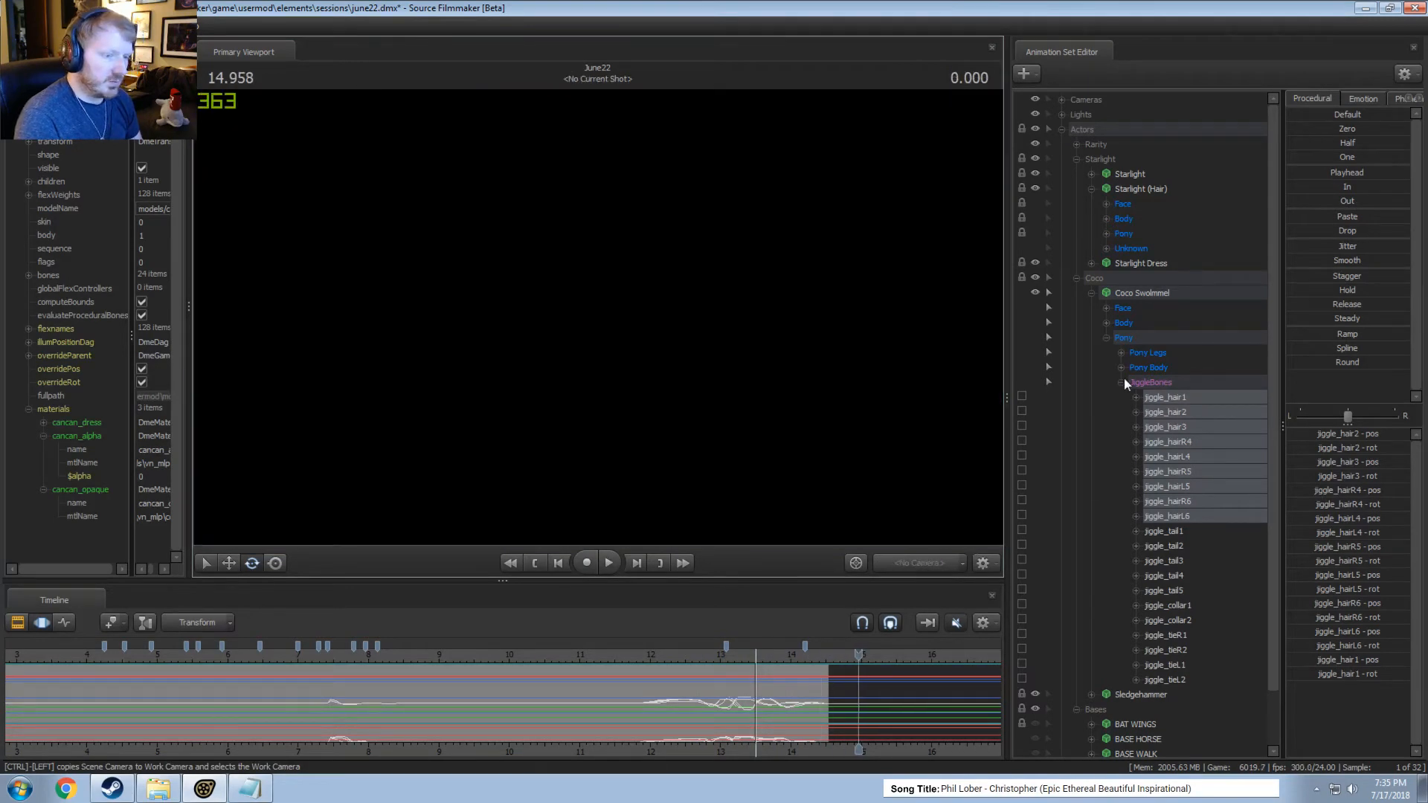
Collapse the Coco and Bases groups in the animation set tree.
{"action": "left_click", "coordinate": [1122, 383]}
{"action": "left_click", "coordinate": [1091, 293]}
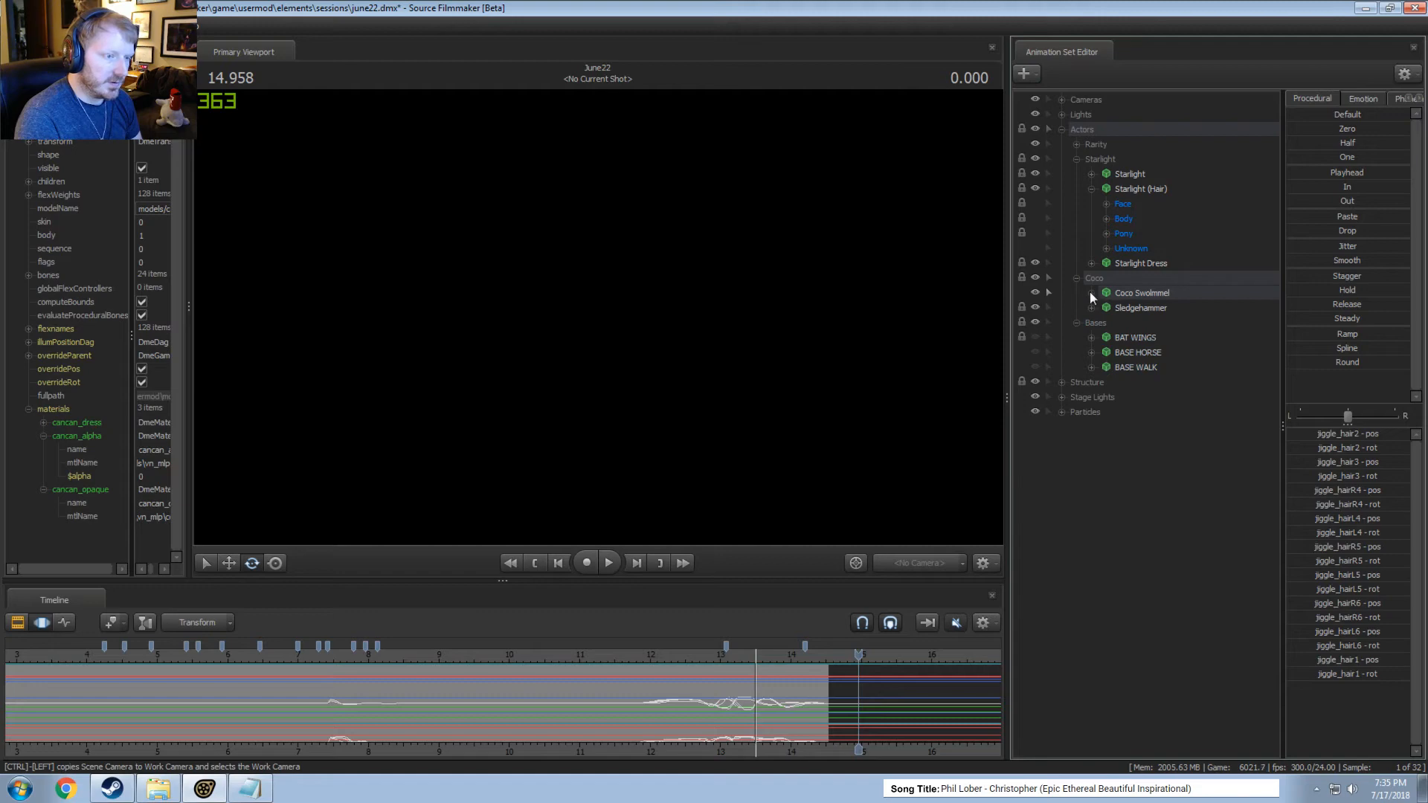
{"action": "left_click", "coordinate": [1075, 279]}
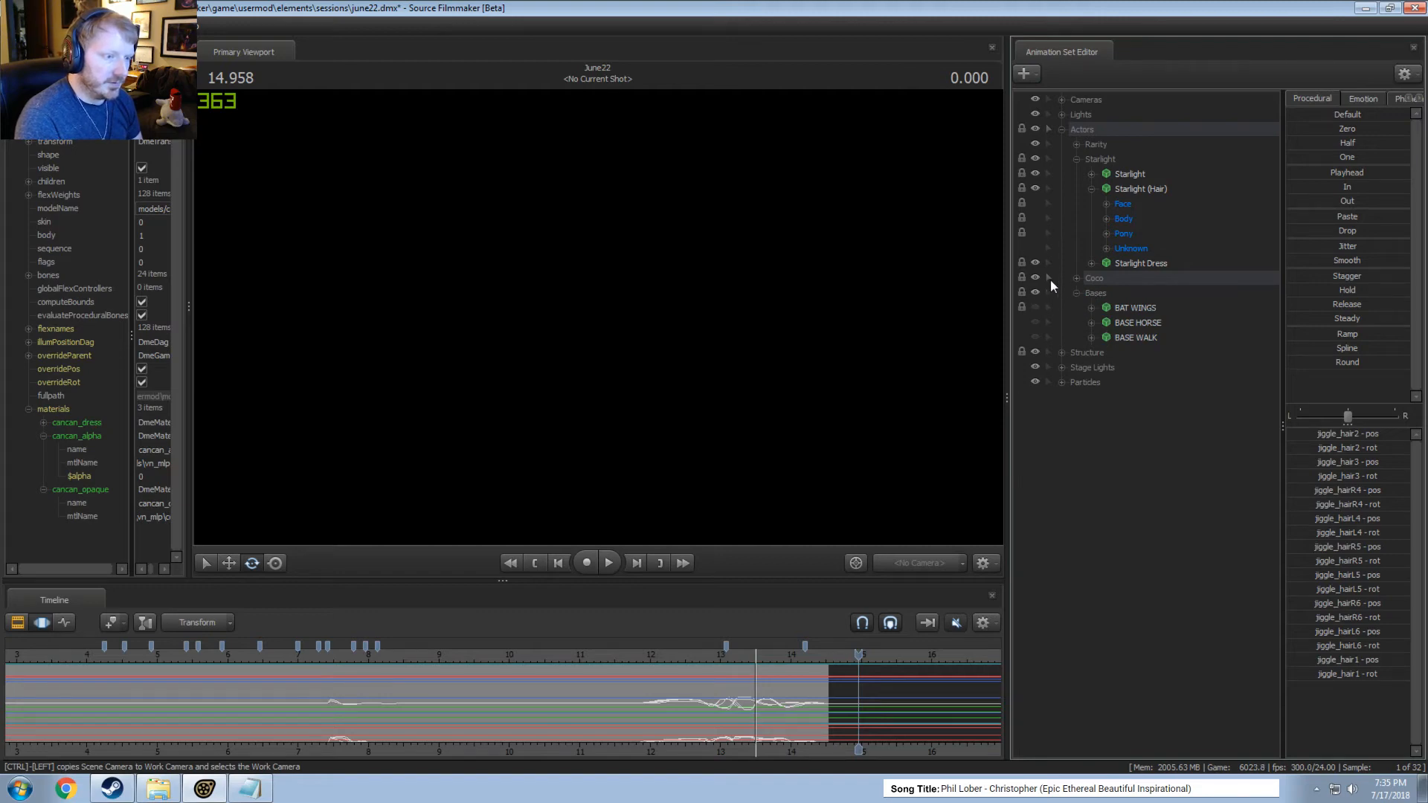
{"action": "left_click", "coordinate": [1077, 293]}
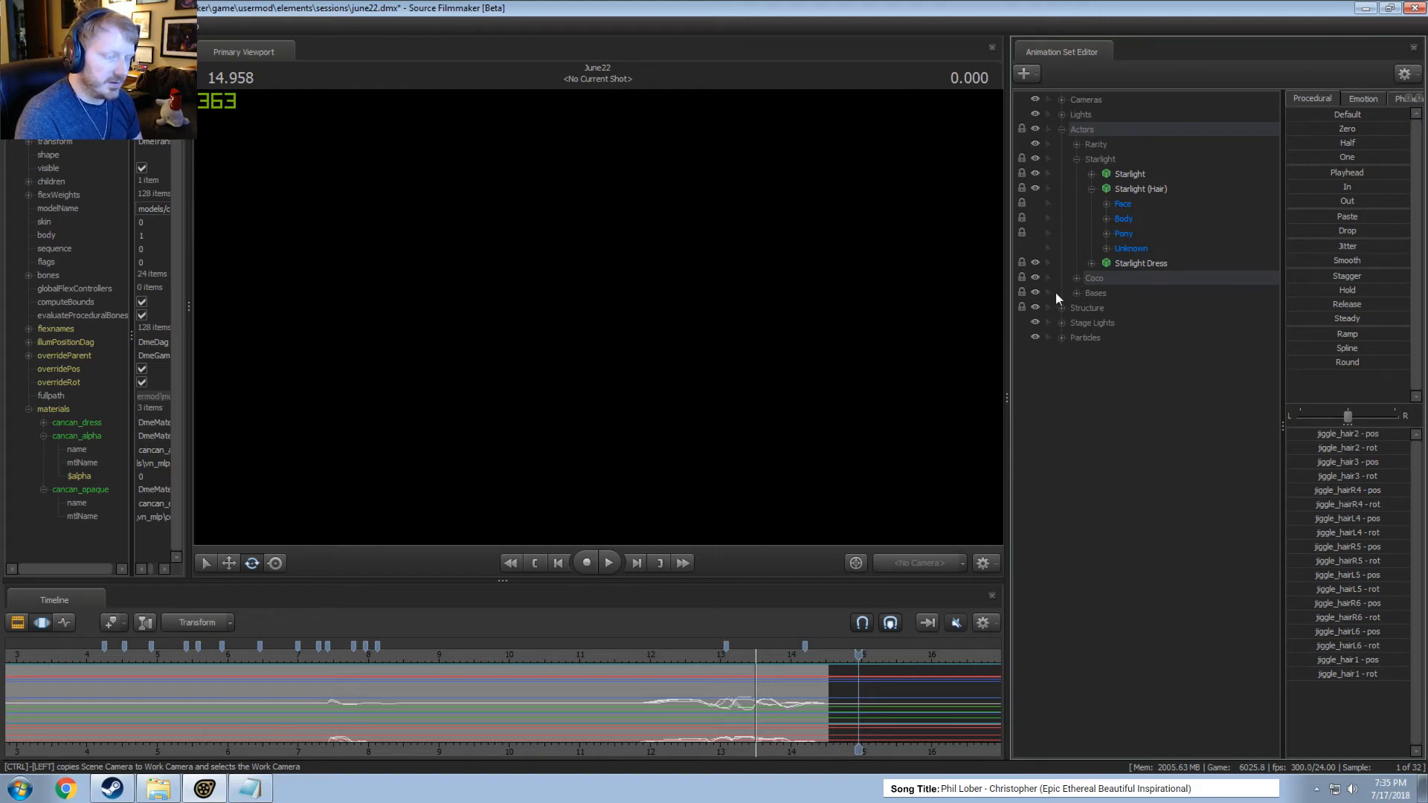
{"action": "left_click", "coordinate": [1076, 293]}
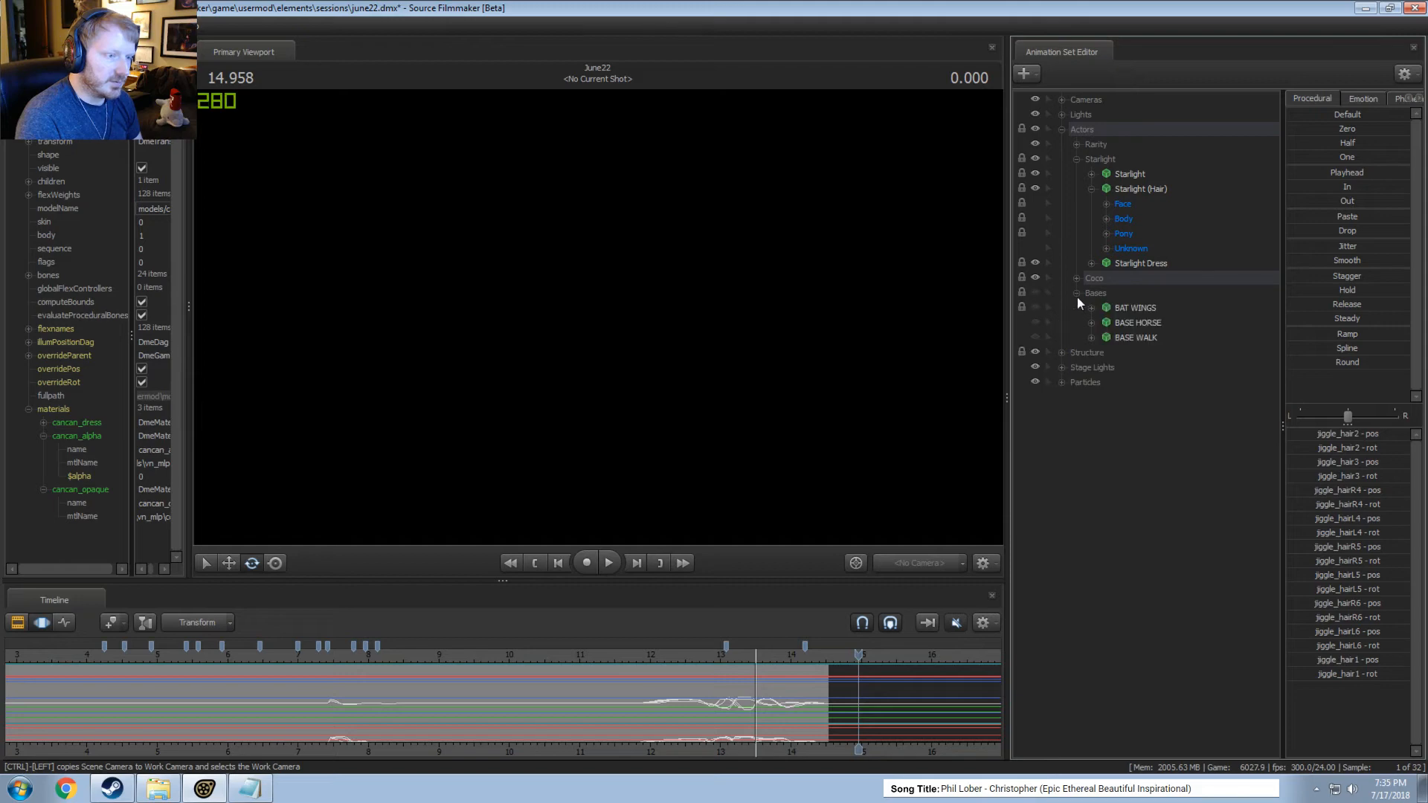
{"action": "left_click", "coordinate": [1076, 293]}
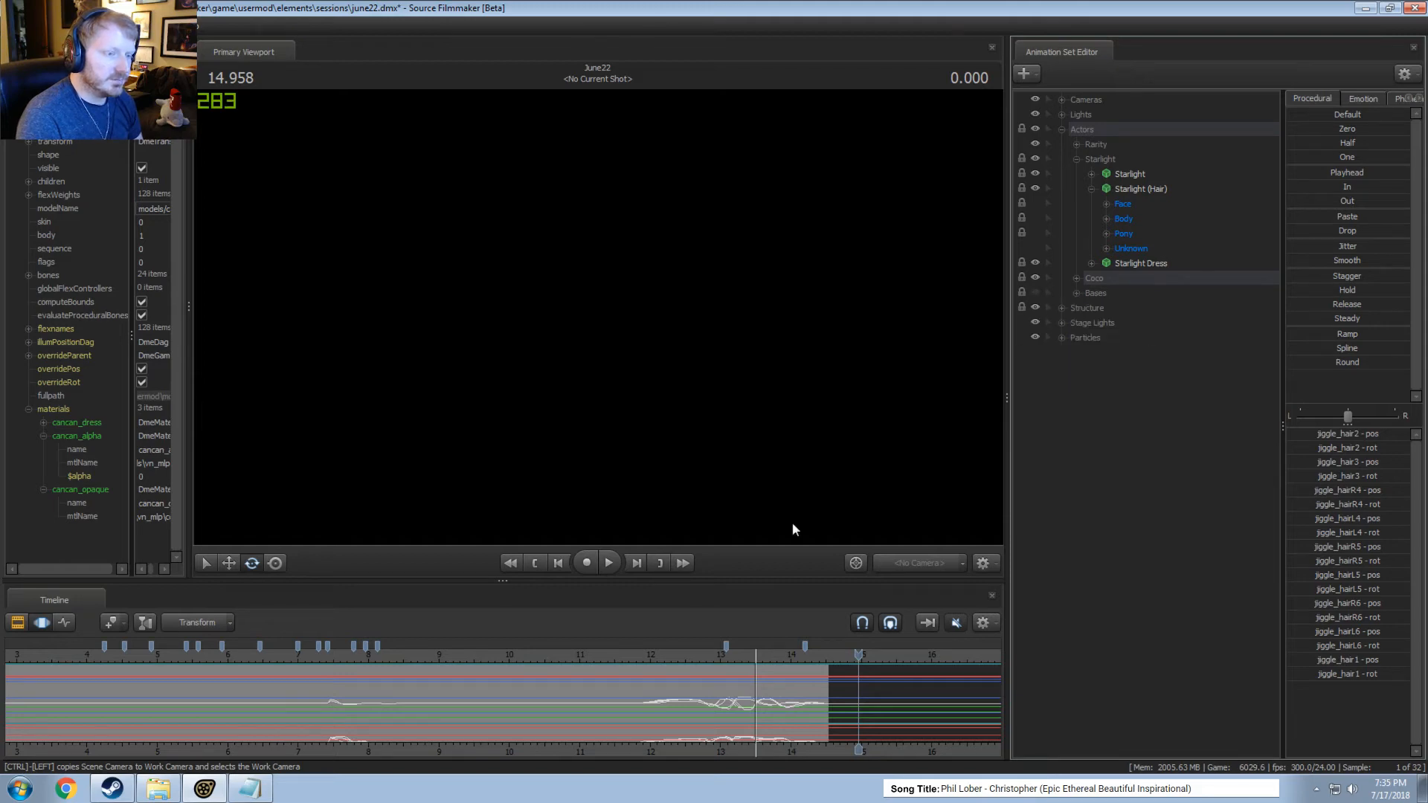
Rebuild the control groups of the Starlight Dress model with the playhead at about 13.4 seconds and expand its groups.
{"action": "left_click", "coordinate": [747, 654]}
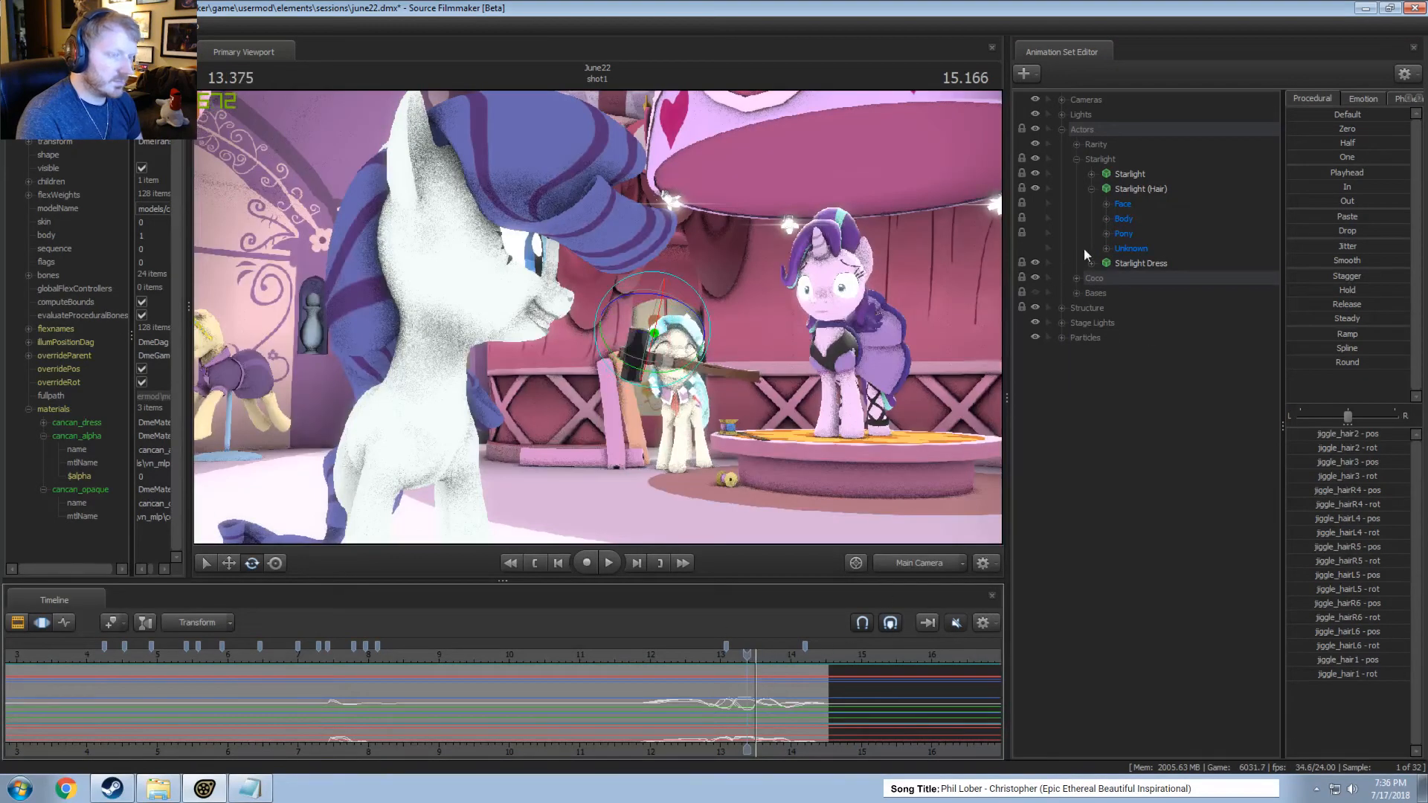
{"action": "right_click", "coordinate": [1131, 265]}
{"action": "mouse_move", "coordinate": [1169, 407]}
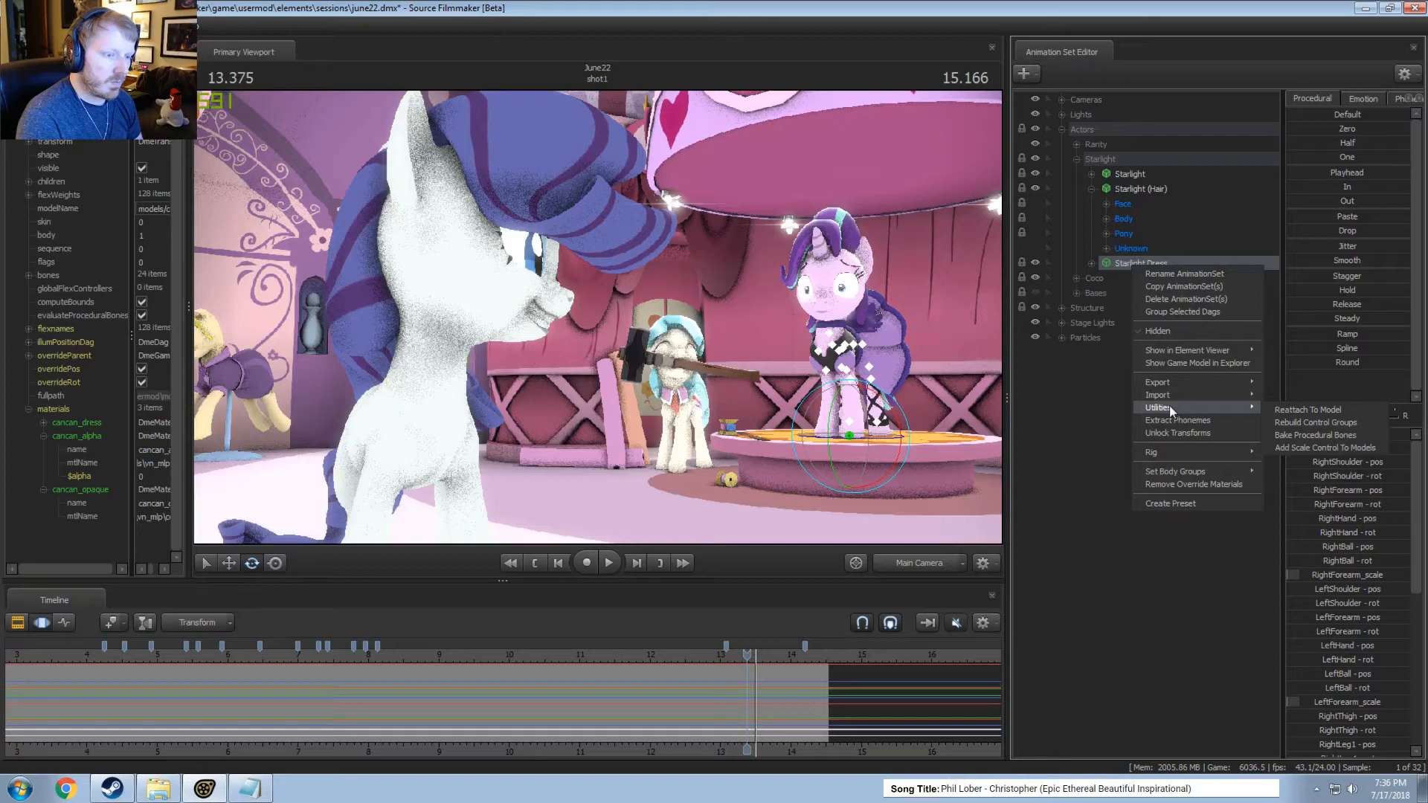
{"action": "left_click", "coordinate": [1275, 421]}
{"action": "left_click", "coordinate": [1092, 263]}
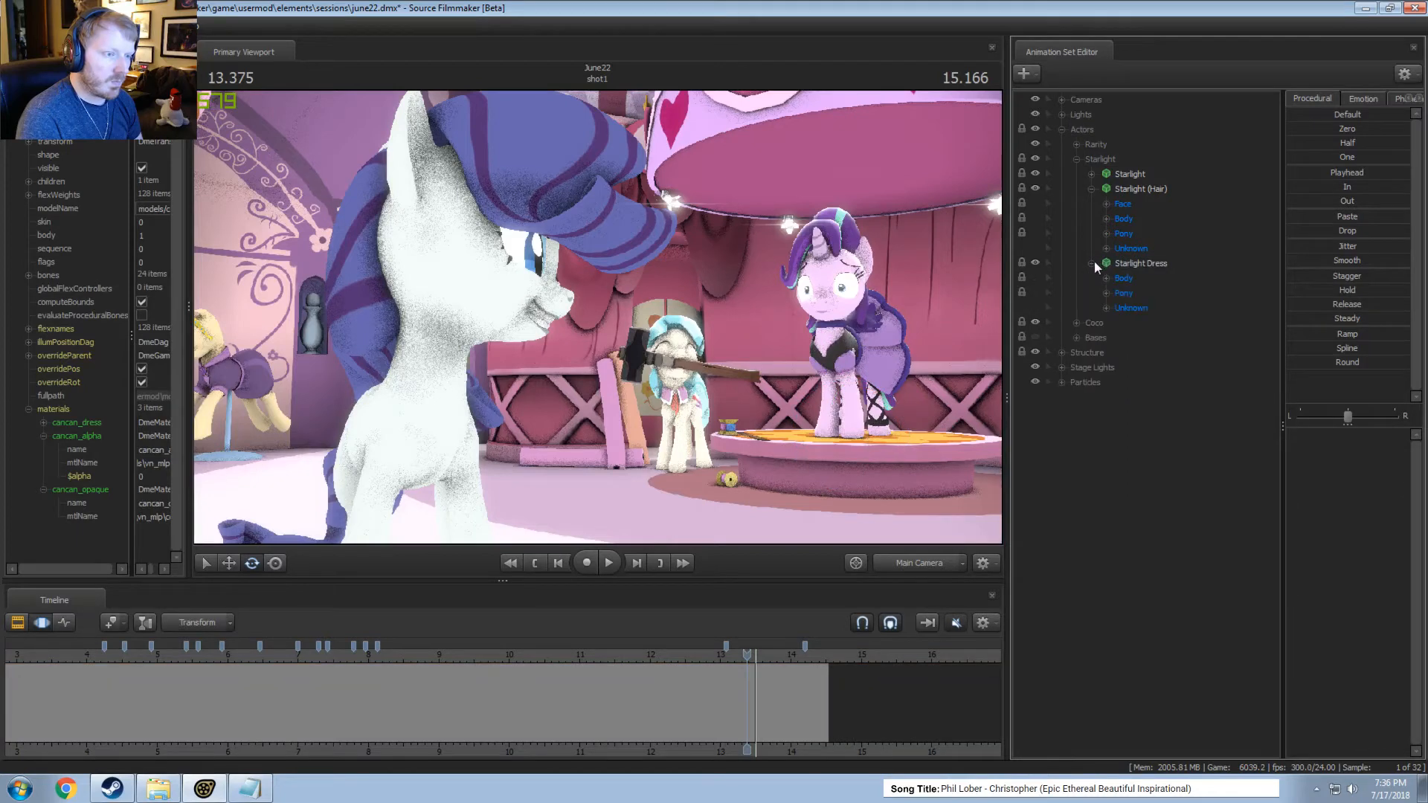
Select the Starlight Dress's Unknown group and play the shot from about 11.3 seconds to check the dress and feather motion.
{"action": "left_click", "coordinate": [1106, 307]}
{"action": "left_click", "coordinate": [1140, 310]}
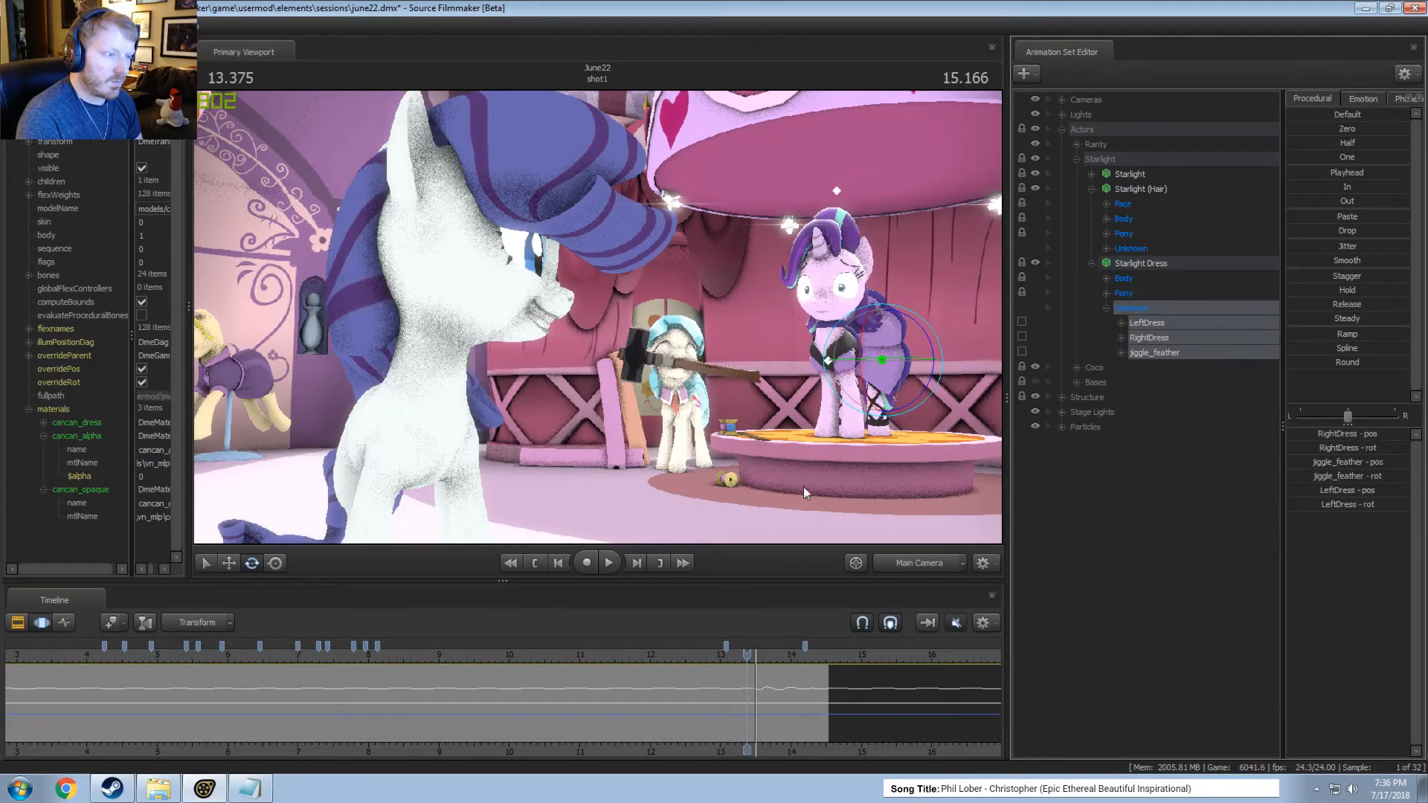
{"action": "left_click", "coordinate": [598, 659]}
{"action": "key", "text": "space"}
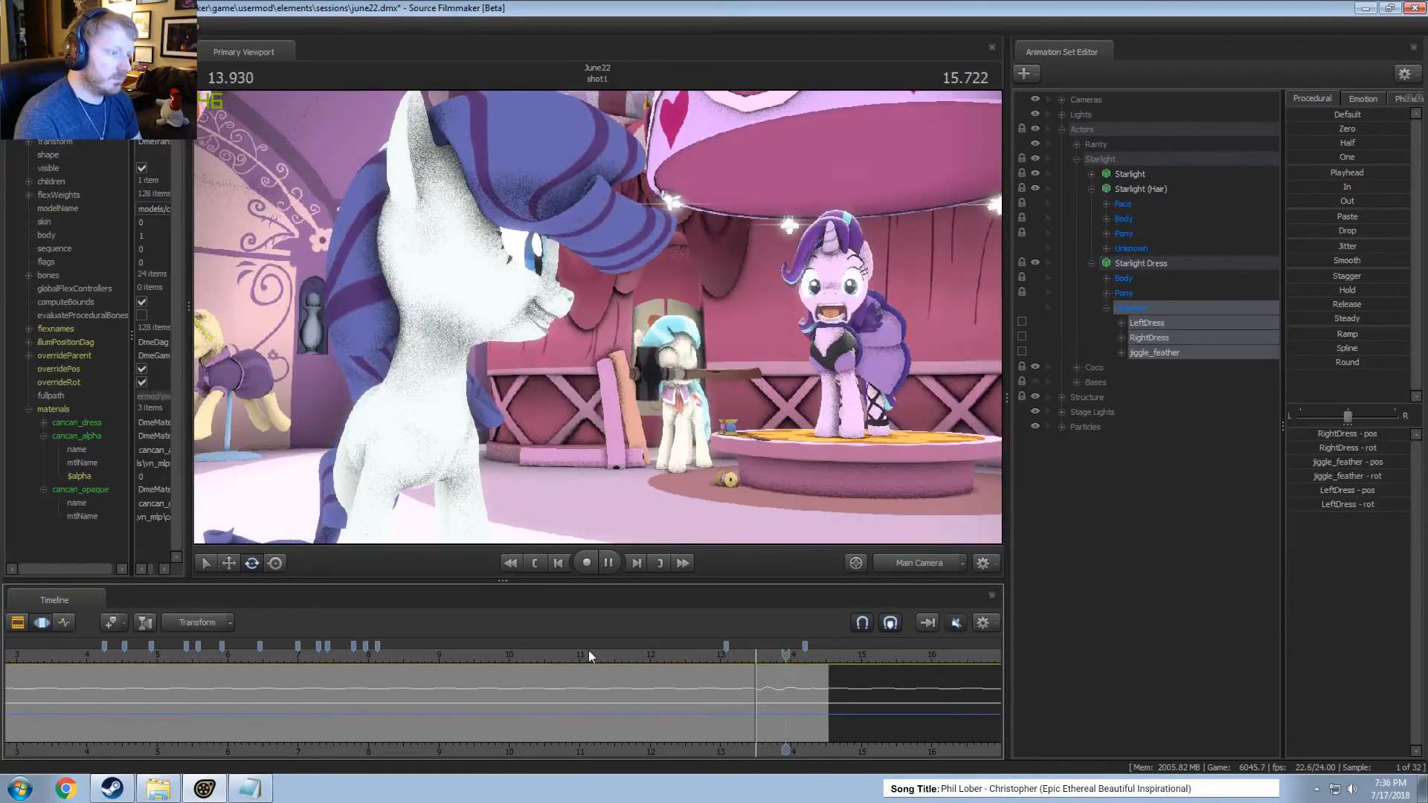
{"action": "key", "text": "space"}
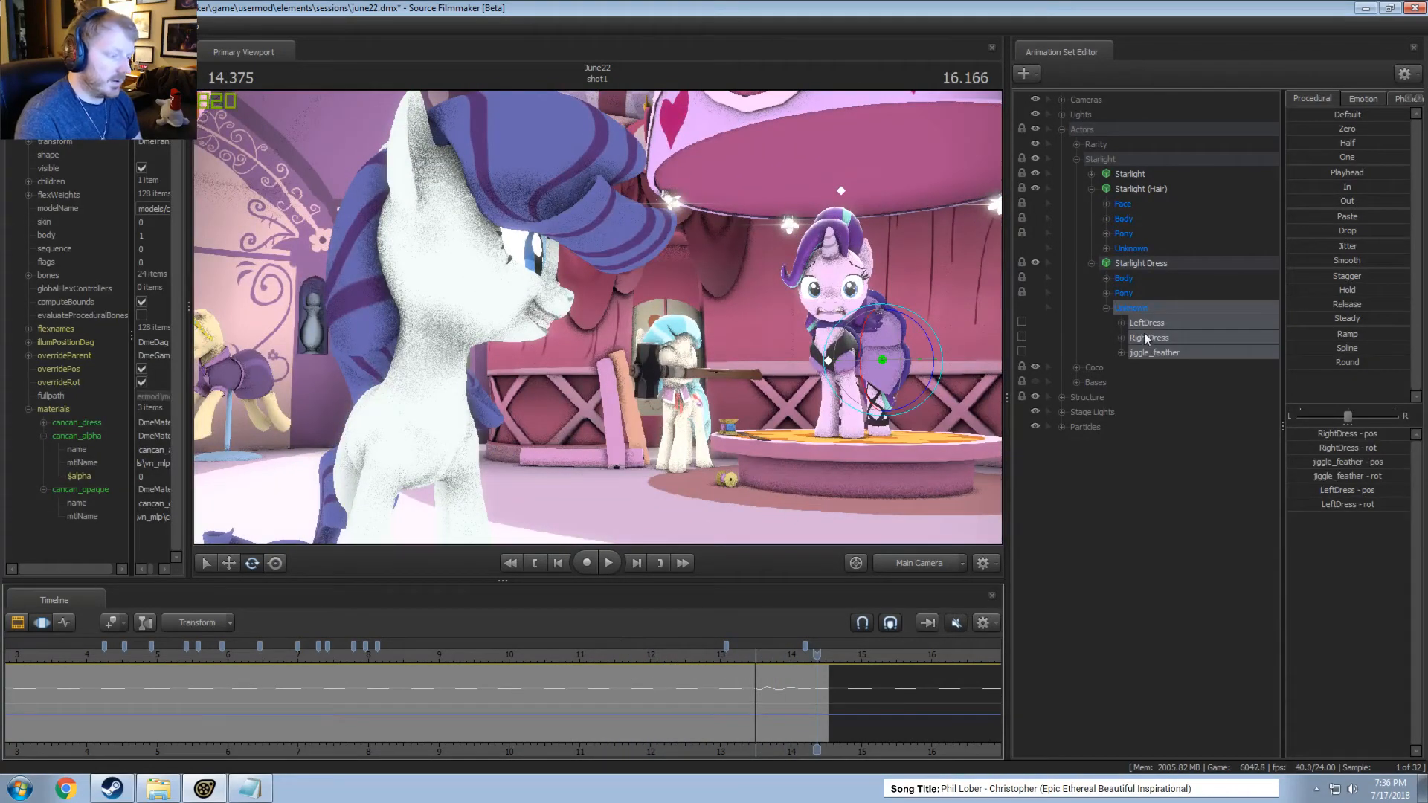
Select the entire time range and look through the Body and Pony groups of the Starlight Dress.
{"action": "key", "text": "ctrl+a"}
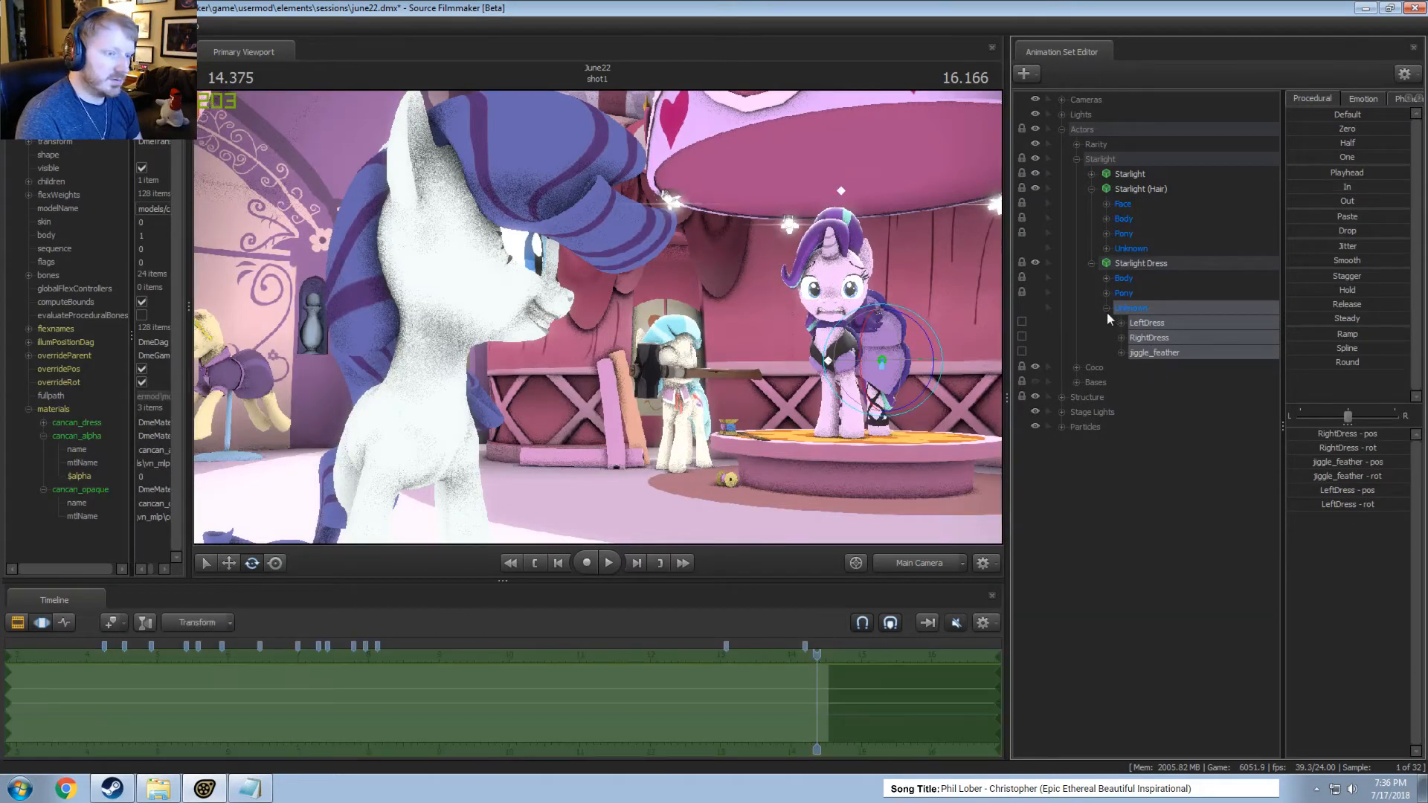
{"action": "left_click", "coordinate": [1107, 308]}
{"action": "left_click", "coordinate": [1107, 293]}
{"action": "left_click", "coordinate": [1122, 293]}
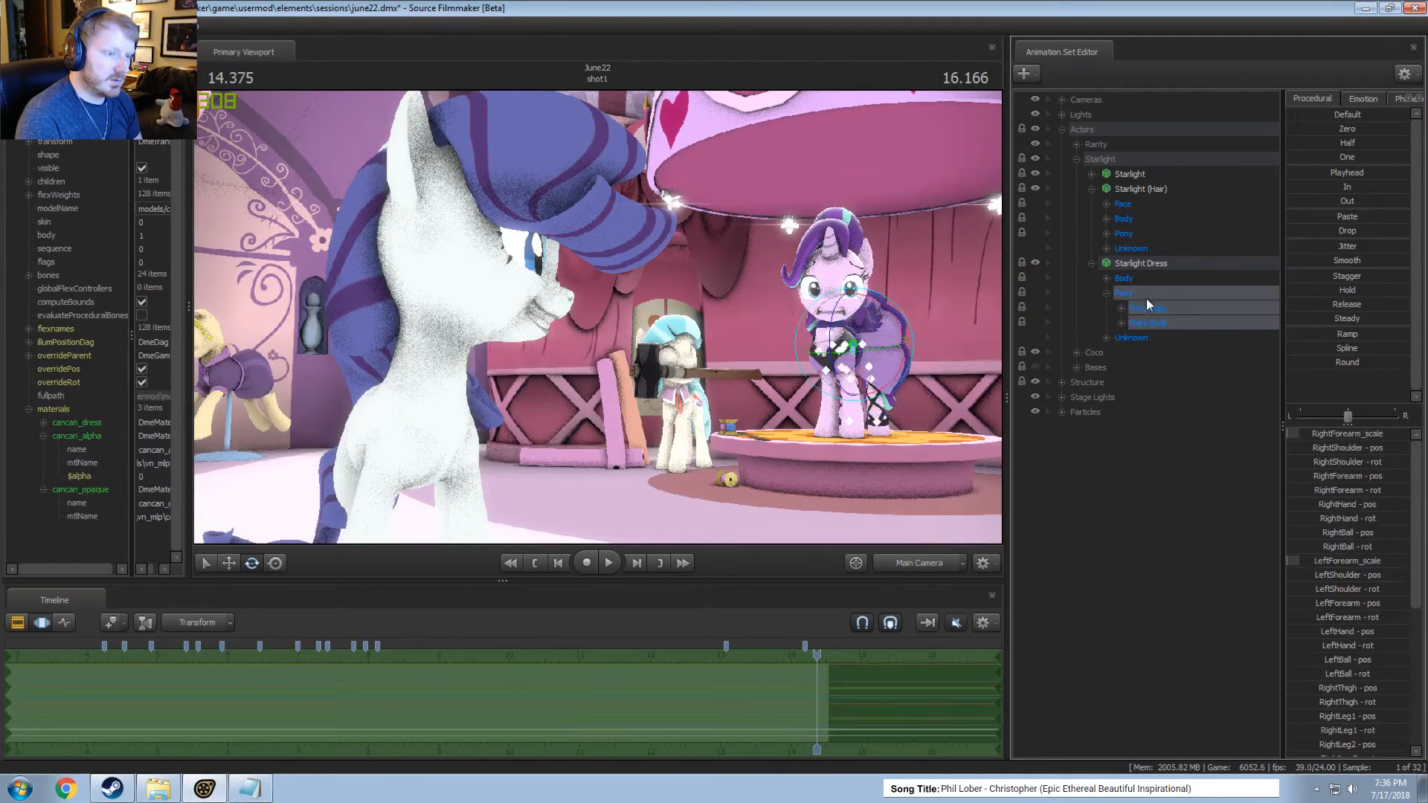
{"action": "left_click", "coordinate": [1092, 263]}
Select all JiggleBones in the Pony group of Starlight (Hair).
{"action": "left_click", "coordinate": [1130, 248]}
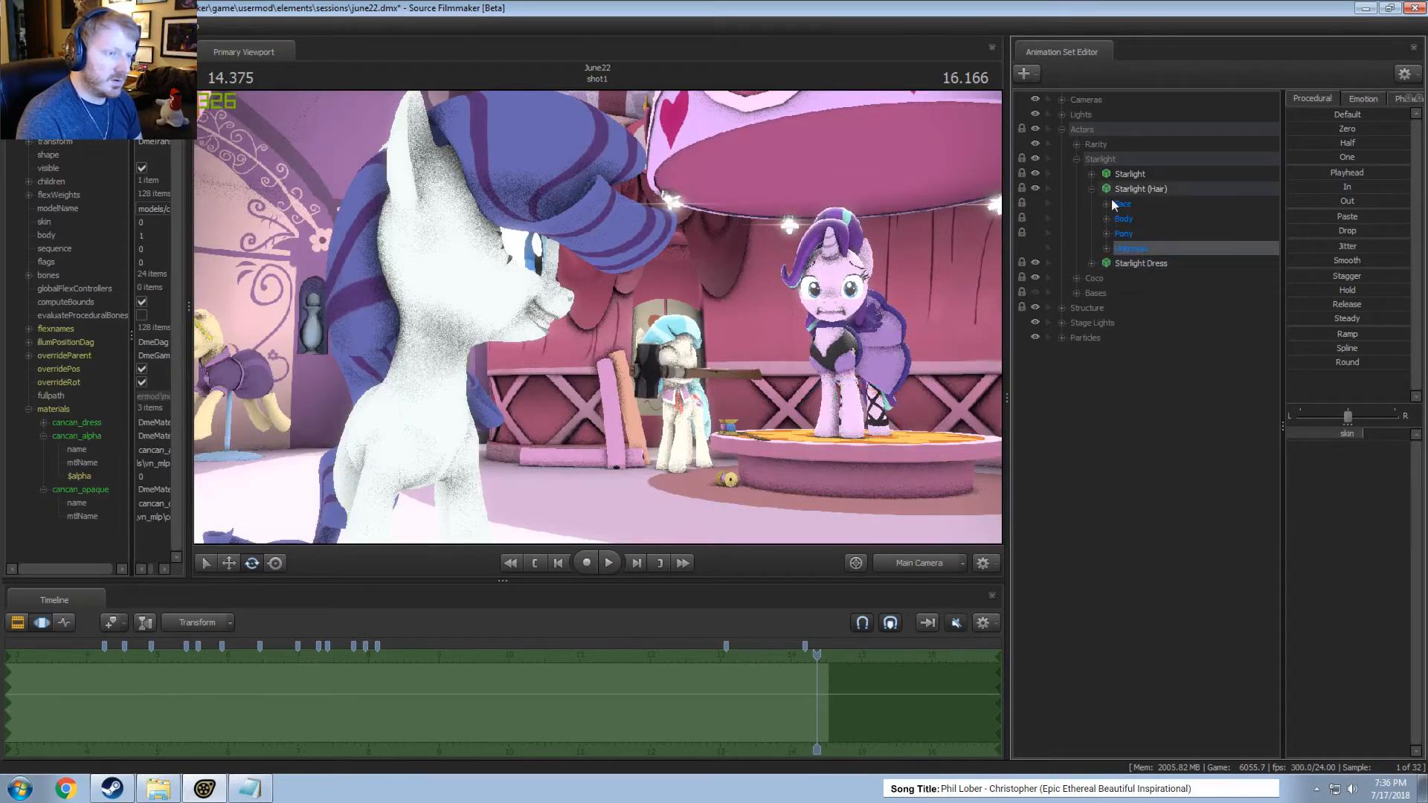
{"action": "left_click", "coordinate": [1106, 234]}
{"action": "left_click", "coordinate": [1131, 280]}
{"action": "left_click", "coordinate": [1123, 279]}
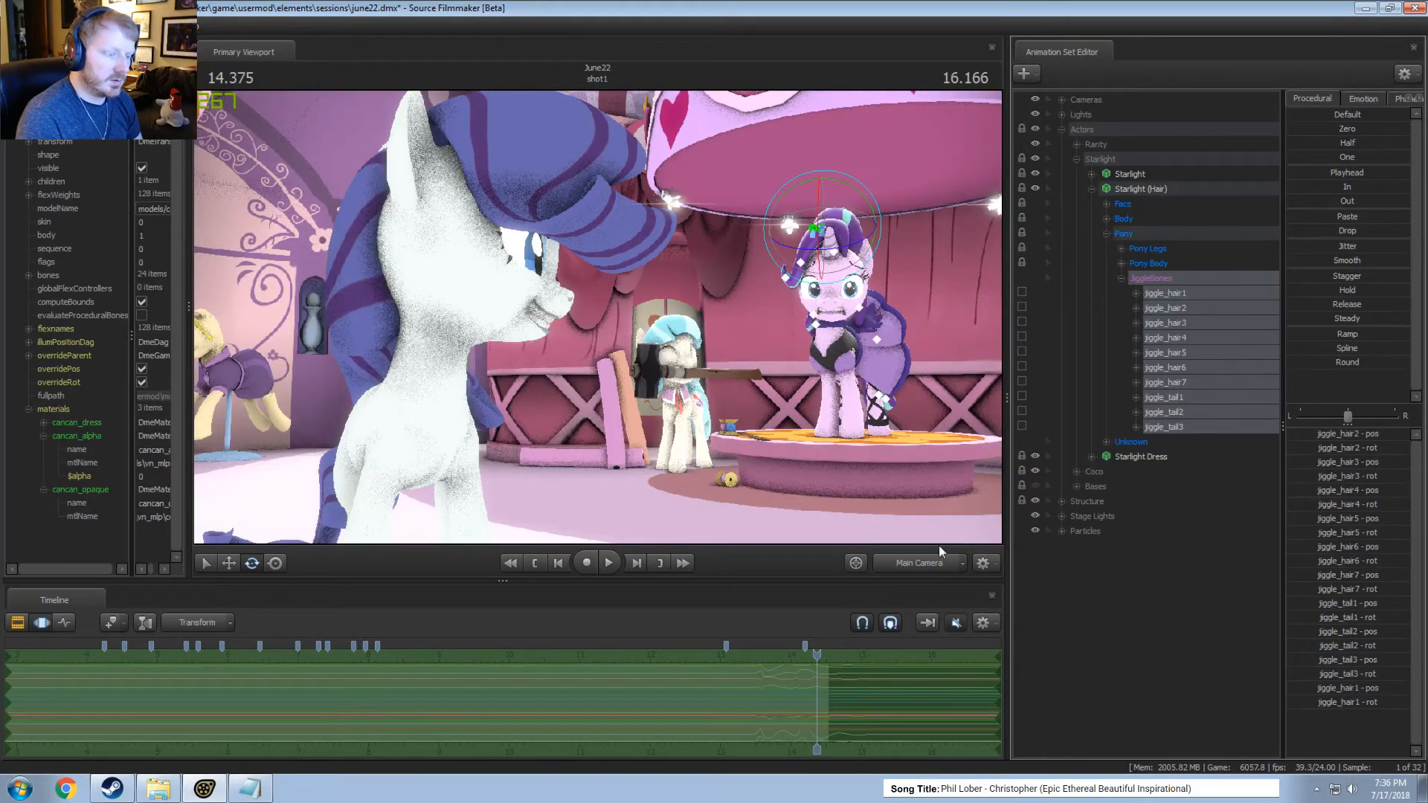
Place the time selection at about 13.46 seconds, play the hair motion and apply Smooth to Starlight's jiggle bones.
{"action": "scroll", "coordinate": [766, 699], "scroll_direction": "up", "scroll_amount": 8}
{"action": "left_click_drag", "start_coordinate": [691, 711], "coordinate": [765, 723], "text": "shift"}
{"action": "left_click", "coordinate": [650, 688]}
{"action": "key", "text": "space"}
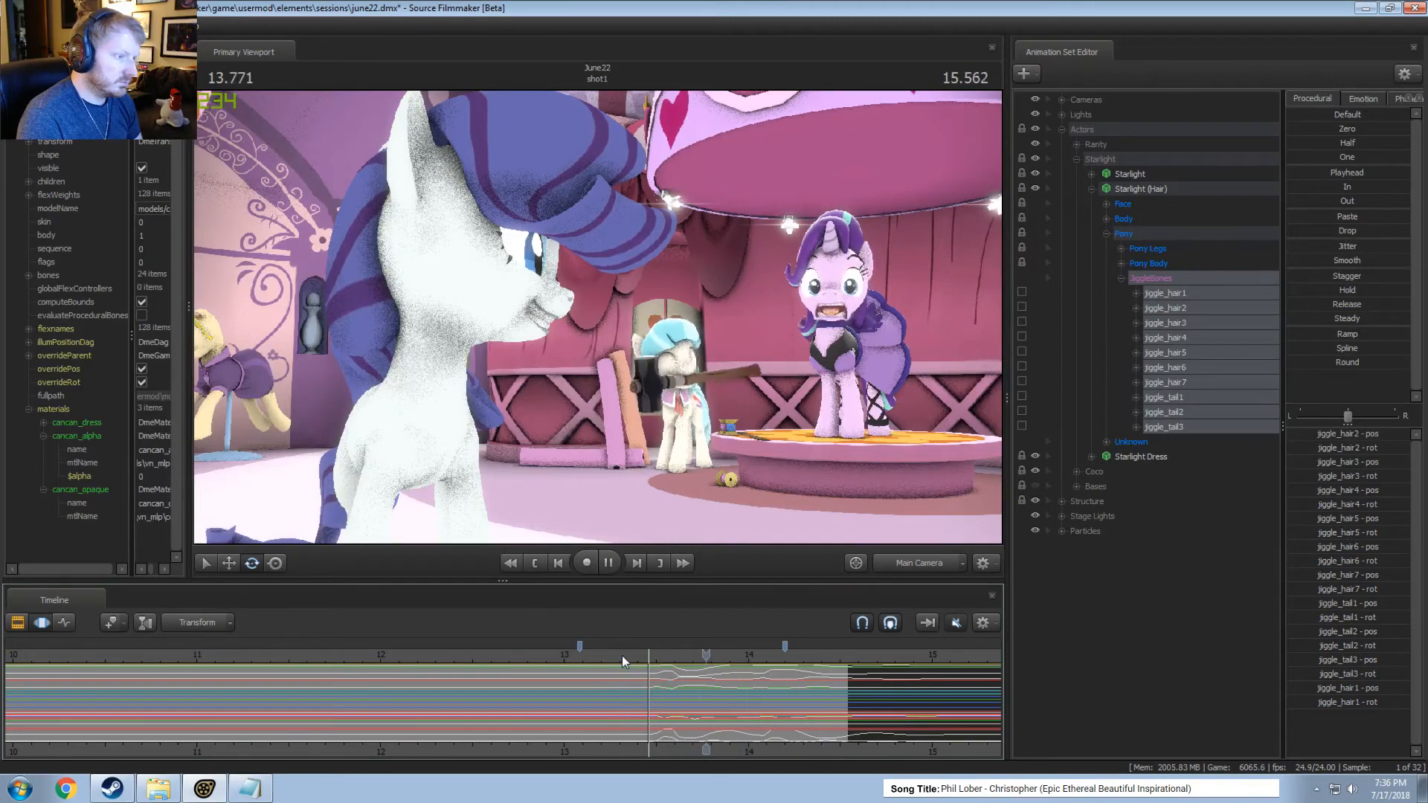
{"action": "key", "text": "space"}
{"action": "double_click", "coordinate": [1338, 260]}
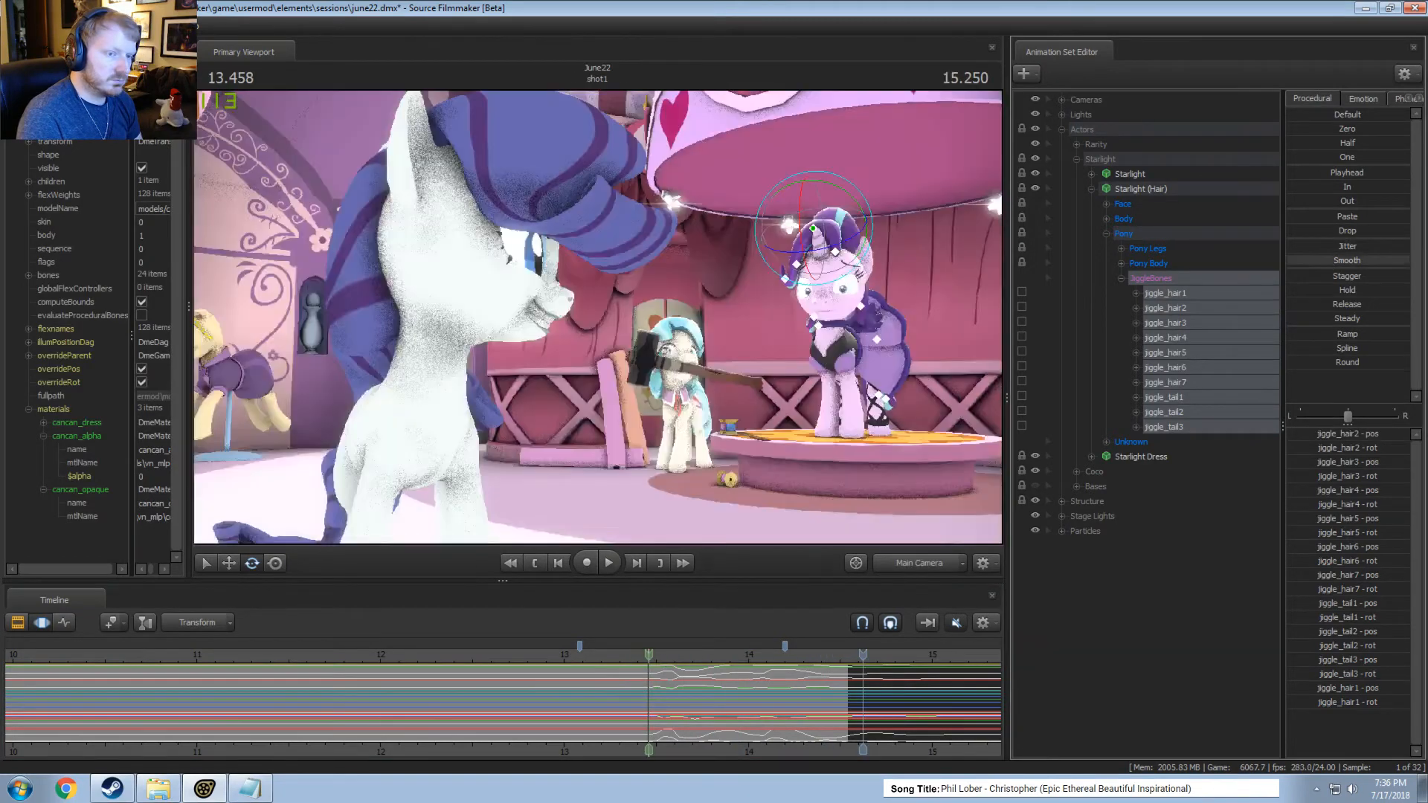
Select all time for Starlight's jiggle bones, play the end of shot1 in the Clip Editor and return to the Motion Editor.
{"action": "left_click", "coordinate": [737, 679]}
{"action": "key", "text": "ctrl+a"}
{"action": "left_click_drag", "start_coordinate": [868, 653], "coordinate": [649, 663]}
{"action": "key", "text": "F2"}
{"action": "key", "text": "space"}
{"action": "key", "text": "space"}
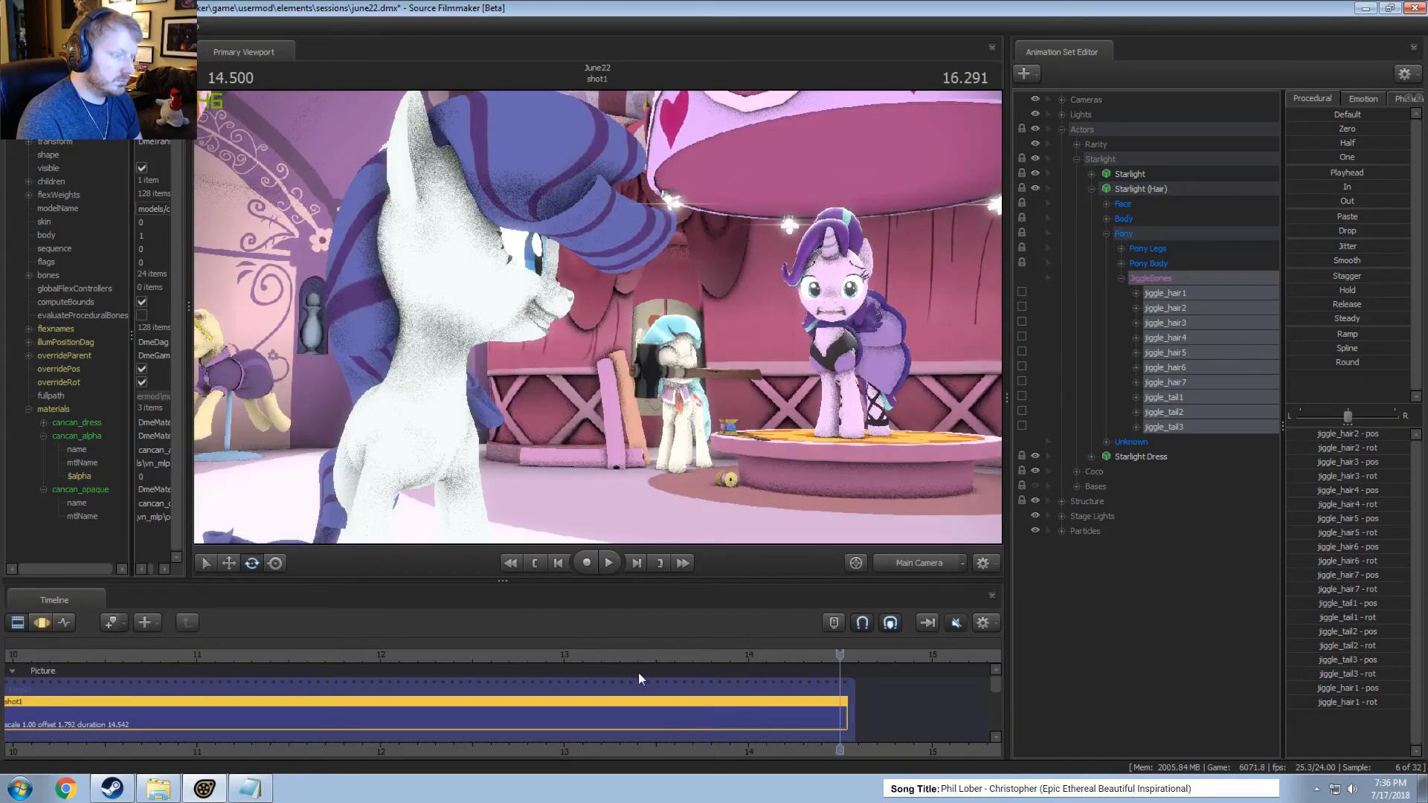
{"action": "left_click", "coordinate": [625, 684]}
{"action": "key", "text": "F3"}
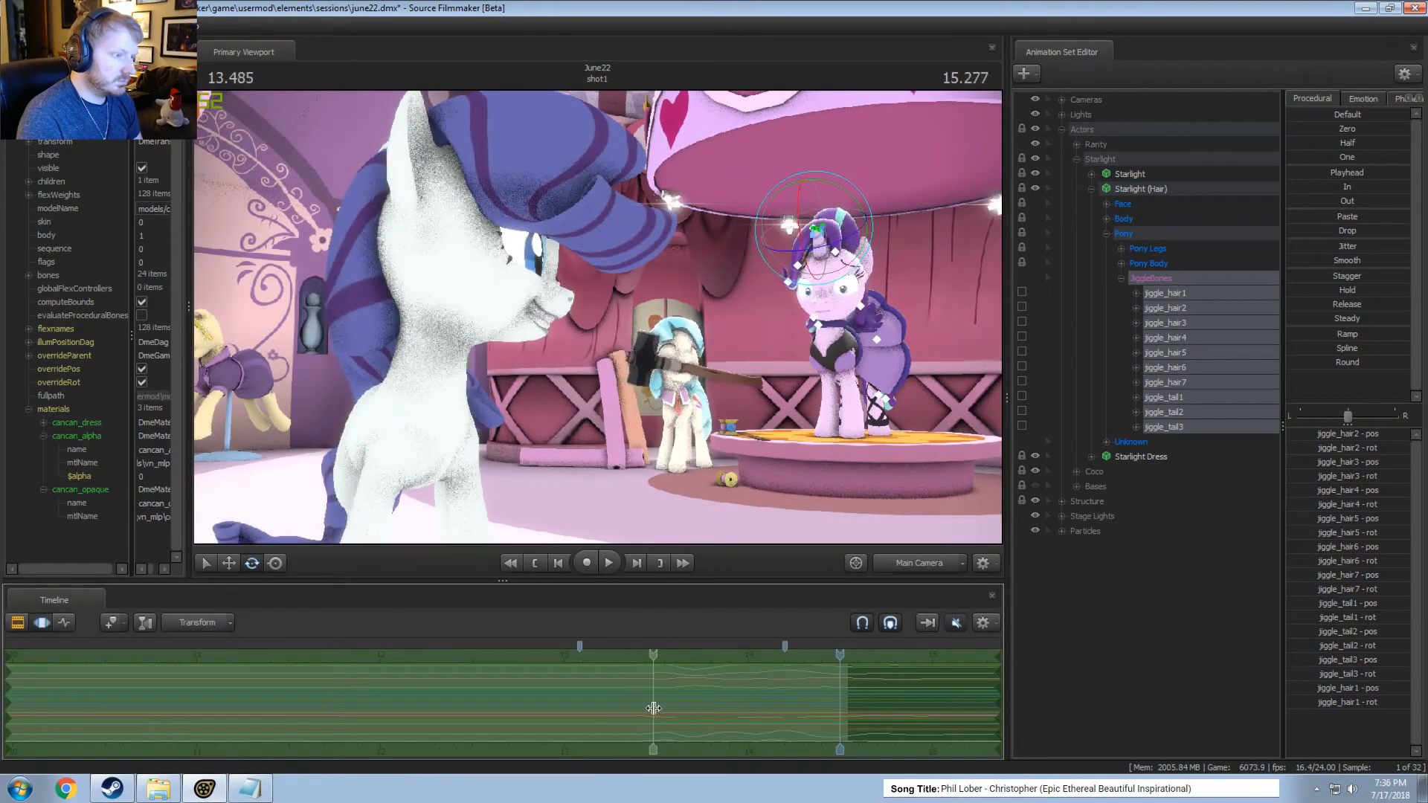
Rotate Starlight's jiggle_hair1 slightly within a time selection of about 13.4 to 13.8 seconds and play from about 13.3 seconds.
{"action": "left_click", "coordinate": [685, 714]}
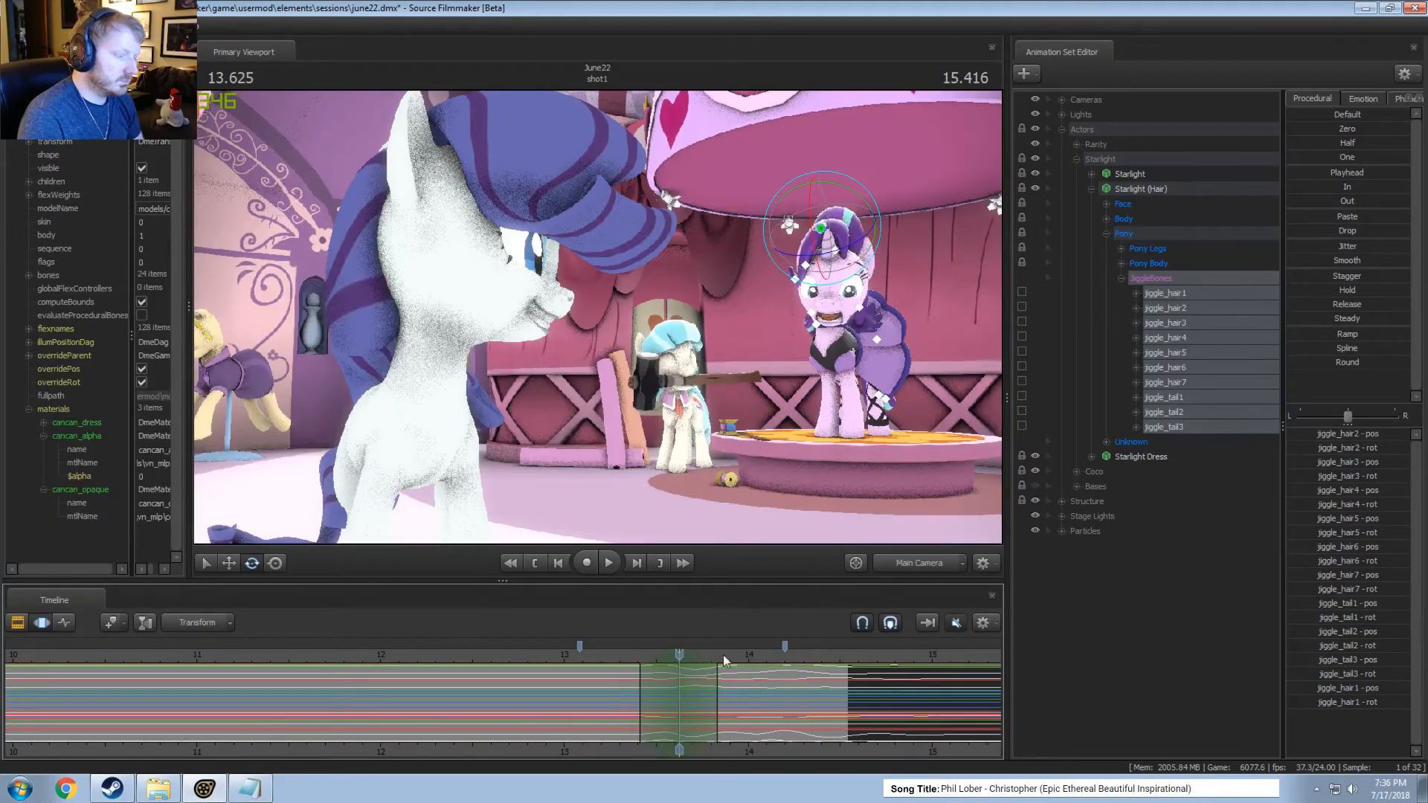
{"action": "left_click", "coordinate": [827, 233]}
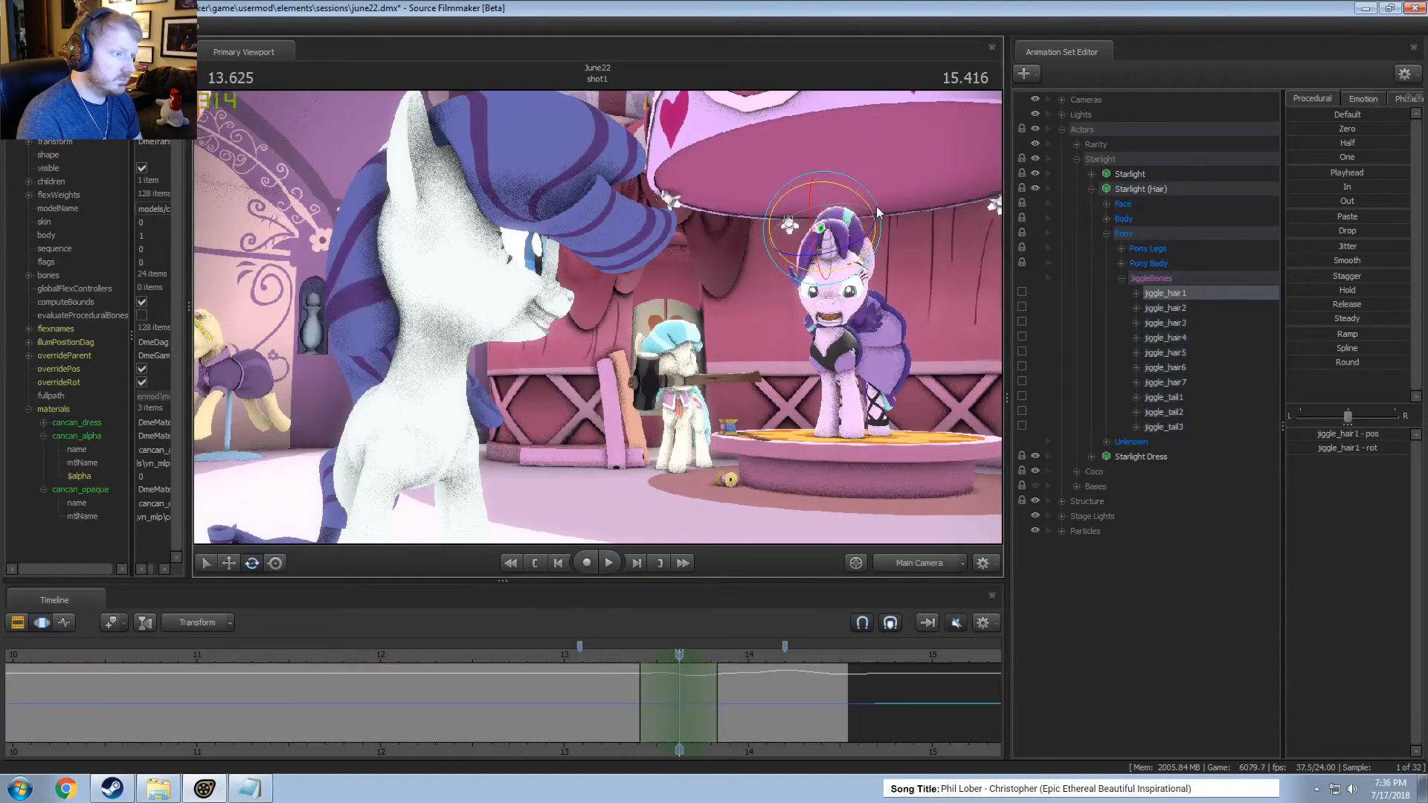
{"action": "left_click_drag", "start_coordinate": [866, 206], "coordinate": [872, 208]}
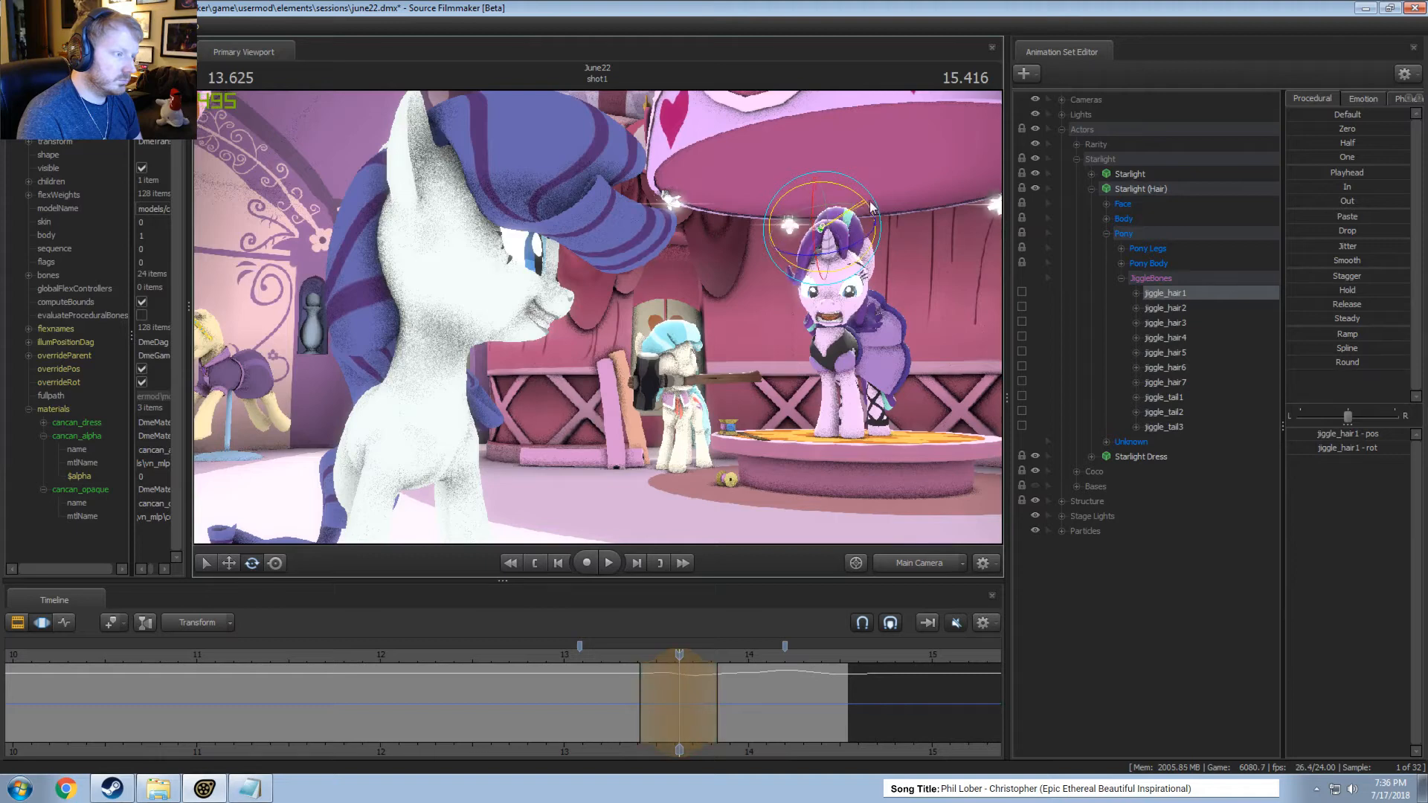
{"action": "left_click", "coordinate": [618, 656]}
{"action": "key", "text": "space"}
Extend the end of jiggle_hair1's time selection to about 13.95 seconds and play the end of shot1, also in the Clip Editor.
{"action": "key", "text": "space"}
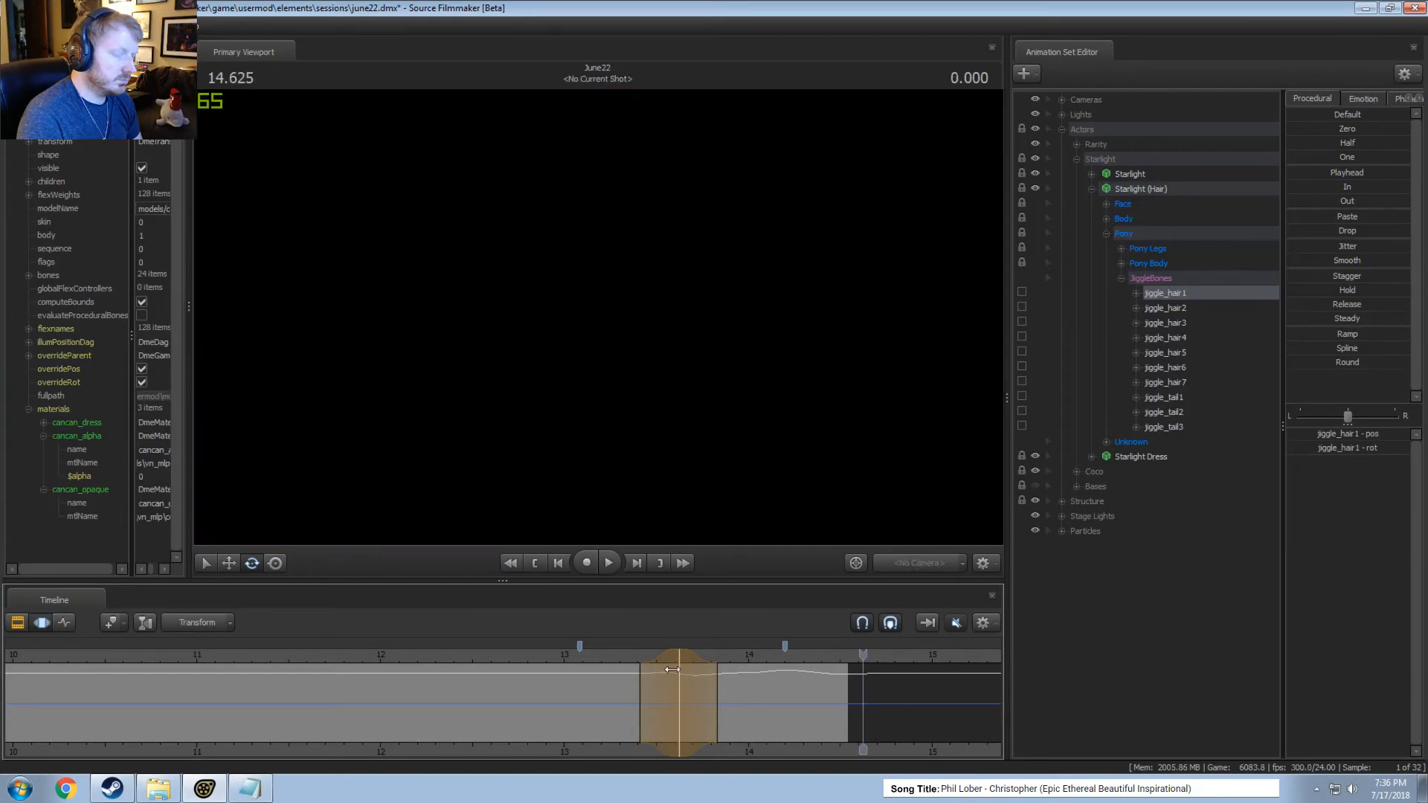
{"action": "left_click_drag", "start_coordinate": [720, 690], "coordinate": [741, 688]}
{"action": "key", "text": "space"}
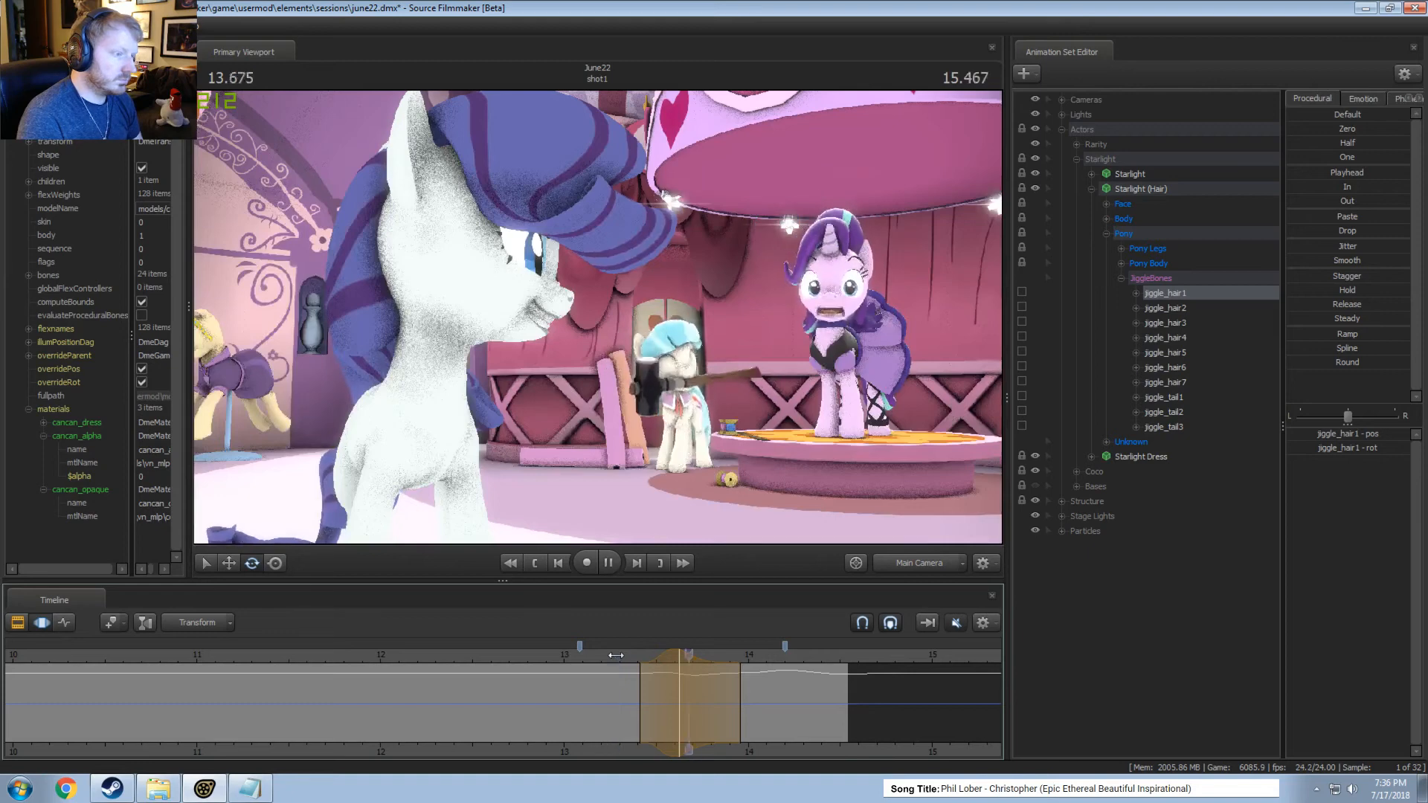
{"action": "key", "text": "space"}
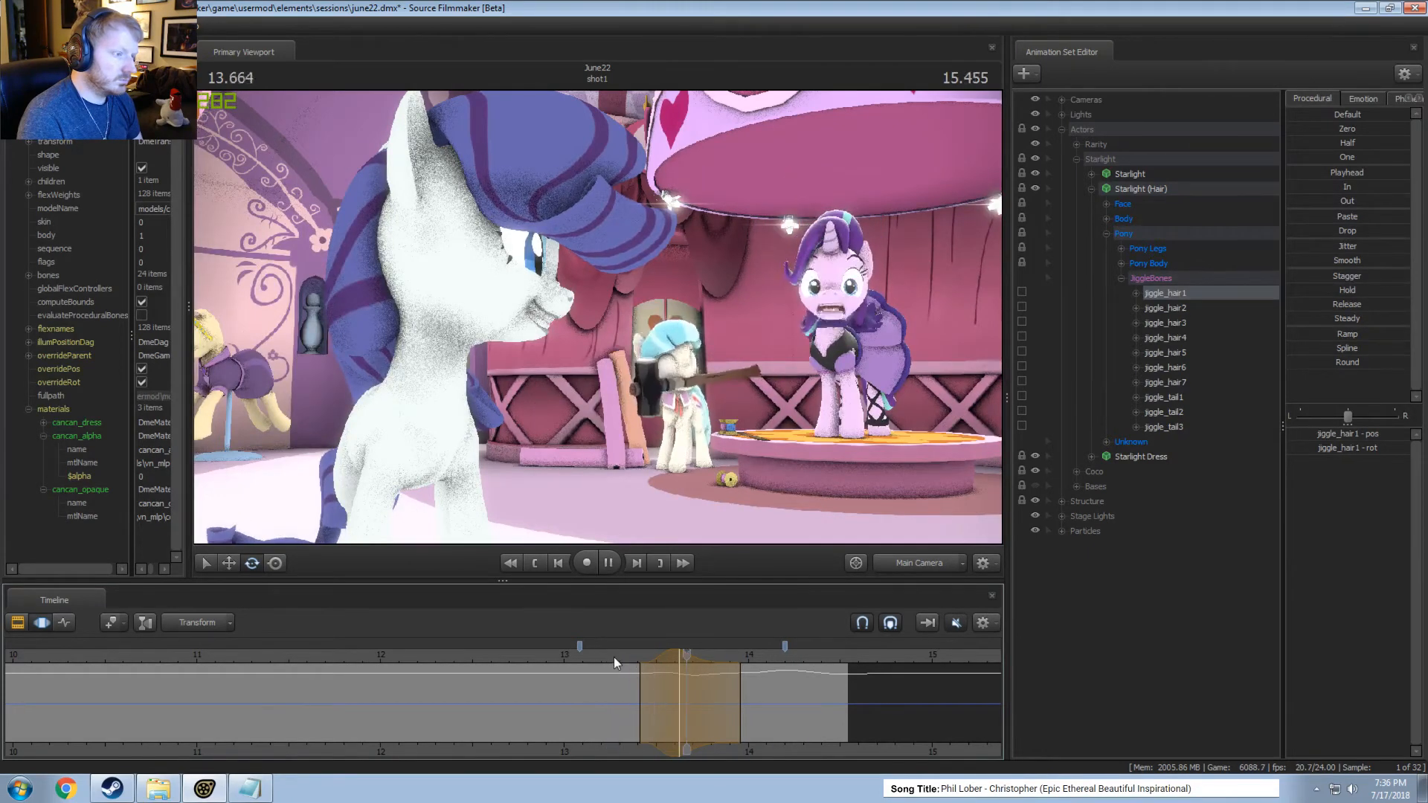
{"action": "key", "text": "space"}
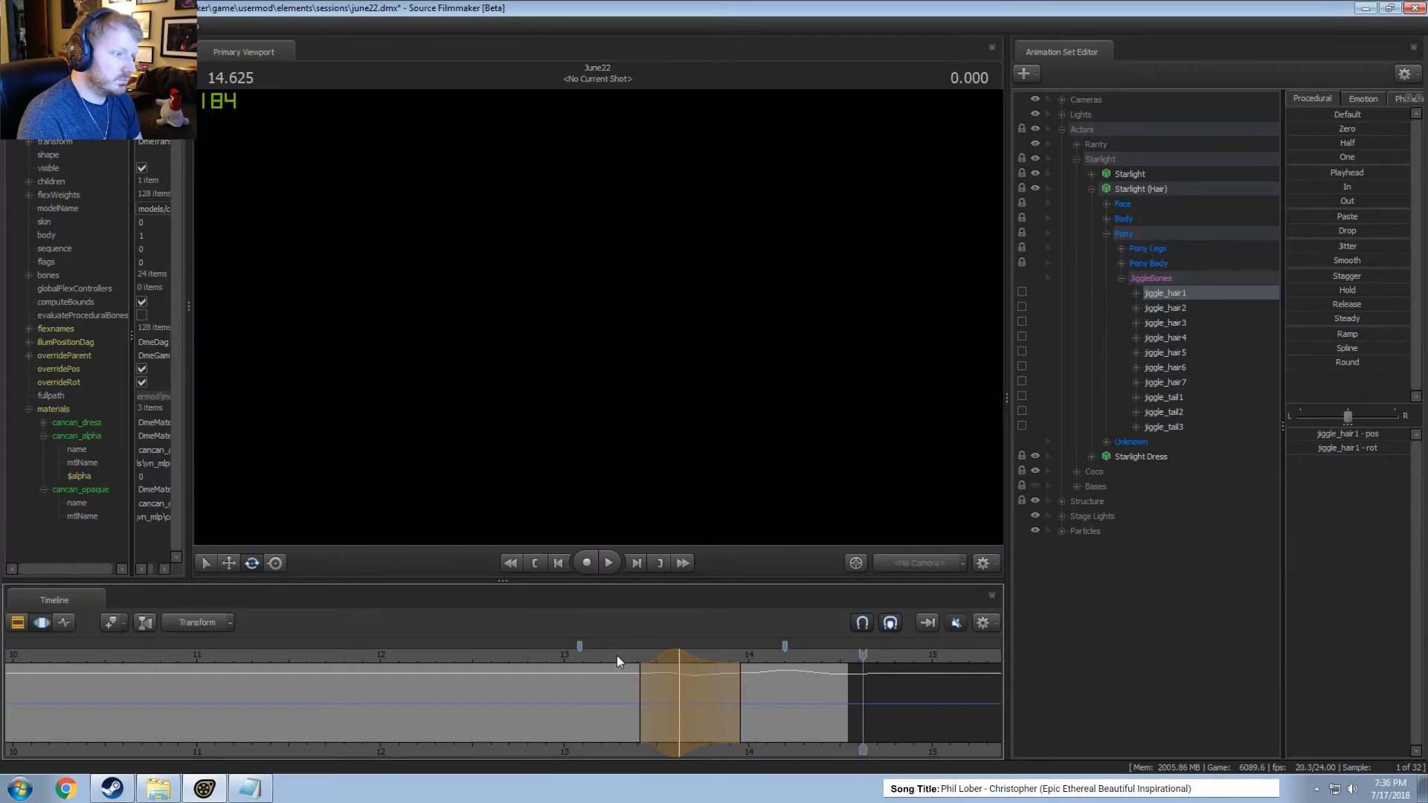
{"action": "left_click", "coordinate": [616, 655]}
{"action": "key", "text": "F2"}
{"action": "key", "text": "space"}
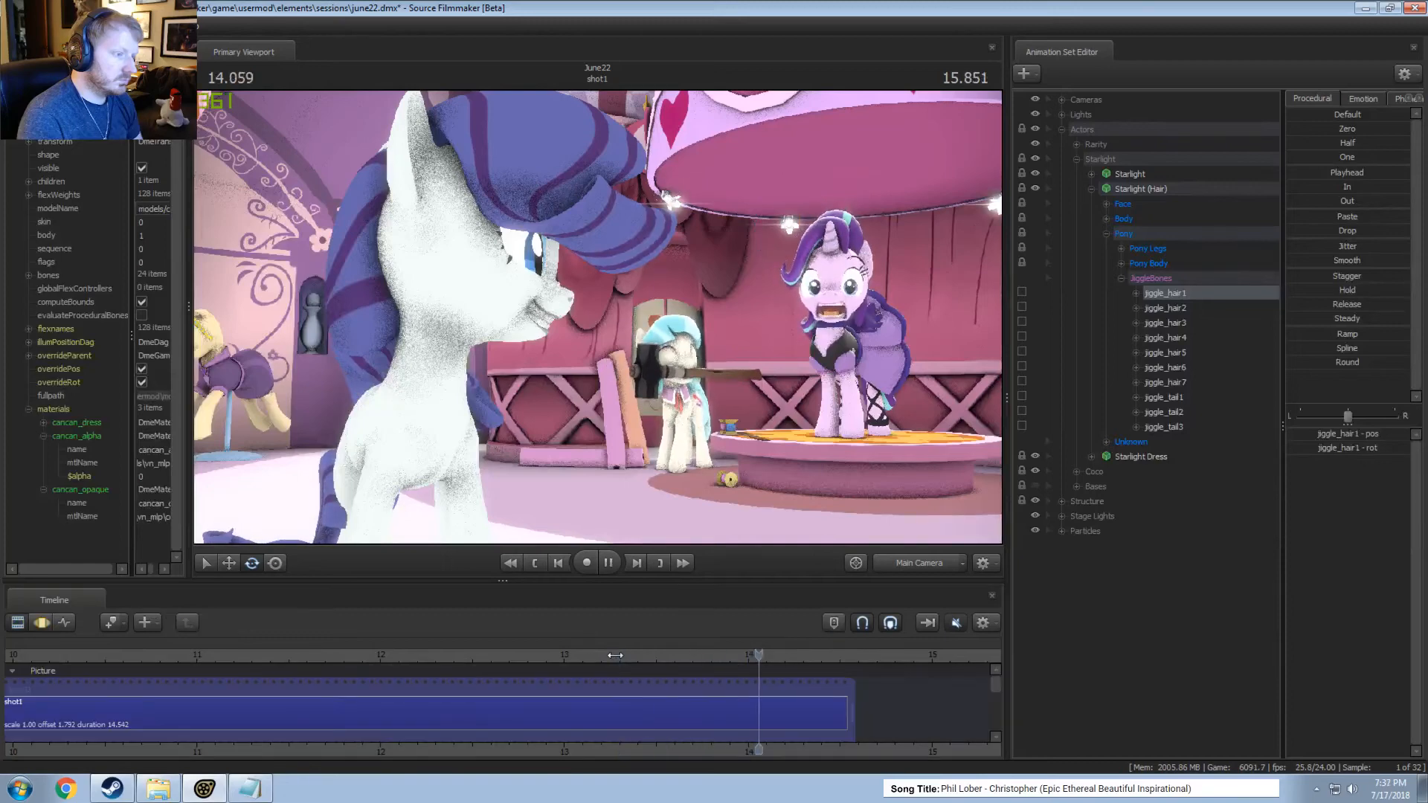
Select all JiggleBones of Starlight (Hair) in the Motion Editor, select all time and apply the In procedural preset.
{"action": "left_click", "coordinate": [1153, 281]}
{"action": "key", "text": "F3"}
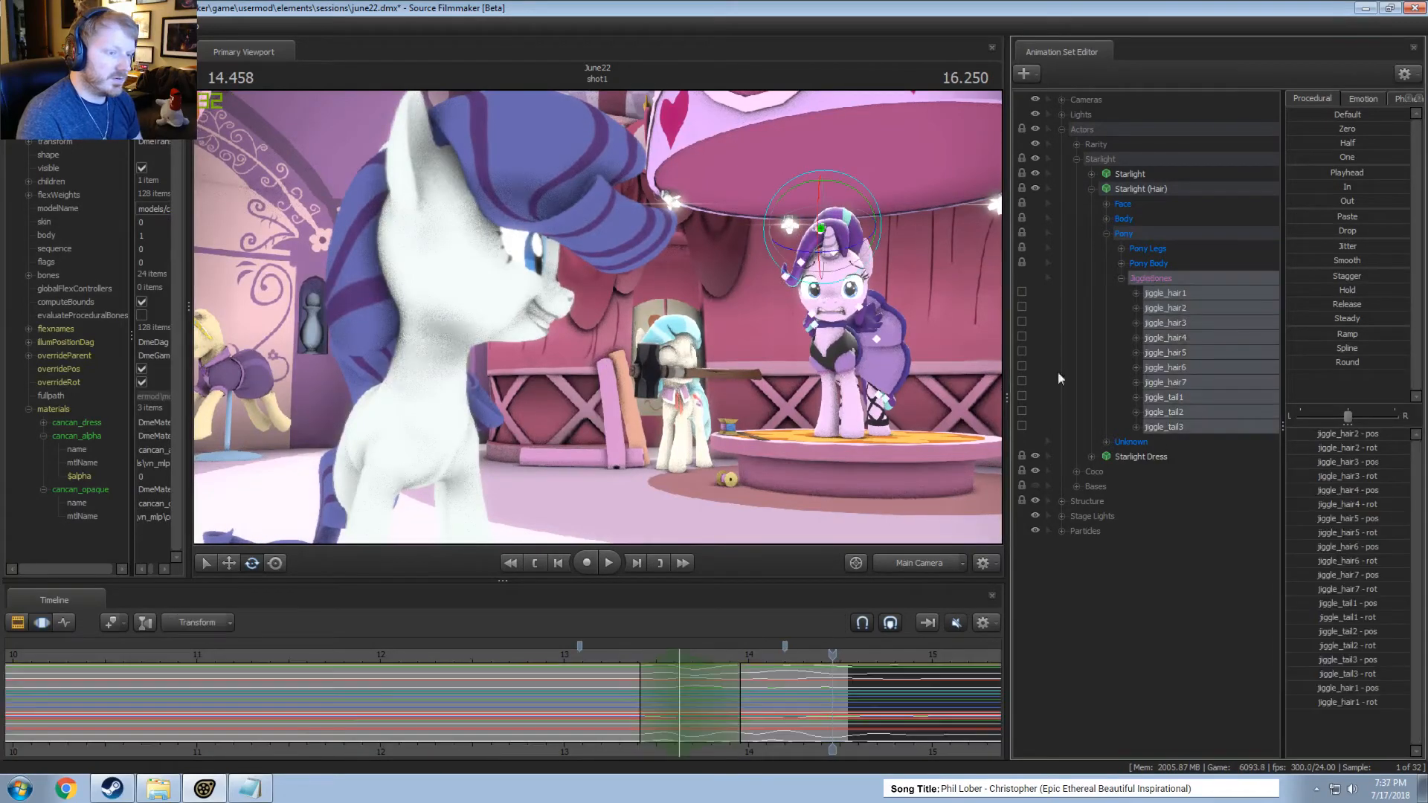
{"action": "left_click", "coordinate": [769, 696]}
{"action": "key", "text": "ctrl+a"}
{"action": "left_click", "coordinate": [1317, 186]}
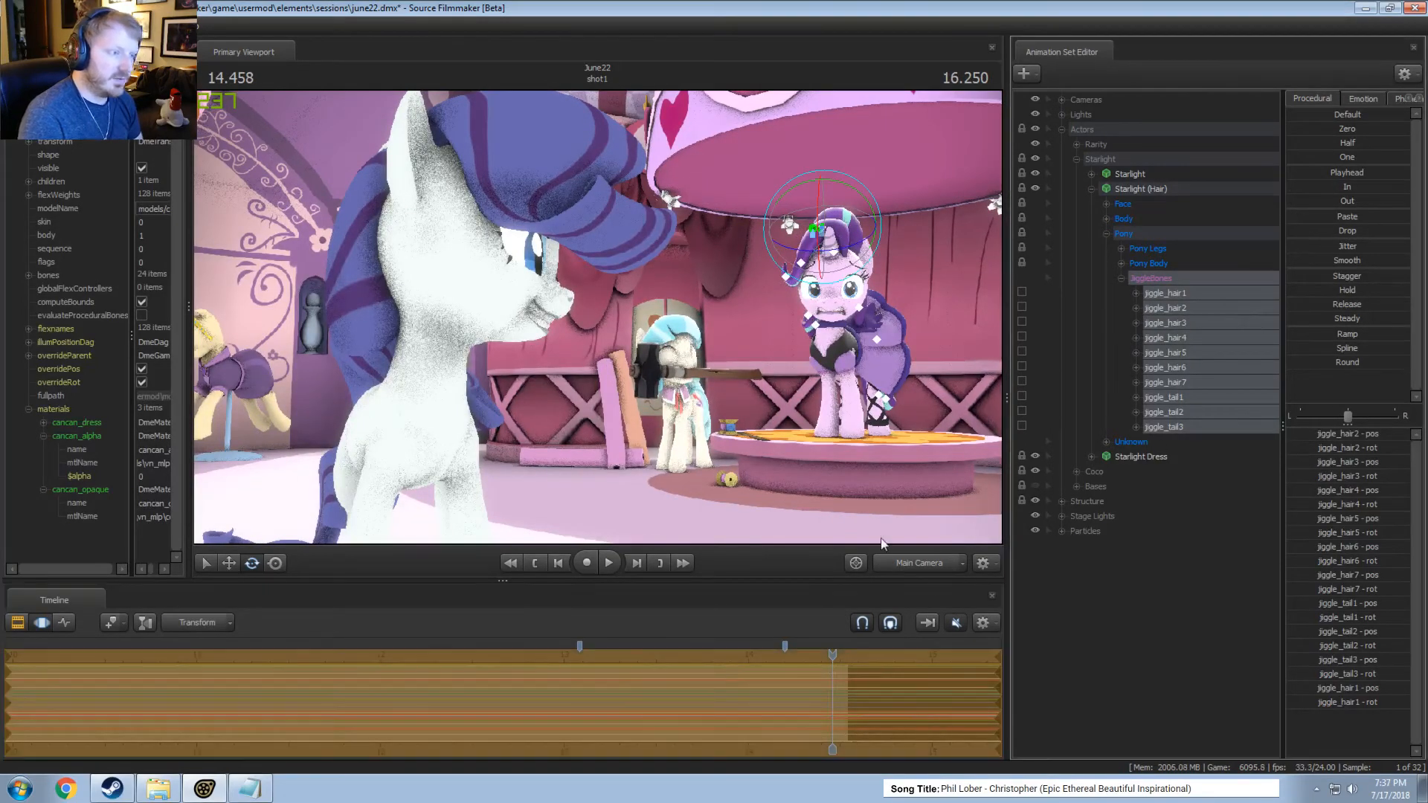
Play the end of shot1 in the Clip Editor from several points between about 12.2 and 13.4 seconds to check the hair motion.
{"action": "left_click_drag", "start_coordinate": [826, 660], "coordinate": [639, 656]}
{"action": "key", "text": "F2"}
{"action": "key", "text": "space"}
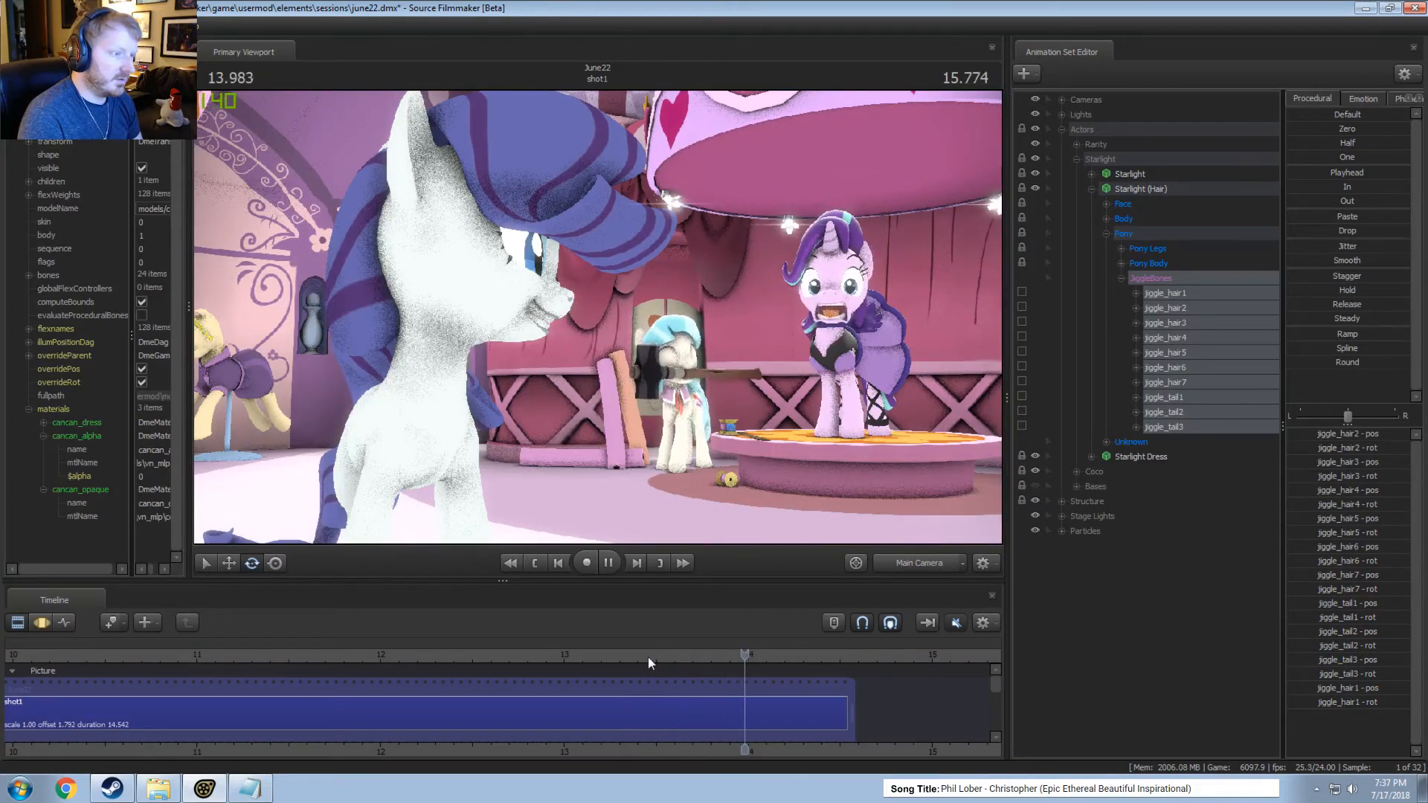
{"action": "left_click", "coordinate": [601, 655]}
{"action": "key", "text": "space"}
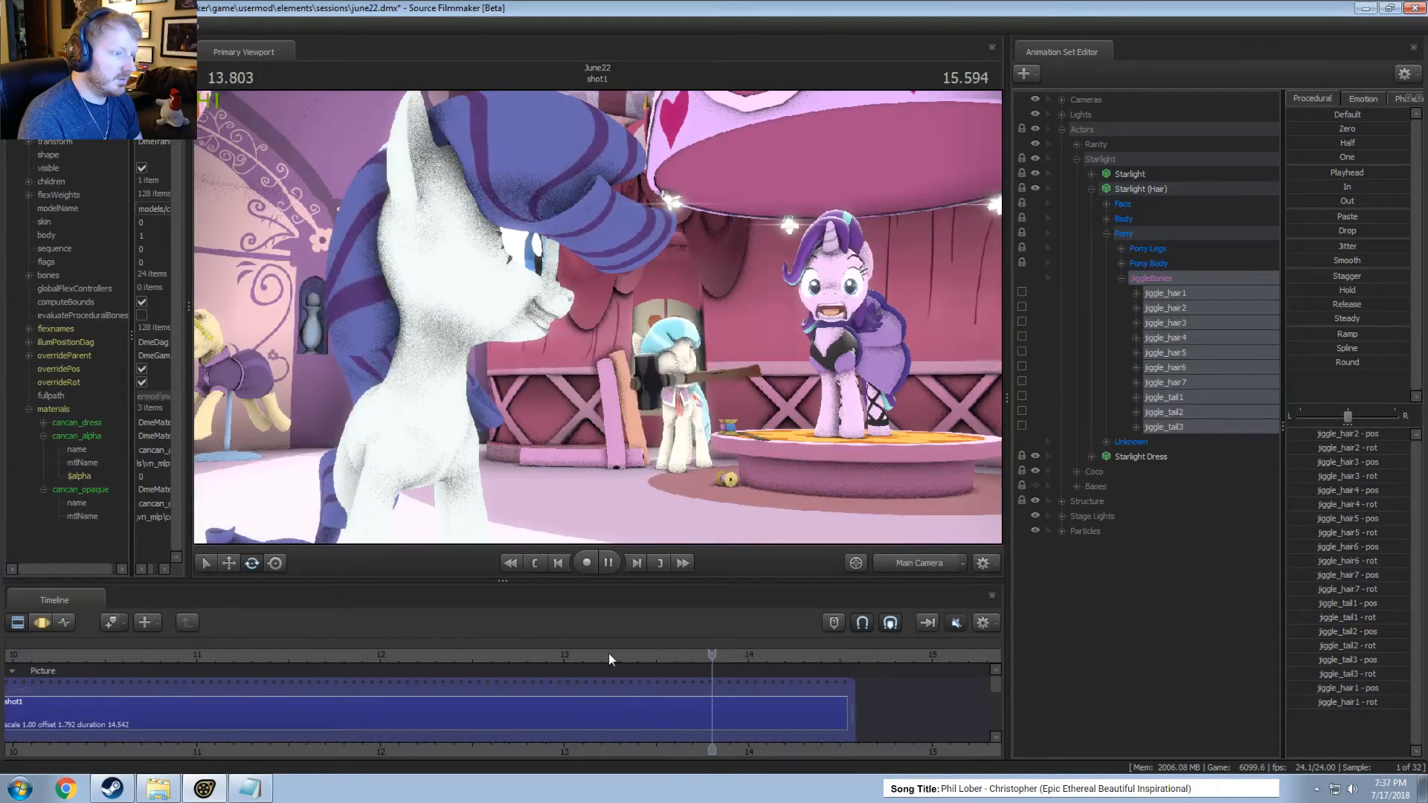
{"action": "key", "text": "space"}
{"action": "left_click", "coordinate": [633, 650]}
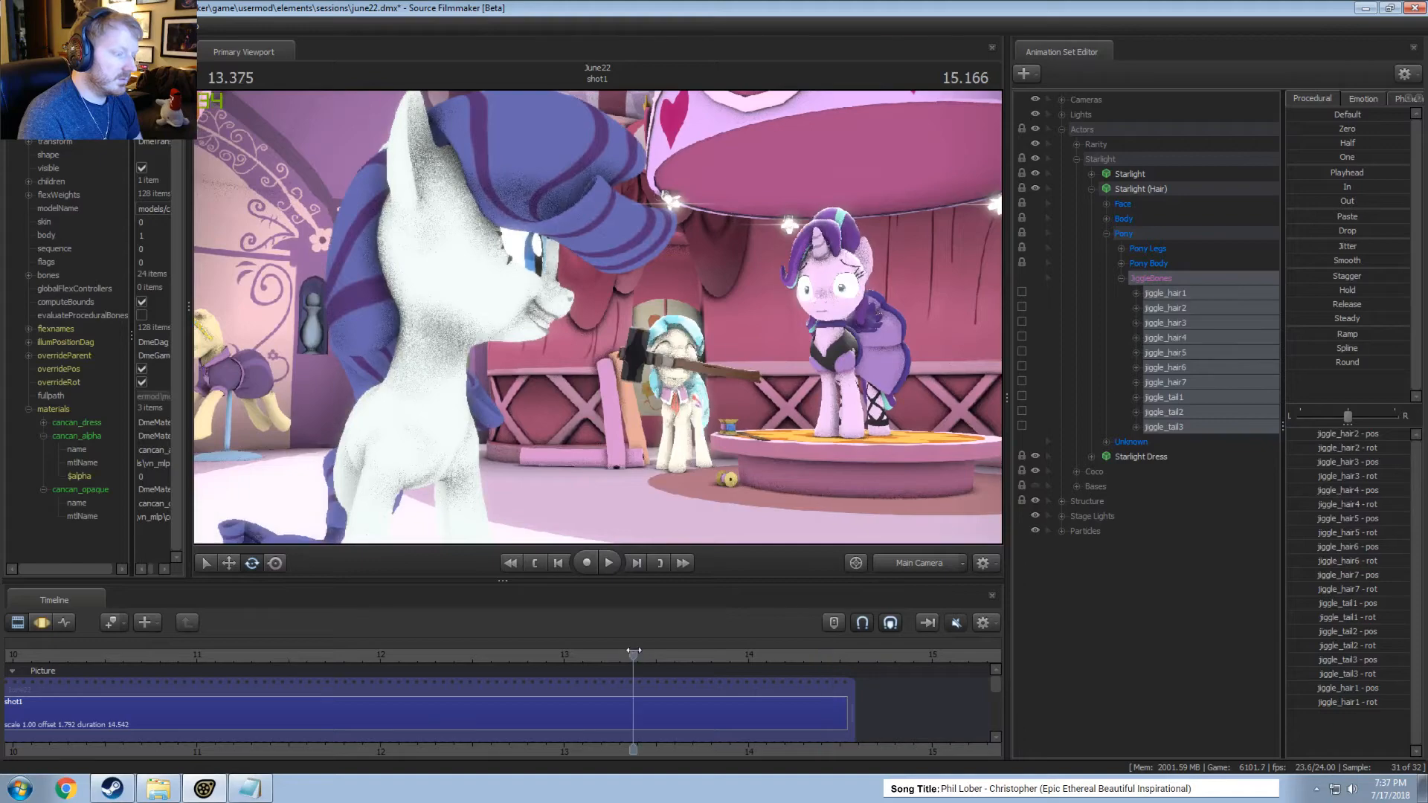
{"action": "key", "text": "space"}
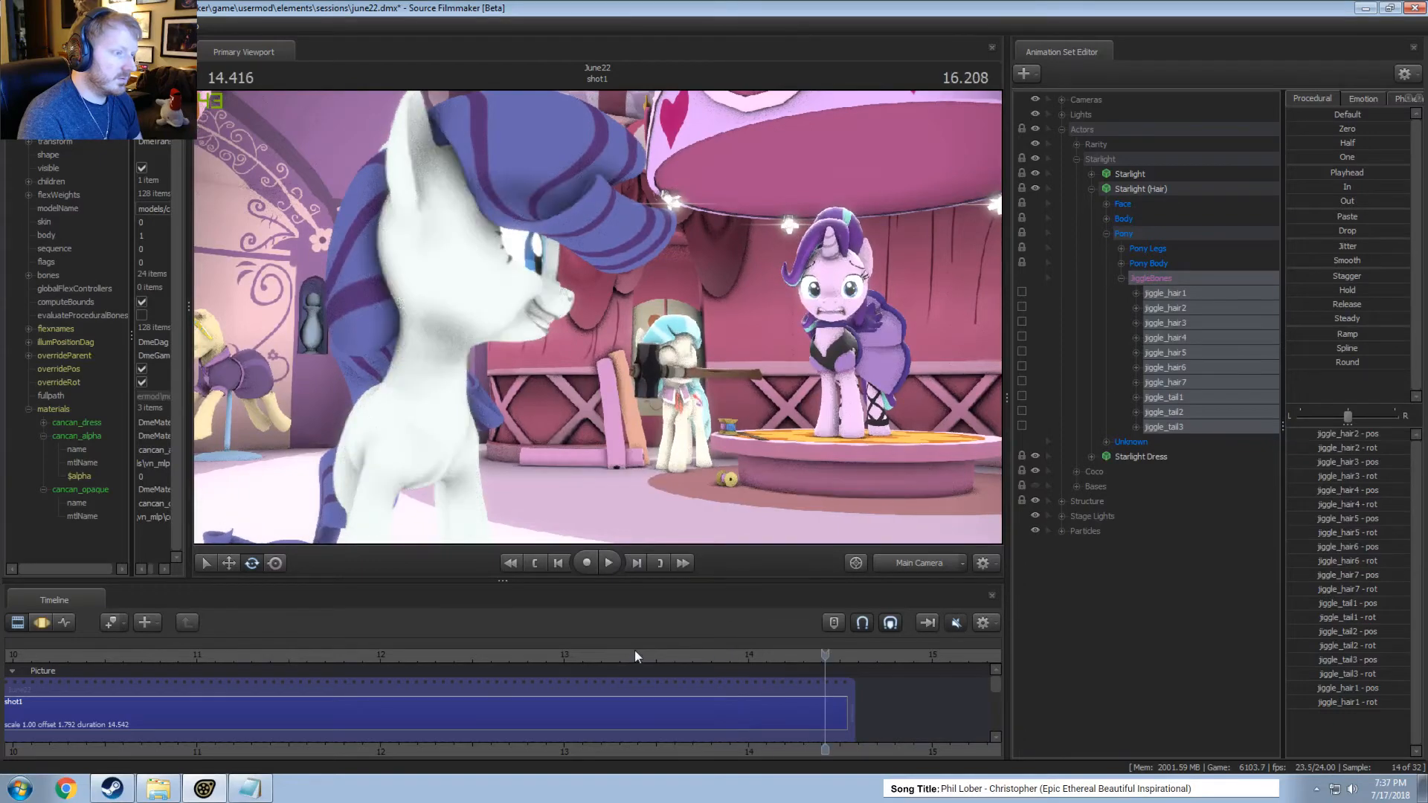
{"action": "key", "text": "F3"}
{"action": "key", "text": "F2"}
{"action": "left_click", "coordinate": [418, 650]}
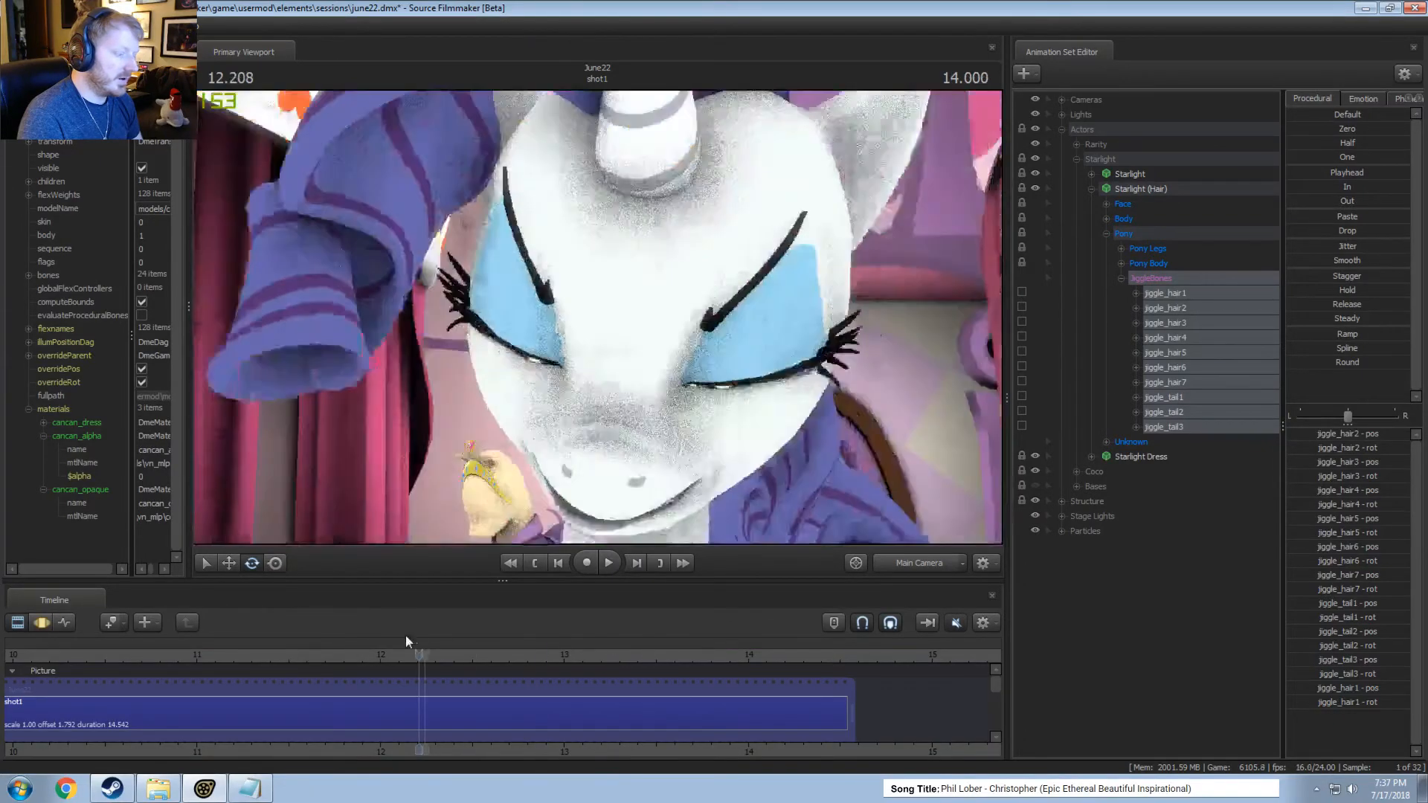
{"action": "key", "text": "space"}
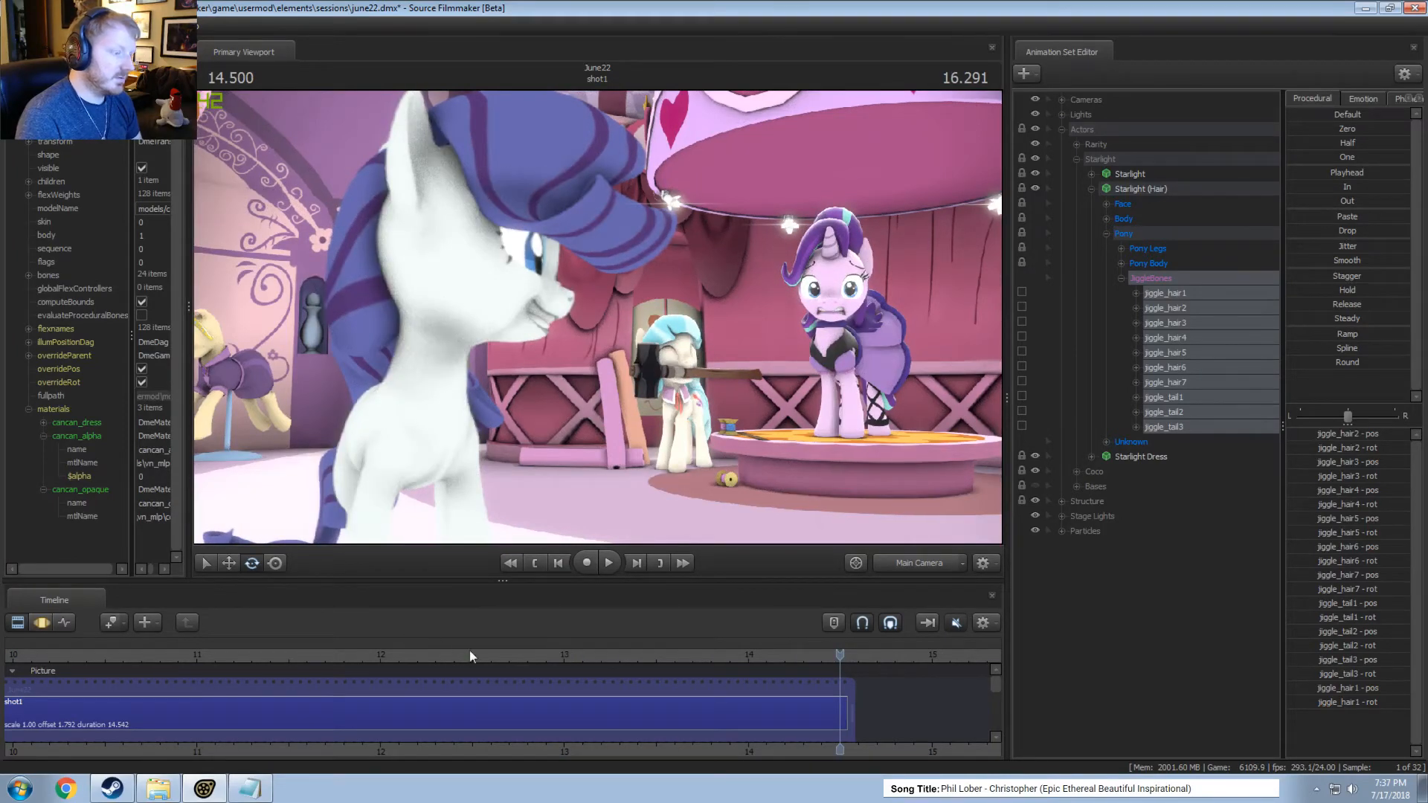
{"action": "key", "text": "F3"}
{"action": "left_click_drag", "start_coordinate": [625, 693], "coordinate": [700, 693], "text": "shift"}
{"action": "left_click", "coordinate": [702, 693], "text": "shift"}
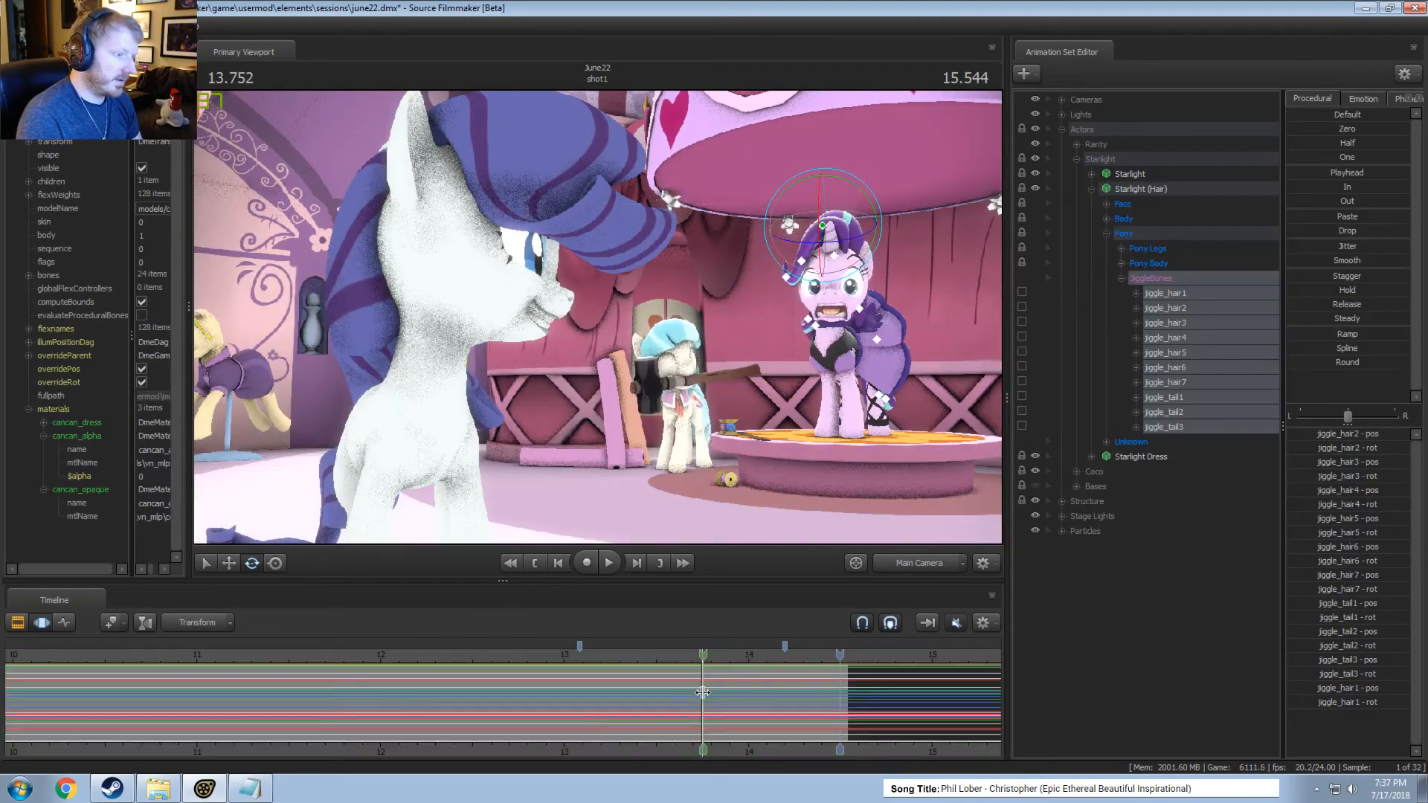
{"action": "scroll", "coordinate": [702, 693], "scroll_direction": "up", "scroll_amount": 5}
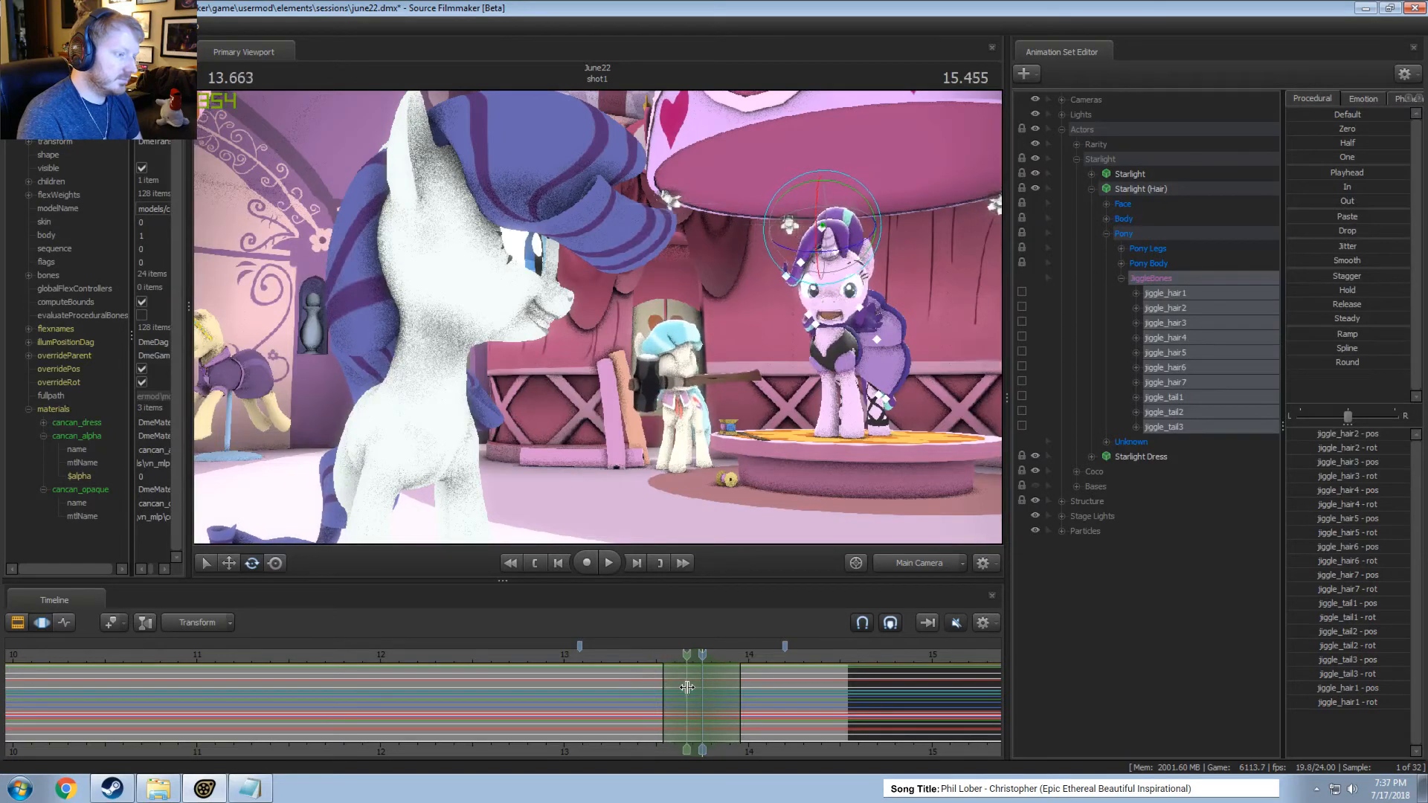
{"action": "left_click", "coordinate": [701, 690], "text": "shift"}
{"action": "left_click_drag", "start_coordinate": [701, 689], "coordinate": [686, 690], "text": "shift"}
{"action": "left_click", "coordinate": [834, 298]}
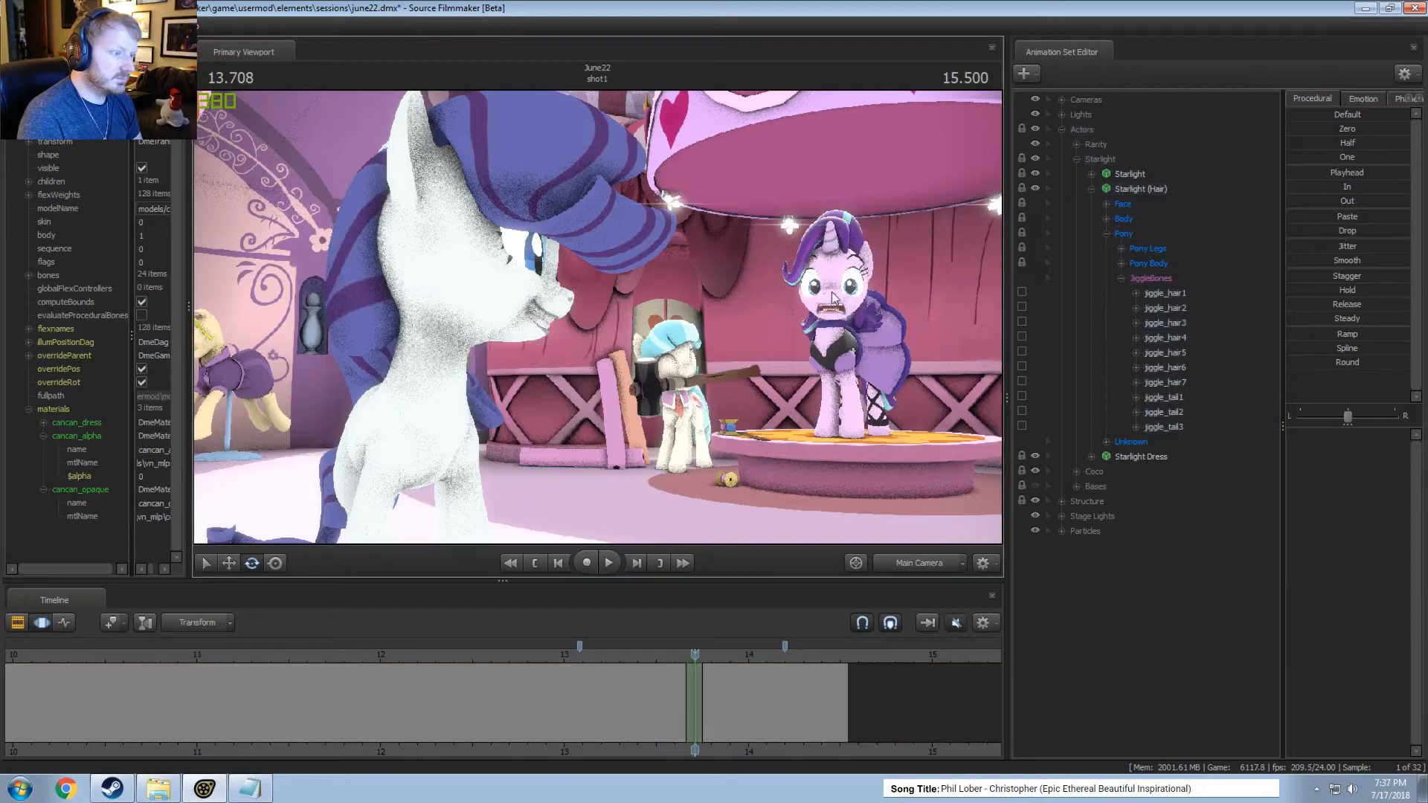
Collapse Starlight (Hair) and select the Head control in the Body group of the Starlight model.
{"action": "left_click", "coordinate": [1107, 218]}
{"action": "left_click", "coordinate": [1139, 248]}
{"action": "scroll", "coordinate": [644, 688], "scroll_direction": "up", "scroll_amount": 2}
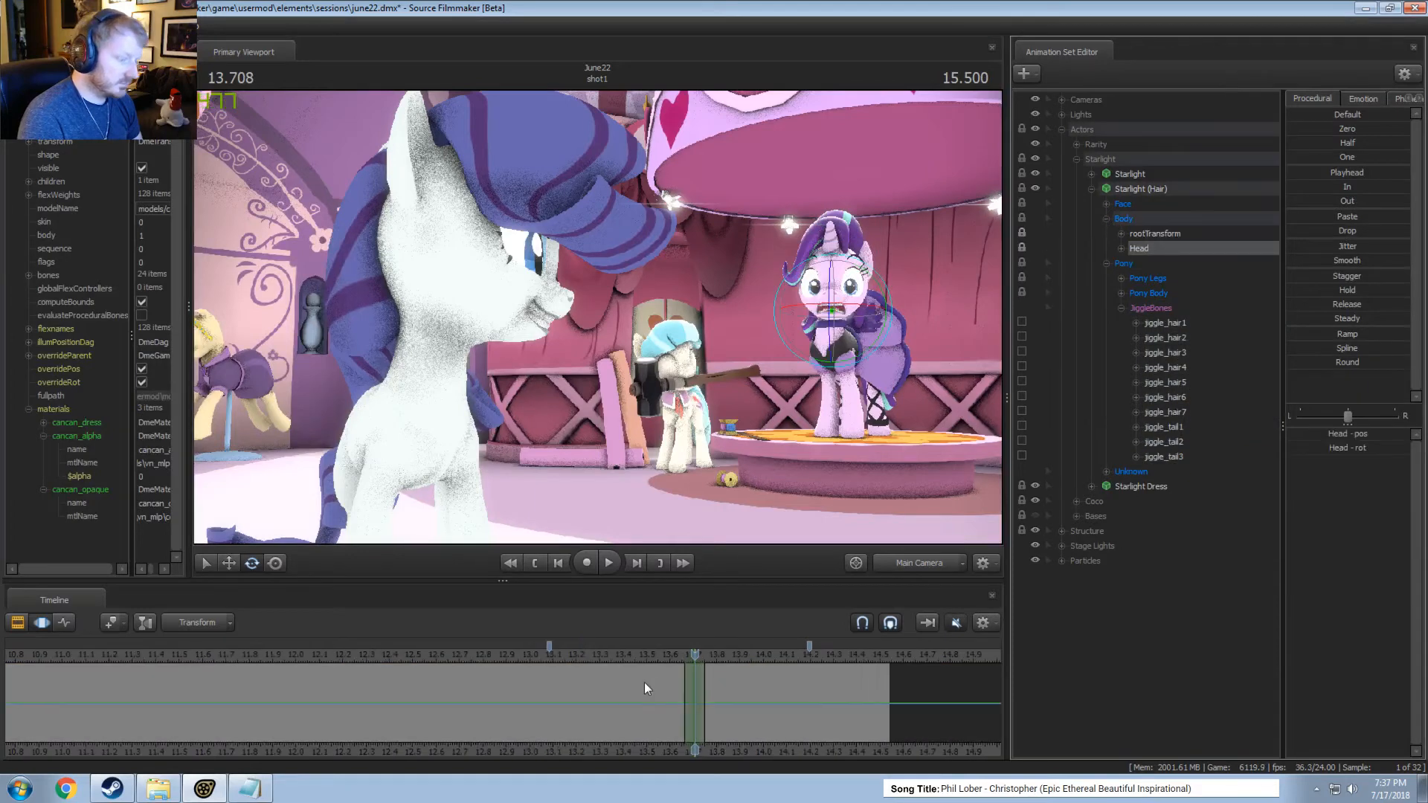
{"action": "left_click", "coordinate": [1127, 184]}
{"action": "left_click", "coordinate": [1092, 189]}
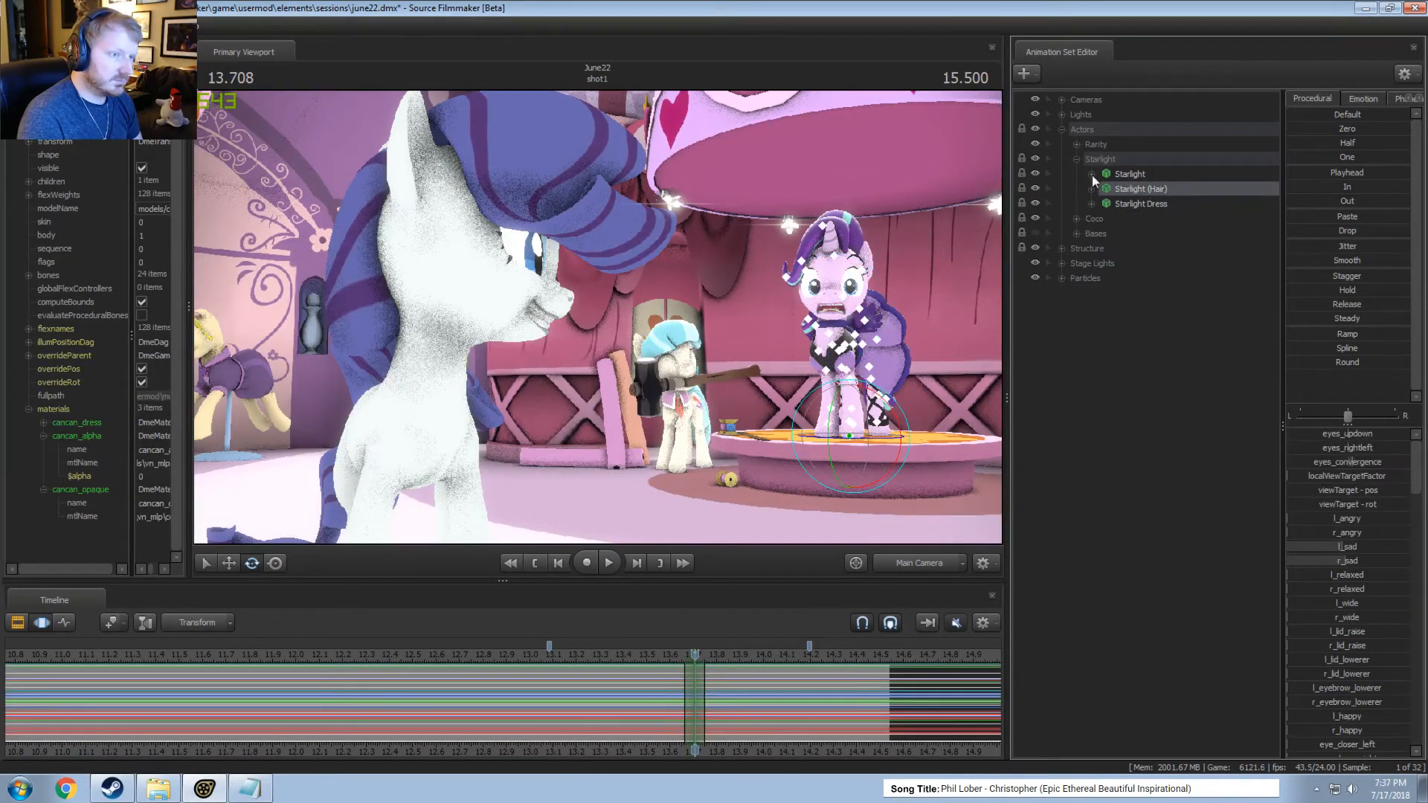
{"action": "left_click", "coordinate": [1092, 175]}
{"action": "left_click", "coordinate": [1107, 204]}
{"action": "left_click", "coordinate": [1140, 233]}
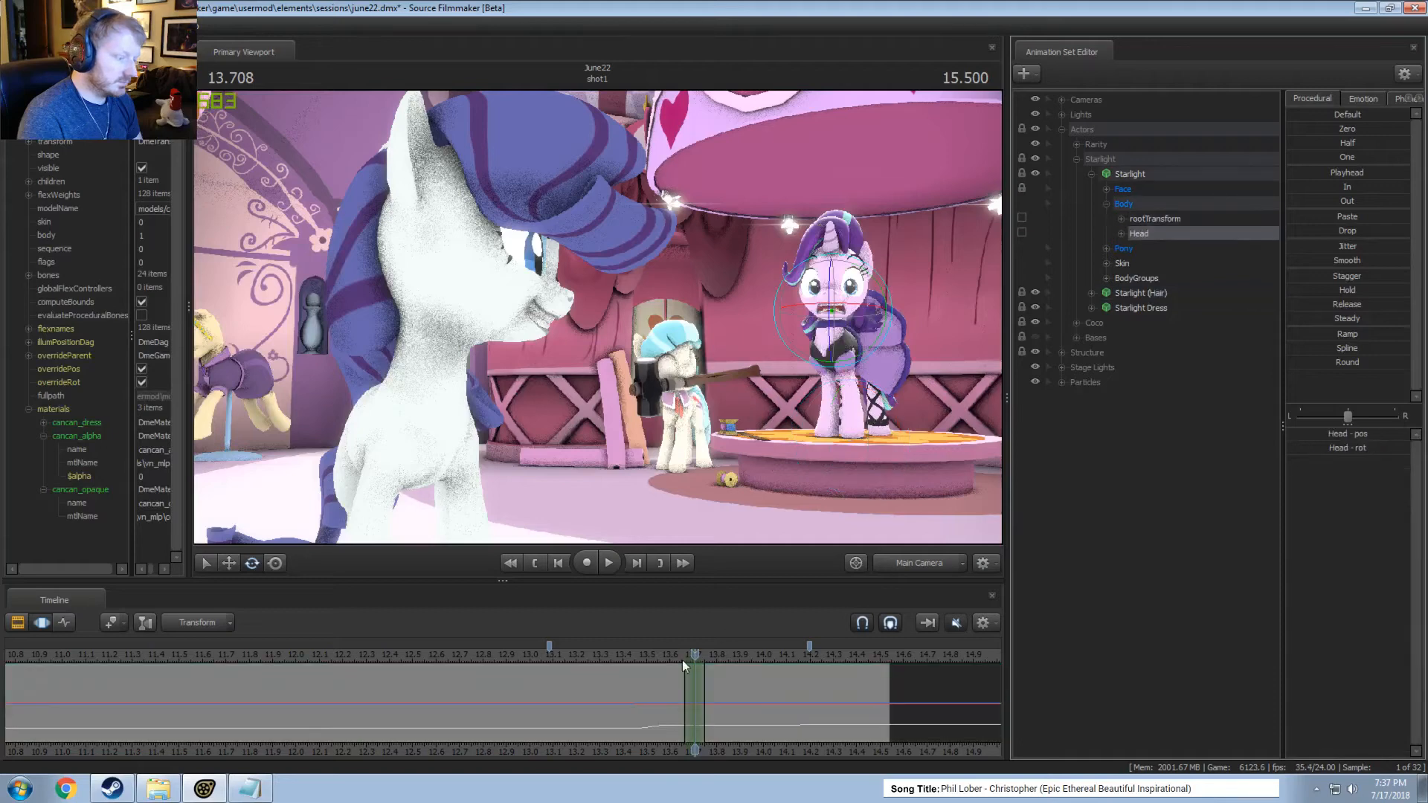
Raise Starlight's Head slightly within a time selection of about 13.6 to 14.1 seconds with short falloffs, and play from about 13.3 seconds.
{"action": "left_click_drag", "start_coordinate": [681, 659], "coordinate": [781, 723]}
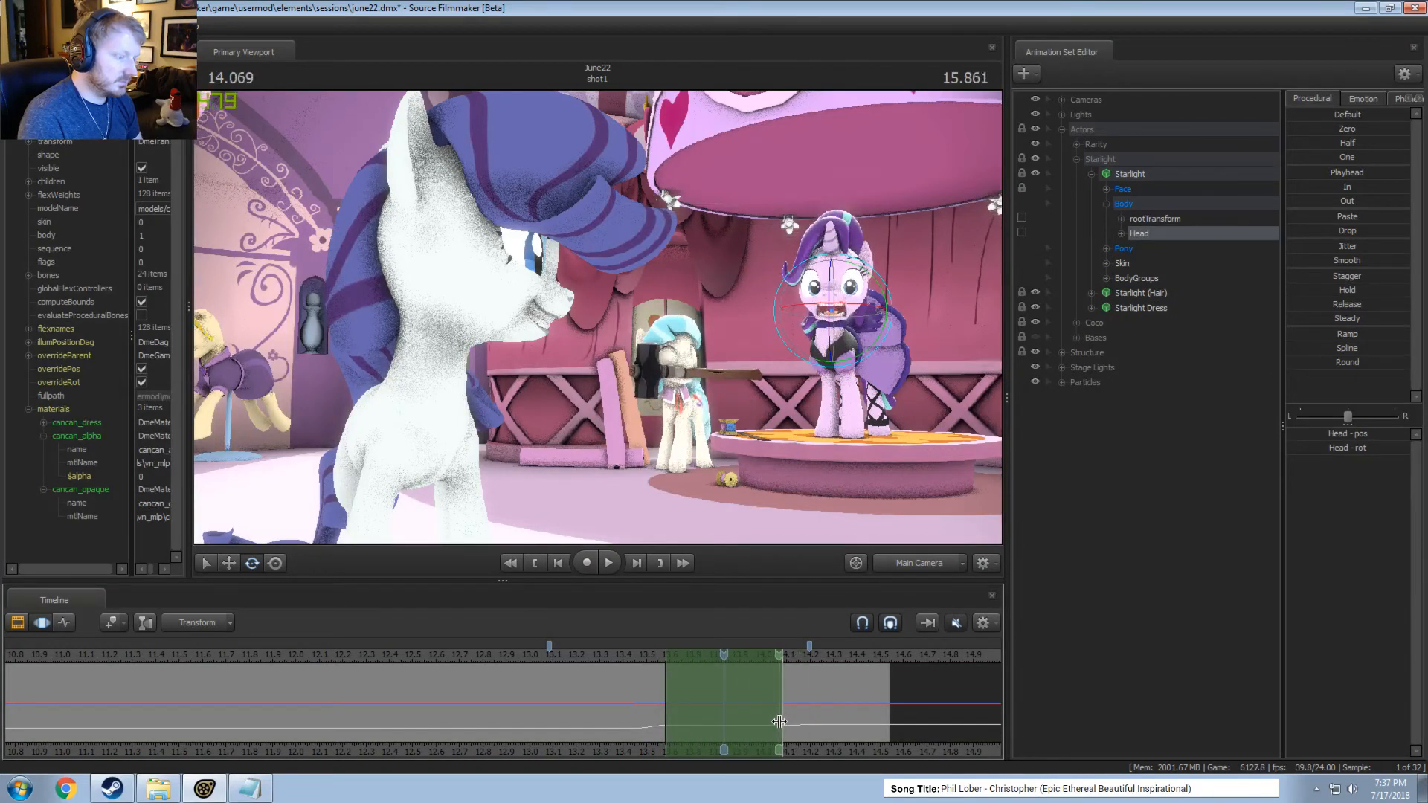
{"action": "scroll", "coordinate": [781, 723], "scroll_direction": "up", "scroll_amount": 3, "text": "ctrl"}
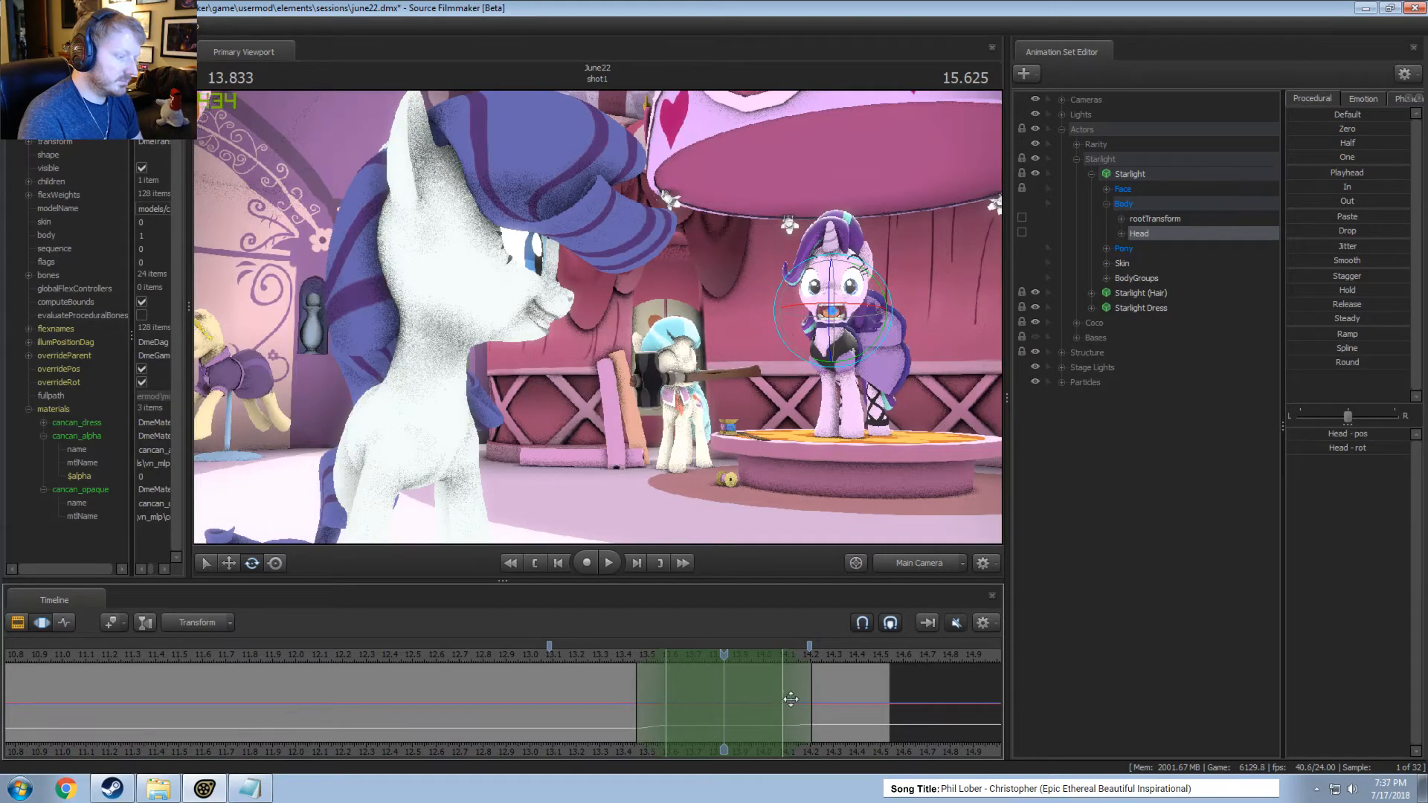
{"action": "key", "text": "w"}
{"action": "left_click_drag", "start_coordinate": [839, 279], "coordinate": [861, 312]}
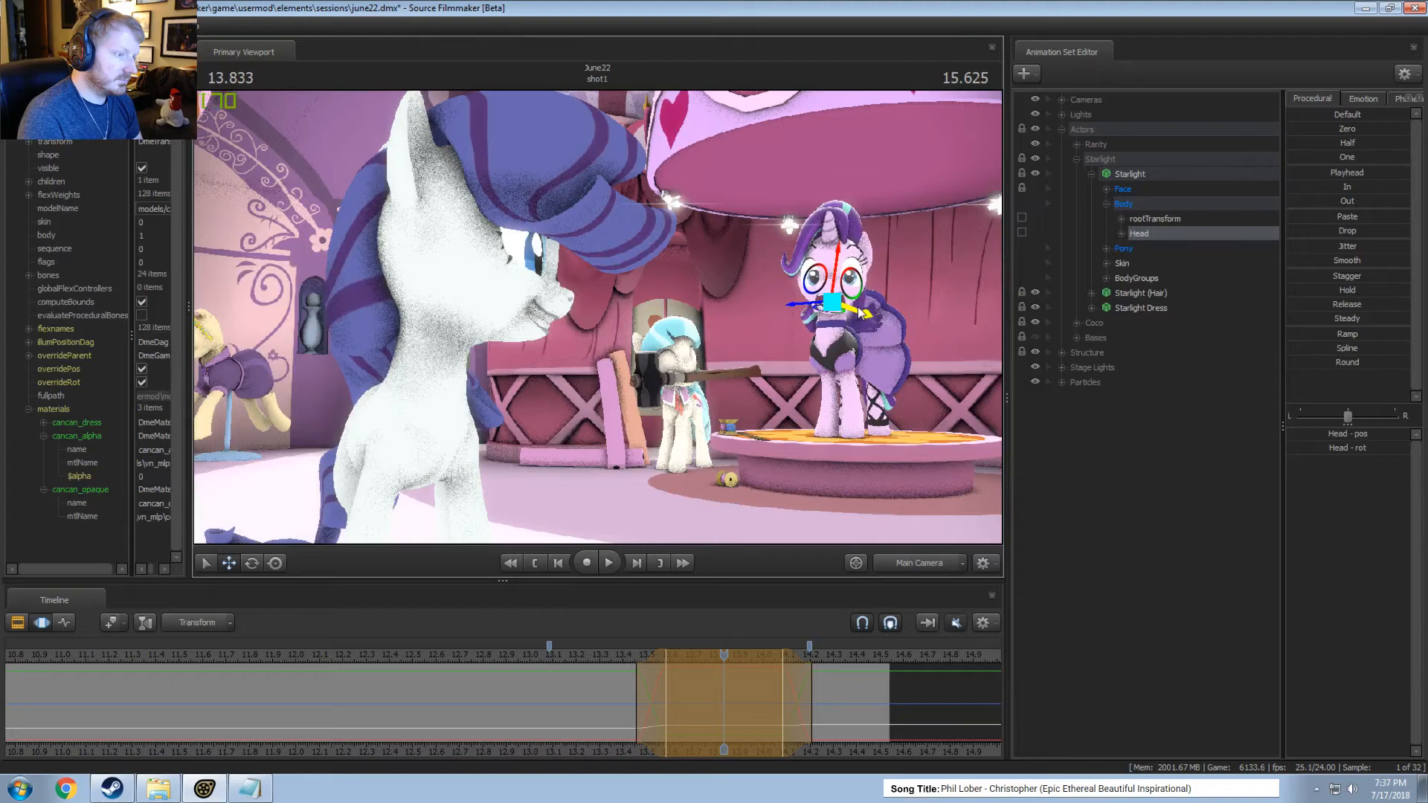
{"action": "left_click", "coordinate": [607, 653]}
{"action": "key", "text": "space"}
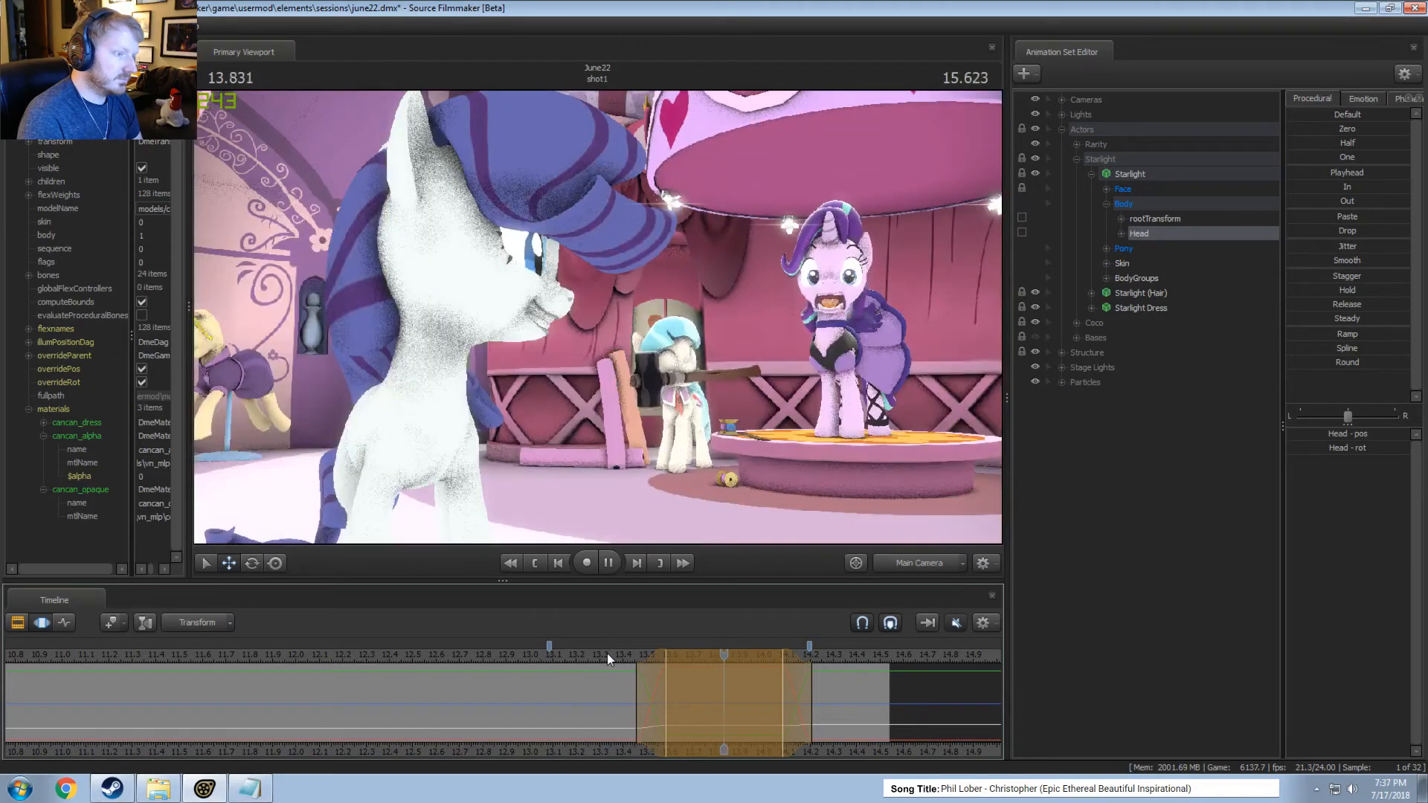
Move the inner start of the Head's time selection to about 13.54 seconds and play the motion from about 13.3 seconds.
{"action": "left_click_drag", "start_coordinate": [650, 677], "coordinate": [659, 677]}
{"action": "left_click", "coordinate": [609, 657]}
{"action": "key", "text": "space"}
{"action": "key", "text": "space"}
{"action": "left_click", "coordinate": [609, 654]}
{"action": "key", "text": "space"}
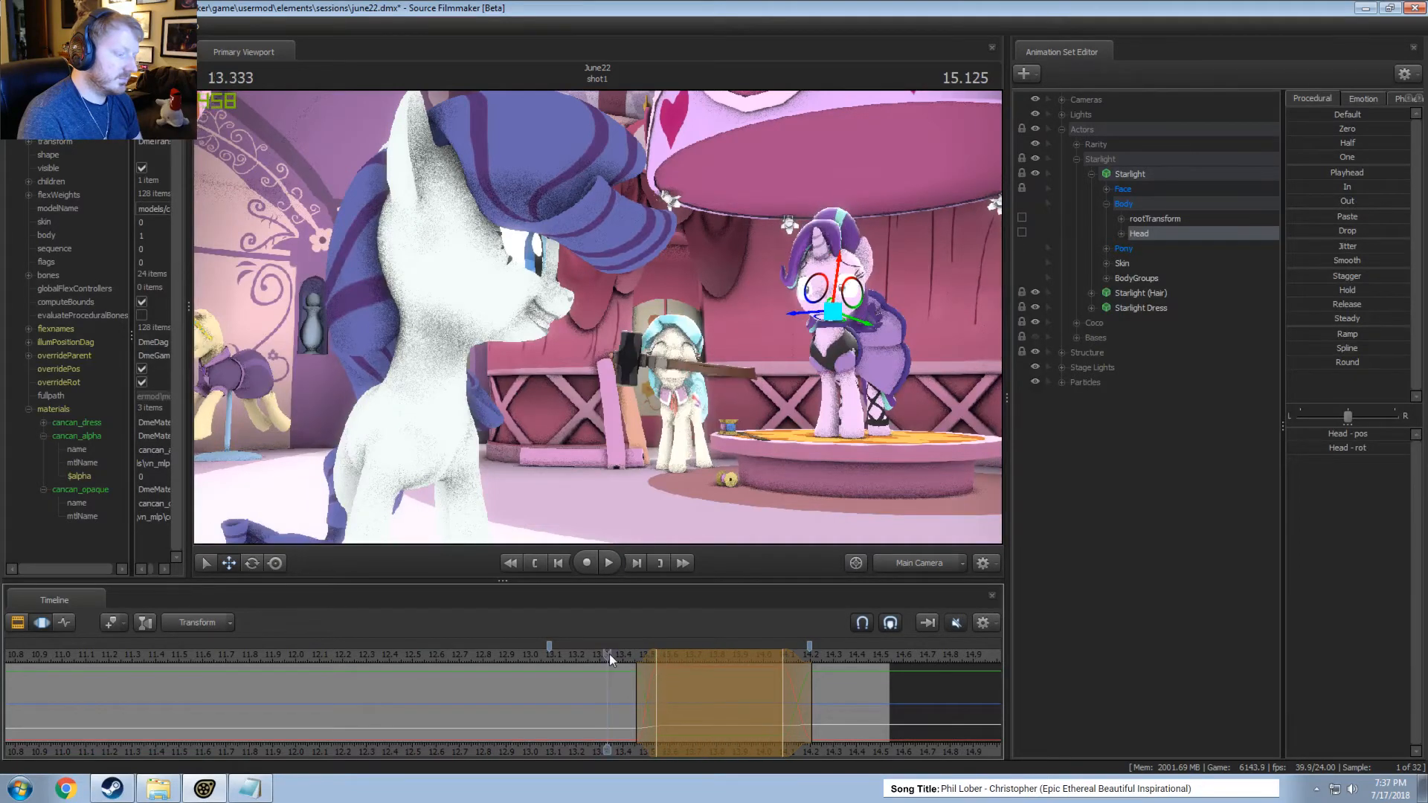
{"action": "key", "text": "space"}
Shift the start of the Head's time selection so its falloff runs from about 13.54 to 13.62 seconds, and play it.
{"action": "key", "text": "shift"}
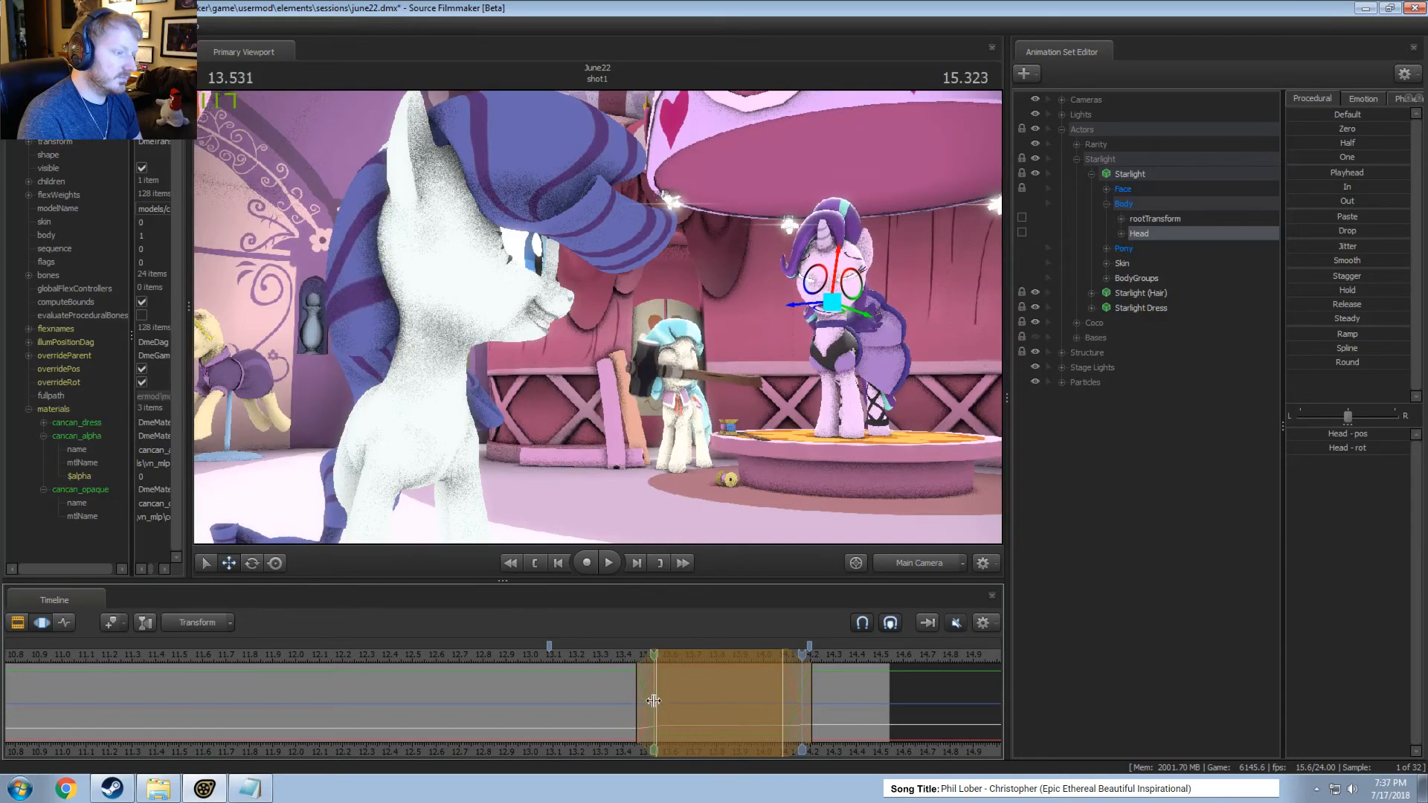
{"action": "left_click_drag", "start_coordinate": [690, 708], "coordinate": [704, 676]}
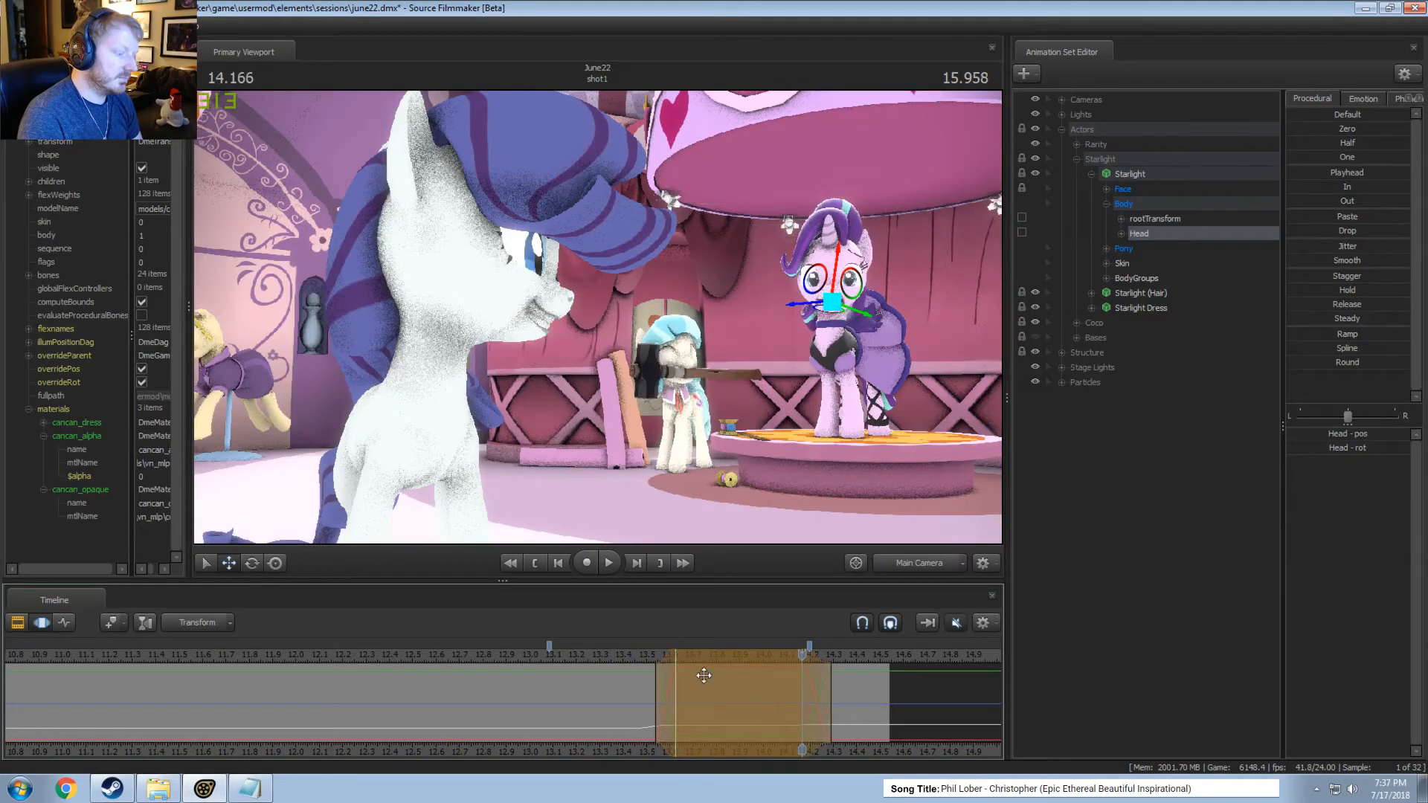
{"action": "left_click", "coordinate": [632, 654]}
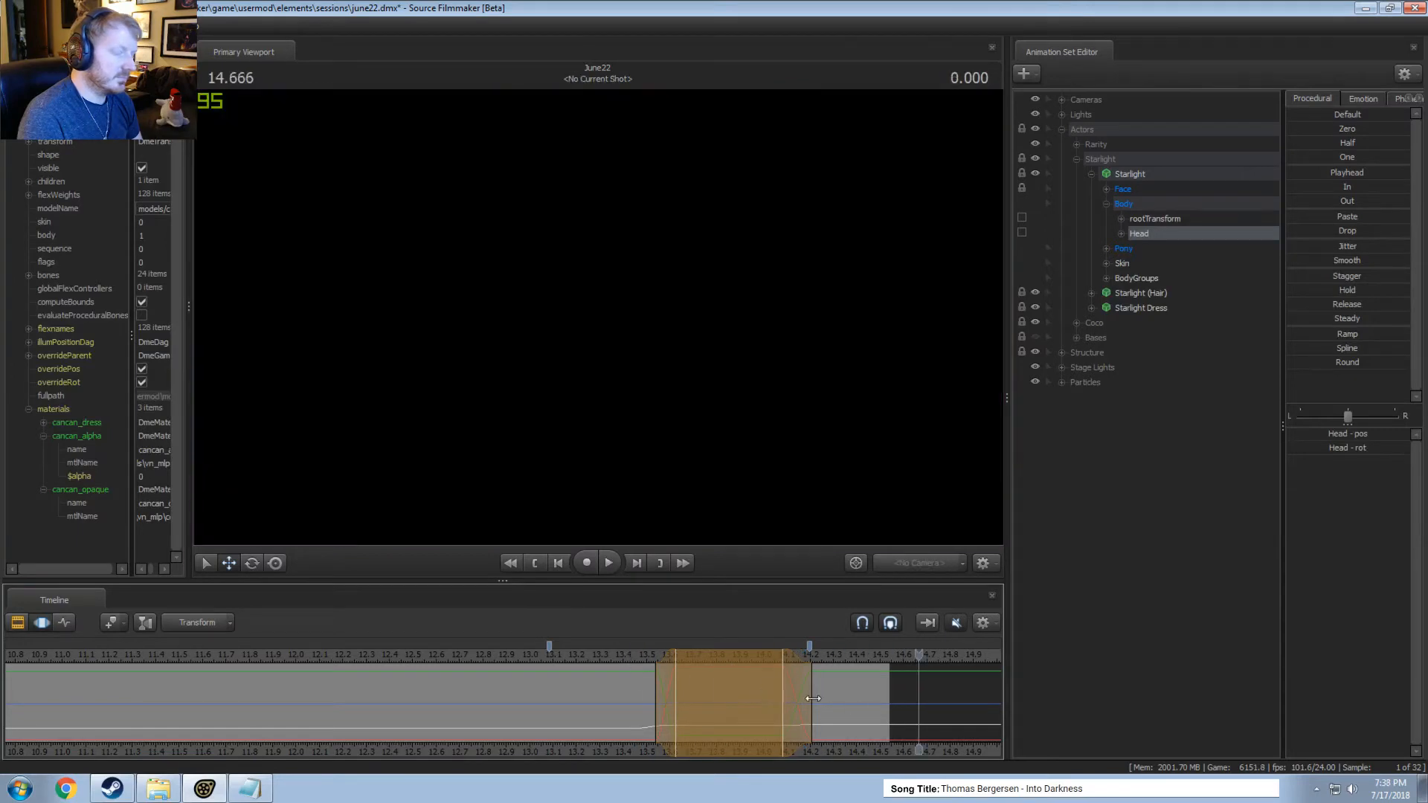
Adjust the end of the Head's time selection so its falloff runs from about 14.08 to 14.17 seconds, and play the motion.
{"action": "left_click_drag", "start_coordinate": [777, 686], "coordinate": [793, 686]}
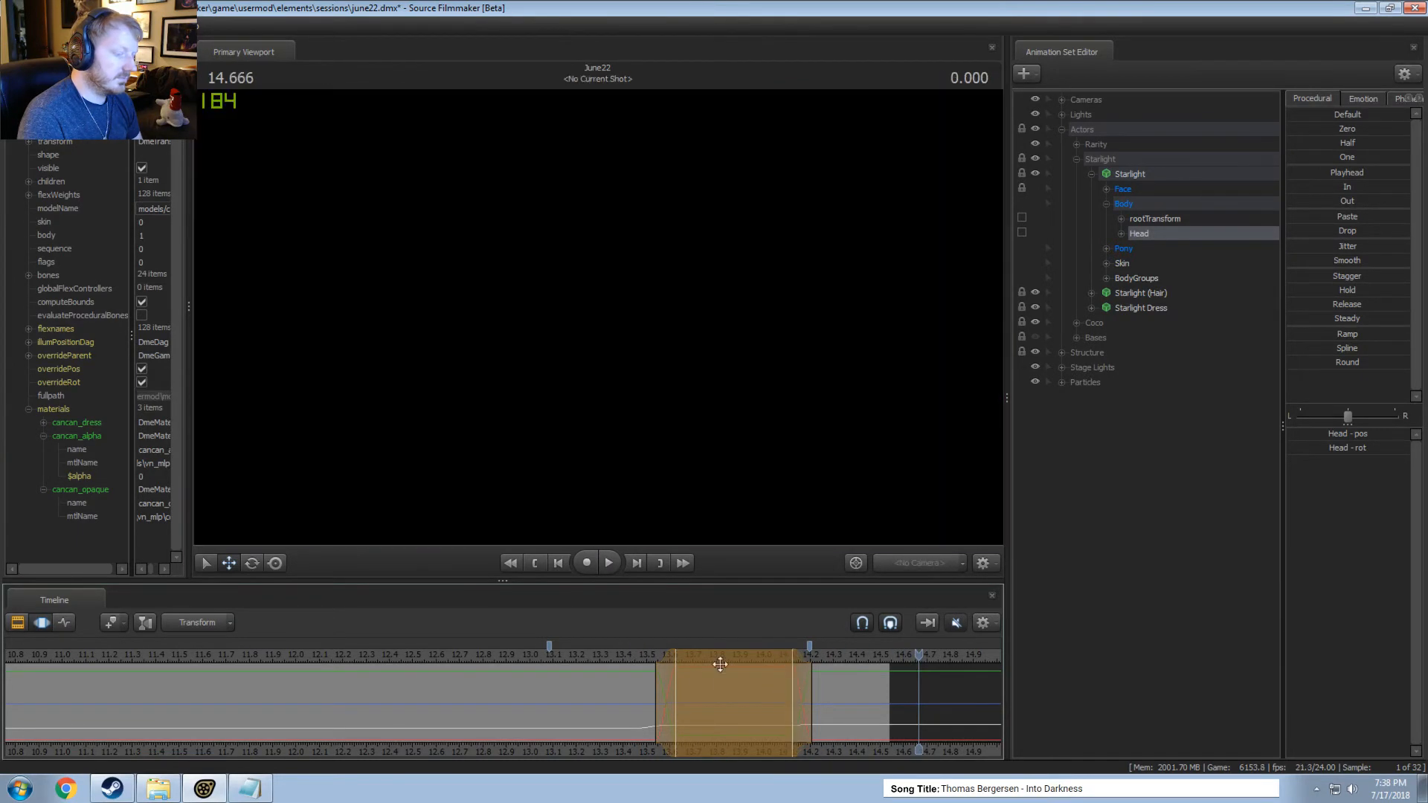
{"action": "left_click", "coordinate": [635, 655]}
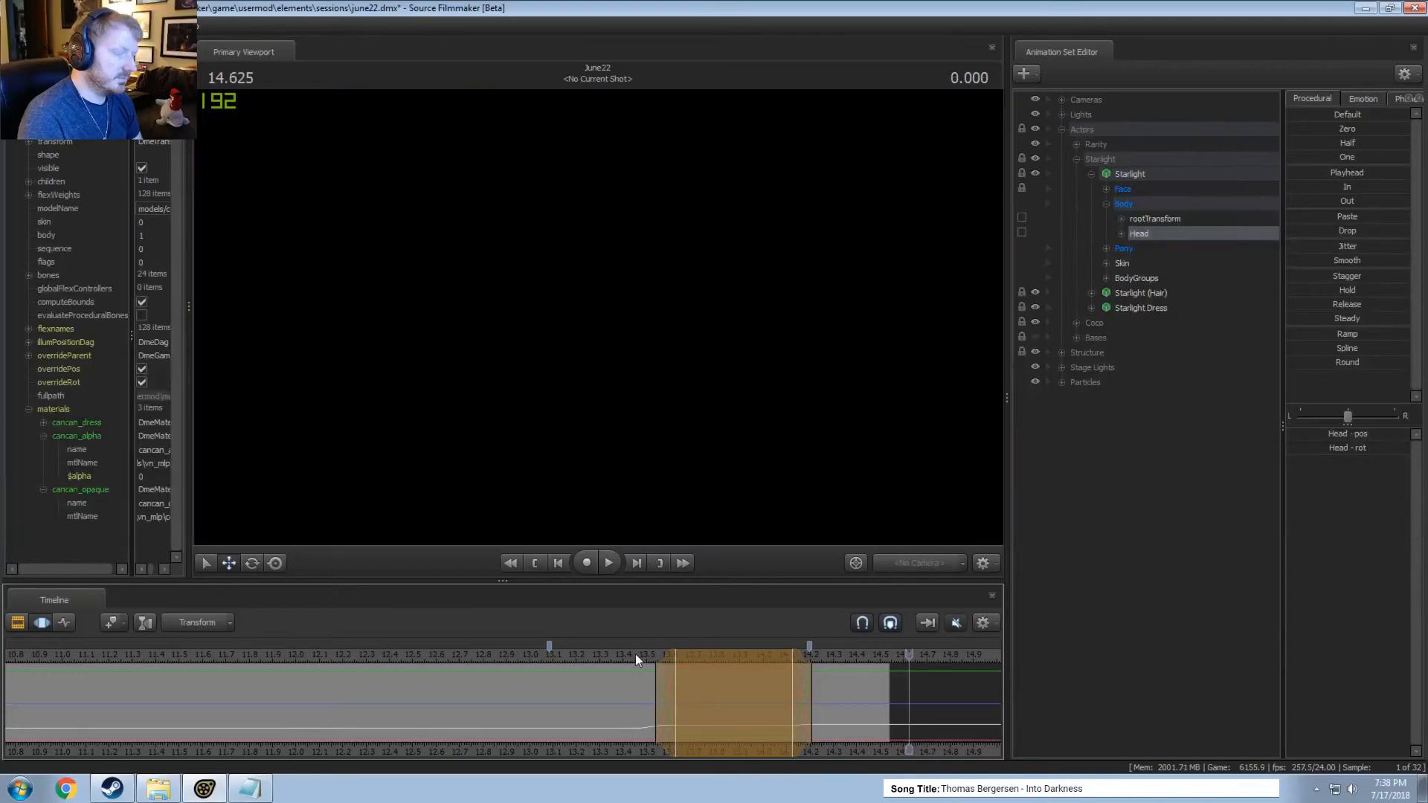
{"action": "left_click_drag", "start_coordinate": [803, 673], "coordinate": [793, 673]}
{"action": "left_click", "coordinate": [624, 656]}
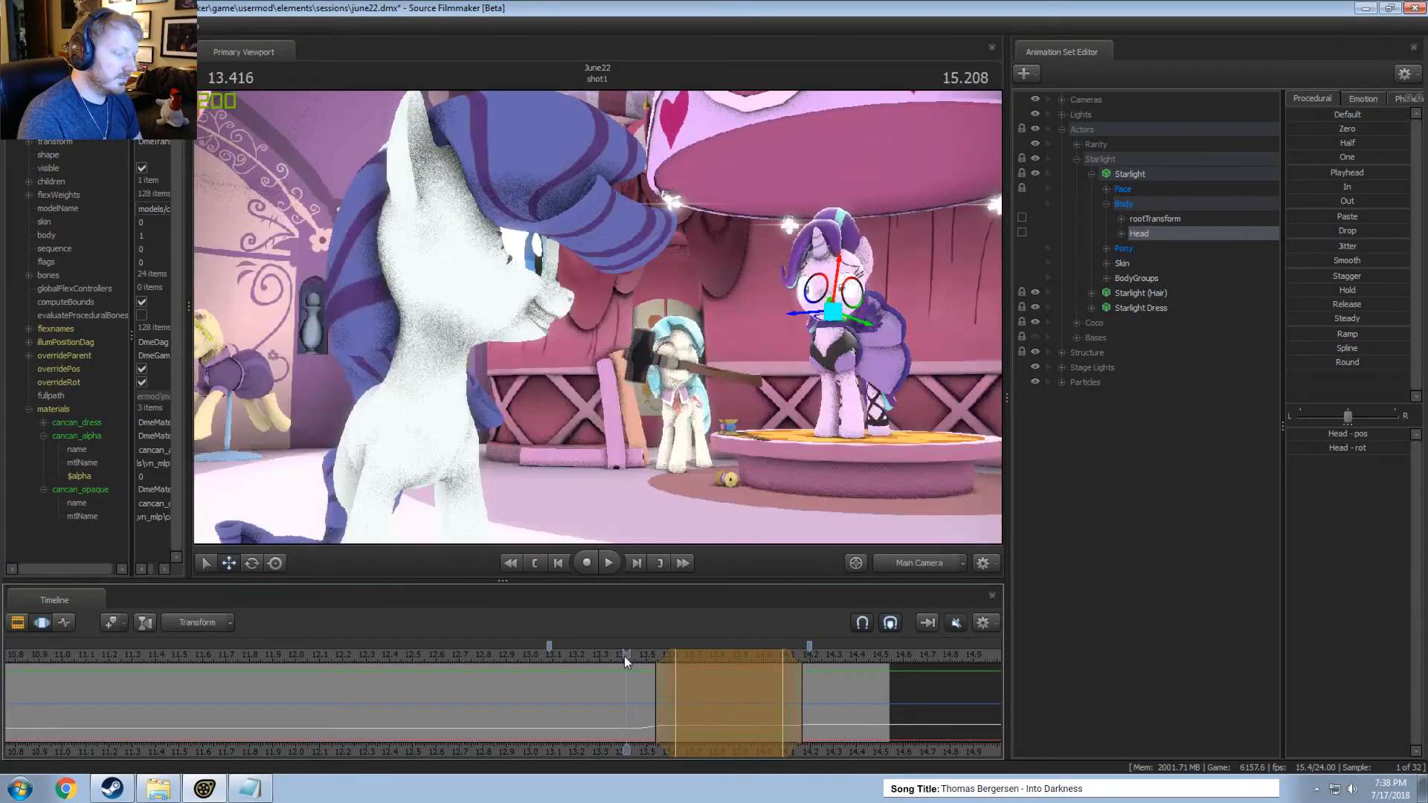
{"action": "key", "text": "space"}
{"action": "key", "text": "space"}
{"action": "left_click", "coordinate": [579, 651]}
{"action": "key", "text": "space"}
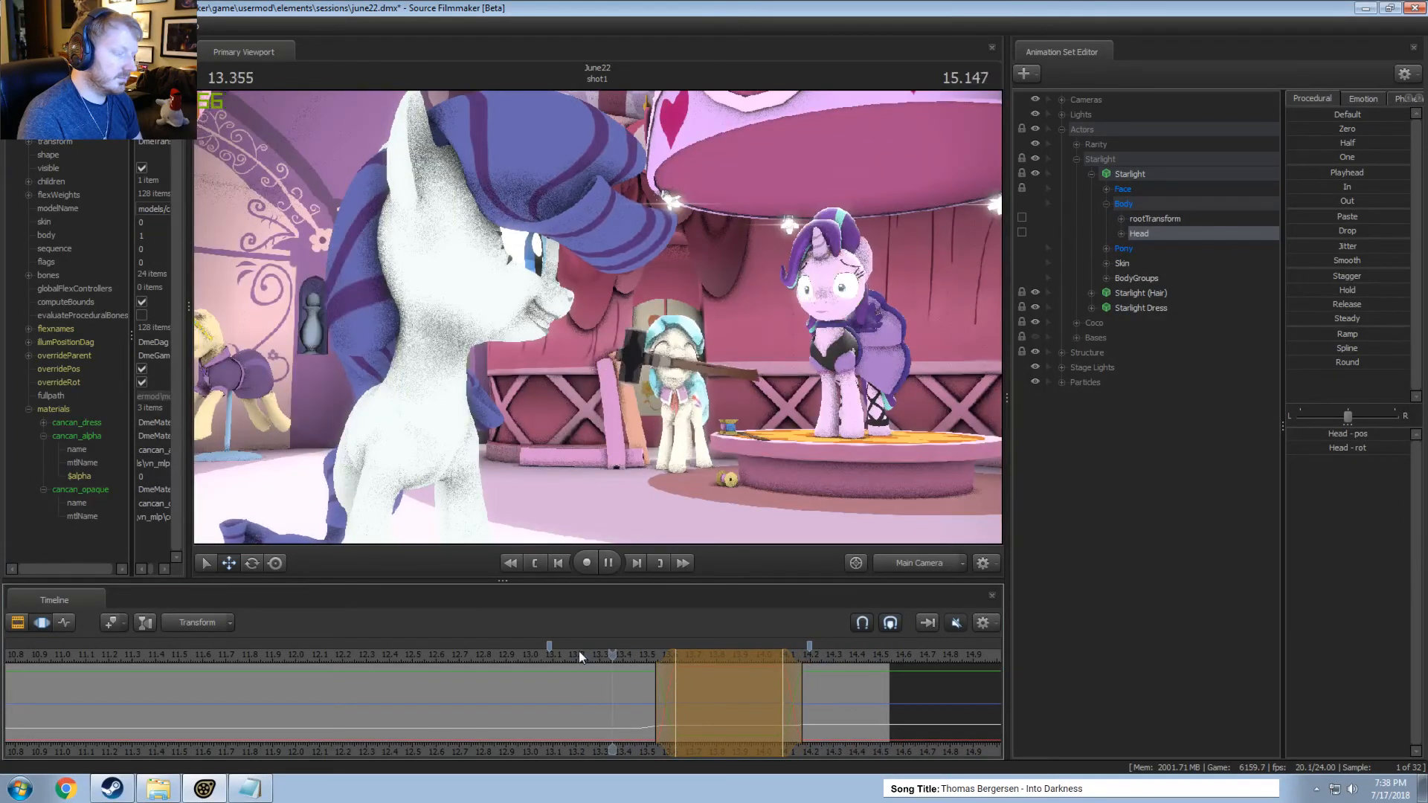
{"action": "key", "text": "space"}
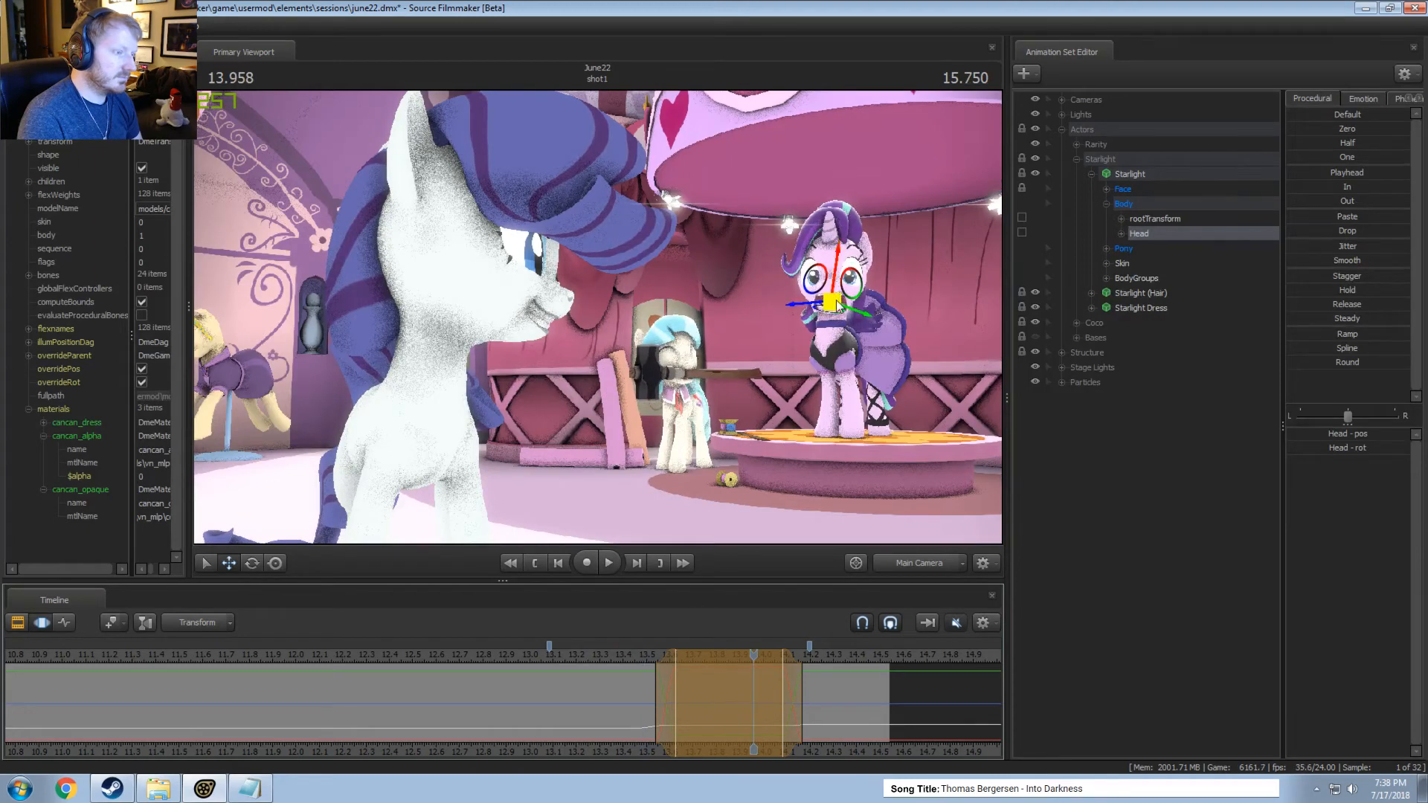
Move Starlight's Head far upward within the time selection, stretching the neck, and replay the motion from before 13.4 seconds.
{"action": "left_click_drag", "start_coordinate": [839, 305], "coordinate": [828, 257]}
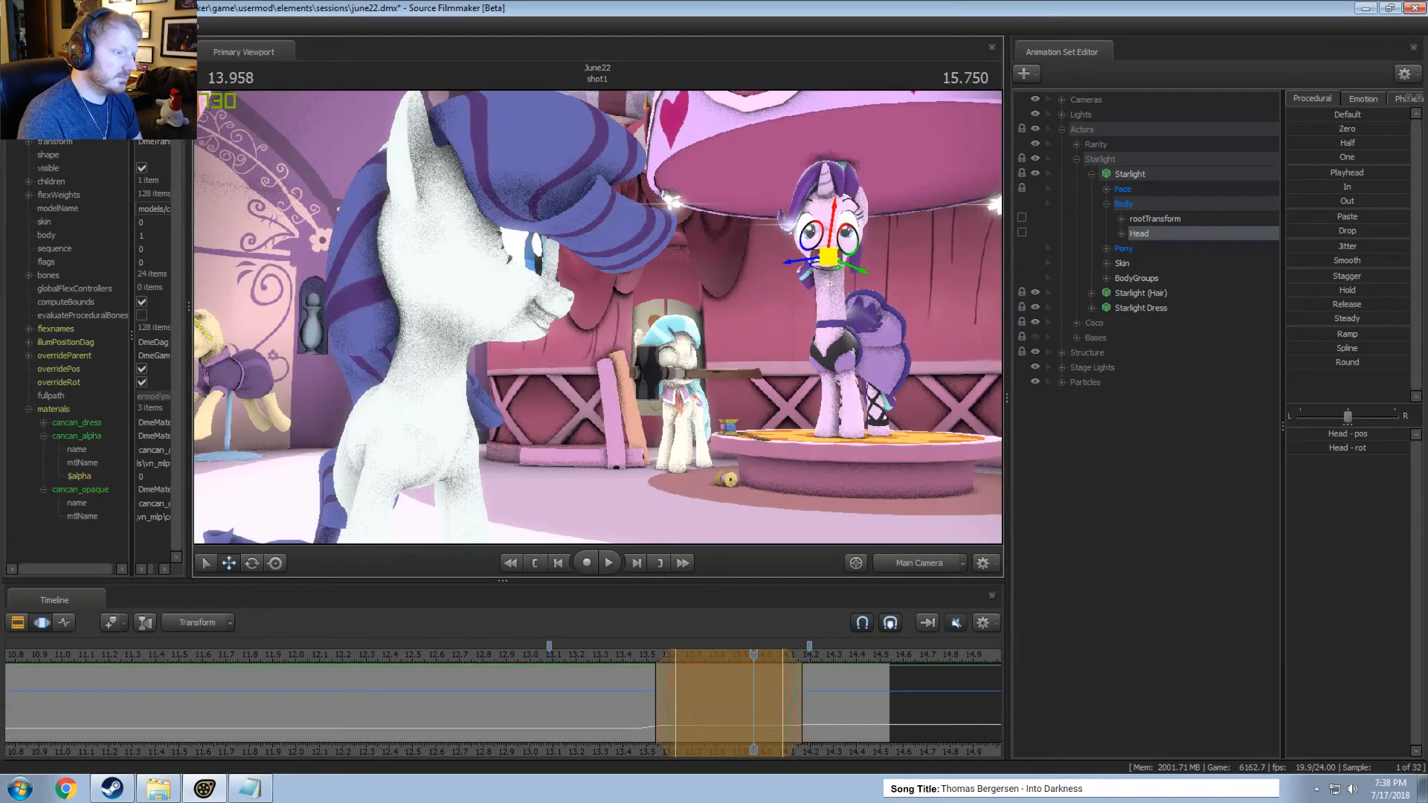
{"action": "left_click", "coordinate": [608, 653]}
{"action": "key", "text": "space"}
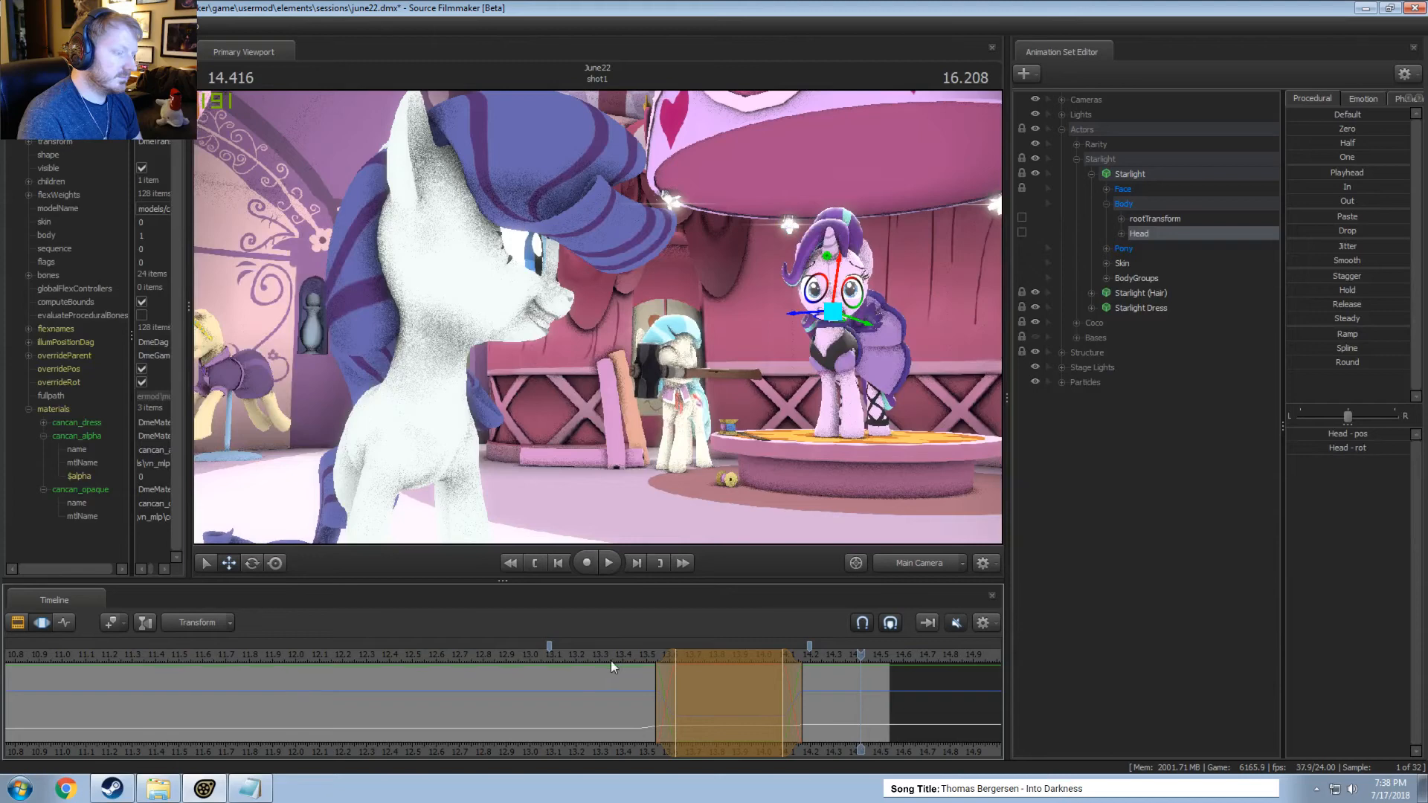
{"action": "left_click", "coordinate": [610, 660]}
{"action": "left_click", "coordinate": [607, 657]}
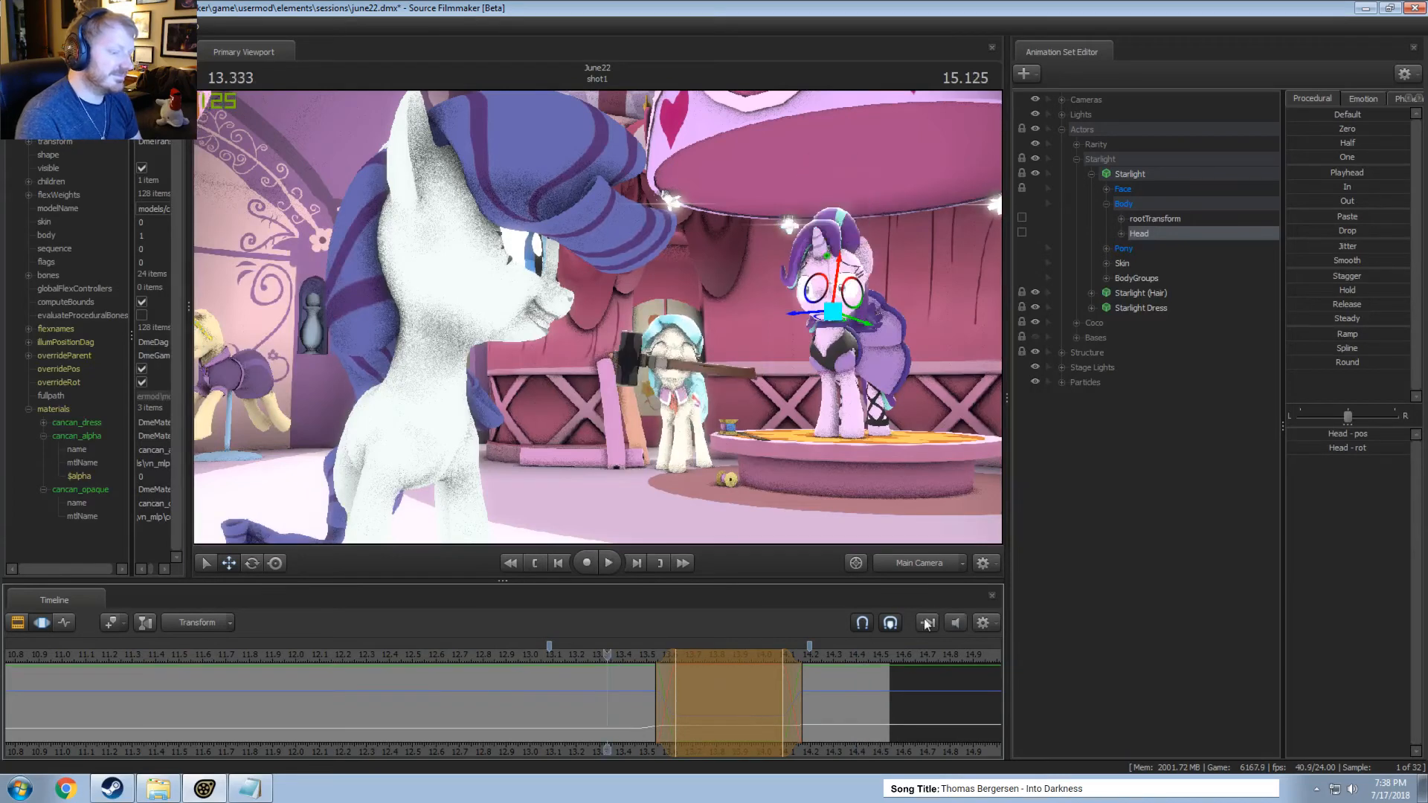
{"action": "left_click", "coordinate": [582, 652]}
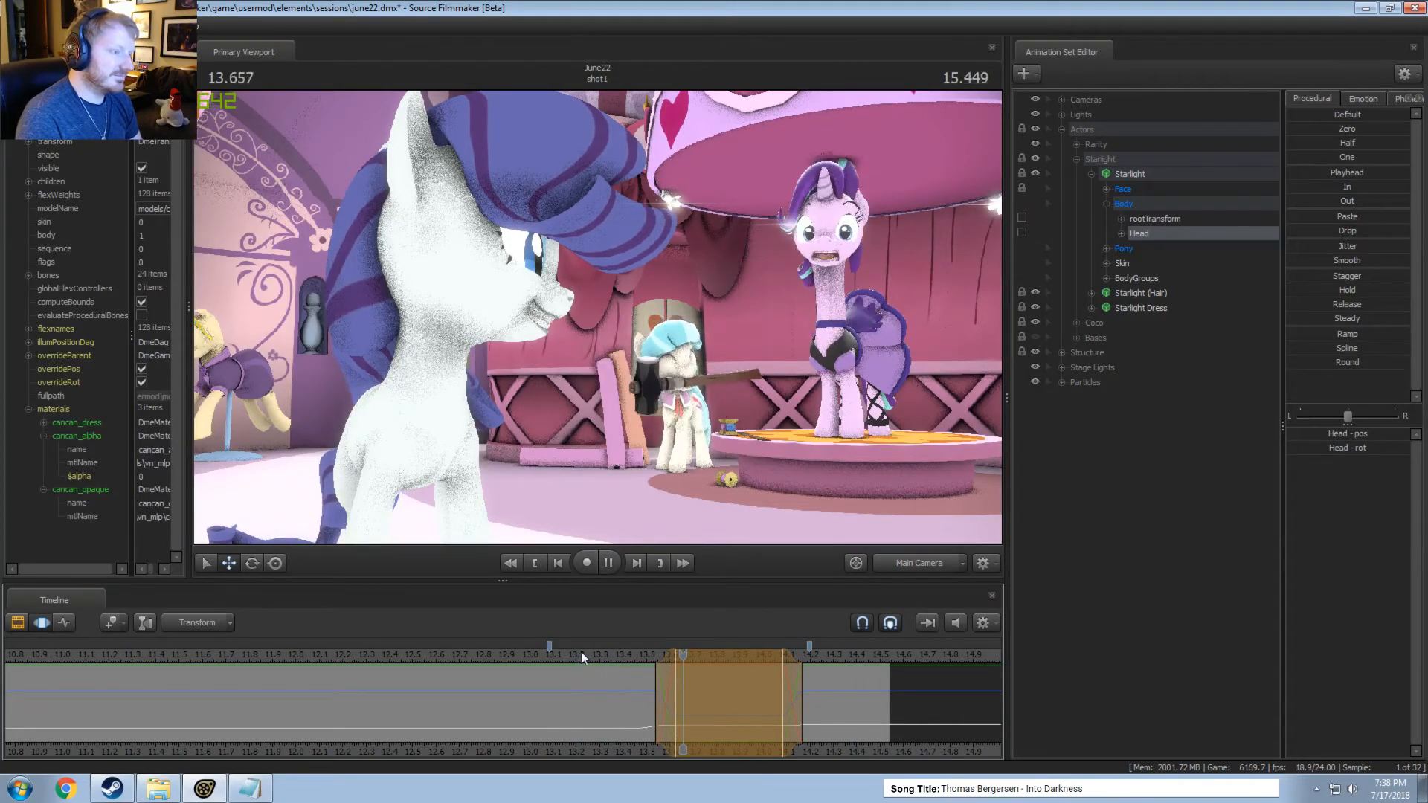
Replay Starlight's stretched-neck motion from about 13.2 seconds and again from about 13.4 seconds.
{"action": "left_click", "coordinate": [581, 652]}
{"action": "key", "text": "space"}
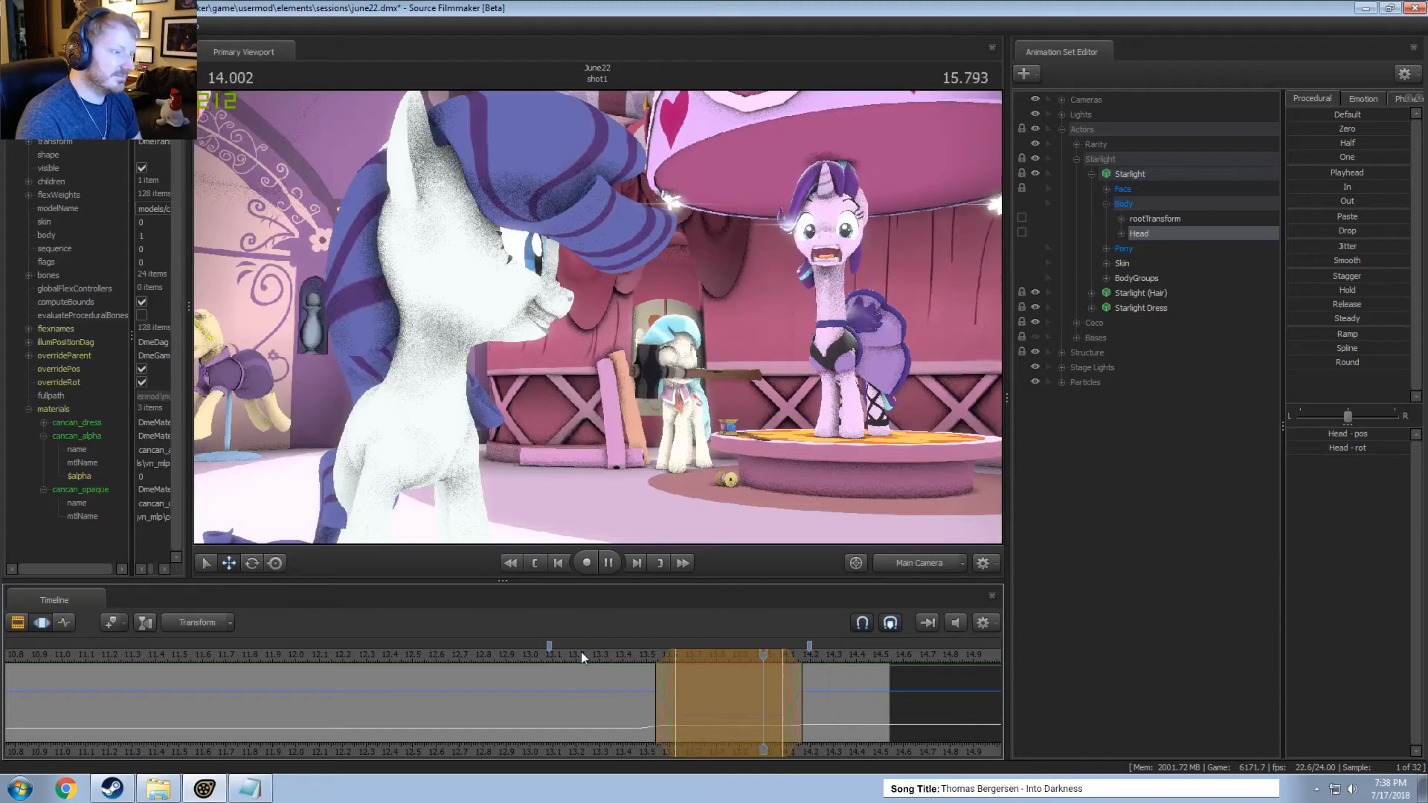
{"action": "key", "text": "space"}
{"action": "key", "text": "space"}
{"action": "left_click", "coordinate": [623, 656]}
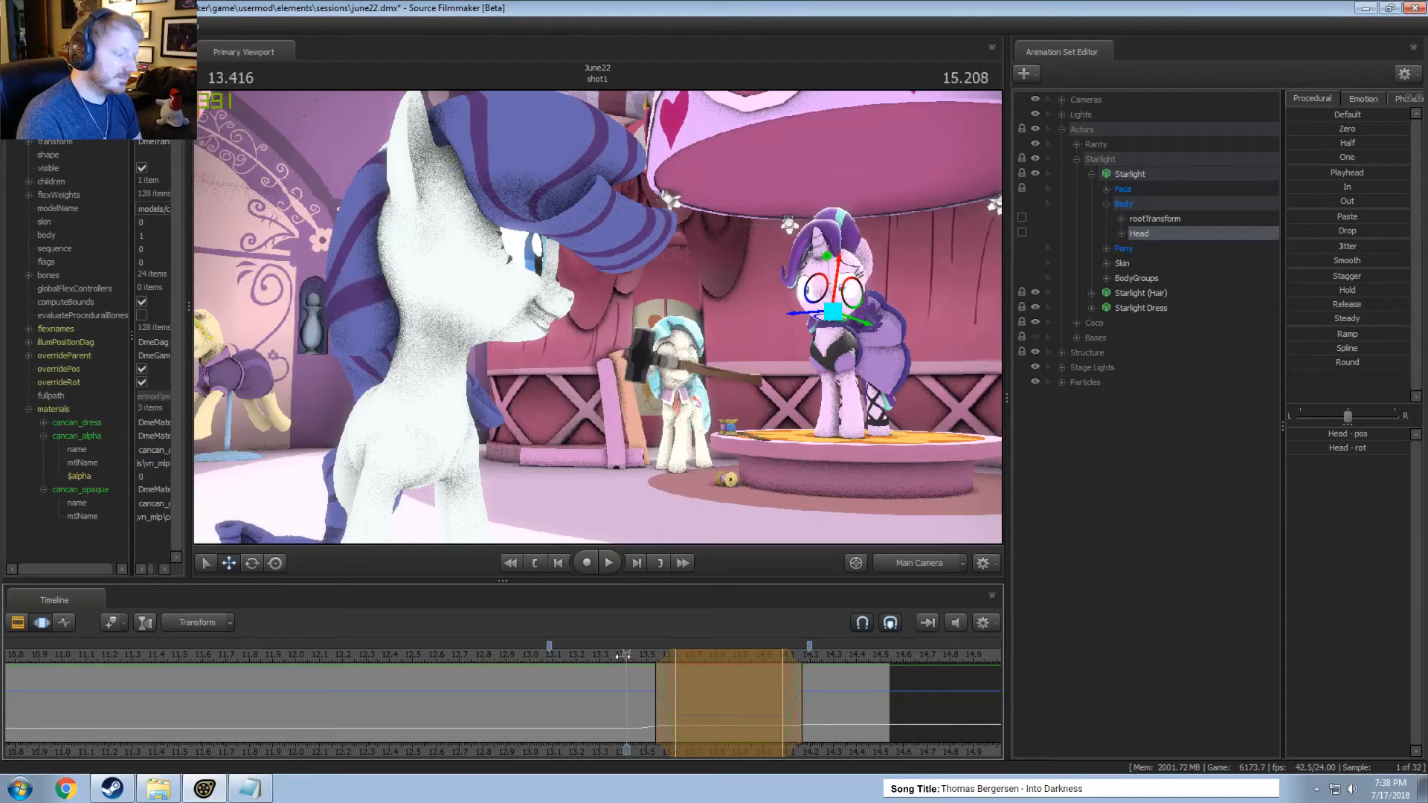
At 13.708 seconds, rotate Starlight's Head and move it out beside Coco within the time selection, and adjust the direction of her eyes.
{"action": "key", "text": "F2"}
{"action": "key", "text": "F3"}
{"action": "left_click_drag", "start_coordinate": [629, 658], "coordinate": [695, 656]}
{"action": "key", "text": "e"}
{"action": "left_click_drag", "start_coordinate": [851, 269], "coordinate": [591, 341]}
{"action": "key", "text": "w"}
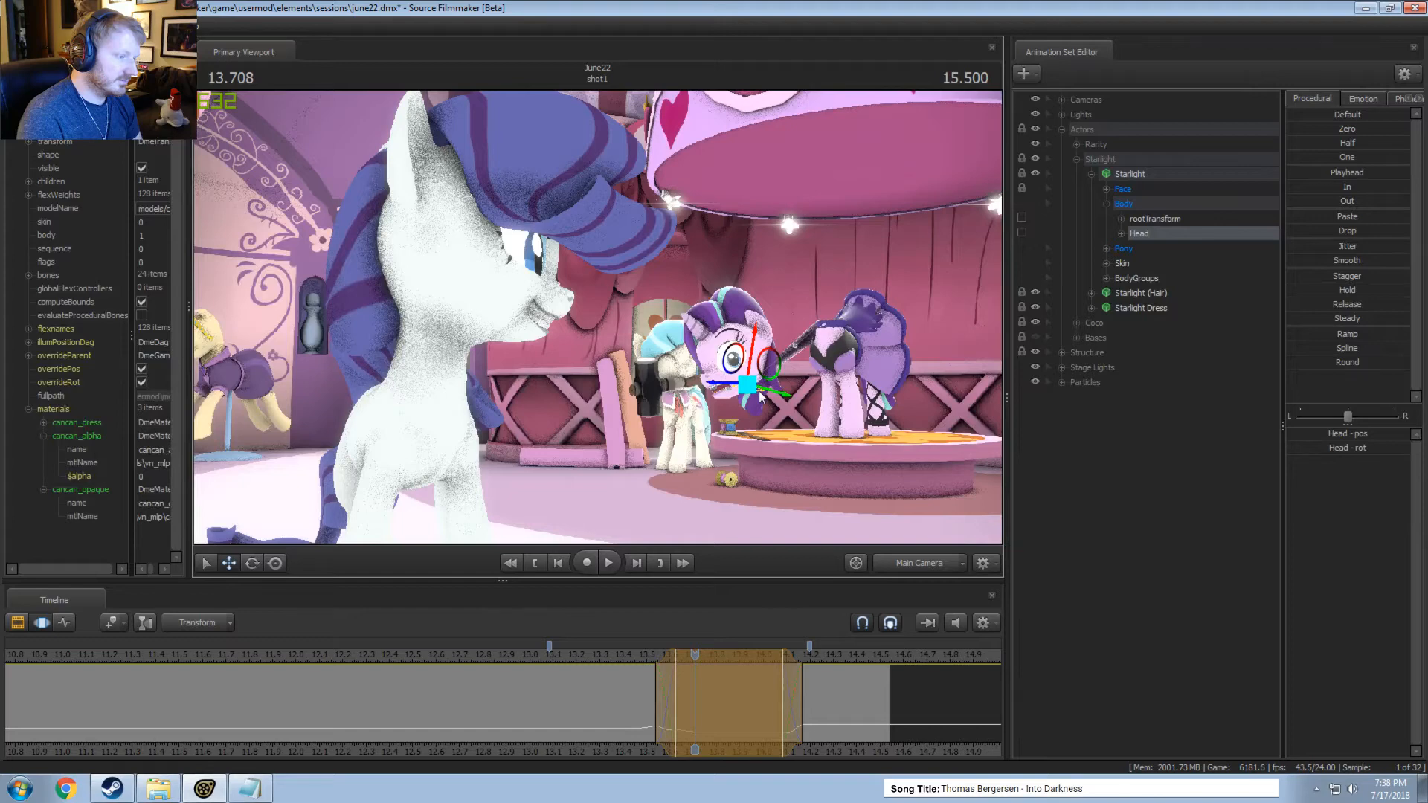
{"action": "mouse_move", "coordinate": [759, 390]}
{"action": "left_mouse_down"}
{"action": "mouse_move", "coordinate": [753, 404]}
{"action": "mouse_move", "coordinate": [763, 367]}
{"action": "left_mouse_up"}
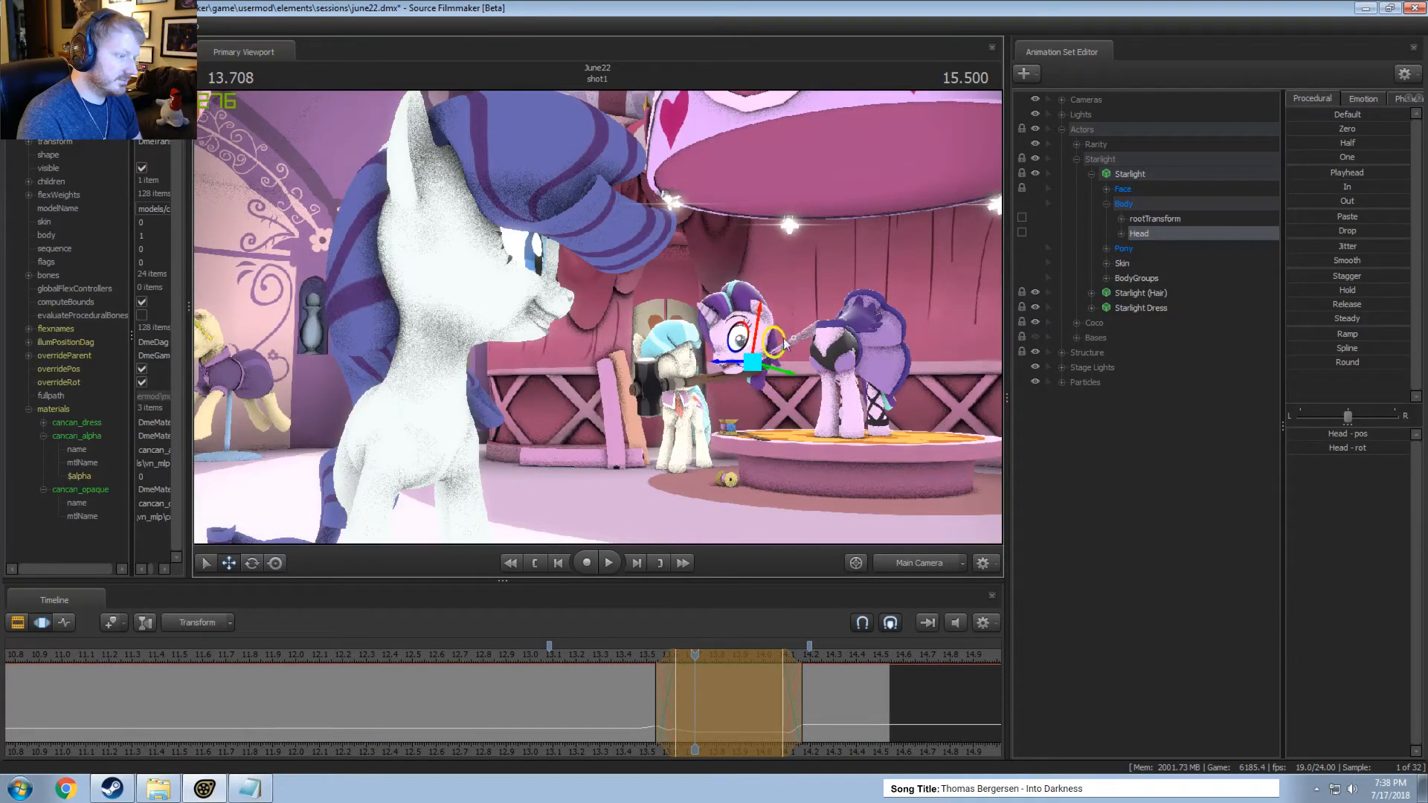
{"action": "left_click", "coordinate": [1122, 190]}
{"action": "left_click_drag", "start_coordinate": [1344, 436], "coordinate": [1352, 437]}
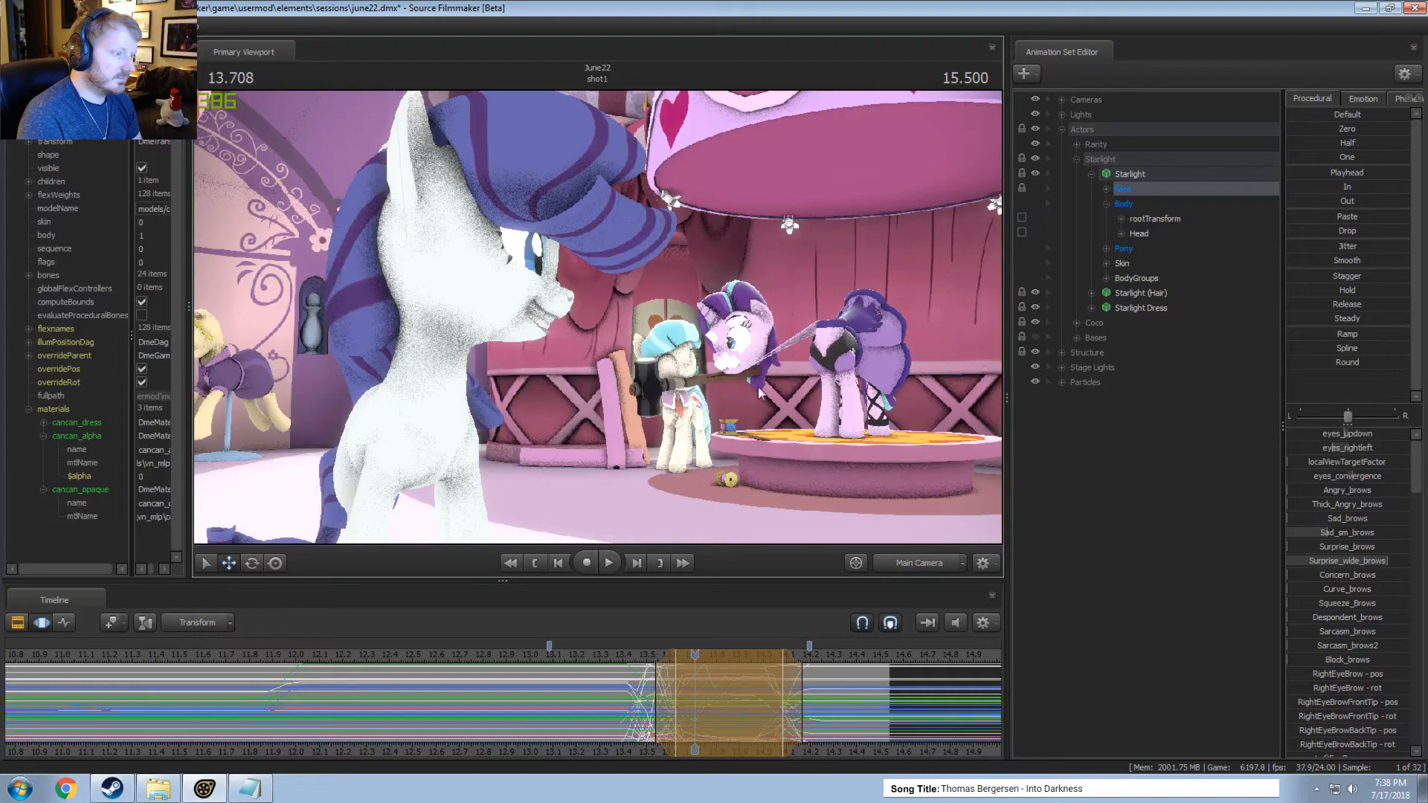
Switch to the work camera, frame Coco's and Starlight's faces closely, and play the motion from 13.25 seconds.
{"action": "left_click", "coordinate": [905, 563], "text": "ctrl"}
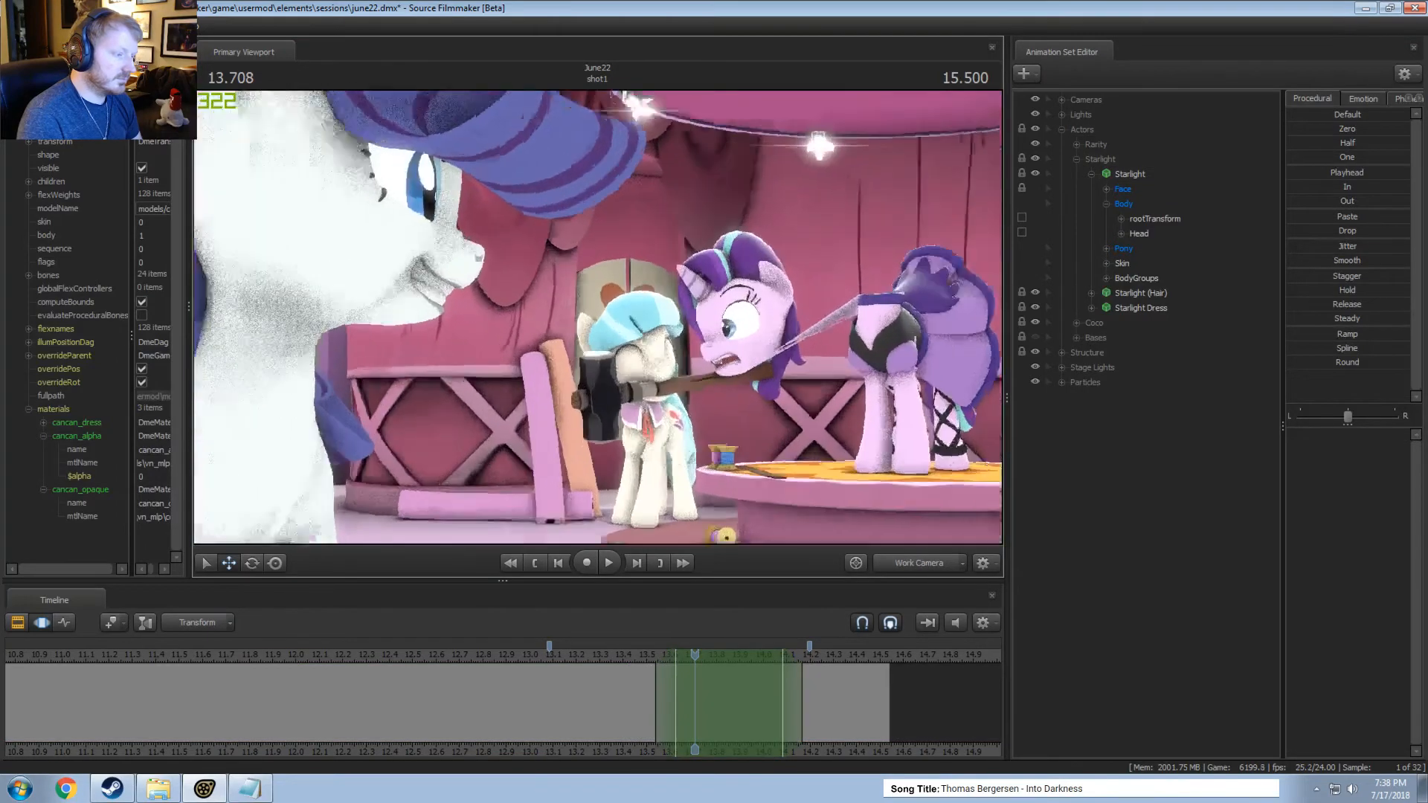
{"action": "key", "text": "w"}
{"action": "left_click_drag", "start_coordinate": [584, 476], "coordinate": [585, 476]}
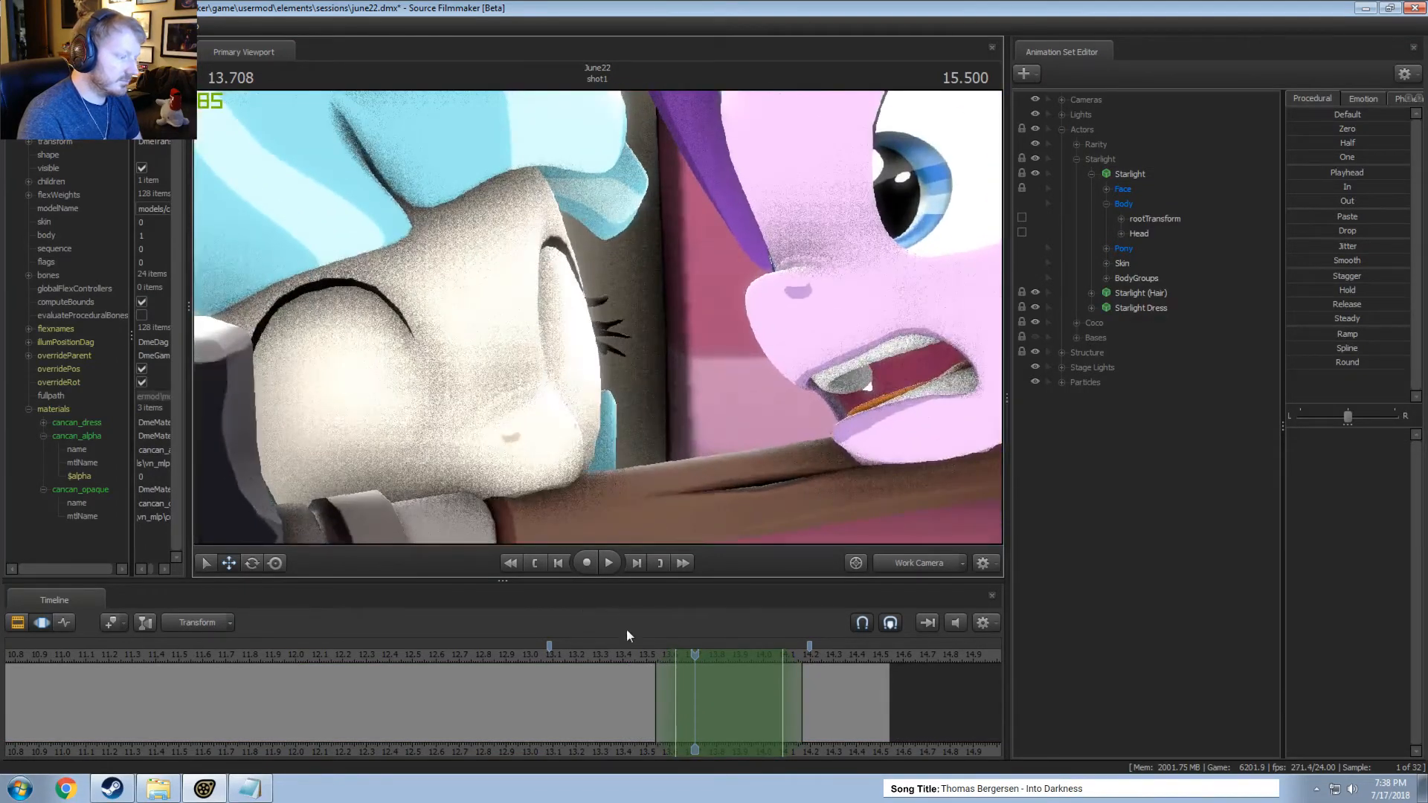
{"action": "left_click", "coordinate": [482, 653]}
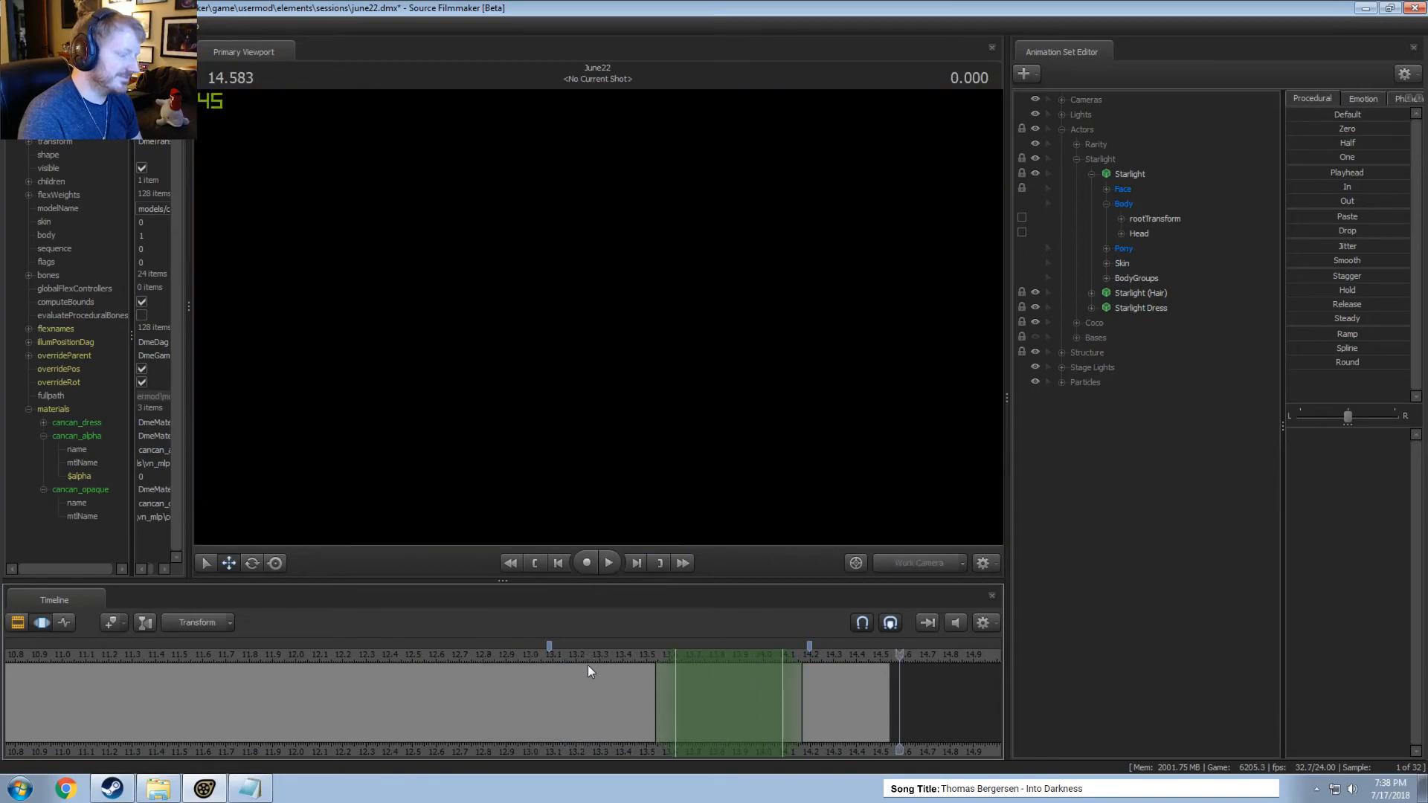
{"action": "left_click", "coordinate": [588, 672]}
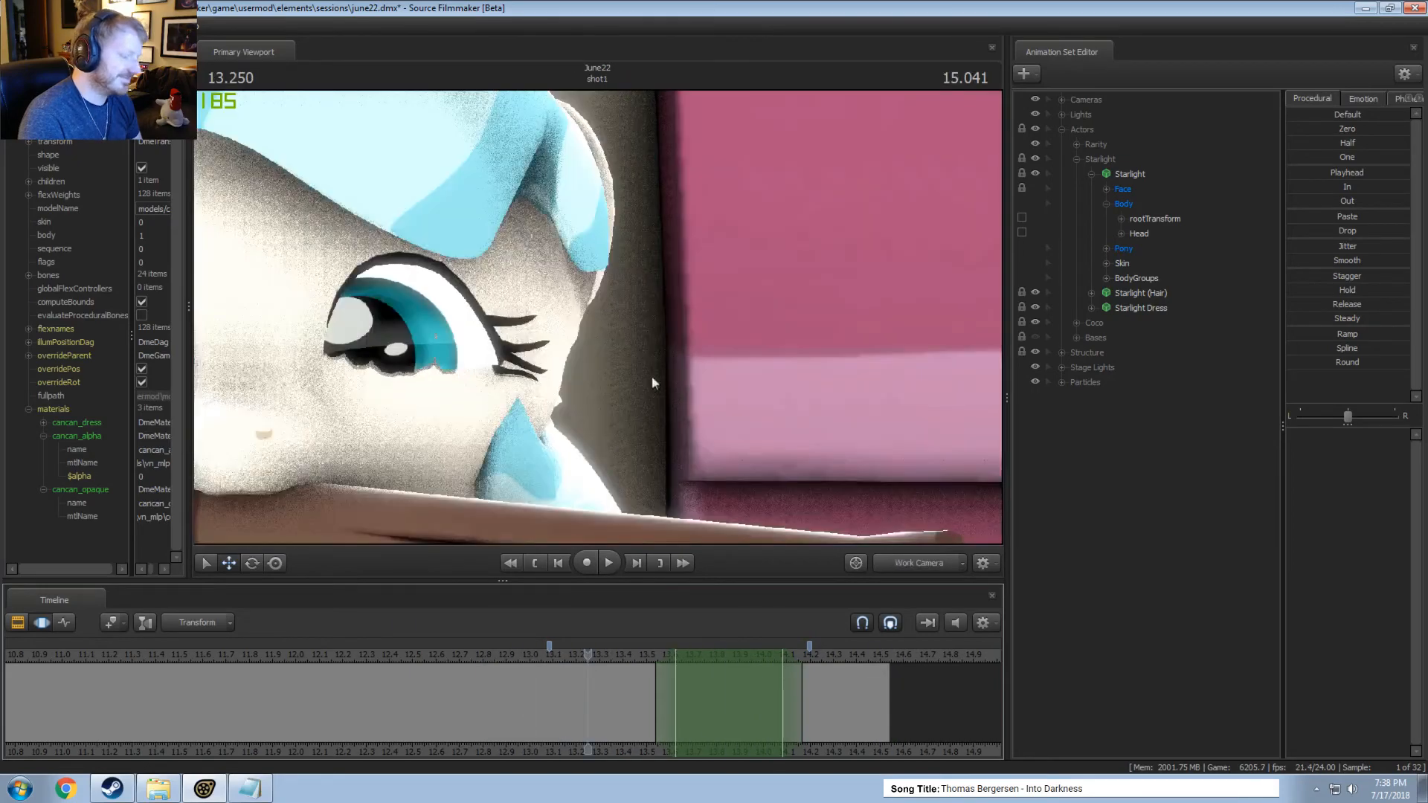
{"action": "key", "text": "space"}
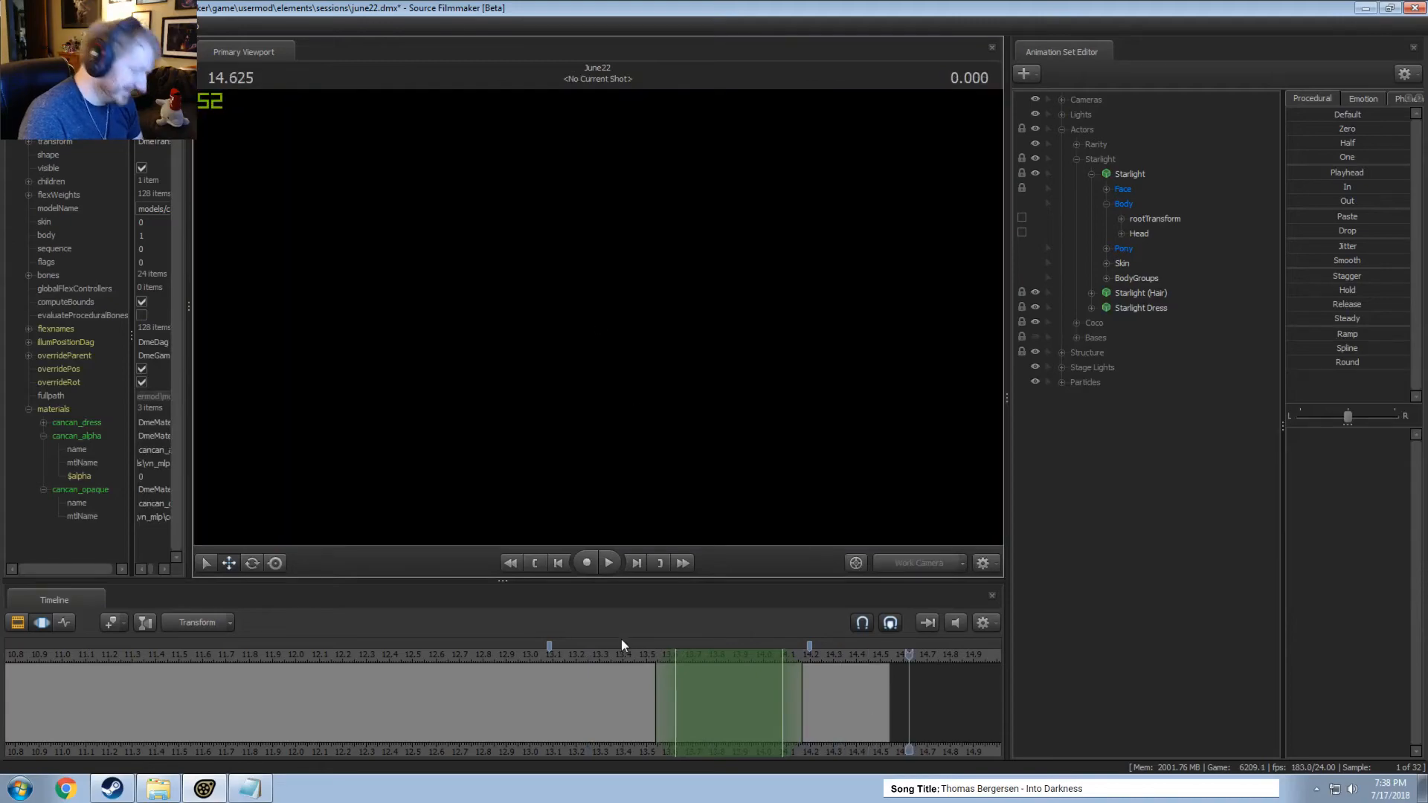
Replay the close-up motion from about 13.5 seconds and reframe the work camera on Starlight's stretched neck and body.
{"action": "left_click", "coordinate": [648, 650]}
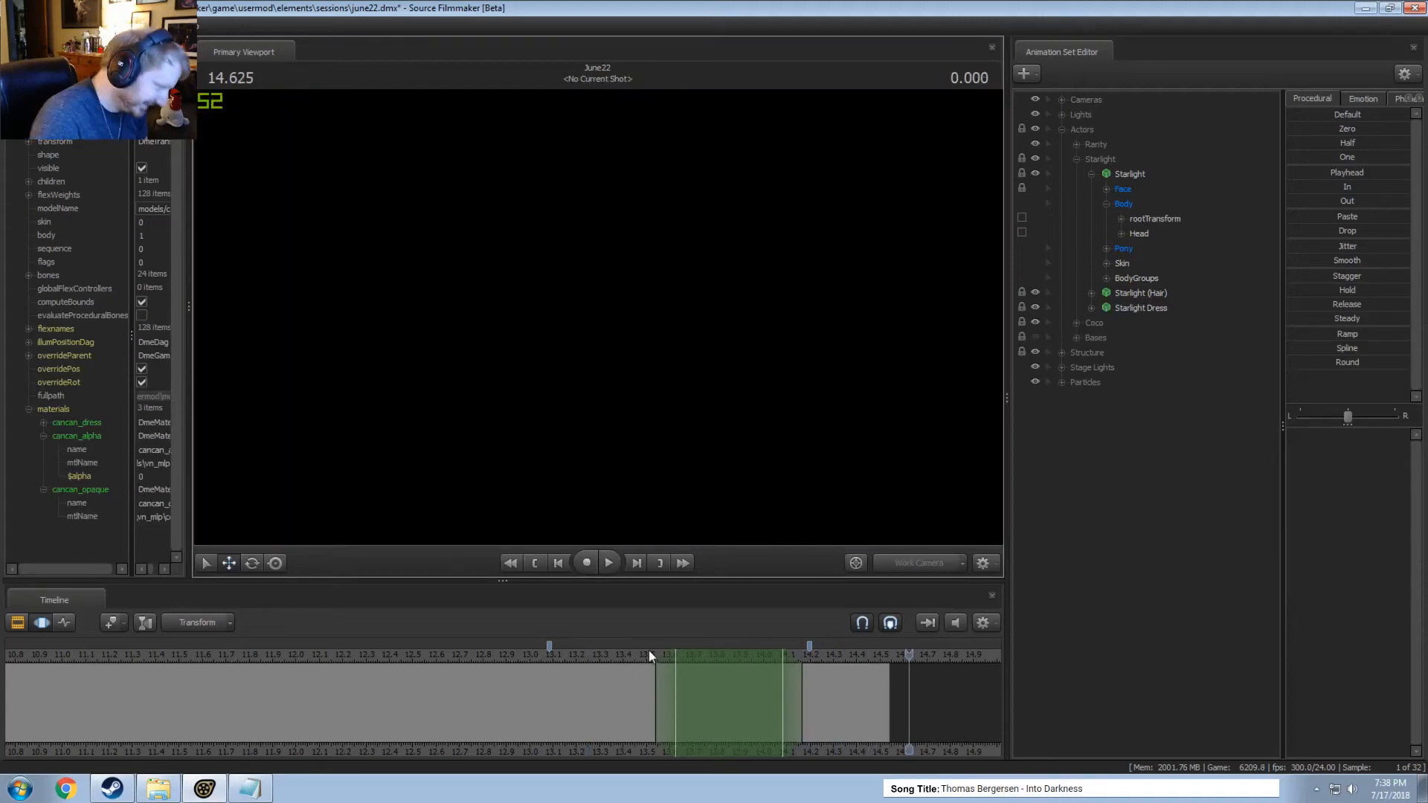
{"action": "key", "text": "space"}
{"action": "key", "text": "space"}
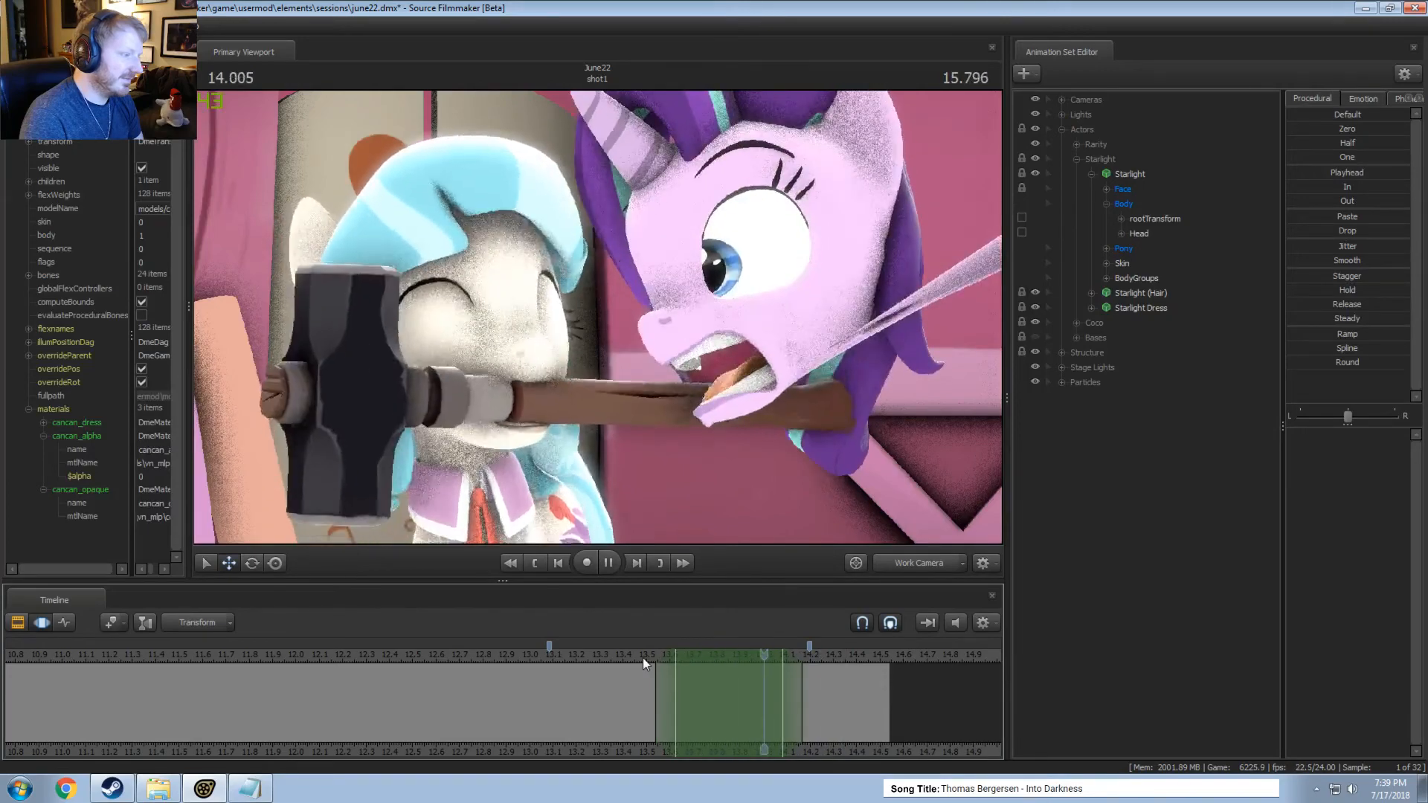
{"action": "key", "text": "space"}
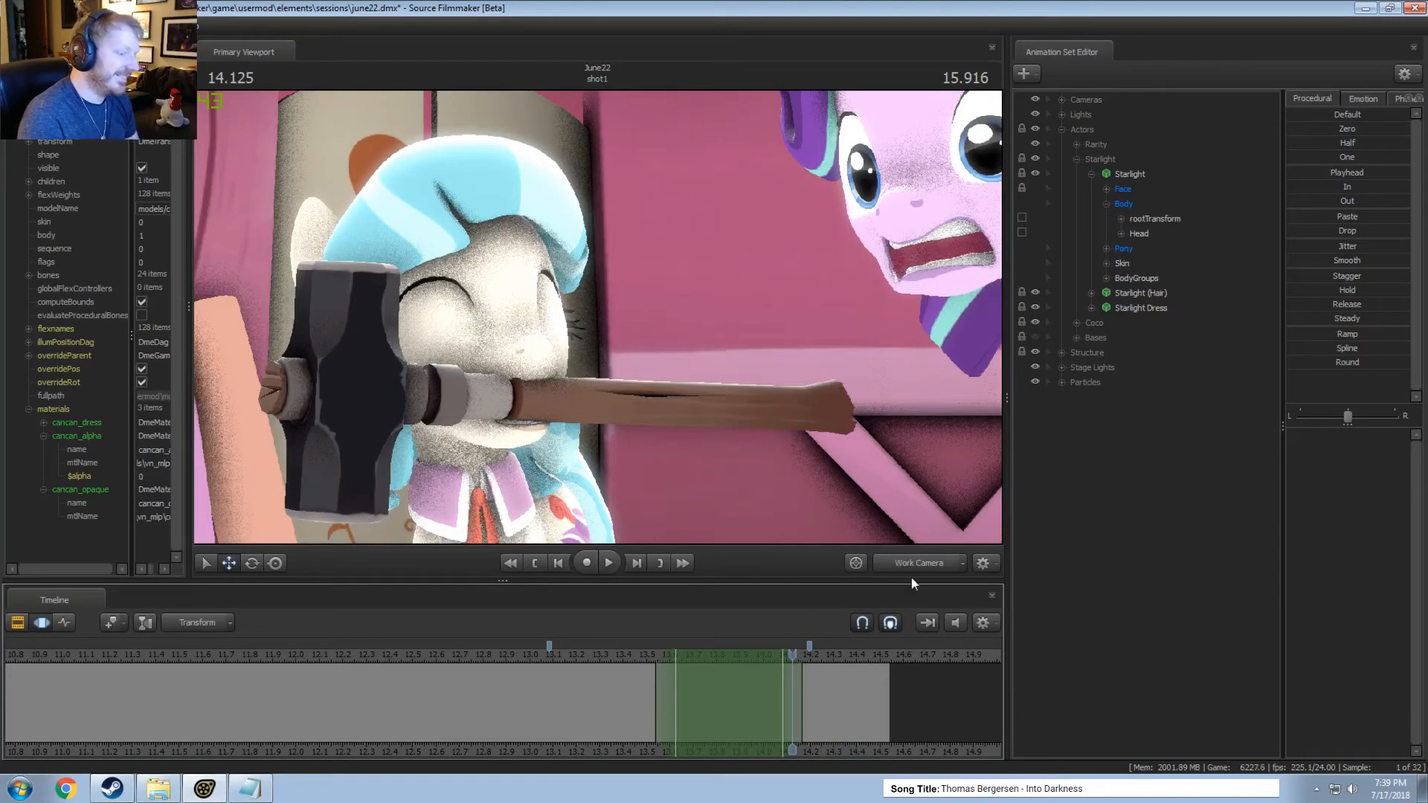
{"action": "left_click_drag", "start_coordinate": [833, 431], "coordinate": [930, 416]}
{"action": "key", "text": "w"}
{"action": "key", "text": "s"}
{"action": "mouse_move", "coordinate": [603, 321]}
{"action": "left_mouse_down"}
{"action": "mouse_move", "coordinate": [595, 313]}
{"action": "mouse_move", "coordinate": [632, 316]}
{"action": "mouse_move", "coordinate": [604, 328]}
{"action": "left_mouse_up"}
{"action": "key", "text": "space"}
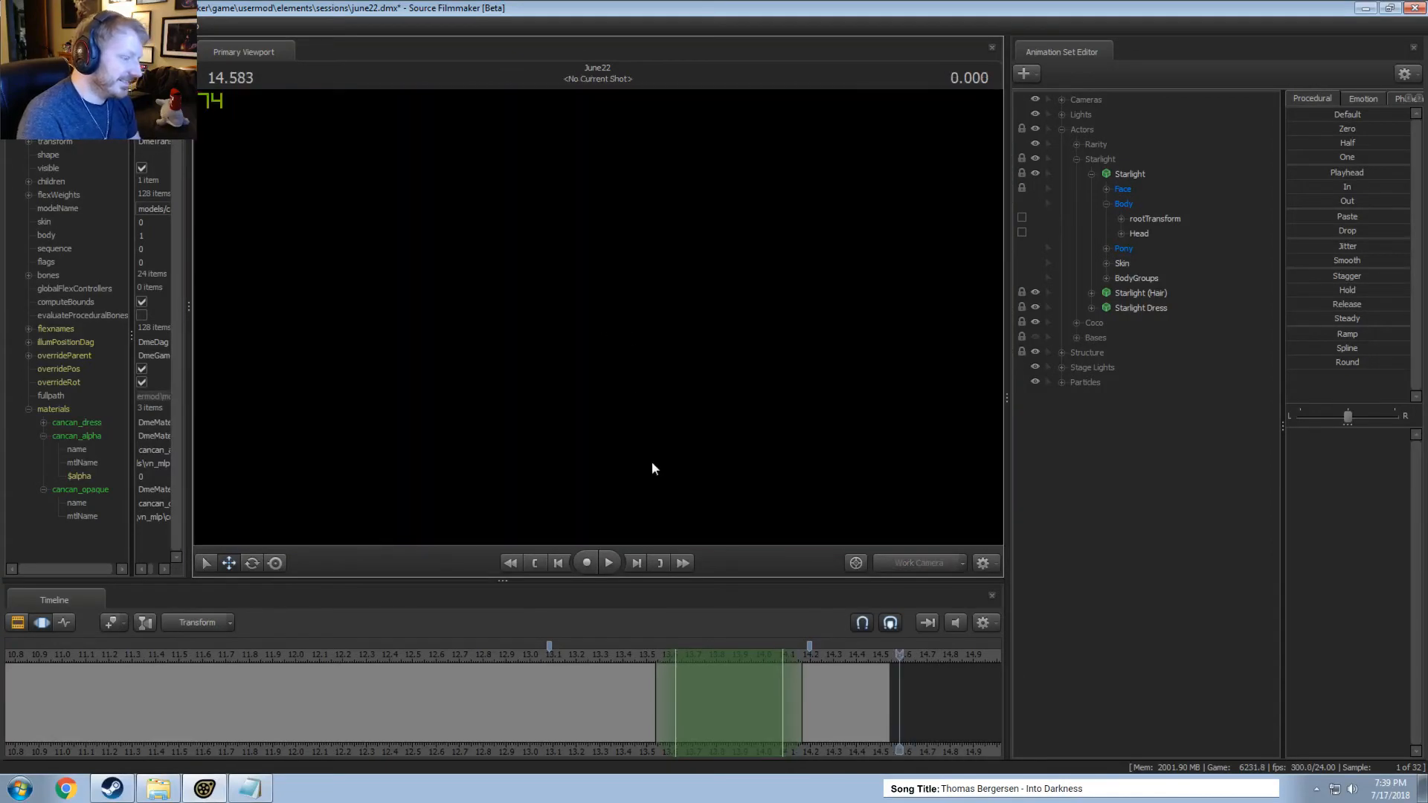
Undo the Head rotation, the move beside Coco and the eye adjustment made within the time selection.
{"action": "left_click", "coordinate": [695, 655]}
{"action": "key", "text": "ctrl+z"}
{"action": "key", "text": "ctrl+z"}
{"action": "key", "text": "ctrl+y"}
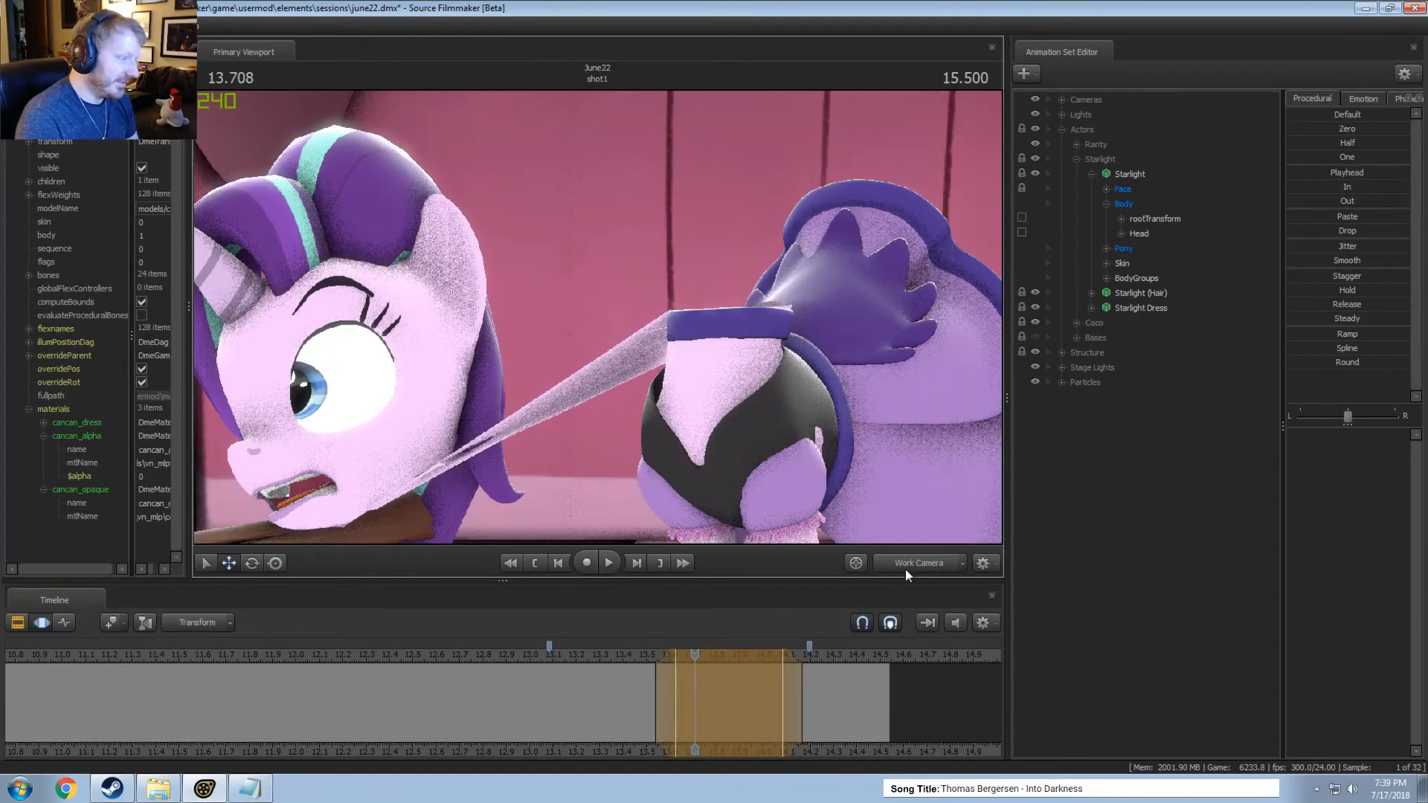
{"action": "key", "text": "ctrl+z"}
{"action": "key", "text": "ctrl+z"}
{"action": "key", "text": "ctrl+z"}
{"action": "key", "text": "ctrl+z"}
{"action": "key", "text": "ctrl+z"}
{"action": "key", "text": "ctrl+z"}
{"action": "key", "text": "ctrl+z"}
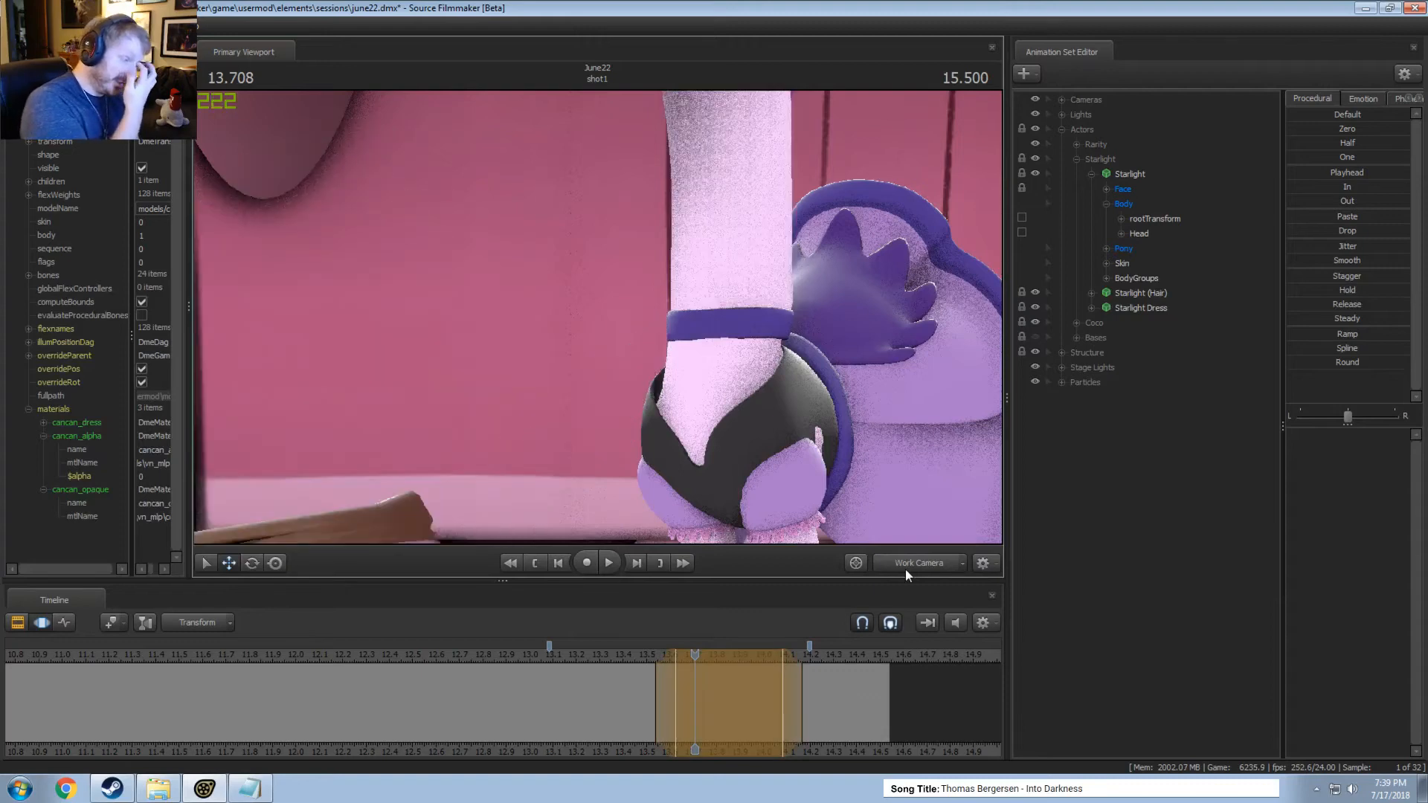
{"action": "key", "text": "ctrl+z"}
{"action": "key", "text": "ctrl+z"}
{"action": "key", "text": "ctrl+z"}
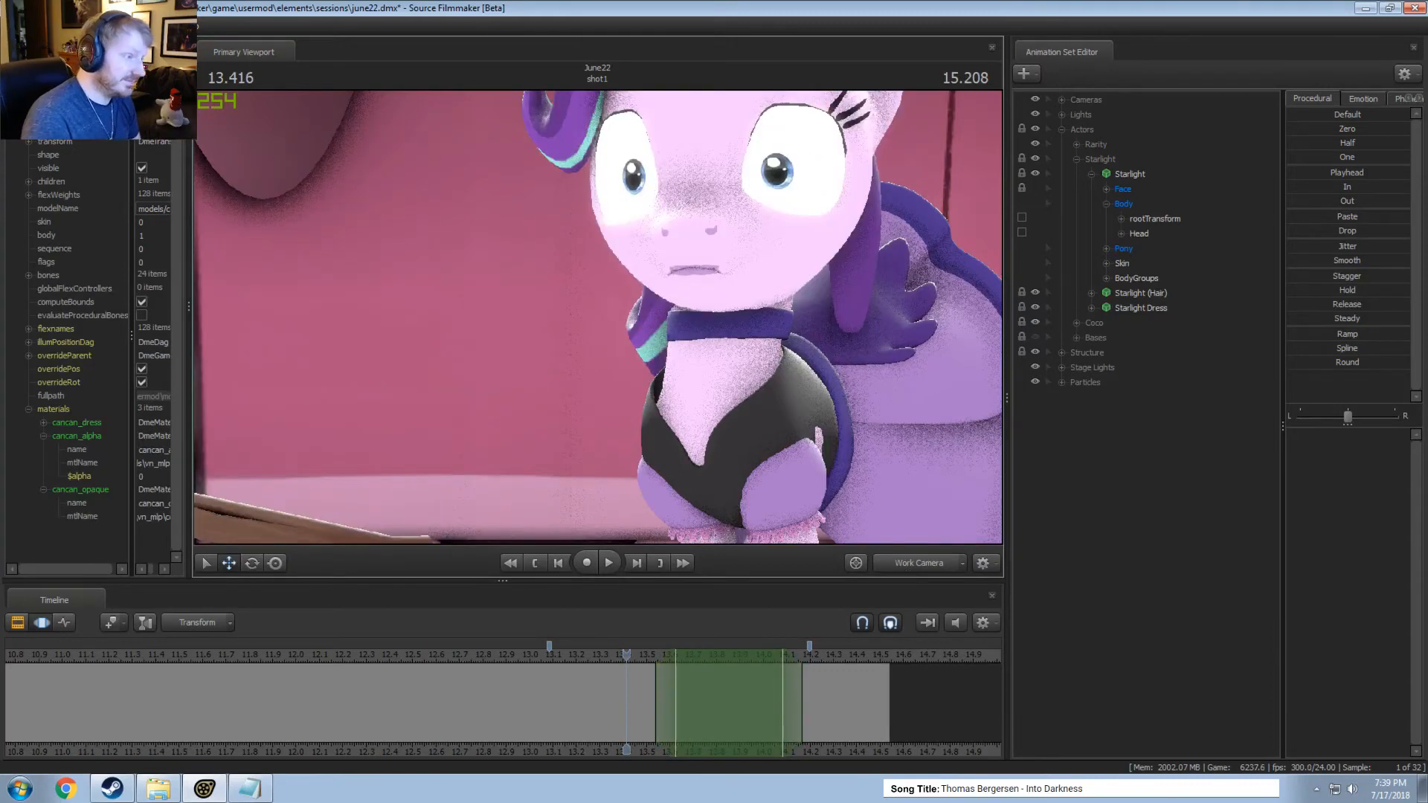
{"action": "key", "text": "ctrl+z"}
Return to the main camera, play the motion, and undo the Head's upward stretch and the time selection's last end adjustment.
{"action": "left_click", "coordinate": [943, 559]}
{"action": "key", "text": "space"}
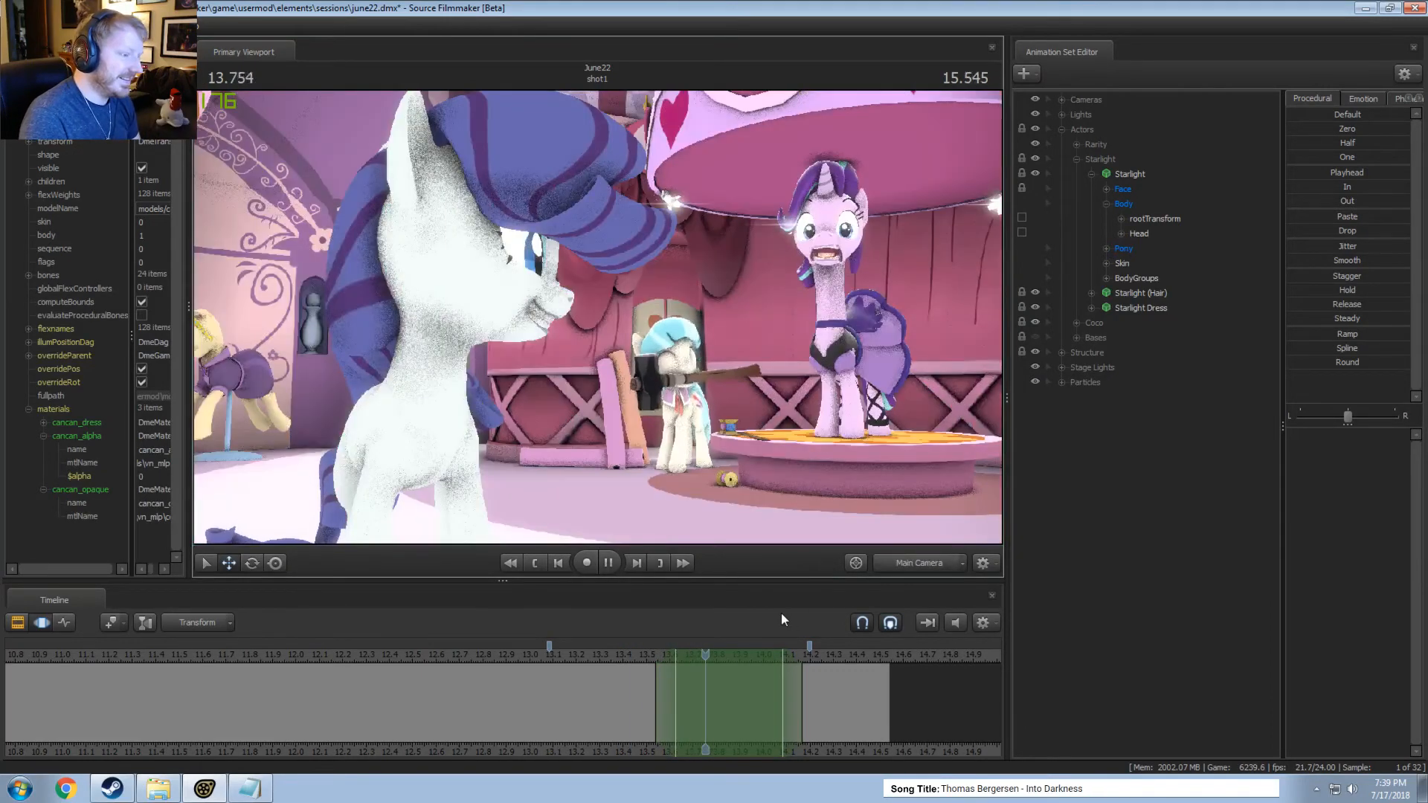
{"action": "key", "text": "space"}
{"action": "key", "text": "F2"}
{"action": "key", "text": "F3"}
{"action": "key", "text": "space"}
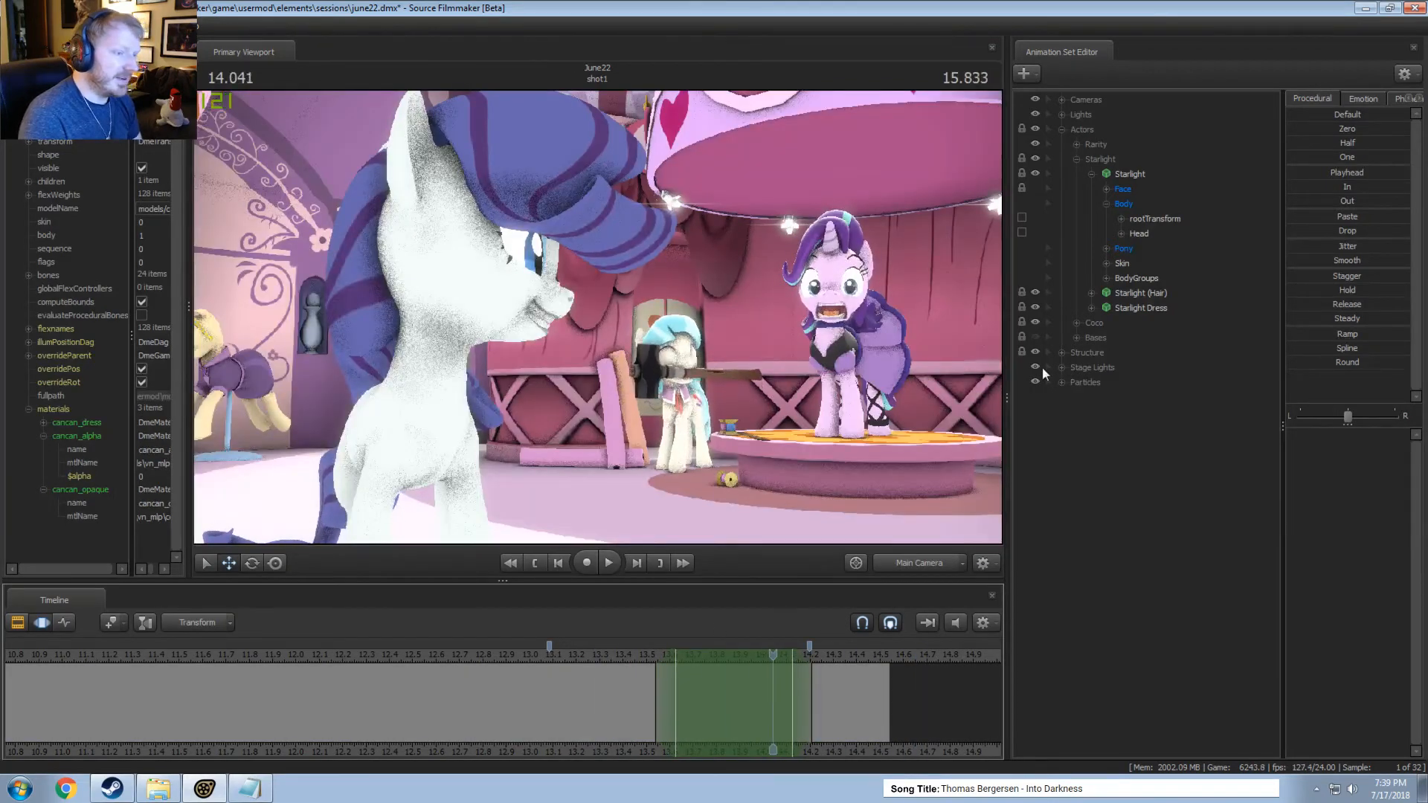
Move Starlight's Head slightly down with a time selection centred at 13.583 seconds, falling off to about 13.46 and 13.7, and play it.
{"action": "left_click", "coordinate": [1126, 173]}
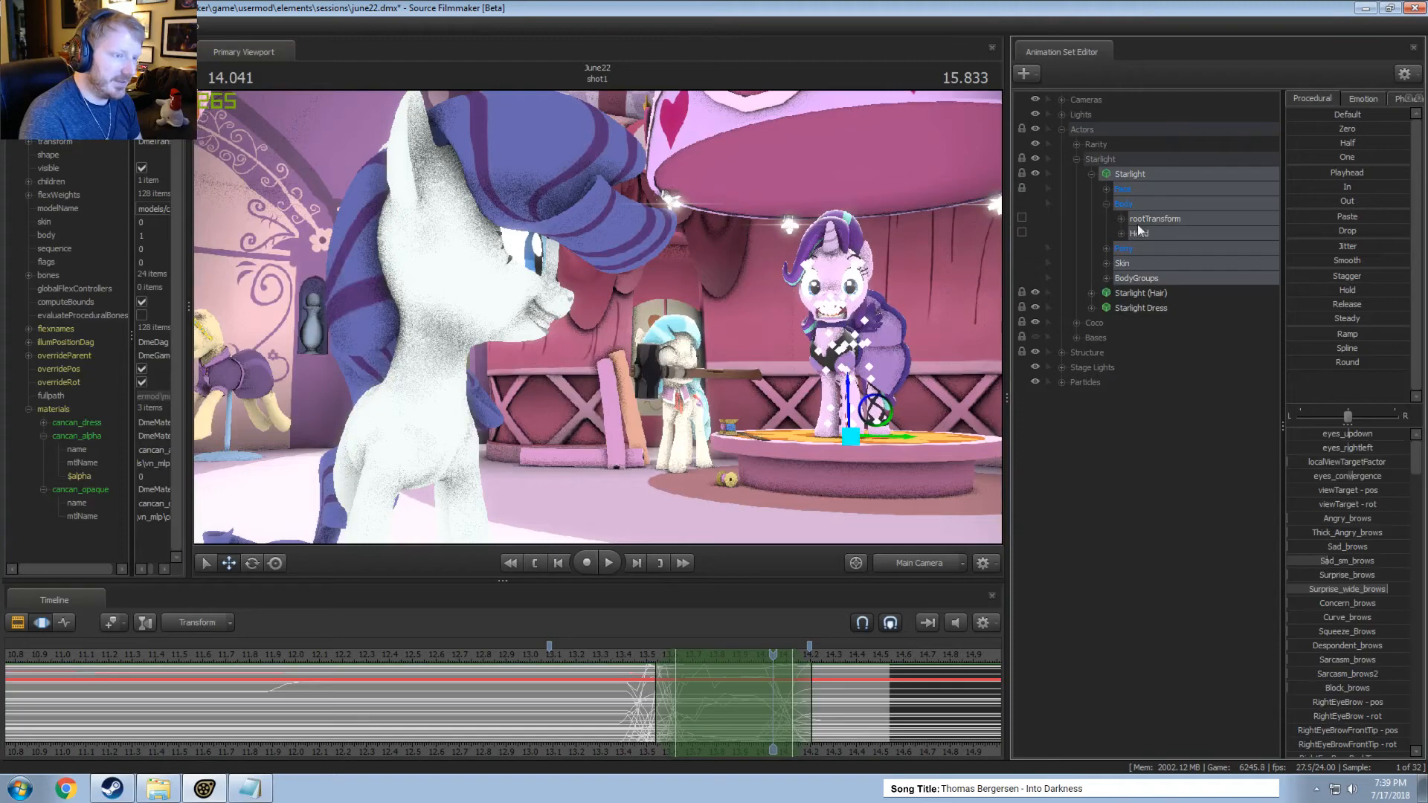
{"action": "left_click", "coordinate": [1141, 231]}
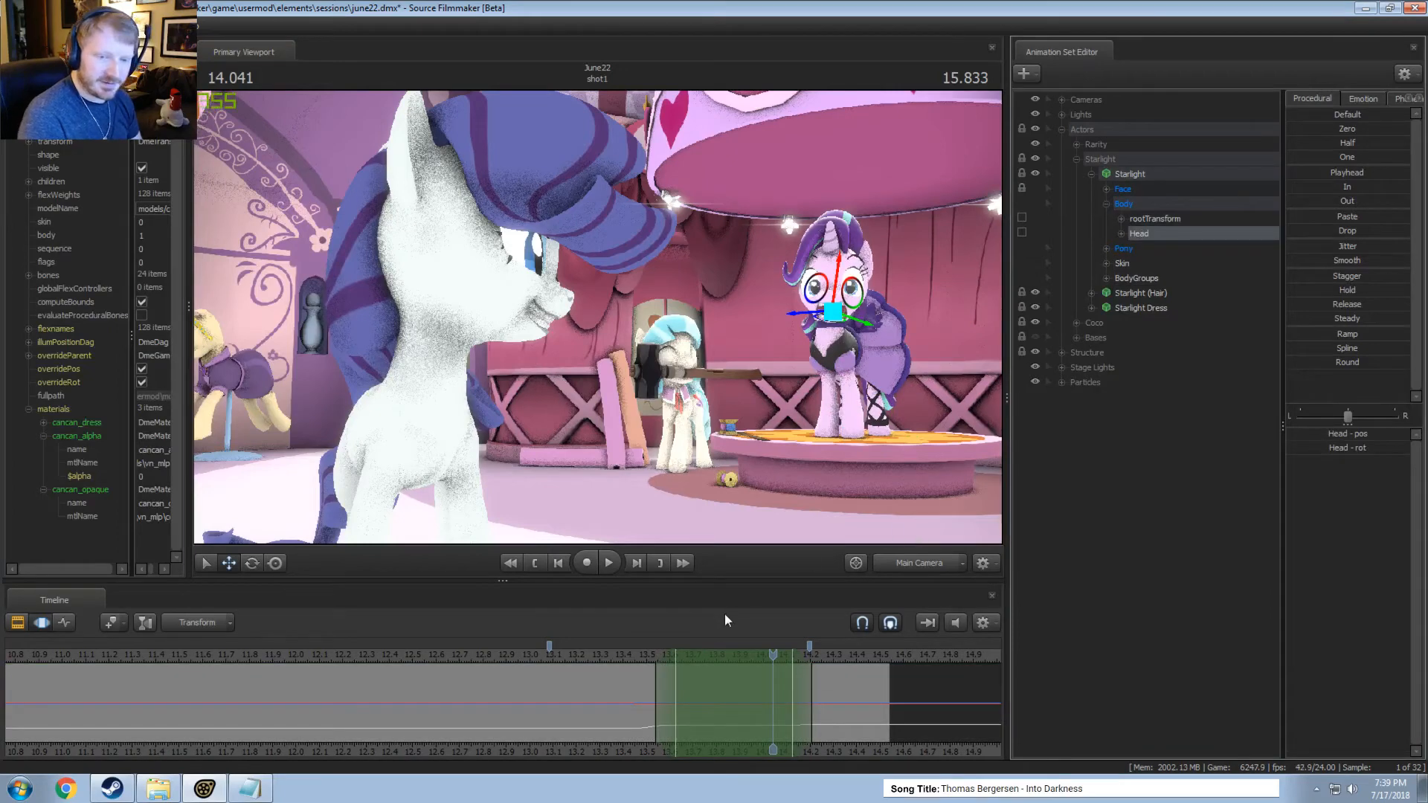
{"action": "scroll", "coordinate": [605, 706], "scroll_direction": "up", "scroll_amount": 2}
{"action": "key", "text": "shift"}
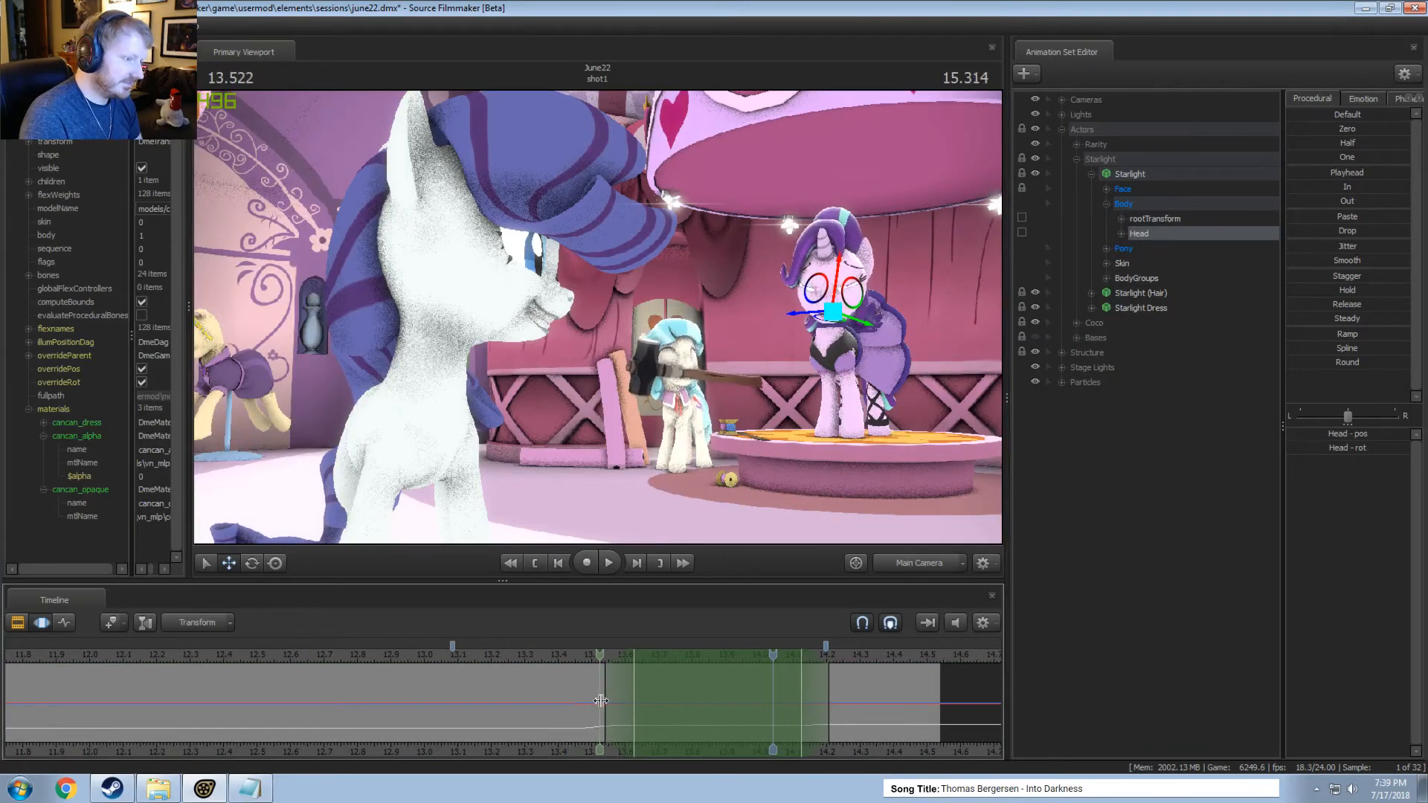
{"action": "left_click", "coordinate": [618, 703], "text": "shift"}
{"action": "scroll", "coordinate": [618, 702], "scroll_direction": "up", "scroll_amount": 3, "text": "shift"}
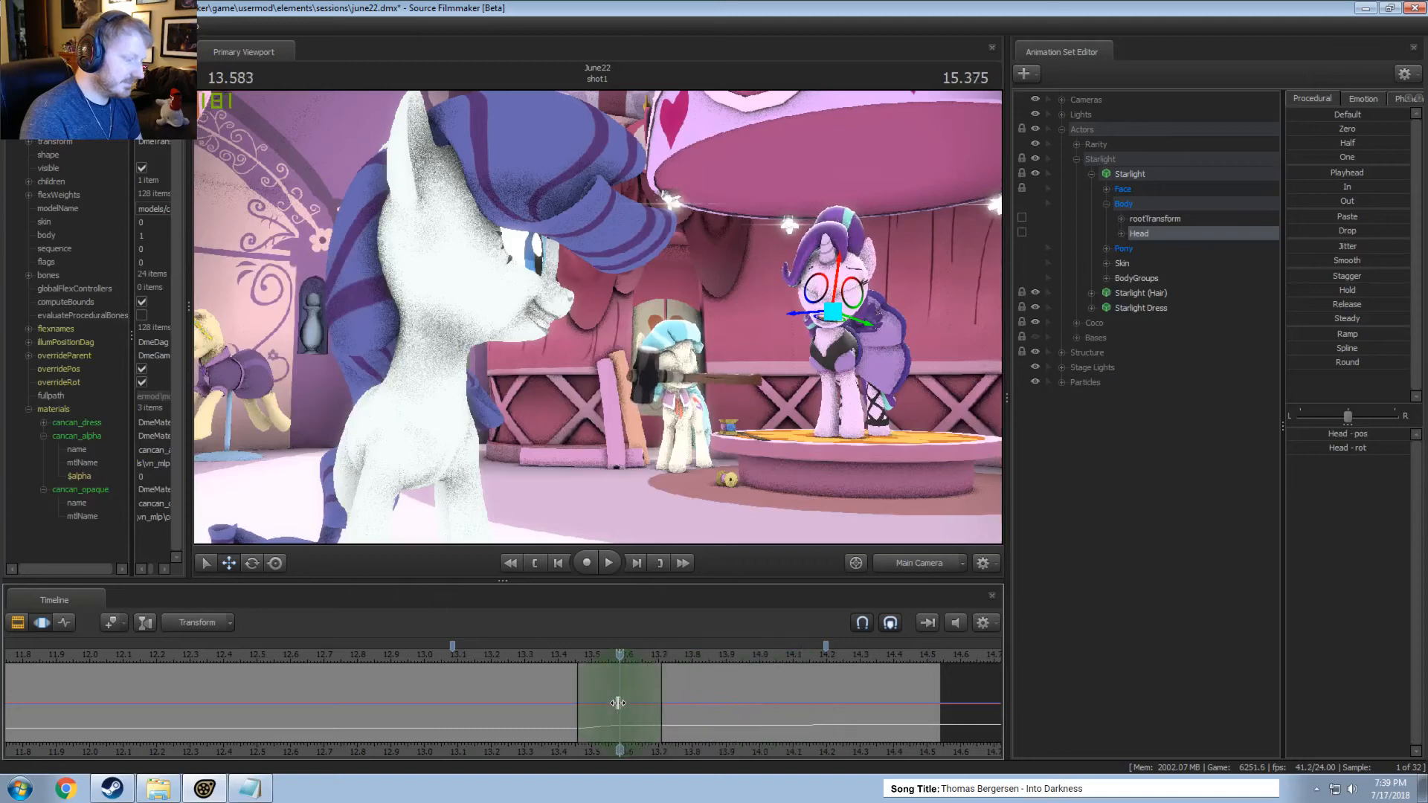
{"action": "left_click_drag", "start_coordinate": [843, 285], "coordinate": [846, 290]}
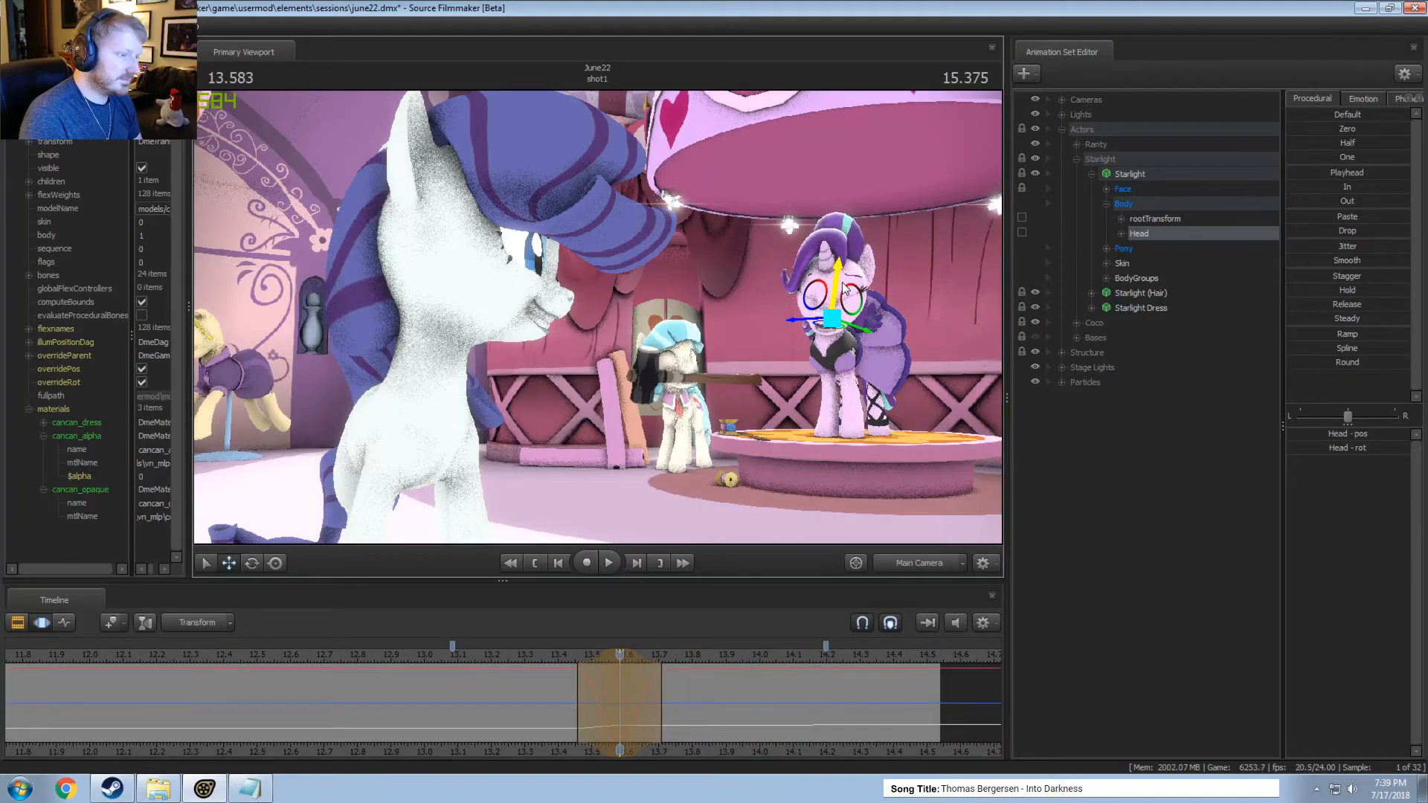
{"action": "key", "text": "space"}
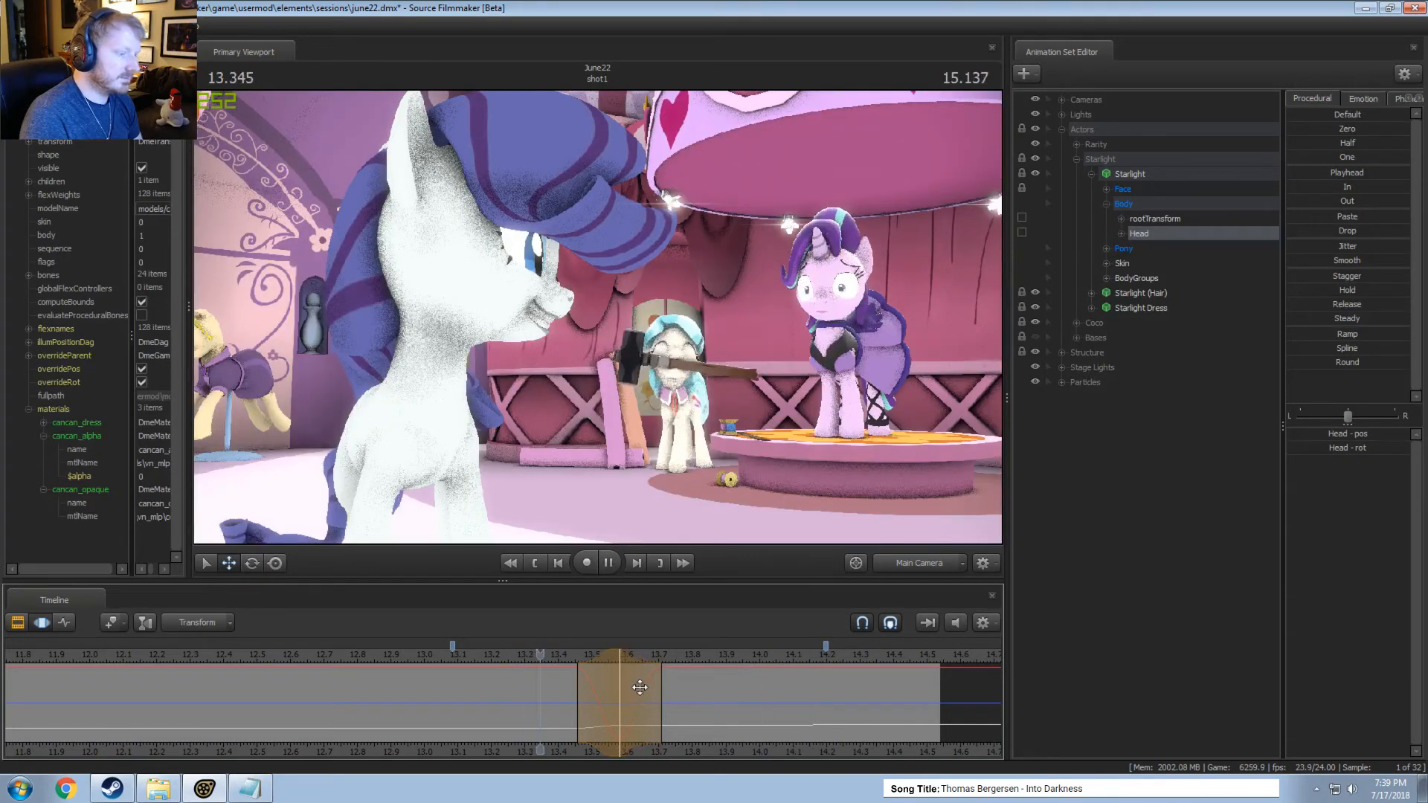
Move Starlight's Head slightly up over about 13.7 to 14.12 seconds, with falloffs reaching about 13.58 and 14.25, and play it.
{"action": "left_click", "coordinate": [659, 720]}
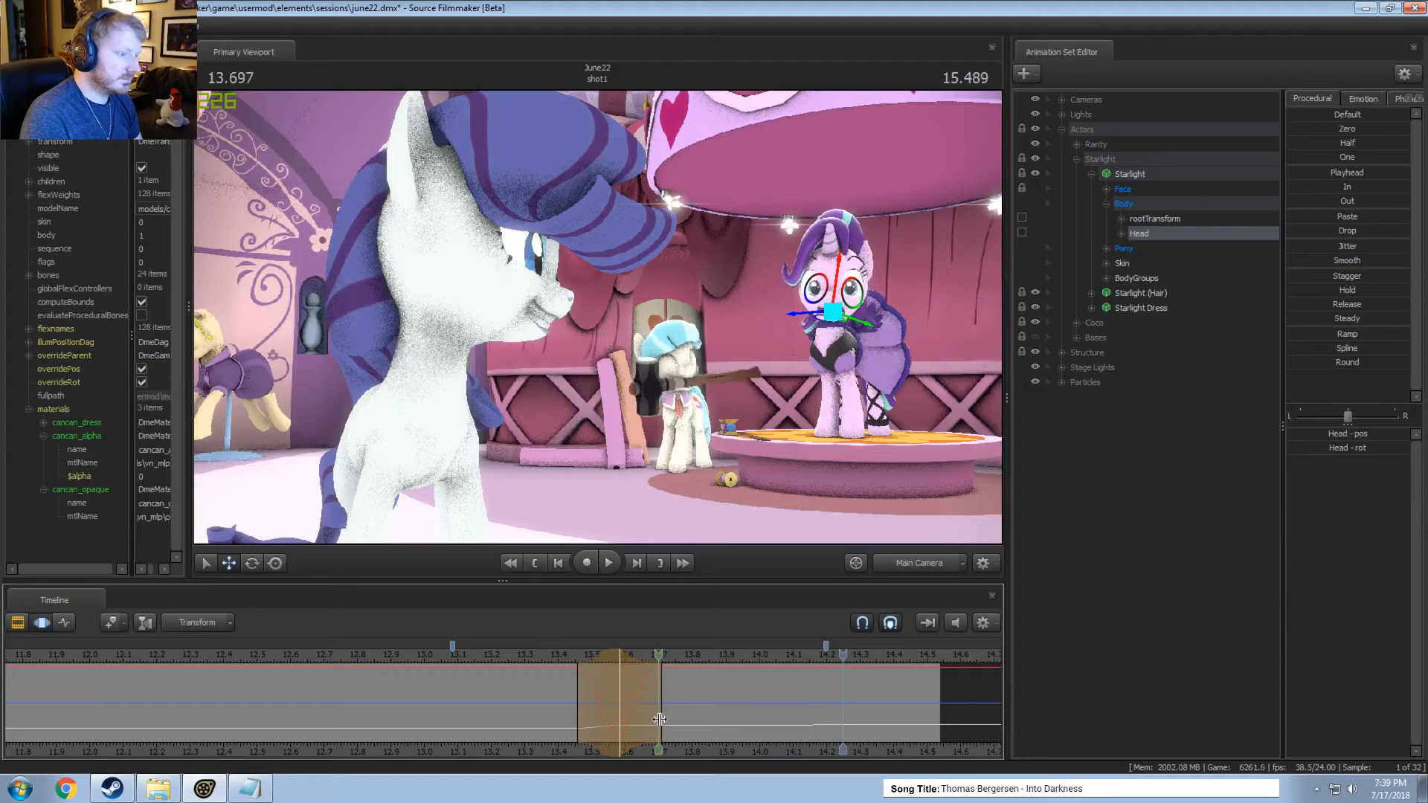
{"action": "left_click_drag", "start_coordinate": [666, 719], "coordinate": [764, 723]}
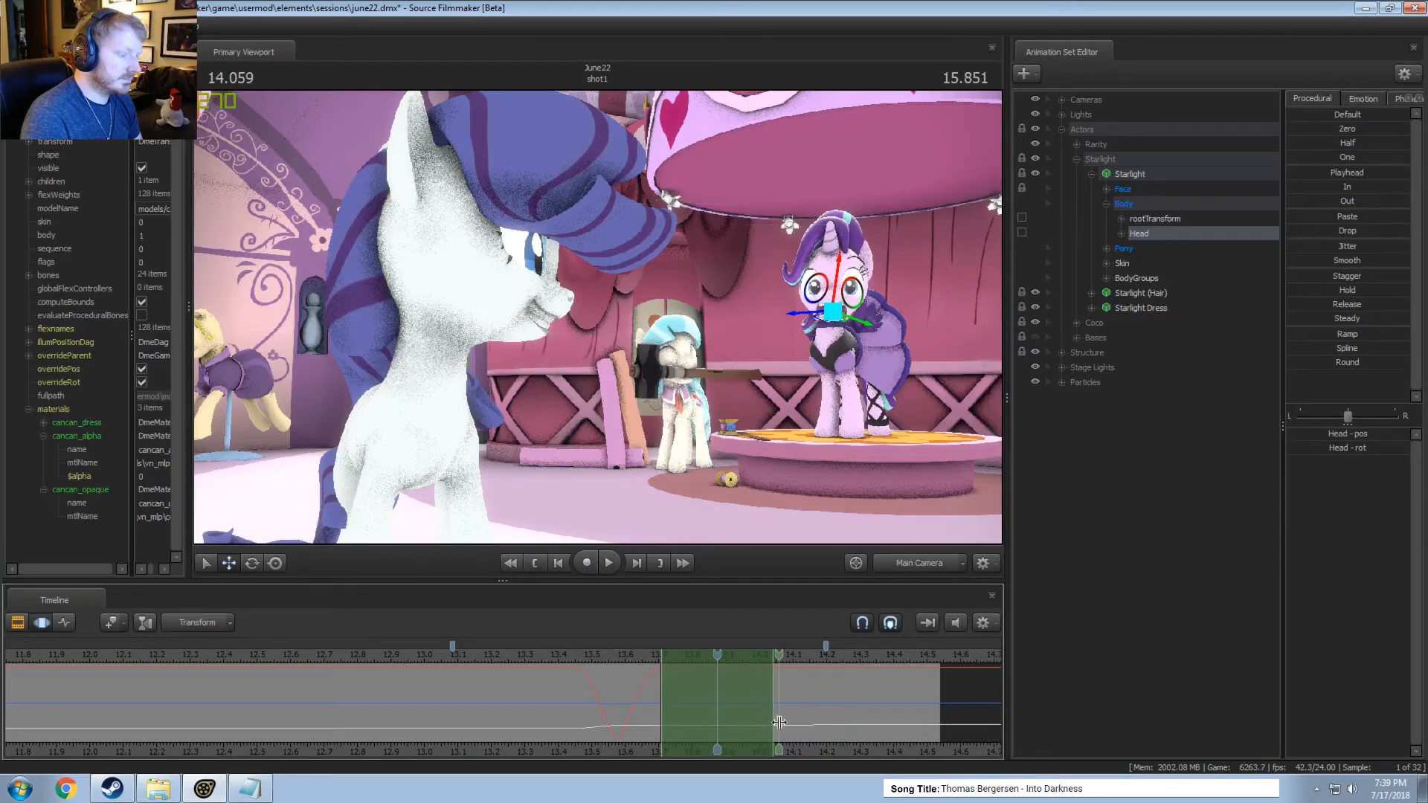
{"action": "scroll", "coordinate": [779, 722], "scroll_direction": "up", "scroll_amount": 3, "text": "shift"}
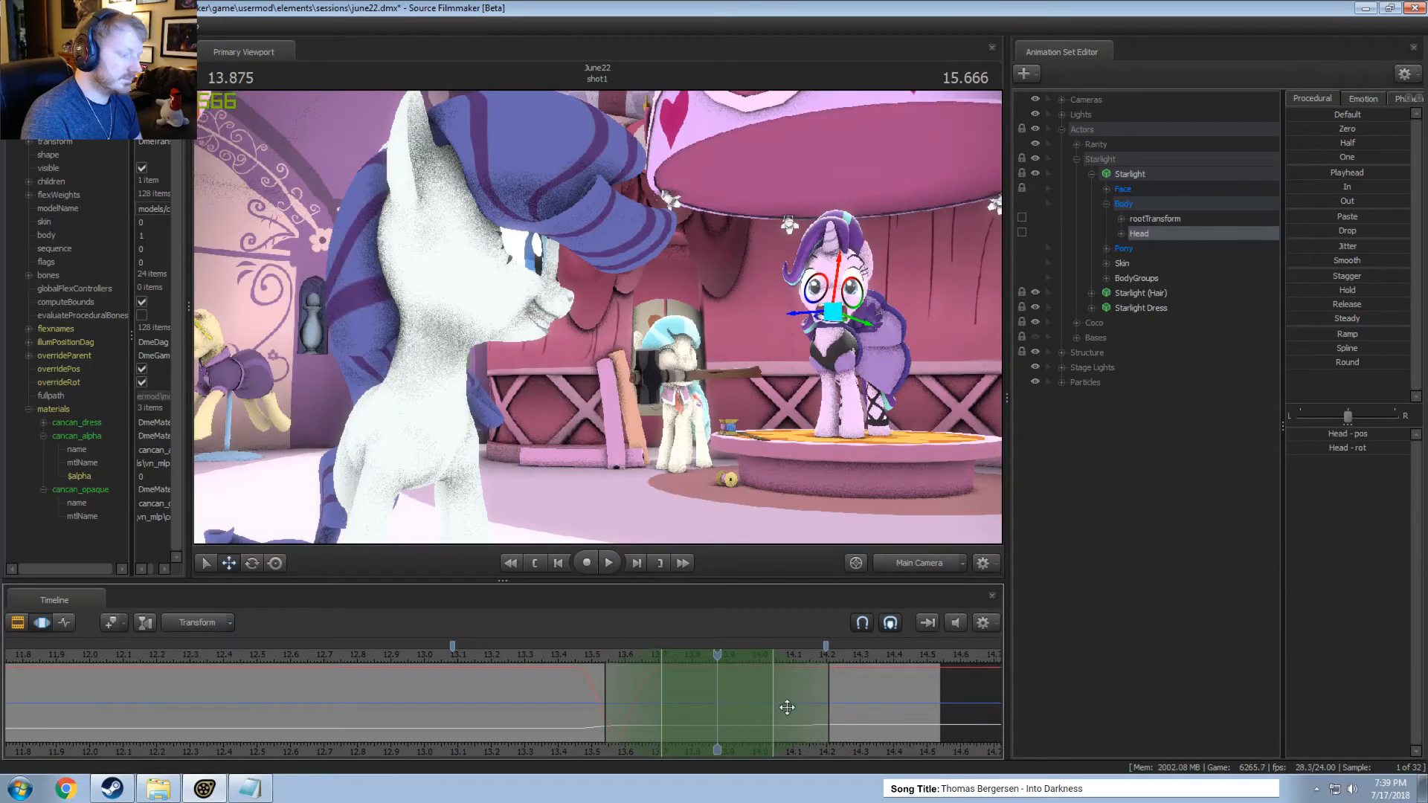
{"action": "scroll", "coordinate": [787, 707], "scroll_direction": "down", "scroll_amount": 1, "text": "shift"}
{"action": "left_click_drag", "start_coordinate": [794, 708], "coordinate": [819, 700]}
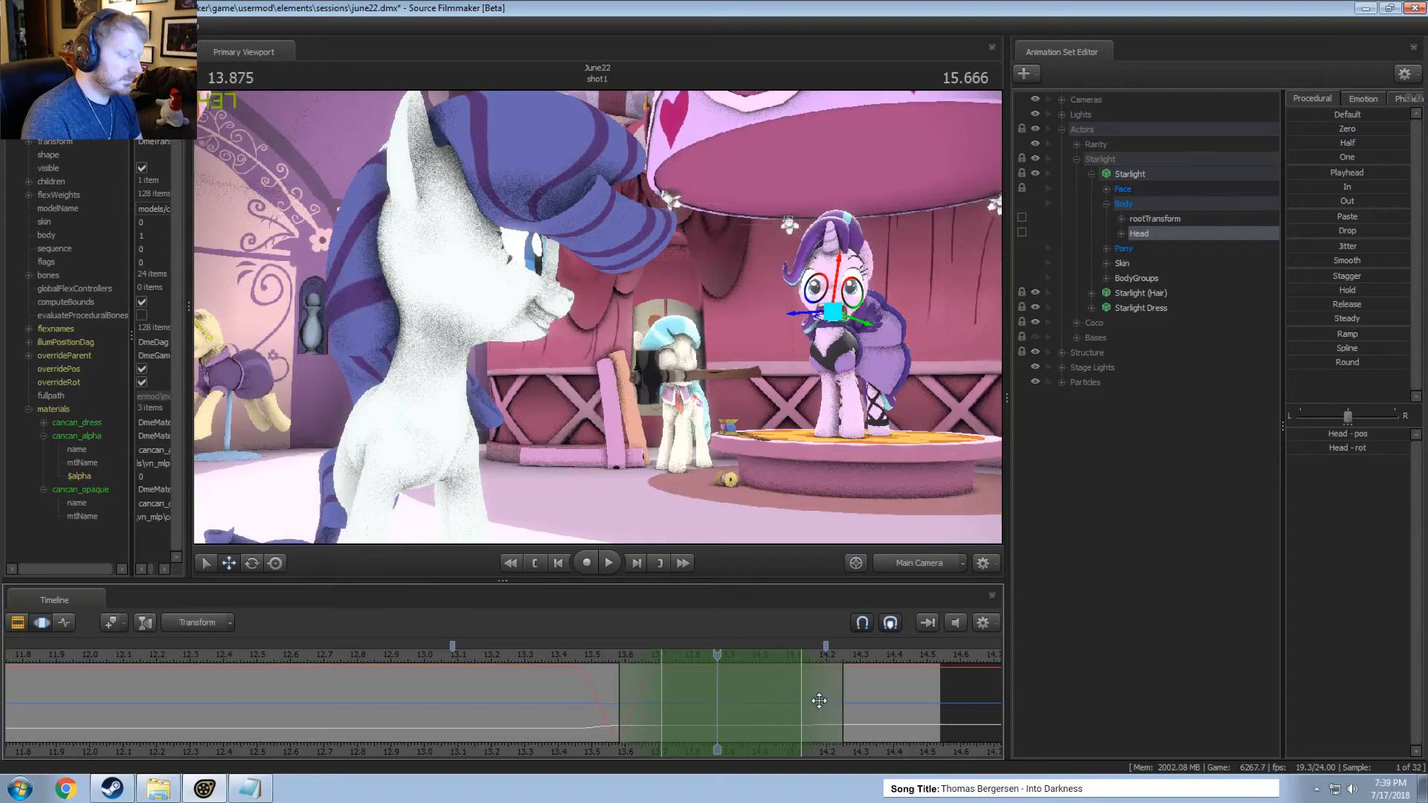
{"action": "left_click_drag", "start_coordinate": [834, 275], "coordinate": [839, 268]}
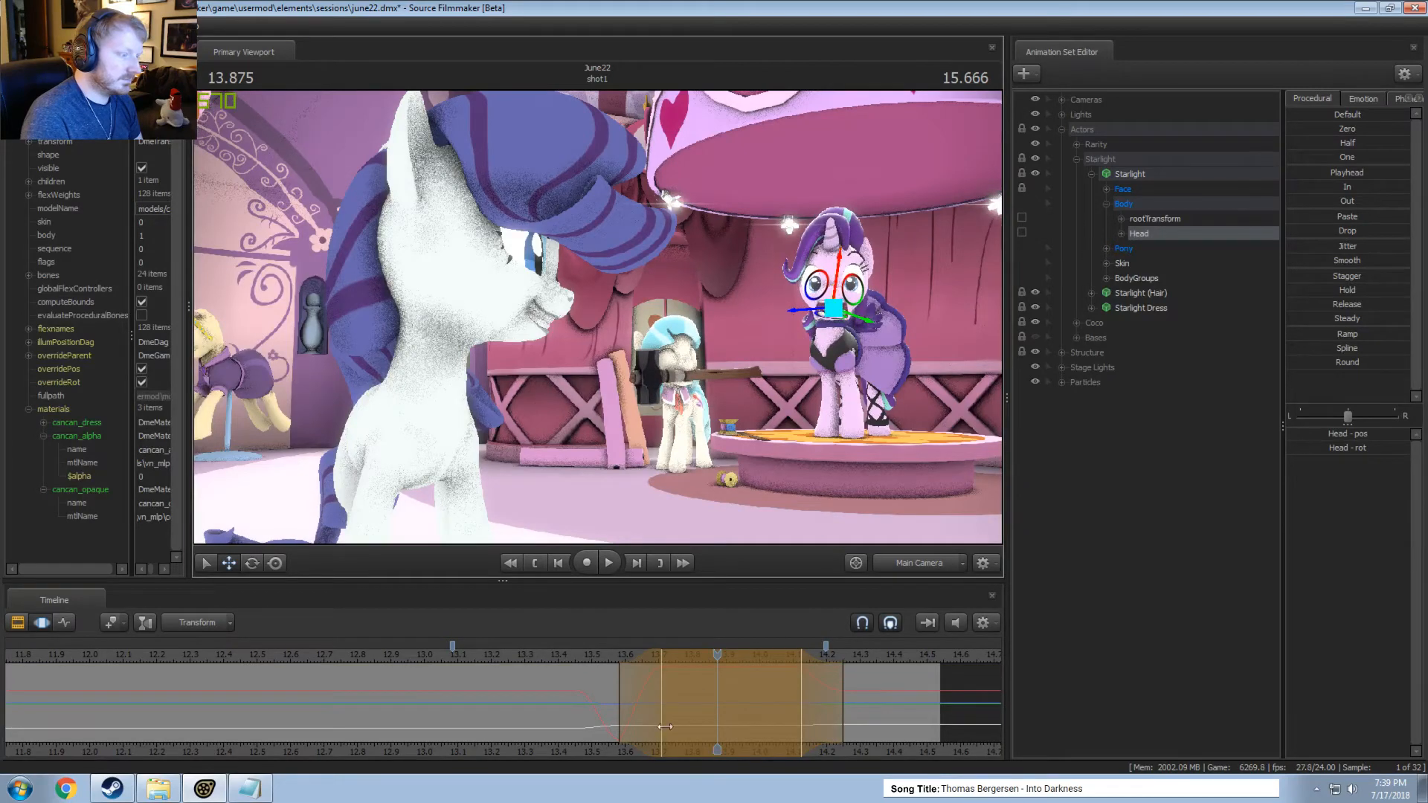
{"action": "key", "text": "space"}
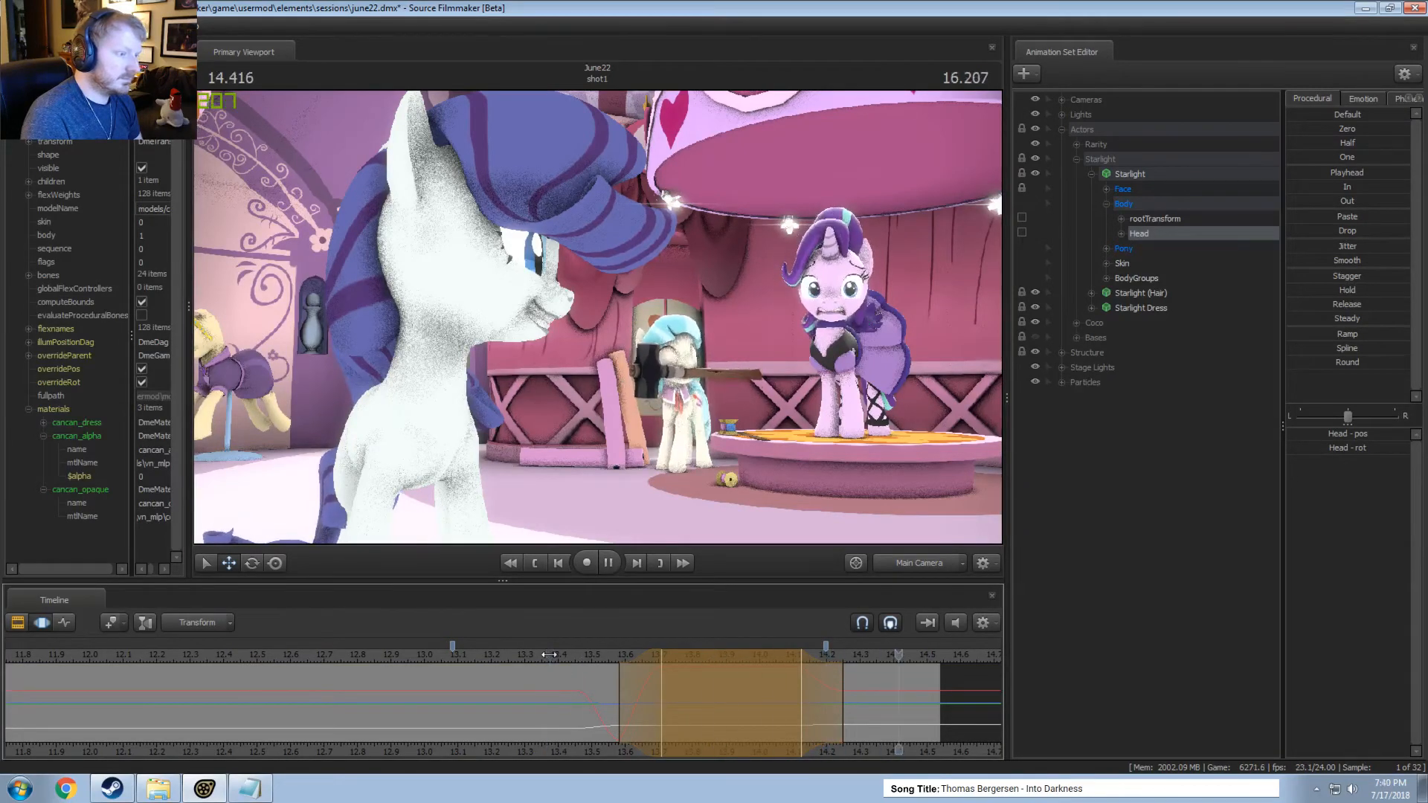
{"action": "key", "text": "space"}
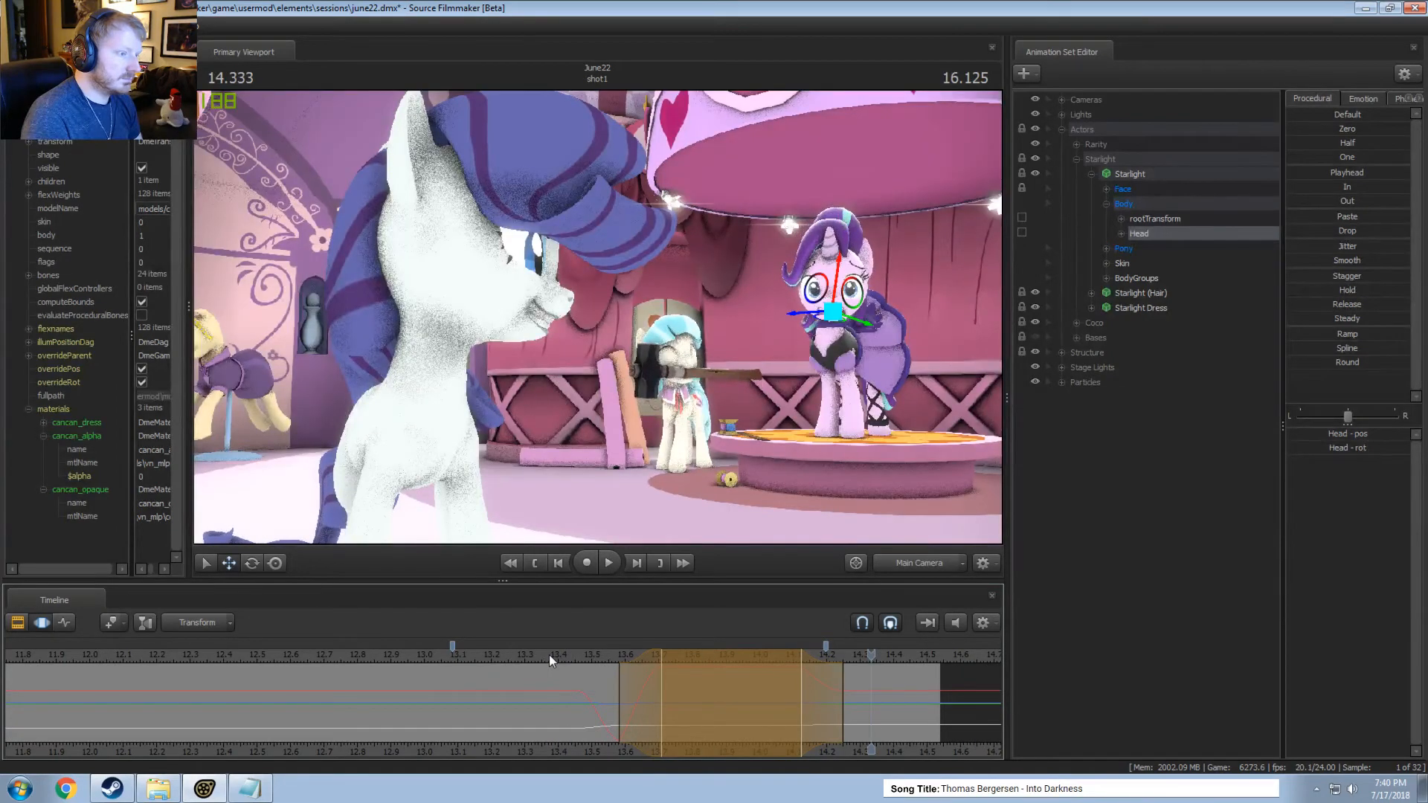
Apply Jitter to the rot control of Starlight's Head over the time selection from about 13.7 to 14.12 seconds.
{"action": "left_click_drag", "start_coordinate": [549, 654], "coordinate": [798, 707]}
{"action": "scroll", "coordinate": [797, 707], "scroll_direction": "up", "scroll_amount": 3, "text": "shift"}
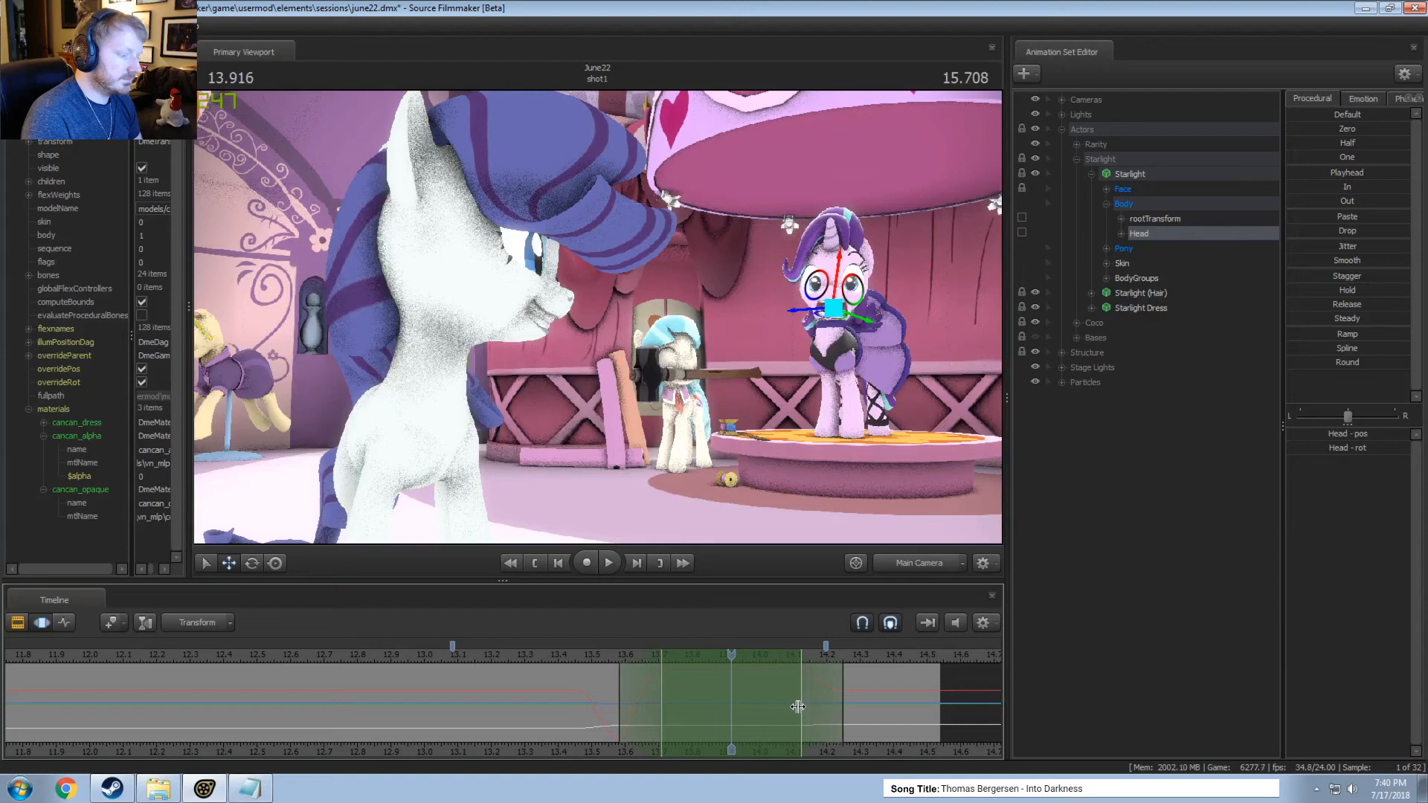
{"action": "left_click", "coordinate": [1120, 233]}
{"action": "left_click", "coordinate": [1150, 262]}
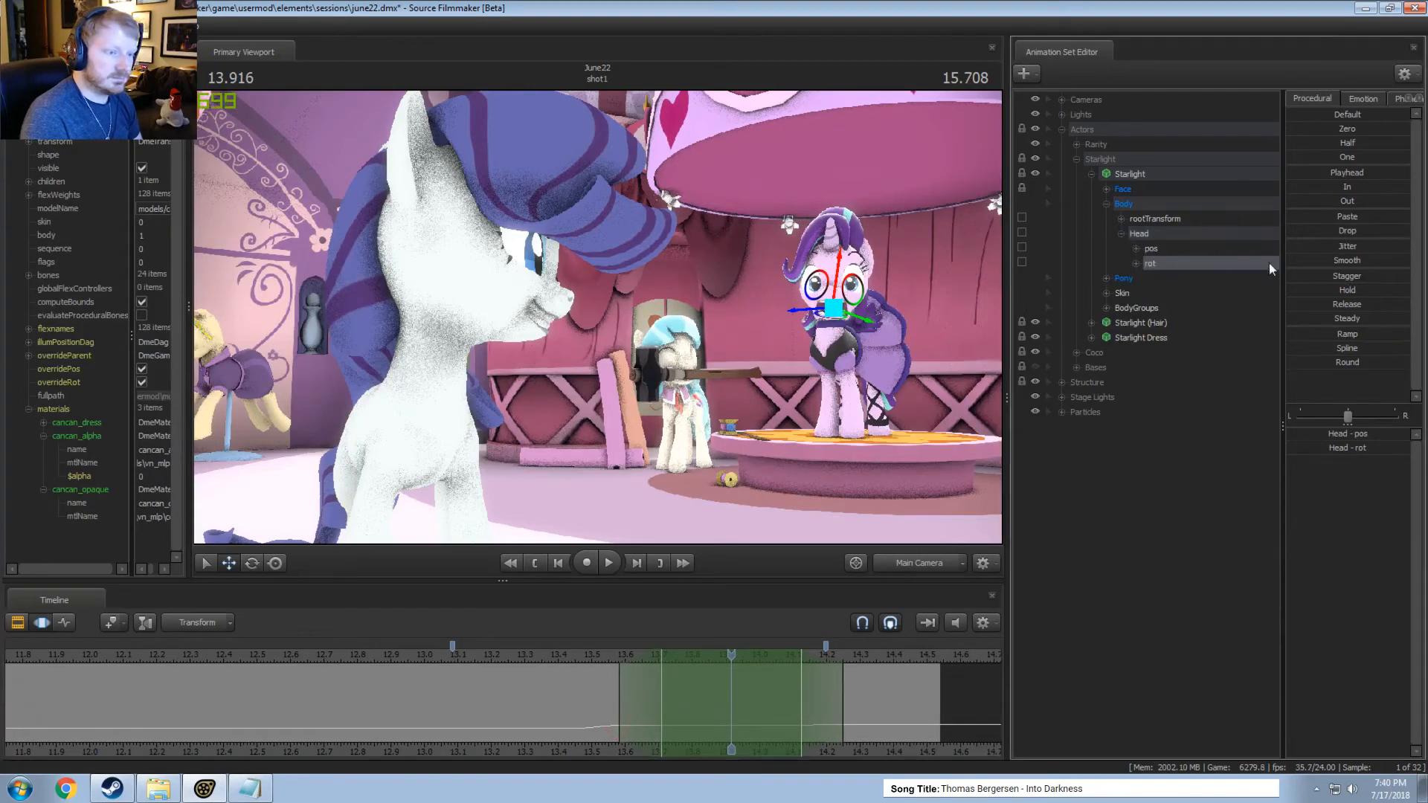
{"action": "left_click_drag", "start_coordinate": [1347, 248], "coordinate": [1347, 248]}
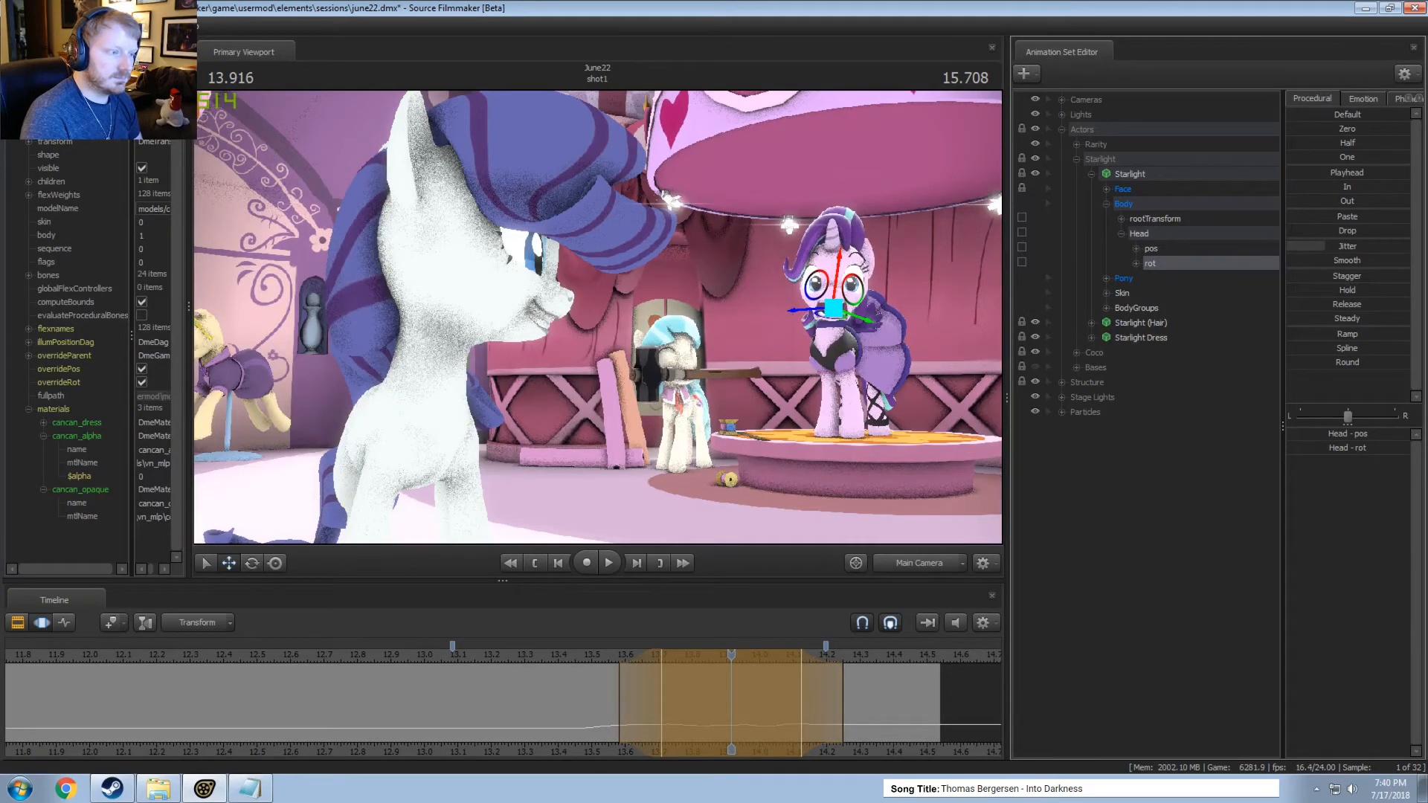
Play the current jitter, then try a stronger Jitter on the rot control of Starlight's Head over the same time selection and replay it.
{"action": "key", "text": "space"}
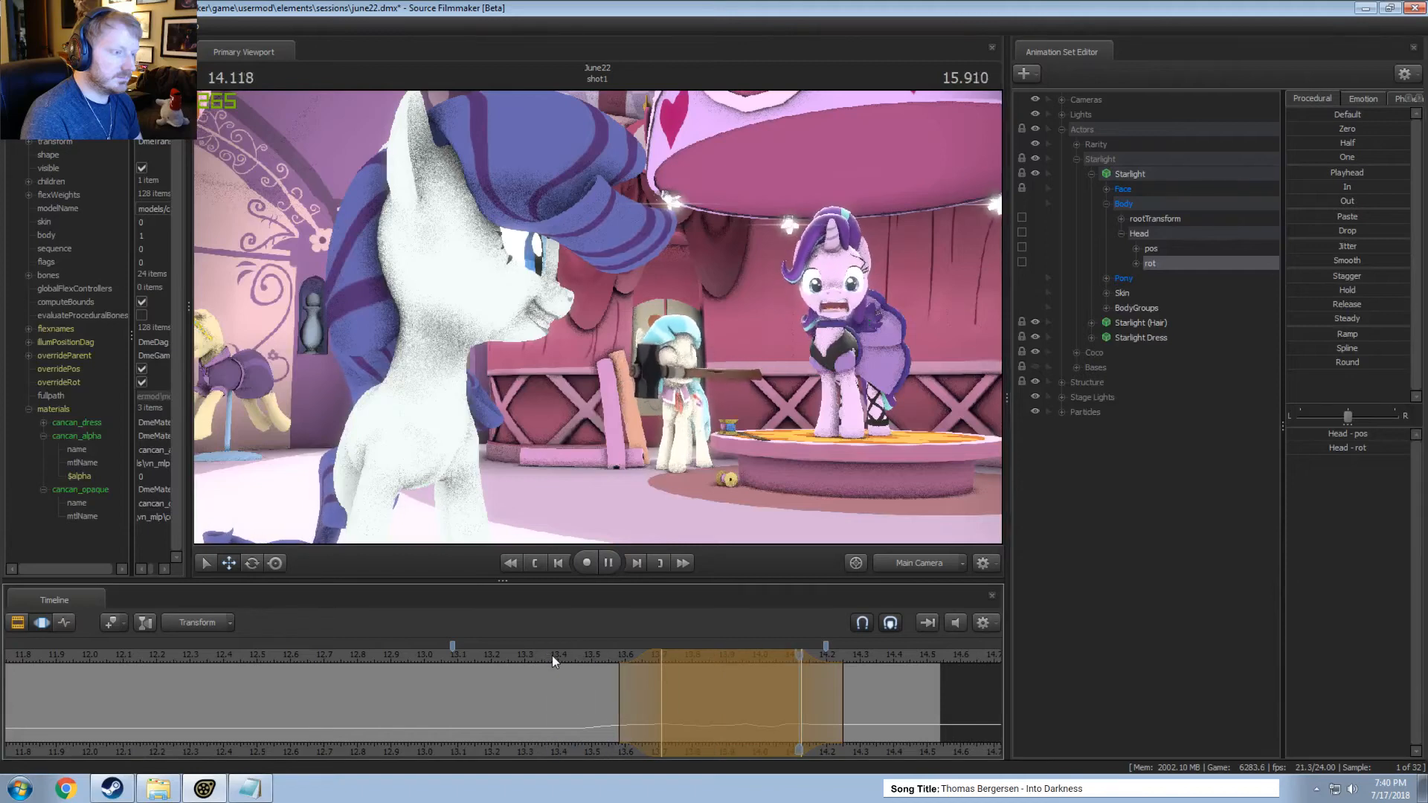
{"action": "left_click", "coordinate": [506, 659]}
{"action": "left_click", "coordinate": [1343, 339]}
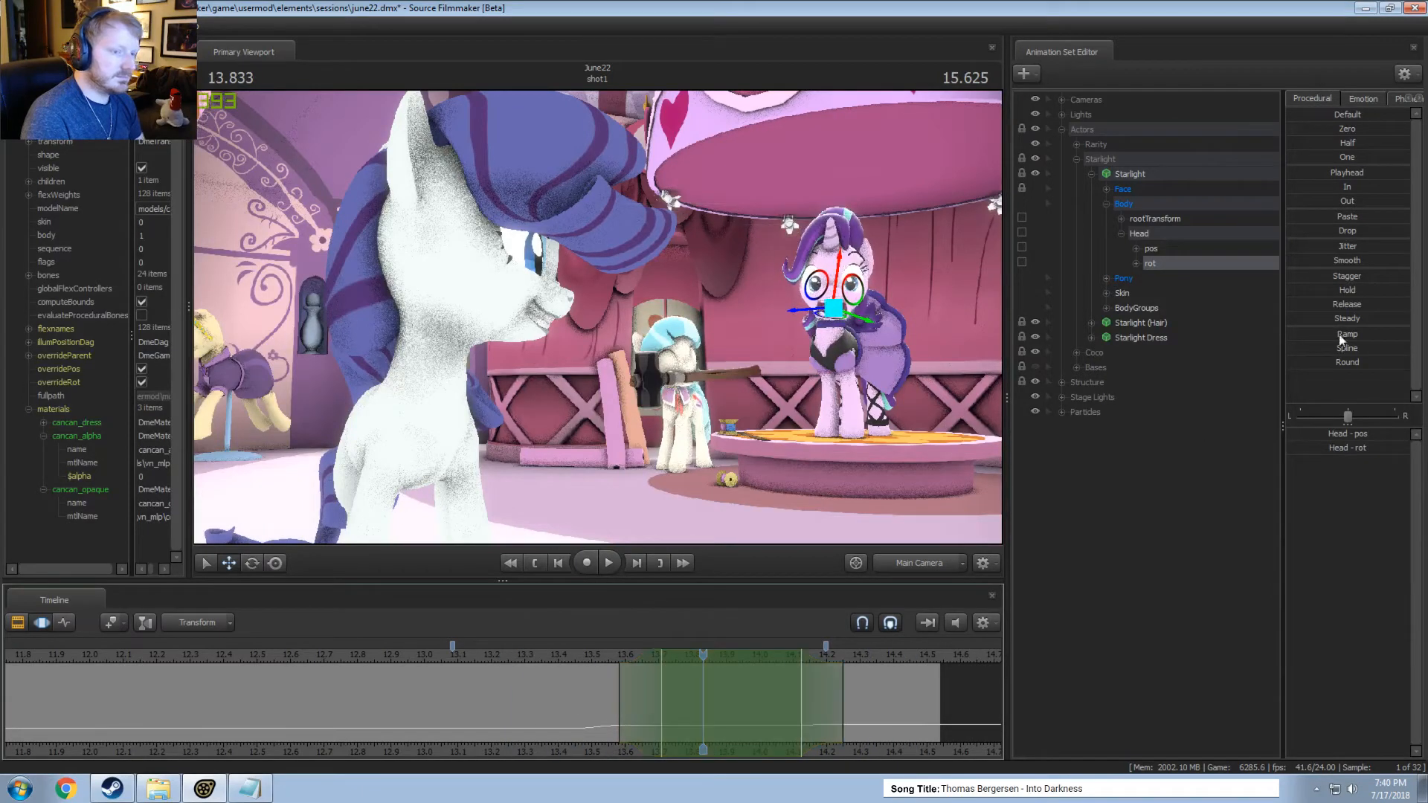
{"action": "key", "text": "space"}
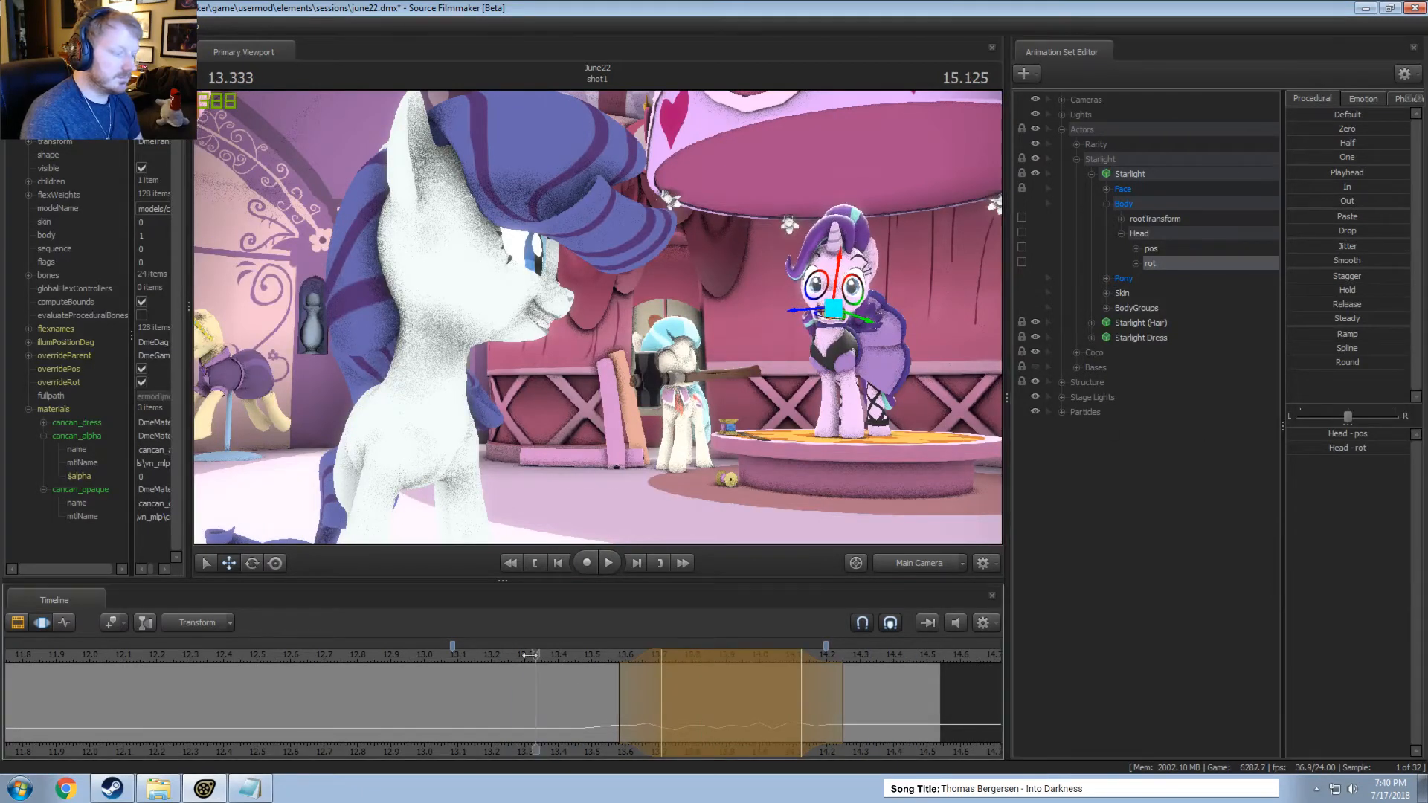
{"action": "left_click", "coordinate": [485, 659]}
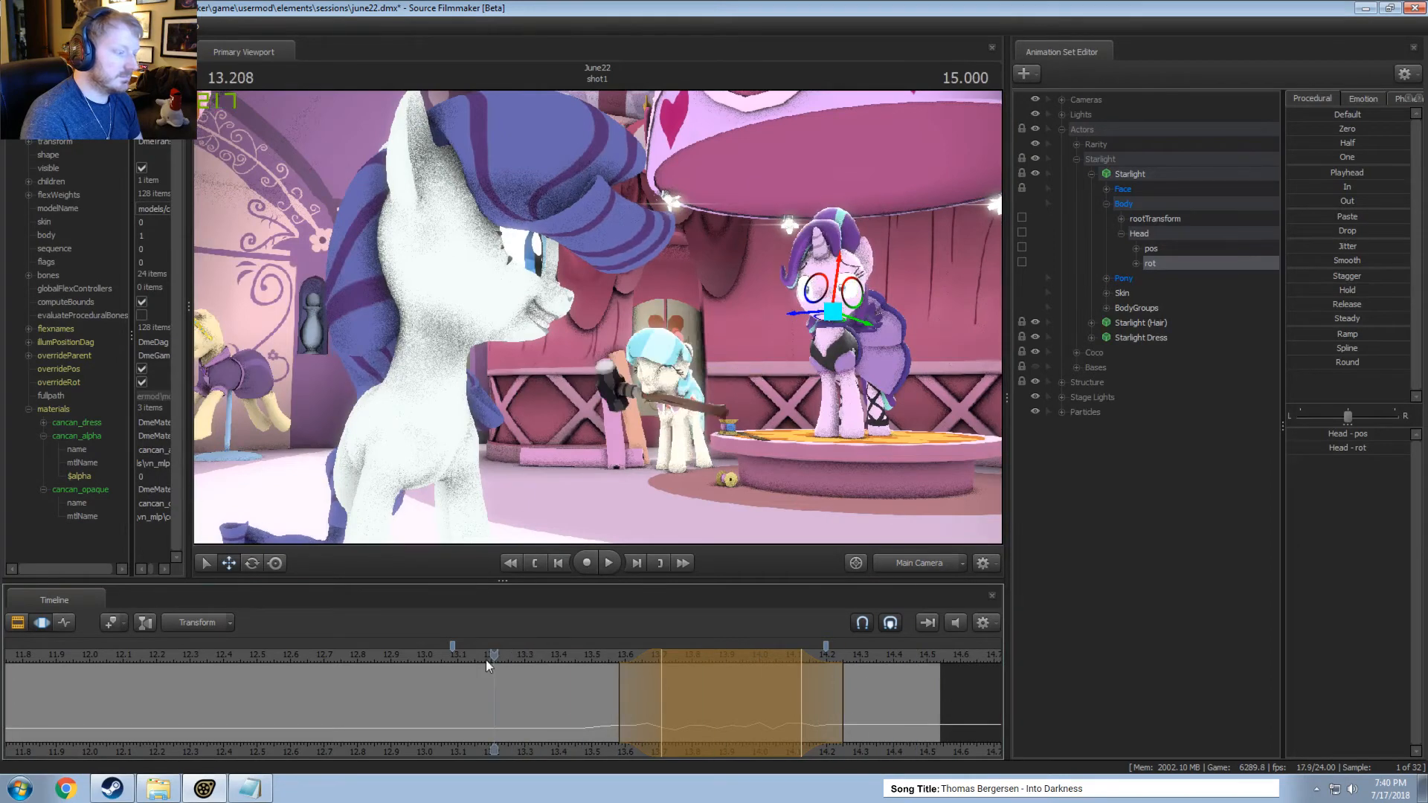
{"action": "key", "text": "space"}
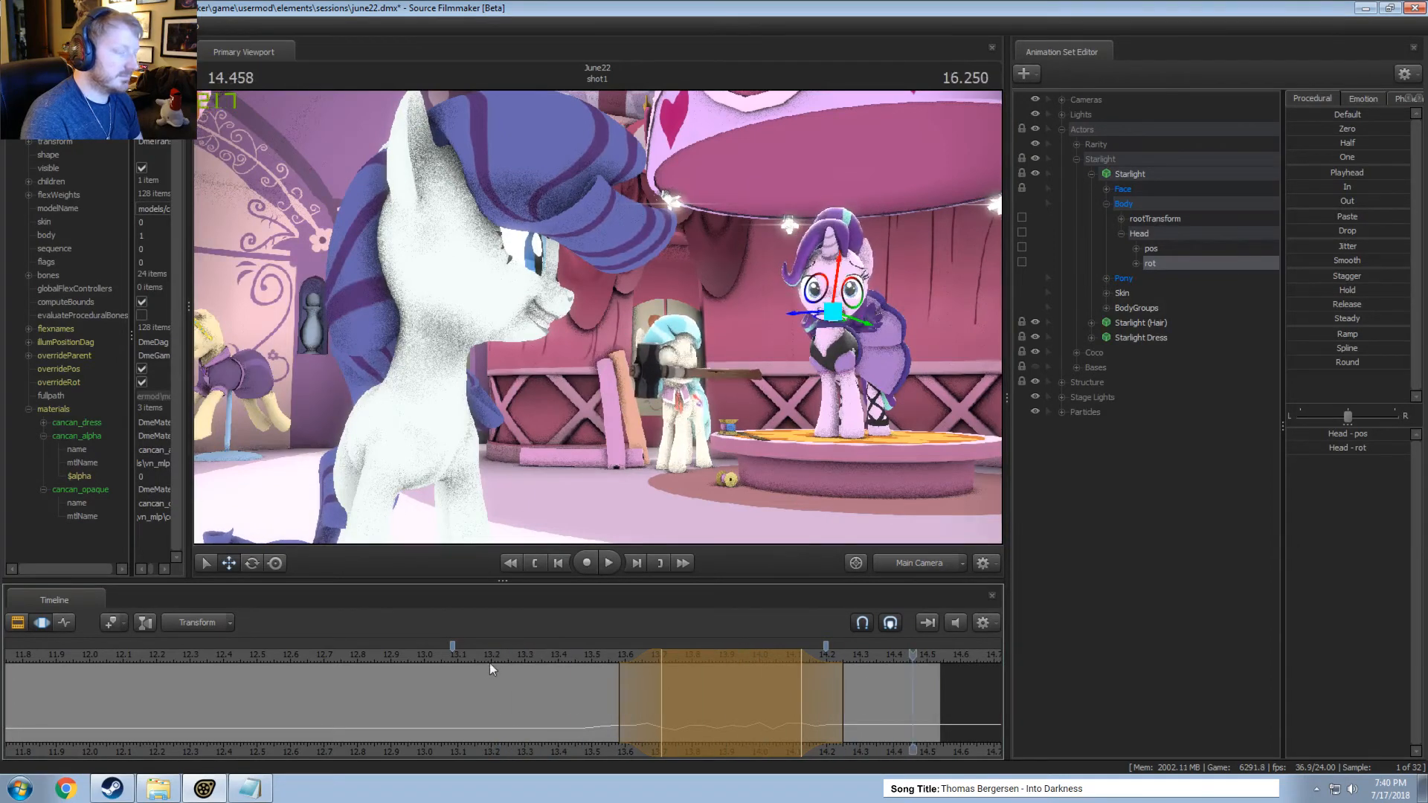
{"action": "left_click", "coordinate": [507, 655]}
{"action": "key", "text": "space"}
{"action": "key", "text": "space"}
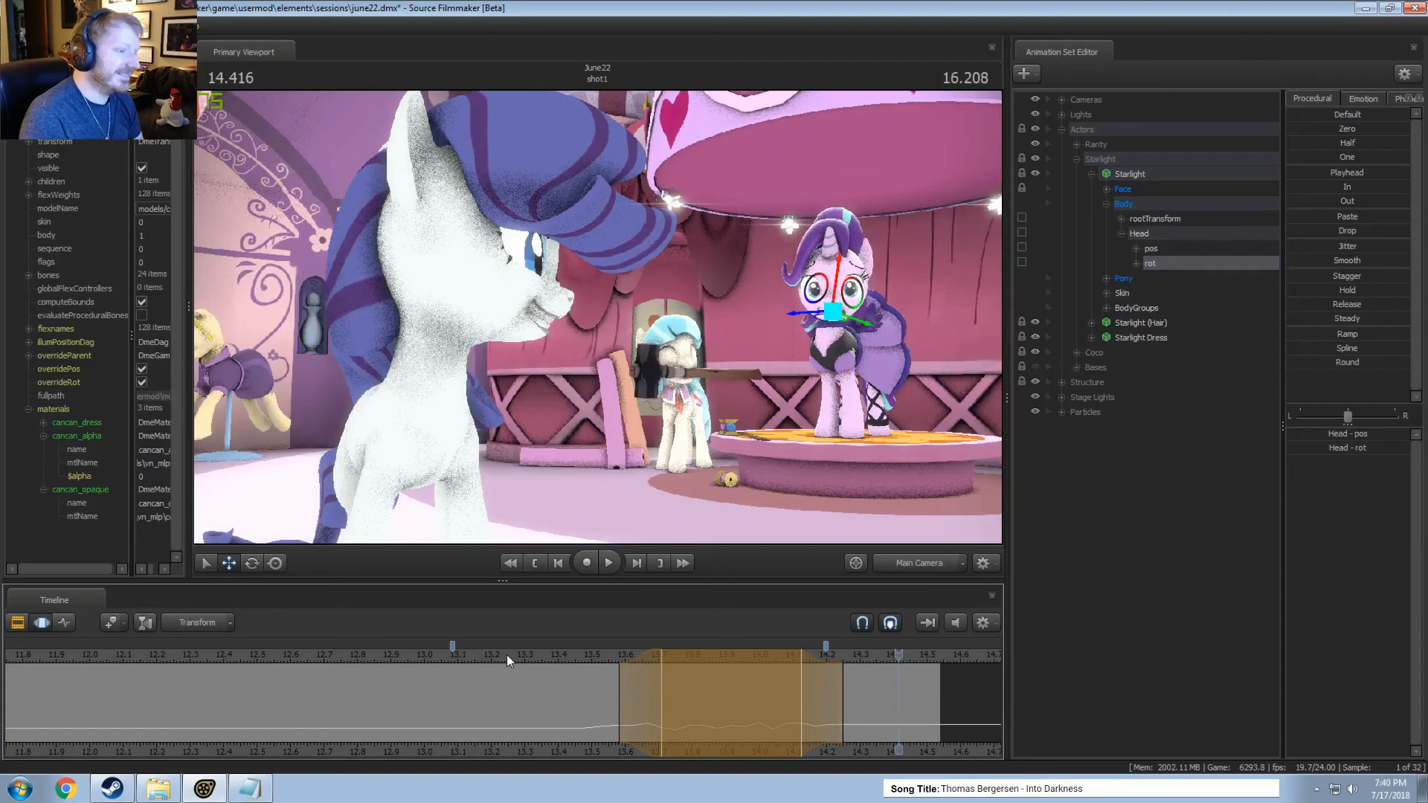
{"action": "left_click", "coordinate": [507, 655]}
{"action": "key", "text": "space"}
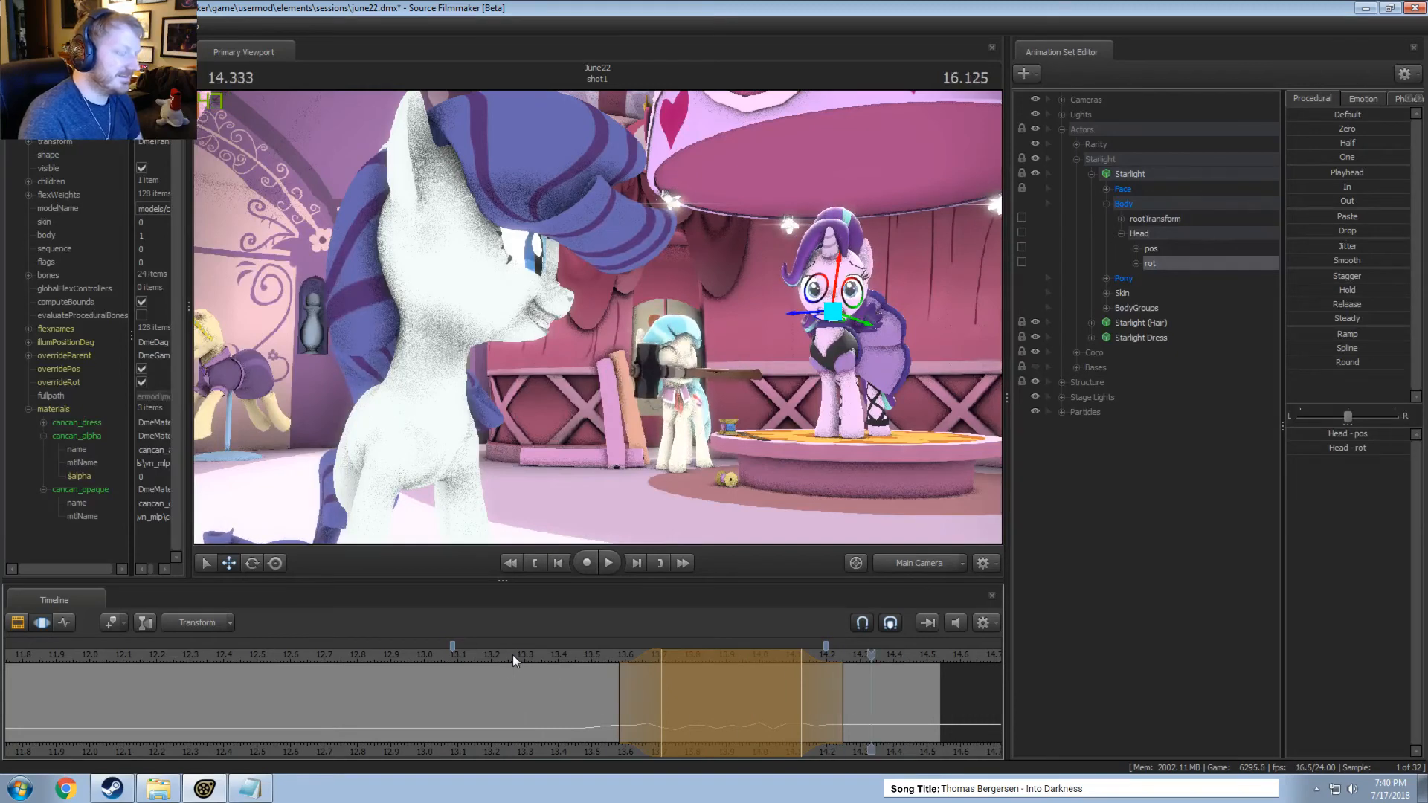
Undo the rot jitter, then try Jitter on only the x and z components of the Head's rot and play it.
{"action": "left_click", "coordinate": [648, 658]}
{"action": "left_click_drag", "start_coordinate": [683, 666], "coordinate": [703, 661]}
{"action": "key", "text": "ctrl+z"}
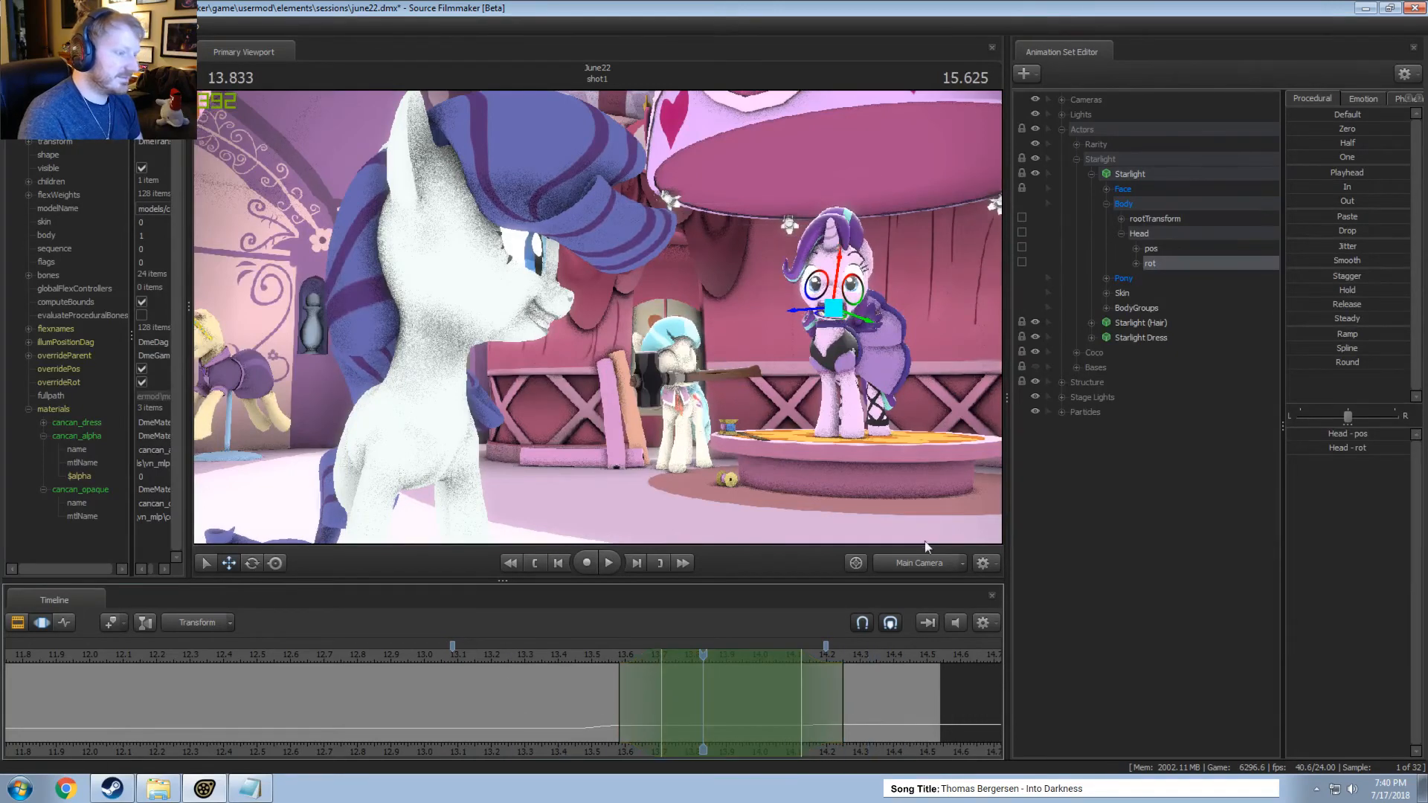
{"action": "double_click", "coordinate": [1155, 262]}
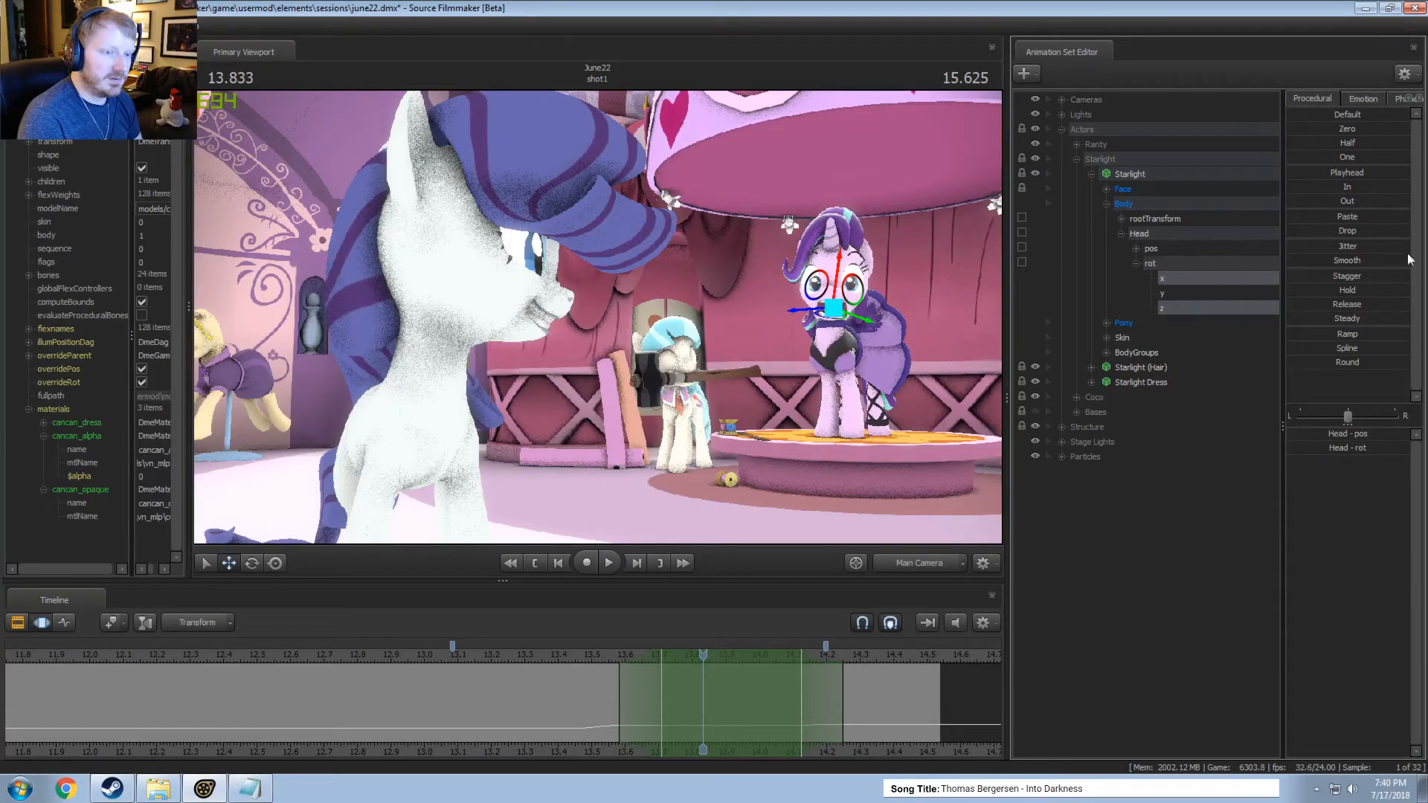
{"action": "double_click", "coordinate": [1342, 244]}
{"action": "key", "text": "space"}
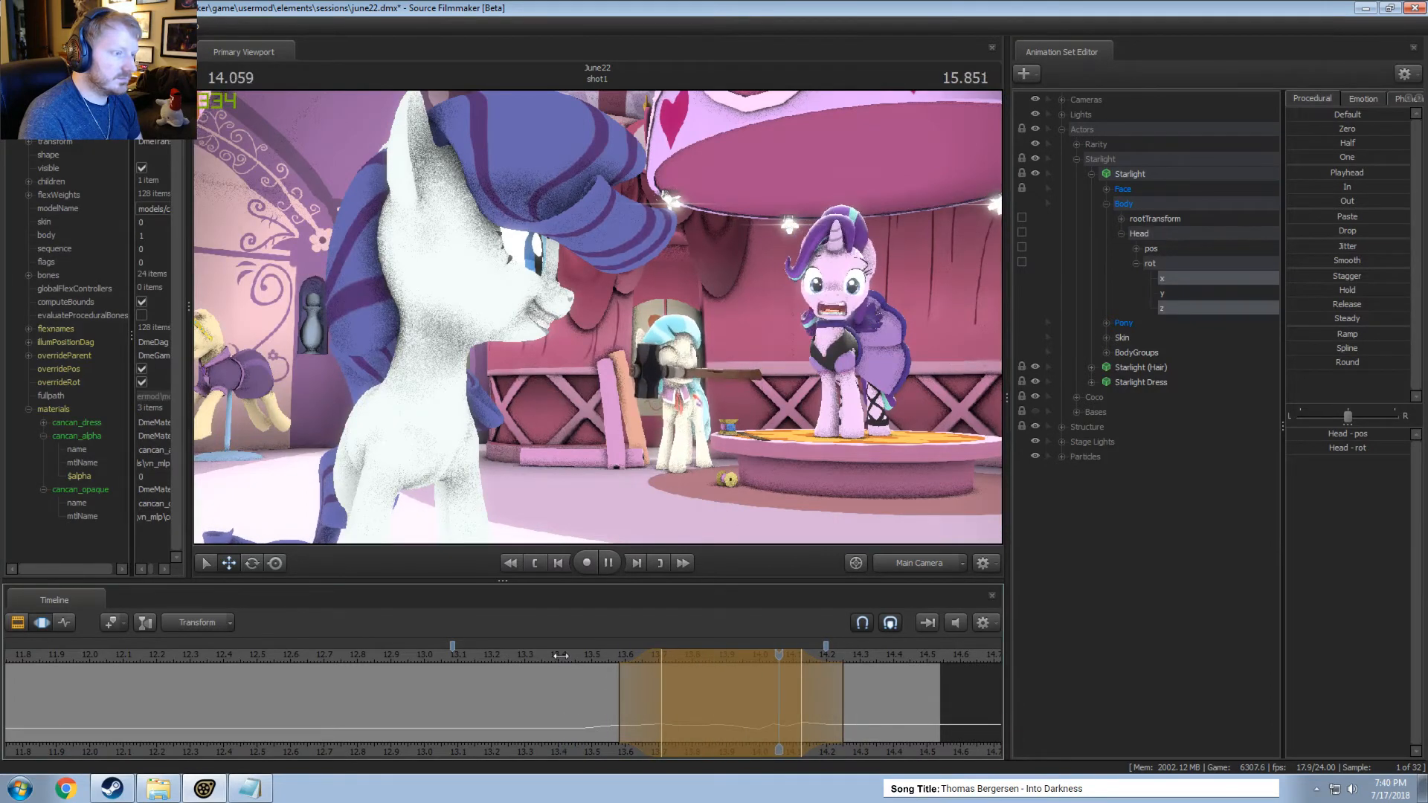
{"action": "key", "text": "space"}
Try Jitter on only the x and y components of the Head's rot over the time selection and play it.
{"action": "left_click", "coordinate": [1177, 293]}
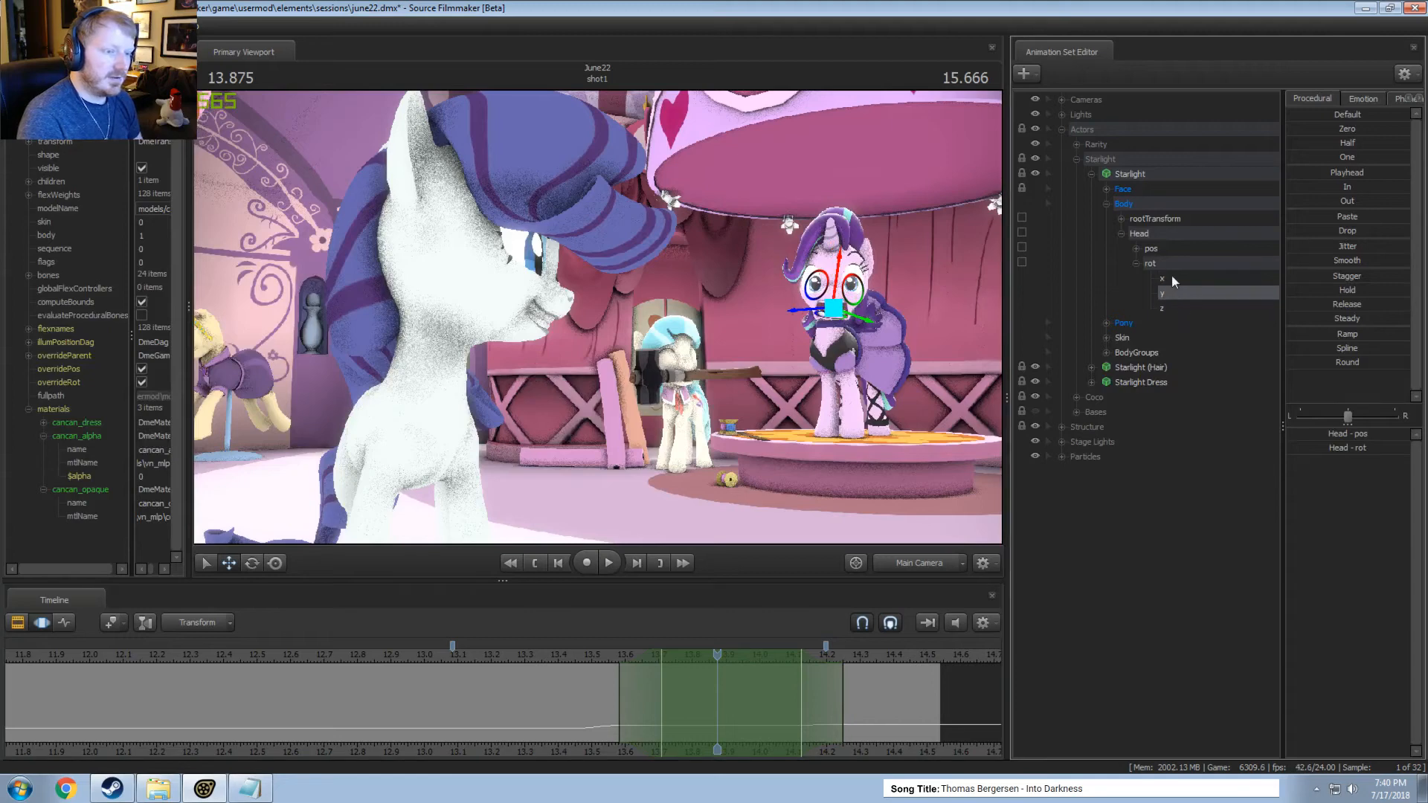
{"action": "left_click_drag", "start_coordinate": [1341, 247], "coordinate": [1409, 247]}
{"action": "left_click", "coordinate": [557, 654]}
{"action": "key", "text": "space"}
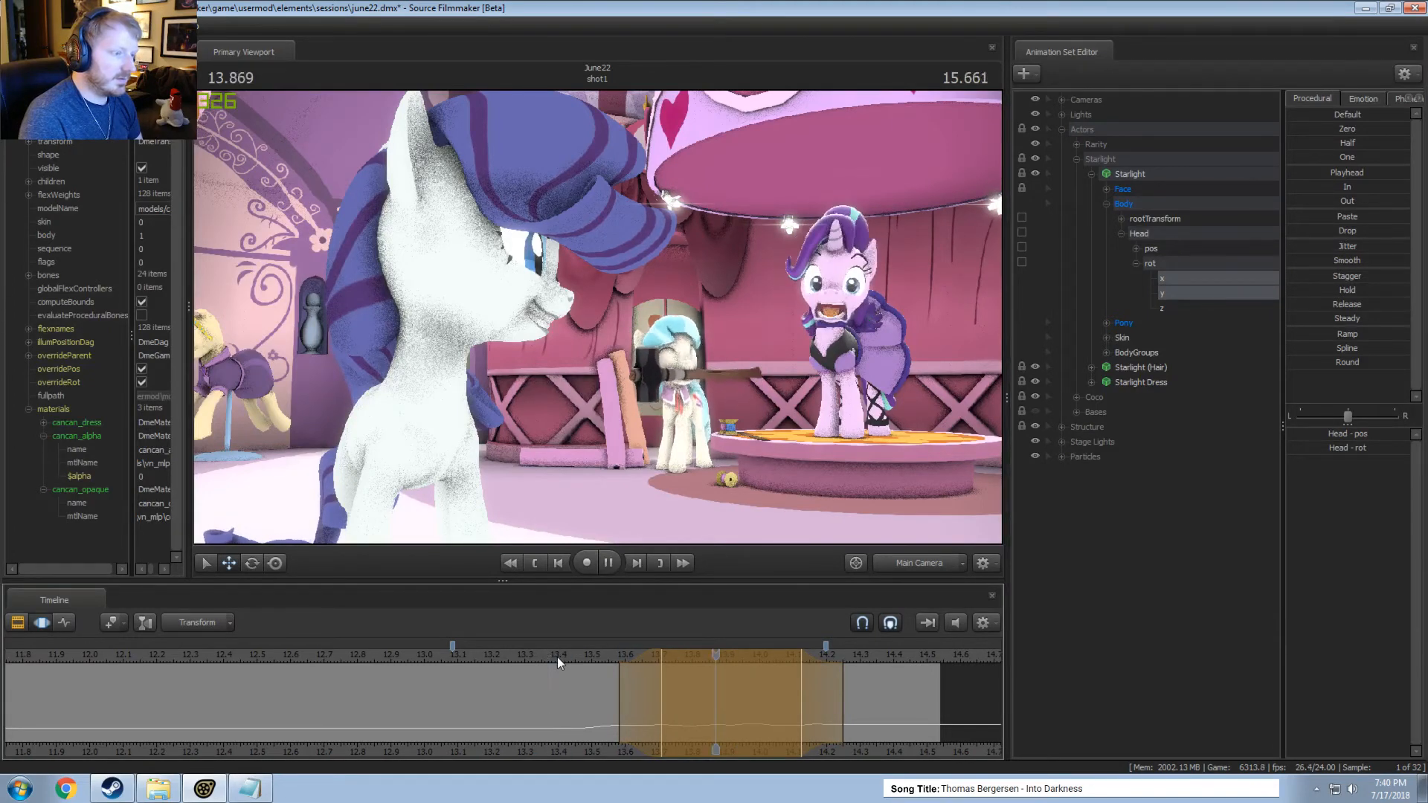
{"action": "key", "text": "space"}
Select the y and z components of the Head's rot, try Jitter on them over the time selection, and play it repeatedly.
{"action": "left_click", "coordinate": [1168, 307]}
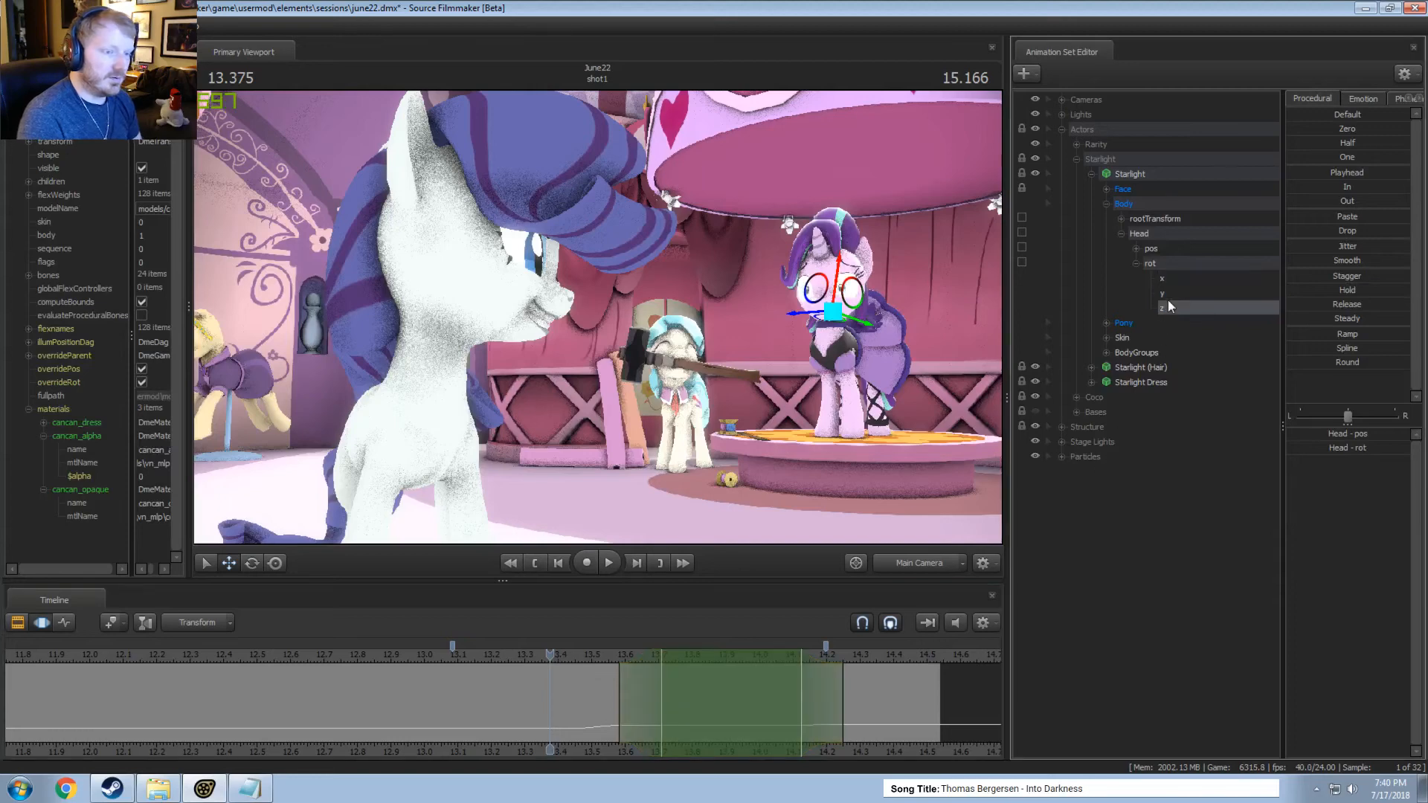
{"action": "left_click", "coordinate": [1173, 294], "text": "ctrl"}
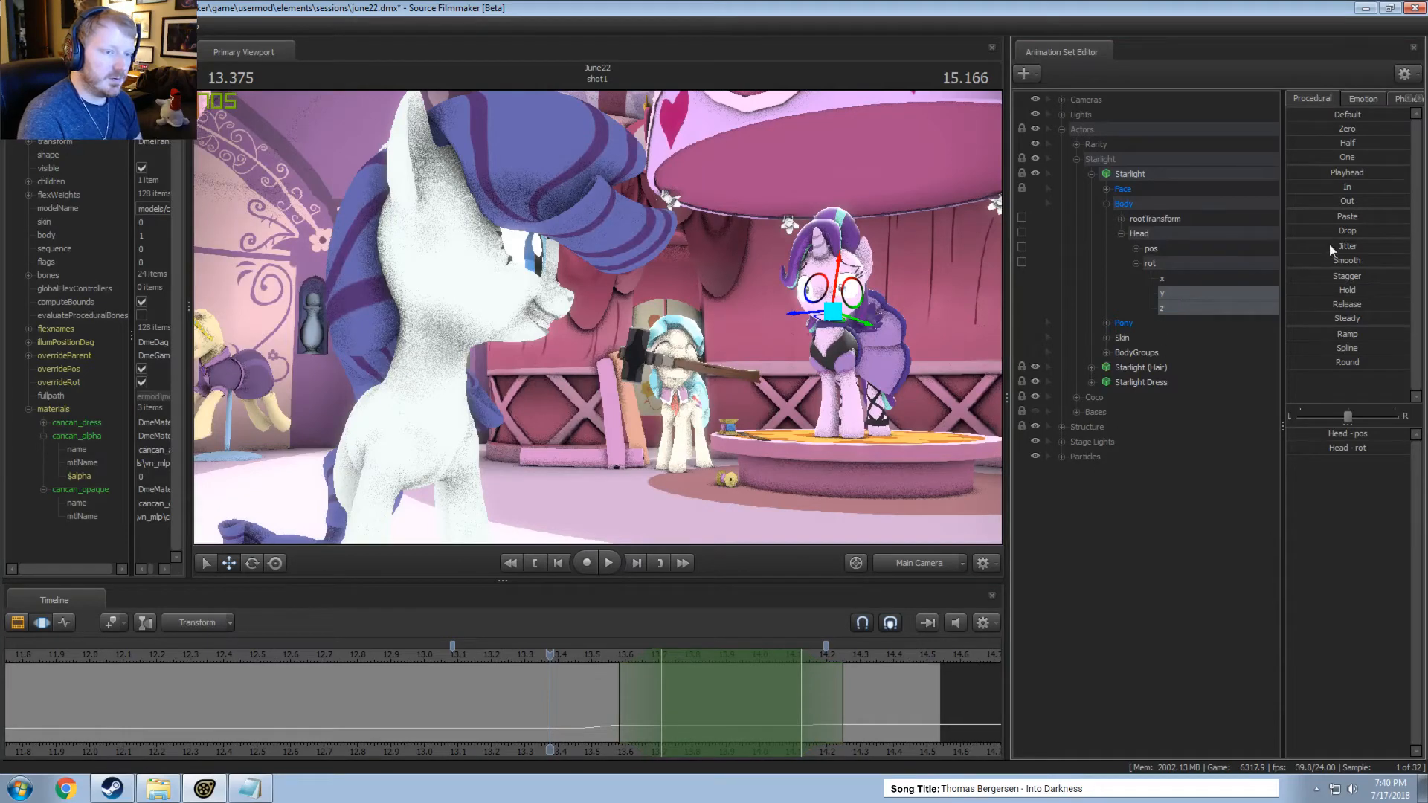
{"action": "left_click_drag", "start_coordinate": [1328, 243], "coordinate": [958, 448]}
{"action": "left_click", "coordinate": [562, 654]}
{"action": "key", "text": "space"}
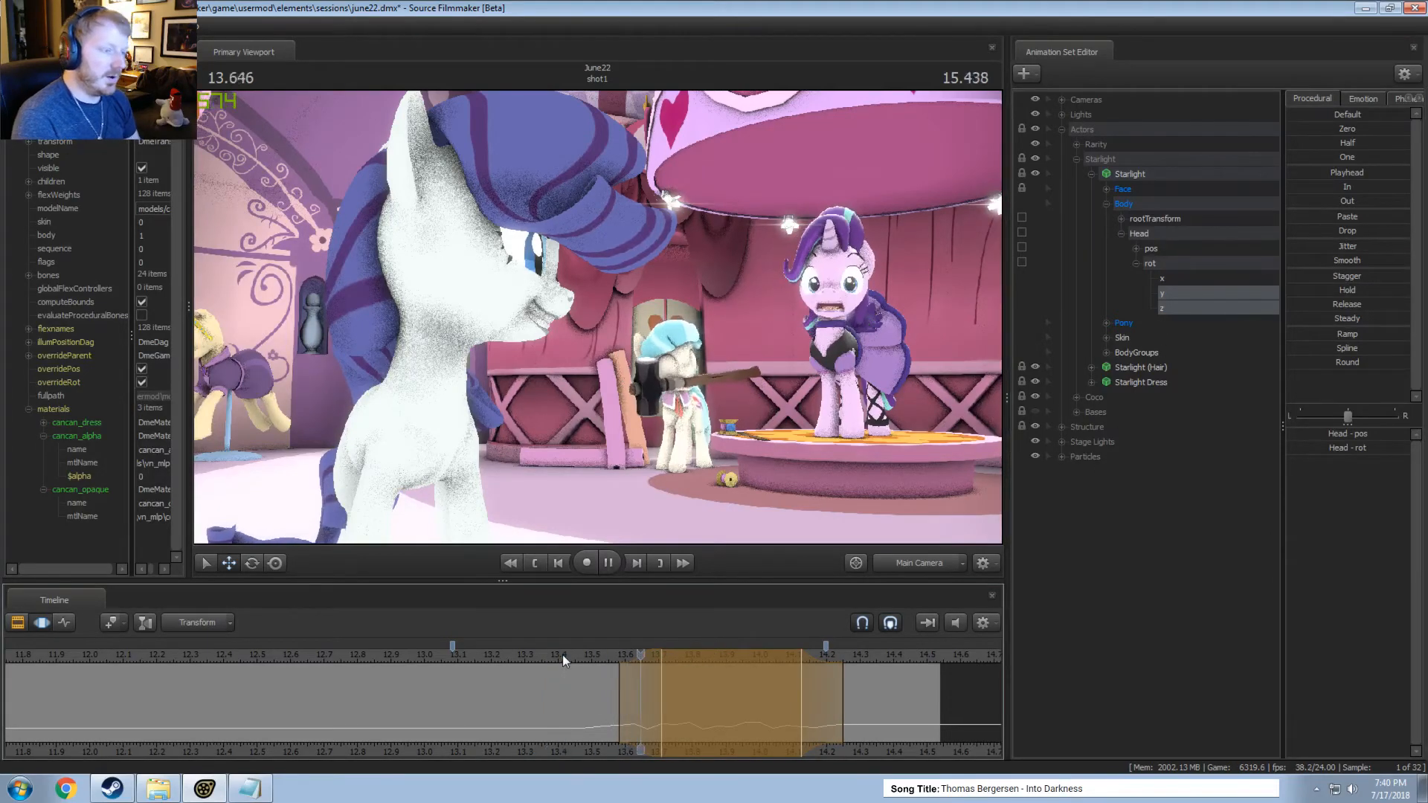
{"action": "key", "text": "space"}
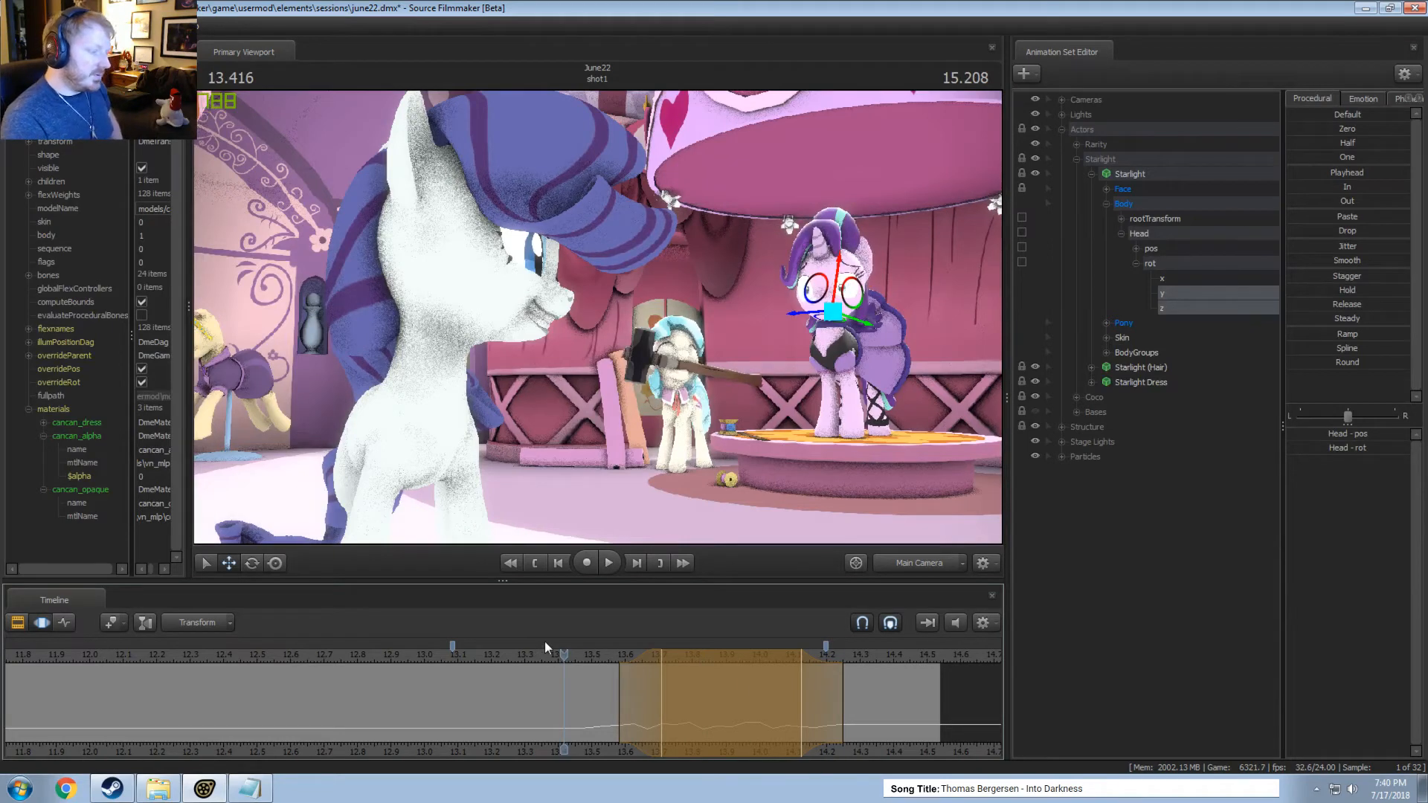
{"action": "key", "text": "space"}
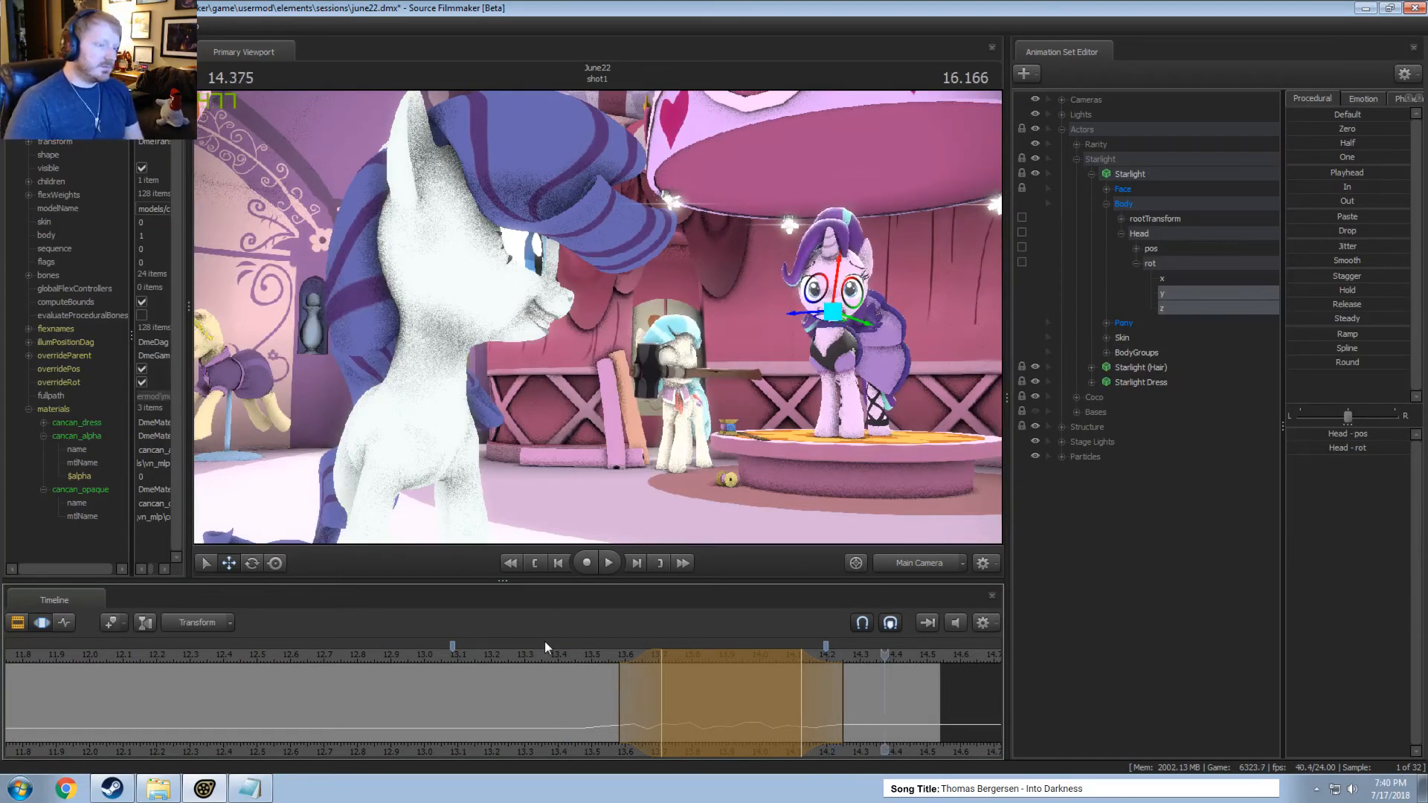
{"action": "left_click", "coordinate": [490, 655]}
{"action": "key", "text": "space"}
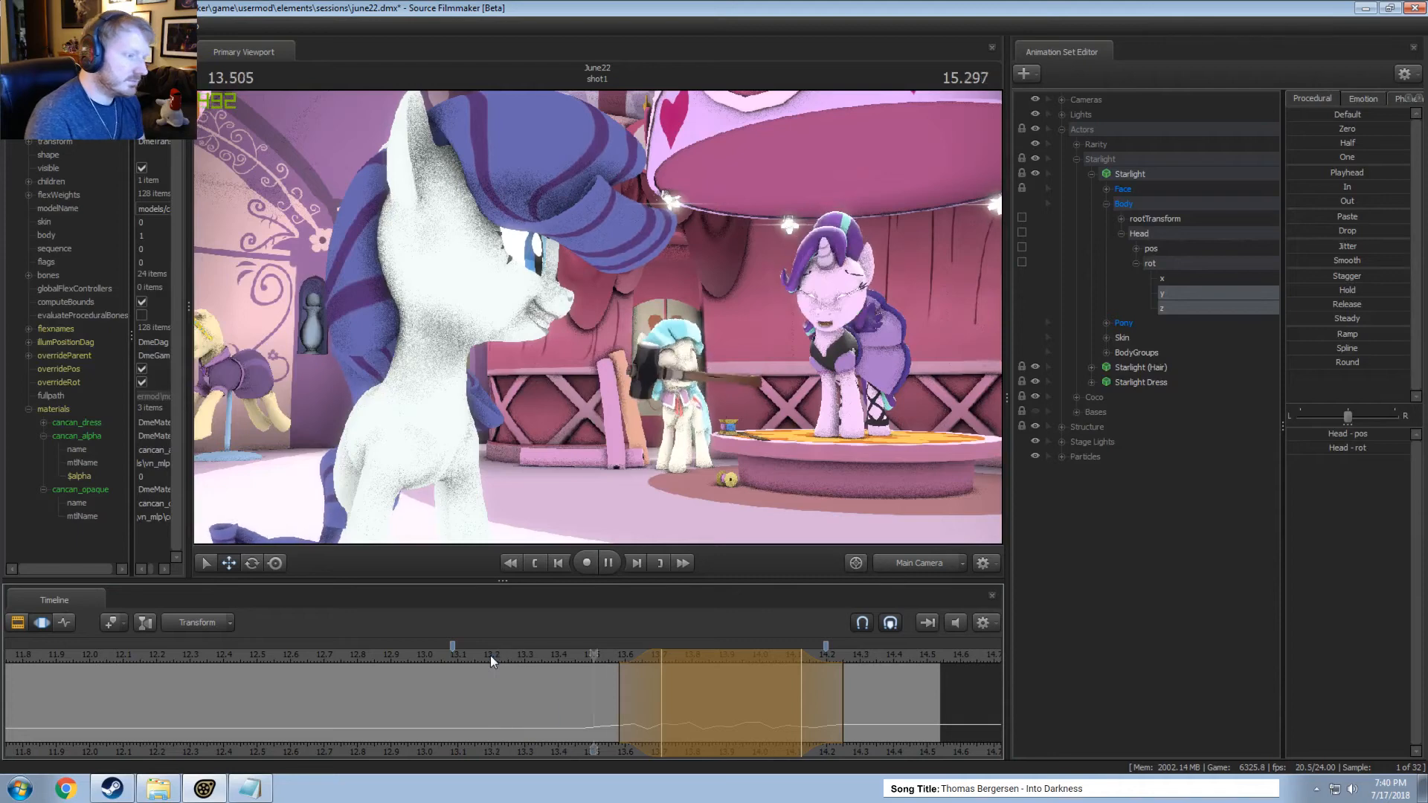
{"action": "key", "text": "space"}
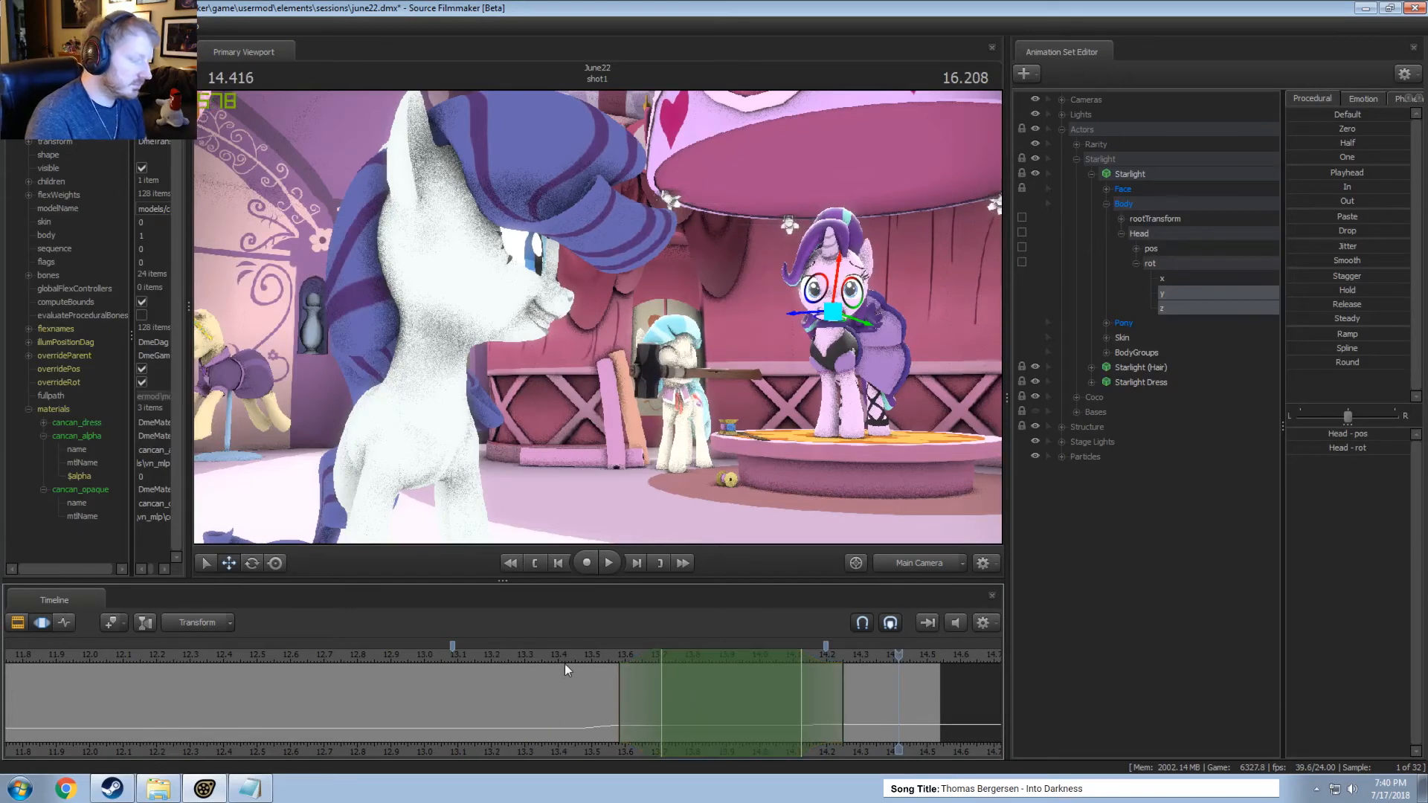
Try a much weaker Jitter on the y and z components of the Head's rot and play the motion.
{"action": "left_click_drag", "start_coordinate": [565, 657], "coordinate": [731, 654]}
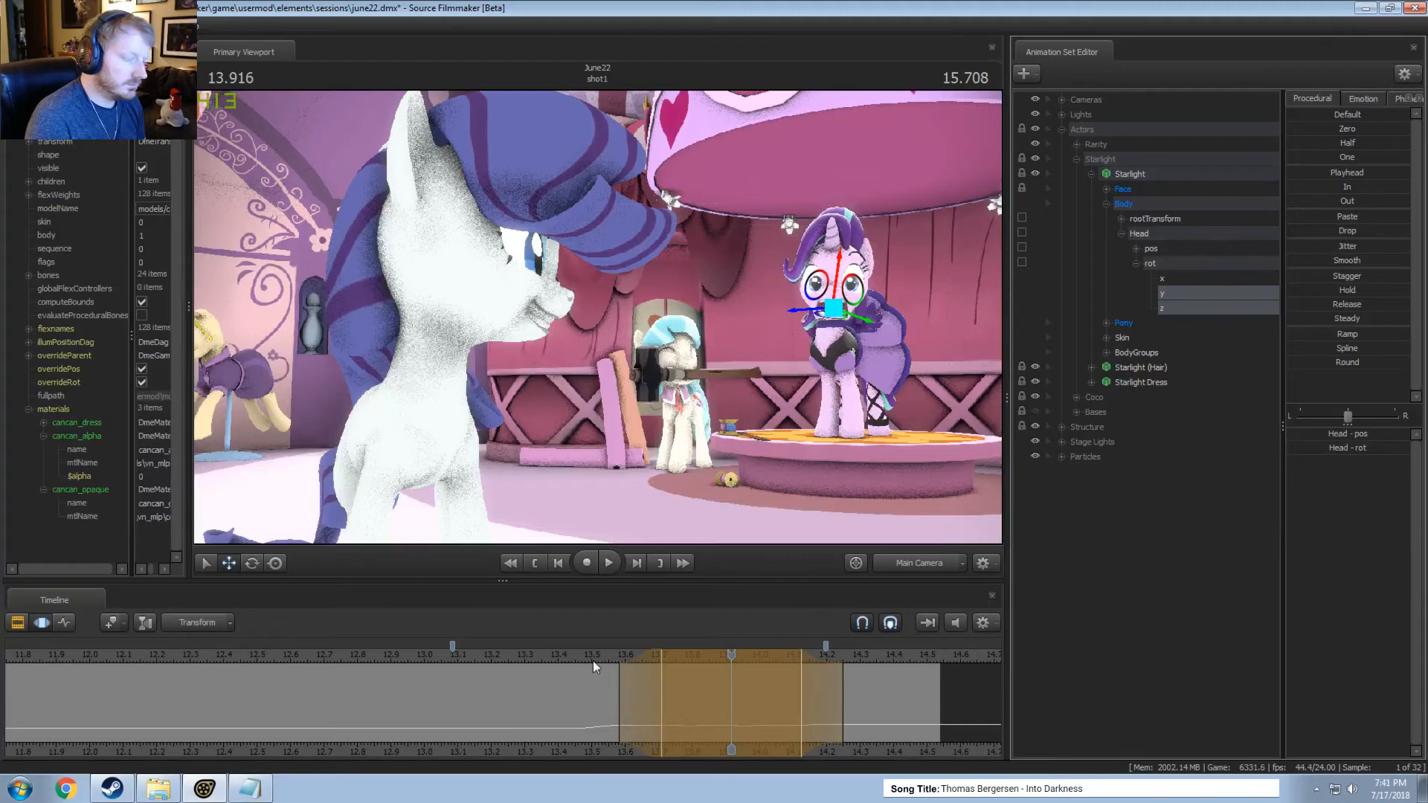
{"action": "key", "text": "space"}
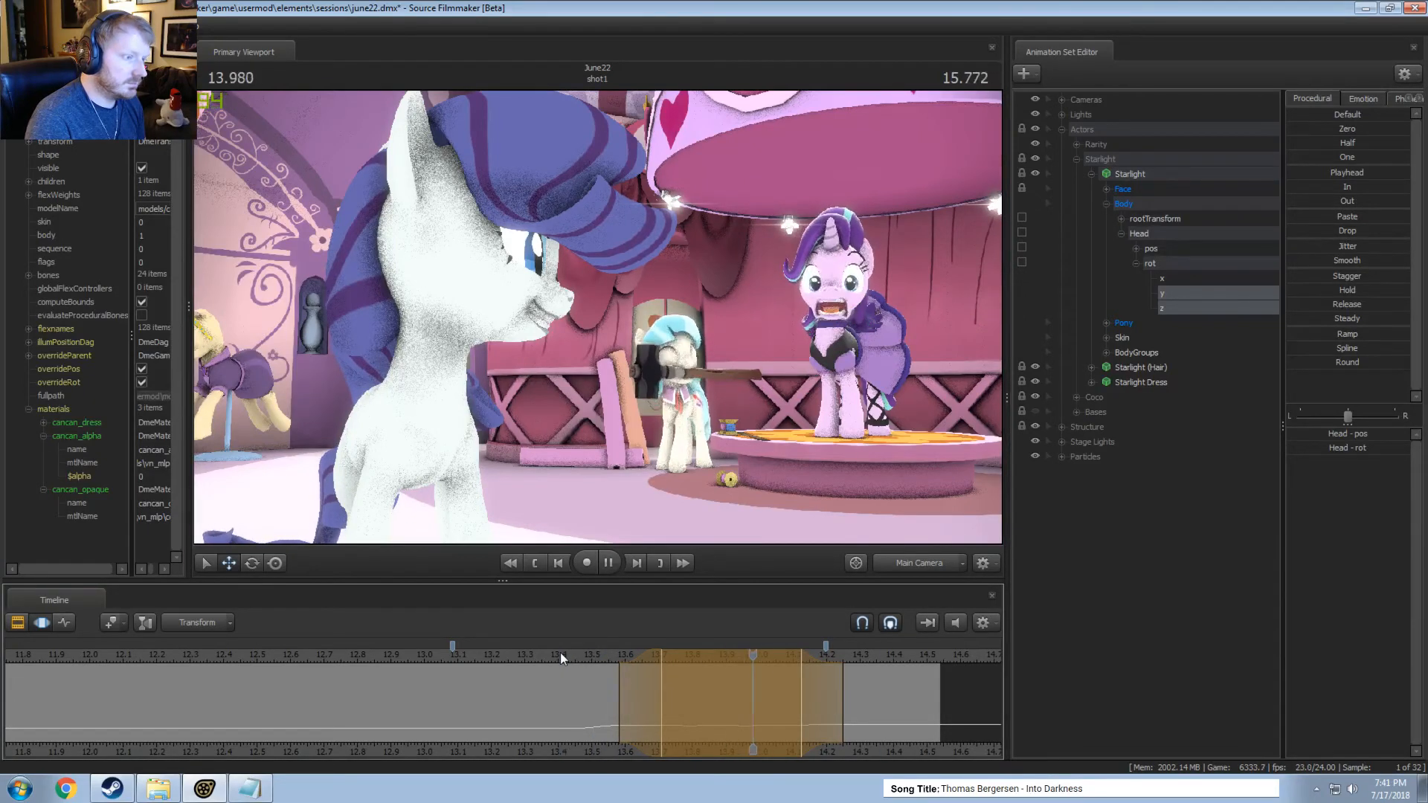
{"action": "key", "text": "space"}
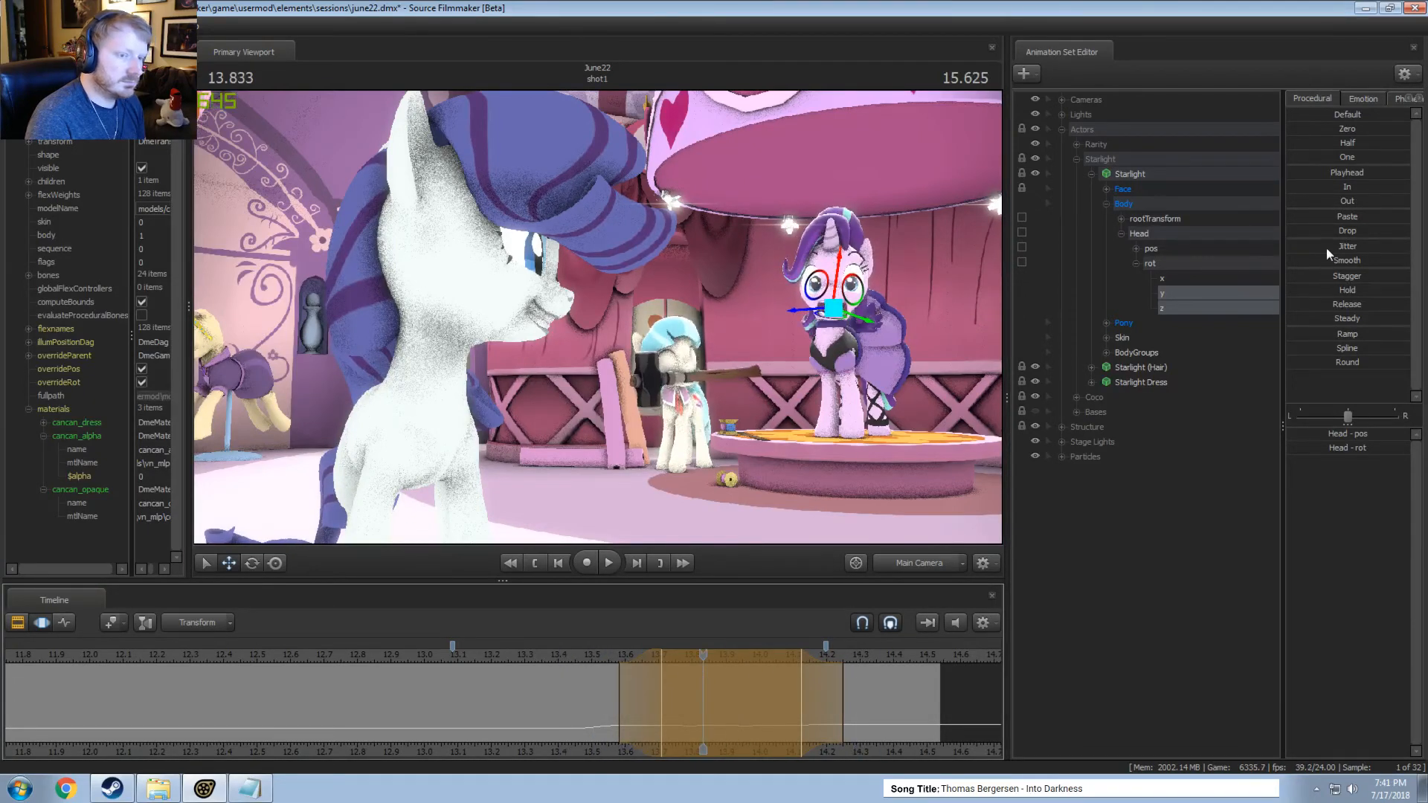
Try a slightly stronger Jitter on the Head's rot y and z components, play it from about 13.17 seconds, and undo it.
{"action": "mouse_move", "coordinate": [1327, 248]}
{"action": "left_mouse_down"}
{"action": "mouse_move", "coordinate": [1338, 247]}
{"action": "mouse_move", "coordinate": [1309, 246]}
{"action": "left_mouse_up"}
{"action": "left_click", "coordinate": [559, 656]}
{"action": "key", "text": "space"}
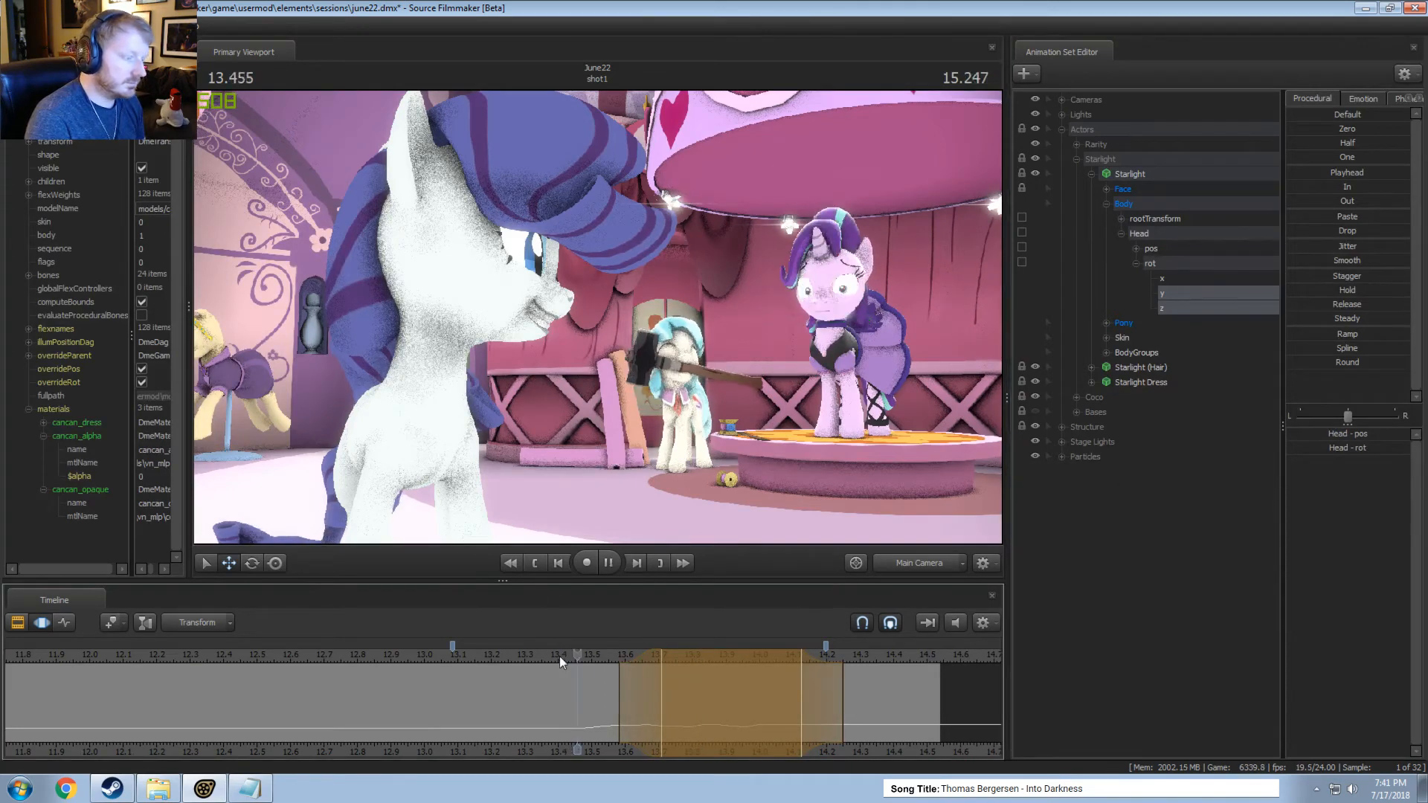
{"action": "left_click", "coordinate": [479, 653]}
{"action": "key", "text": "space"}
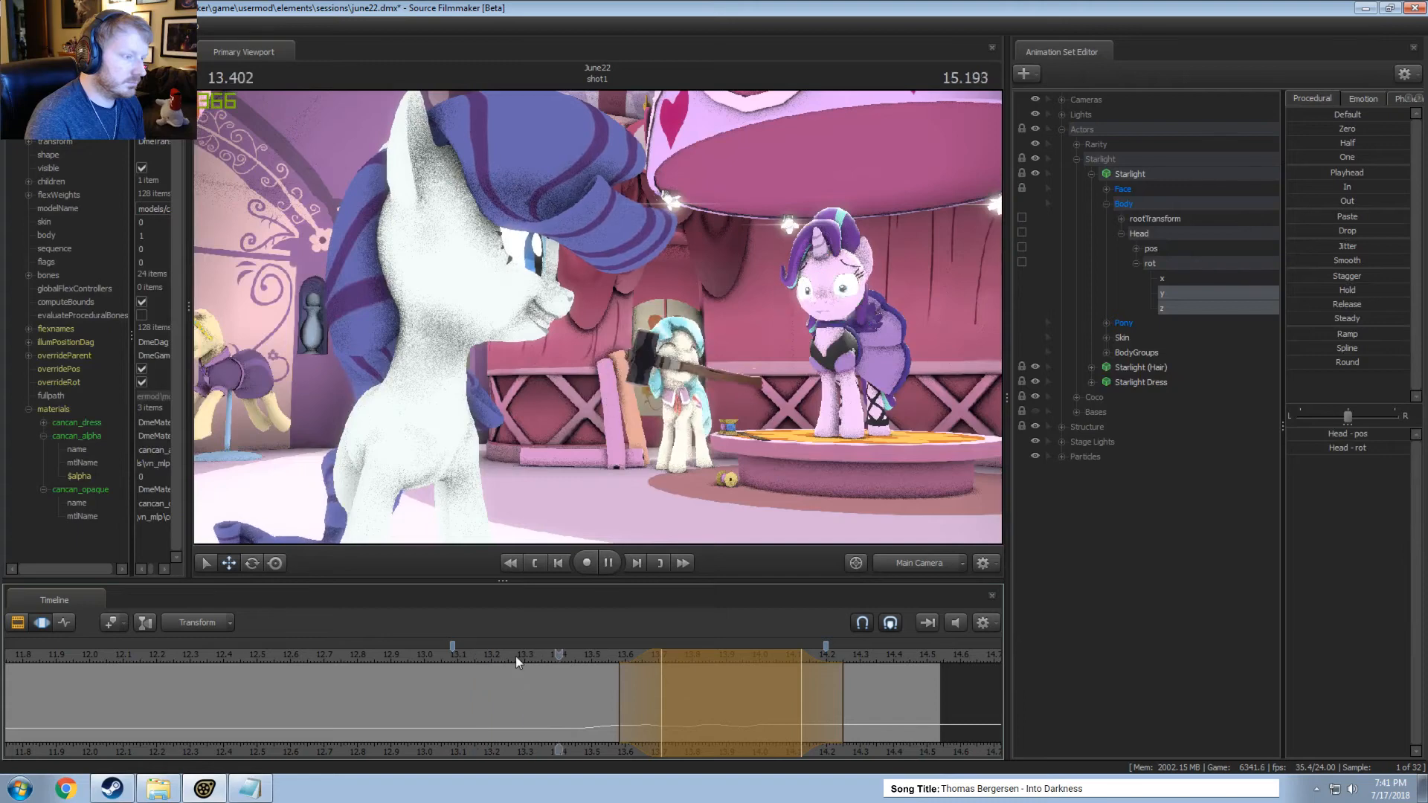
{"action": "key", "text": "space"}
{"action": "key", "text": "ctrl+z"}
Apply a light Jitter to the y and z components of the Head's rot over about 13.7 to 14.12 seconds and play it.
{"action": "left_click", "coordinate": [717, 654]}
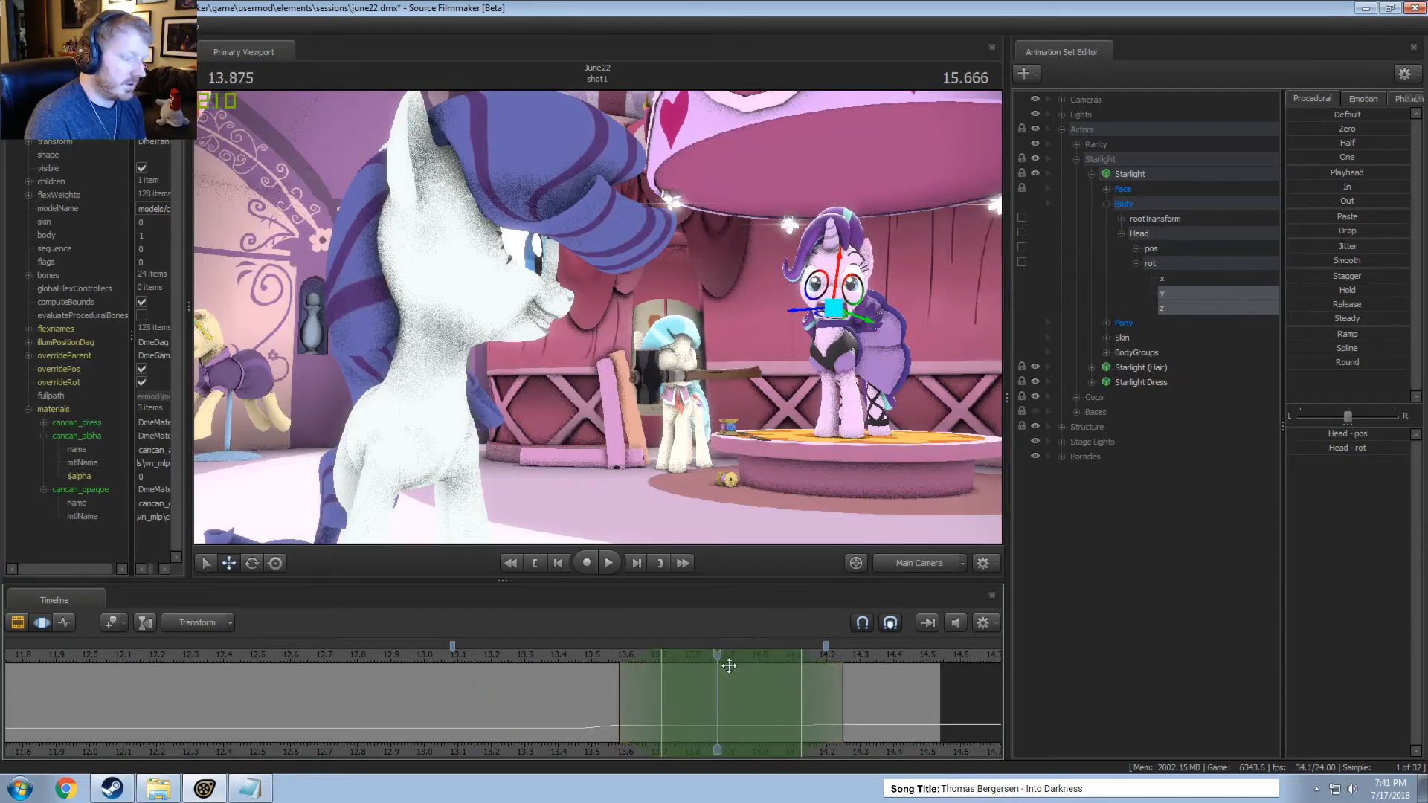
{"action": "left_click_drag", "start_coordinate": [1303, 248], "coordinate": [1306, 248]}
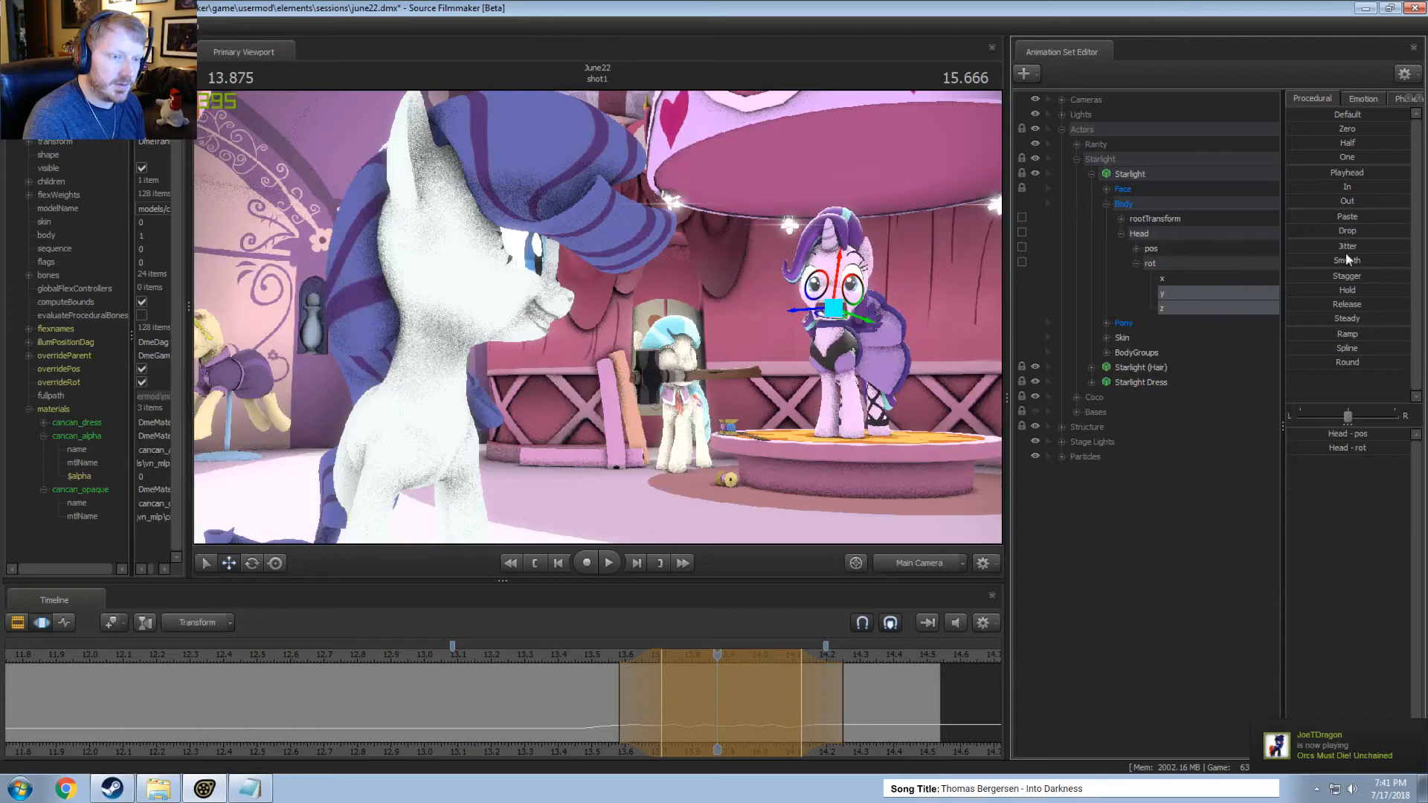
{"action": "left_click", "coordinate": [562, 654]}
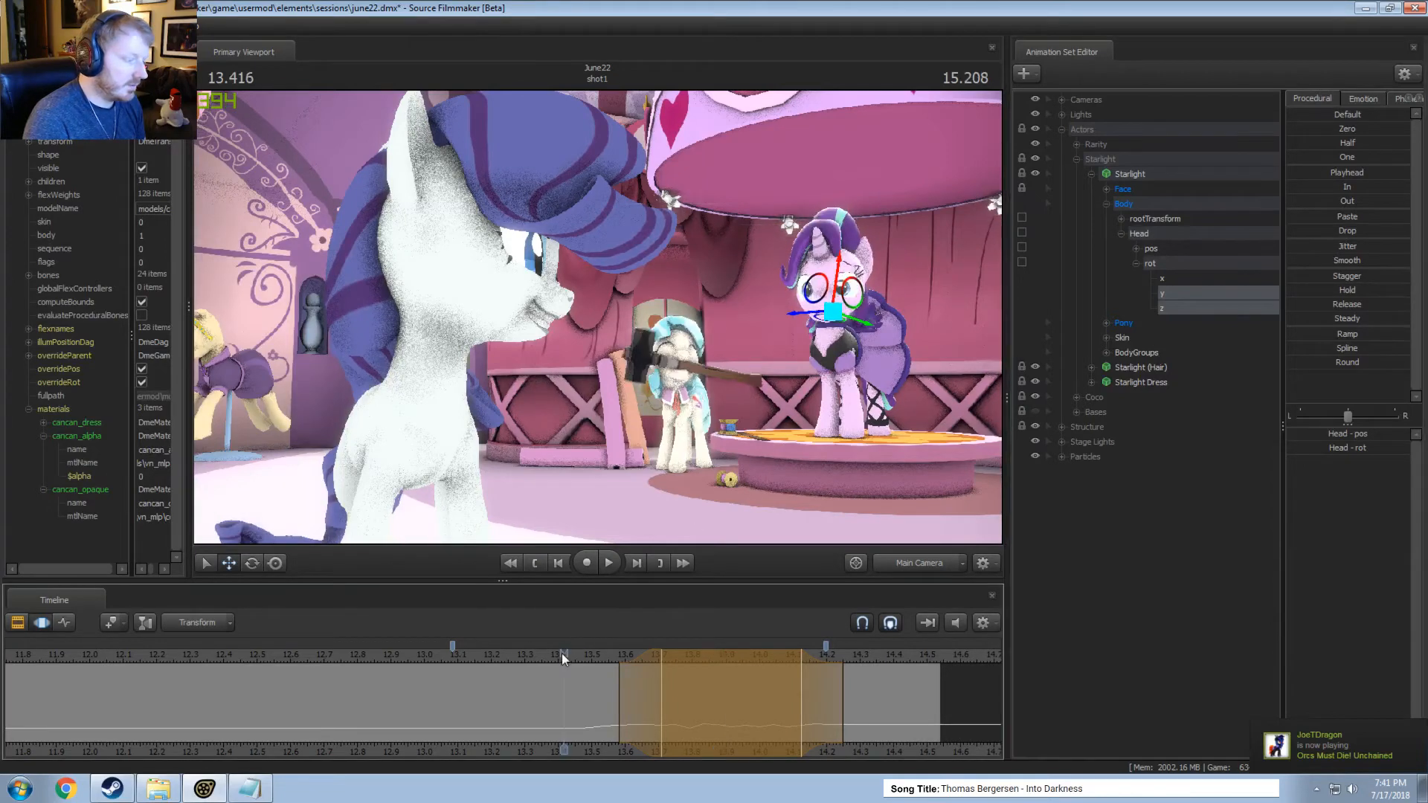
{"action": "key", "text": "space"}
{"action": "left_click", "coordinate": [516, 658]}
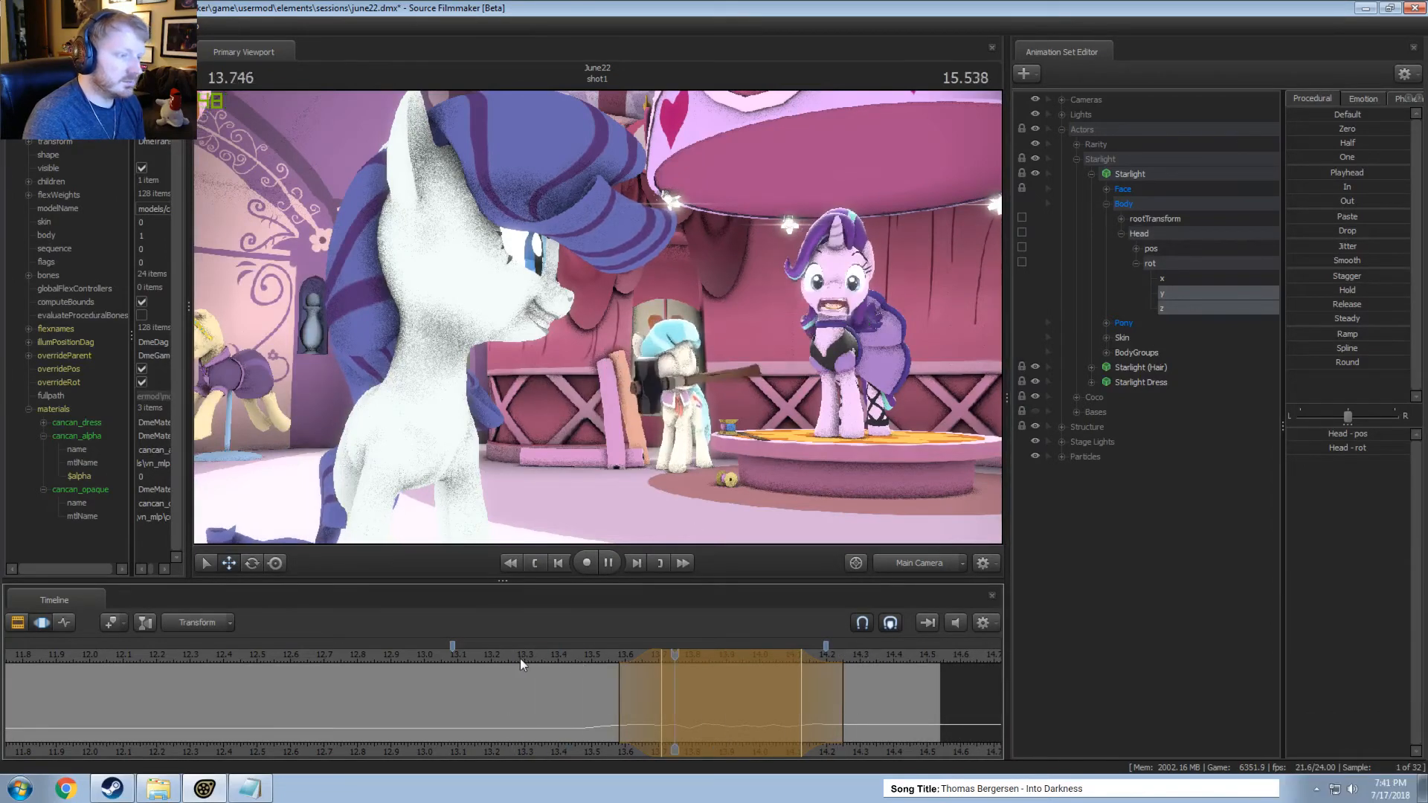
{"action": "key", "text": "space"}
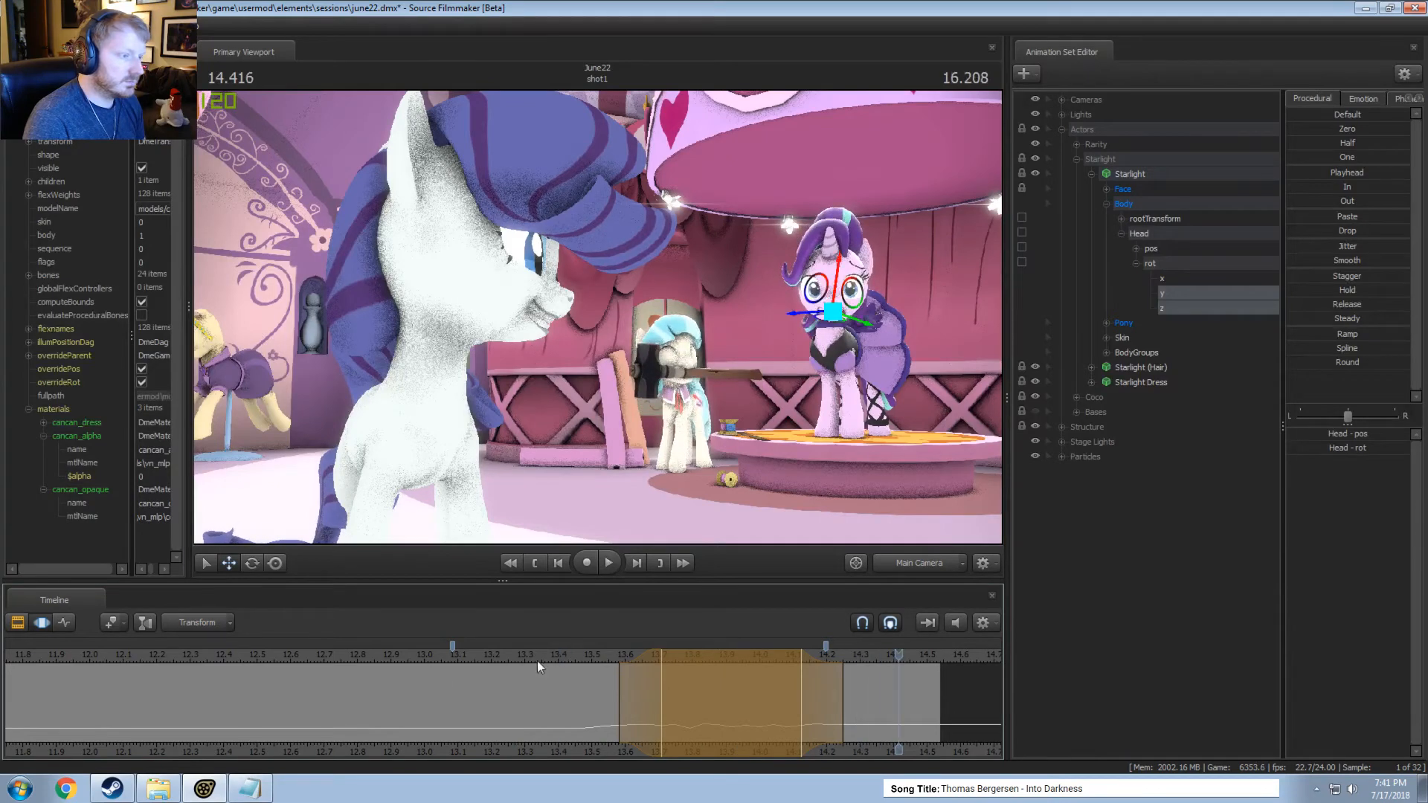
Replay the end of the shot several times from different start points to judge the Head's jitter.
{"action": "left_click", "coordinate": [285, 651]}
{"action": "key", "text": "space"}
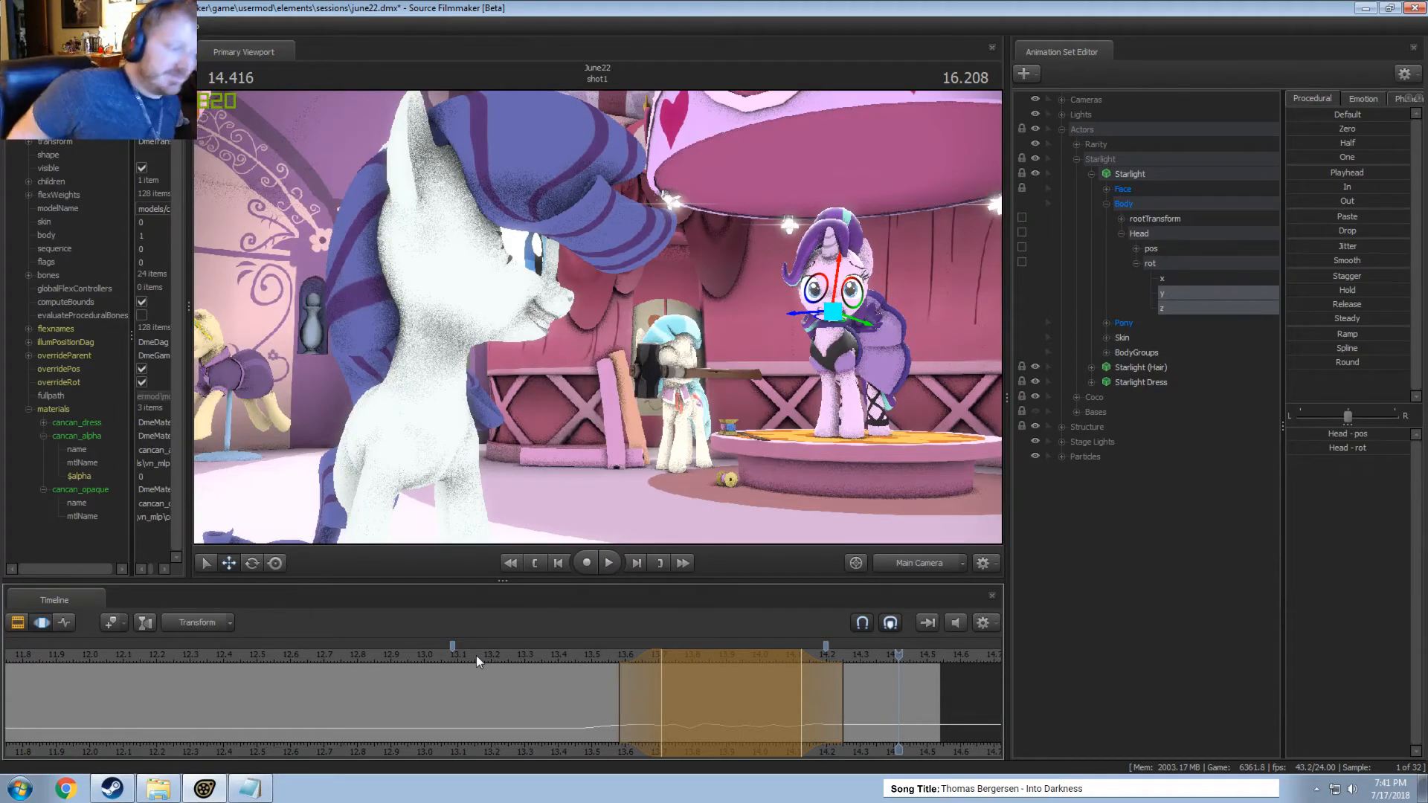
{"action": "left_click", "coordinate": [497, 641]}
{"action": "key", "text": "space"}
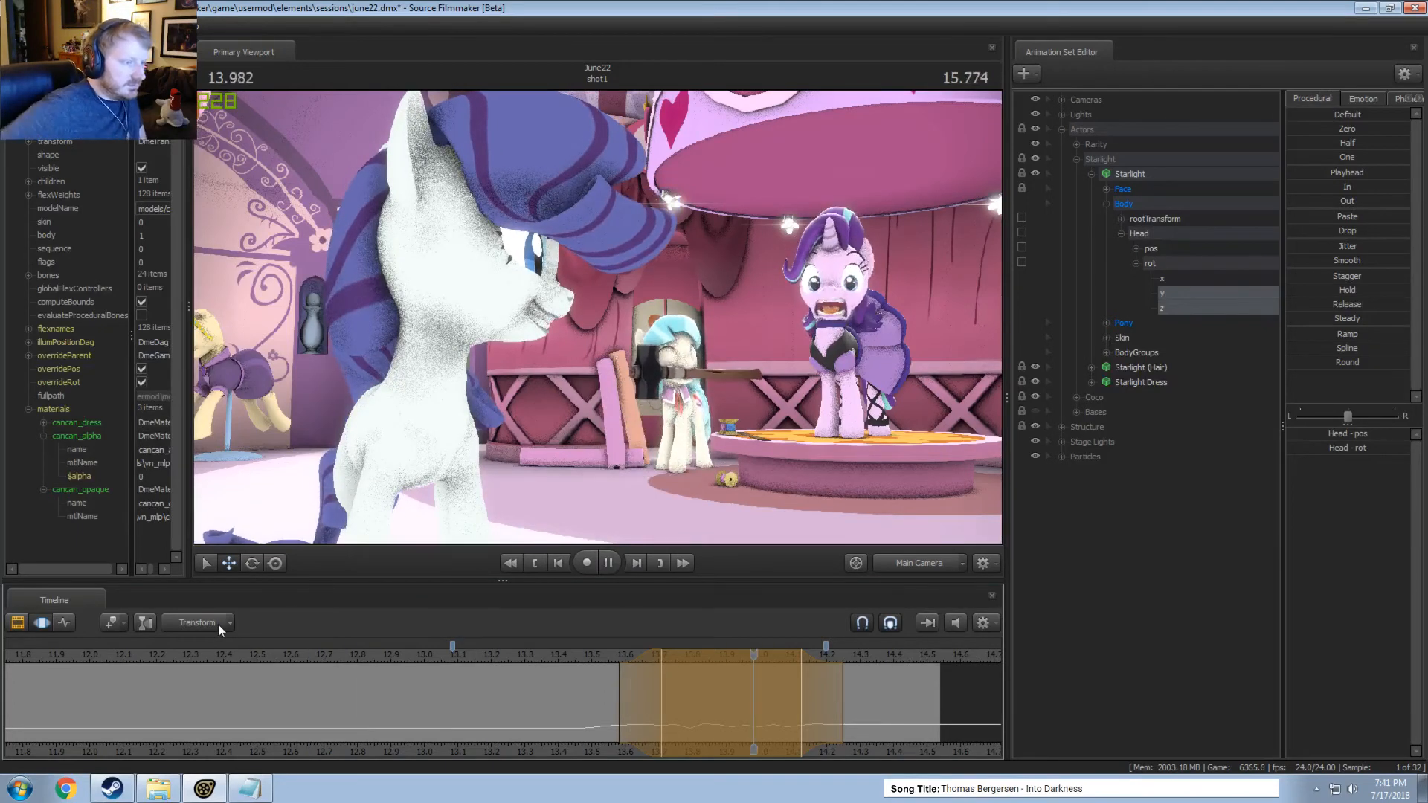
{"action": "key", "text": "space"}
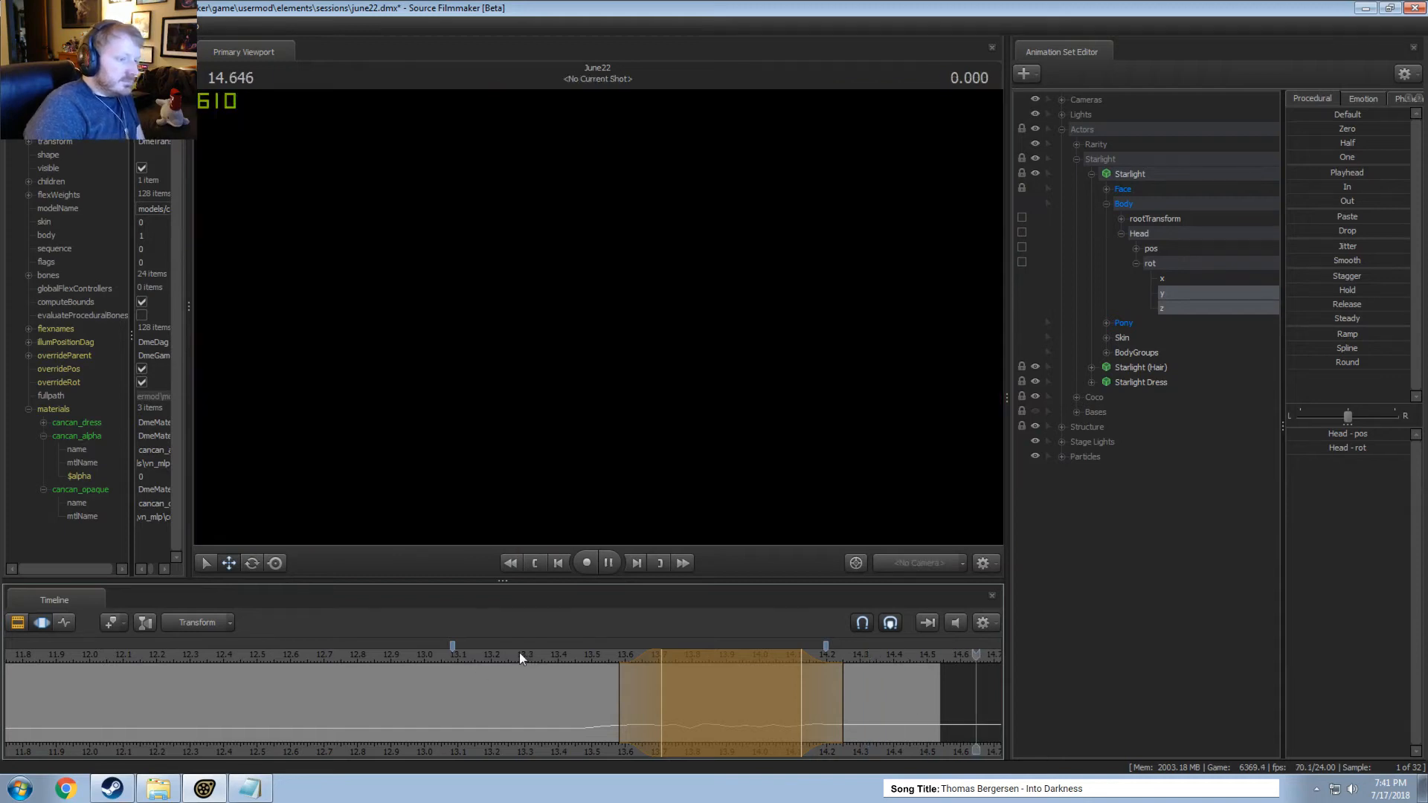
{"action": "left_click", "coordinate": [478, 652]}
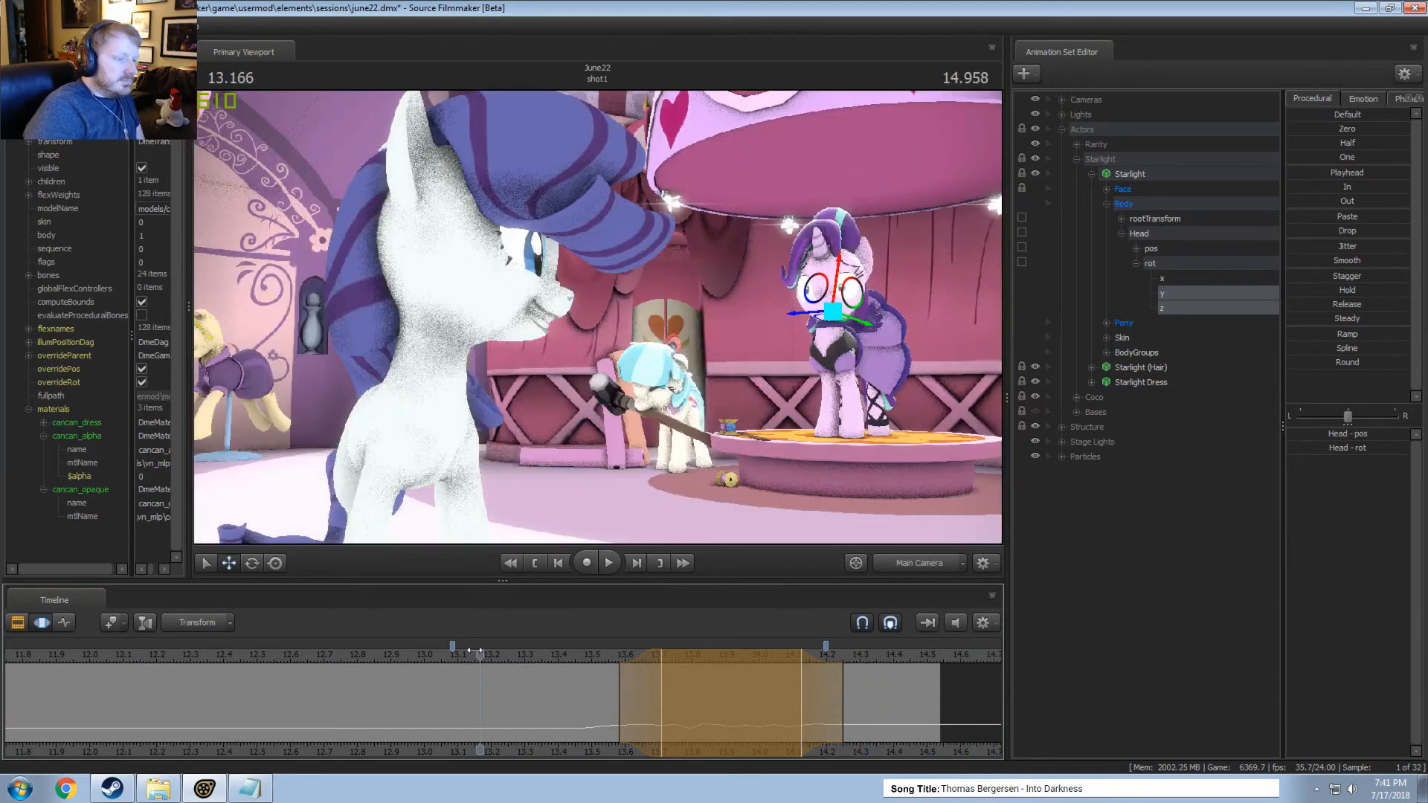
{"action": "key", "text": "space"}
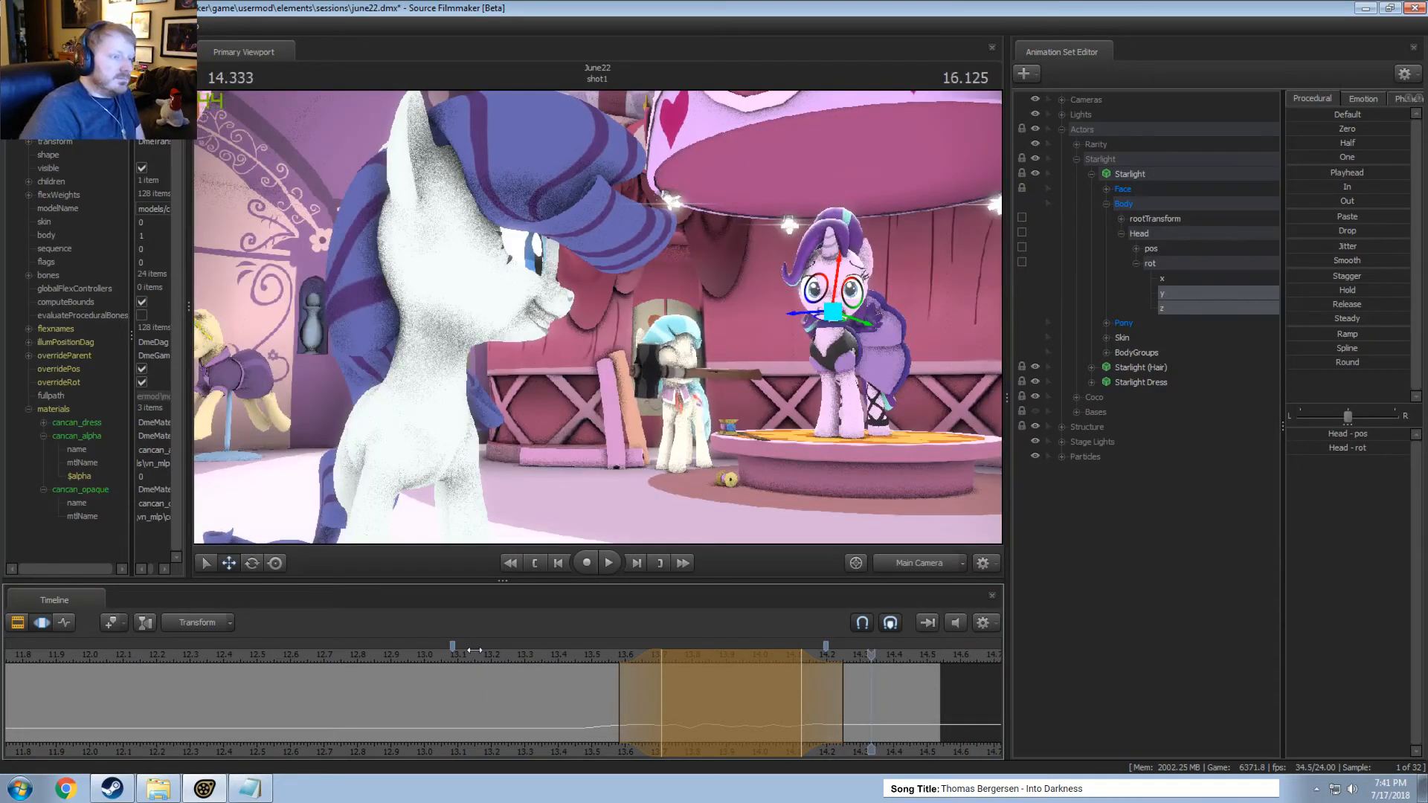
Play the shot from about 9.97 seconds and enable lighting in the viewport.
{"action": "scroll", "coordinate": [481, 651], "scroll_direction": "down", "scroll_amount": 5}
{"action": "left_click", "coordinate": [373, 655]}
{"action": "key", "text": "space"}
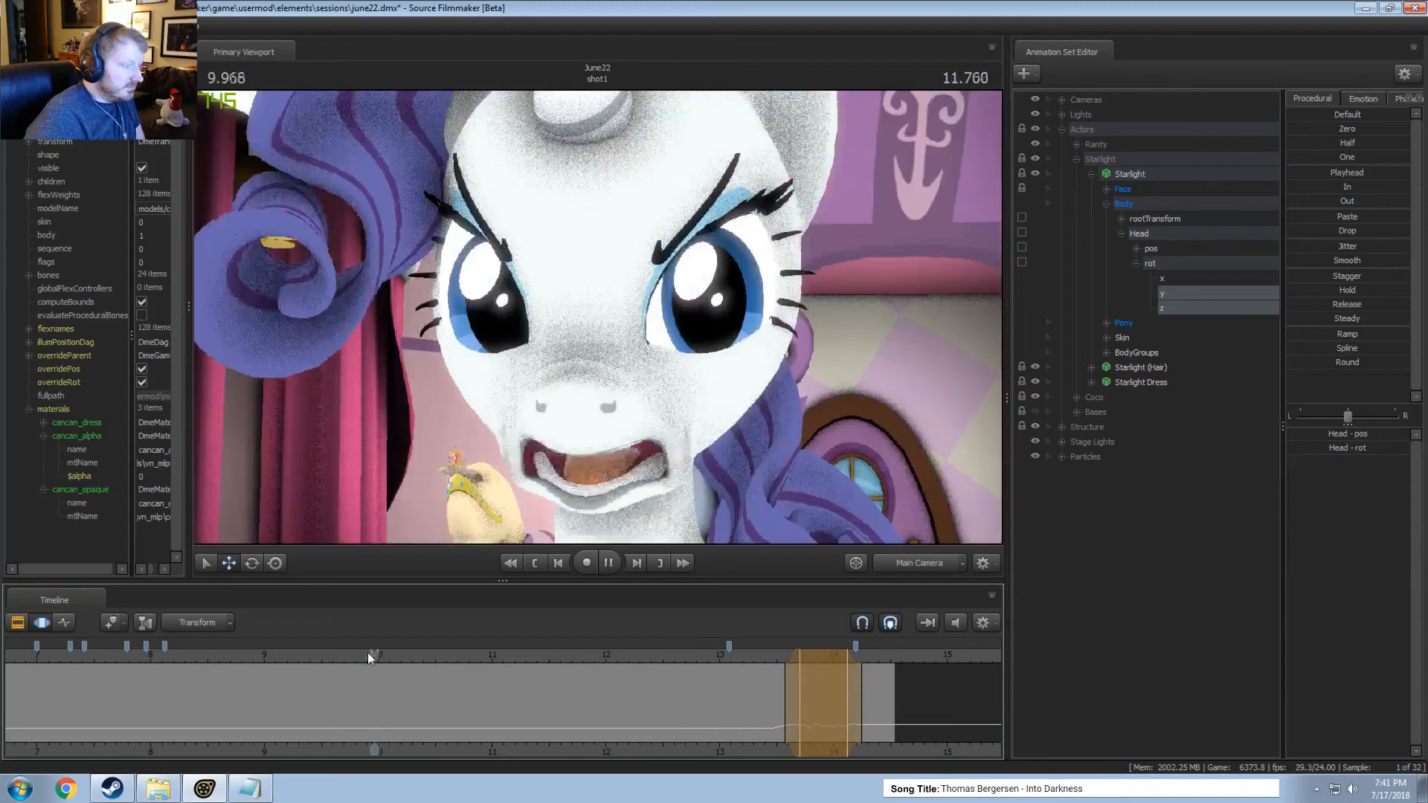
{"action": "key", "text": "space"}
{"action": "key", "text": "F2"}
{"action": "right_click", "coordinate": [612, 333]}
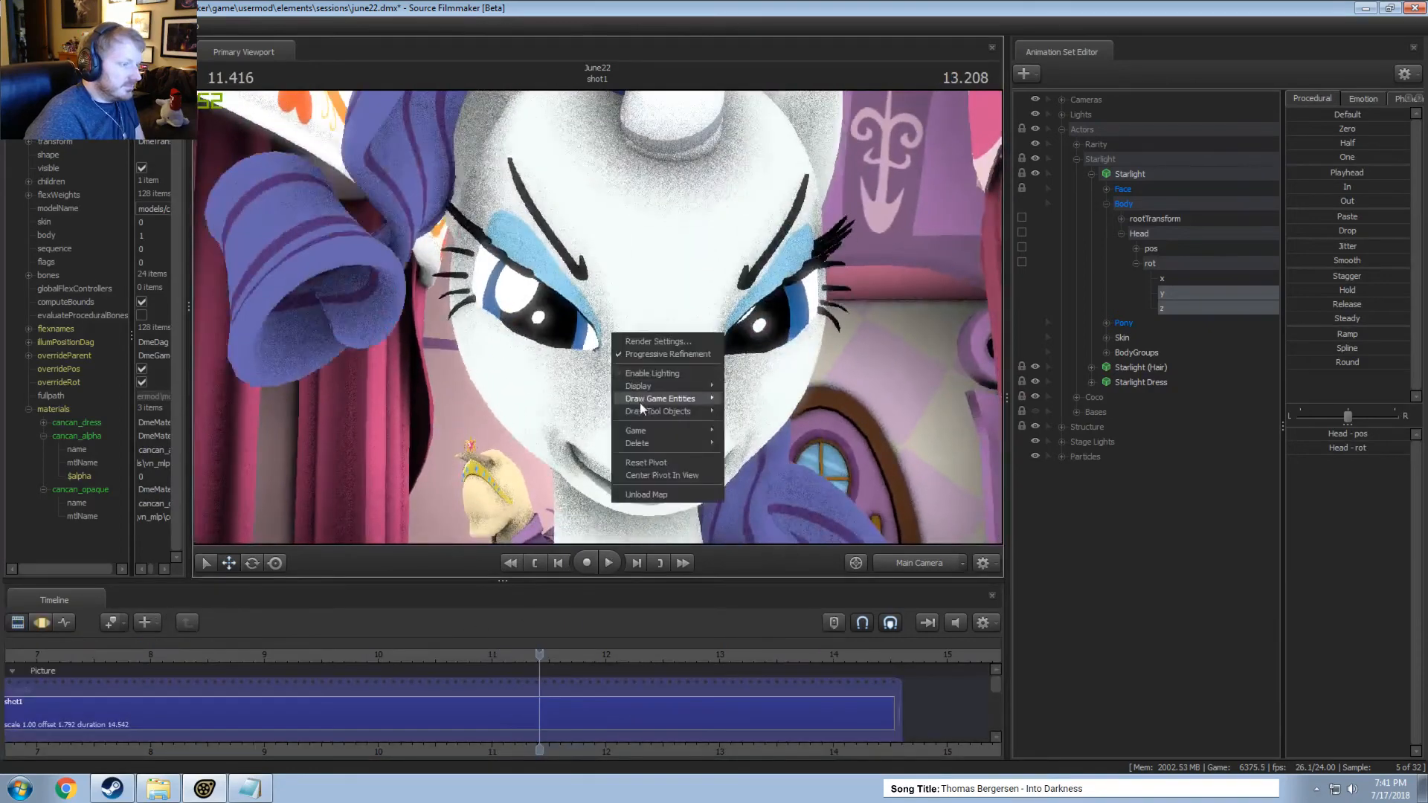
{"action": "left_click", "coordinate": [645, 370]}
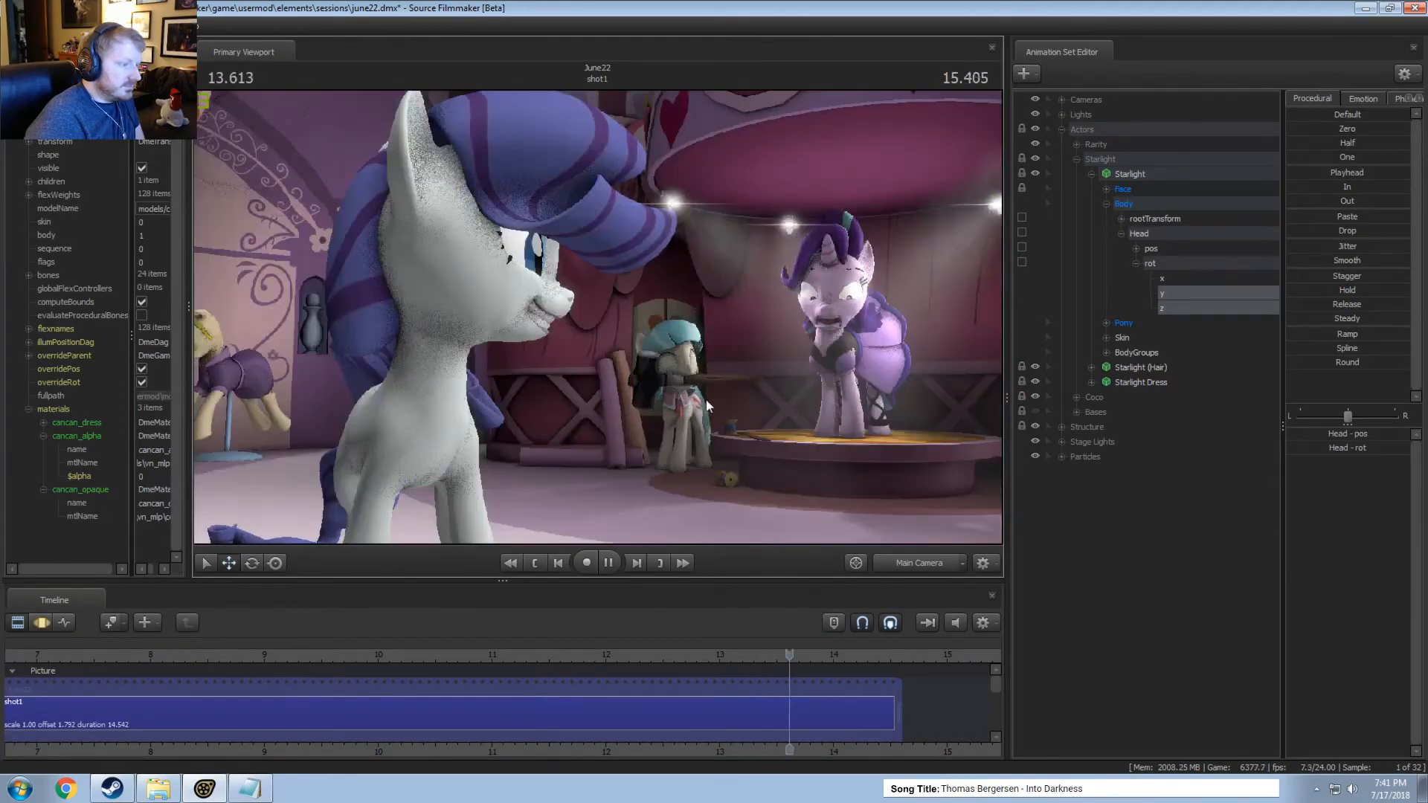
{"action": "key", "text": "space"}
{"action": "key", "text": "F3"}
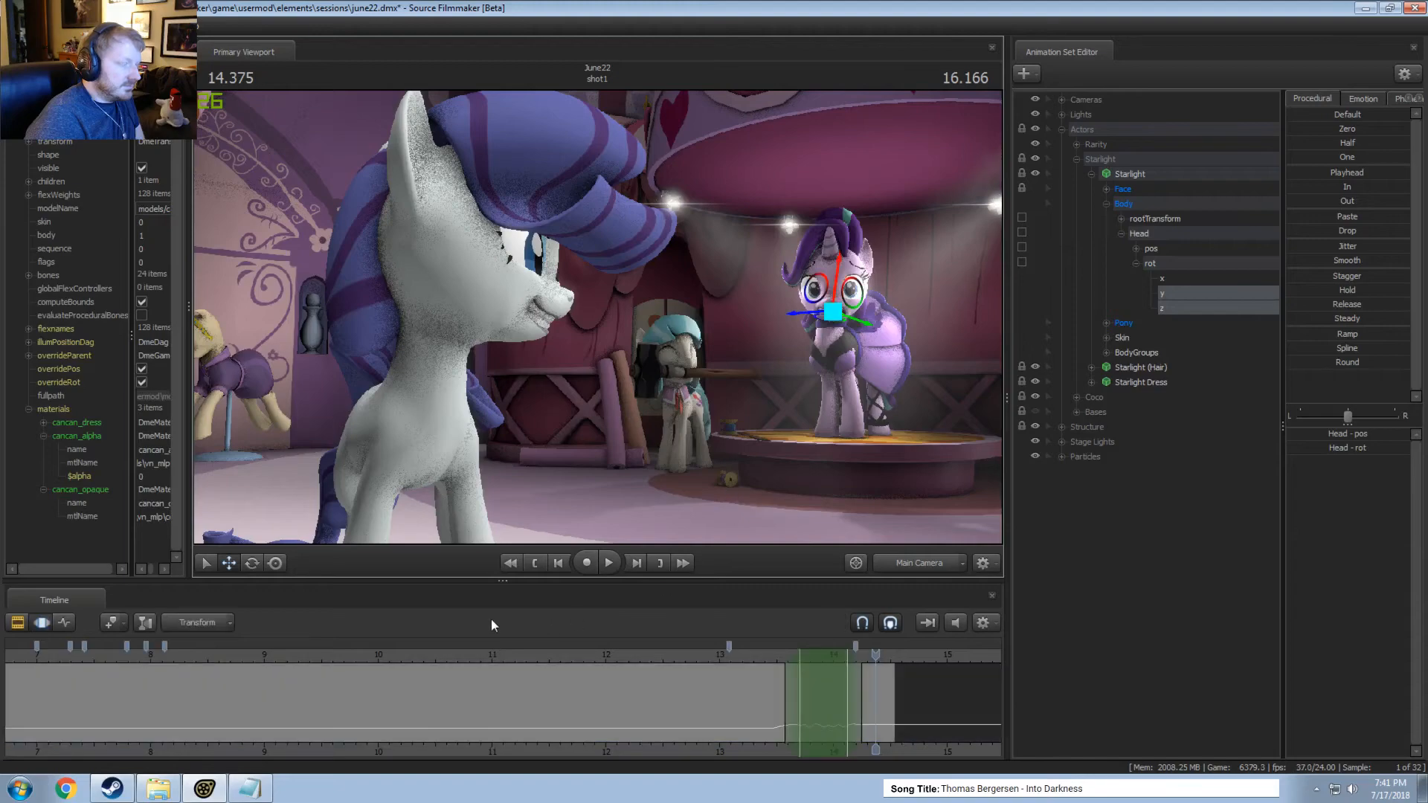
Replay the lit shot from about 8.2 seconds and stop at 13 seconds.
{"action": "left_click", "coordinate": [178, 654]}
{"action": "key", "text": "space"}
{"action": "key", "text": "F2"}
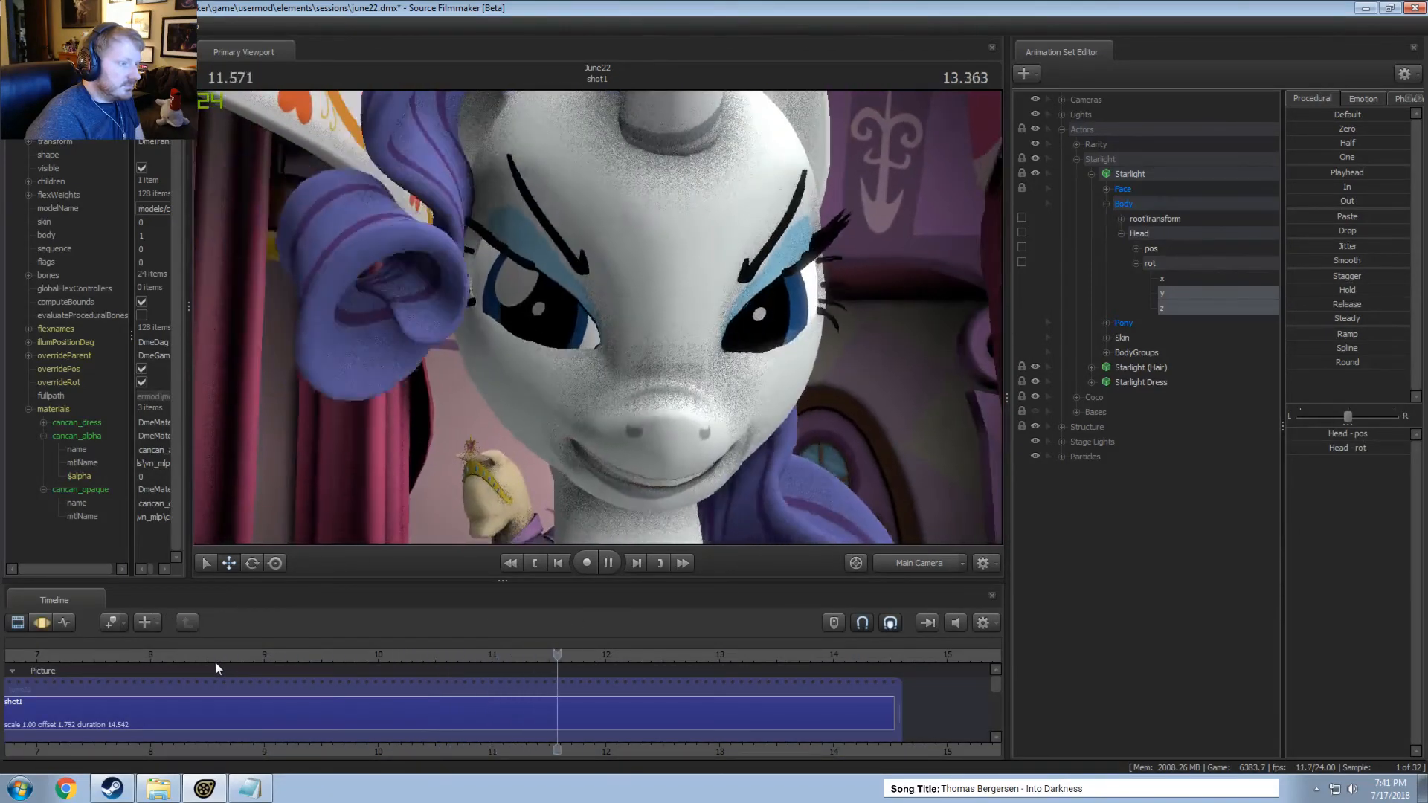
{"action": "key", "text": "space"}
{"action": "key", "text": "F3"}
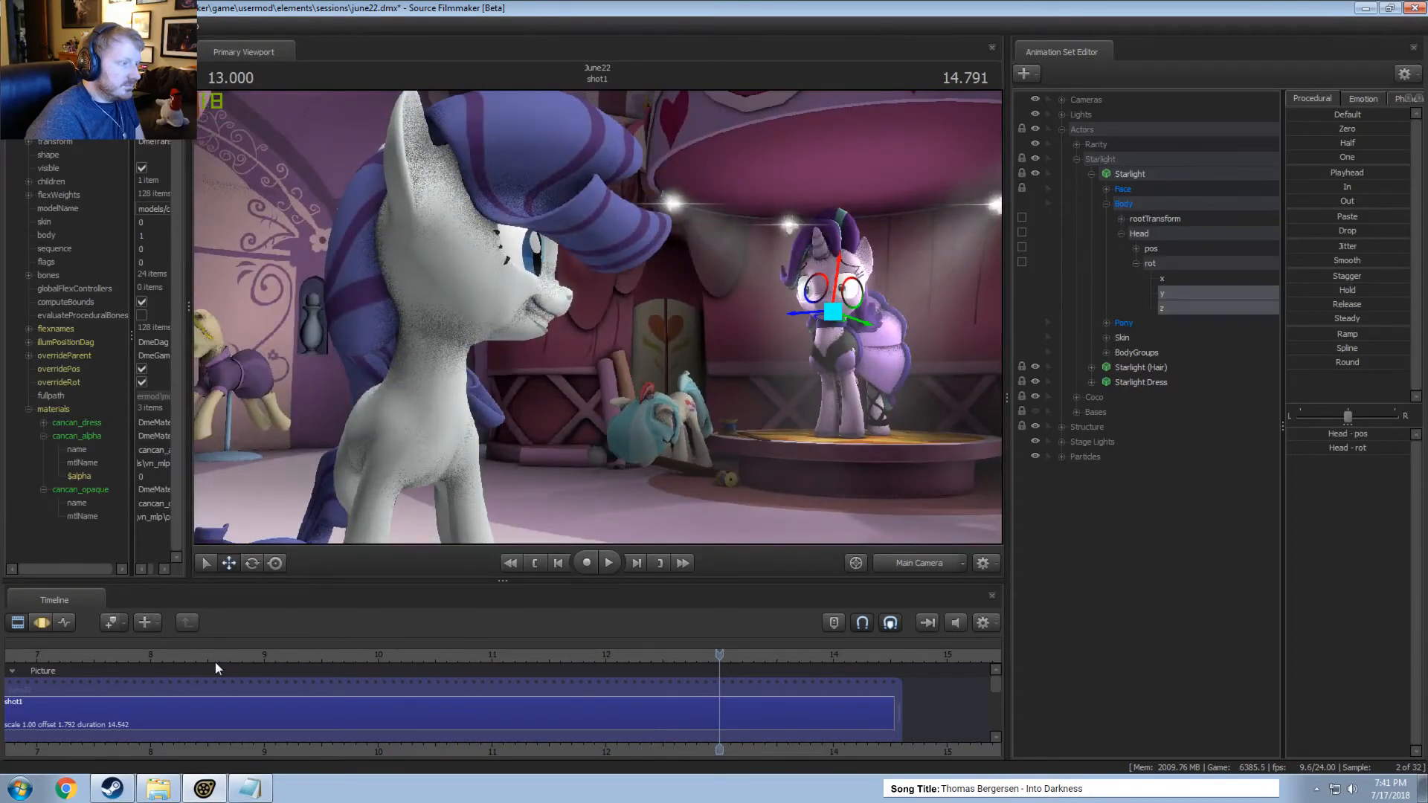
Inspect the lit set and the characters from a wide overhead angle through the Work Camera.
{"action": "key", "text": "F2"}
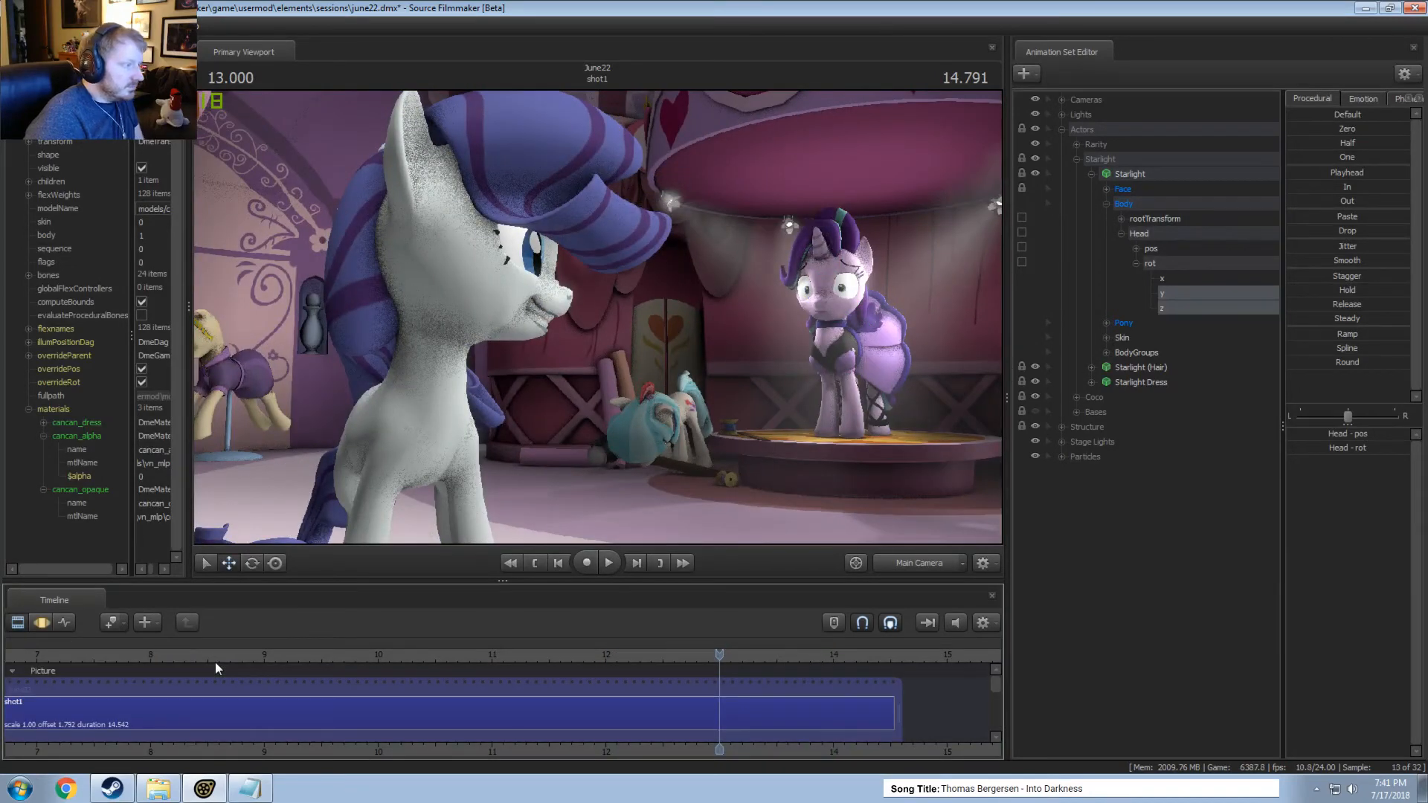
{"action": "left_click", "coordinate": [906, 573]}
{"action": "left_click_drag", "start_coordinate": [840, 461], "coordinate": [617, 513]}
{"action": "key", "text": "w"}
{"action": "key", "text": "s"}
{"action": "key", "text": "s"}
{"action": "left_click_drag", "start_coordinate": [681, 406], "coordinate": [710, 404]}
{"action": "key", "text": "z"}
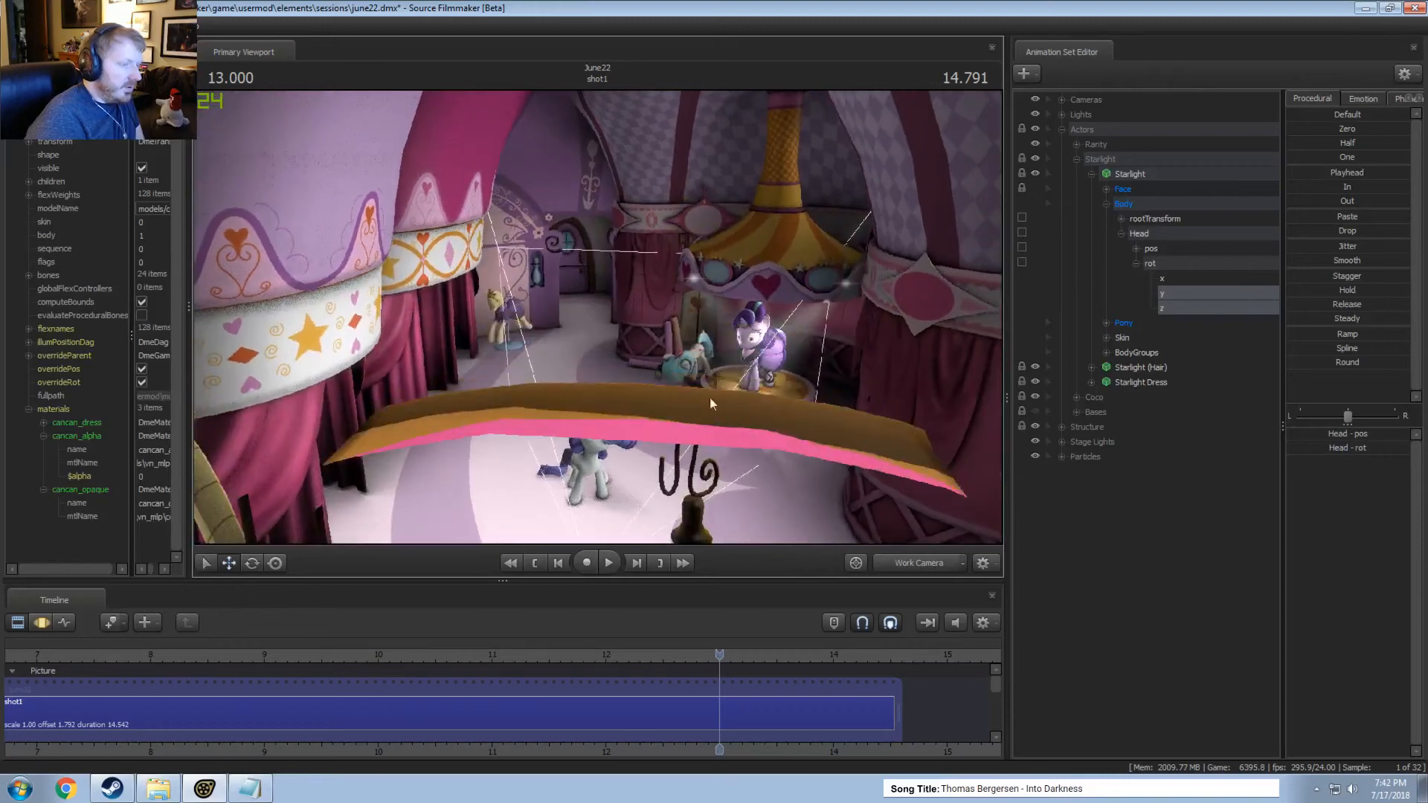
Return to the Main Camera and set the current time to about 1.42 seconds.
{"action": "left_click", "coordinate": [895, 560]}
{"action": "key", "text": "F3"}
{"action": "scroll", "coordinate": [453, 663], "scroll_direction": "down", "scroll_amount": 8}
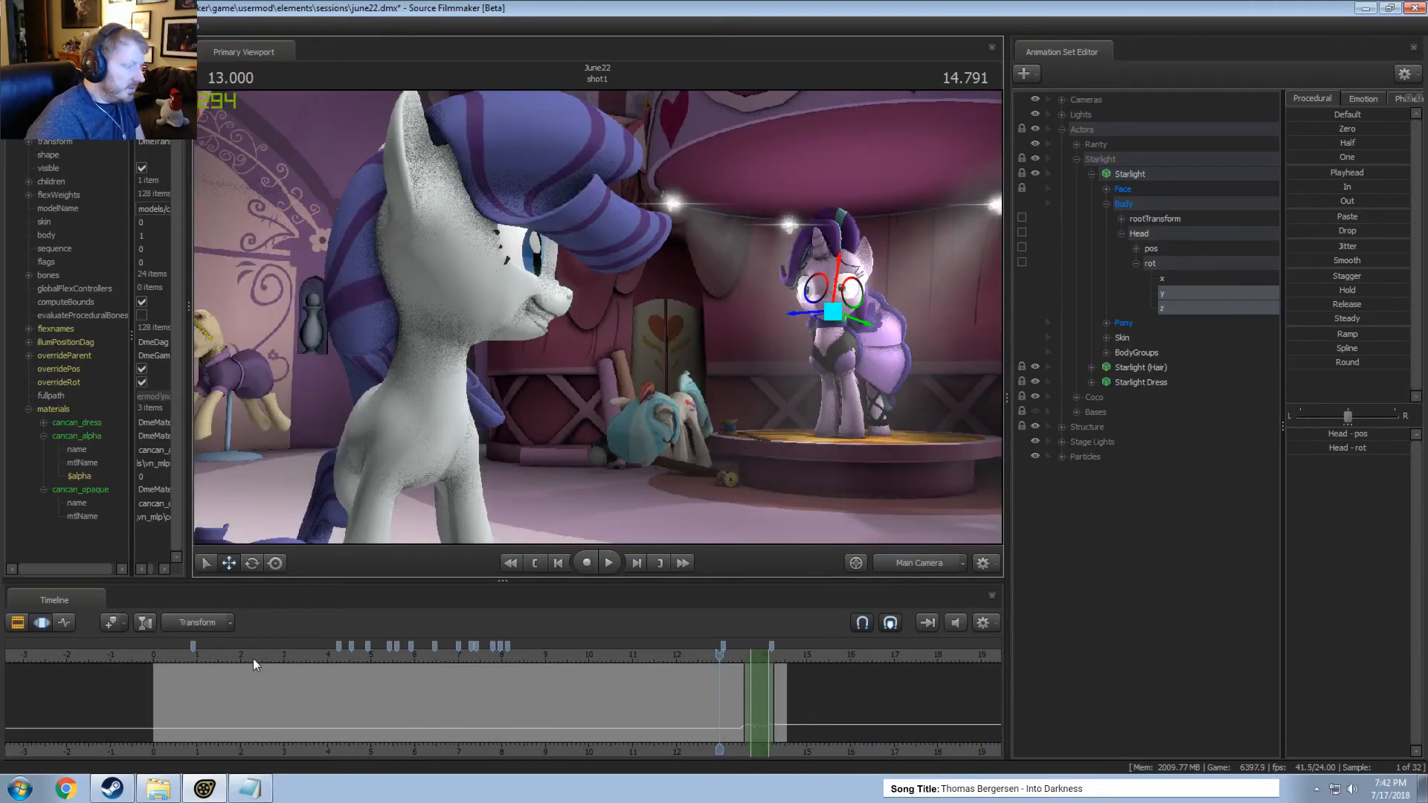
{"action": "left_click", "coordinate": [218, 660]}
{"action": "left_click_drag", "start_coordinate": [216, 660], "coordinate": [213, 660]}
{"action": "key", "text": "F2"}
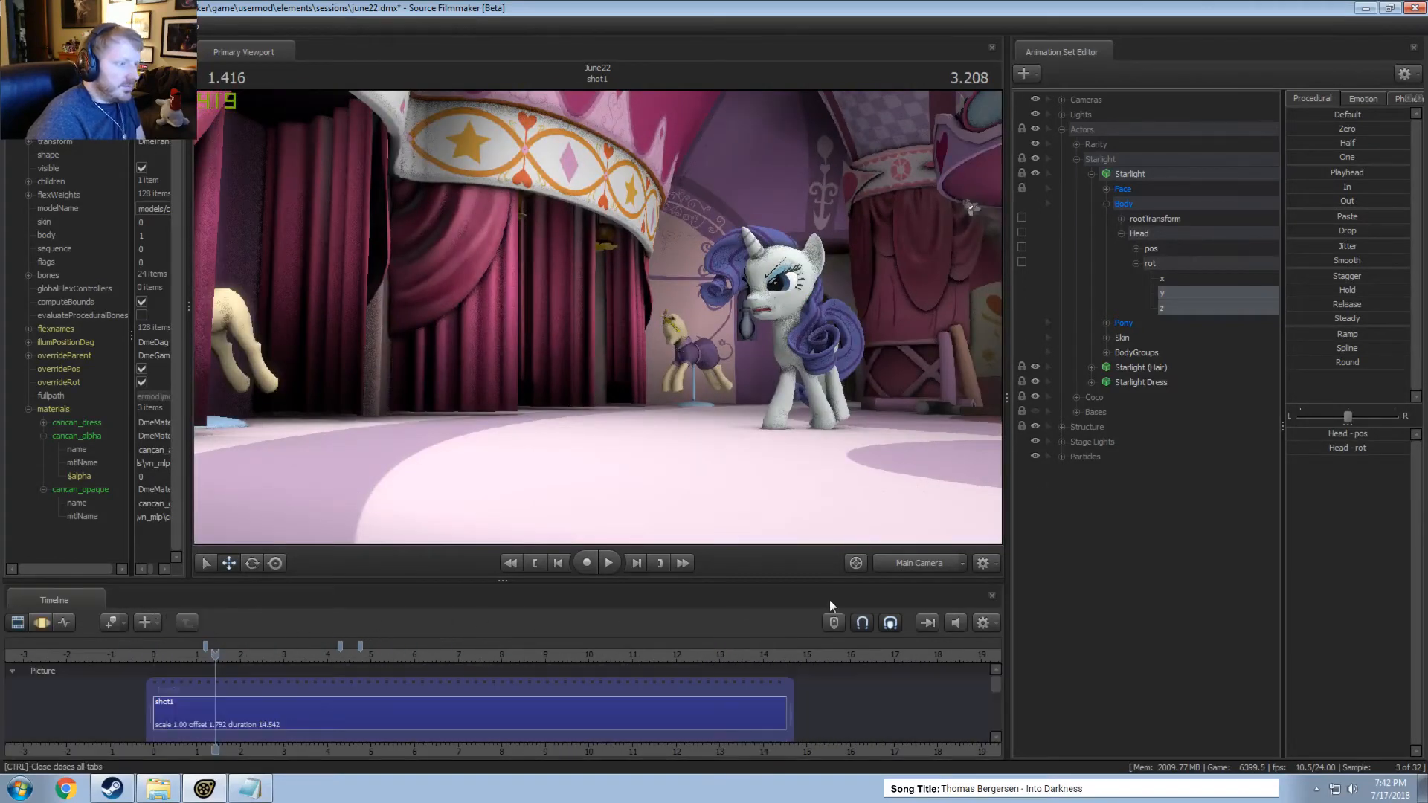
Expand the Lights group in place of Actors and toggle Ambient Light 1's visibility to check its effect on the scene.
{"action": "key", "text": "F3"}
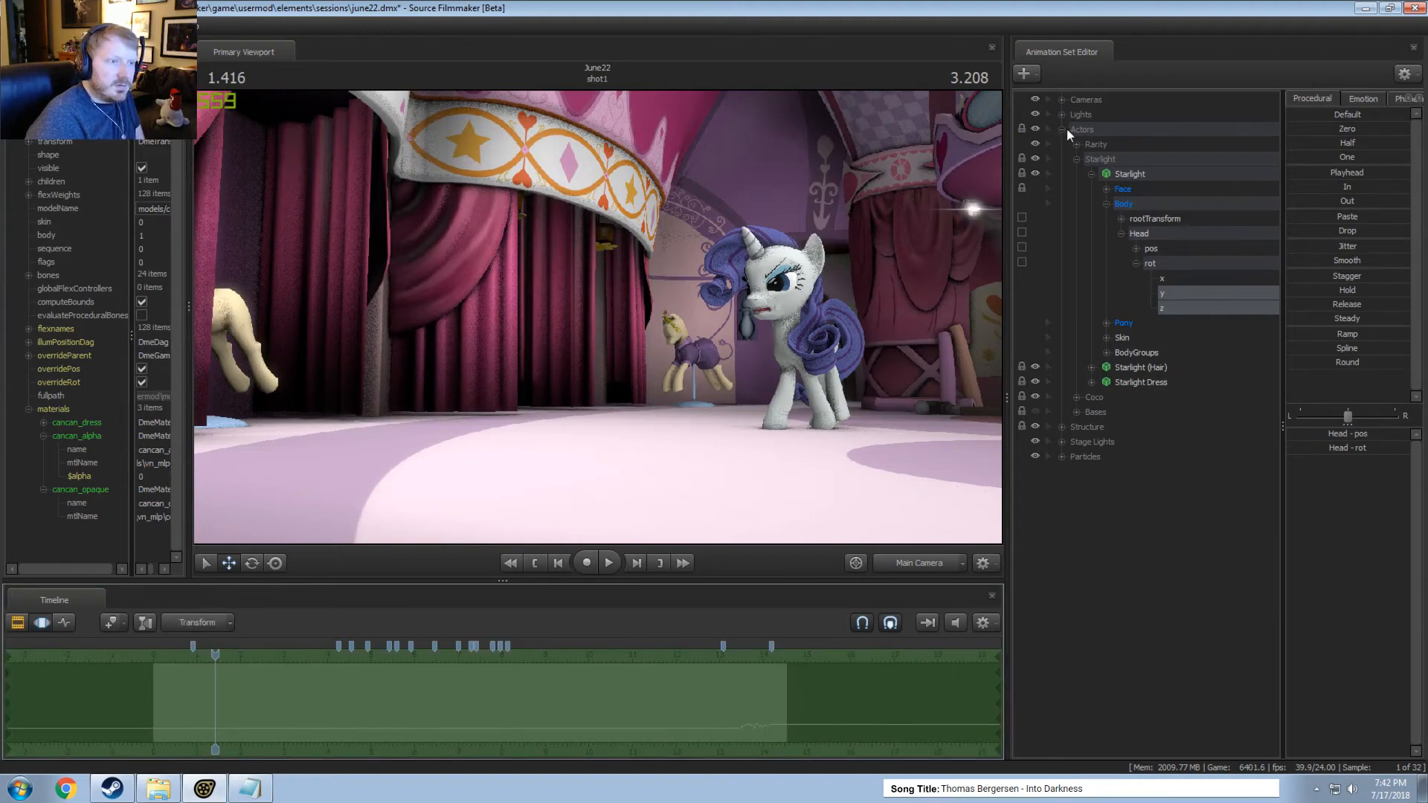
{"action": "left_click", "coordinate": [1063, 129]}
{"action": "left_click", "coordinate": [1062, 115]}
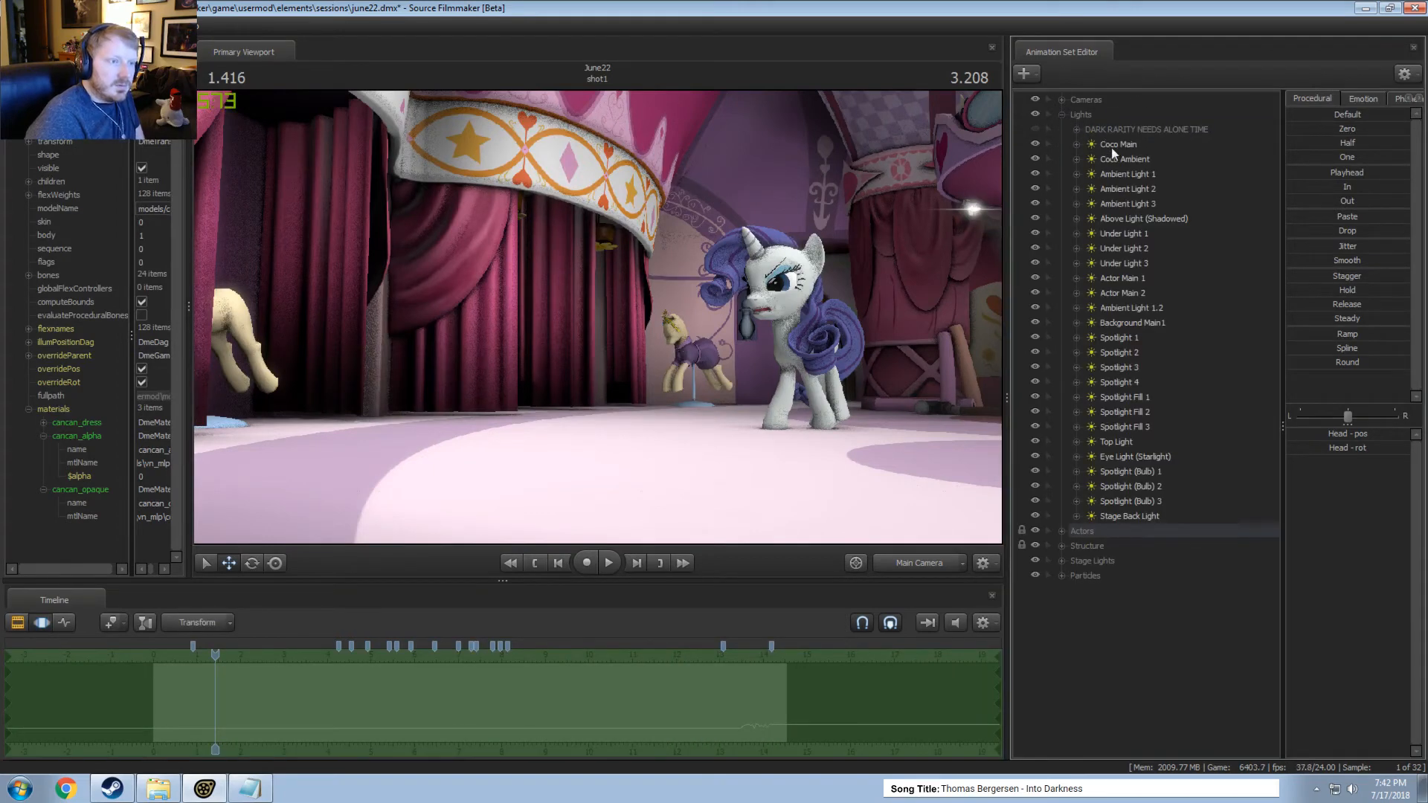
{"action": "left_click", "coordinate": [1122, 177]}
{"action": "left_click", "coordinate": [1034, 173]}
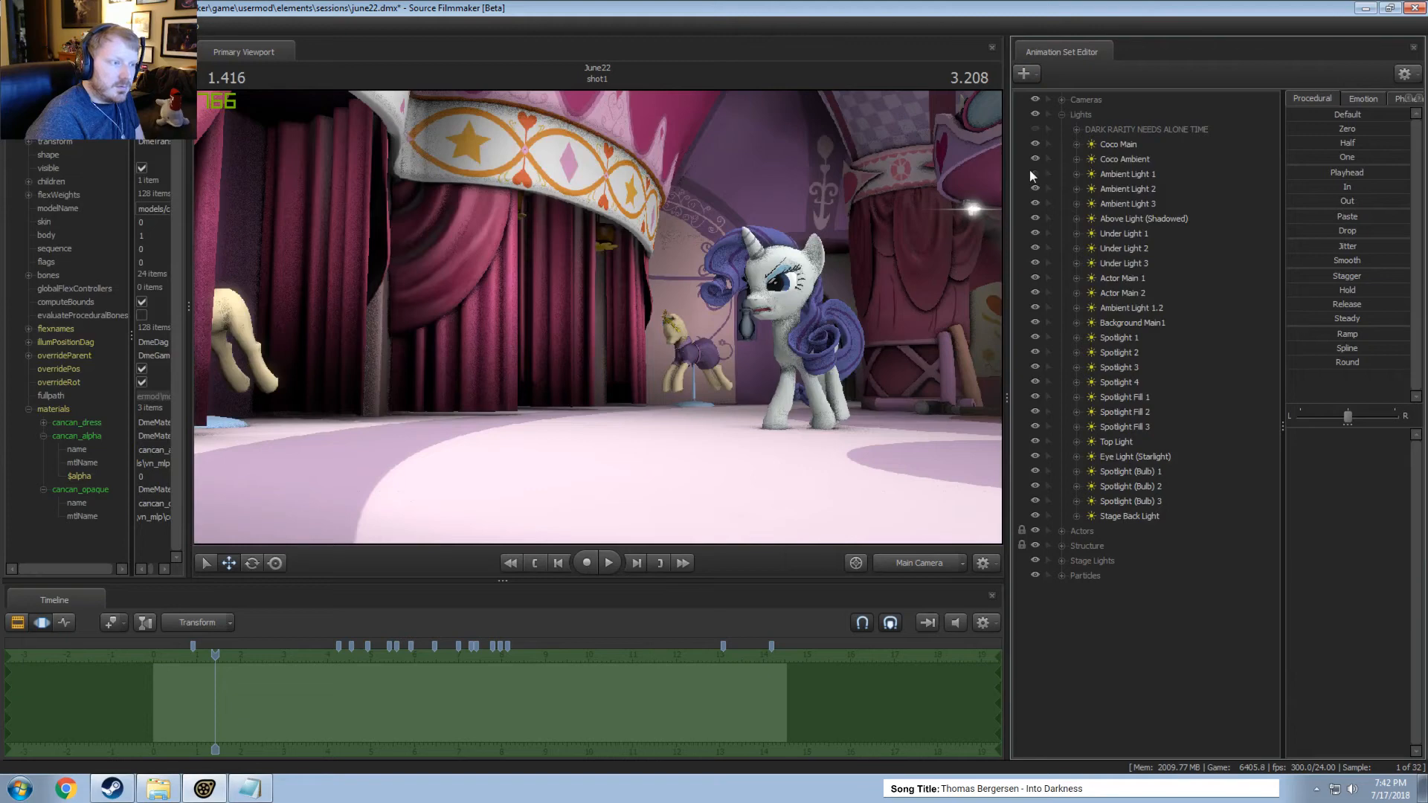
{"action": "left_click", "coordinate": [1034, 174]}
Raise the intensity of Ambient Light 1, and select Ambient Light 2 and Ambient Light 3 to check their settings.
{"action": "left_click", "coordinate": [1123, 174]}
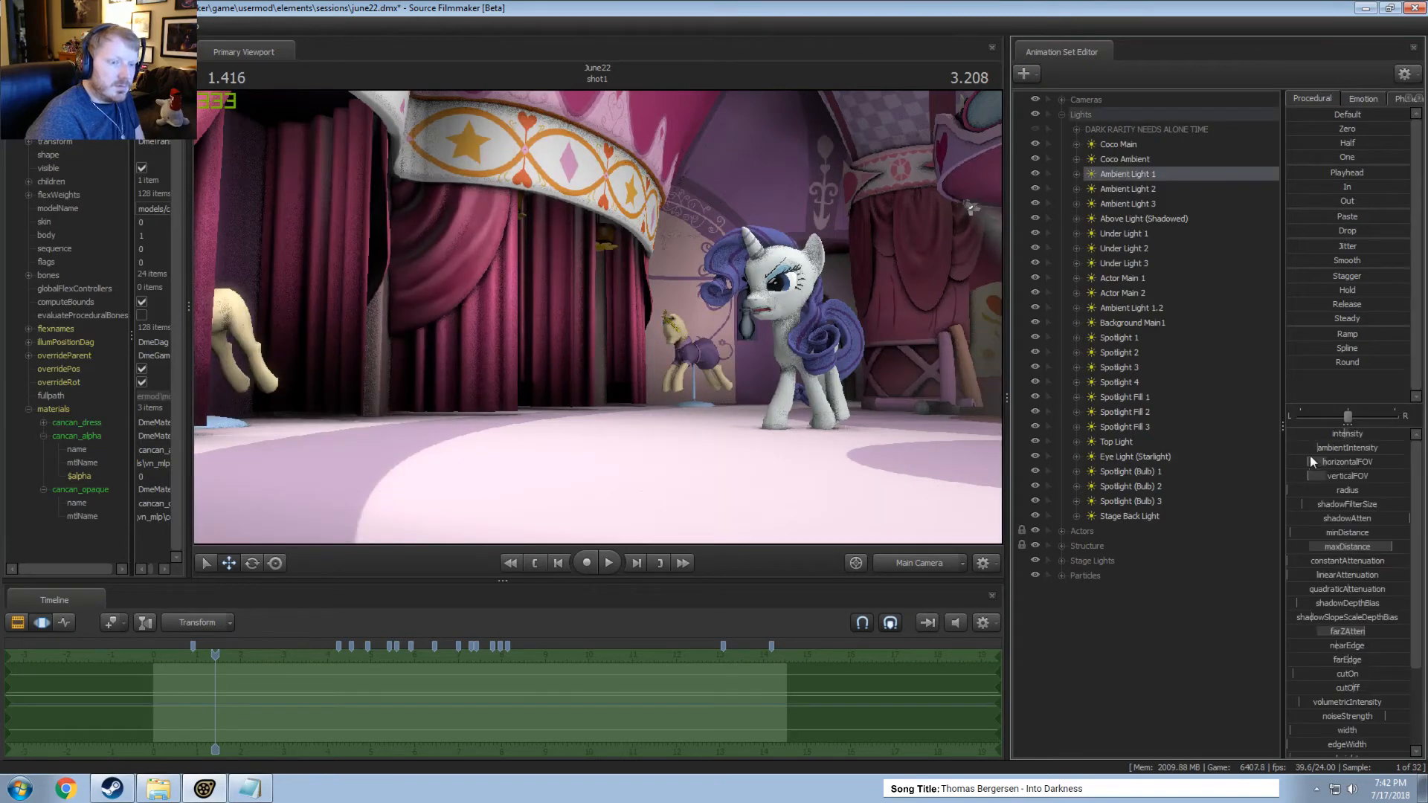
{"action": "left_click_drag", "start_coordinate": [1325, 433], "coordinate": [1373, 433]}
{"action": "left_click", "coordinate": [1154, 191]}
{"action": "left_click", "coordinate": [1133, 202]}
Play the shot from about 1.42 seconds to judge the adjusted ambient lighting.
{"action": "key", "text": "F2"}
{"action": "key", "text": "space"}
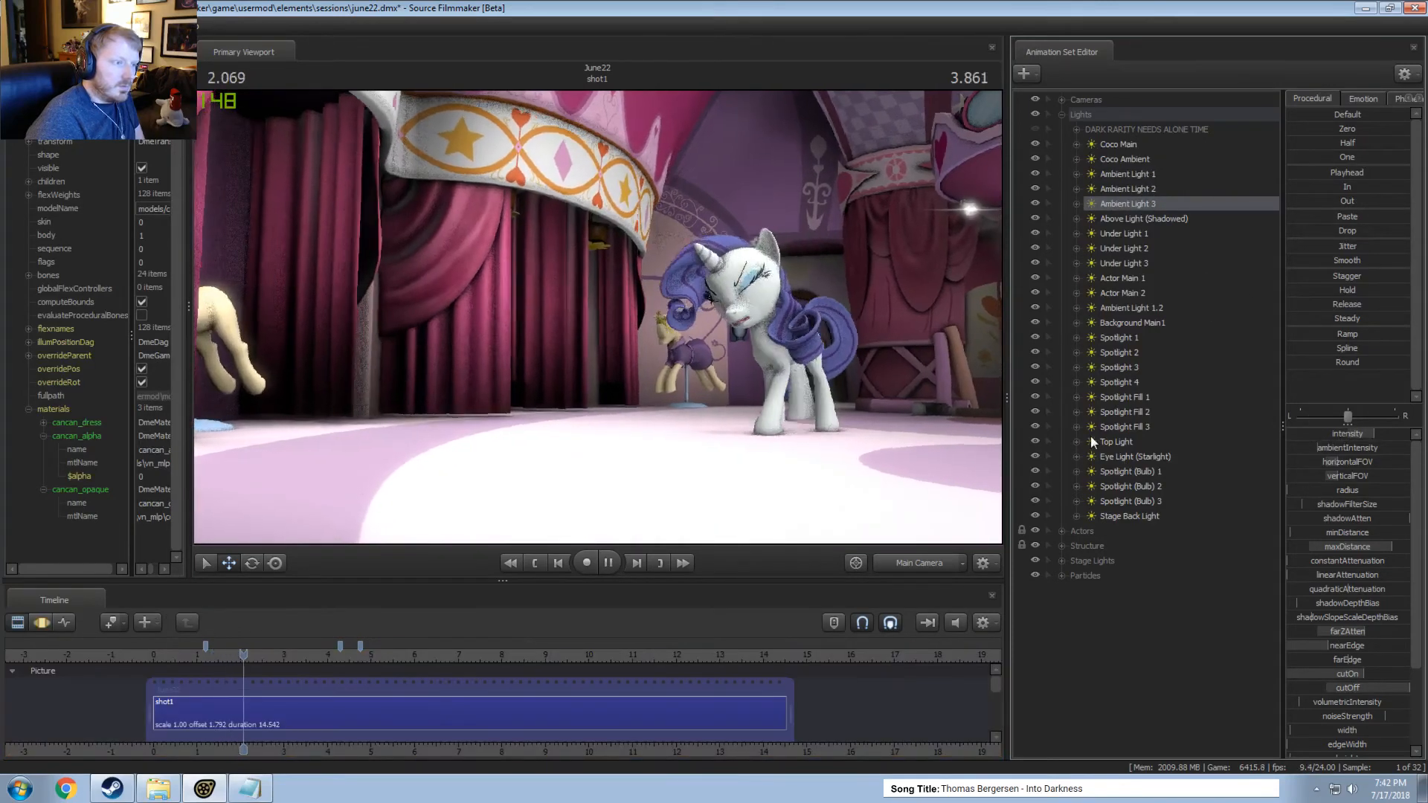
{"action": "key", "text": "F3"}
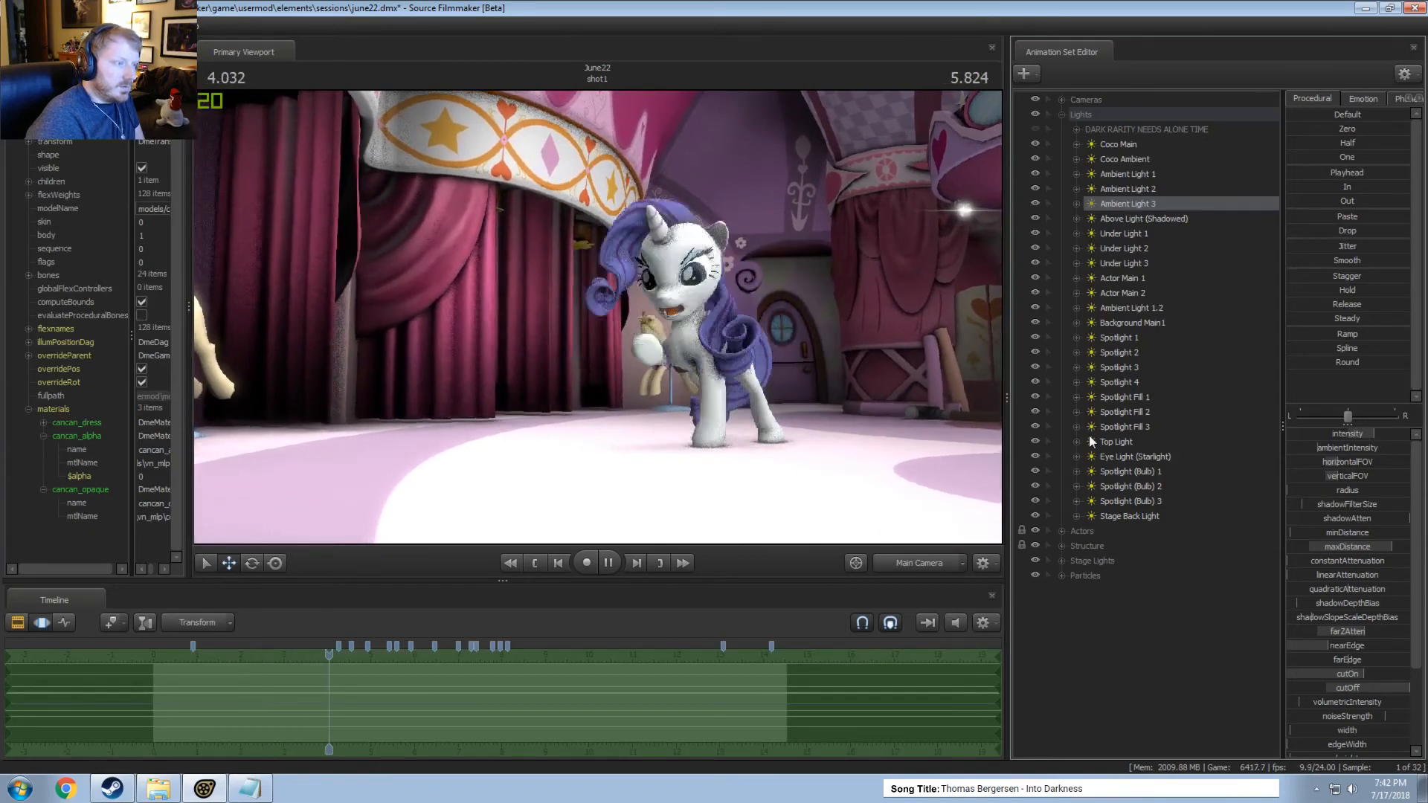
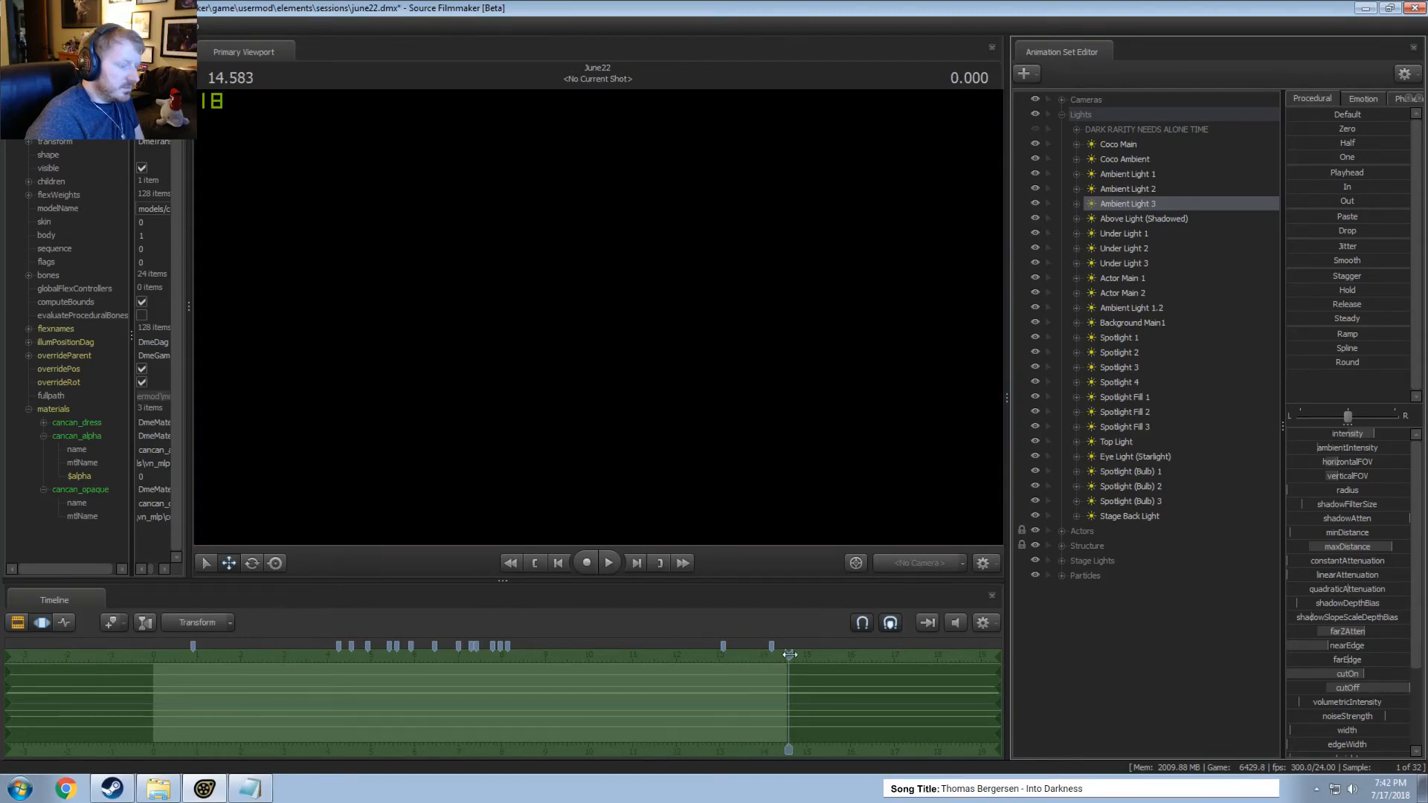
Scrub the shot between about 11.6 and 13 seconds to examine the refined render of the close-up and the wide view.
{"action": "left_click_drag", "start_coordinate": [789, 655], "coordinate": [656, 648]}
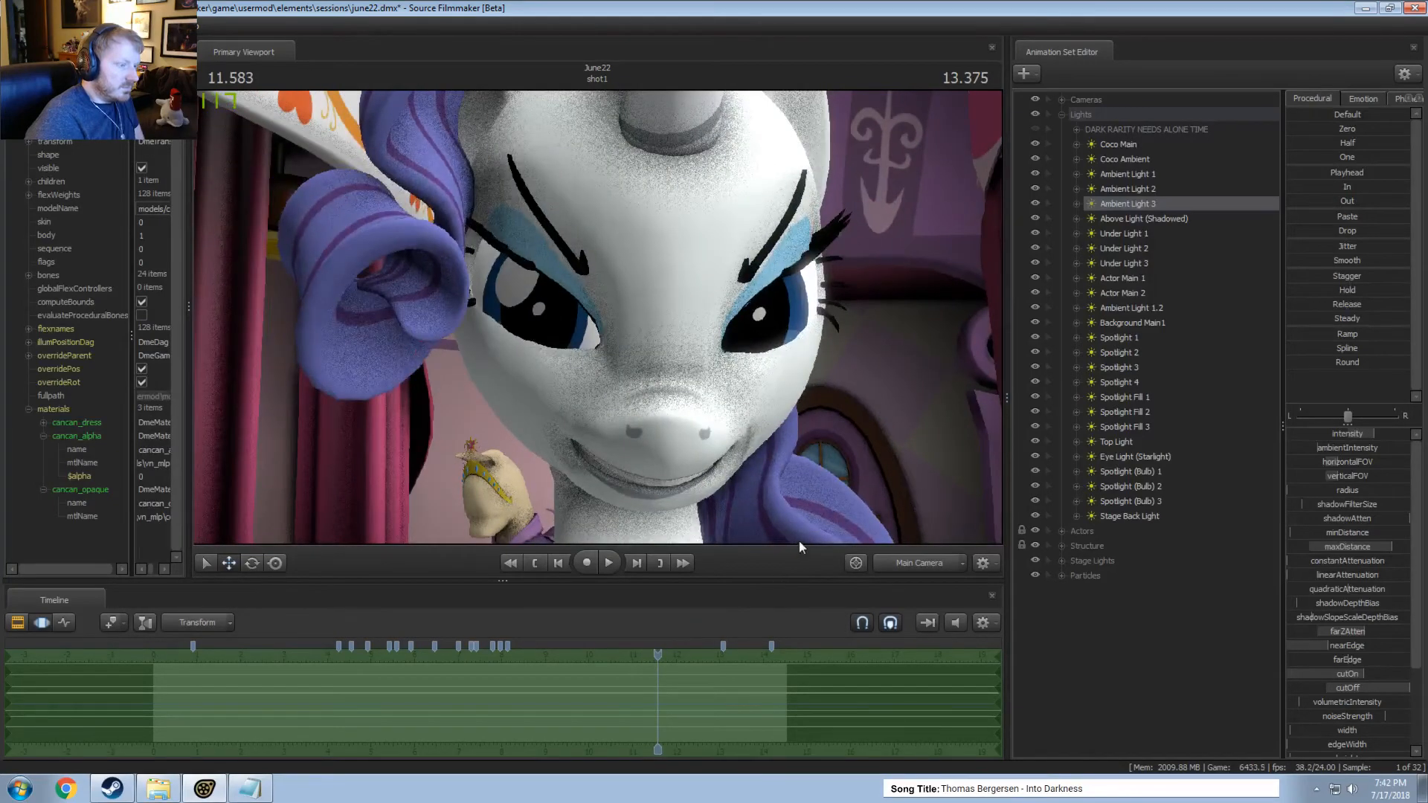
{"action": "key", "text": "F2"}
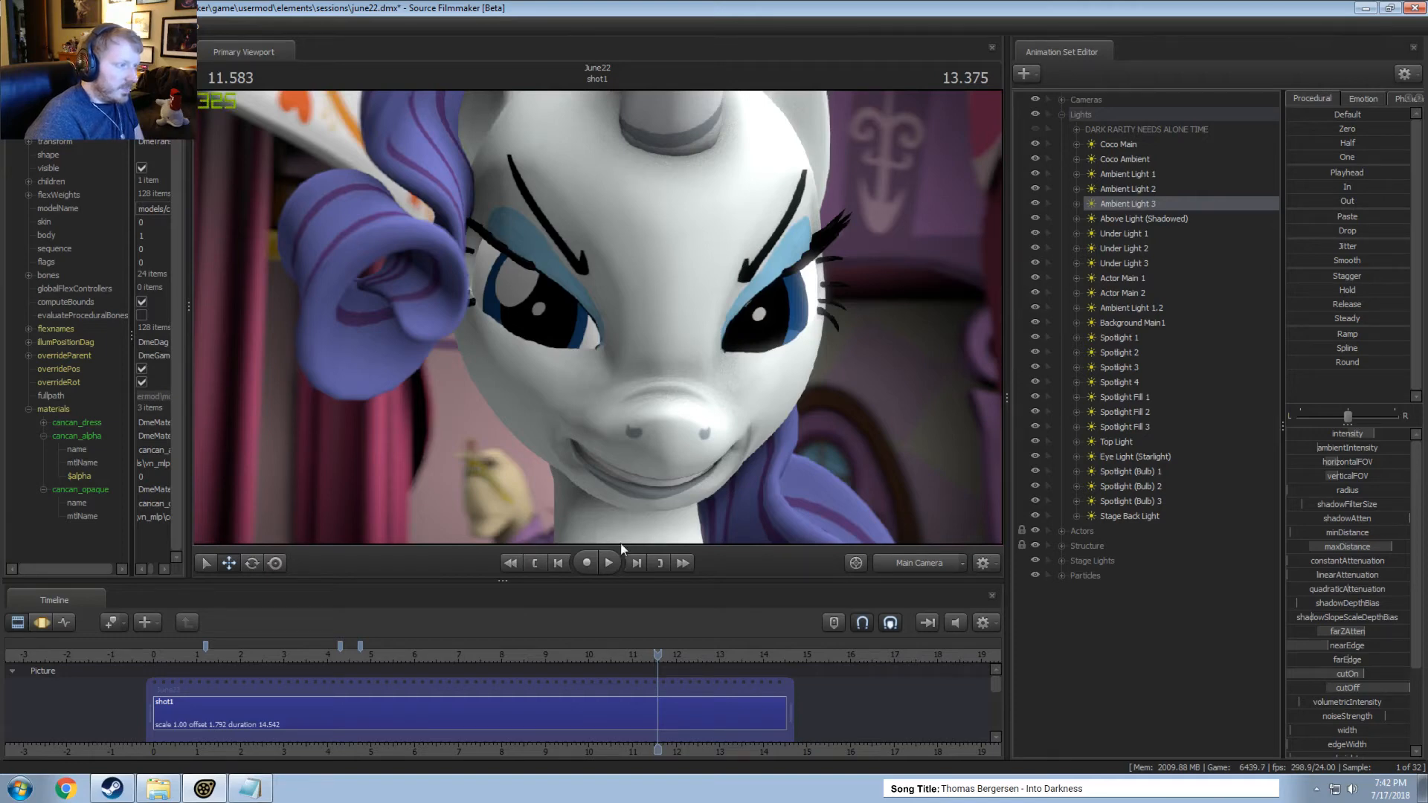
{"action": "mouse_move", "coordinate": [651, 659]}
{"action": "left_mouse_down"}
{"action": "mouse_move", "coordinate": [631, 658]}
{"action": "mouse_move", "coordinate": [666, 656]}
{"action": "left_mouse_up"}
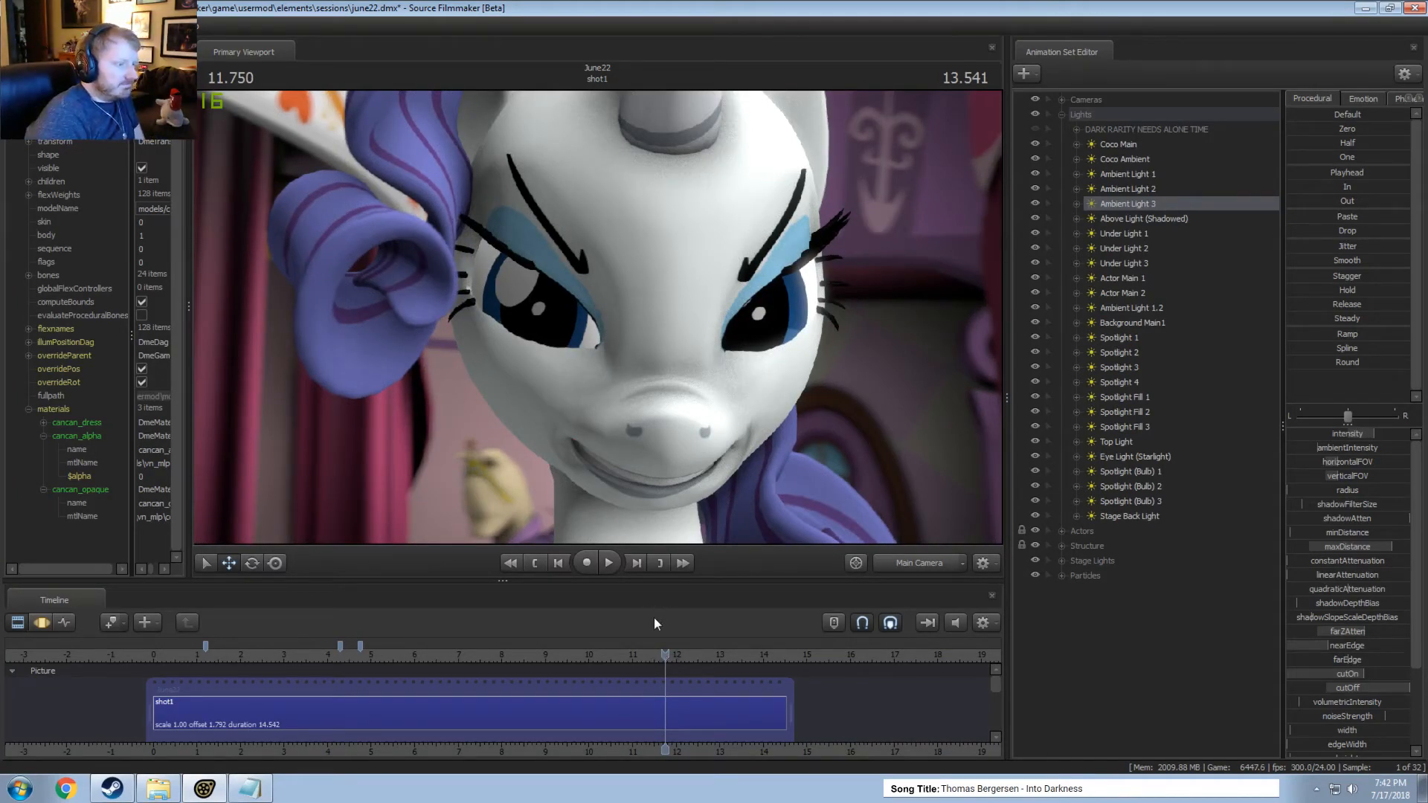
{"action": "left_click_drag", "start_coordinate": [637, 652], "coordinate": [721, 653]}
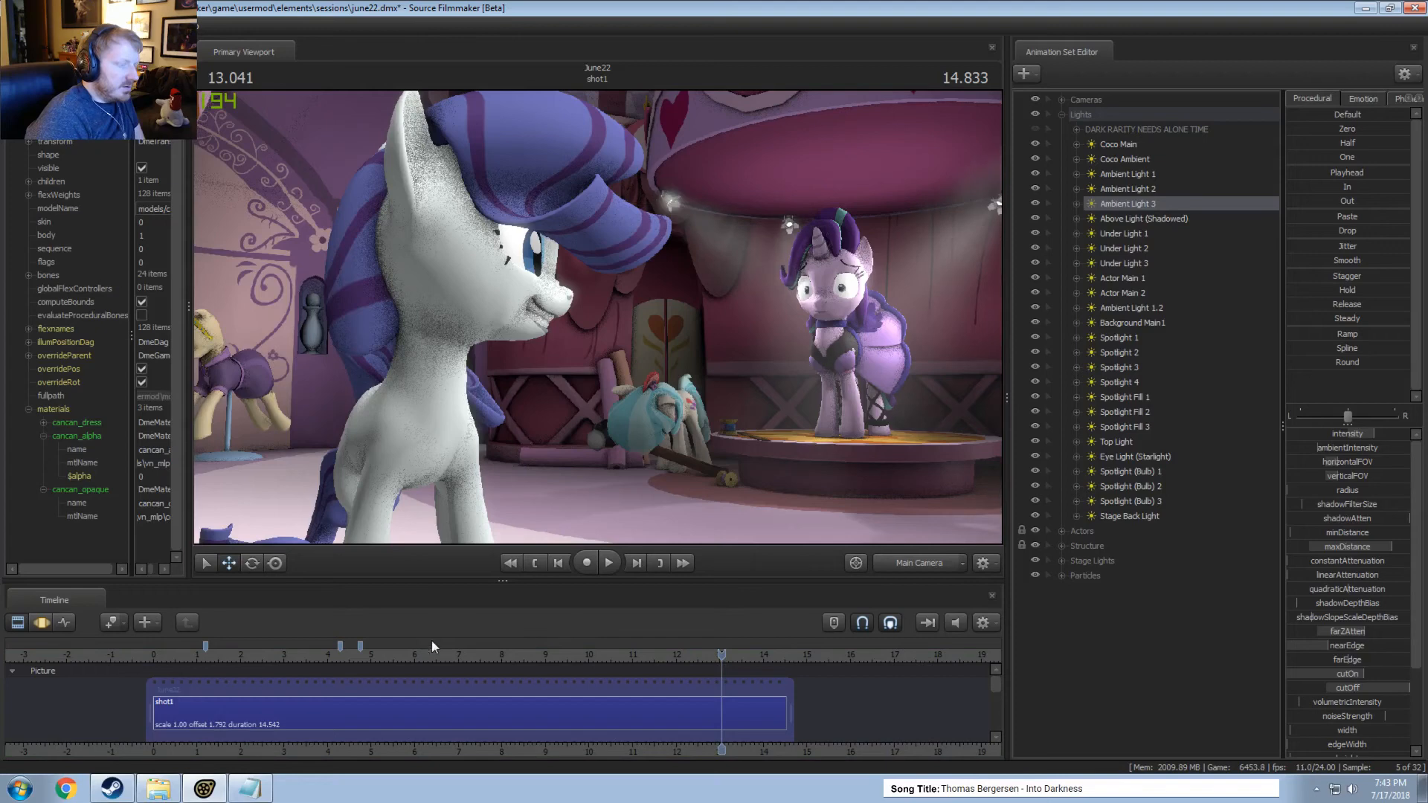
Copy the Eye Light (Starlight) animation set and paste a duplicate outside the Lights group, with the playhead at 5.916 seconds.
{"action": "left_click", "coordinate": [410, 652]}
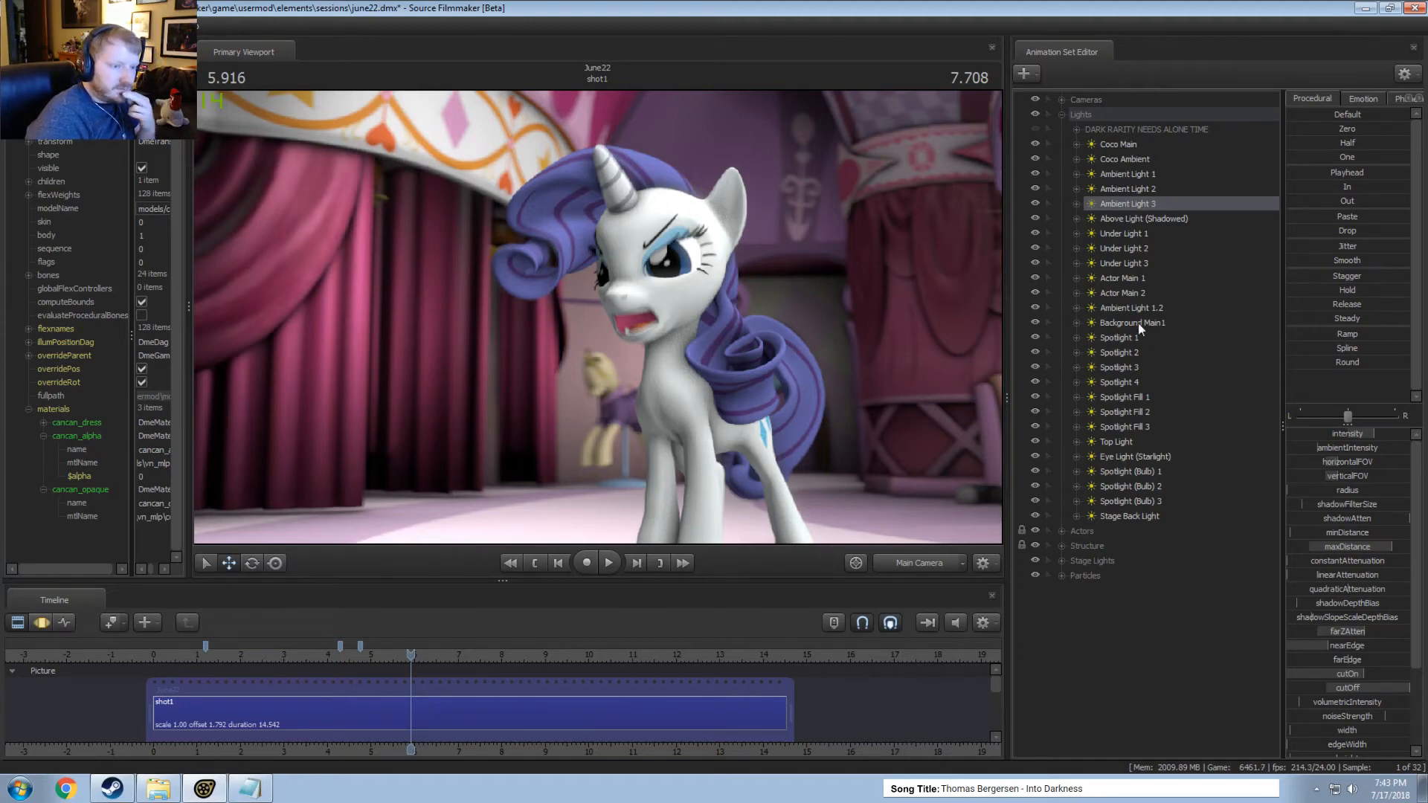
{"action": "left_click", "coordinate": [1131, 458]}
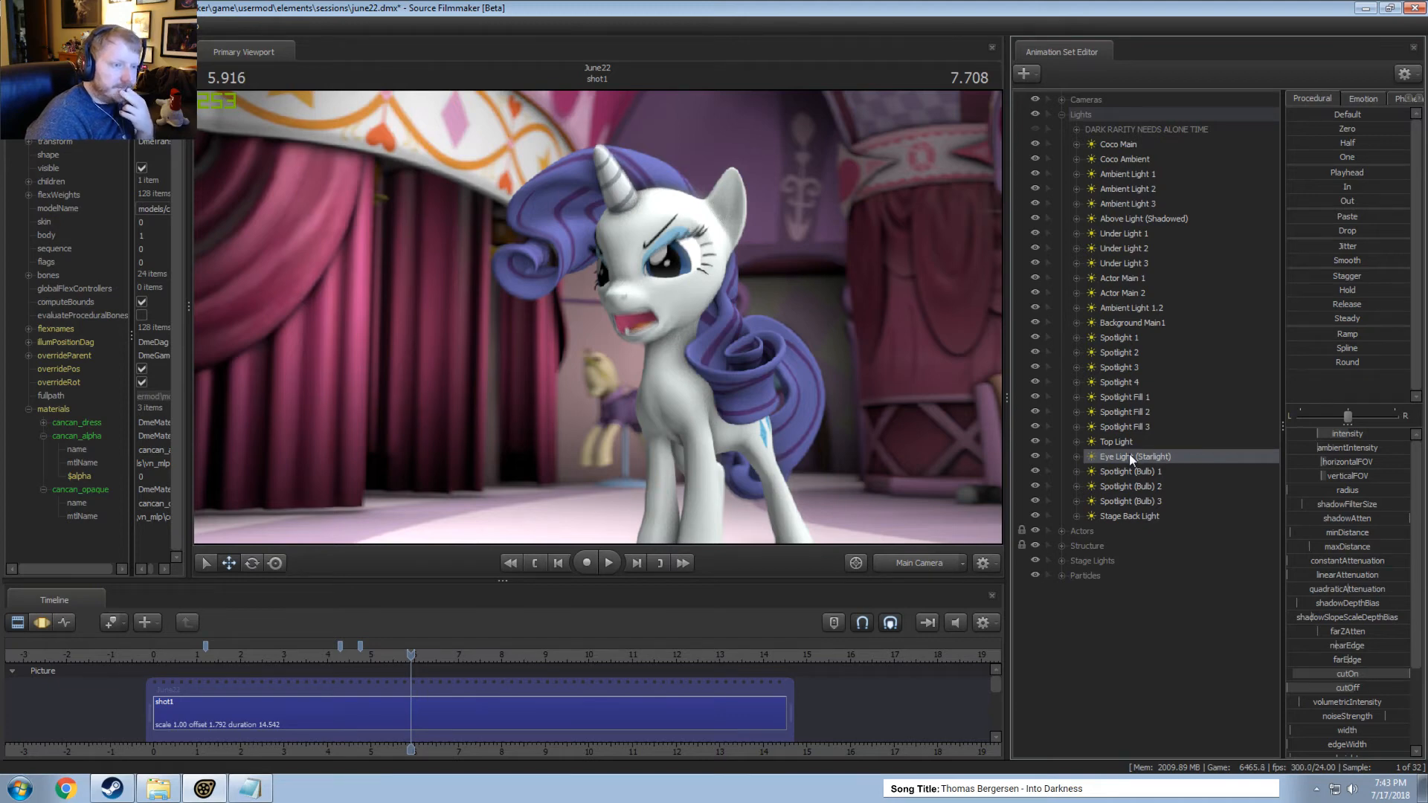
{"action": "right_click", "coordinate": [1126, 457]}
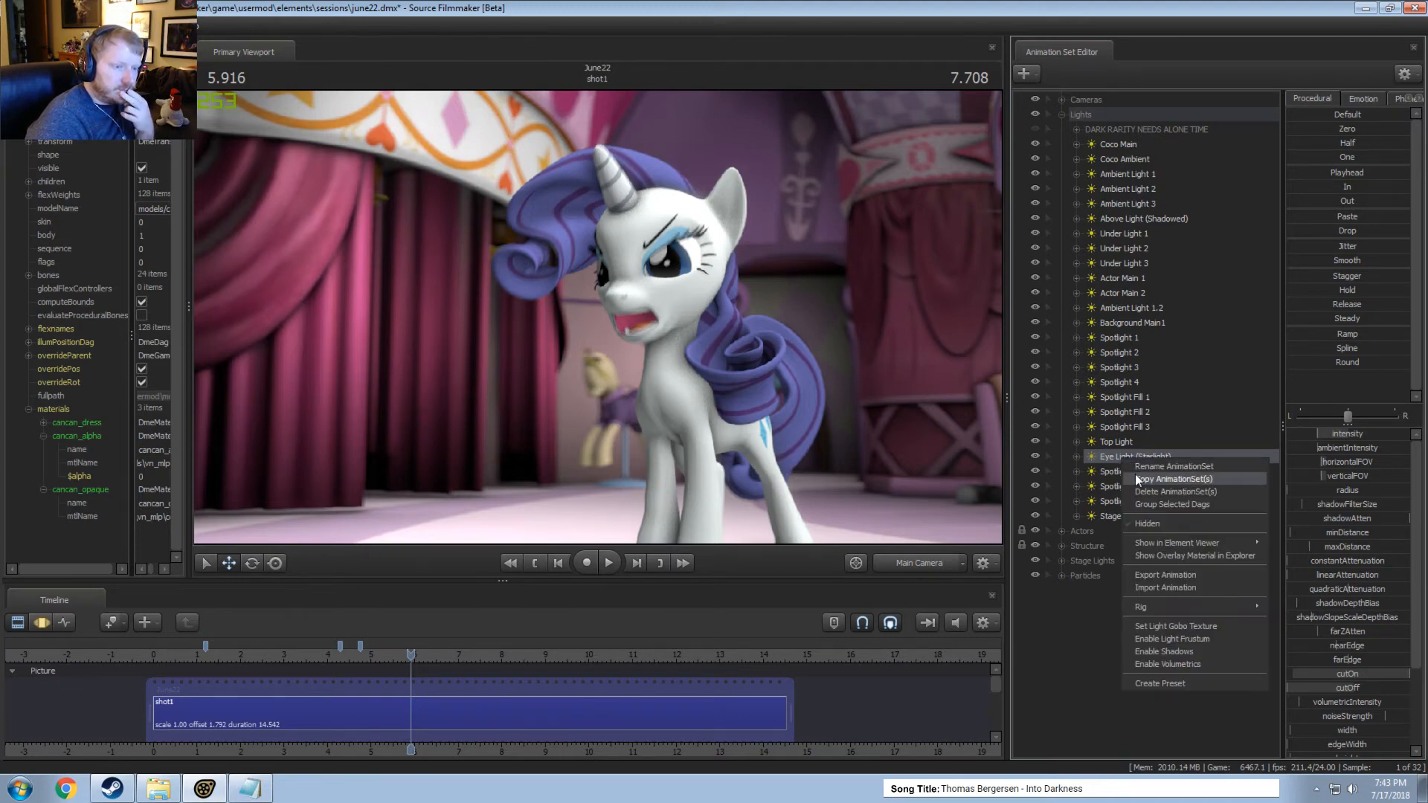
{"action": "left_click", "coordinate": [1136, 478]}
{"action": "left_click", "coordinate": [1061, 115]}
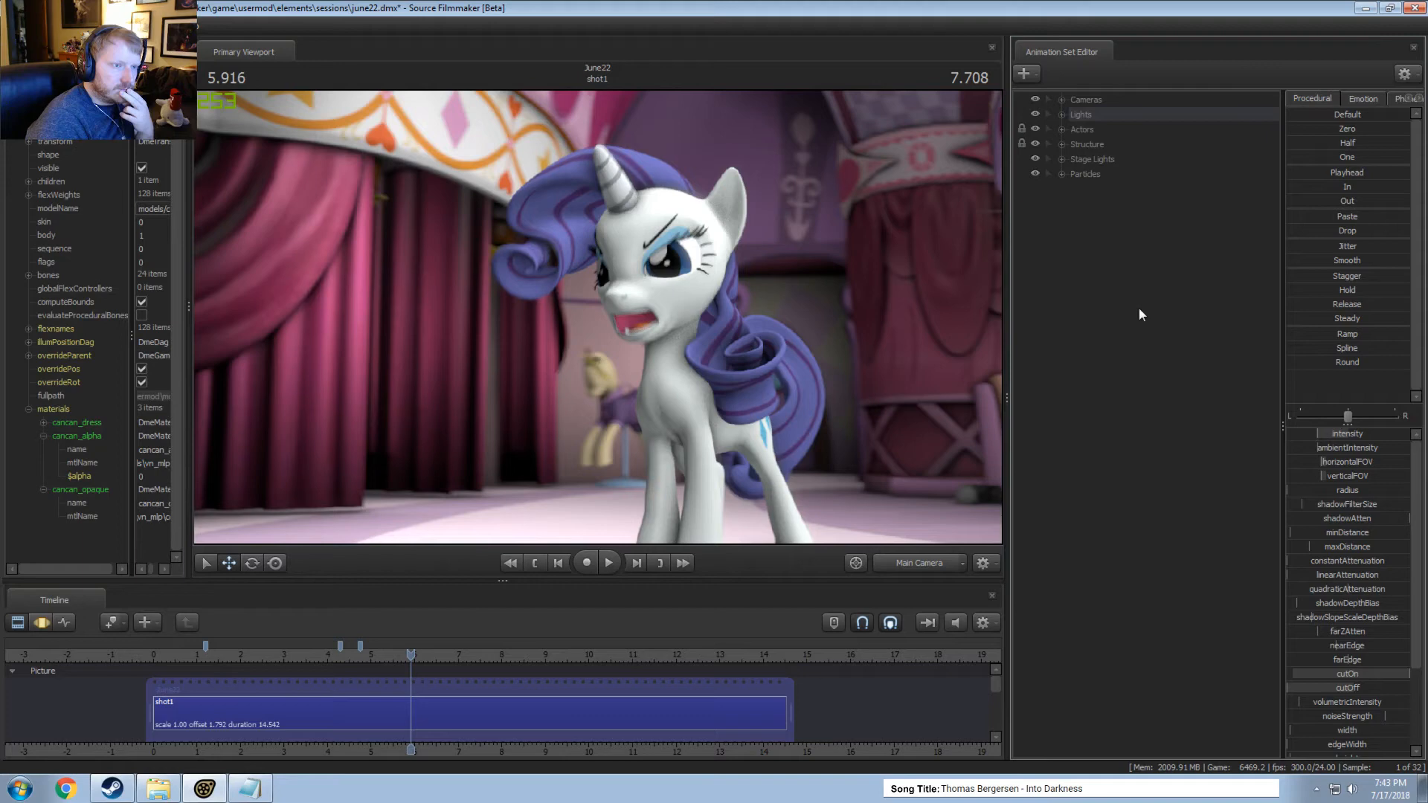
{"action": "left_click", "coordinate": [1062, 114]}
{"action": "left_click", "coordinate": [1063, 113]}
{"action": "right_click", "coordinate": [1124, 274]}
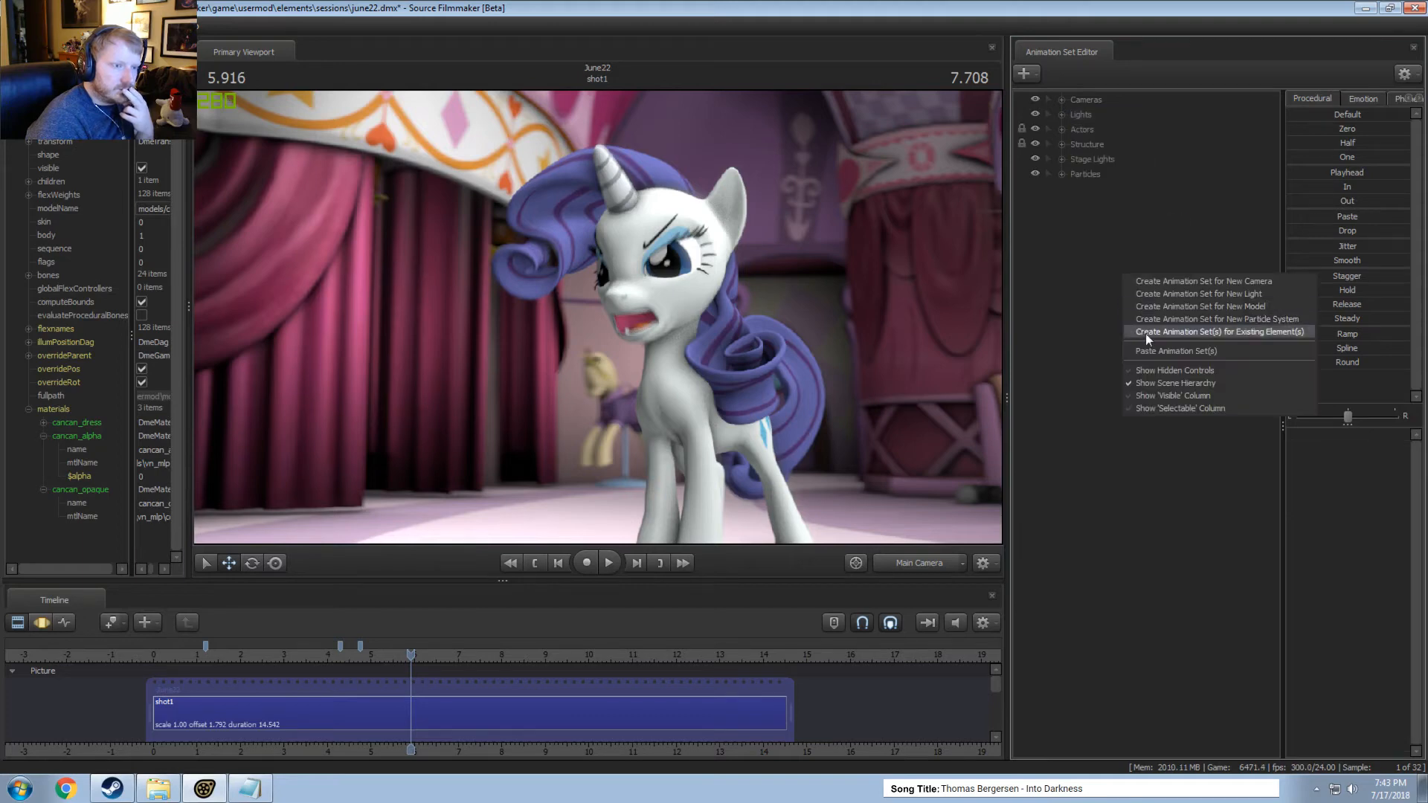
{"action": "left_click", "coordinate": [1149, 351]}
Rename the pasted light's animation set to Eye Light (Rarity).
{"action": "right_click", "coordinate": [1112, 190]}
{"action": "left_click", "coordinate": [1129, 198]}
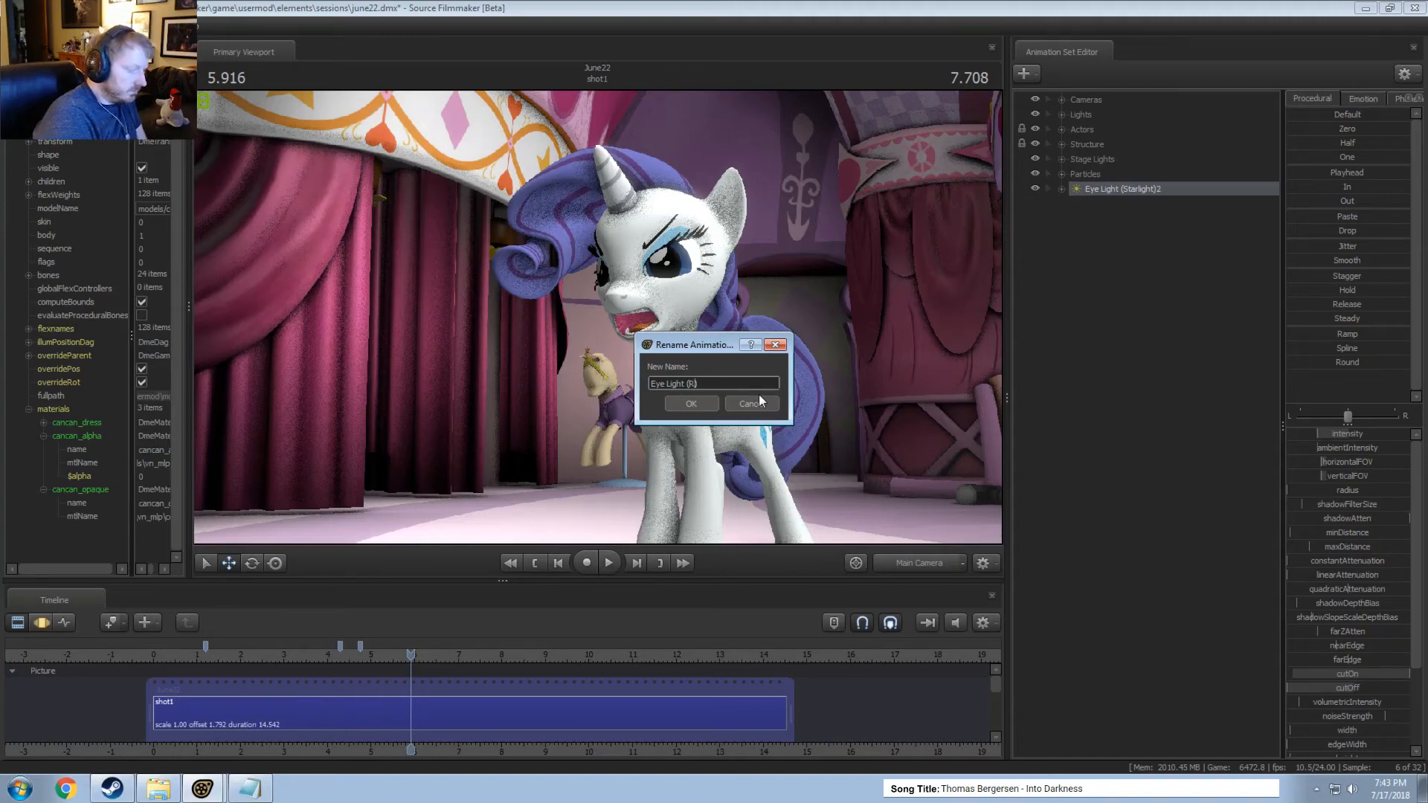
{"action": "key", "text": "Return"}
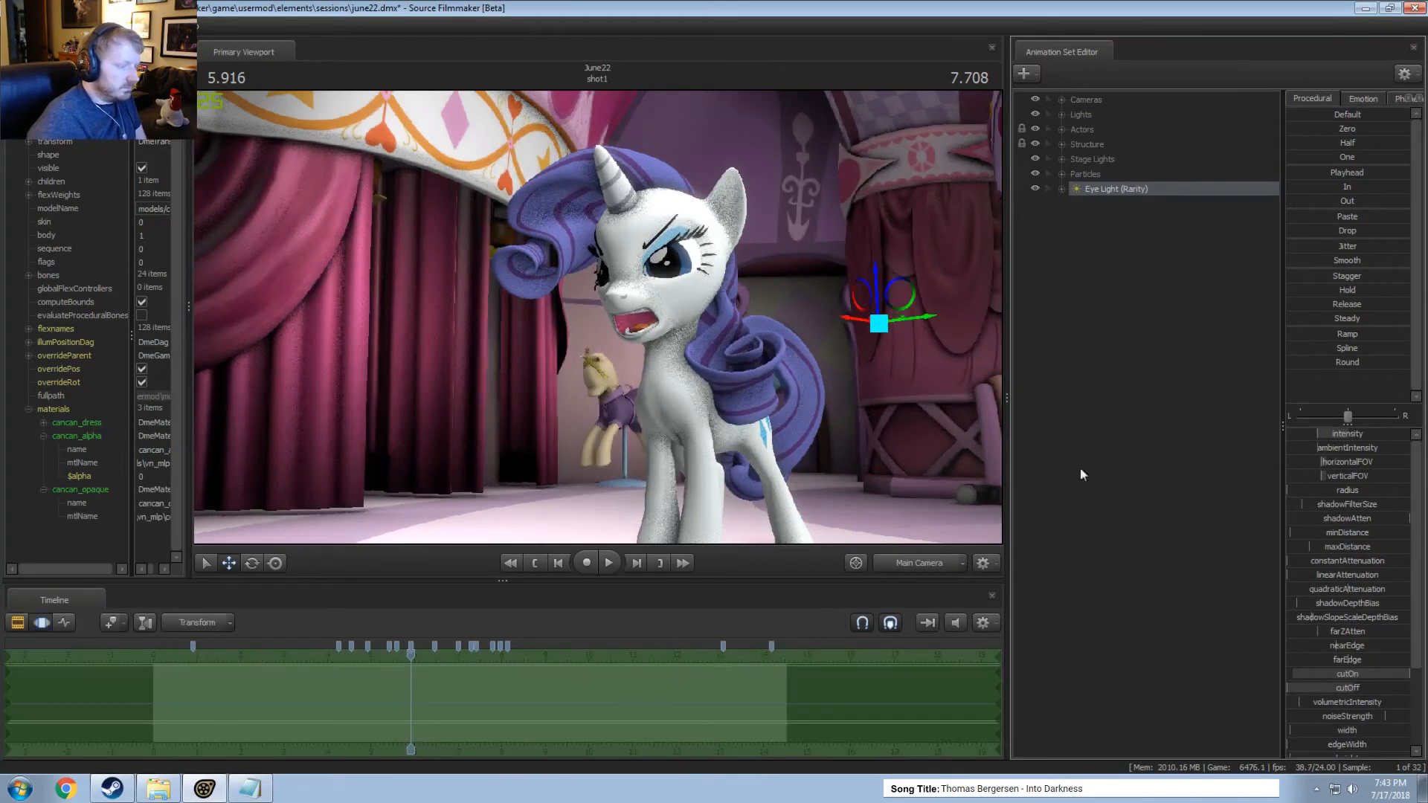
Look through Eye Light (Rarity), reposition and aim it at the front of the white unicorn, then return the view to the Main Camera.
{"action": "left_click_drag", "start_coordinate": [1133, 192], "coordinate": [693, 223]}
{"action": "key", "text": "F2"}
{"action": "key", "text": "F3"}
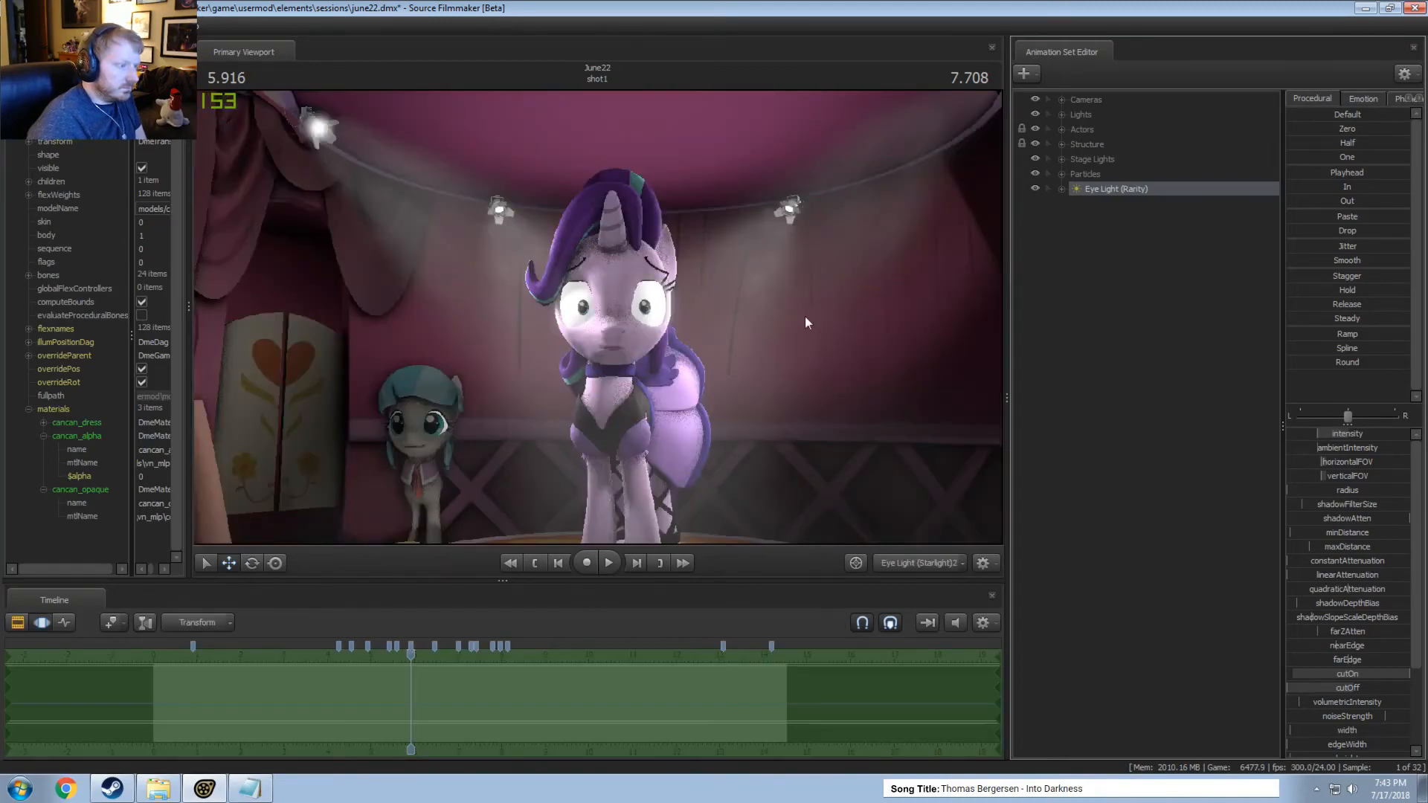
{"action": "left_click_drag", "start_coordinate": [805, 319], "coordinate": [573, 313]}
{"action": "key", "text": "s"}
{"action": "key", "text": "a"}
{"action": "left_click_drag", "start_coordinate": [598, 318], "coordinate": [795, 318]}
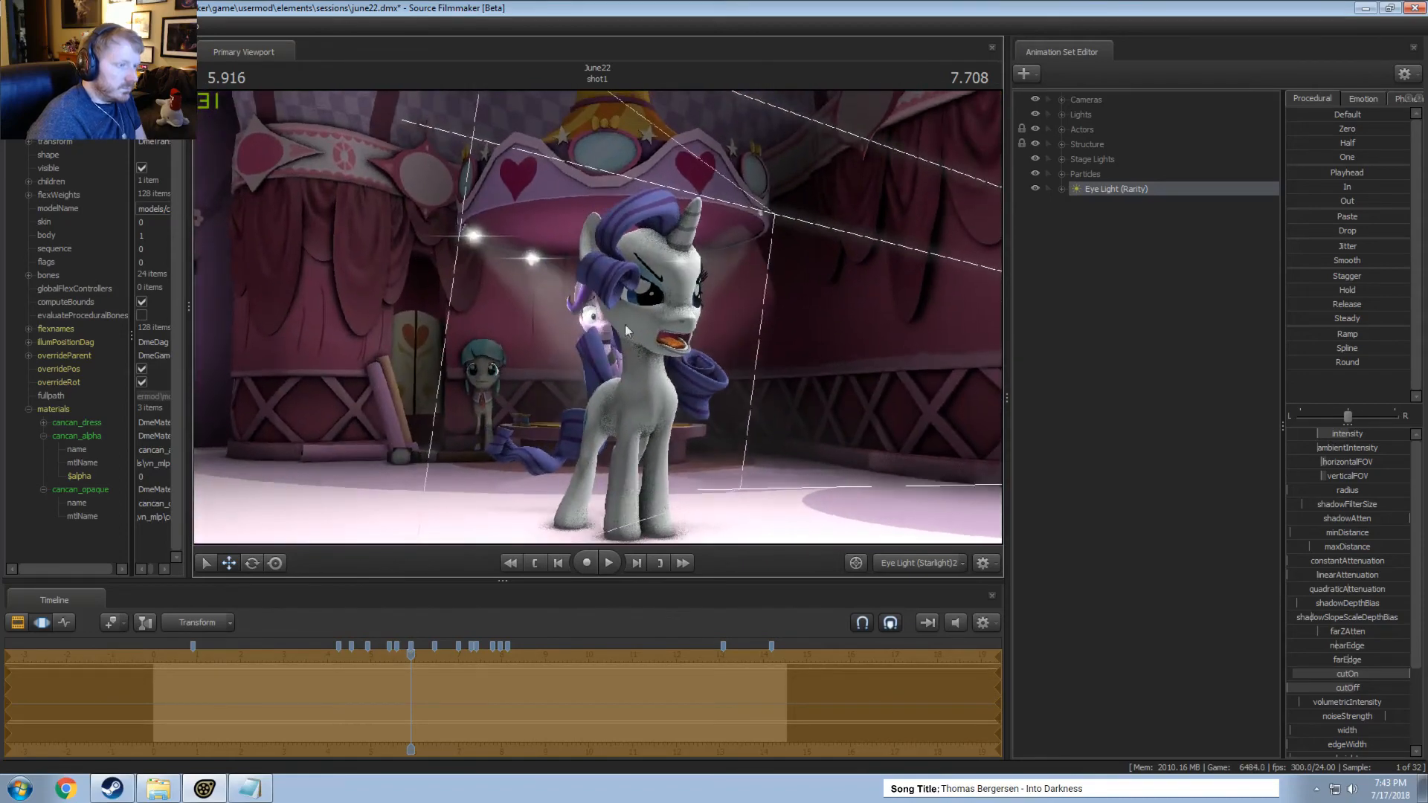
{"action": "left_click_drag", "start_coordinate": [625, 324], "coordinate": [495, 273]}
{"action": "key", "text": "d"}
{"action": "left_click", "coordinate": [912, 564]}
Play the shot up to about 11.67 seconds, pausing on the close-ups to examine the light reflections in the eyes.
{"action": "key", "text": "F2"}
{"action": "key", "text": "space"}
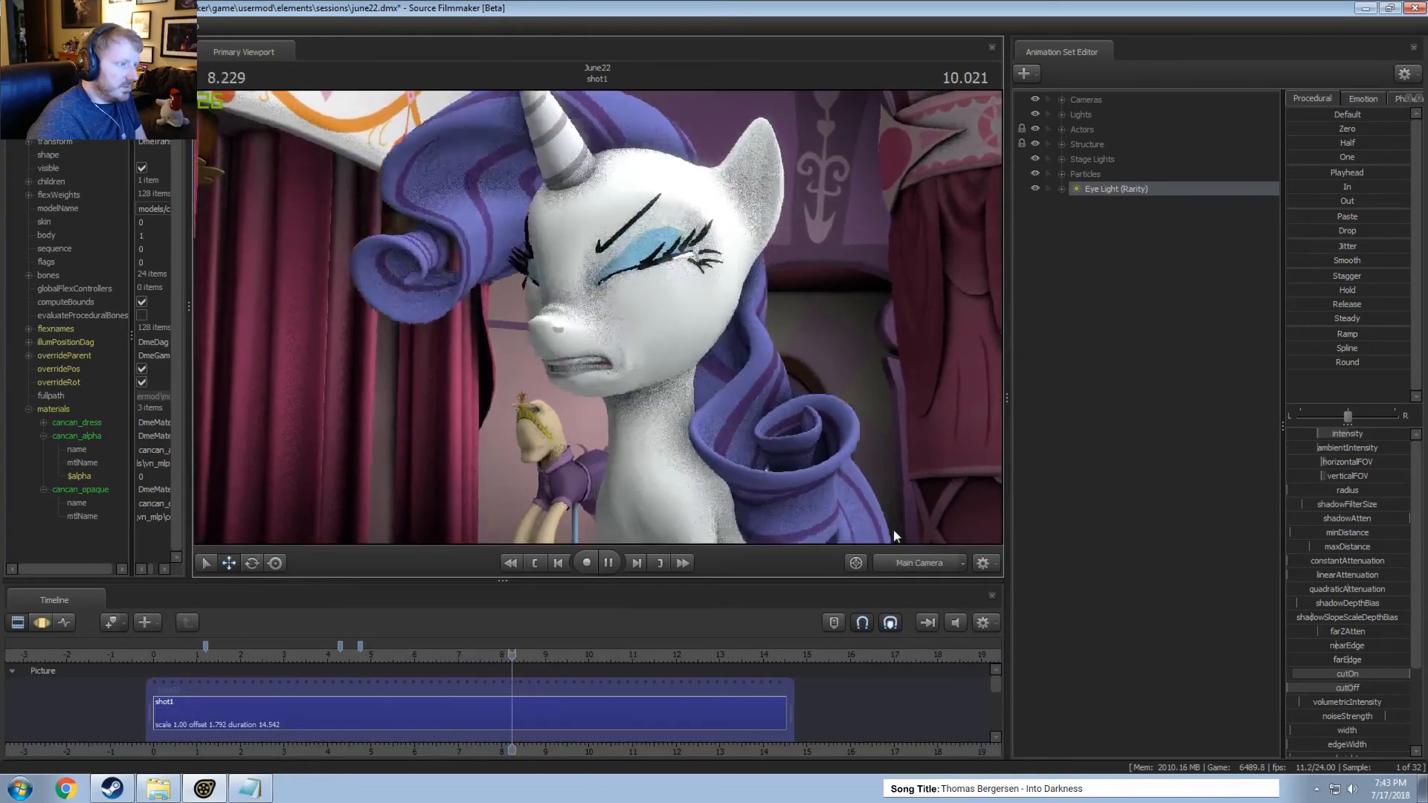
{"action": "key", "text": "space"}
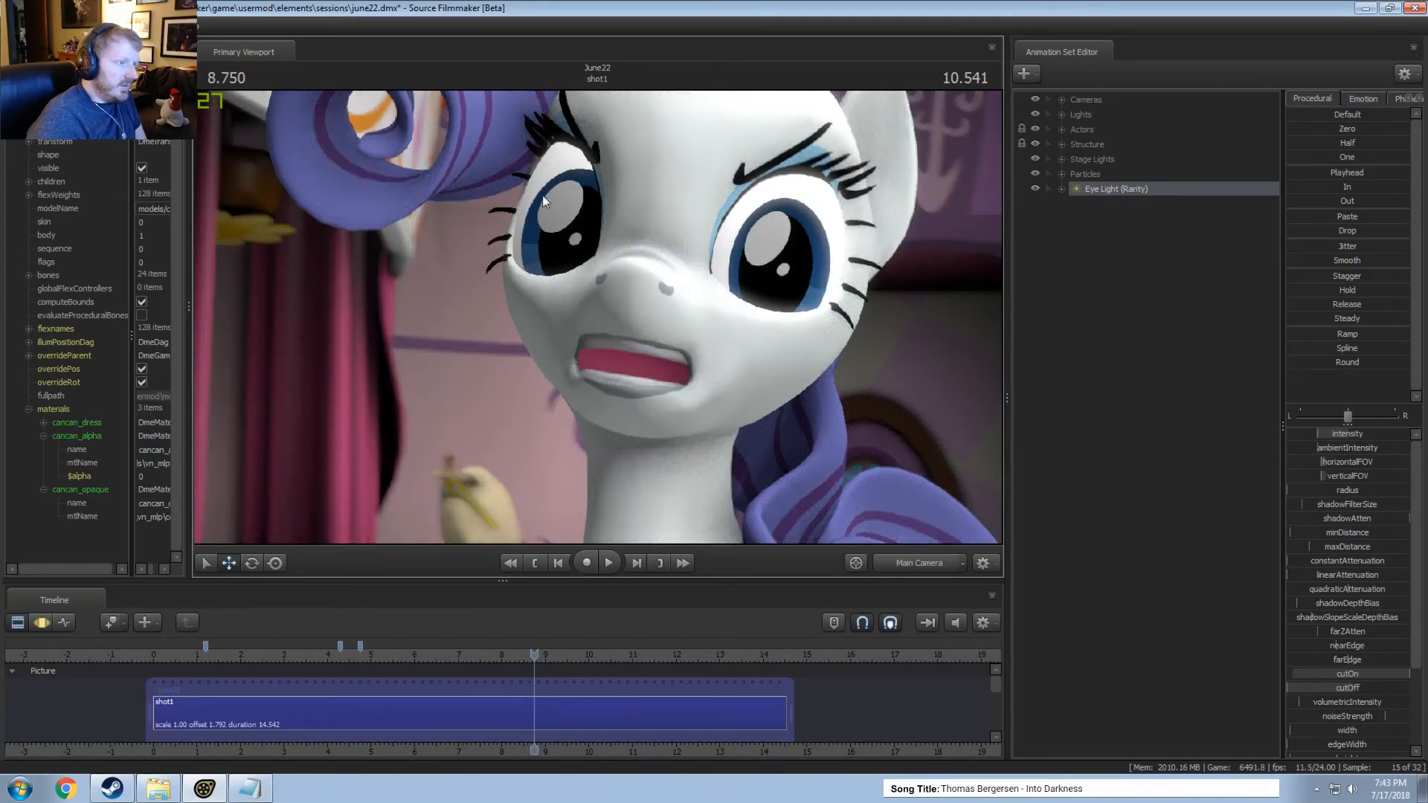
{"action": "key", "text": "space"}
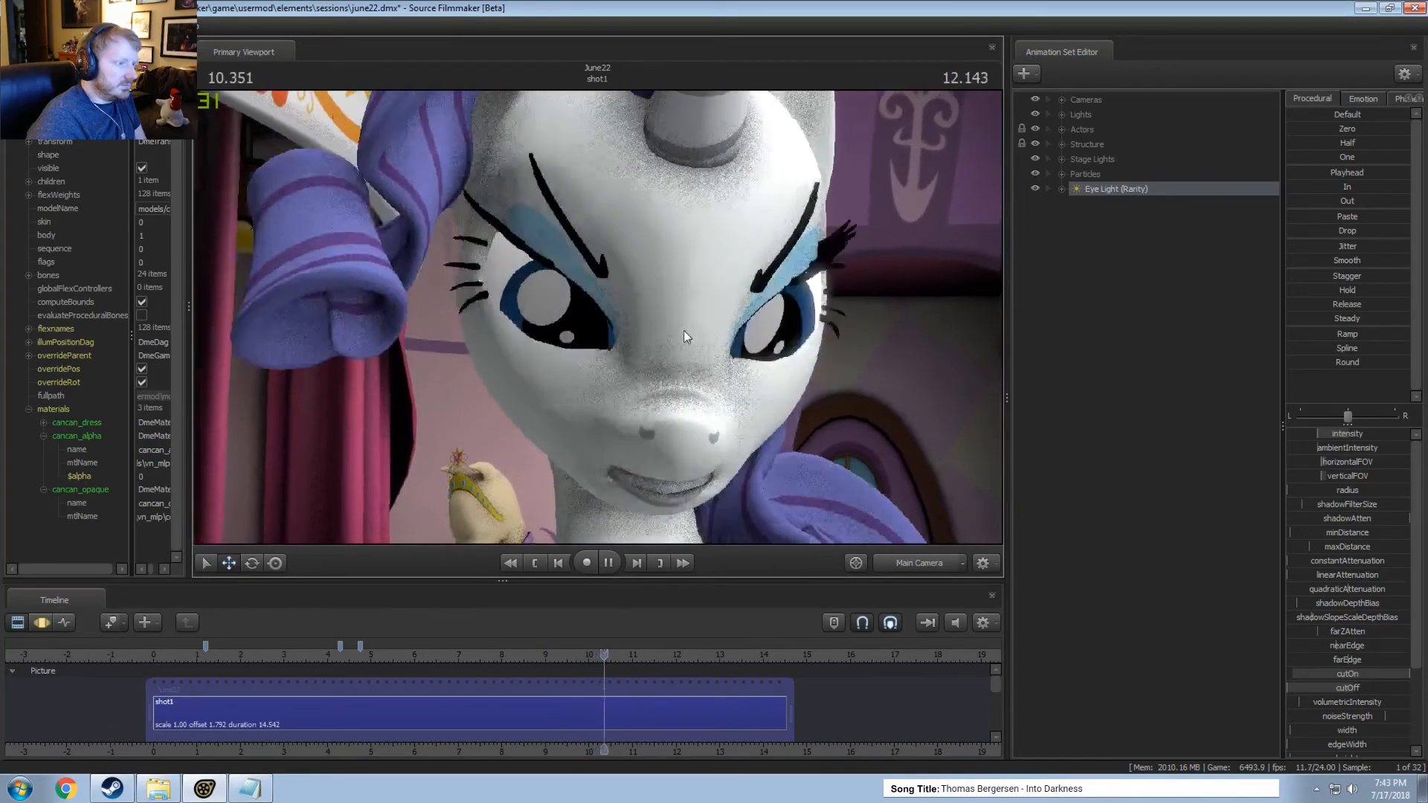
{"action": "key", "text": "space"}
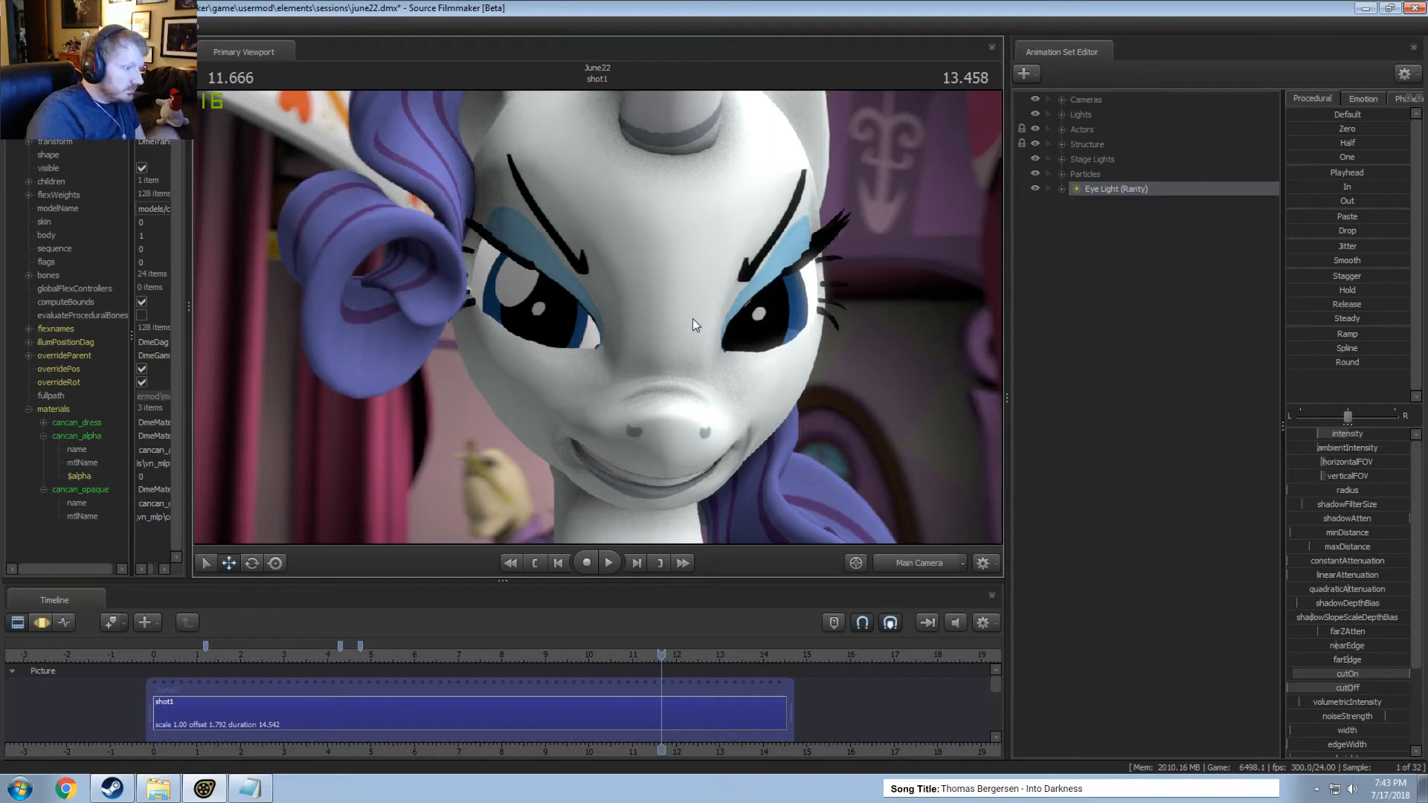
Set the progressive refinement samples to 64 (override) for both depth of field and motion blur.
{"action": "right_click", "coordinate": [901, 277]}
{"action": "left_click", "coordinate": [915, 297]}
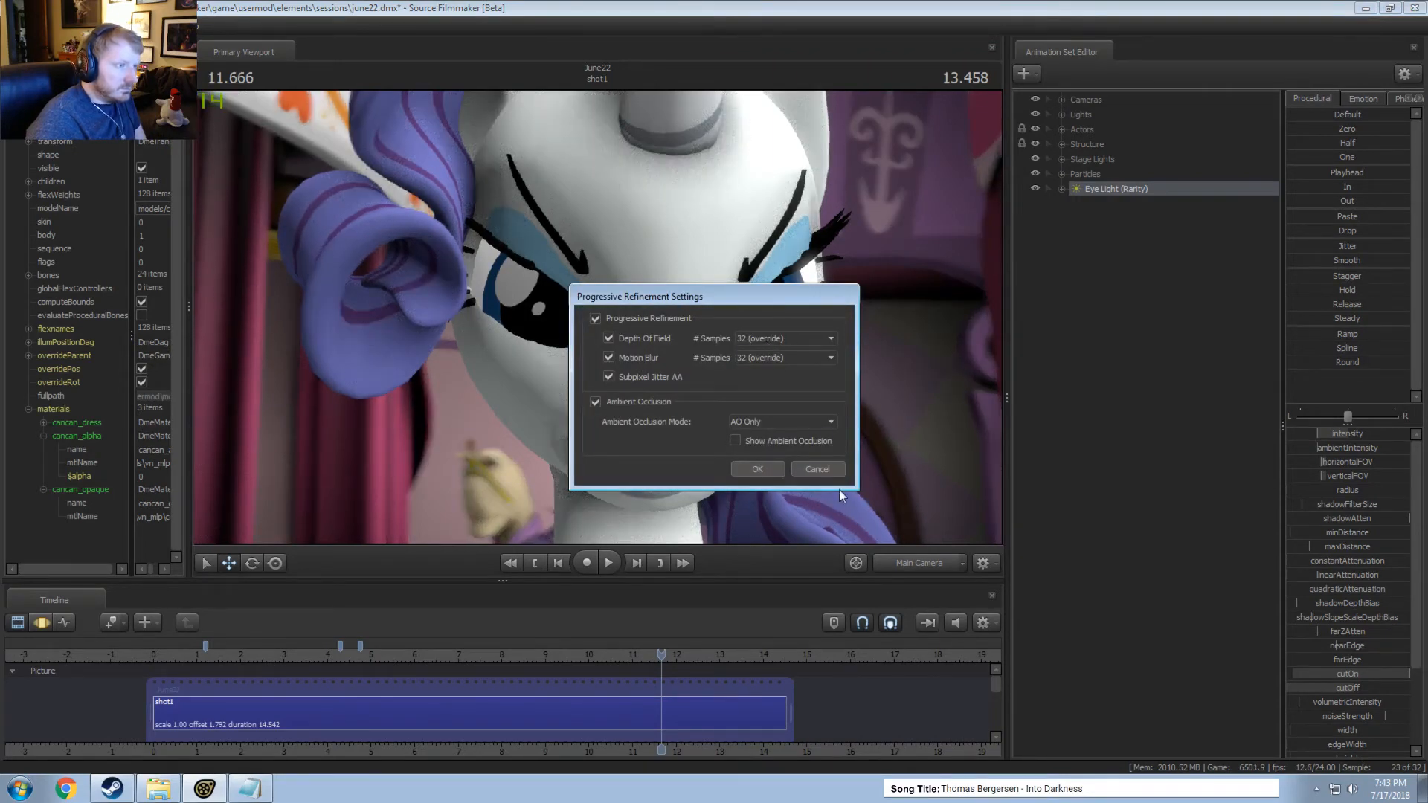
{"action": "left_click", "coordinate": [762, 338]}
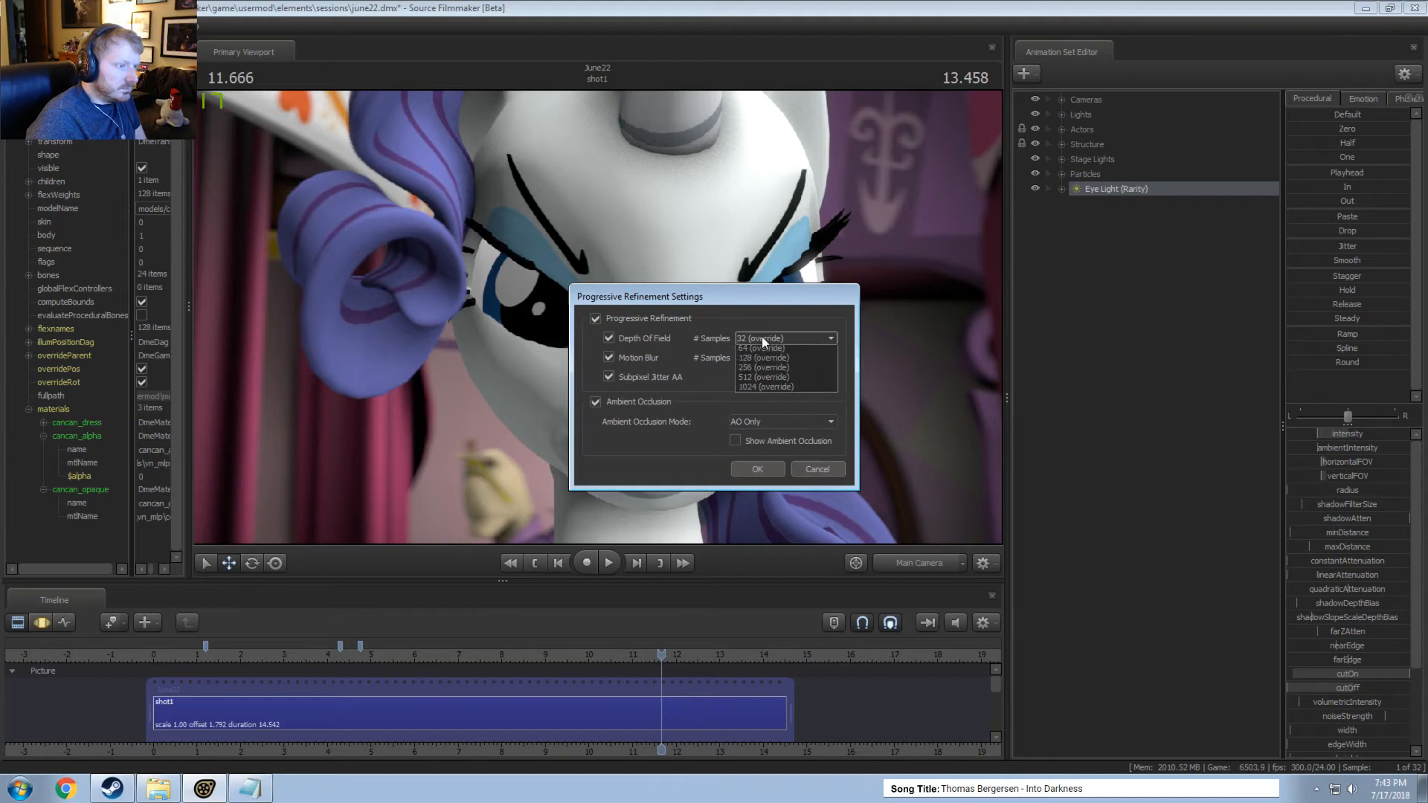
{"action": "left_click", "coordinate": [758, 391]}
{"action": "left_click", "coordinate": [748, 357]}
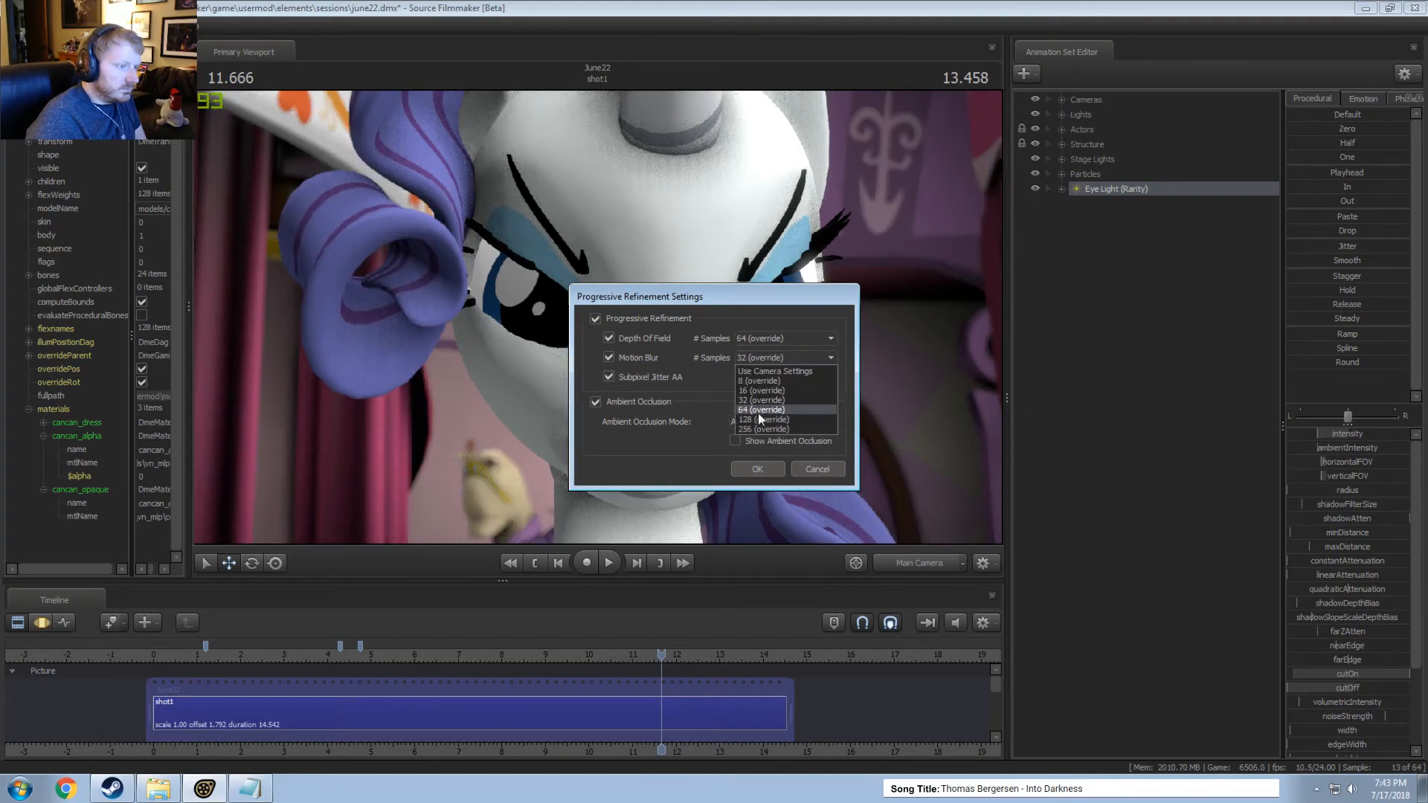
{"action": "left_click", "coordinate": [757, 412]}
{"action": "left_click", "coordinate": [759, 469]}
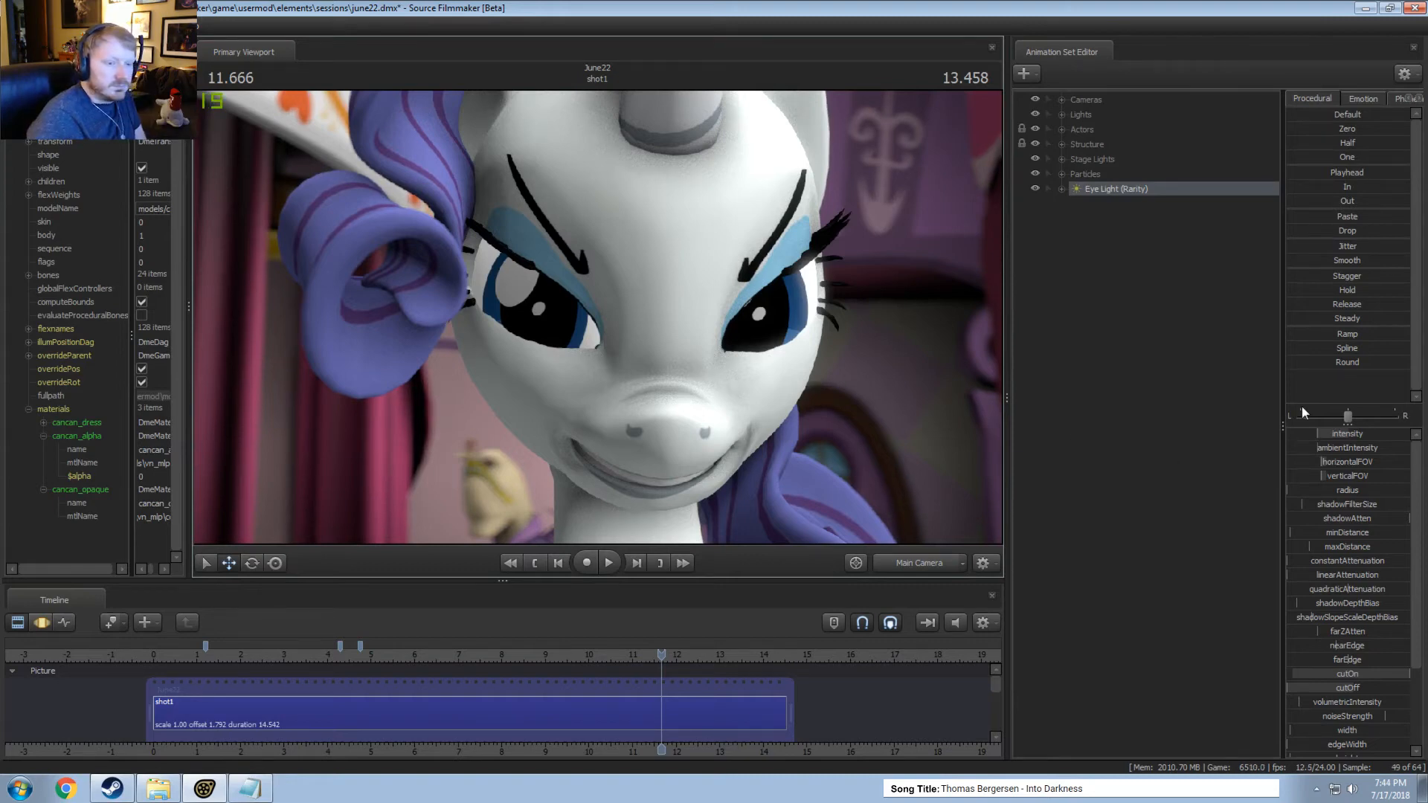
Adjust the ambient occlusion radius (SSAORadius) of the Cameras group and check the refined close-up.
{"action": "left_click", "coordinate": [1085, 100]}
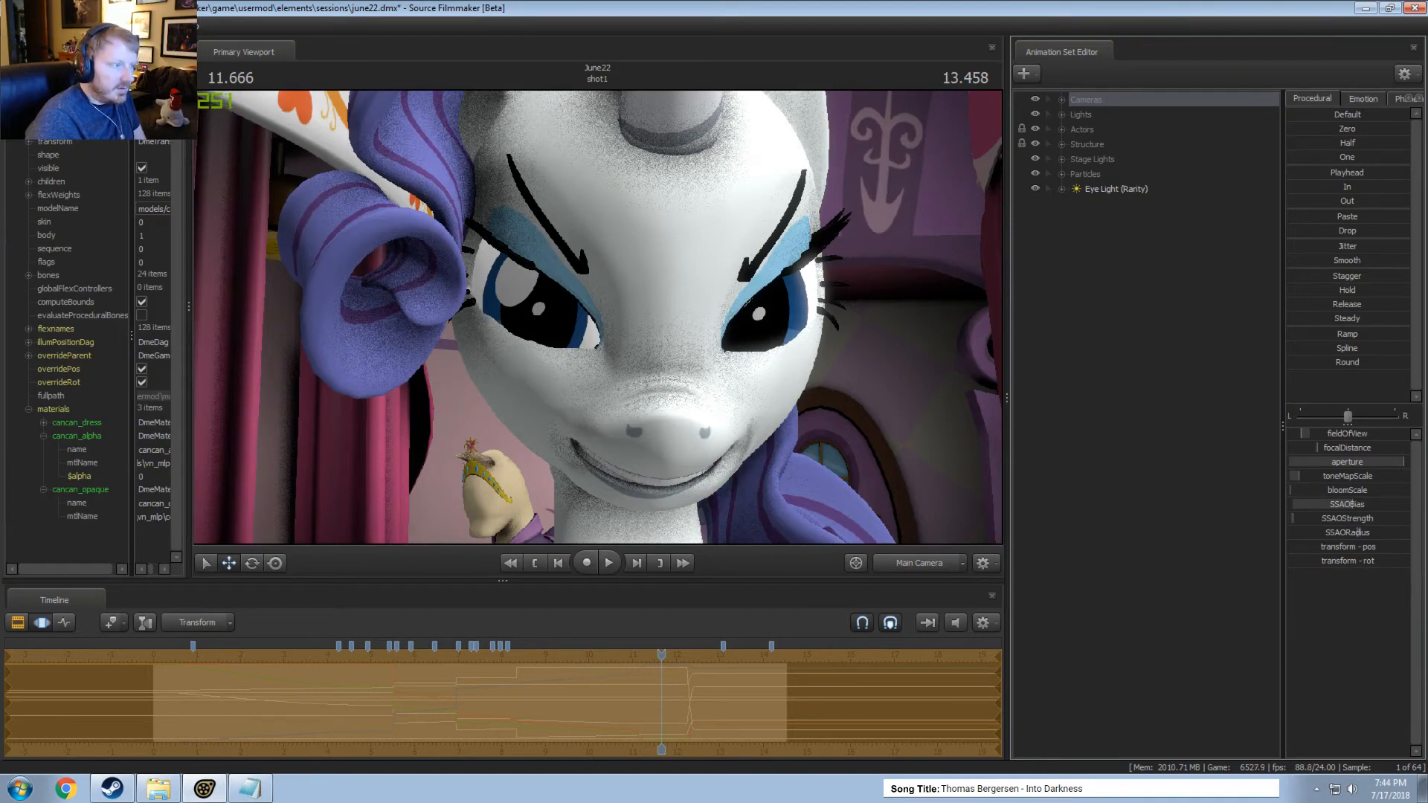
{"action": "key", "text": "F1"}
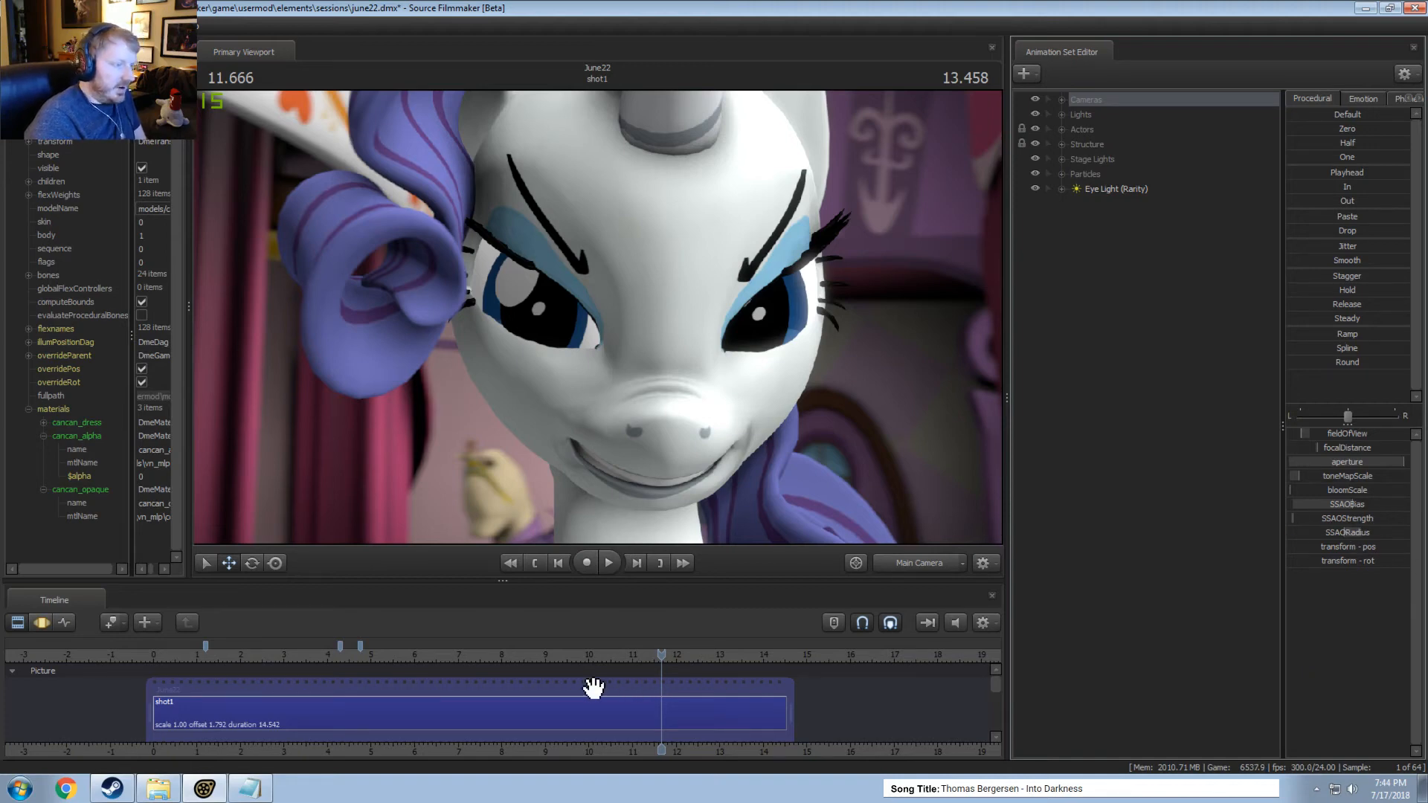
{"action": "key", "text": "F3"}
{"action": "key", "text": "F2"}
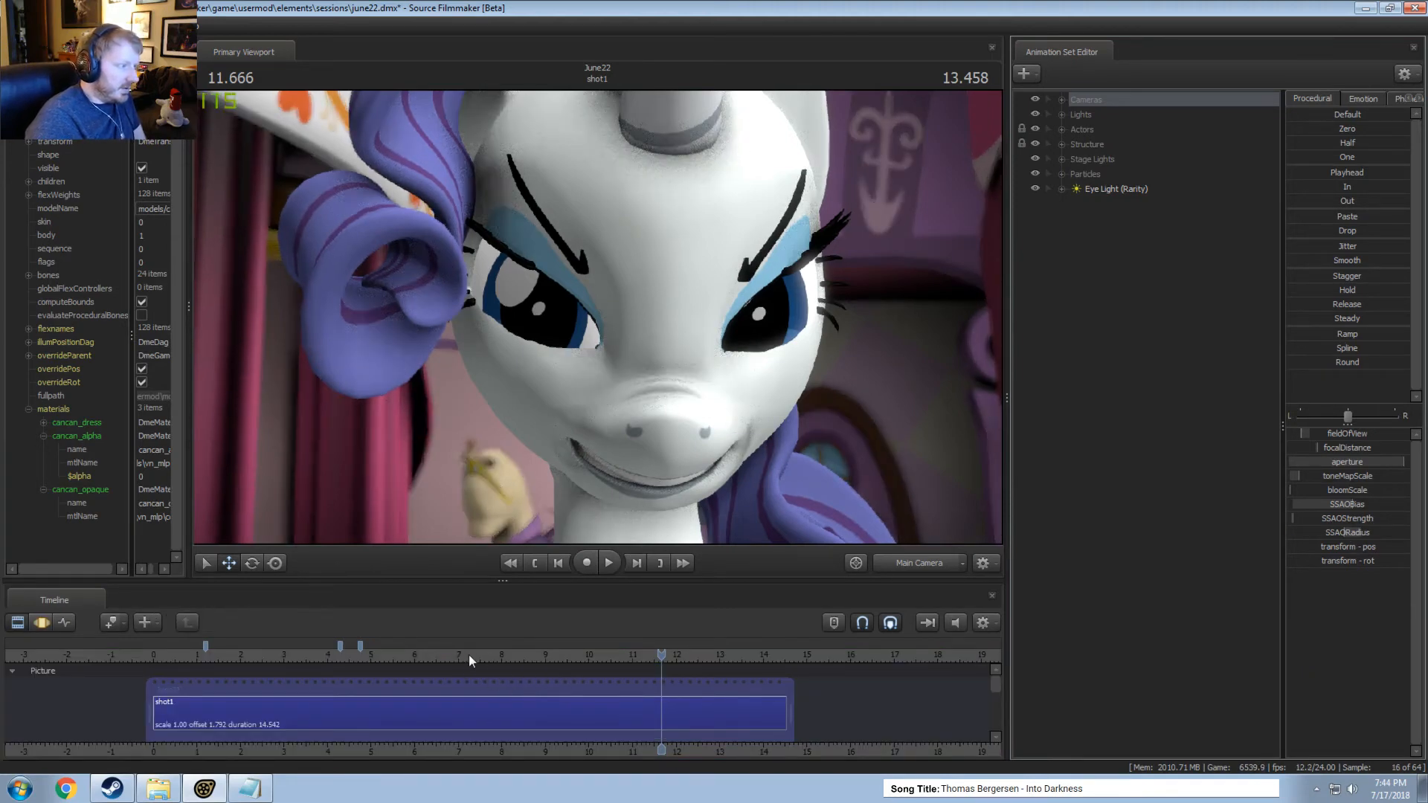
Lower the cameras' ambient occlusion bias (SSAOBias) with the playhead at 7.5 seconds and check the refined render.
{"action": "left_click_drag", "start_coordinate": [469, 655], "coordinate": [480, 654]}
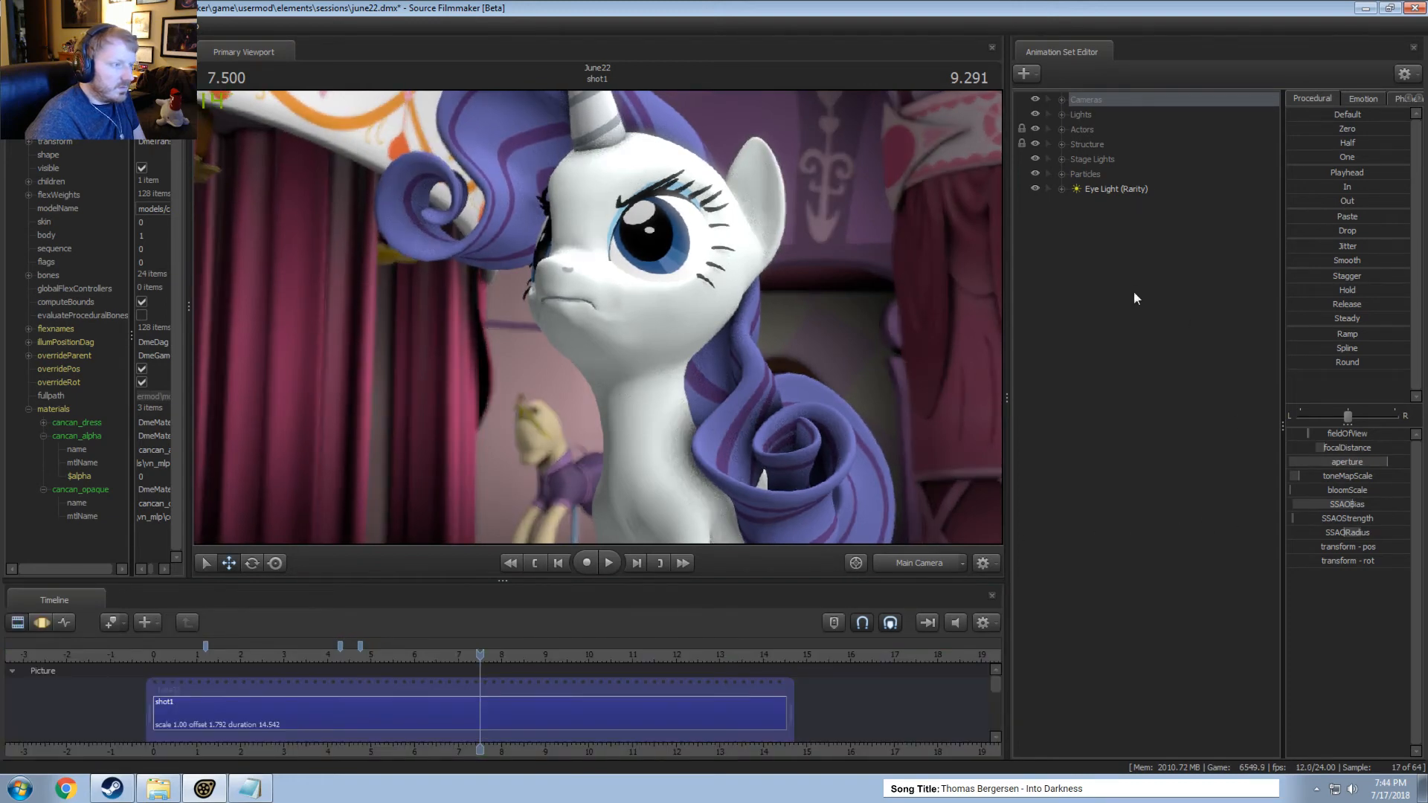
{"action": "key", "text": "F3"}
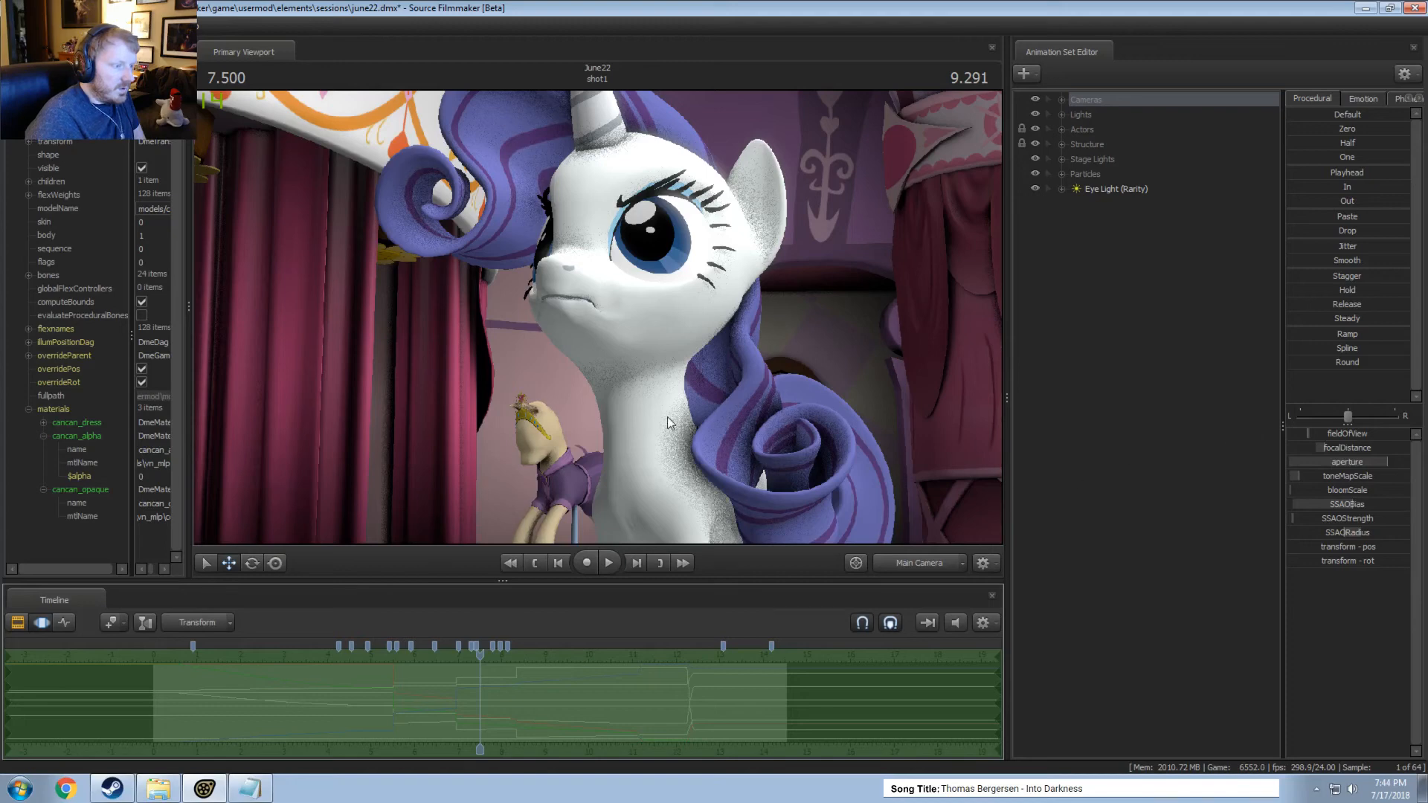
{"action": "key", "text": "F4"}
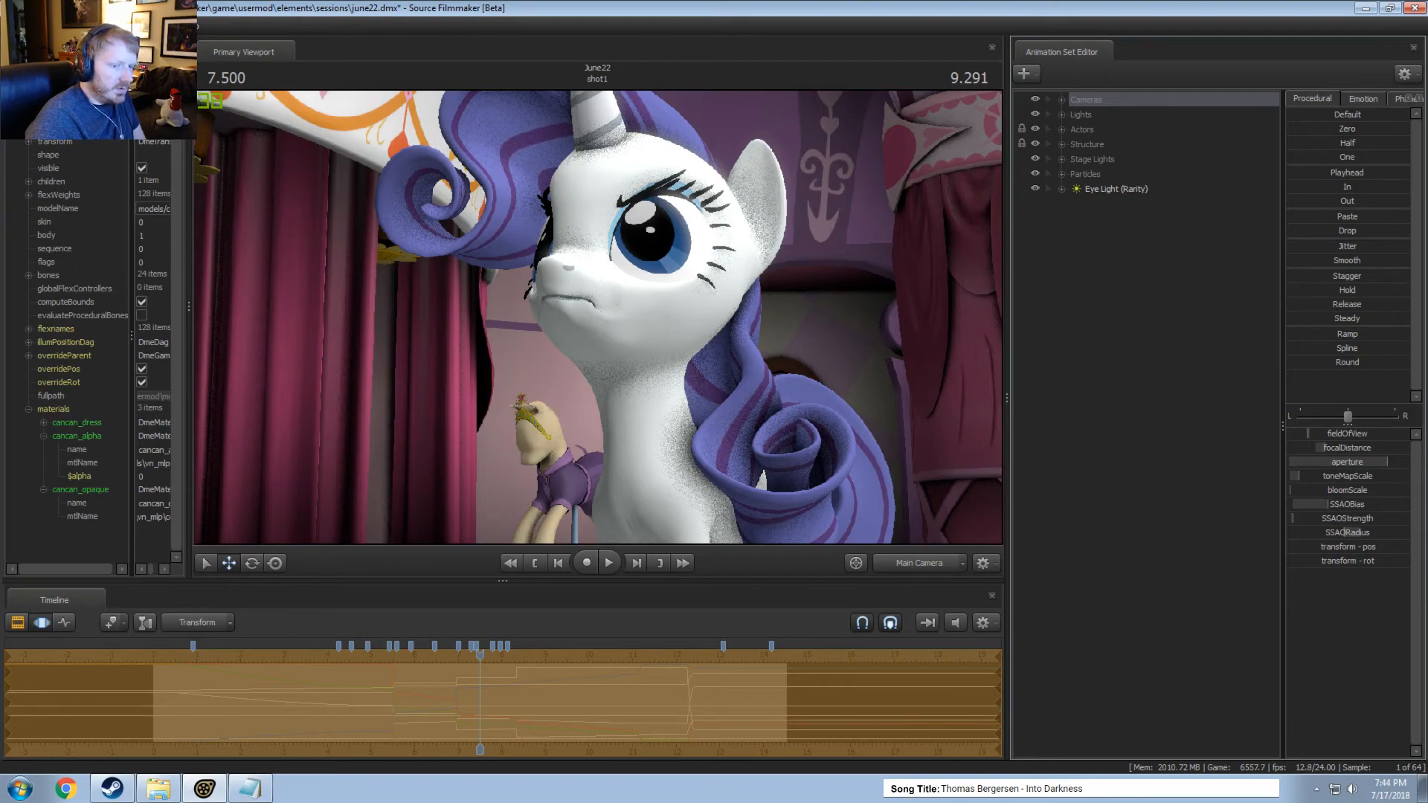
{"action": "key", "text": "F2"}
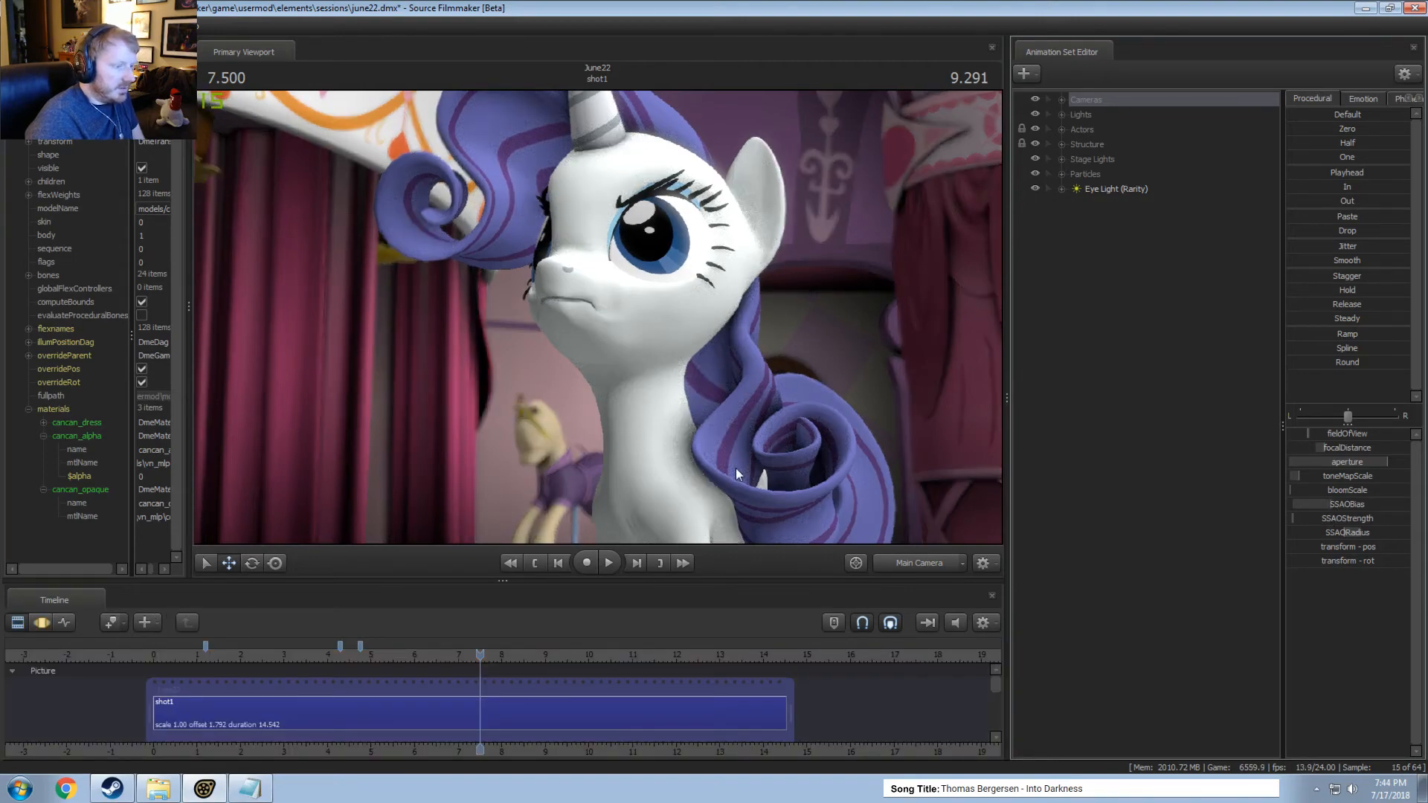
Play the shot from 7.5 seconds to its end, pausing and replaying the final part to examine the refined render.
{"action": "key", "text": "space"}
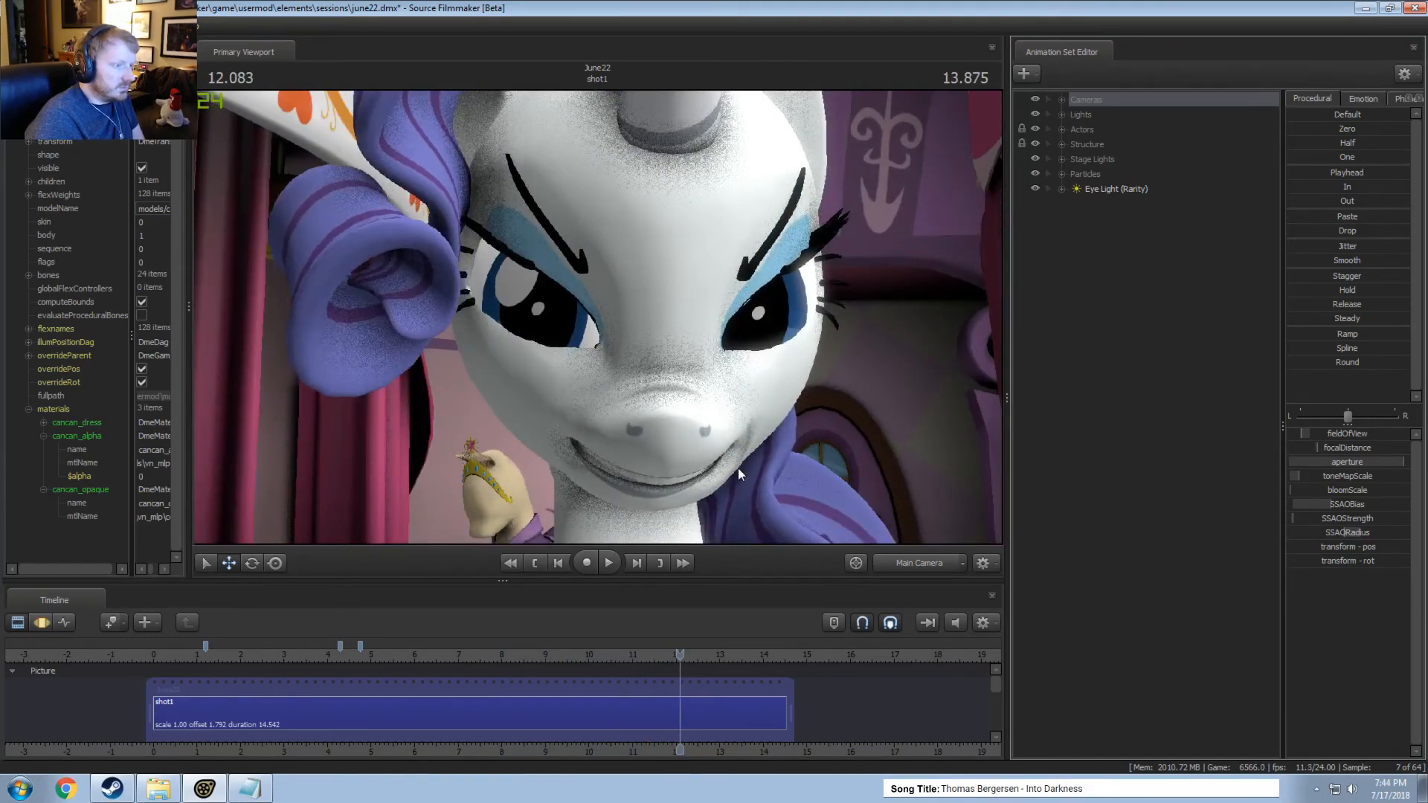
{"action": "key", "text": "space"}
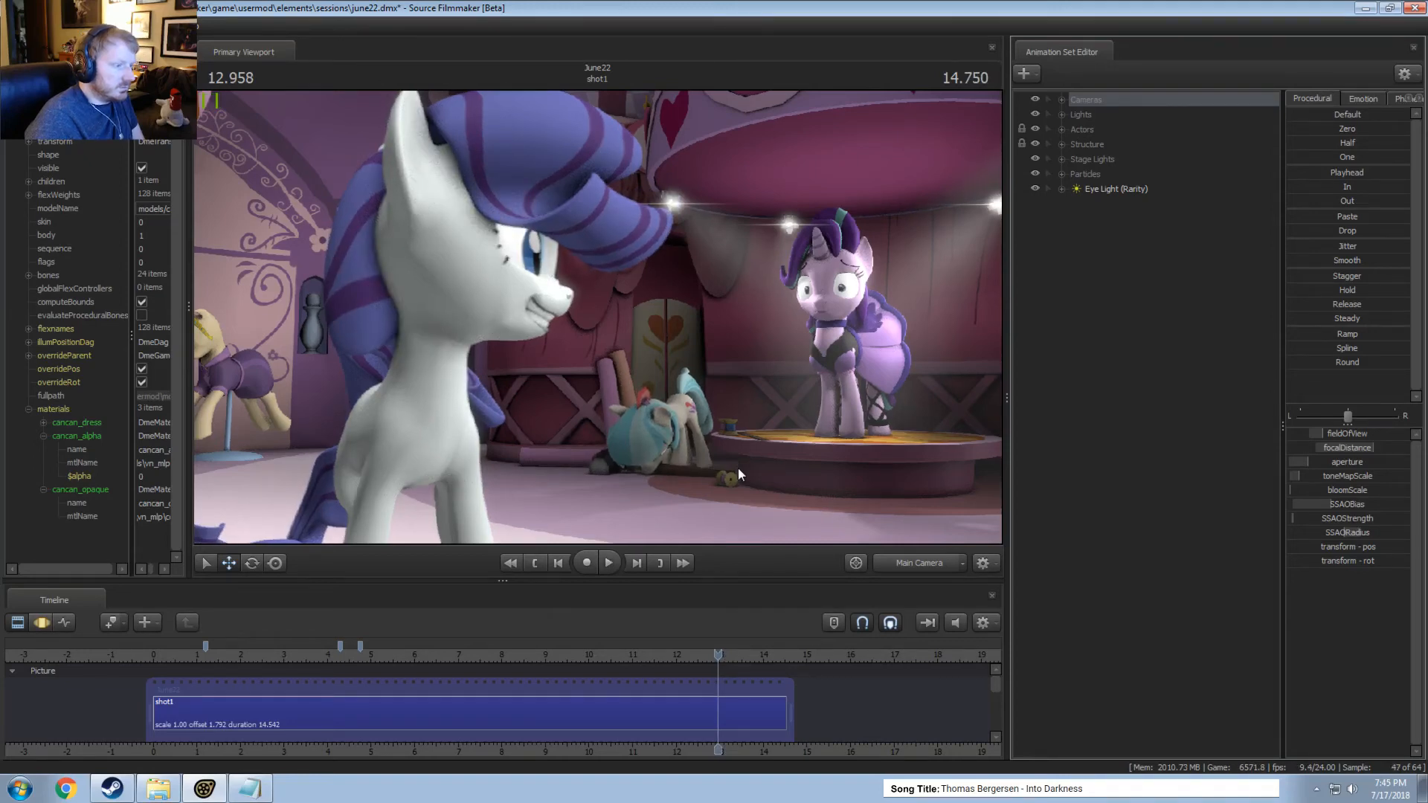
{"action": "key", "text": "space"}
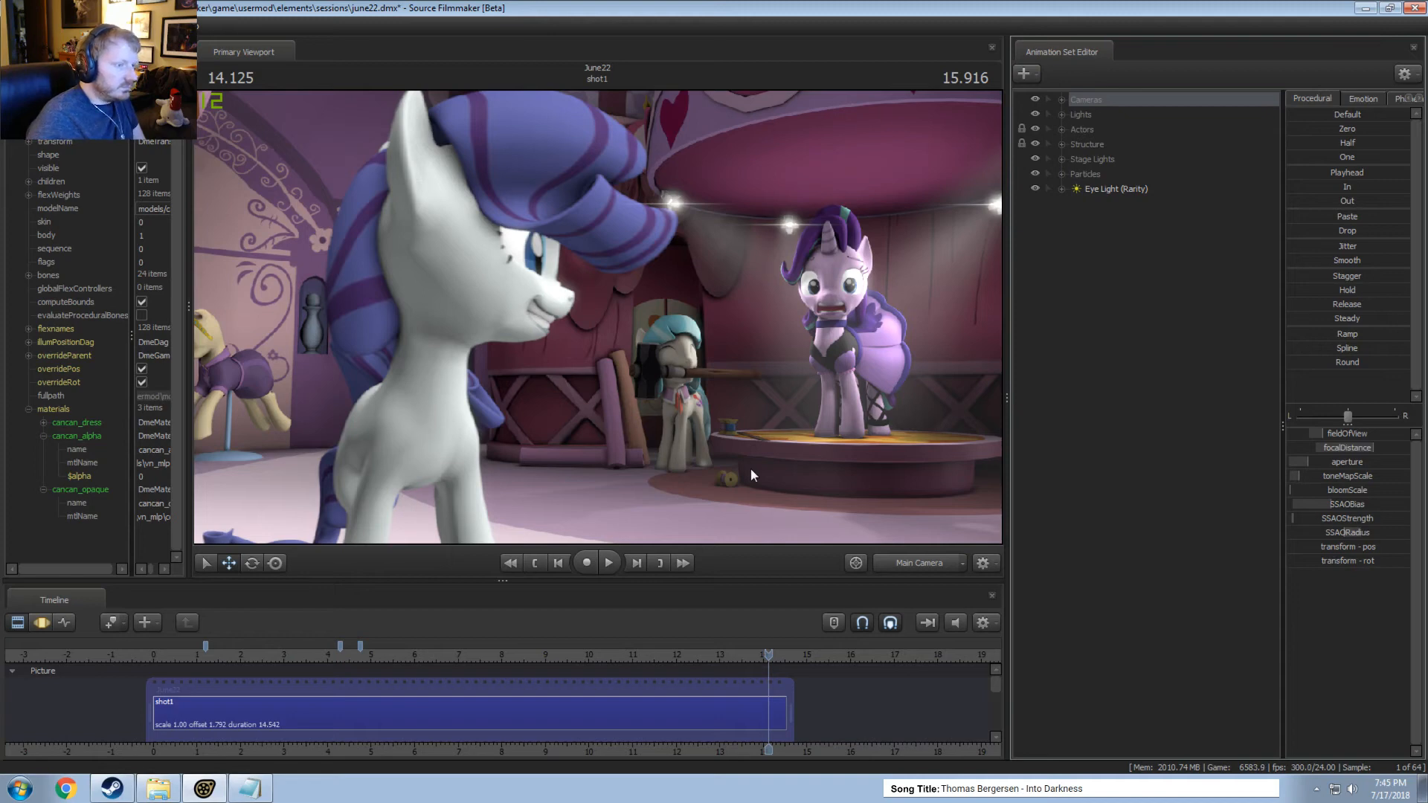
{"action": "key", "text": "space"}
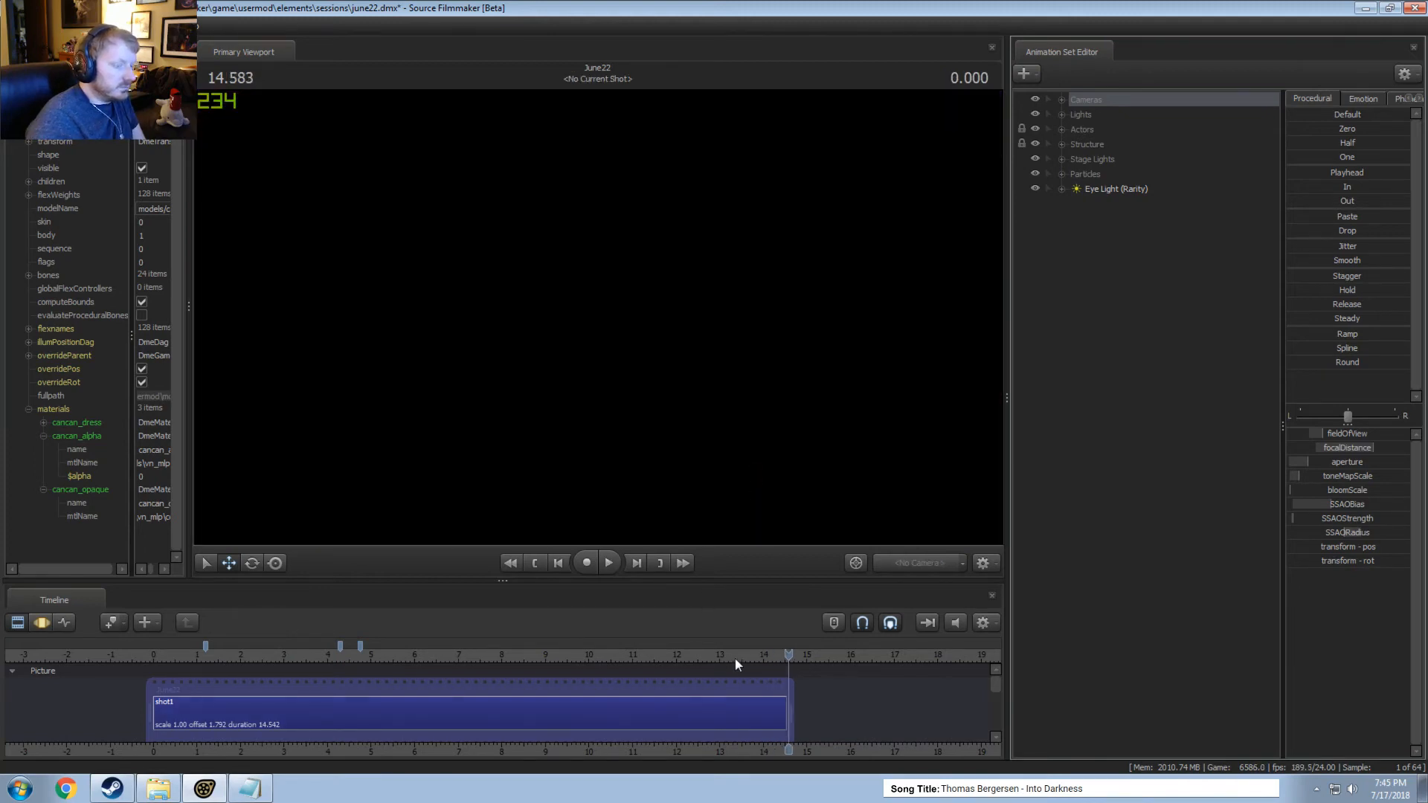
{"action": "left_click", "coordinate": [735, 659]}
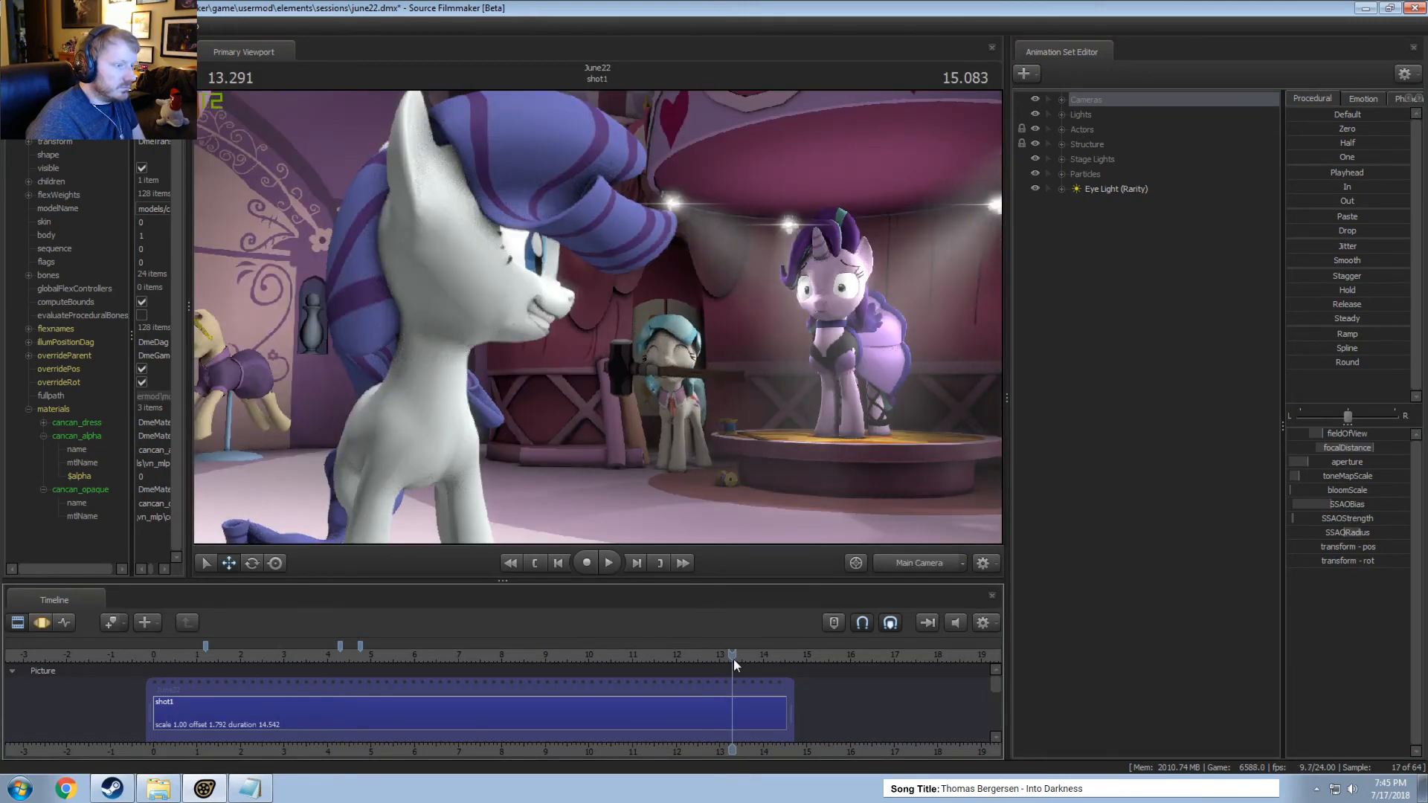
{"action": "key", "text": "space"}
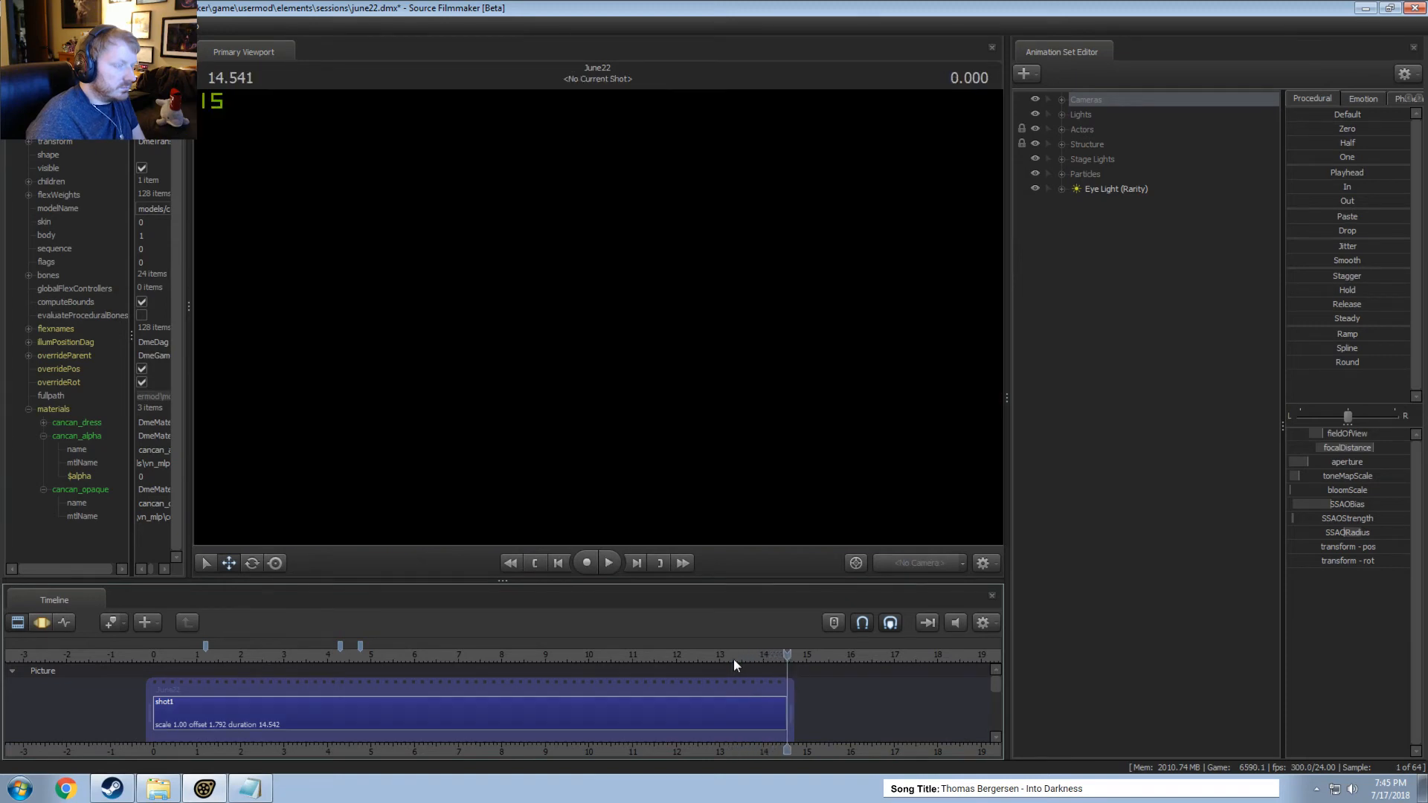
{"action": "left_click", "coordinate": [691, 654]}
{"action": "key", "text": "space"}
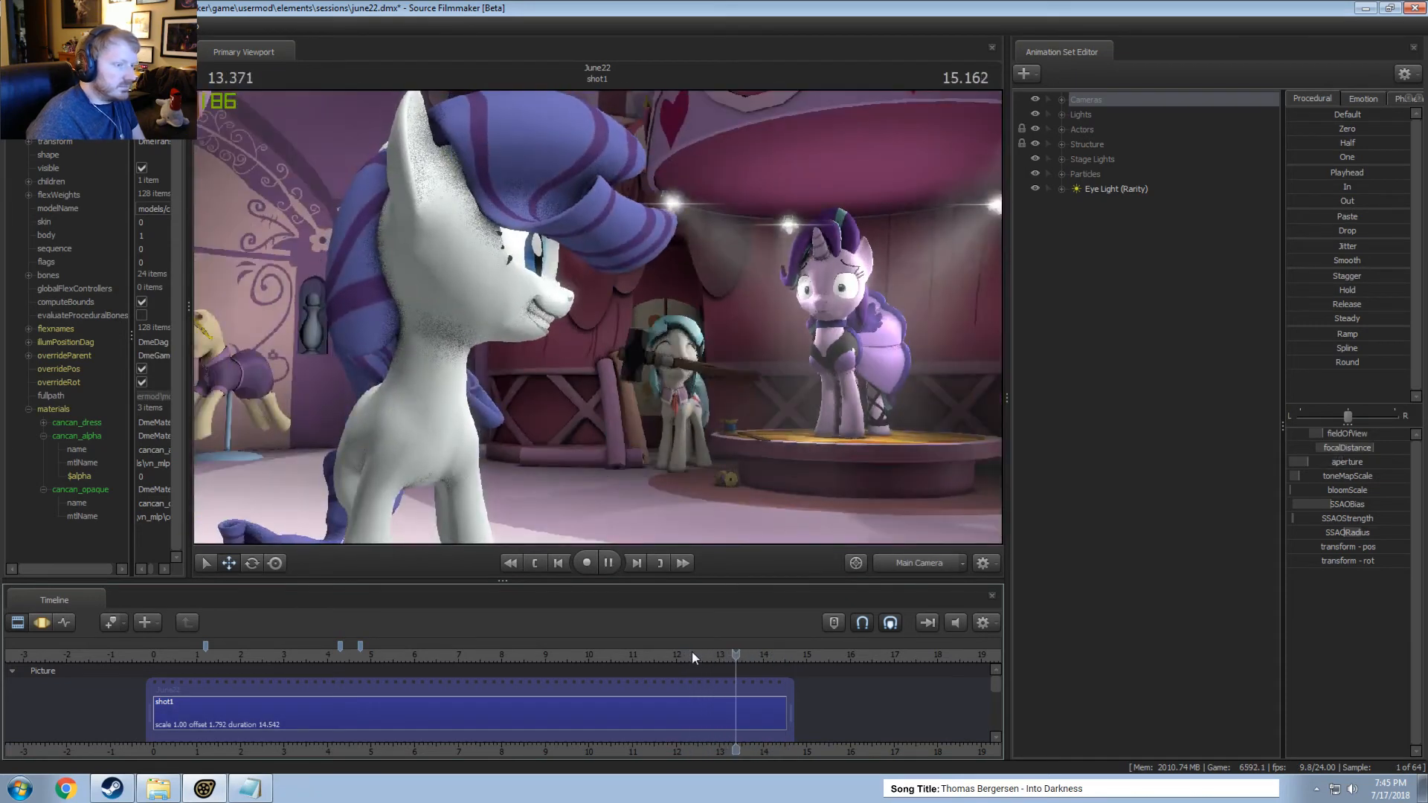
{"action": "key", "text": "space"}
Fly the Work Camera in close to the front of Starlight's dress and disable viewport lighting to expose the patch poking through.
{"action": "left_click", "coordinate": [923, 558]}
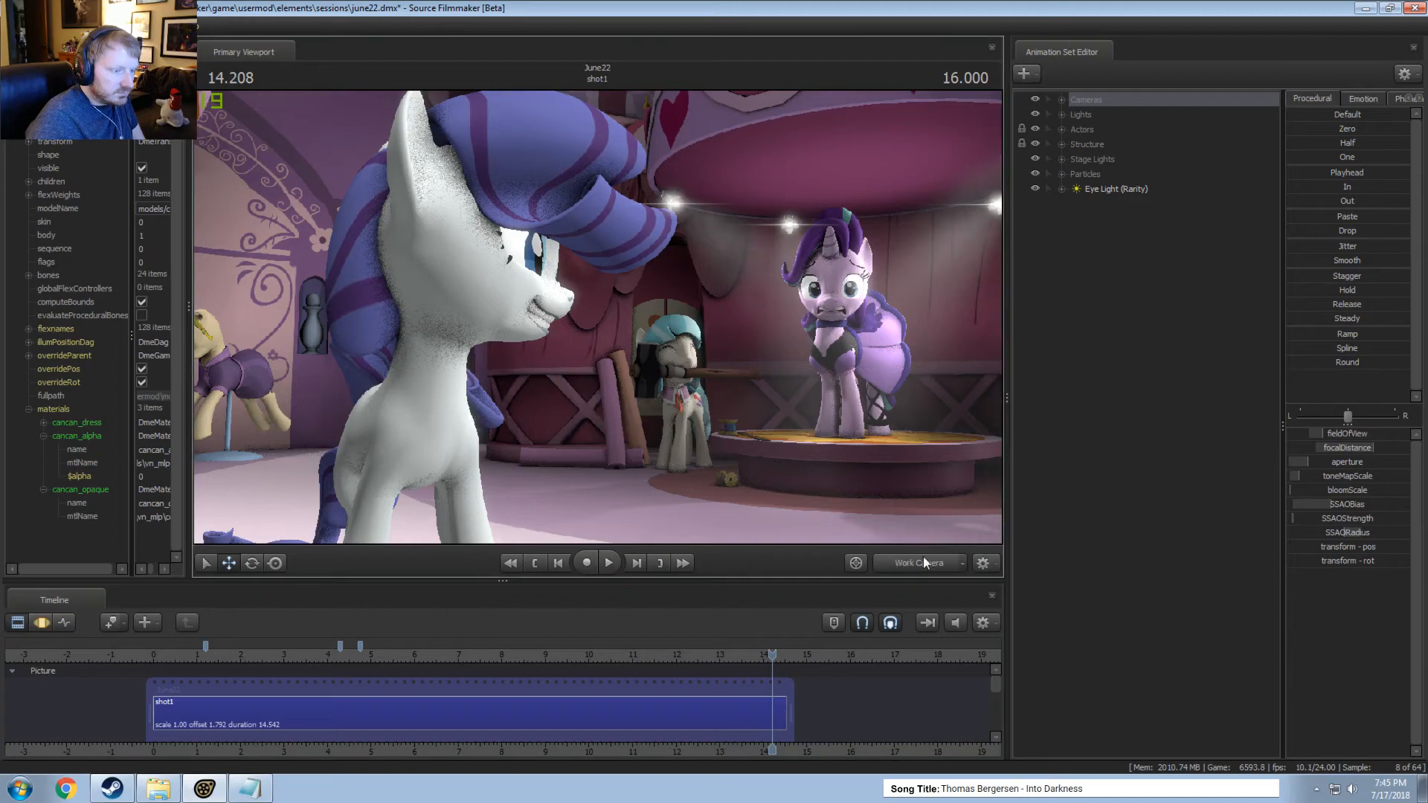
{"action": "key", "text": "w"}
{"action": "left_click_drag", "start_coordinate": [818, 416], "coordinate": [788, 477]}
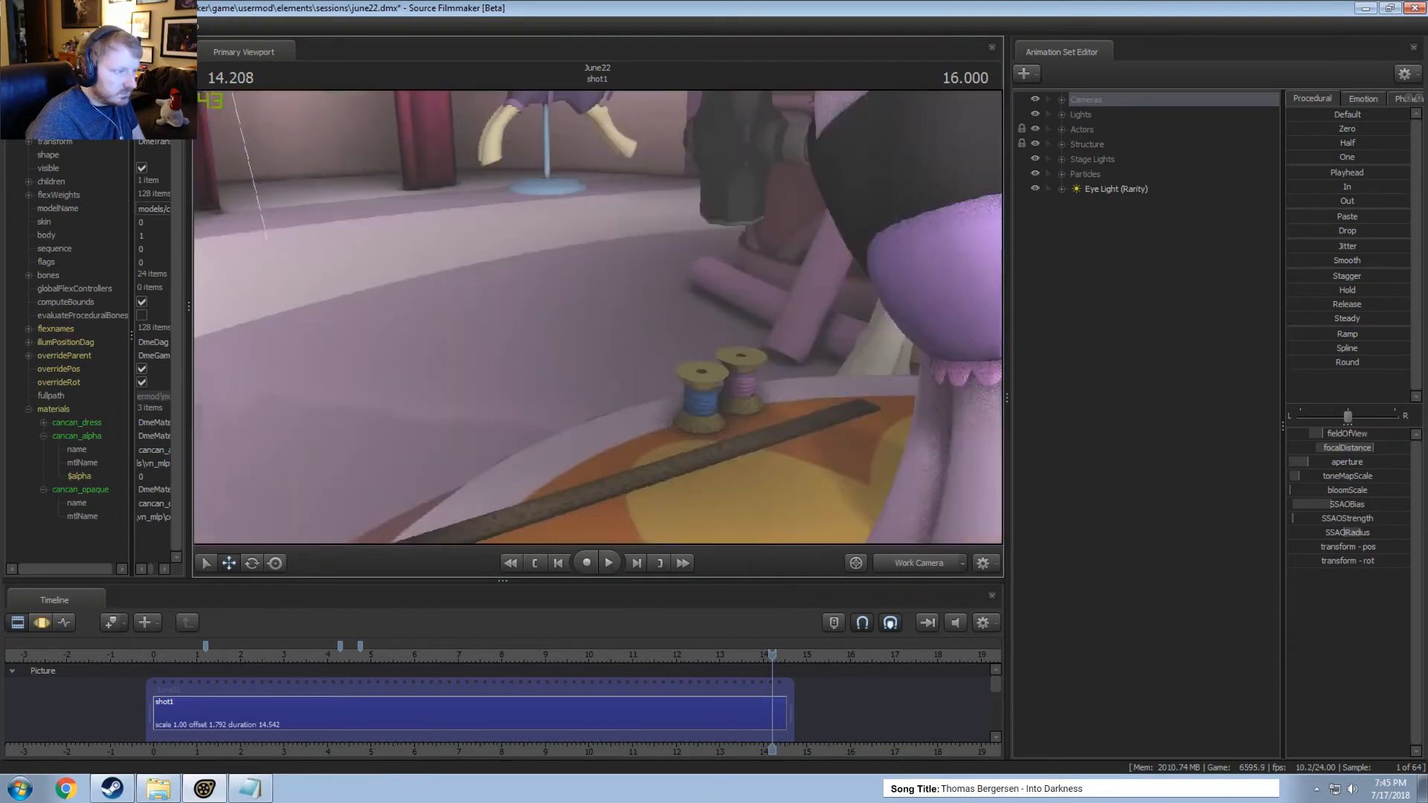
{"action": "left_click_drag", "start_coordinate": [598, 317], "coordinate": [725, 277]}
{"action": "right_click", "coordinate": [598, 316]}
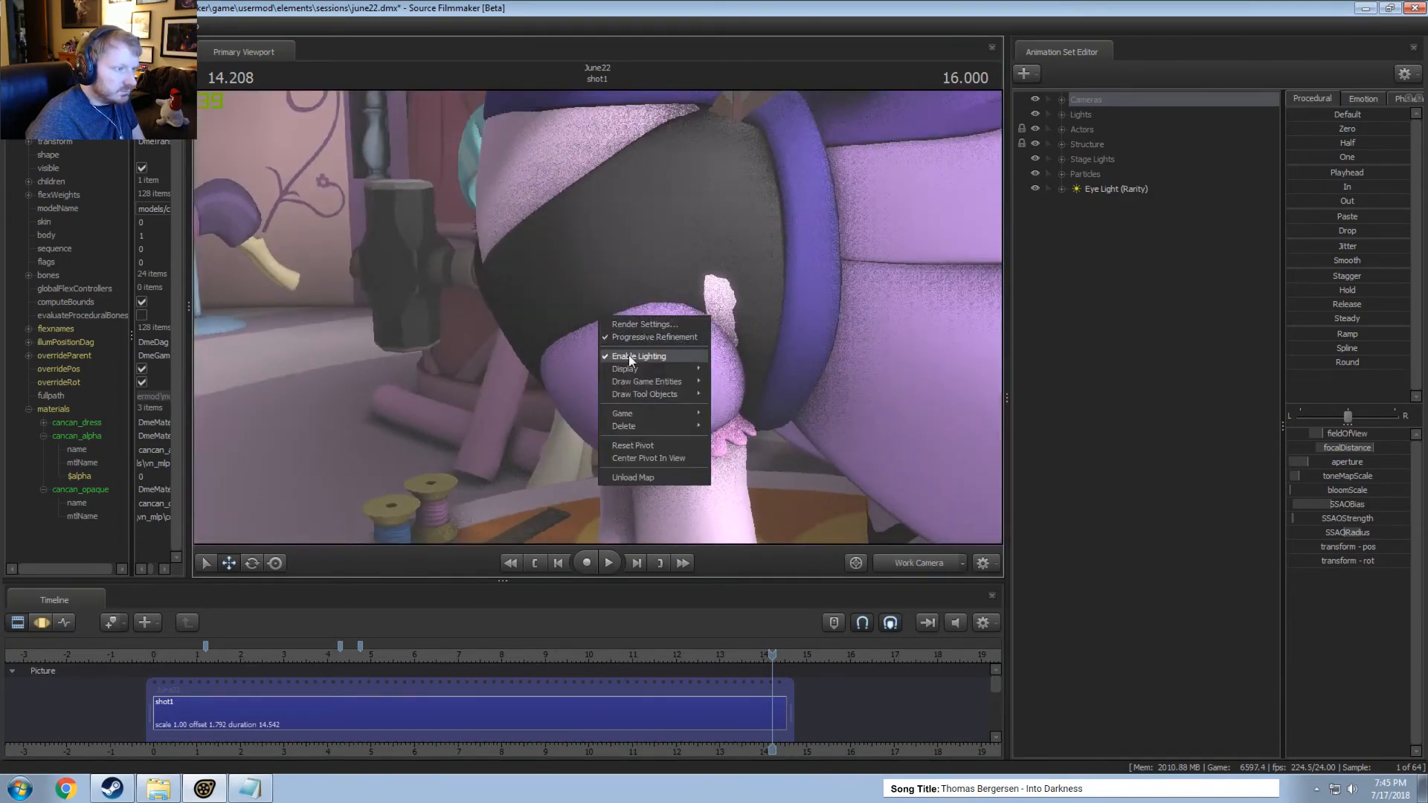
{"action": "left_click", "coordinate": [629, 361]}
{"action": "left_click_drag", "start_coordinate": [629, 360], "coordinate": [723, 360]}
In the Motion Editor, select the LeftShoulder control of Starlight Dress under the Pony group's left front leg.
{"action": "key", "text": "w"}
{"action": "key", "text": "F3"}
{"action": "left_click", "coordinate": [1062, 130]}
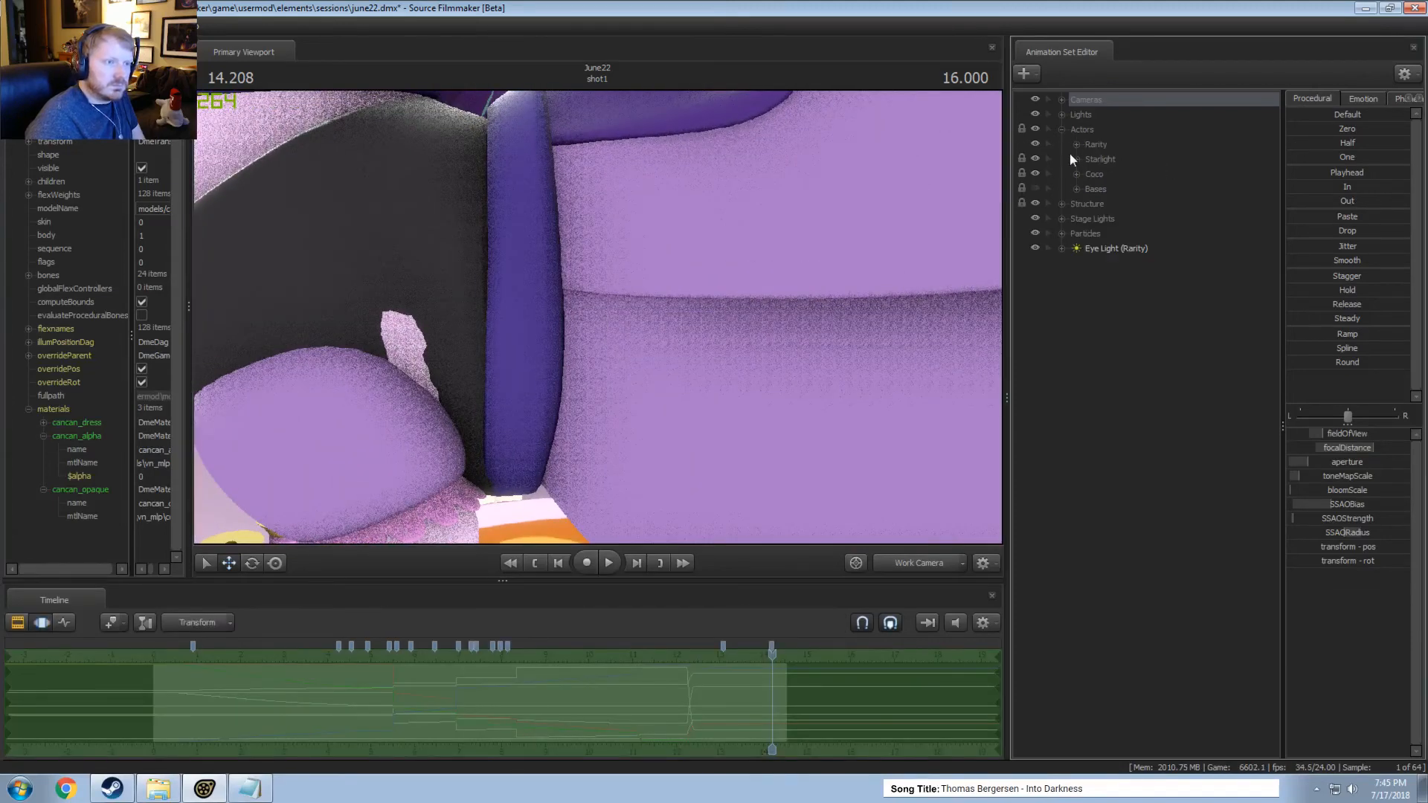
{"action": "left_click", "coordinate": [1076, 159]}
{"action": "left_click", "coordinate": [1091, 203]}
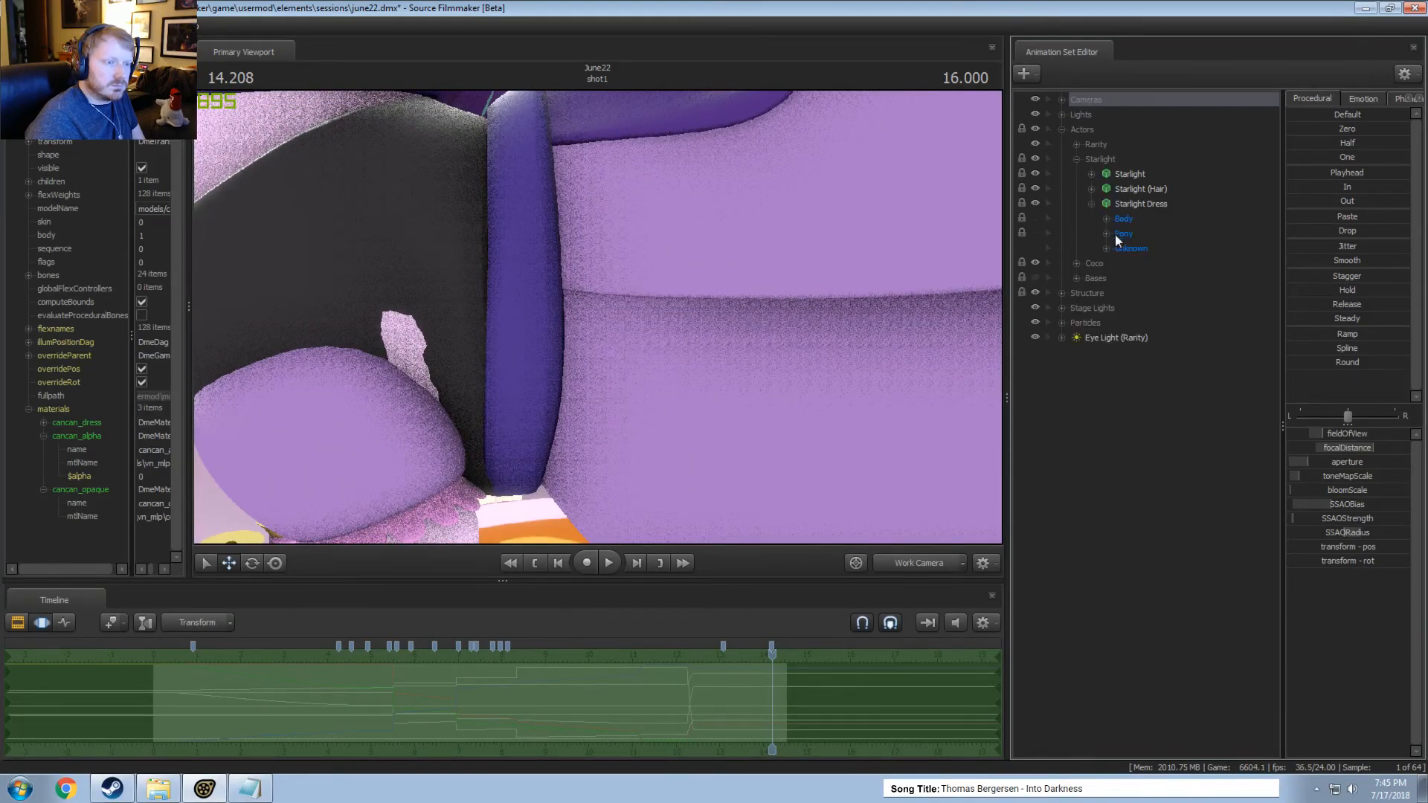
{"action": "left_click", "coordinate": [1107, 233]}
{"action": "left_click", "coordinate": [1121, 249]}
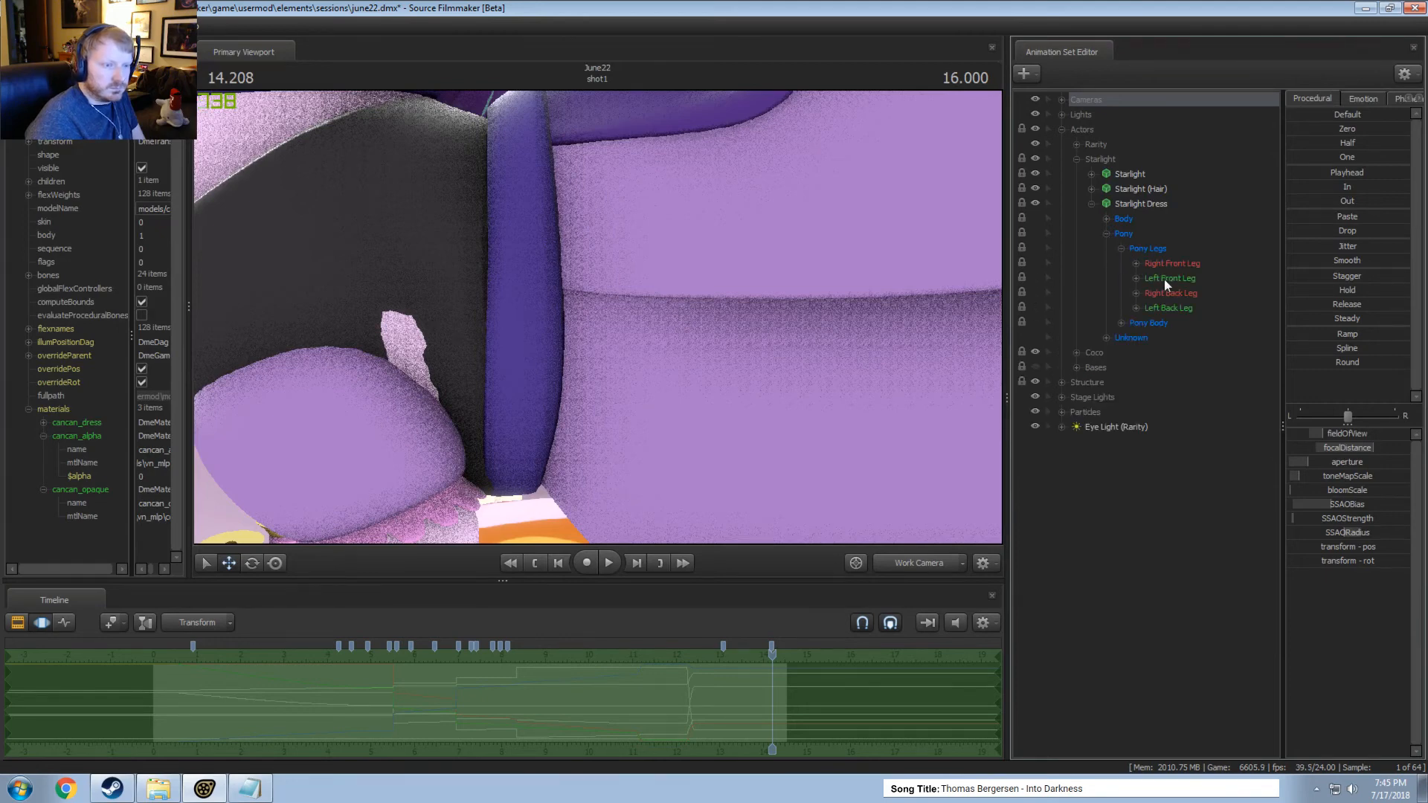
{"action": "left_click", "coordinate": [1137, 278]}
{"action": "left_click", "coordinate": [1168, 293]}
{"action": "left_click", "coordinate": [1183, 310]}
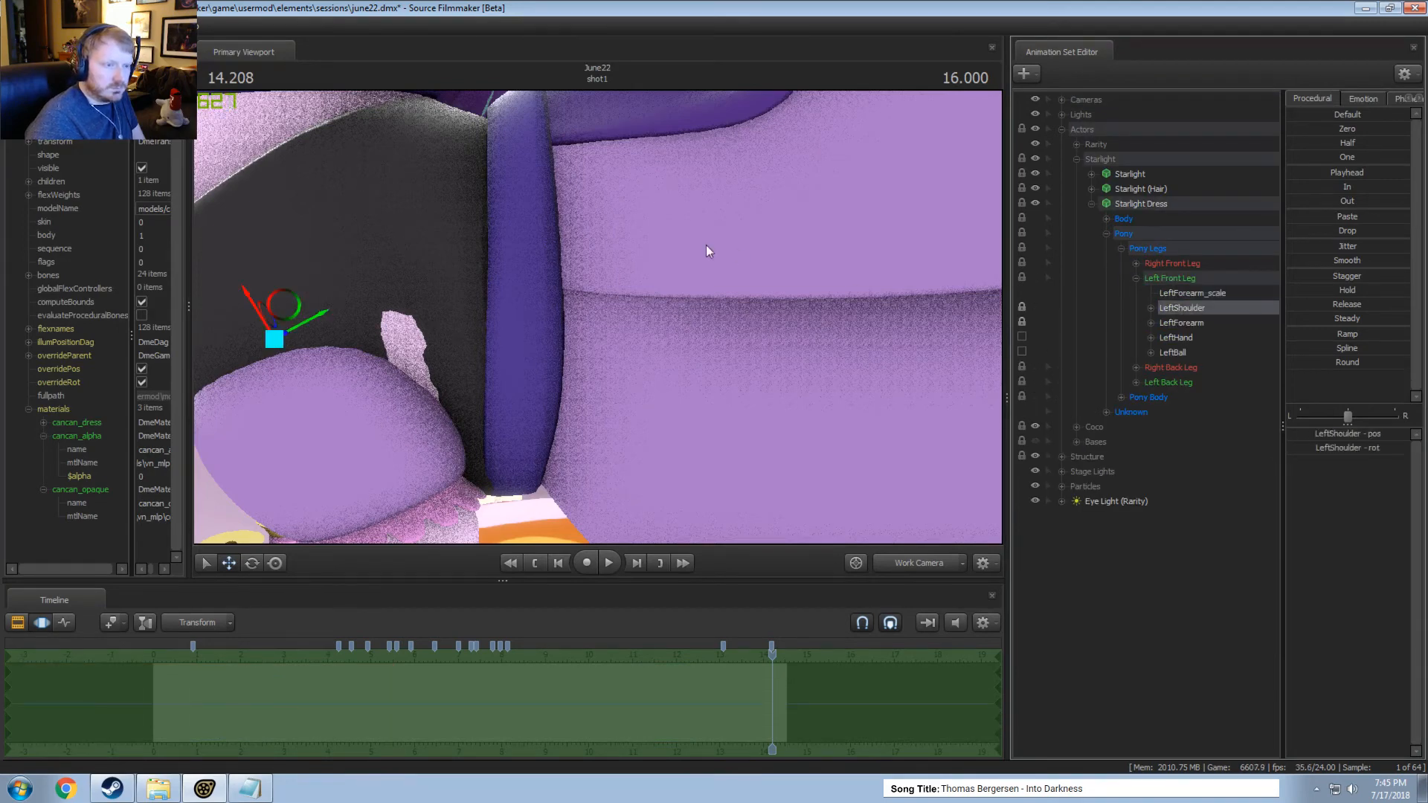
Try to shift the dress's LeftShoulder bone to cover the patch poking through, and undo the move.
{"action": "key", "text": "s"}
{"action": "left_click_drag", "start_coordinate": [707, 244], "coordinate": [601, 296]}
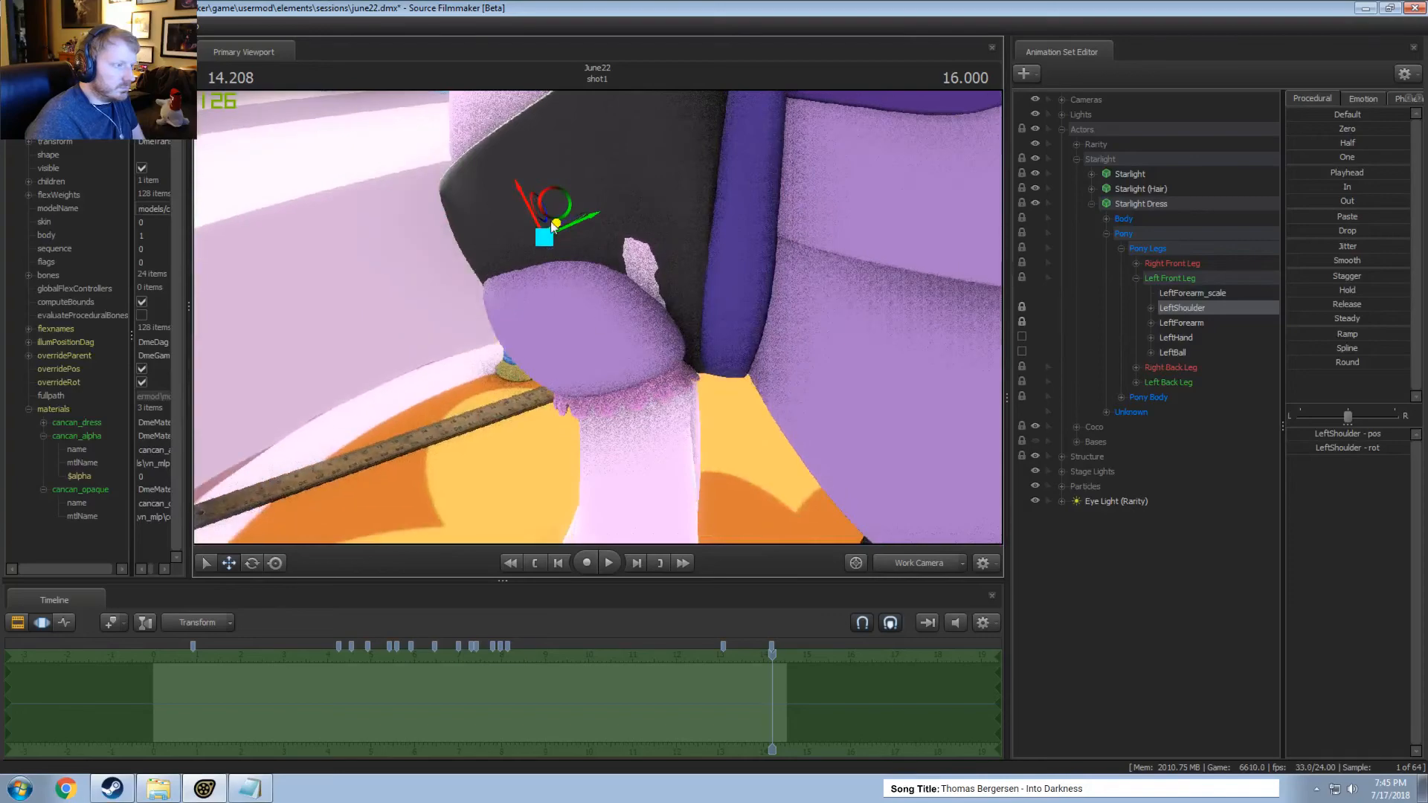
{"action": "left_click_drag", "start_coordinate": [550, 221], "coordinate": [960, 190]}
{"action": "key", "text": "ctrl+z"}
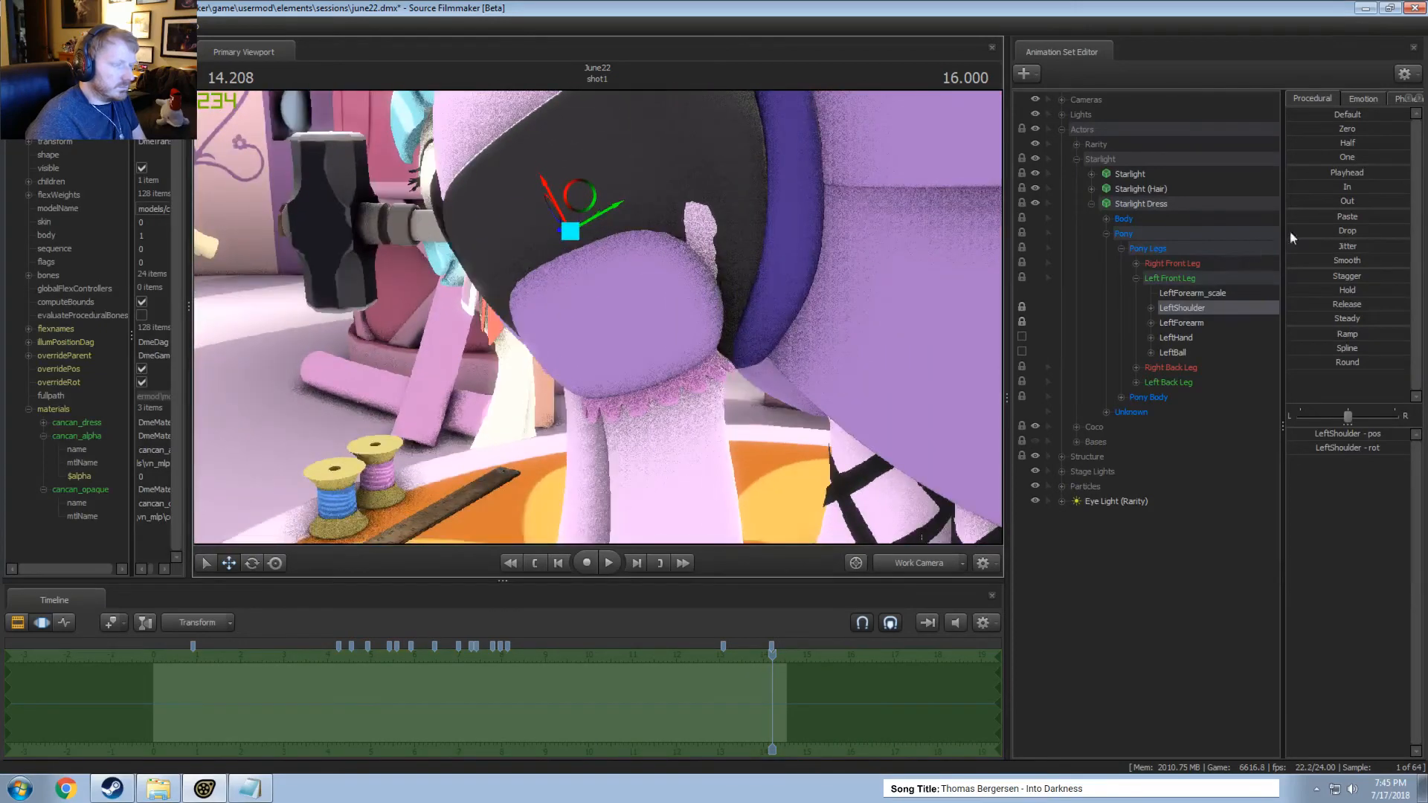
Nudge the Chest1 bone in the dress's Pony Body group to reduce the clipping, and inspect it from the front.
{"action": "left_click", "coordinate": [1121, 398]}
{"action": "left_click", "coordinate": [1166, 428]}
{"action": "left_click_drag", "start_coordinate": [681, 168], "coordinate": [653, 221], "text": "alt"}
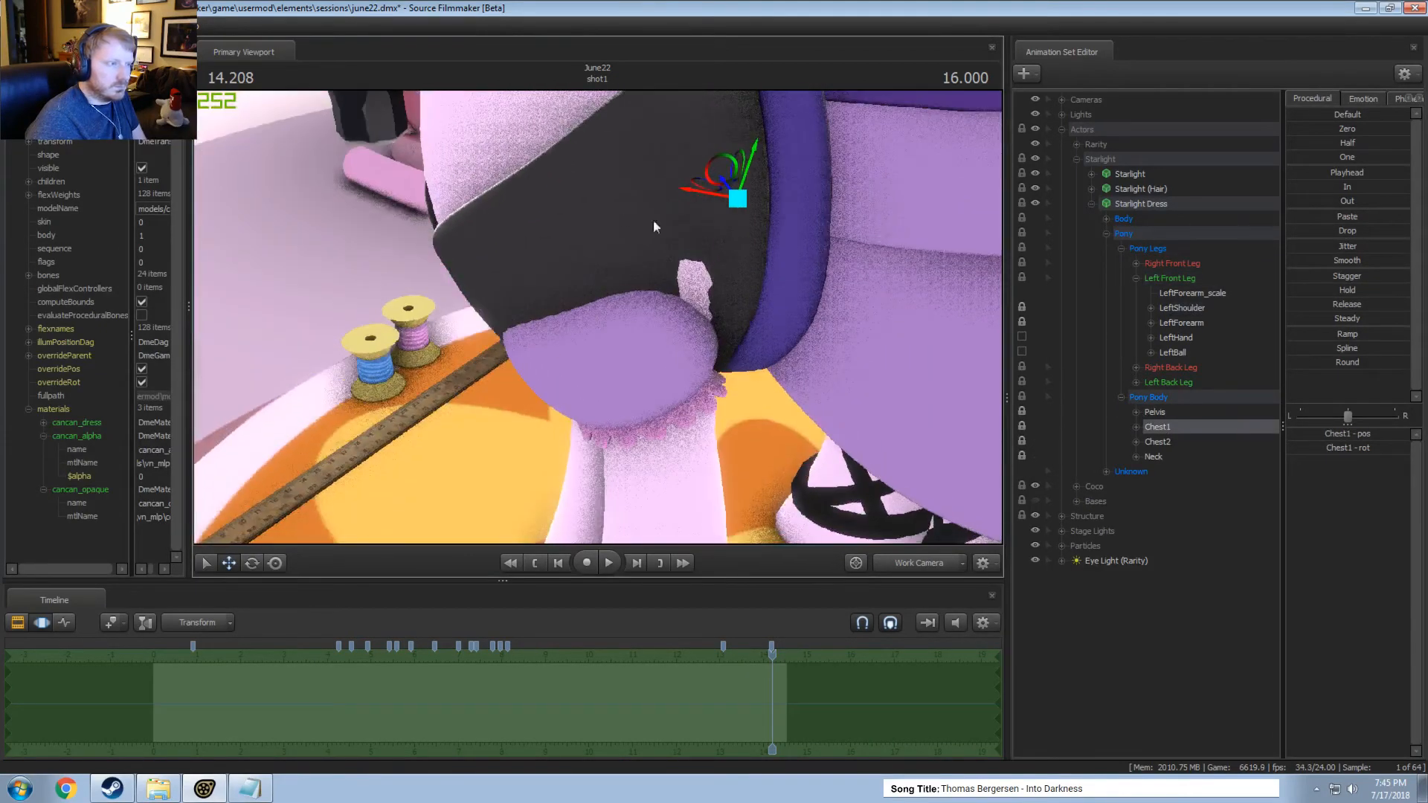
{"action": "left_click_drag", "start_coordinate": [731, 199], "coordinate": [729, 189]}
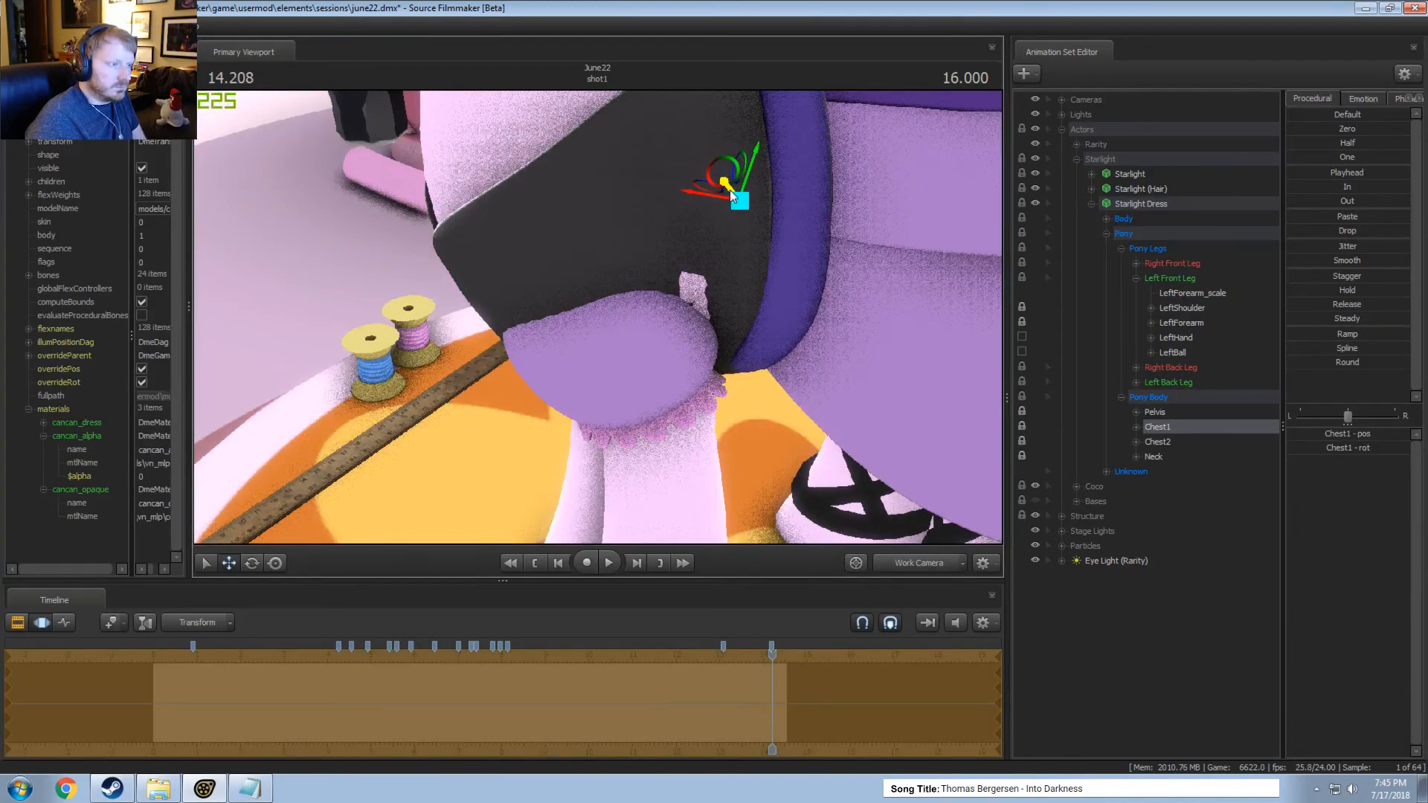
{"action": "key", "text": "e"}
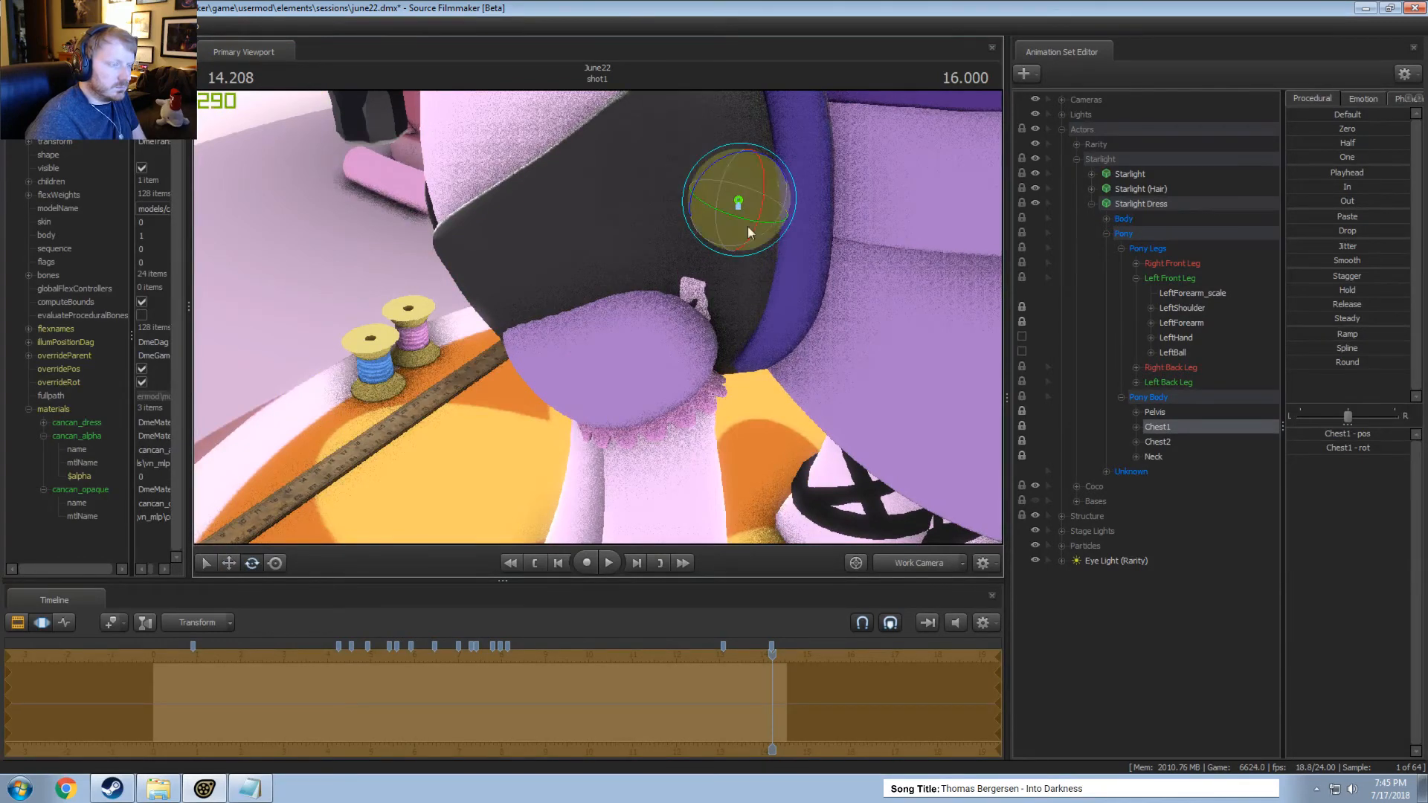
{"action": "left_click_drag", "start_coordinate": [747, 311], "coordinate": [841, 358], "text": "alt"}
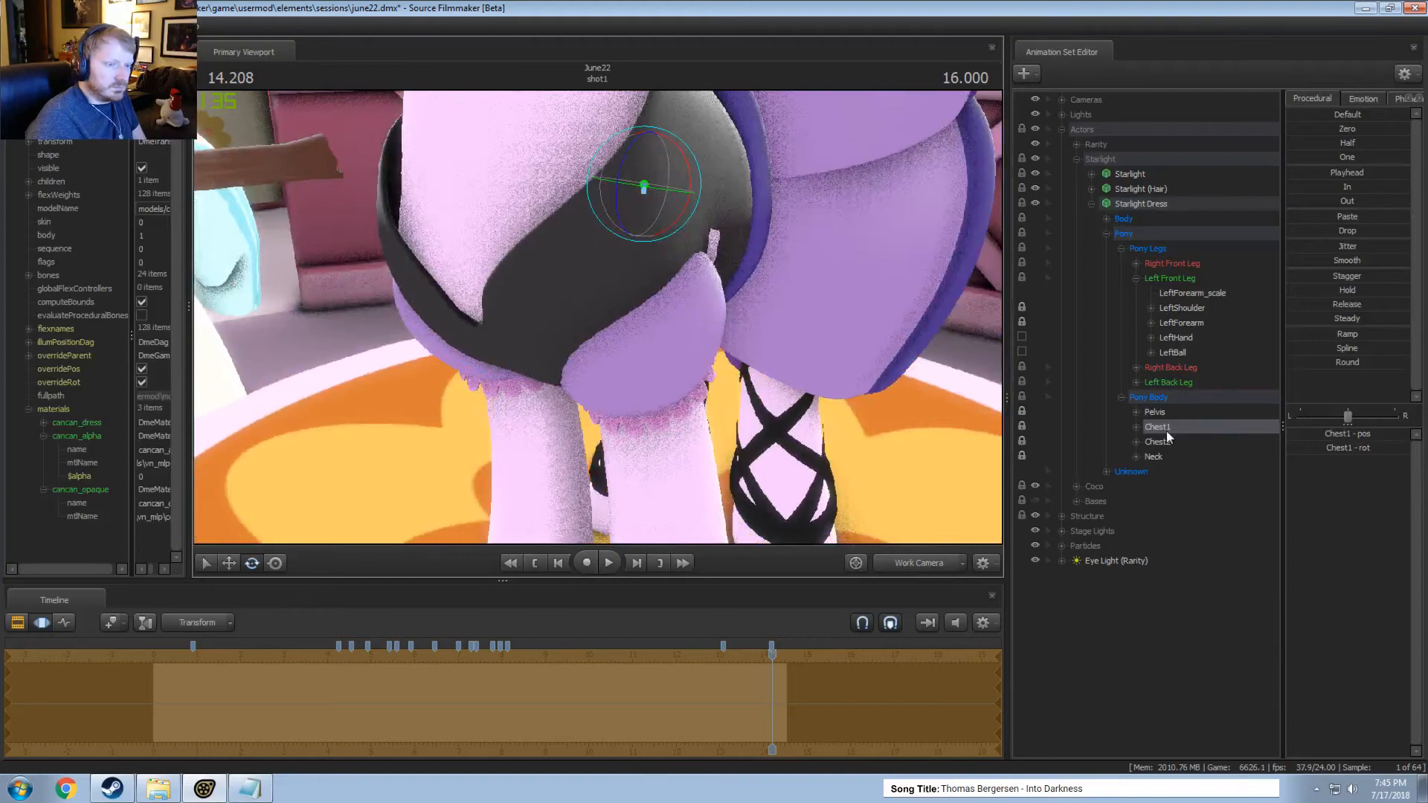
Nudge the dress's Chest2 bone slightly to cover the remaining clipping, and reselect the LeftShoulder bone.
{"action": "left_click", "coordinate": [1157, 442]}
{"action": "key", "text": "w"}
{"action": "left_click_drag", "start_coordinate": [543, 180], "coordinate": [549, 184]}
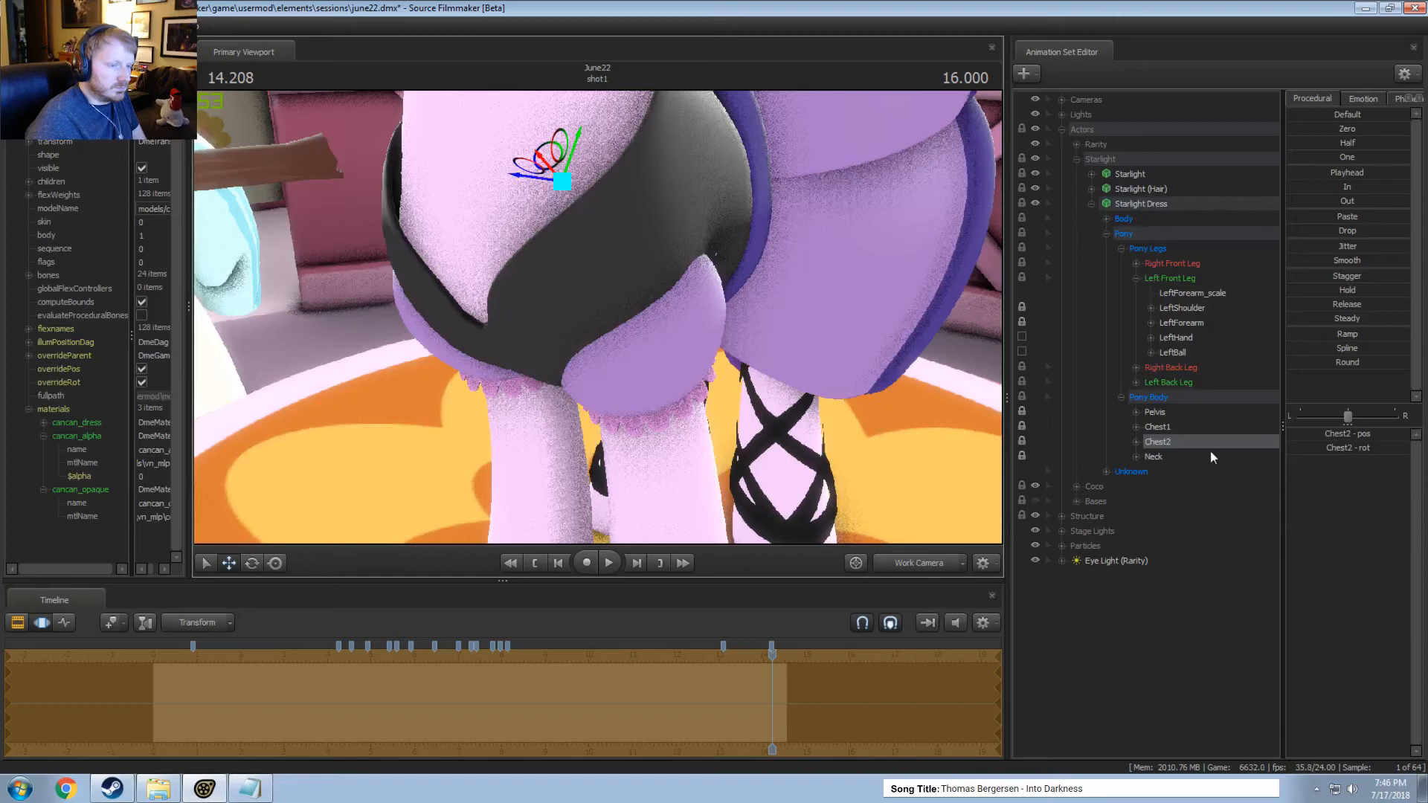
{"action": "left_click", "coordinate": [1177, 313]}
{"action": "left_click_drag", "start_coordinate": [581, 264], "coordinate": [820, 427]}
Return to the Clip Editor with the Main Camera view and re-enable viewport lighting.
{"action": "key", "text": "F2"}
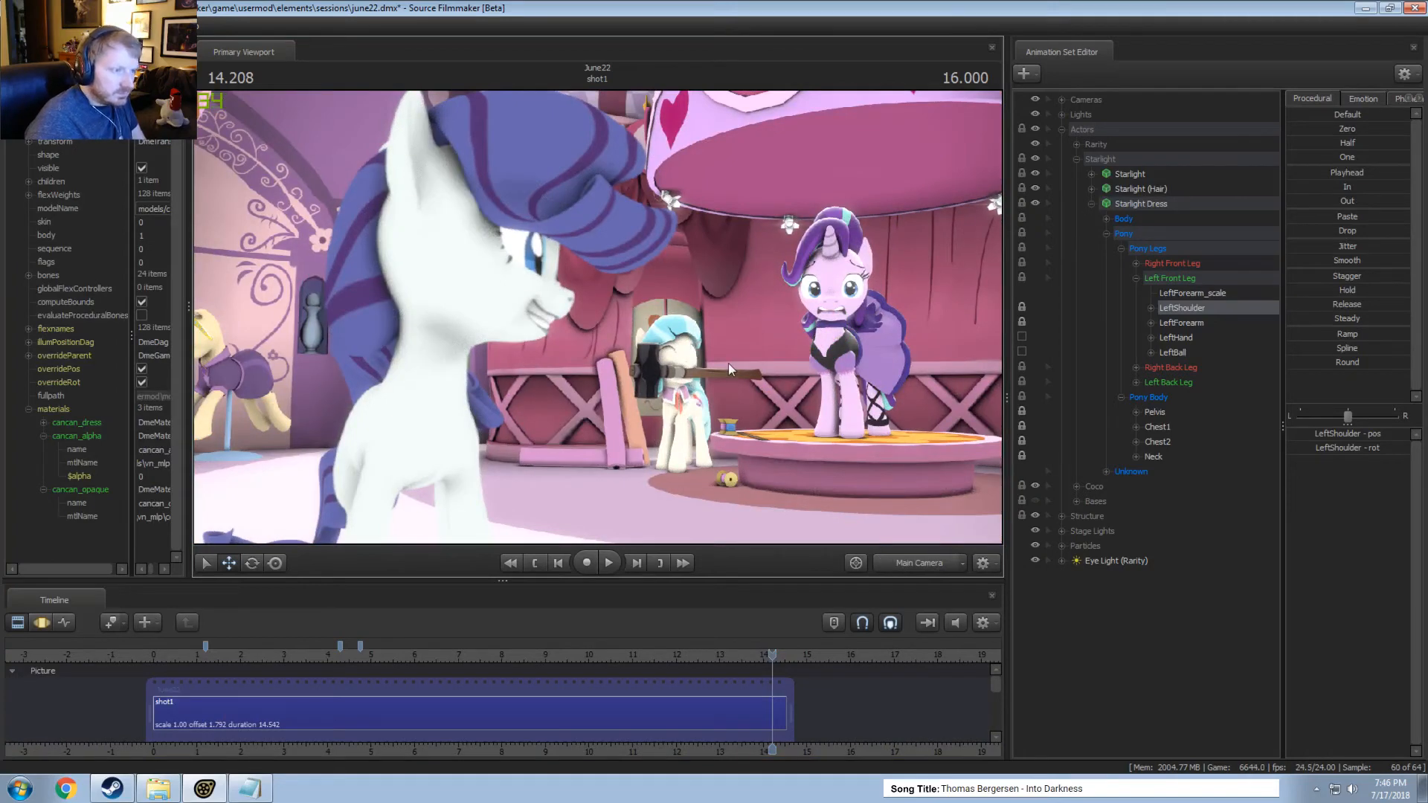
{"action": "right_click", "coordinate": [589, 363]}
{"action": "left_click", "coordinate": [616, 408]}
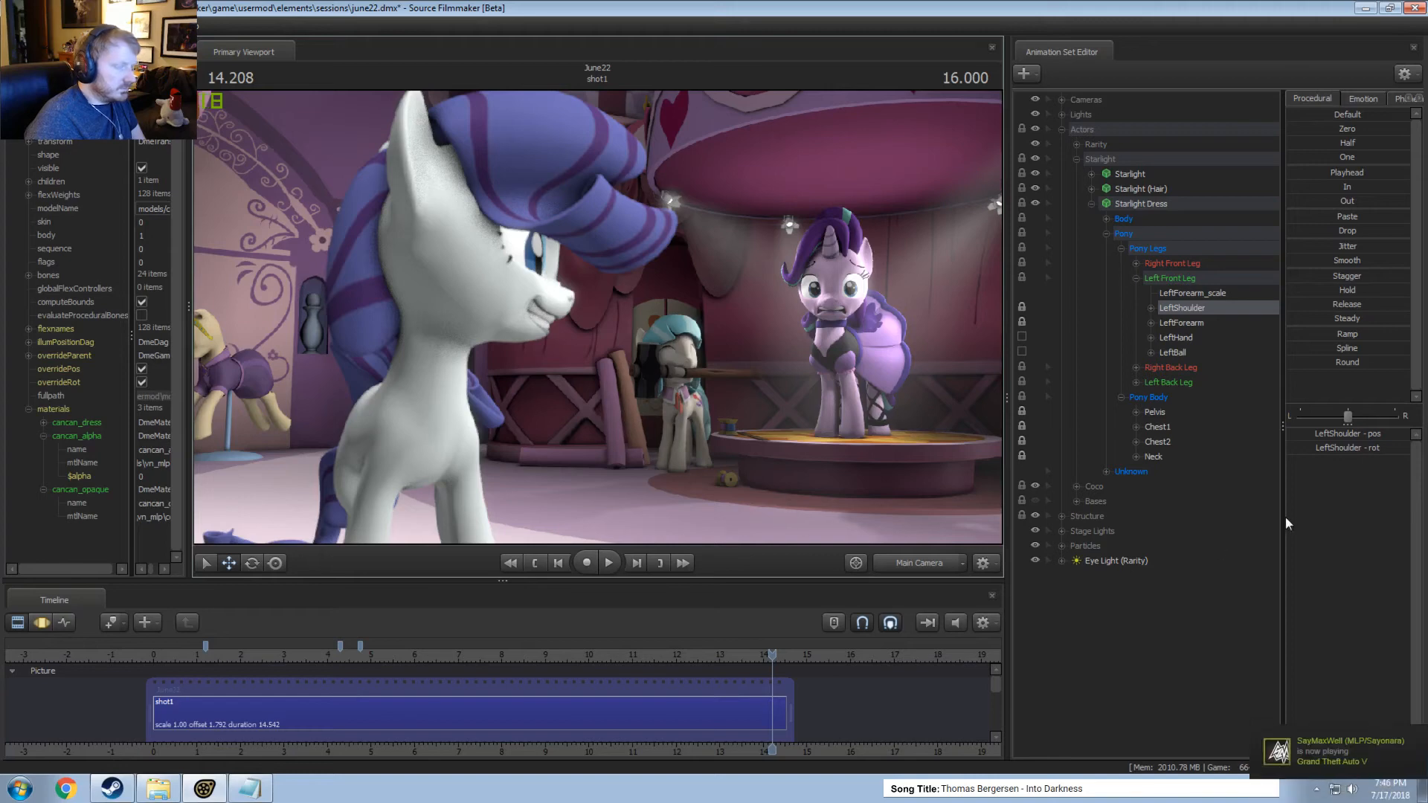
Collapse the Actors group, expand Lights, and look through Ambient Light 1, 2 and 3 to examine their coverage.
{"action": "left_click", "coordinate": [1090, 204]}
{"action": "left_click", "coordinate": [1061, 128]}
{"action": "left_click", "coordinate": [1061, 115]}
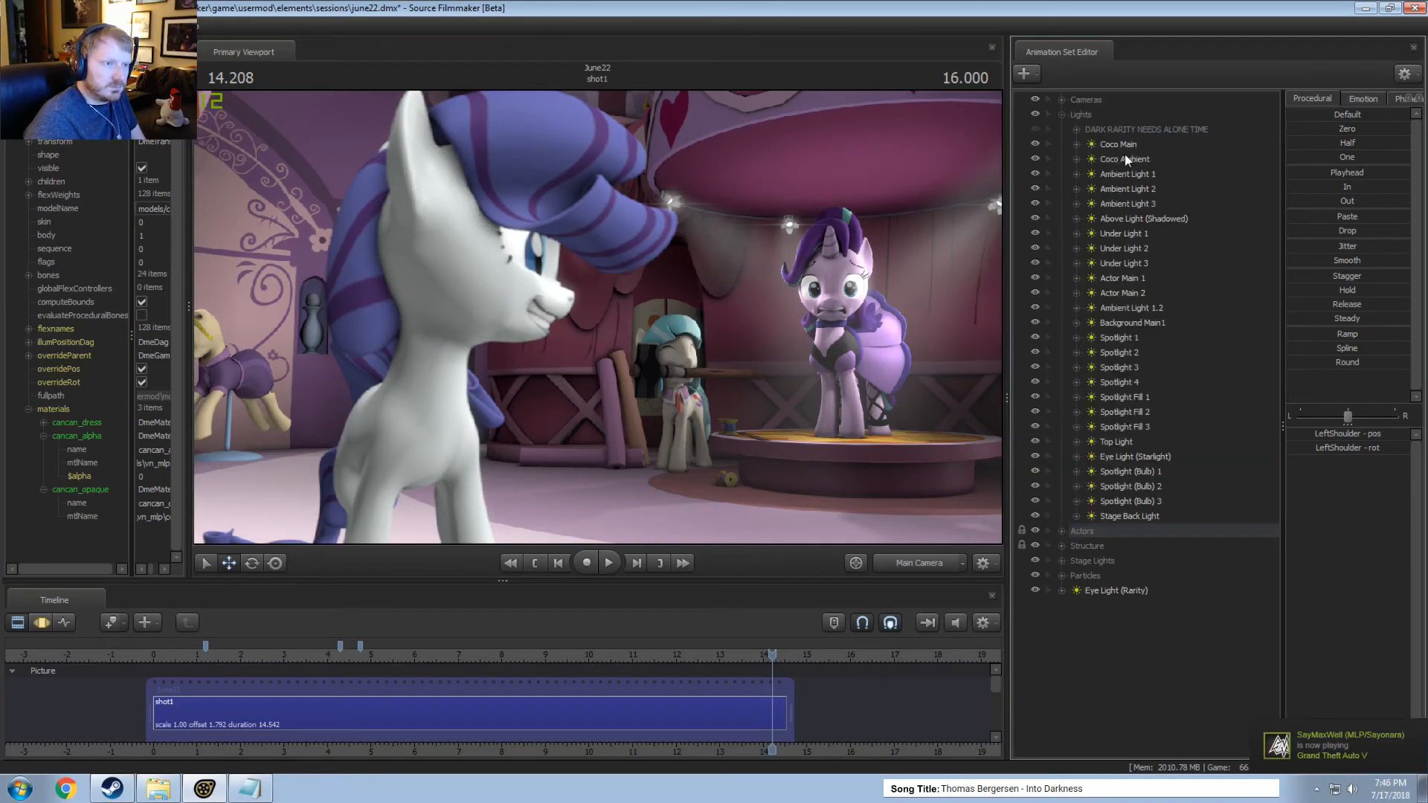
{"action": "left_click_drag", "start_coordinate": [1114, 173], "coordinate": [798, 347]}
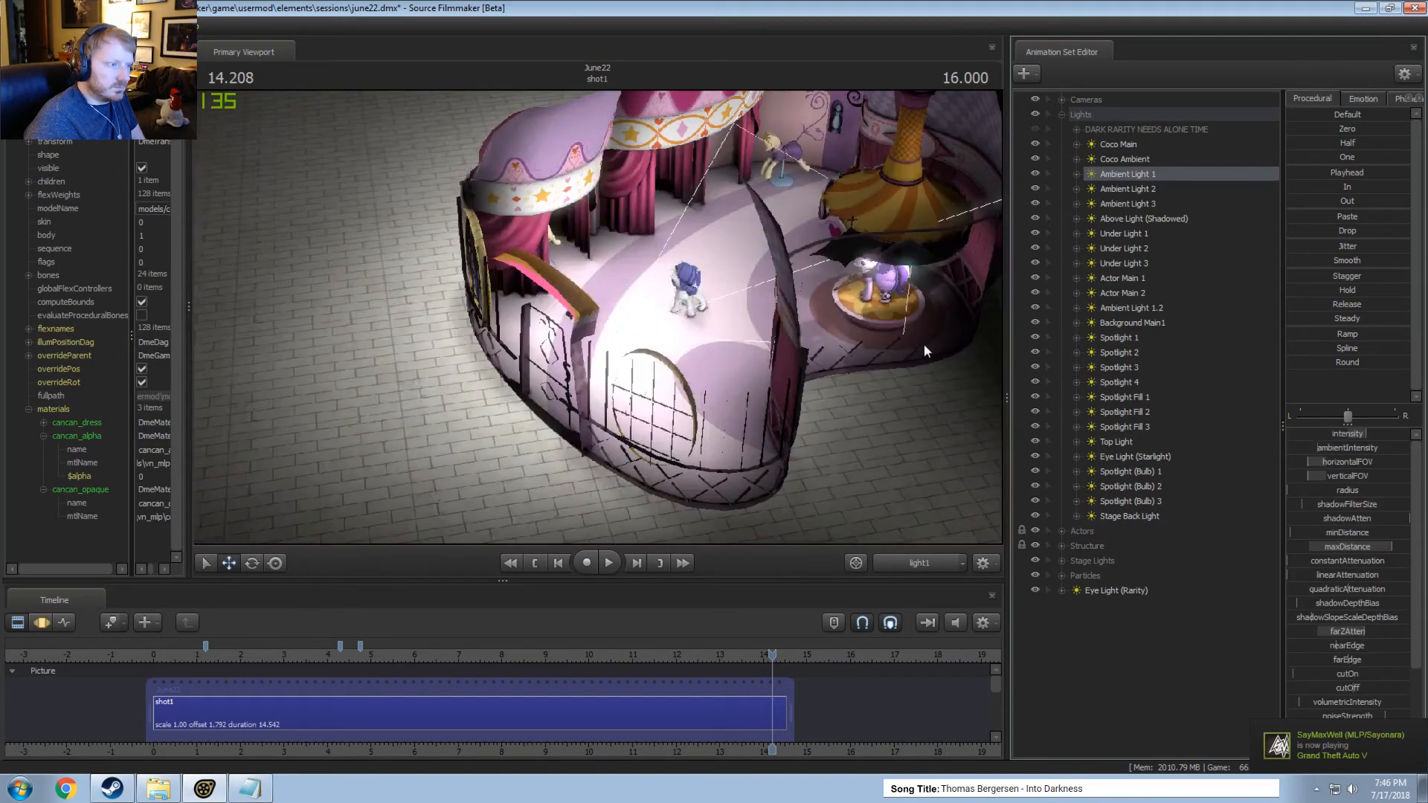
{"action": "left_click_drag", "start_coordinate": [1109, 192], "coordinate": [899, 185]}
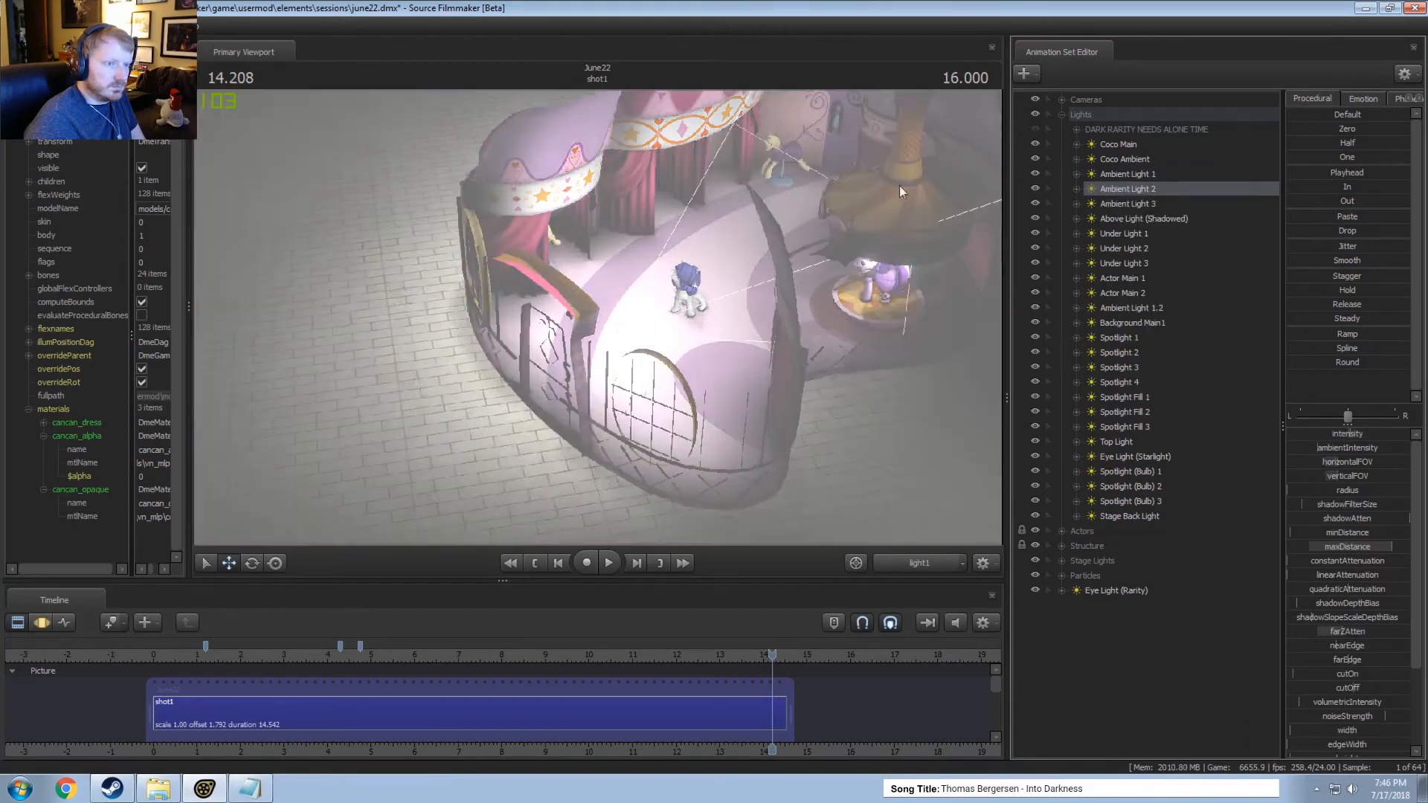
{"action": "left_click_drag", "start_coordinate": [1115, 203], "coordinate": [738, 283]}
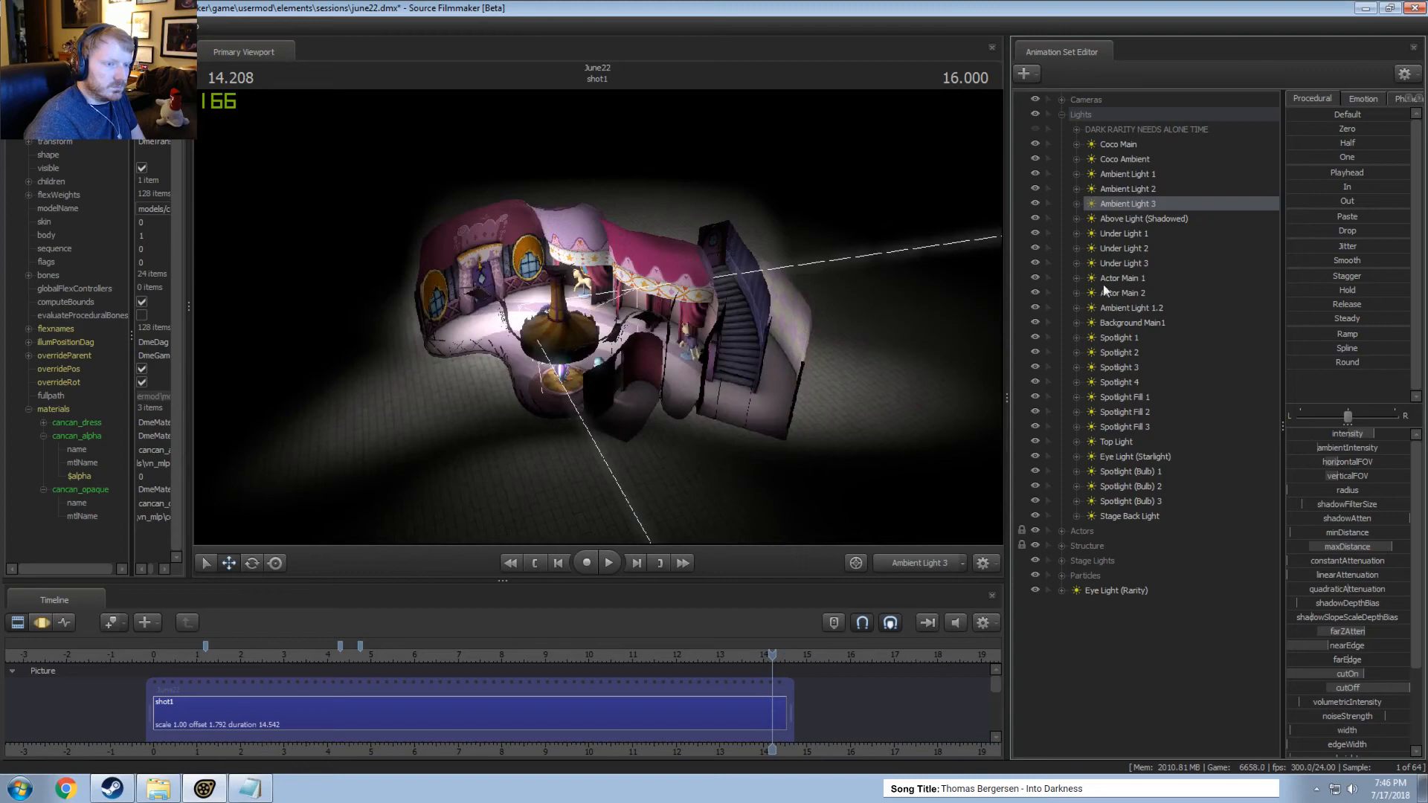
Adjust Ambient Light 1.2 through its own view in the Motion Editor and change its intensity, checking the Main Camera render.
{"action": "left_click_drag", "start_coordinate": [1131, 308], "coordinate": [859, 334]}
{"action": "key", "text": "F3"}
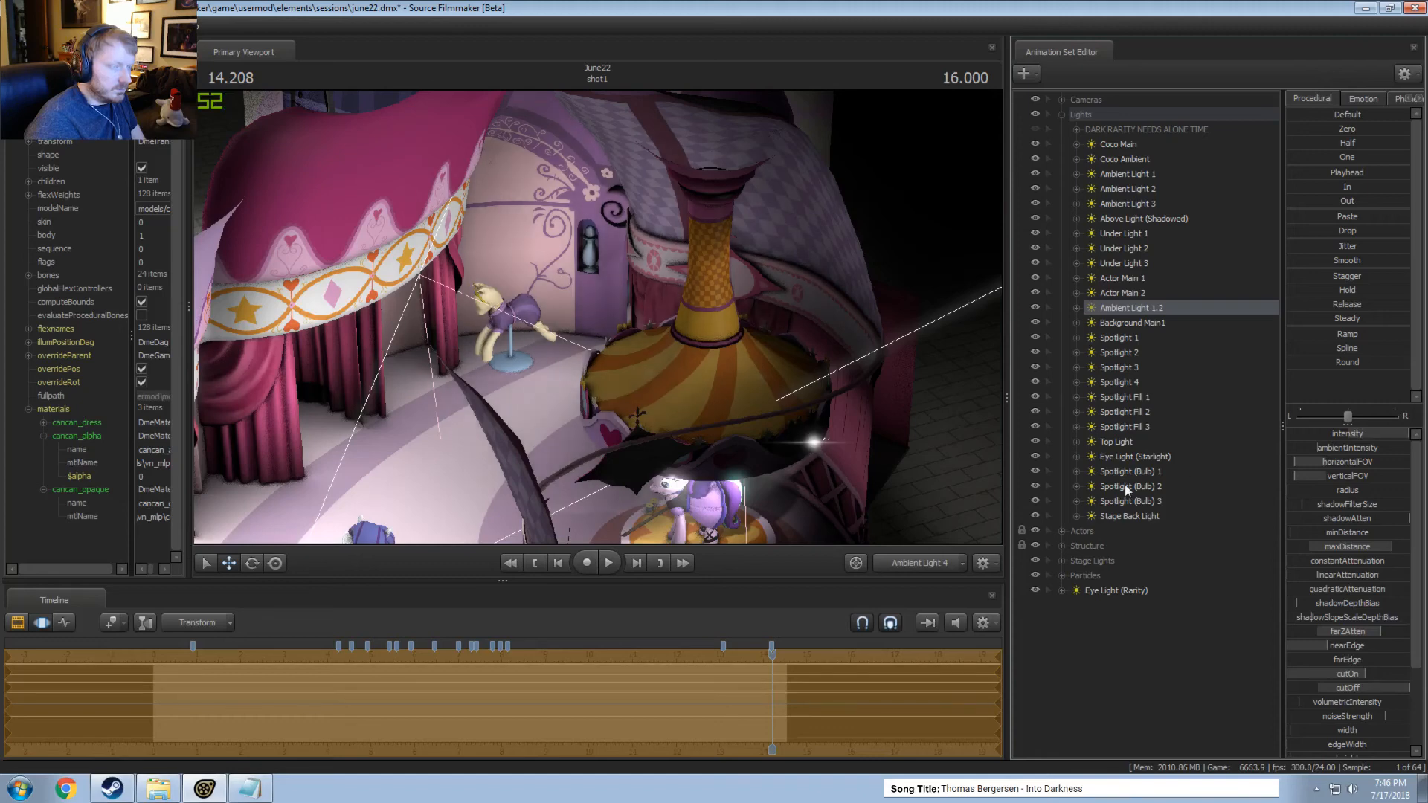
{"action": "left_click", "coordinate": [901, 561]}
{"action": "key", "text": "F2"}
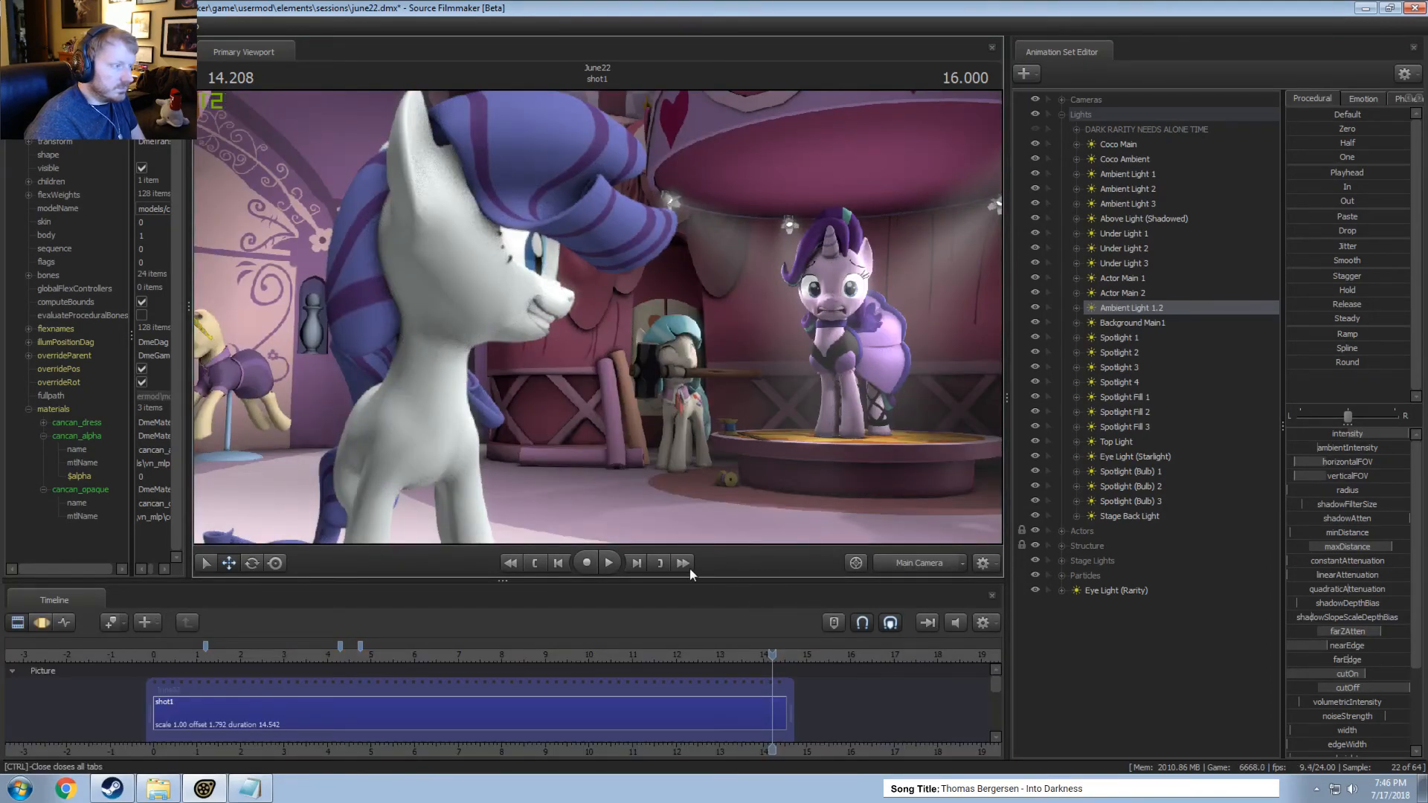
{"action": "key", "text": "F3"}
{"action": "left_click_drag", "start_coordinate": [1367, 434], "coordinate": [1311, 436]}
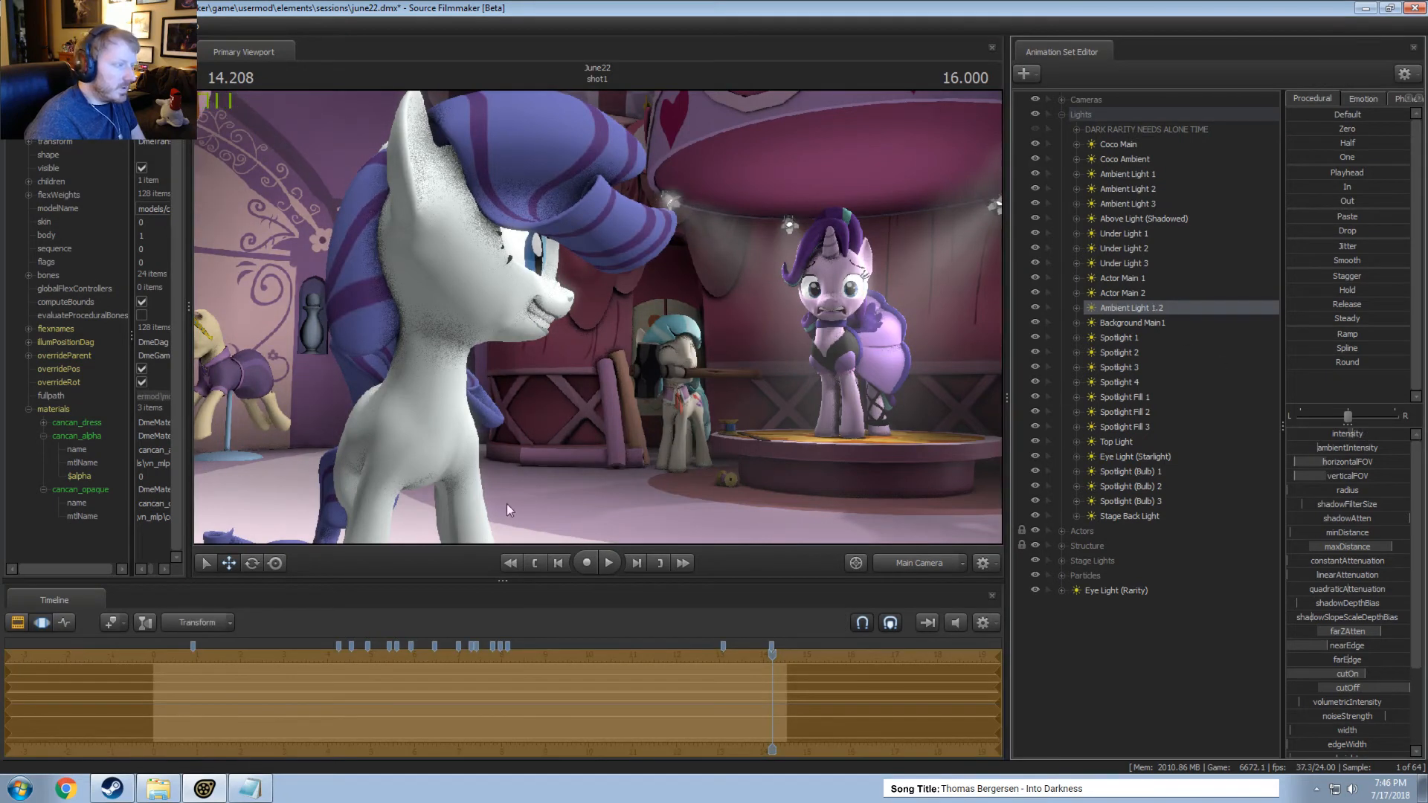
Fly the Work Camera to the mannequin in the wall niche and examine how the light falls on it.
{"action": "left_click", "coordinate": [931, 567]}
{"action": "key", "text": "w"}
{"action": "left_click_drag", "start_coordinate": [881, 501], "coordinate": [775, 504]}
{"action": "key", "text": "w"}
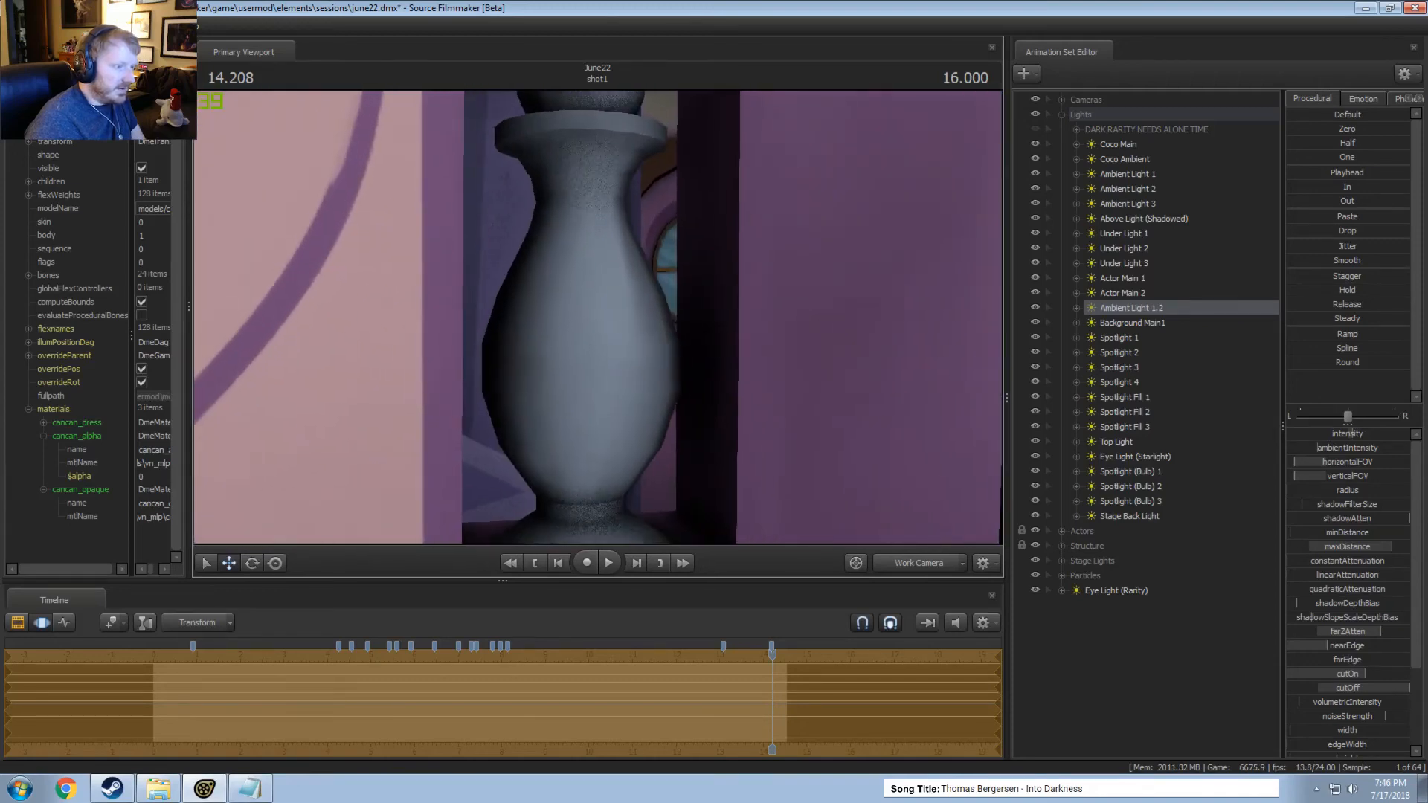
{"action": "mouse_move", "coordinate": [658, 339]}
{"action": "left_mouse_down"}
{"action": "mouse_move", "coordinate": [629, 333]}
{"action": "mouse_move", "coordinate": [646, 334]}
{"action": "left_mouse_up"}
{"action": "key", "text": "s"}
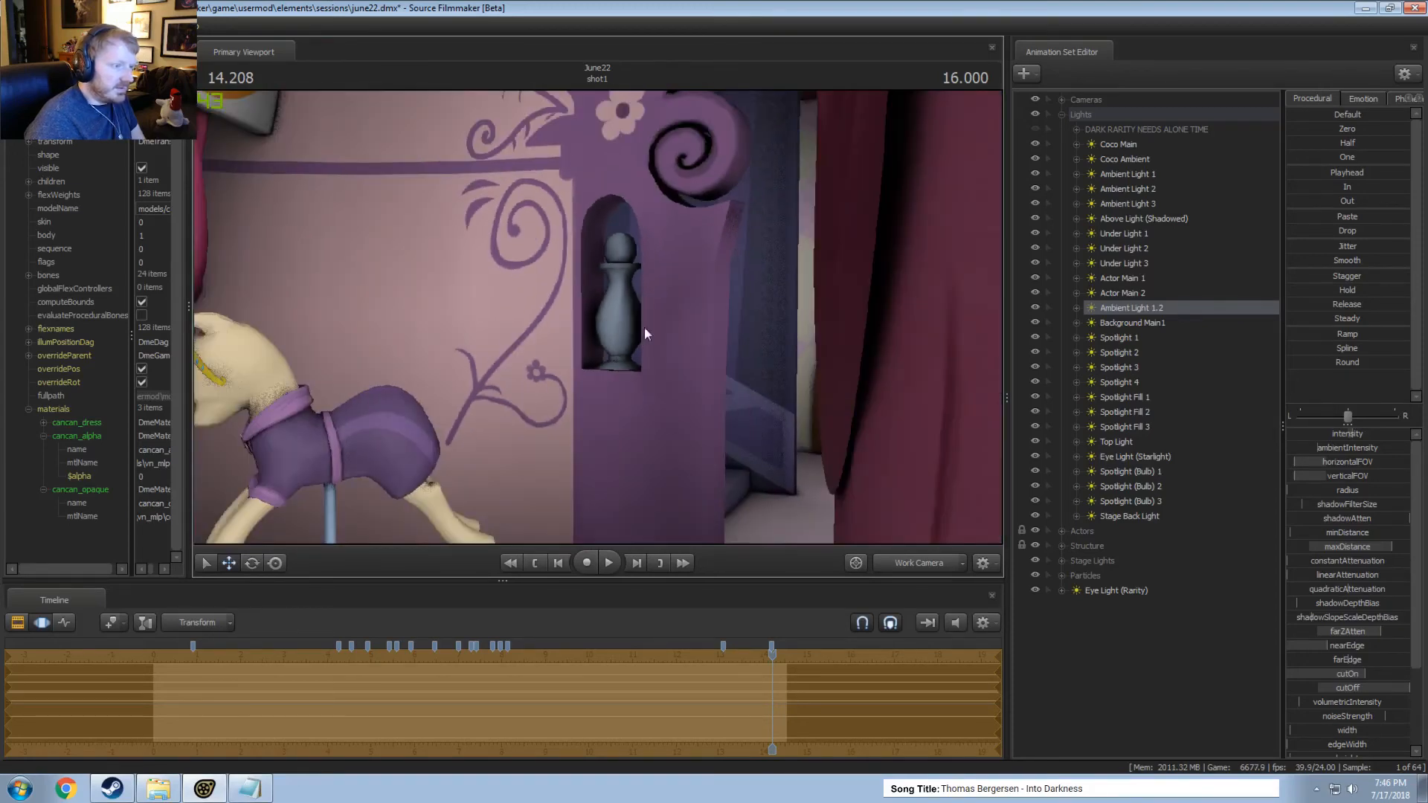
Paste a duplicate of the Actor Main 1 light and move Eye Light (Rarity) into the Lights group.
{"action": "right_click", "coordinate": [1138, 310]}
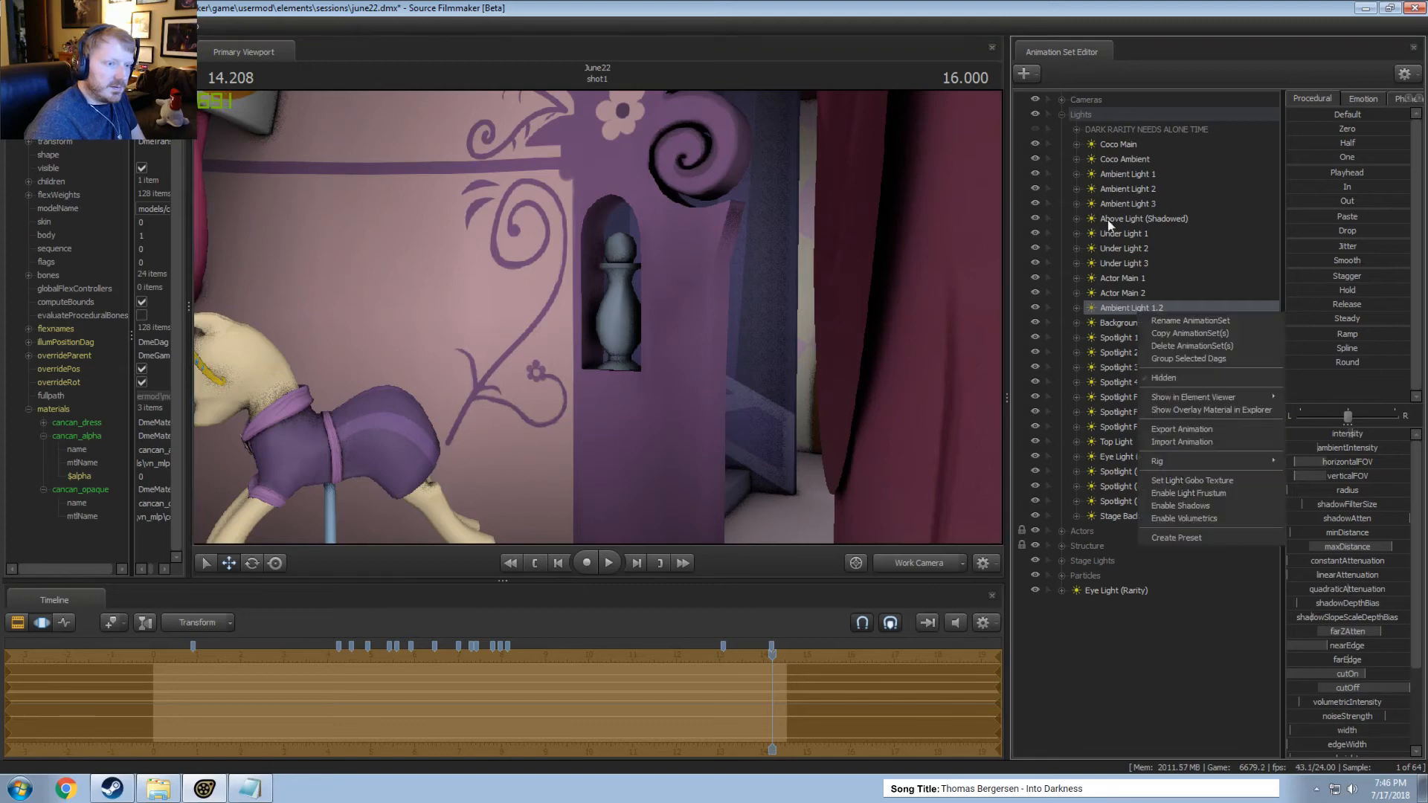
{"action": "left_click", "coordinate": [1156, 295]}
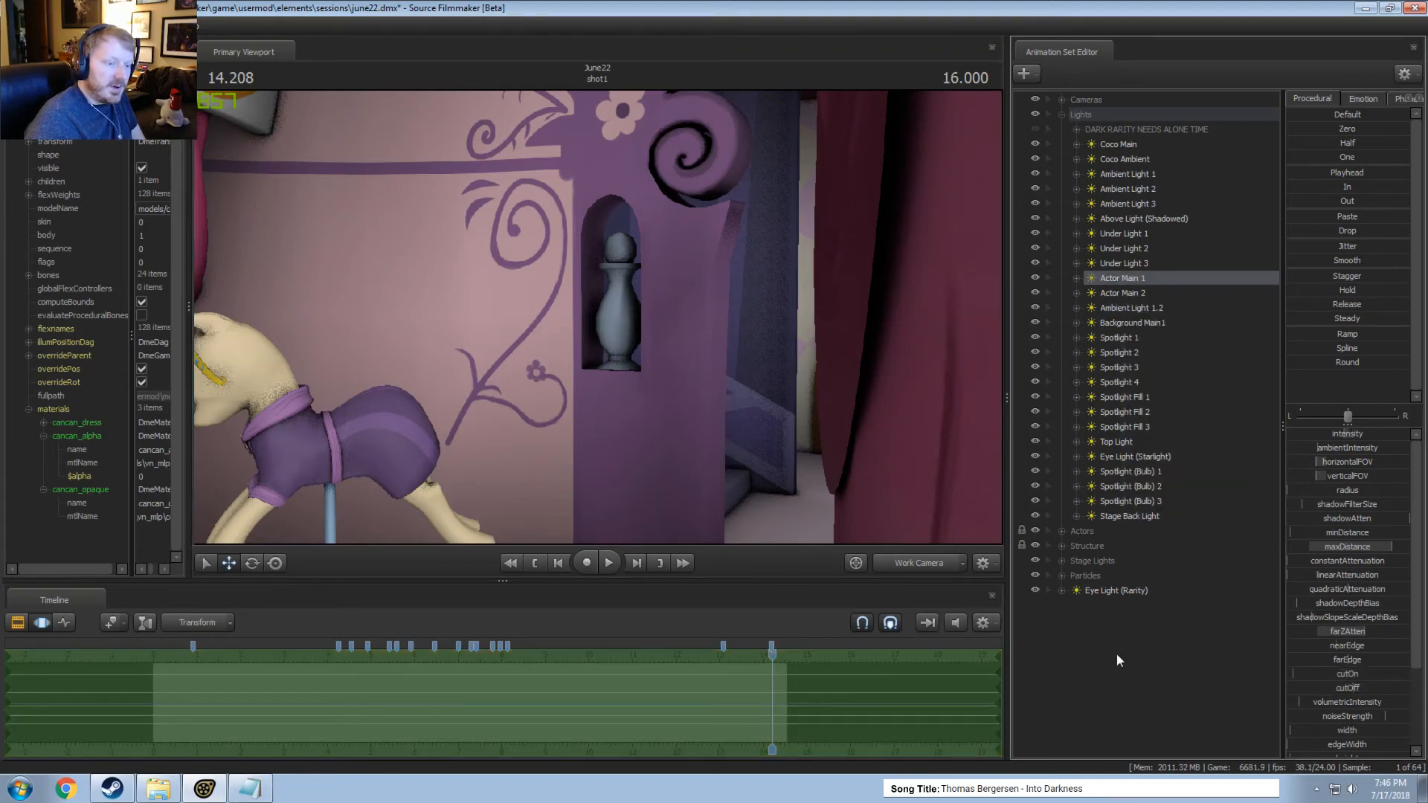
{"action": "right_click", "coordinate": [1132, 646]}
{"action": "left_click", "coordinate": [1162, 619]}
{"action": "left_click_drag", "start_coordinate": [1089, 590], "coordinate": [814, 412]}
Look at the scene through the duplicated actor light in the Clip Editor and delete that duplicate.
{"action": "key", "text": "F2"}
{"action": "left_click", "coordinate": [760, 369]}
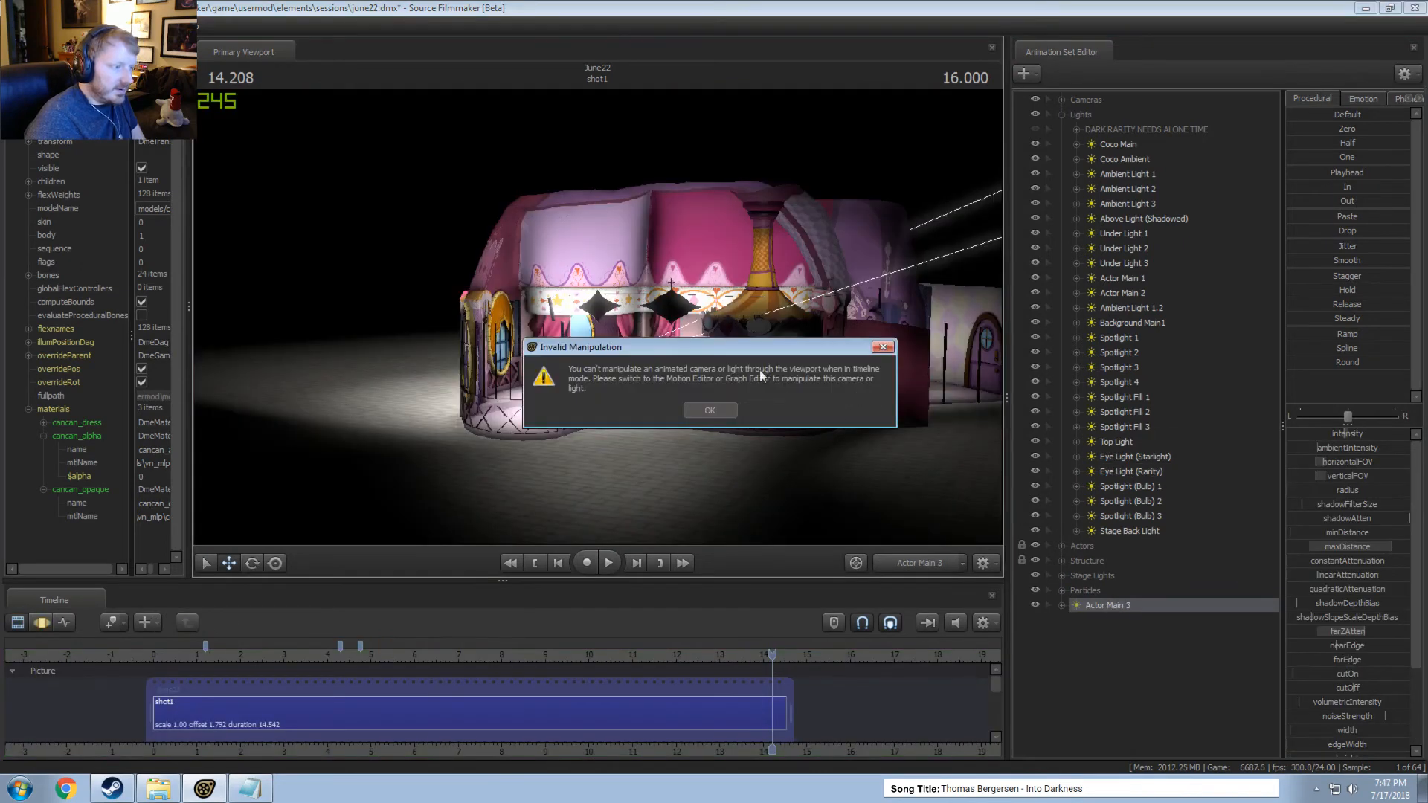
{"action": "left_click", "coordinate": [710, 409]}
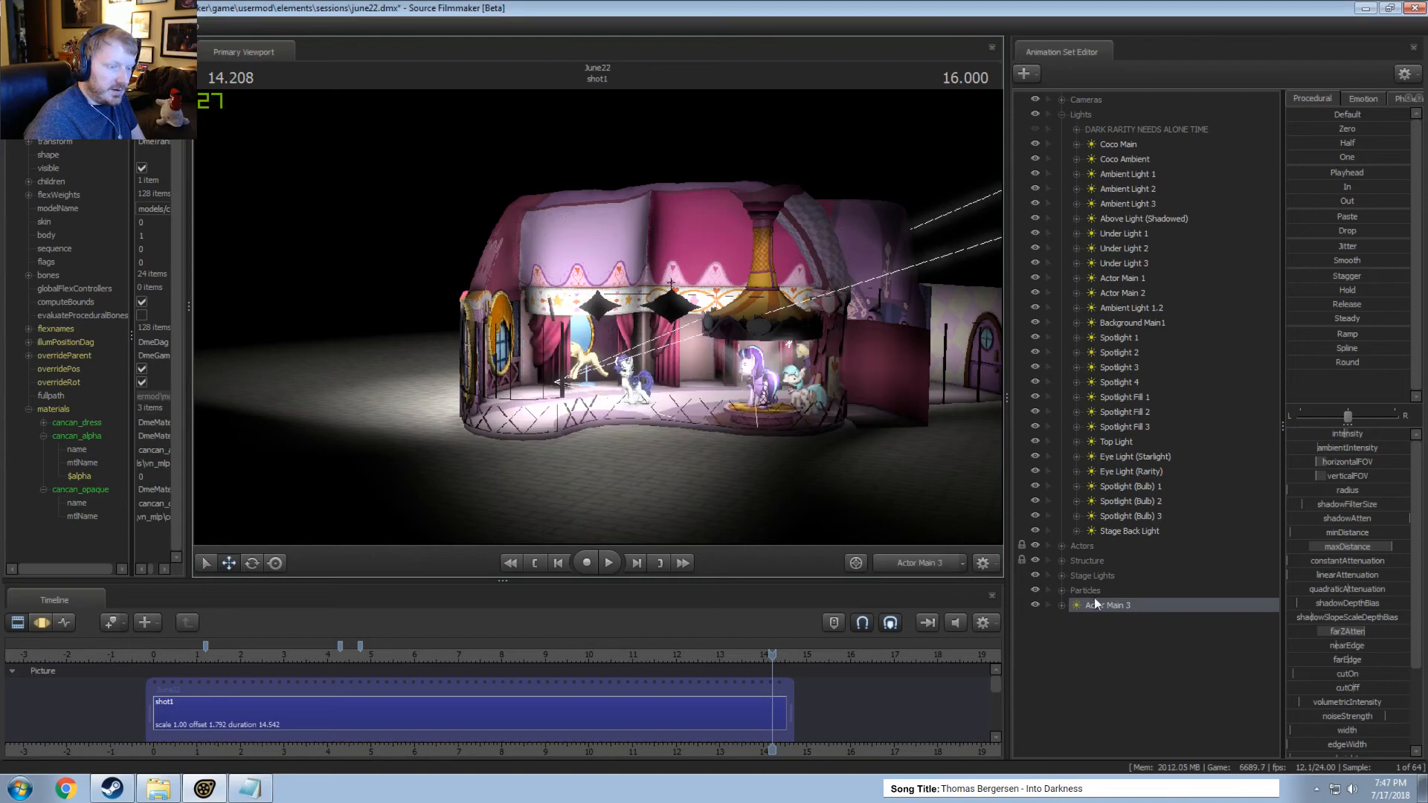
{"action": "right_click", "coordinate": [1096, 602]}
{"action": "left_click", "coordinate": [1118, 402]}
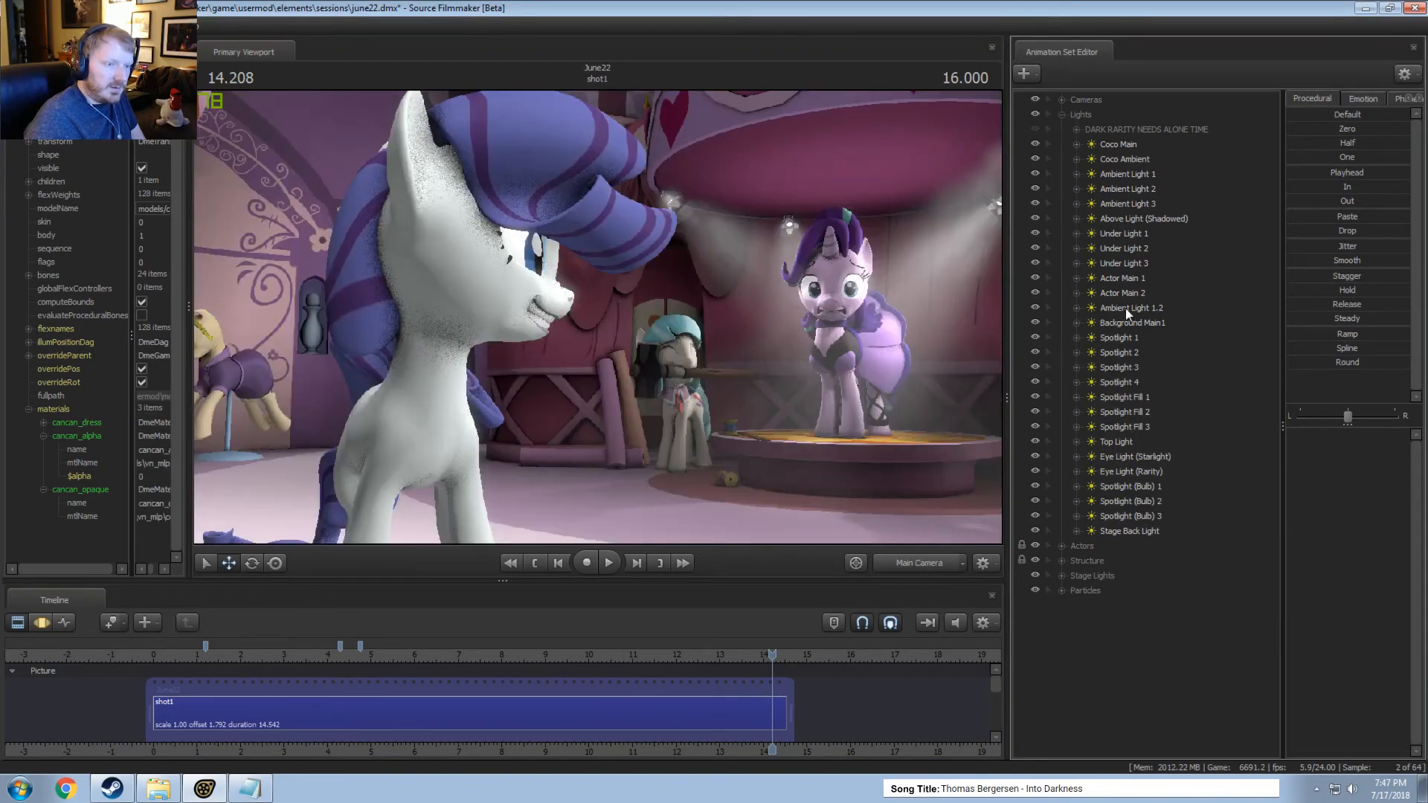
Look through the scene lights from Ambient Light 1.2 down to Stage Back Light to examine what each one covers.
{"action": "left_click", "coordinate": [1126, 307]}
{"action": "key", "text": "Down"}
{"action": "key", "text": "Down"}
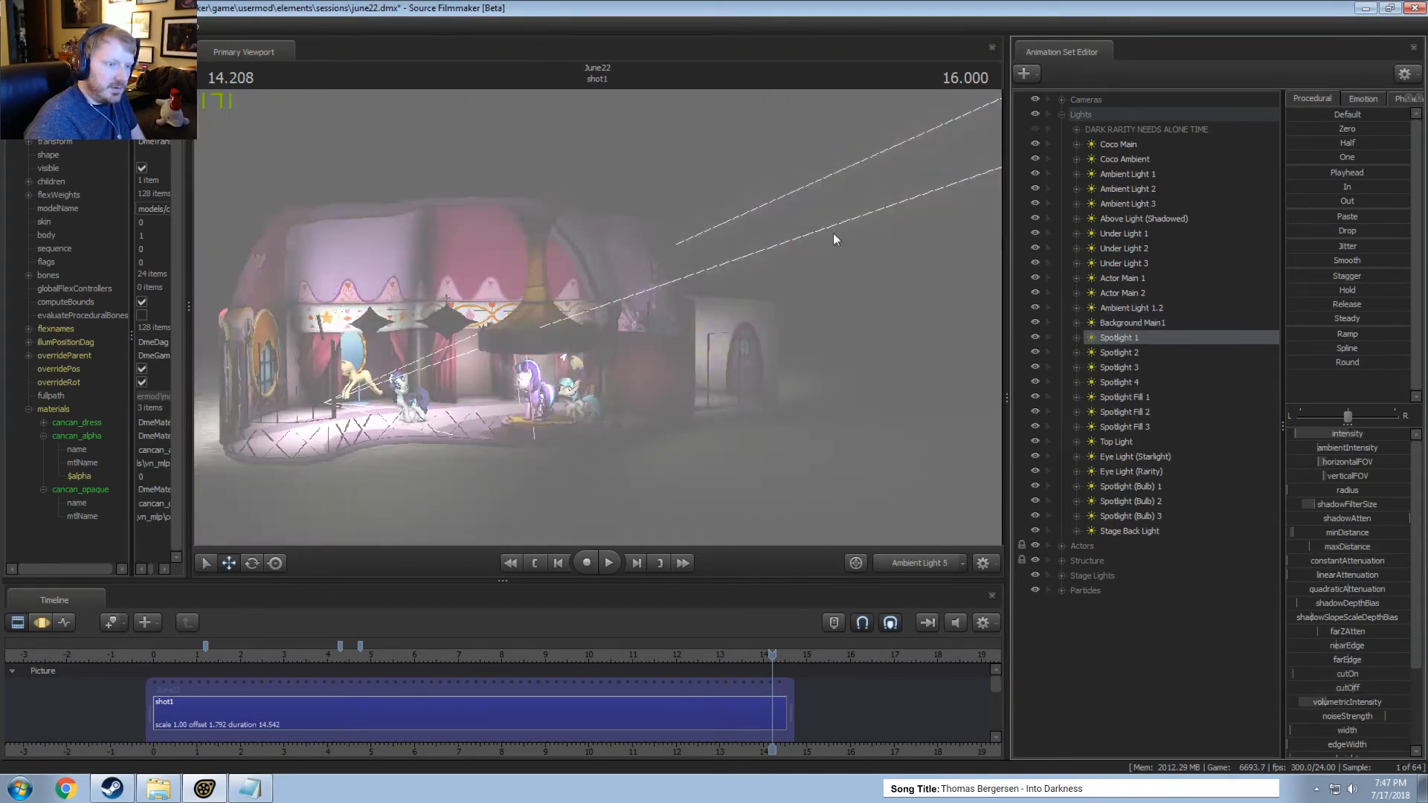
{"action": "left_click", "coordinate": [1131, 441]}
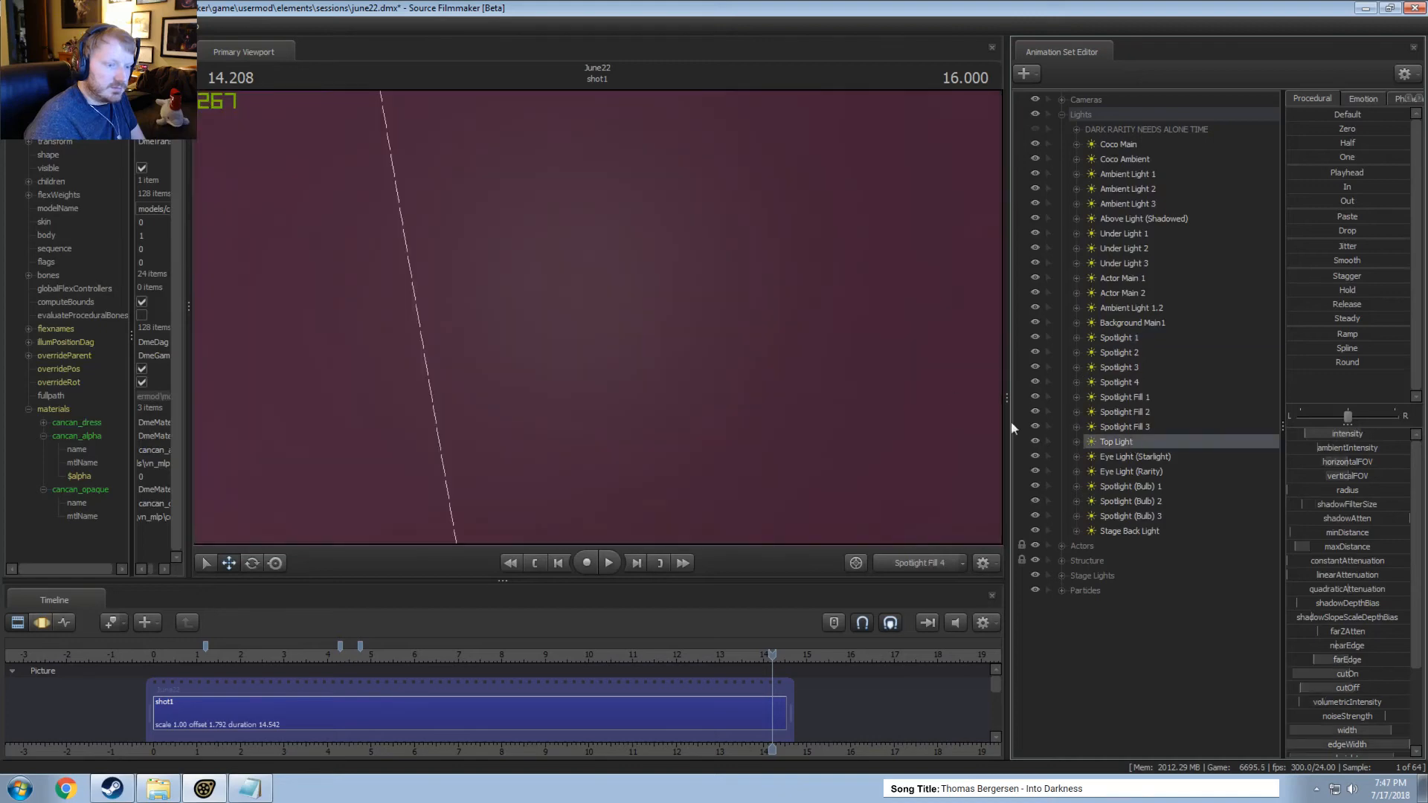
{"action": "left_click", "coordinate": [1140, 457]}
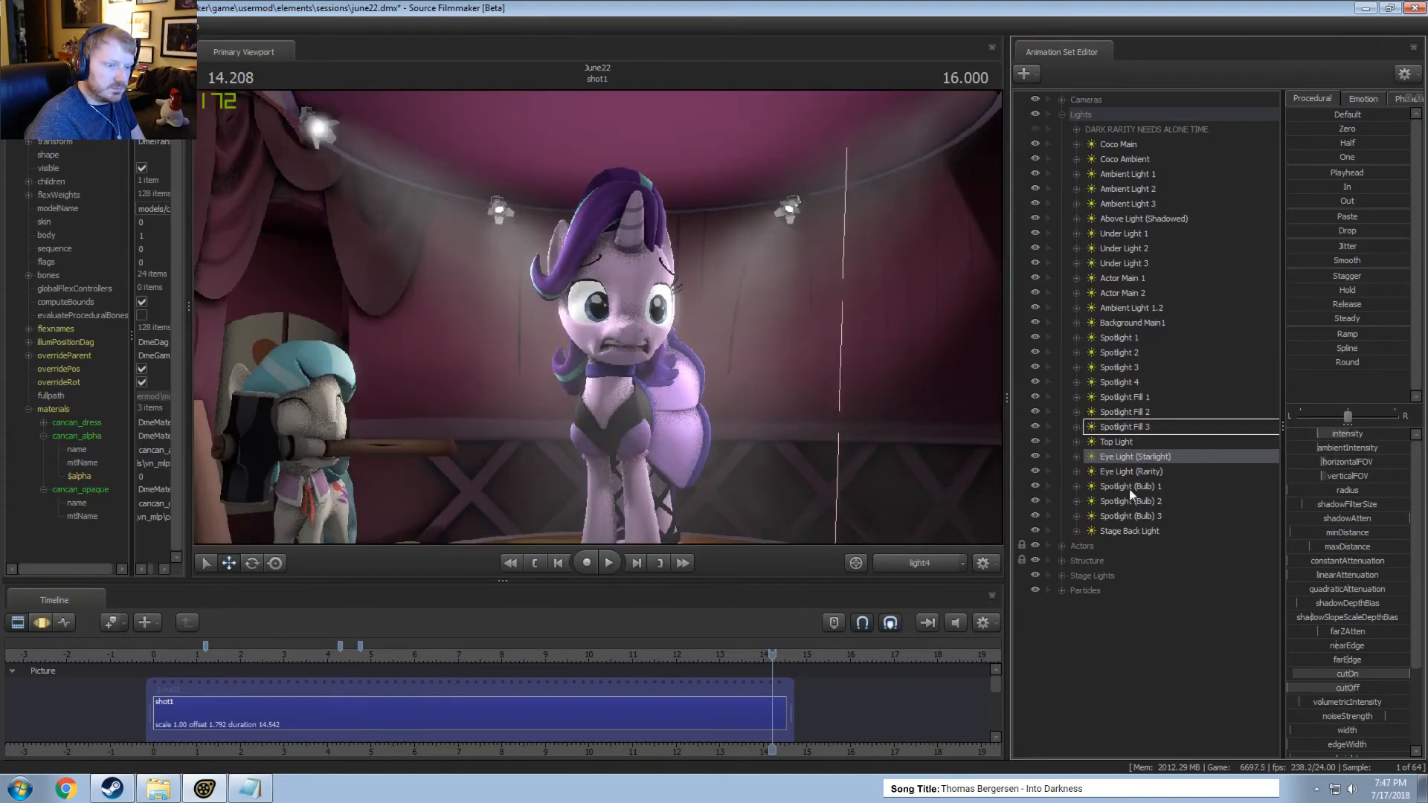
{"action": "left_click", "coordinate": [1129, 487]}
{"action": "left_click", "coordinate": [1136, 531]}
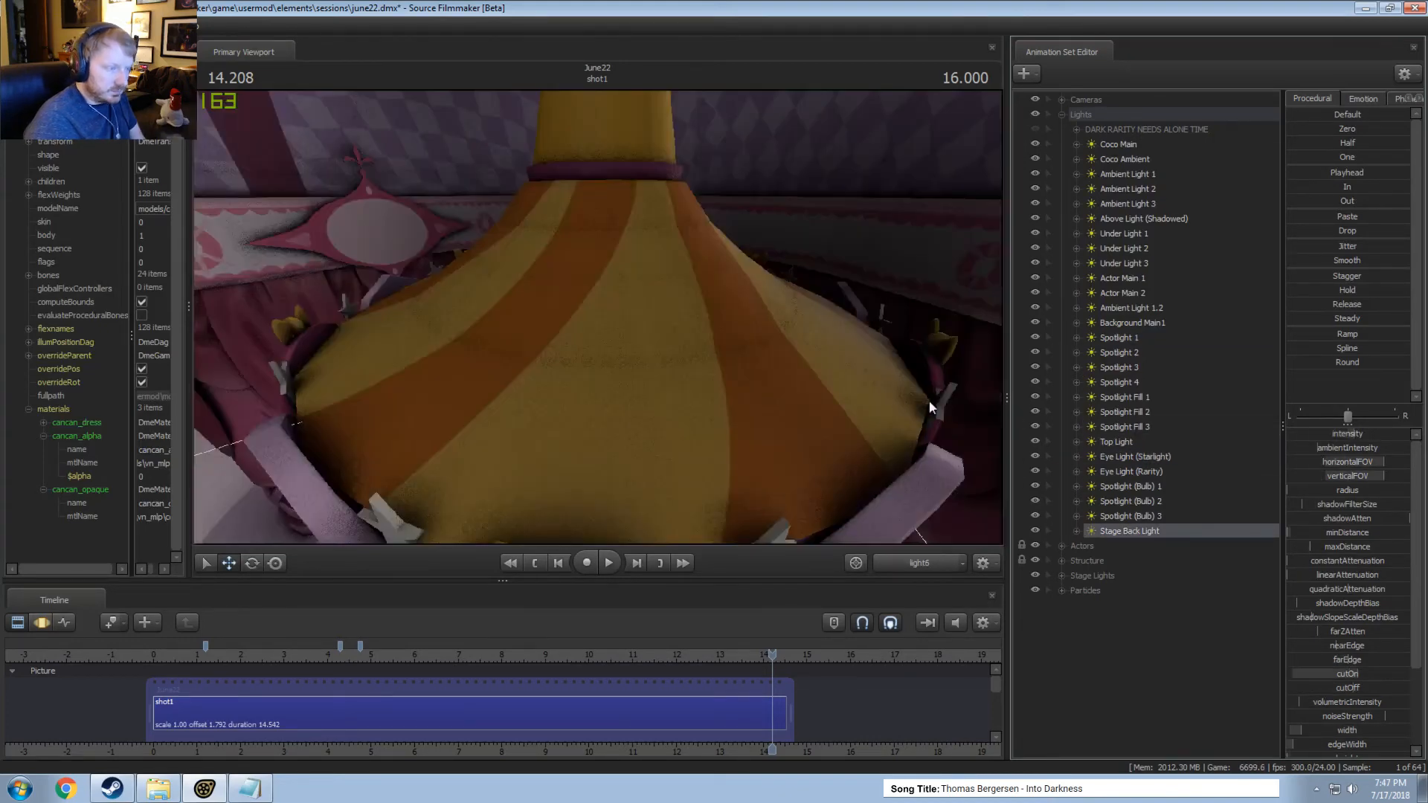
Copy Stage Back Light and paste it as a new light in the animation set list.
{"action": "right_click", "coordinate": [1121, 532]}
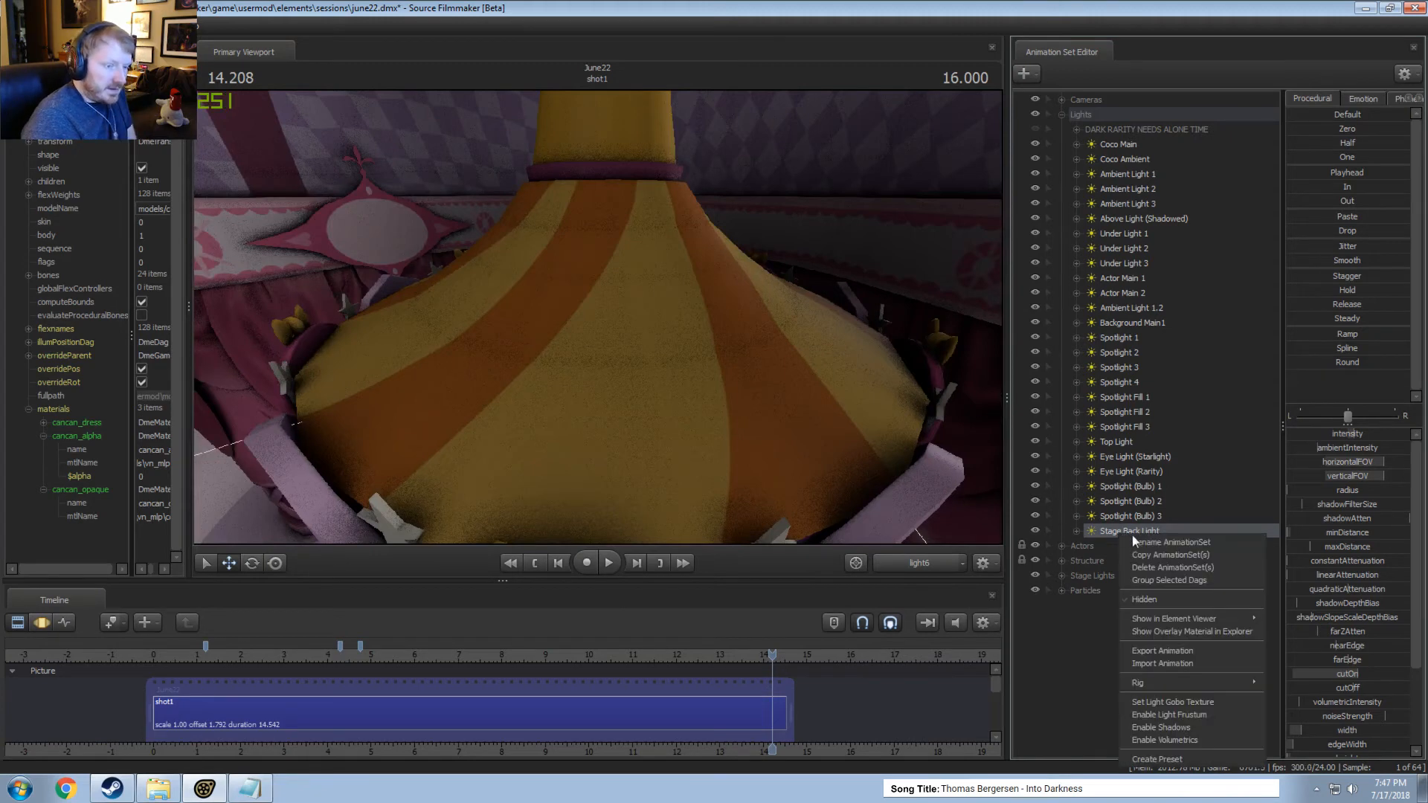
{"action": "key", "text": "Escape"}
{"action": "right_click", "coordinate": [1114, 654]}
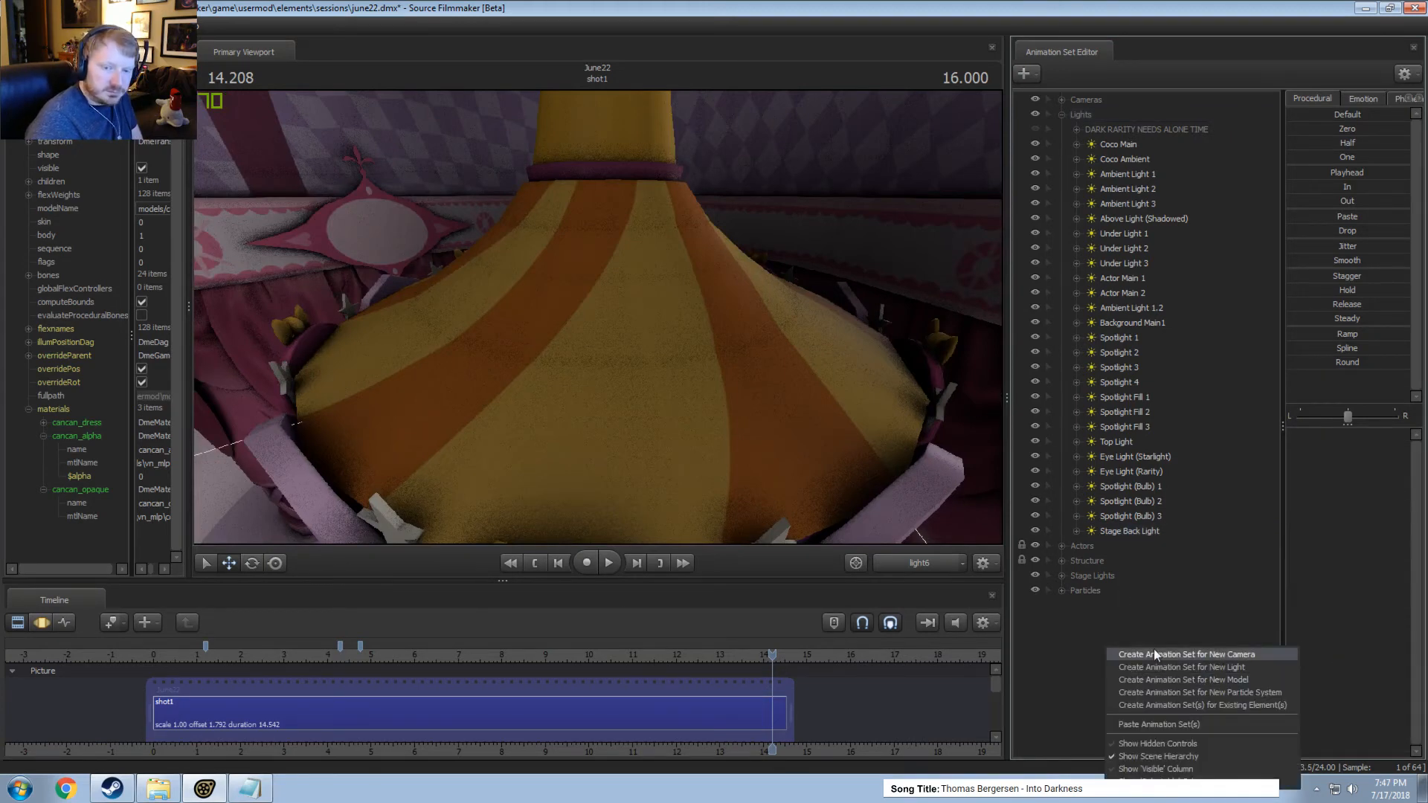
{"action": "left_click", "coordinate": [1150, 724]}
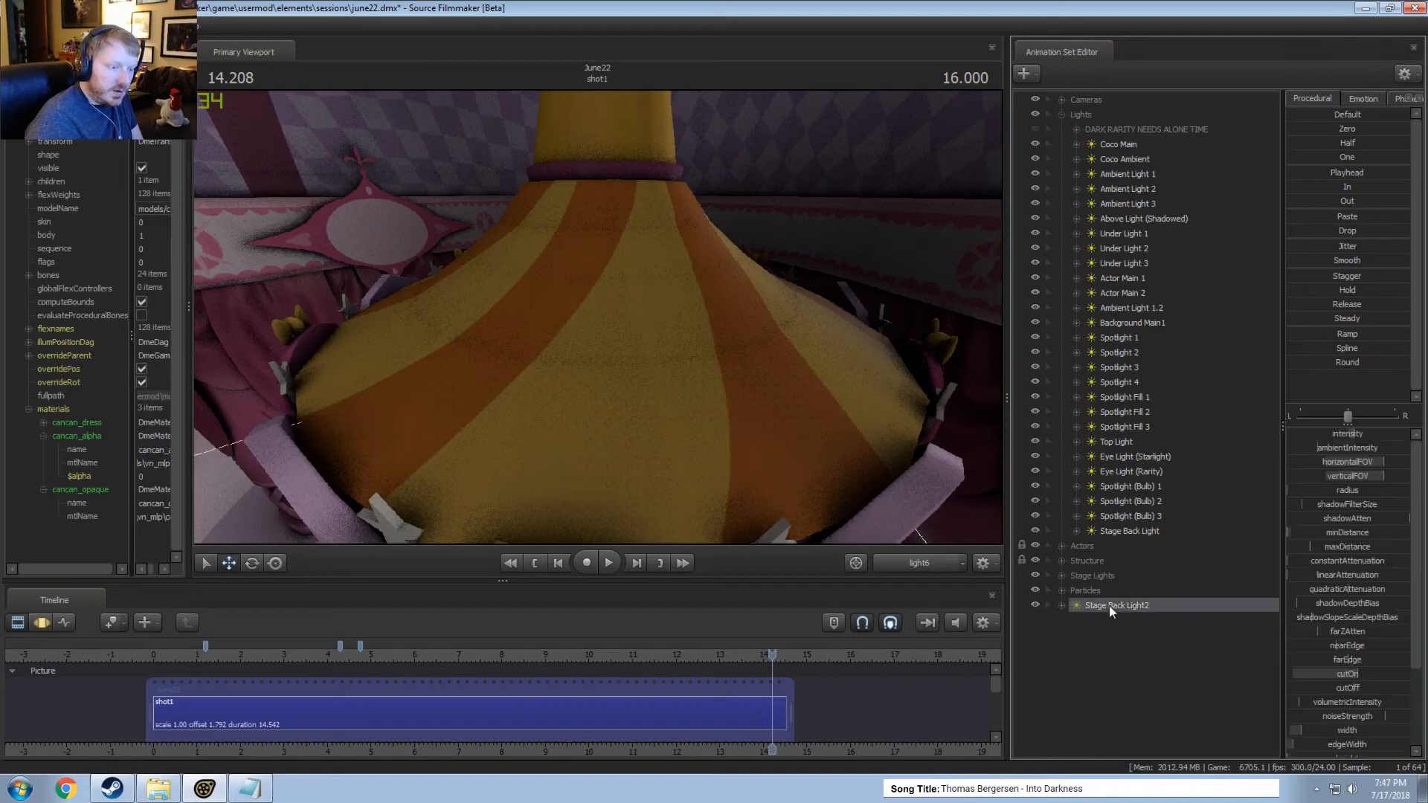
Aim the pasted stage back light at the wall niche pillar through its own view and reduce its cutOn.
{"action": "left_click_drag", "start_coordinate": [711, 377], "coordinate": [651, 364]}
{"action": "key", "text": "w"}
{"action": "double_click", "coordinate": [1353, 672]}
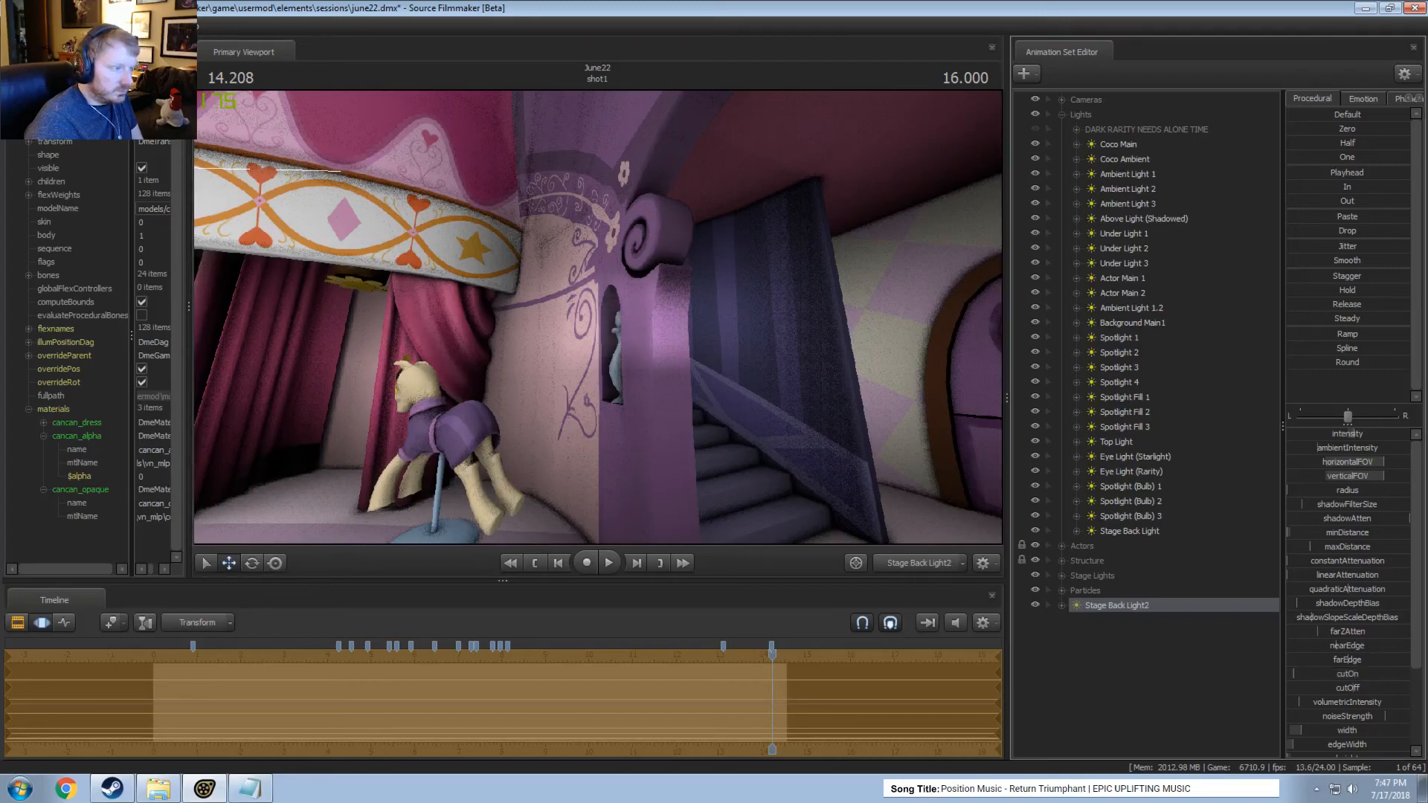
{"action": "left_click_drag", "start_coordinate": [744, 380], "coordinate": [648, 332]}
{"action": "scroll", "coordinate": [722, 394], "scroll_direction": "up", "scroll_amount": 2}
{"action": "key", "text": "d"}
{"action": "key", "text": "a"}
{"action": "scroll", "coordinate": [1348, 731], "scroll_direction": "down", "scroll_amount": 1}
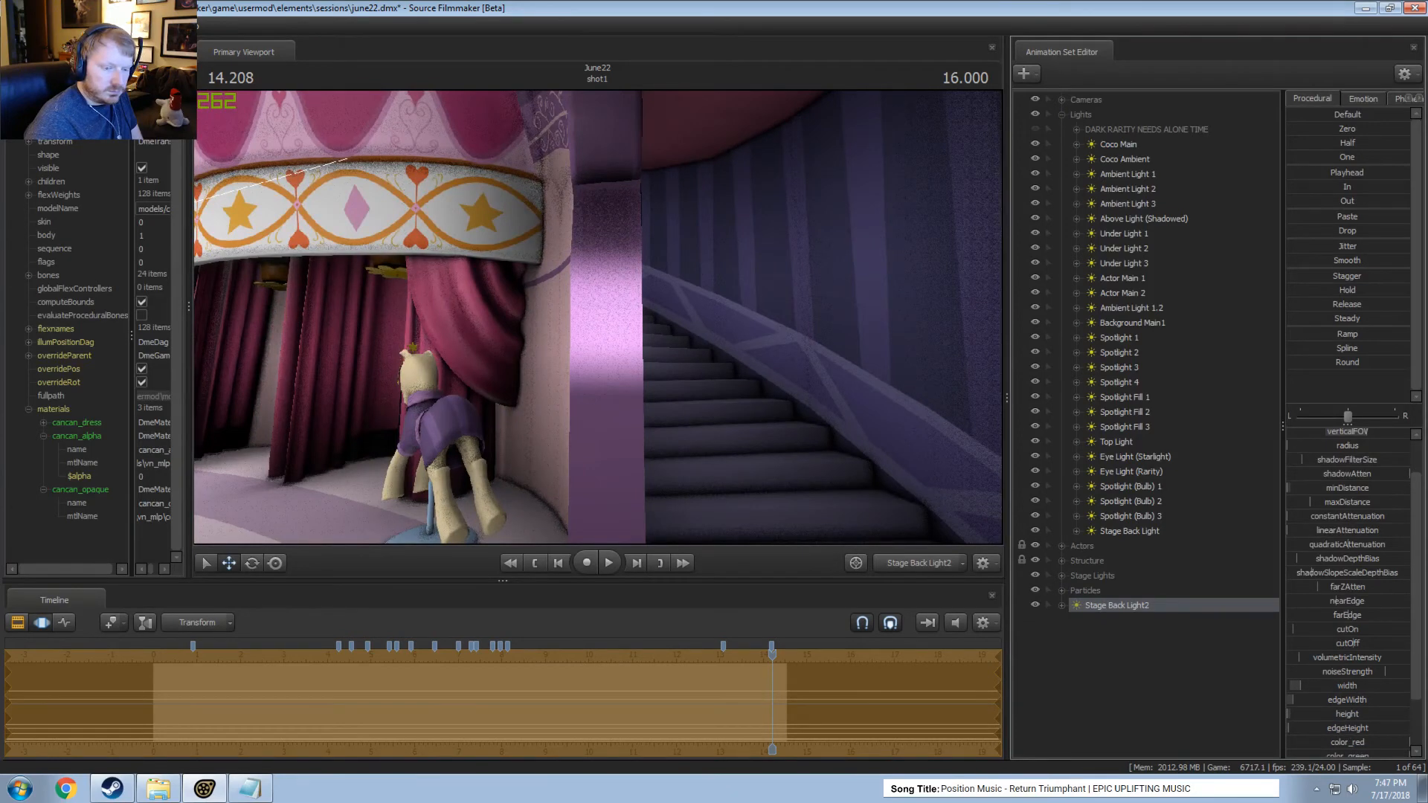
Lower the pasted light's width, adjust its aim, and return to the Work Camera facing the niche.
{"action": "mouse_move", "coordinate": [1333, 686]}
{"action": "left_mouse_down"}
{"action": "mouse_move", "coordinate": [1317, 700]}
{"action": "mouse_move", "coordinate": [1327, 728]}
{"action": "mouse_move", "coordinate": [1321, 700]}
{"action": "left_mouse_up"}
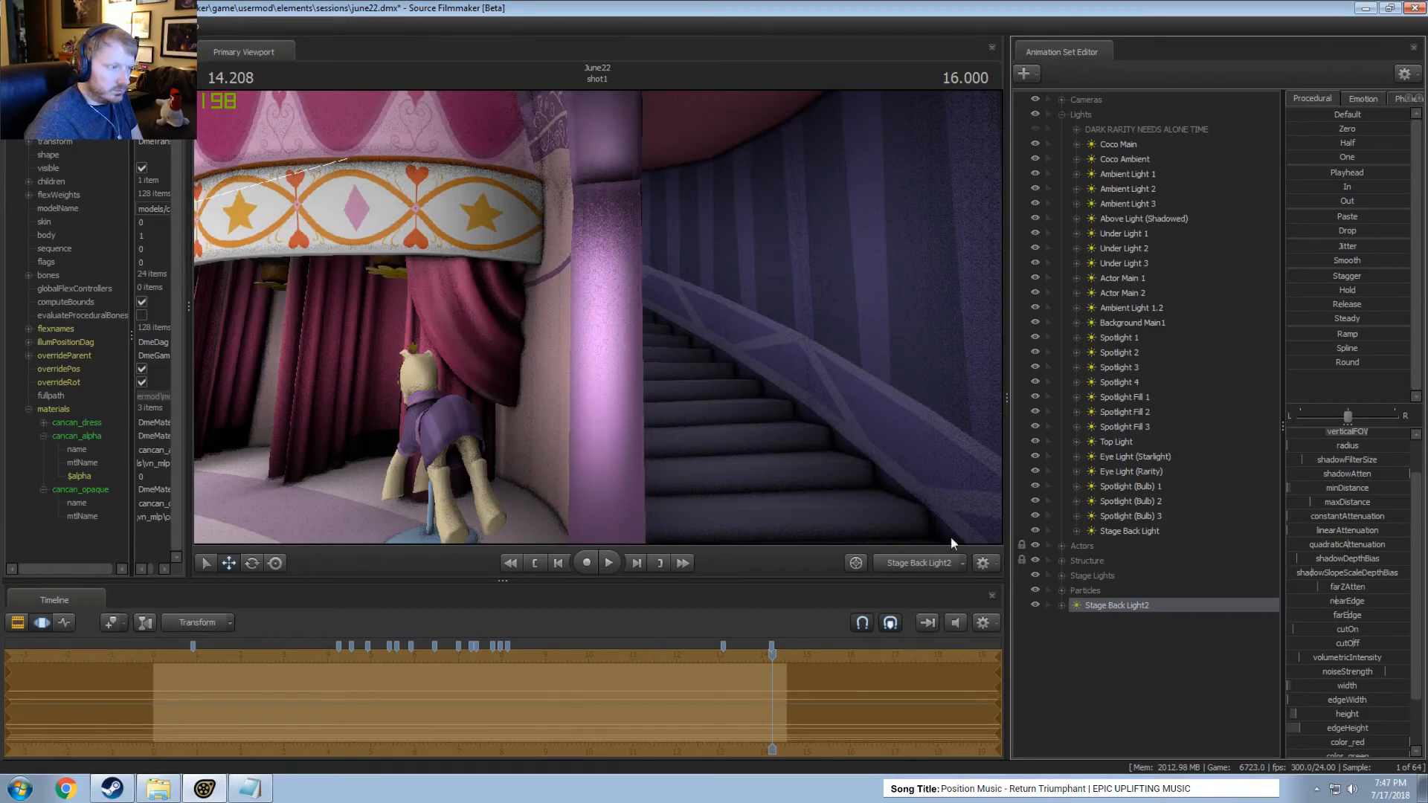
{"action": "key", "text": "a"}
{"action": "left_click_drag", "start_coordinate": [751, 402], "coordinate": [860, 437]}
{"action": "left_click", "coordinate": [921, 564]}
{"action": "key", "text": "w"}
{"action": "key", "text": "s"}
Select the pasted light and adjust its cutOff while checking the vase in the niche.
{"action": "left_click", "coordinate": [1123, 605]}
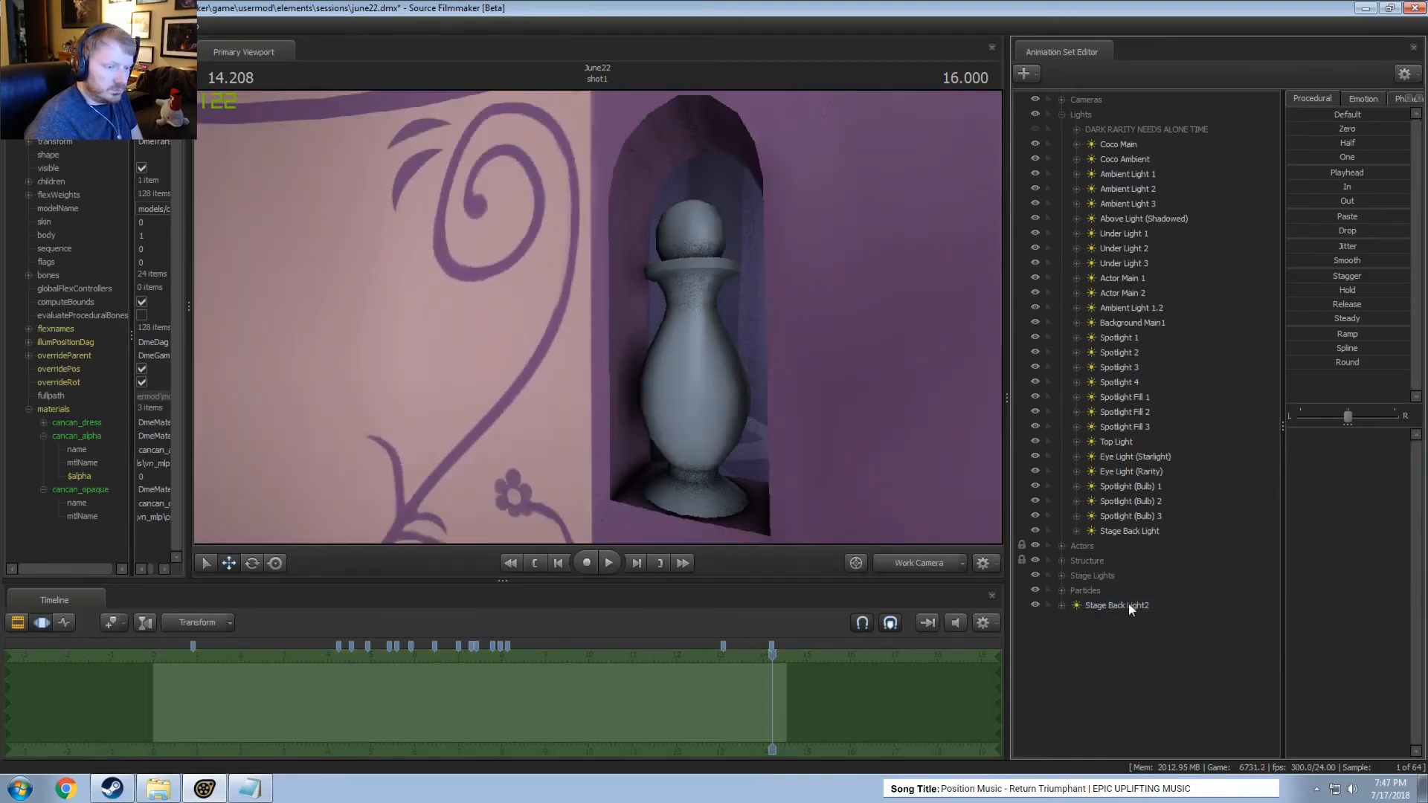
{"action": "left_click_drag", "start_coordinate": [1319, 685], "coordinate": [1315, 684]}
{"action": "left_click", "coordinate": [1108, 591]}
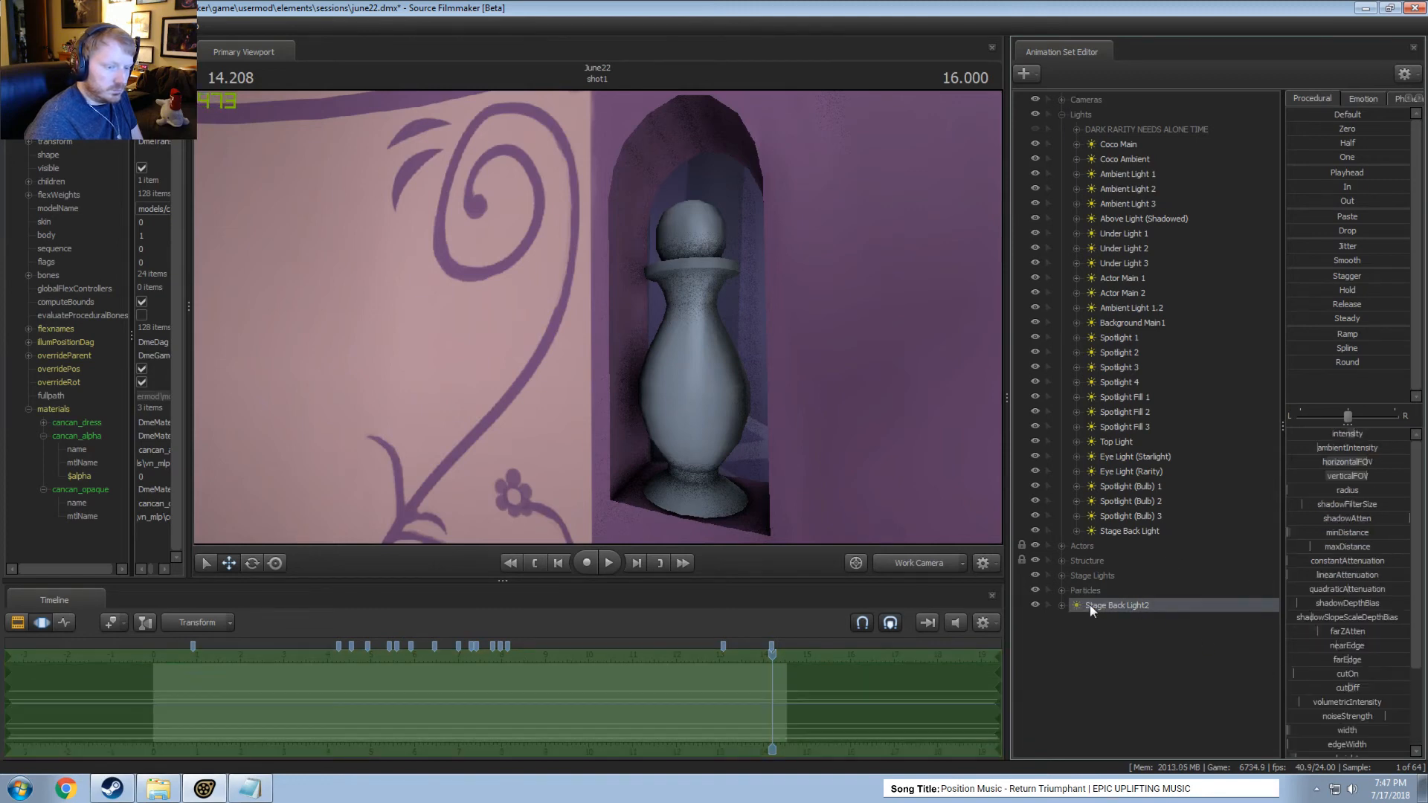
{"action": "right_click", "coordinate": [1091, 604]}
{"action": "left_click", "coordinate": [1162, 578]}
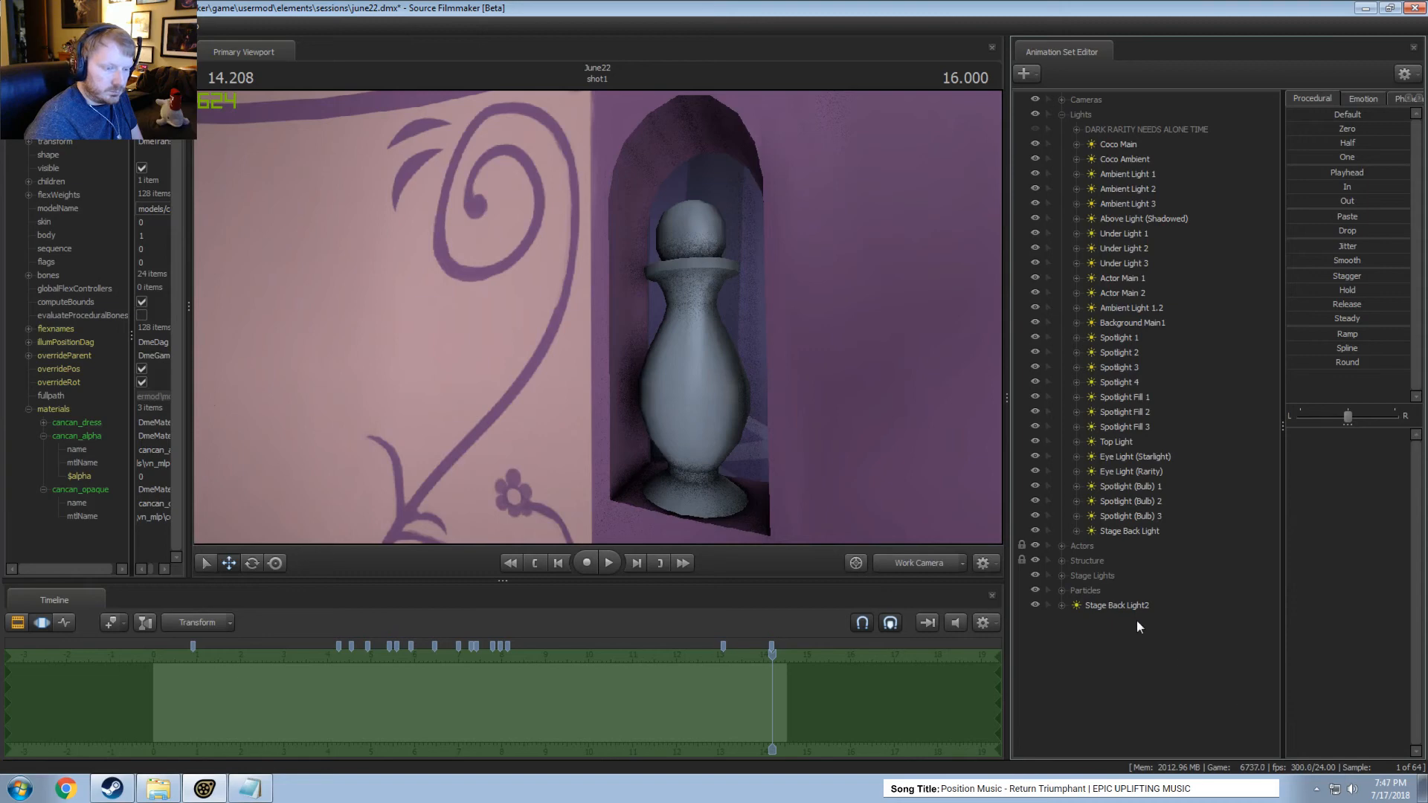
Raise the pasted light's cutOff and maxDistance with the niche and pillar edge in view.
{"action": "left_click", "coordinate": [1108, 595]}
{"action": "left_click", "coordinate": [1101, 605]}
{"action": "key", "text": "s"}
{"action": "left_click_drag", "start_coordinate": [842, 408], "coordinate": [696, 398]}
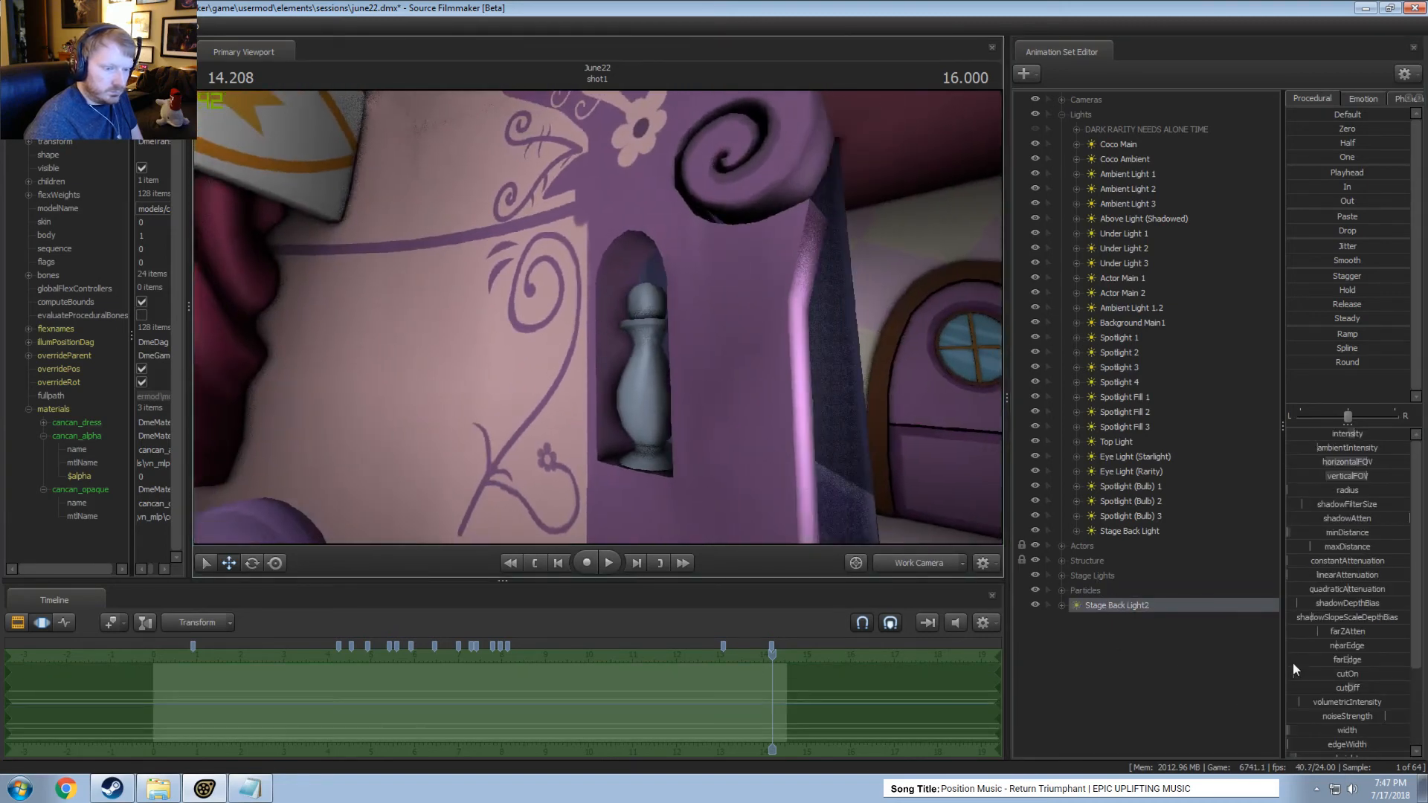
{"action": "scroll", "coordinate": [1353, 693], "scroll_direction": "down", "scroll_amount": 1}
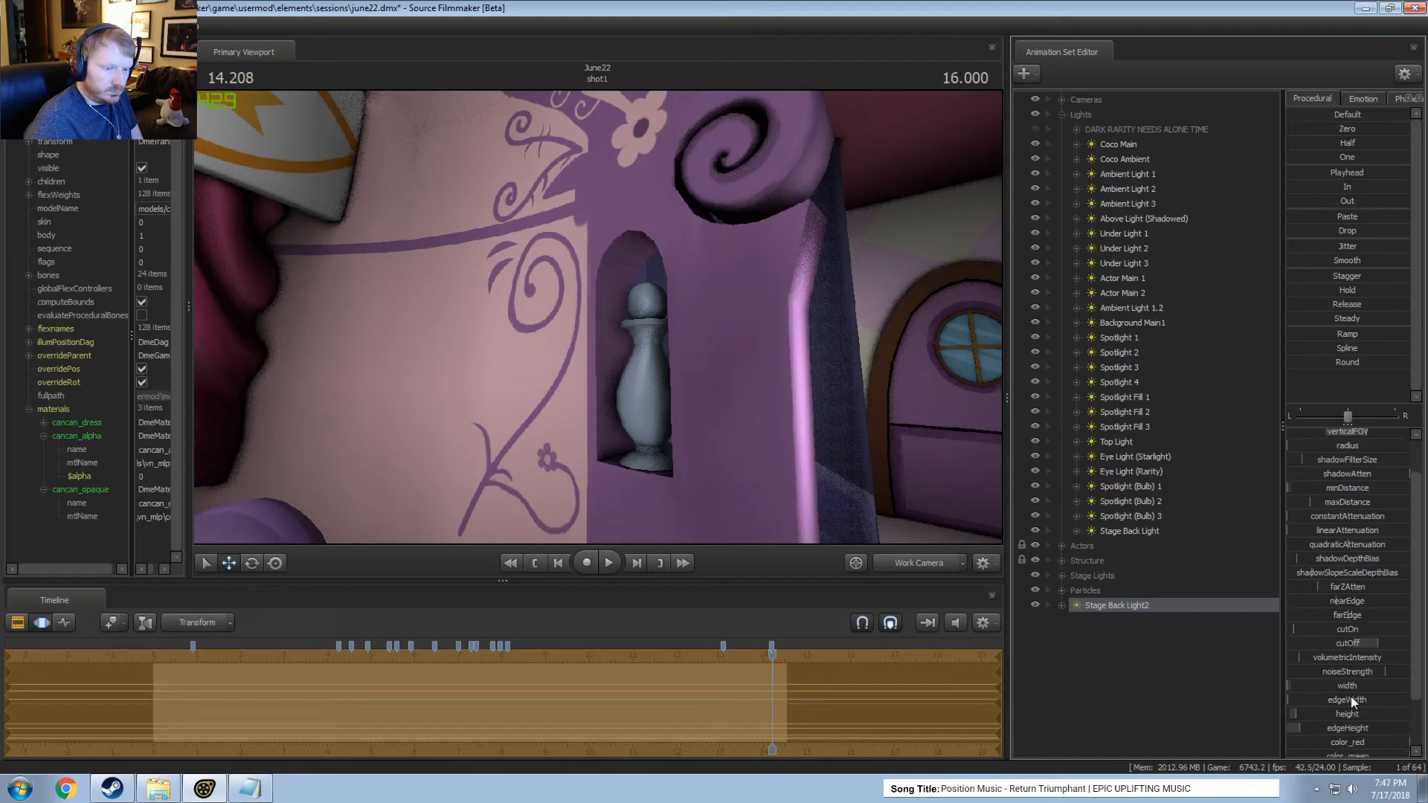
{"action": "scroll", "coordinate": [1350, 695], "scroll_direction": "up", "scroll_amount": 1}
{"action": "left_click_drag", "start_coordinate": [1328, 549], "coordinate": [1369, 549]}
Shift the pasted light slightly in front of the door and raise its cutOn to remove the spill on the pillar.
{"action": "key", "text": "s"}
{"action": "left_click_drag", "start_coordinate": [818, 387], "coordinate": [727, 372]}
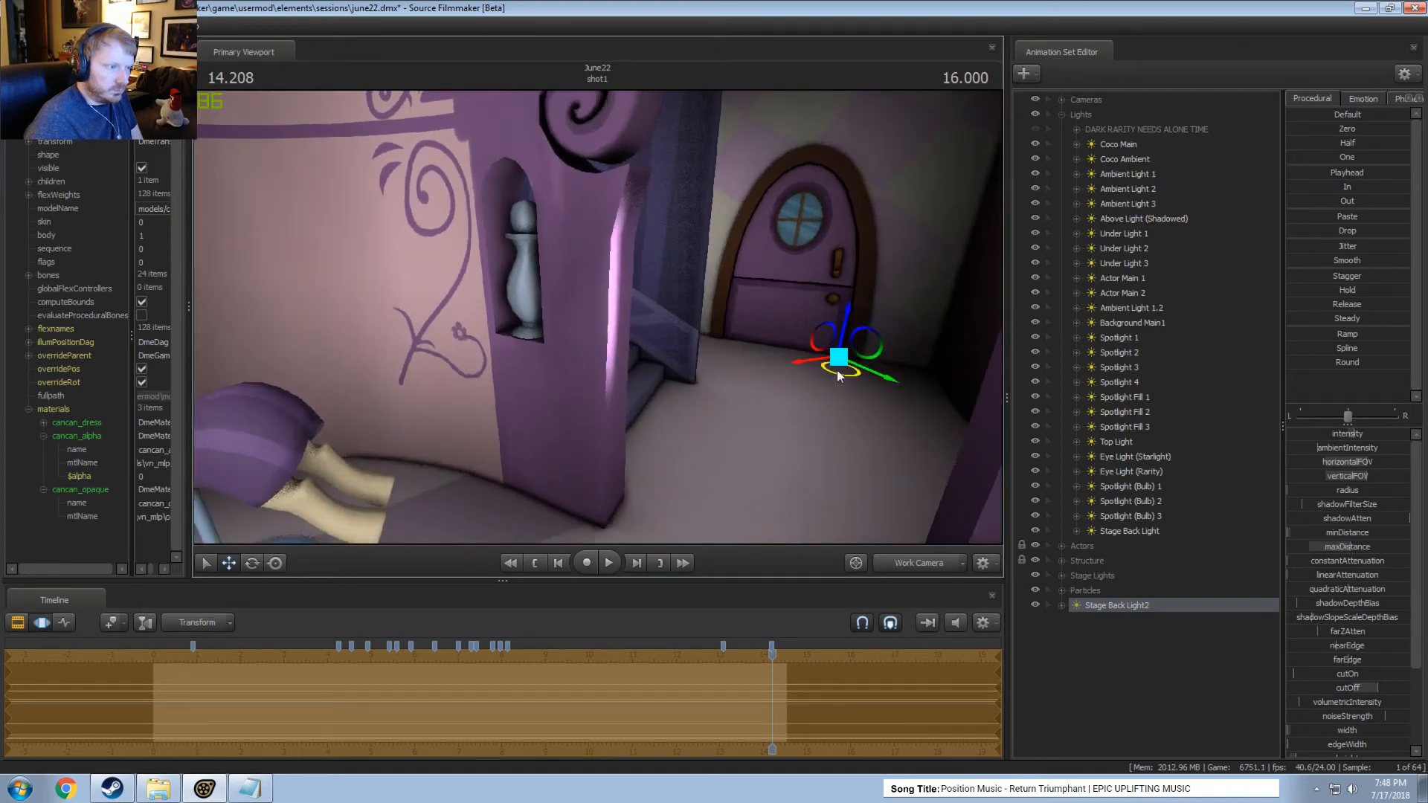
{"action": "left_click_drag", "start_coordinate": [837, 369], "coordinate": [855, 366]}
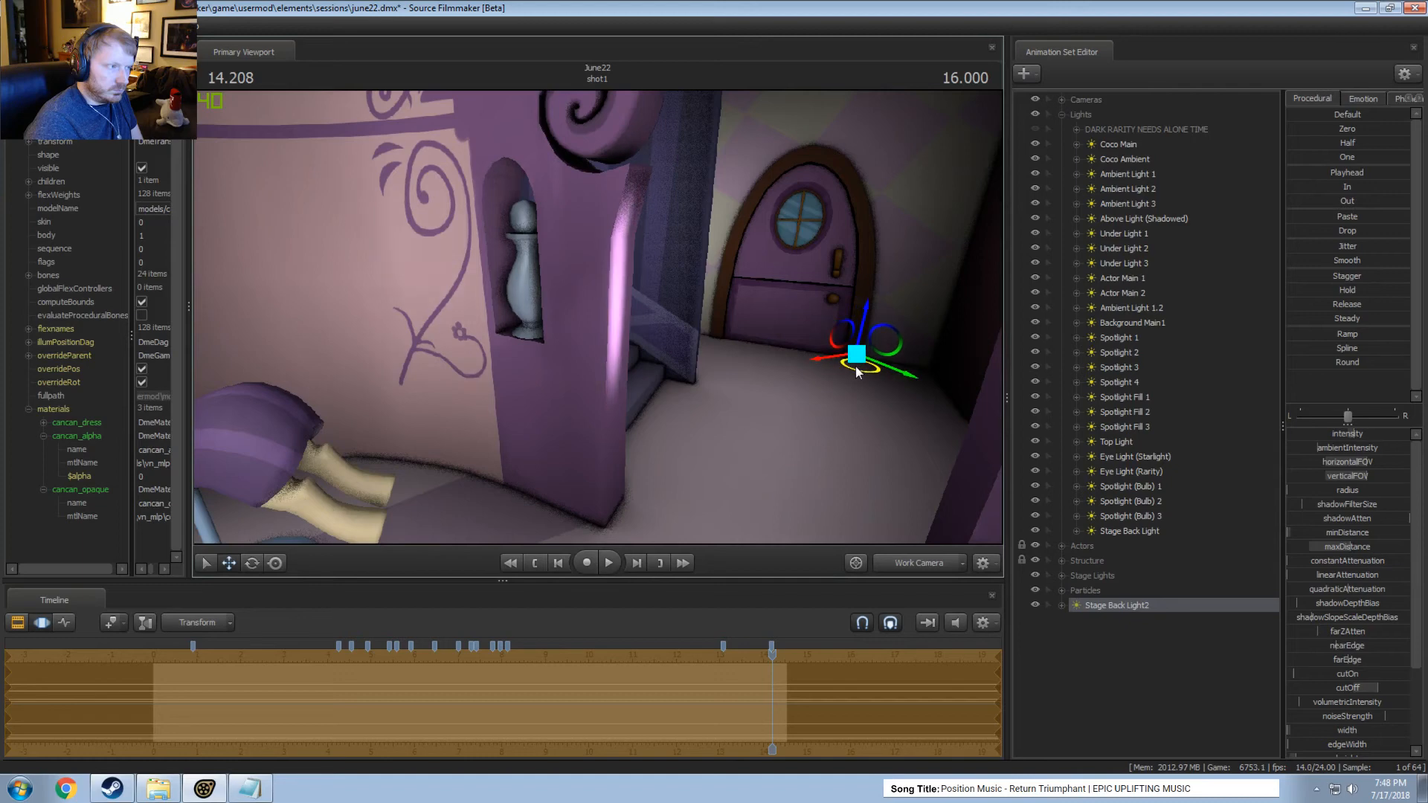
{"action": "left_click_drag", "start_coordinate": [1353, 675], "coordinate": [1383, 675]}
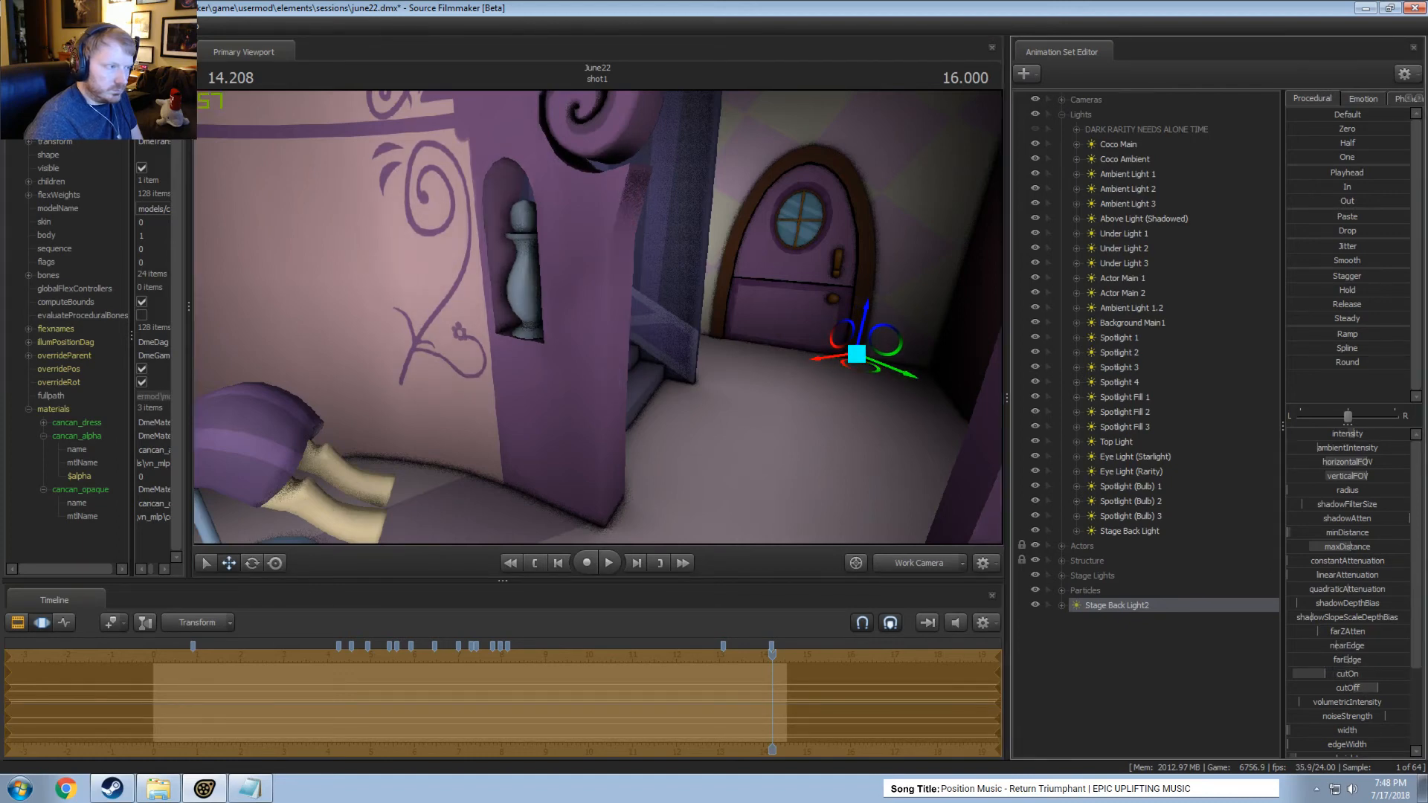
Fine-tune the pasted light's cutOn and raise its intensity on the niche vase.
{"action": "left_click_drag", "start_coordinate": [598, 317], "coordinate": [677, 319]}
{"action": "key", "text": "a"}
{"action": "left_click_drag", "start_coordinate": [871, 484], "coordinate": [869, 484]}
{"action": "left_click_drag", "start_coordinate": [1354, 674], "coordinate": [1350, 675]}
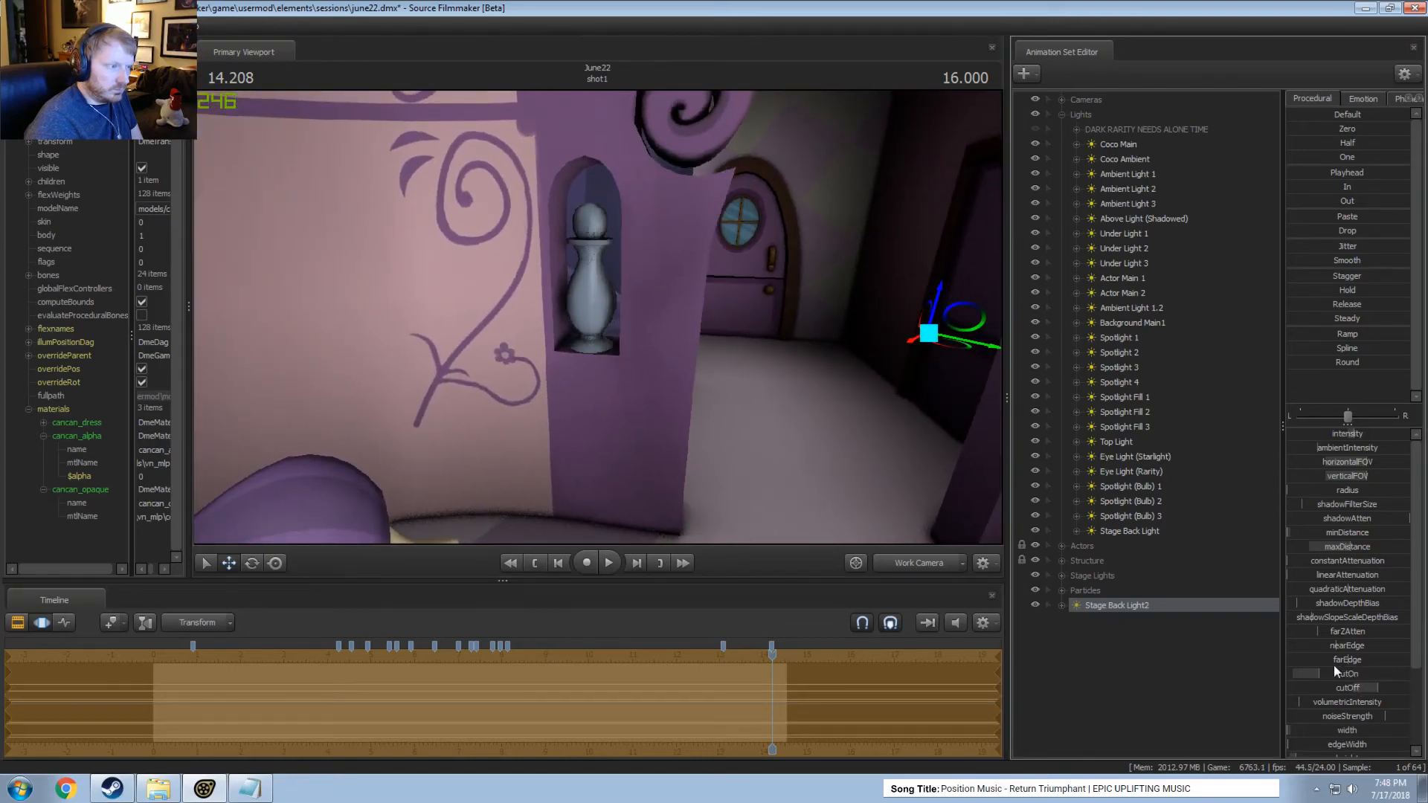
{"action": "left_click_drag", "start_coordinate": [1362, 436], "coordinate": [1410, 436]}
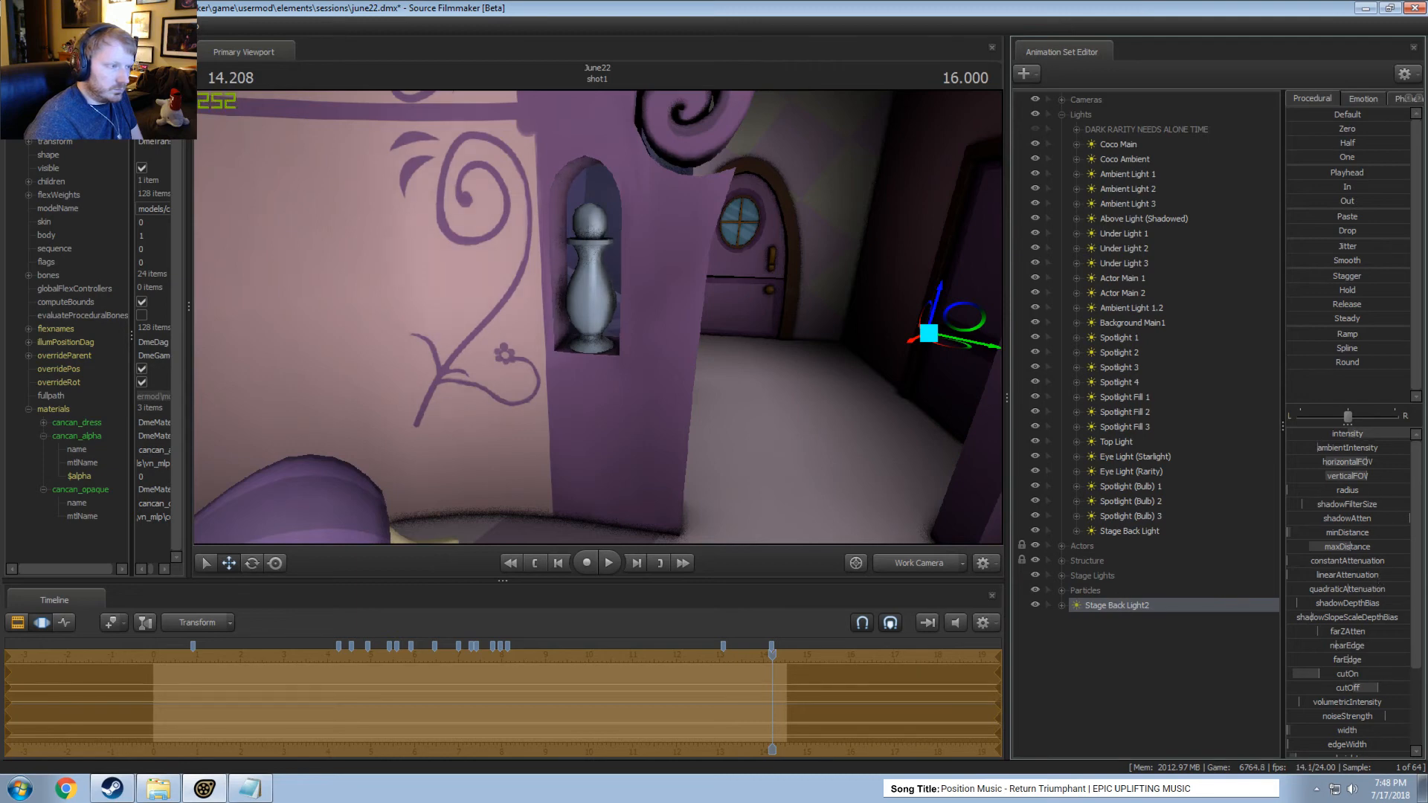
Nudge the pasted light's position from a lower Work Camera angle beside the niche.
{"action": "left_click_drag", "start_coordinate": [870, 447], "coordinate": [917, 446]}
{"action": "key", "text": "a"}
{"action": "key", "text": "x"}
{"action": "mouse_move", "coordinate": [887, 248]}
{"action": "left_mouse_down"}
{"action": "mouse_move", "coordinate": [871, 249]}
{"action": "mouse_move", "coordinate": [889, 256]}
{"action": "left_mouse_up"}
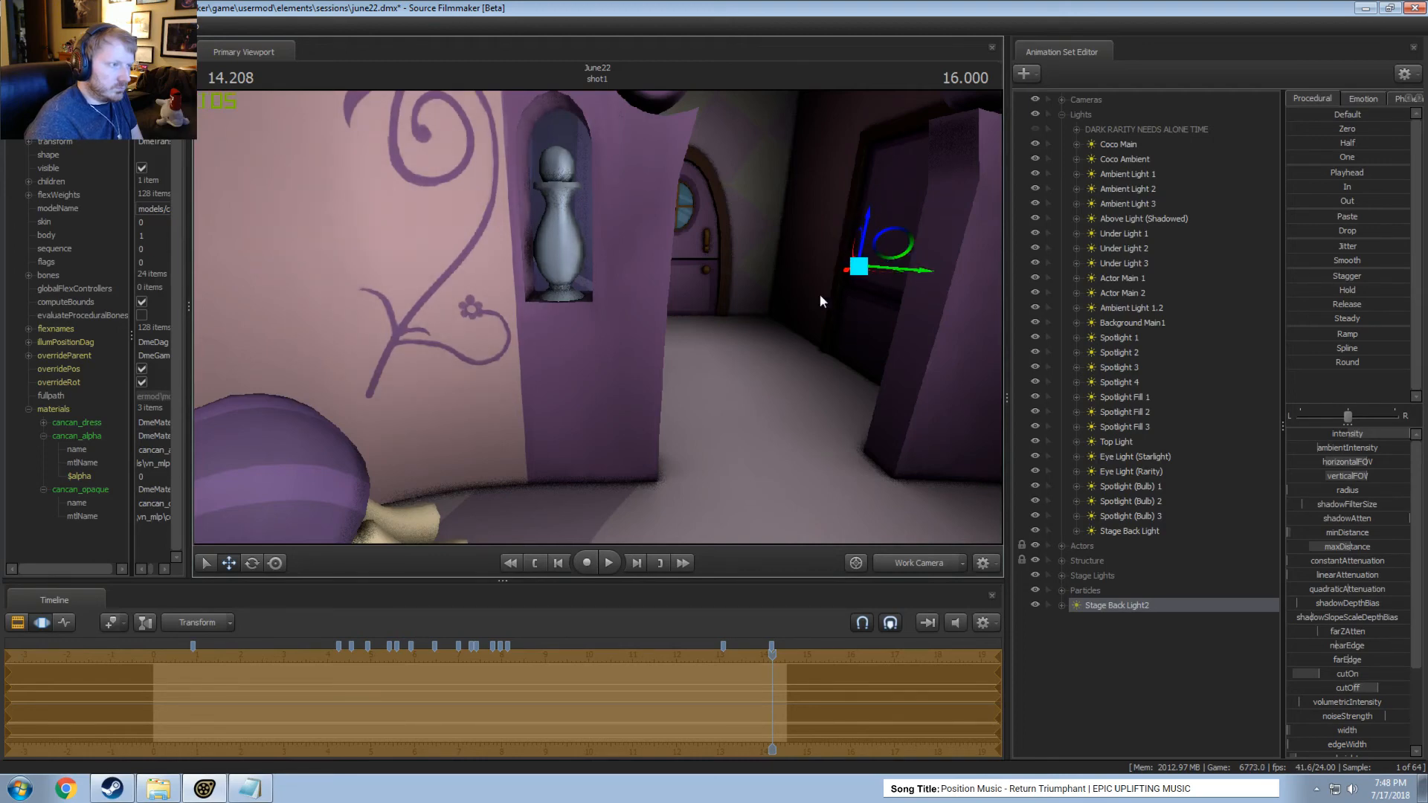
Rename the pasted stage back light as Pot Light 1.
{"action": "right_click", "coordinate": [1135, 608]}
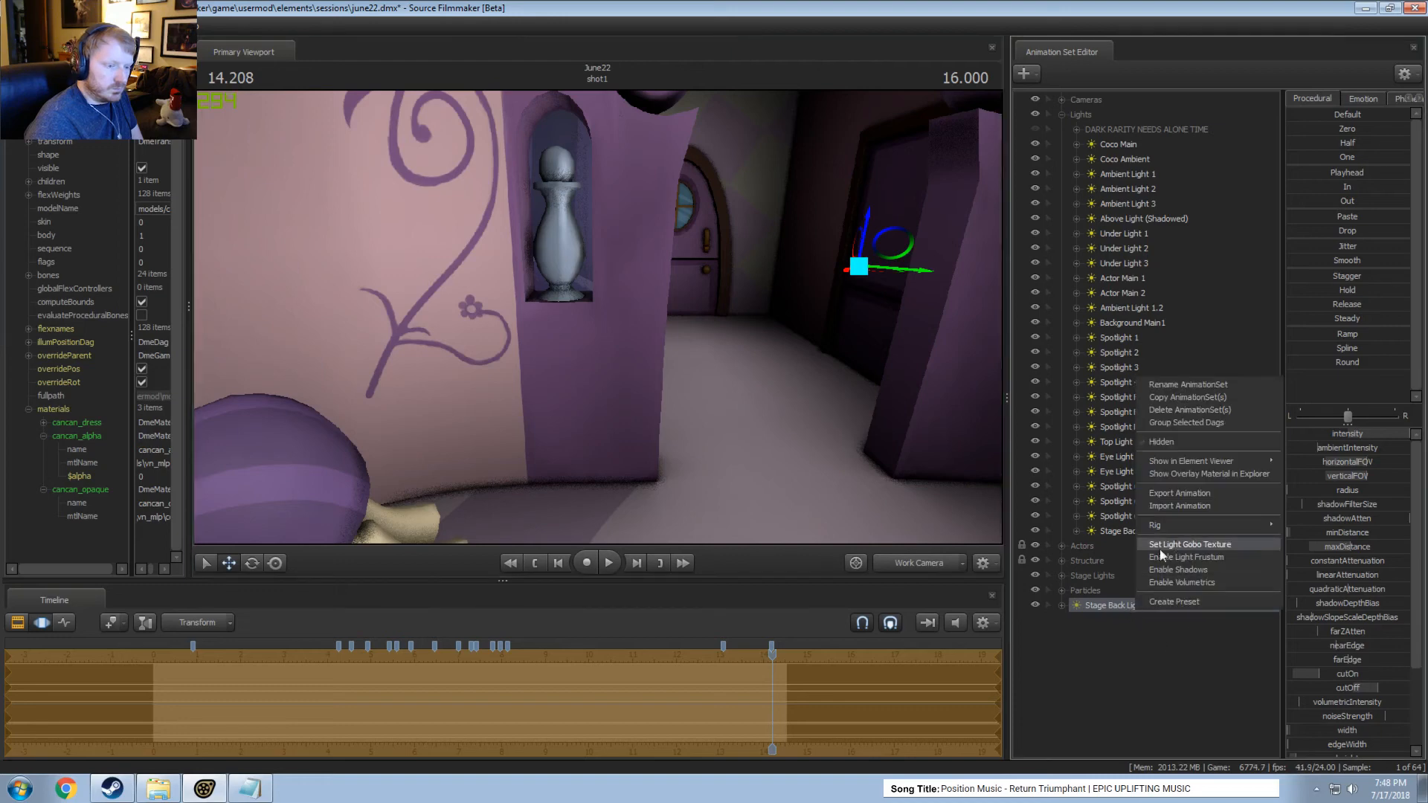
{"action": "left_click", "coordinate": [1172, 385]}
{"action": "type", "text": "Pot"}
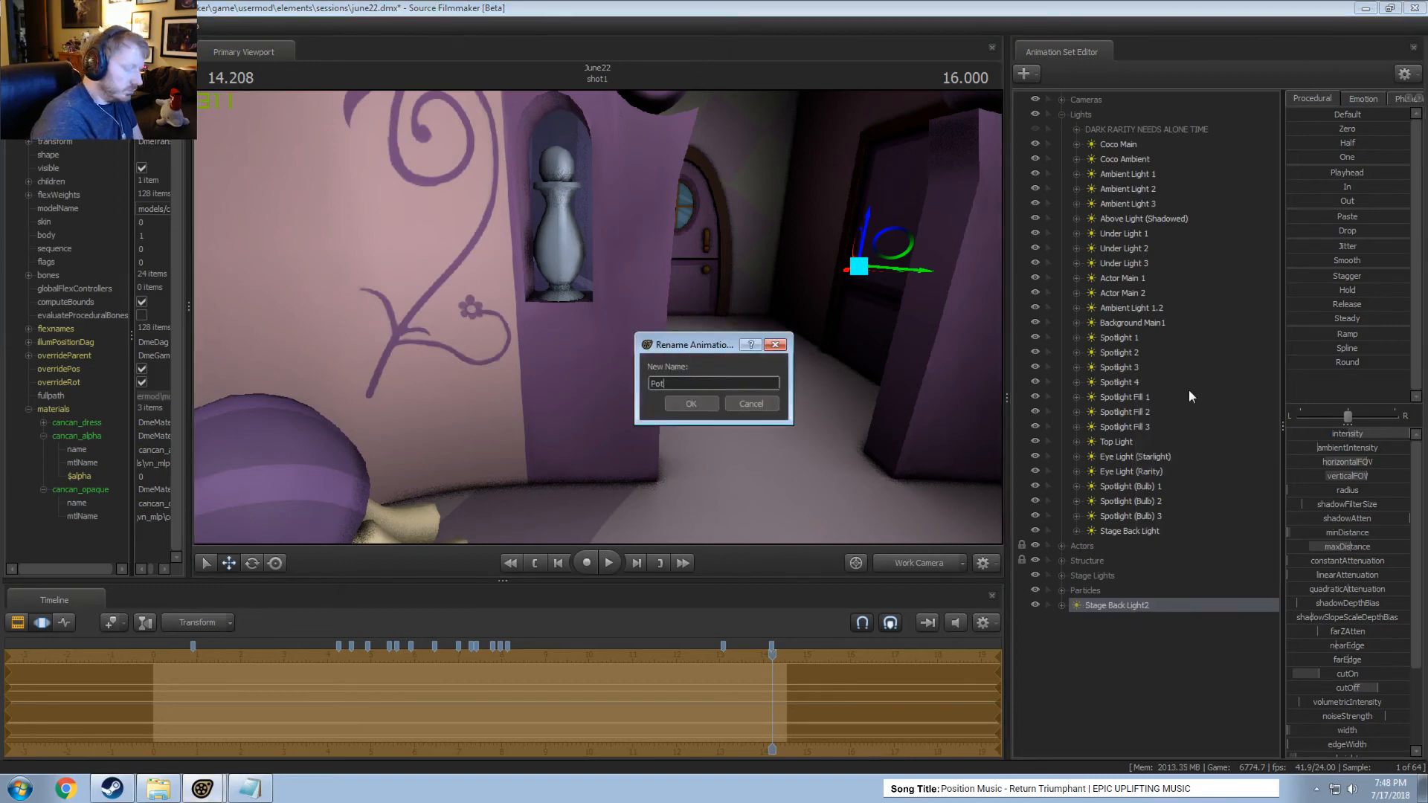
{"action": "type", "text": " Light 1"}
{"action": "key", "text": "Return"}
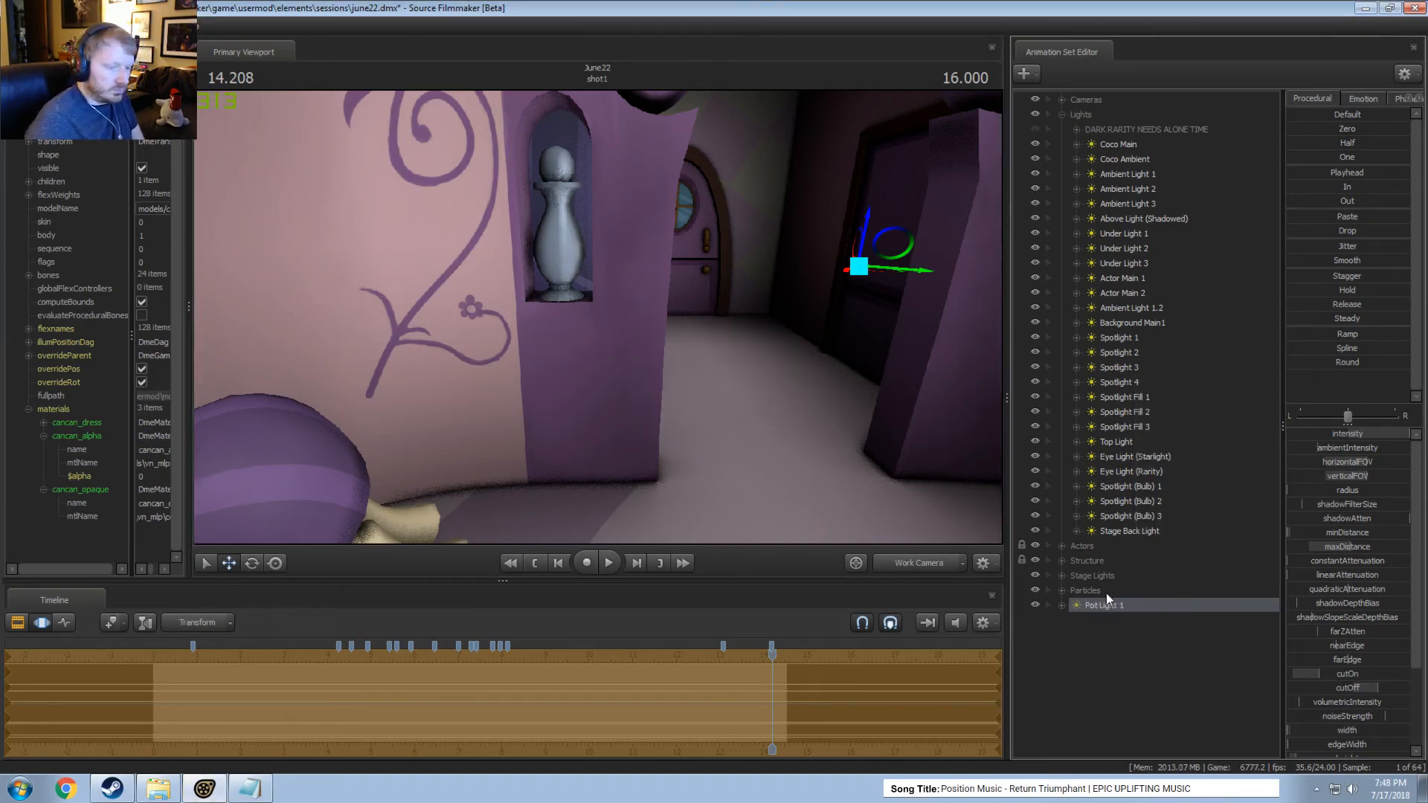
Copy Pot Light 1 and paste a second pot light into the animation set list.
{"action": "right_click", "coordinate": [1117, 608]}
{"action": "left_click", "coordinate": [1145, 397]}
{"action": "left_click", "coordinate": [1118, 668]}
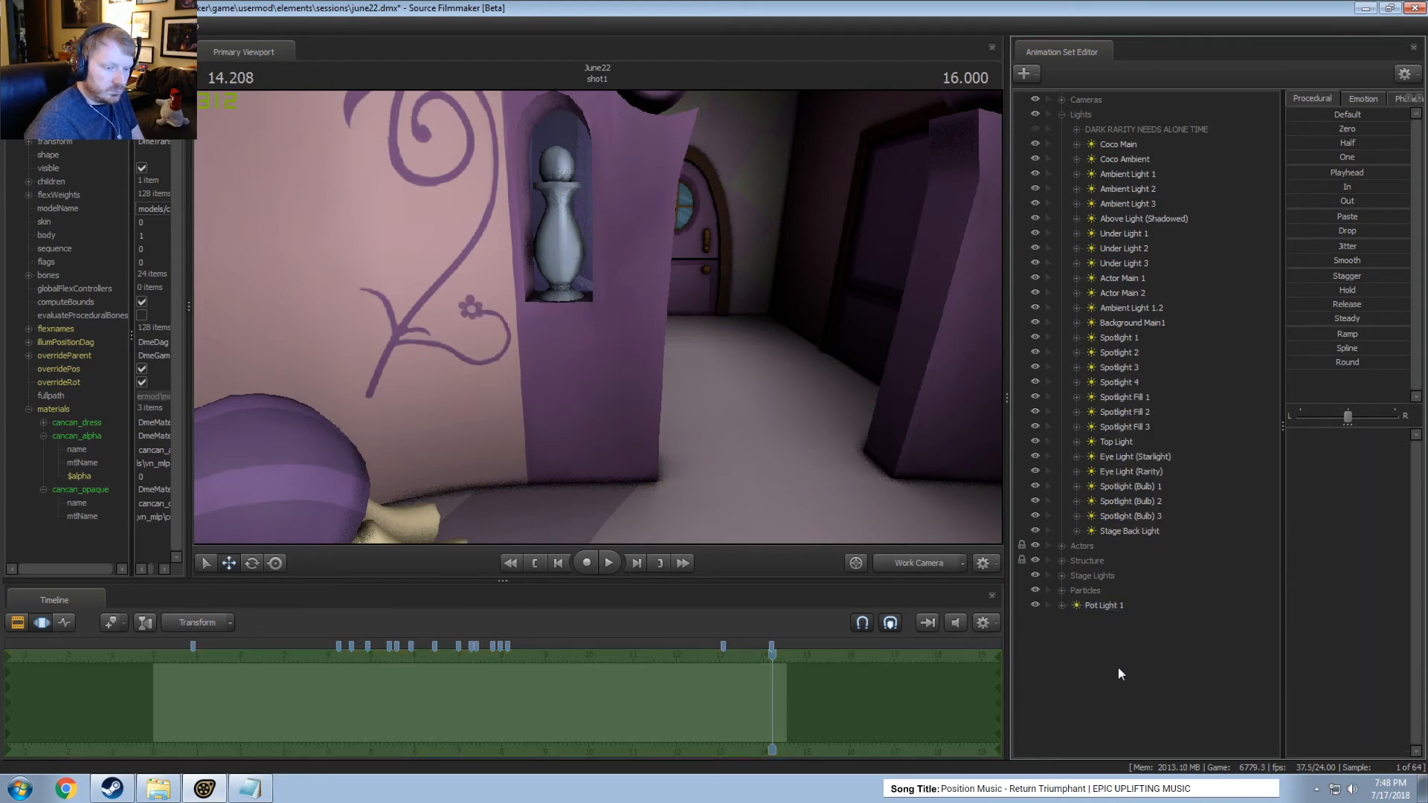
{"action": "right_click", "coordinate": [1112, 665]}
{"action": "left_click", "coordinate": [1164, 598]}
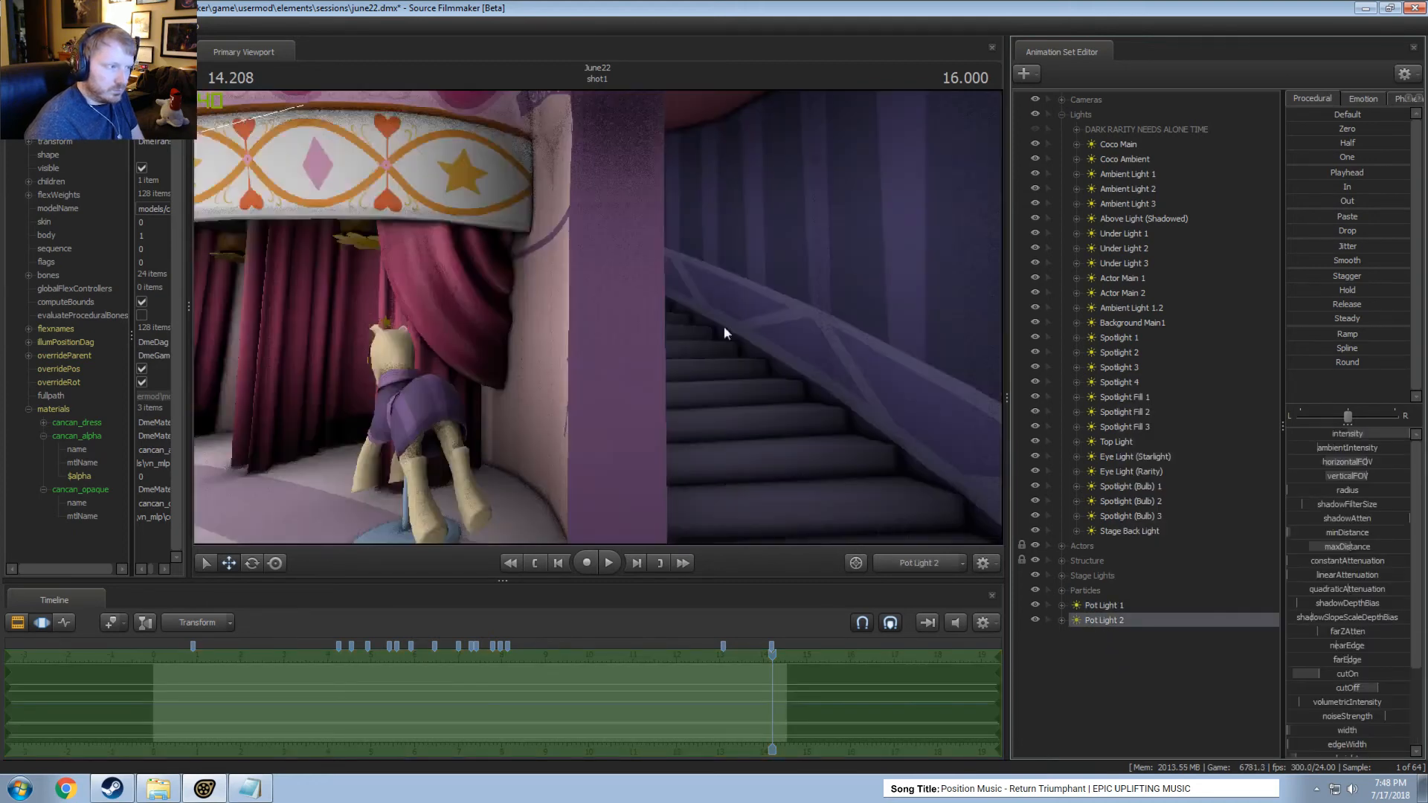
Fly Pot Light 2 to a new spot through its own view and fine-tune its position from the Work Camera.
{"action": "left_click_drag", "start_coordinate": [598, 317], "coordinate": [741, 311]}
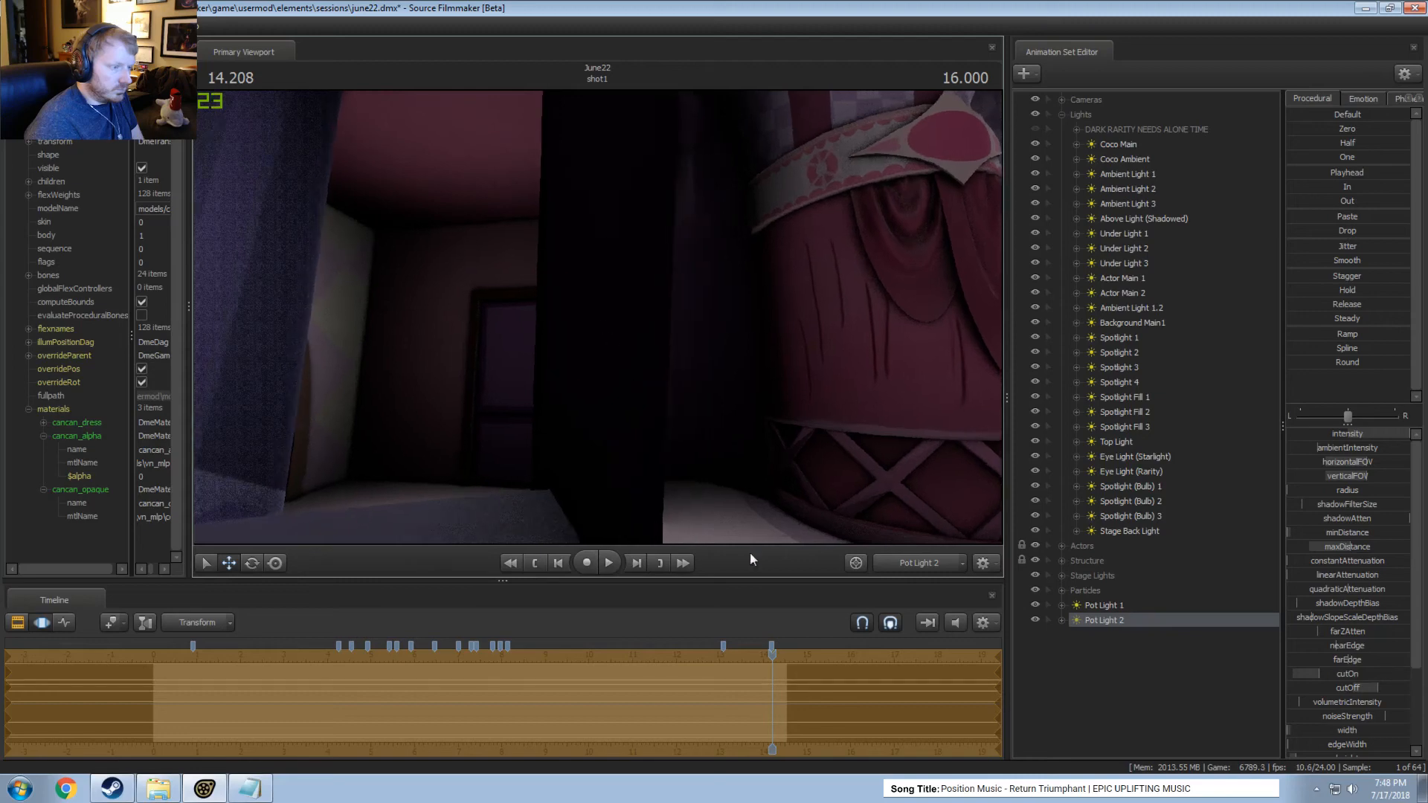
{"action": "left_click", "coordinate": [893, 563]}
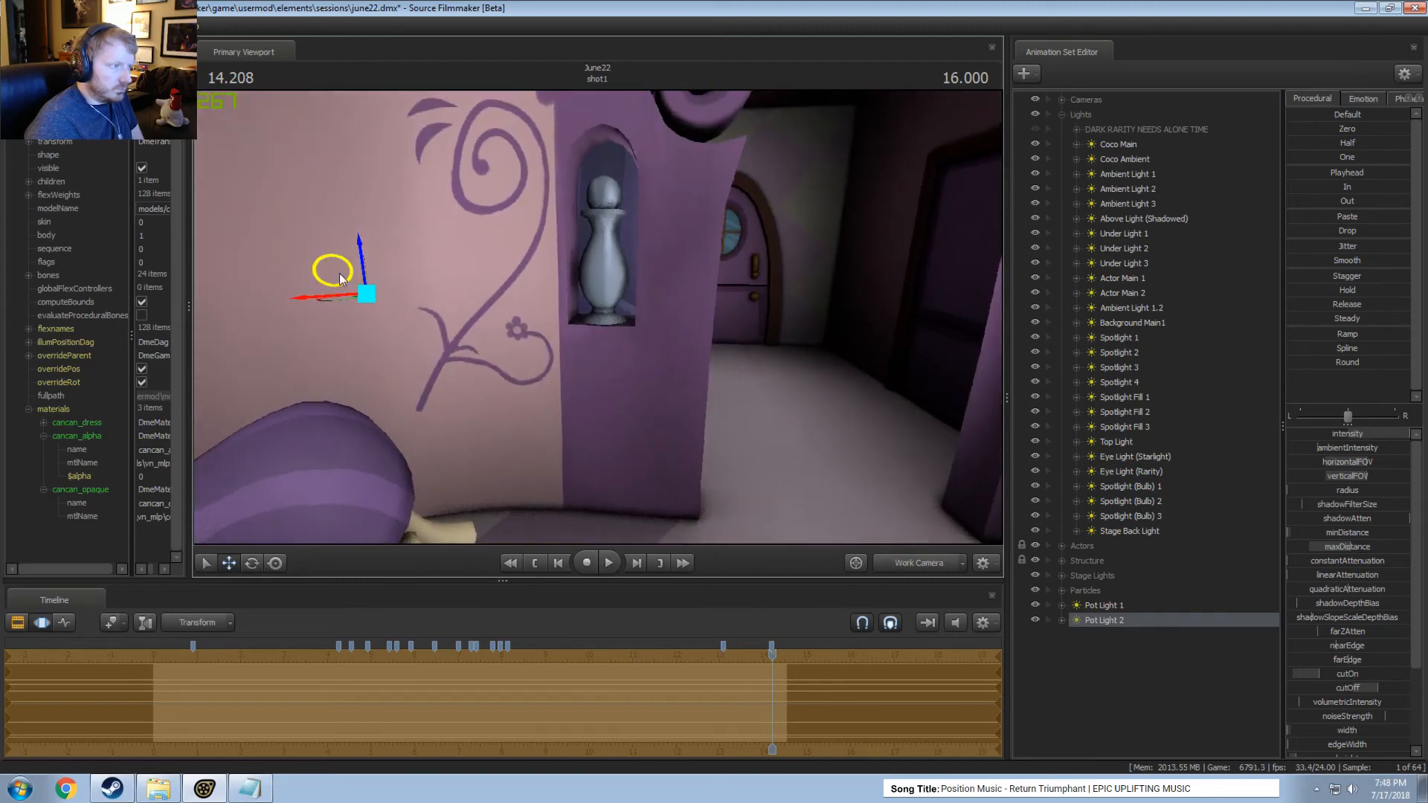
{"action": "left_click_drag", "start_coordinate": [572, 312], "coordinate": [512, 309]}
{"action": "key", "text": "e"}
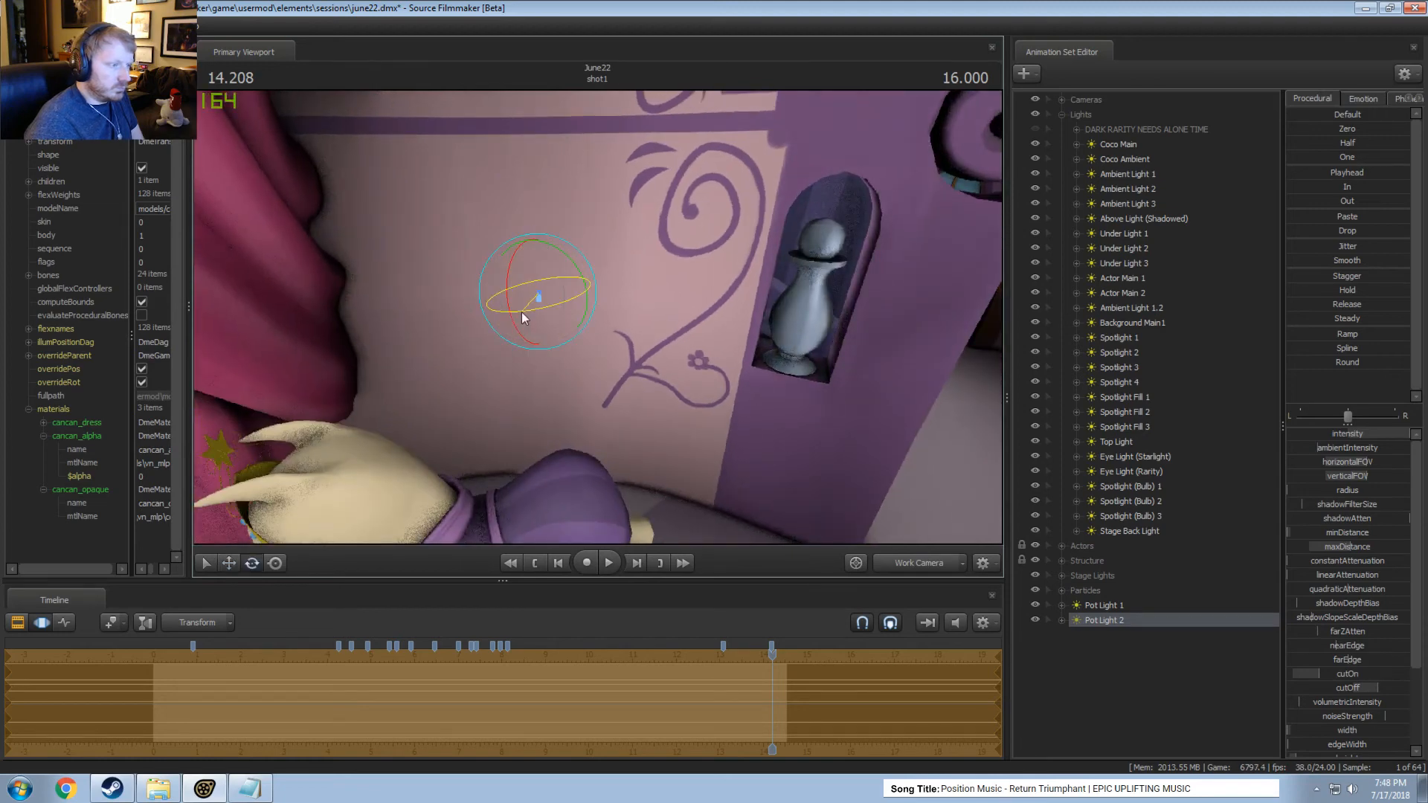
{"action": "key", "text": "w"}
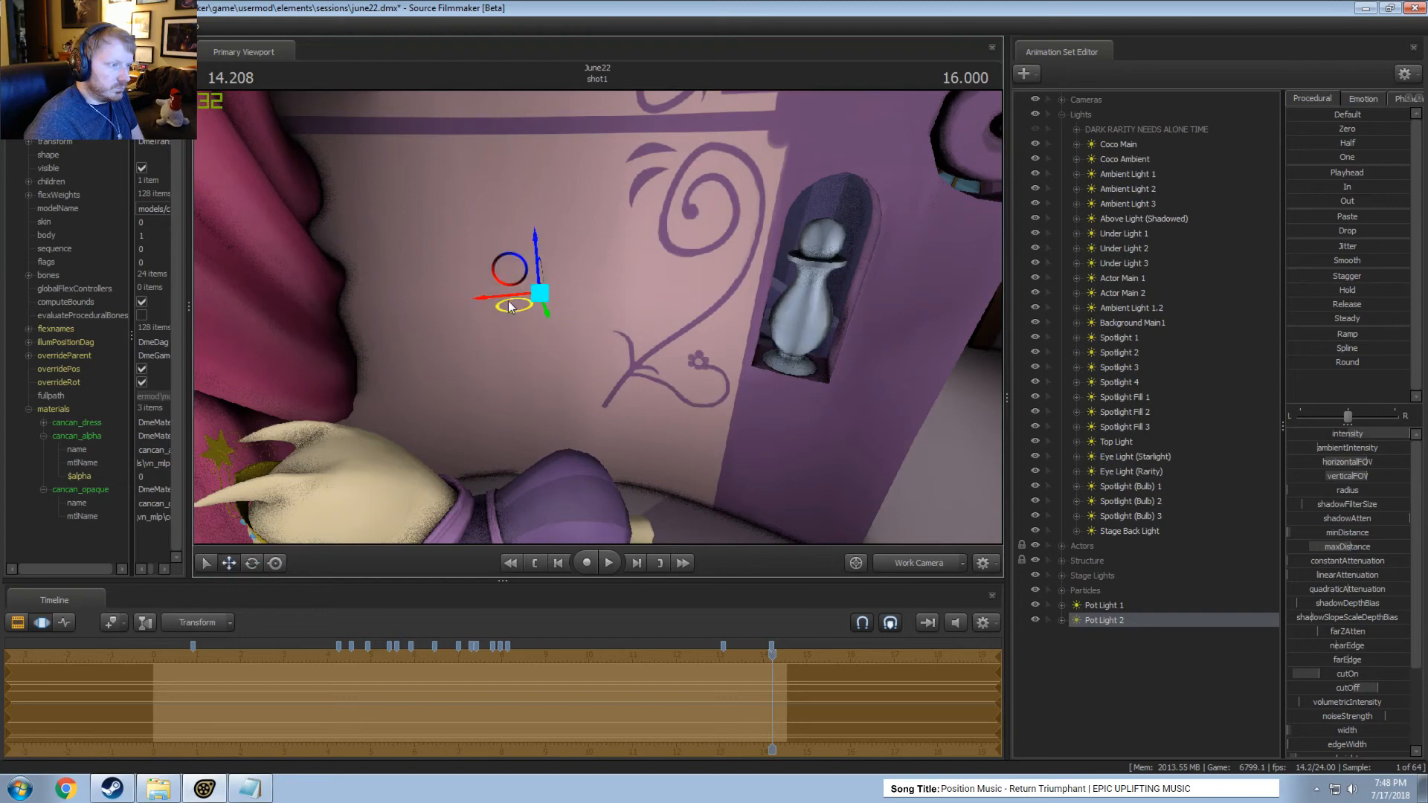
{"action": "left_click_drag", "start_coordinate": [512, 274], "coordinate": [537, 294]}
{"action": "key", "text": "e"}
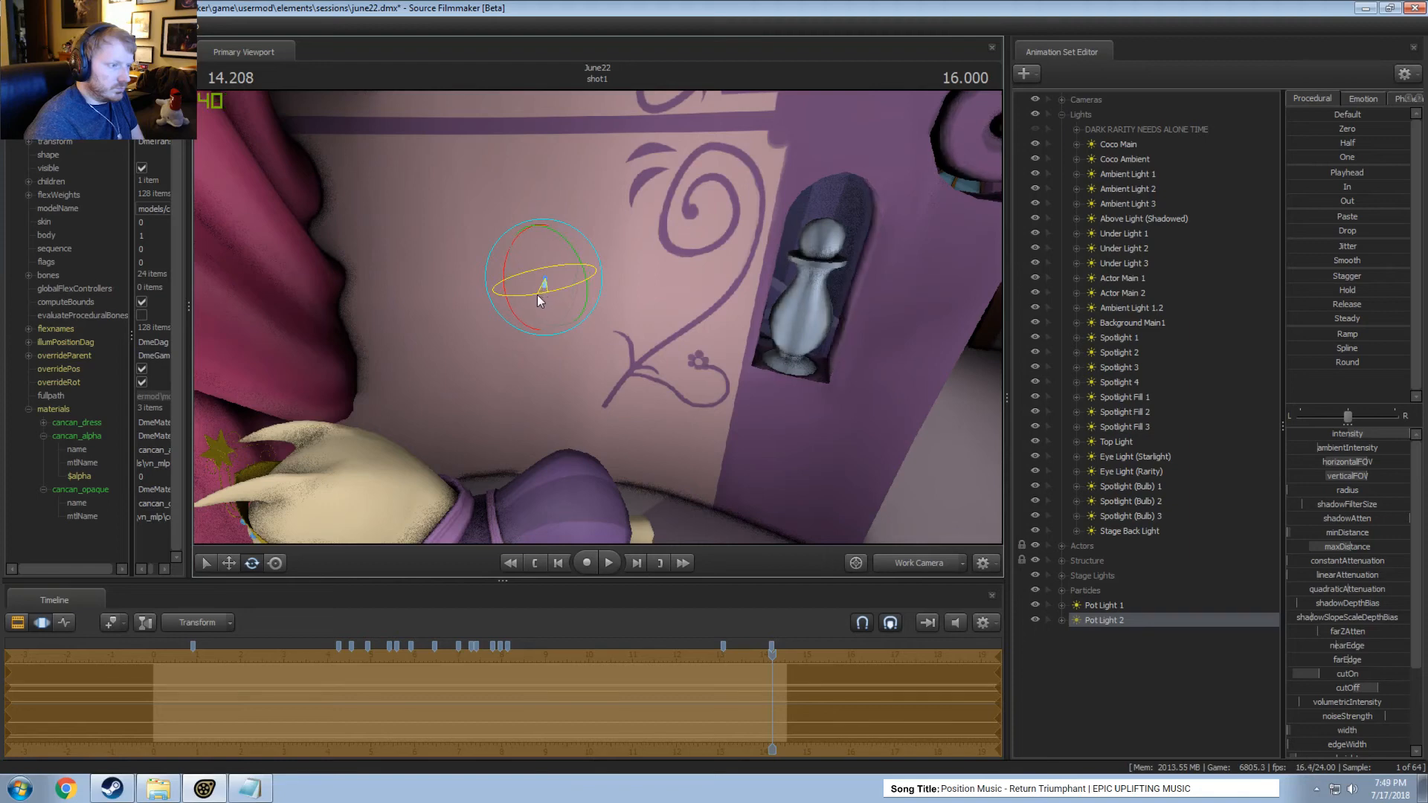
Adjust Pot Light 2's intensity and compare the Main Camera shot with Pot Light 1 hidden and shown again.
{"action": "left_click_drag", "start_coordinate": [1363, 436], "coordinate": [1344, 436]}
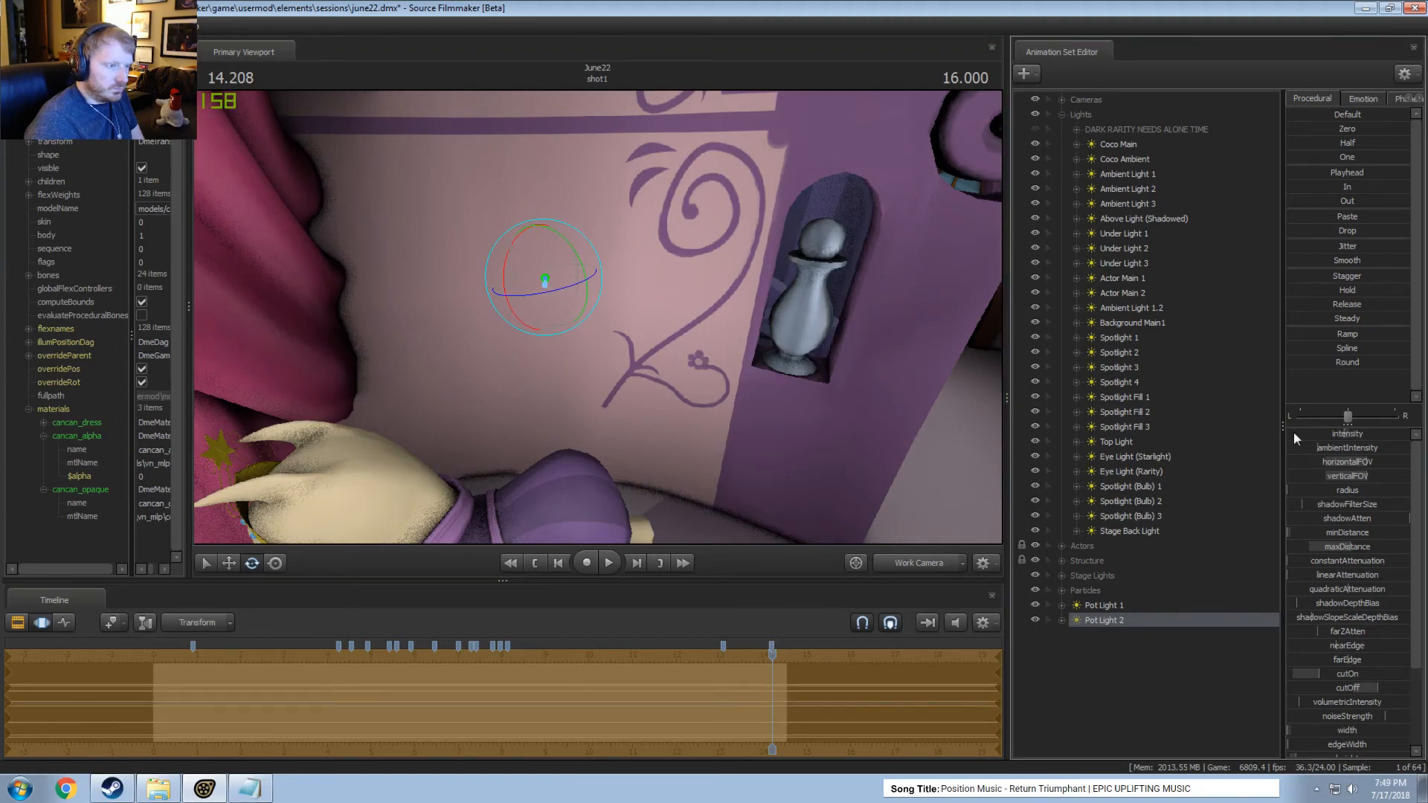
{"action": "left_click", "coordinate": [918, 559]}
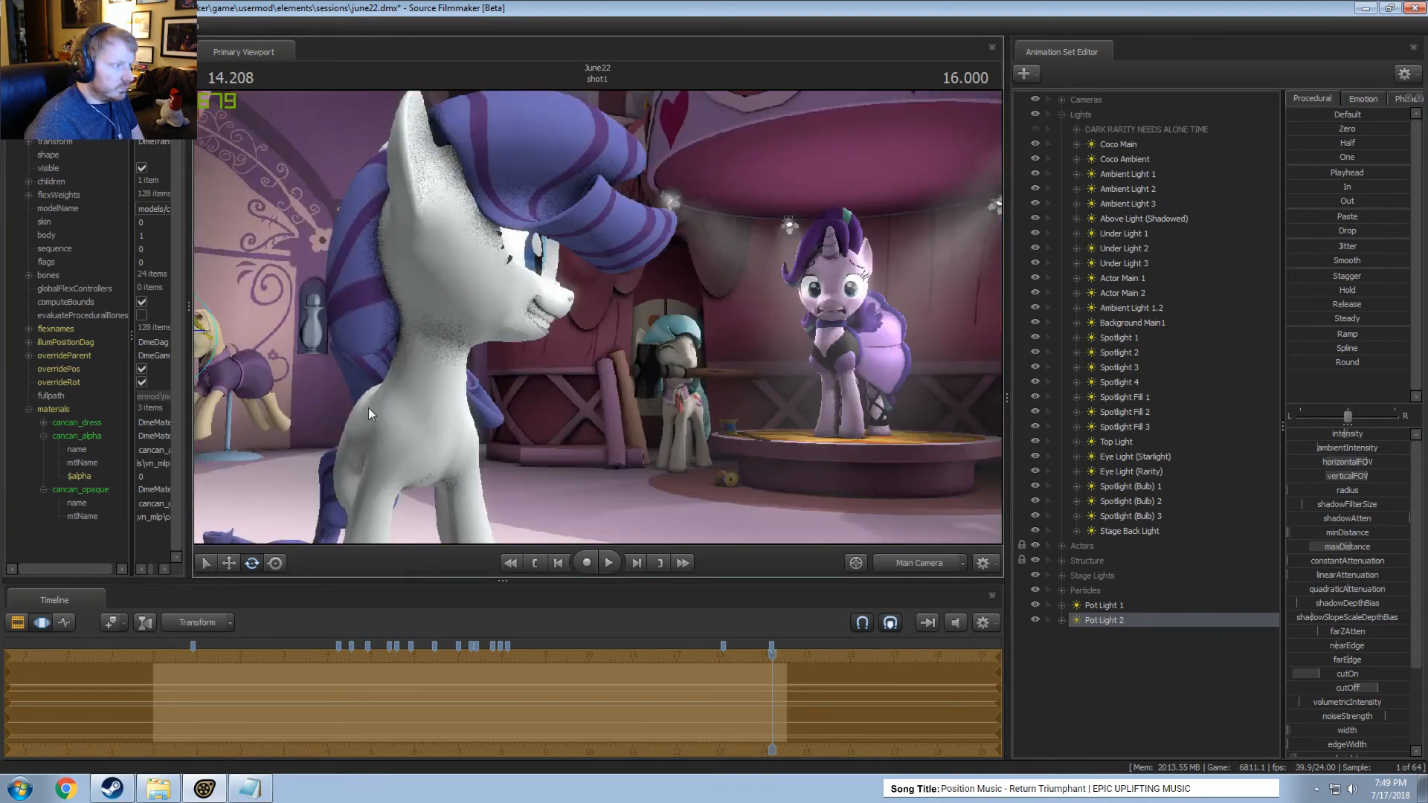
{"action": "key", "text": "F2"}
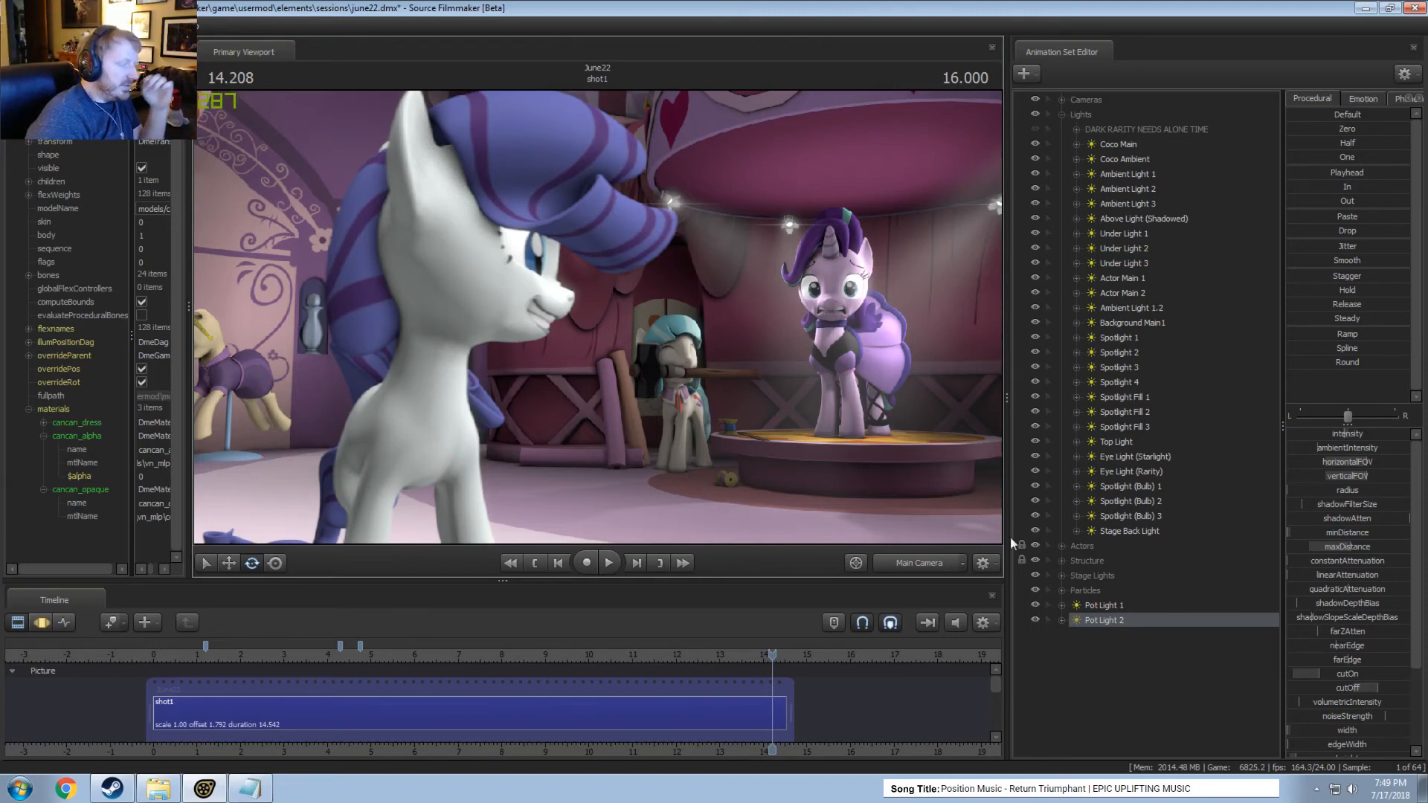
{"action": "left_click", "coordinate": [1035, 606]}
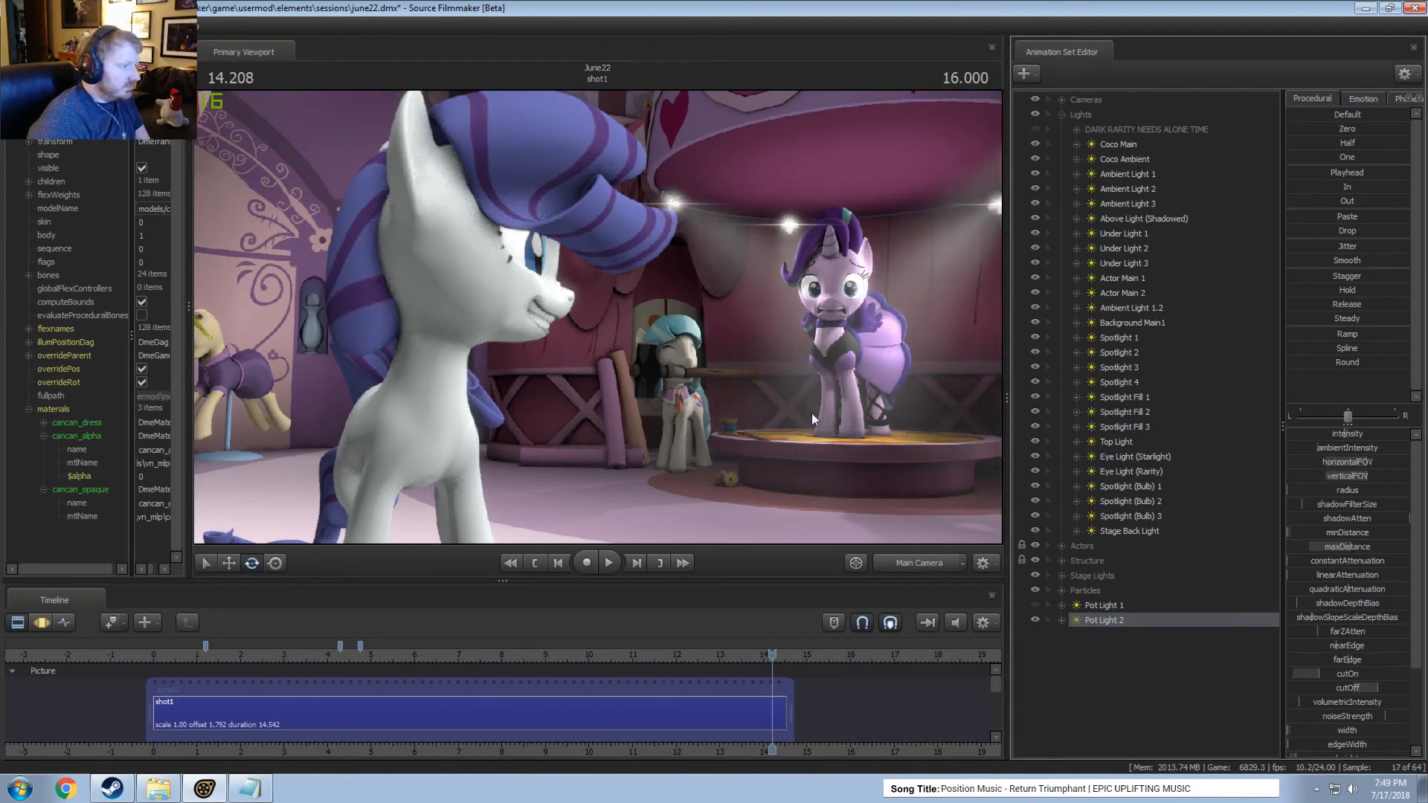
{"action": "left_click", "coordinate": [1036, 605]}
Rebalance the intensity of Pot Light 1 and Pot Light 2 while checking the Main Camera shot.
{"action": "left_click", "coordinate": [1101, 607]}
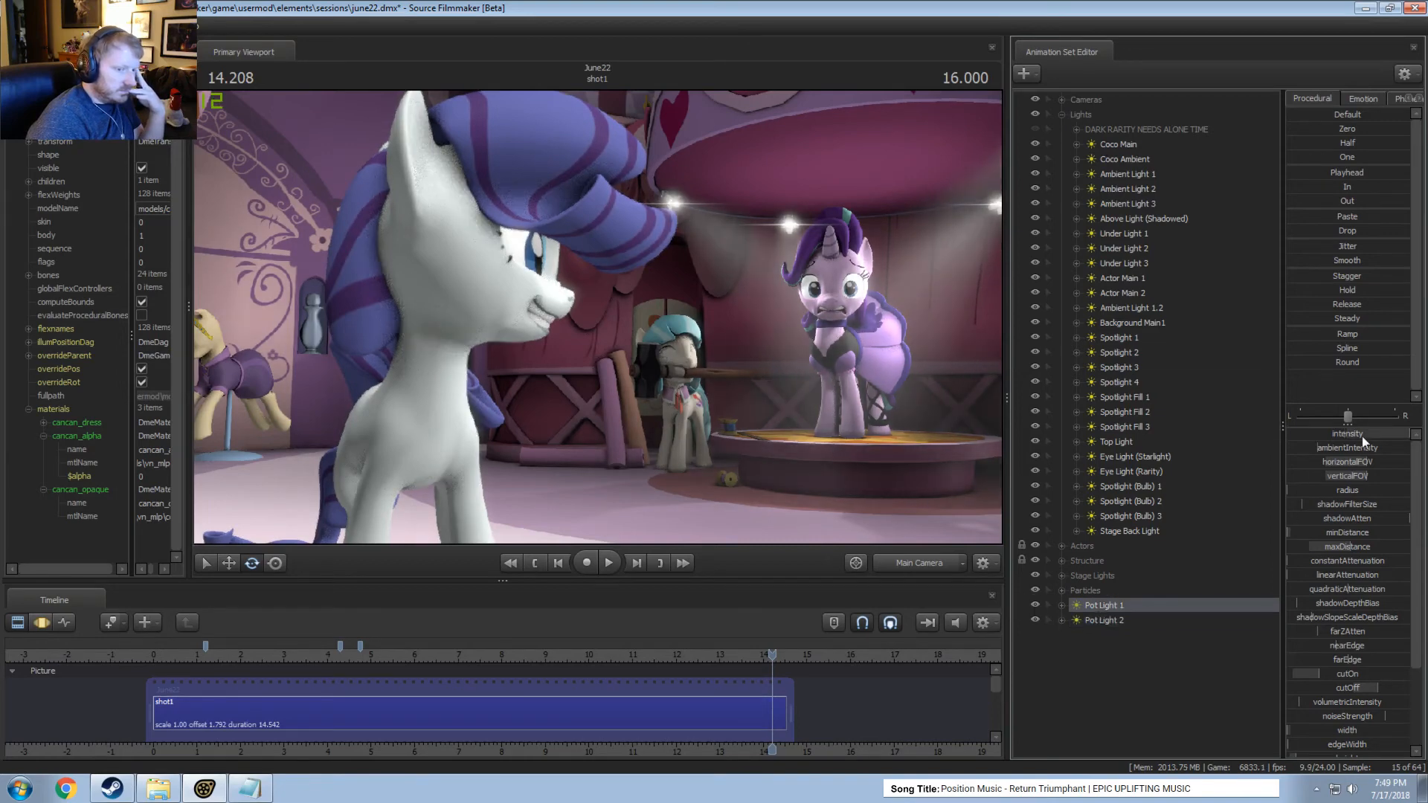
{"action": "key", "text": "F2"}
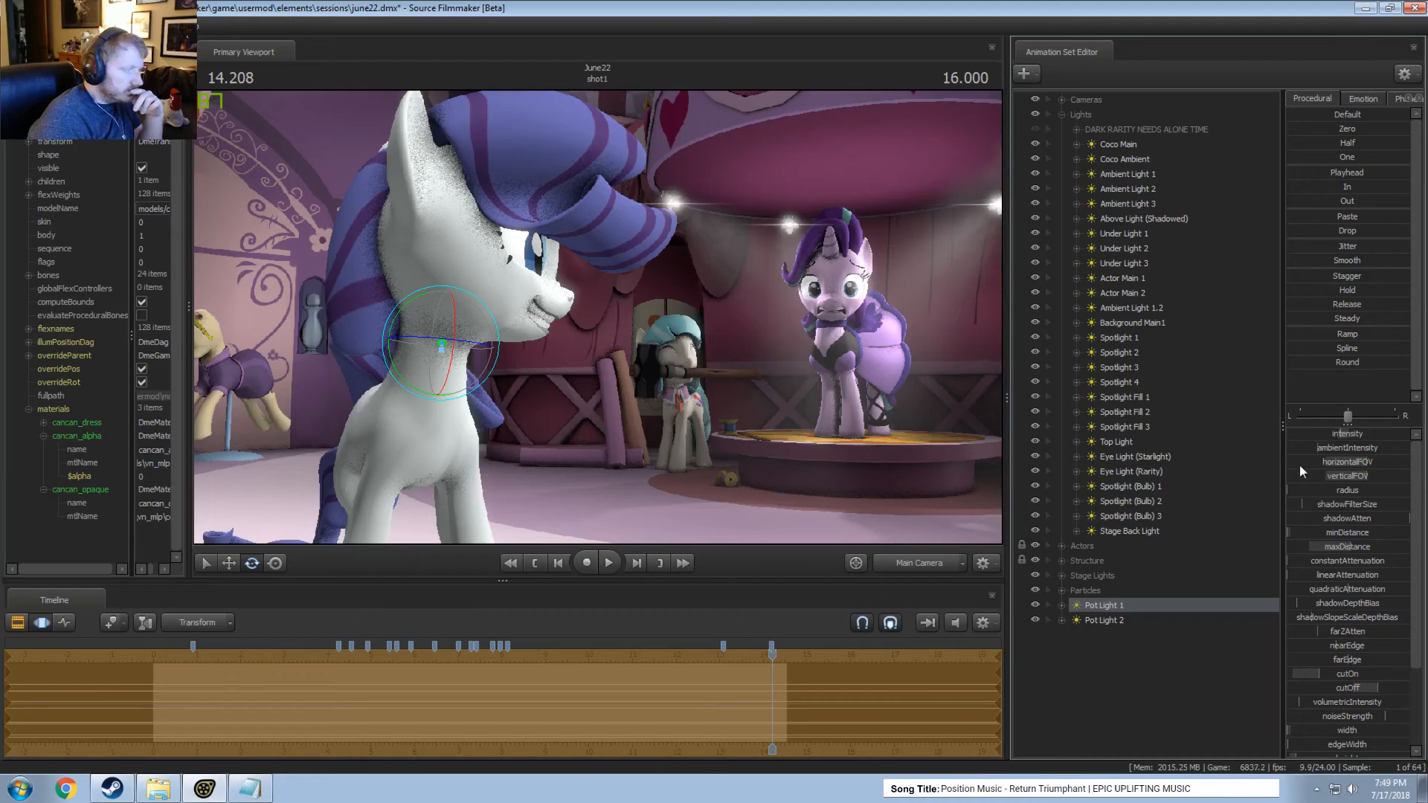
{"action": "left_click", "coordinate": [1108, 621]}
{"action": "mouse_move", "coordinate": [1345, 435]}
{"action": "left_mouse_down"}
{"action": "mouse_move", "coordinate": [1376, 436]}
{"action": "mouse_move", "coordinate": [1353, 435]}
{"action": "left_mouse_up"}
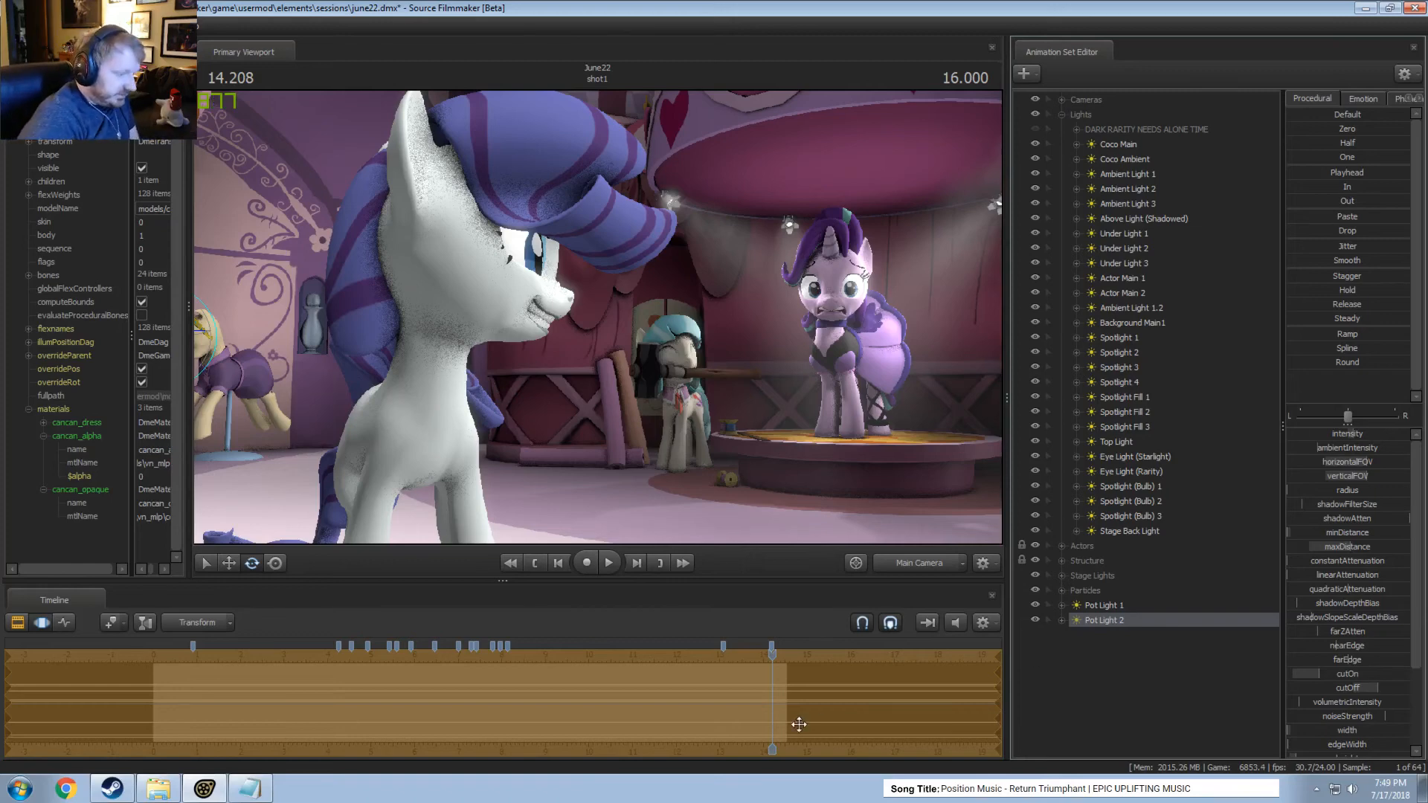
{"action": "left_click", "coordinate": [728, 718]}
Move Pot Light 1 and Pot Light 2 into the Lights group and collapse the group.
{"action": "left_click", "coordinate": [1113, 605], "text": "shift"}
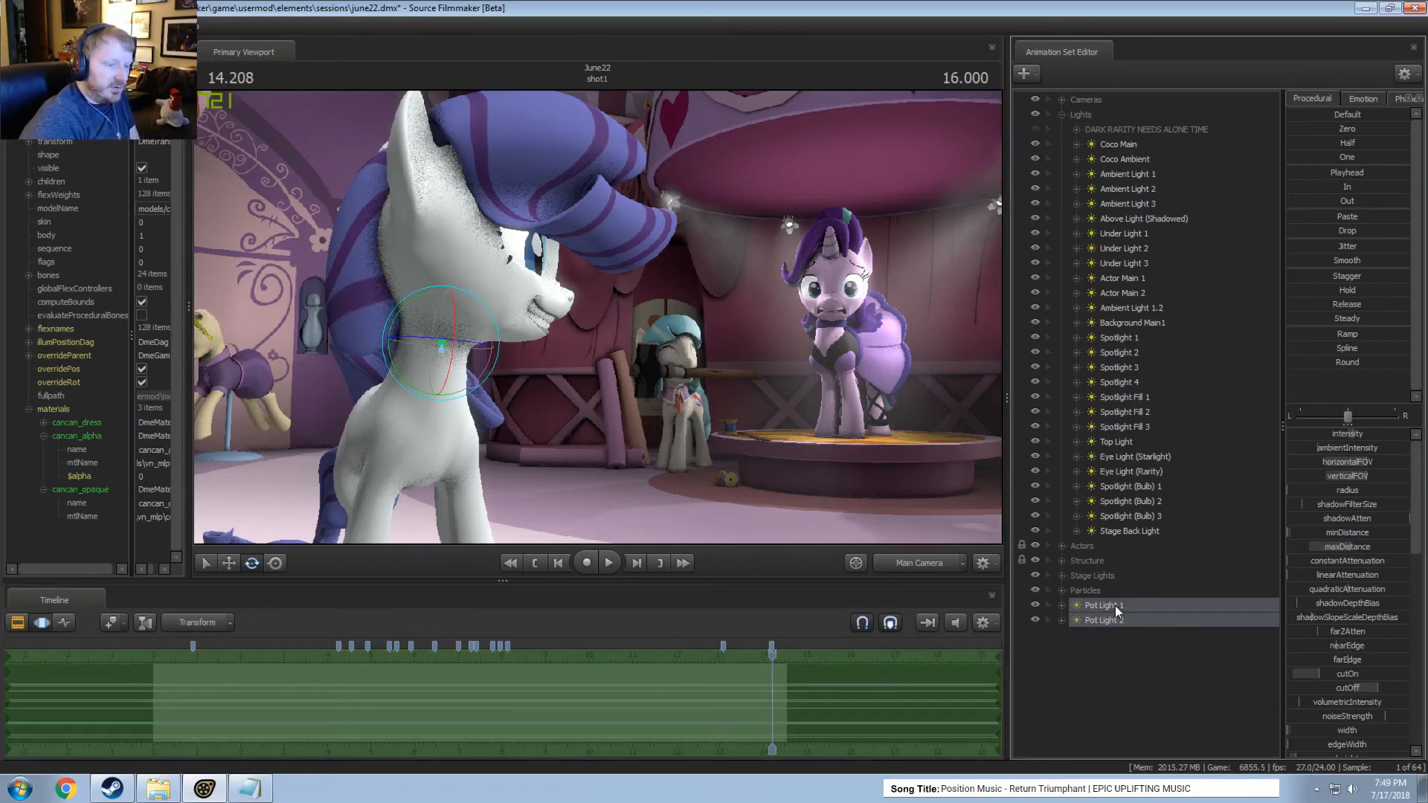
{"action": "left_click_drag", "start_coordinate": [1113, 605], "coordinate": [1120, 537]}
{"action": "left_click", "coordinate": [1061, 114]}
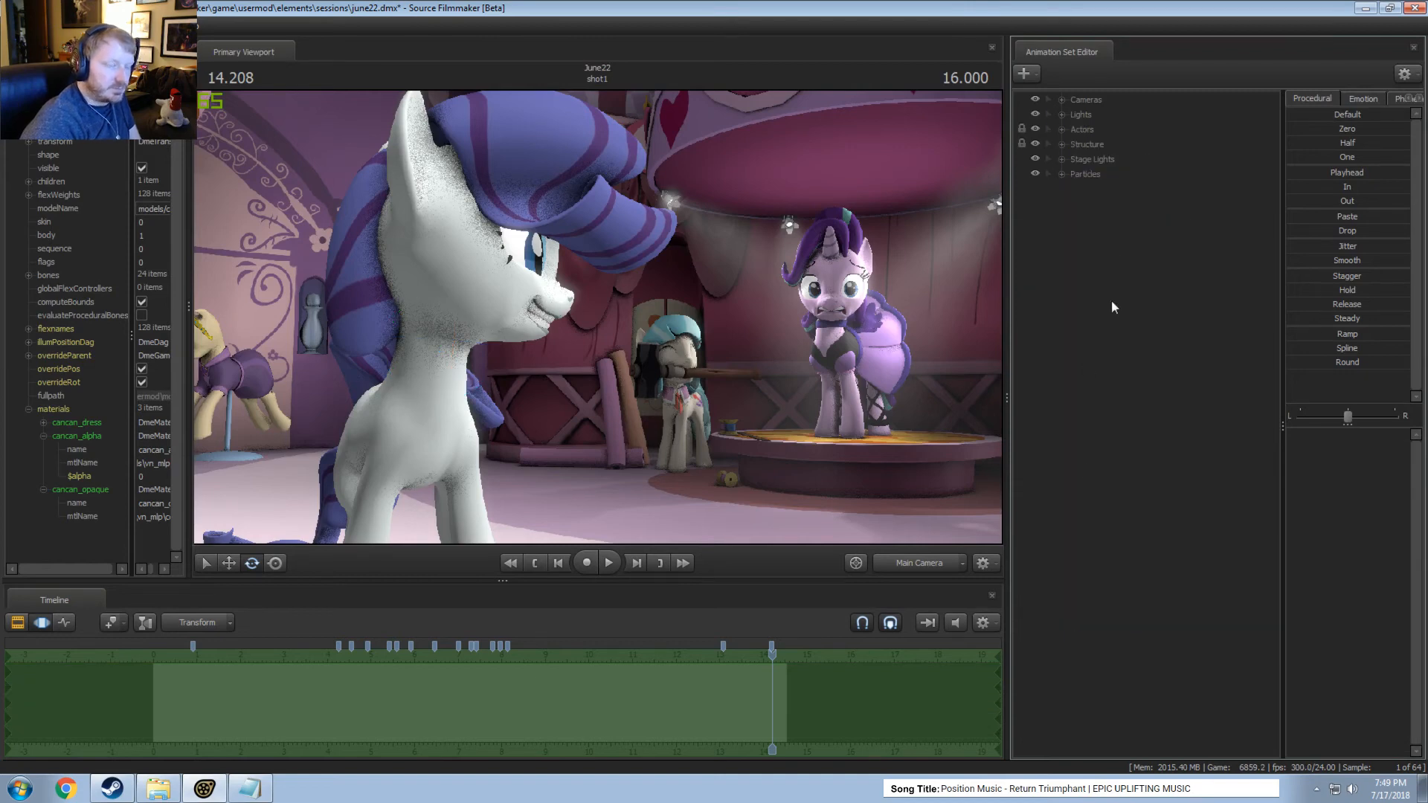
Create a new light and move it out of the Lights group to the end of the animation set list.
{"action": "right_click", "coordinate": [1111, 301]}
{"action": "left_click", "coordinate": [1226, 269]}
{"action": "left_click", "coordinate": [1062, 114]}
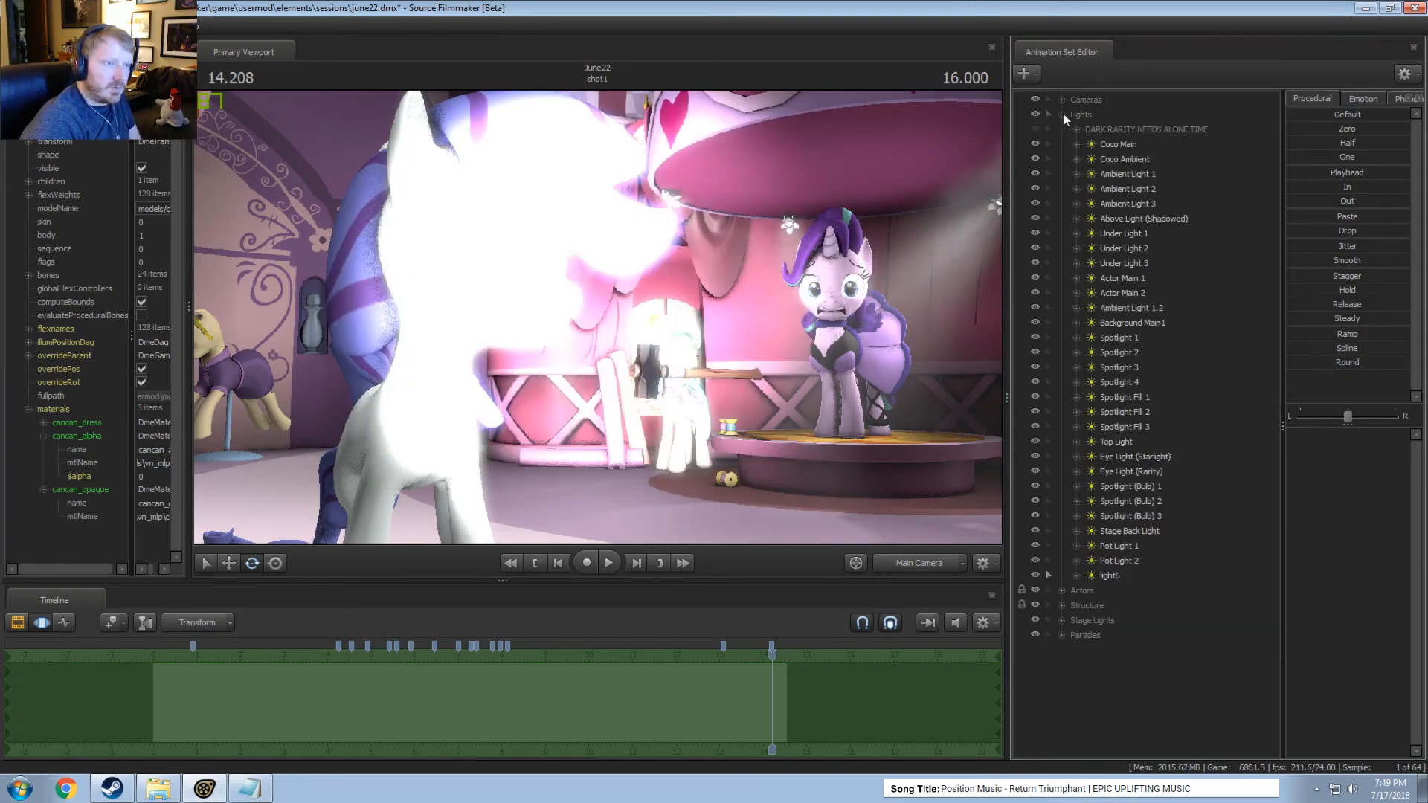
{"action": "left_click_drag", "start_coordinate": [1104, 578], "coordinate": [1105, 659]}
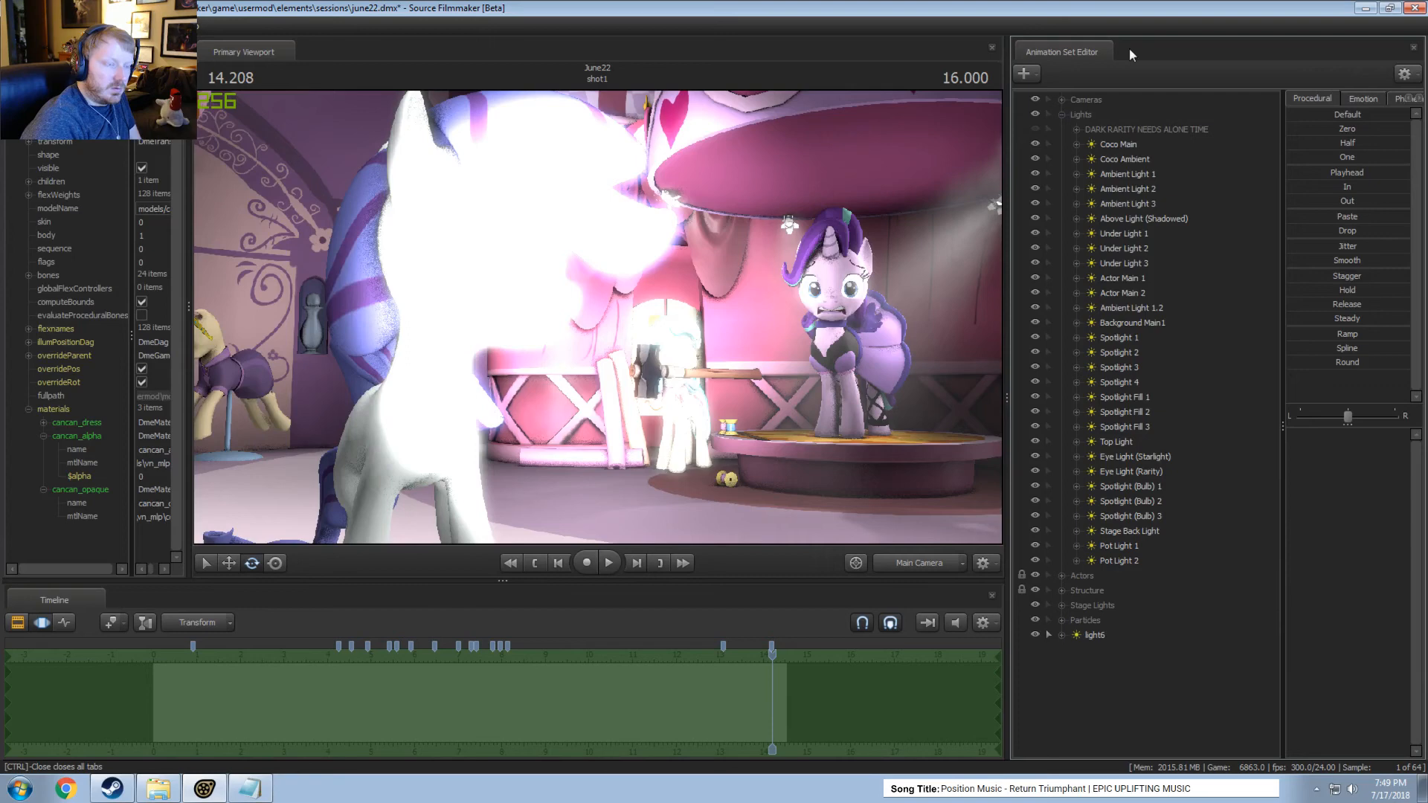
{"action": "left_click", "coordinate": [1063, 114]}
Disable shadows on the new light6.
{"action": "left_click", "coordinate": [1091, 189]}
{"action": "right_click", "coordinate": [1092, 189]}
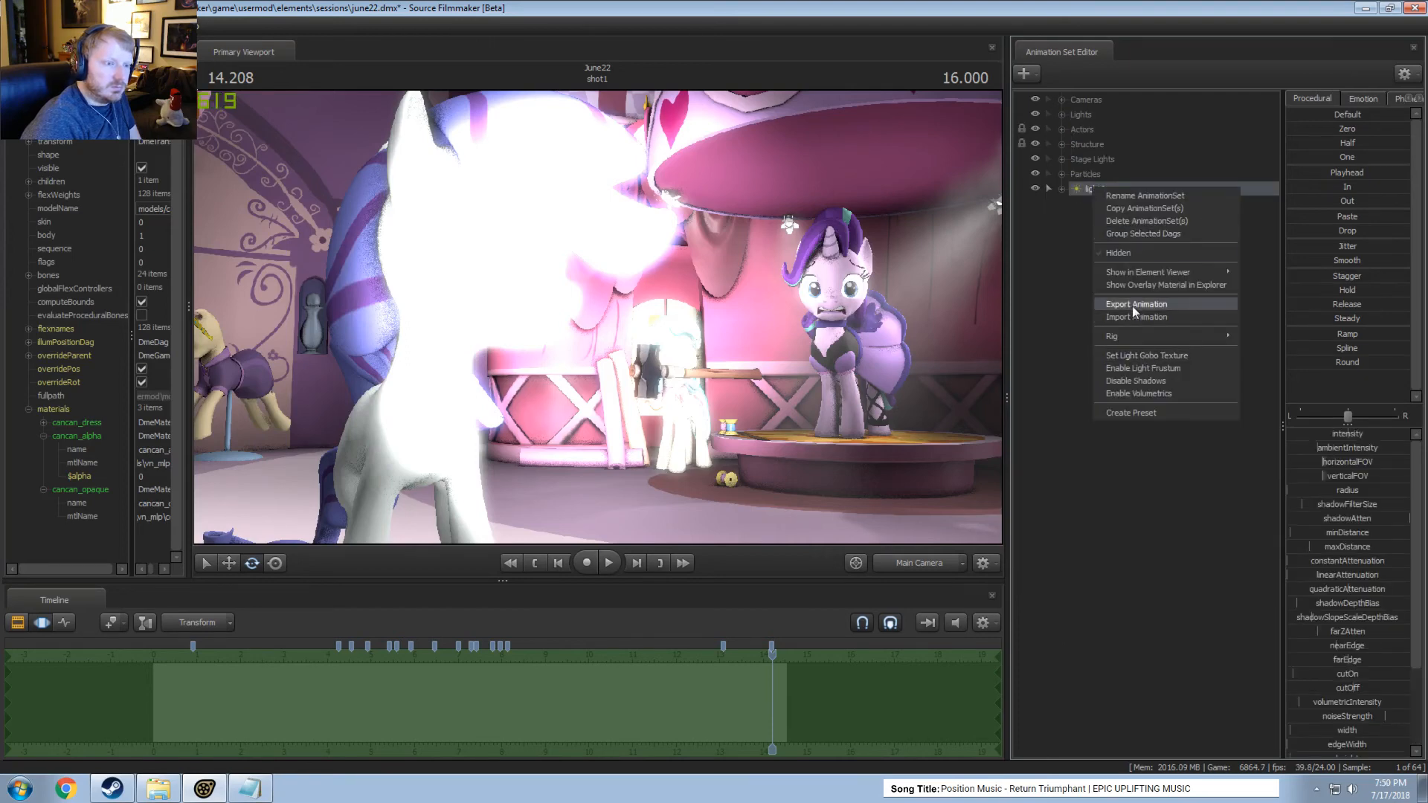
{"action": "left_click", "coordinate": [1135, 380]}
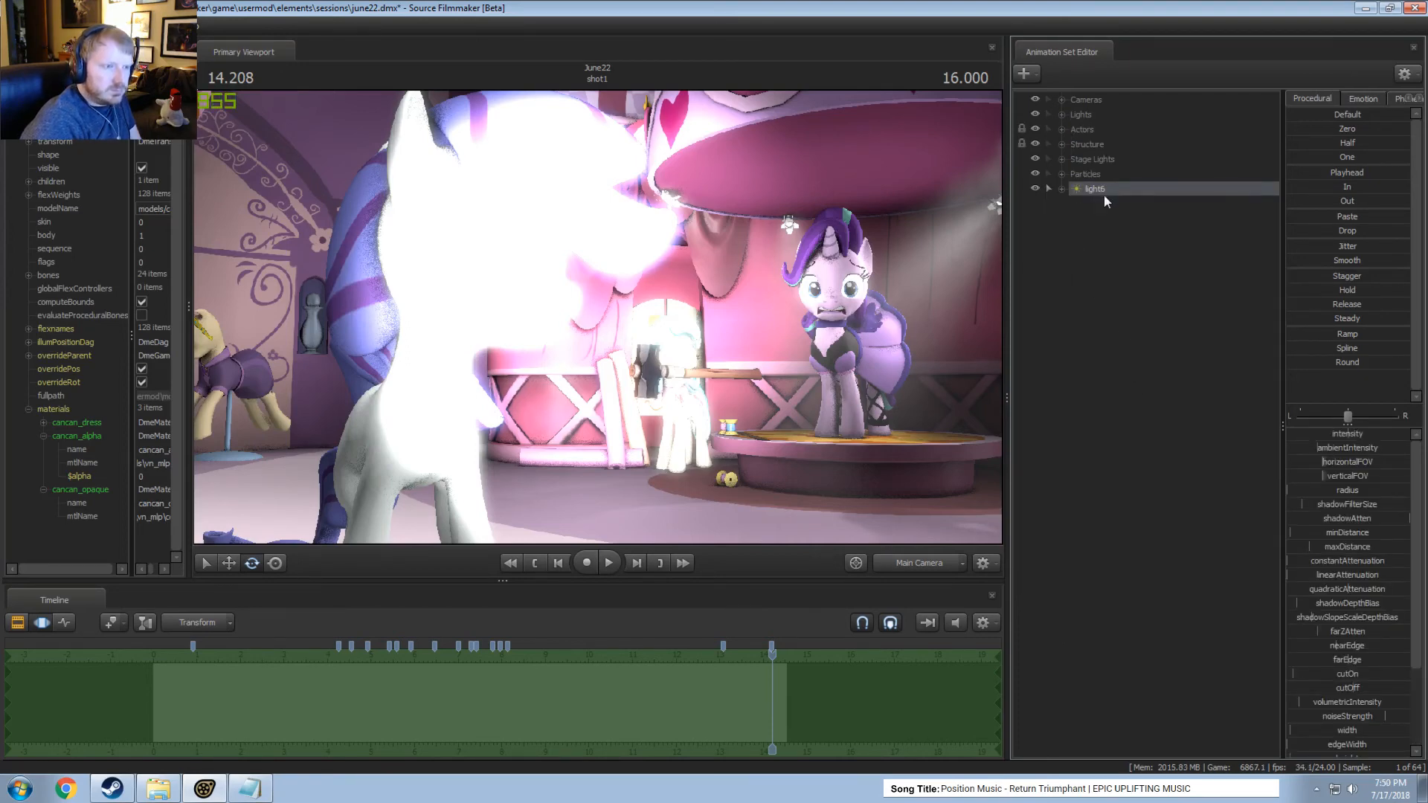
Look through light6 toward the stage canopy and test its cutOn and cutOff values.
{"action": "left_click_drag", "start_coordinate": [1103, 192], "coordinate": [688, 342]}
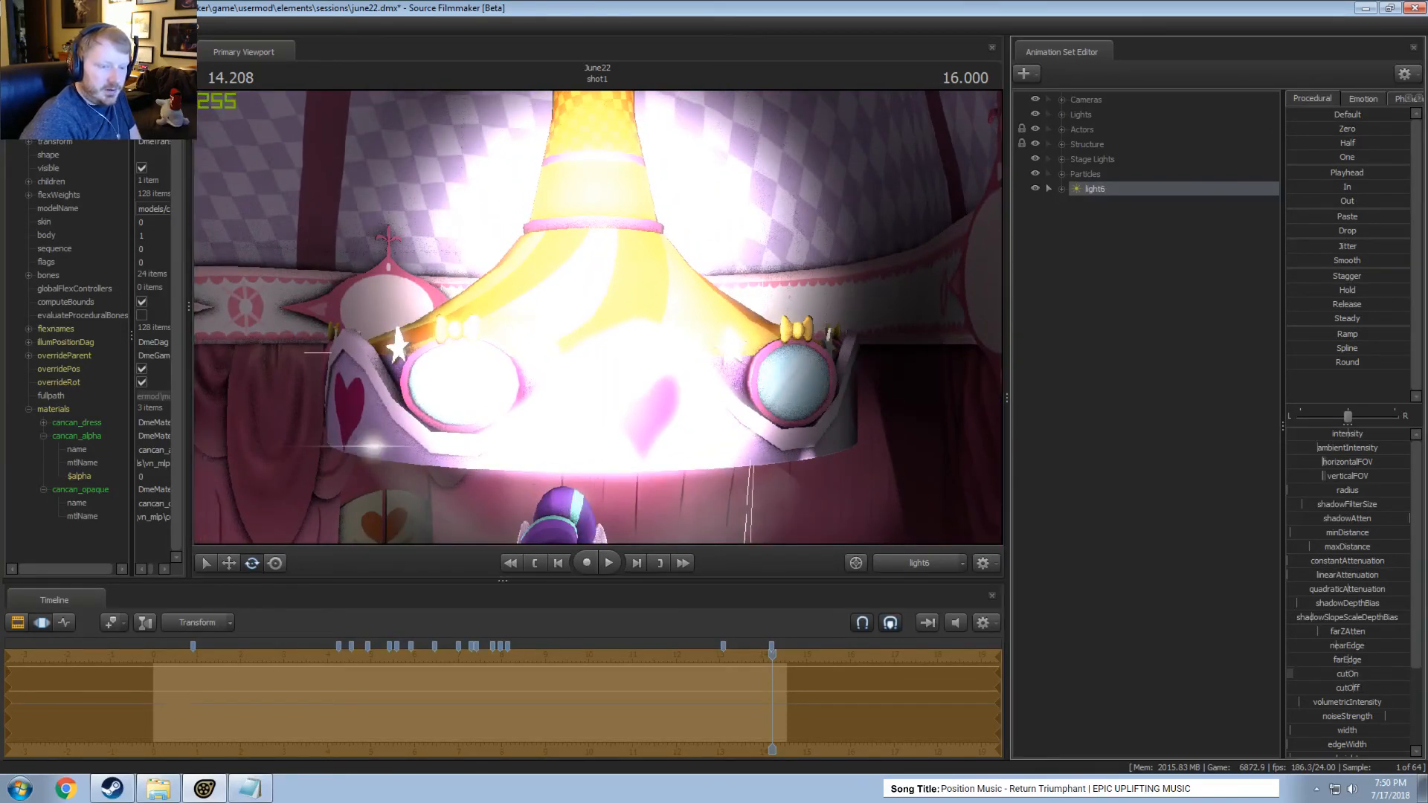
{"action": "left_click", "coordinate": [1348, 674]}
{"action": "left_click_drag", "start_coordinate": [1351, 689], "coordinate": [1353, 685]}
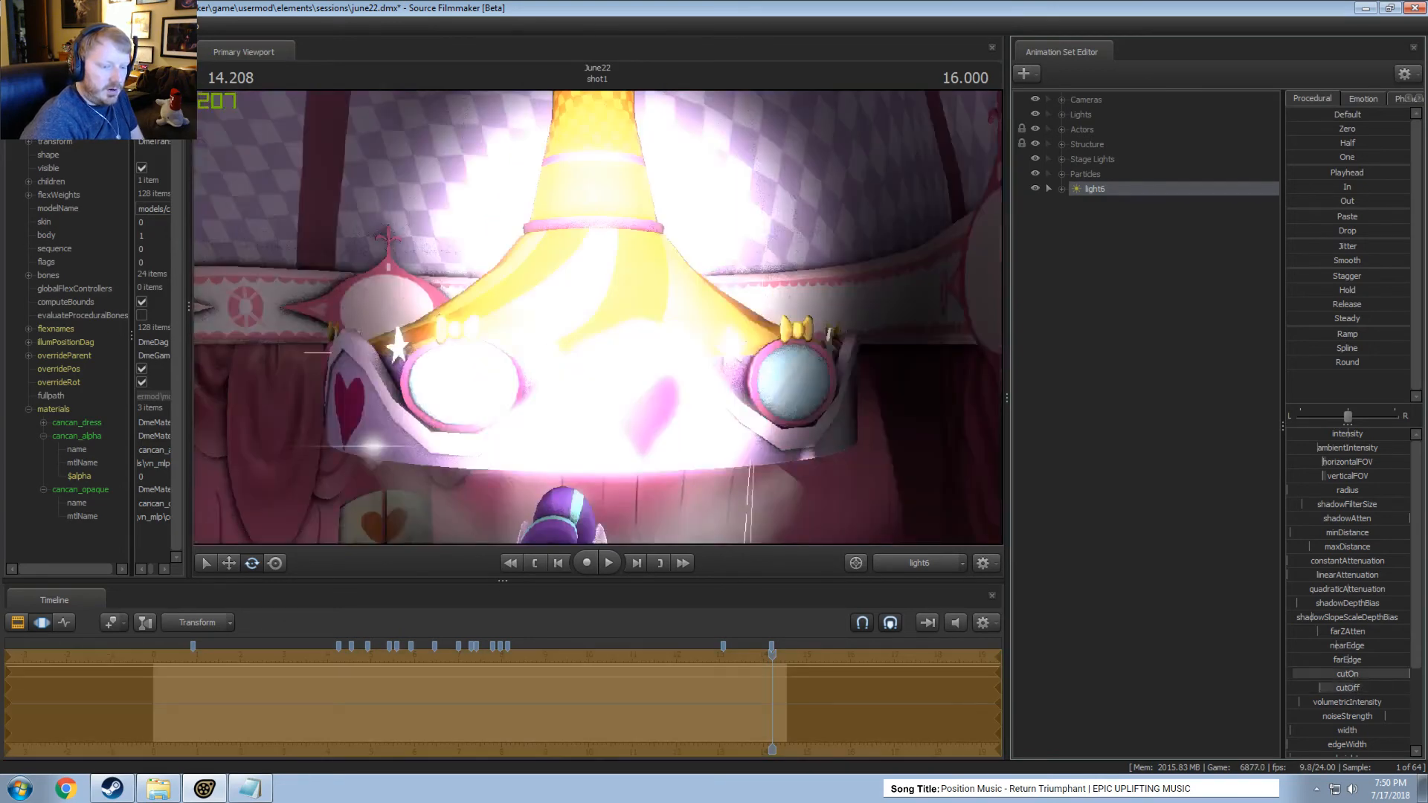
{"action": "scroll", "coordinate": [1350, 681], "scroll_direction": "down", "scroll_amount": 2}
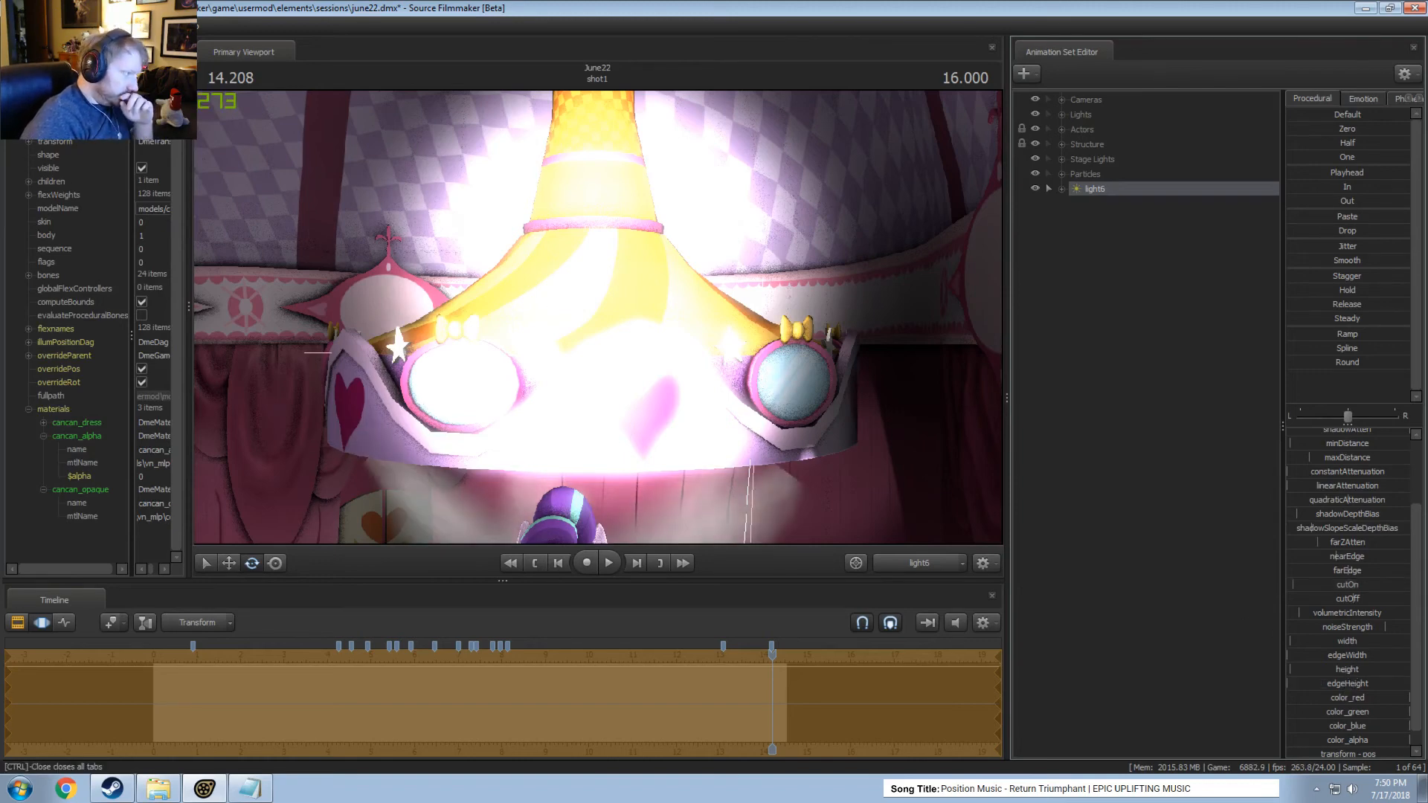
Show light6's Light element in the Element Viewer and enable its uberlight property.
{"action": "left_click", "coordinate": [1122, 191]}
{"action": "right_click", "coordinate": [1122, 190]}
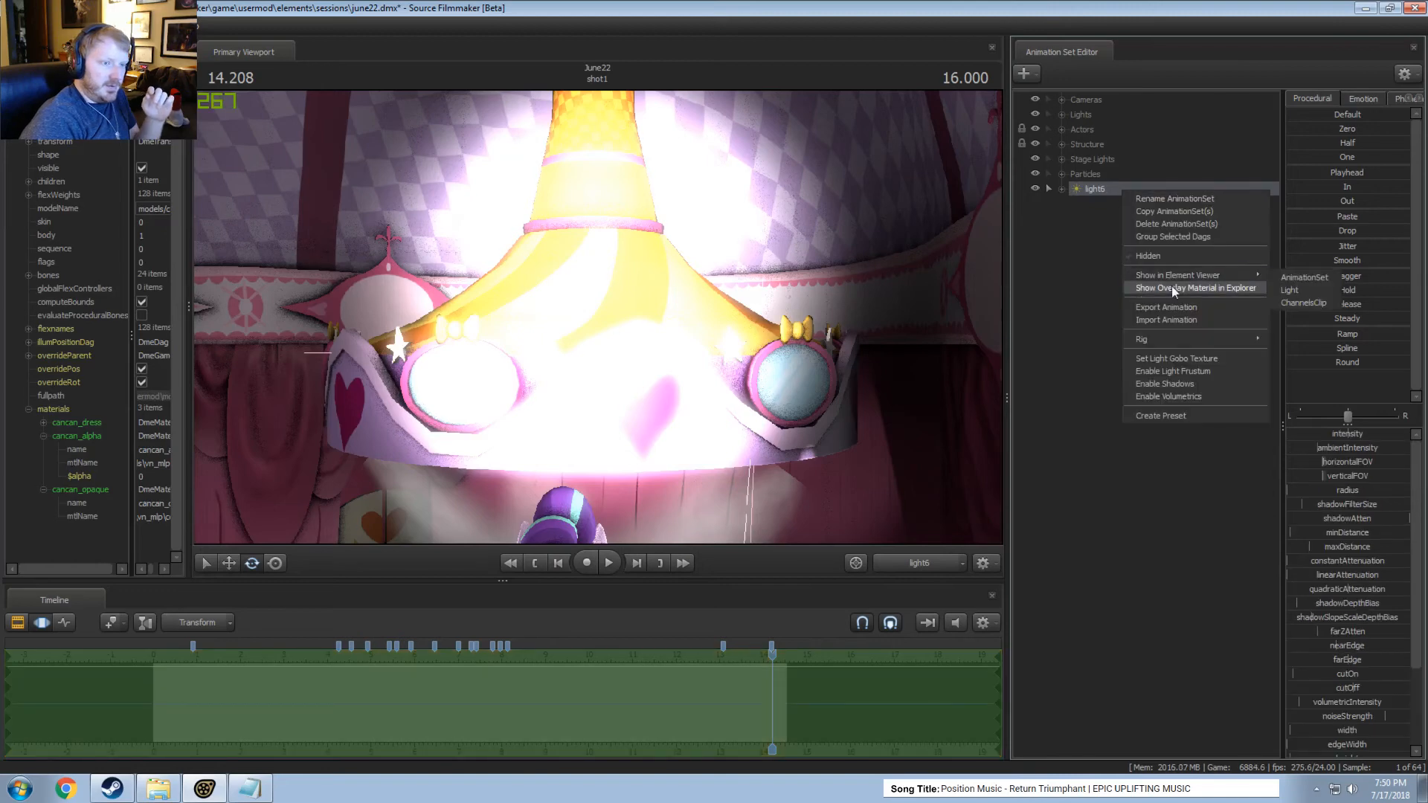
{"action": "left_click", "coordinate": [1309, 289]}
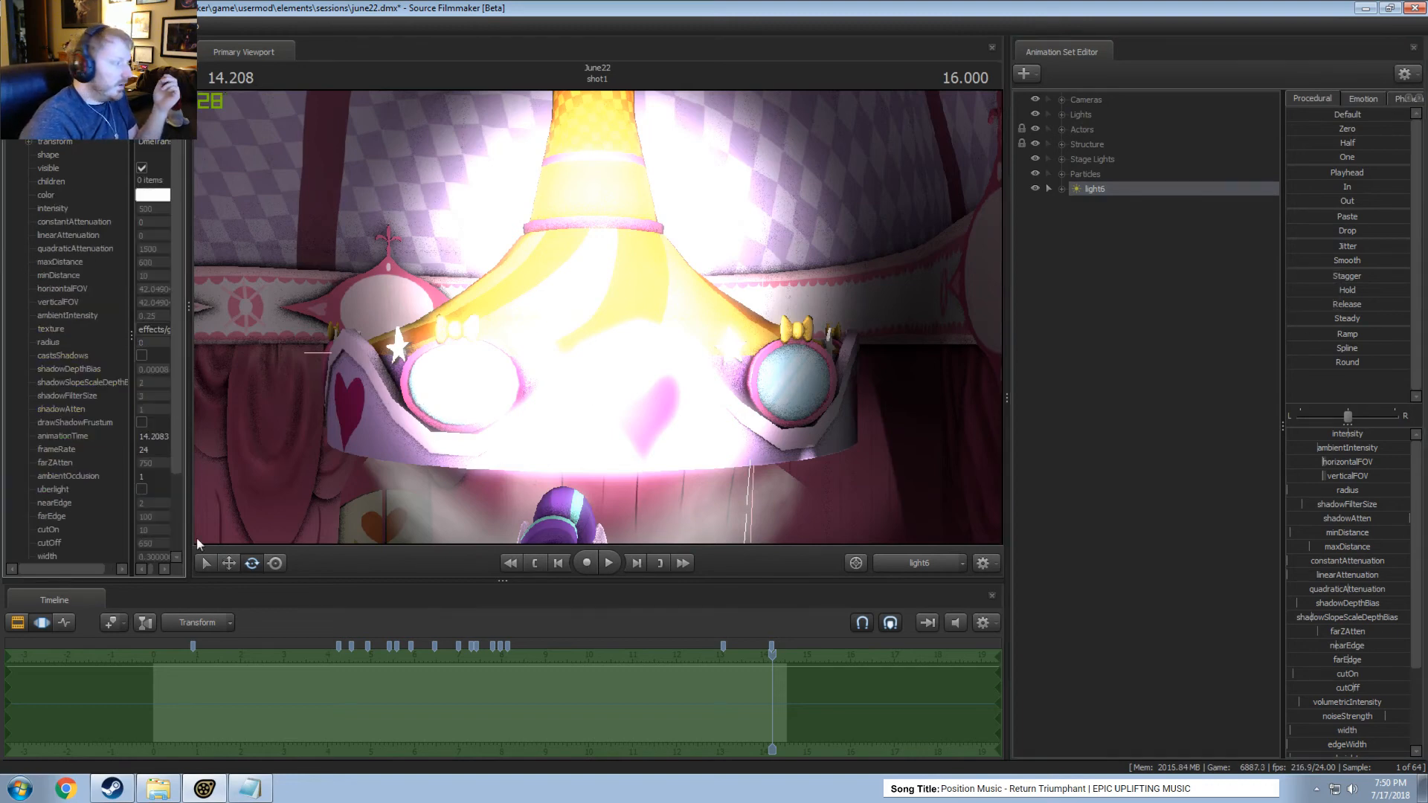
{"action": "left_click", "coordinate": [141, 489]}
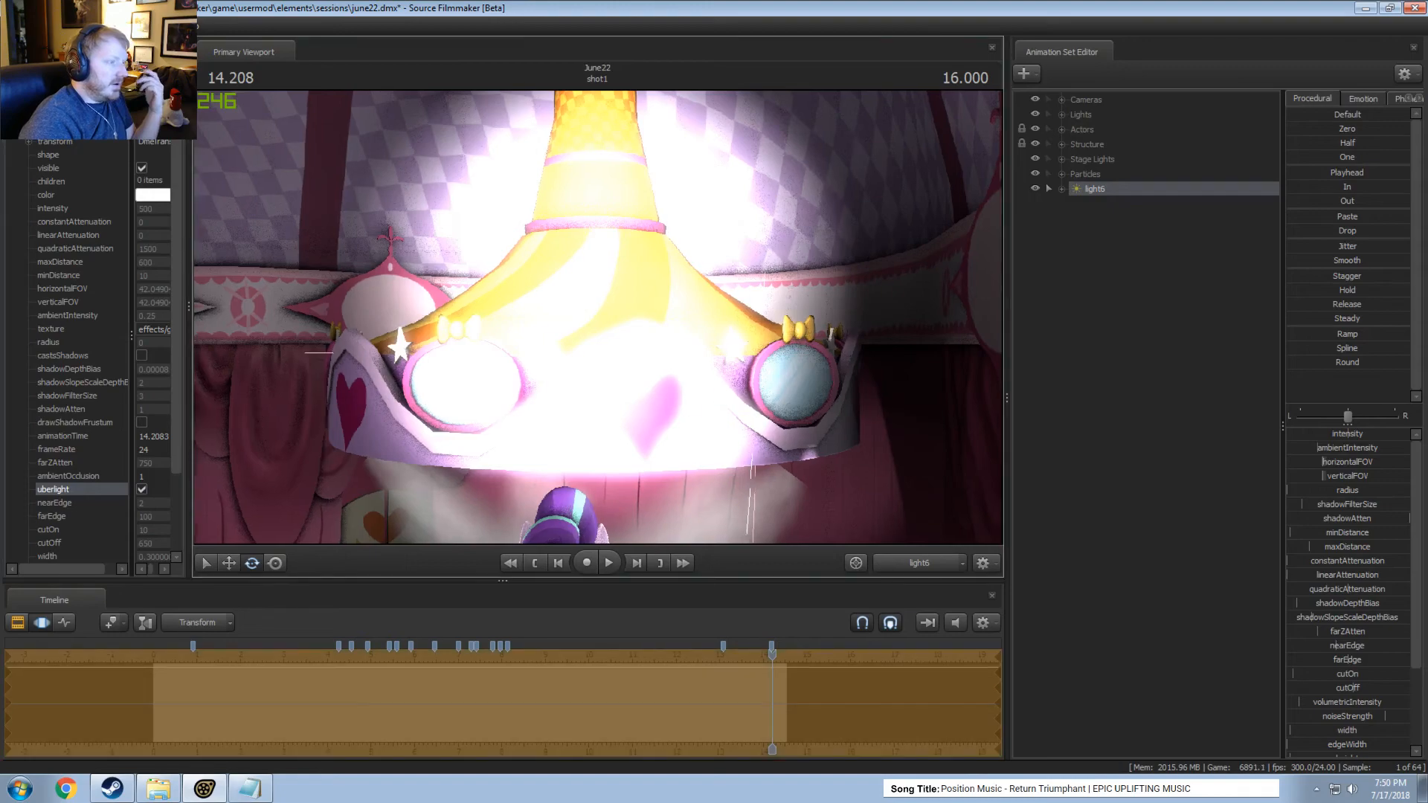
Fly light6 through its own view so that it shines on an empty brick-patterned surface.
{"action": "left_click_drag", "start_coordinate": [598, 317], "coordinate": [661, 322]}
{"action": "key", "text": "w"}
{"action": "key", "text": "s"}
{"action": "key", "text": "s"}
{"action": "key", "text": "s"}
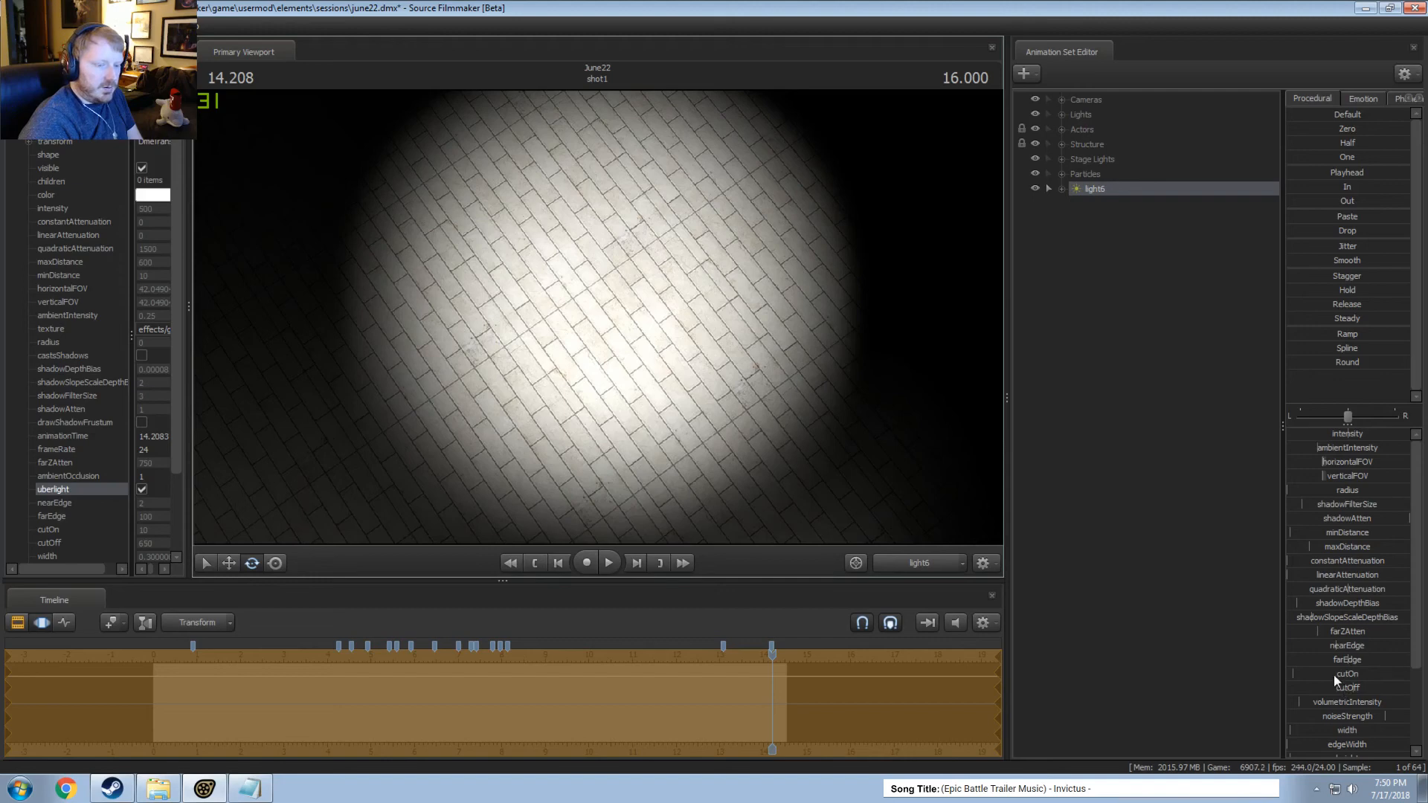
Try changing light6's cutOn, undo that change, and adjust its width.
{"action": "mouse_move", "coordinate": [1339, 684]}
{"action": "left_mouse_down"}
{"action": "mouse_move", "coordinate": [1321, 688]}
{"action": "mouse_move", "coordinate": [1339, 688]}
{"action": "mouse_move", "coordinate": [1331, 633]}
{"action": "left_mouse_up"}
{"action": "key", "text": "ctrl+z"}
{"action": "scroll", "coordinate": [1348, 725], "scroll_direction": "down", "scroll_amount": 3}
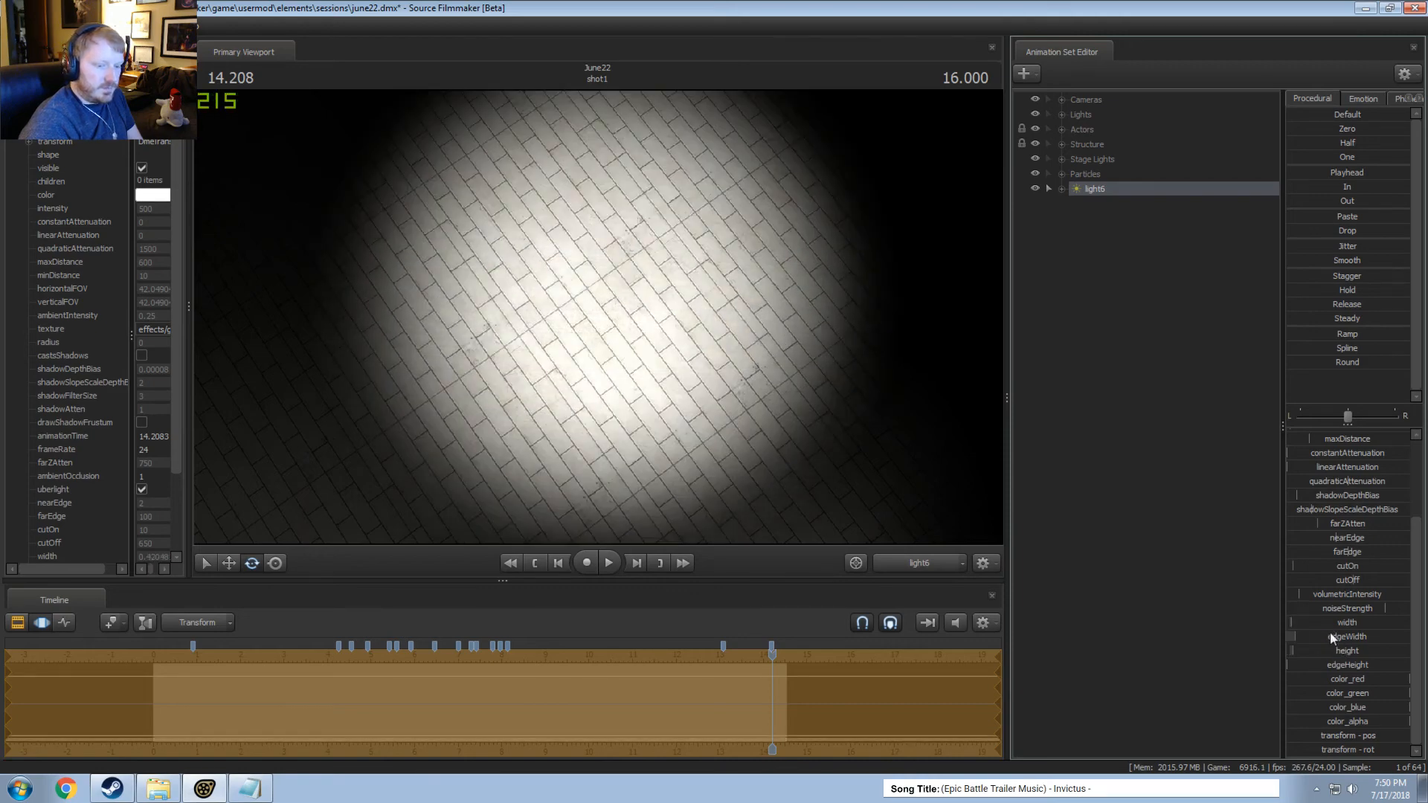
Turn off uberlight for light6 and enable its light frustum display.
{"action": "right_click", "coordinate": [1110, 191]}
{"action": "mouse_move", "coordinate": [1190, 272]}
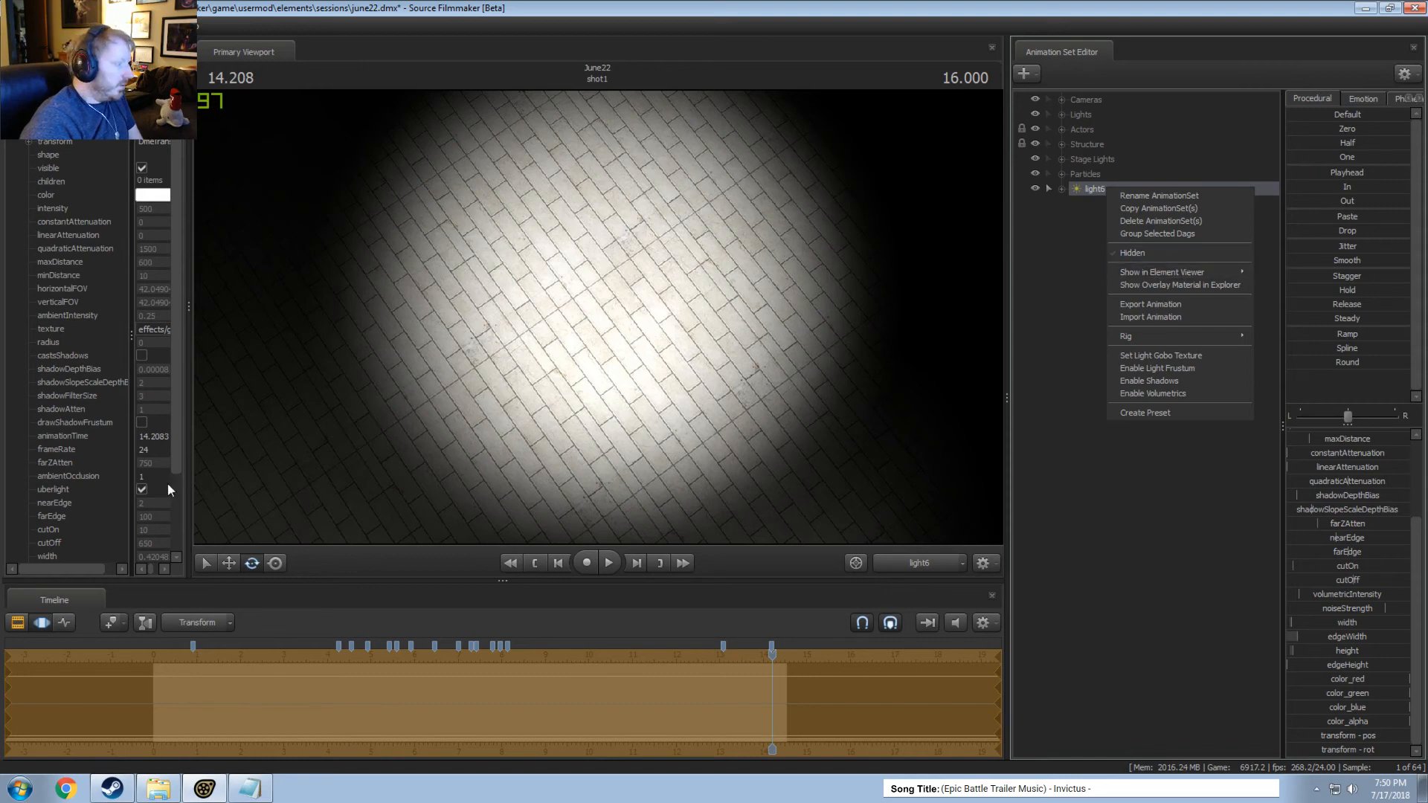
{"action": "left_click", "coordinate": [142, 489]}
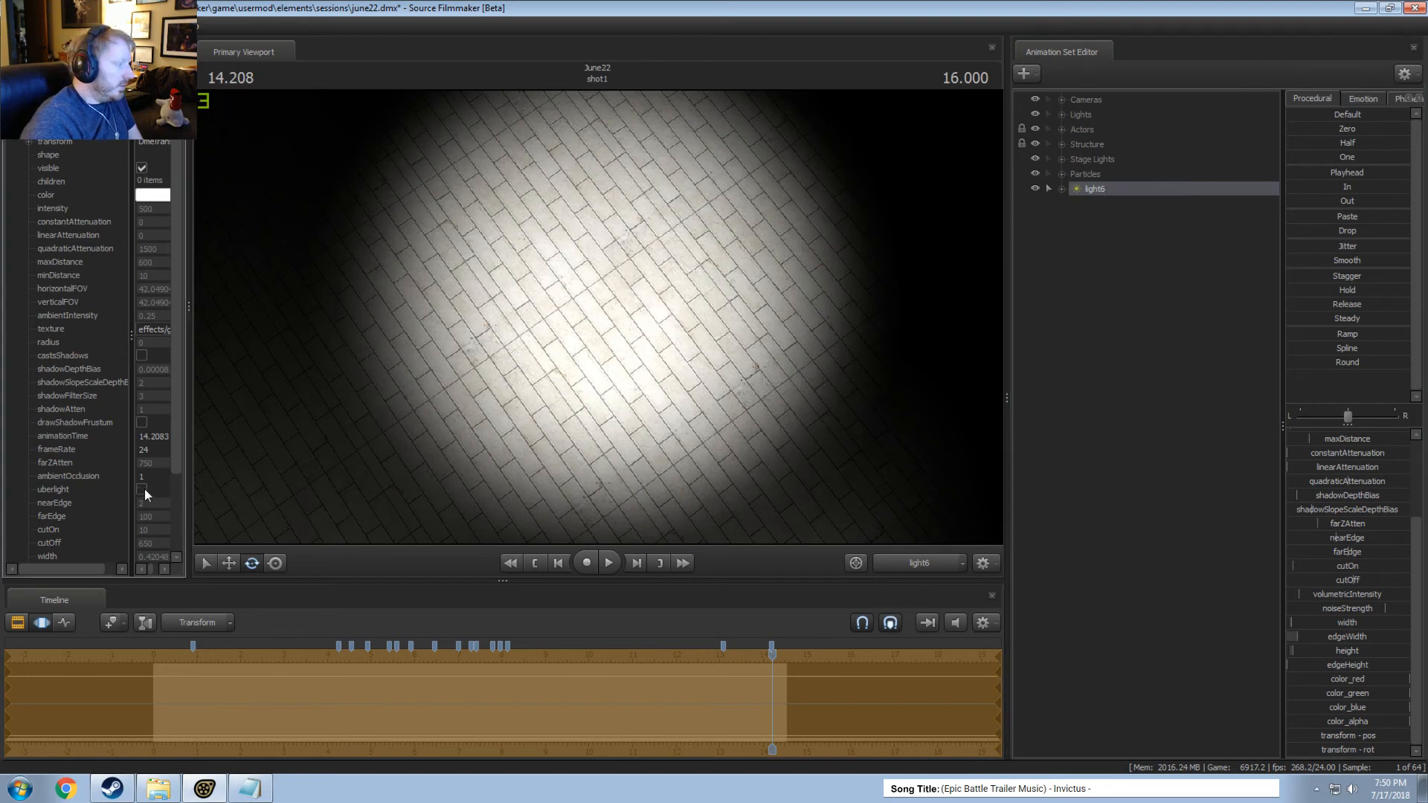
{"action": "right_click", "coordinate": [1111, 190]}
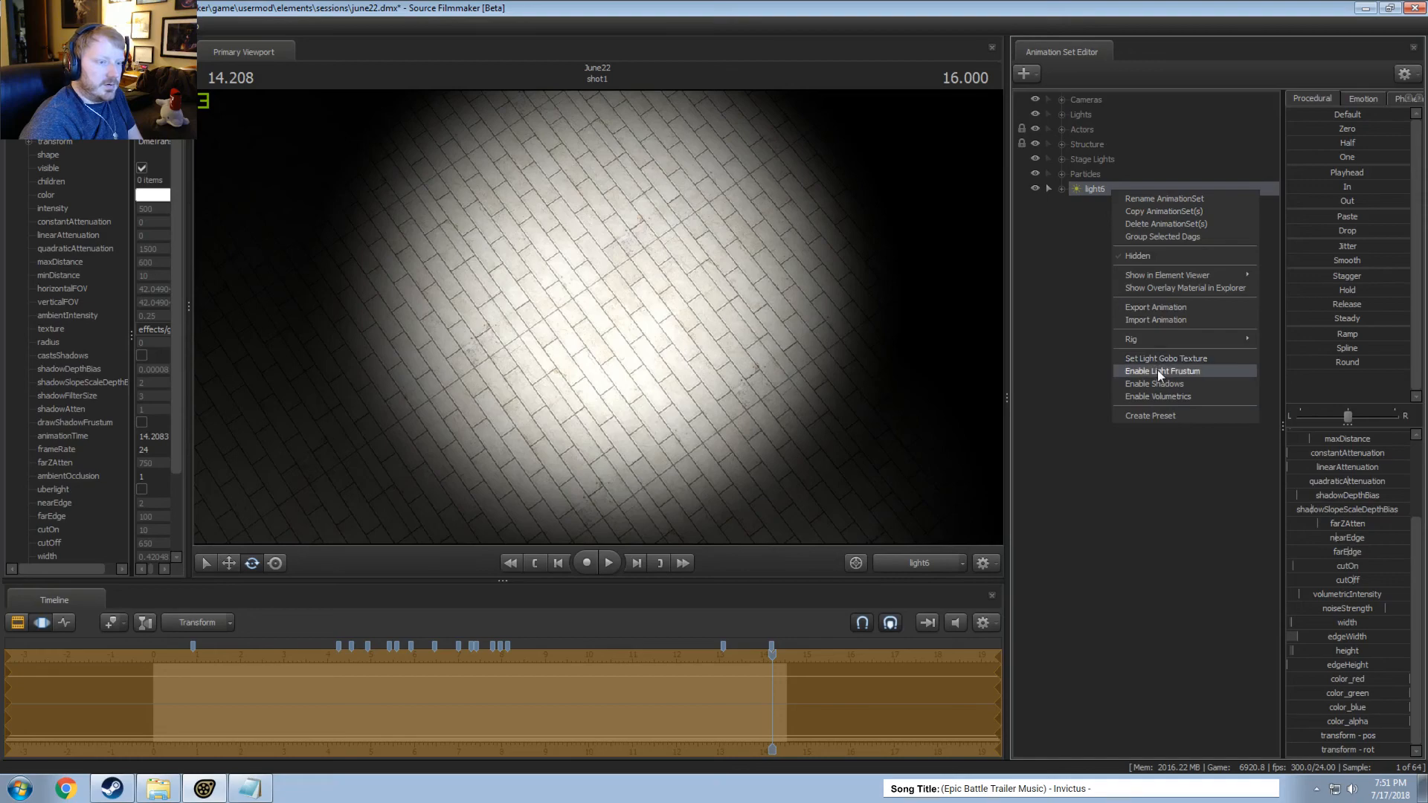
{"action": "left_click", "coordinate": [1155, 372]}
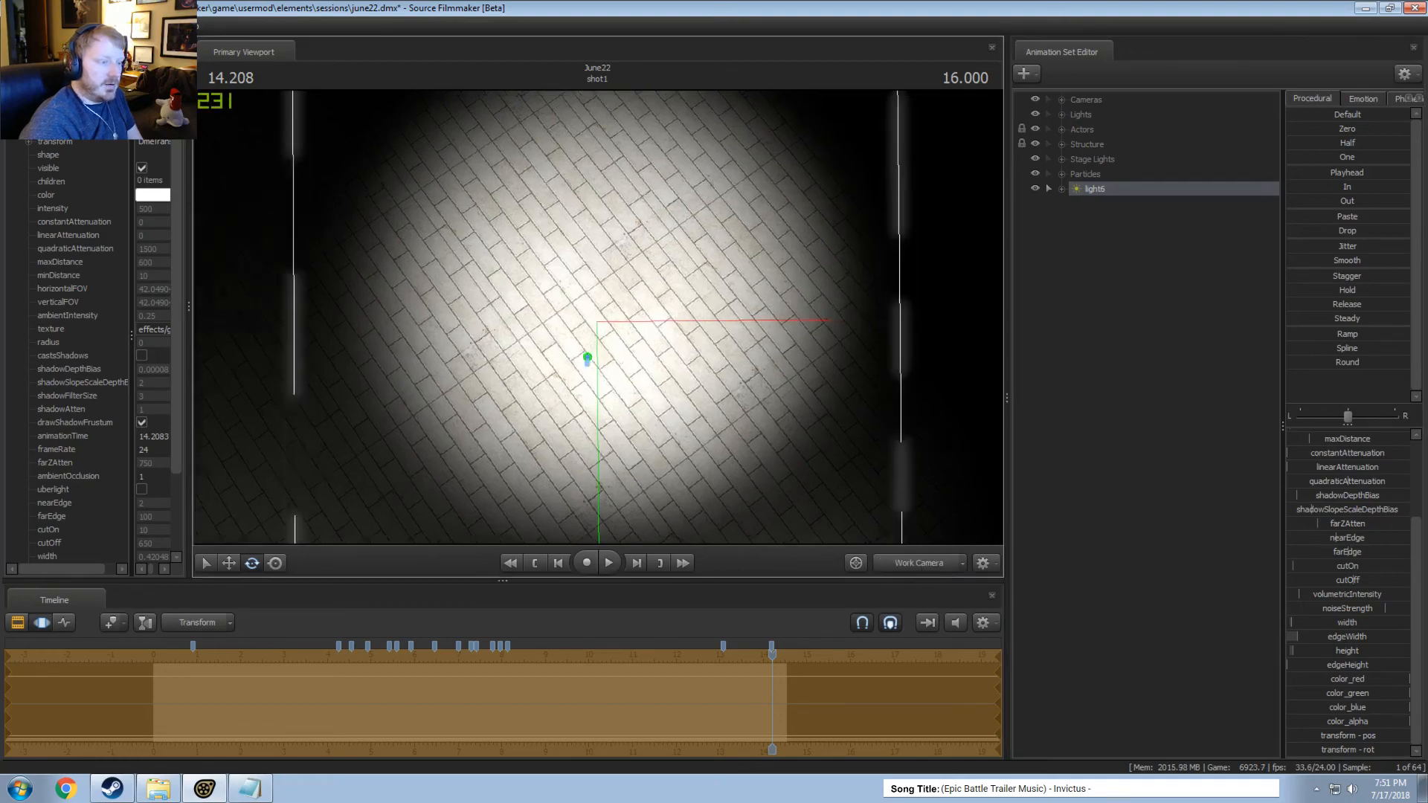
Turn uberlight back on for light6 and inspect its frustum lines from the Work Camera.
{"action": "mouse_move", "coordinate": [599, 317]}
{"action": "left_mouse_down"}
{"action": "mouse_move", "coordinate": [595, 253]}
{"action": "mouse_move", "coordinate": [639, 216]}
{"action": "mouse_move", "coordinate": [612, 321]}
{"action": "left_mouse_up"}
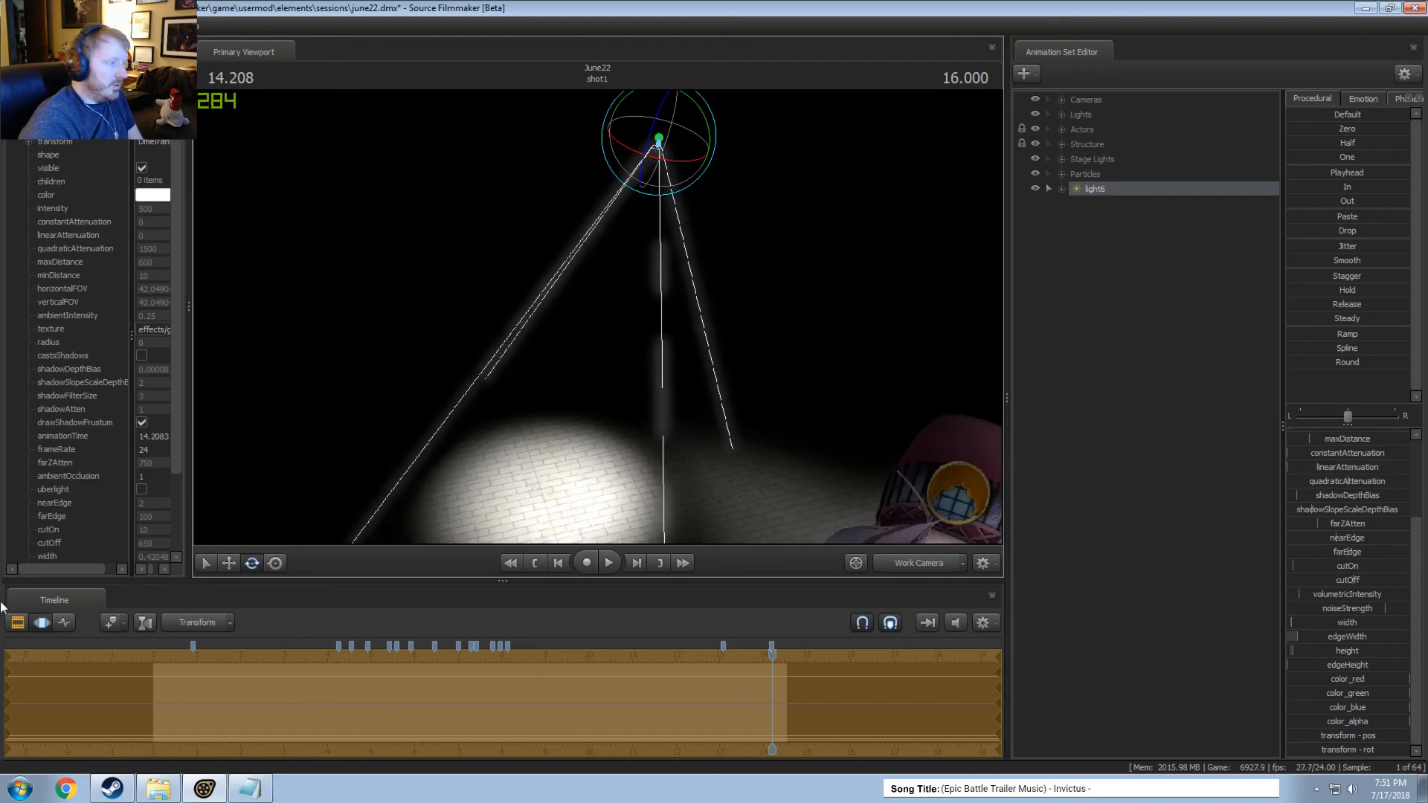
{"action": "left_click", "coordinate": [141, 489]}
{"action": "left_click_drag", "start_coordinate": [467, 342], "coordinate": [520, 387]}
{"action": "mouse_move", "coordinate": [596, 316]}
{"action": "left_mouse_down"}
{"action": "mouse_move", "coordinate": [551, 296]}
{"action": "mouse_move", "coordinate": [596, 316]}
{"action": "left_mouse_up"}
{"action": "key", "text": "w"}
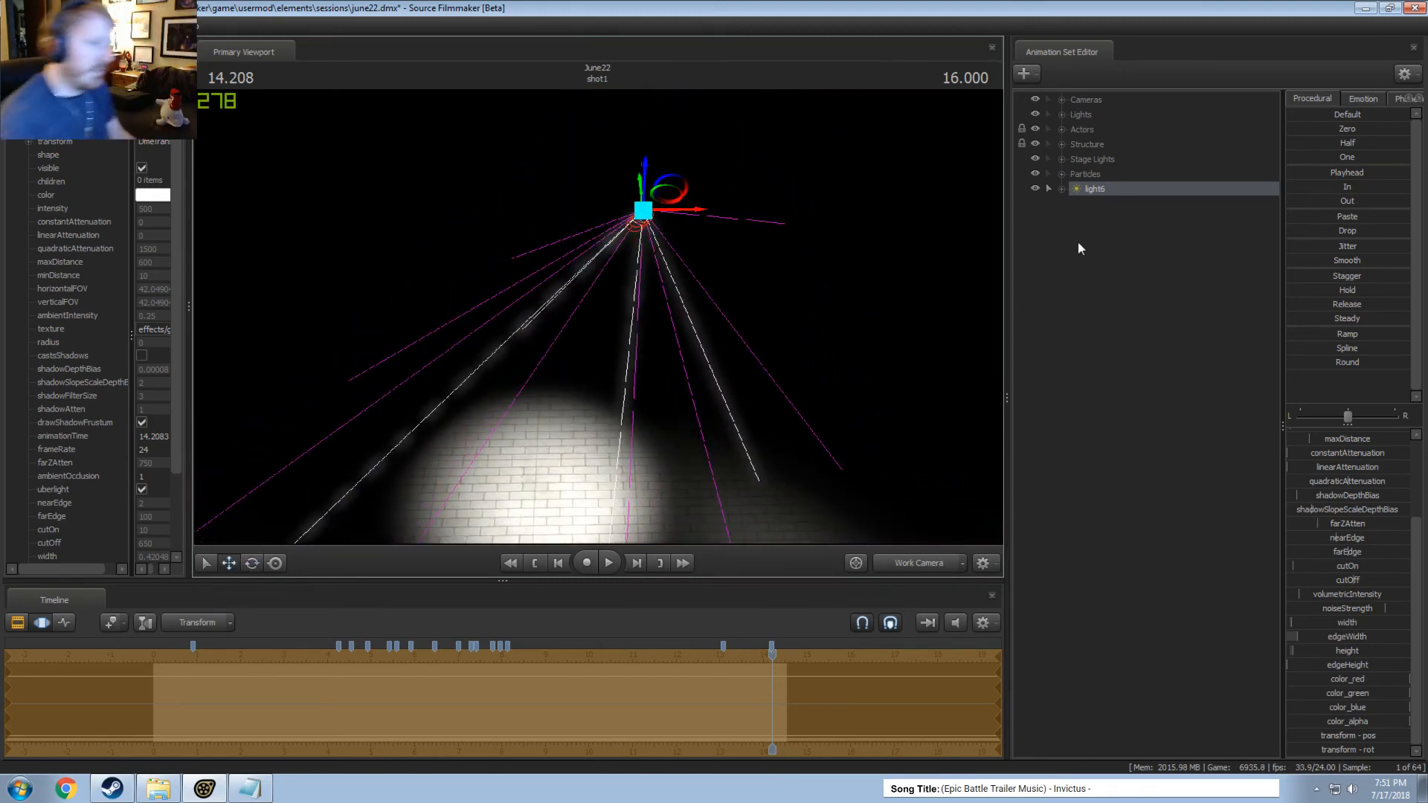
Remap light6's width slider range to a maximum of 1, keeping 0 as the minimum.
{"action": "right_click", "coordinate": [1095, 189]}
{"action": "left_click", "coordinate": [1087, 612]}
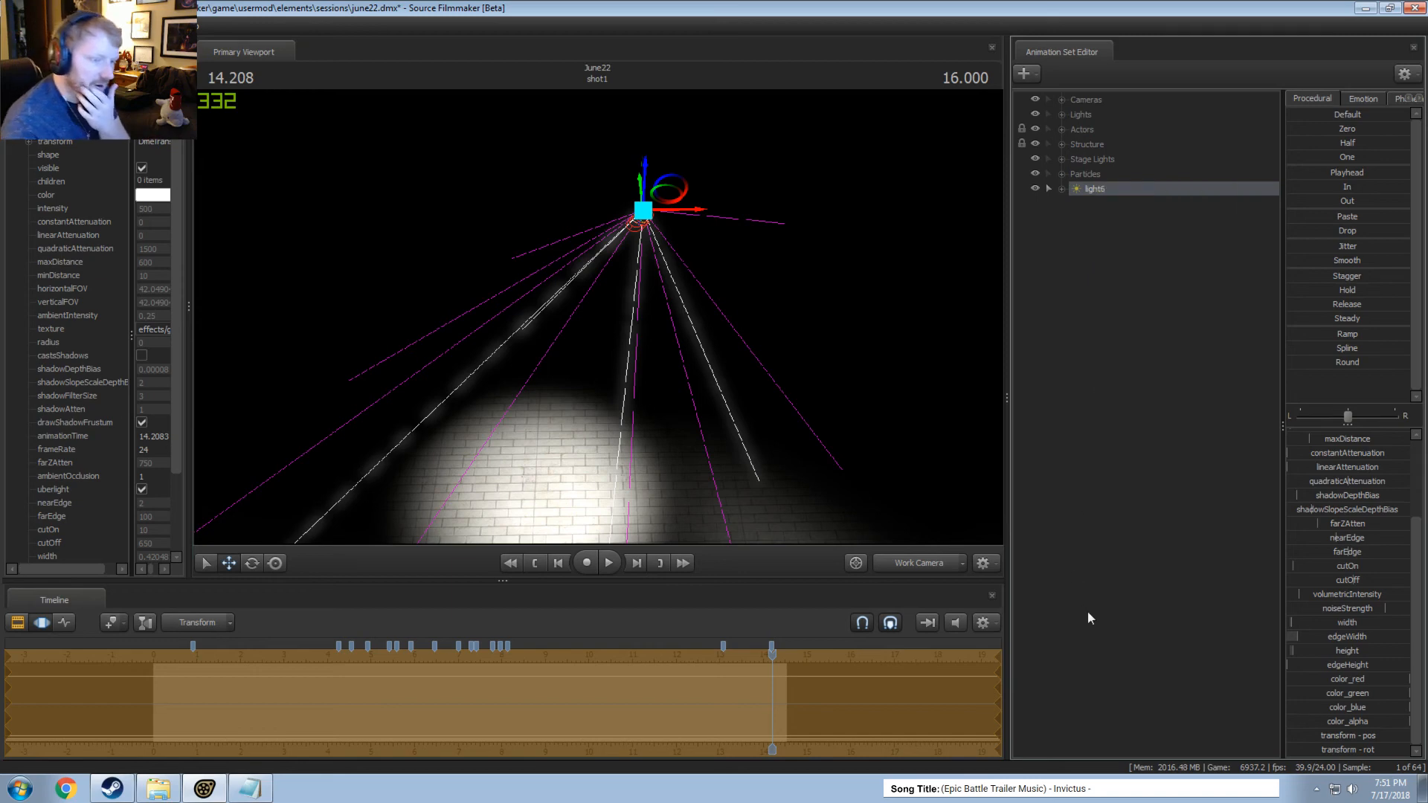
{"action": "left_click", "coordinate": [1100, 191]}
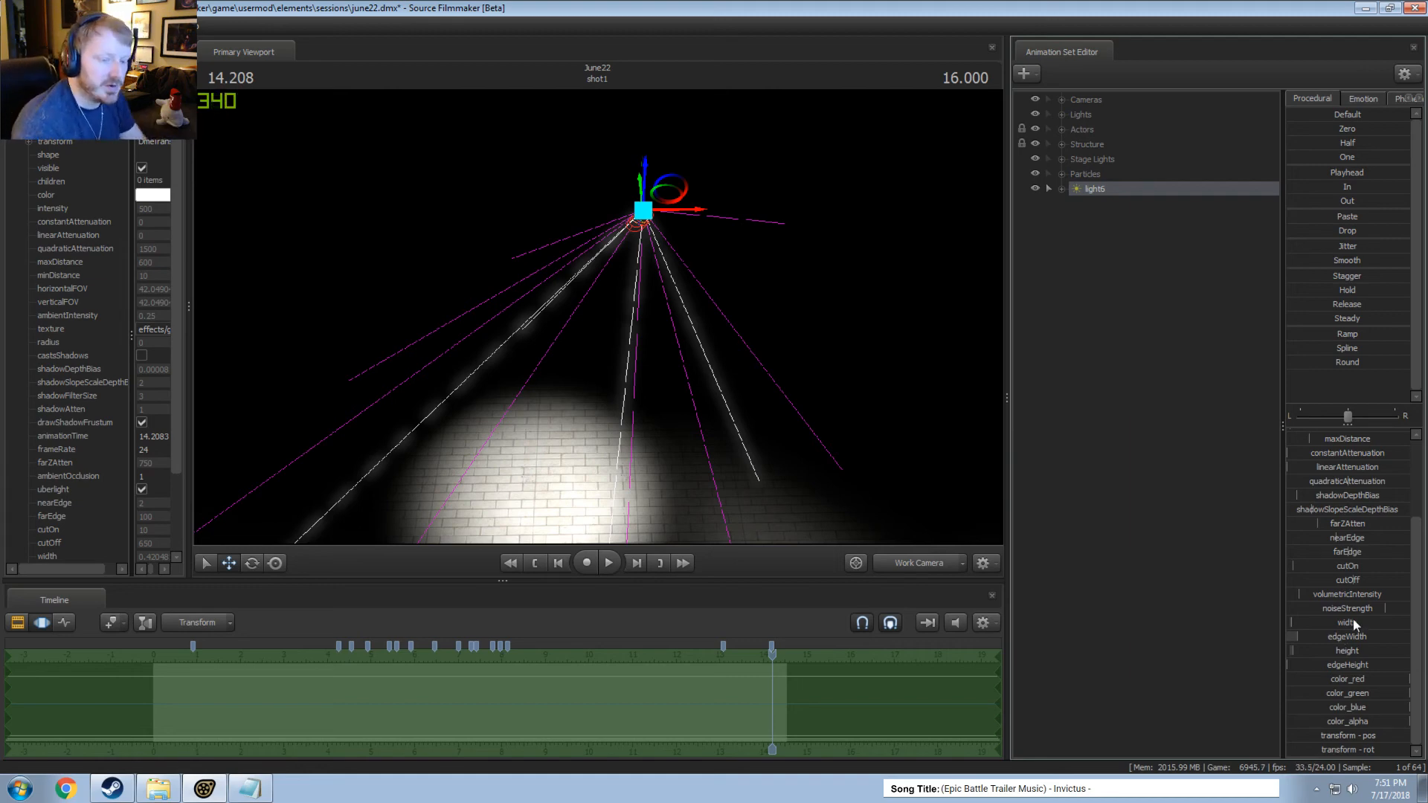
{"action": "right_click", "coordinate": [1328, 624]}
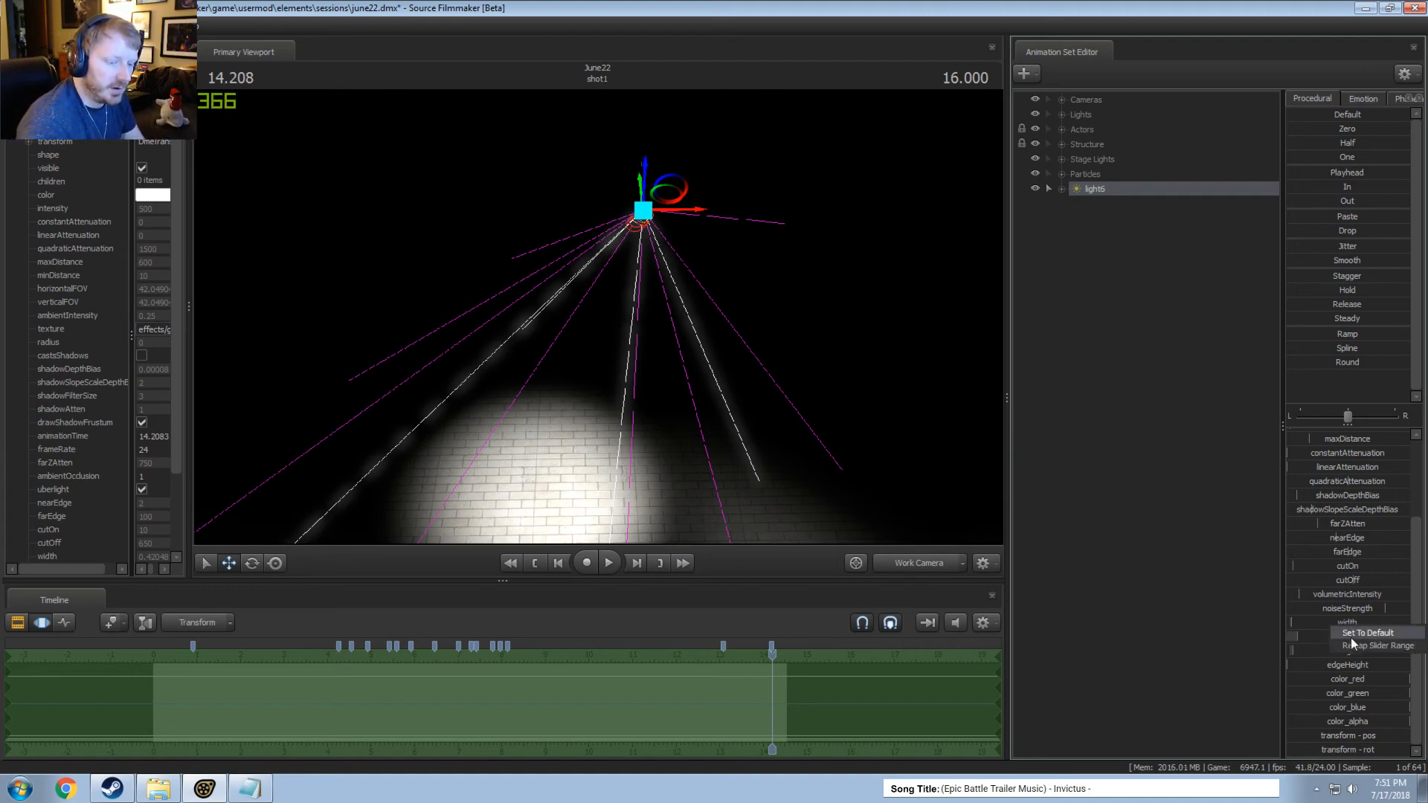
{"action": "left_click", "coordinate": [1349, 646]}
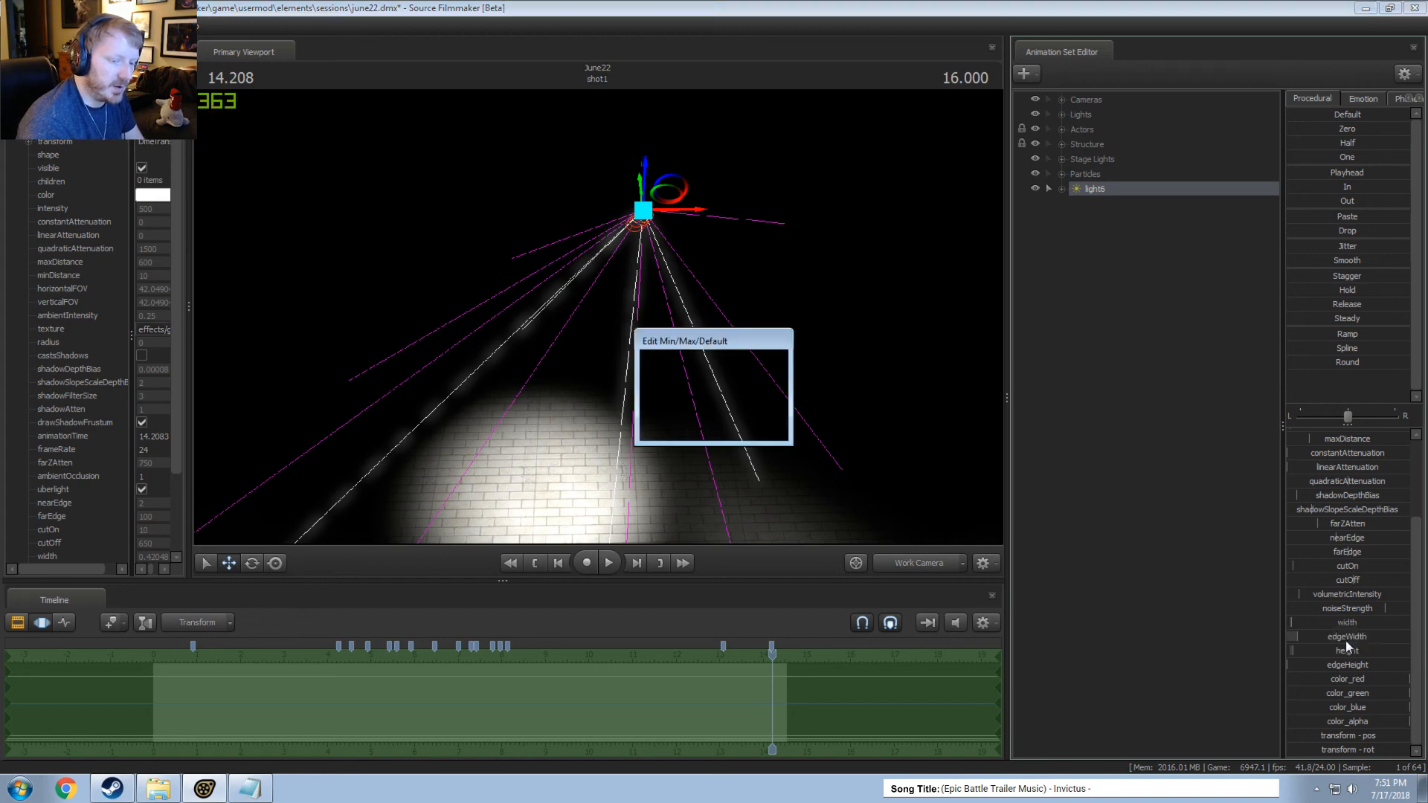
{"action": "key", "text": "Tab"}
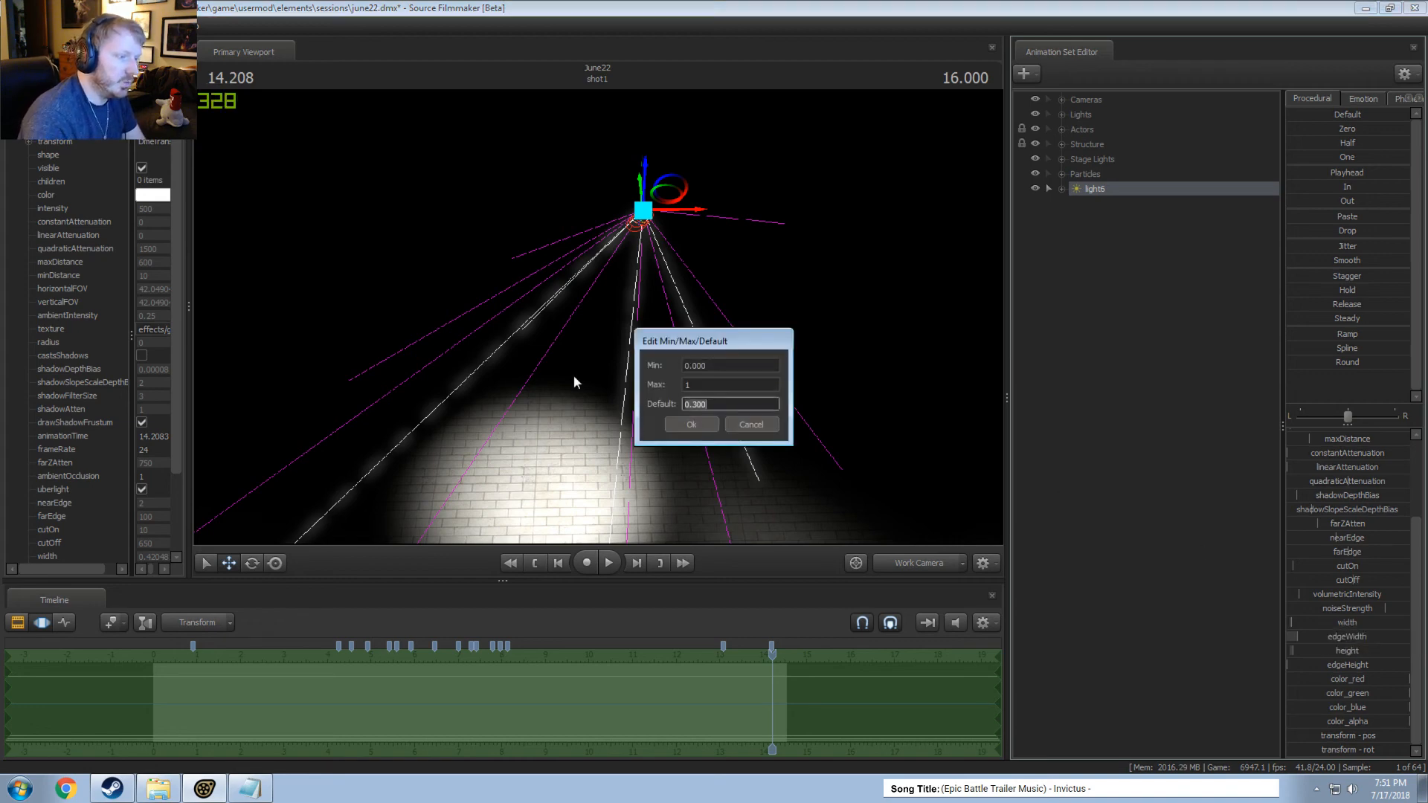
{"action": "key", "text": "Return"}
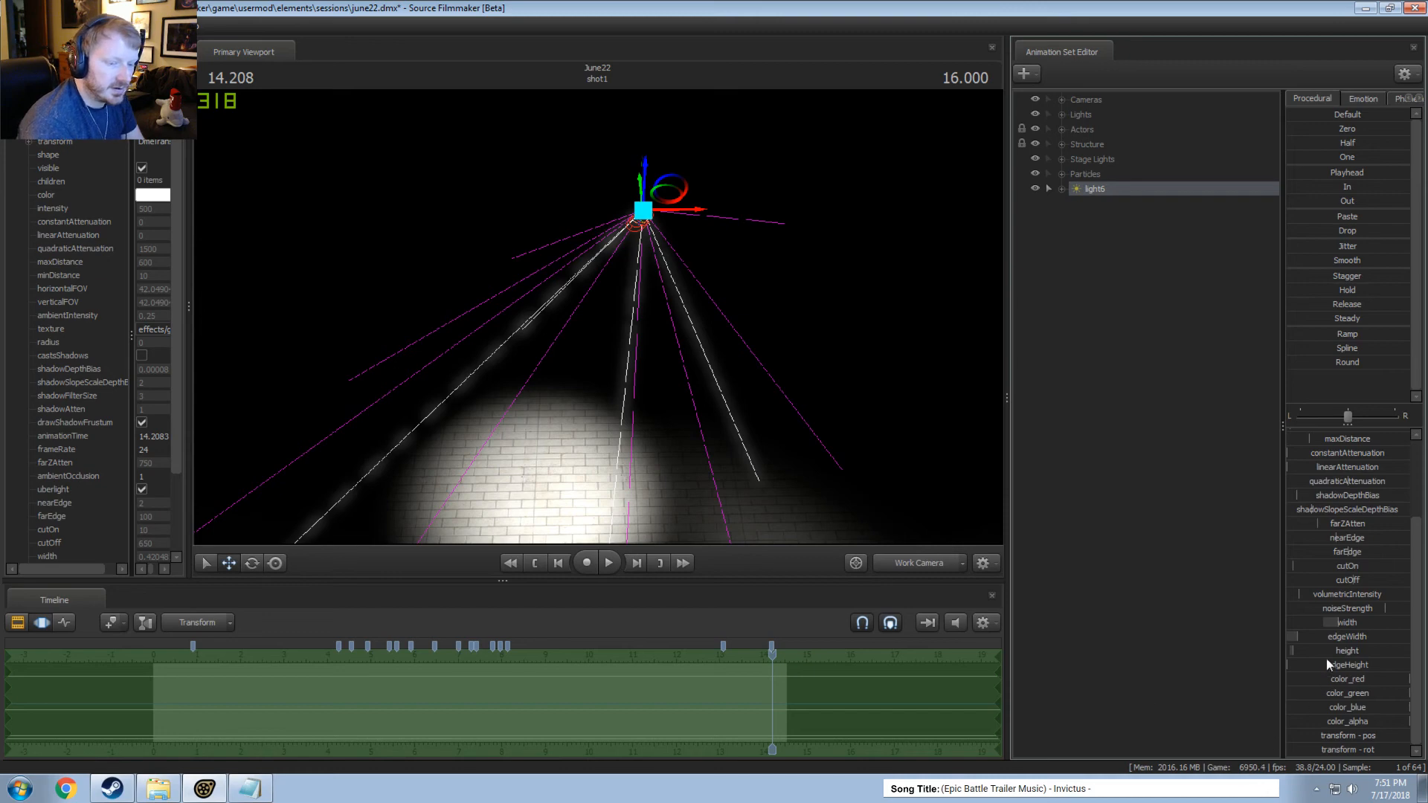
Delete light6, create an animation set for a new light, and select that light in the Lights group.
{"action": "right_click", "coordinate": [1096, 188]}
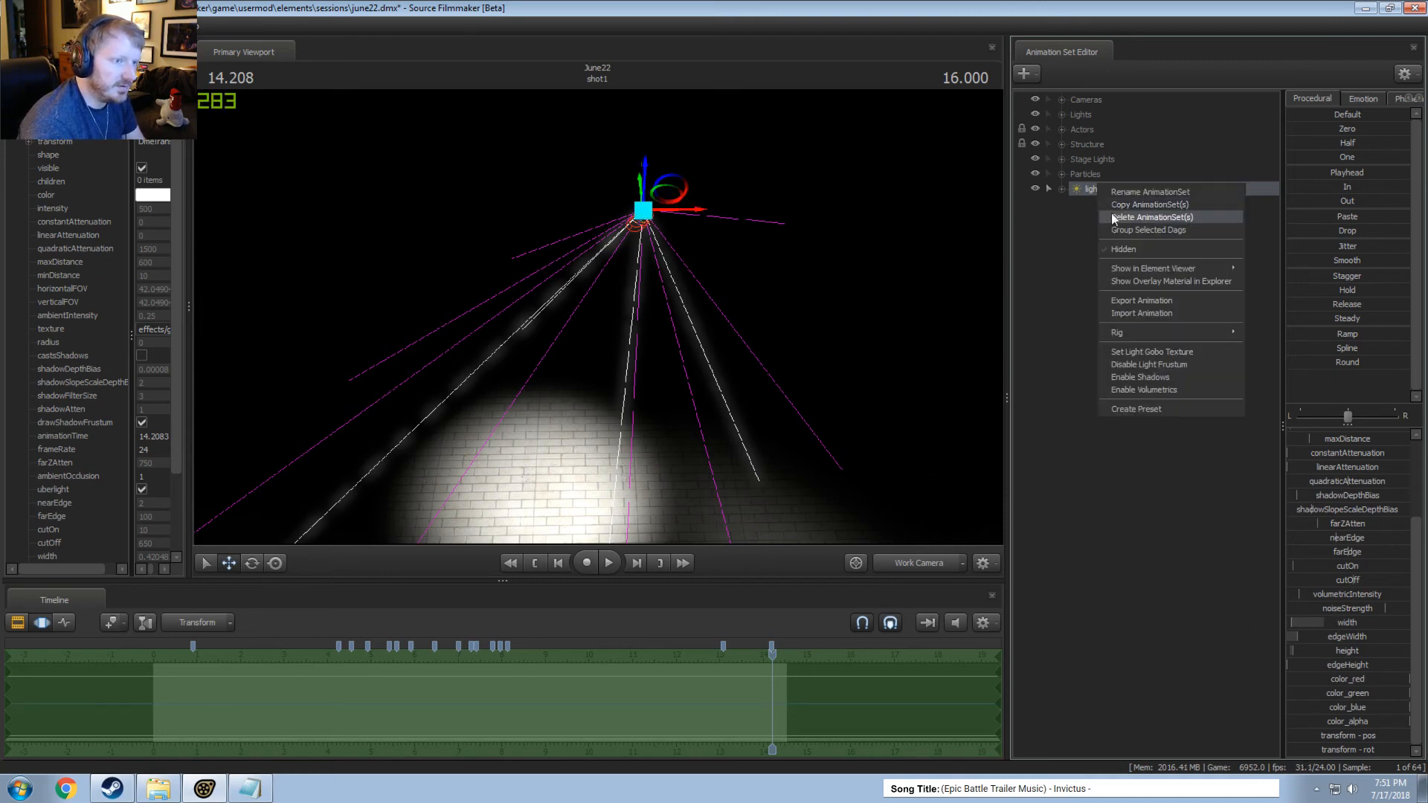
{"action": "left_click", "coordinate": [1119, 217]}
{"action": "right_click", "coordinate": [1097, 224]}
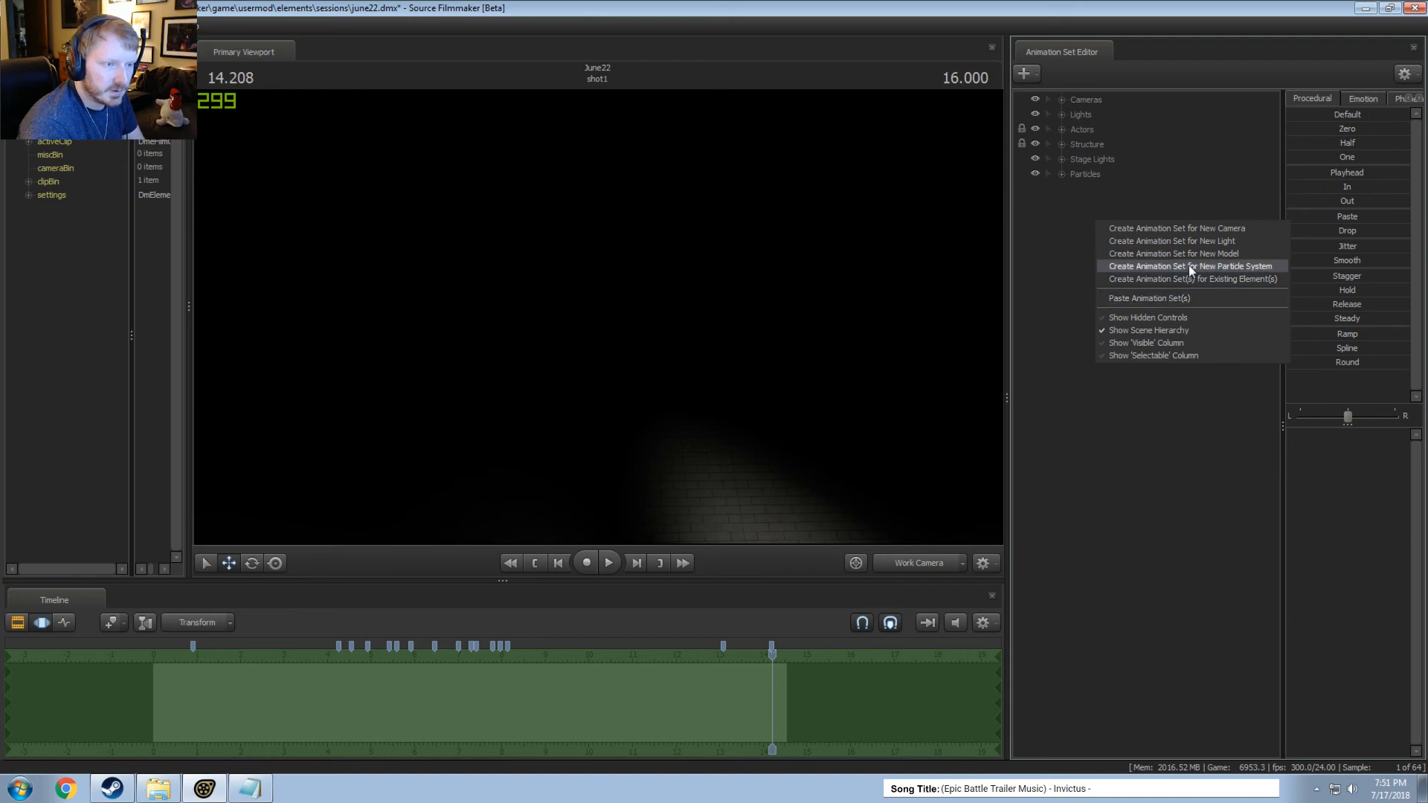
{"action": "left_click", "coordinate": [1192, 240]}
{"action": "left_click", "coordinate": [1062, 115]}
{"action": "left_click", "coordinate": [1111, 574]}
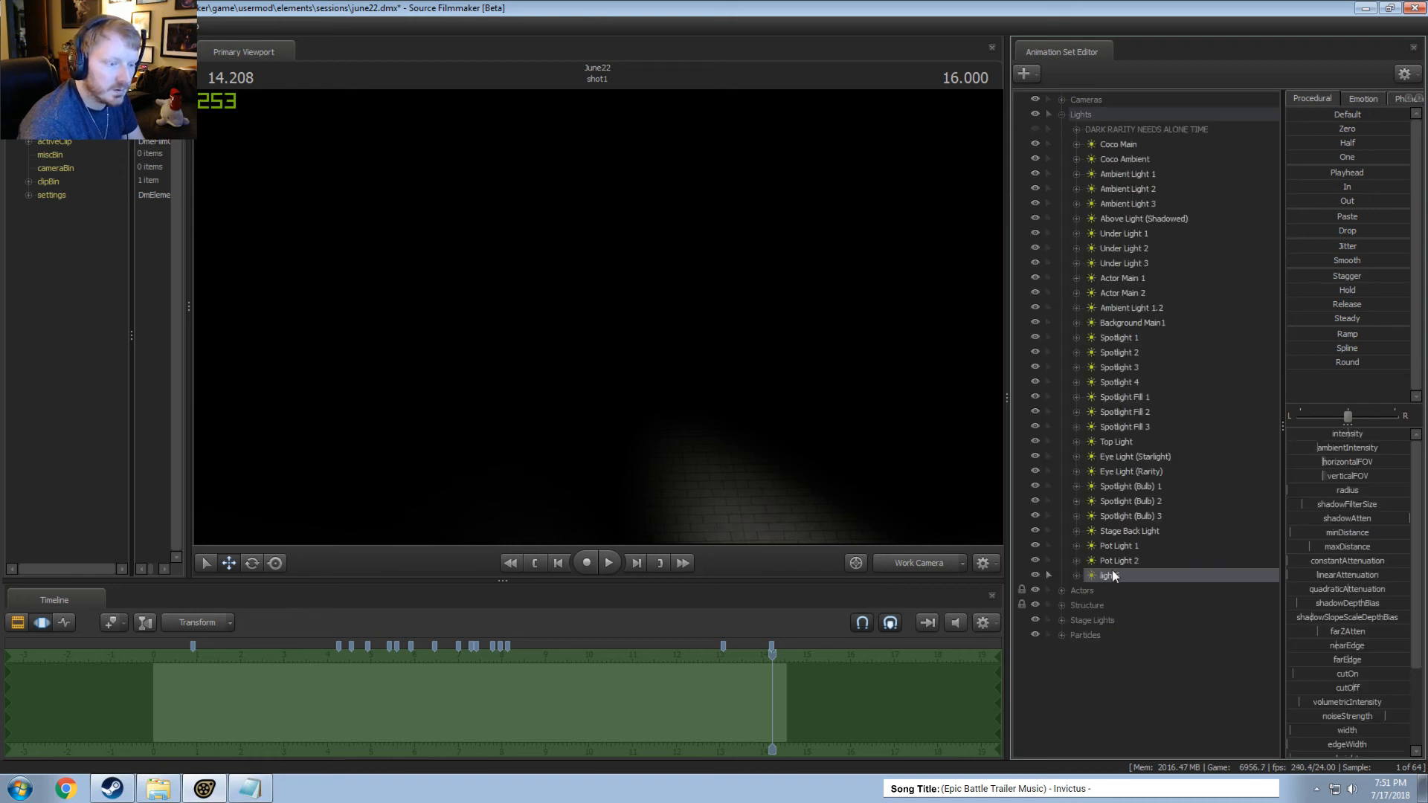
Check the new light's width value, widen the slider area, and remap the range of its edgeWidth slider.
{"action": "left_click", "coordinate": [1343, 622]}
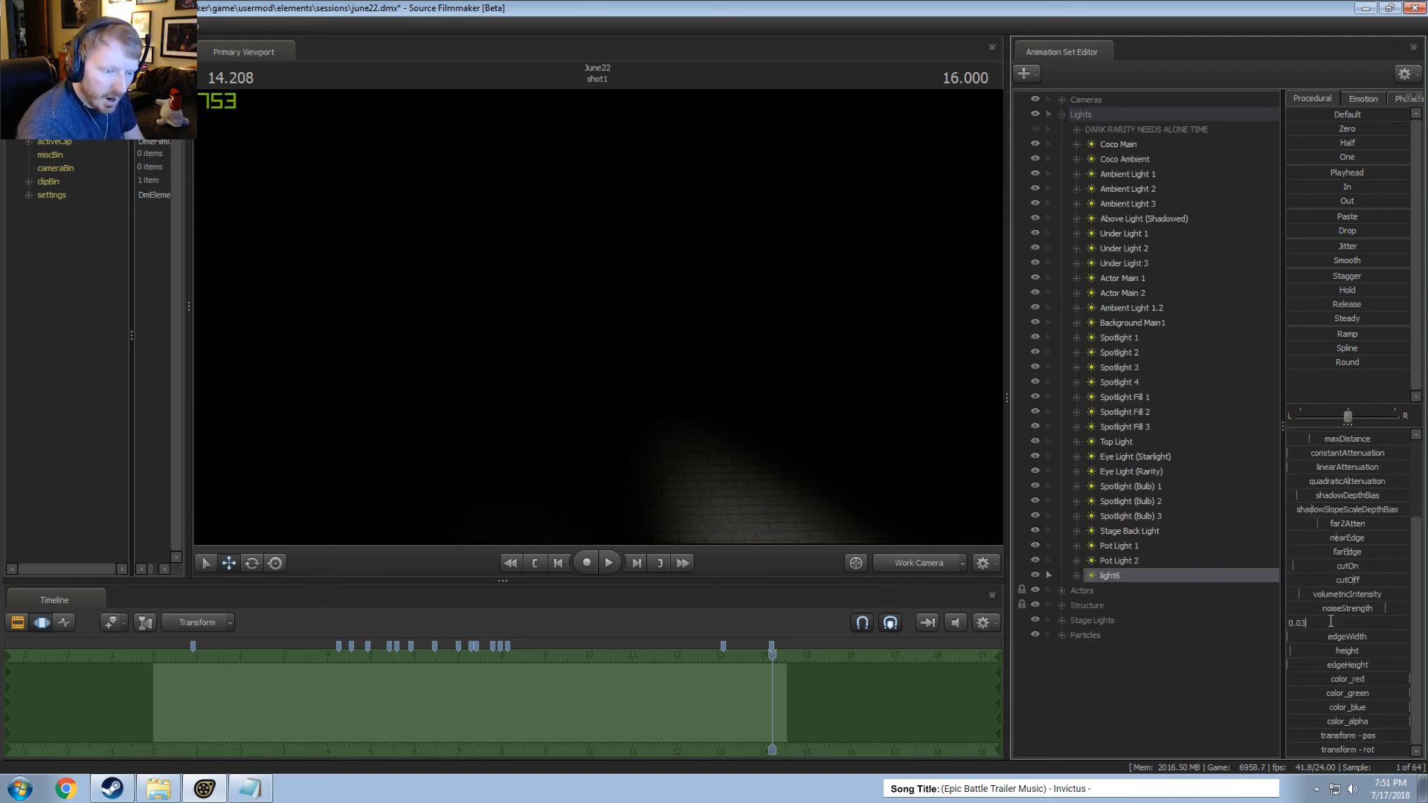
{"action": "left_click", "coordinate": [1316, 636]}
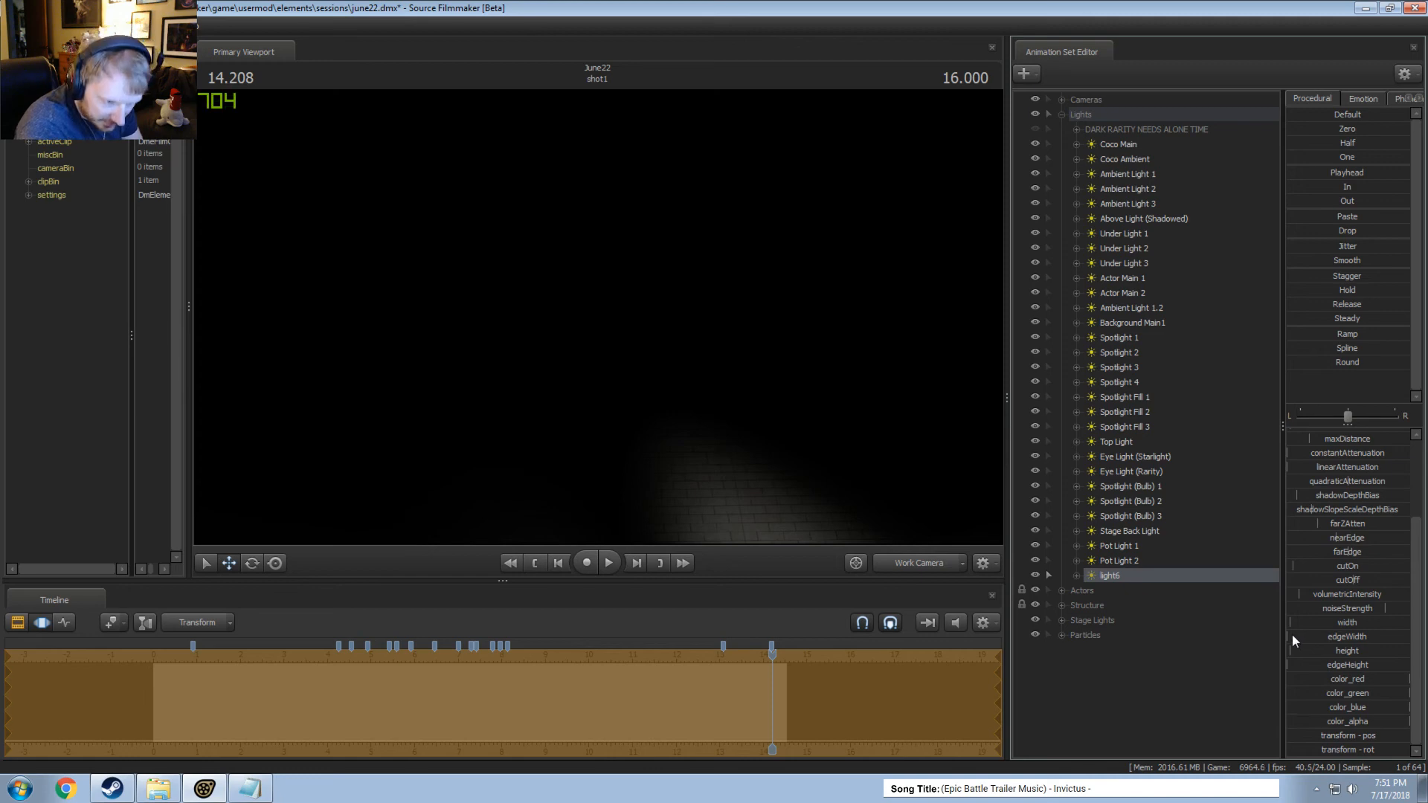
{"action": "left_click_drag", "start_coordinate": [1283, 638], "coordinate": [959, 638]}
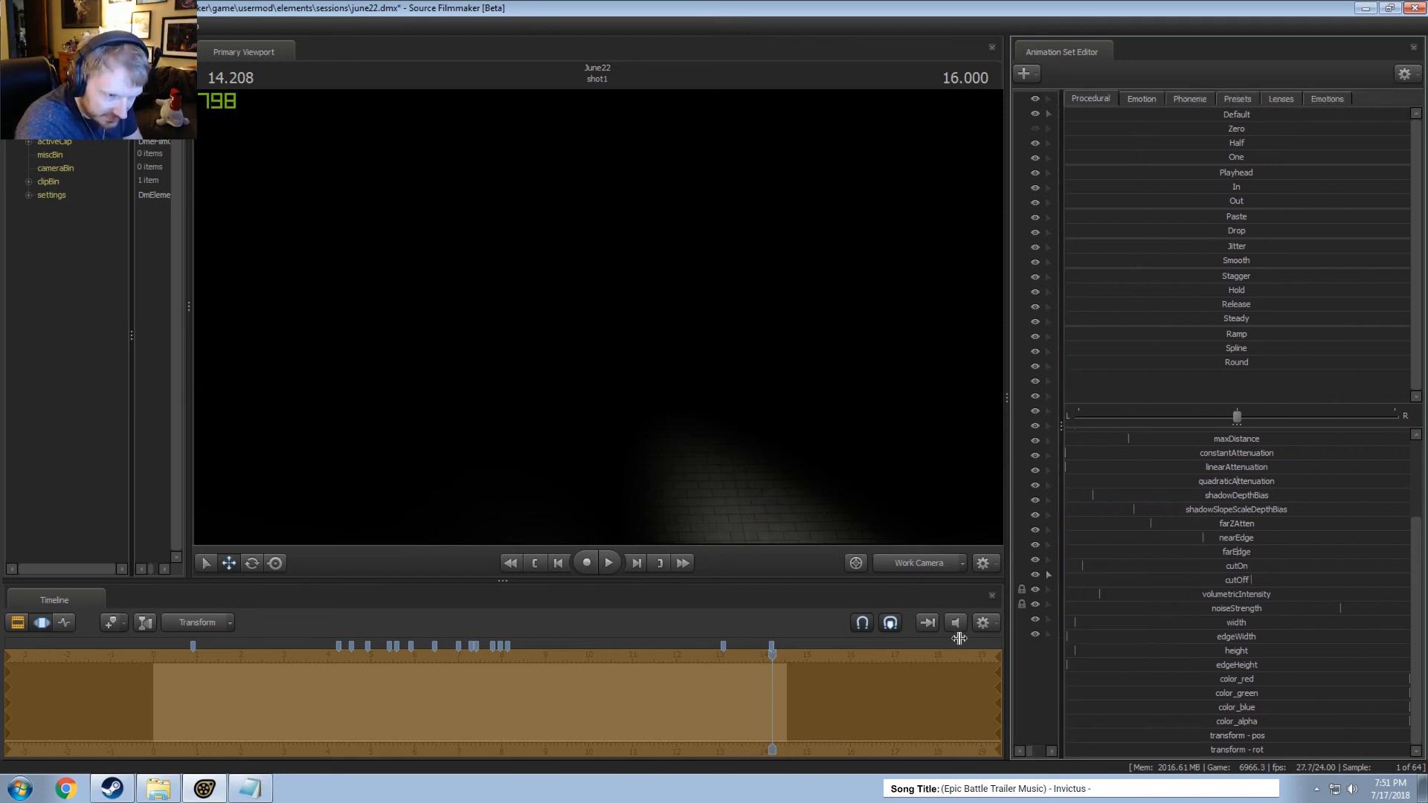
{"action": "right_click", "coordinate": [1103, 637]}
{"action": "left_click", "coordinate": [1116, 653]}
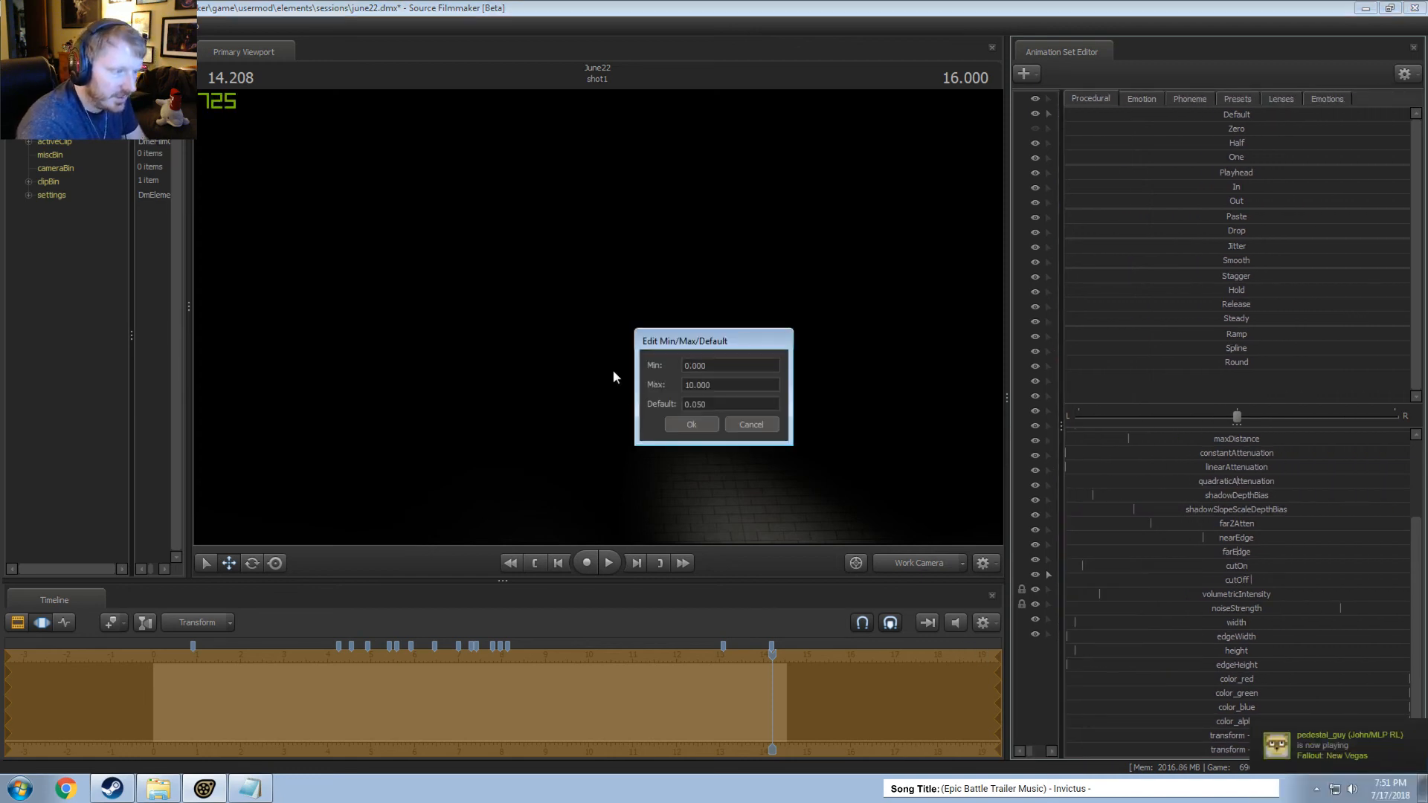
{"action": "left_click", "coordinate": [699, 425]}
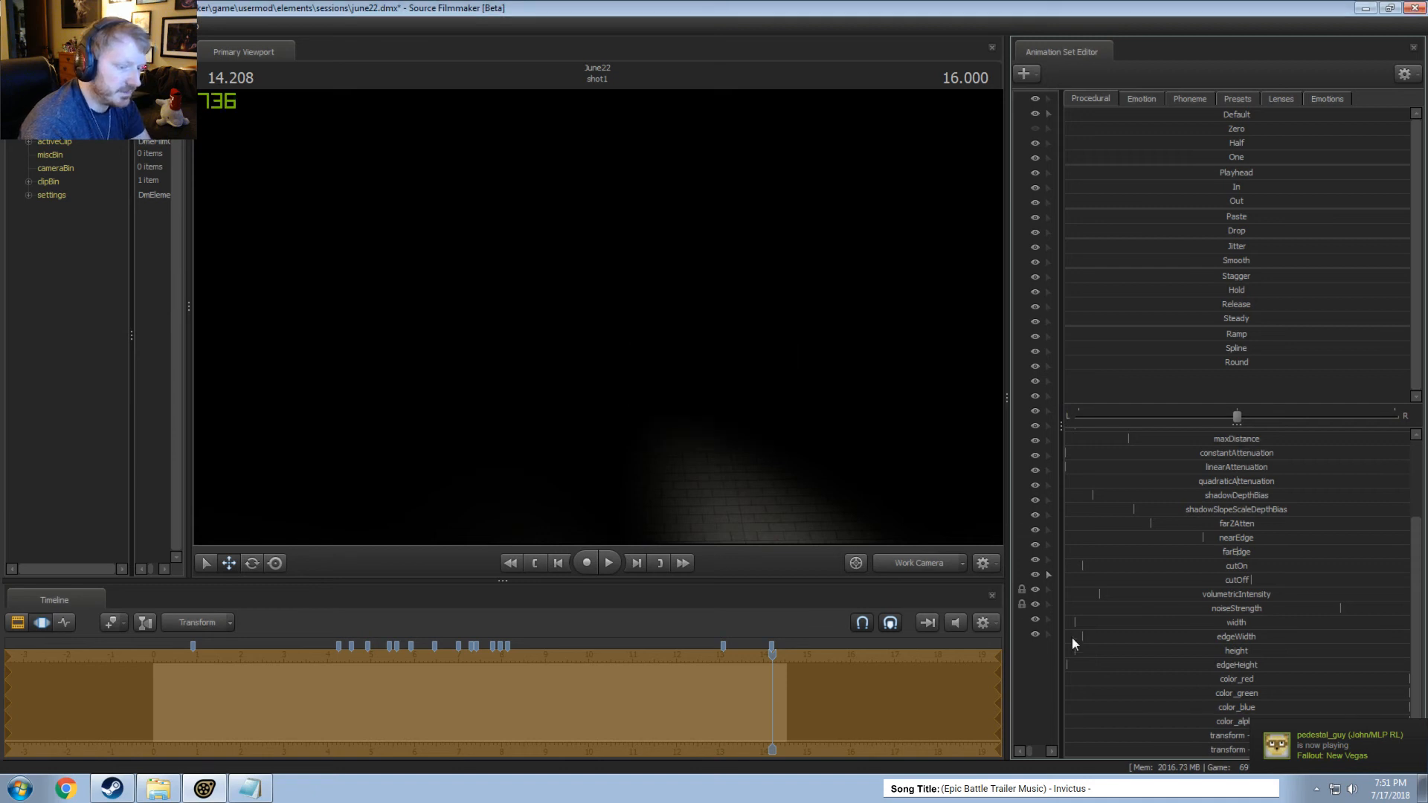
Remap the range of the new light's edgeHeight slider through its maximum value.
{"action": "right_click", "coordinate": [1083, 669]}
{"action": "left_click", "coordinate": [1105, 685]}
{"action": "left_click", "coordinate": [696, 385]}
{"action": "type", "text": "000"}
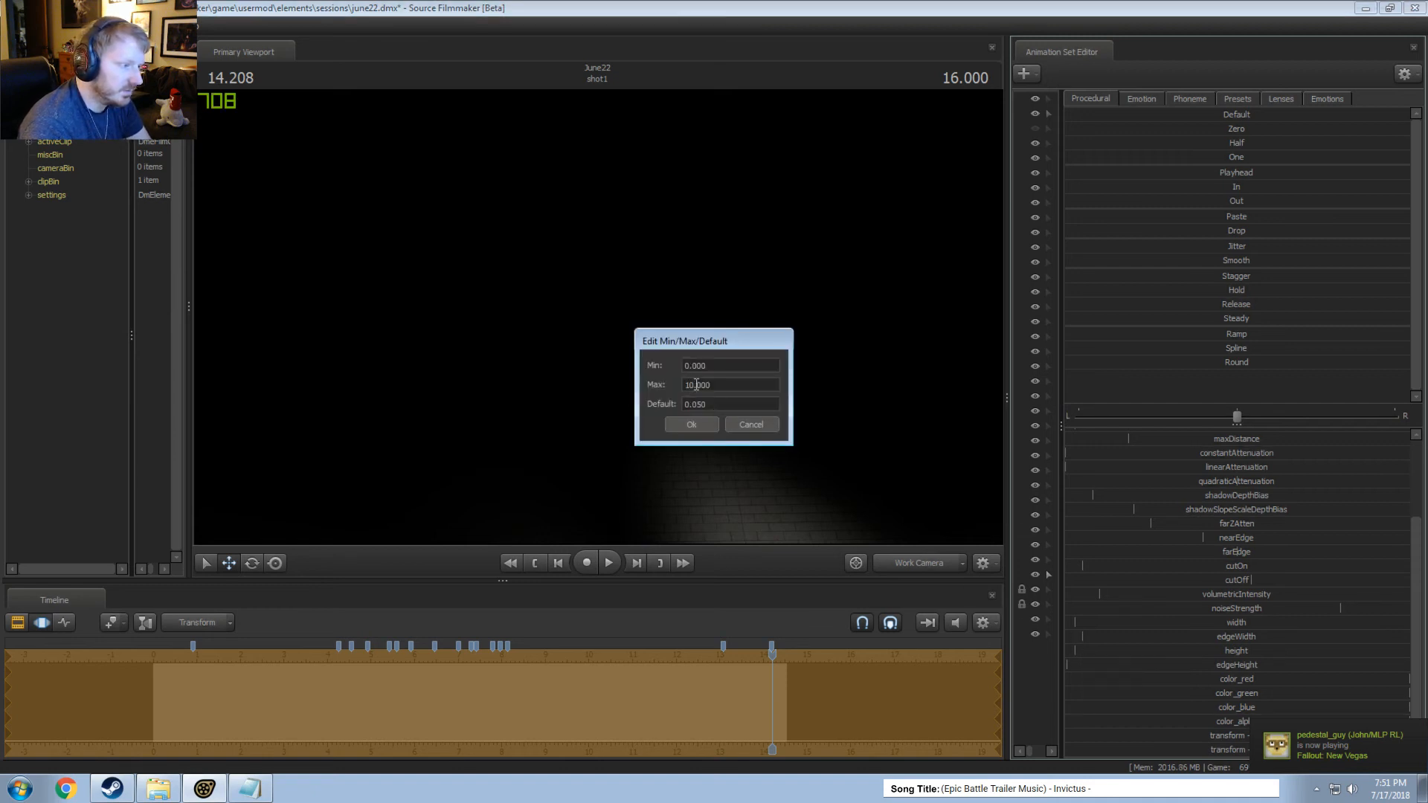
{"action": "left_click", "coordinate": [694, 428]}
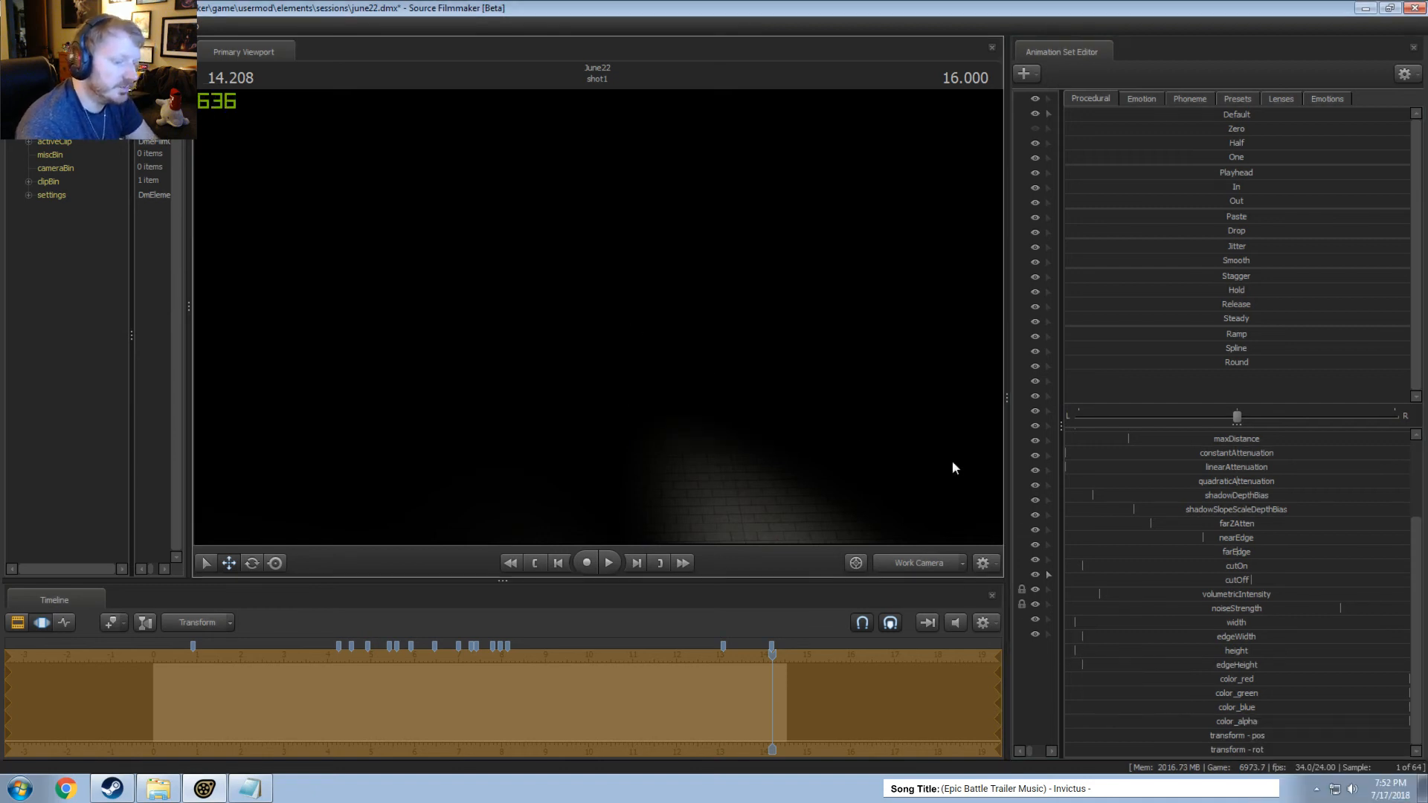
Restore the width of the animation set list and delete the test light light6 from the Lights group.
{"action": "left_click_drag", "start_coordinate": [1059, 381], "coordinate": [1244, 379]}
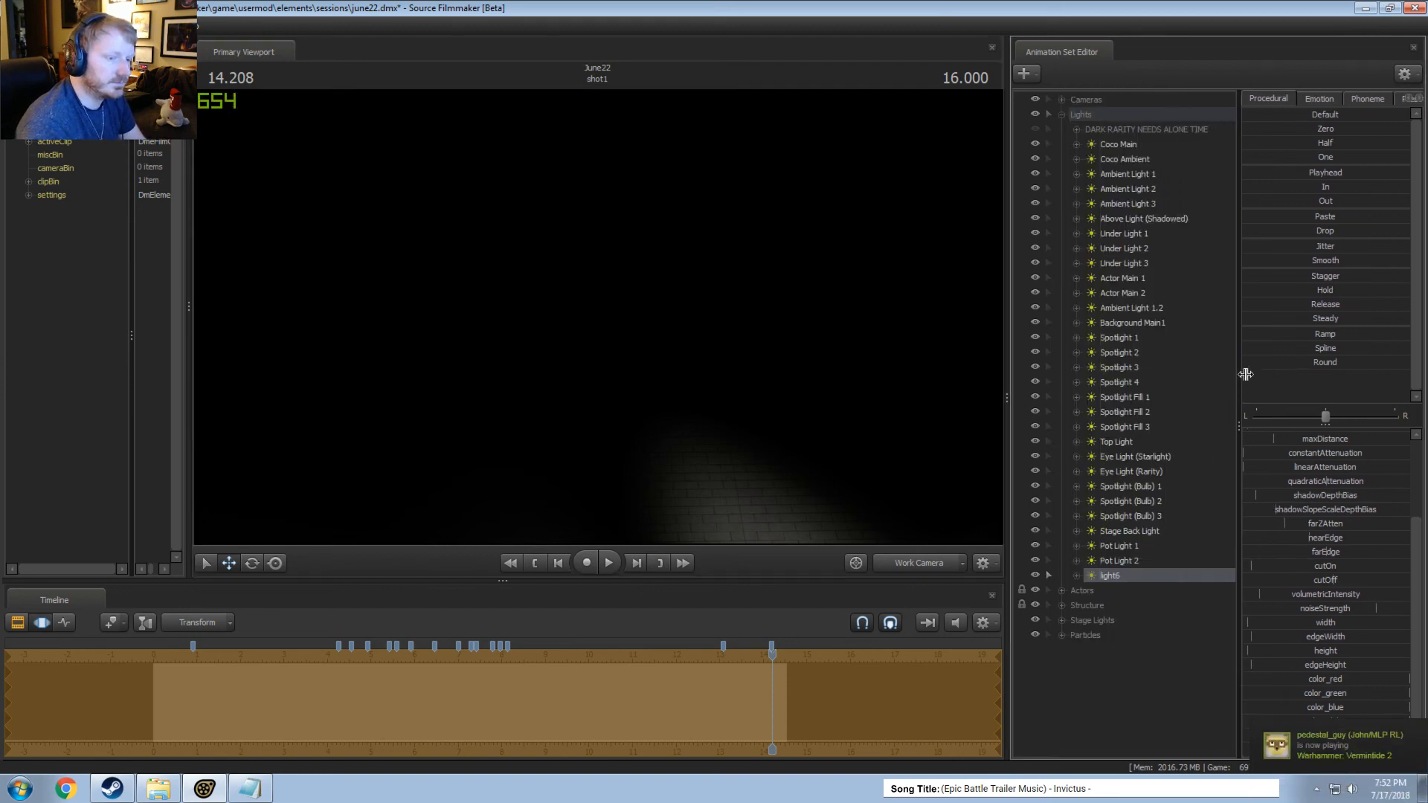
{"action": "right_click", "coordinate": [1164, 572]}
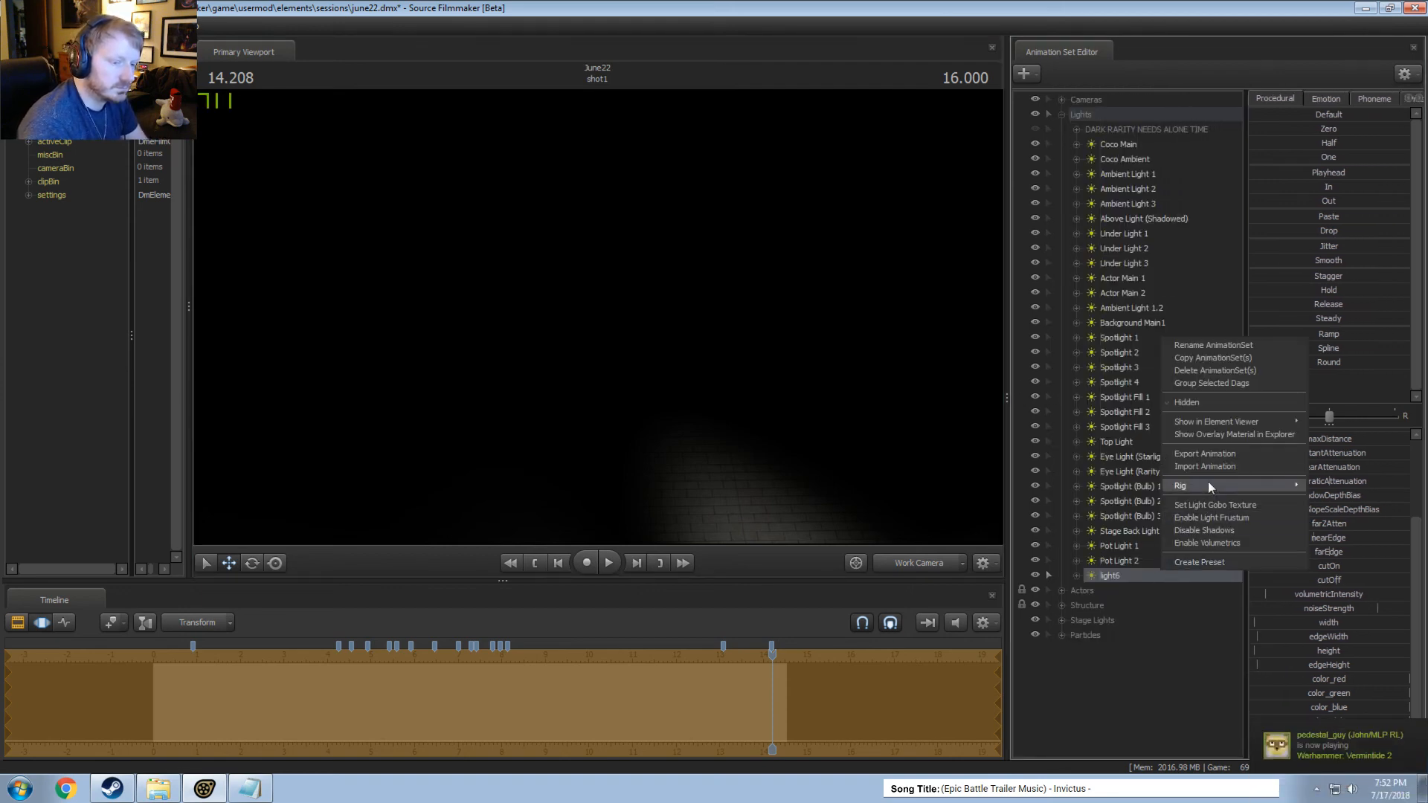
{"action": "left_click", "coordinate": [1189, 370]}
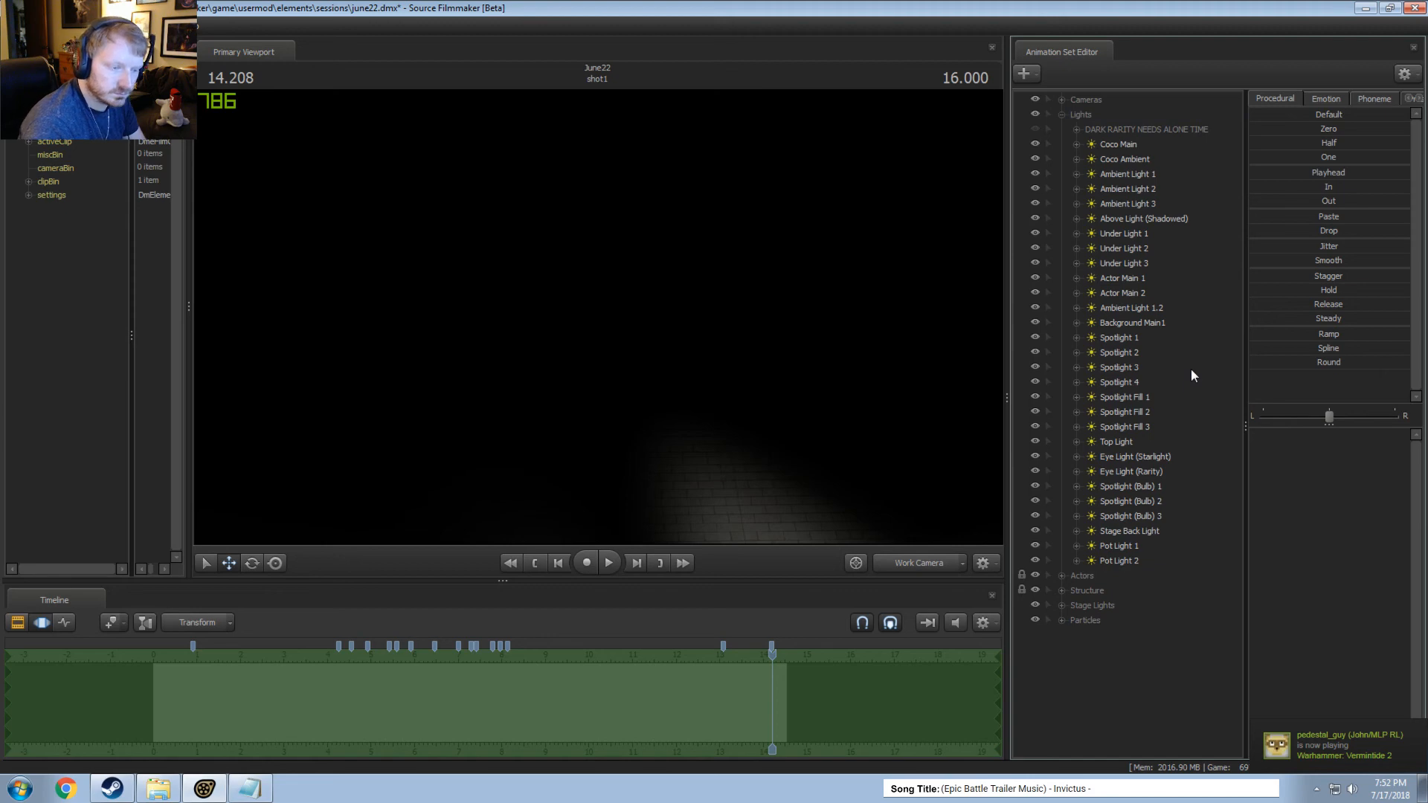
Return to the Main Camera, select Pot Light 2, and check the shot's lighting at 2.875 seconds.
{"action": "left_click", "coordinate": [915, 563]}
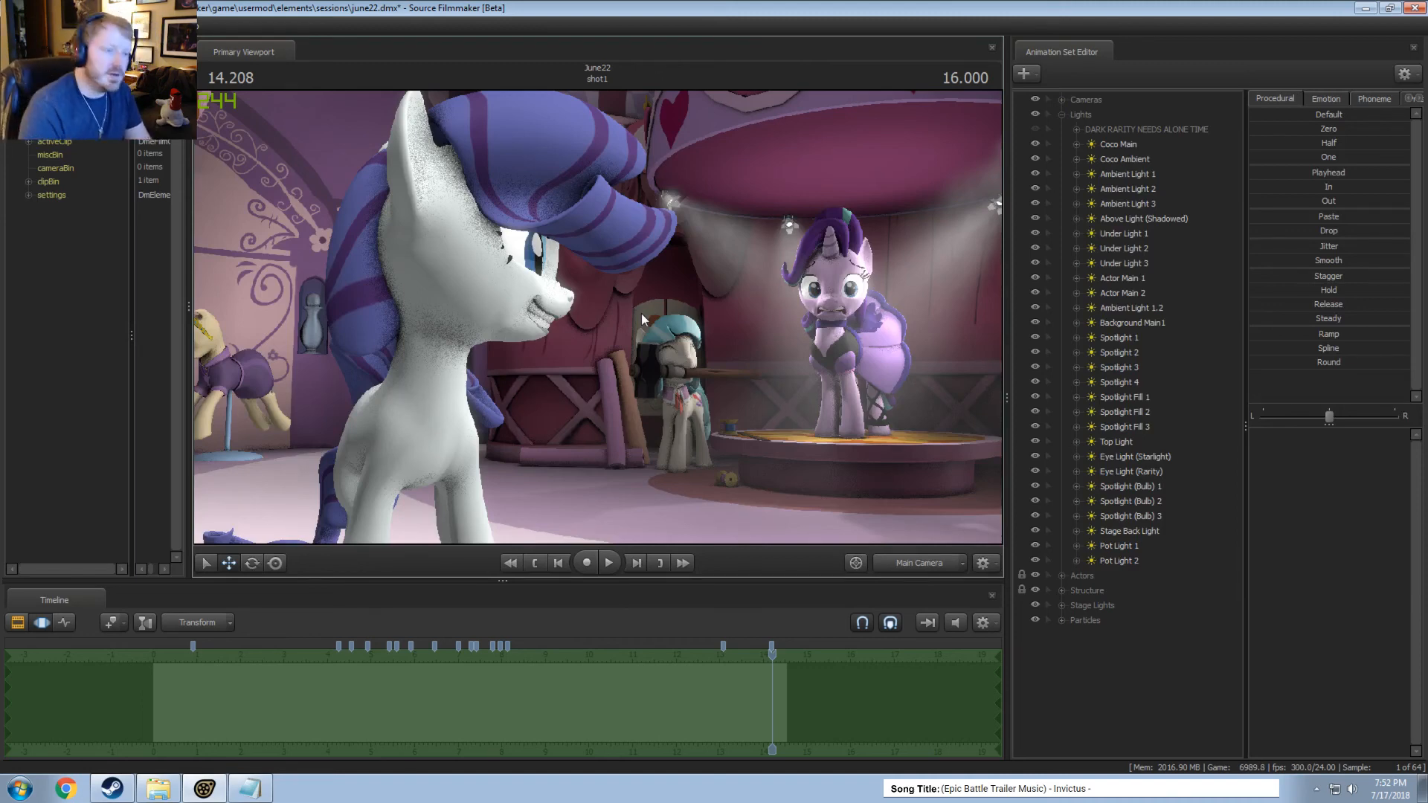
{"action": "left_click", "coordinate": [1121, 560]}
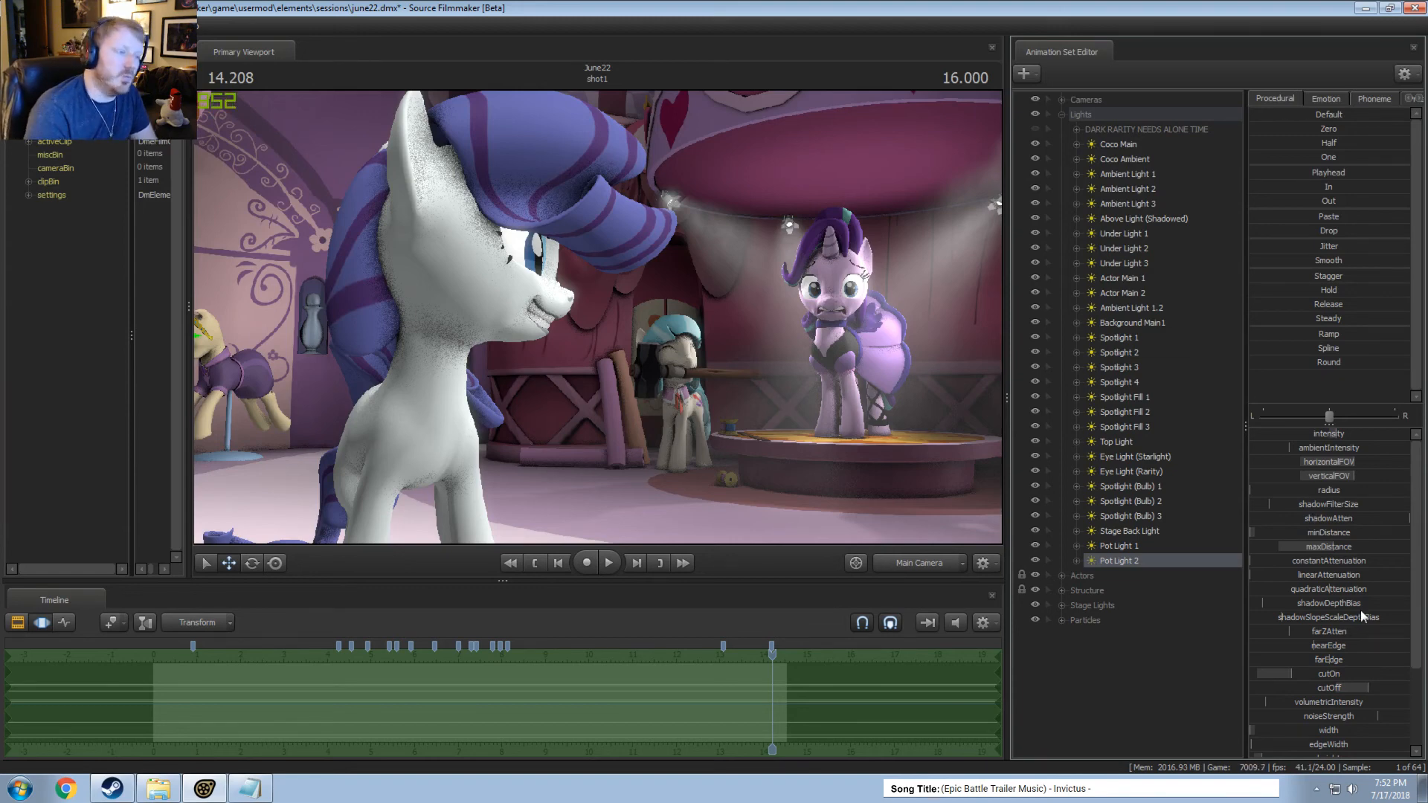
{"action": "left_click", "coordinate": [909, 563]}
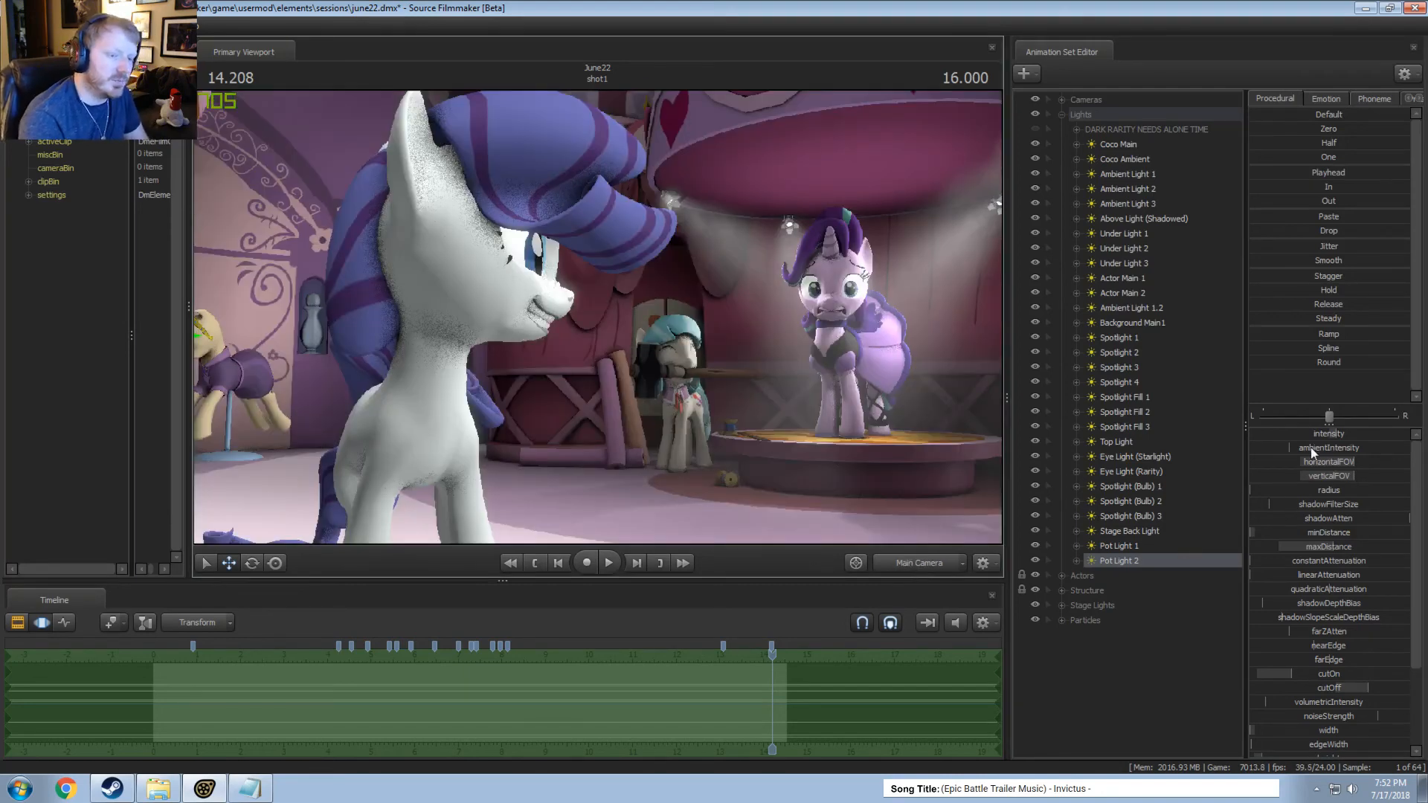
{"action": "left_click_drag", "start_coordinate": [1310, 448], "coordinate": [1275, 468]}
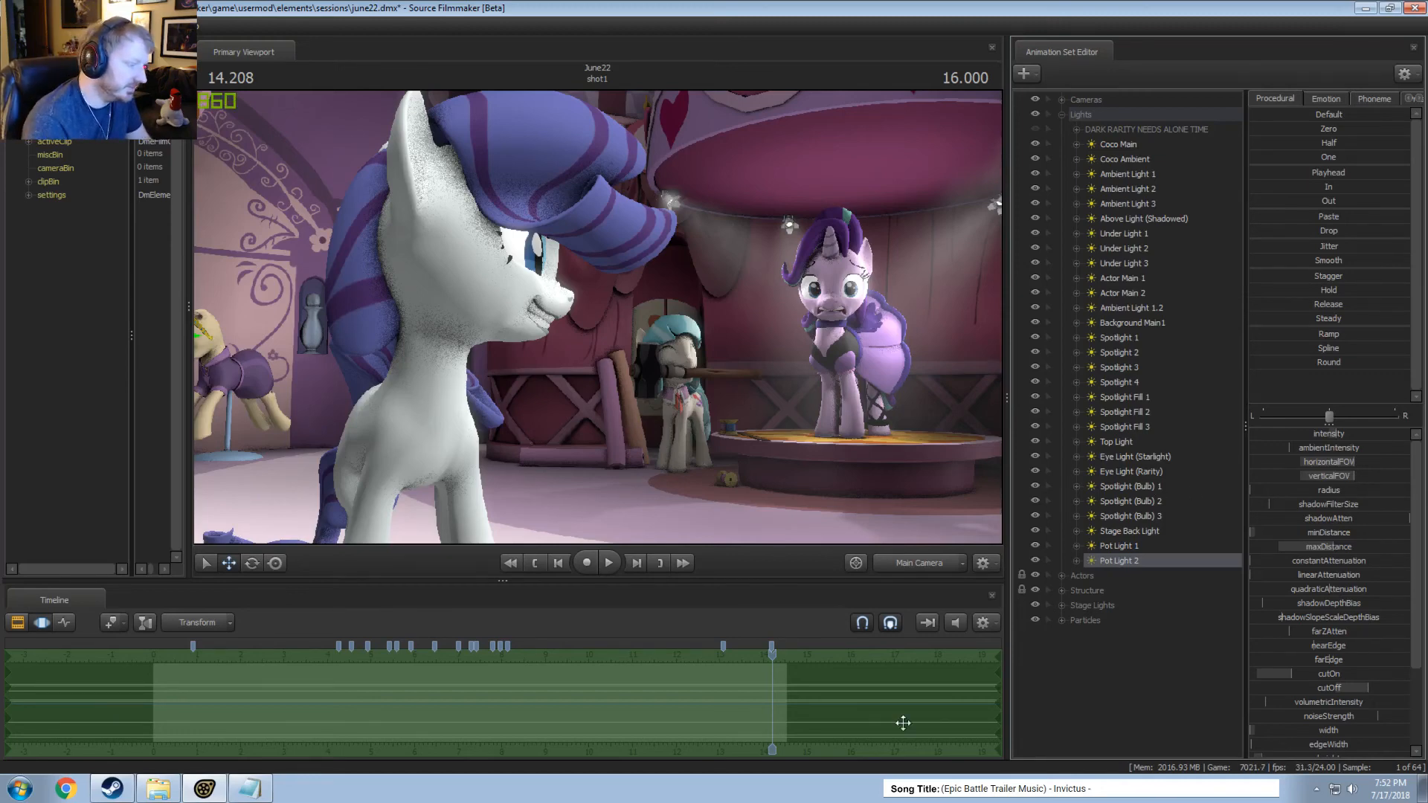
{"action": "left_click_drag", "start_coordinate": [772, 656], "coordinate": [279, 653]}
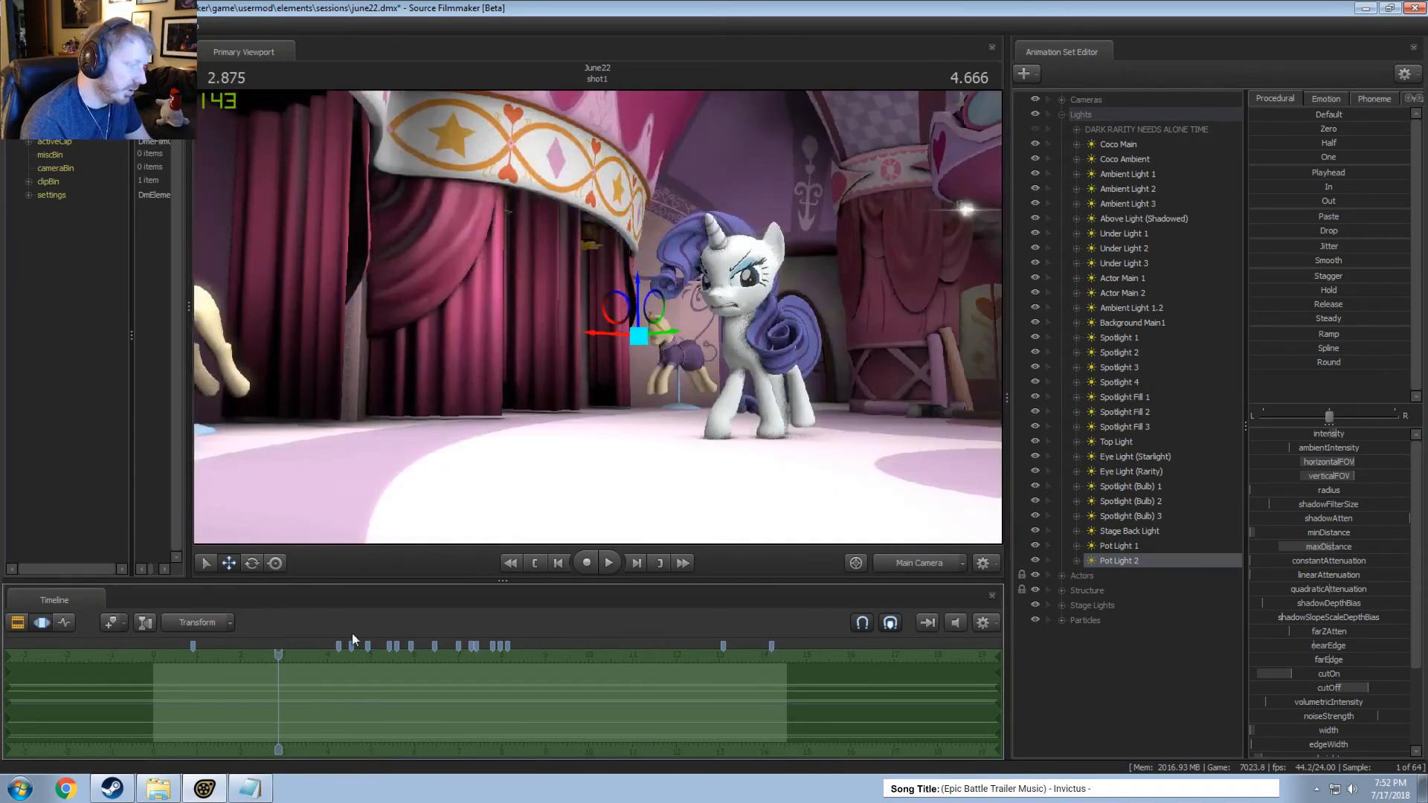
Switch to the Clip Editor and examine the white unicorn and the bright floor from the Work Camera.
{"action": "key", "text": "F3"}
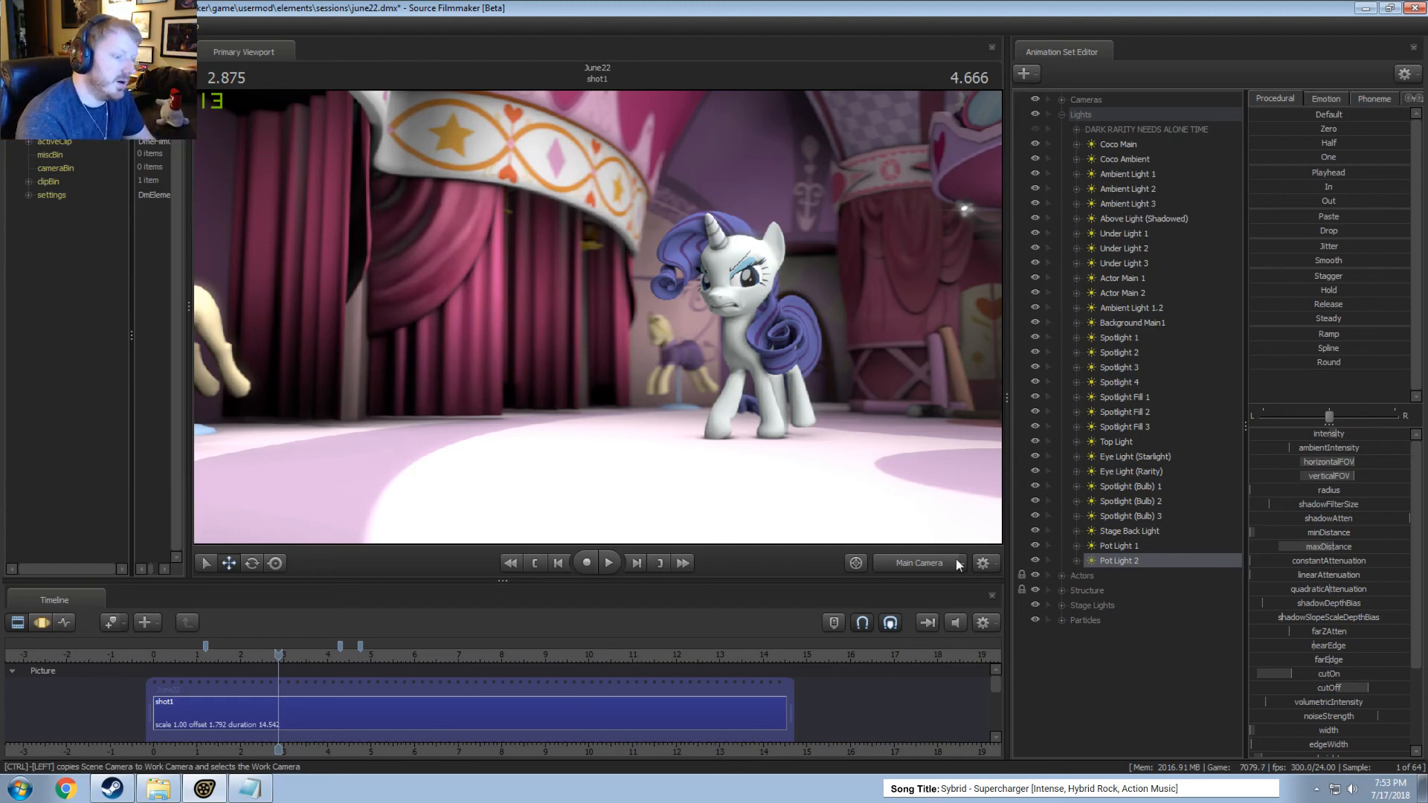
{"action": "left_click", "coordinate": [908, 553]}
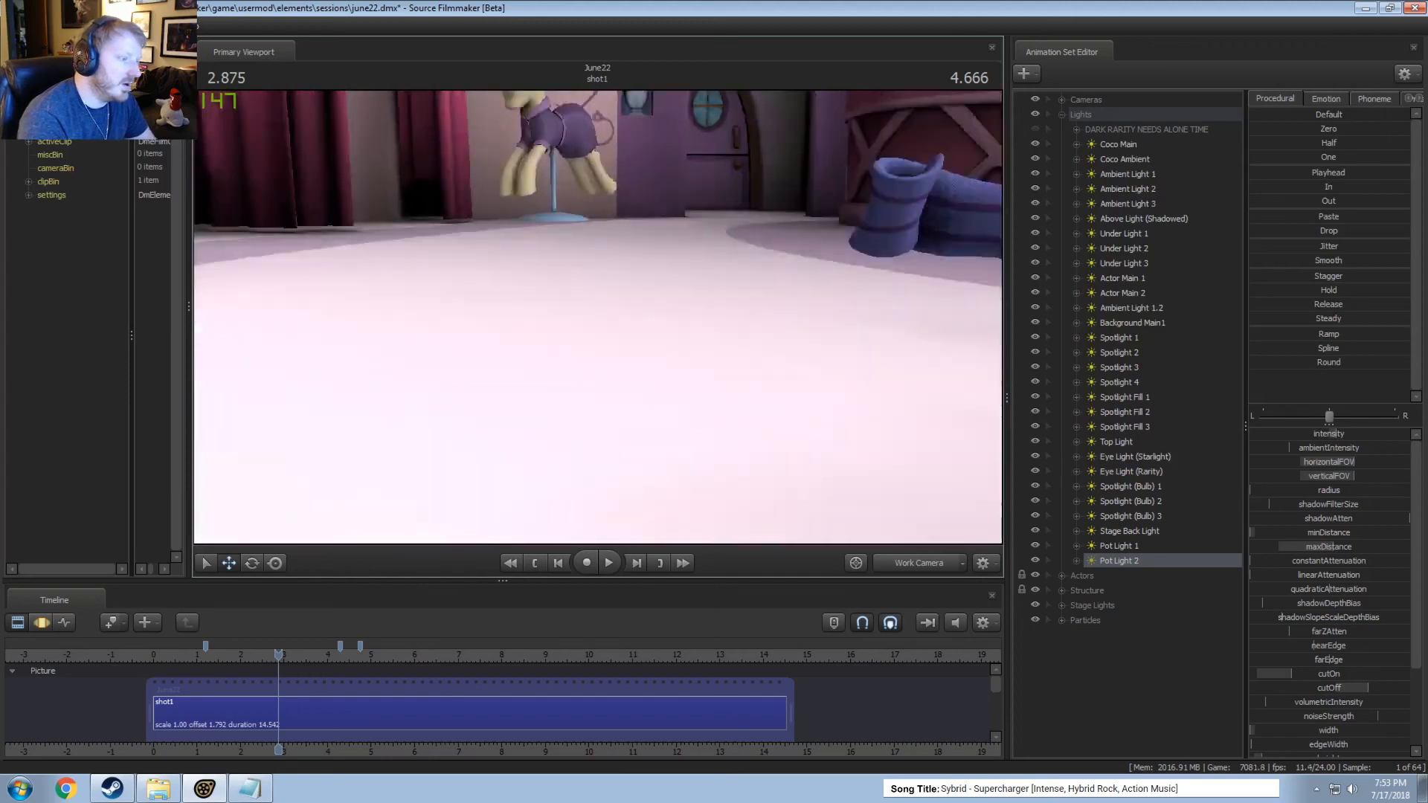
{"action": "mouse_move", "coordinate": [595, 333]}
{"action": "left_mouse_down"}
{"action": "mouse_move", "coordinate": [625, 350]}
{"action": "mouse_move", "coordinate": [595, 333]}
{"action": "left_mouse_up"}
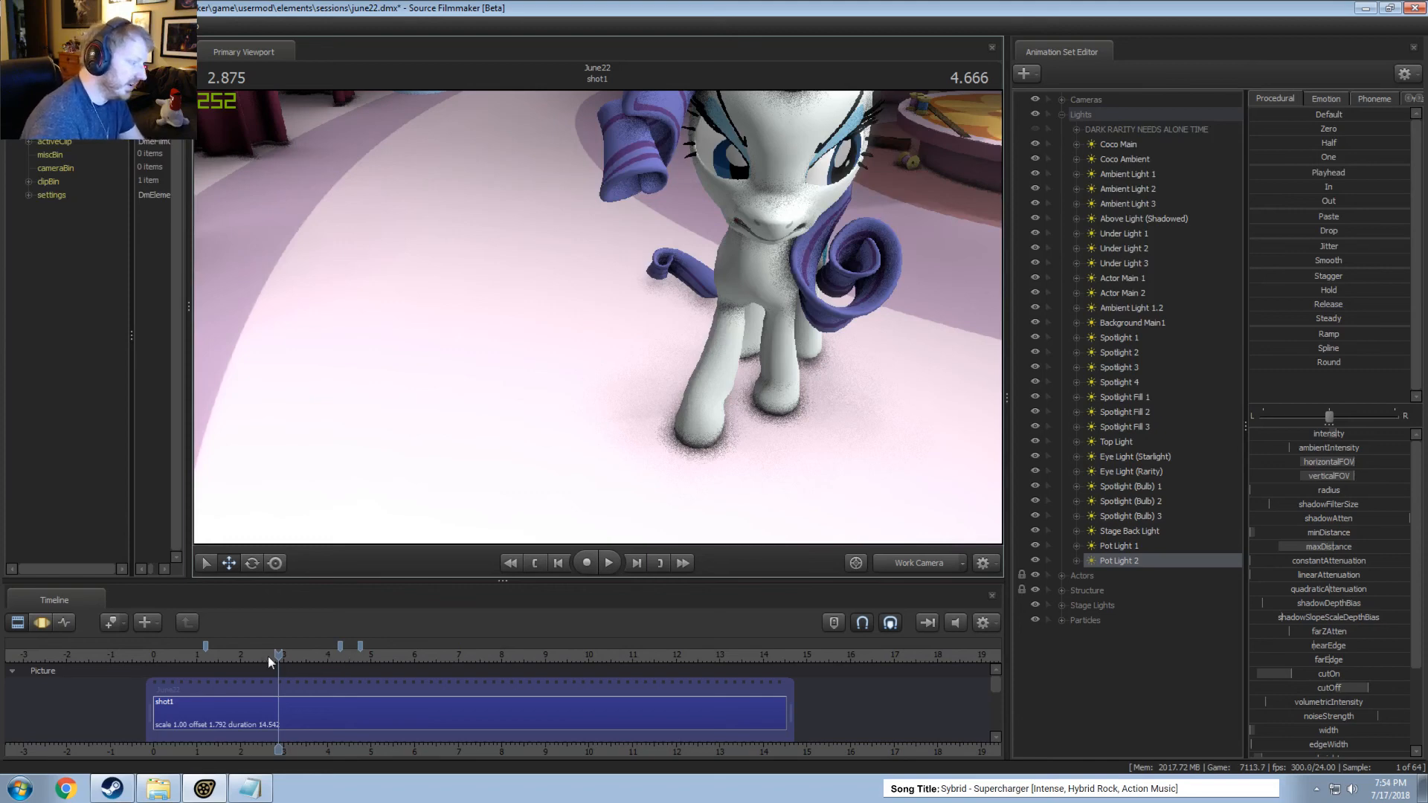
Play the shot briefly from the Main Camera in the Clip Editor, stopping at 3.208 seconds.
{"action": "left_click_drag", "start_coordinate": [270, 656], "coordinate": [275, 656]}
{"action": "left_click", "coordinate": [915, 559]}
{"action": "key", "text": "space"}
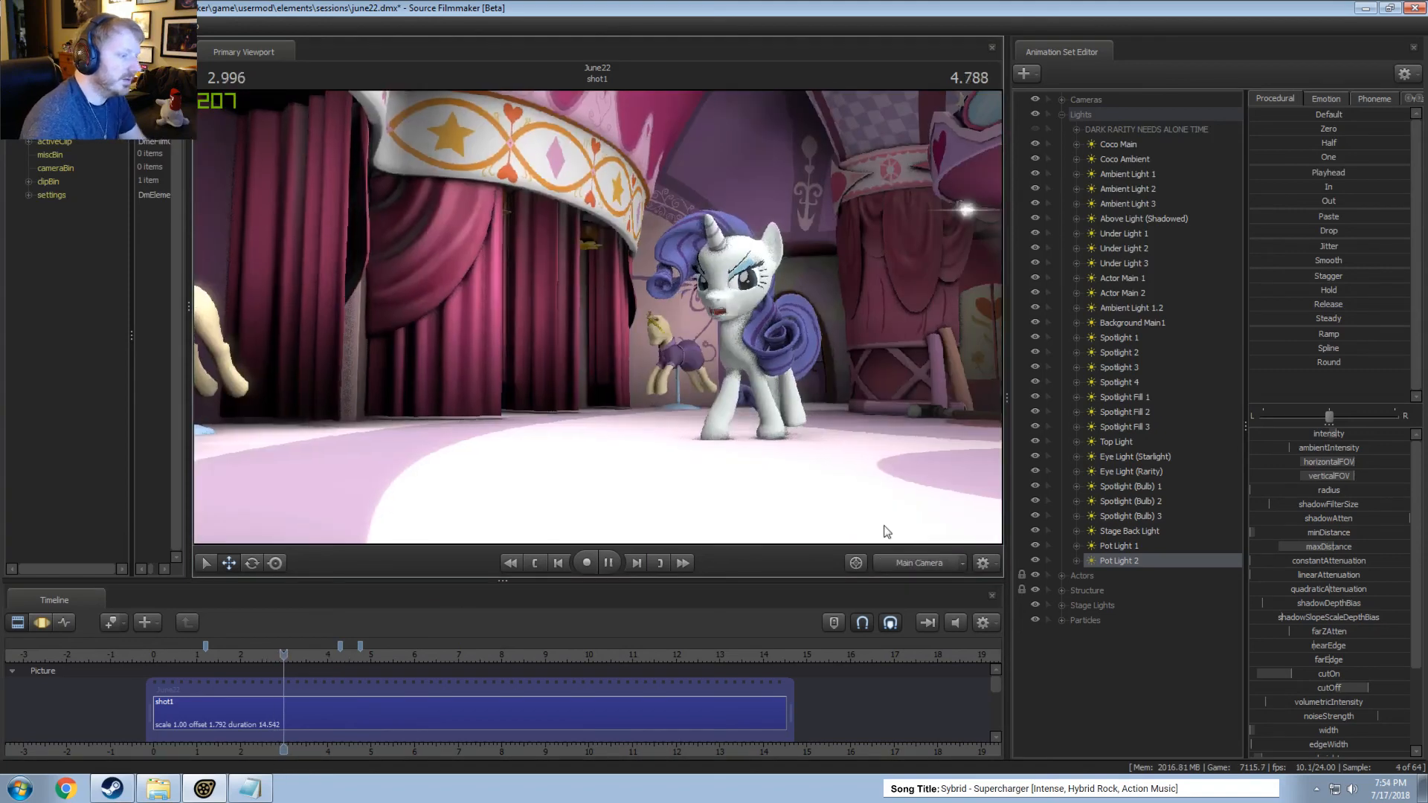
{"action": "key", "text": "space"}
{"action": "key", "text": "F3"}
{"action": "key", "text": "F2"}
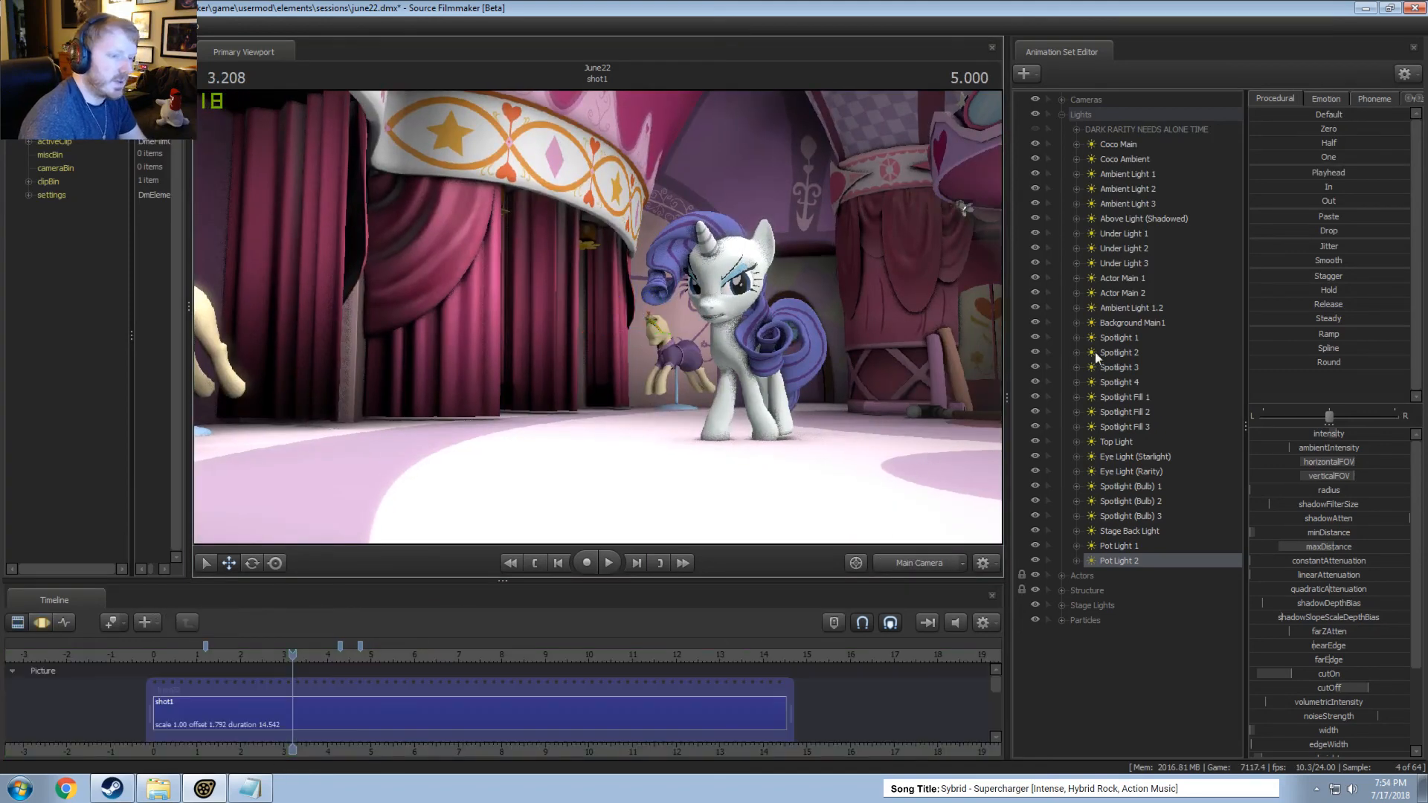
Copy the Under Light 1 animation set.
{"action": "left_click", "coordinate": [1117, 233]}
{"action": "right_click", "coordinate": [1117, 233]}
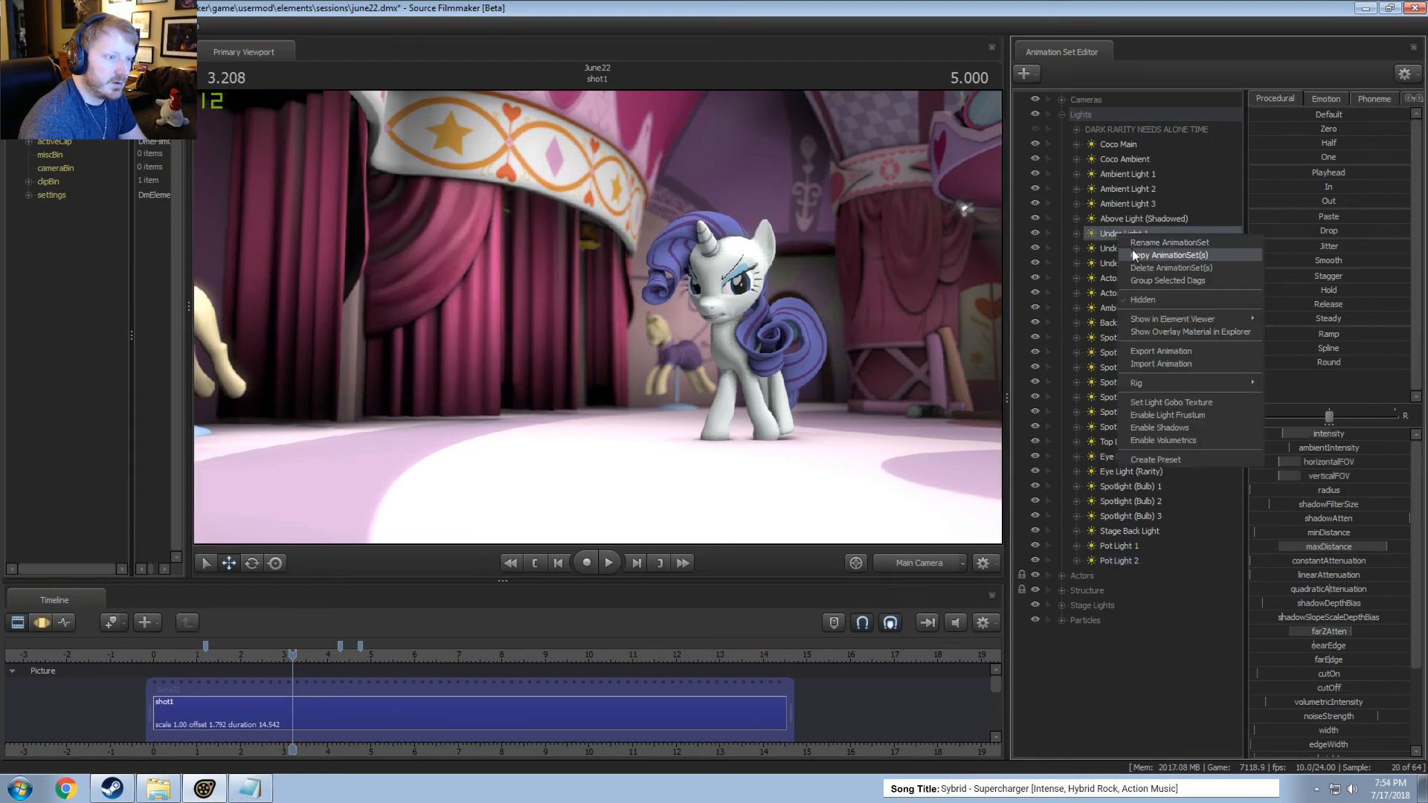
{"action": "left_click", "coordinate": [1097, 231]}
Look through Under Light 1, Under Light 2 and Under Light 3 to examine what each one covers.
{"action": "left_click_drag", "start_coordinate": [1097, 231], "coordinate": [986, 268]}
{"action": "left_click_drag", "start_coordinate": [1132, 250], "coordinate": [990, 299]}
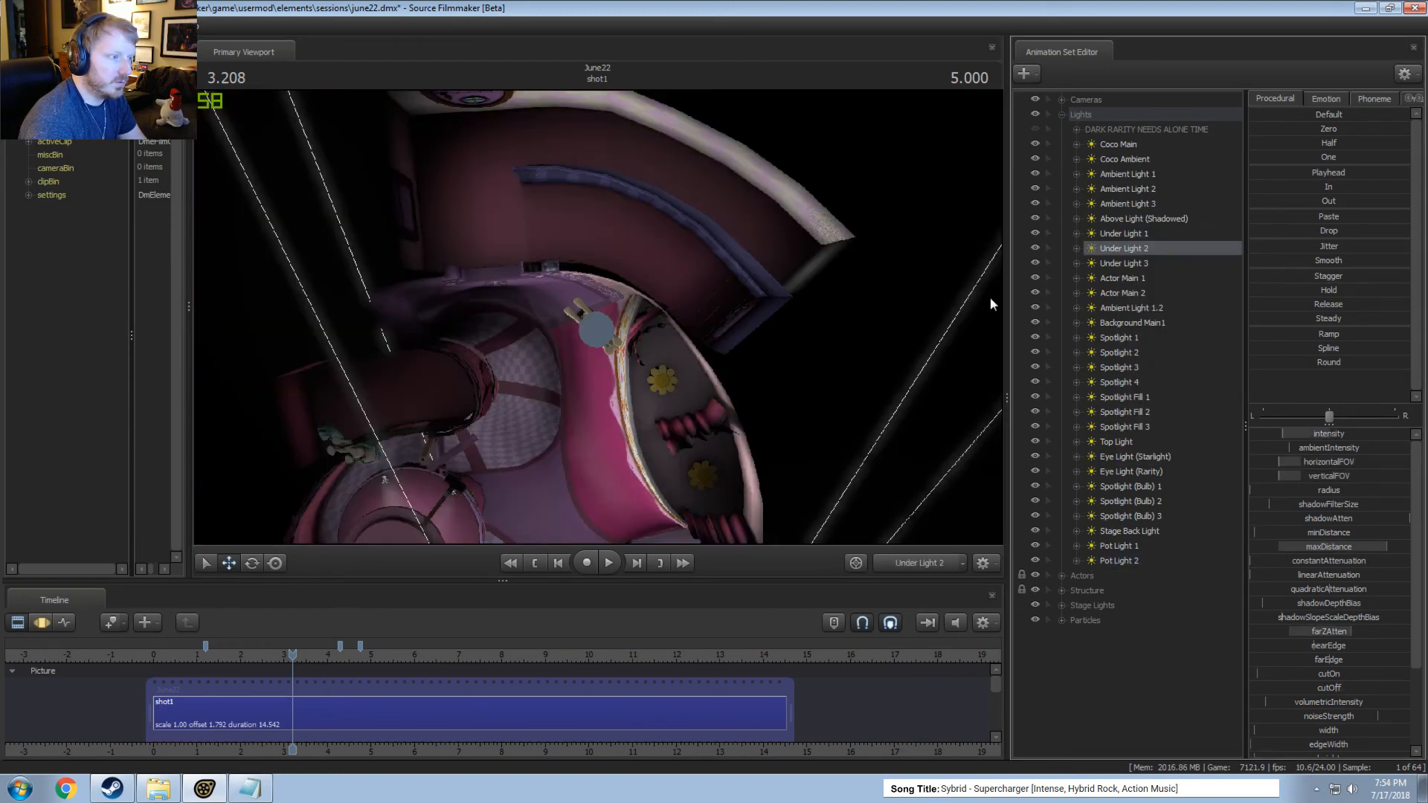
{"action": "left_click_drag", "start_coordinate": [1112, 265], "coordinate": [960, 256]}
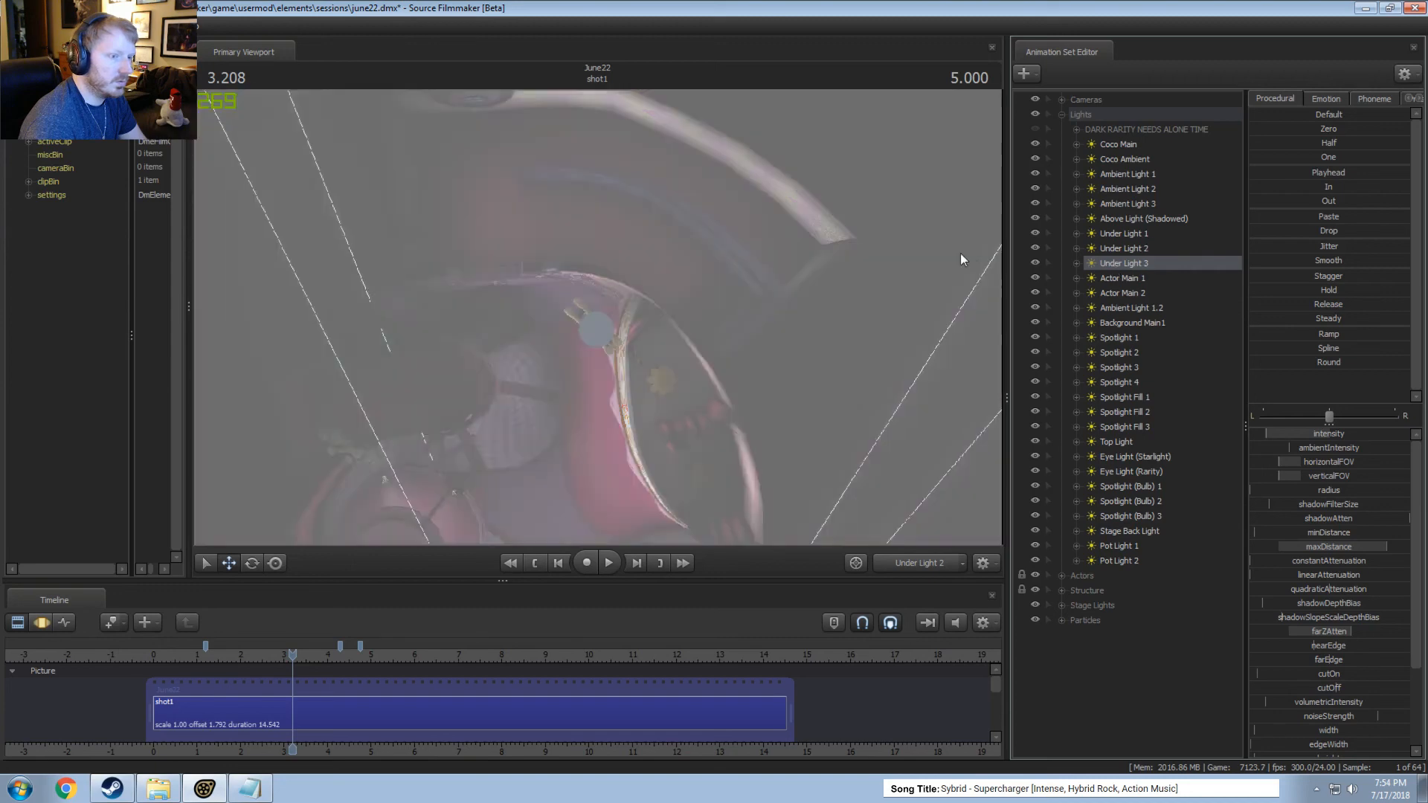
Collapse the Lights group and paste the copied under light as a new animation set.
{"action": "left_click", "coordinate": [1064, 113]}
{"action": "right_click", "coordinate": [1130, 341]}
{"action": "left_click", "coordinate": [1171, 413]}
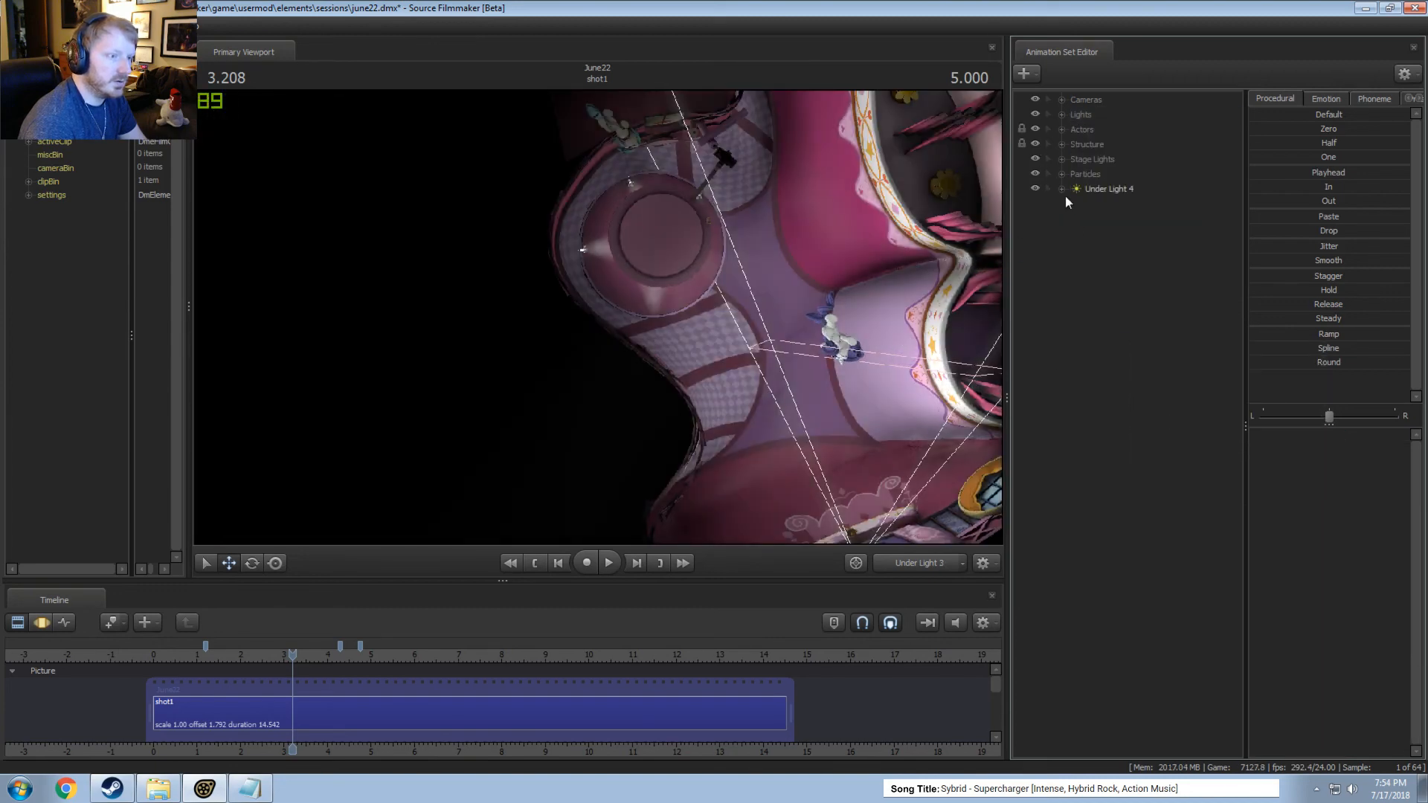
Reposition Under Light 4 through its own view in the Motion Editor and return to the Work Camera.
{"action": "left_click_drag", "start_coordinate": [1104, 191], "coordinate": [877, 242]}
{"action": "left_click", "coordinate": [659, 248]}
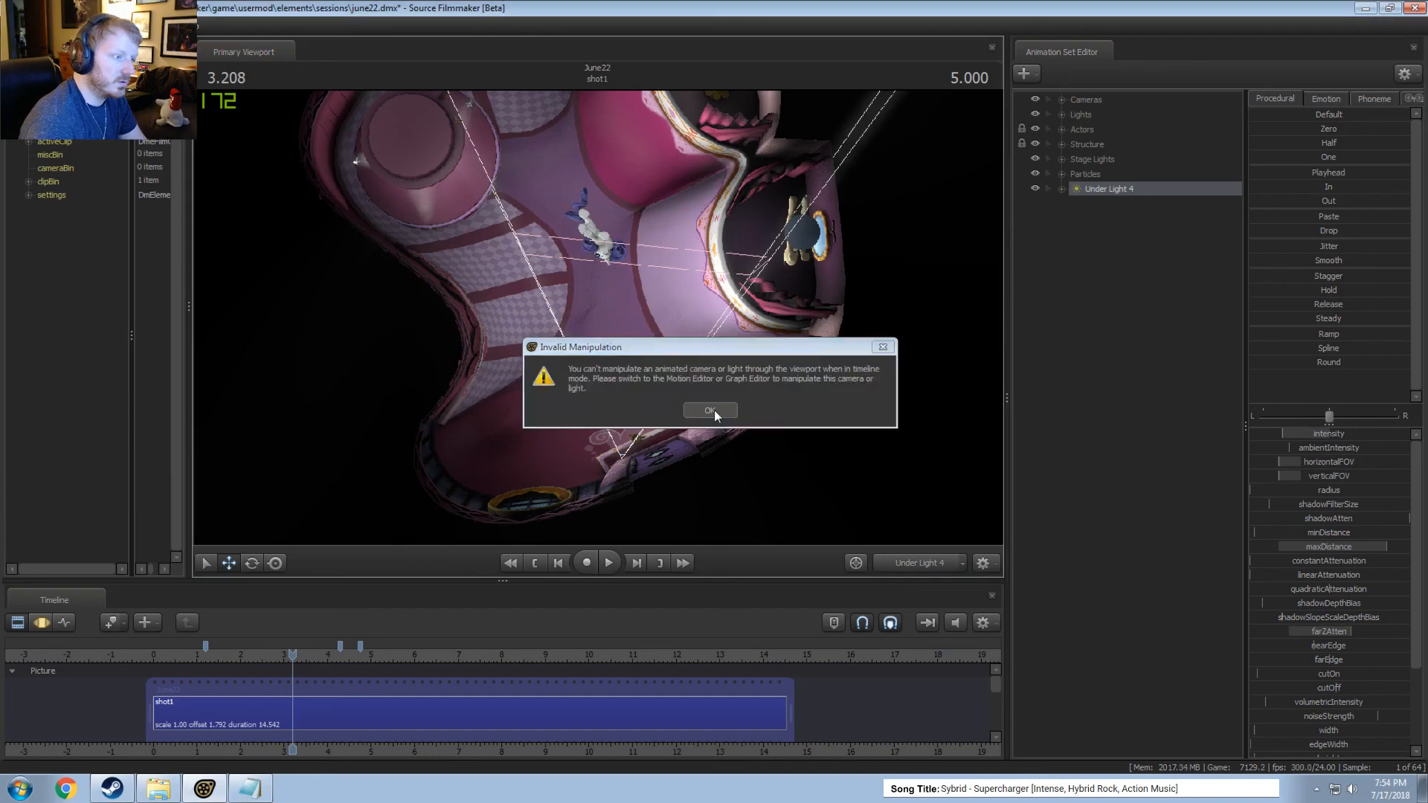
{"action": "left_click", "coordinate": [714, 414]}
{"action": "key", "text": "F3"}
{"action": "left_click_drag", "start_coordinate": [714, 413], "coordinate": [995, 349]}
{"action": "left_click_drag", "start_coordinate": [902, 491], "coordinate": [904, 503]}
{"action": "left_click", "coordinate": [916, 557]}
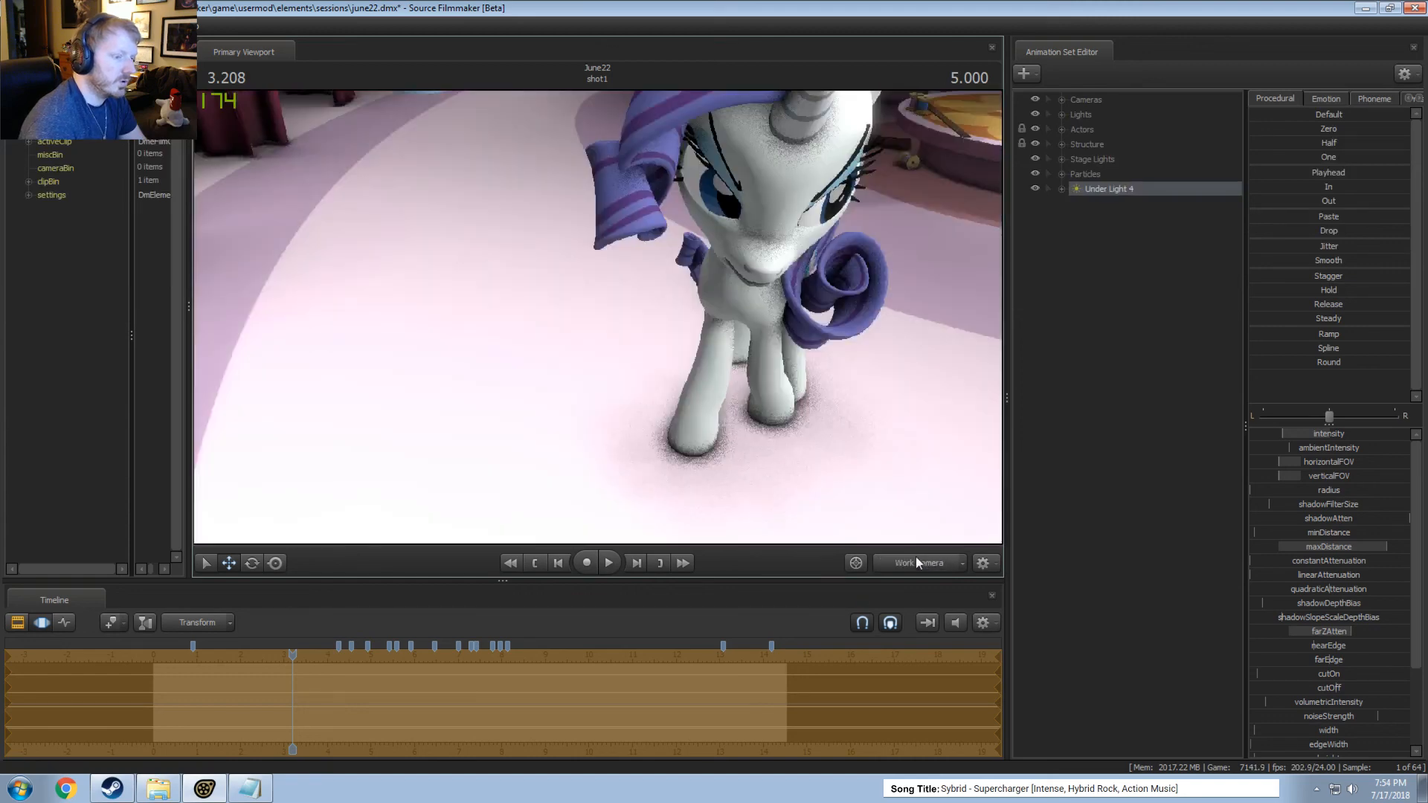
Switch the viewport to Main Camera, raise Under Light 4's intensity and preview the shot.
{"action": "left_click", "coordinate": [916, 563]}
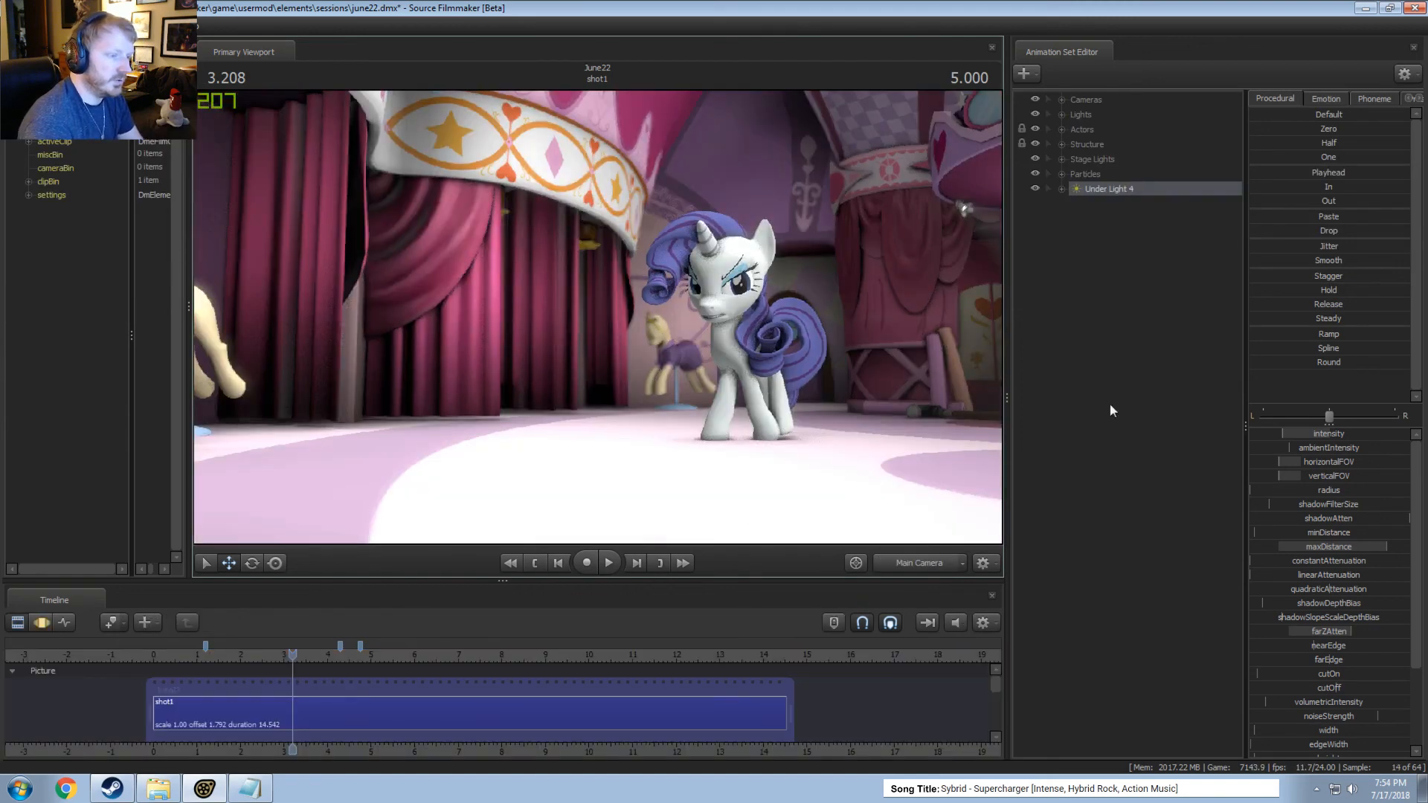
{"action": "key", "text": "F3"}
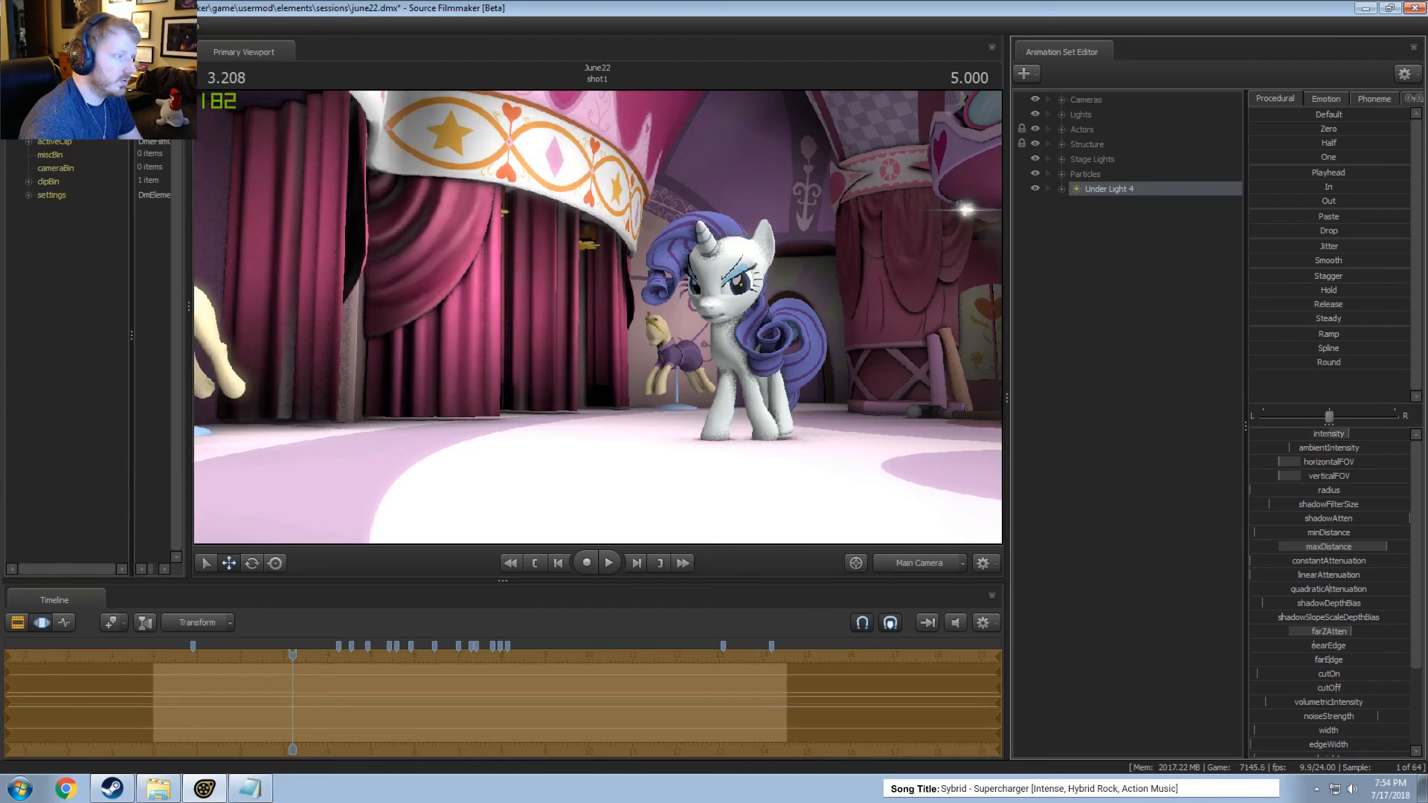
{"action": "key", "text": "F2"}
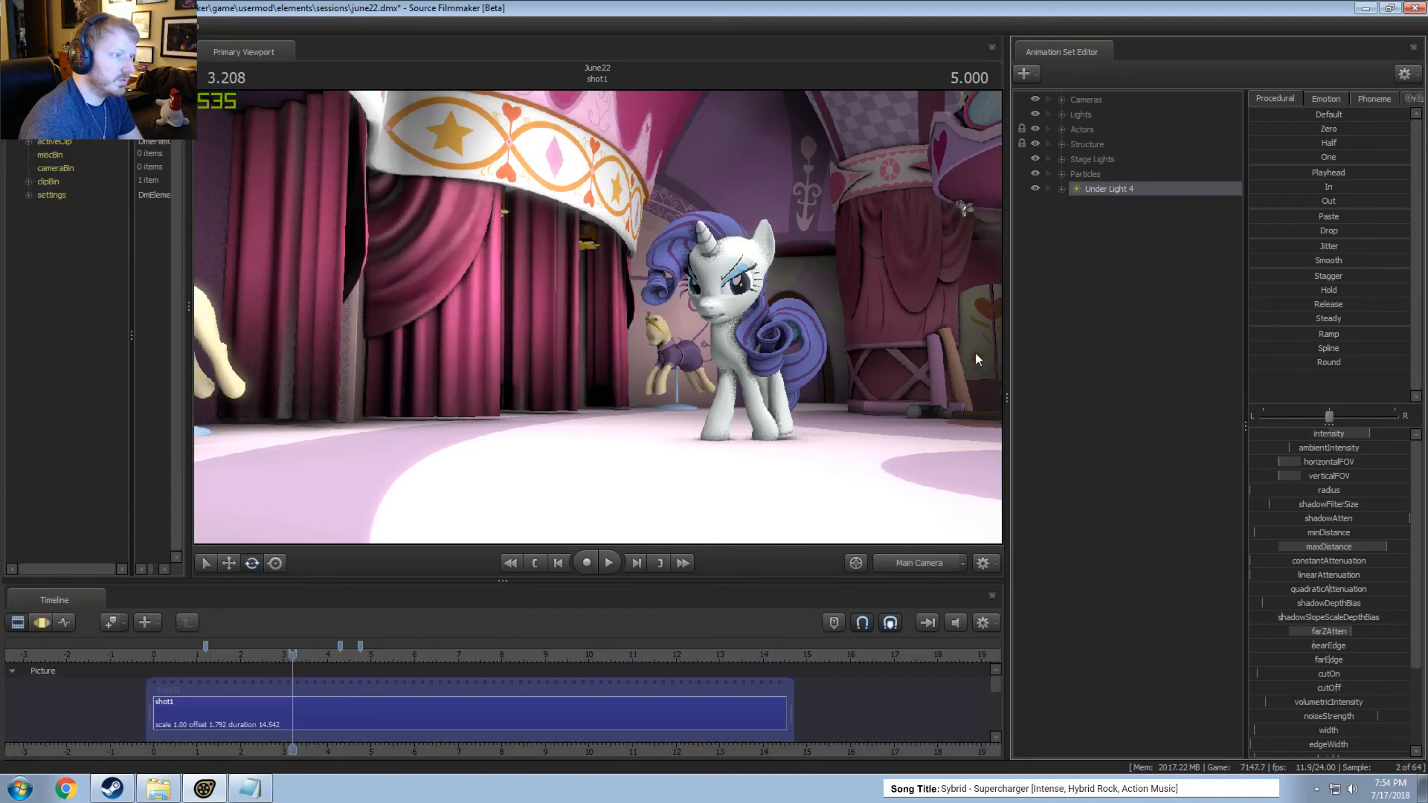
Look through Under Light 4, widen its horizontal and vertical FOV, and return to Main Camera to preview the result.
{"action": "key", "text": "F3"}
{"action": "left_click_drag", "start_coordinate": [1111, 192], "coordinate": [788, 312]}
{"action": "left_click_drag", "start_coordinate": [789, 312], "coordinate": [792, 353]}
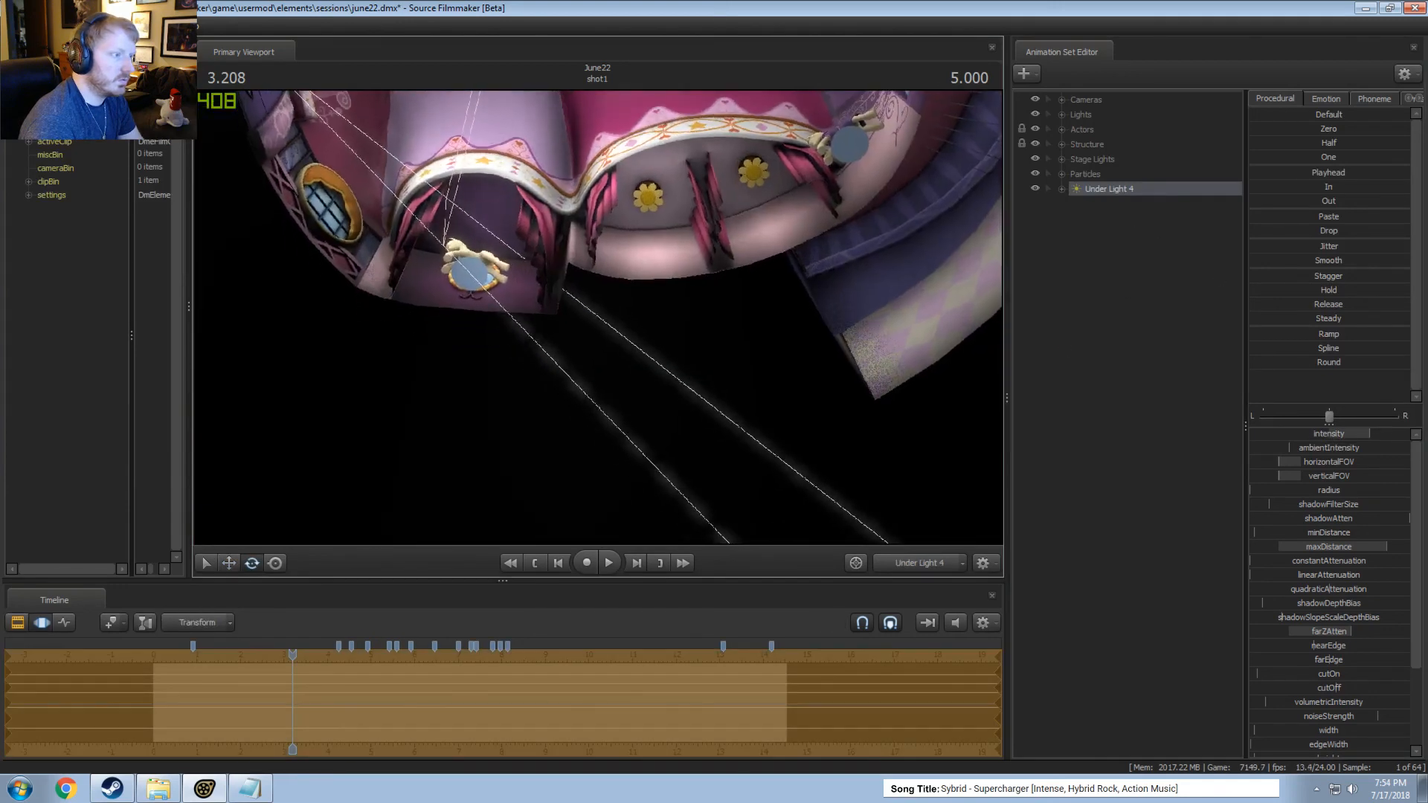
{"action": "scroll", "coordinate": [600, 314], "scroll_direction": "down", "scroll_amount": 5}
{"action": "mouse_move", "coordinate": [599, 314]}
{"action": "left_mouse_down"}
{"action": "mouse_move", "coordinate": [599, 327]}
{"action": "mouse_move", "coordinate": [600, 314]}
{"action": "left_mouse_up"}
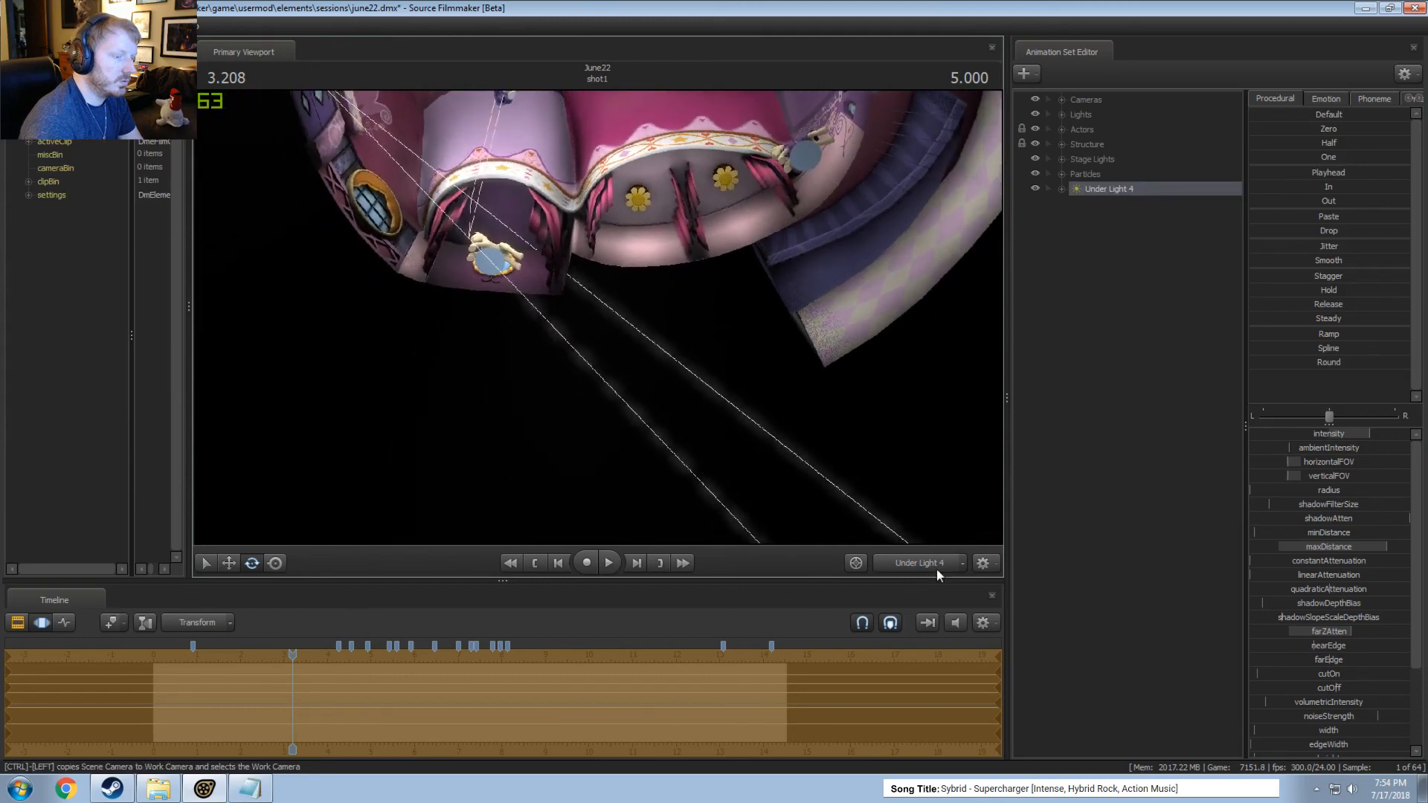
{"action": "key", "text": "F2"}
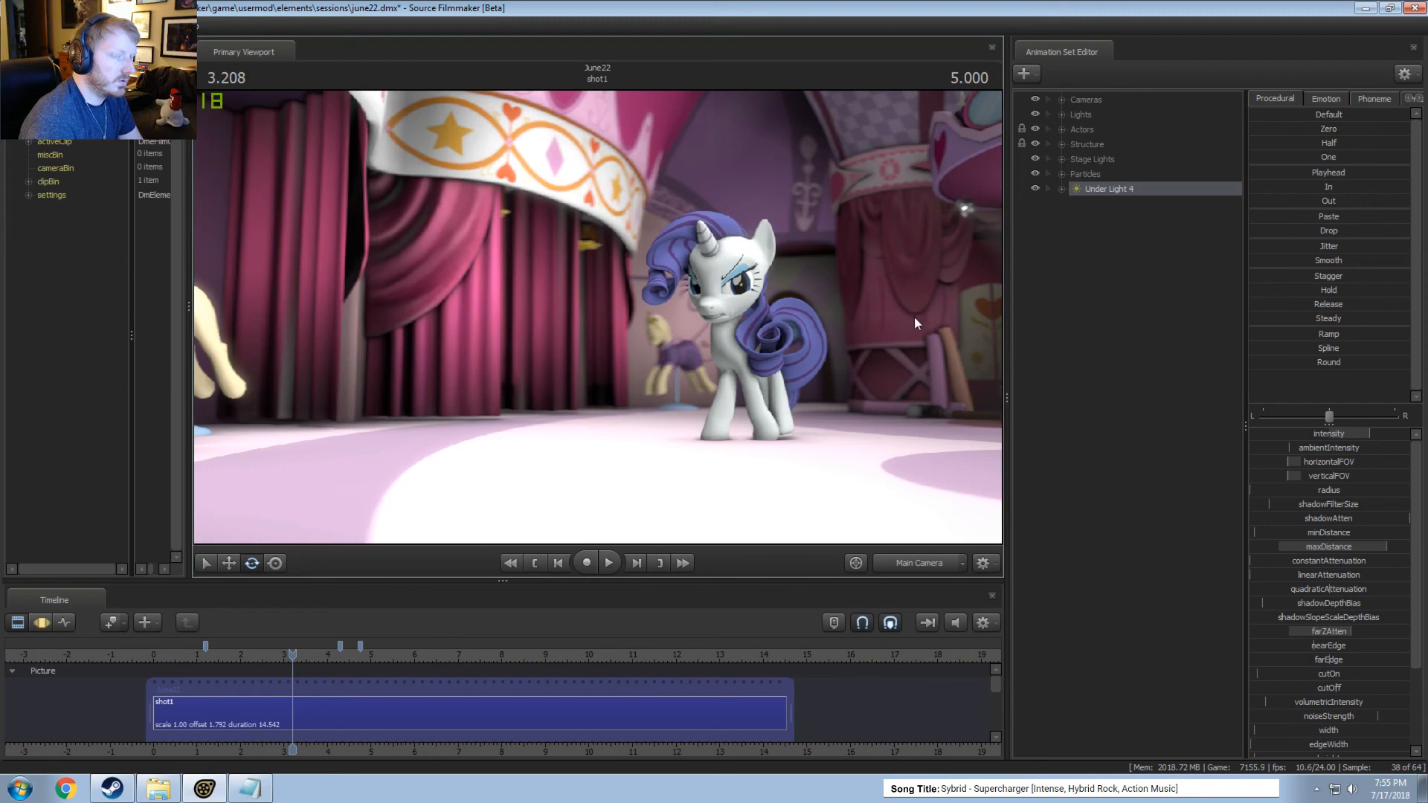
Lower Under Light 4's intensity in the Motion Editor and preview the shot.
{"action": "key", "text": "F3"}
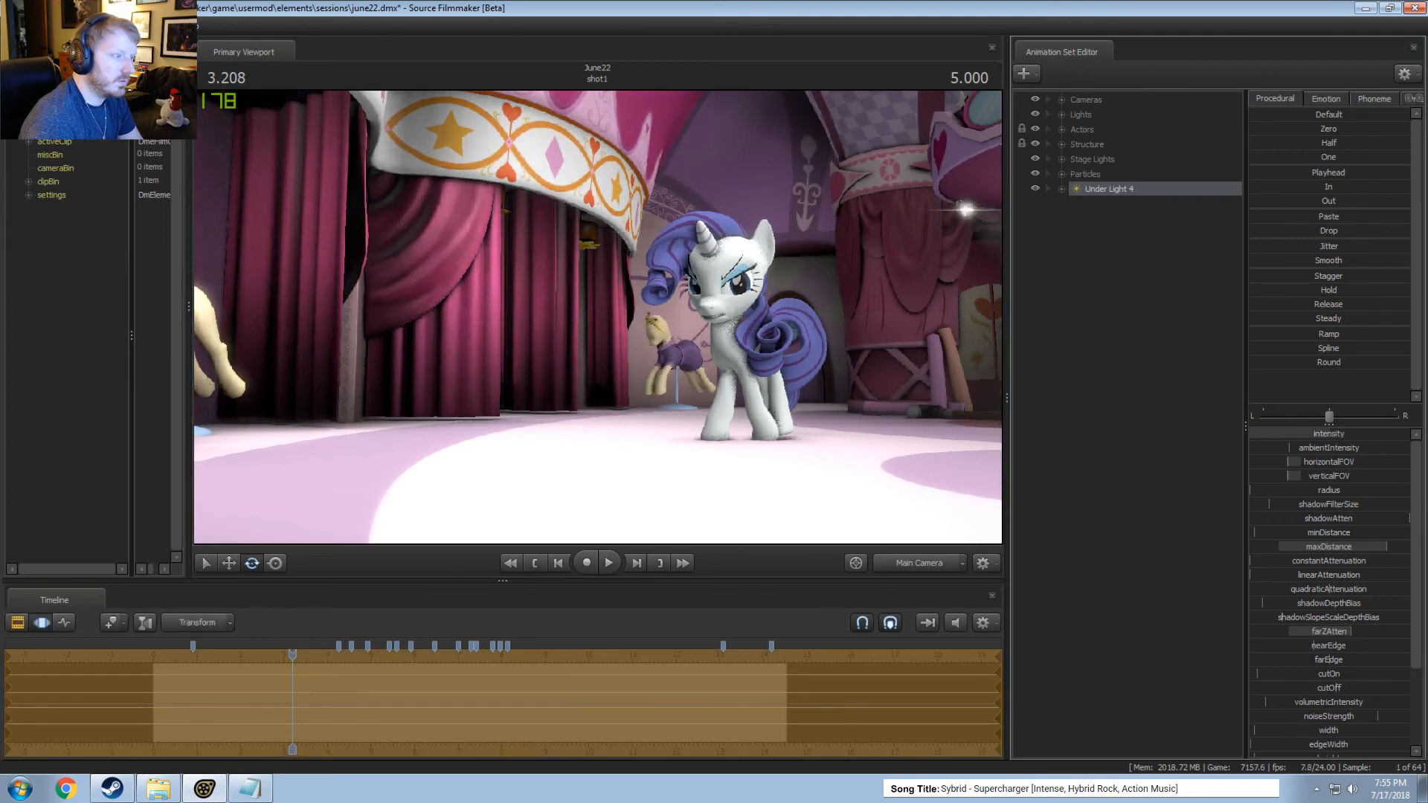
{"action": "left_click_drag", "start_coordinate": [1311, 434], "coordinate": [1296, 433]}
{"action": "key", "text": "F2"}
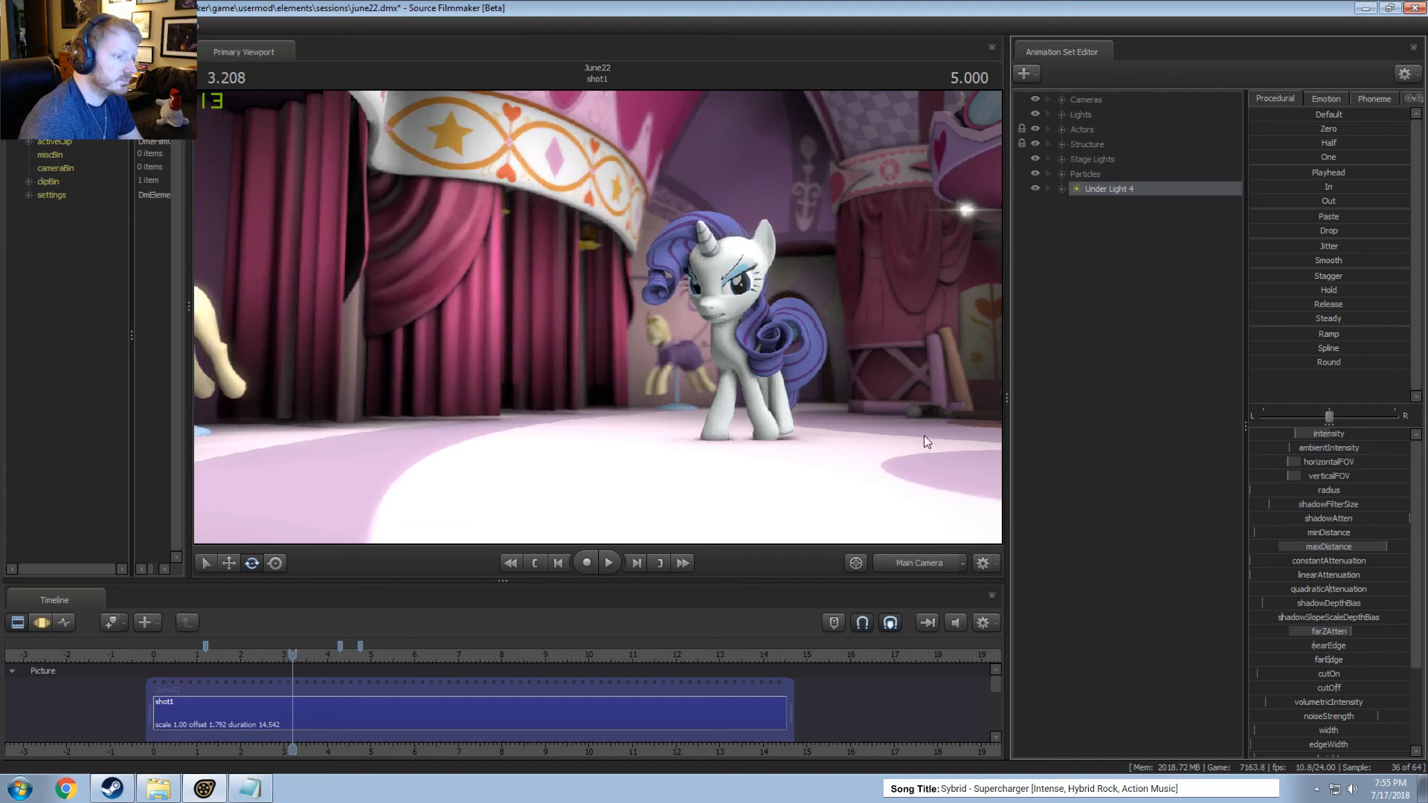
Play the last seconds of the shot from about 12 s to examine the lighting, and return to about 3.7 s.
{"action": "left_click", "coordinate": [675, 655]}
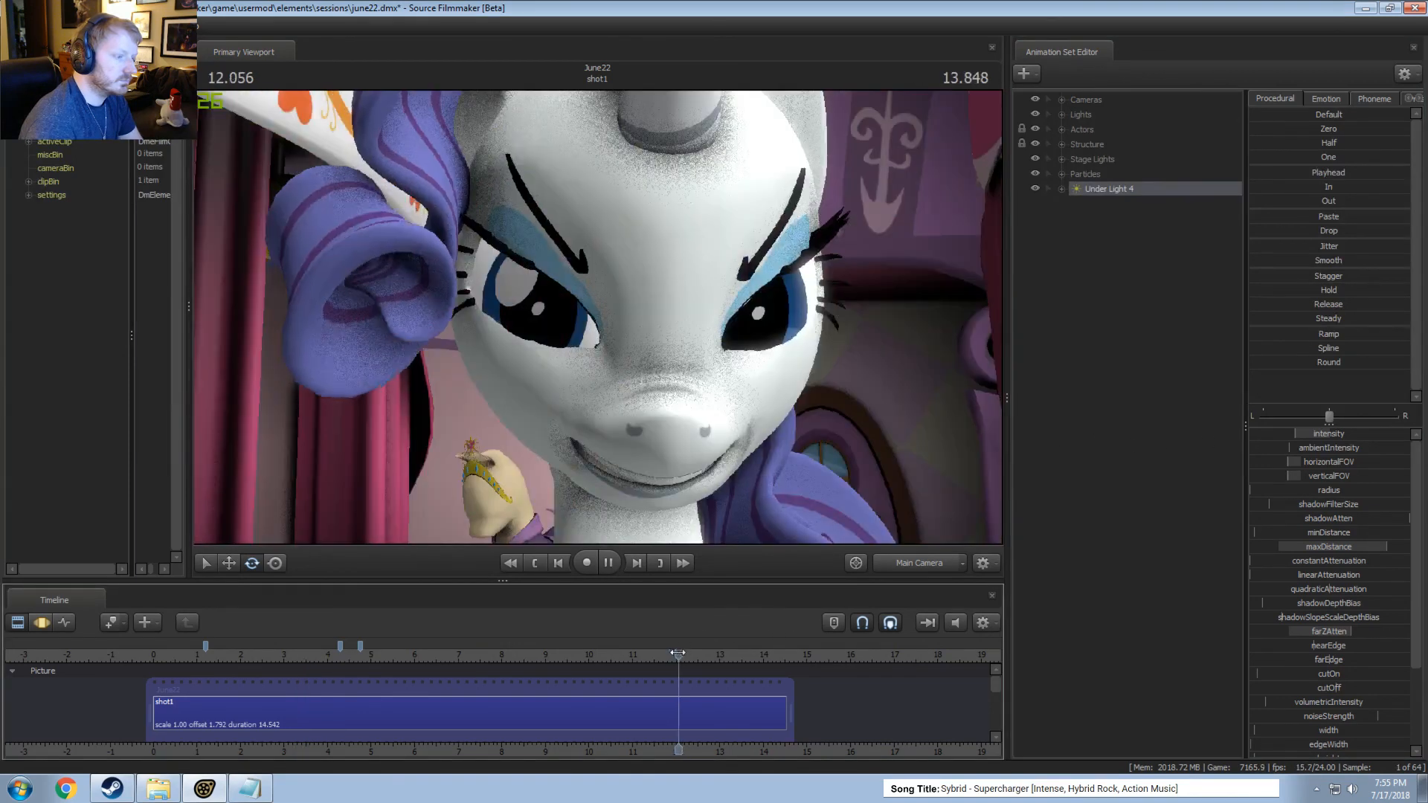
{"action": "key", "text": "space"}
{"action": "key", "text": "F3"}
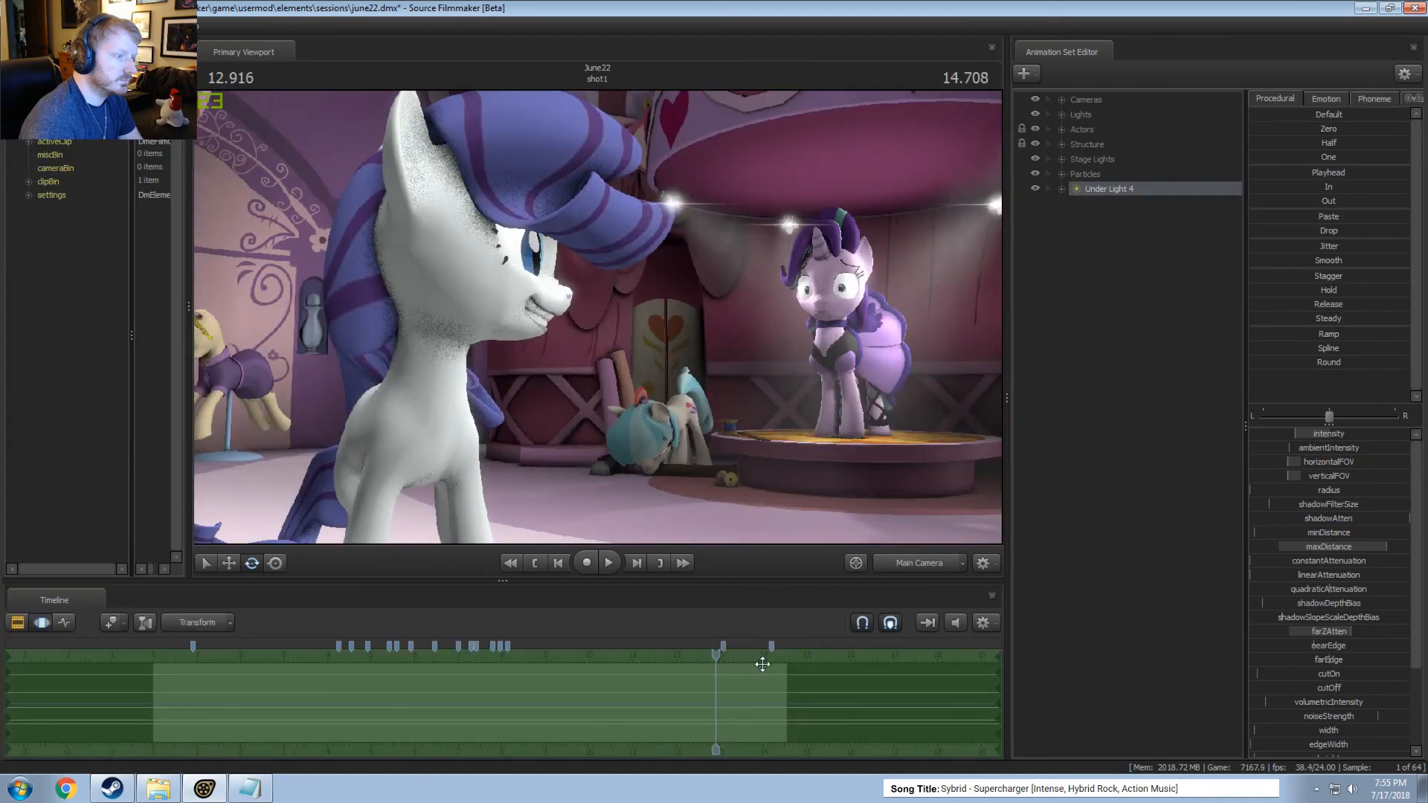
{"action": "key", "text": "space"}
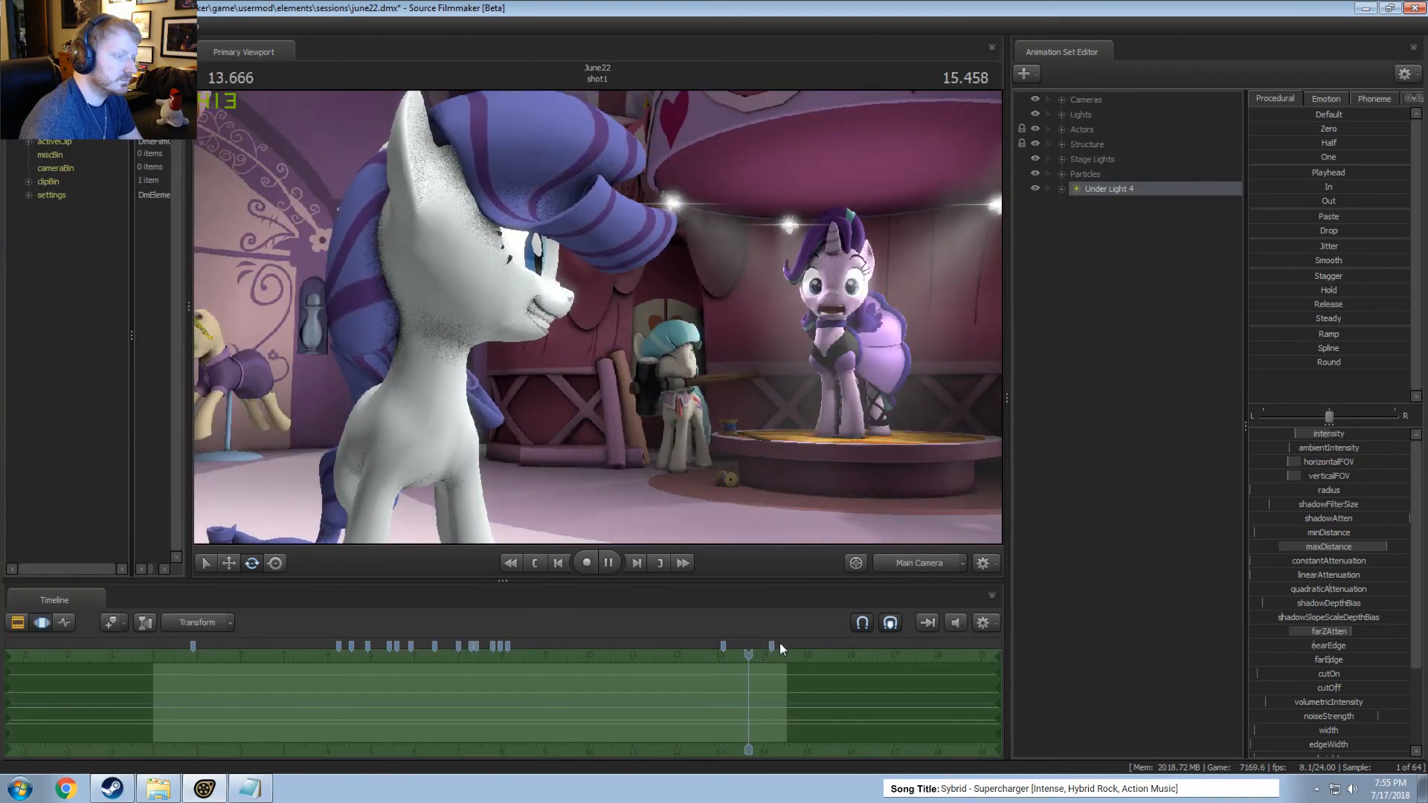
{"action": "left_click_drag", "start_coordinate": [770, 640], "coordinate": [315, 639]}
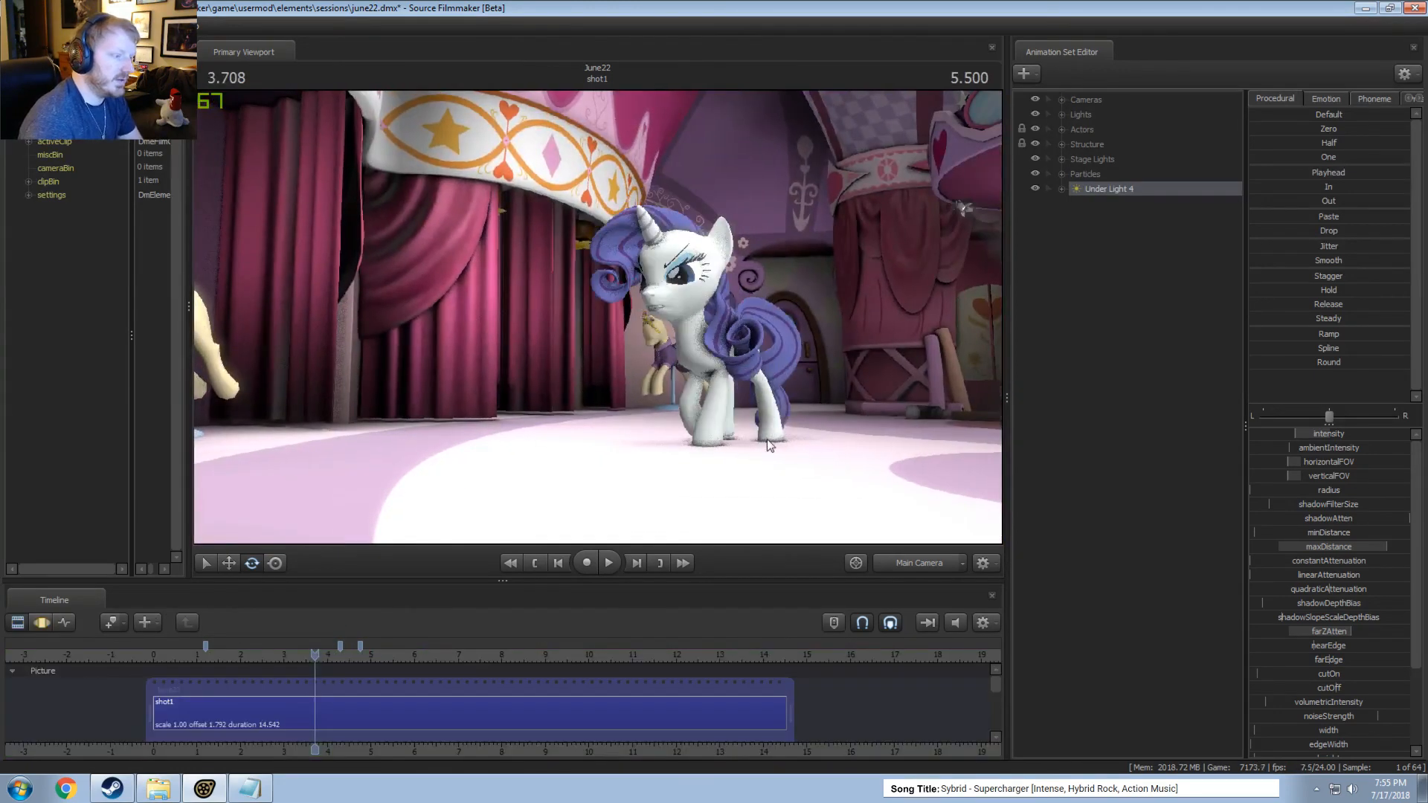
Move Under Light 4 into the Lights group, directly below Under Light 3.
{"action": "left_click", "coordinate": [1062, 99]}
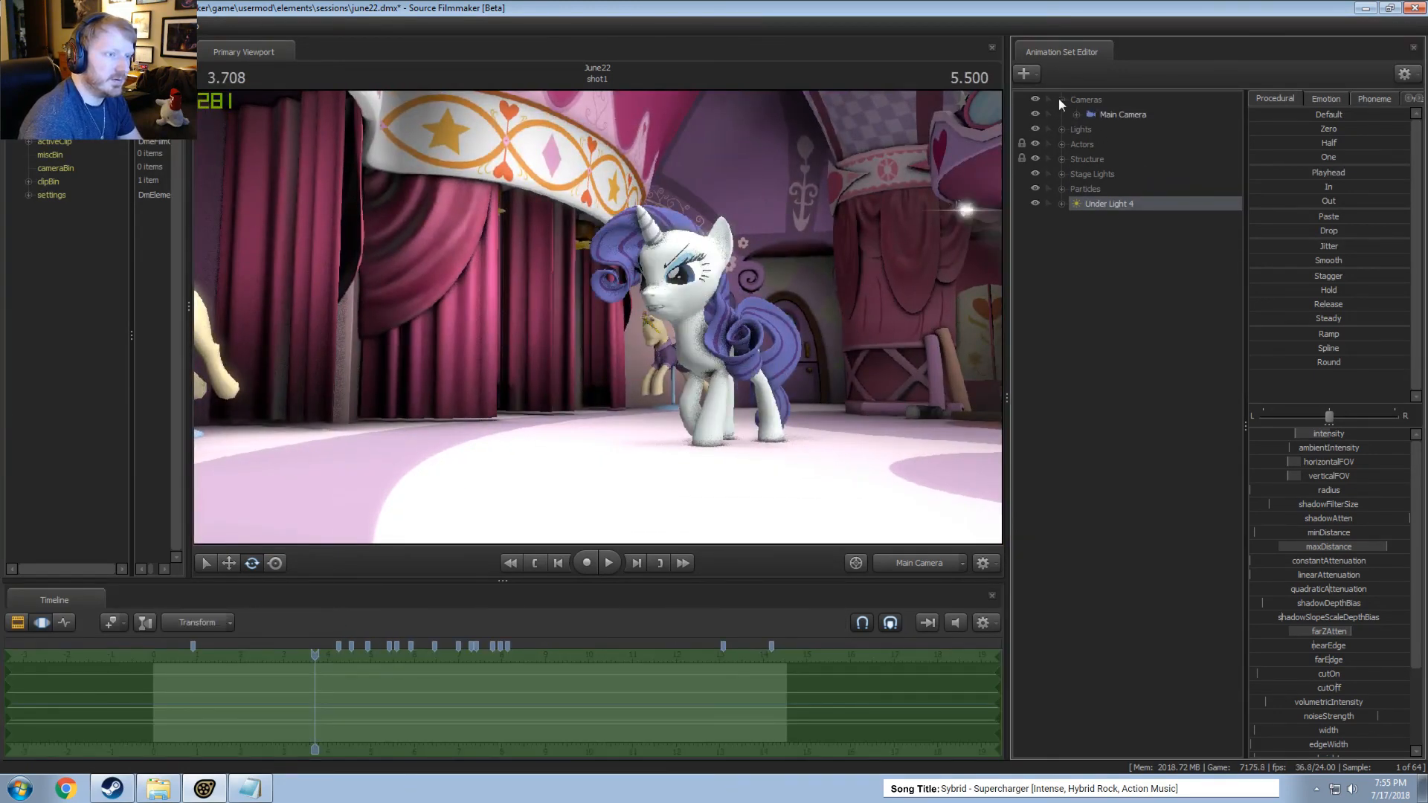
{"action": "left_click", "coordinate": [1062, 100]}
{"action": "left_click", "coordinate": [1061, 115]}
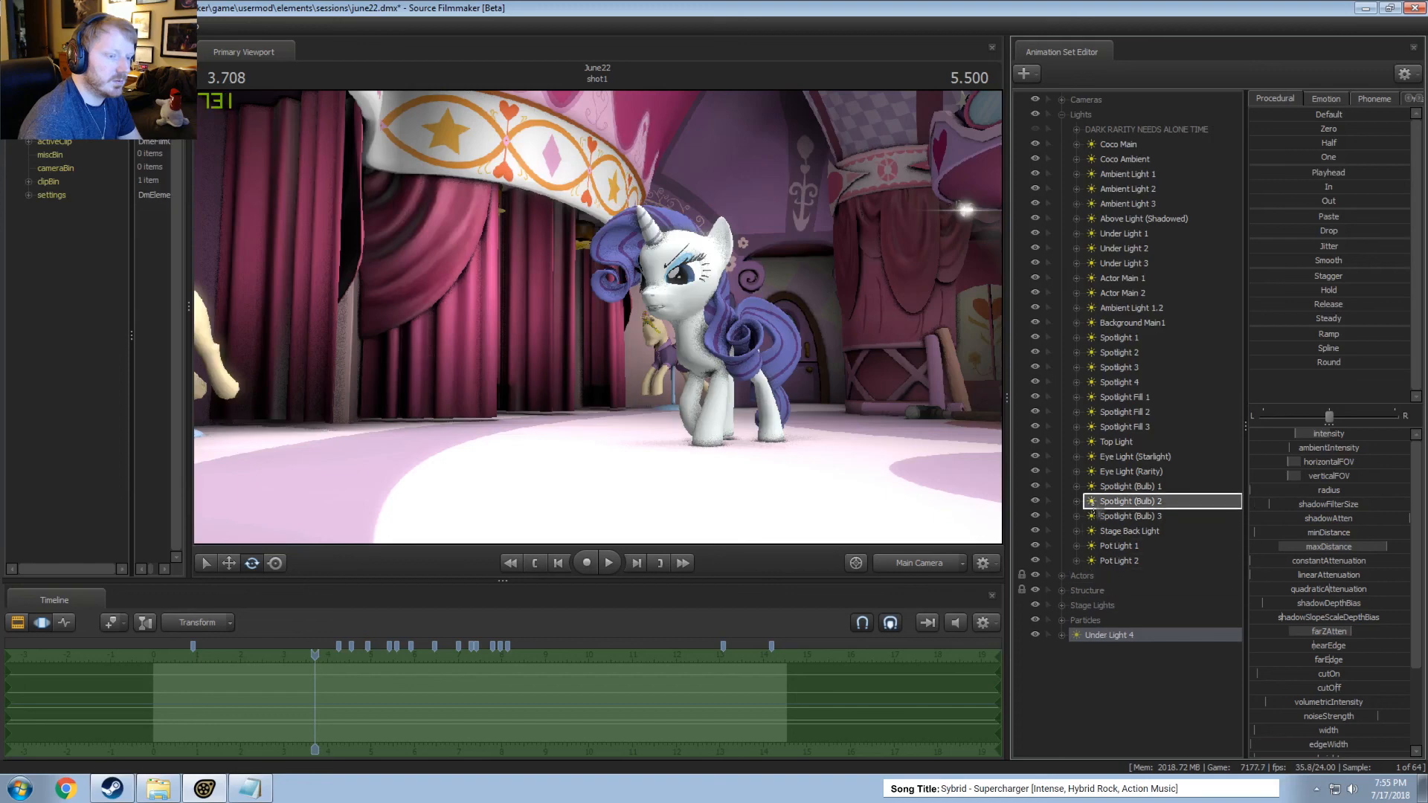
{"action": "left_click_drag", "start_coordinate": [1094, 512], "coordinate": [1141, 269]}
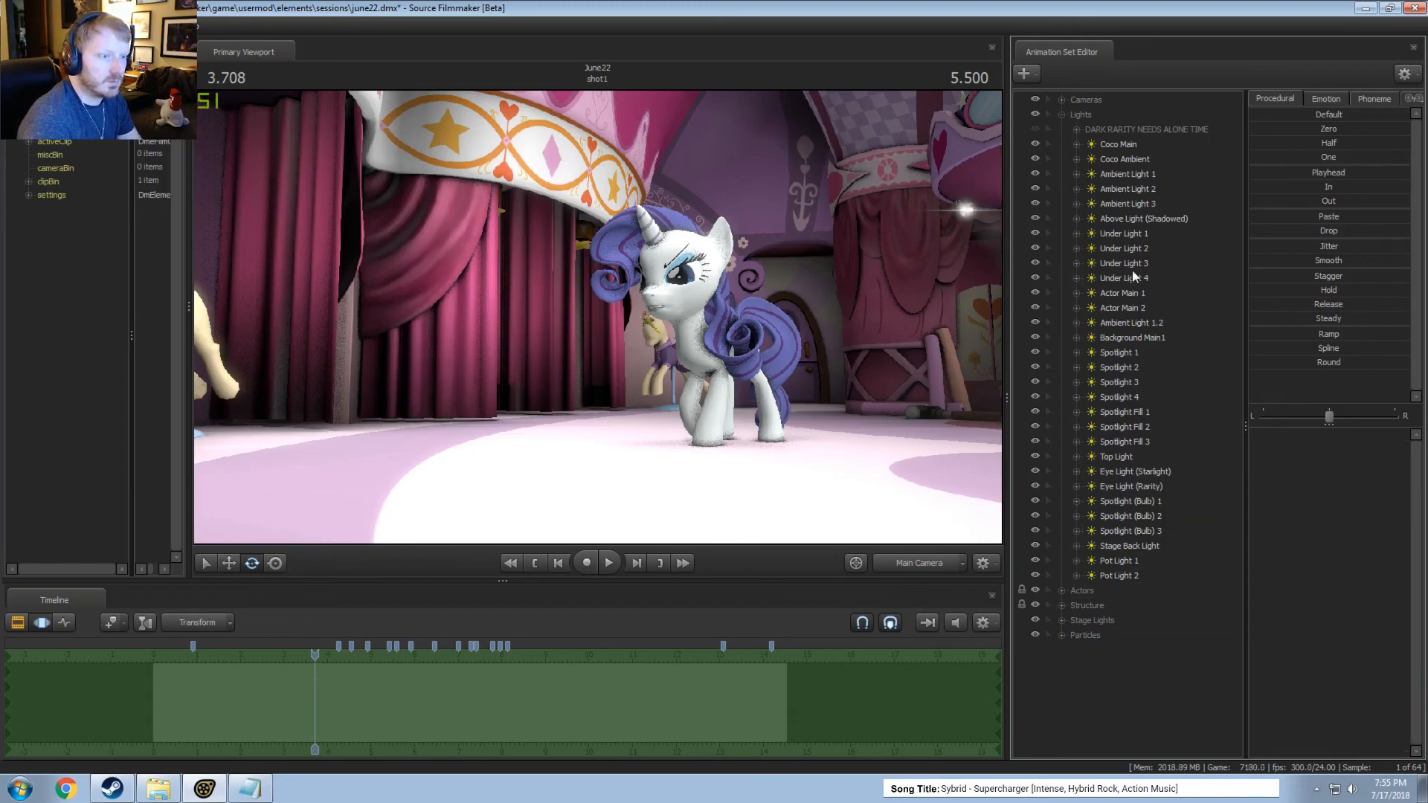
Toggle the visibility of Ambient Light 1, Ambient Light 2 and Ambient Light 3 to compare what each one contributes.
{"action": "left_click", "coordinate": [1119, 174]}
{"action": "left_click", "coordinate": [1034, 174]}
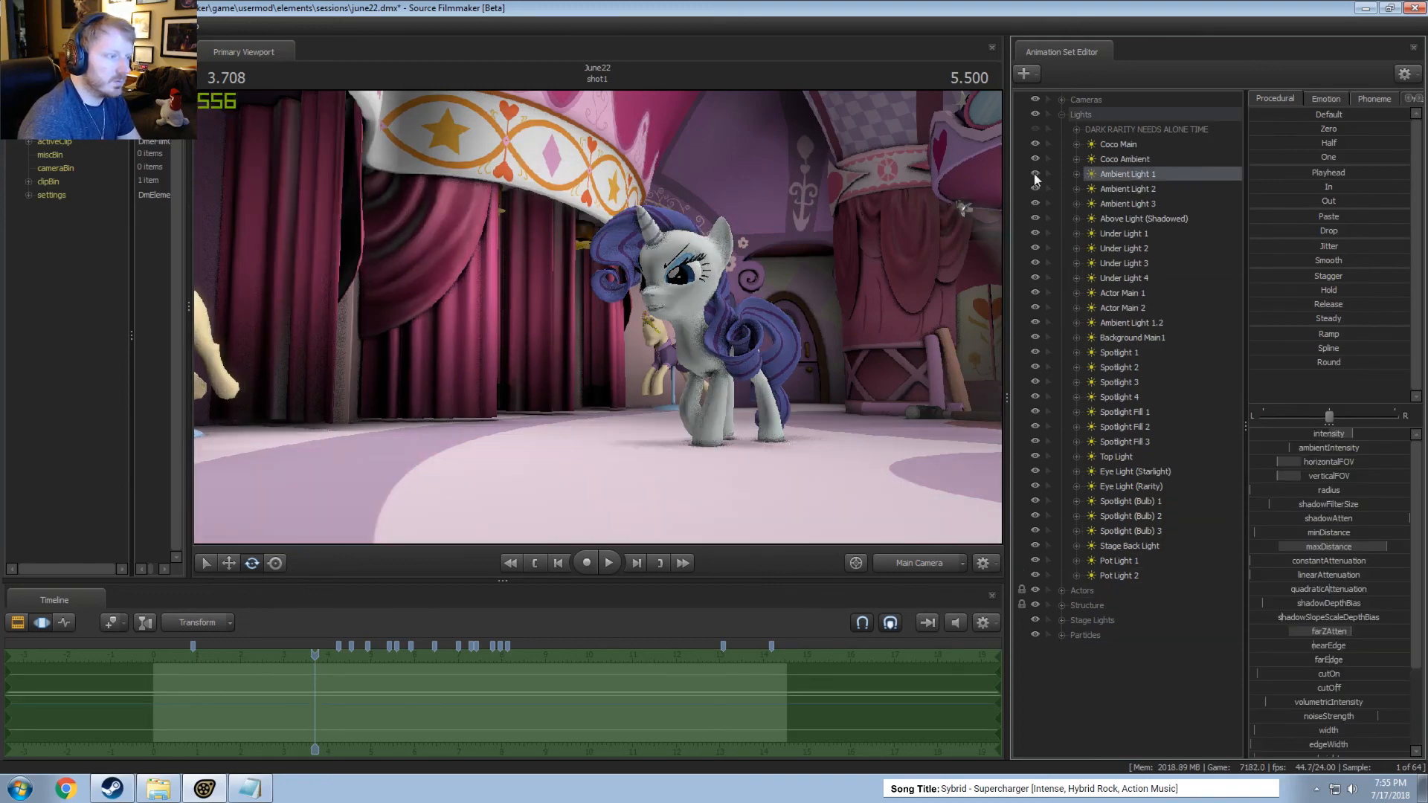
{"action": "left_click", "coordinate": [1034, 173]}
{"action": "left_click", "coordinate": [1034, 173]}
{"action": "left_click", "coordinate": [1033, 173]}
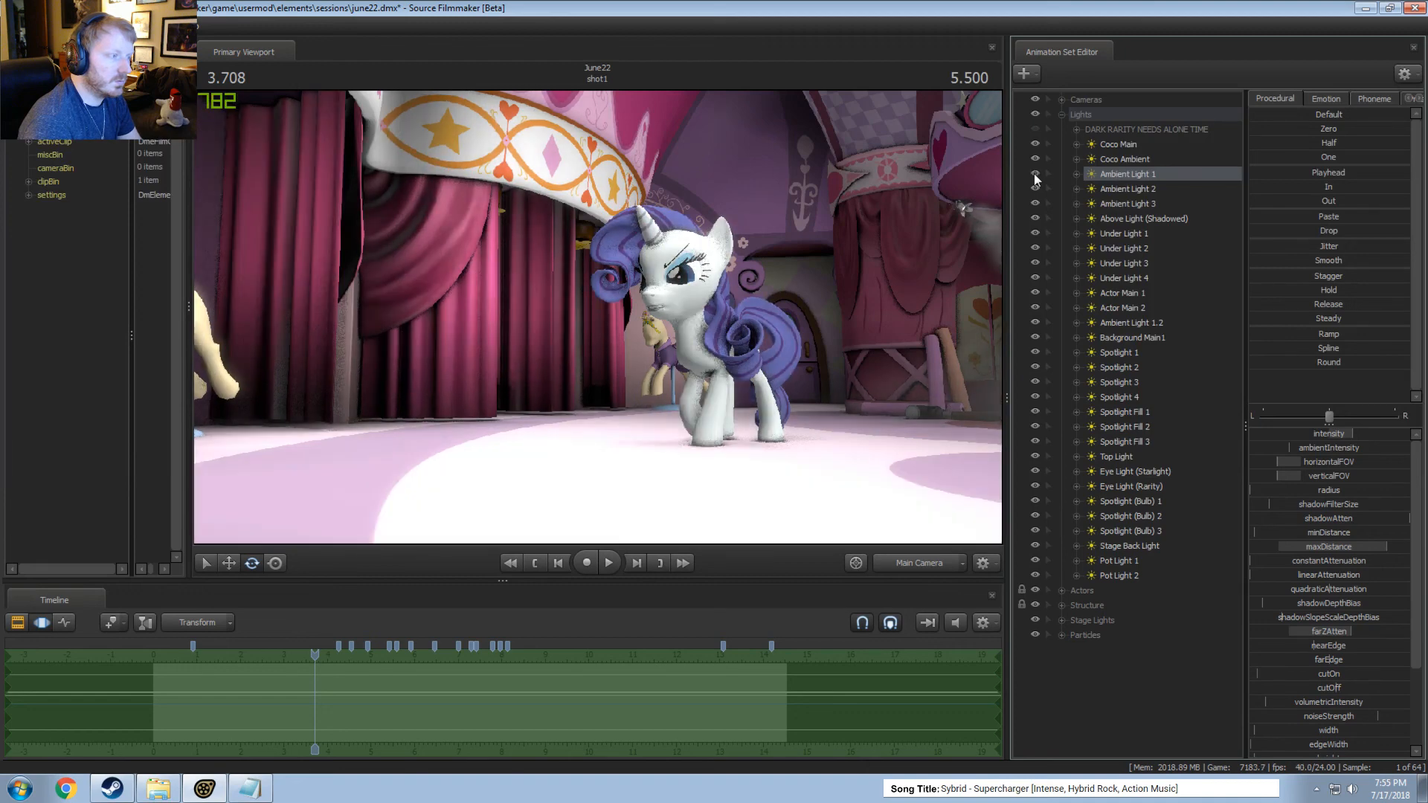
{"action": "left_click", "coordinate": [1034, 173]}
{"action": "left_click", "coordinate": [1034, 173]}
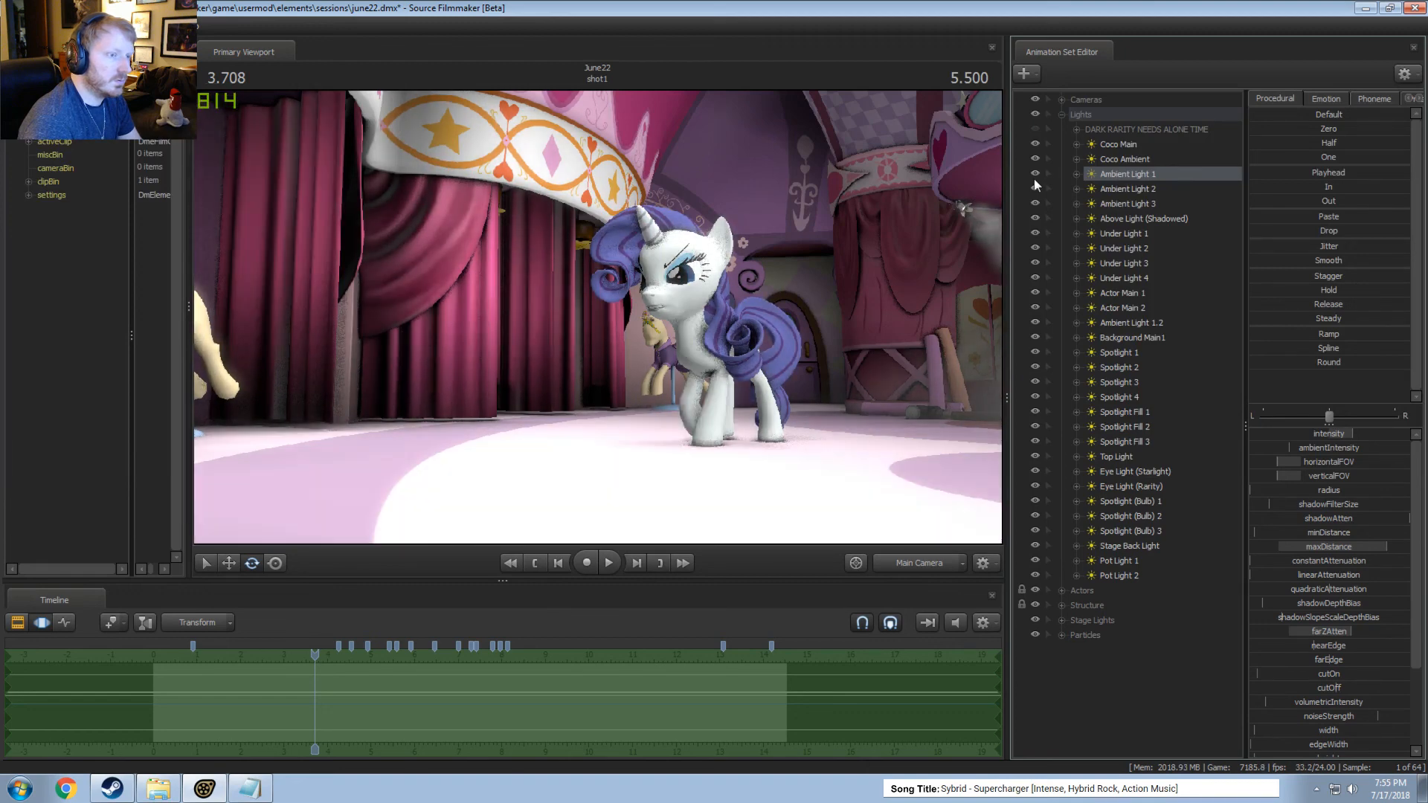
{"action": "left_click", "coordinate": [1034, 187]}
{"action": "left_click", "coordinate": [1034, 187]}
{"action": "left_click", "coordinate": [1035, 203]}
{"action": "left_click", "coordinate": [1035, 203]}
{"action": "left_click", "coordinate": [1035, 203]}
Play the shot briefly to about 4.4 s with Ambient Light 3 hidden, preview that frame, and show the light again.
{"action": "key", "text": "space"}
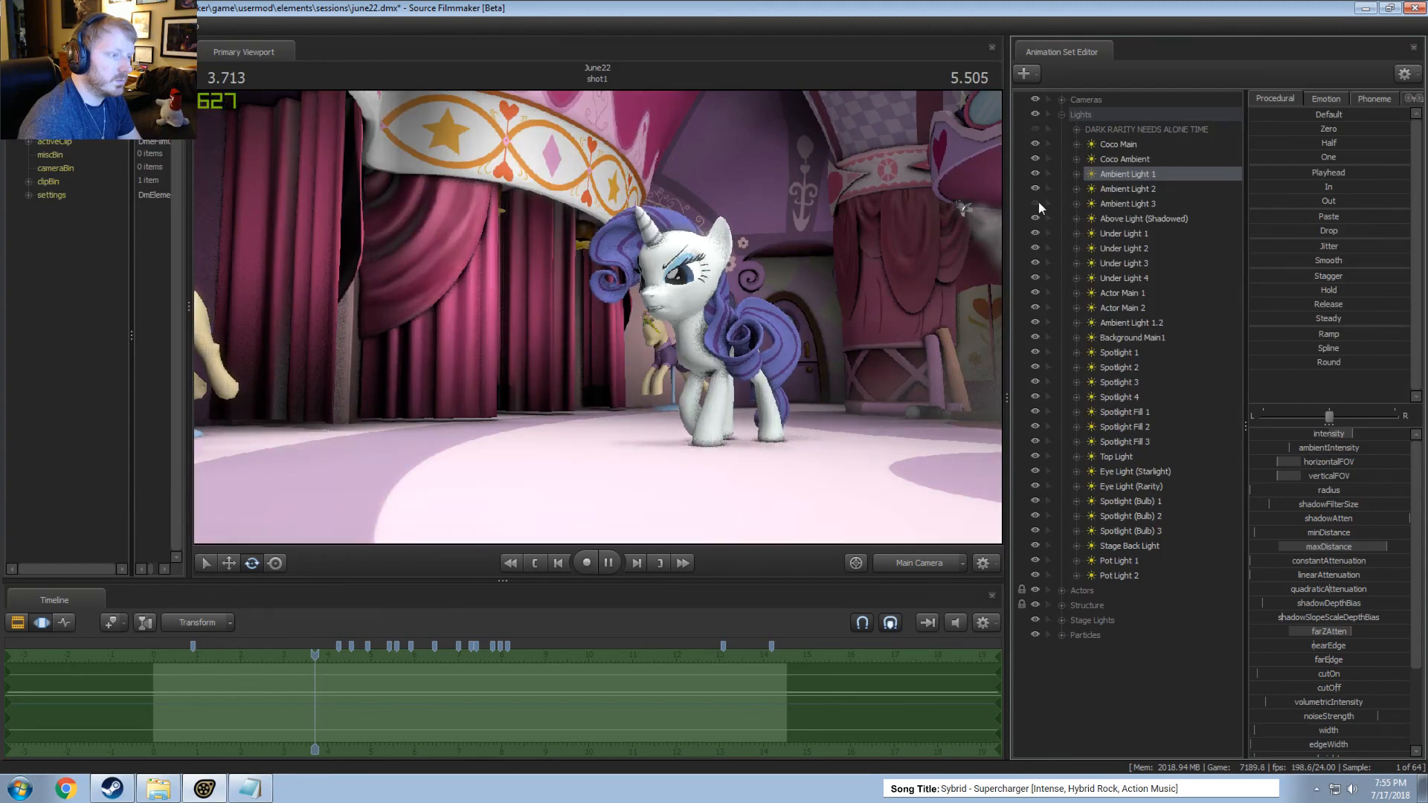
{"action": "key", "text": "space"}
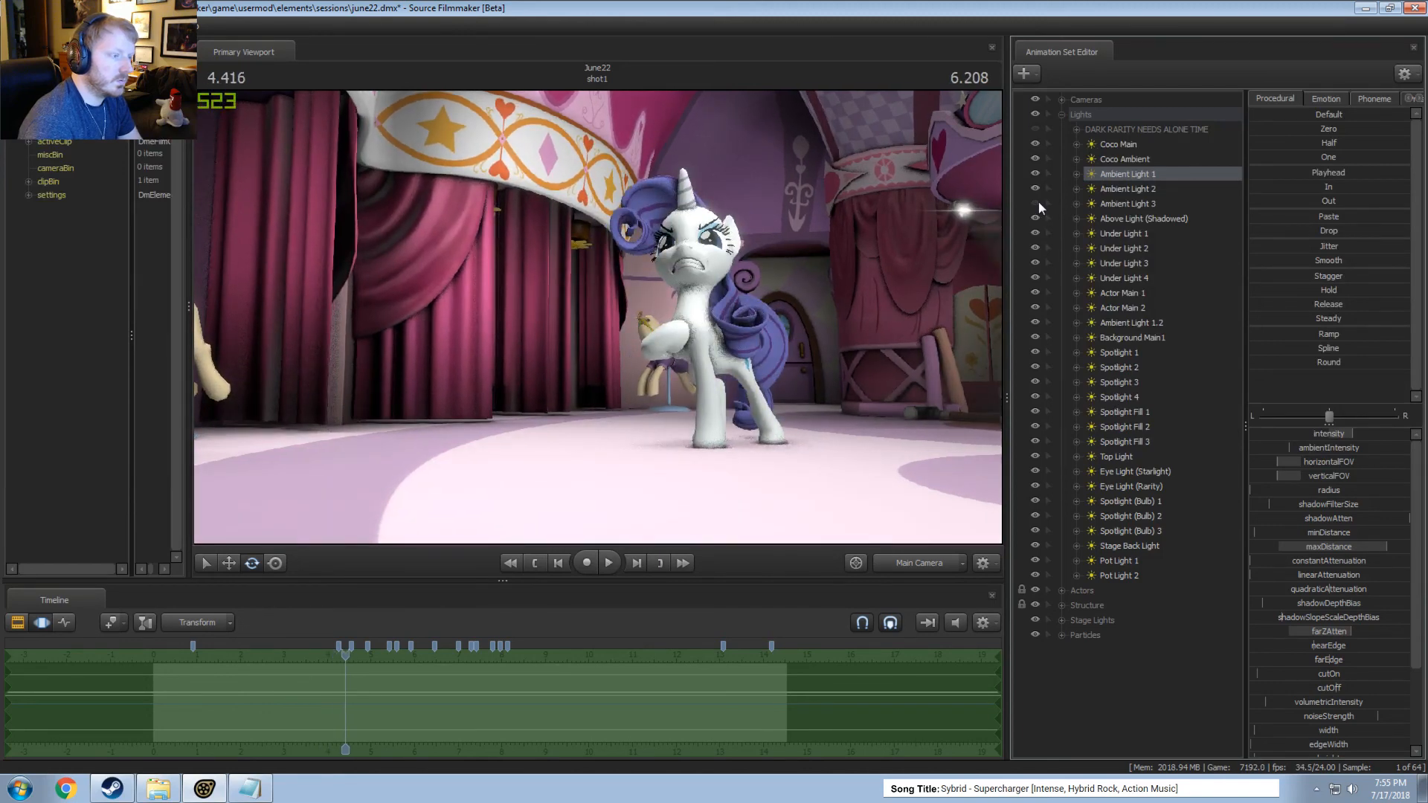
{"action": "key", "text": "F3"}
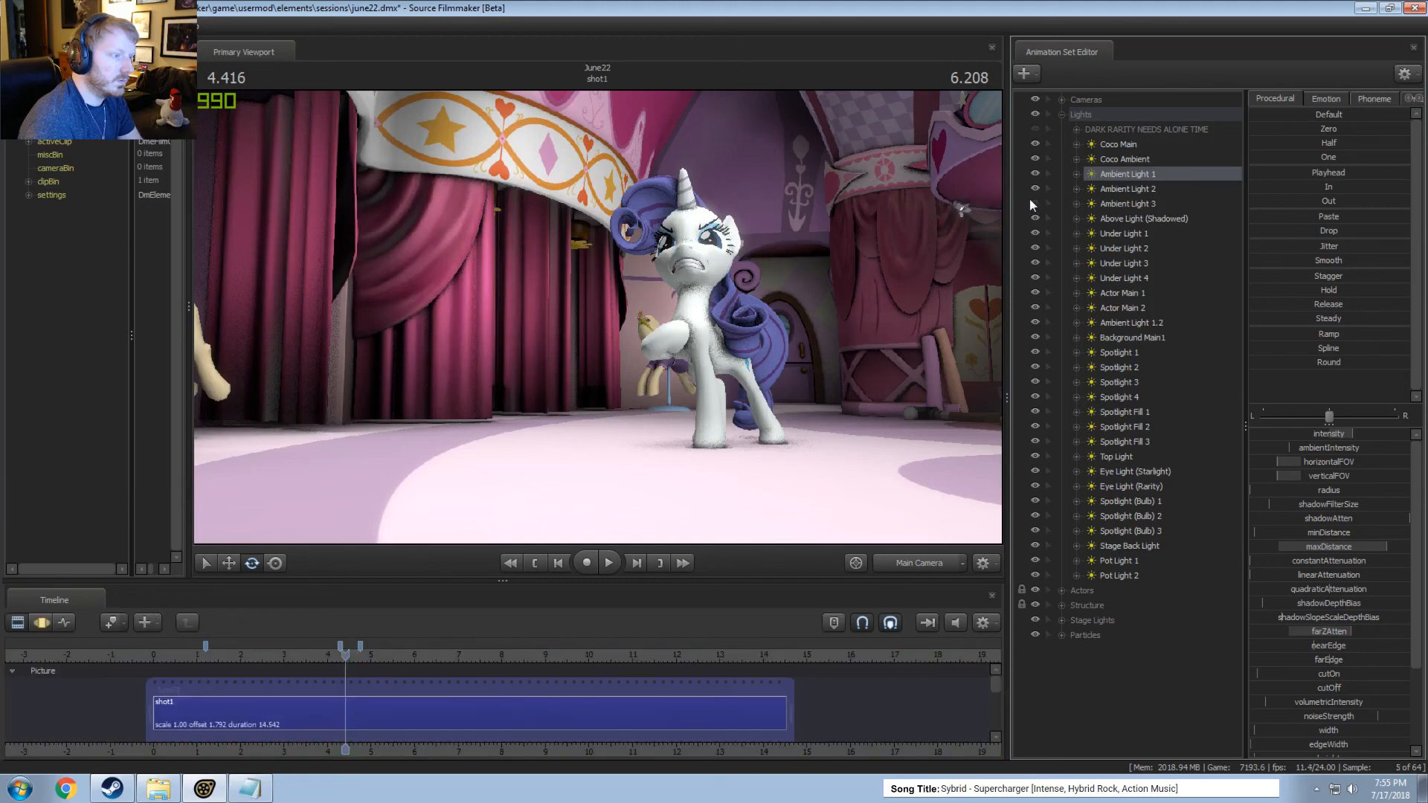
{"action": "left_click", "coordinate": [1031, 200]}
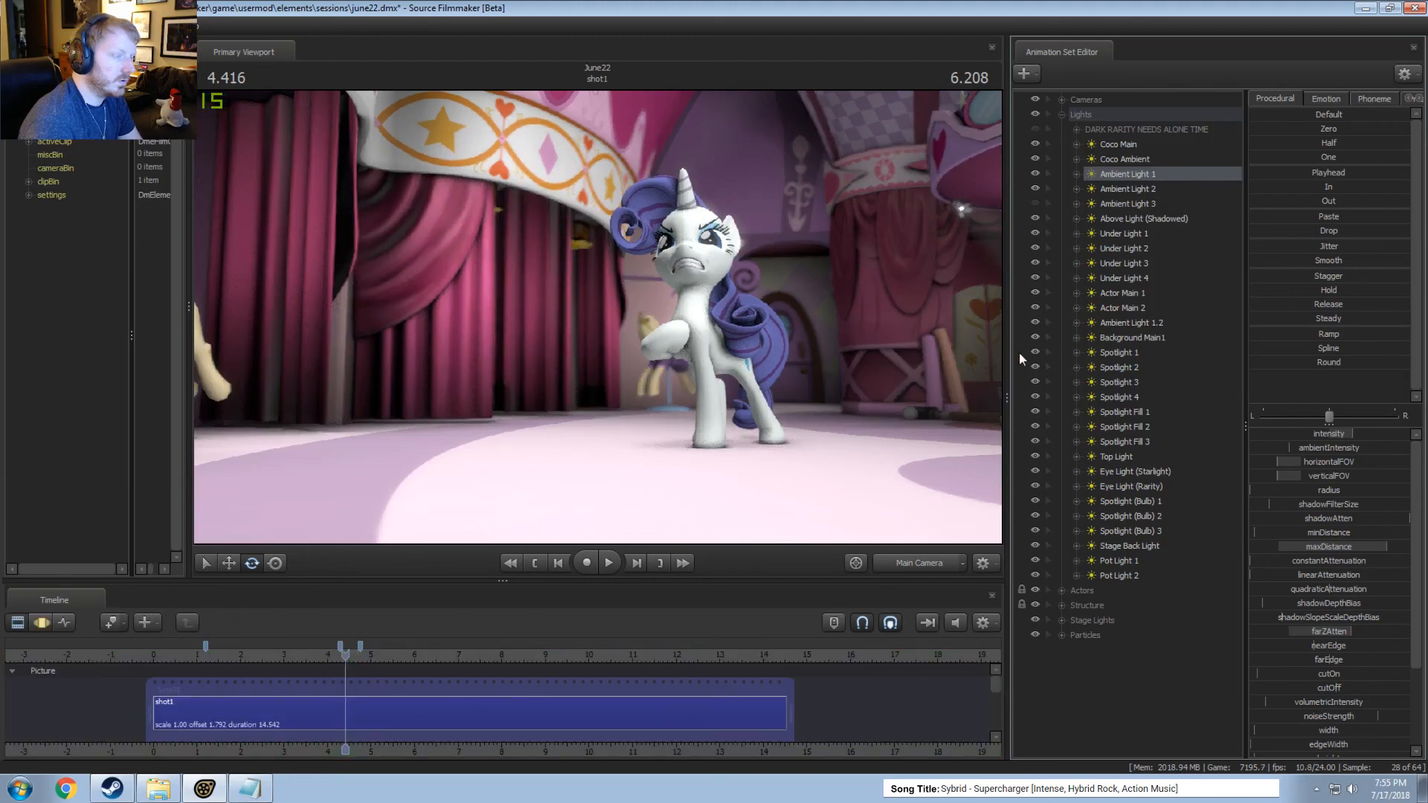
{"action": "key", "text": "F3"}
{"action": "left_click", "coordinate": [1036, 203]}
Lower Ambient Light 3's intensity and preview the unicorn's shot.
{"action": "left_click", "coordinate": [1127, 205]}
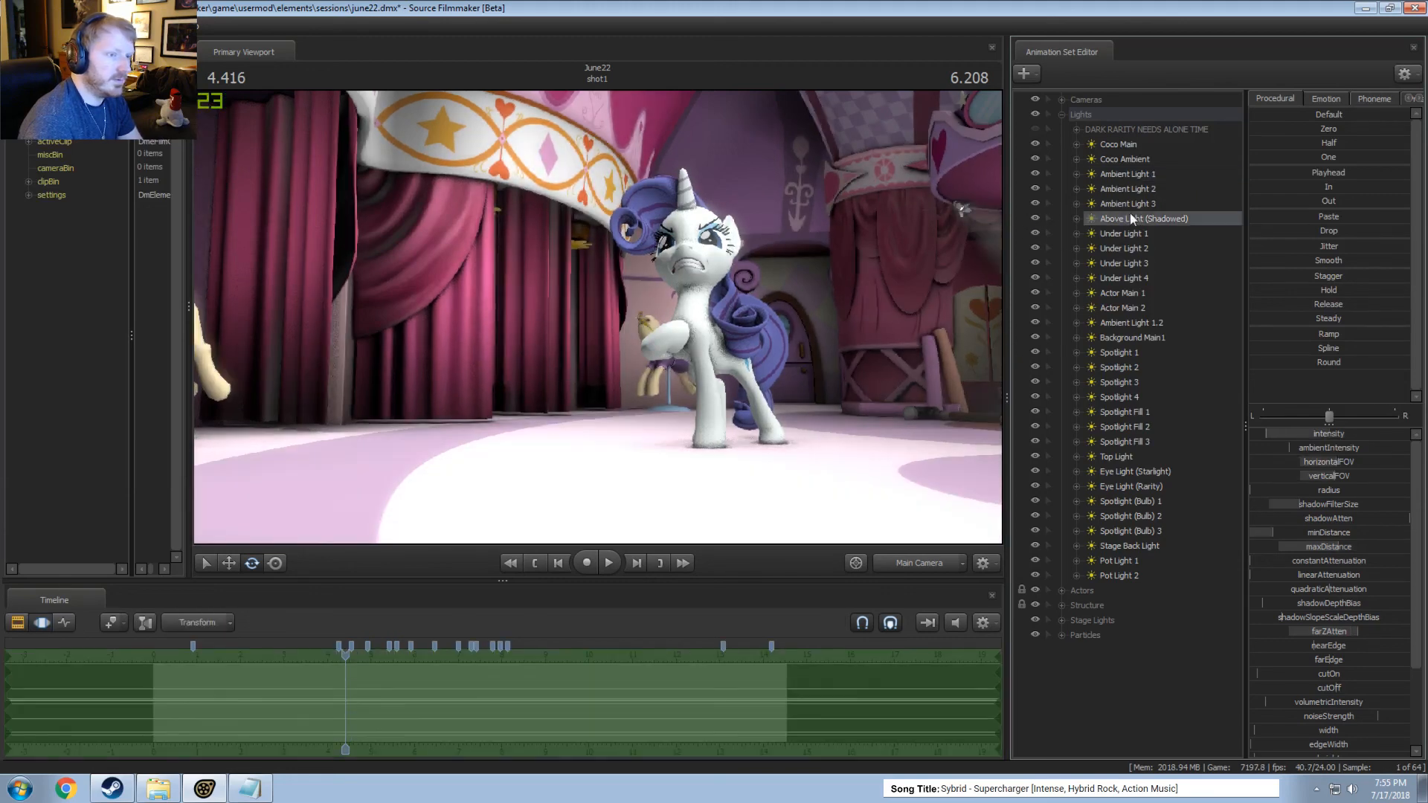
{"action": "left_click_drag", "start_coordinate": [1339, 430], "coordinate": [1244, 429]}
{"action": "key", "text": "F2"}
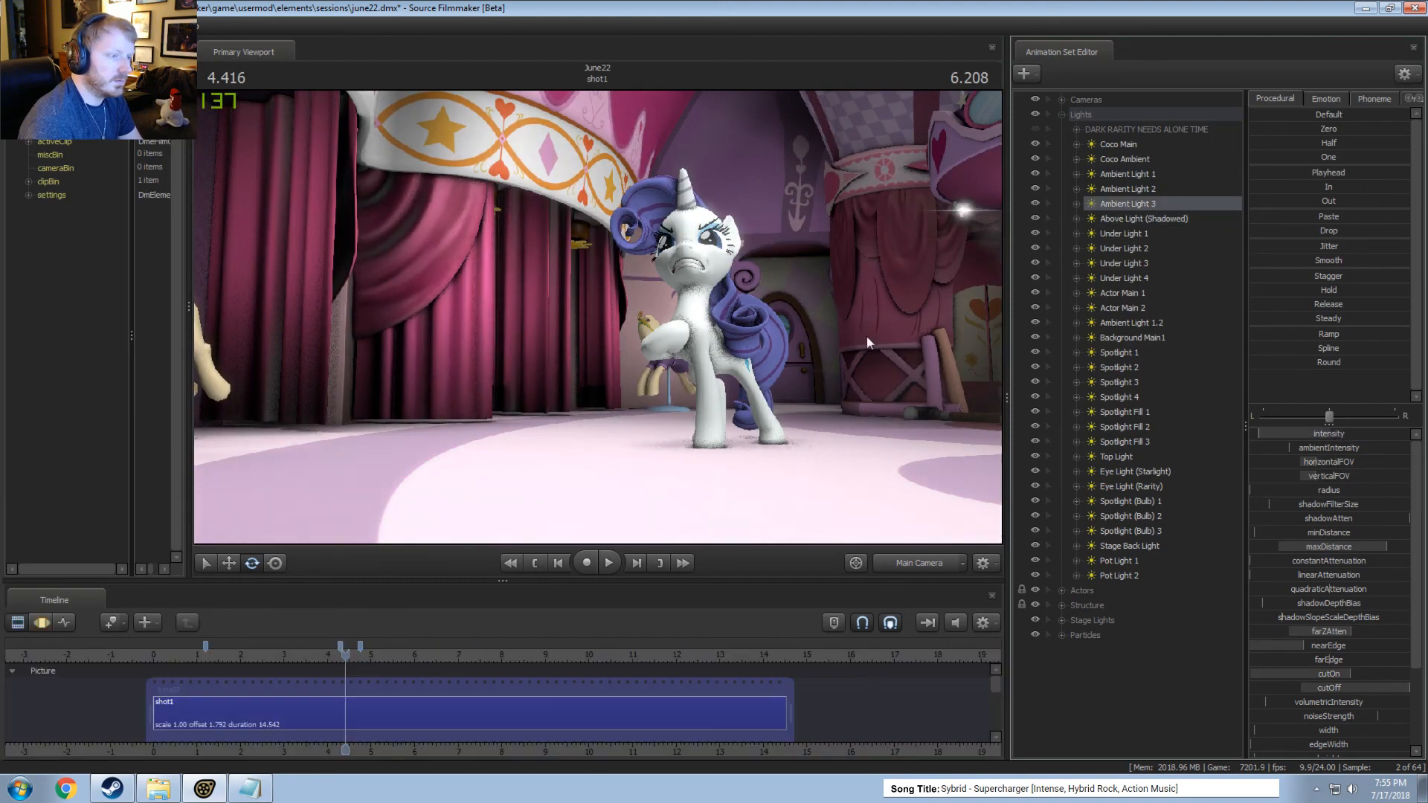
Compare the preview with Ambient Light 3 hidden and shown to examine its effect on the unicorn and floor.
{"action": "left_click", "coordinate": [1035, 203]}
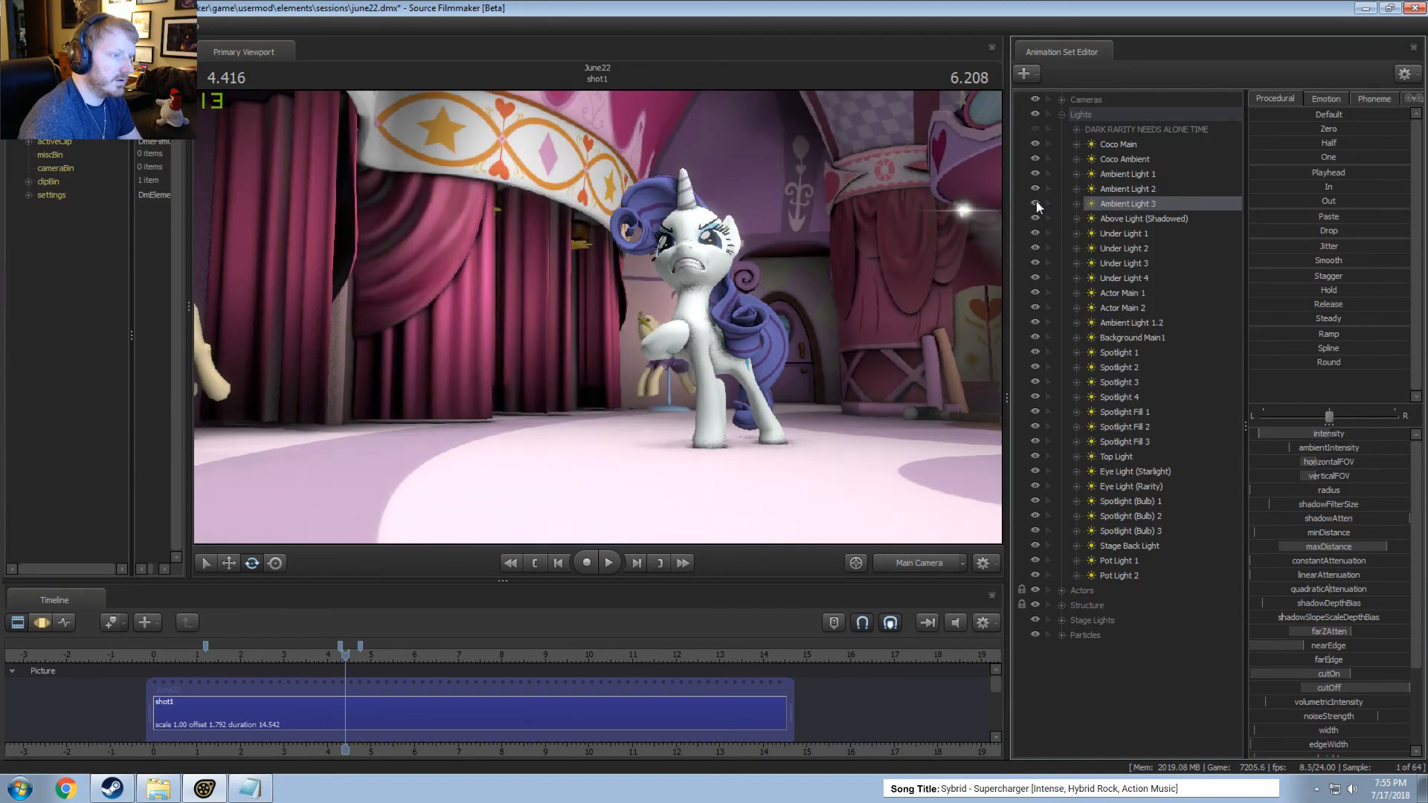
{"action": "left_click", "coordinate": [1037, 203]}
{"action": "key", "text": "F3"}
{"action": "key", "text": "F2"}
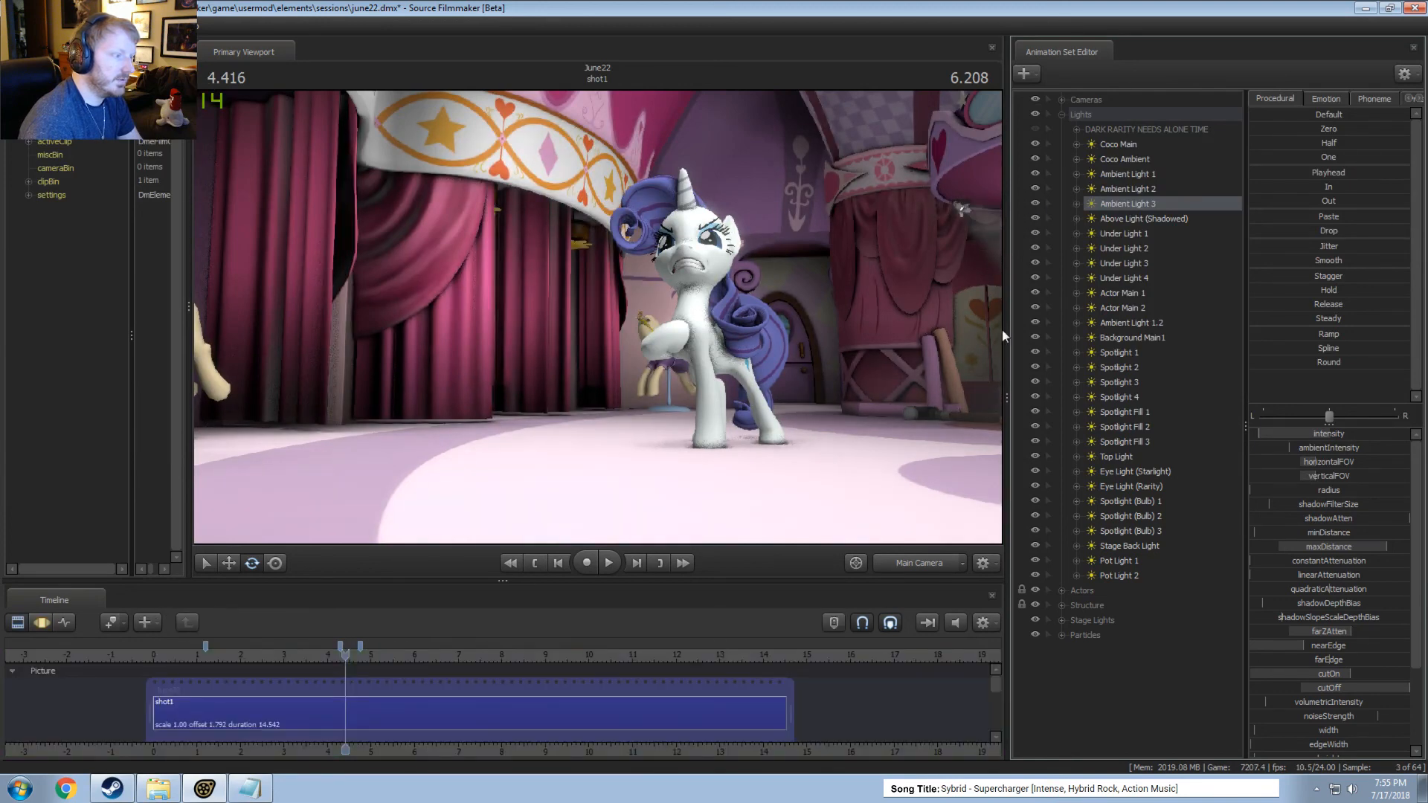
{"action": "right_click", "coordinate": [1147, 201]}
{"action": "left_click", "coordinate": [1127, 203]}
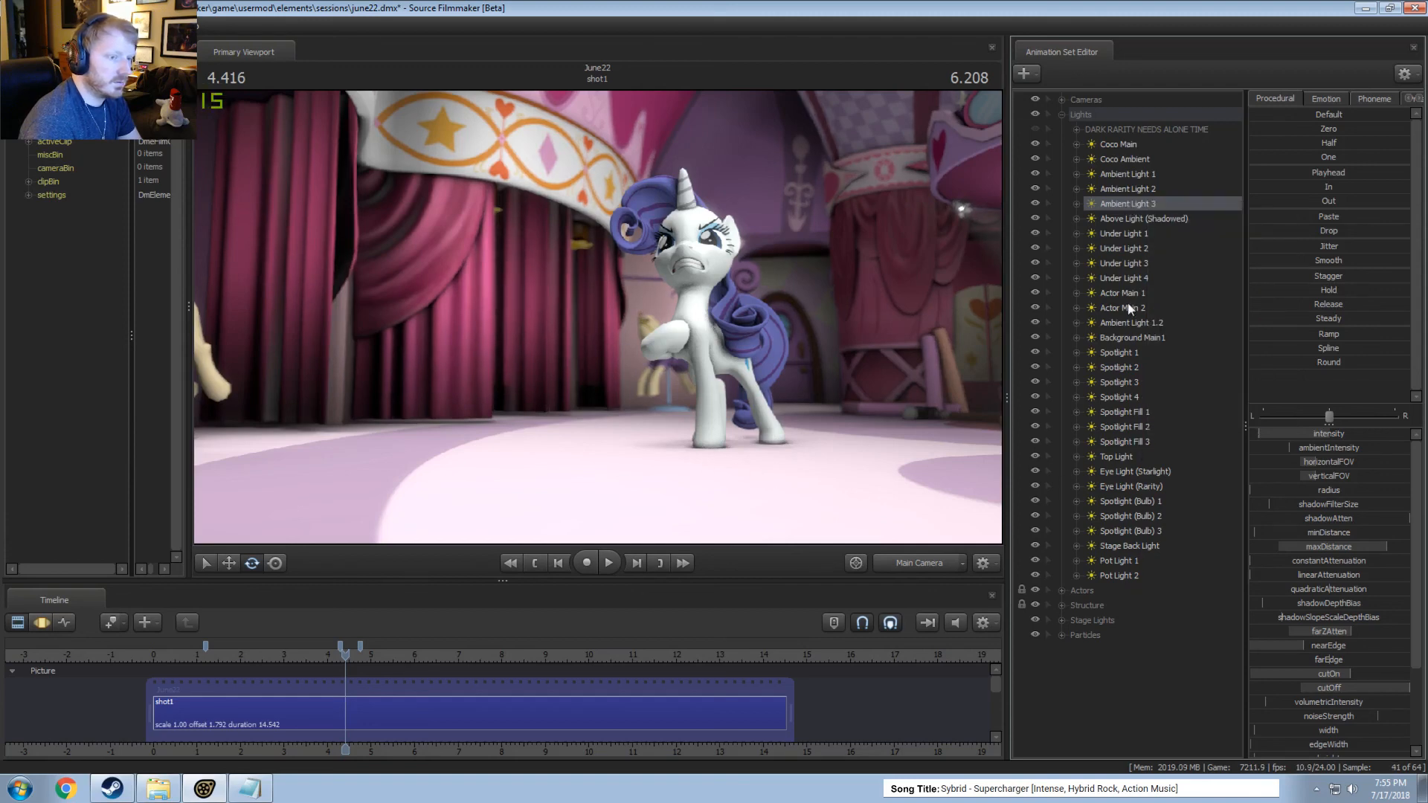
Raise Under Light 4's intensity slightly and preview the frame.
{"action": "left_click", "coordinate": [1123, 278]}
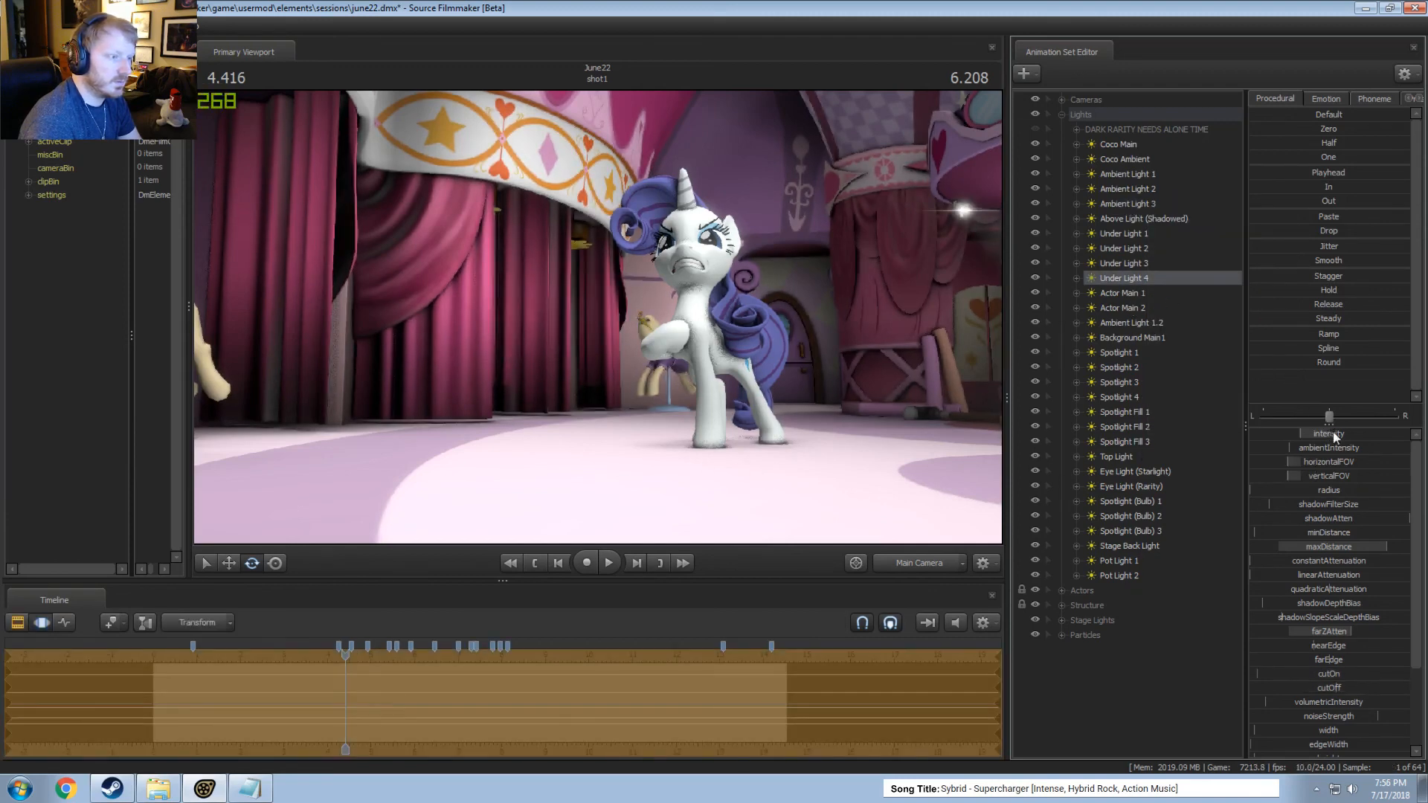
{"action": "key", "text": "F2"}
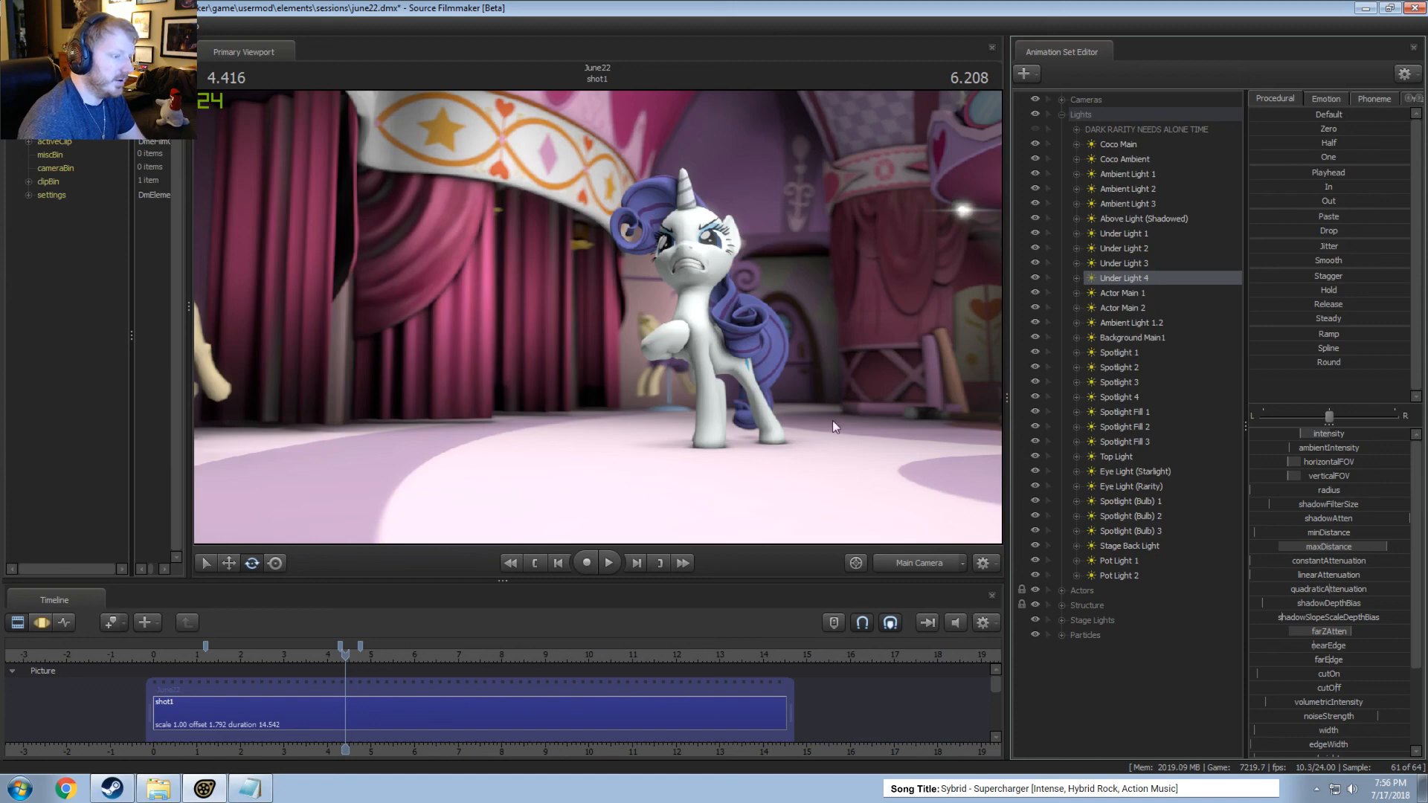
{"action": "key", "text": "F3"}
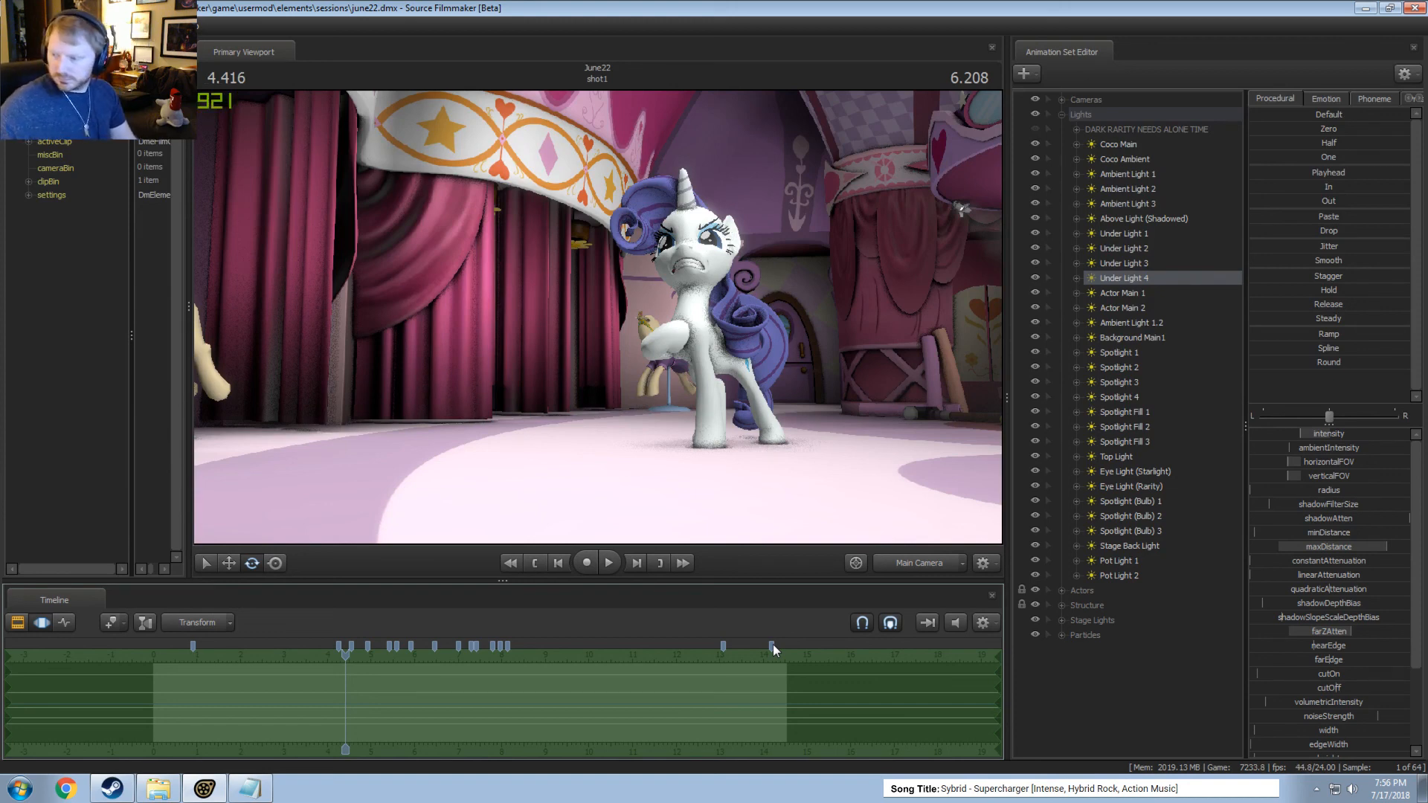
Play the final part of the shot in the Clip Editor to check the adjusted lighting.
{"action": "key", "text": "F2"}
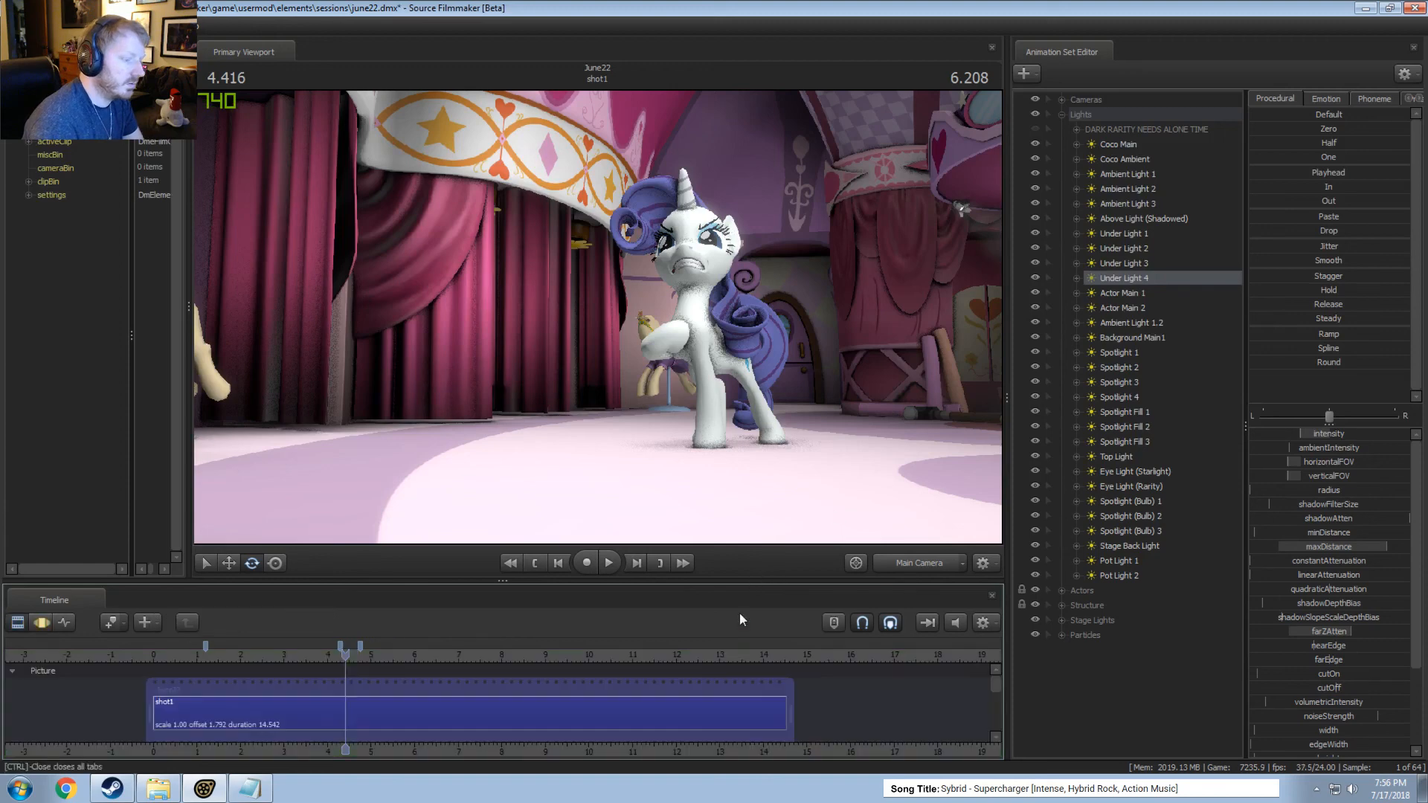
{"action": "left_click_drag", "start_coordinate": [735, 654], "coordinate": [773, 655]}
{"action": "key", "text": "space"}
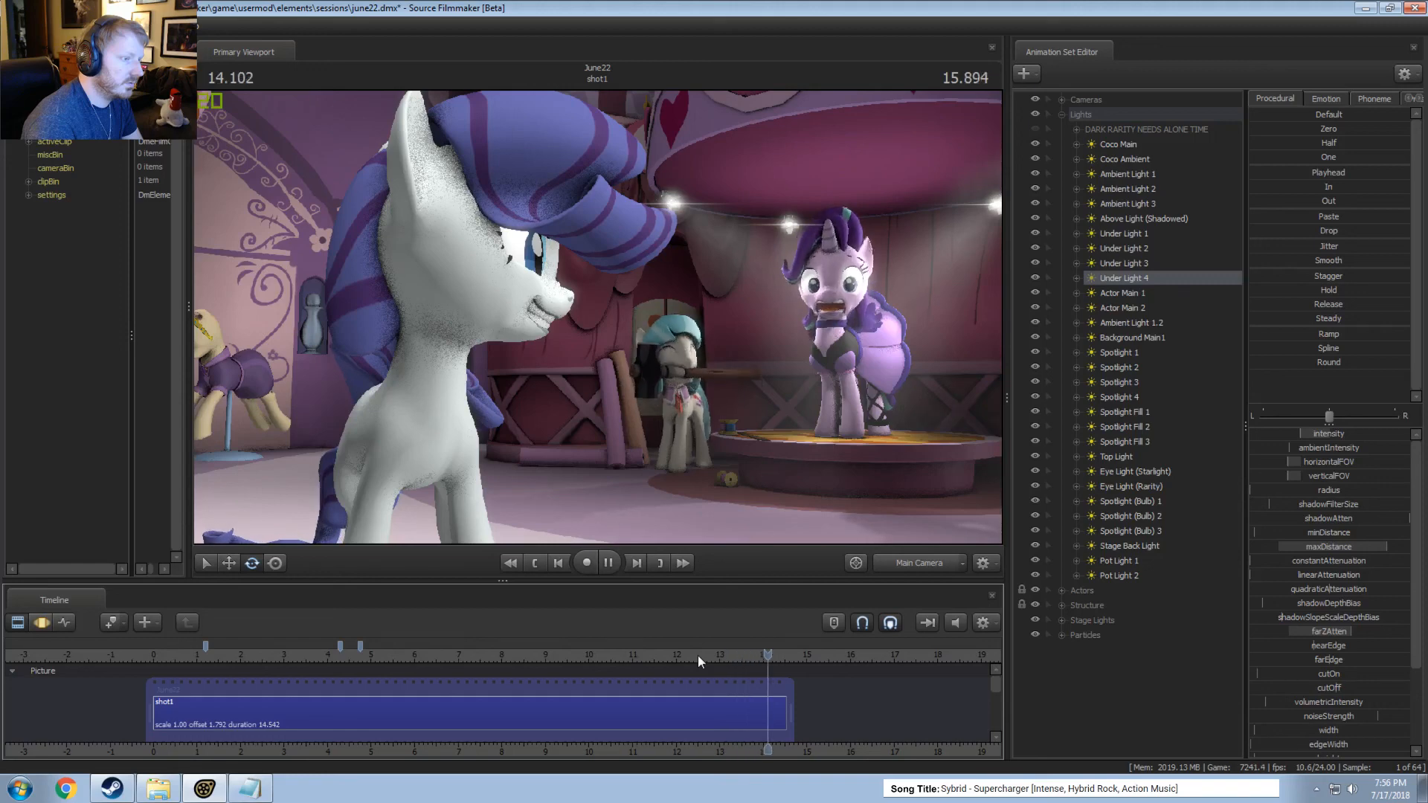
{"action": "key", "text": "space"}
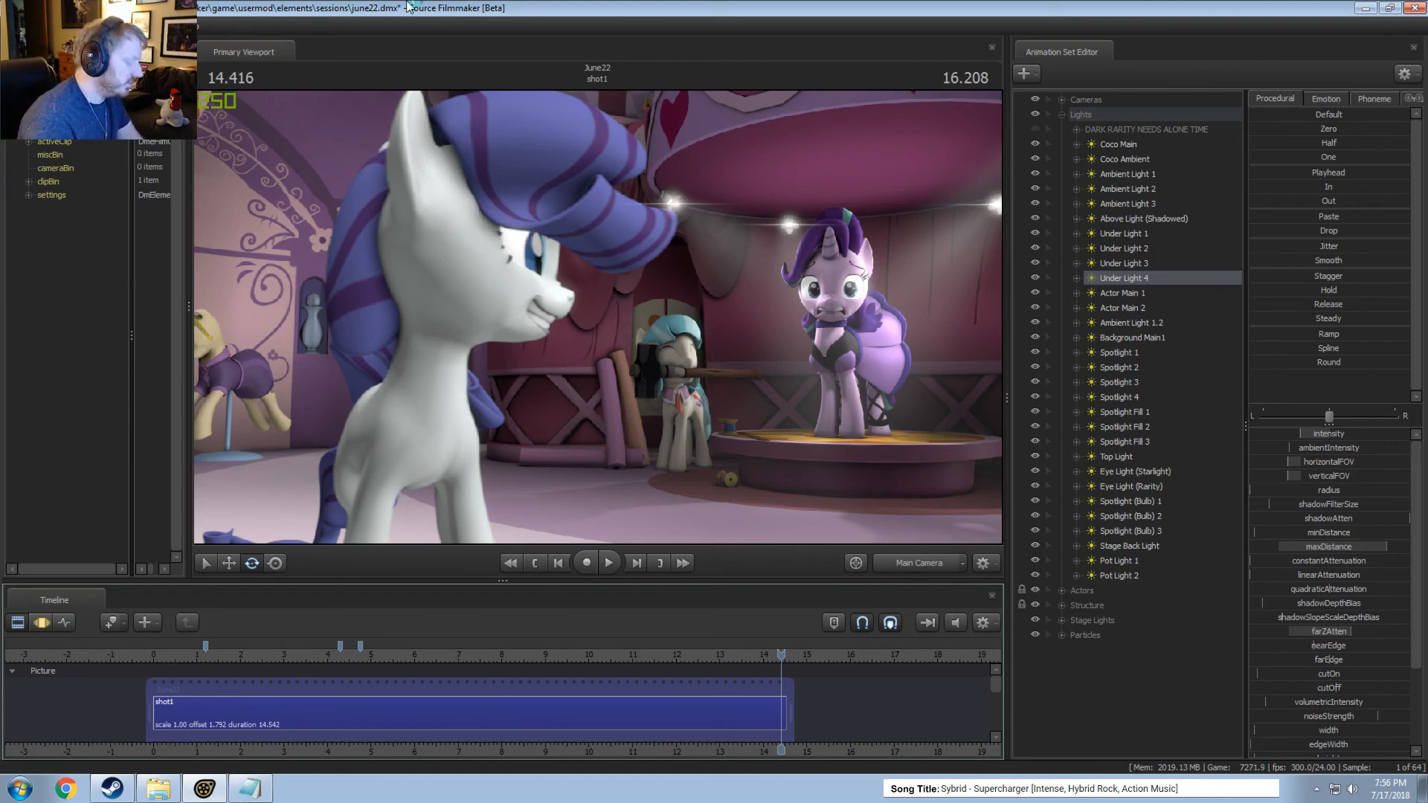
Save the june22 session and close gameinfo.txt in Notepad.
{"action": "key", "text": "ctrl+s"}
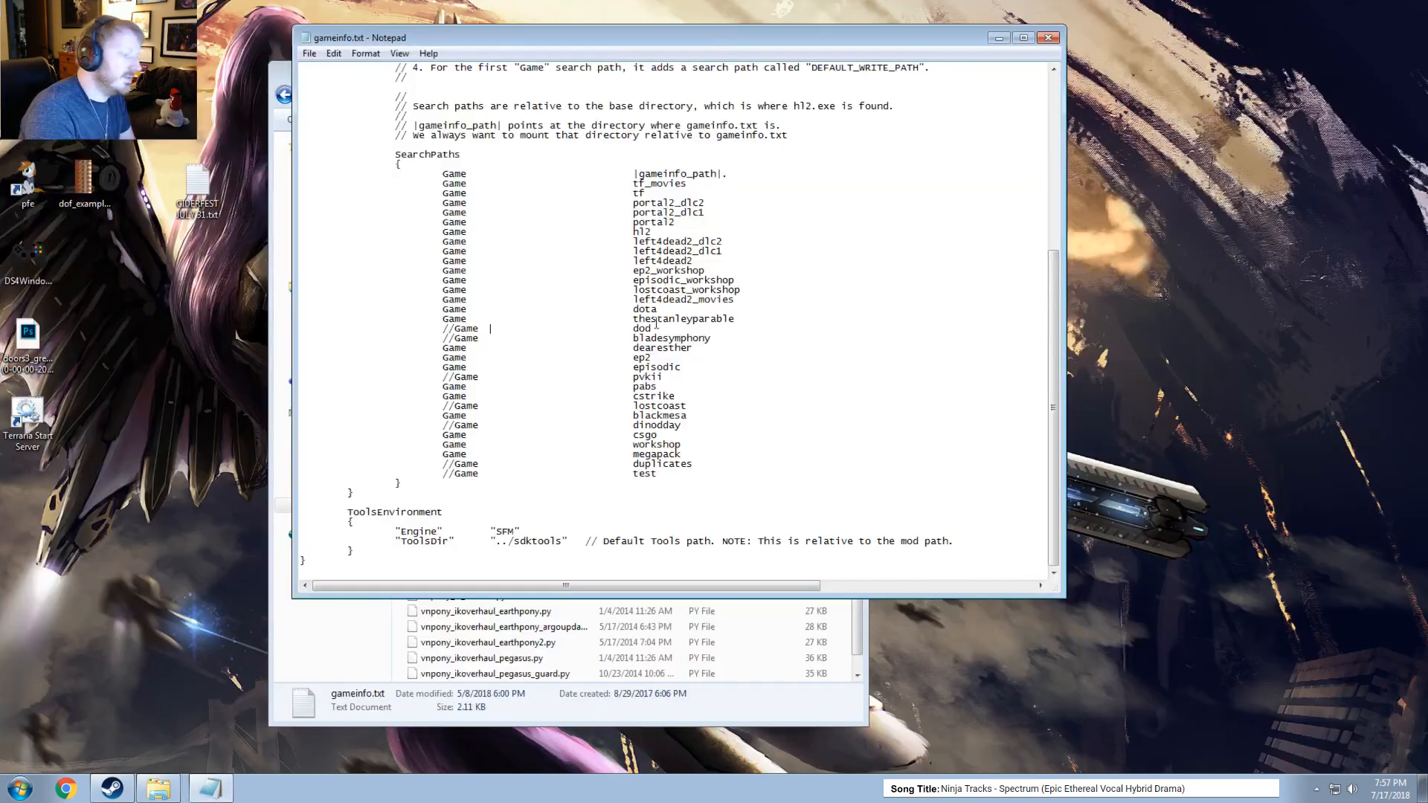
{"action": "left_click", "coordinate": [1049, 38]}
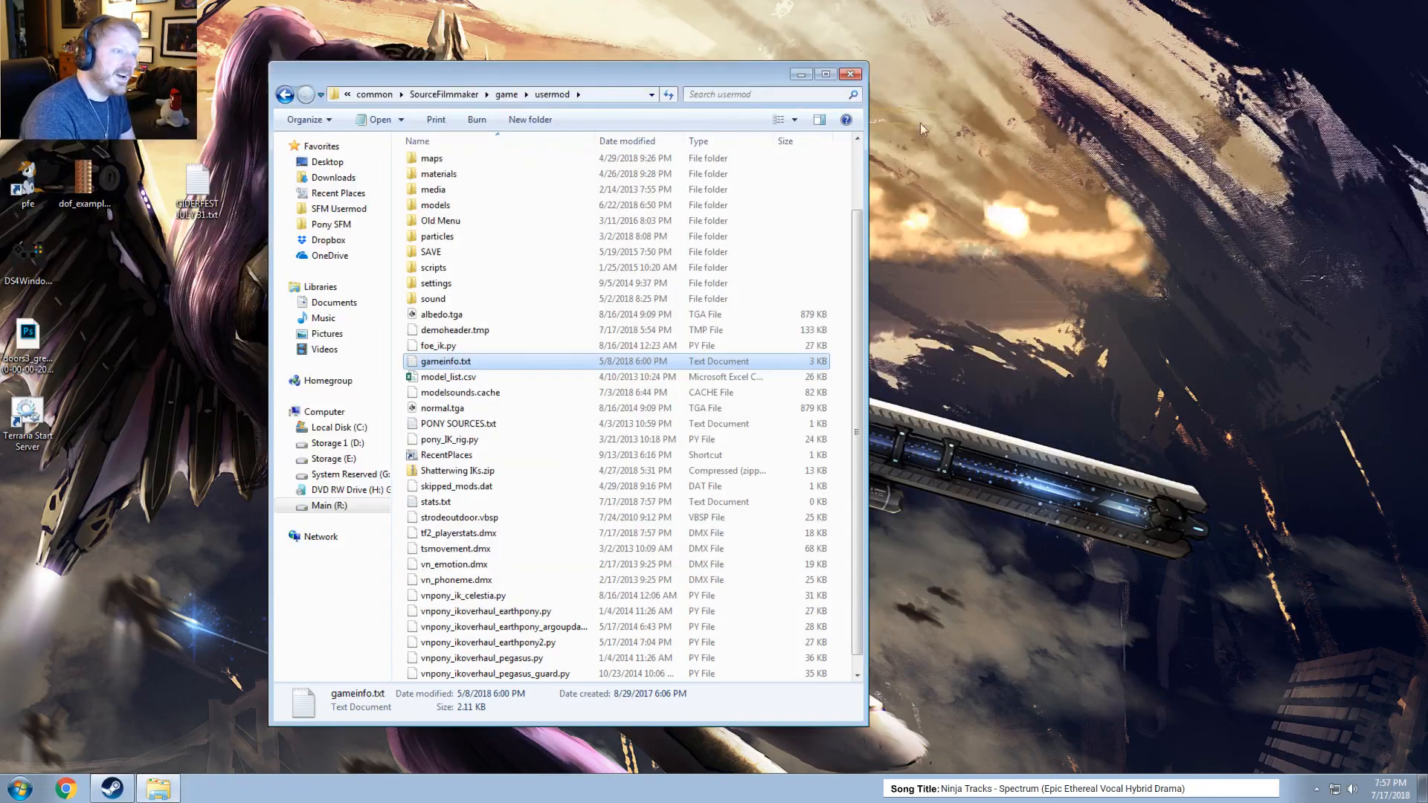
Close the usermod folder, open a new File Explorer window and browse the Pictures library to the Ponies folder inside Wallpapers.
{"action": "left_click", "coordinate": [851, 75]}
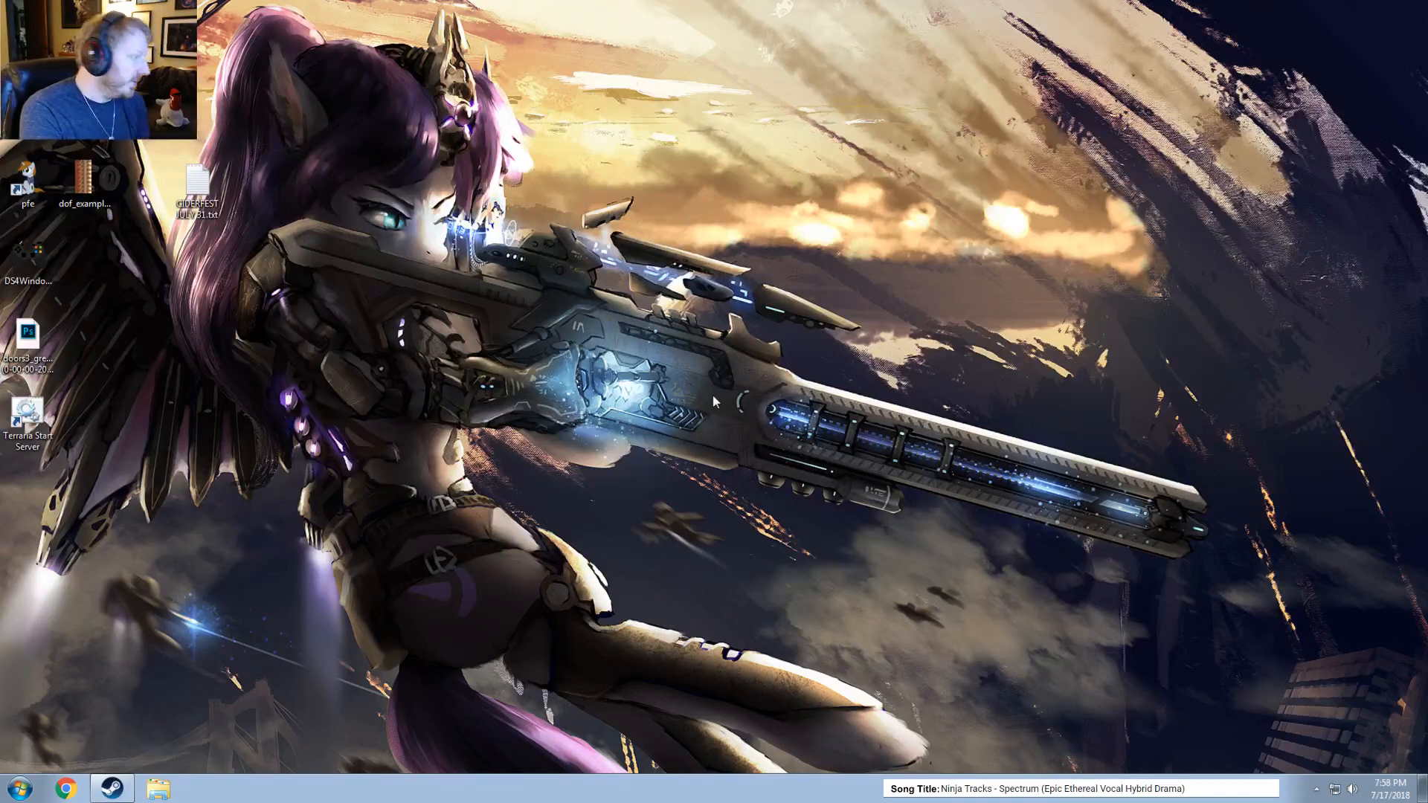
{"action": "left_click", "coordinate": [158, 788]}
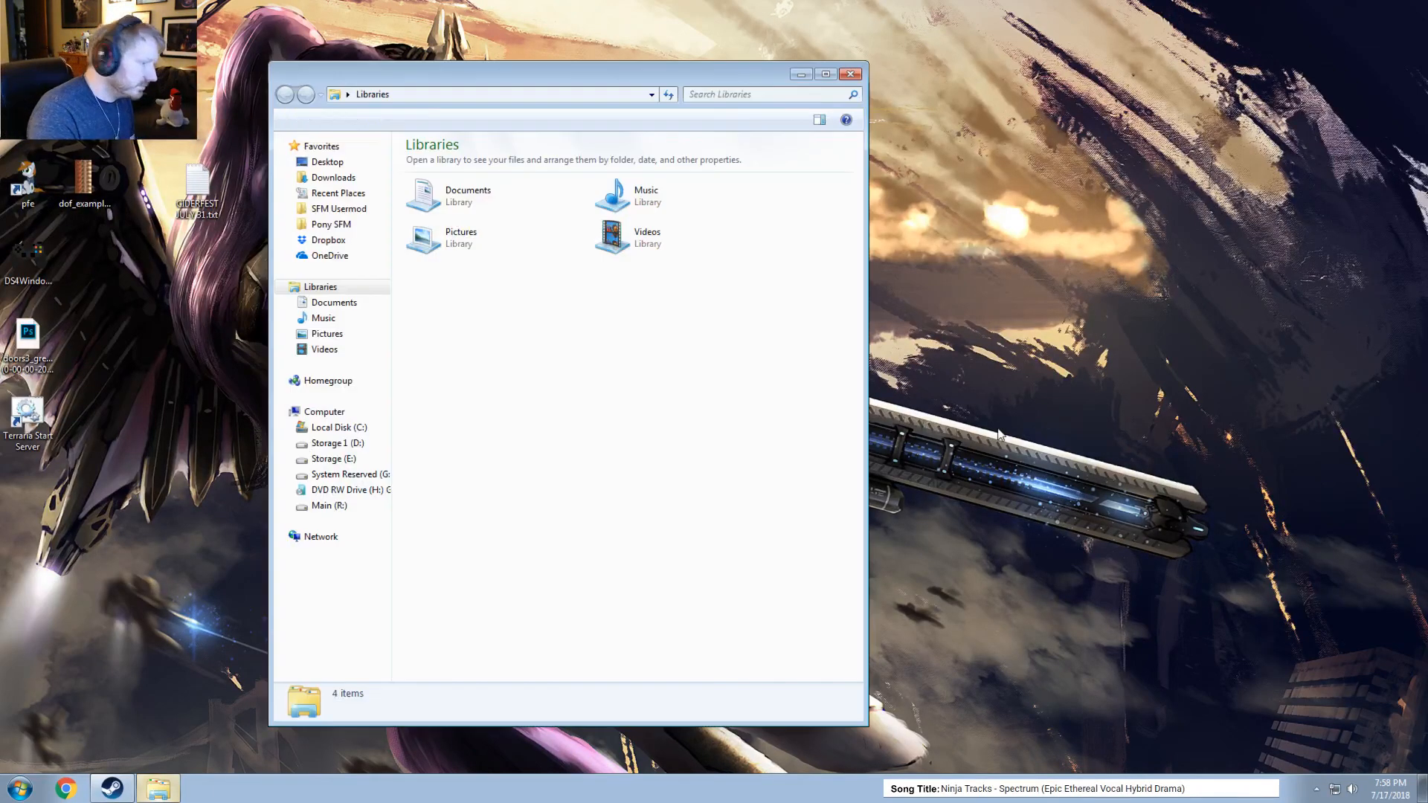
{"action": "left_click", "coordinate": [454, 238]}
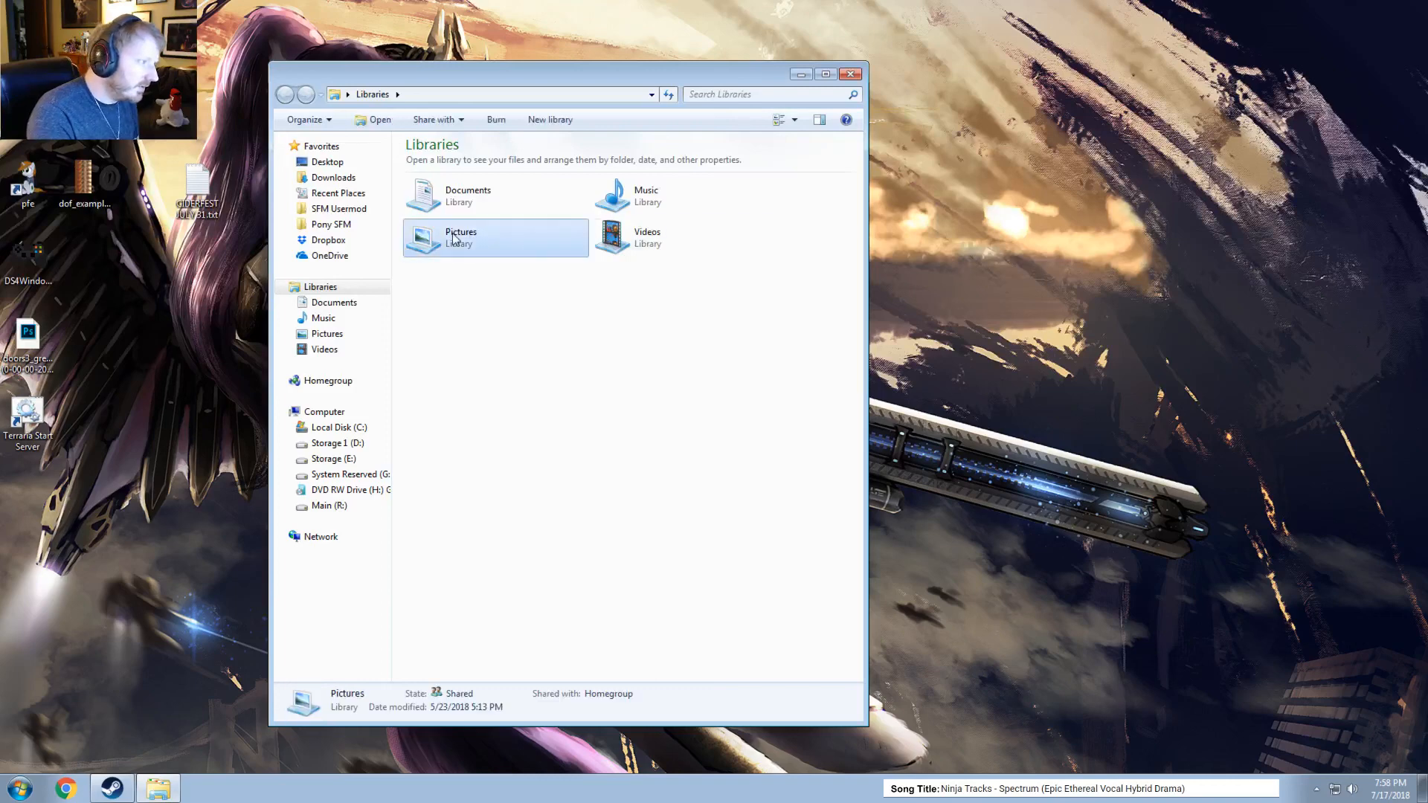
{"action": "double_click", "coordinate": [454, 238]}
{"action": "scroll", "coordinate": [822, 517], "scroll_direction": "down", "scroll_amount": 3}
{"action": "double_click", "coordinate": [812, 275]}
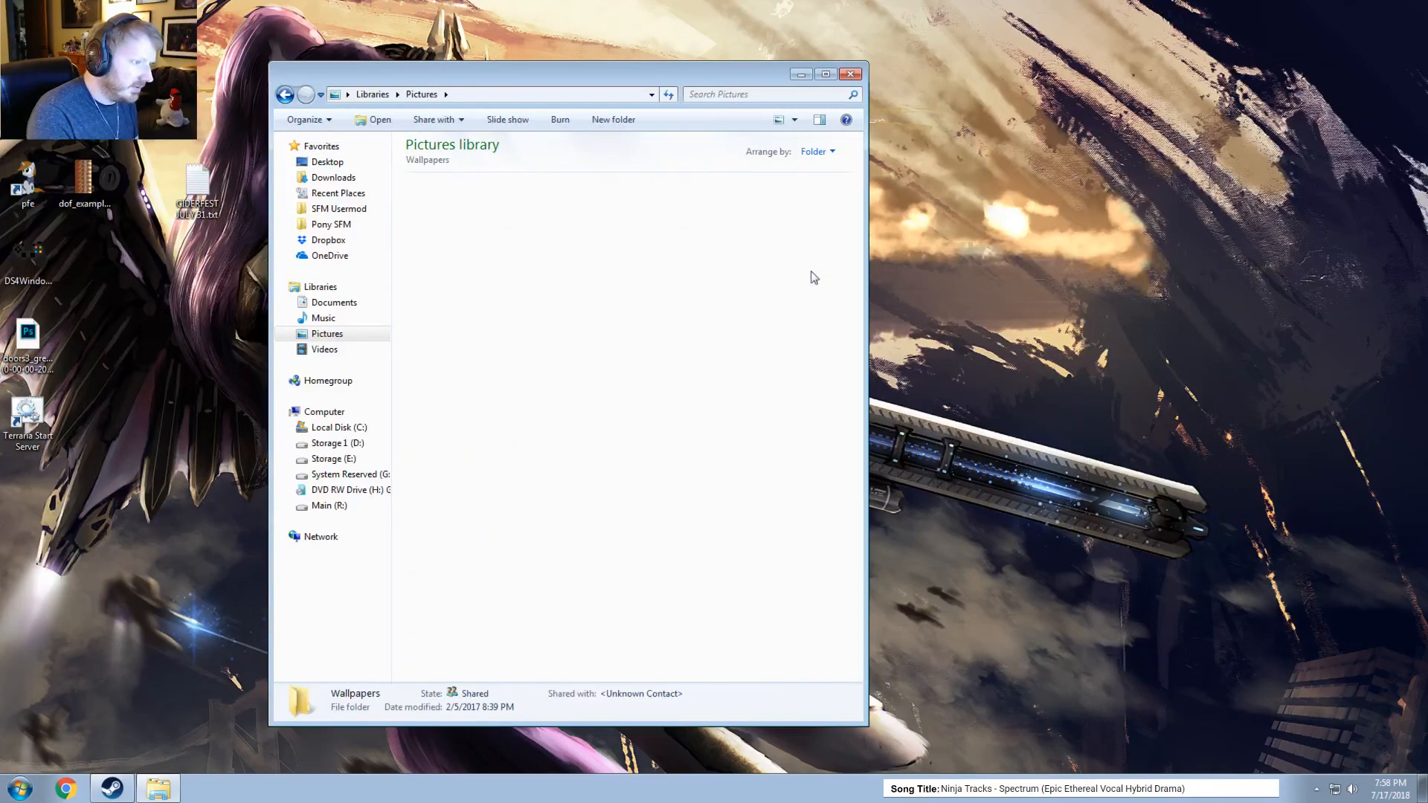
{"action": "double_click", "coordinate": [450, 306]}
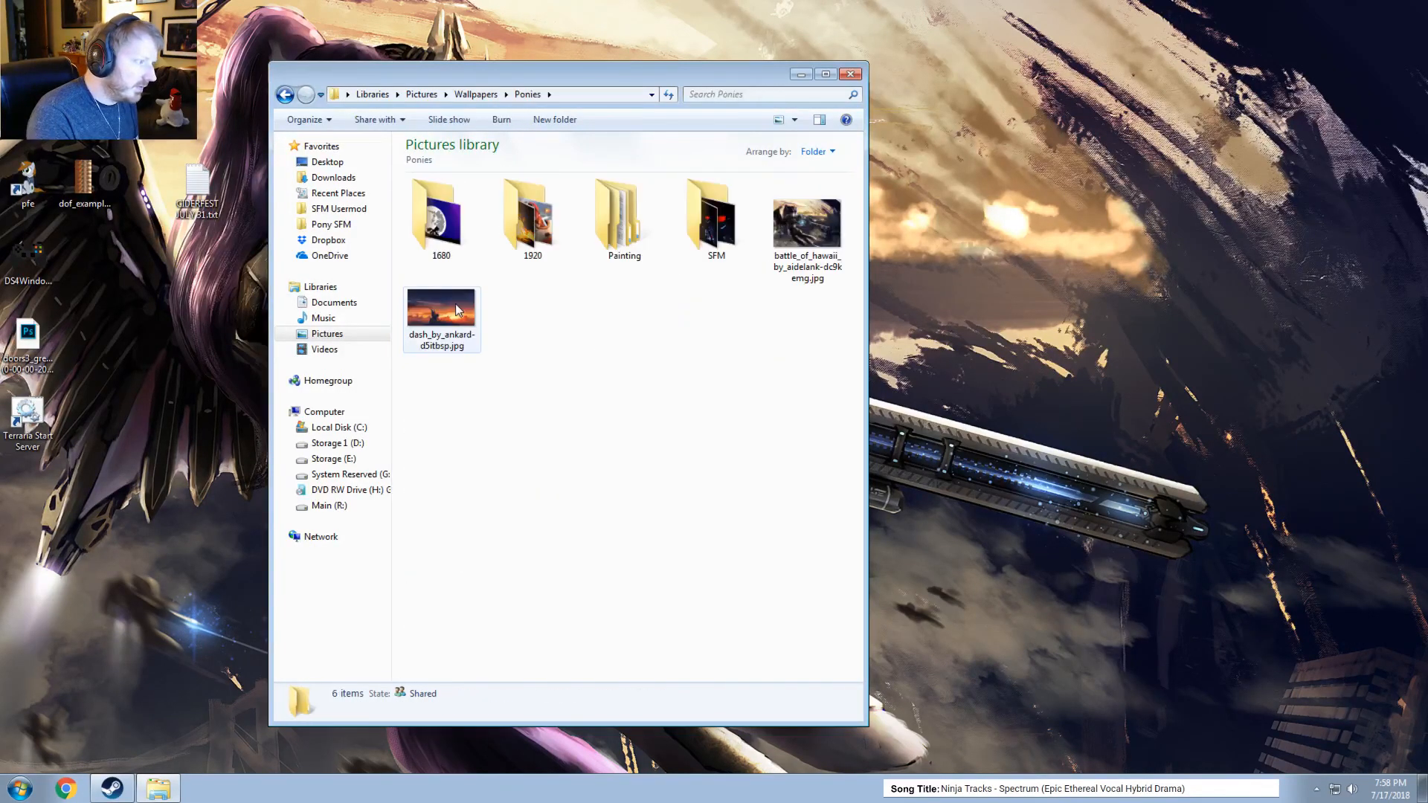
Highlight part of the file name of the wallpaper battle_of_hawaii_by_aidelank-dc9kemg.jpg to read its artist credit, and close the folder window.
{"action": "left_click", "coordinate": [832, 282]}
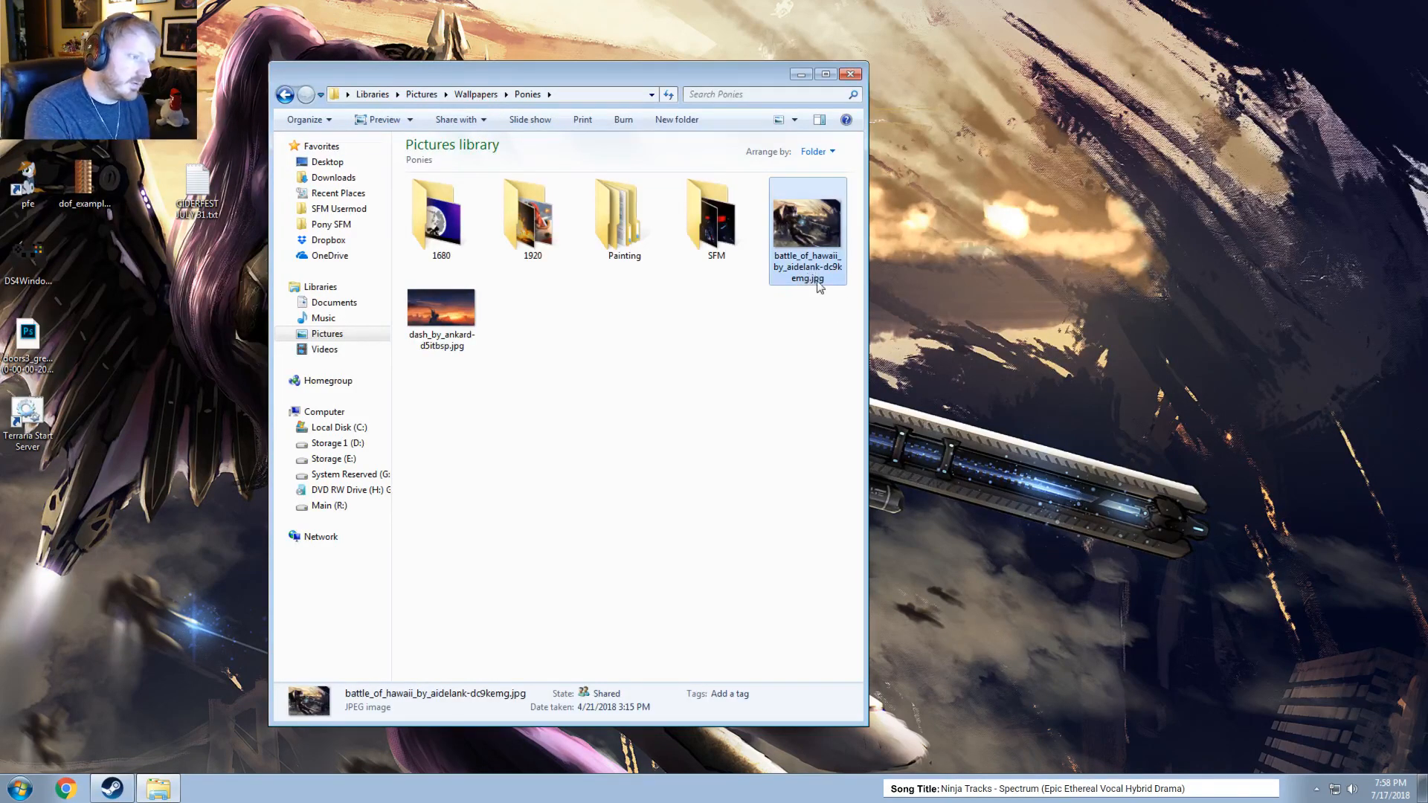
{"action": "left_click", "coordinate": [817, 282]}
{"action": "left_click", "coordinate": [821, 269]}
{"action": "left_click_drag", "start_coordinate": [827, 269], "coordinate": [755, 260]}
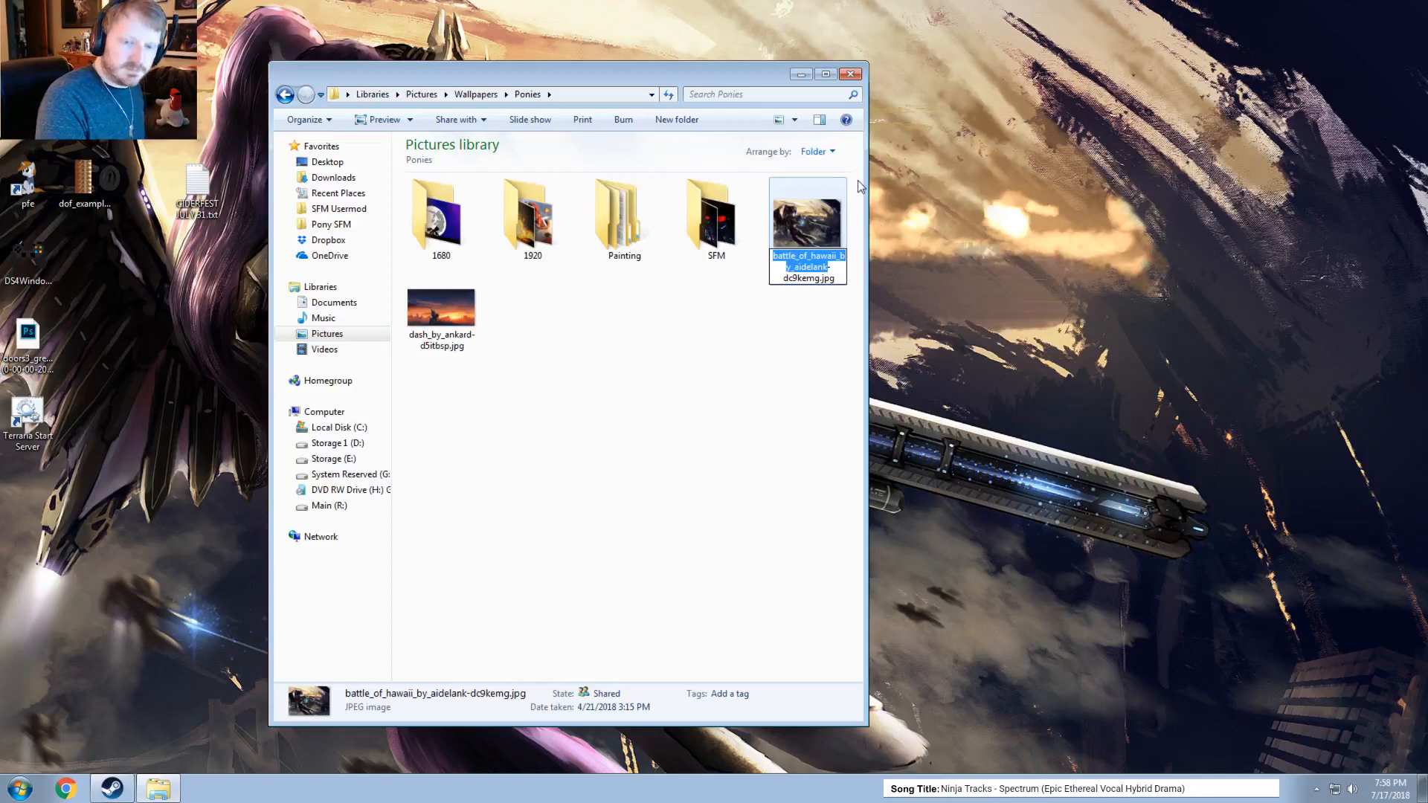
{"action": "left_click", "coordinate": [850, 76]}
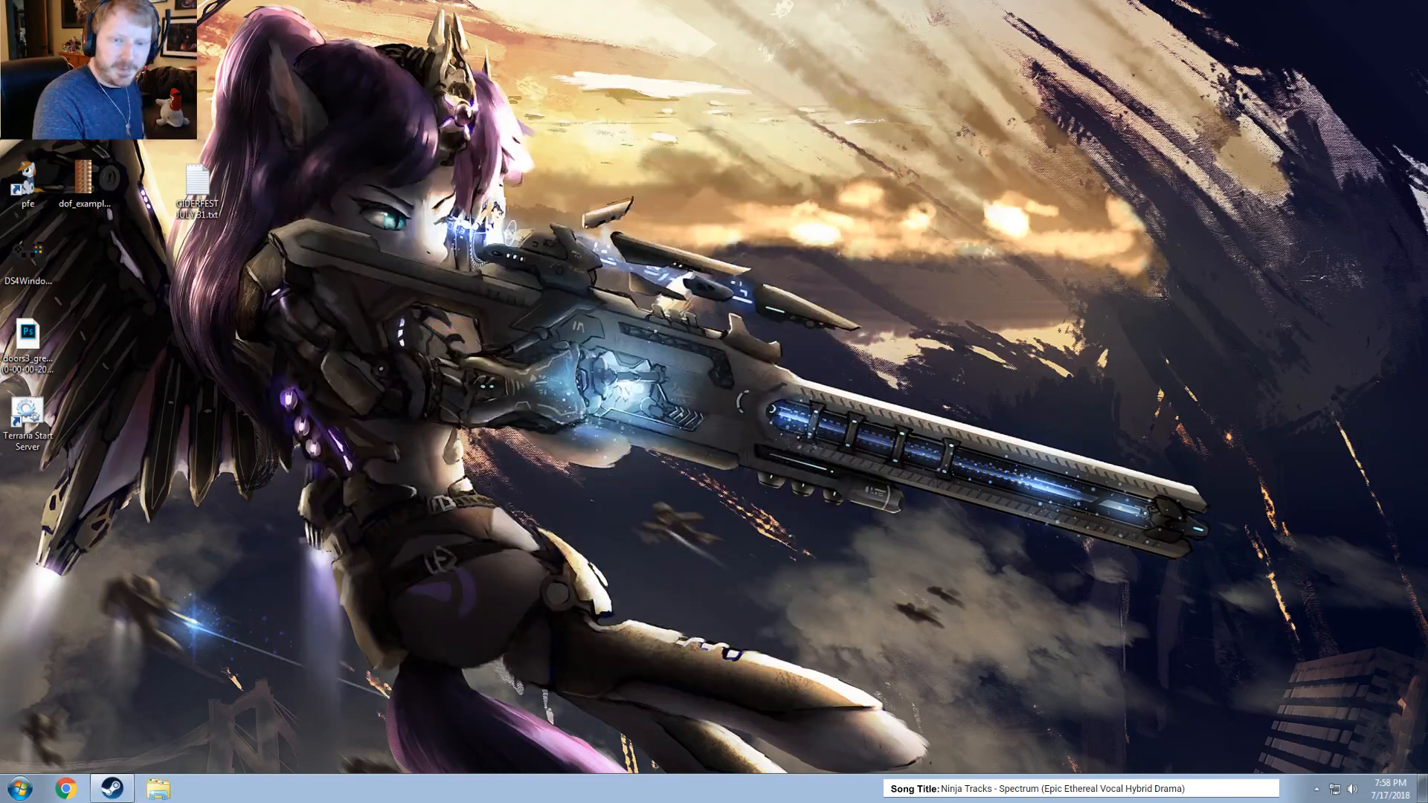